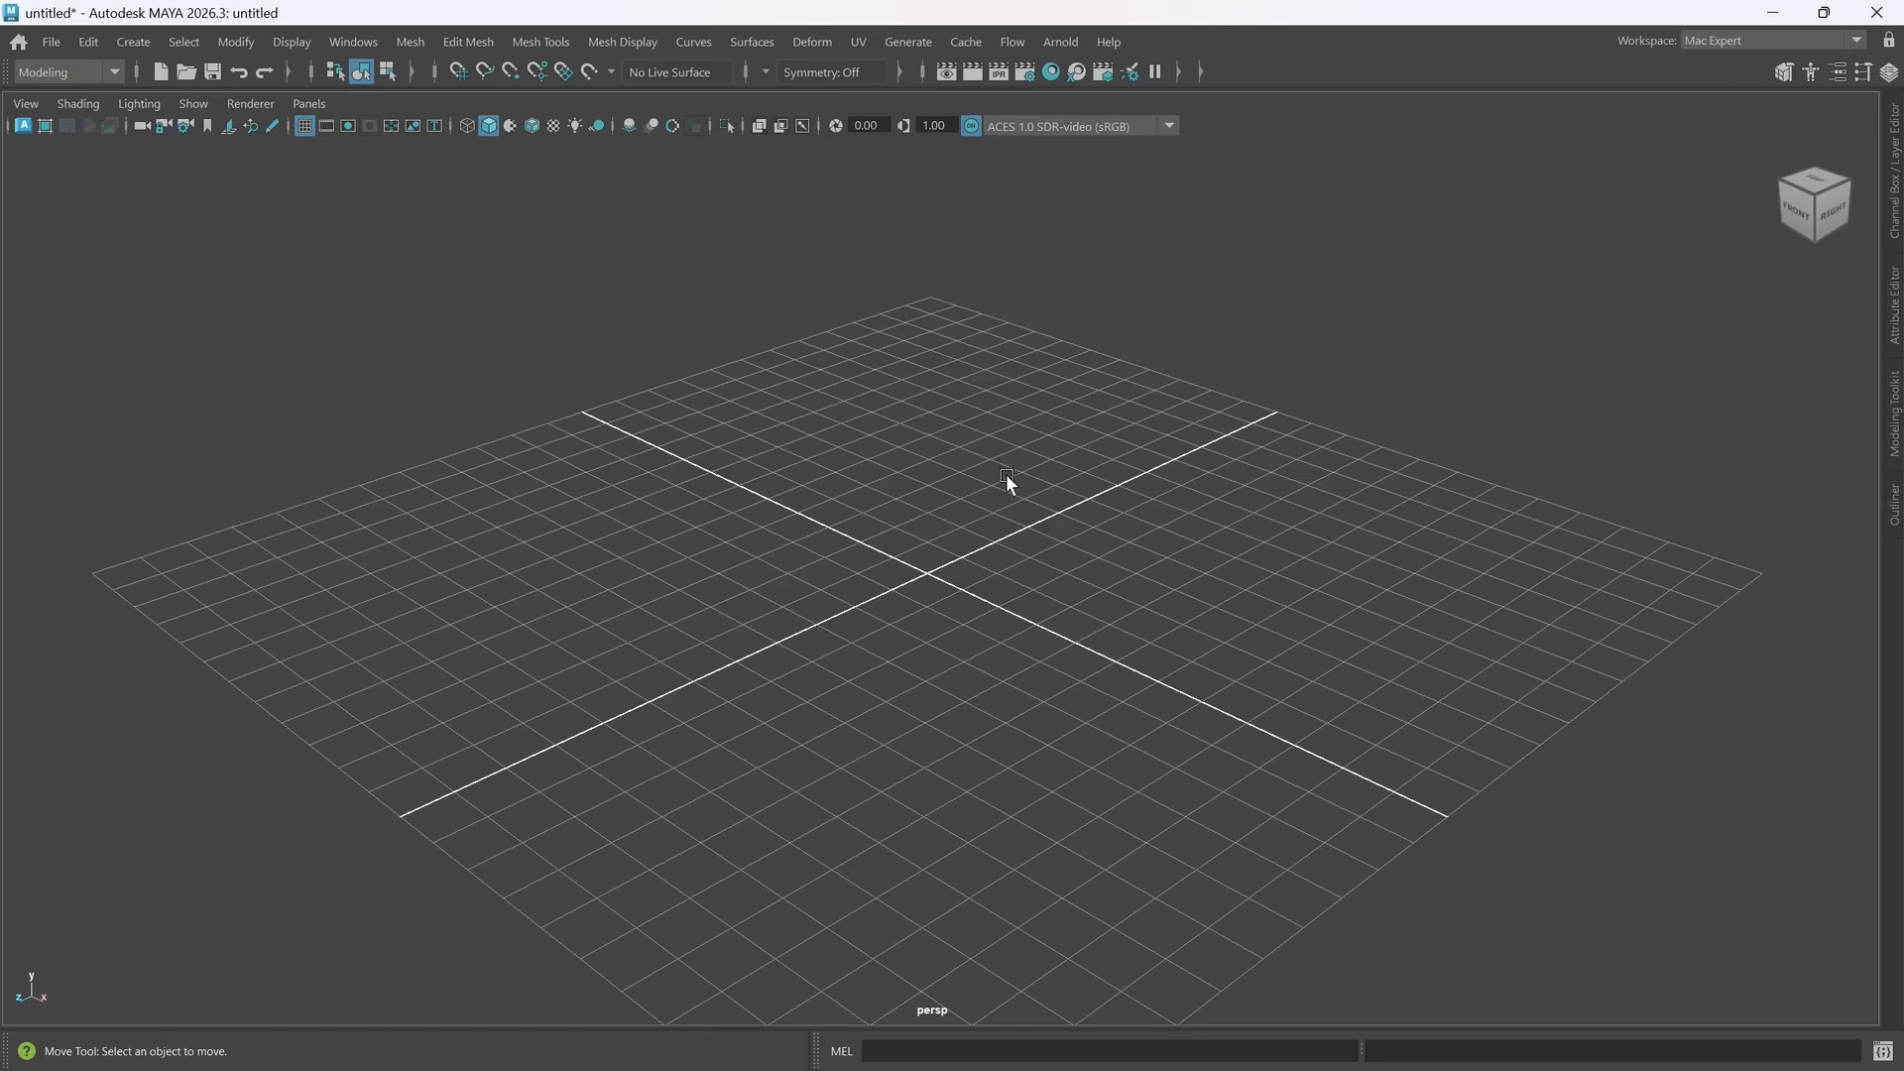
- Create a polygon cylinder at the centre of the grid
shift+right_click(937, 513)
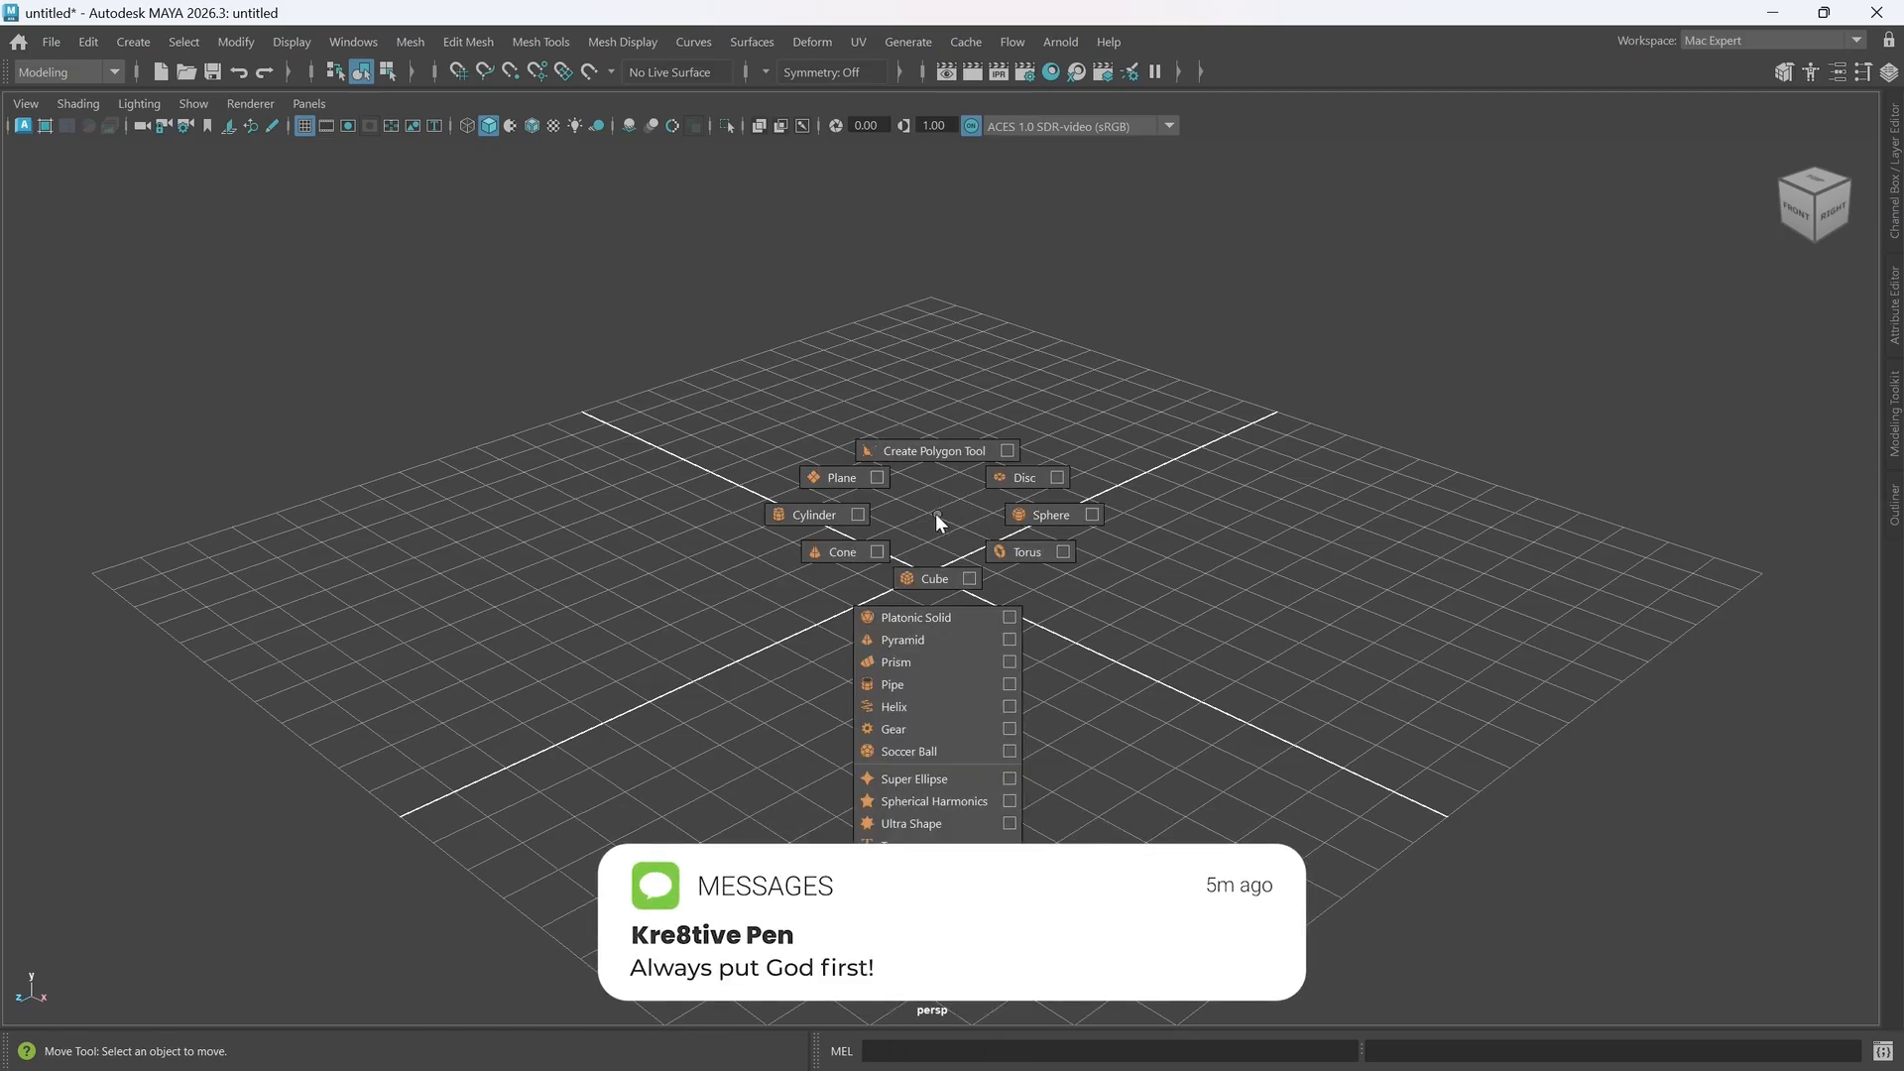
click(823, 518)
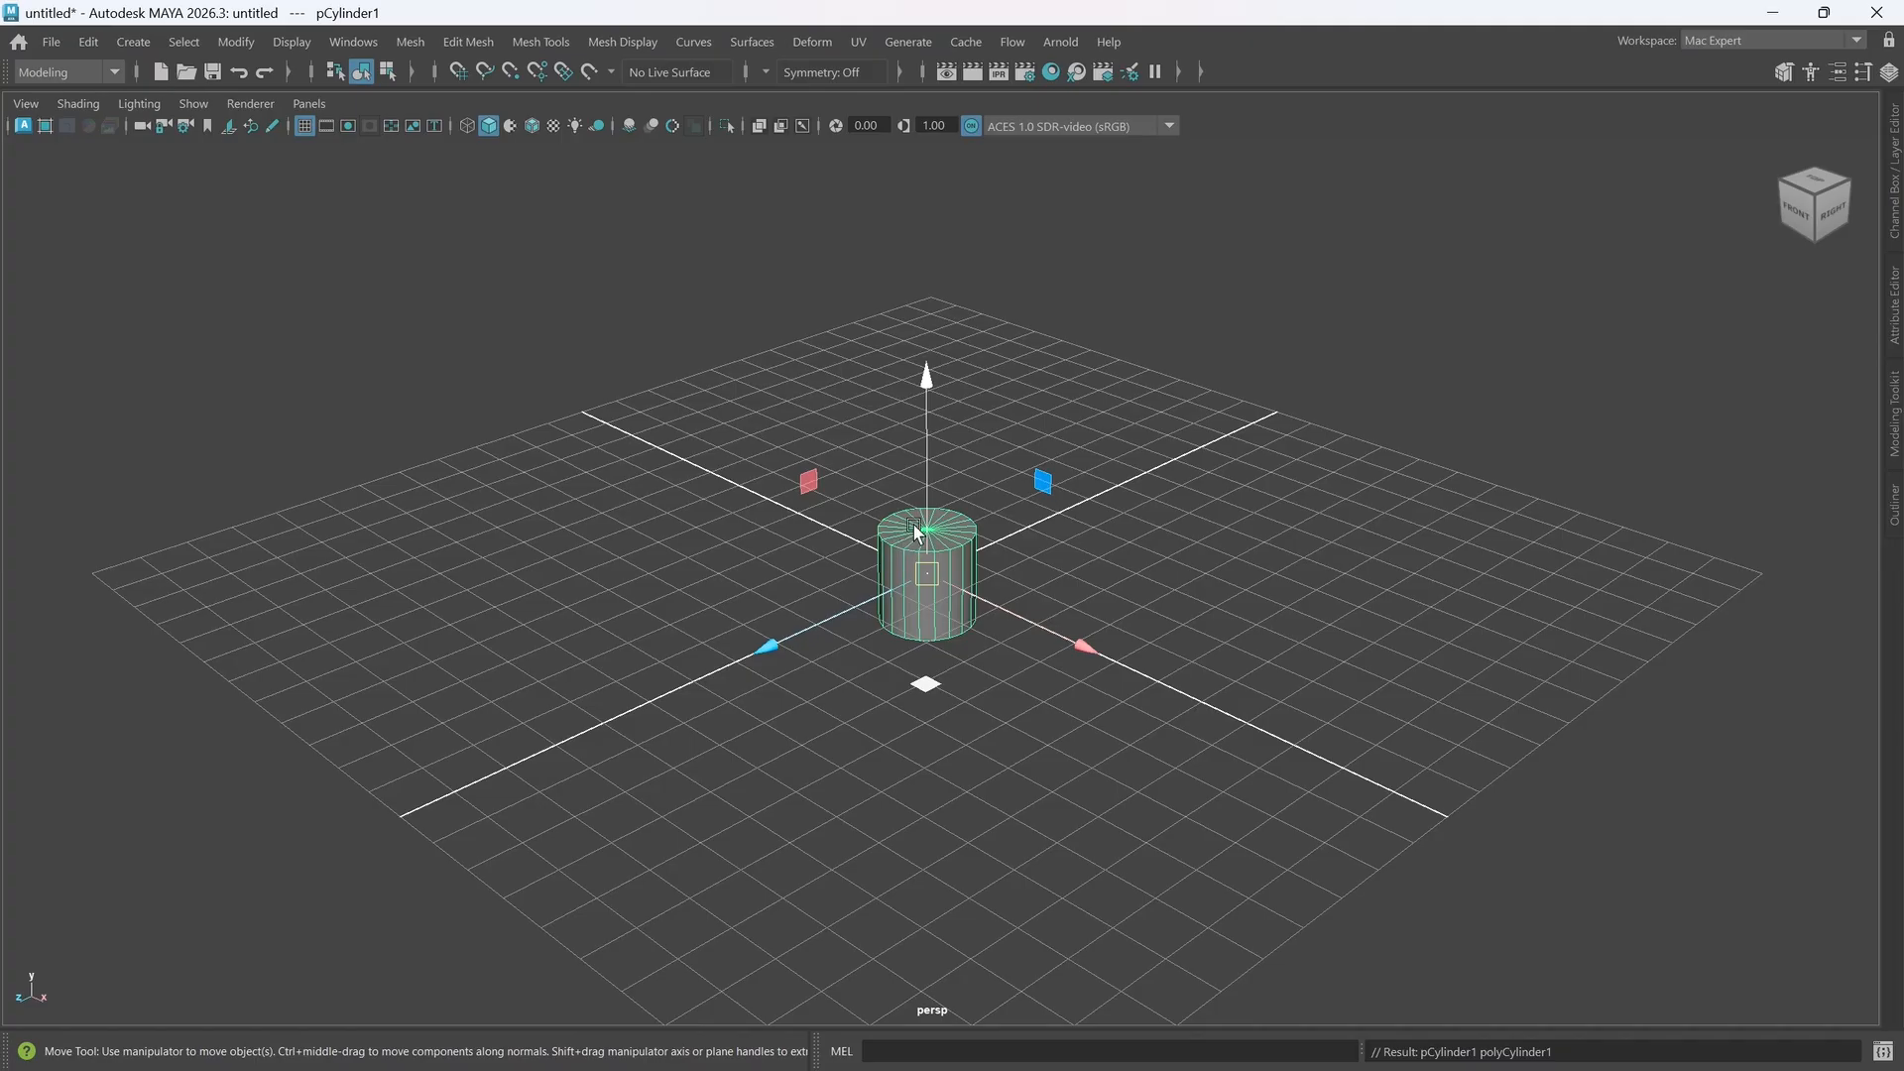
- Examine the new cylinder's side faces and top cap up close from several angles
alt+right_drag(906, 544, 840, 686)
alt+drag(841, 687, 813, 693)
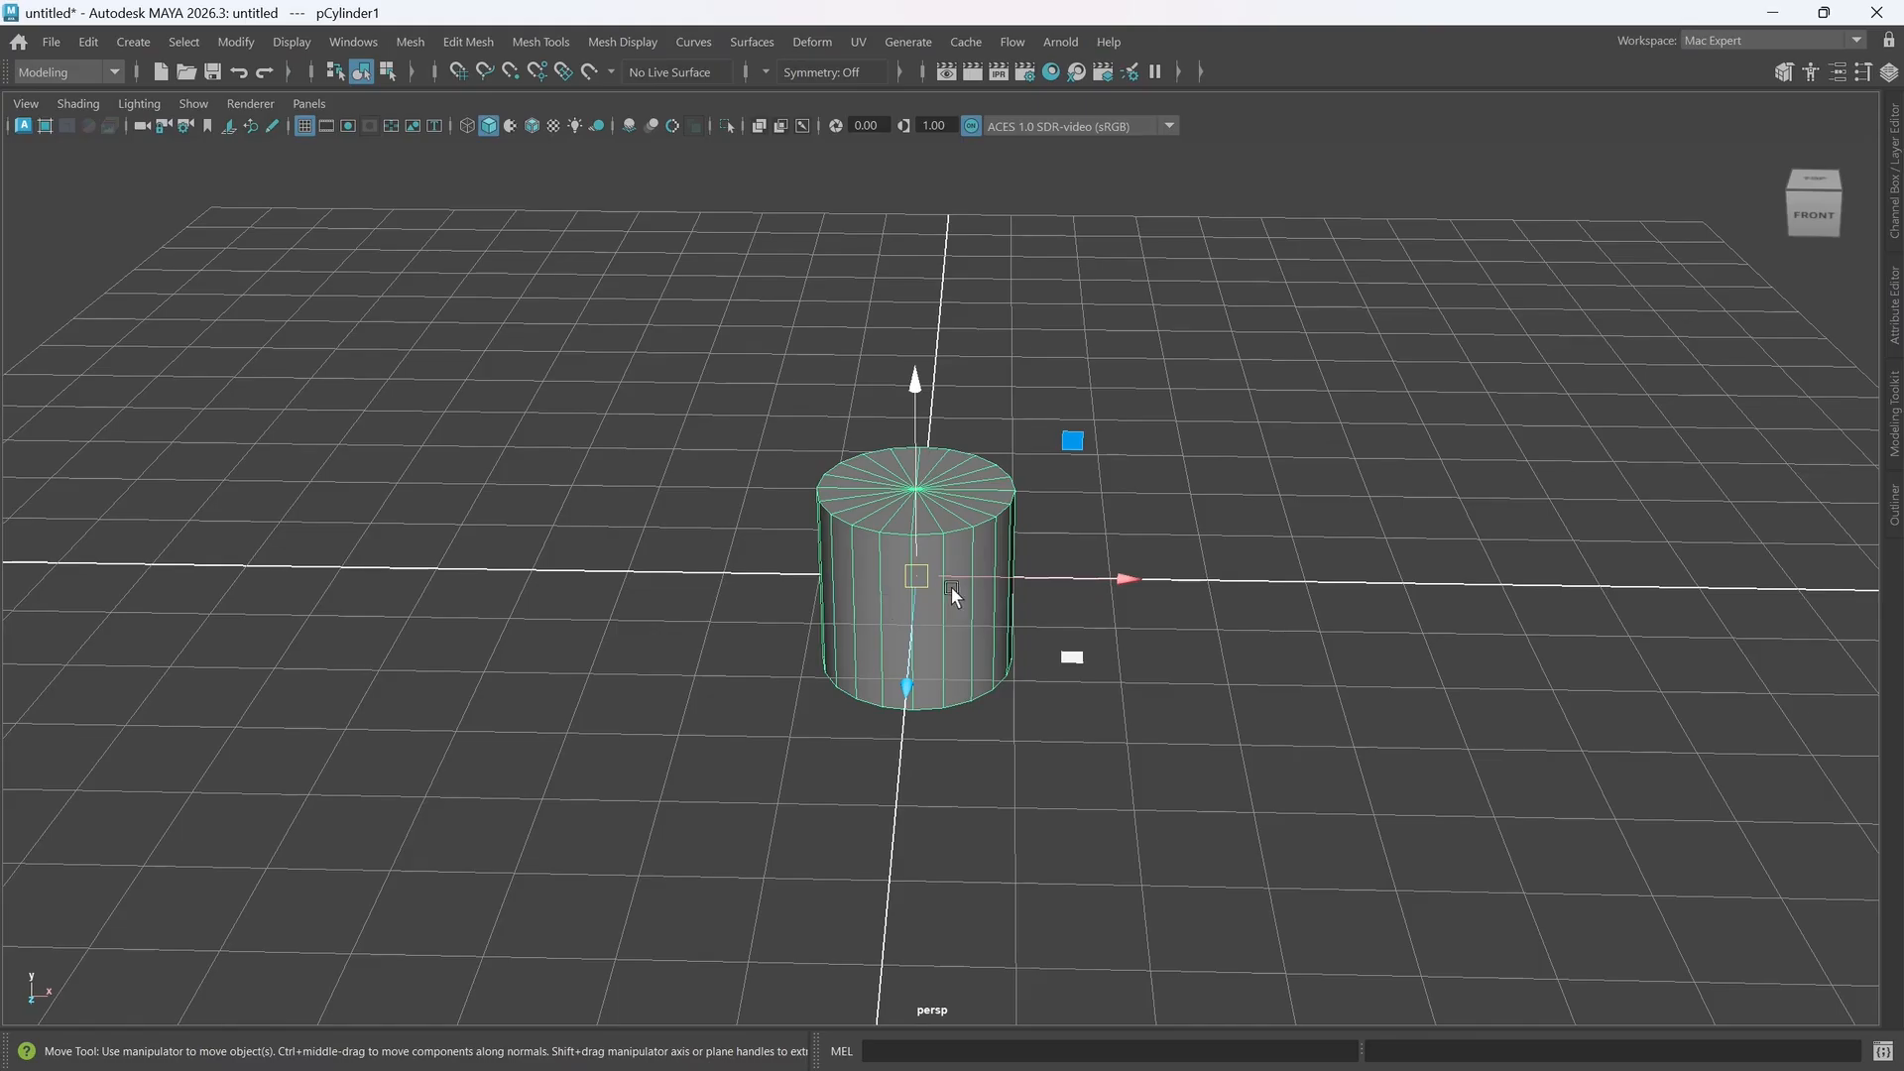
alt+drag(949, 587, 913, 631)
scroll(913, 631, up, 2)
alt+middle_drag(894, 650, 897, 645)
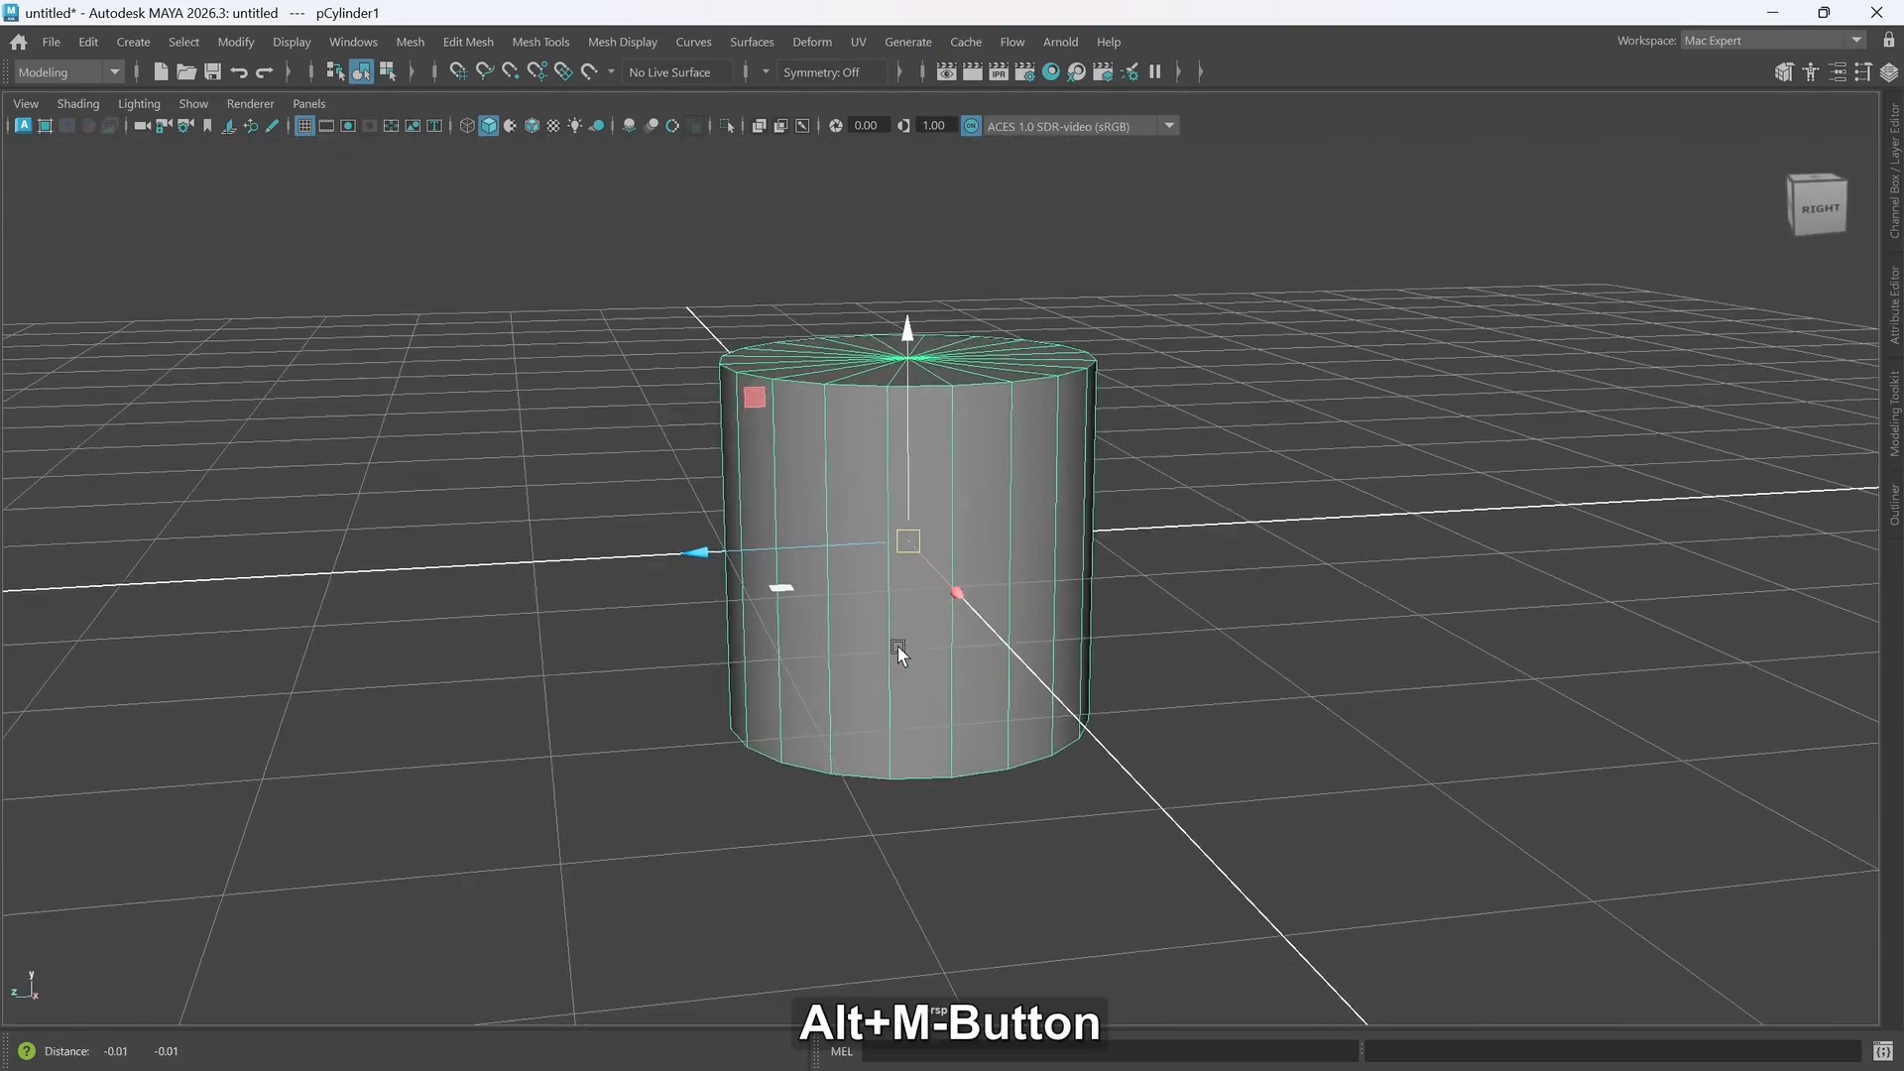
alt+drag(1027, 653, 1029, 666)
scroll(952, 659, up, 4)
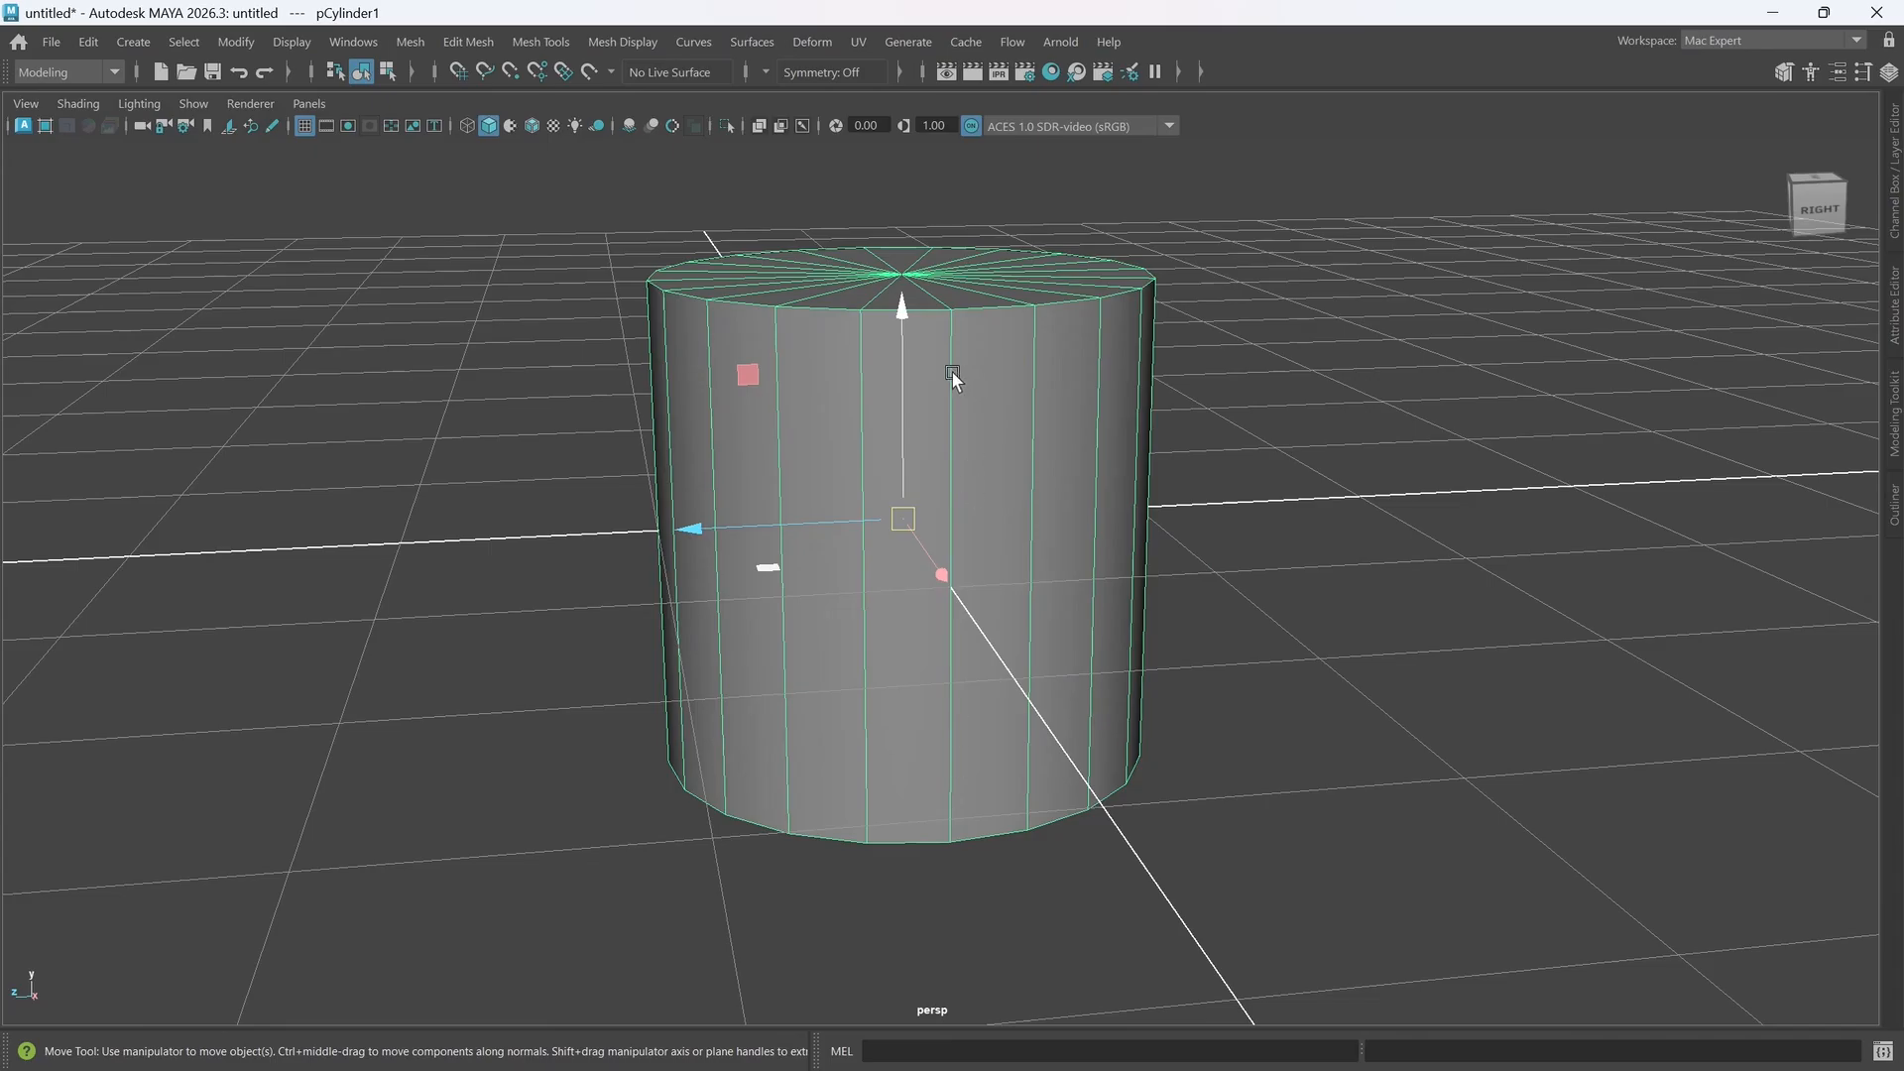
alt+drag(971, 686, 918, 730)
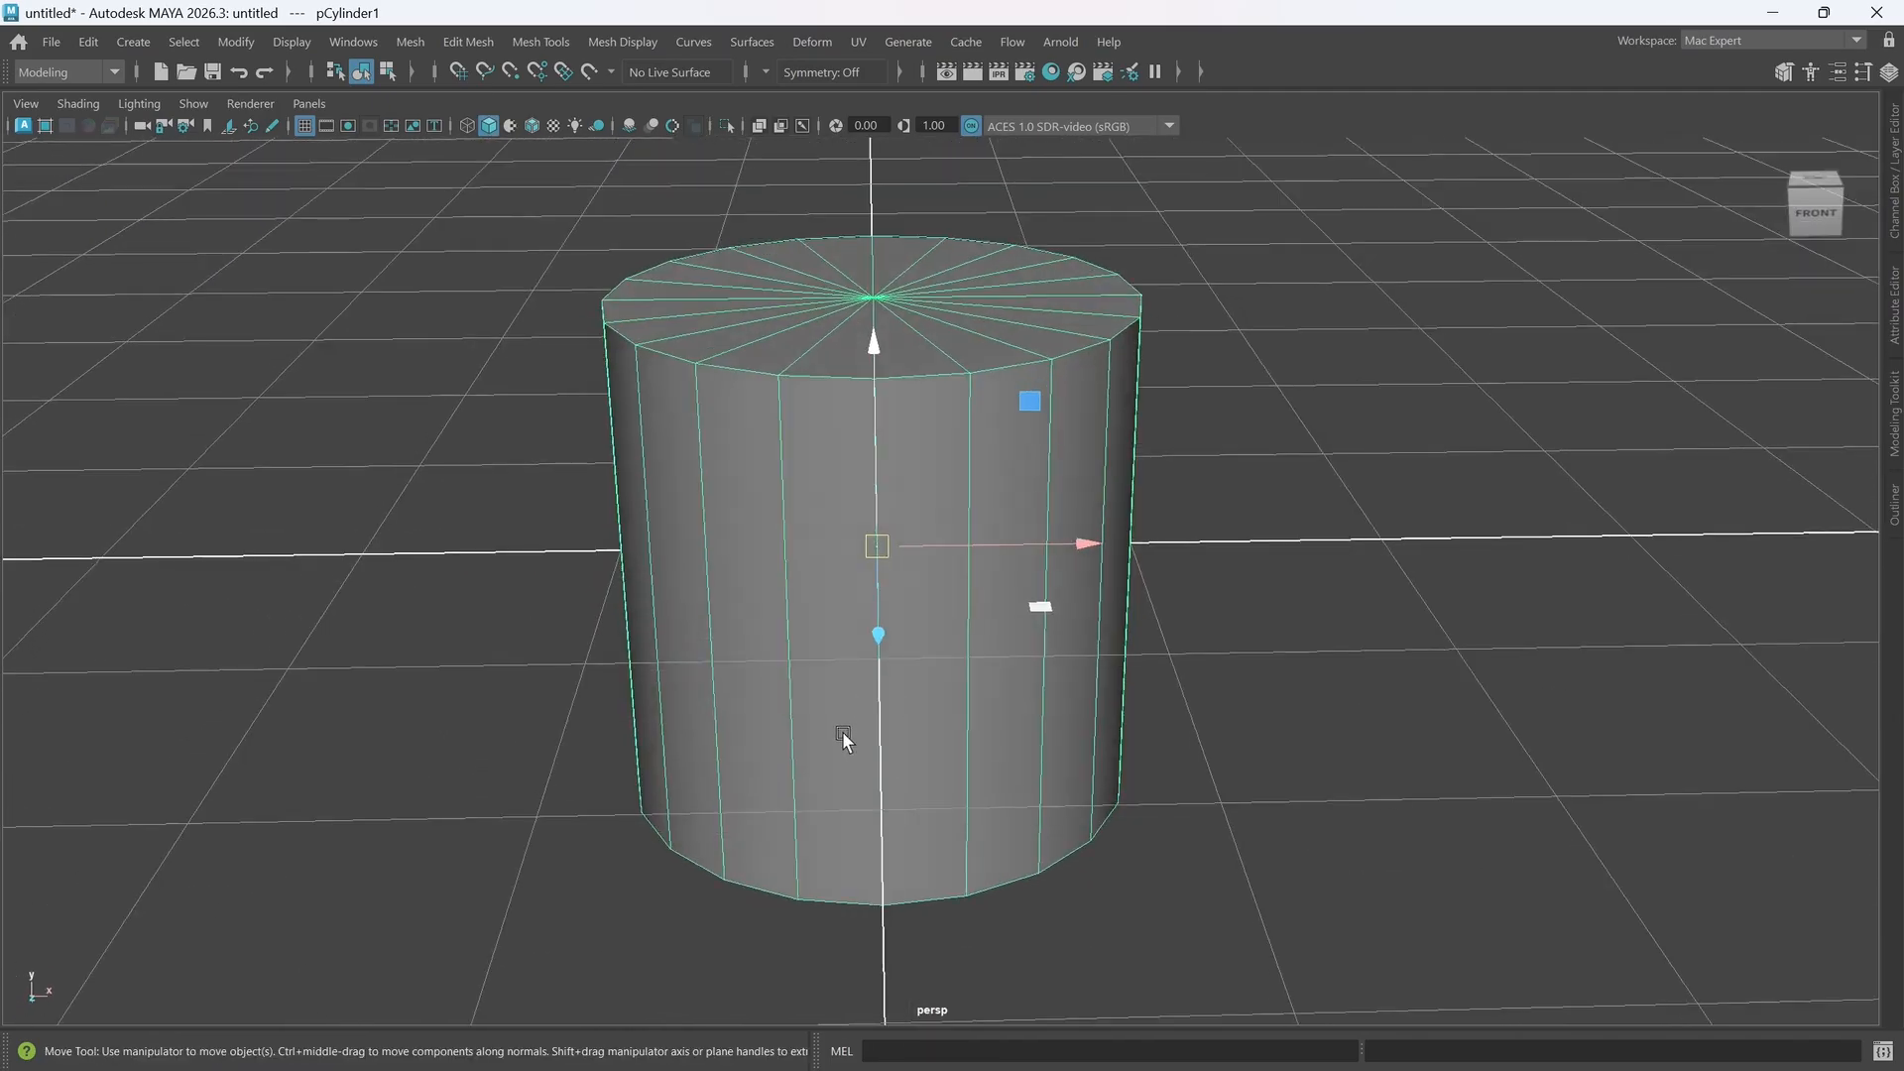
alt+drag(1004, 627, 907, 661)
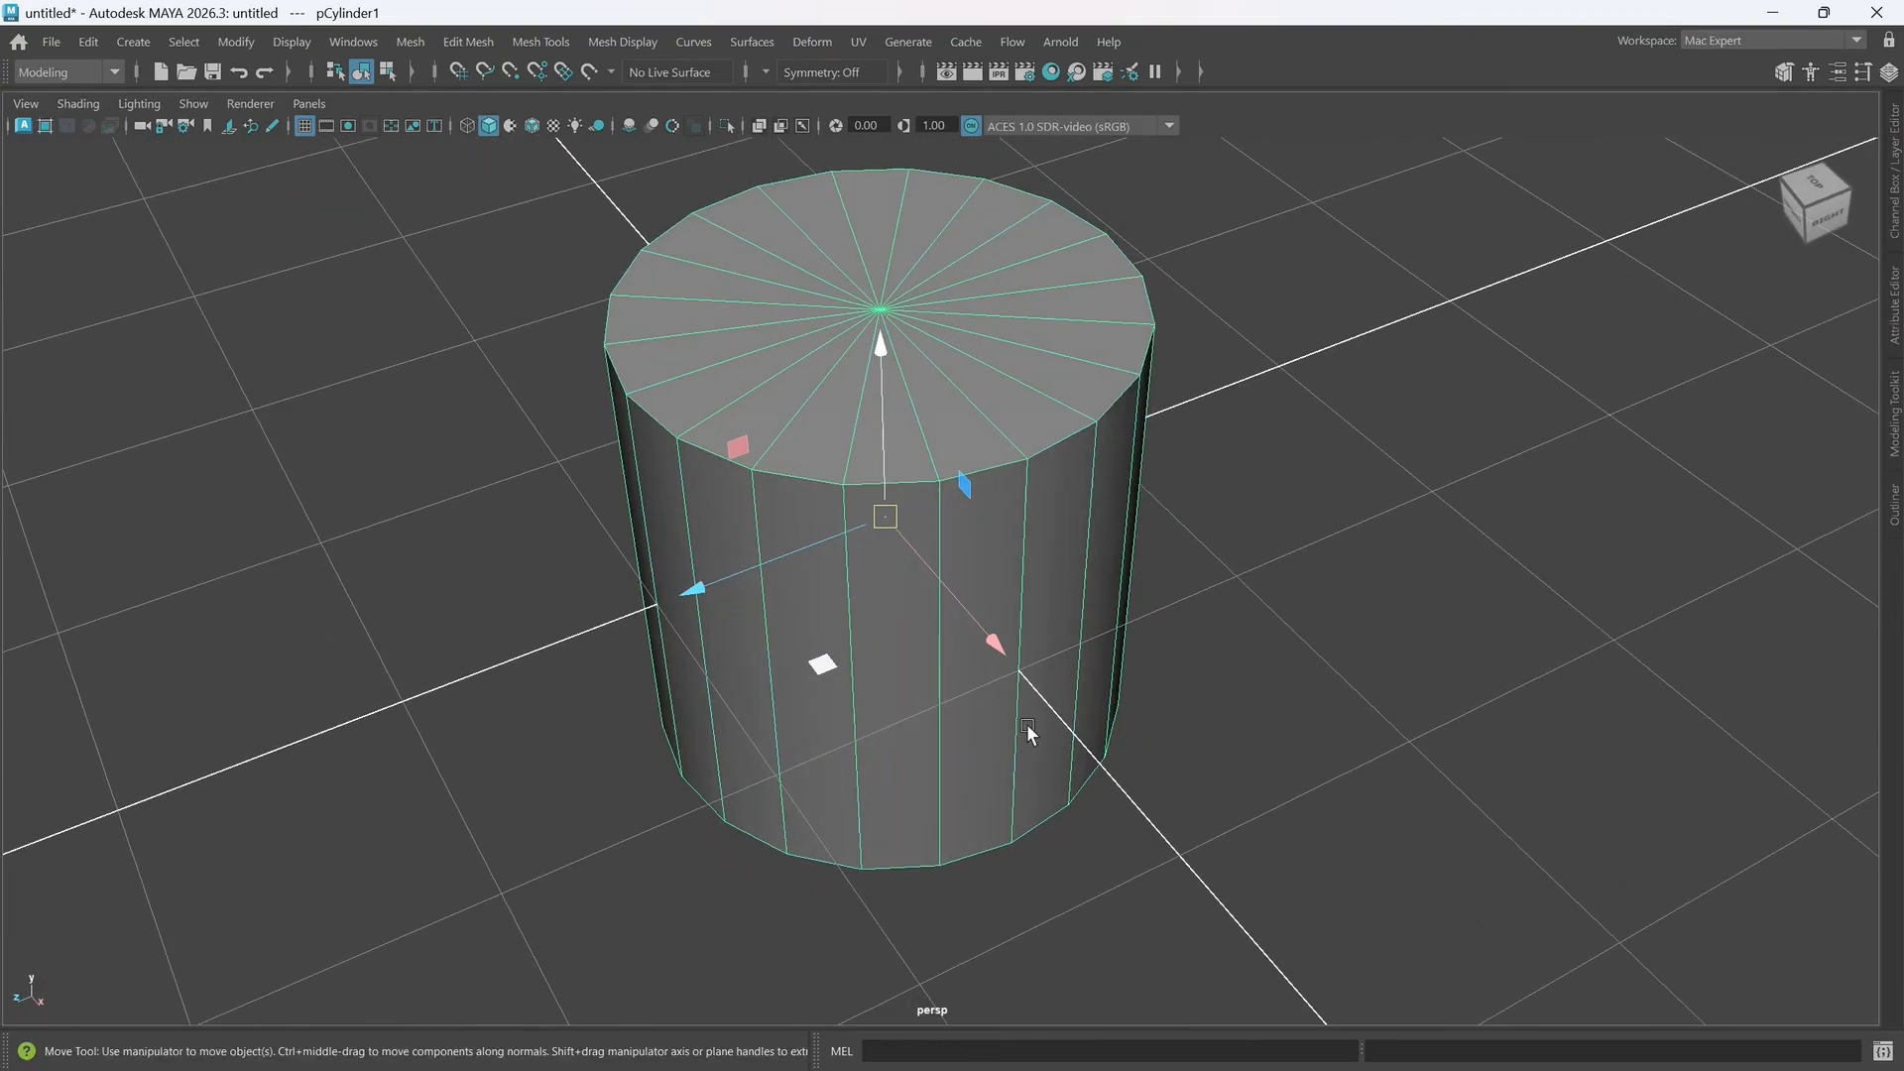
alt+drag(1033, 752, 1085, 608)
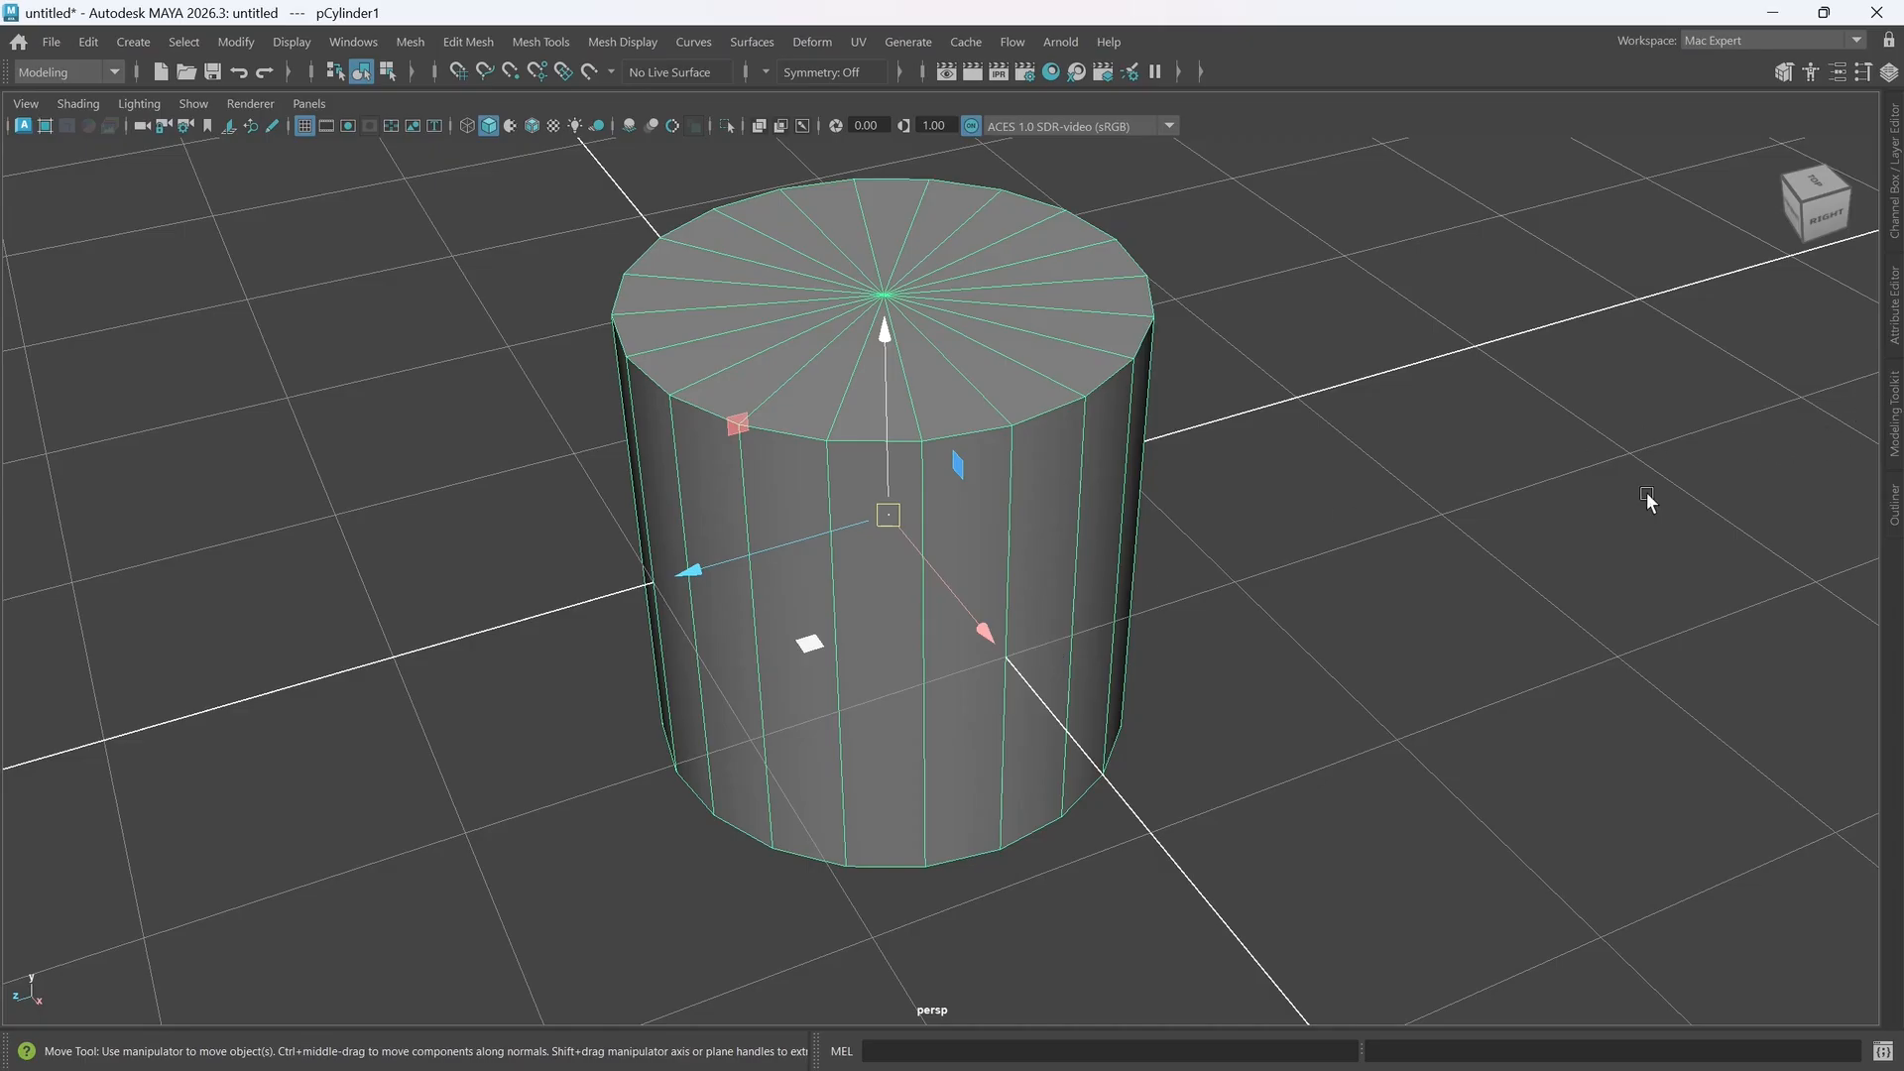
alt+drag(1002, 670, 1027, 657)
mouse_move(1027, 656)
alt+middle_down()
mouse_move(1009, 675)
mouse_move(991, 658)
alt+middle_up()
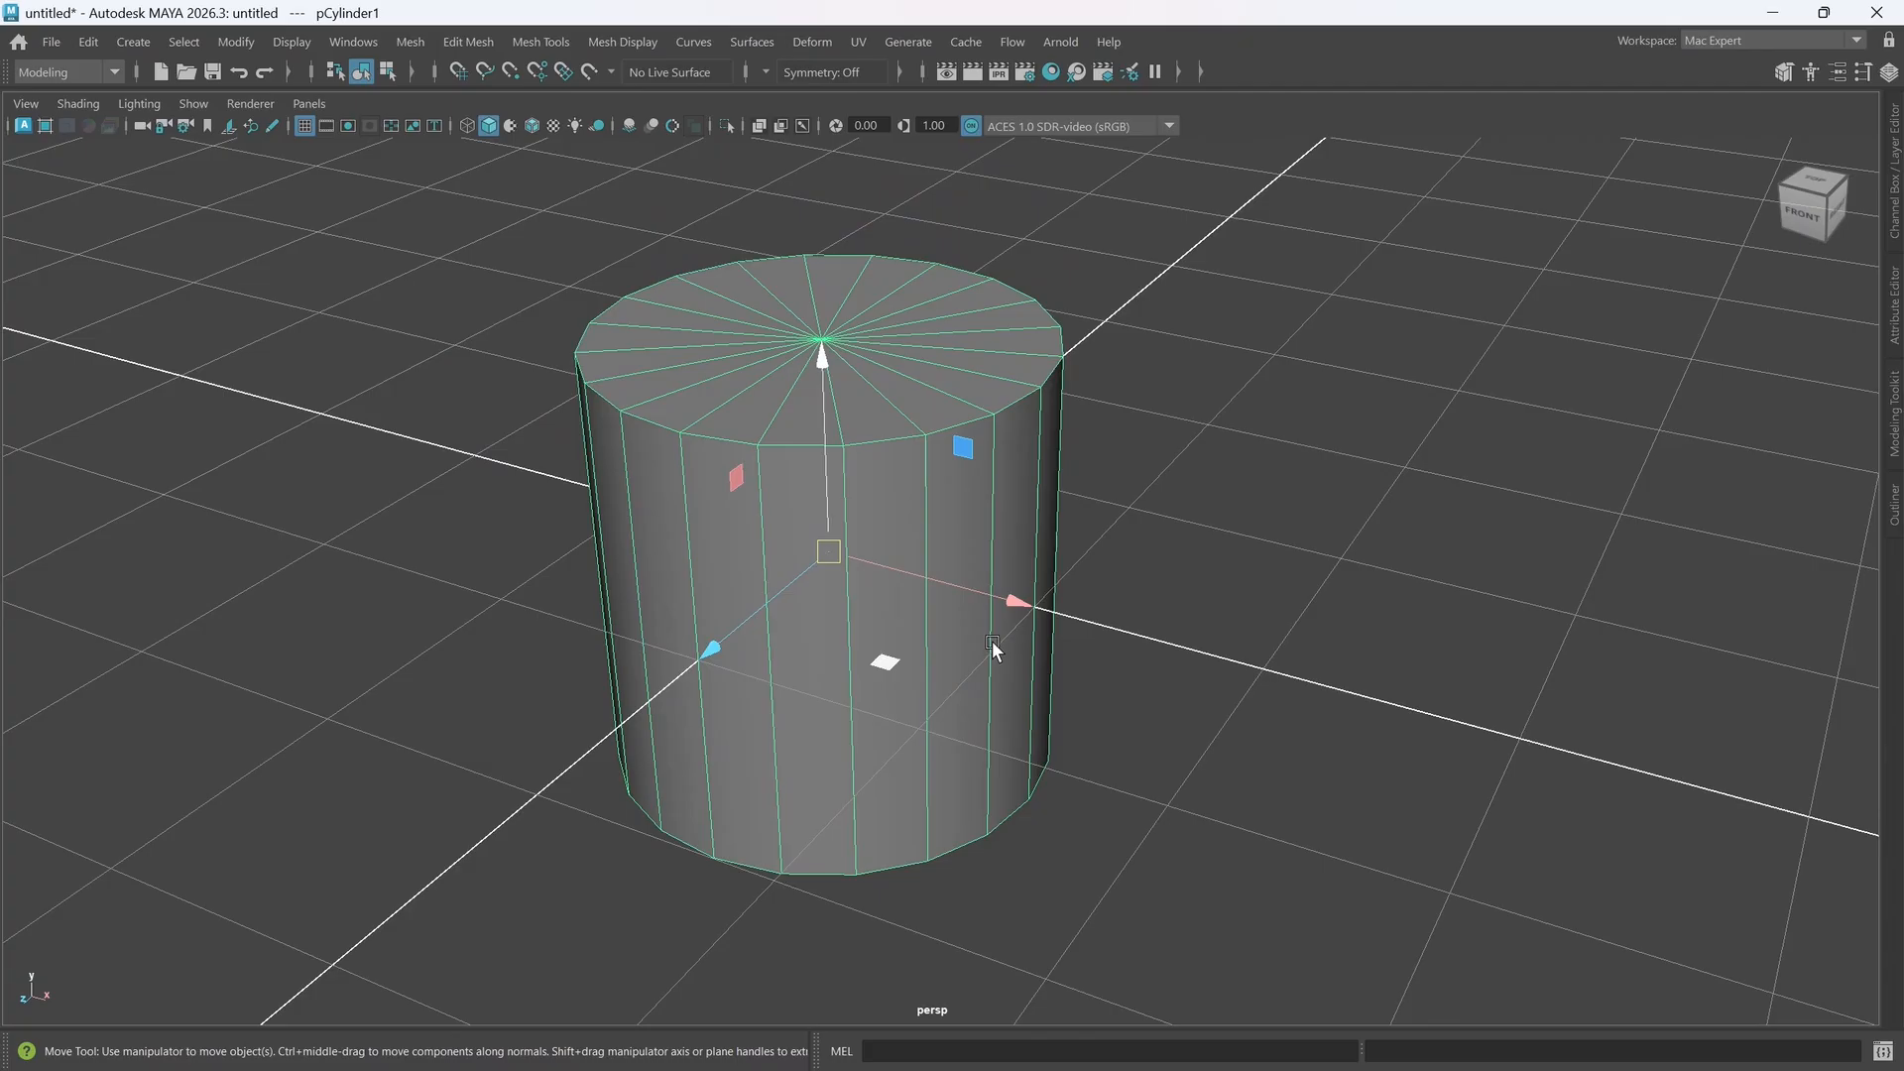
- Bring up the cylinder's creation attributes and reduce its Subdivisions Axis to 10
key(t)
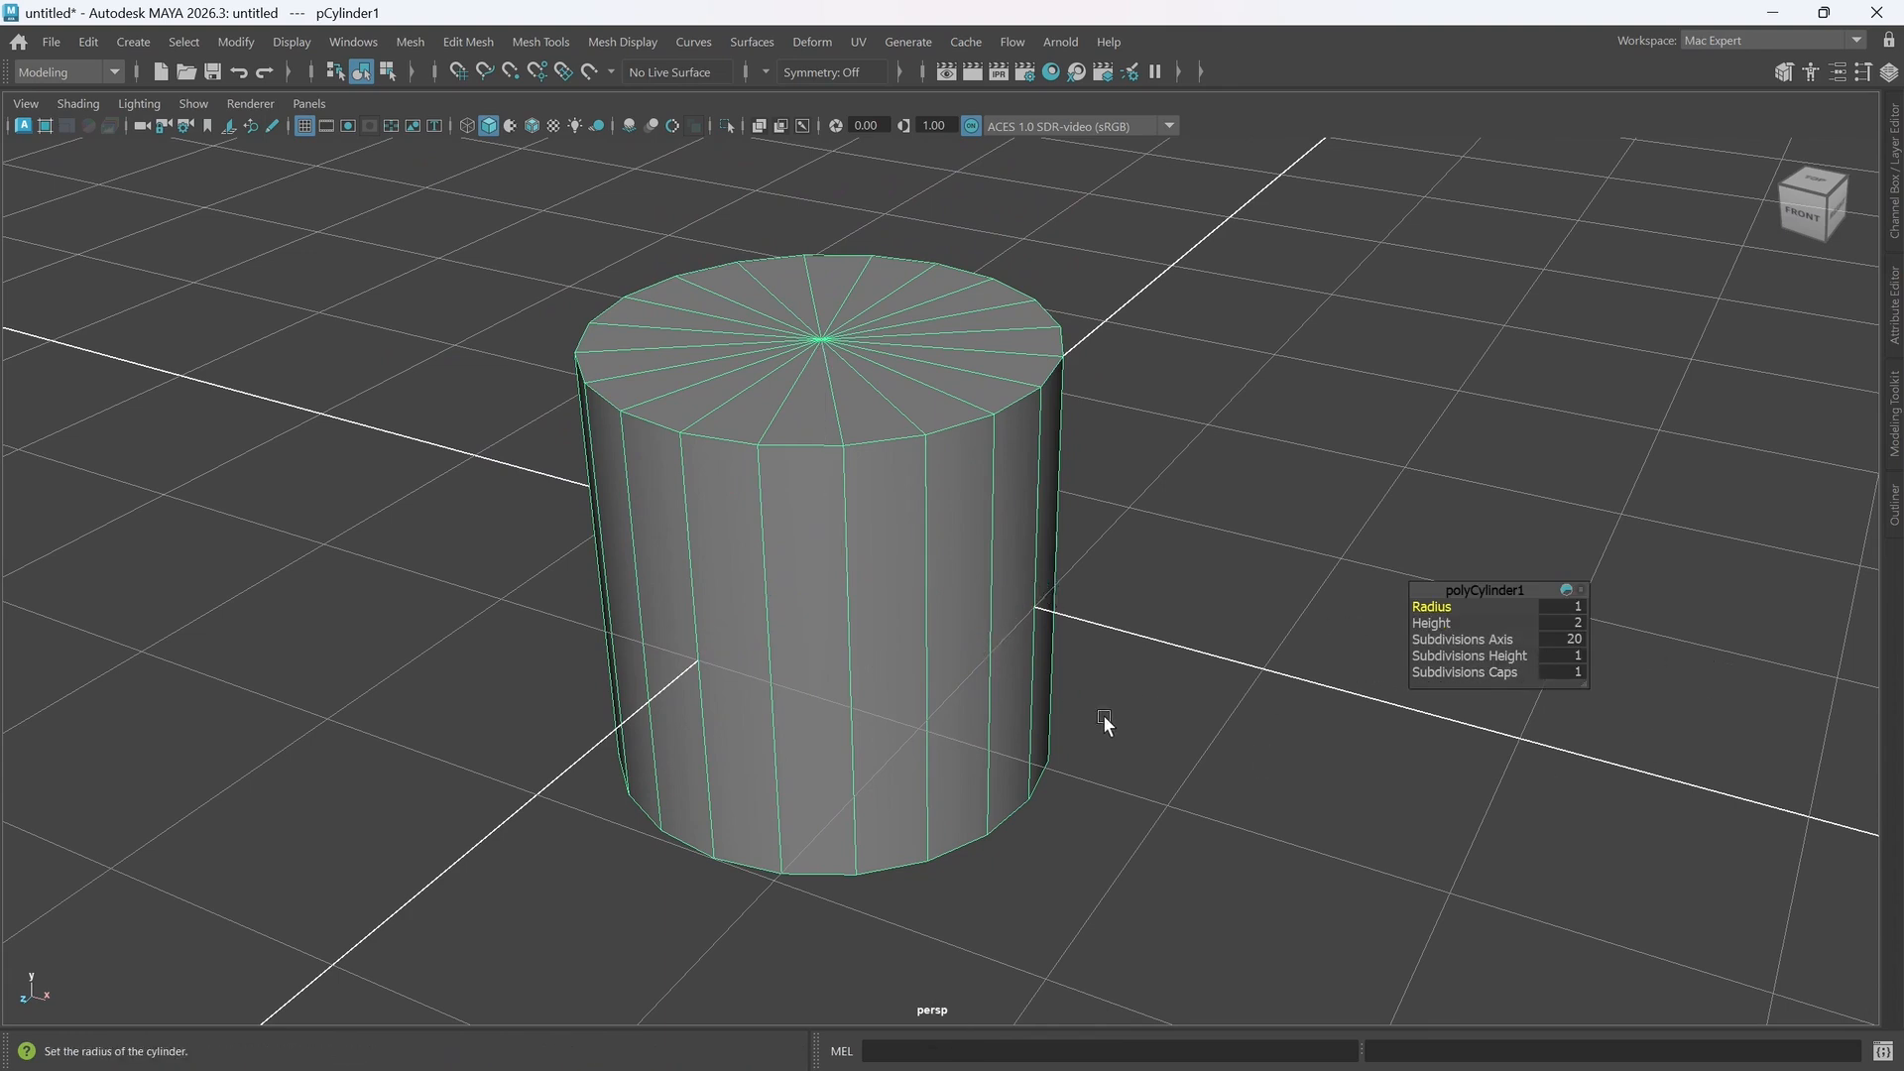
alt+drag(855, 650, 918, 619)
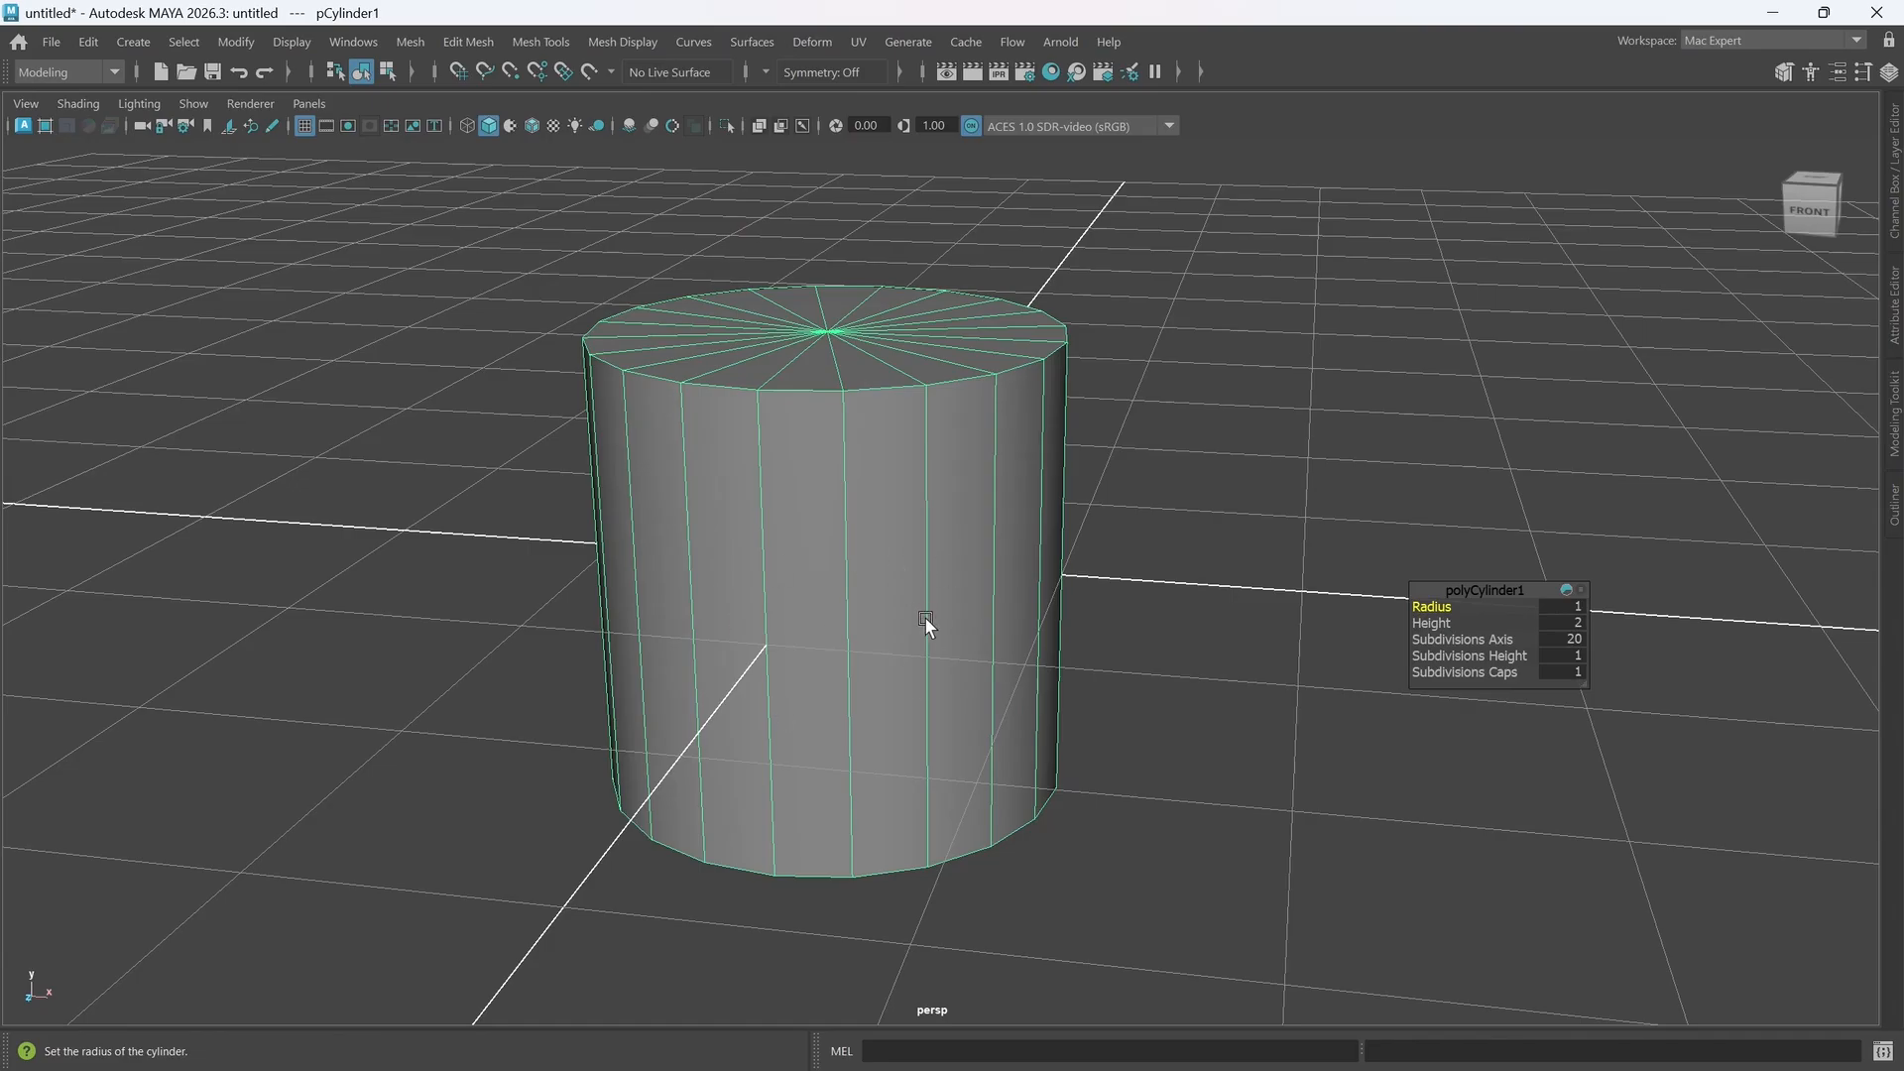
mouse_move(812, 527)
alt+mouse_down()
mouse_move(837, 556)
mouse_move(833, 539)
alt+mouse_up()
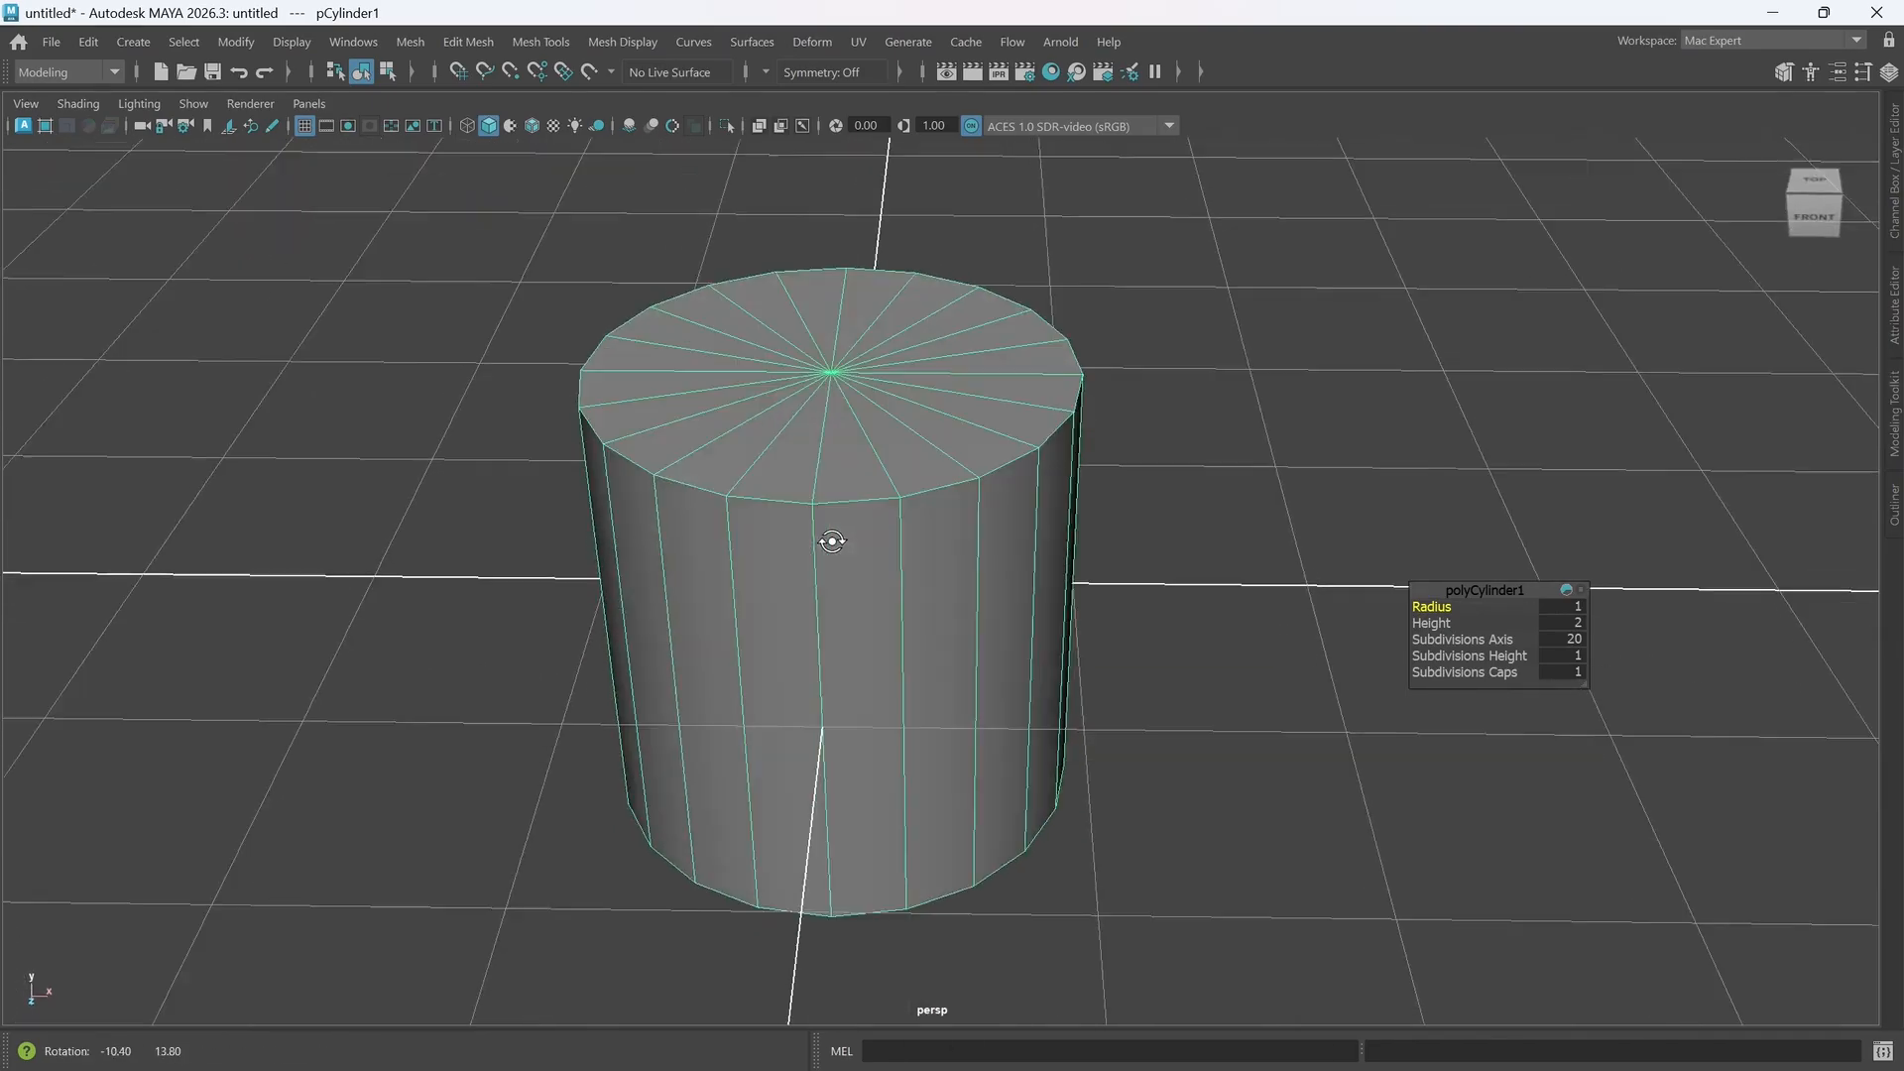
alt+middle_drag(865, 666, 818, 581)
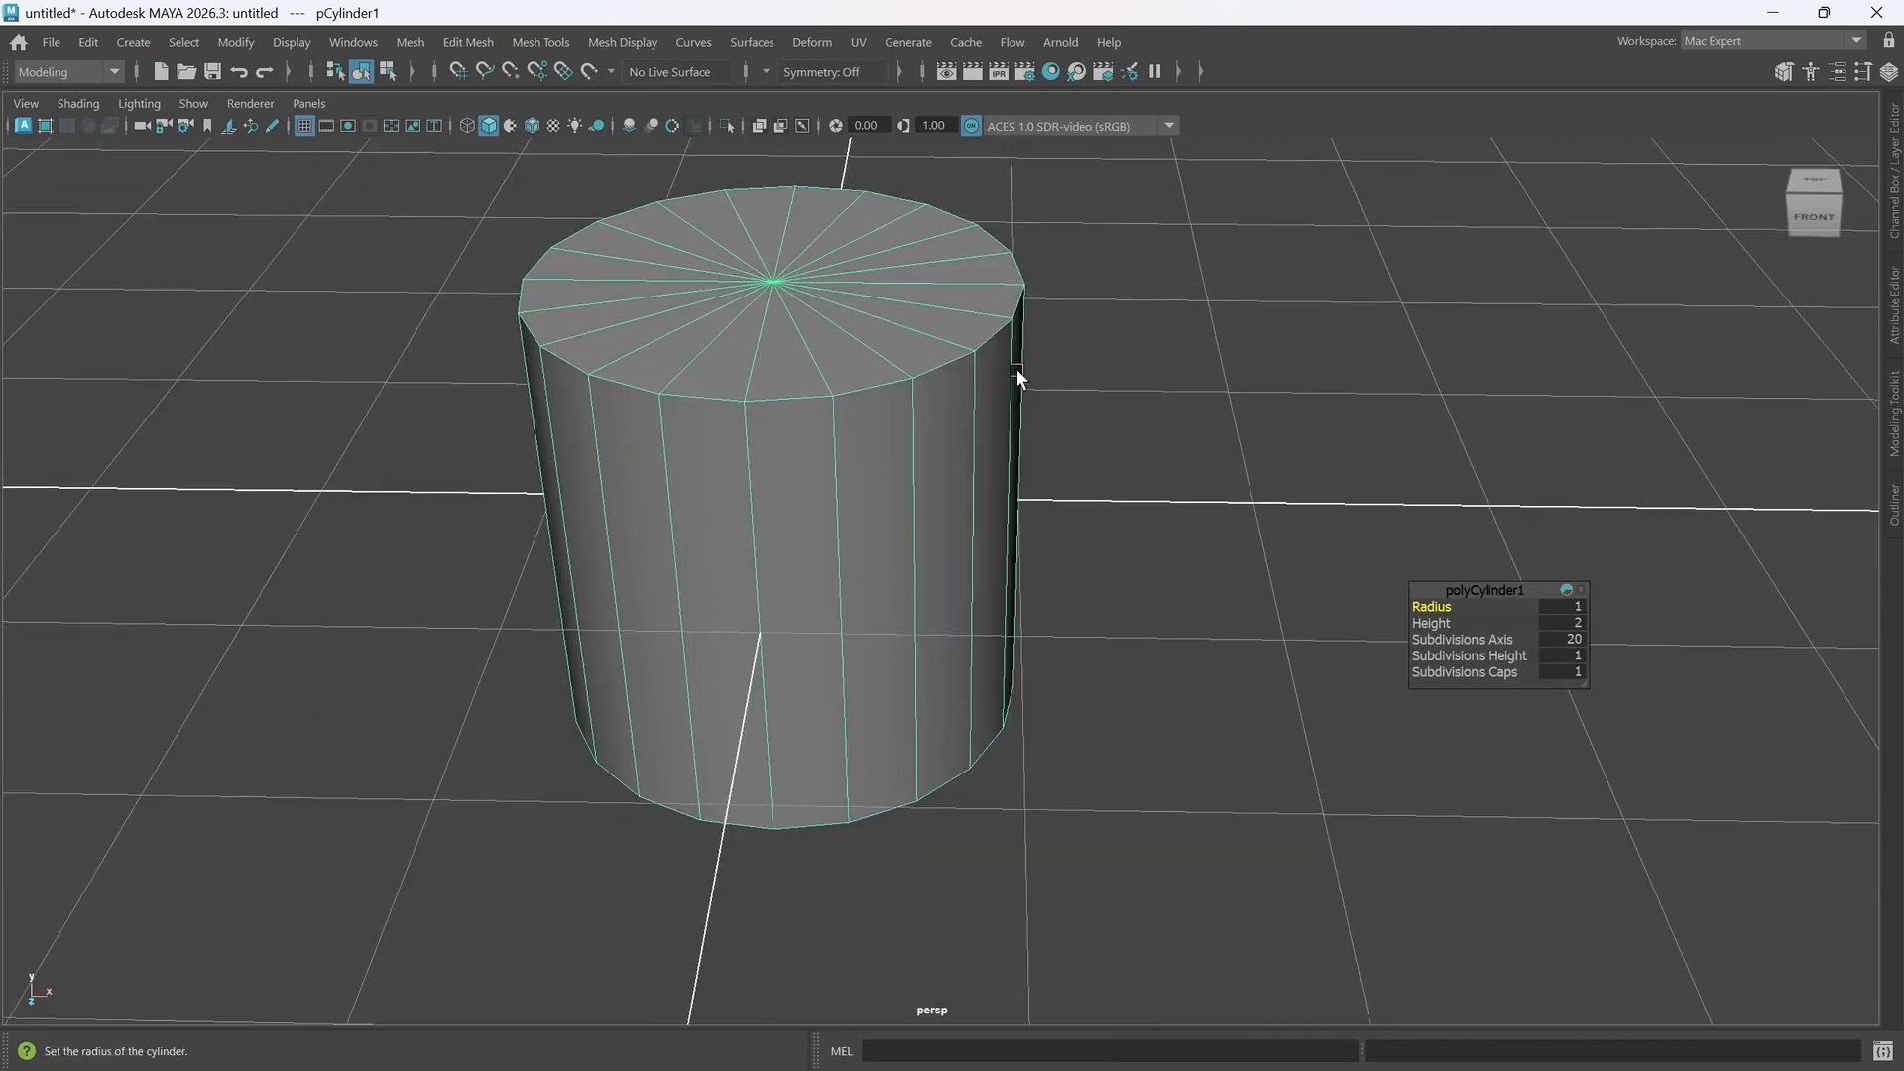
alt+drag(1032, 443, 1081, 560)
alt+middle_drag(1075, 568, 1032, 567)
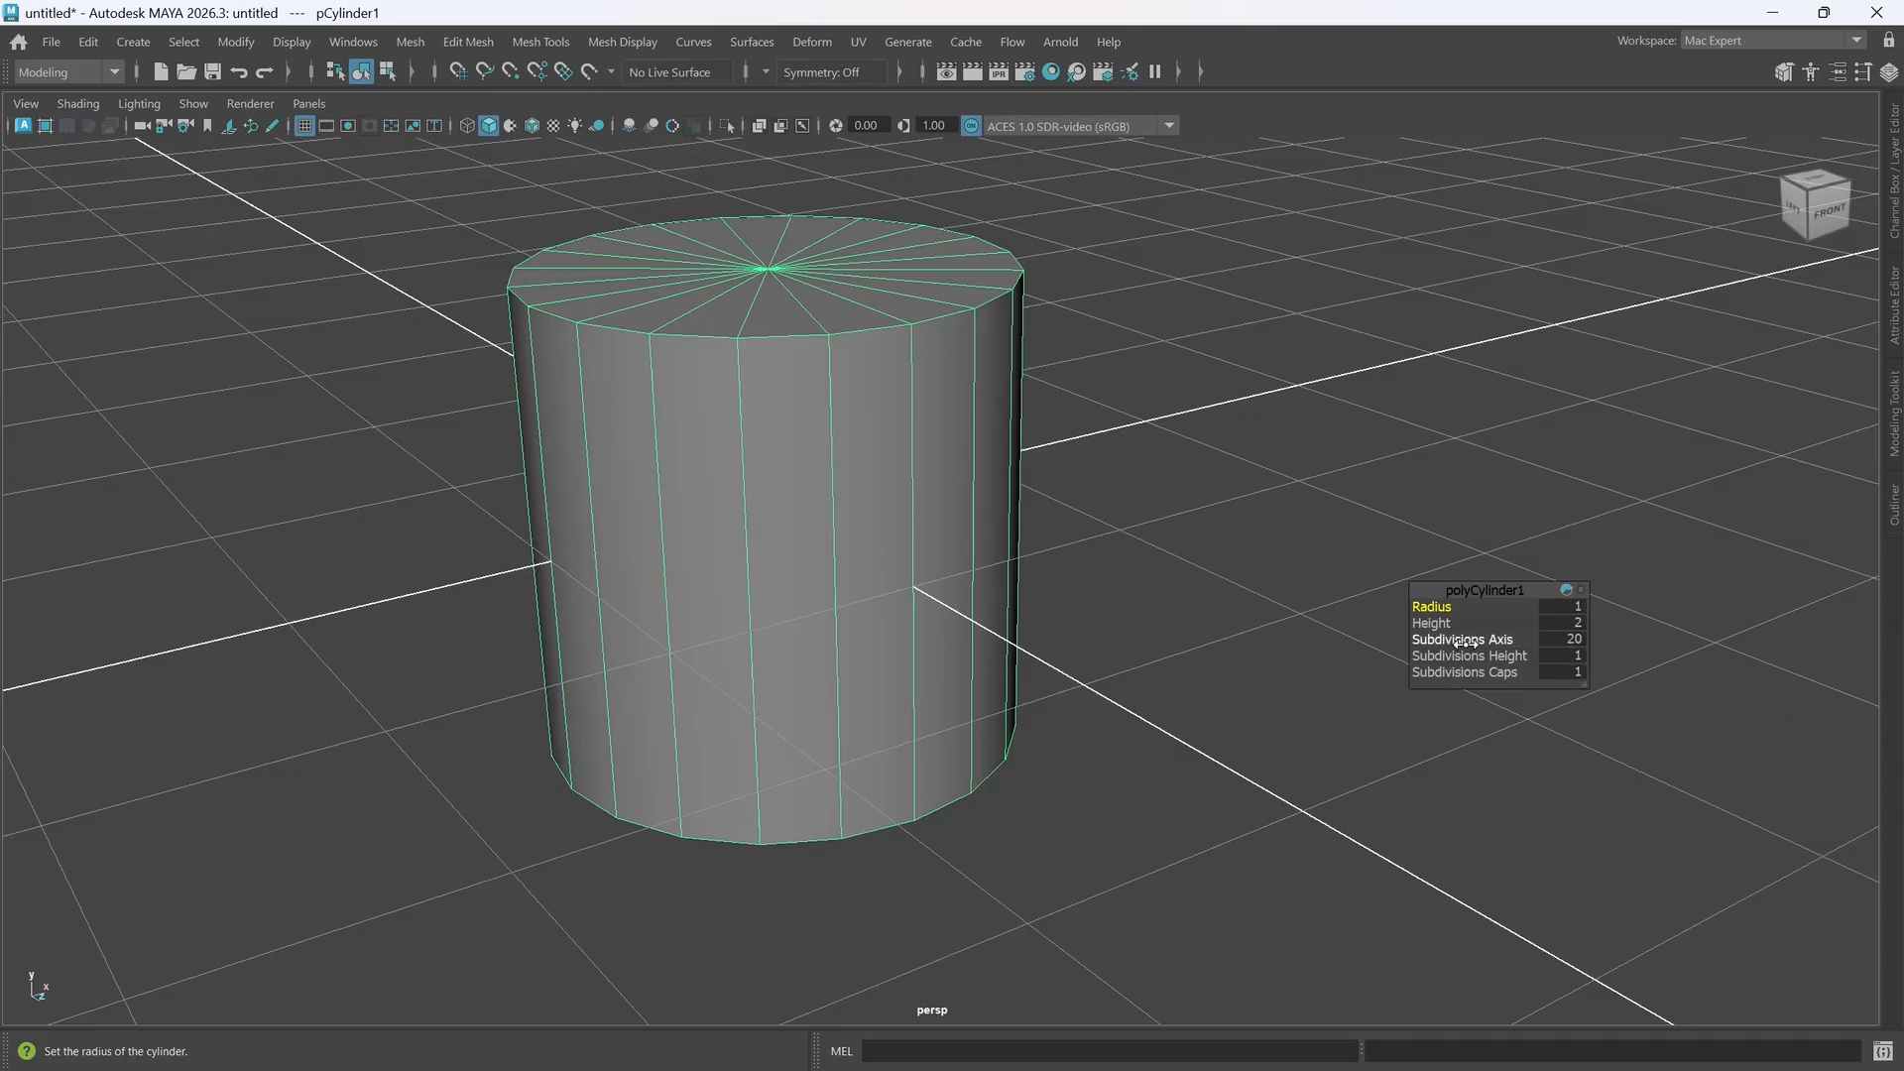
mouse_move(1466, 640)
mouse_down()
mouse_move(1427, 653)
mouse_move(1454, 652)
mouse_up()
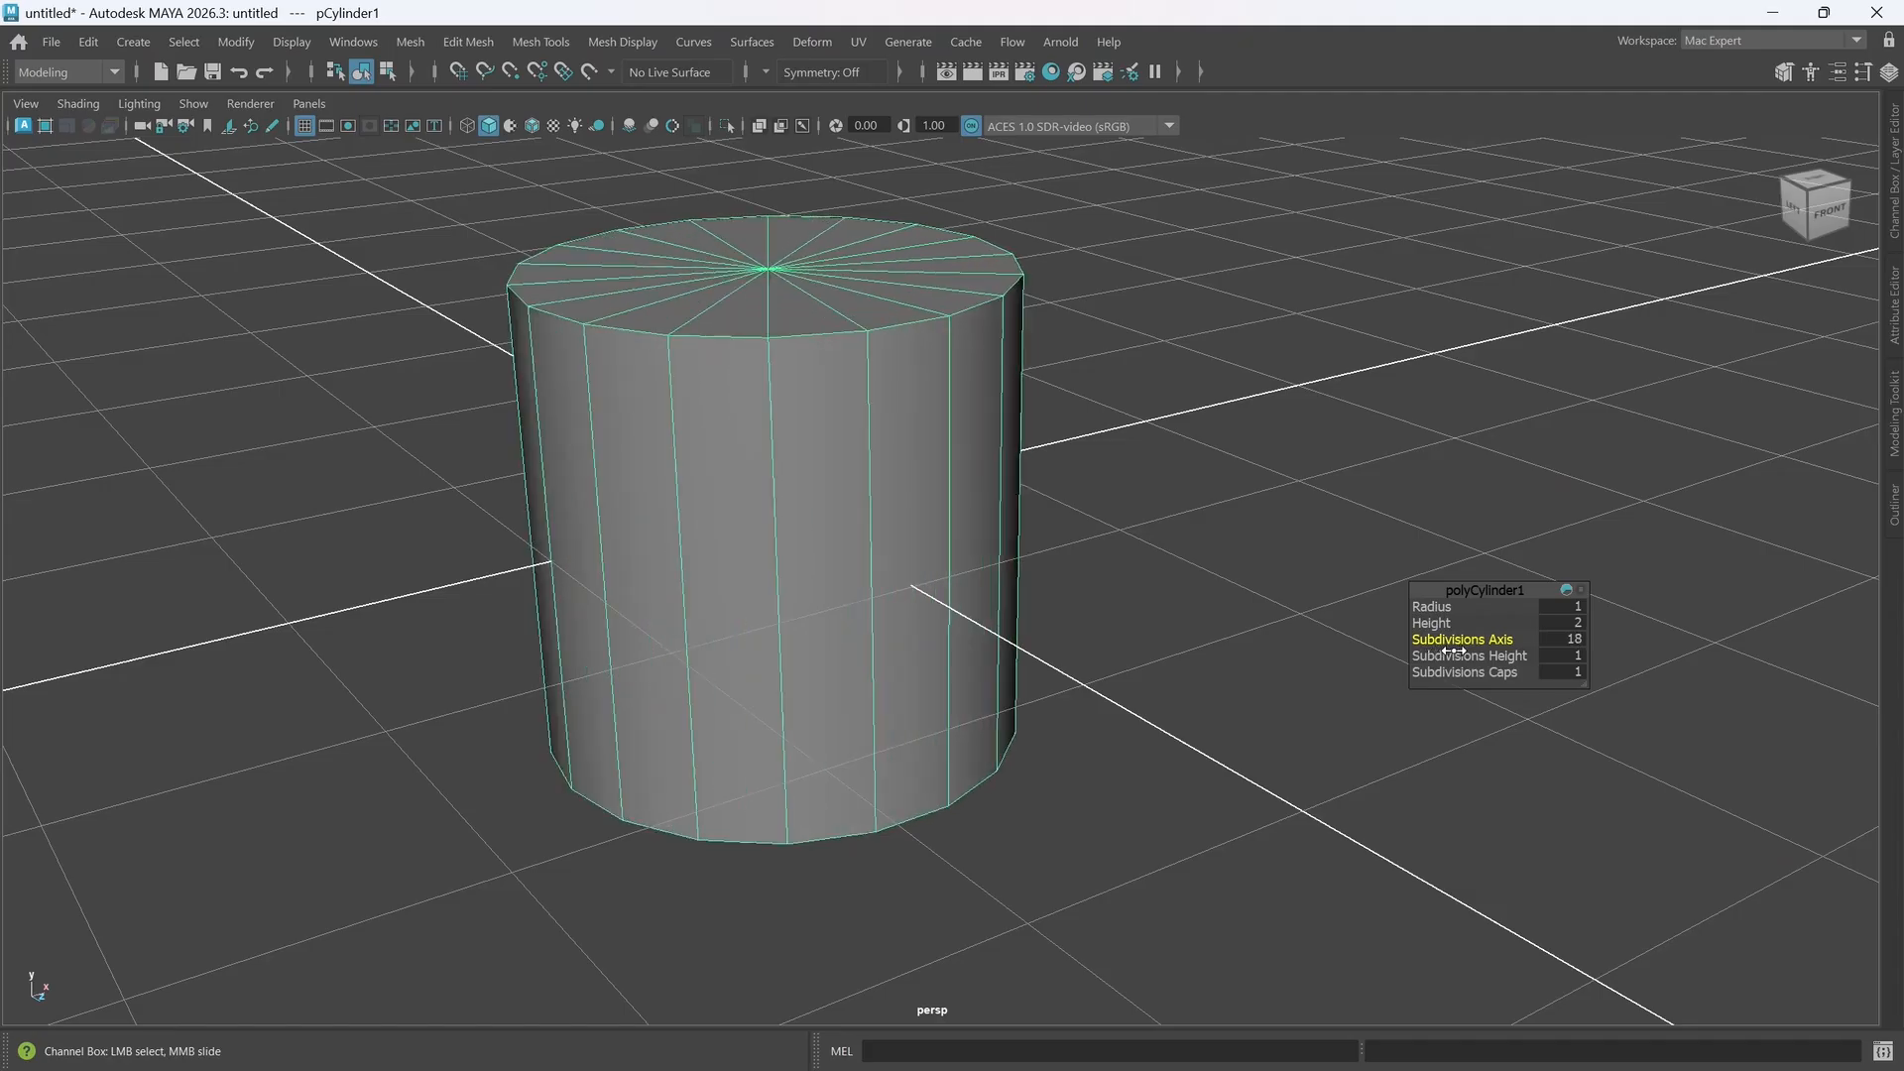
alt+drag(1130, 667, 1079, 667)
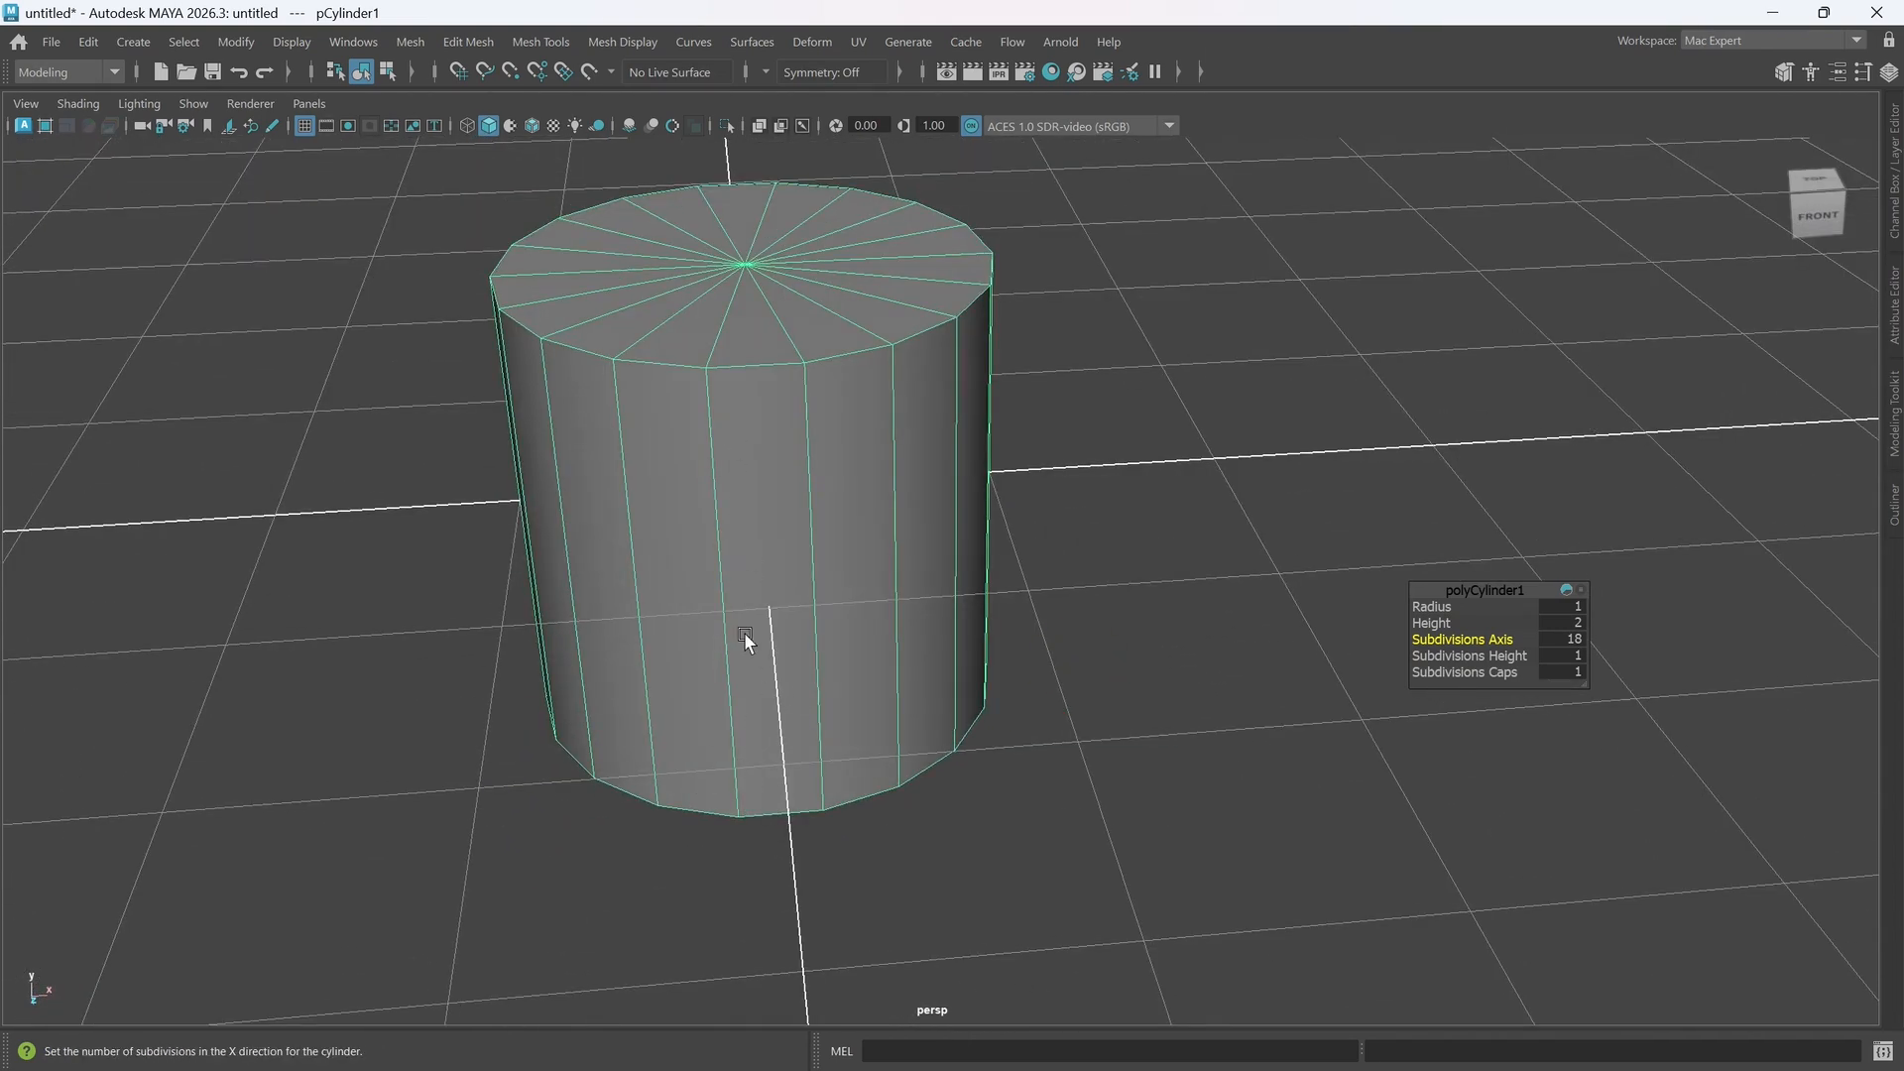
alt+drag(783, 667, 763, 728)
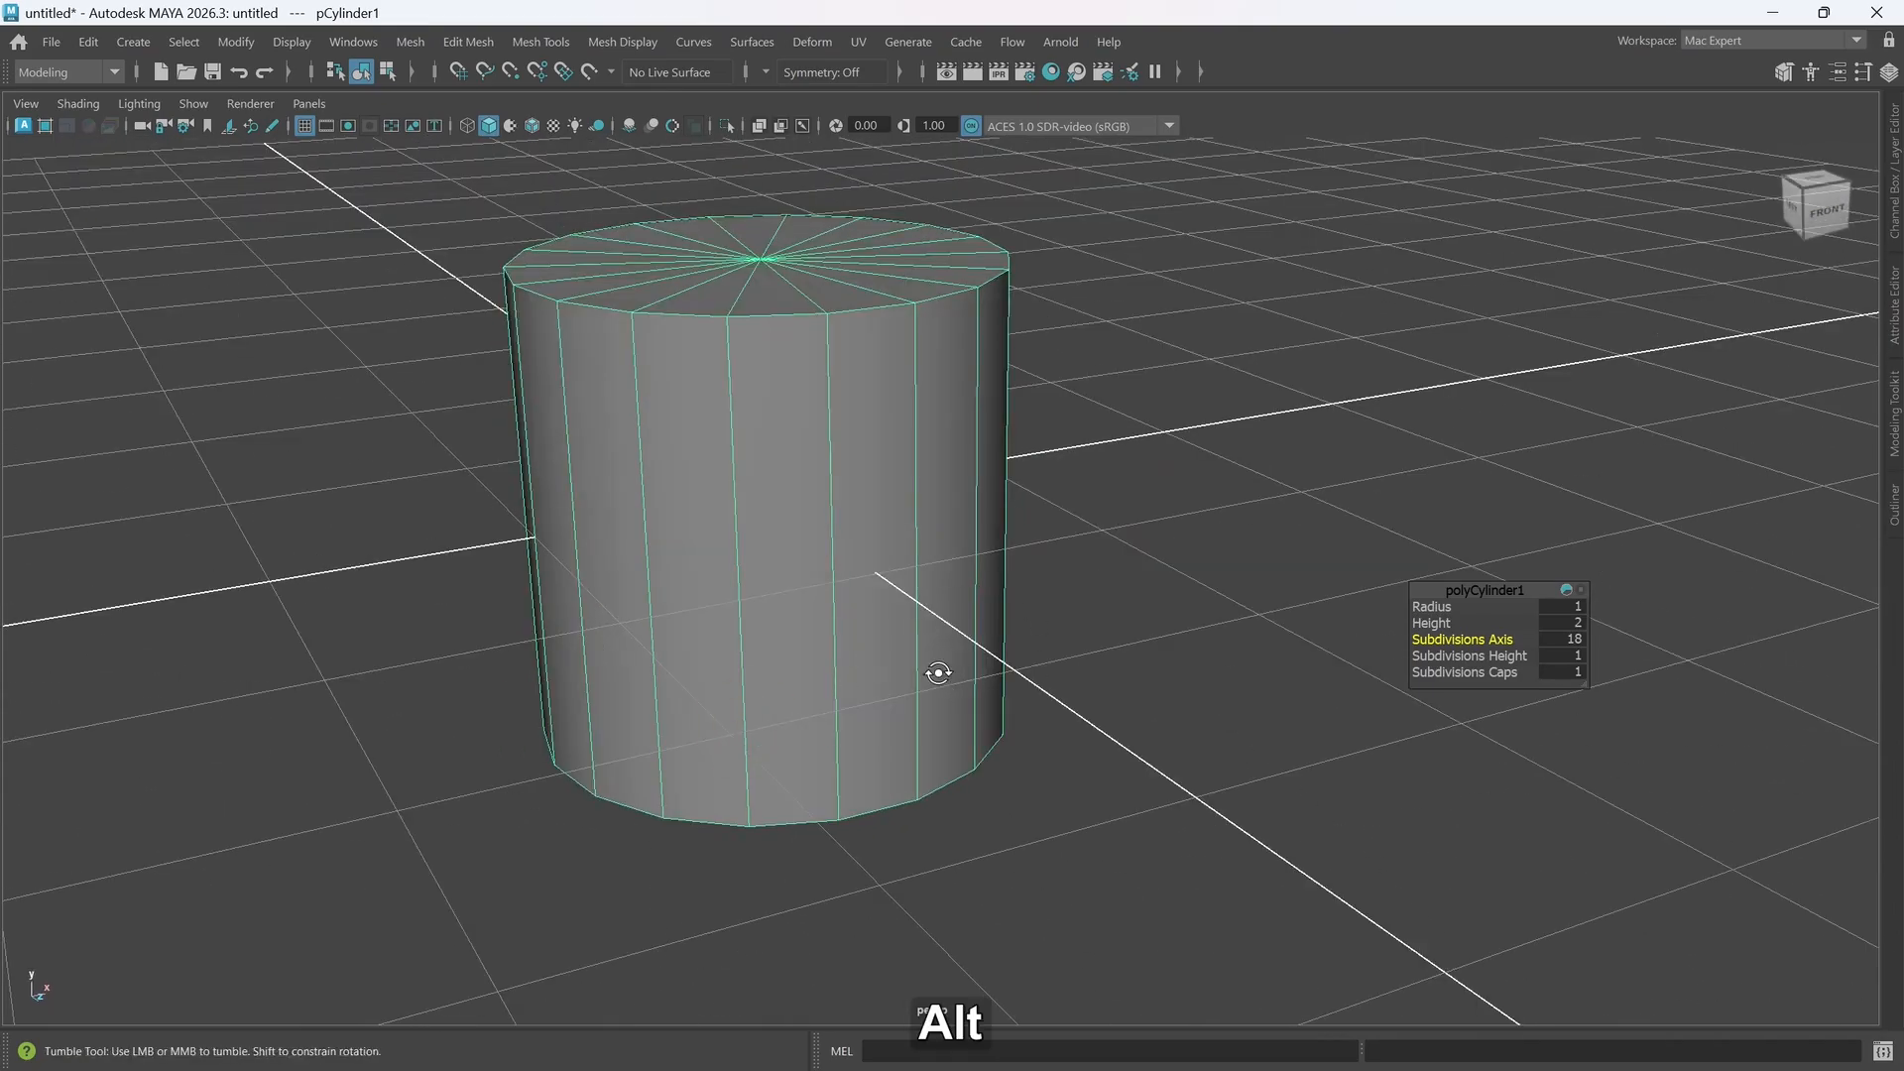
alt+drag(935, 668, 939, 673)
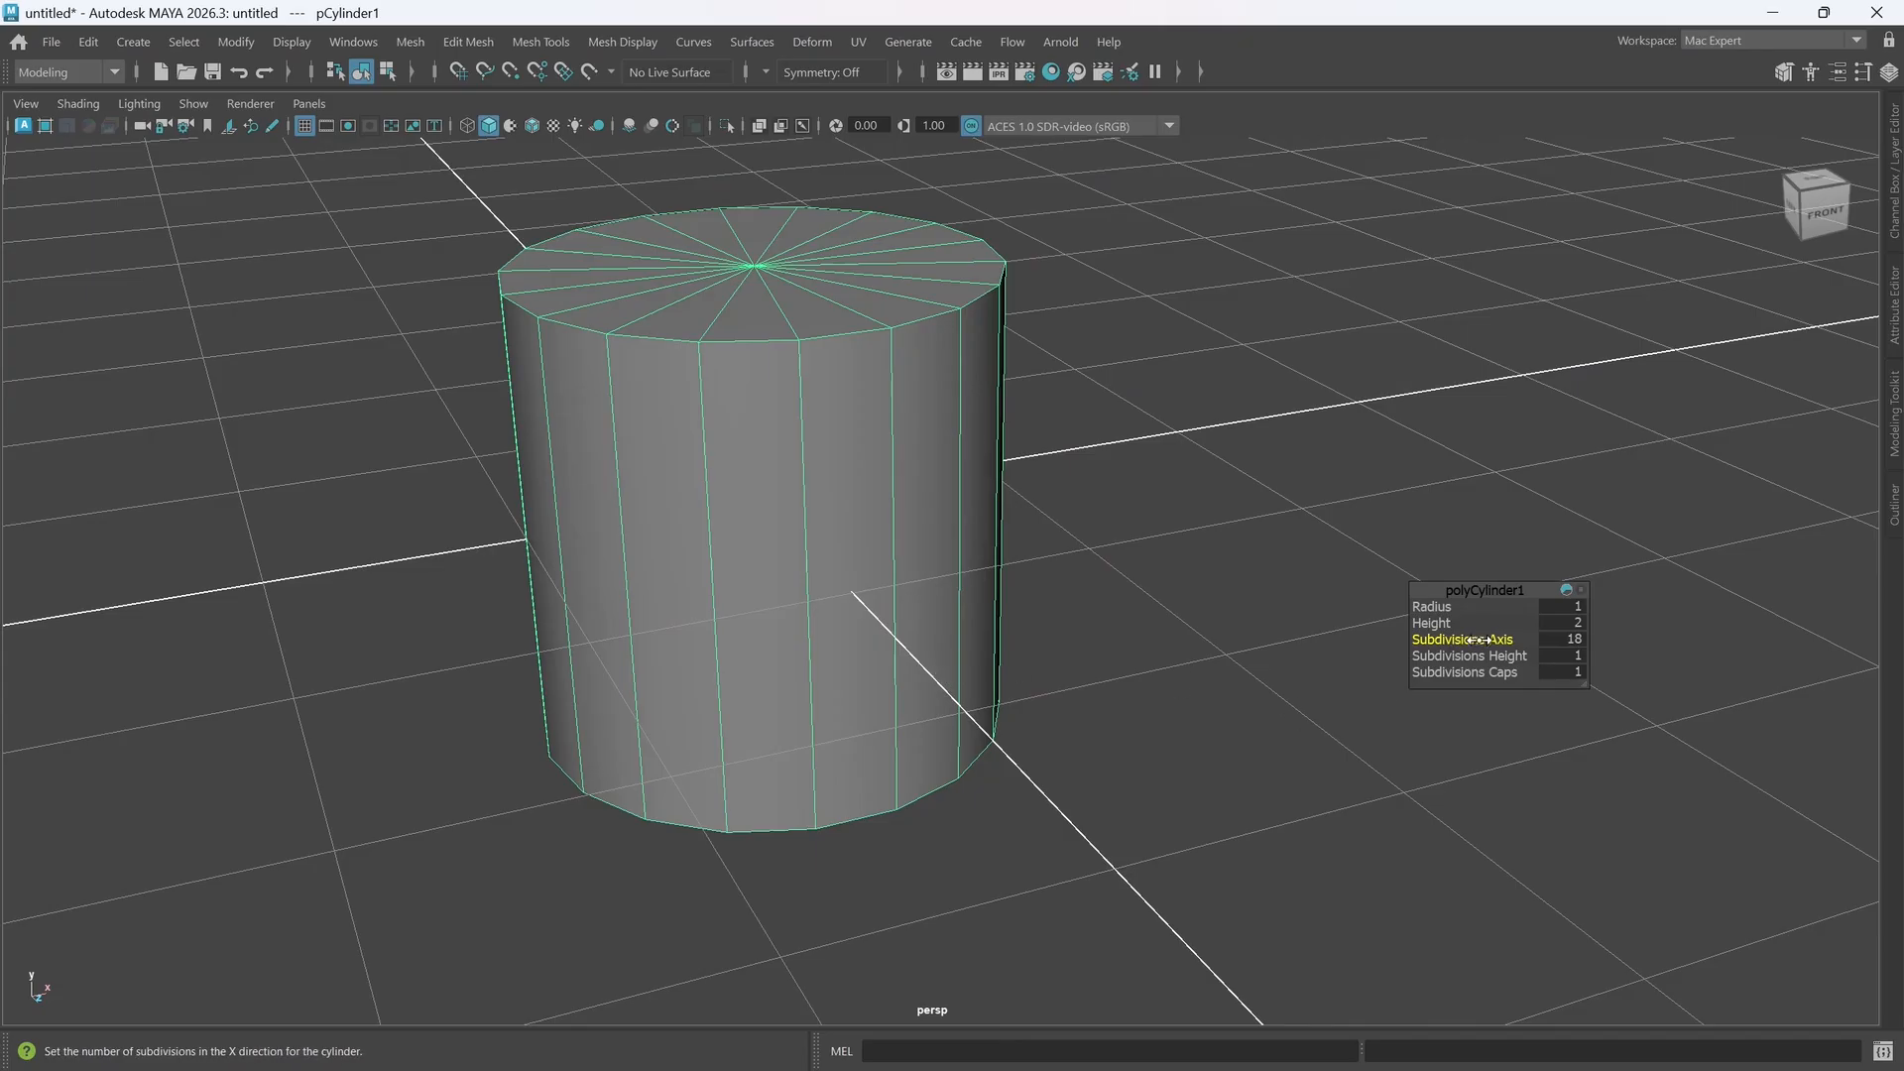
middle_drag(1486, 639, 1443, 641)
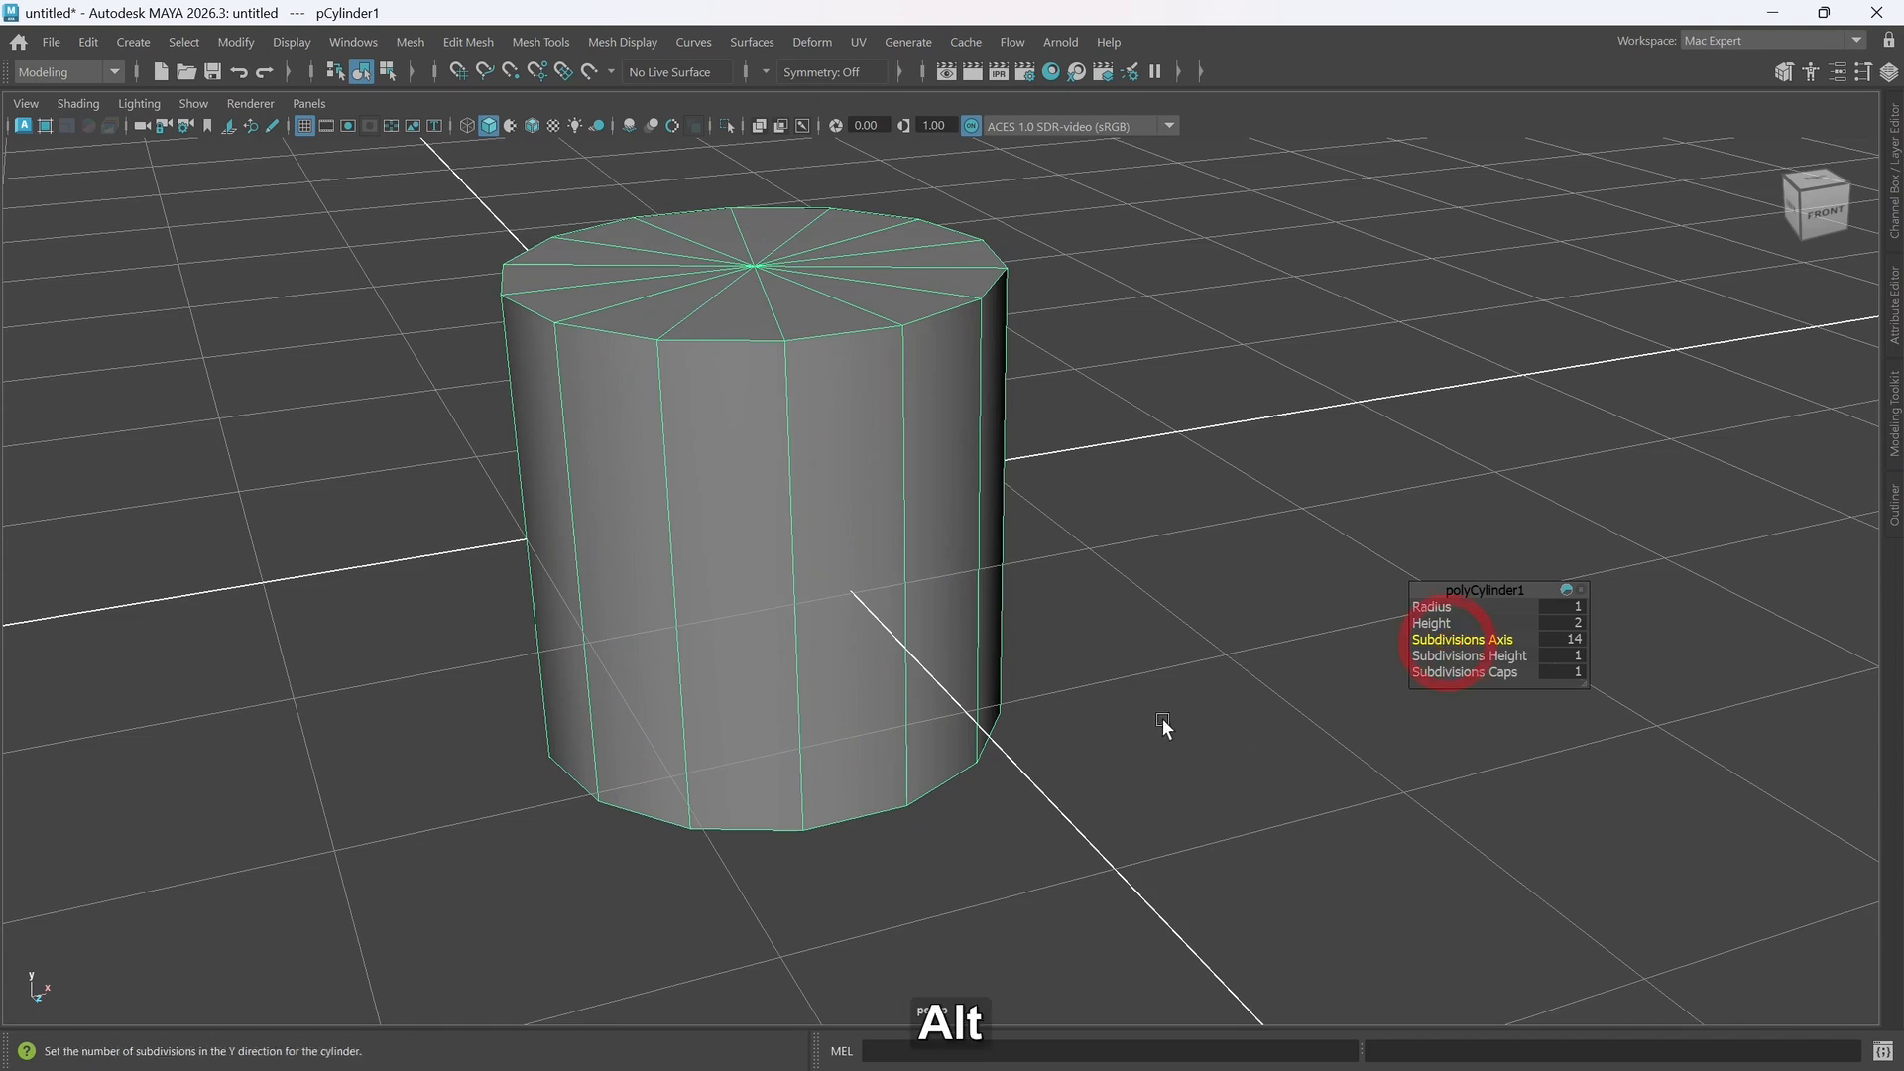
alt+drag(1164, 723, 1118, 733)
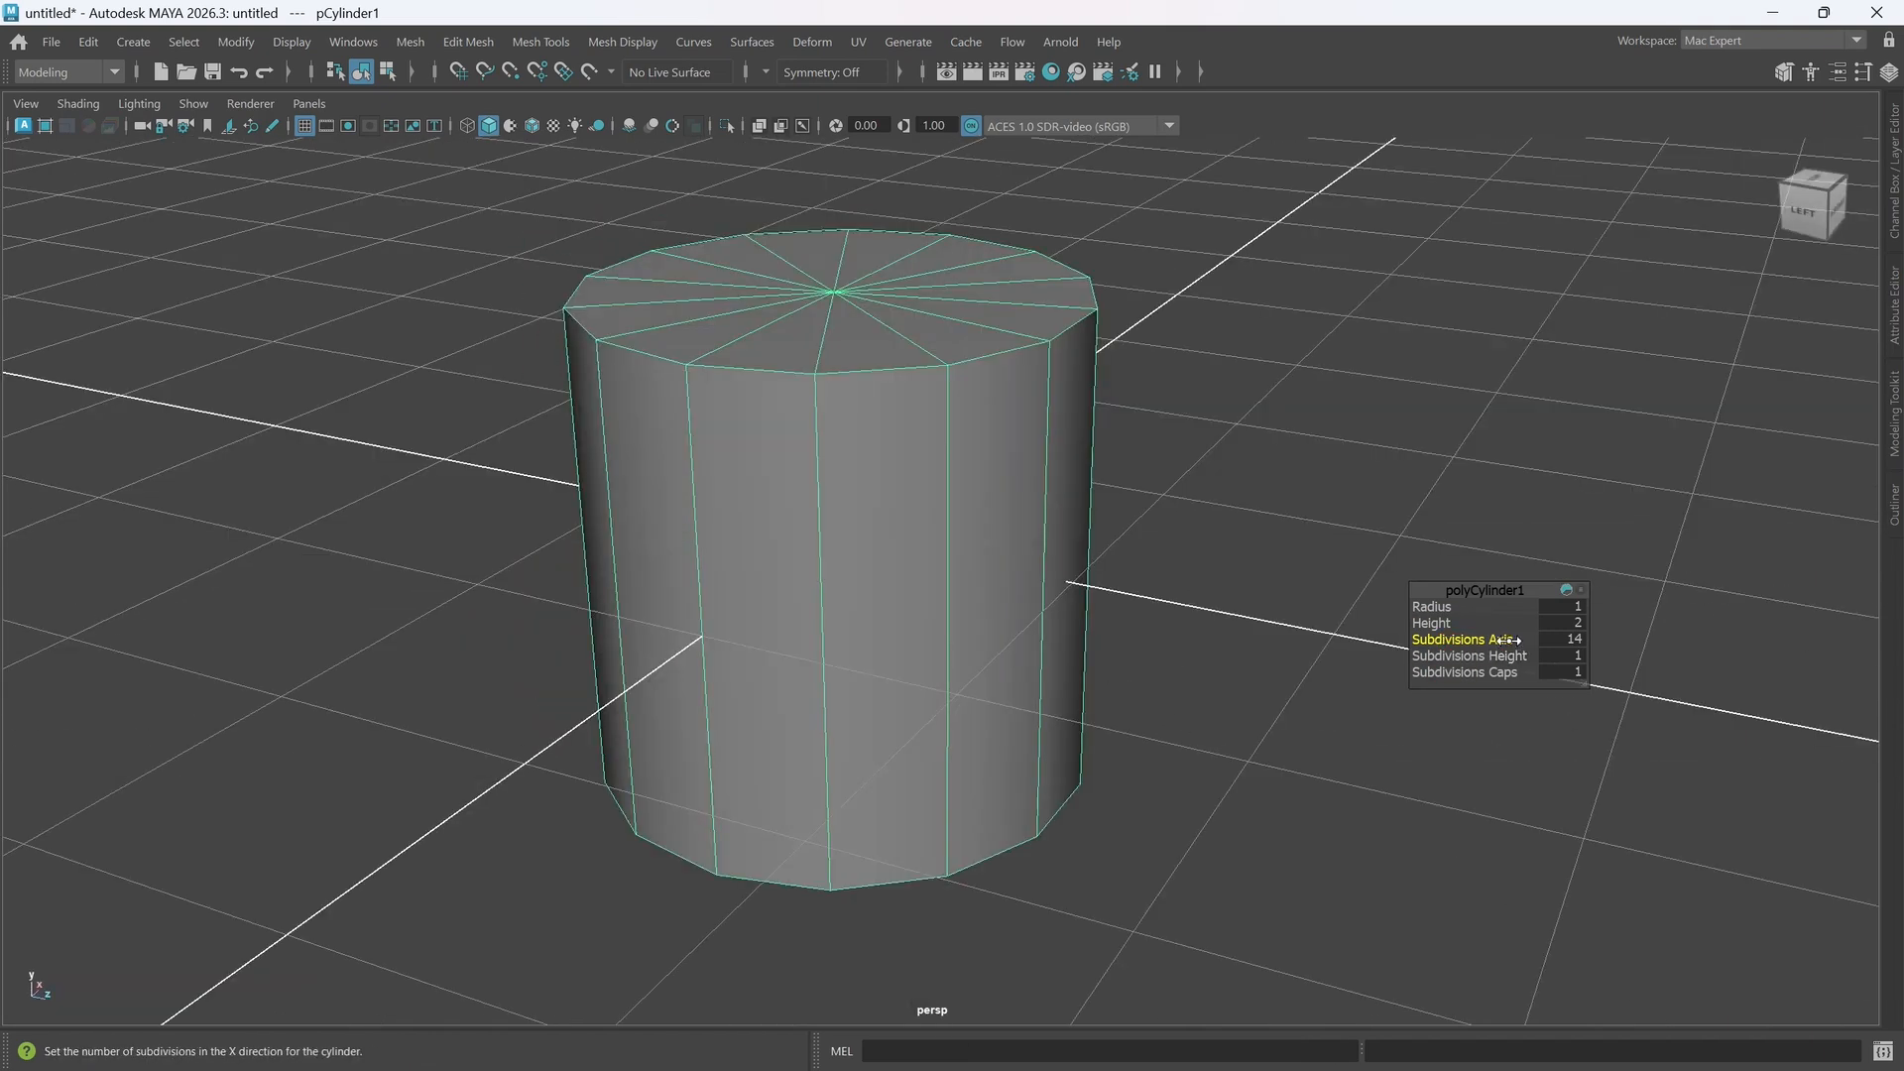
middle_drag(1502, 641, 1487, 642)
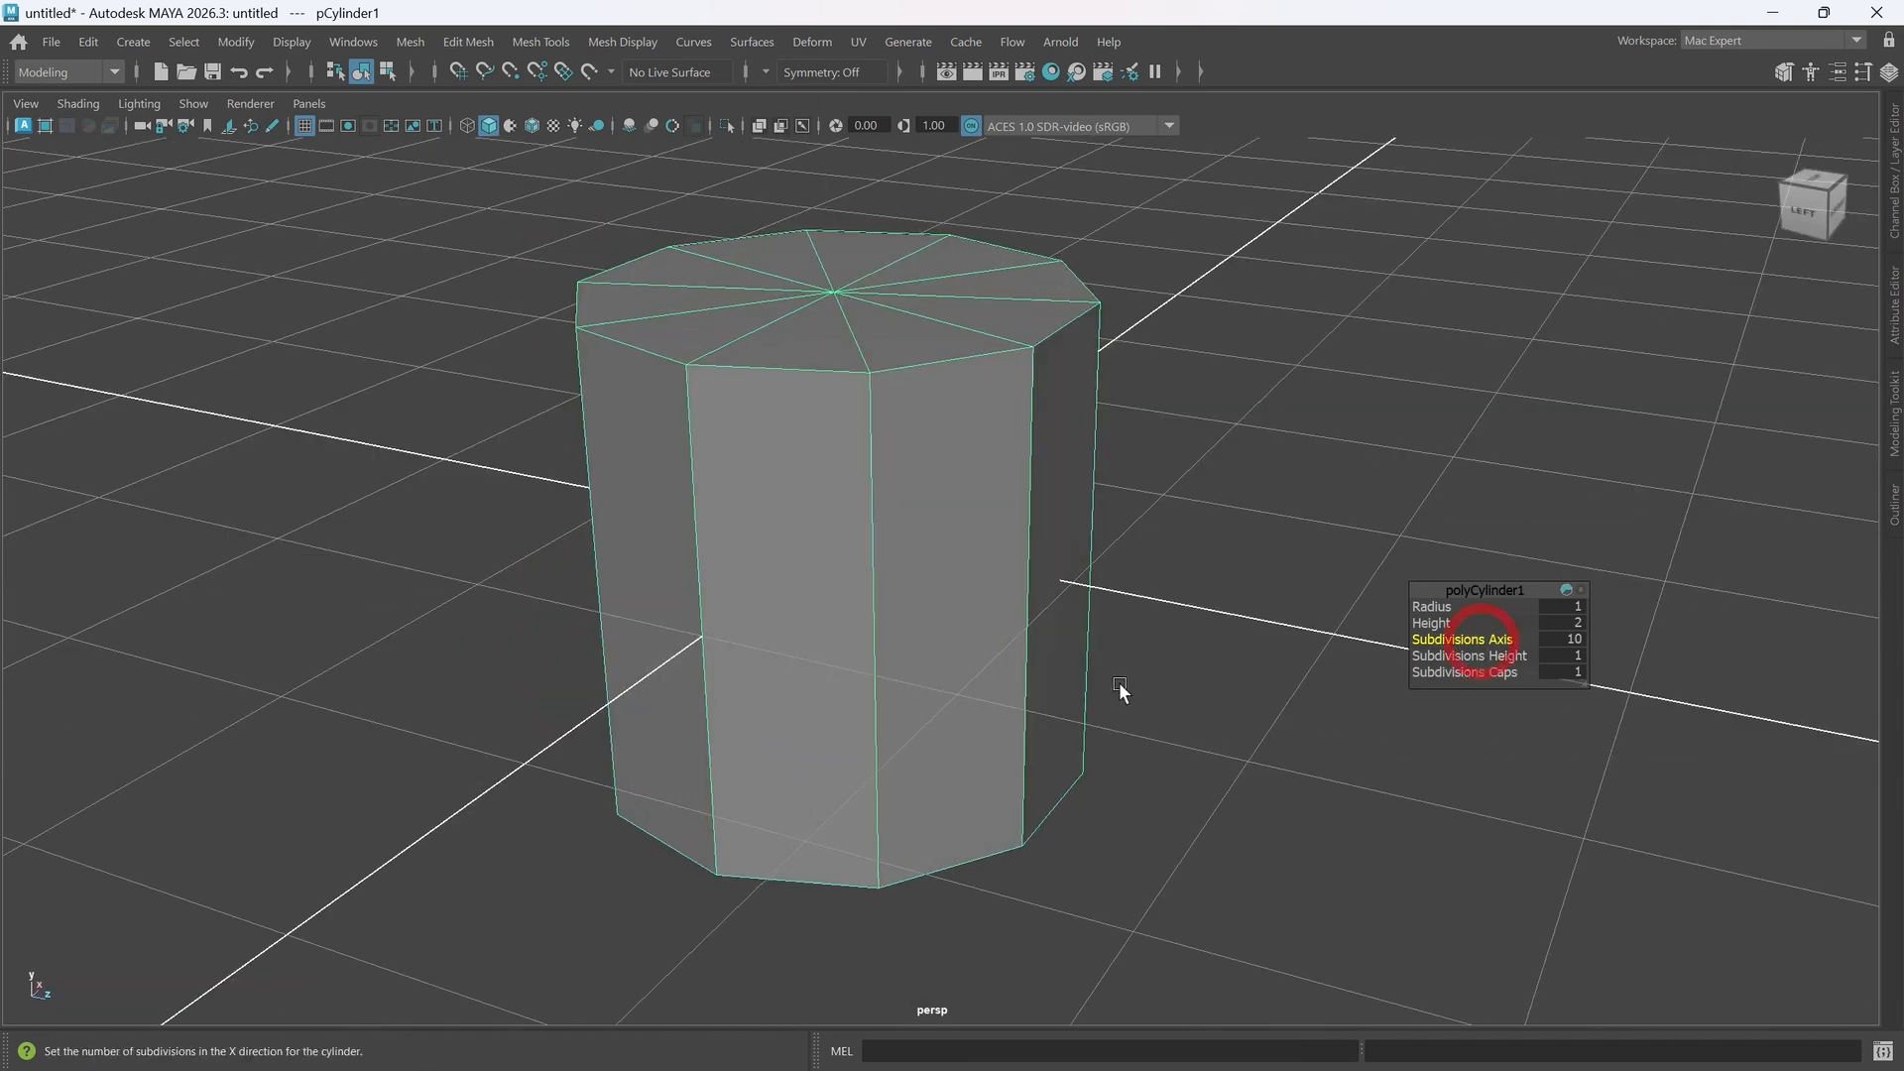
- Inspect the simplified cylinder's side faces and top cap from the front, left and above
mouse_move(981, 666)
alt+mouse_down()
mouse_move(850, 637)
mouse_move(973, 628)
mouse_move(999, 684)
mouse_move(977, 692)
alt+mouse_up()
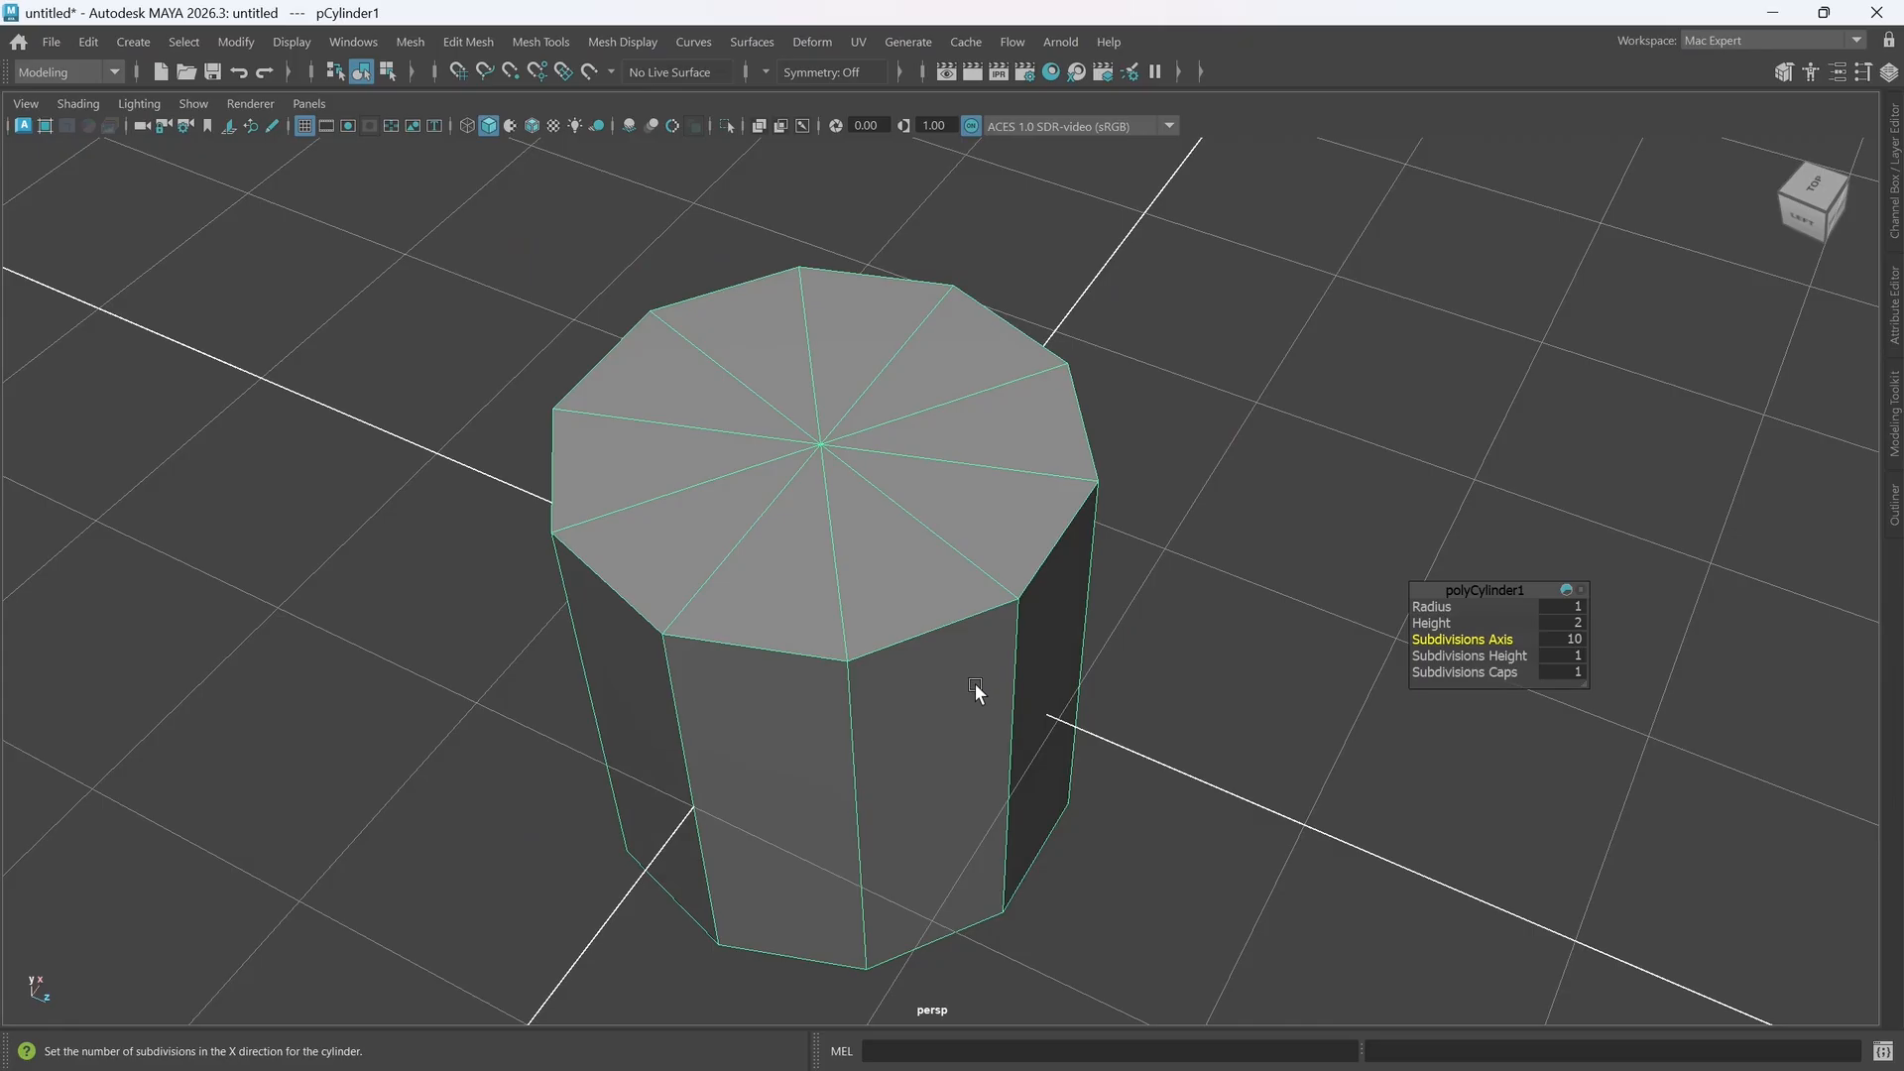
alt+drag(905, 731, 859, 743)
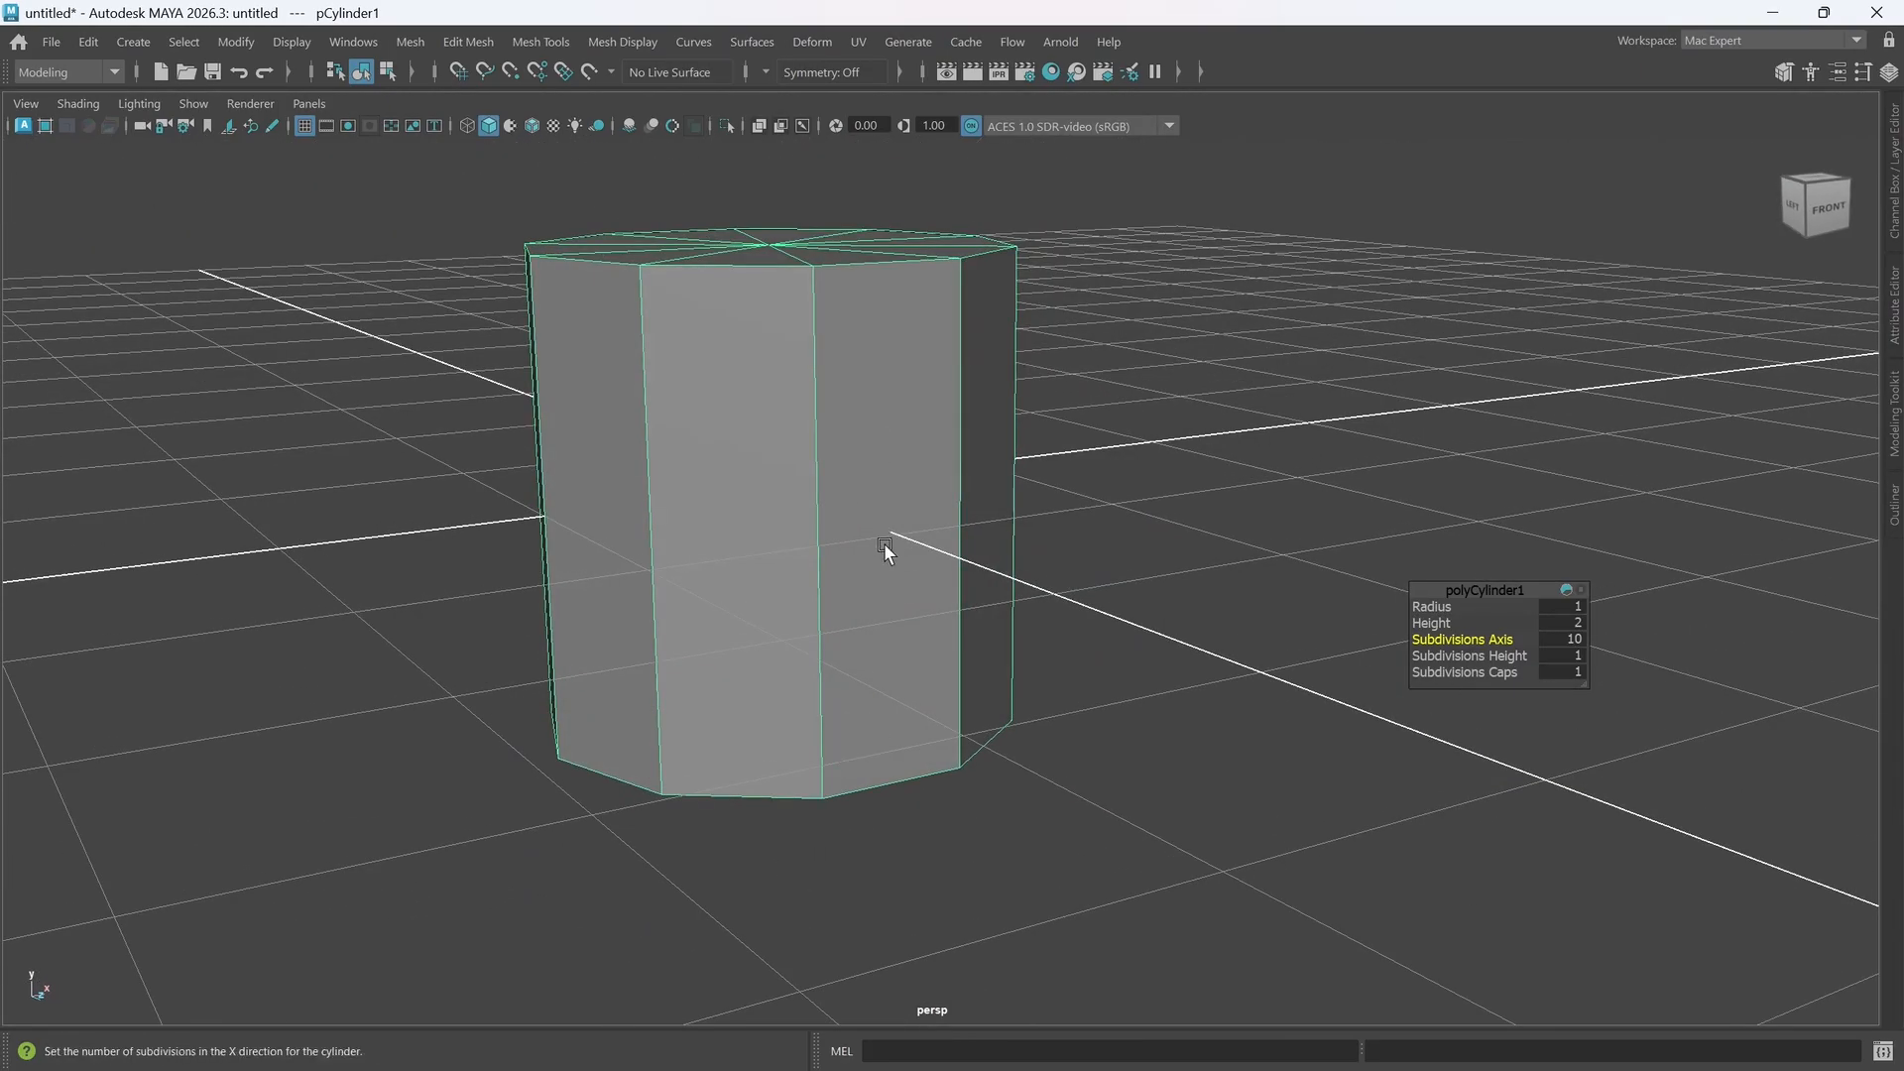
alt+drag(889, 605, 752, 803)
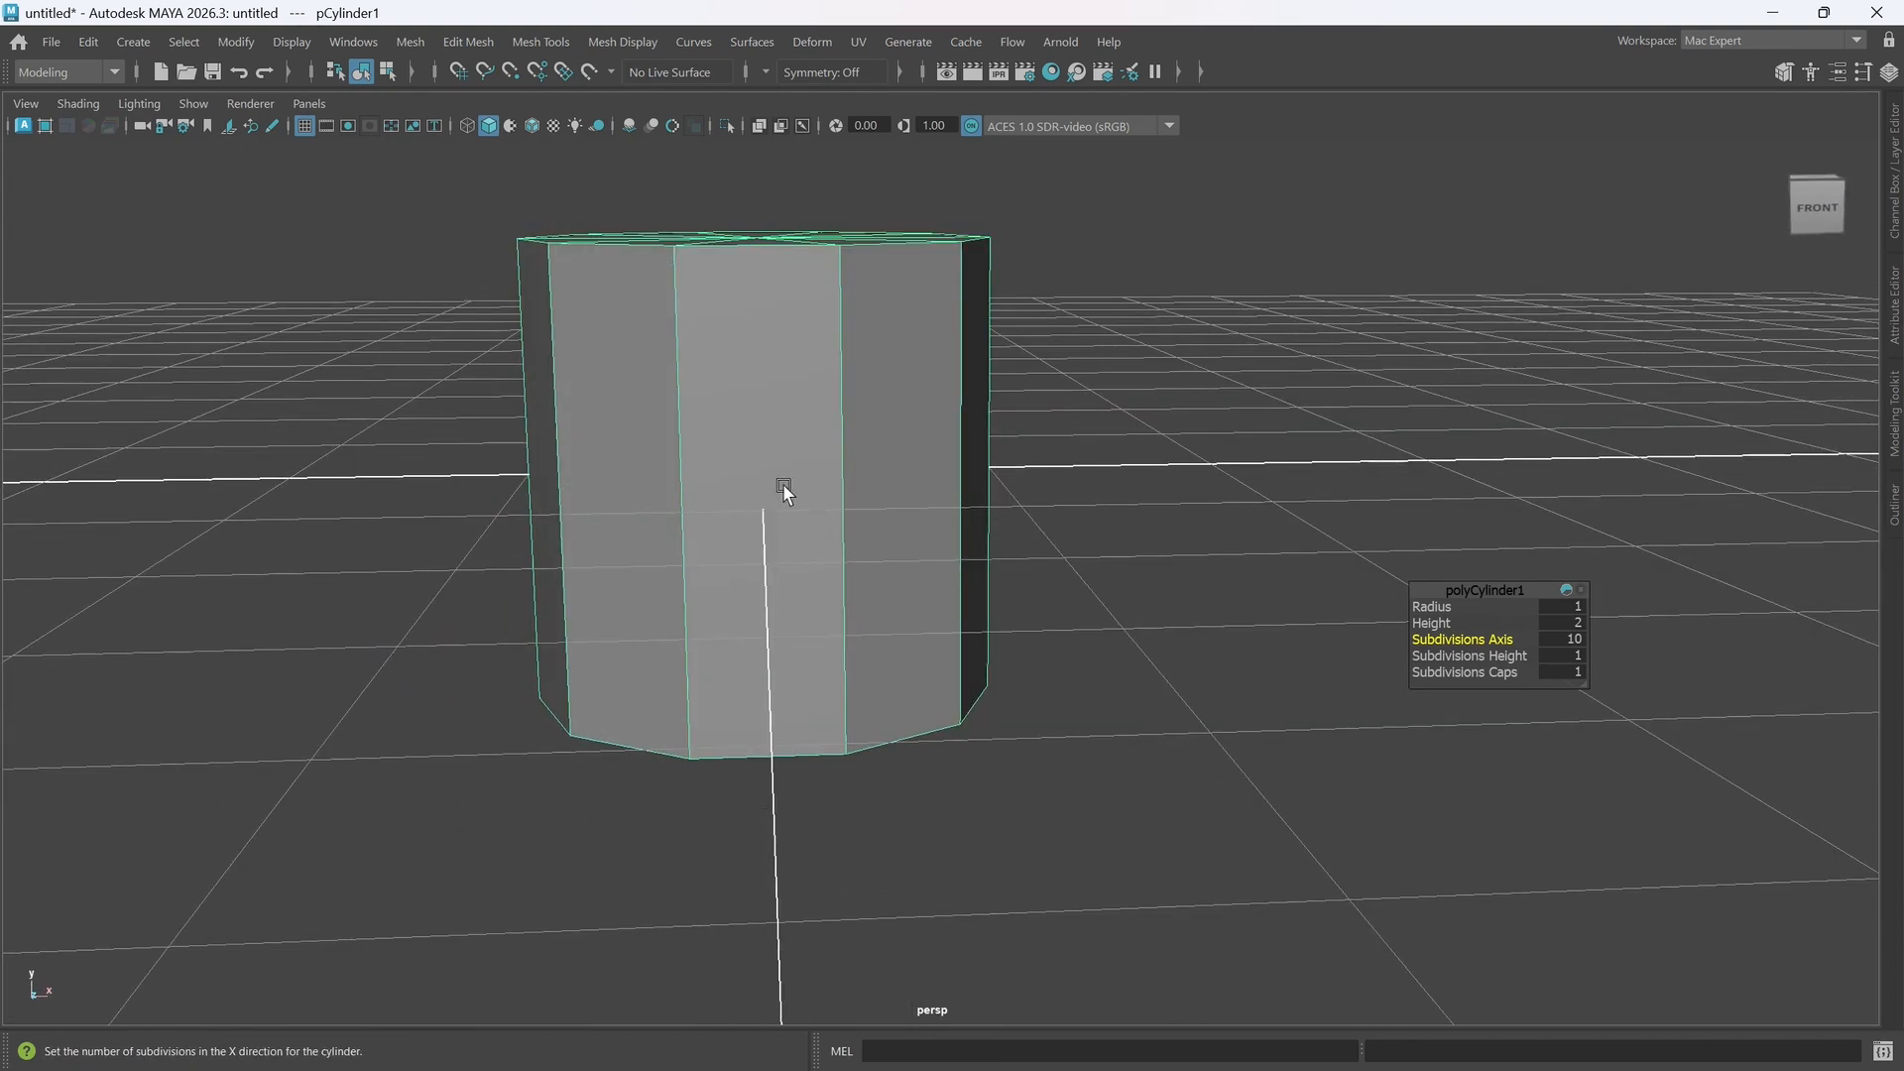
mouse_move(782, 486)
alt+mouse_down()
mouse_move(885, 536)
mouse_move(790, 501)
alt+mouse_up()
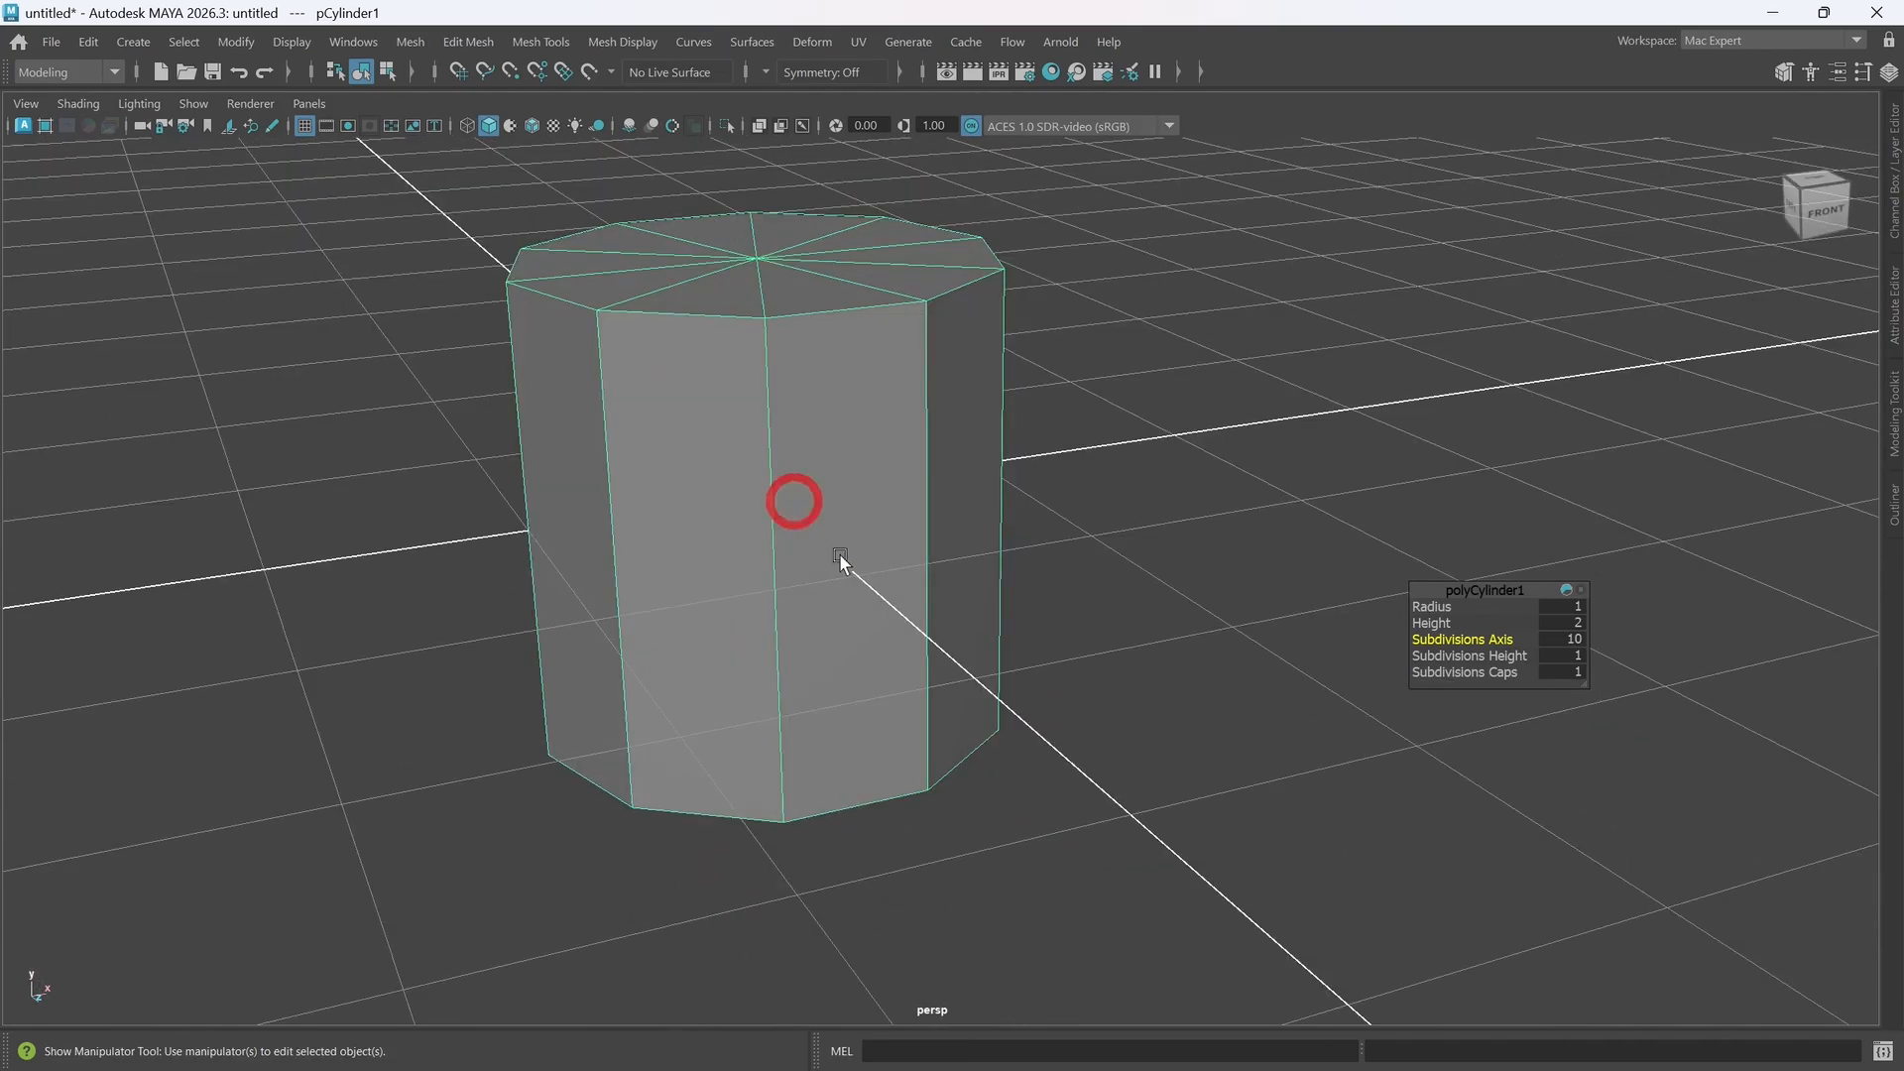
alt+drag(863, 581, 845, 582)
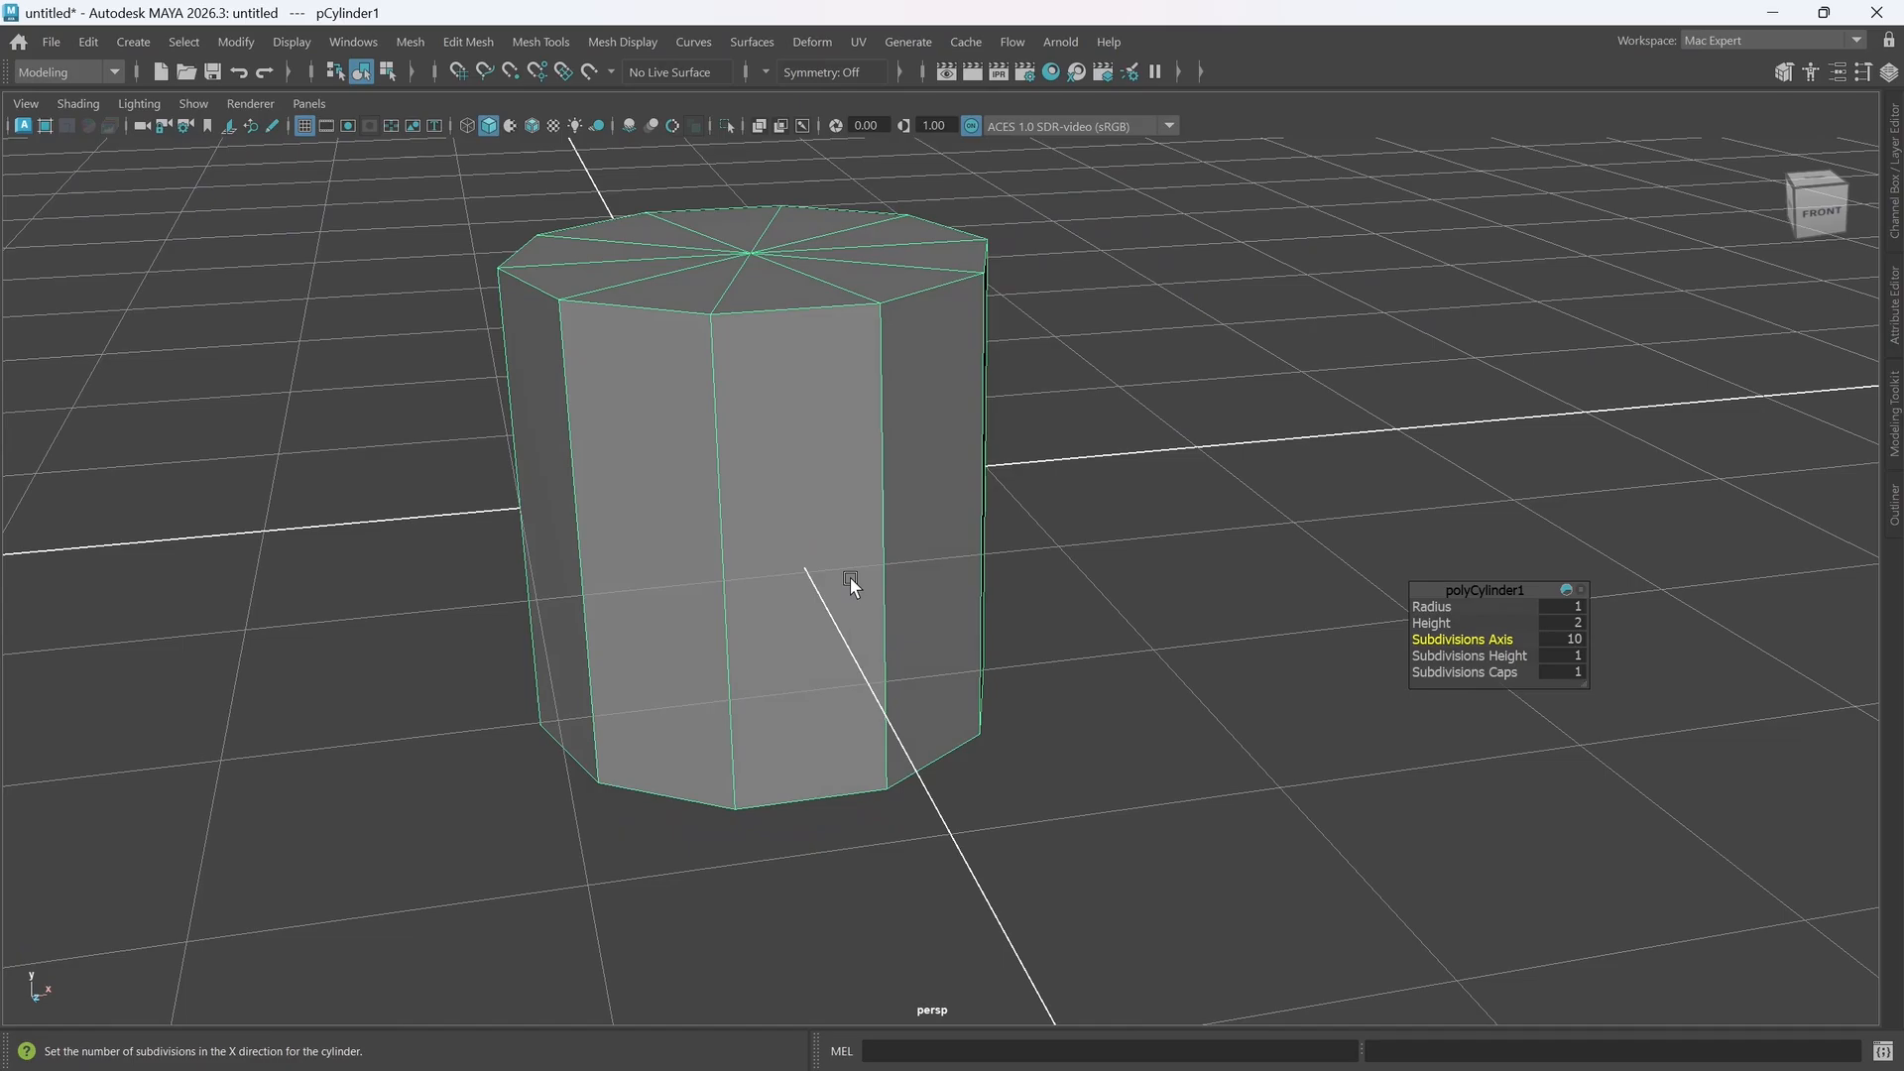
alt+drag(756, 575, 873, 577)
alt+middle_drag(1056, 620, 867, 595)
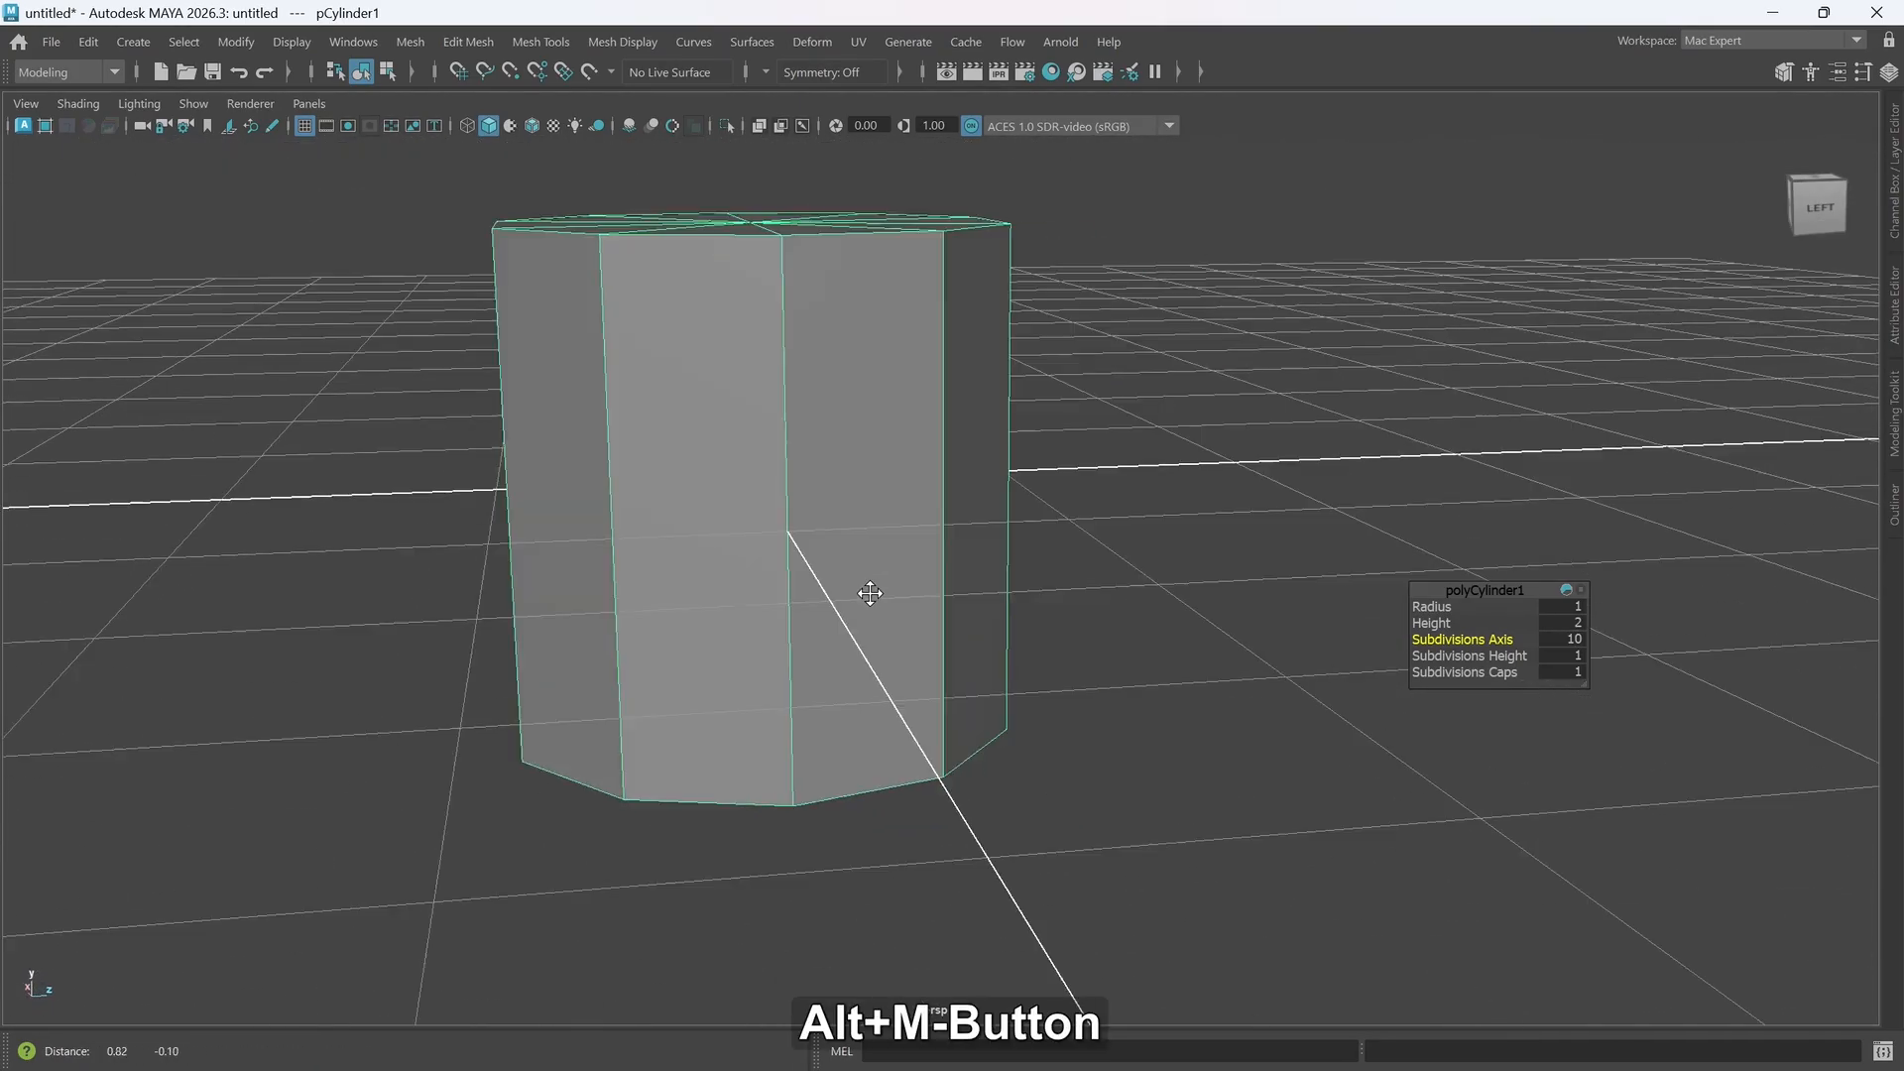
alt+drag(866, 594, 849, 508)
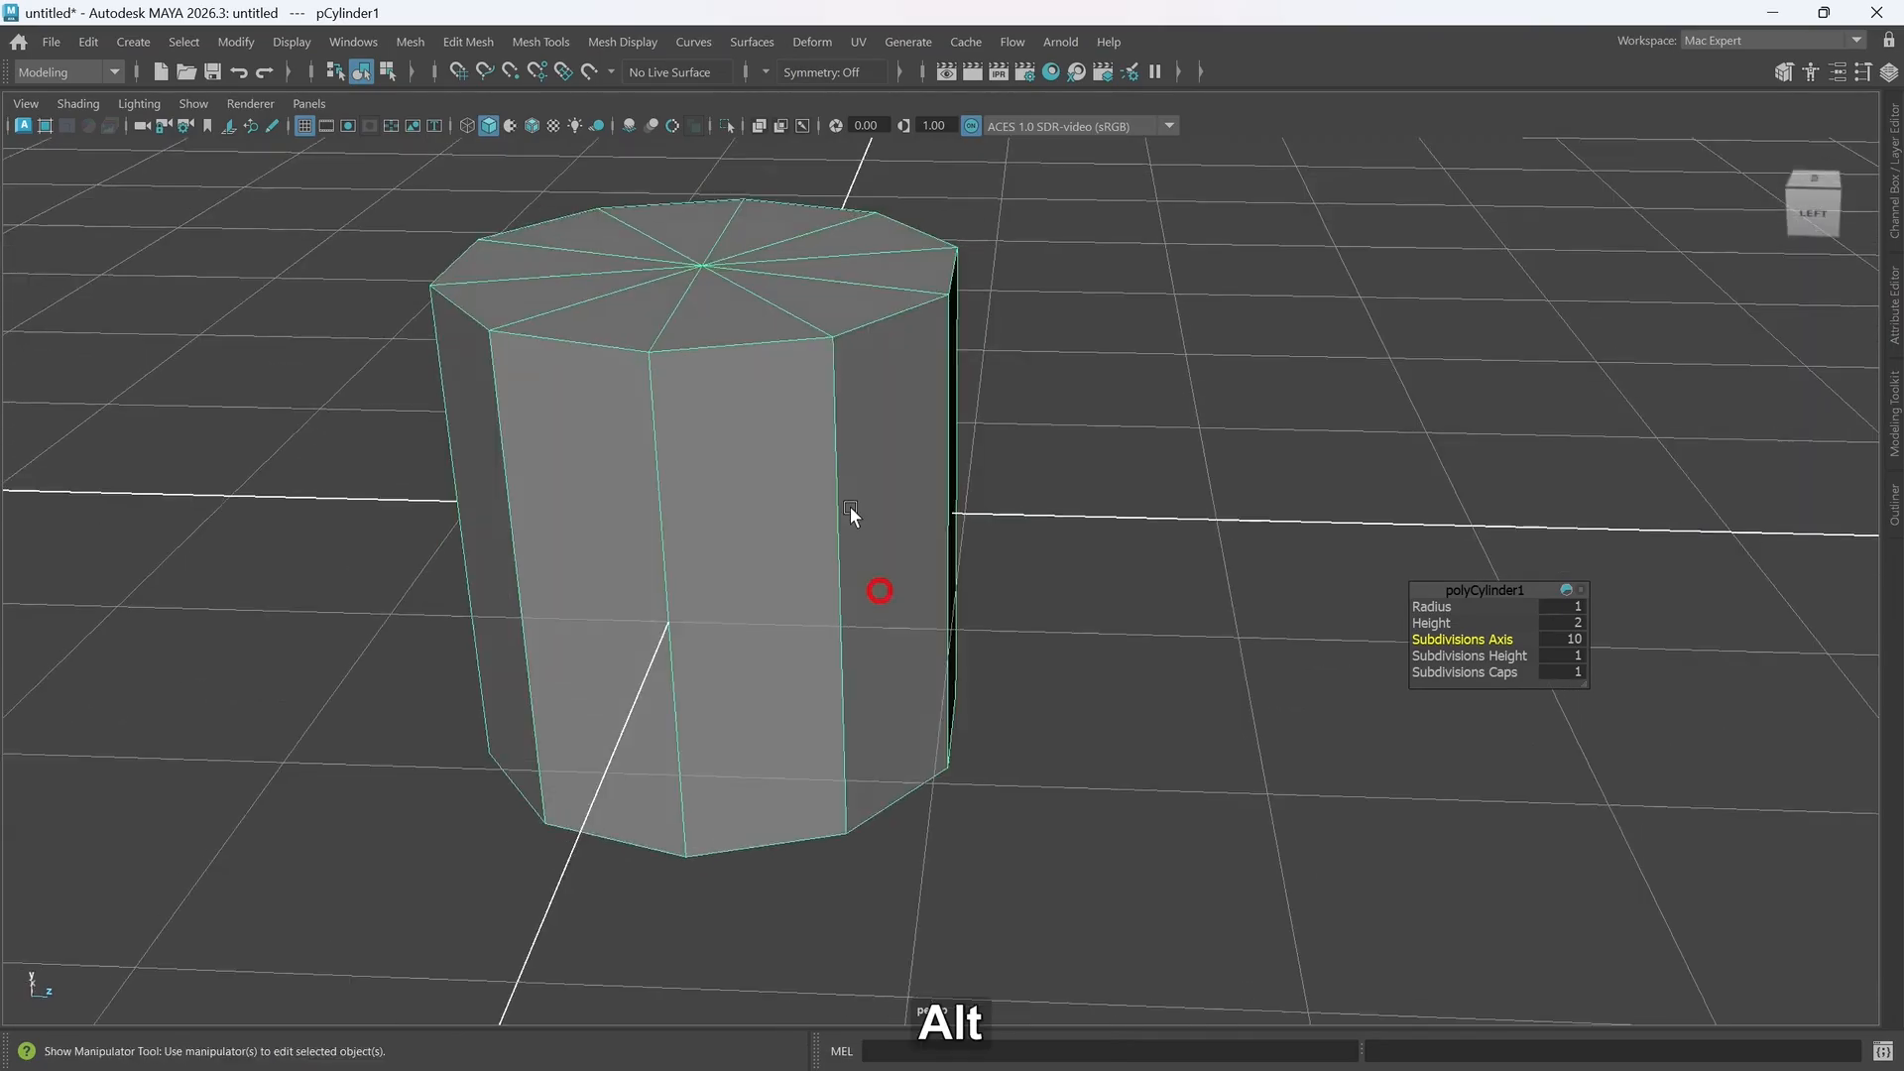
alt+drag(956, 402, 845, 428)
alt+drag(549, 430, 528, 484)
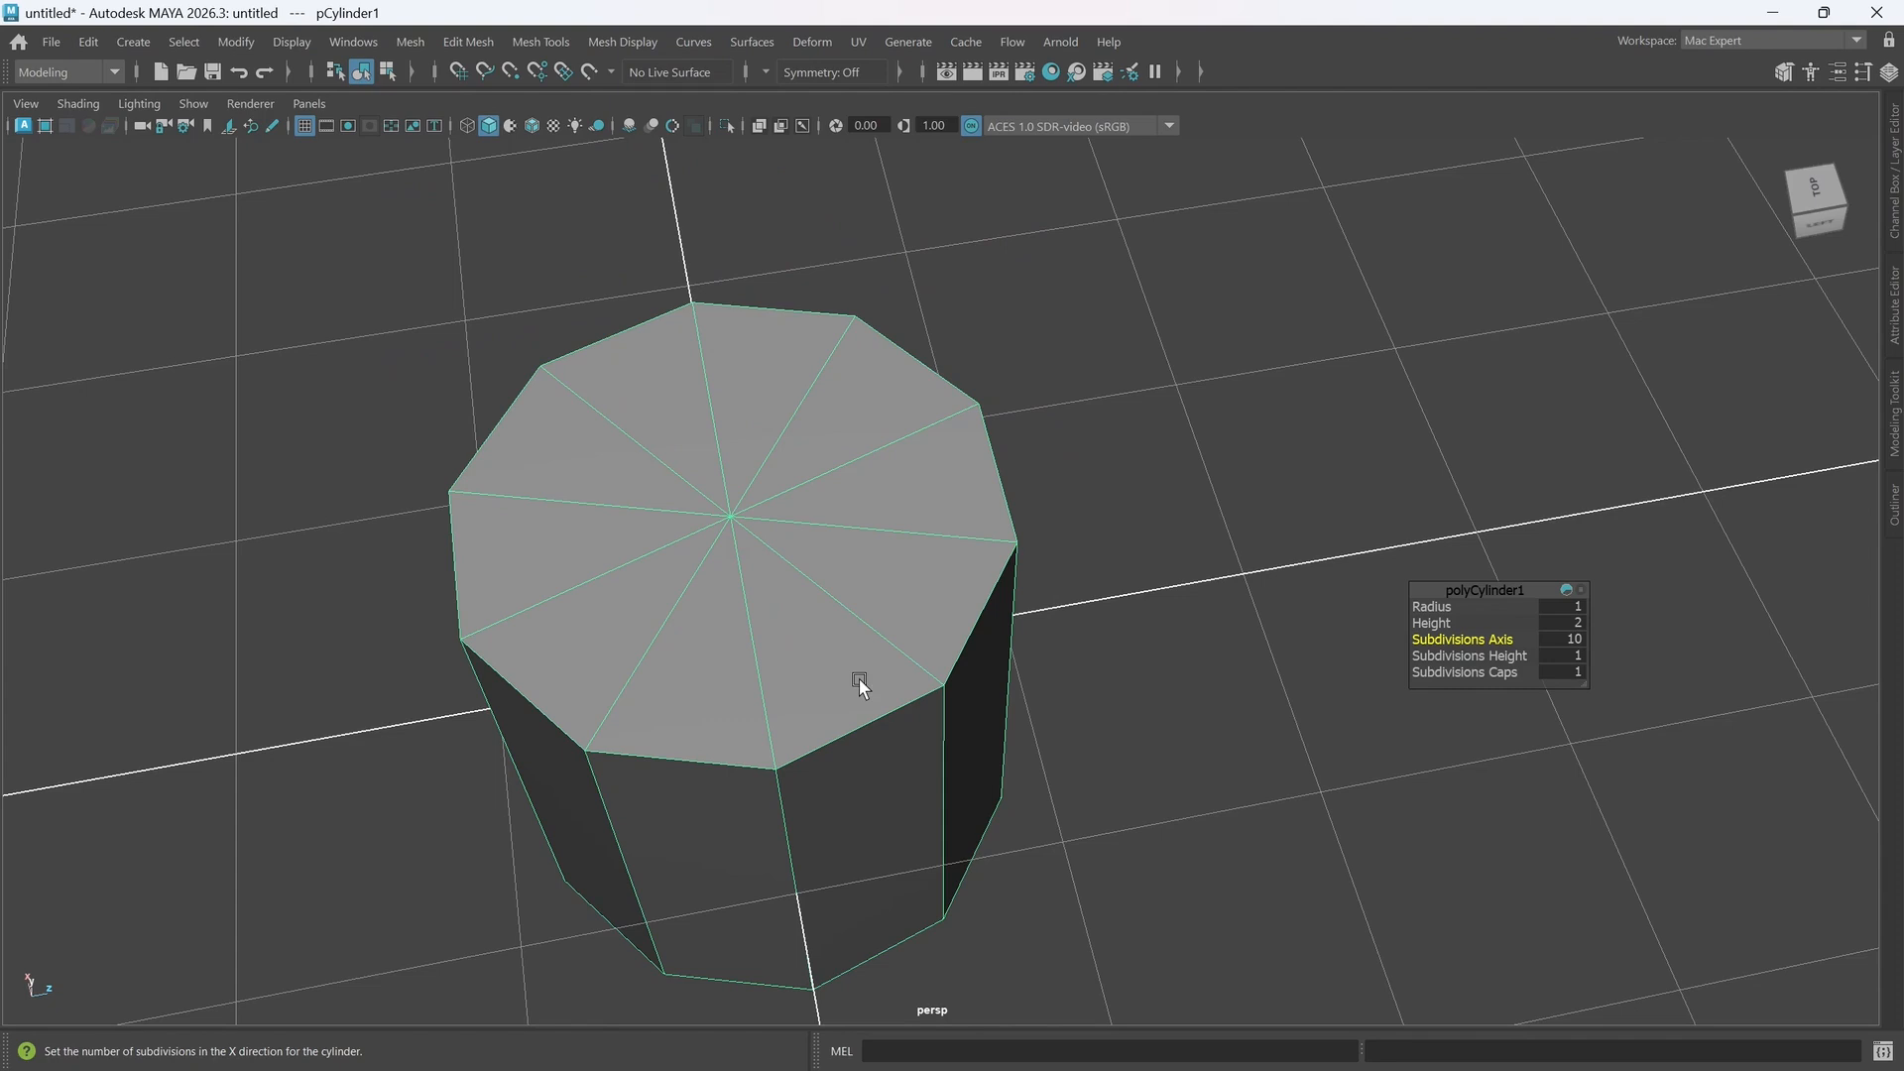
- Preview the cylinder with smooth mesh display from above and the side, and return it to the unsmoothed display
key(3)
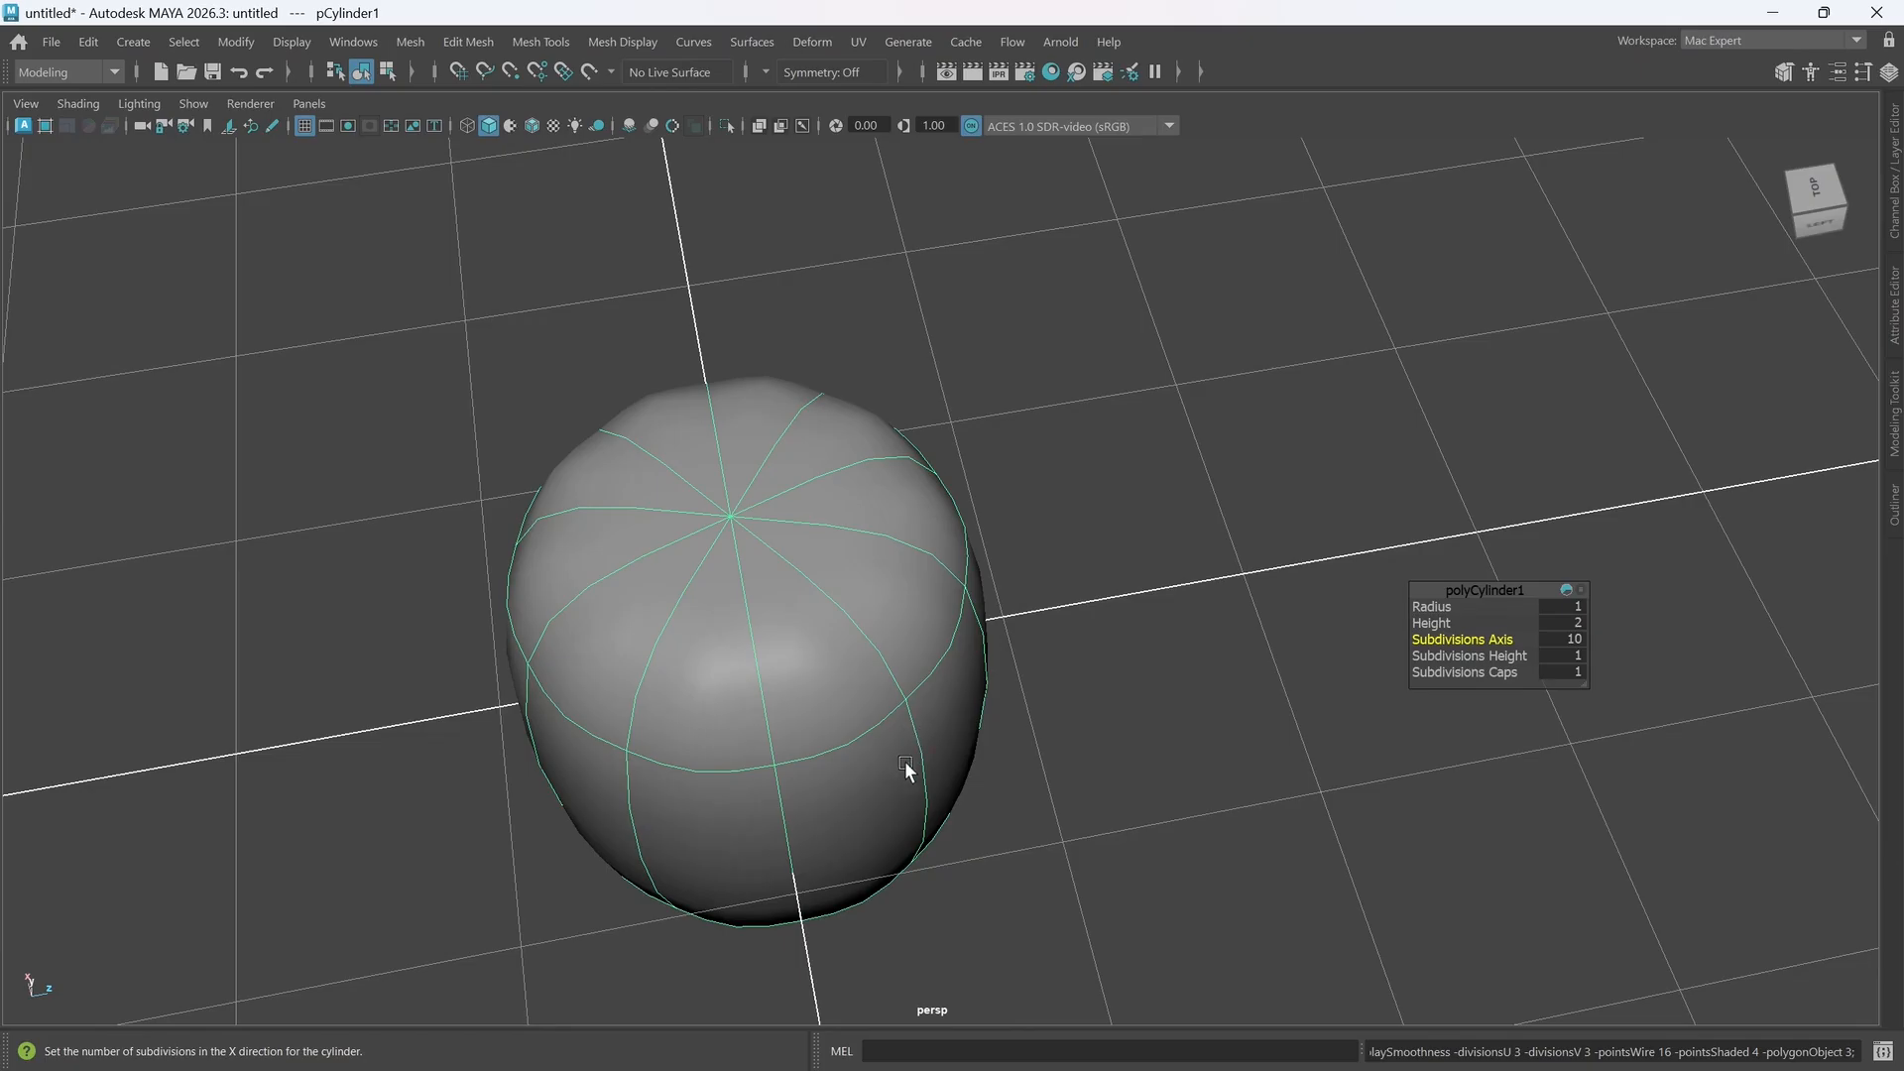
alt+drag(905, 759, 891, 740)
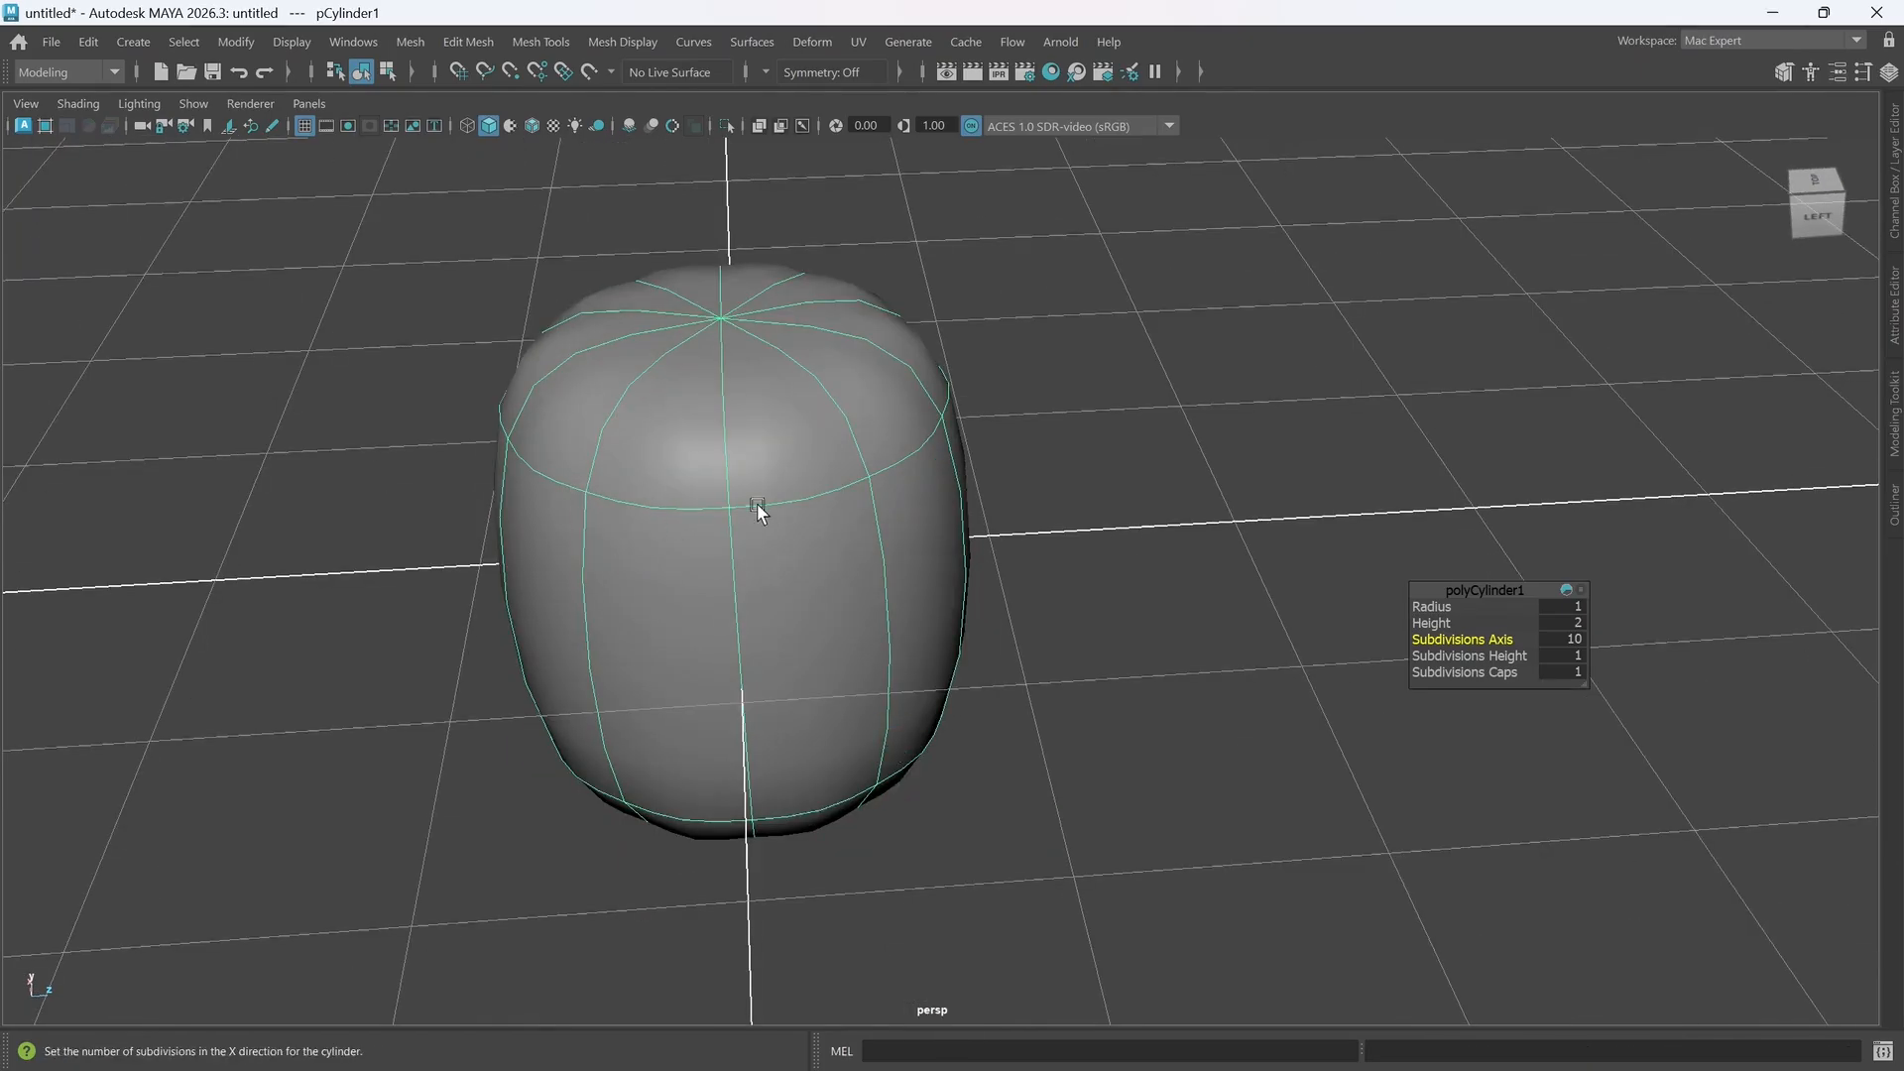
alt+drag(905, 472, 905, 510)
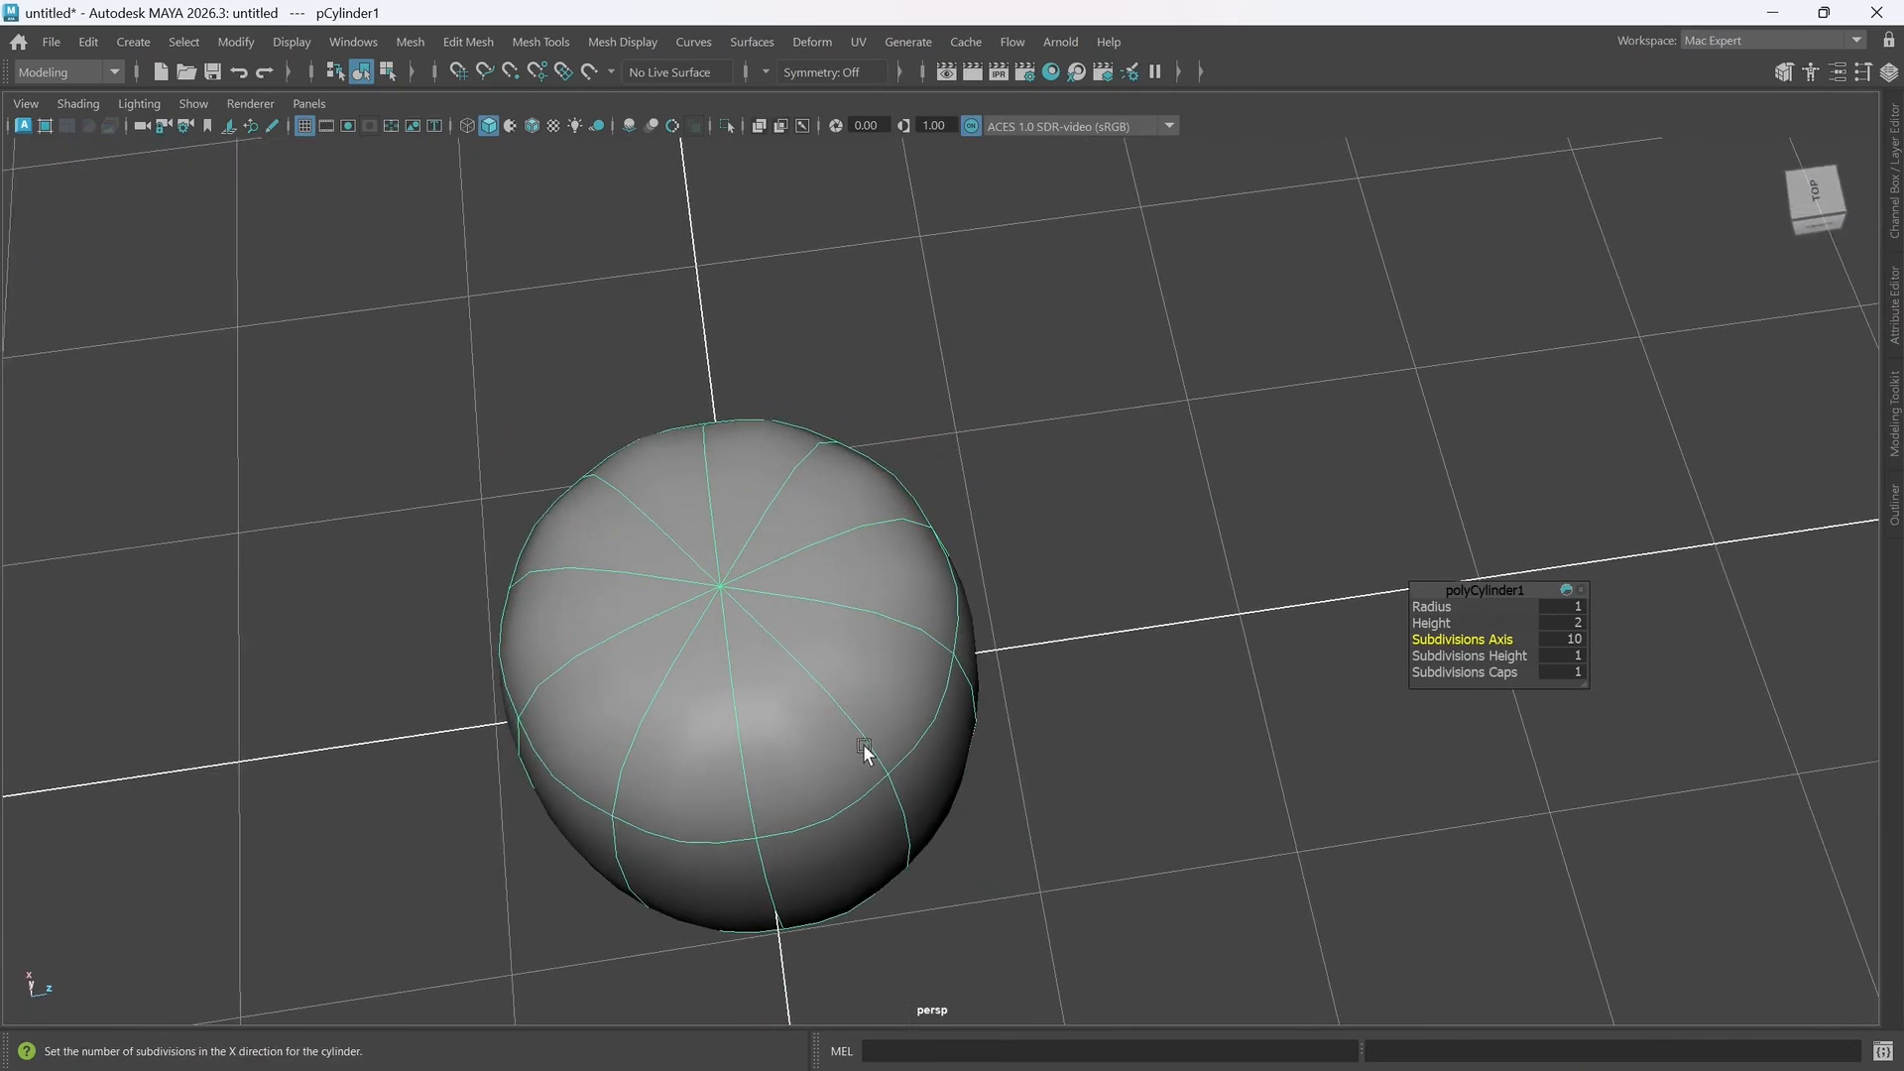
alt+drag(861, 745, 790, 526)
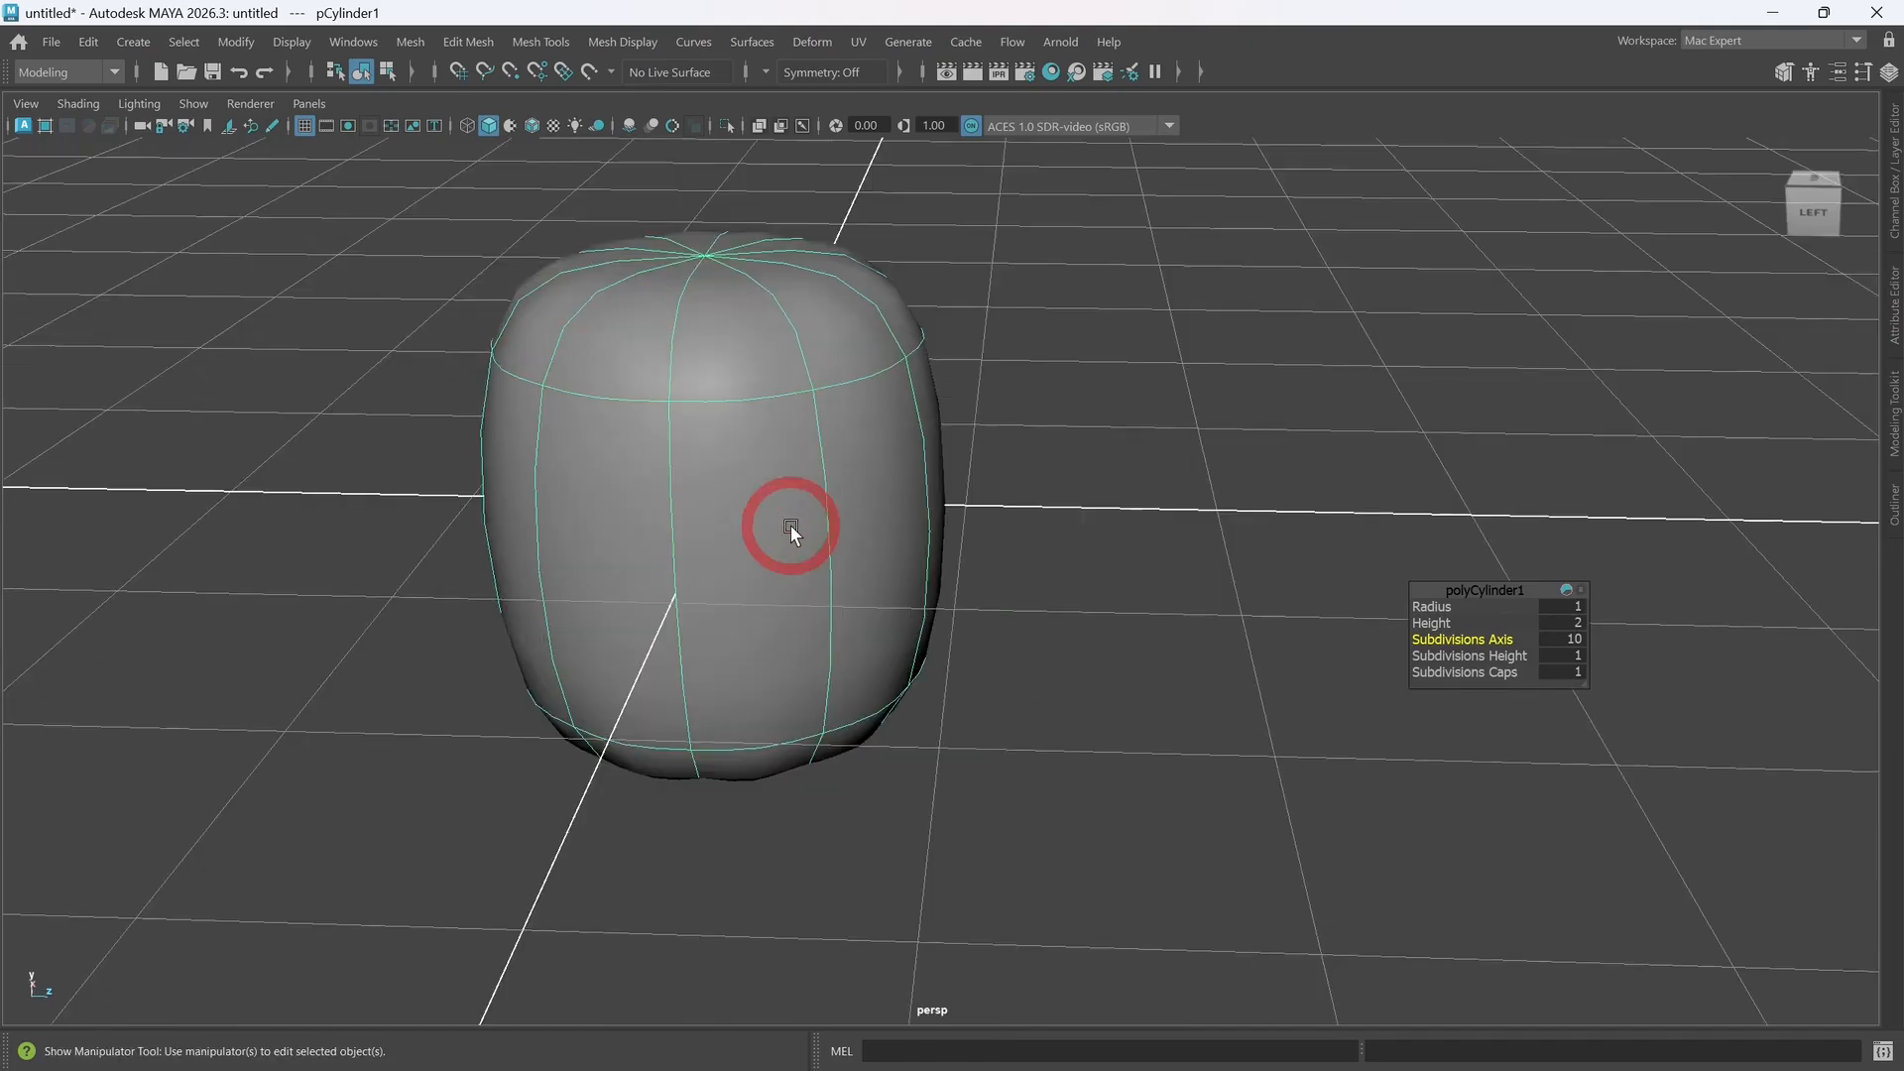
key(1)
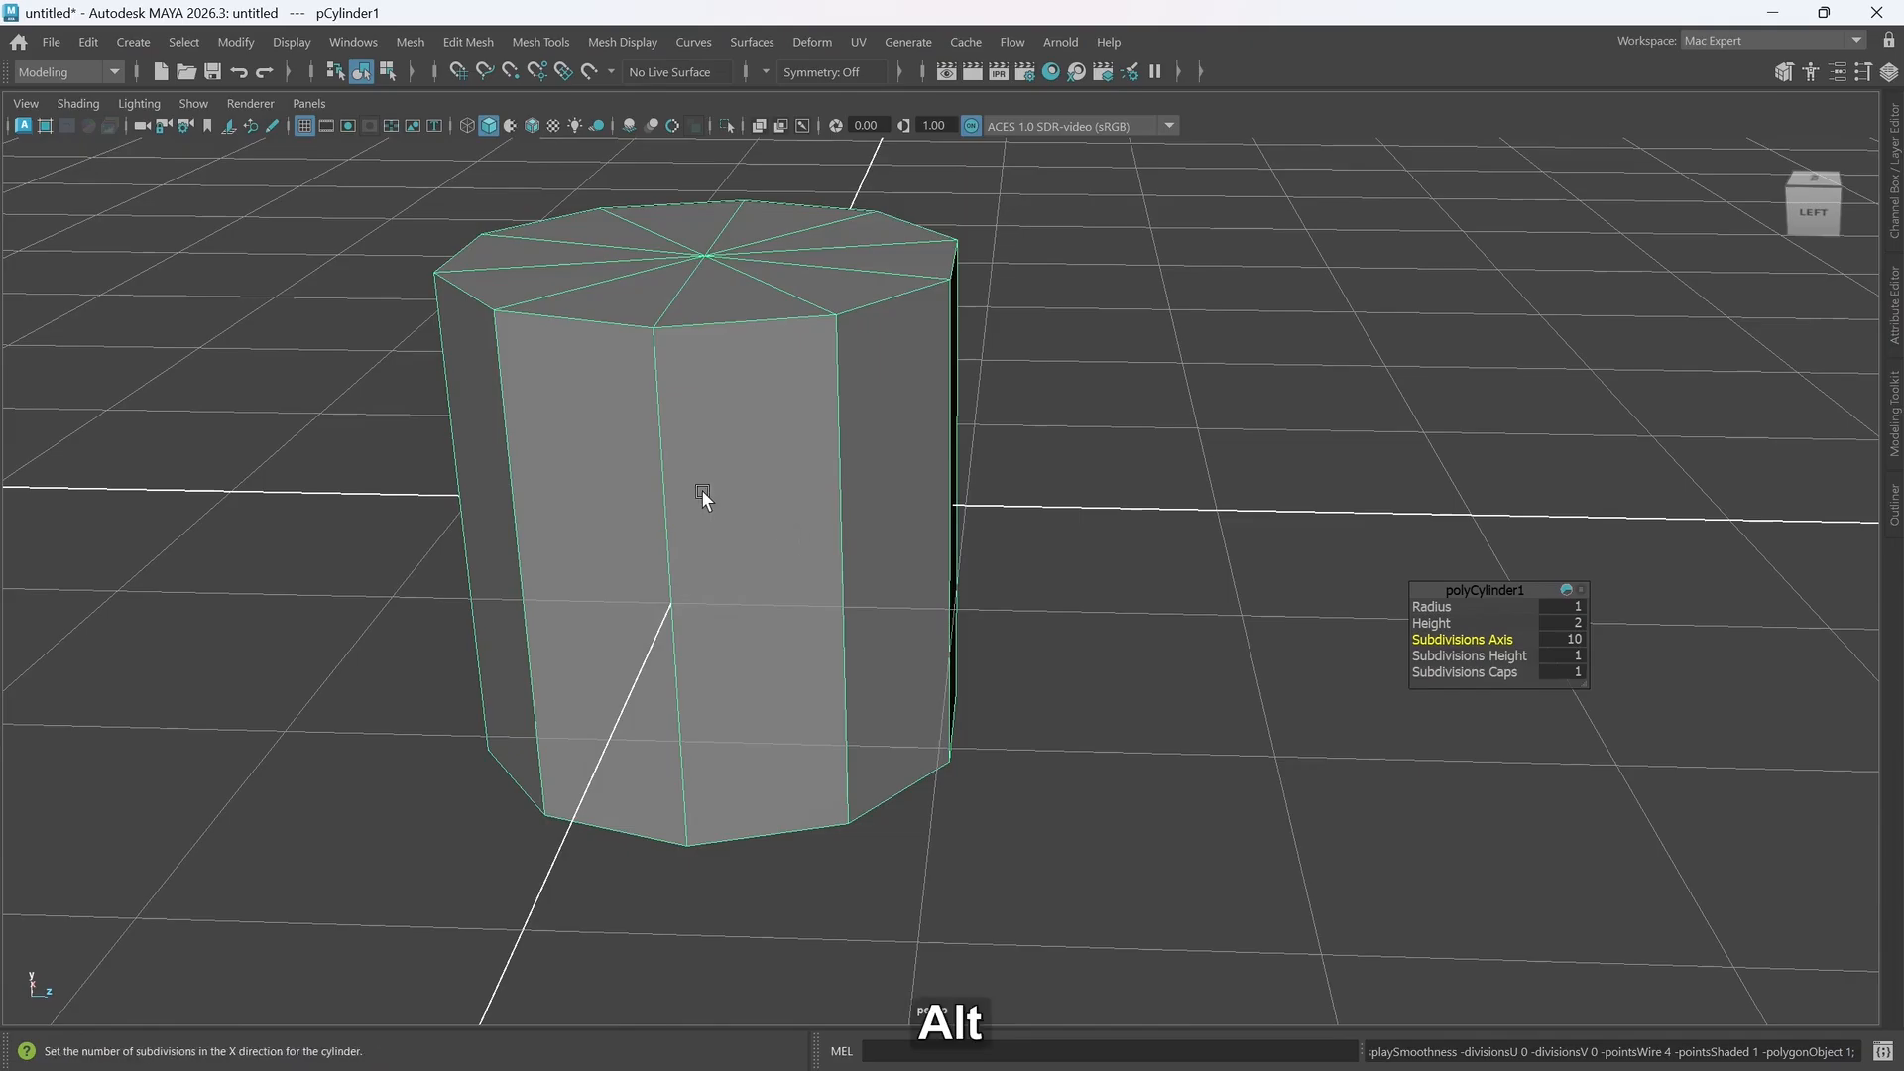
mouse_move(700, 489)
alt+mouse_down()
mouse_move(688, 536)
mouse_move(677, 497)
mouse_move(706, 504)
alt+mouse_up()
scroll(805, 509, down, 3)
scroll(805, 511, down, 2)
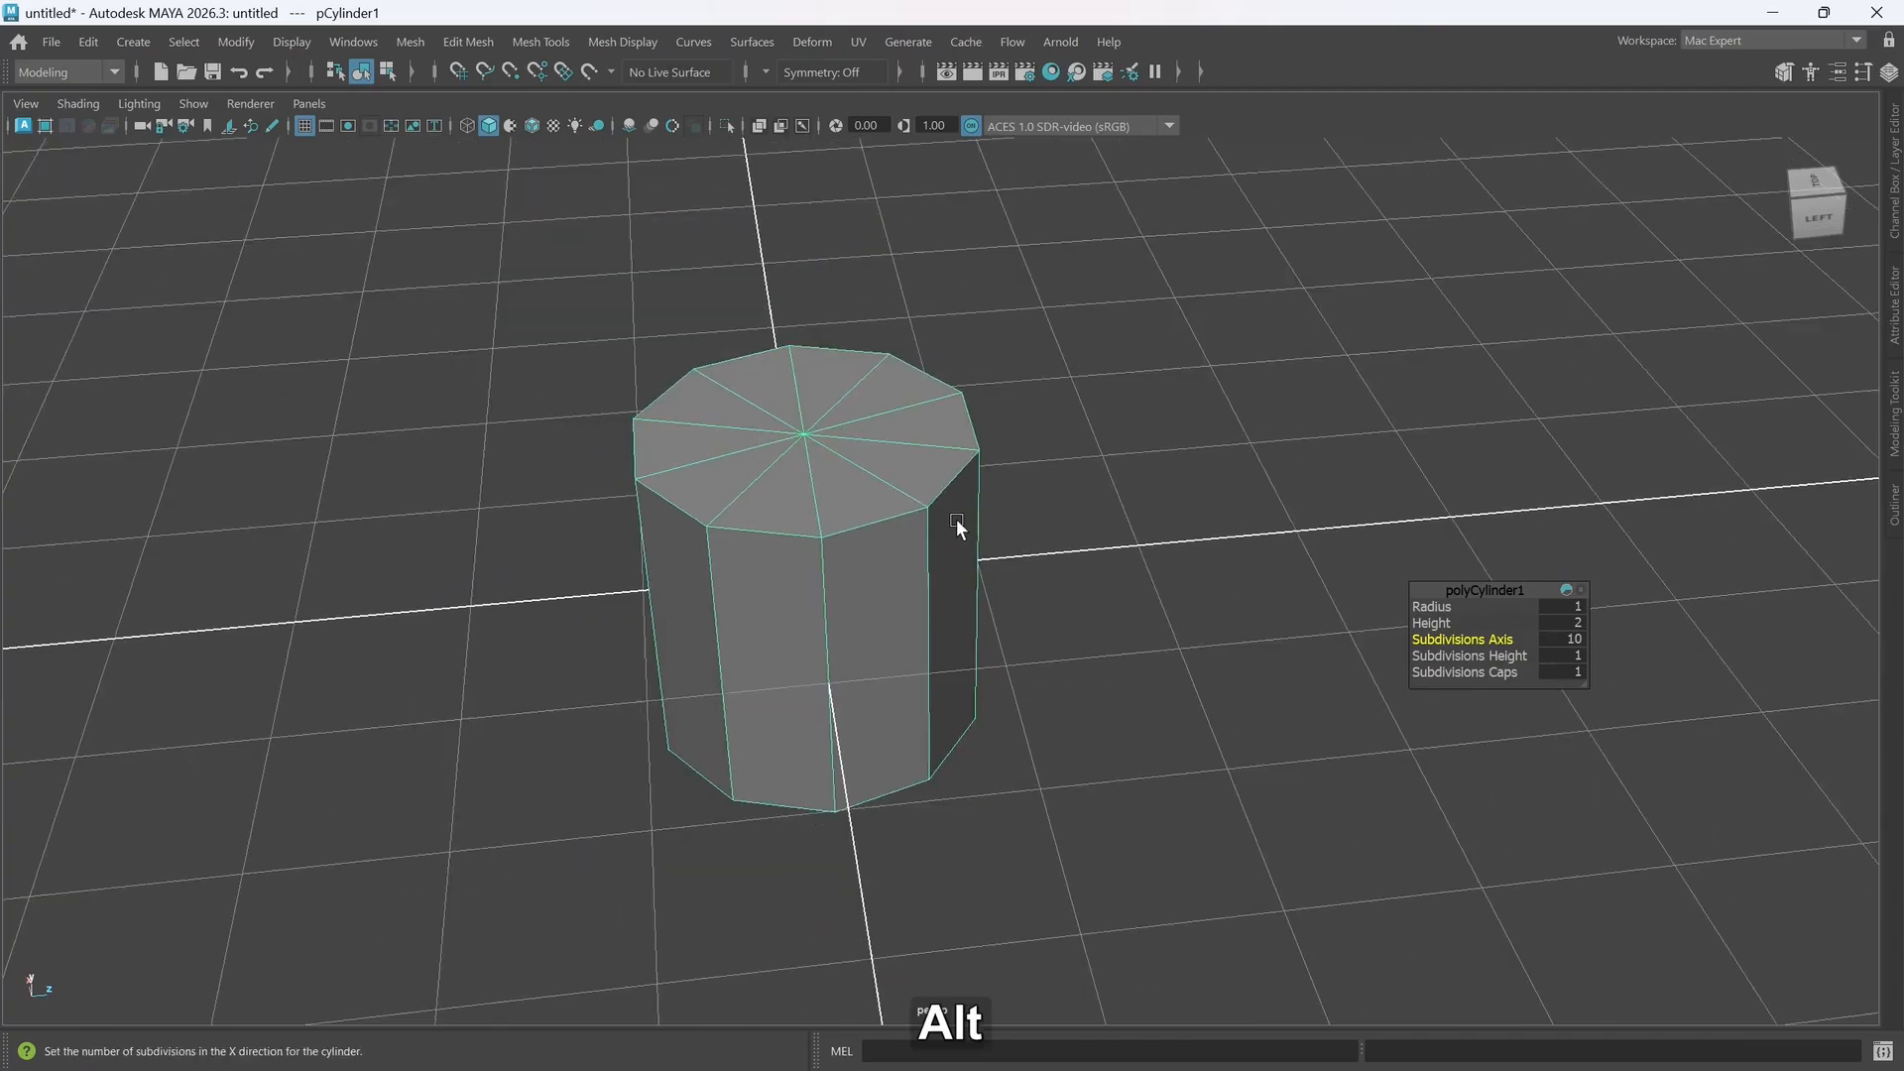
- Hide the ground grid in the perspective view, keeping the whole cylinder in sight
alt+drag(955, 532, 984, 746)
alt+drag(888, 605, 1003, 568)
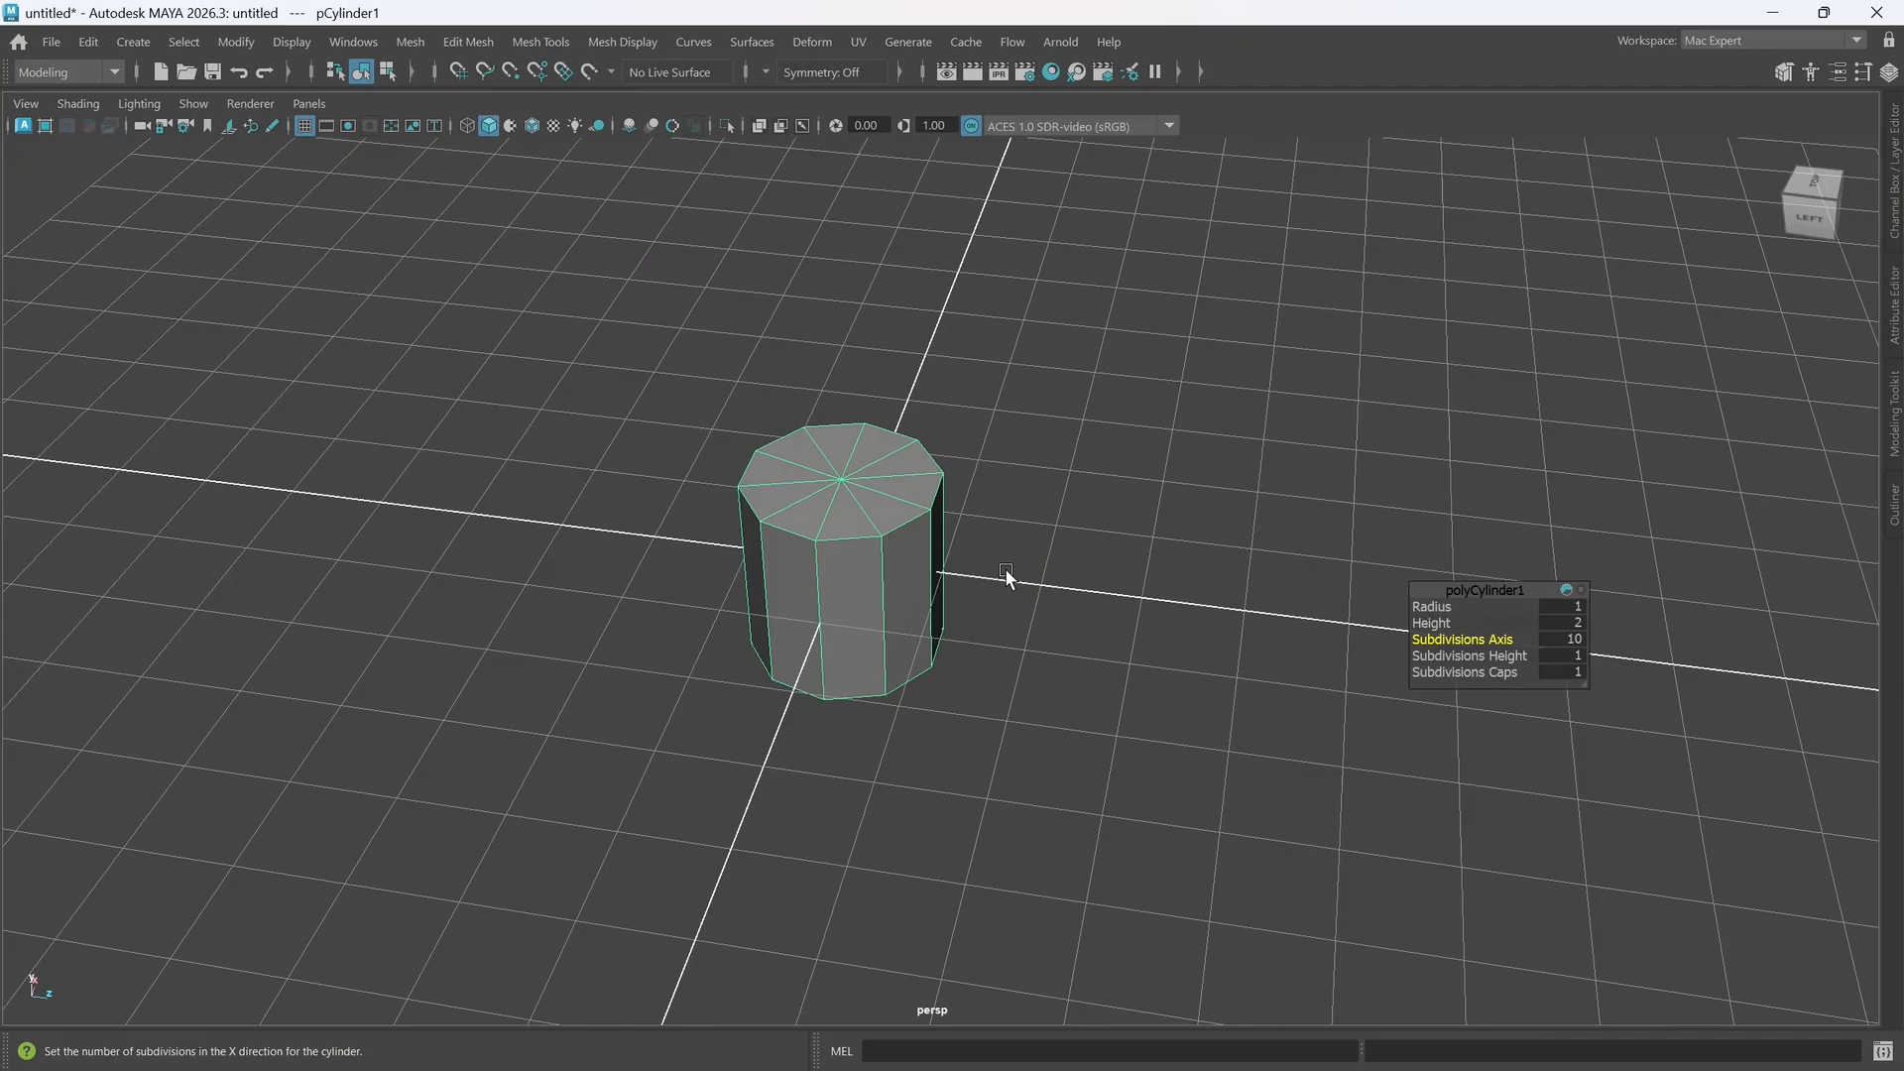
key(g)
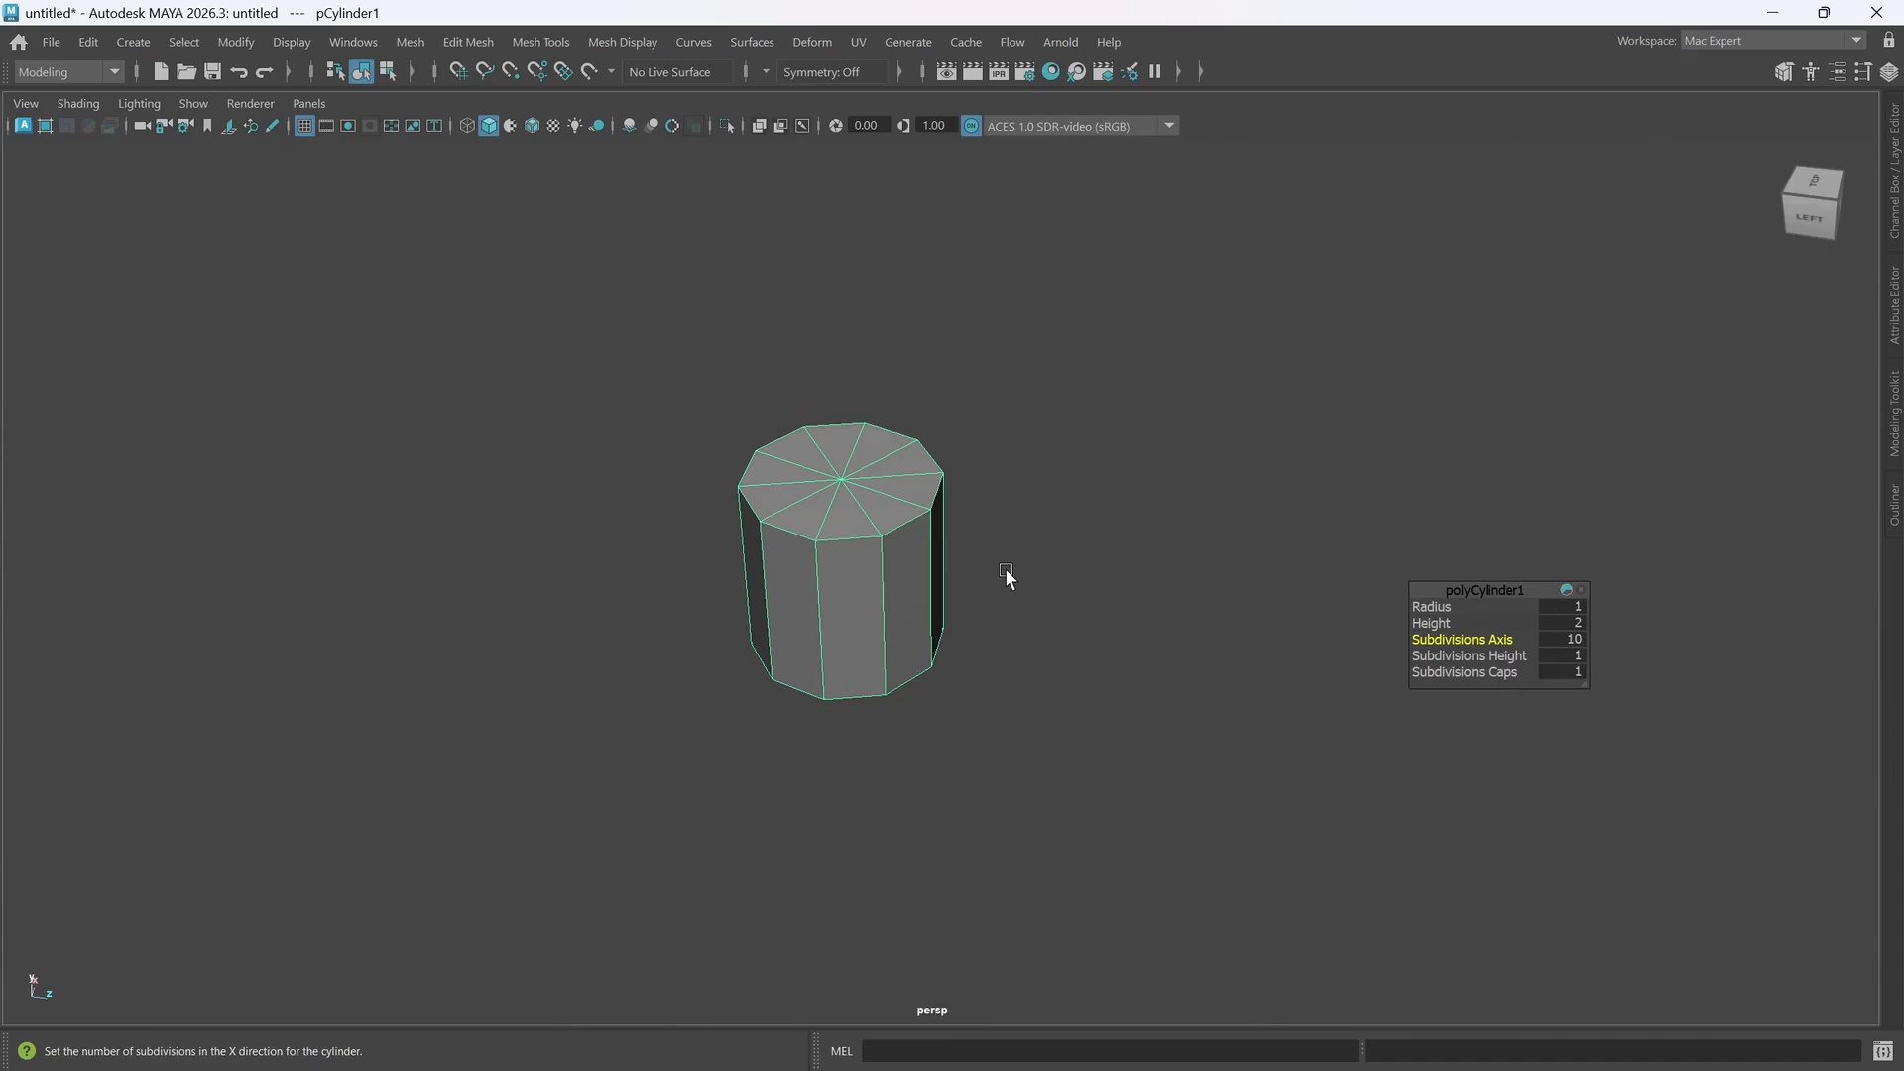
- Delete all the triangular faces of the cylinder's top and bottom caps
scroll(865, 634, up, 2)
mouse_move(864, 634)
alt+middle_down()
mouse_move(859, 552)
mouse_move(816, 527)
mouse_move(865, 630)
alt+middle_up()
alt+drag(864, 630, 898, 591)
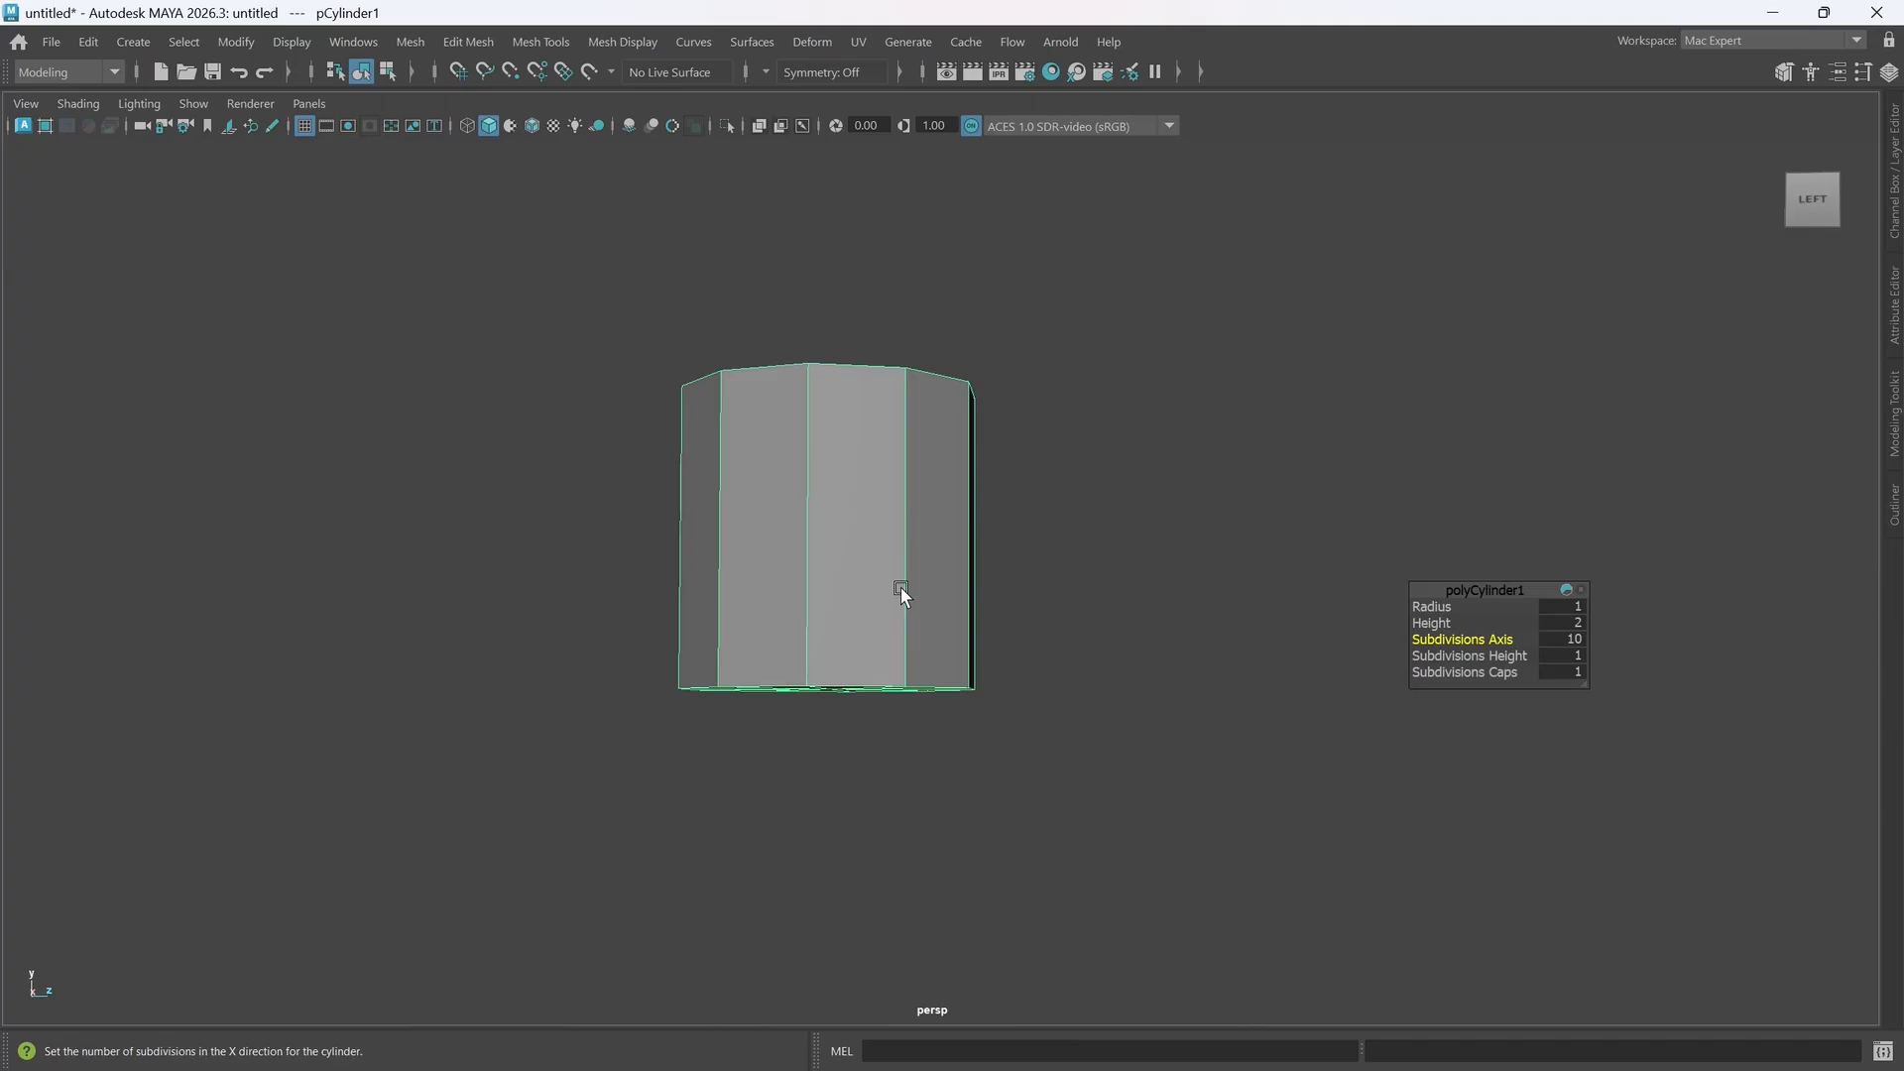
right_click(1150, 476)
click(1153, 508)
alt+drag(1067, 496, 1063, 575)
key(Tab)
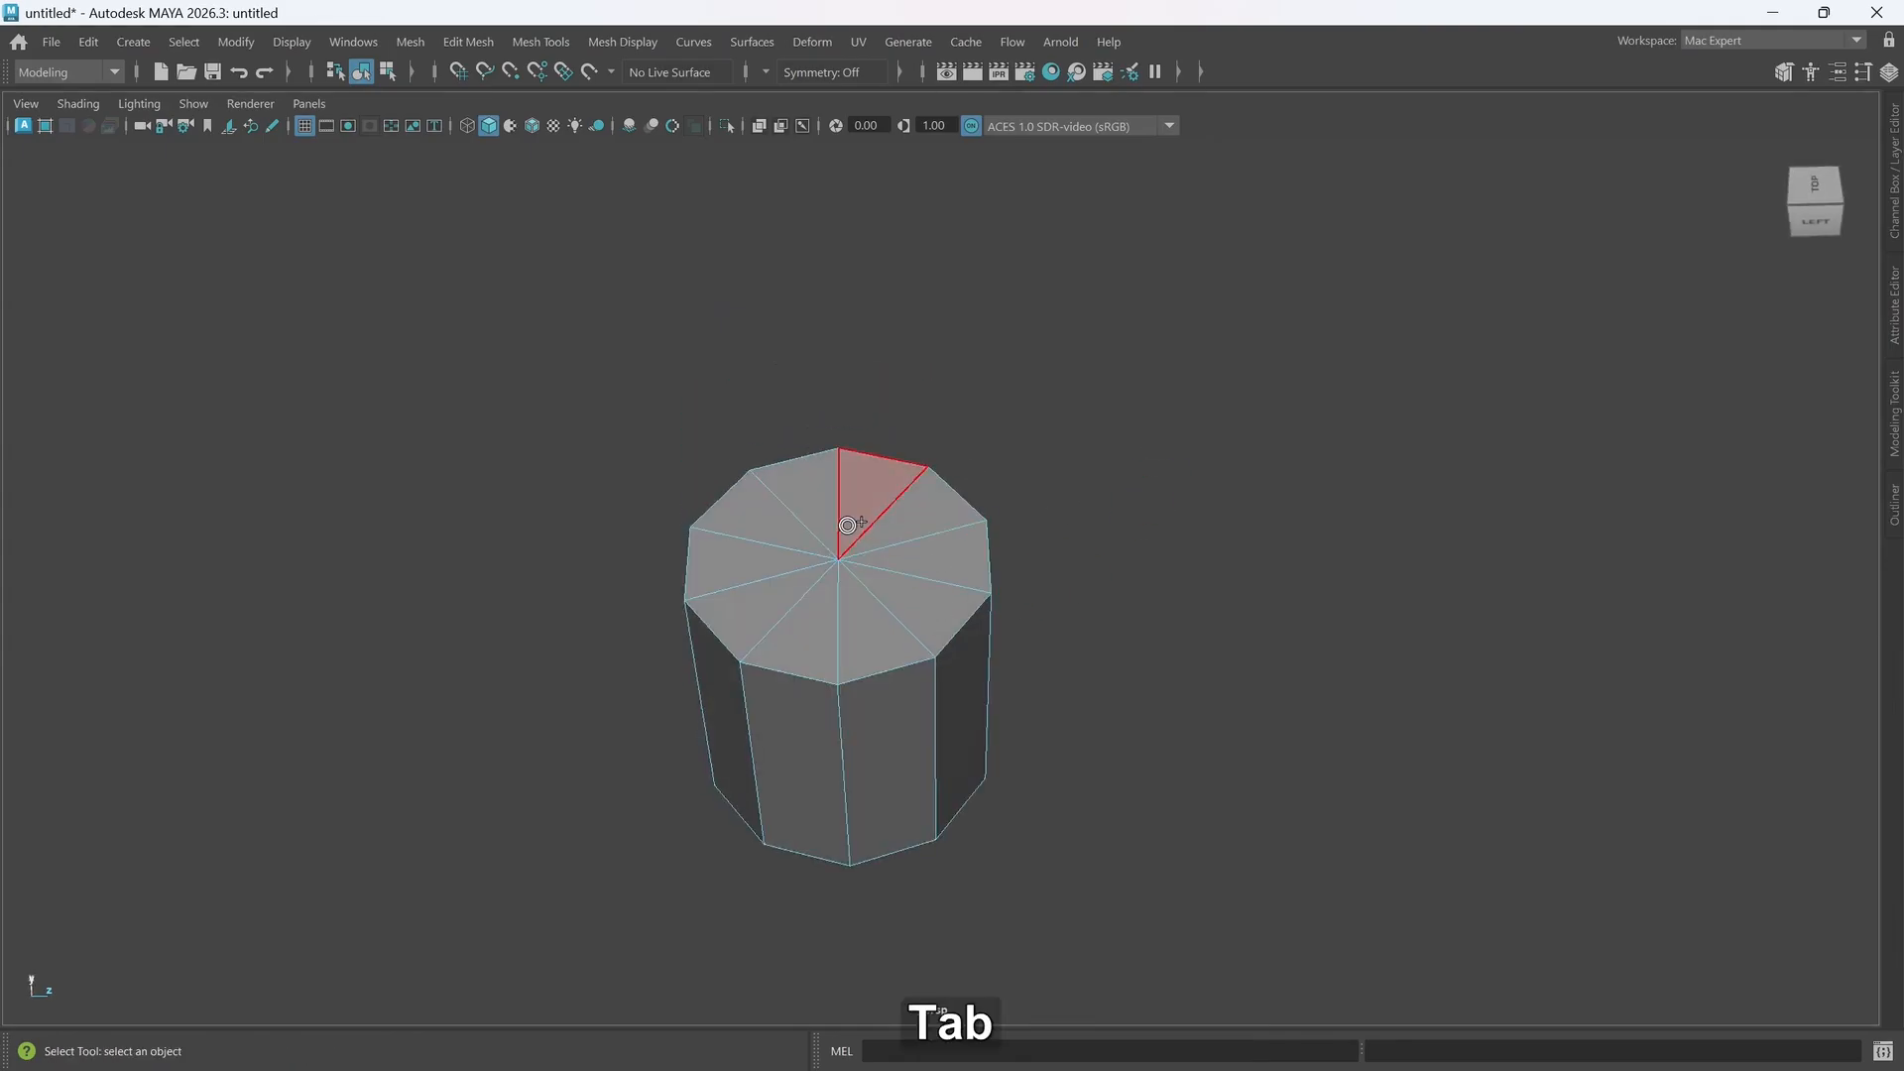
mouse_move(808, 501)
mouse_down()
mouse_move(943, 566)
mouse_move(840, 626)
mouse_move(757, 531)
mouse_move(764, 515)
mouse_up()
mouse_move(882, 673)
alt+mouse_down()
mouse_move(905, 608)
mouse_move(829, 603)
mouse_move(841, 519)
mouse_move(961, 552)
mouse_move(960, 582)
alt+mouse_up()
key(Tab)
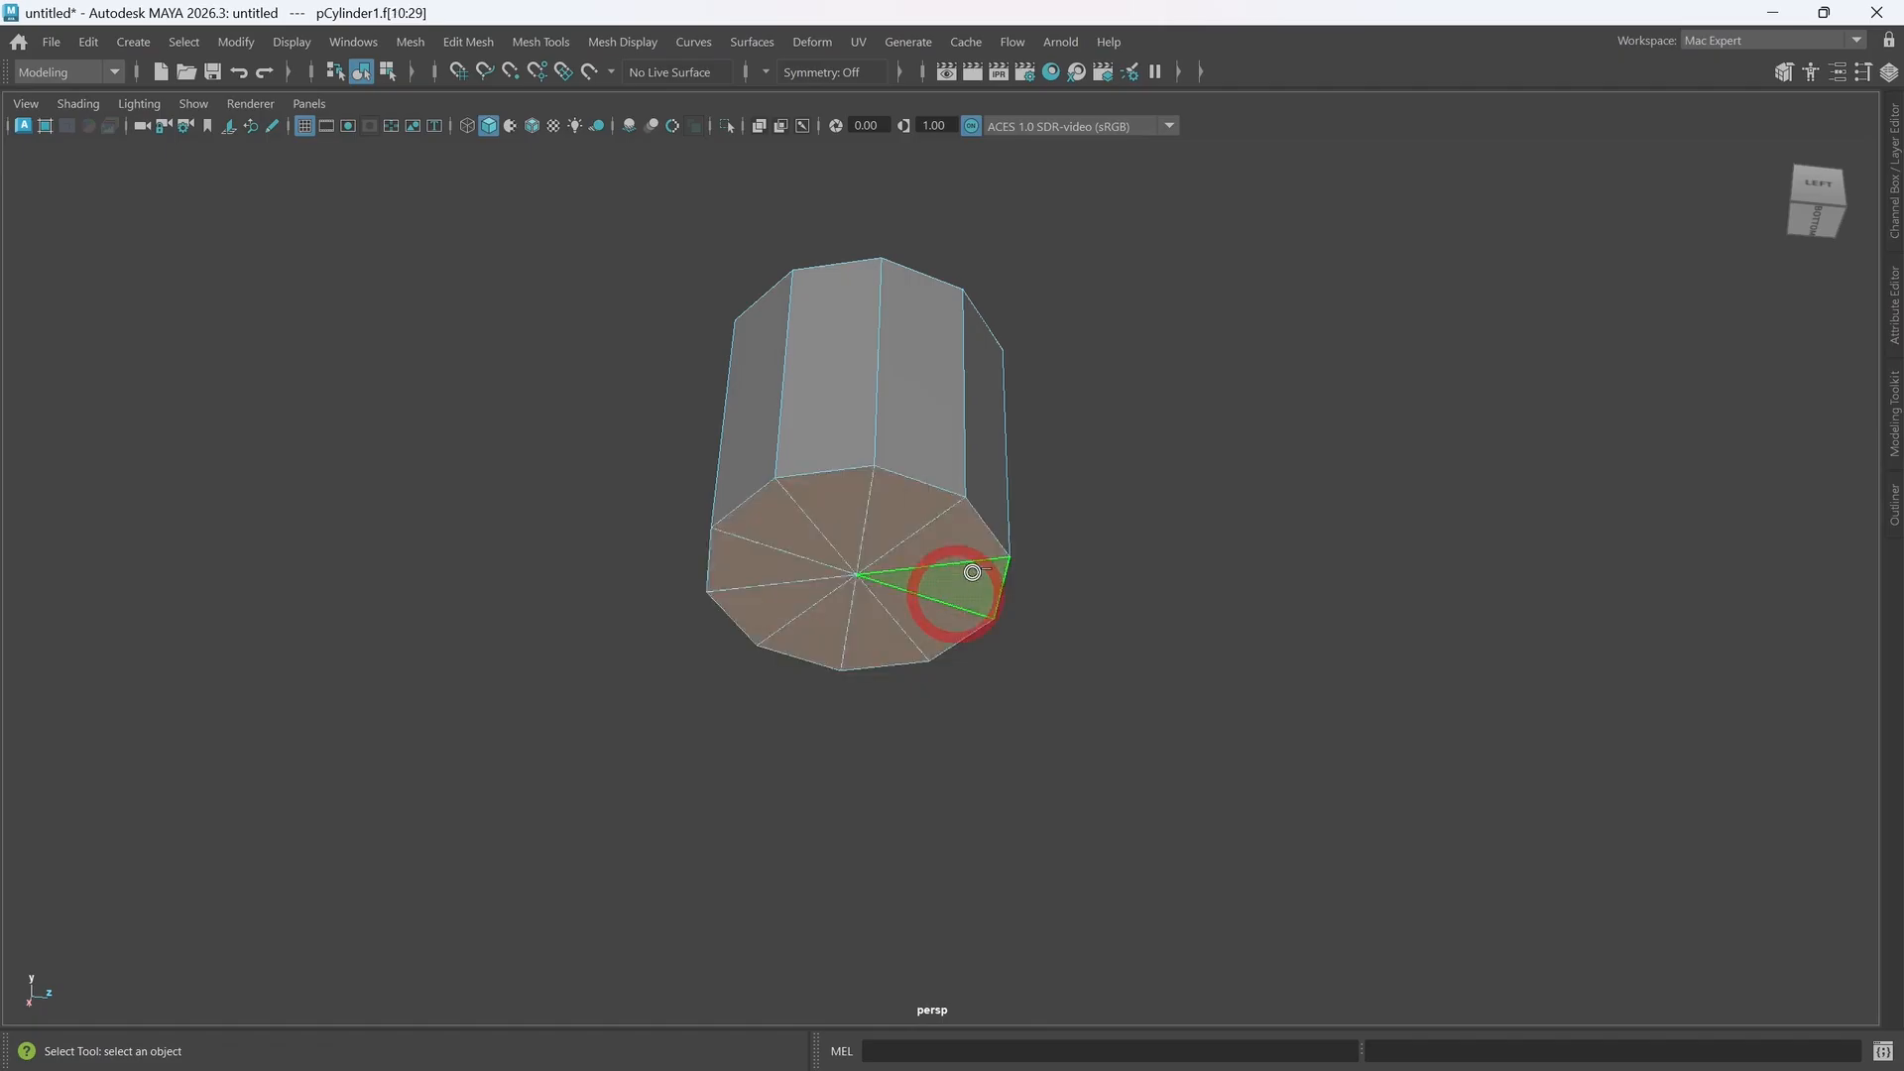
key(Delete)
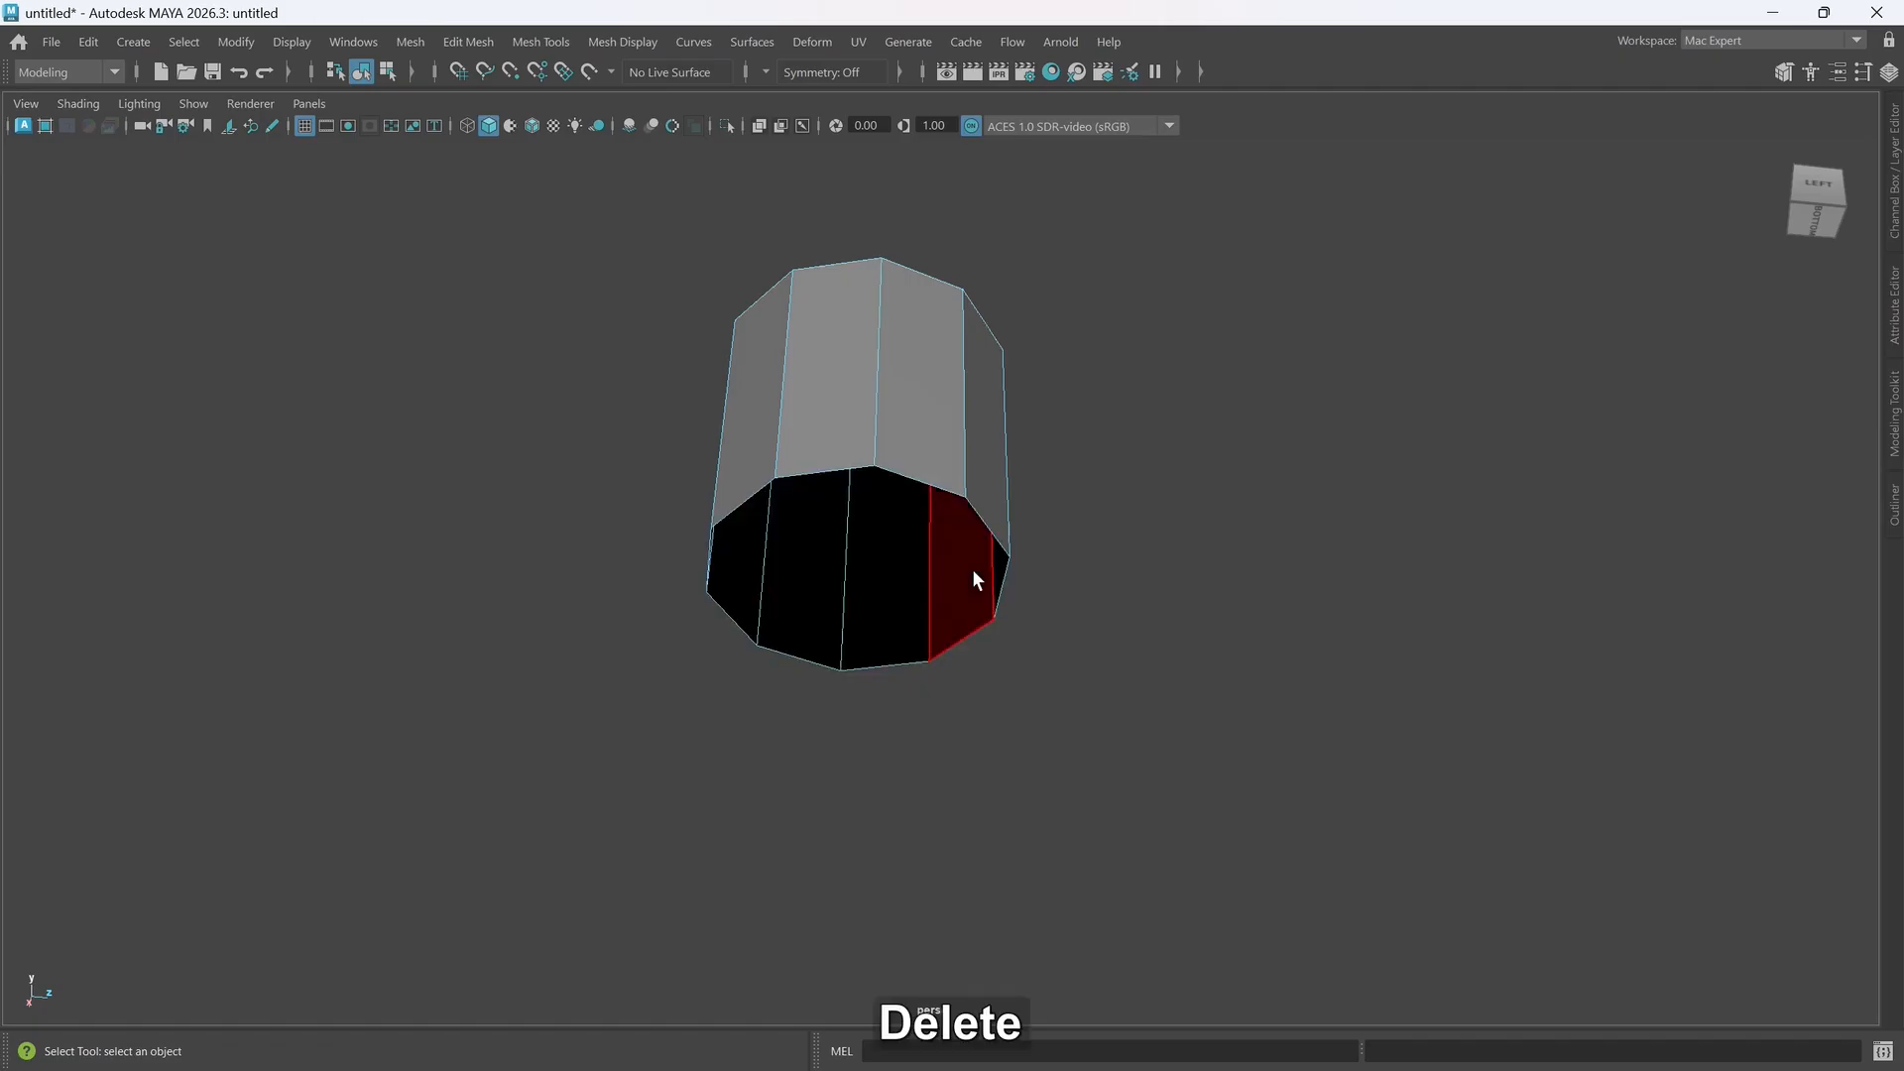
- Select the complete open border edge loop at the cylinder's bottom
alt+drag(971, 535, 969, 585)
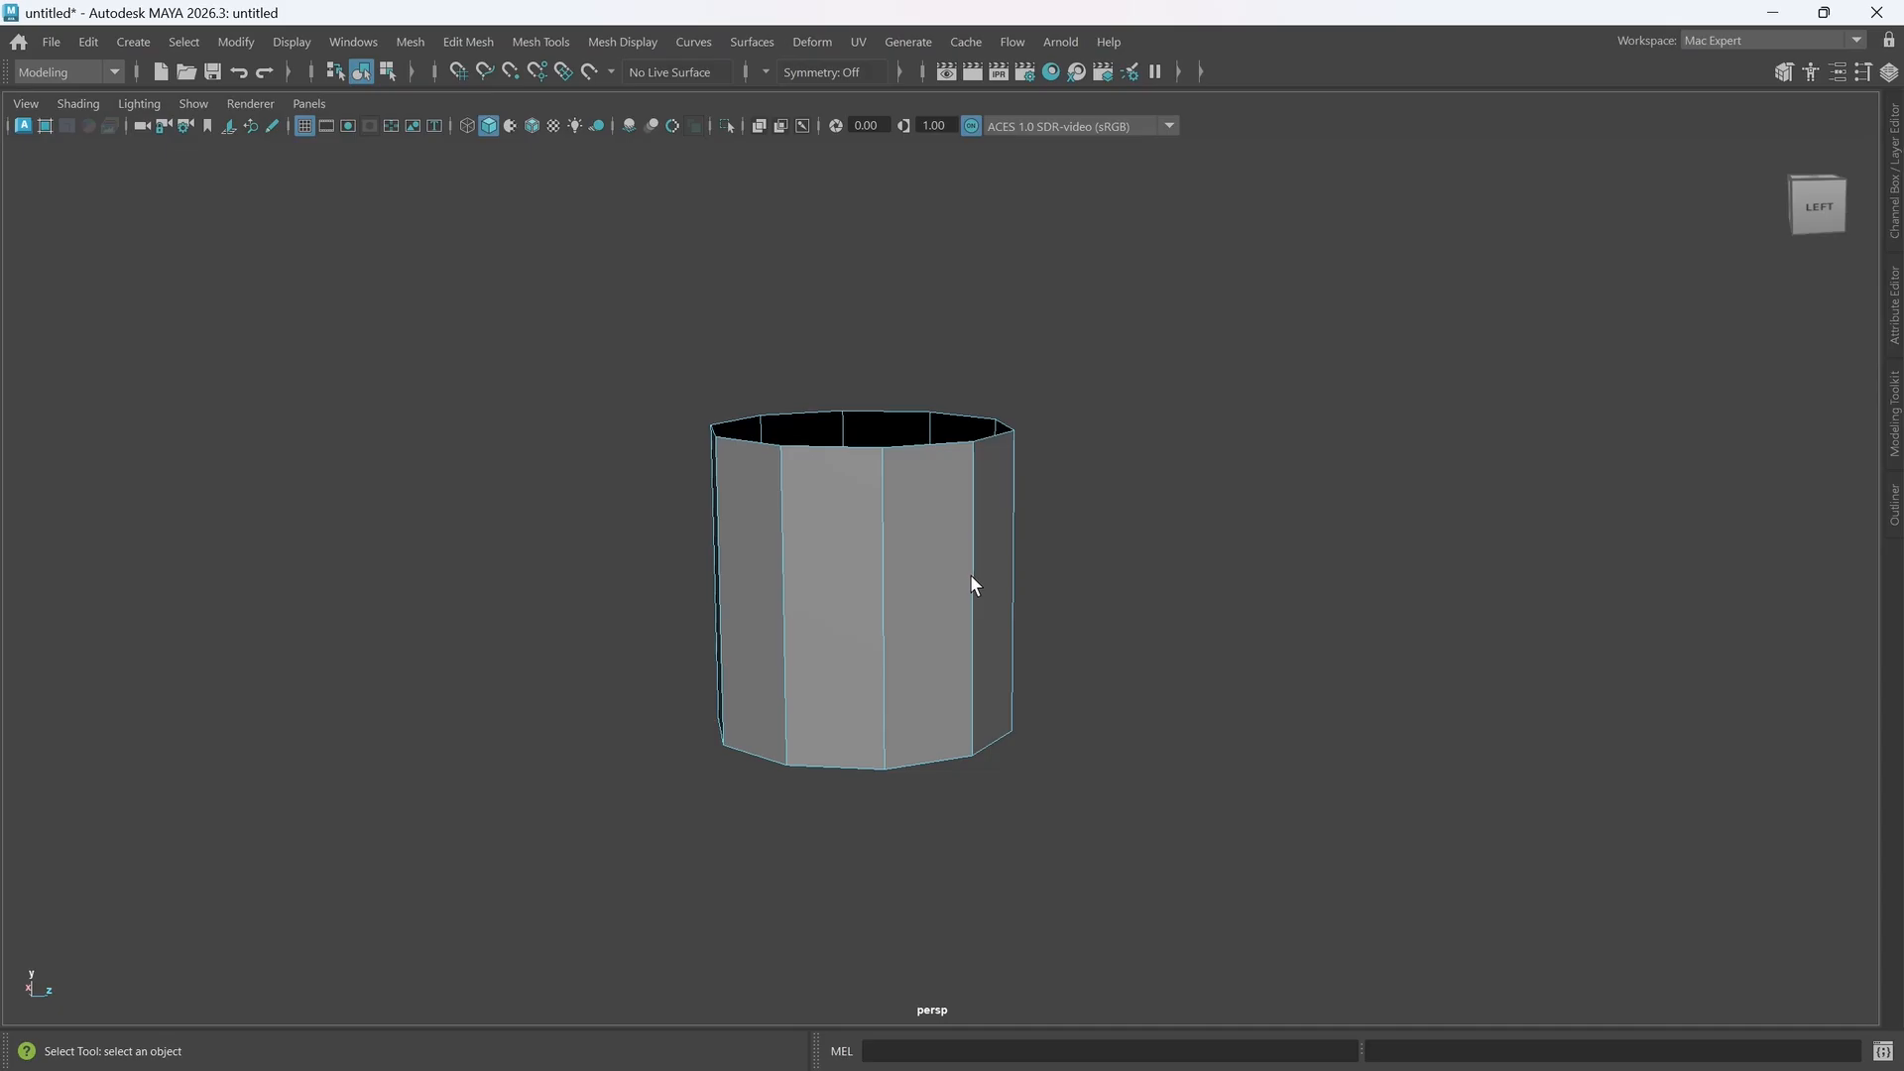
alt+middle_drag(951, 582, 885, 668)
alt+drag(885, 669, 889, 663)
right_drag(992, 561, 994, 384)
alt+middle_drag(992, 455, 959, 544)
alt+drag(940, 603, 935, 557)
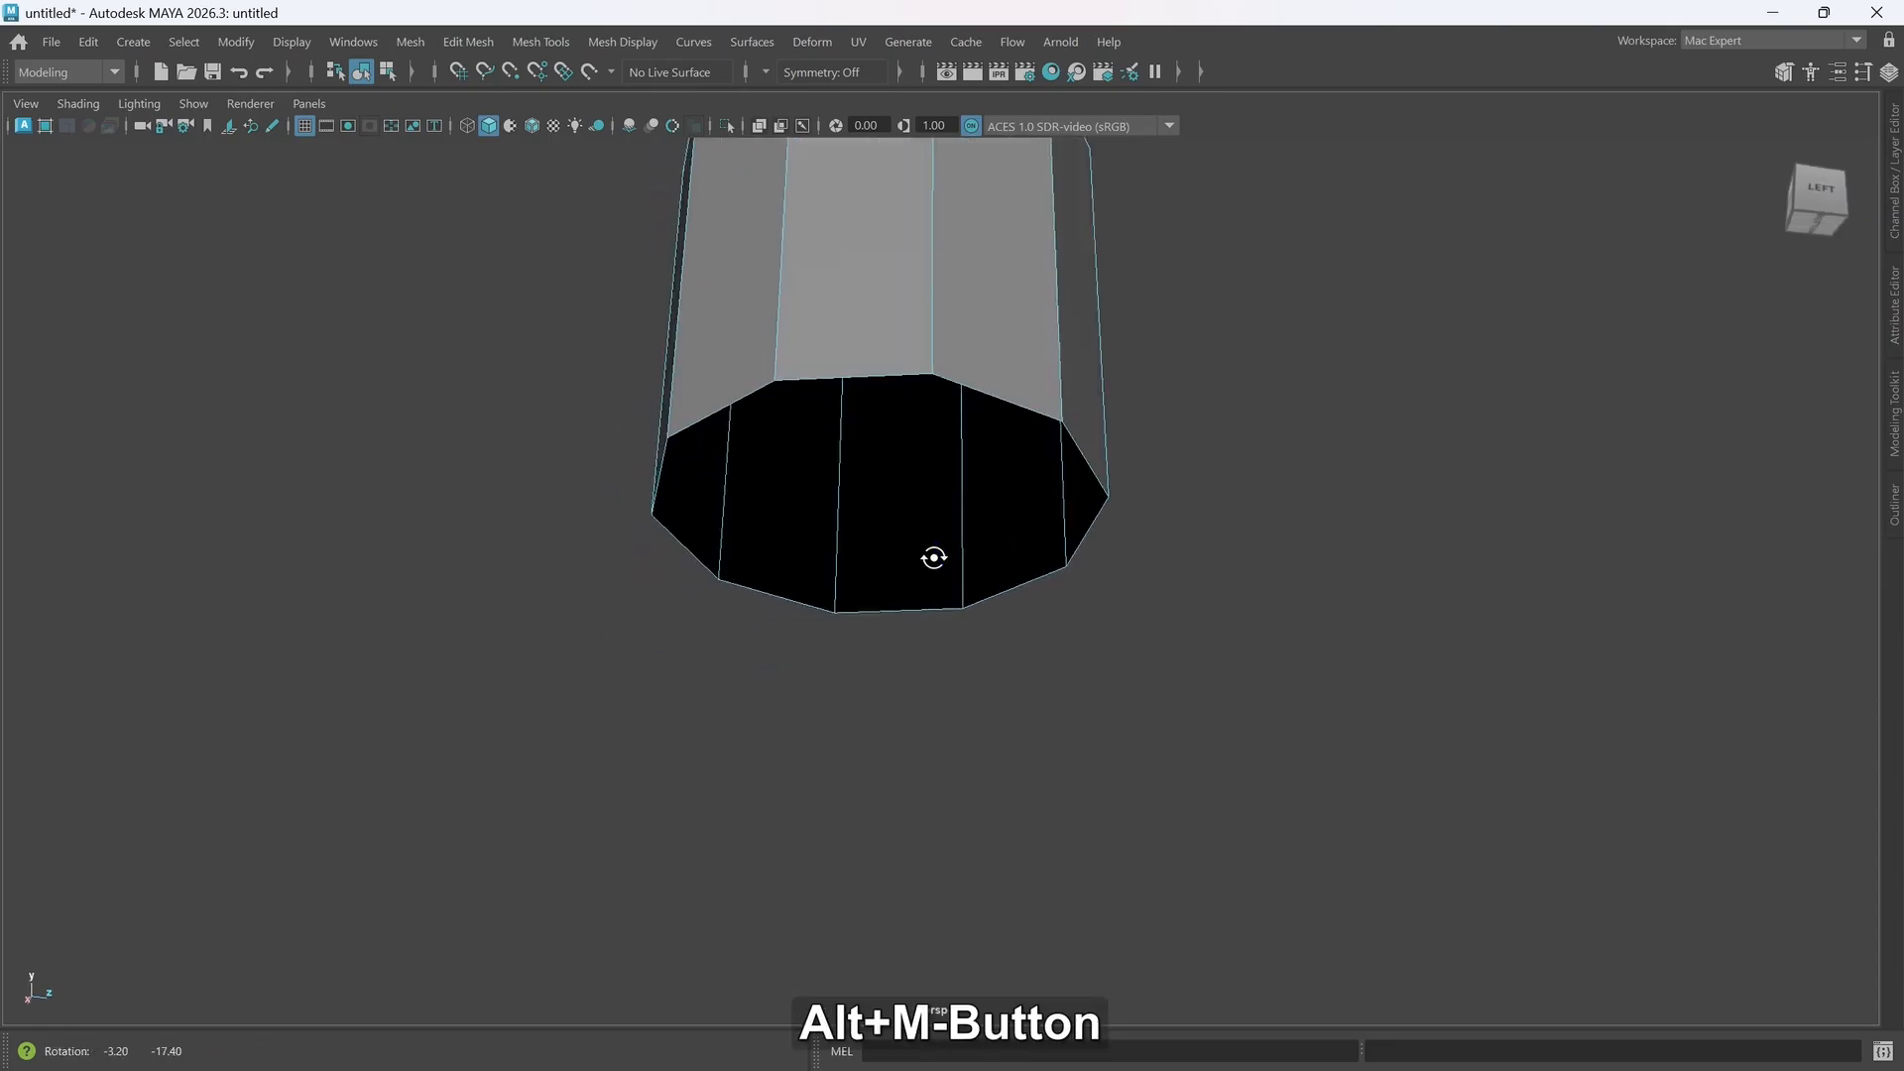
double_click(1014, 402)
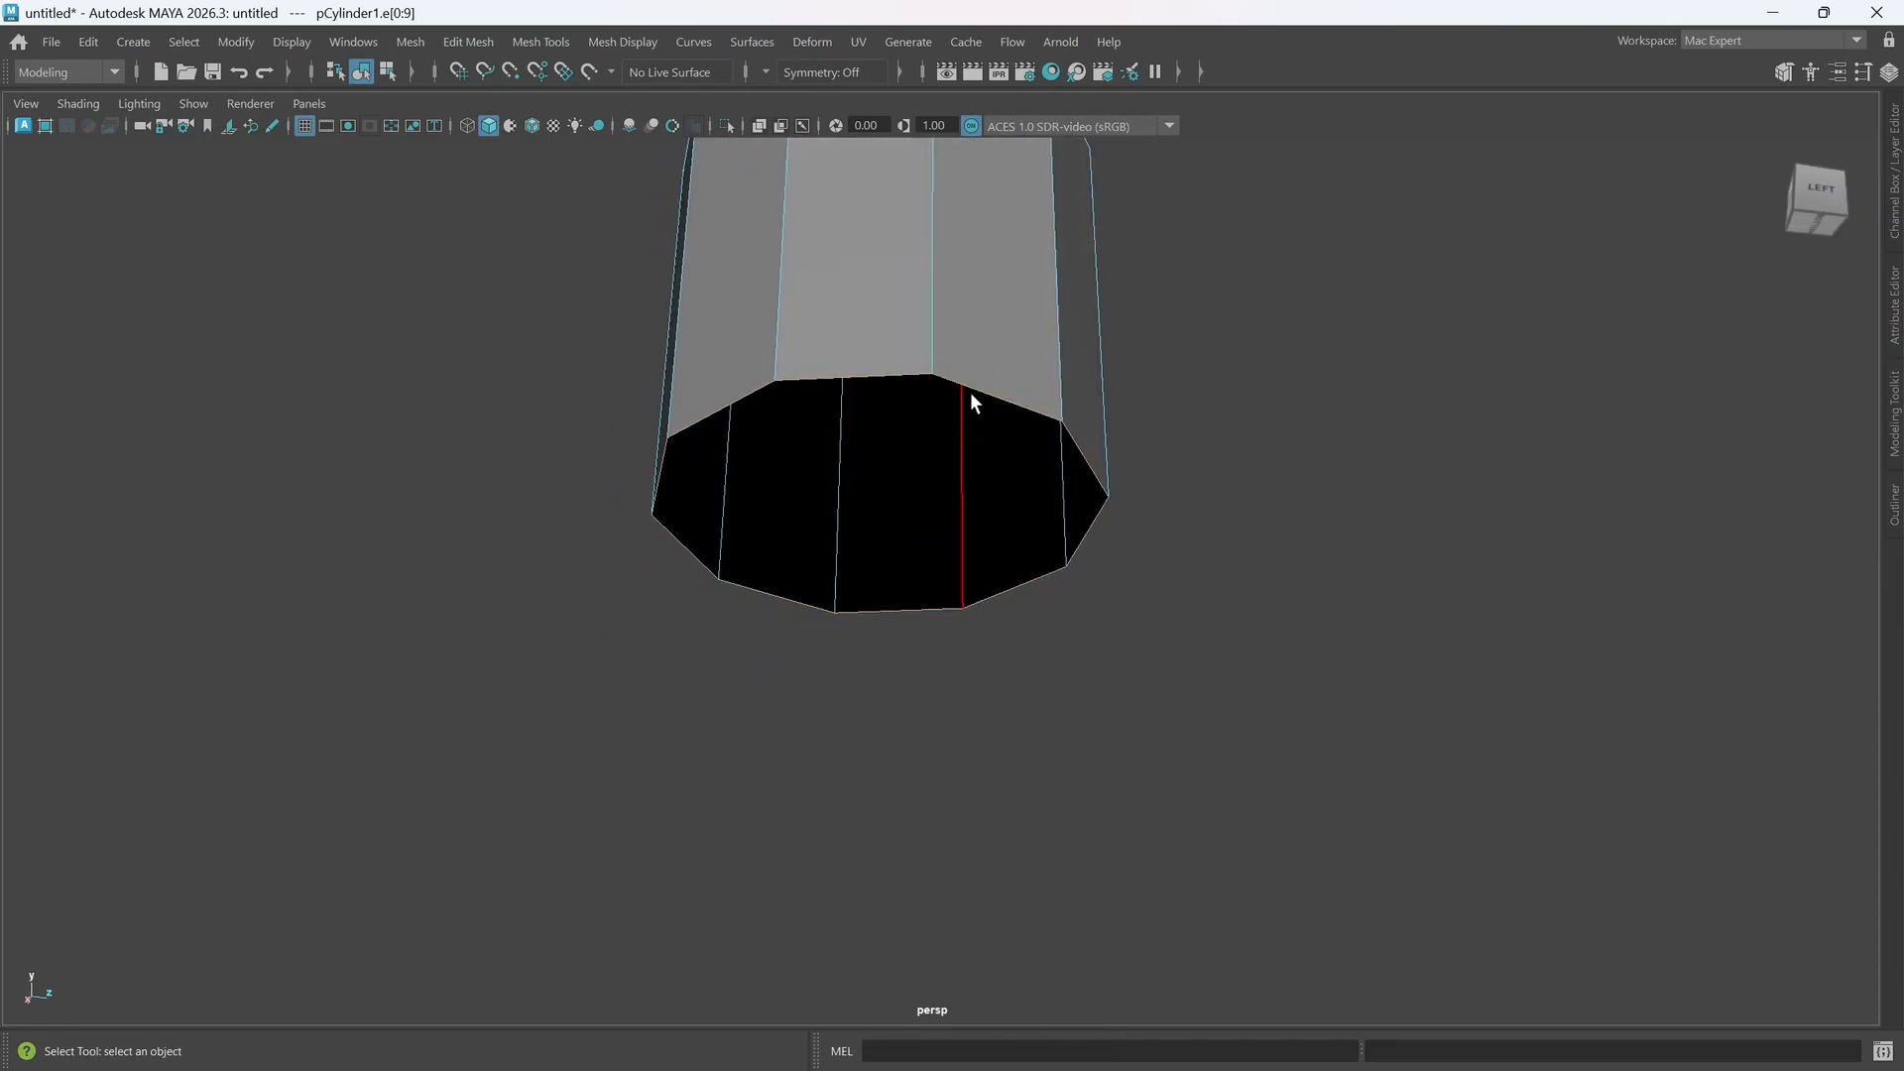
alt+middle_drag(969, 394, 964, 536)
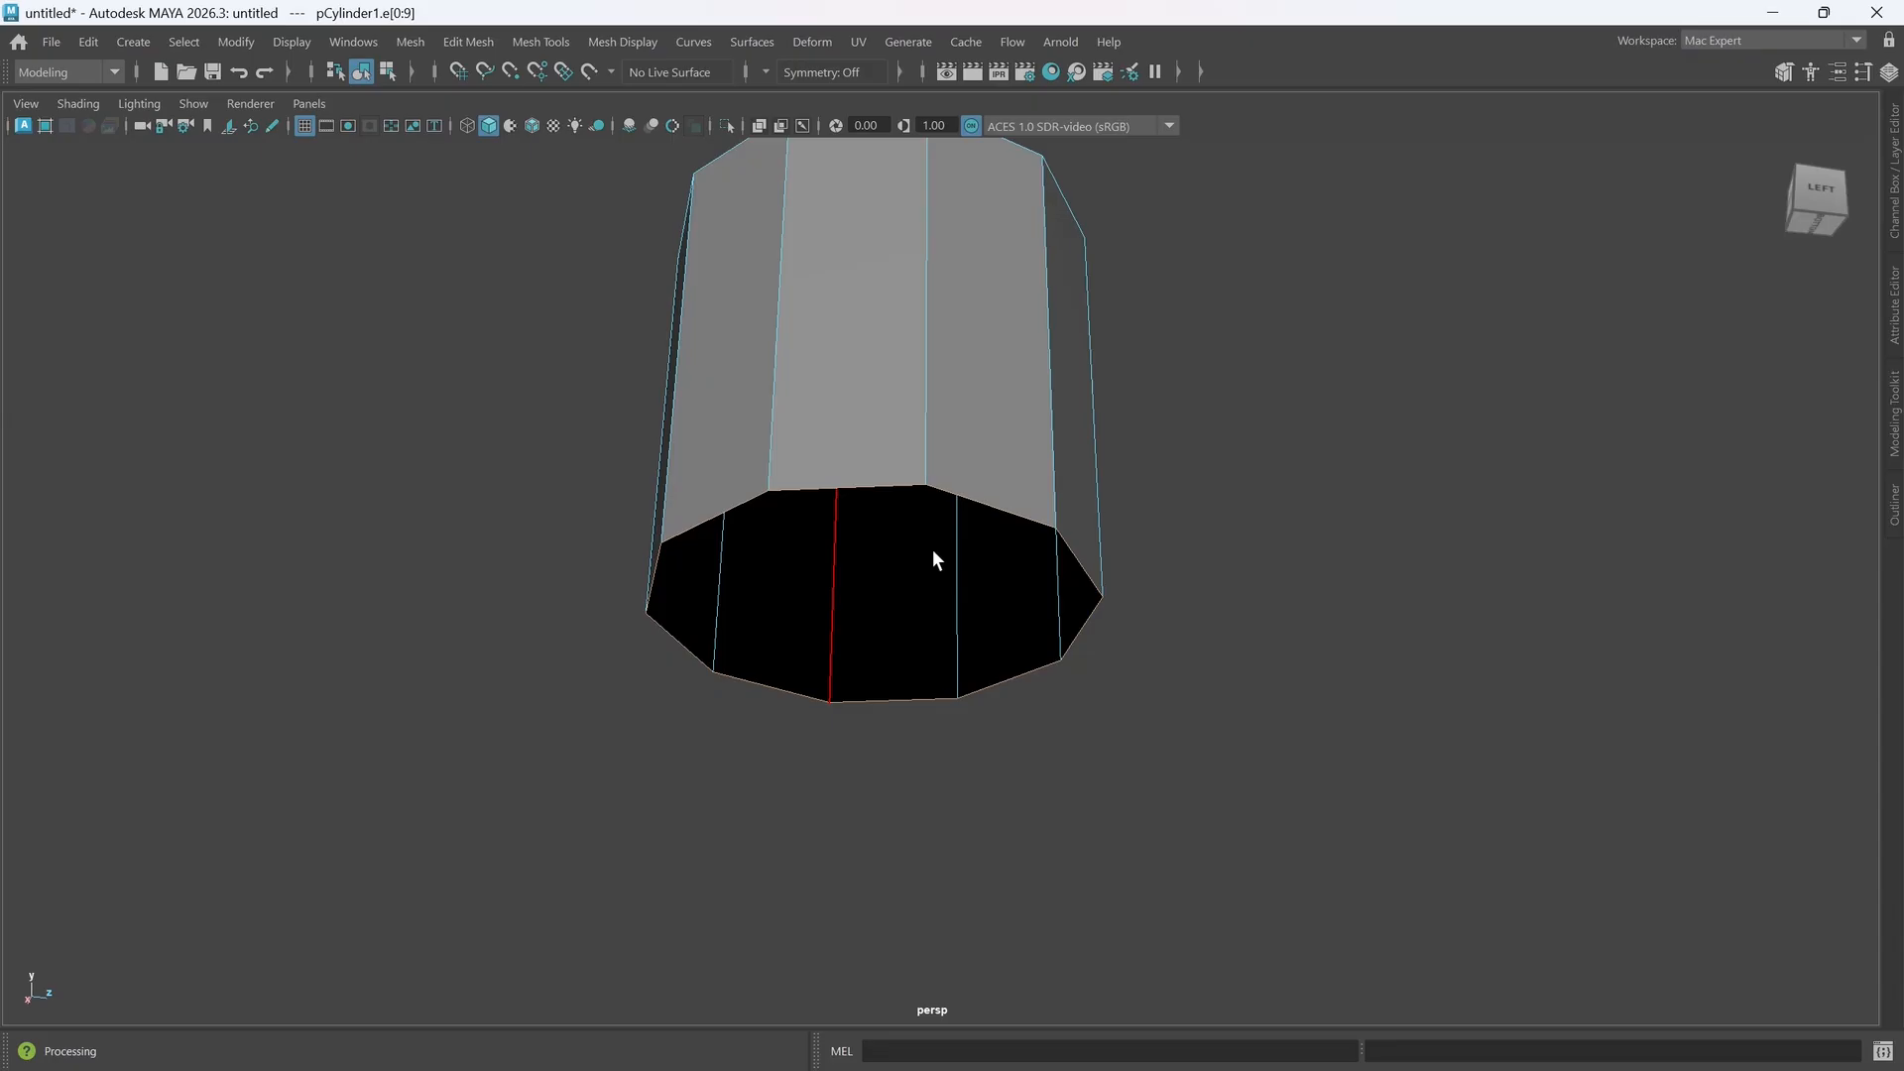
click(1894, 447)
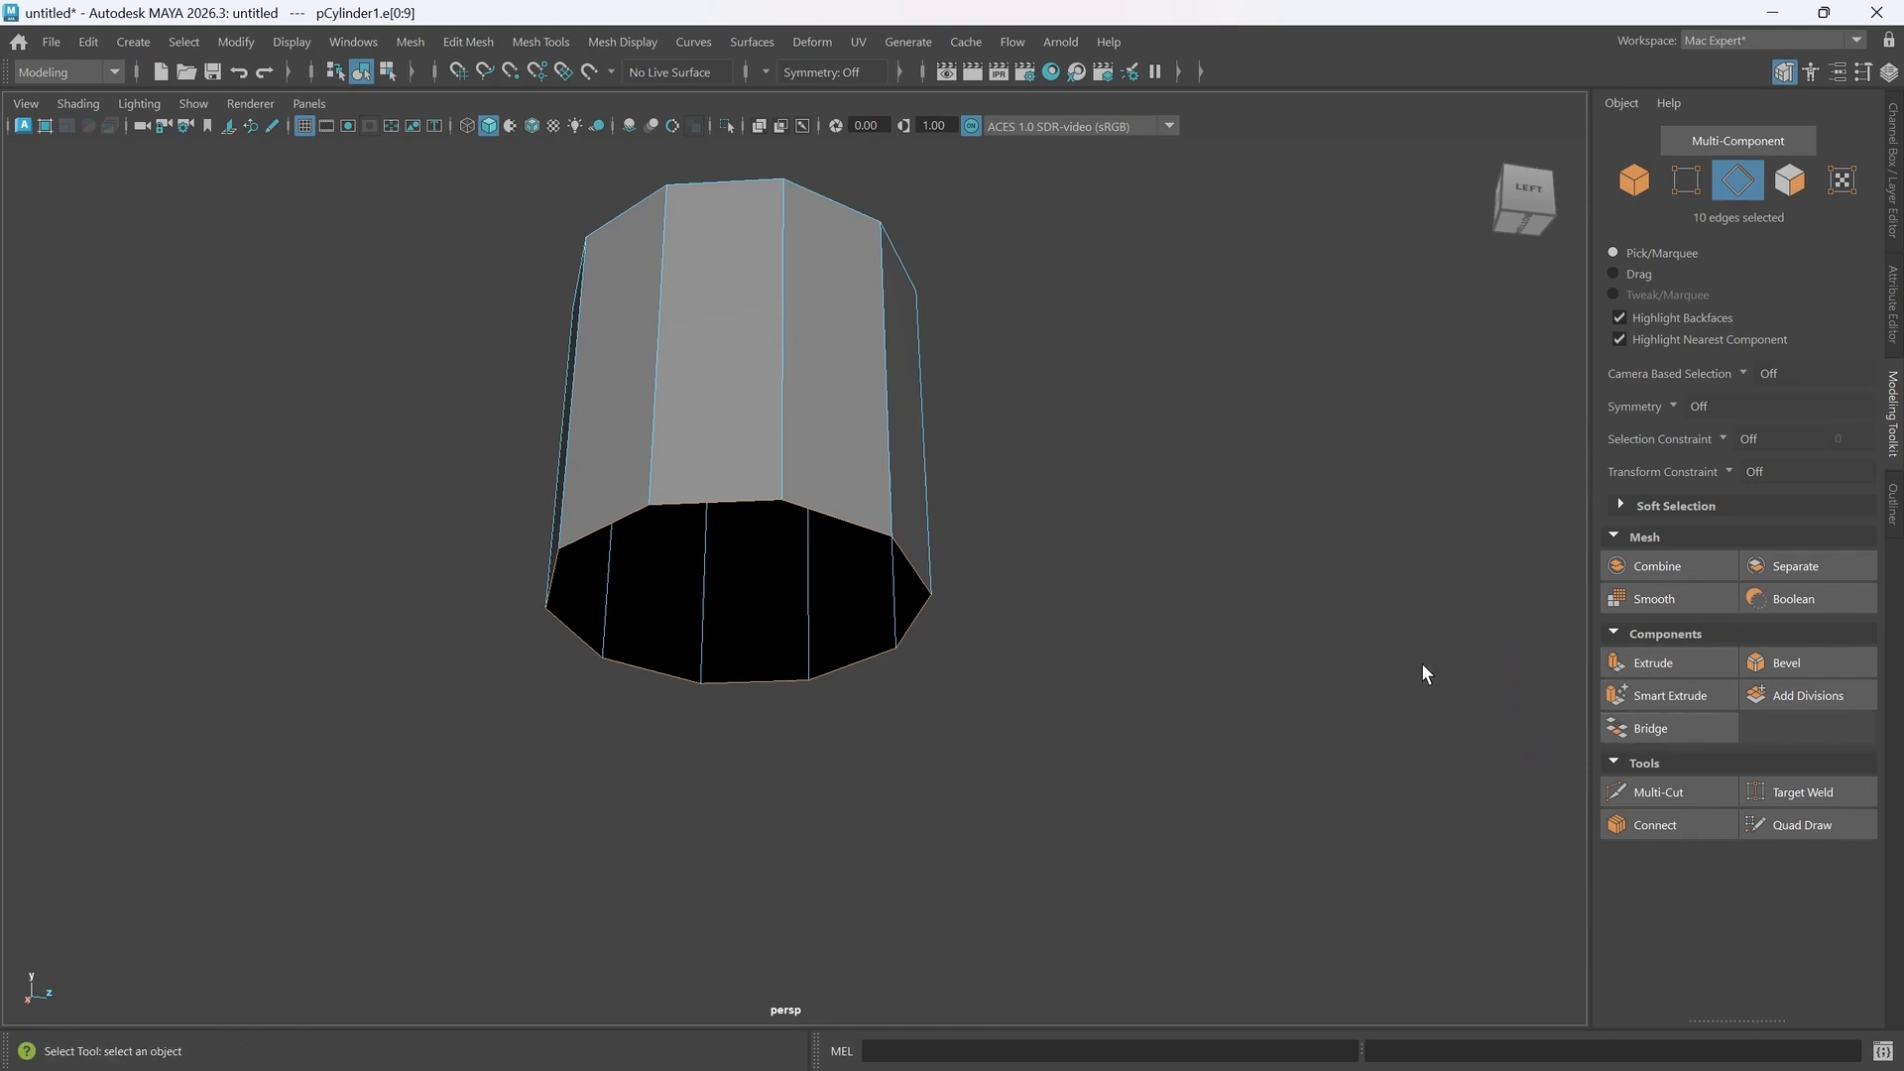
click(1894, 437)
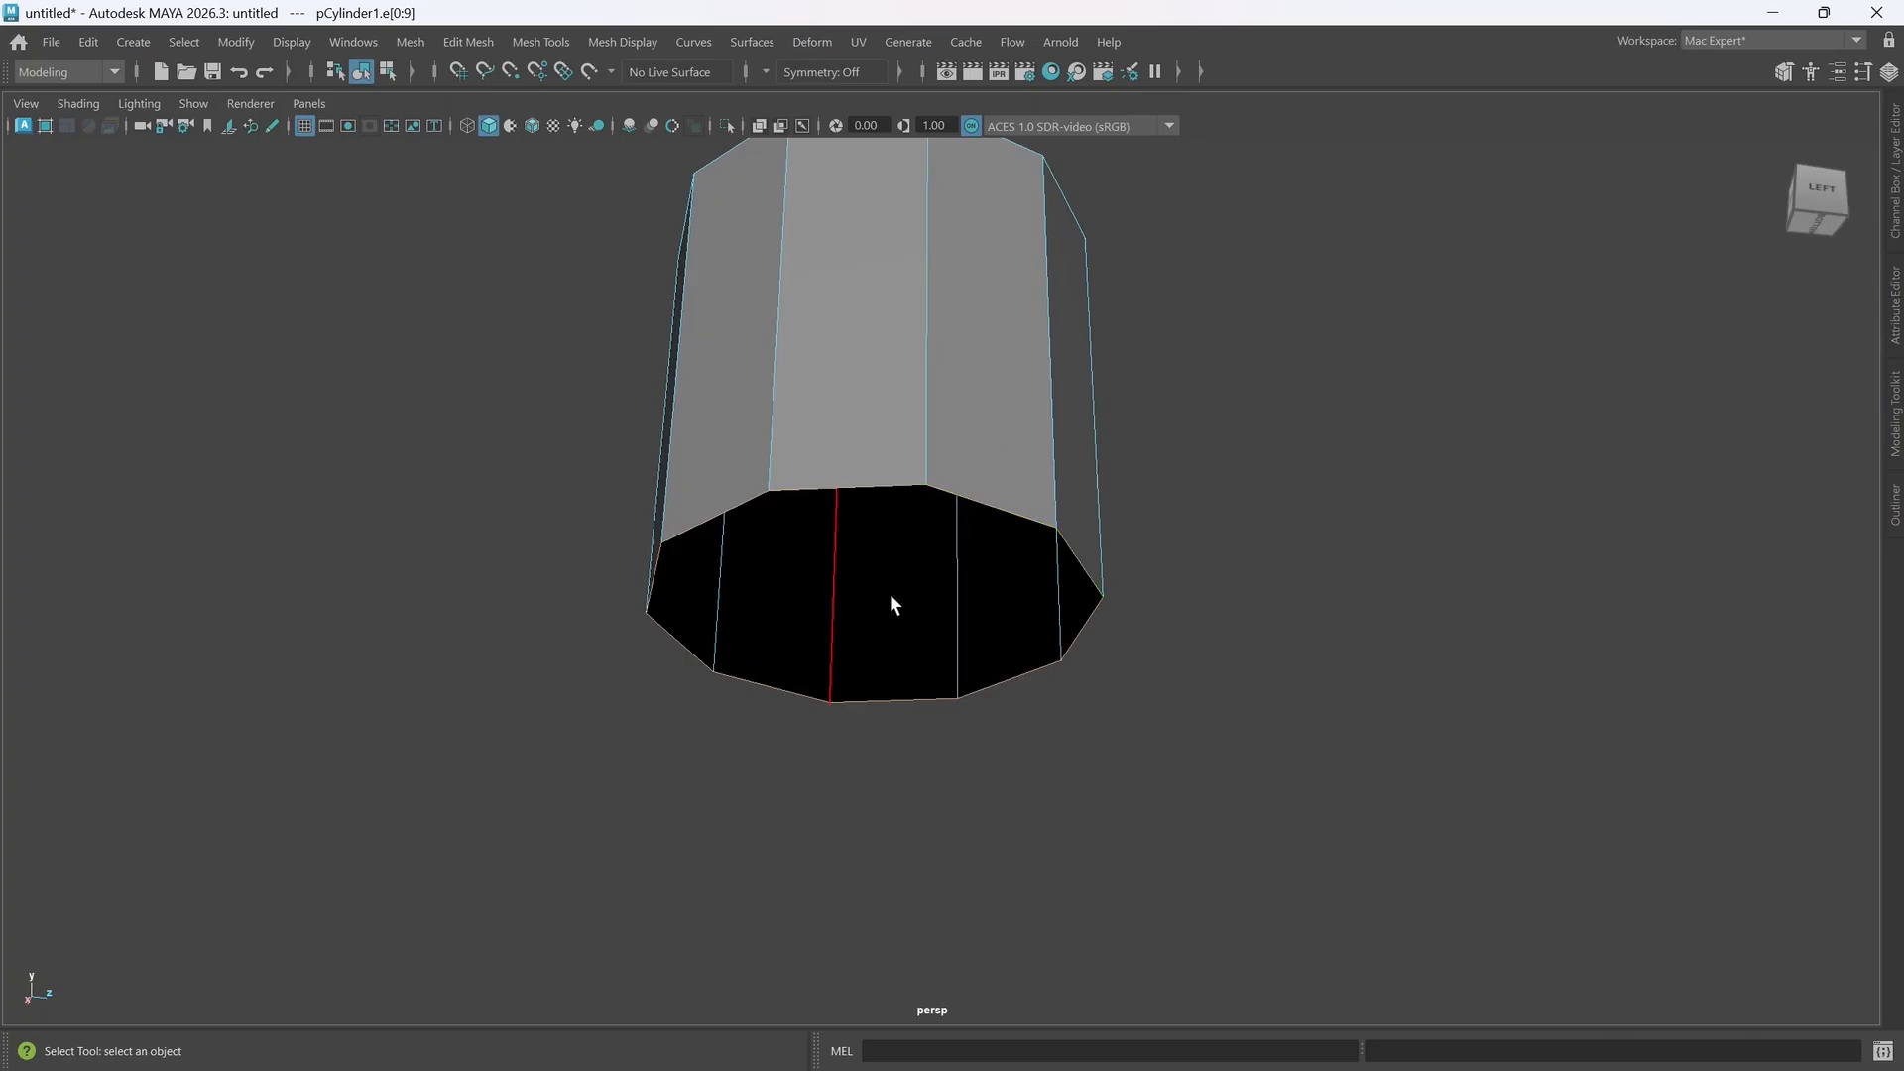
- Extrude the bottom border edges inward twice by scaling uniformly, forming two concentric rings of faces
key(r)
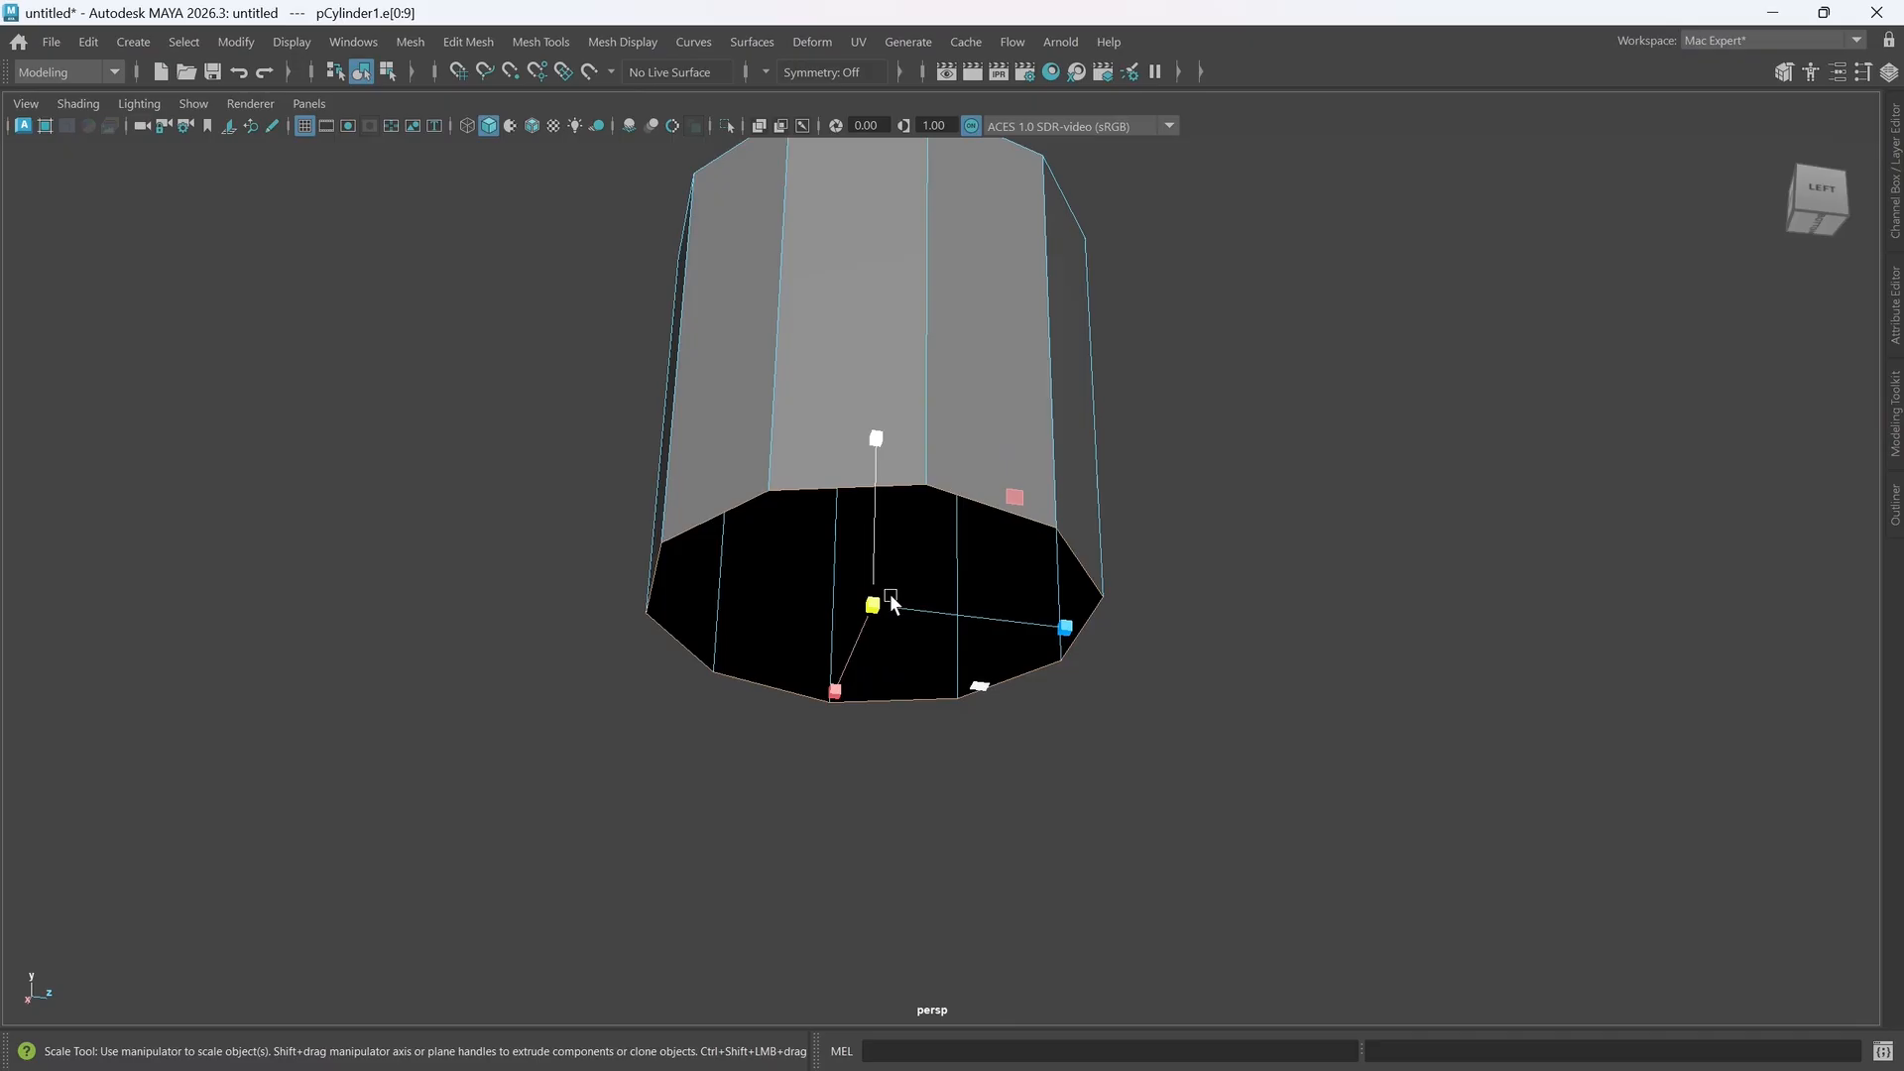
key(shift)
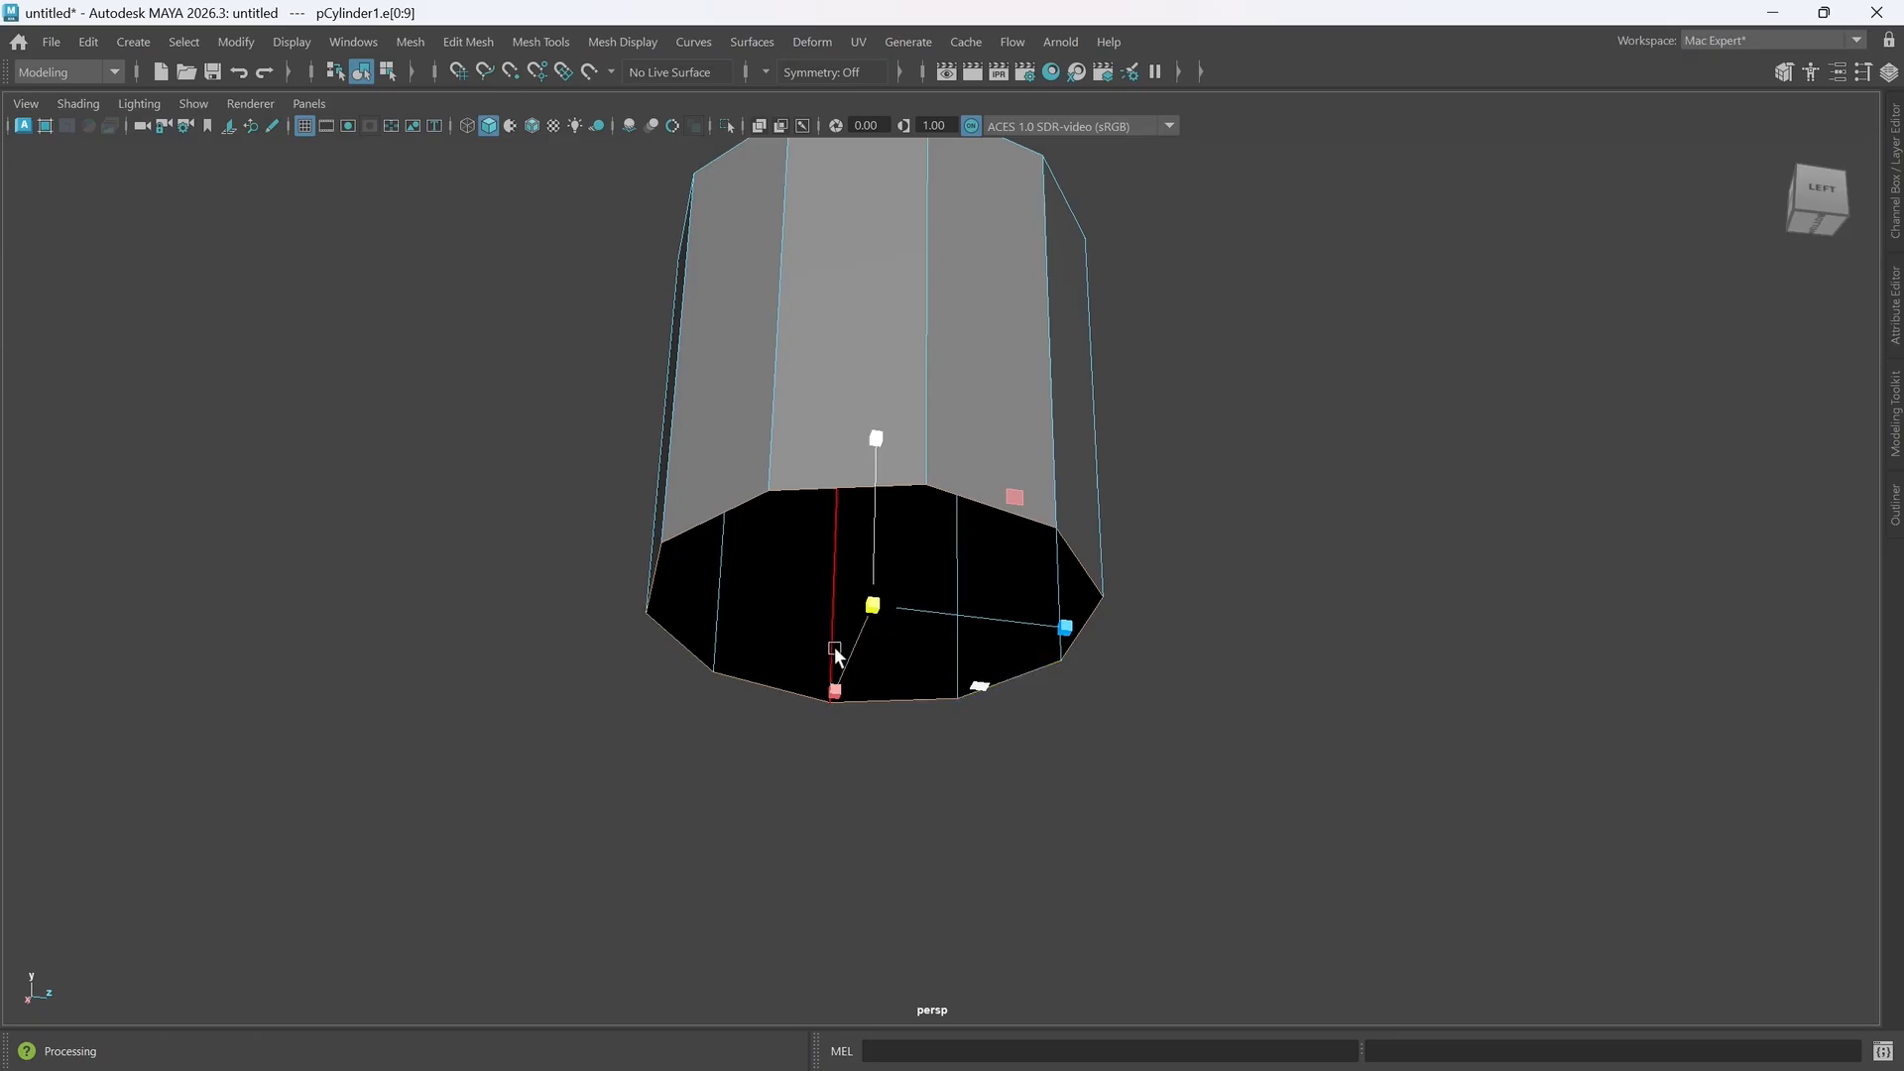
shift+click(862, 607)
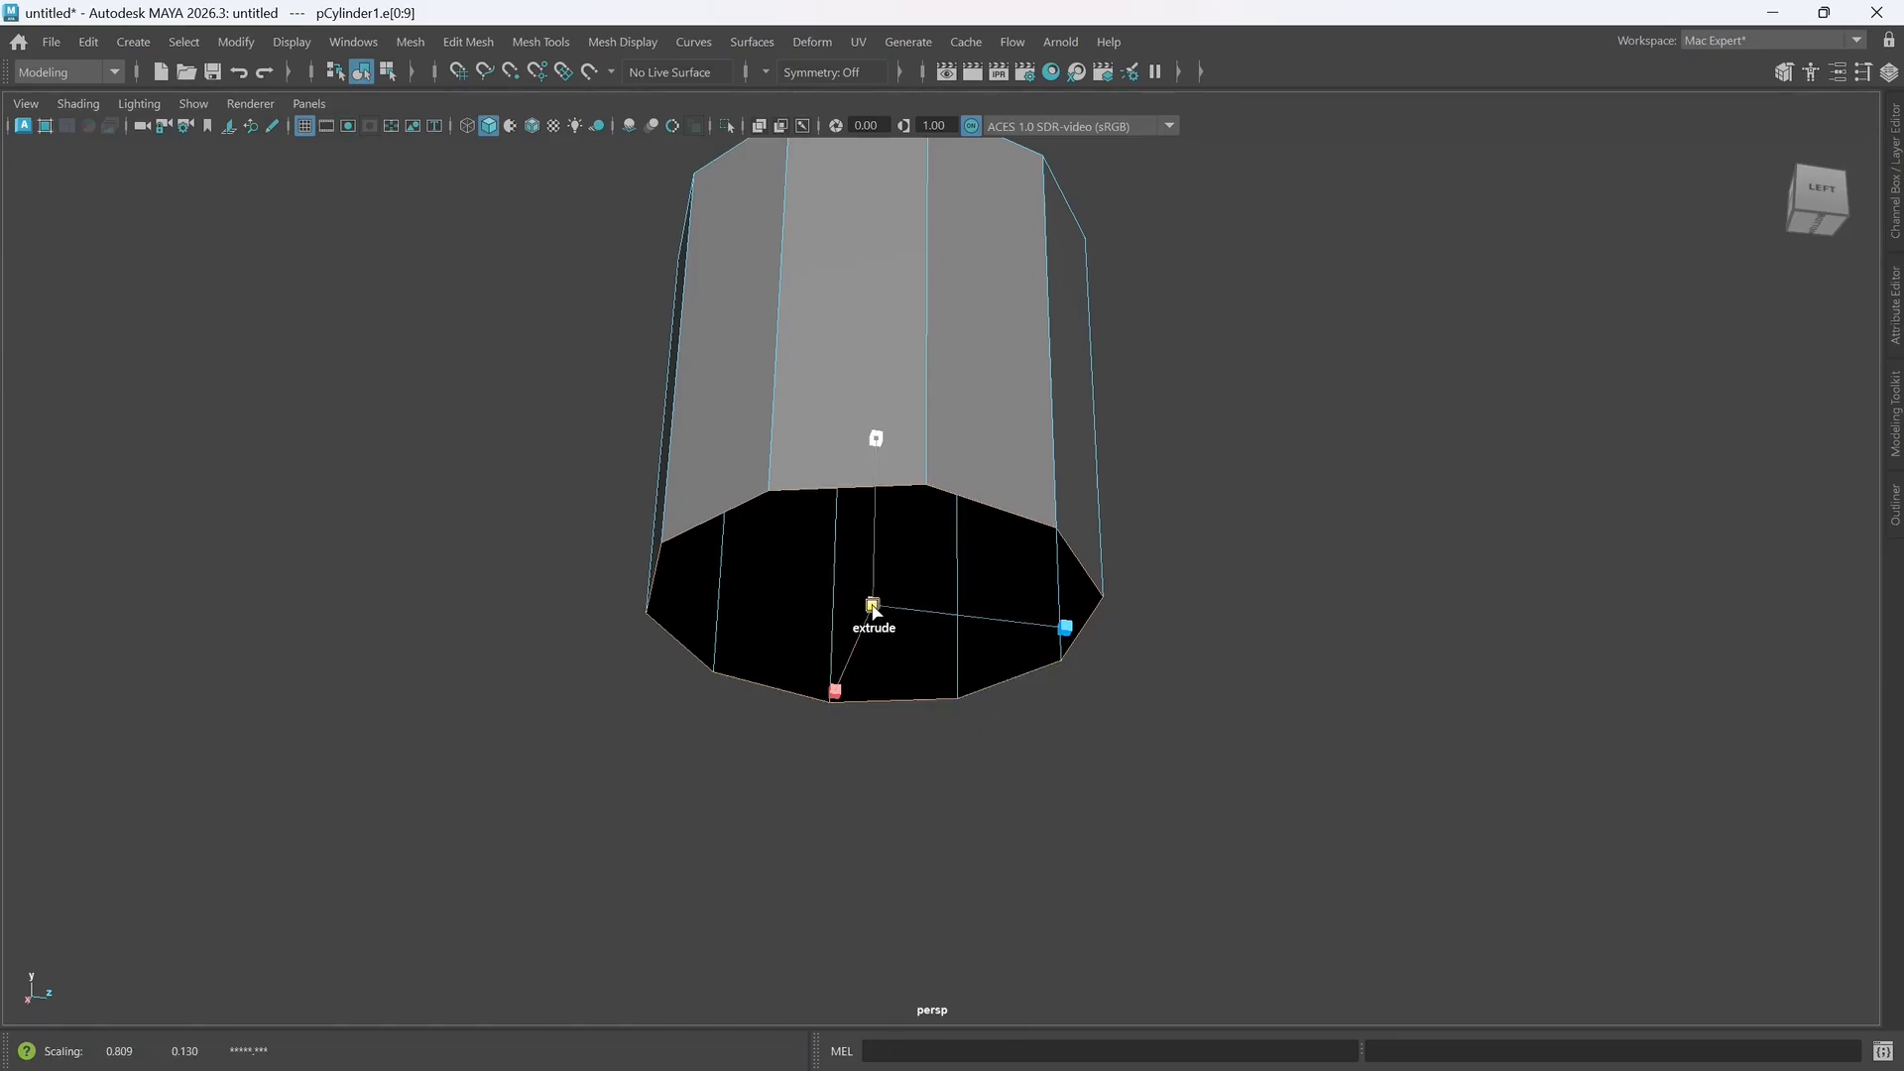
drag(861, 607, 800, 623)
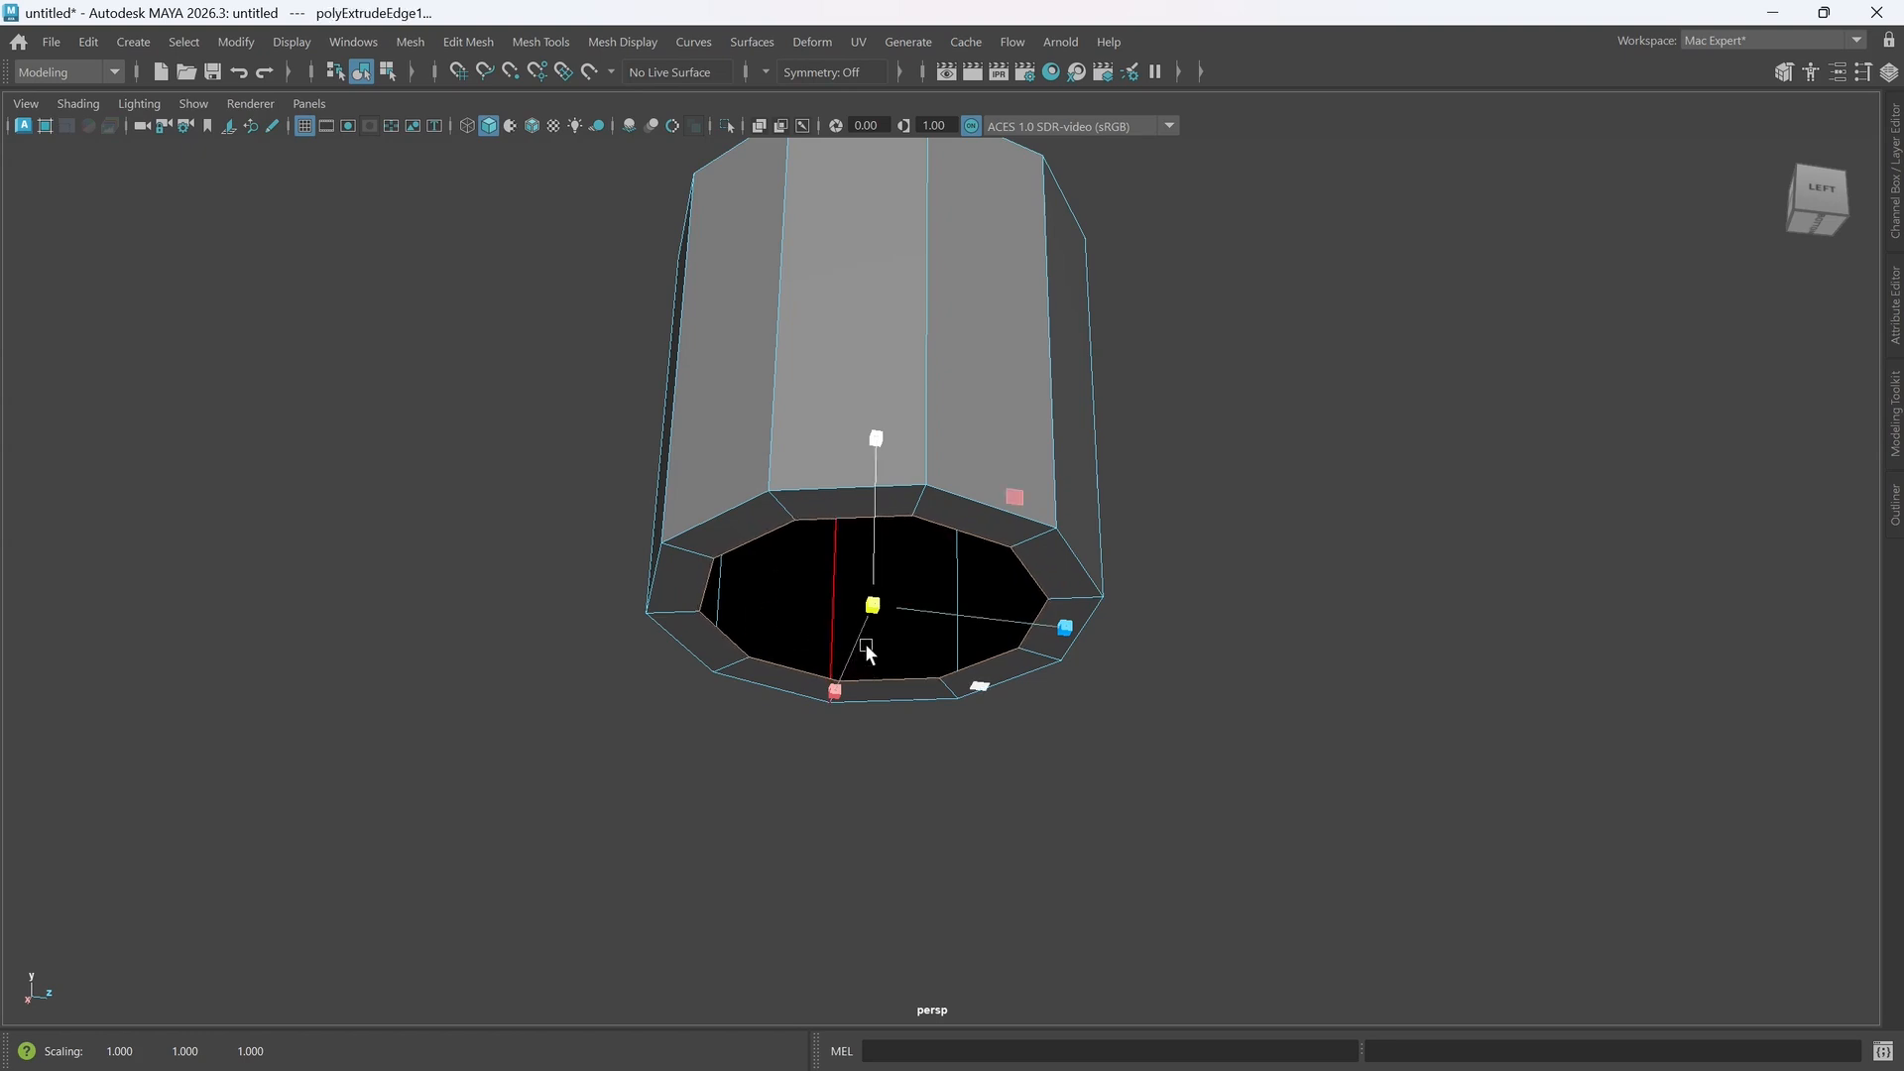
shift+drag(868, 608, 786, 605)
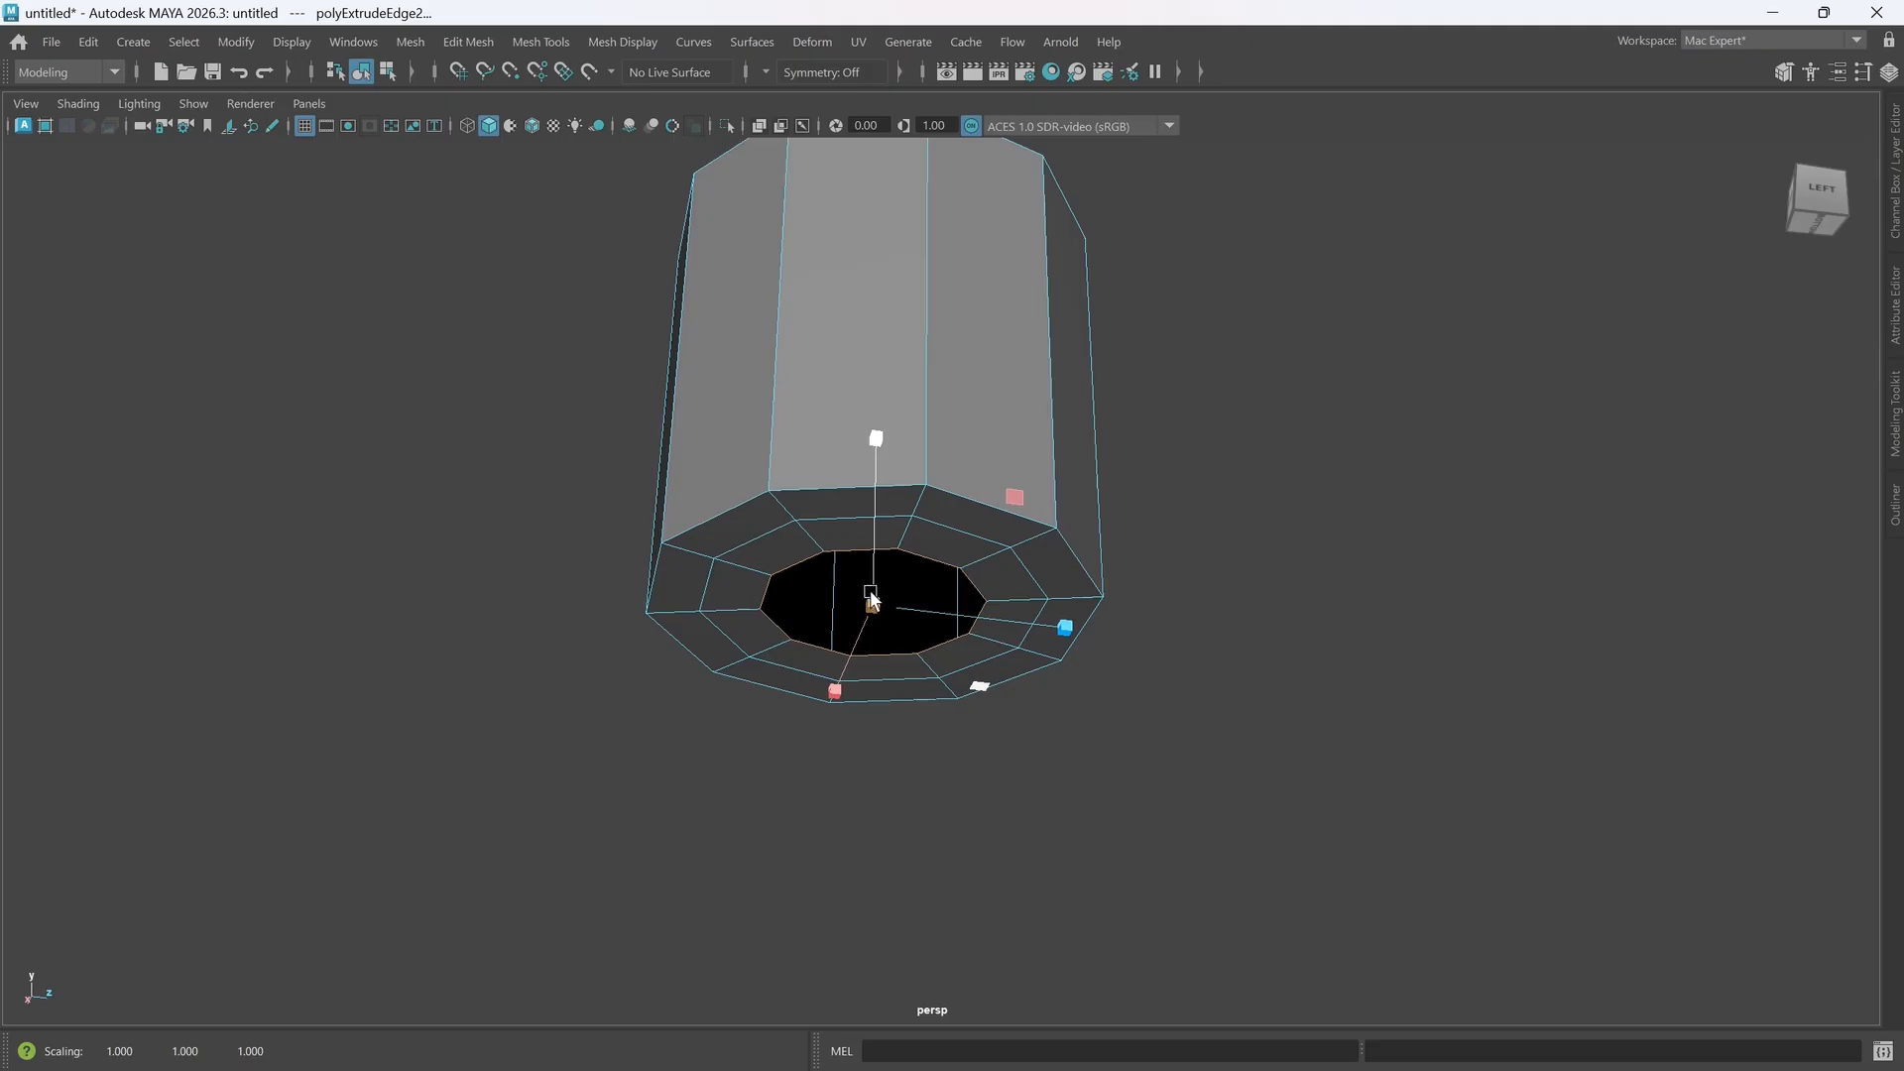
key(shift)
- Raise the inner border loop slightly into the cylinder and extrude it inward by scaling twice more
key(w)
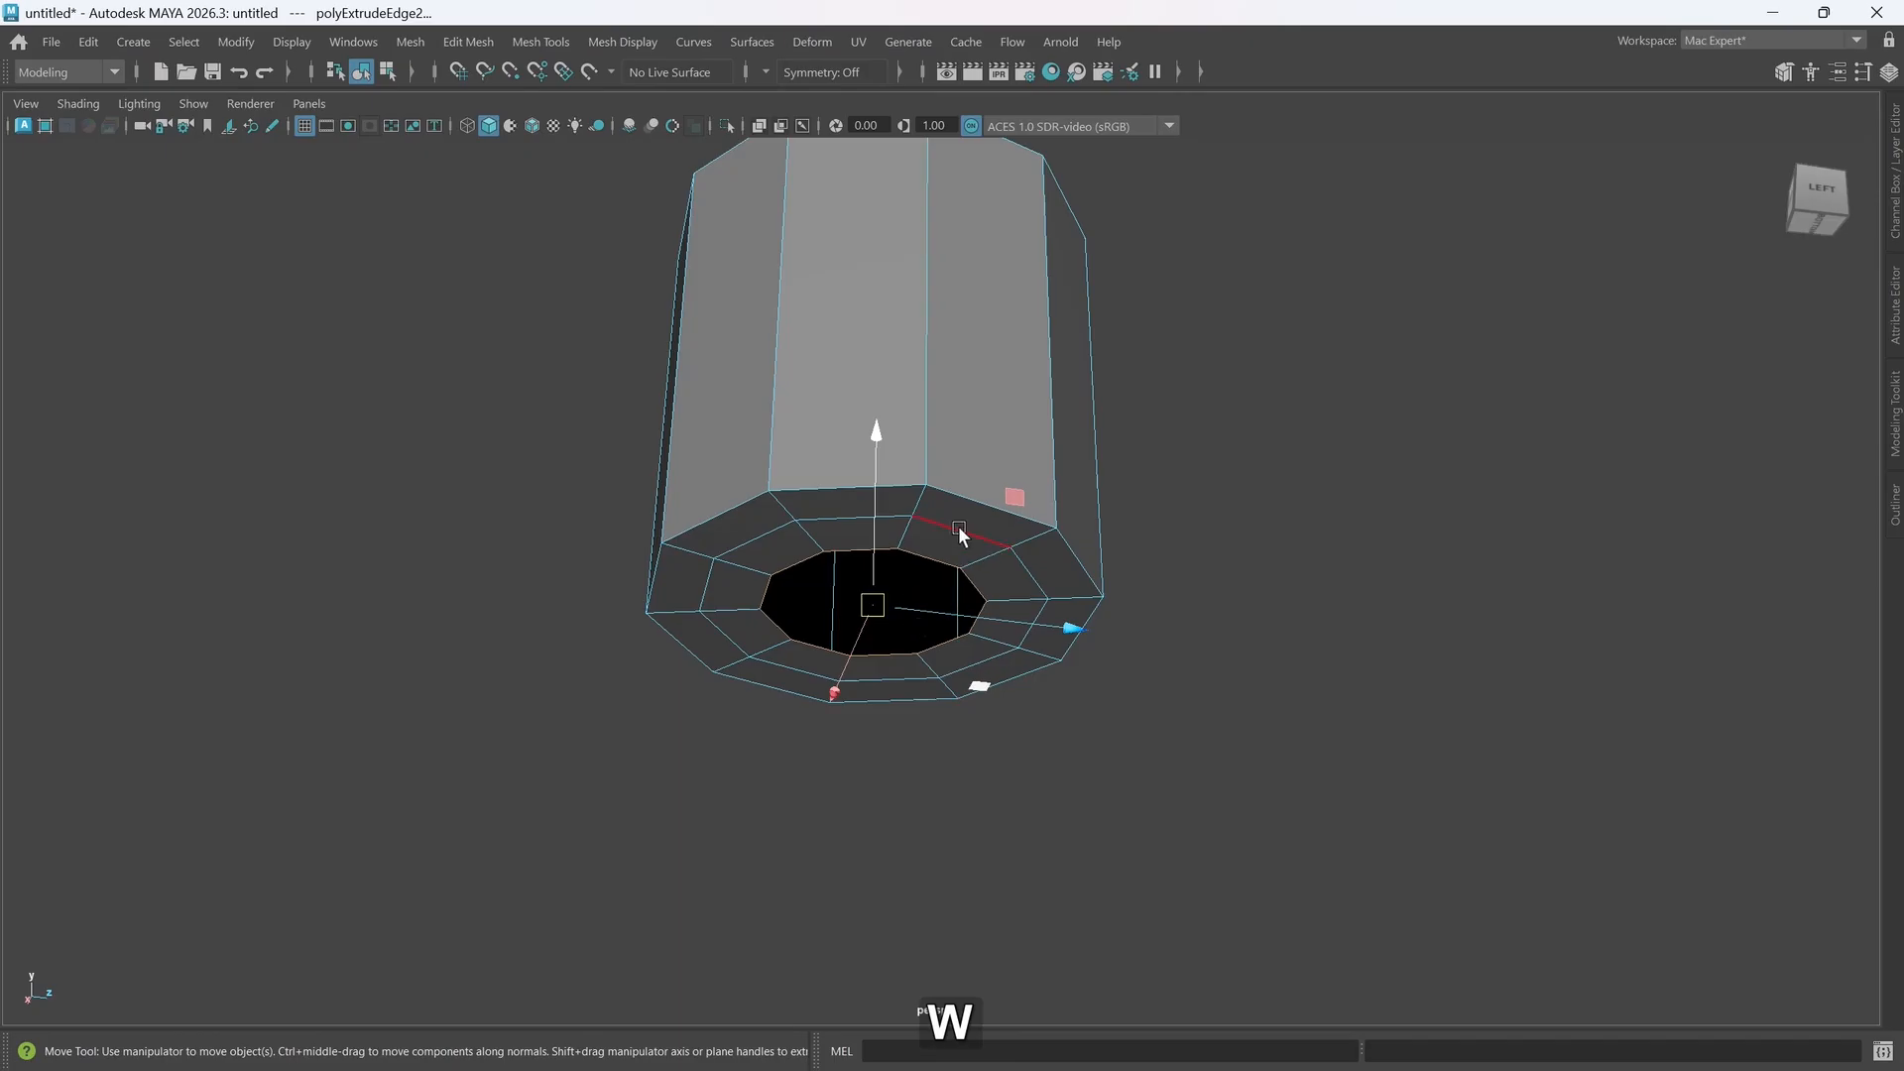
drag(869, 536, 871, 528)
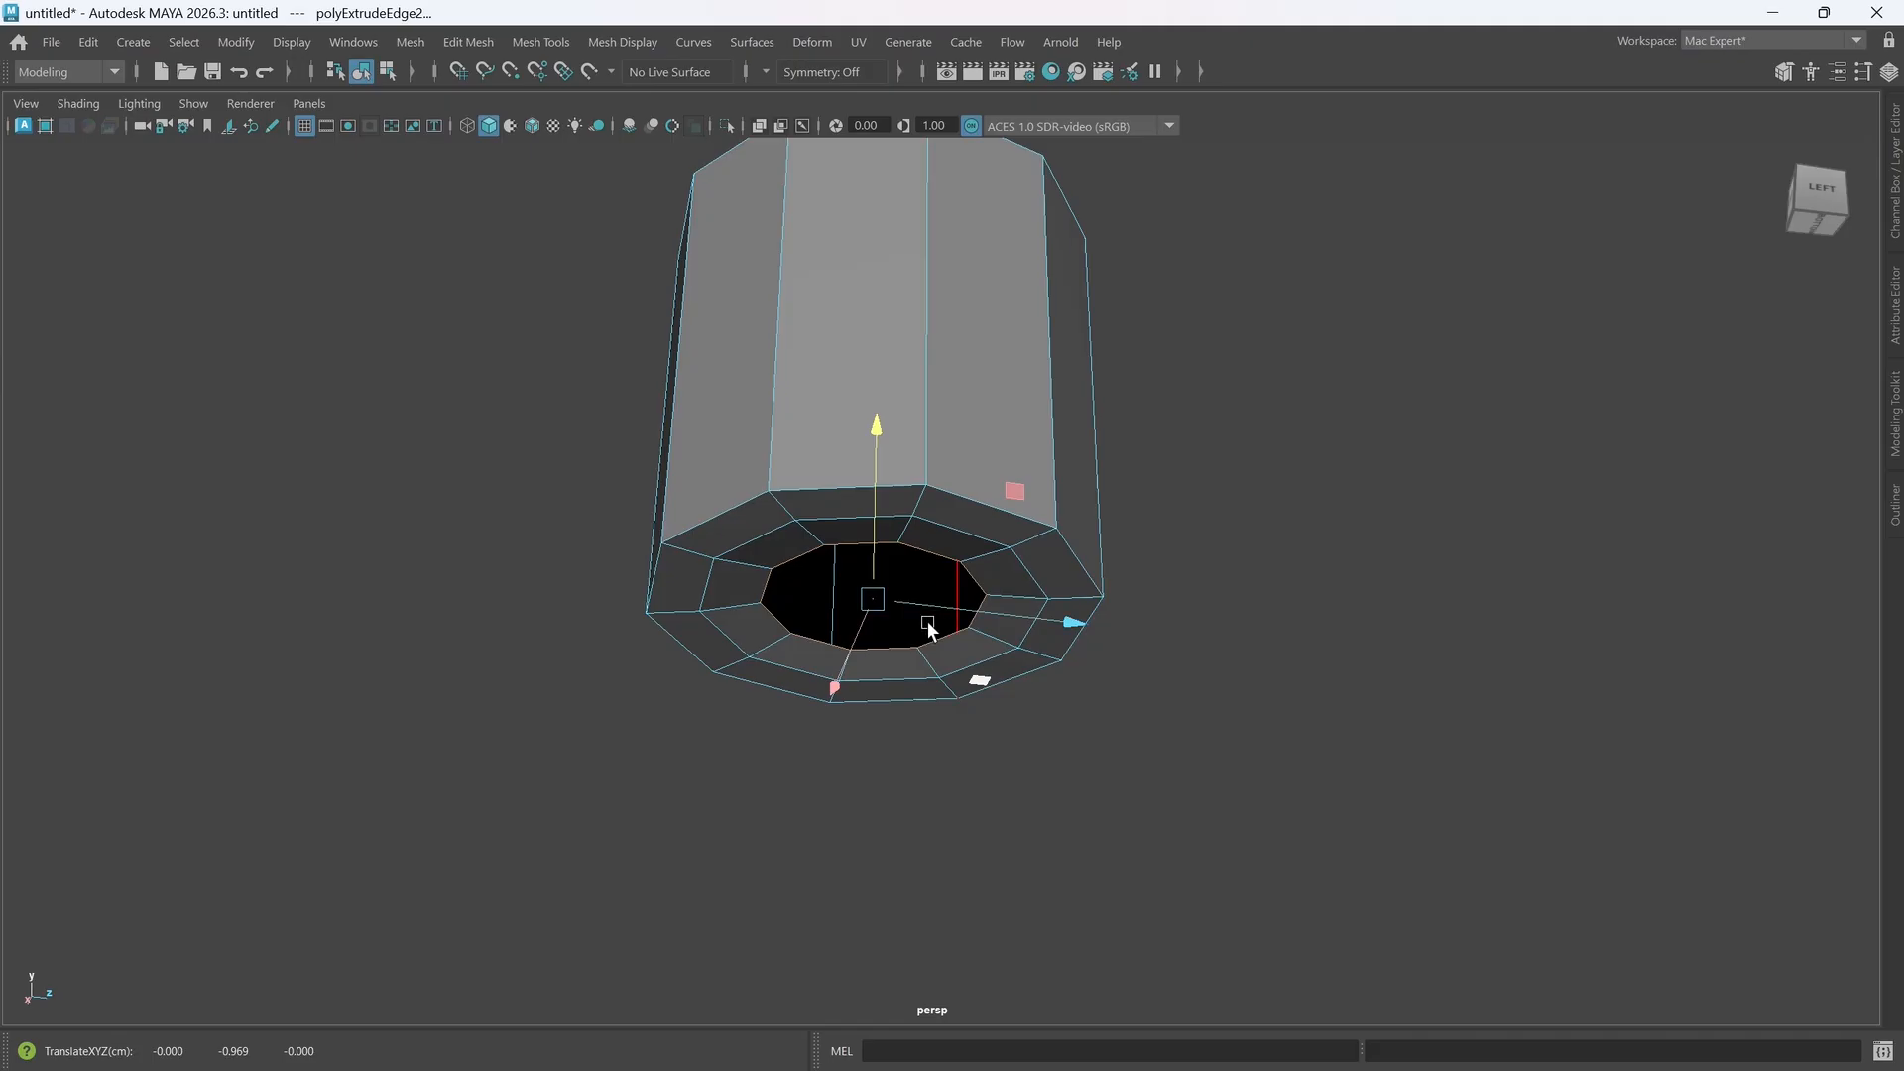
key(r)
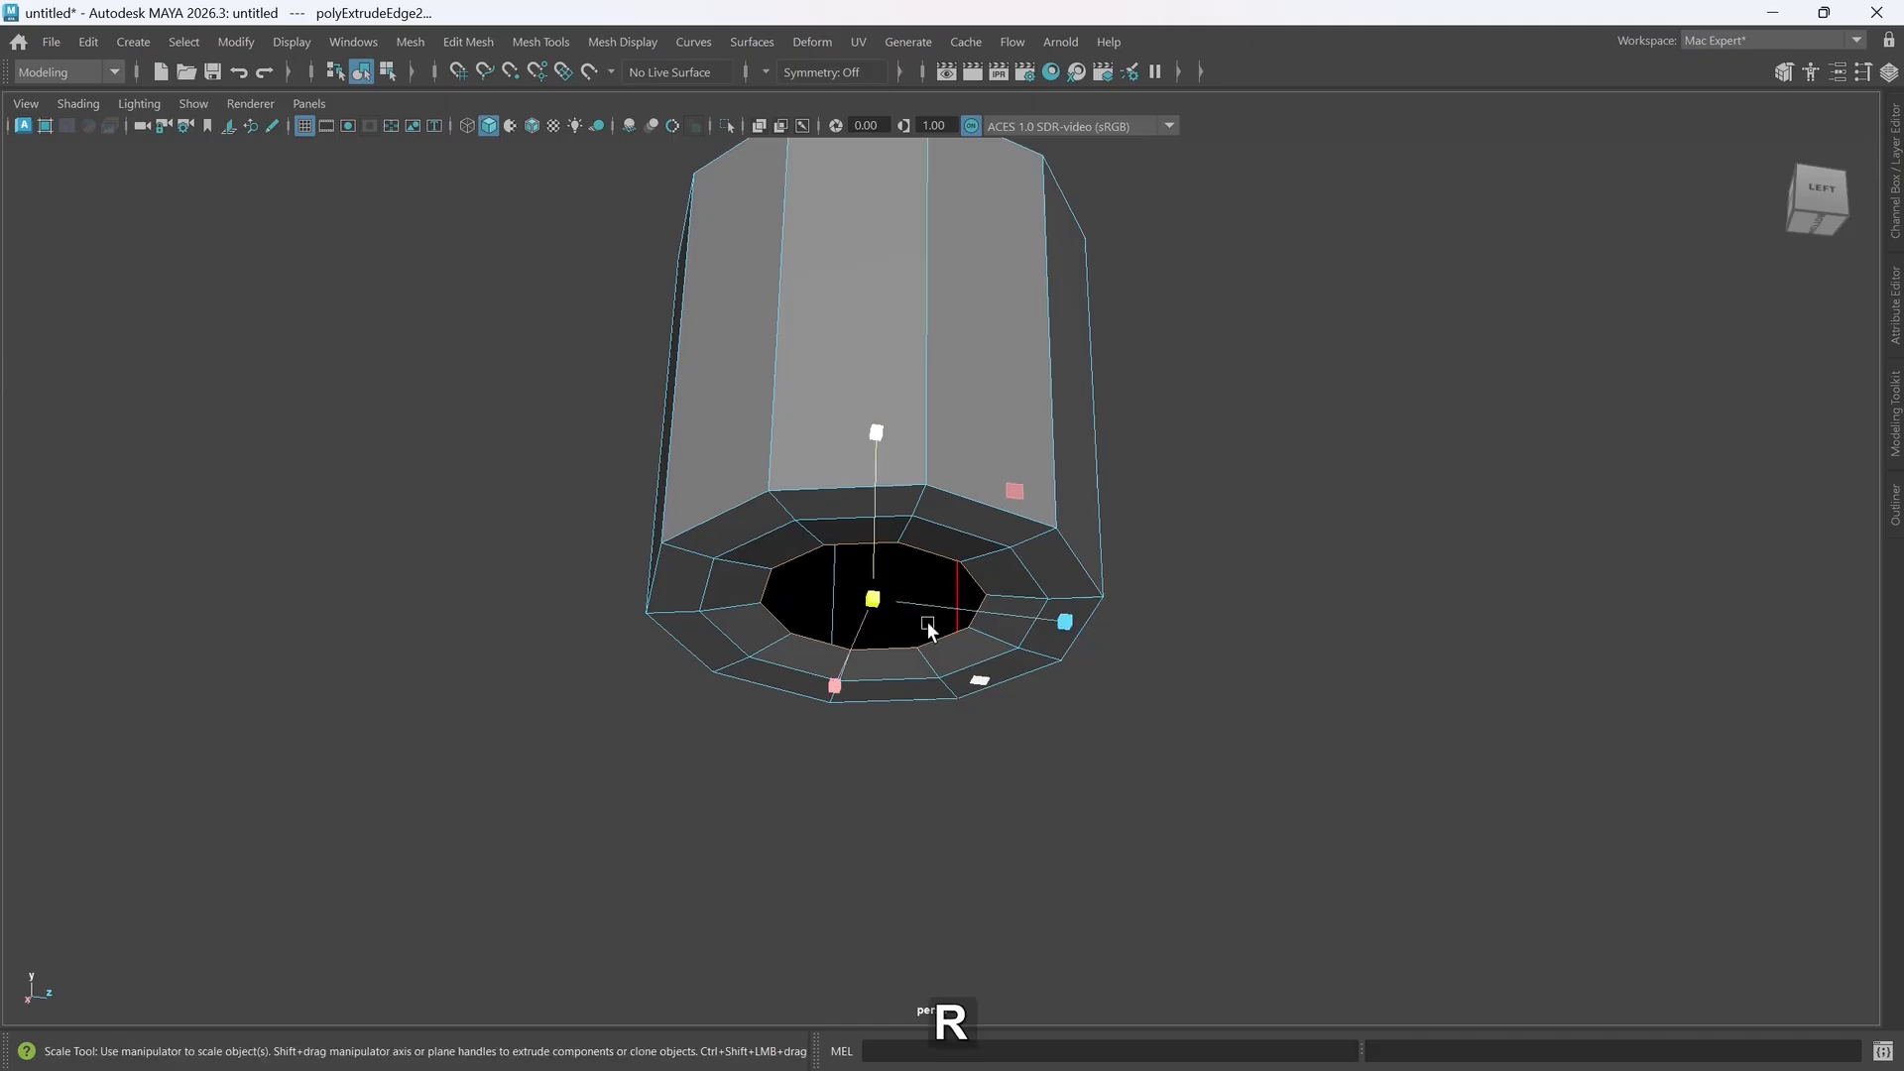
shift+drag(874, 611, 810, 614)
scroll(905, 670, up, 1)
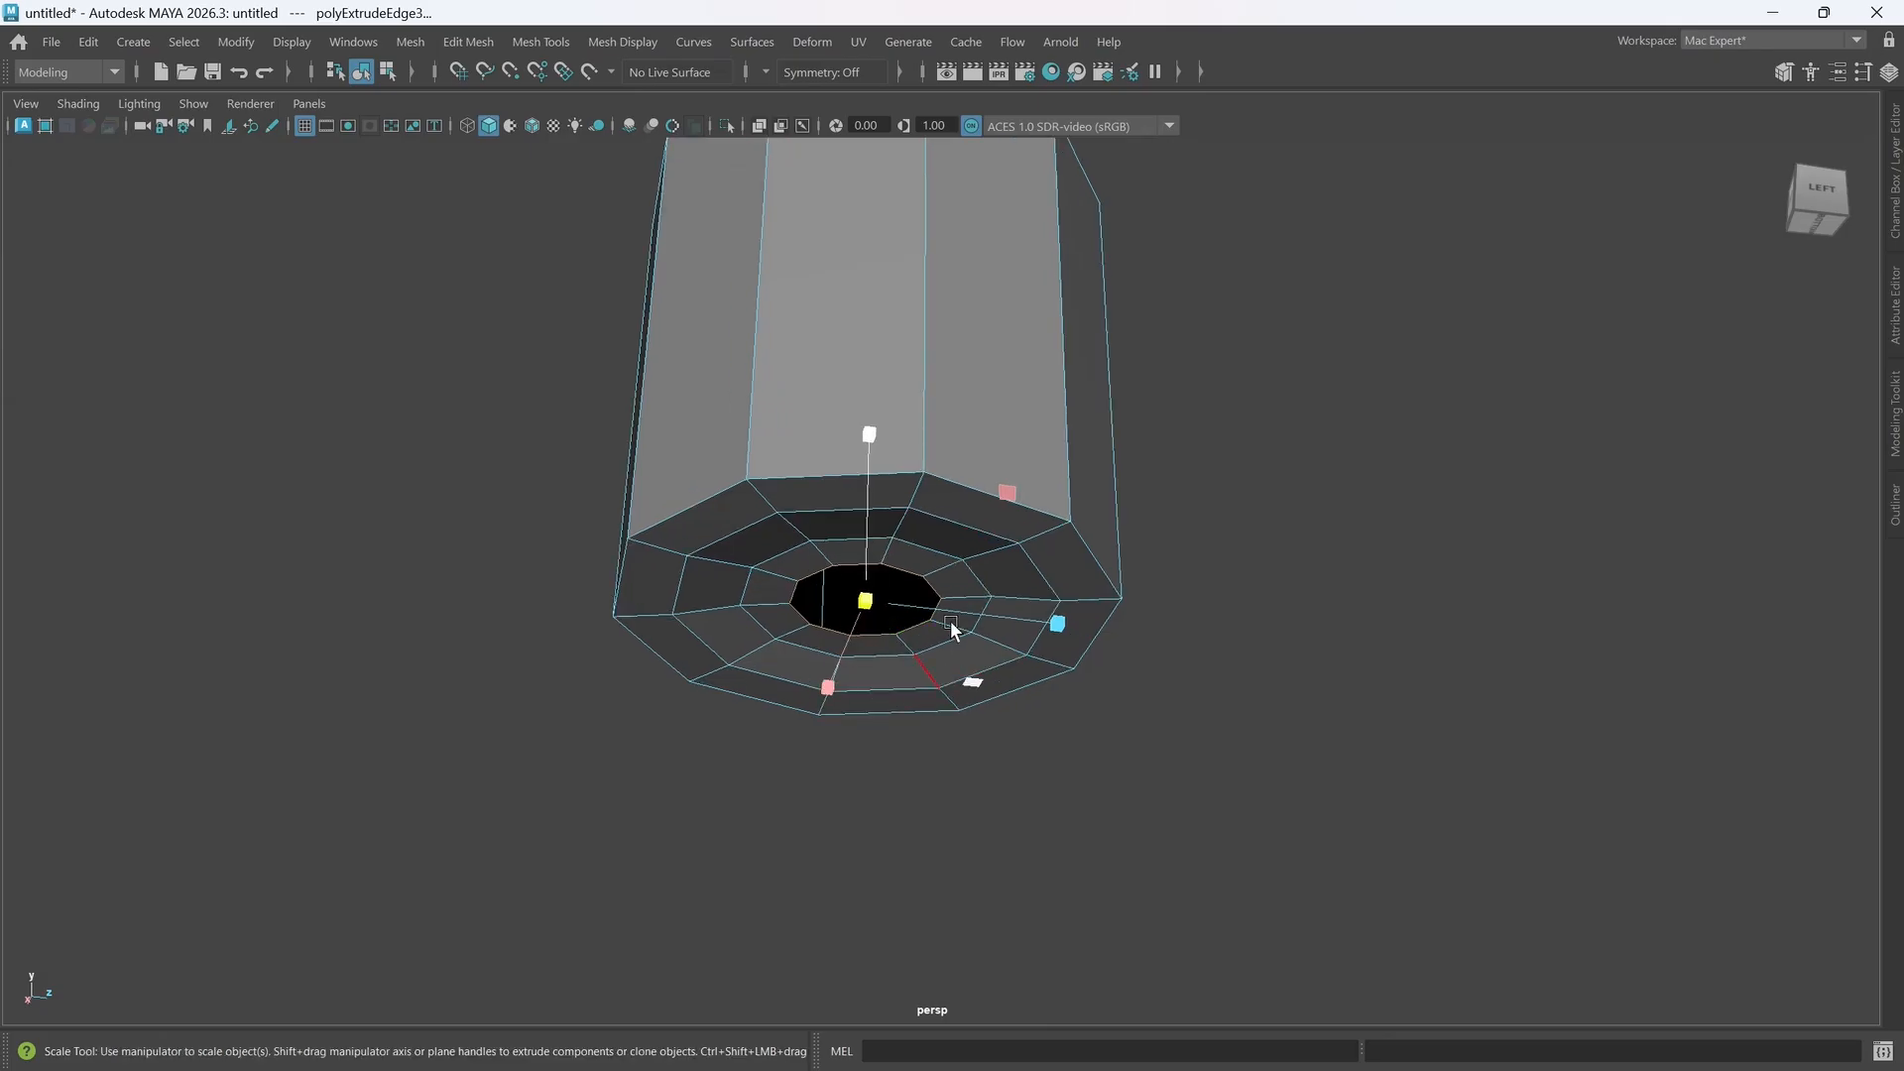
shift+drag(865, 602, 821, 607)
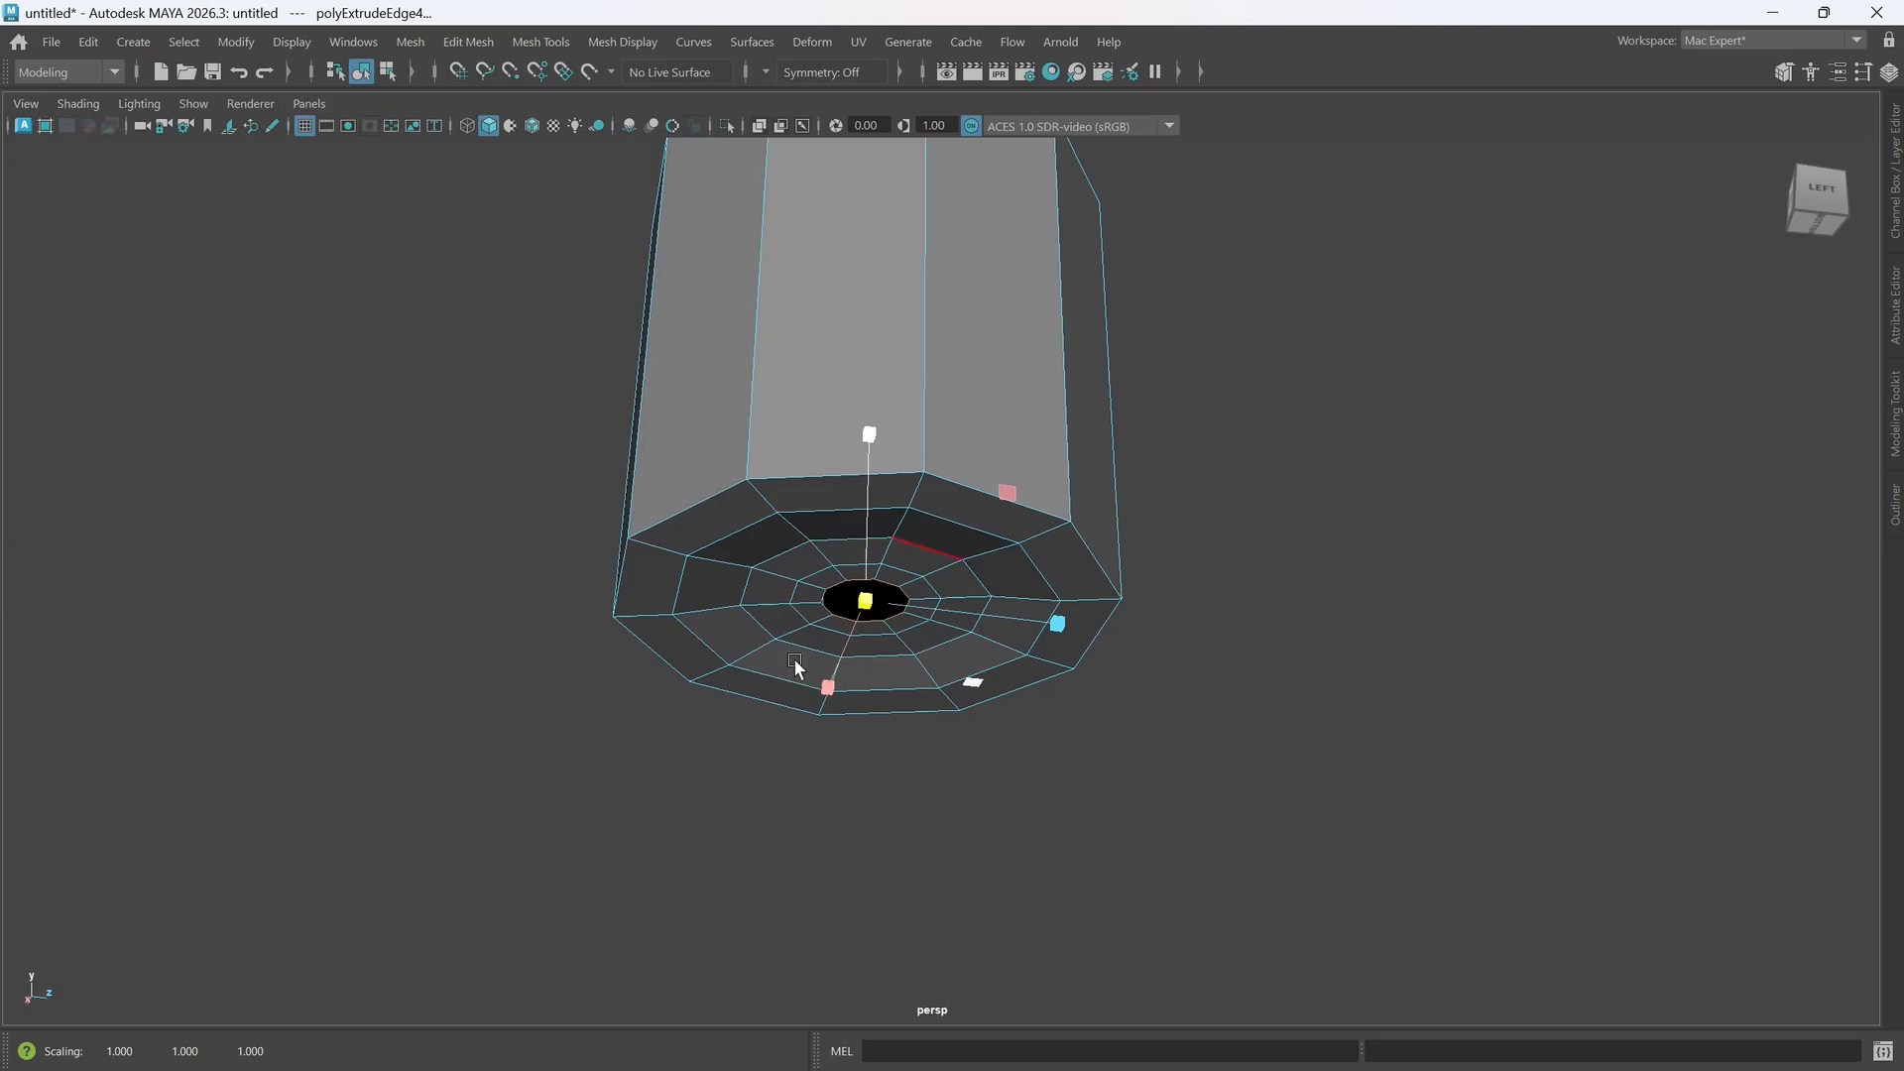
- Close the remaining hole in the bottom by merging its border edges to the center
shift+right_click(898, 593)
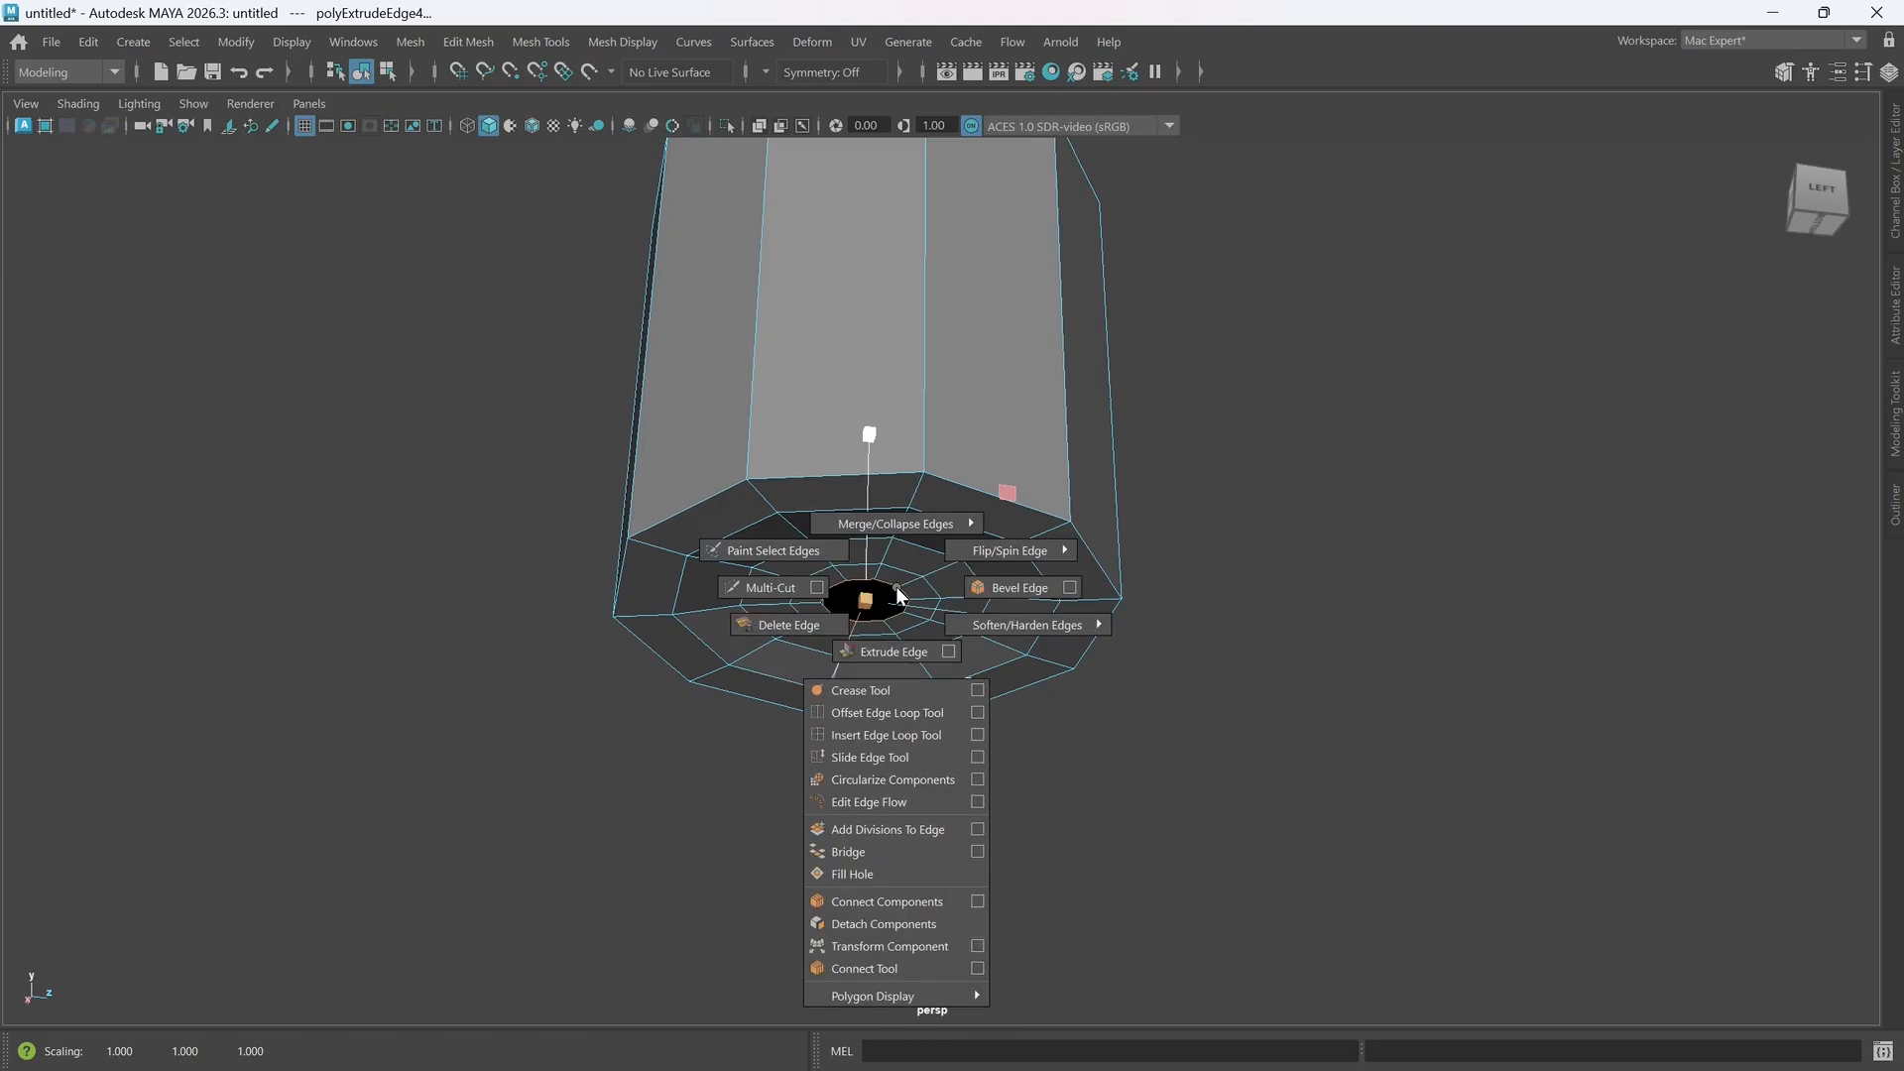
mouse_move(893, 536)
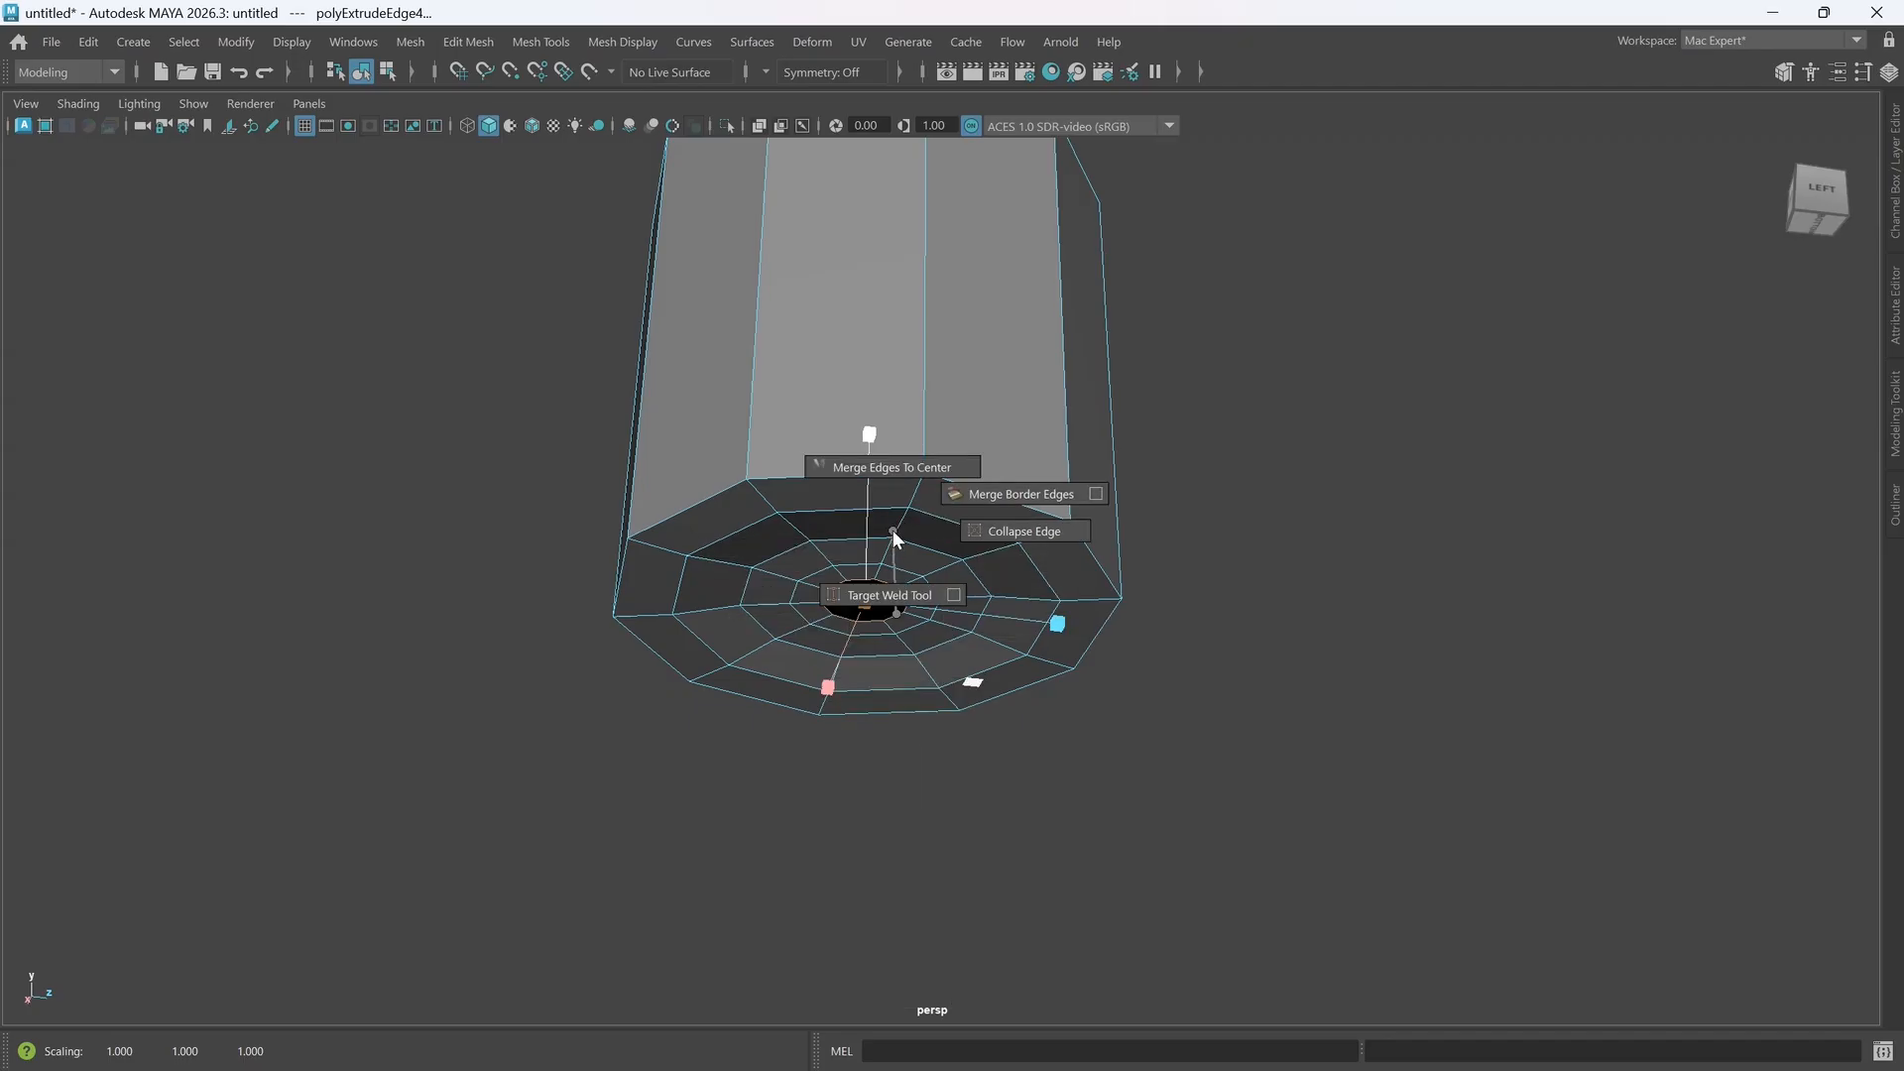
shift+right_drag(896, 553, 888, 478)
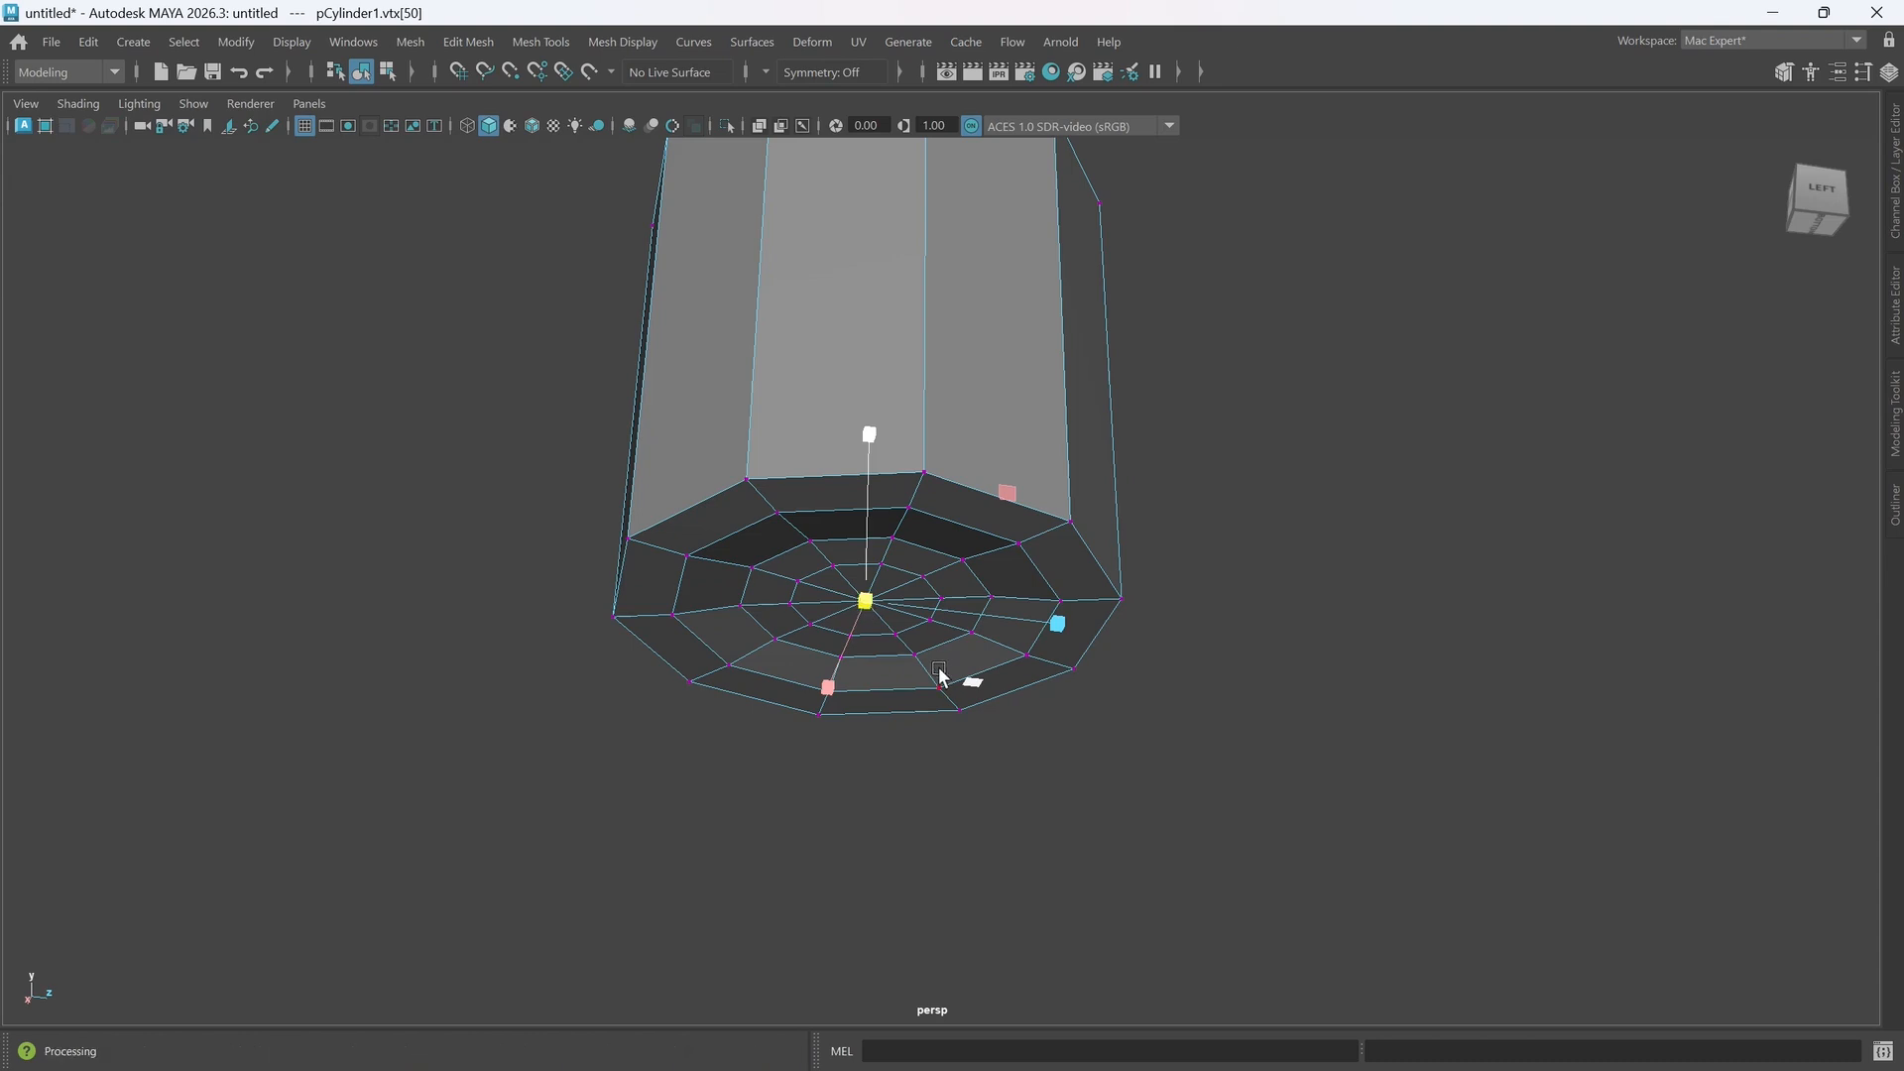
- Preview the closed bottom with smooth mesh display from several angles, and return to the unsmoothed display
key(3)
alt+drag(1012, 757, 969, 515)
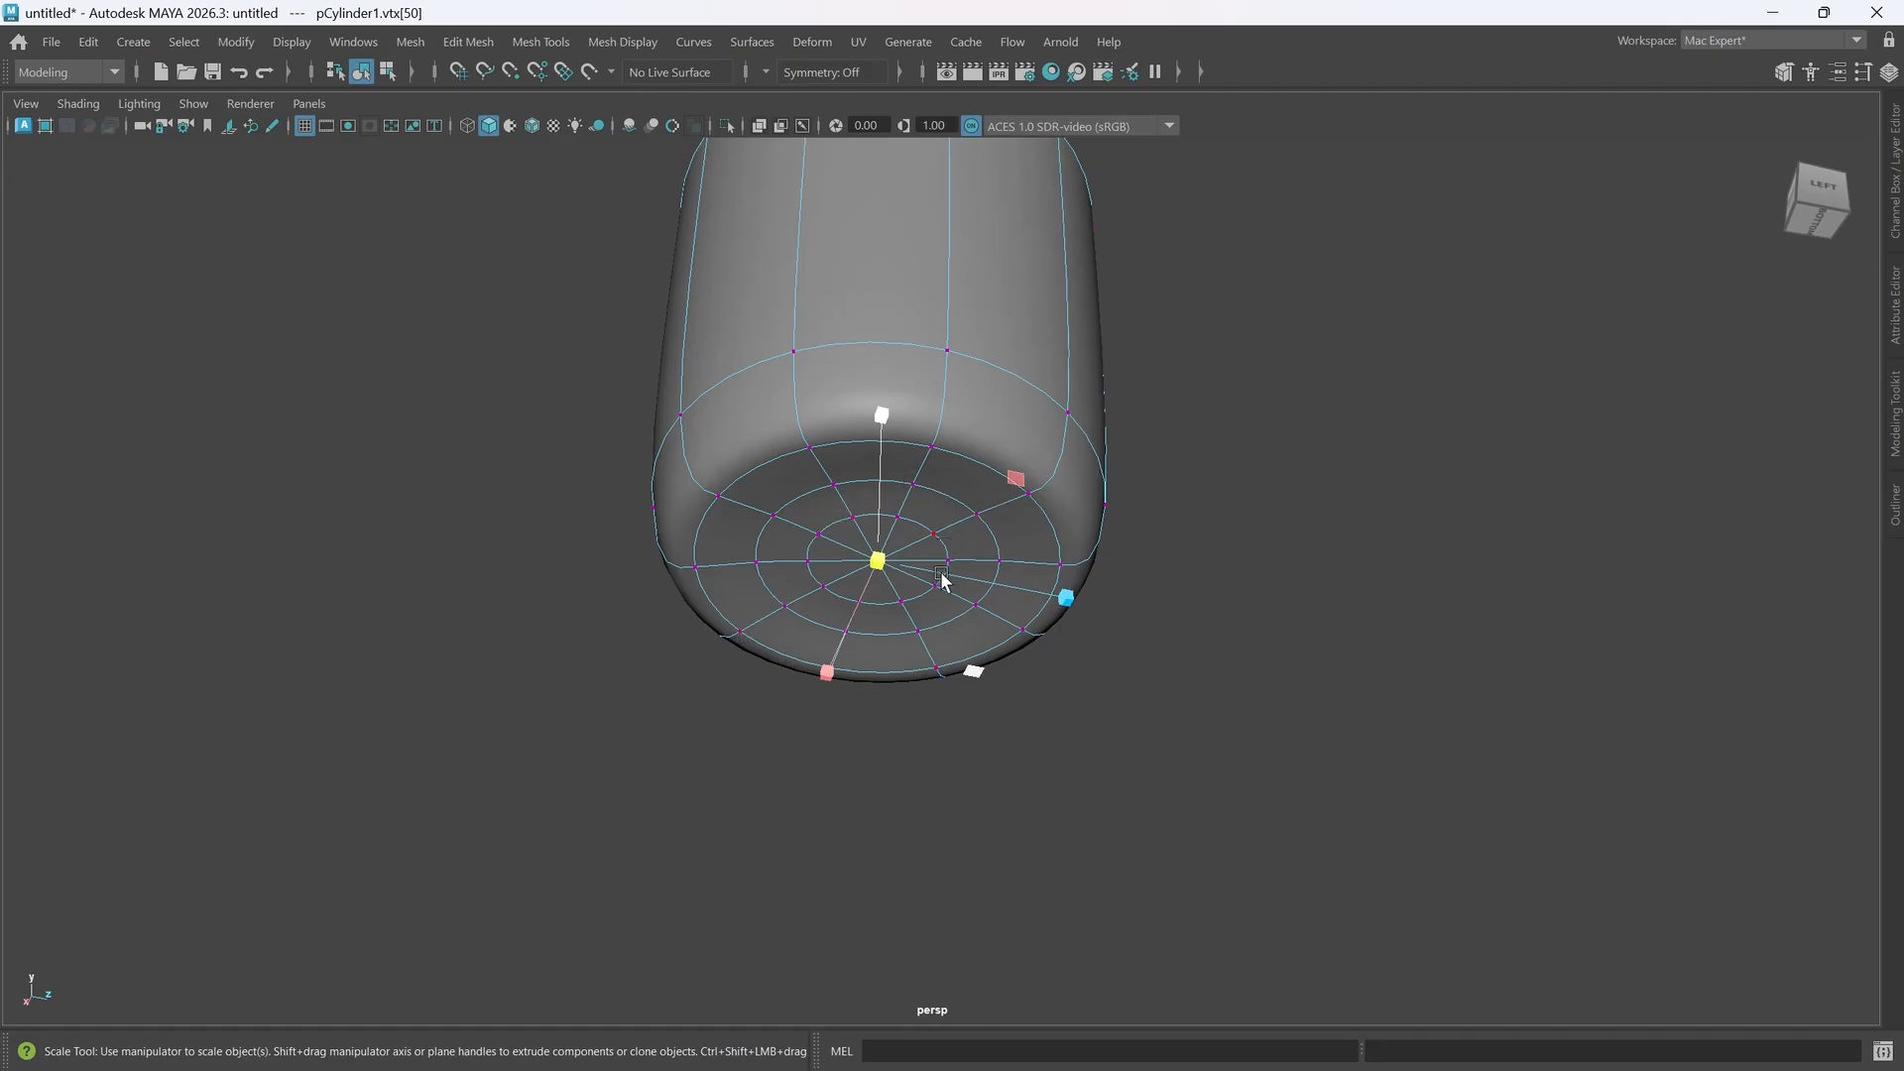
alt+drag(753, 569, 953, 511)
alt+drag(756, 603, 785, 587)
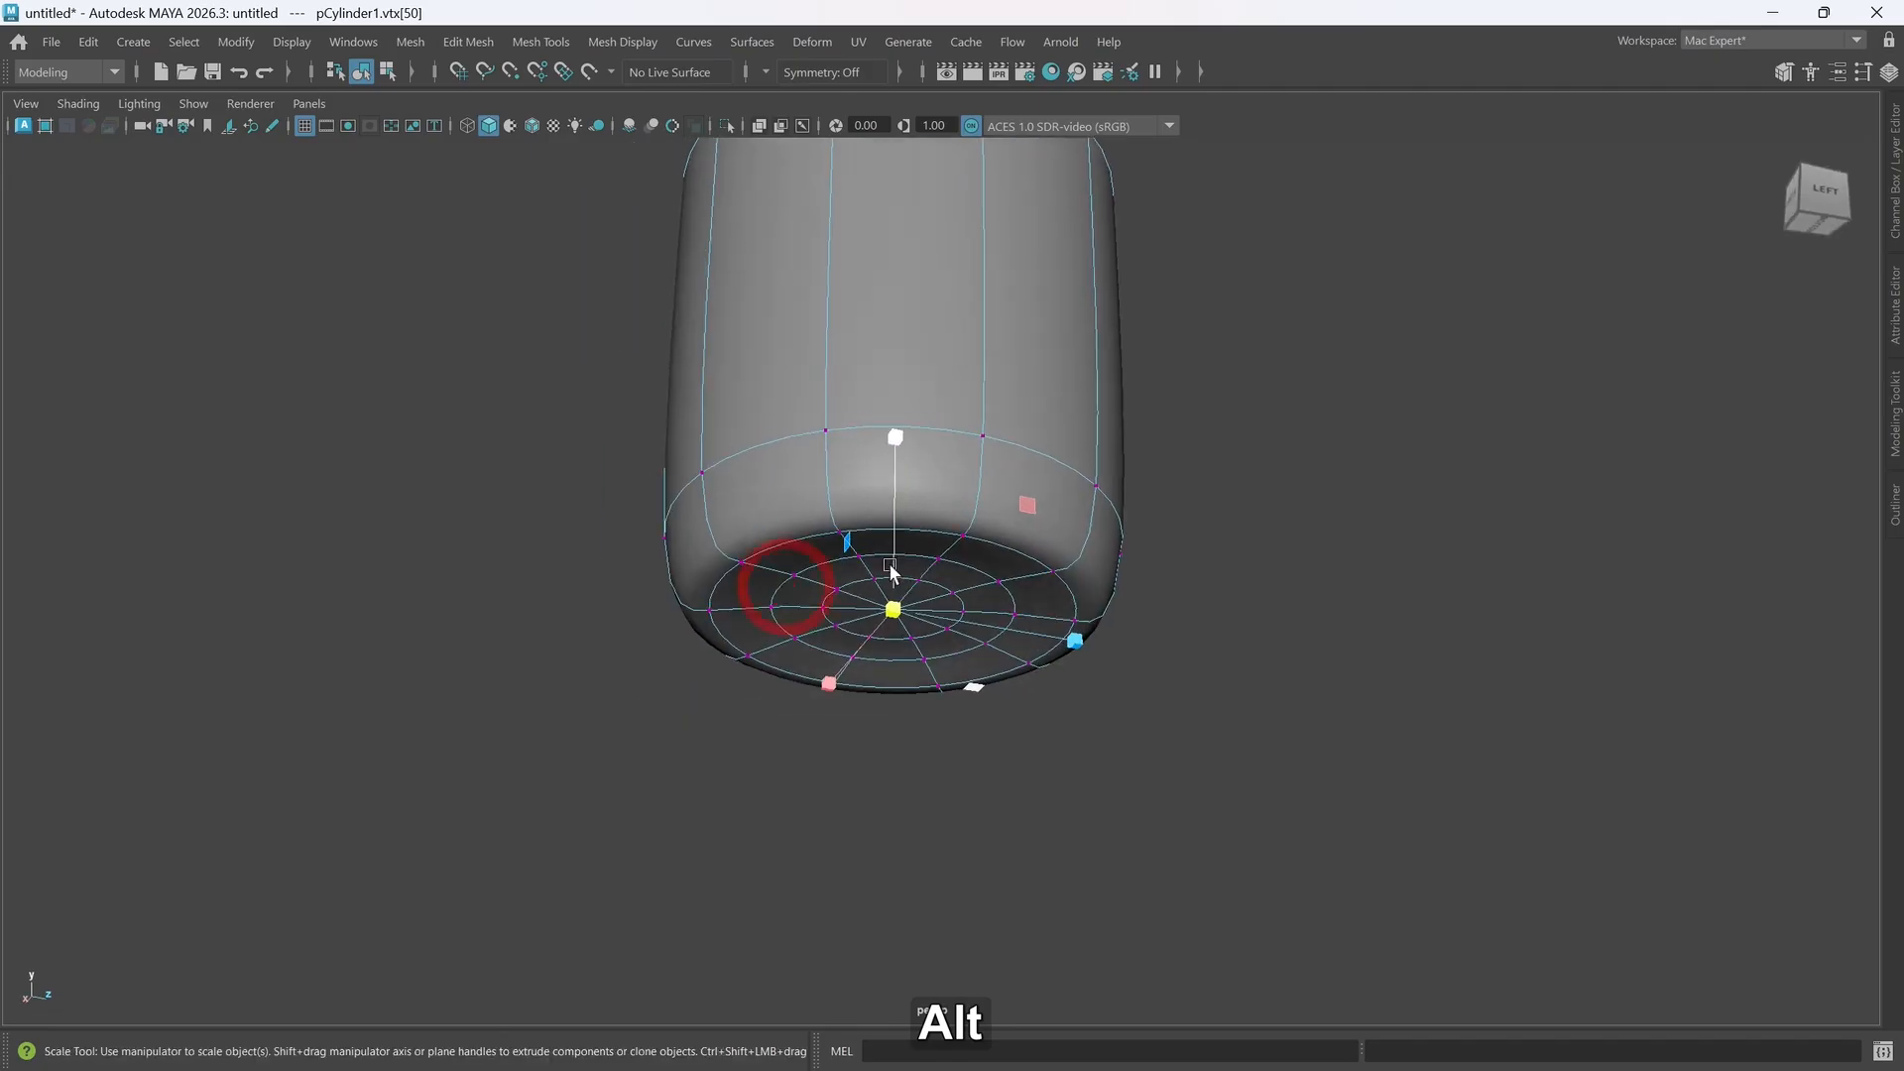
key(1)
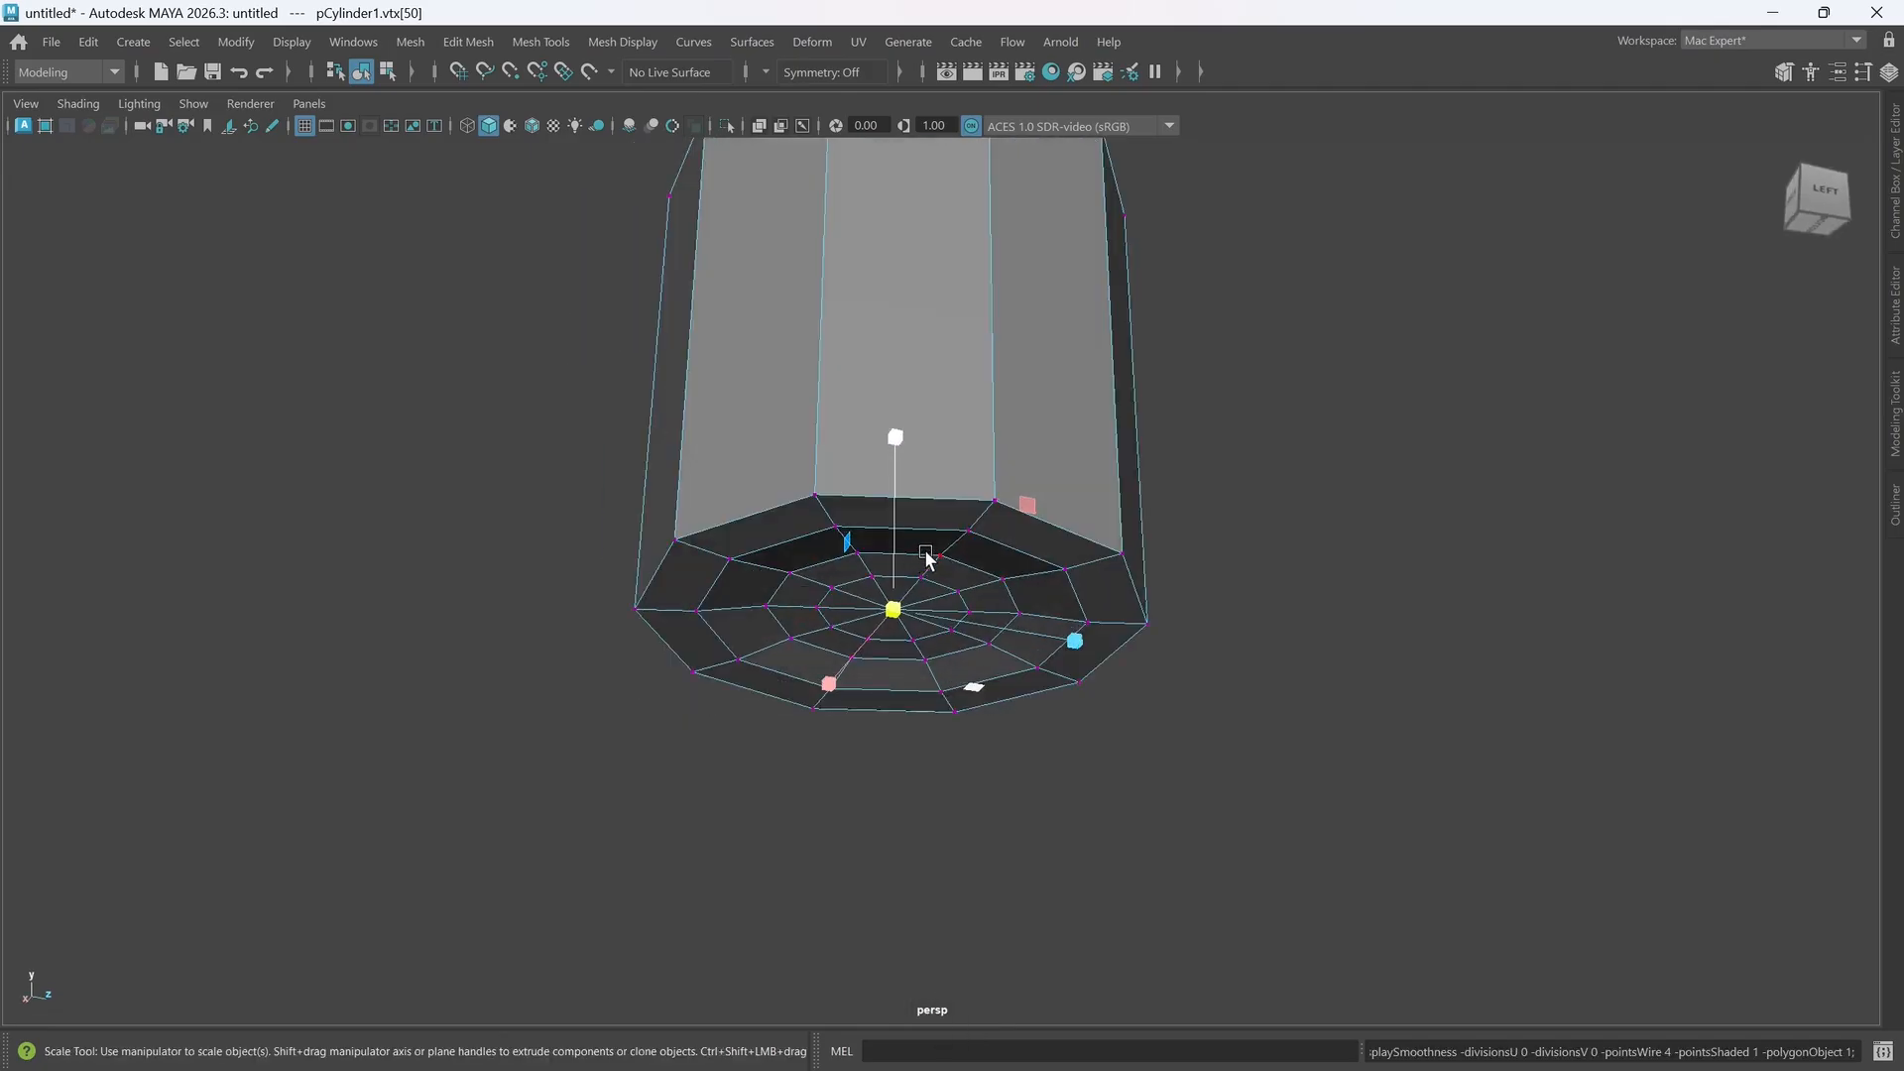
- Bevel the outer edge loop around the cylinder's bottom with a Fraction of 0.262 and one segment
right_drag(982, 445, 976, 382)
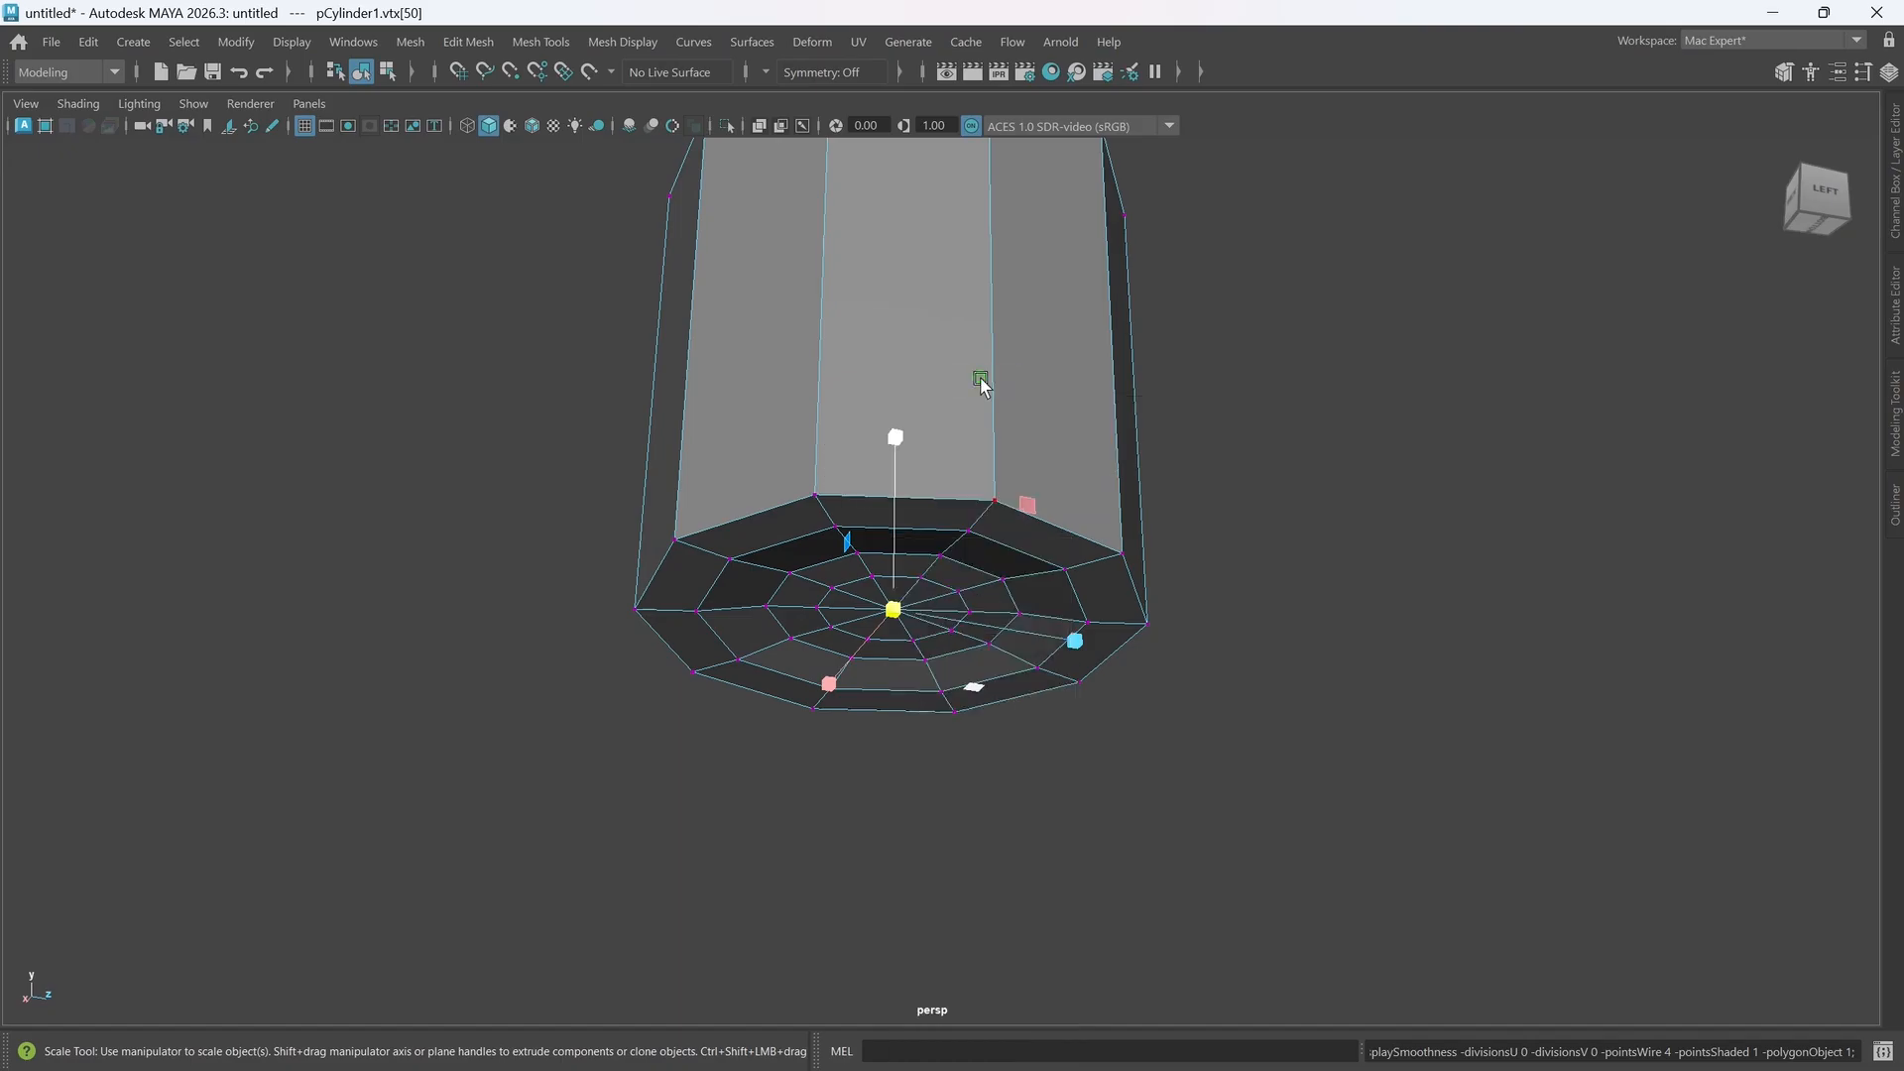
double_click(921, 495)
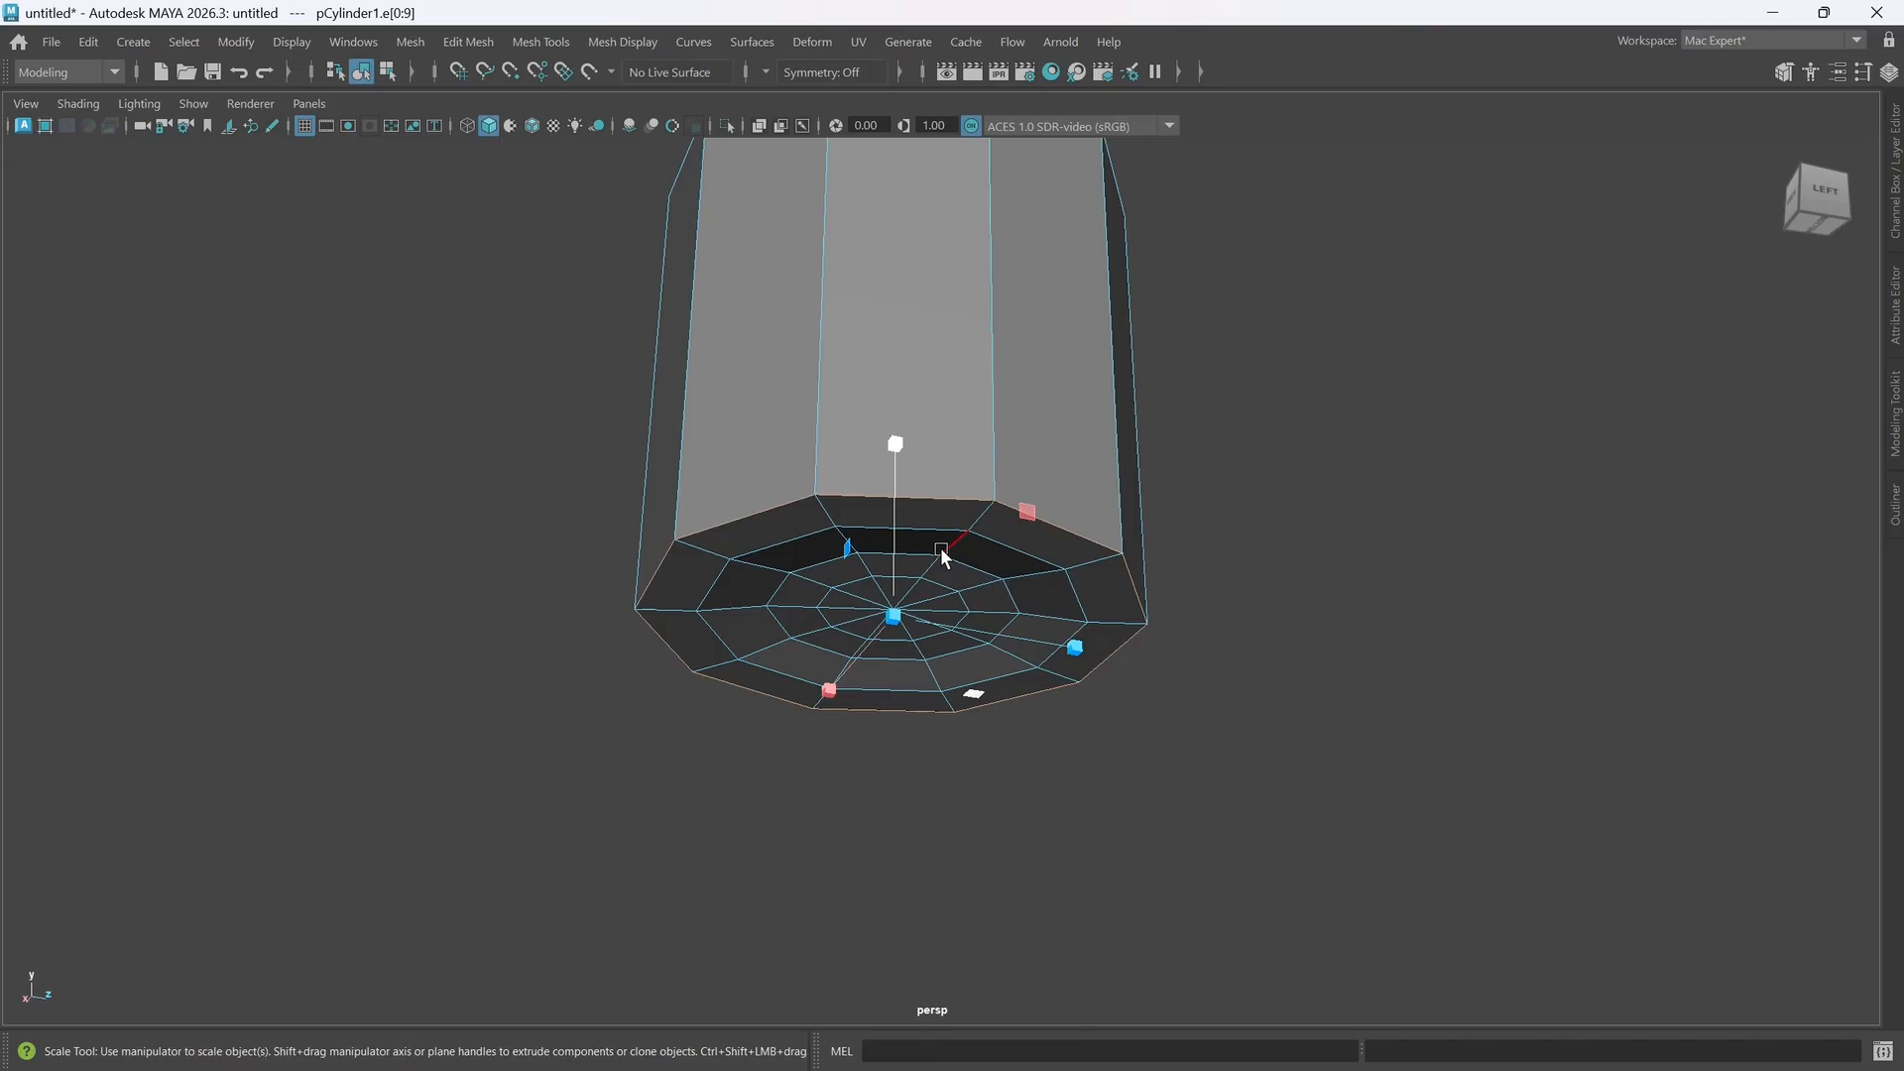
key(ctrl+b)
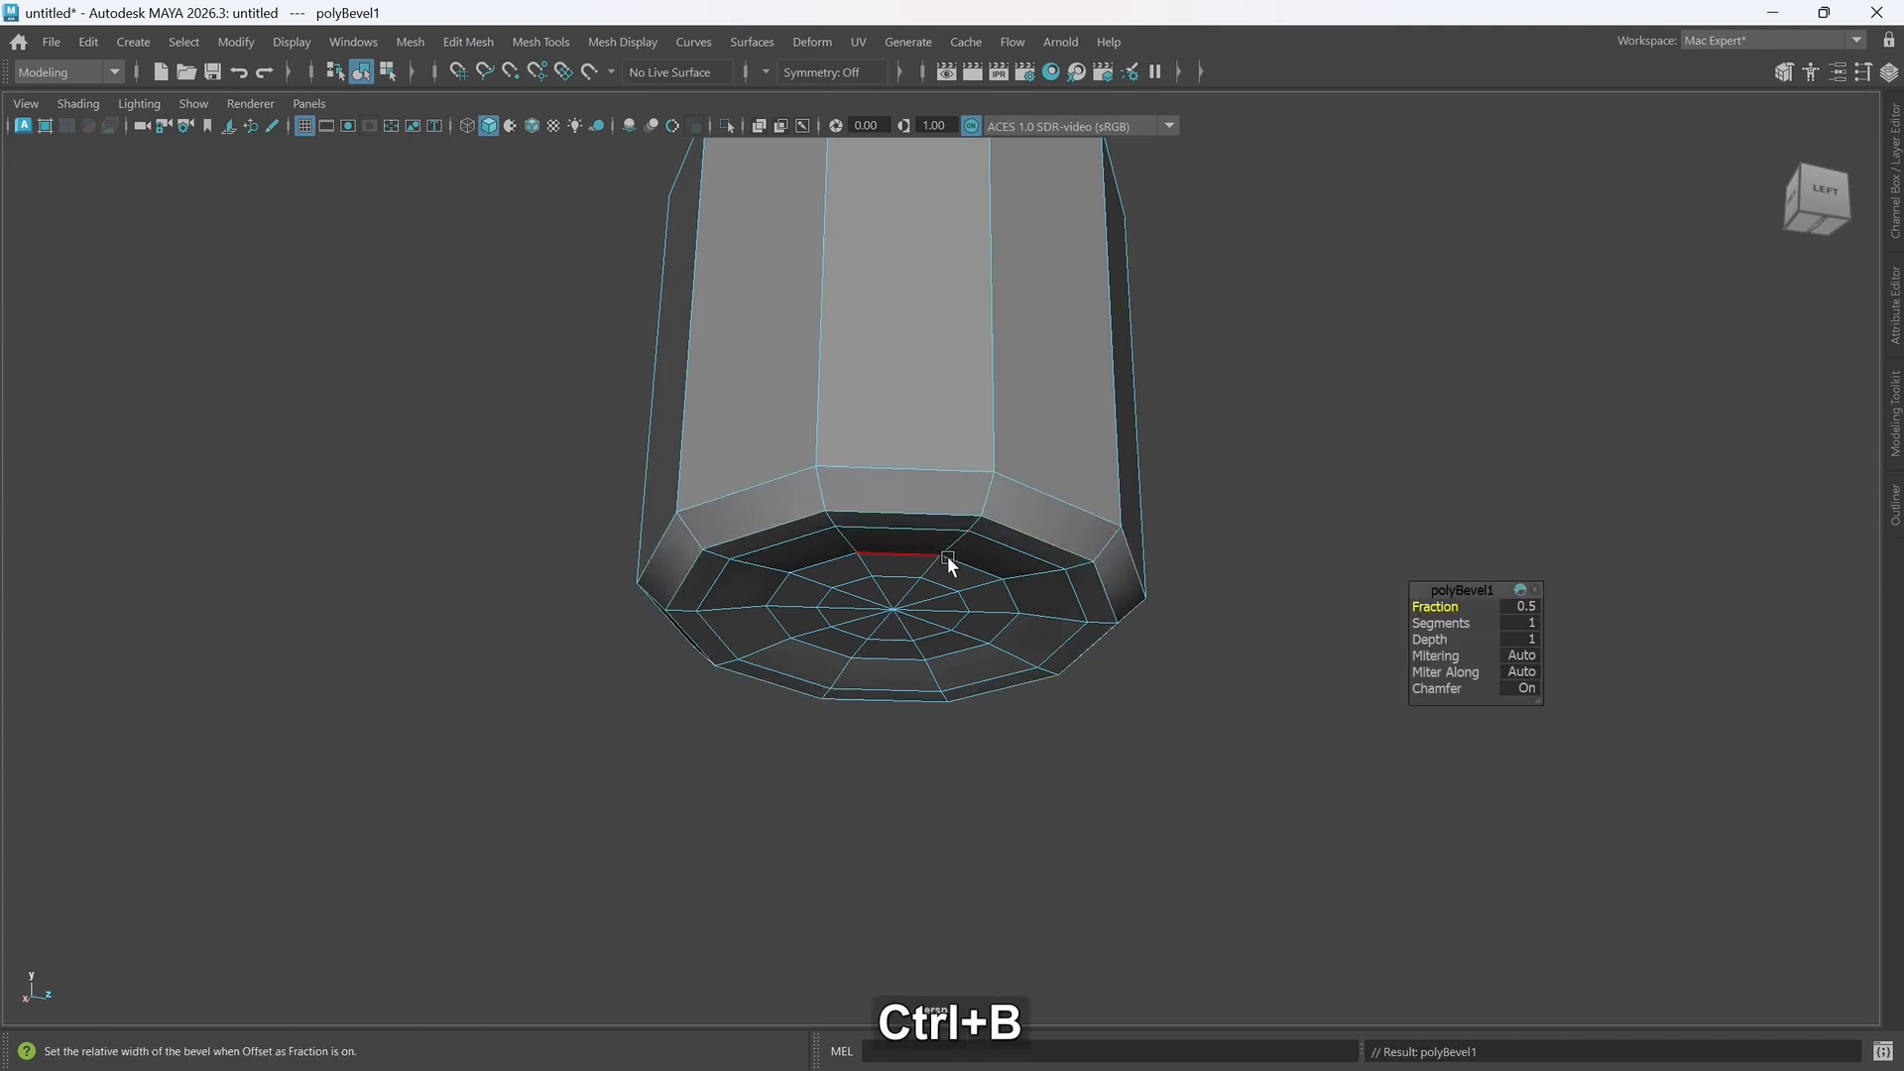
scroll(948, 558, up, 2)
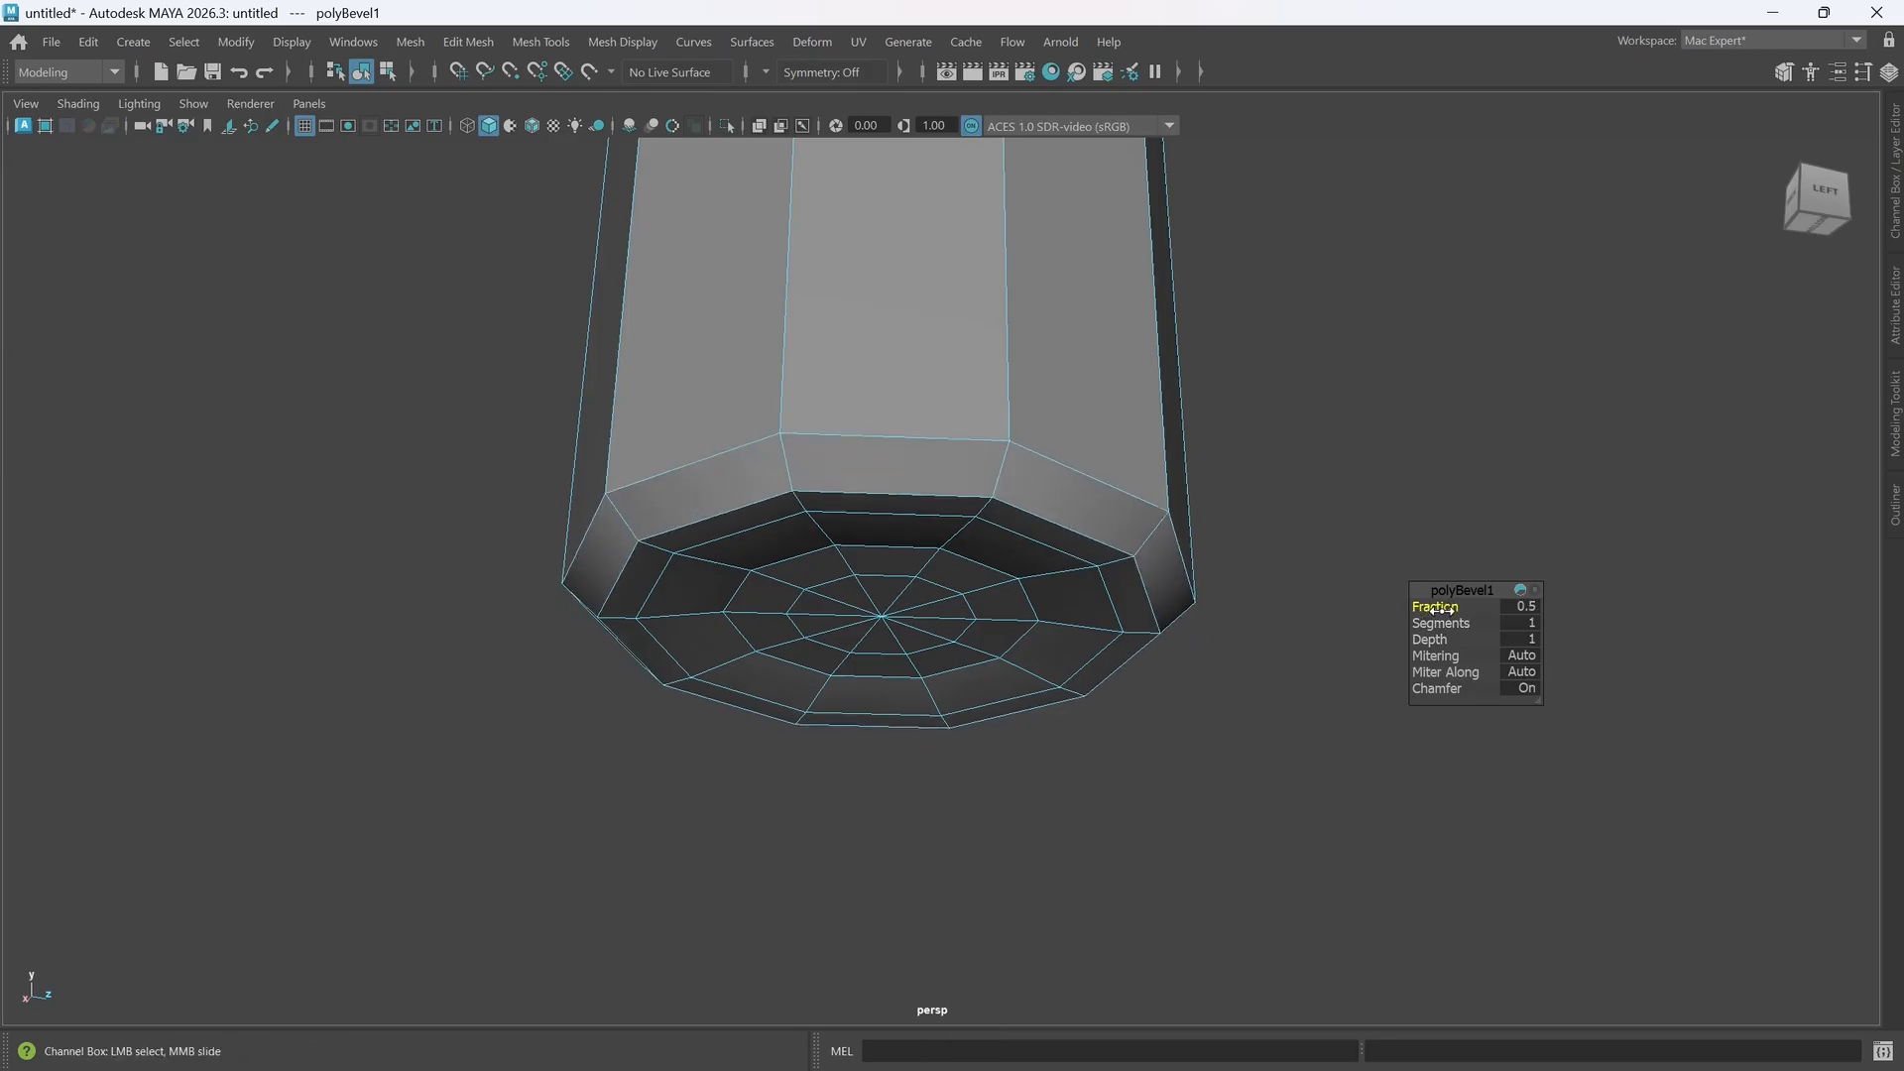
drag(1442, 610, 1440, 610)
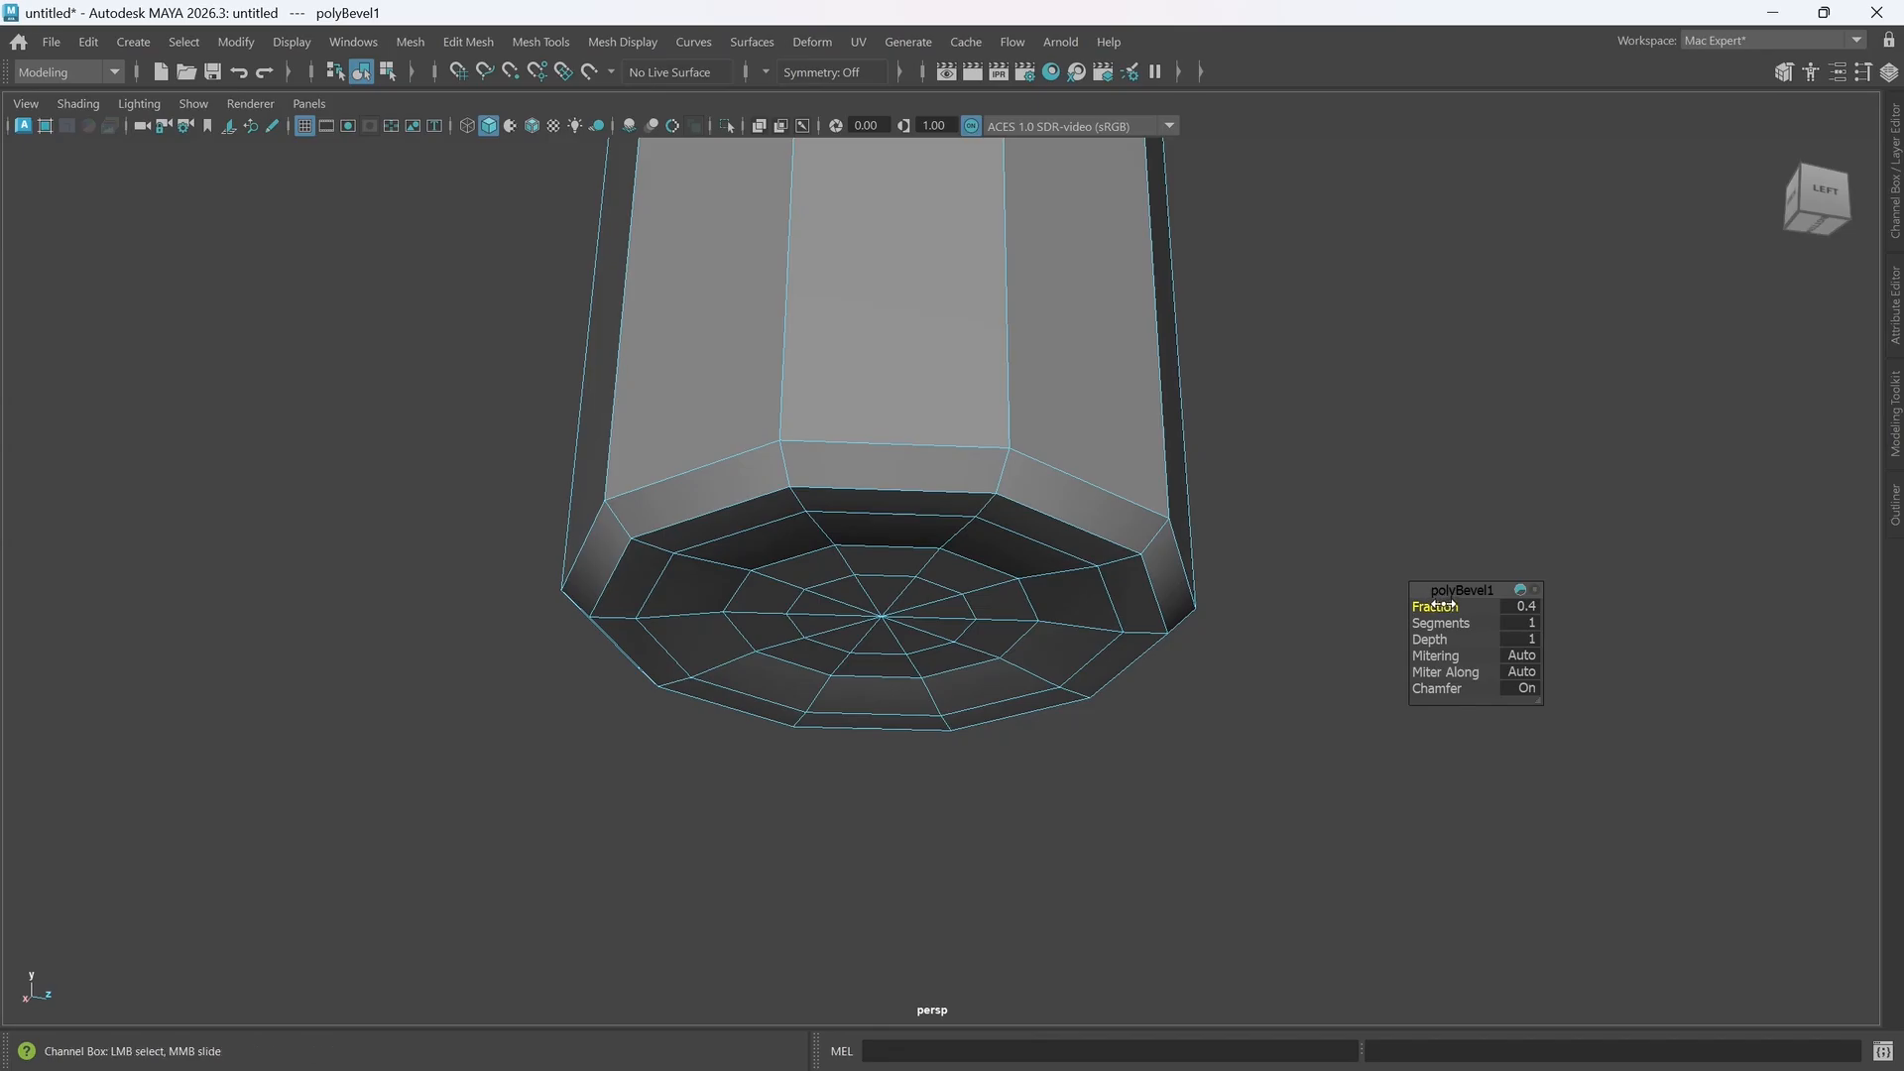
ctrl+drag(1420, 612, 1336, 608)
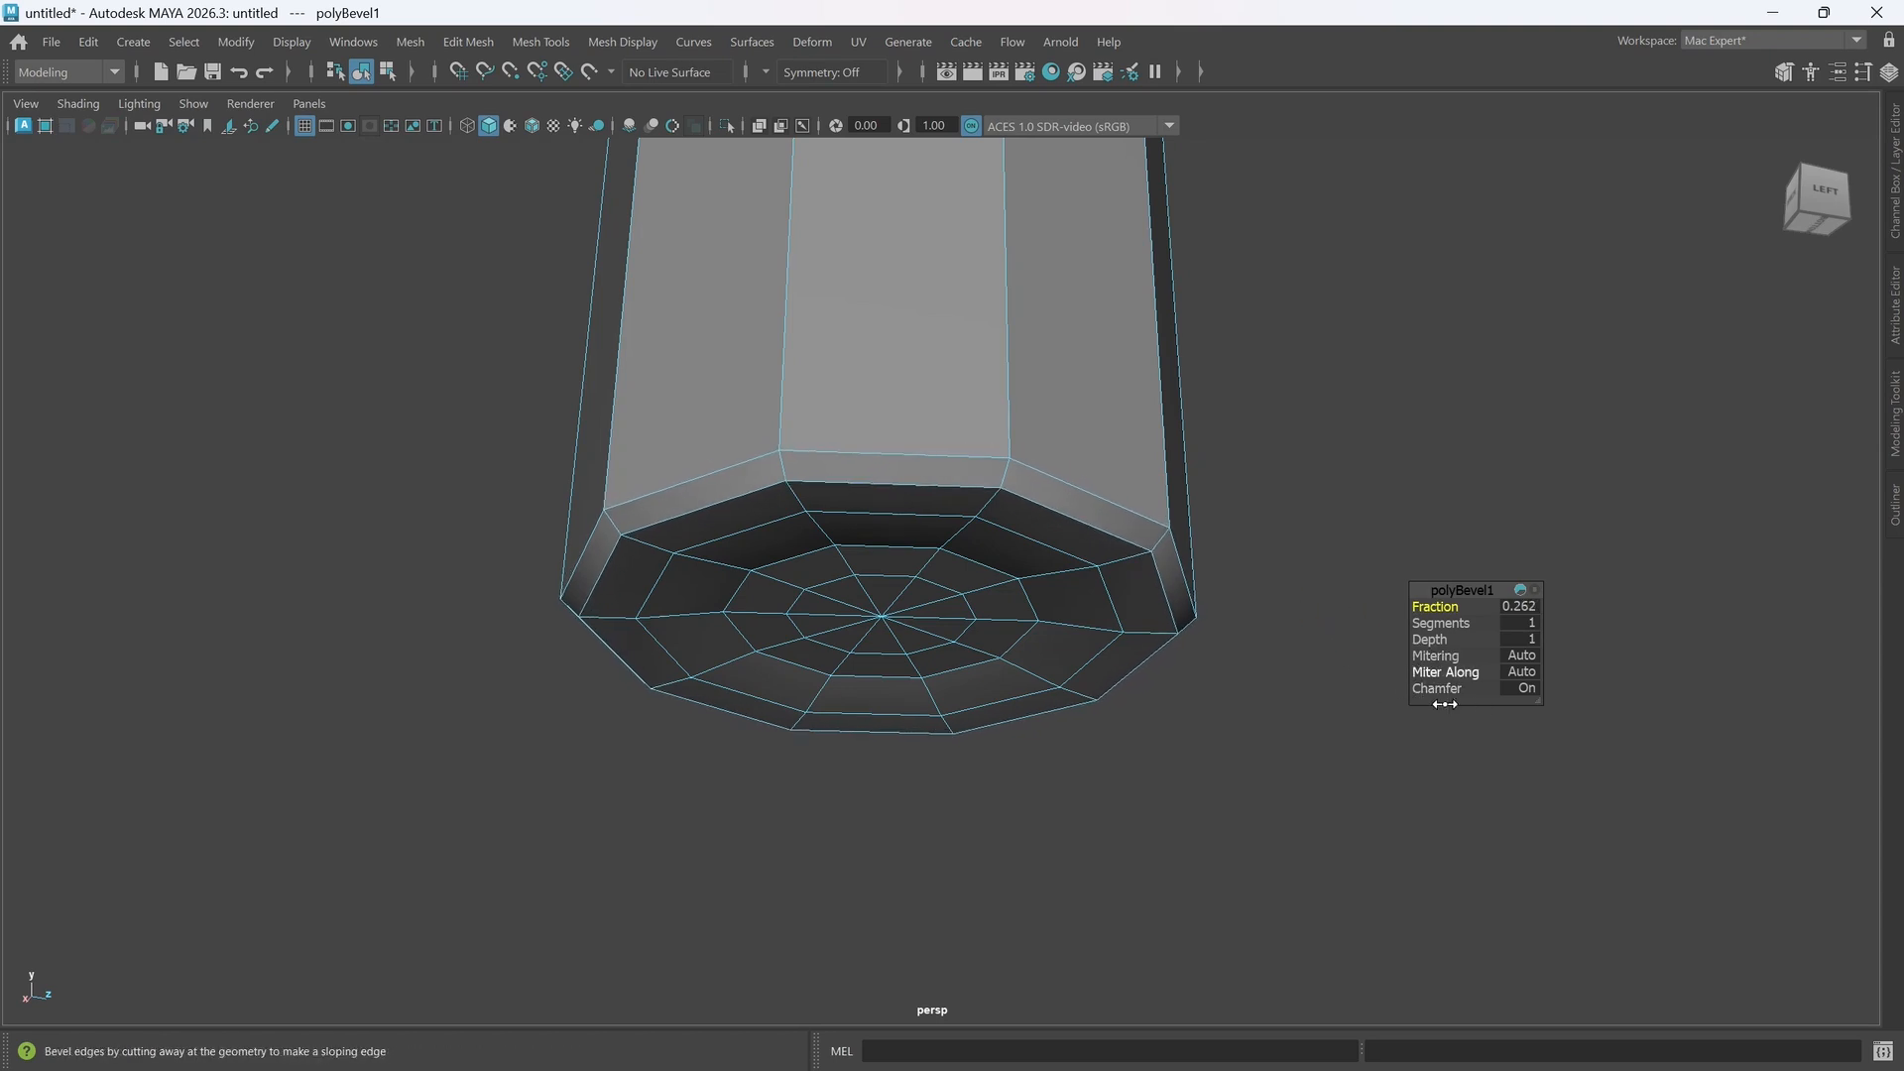
alt+drag(1098, 559, 980, 549)
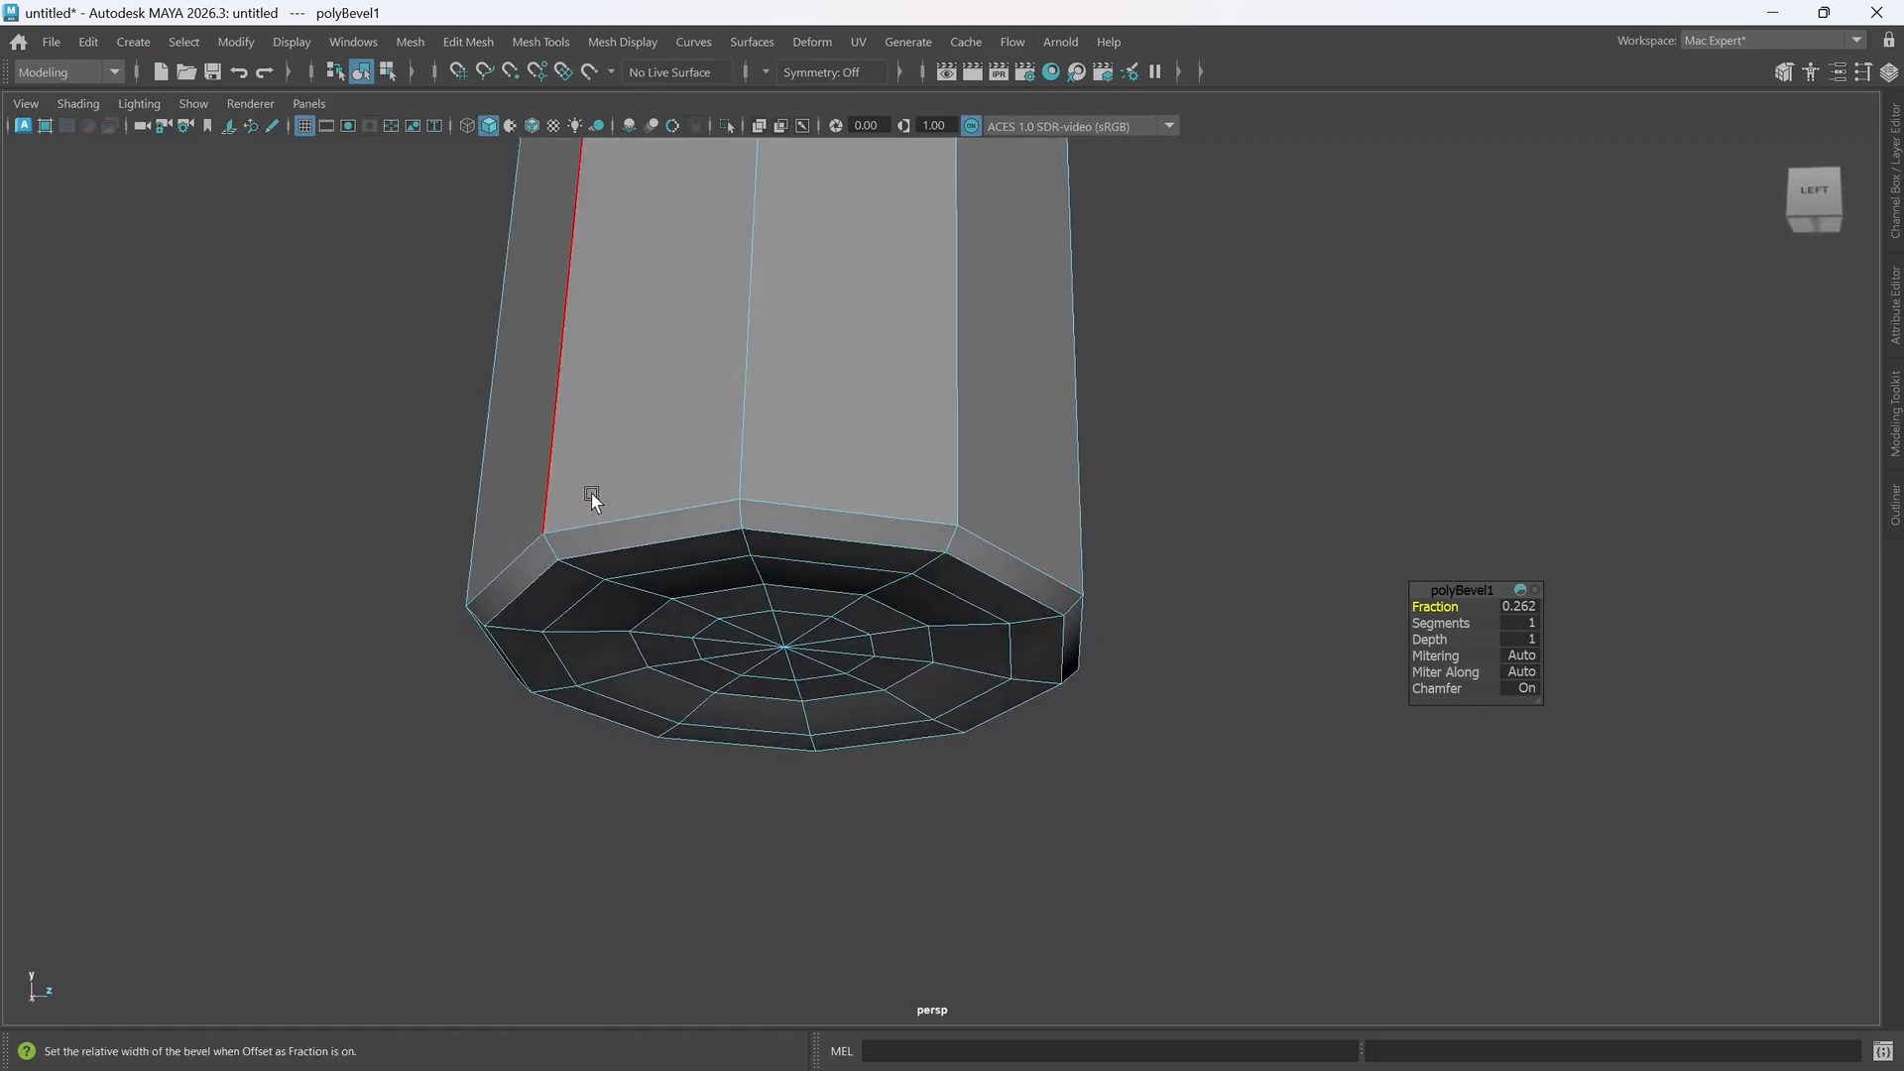
- Turn off Chamfer for the bevel around the cylinder's bottom edge
click(1437, 688)
middle_drag(1437, 688, 1425, 690)
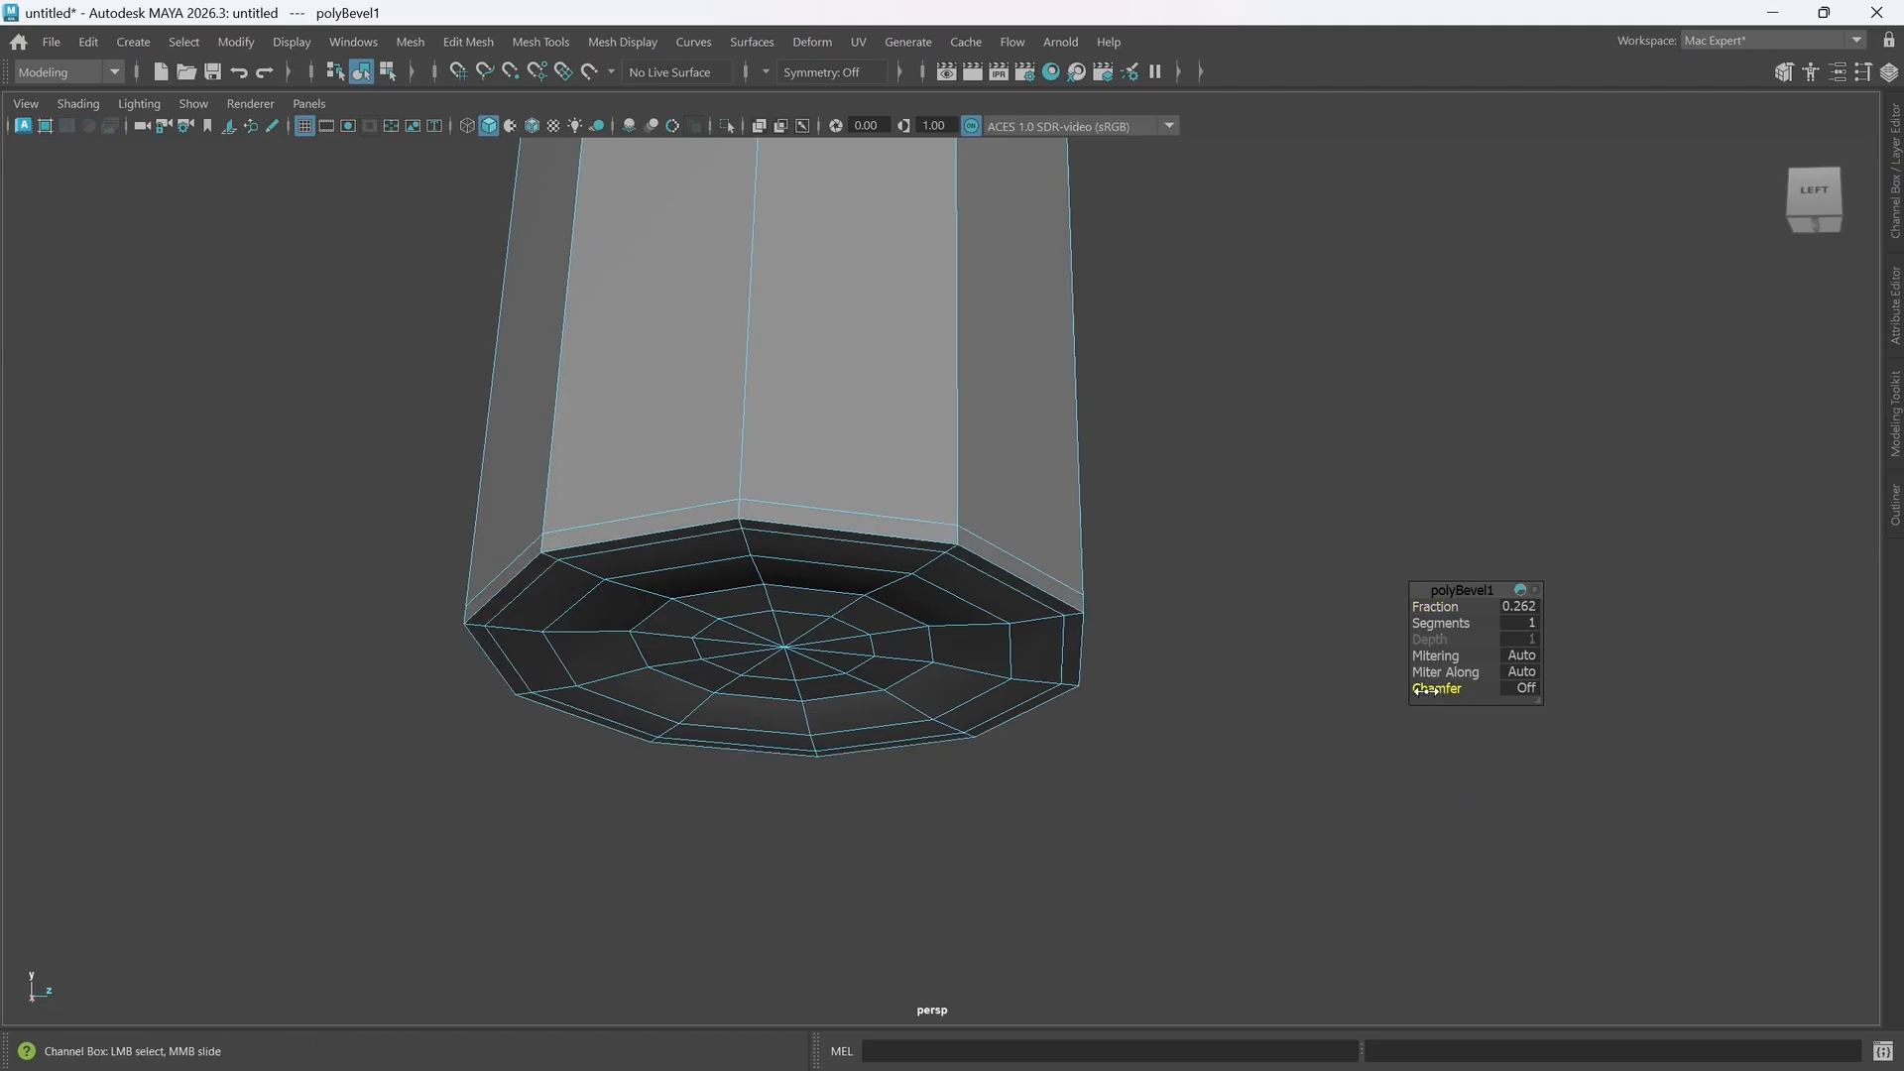
alt+drag(995, 642, 922, 607)
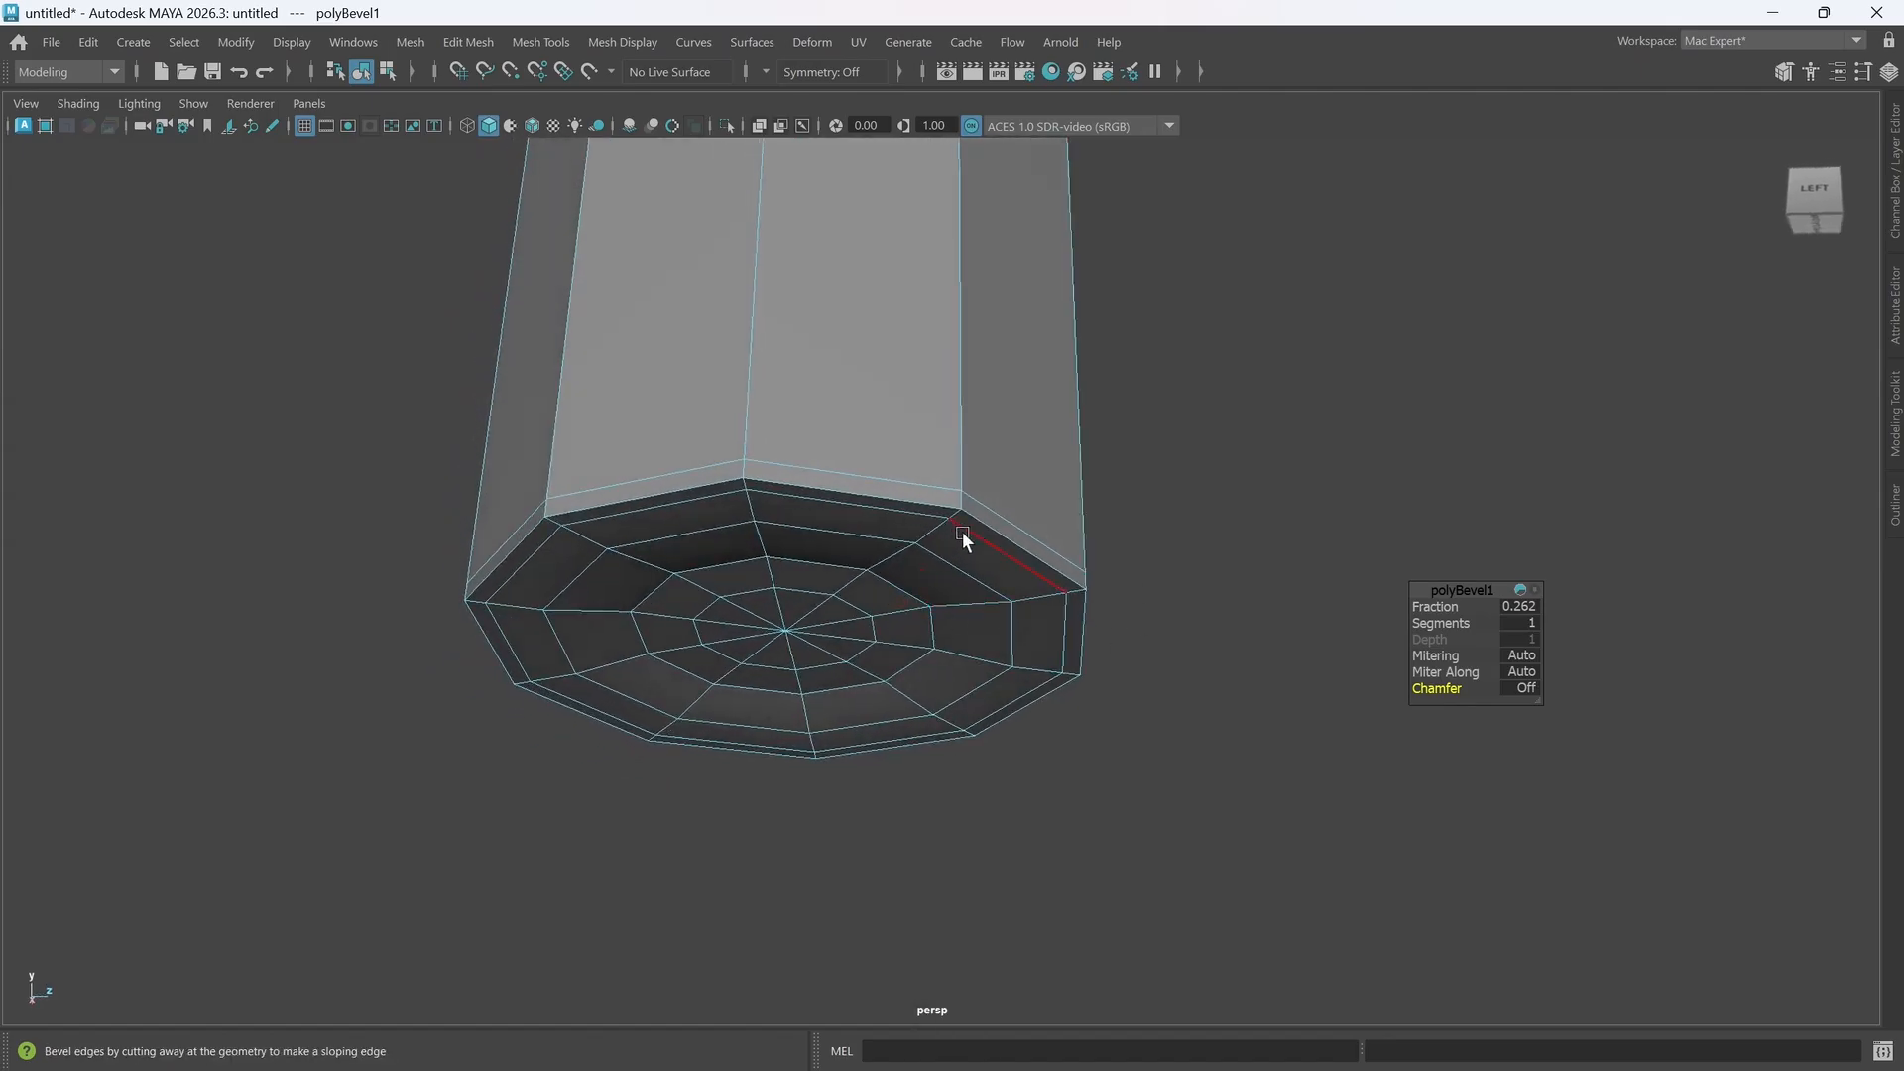
alt+drag(1103, 544, 1056, 552)
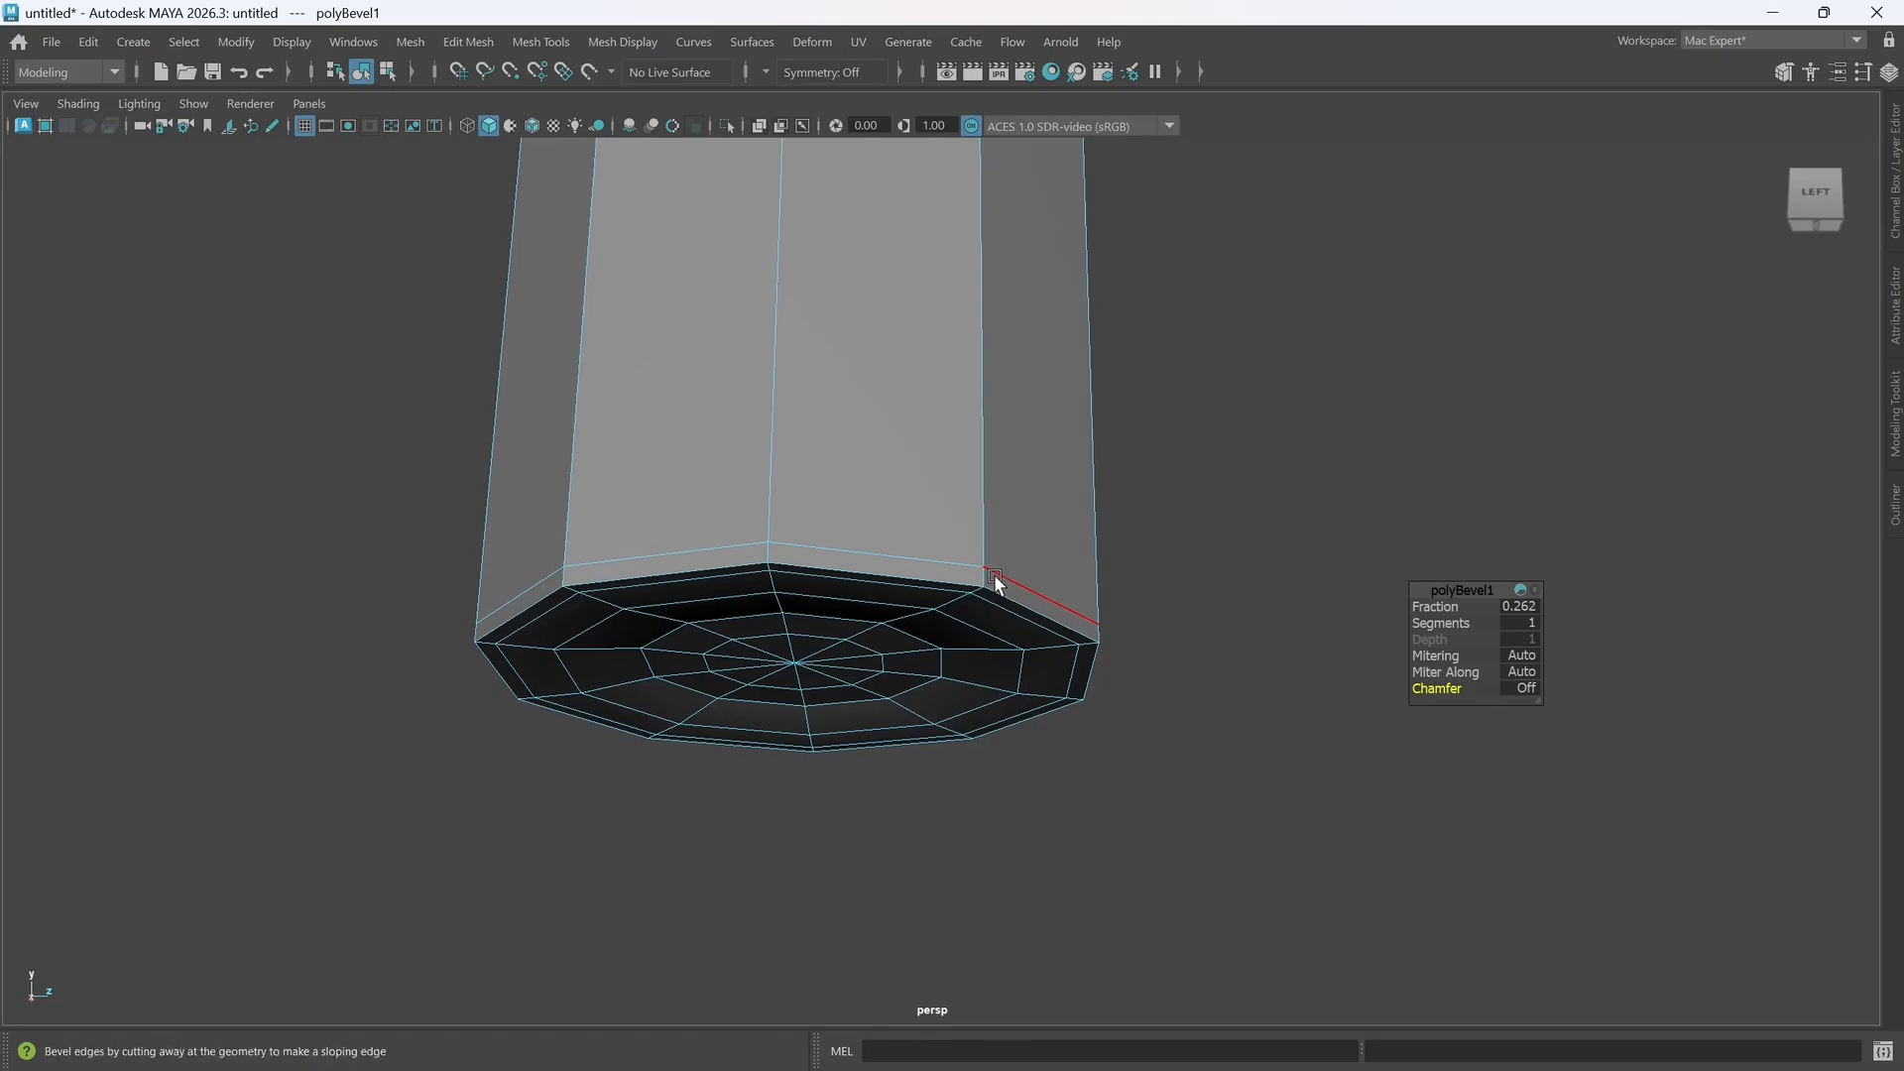
- Switch to smooth mesh display and examine the beveled bottom edge with the cylinder deselected
key(3)
alt+drag(973, 615, 937, 533)
click(1101, 510)
alt+drag(871, 546, 931, 558)
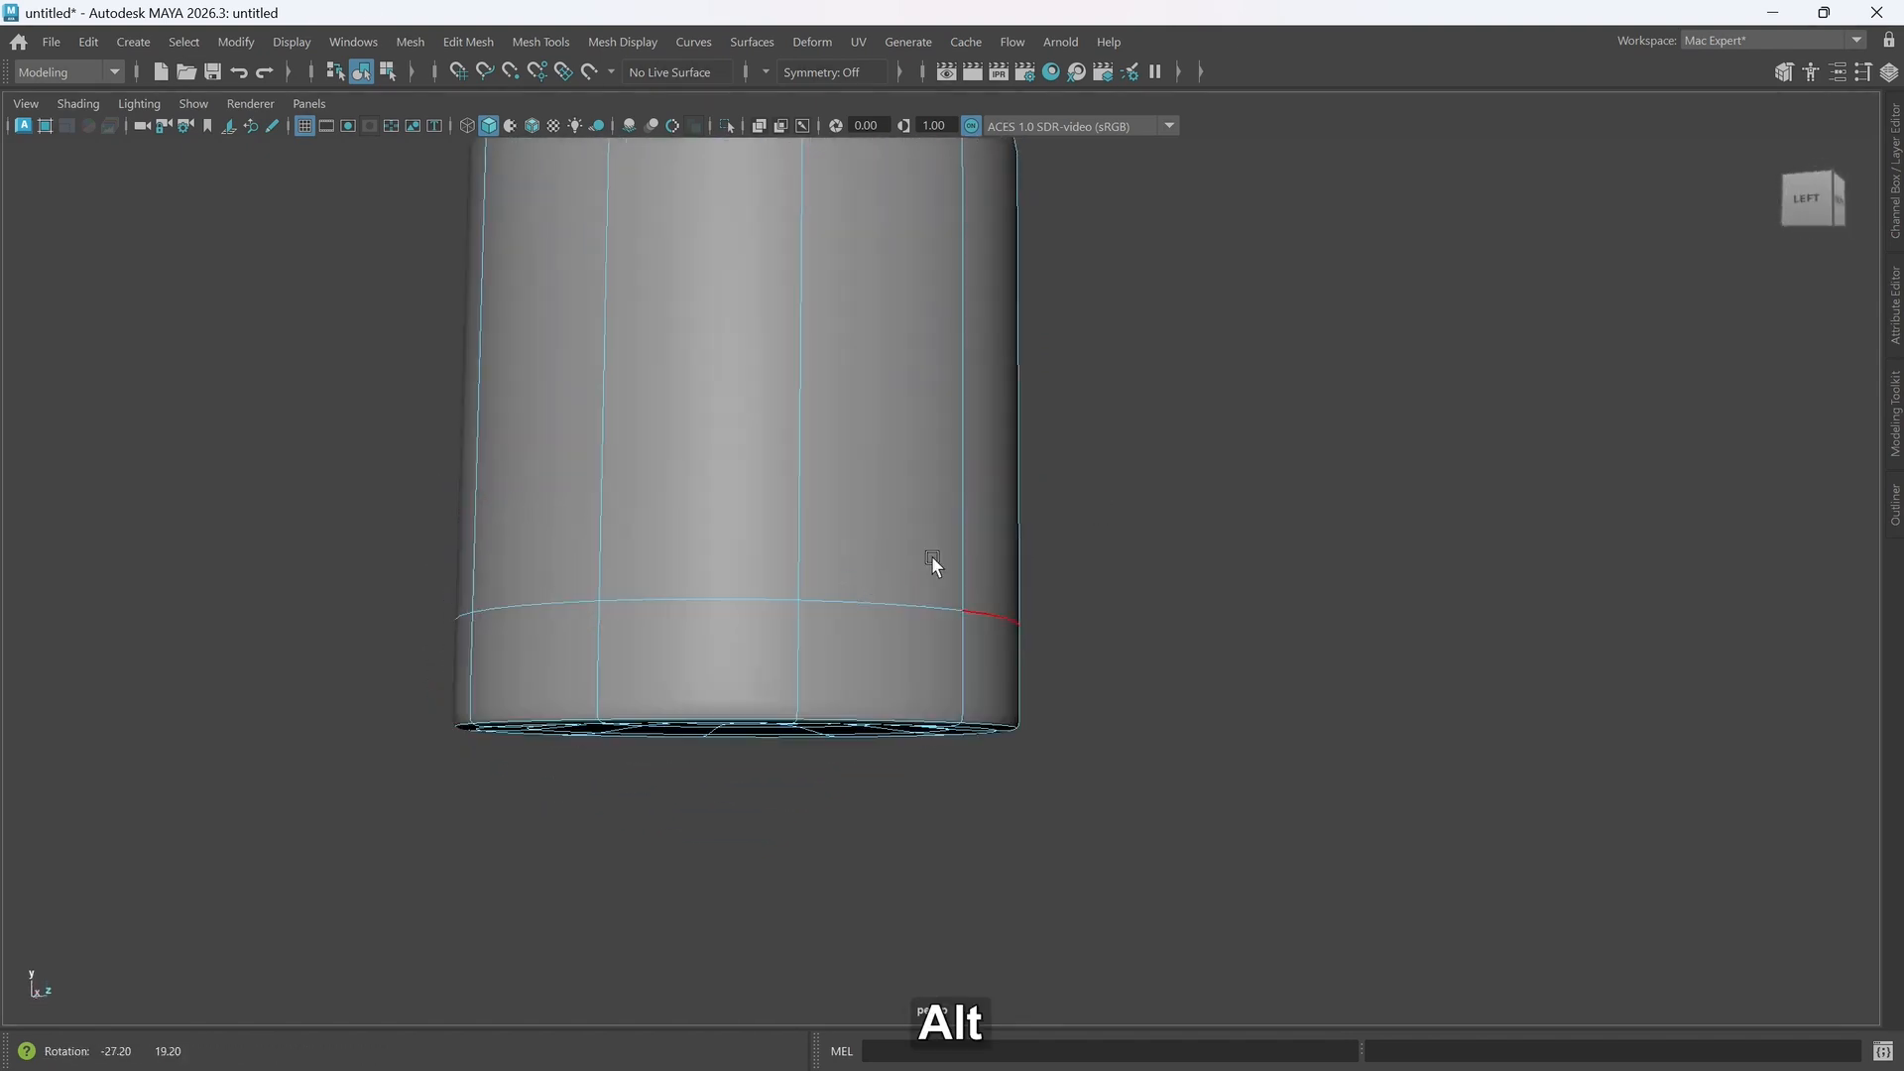
right_drag(1078, 445, 1193, 413)
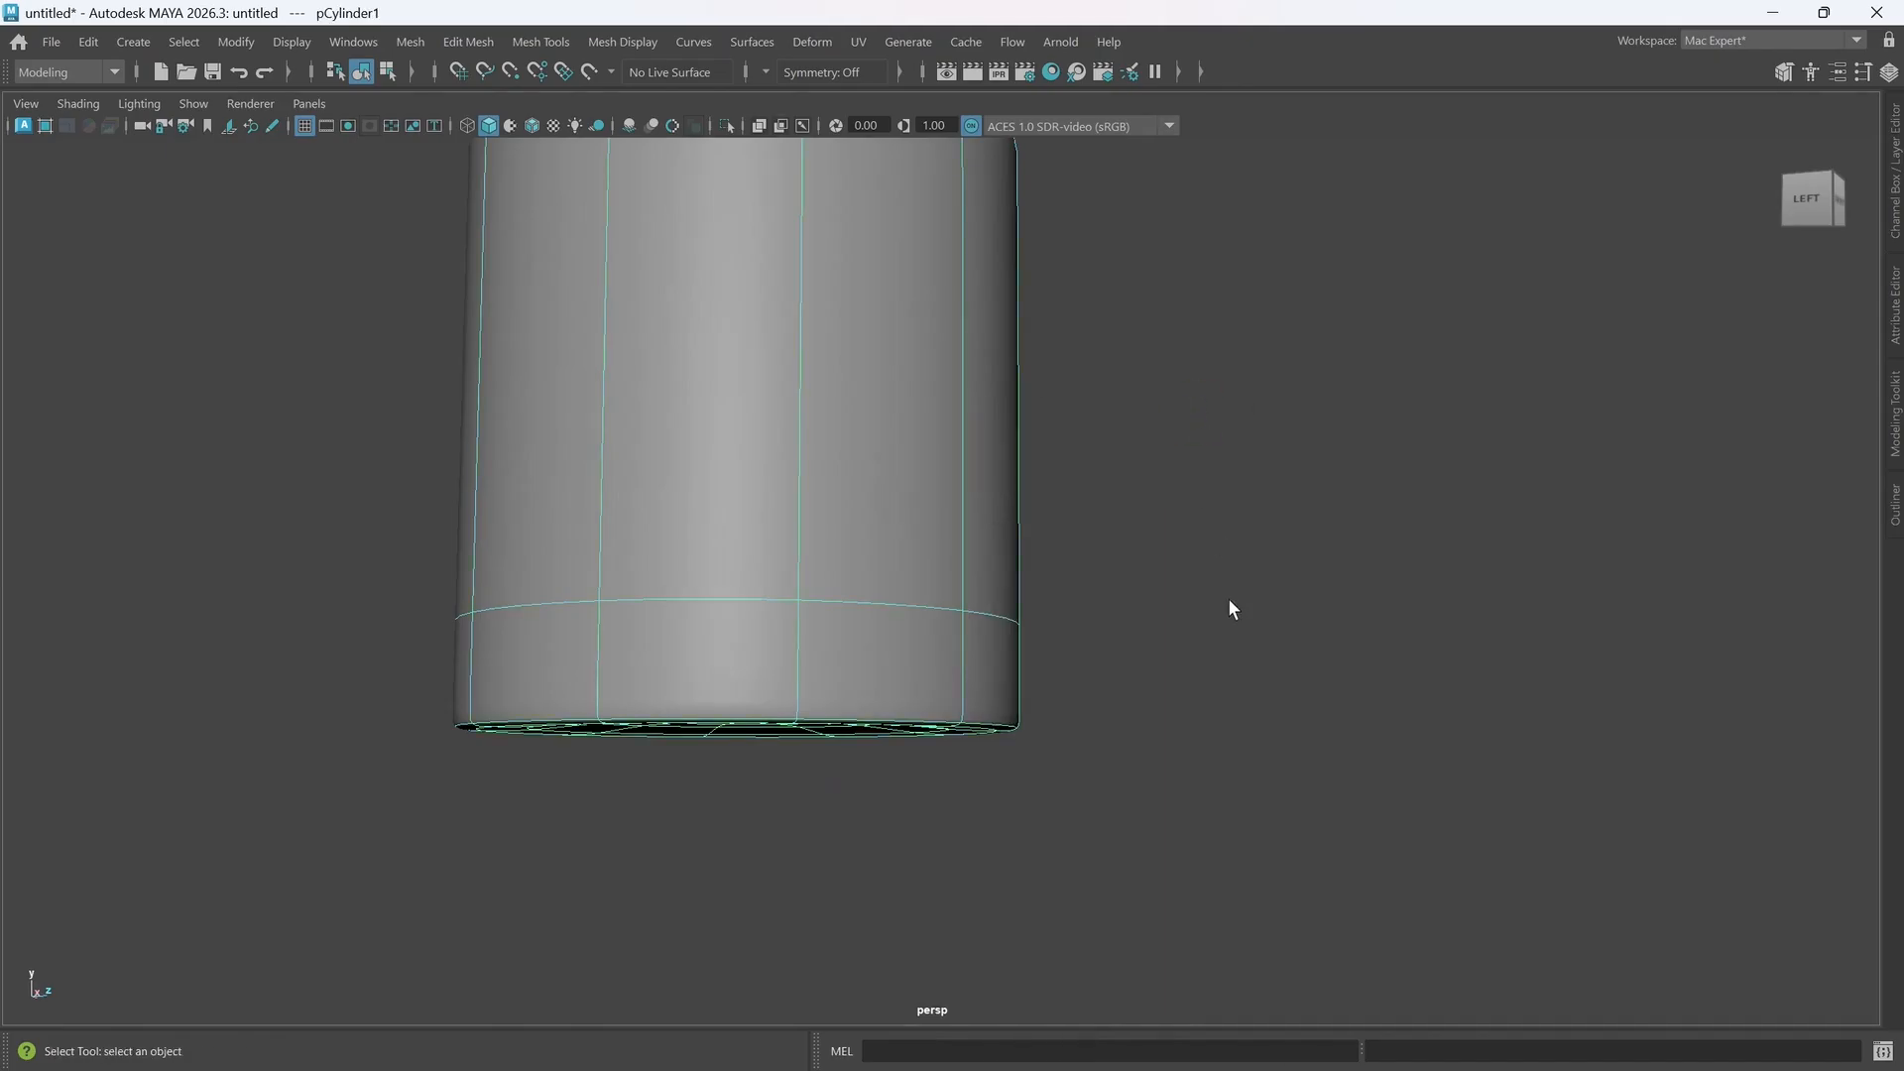
click(1228, 598)
alt+drag(1021, 665, 984, 600)
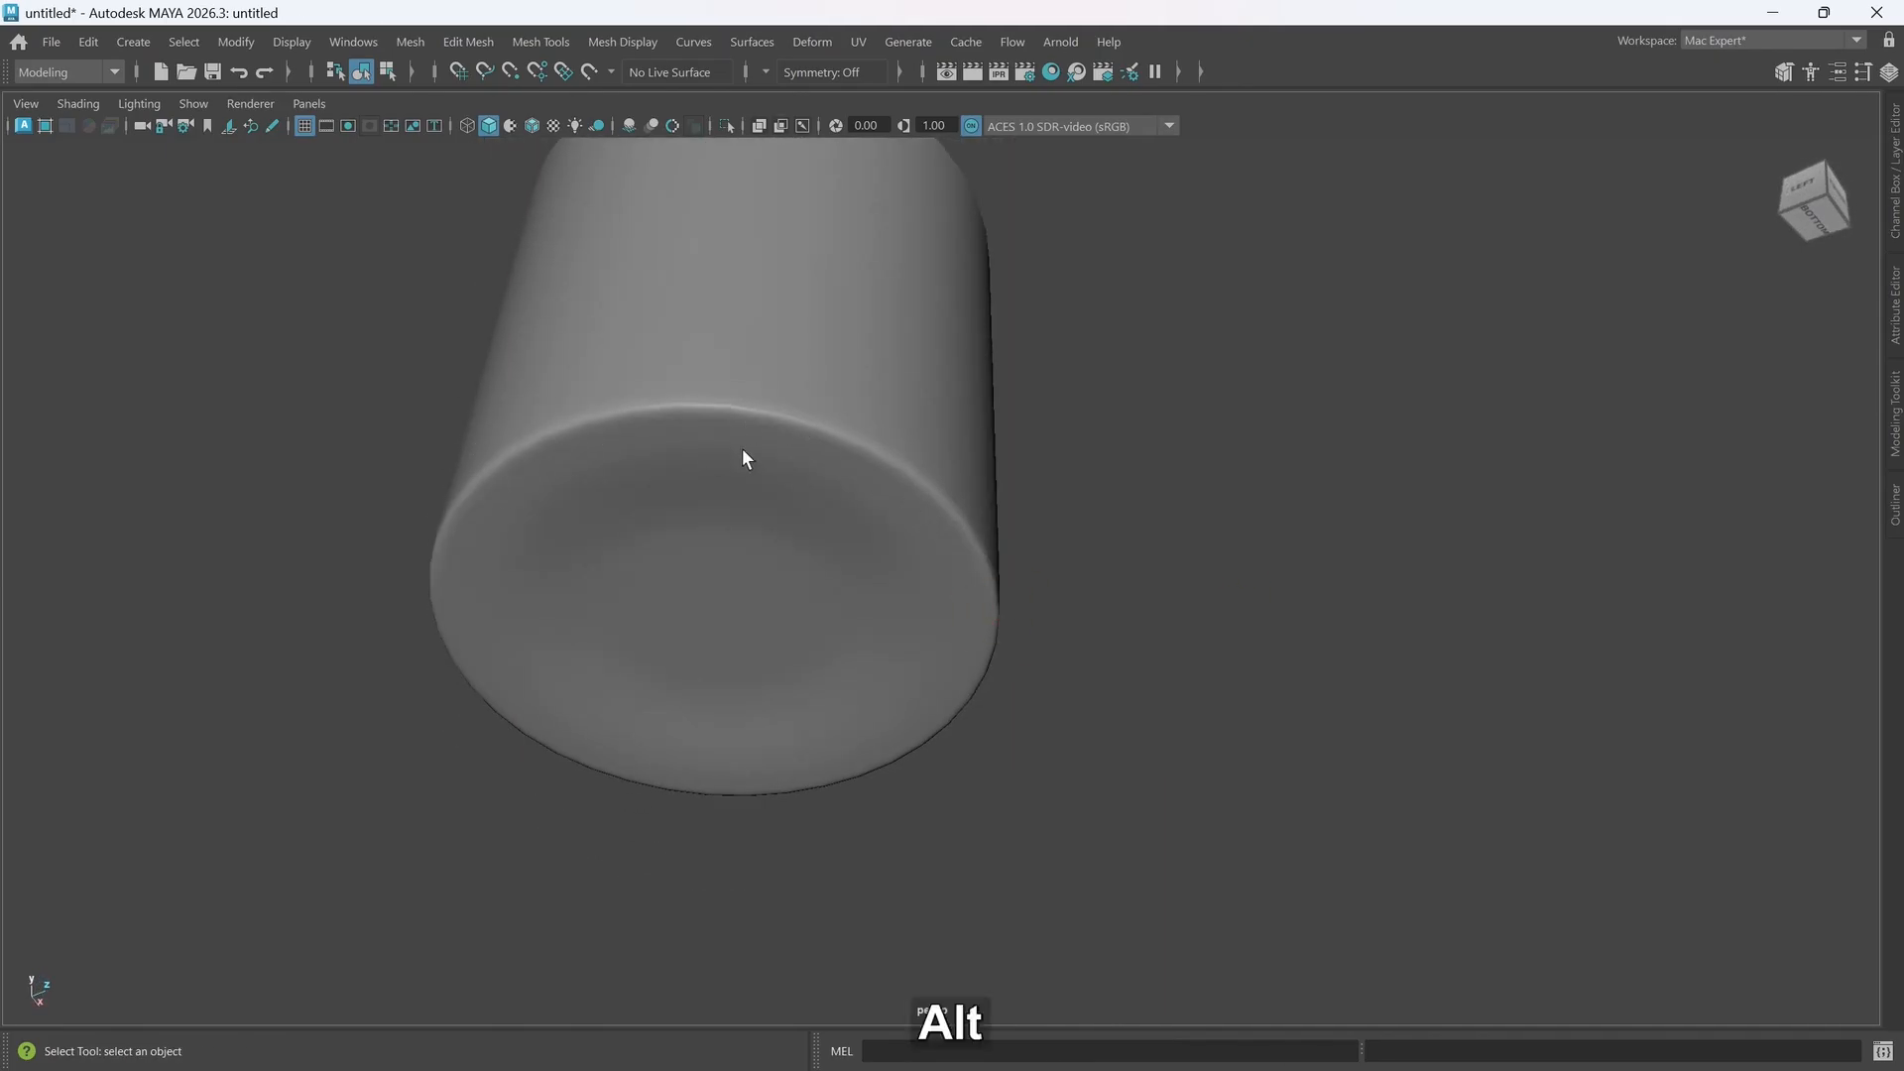
alt+drag(743, 460, 809, 580)
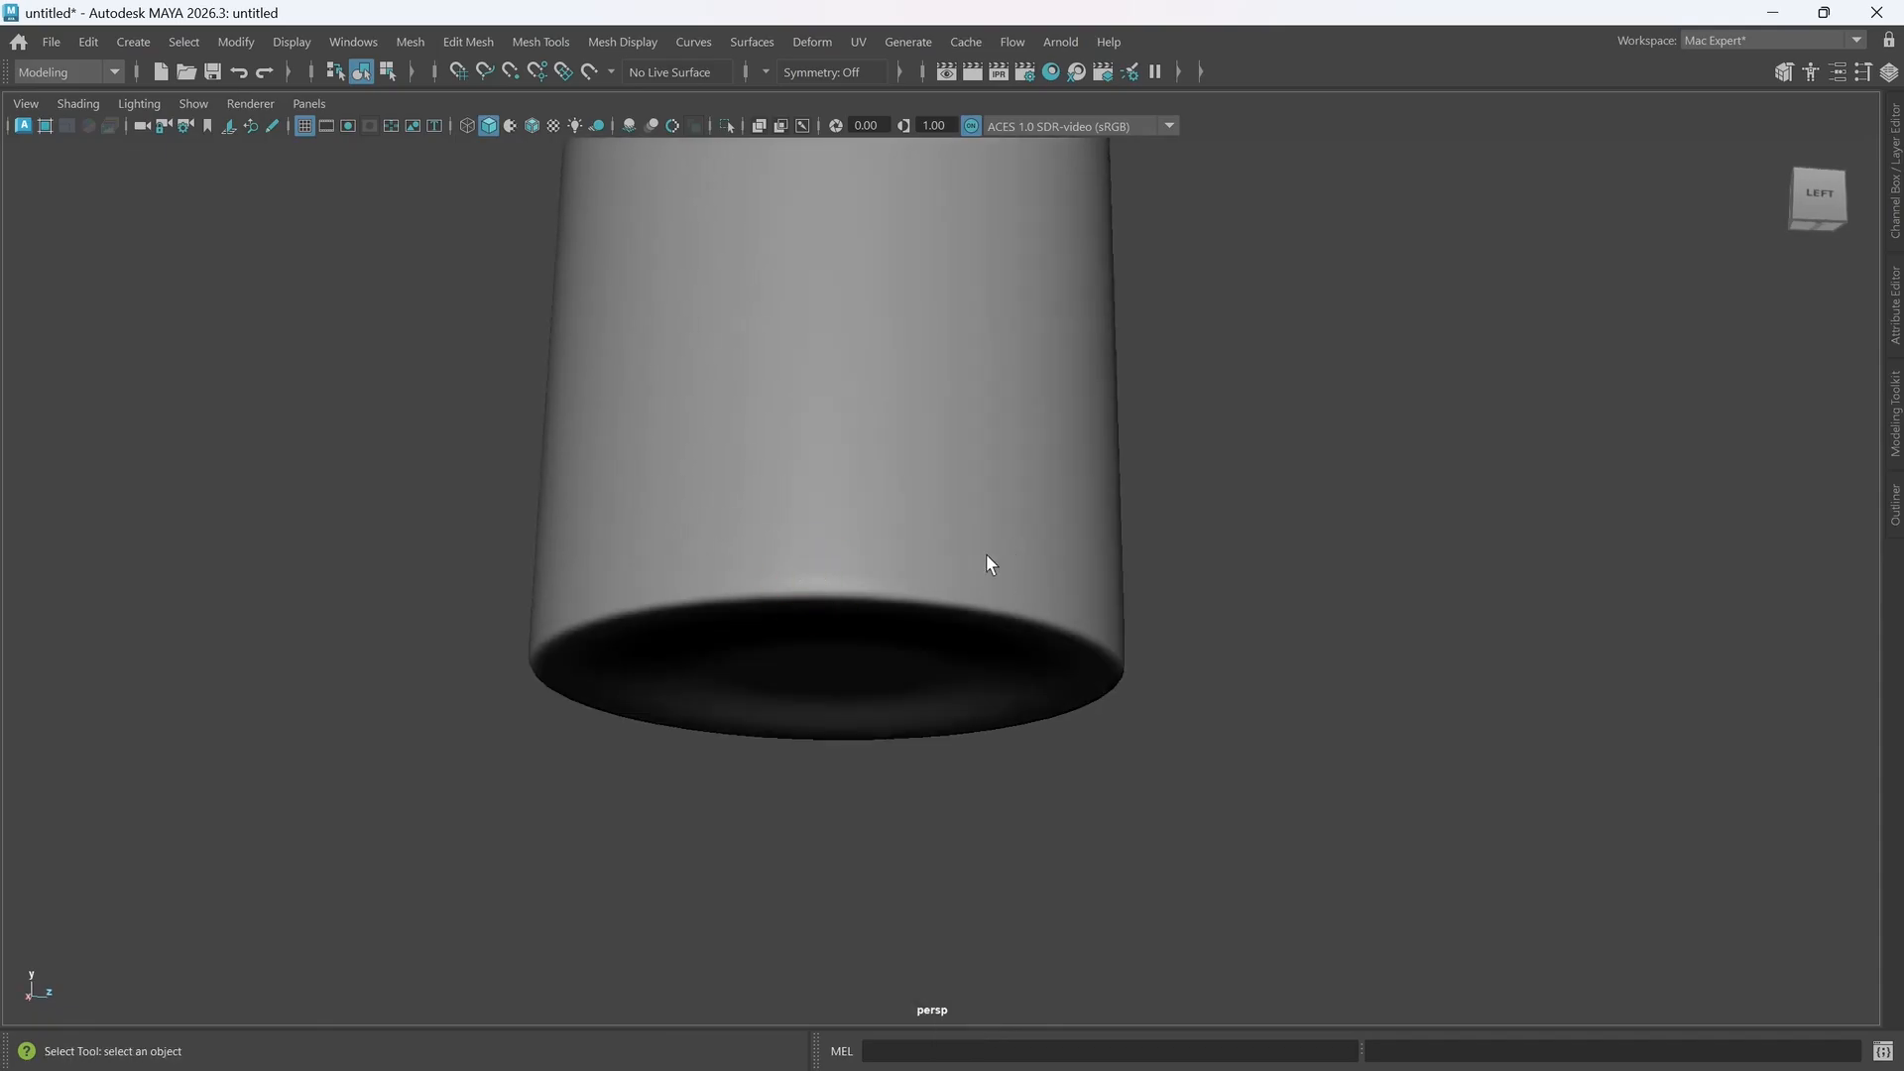
- Compare the bottom's edge loops with its smoothed shape from several angles, and return to the unsmoothed display
click(958, 593)
alt+drag(995, 488, 978, 493)
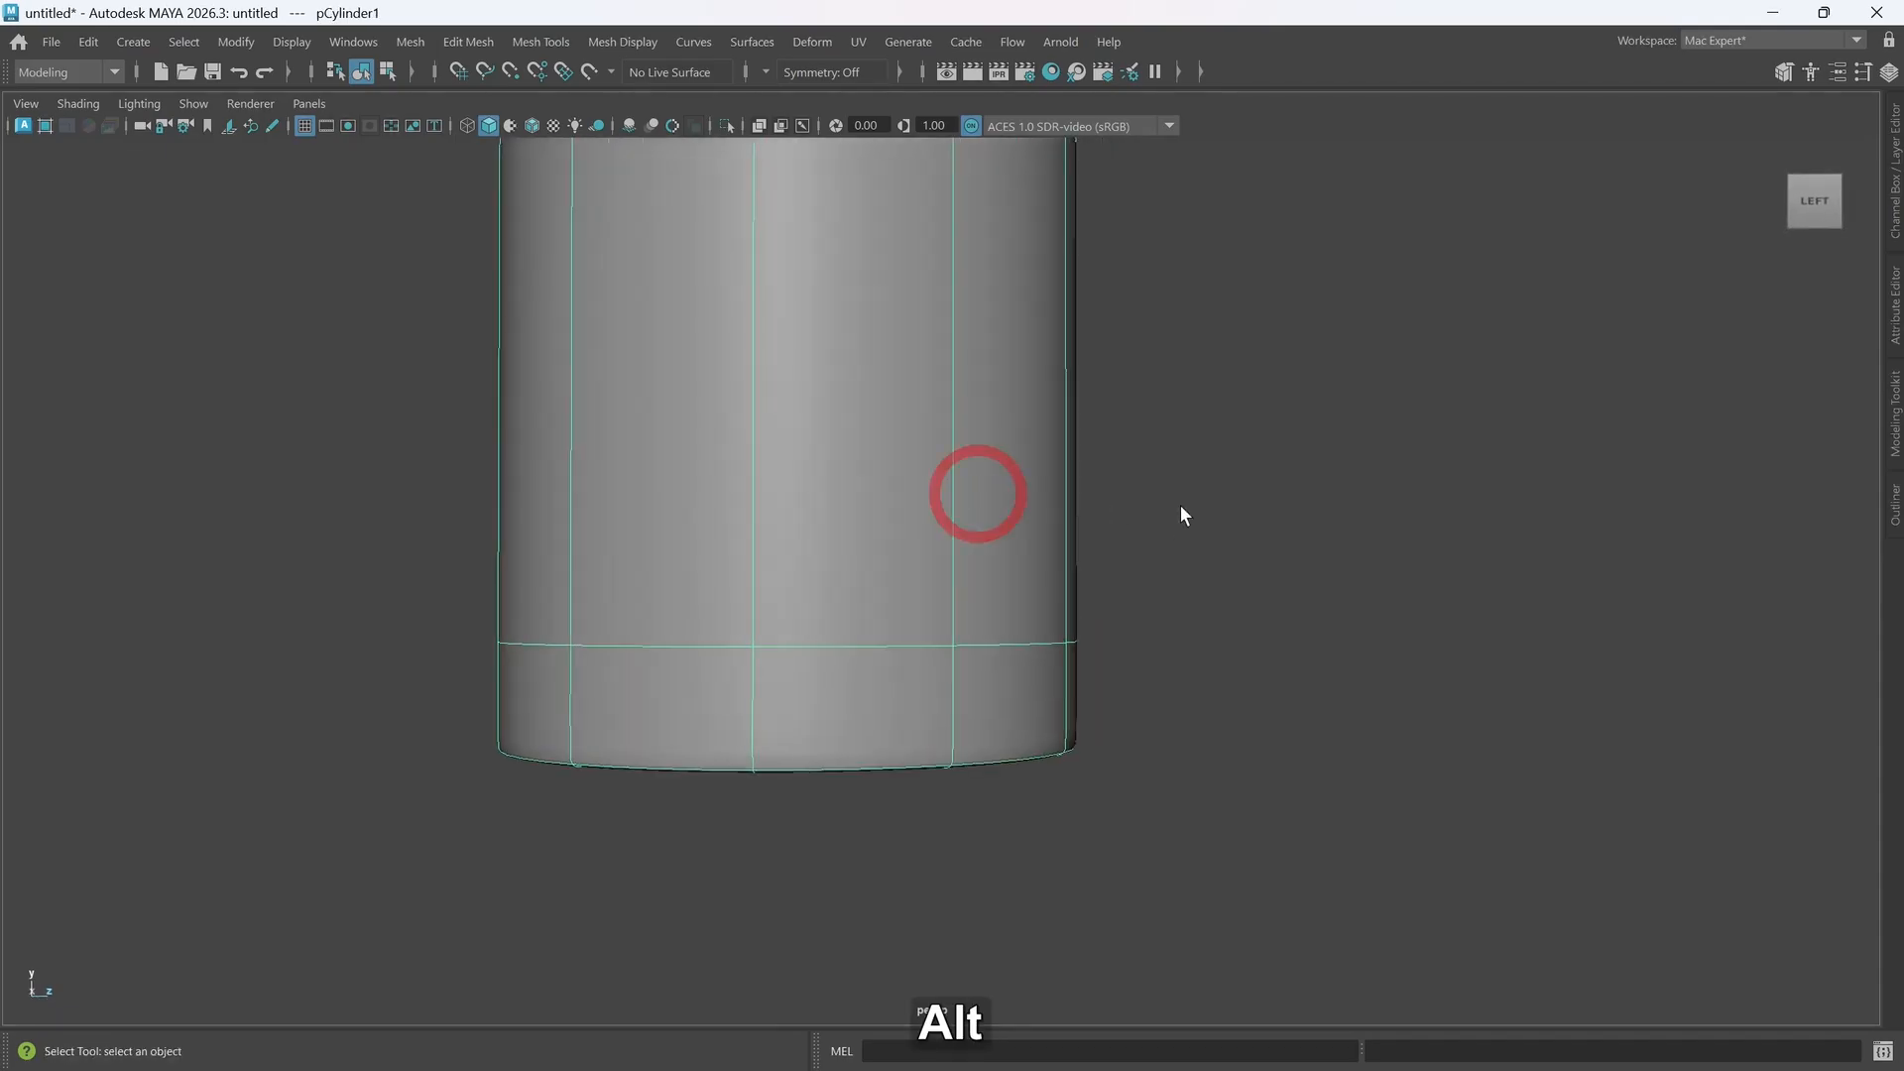
alt+drag(1181, 514, 978, 566)
click(1168, 571)
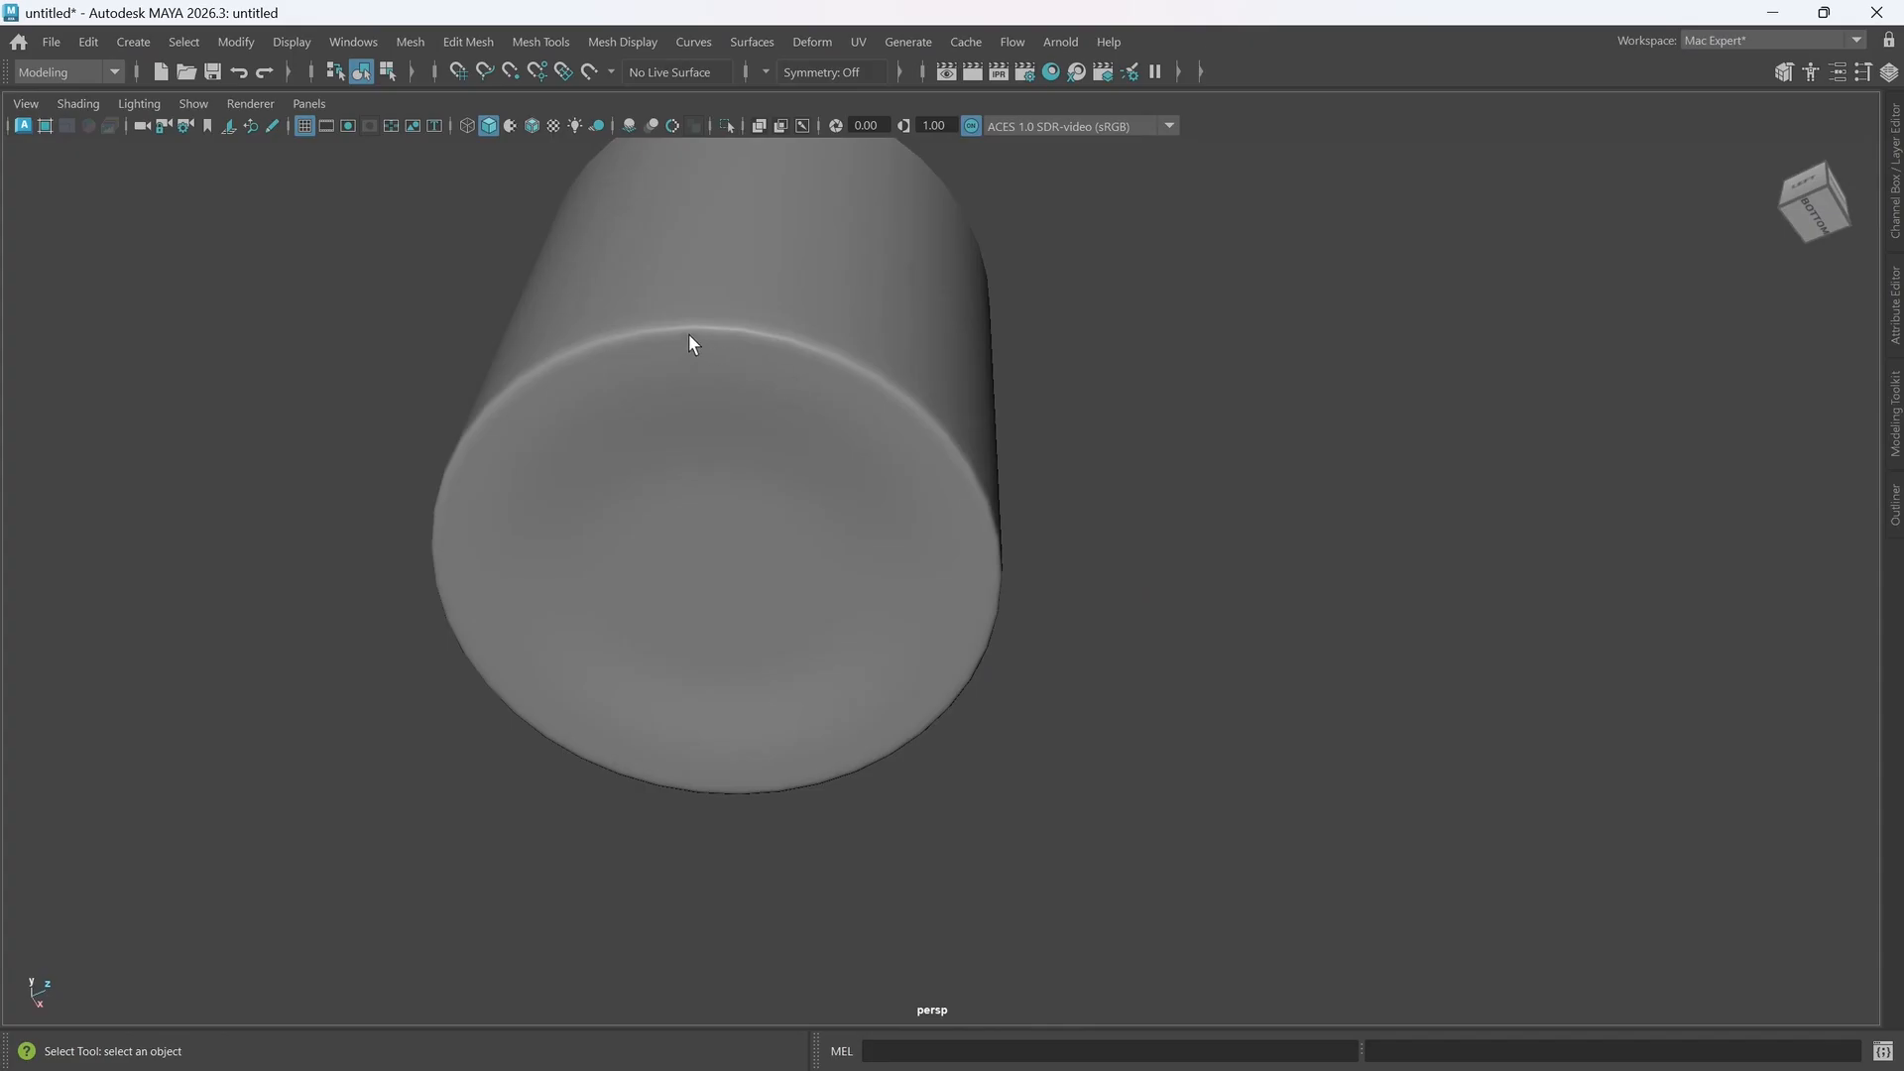
click(577, 372)
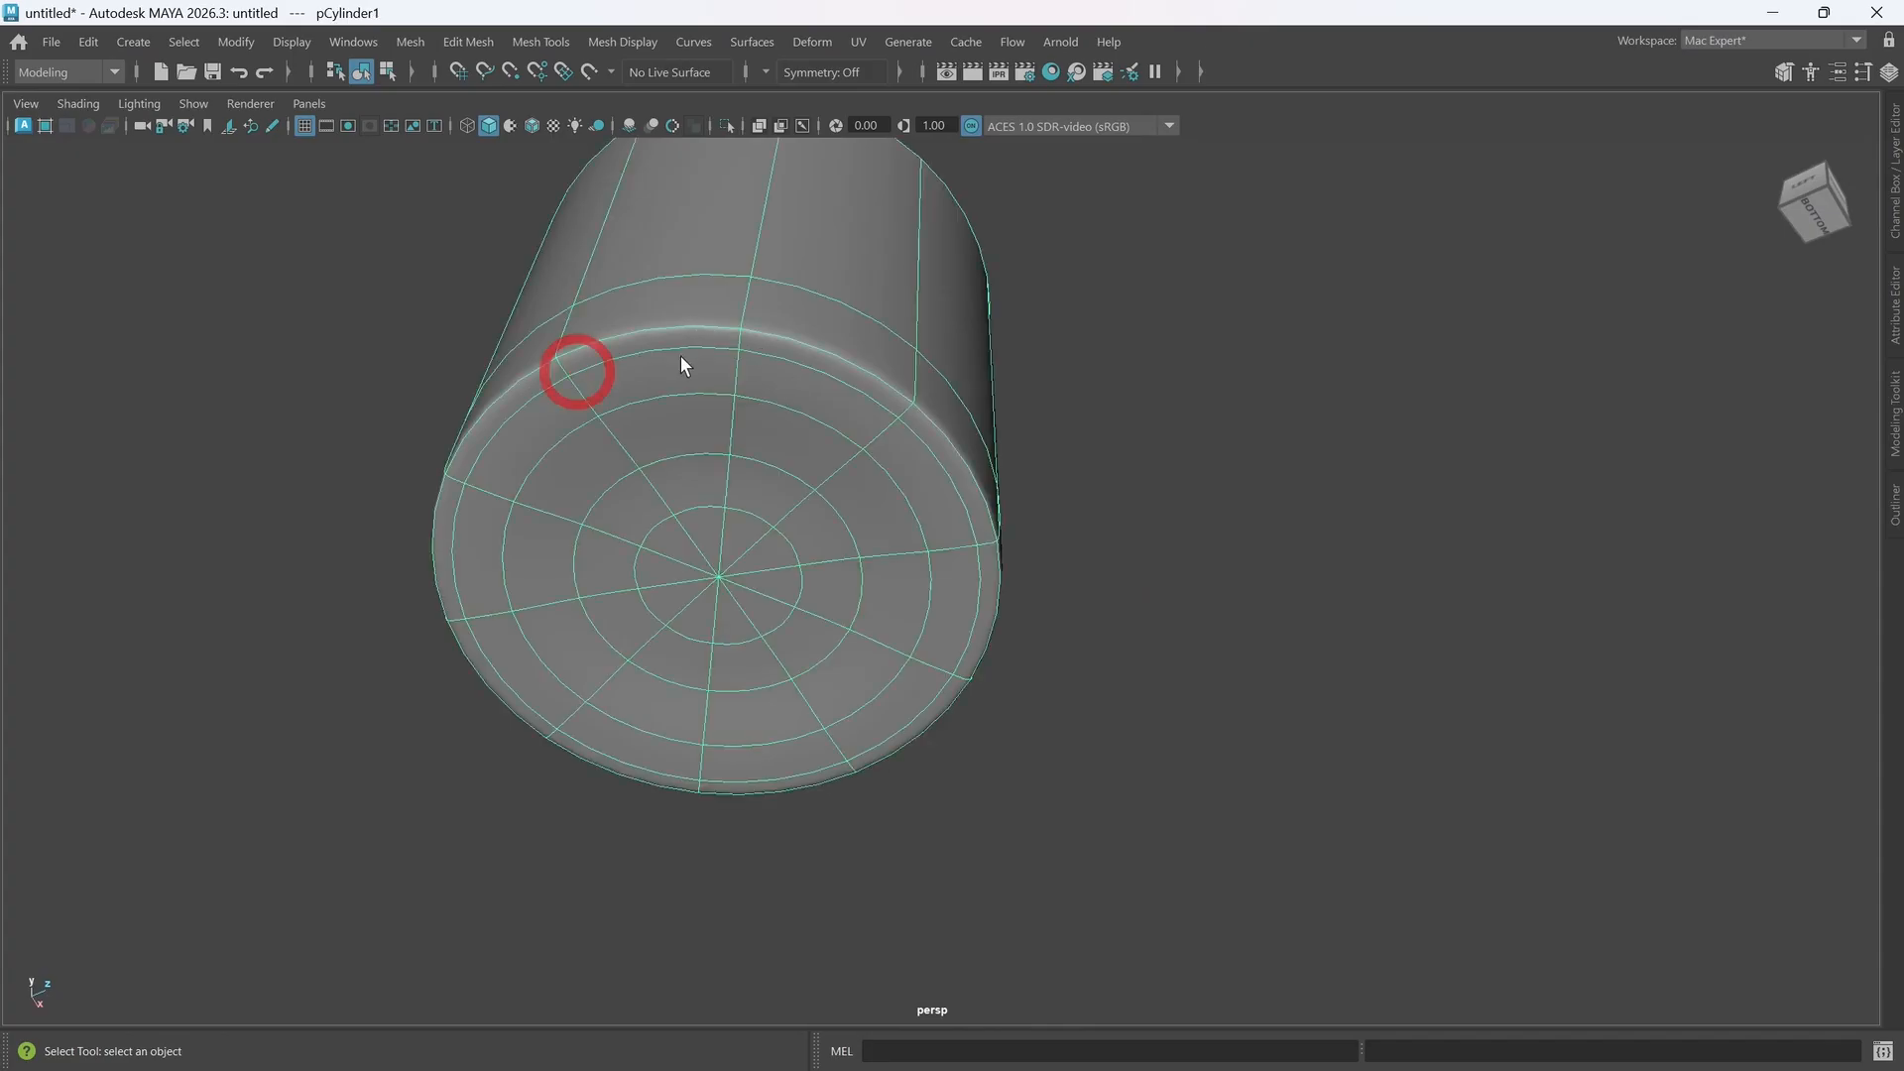
alt+drag(967, 515, 829, 417)
alt+middle_drag(829, 416, 873, 480)
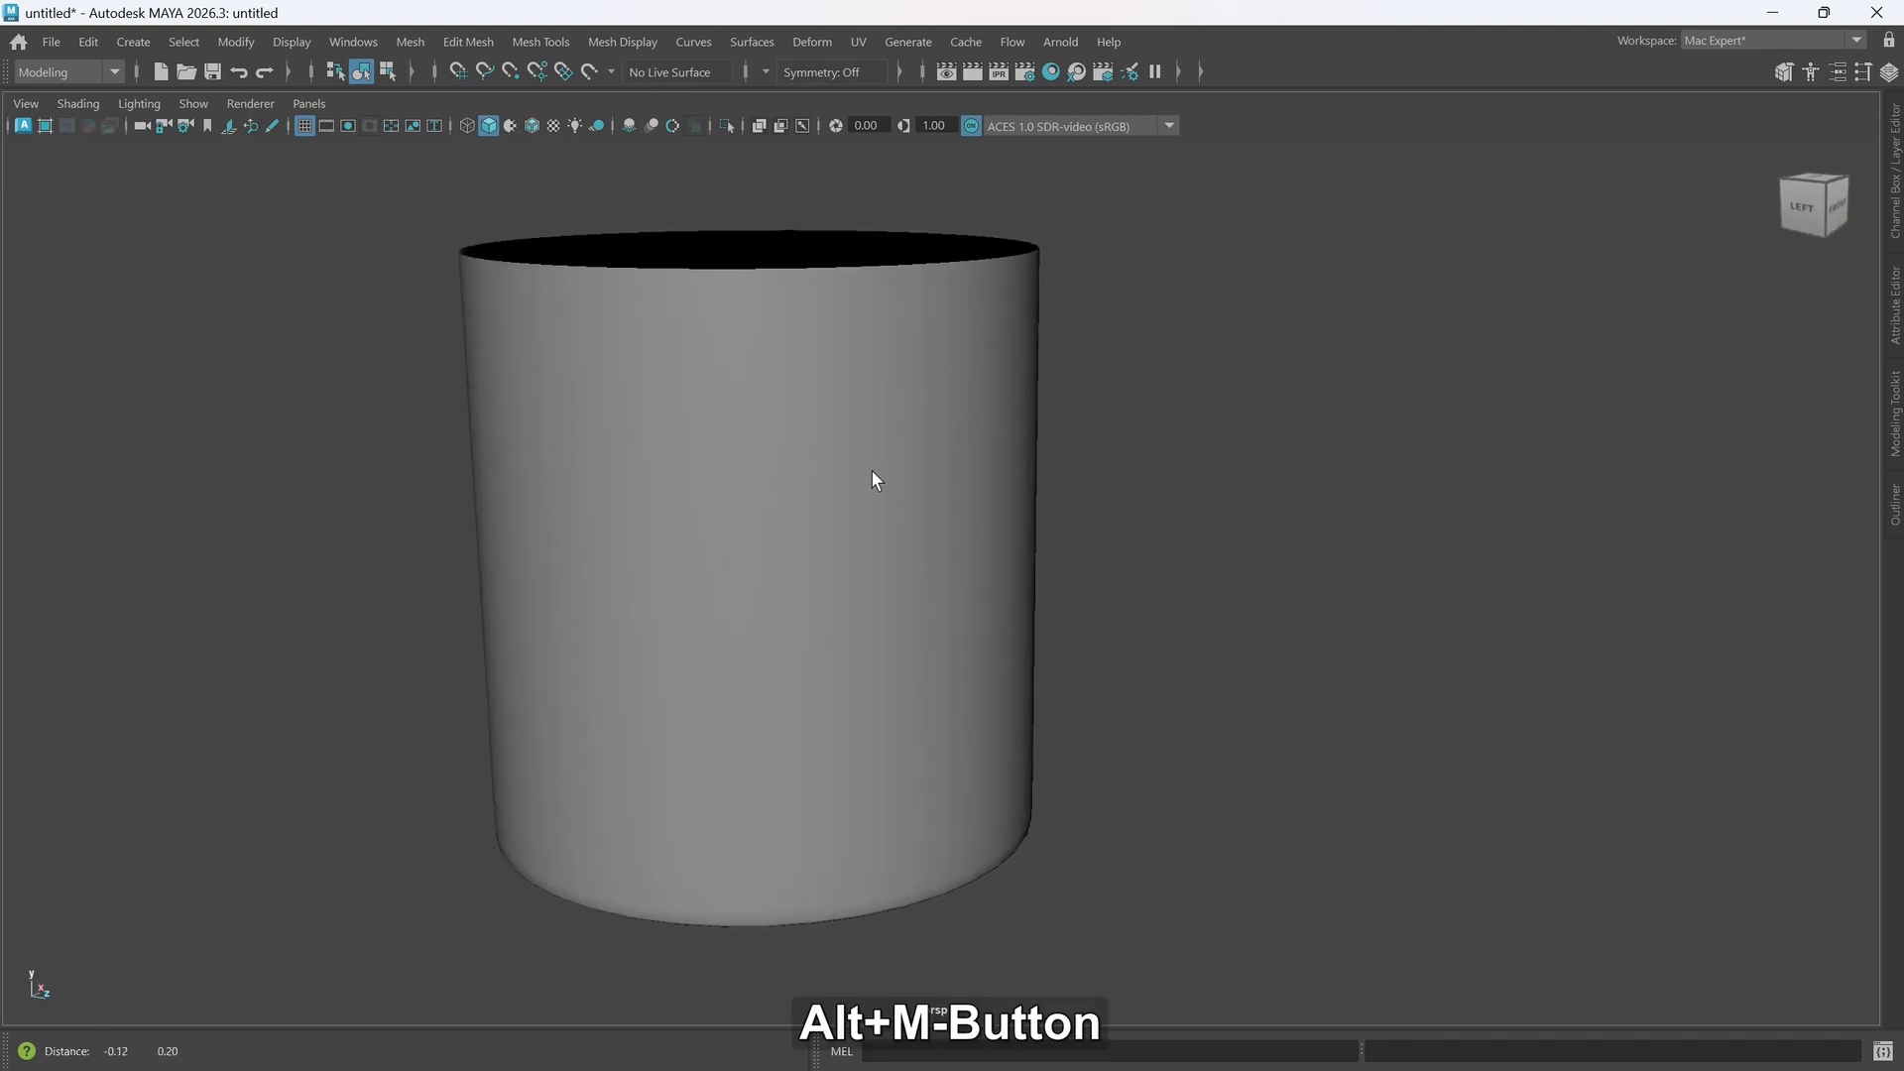
click(762, 531)
key(1)
mouse_move(817, 643)
alt+mouse_down()
mouse_move(774, 625)
mouse_move(790, 556)
mouse_move(791, 638)
alt+mouse_up()
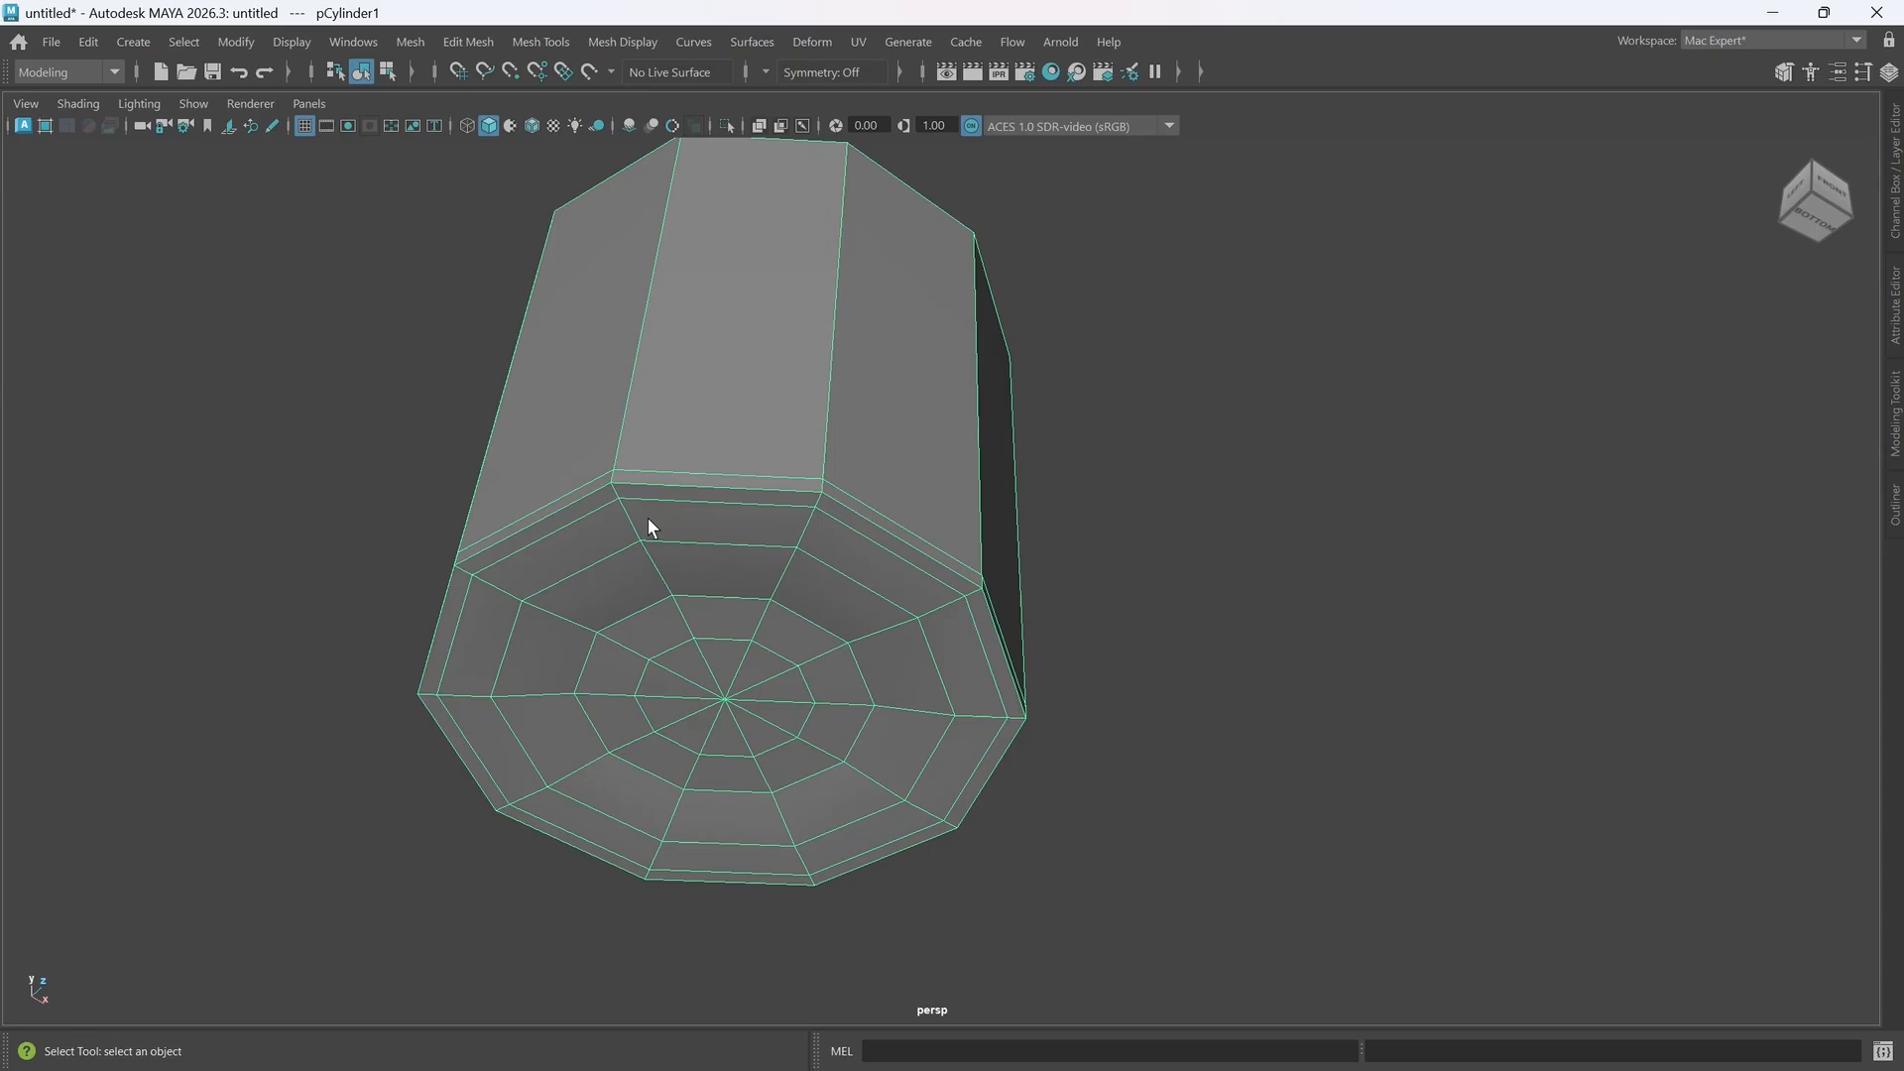
alt+drag(651, 525, 865, 536)
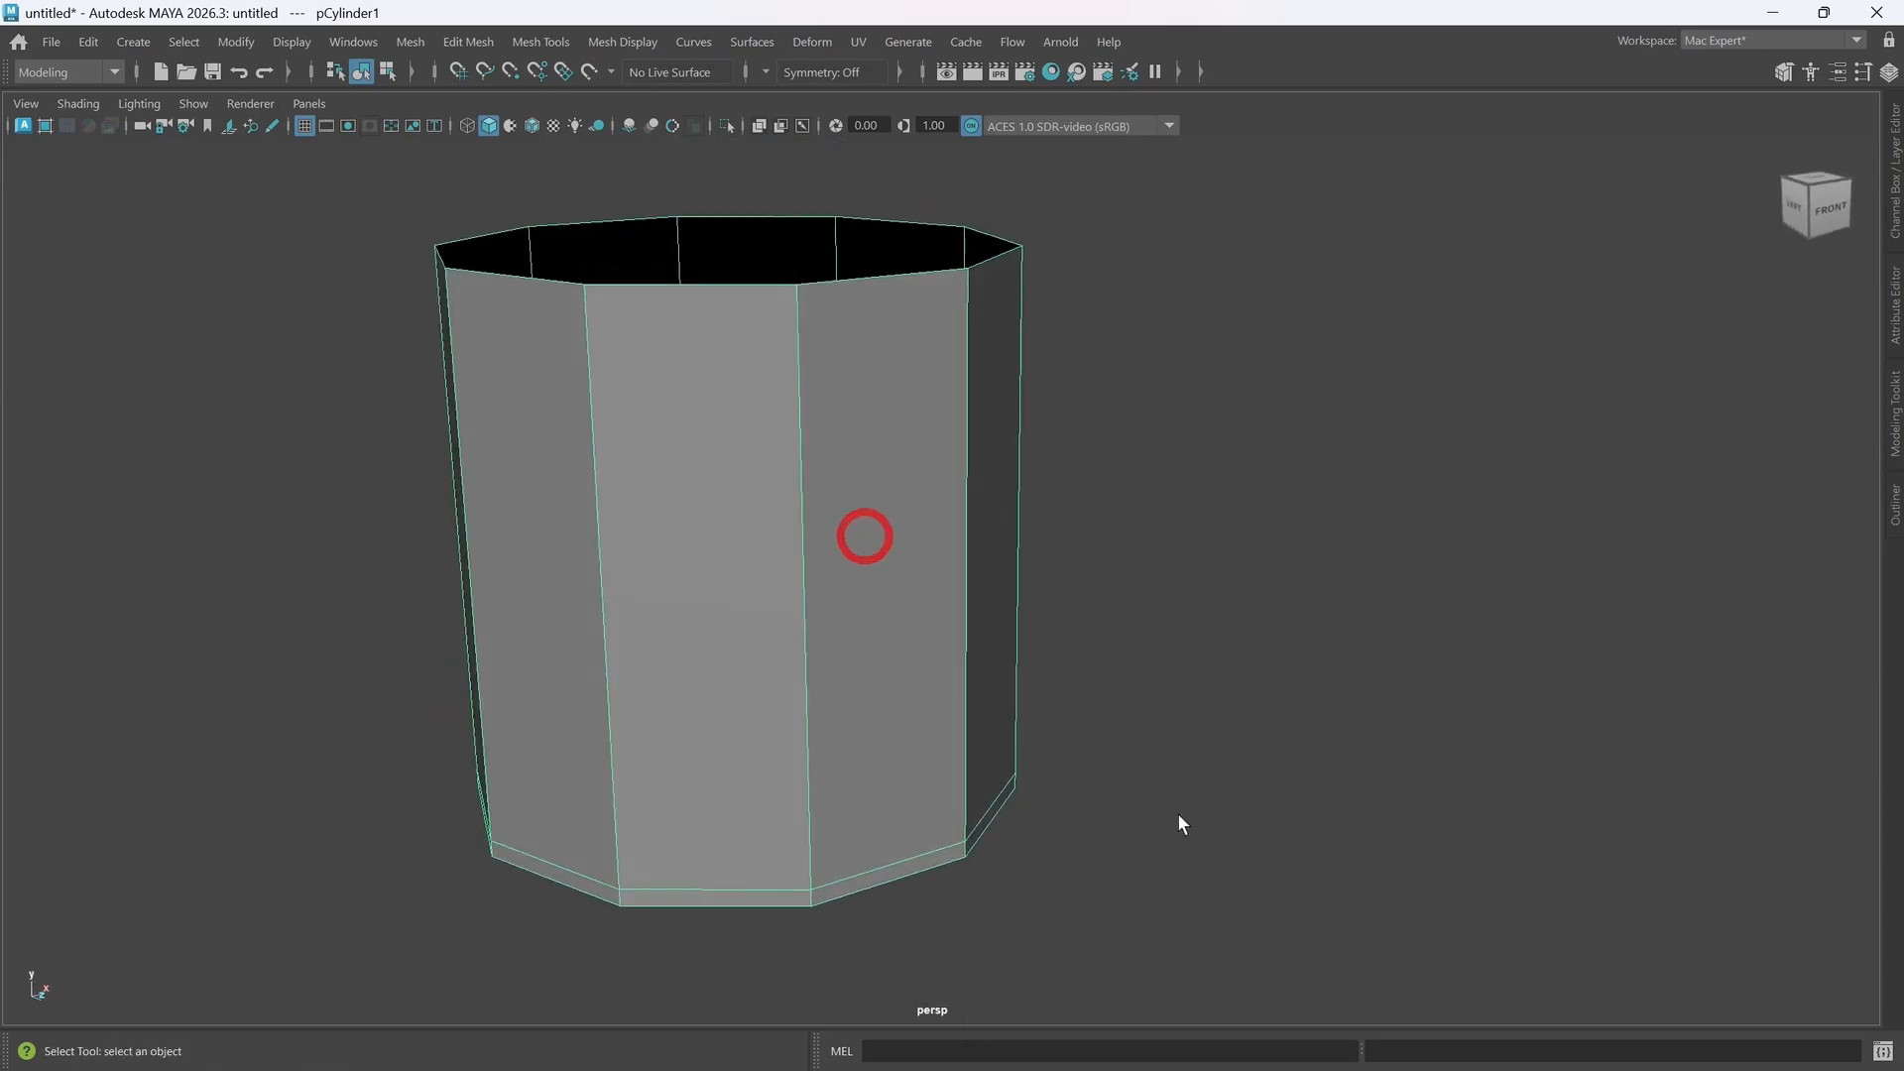
alt+drag(1096, 791, 1049, 710)
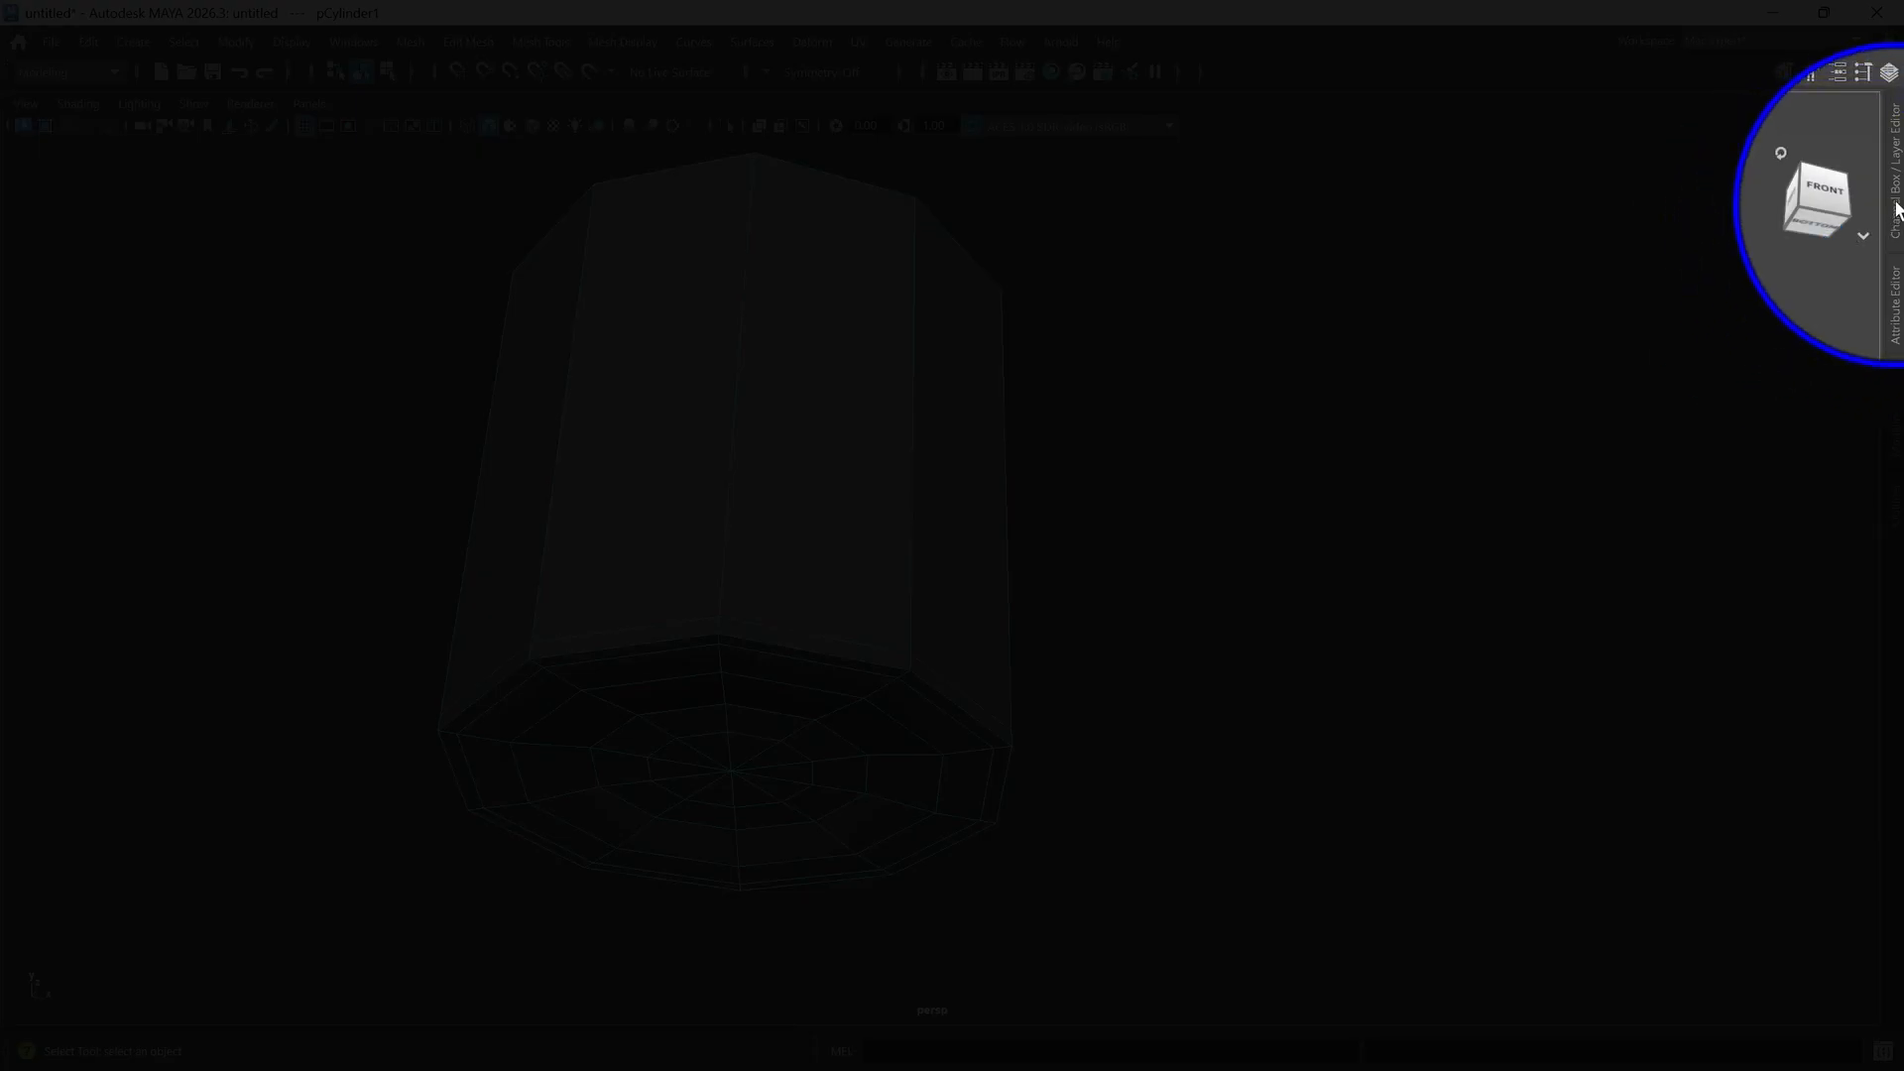
- Examine the bottom bevel's attributes in the cylinder's construction history and bring back its in-view settings
click(1893, 208)
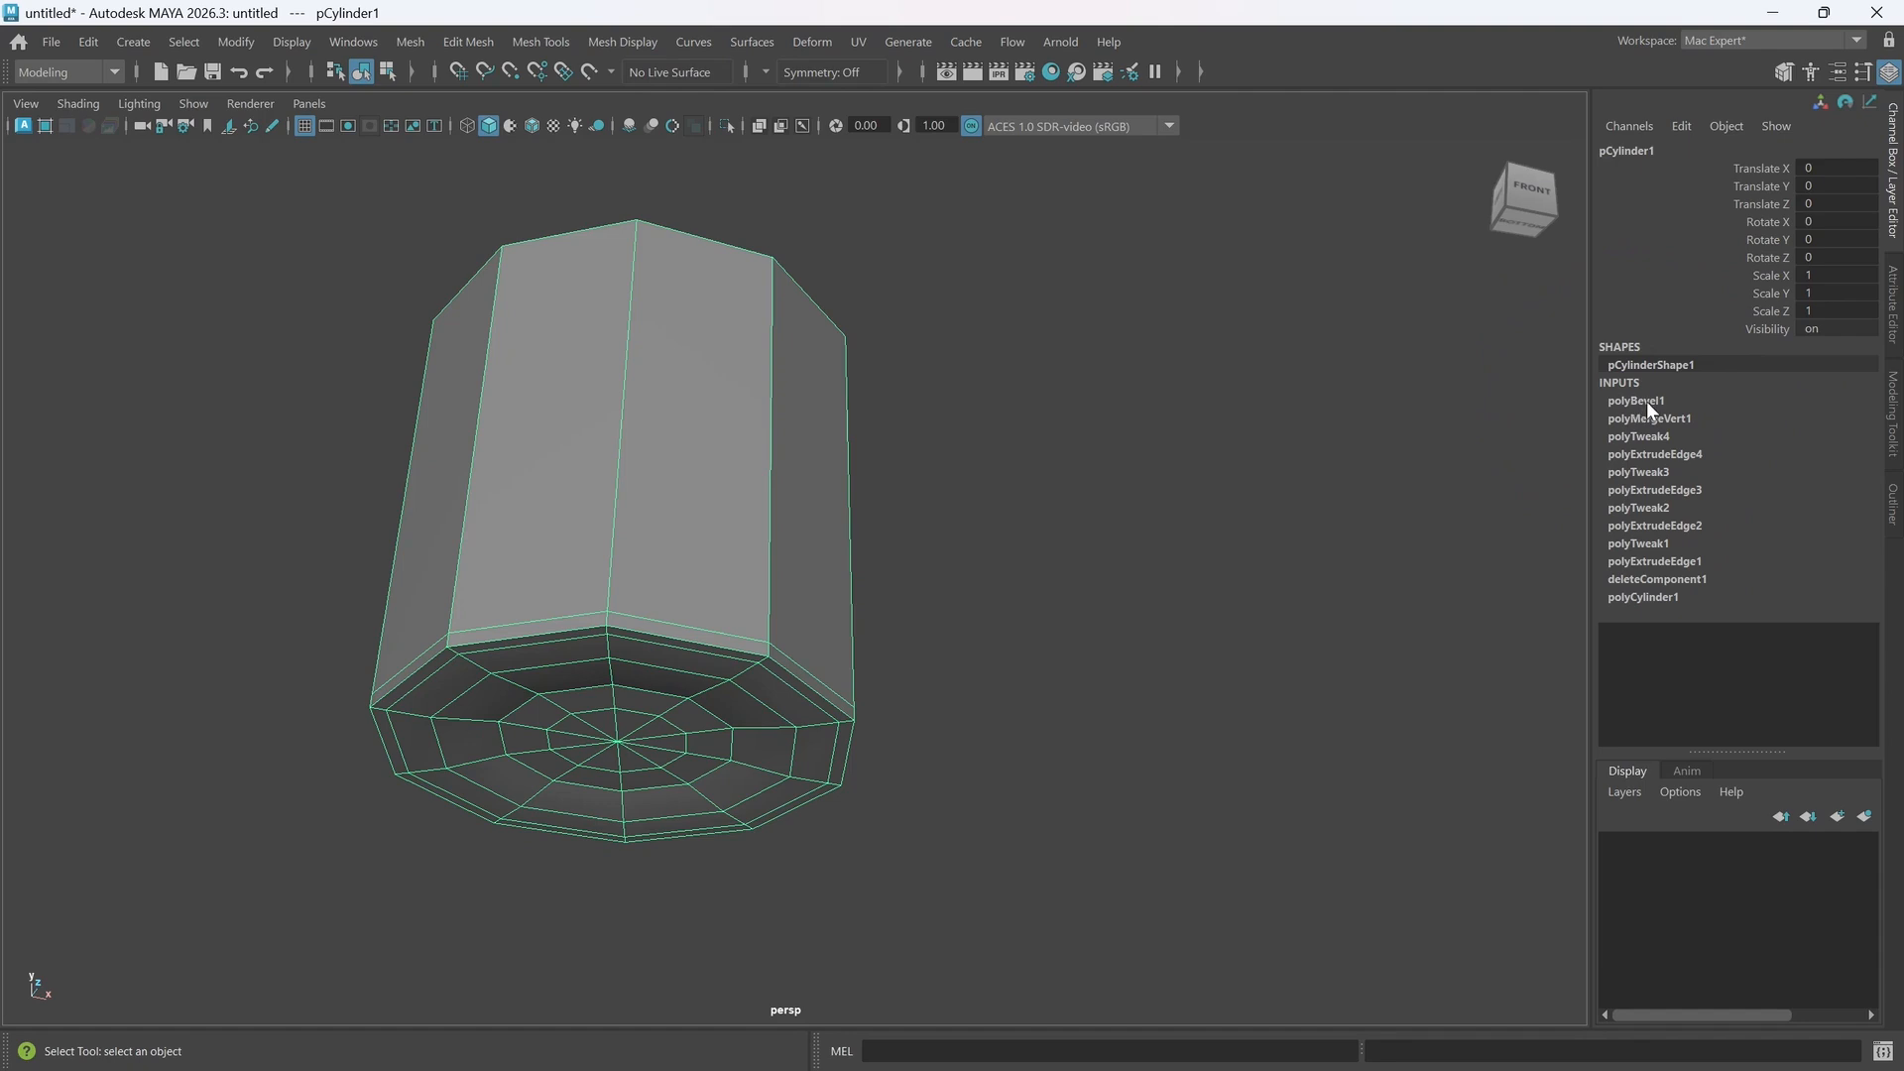
click(1646, 401)
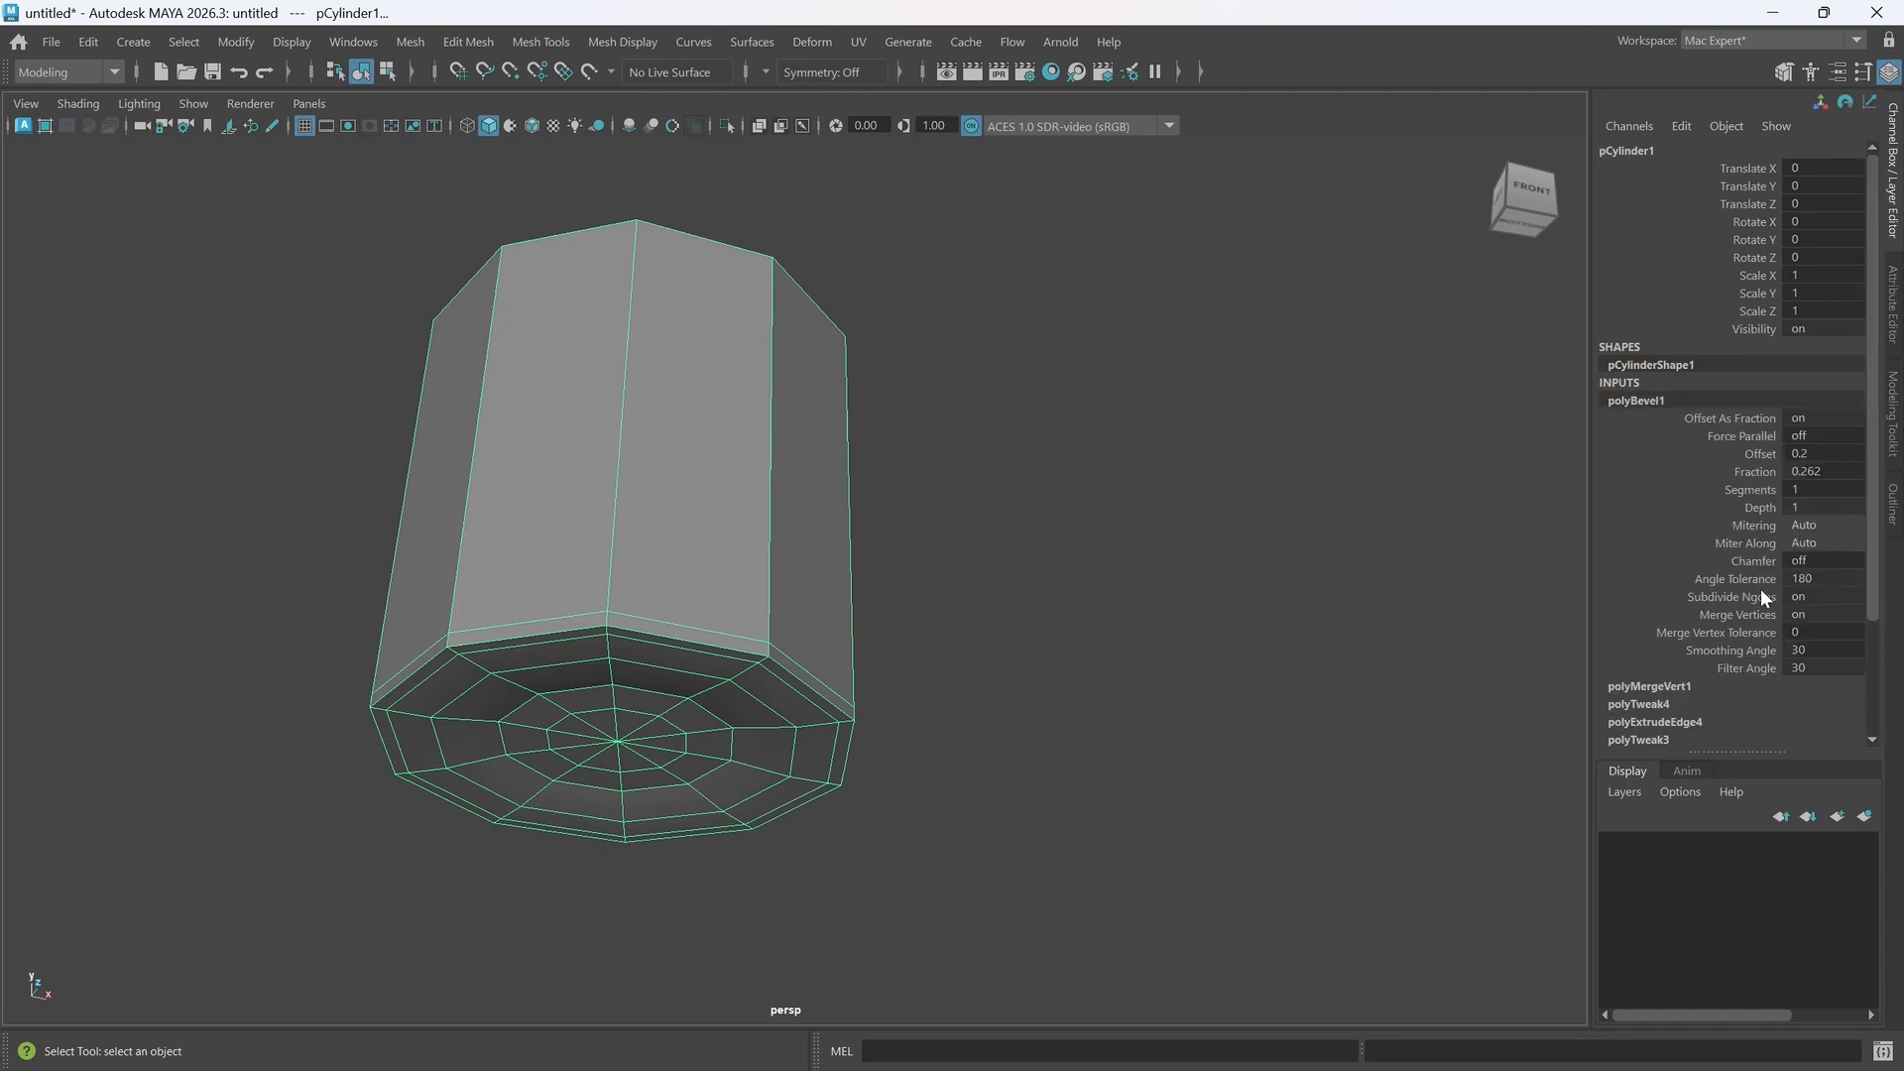
click(1894, 179)
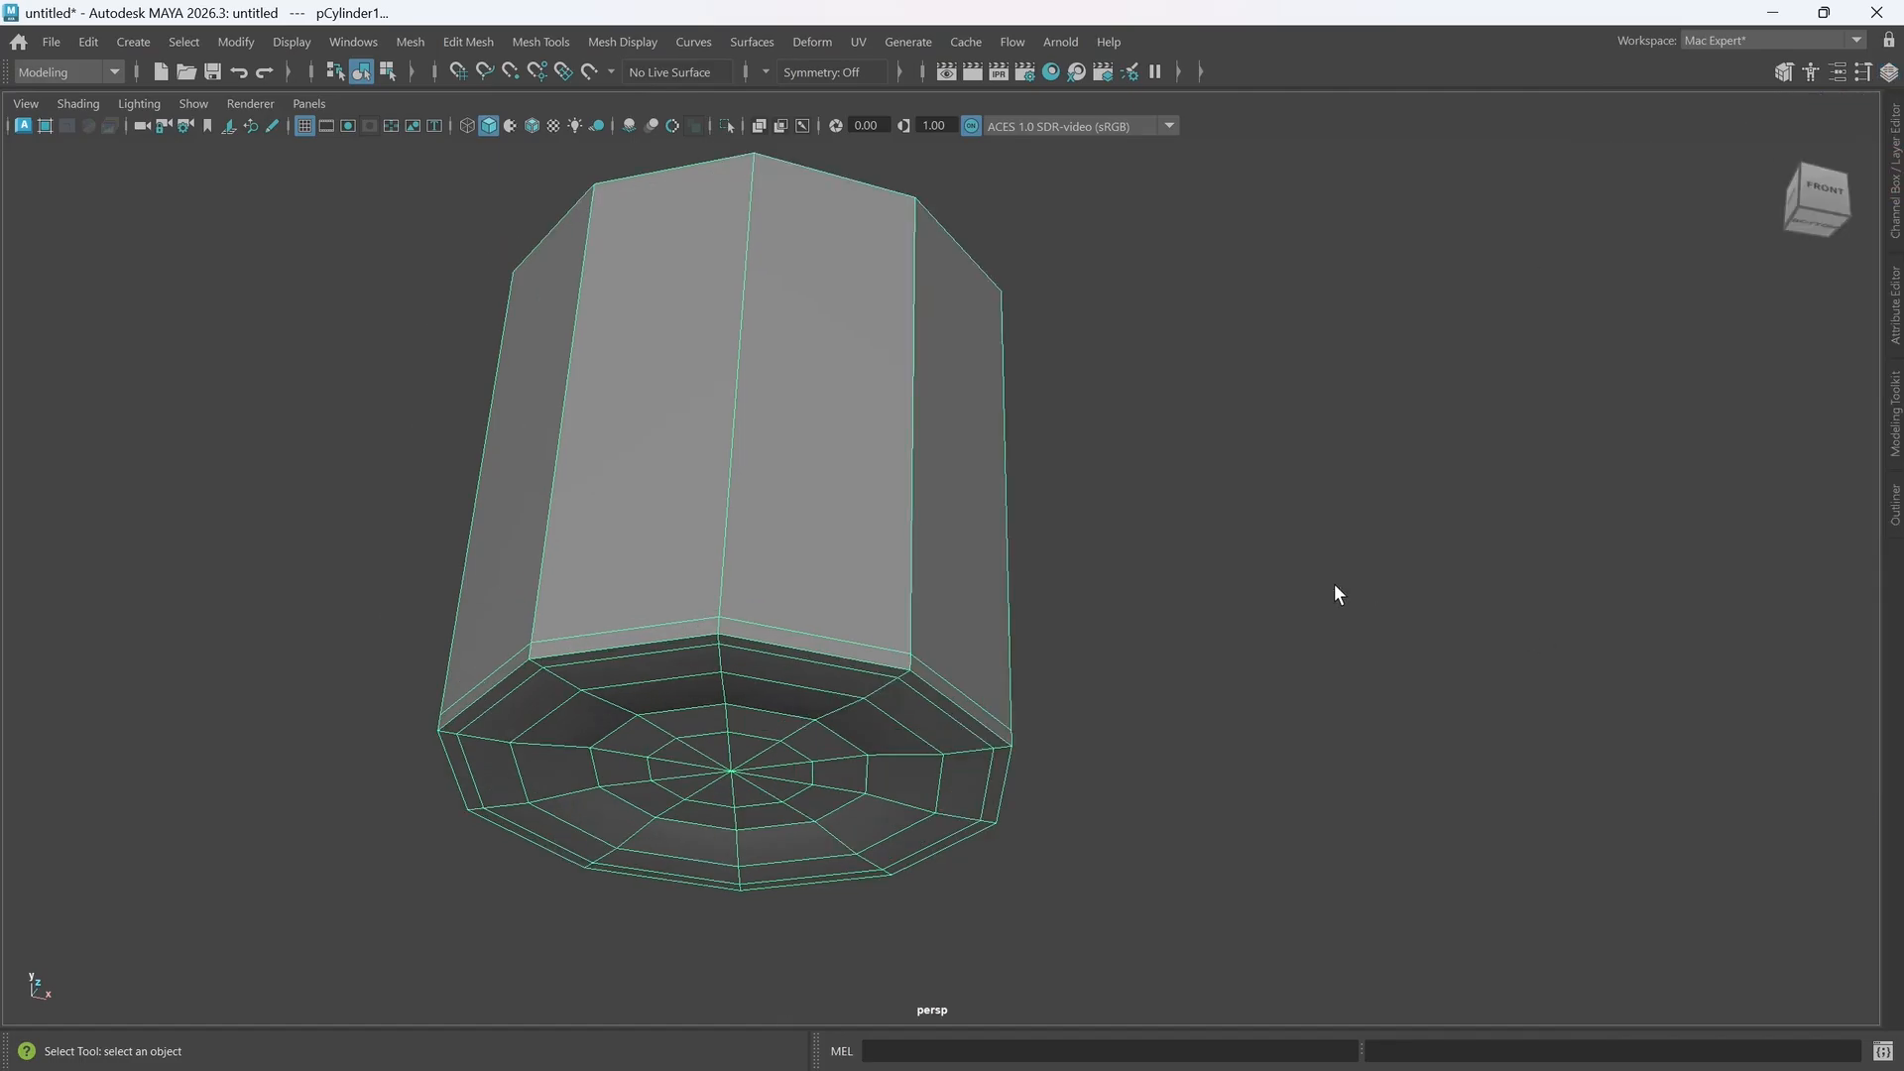
key(t)
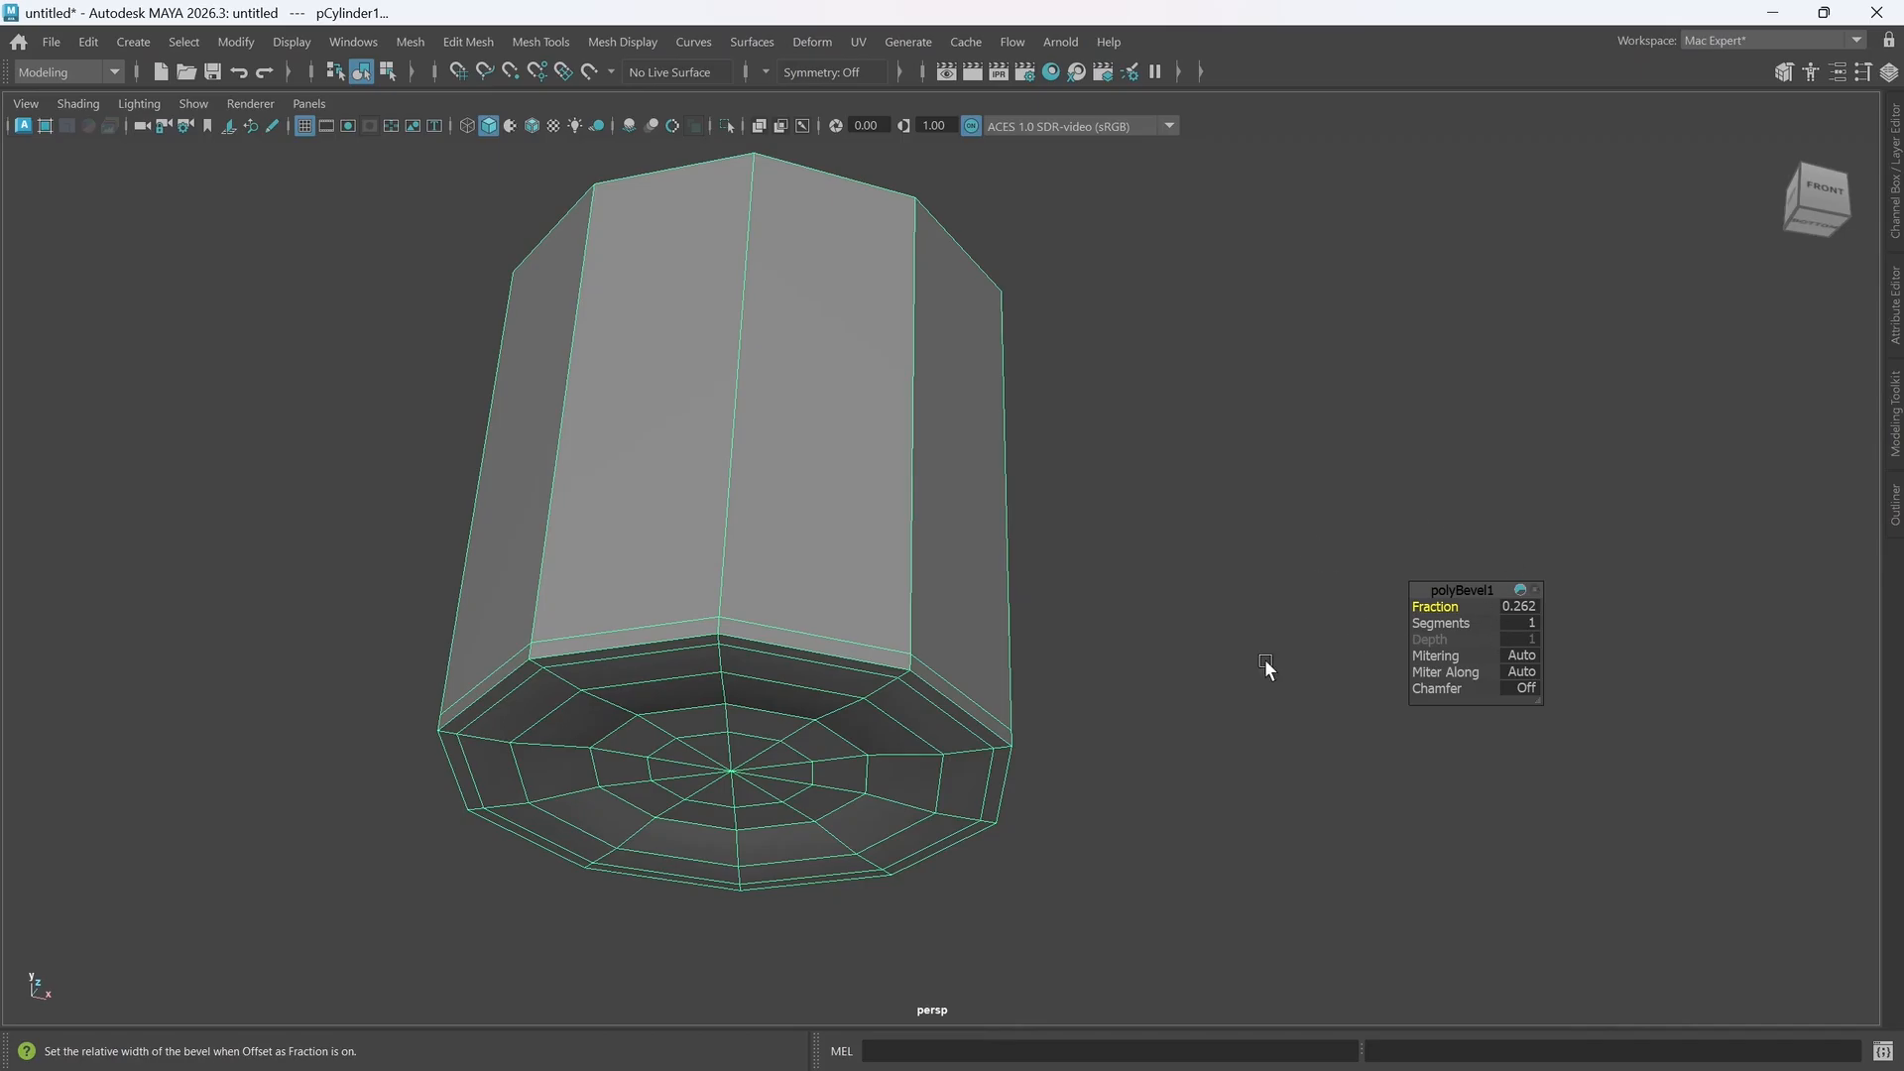
click(1895, 178)
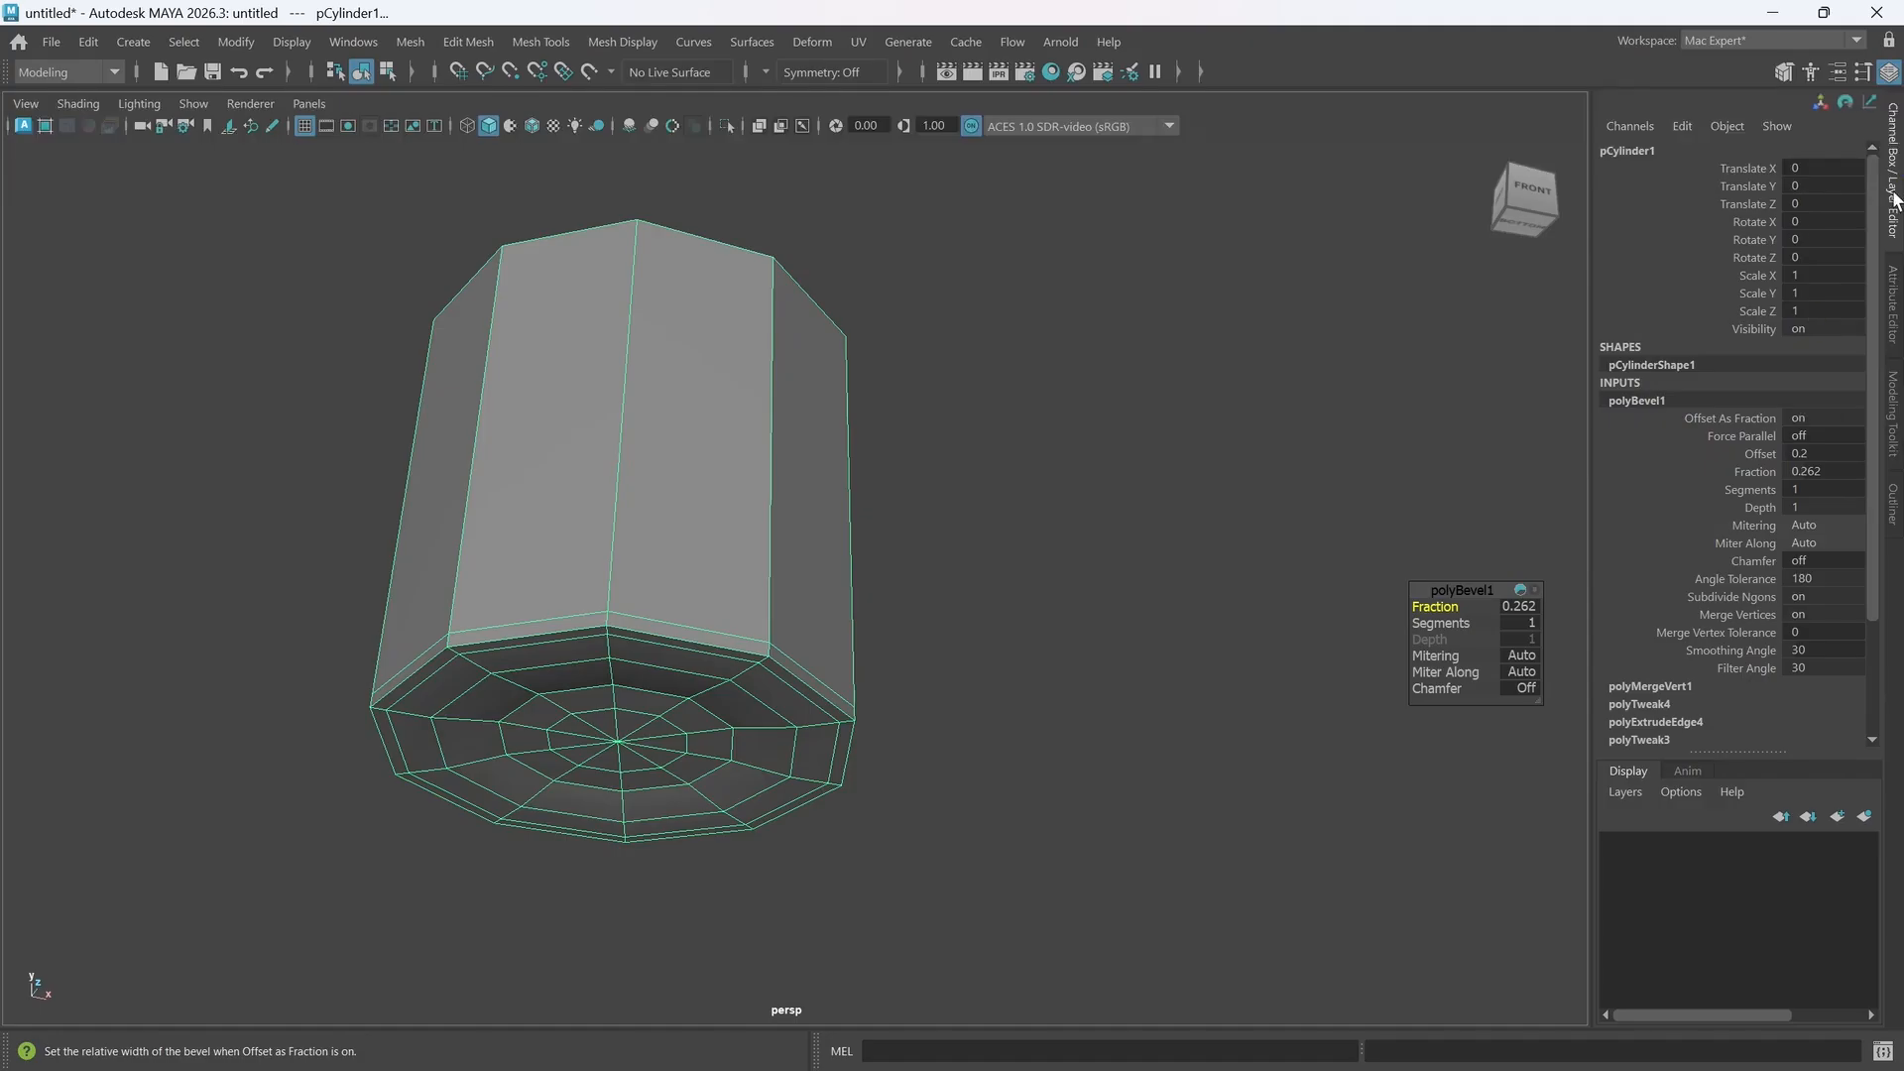
click(1895, 197)
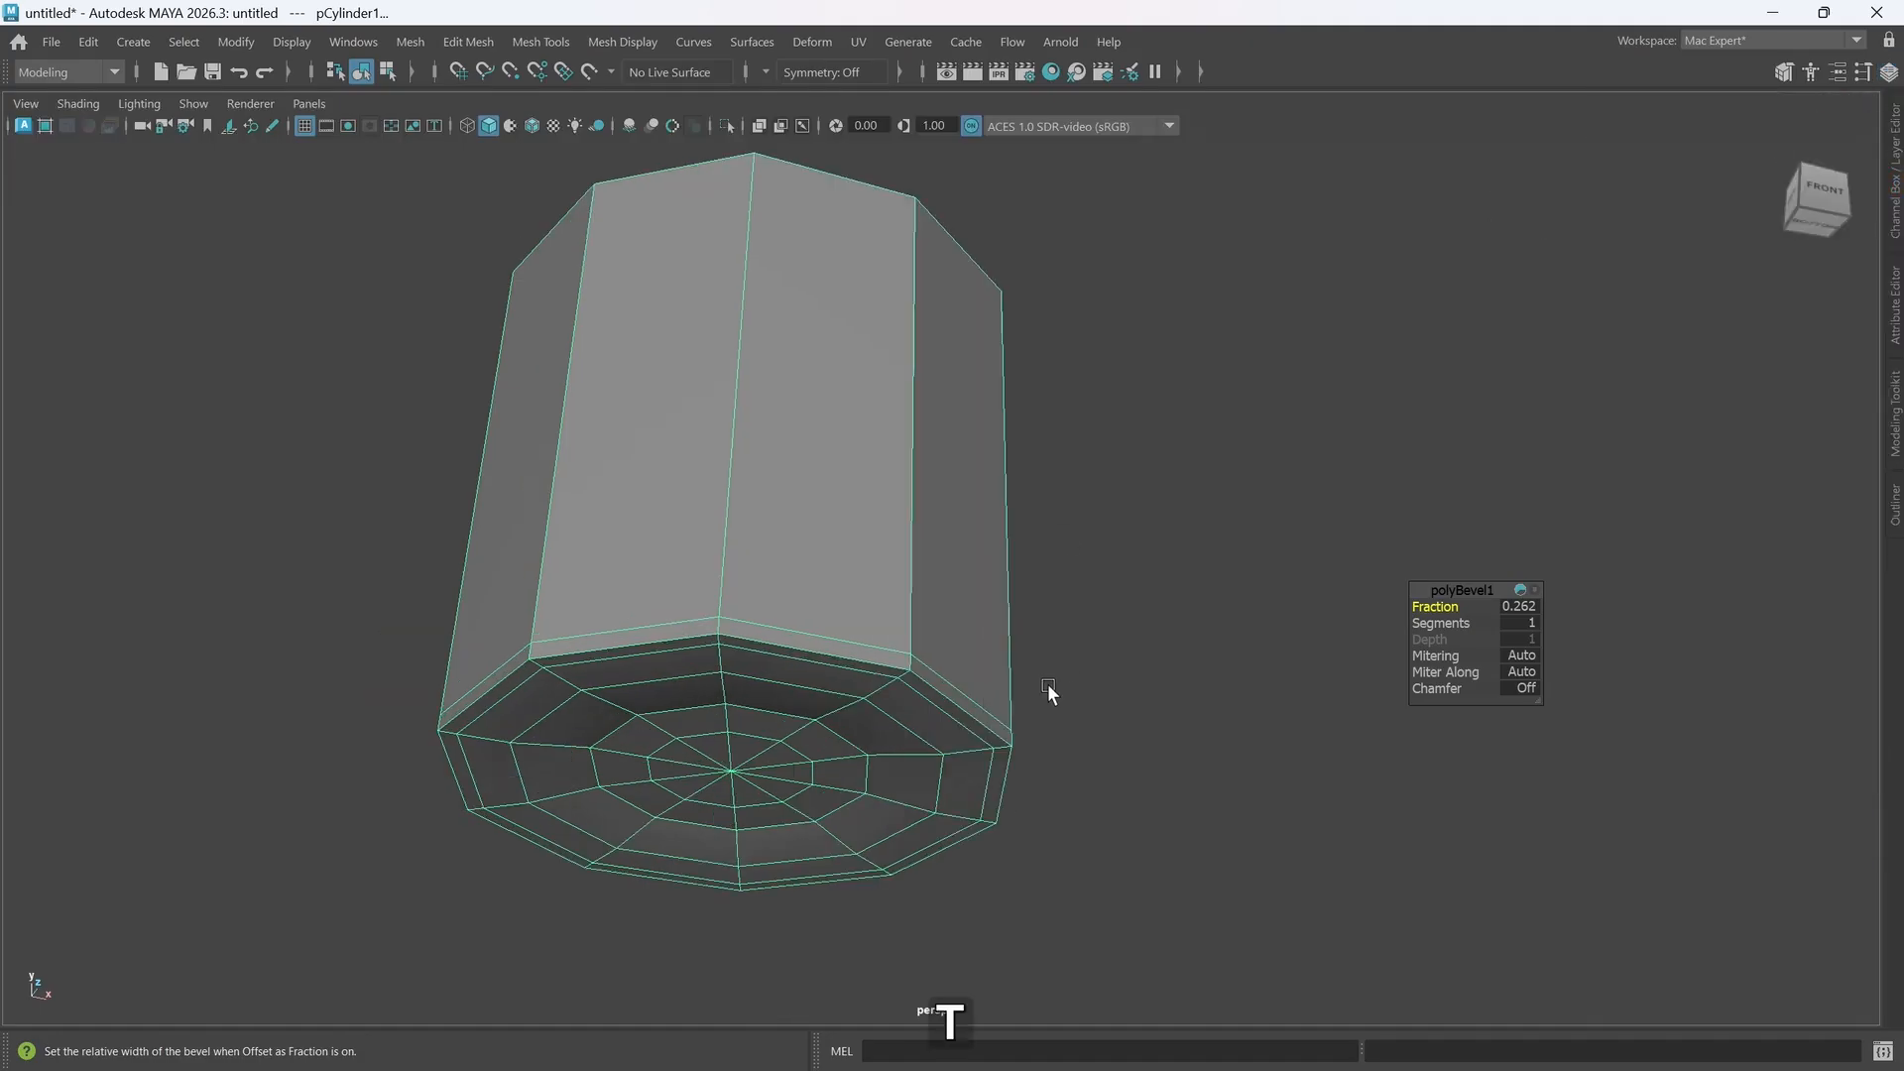
- Examine the cylinder's thin walls and open interior from above
click(1179, 448)
alt+drag(890, 530, 882, 587)
click(919, 558)
alt+middle_drag(932, 613, 922, 702)
alt+drag(861, 600, 850, 586)
alt+drag(936, 694, 1045, 659)
alt+drag(909, 625, 962, 520)
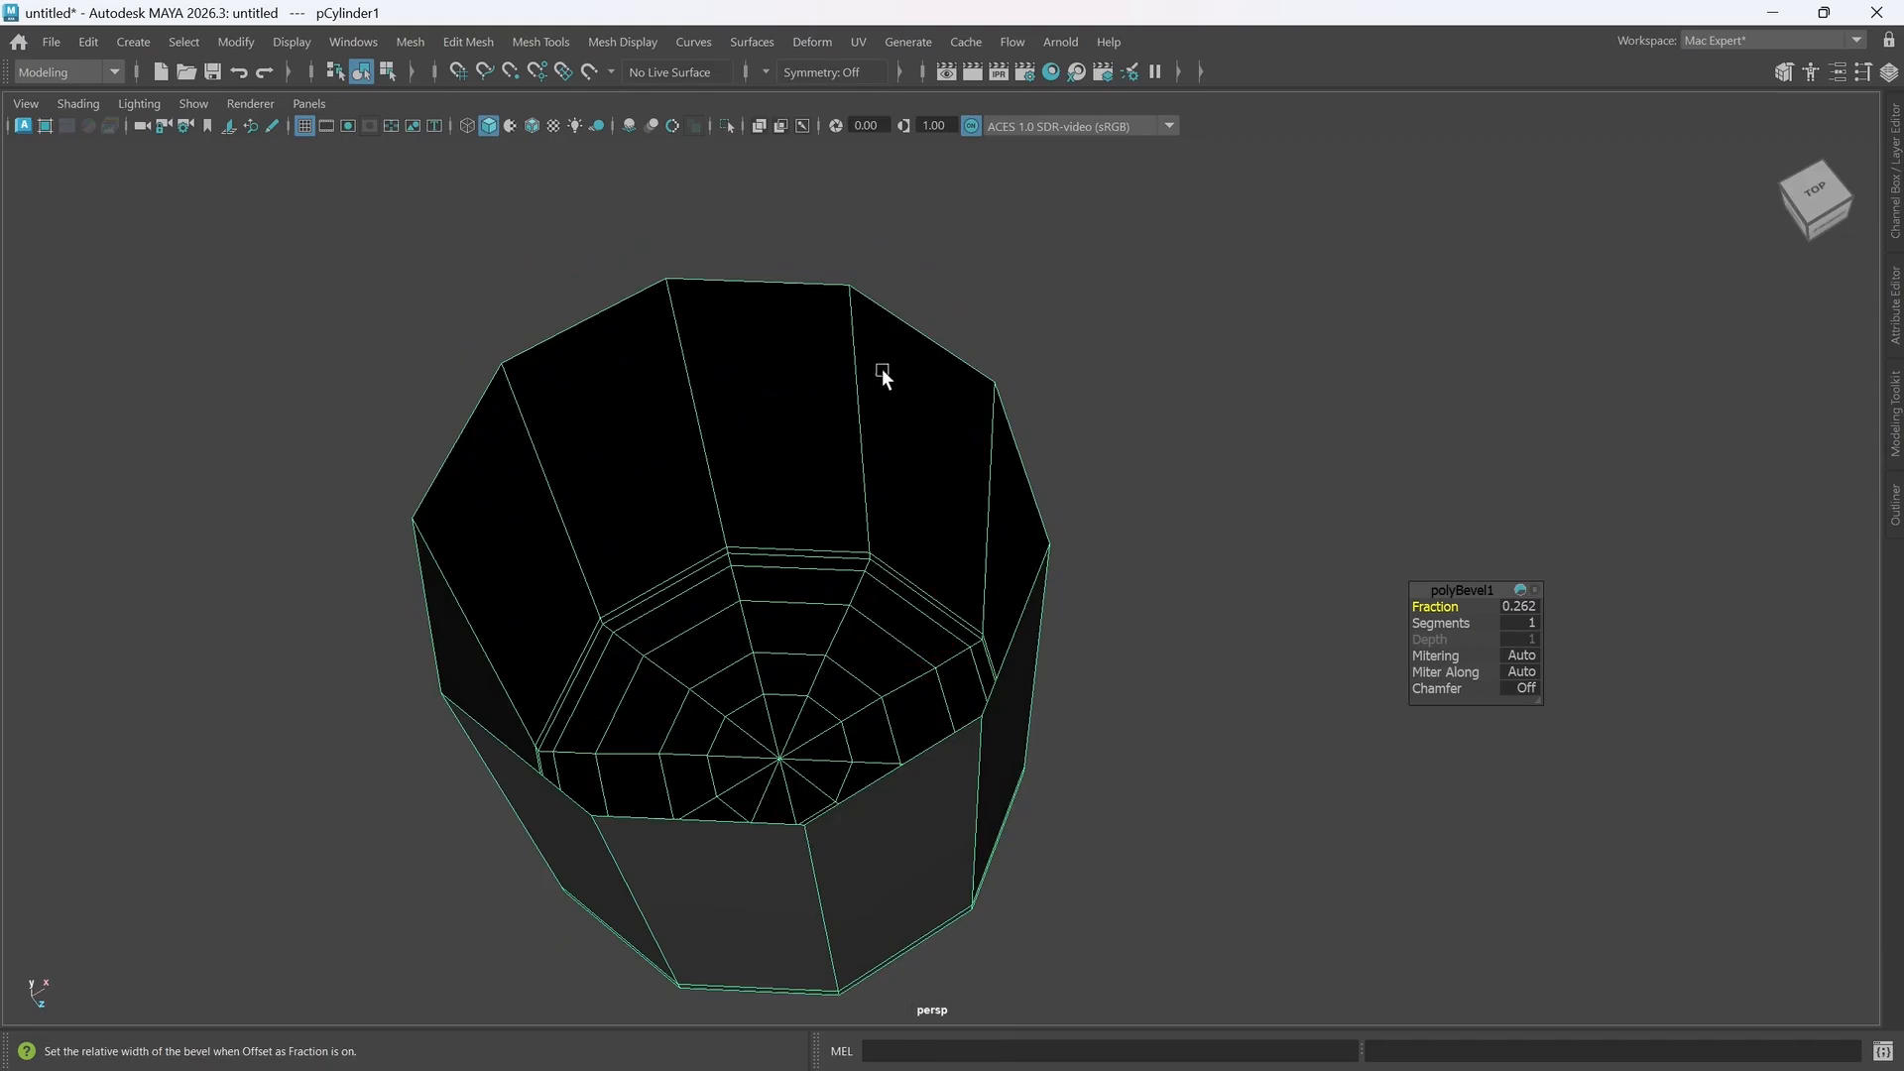
- Extrude the cylinder's top border edge loop inward by scaling it to about 0.91, forming a flat rim
alt+drag(735, 467, 943, 485)
right_drag(940, 445, 944, 383)
alt+middle_drag(944, 383, 1013, 406)
double_click(954, 420)
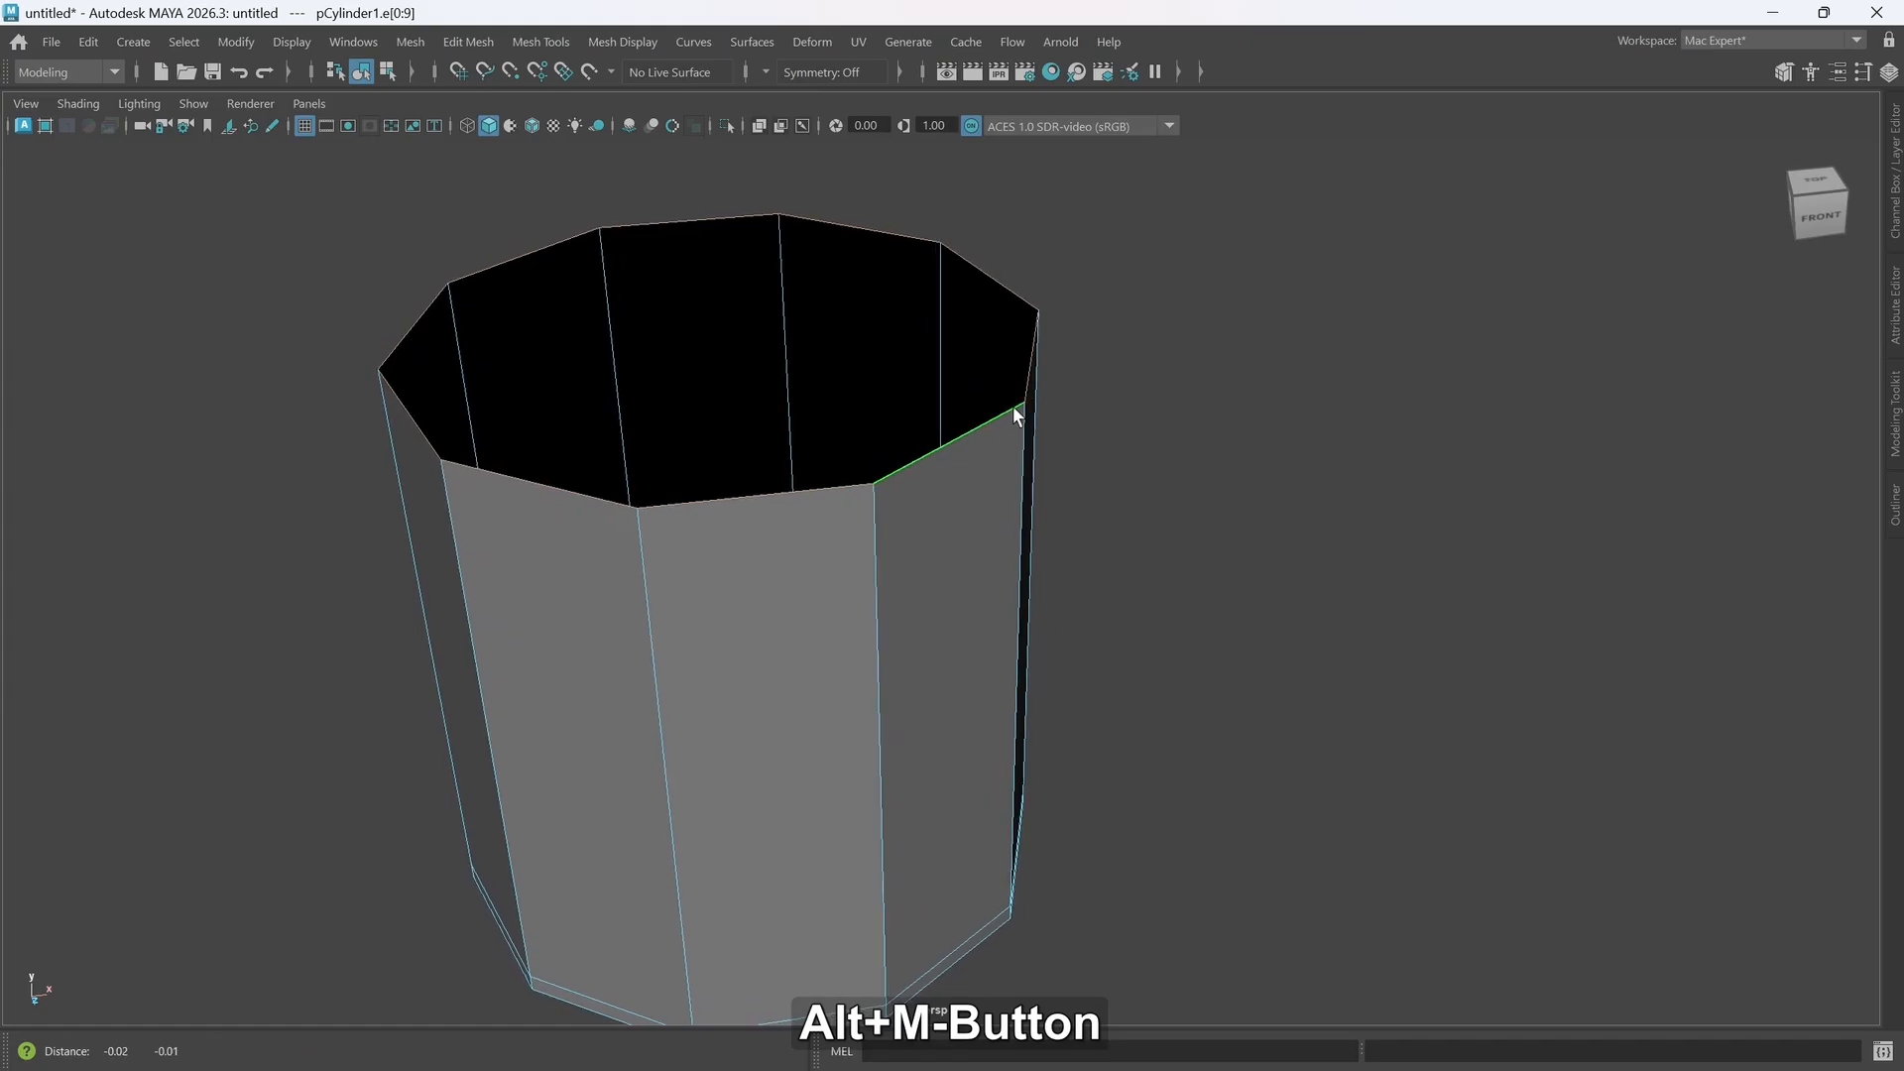
alt+middle_drag(922, 544, 1033, 585)
key(r)
shift+click(844, 374)
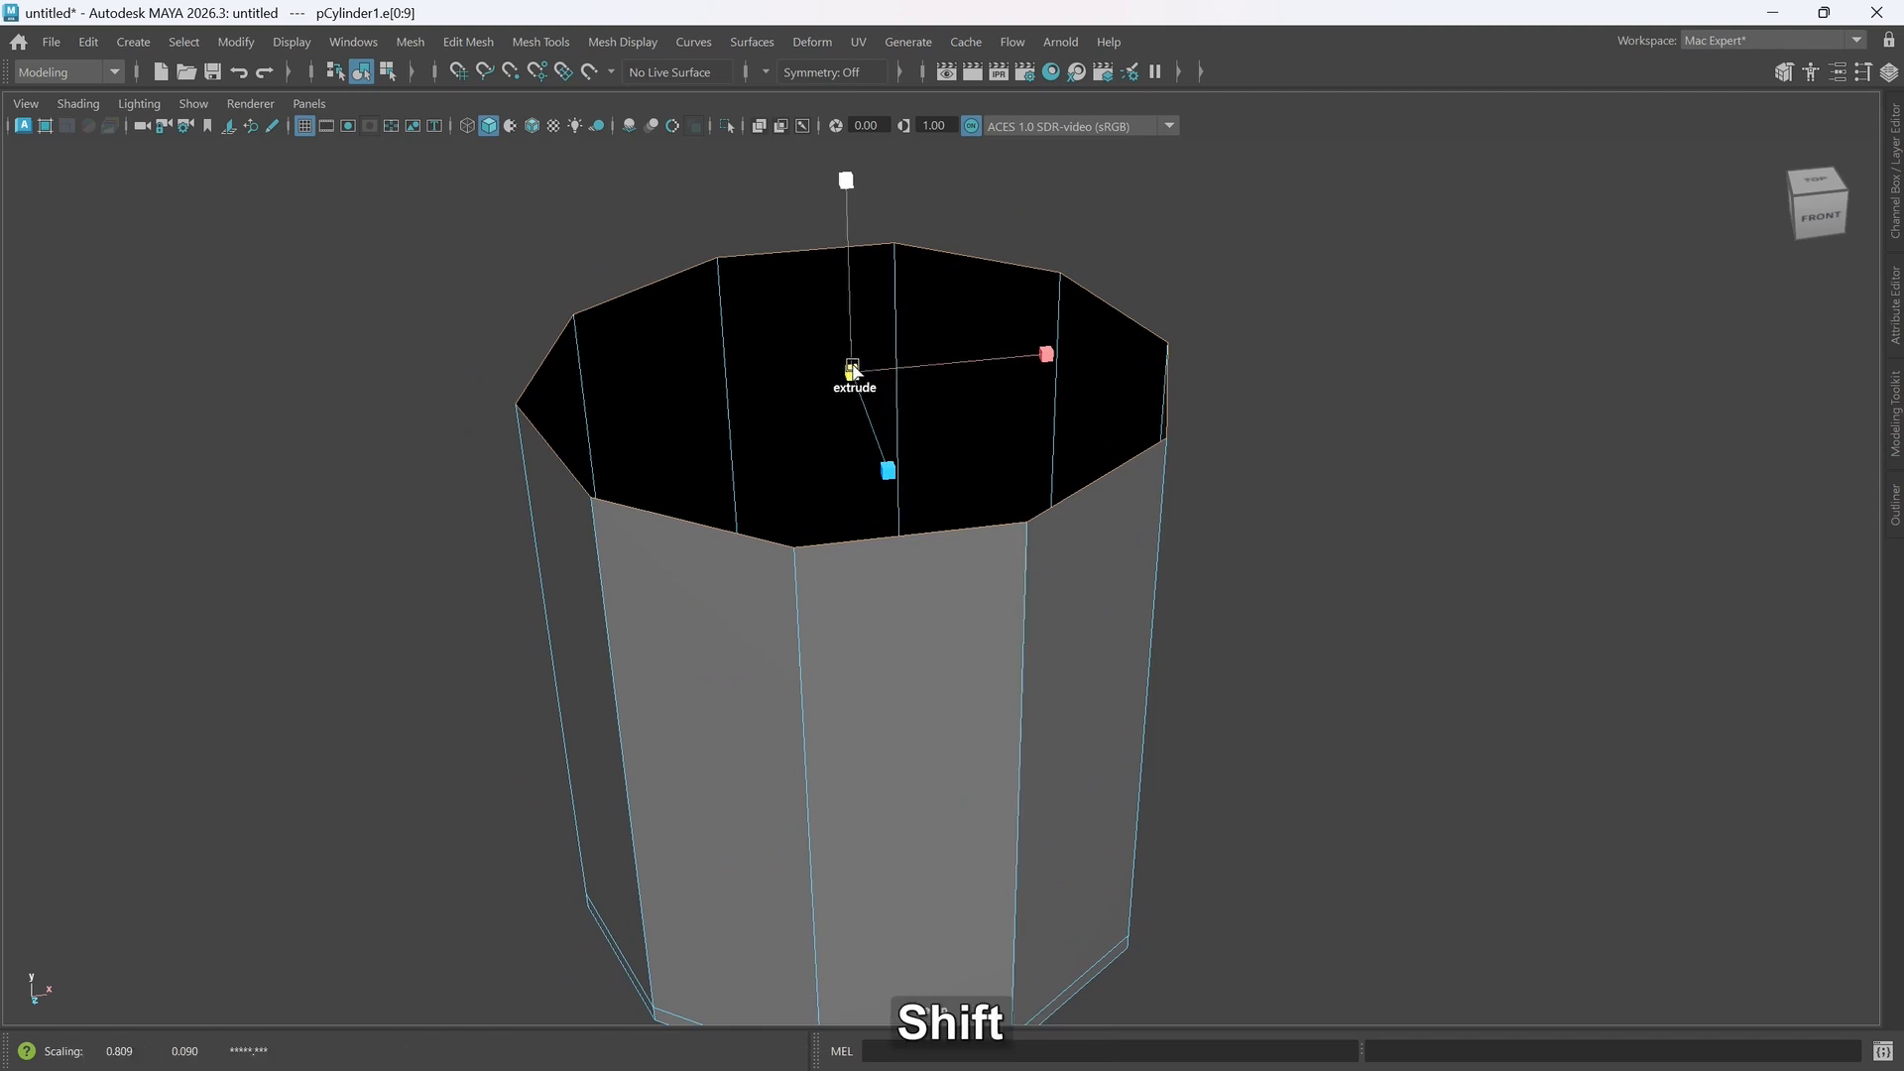
shift+drag(841, 378, 813, 384)
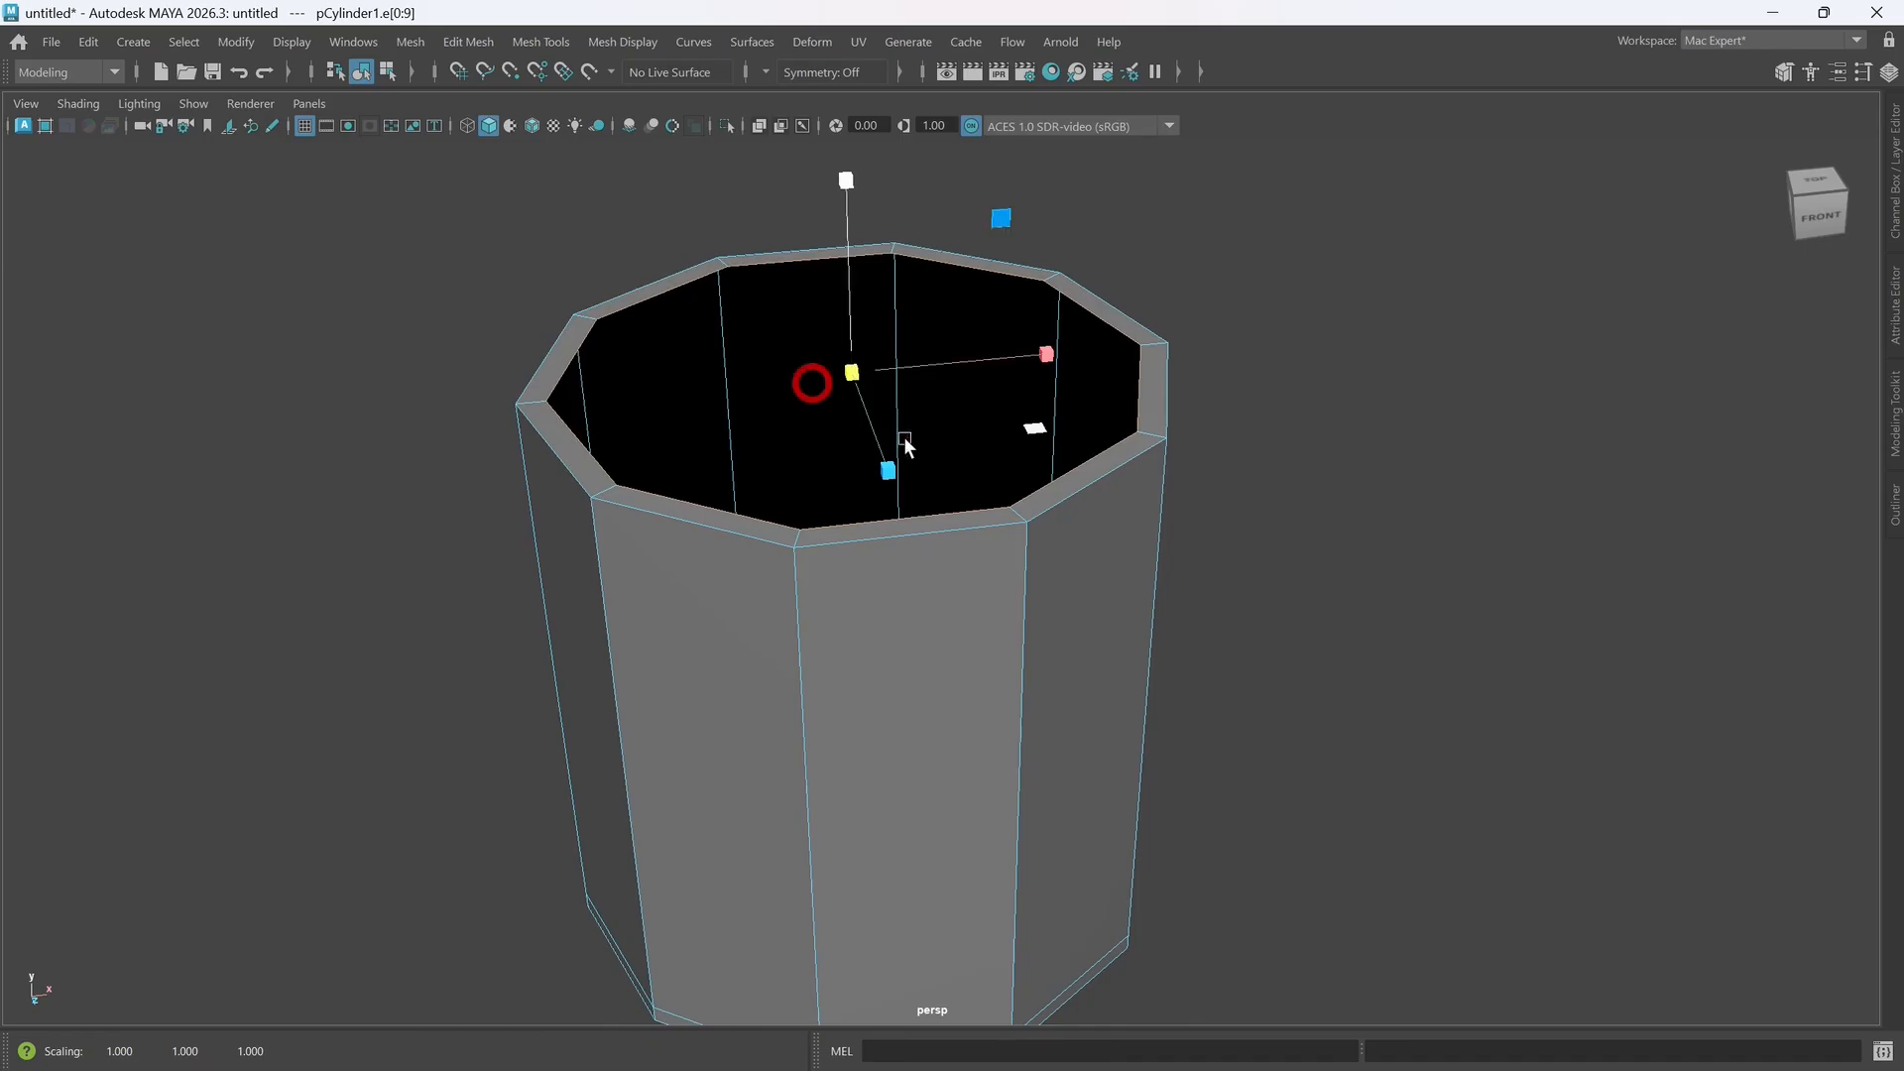
- Extrude the rim's inner edge loop about 0.85 cm straight down to form an inner wall
alt+middle_drag(990, 448, 1002, 516)
alt+drag(1000, 492, 978, 532)
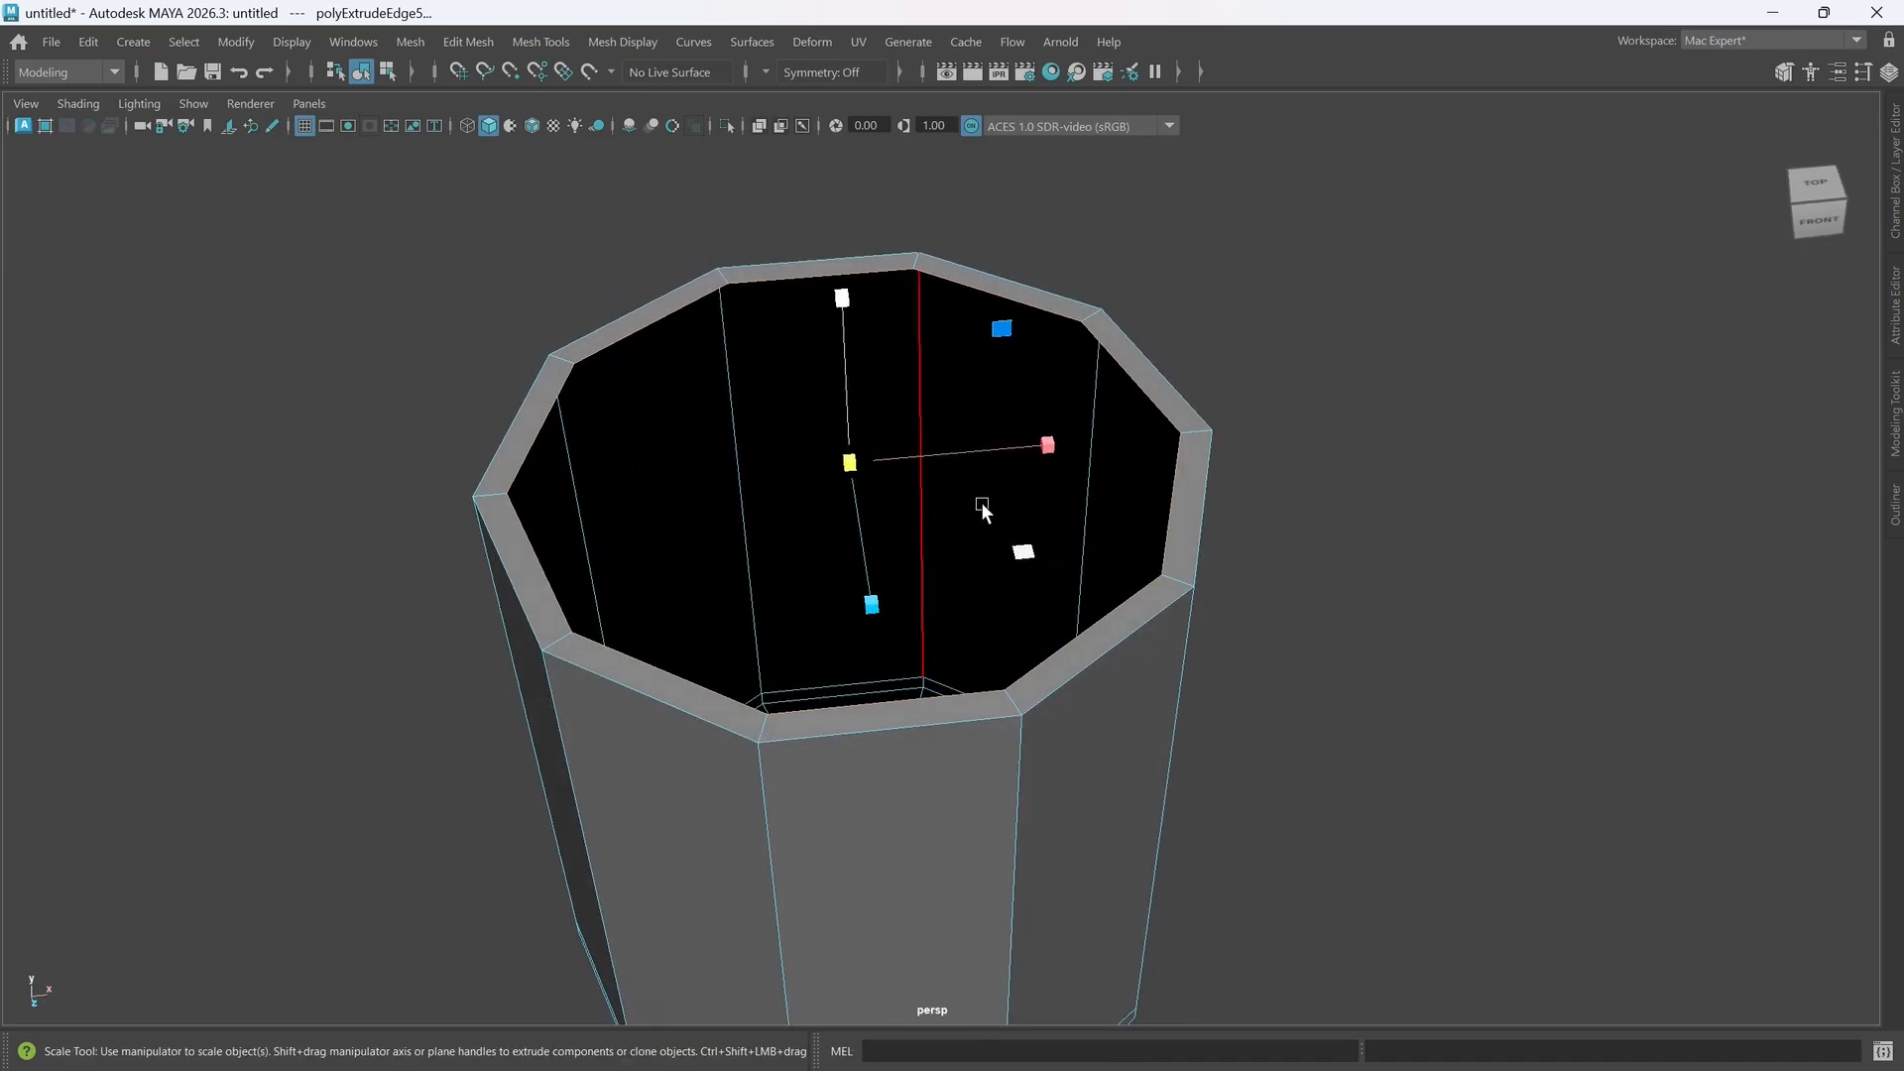
key(w)
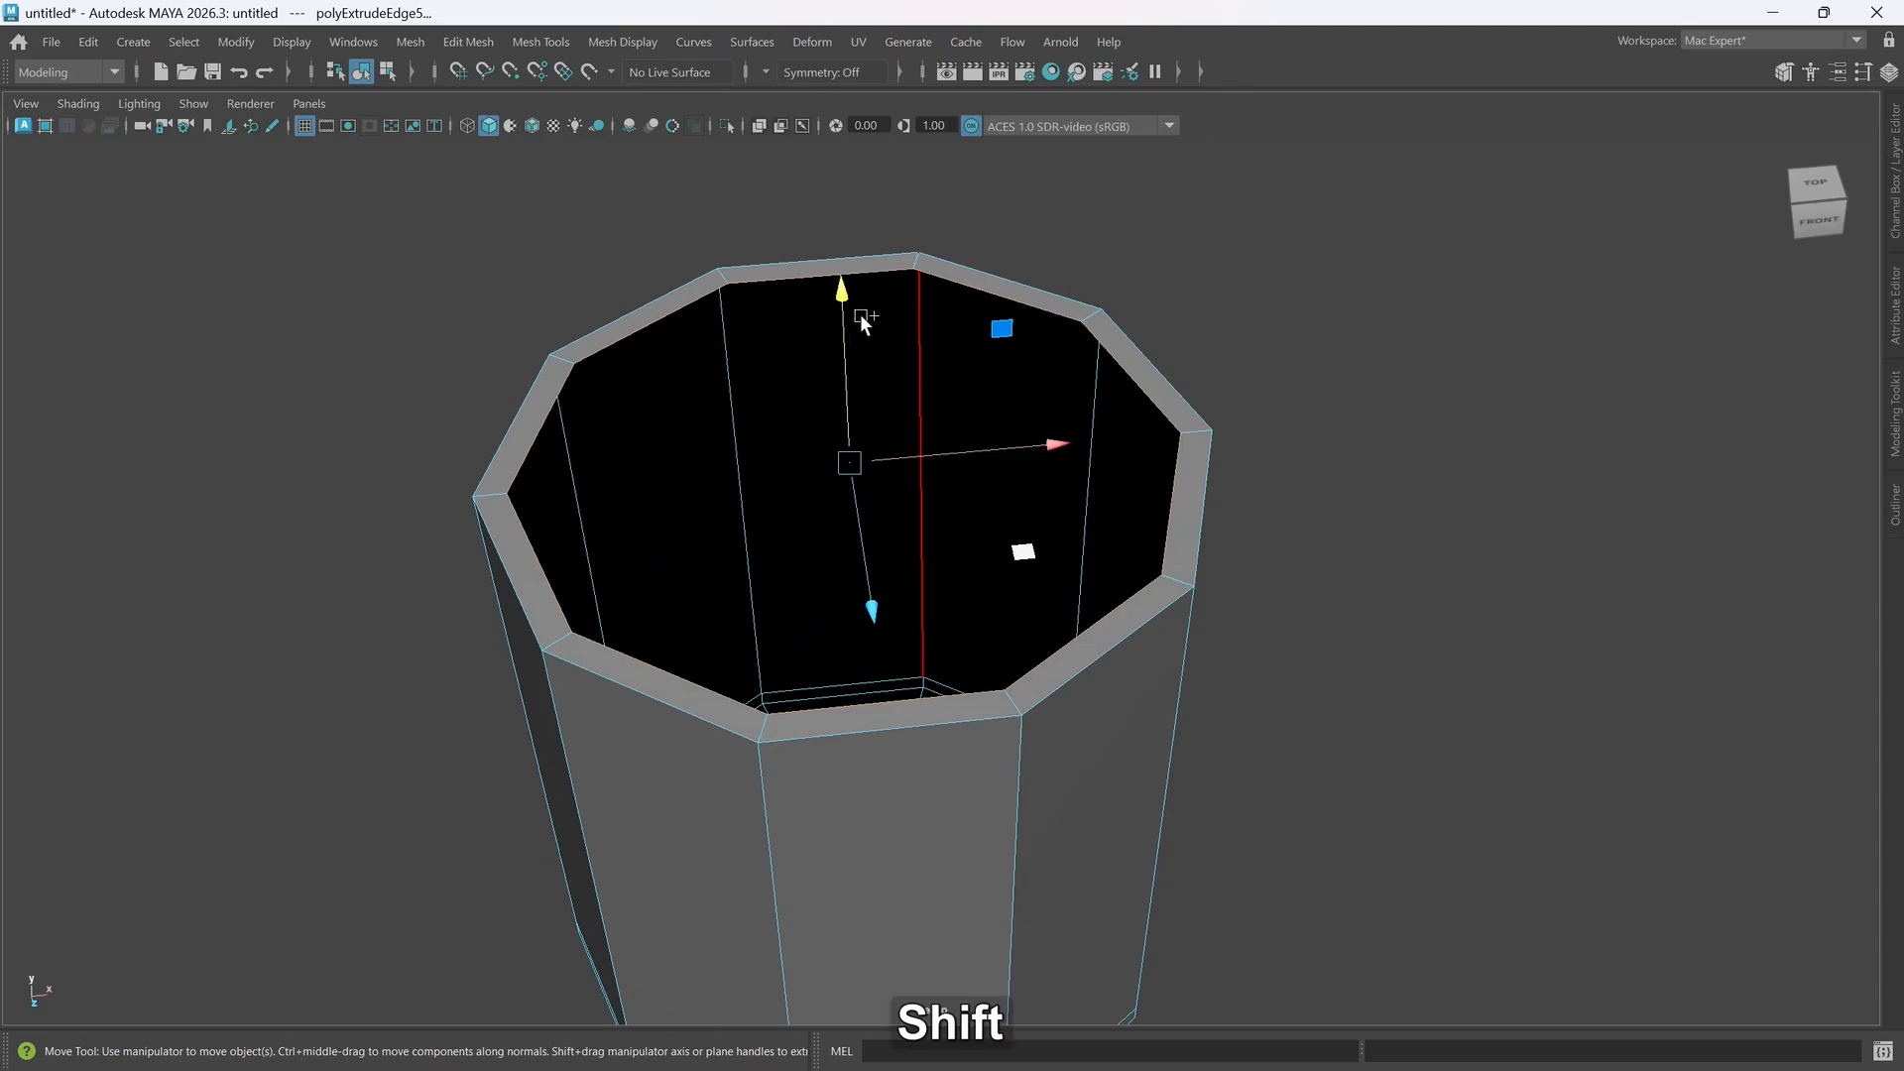
shift+drag(839, 294, 892, 766)
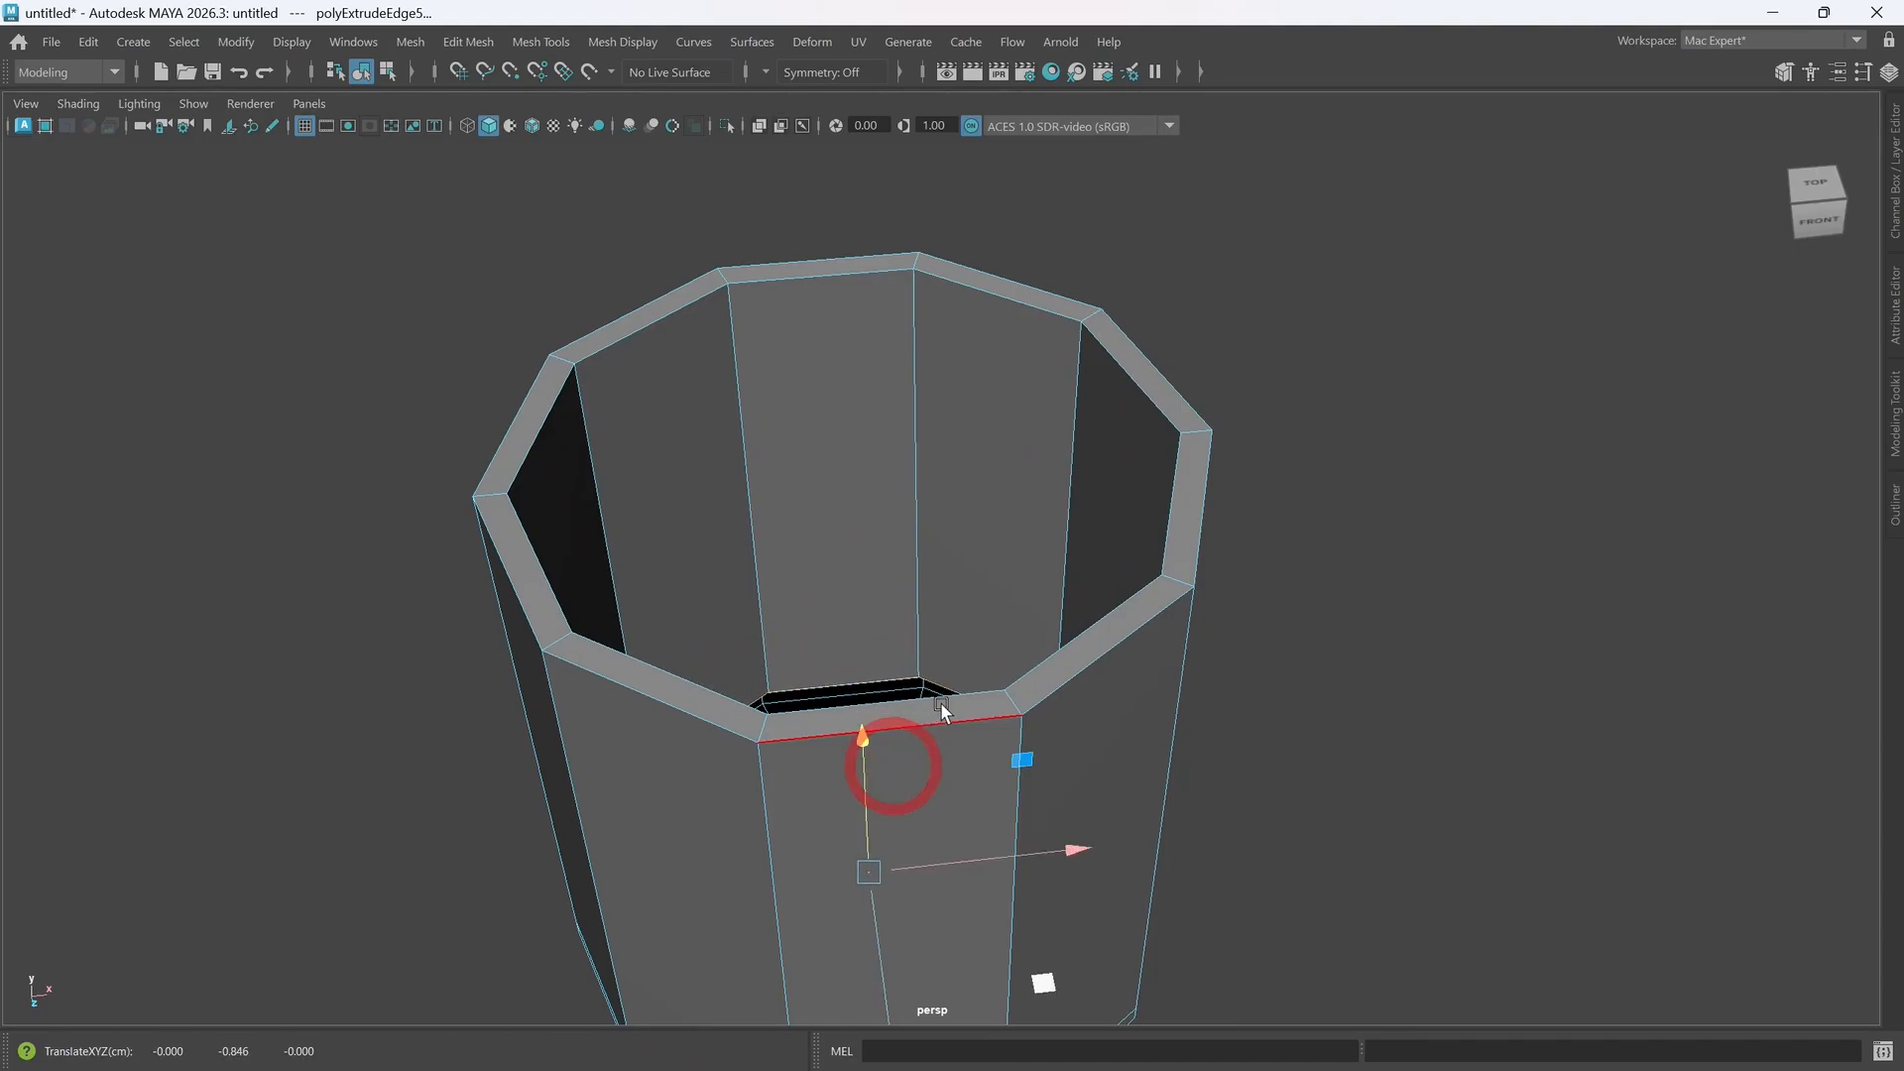
scroll(938, 706, down, 1)
alt+middle_drag(938, 706, 930, 530)
alt+drag(942, 663, 916, 783)
alt+drag(918, 616, 926, 565)
alt+middle_drag(919, 702, 939, 657)
alt+drag(939, 646, 940, 698)
alt+middle_drag(1007, 653, 896, 688)
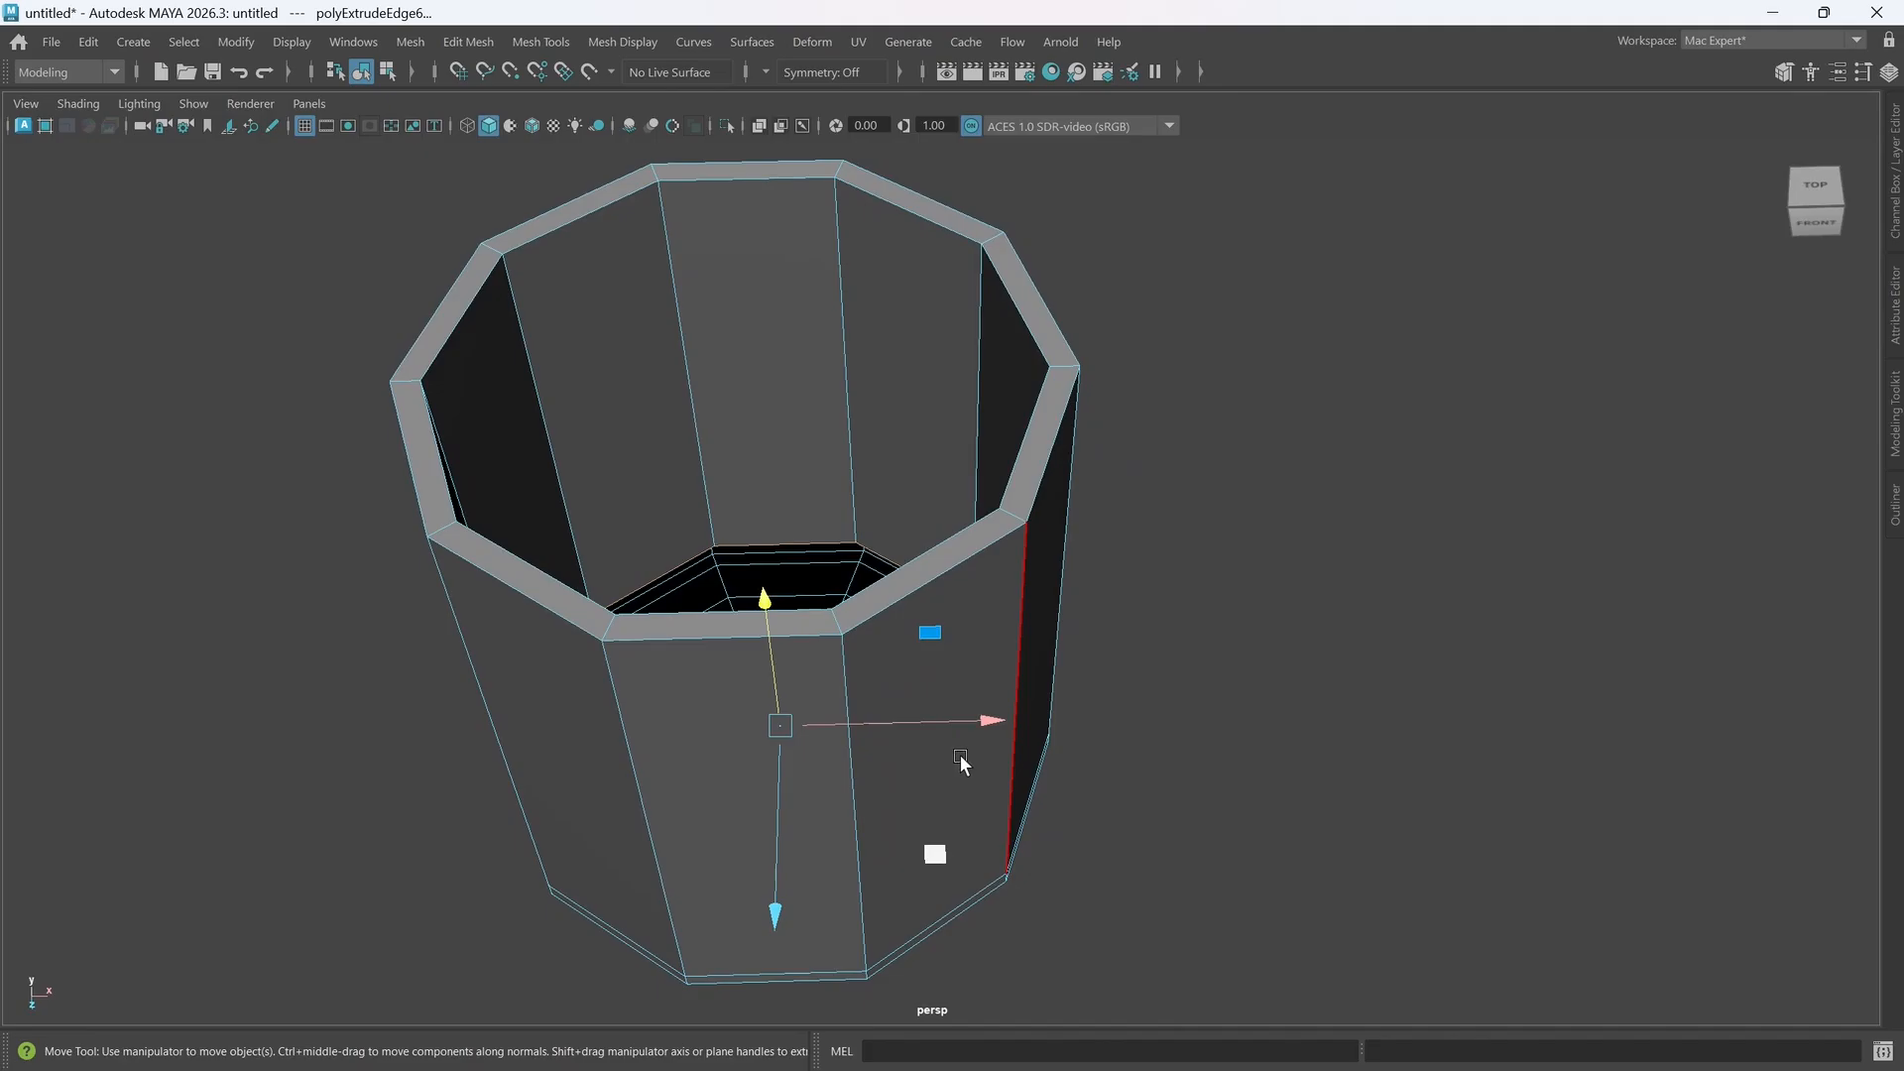
- Undo the inner wall and rim extrusions at the cylinder's top
key(ctrl+z)
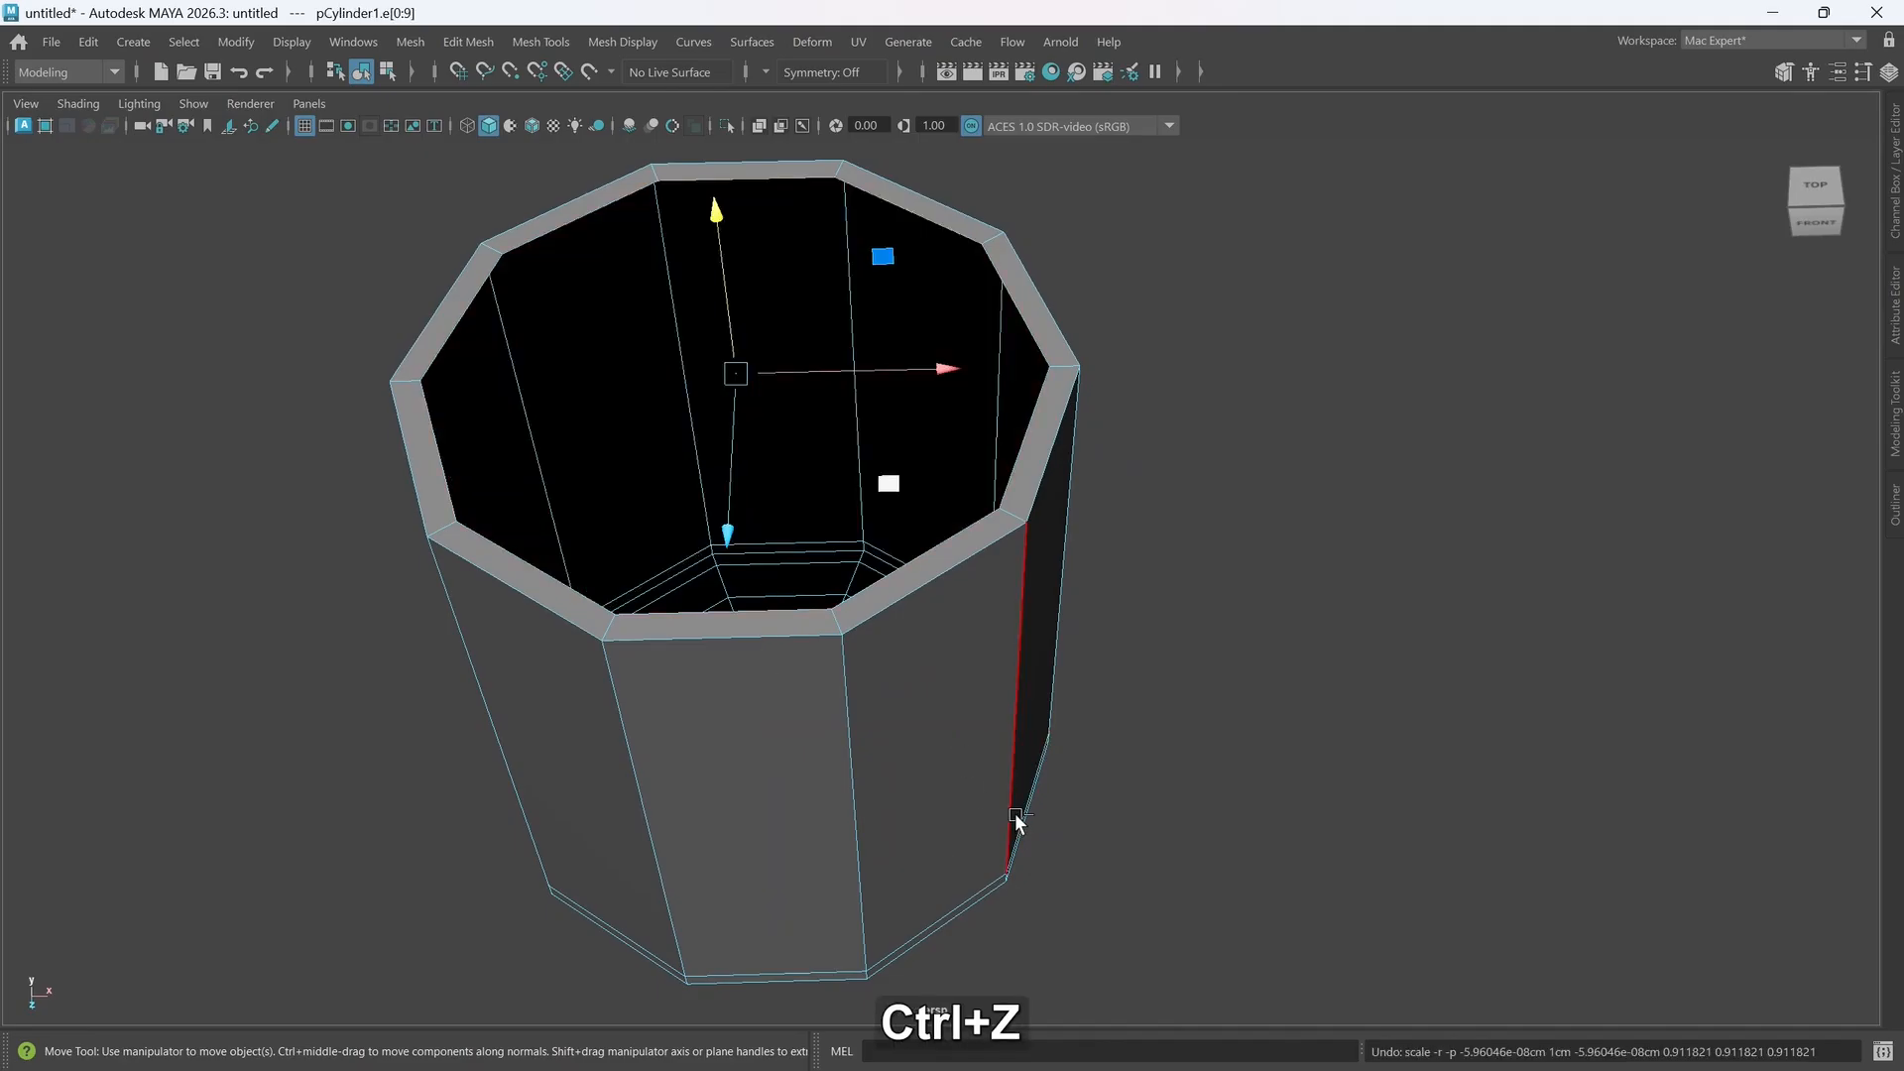
key(ctrl+z)
alt+middle_drag(939, 714, 875, 765)
alt+drag(876, 764, 889, 741)
- Select the whole cylinder object and extrude all its faces with a Thickness of 0.105
right_drag(932, 751, 1085, 428)
right_drag(909, 432, 1025, 403)
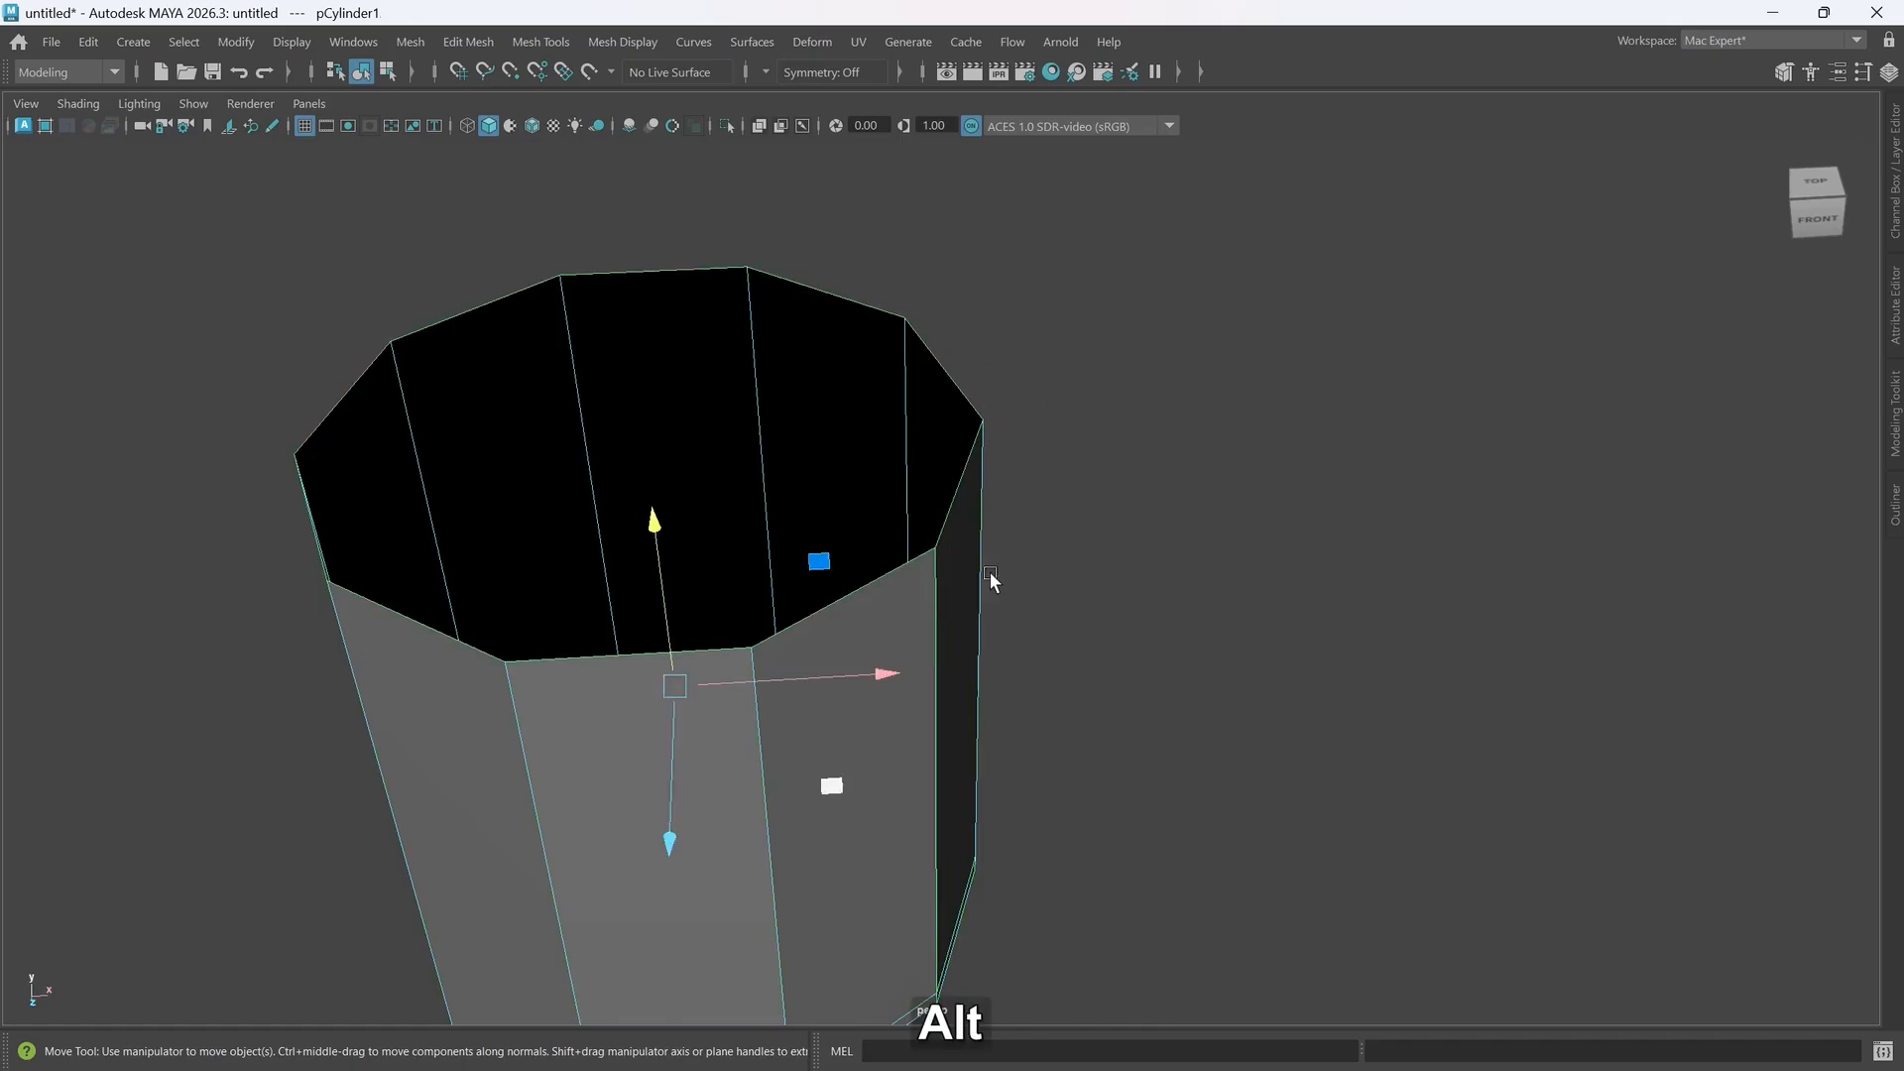
alt+middle_drag(989, 582, 1002, 565)
alt+middle_drag(906, 675, 1000, 650)
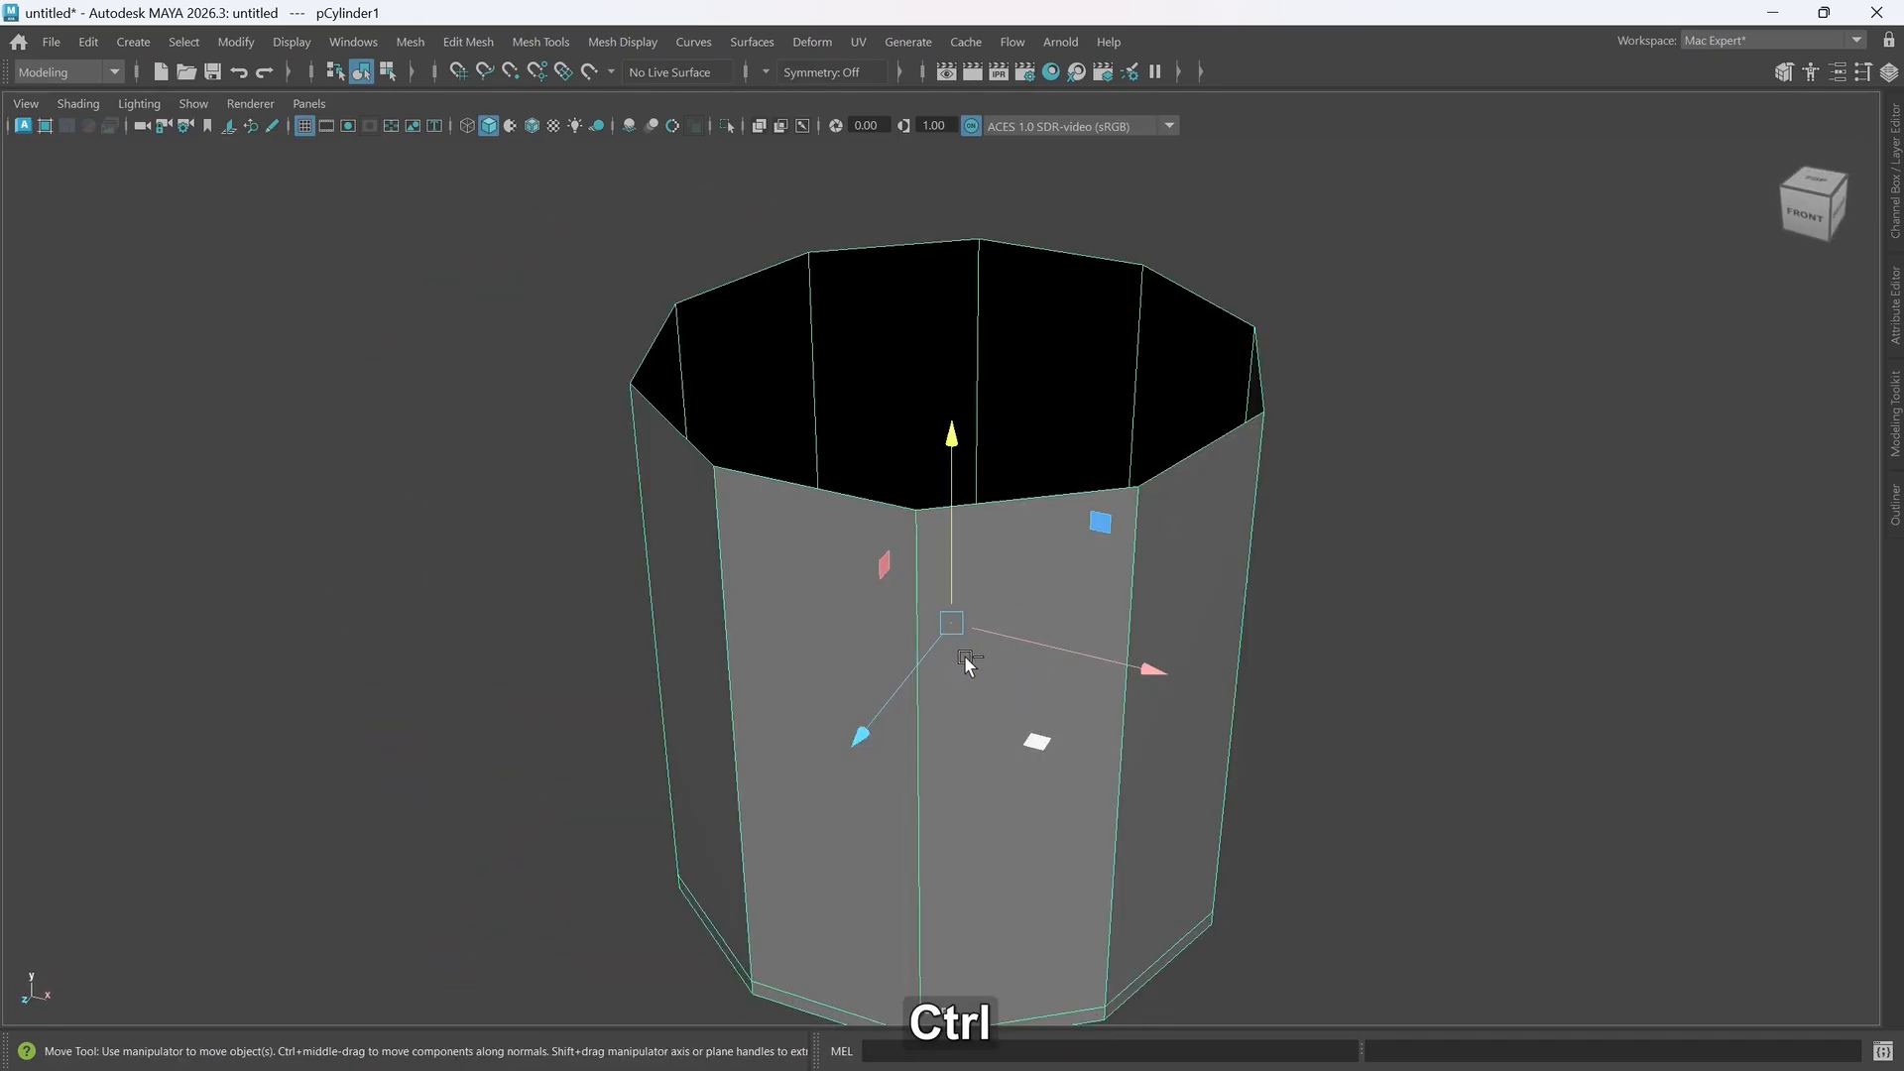
key(ctrl+e)
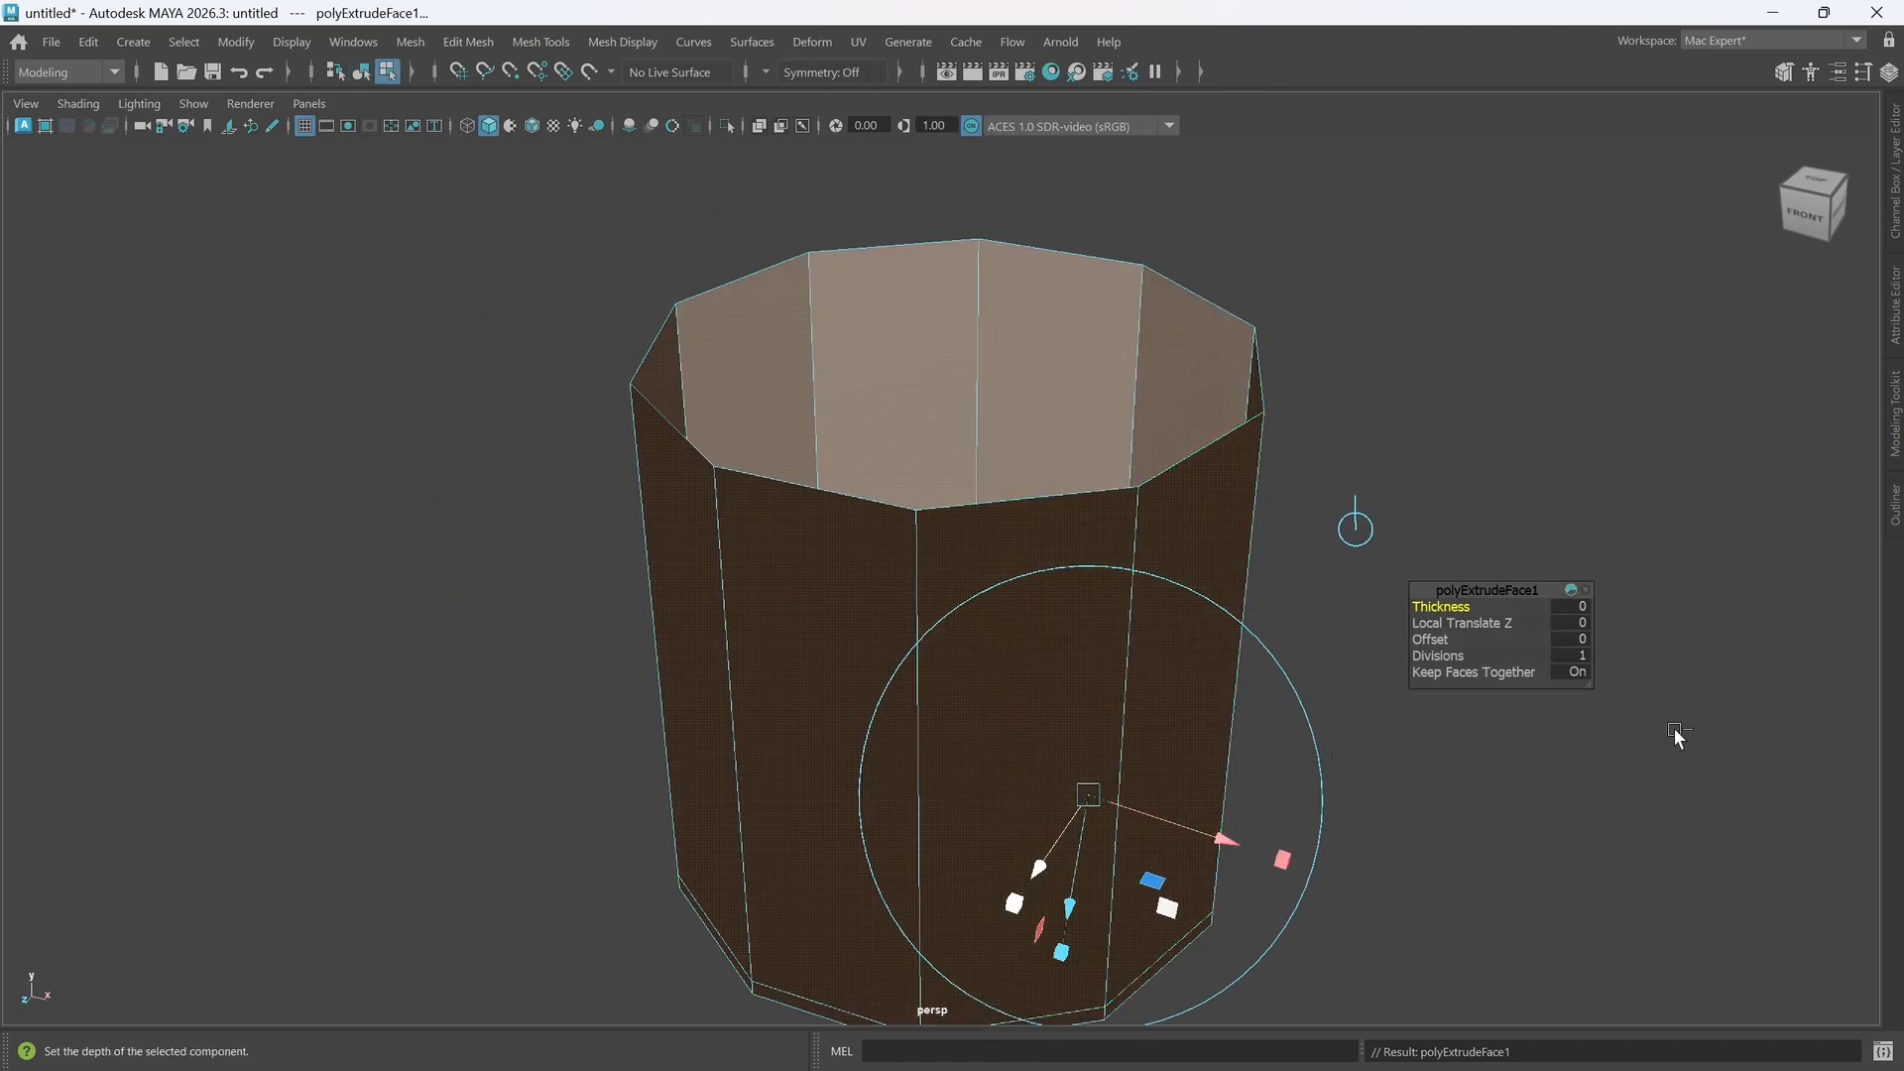
drag(1440, 605, 1523, 607)
- Inspect the thickened cylinder from below and inside, and undo the extrusion of all its faces
alt+drag(1202, 701, 1204, 646)
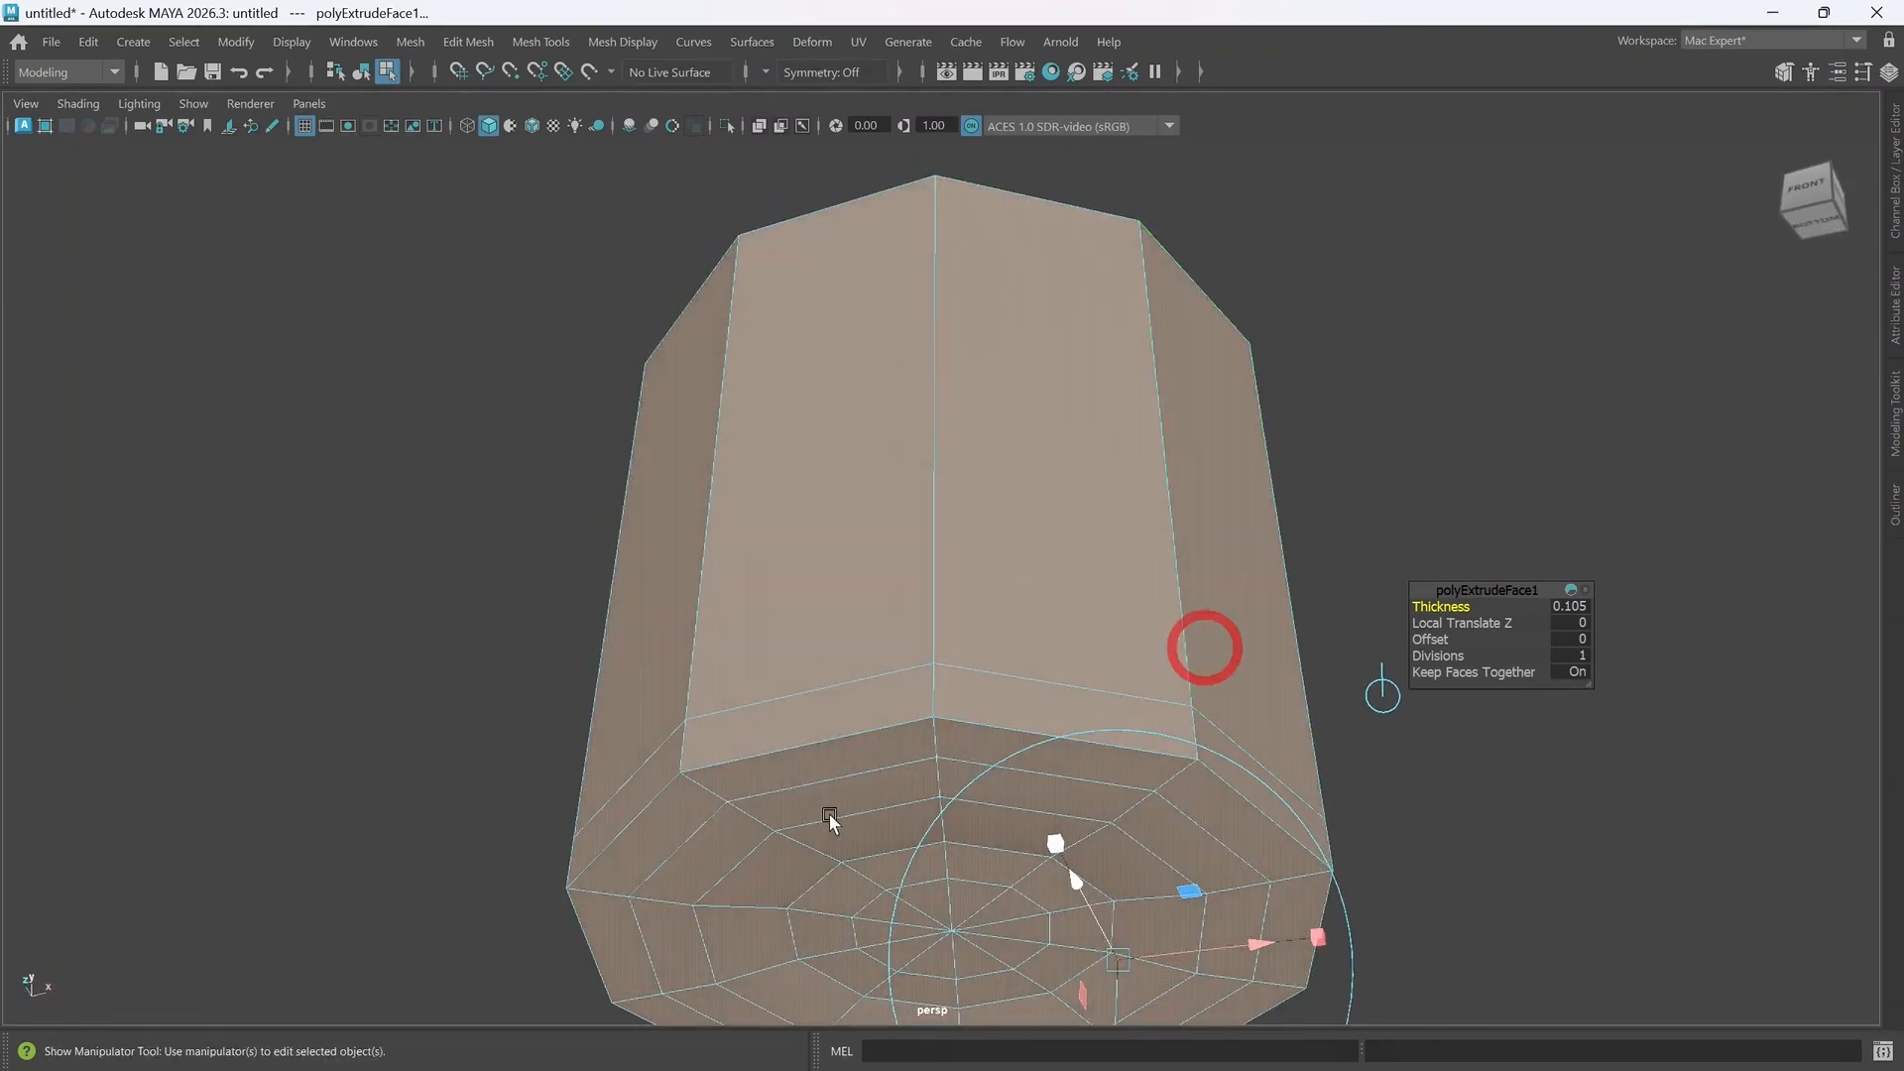
alt+middle_drag(1038, 873, 1061, 777)
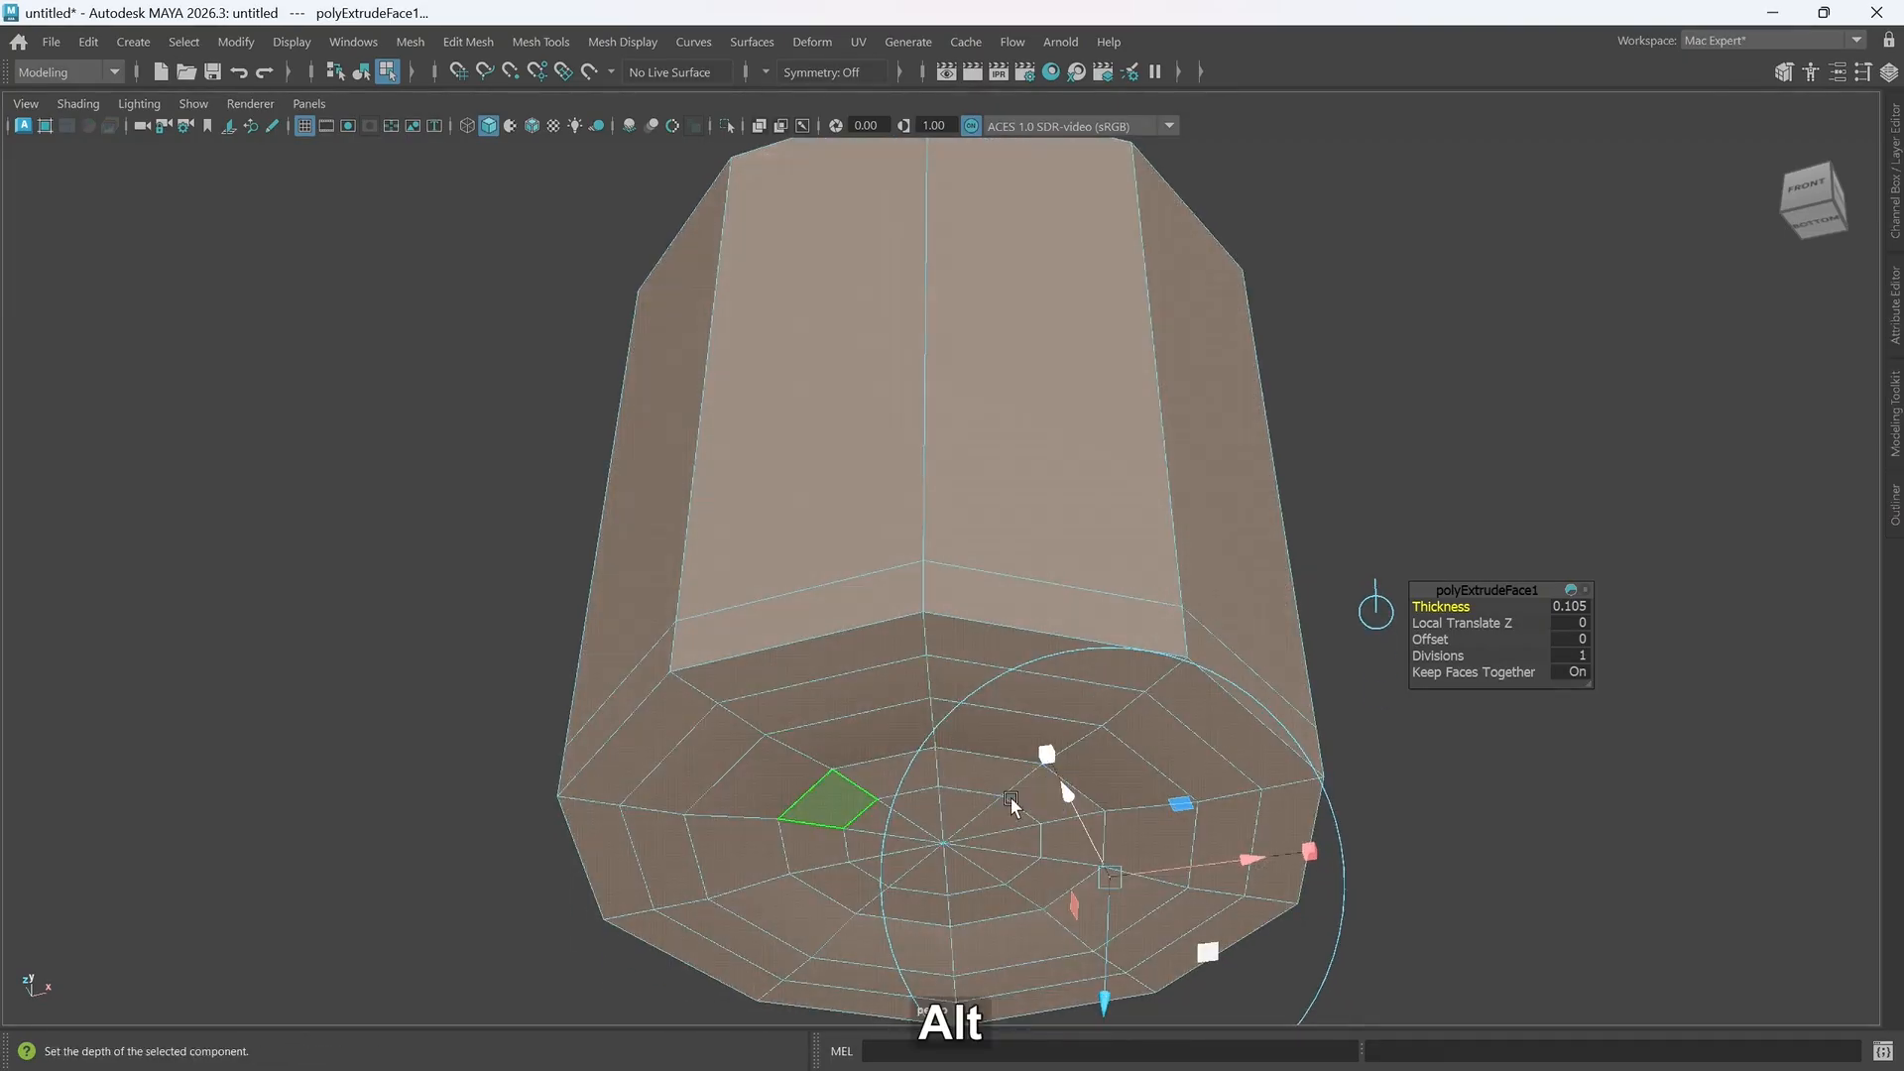
alt+drag(1010, 795, 1013, 669)
key(ctrl+z)
key(ctrl+z)
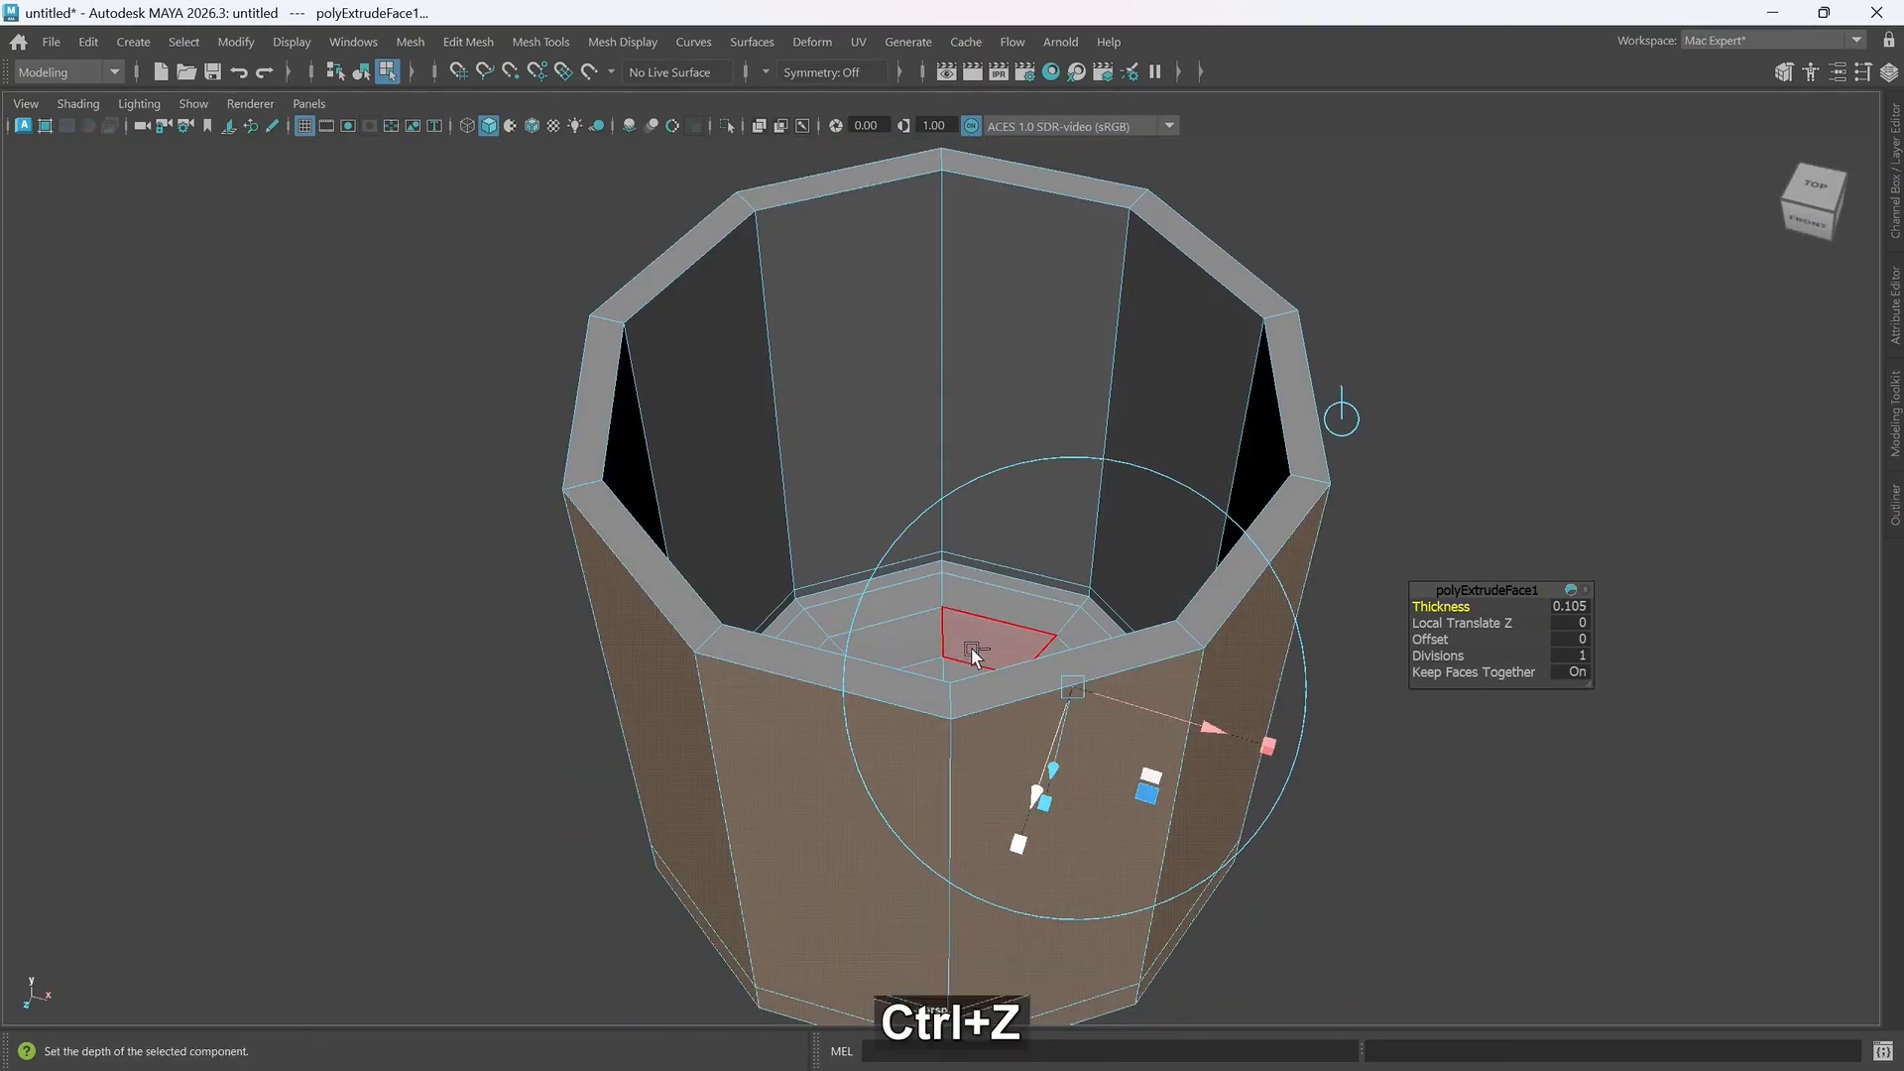
- Extrude the cylinder's top border edge loop inward as a flat rim, and extrude its inner edge about 0.86 cm straight down as an inner wall
mouse_move(1206, 711)
alt+middle_down()
mouse_move(1198, 727)
mouse_move(1170, 708)
alt+middle_up()
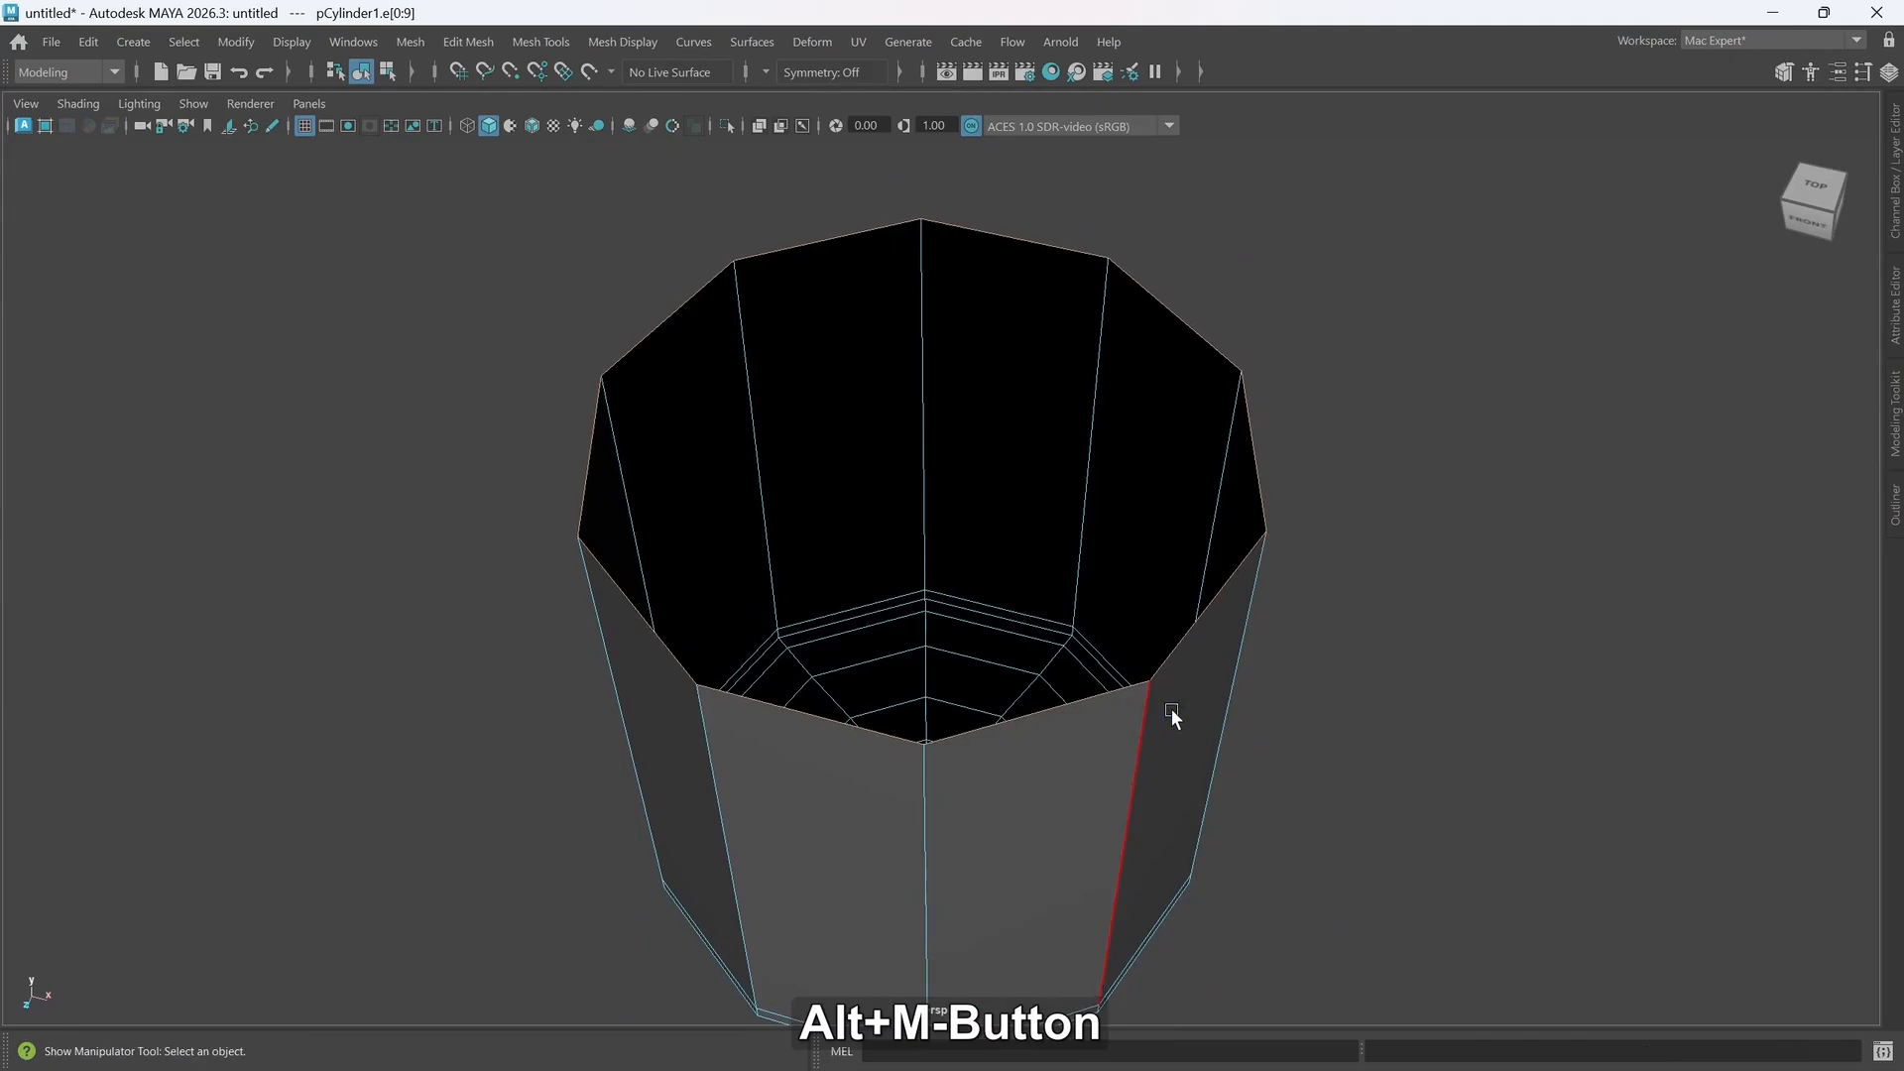
key(r)
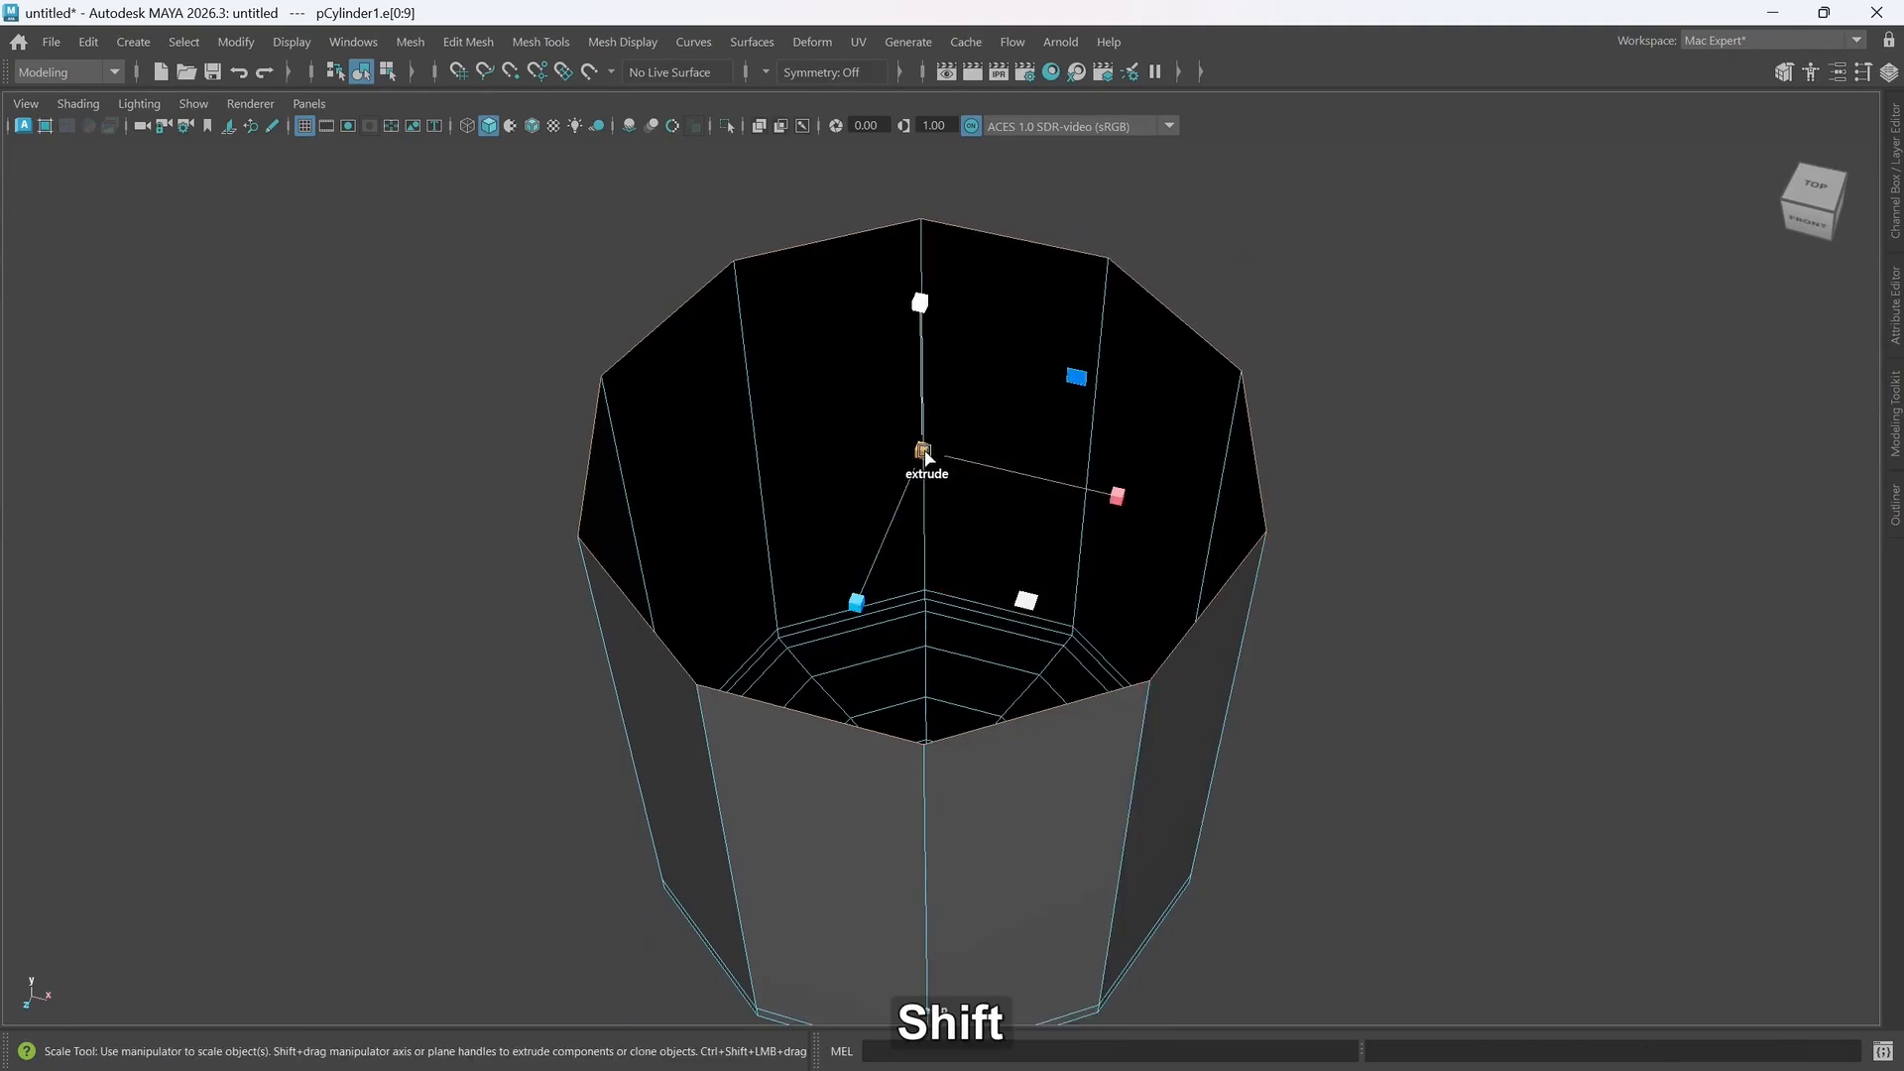
shift+drag(923, 452, 873, 475)
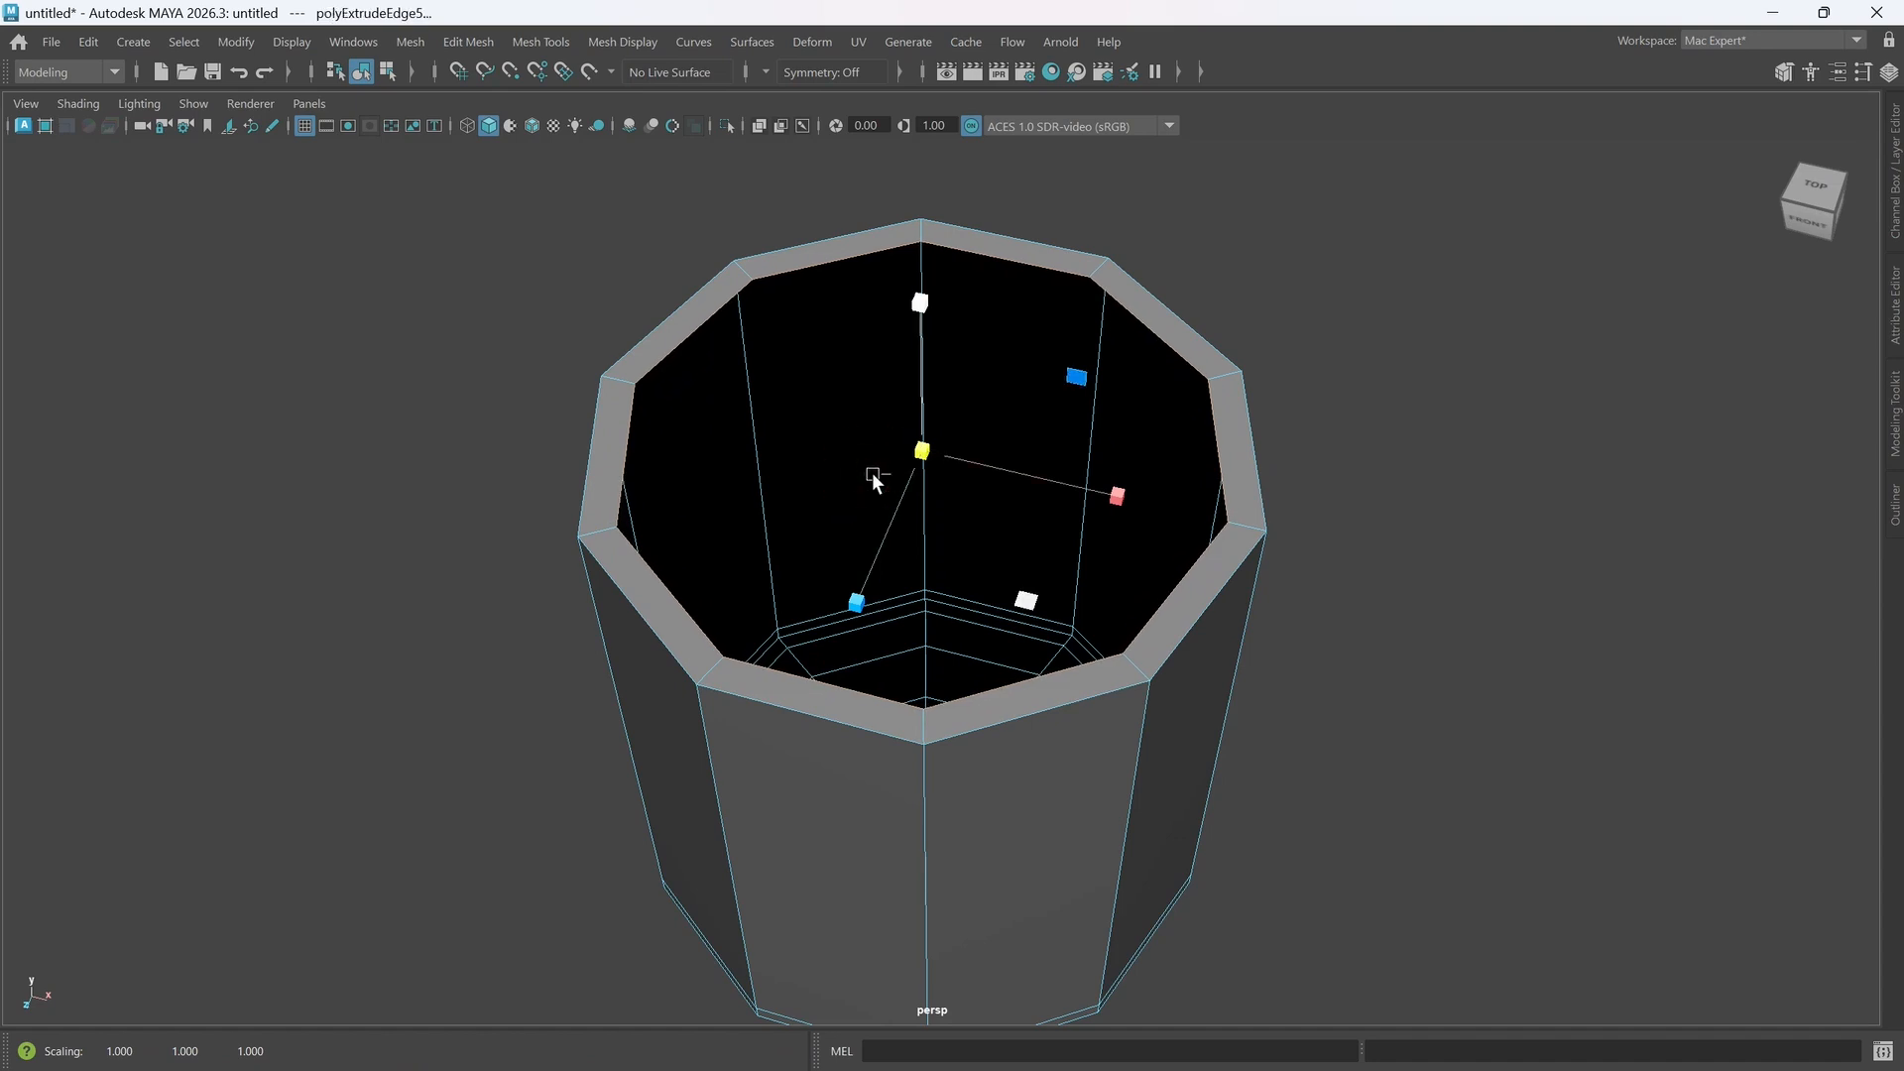
key(w)
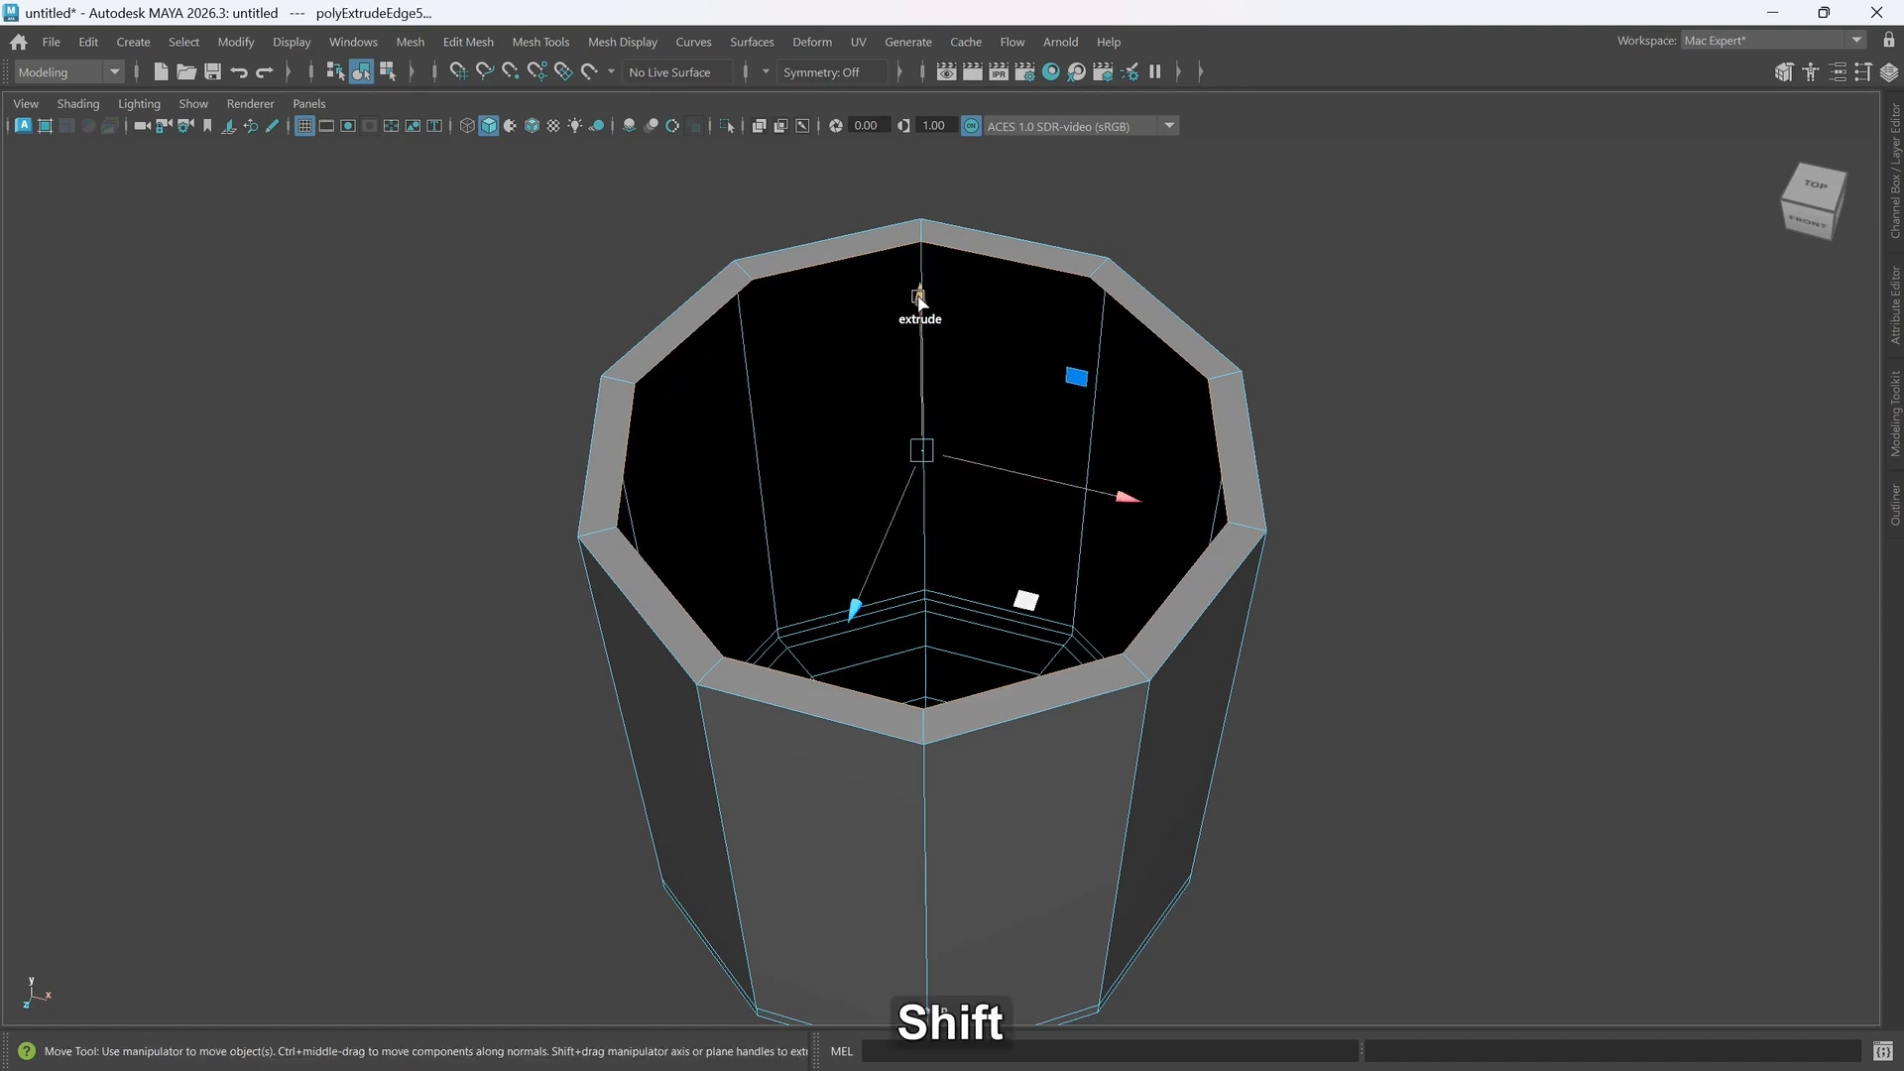
shift+drag(922, 310, 959, 701)
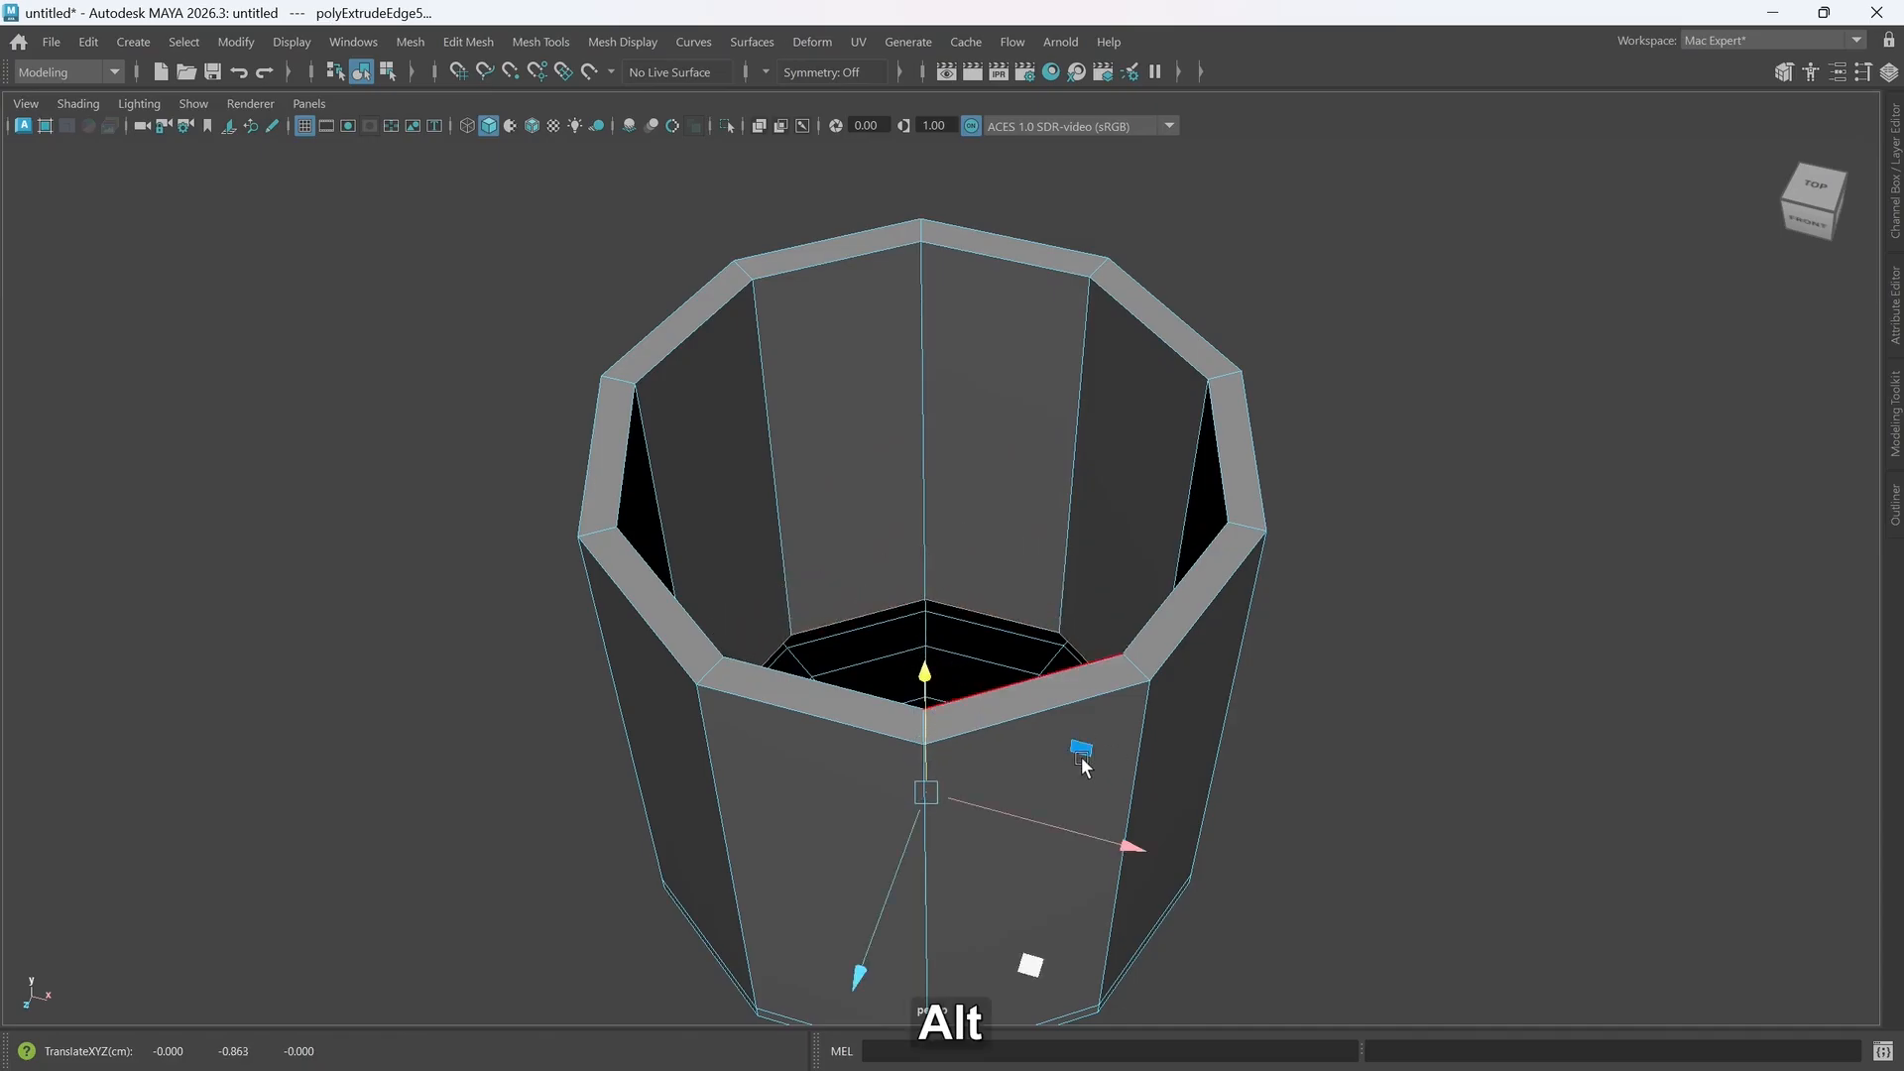
- Close the inner floor by extruding the inner wall's lower edge loop inward in concentric rings and merging the last loop to the center
alt+drag(1081, 762, 1098, 776)
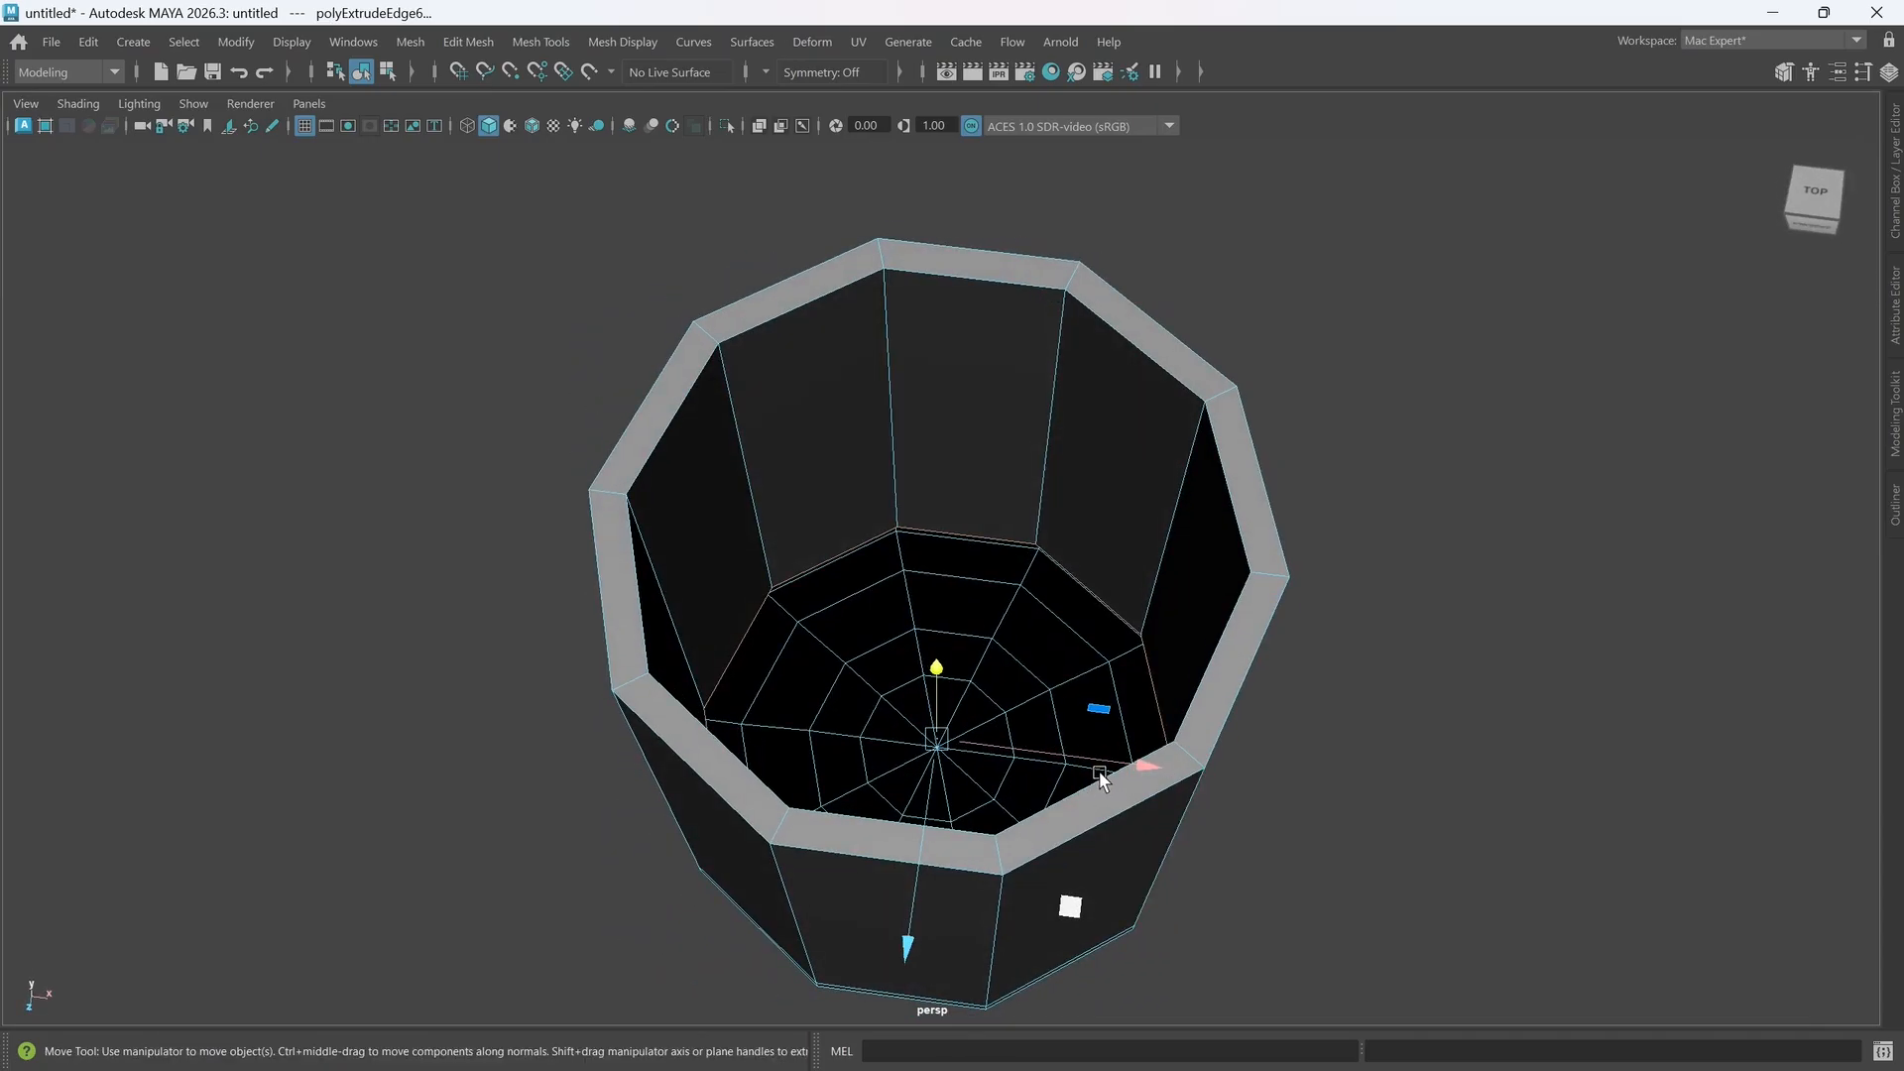
key(r)
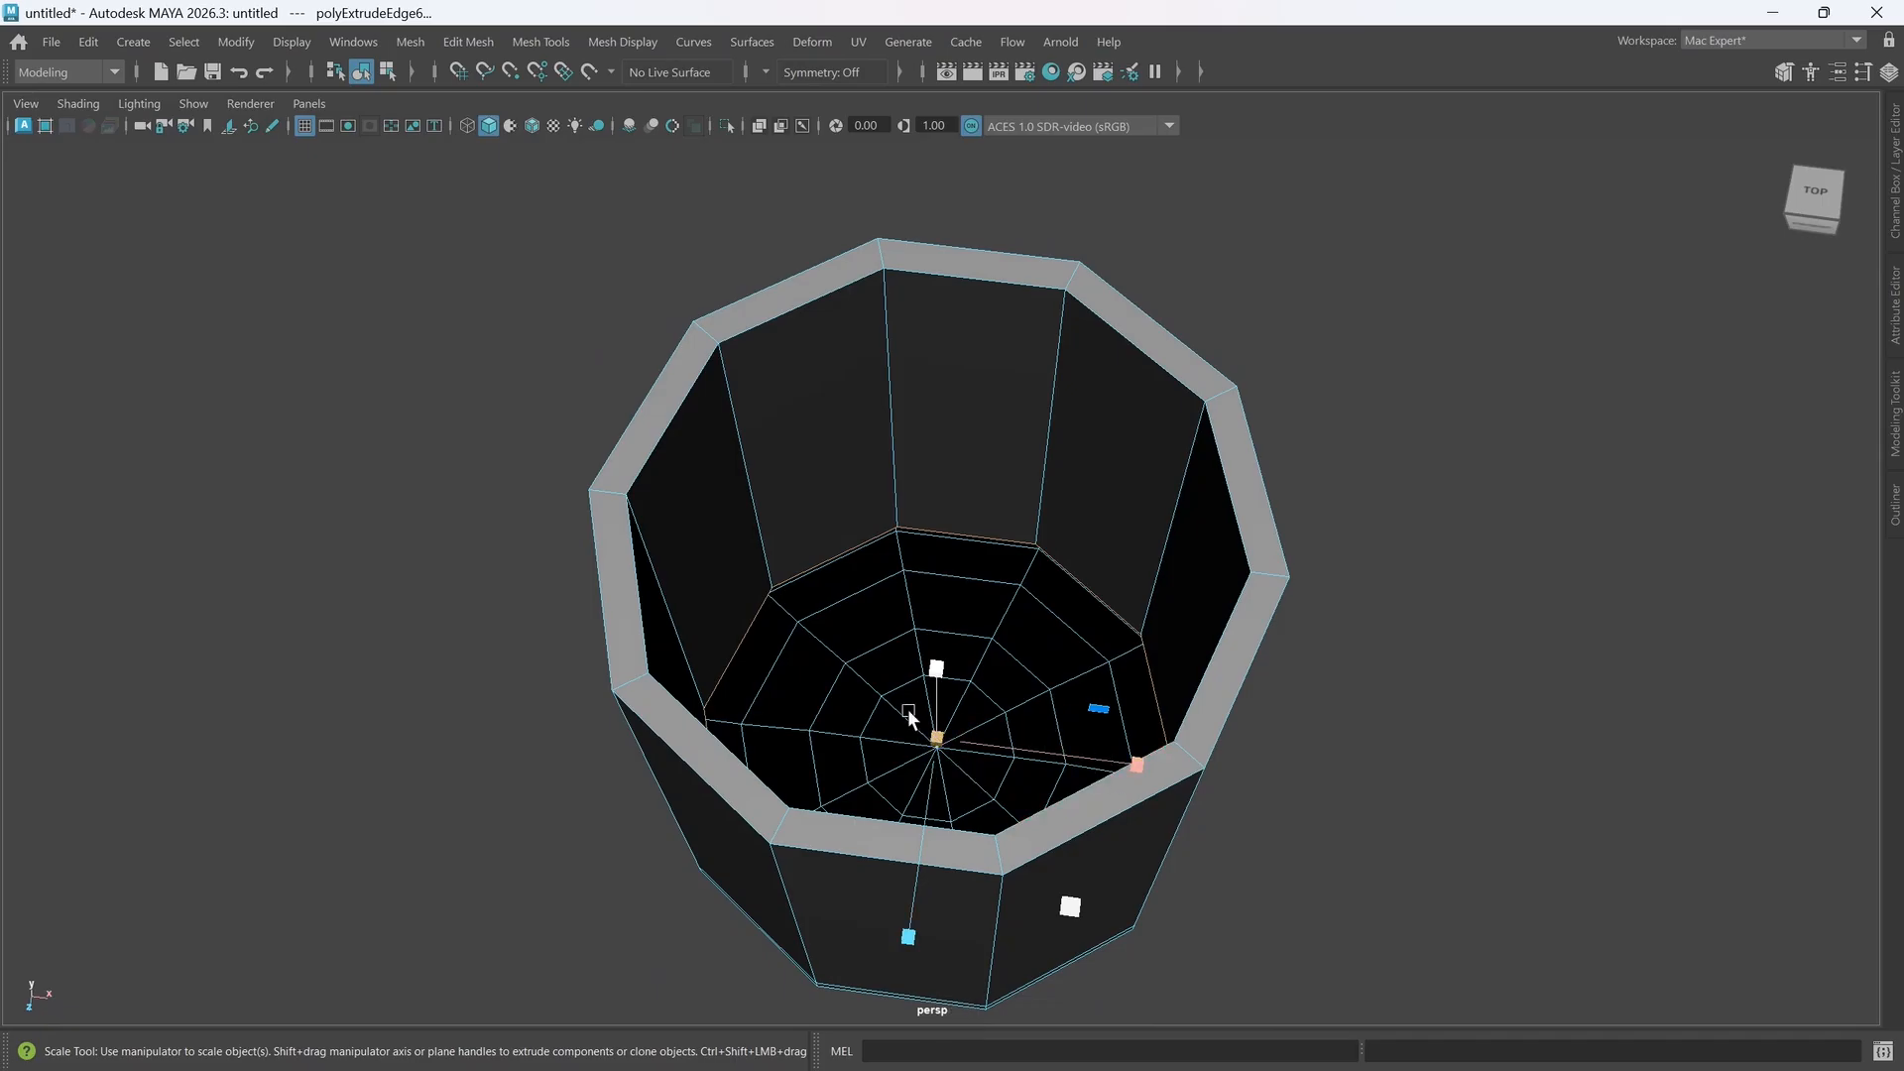
shift+drag(935, 737, 871, 745)
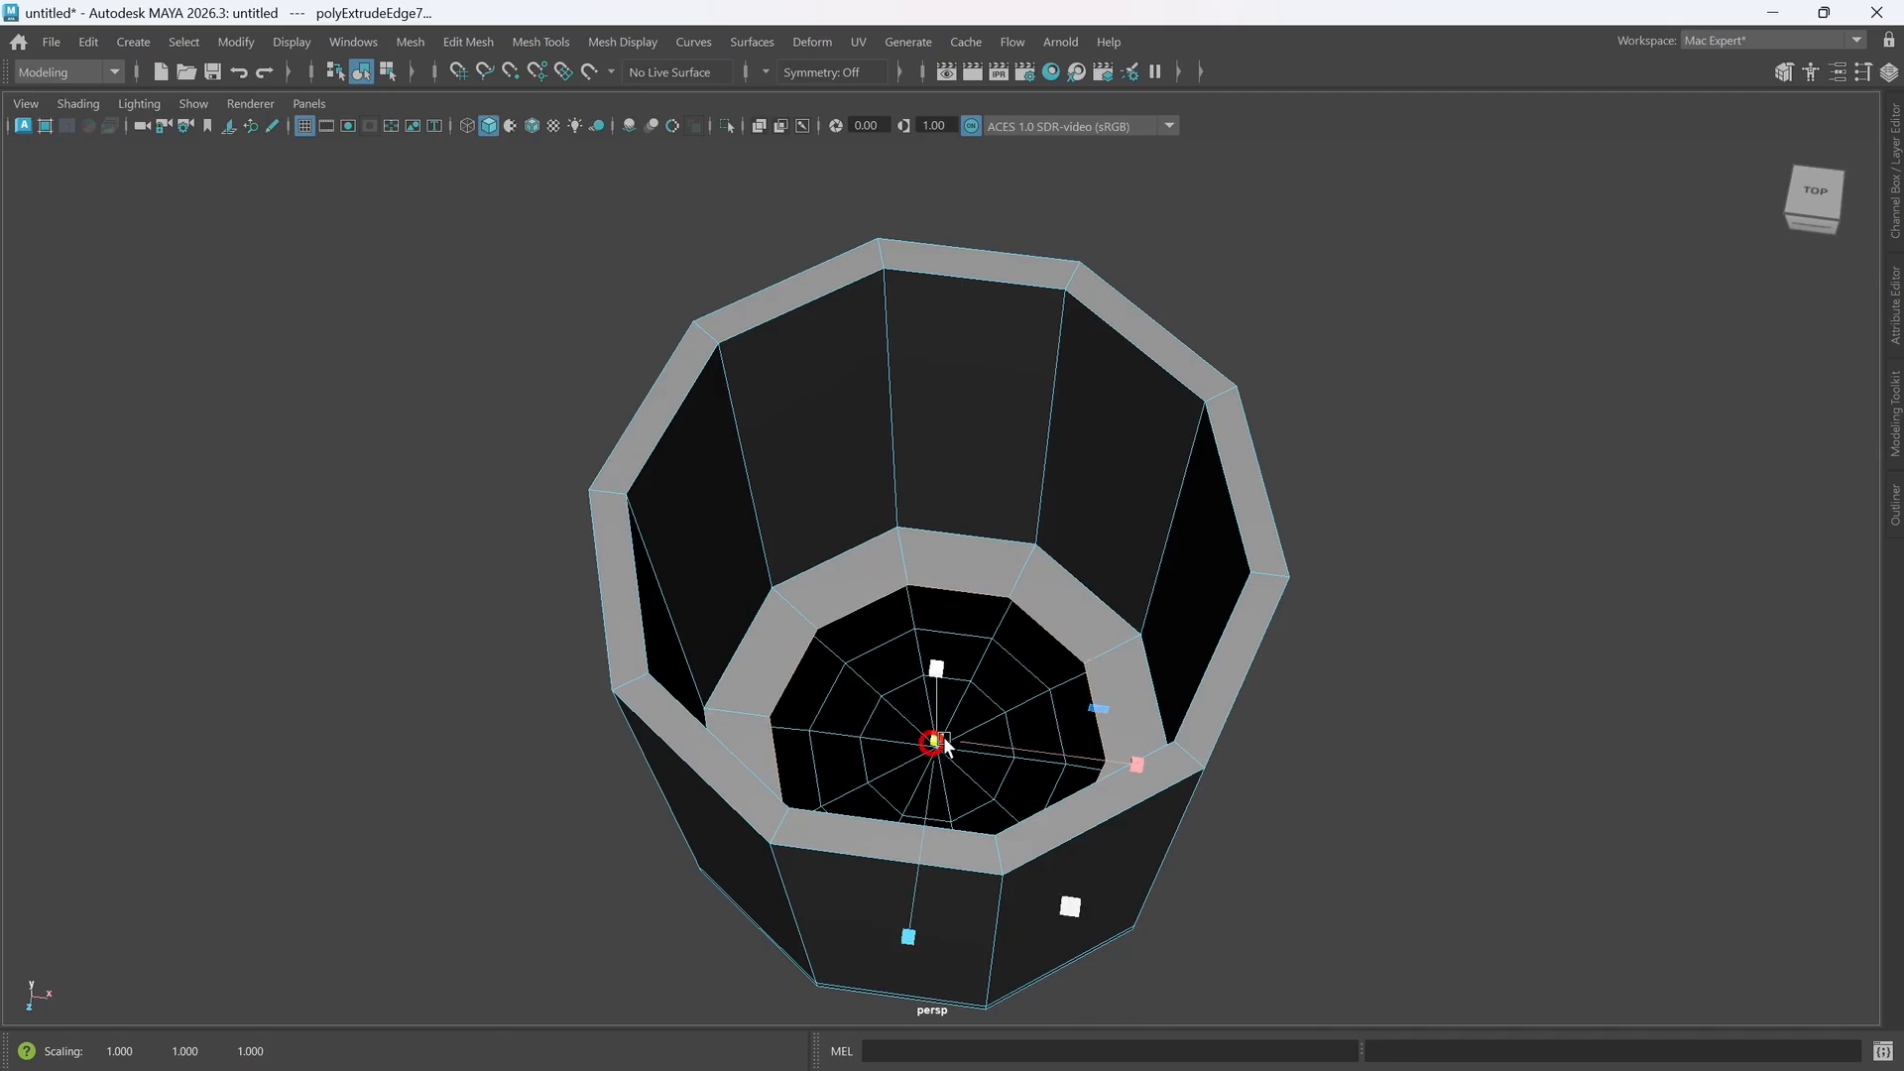
shift+drag(943, 739, 873, 753)
shift+drag(860, 750, 947, 753)
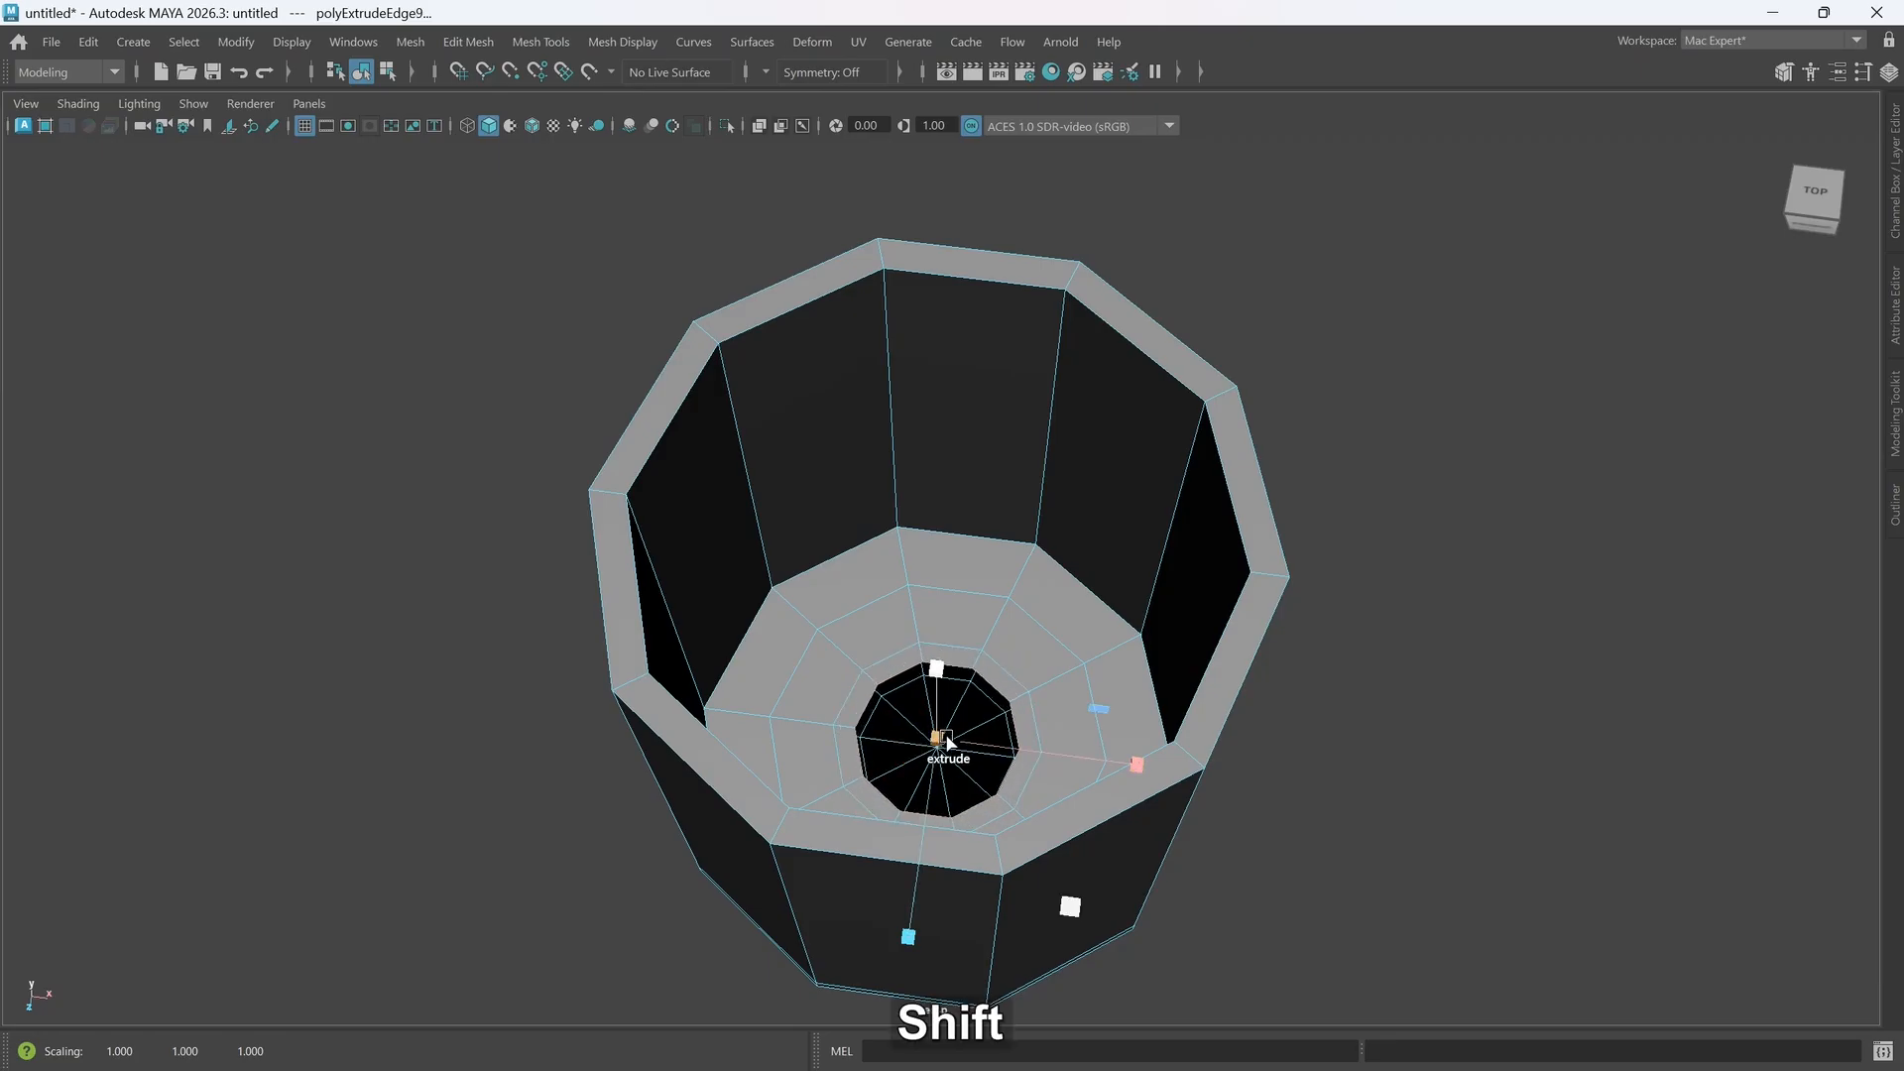
shift+right_drag(947, 657, 954, 510)
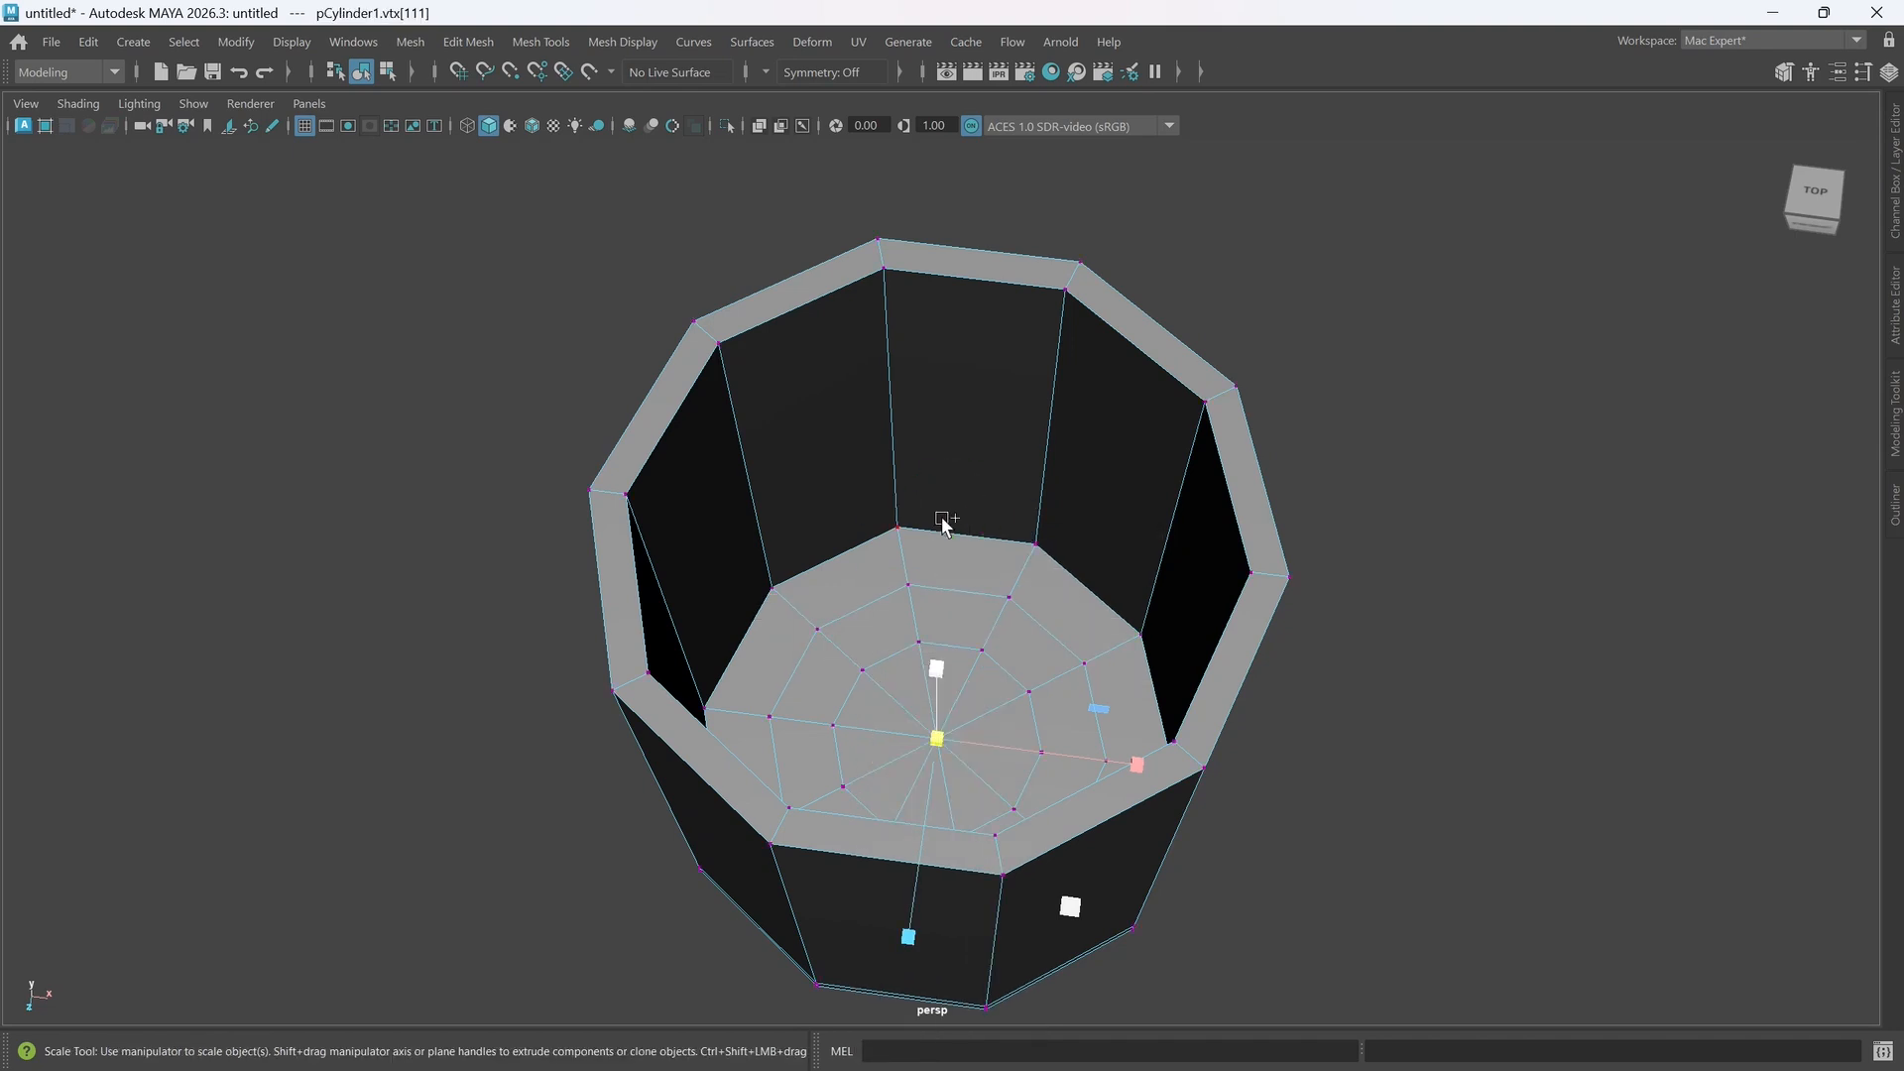
- Bevel the edge loop where the inner wall meets the floor, with Chamfer off and a Fraction of 0.282
alt+drag(1001, 709, 1032, 671)
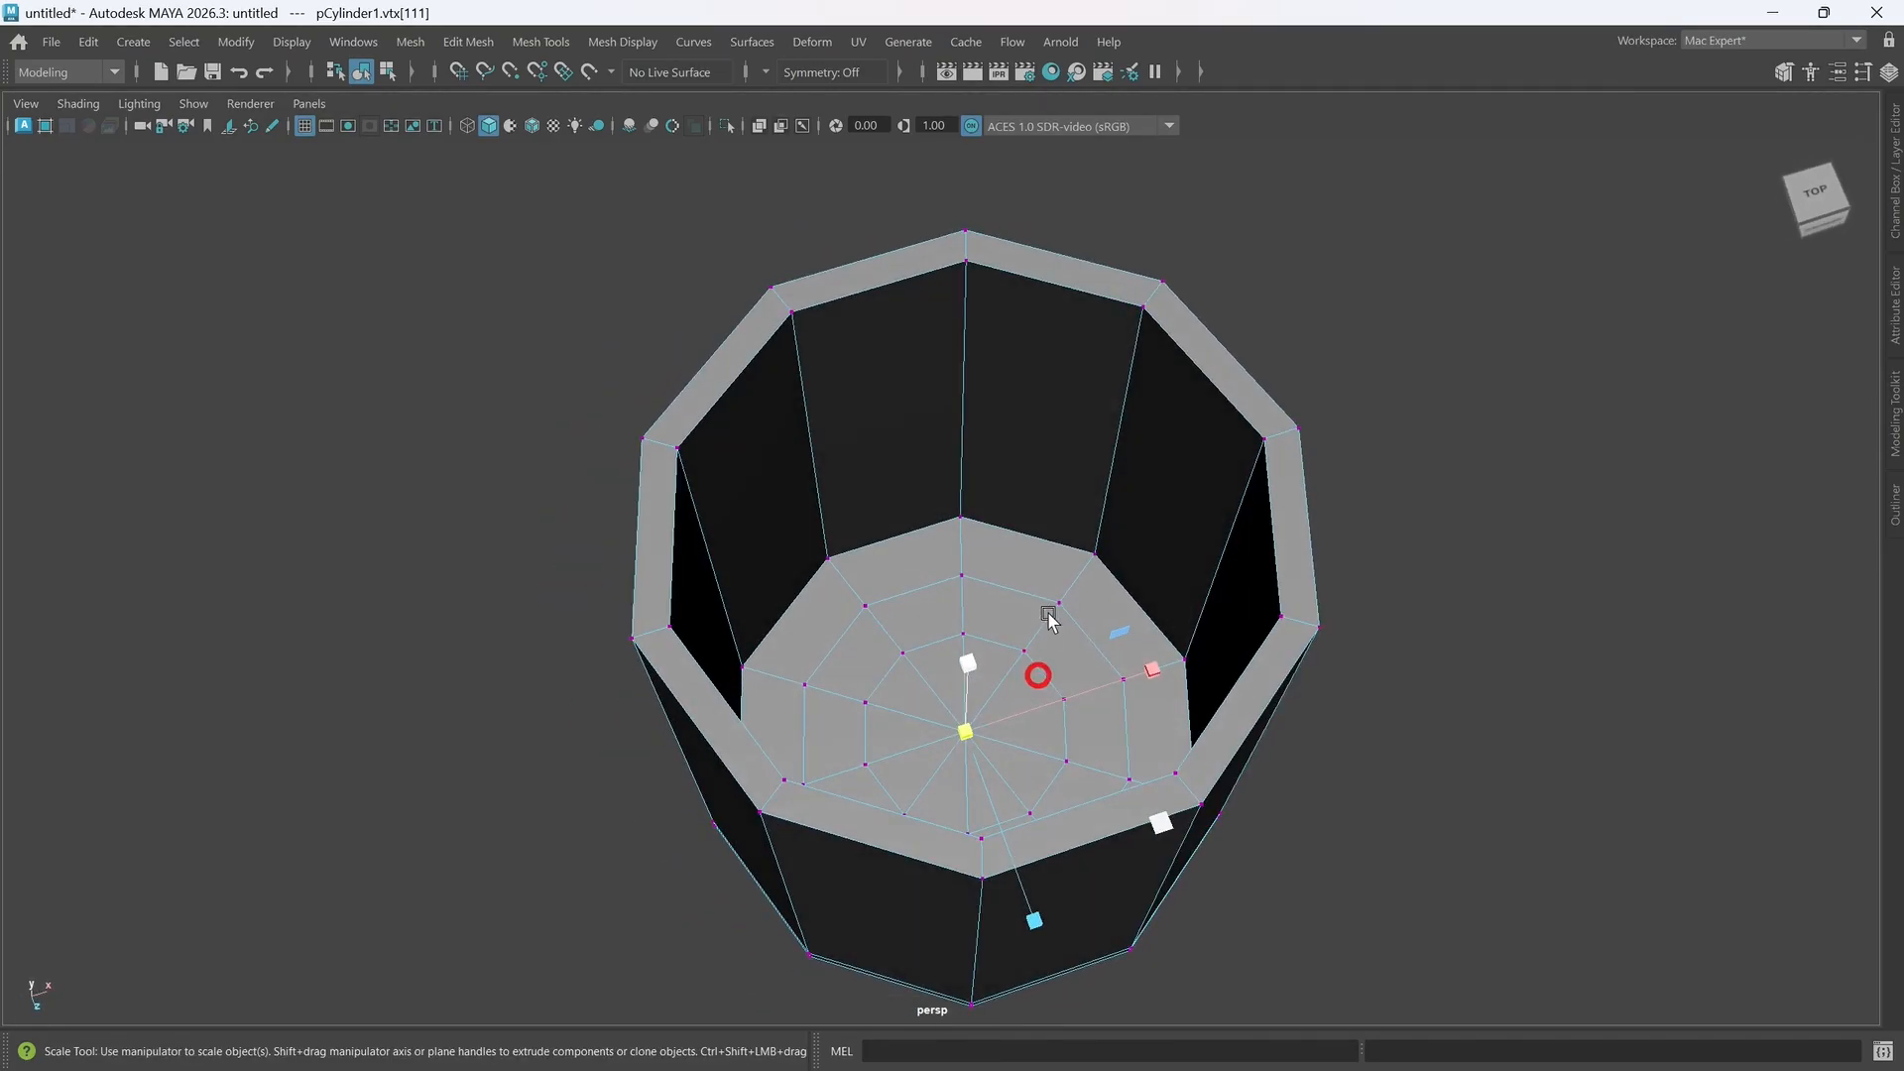
right_click(1033, 593)
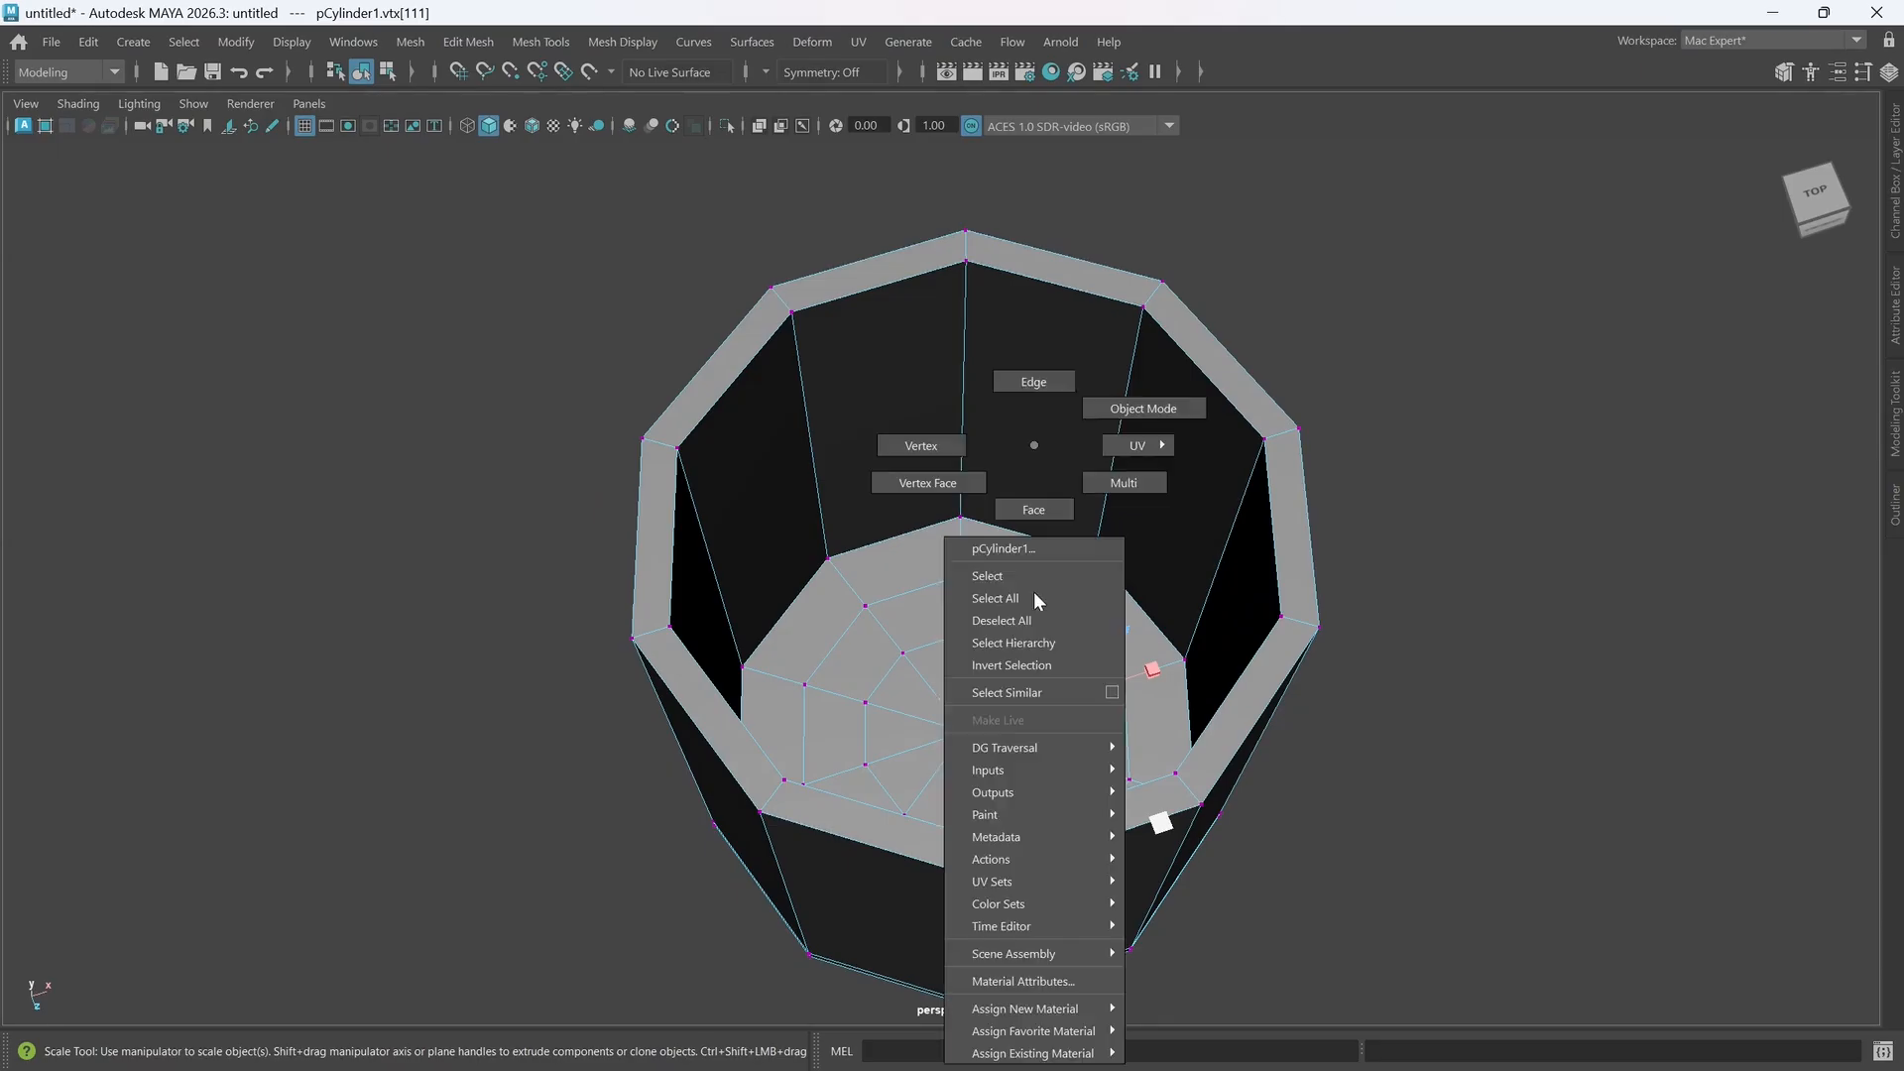
click(1047, 384)
click(1028, 540)
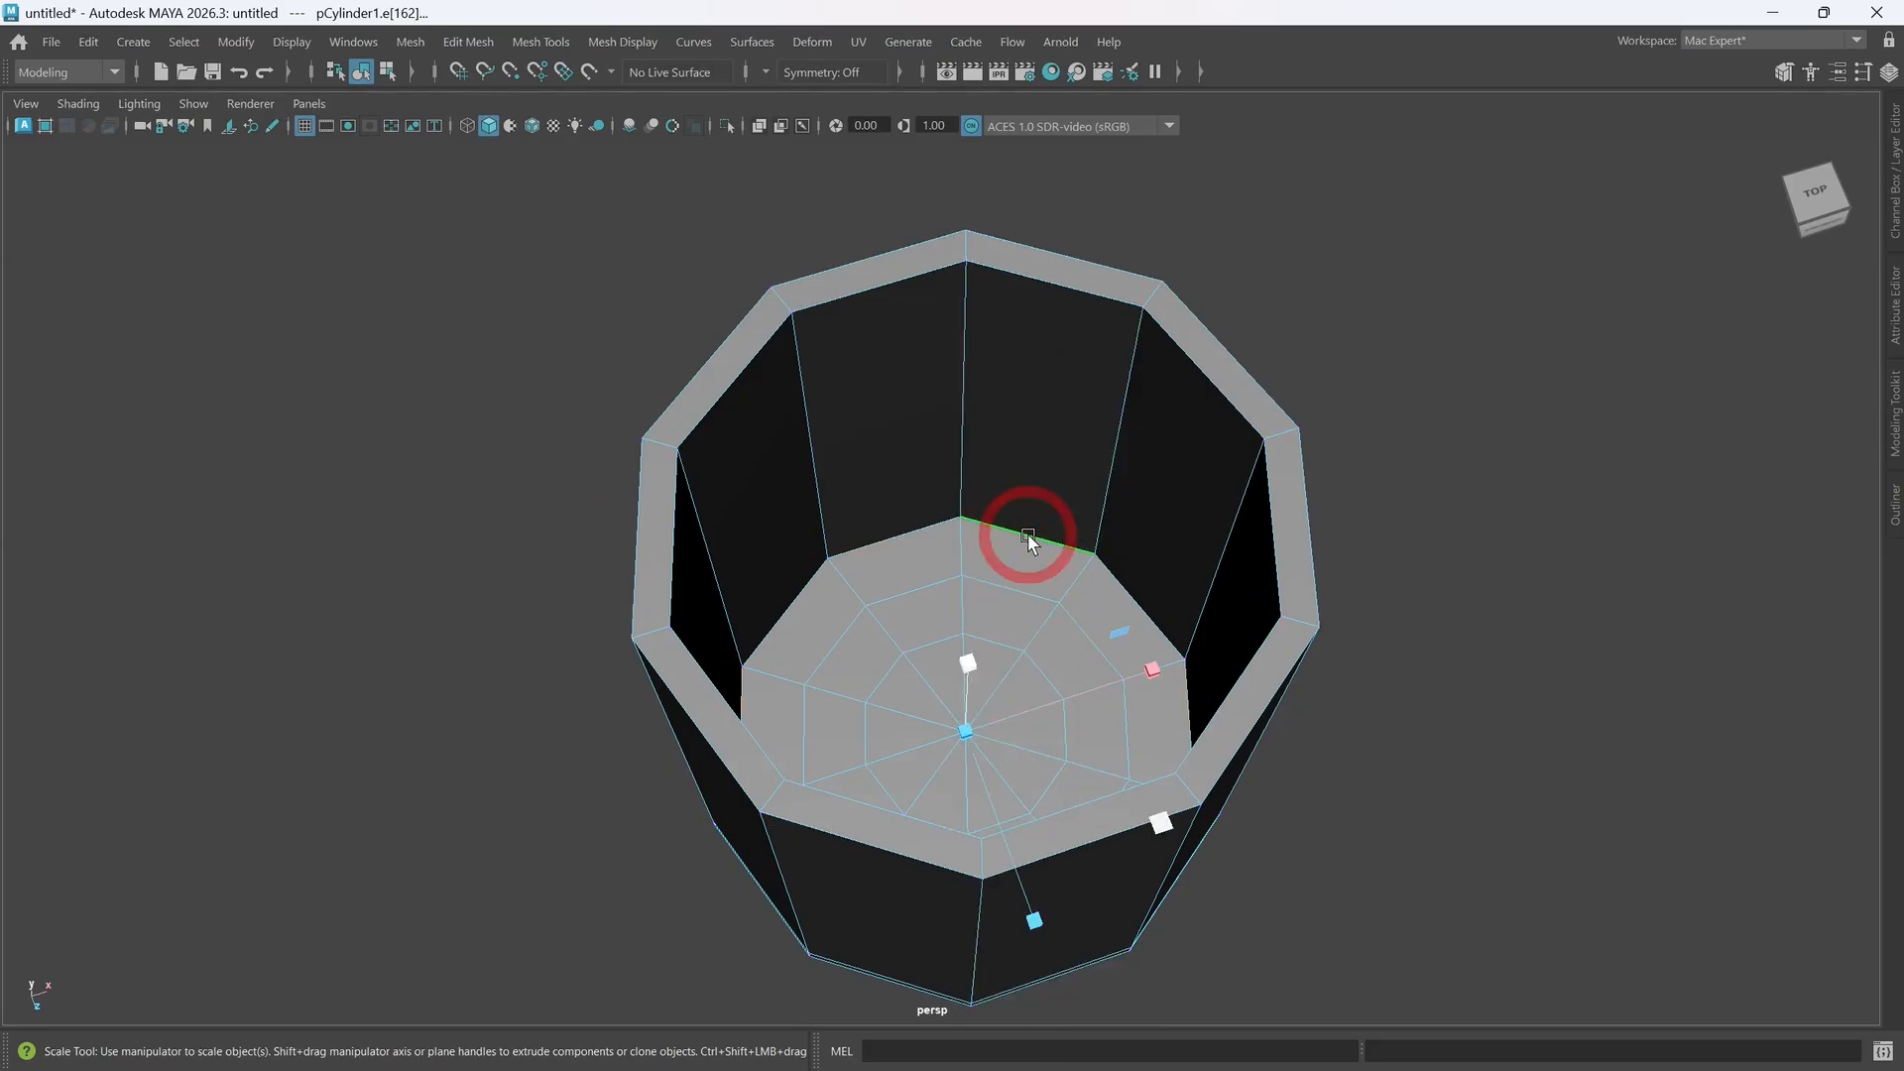
key(ctrl+b)
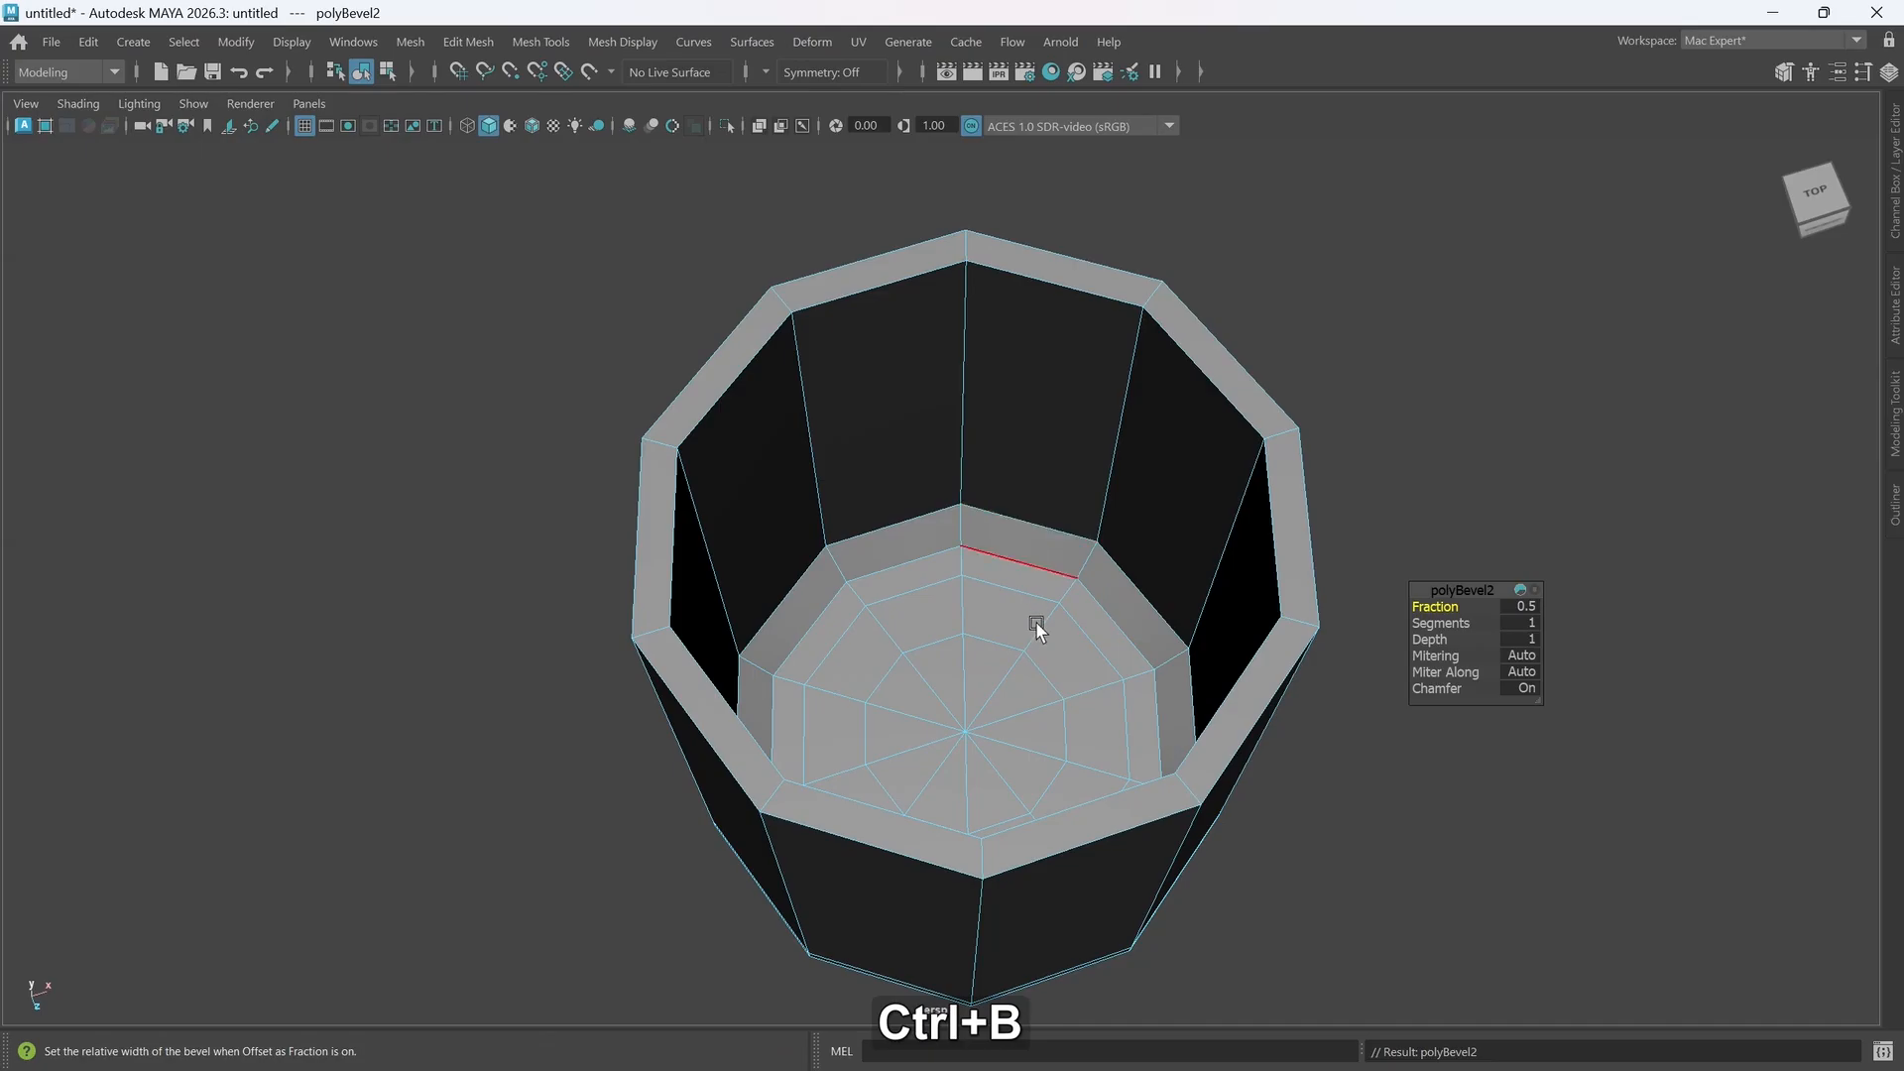
alt+middle_drag(1034, 626, 730, 596)
click(1436, 688)
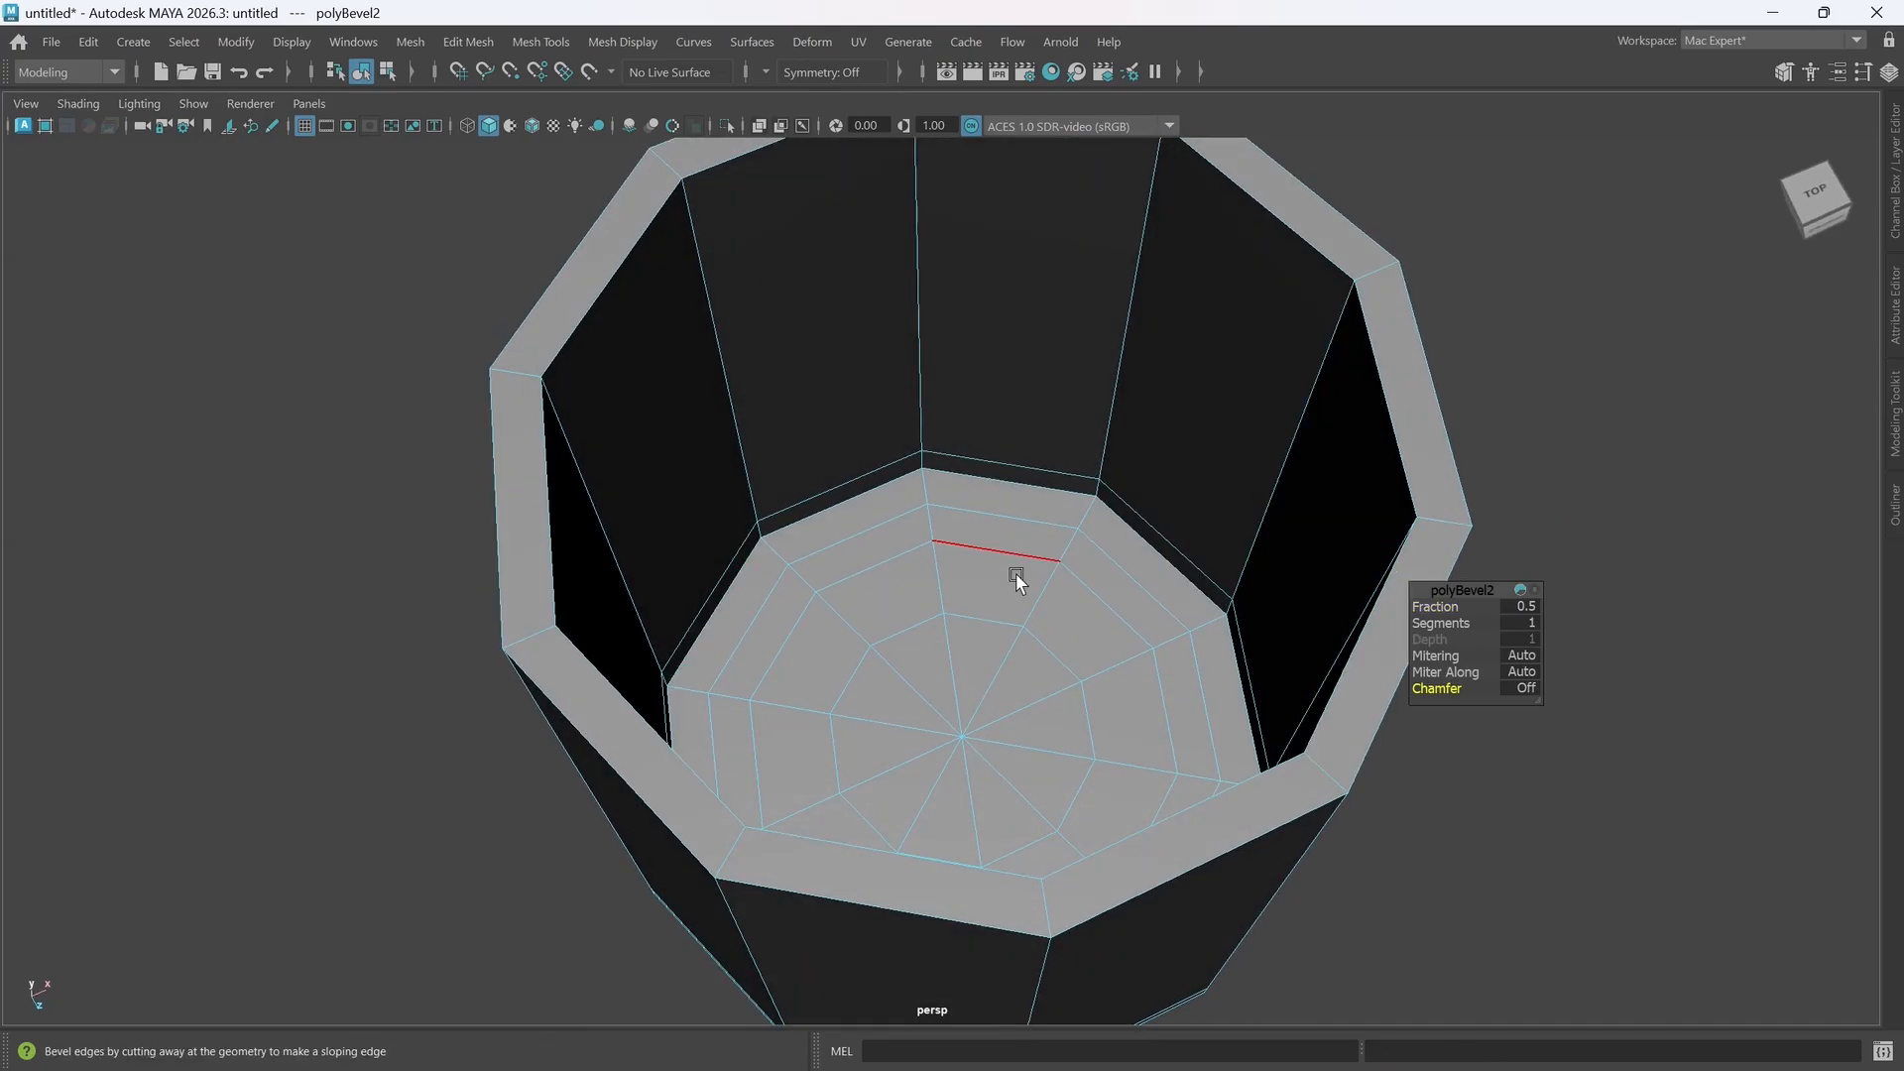
click(1435, 605)
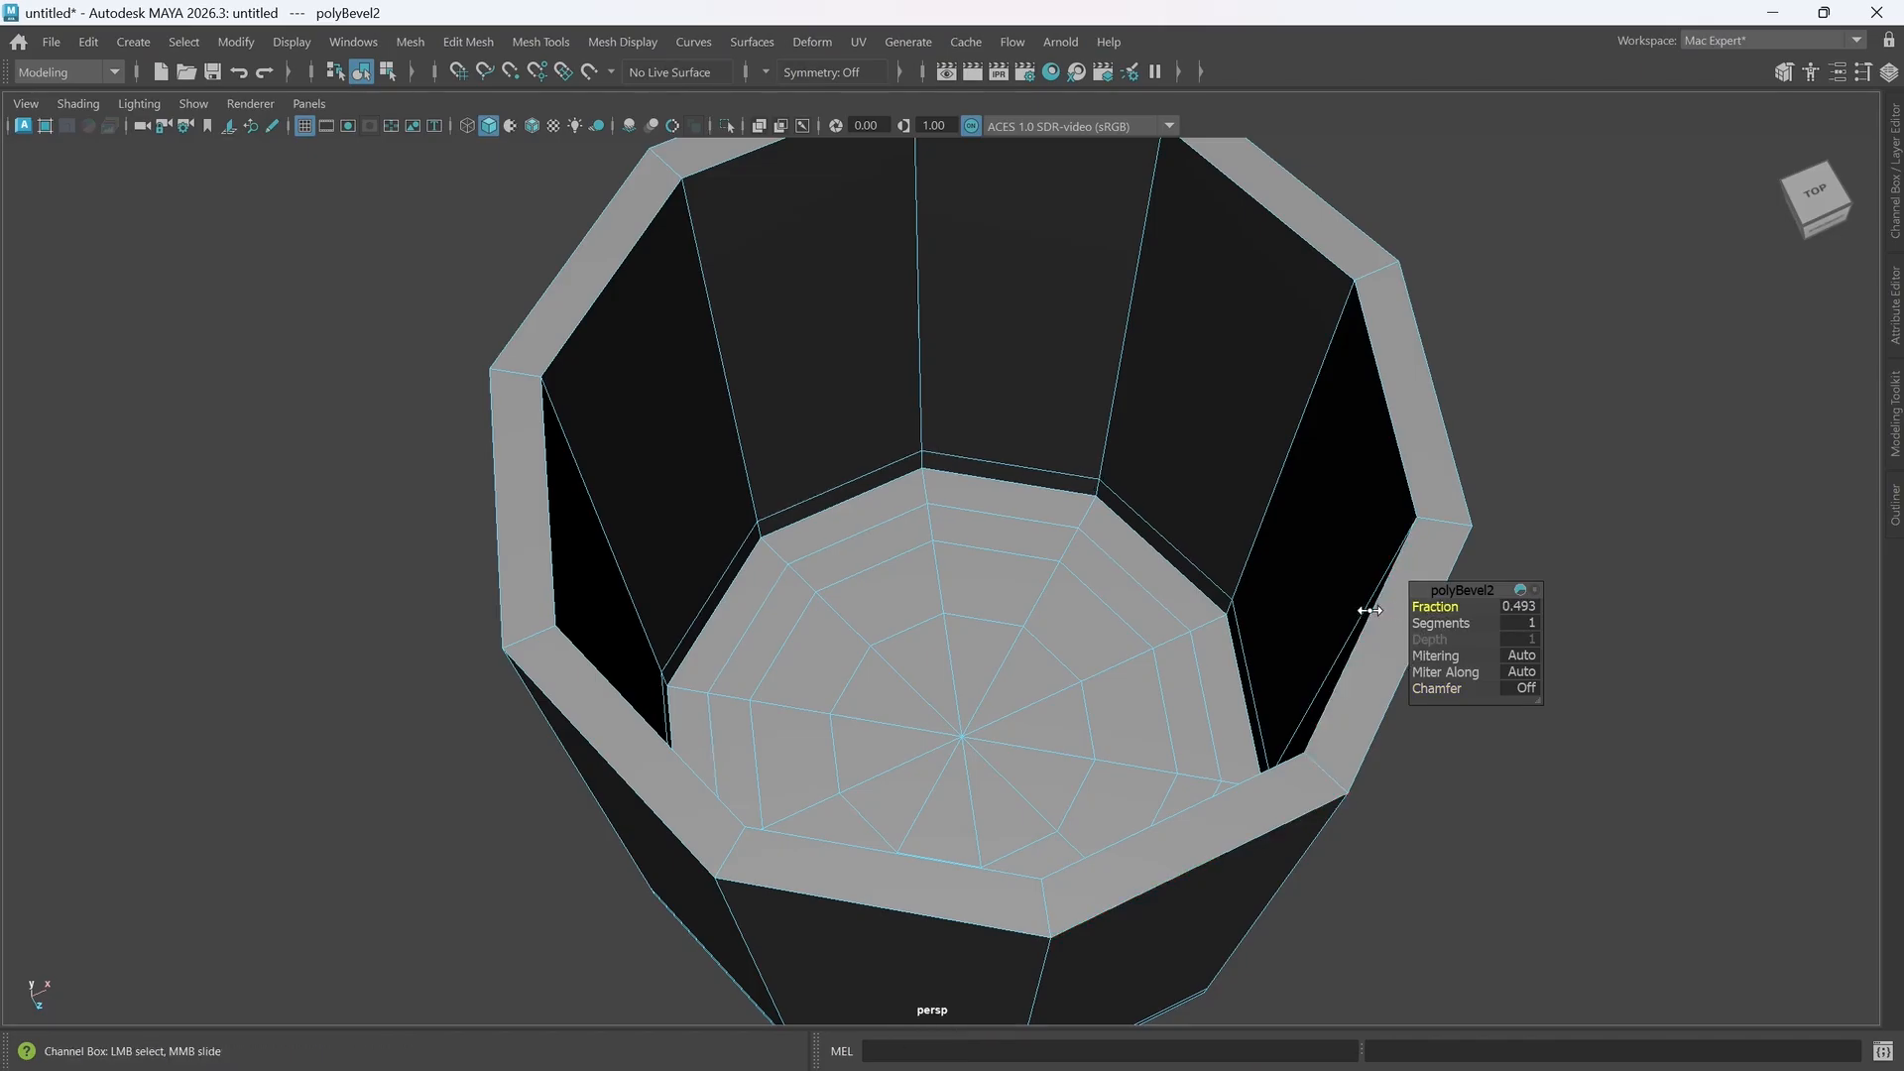
middle_drag(1338, 610, 1287, 612)
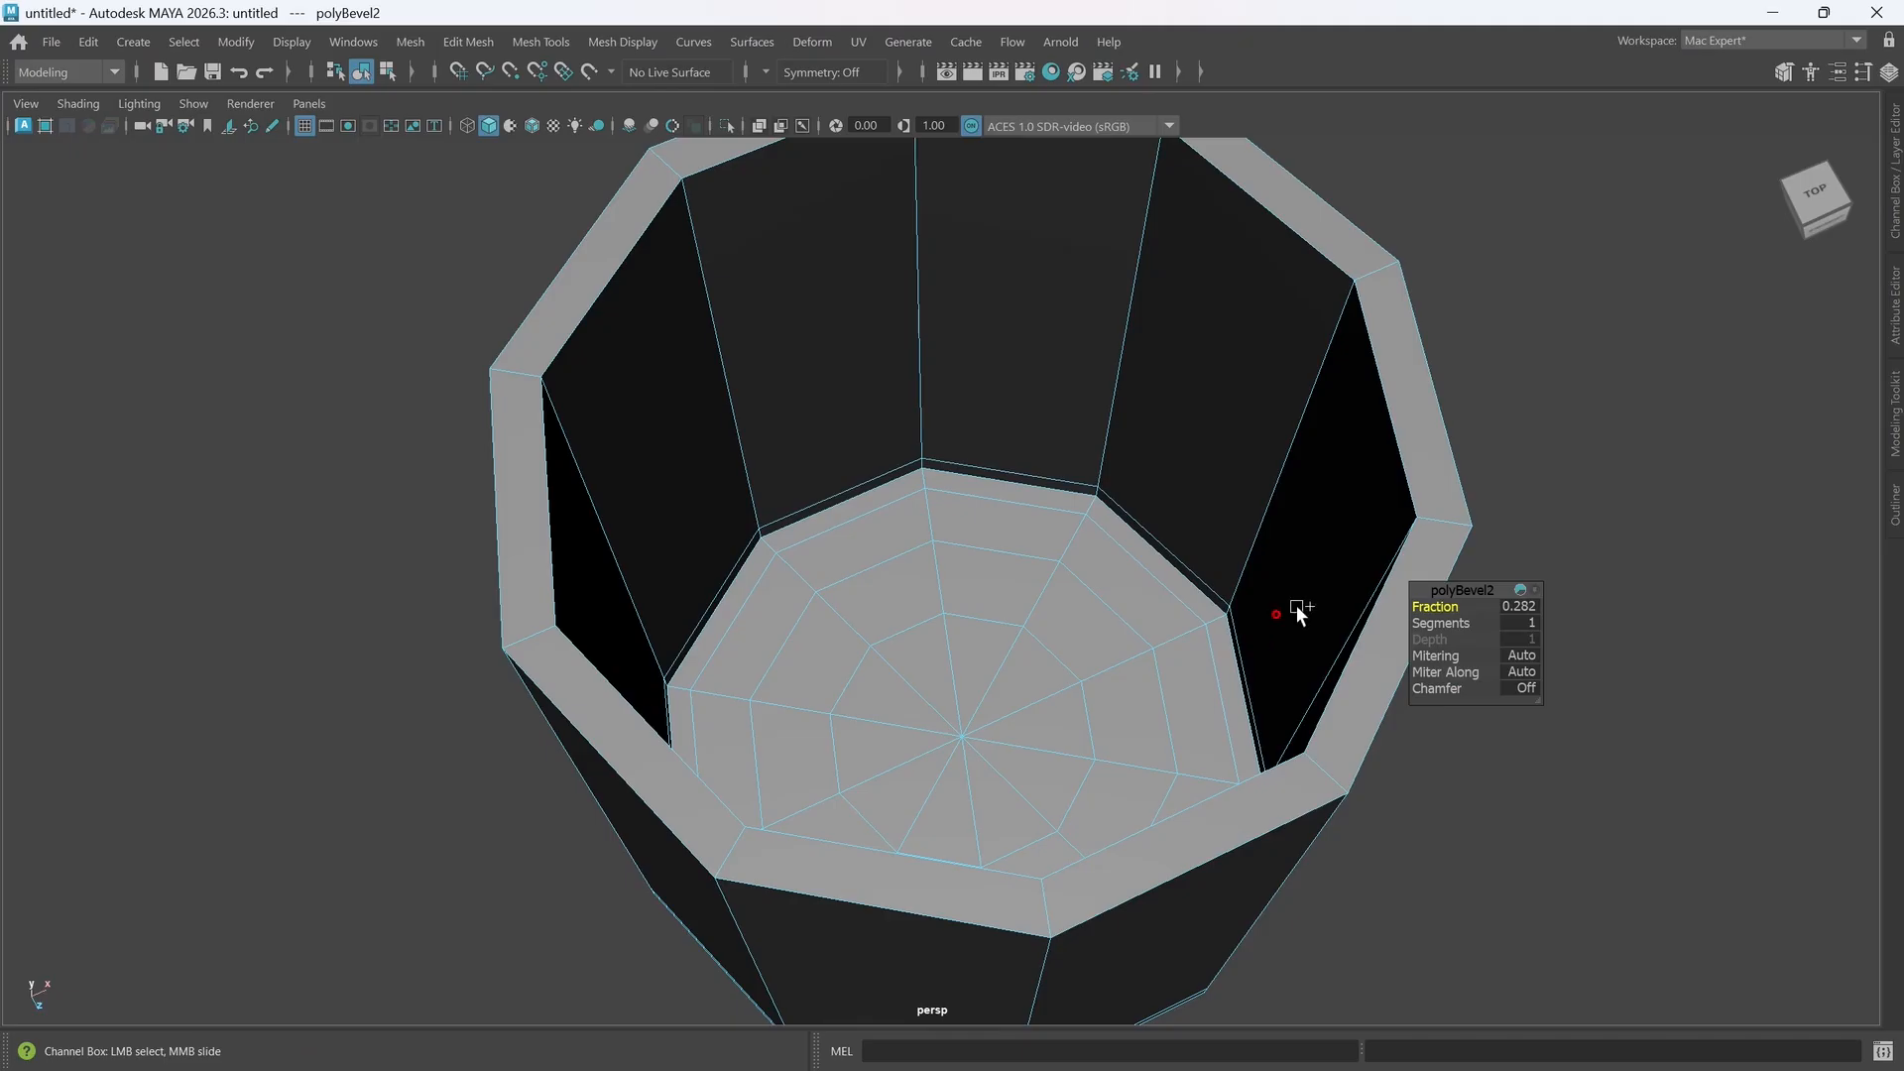
- Examine the container's rim, interior and outer wall in smooth preview, and return to the unsmoothed display
key(3)
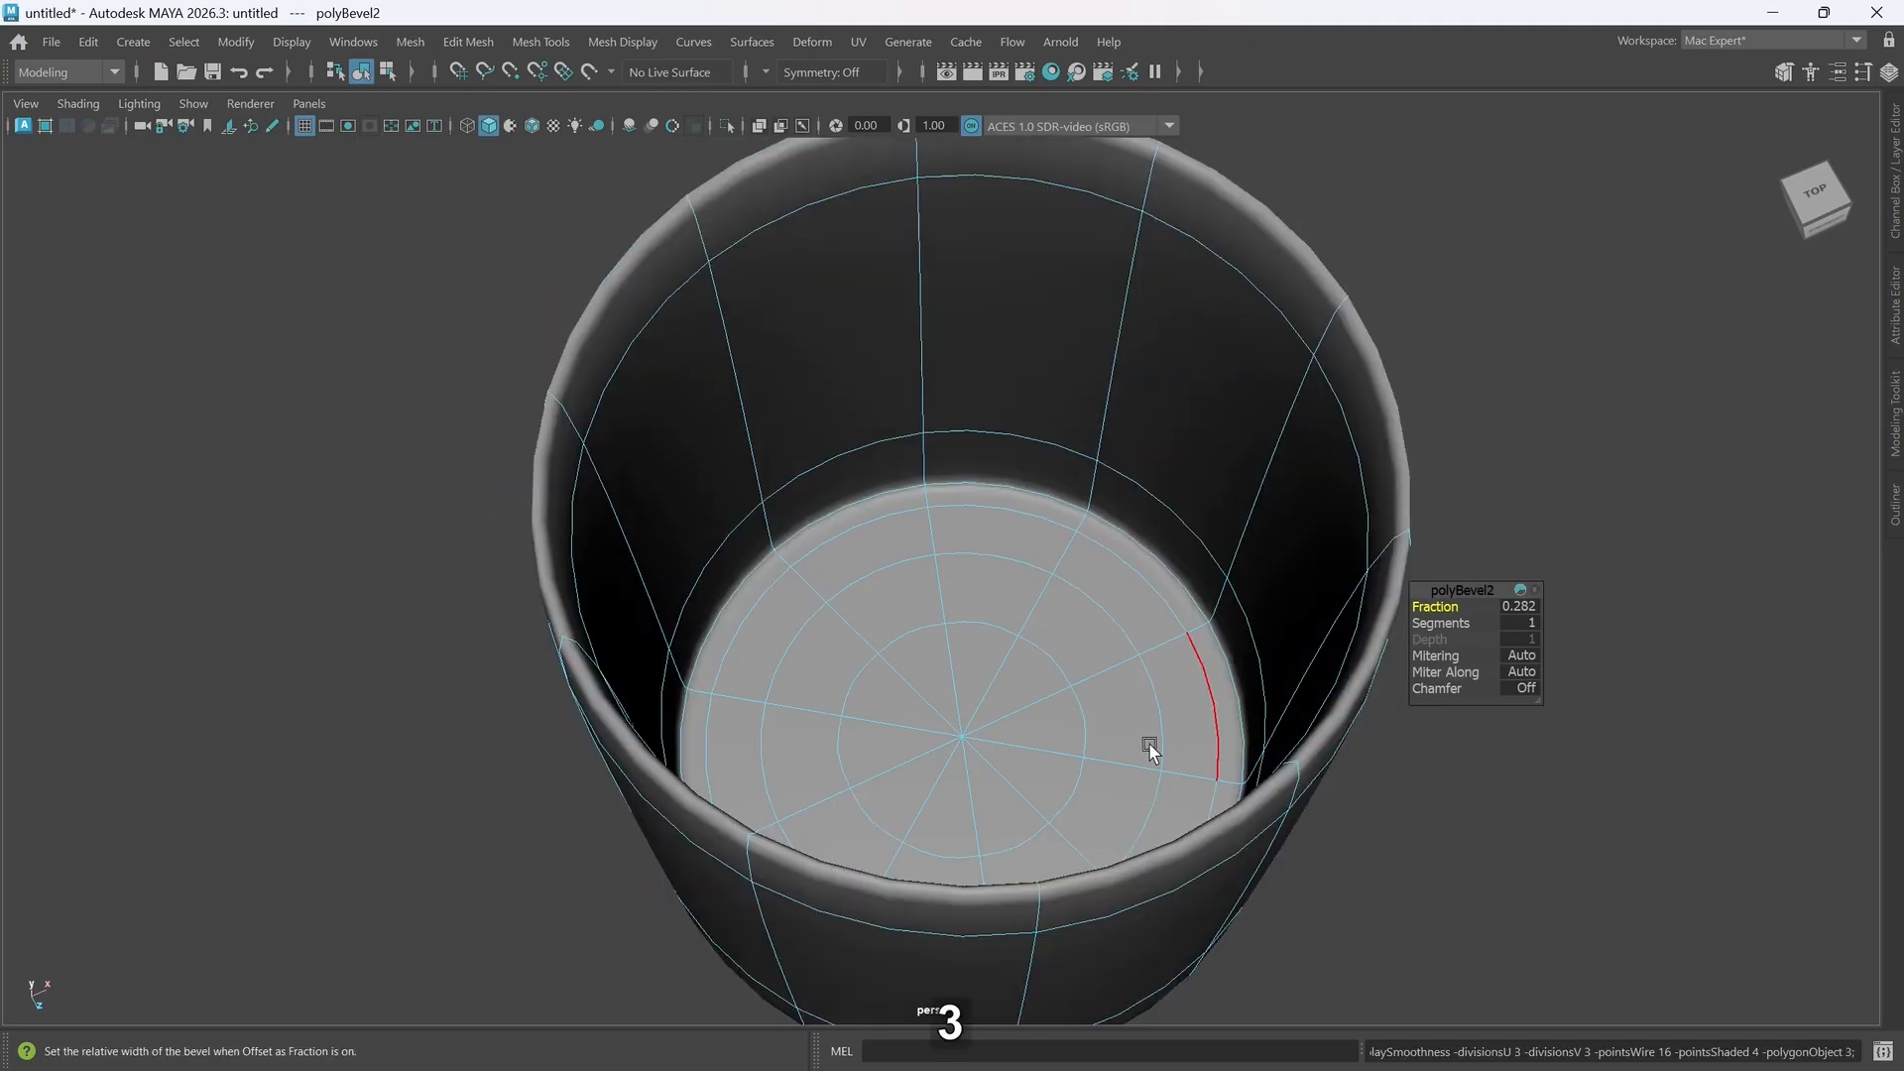
alt+drag(973, 709, 964, 623)
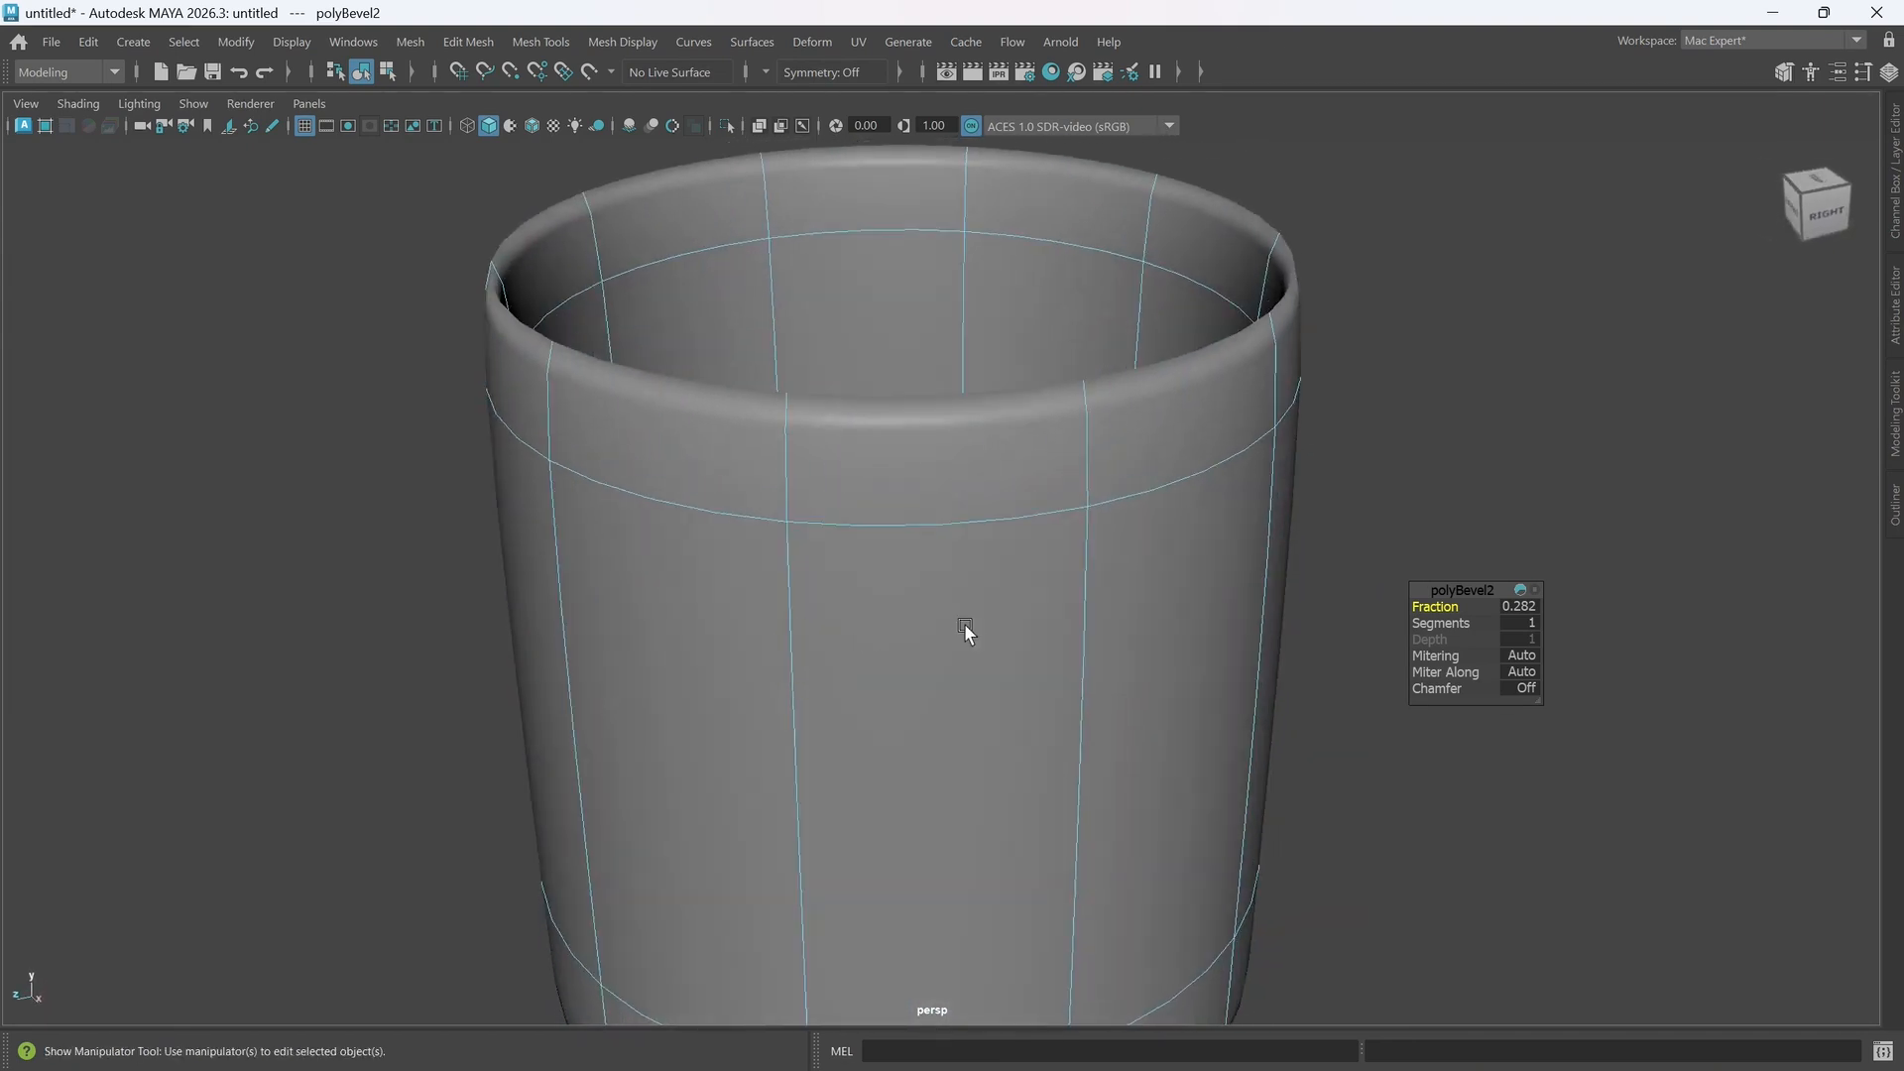
scroll(964, 623, down, 3)
alt+drag(1006, 725, 1009, 724)
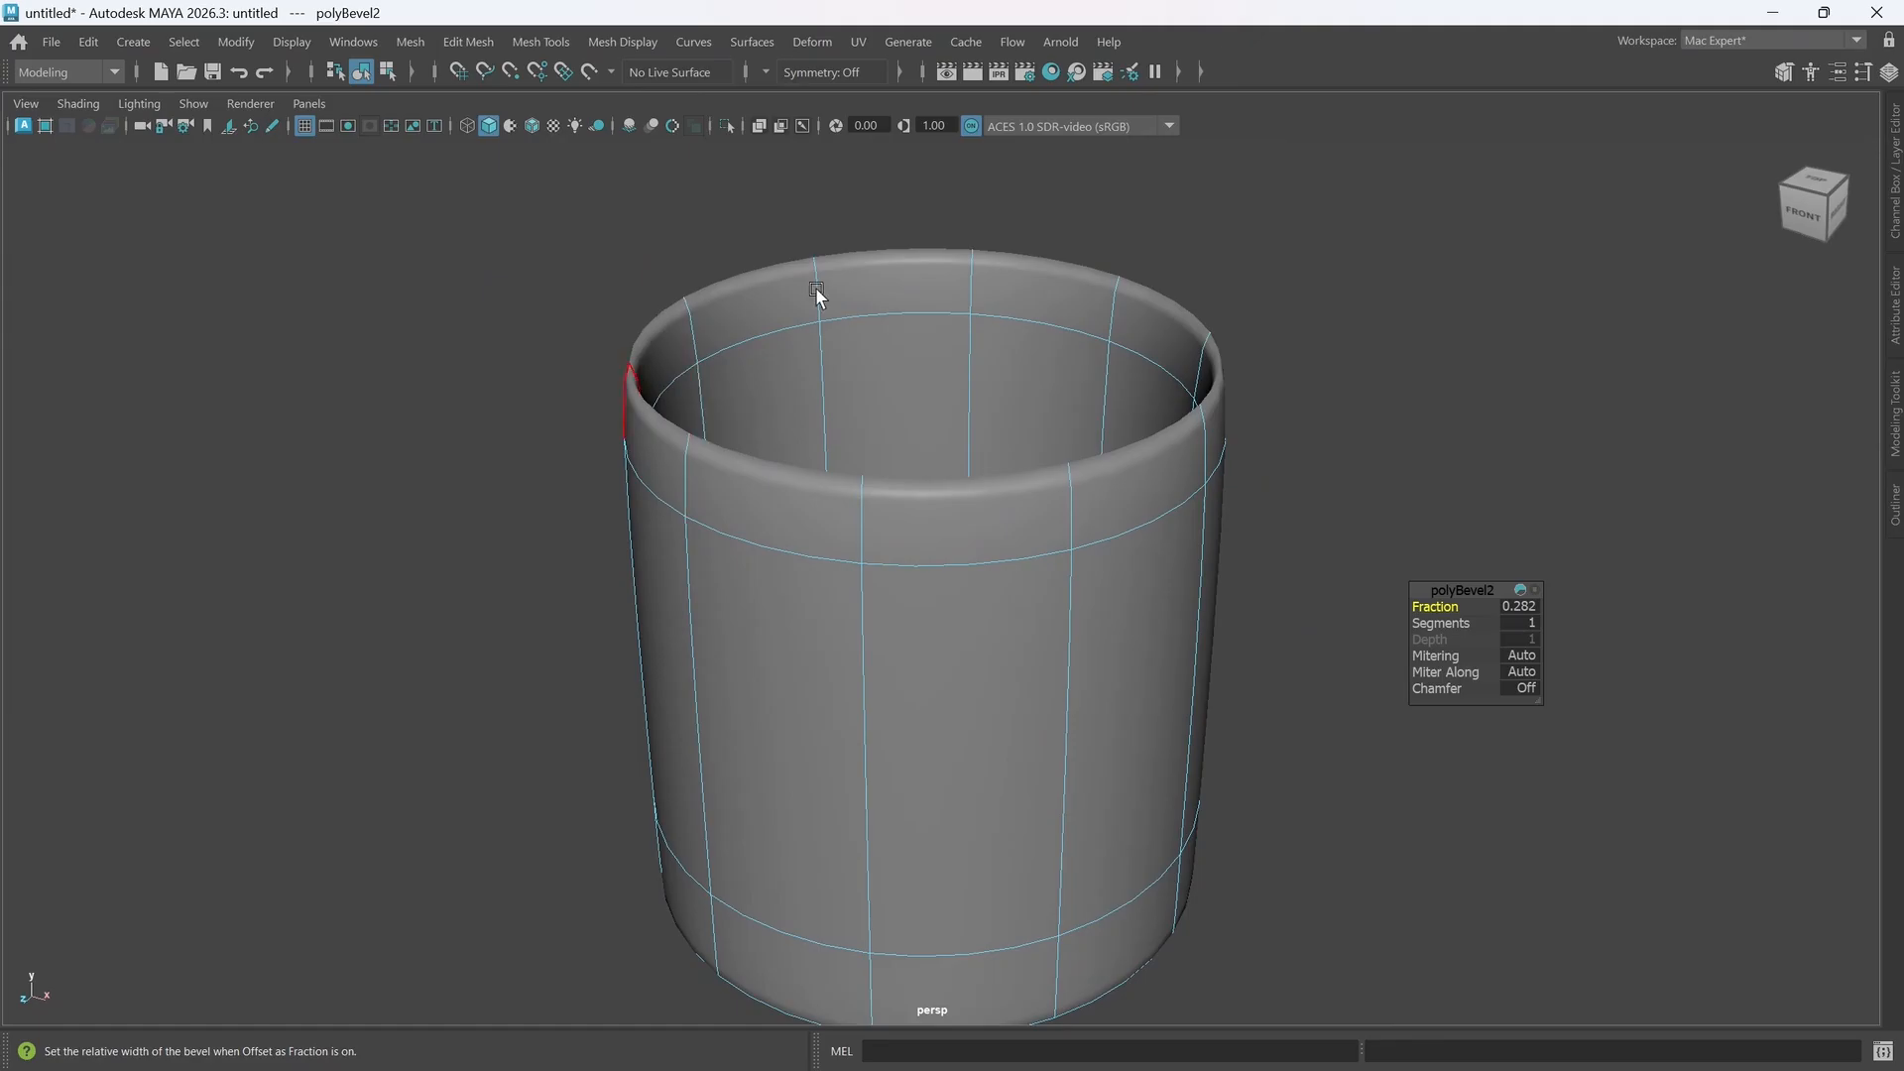
alt+drag(1054, 443, 1062, 455)
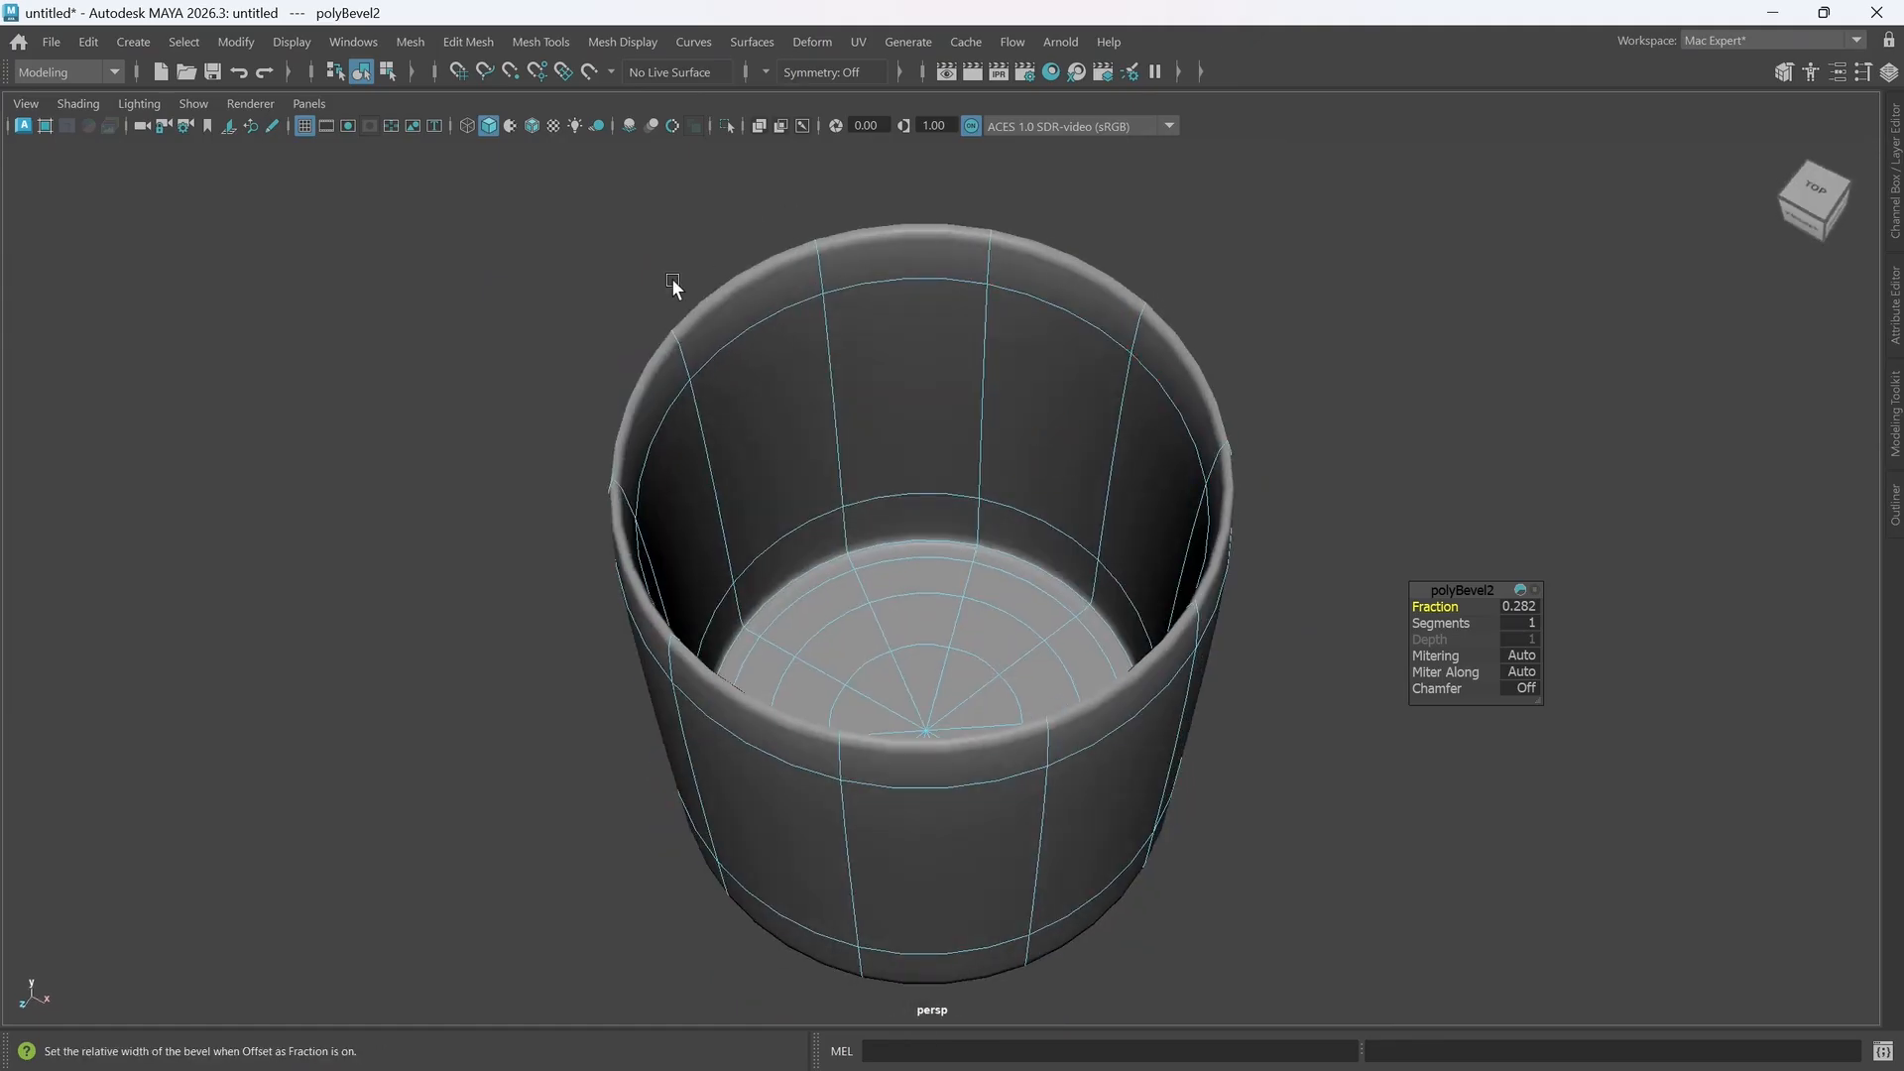
alt+drag(935, 714, 859, 686)
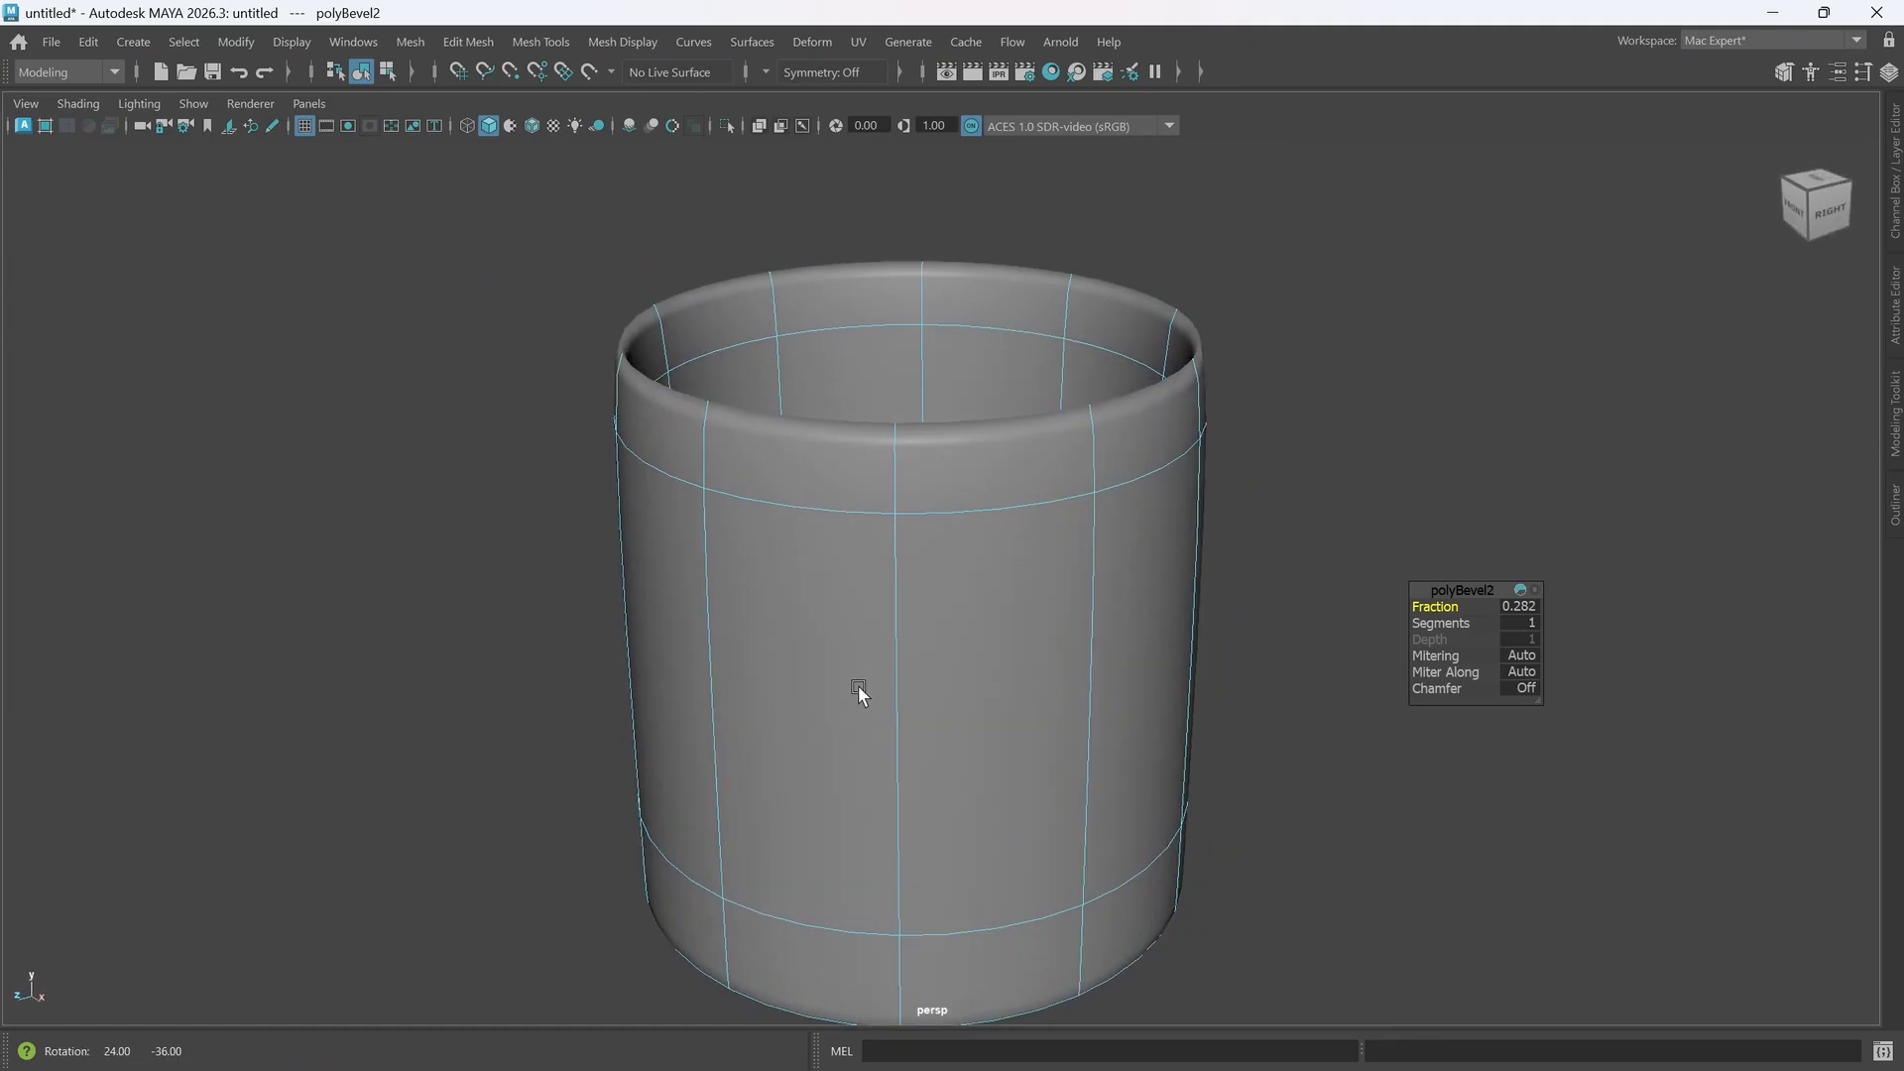
click(858, 686)
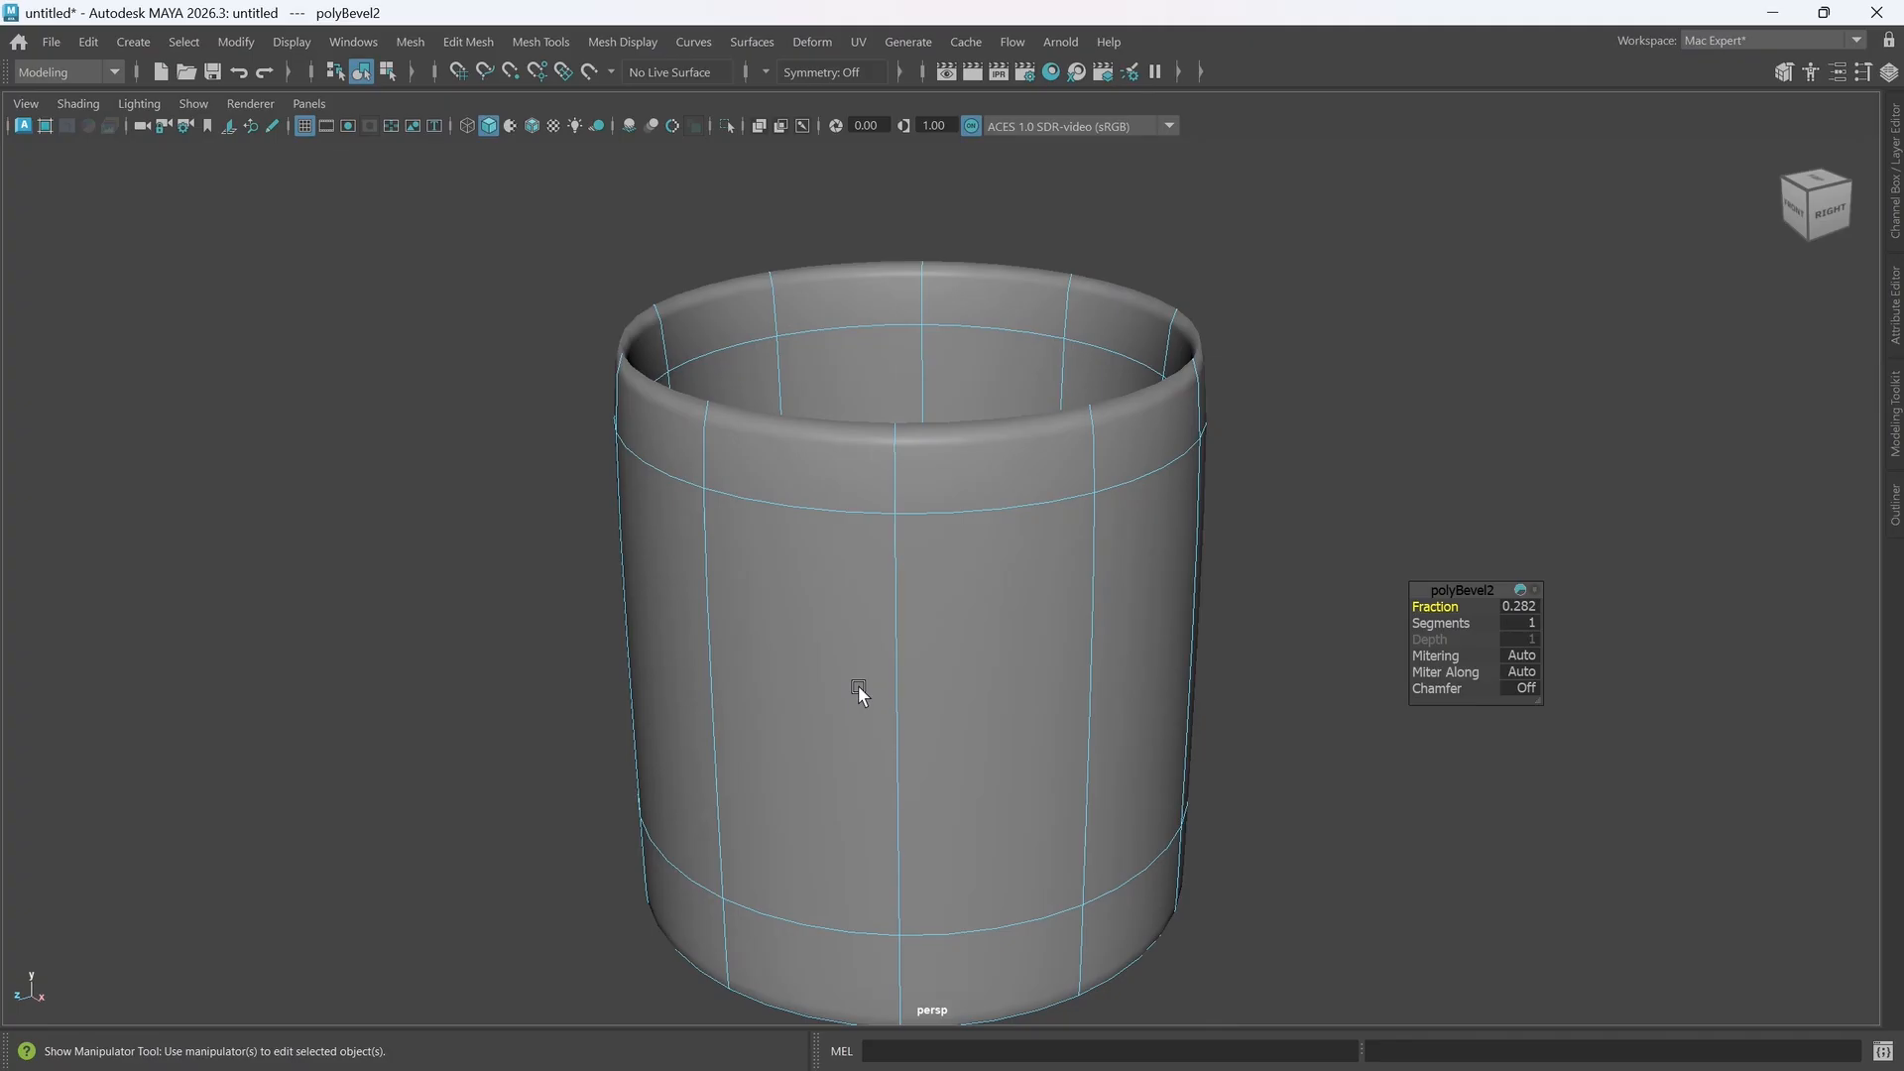
key(1)
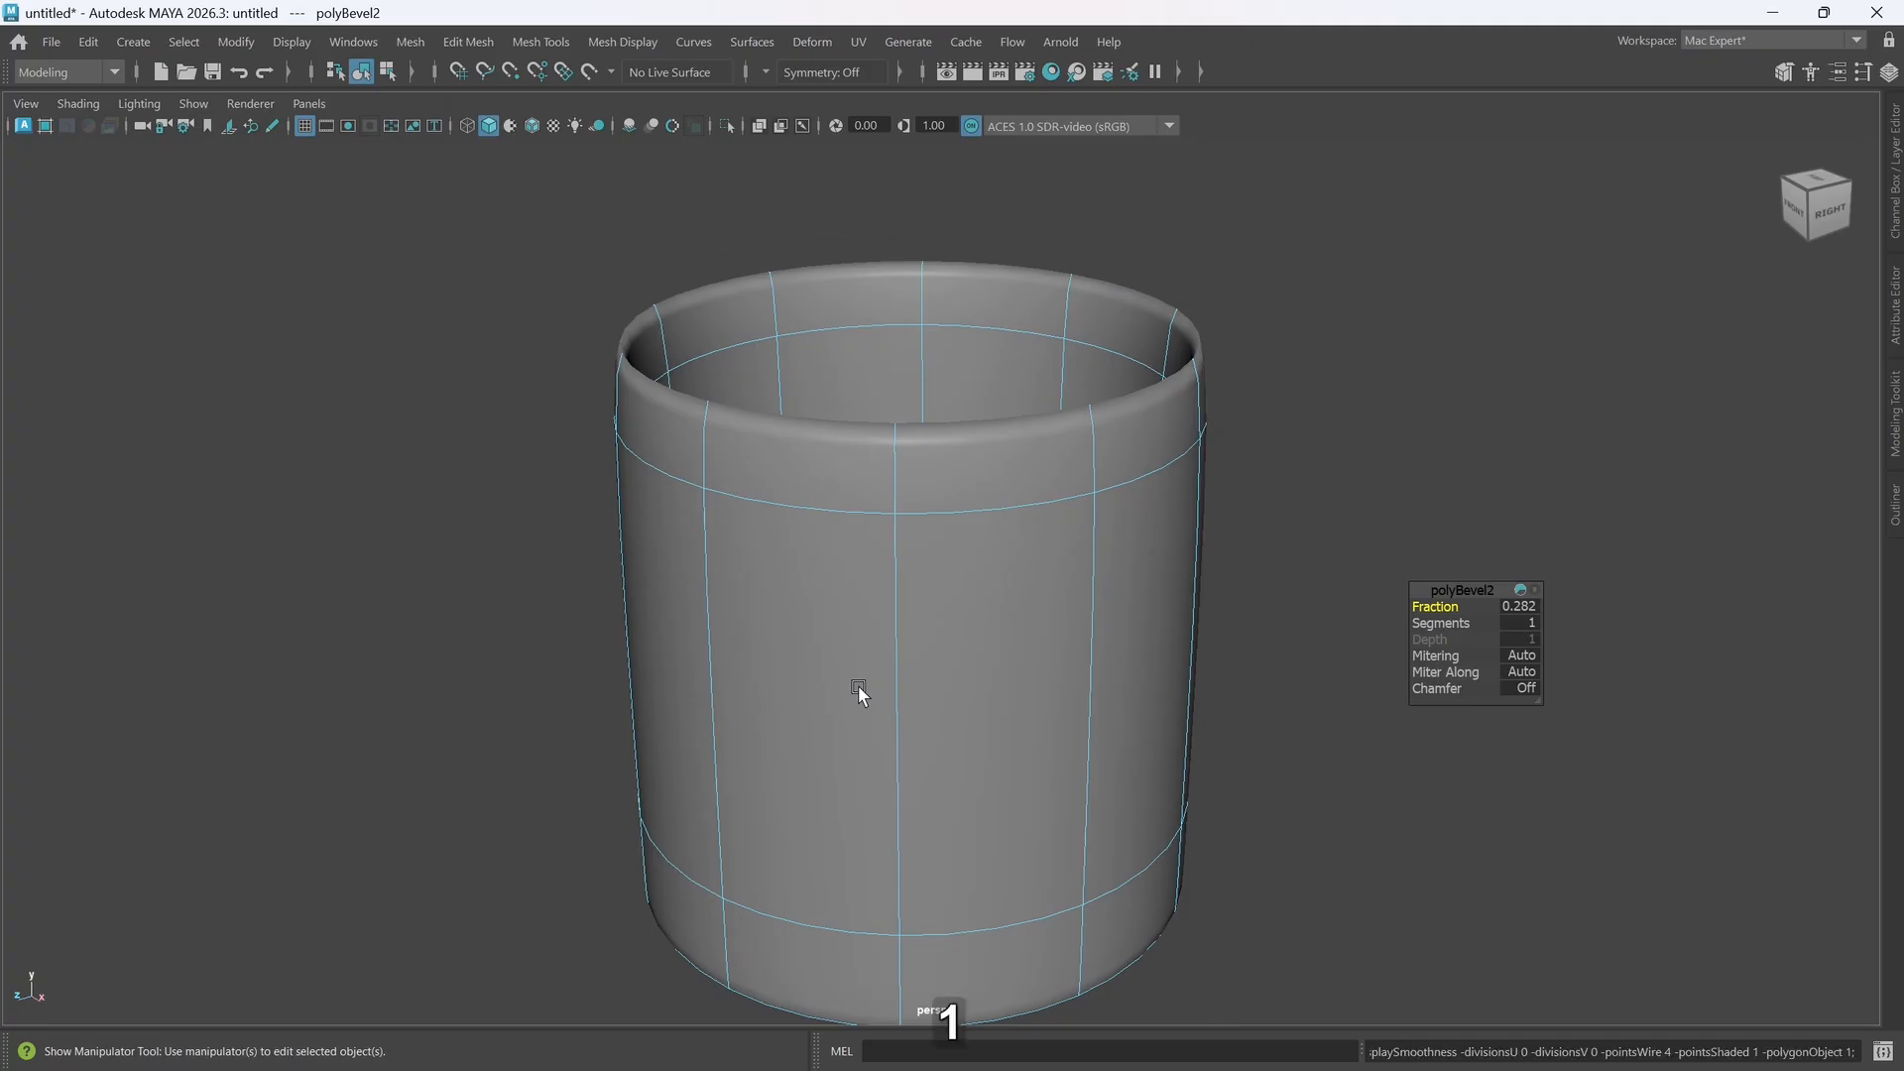
- Bevel the outer and inner edge loops of the container's top rim with a Fraction of 0.5
alt+drag(861, 682, 949, 669)
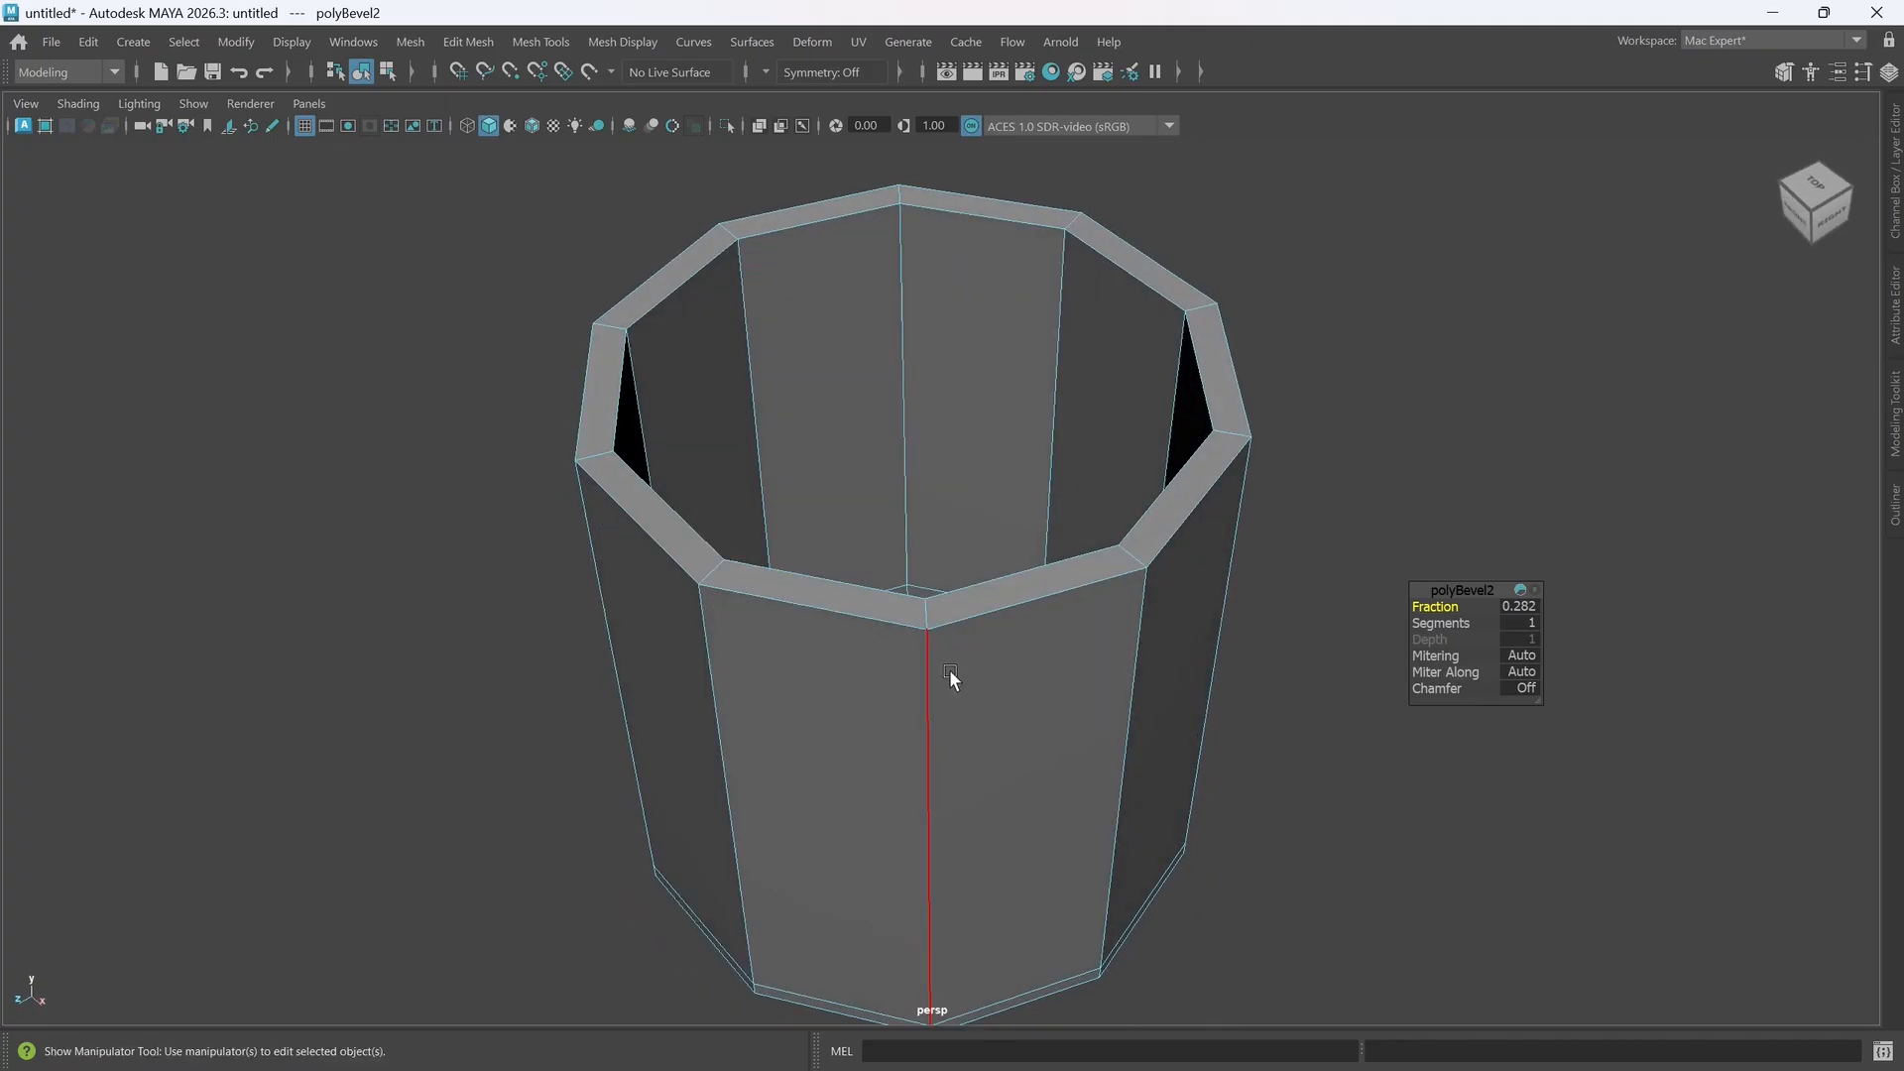
double_click(1043, 597)
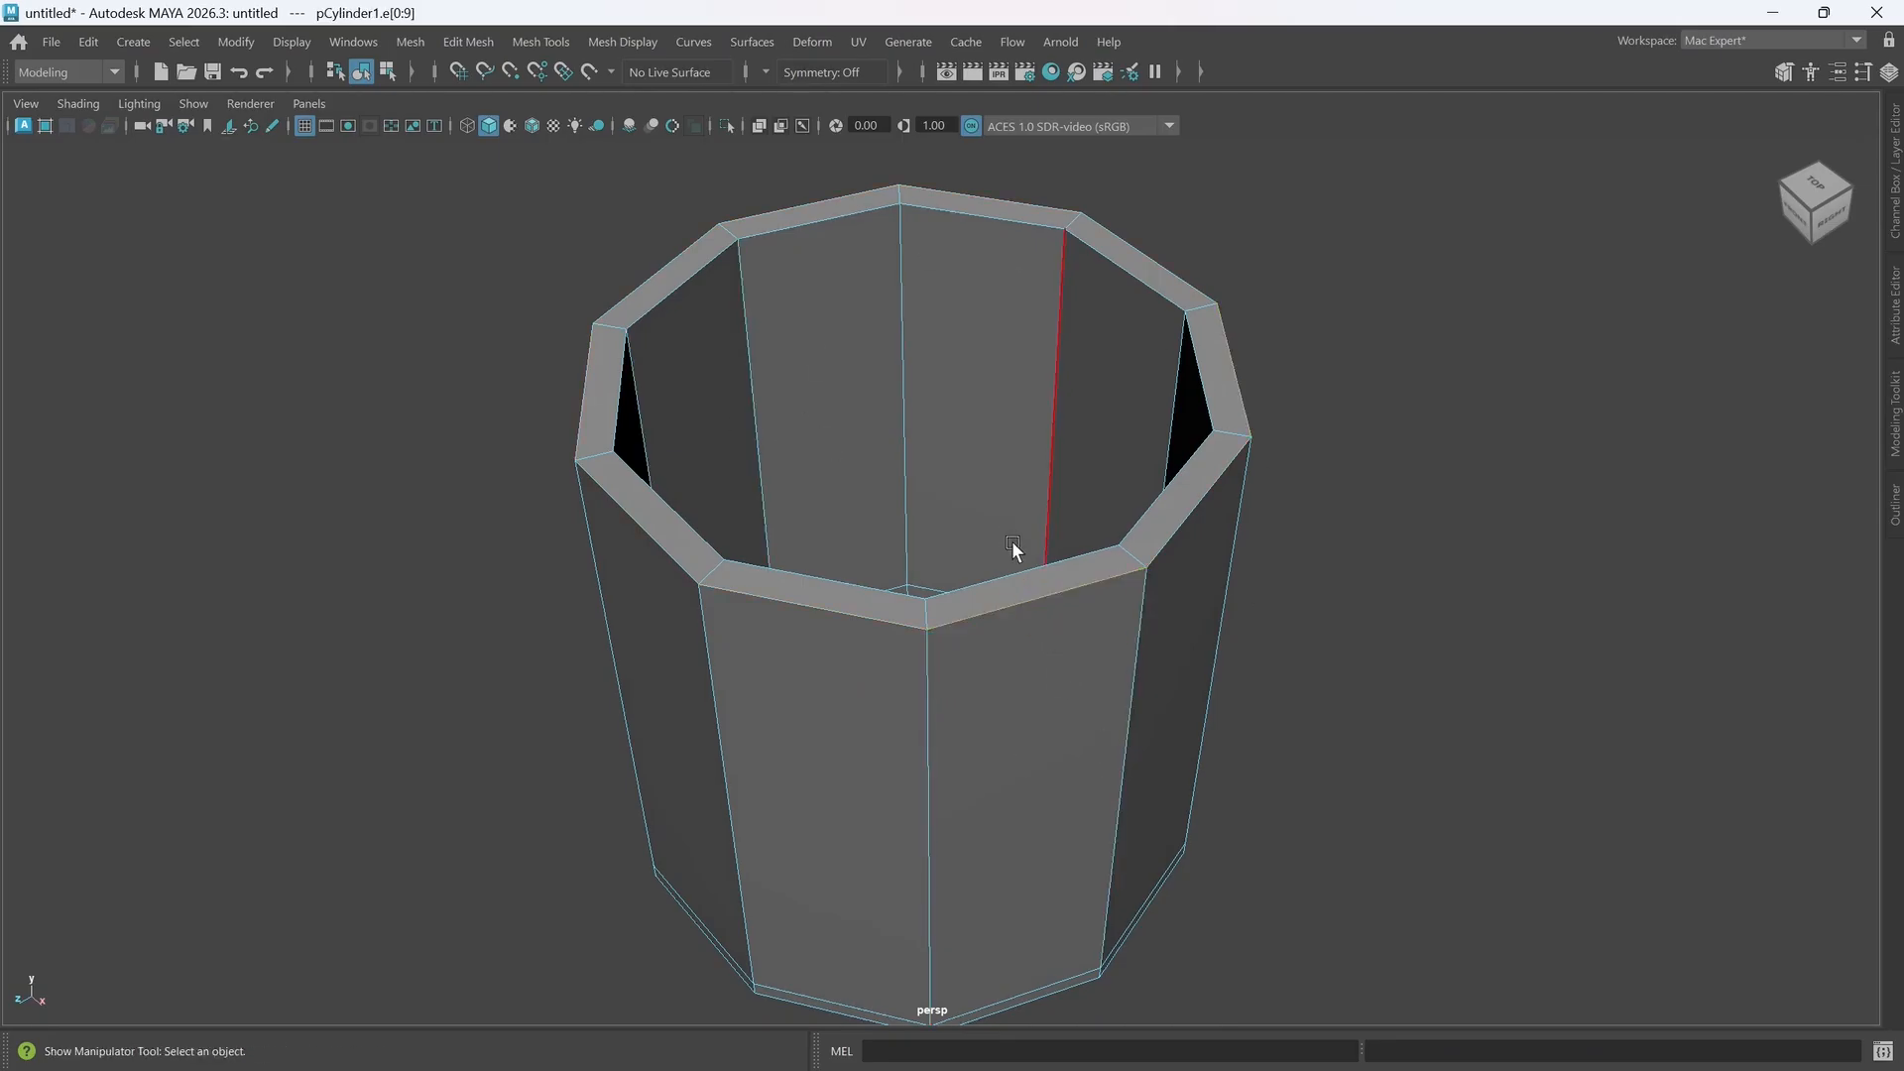
shift+double_click(1034, 561)
alt+drag(1037, 701, 1005, 709)
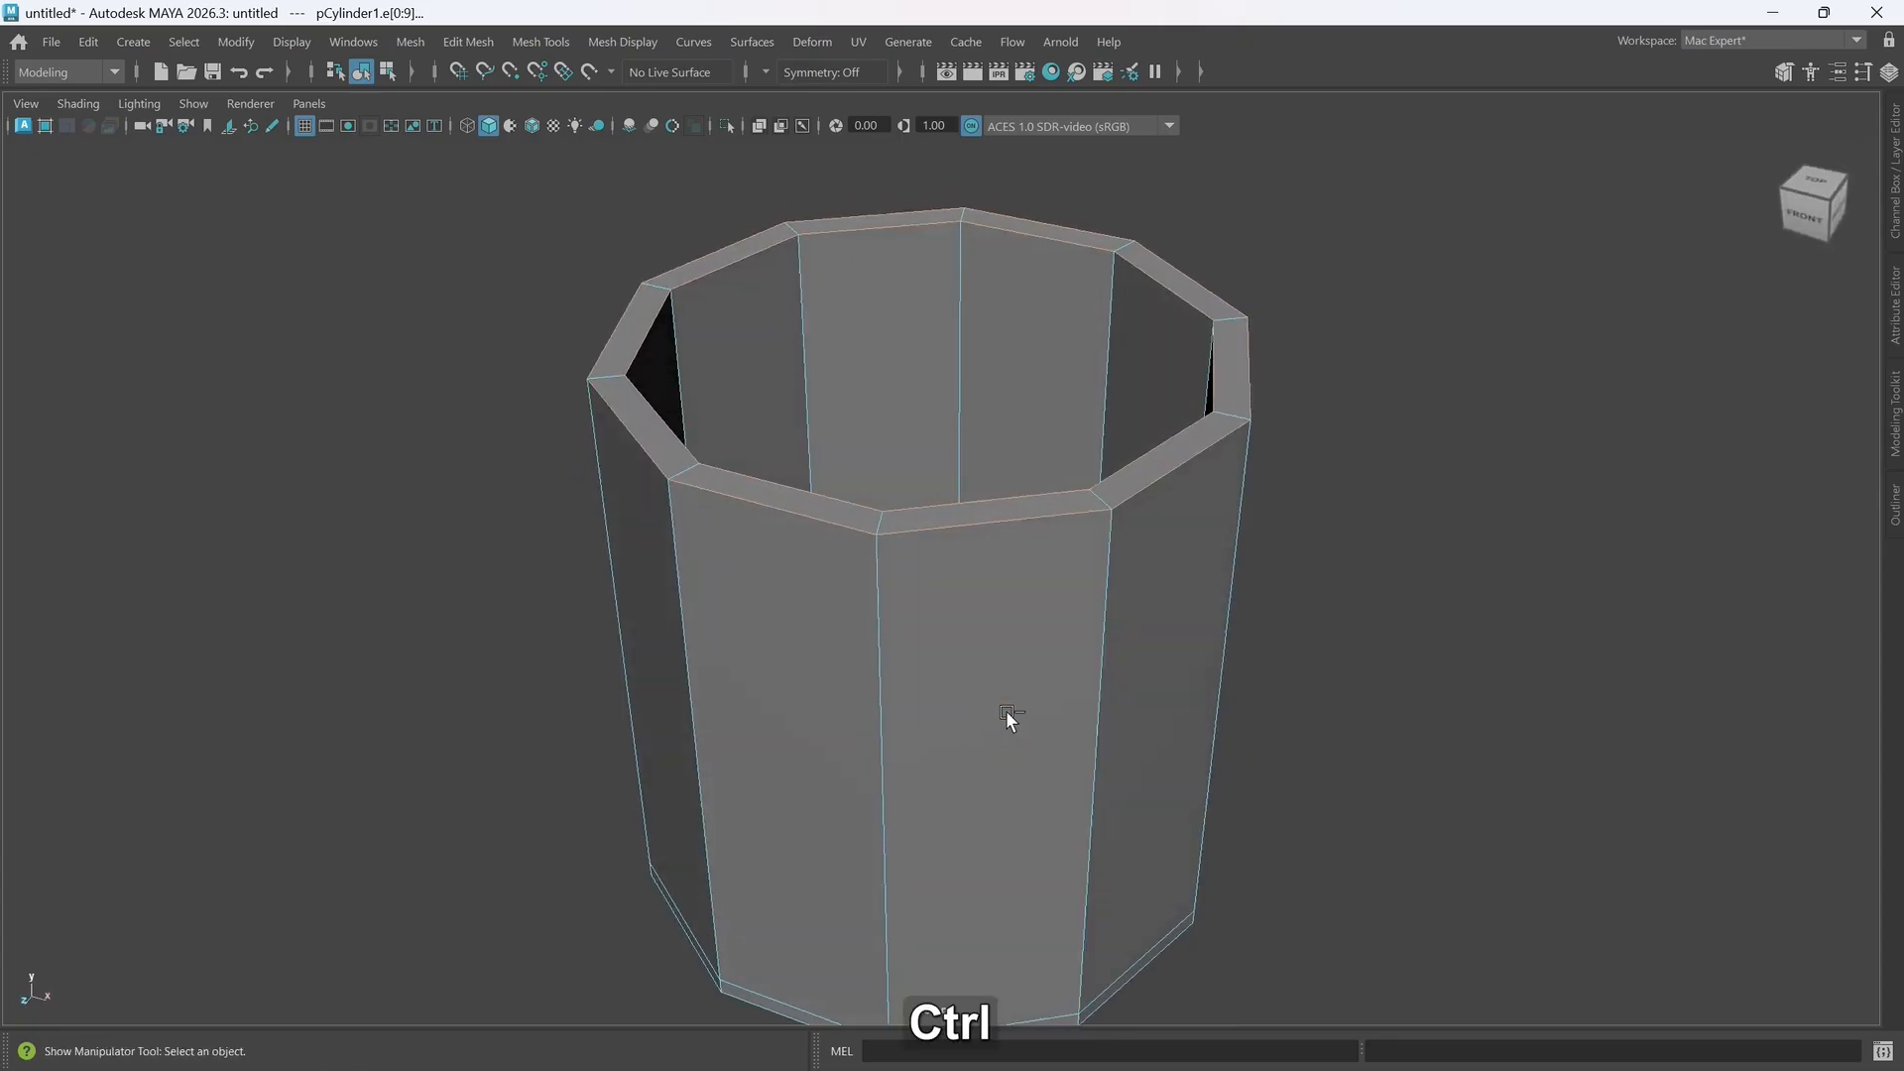
key(ctrl+b)
alt+middle_drag(1041, 591, 971, 622)
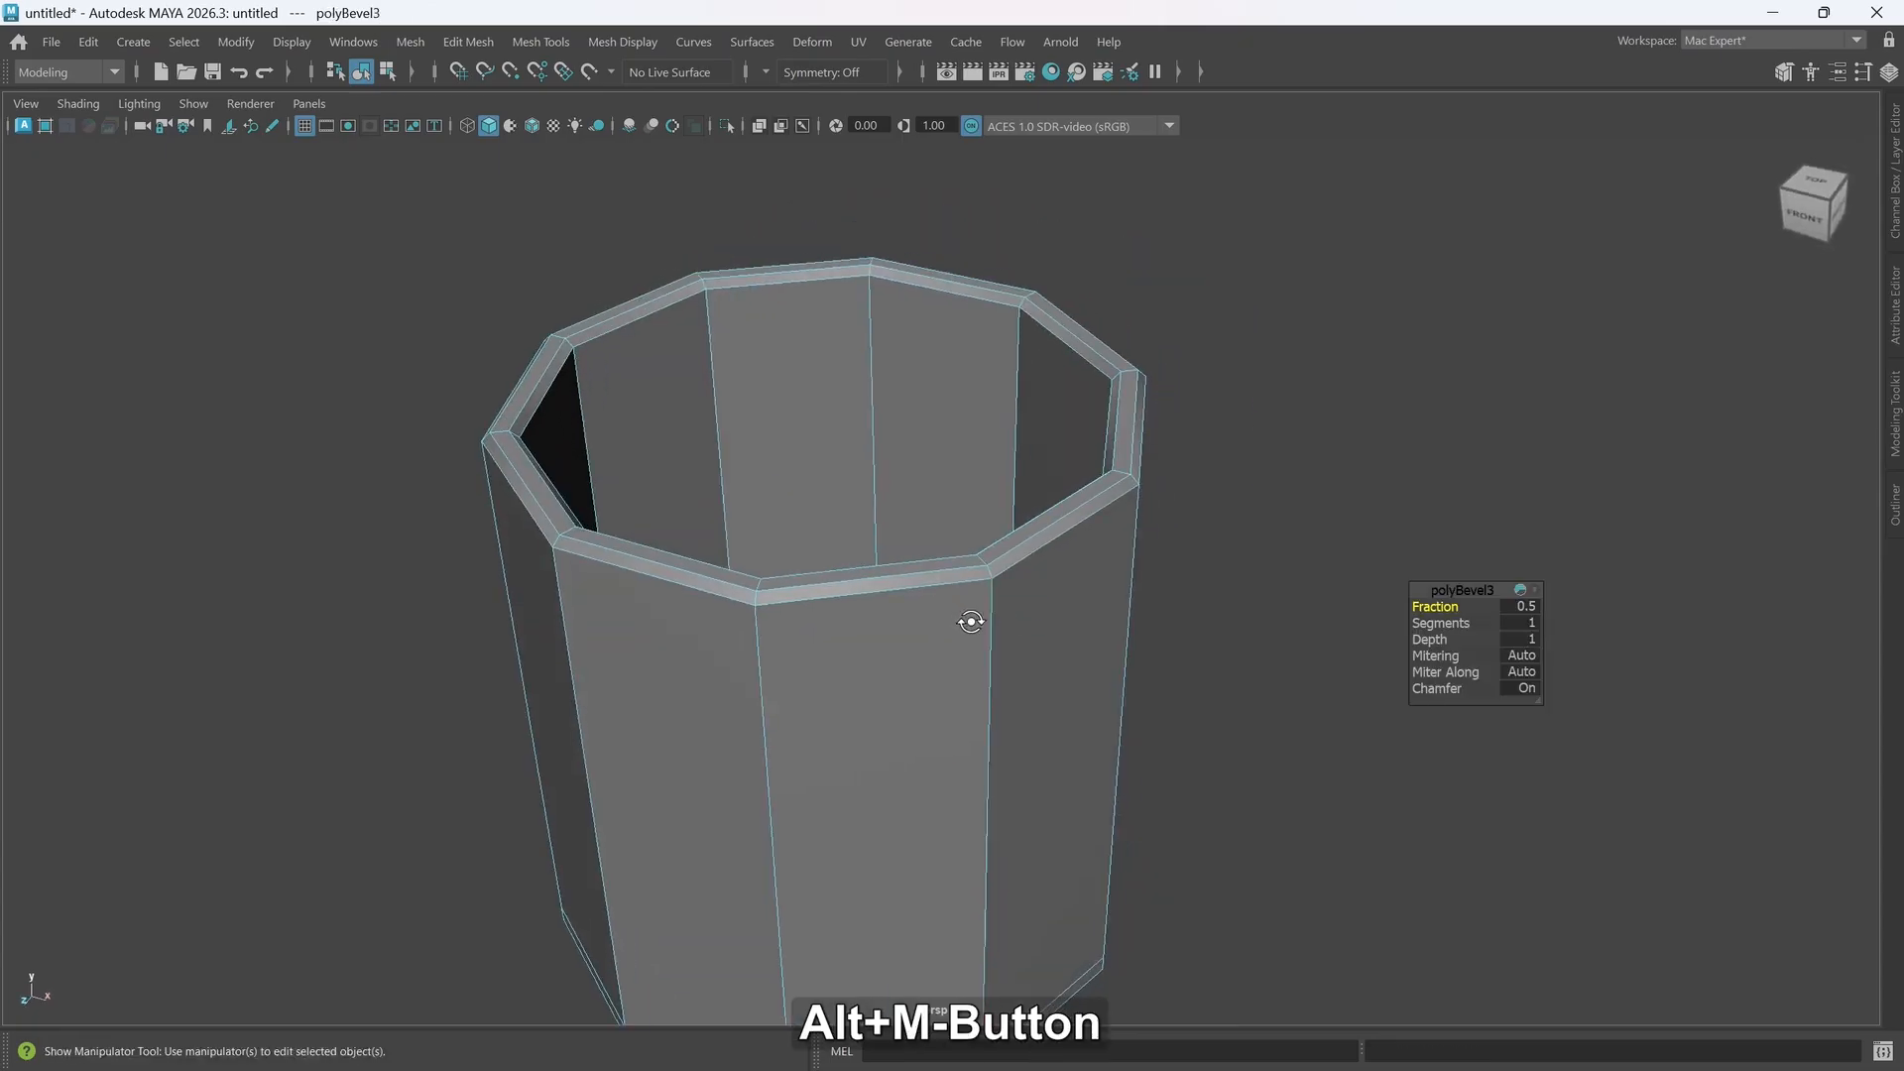
alt+drag(971, 621, 998, 625)
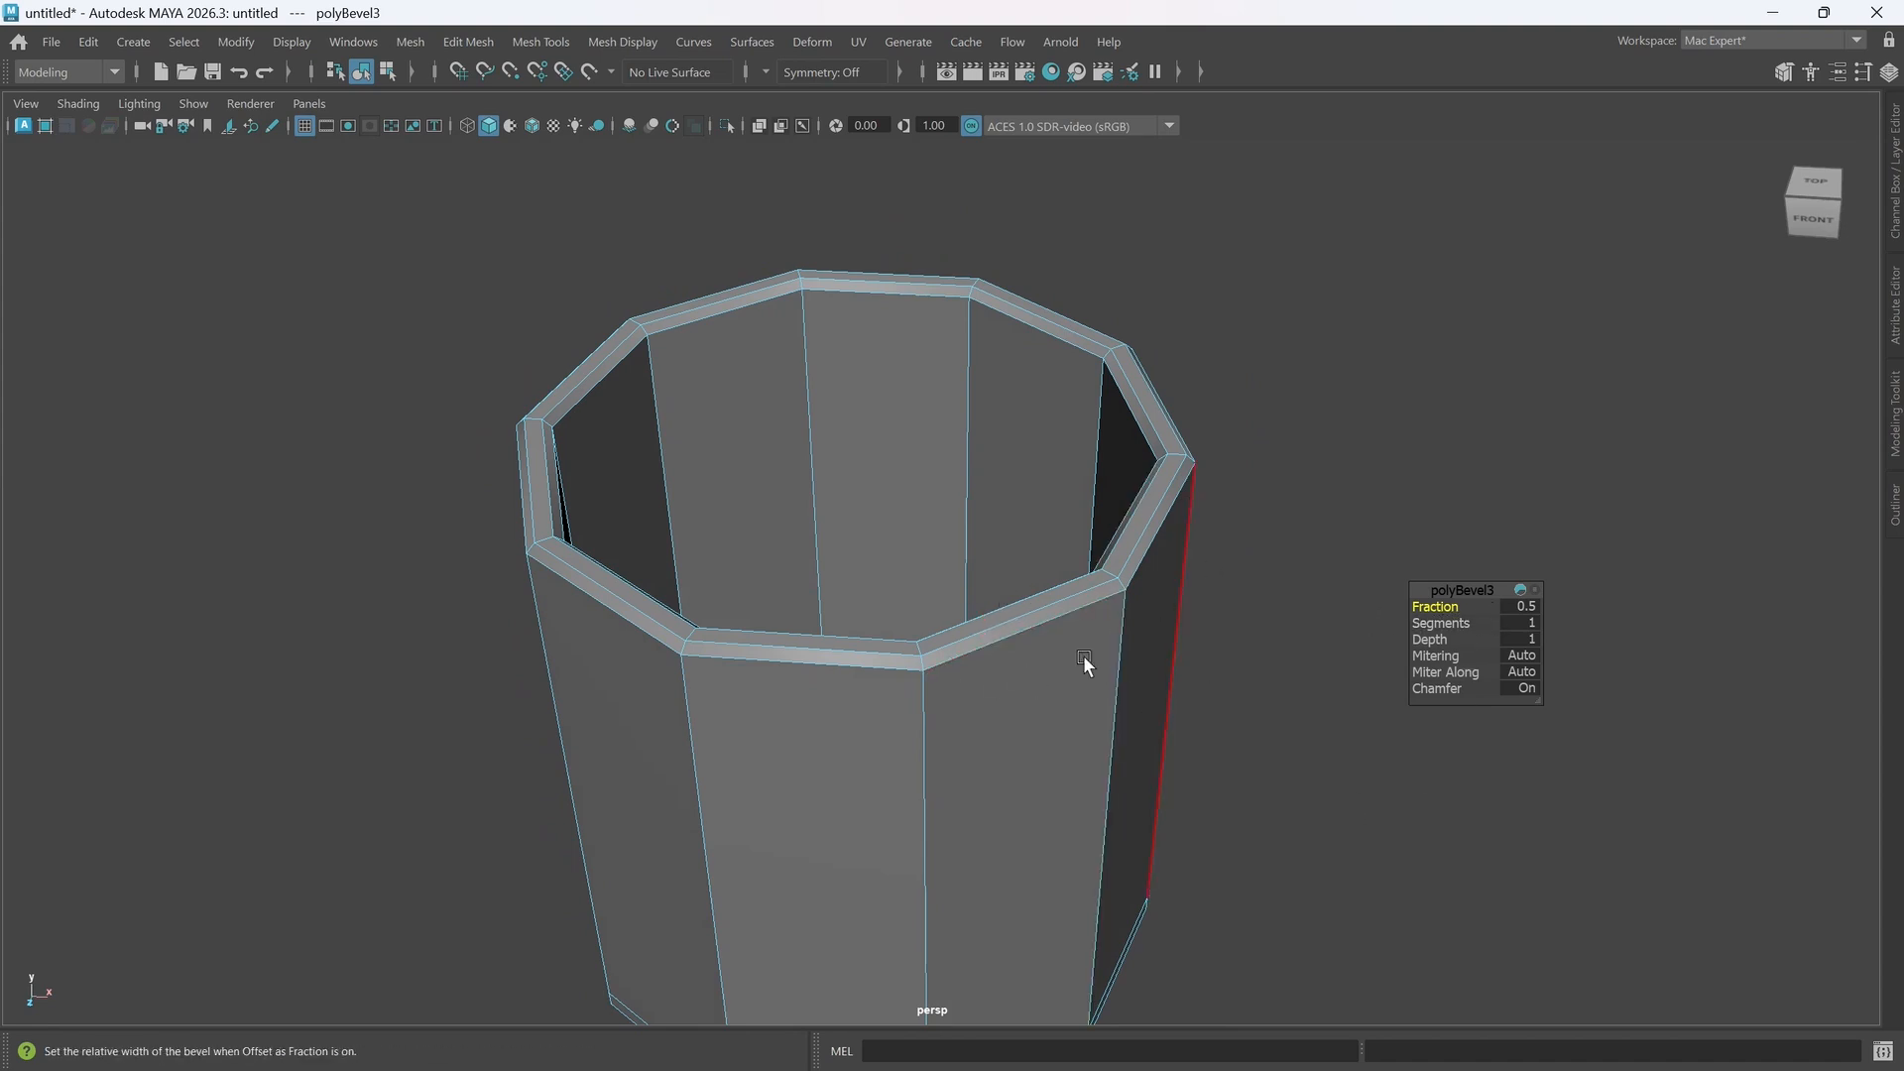
alt+drag(1082, 657, 995, 752)
- Show the container in smooth preview, check its rim and interior, and switch from edge selection to object mode
key(3)
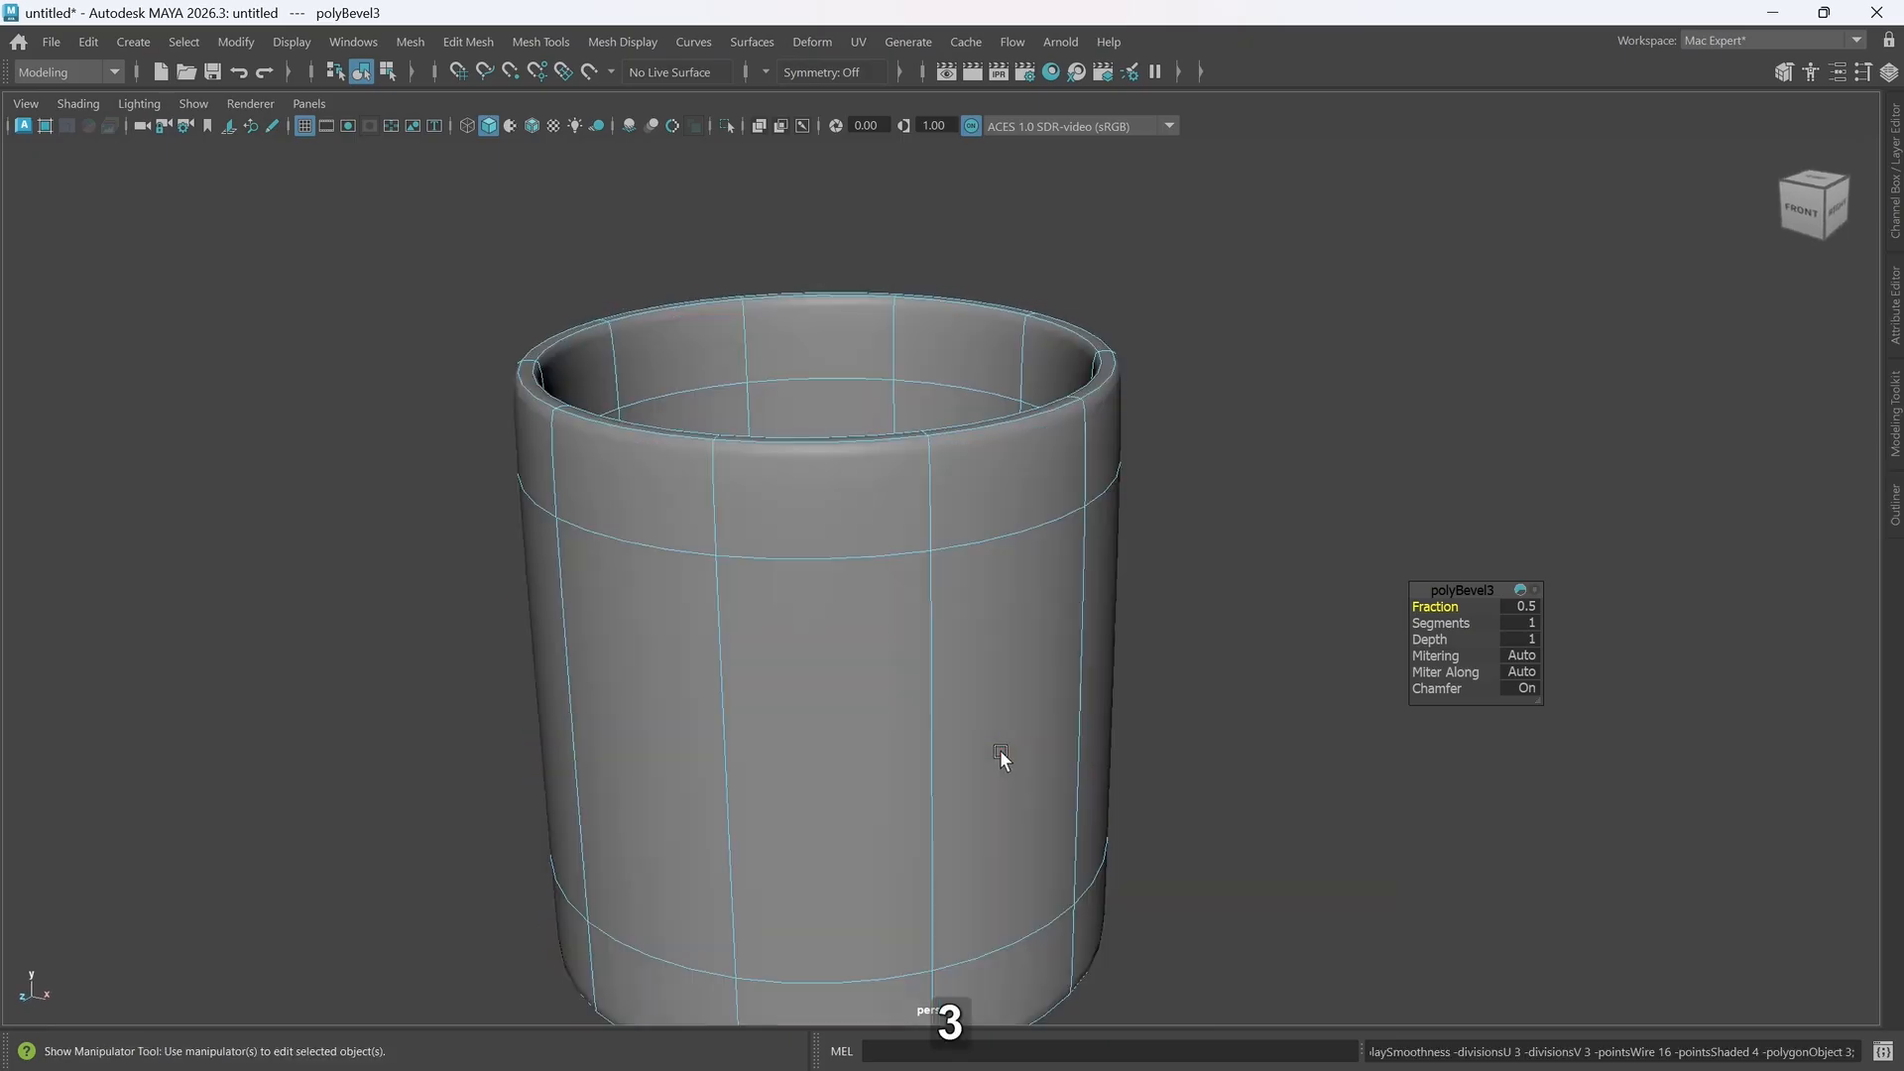
alt+drag(927, 659, 888, 701)
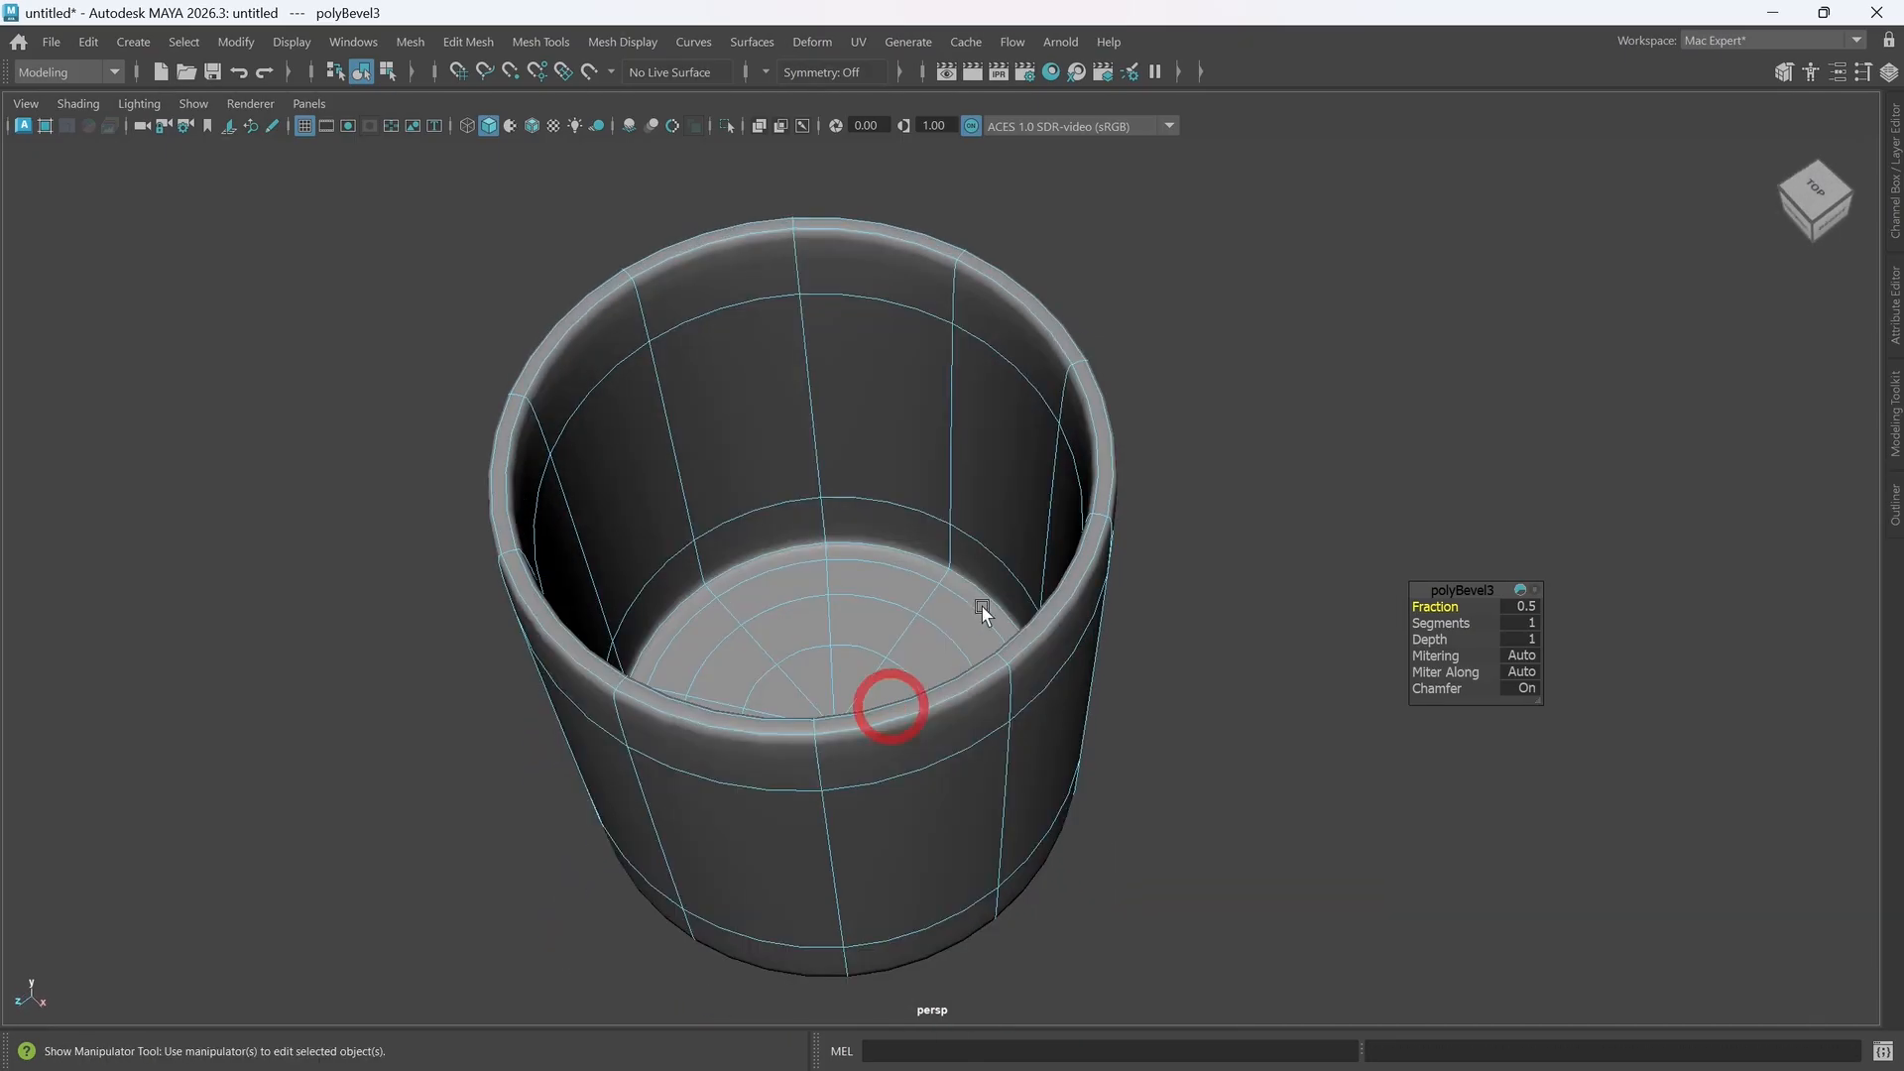
right_drag(1218, 445, 1343, 407)
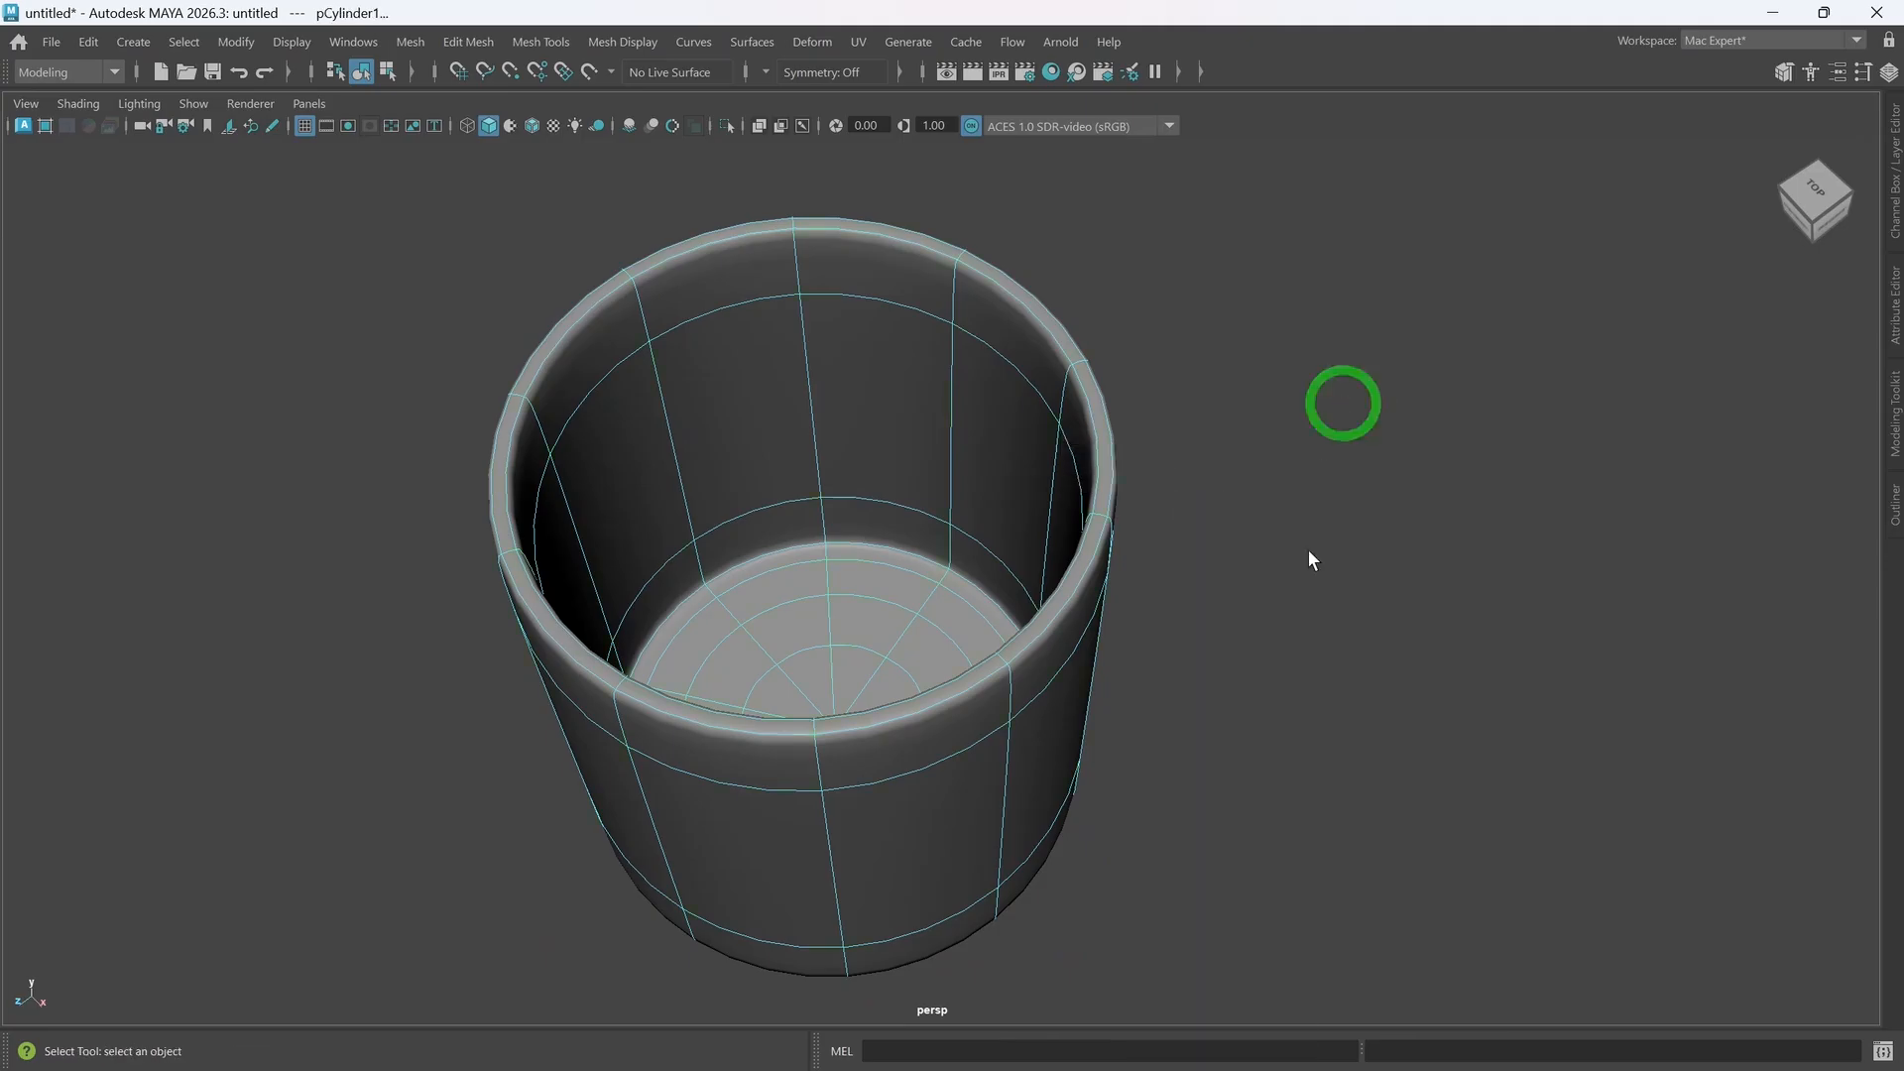
- Clear the selection and examine the smoothed container's rim, interior and outer wall from several angles
click(1309, 546)
alt+drag(989, 863, 1065, 800)
alt+drag(963, 541, 816, 489)
alt+drag(973, 472, 981, 540)
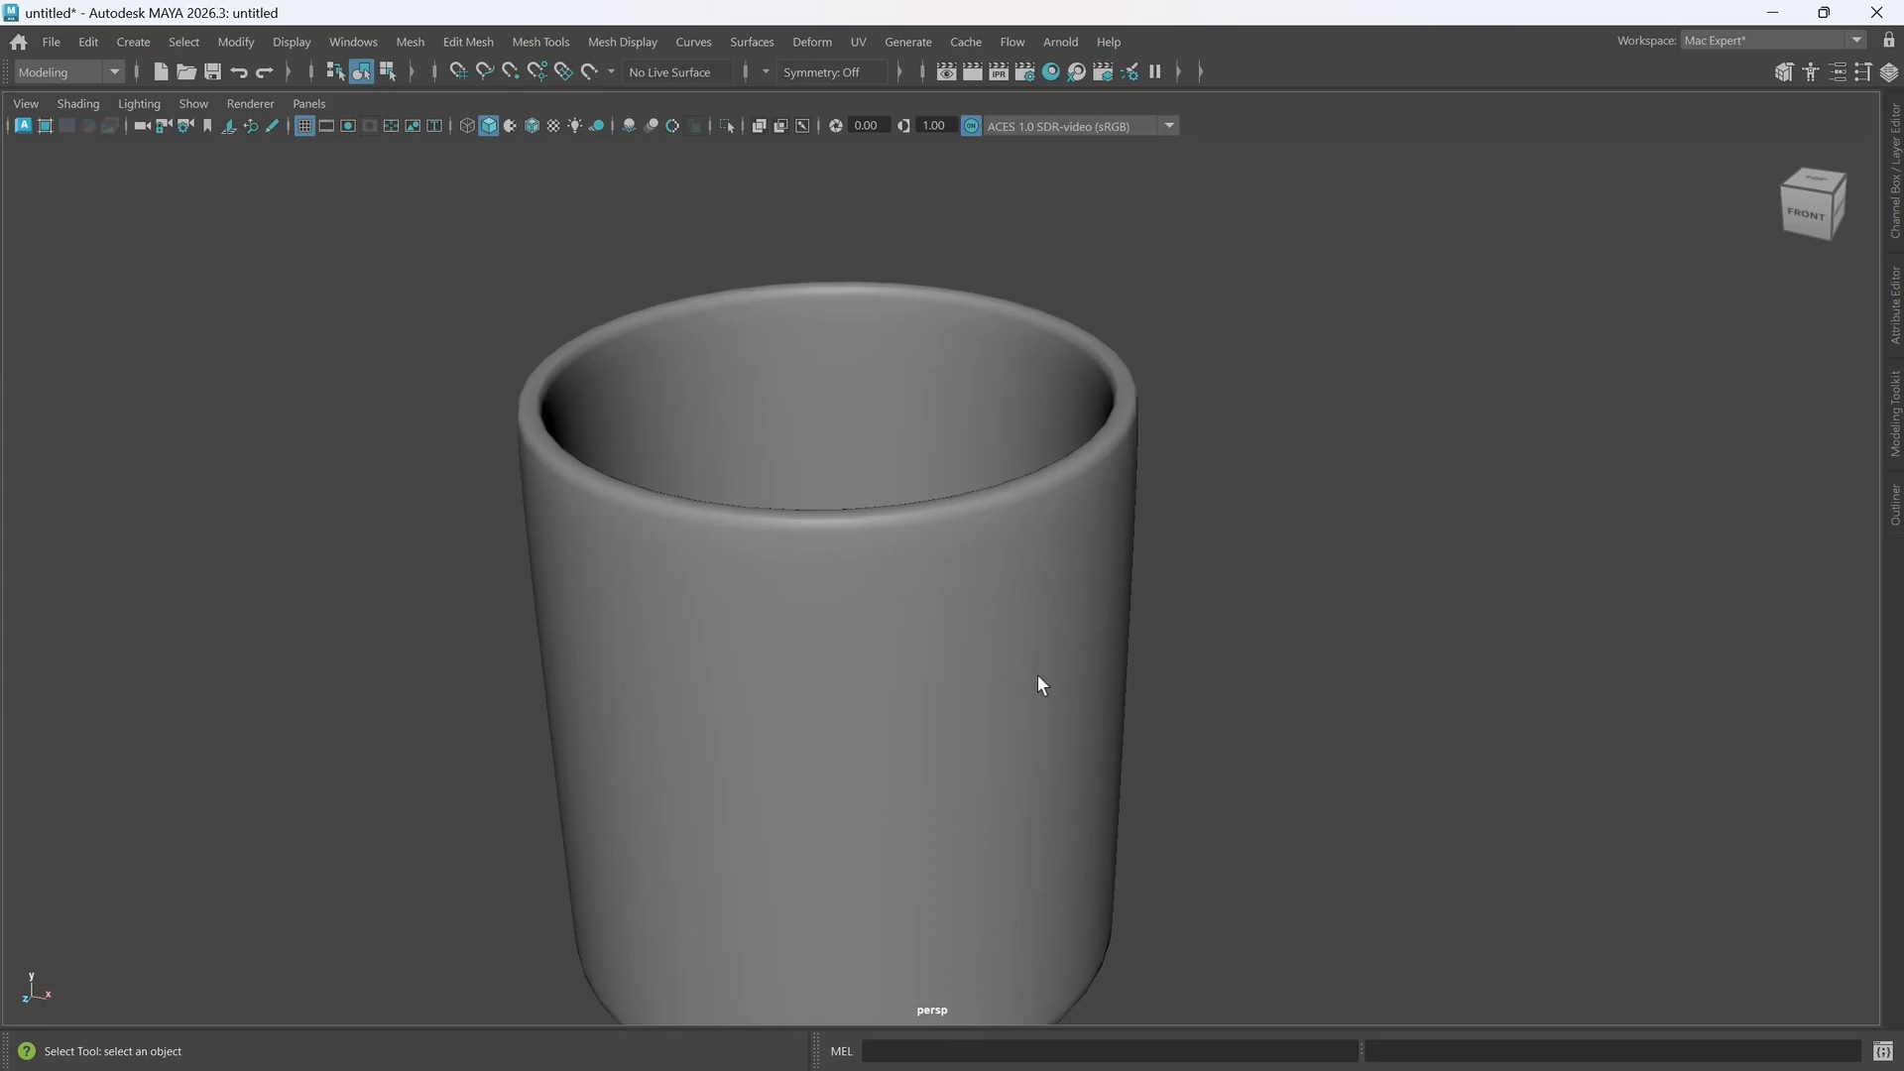
alt+drag(1037, 676, 955, 674)
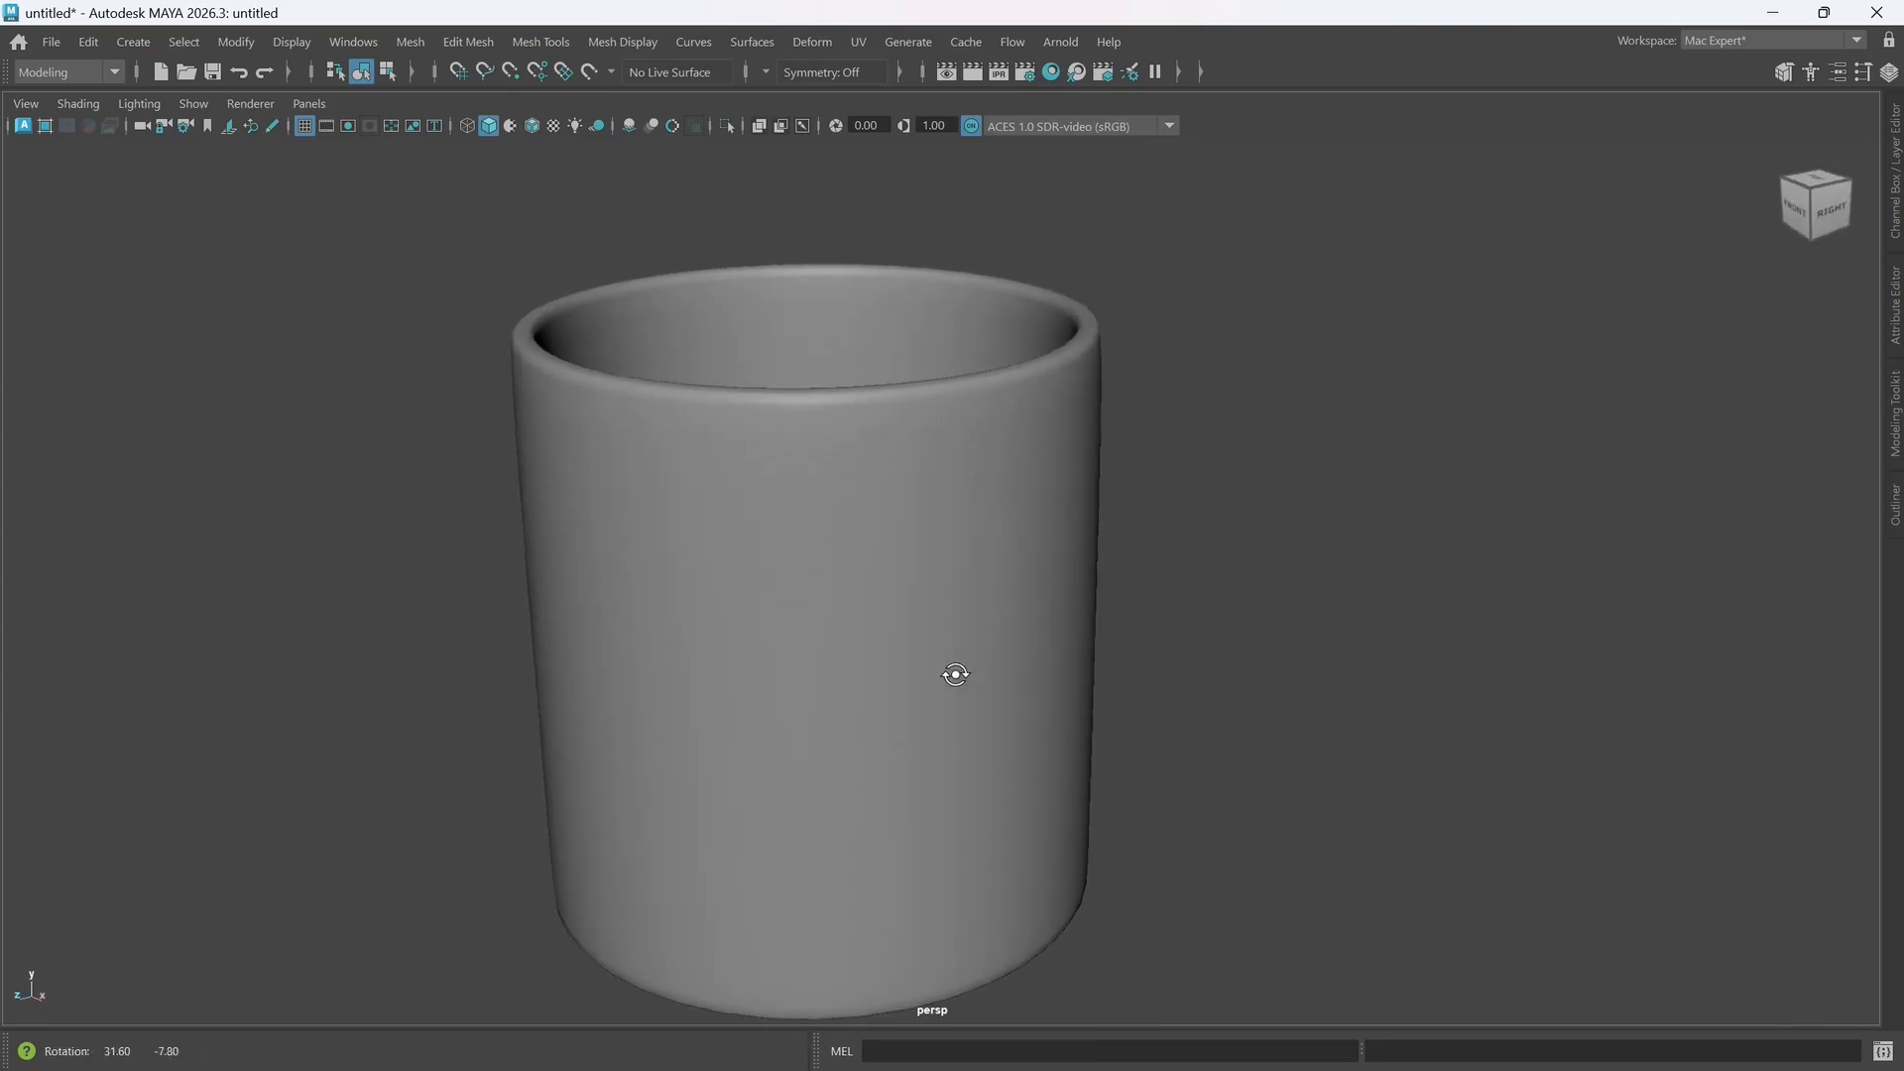
- Select the container, return it to the unsmoothed display and show the grid, checking the outer wall from several sides
click(939, 645)
key(1)
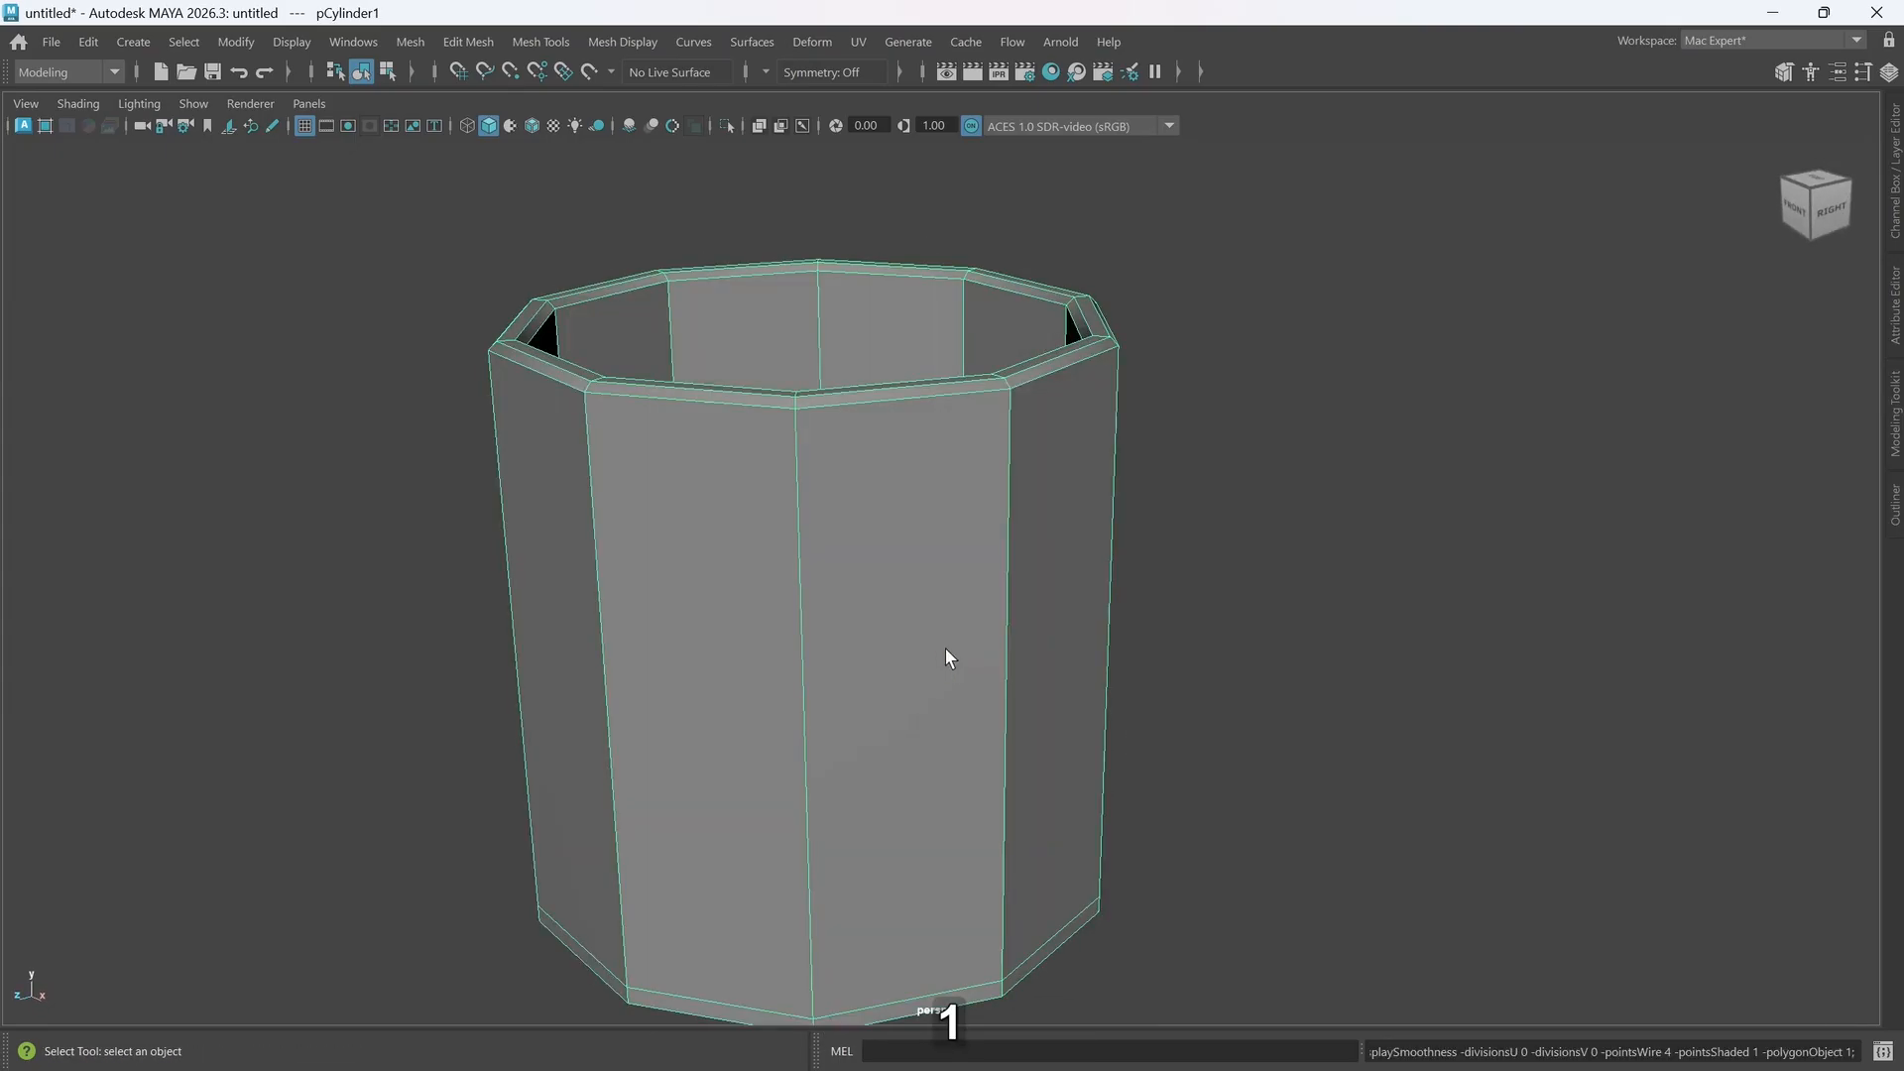
alt+drag(1011, 671, 942, 656)
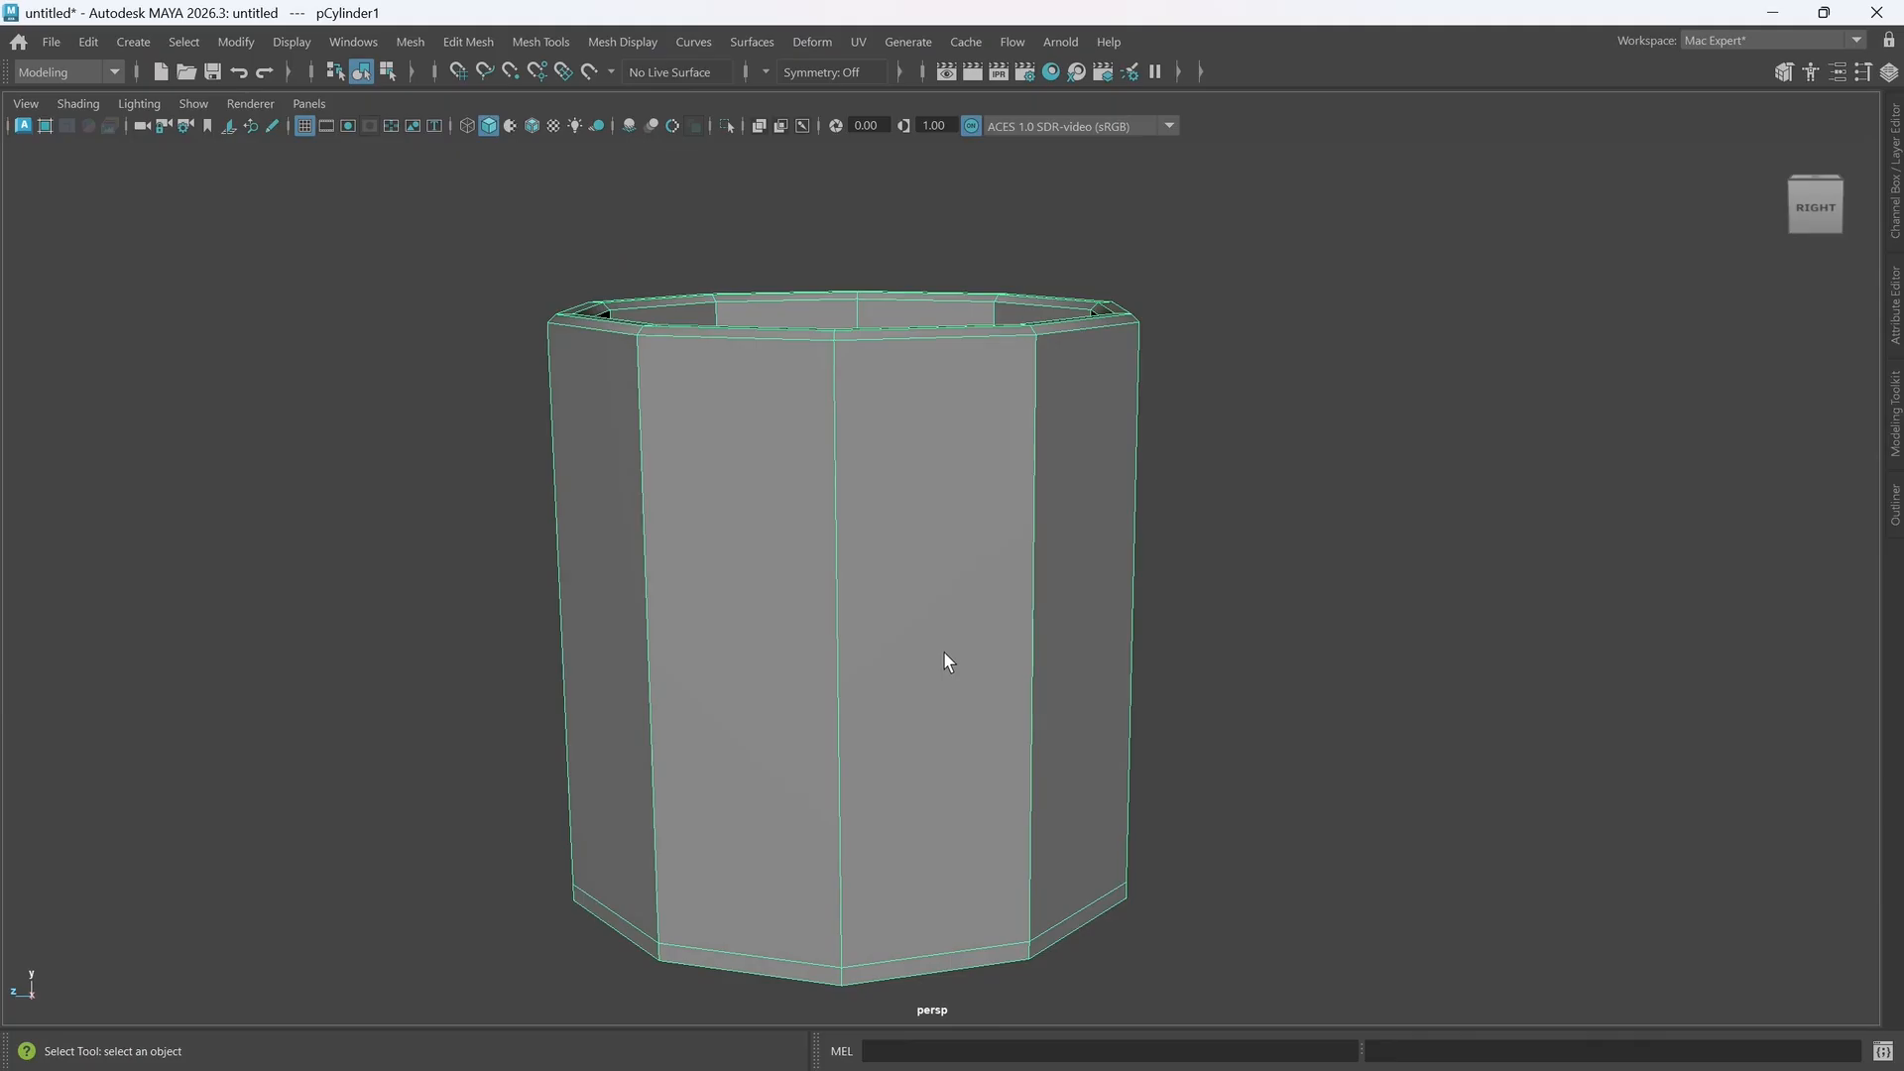
key(g)
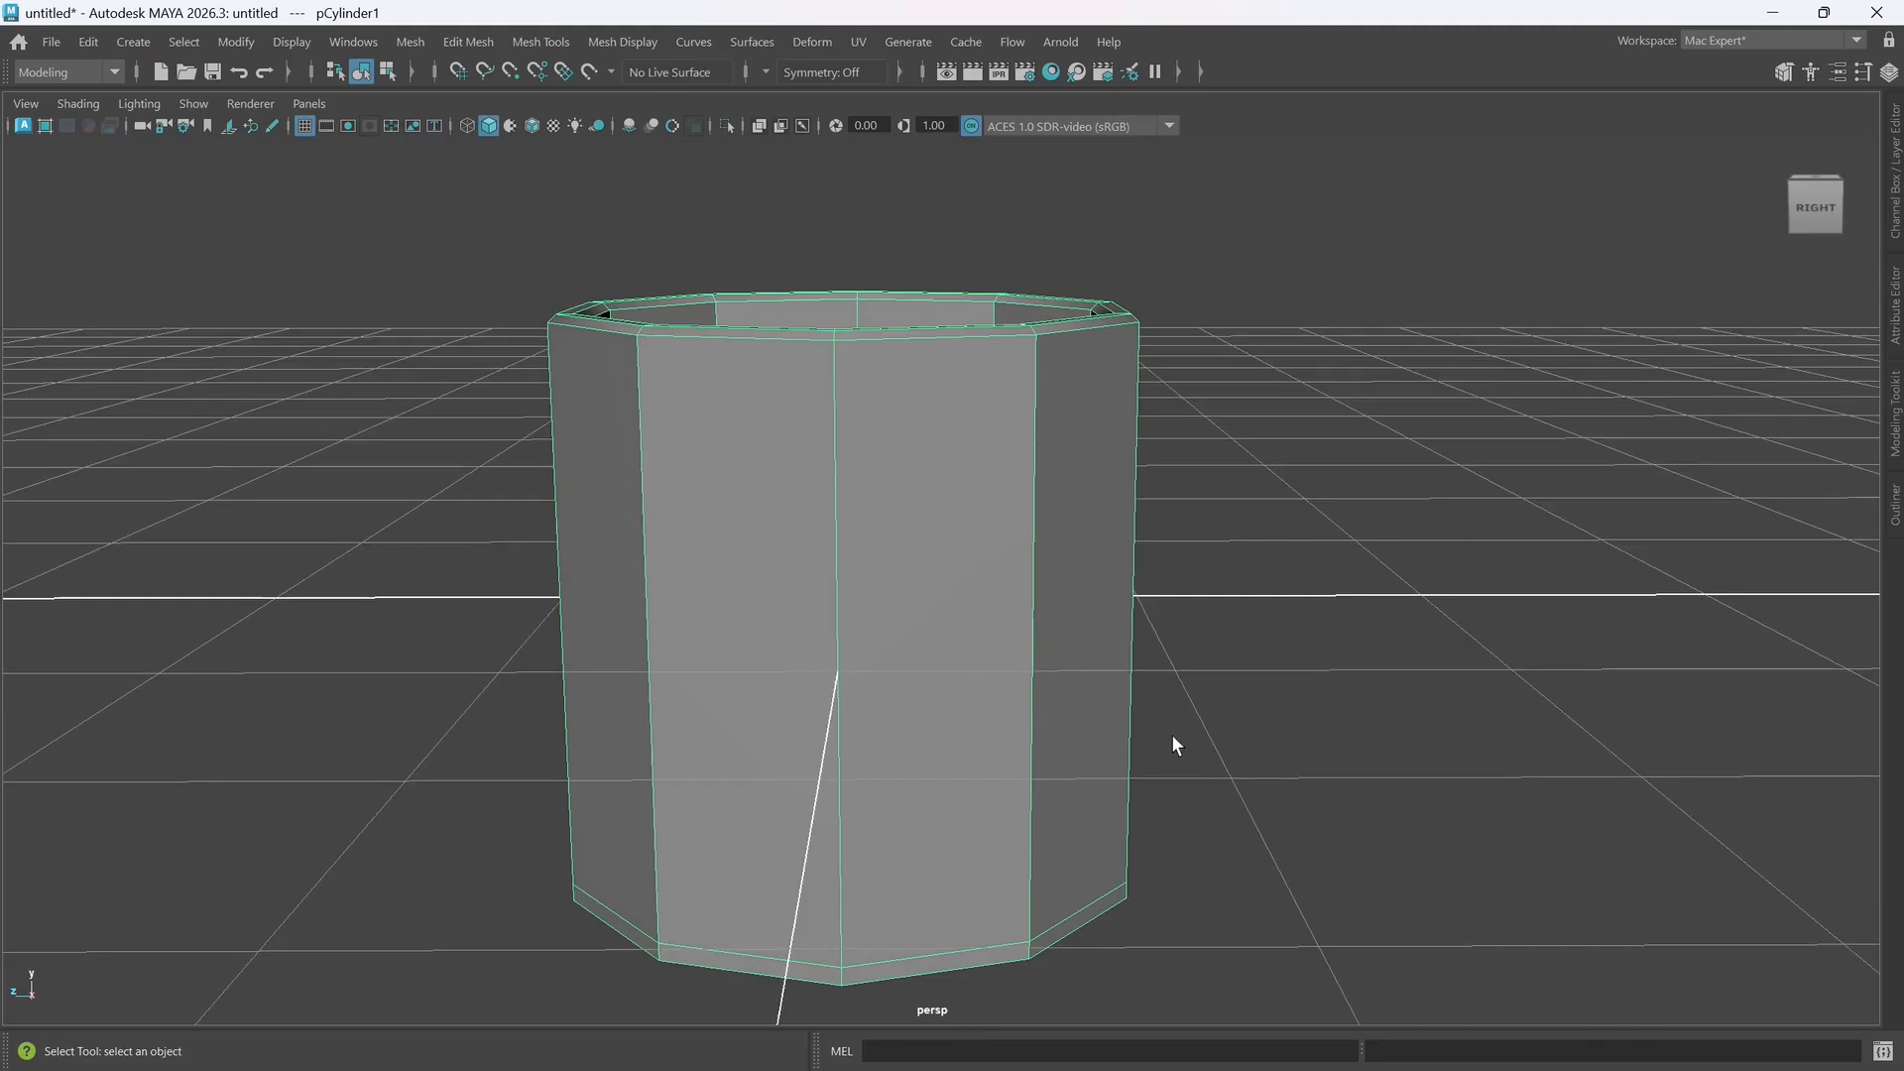
alt+drag(1172, 742, 1100, 656)
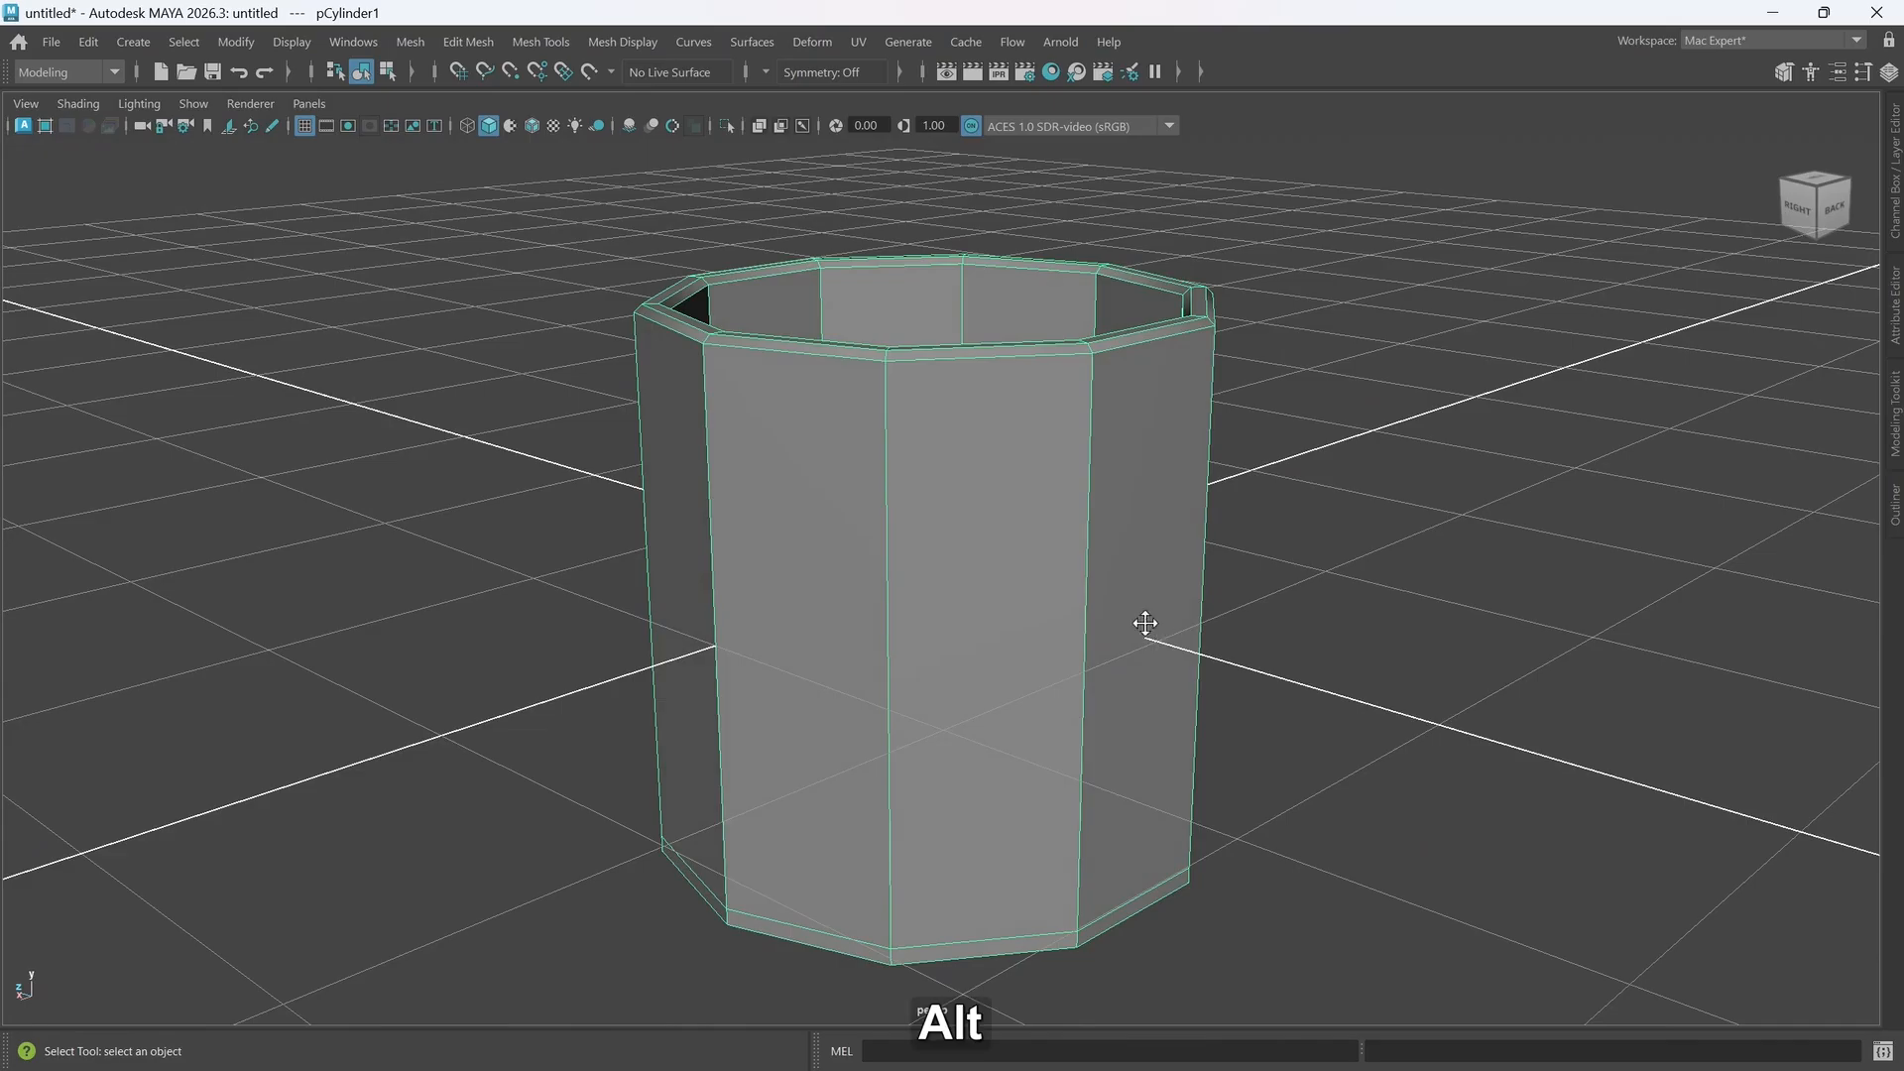
alt+middle_drag(1143, 625, 1075, 628)
alt+drag(1075, 627, 1067, 621)
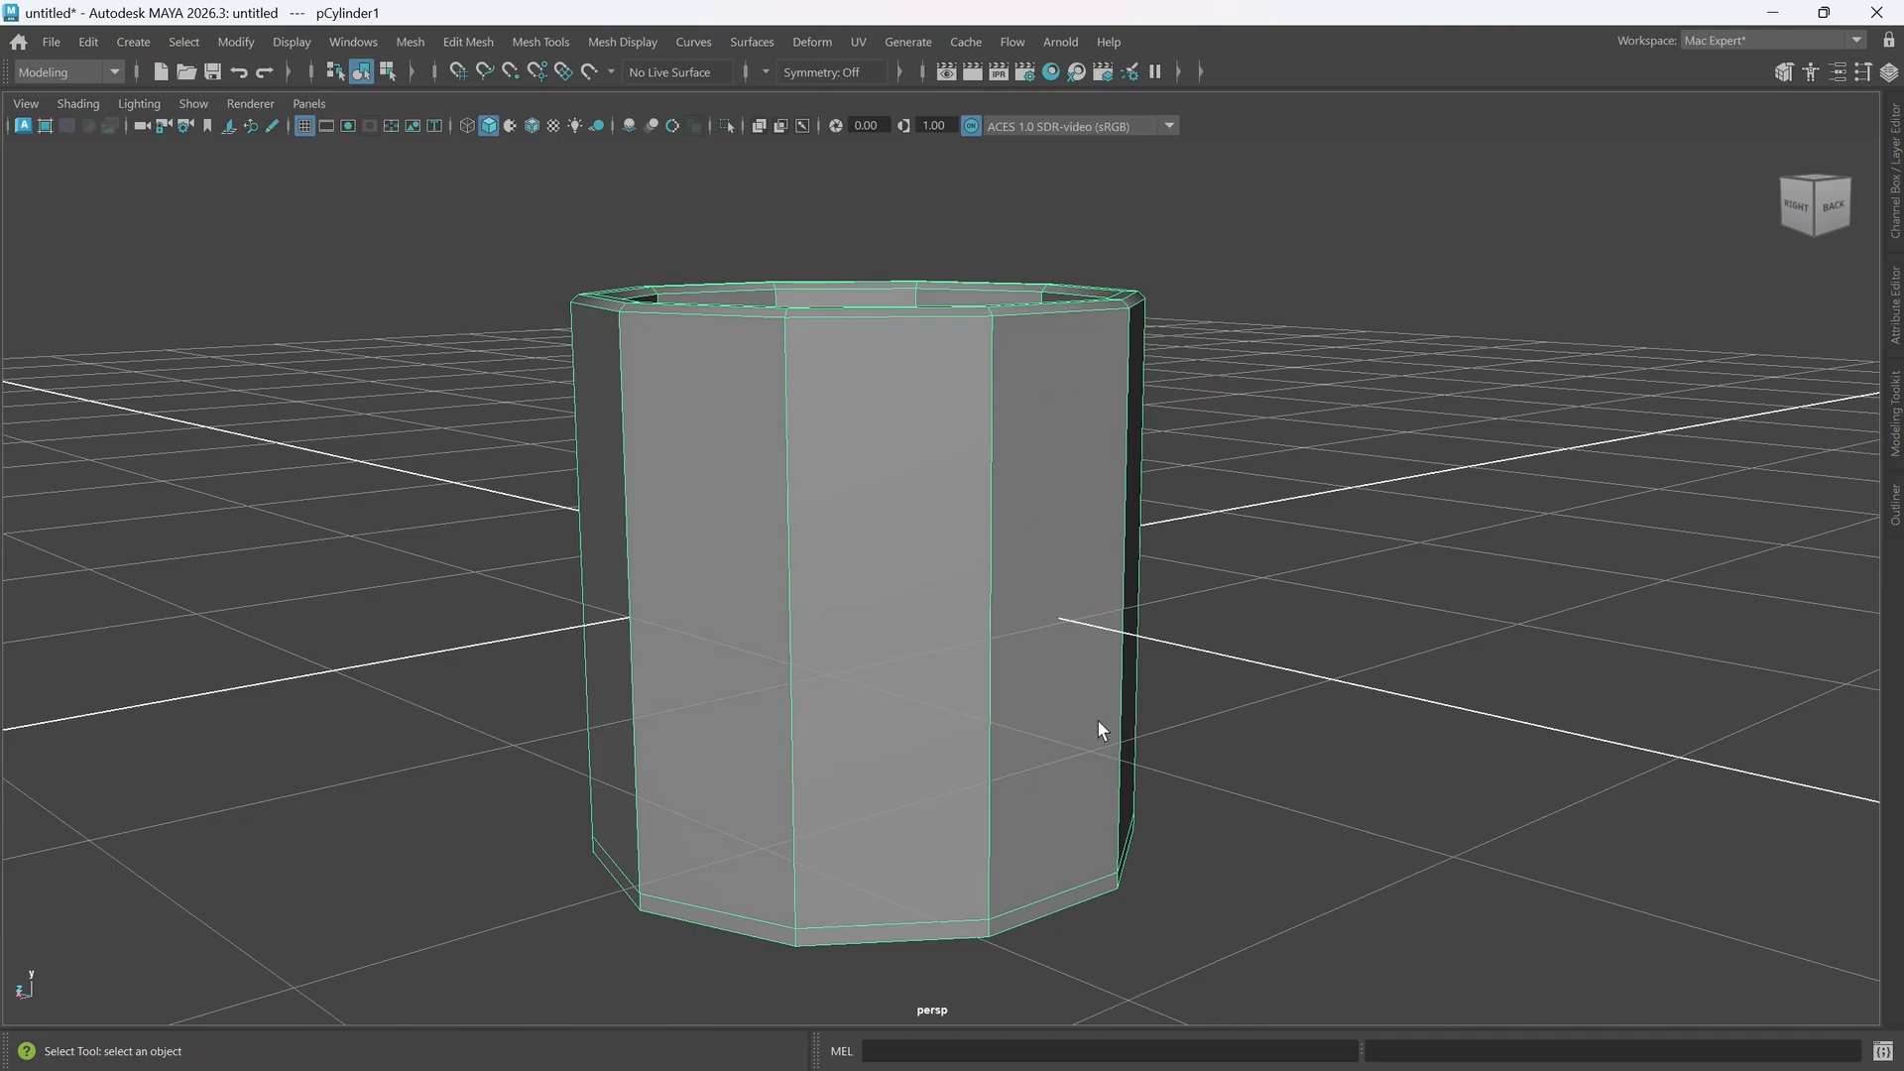
alt+drag(1097, 721, 1068, 738)
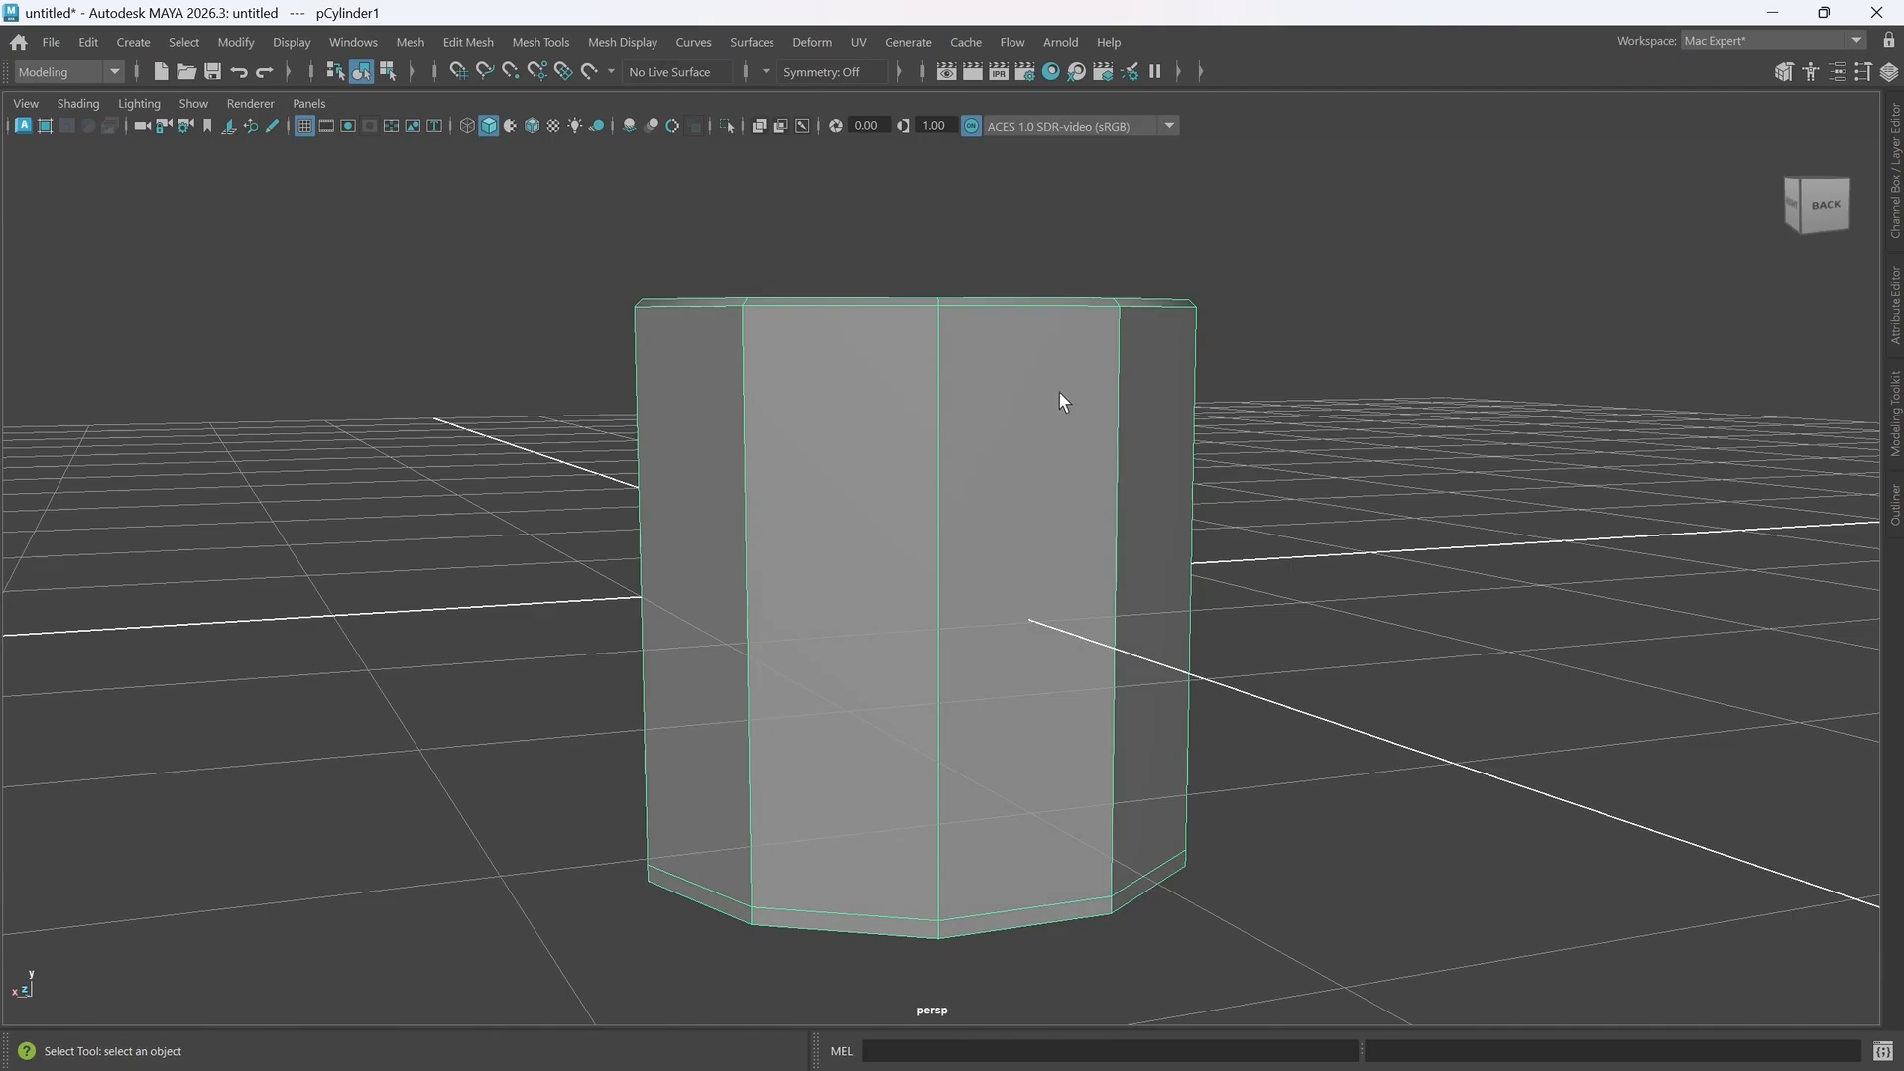
alt+drag(1089, 530, 1028, 705)
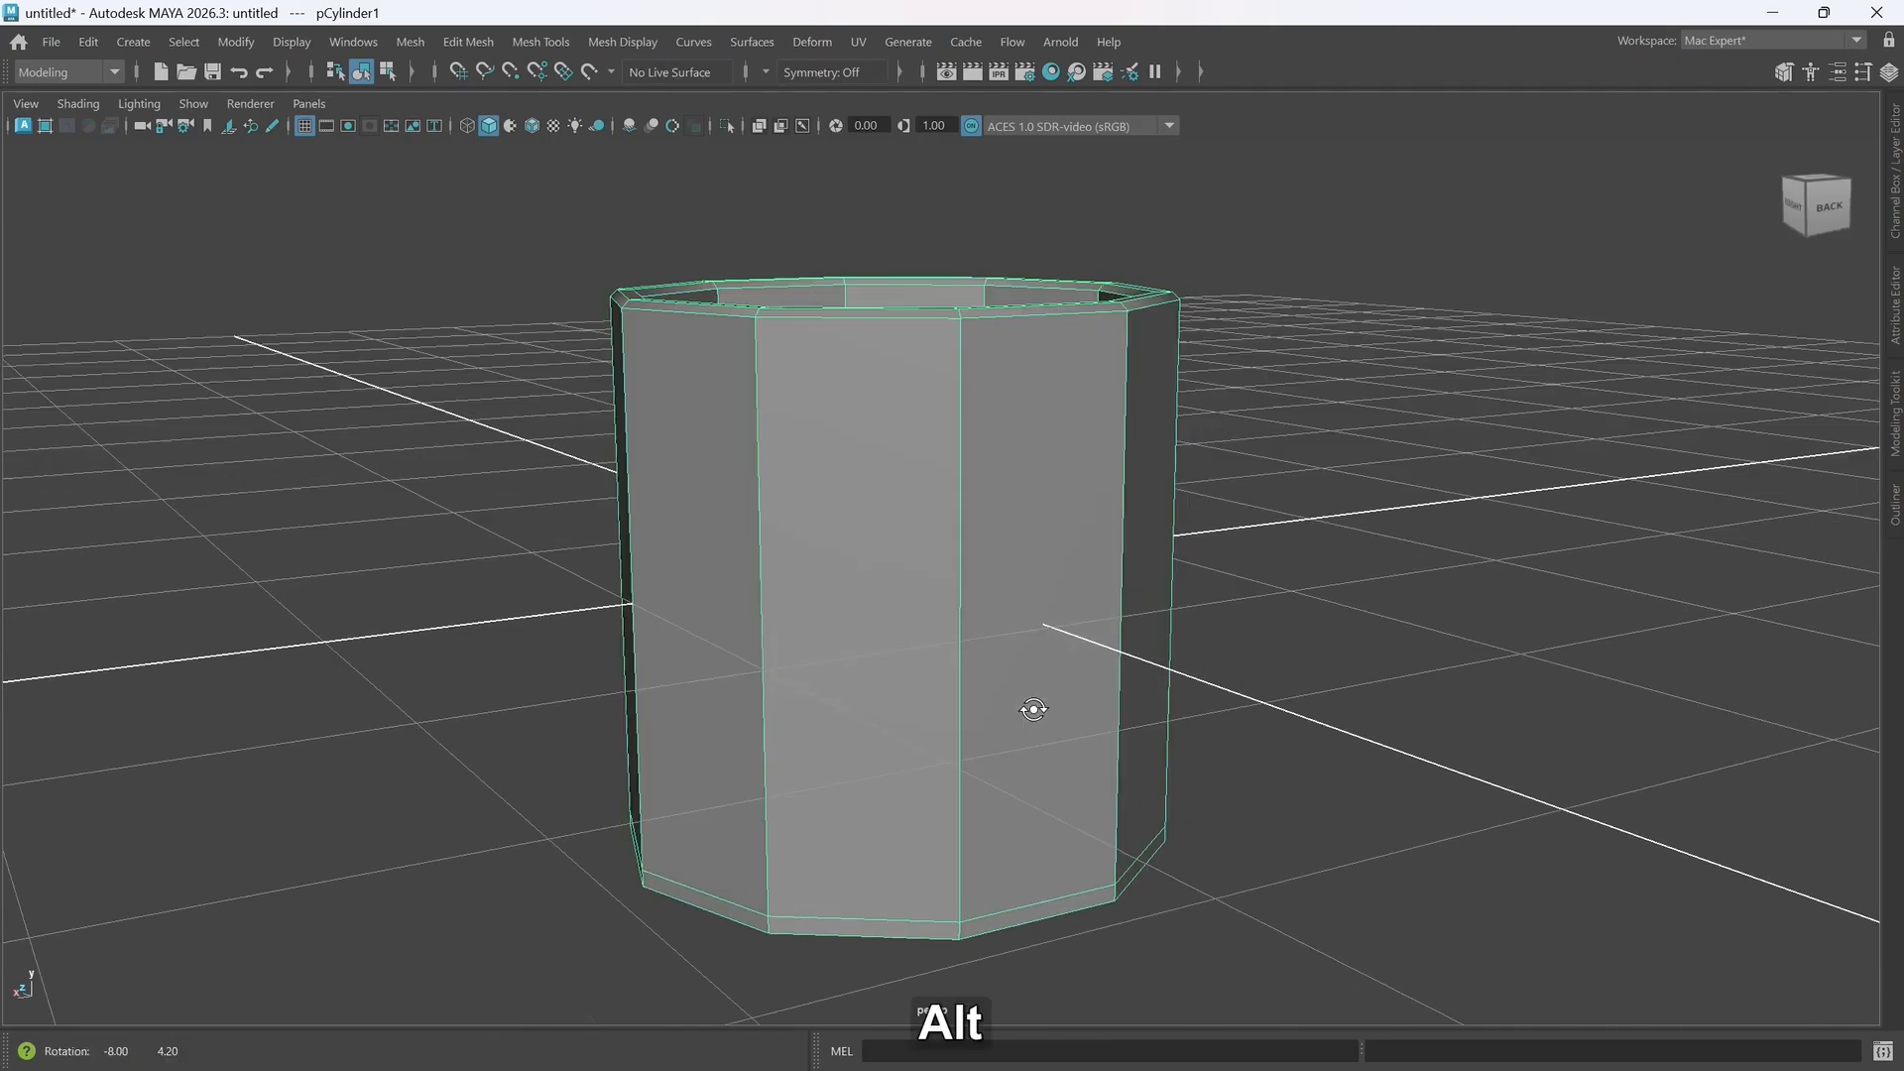
alt+drag(973, 608, 977, 612)
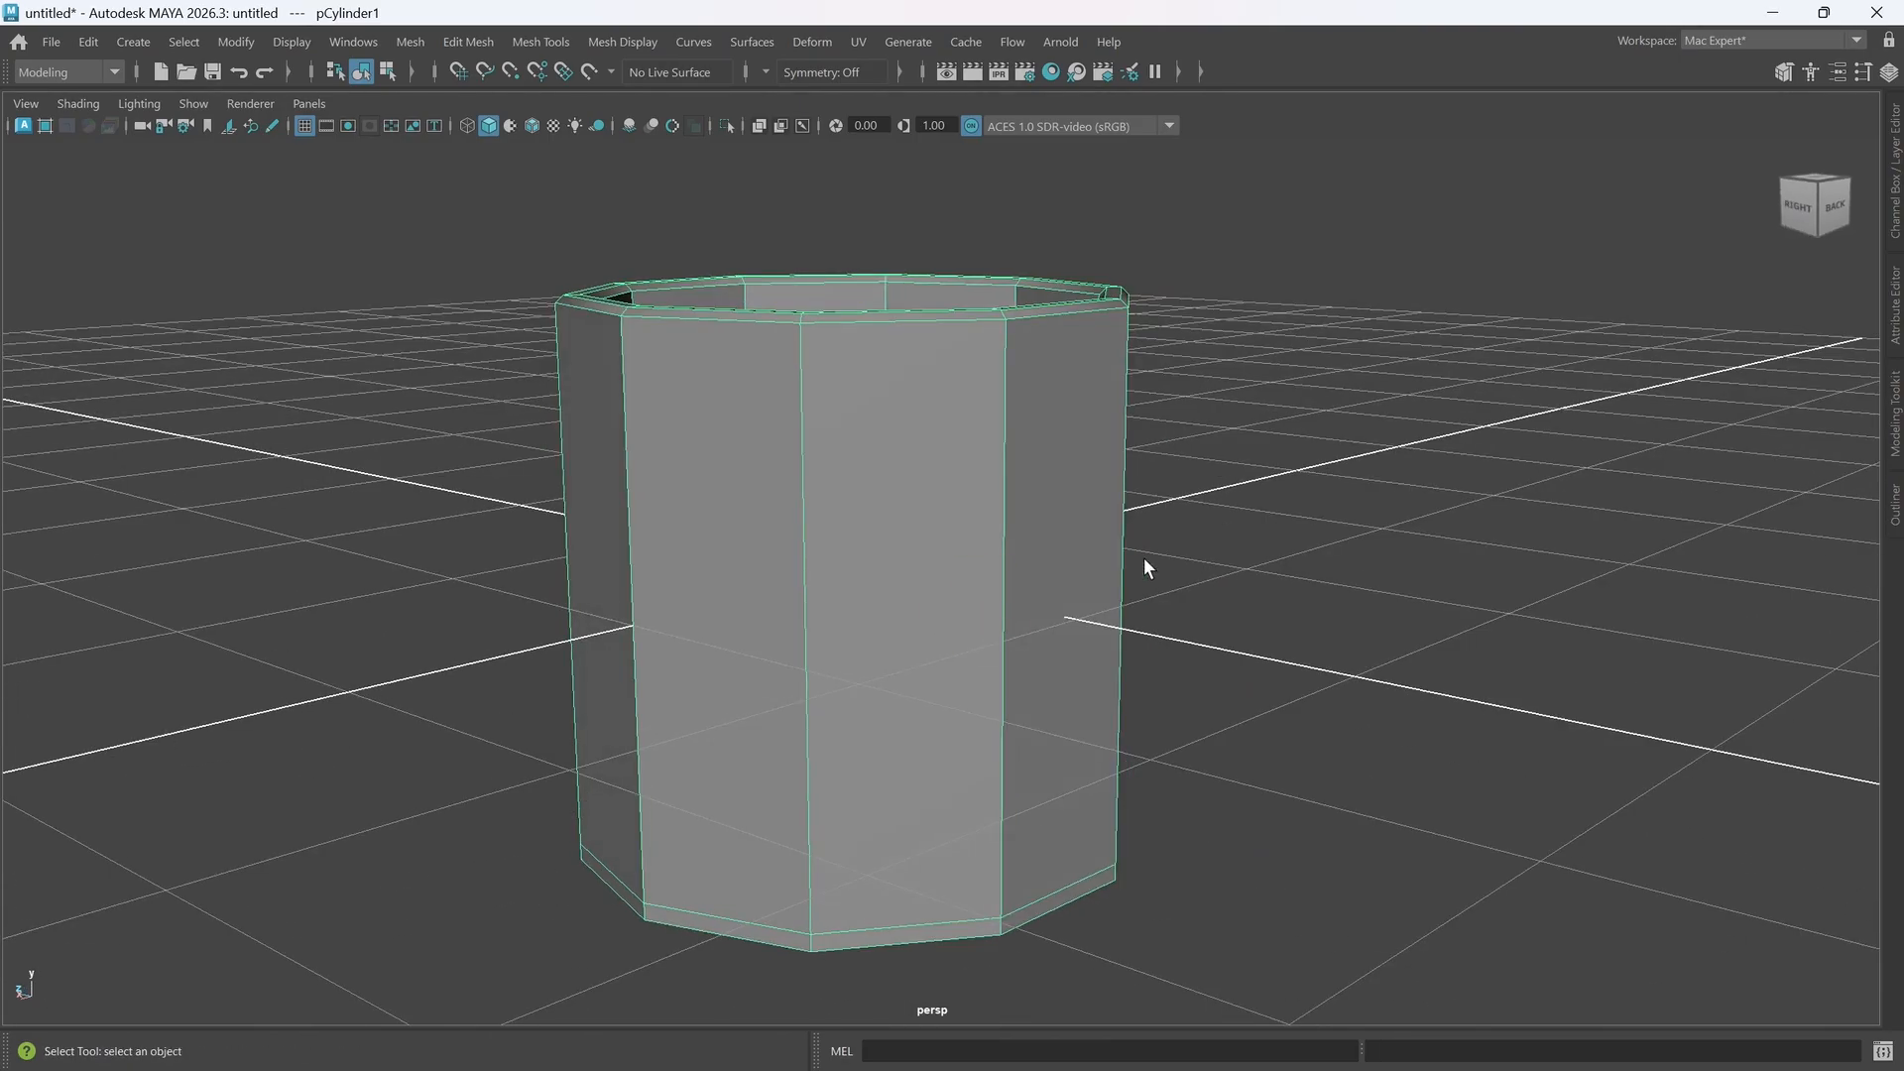
- Insert 2 edge loops around the outer wall using Multiple edge loops, and scale them apart vertically to near the rim and base
shift+right_drag(1180, 447, 1055, 459)
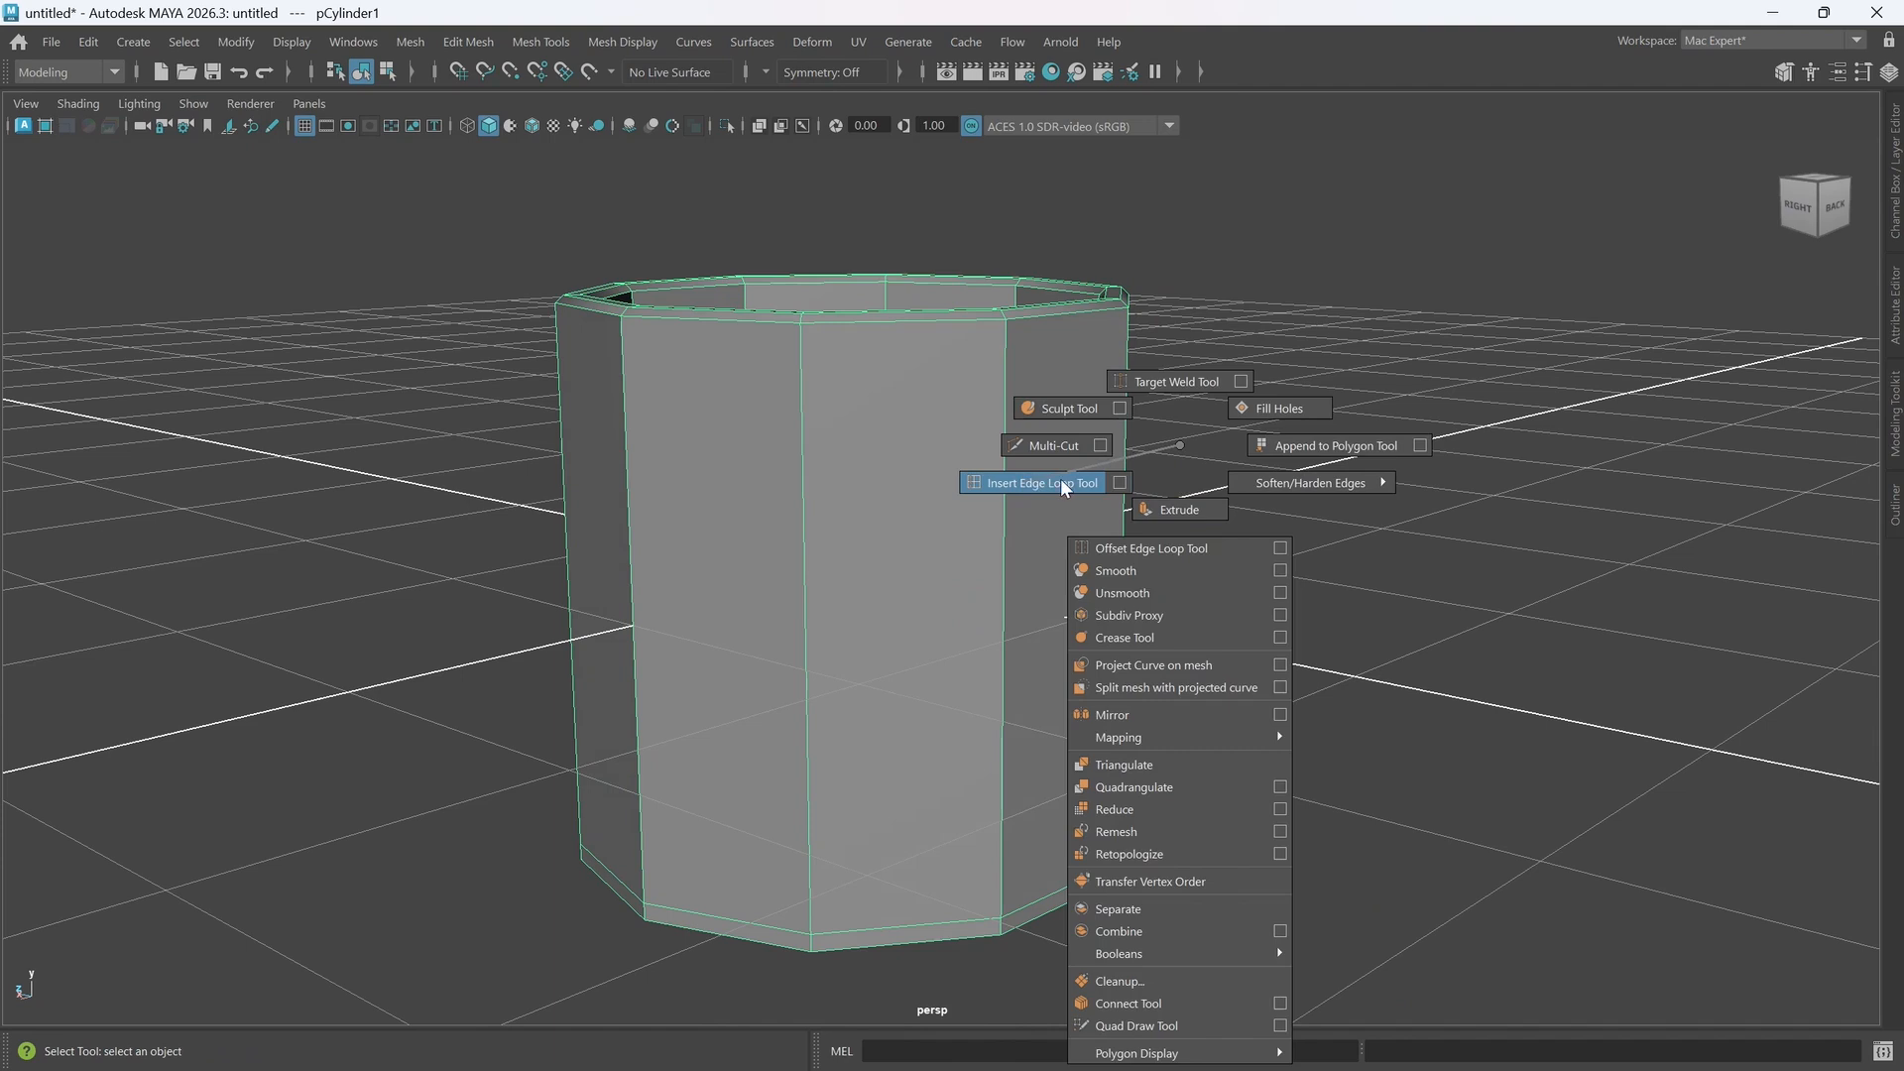
shift+right_drag(1061, 478, 1112, 479)
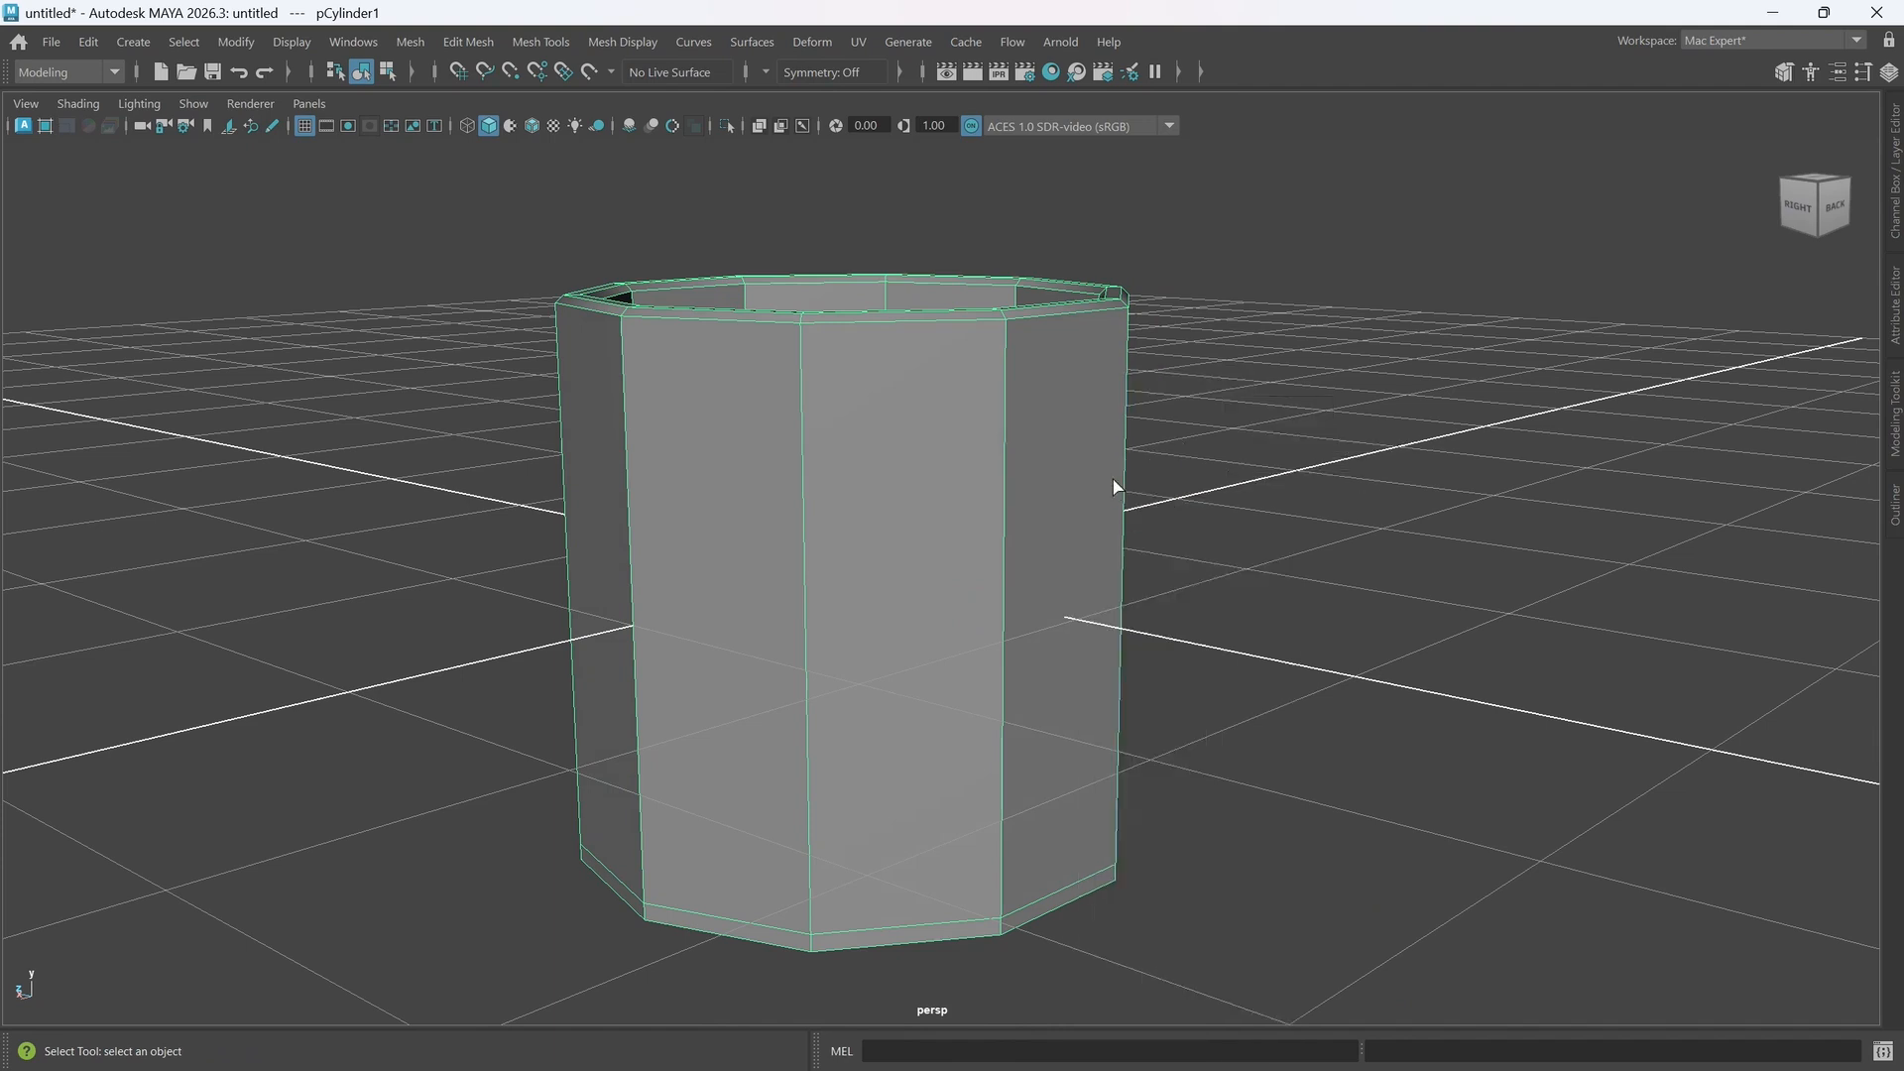
drag(1325, 265, 1400, 212)
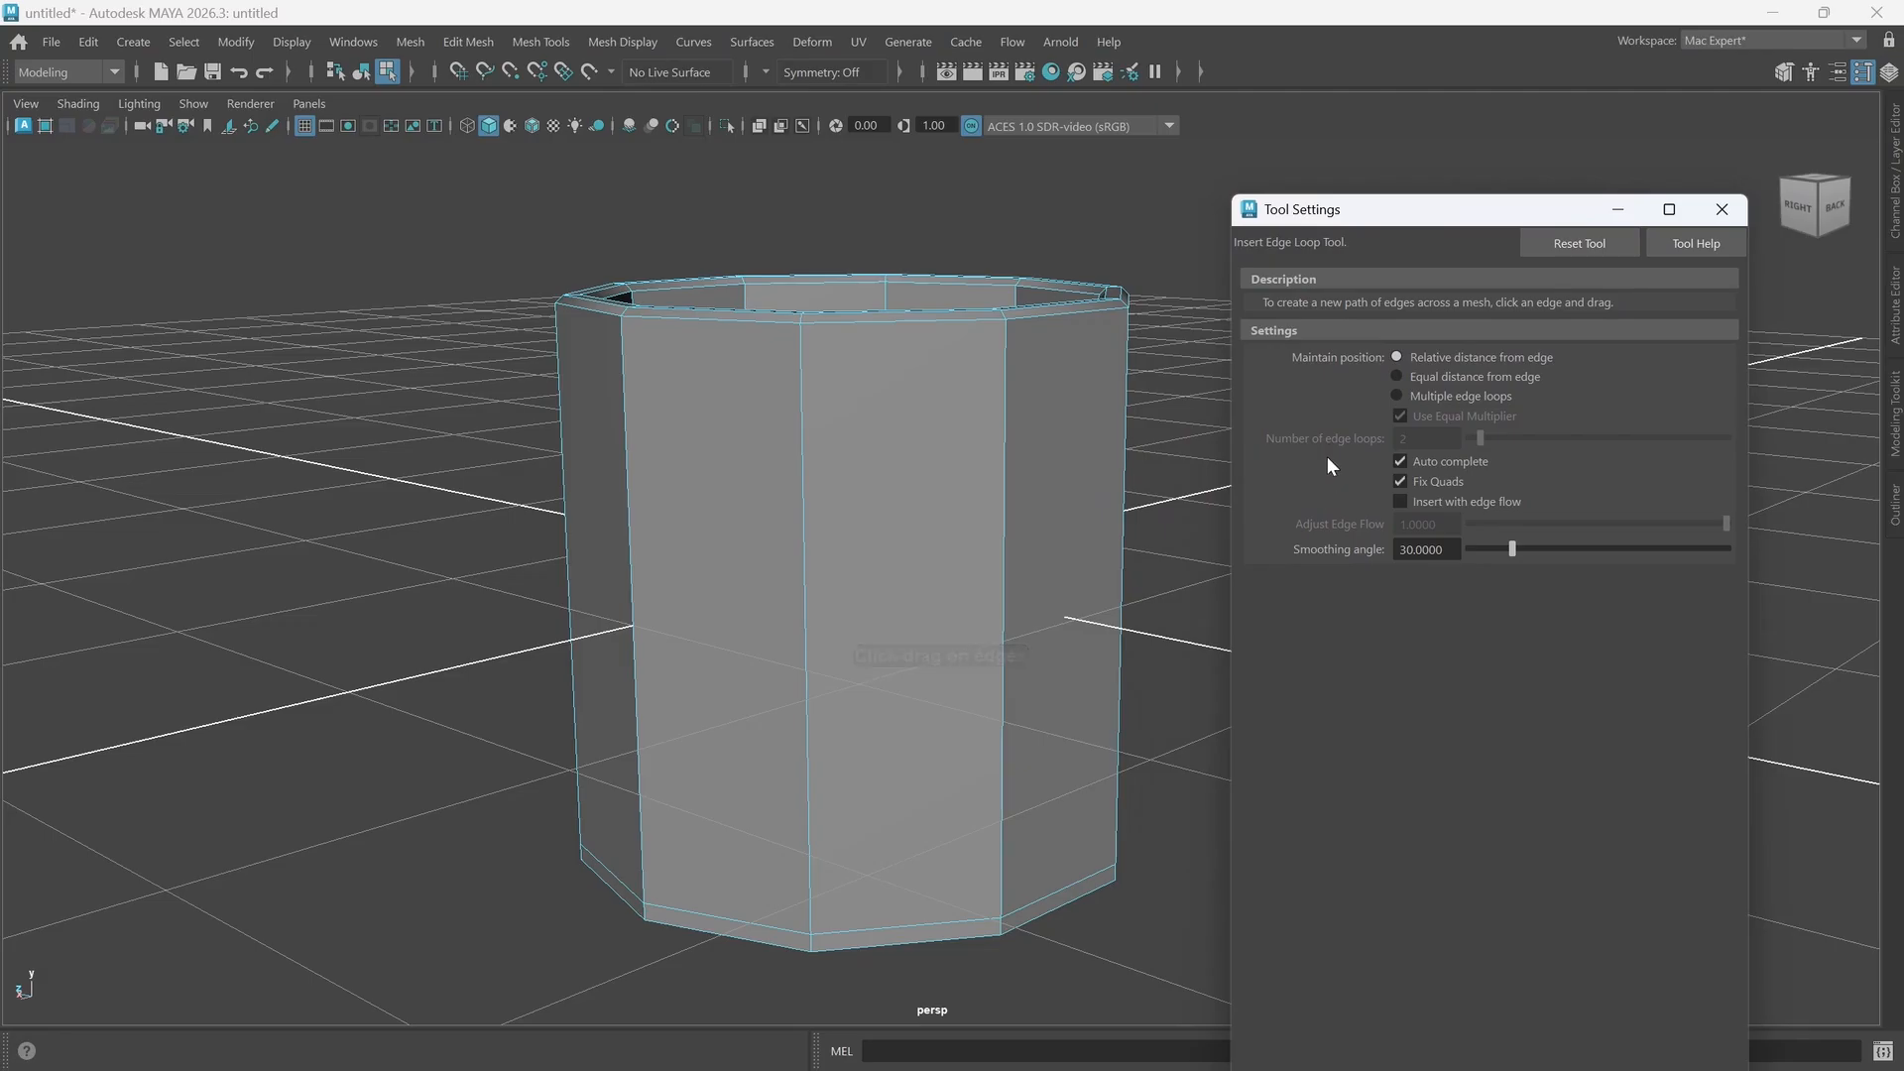
click(1415, 394)
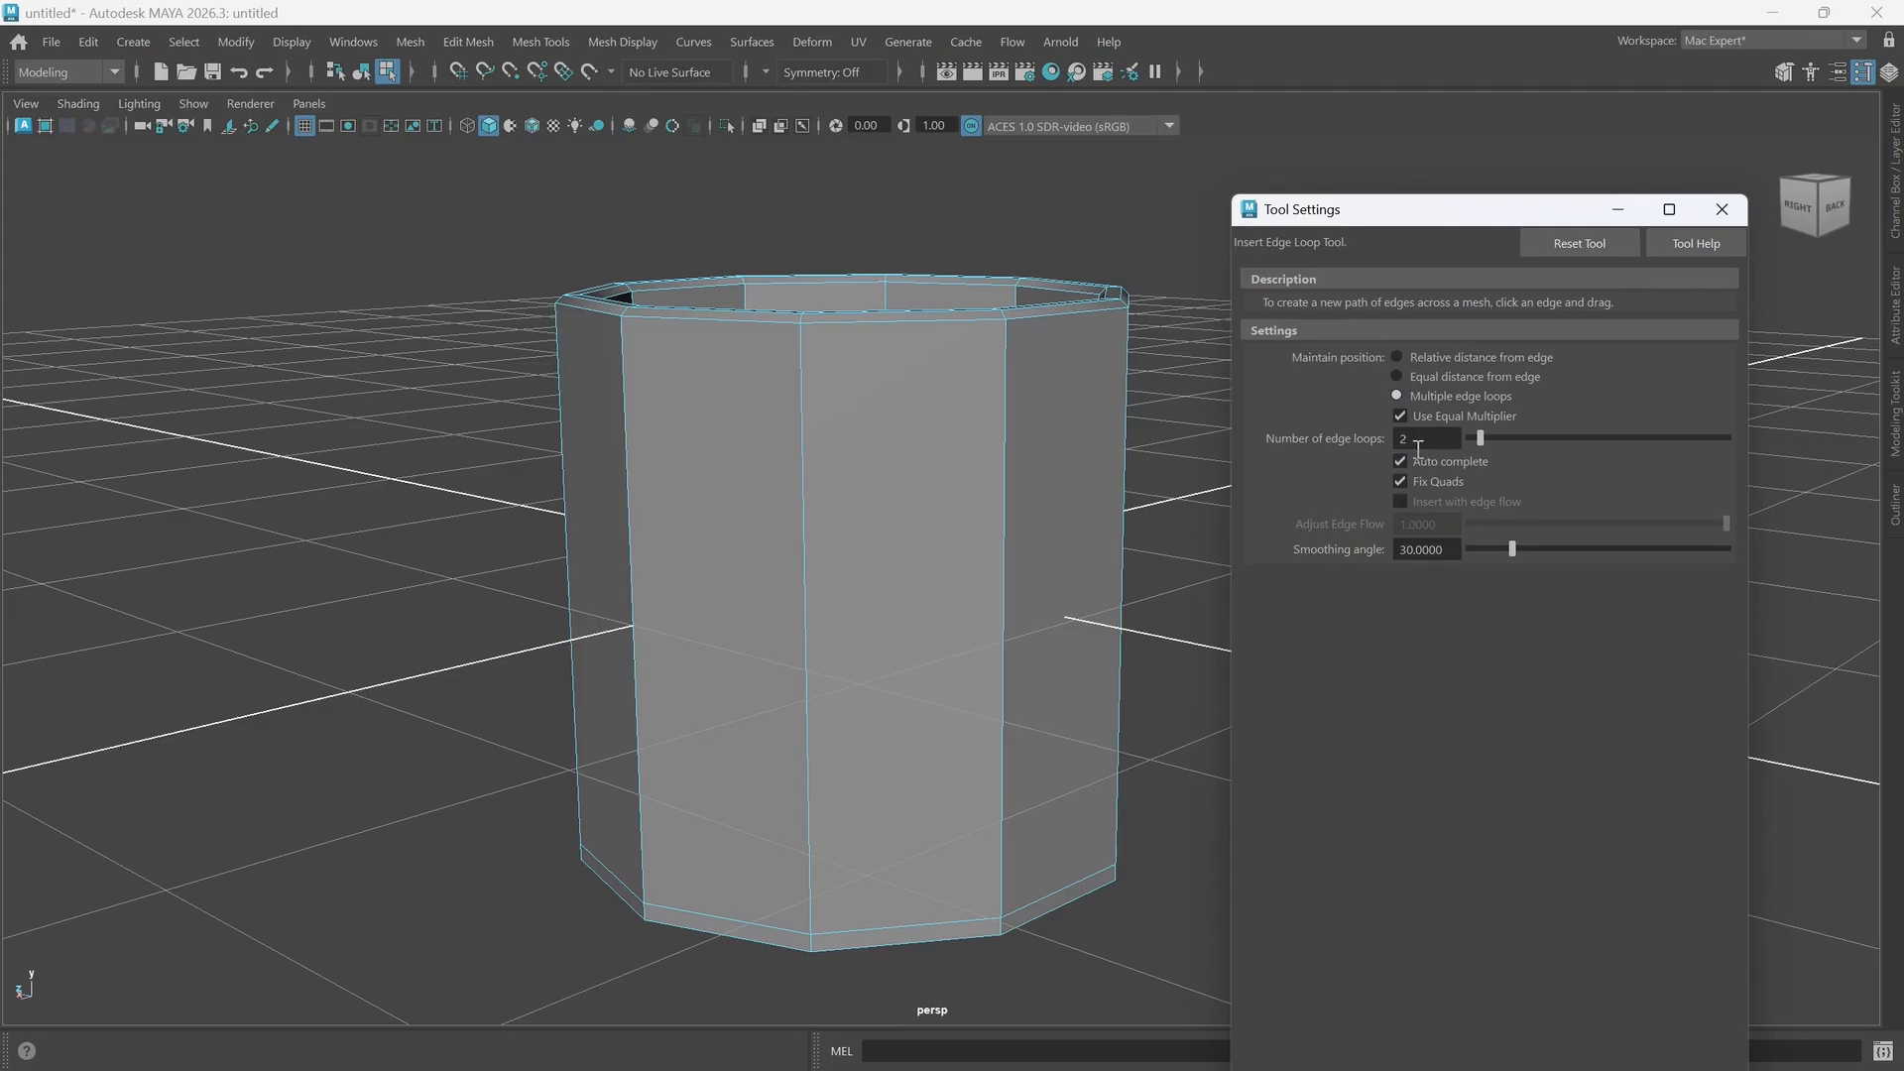
click(1433, 443)
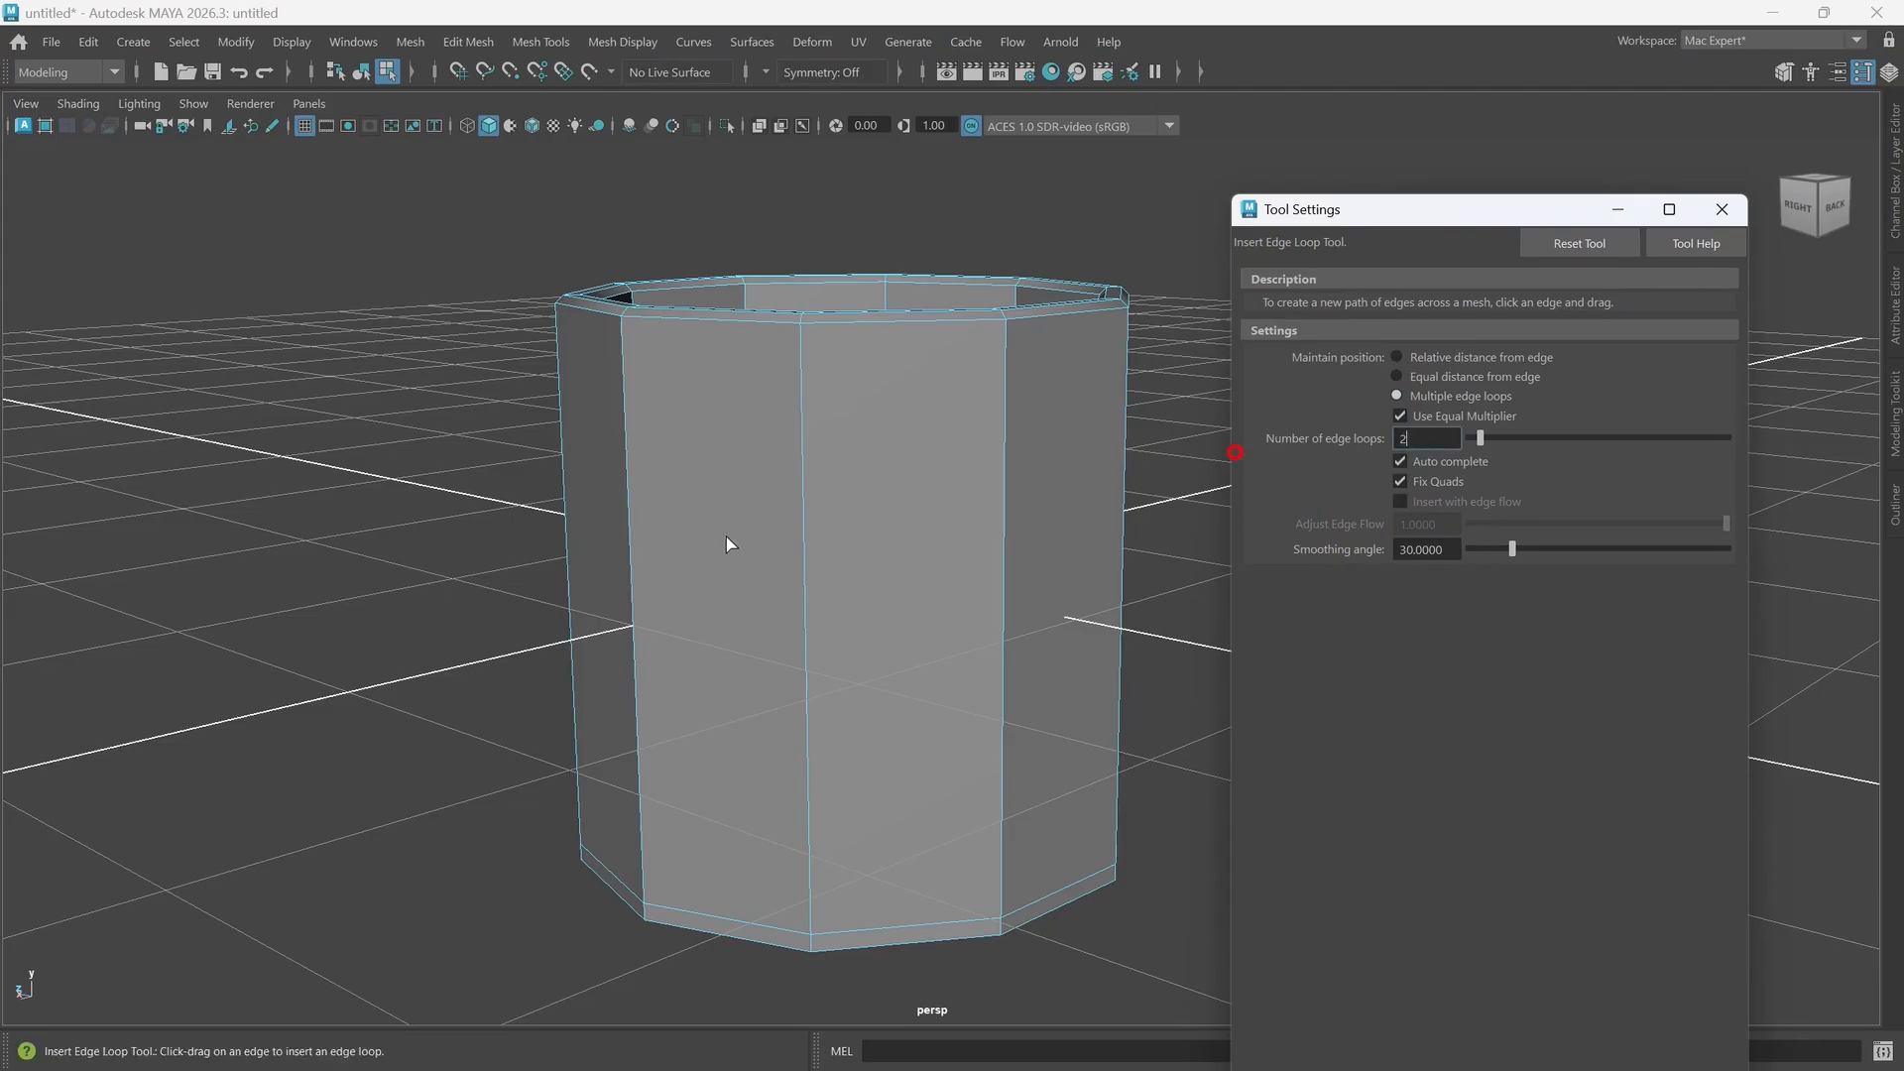
click(805, 623)
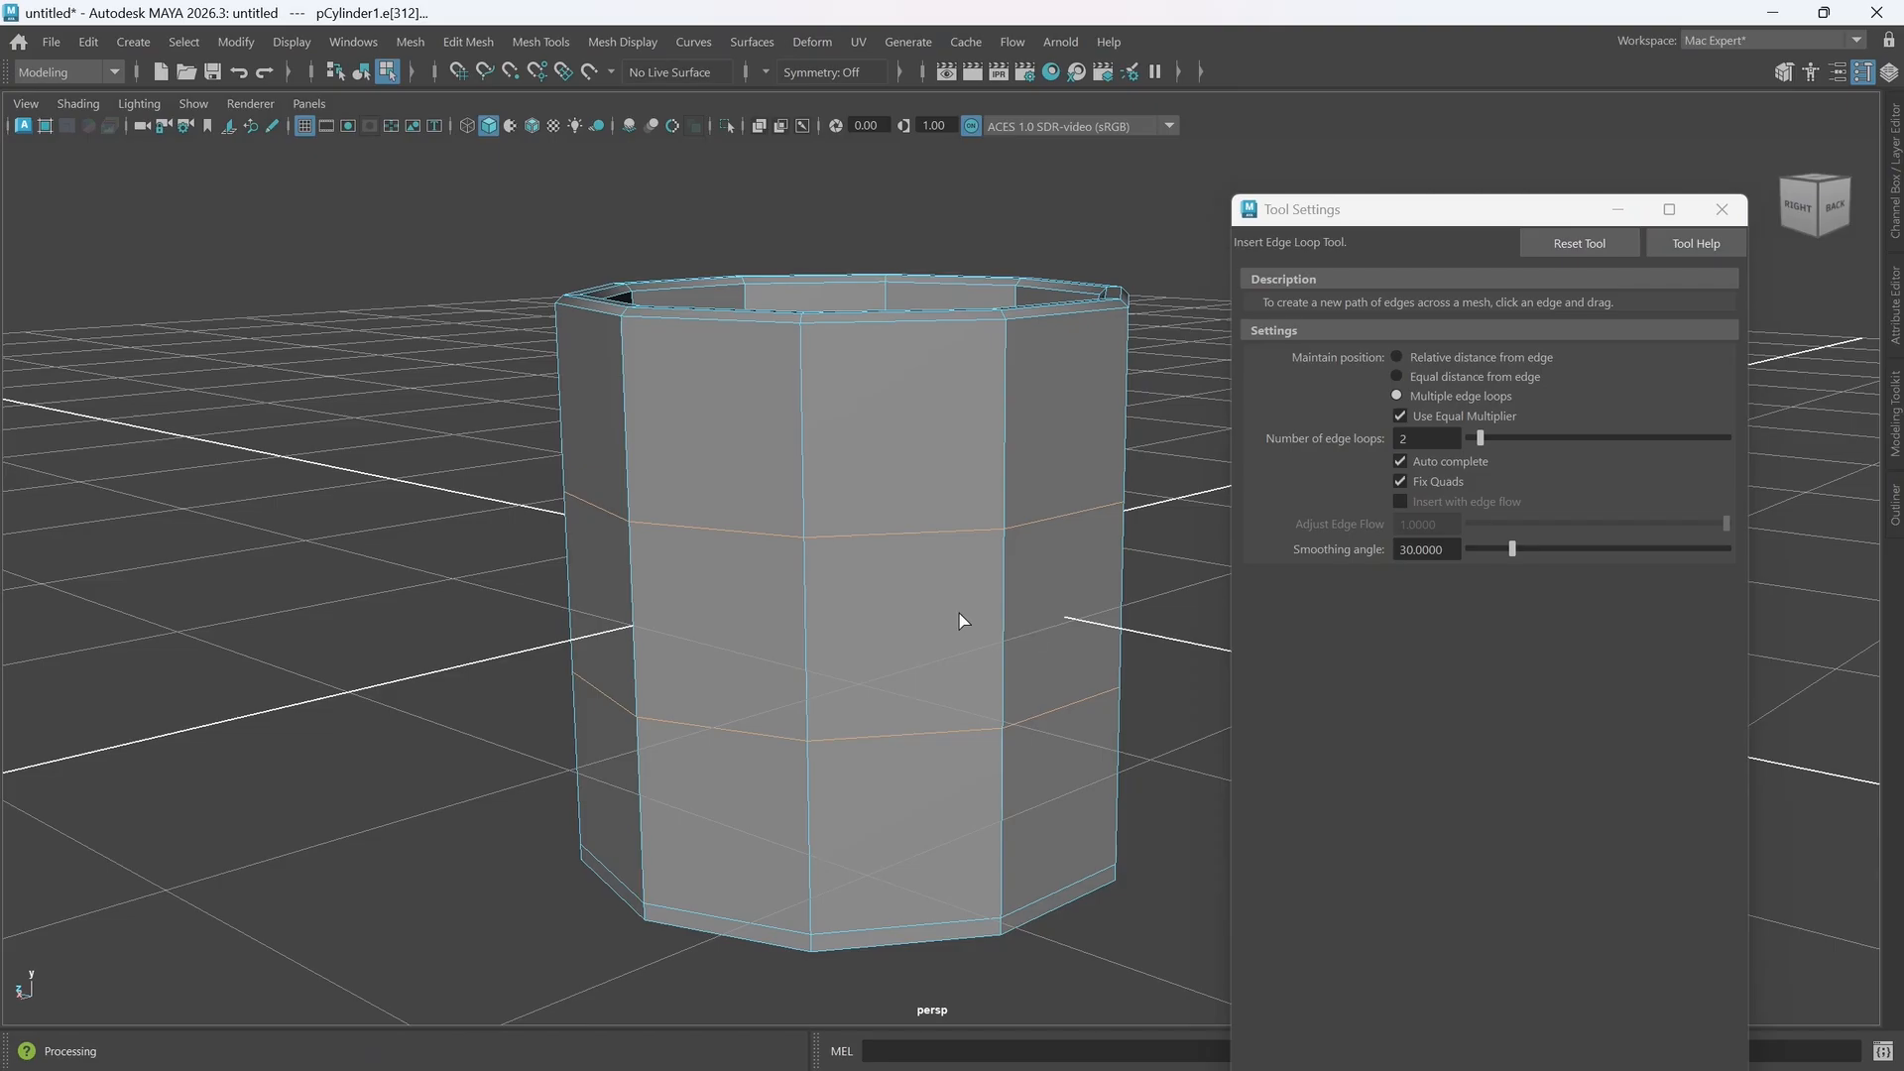
key(r)
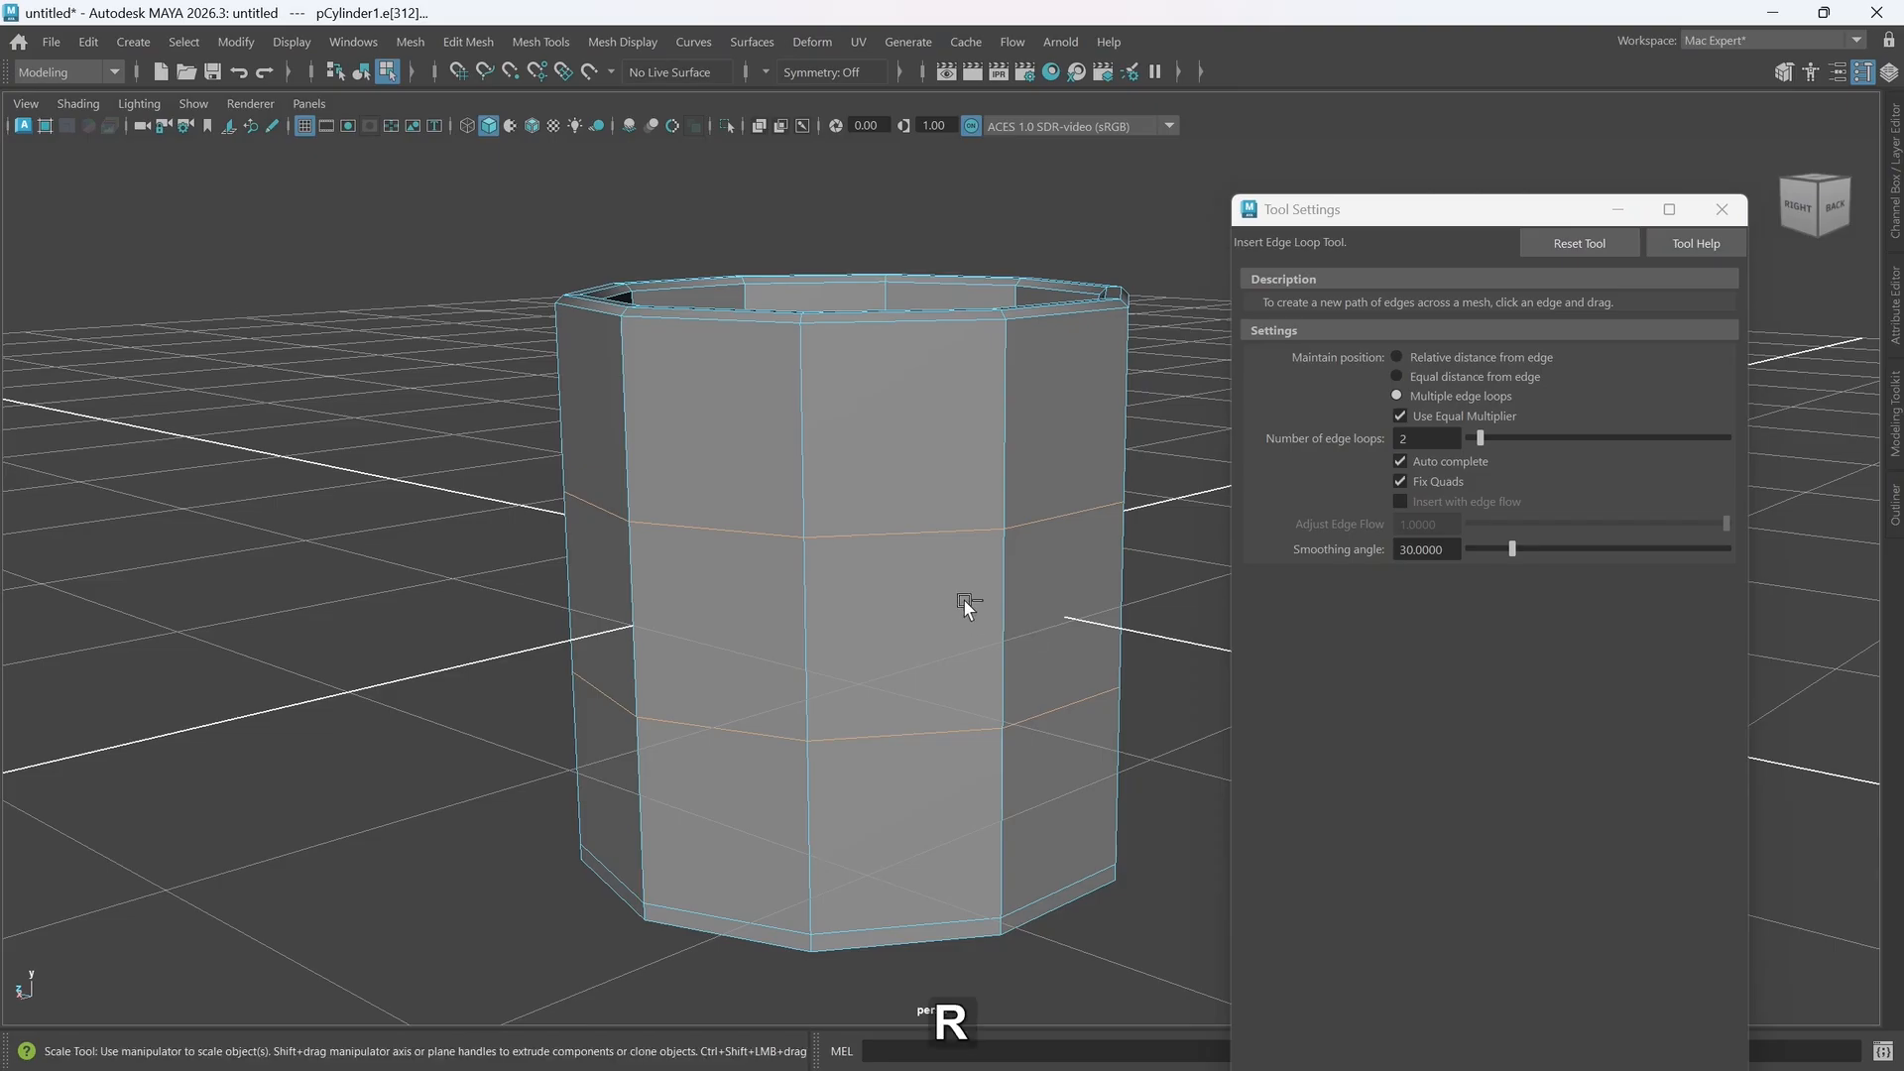
middle_drag(854, 464, 995, 126)
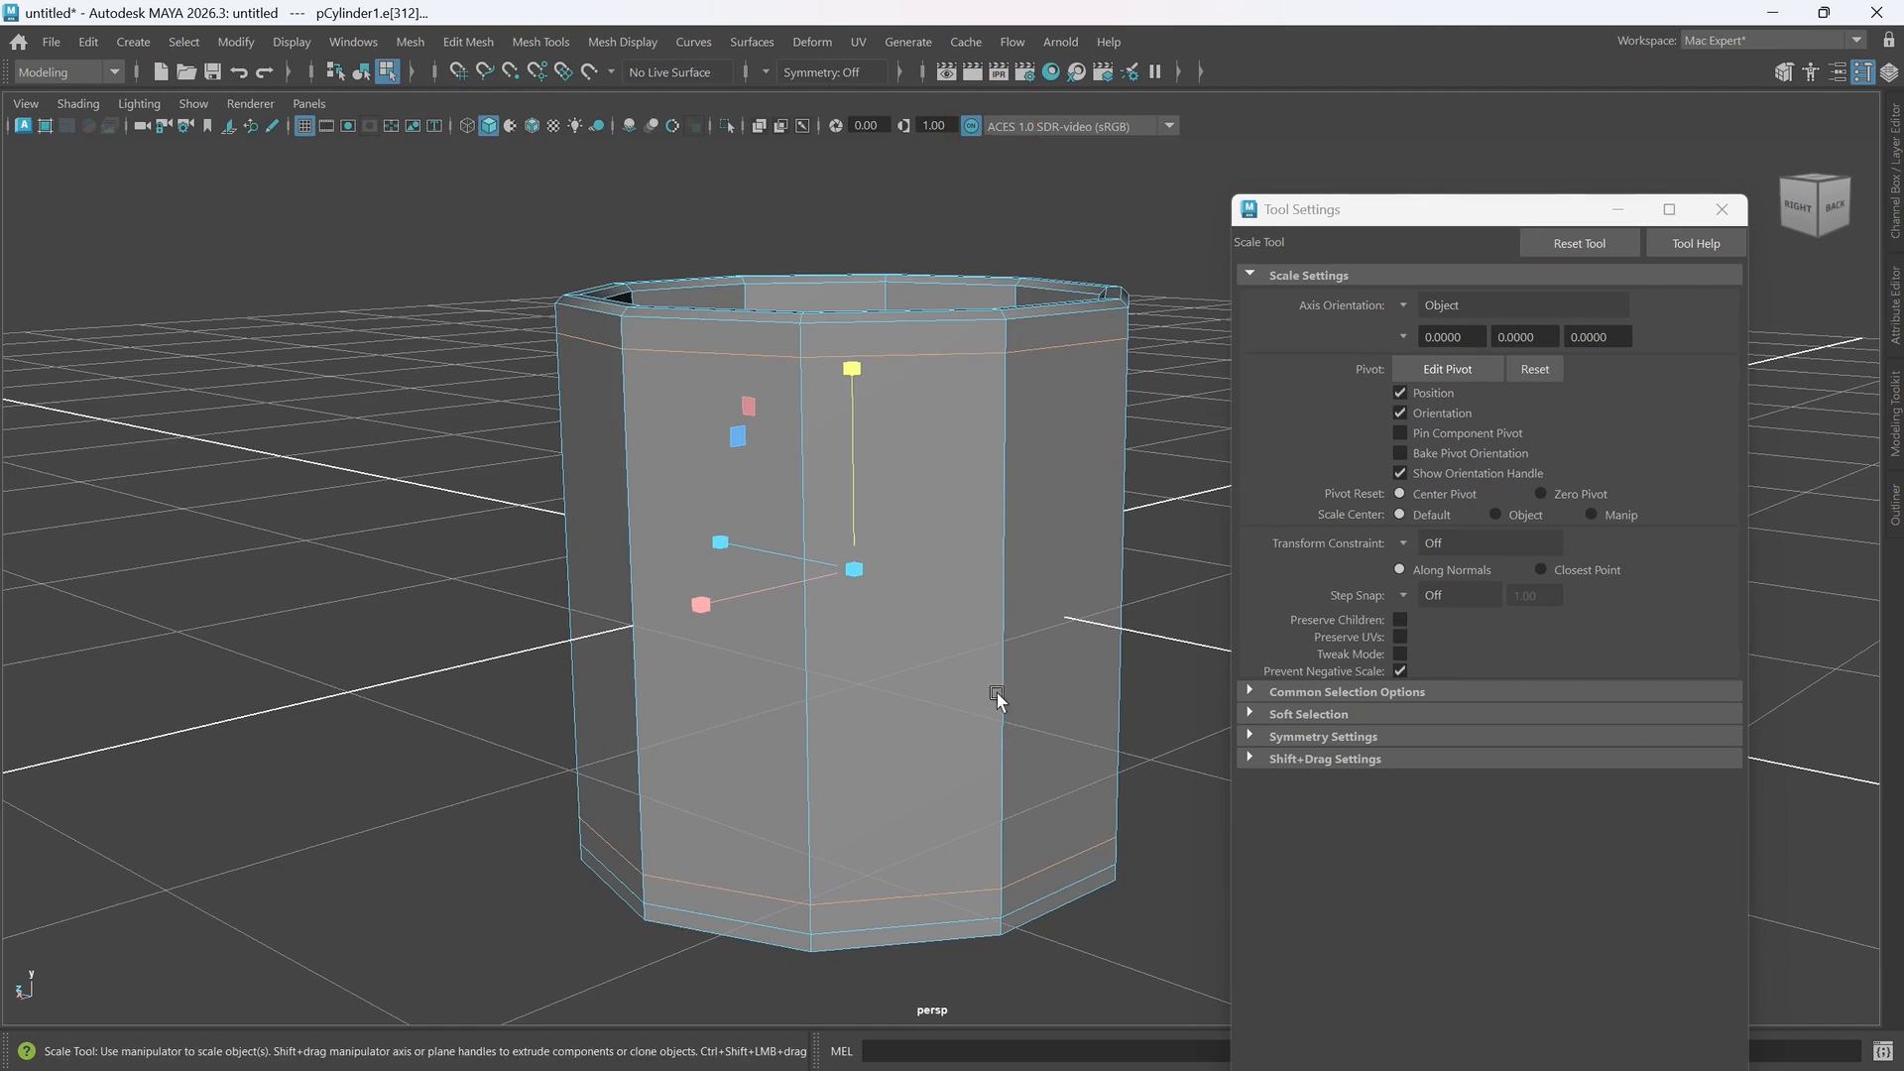
- Insert two more edge loops around the middle section of the outer wall, and reset and close the tool settings
shift+right_click(1178, 470)
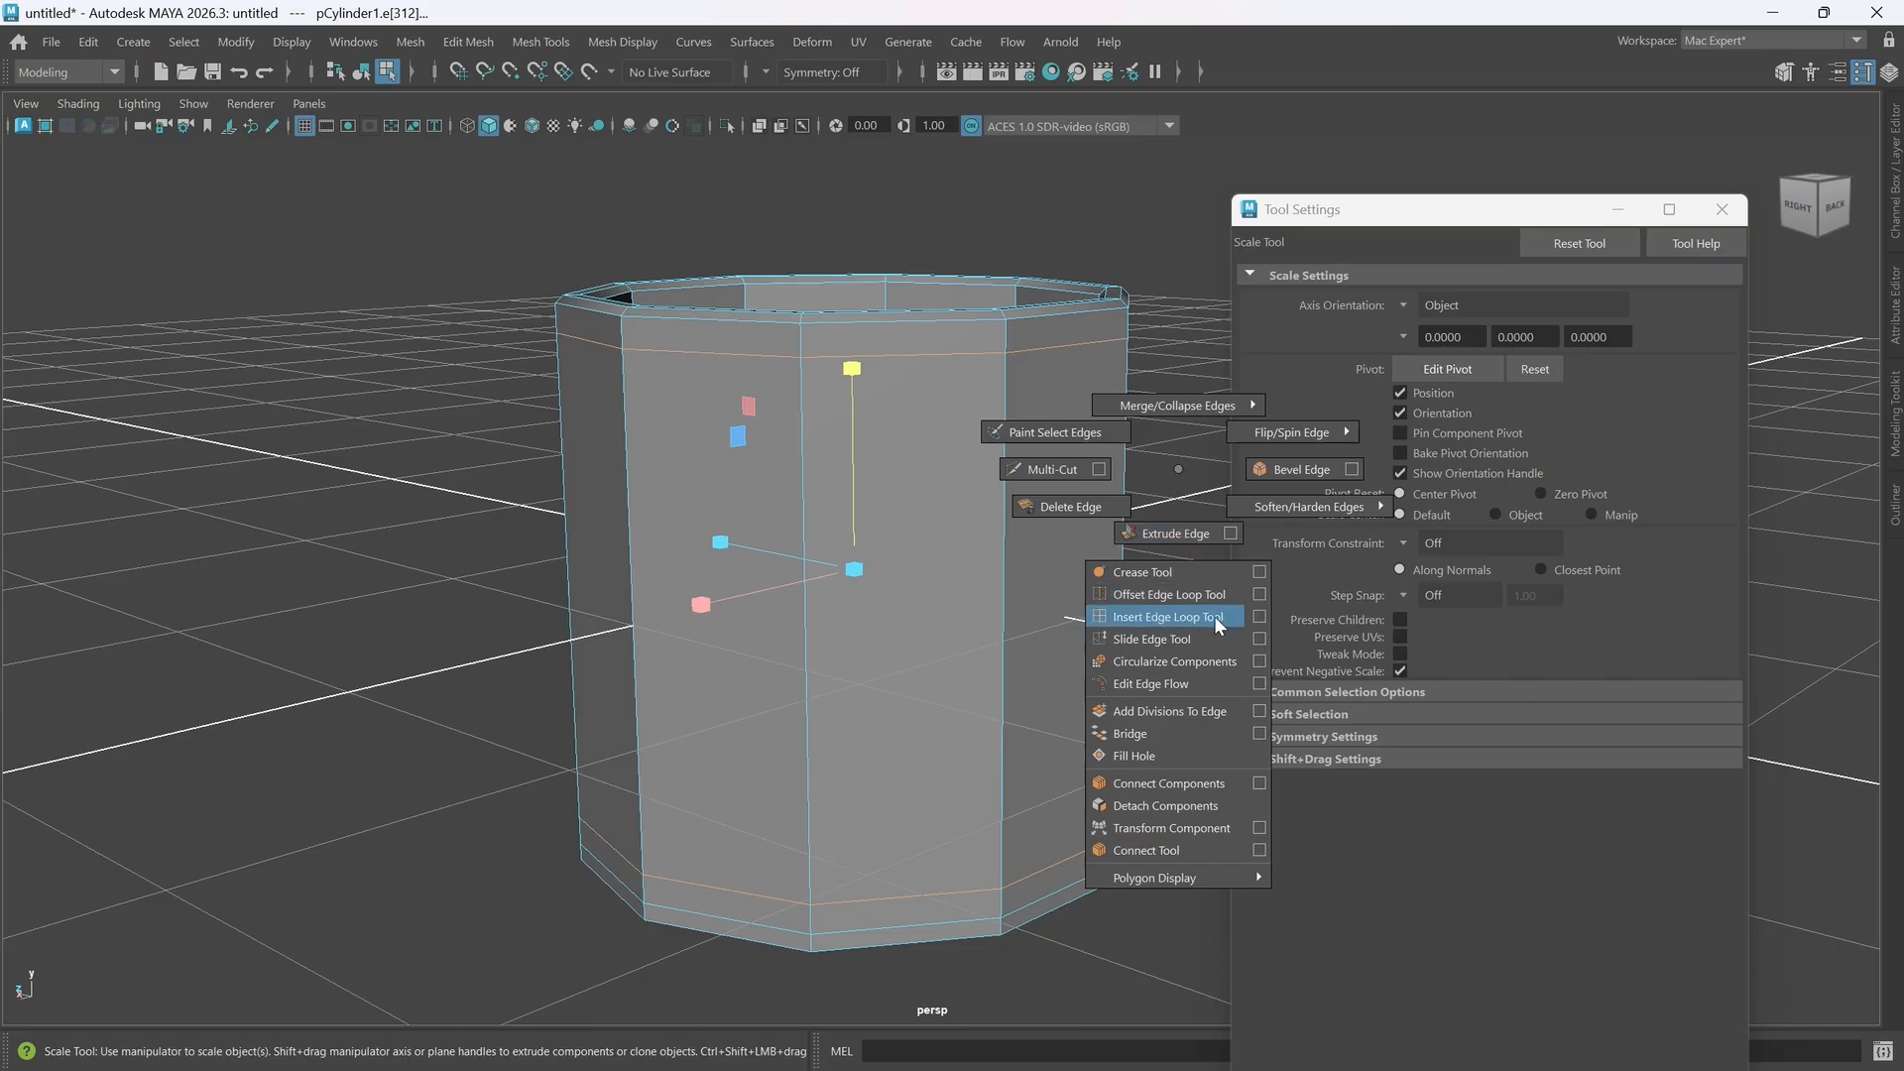
click(1255, 617)
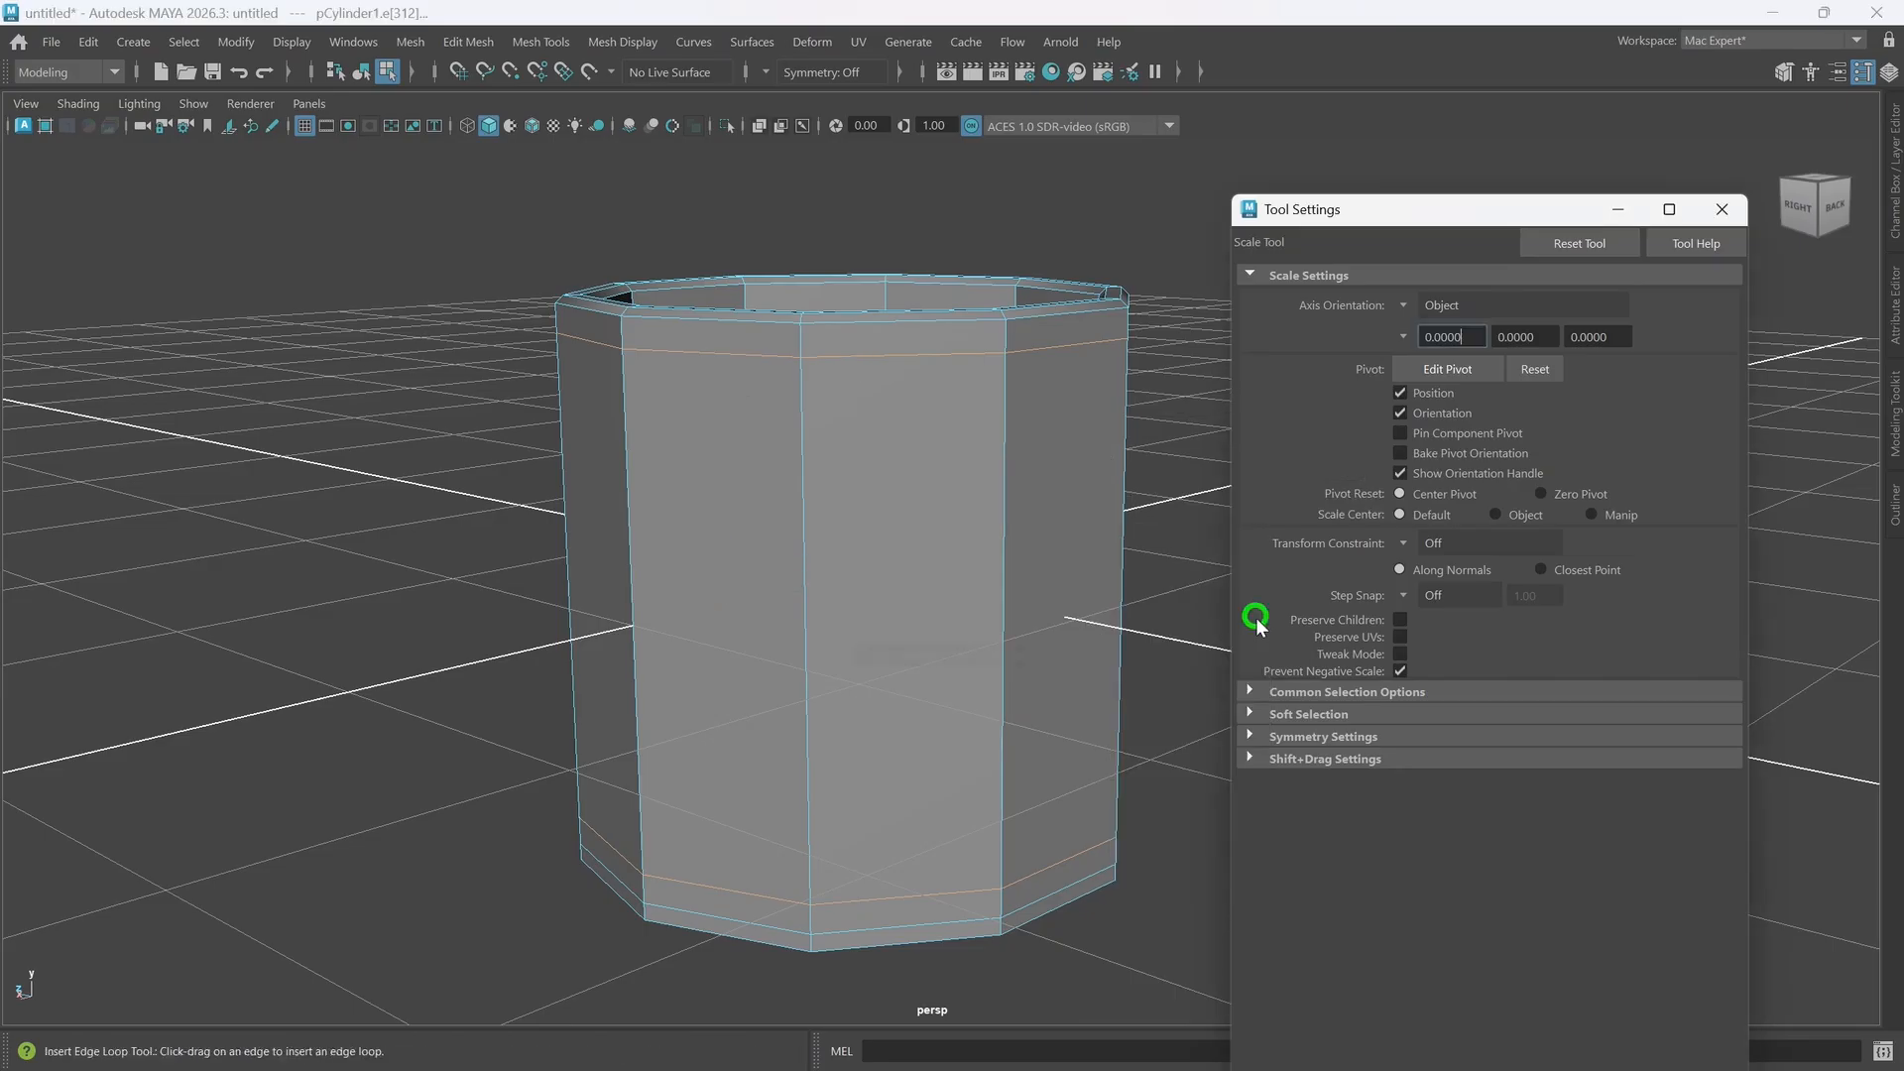
click(1003, 581)
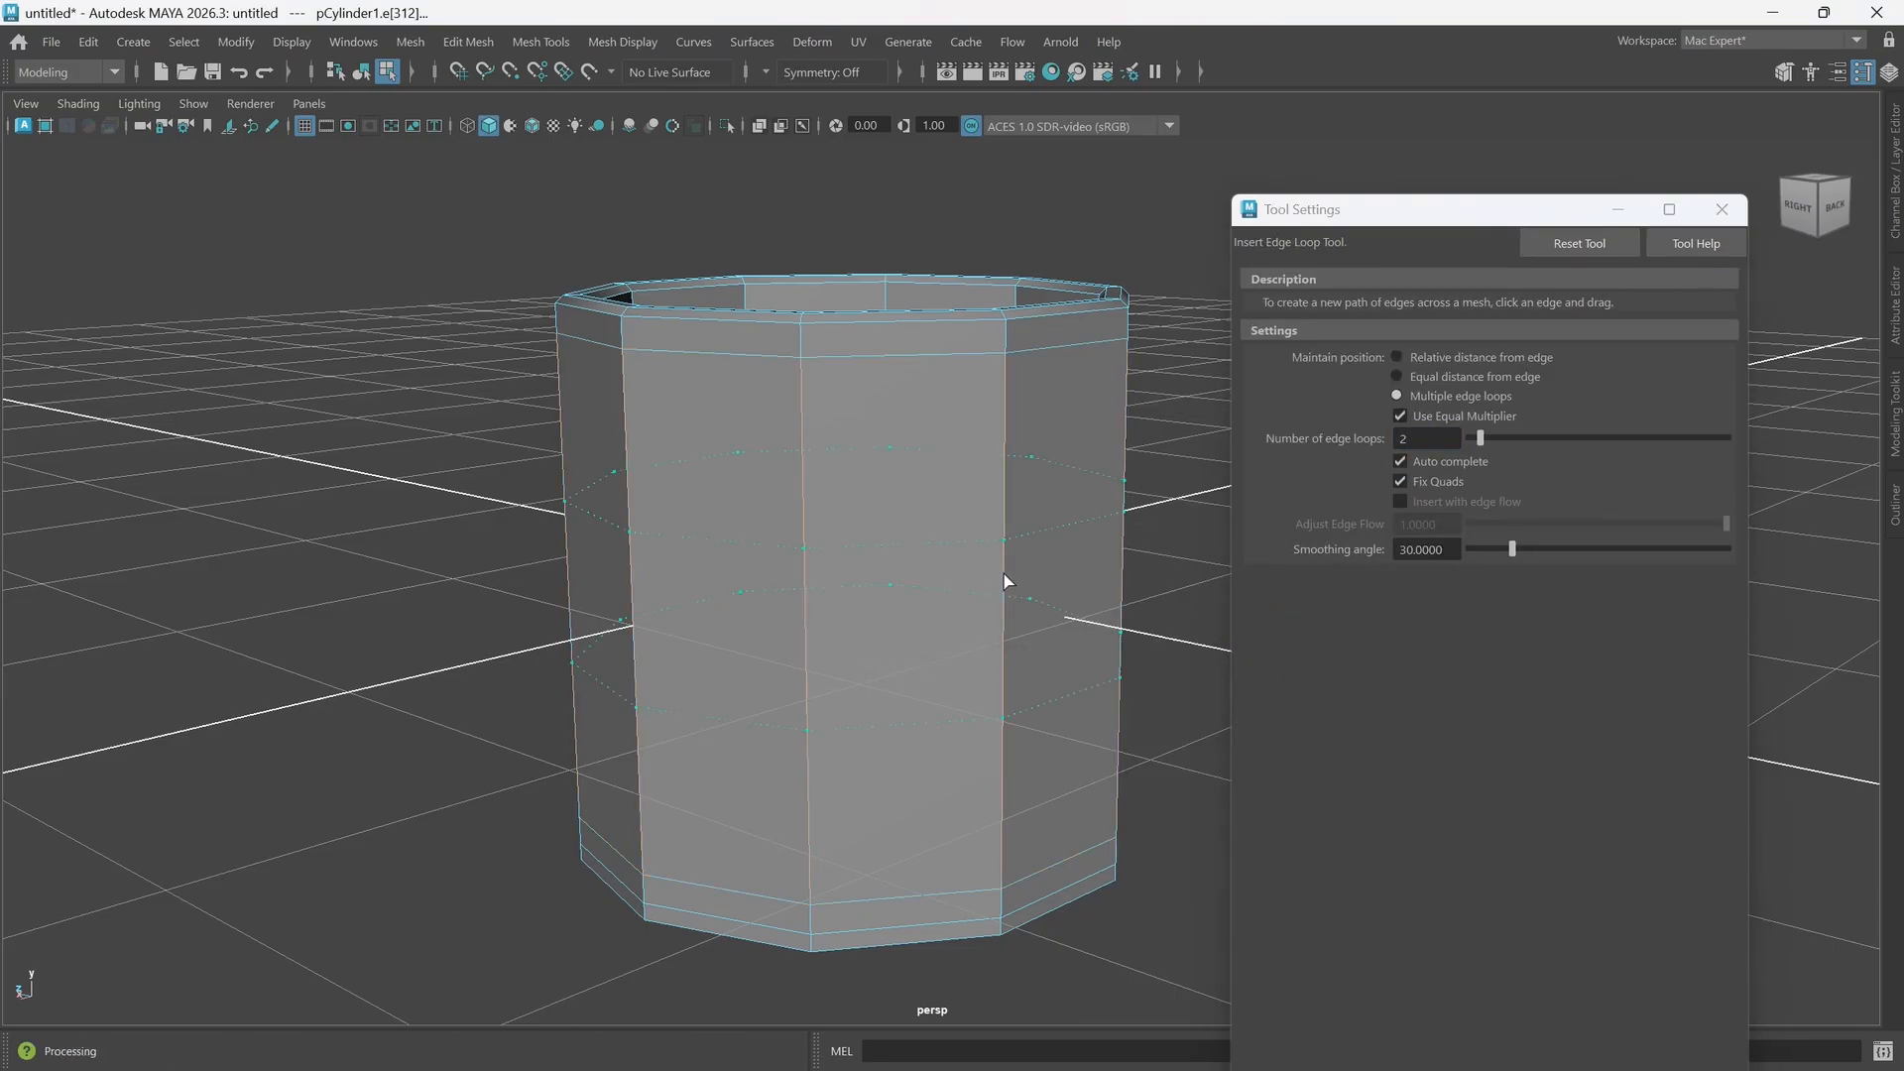
click(1607, 249)
click(1724, 210)
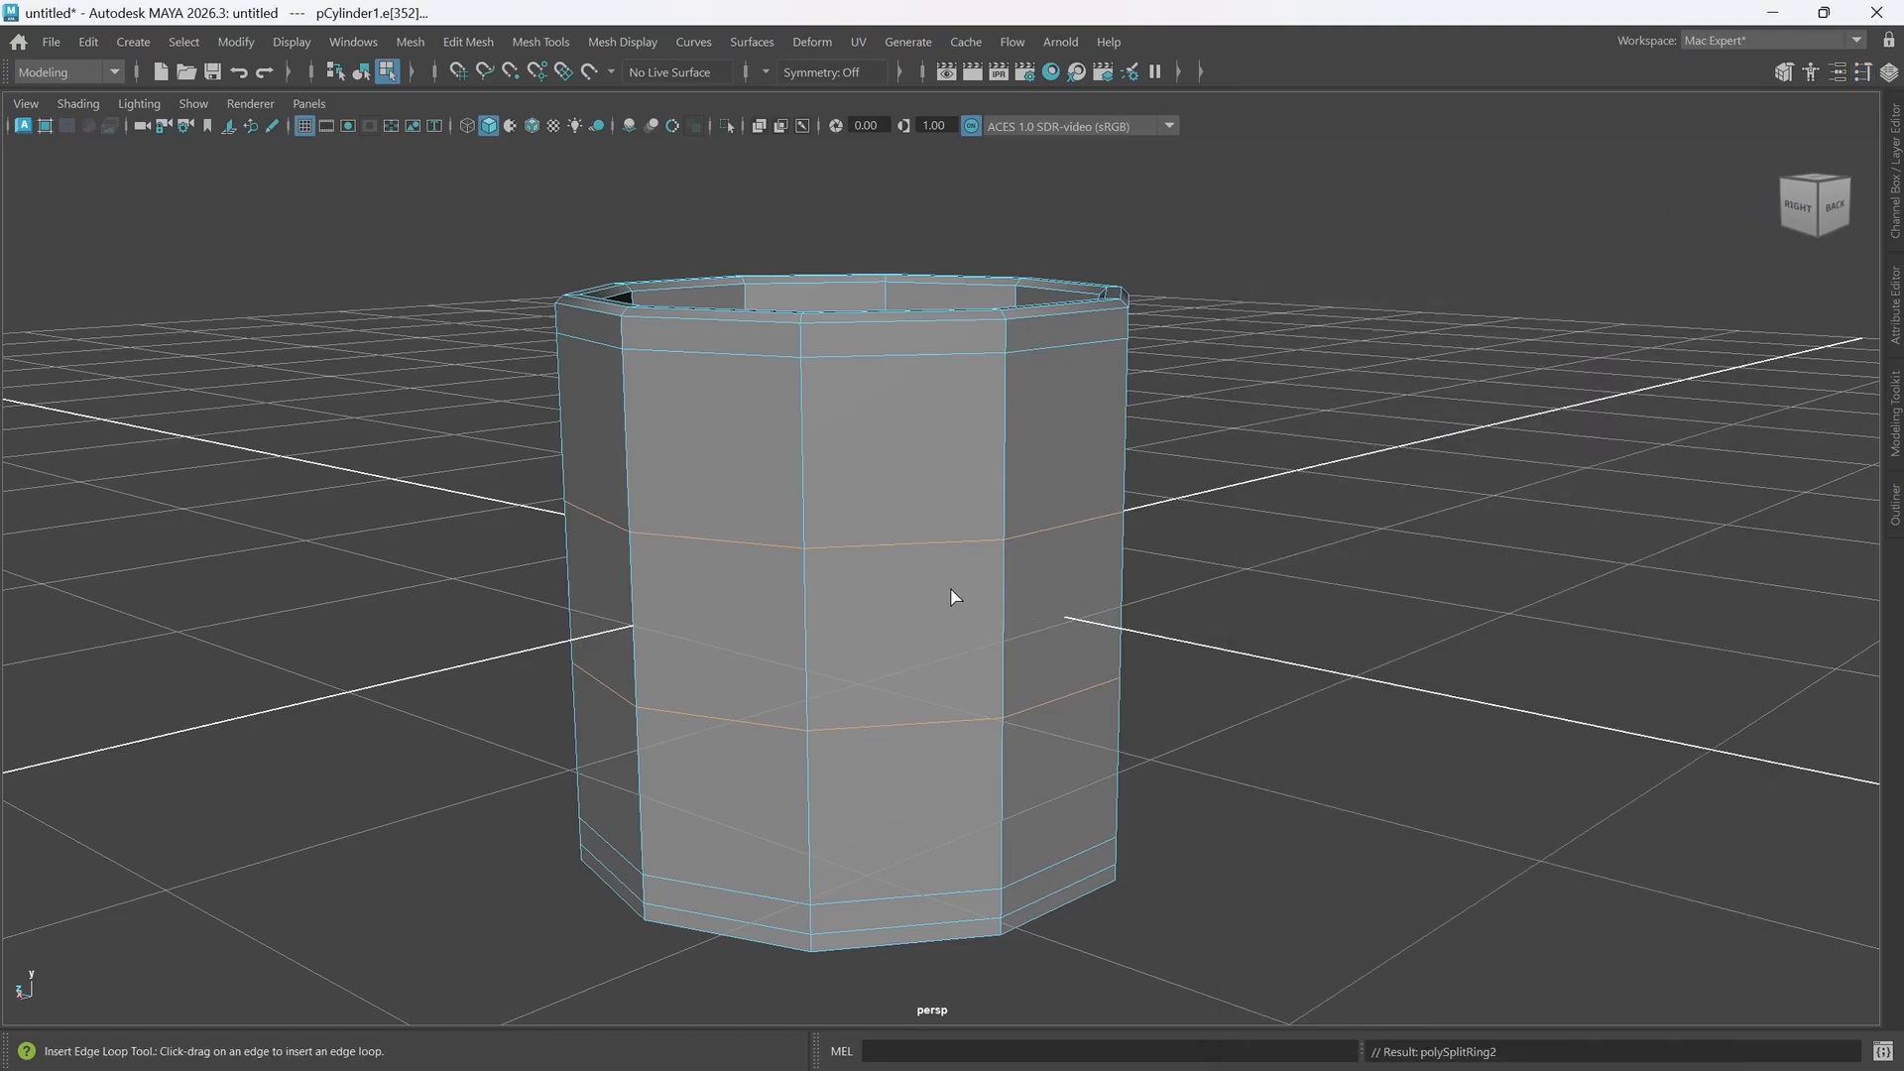
- Scale the two middle edge loops apart vertically, leaving a band of faces near the top and another near the bottom
key(w)
key(r)
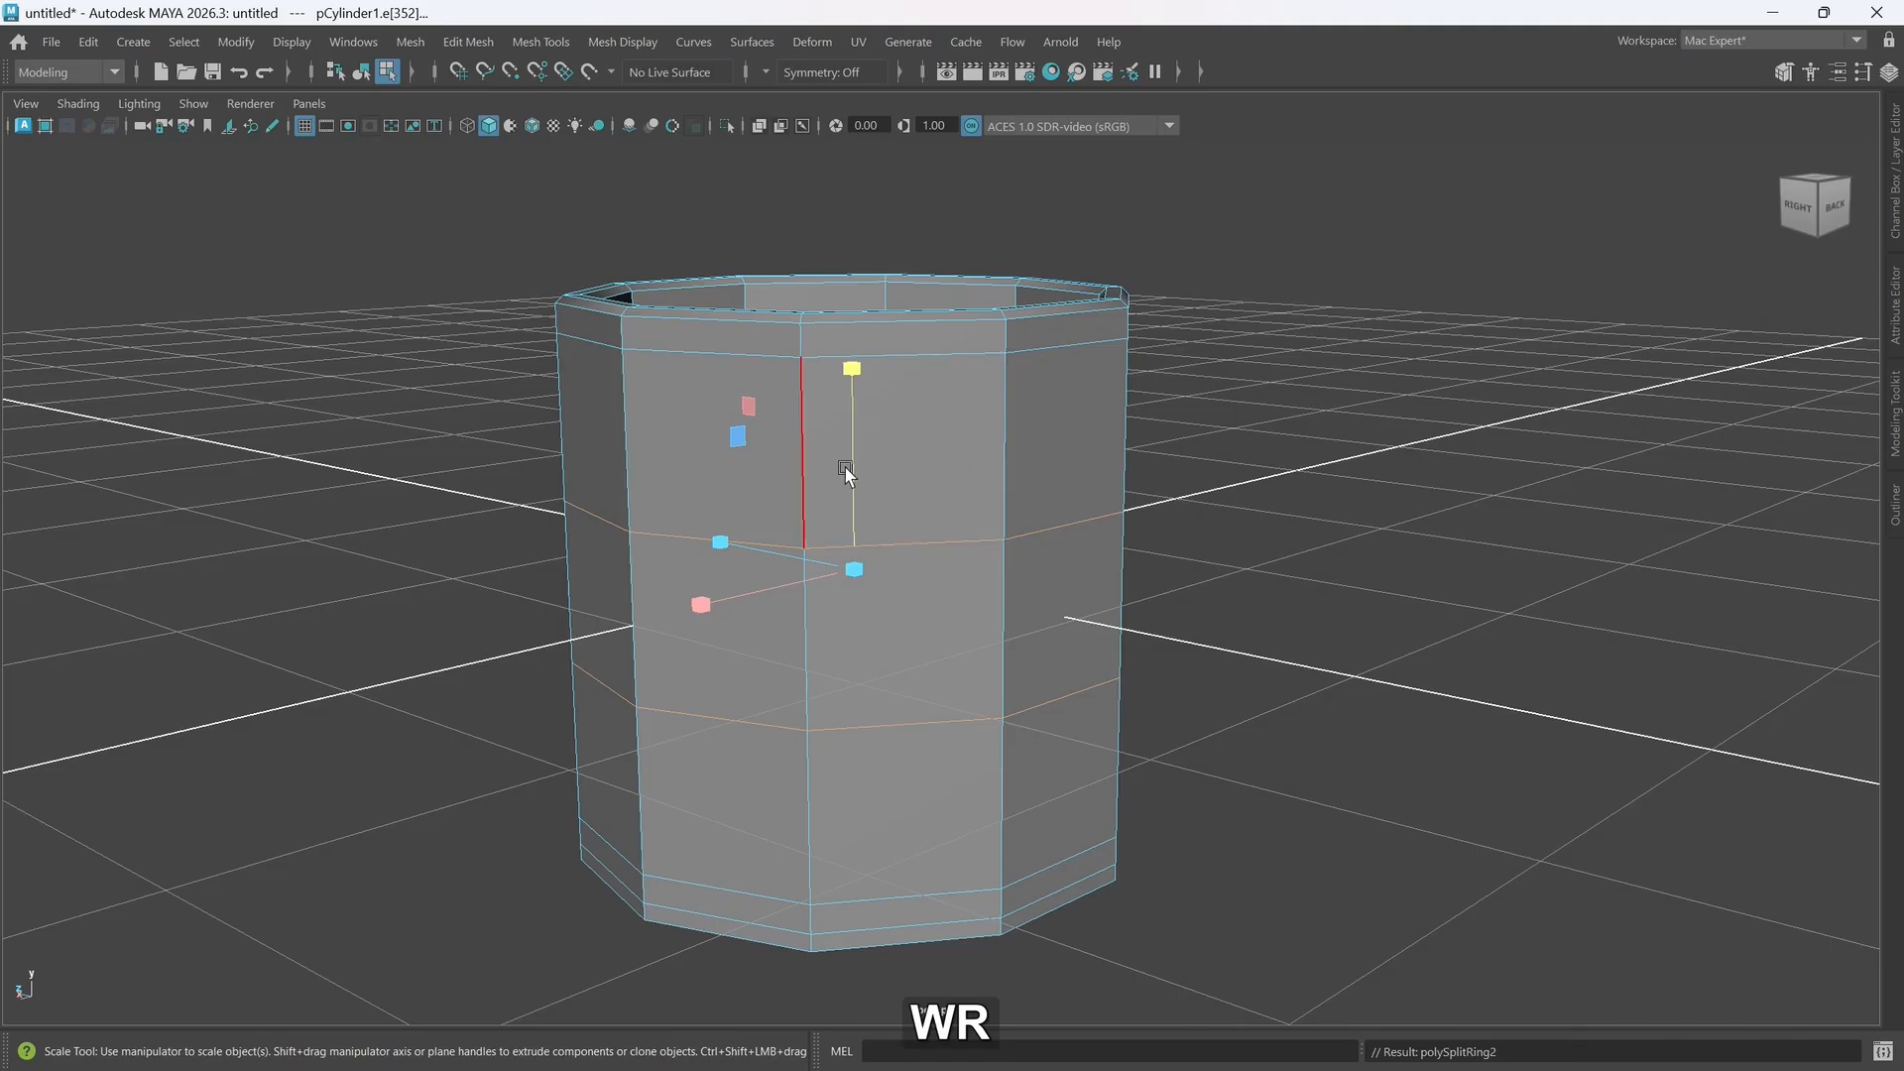
drag(848, 476, 943, 258)
alt+drag(1224, 685, 1176, 661)
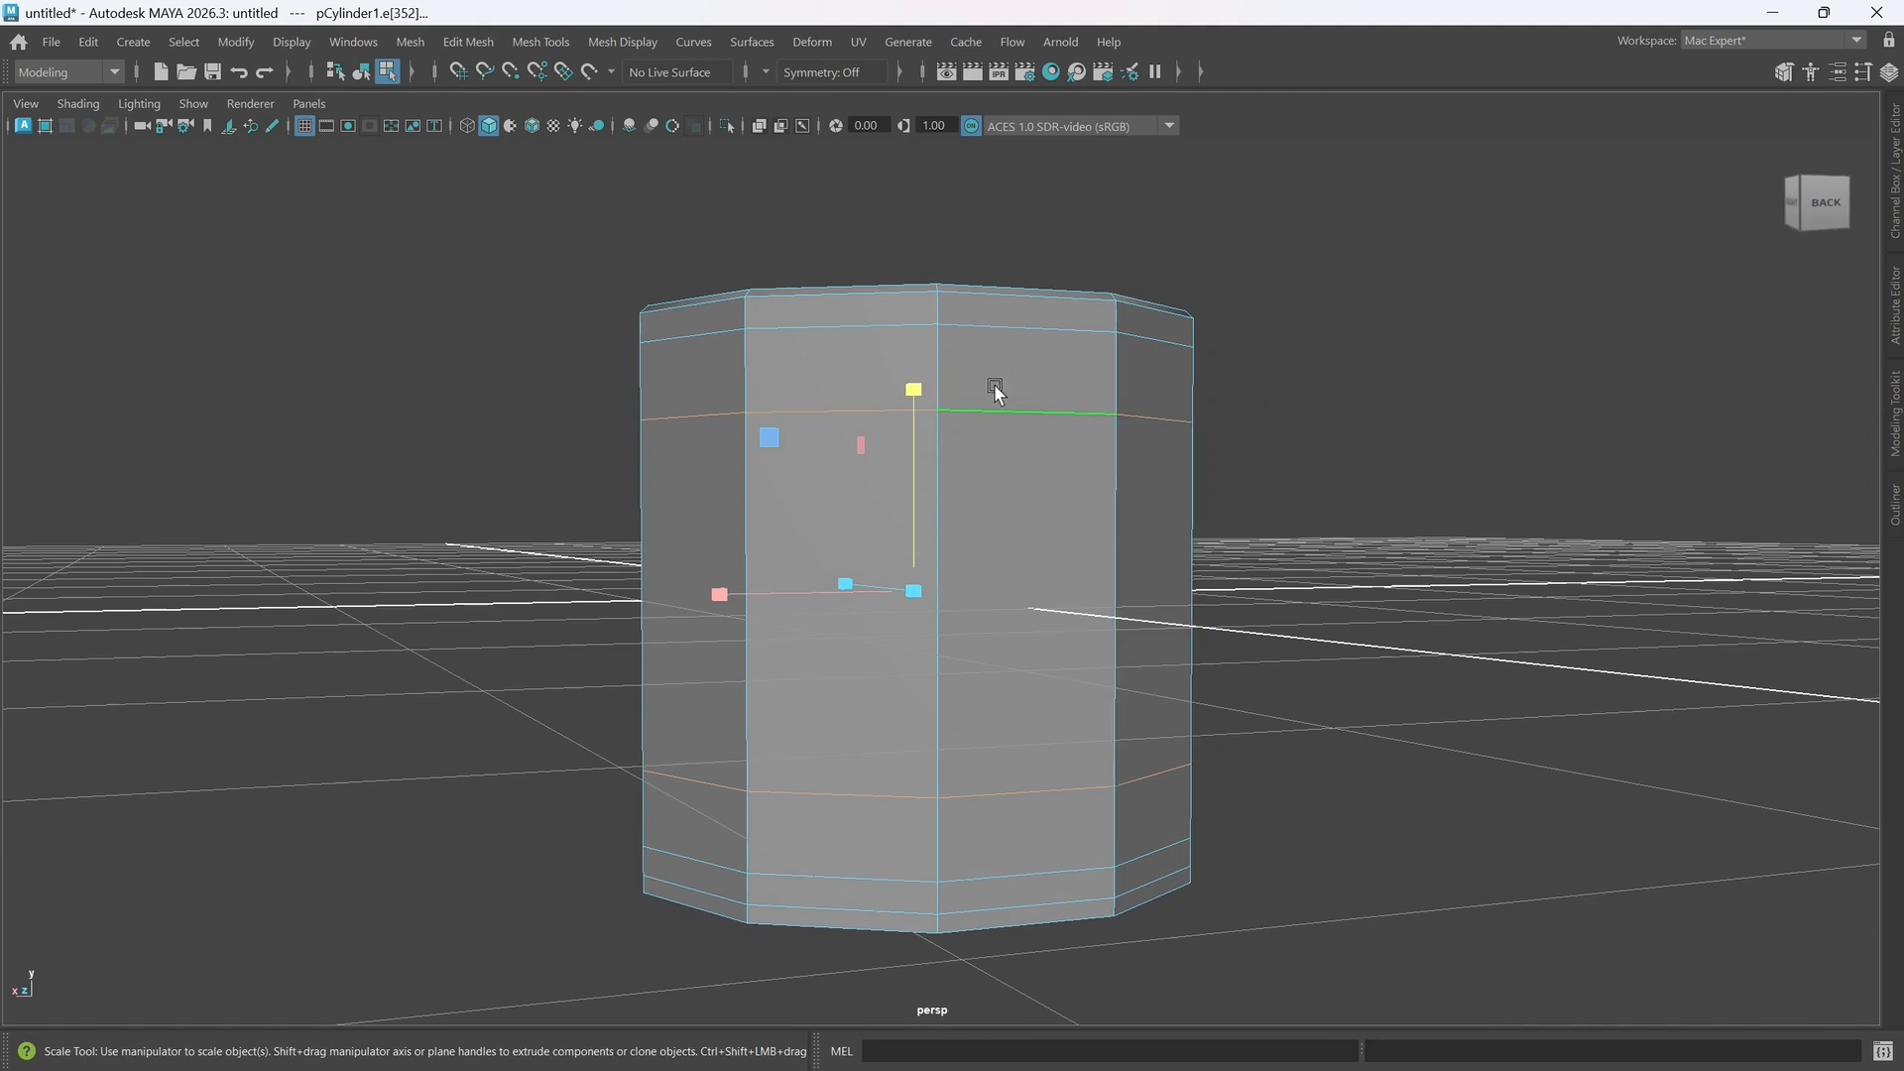
key(alt)
alt+drag(1033, 543, 1051, 585)
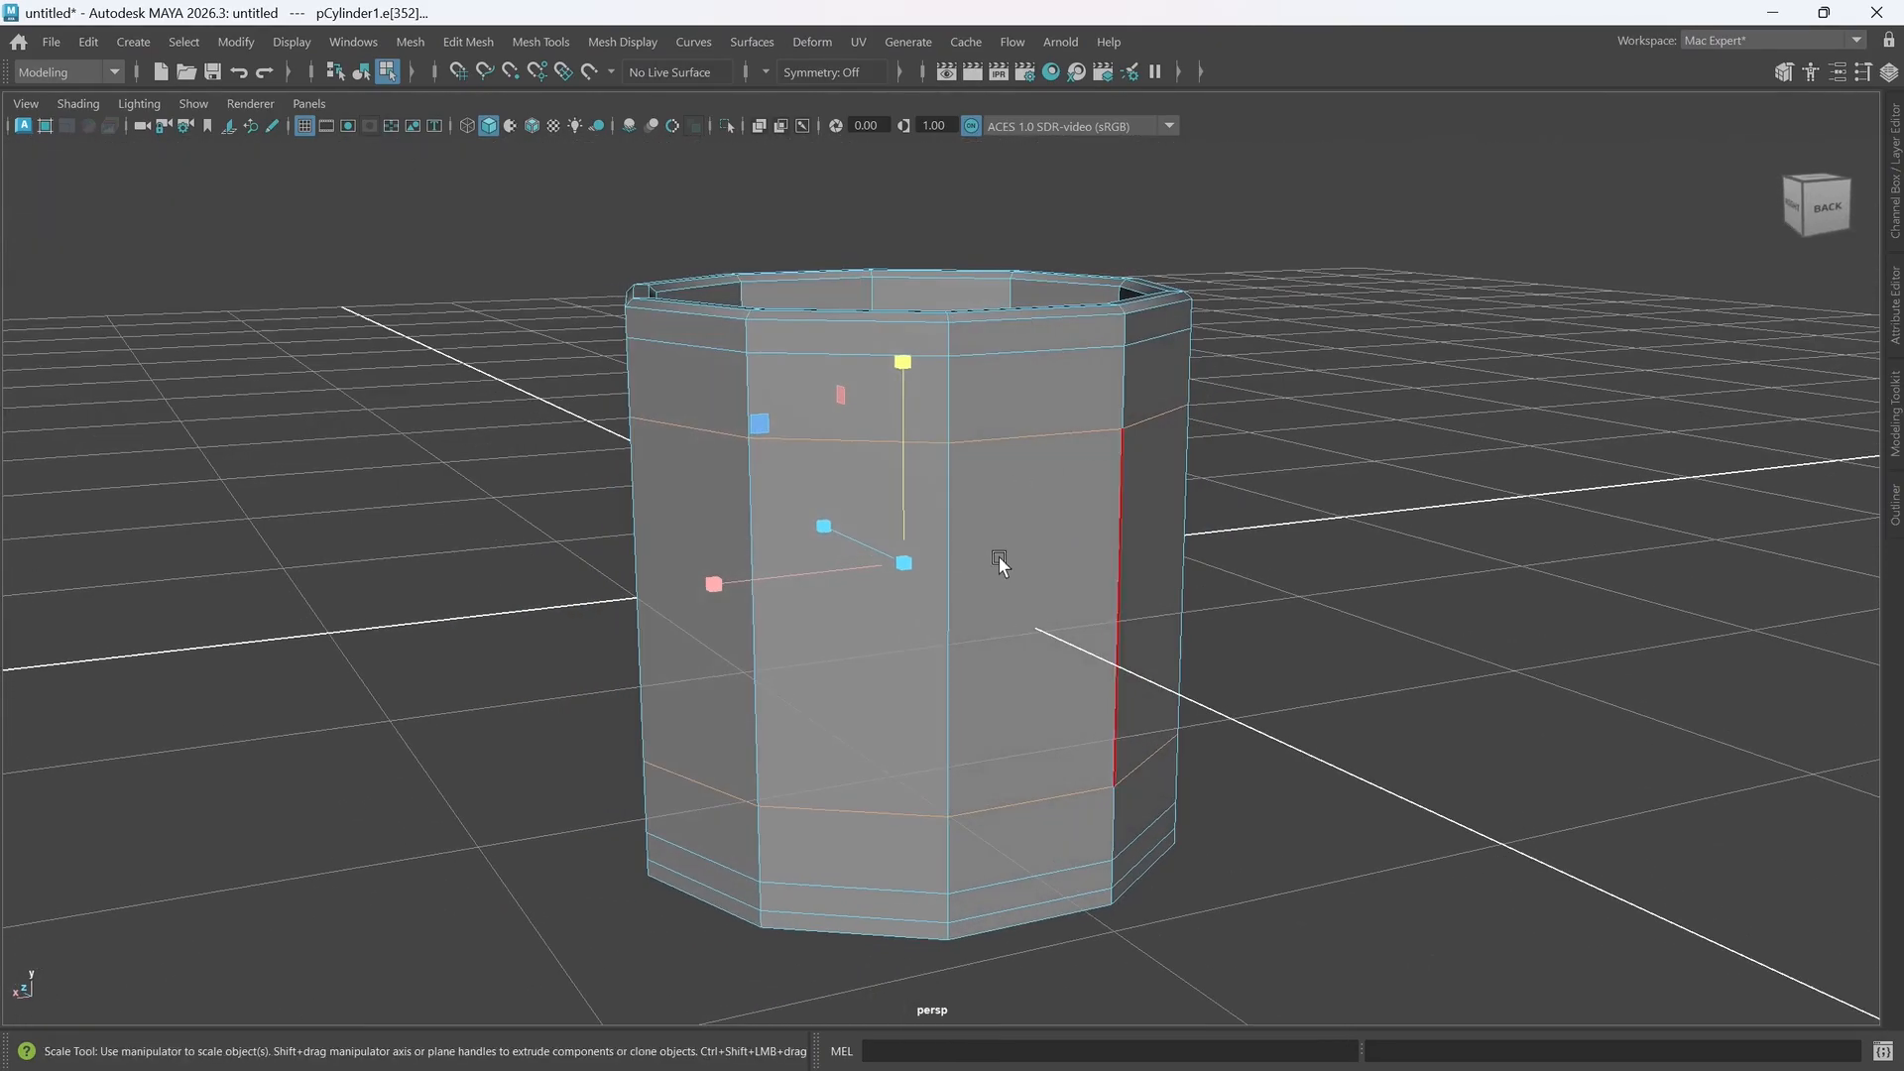
- Switch to face selection and select the upper and lower band faces in the same column on the container's back side
right_click(1023, 563)
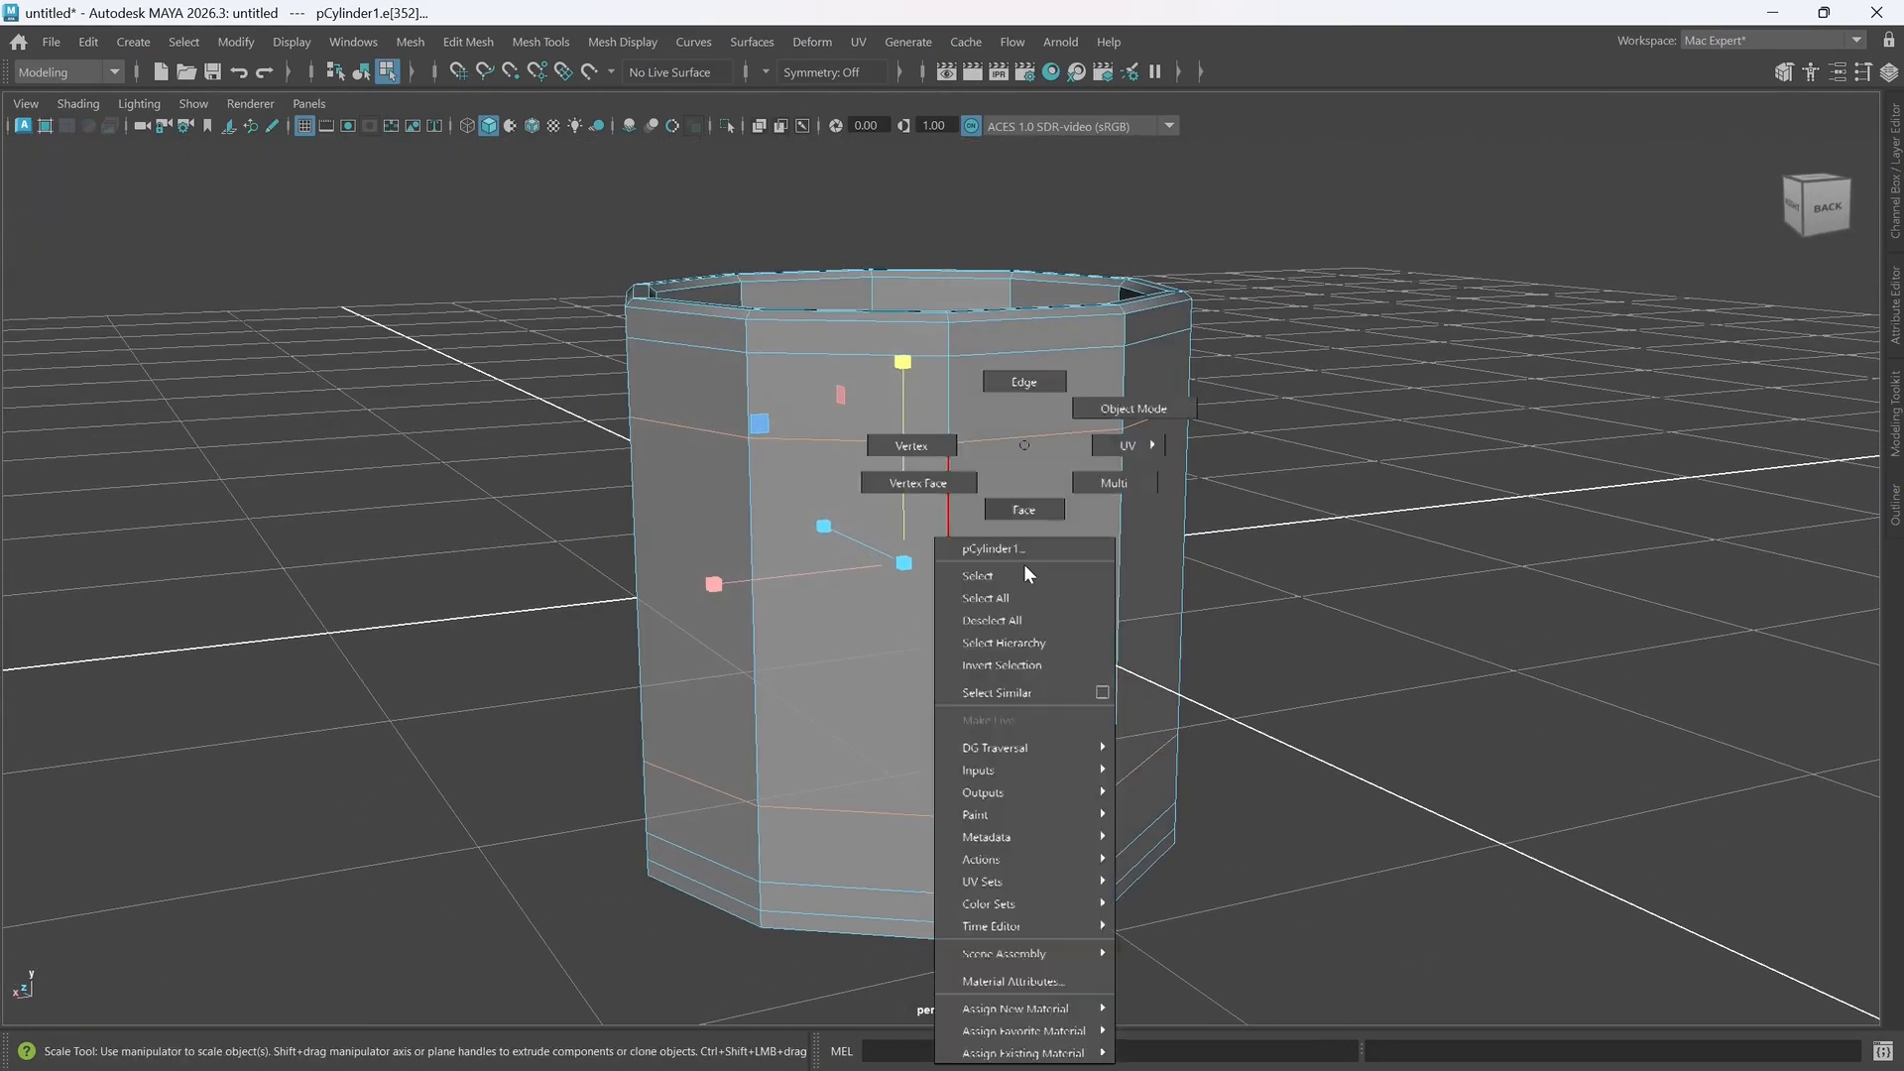
click(1047, 508)
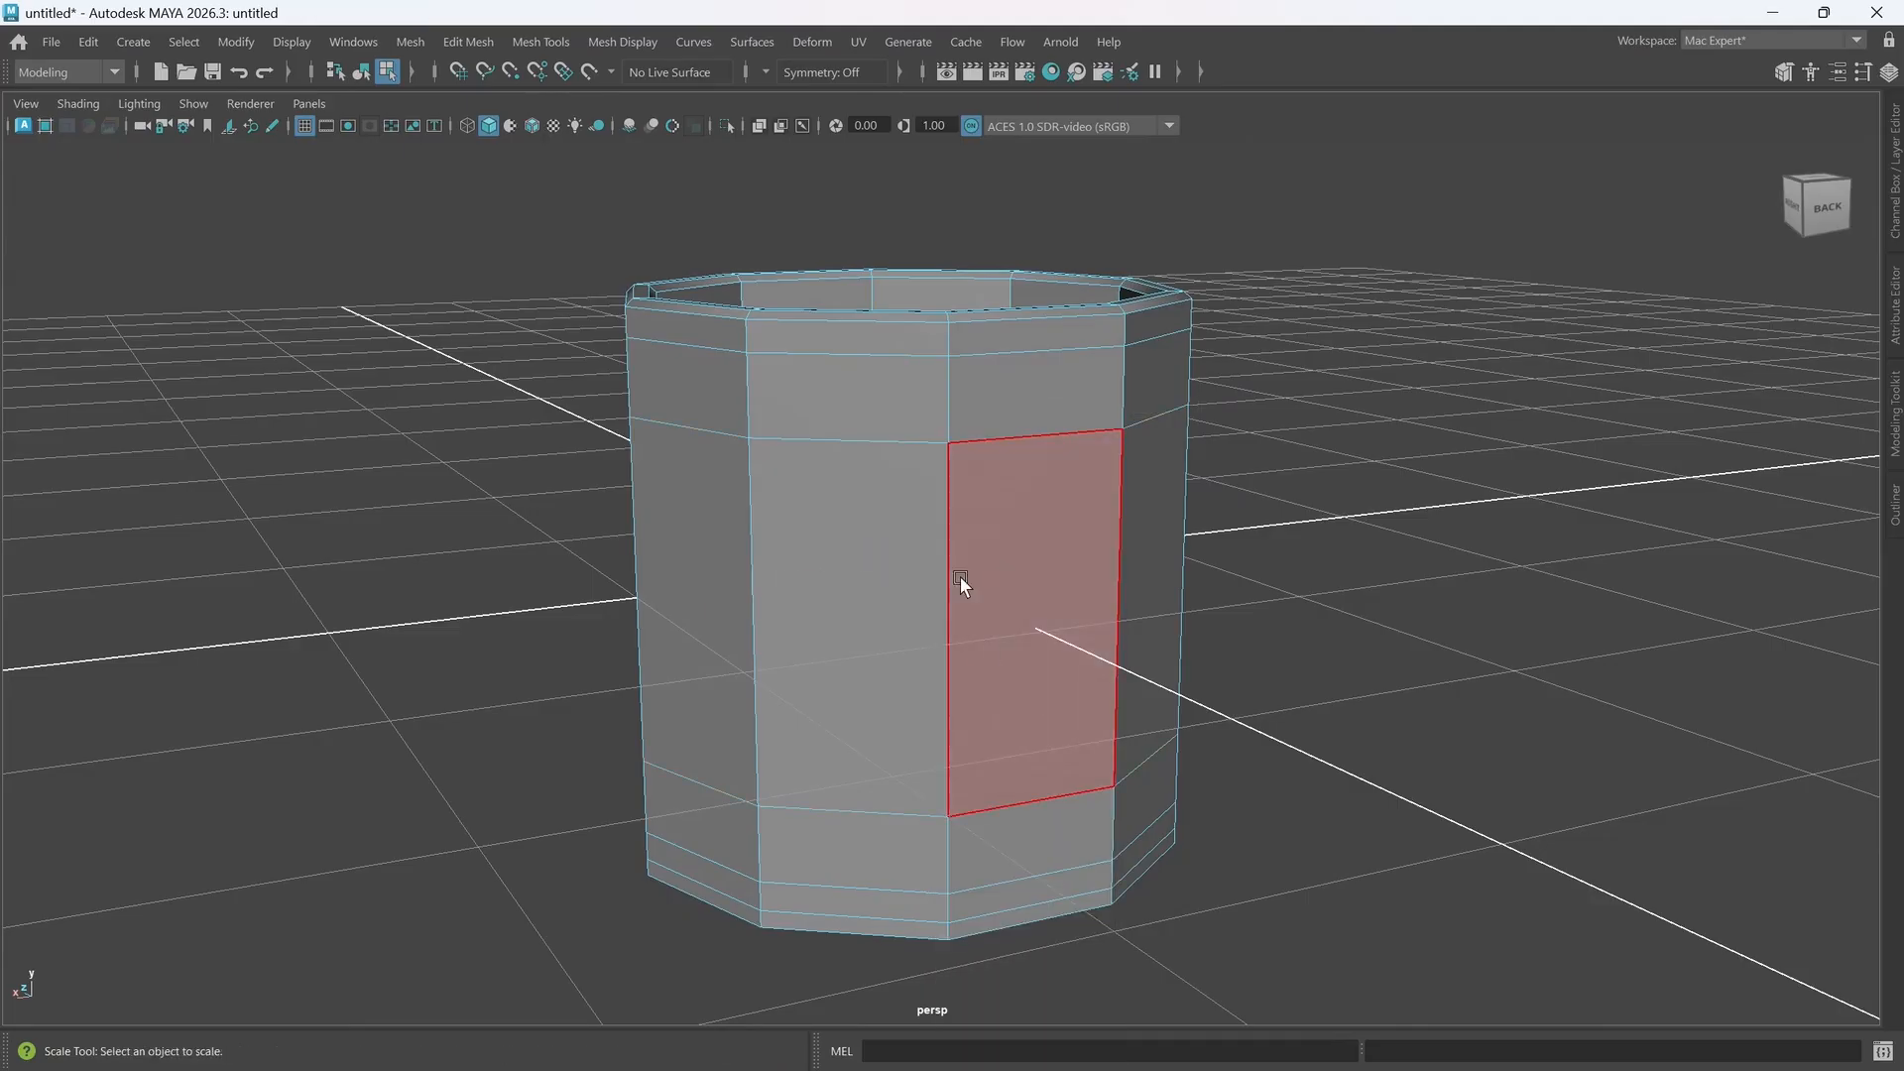
click(1038, 406)
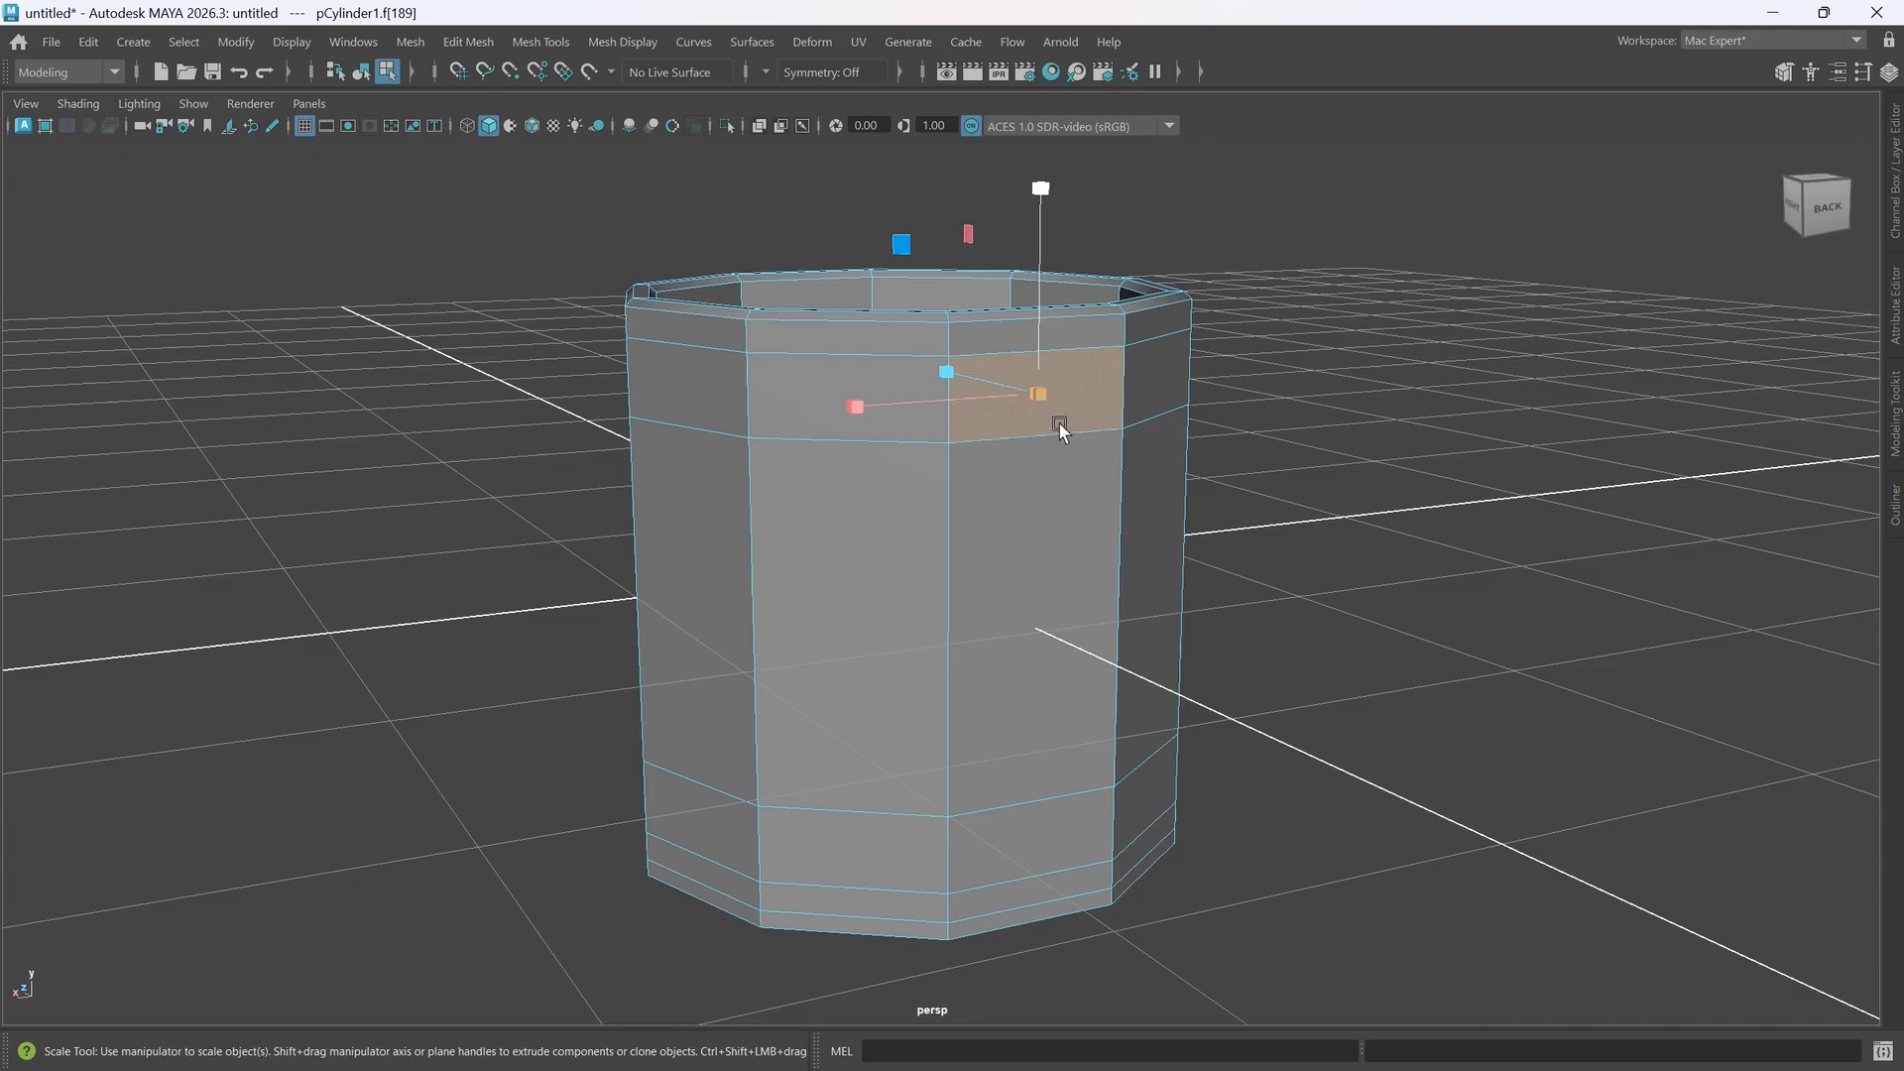
shift+click(1037, 841)
mouse_move(1049, 794)
alt+mouse_down()
mouse_move(1148, 789)
mouse_move(1017, 785)
alt+mouse_up()
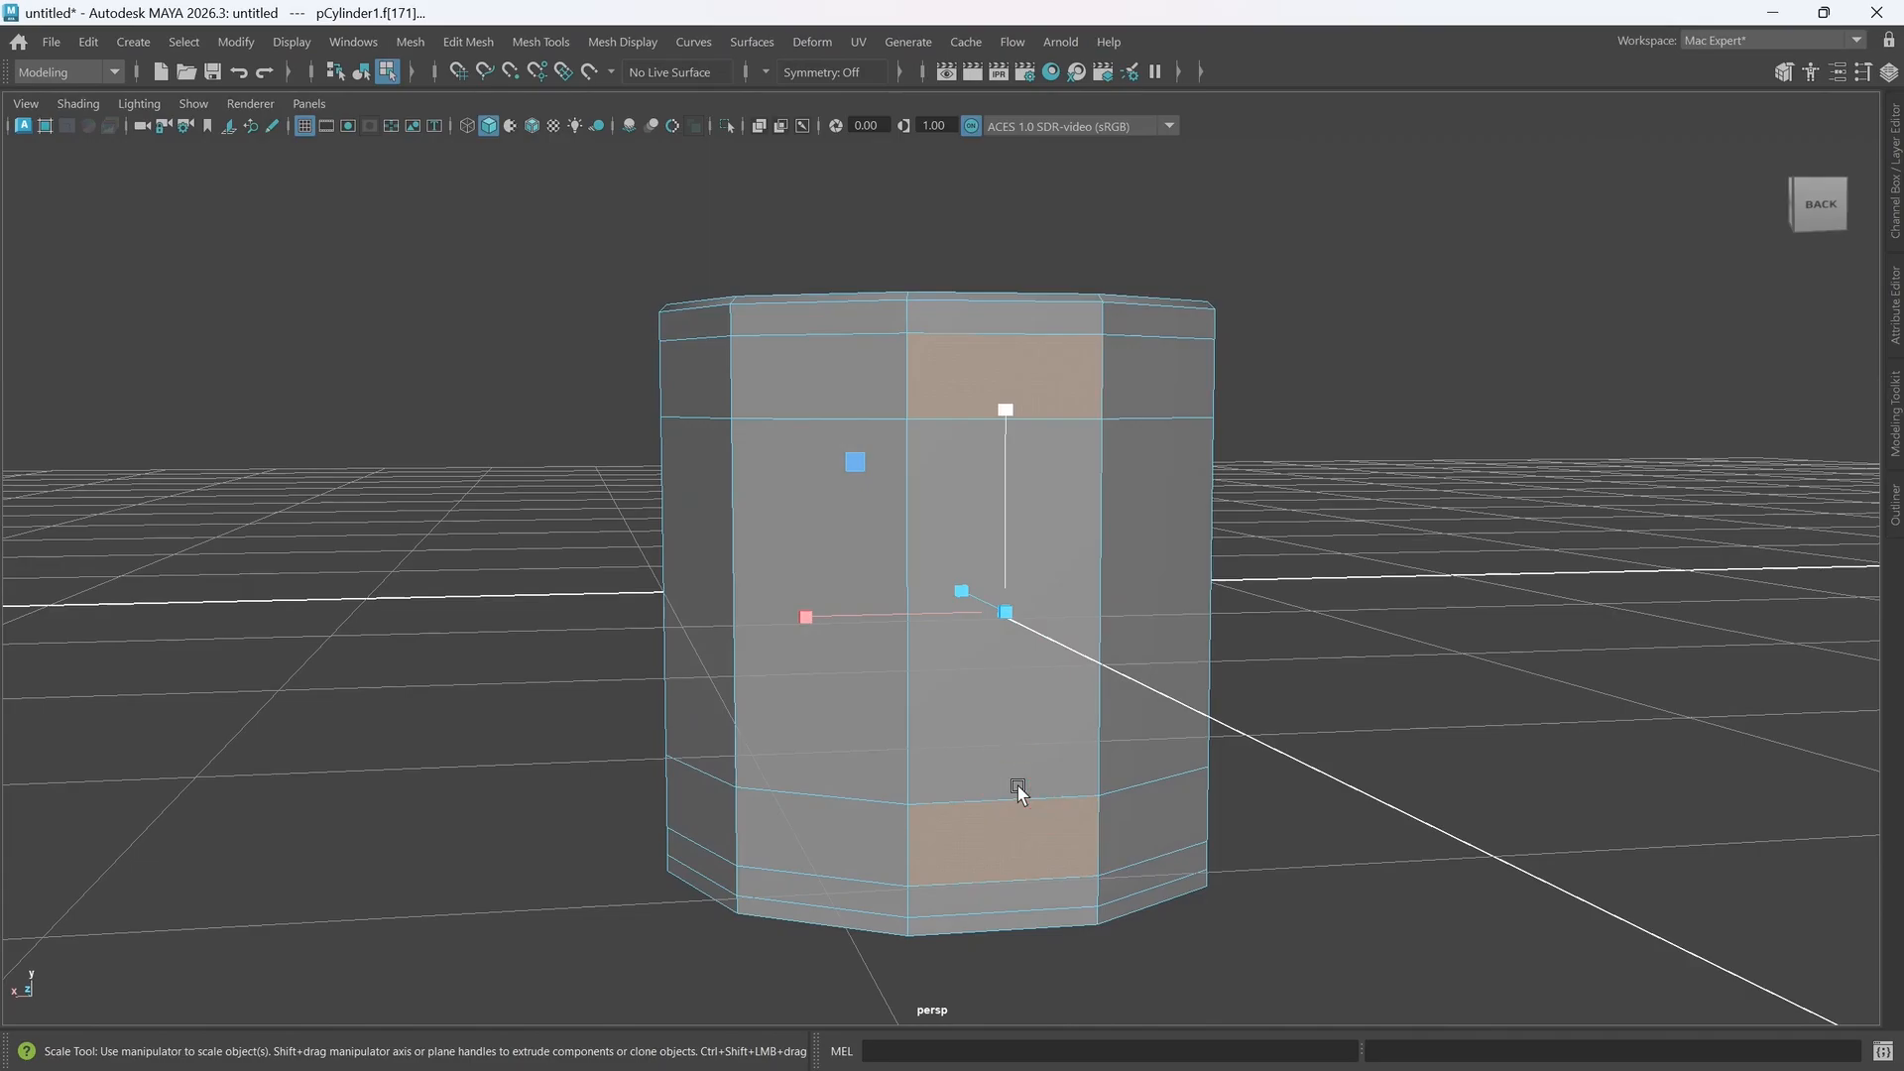
alt+drag(978, 866, 1031, 863)
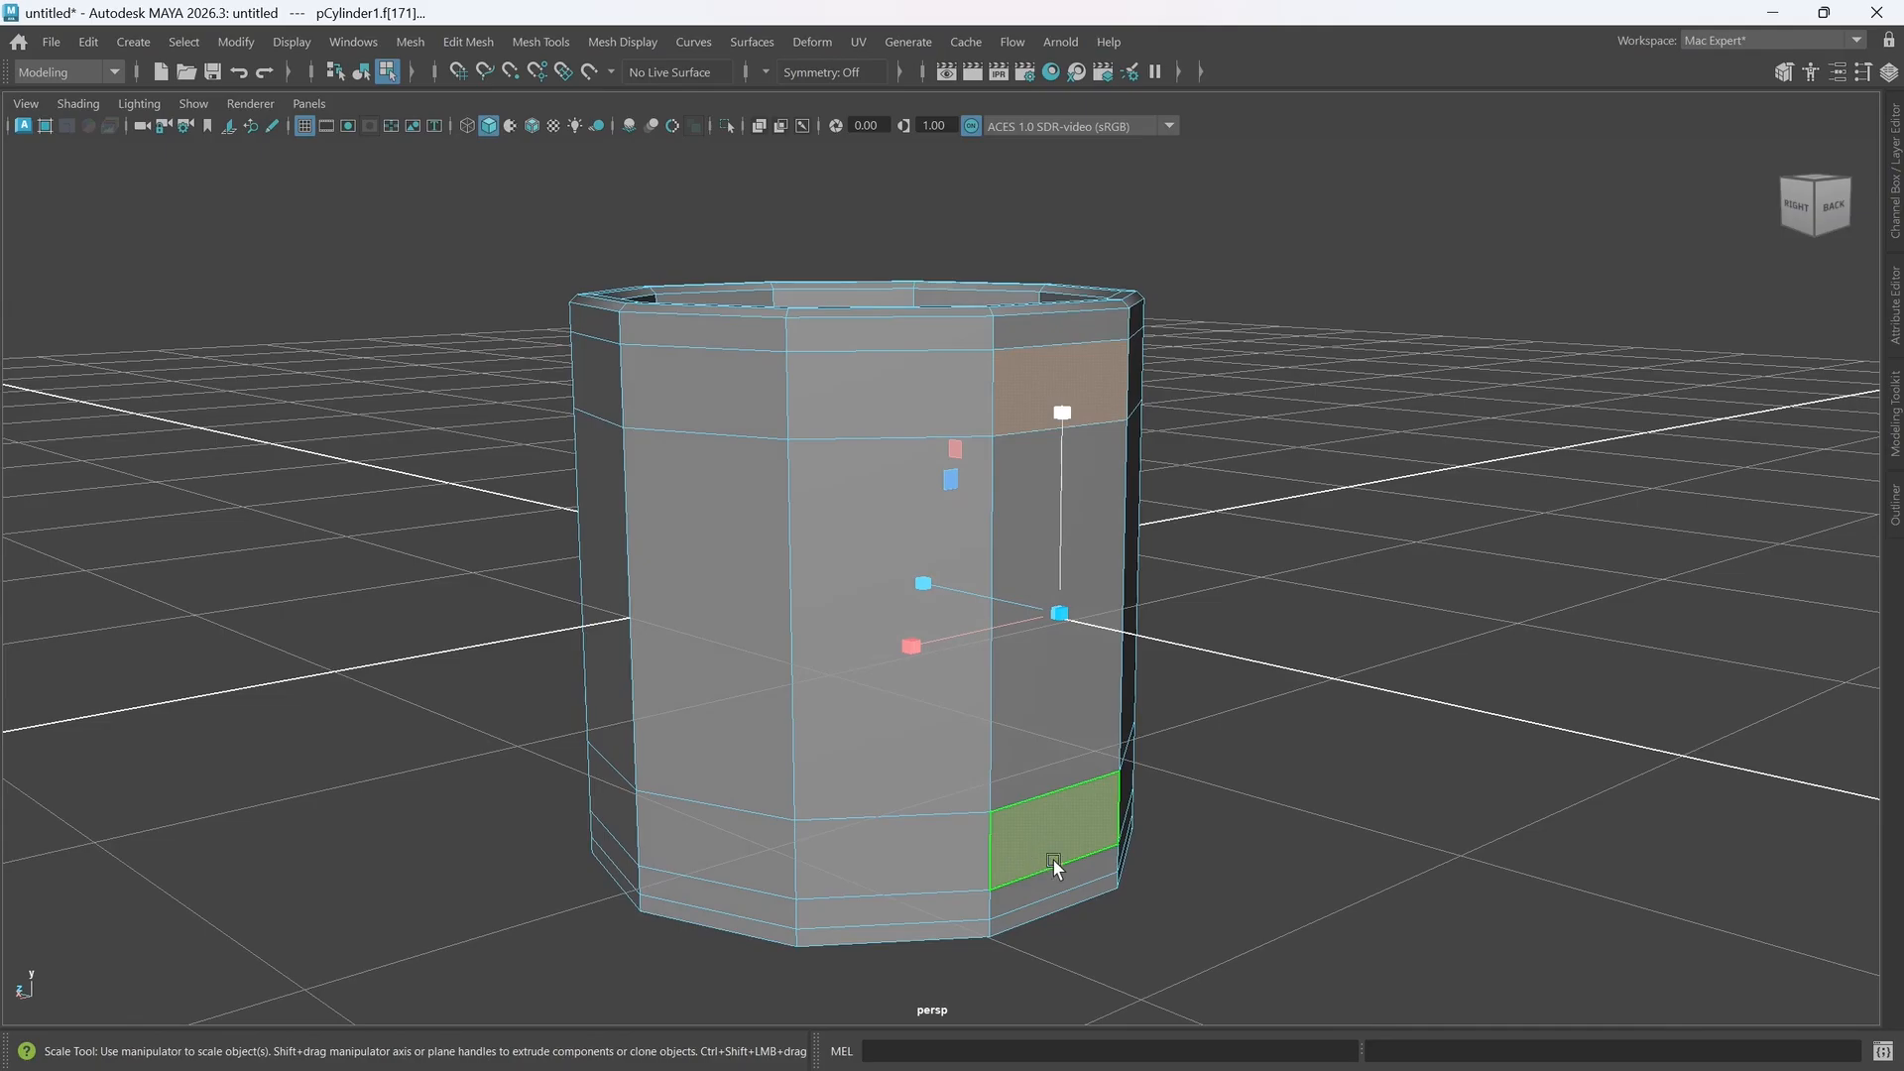
alt+drag(1150, 897, 1109, 637)
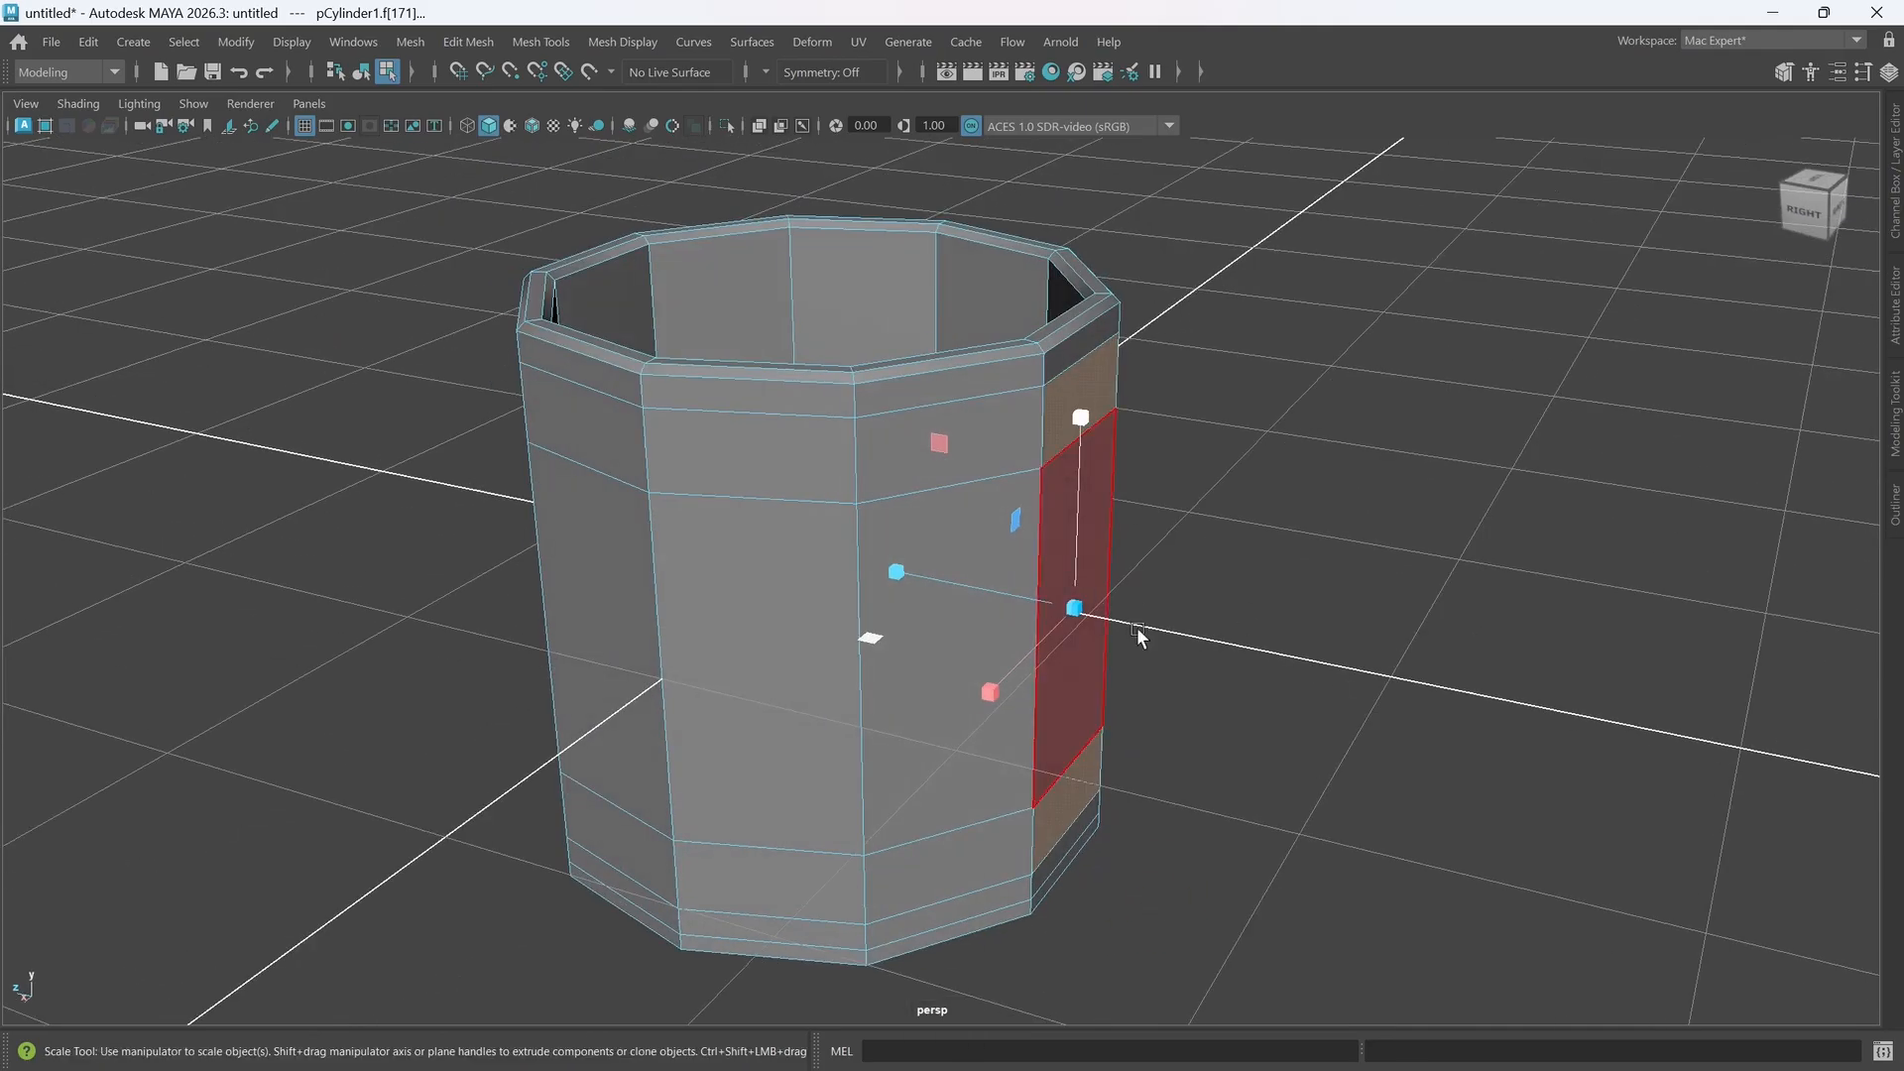
alt+drag(1262, 769, 1205, 748)
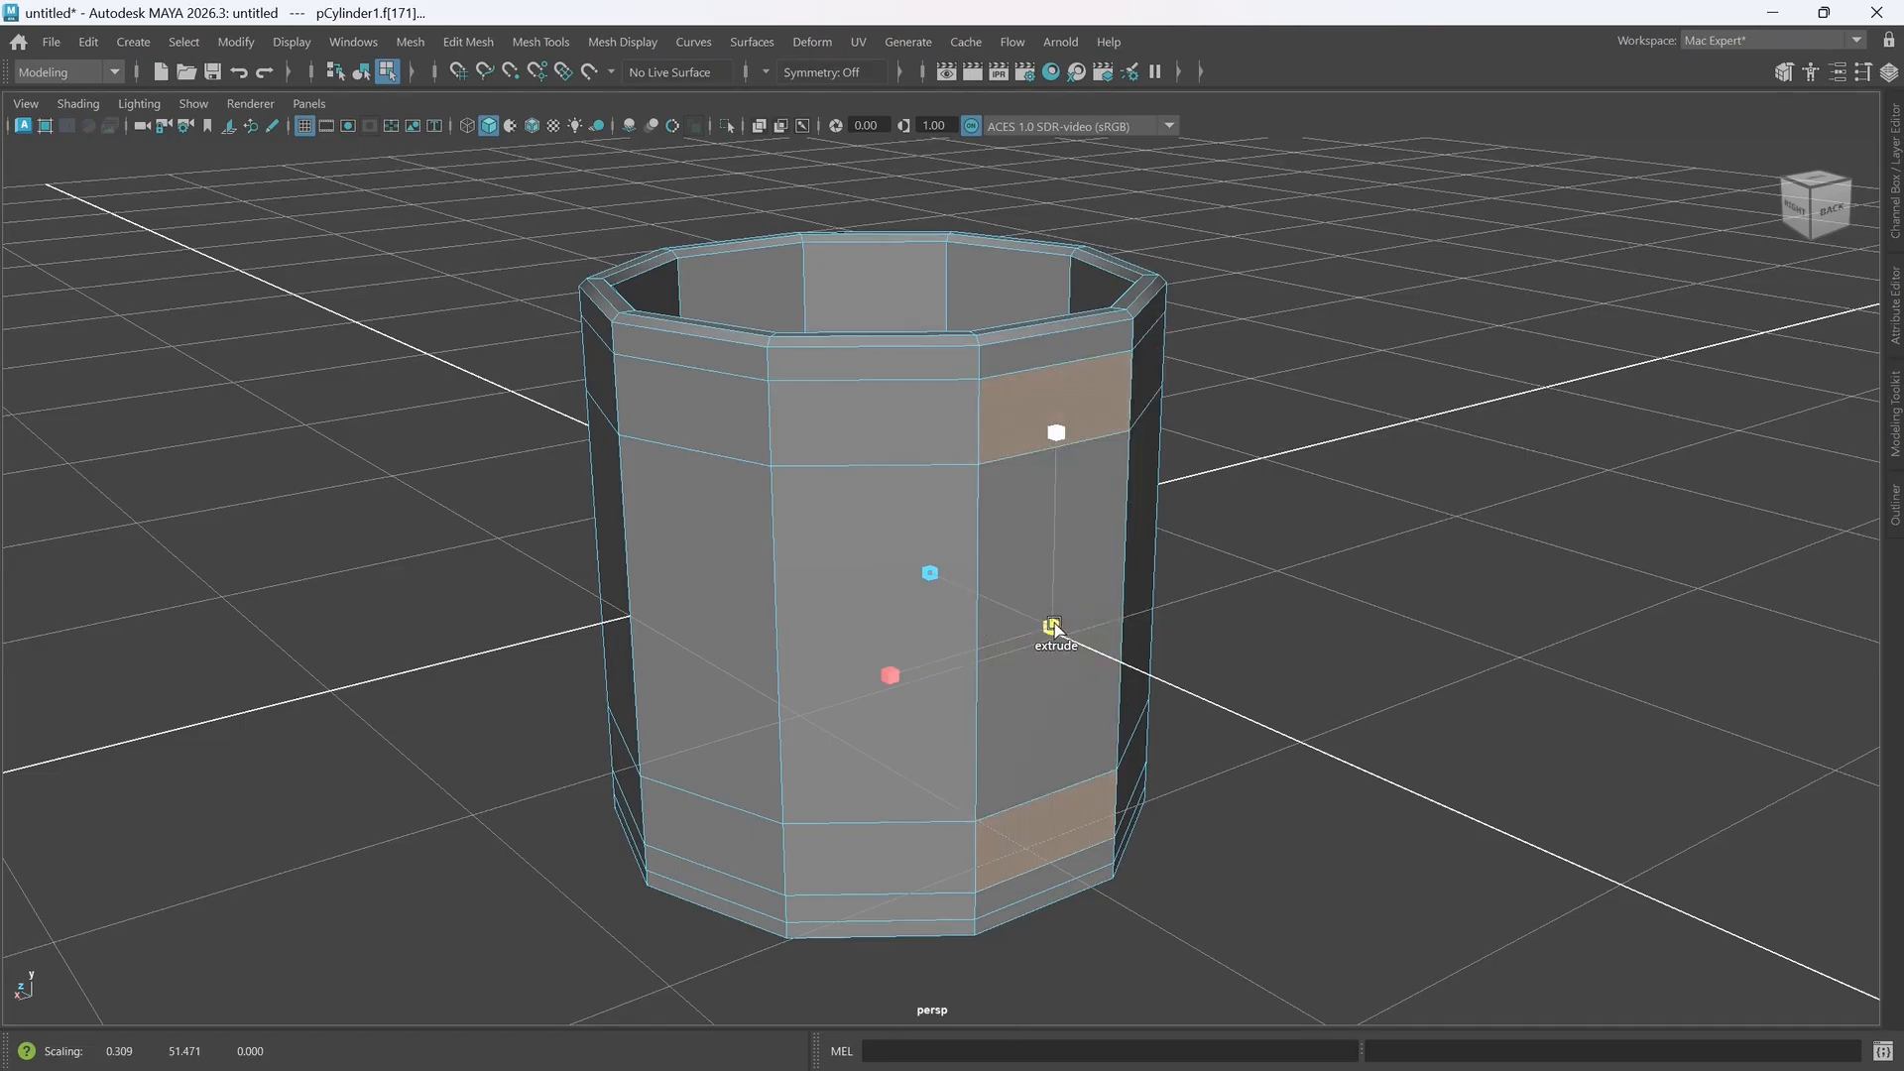
- Try extruding the two selected wall faces with a uniform scale, and undo the extrusion
shift+drag(1052, 627, 1012, 637)
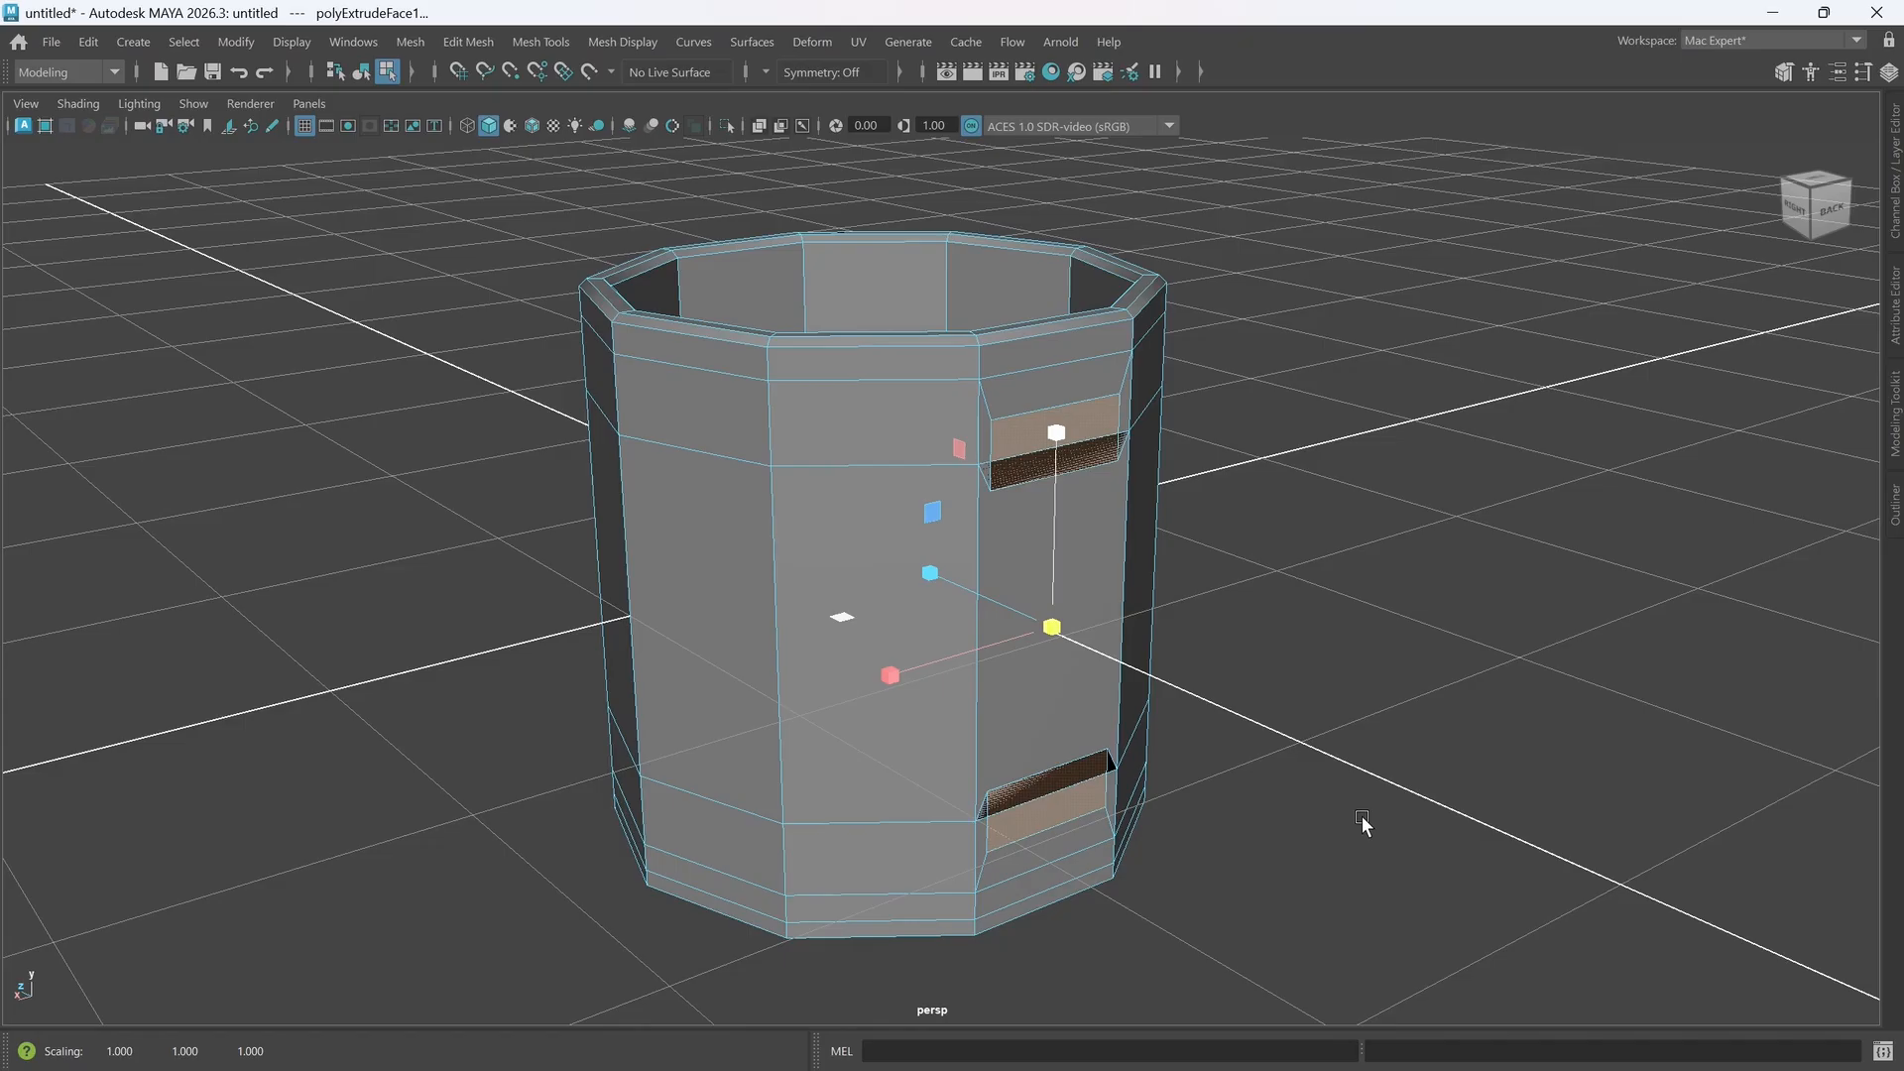
key(ctrl+z)
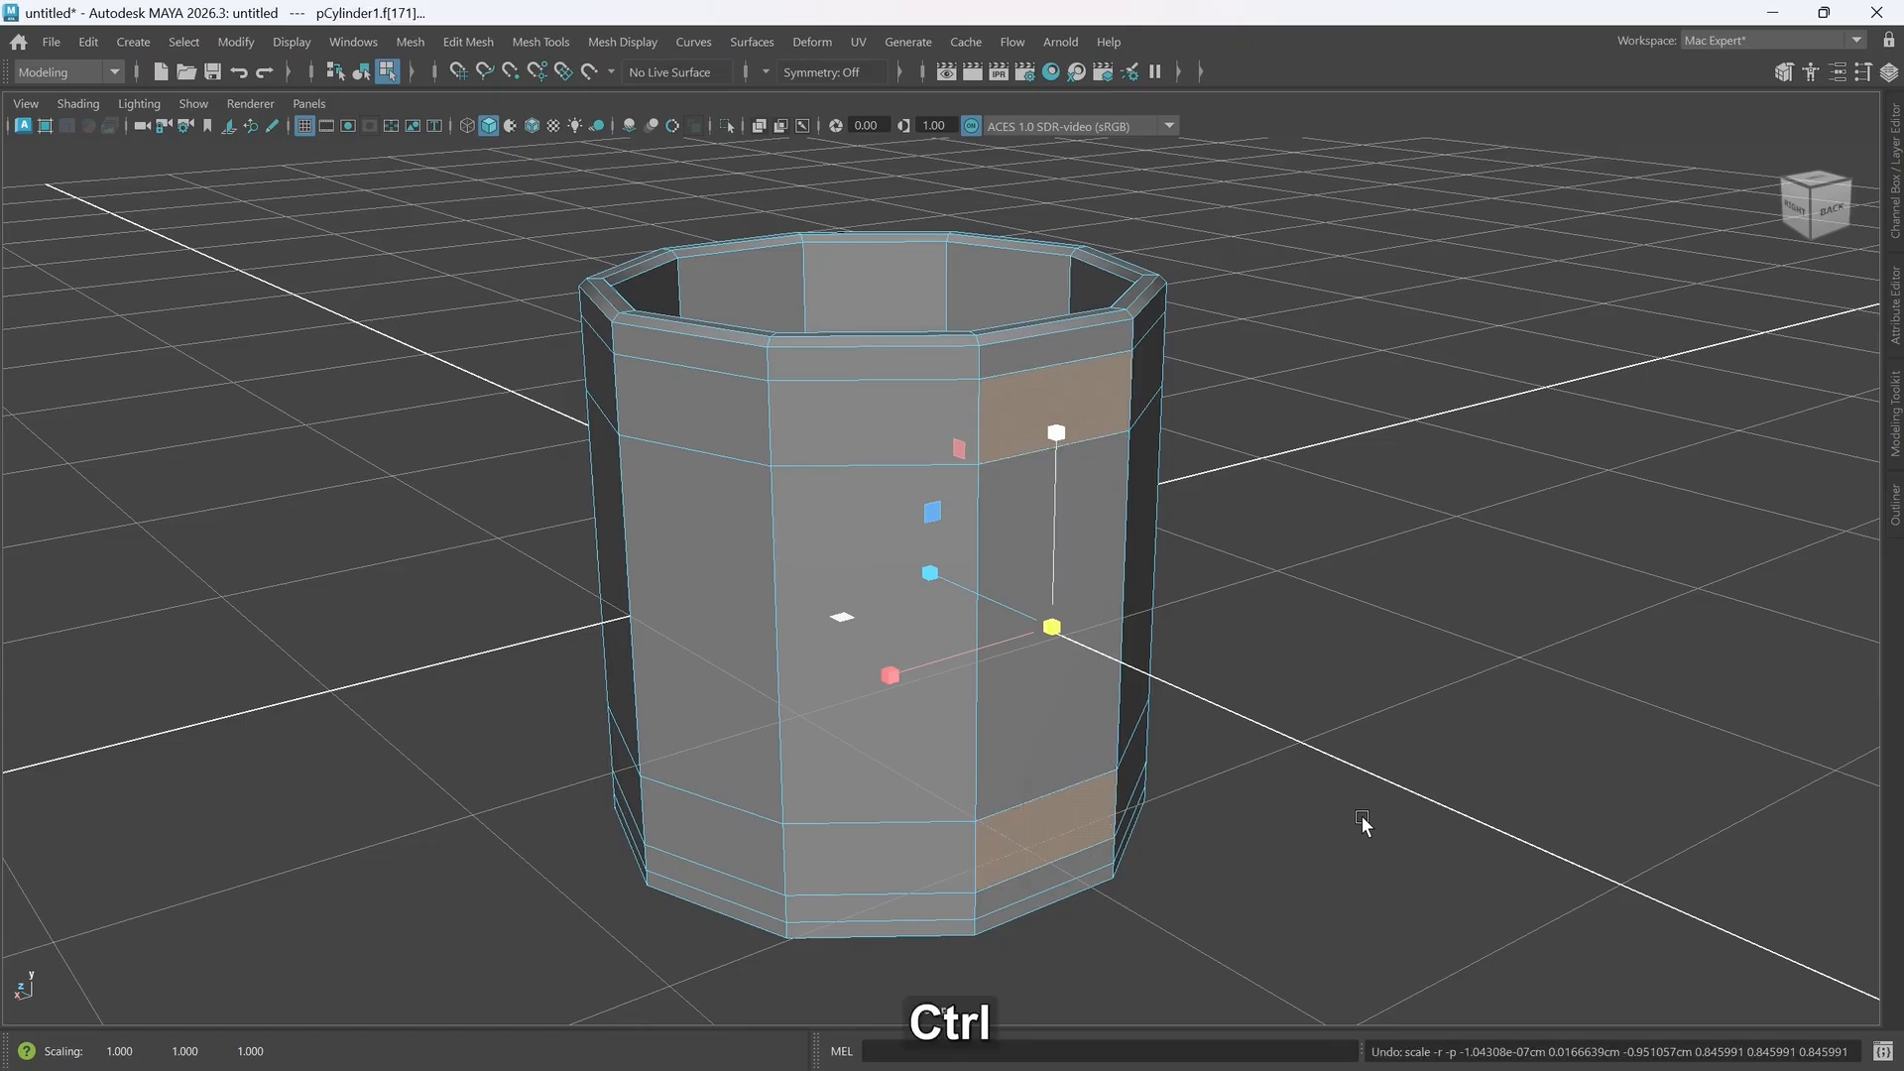
- Extrude the two selected wall faces with an offset of 0.04 to inset them
key(ctrl+e)
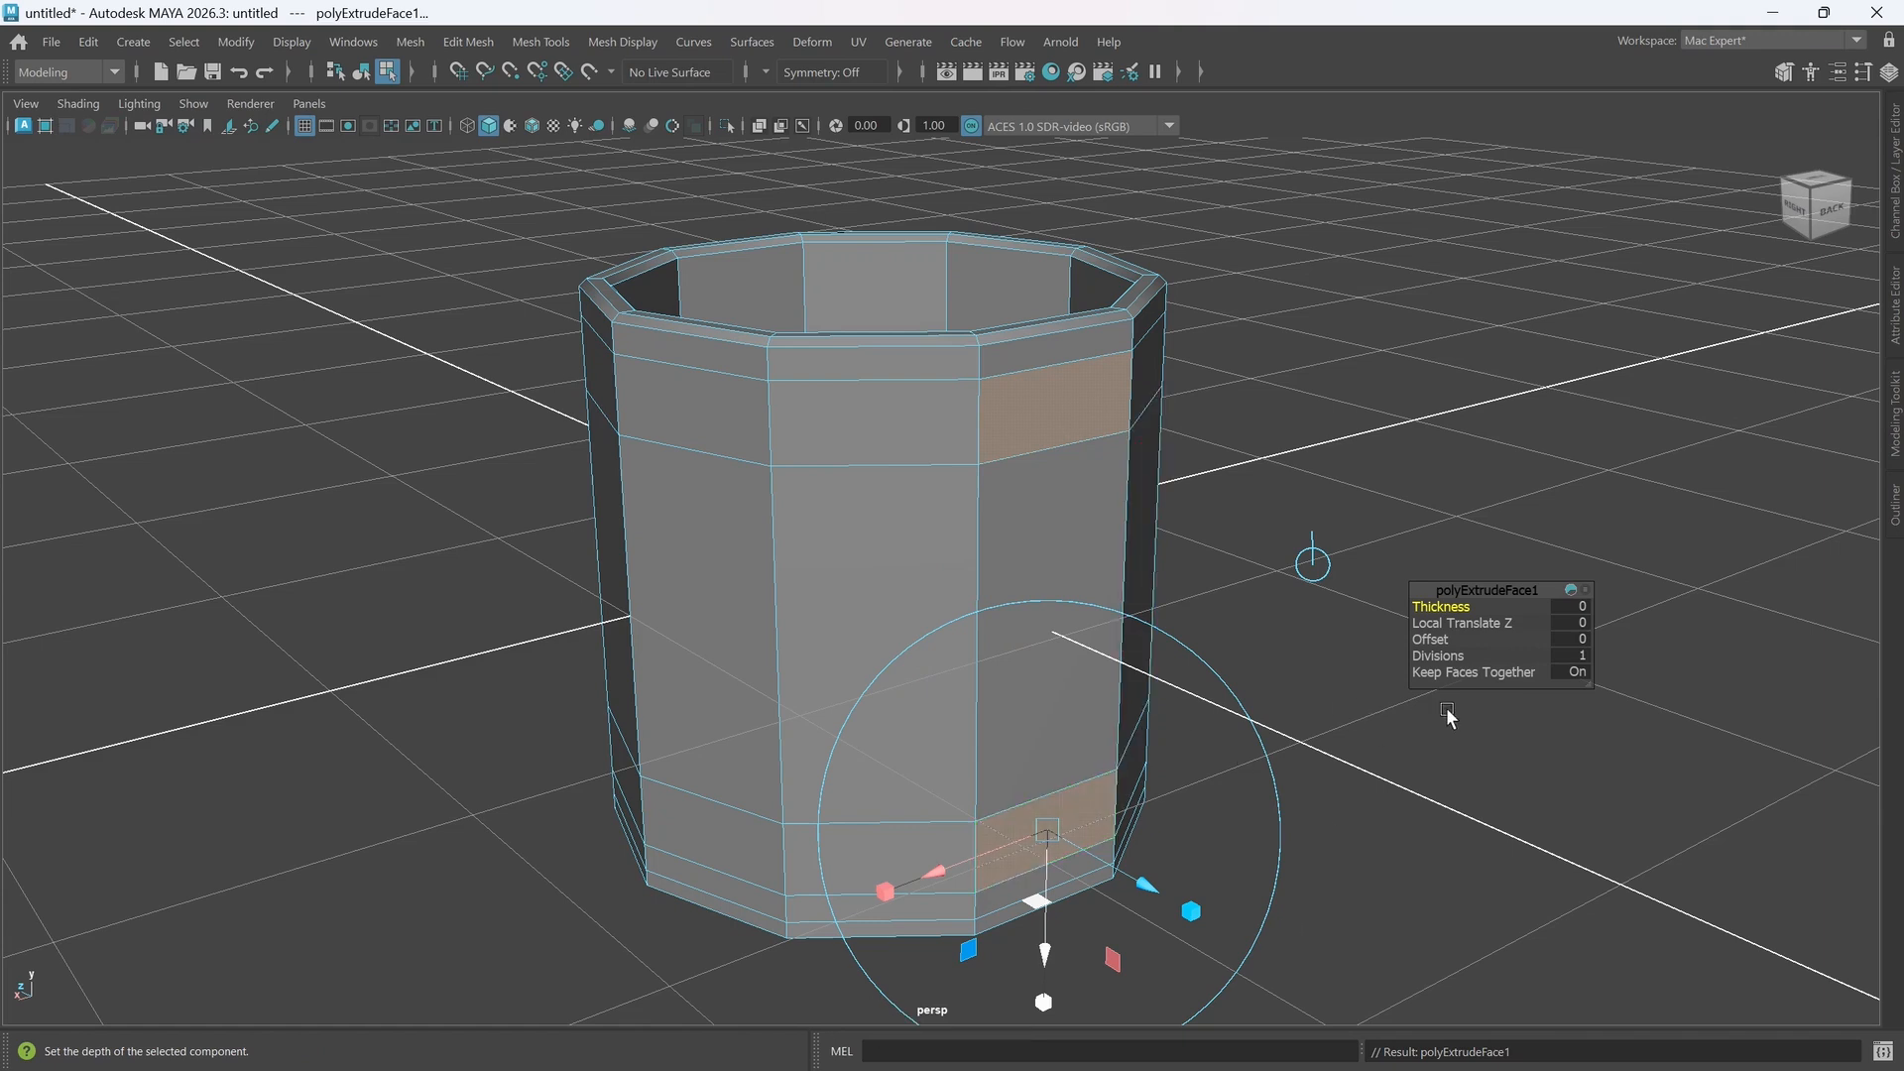
key(ctrl)
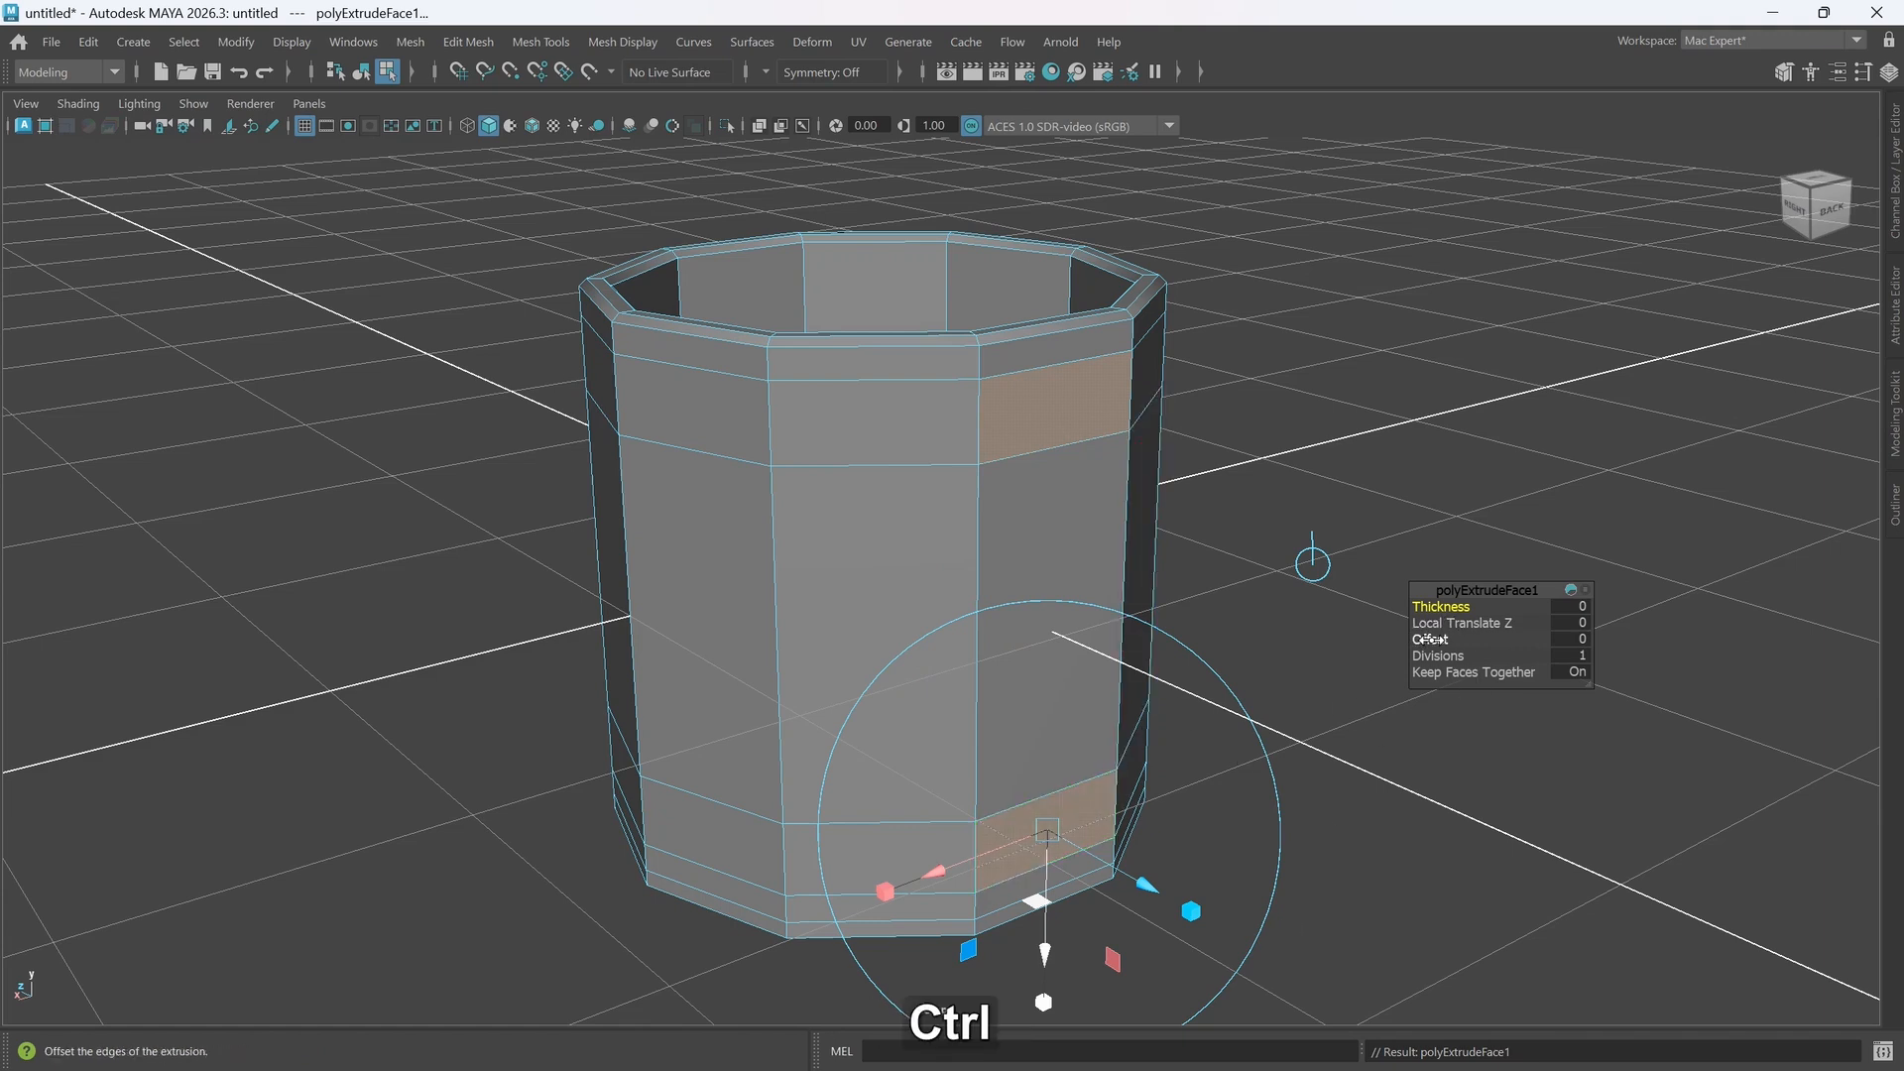
ctrl+drag(1429, 640, 1461, 630)
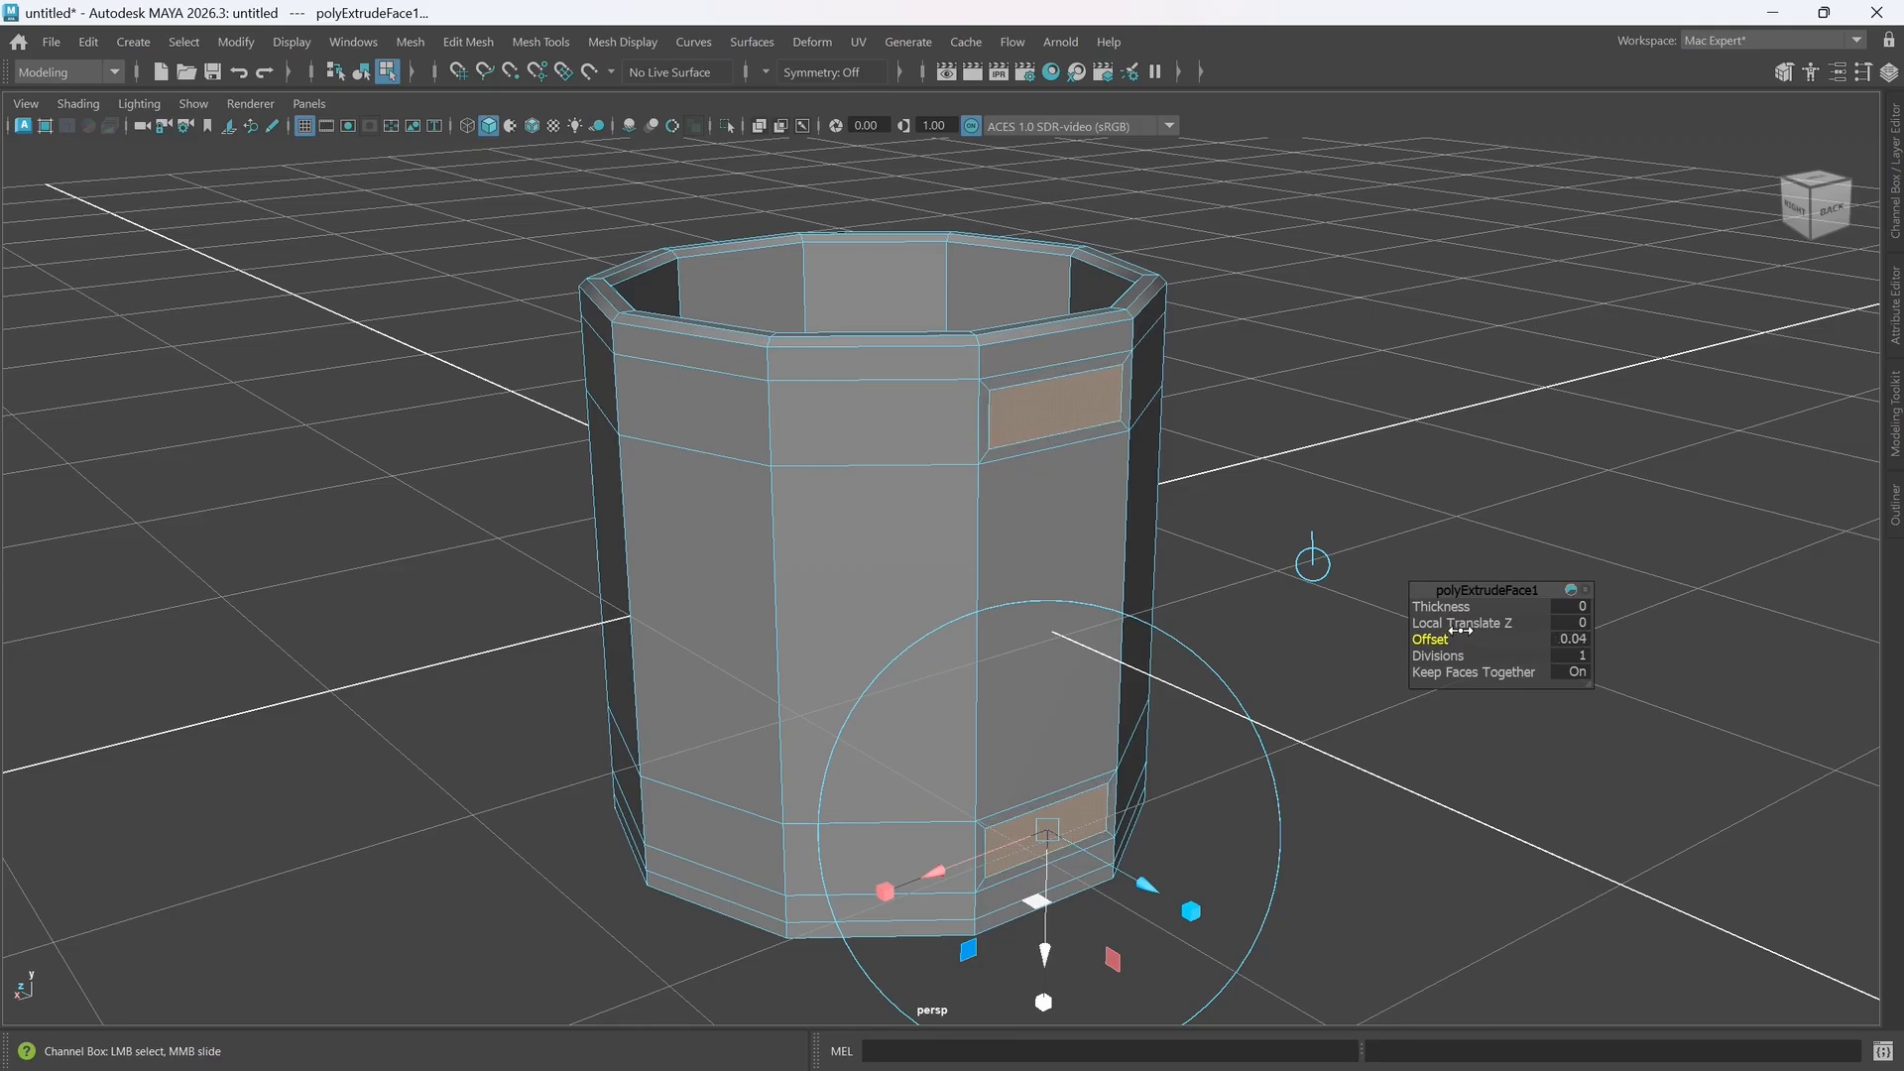
- Try pulling the two inset faces outward within the same extrusion, and undo the move
alt+drag(1177, 668, 1299, 662)
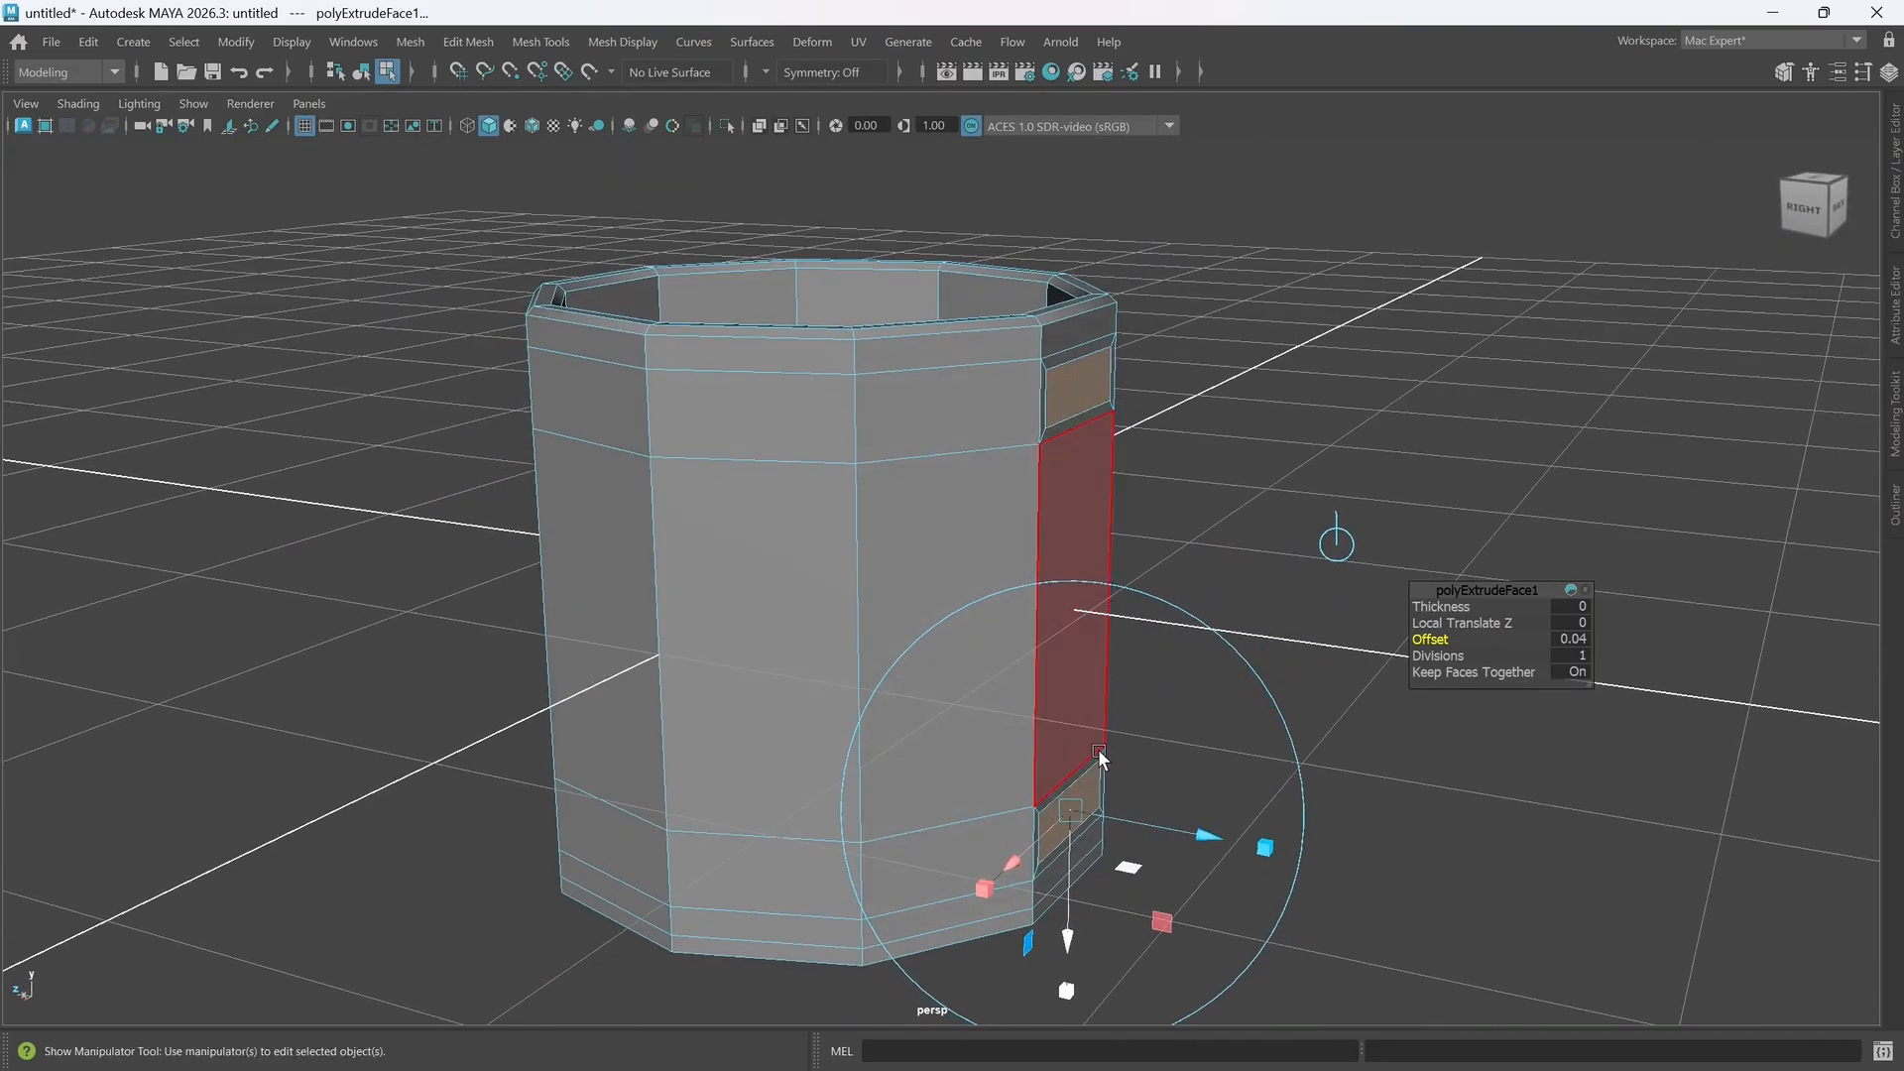
drag(1210, 833, 1260, 840)
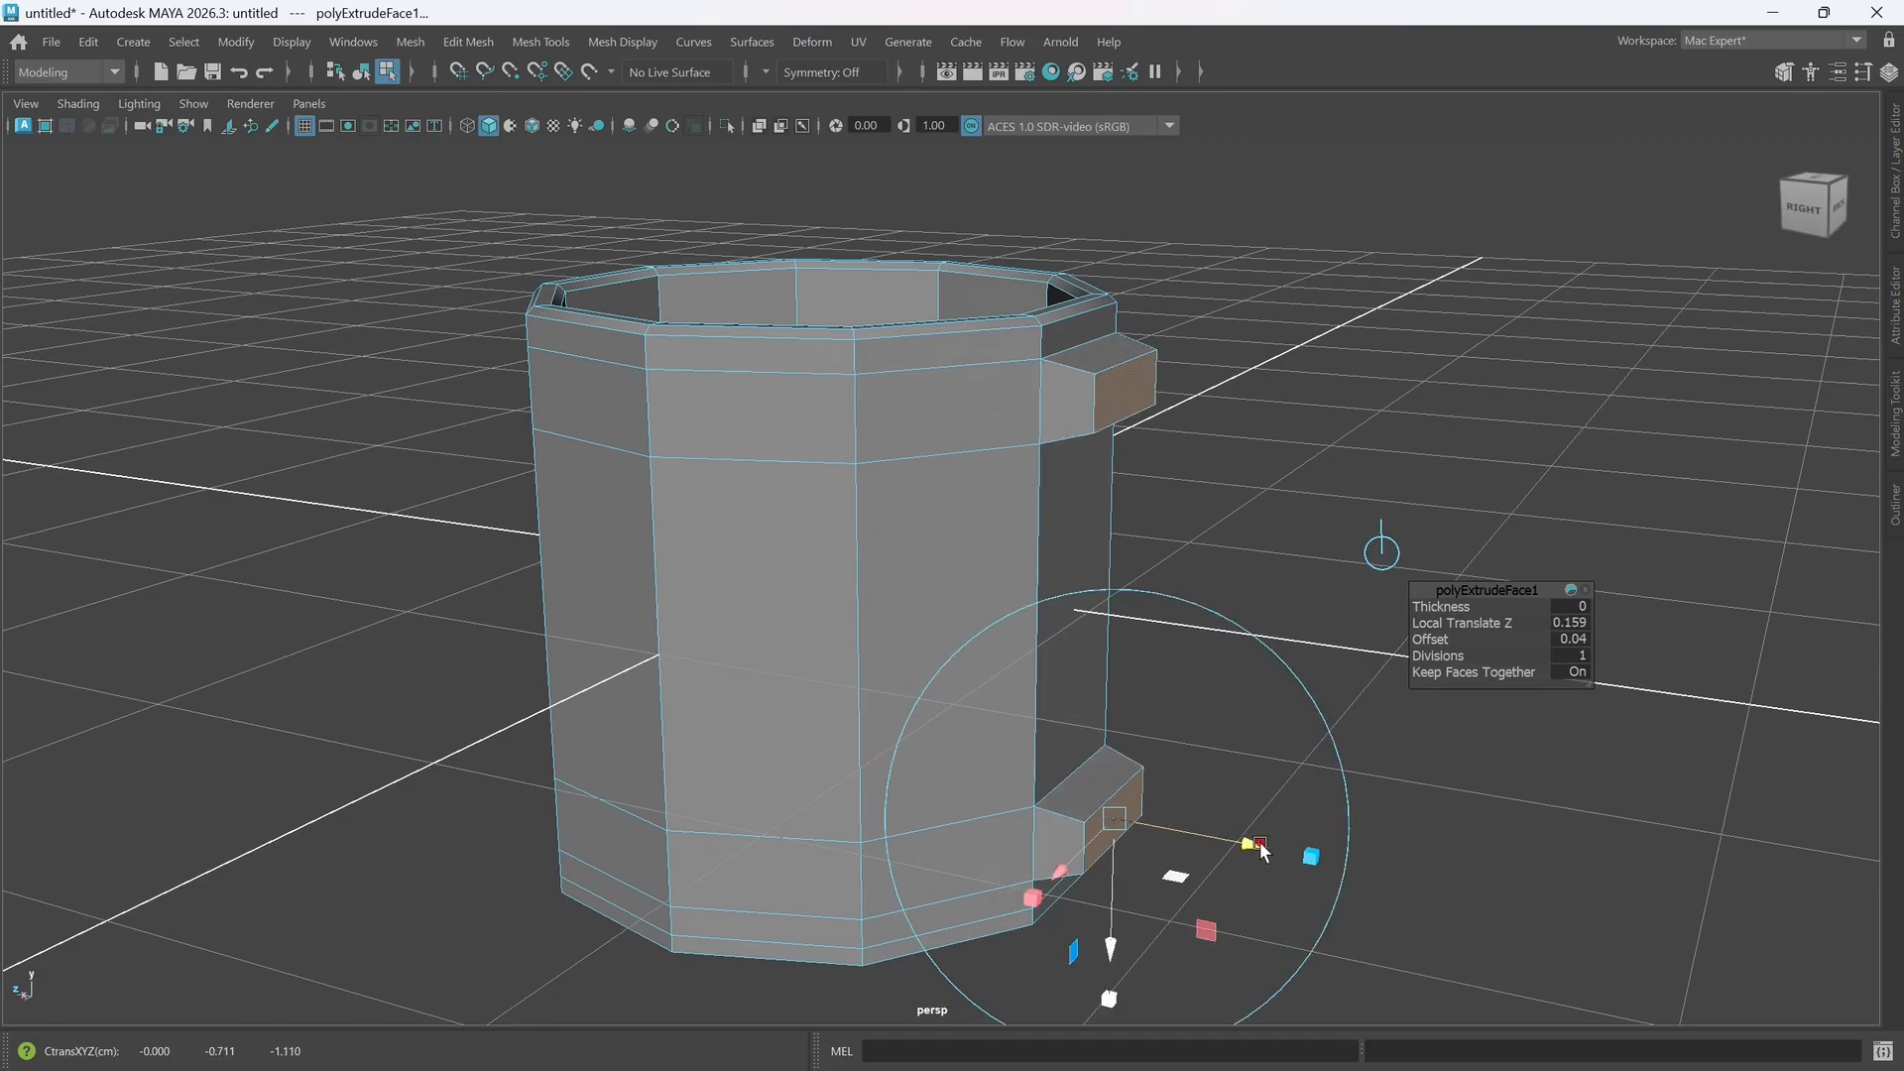
key(ctrl+z)
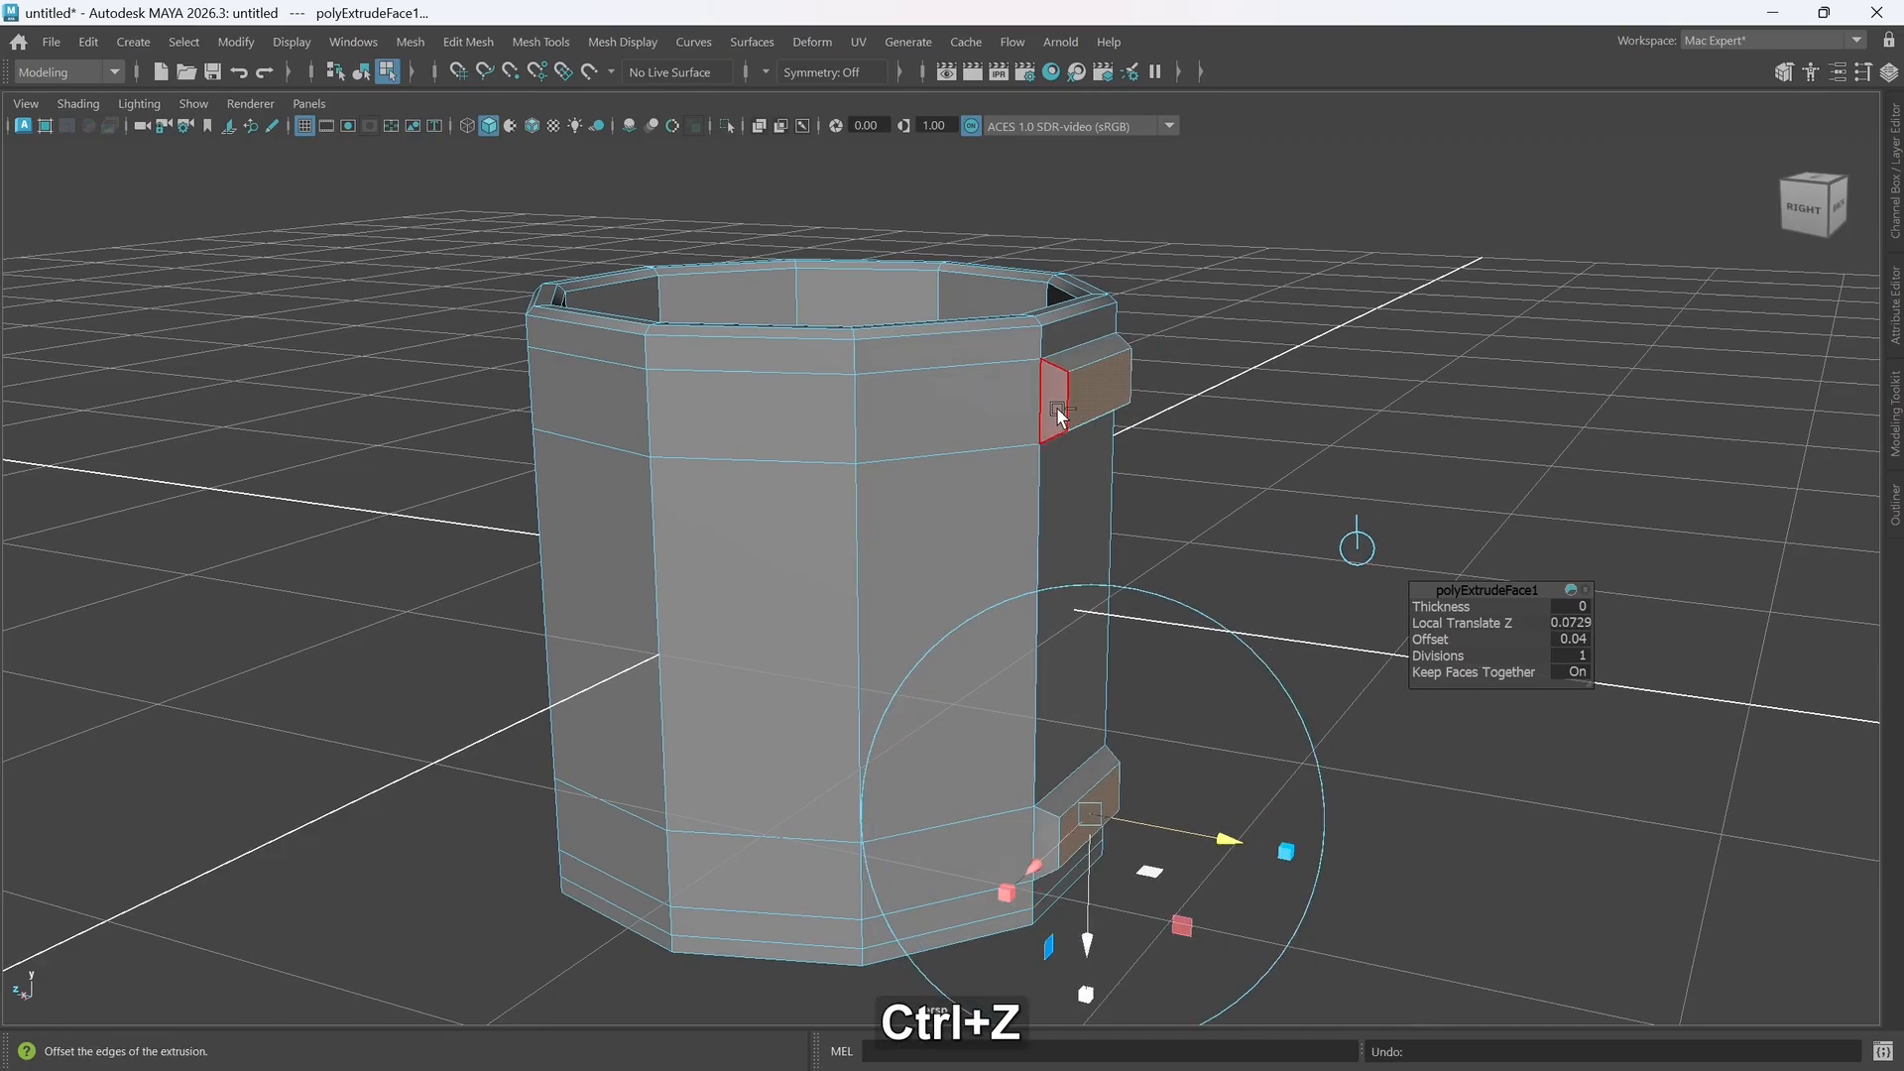
key(ctrl+z)
key(ctrl+z)
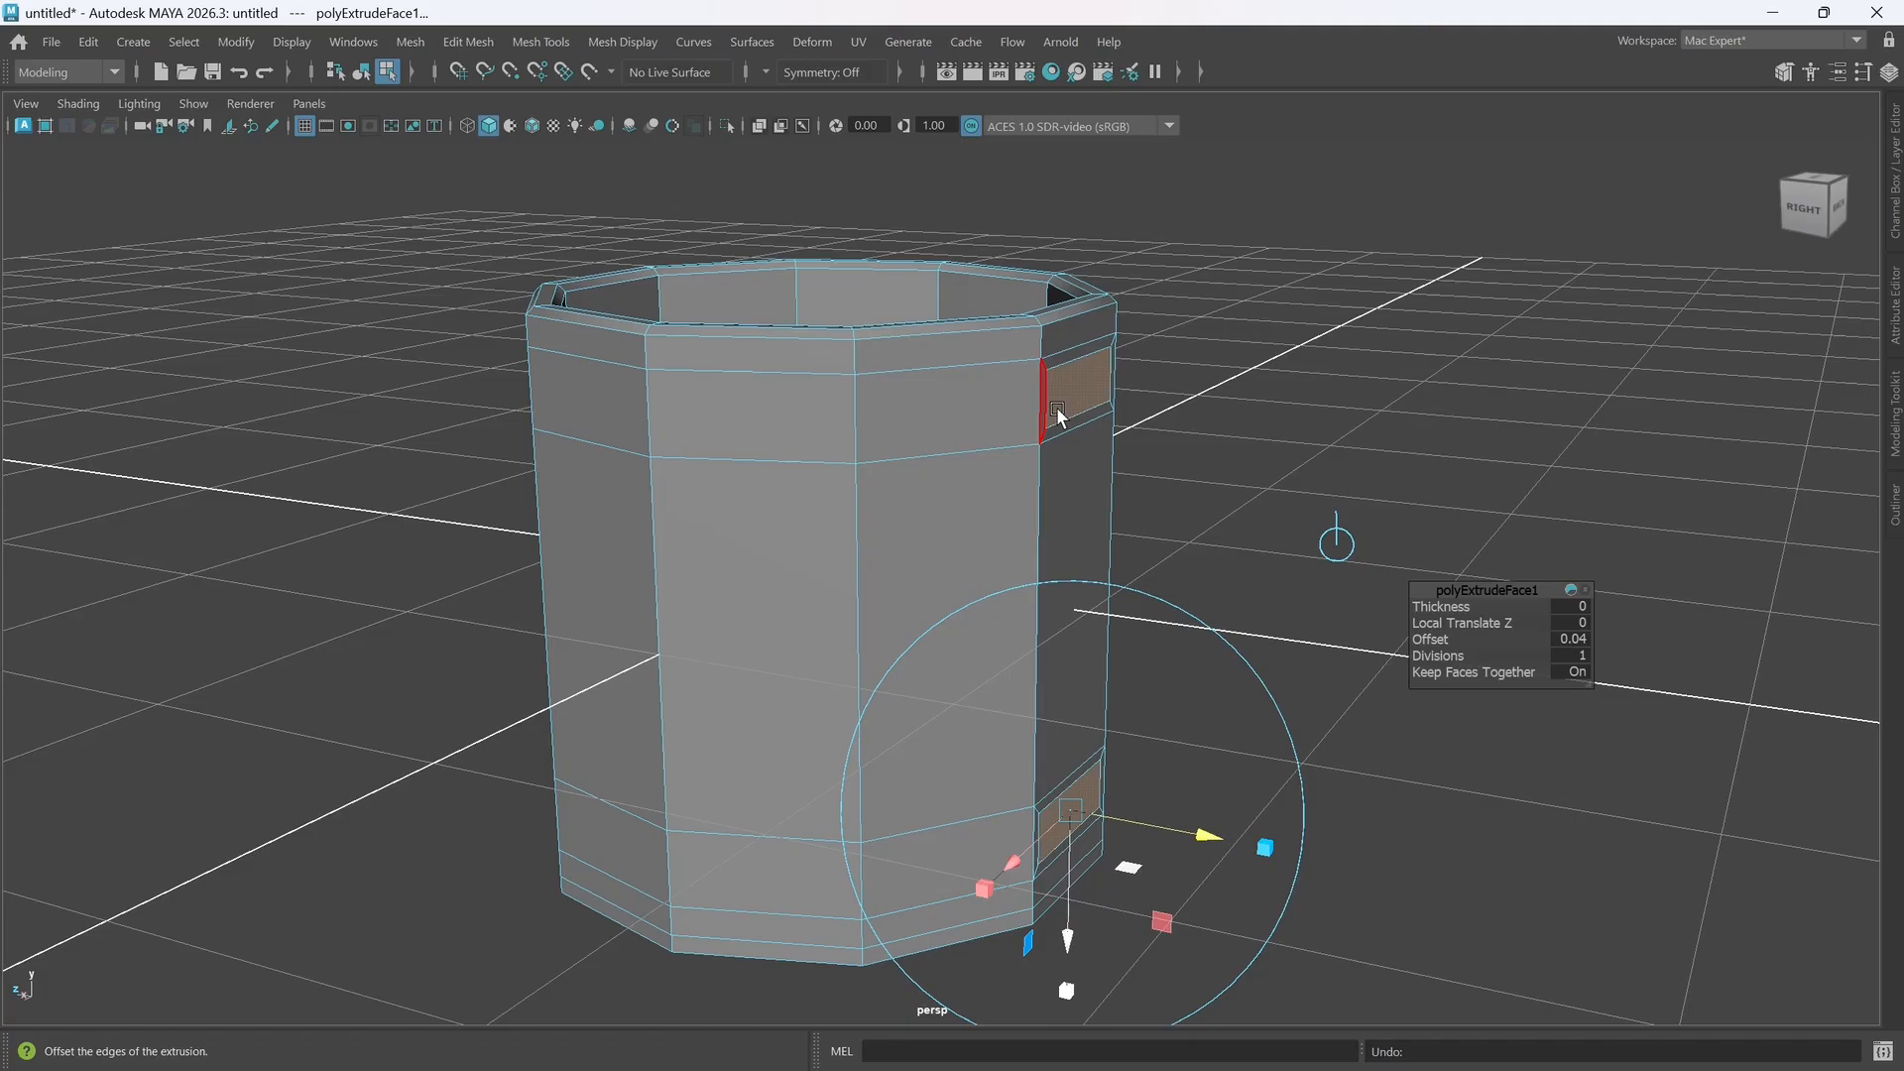
- Extrude the two inset faces again with a Local Translate Z of 0.399, and clear the selection
key(g)
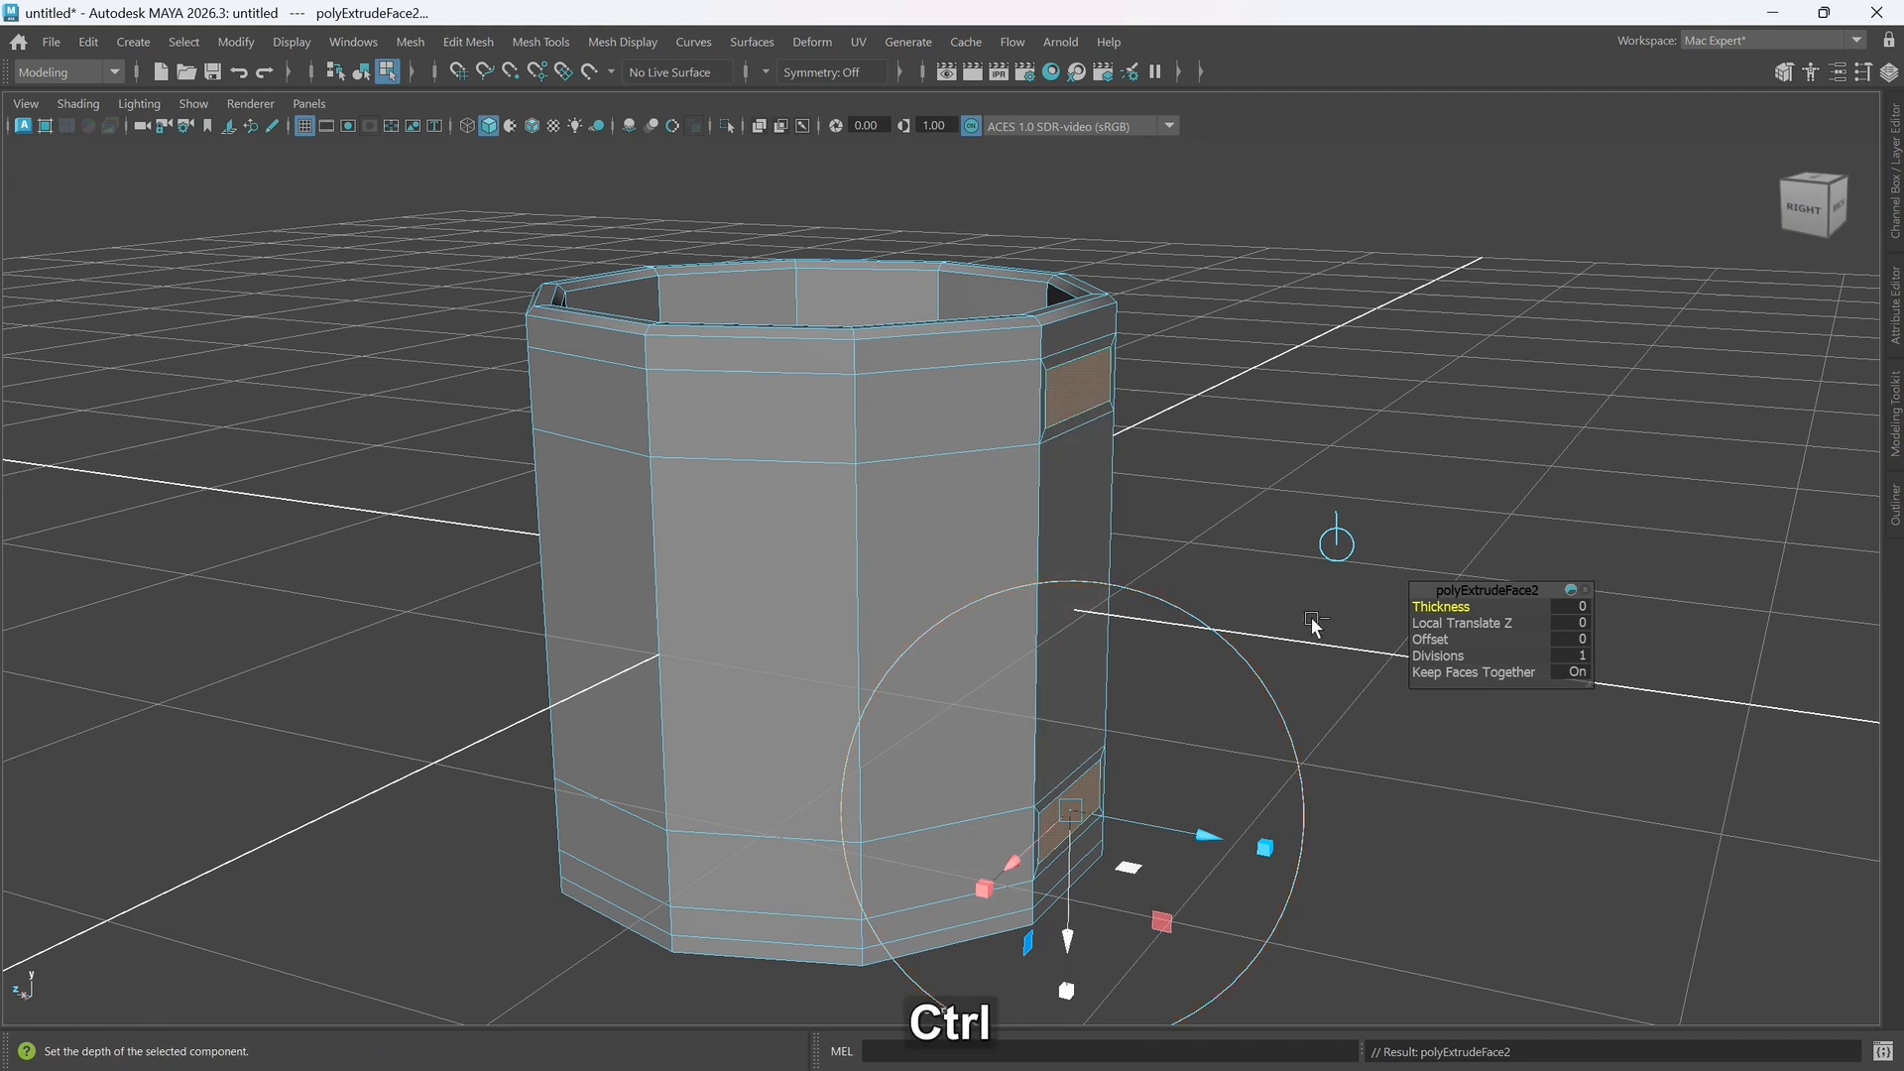
click(1456, 623)
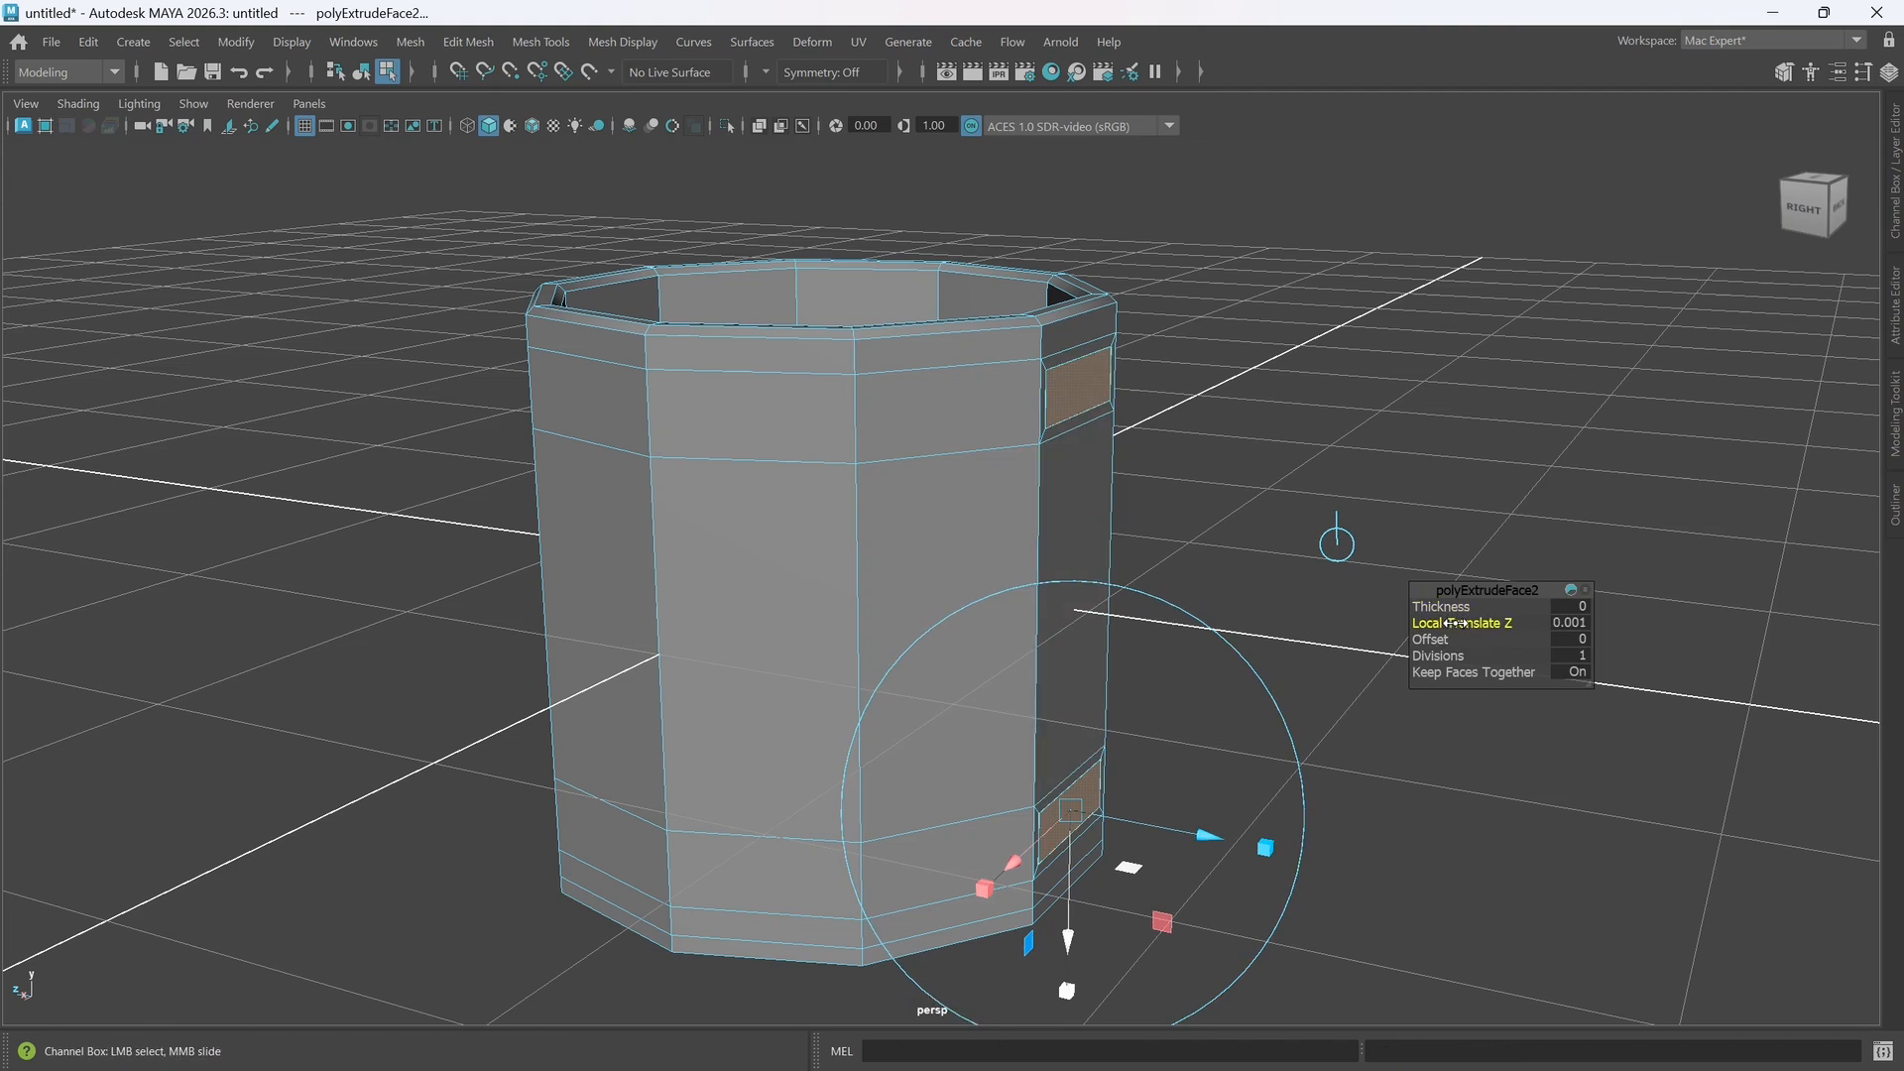
middle_drag(1456, 623, 1745, 625)
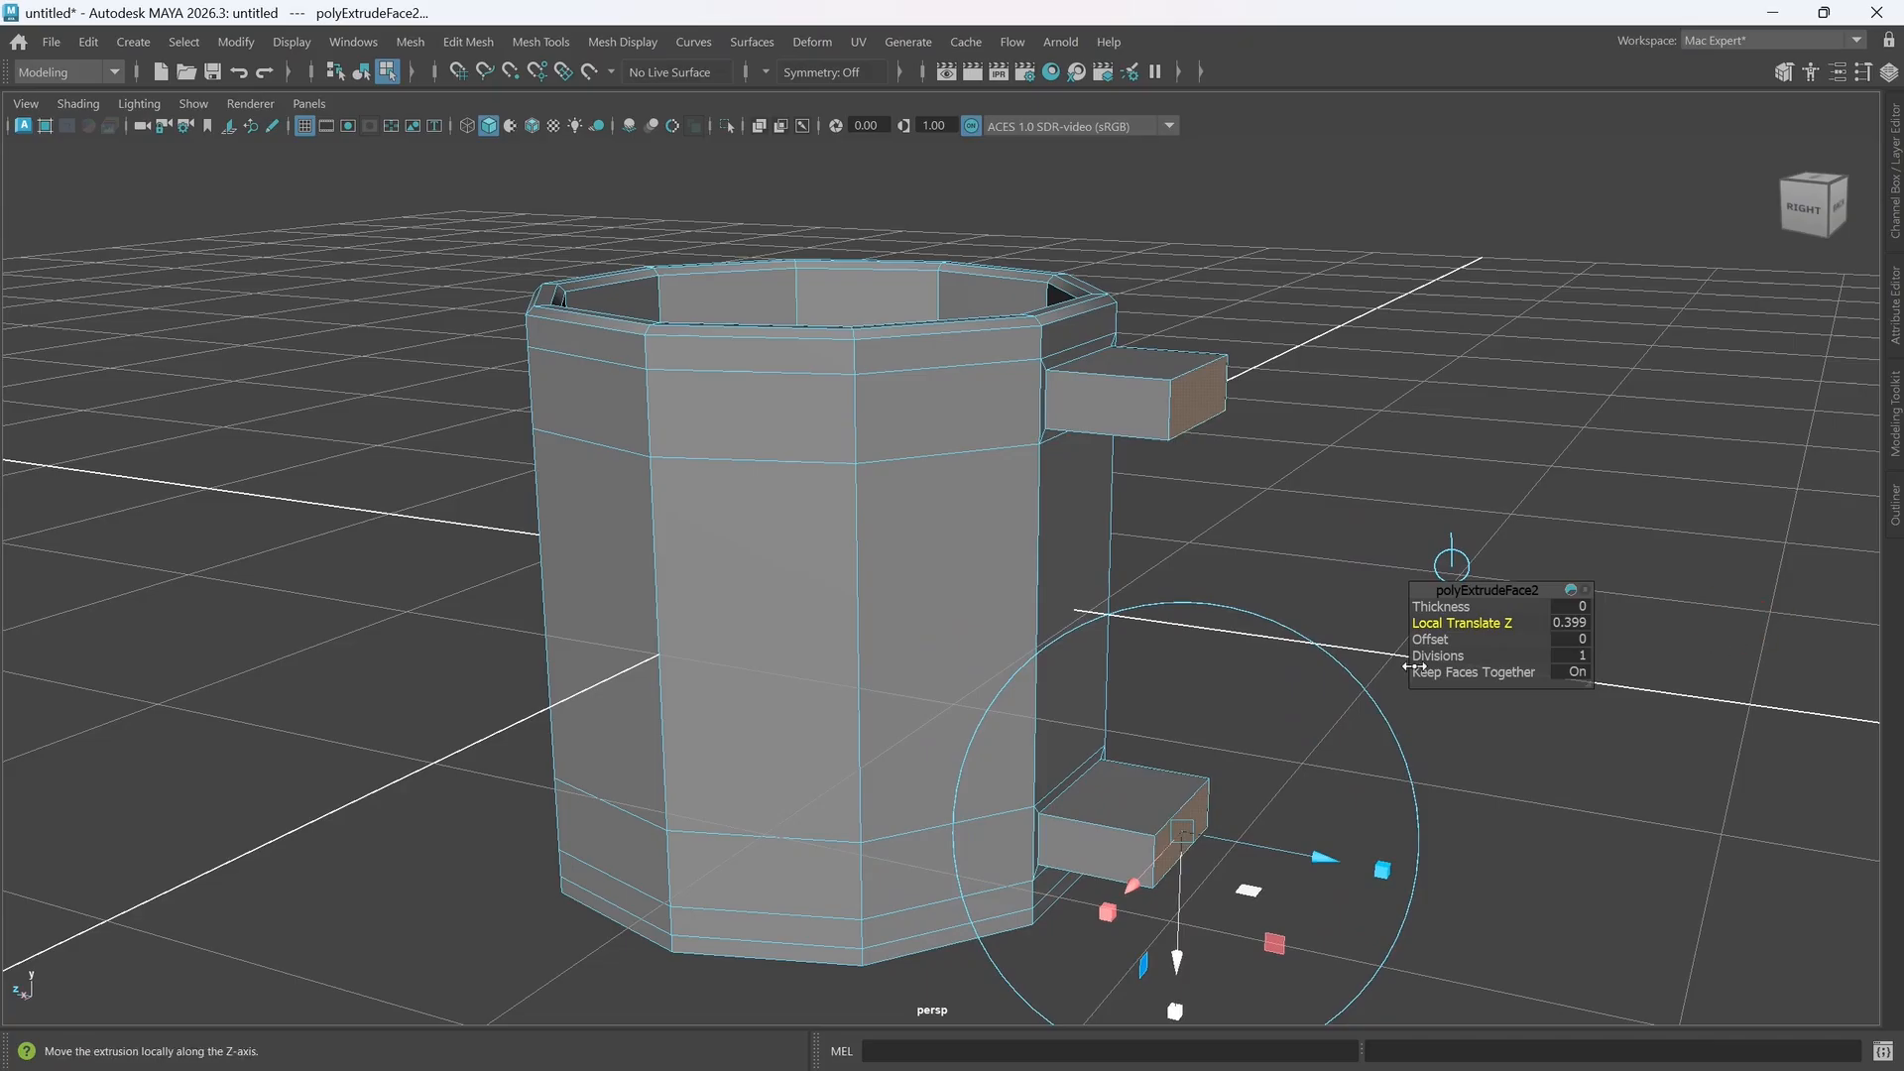
alt+drag(1309, 590, 1289, 534)
click(1254, 731)
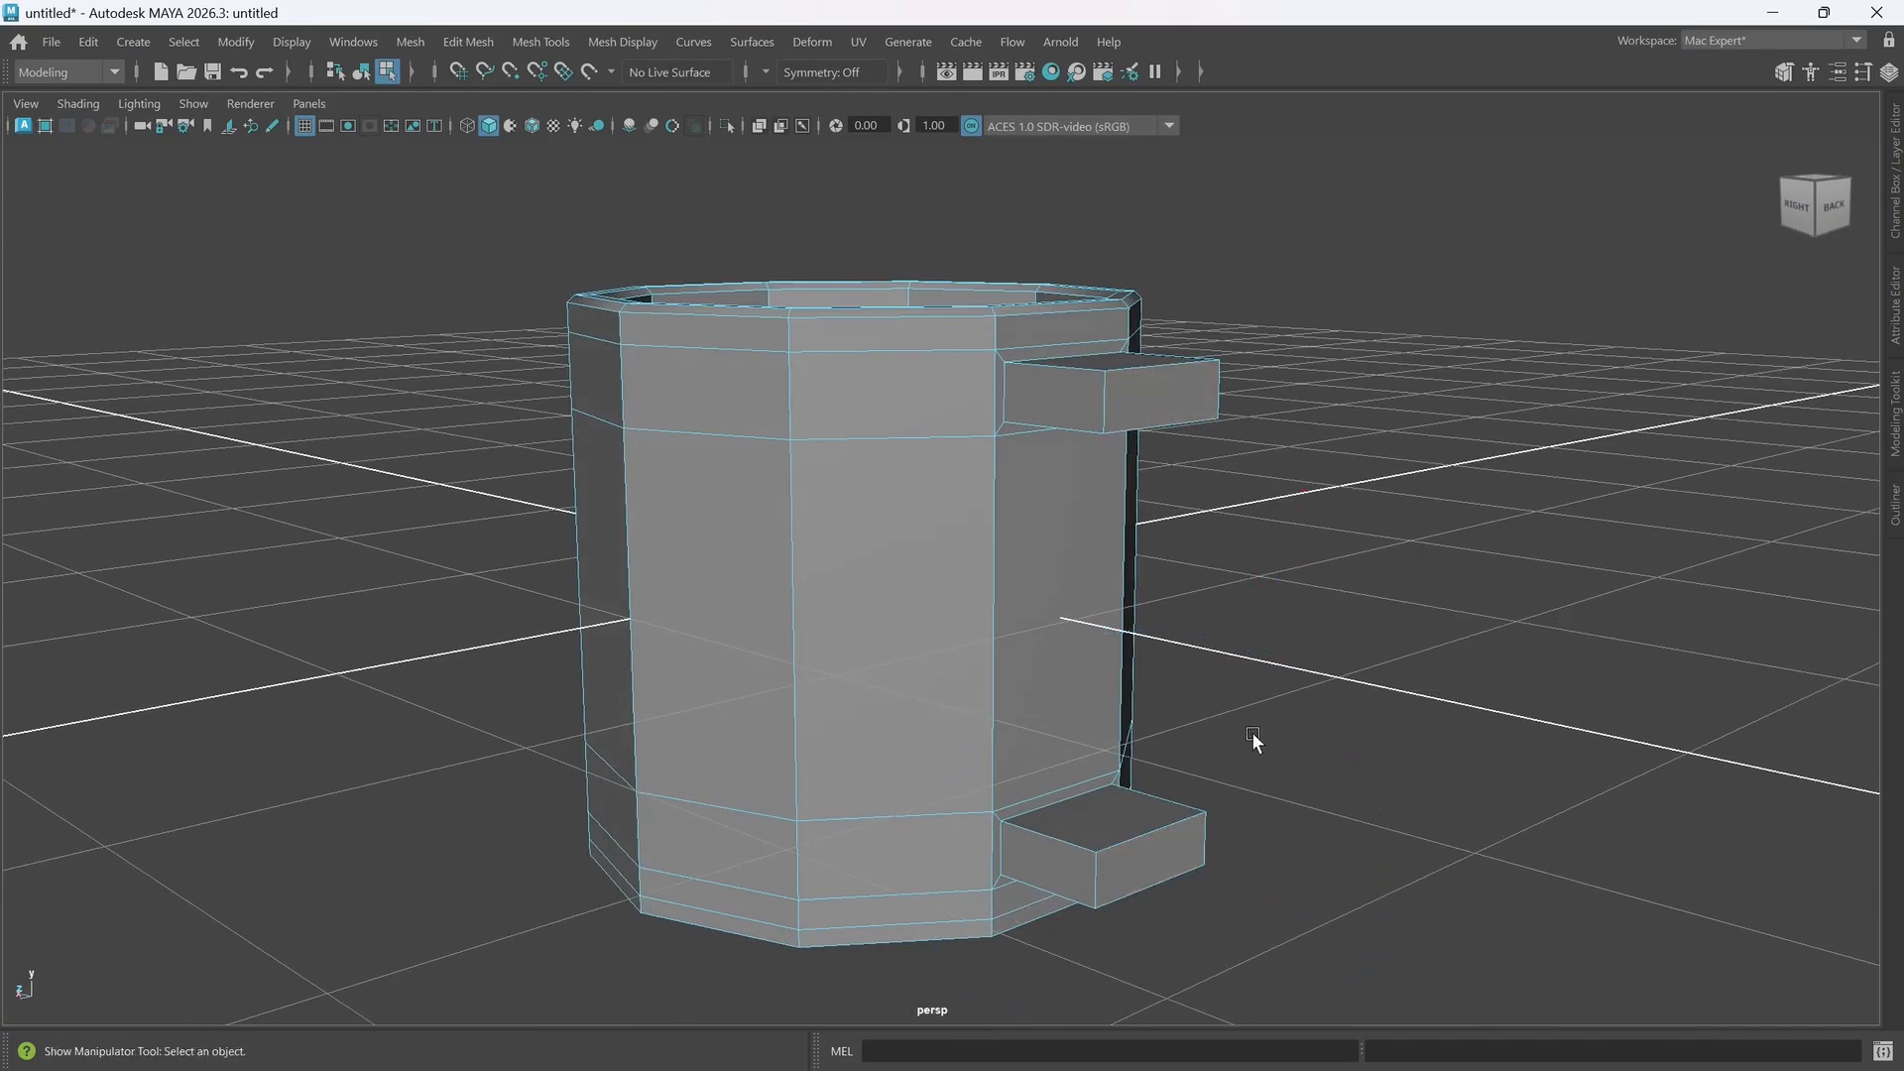
- Move the end face of the lower handle stub slightly toward the mug and upward so the stub slants up
alt+middle_drag(1255, 730, 1089, 630)
mouse_move(1141, 625)
alt+mouse_down()
mouse_move(1158, 621)
mouse_move(1151, 642)
alt+mouse_up()
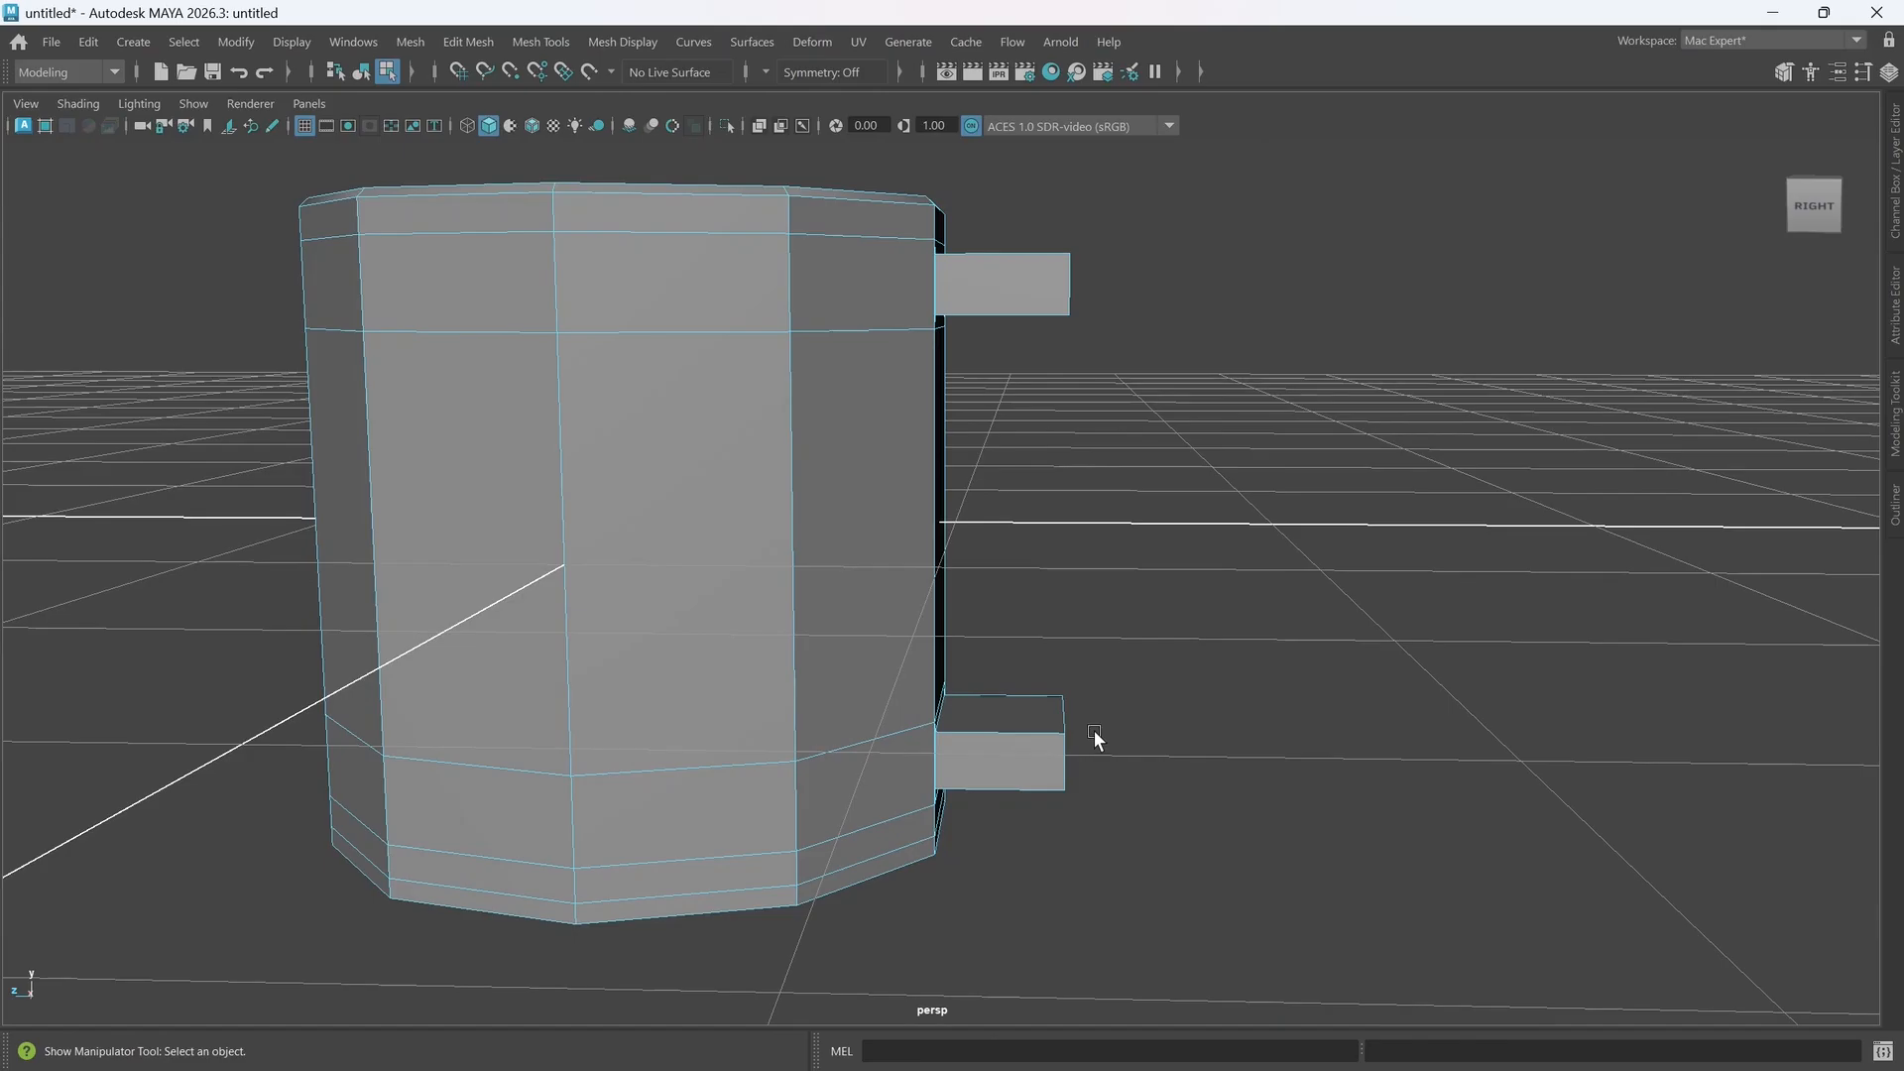
alt+drag(1117, 757, 1071, 808)
click(1025, 764)
key(w)
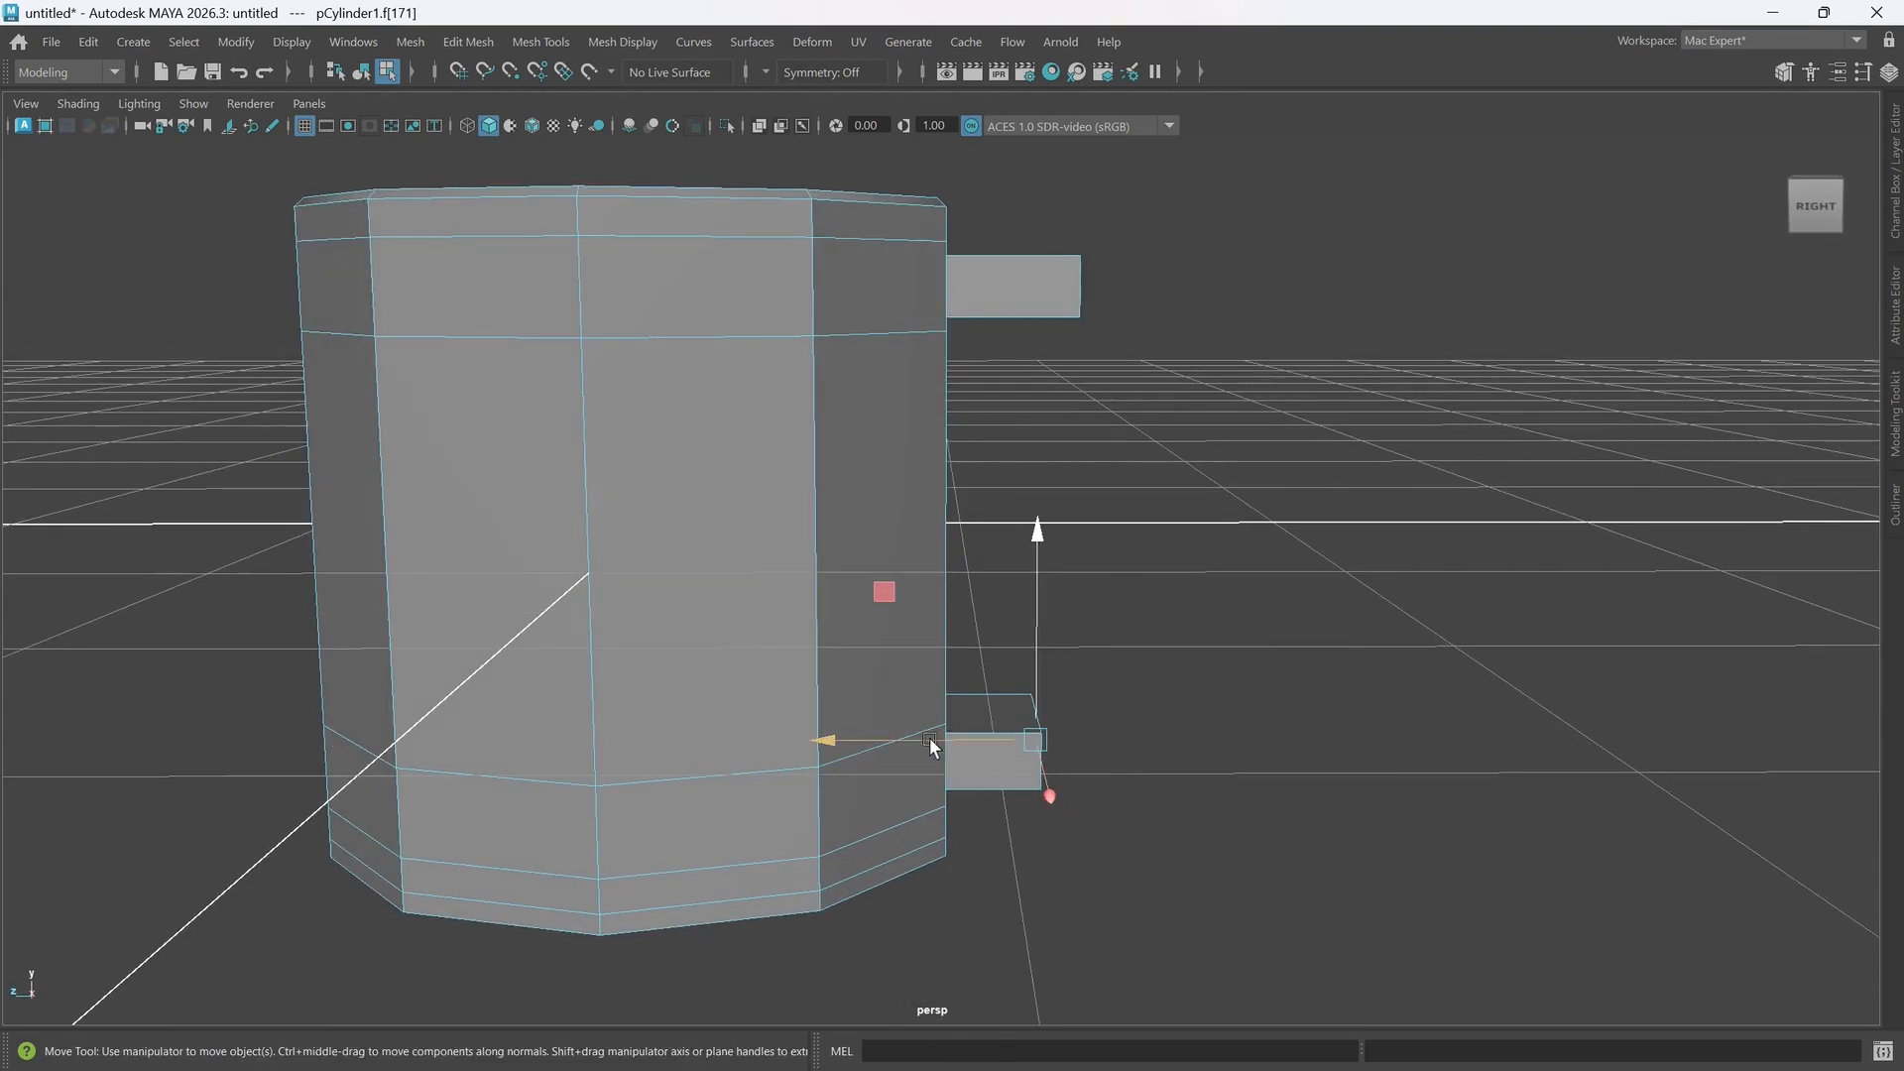
drag(964, 743, 1197, 803)
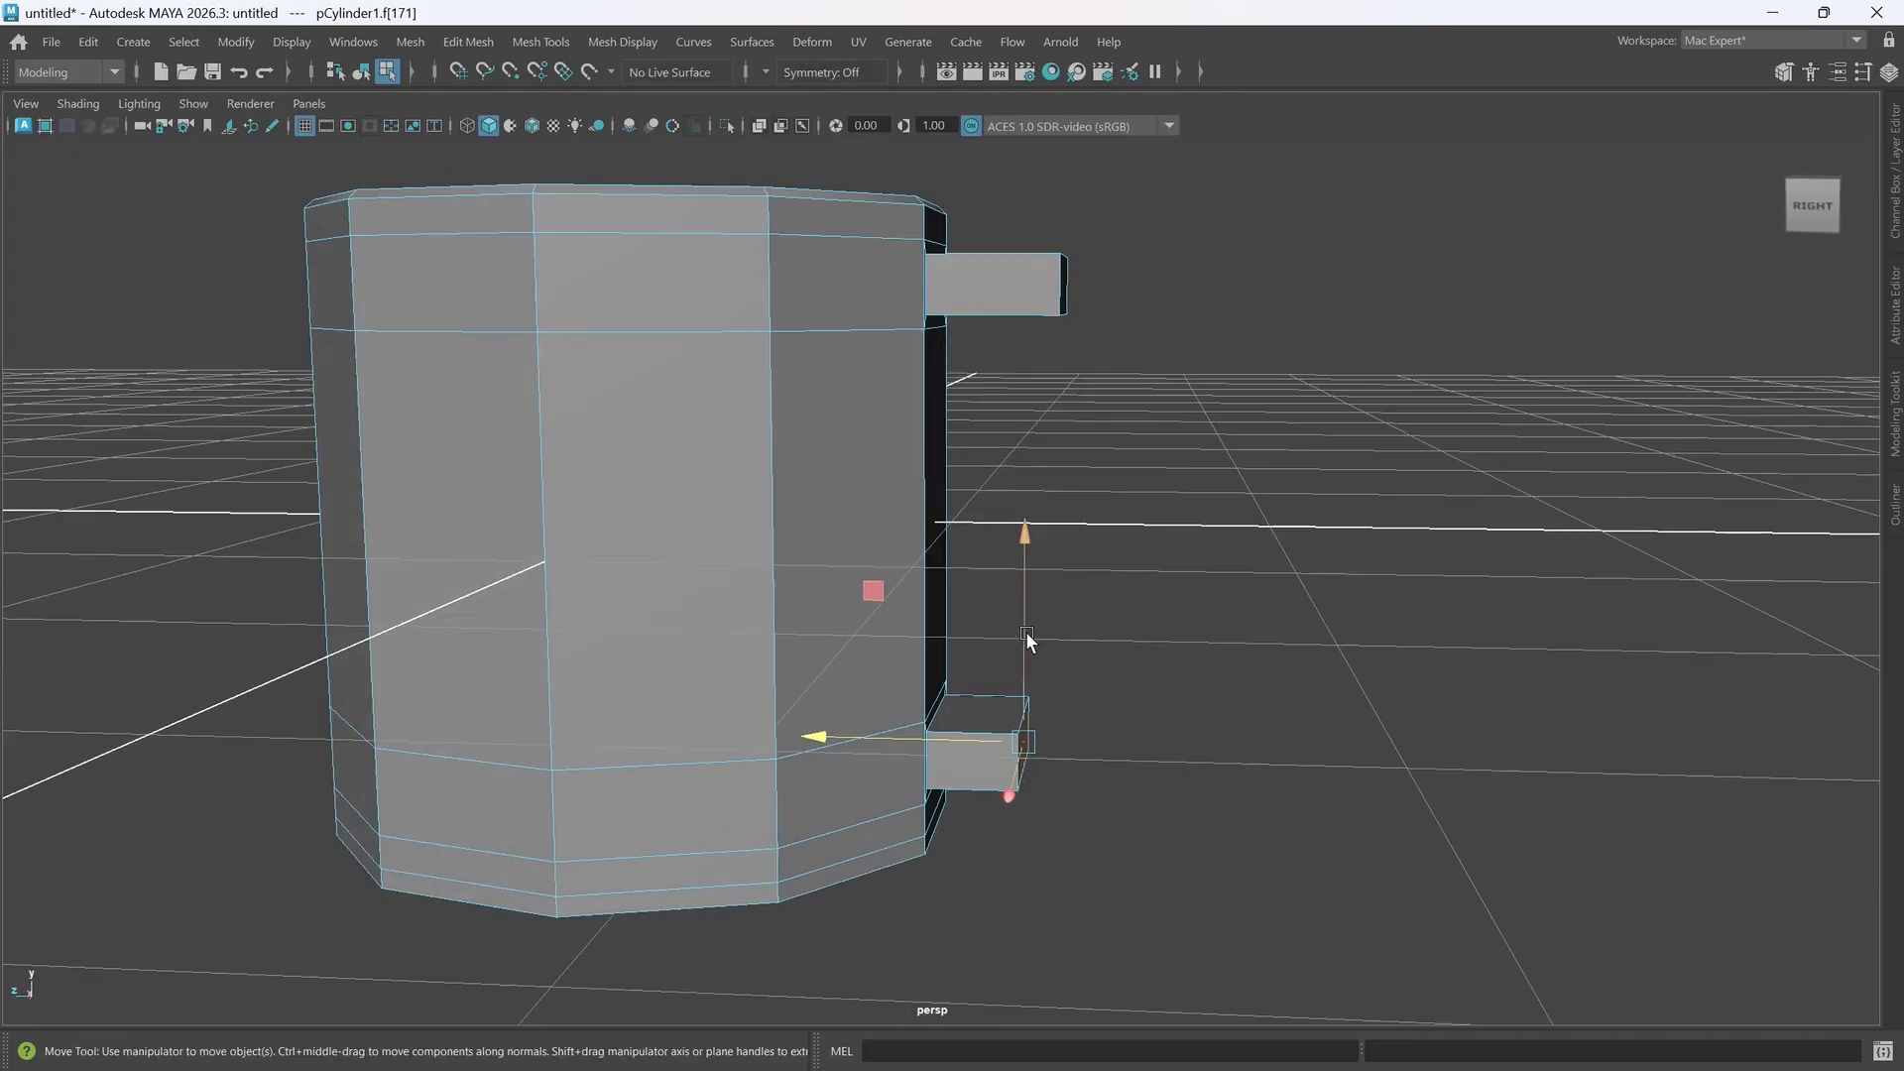
drag(1026, 633, 1024, 590)
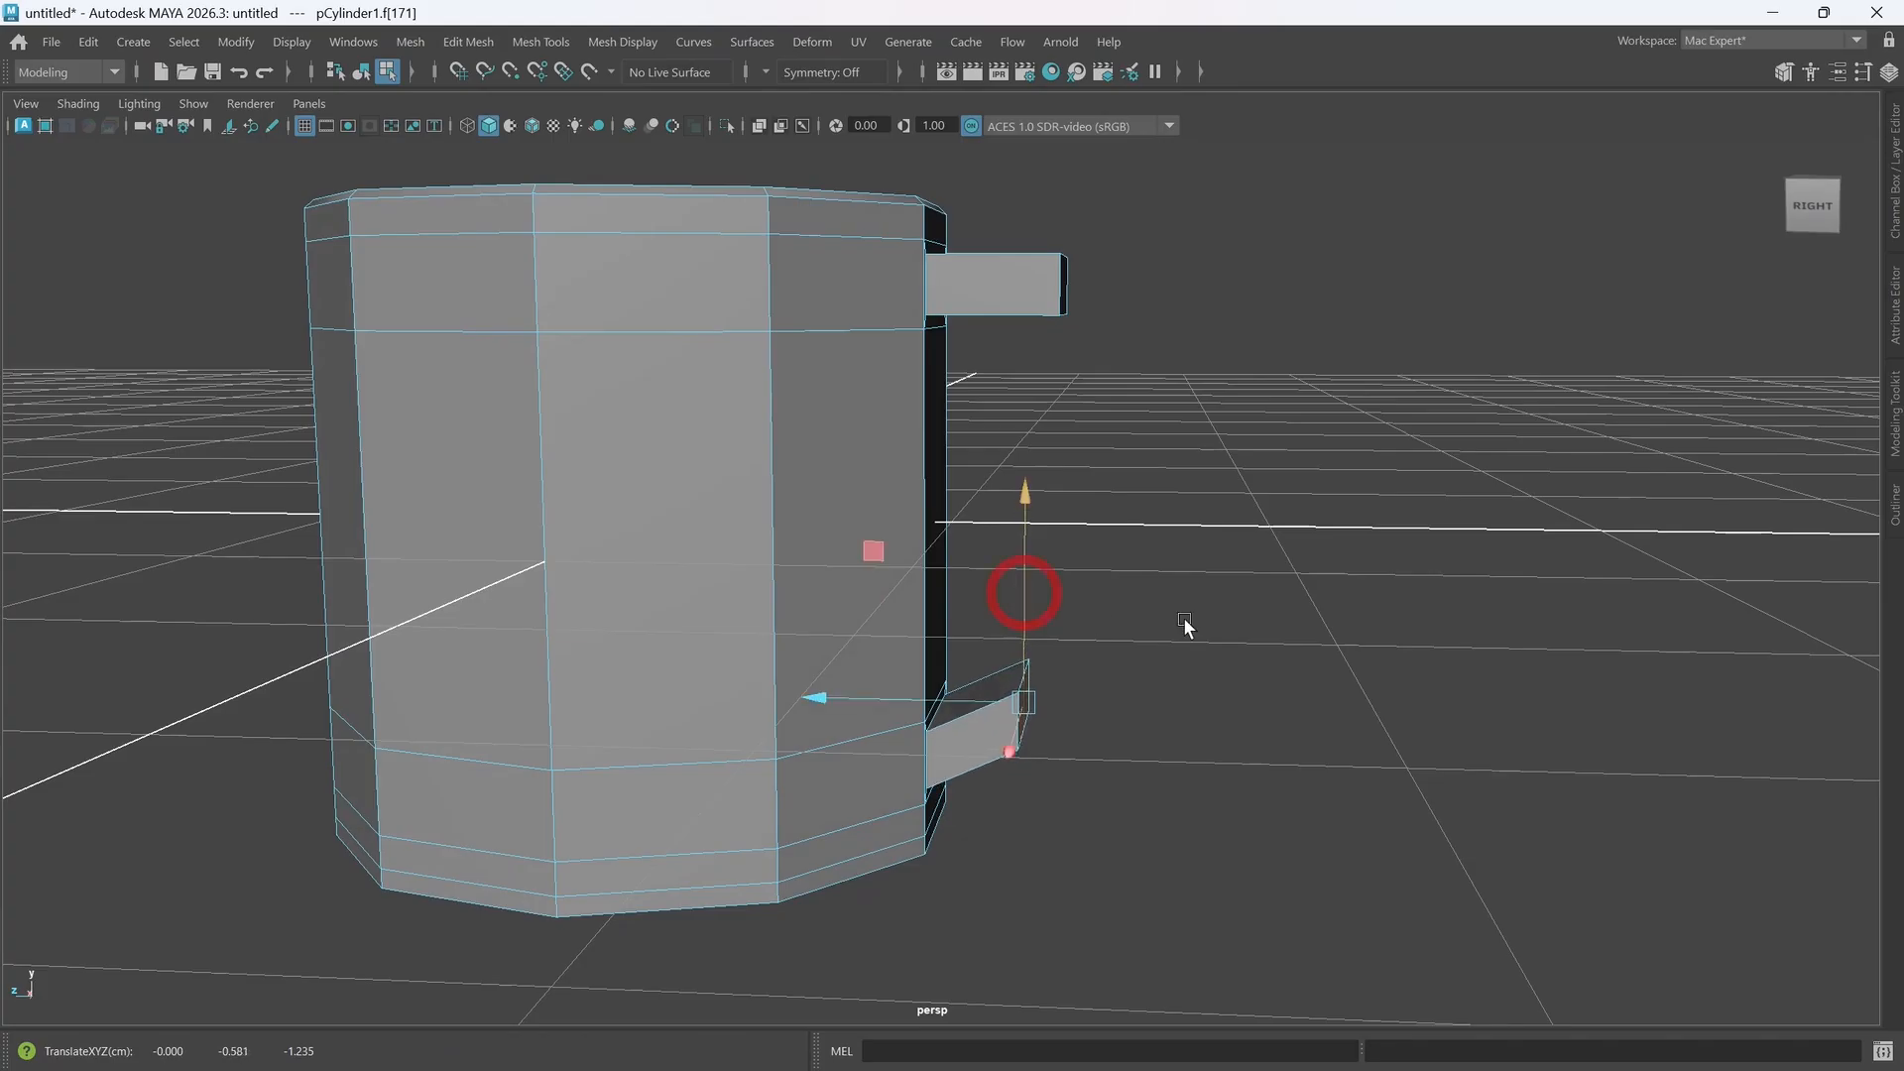
- Select the end face of the upper handle stub and move it slightly toward the mug
alt+drag(1187, 616, 1137, 626)
click(995, 294)
alt+drag(1030, 427, 1060, 414)
drag(985, 302, 979, 302)
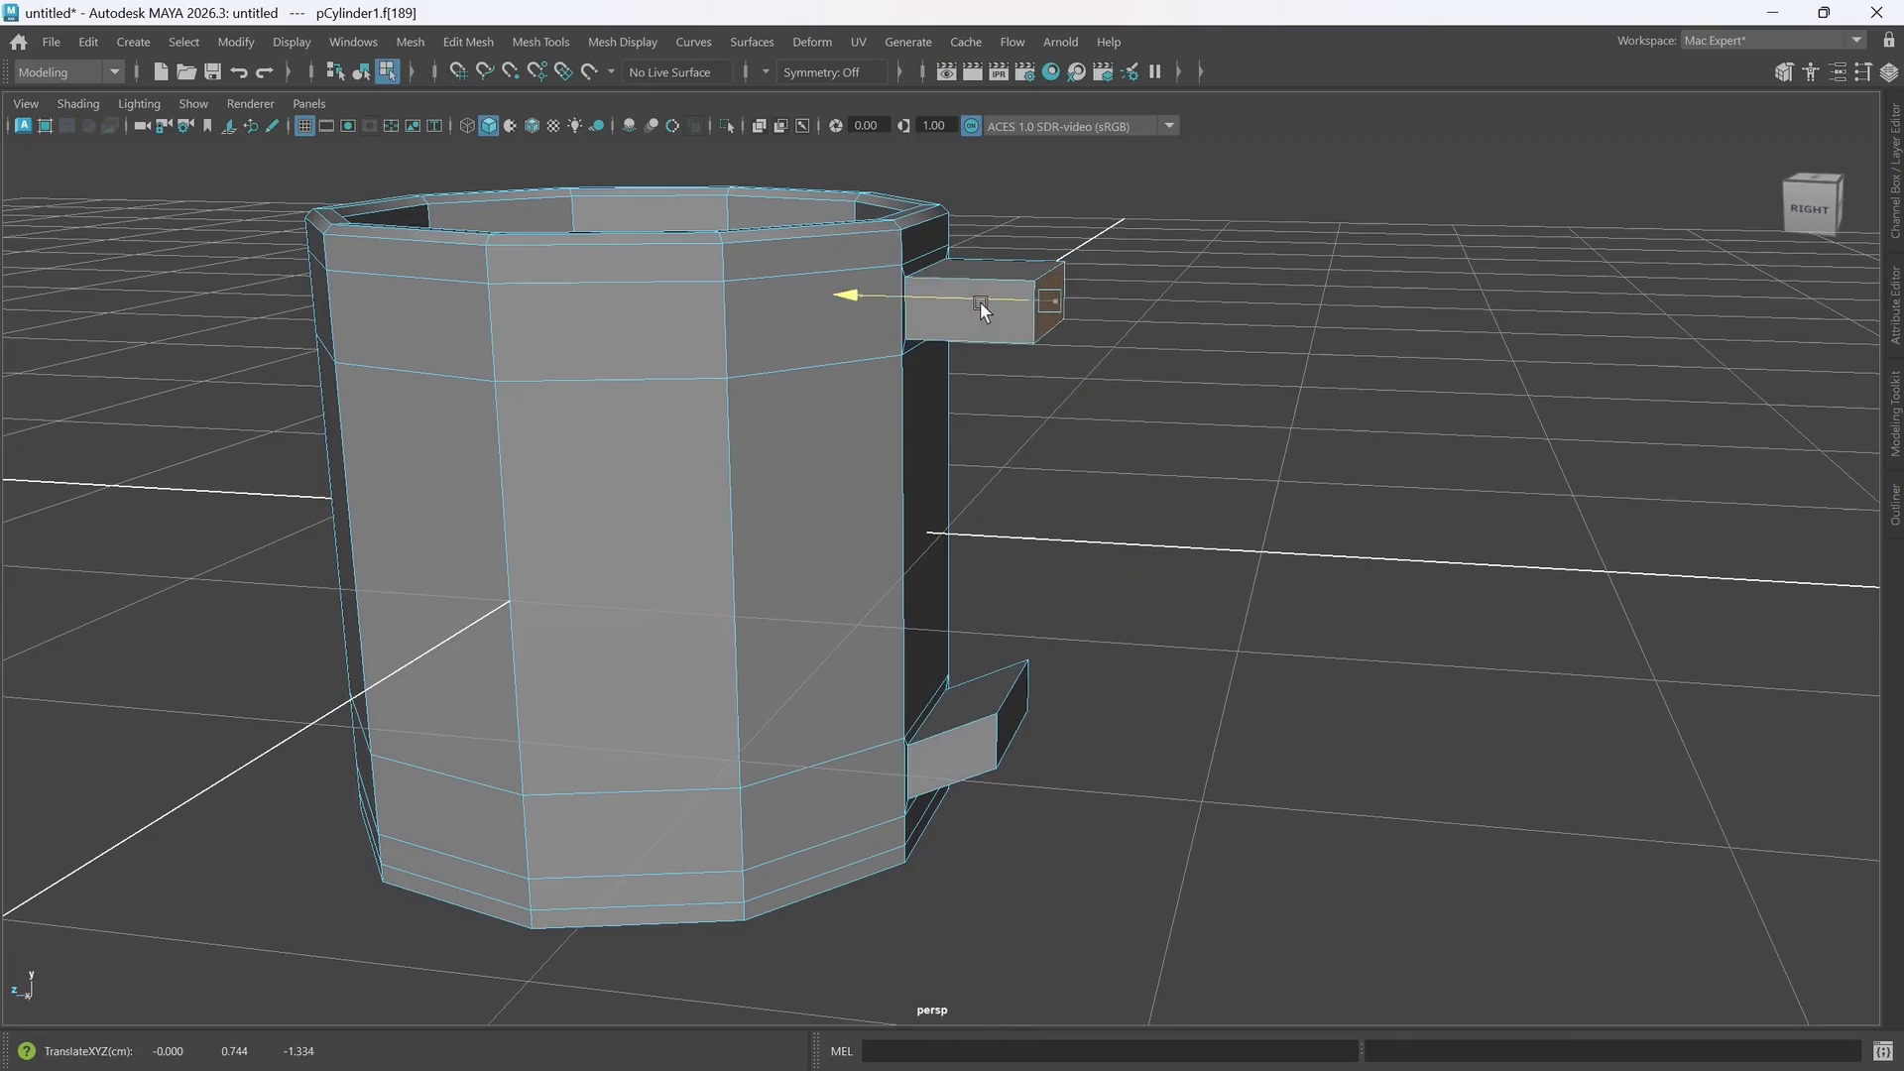
- Delete the end faces of the upper and lower handle stubs, leaving both open, and clear the selection
alt+drag(1174, 573, 1174, 577)
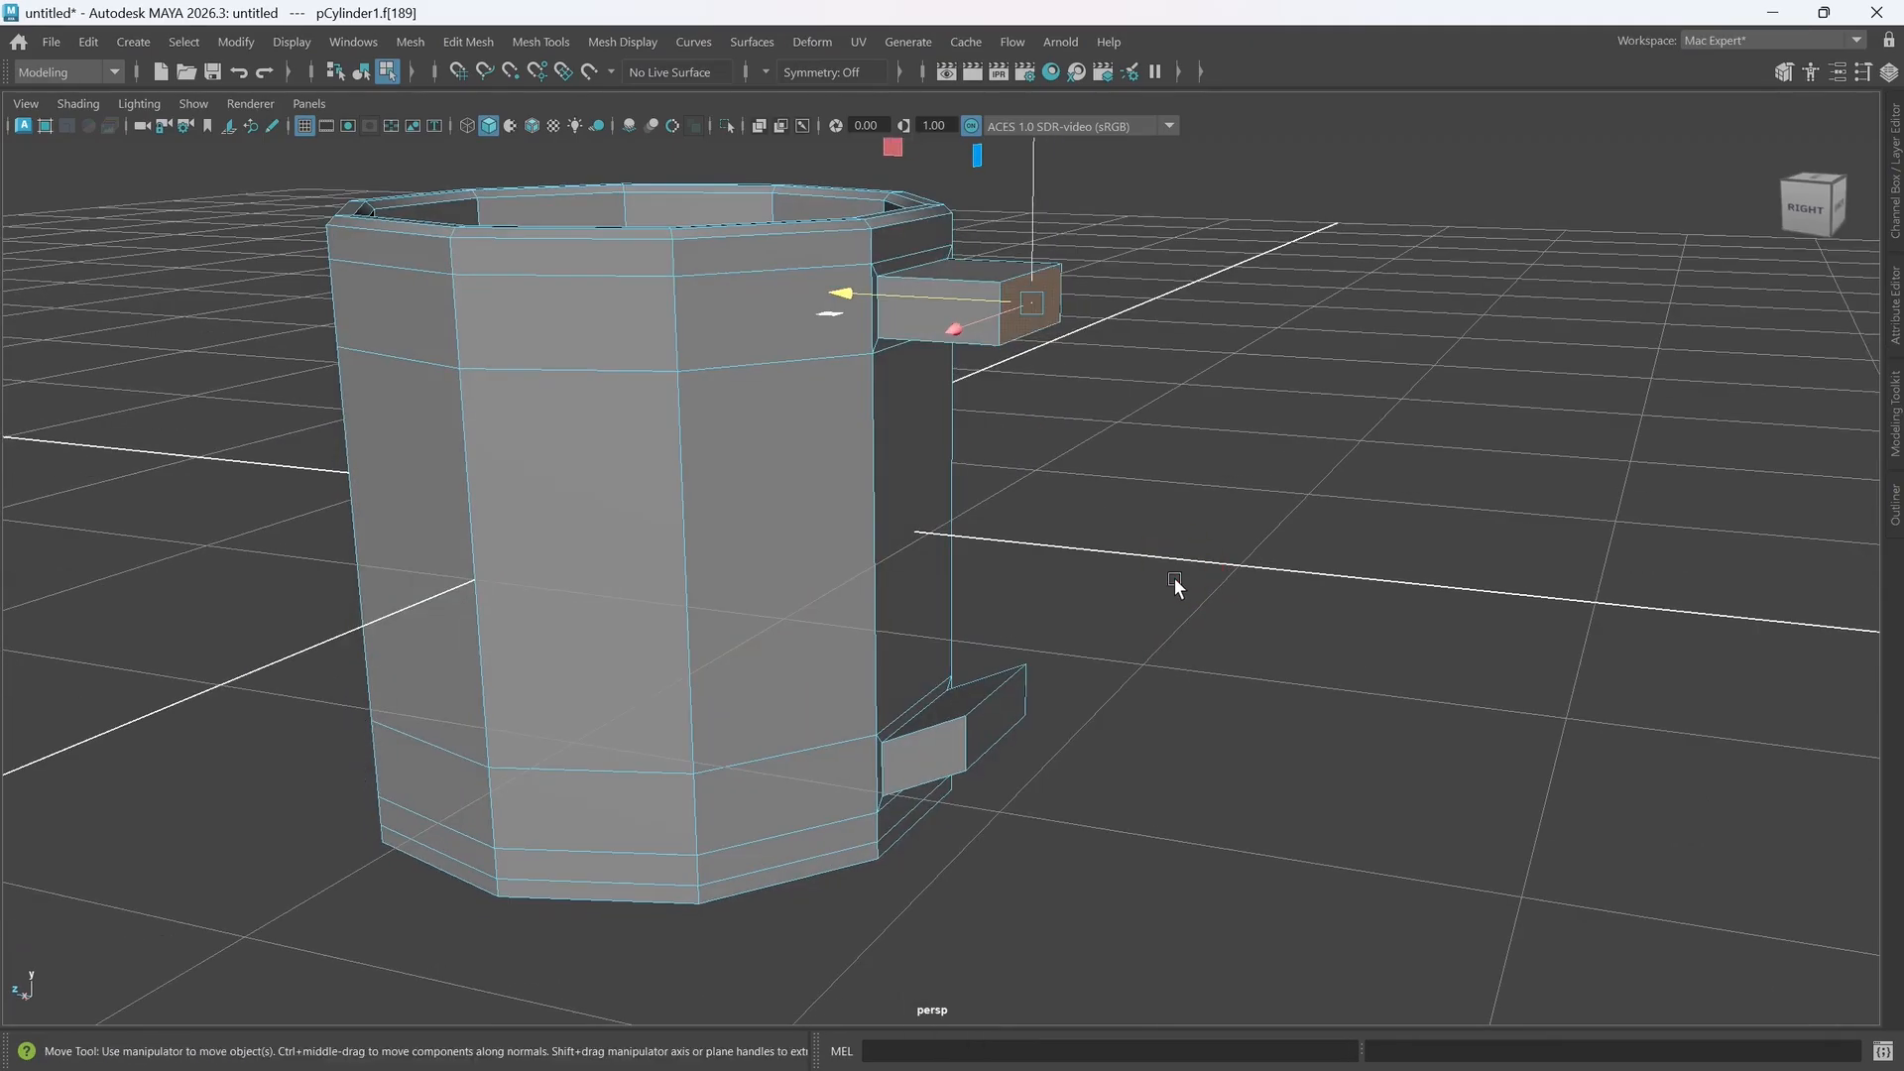
shift+click(996, 729)
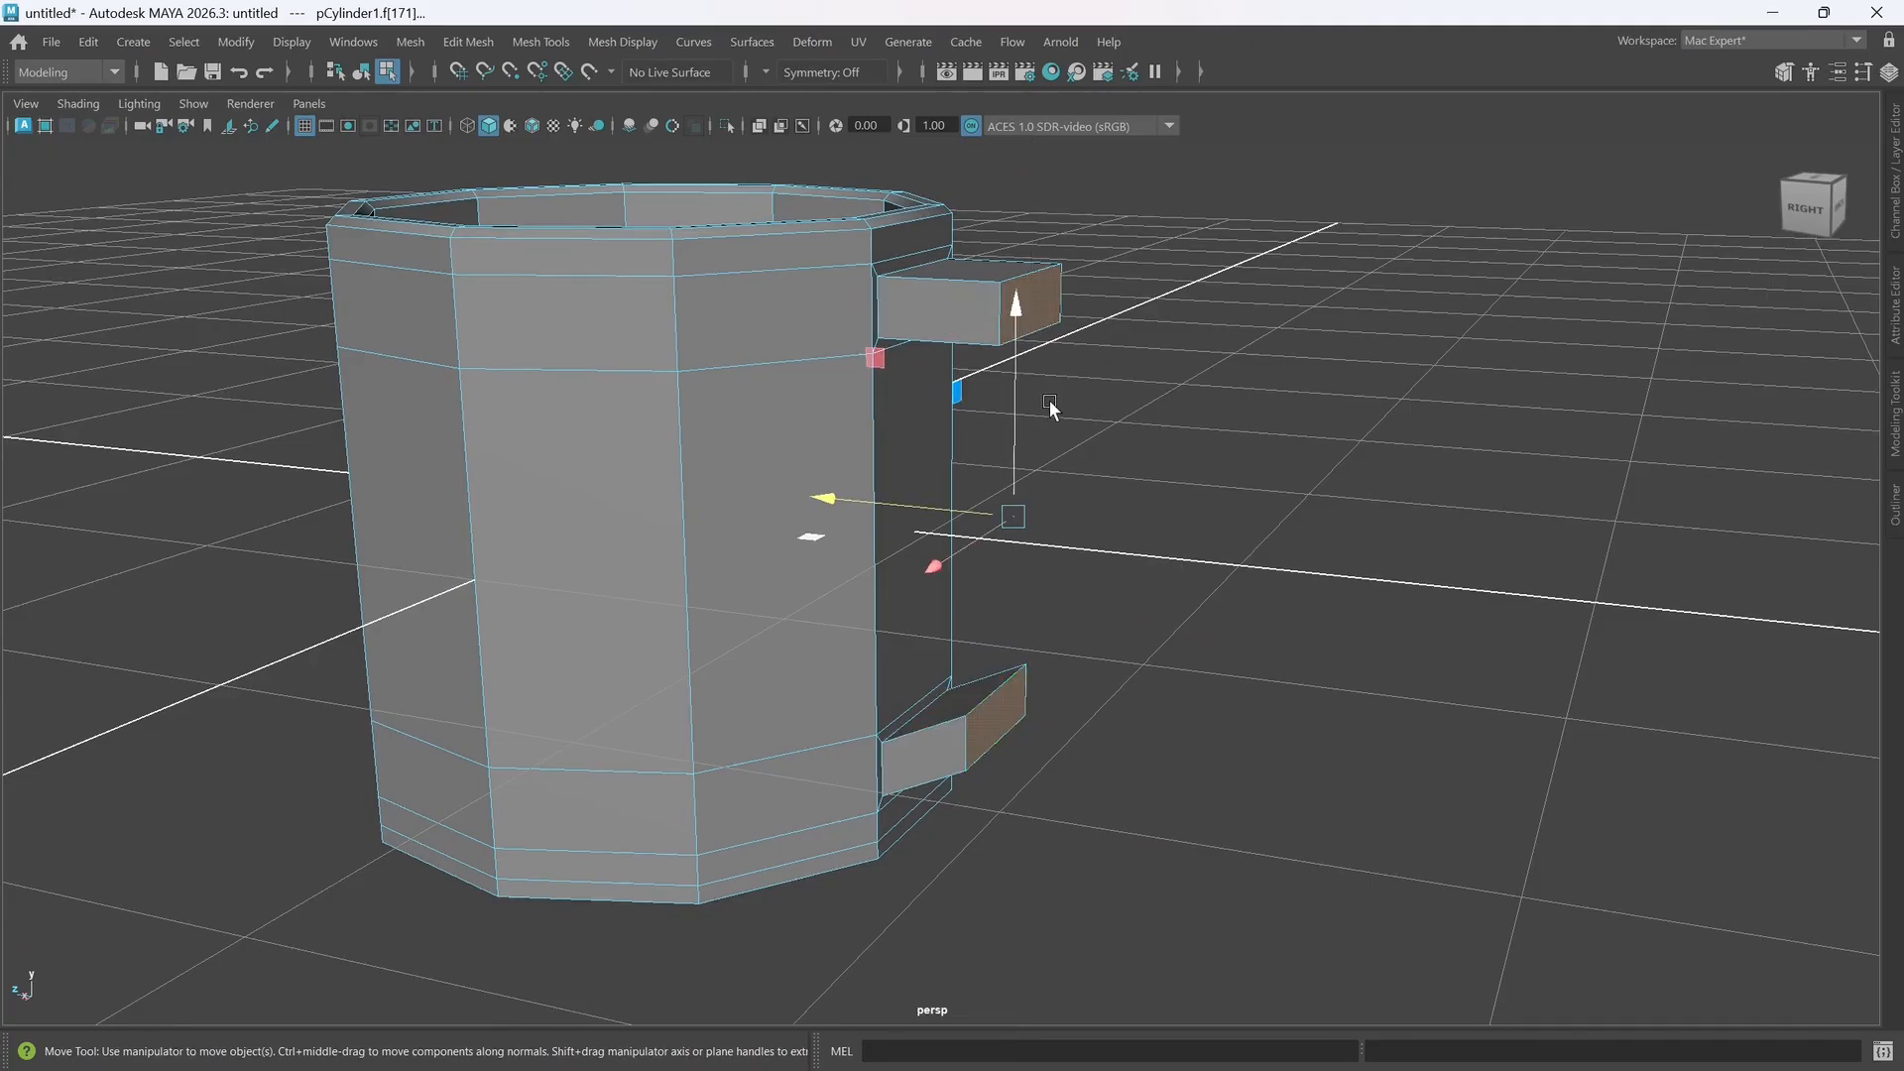
key(ctrl+Delete)
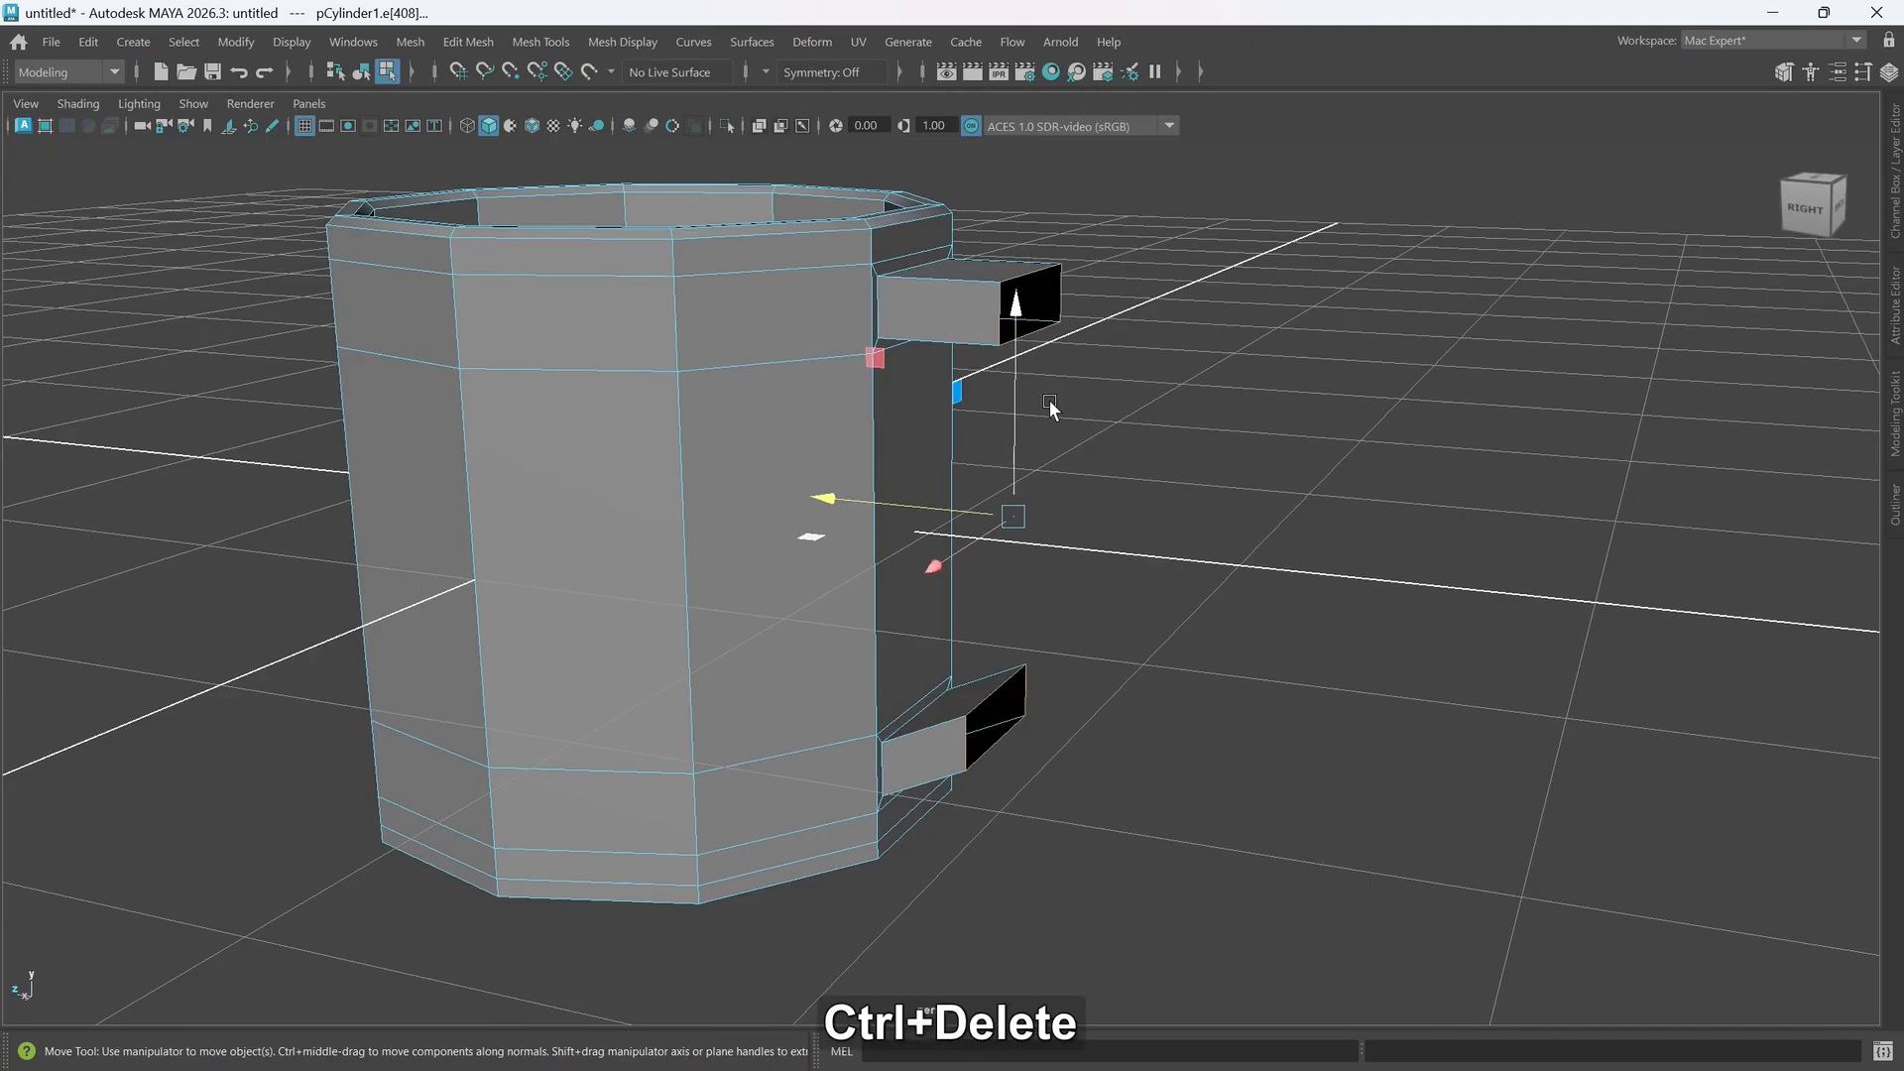
alt+drag(1021, 687, 1023, 767)
click(1110, 781)
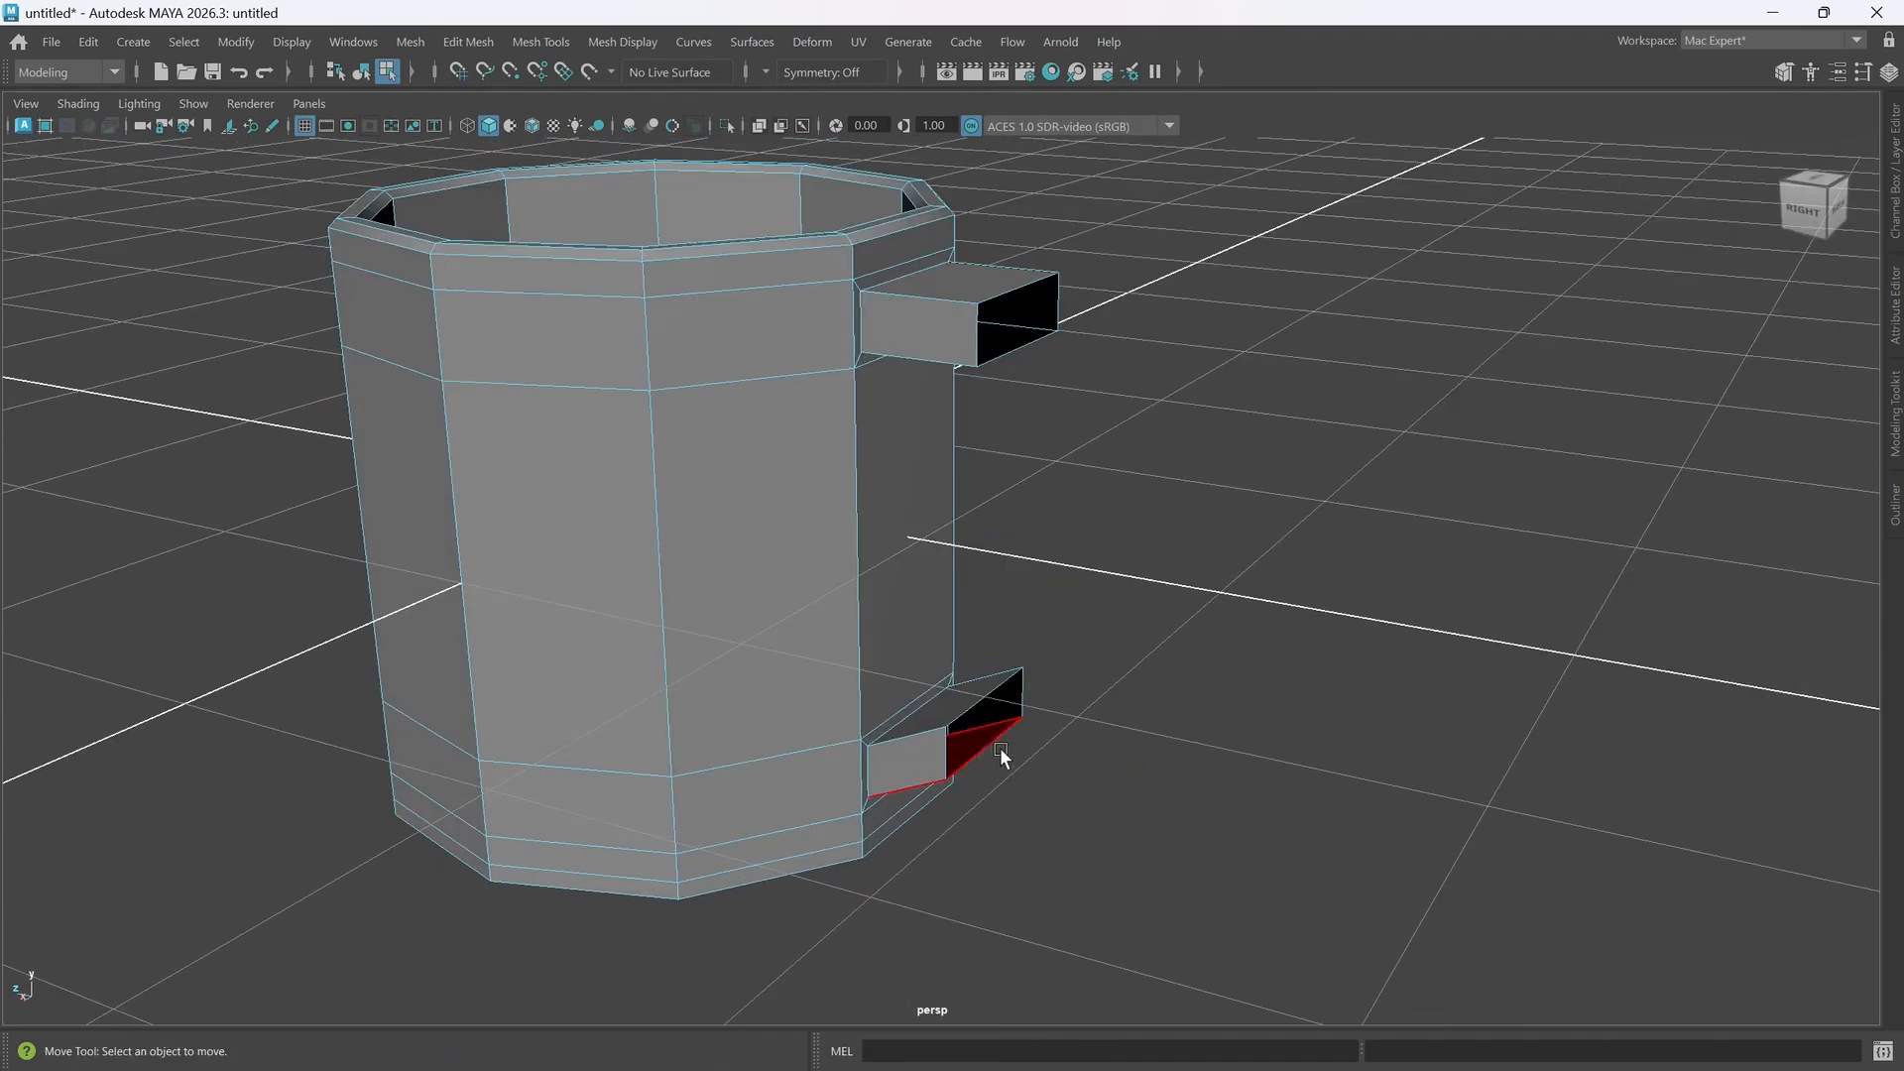
- Select the open border edges of the lower handle stub and extrude them outward
click(997, 740)
shift+right_drag(1014, 732, 1011, 383)
click(991, 740)
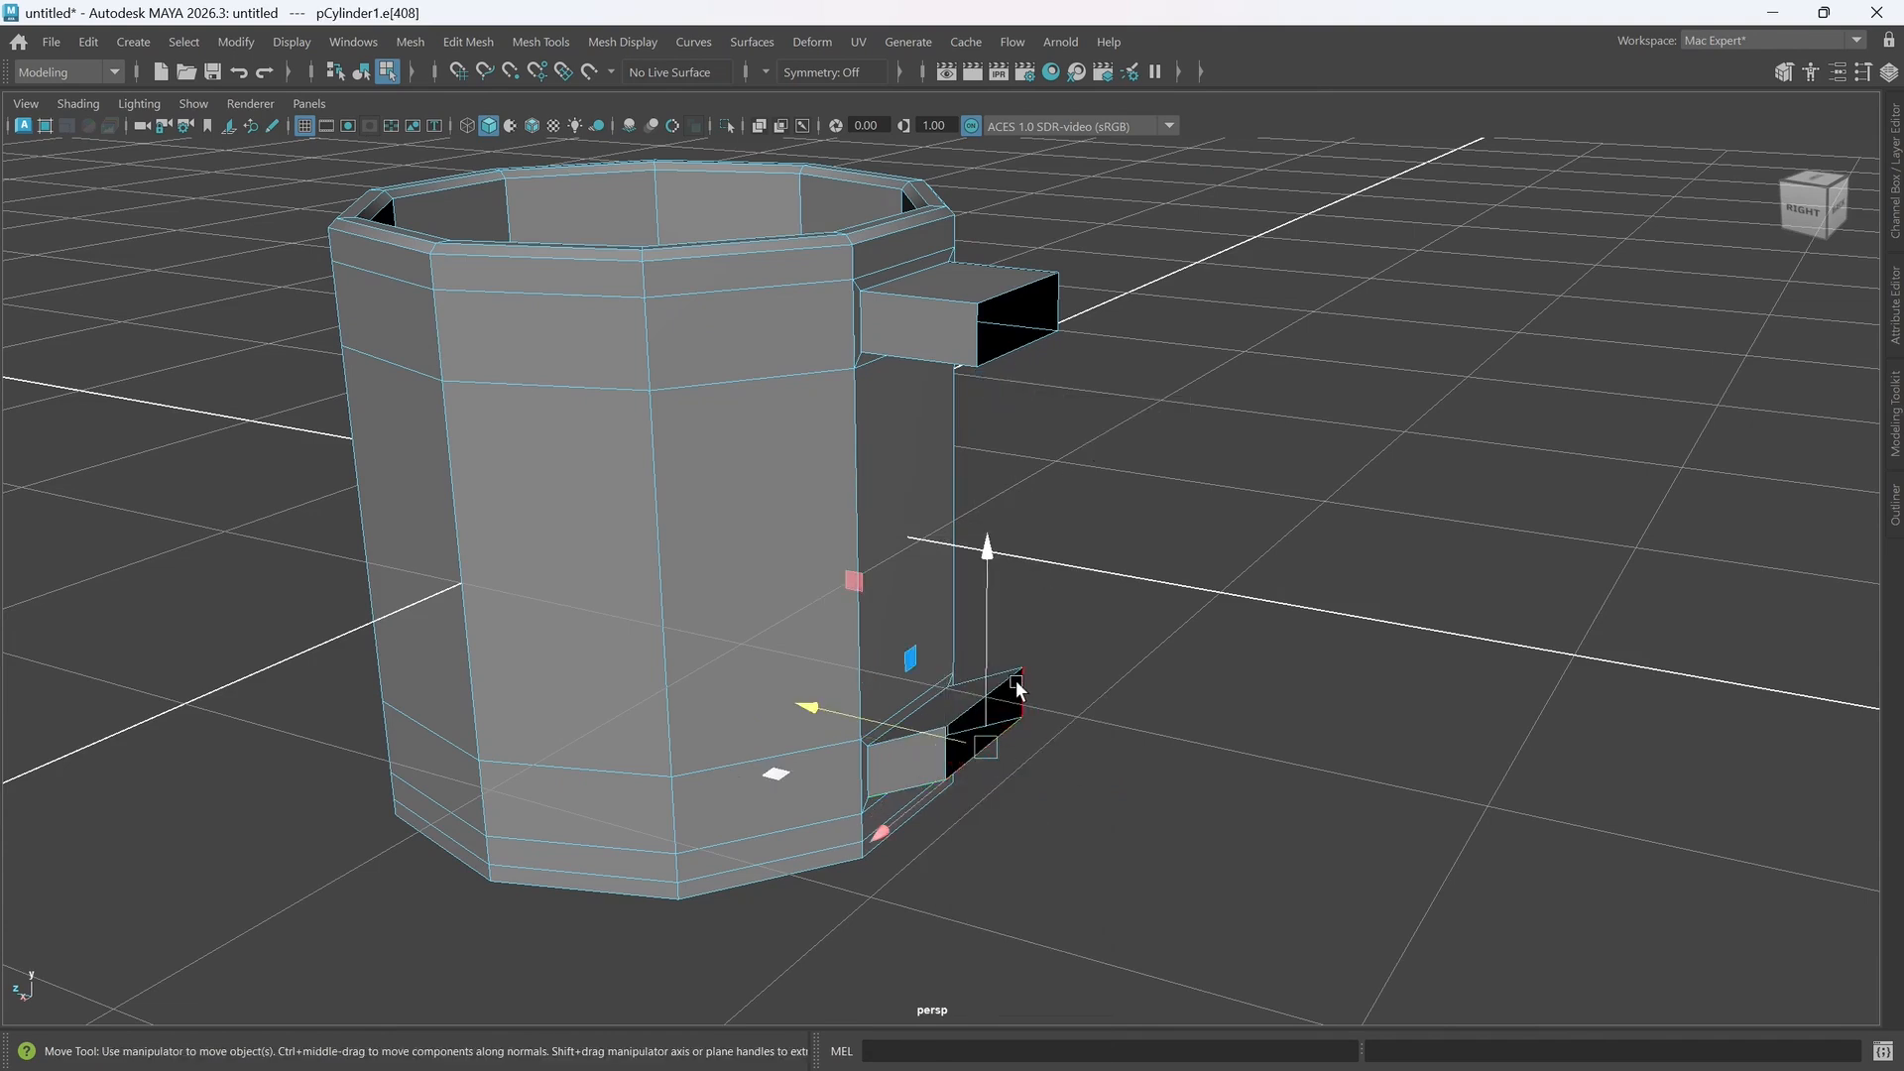
shift+click(1012, 680)
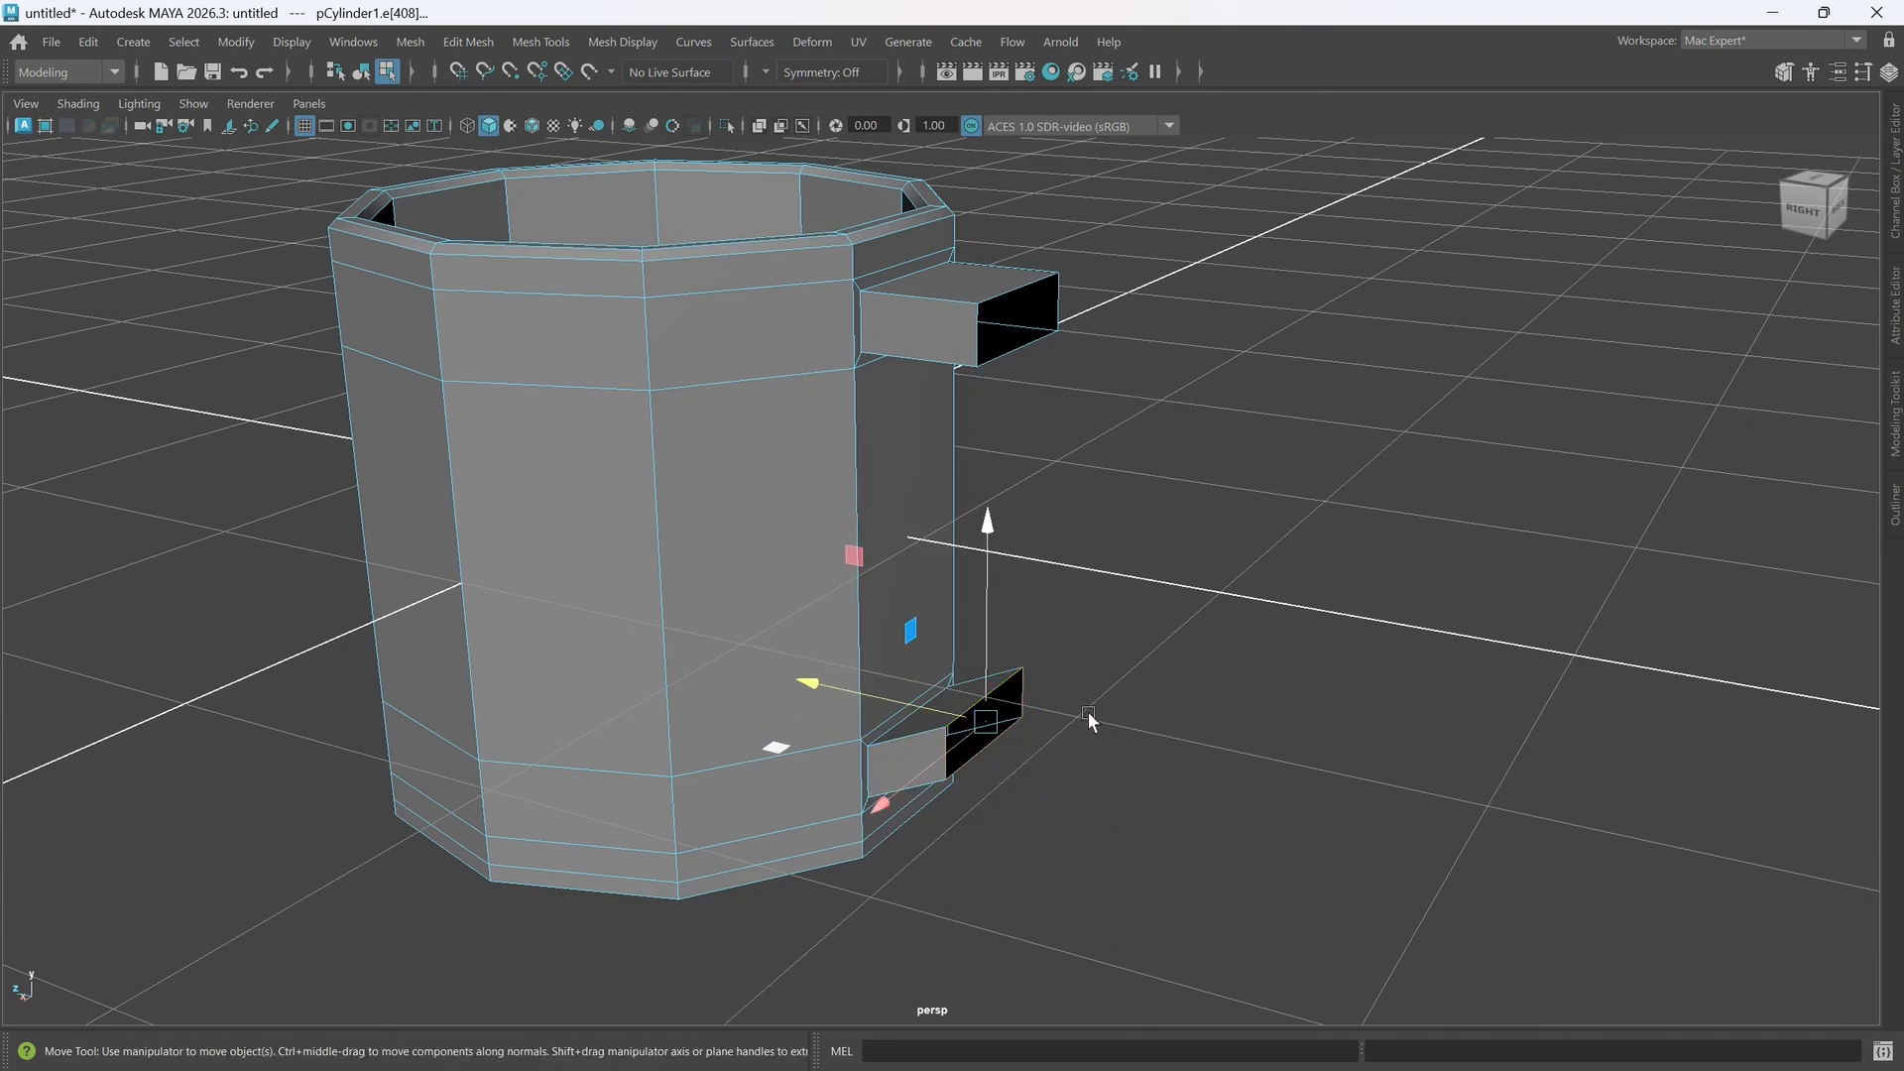
shift+drag(845, 681, 1001, 664)
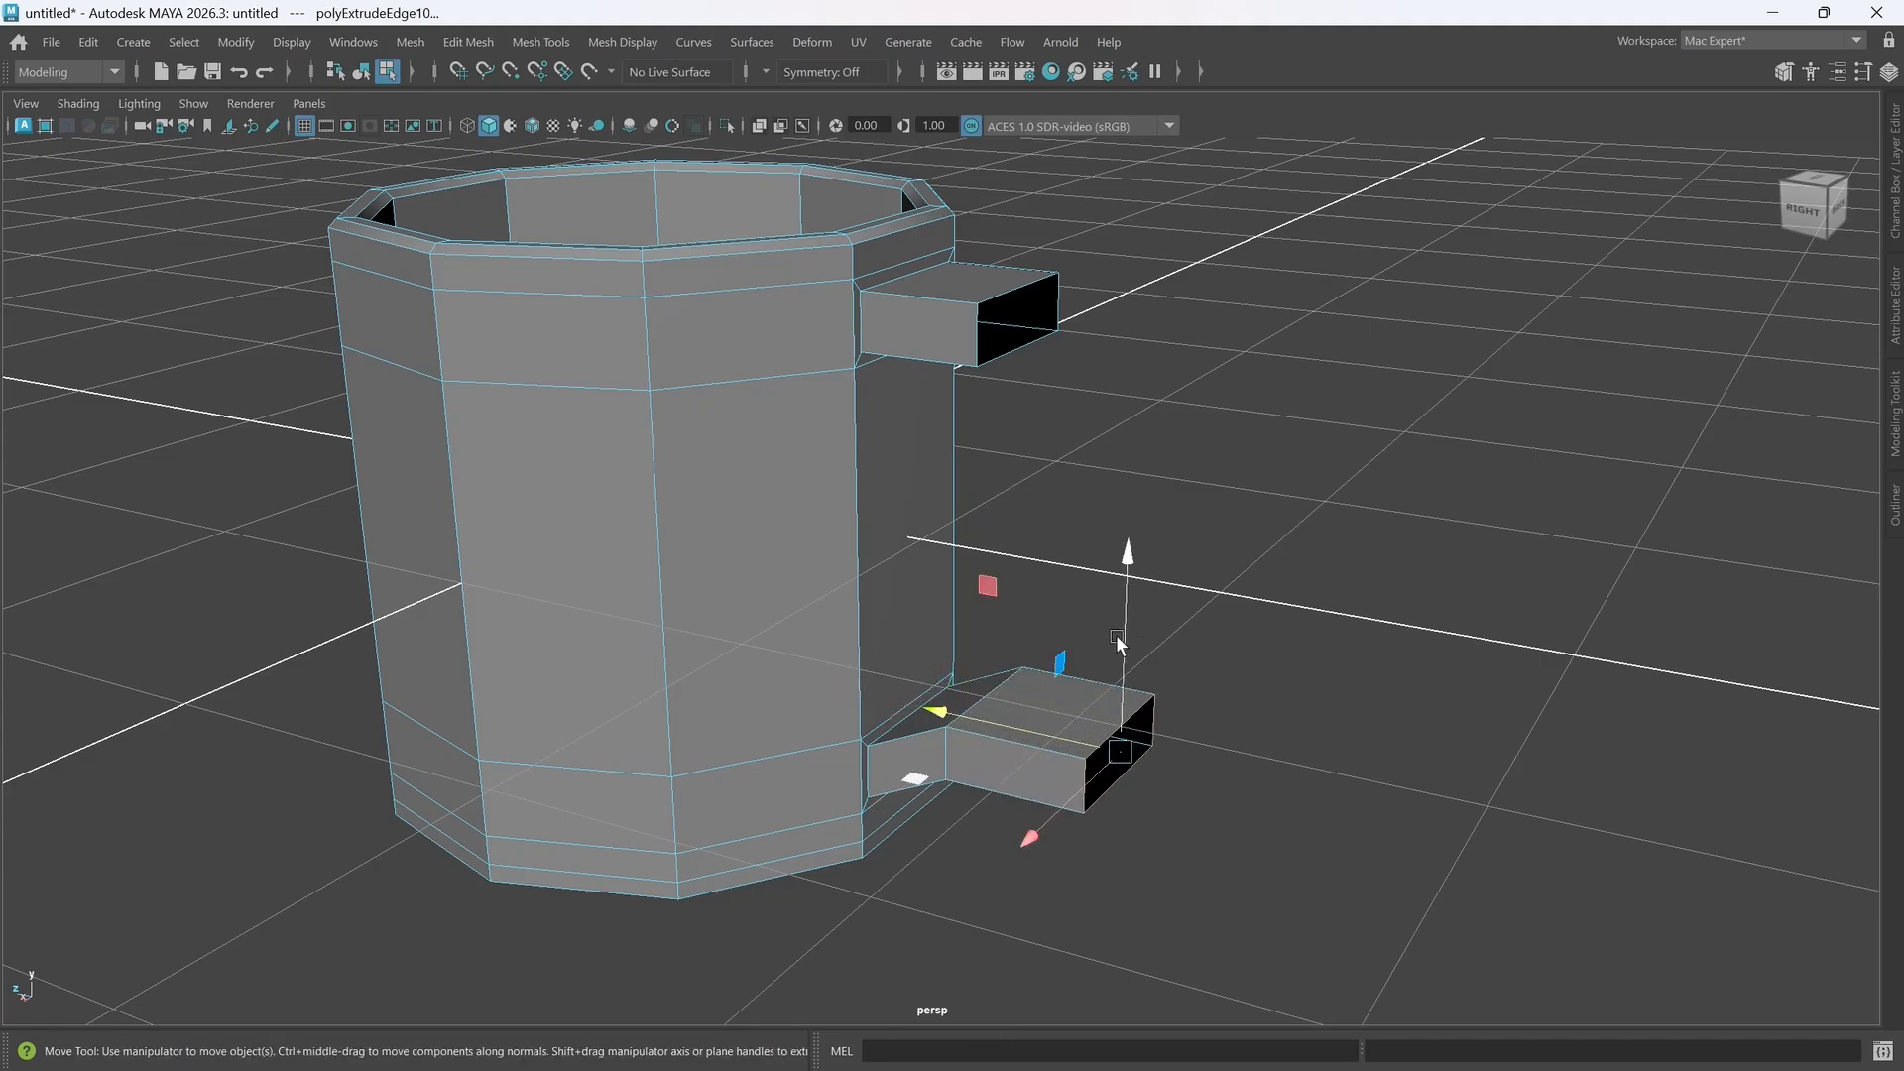
- Raise the extruded border of the lower stub, extrude it outward once more, and raise the new end
double_click(1114, 722)
drag(1121, 656, 1122, 605)
shift+drag(1003, 667, 1130, 684)
drag(1254, 567, 1254, 461)
alt+drag(1381, 526, 1318, 658)
alt+drag(1140, 301, 1038, 319)
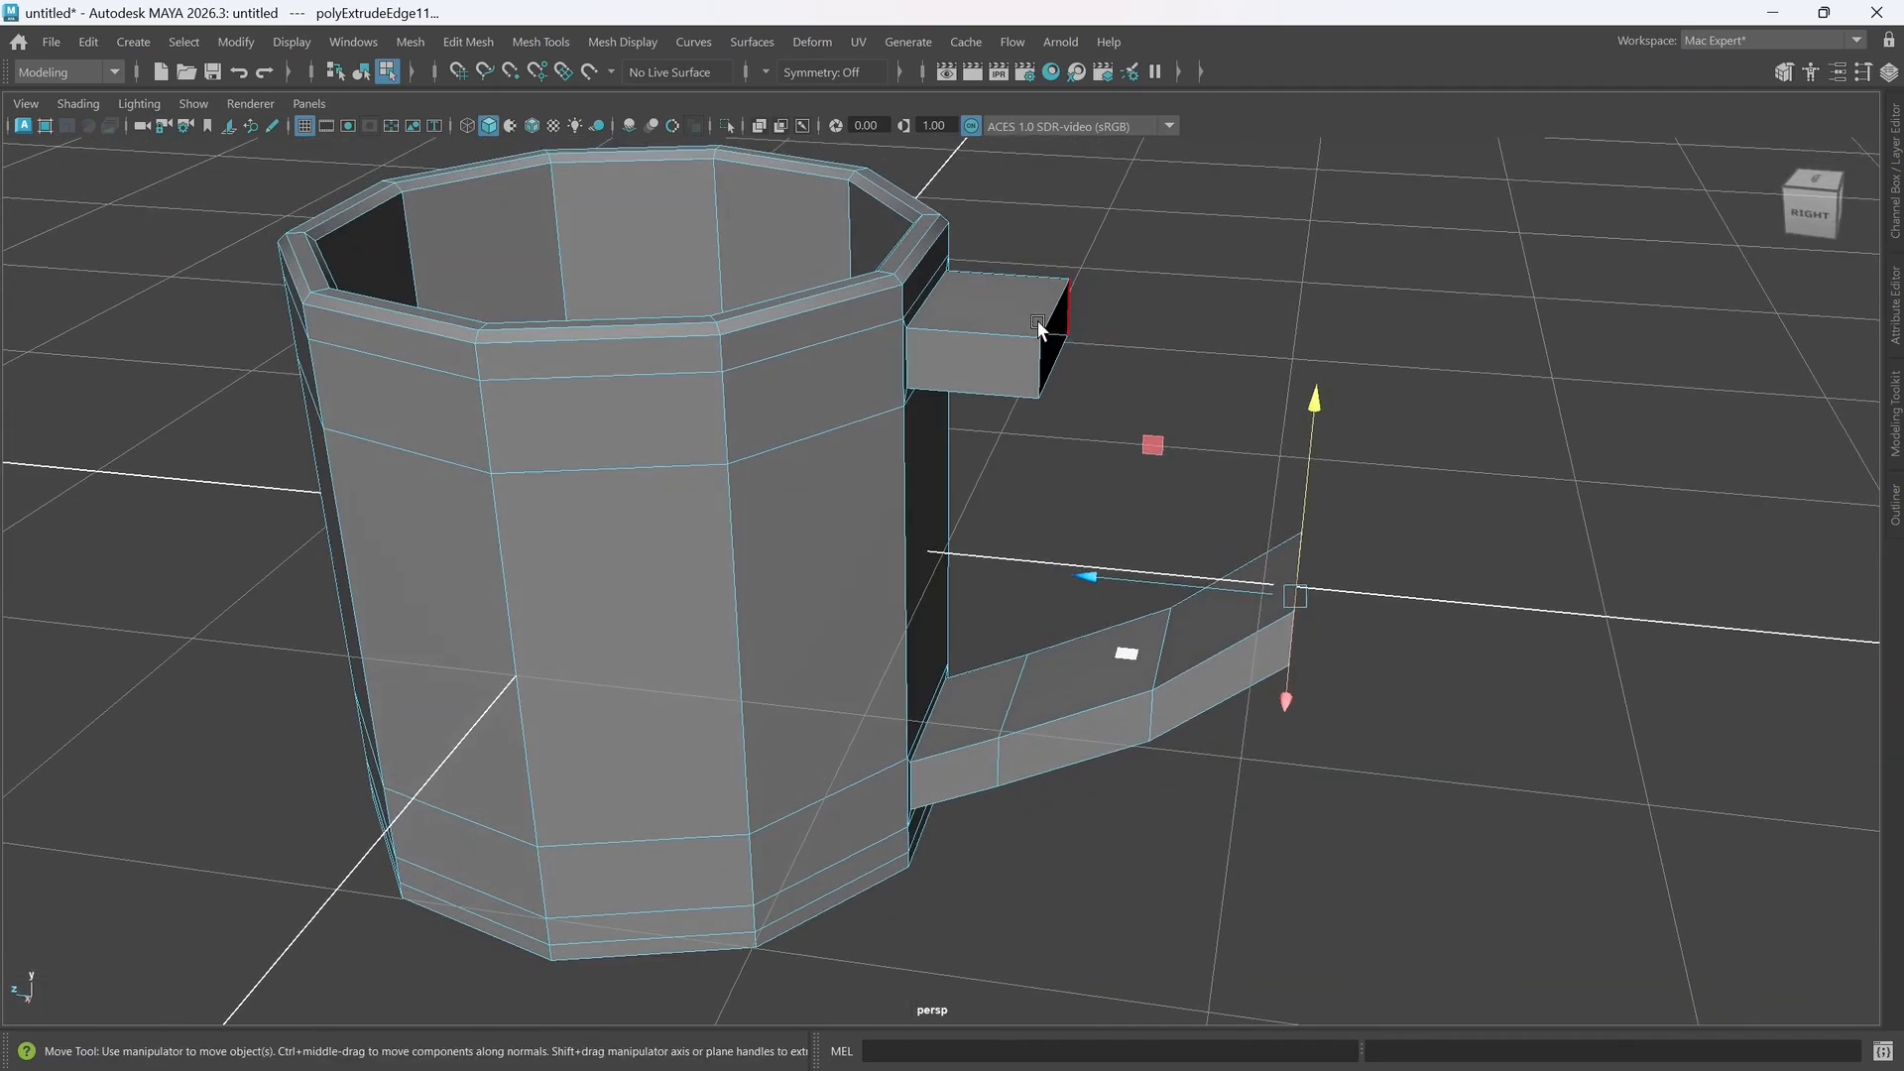
- Undo the edge extrusions and moves on the lower handle stub
key(ctrl+z)
key(ctrl+z)
key(ctrl+z)
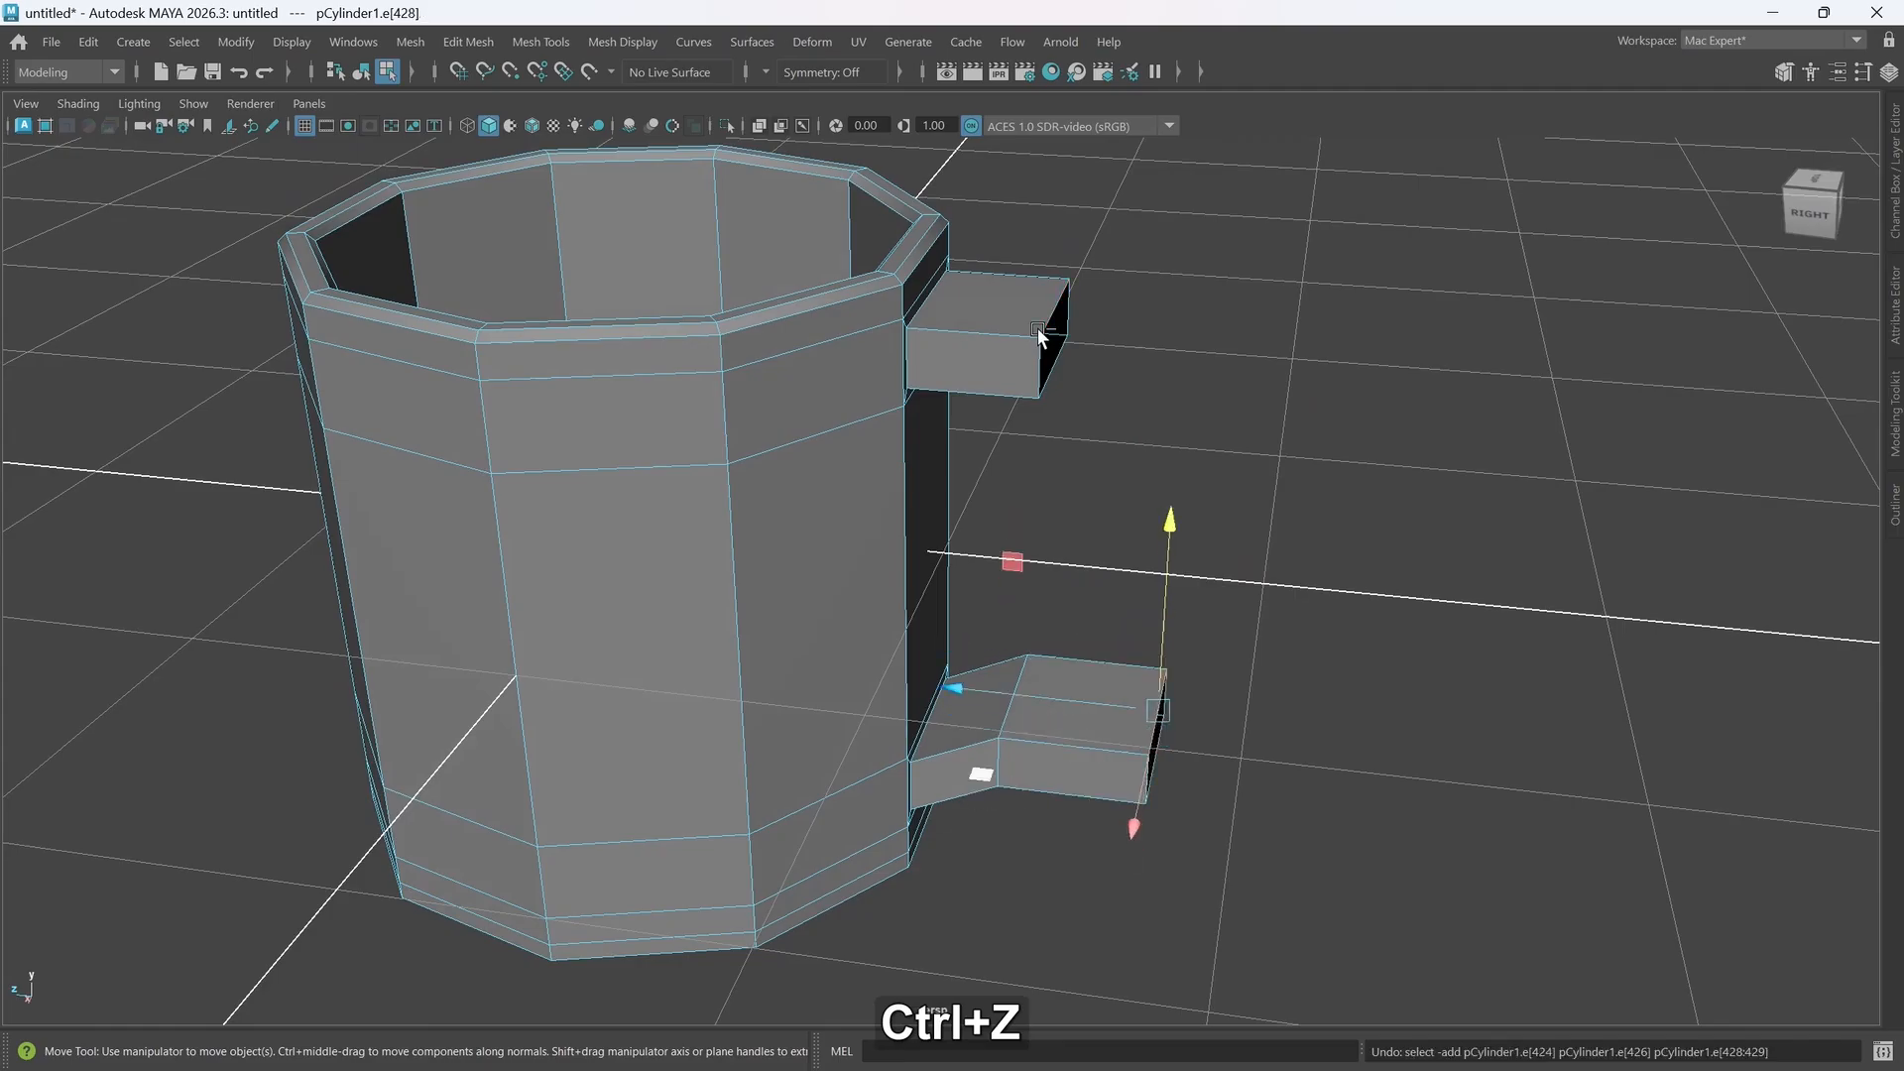
key(ctrl+z)
key(ctrl+z)
key(ctrl+z)
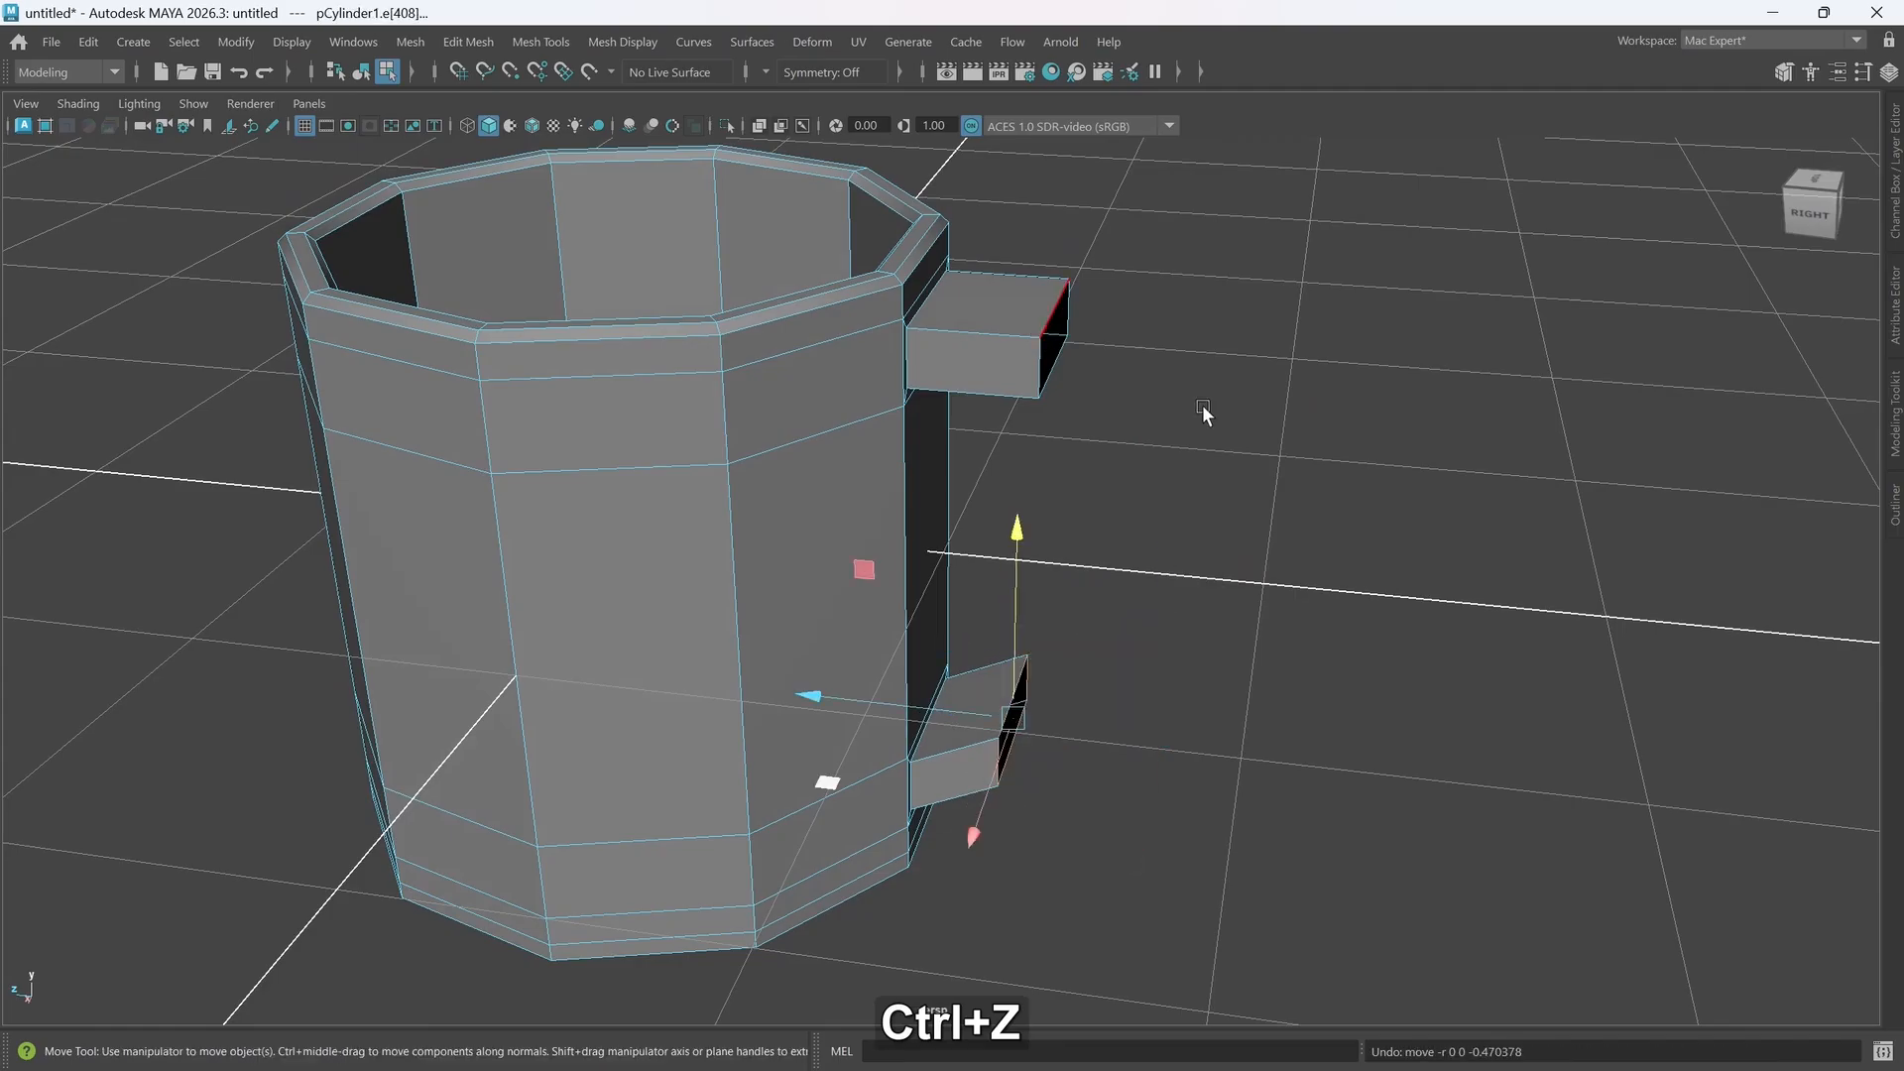
- Select the open border edges of both handle stubs and connect them with the Bridge tool
alt+drag(1365, 482, 1323, 466)
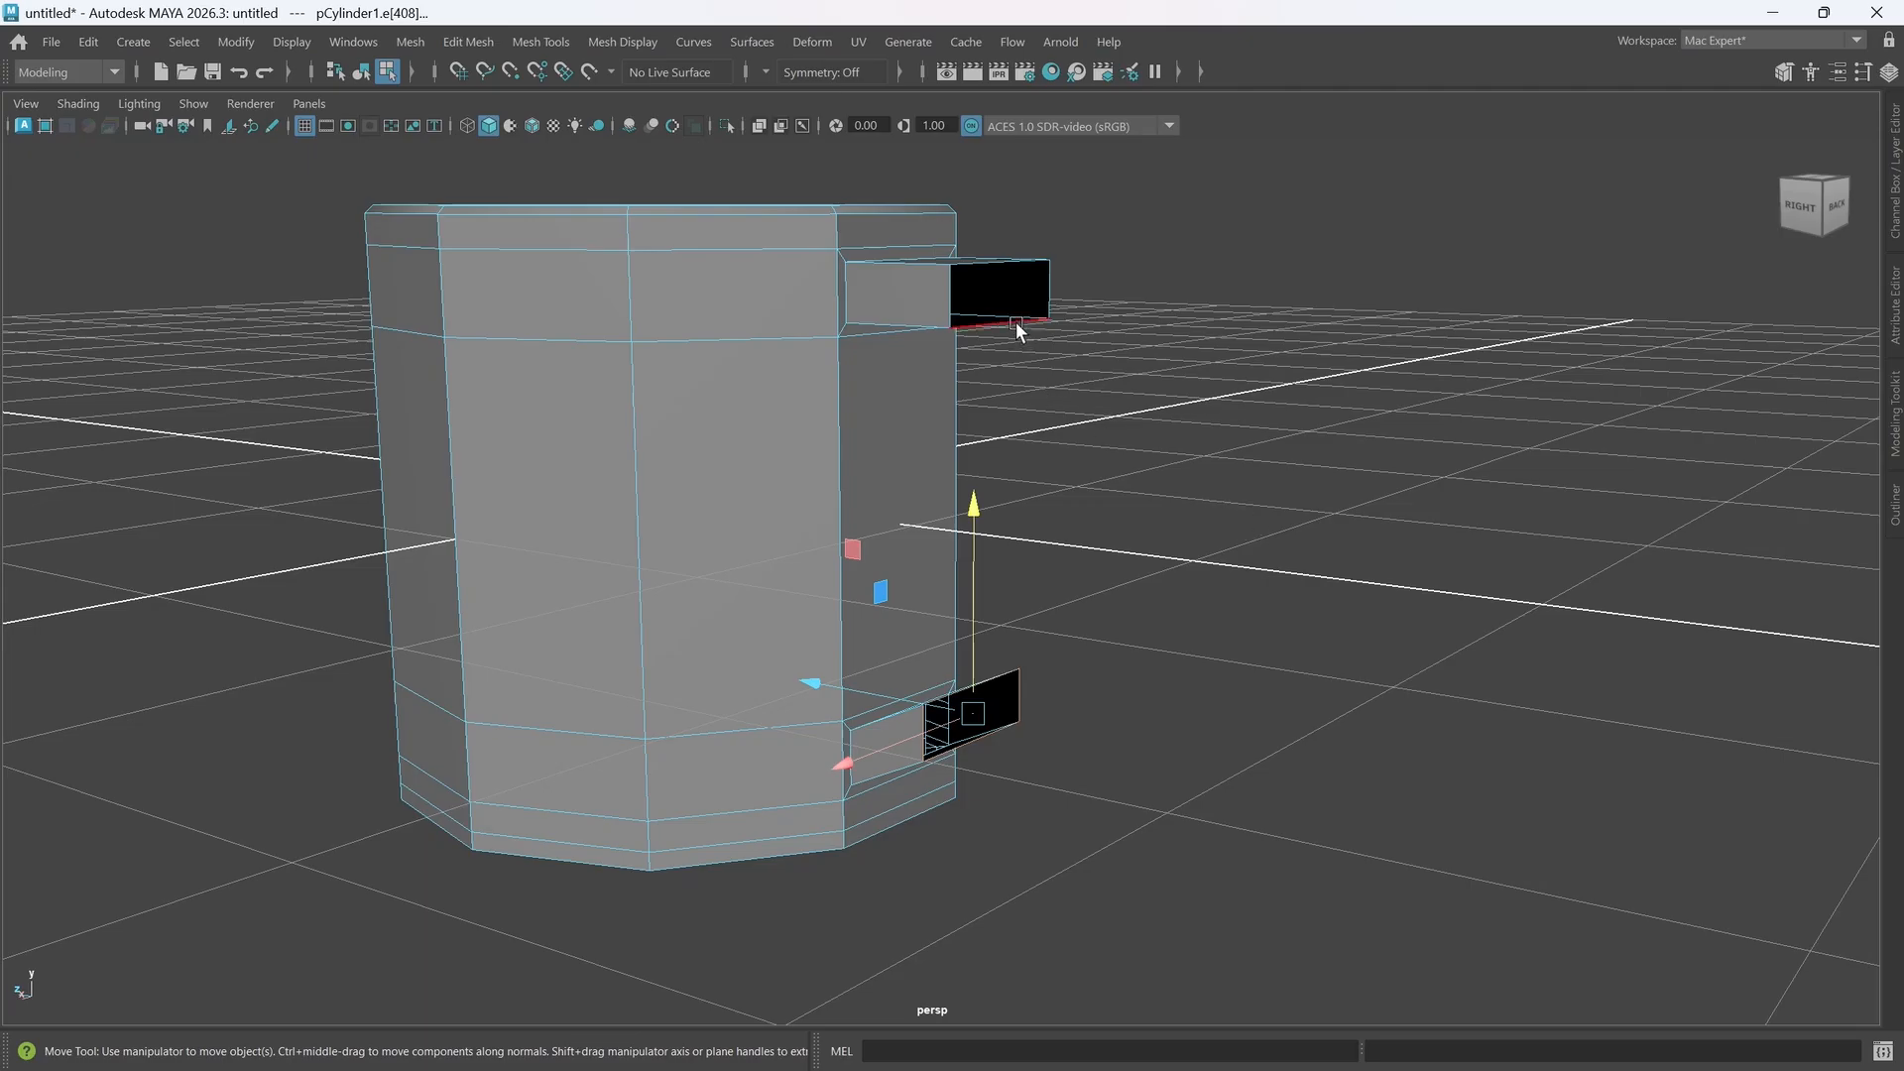
click(1090, 769)
alt+drag(1028, 768, 1062, 770)
click(981, 744)
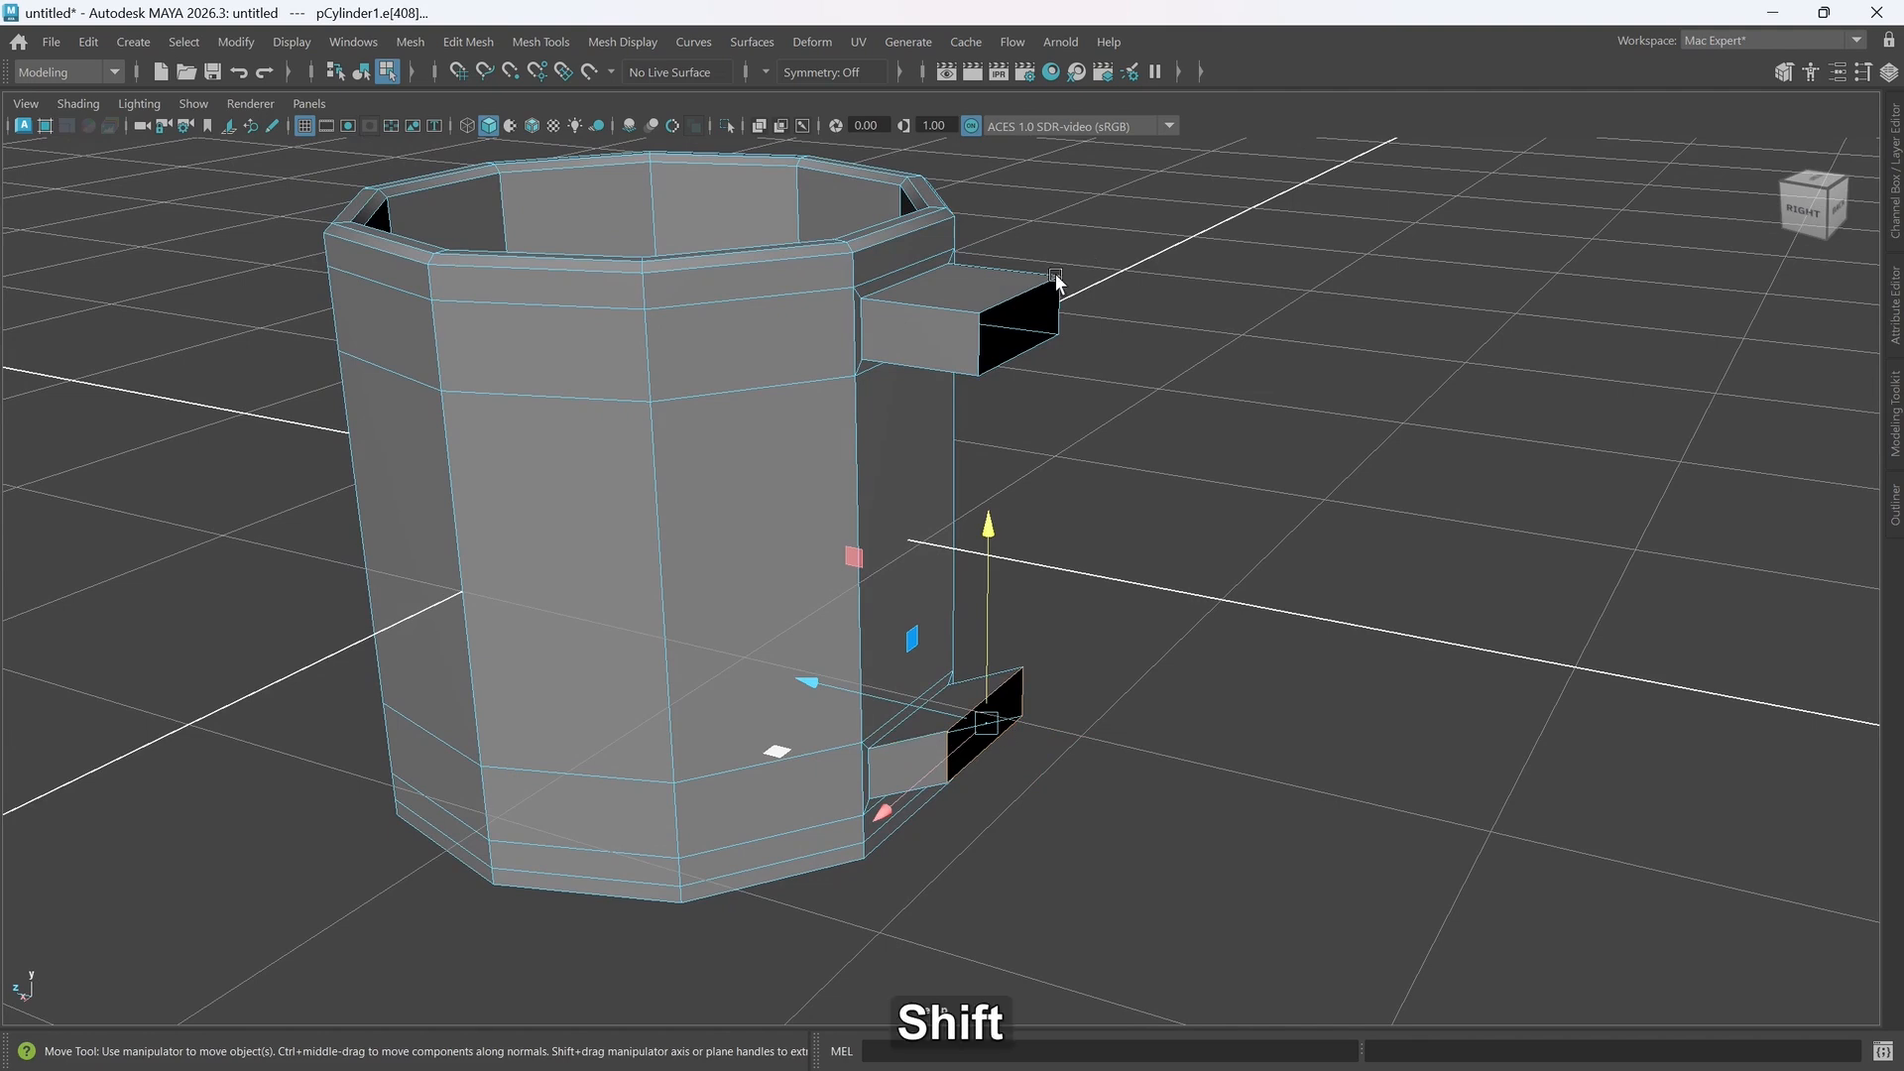
shift+click(1057, 320)
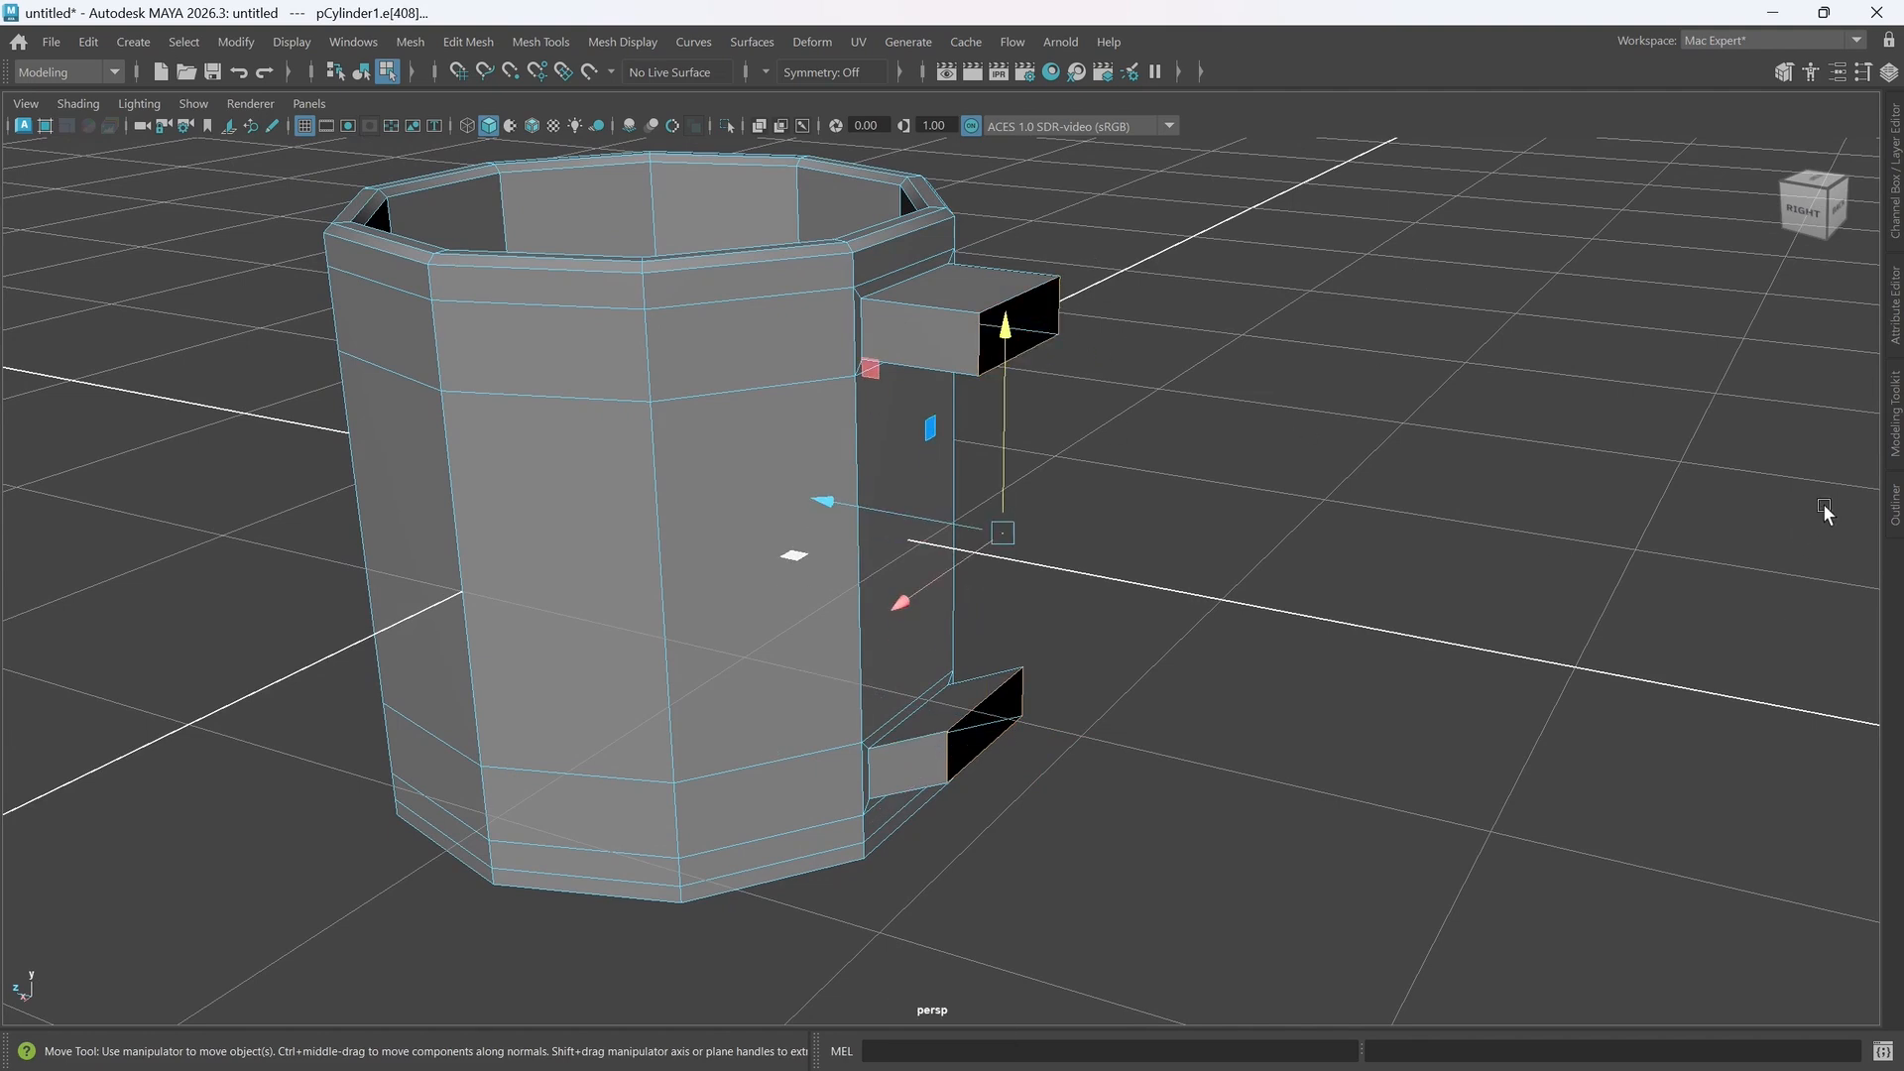
click(1895, 441)
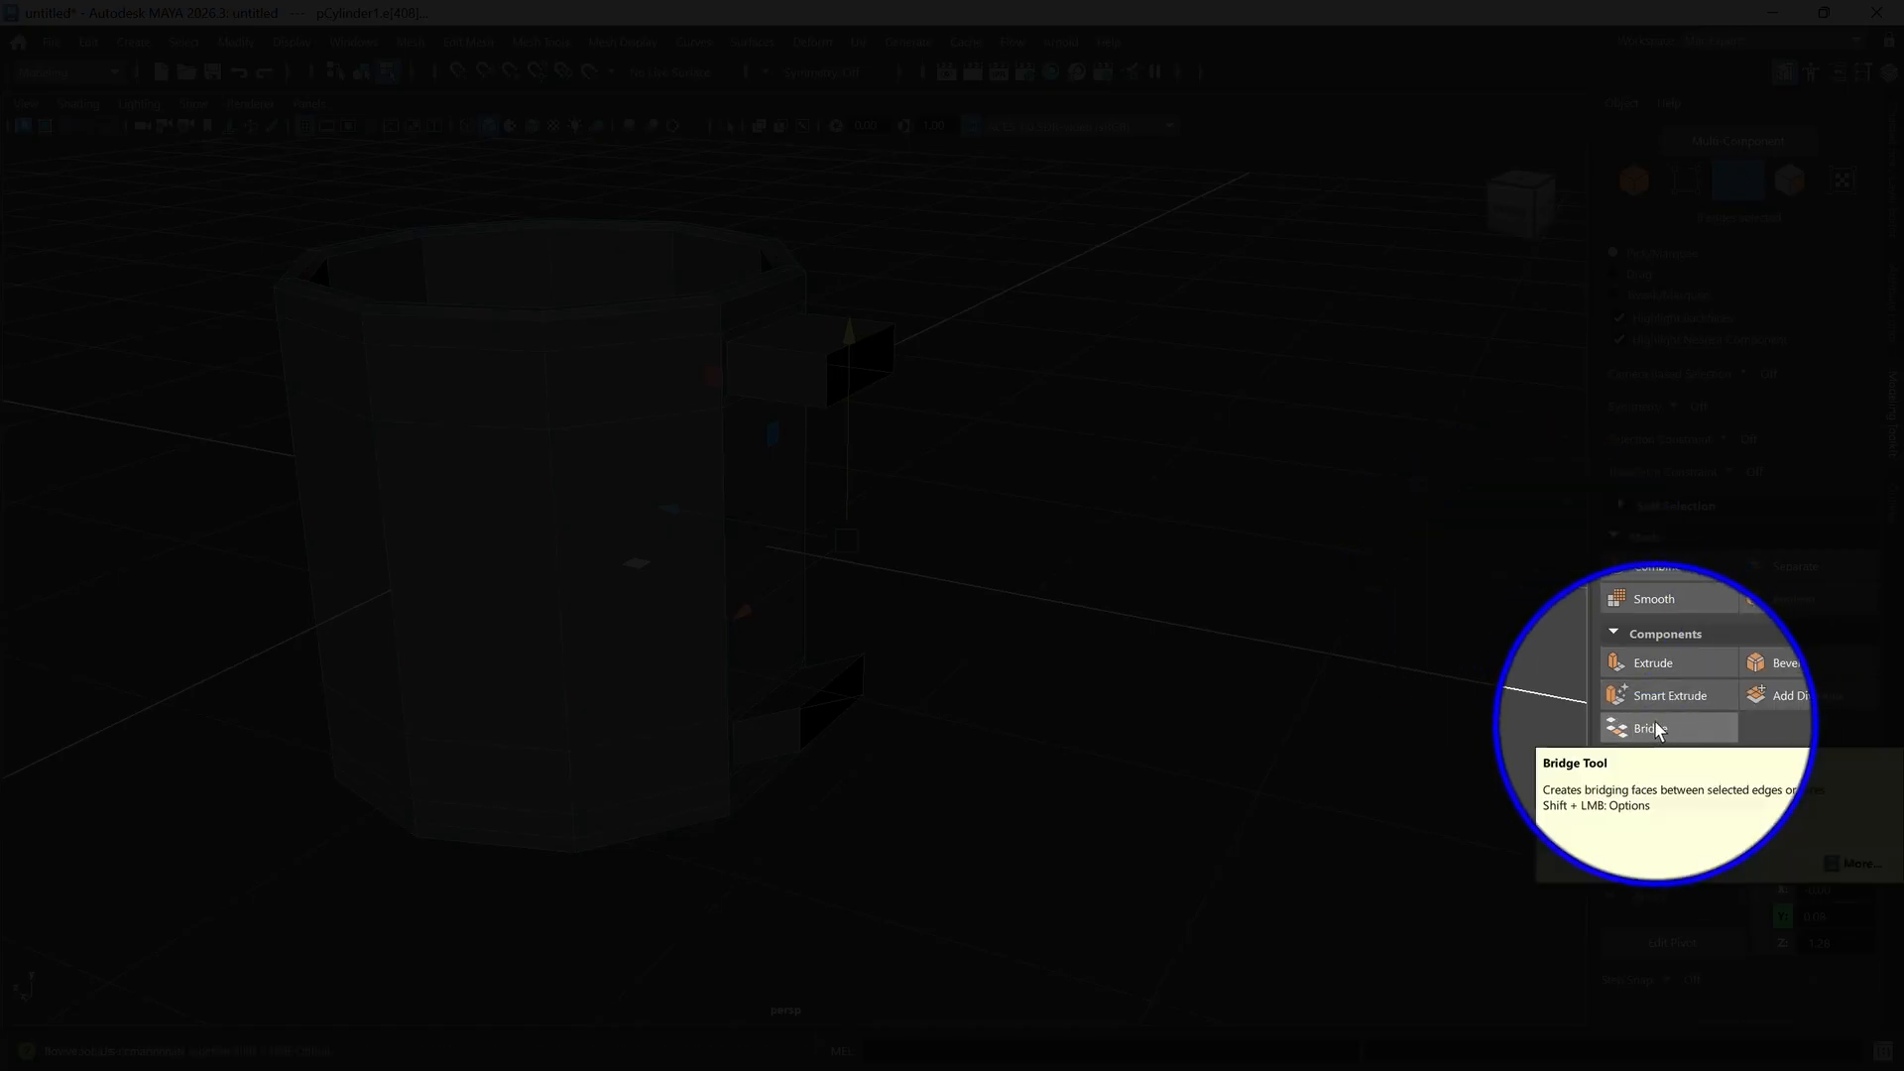
click(1658, 729)
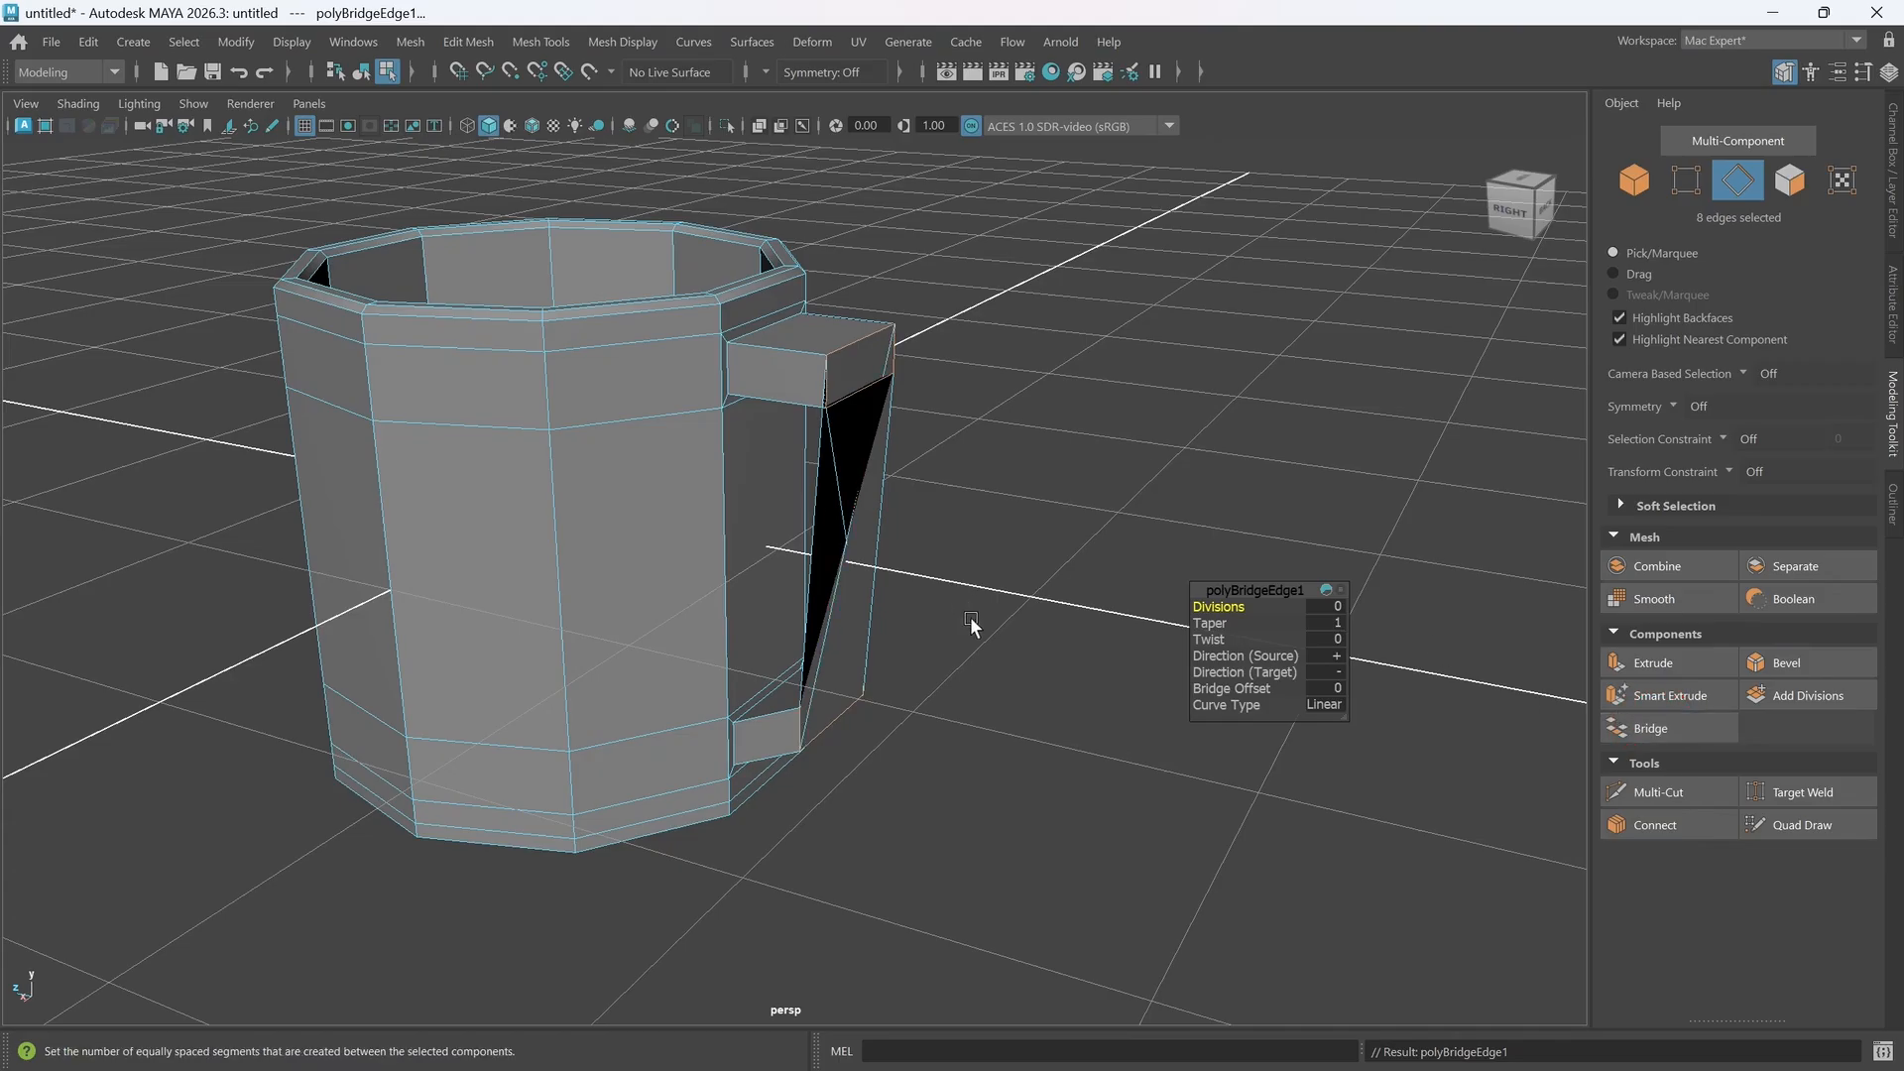
- Set the handle bridge's curve type to Blend
alt+drag(968, 629, 995, 645)
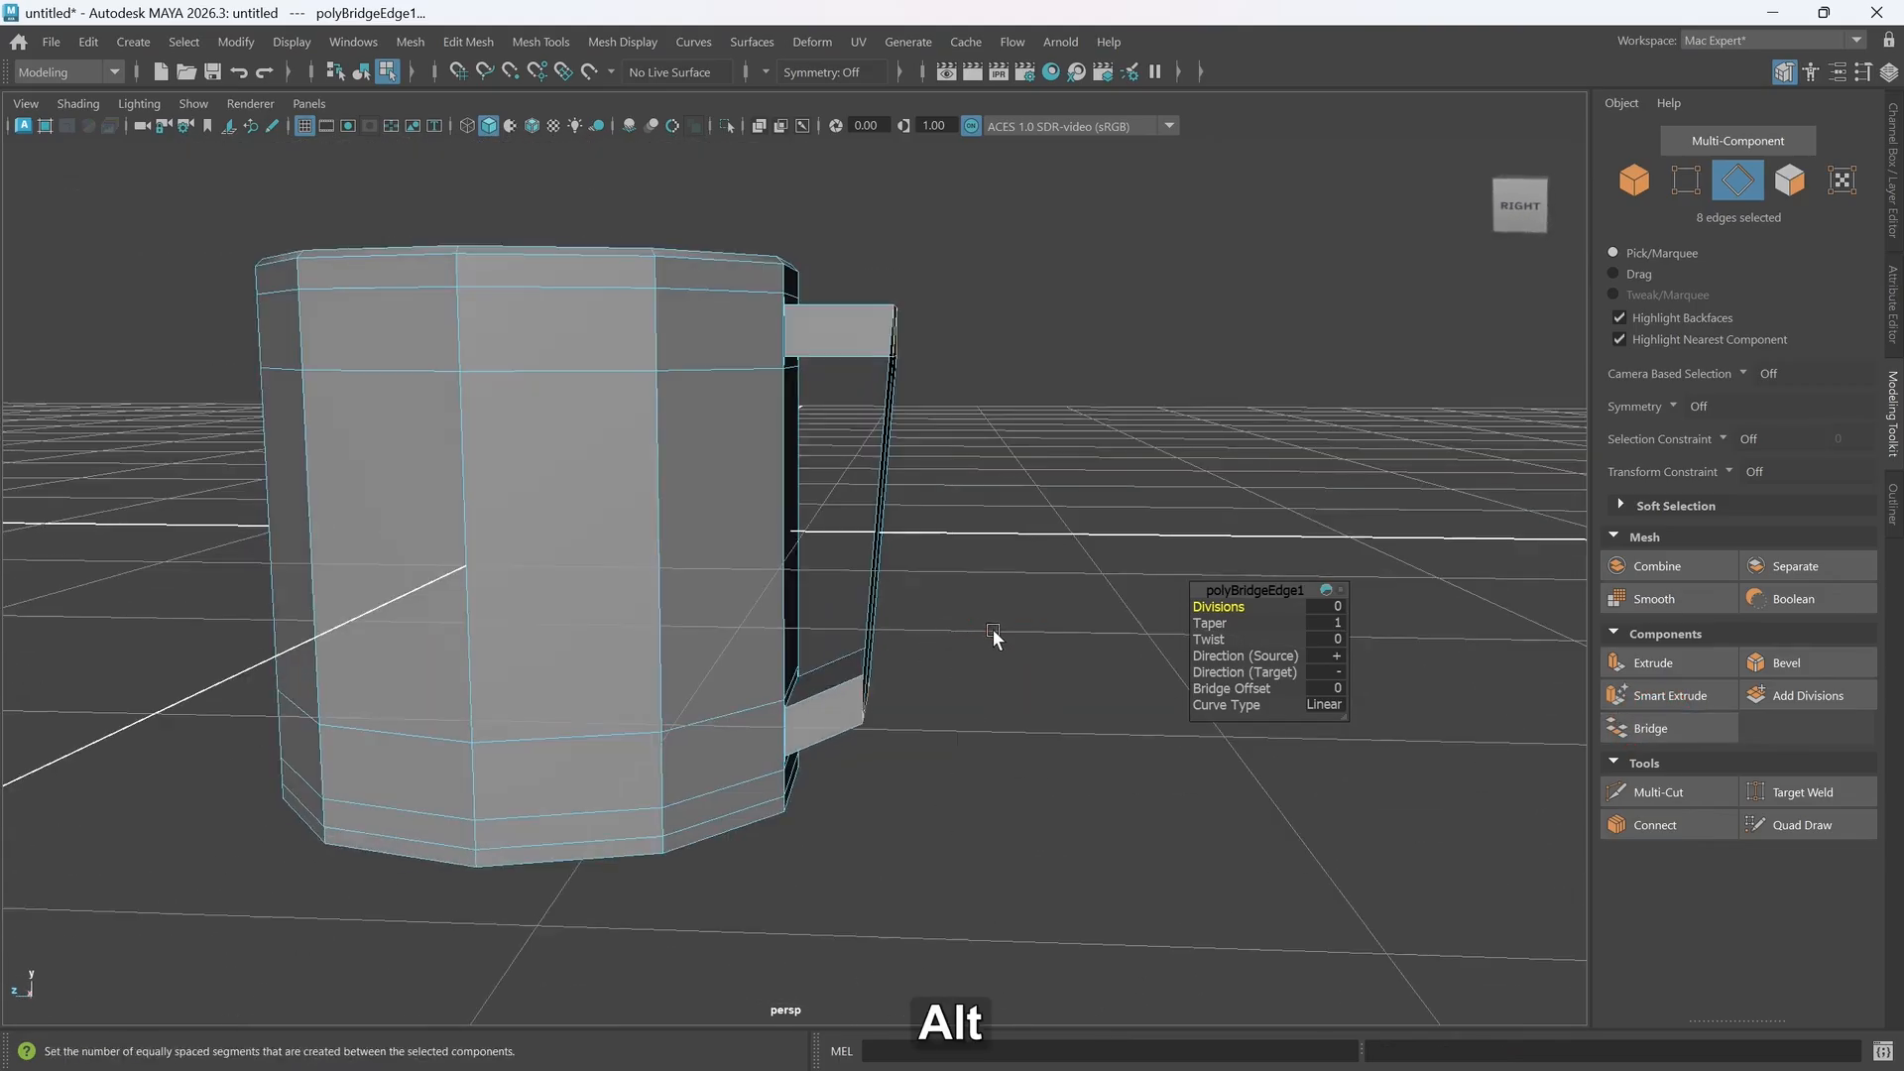
alt+middle_drag(994, 642, 969, 645)
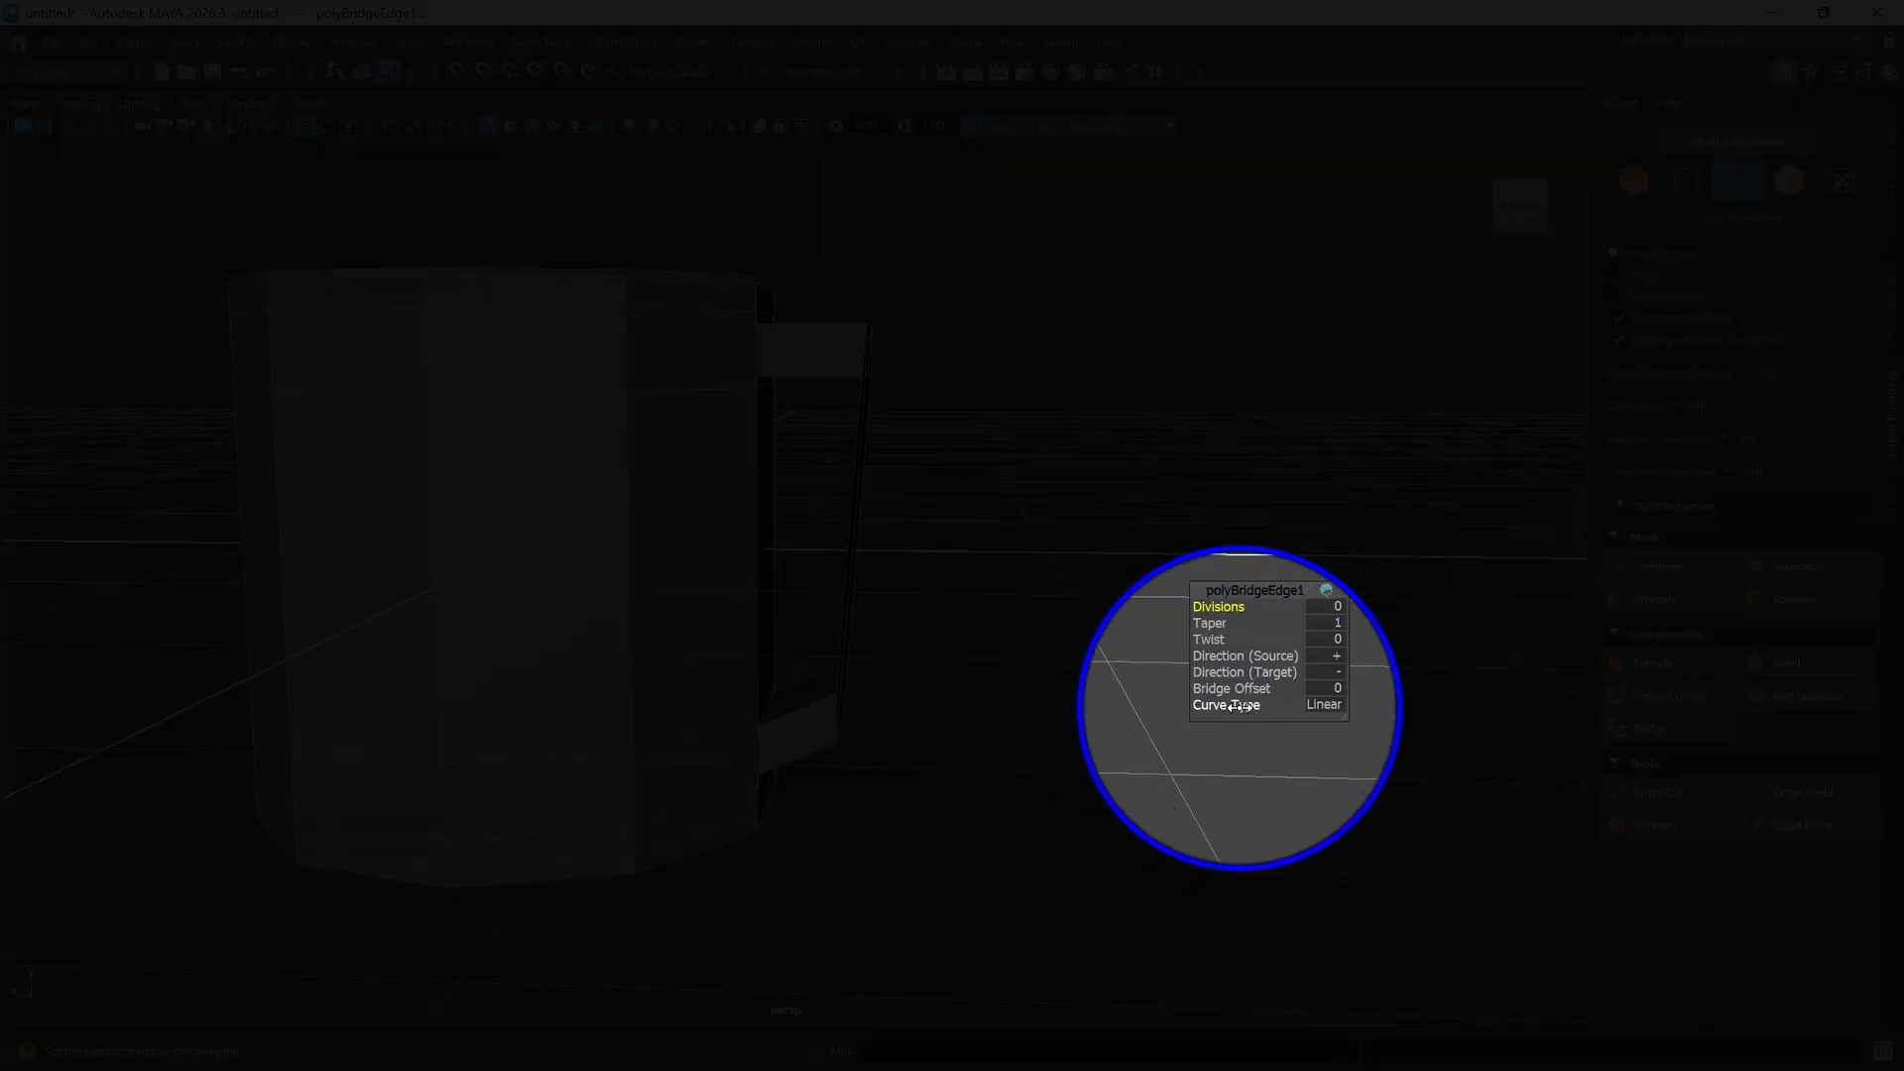
click(1329, 703)
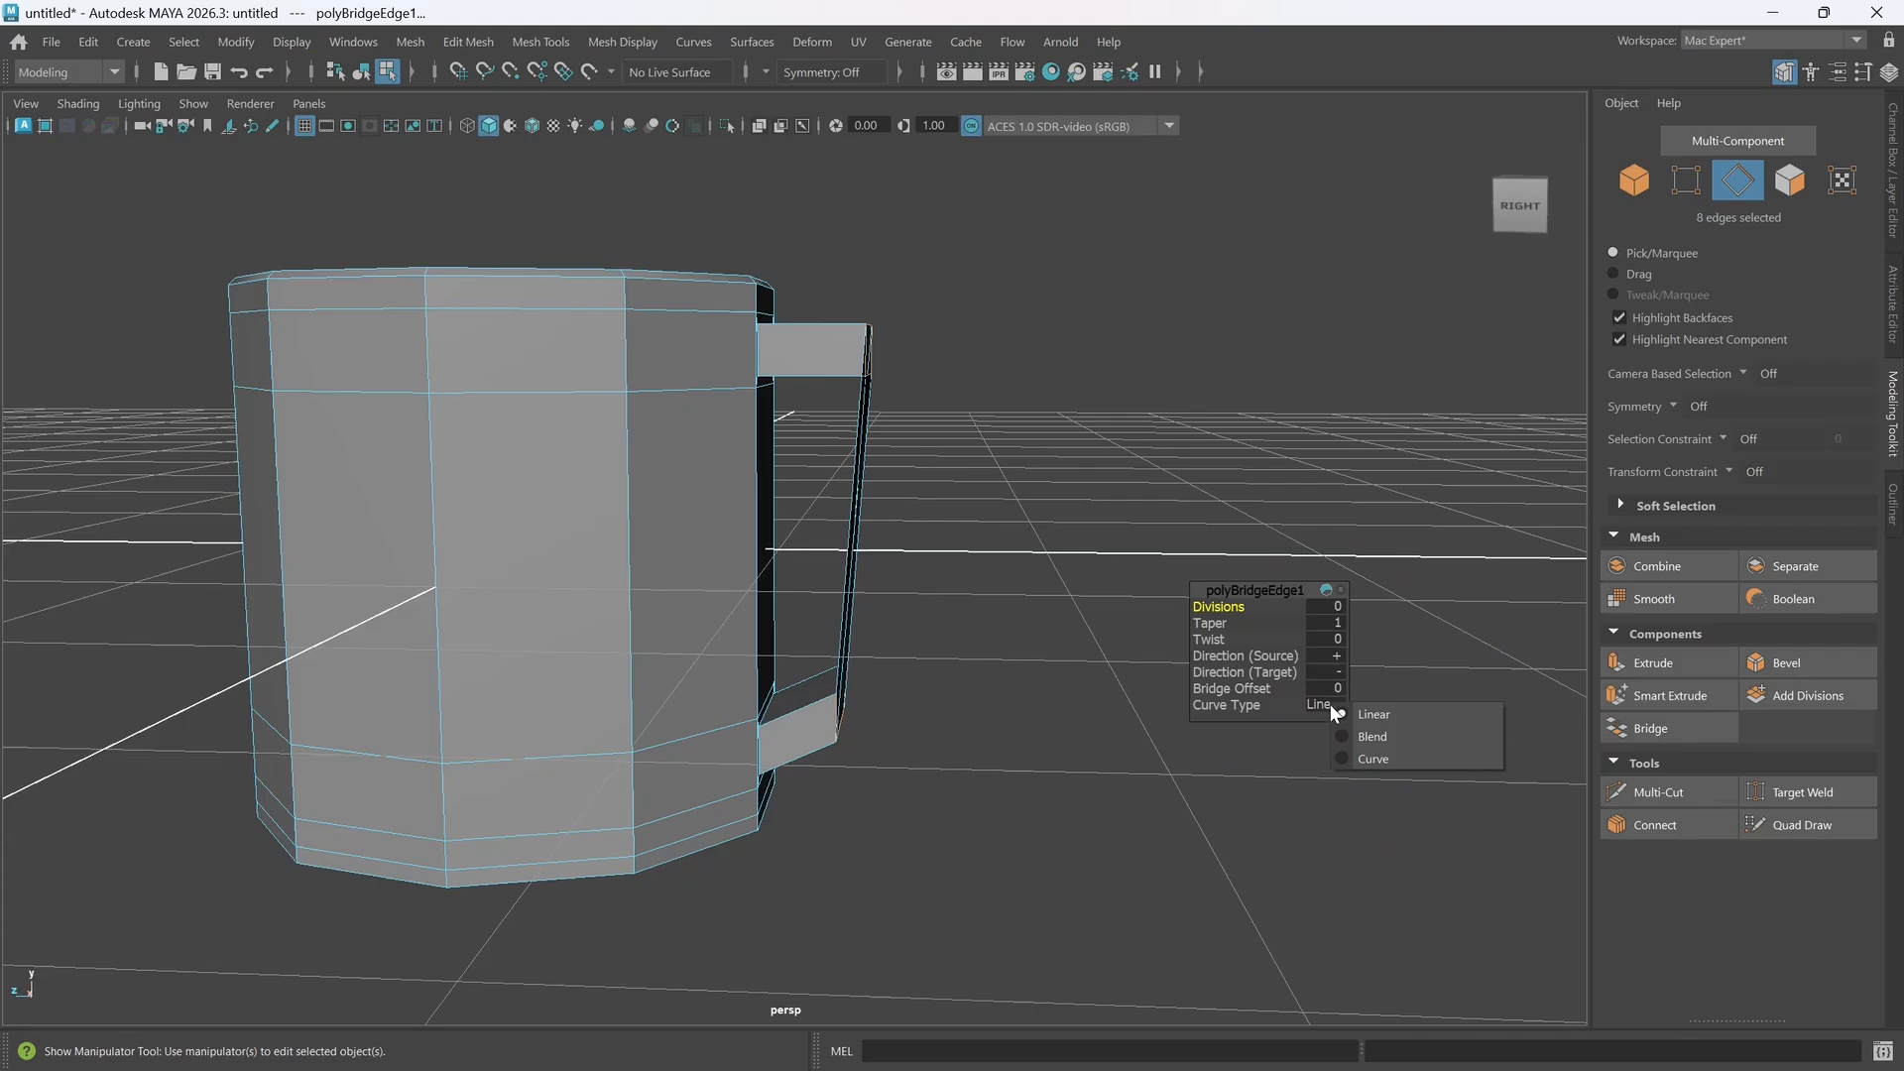
click(1370, 737)
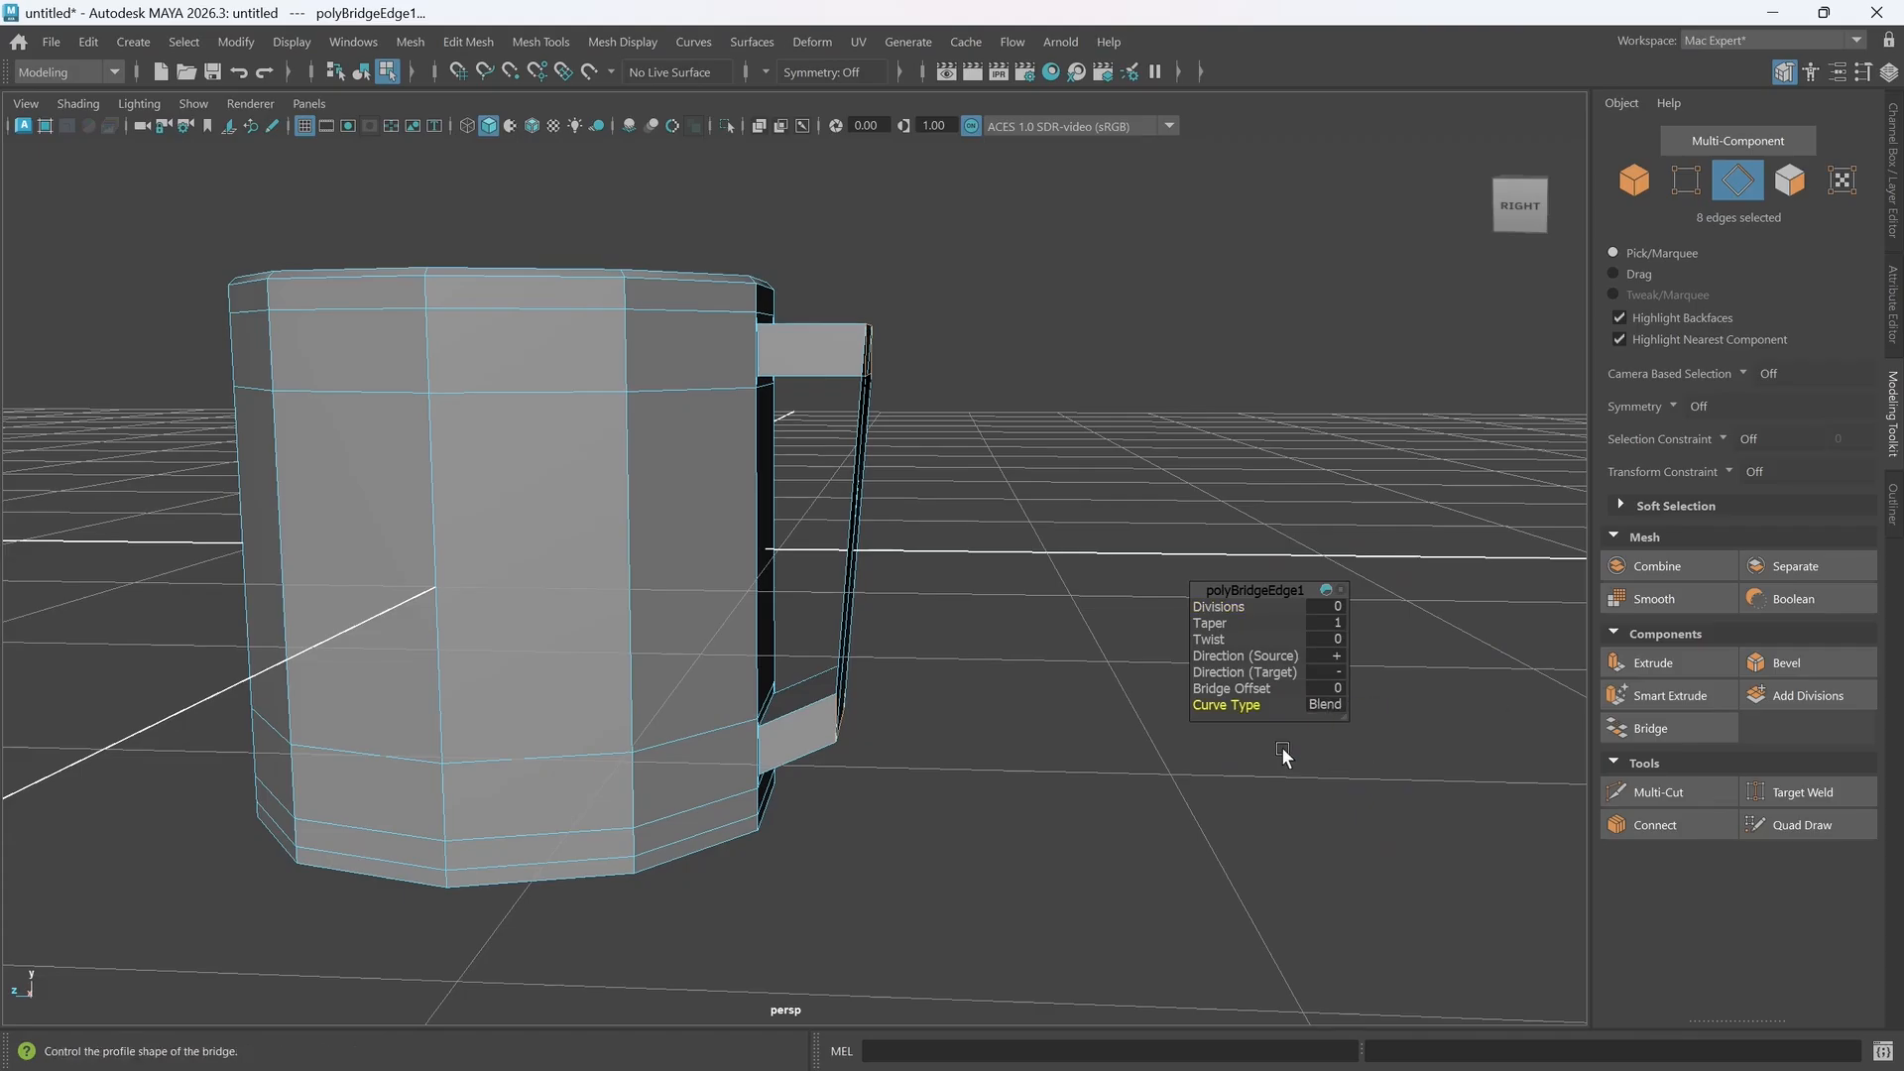
- Set the handle bridge's divisions to 3 and its target direction to +
mouse_move(1028, 664)
alt+mouse_down()
mouse_move(921, 612)
mouse_move(1051, 635)
alt+mouse_up()
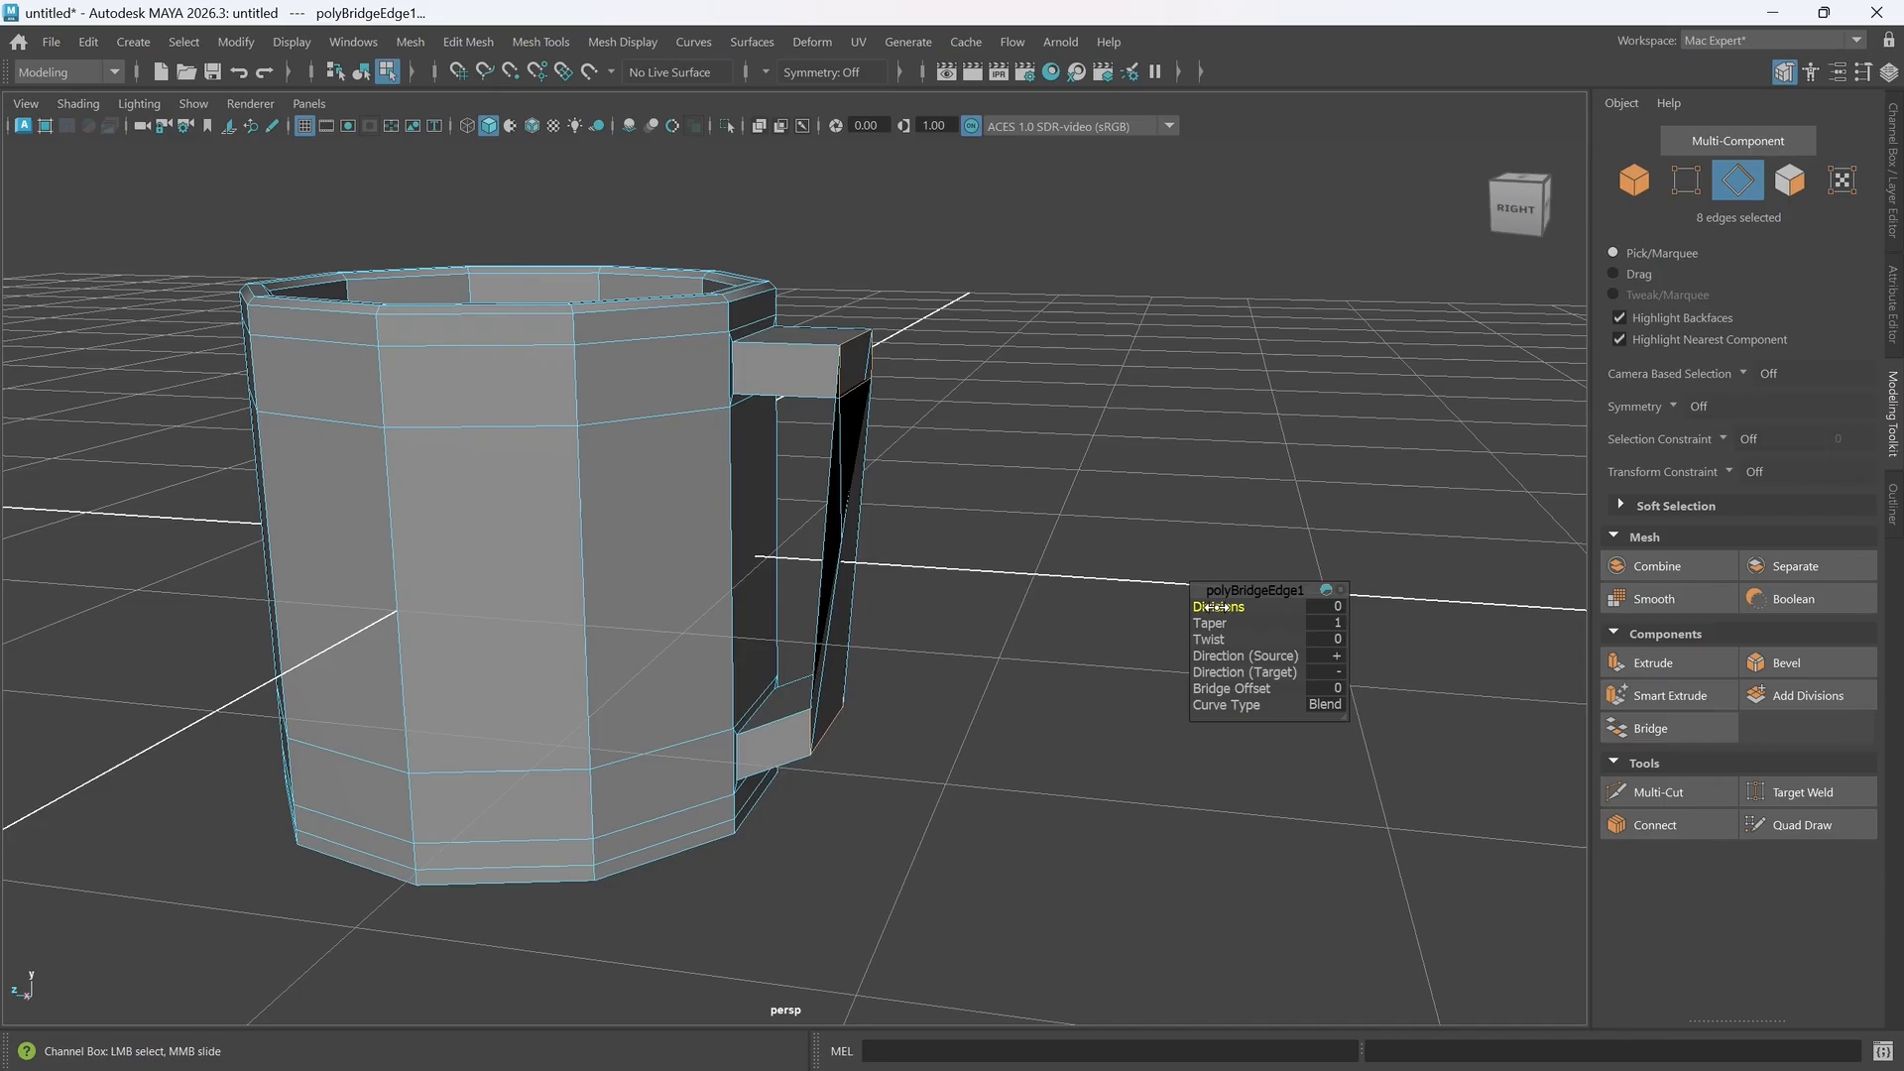
drag(1217, 605, 1236, 607)
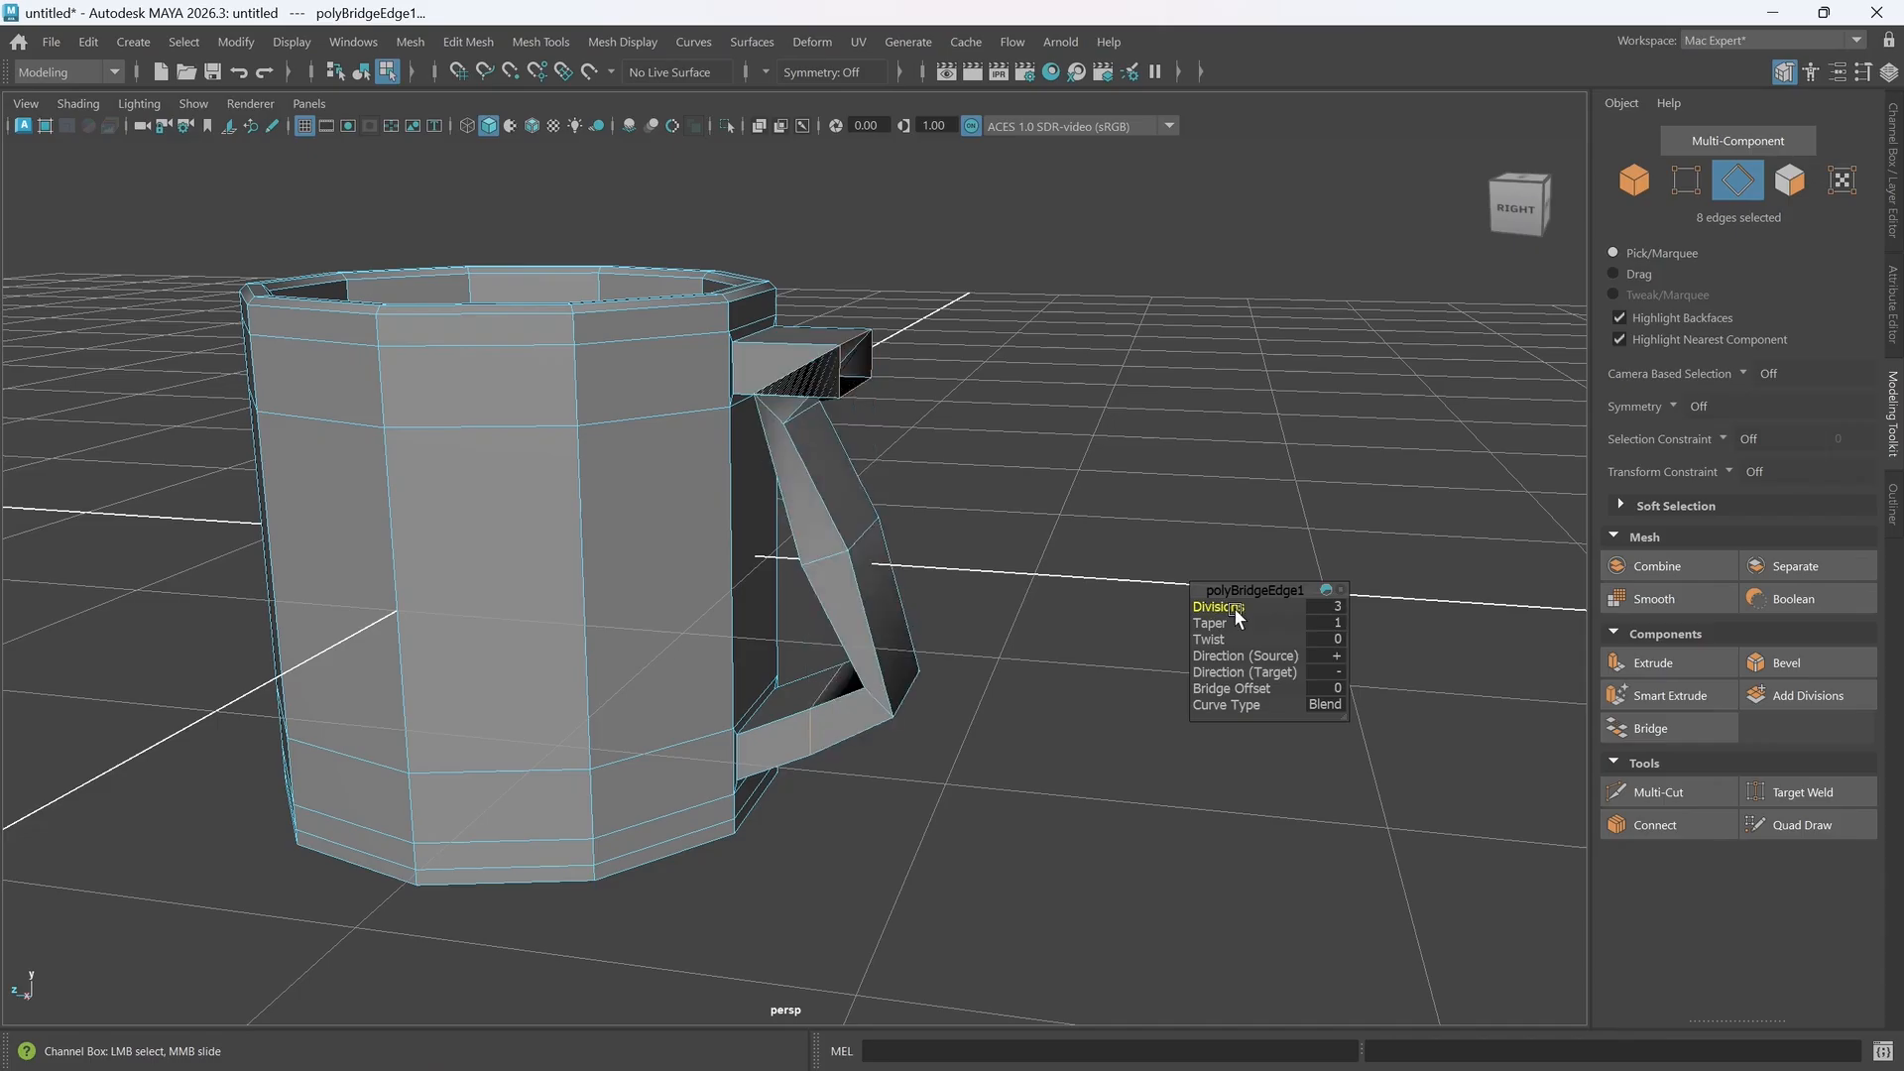
mouse_move(1015, 638)
alt+mouse_down()
mouse_move(914, 607)
mouse_move(891, 621)
mouse_move(1037, 632)
alt+mouse_up()
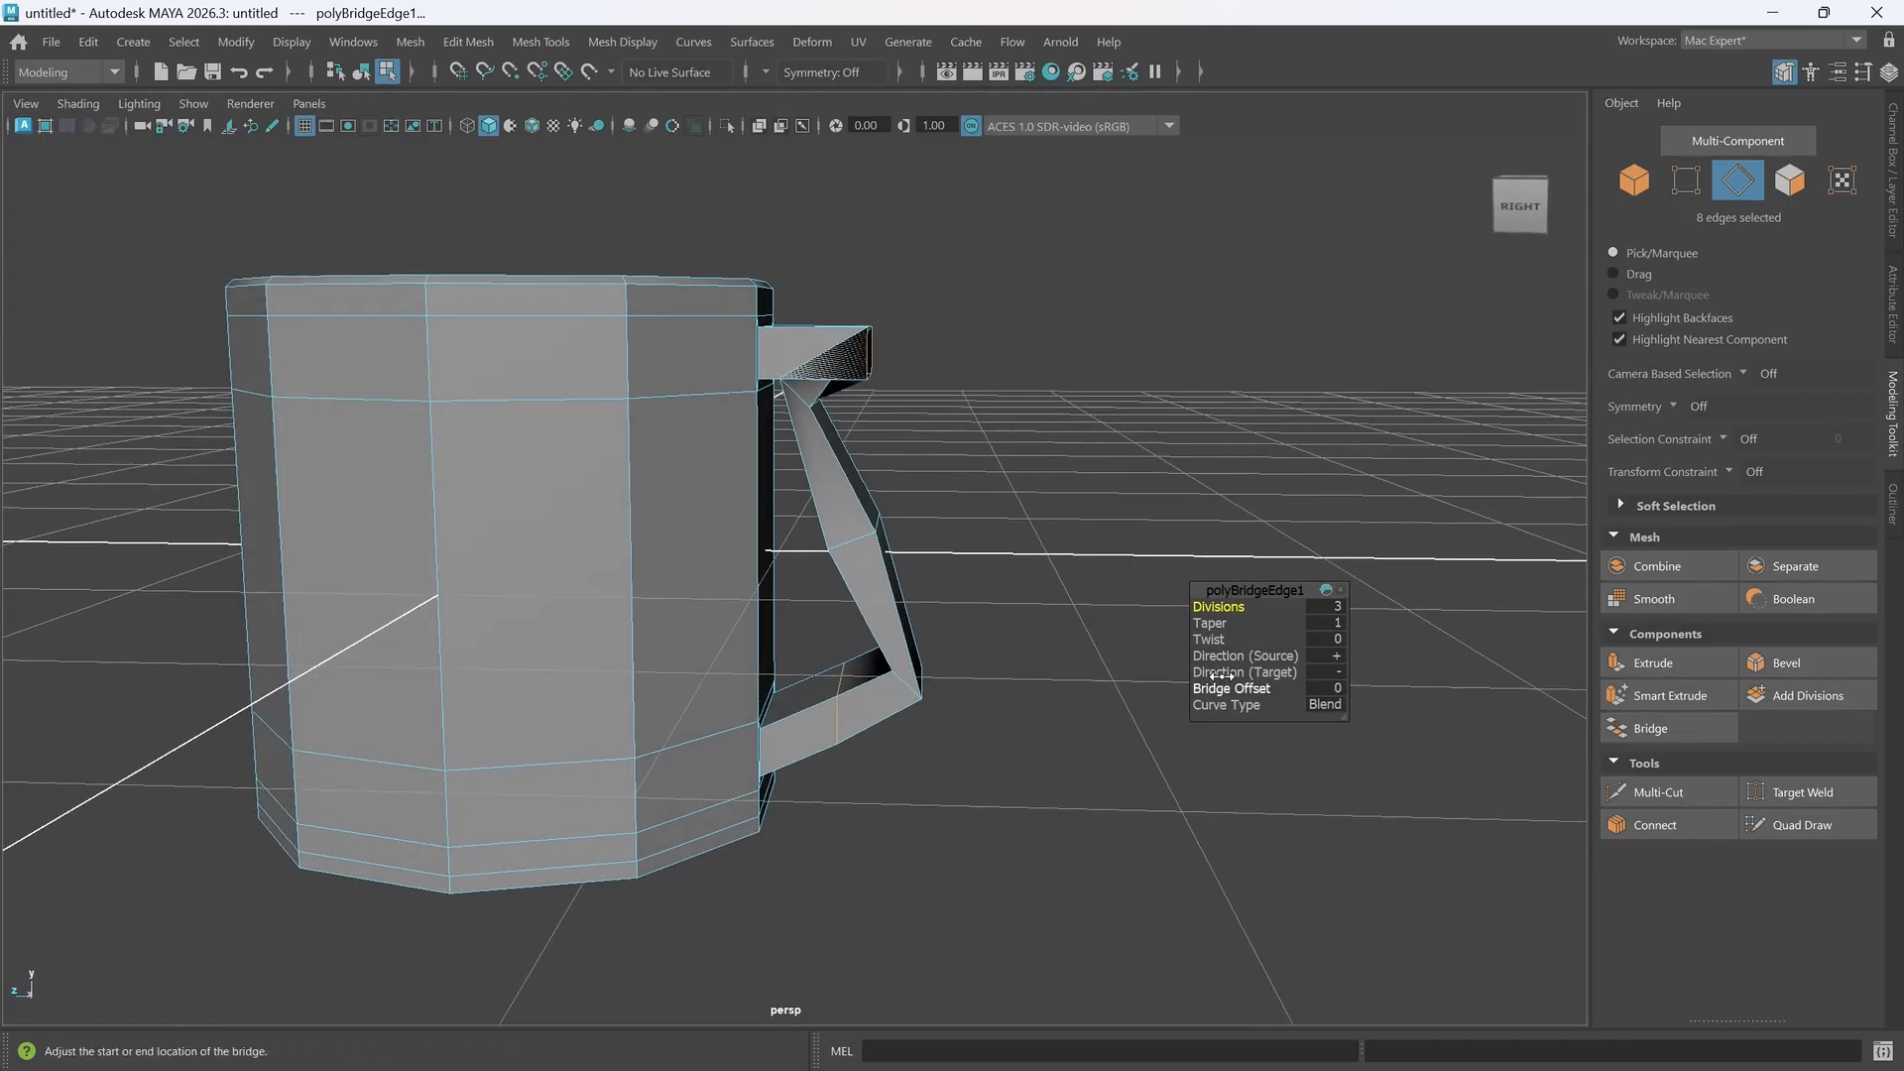
click(1329, 671)
click(1371, 681)
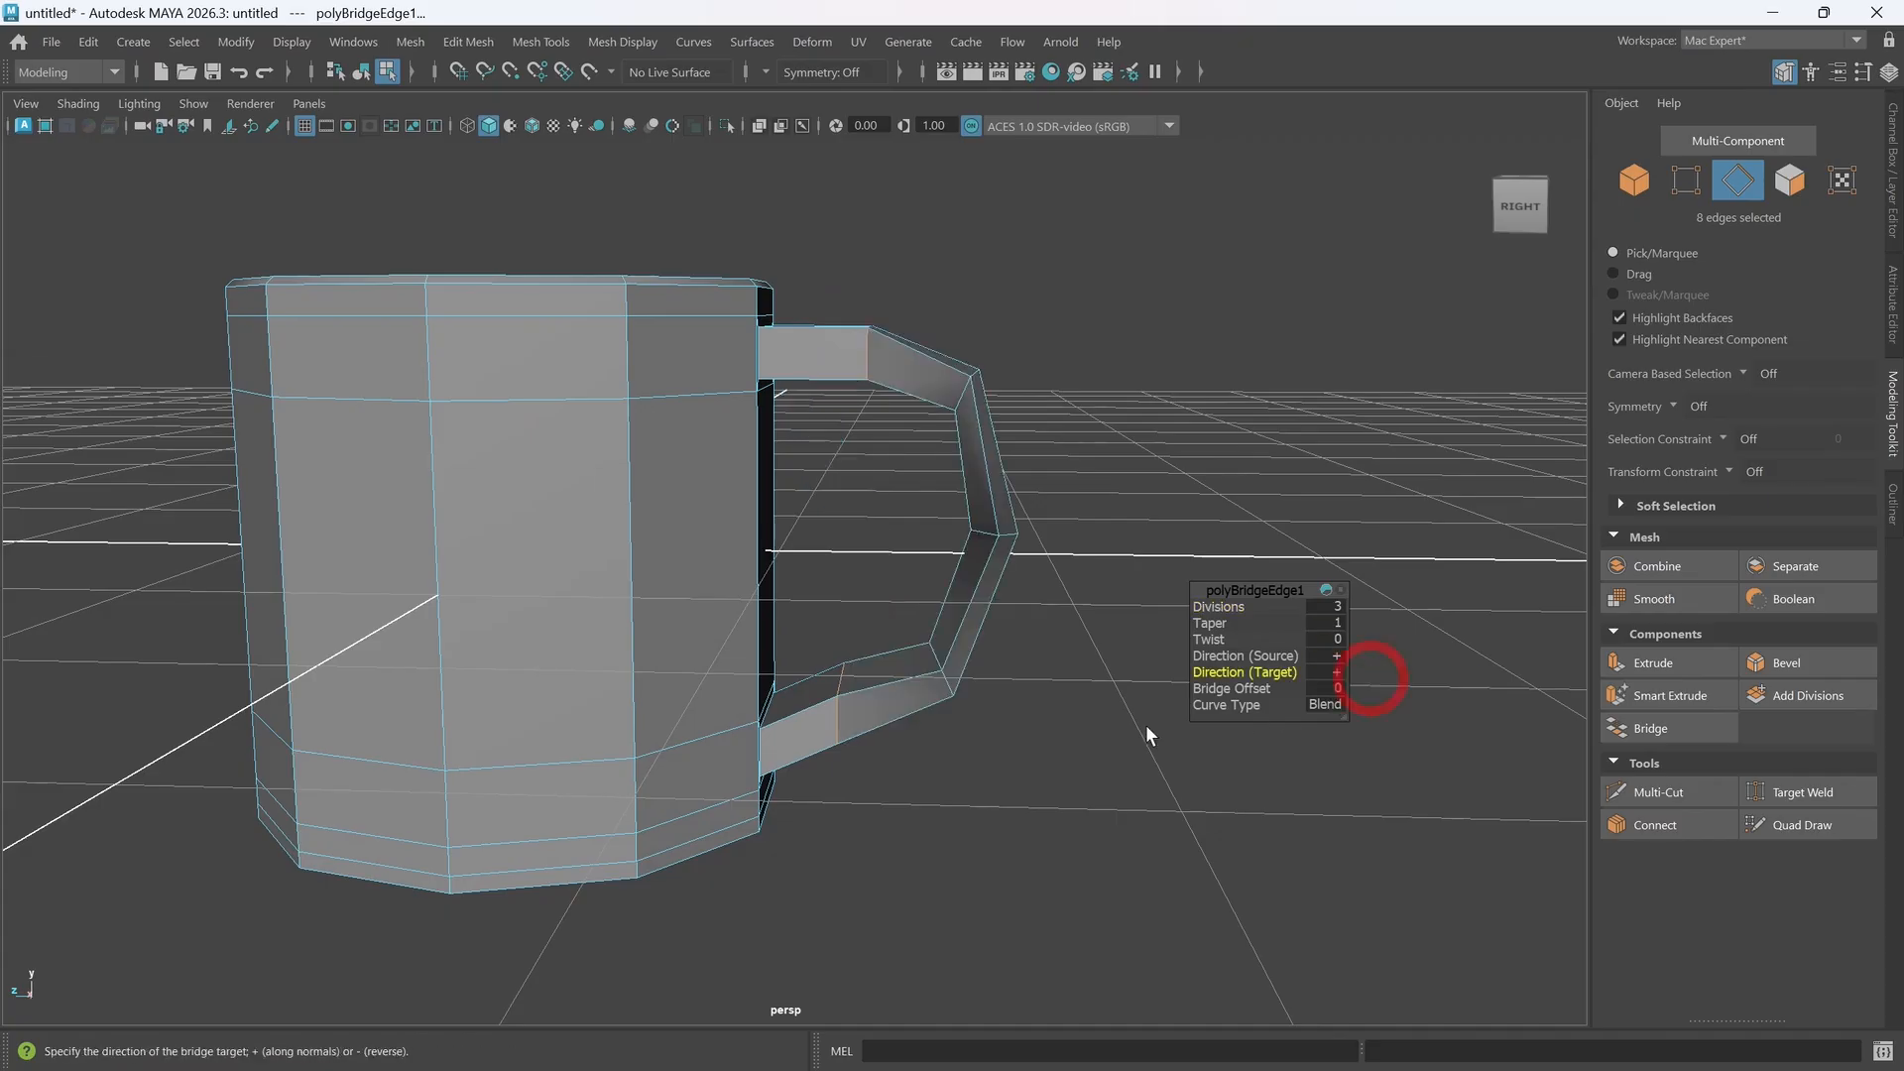
- Raise the handle bridge's divisions to 6 and inspect the curve from several sides
mouse_move(948, 653)
alt+mouse_down()
mouse_move(799, 641)
mouse_move(777, 658)
mouse_move(954, 659)
alt+mouse_up()
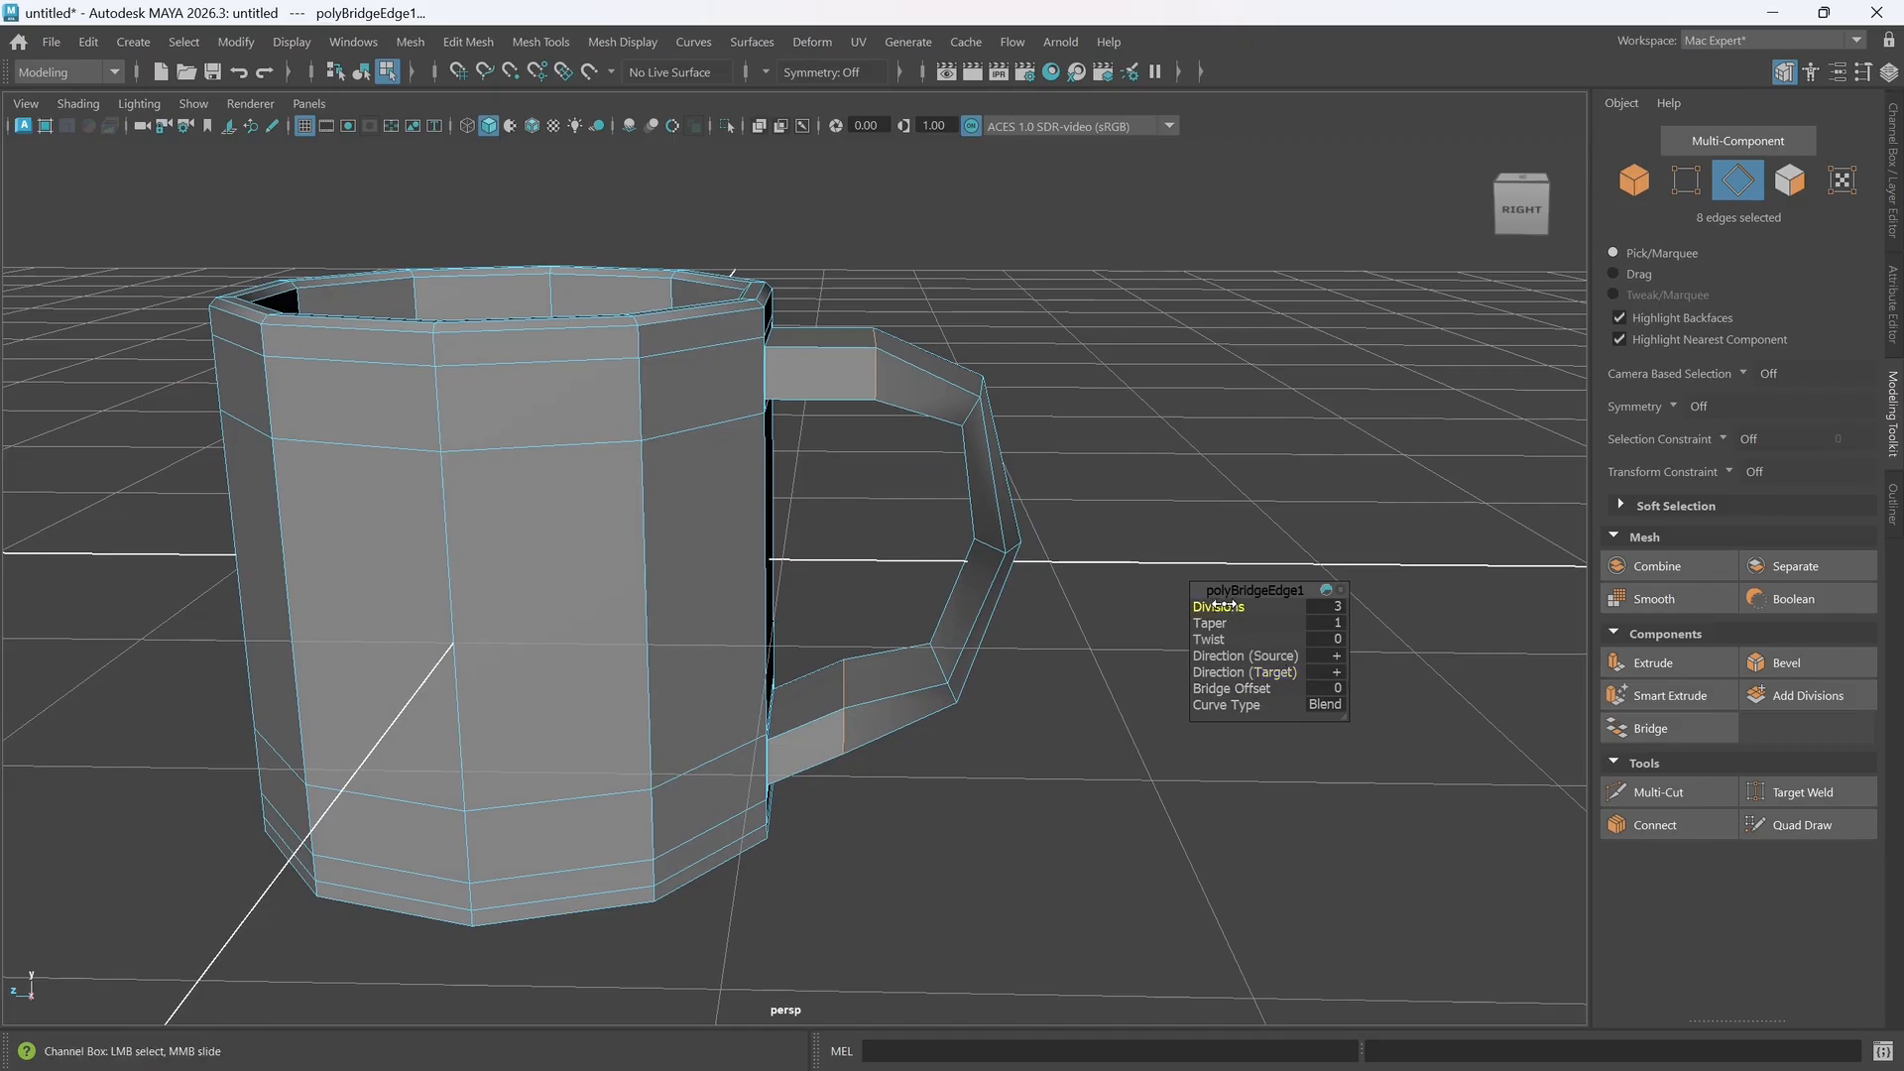
drag(1222, 604, 1244, 607)
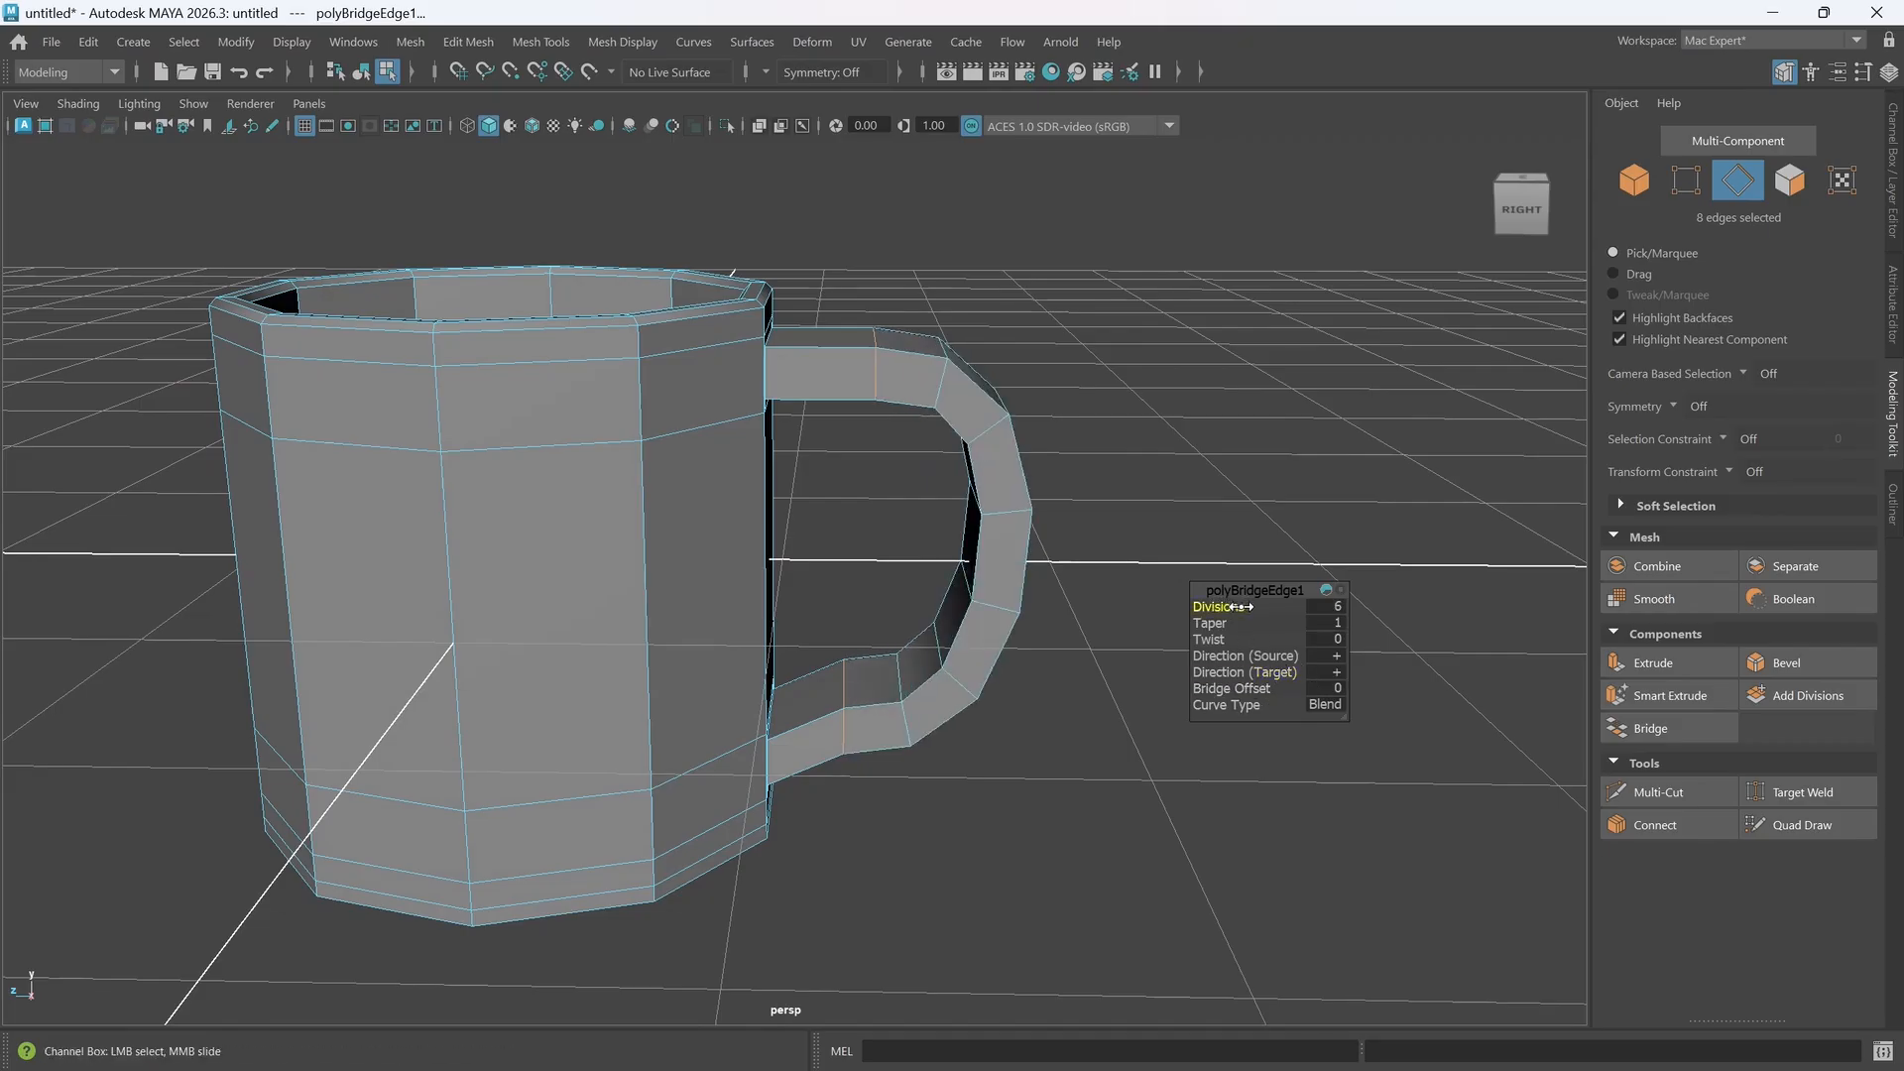
alt+drag(998, 628, 1050, 600)
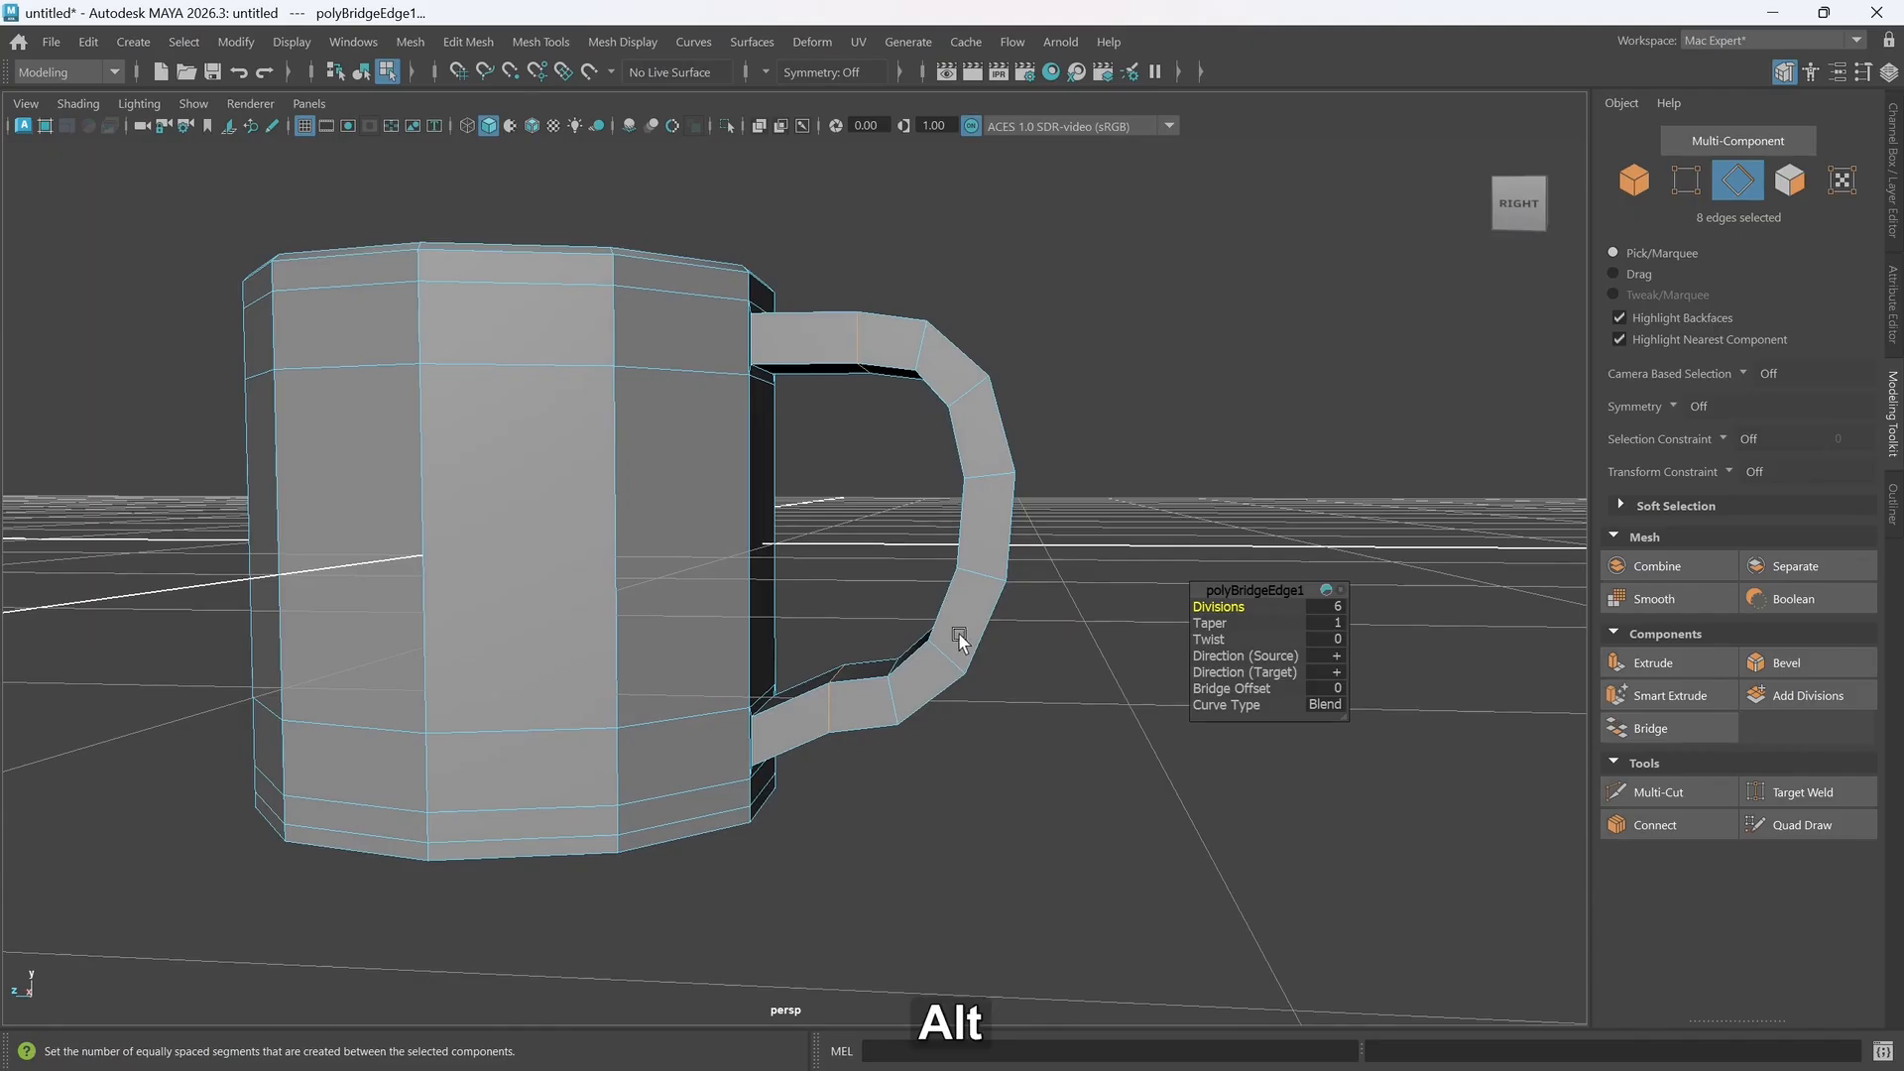
alt+drag(961, 638, 888, 653)
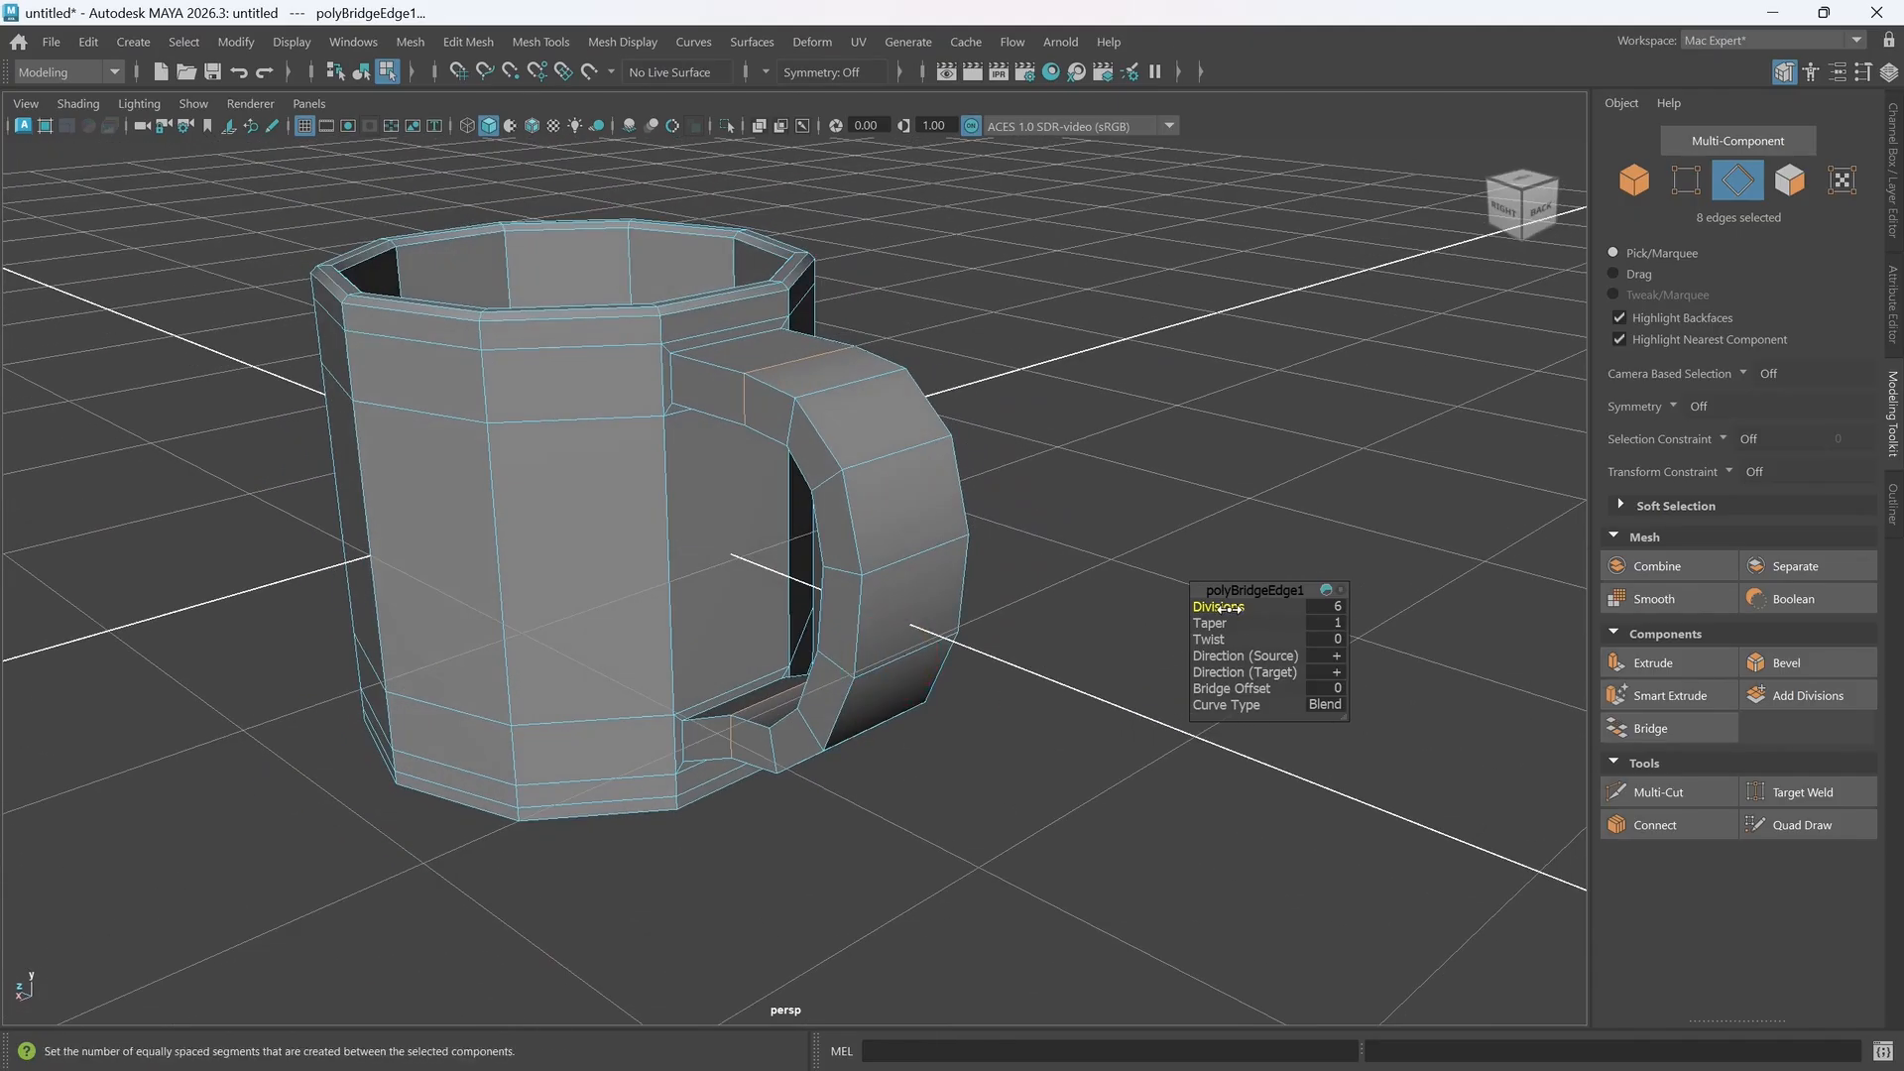
- Reduce the handle bridge's divisions to 4 and set its bridge offset to 1
drag(1230, 609, 1214, 607)
alt+drag(951, 606, 919, 595)
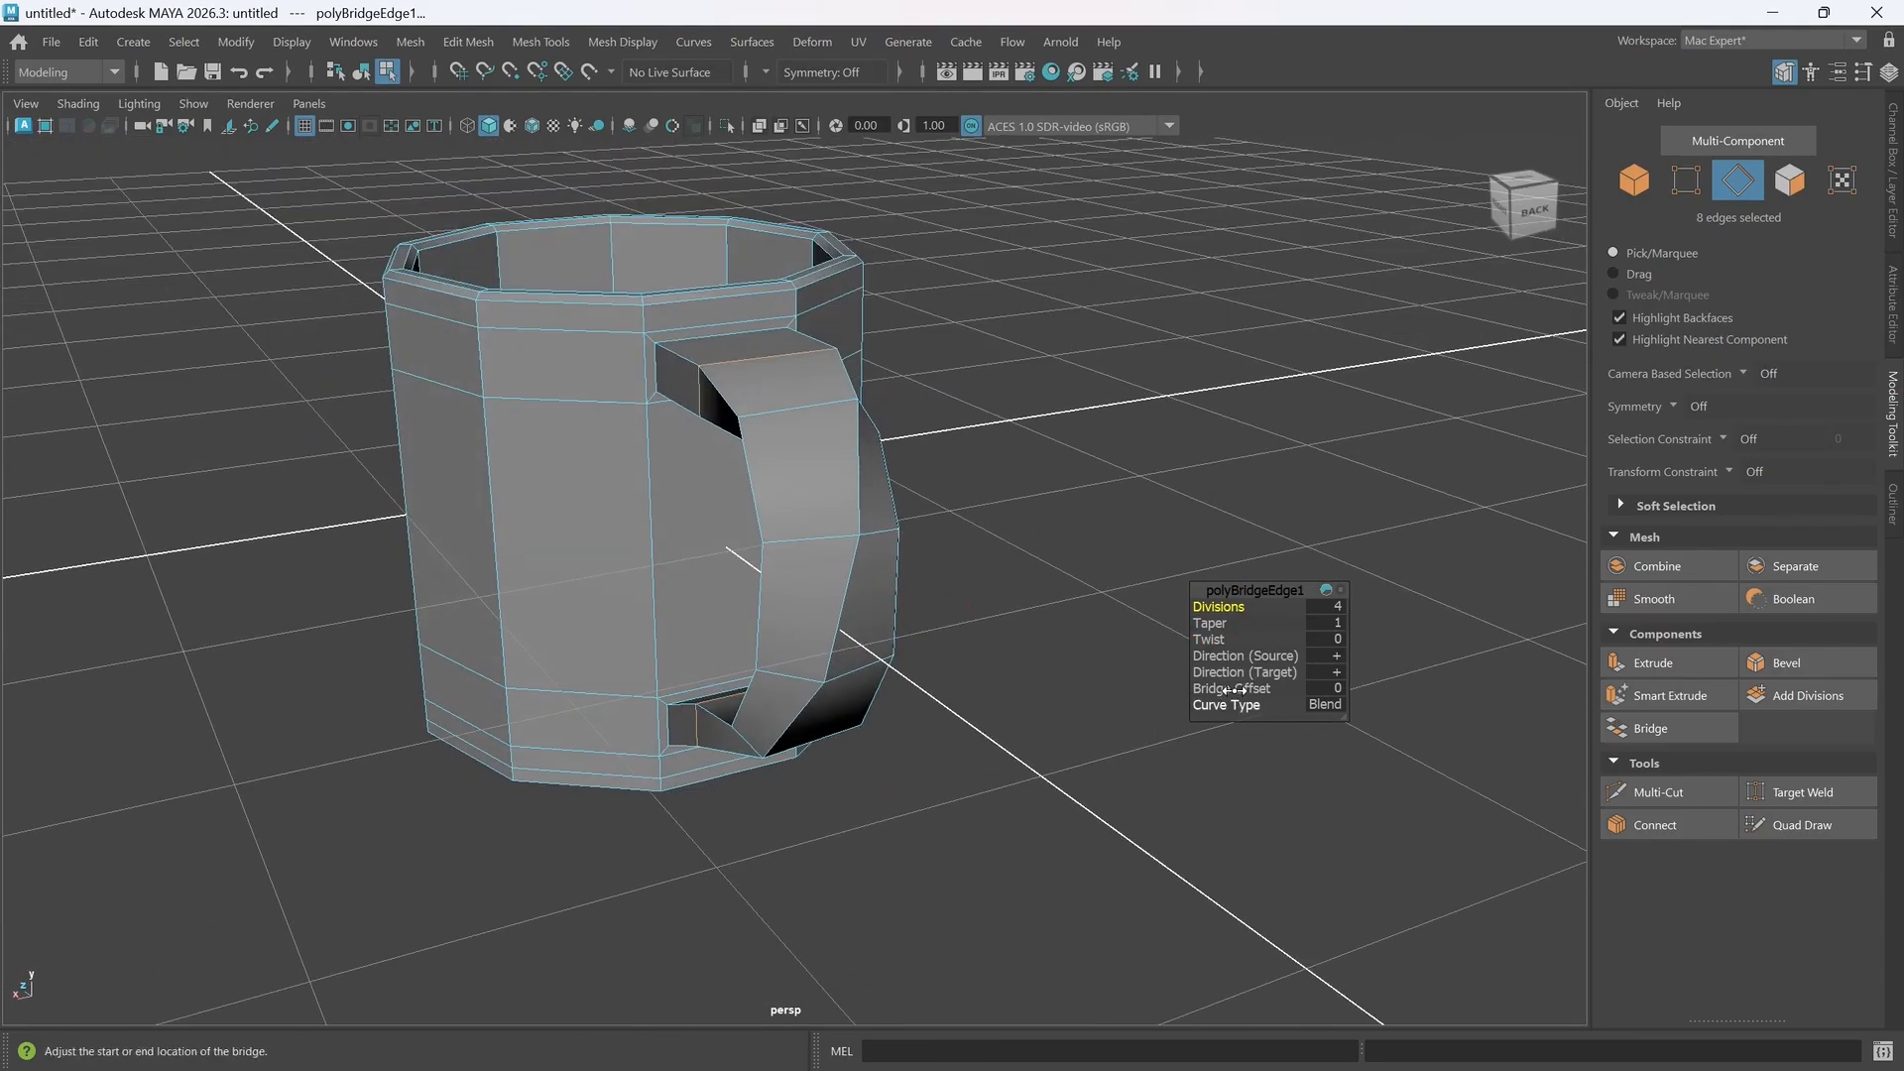
drag(1238, 689, 1248, 688)
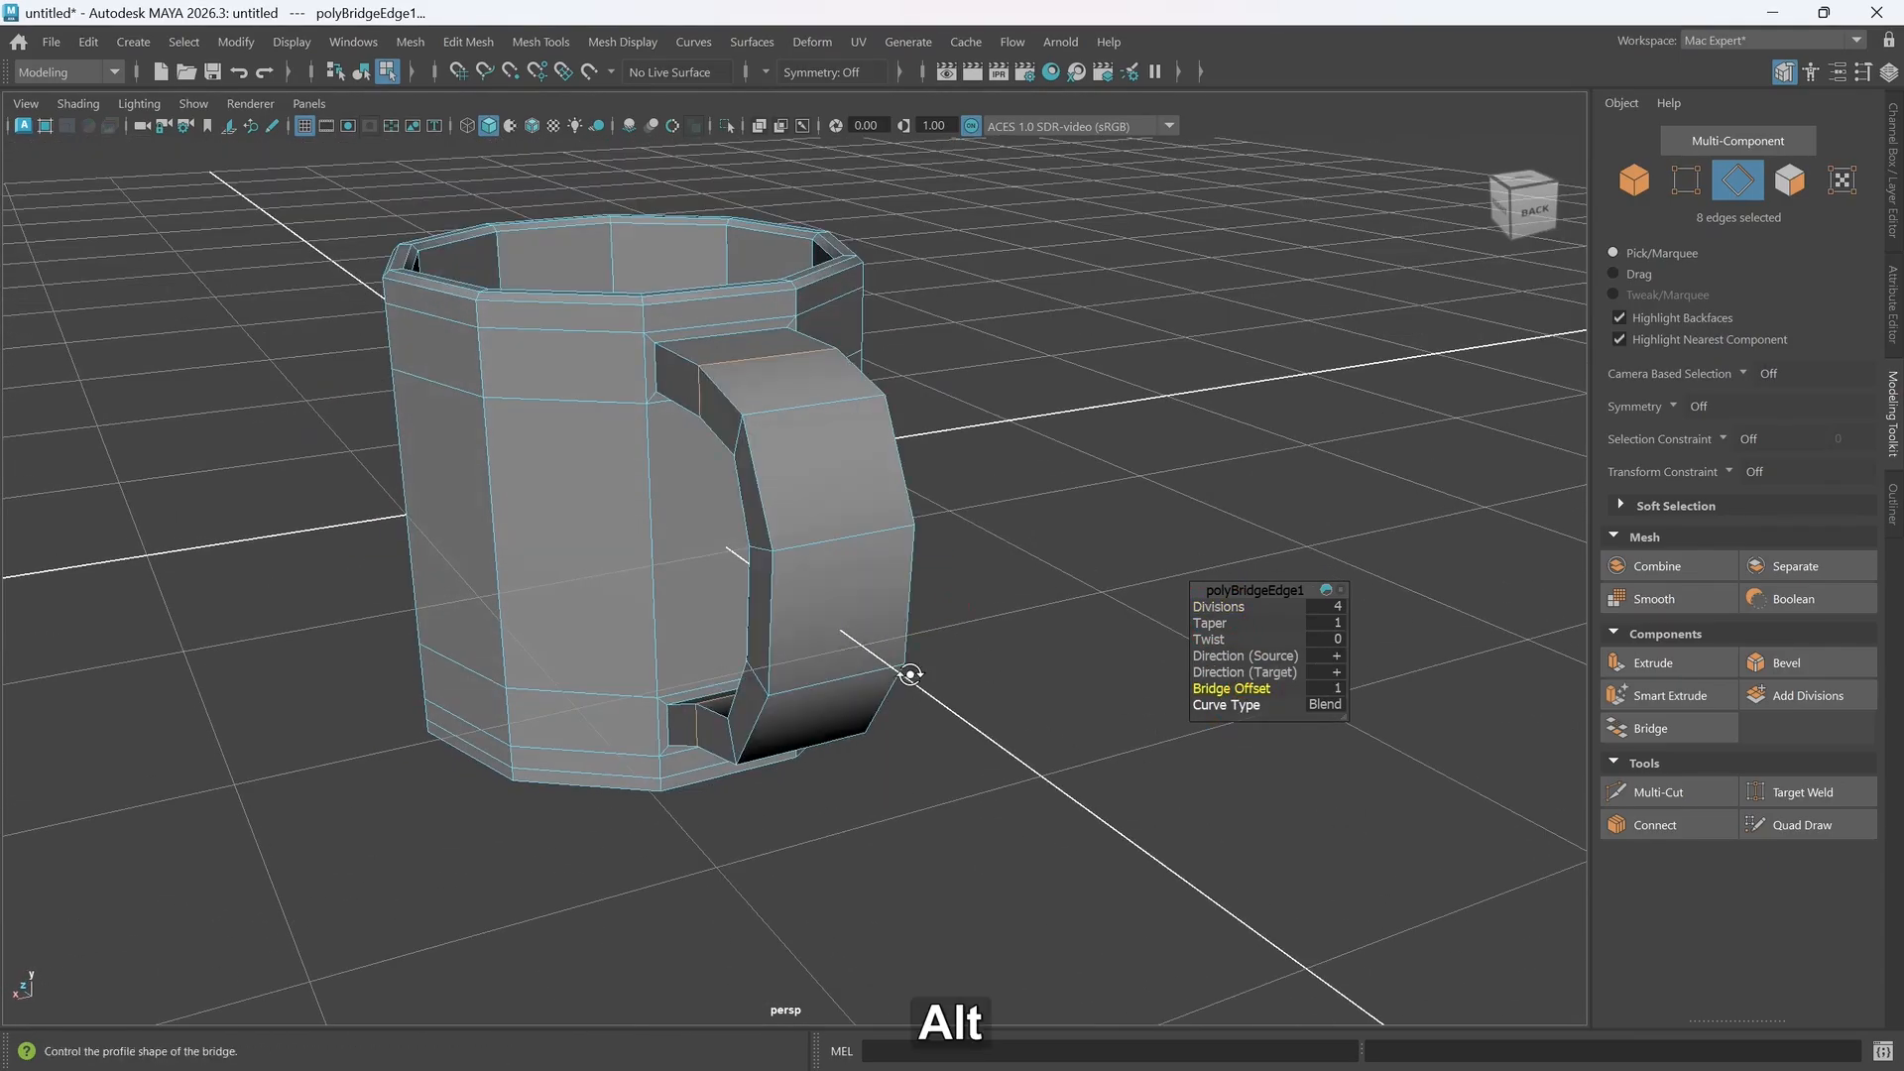
alt+drag(905, 668, 730, 641)
alt+drag(667, 578, 873, 497)
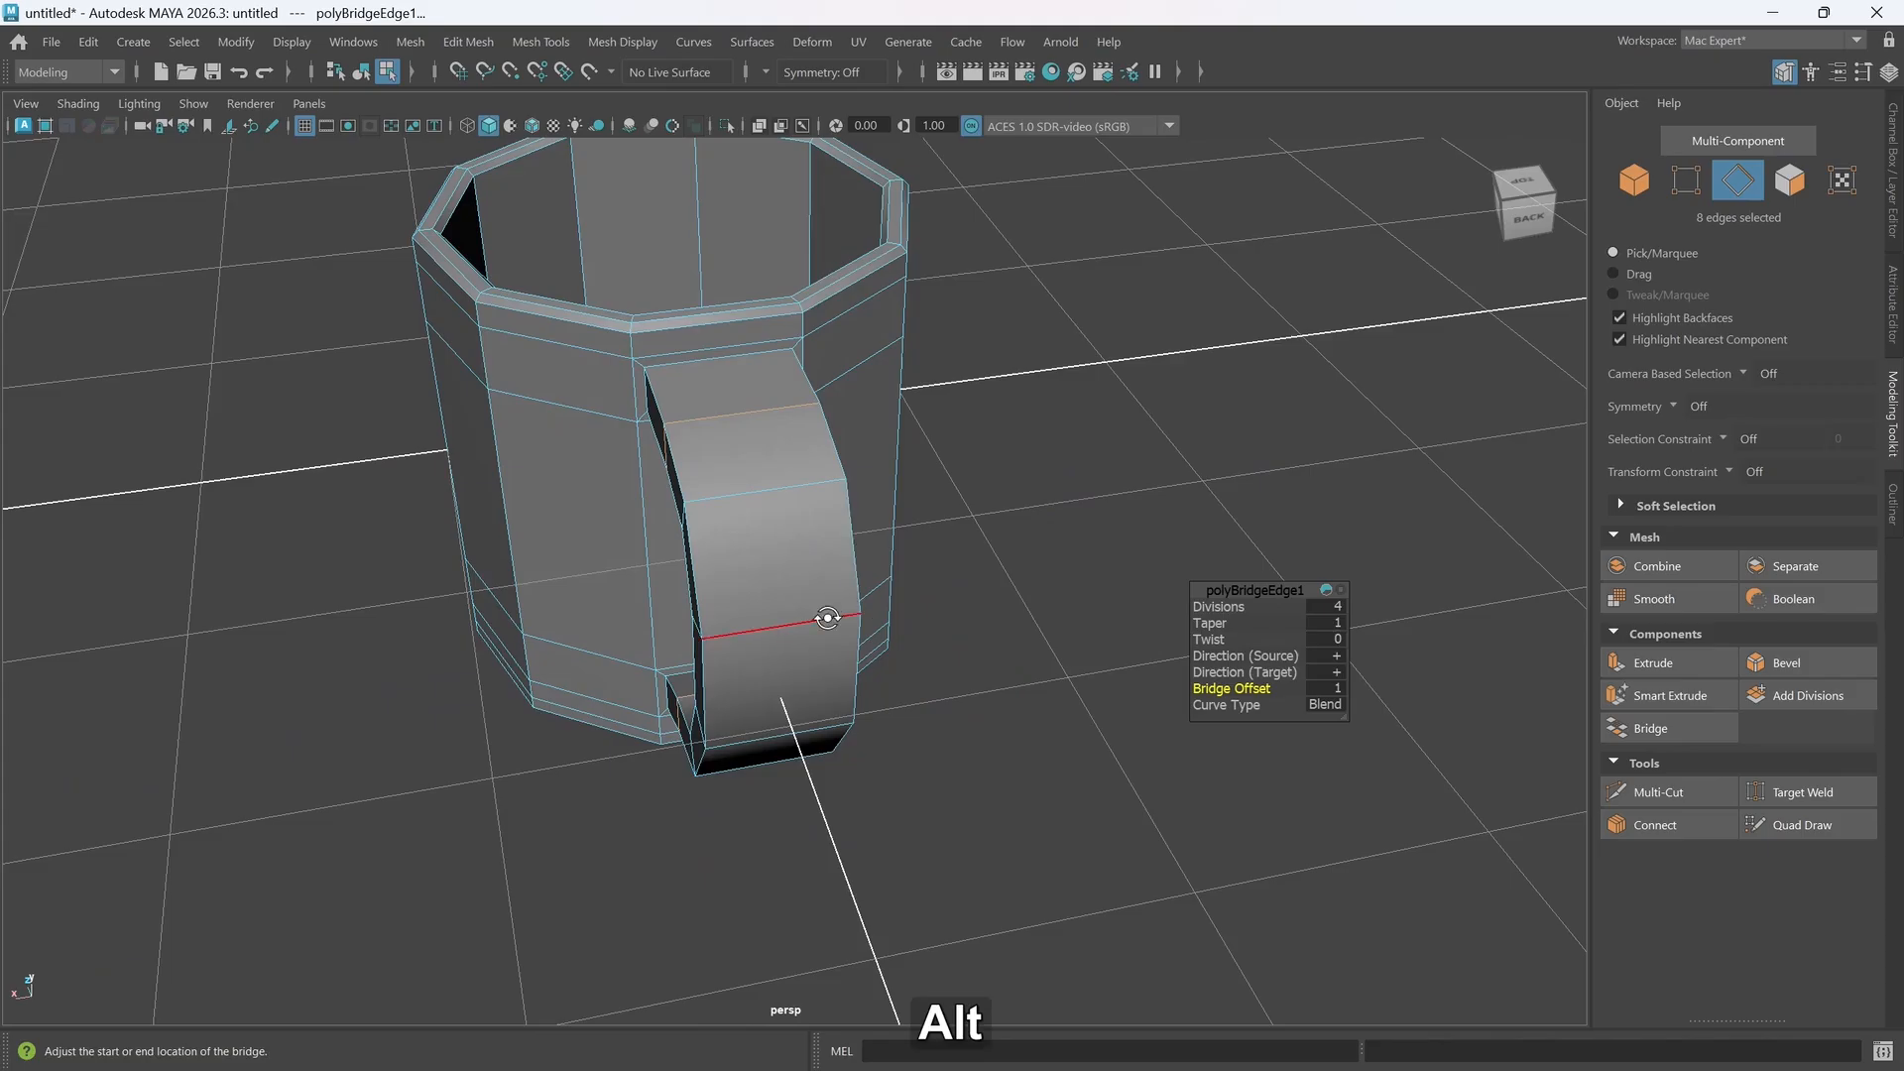
alt+drag(829, 625, 1009, 557)
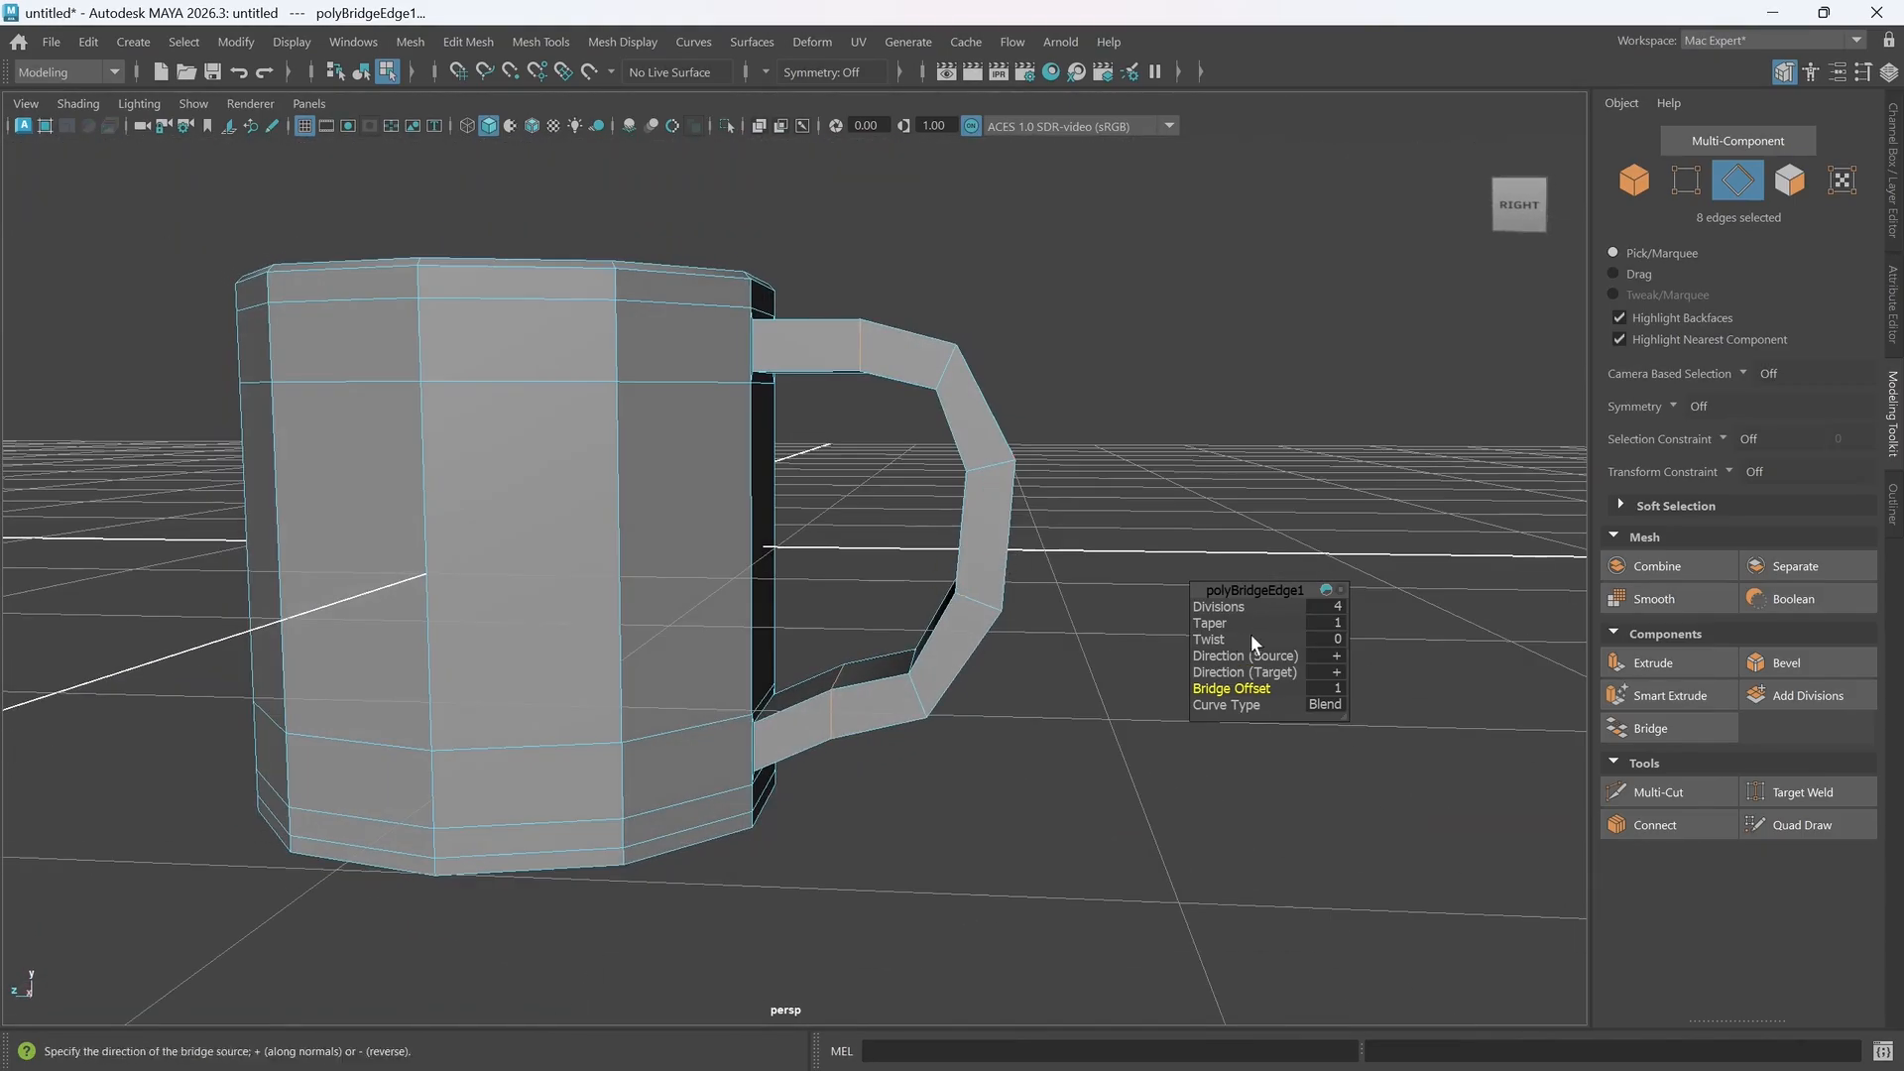
- Set the handle bridge's divisions back to 6 and its bridge offset to 0
drag(1232, 607, 1241, 606)
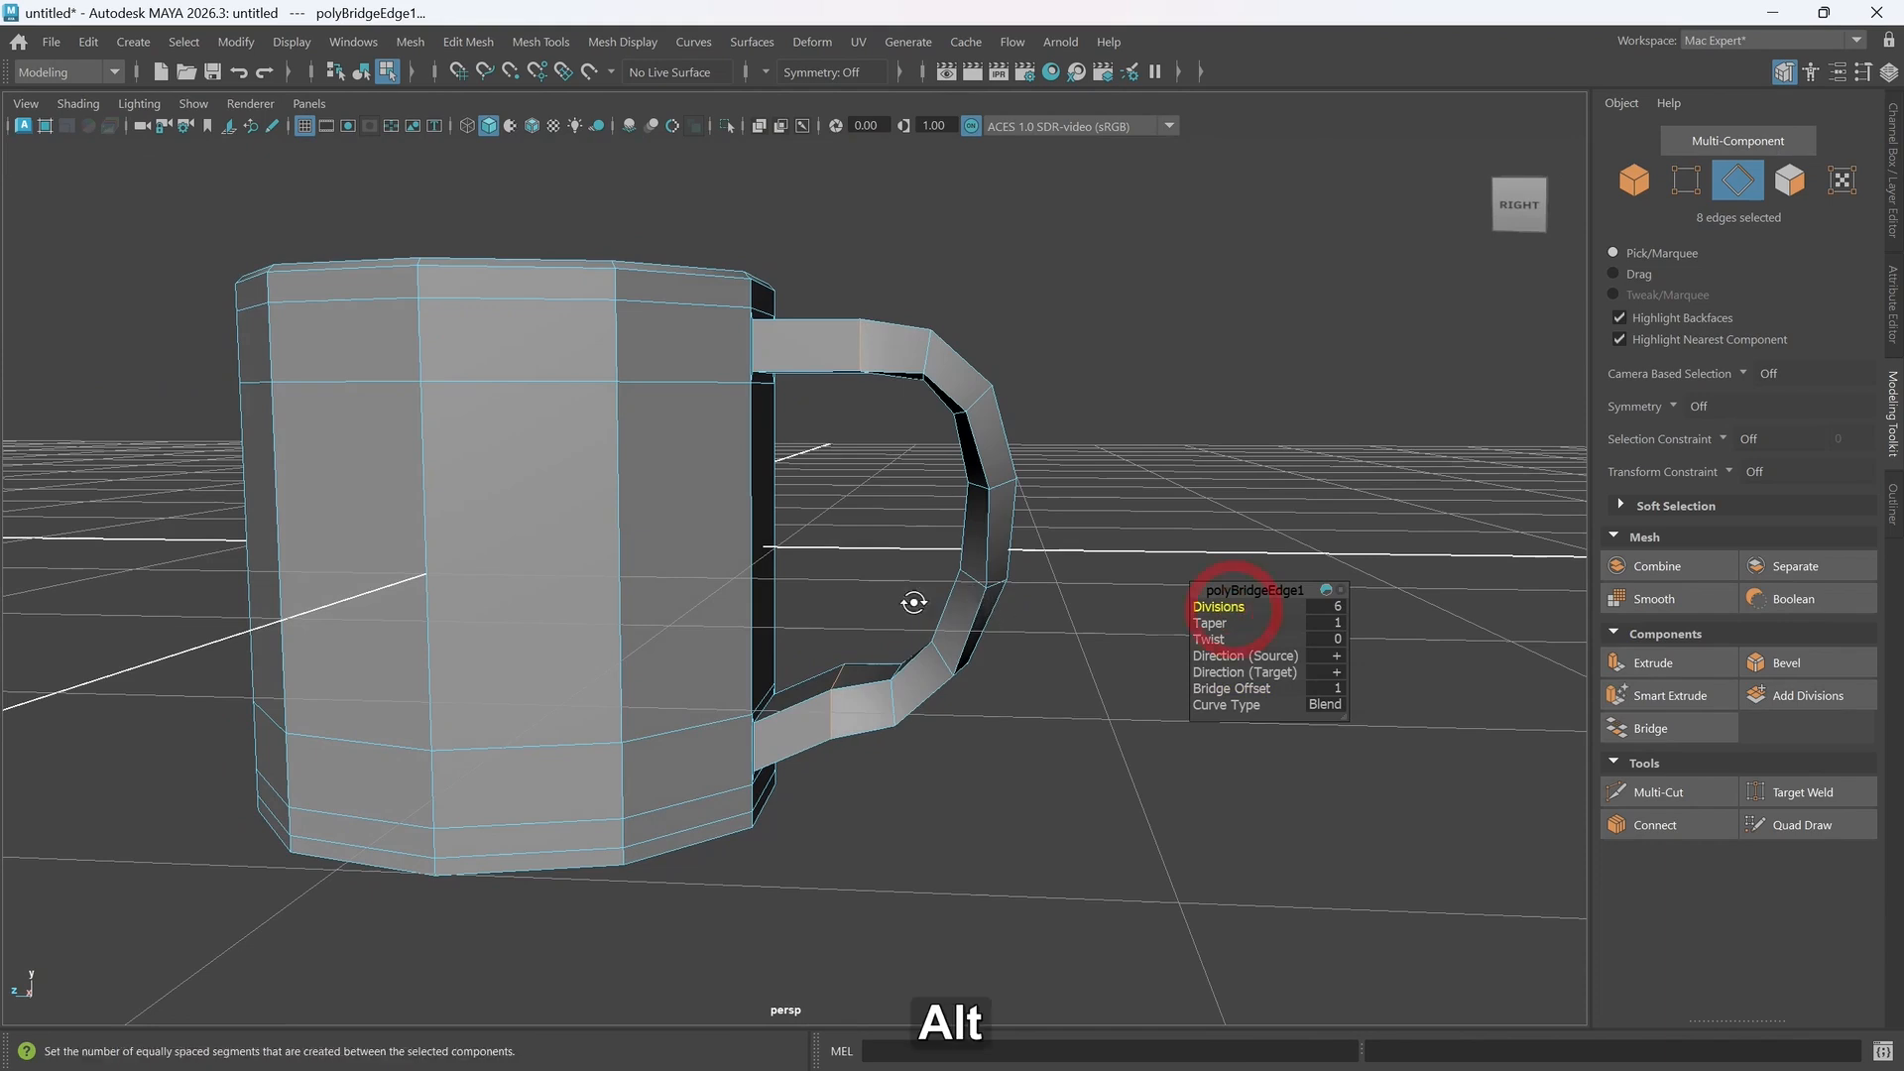
alt+drag(1003, 613, 845, 613)
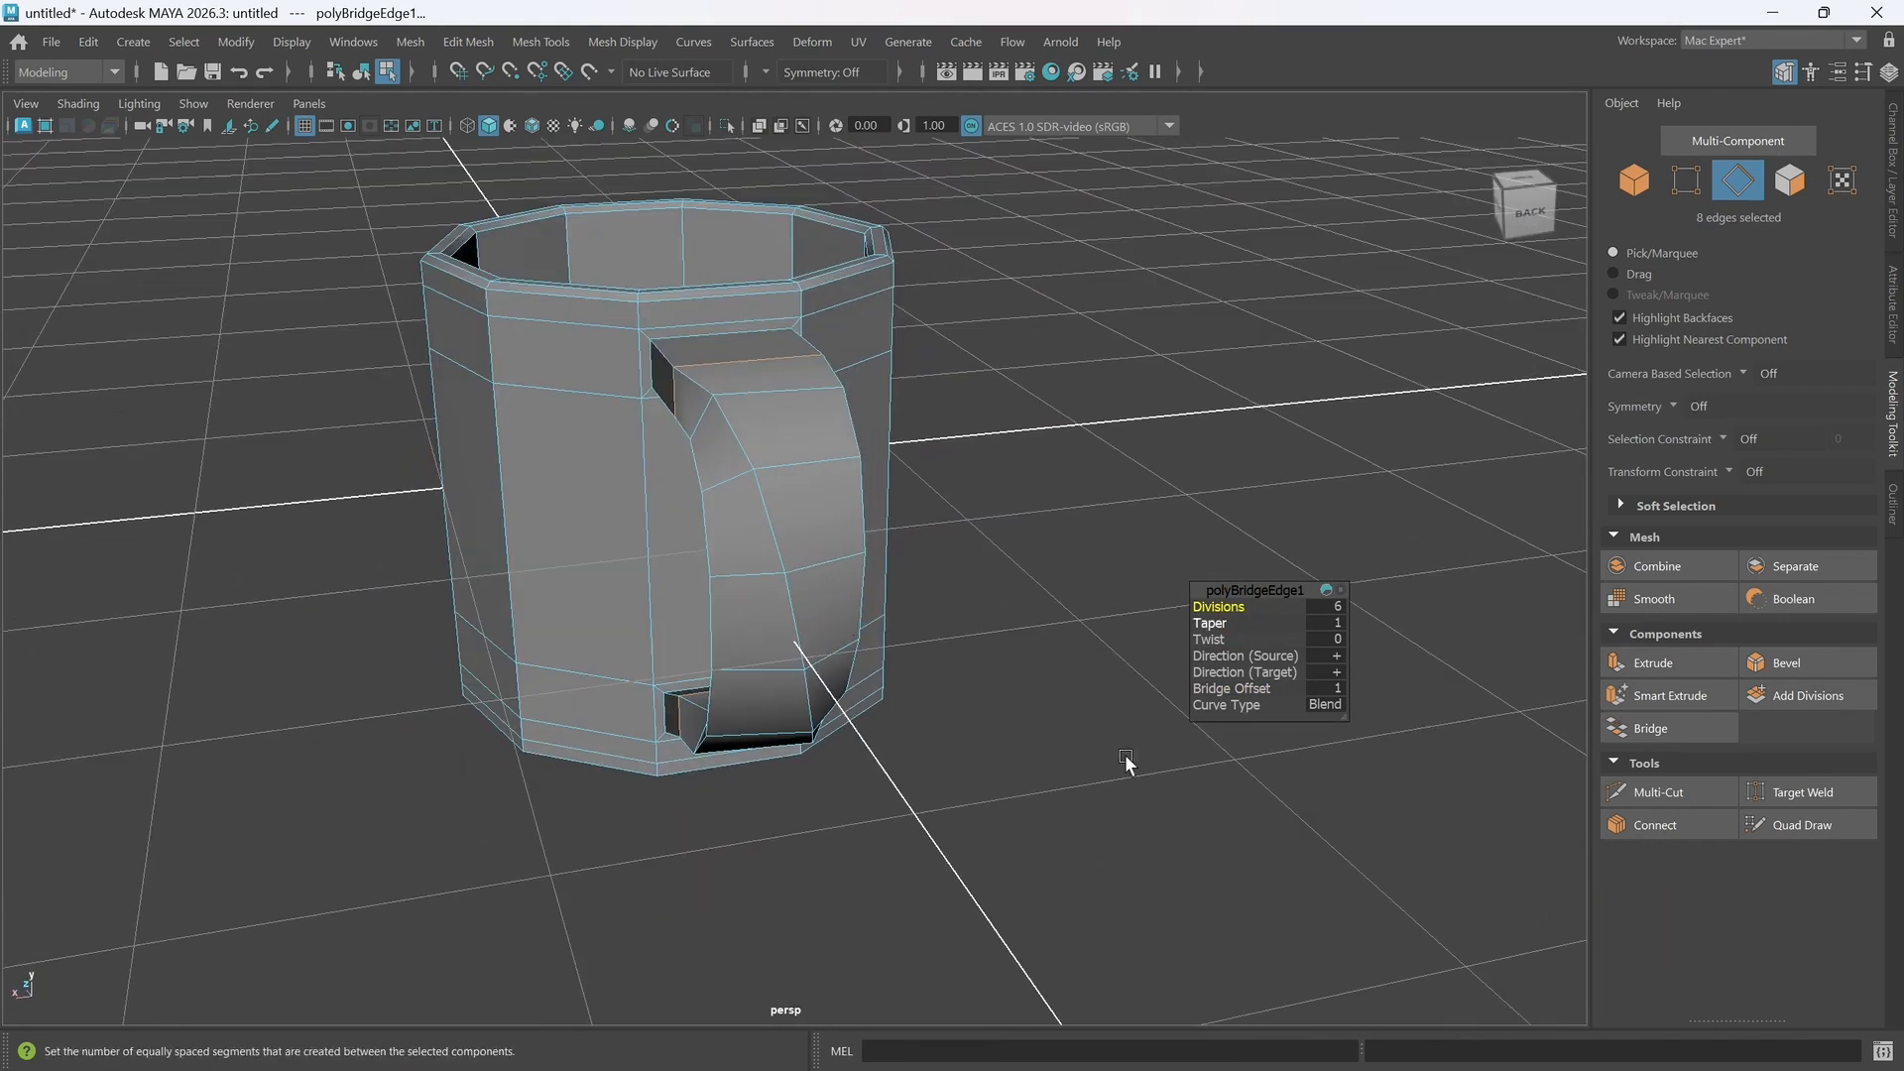
alt+drag(734, 684, 867, 715)
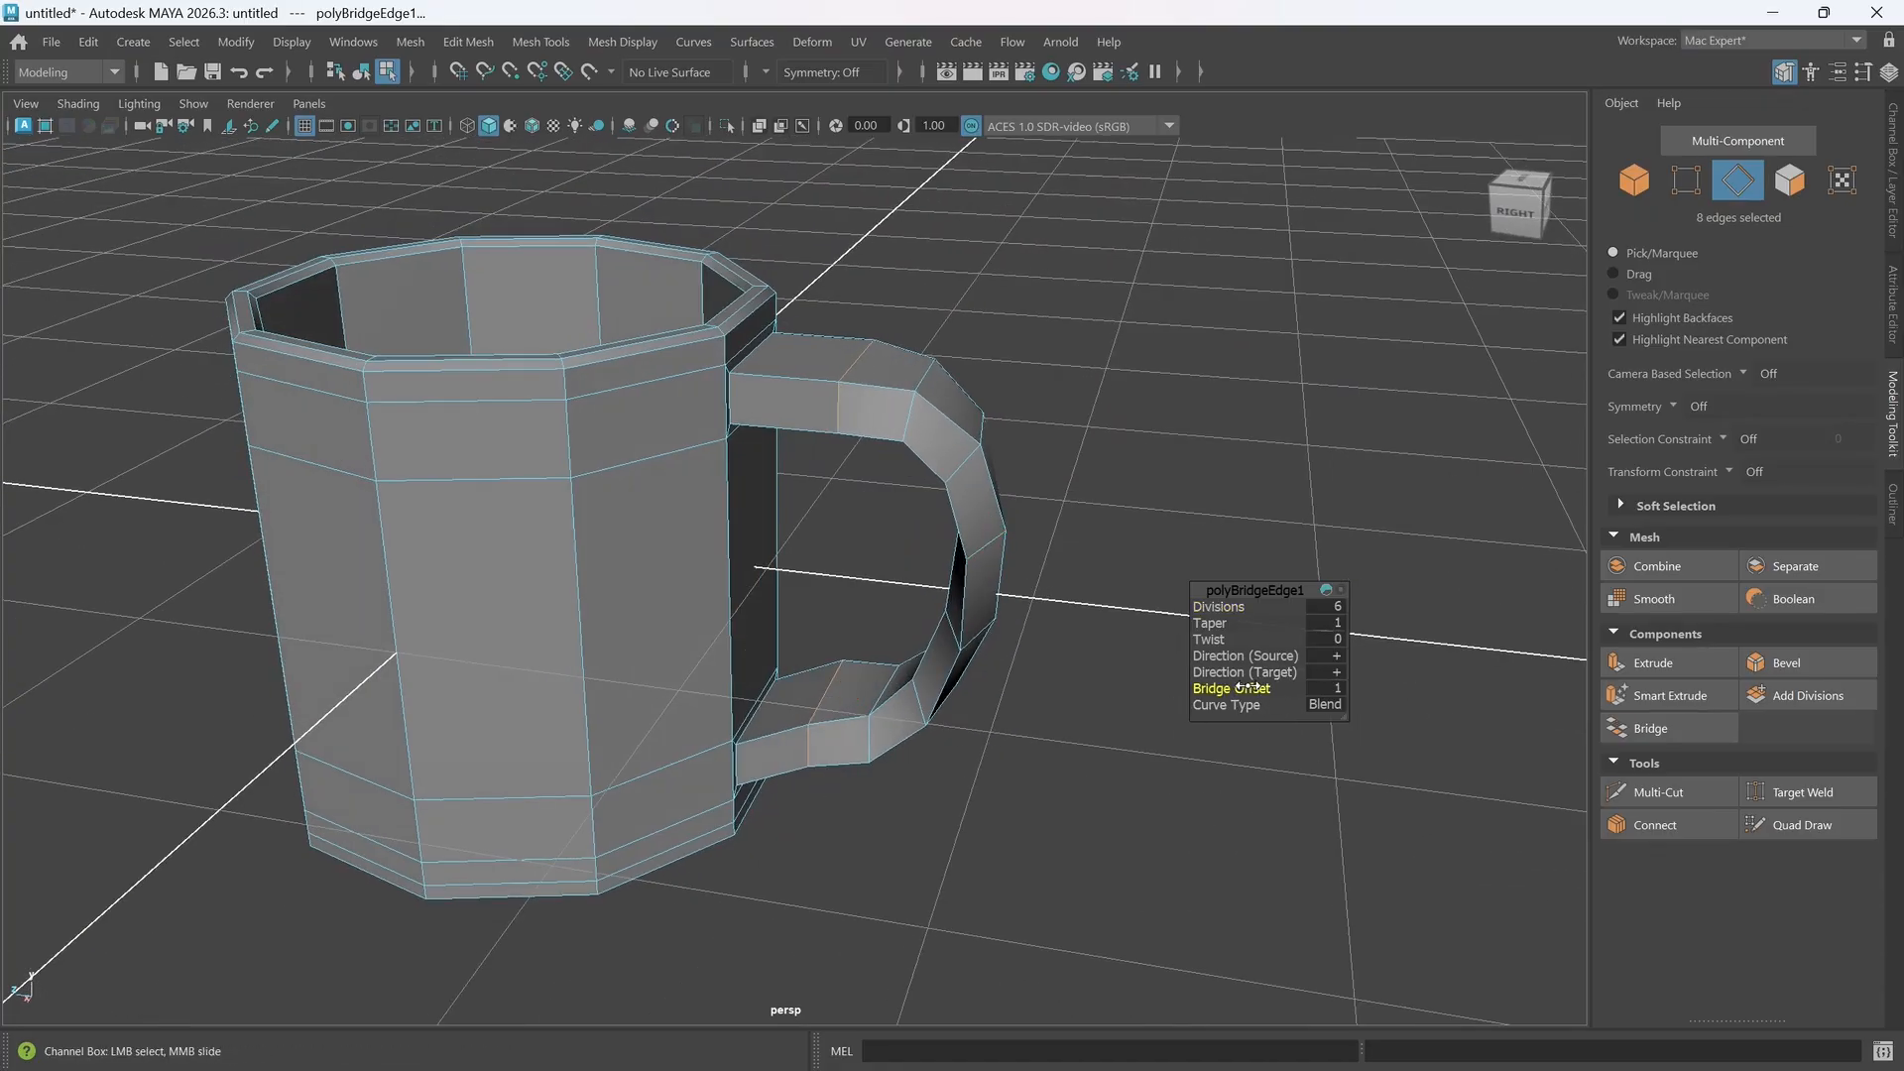
drag(1246, 687, 1182, 688)
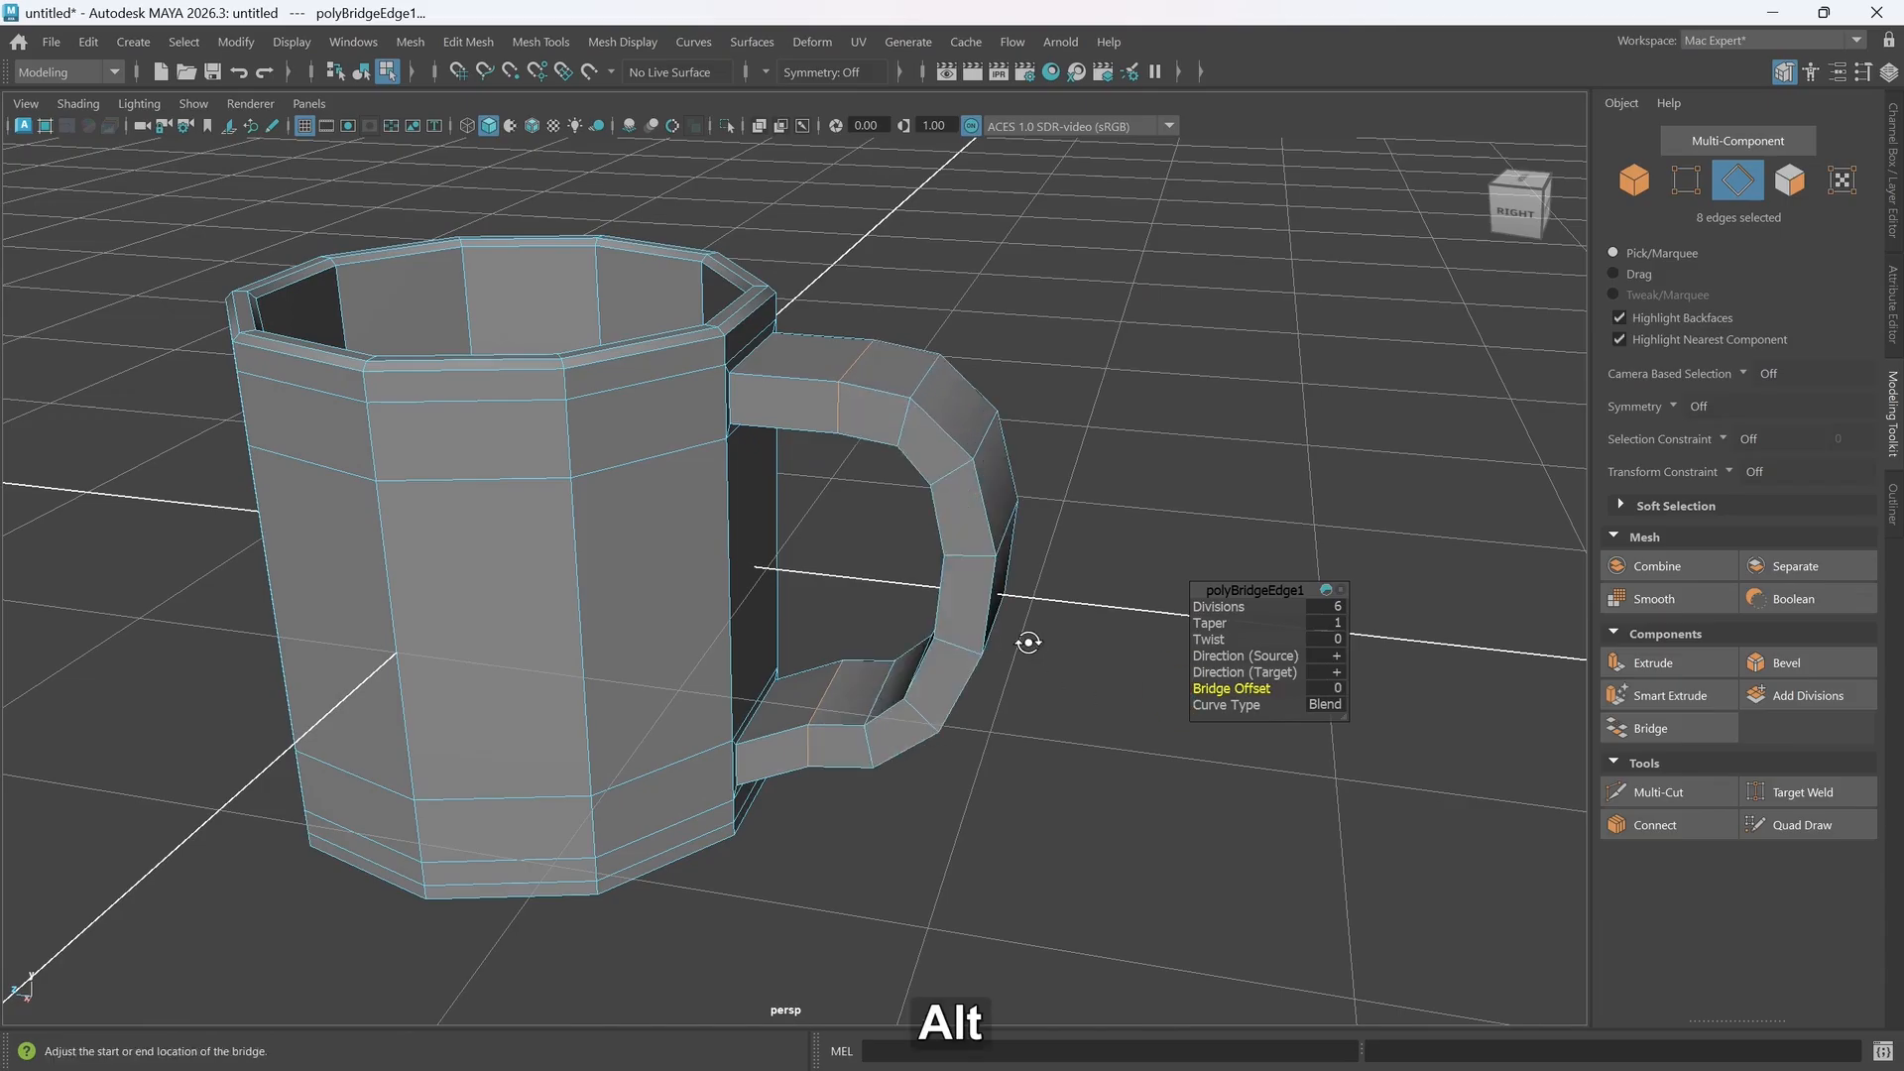
mouse_move(1024, 641)
alt+mouse_down()
mouse_move(876, 629)
mouse_move(1067, 615)
mouse_move(1061, 644)
alt+mouse_up()
mouse_move(967, 716)
alt+mouse_down()
mouse_move(990, 701)
mouse_move(953, 716)
alt+mouse_up()
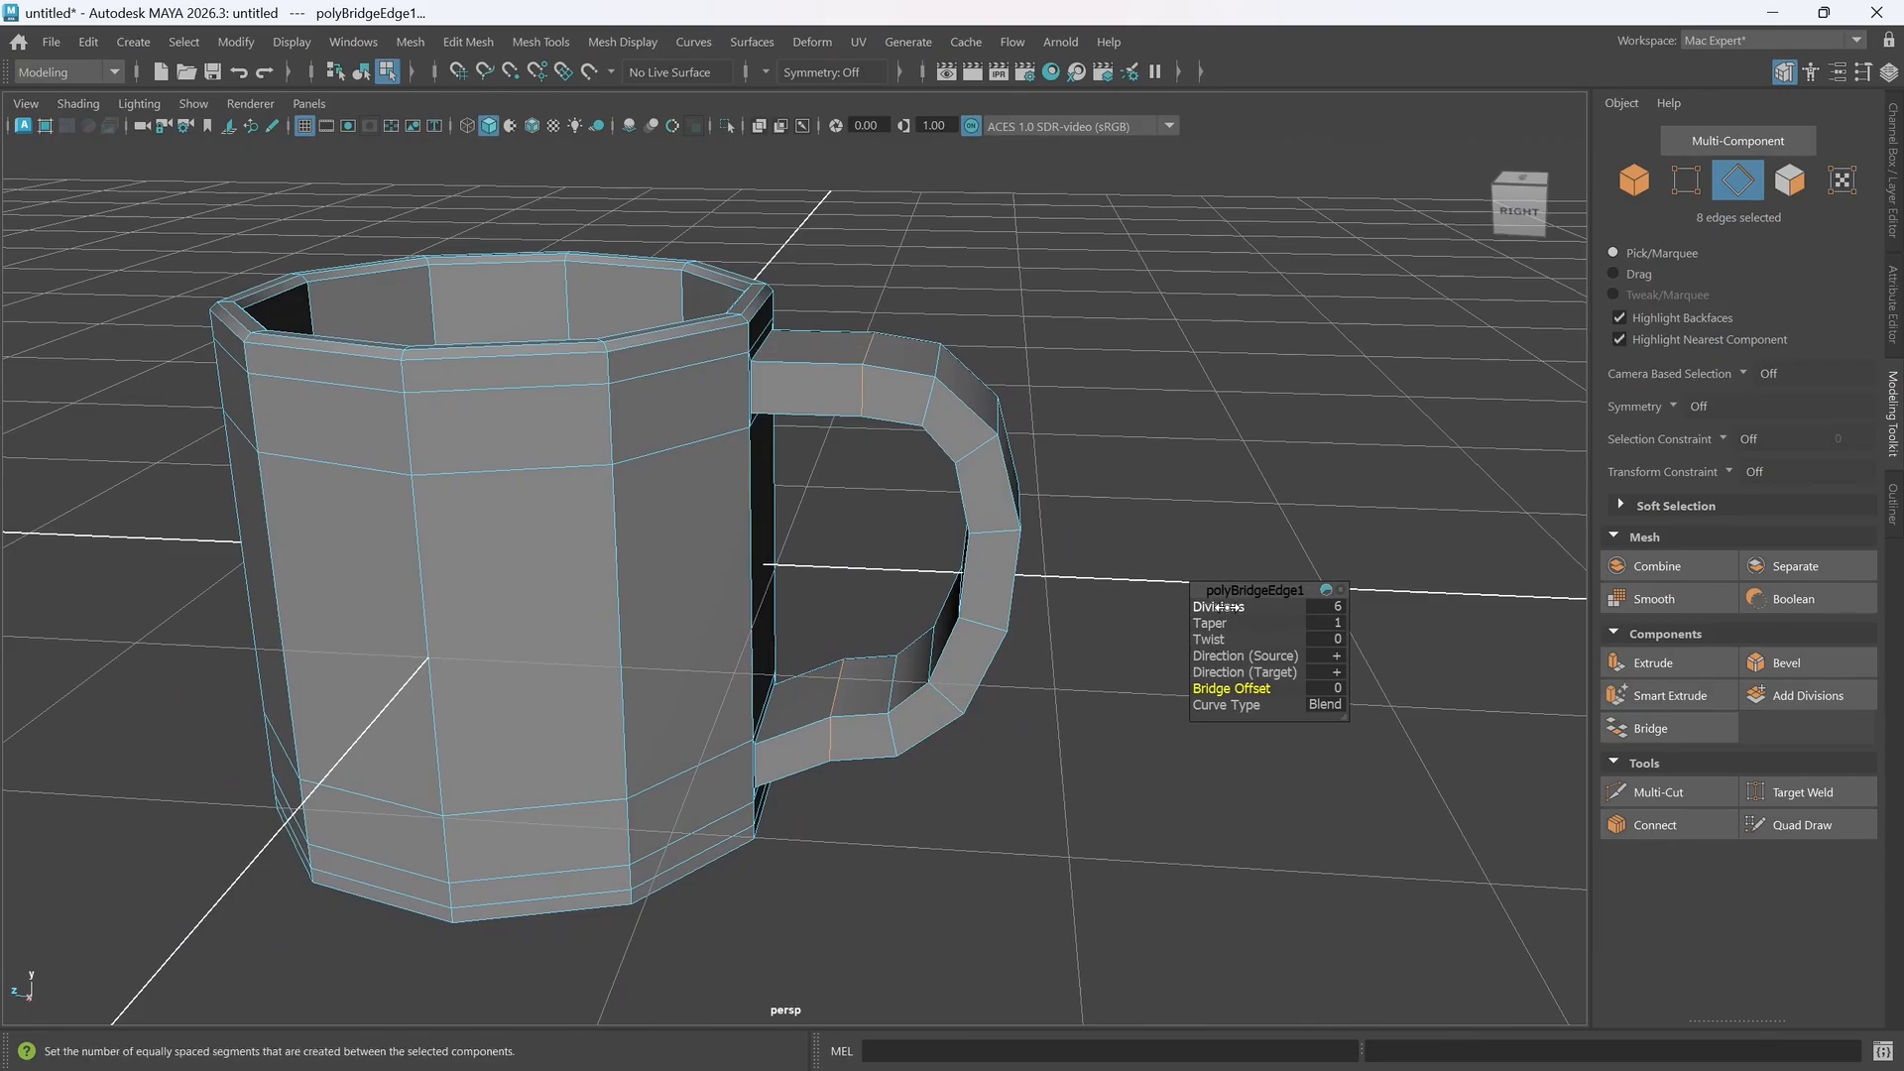
- Set the handle bridge's divisions to 4 and adjust the bridge offset to straighten the twisted handle
middle_drag(1222, 609, 1206, 612)
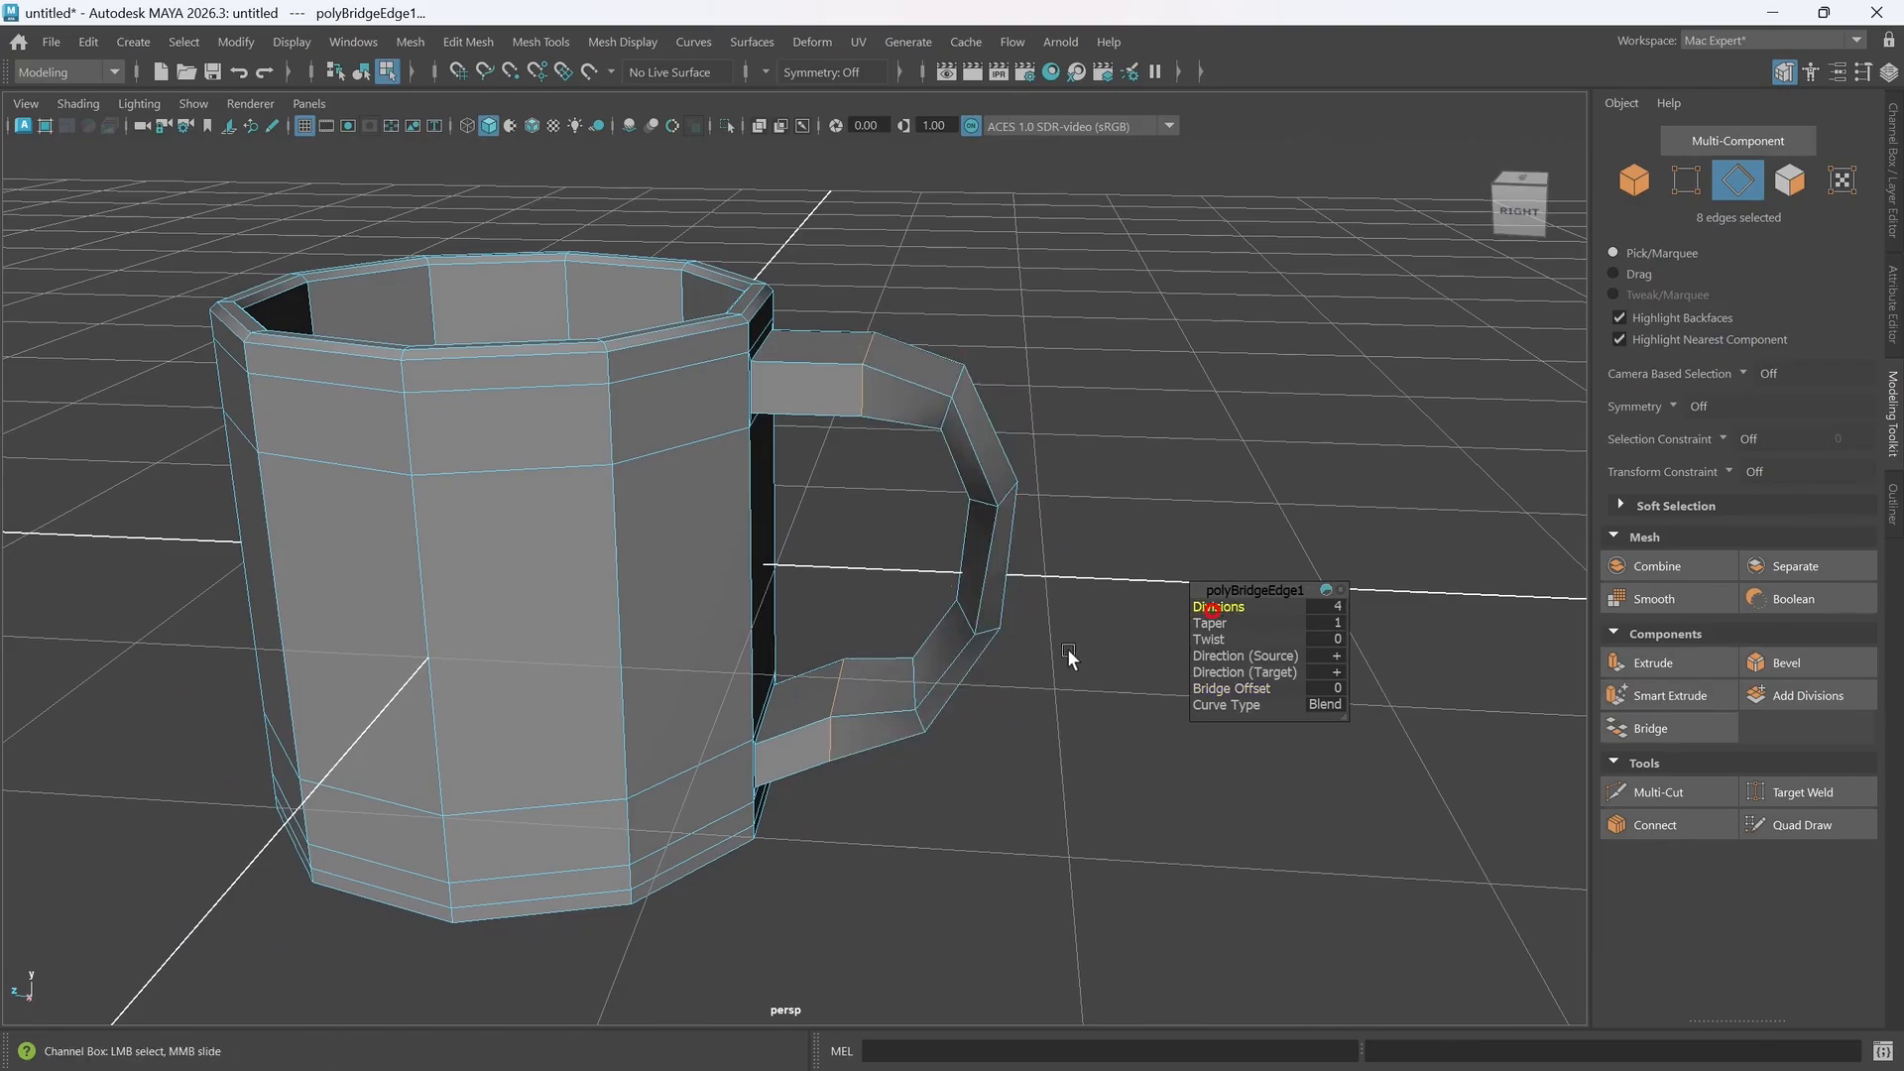
alt+drag(1069, 657, 1187, 712)
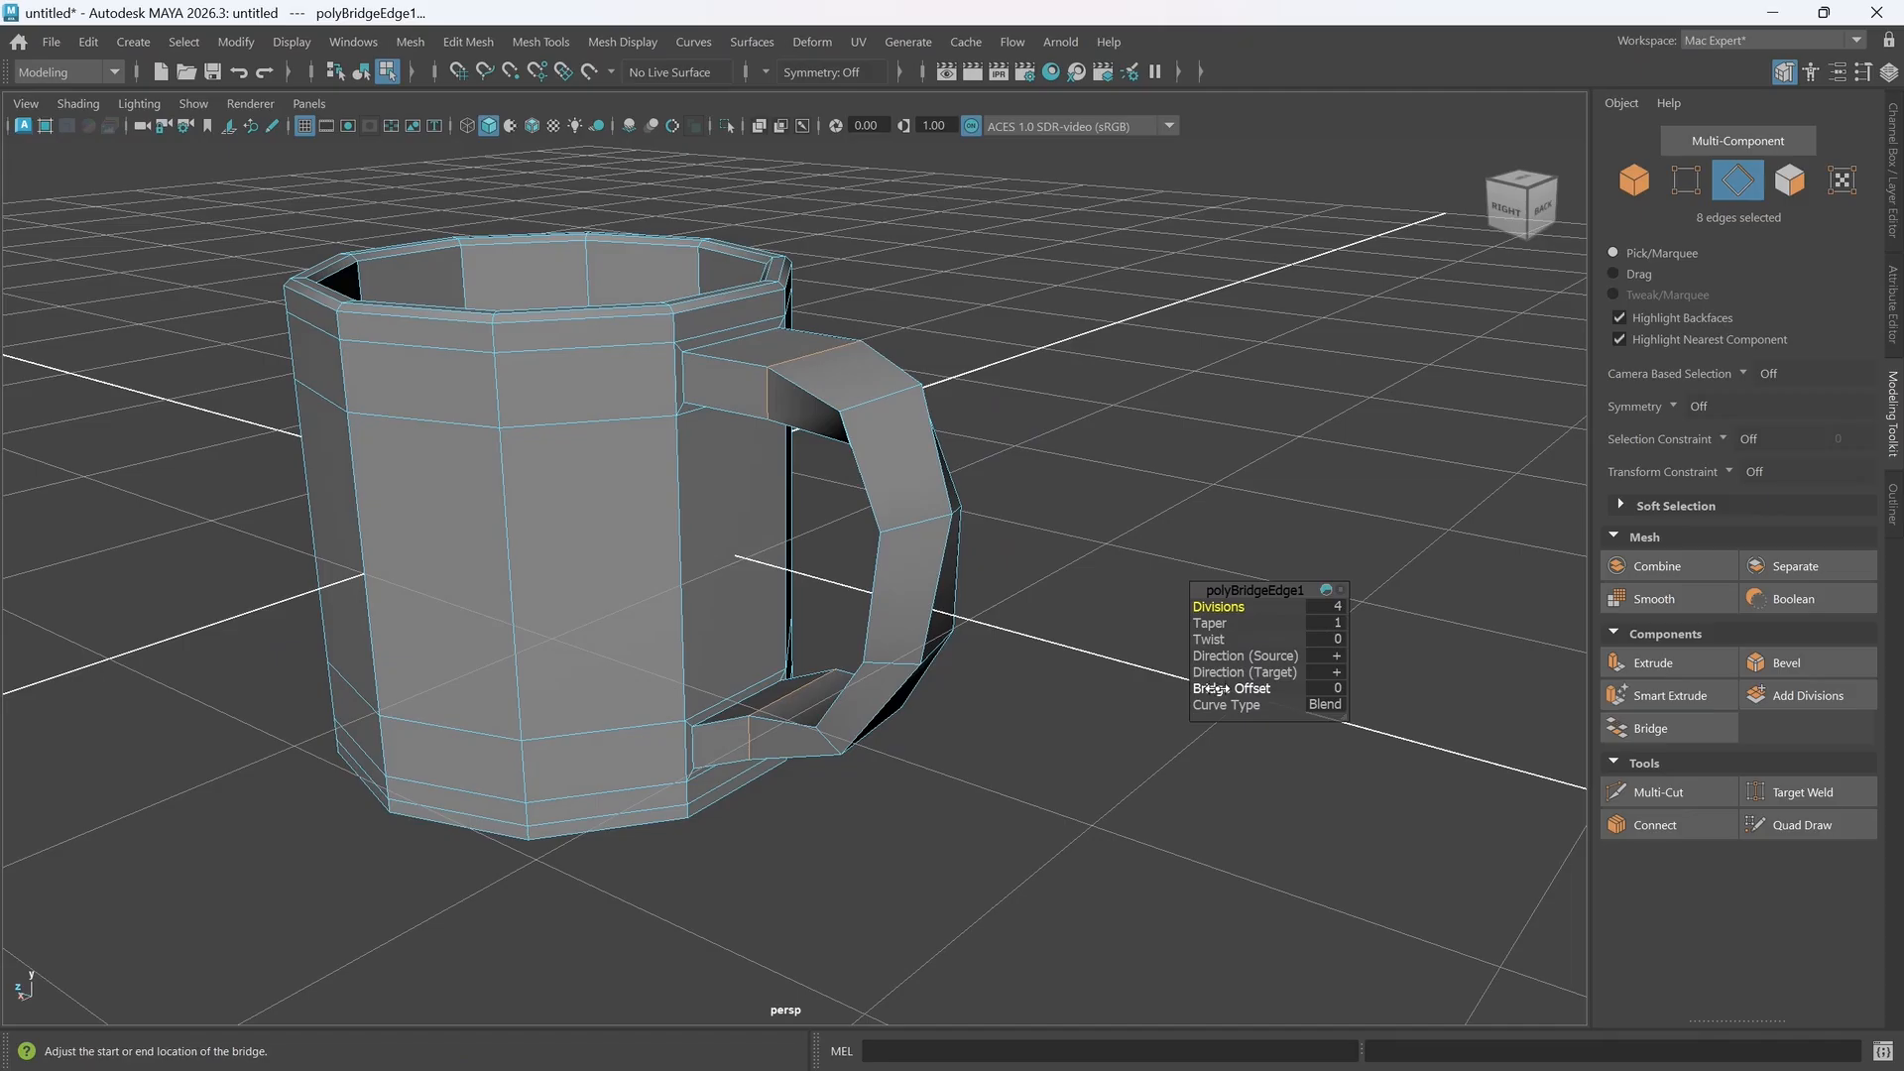
middle_drag(1215, 686, 1223, 686)
- Select the edge loop where the lower stub meets the bridge and lower it to a world Y of -0.63
alt+drag(980, 705, 996, 623)
alt+drag(855, 729, 841, 762)
double_click(844, 714)
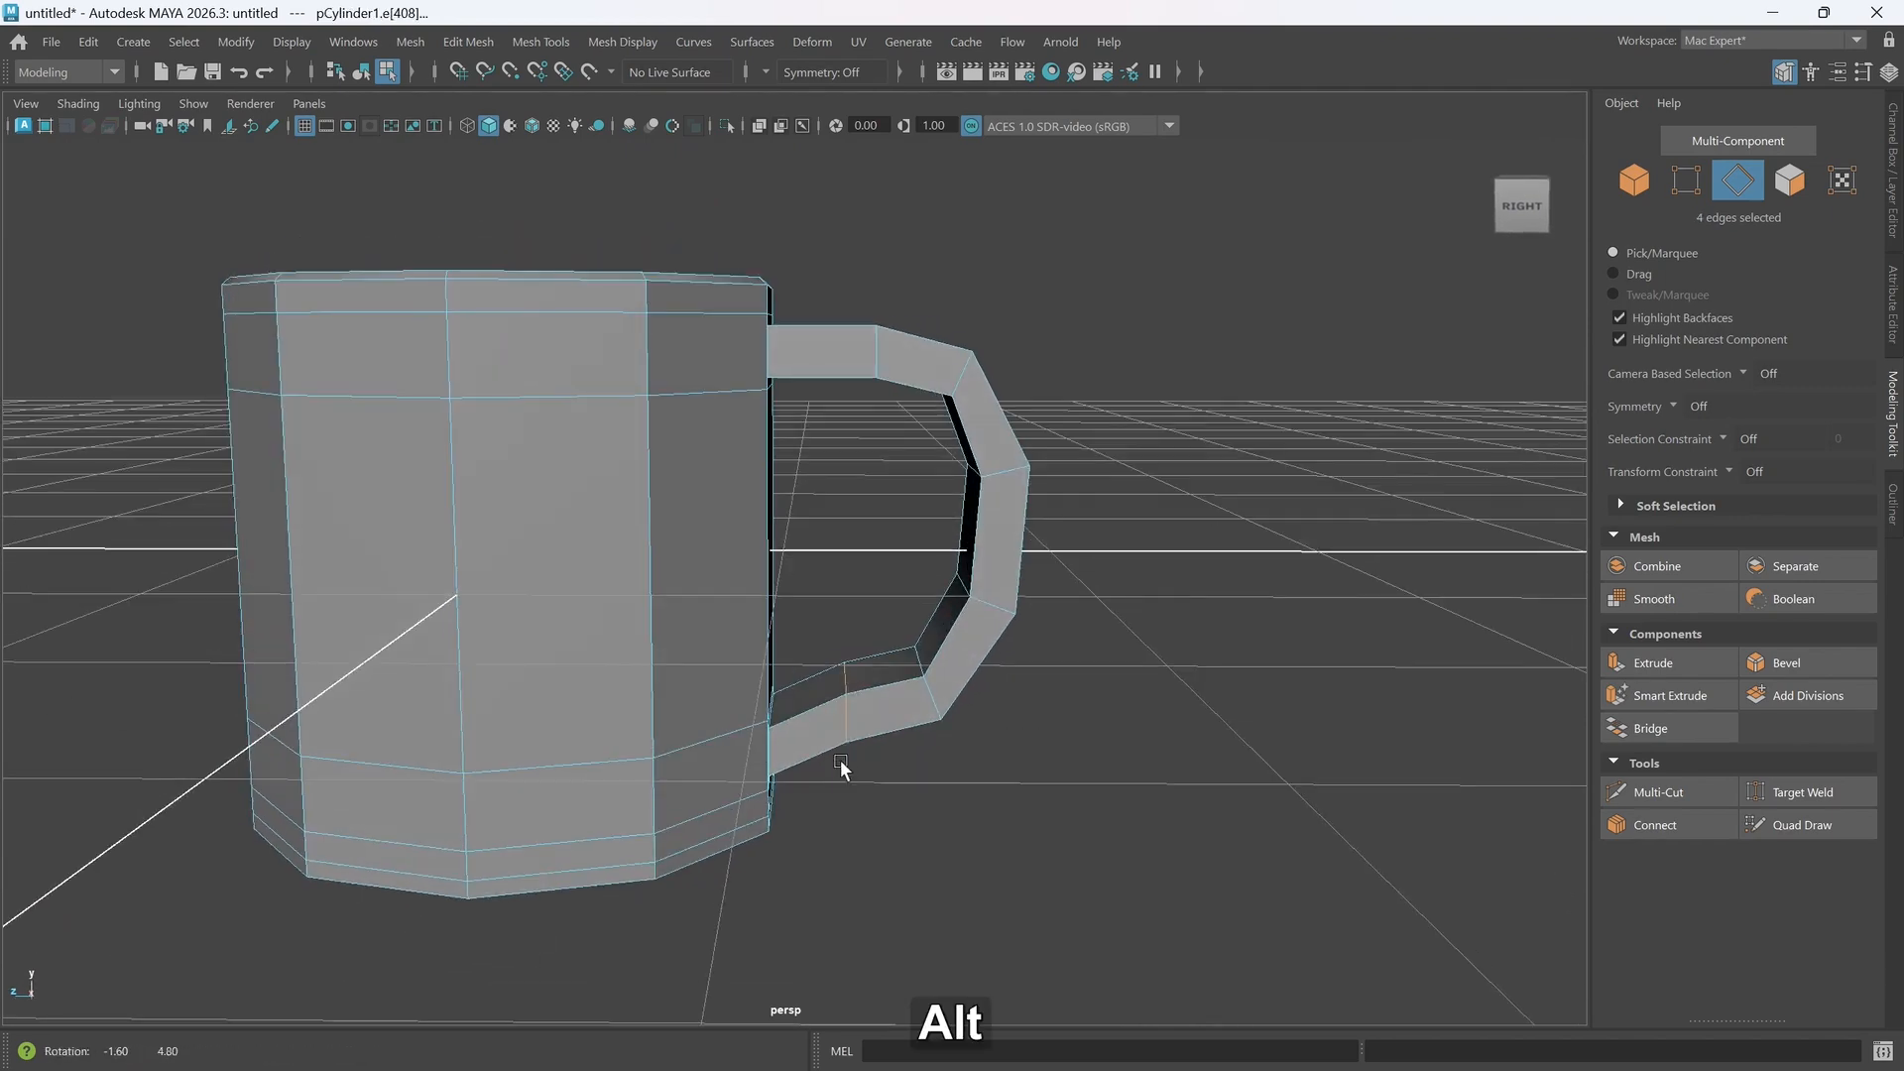
key(w)
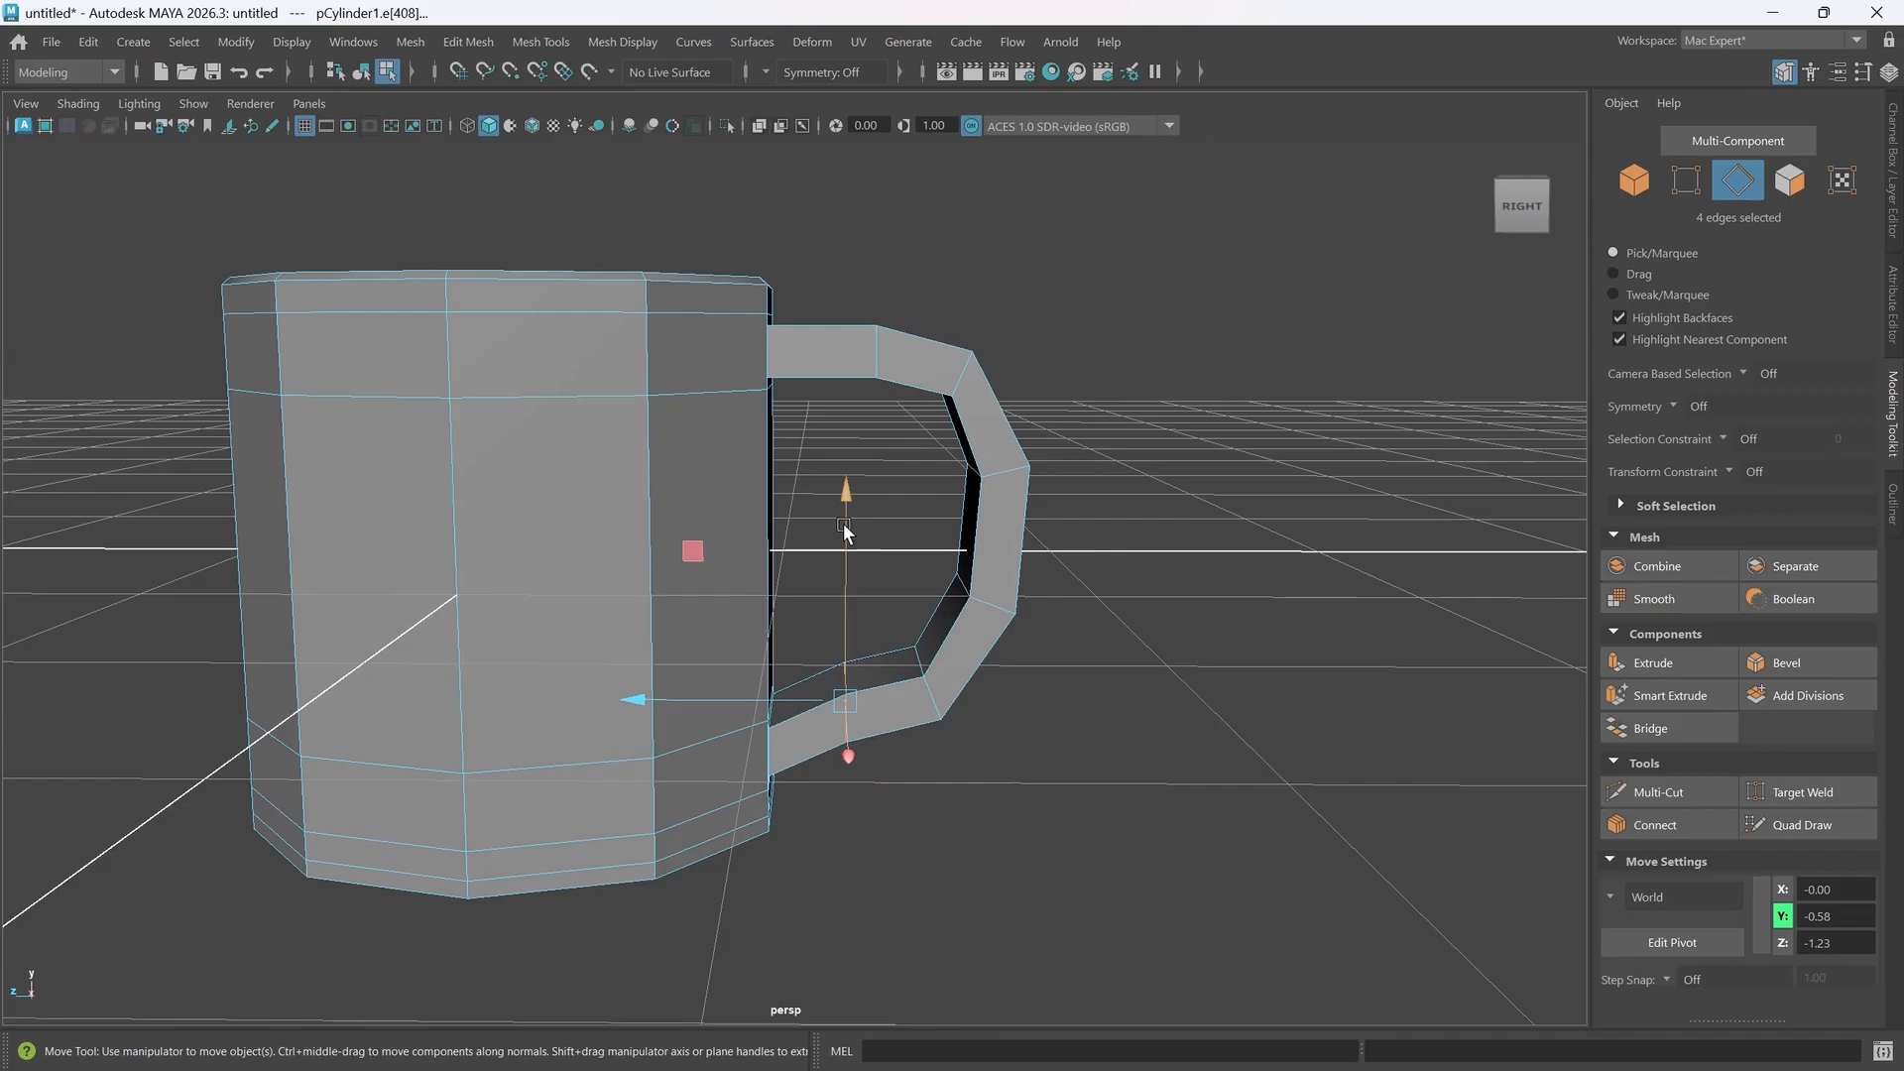
drag(844, 530, 845, 533)
alt+drag(936, 656, 957, 587)
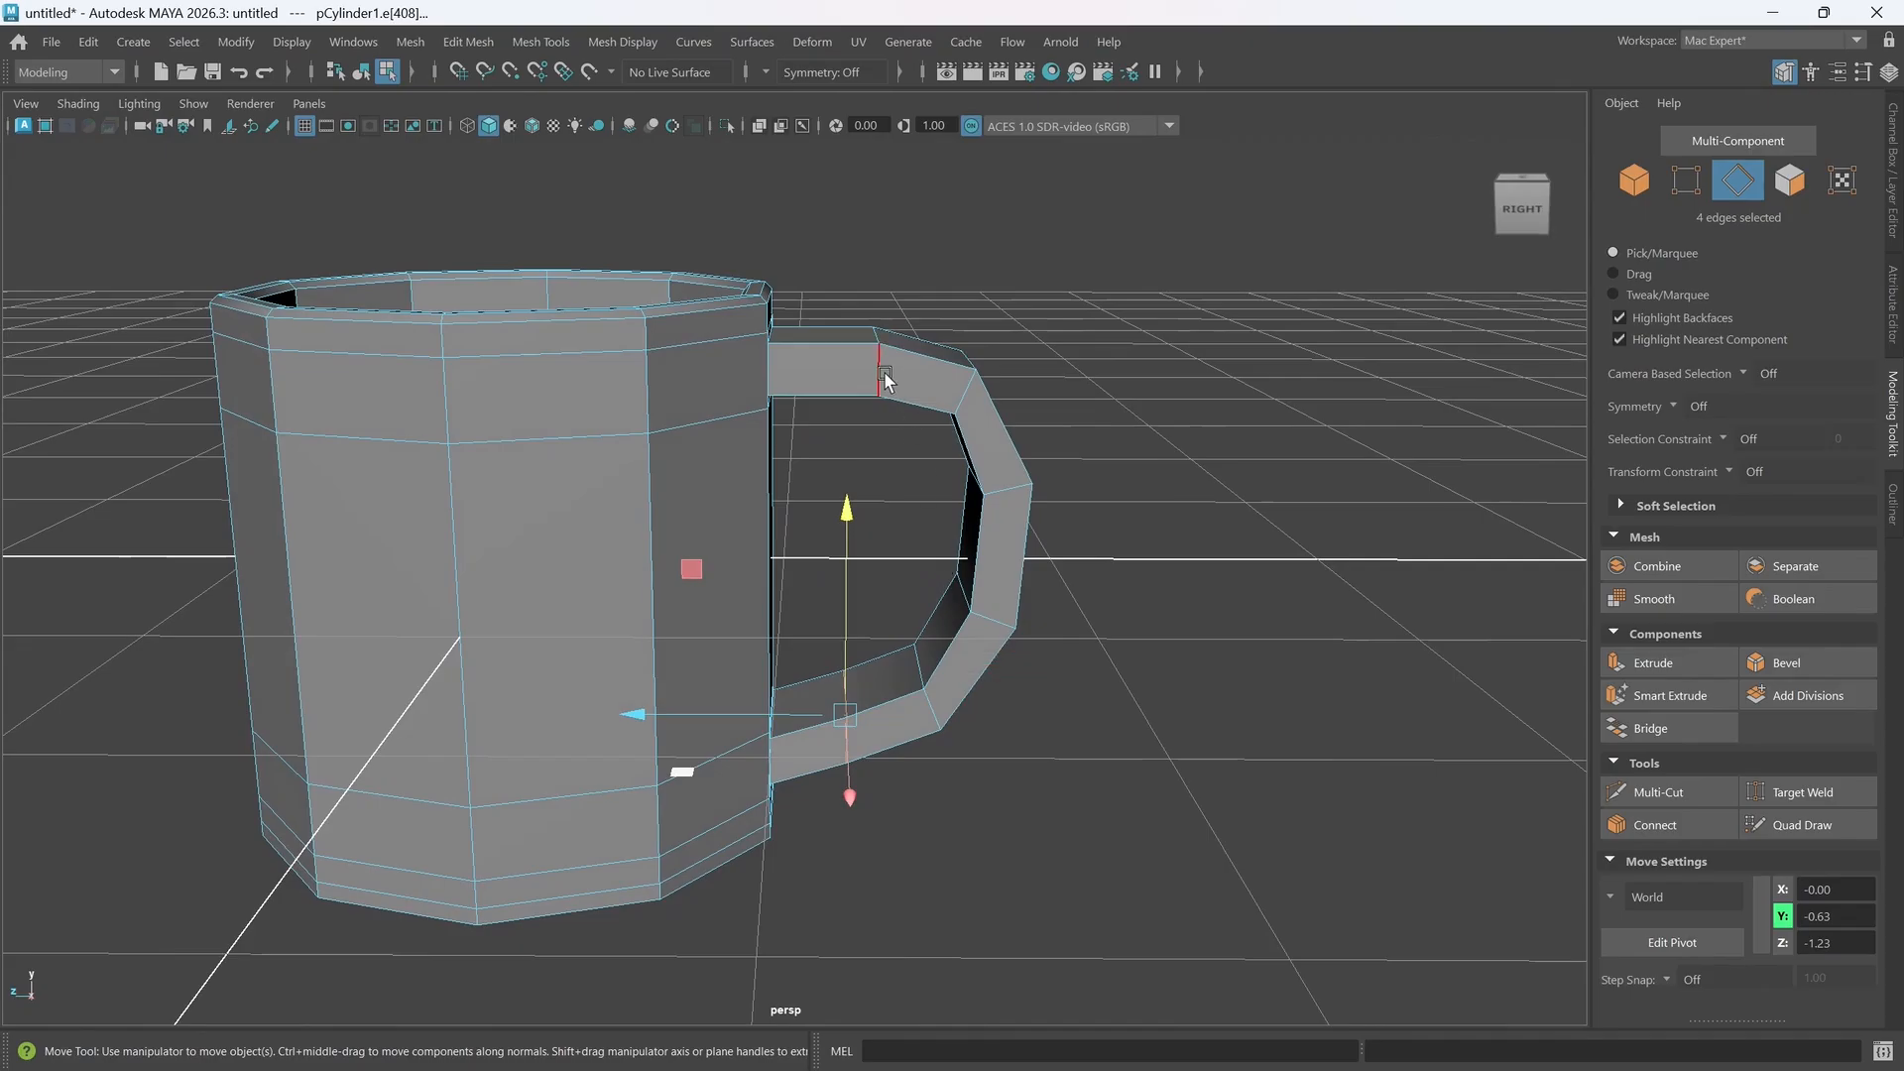
- Try moving a single edge at the upper stub's joint toward the mug, and undo the move
alt+middle_drag(949, 429, 953, 468)
click(878, 421)
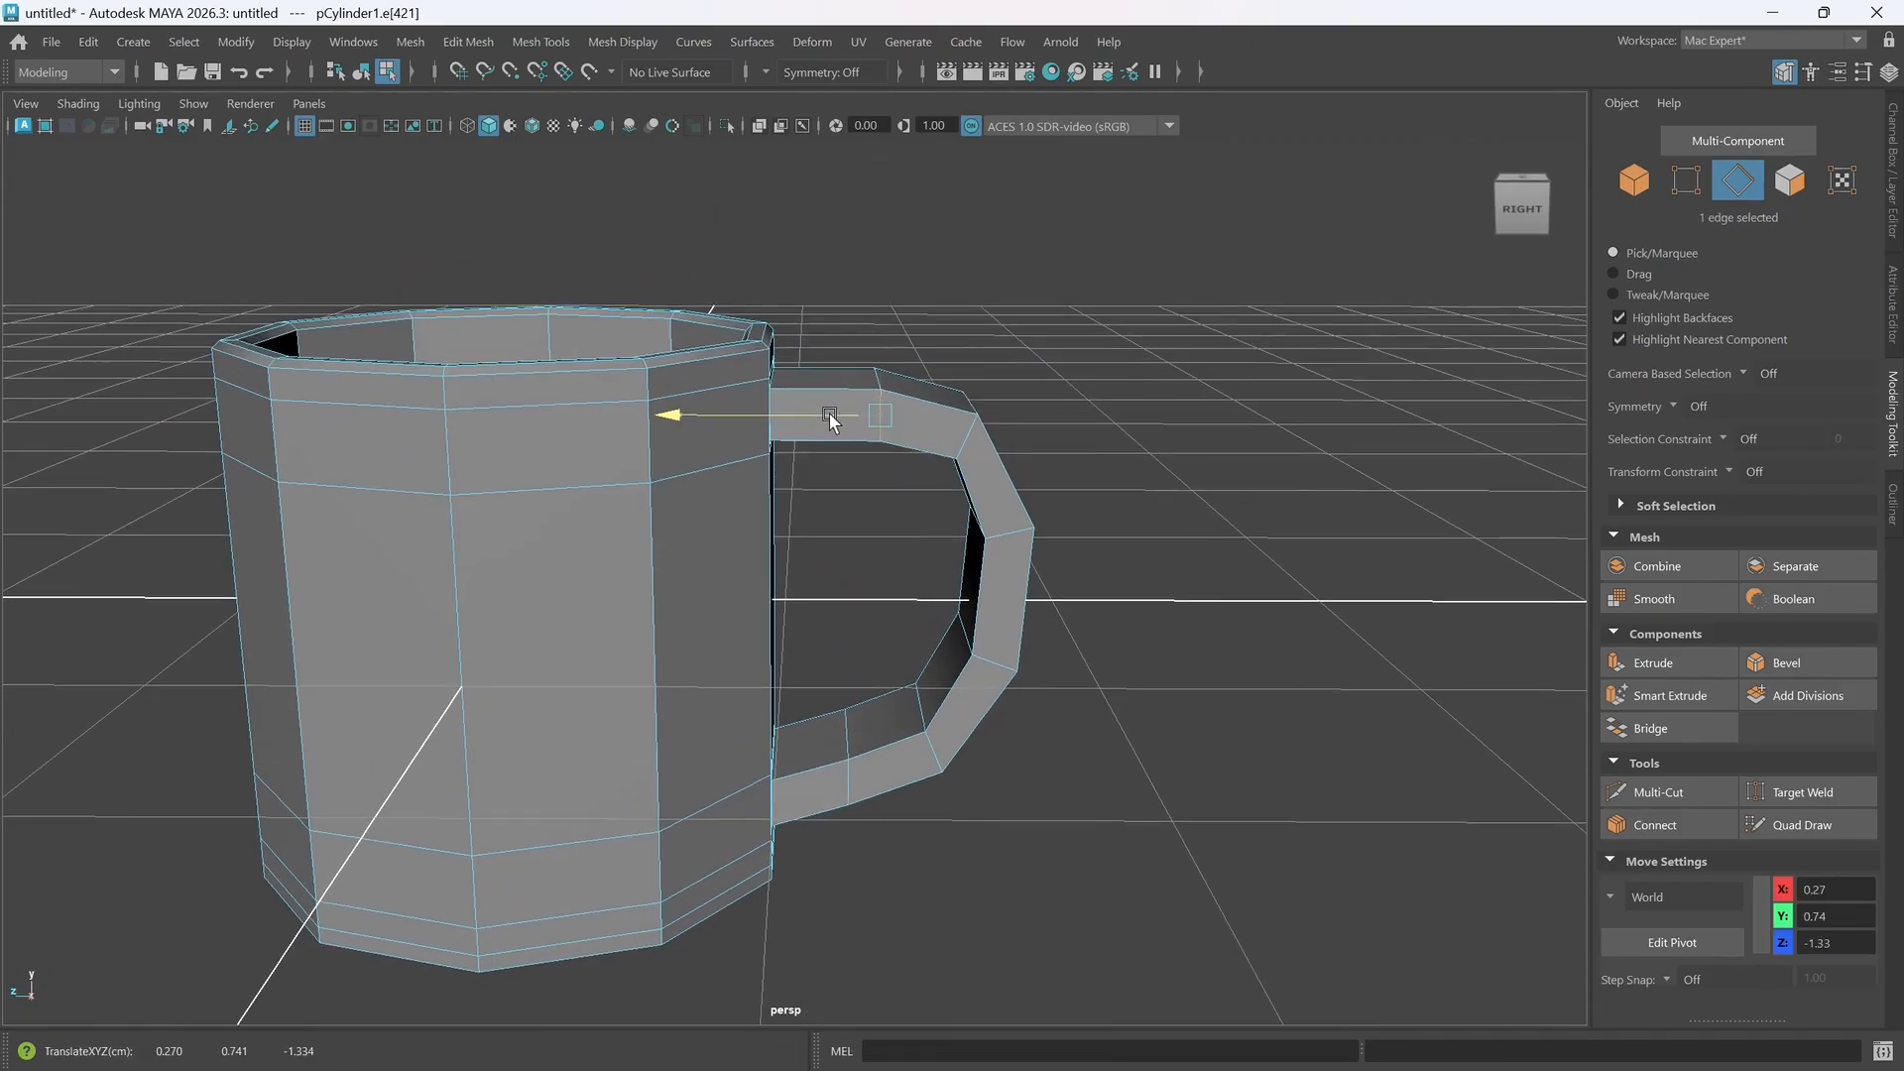
drag(830, 420, 822, 425)
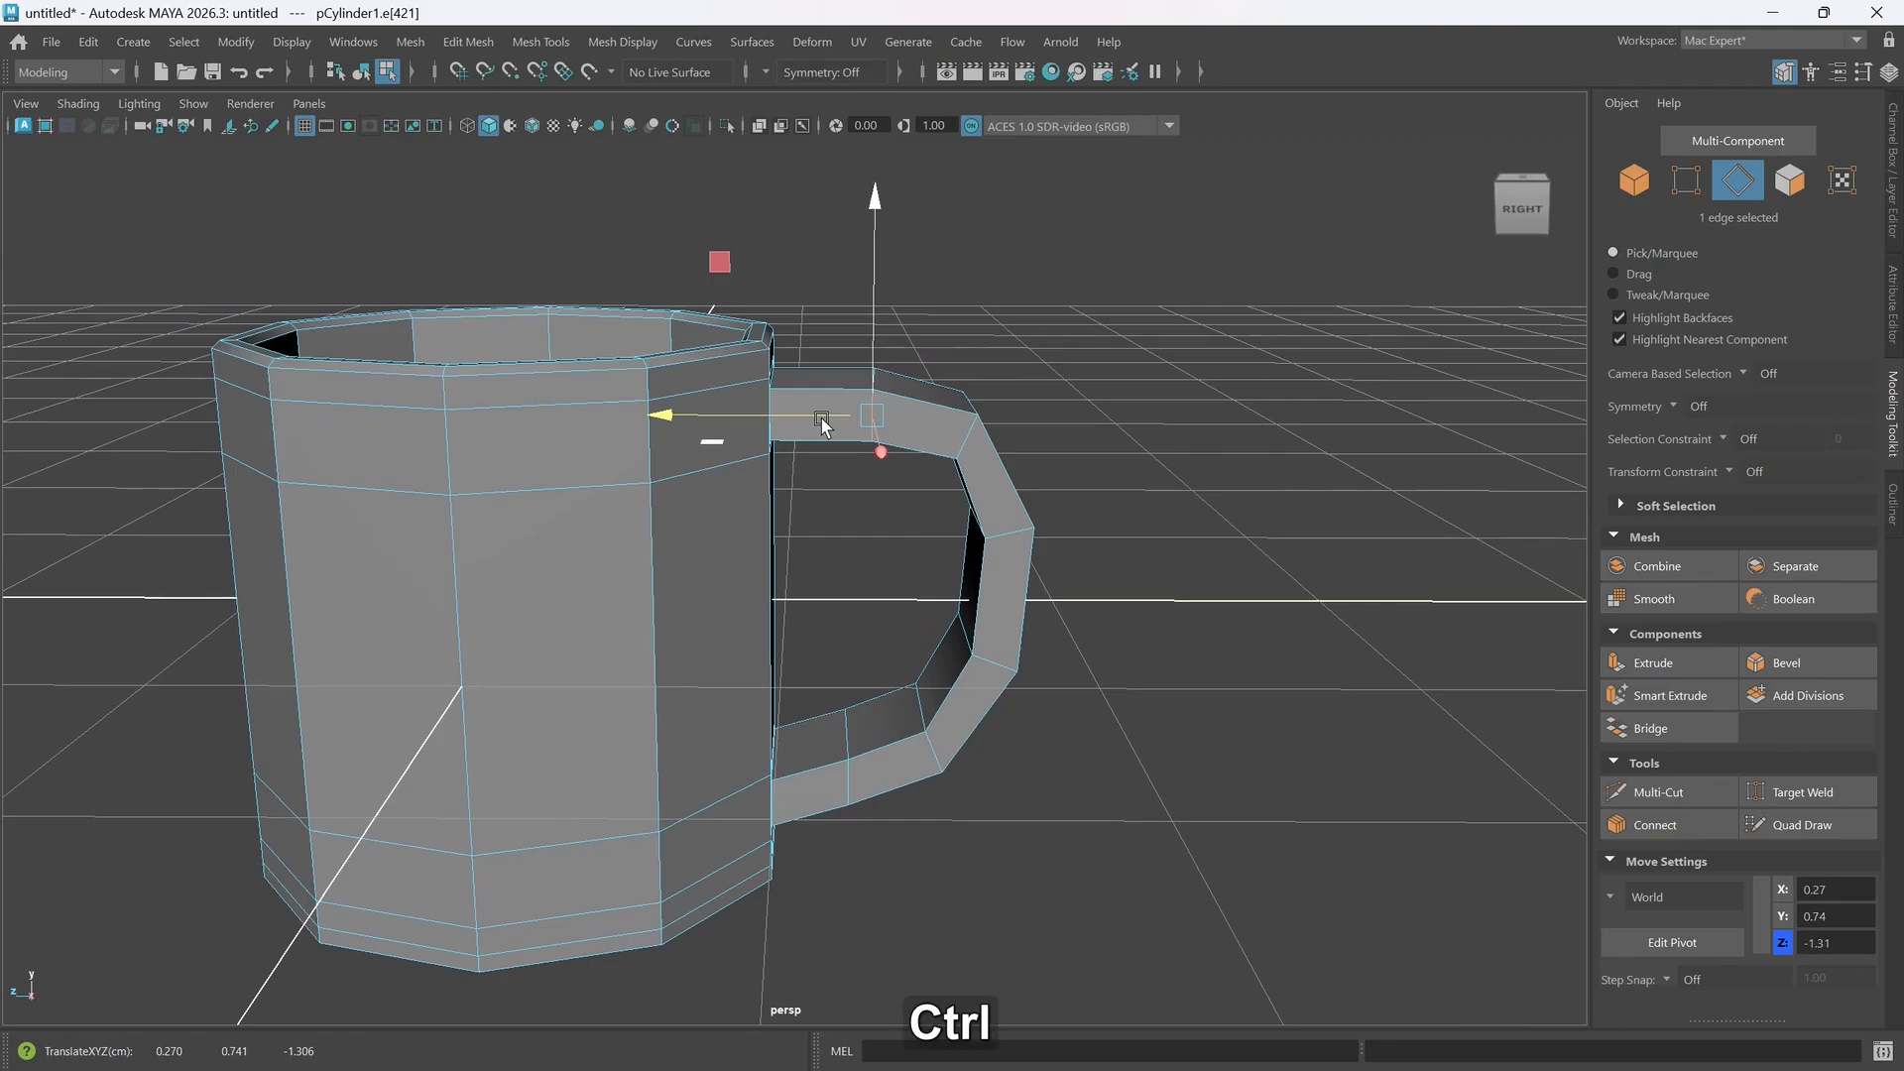
key(ctrl+z)
key(ctrl+z)
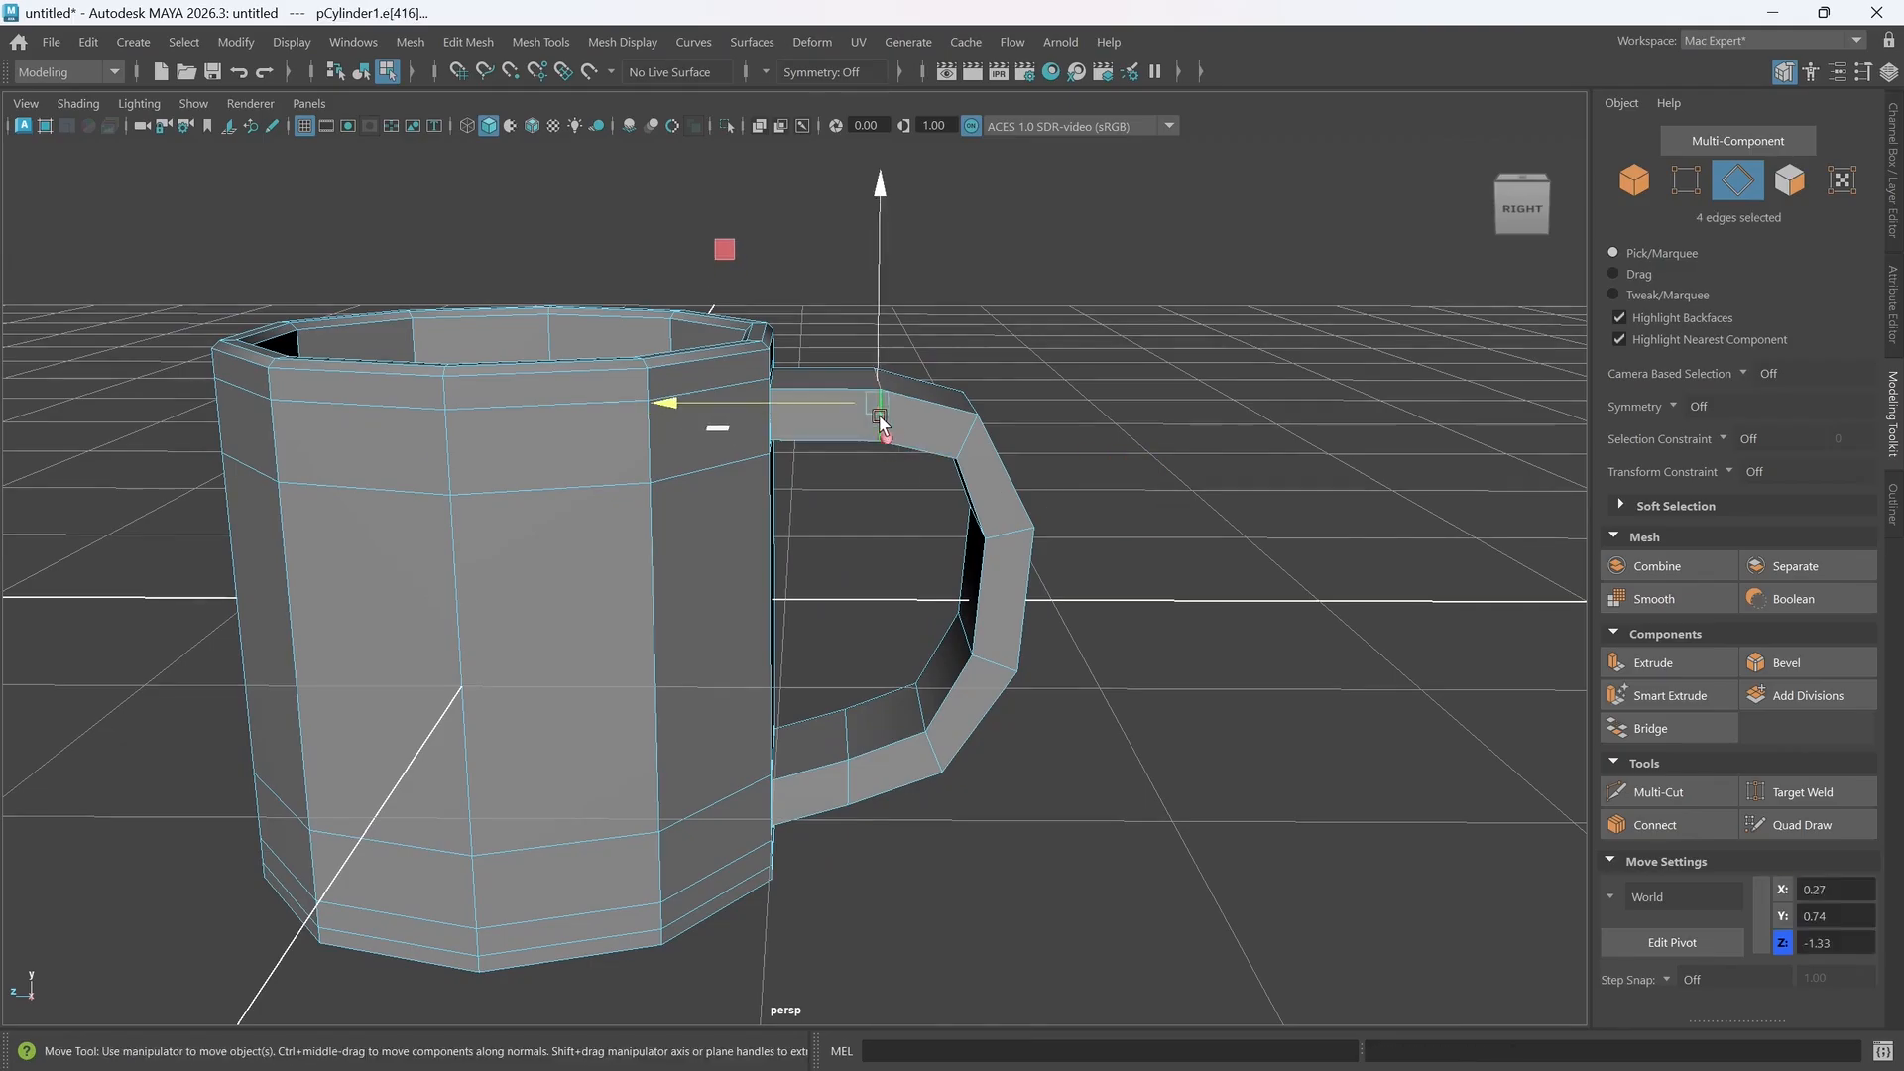
- Move the edge loop at the upper stub's joint toward the mug to Z -1.31 and raise it to Y 0.77
drag(829, 410, 821, 407)
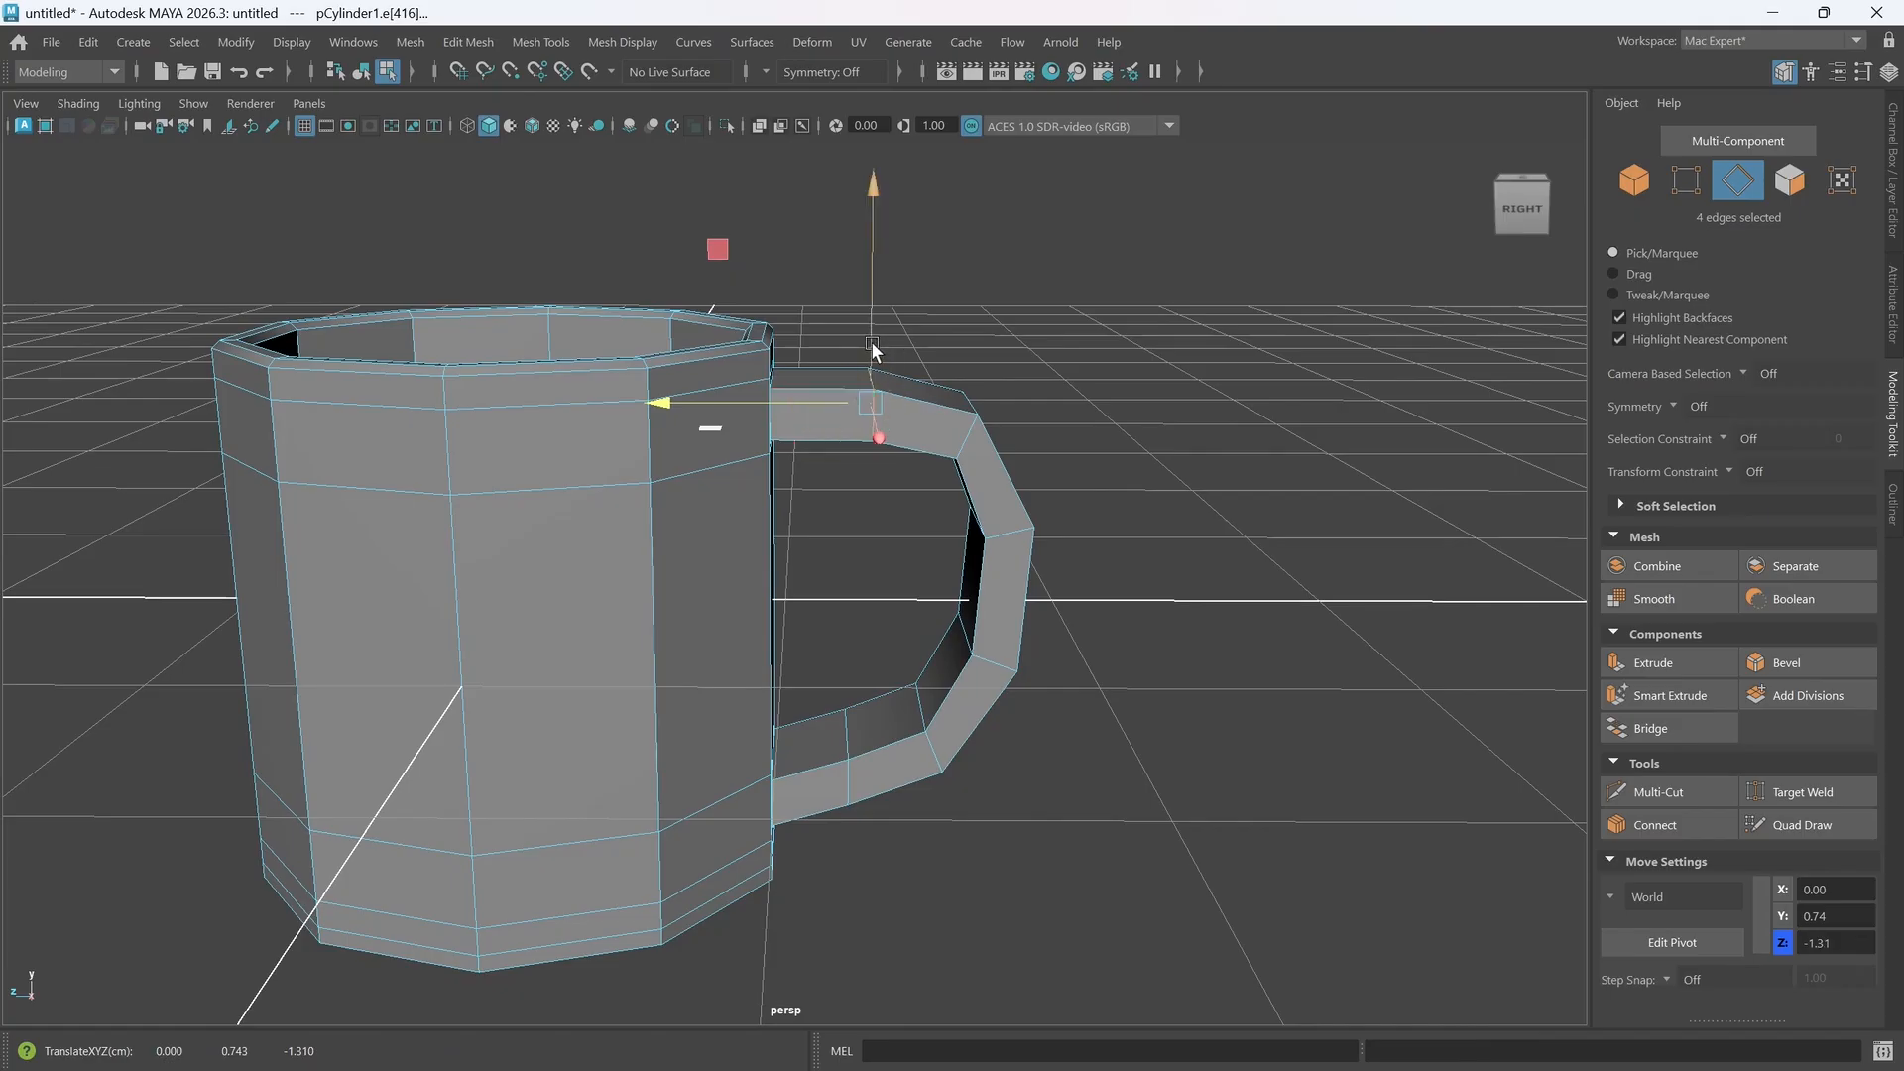
drag(871, 341, 872, 333)
mouse_move(823, 655)
alt+mouse_down()
mouse_move(870, 659)
mouse_move(847, 657)
alt+mouse_up()
- Examine the mug and its handle joints in smooth preview in object mode, and return to the unsmoothed display
key(3)
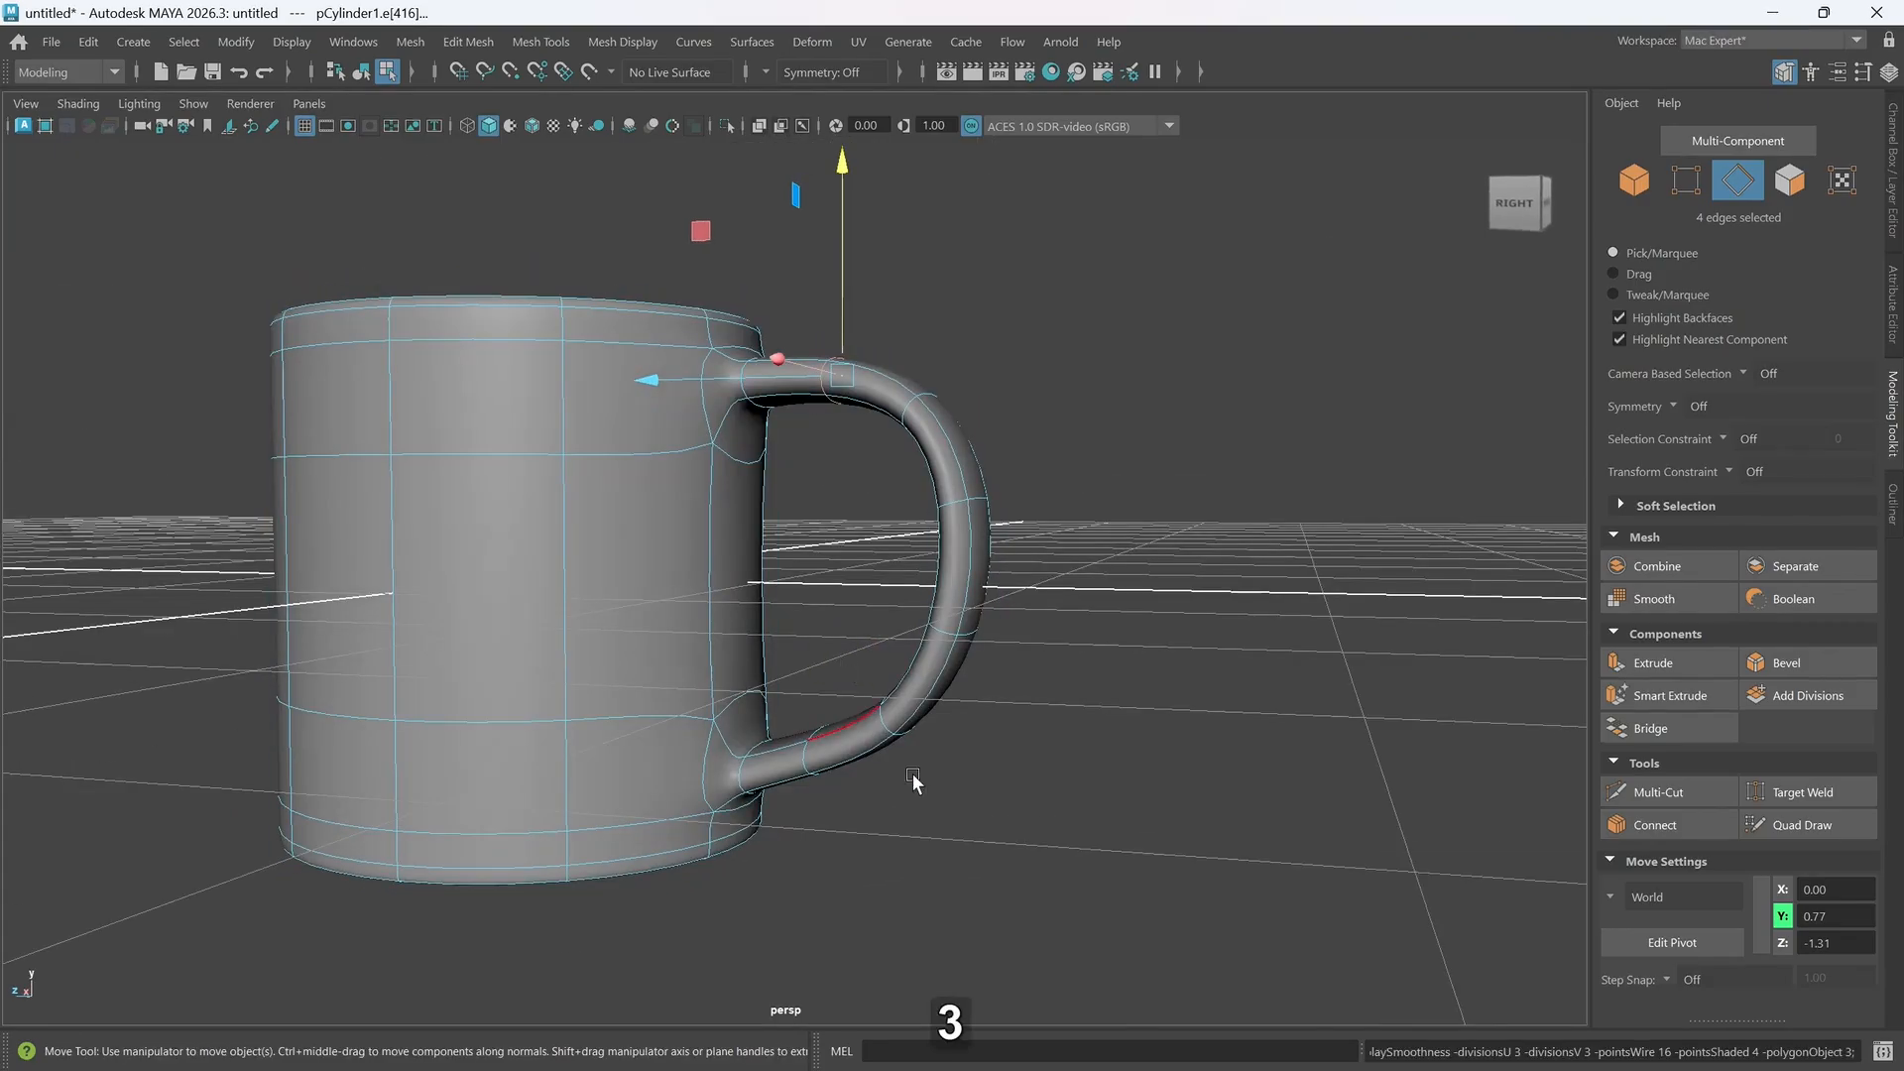
alt+drag(910, 773, 1027, 754)
right_drag(1131, 446, 1252, 415)
alt+drag(586, 690, 692, 711)
click(1027, 777)
alt+drag(1028, 777, 611, 675)
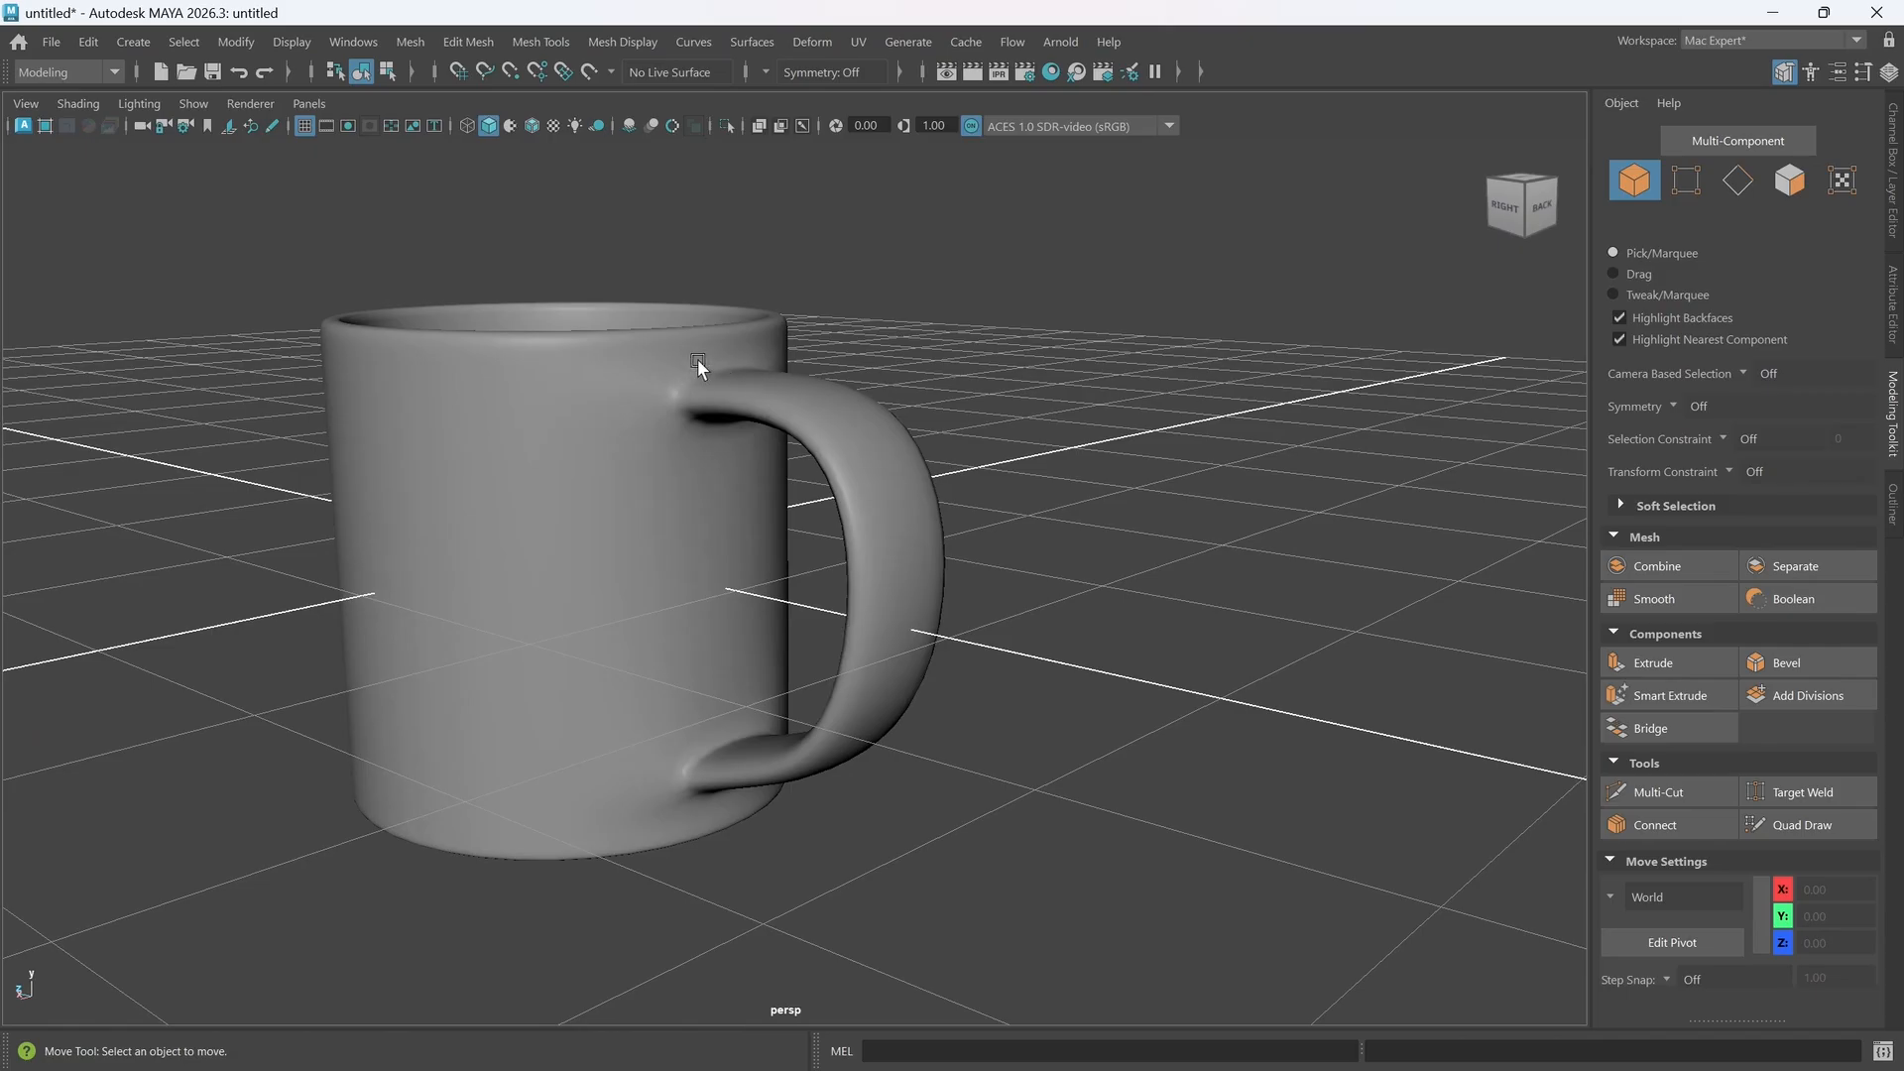
alt+drag(666, 418, 734, 463)
alt+middle_drag(777, 565, 789, 496)
mouse_move(790, 496)
alt+mouse_down()
mouse_move(763, 484)
mouse_move(799, 480)
mouse_move(813, 501)
mouse_move(758, 480)
alt+mouse_up()
click(760, 483)
key(1)
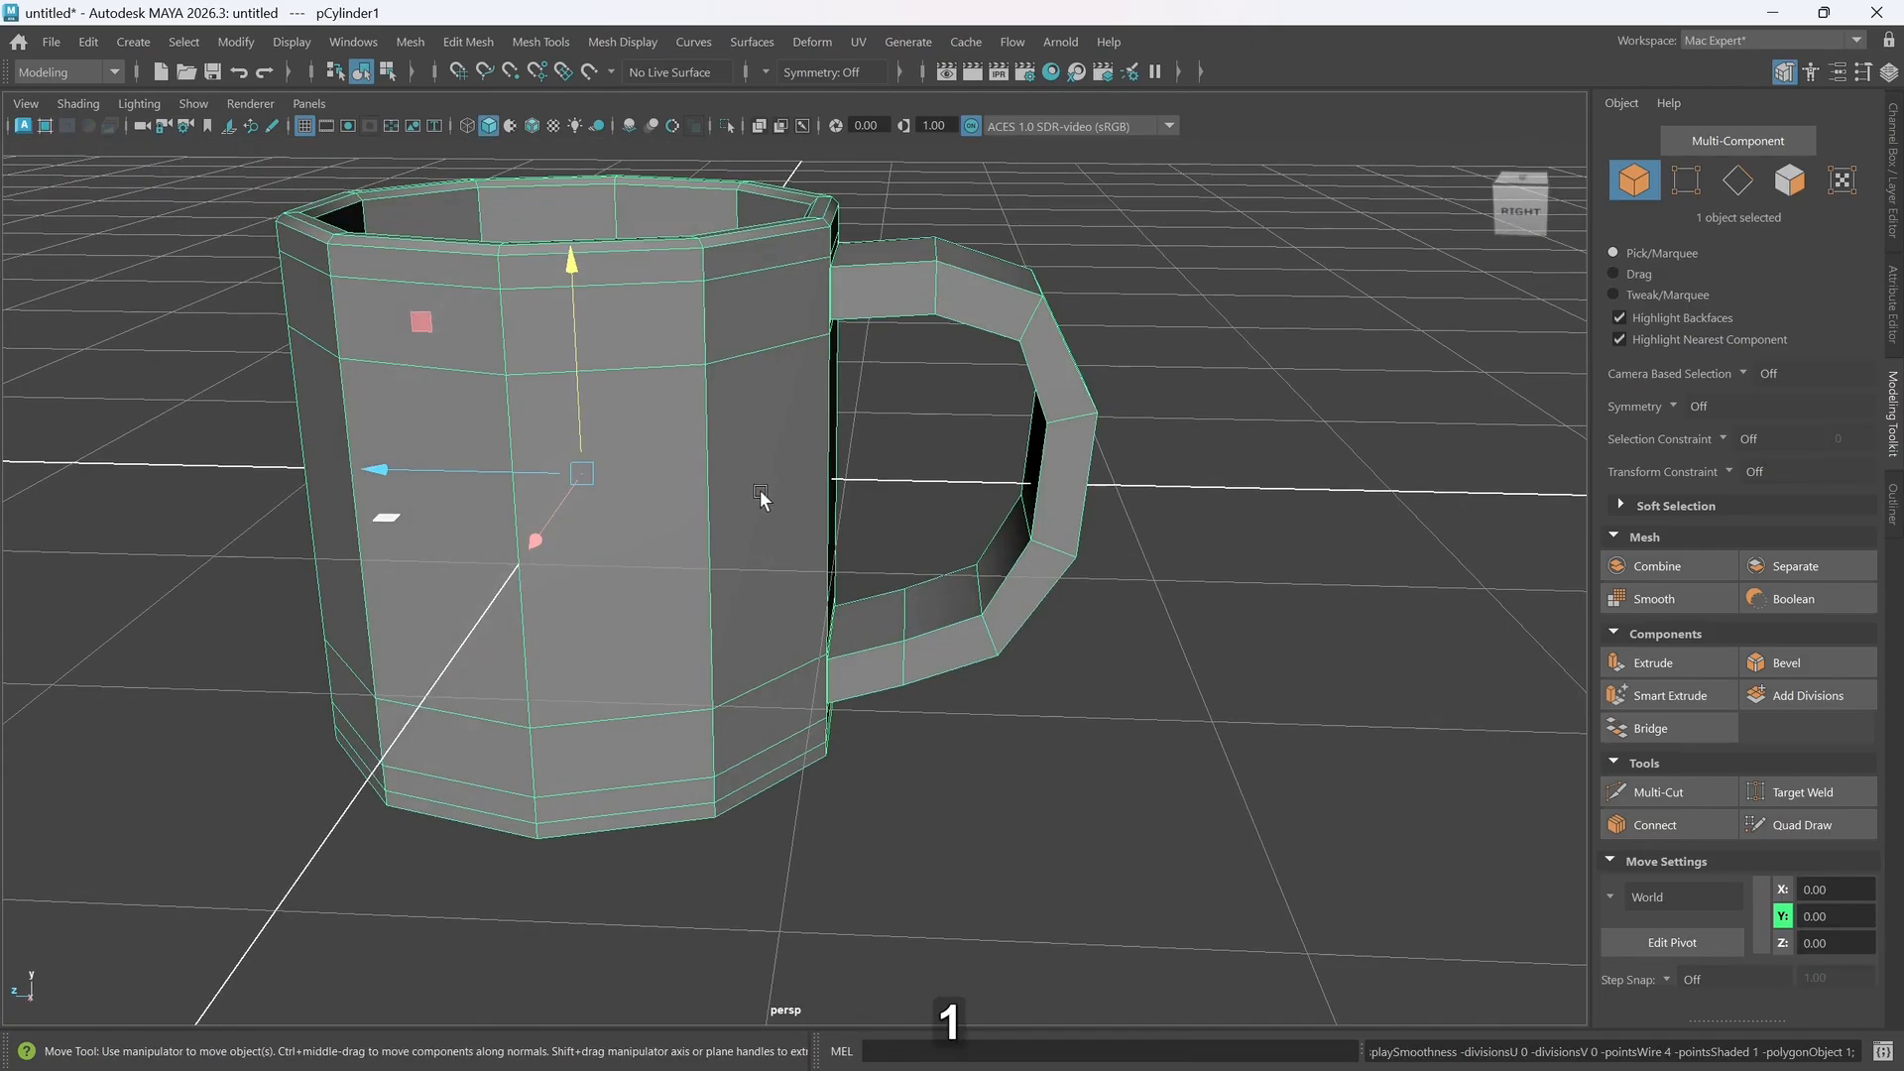
- In edge mode, select the four concentric edge loops around the mug's rim and raise them to a world Y of 1.09
alt+middle_drag(763, 482, 815, 479)
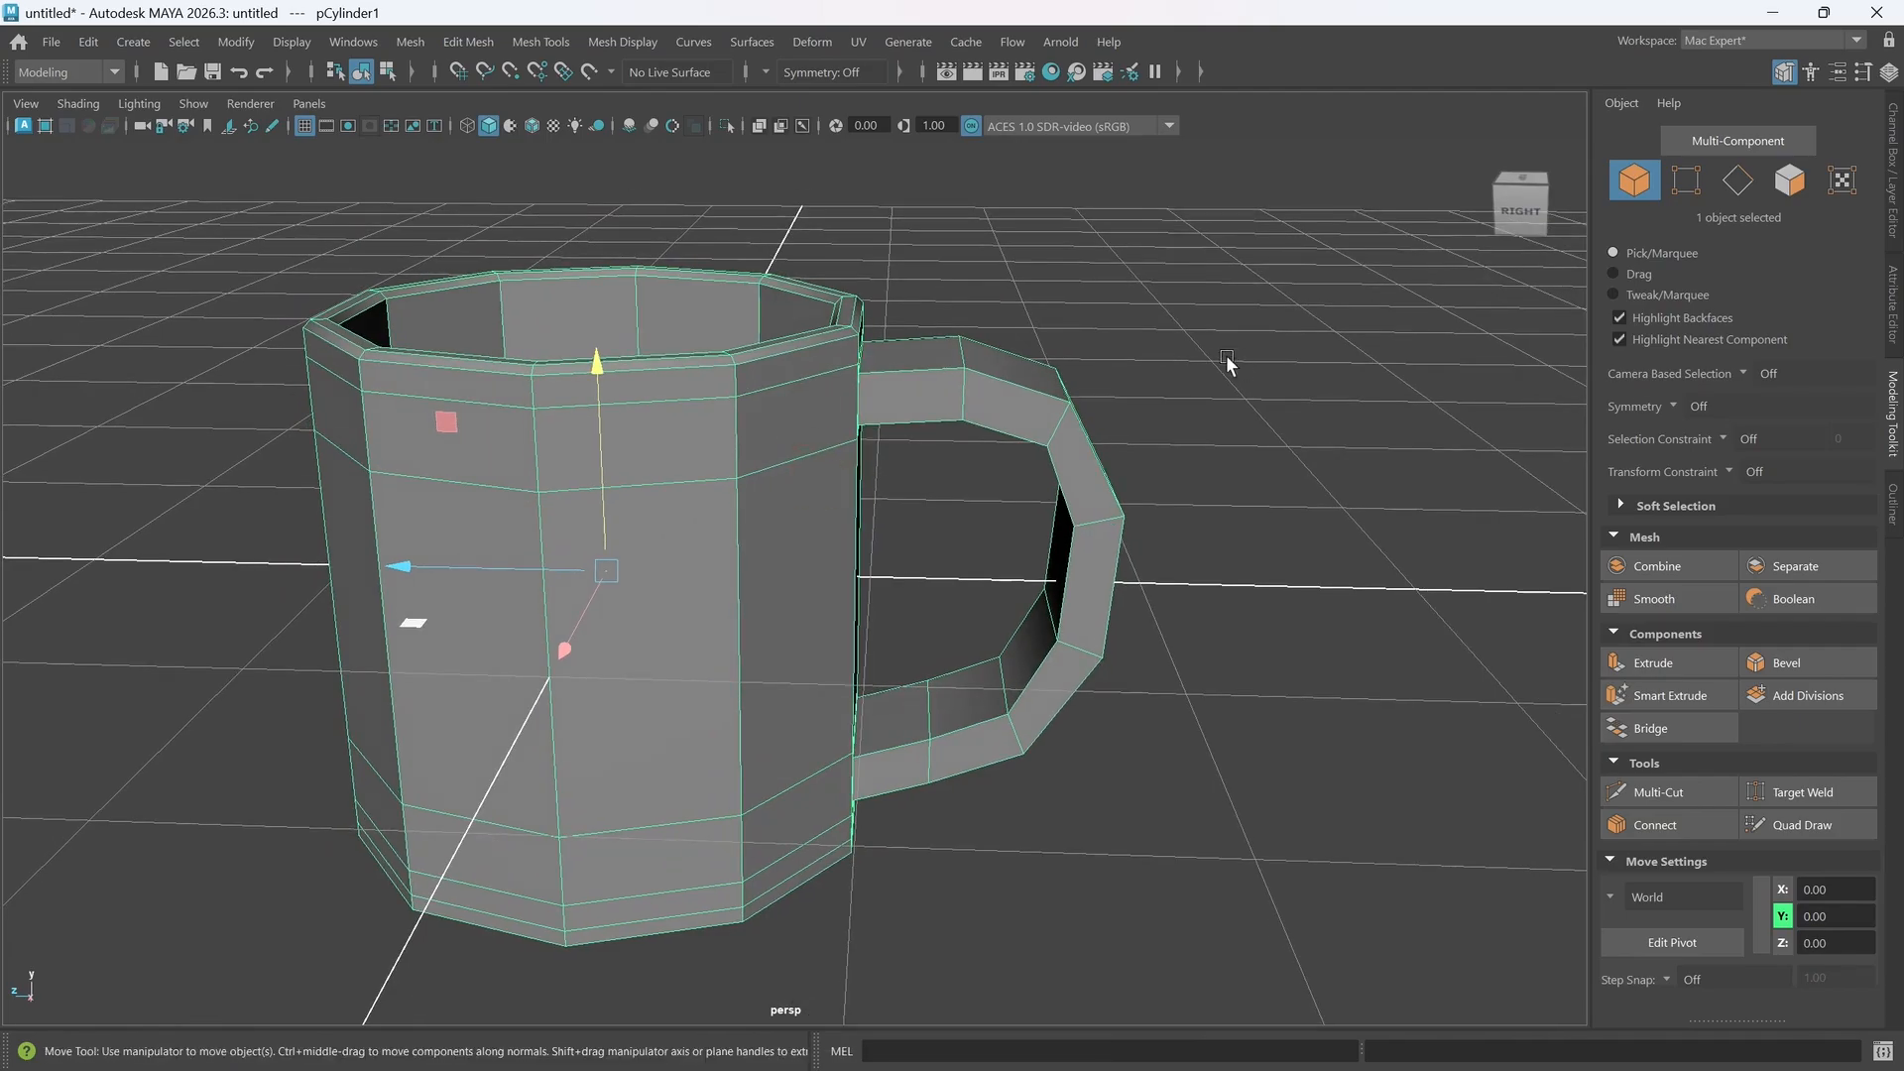
right_click(1200, 349)
right_drag(1200, 352, 1203, 403)
alt+middle_drag(912, 389, 849, 484)
alt+drag(849, 484, 850, 467)
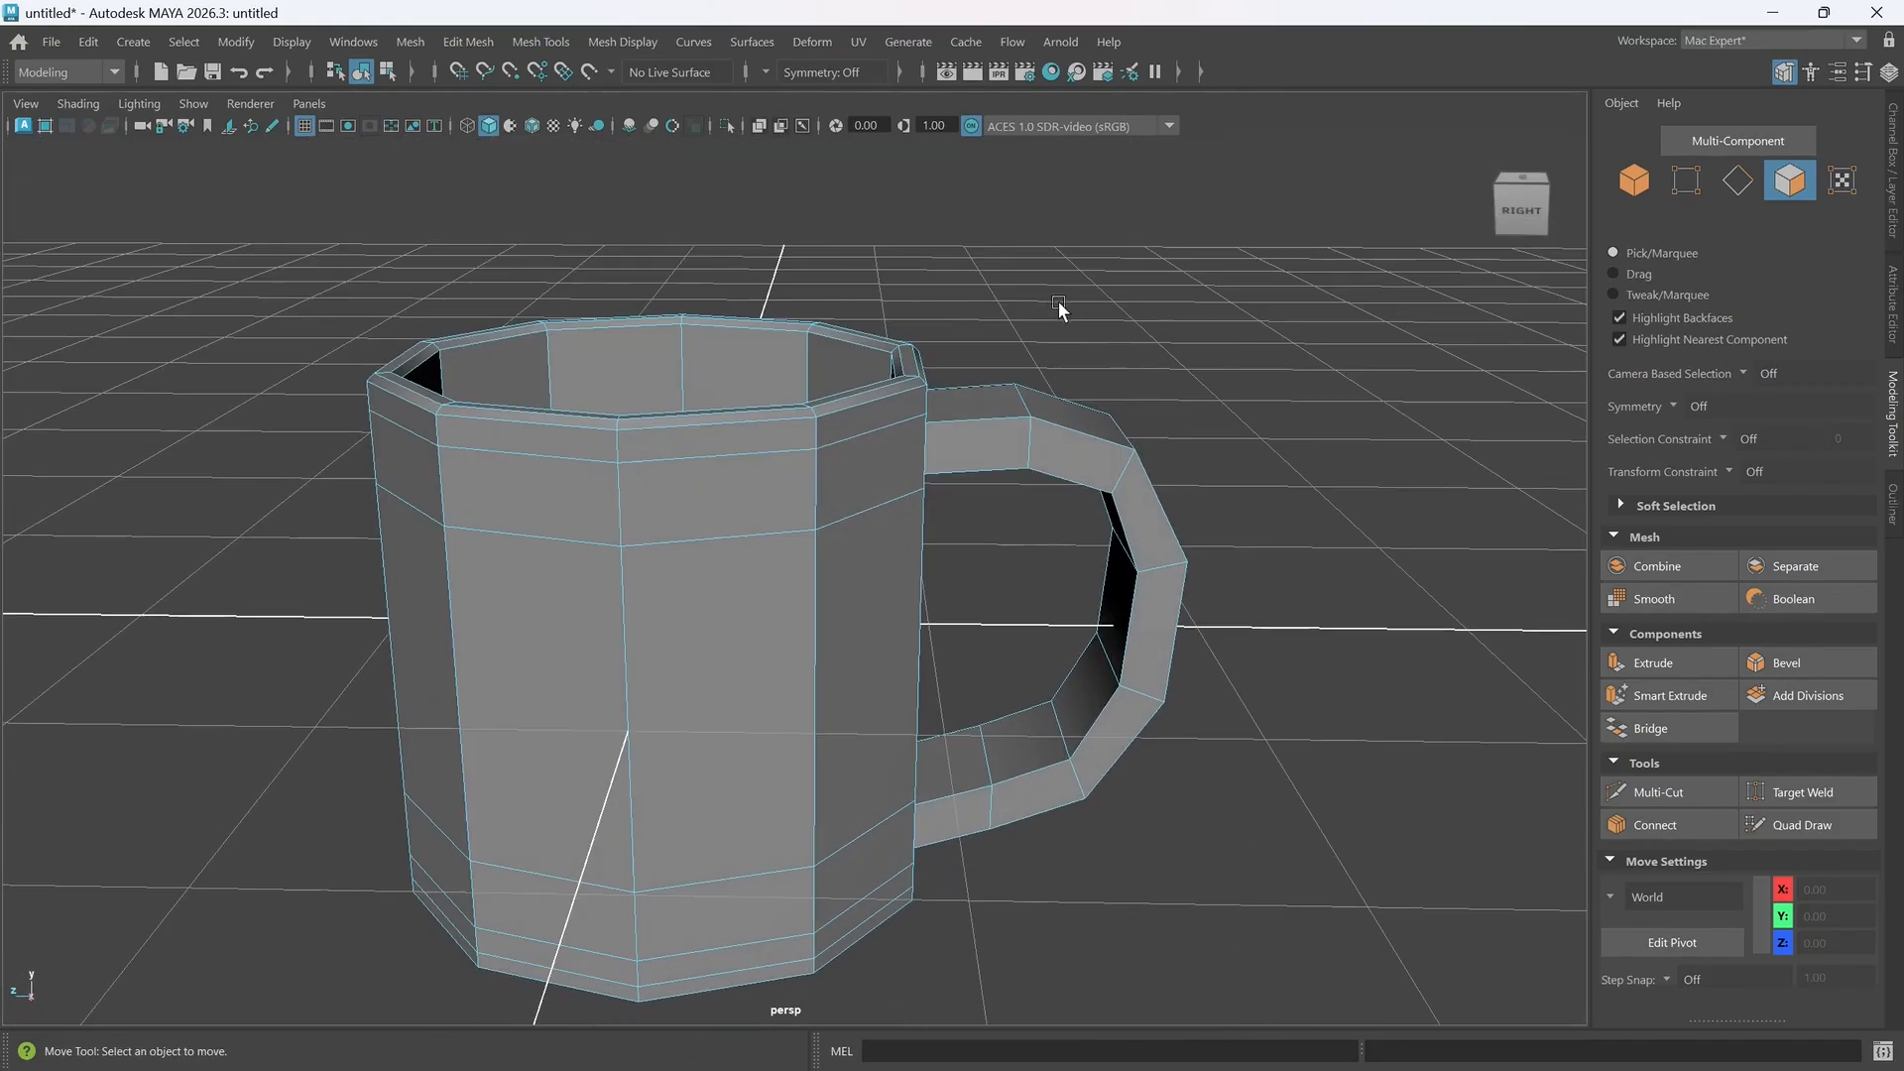
right_drag(1069, 312, 1059, 256)
alt+middle_drag(976, 306, 979, 317)
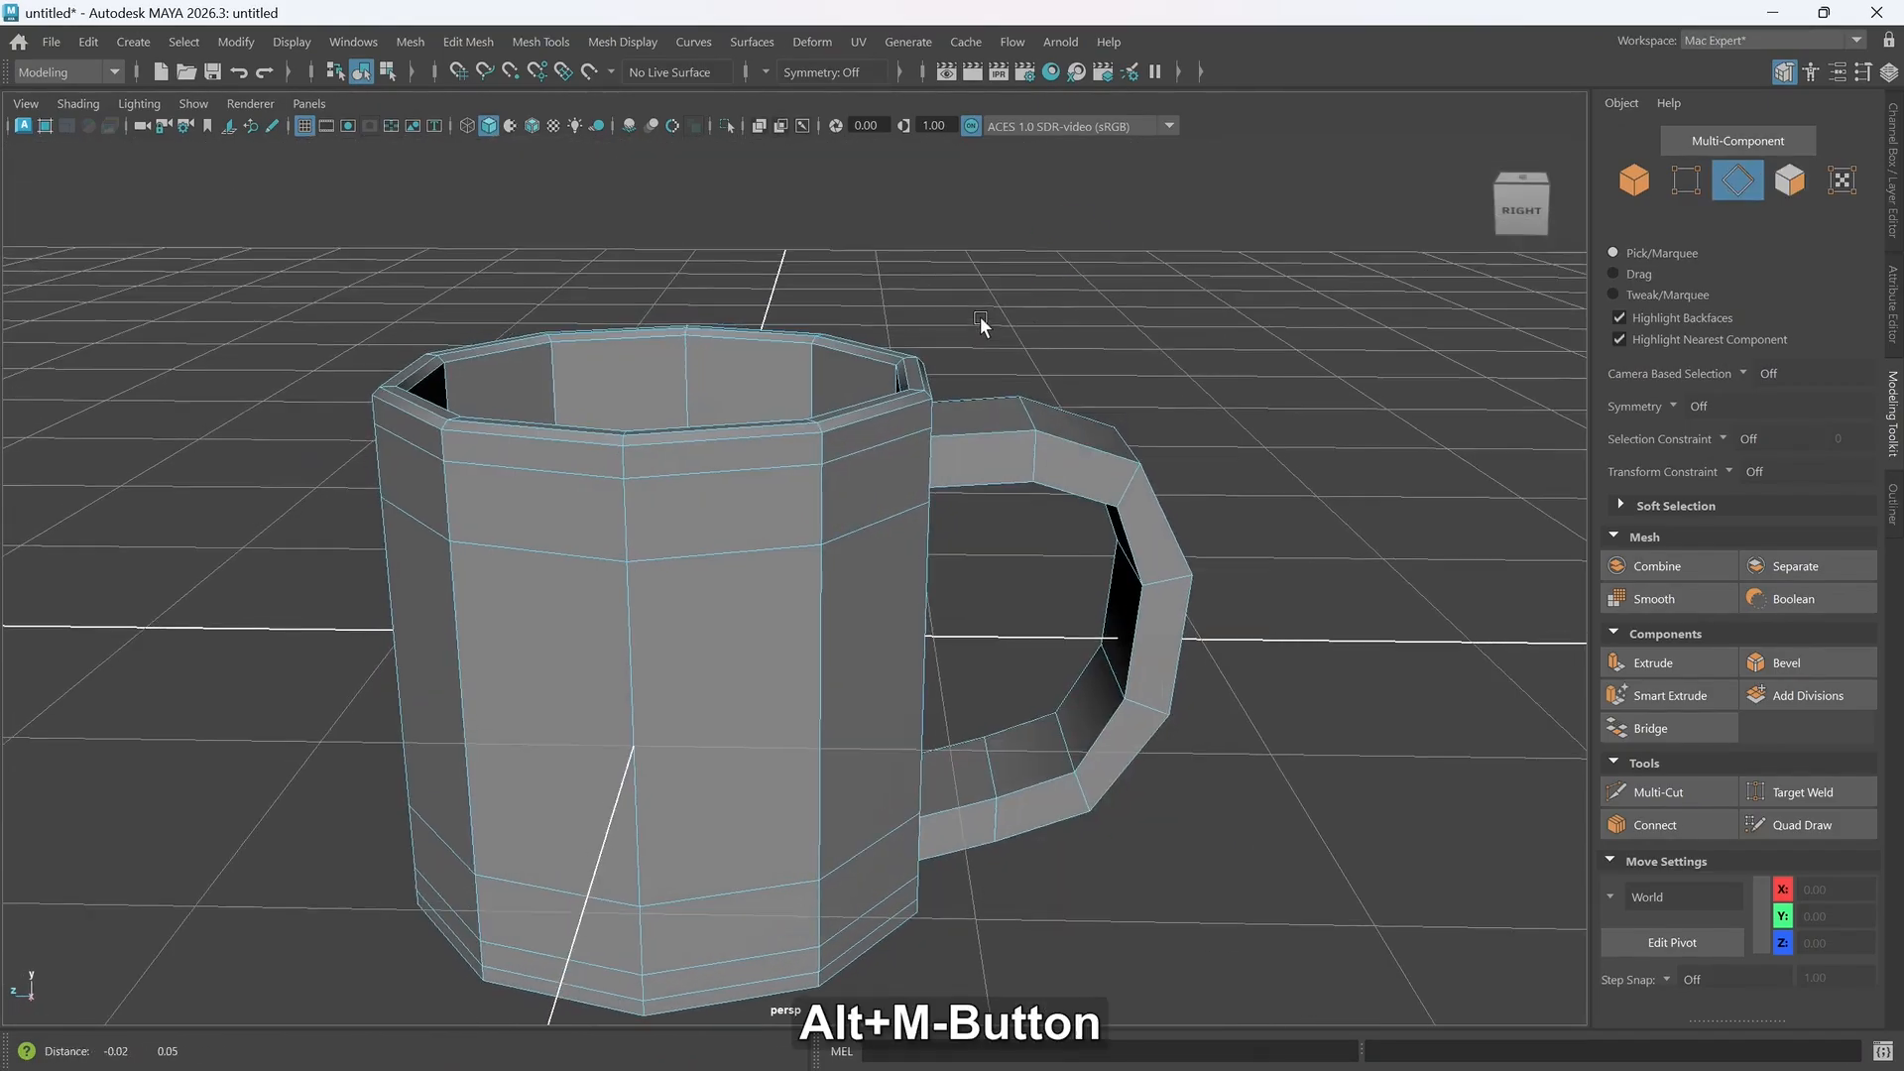
double_click(840, 427)
alt+drag(811, 515, 815, 540)
shift+double_click(807, 551)
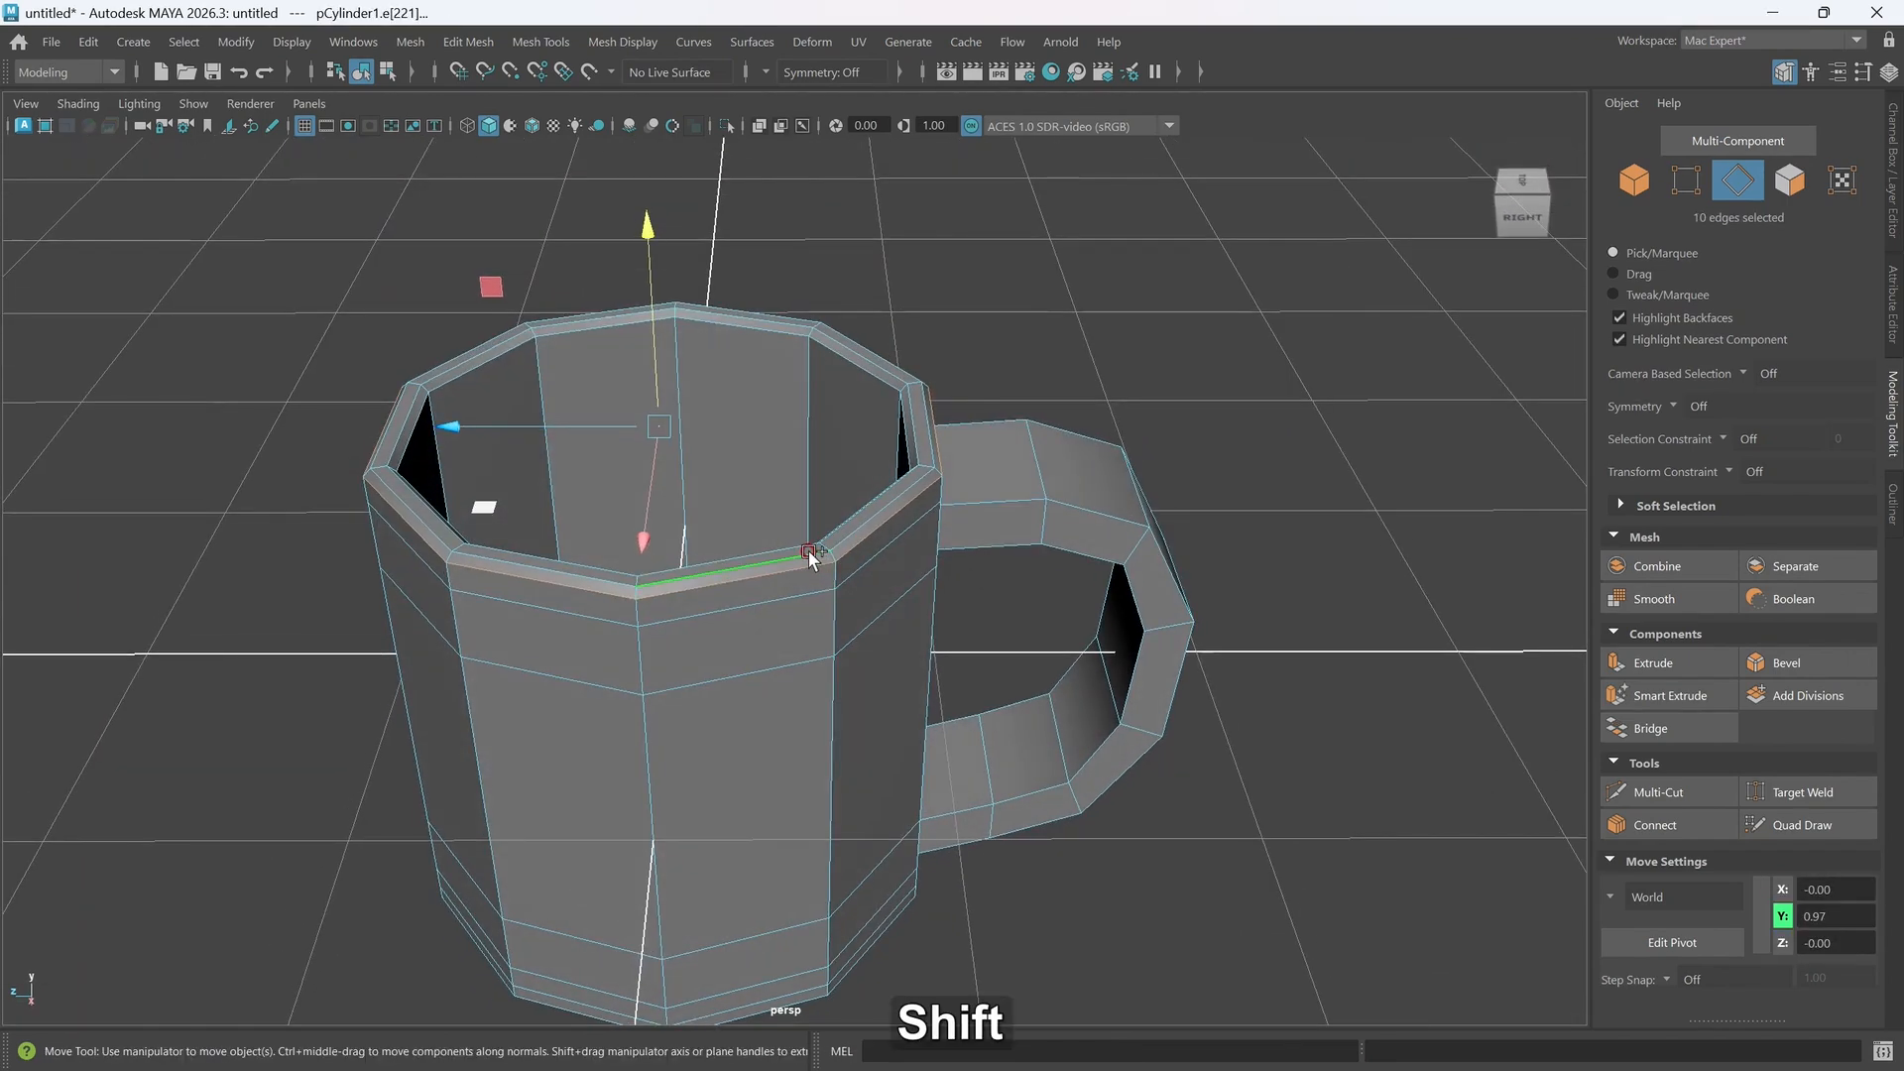
shift+double_click(851, 512)
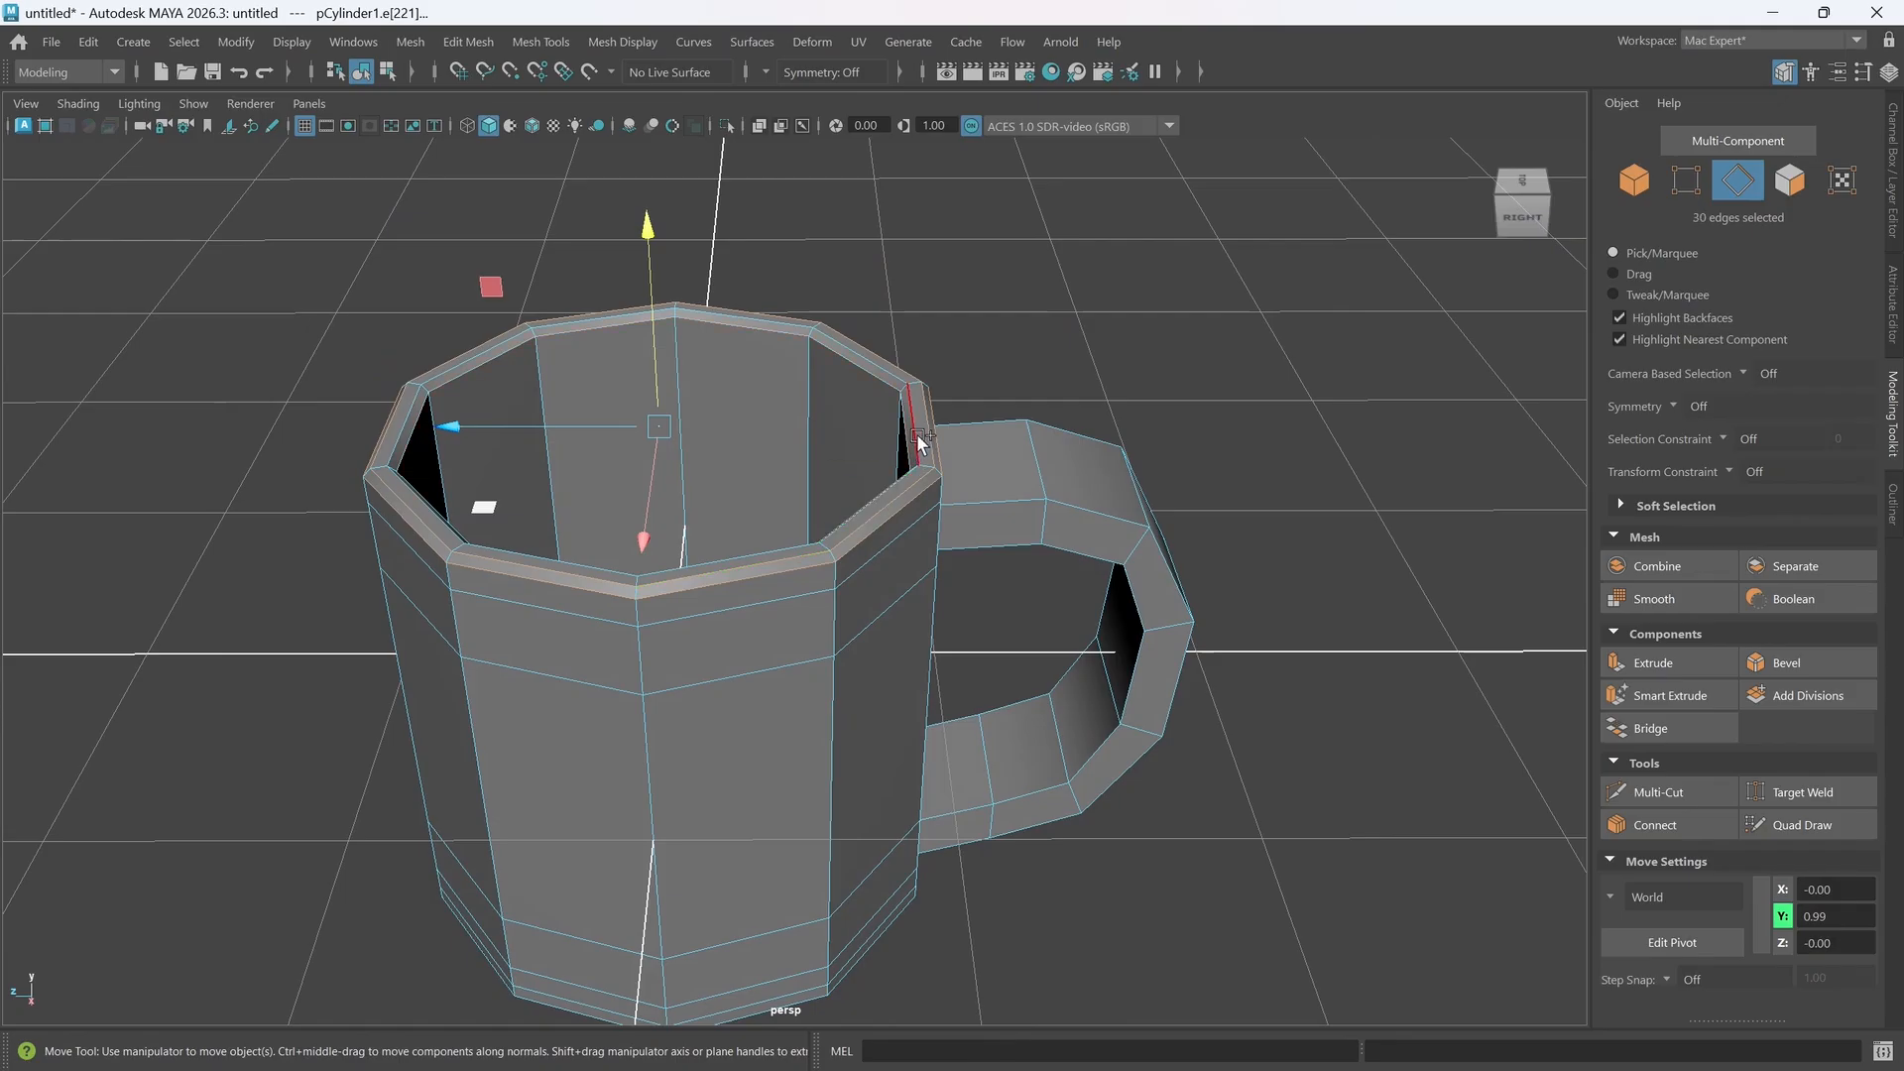
alt+drag(862, 638, 831, 624)
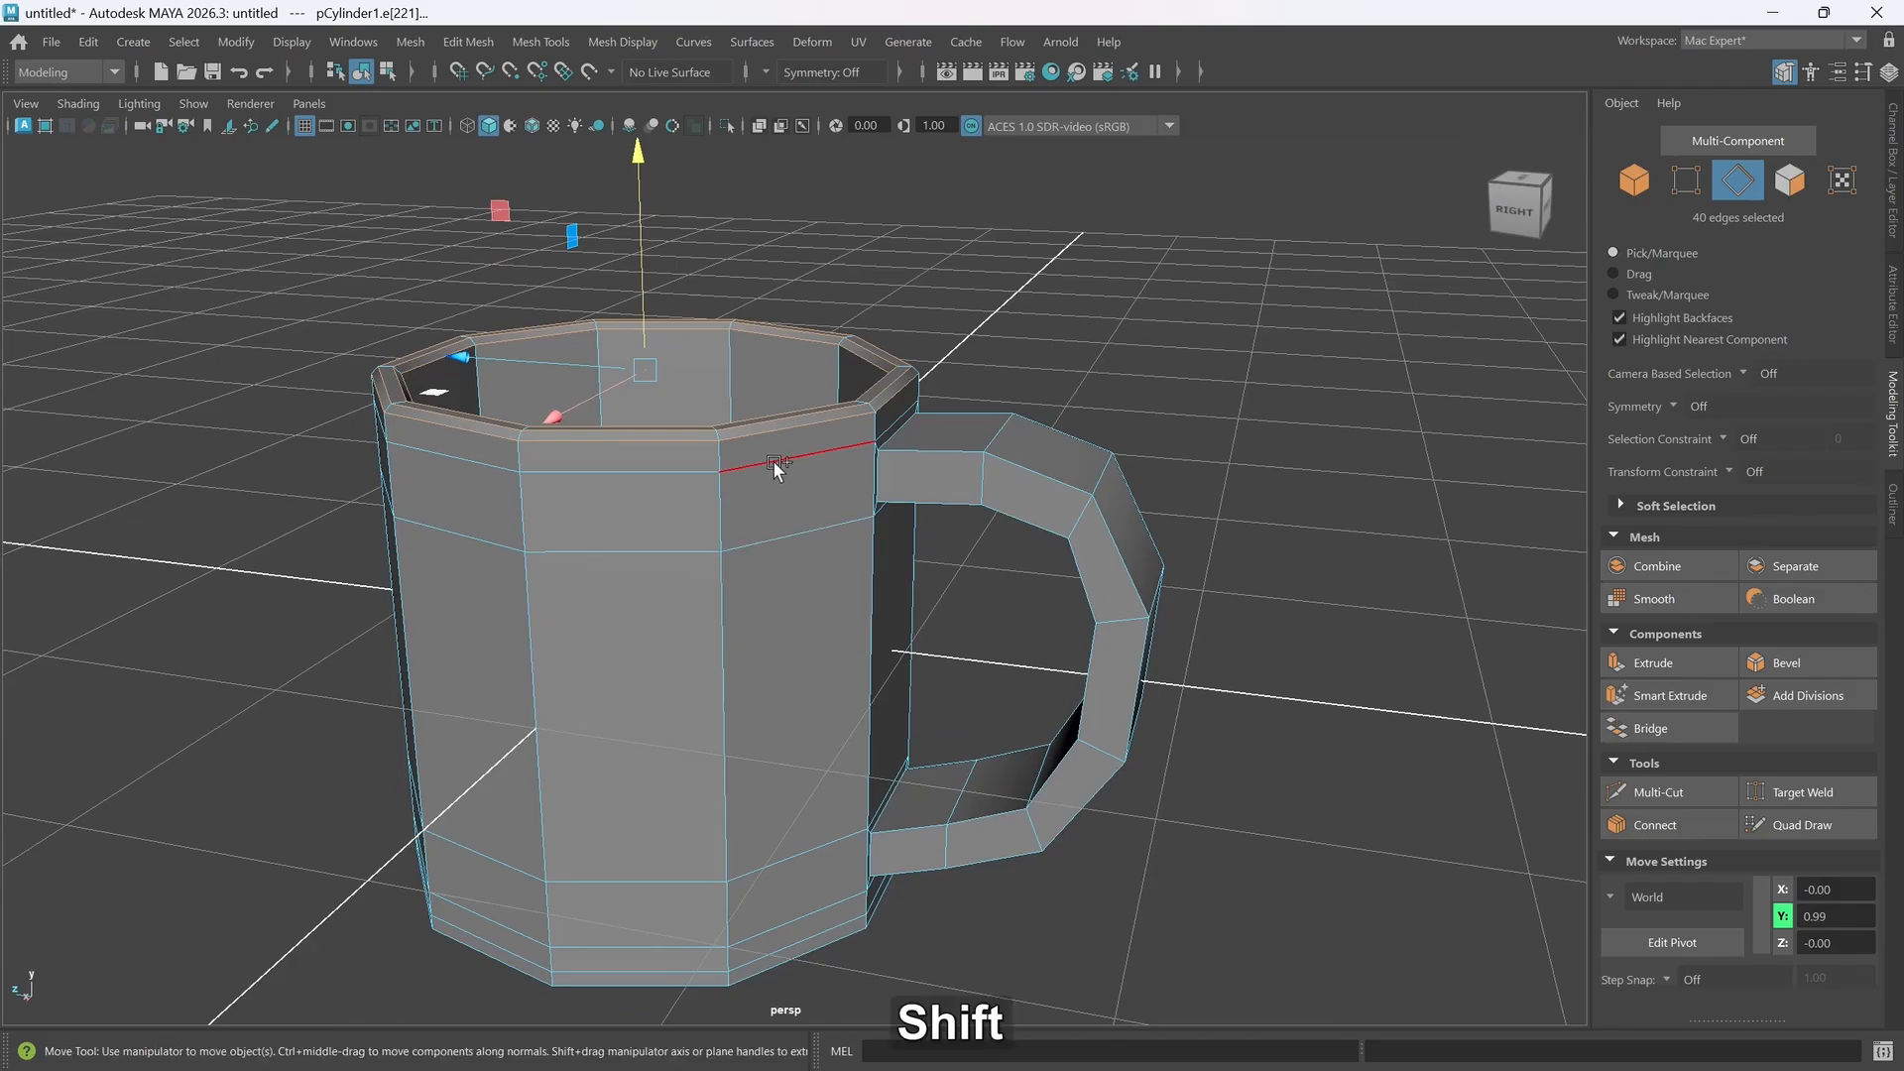
shift+double_click(798, 409)
alt+middle_drag(808, 582, 804, 585)
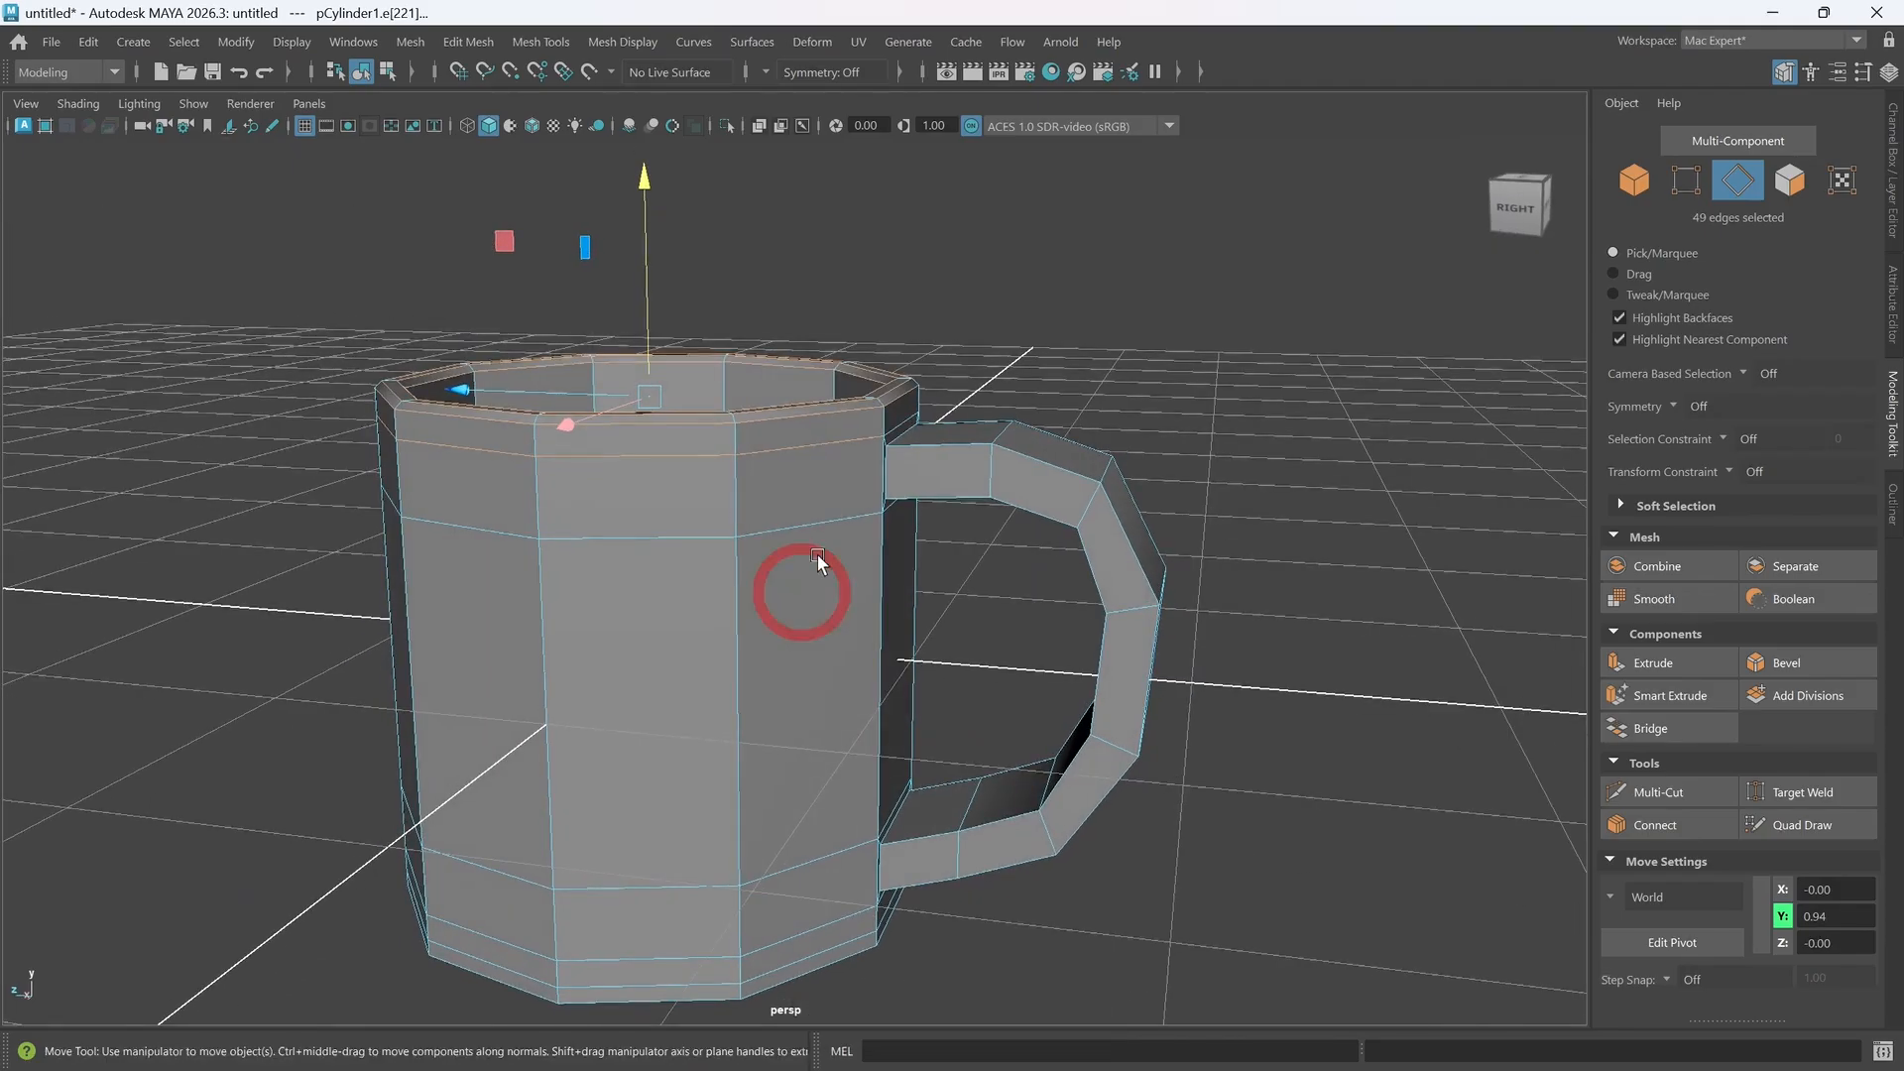
ctrl+double_click(832, 442)
alt+drag(853, 609, 658, 288)
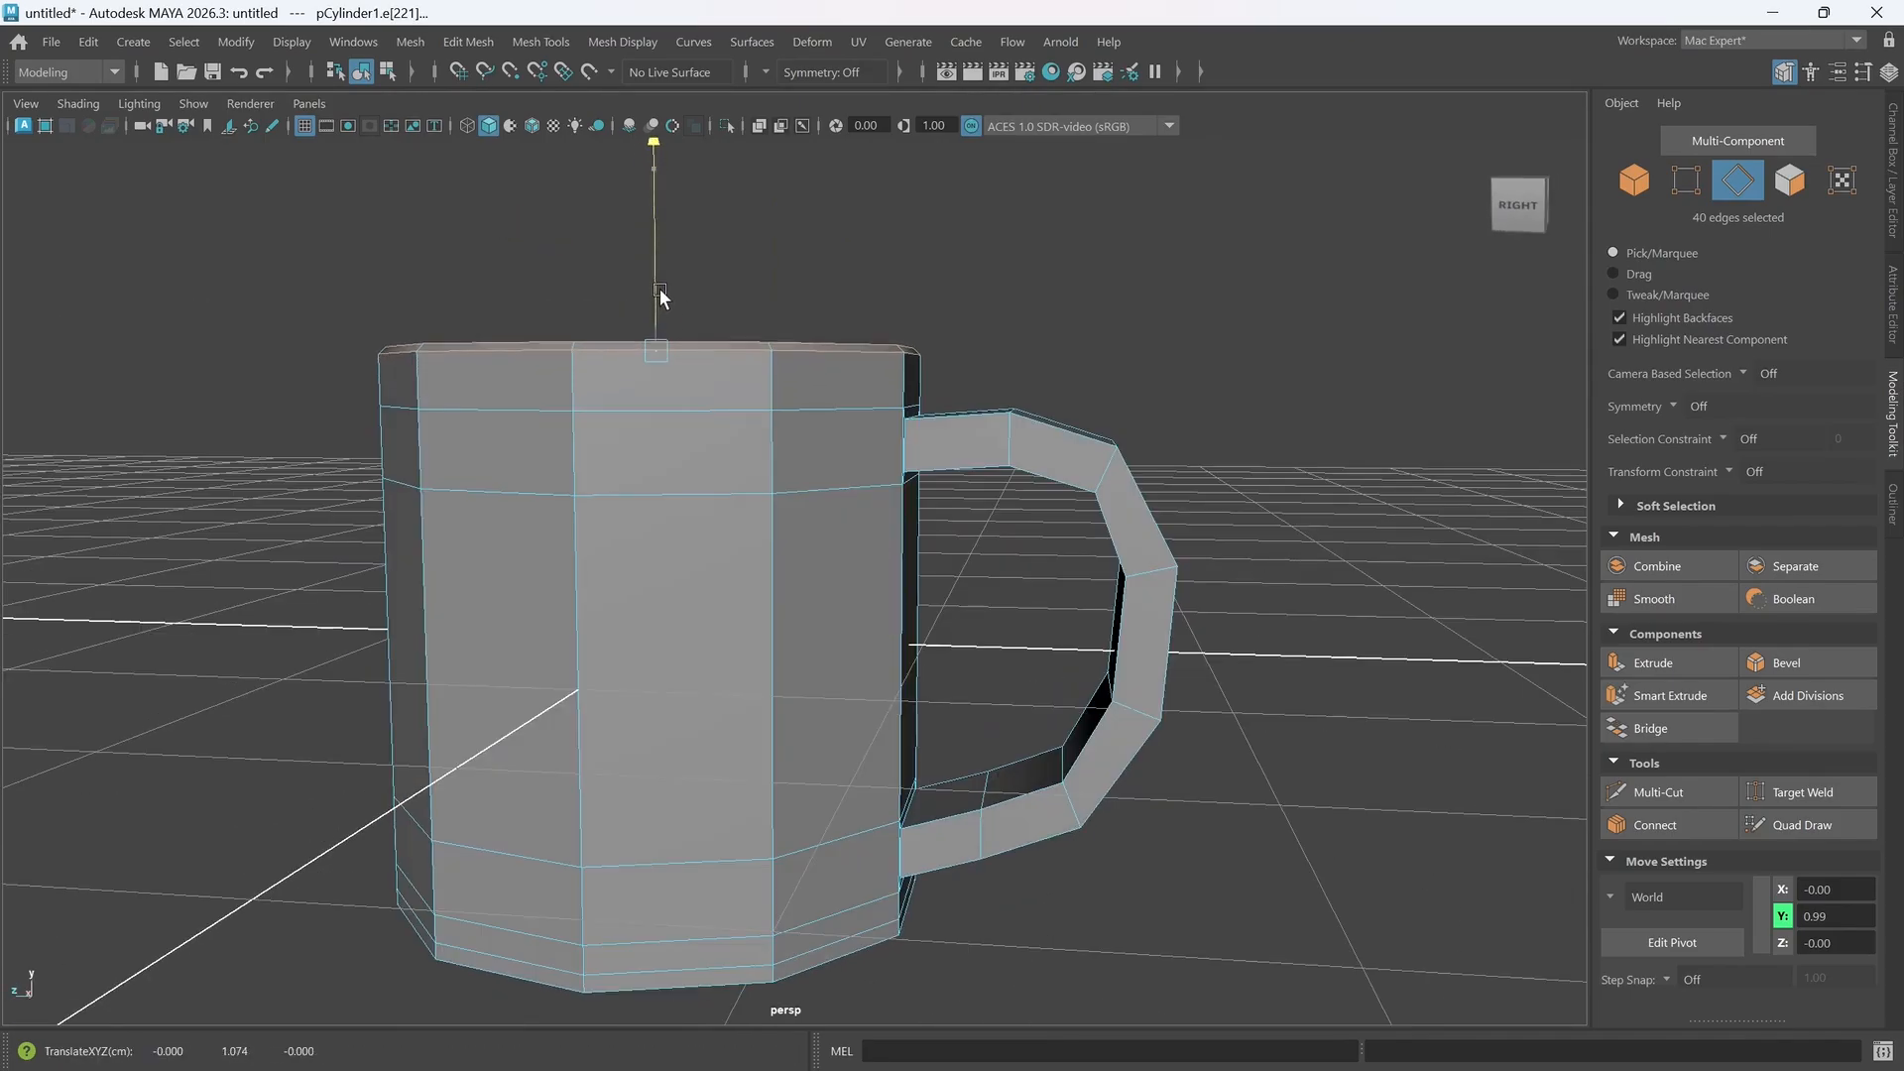
alt+drag(782, 478, 734, 488)
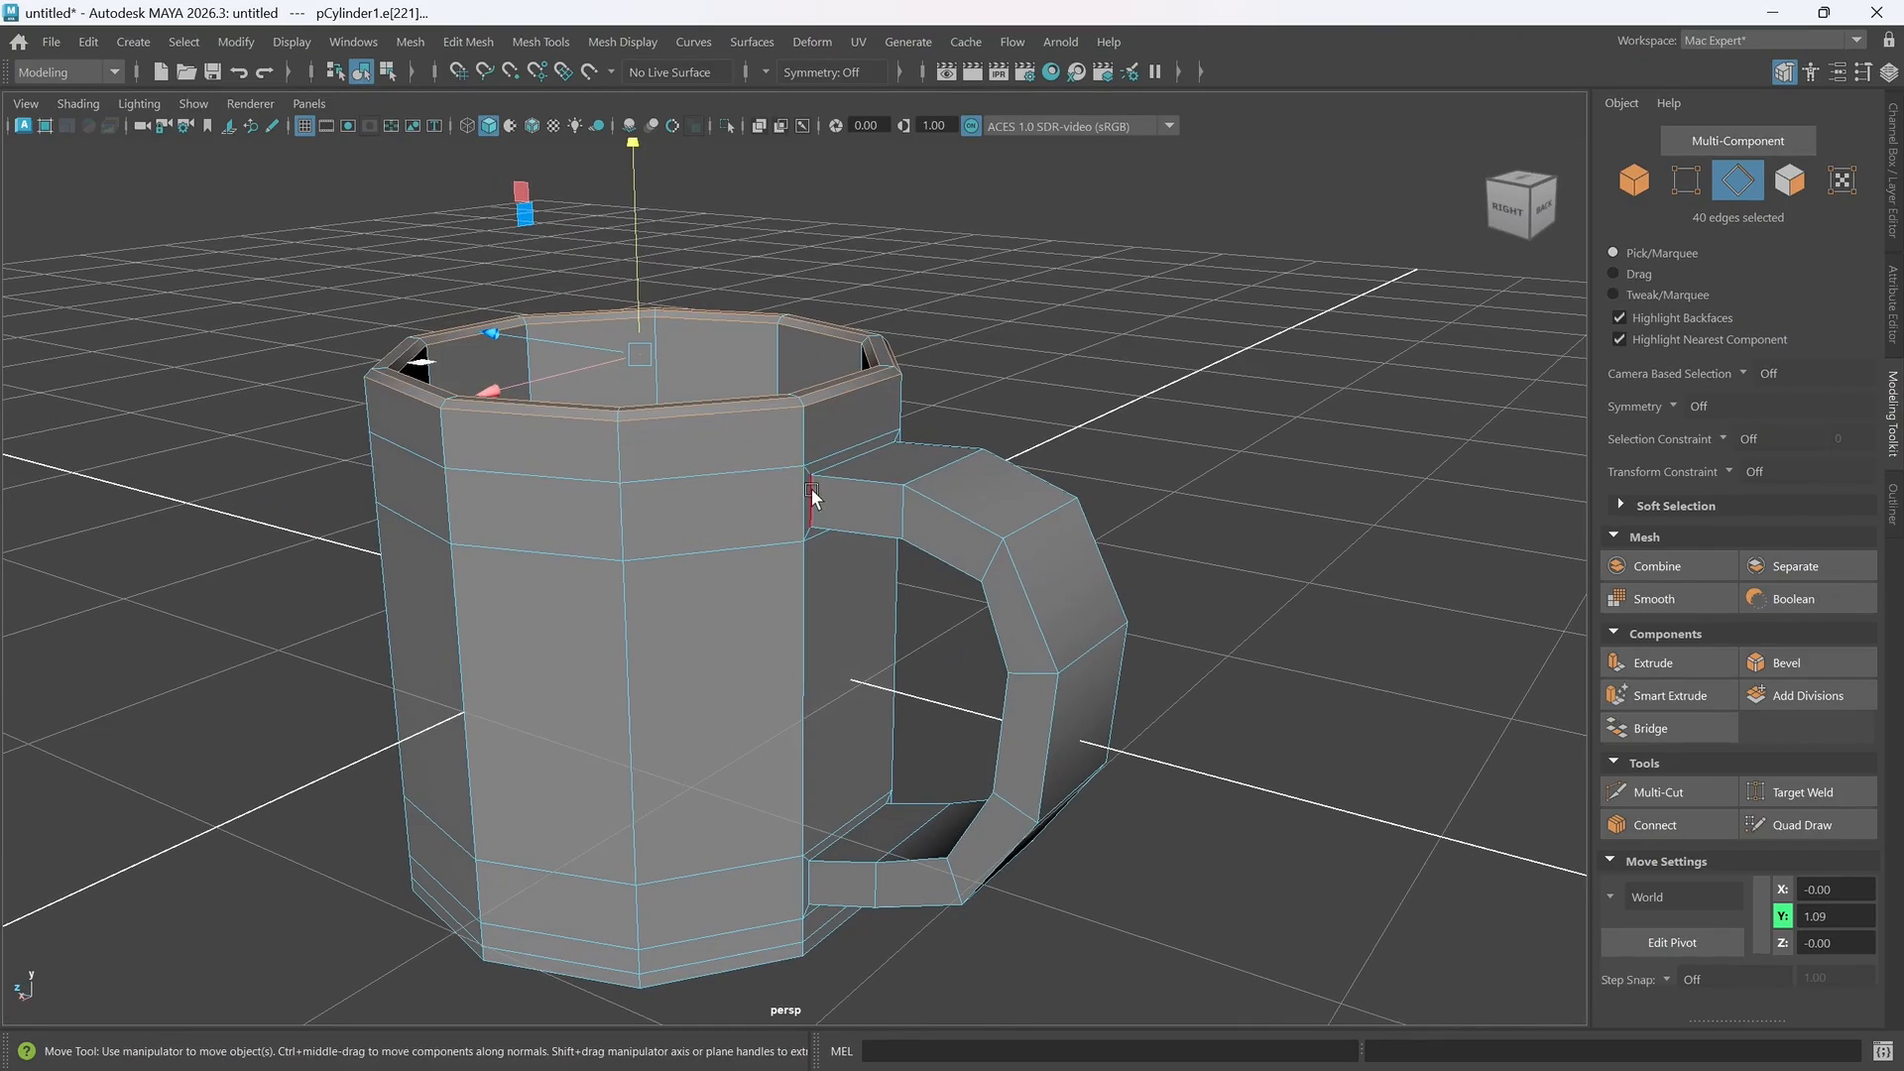
- Examine the raised rim and the handle joints in smooth preview, and return to the unsmoothed display
key(3)
alt+drag(730, 638, 909, 645)
click(869, 637)
alt+drag(850, 428, 779, 497)
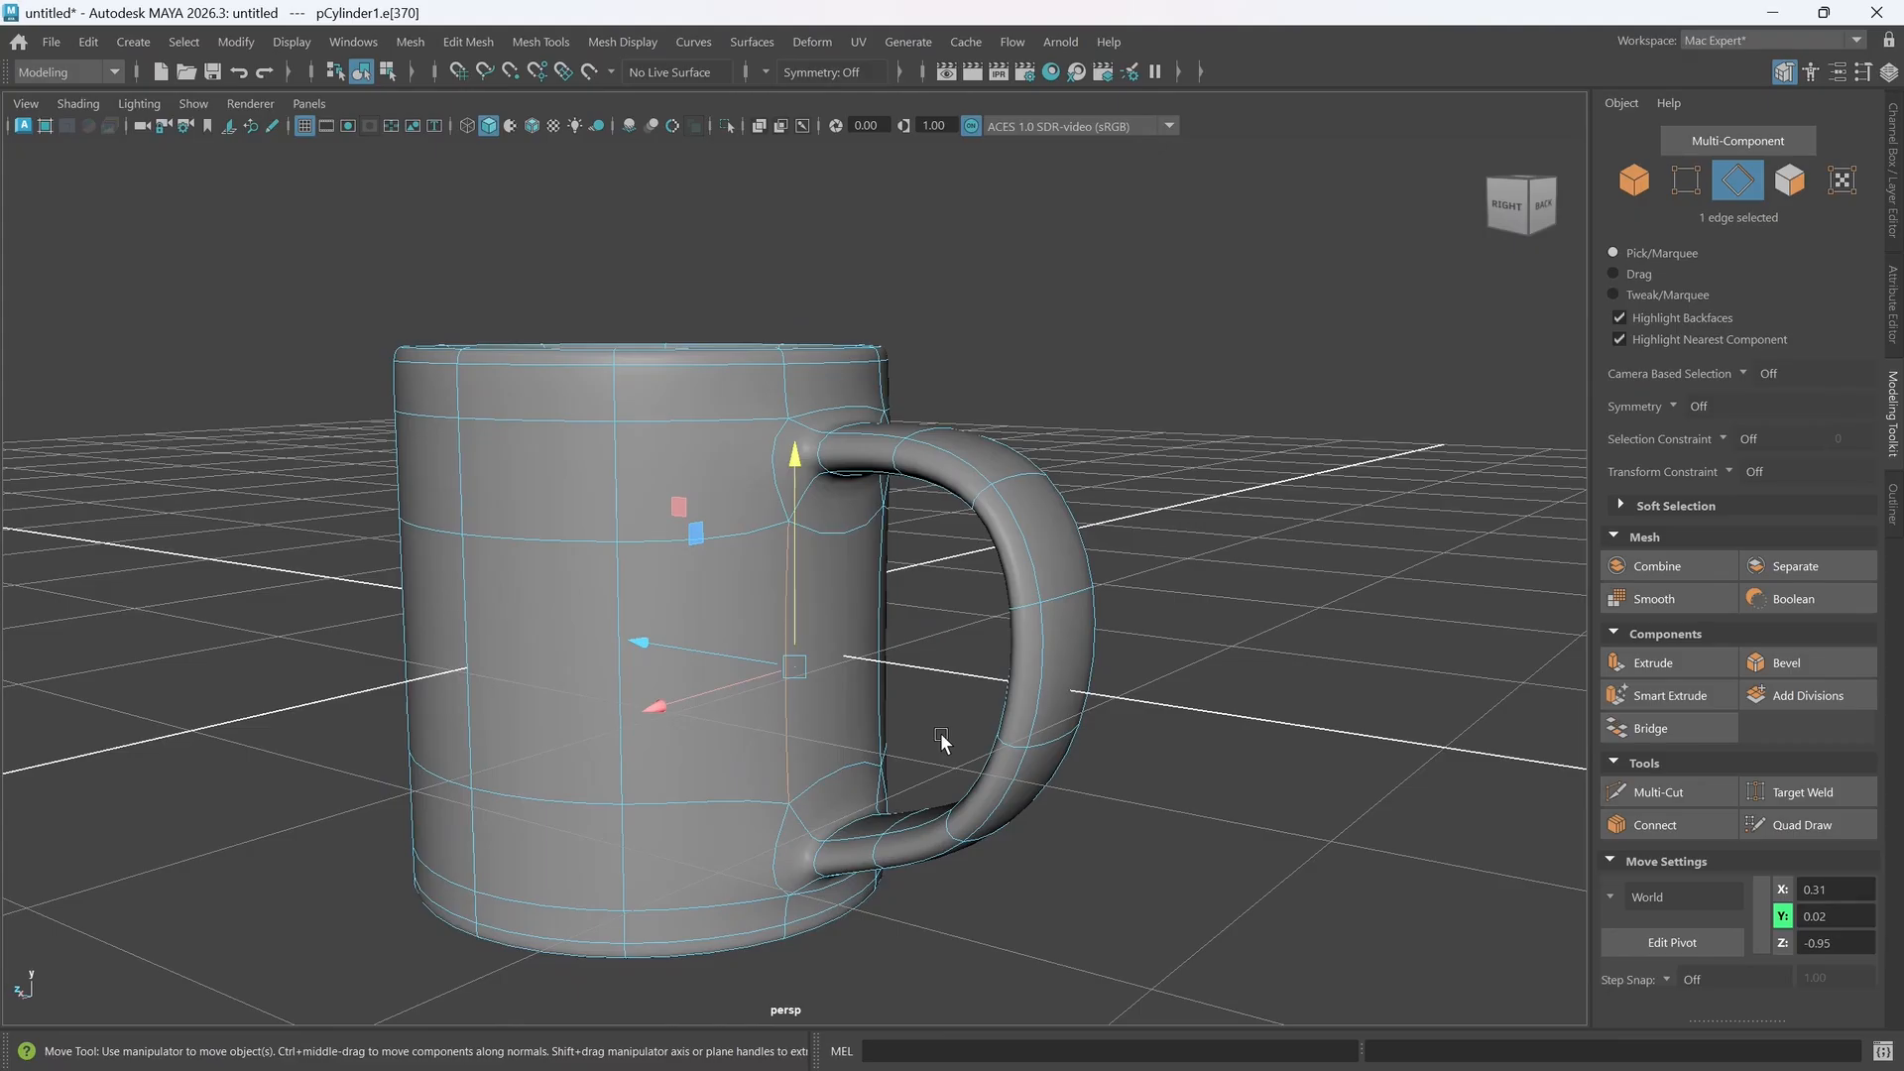
key(1)
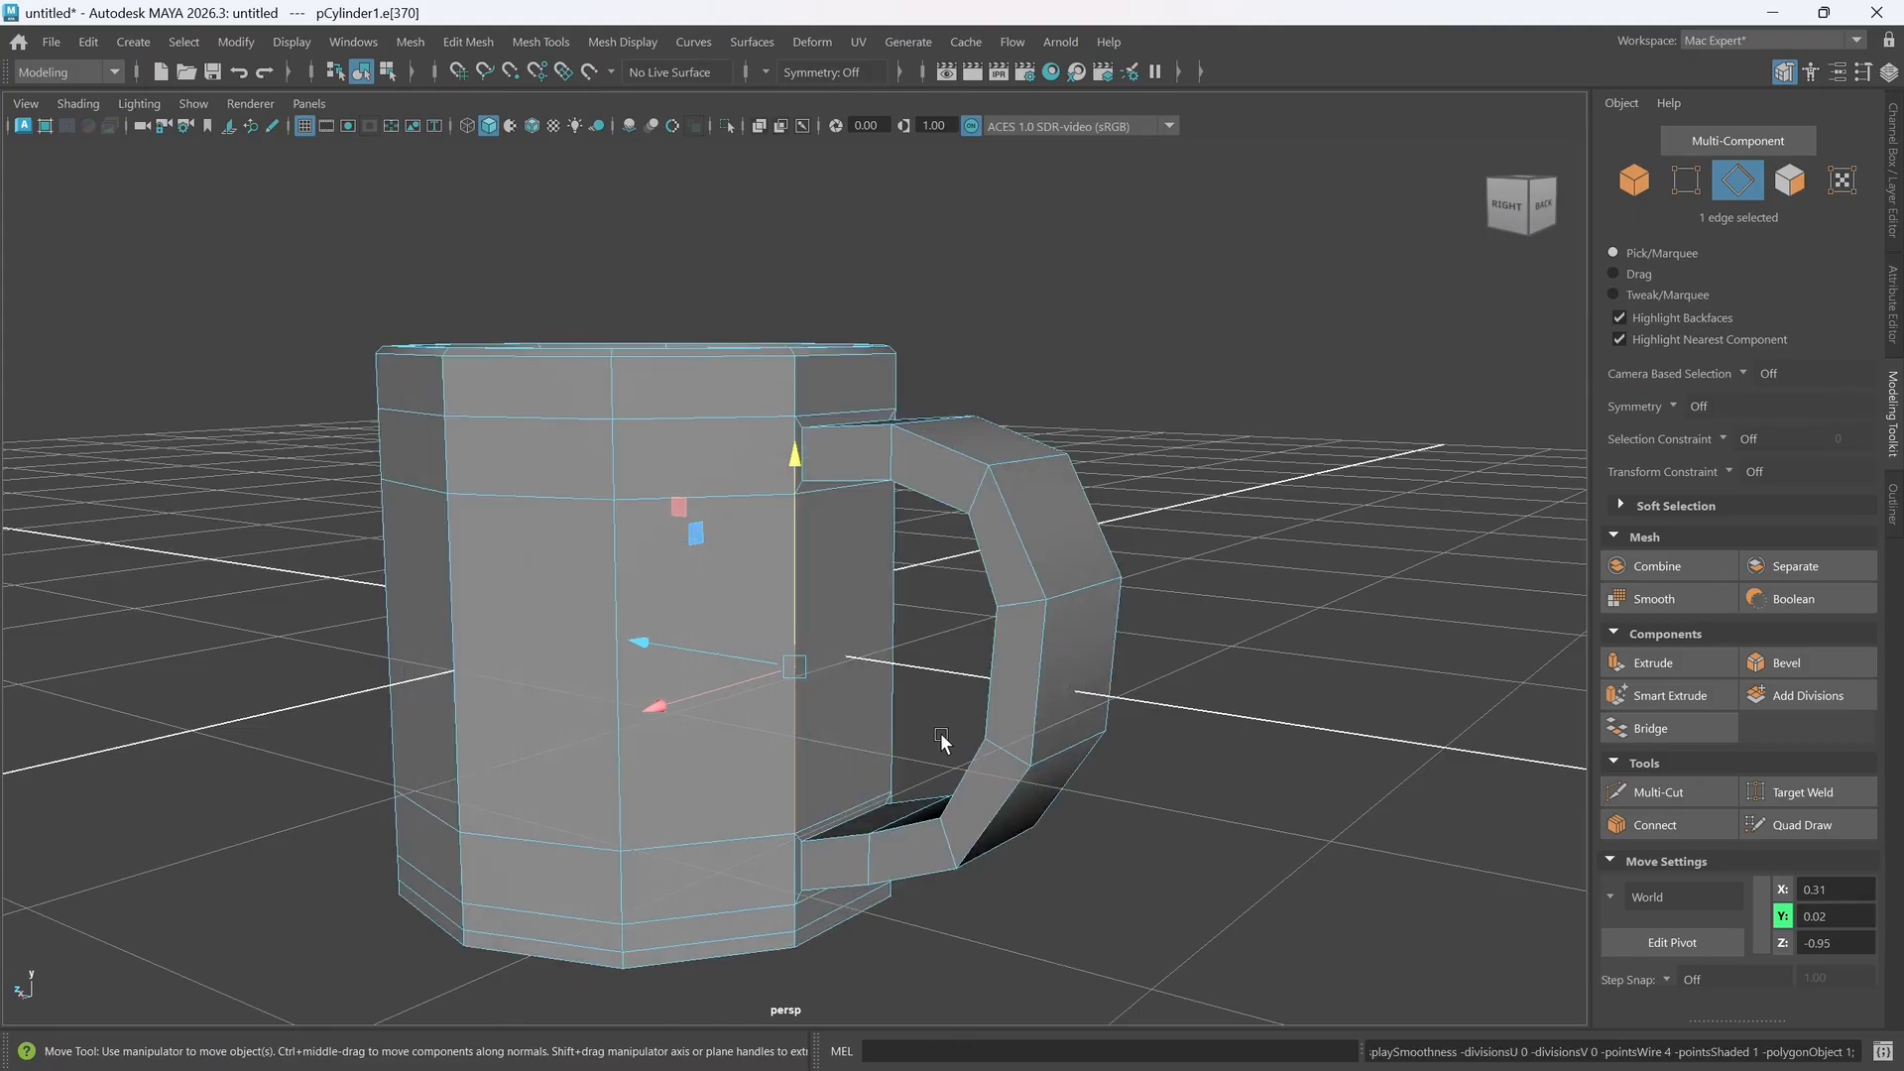
- Select the two adjacent edges along the upper side of the lower handle joint and raise them to a world Y of -0.54
key(g)
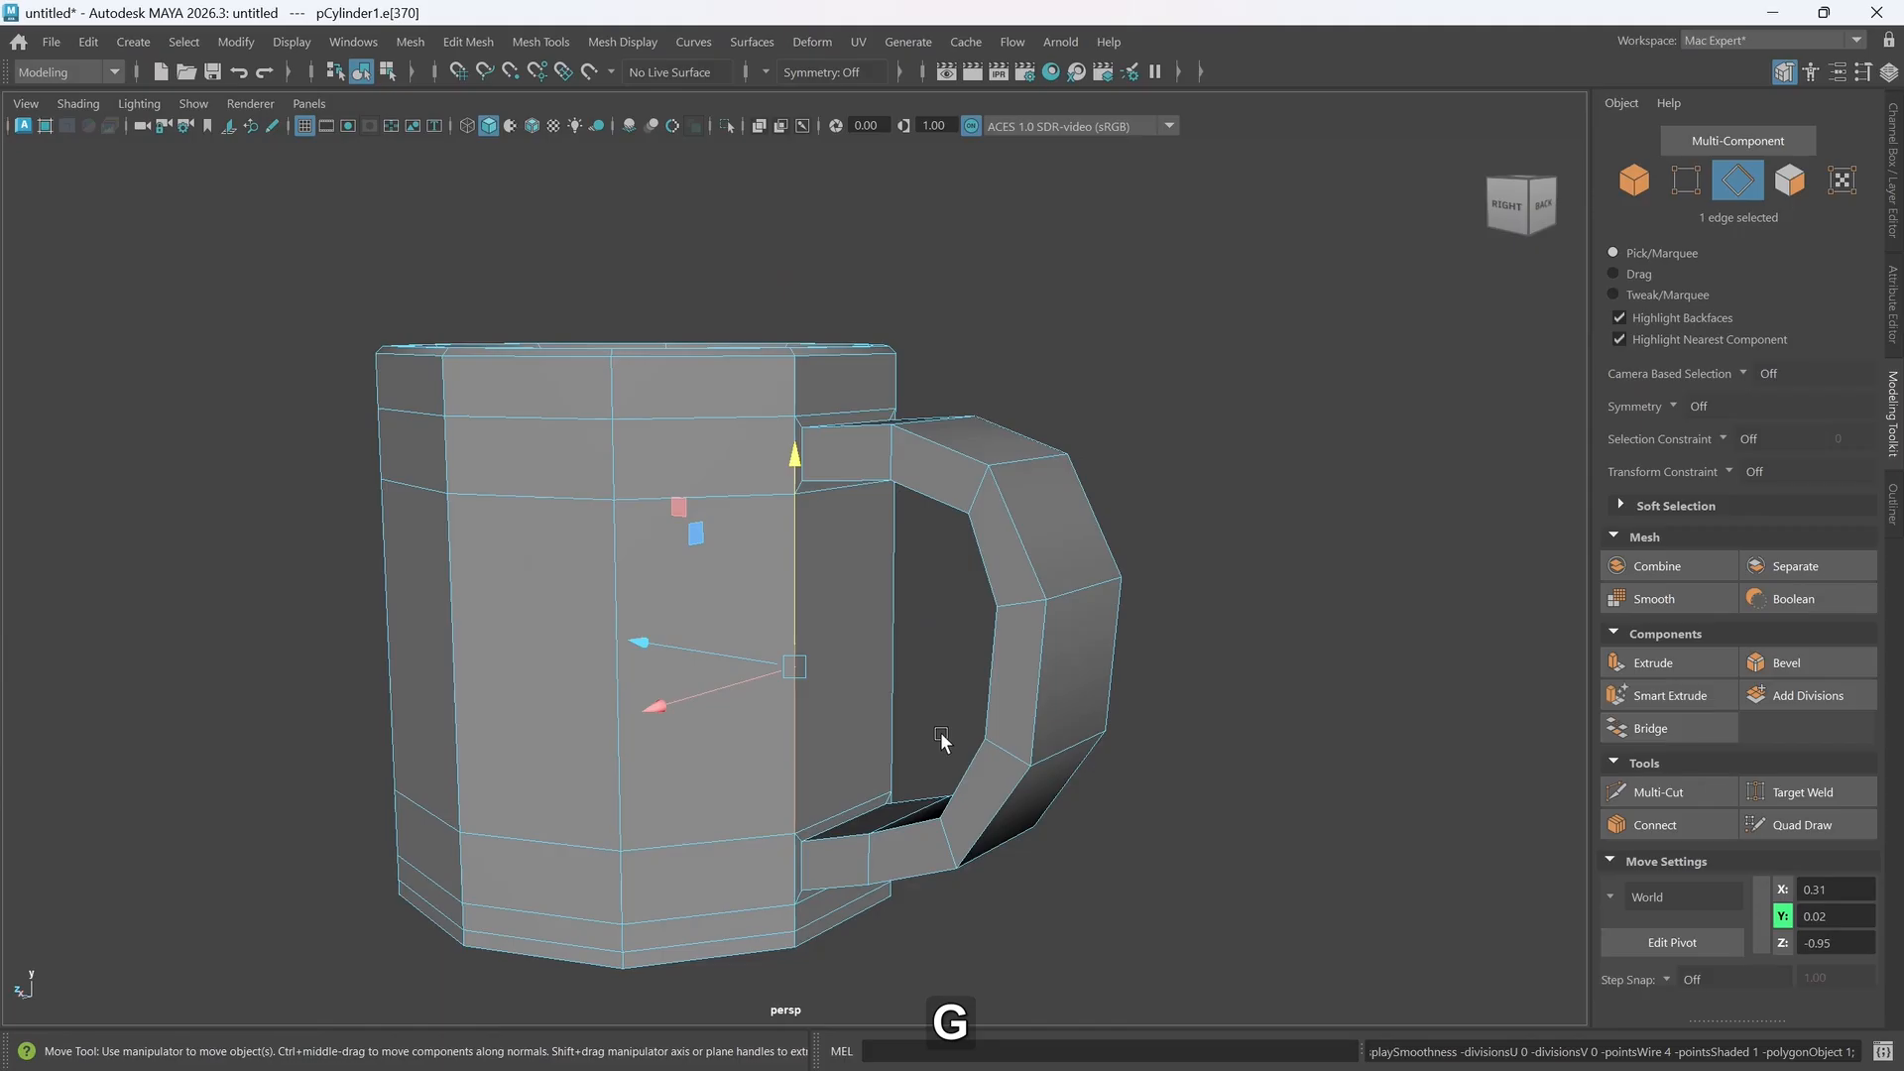
alt+drag(671, 744, 718, 761)
scroll(653, 629, up, 2)
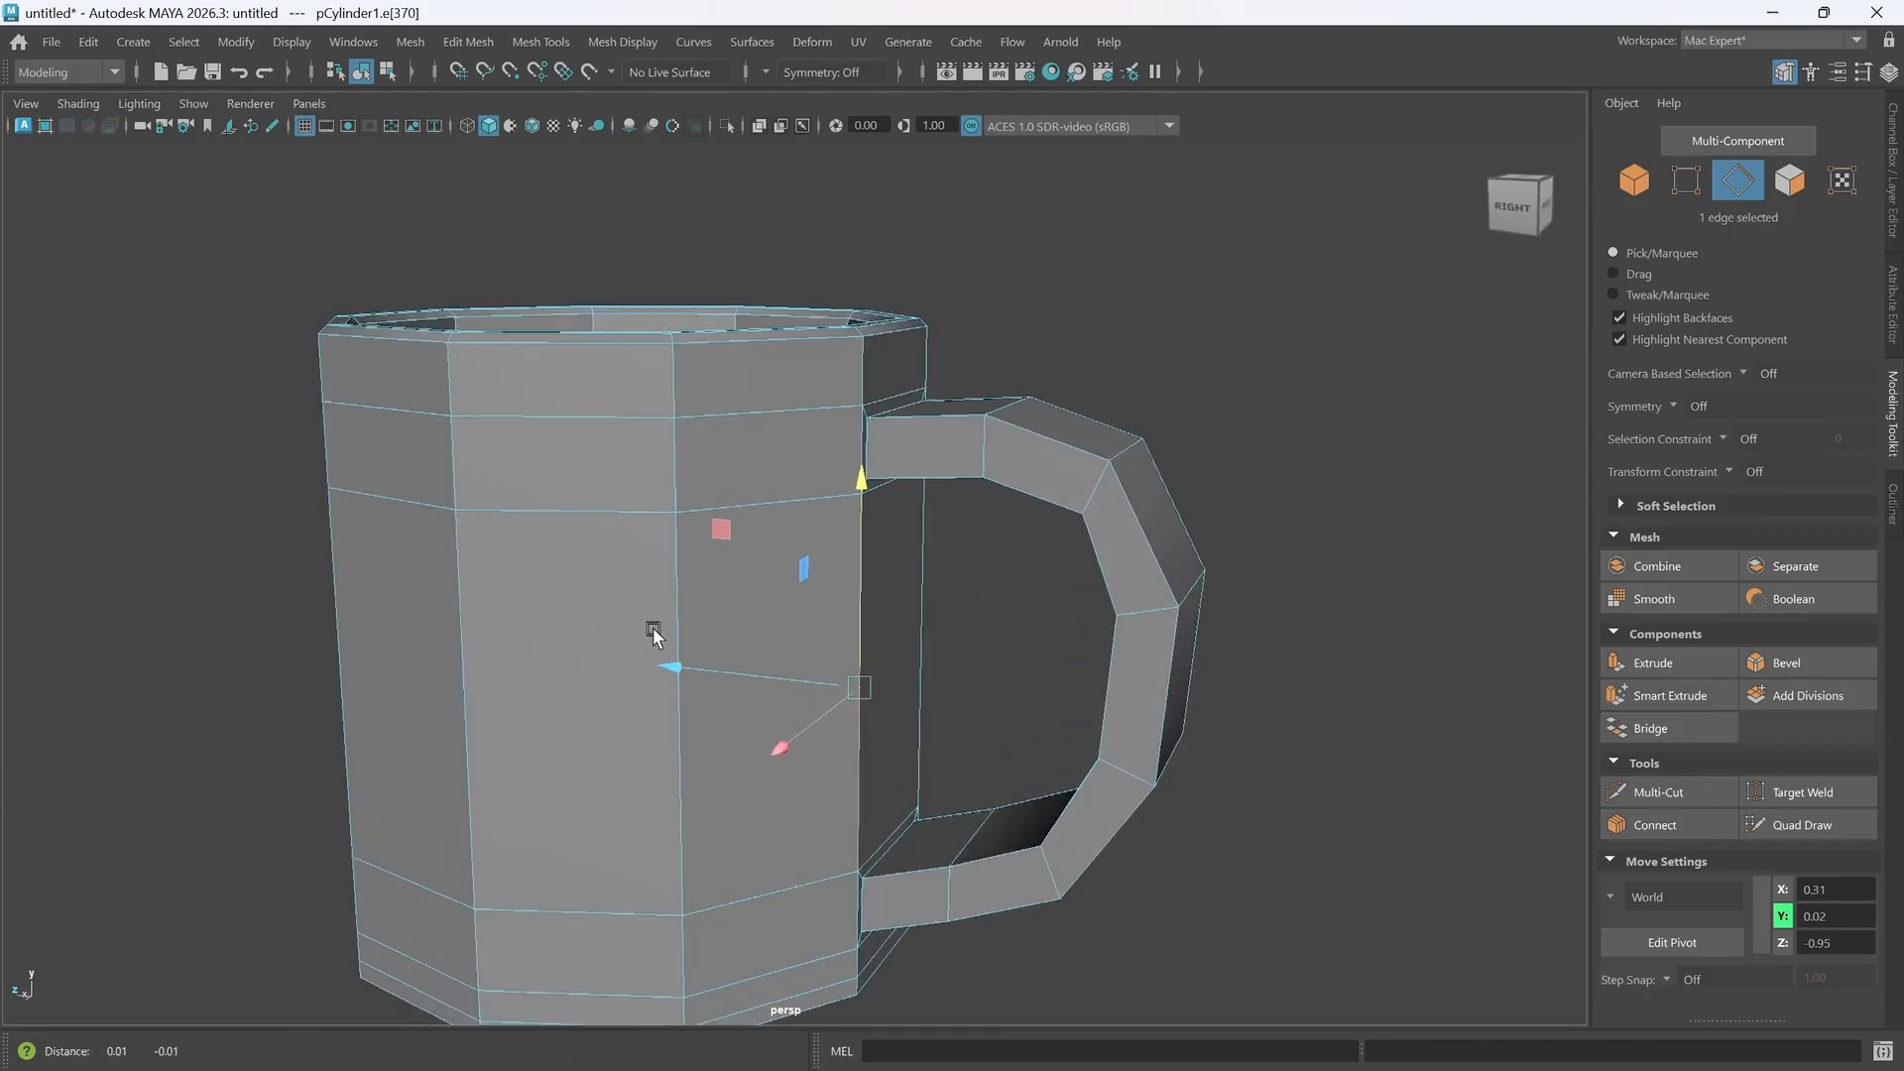
alt+middle_drag(653, 632, 518, 473)
click(779, 703)
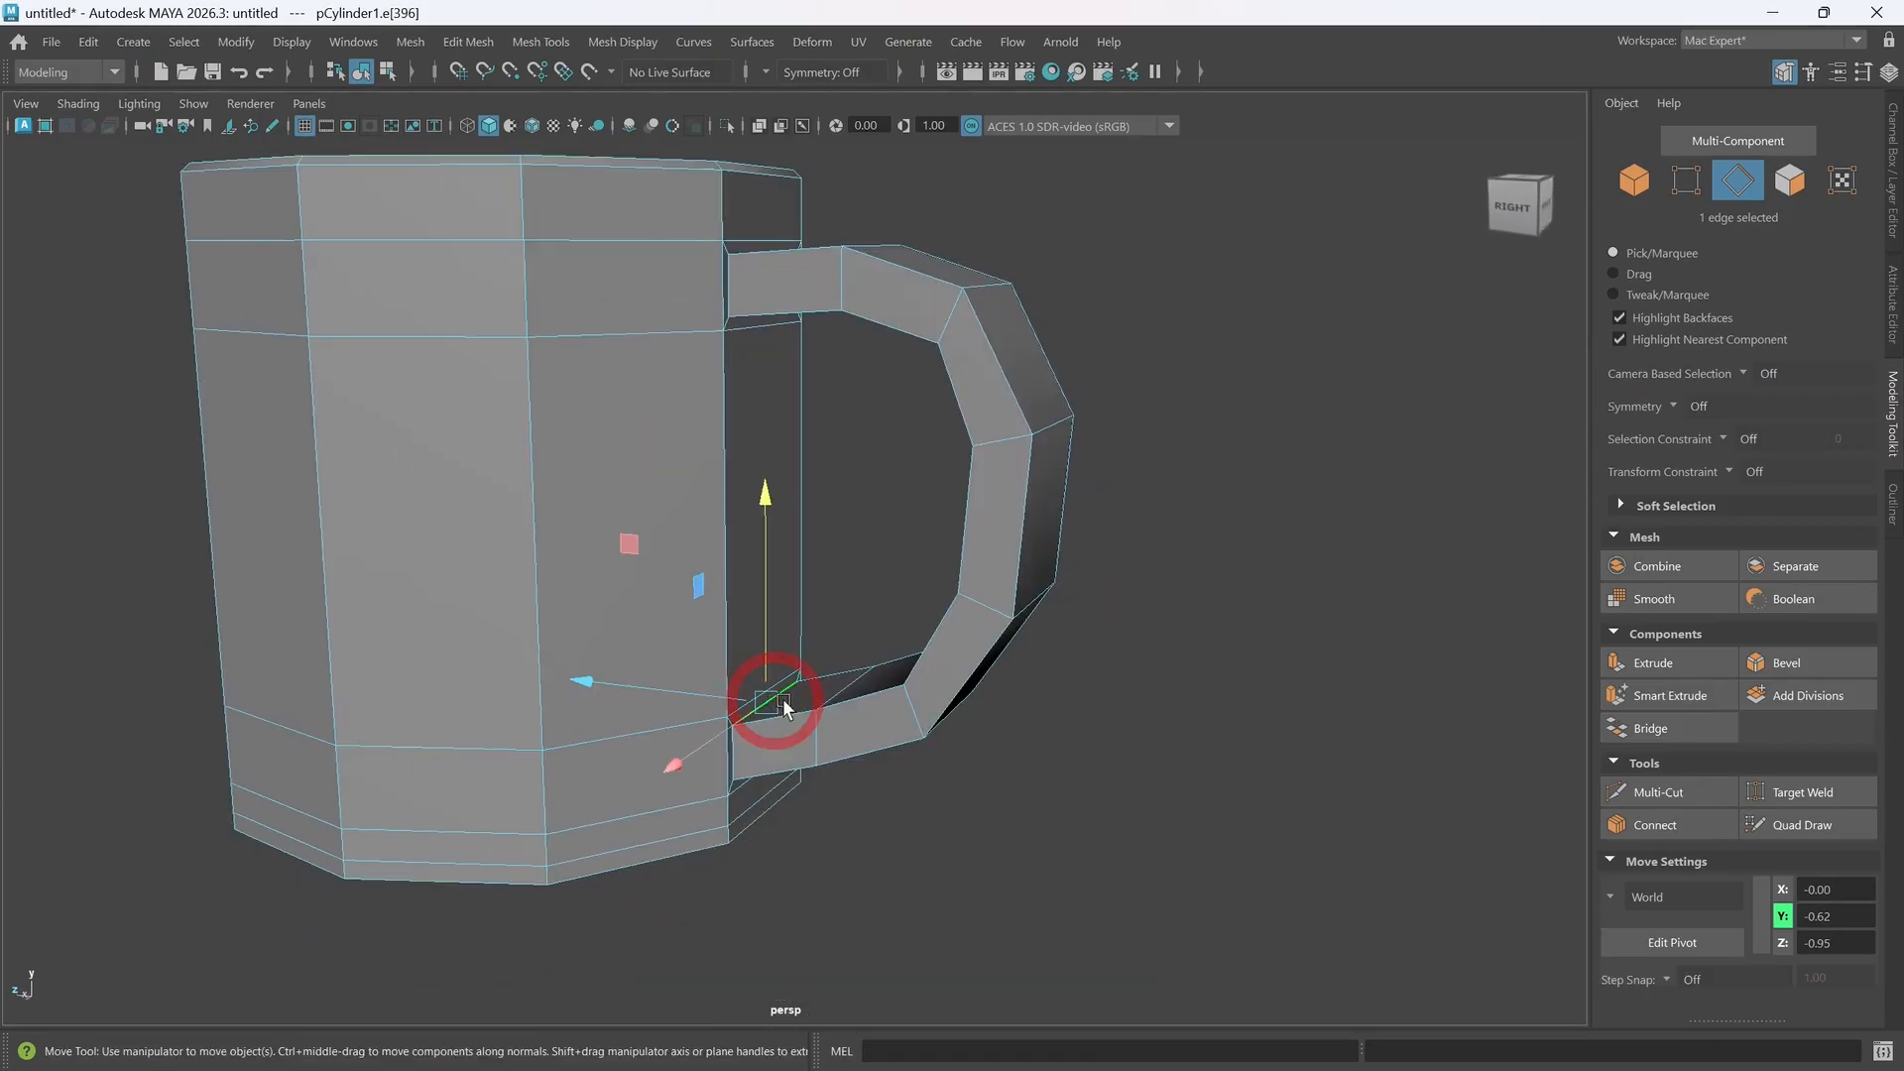
shift+click(794, 671)
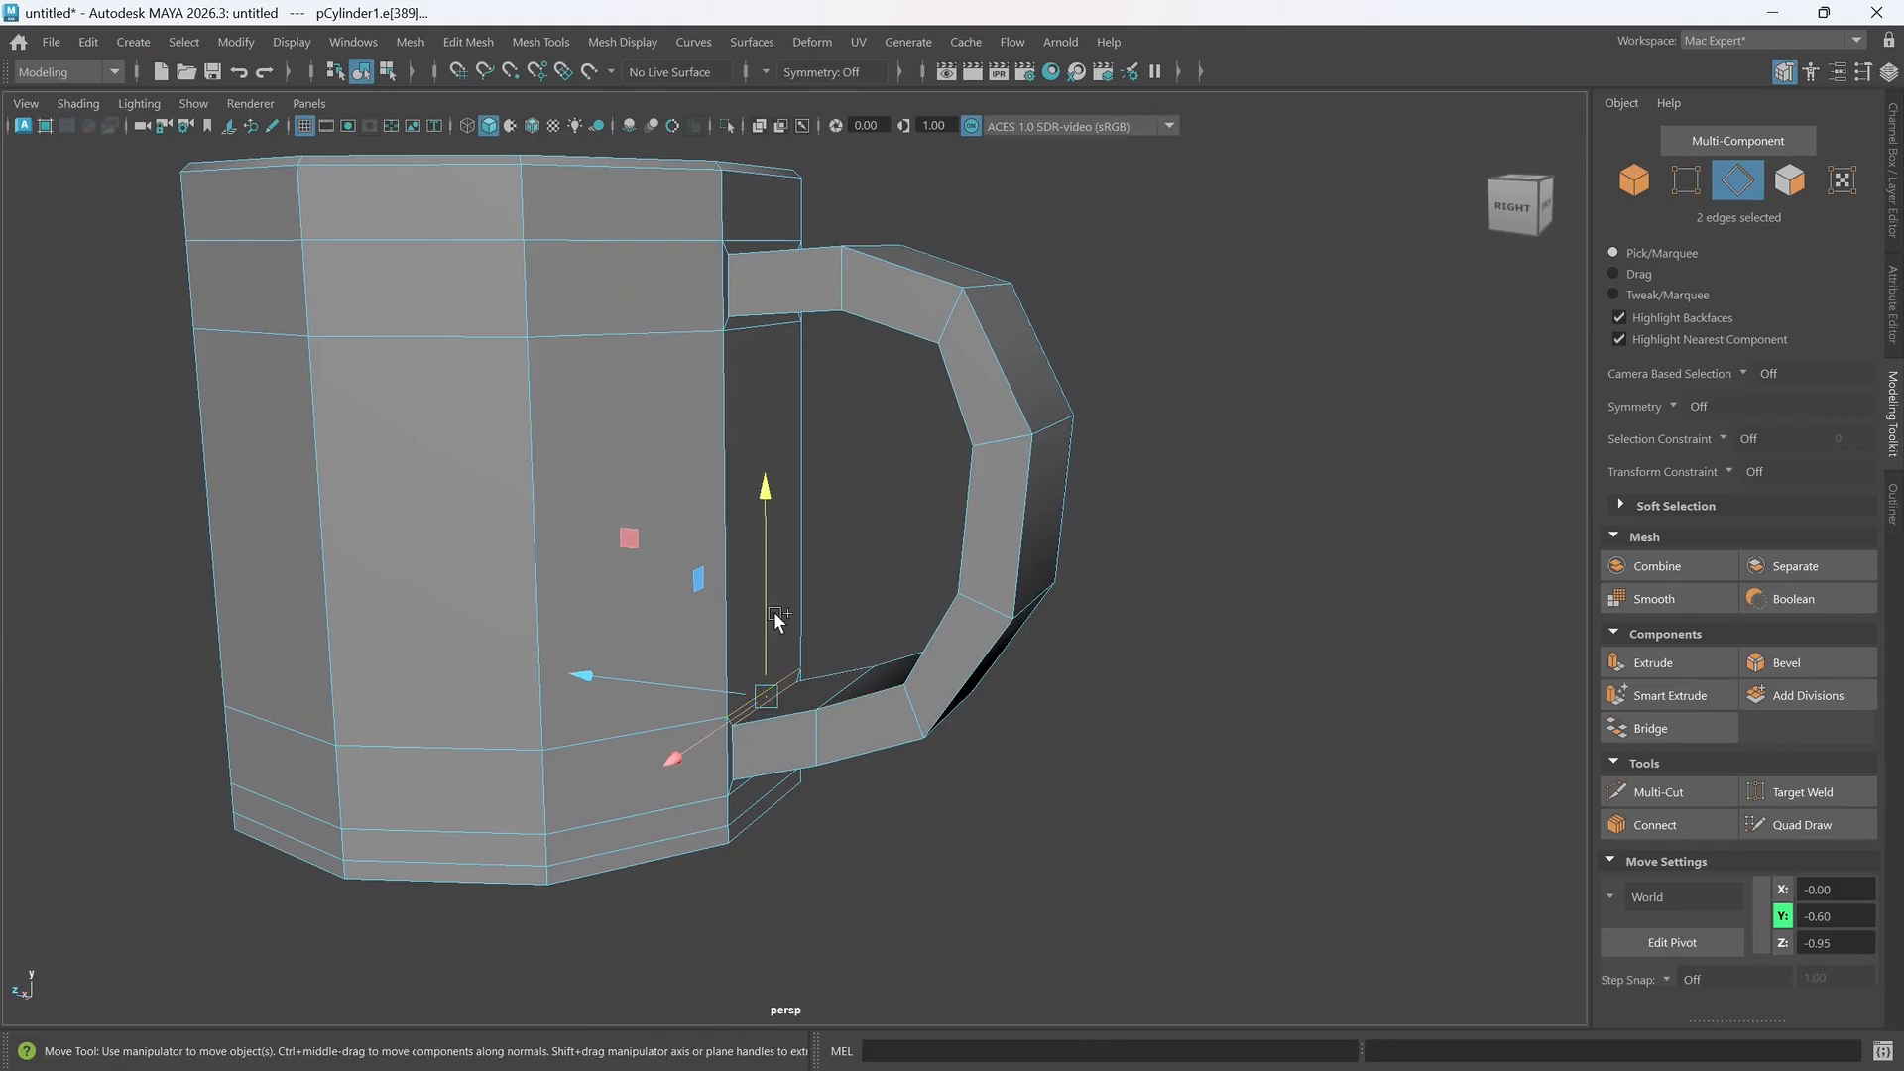
drag(765, 615, 770, 600)
- Select the two adjacent edges along the underside of the upper handle joint and lower them to a world Y of 0.52
click(765, 331)
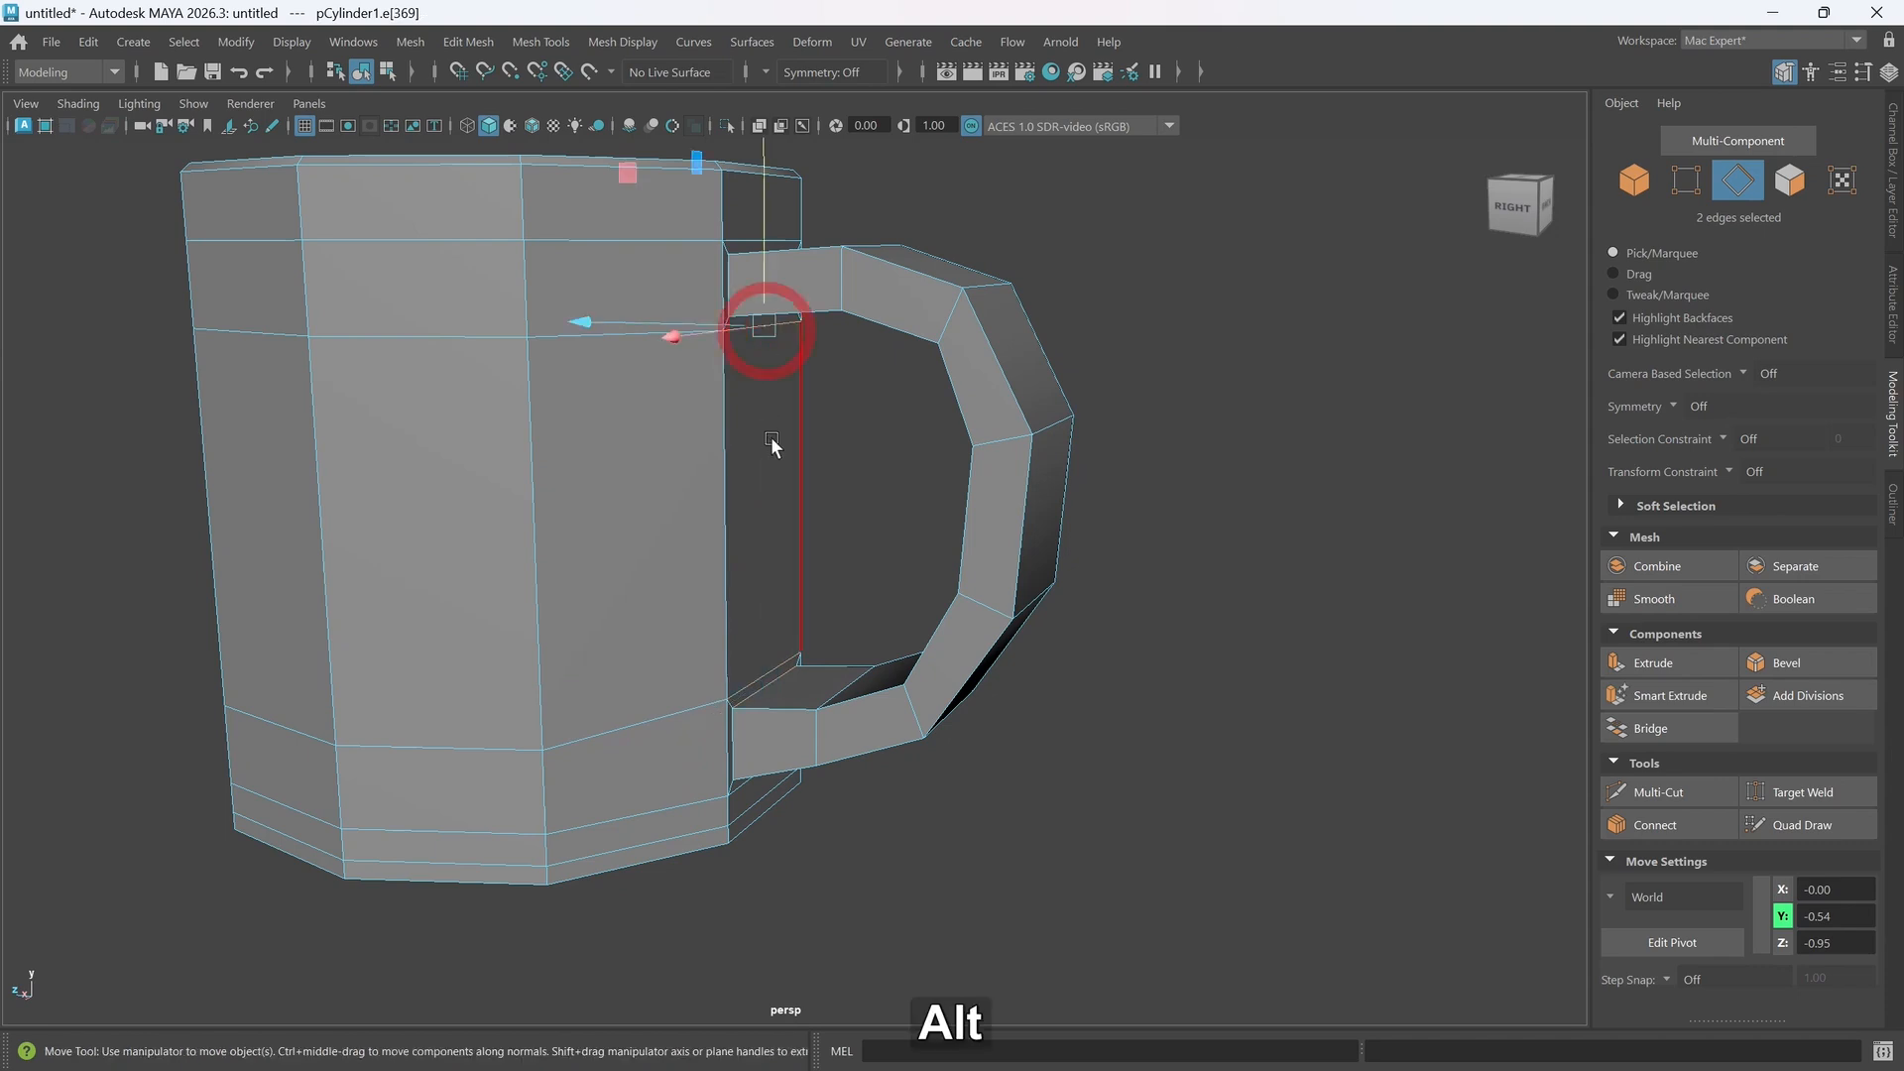
alt+drag(766, 330, 775, 401)
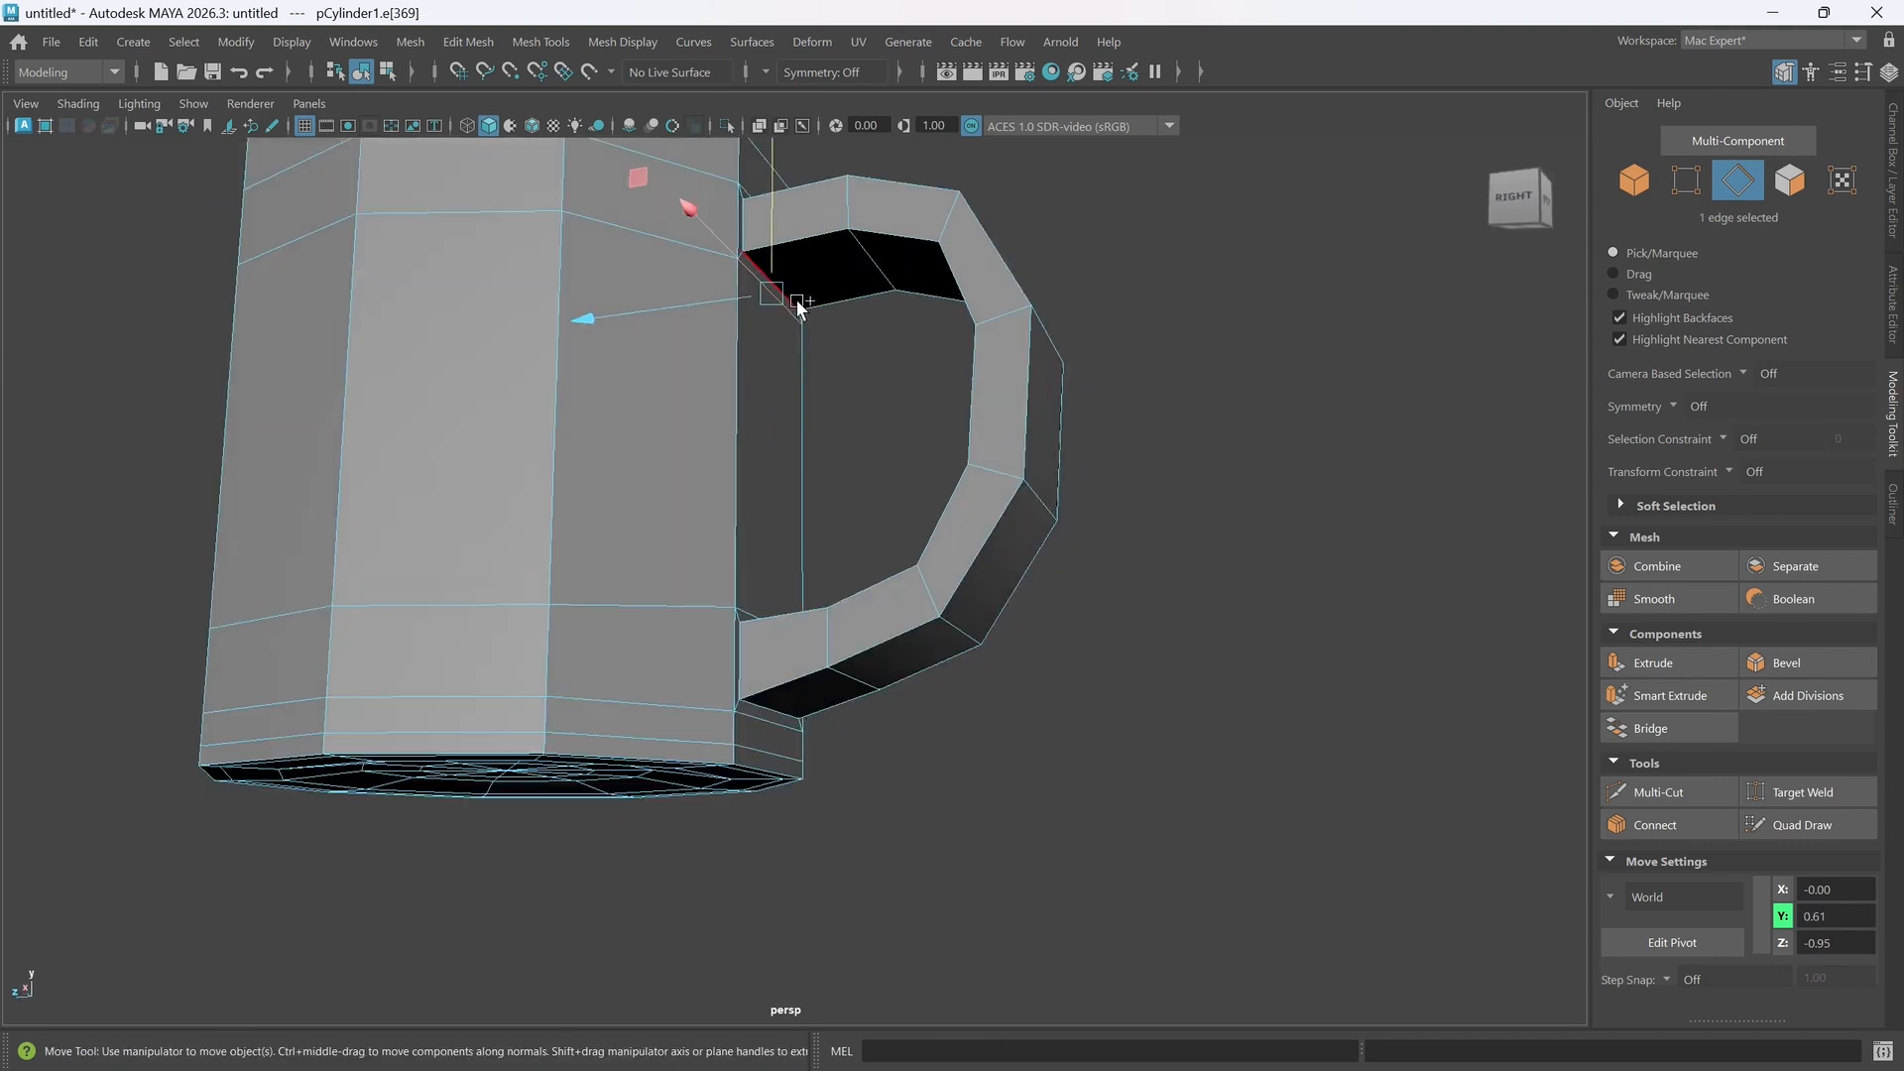
shift+click(794, 227)
drag(771, 202, 724, 444)
- Display the mug in smooth preview, switch to object mode, and inspect the body and both handle joints
key(3)
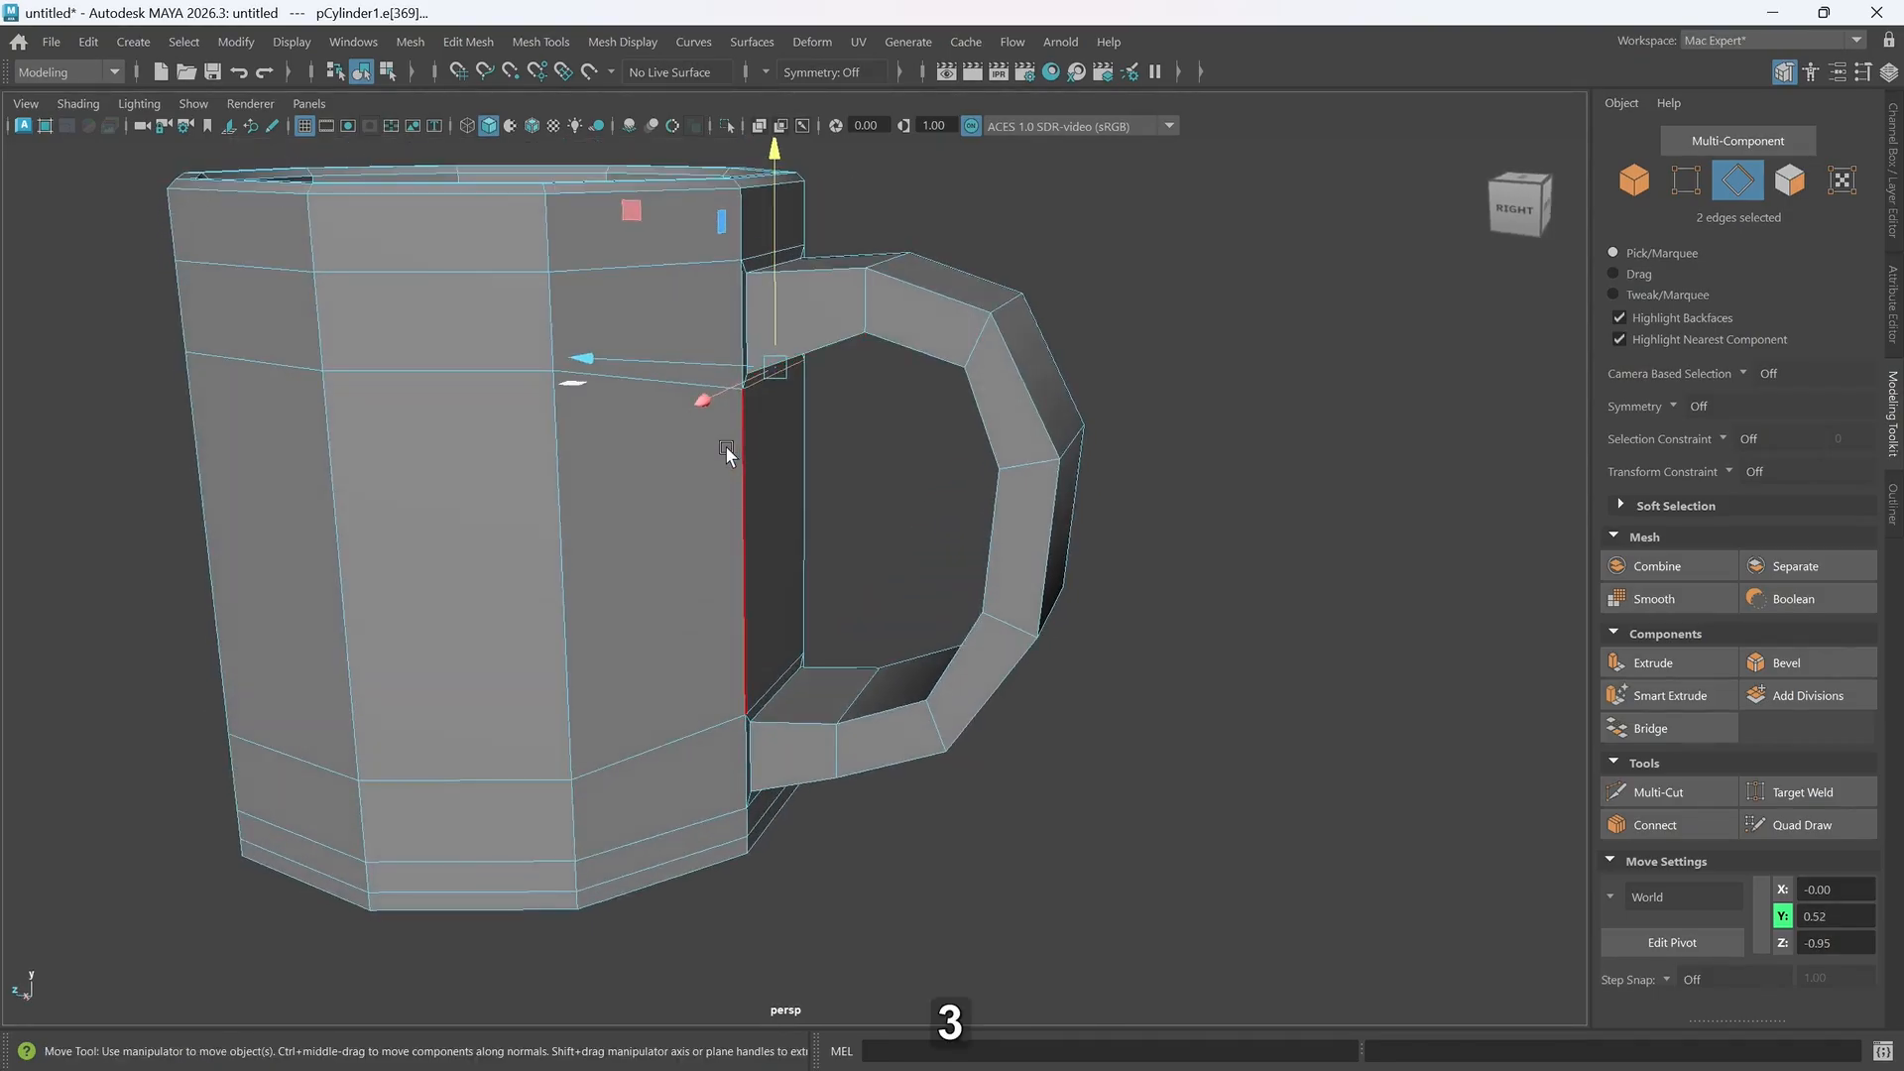
mouse_move(801, 738)
alt+mouse_down()
mouse_move(805, 715)
mouse_move(831, 717)
mouse_move(726, 718)
mouse_move(787, 731)
alt+mouse_up()
click(1148, 545)
alt+middle_drag(793, 488, 799, 607)
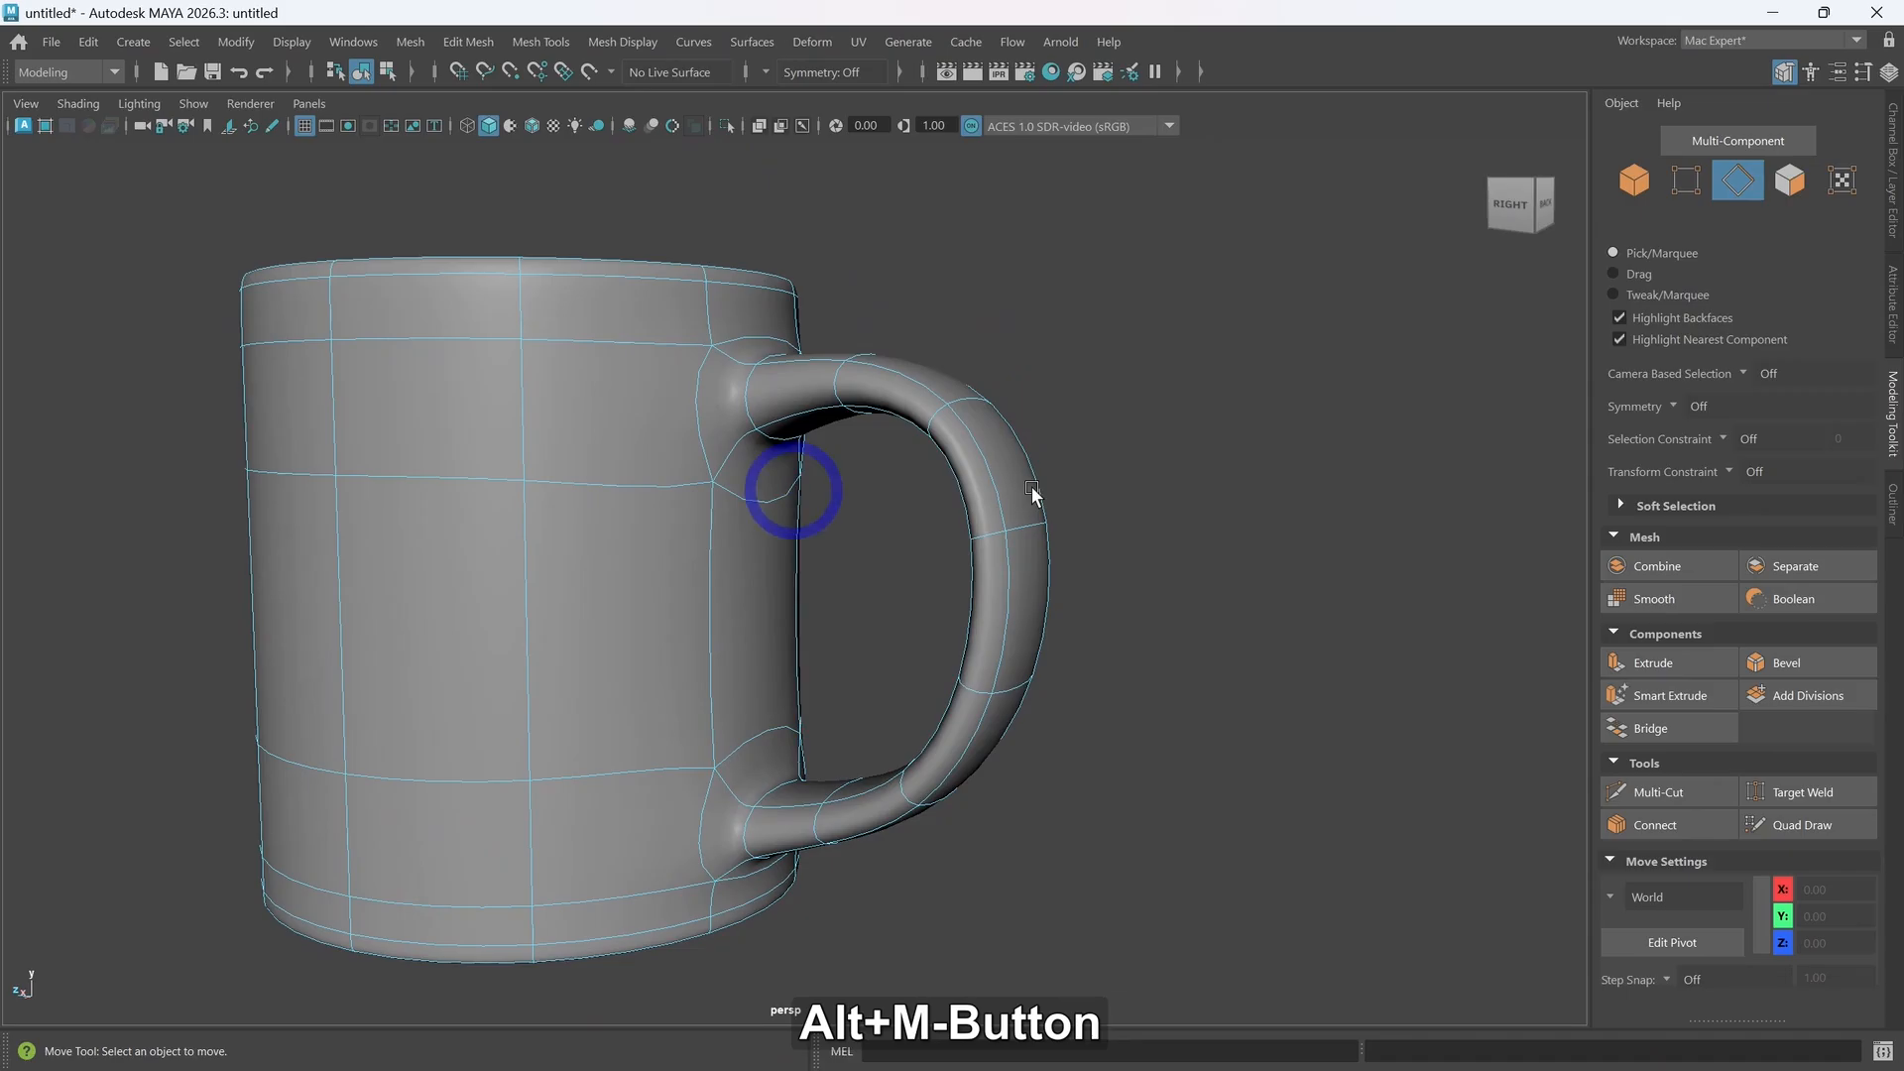
right_drag(1032, 484, 1135, 395)
click(1140, 464)
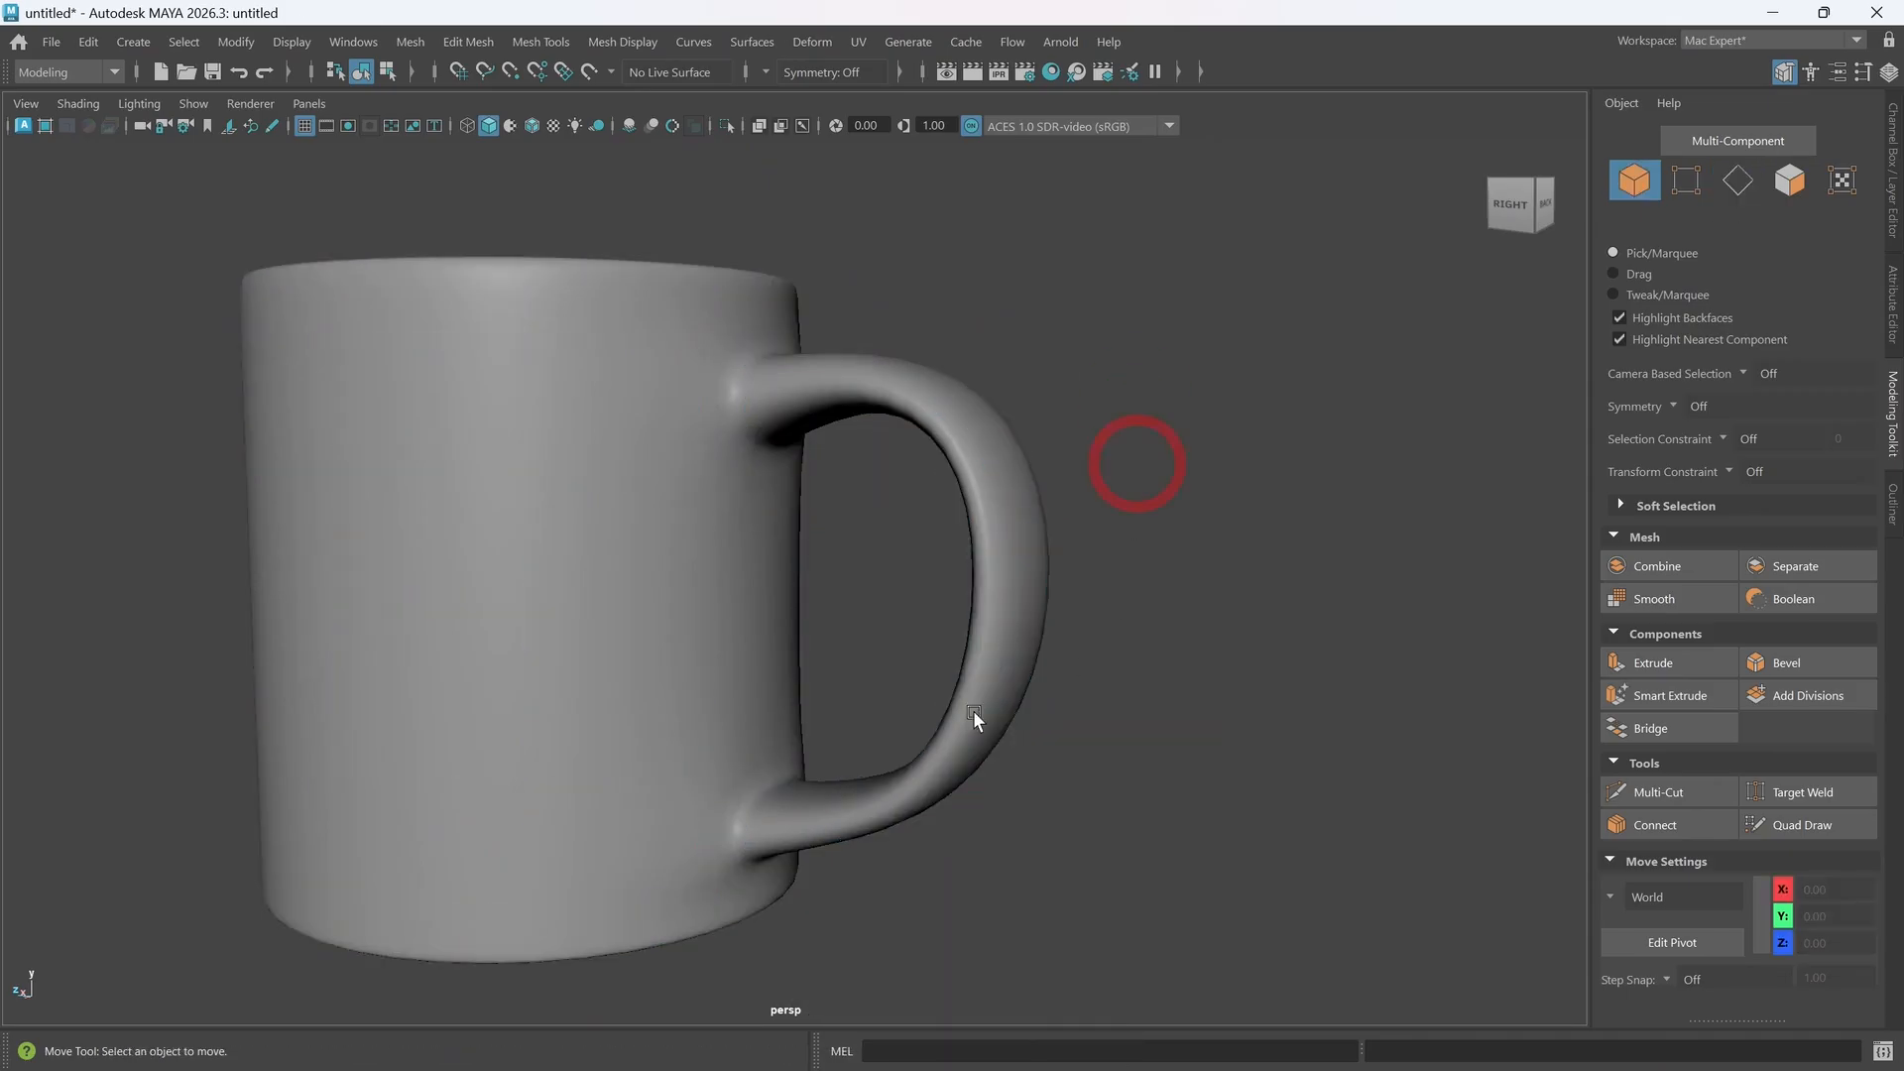
alt+drag(977, 723, 657, 531)
- Select the mug, check its wireframe around the handle, and apply the Smooth operation to the whole mesh
click(595, 582)
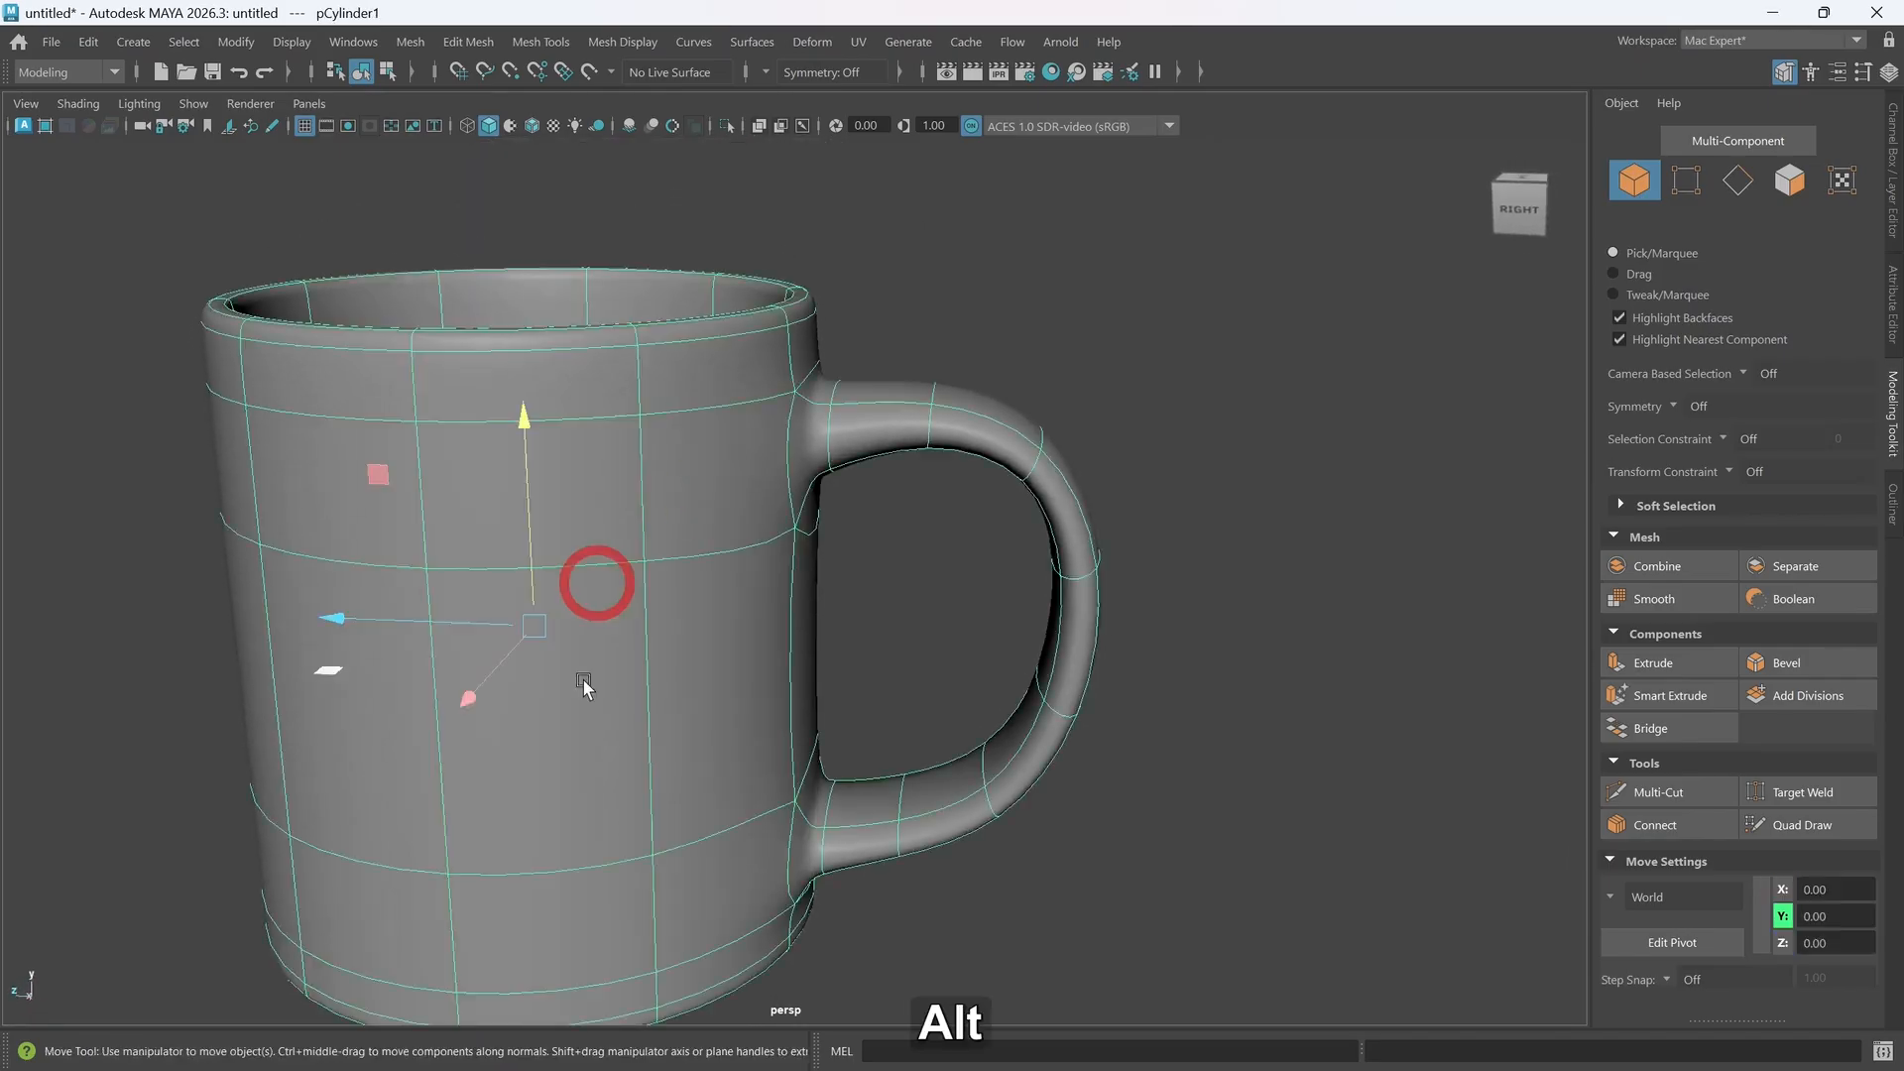
alt+middle_drag(581, 679, 778, 642)
mouse_move(778, 637)
alt+mouse_down()
mouse_move(746, 629)
mouse_move(781, 646)
mouse_move(753, 648)
alt+mouse_up()
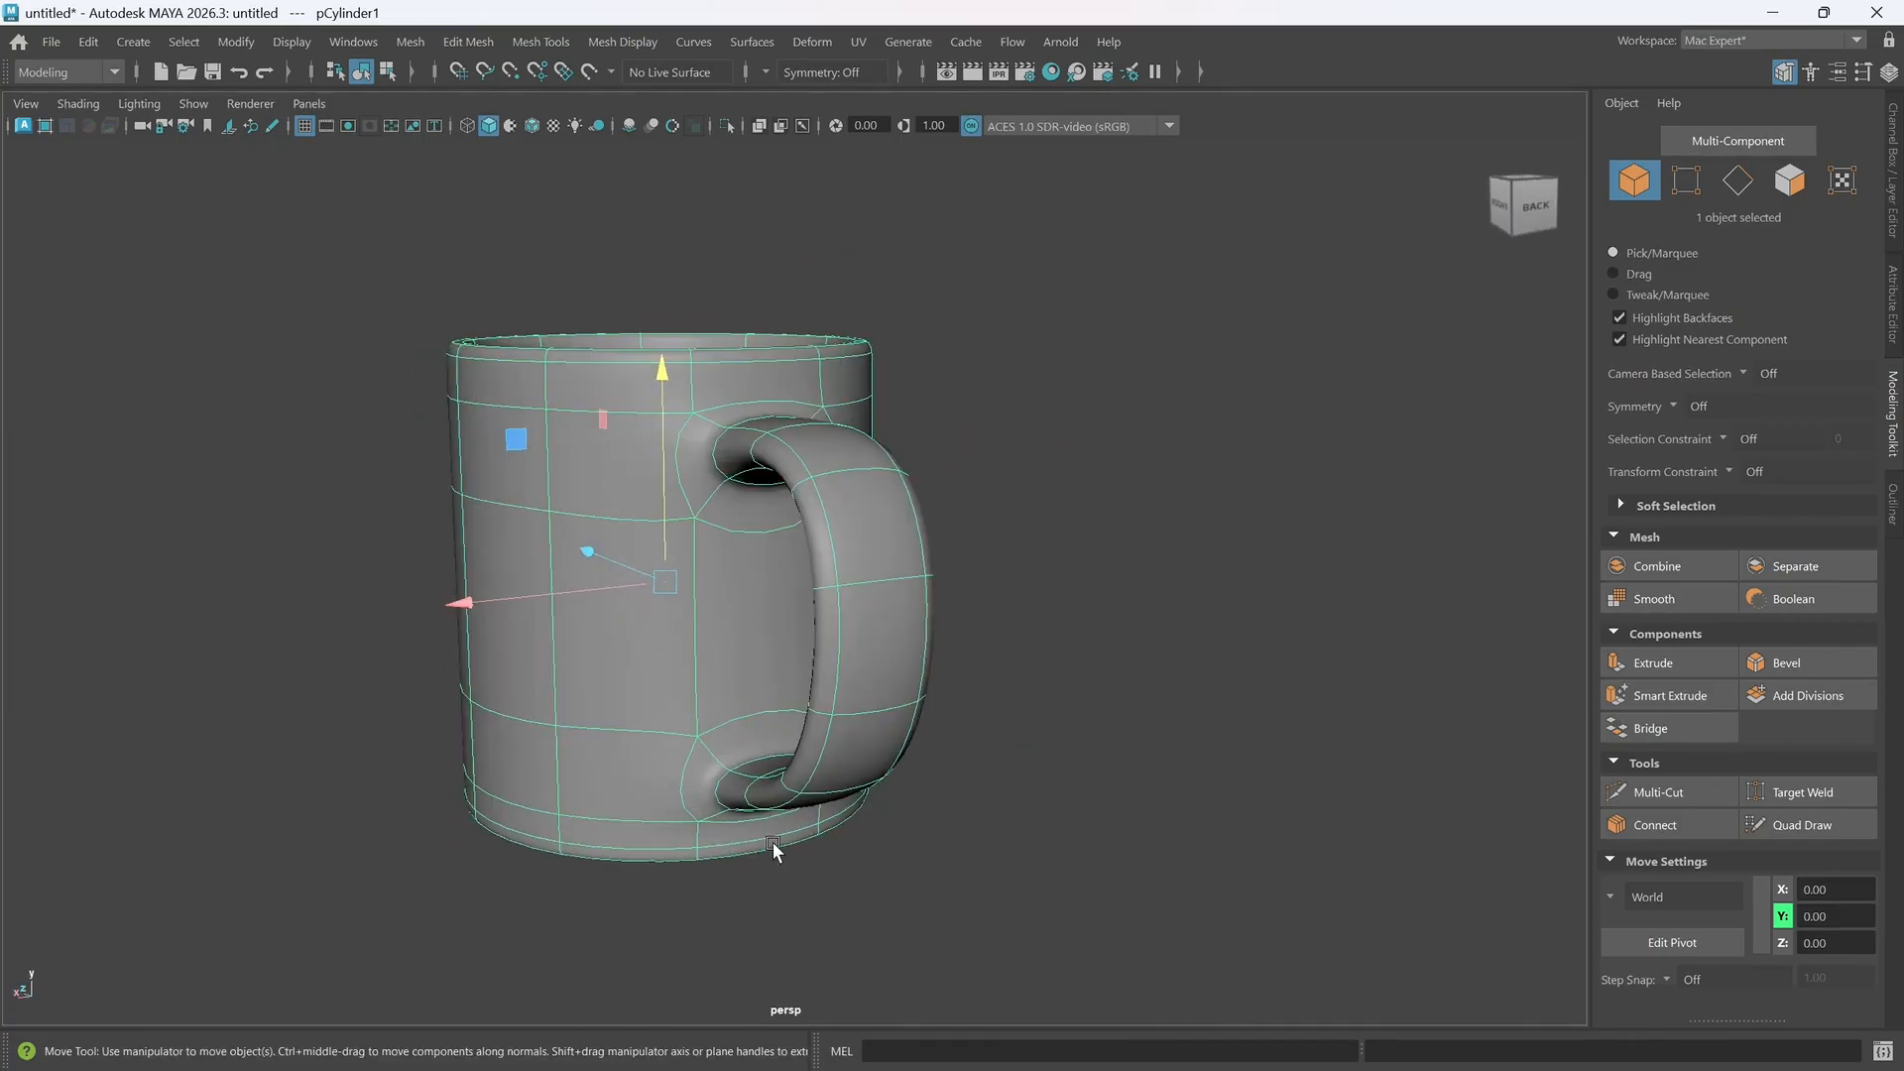
alt+drag(681, 705, 699, 687)
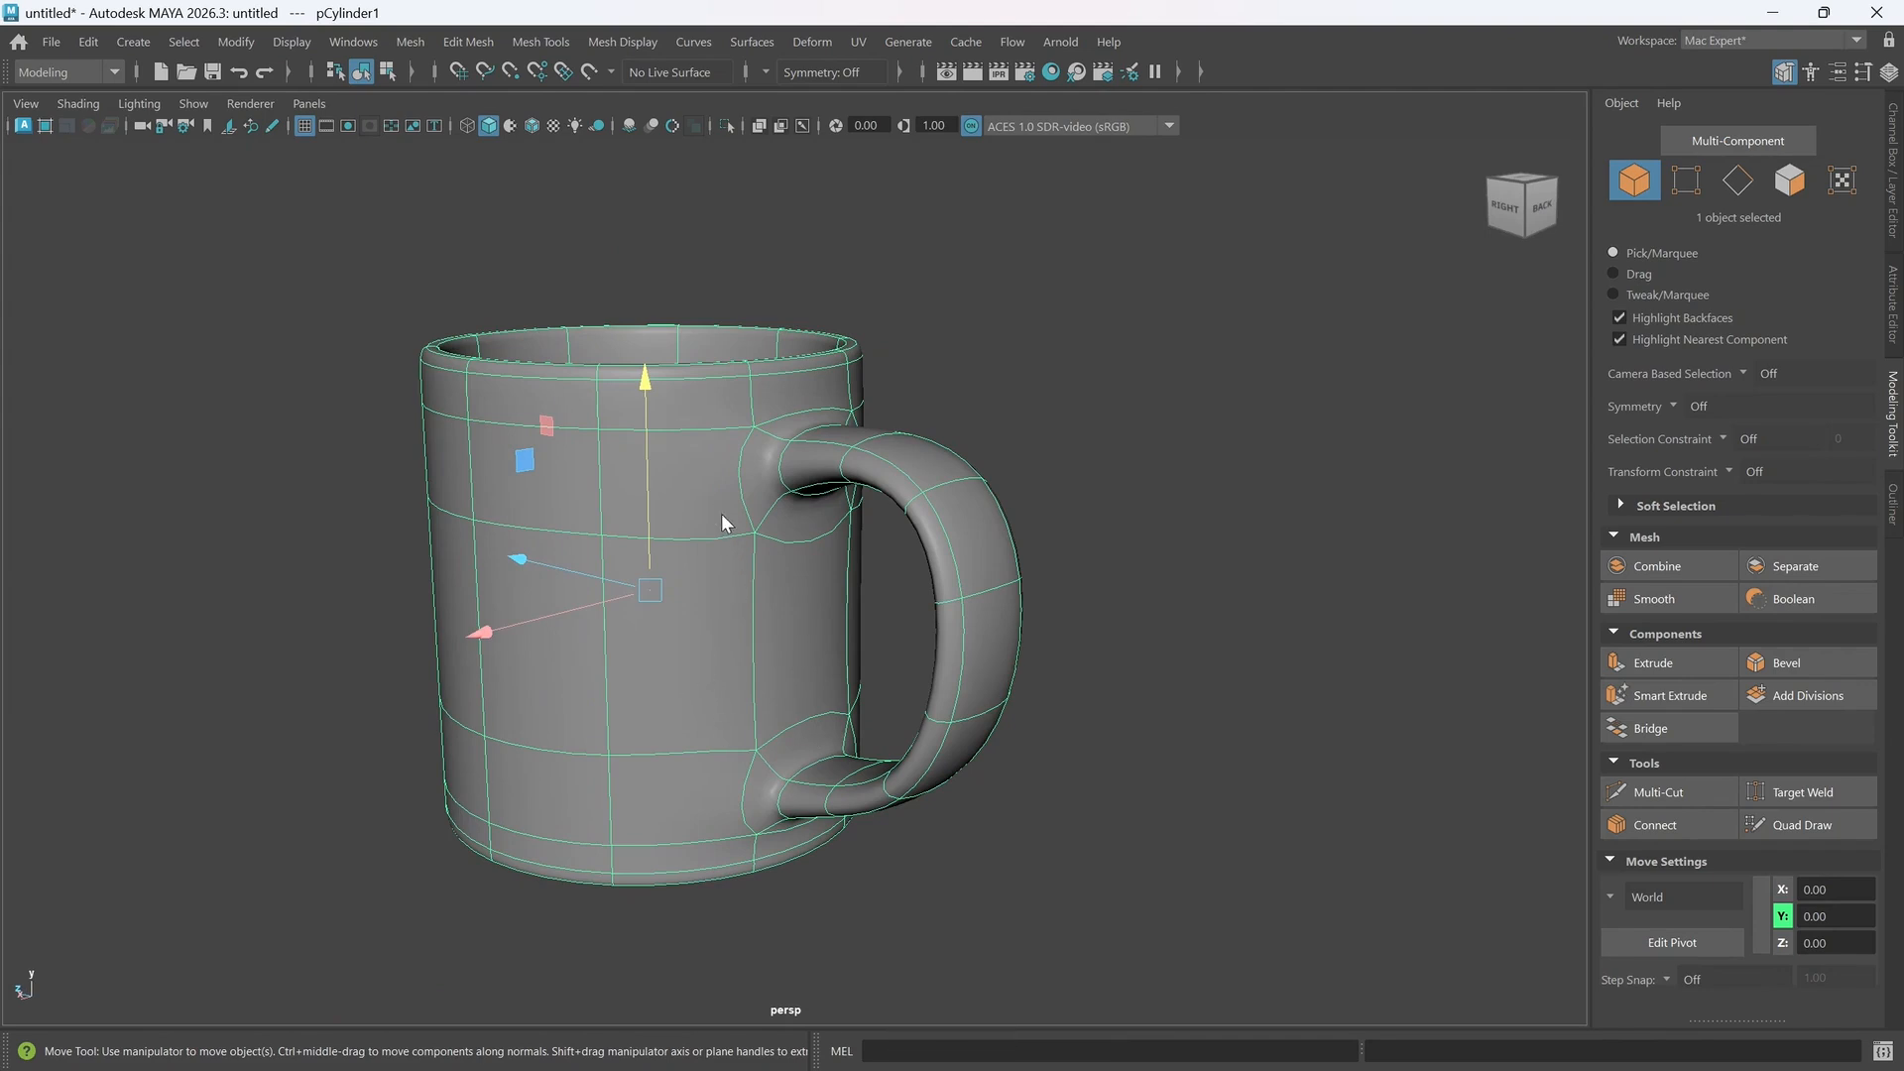
shift+right_drag(722, 516, 673, 575)
alt+drag(617, 748, 736, 654)
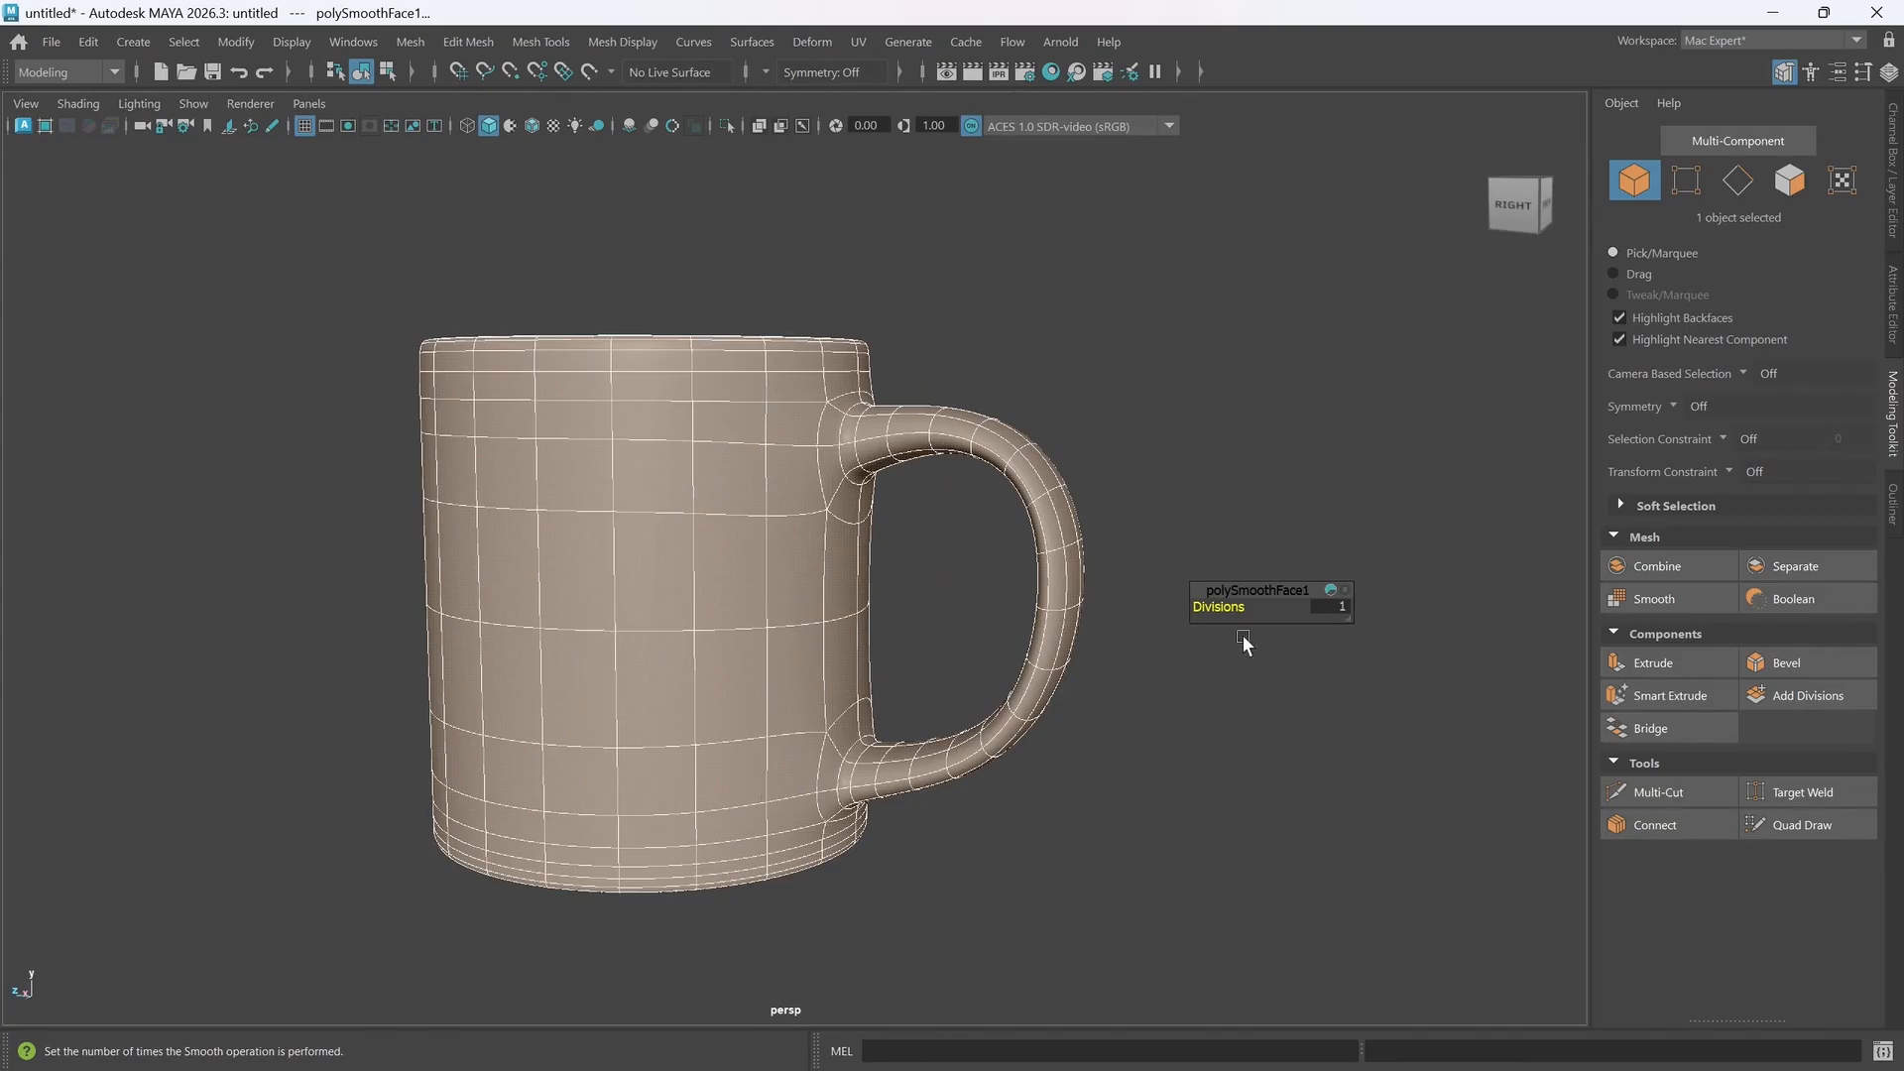
- Try Smooth division levels of 3, 4 and 0 on the mug and compare the mesh density
drag(1240, 606, 1258, 605)
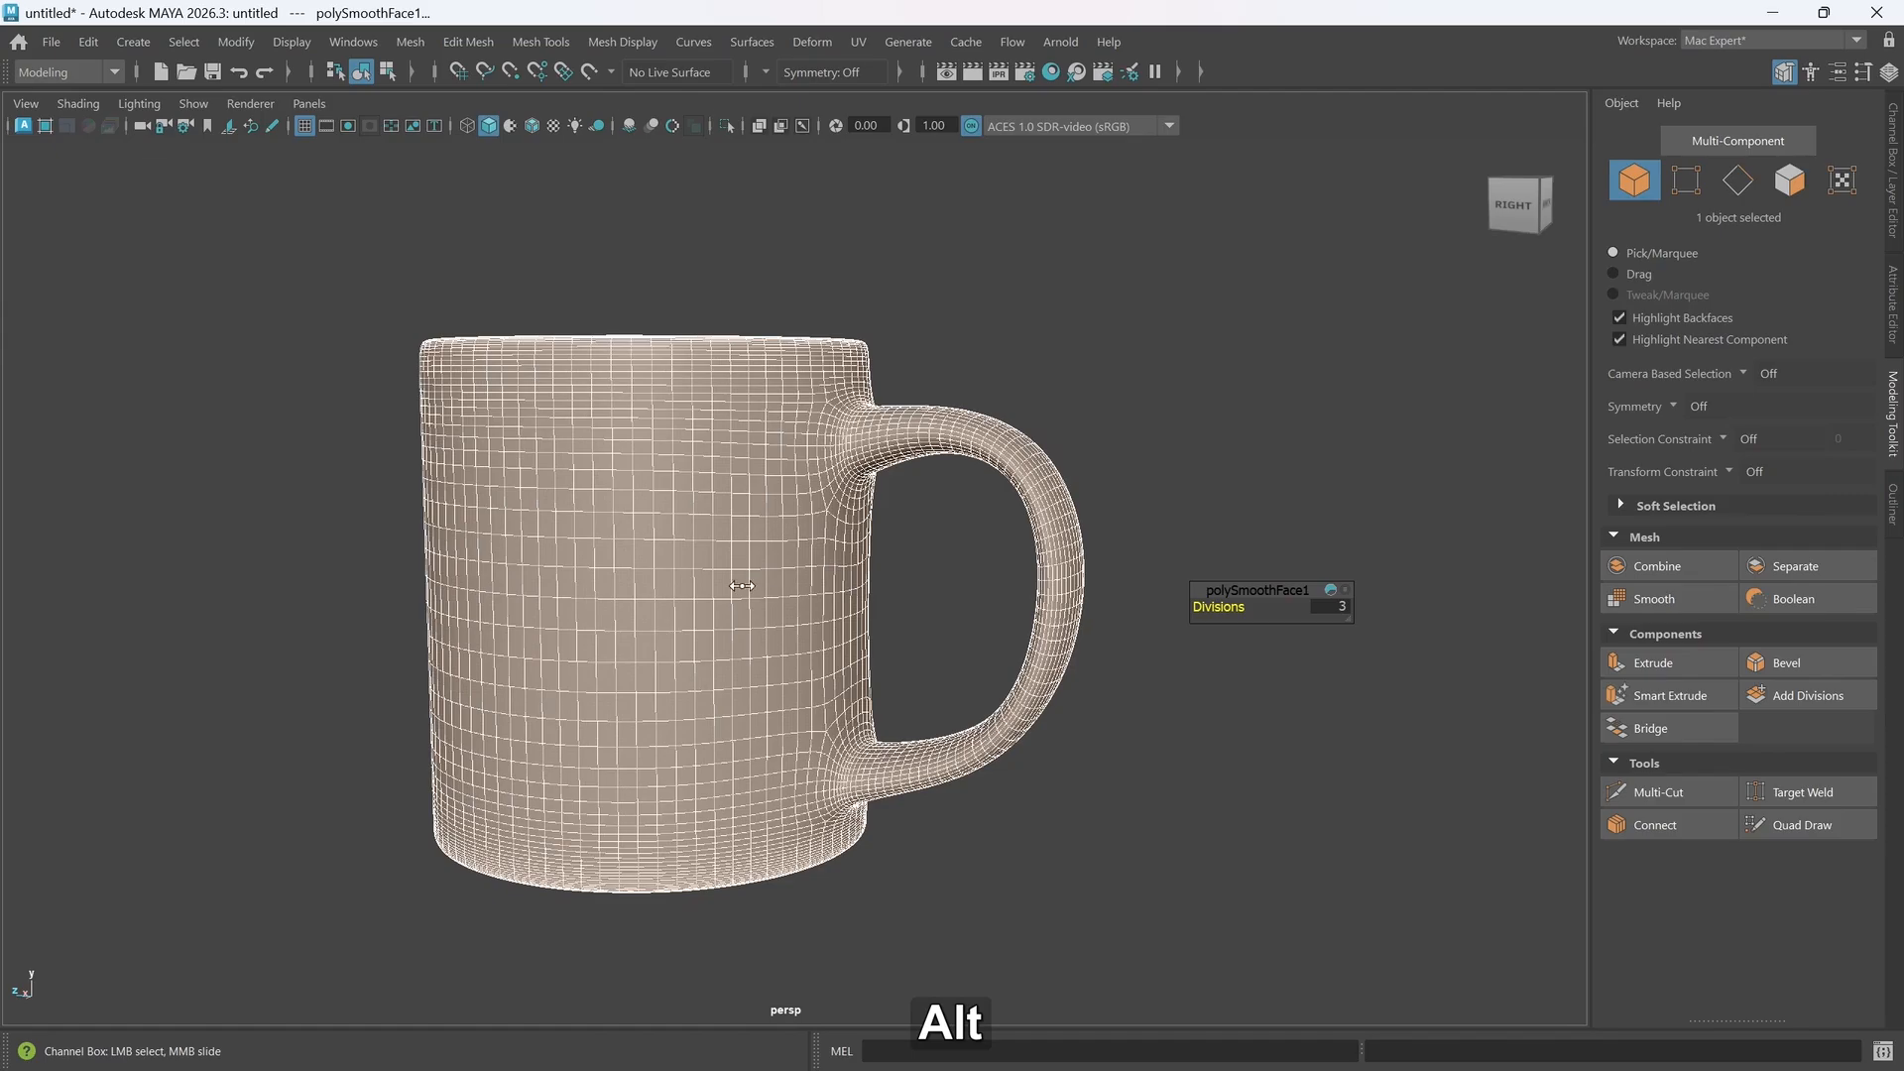
alt+click(830, 574)
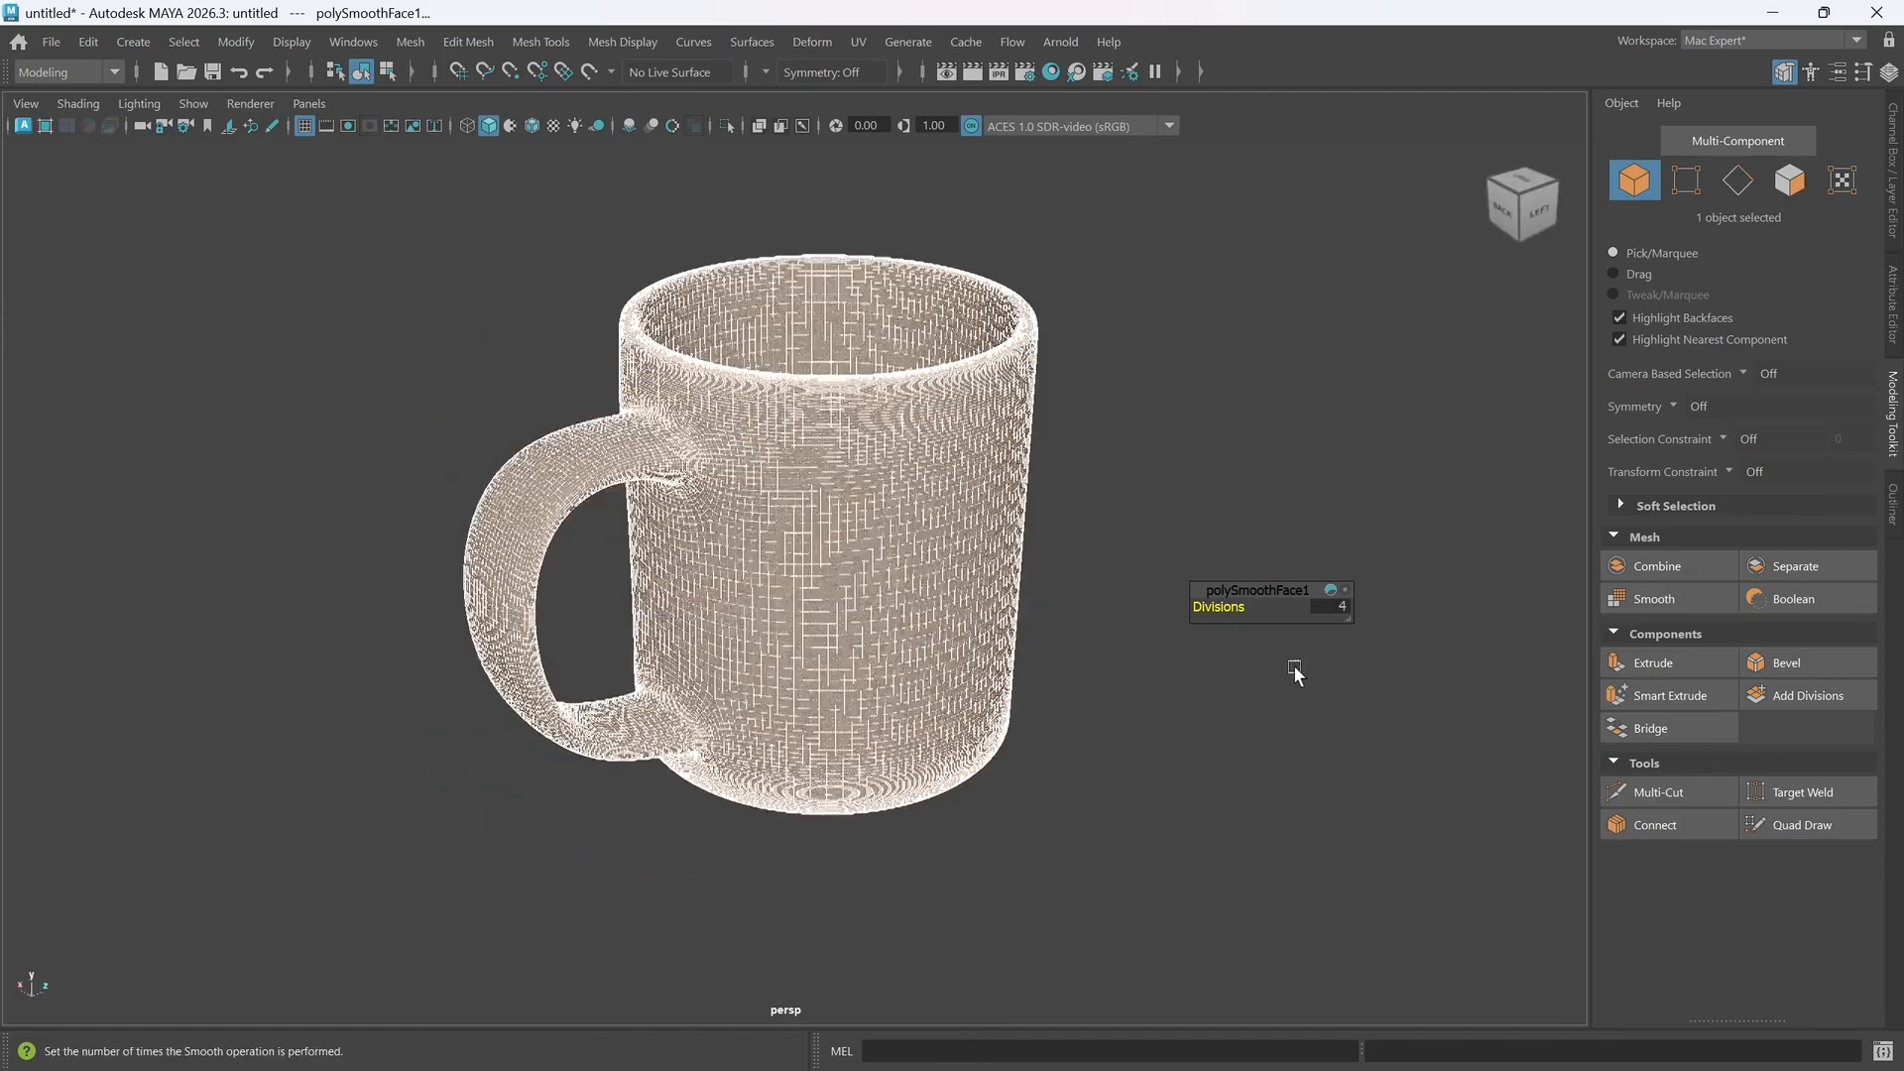
alt+drag(817, 647, 944, 660)
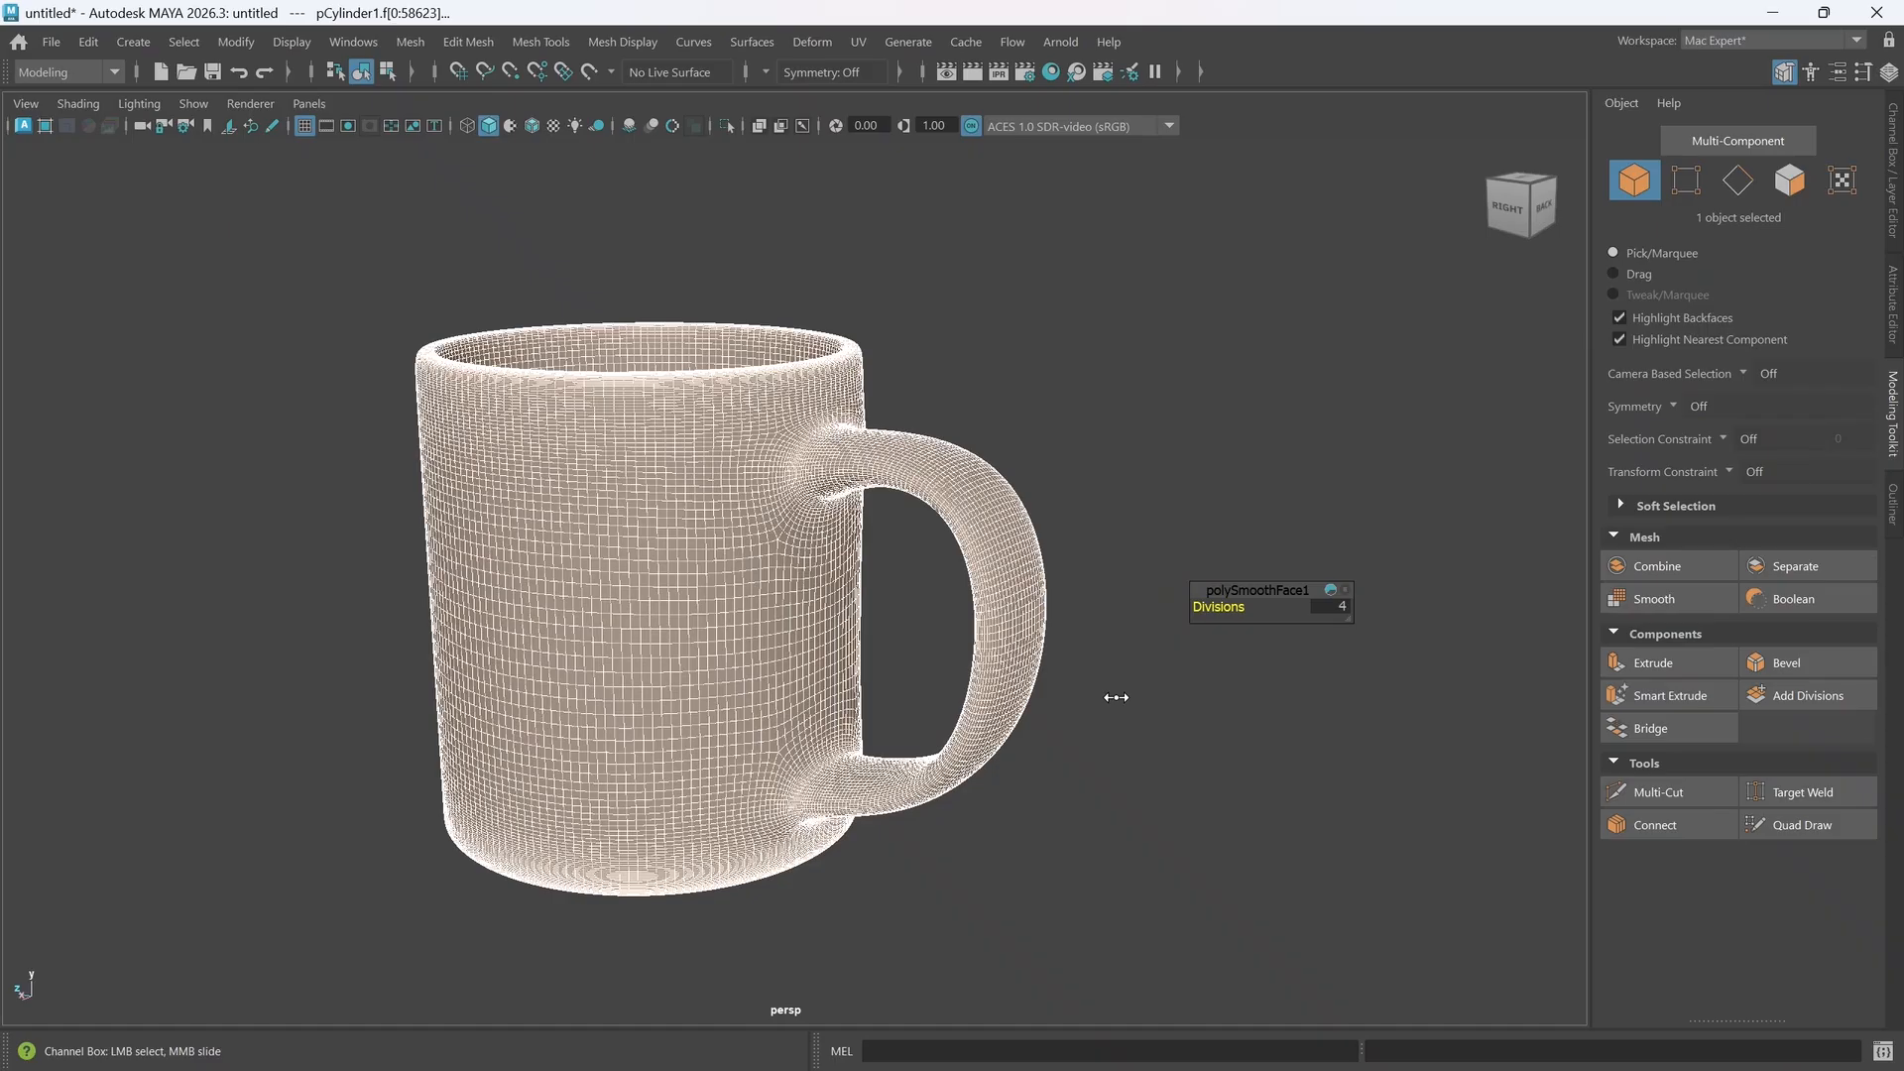
middle_drag(1116, 697, 1114, 694)
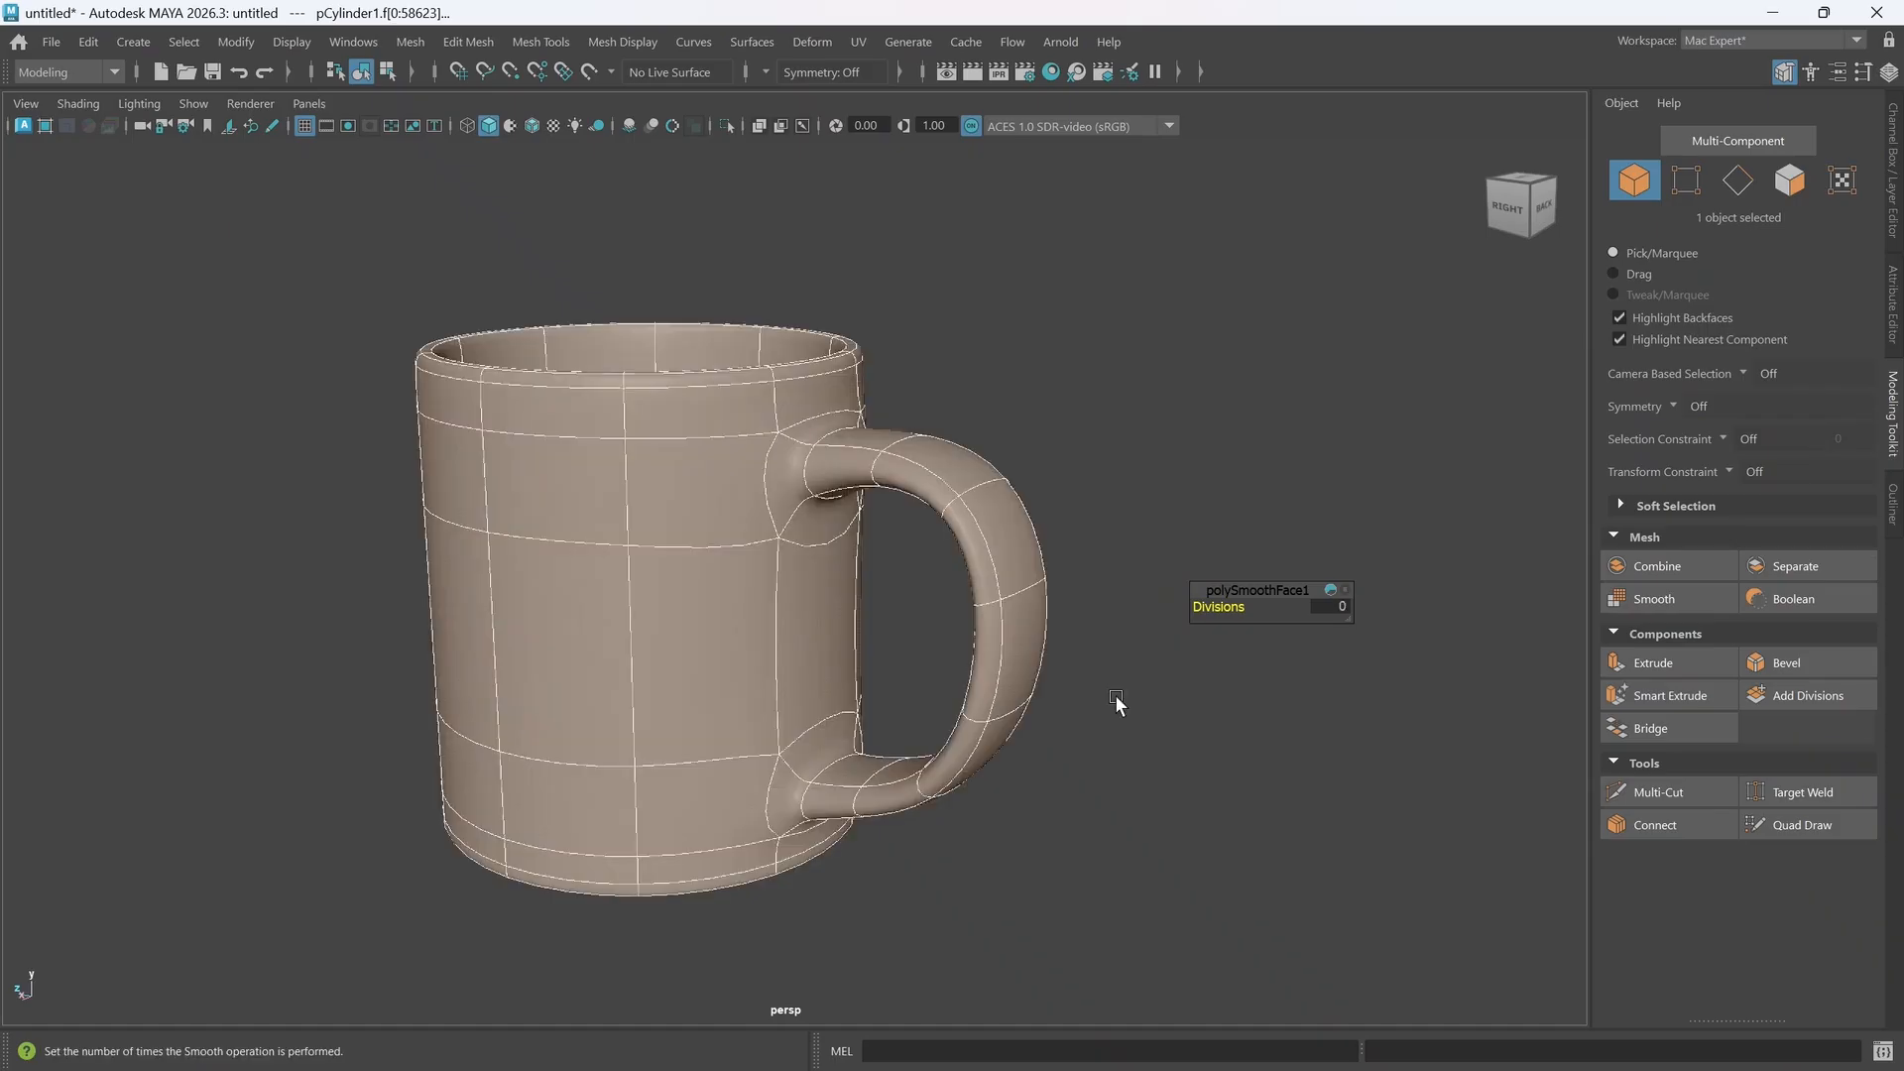
- Set the Smooth operation's divisions to 2
click(1334, 606)
text(2)
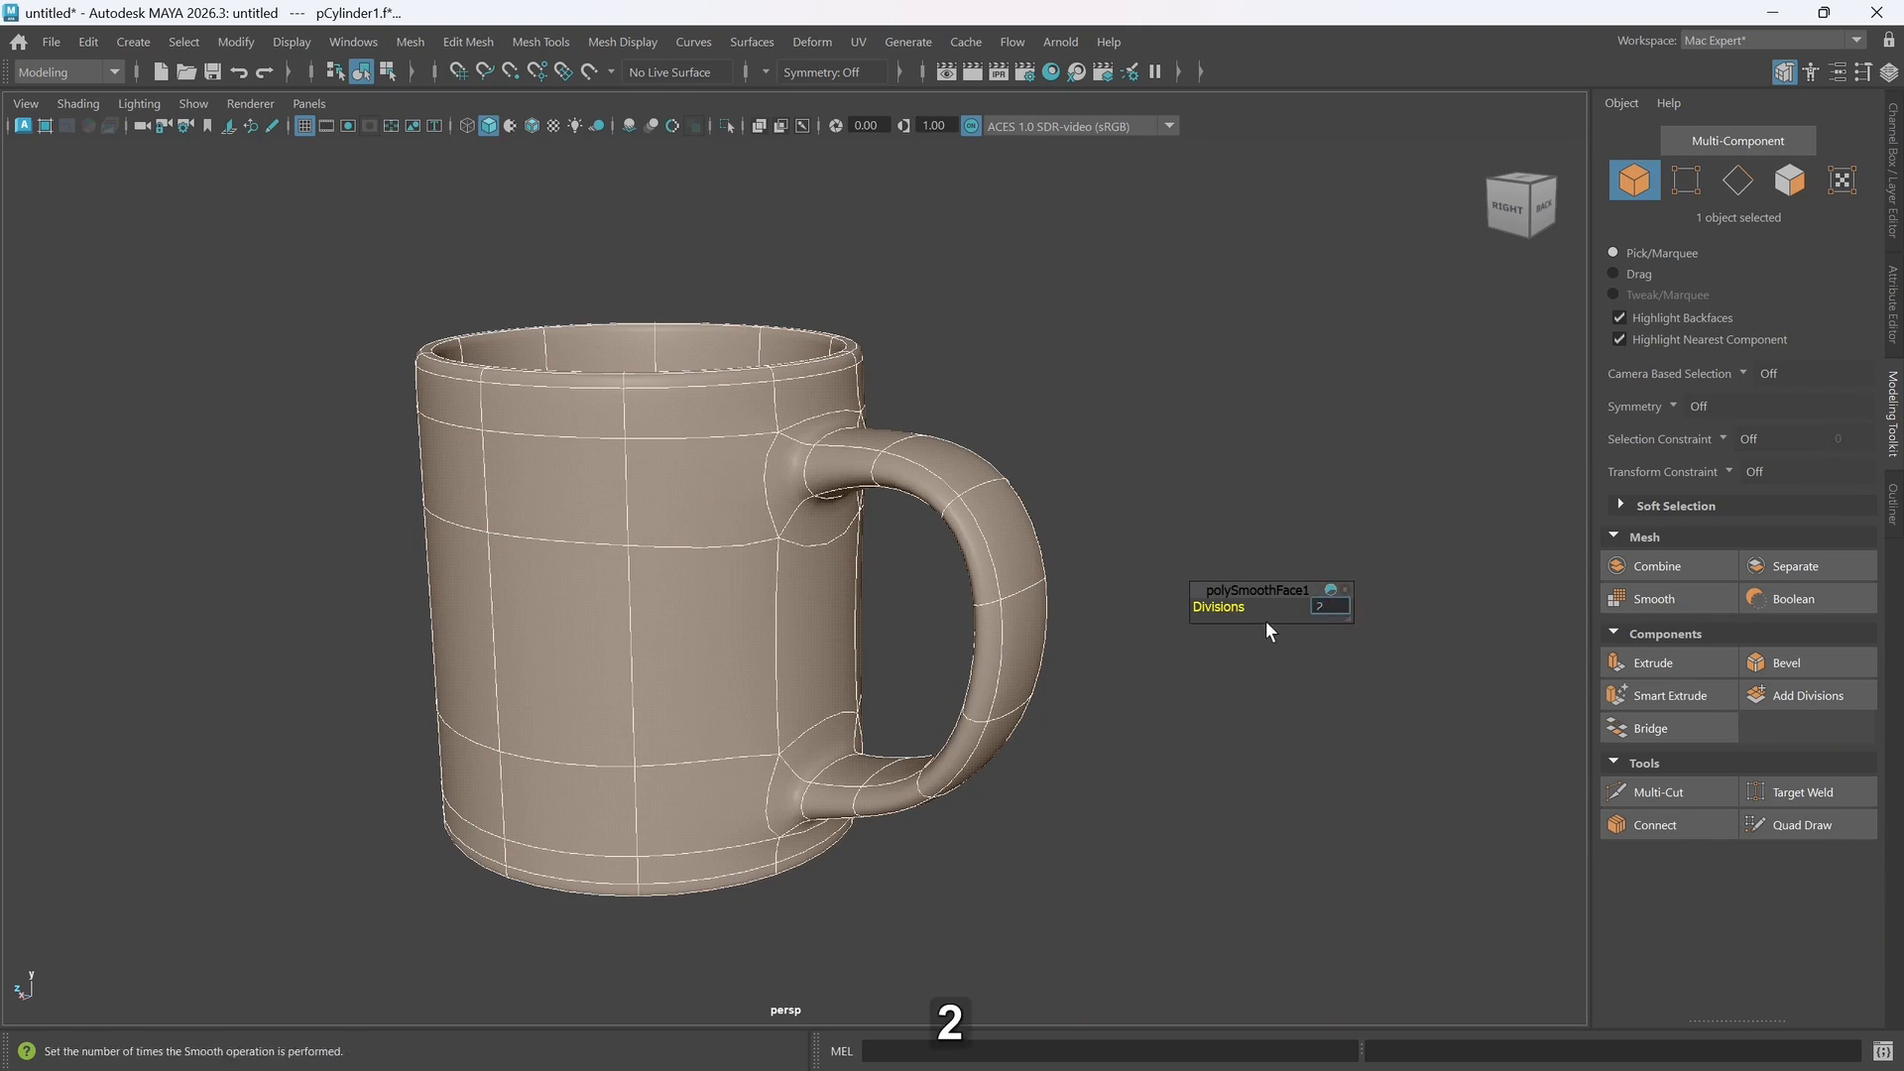
key(Return)
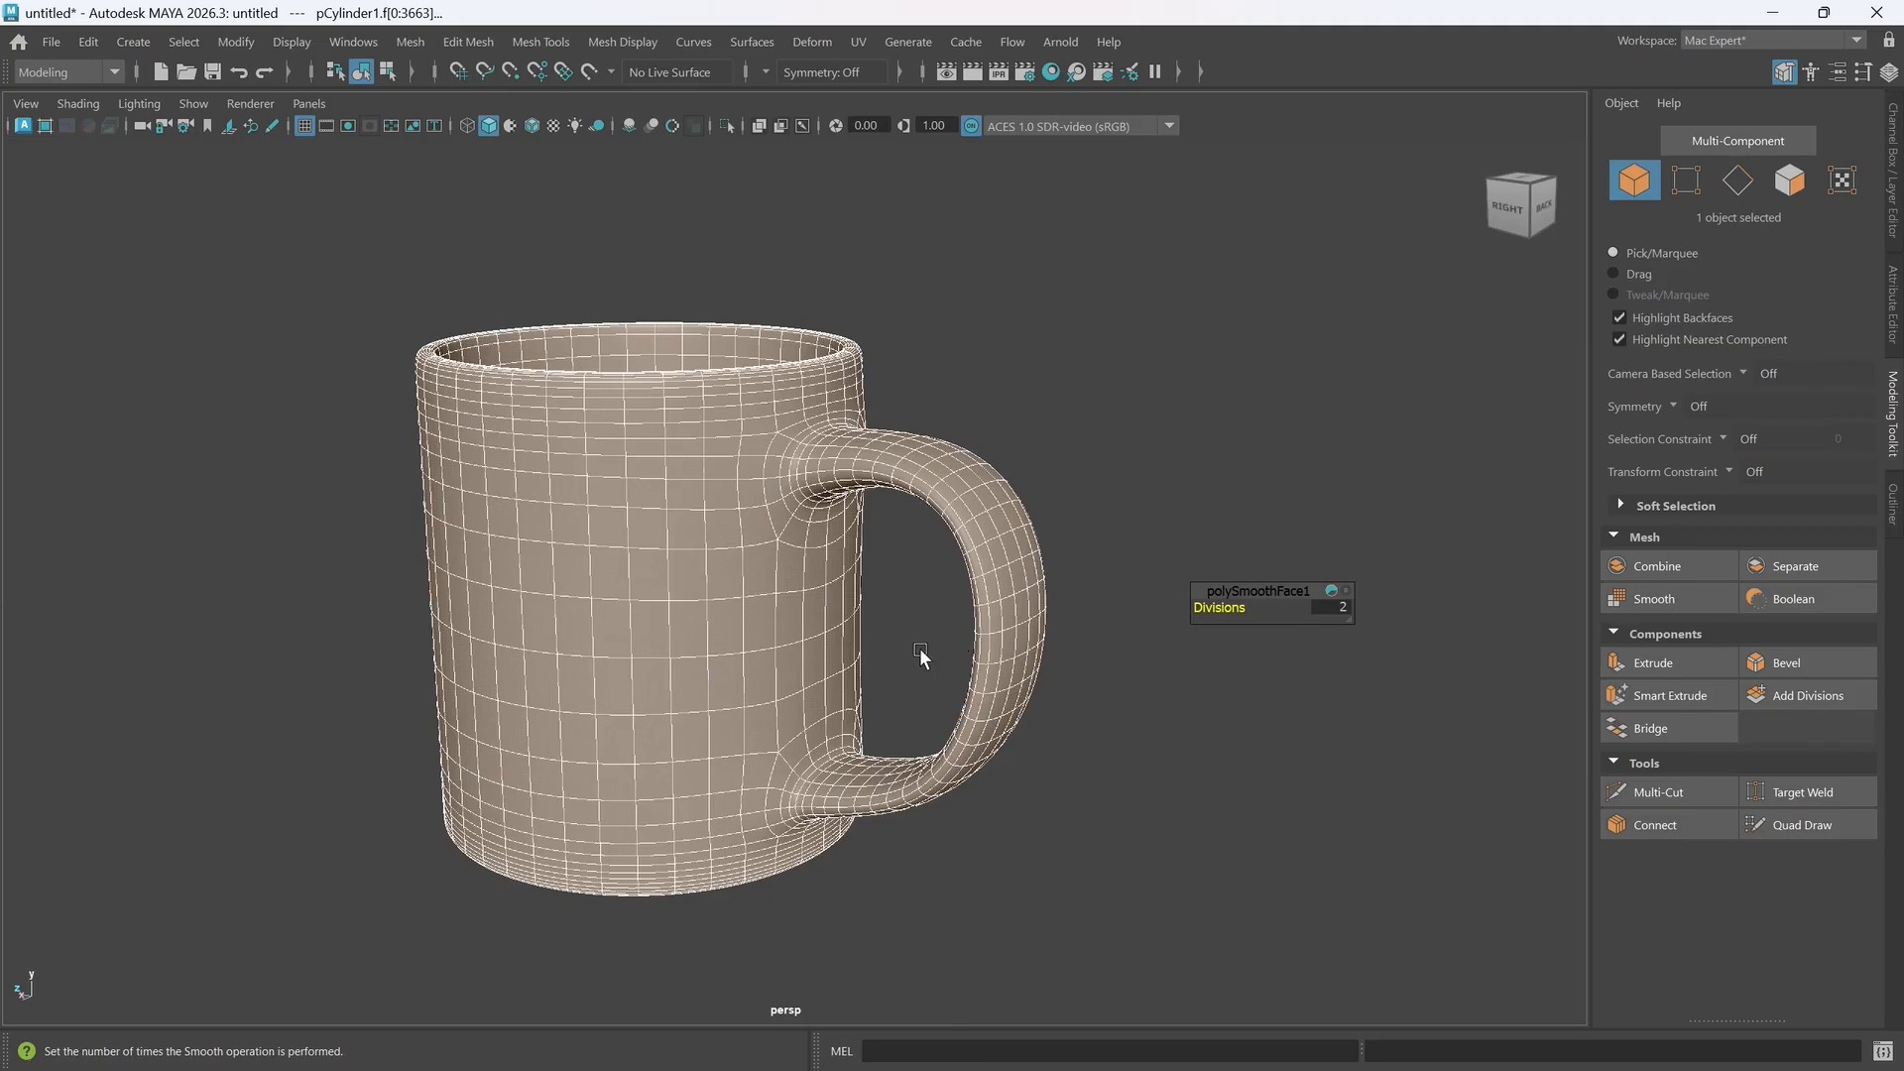
- Deselect the mug and examine the finished smooth surface, handle joints and rim from several angles
alt+drag(850, 654, 998, 549)
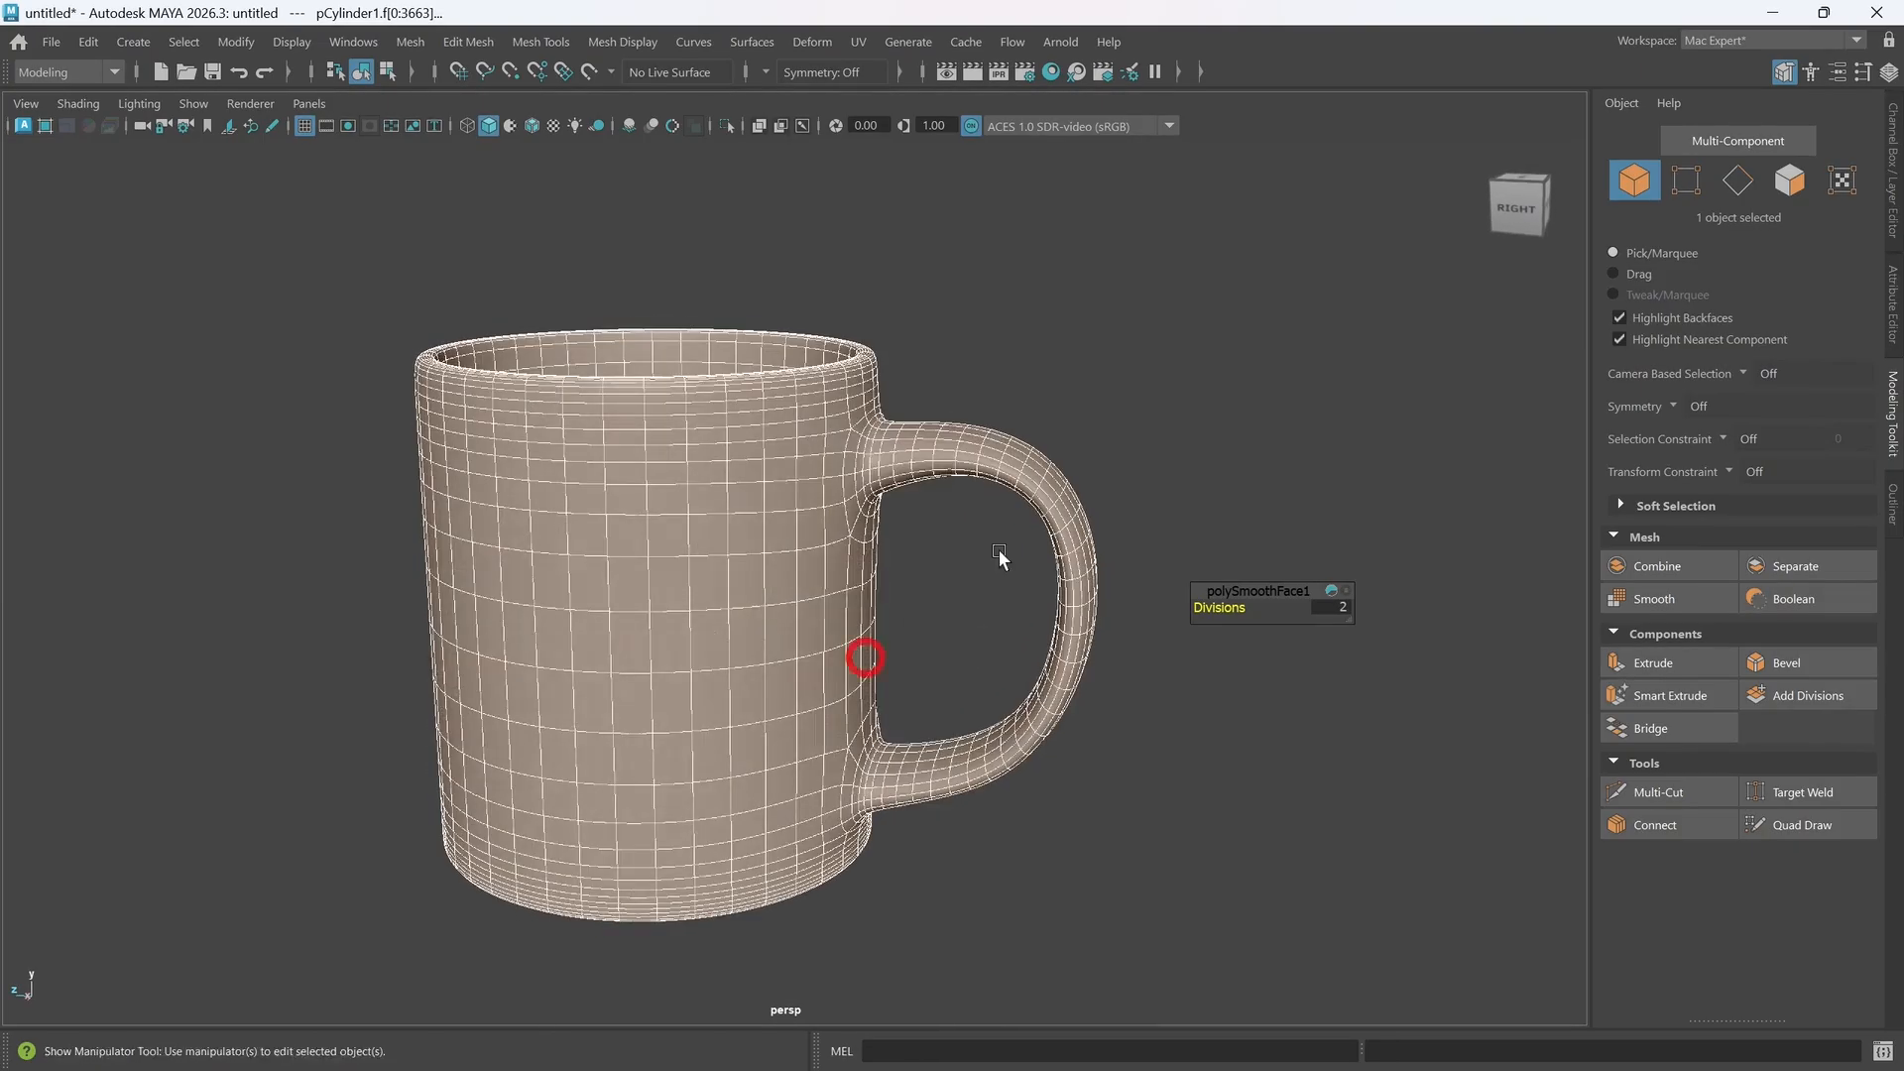
click(1112, 427)
alt+drag(871, 549, 852, 533)
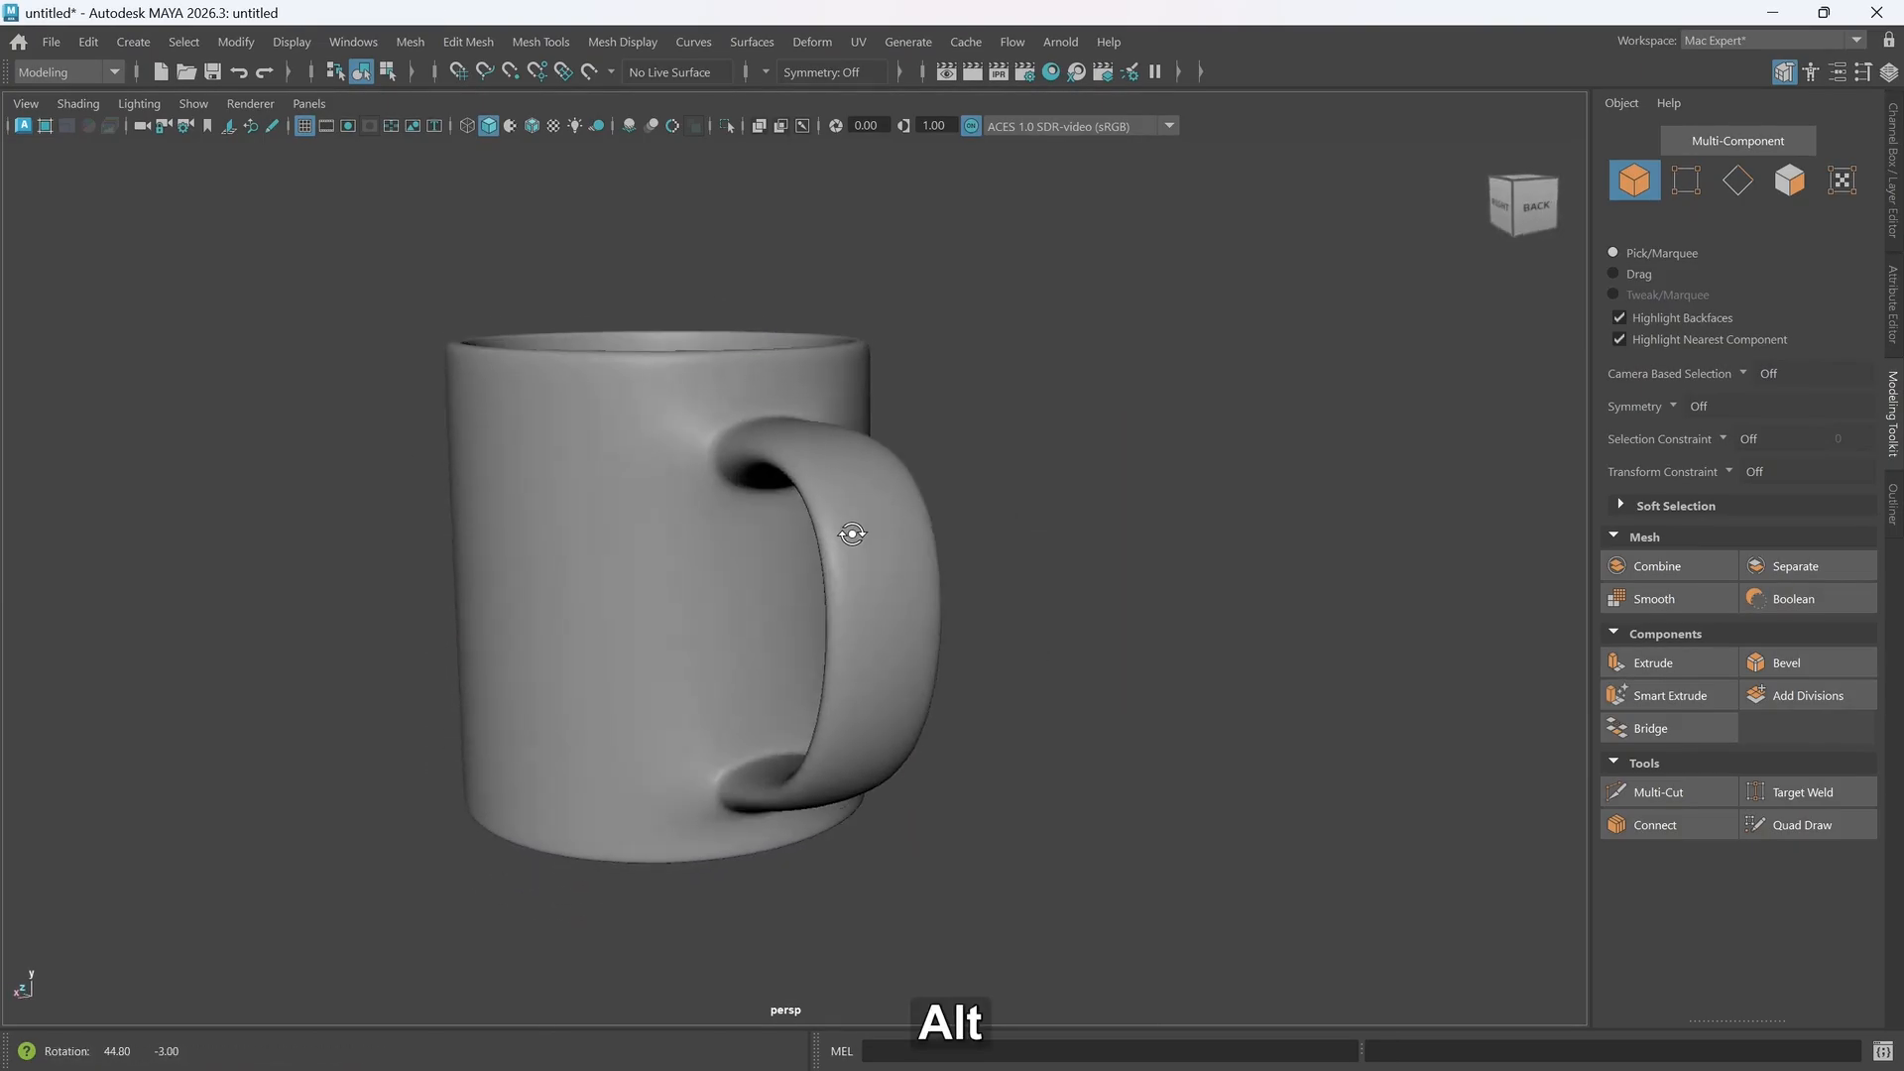
click(716, 488)
alt+drag(674, 596, 739, 599)
click(1077, 461)
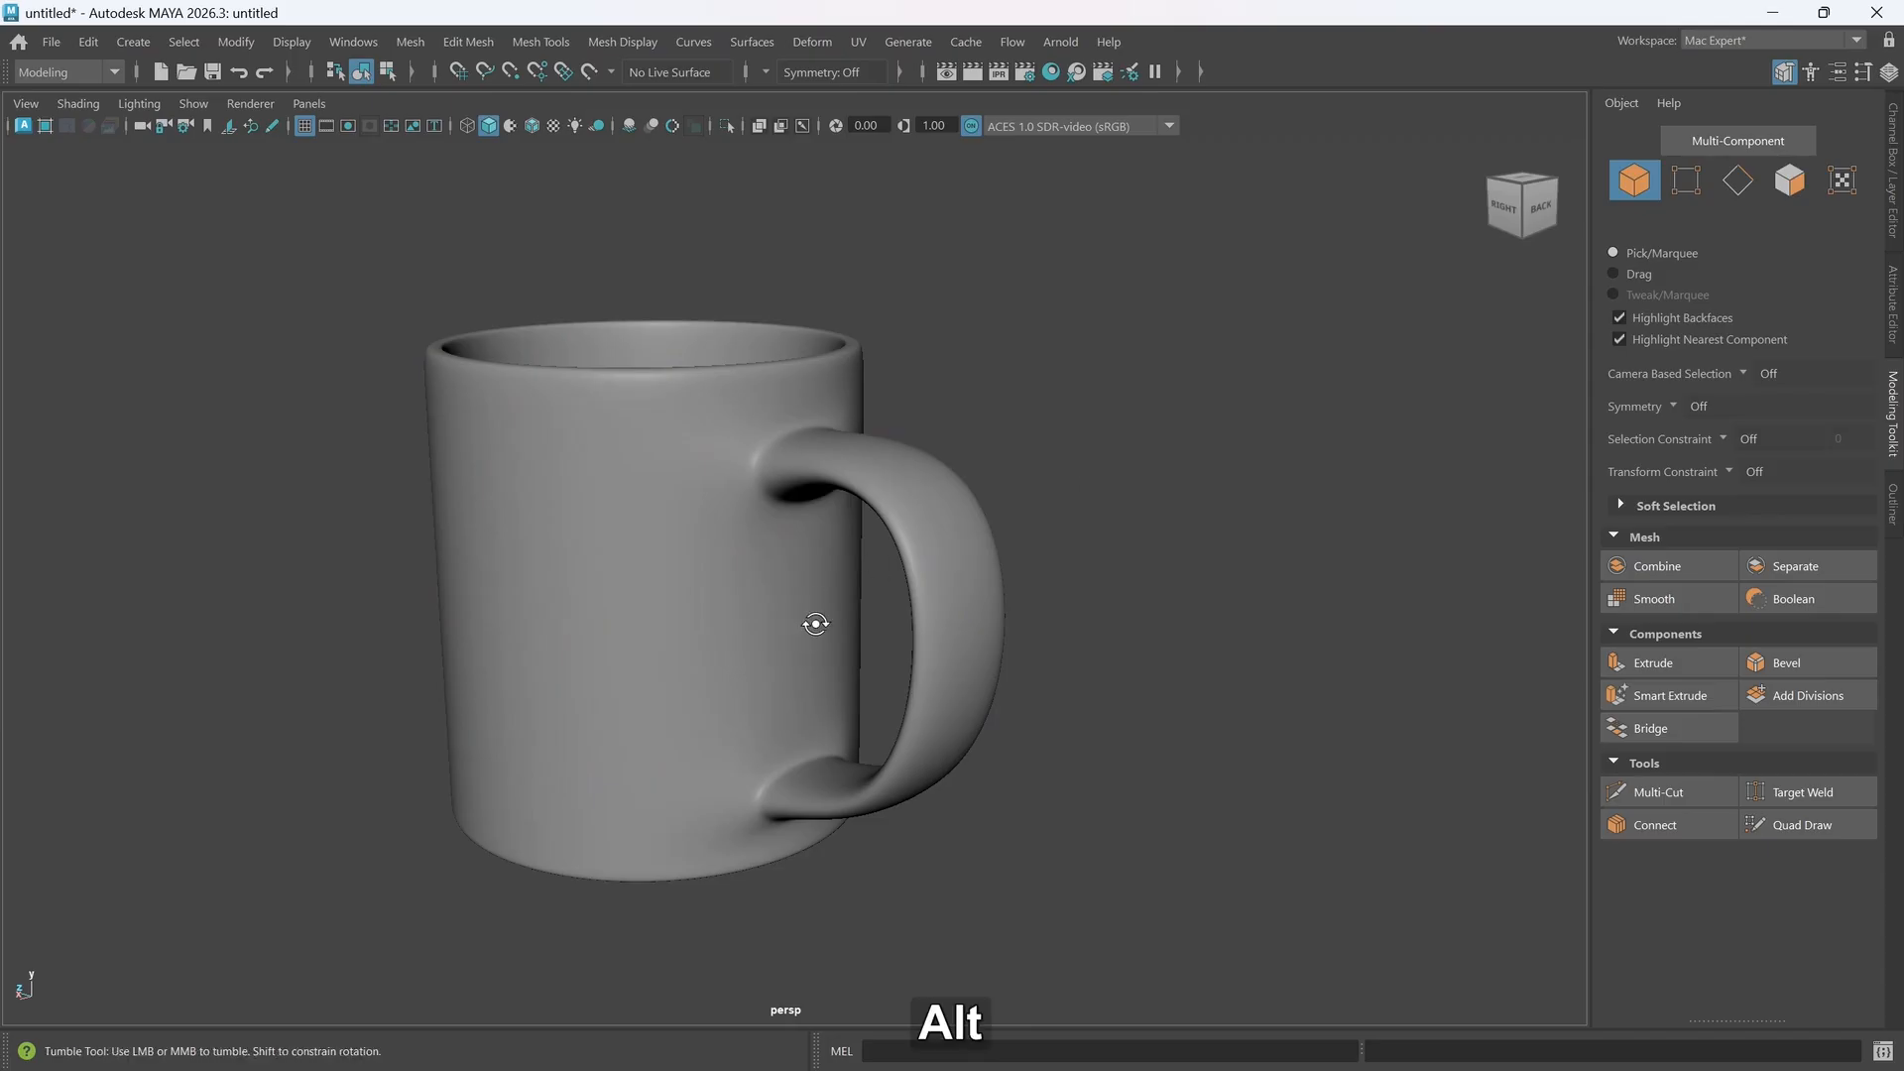
alt+drag(875, 568, 894, 612)
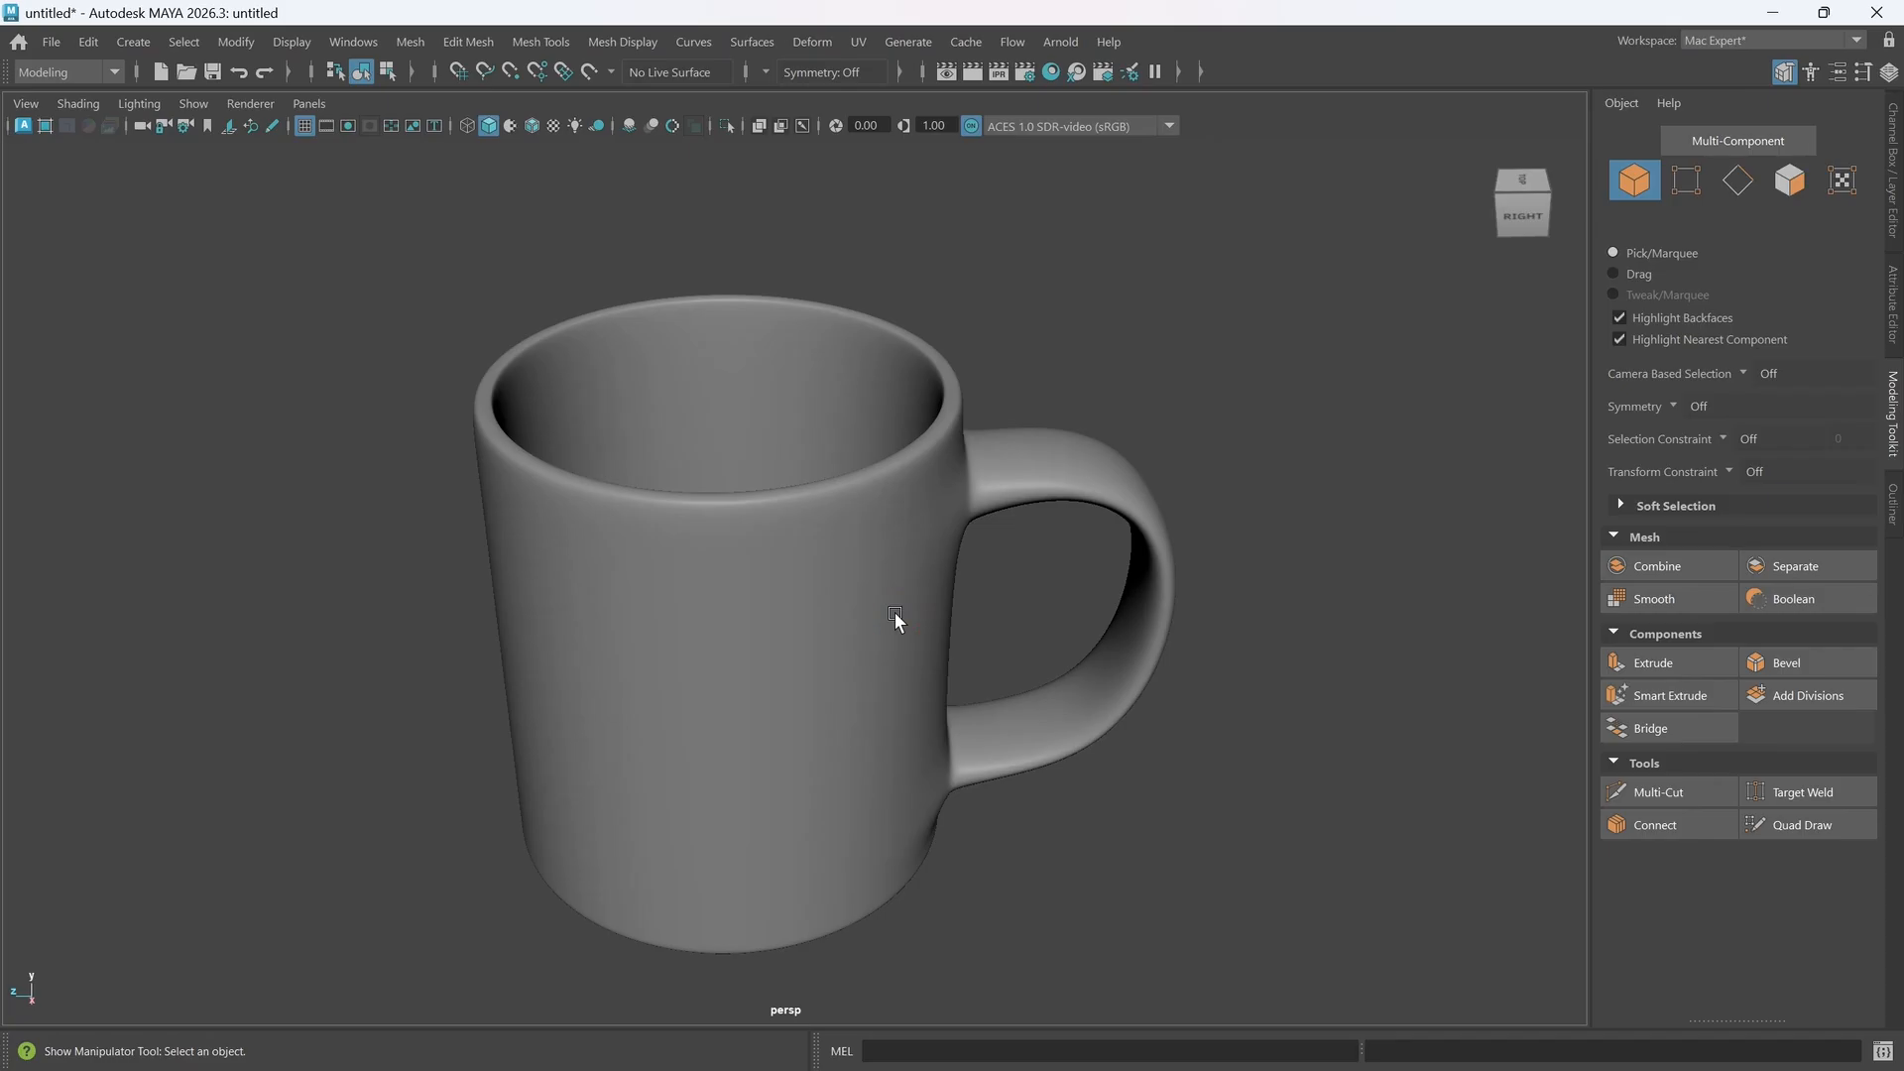
alt+drag(894, 611, 849, 596)
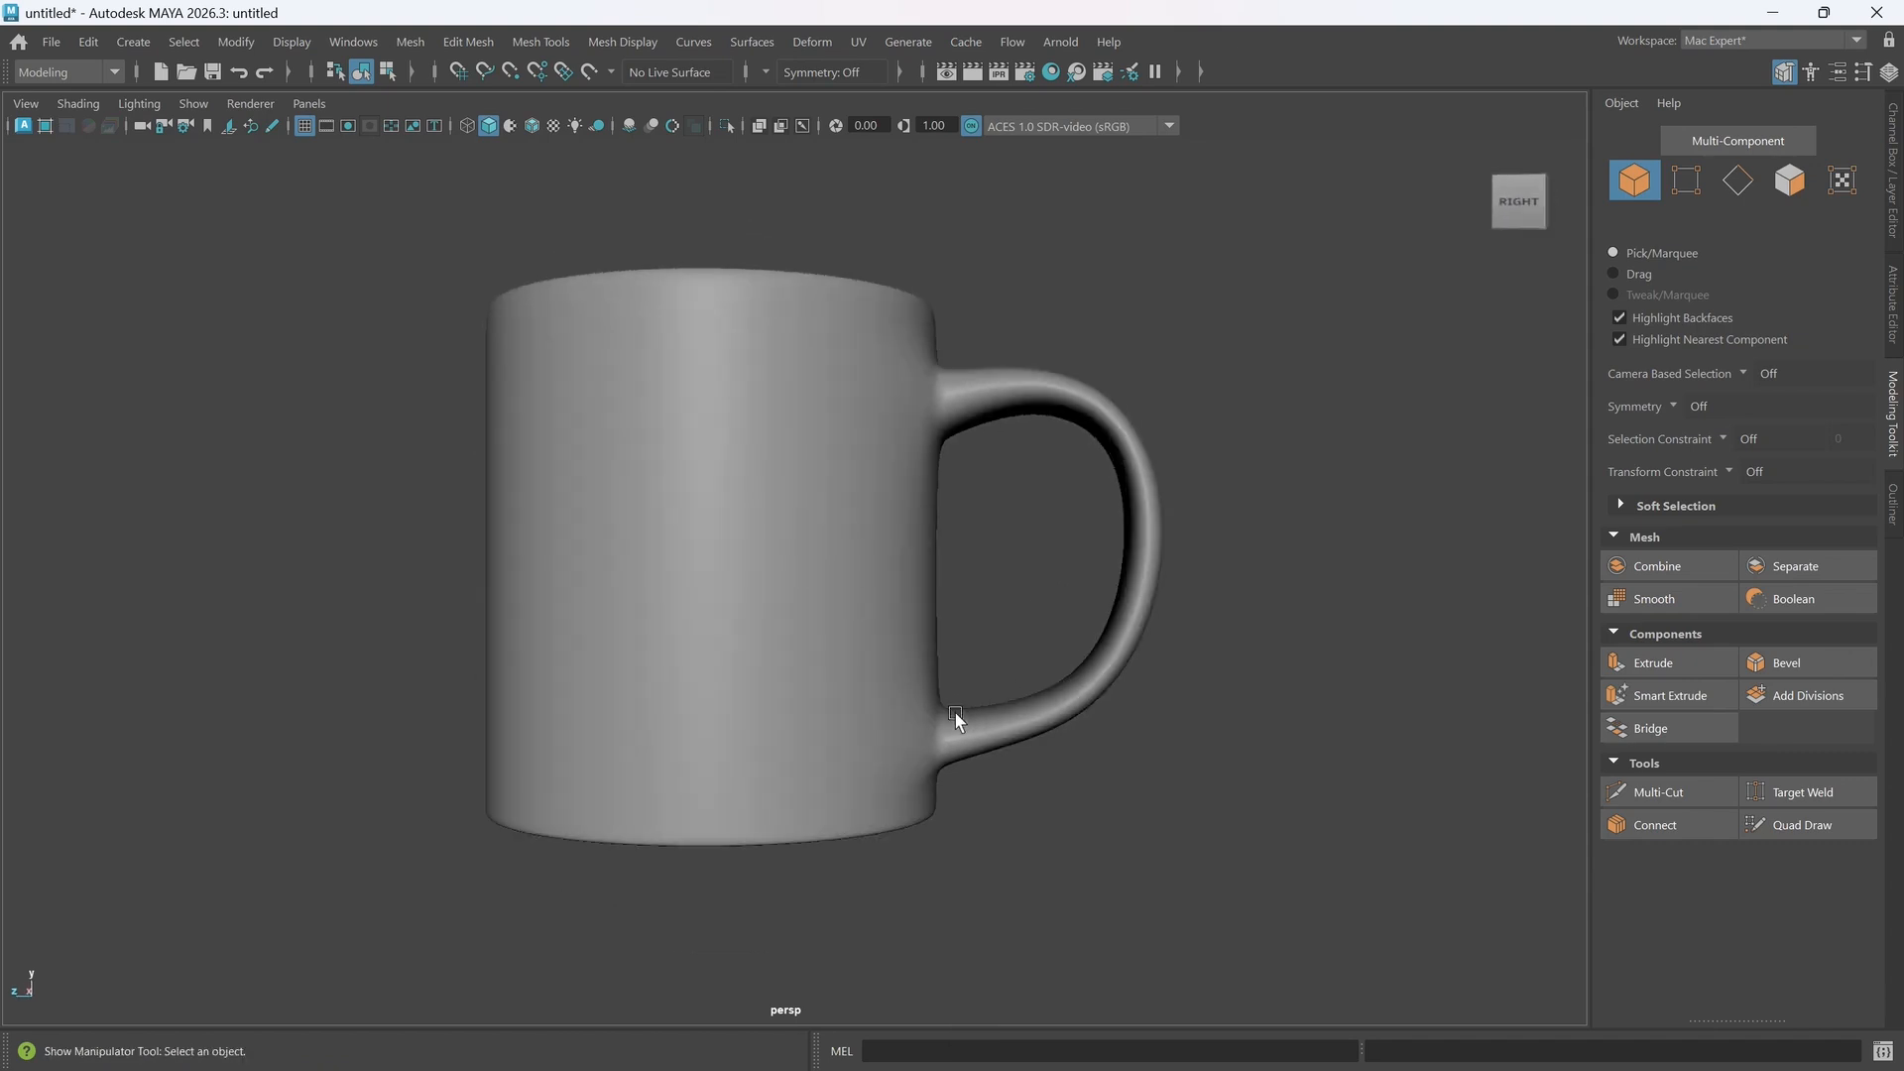
- Select the smoothed mug, check its wireframe from above the rim, and open the Project Window
click(918, 684)
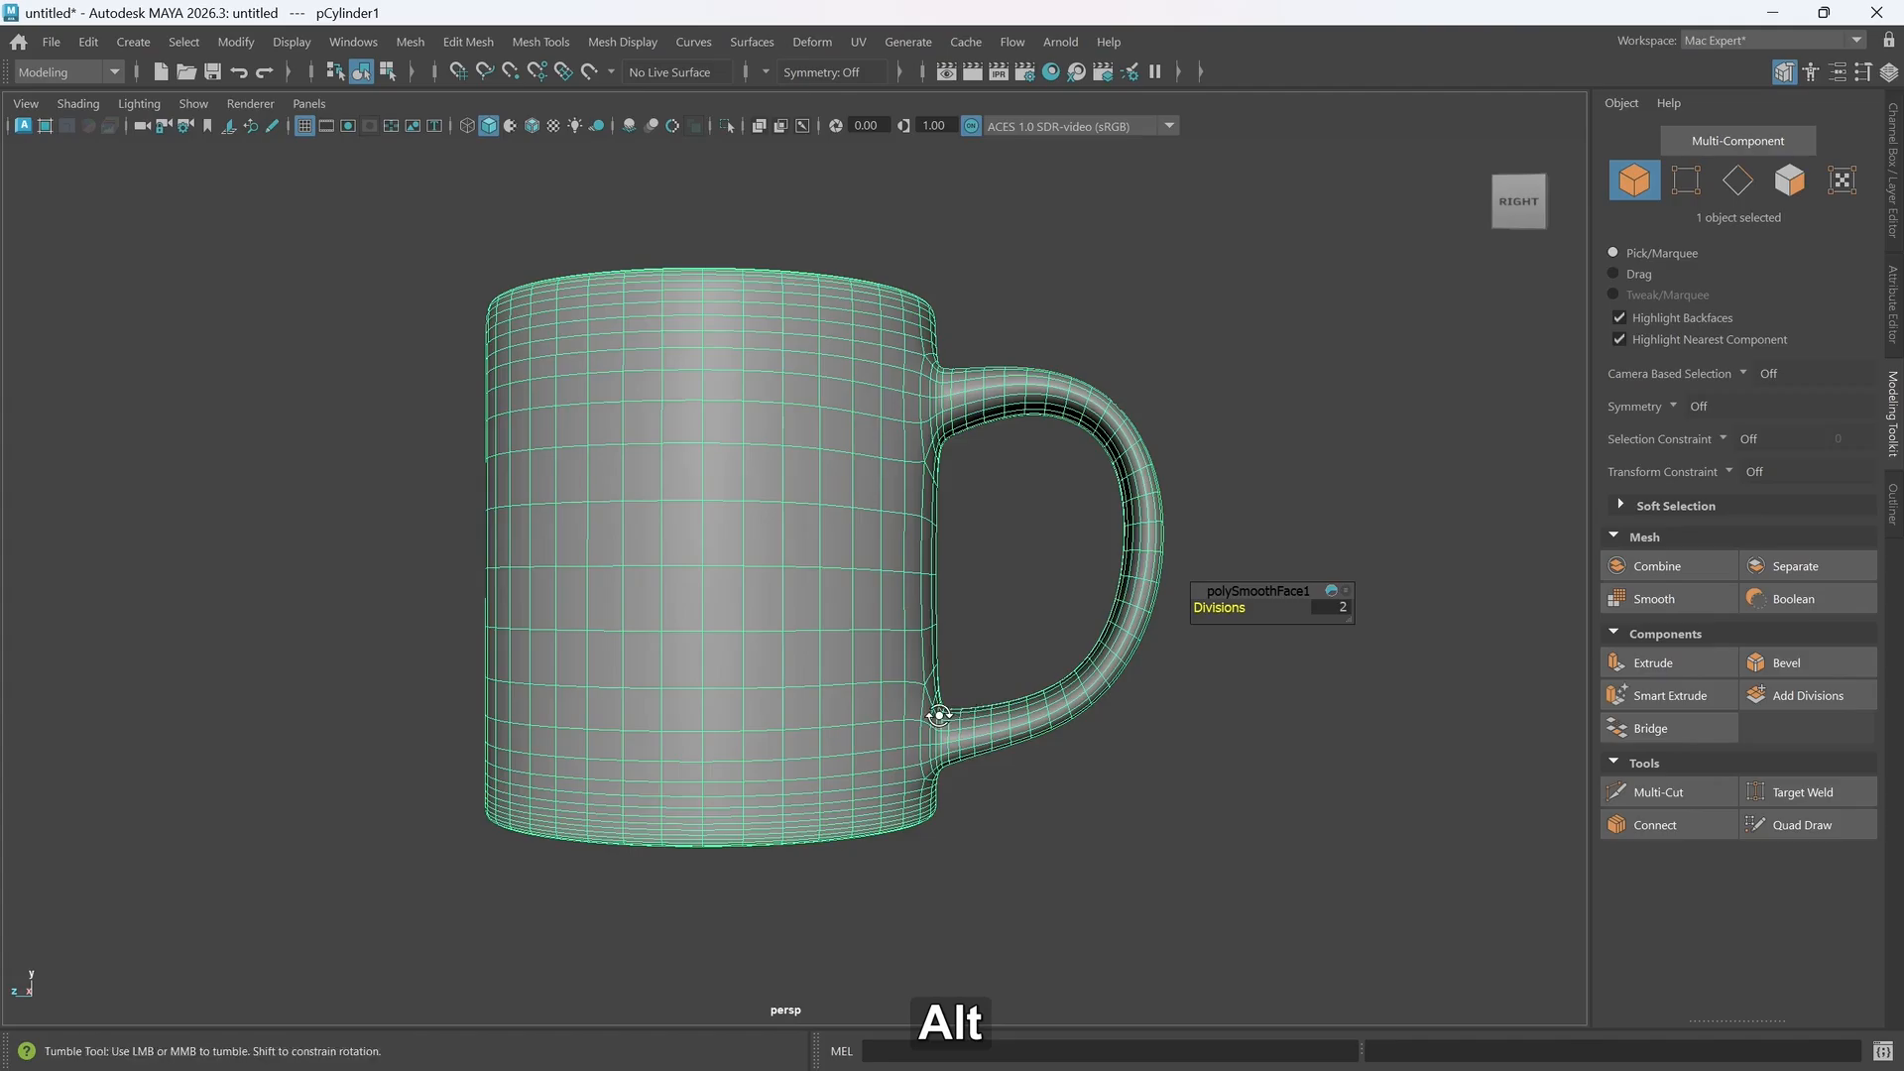
alt+drag(928, 718, 902, 749)
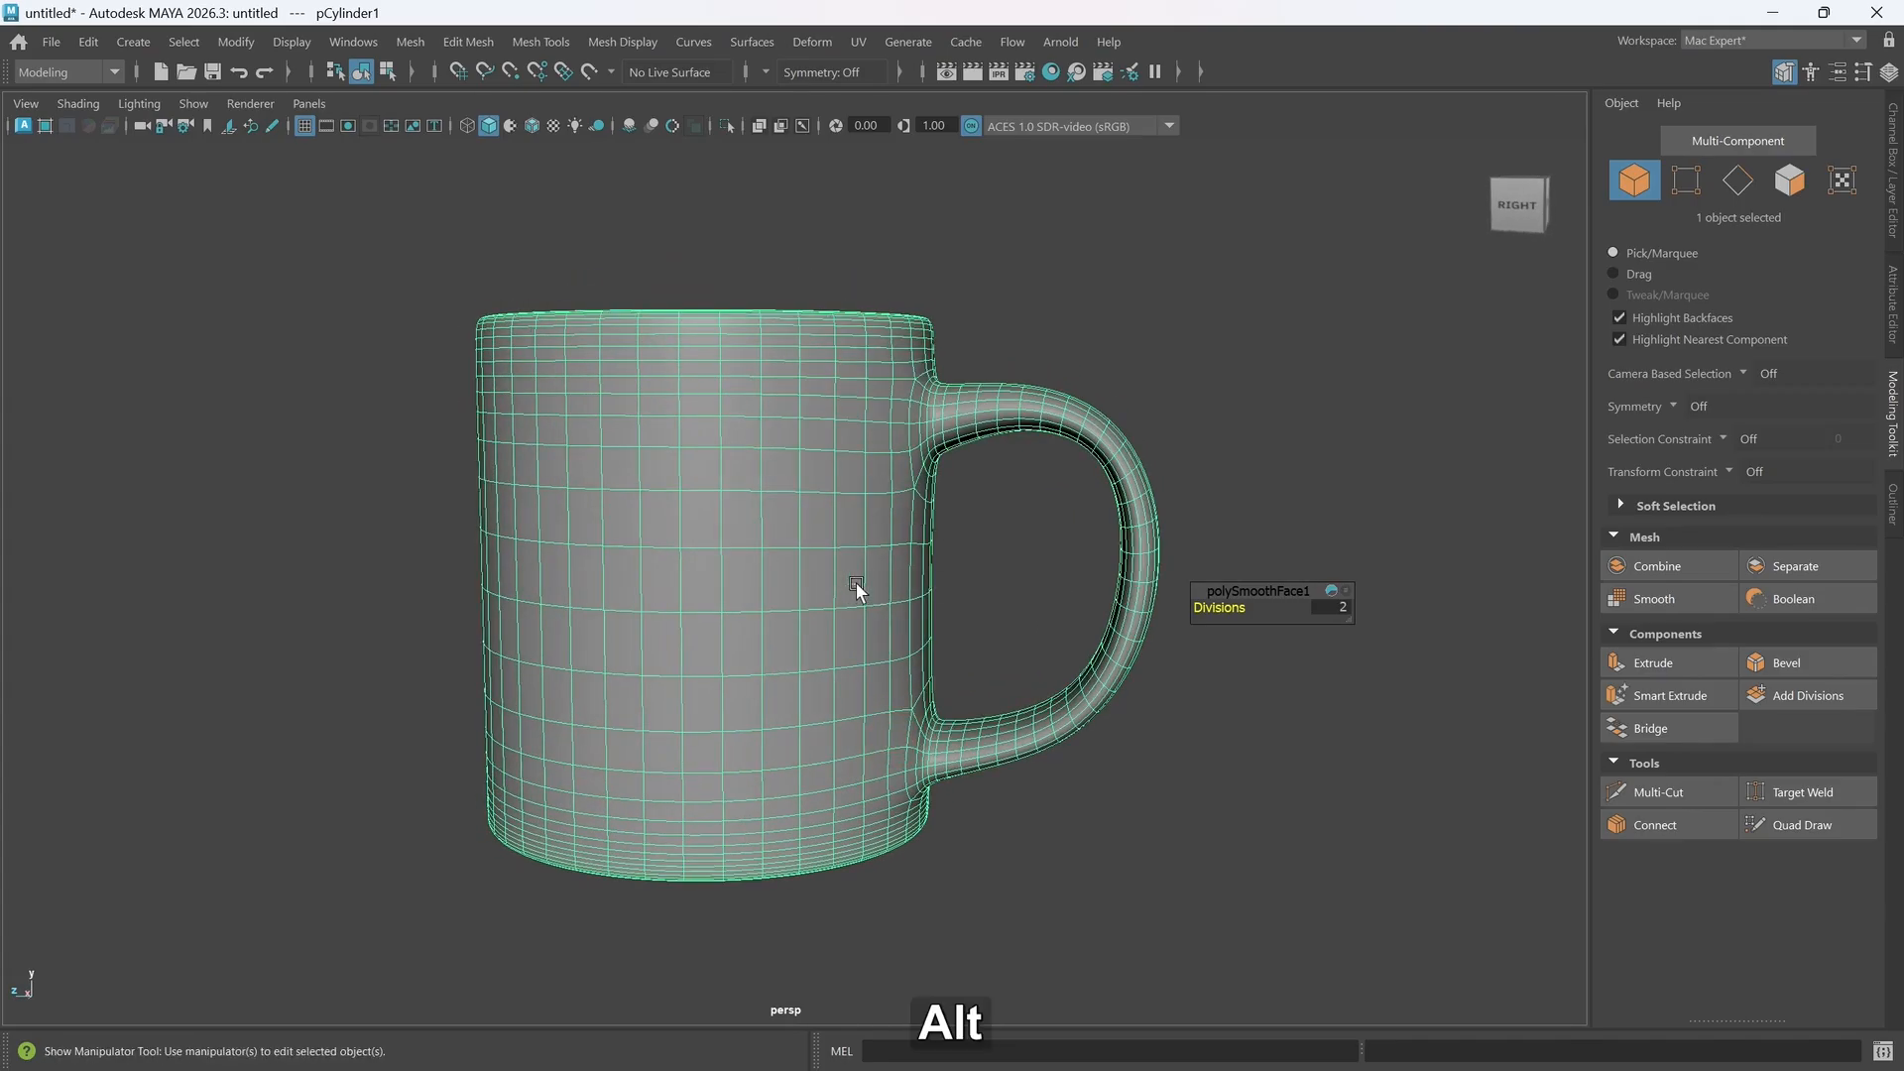
alt+drag(833, 586, 789, 593)
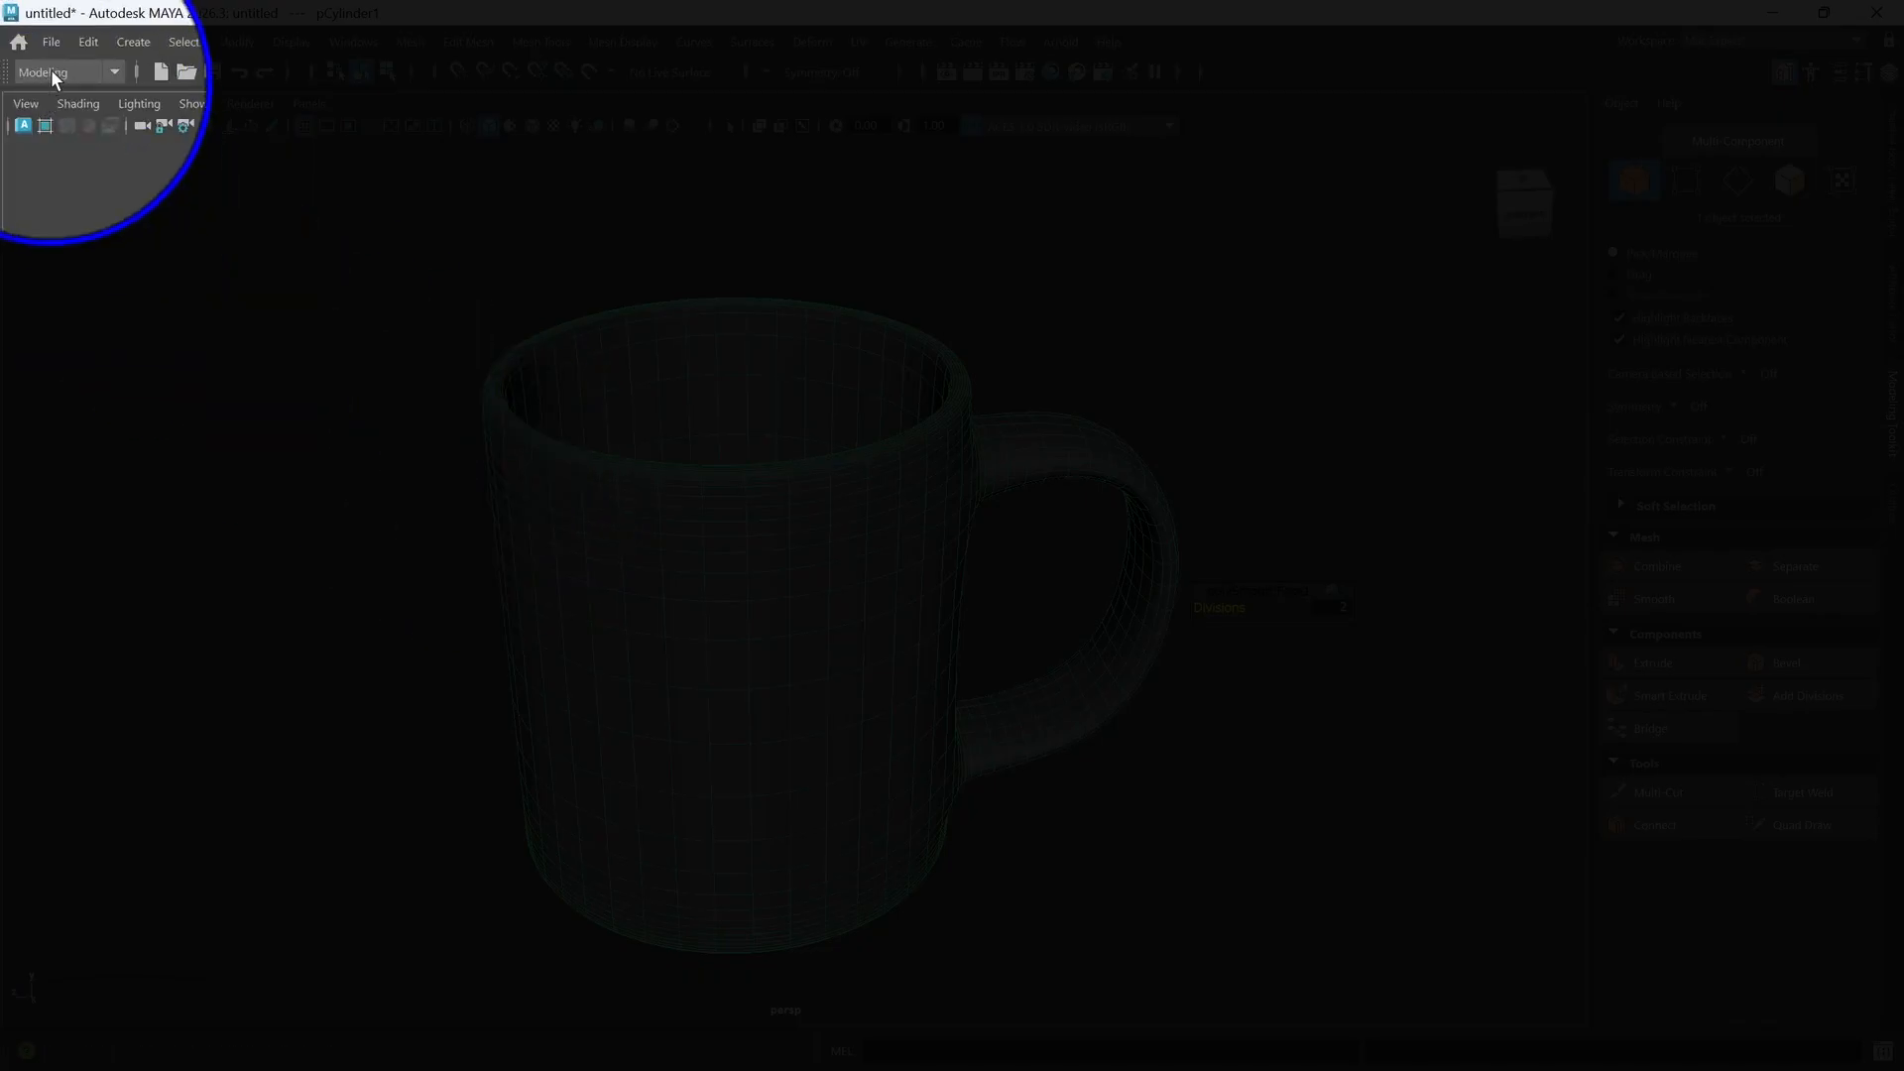
click(52, 42)
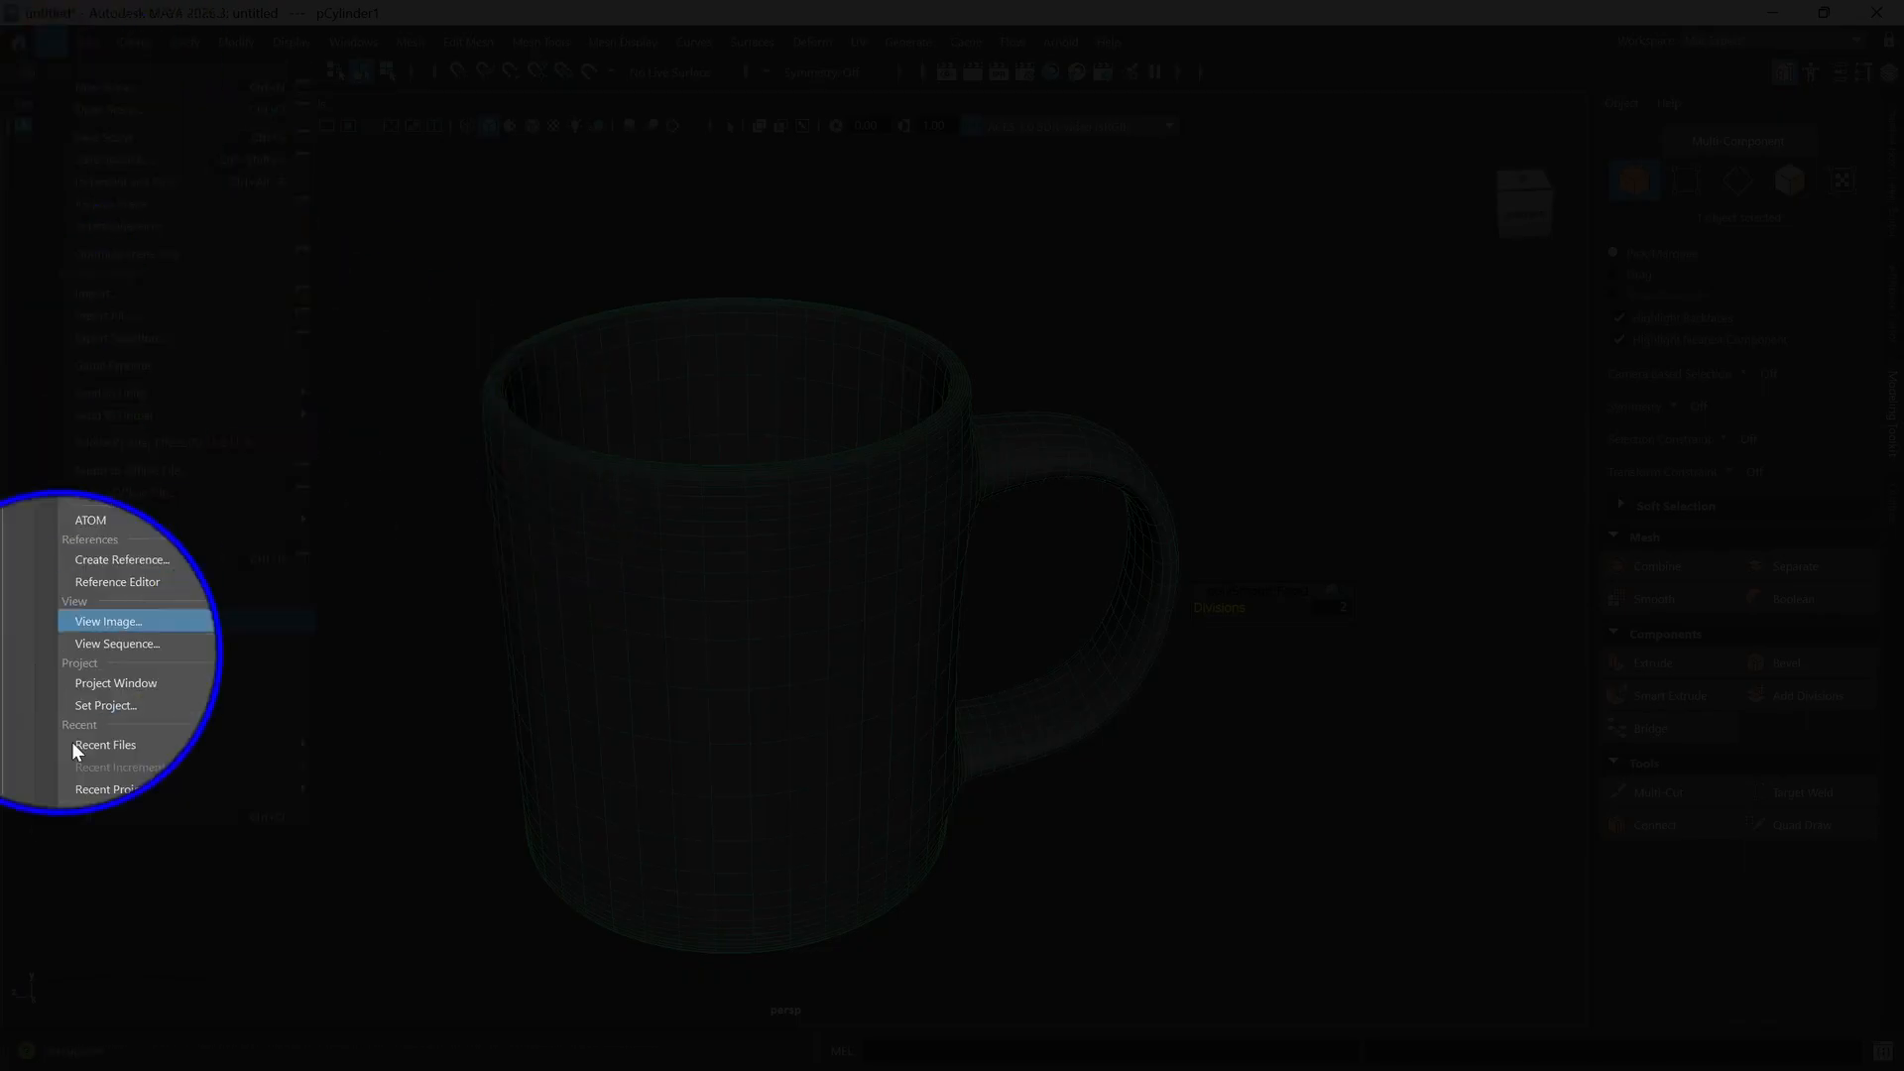
click(114, 683)
drag(992, 380, 925, 269)
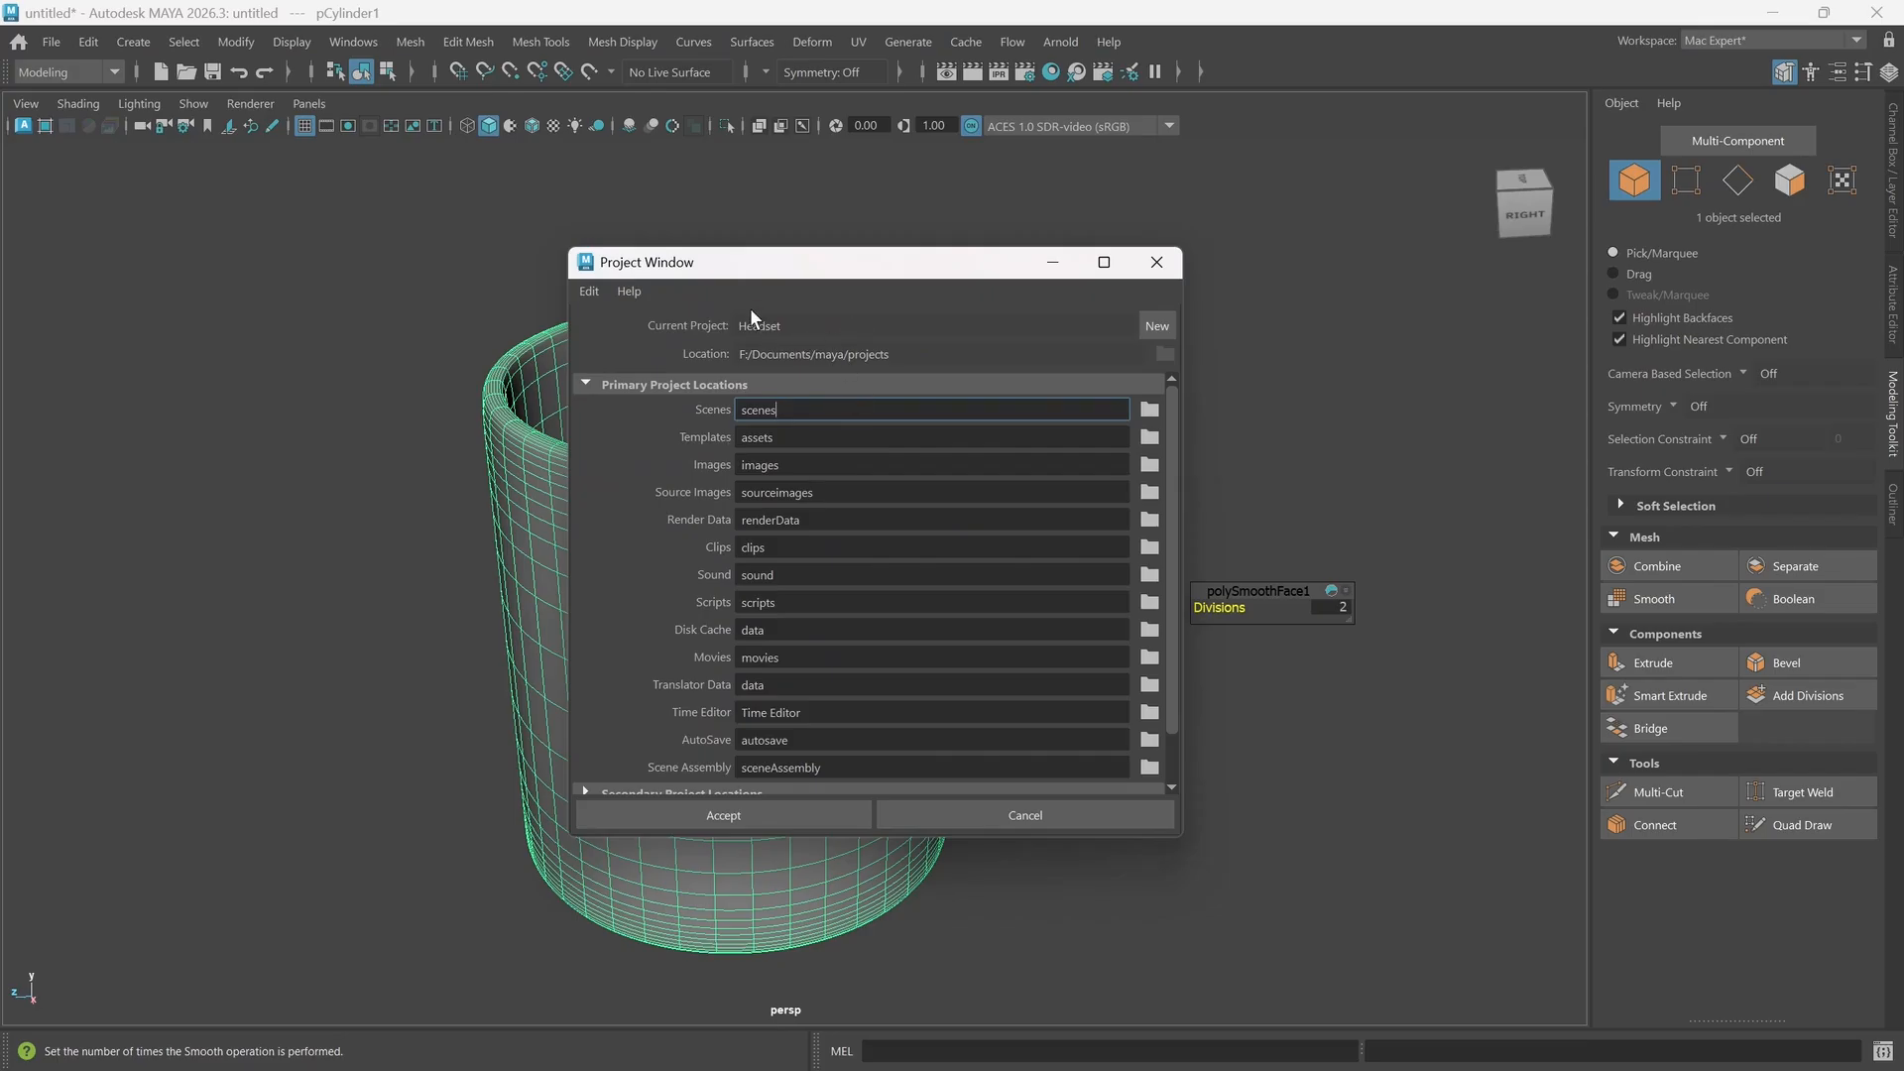
- Create a new project named Mug, keeping the default location and folder structure
click(784, 325)
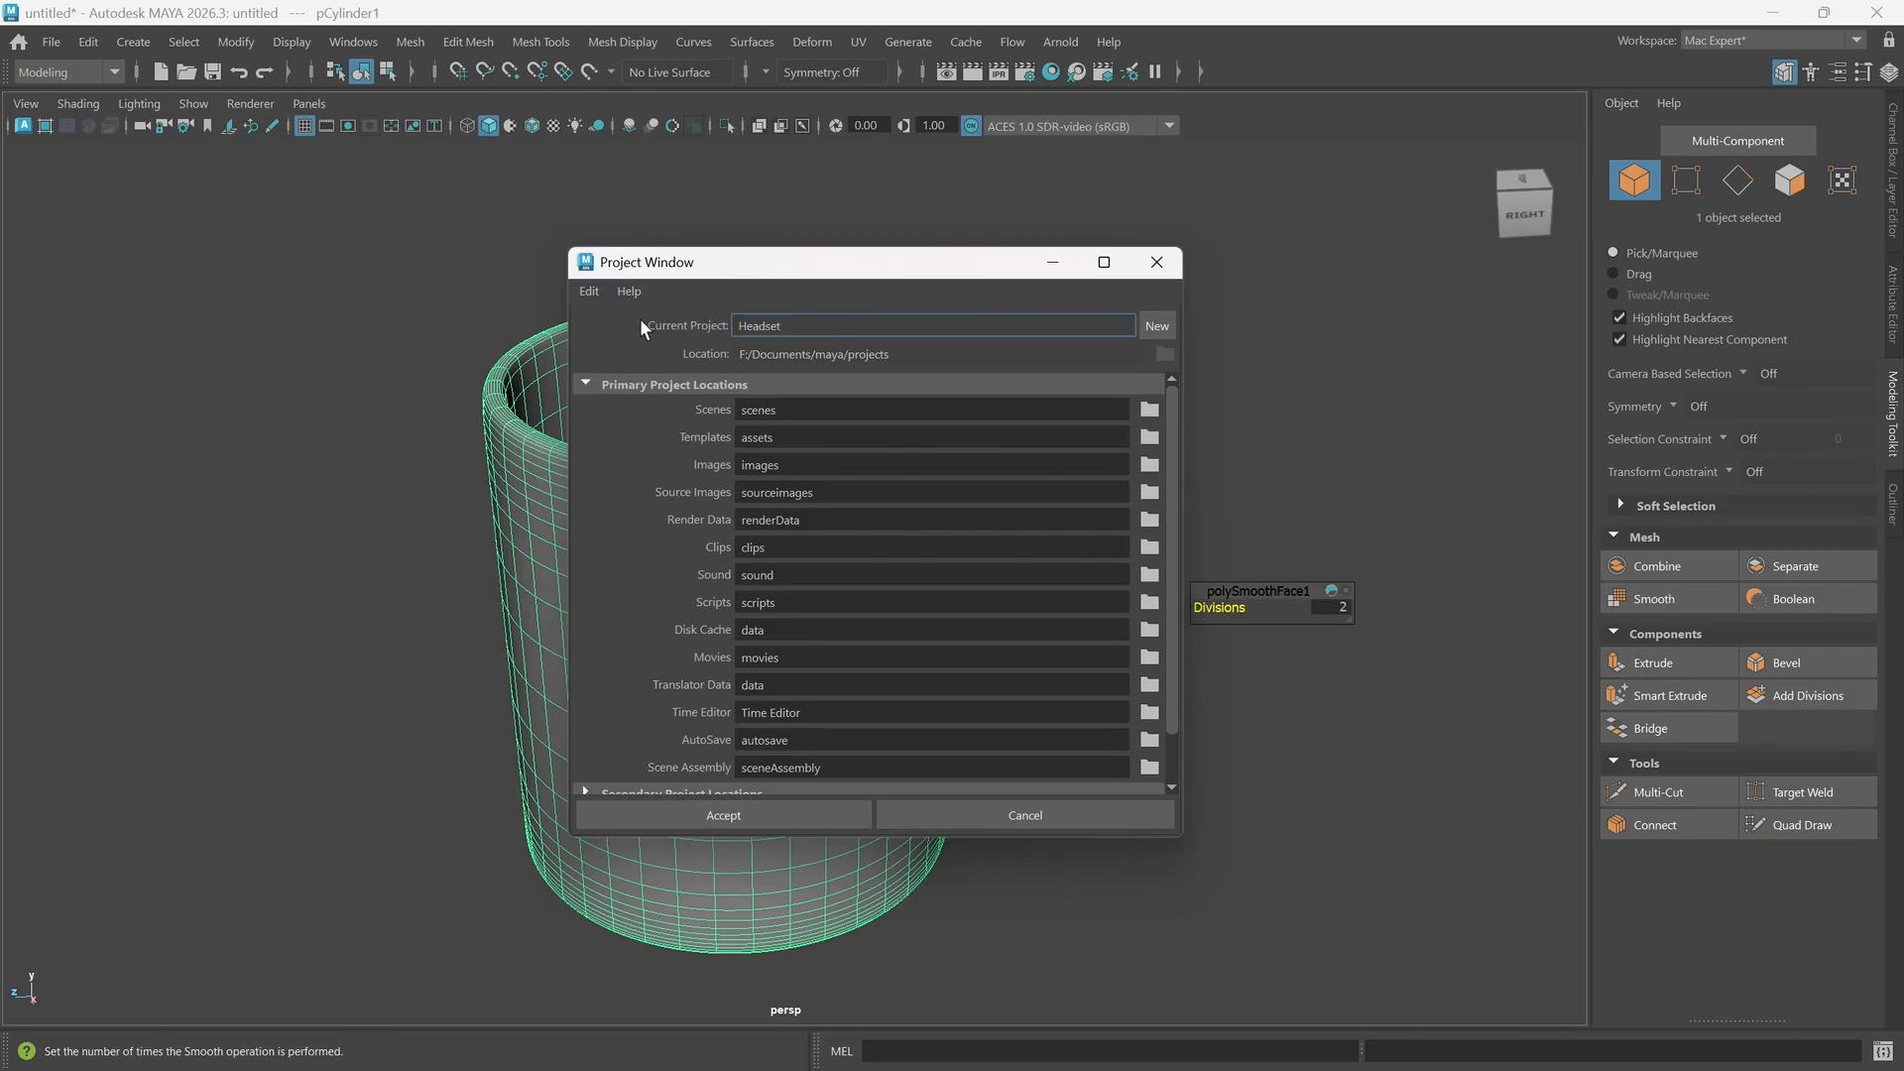
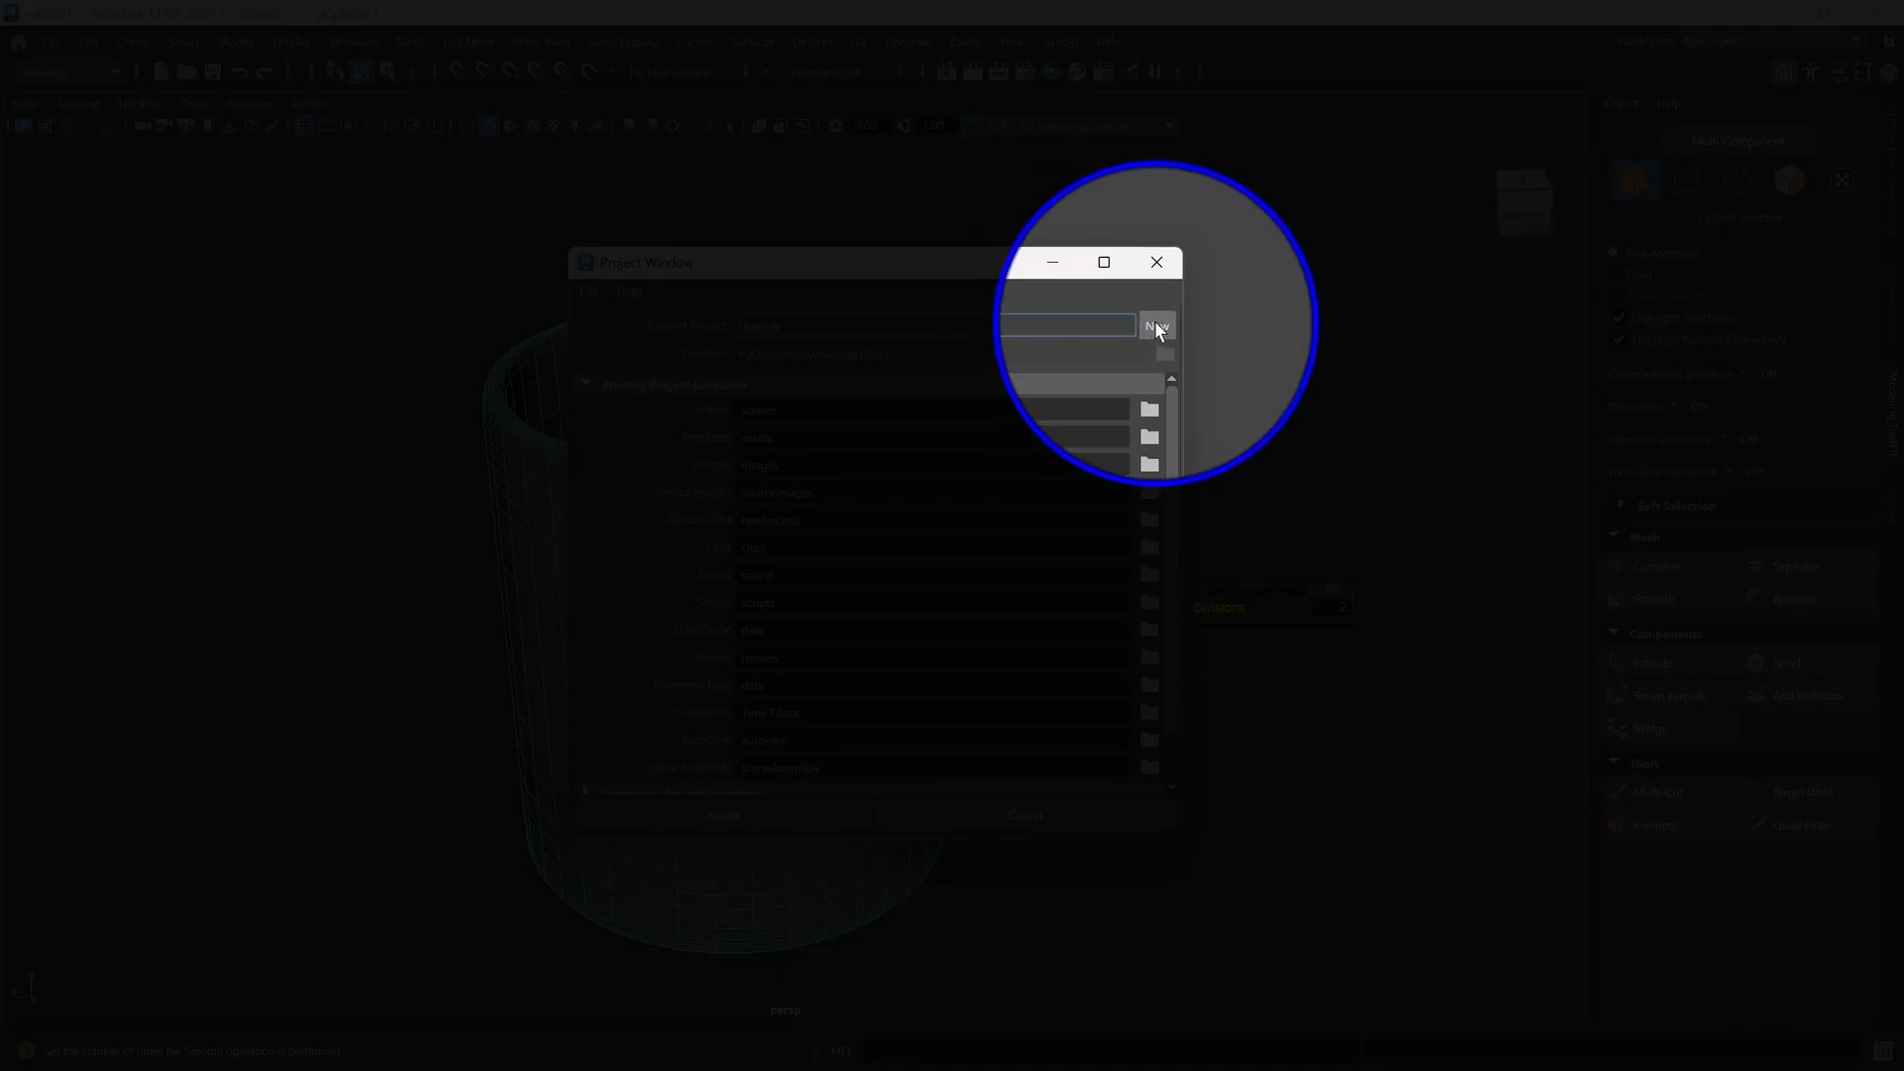
click(1156, 325)
drag(803, 324, 697, 327)
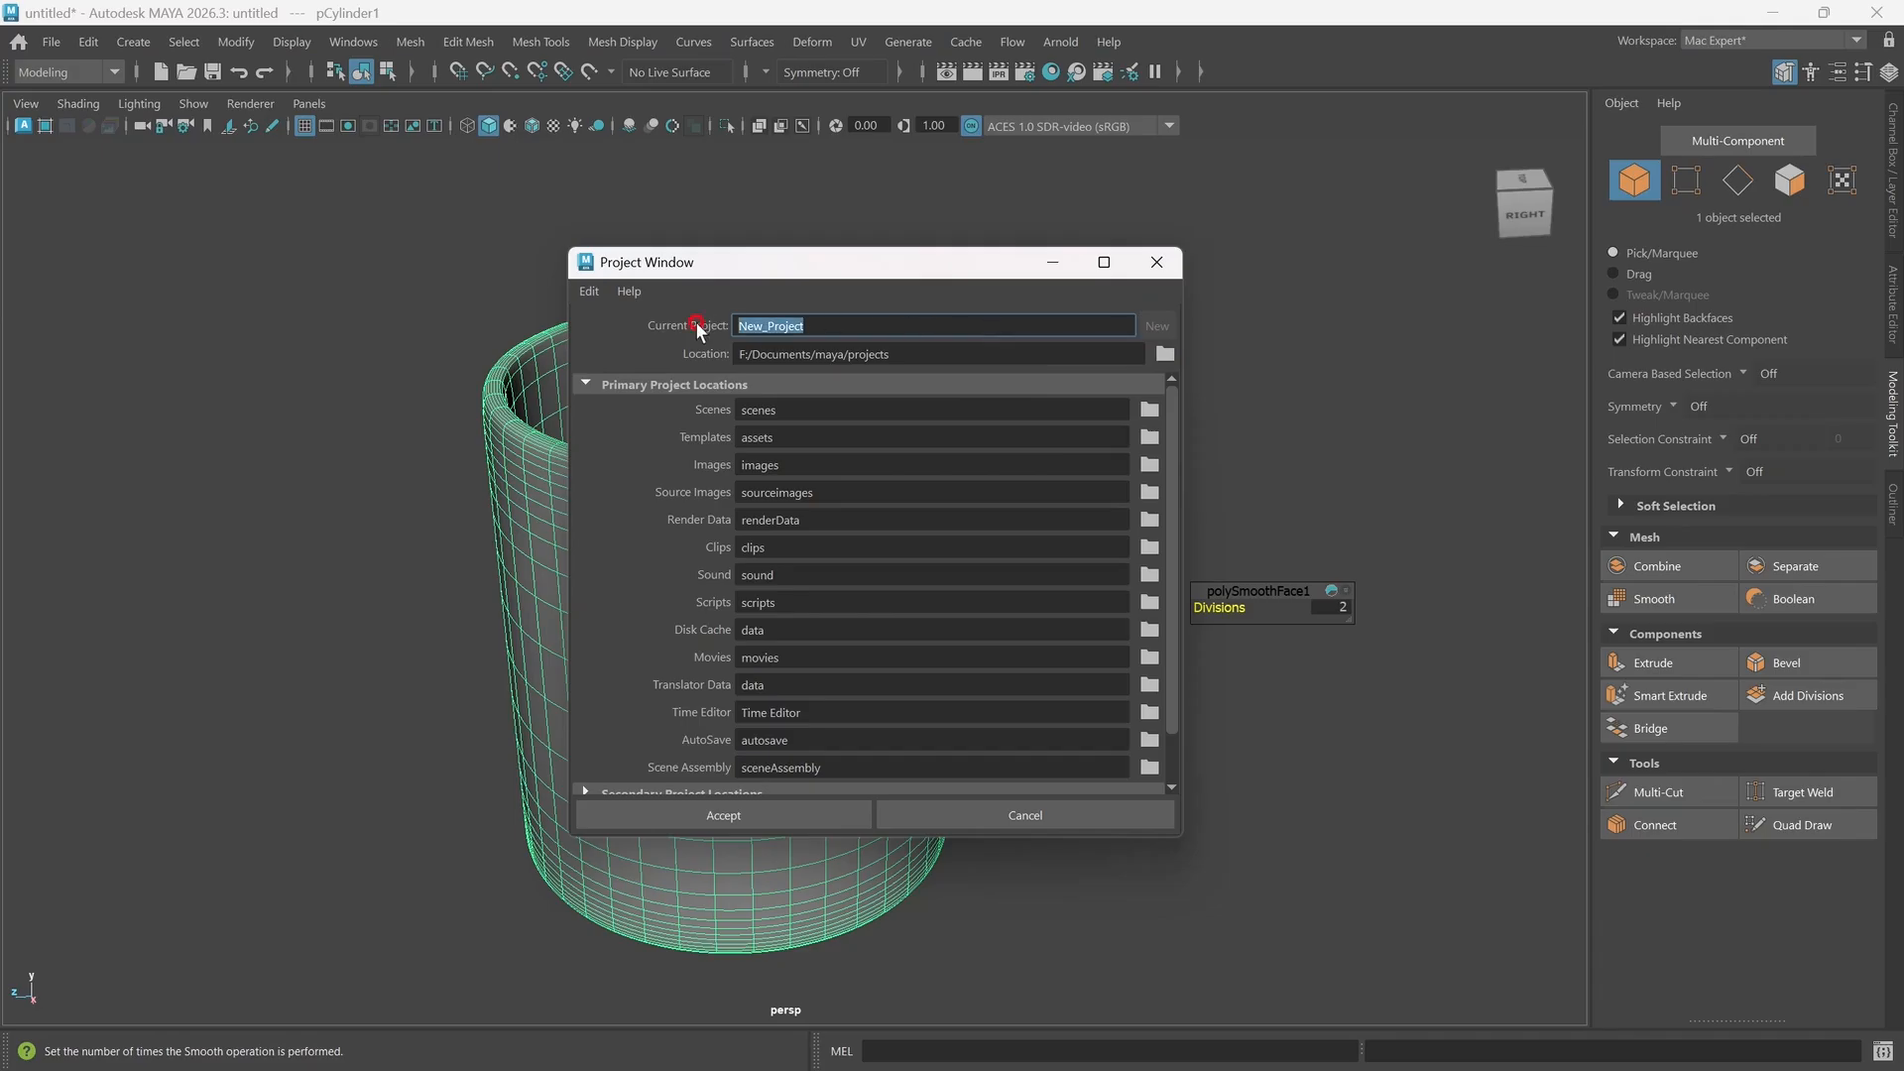
text(Mug)
scroll(789, 641, down, 2)
scroll(789, 642, up, 2)
click(760, 821)
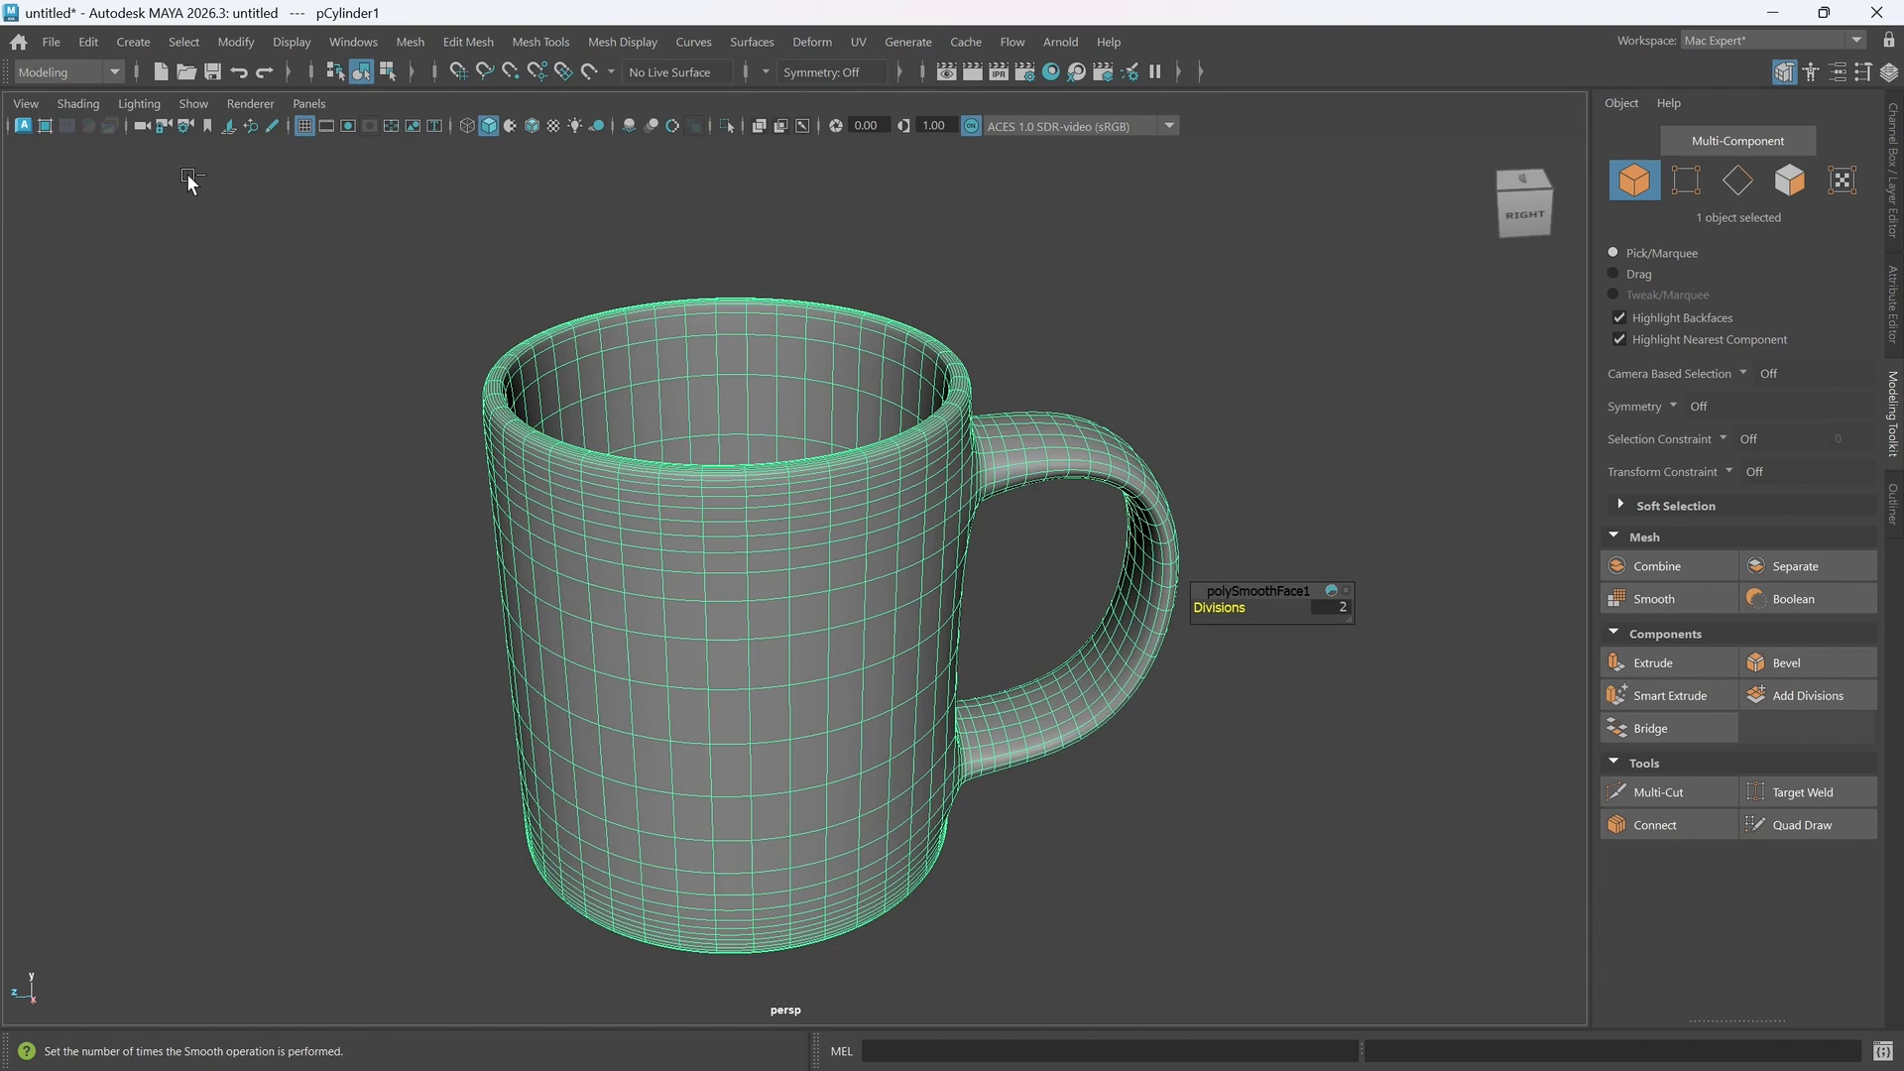
- Save the scene as Mug in Maya Binary format in the project's scenes folder, and hide the Modeling Toolkit
key(ctrl+s)
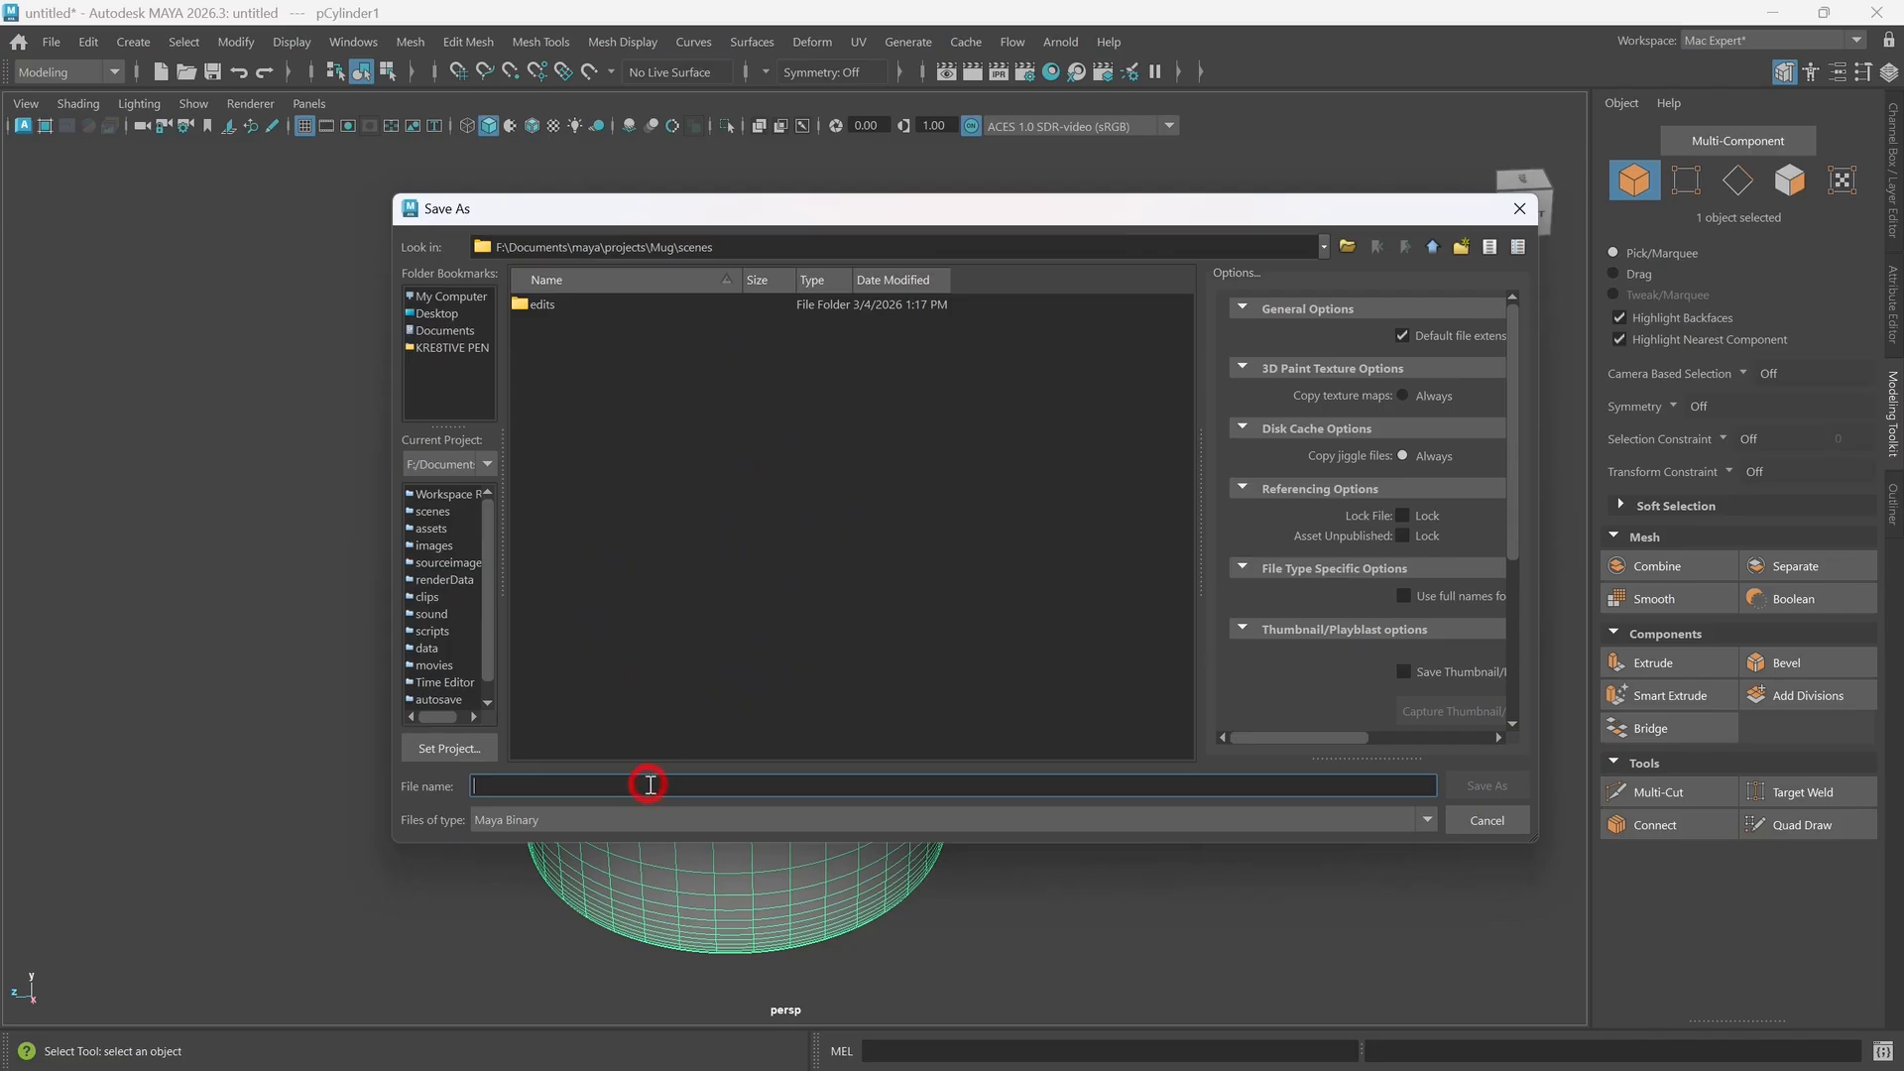
key(shift)
text(Mug)
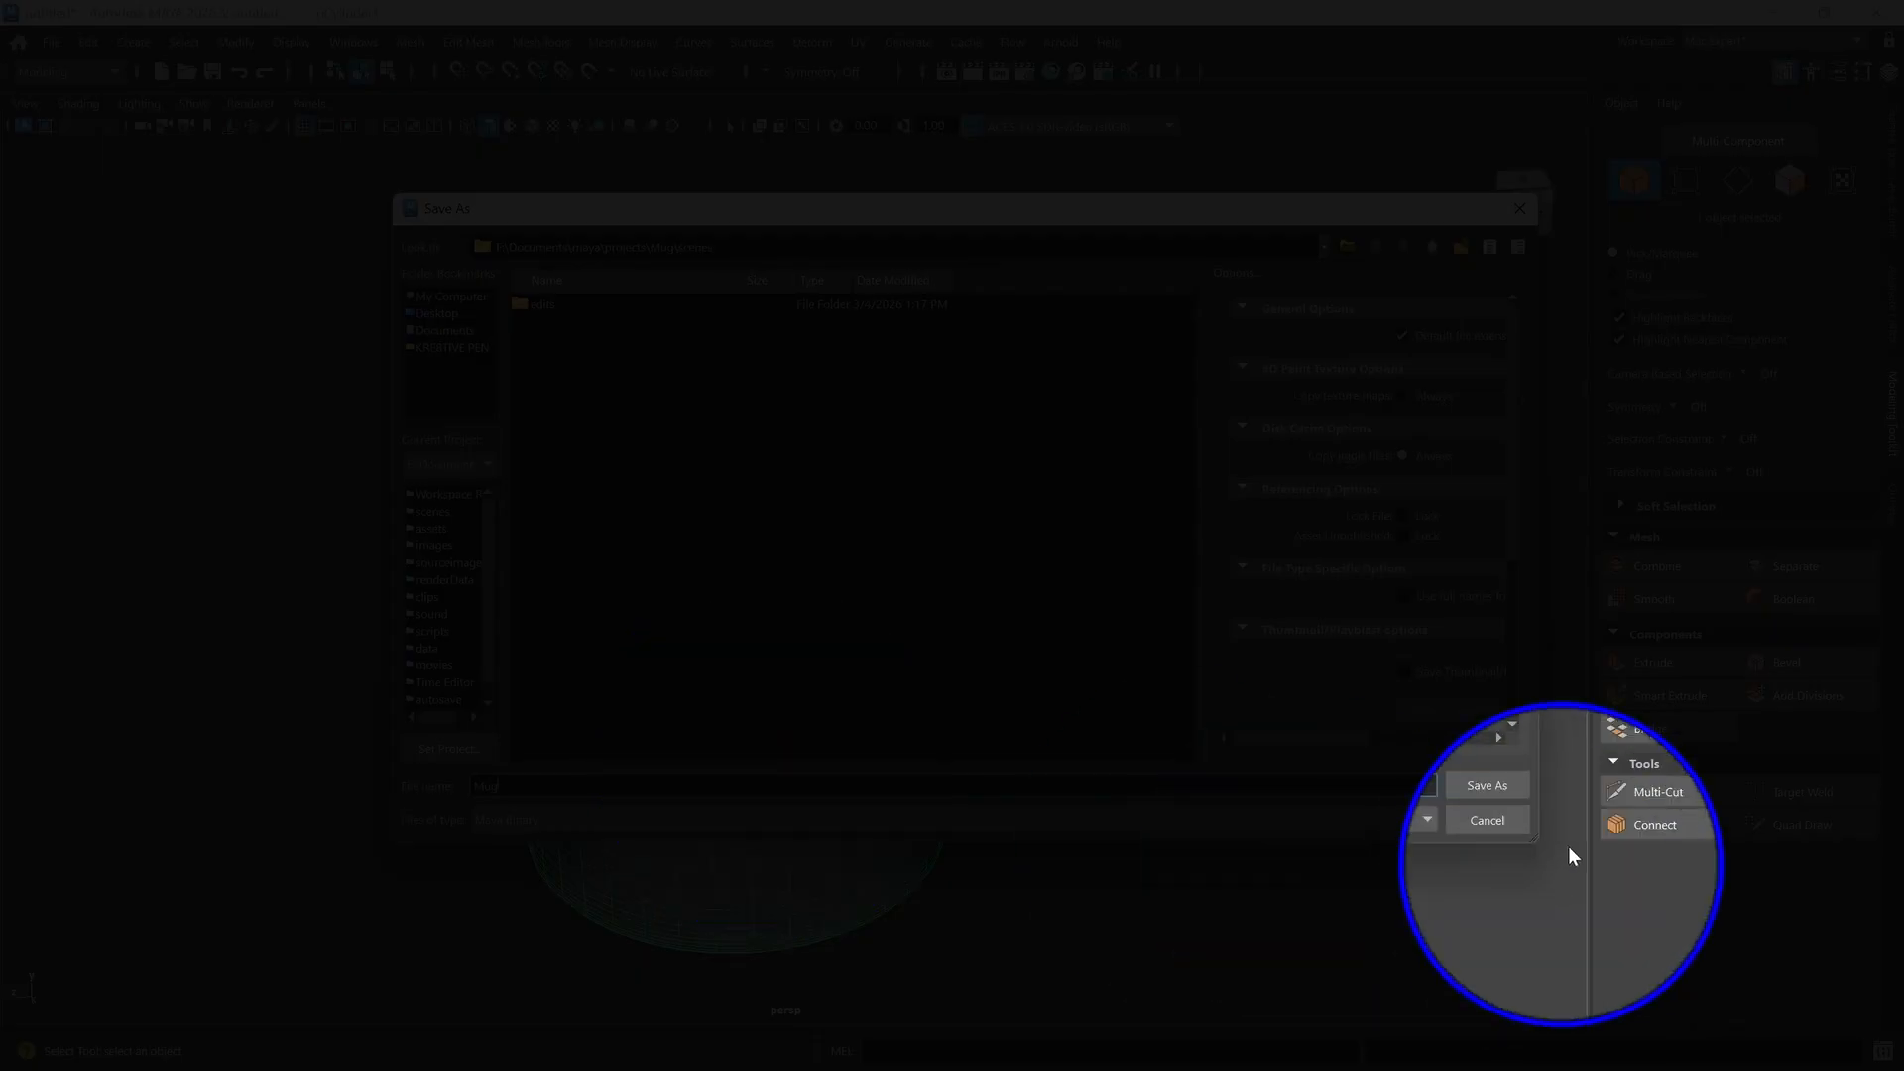
click(1470, 785)
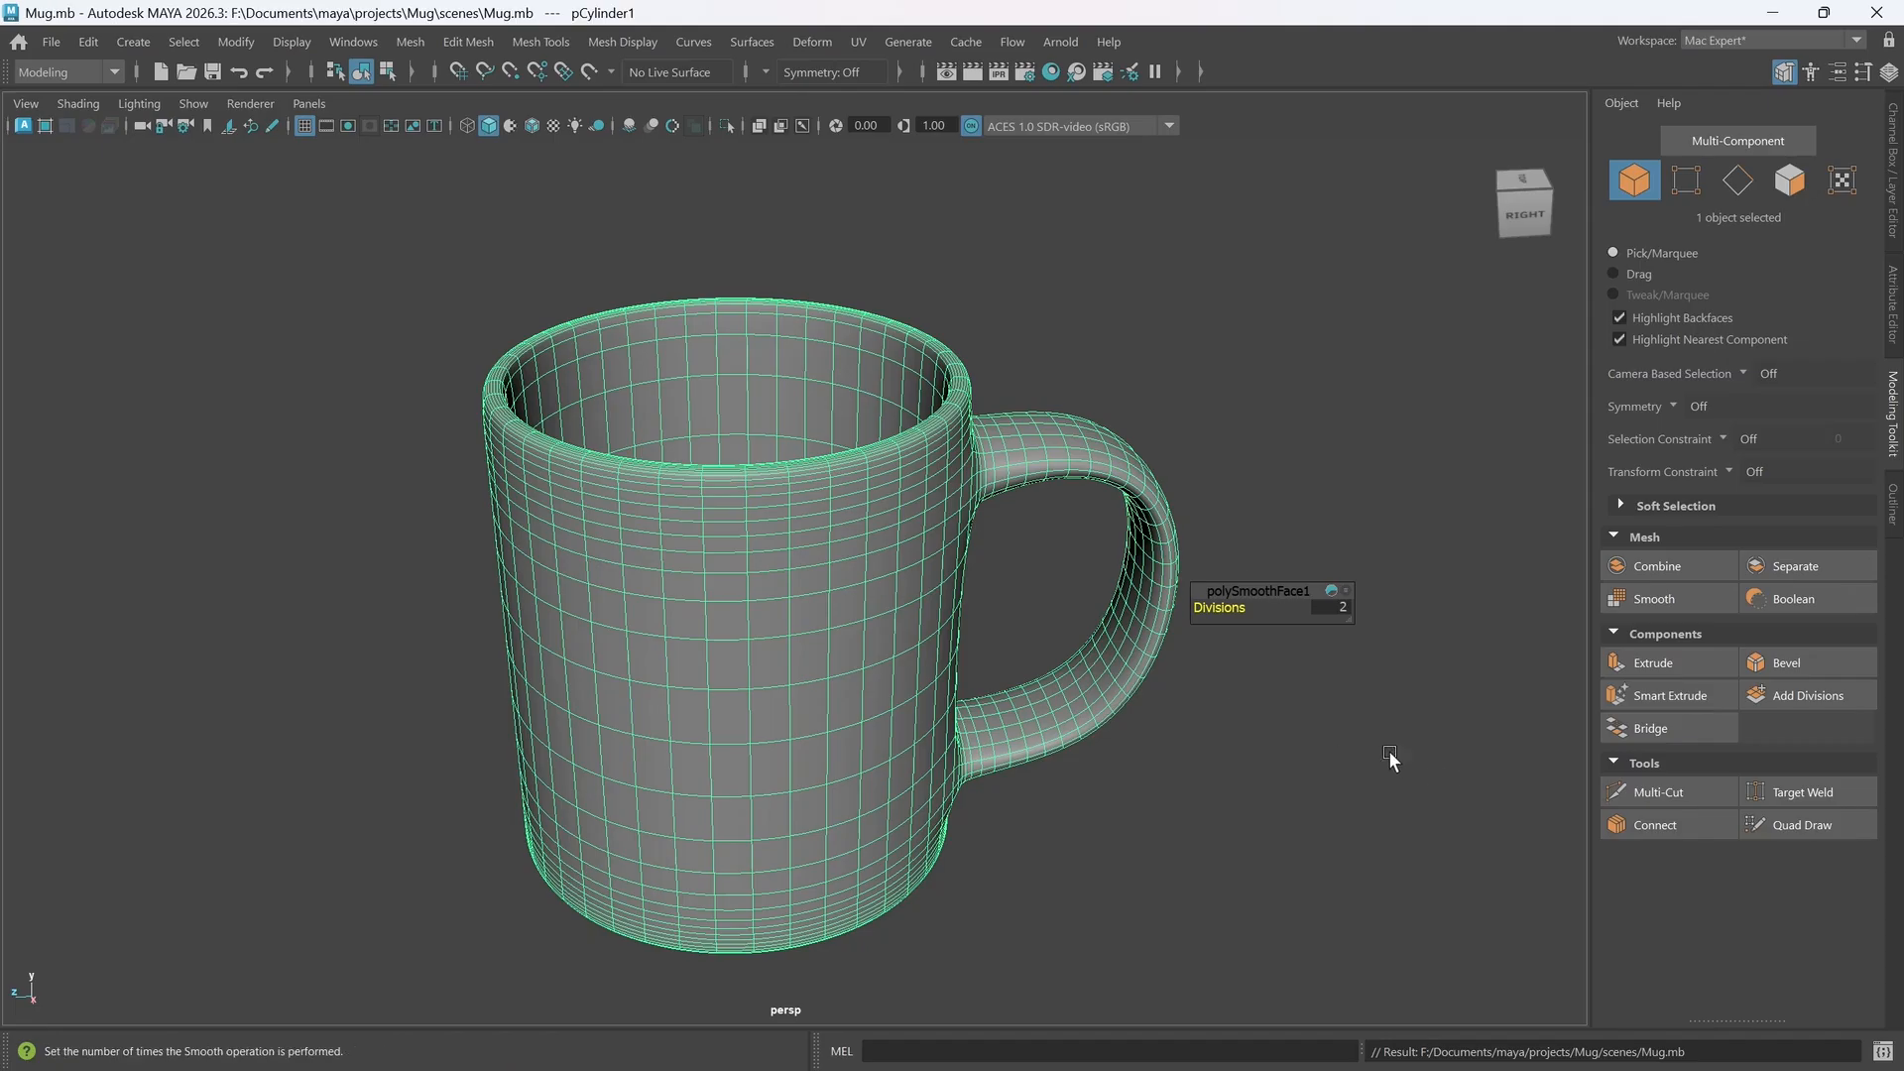
click(1892, 426)
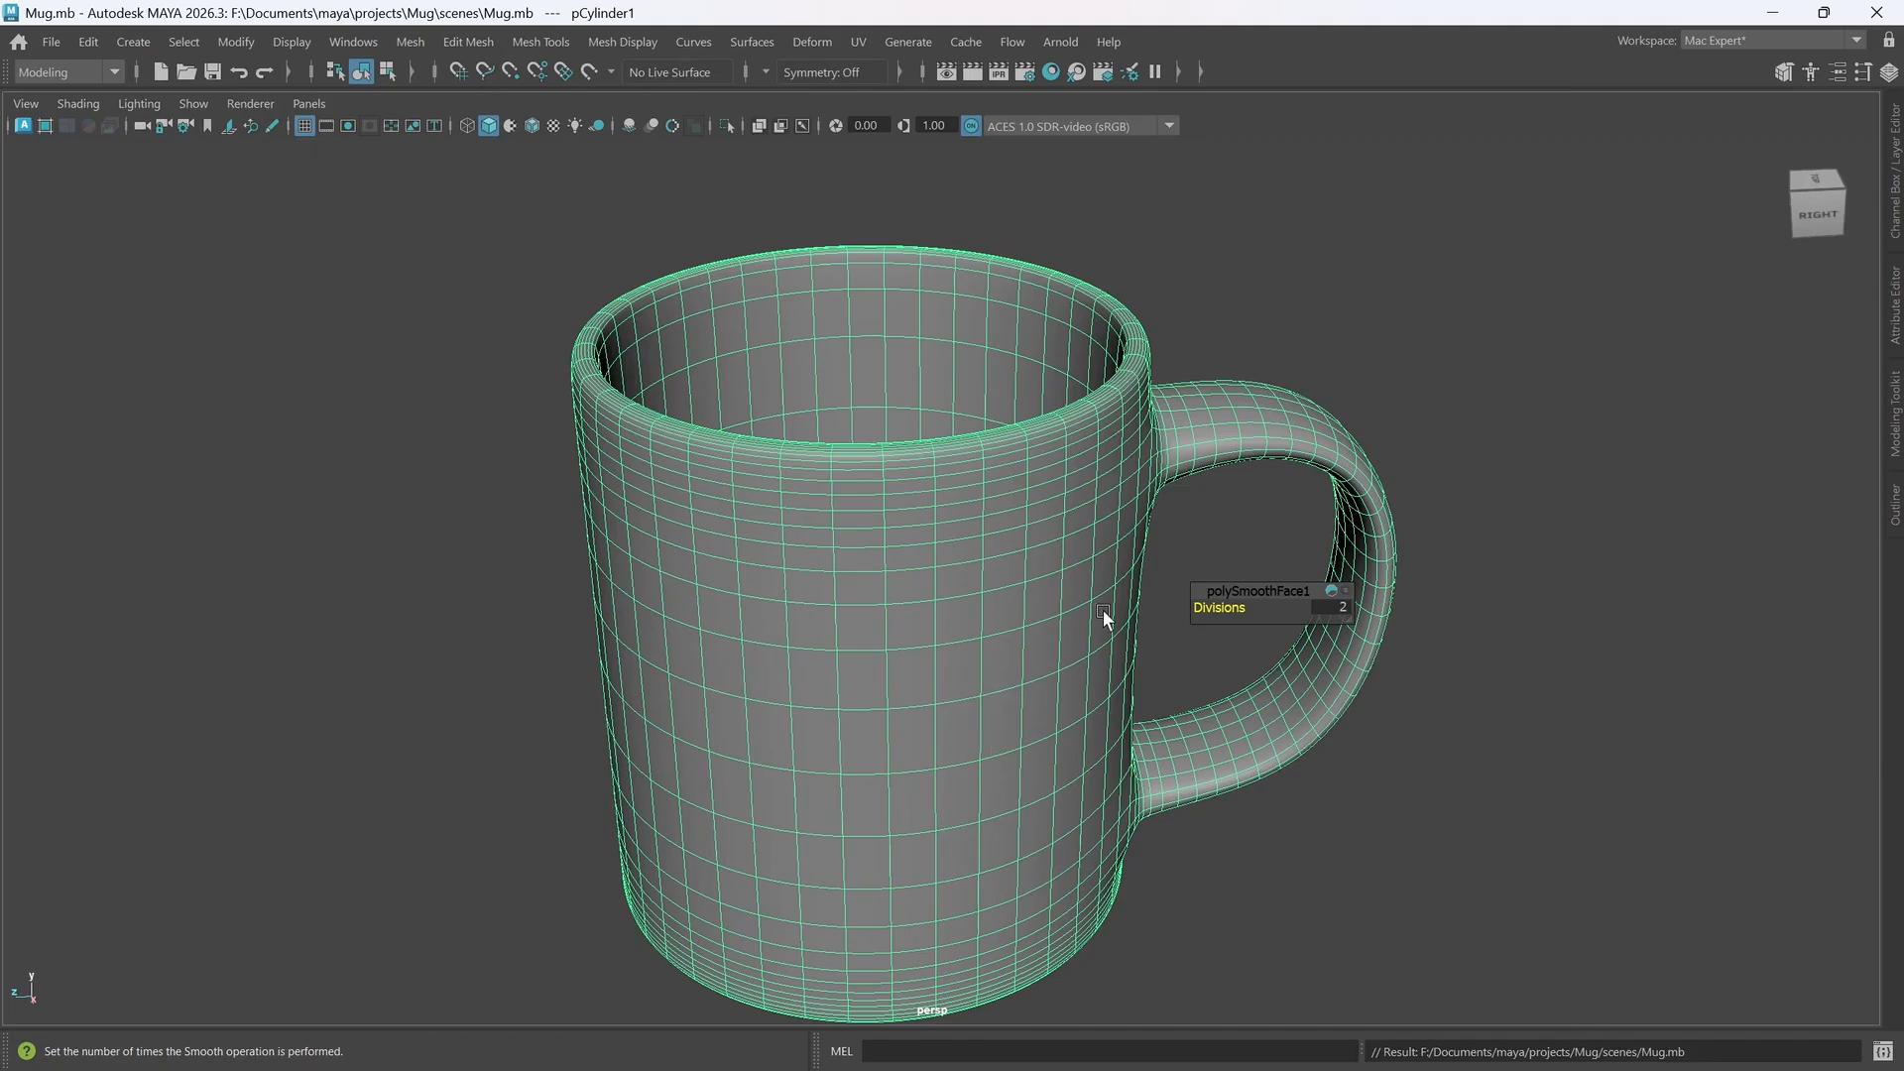
- Undo the division changes and the Smooth operation to restore the mug's low-poly mesh
key(ctrl+z)
key(ctrl+z)
key(ctrl+z)
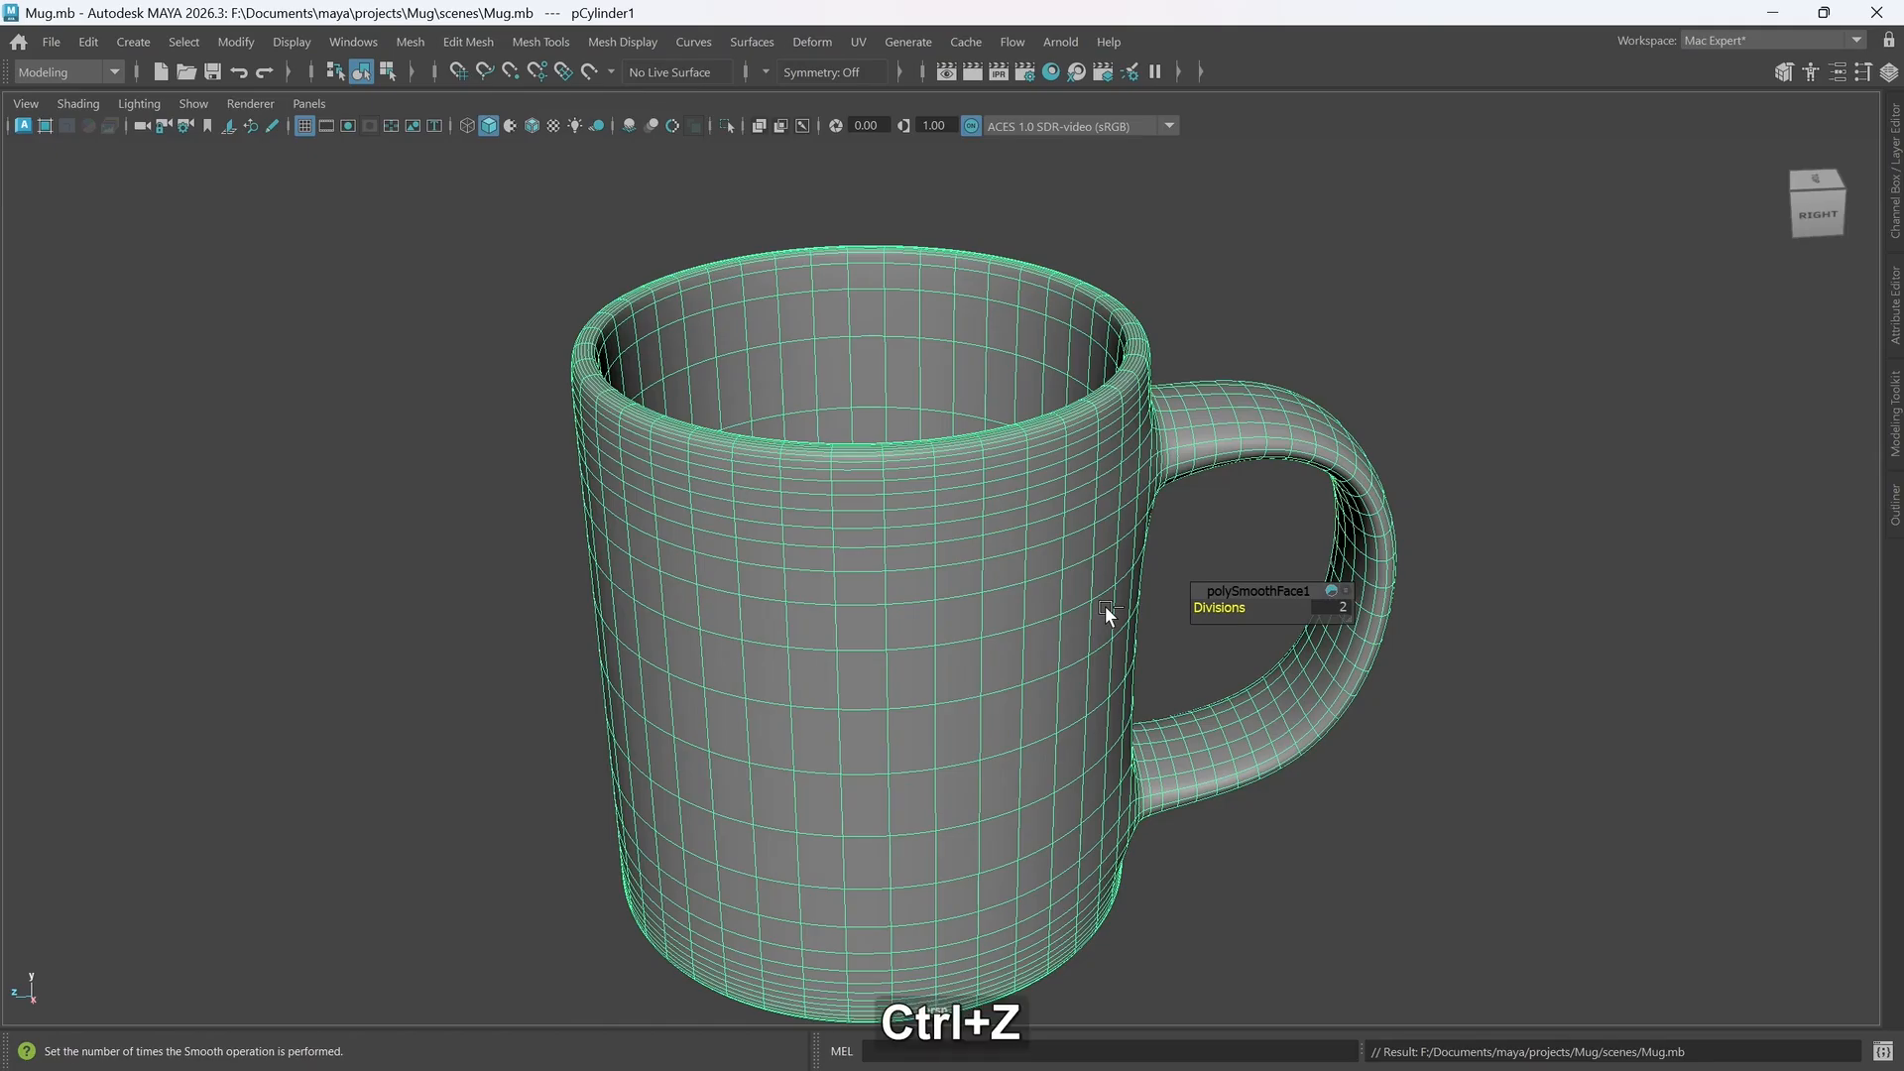
key(ctrl+z)
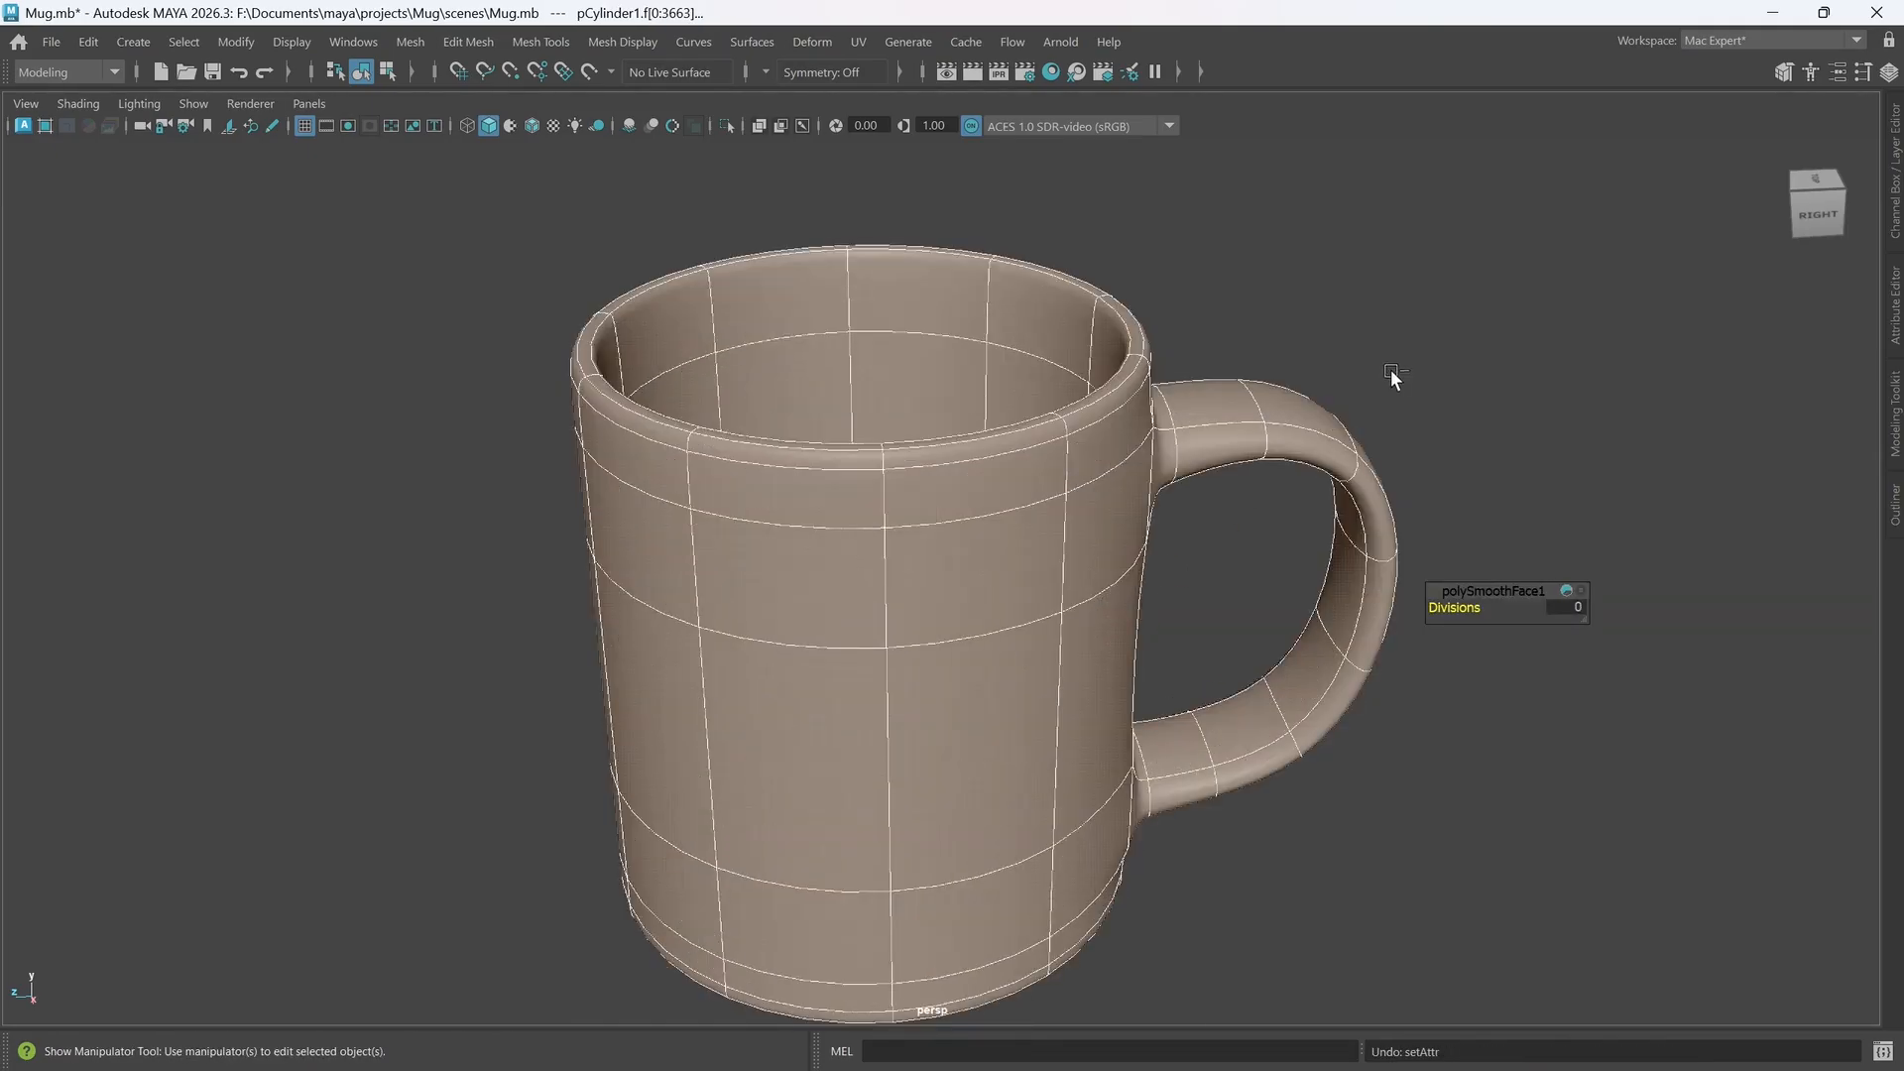
key(ctrl+z)
right_click(1431, 317)
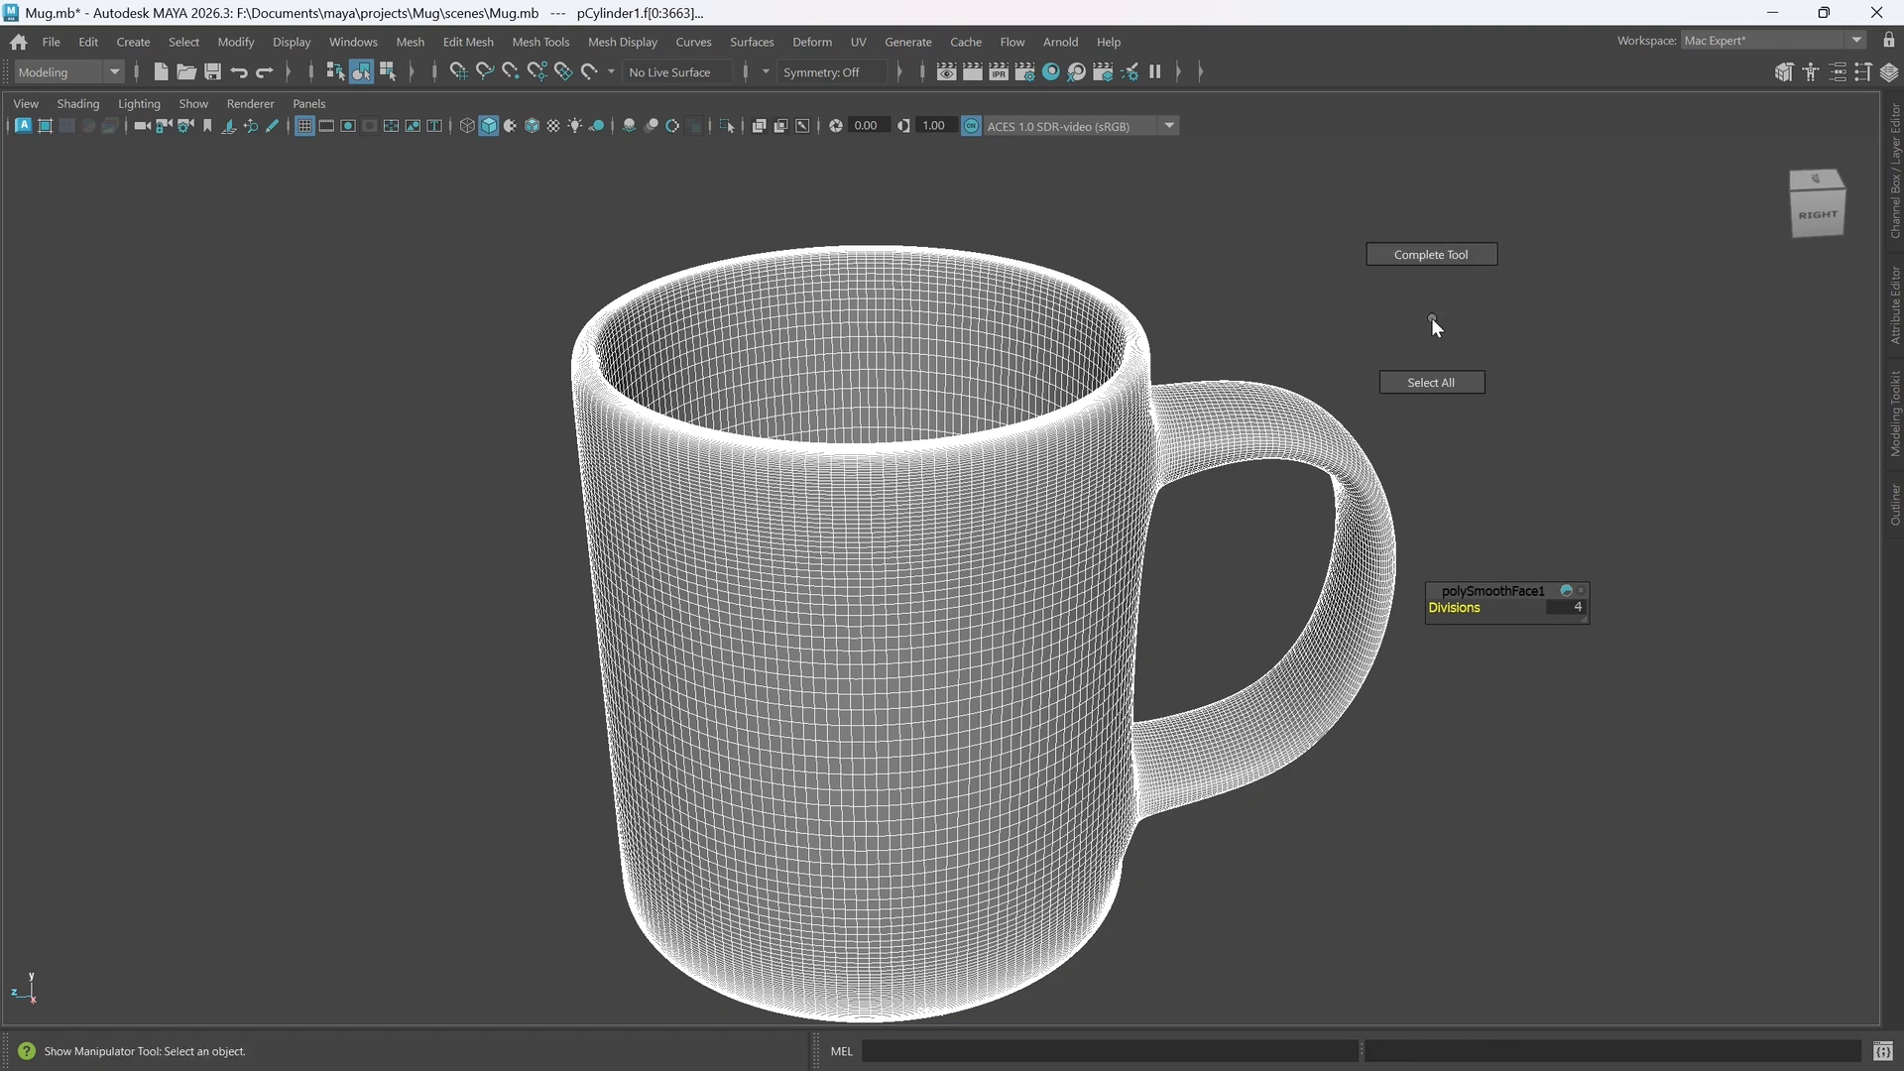
key(ctrl+z)
key(ctrl+z)
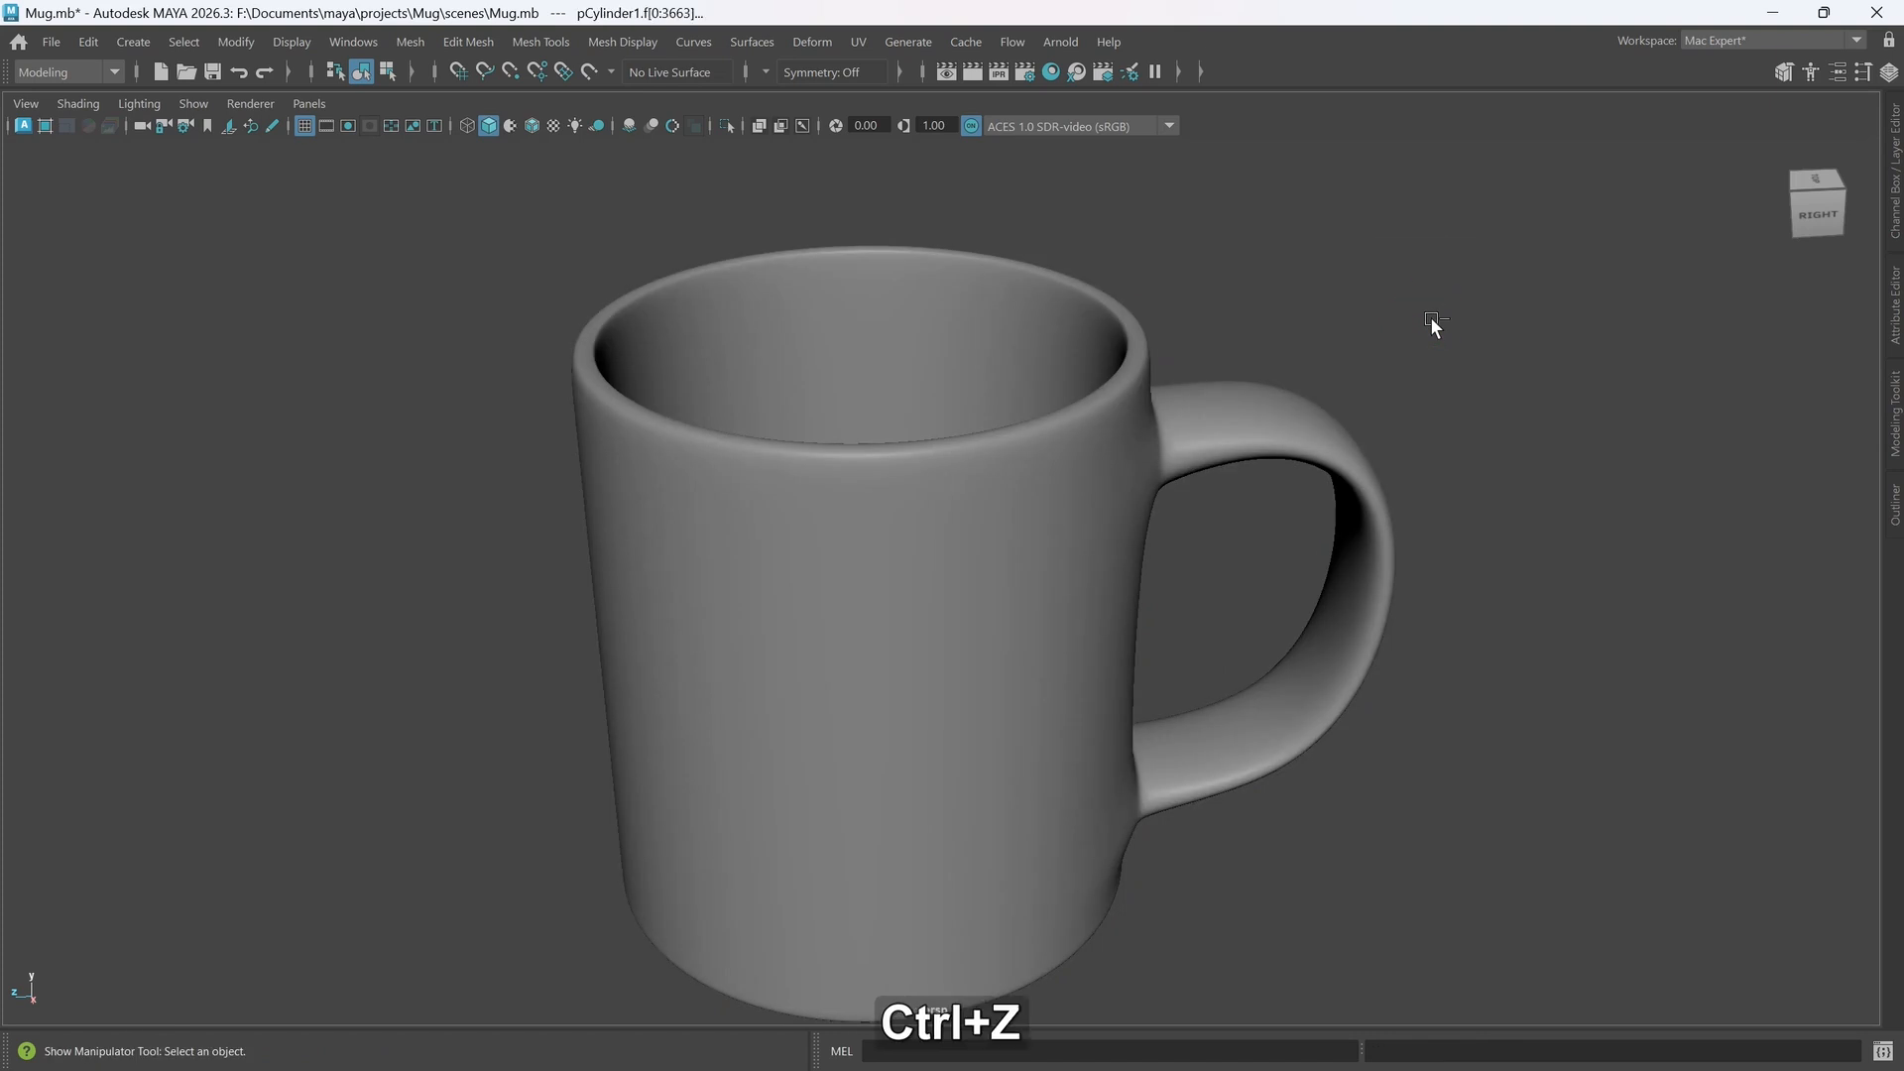
key(ctrl+z)
key(ctrl+z)
key(ctrl+z)
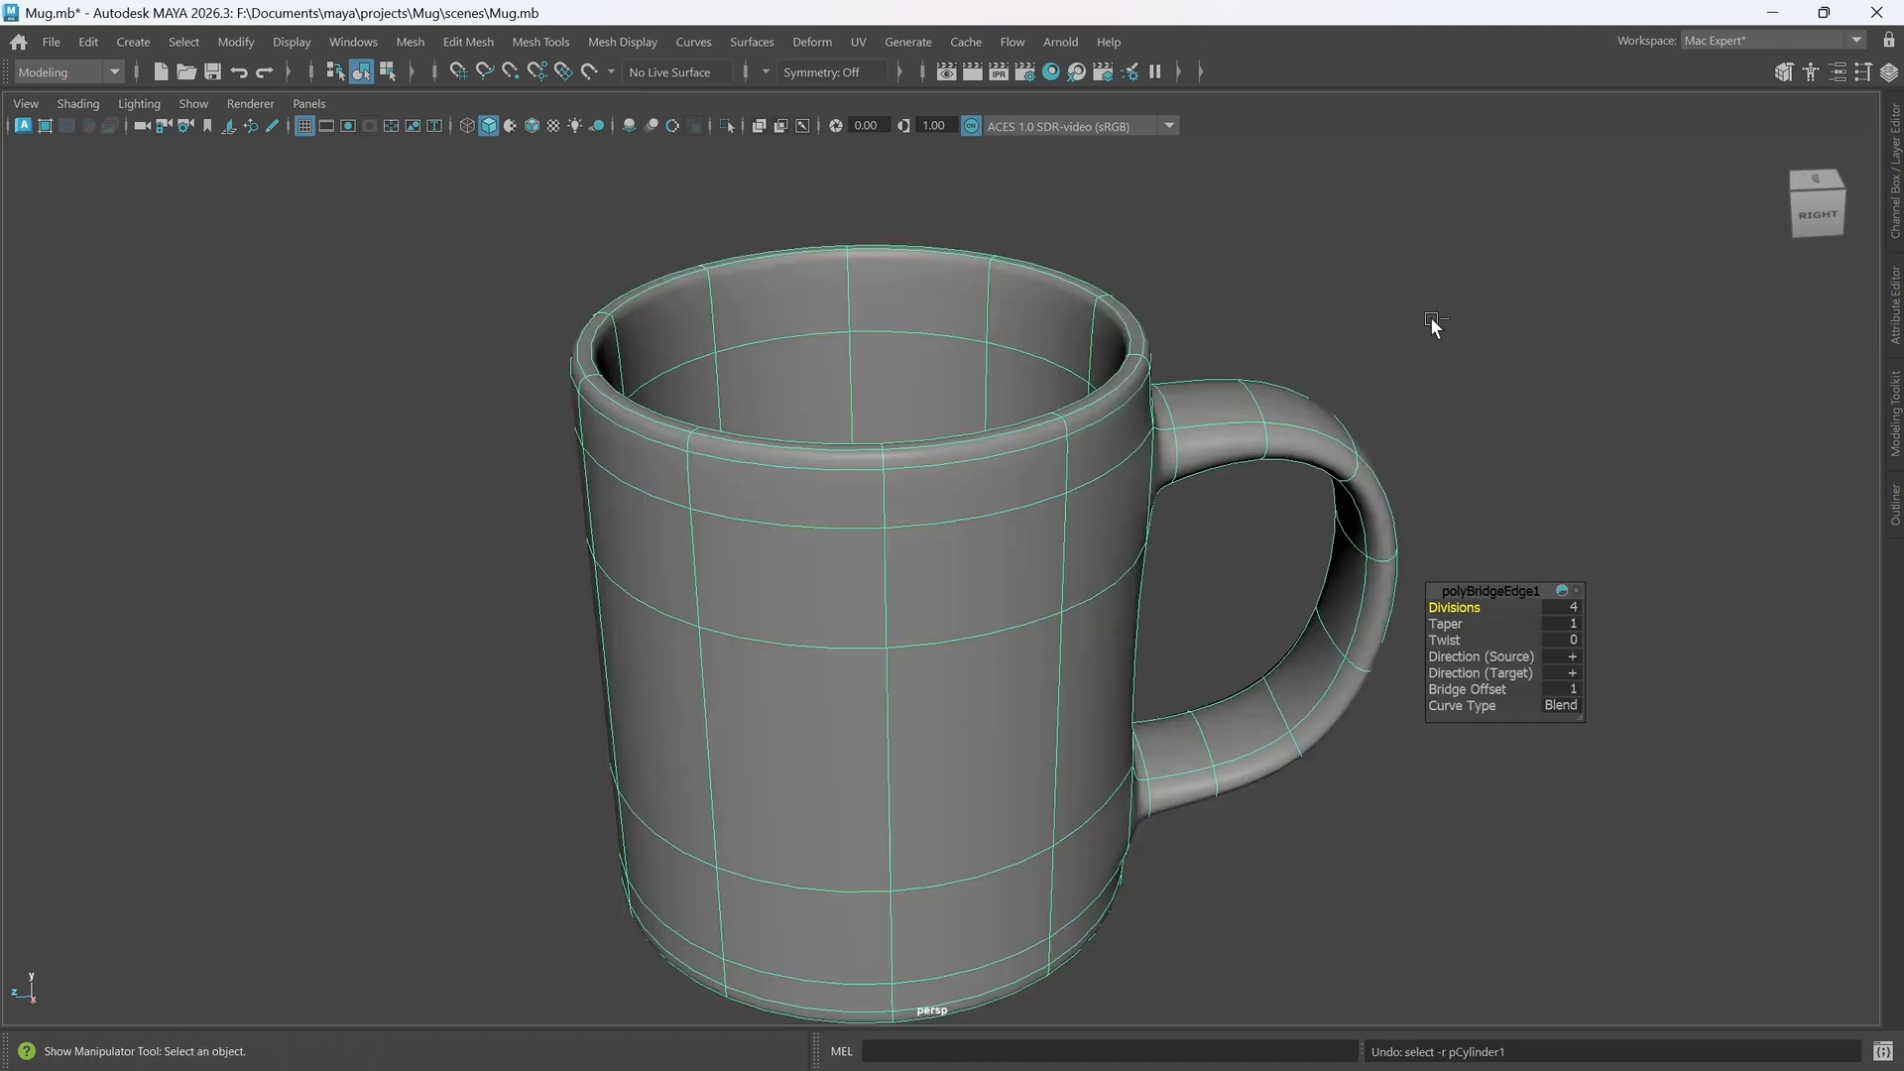
- Check the low-poly mug's wireframe around the handle, deselect it, and save the current scene
click(1407, 404)
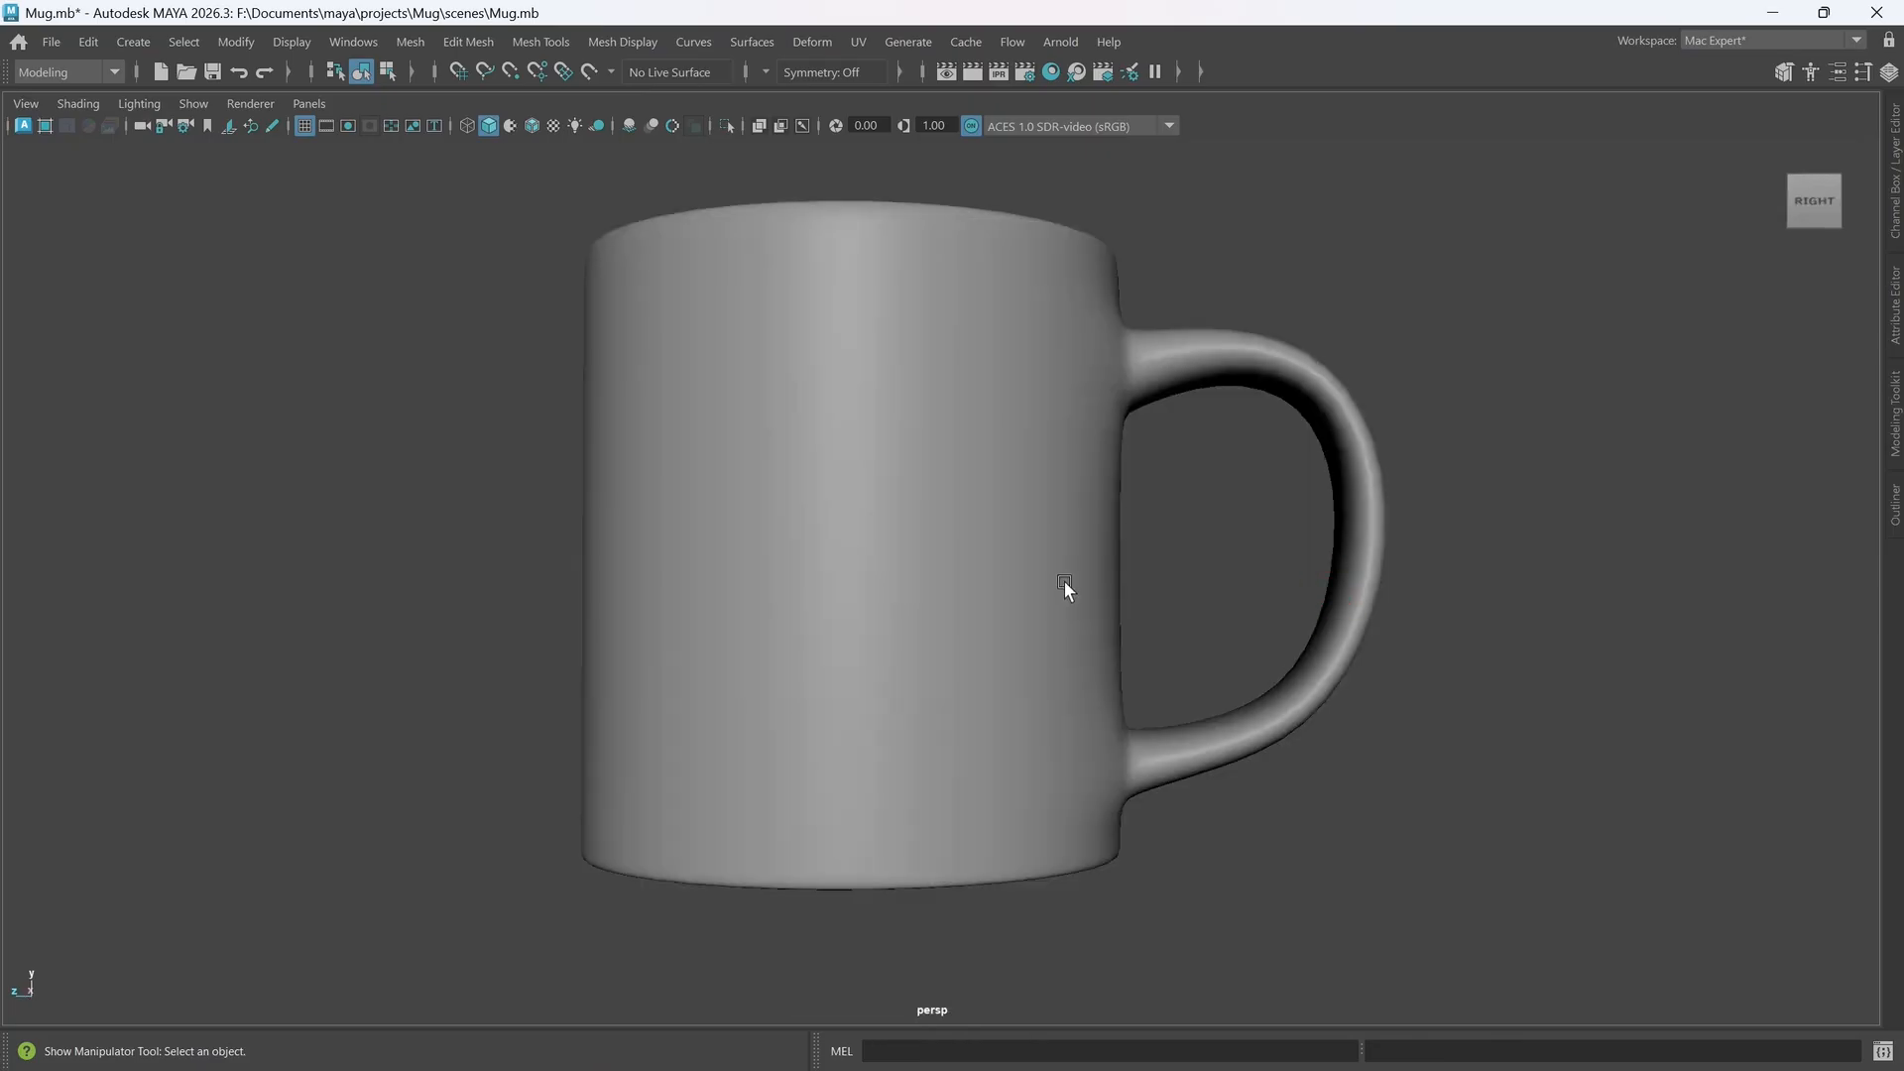
click(1063, 581)
alt+drag(1245, 607, 1222, 632)
right_drag(1269, 534, 1373, 411)
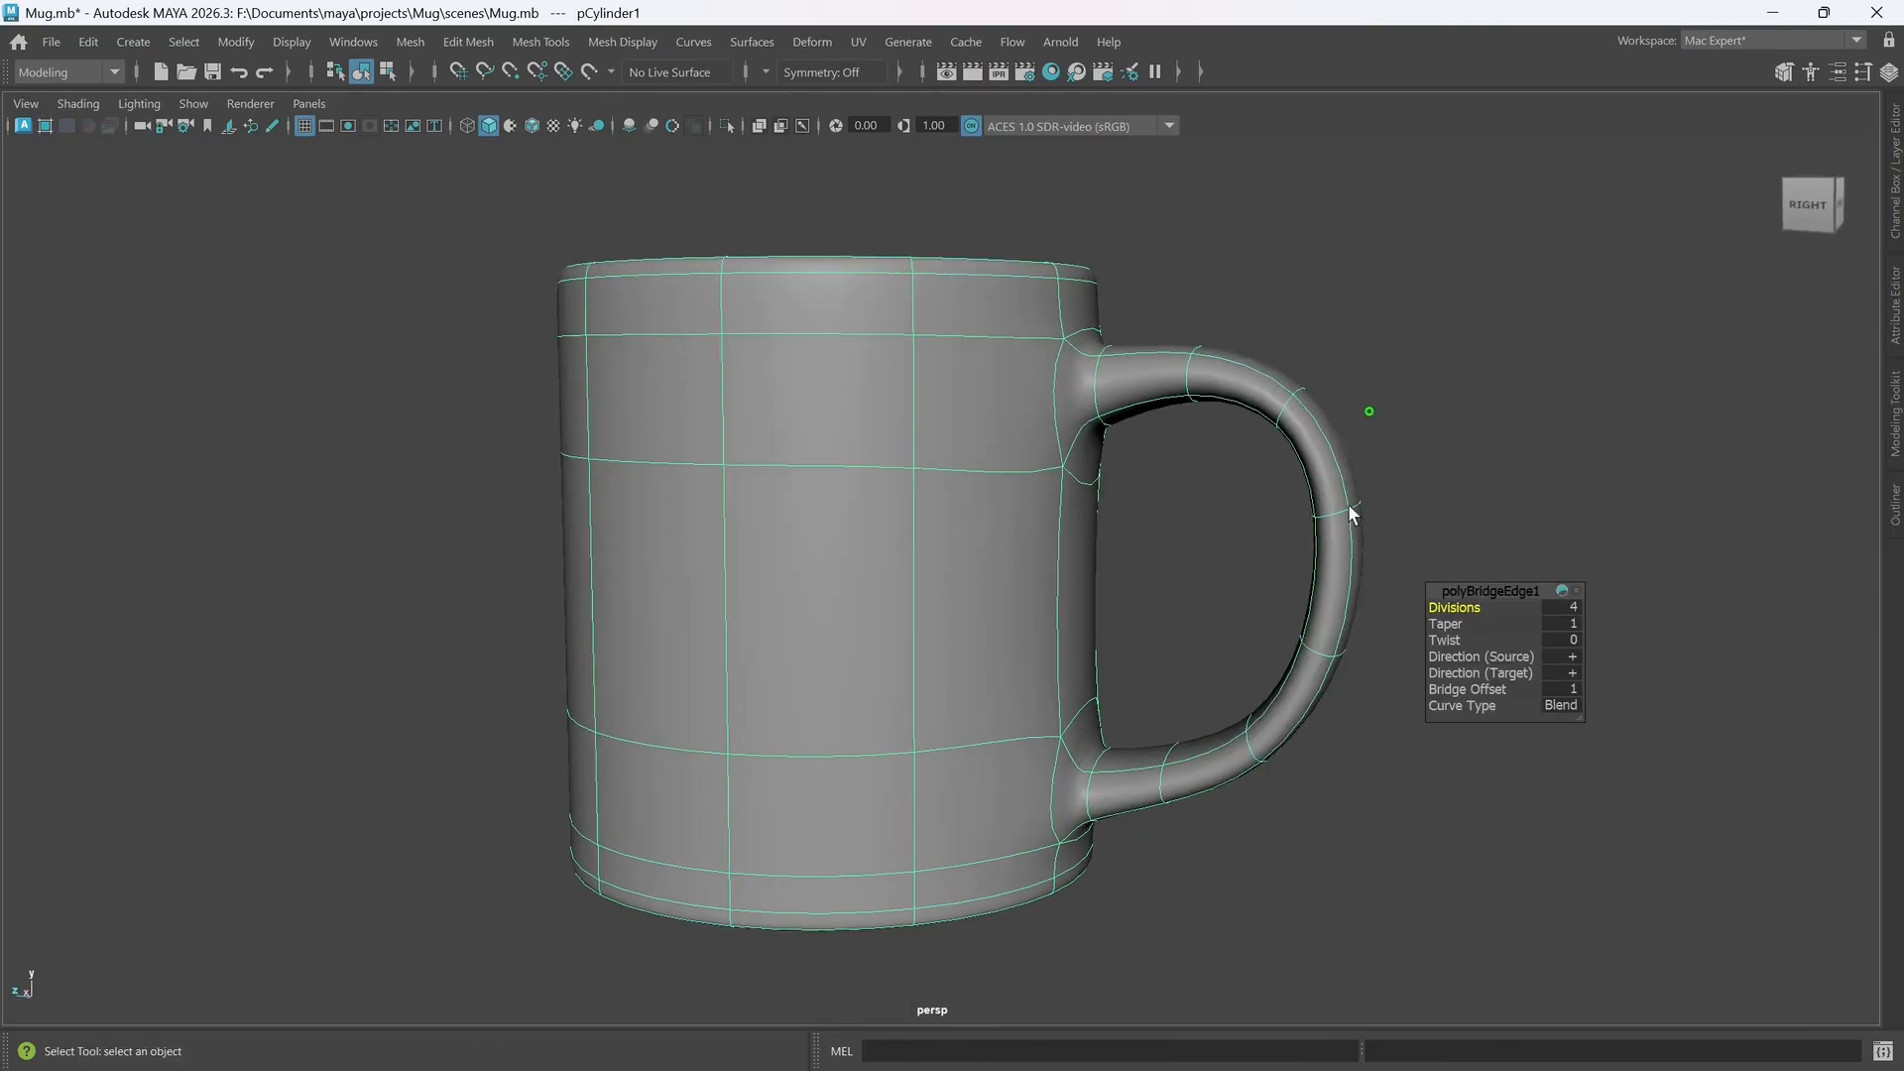
click(1452, 510)
alt+drag(829, 510, 855, 517)
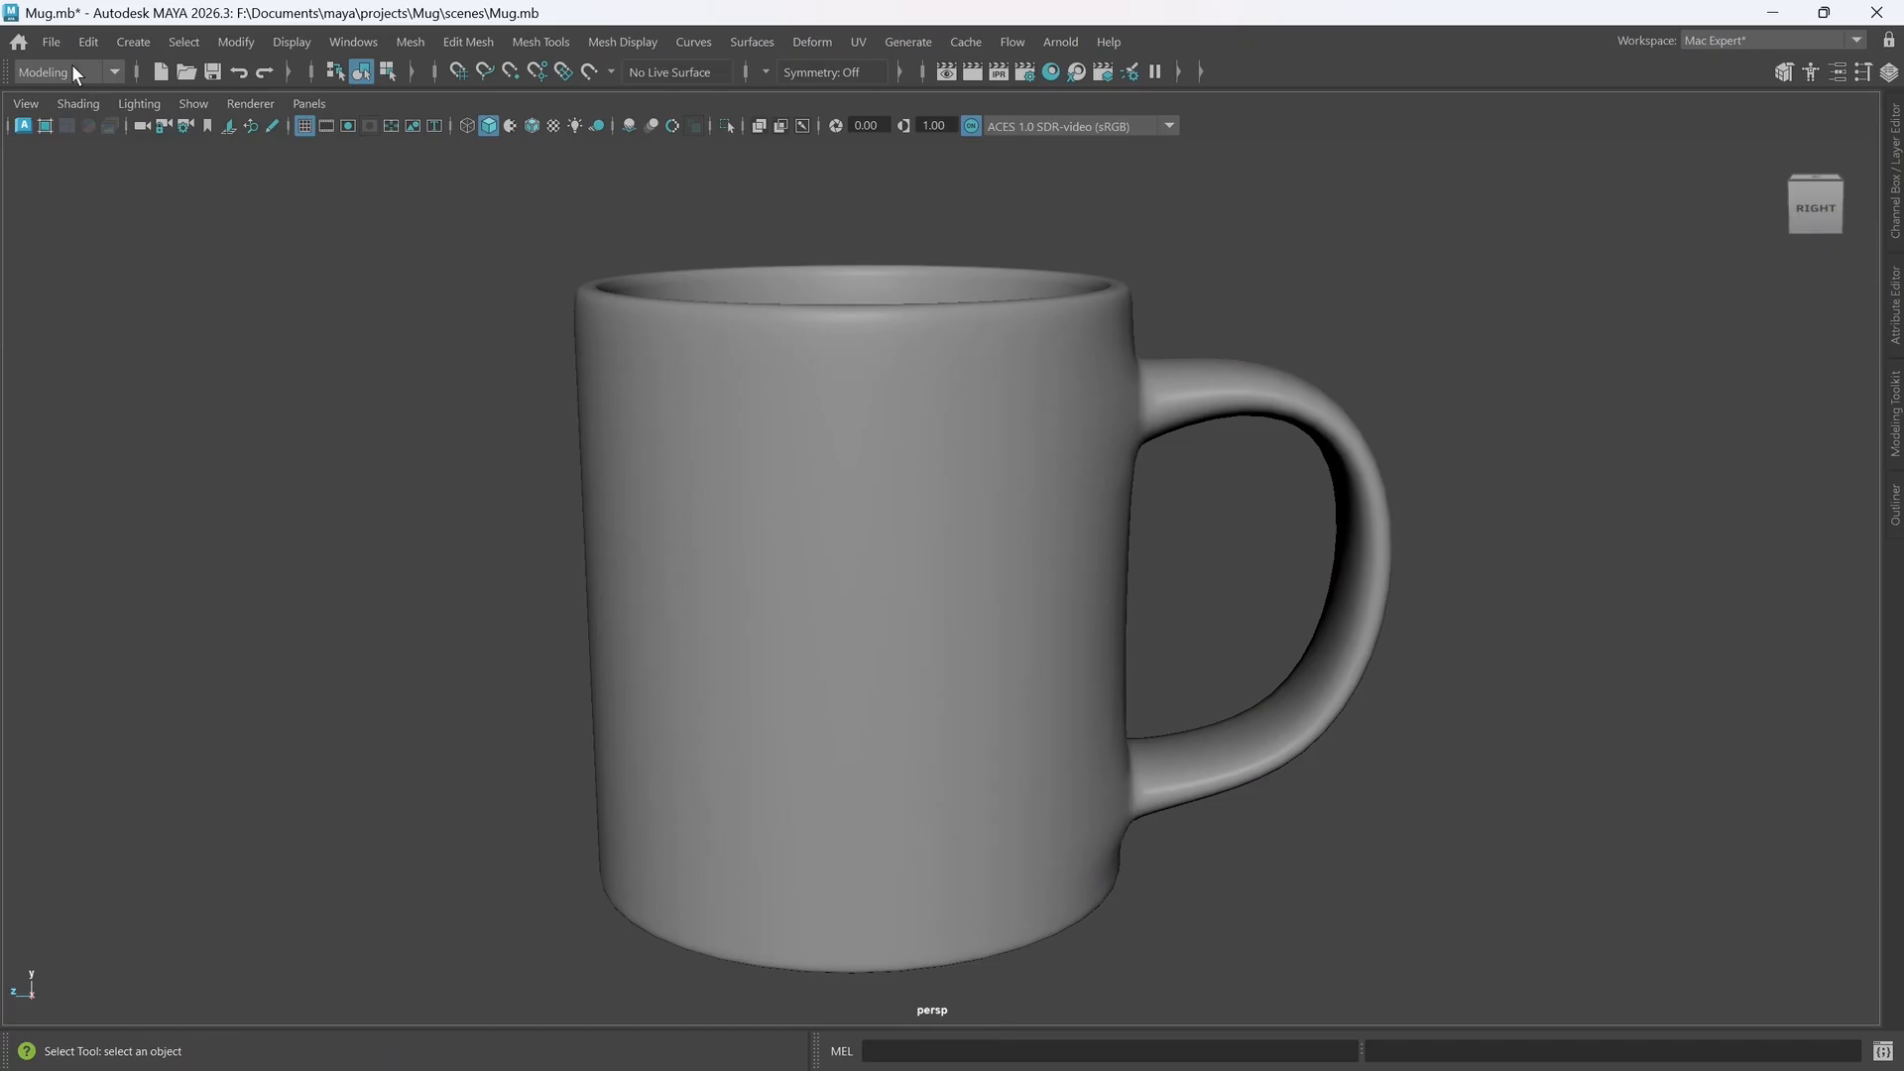
click(51, 41)
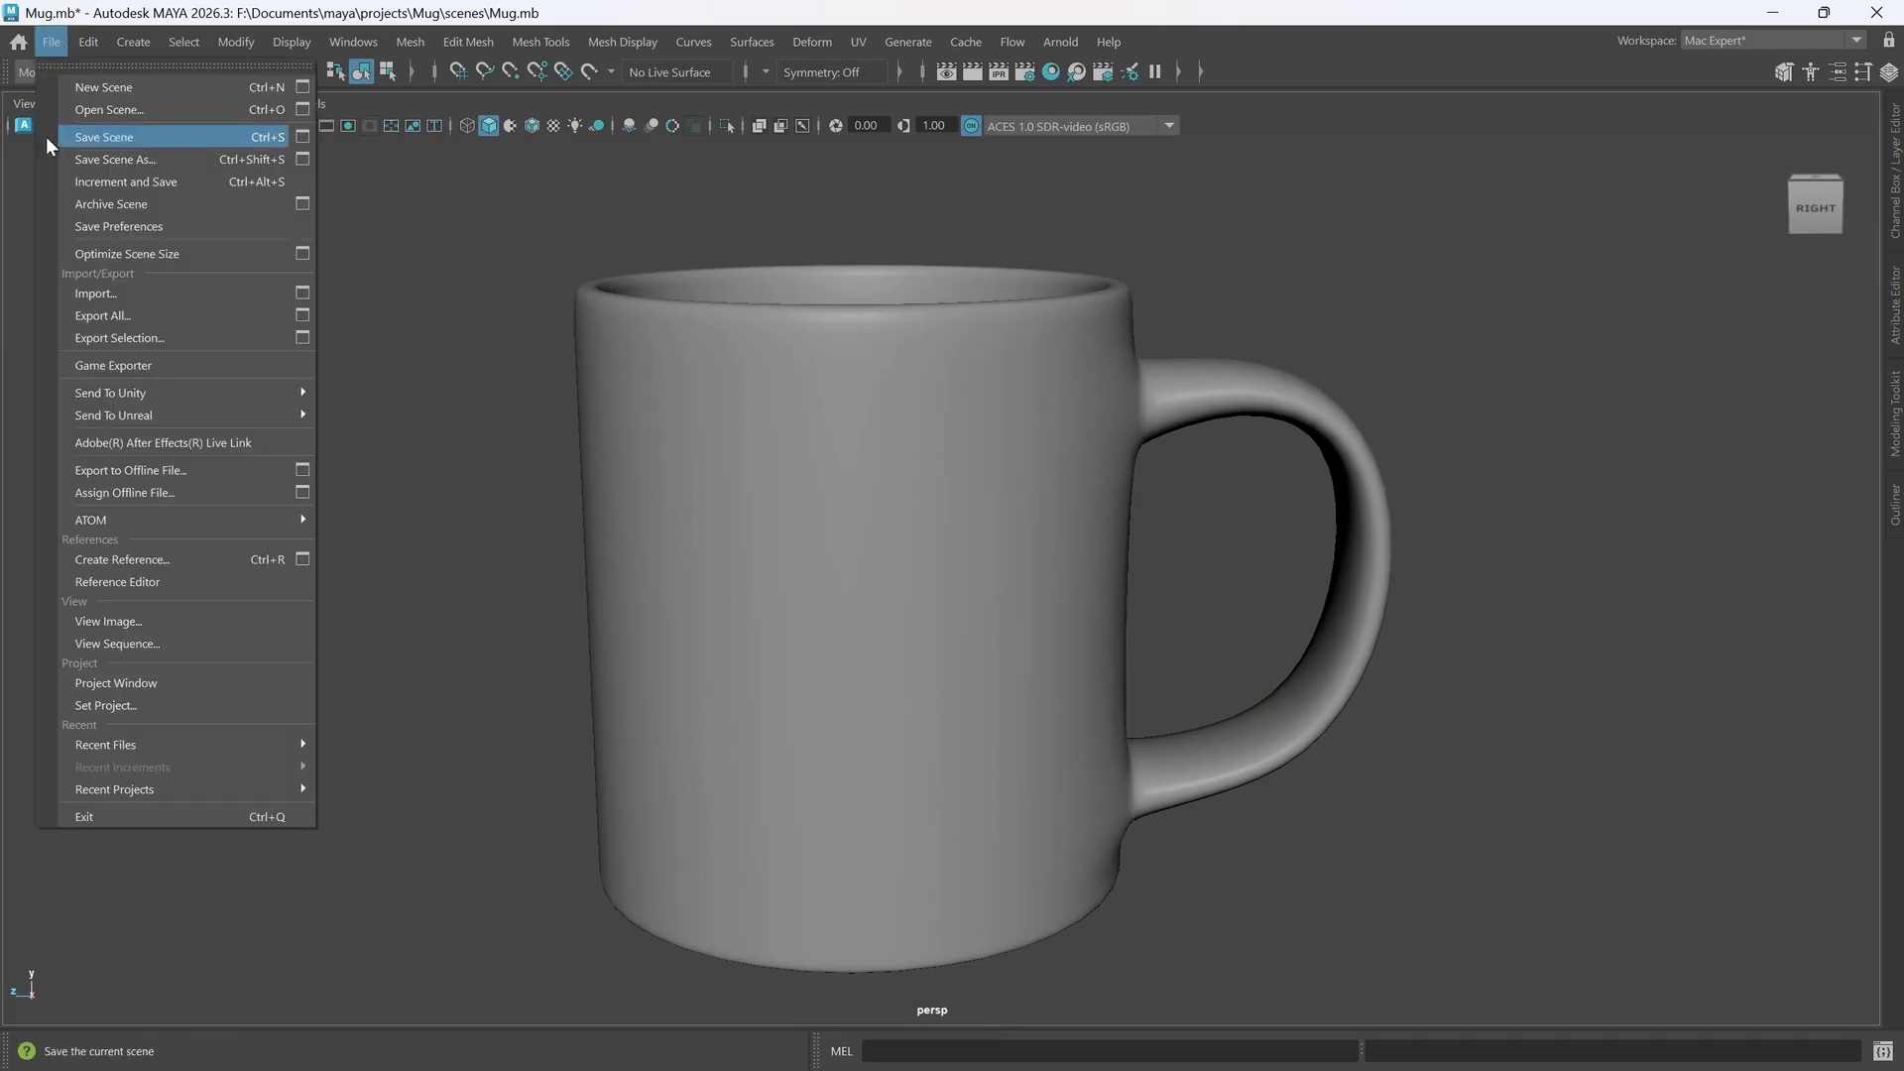
click(97, 131)
- Apply the Smooth operation to the mug with its divisions set to 2
click(971, 530)
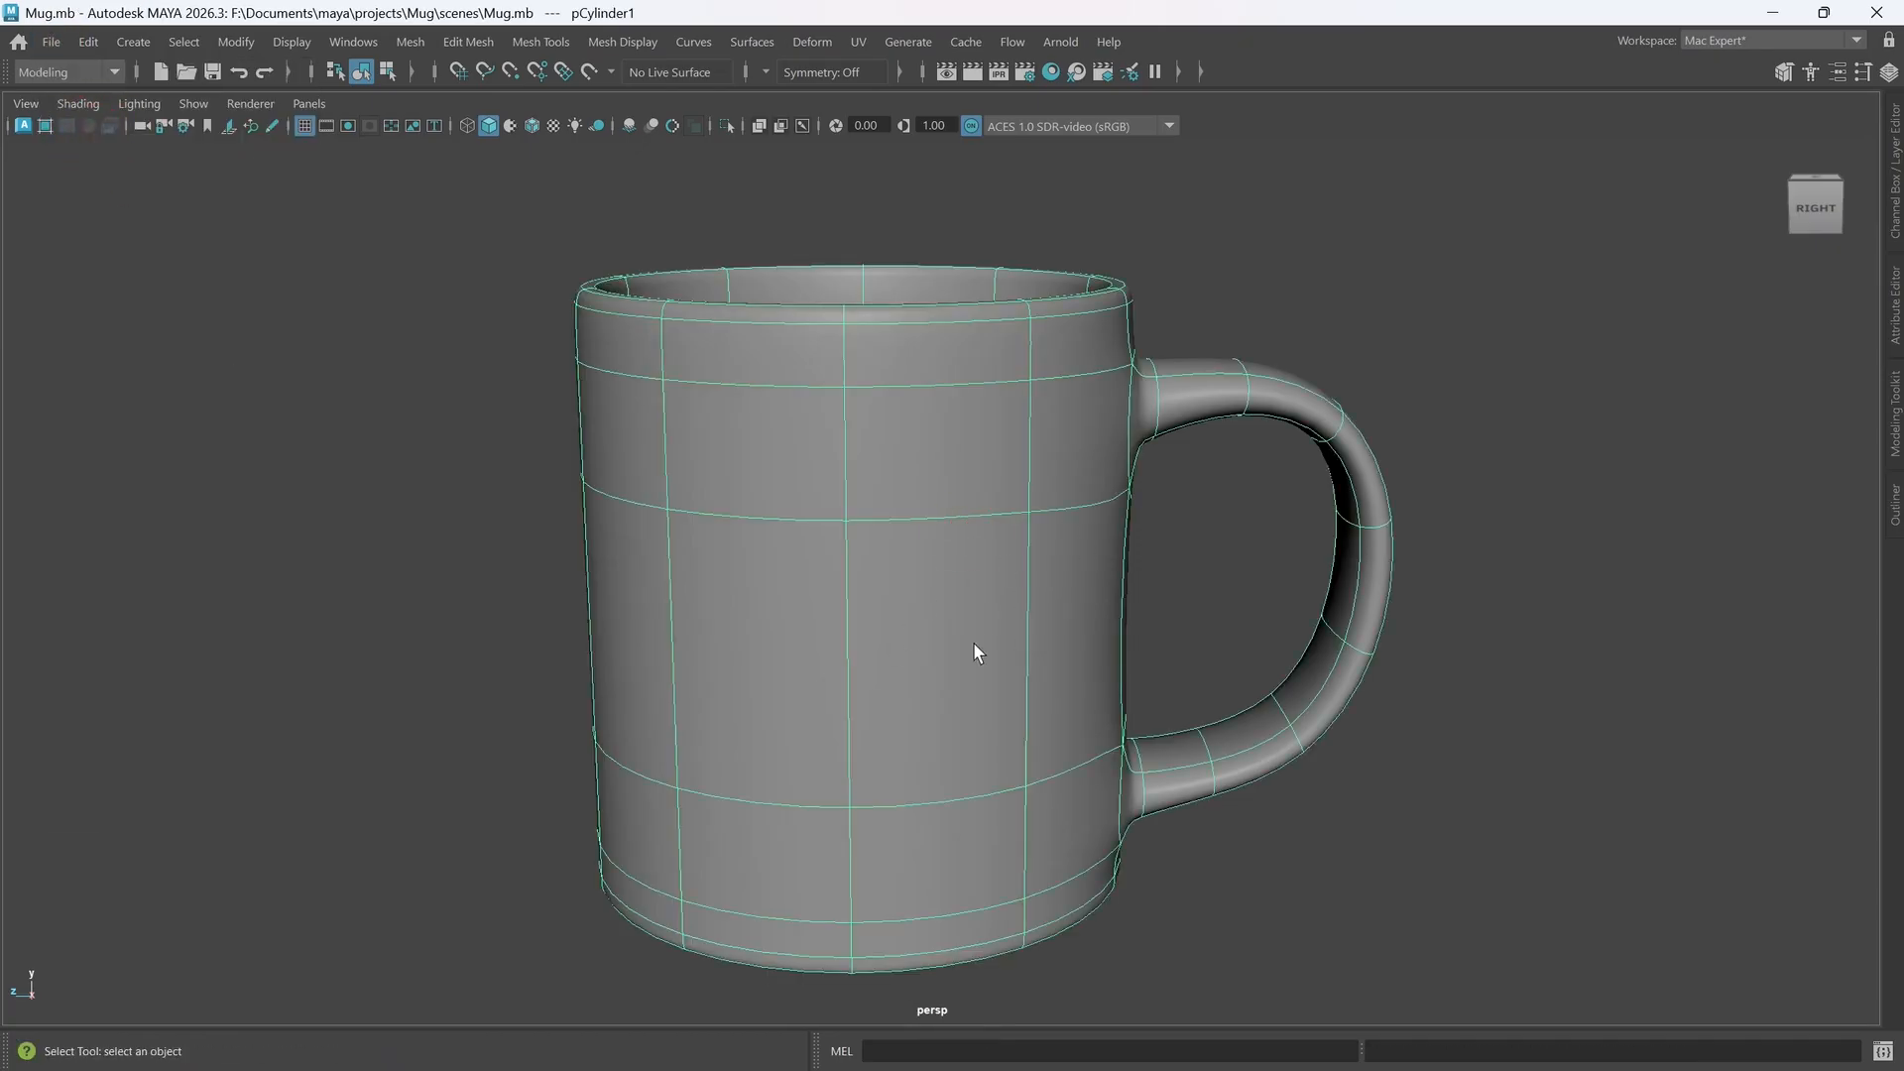
alt+drag(1111, 591, 993, 563)
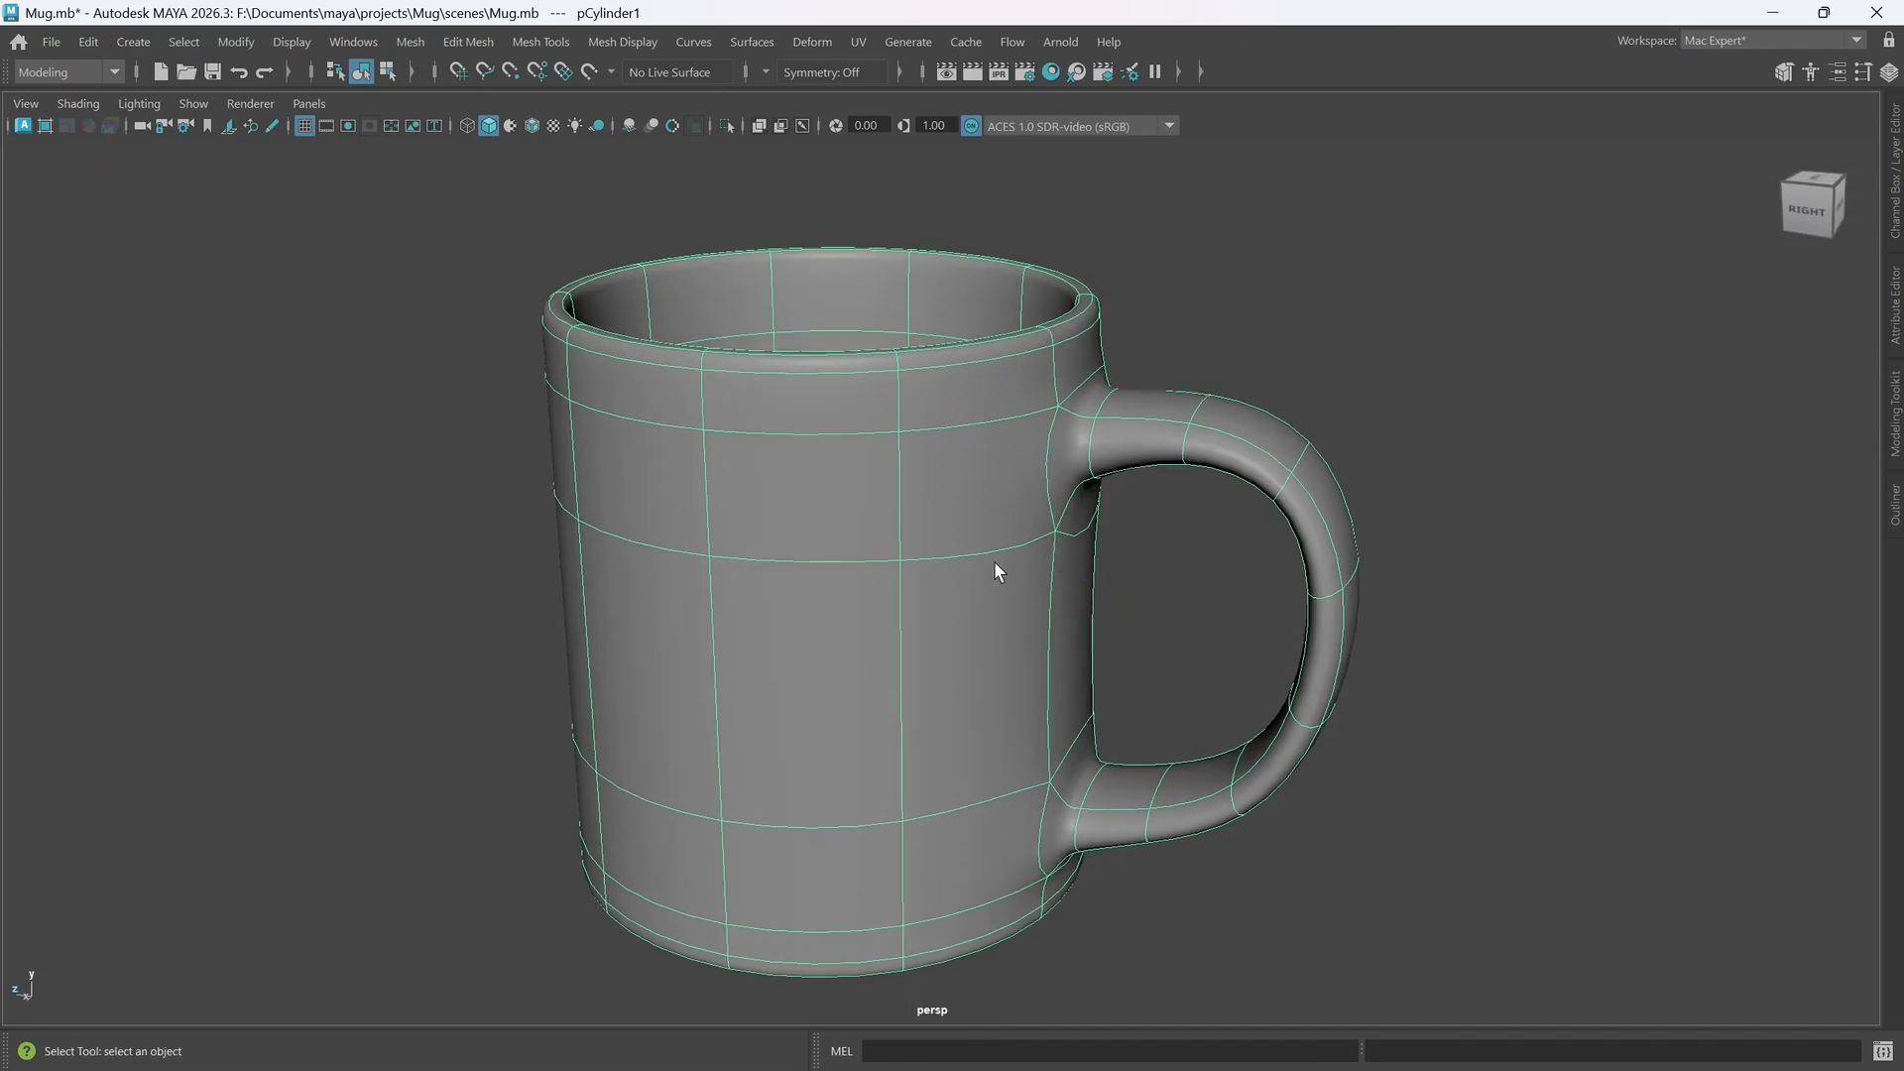
shift+right_drag(996, 557, 955, 574)
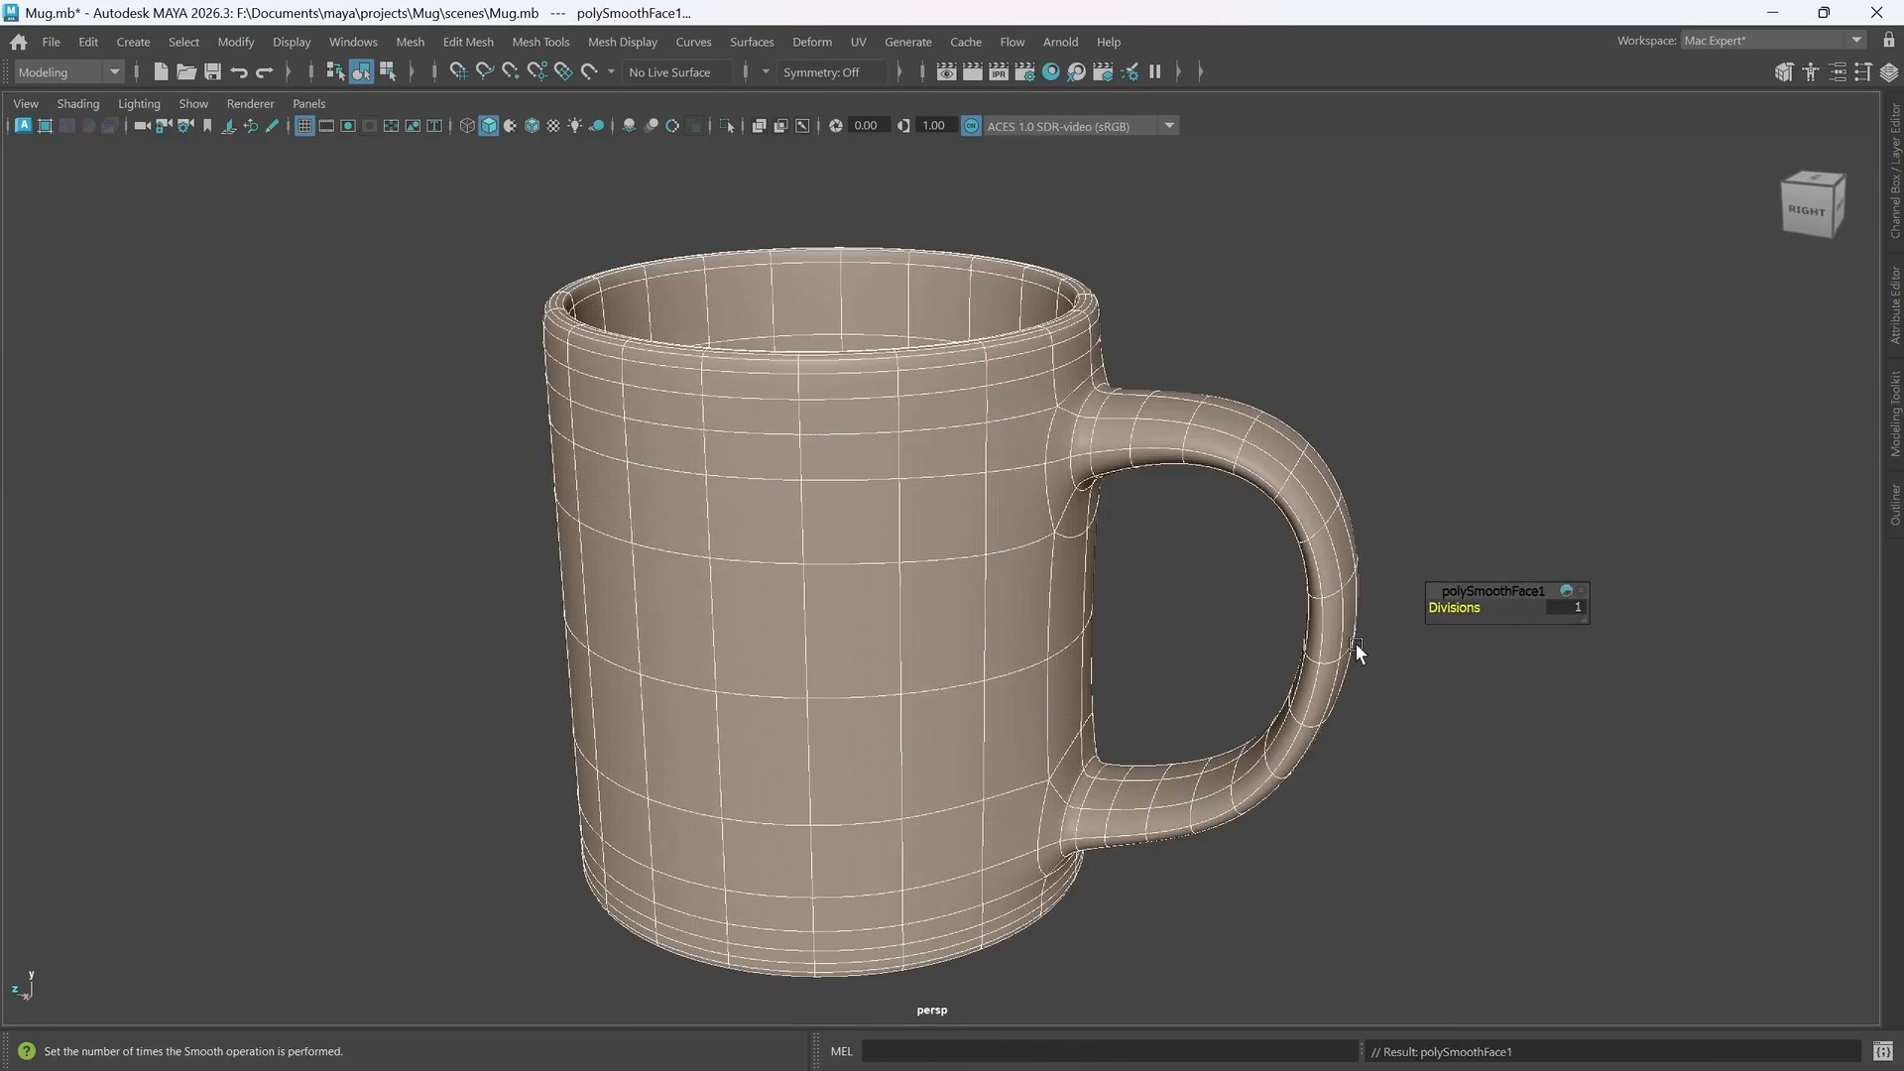
click(1574, 605)
text(2)
click(1495, 613)
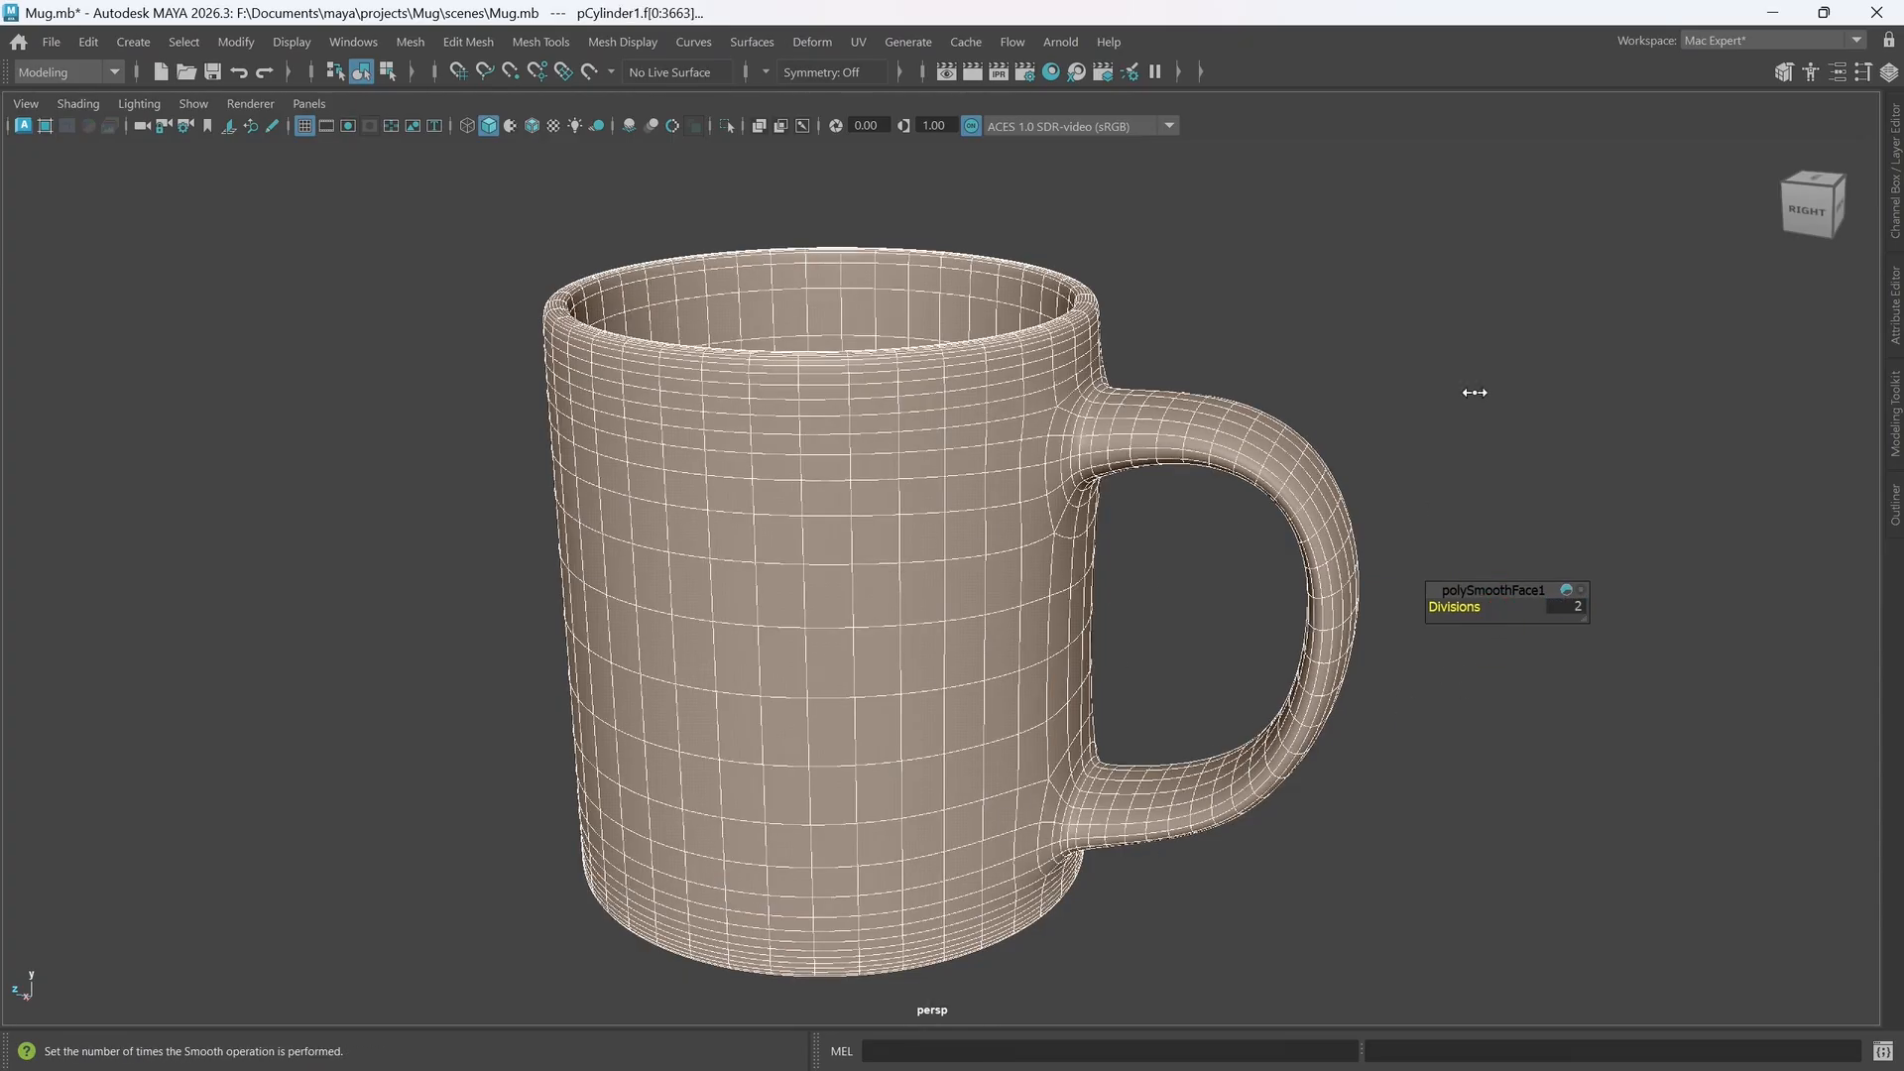
- Deselect the smoothed mug and save the scene as an incremented version
click(1475, 351)
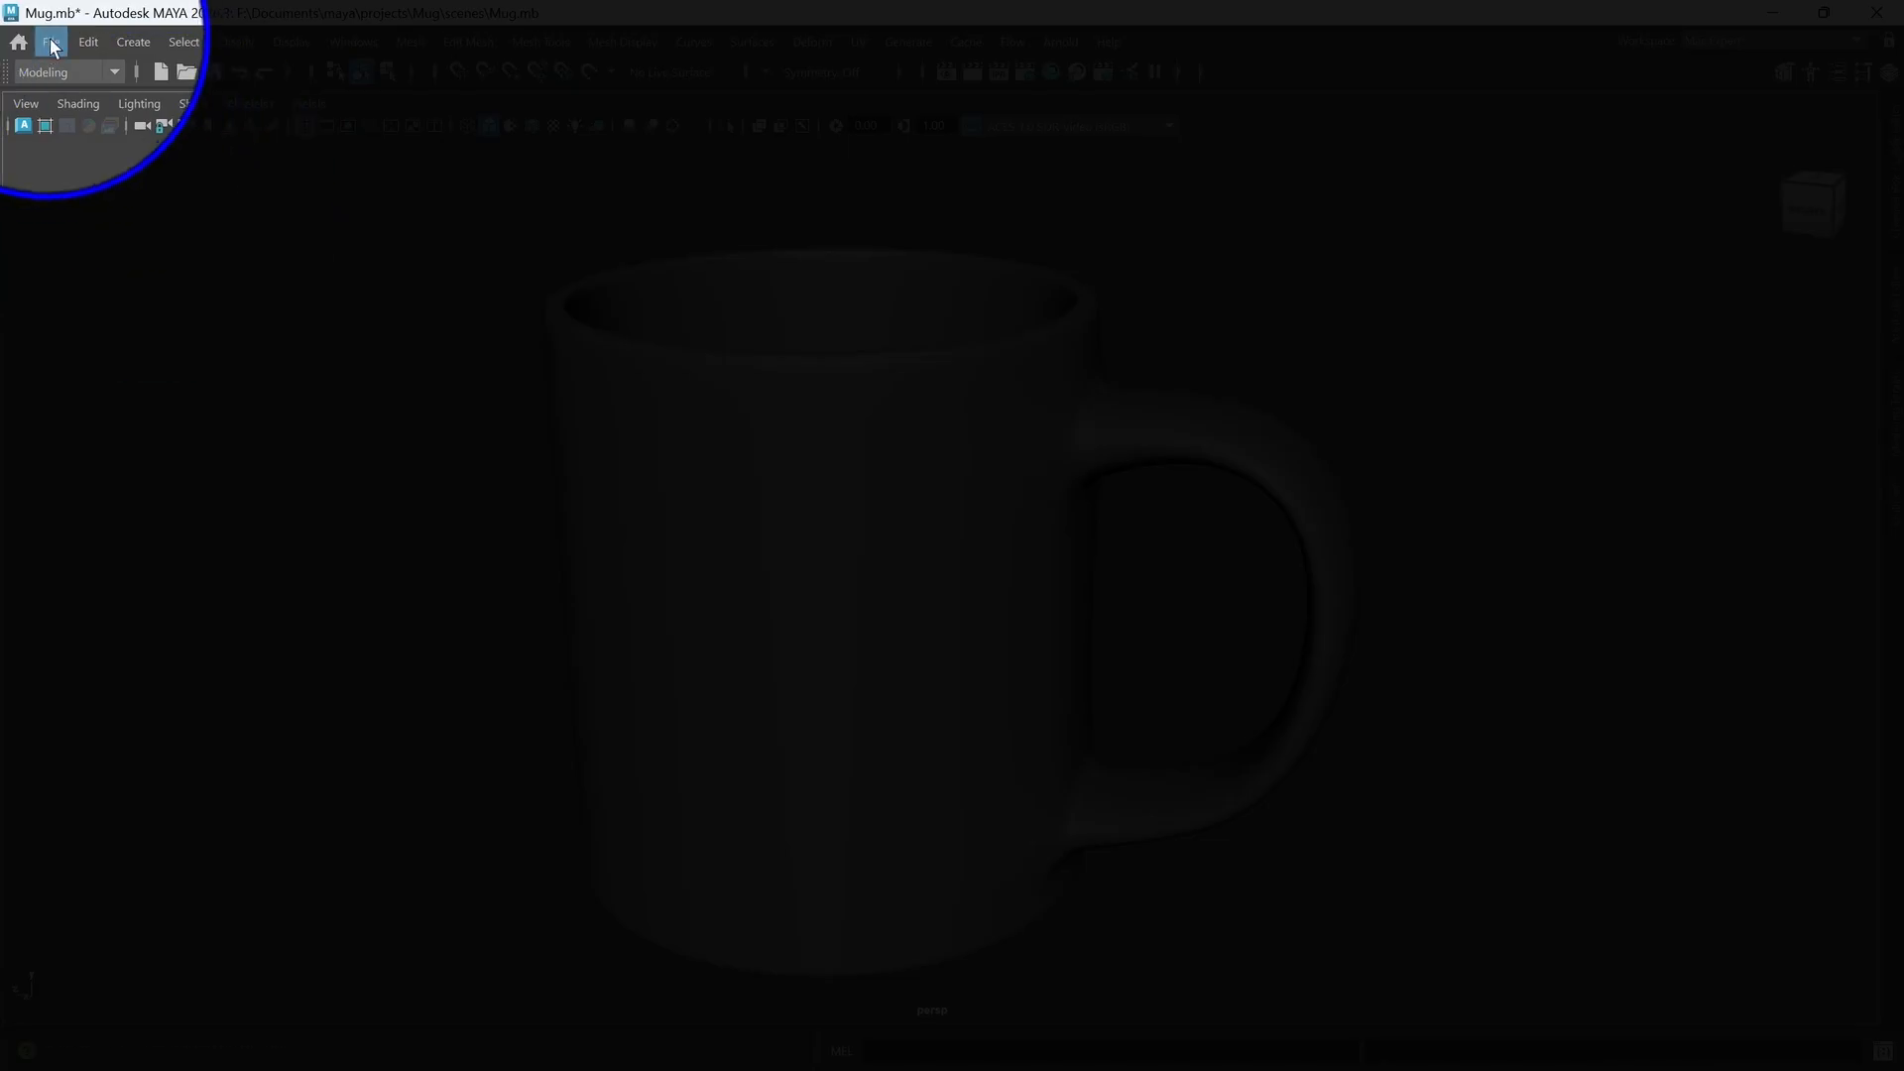
click(49, 40)
click(126, 183)
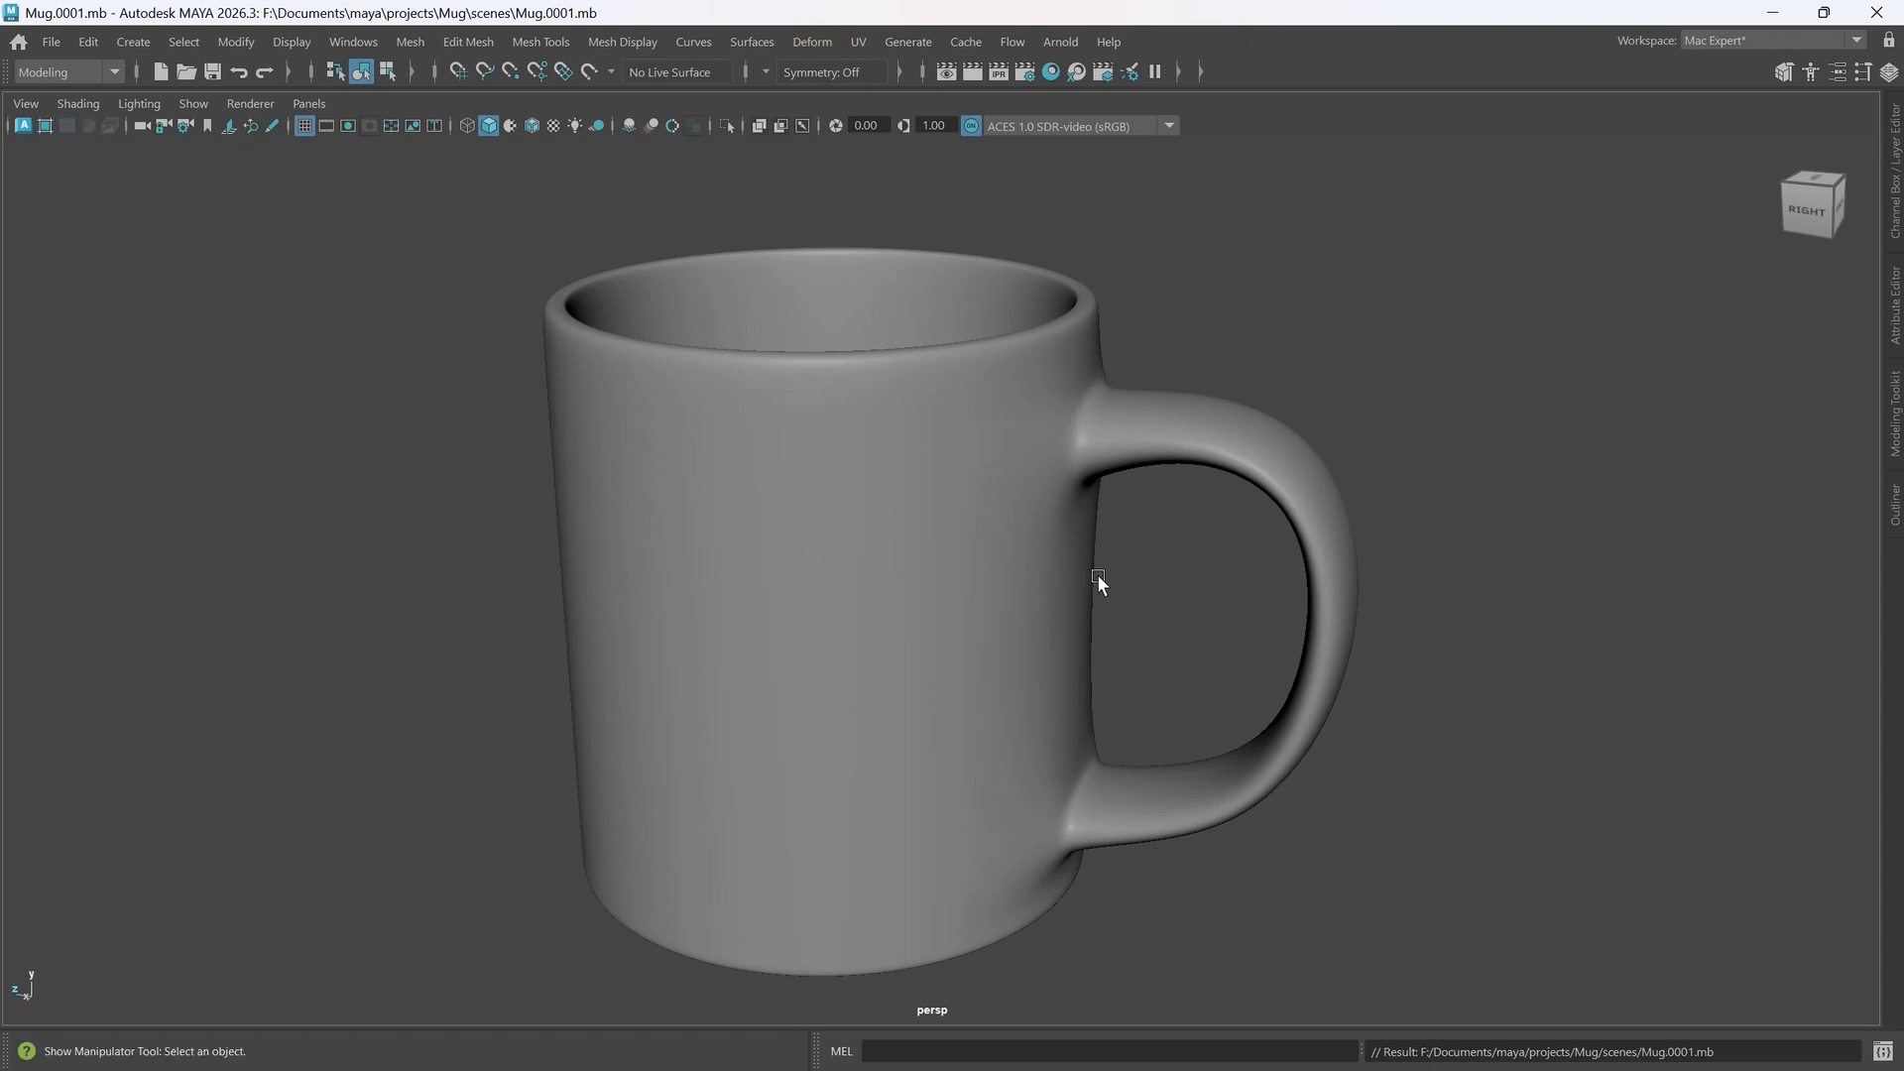
alt+drag(940, 729, 944, 674)
click(970, 684)
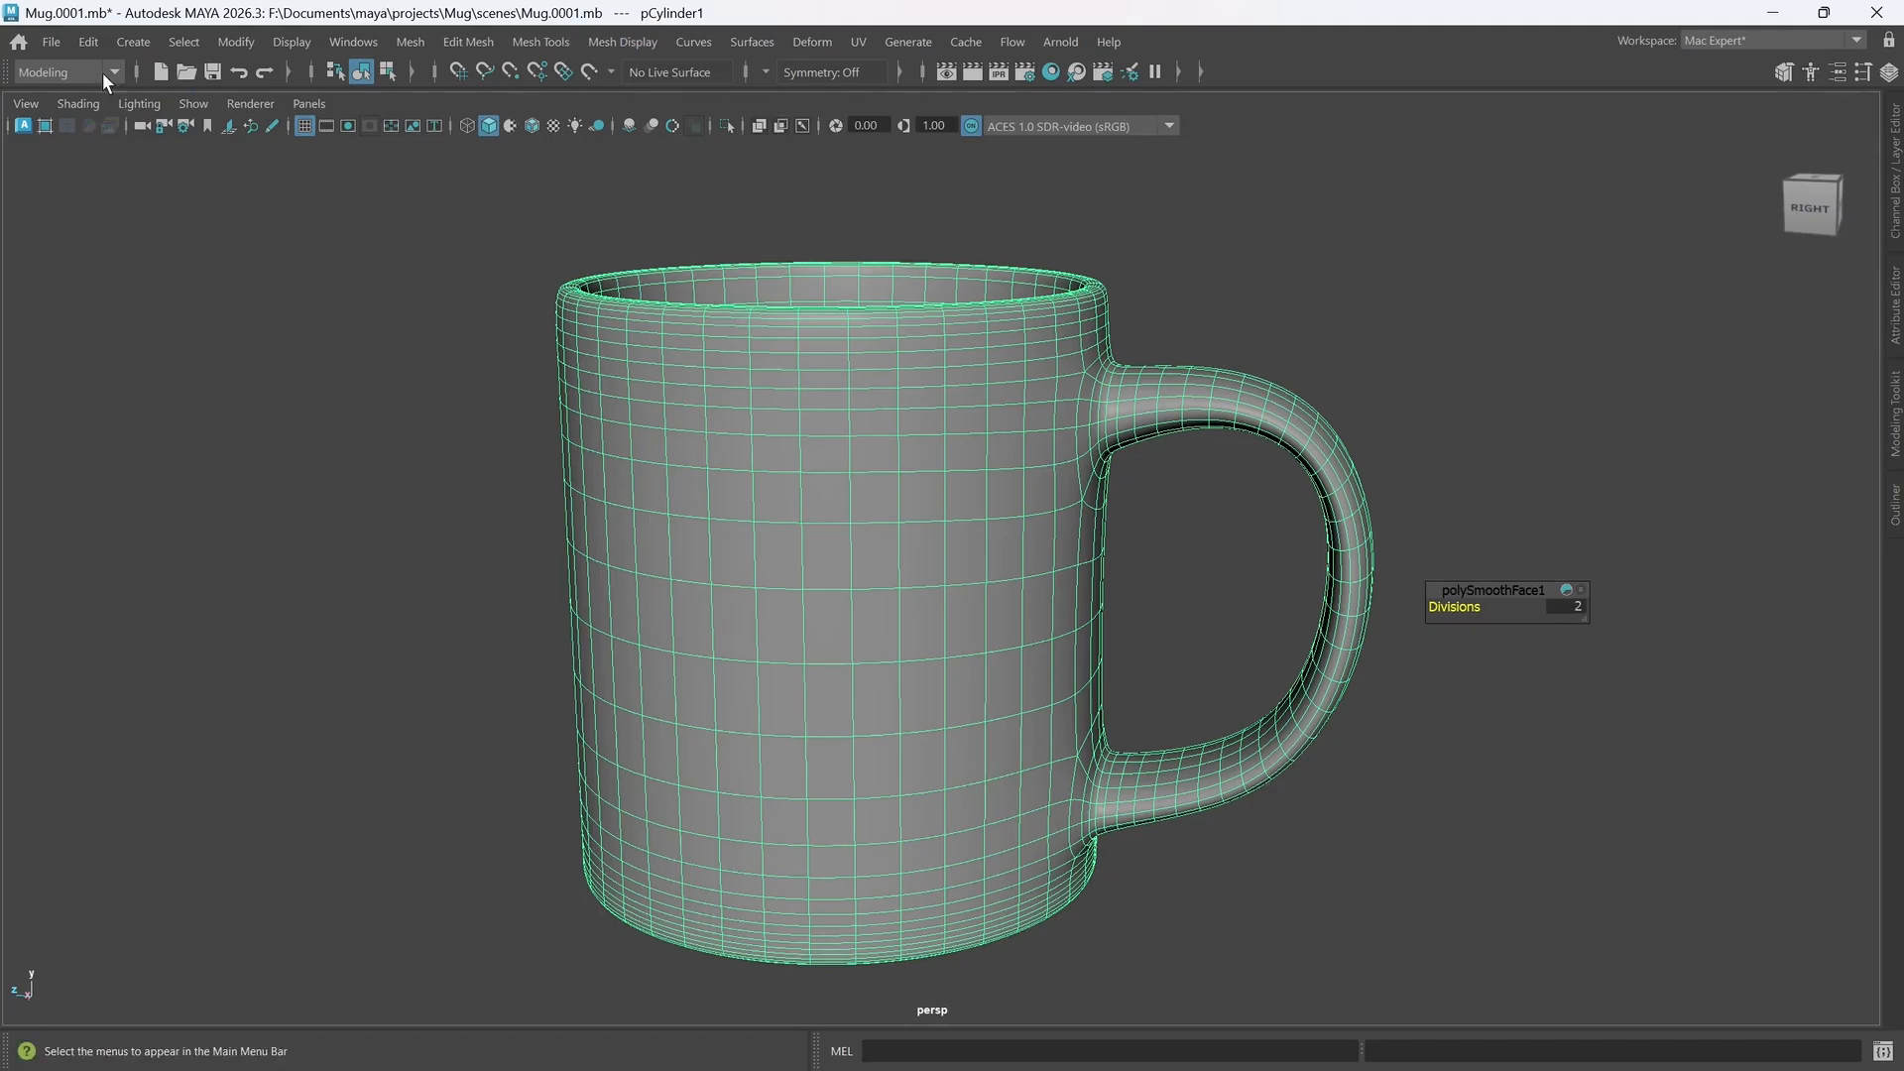
click(60, 44)
click(128, 158)
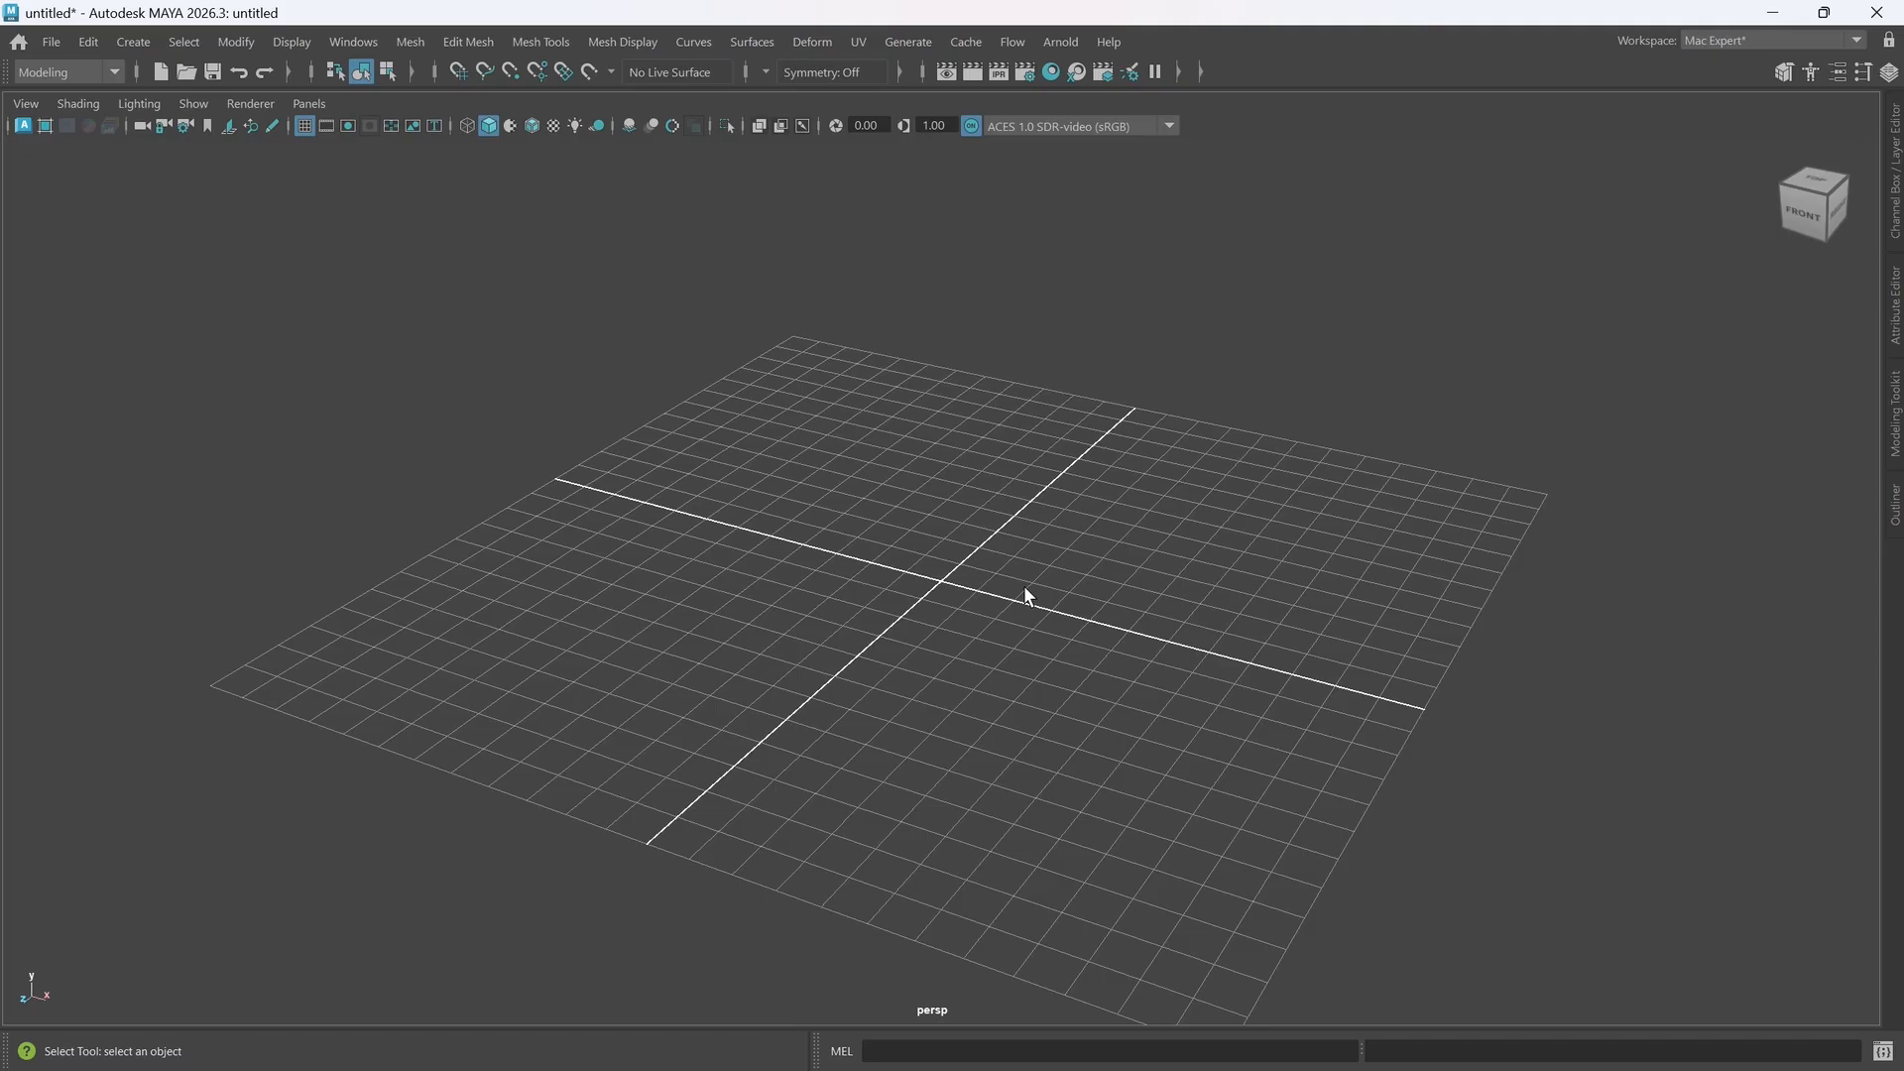
- Create a polygon cylinder at the centre of the grid in the empty scene
shift+right_click(960, 573)
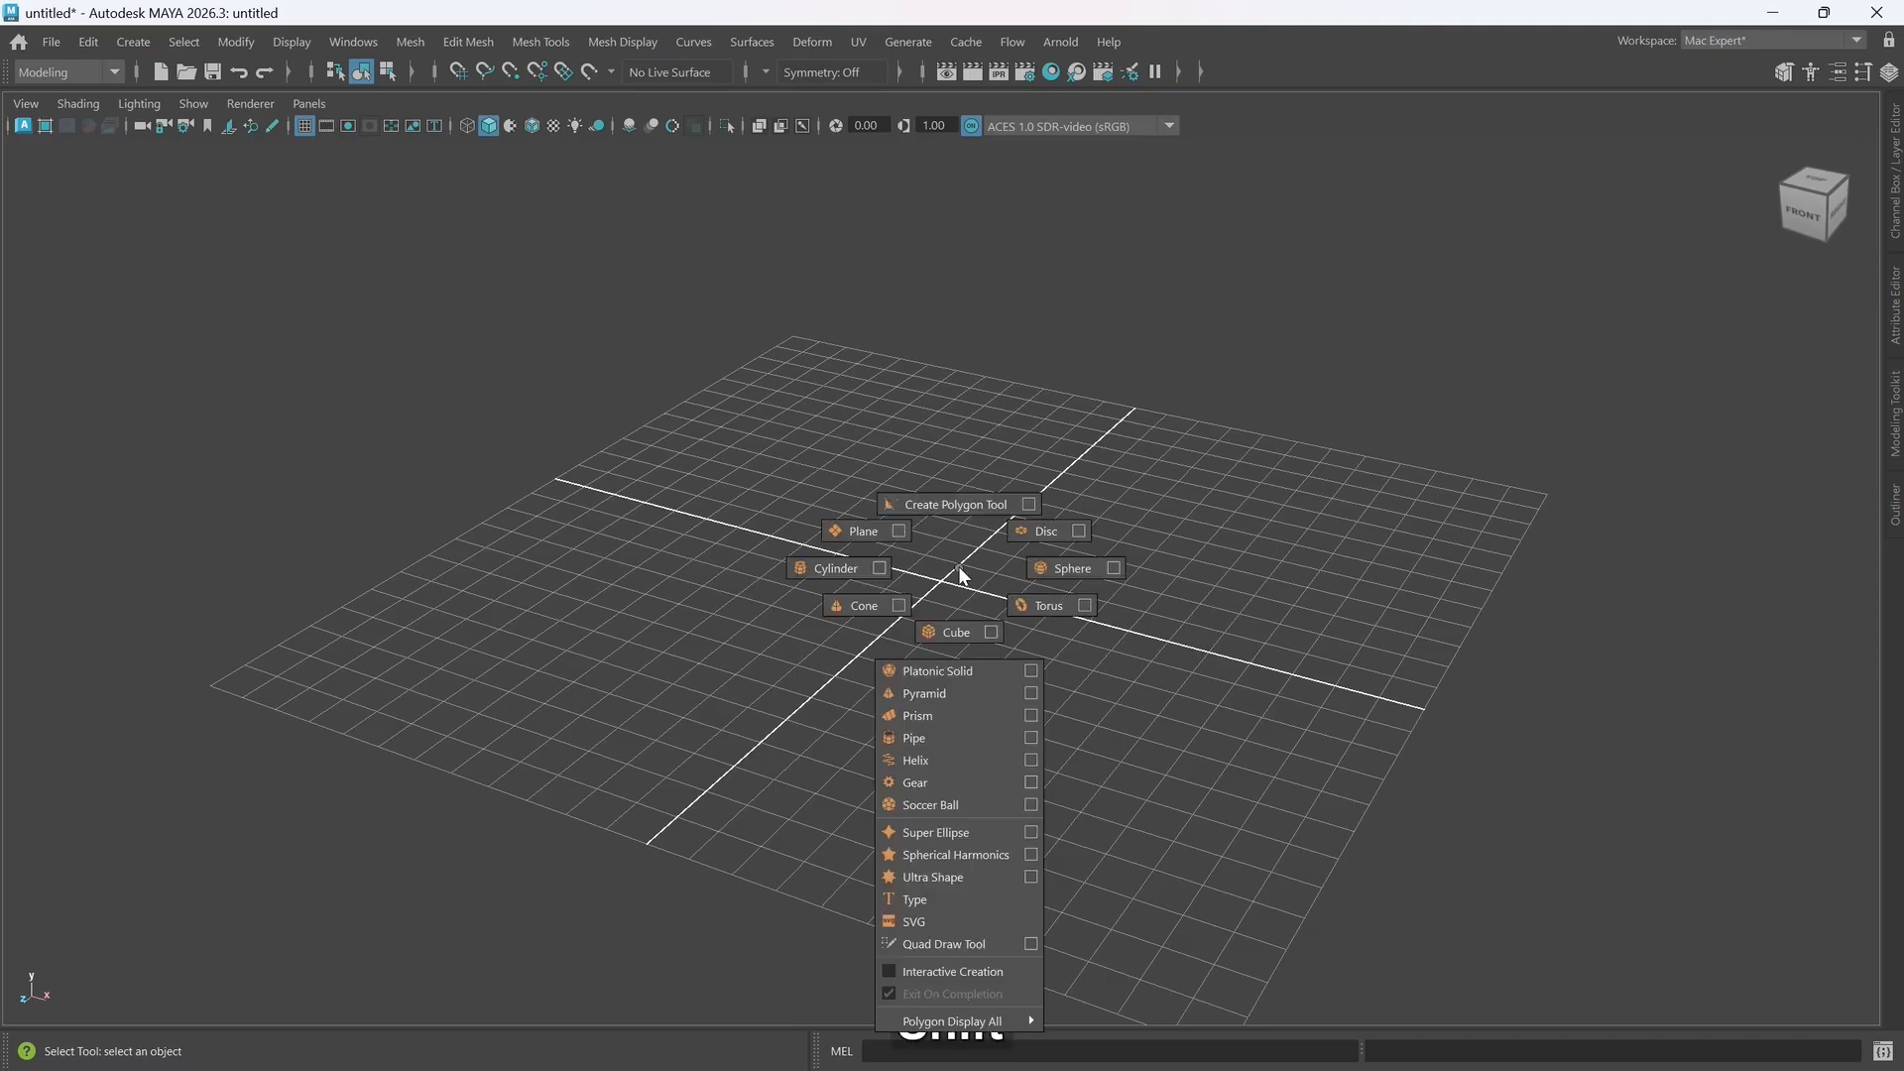
click(842, 571)
alt+right_drag(908, 624, 936, 659)
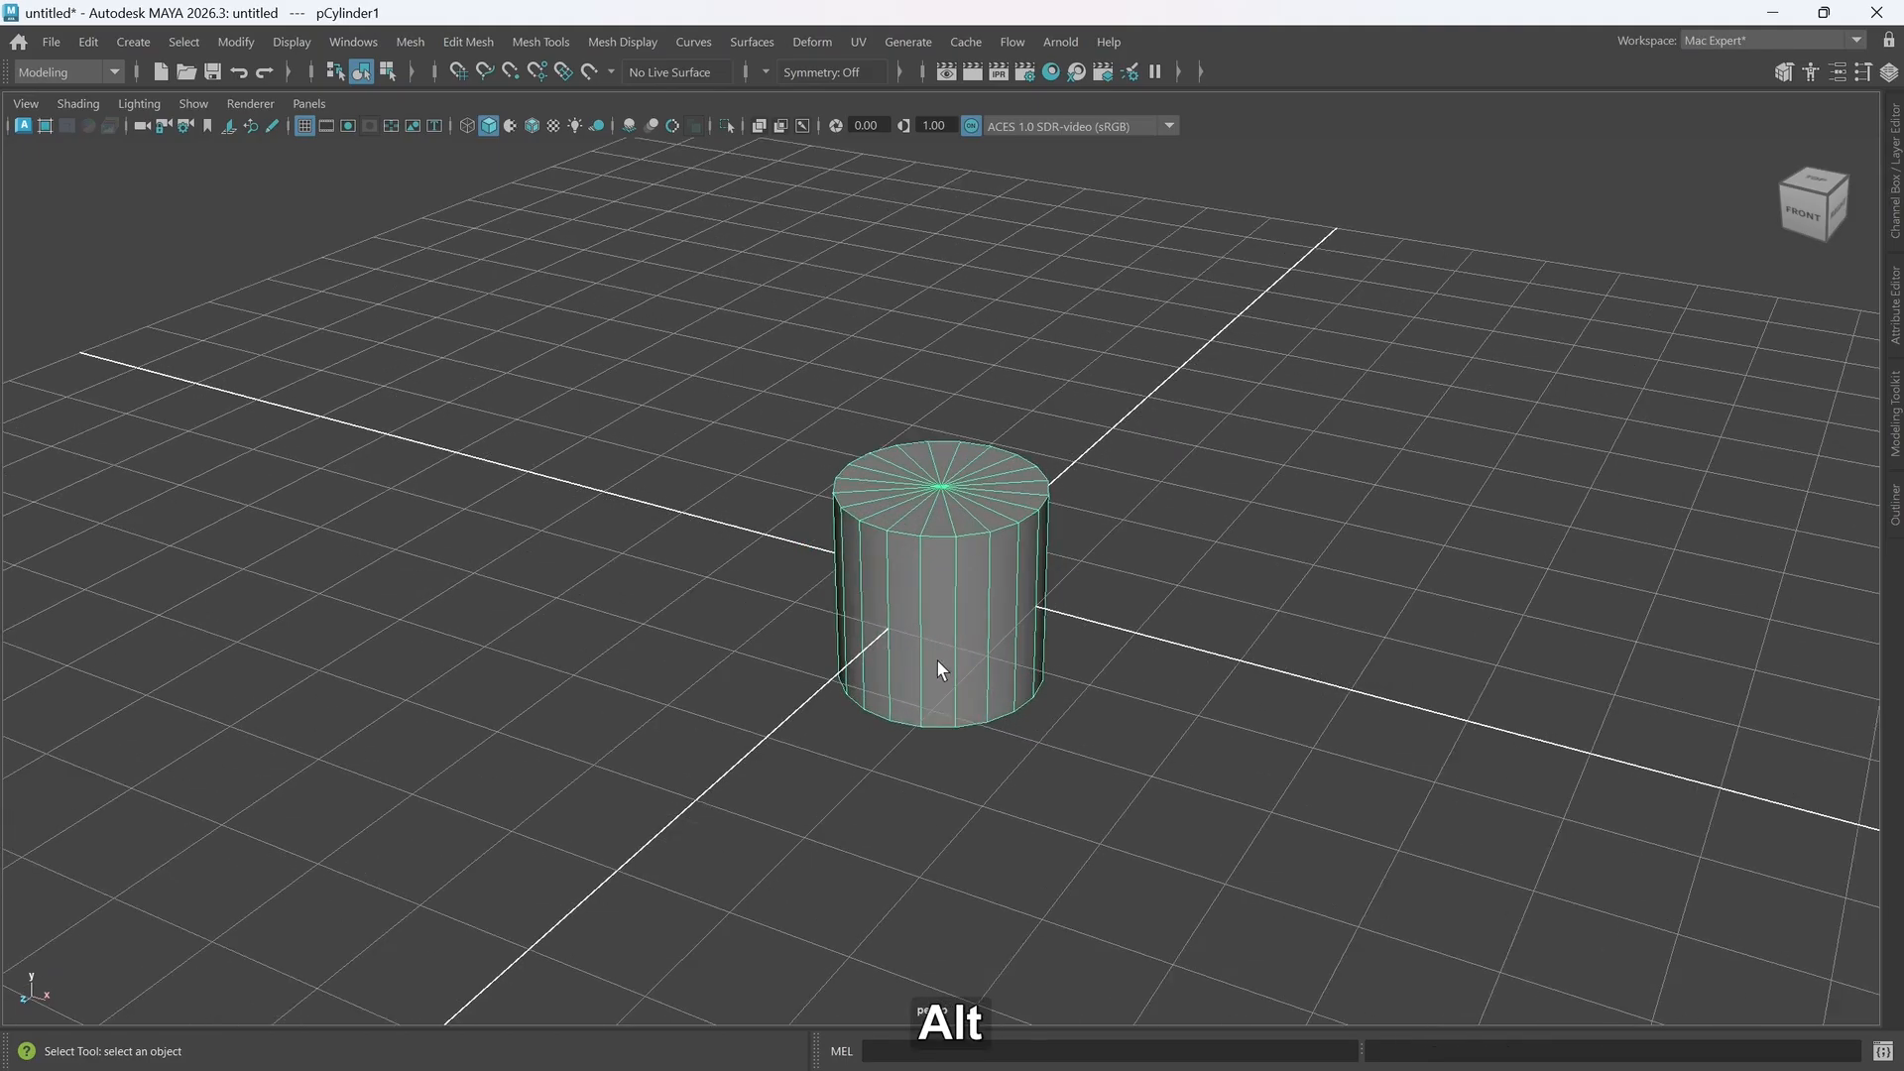
scroll(967, 652, down, 5)
- Scale the cylinder uniformly to about 2.32 times its original size
key(r)
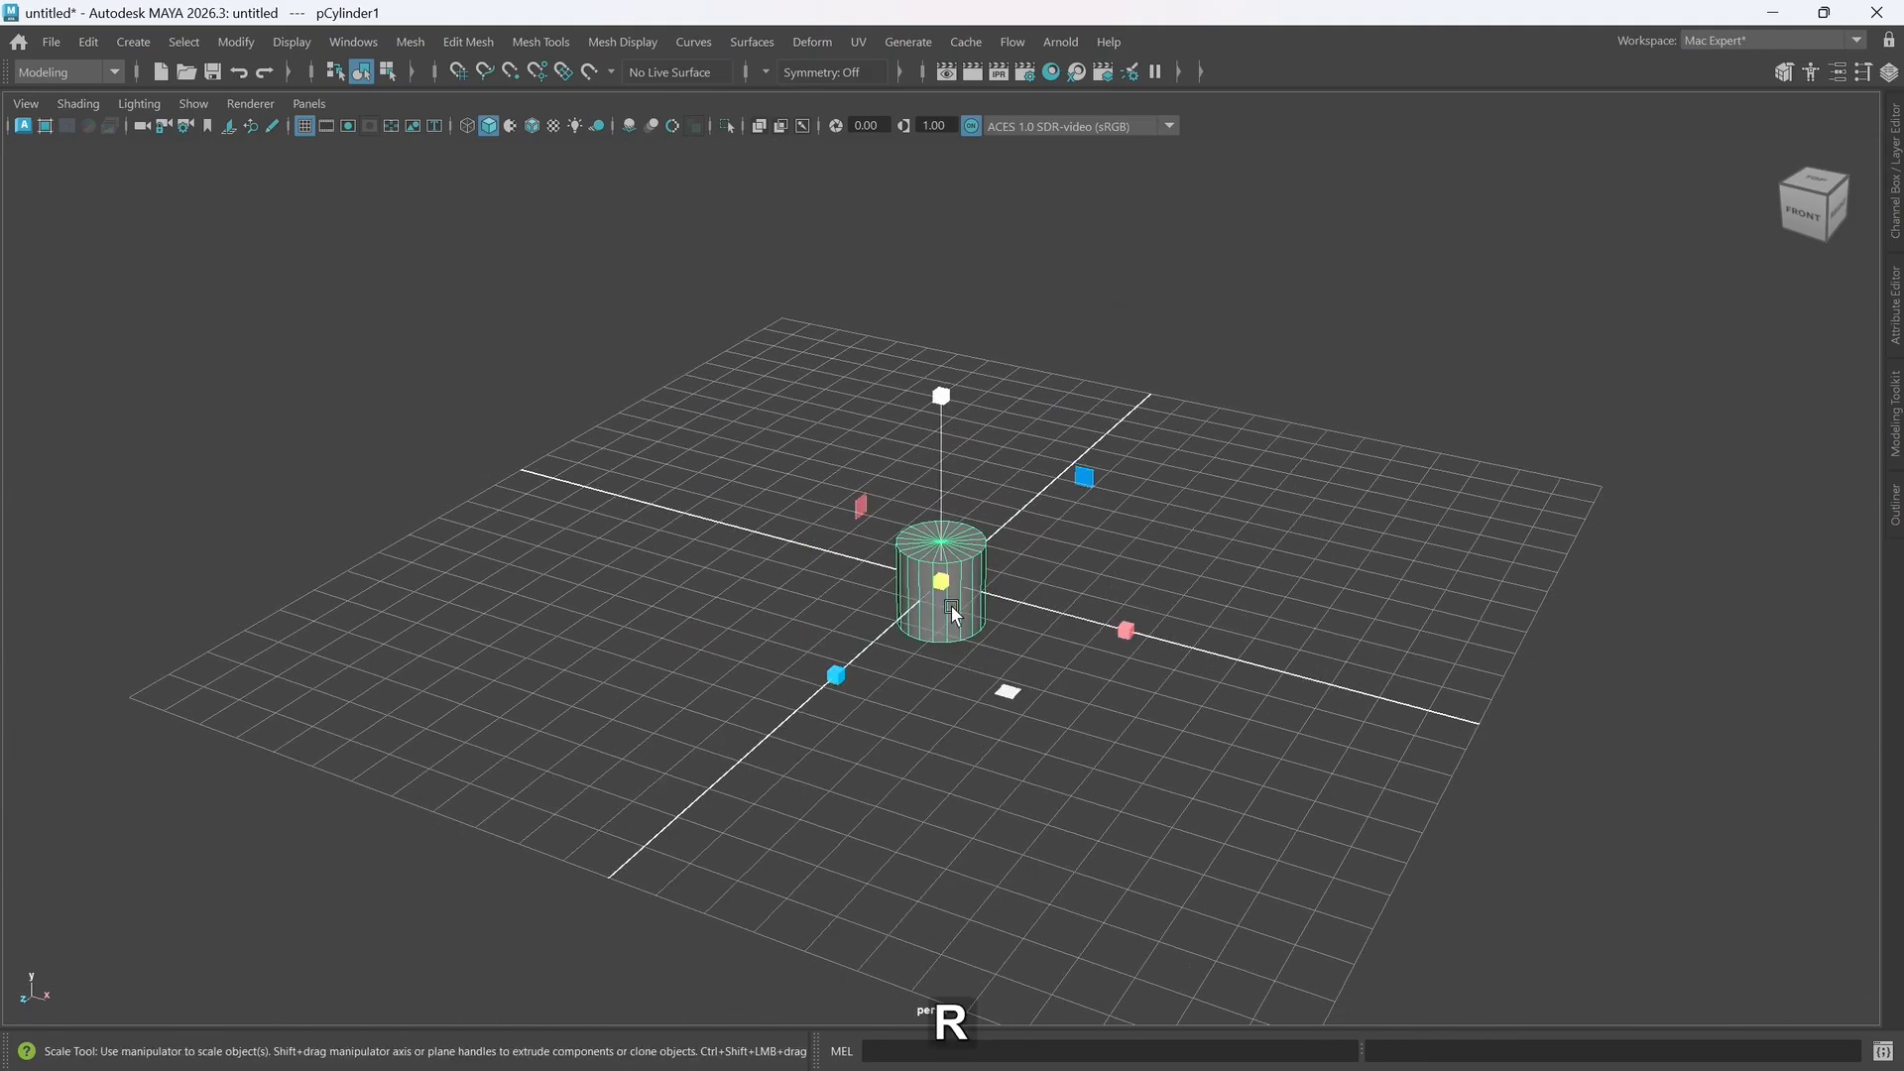
drag(941, 587, 1039, 575)
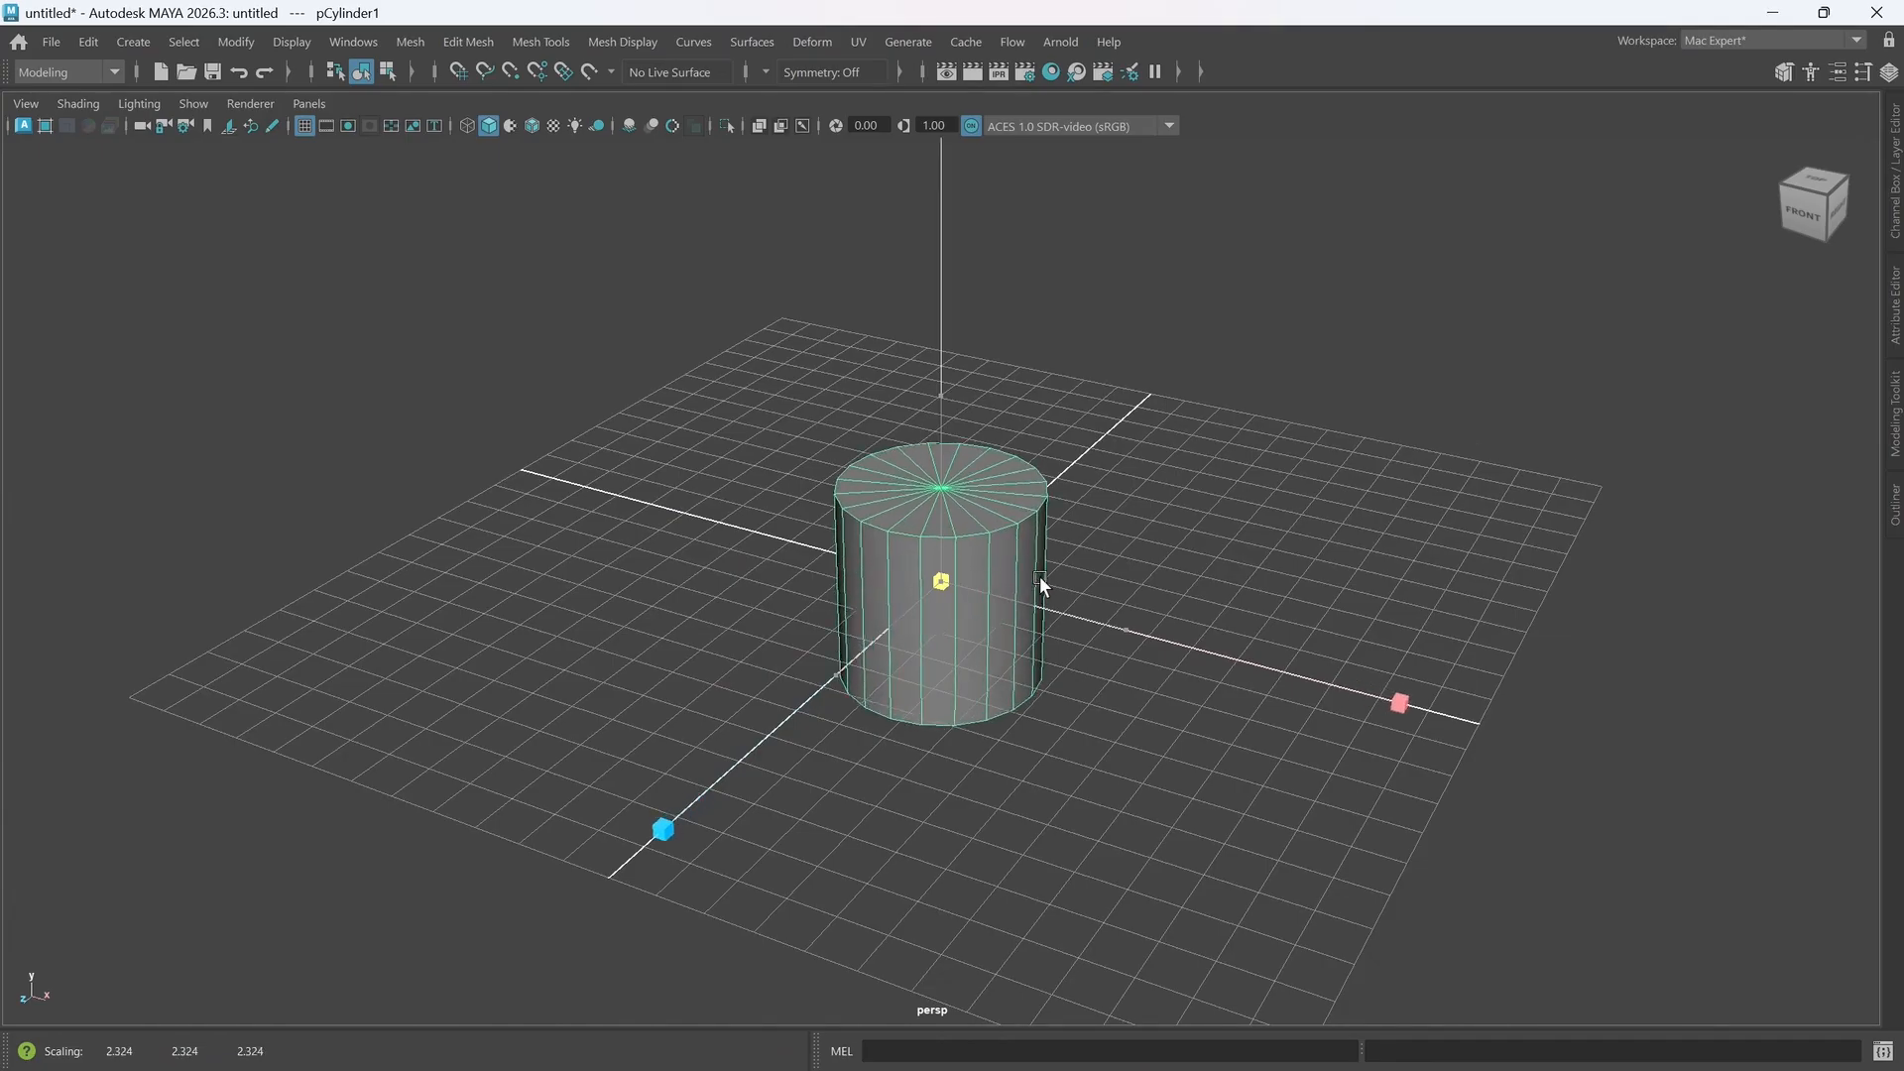
alt+scroll(1063, 658, up, 4)
alt+middle_drag(1057, 665, 1033, 674)
scroll(1039, 670, down, 7)
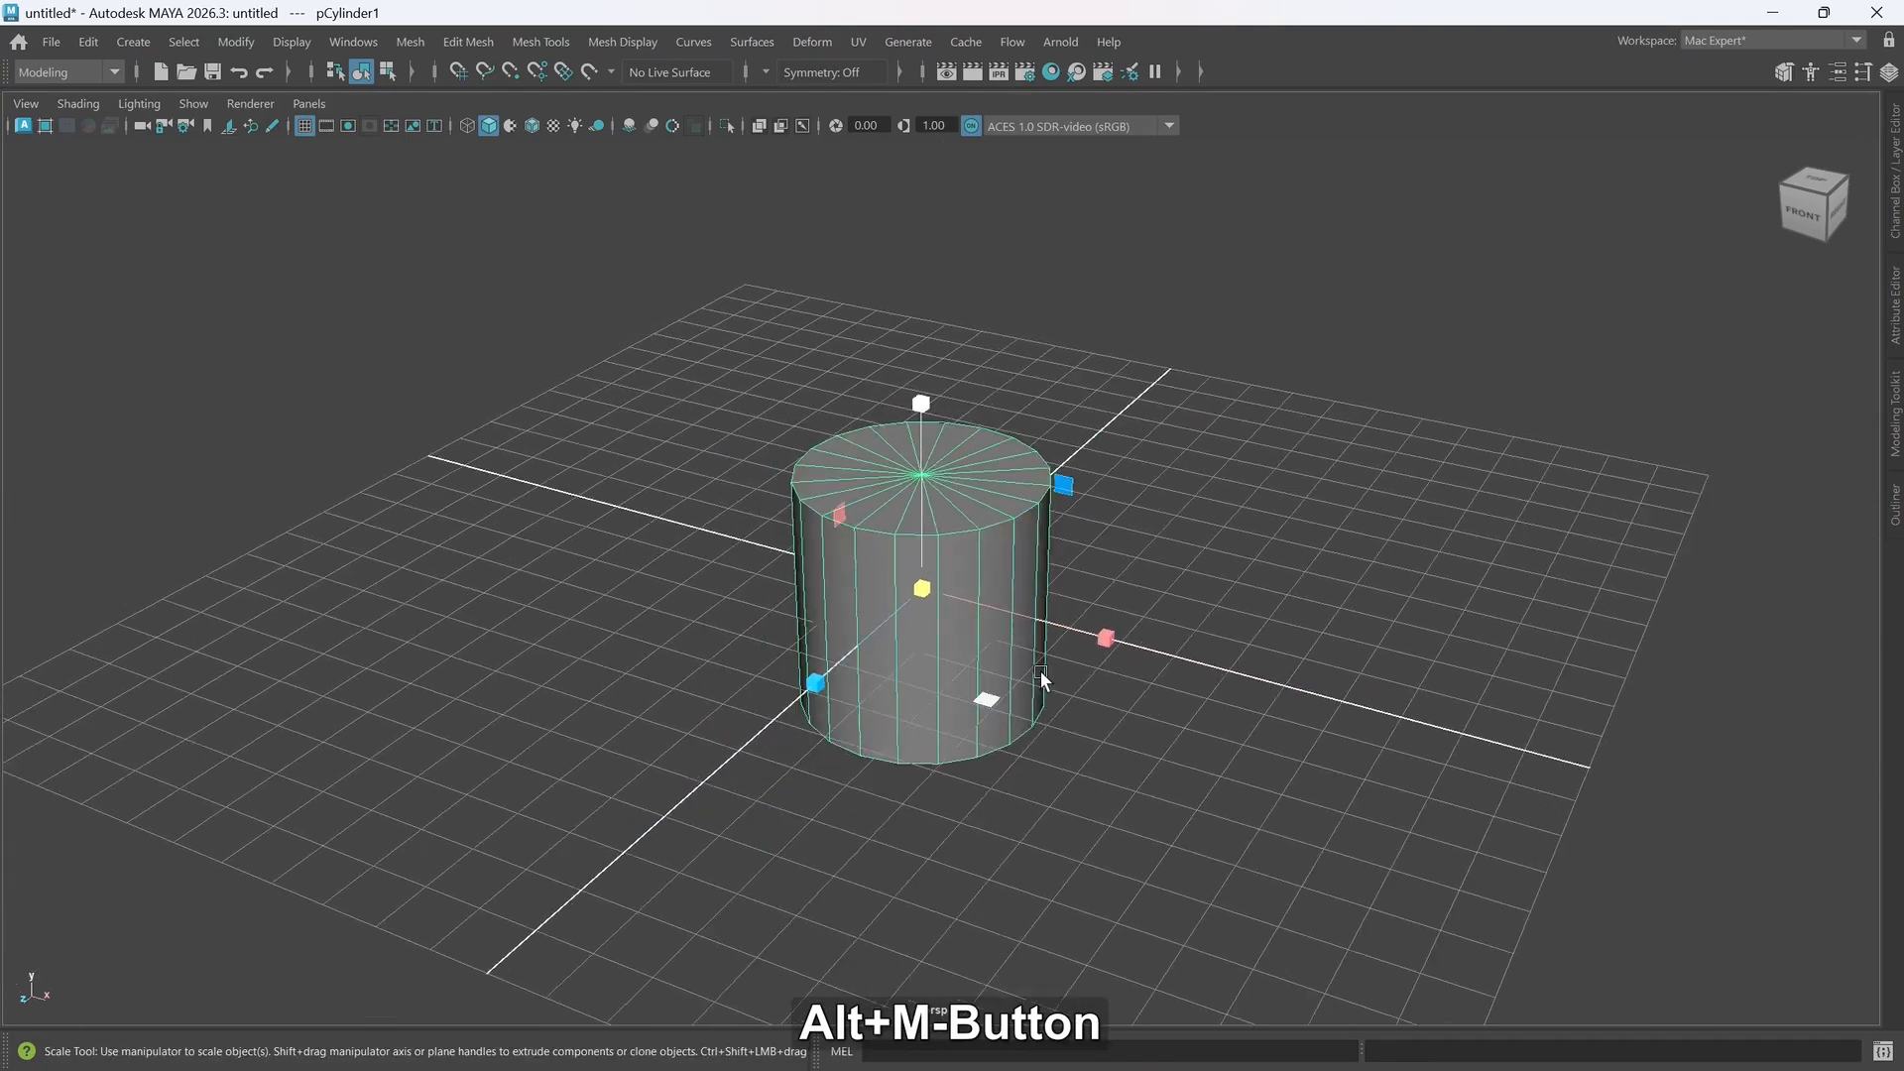
- Set the cylinder's axis subdivisions to 10
scroll(1039, 671, up, 4)
alt+drag(1039, 650, 1027, 670)
key(t)
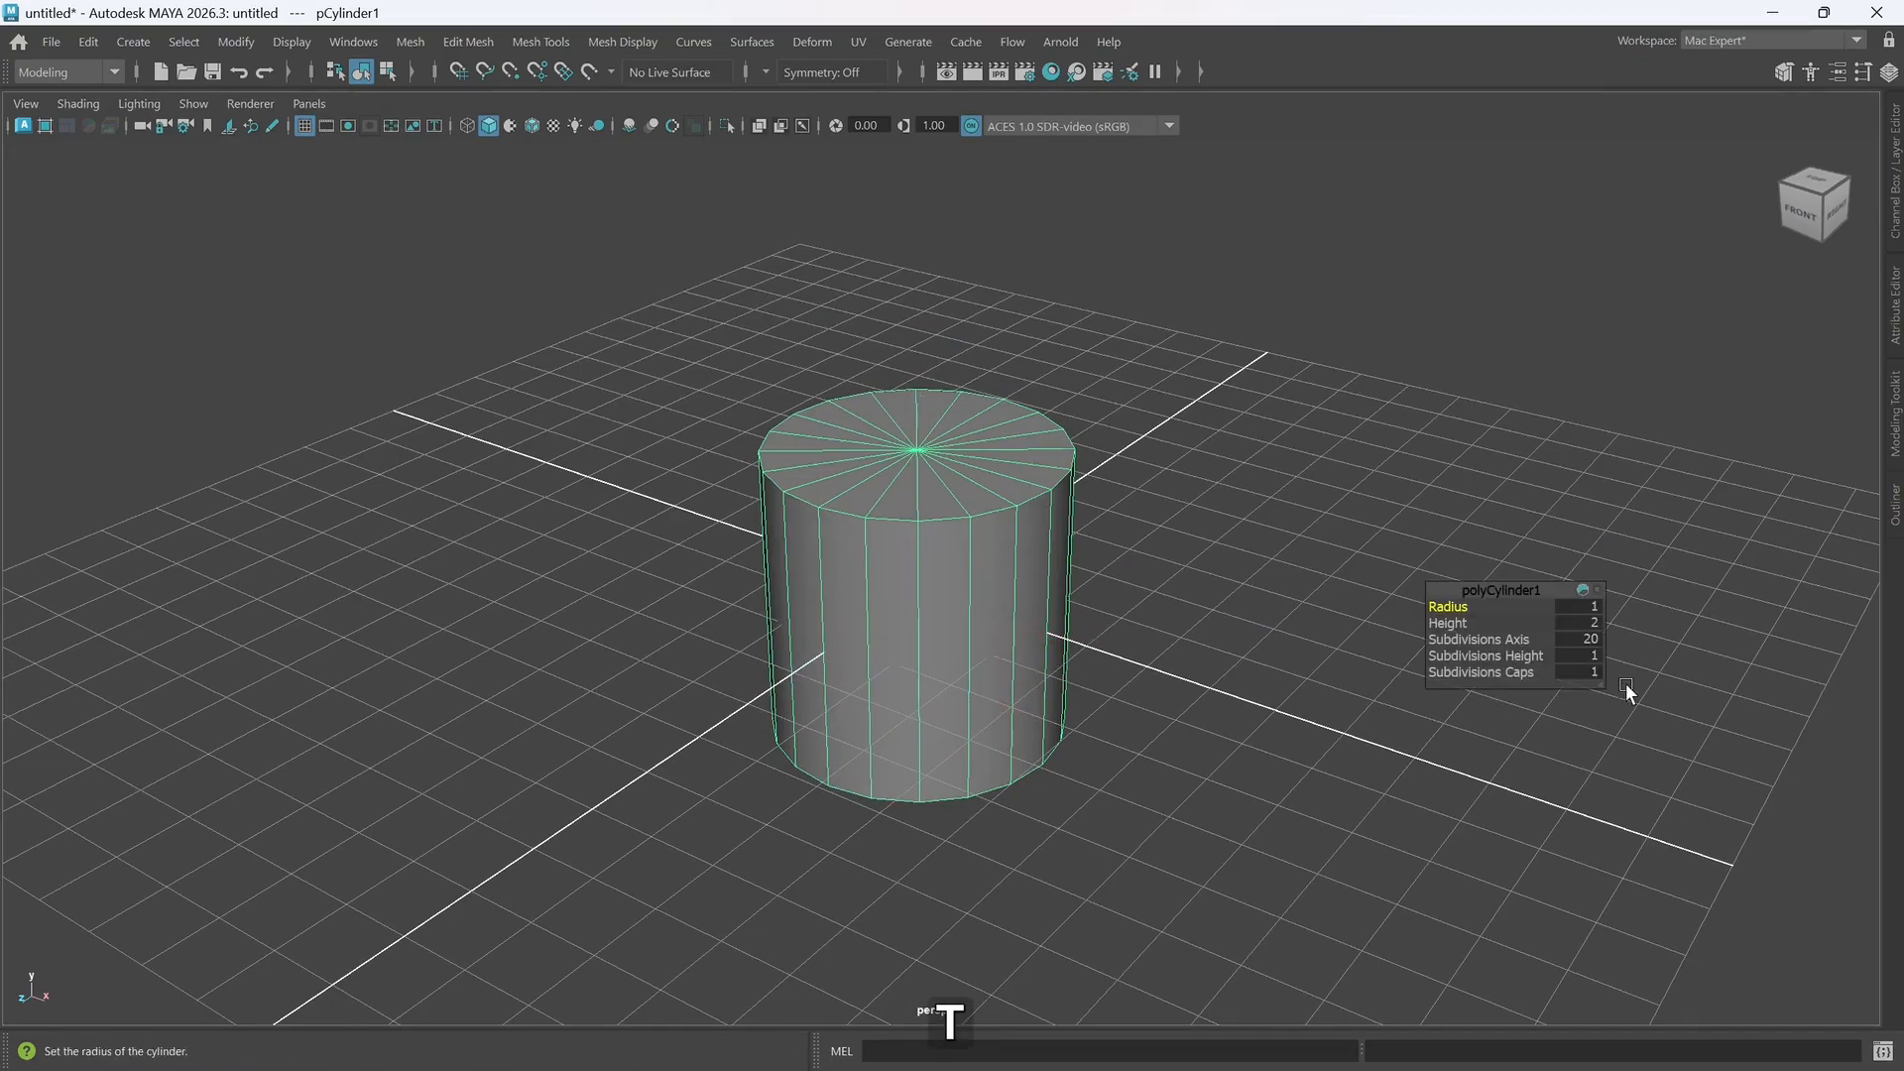
click(1590, 640)
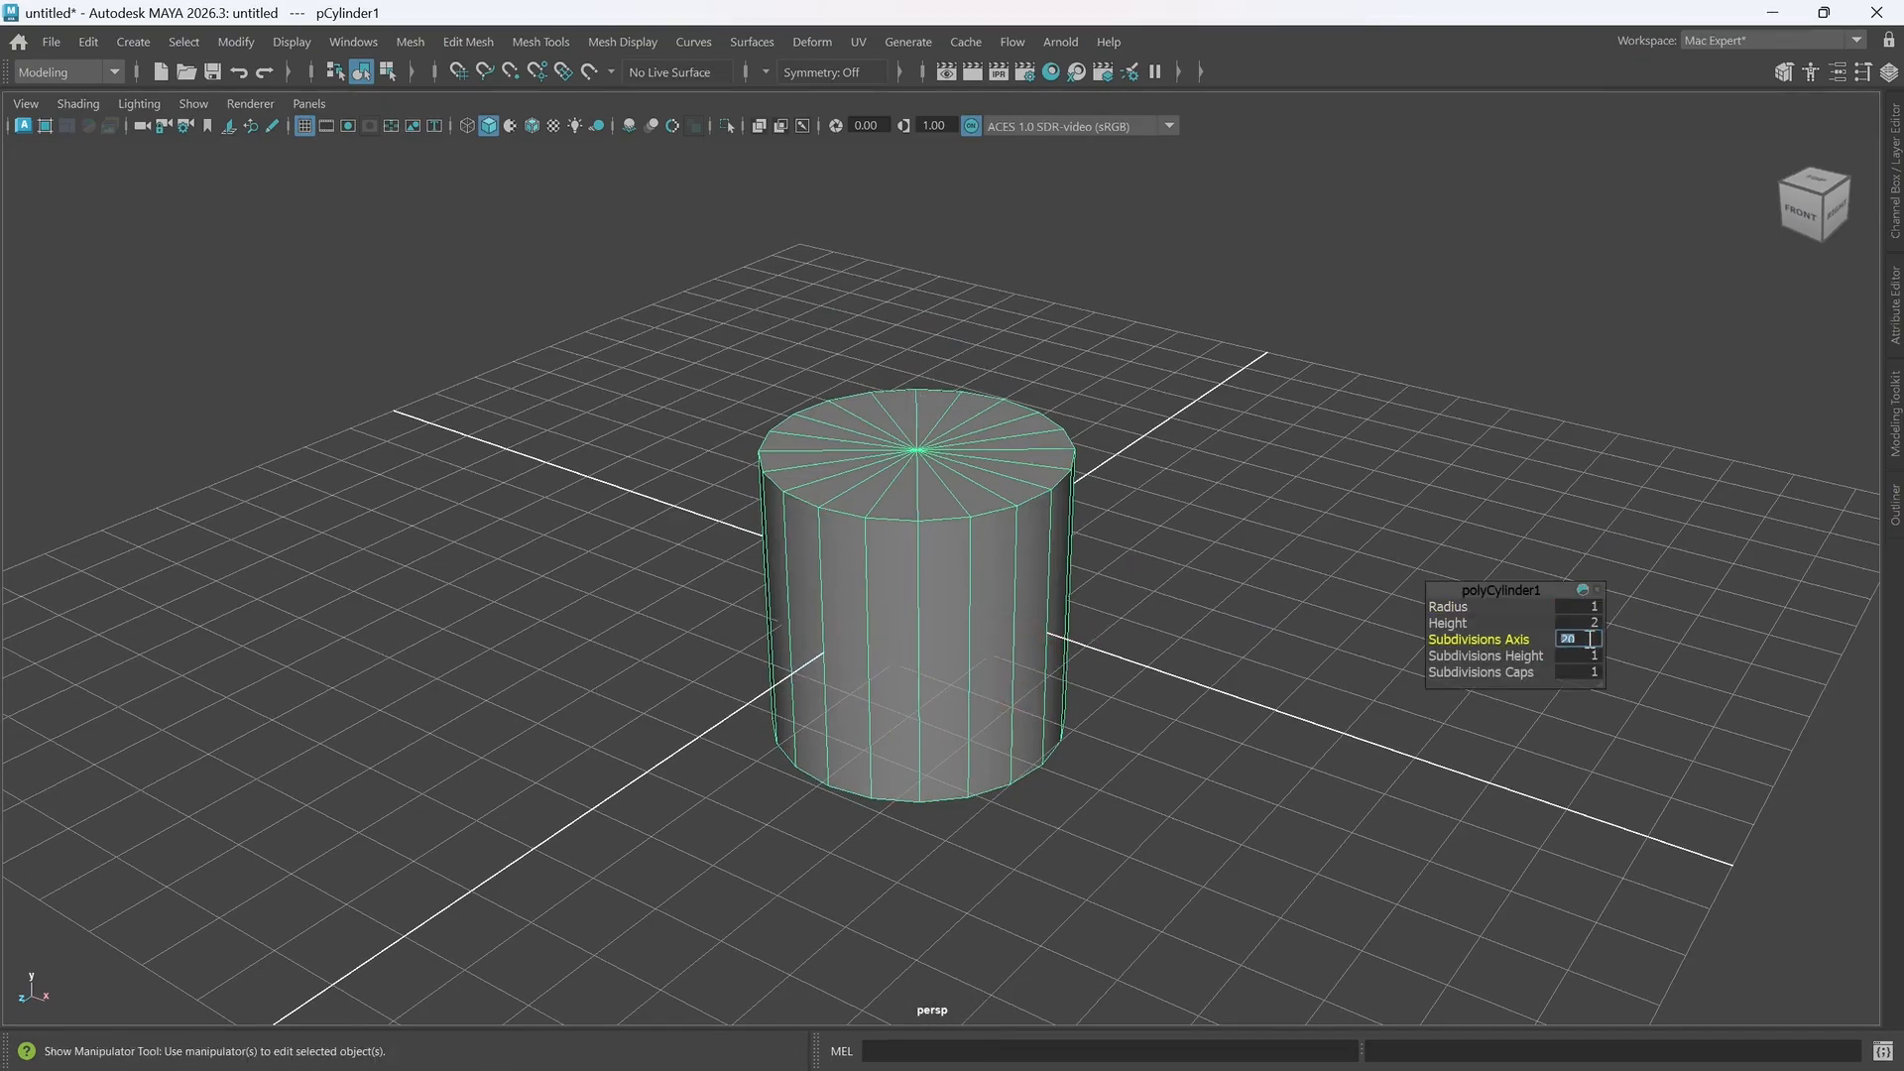
text(10)
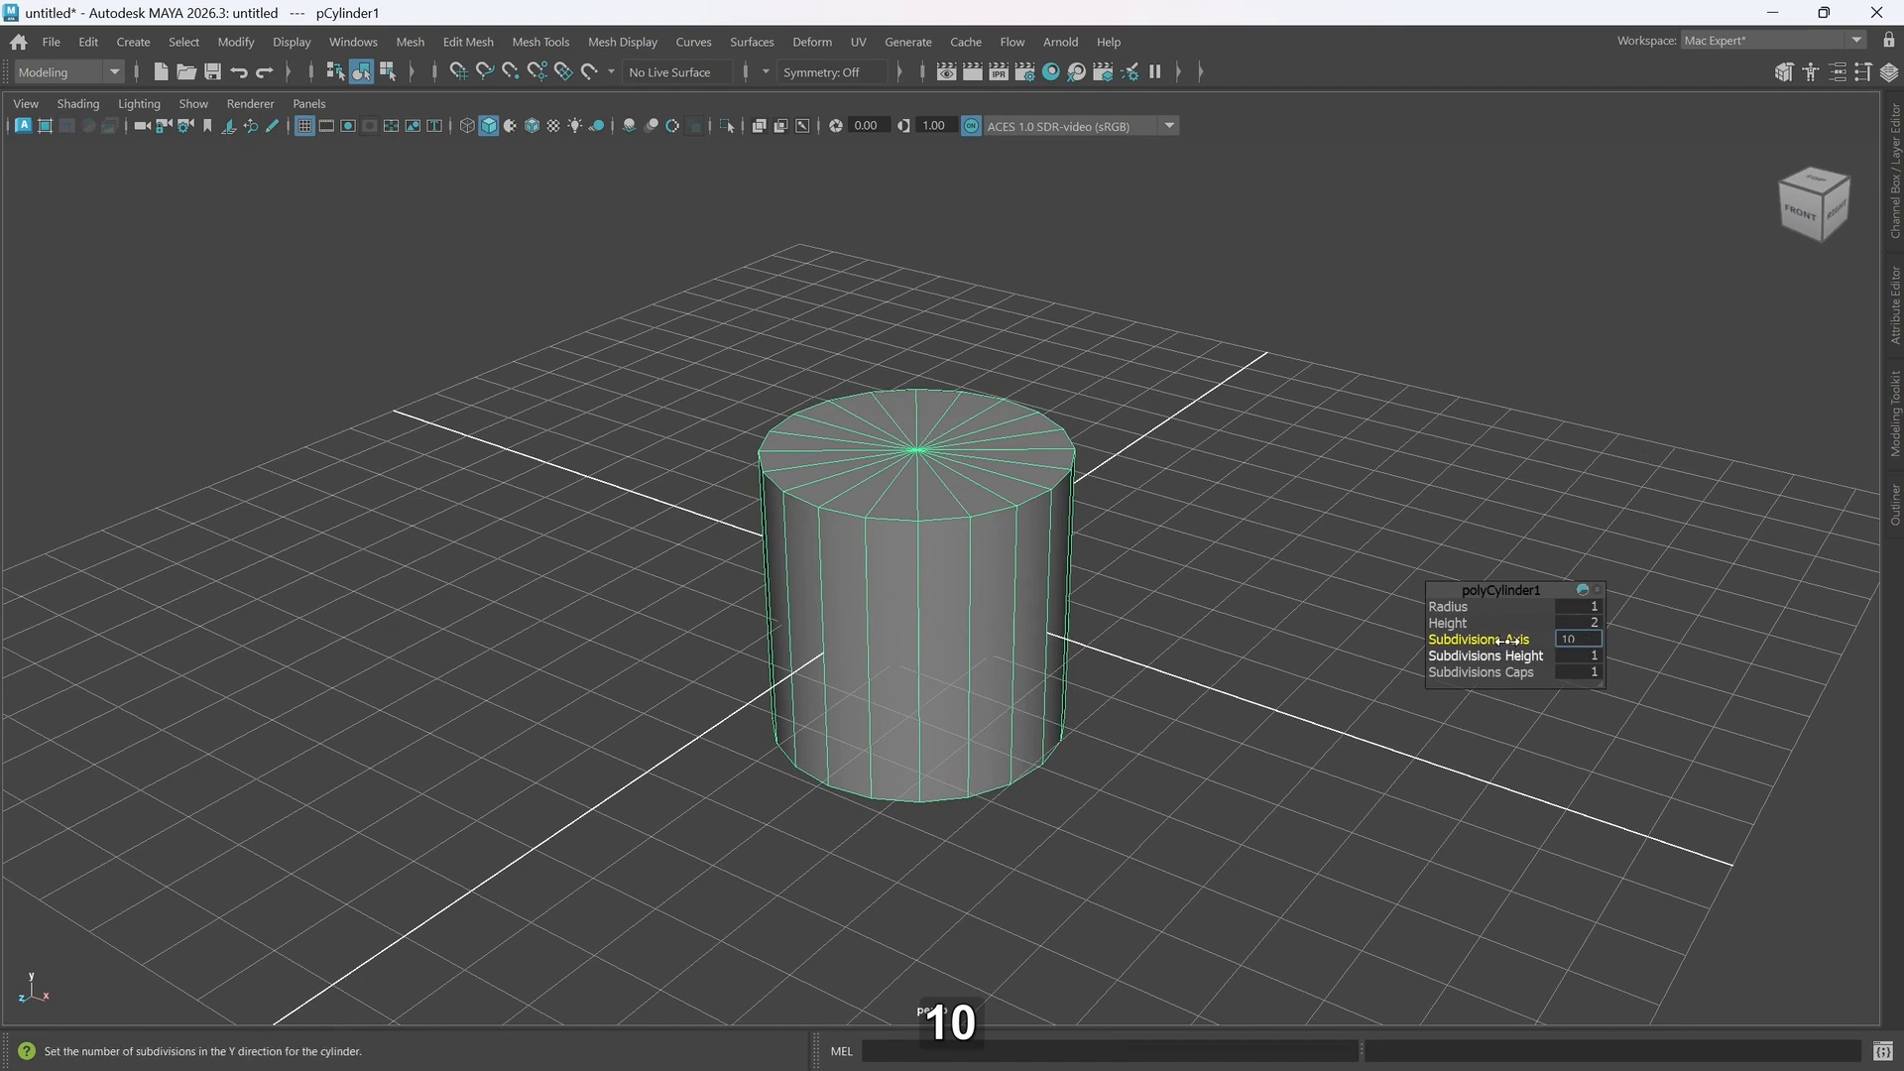
click(1536, 683)
scroll(992, 680, up, 4)
alt+drag(1187, 781, 1220, 730)
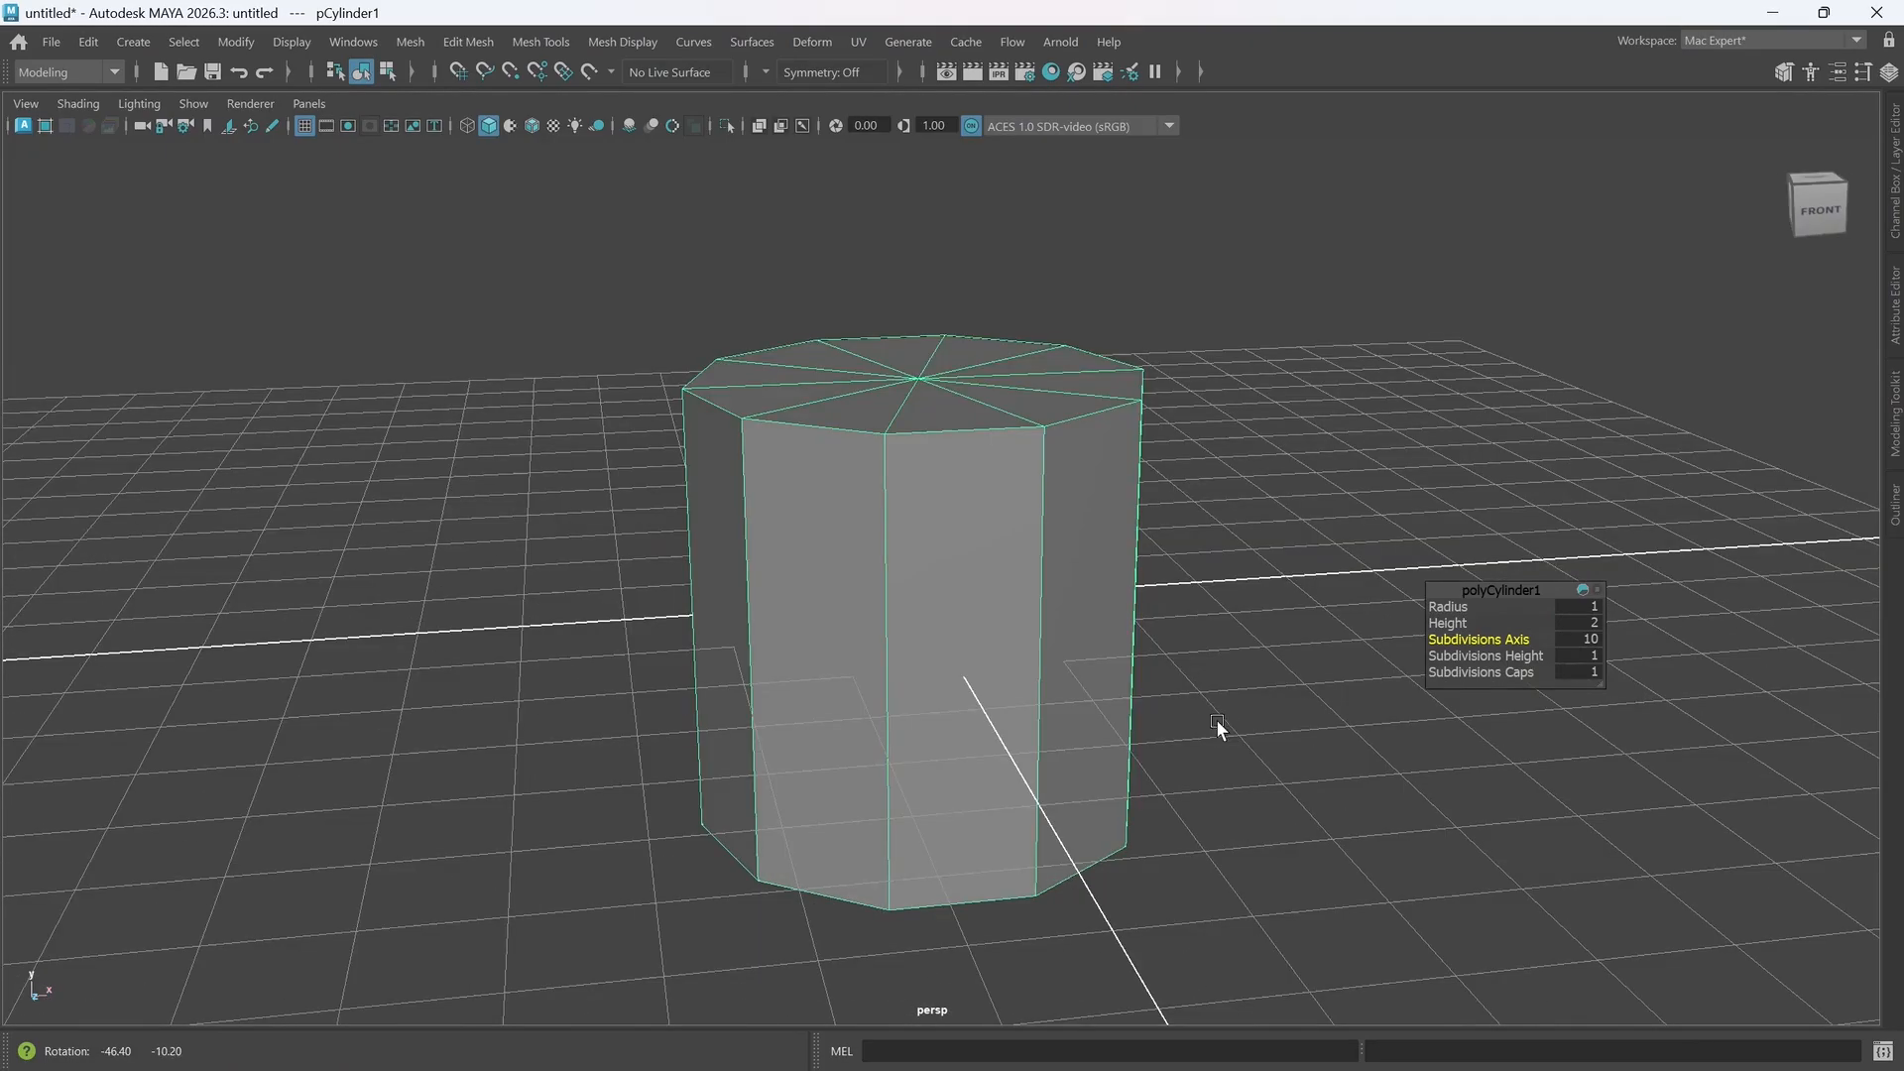
alt+drag(931, 667, 1045, 656)
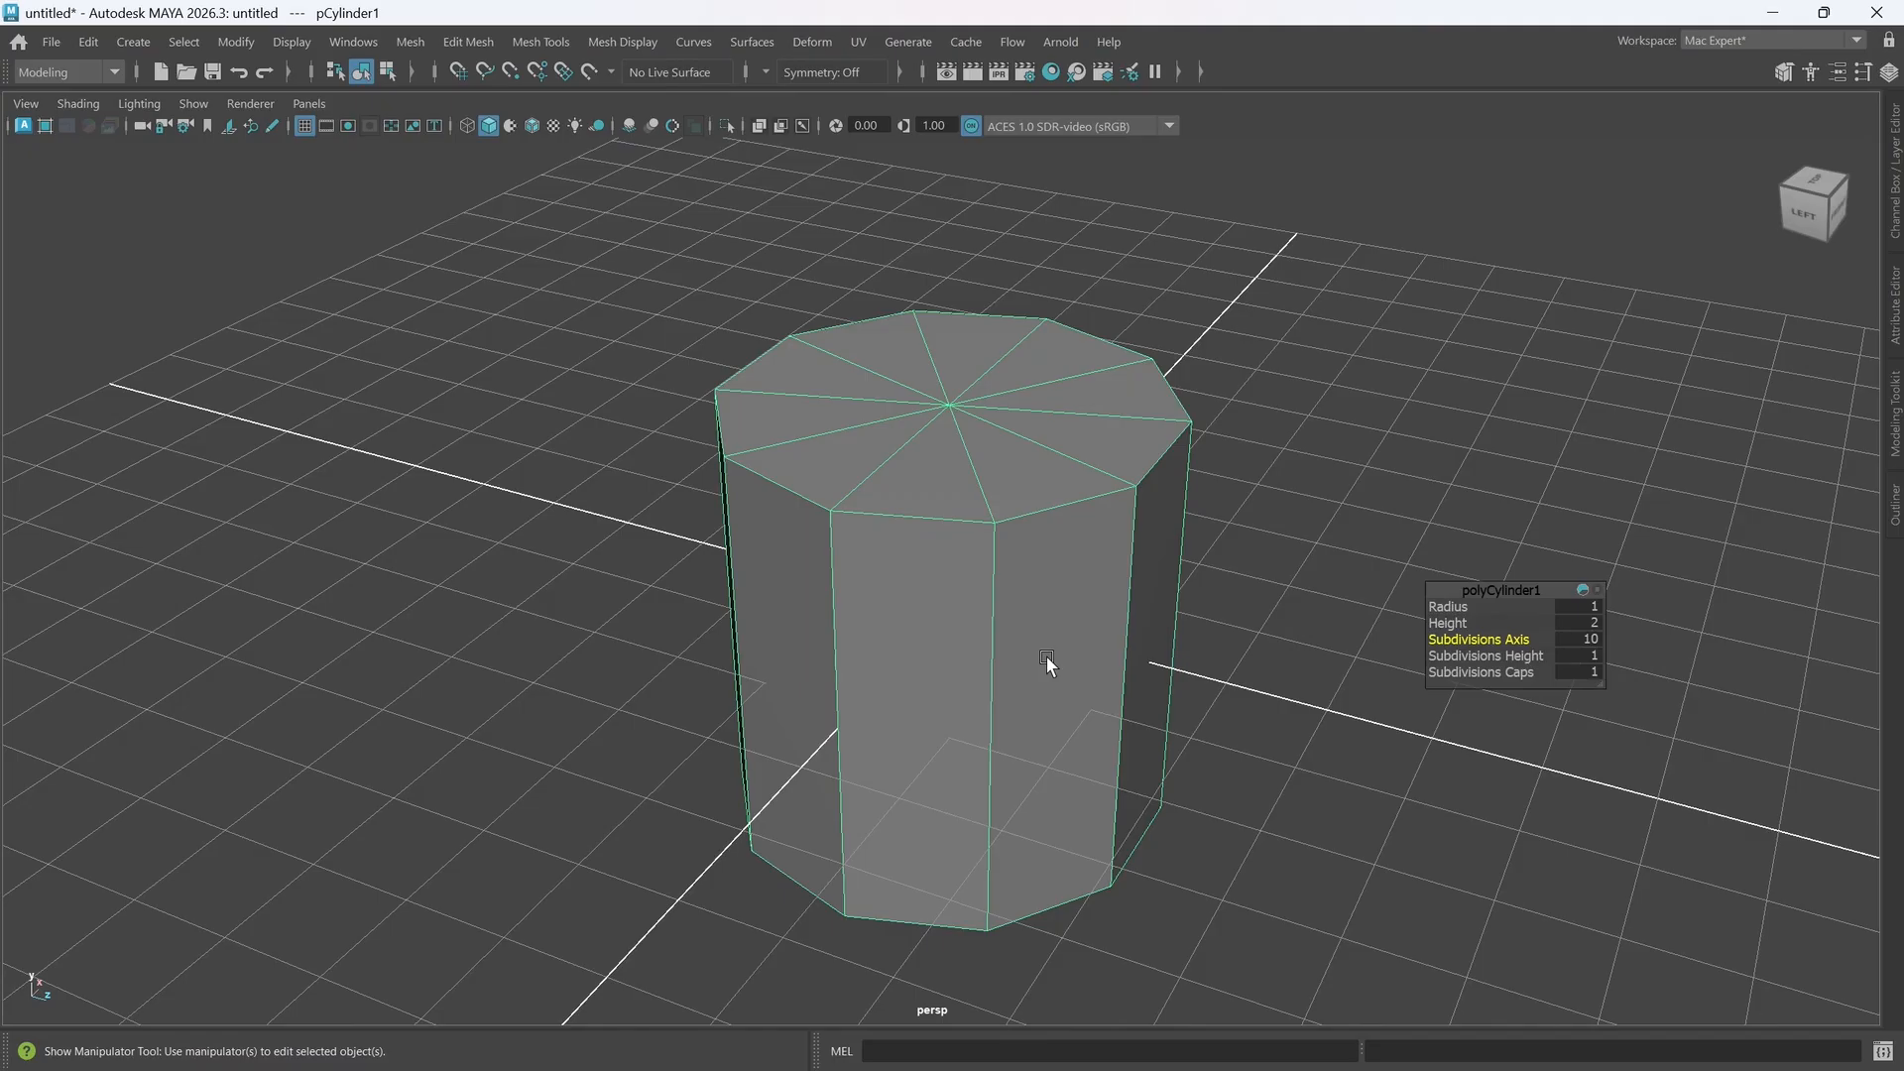
alt+drag(1020, 604, 1029, 490)
key(g)
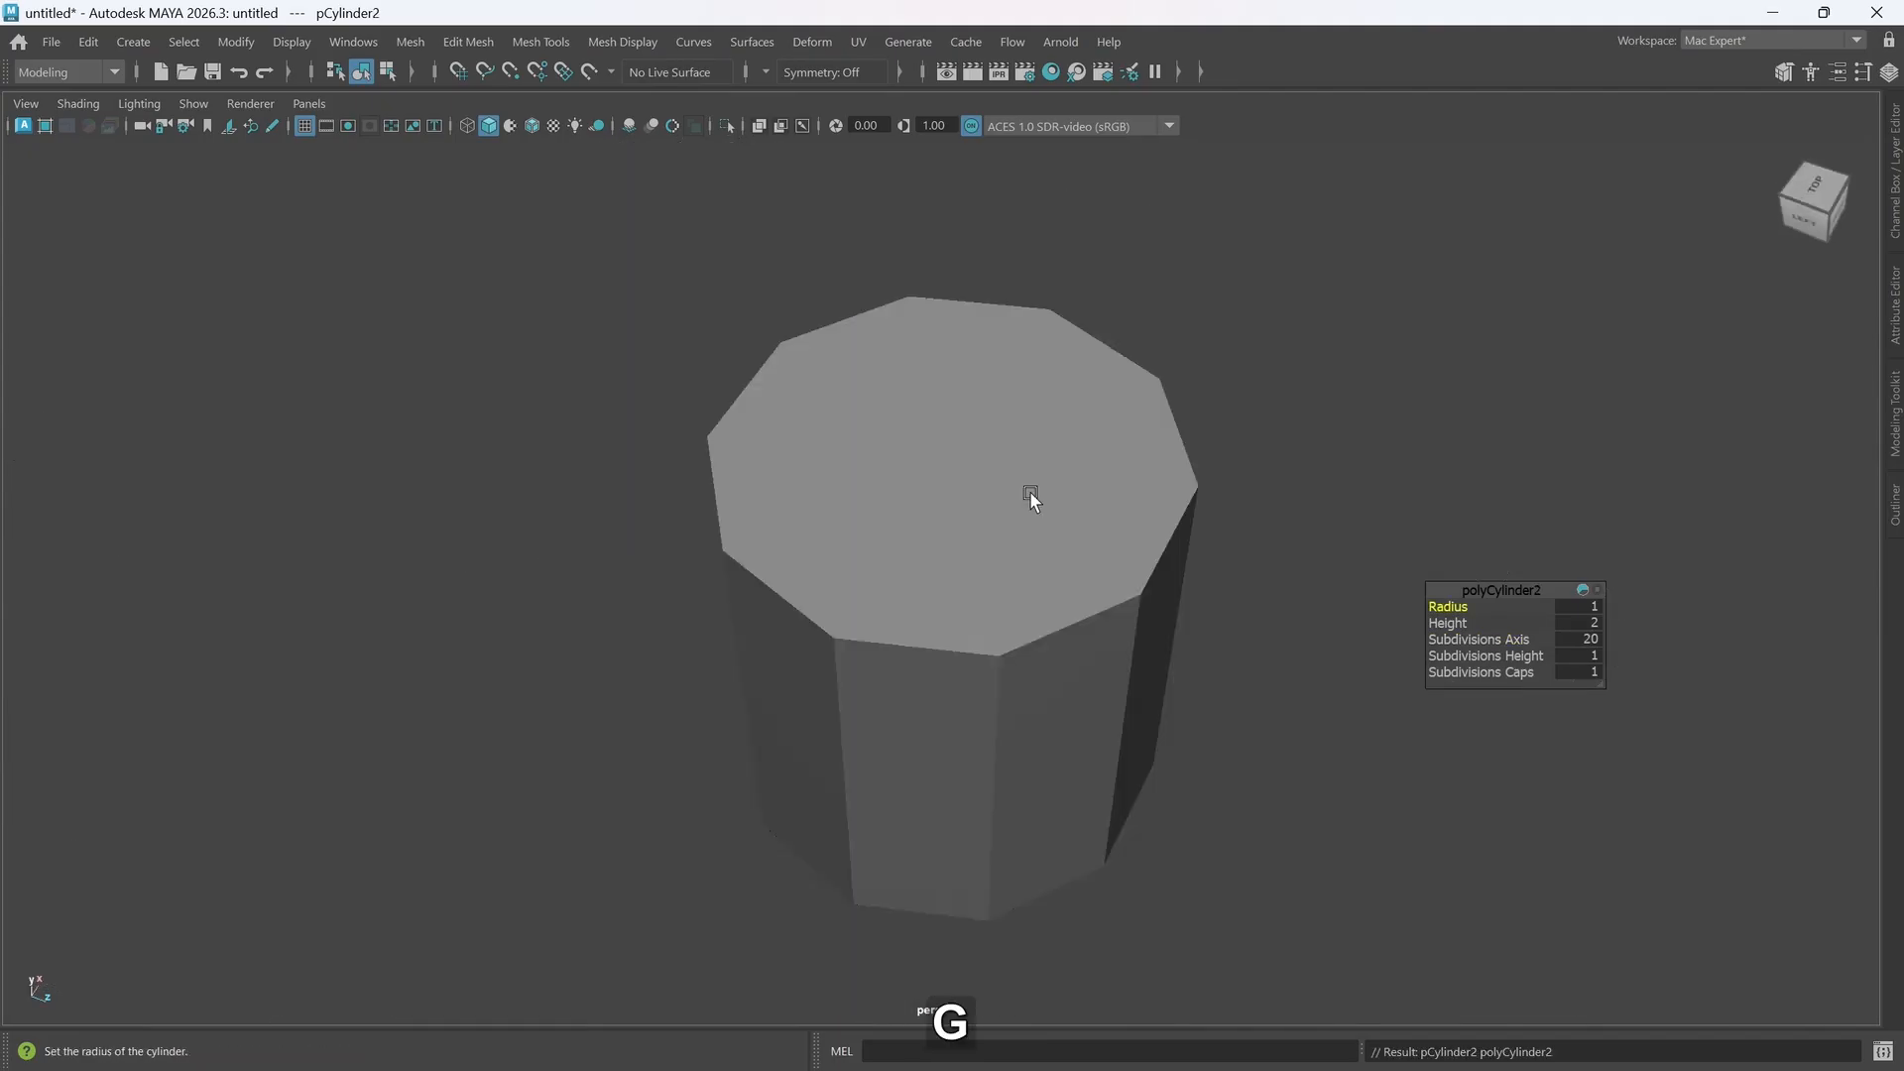
right_click(1217, 403)
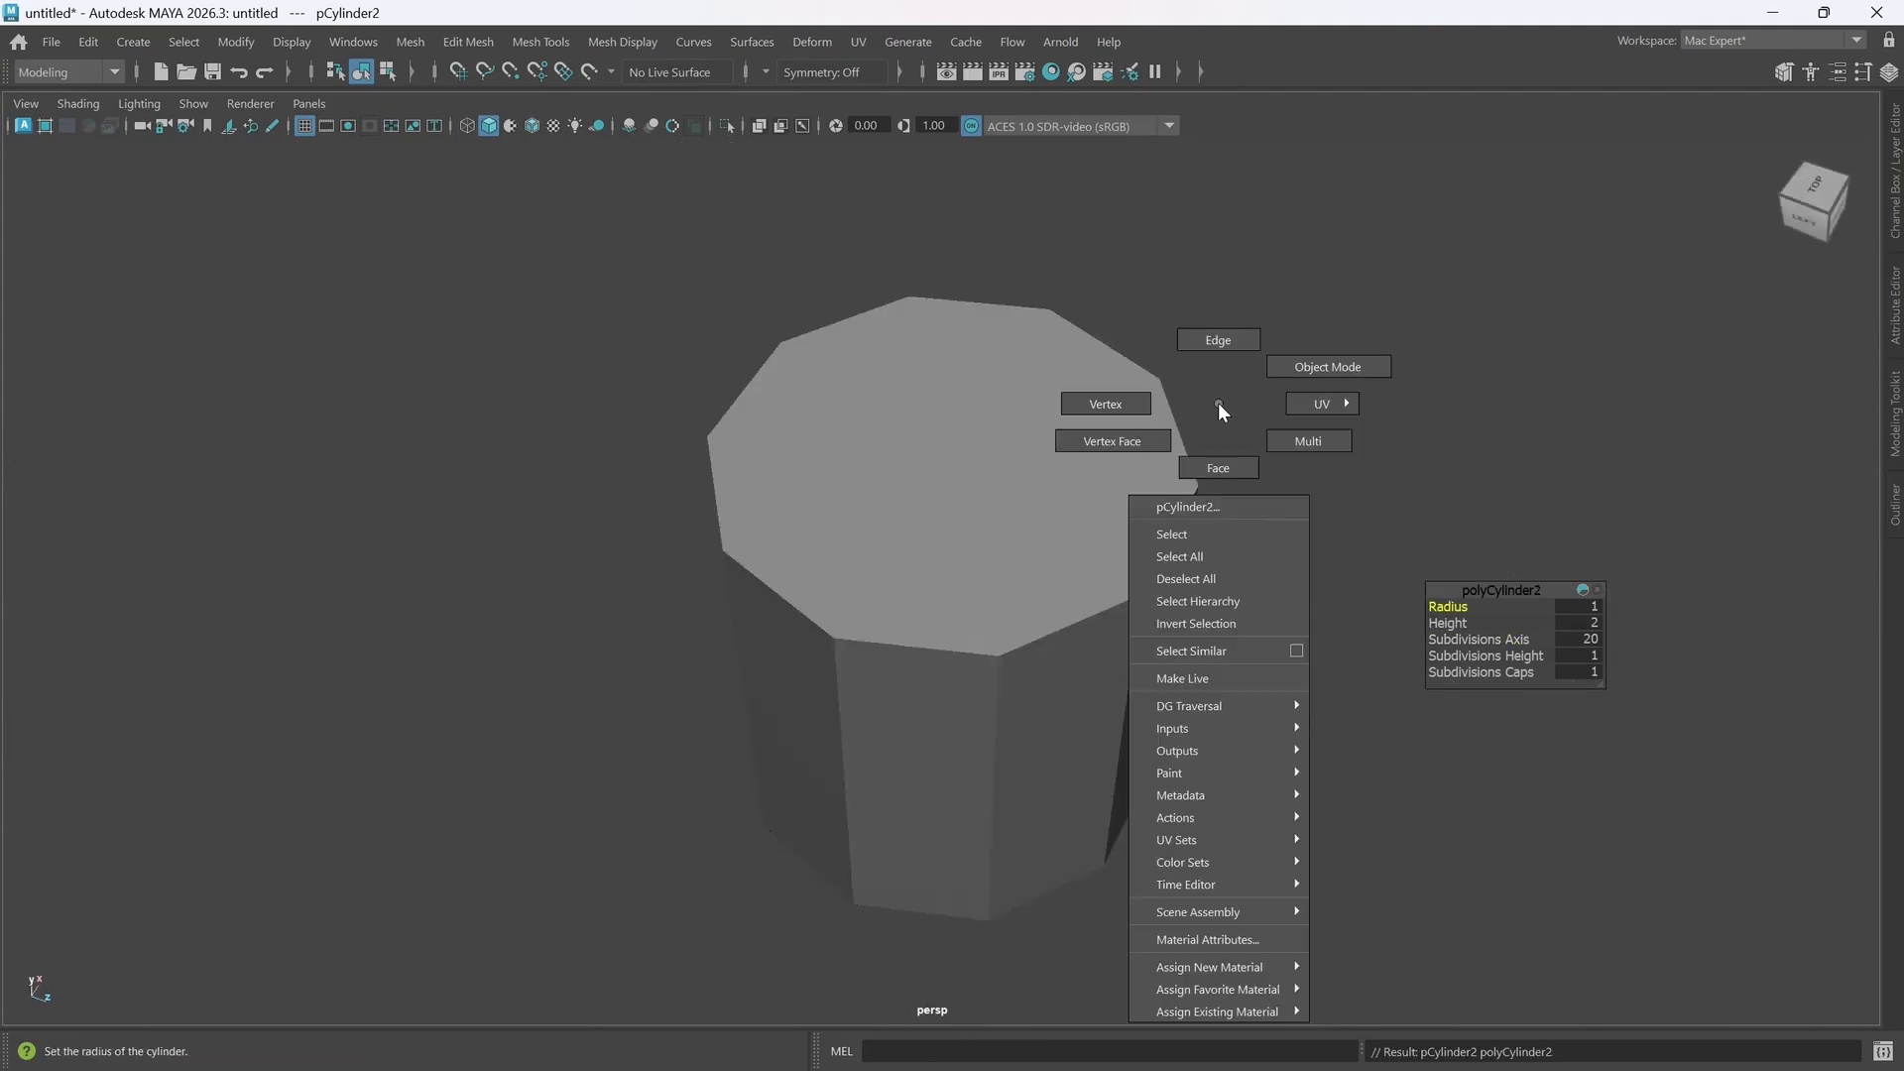
click(1225, 483)
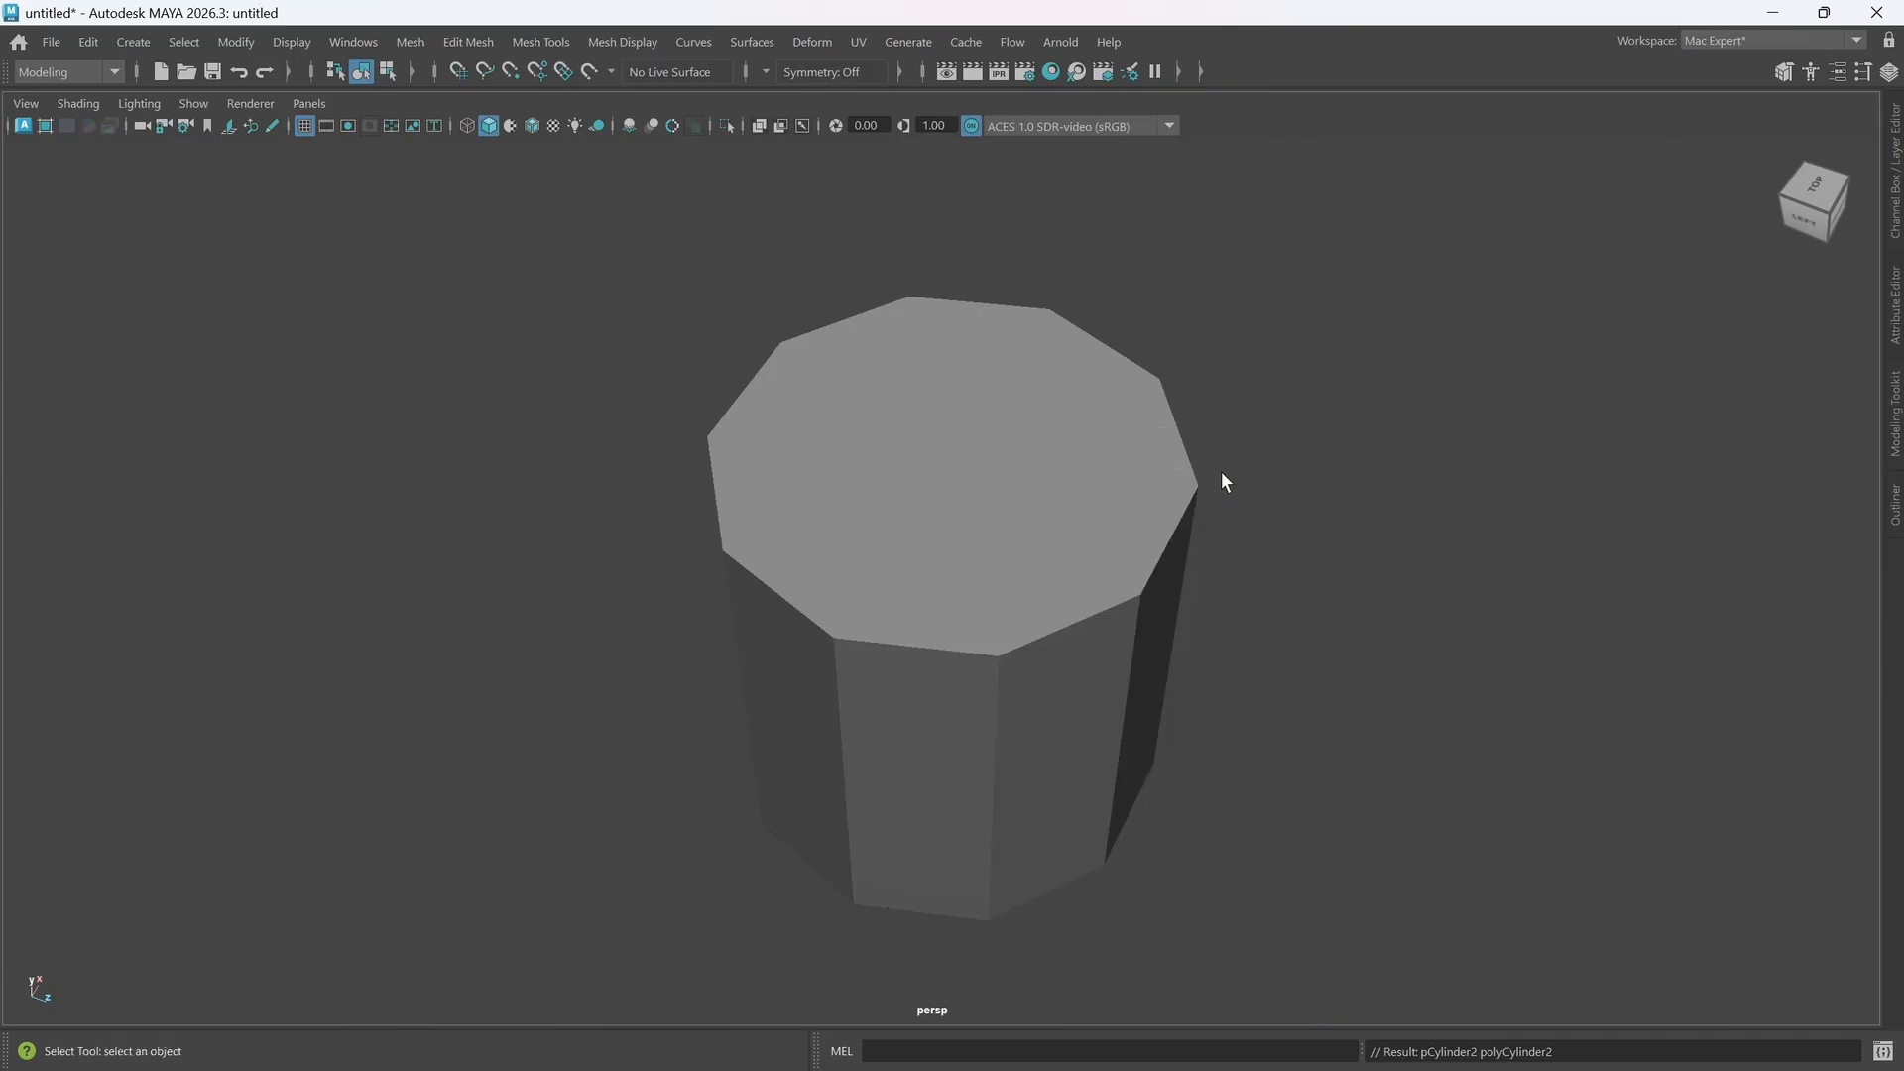
double_click(959, 482)
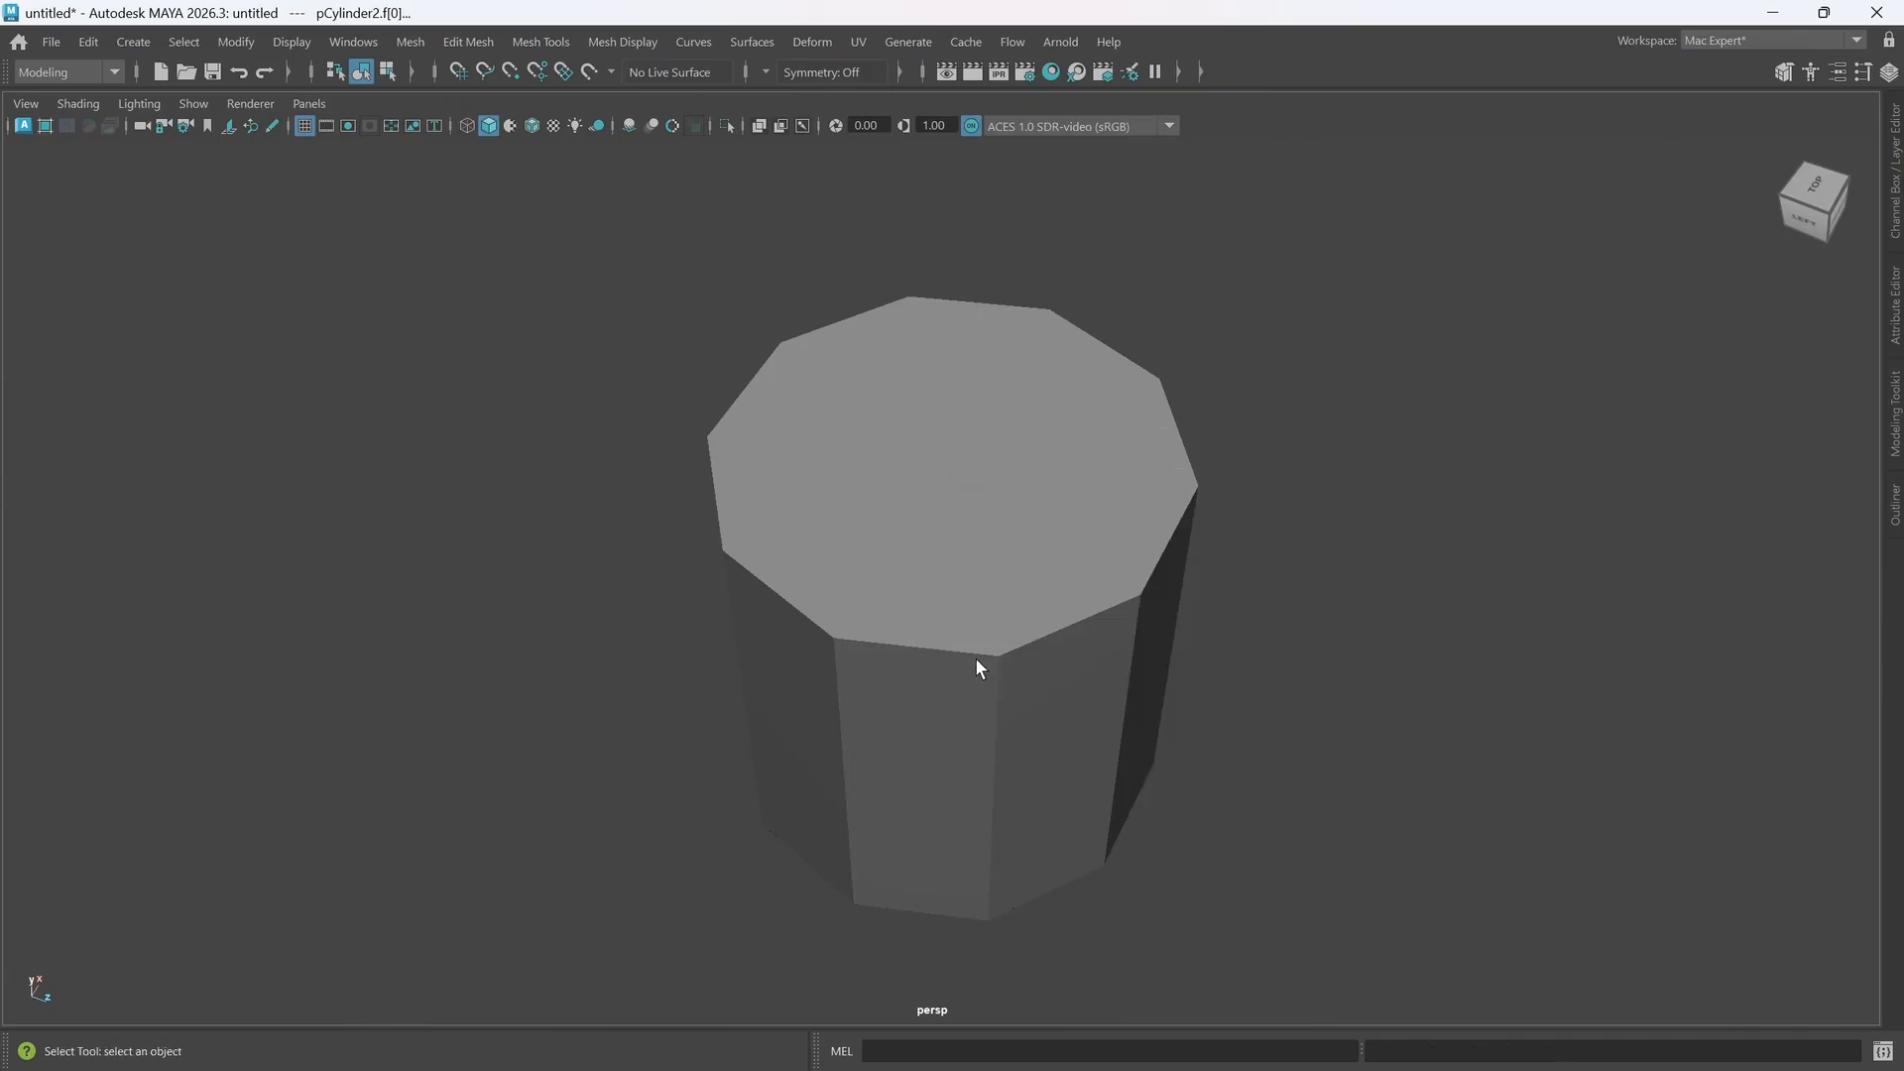
click(1061, 704)
mouse_move(1075, 706)
alt+mouse_down()
mouse_move(1030, 551)
mouse_move(999, 637)
alt+mouse_up()
click(958, 579)
- Switch the large ten-sided cylinder to face selection mode
right_drag(1034, 445, 1188, 510)
click(932, 491)
alt+drag(1119, 697, 1036, 649)
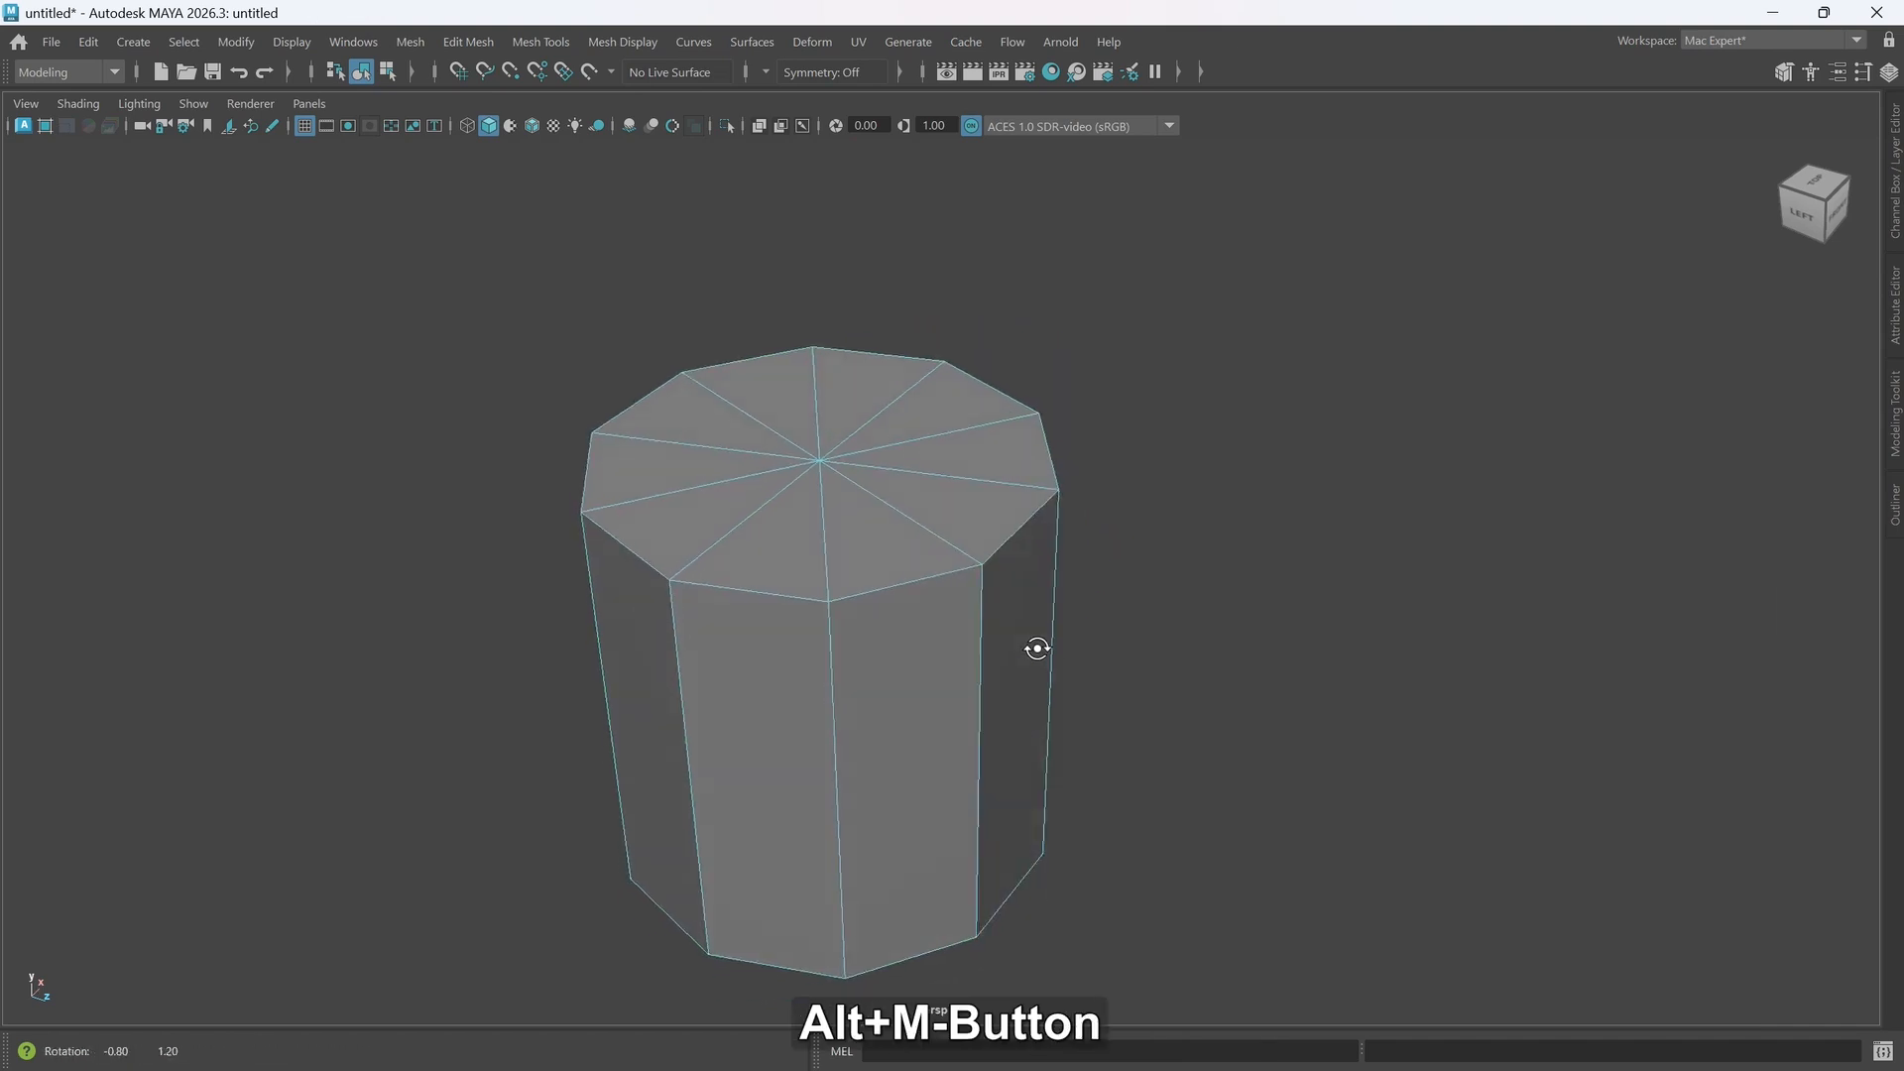
alt+middle_drag(1037, 648, 985, 658)
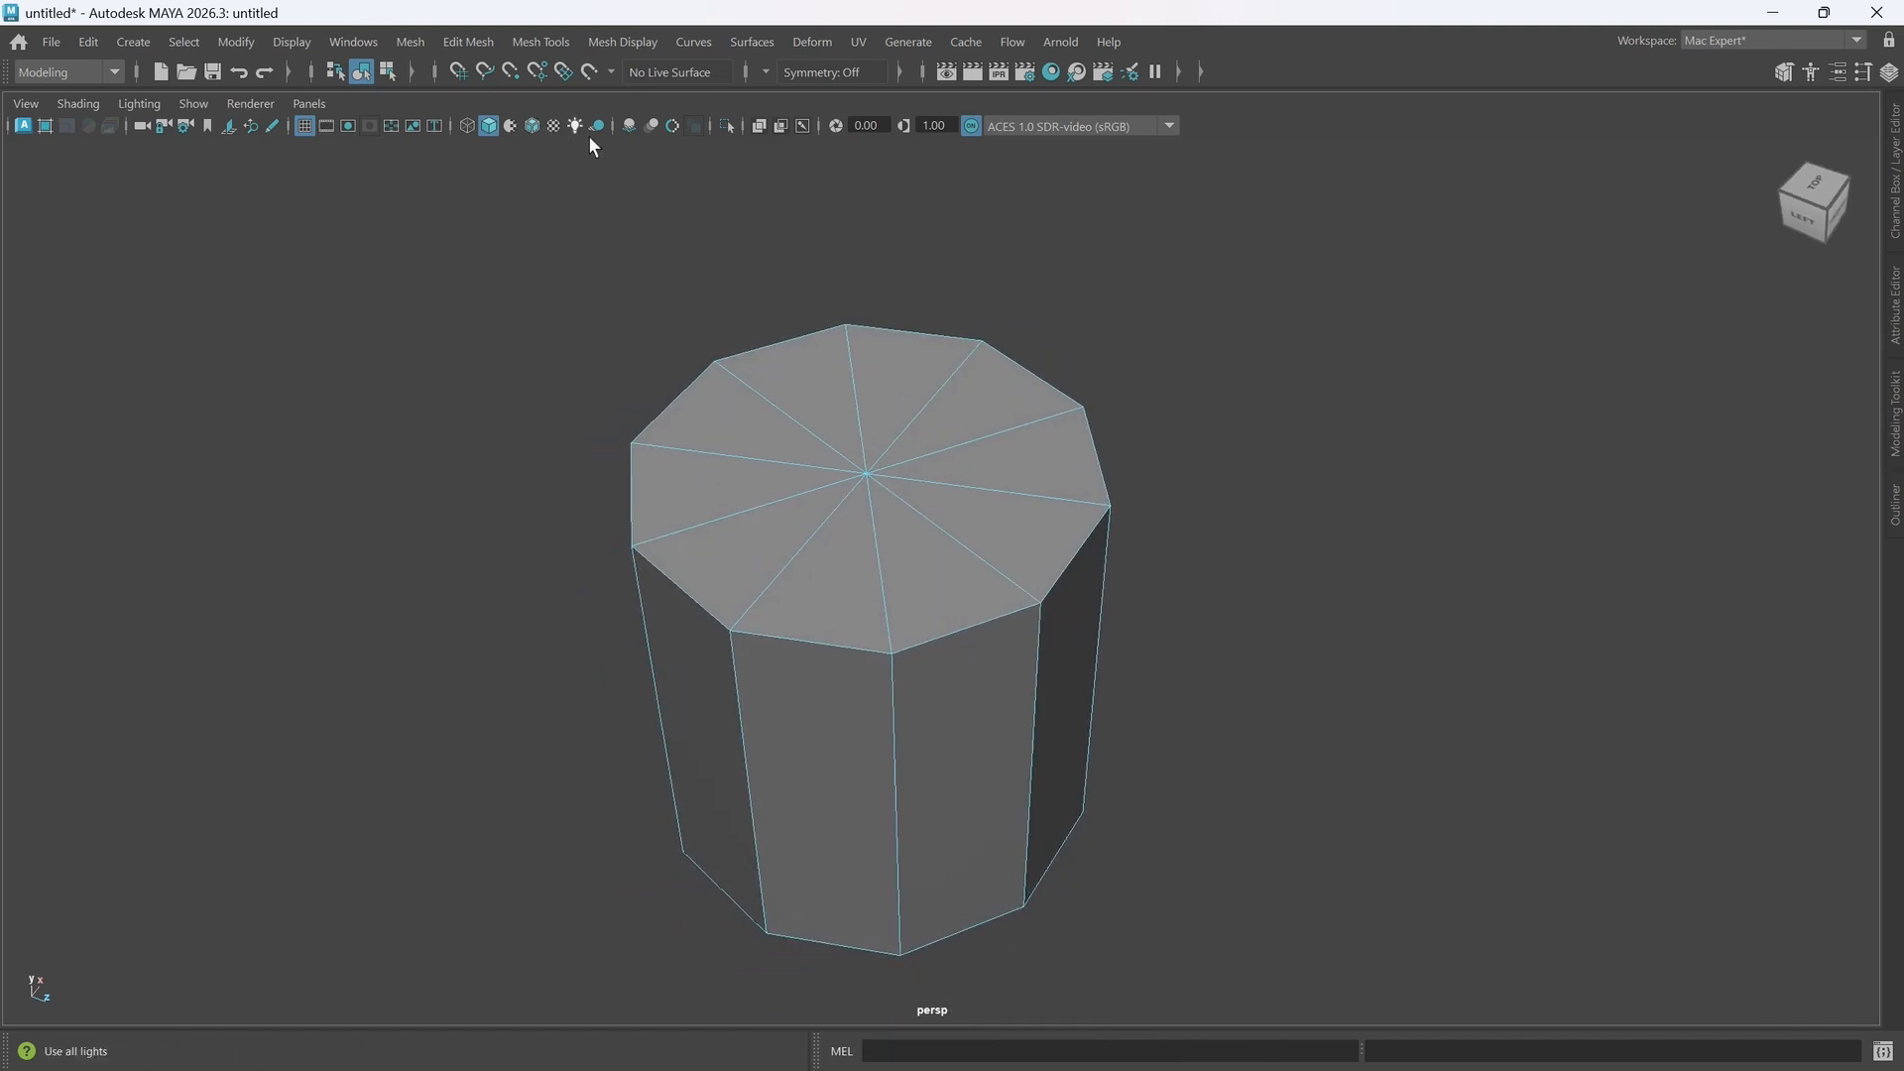
- Turn on multisample anti-aliasing in the viewport, comparing the cylinder's edge display with it off and on
click(669, 128)
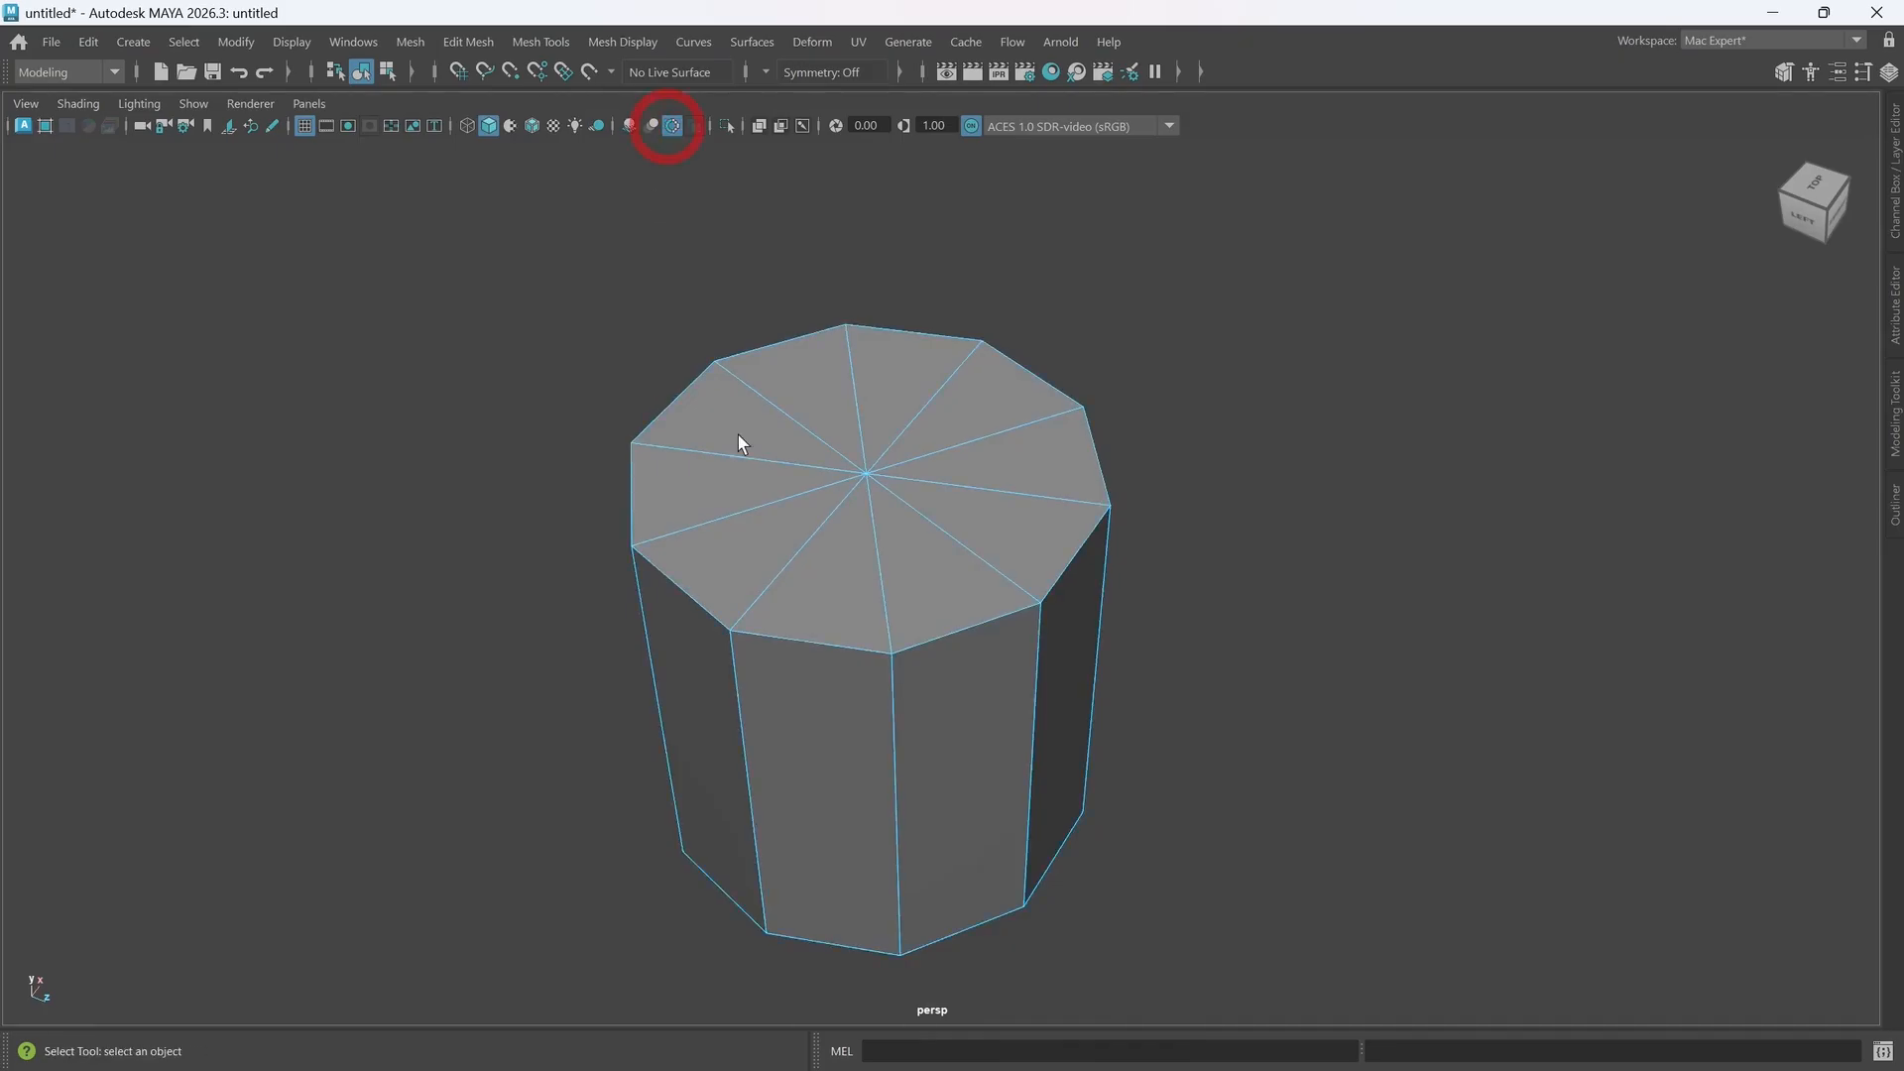
alt+scroll(937, 676, up, 5)
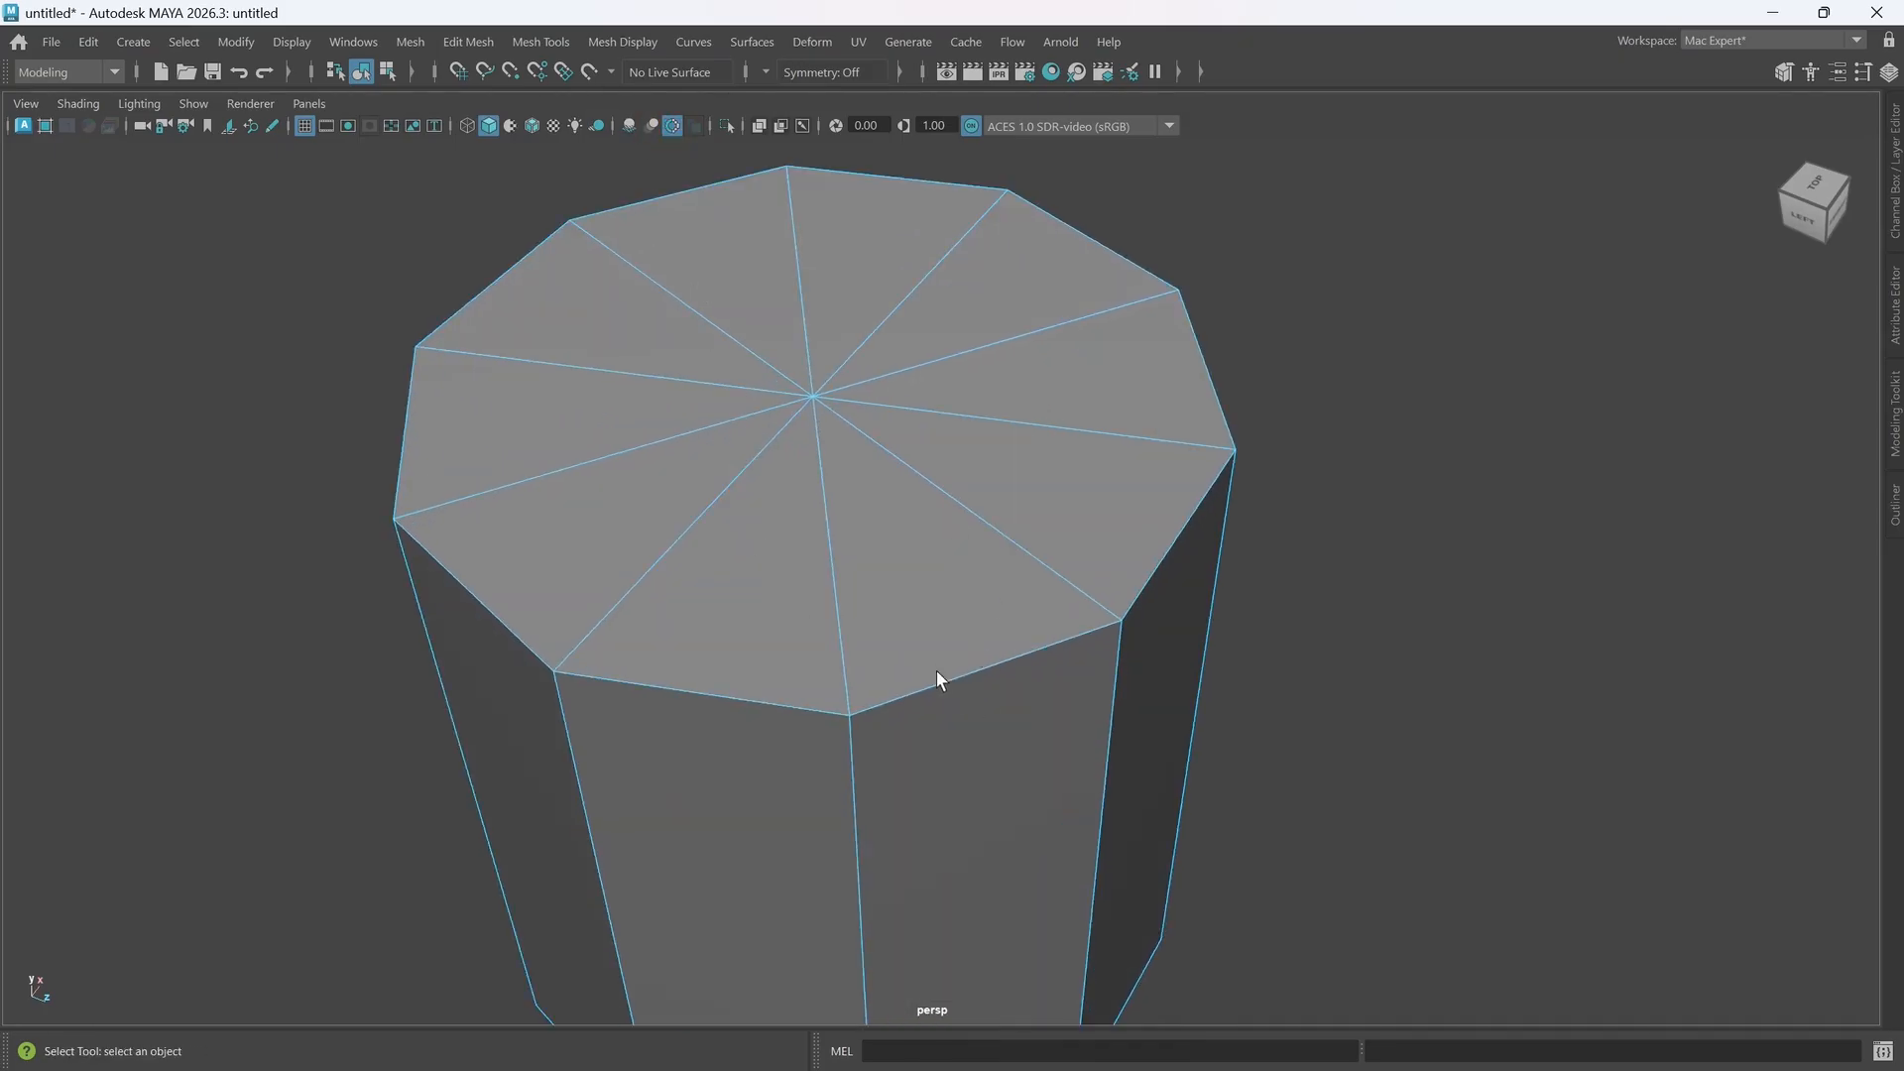
scroll(942, 660, up, 10)
alt+middle_drag(772, 661, 969, 633)
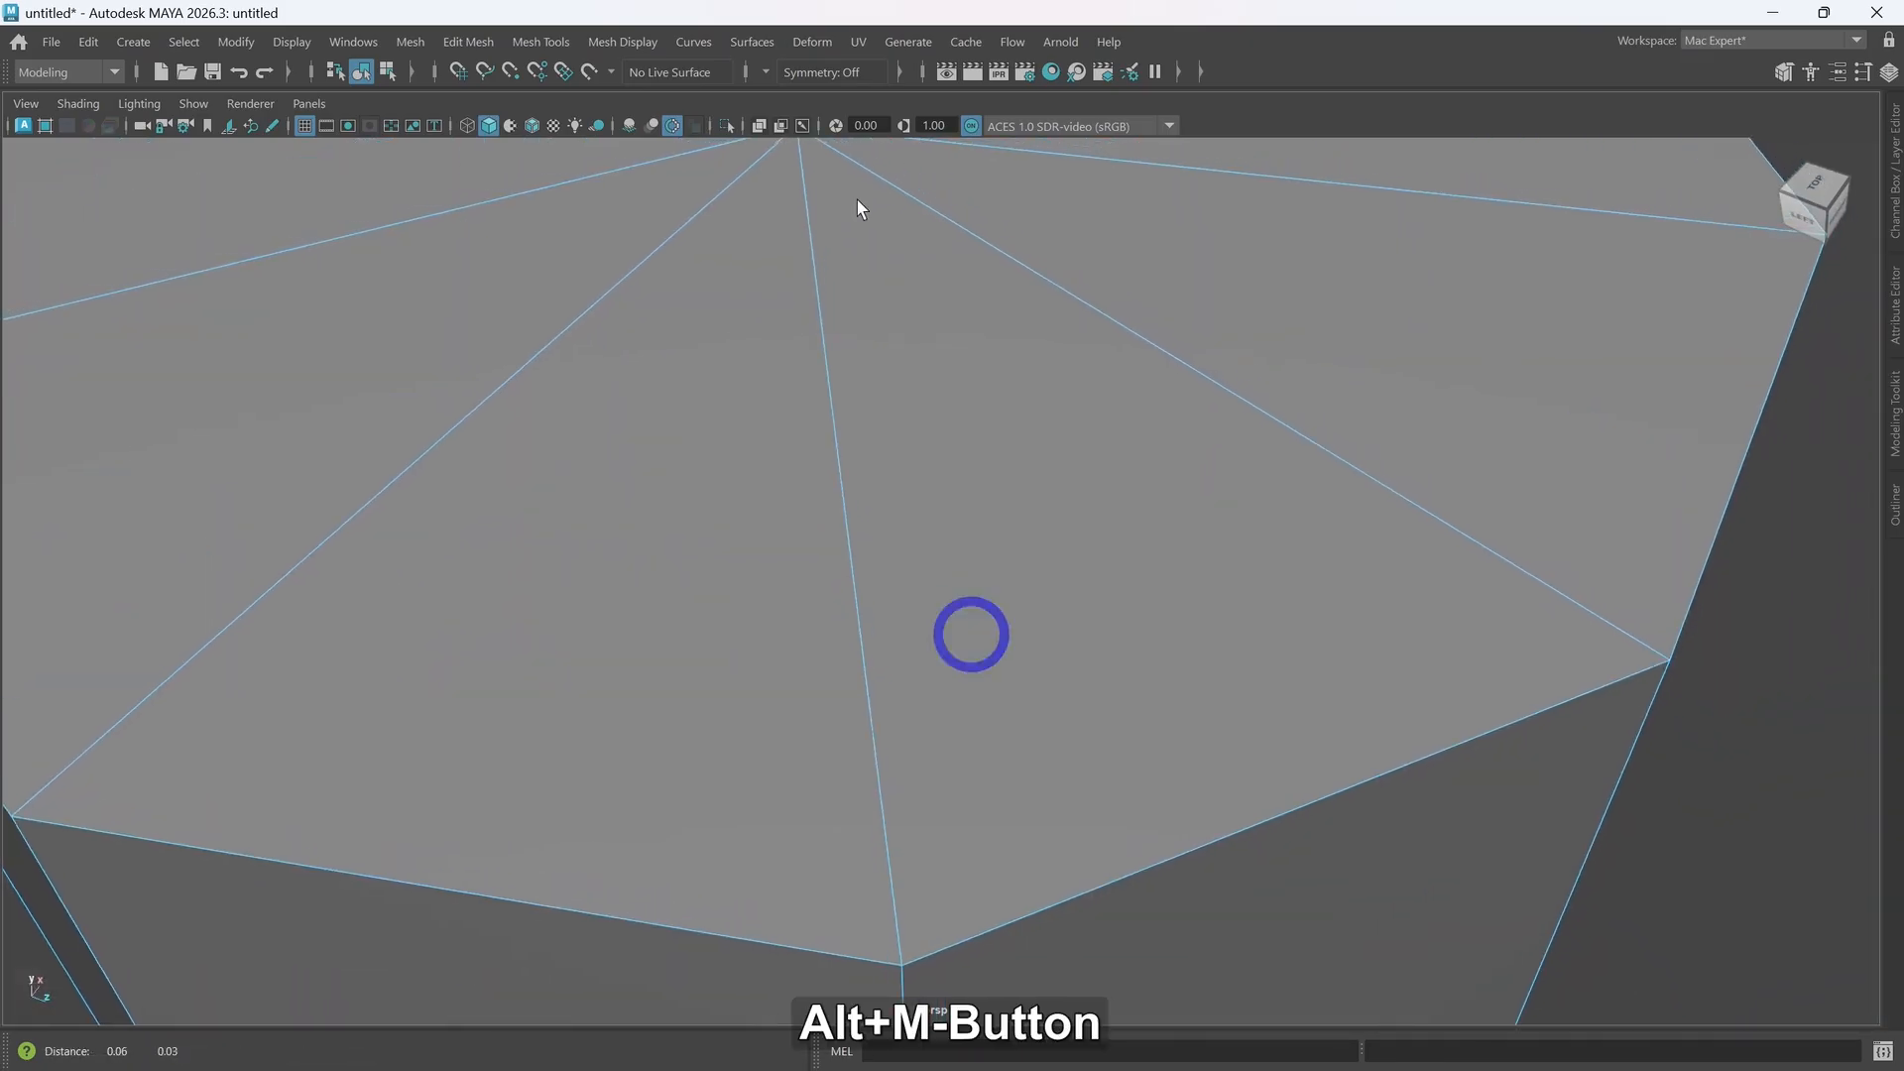
click(670, 123)
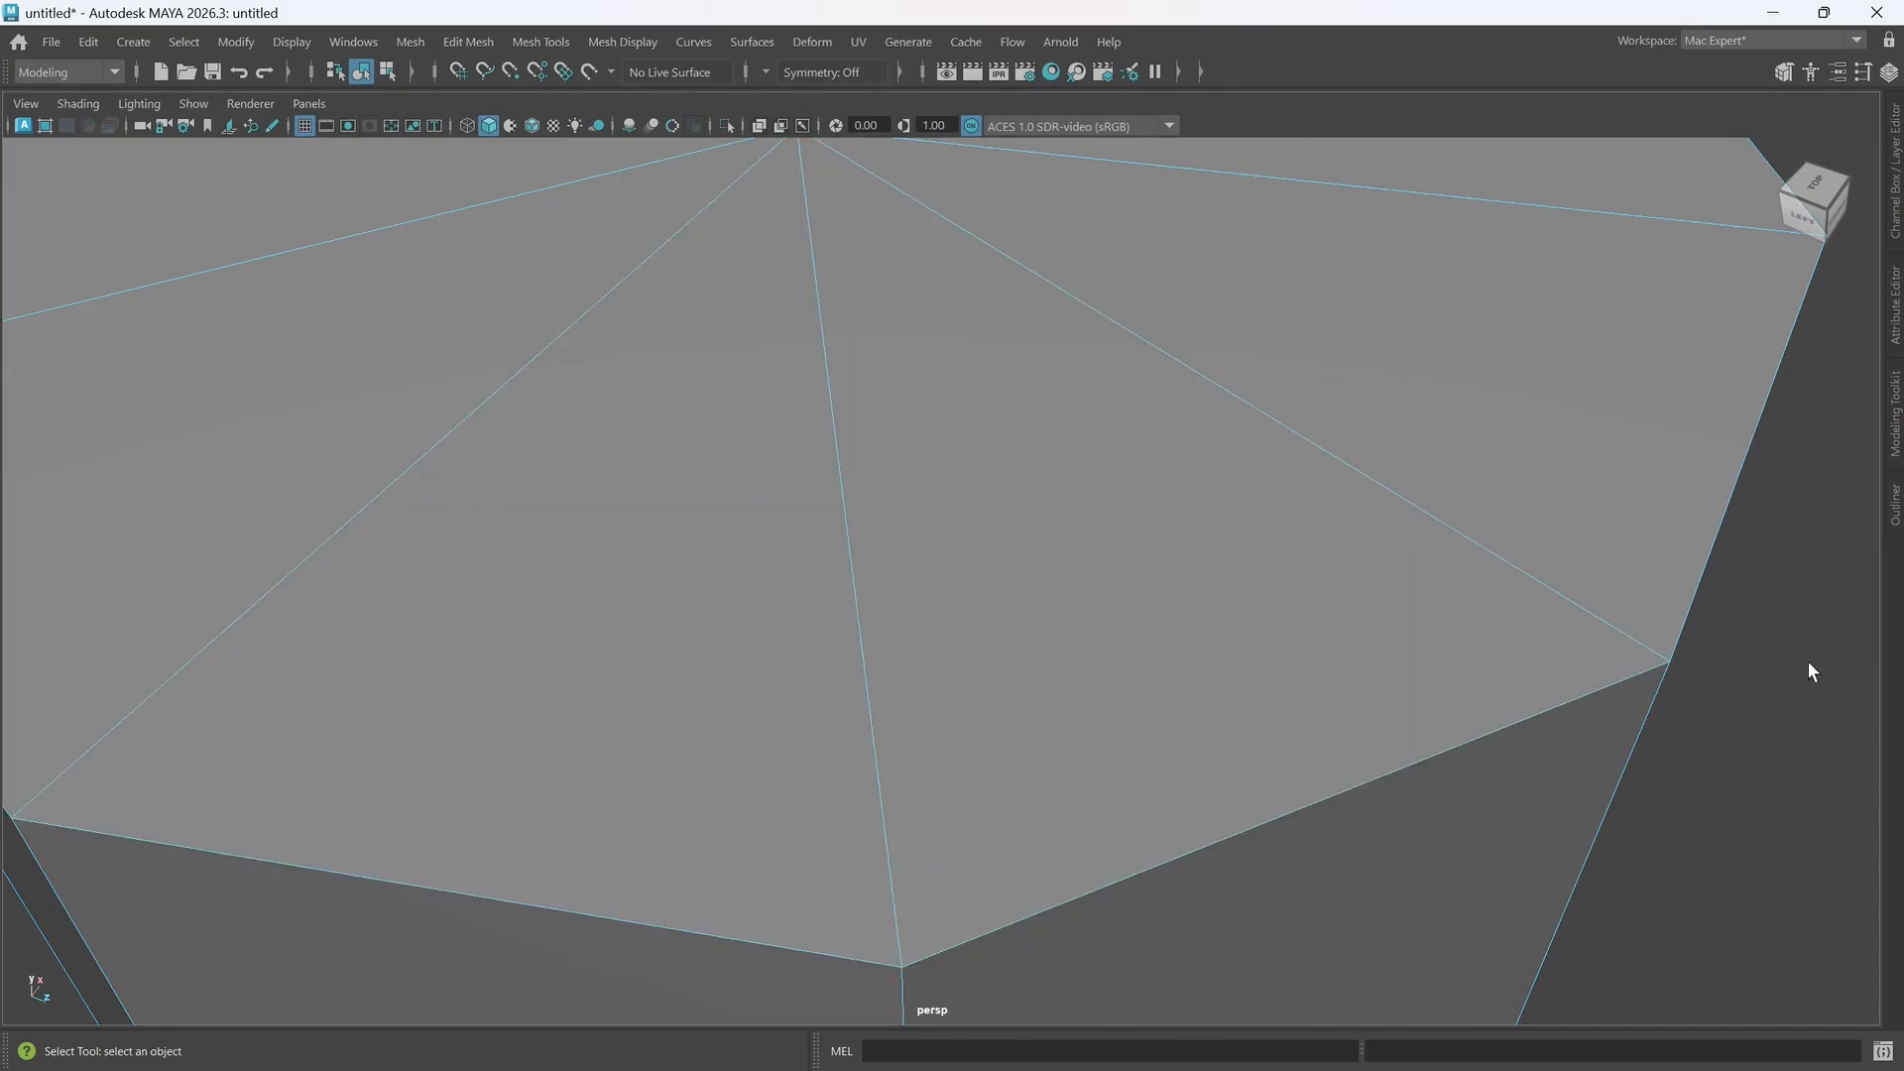
click(672, 125)
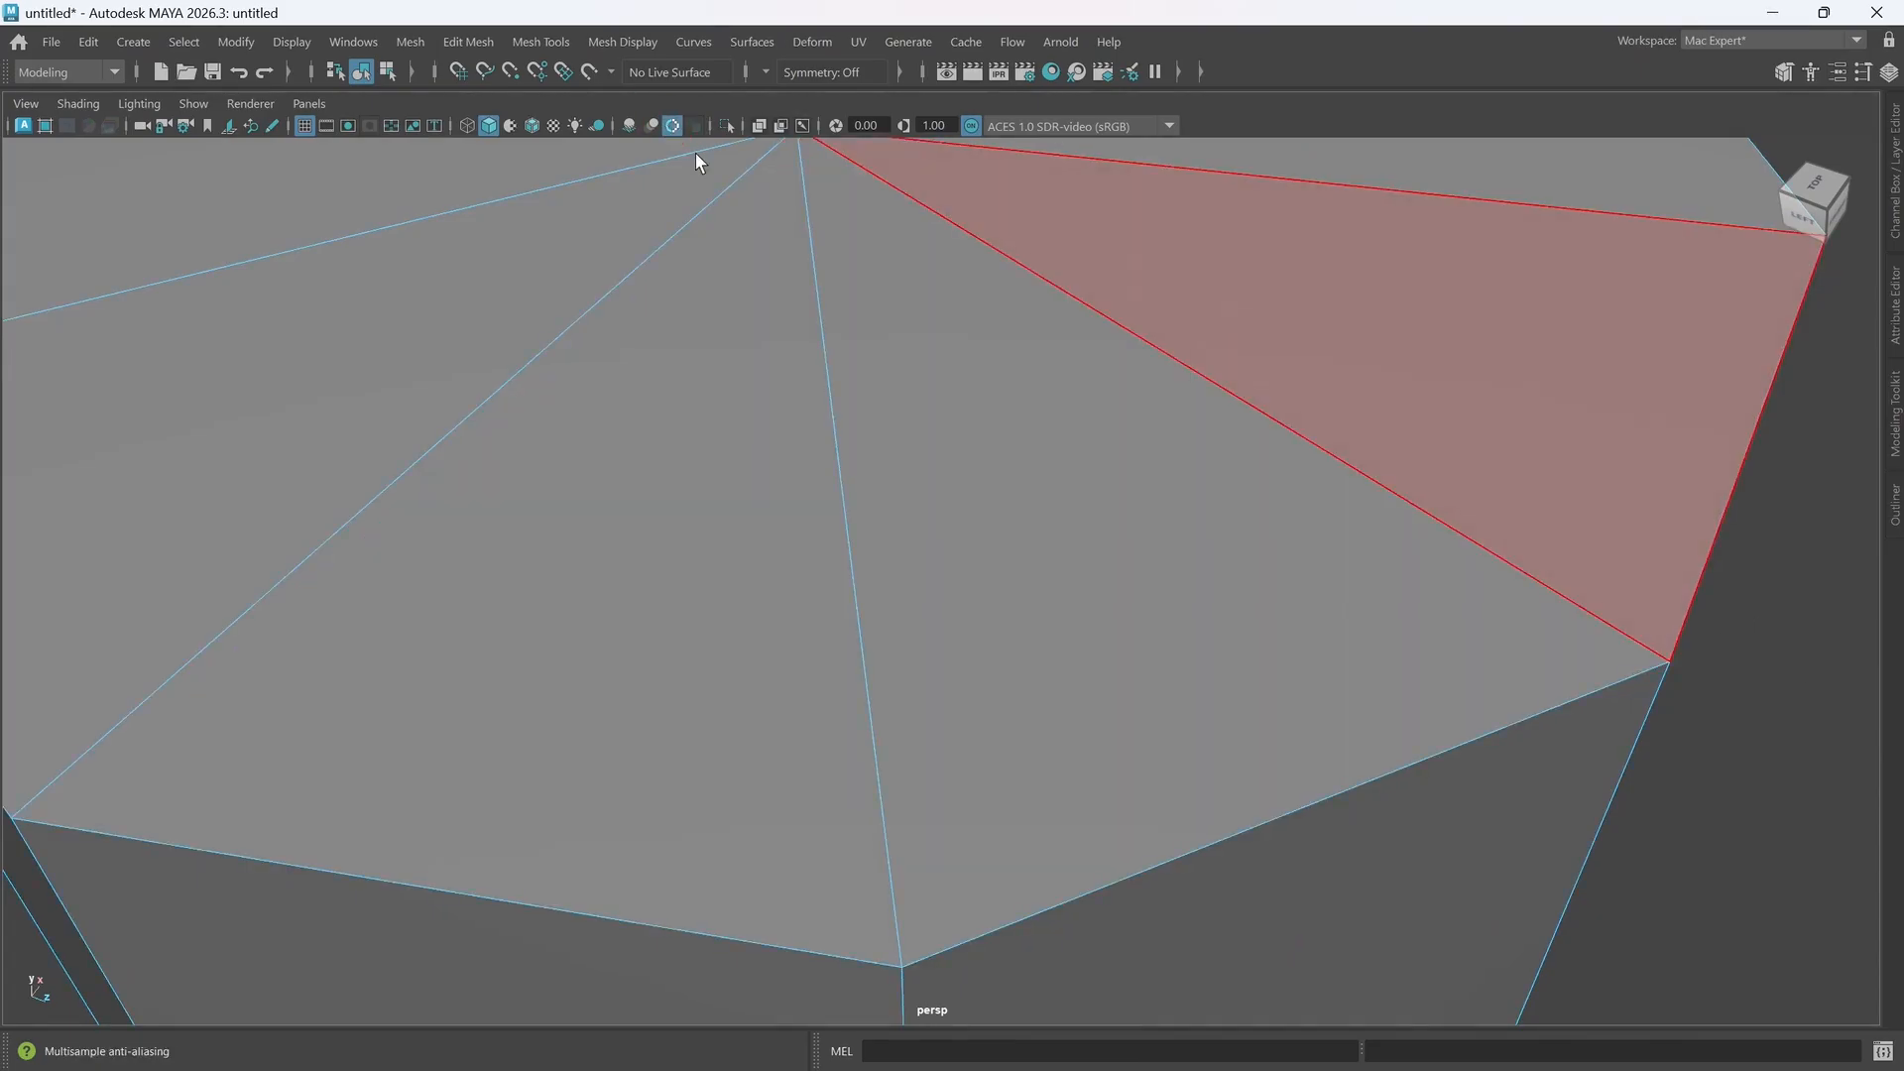
scroll(966, 557, down, 3)
scroll(965, 557, down, 4)
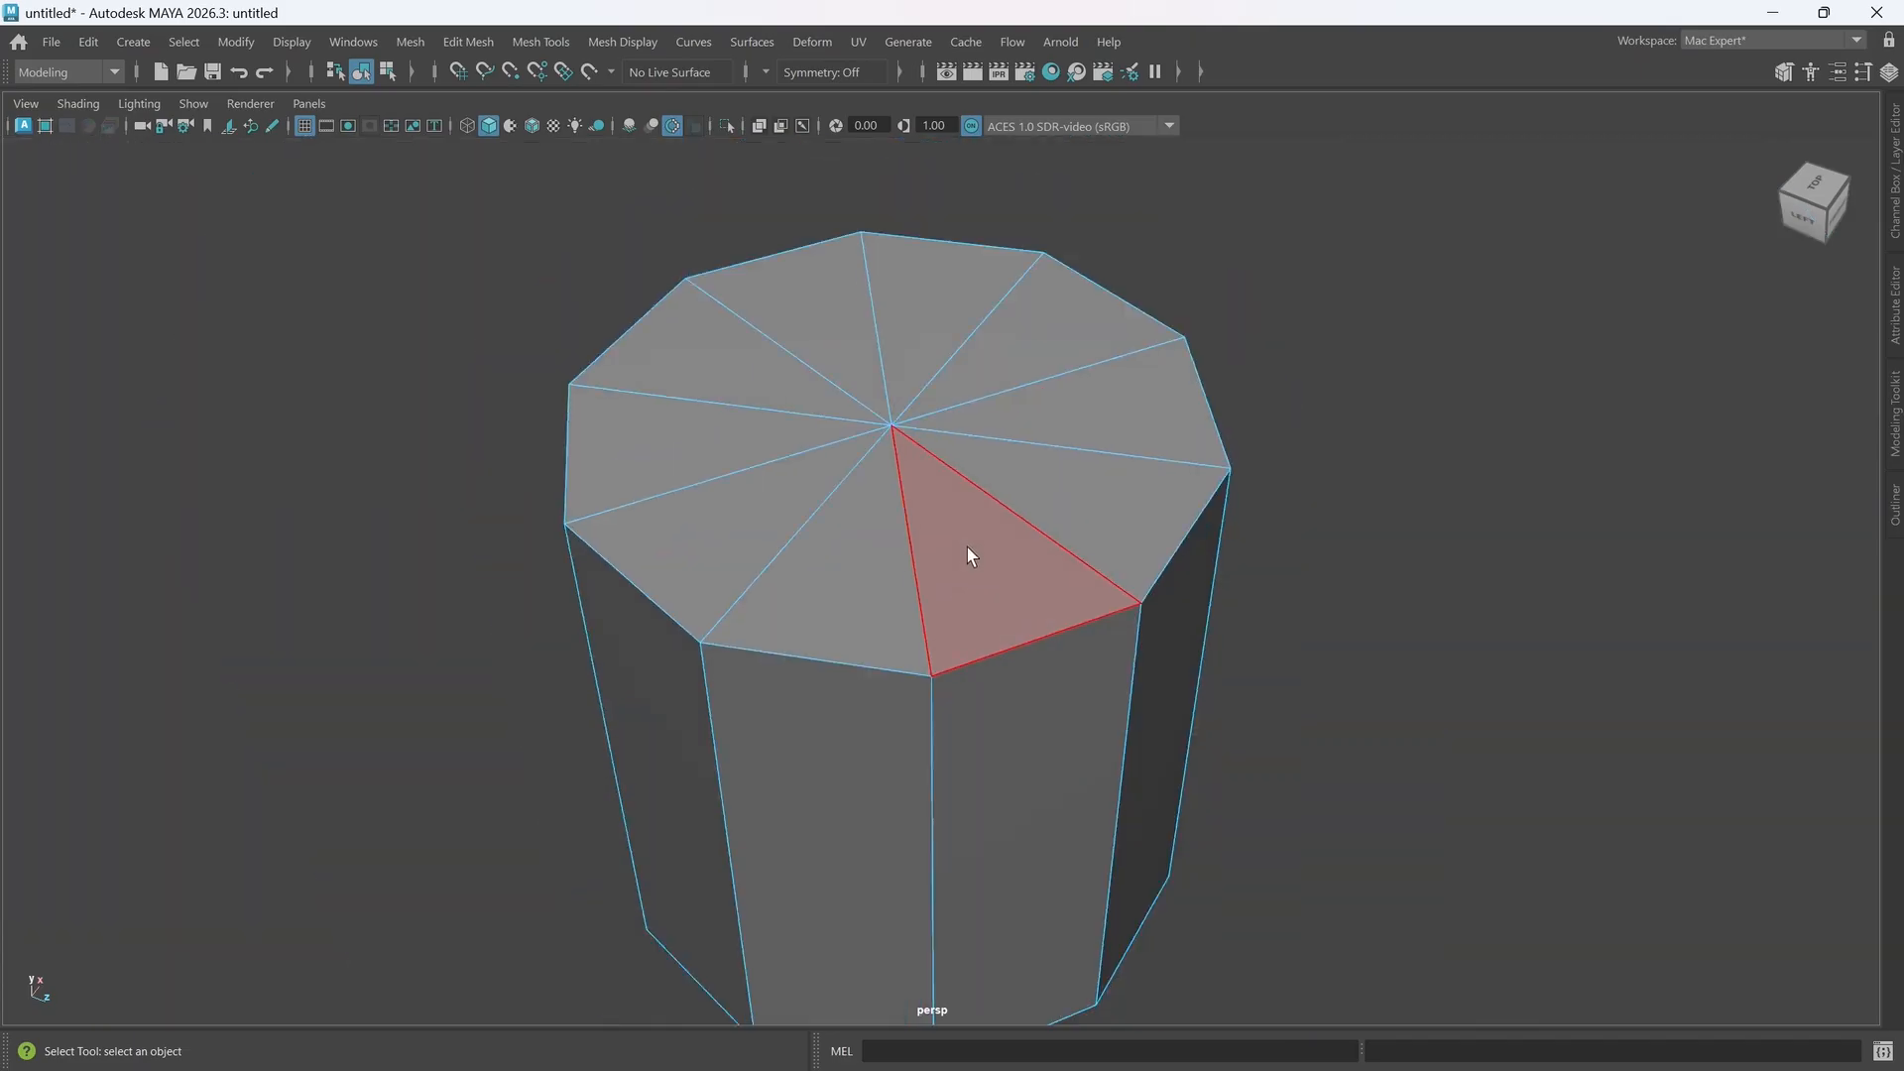
- Delete all the triangular faces of the cylinder's top and bottom caps, leaving an open tube
alt+middle_drag(958, 563, 943, 548)
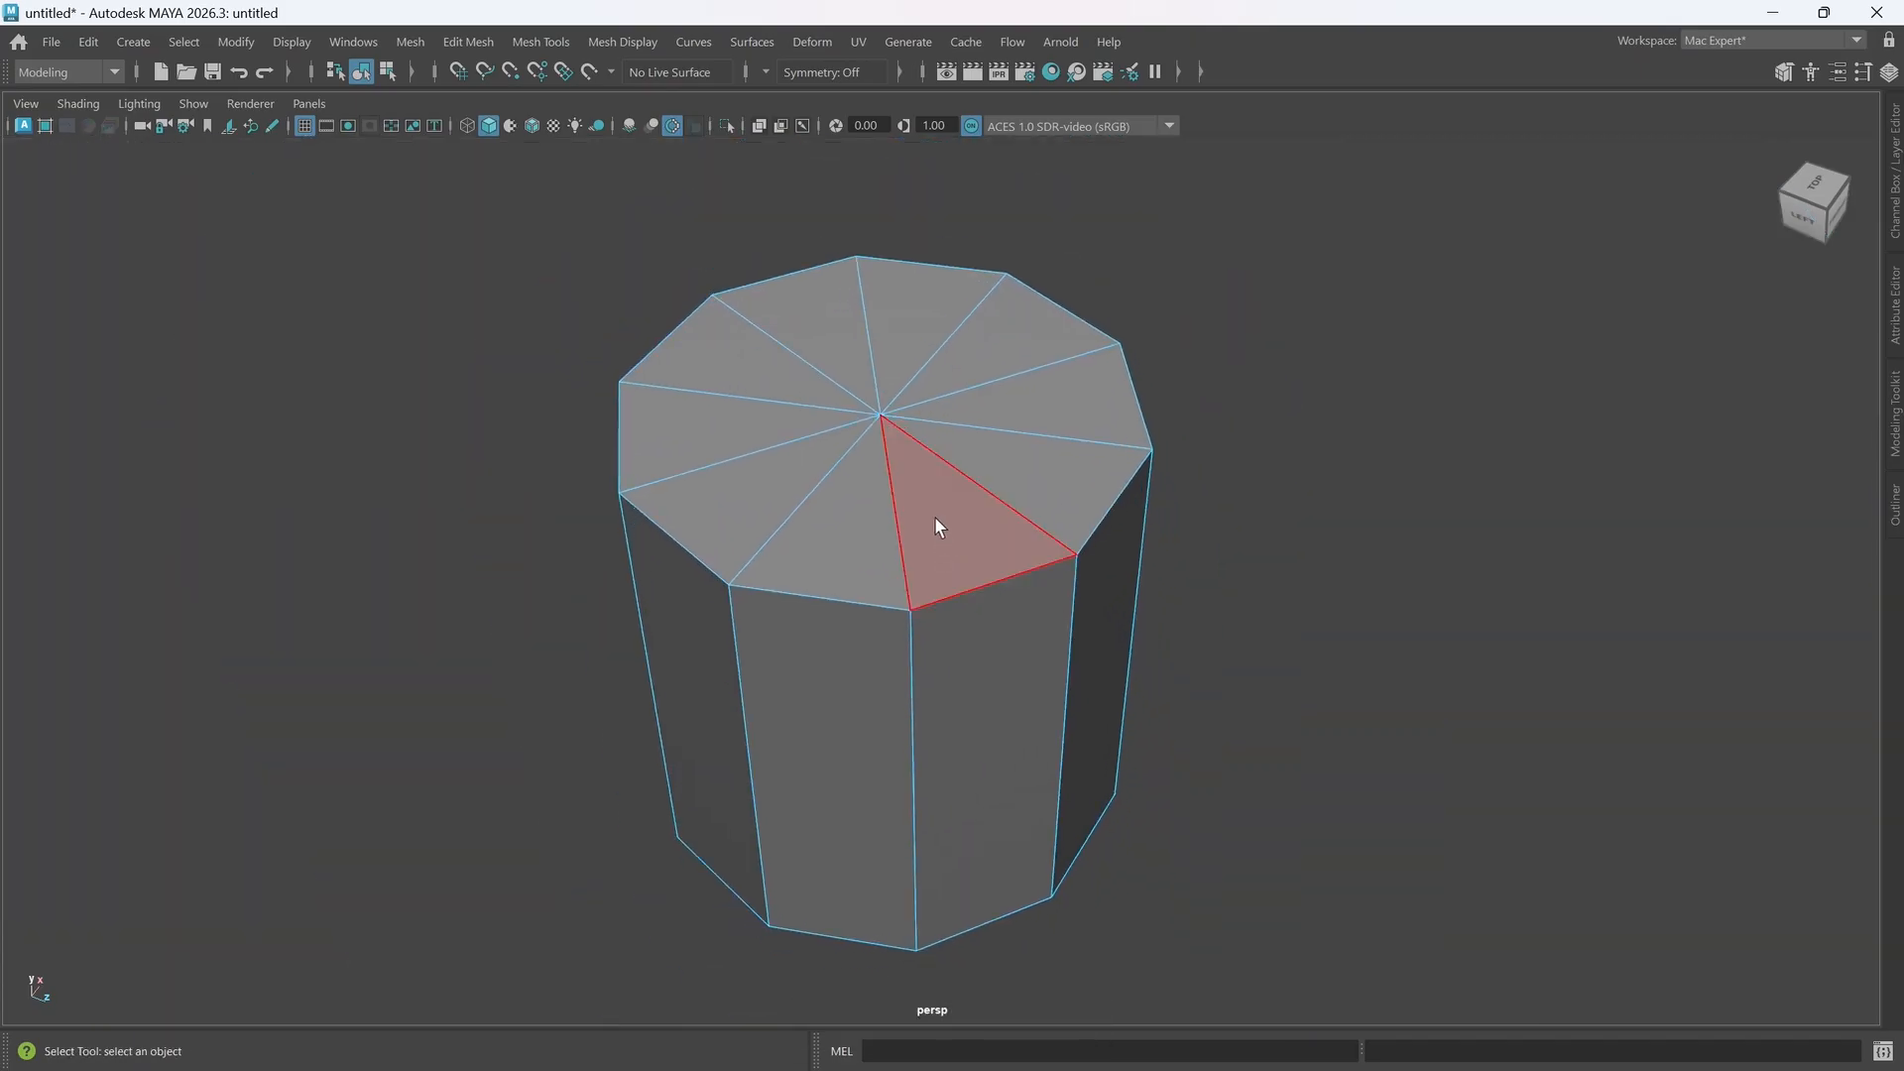
alt+middle_drag(967, 581, 886, 533)
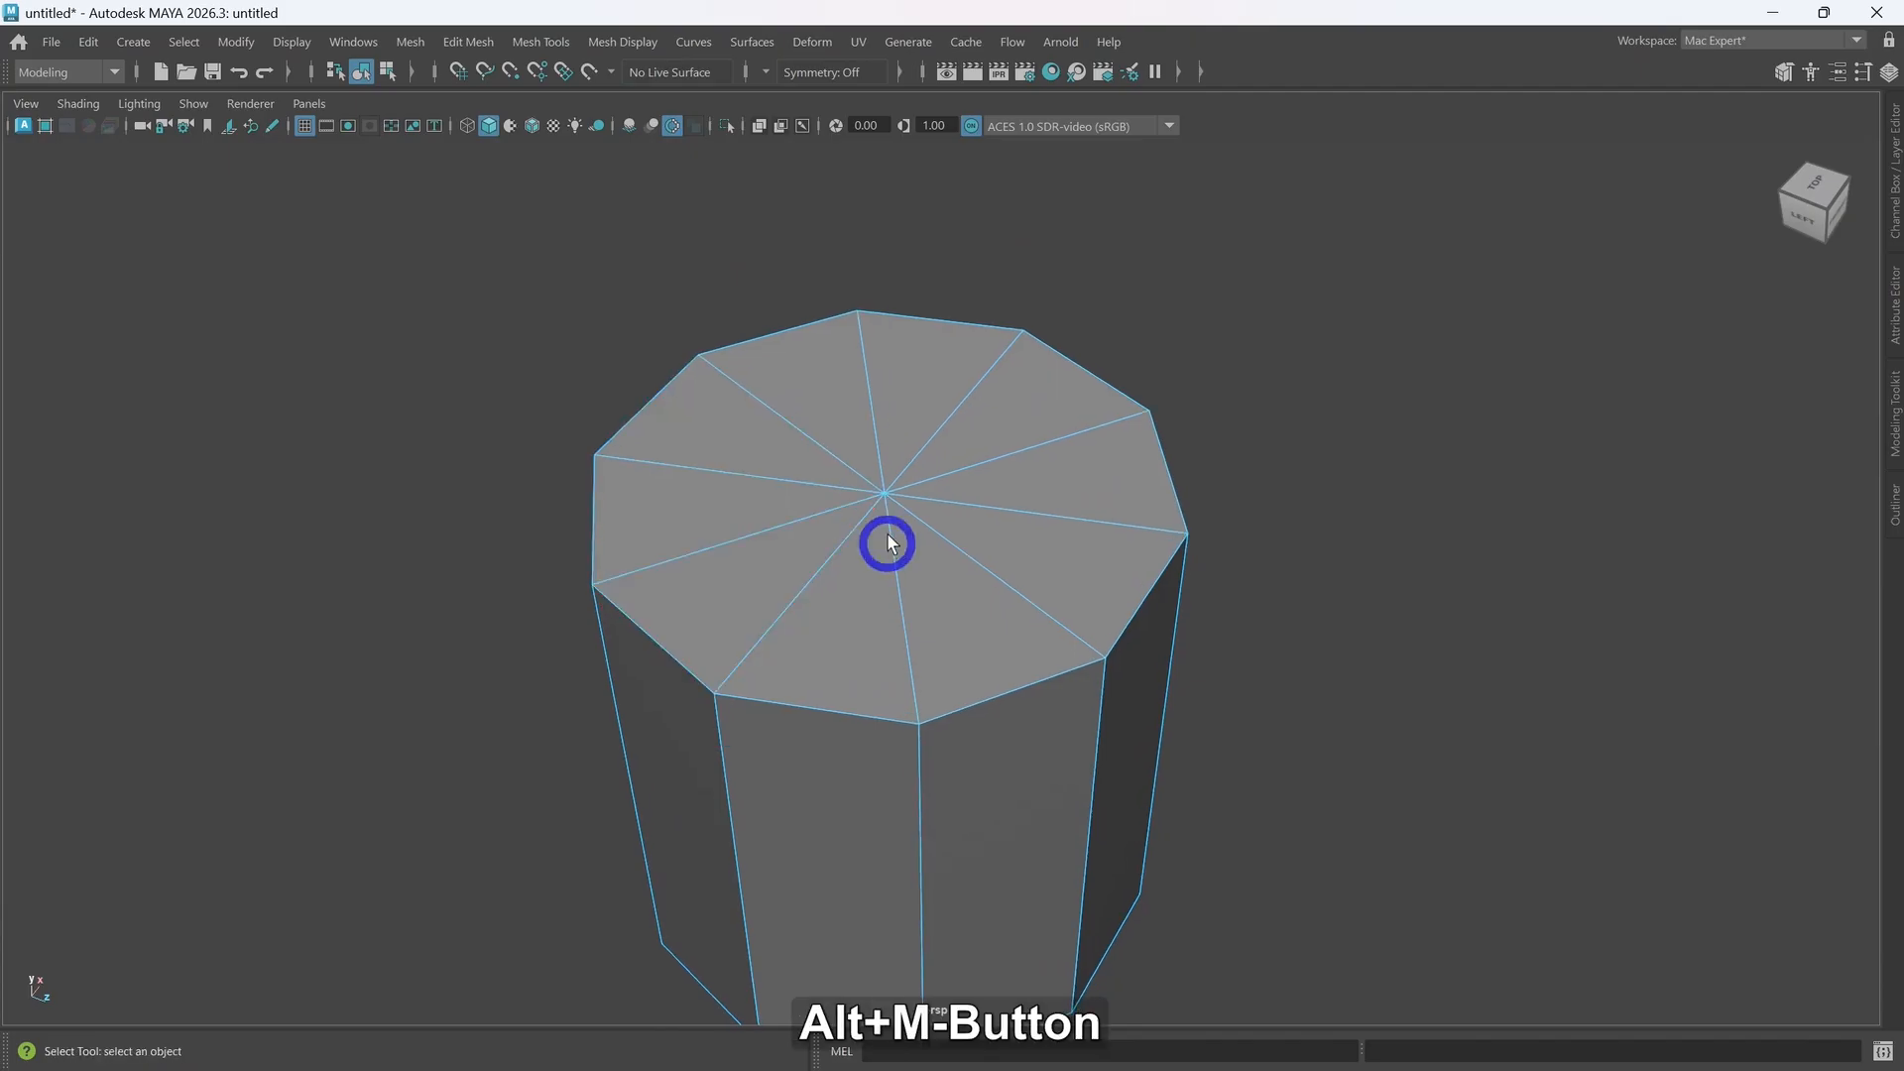
key(Tab)
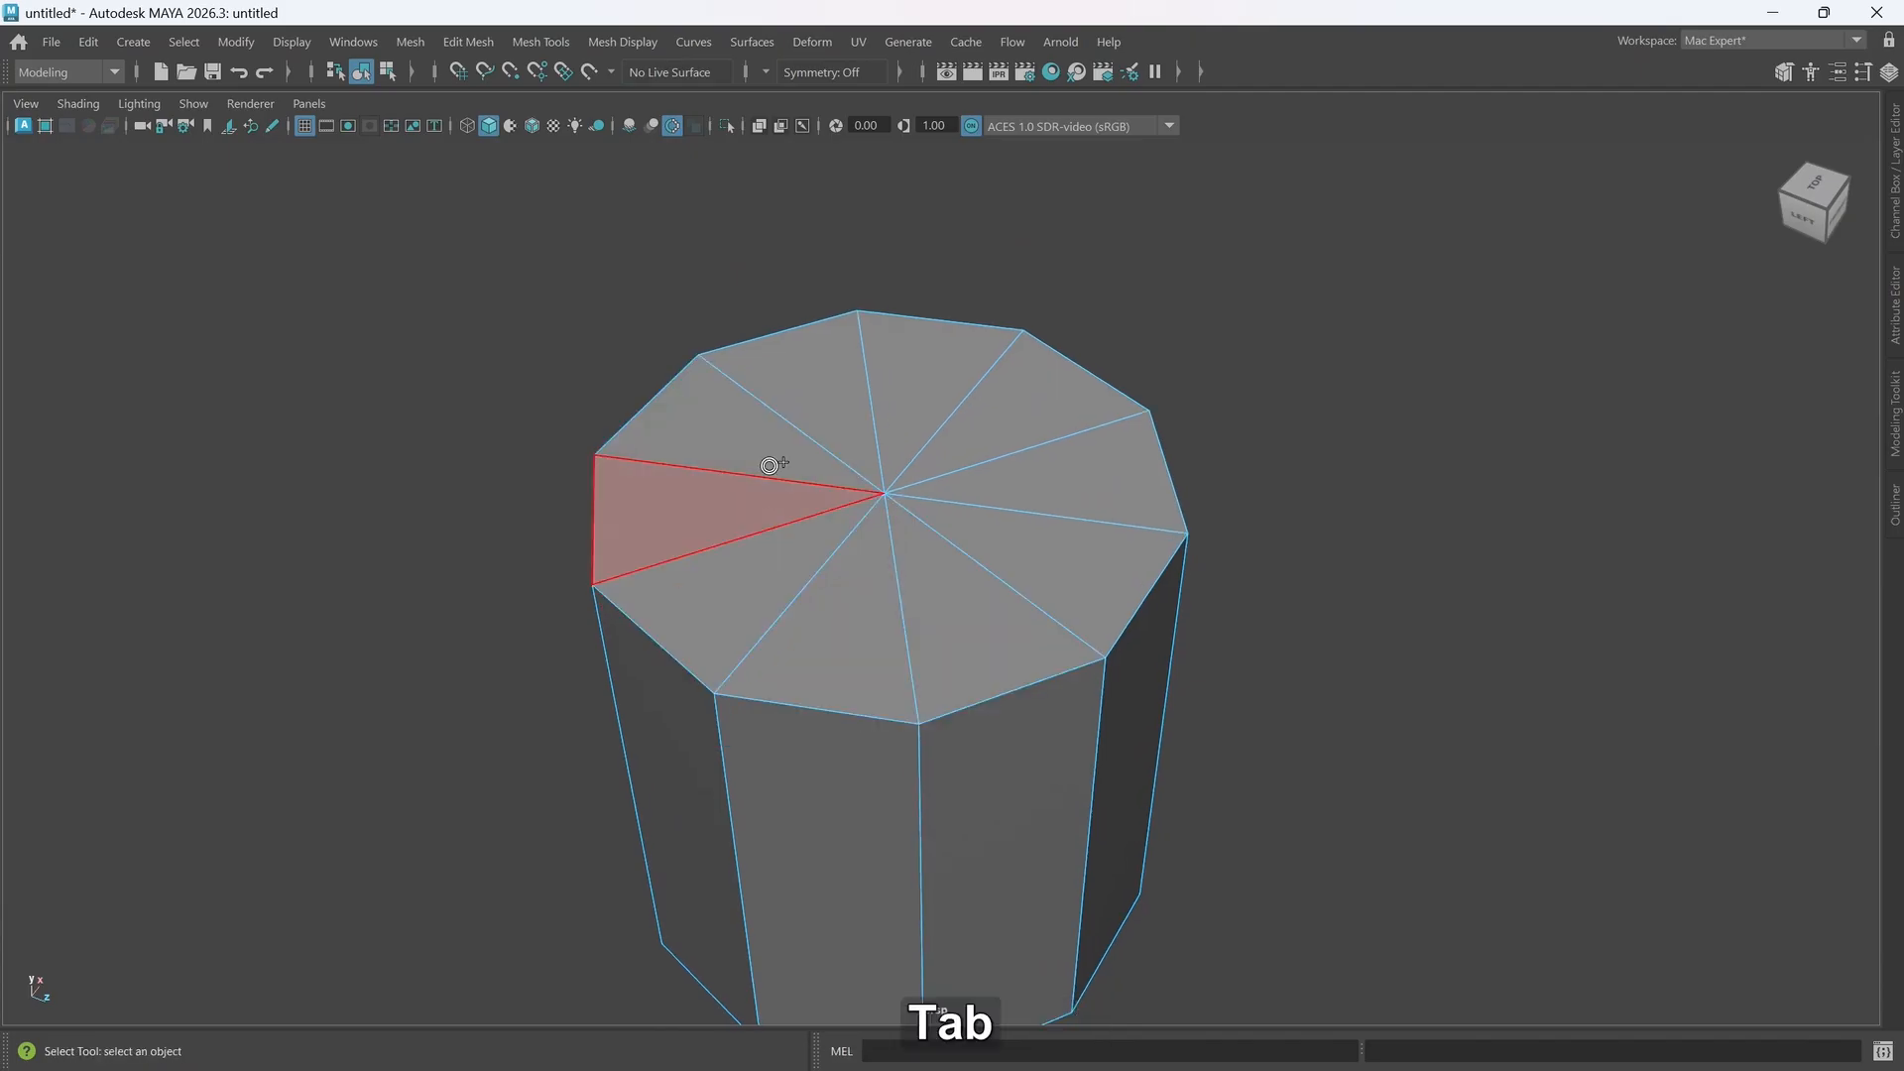
mouse_move(769, 465)
mouse_down()
mouse_move(930, 384)
mouse_move(1041, 484)
mouse_move(939, 589)
mouse_up()
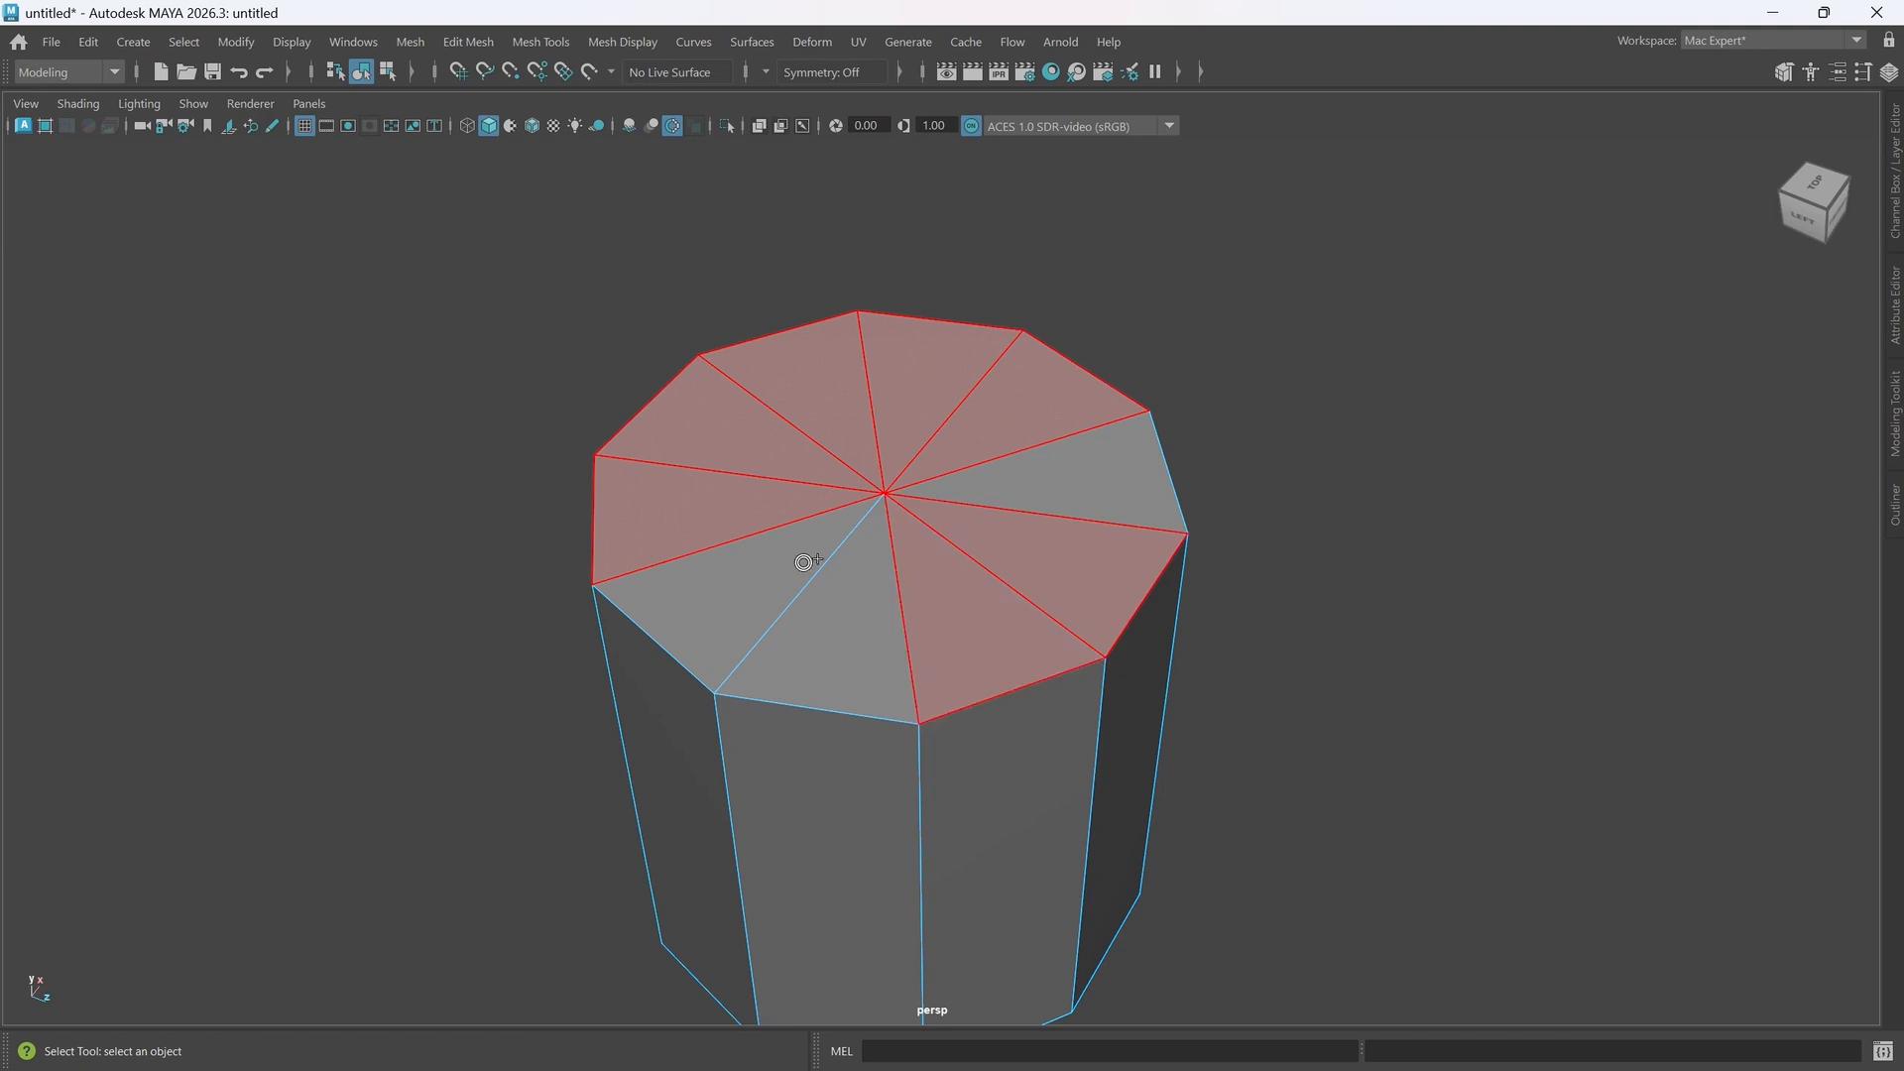
mouse_move(1033, 468)
mouse_down()
mouse_move(977, 485)
mouse_move(942, 672)
mouse_up()
key(Tab)
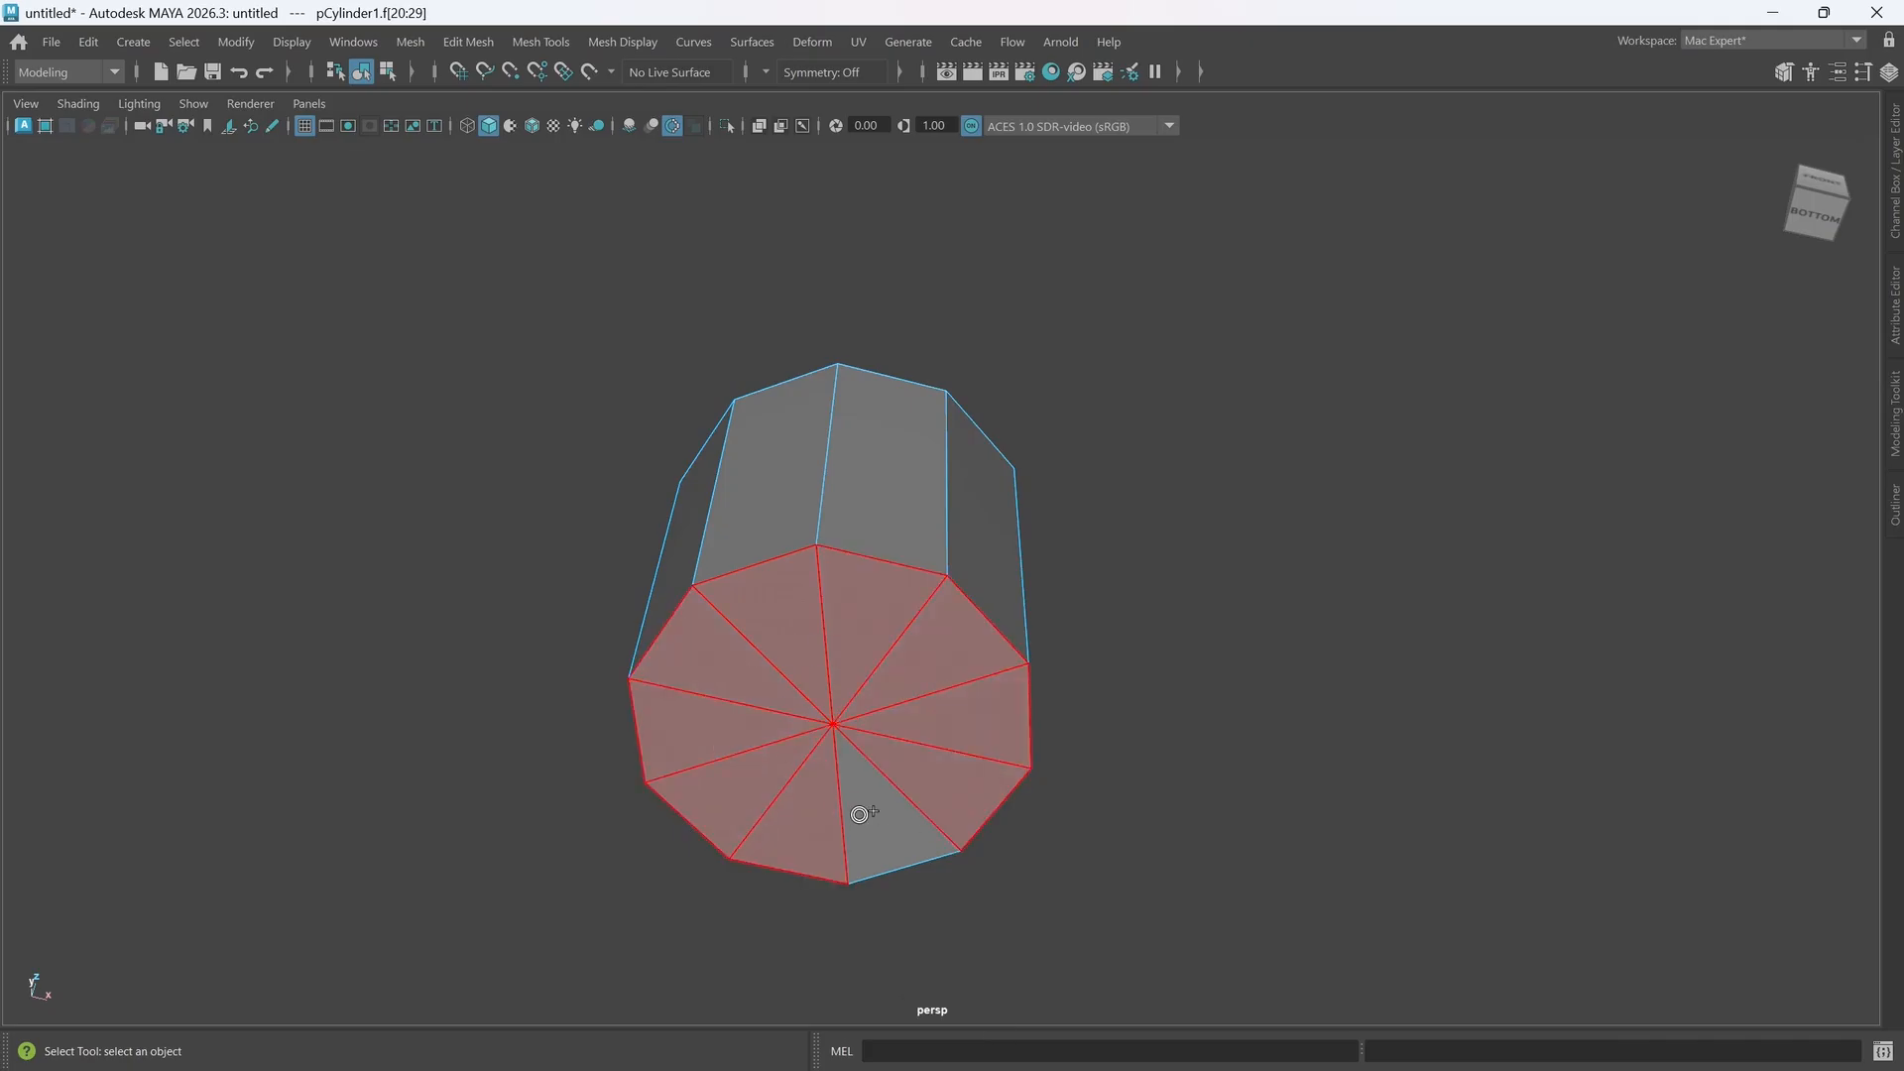
mouse_move(891, 807)
mouse_down()
mouse_move(1236, 616)
mouse_move(1223, 655)
mouse_move(1243, 640)
mouse_up()
key(ctrl+Delete)
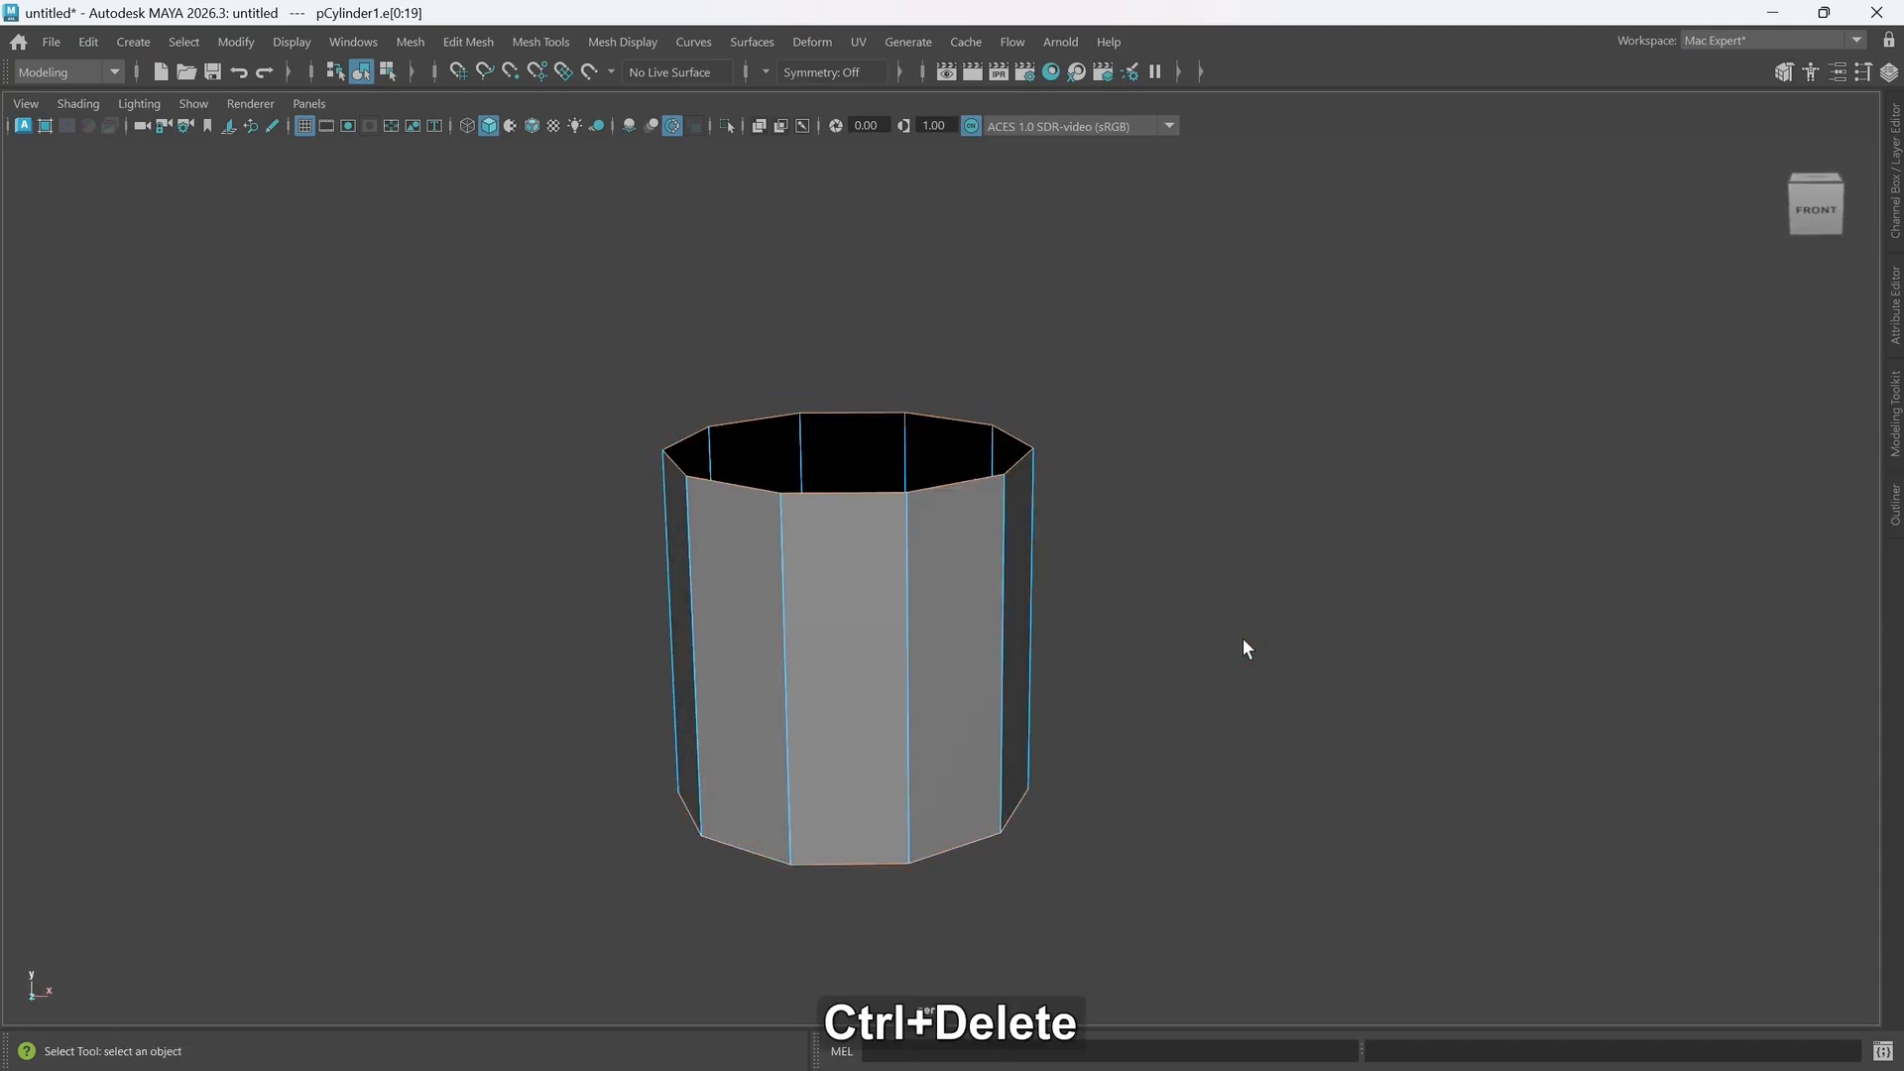
- Extrude the border edge loop of the tube's open bottom inward to form a narrow flat ring
scroll(1242, 639, down, 5)
alt+drag(965, 723, 1005, 700)
scroll(1003, 741, up, 1)
alt+middle_drag(1057, 740, 1056, 725)
alt+drag(1035, 747, 1032, 740)
scroll(1026, 748, up, 4)
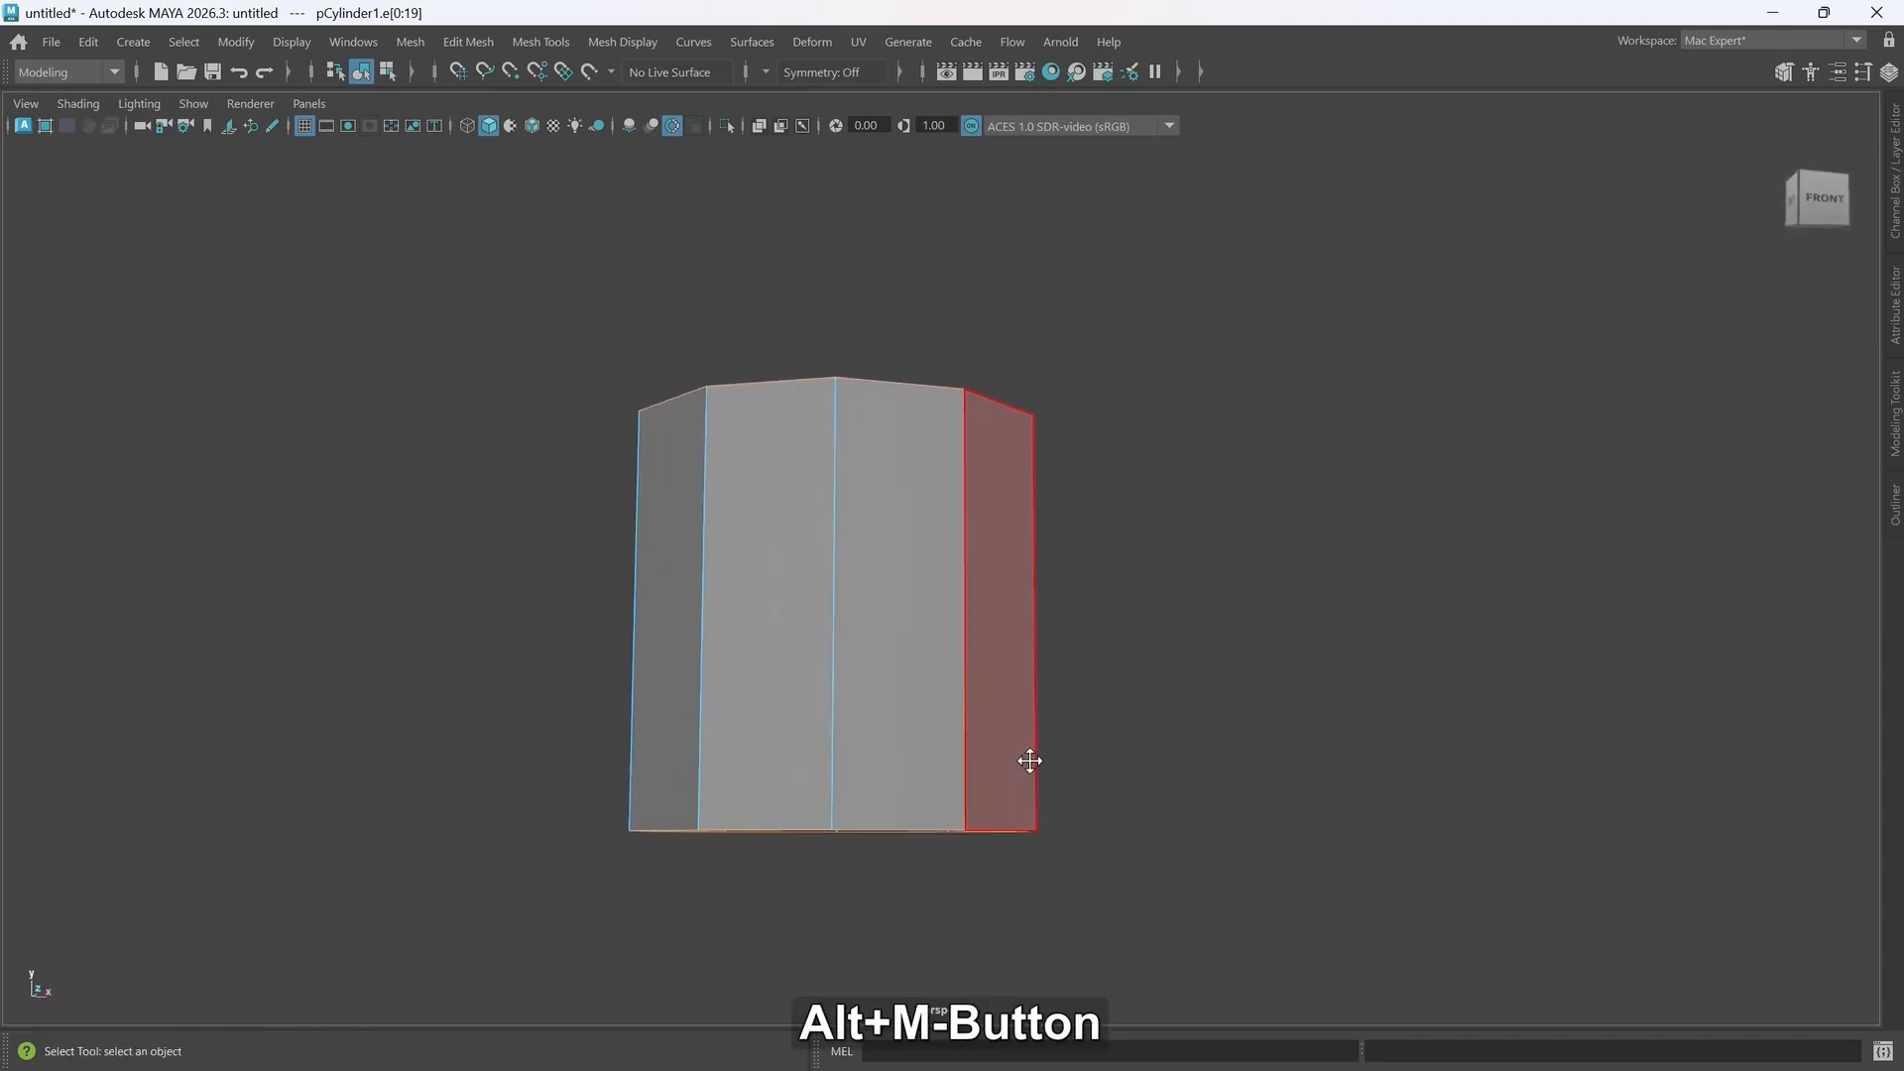
alt+middle_drag(1029, 761, 1067, 752)
click(1141, 644)
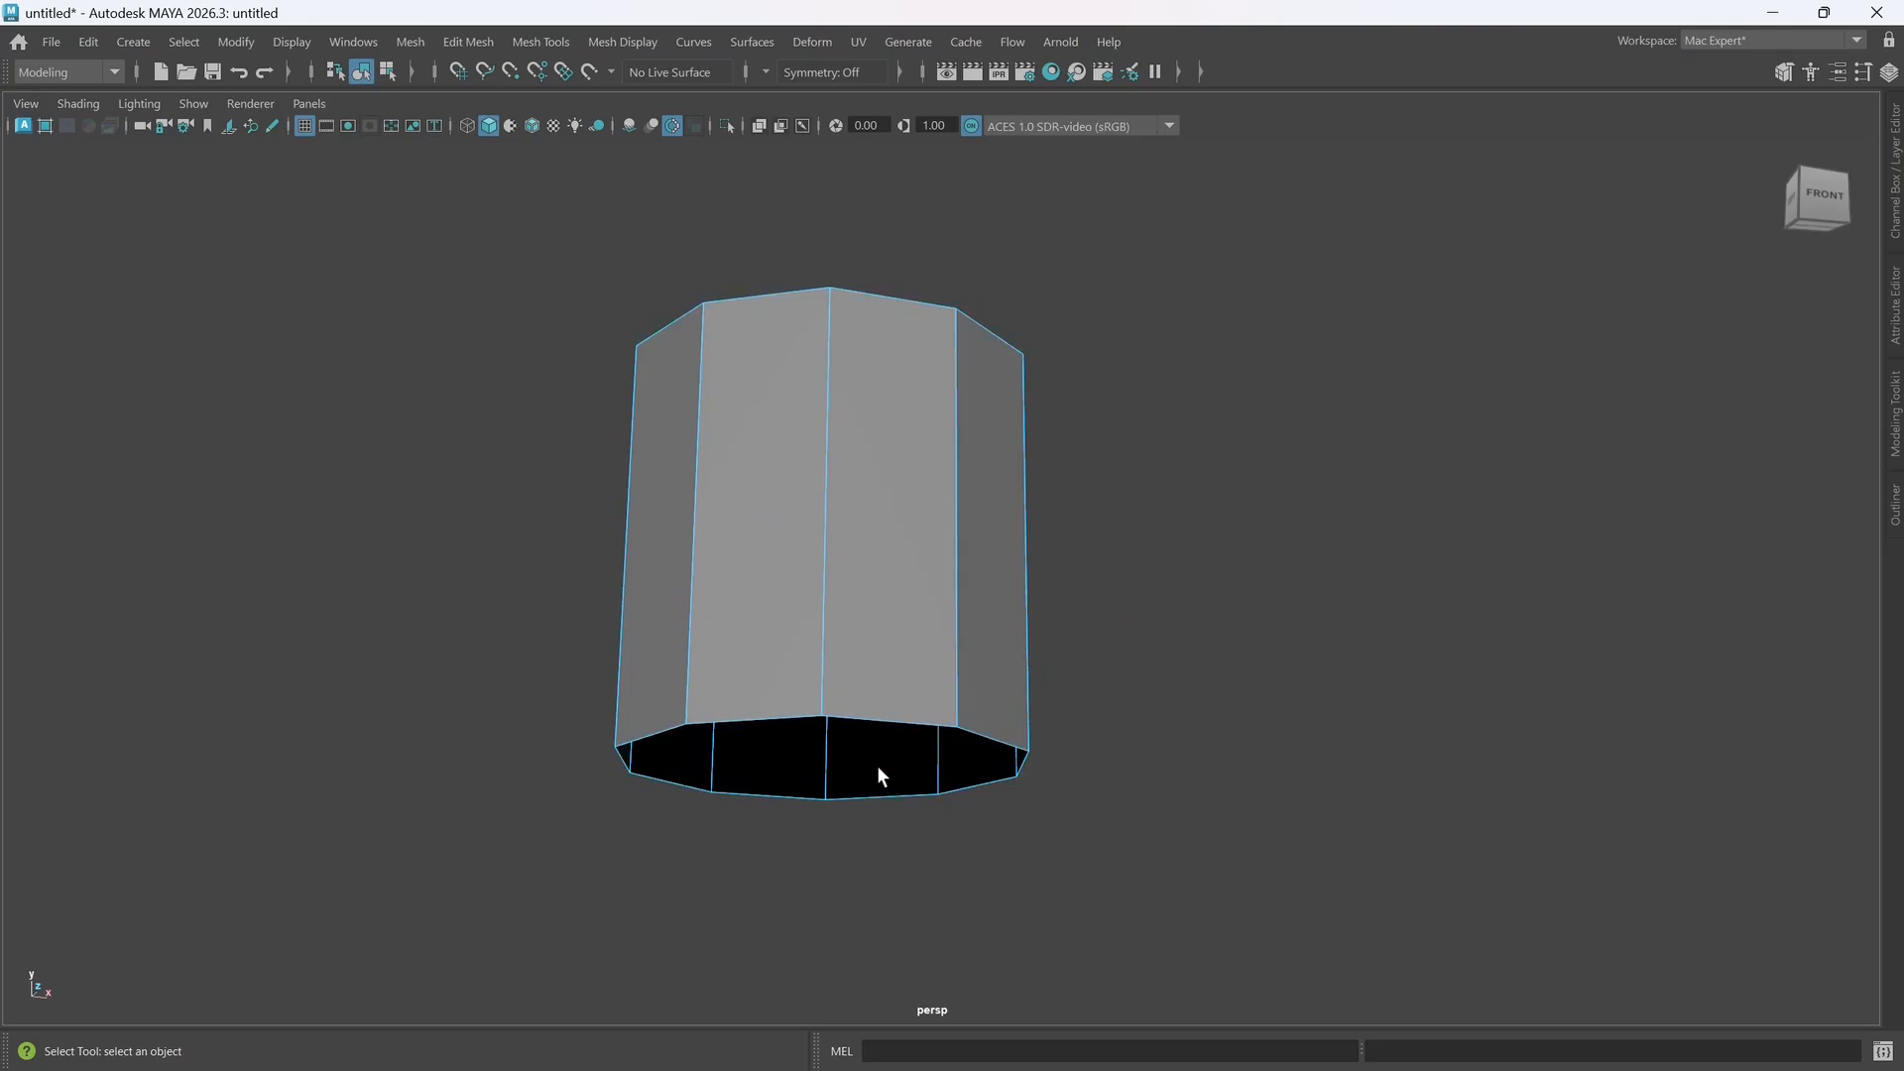
right_drag(884, 700, 888, 386)
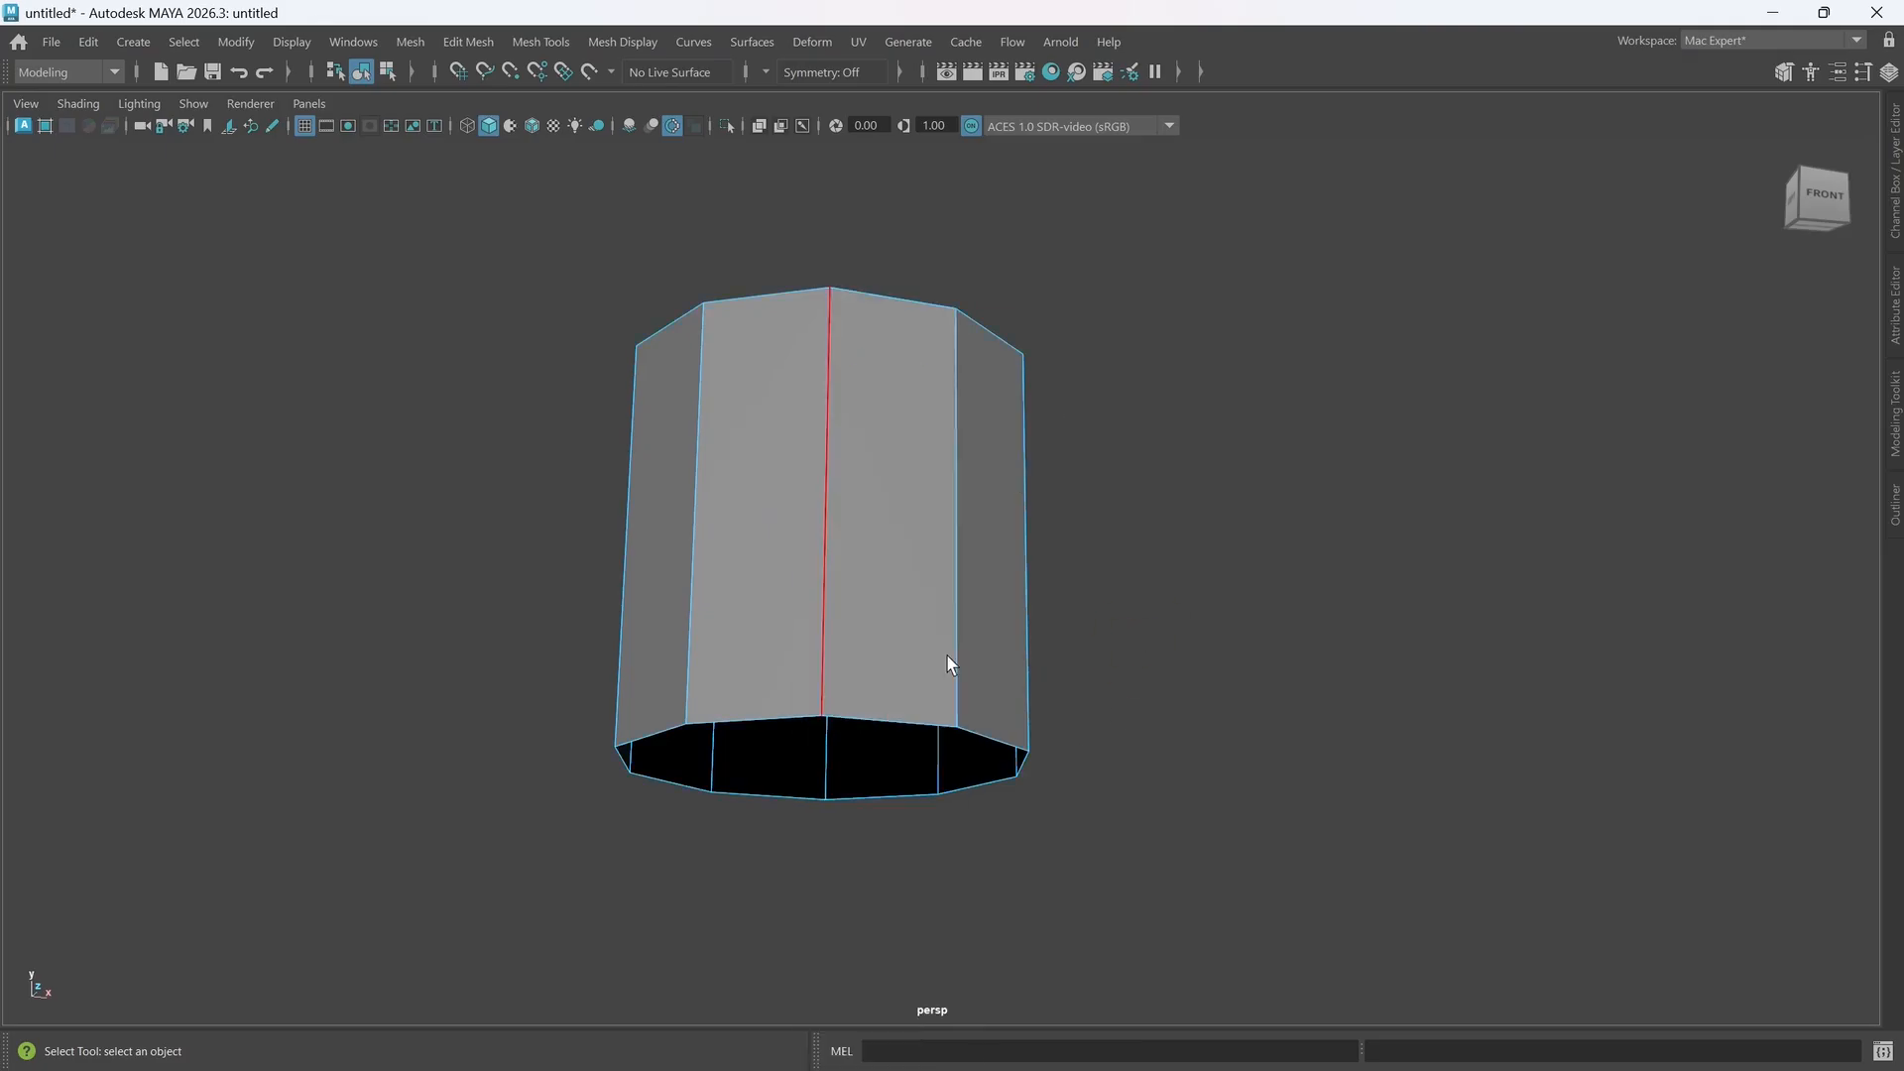
double_click(882, 716)
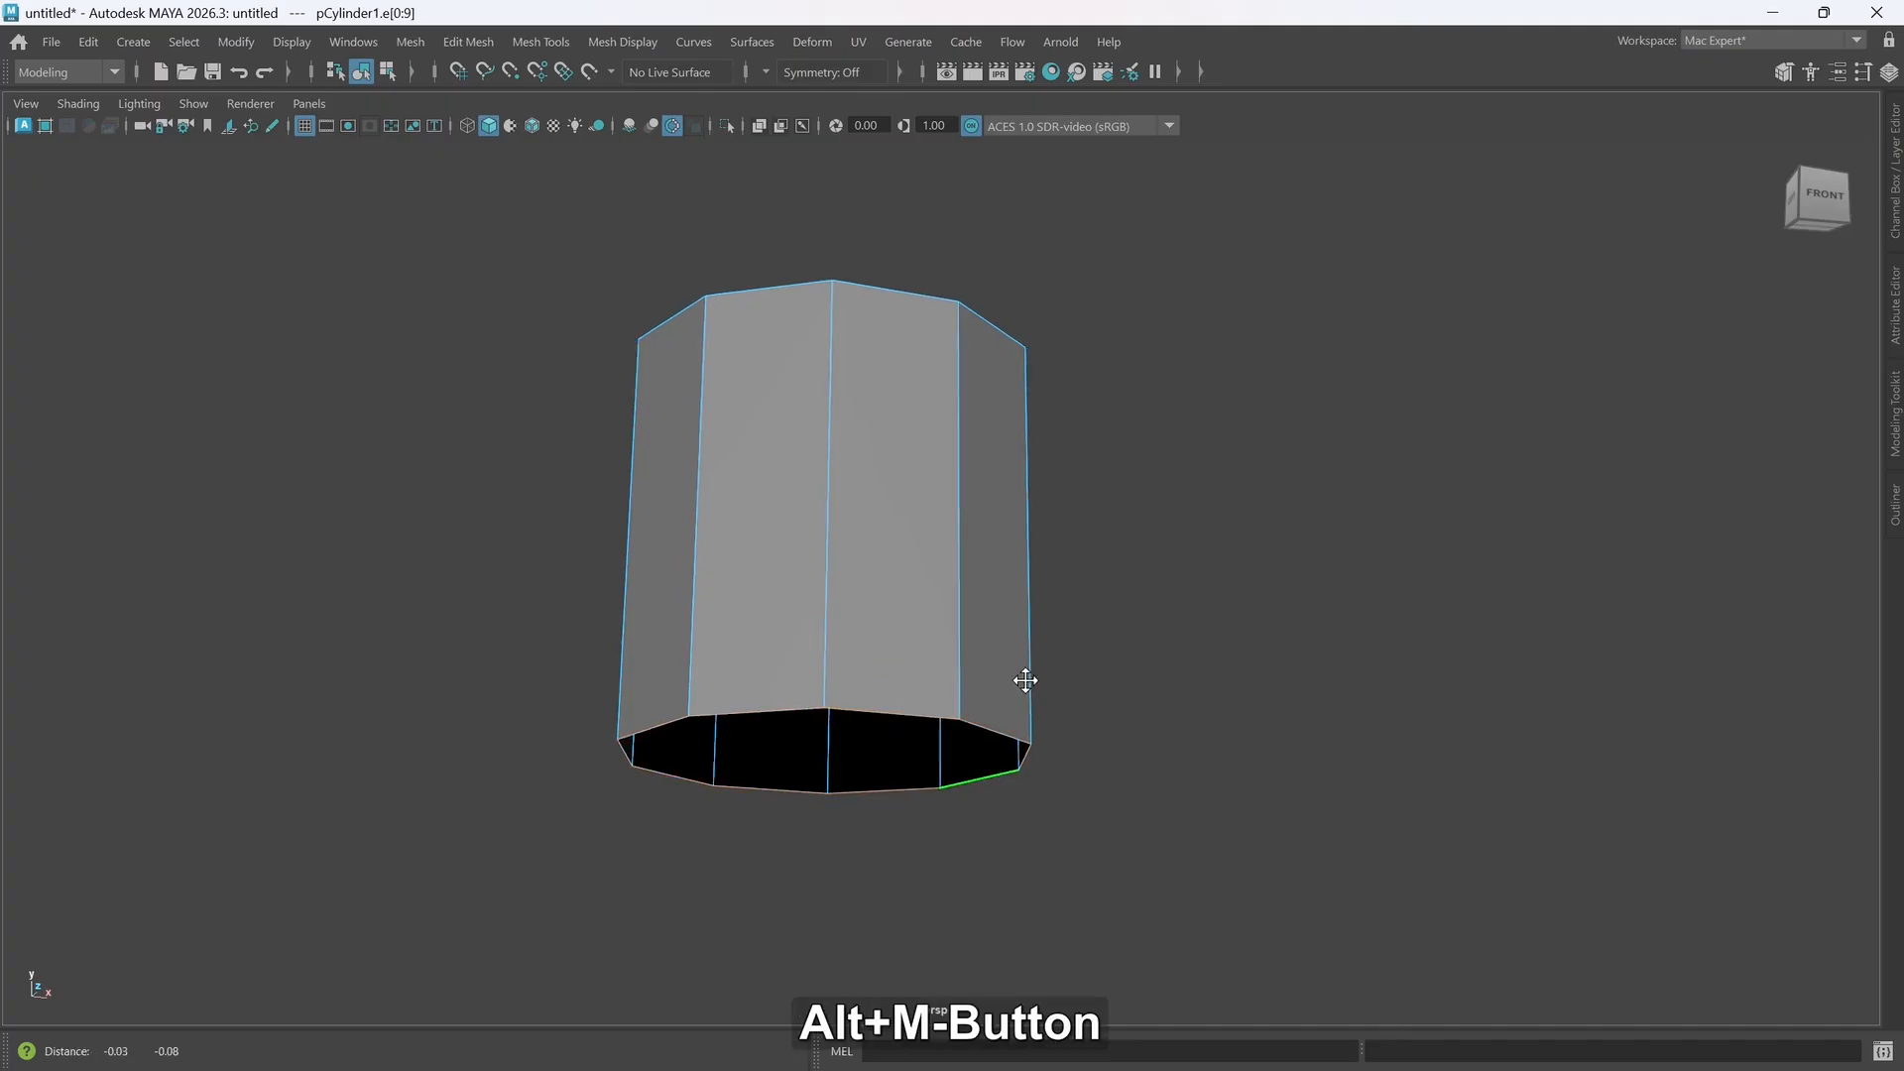
alt+middle_drag(1025, 681, 1021, 689)
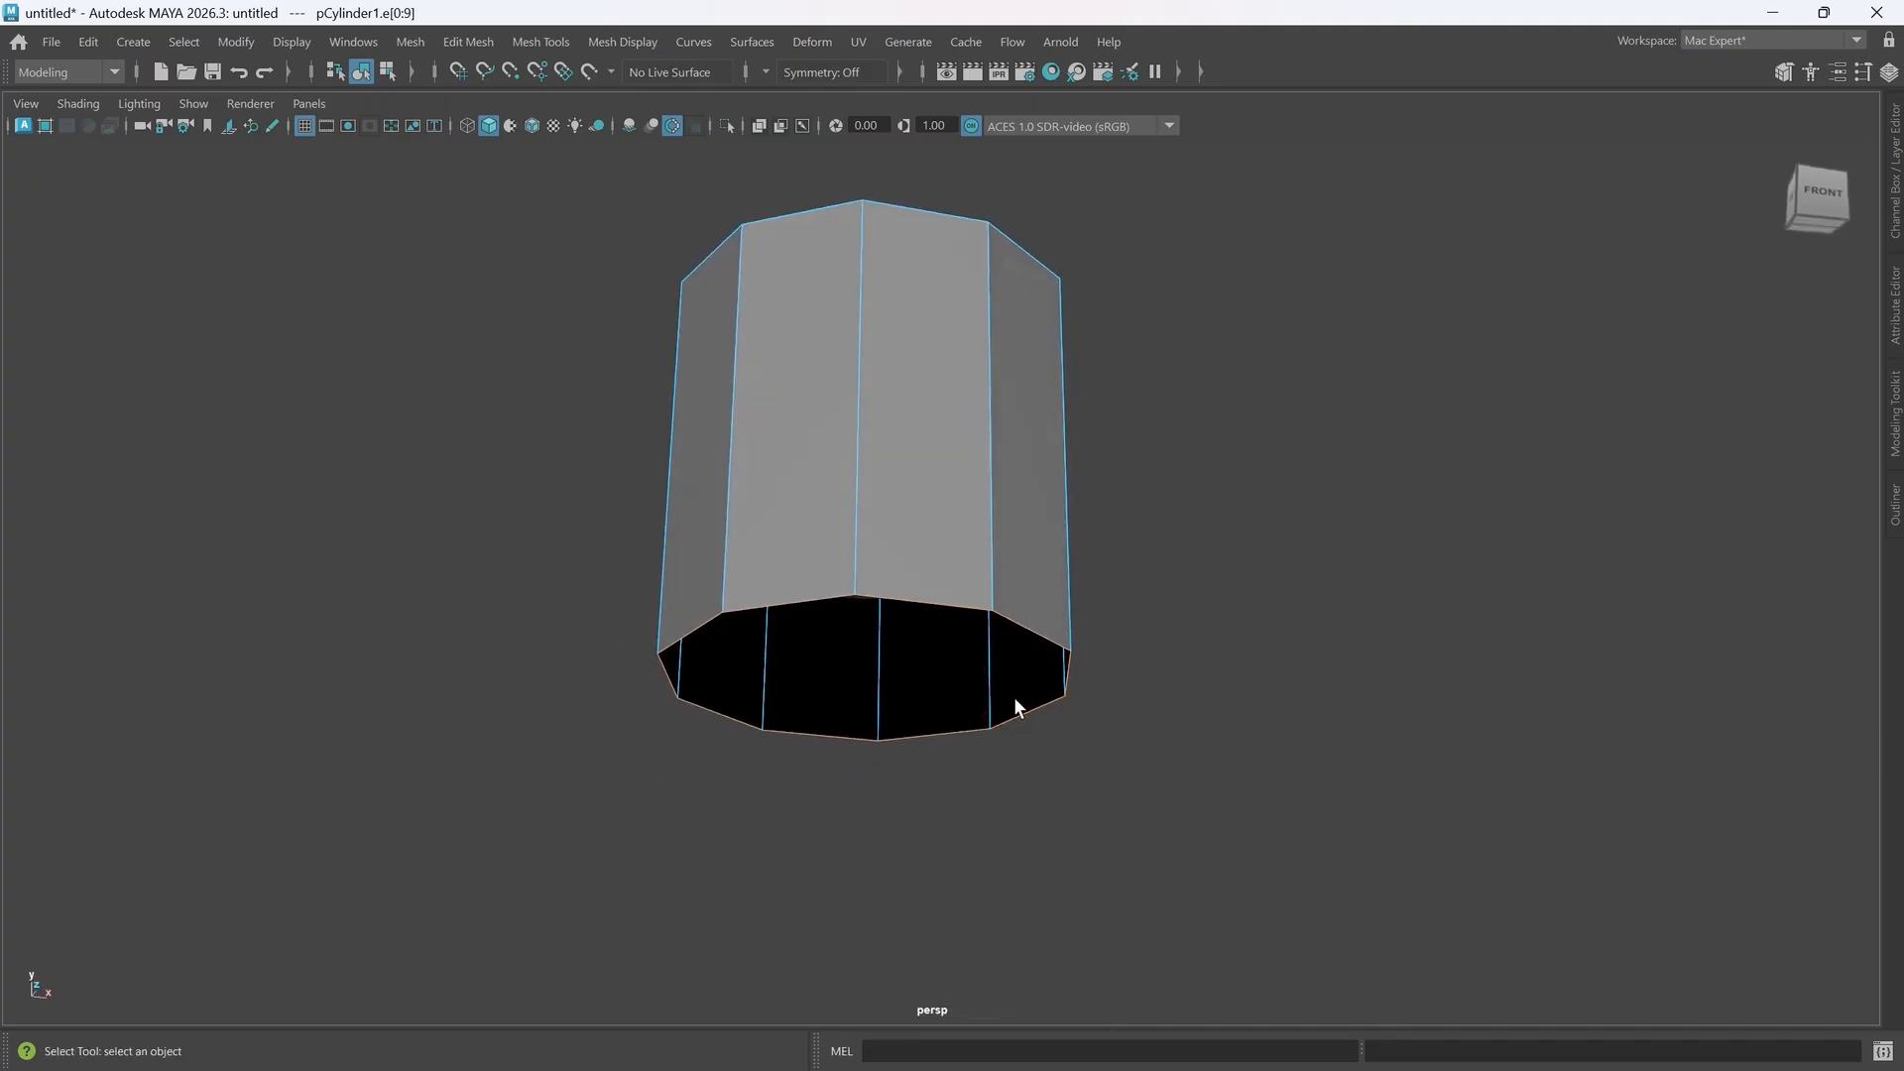
key(r)
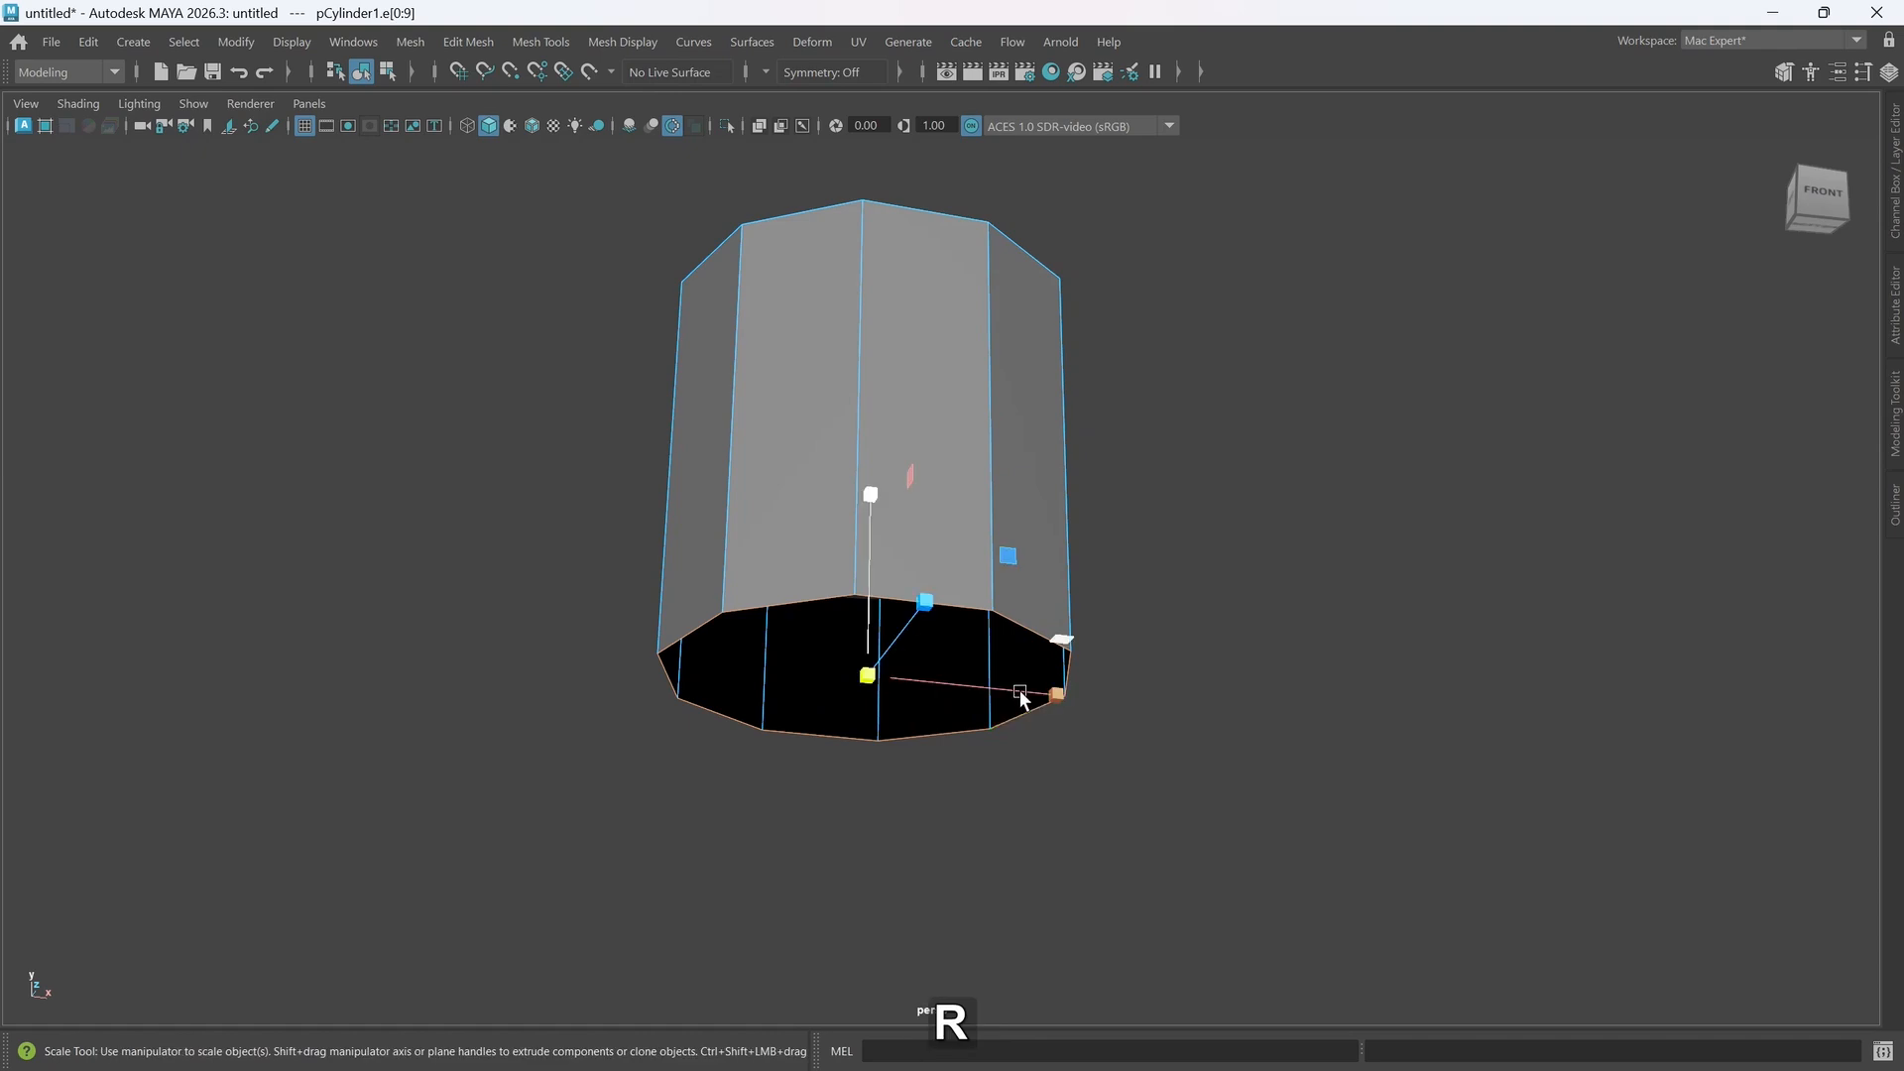
shift+drag(871, 677, 821, 660)
scroll(871, 722, up, 2)
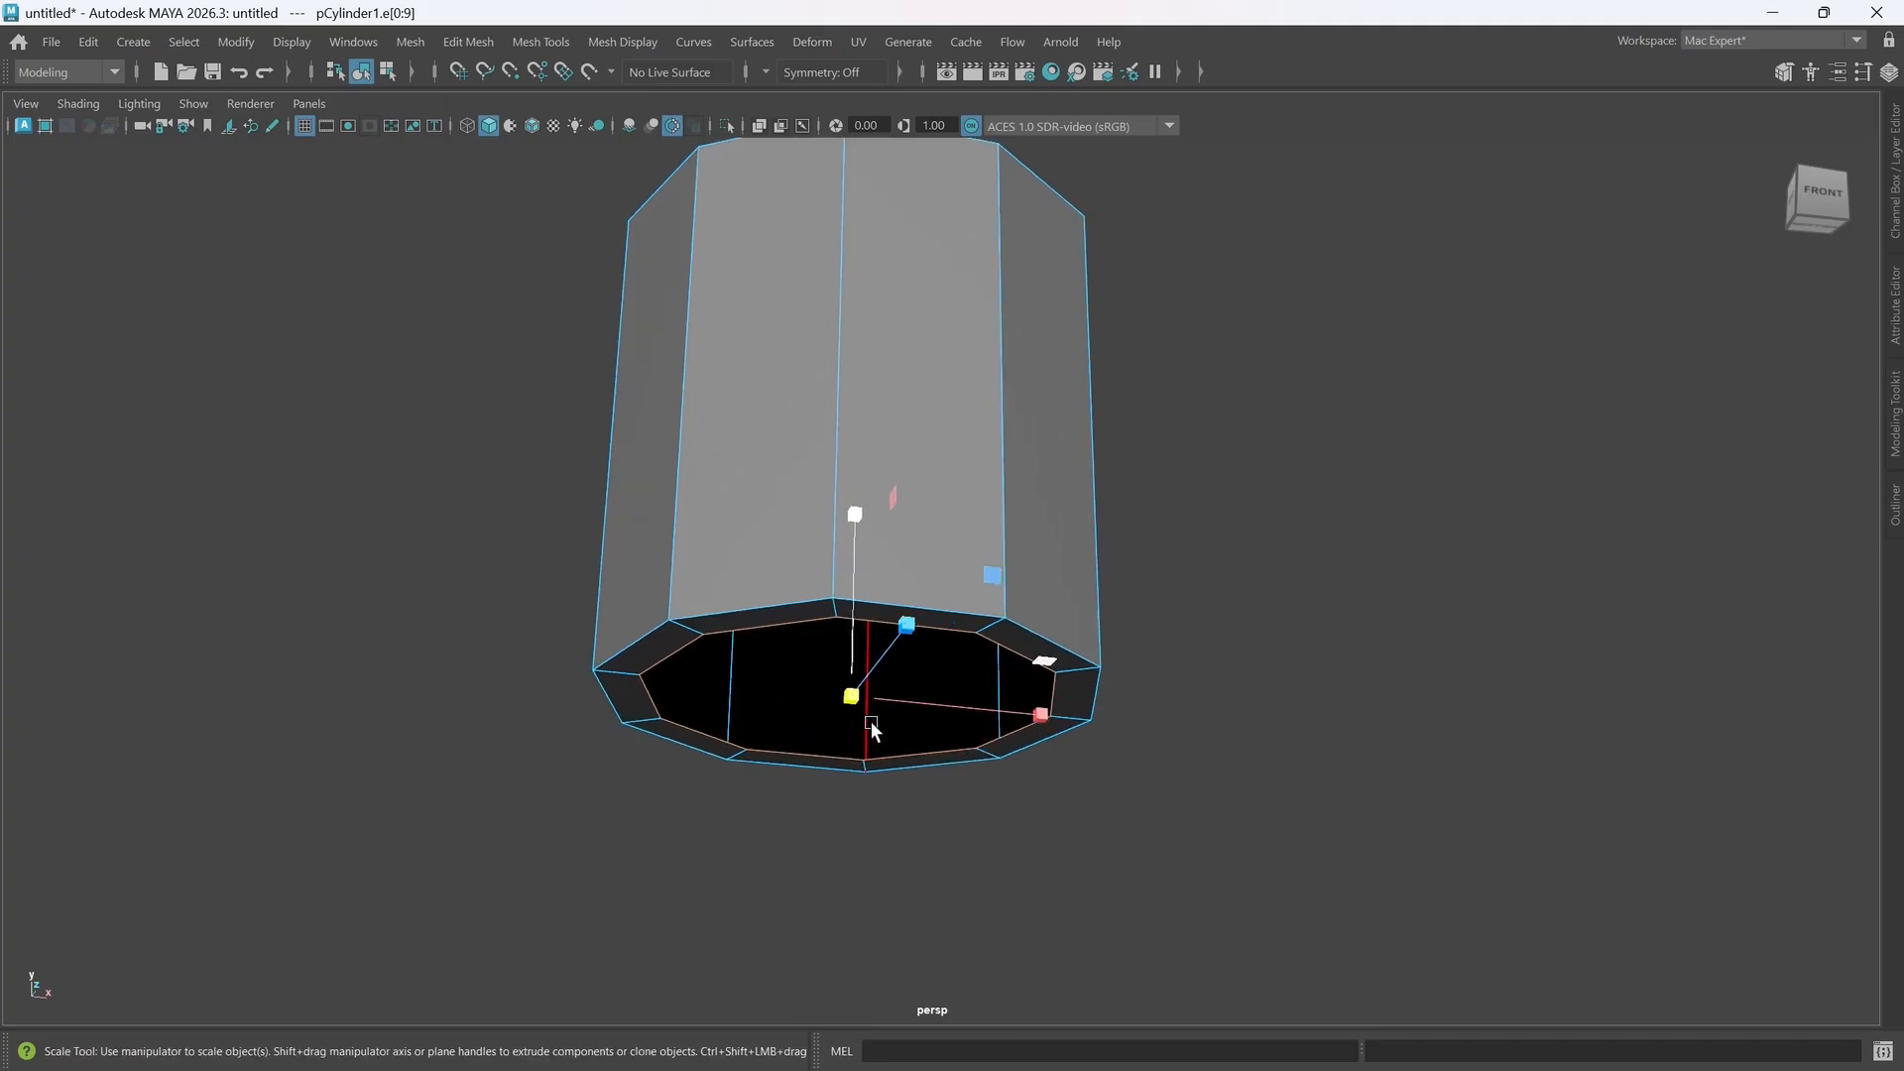
- Extrude the bottom ring's inner edge loop further inward and raise the new loop slightly into the tube
alt+drag(871, 751, 781, 673)
key(w)
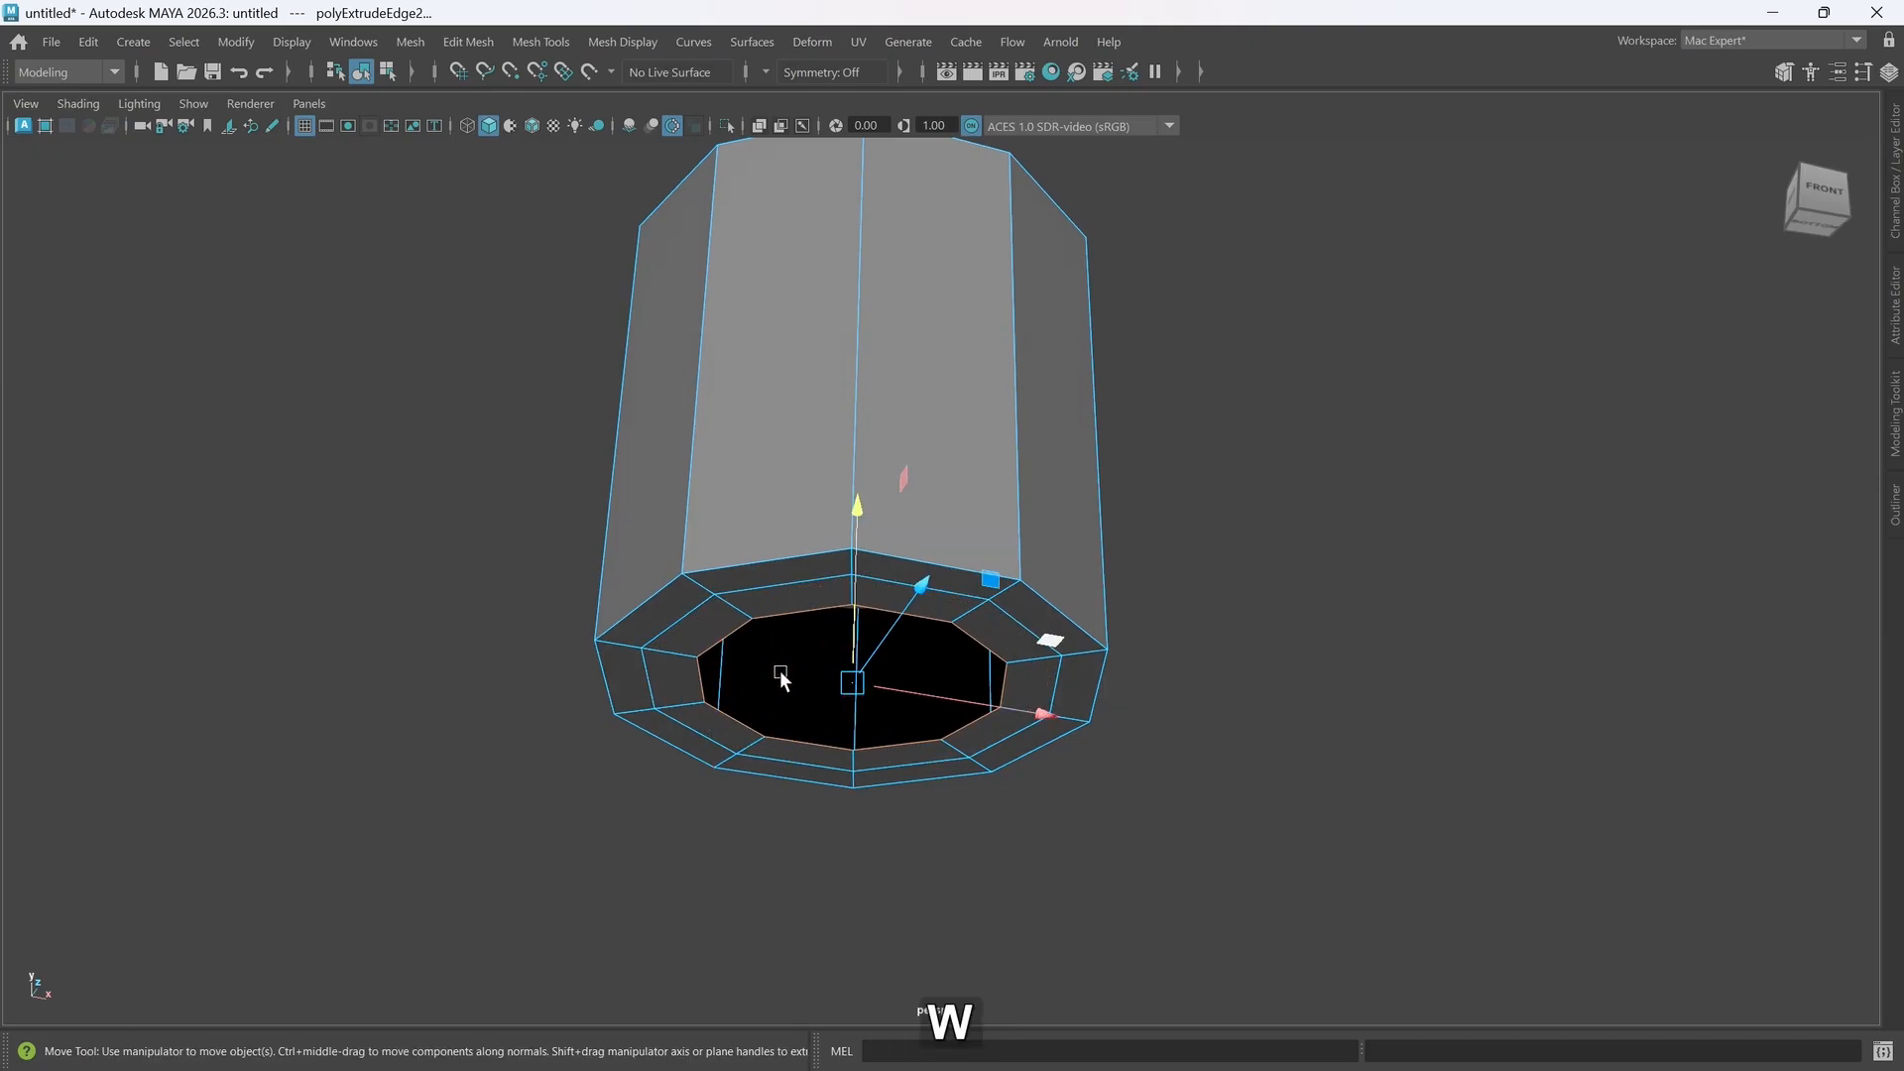
drag(851, 529, 851, 522)
- Extrude the raised inner loop inward once more and move the smaller opening slightly up
key(r)
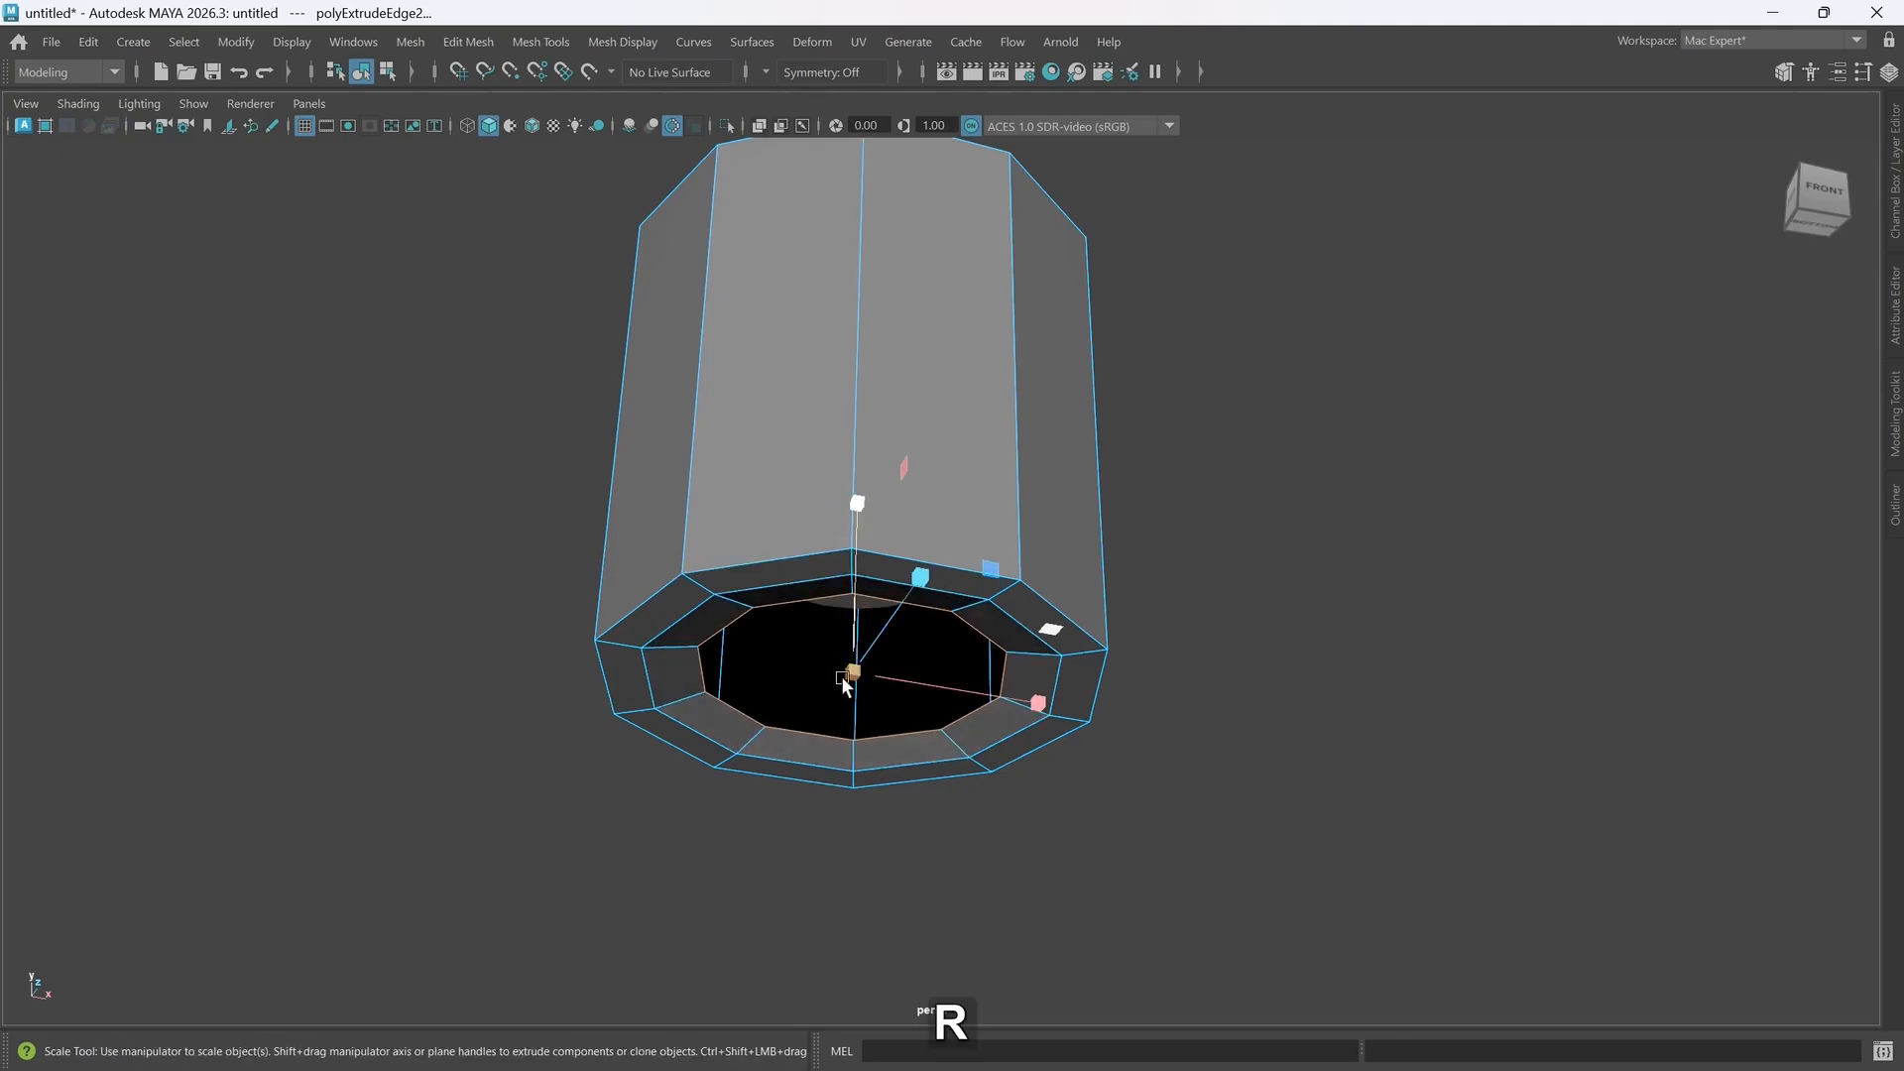
shift+drag(852, 678, 790, 680)
key(w)
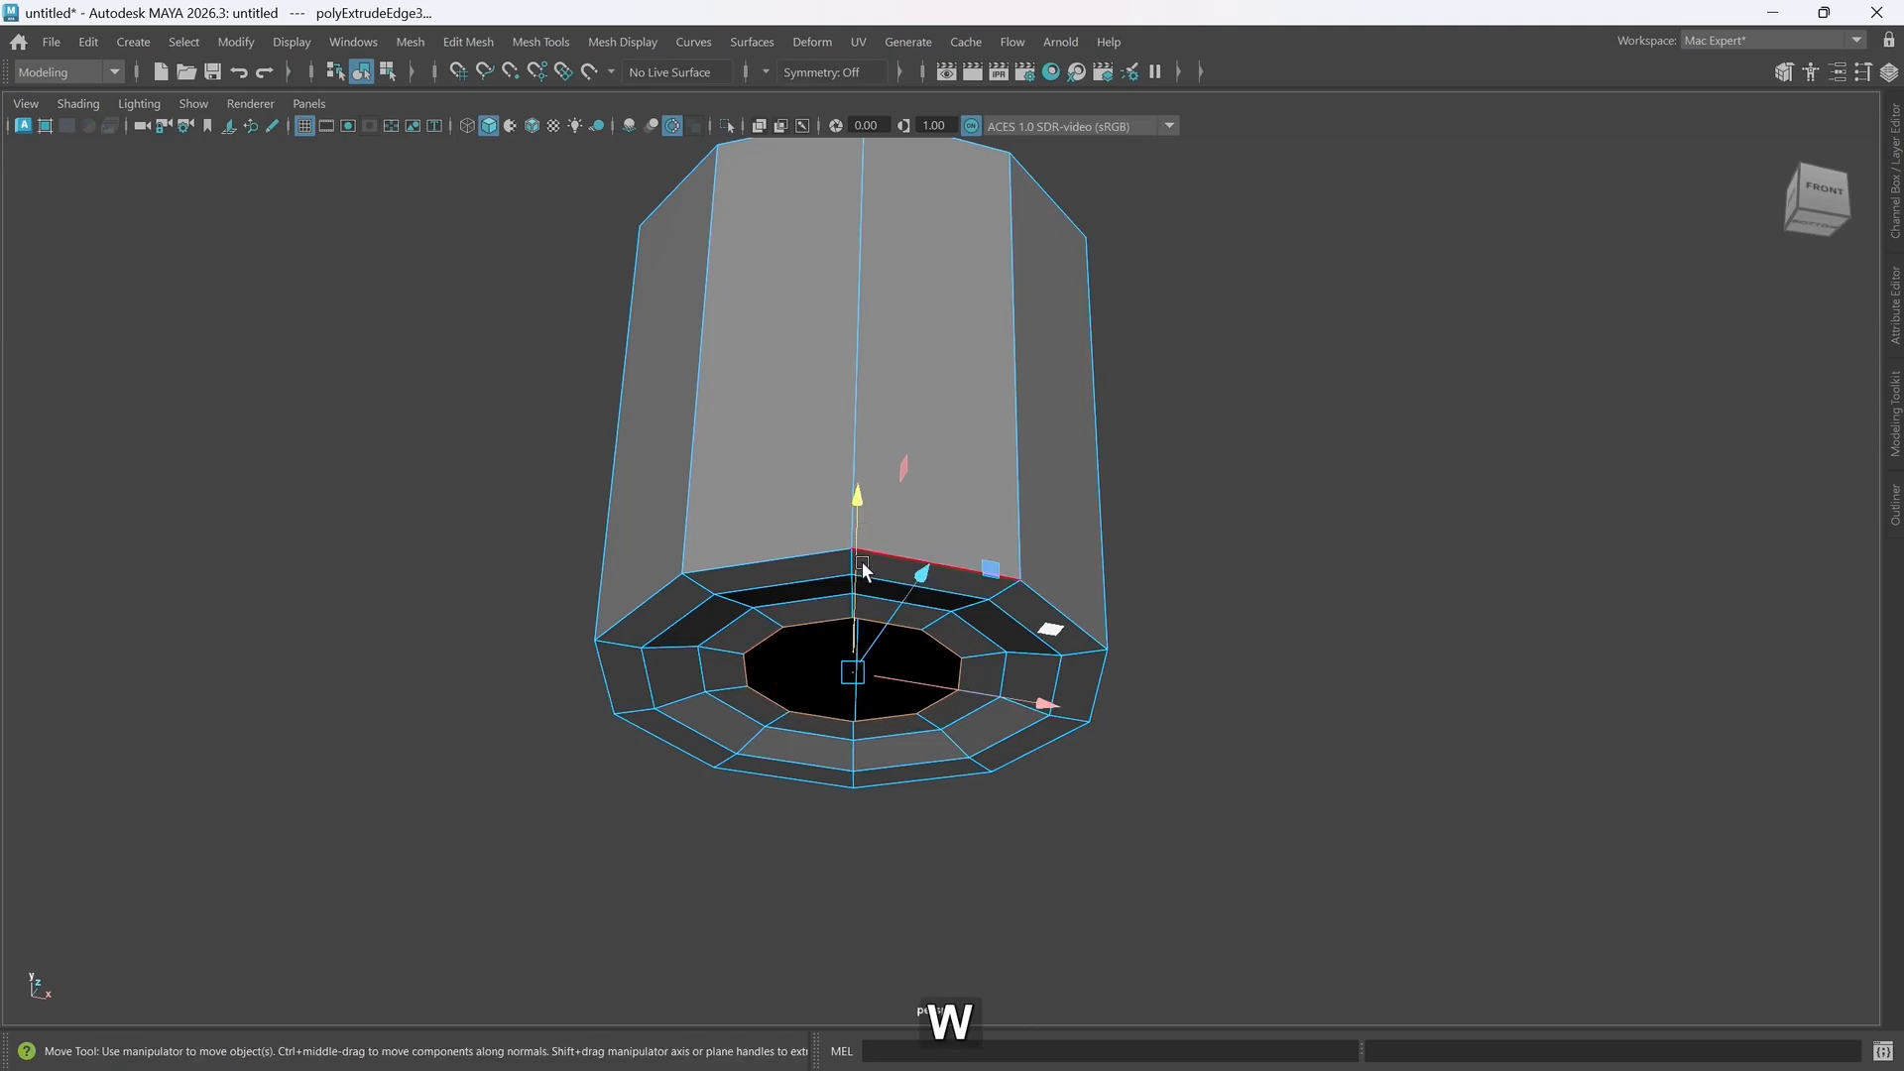
drag(857, 561, 856, 551)
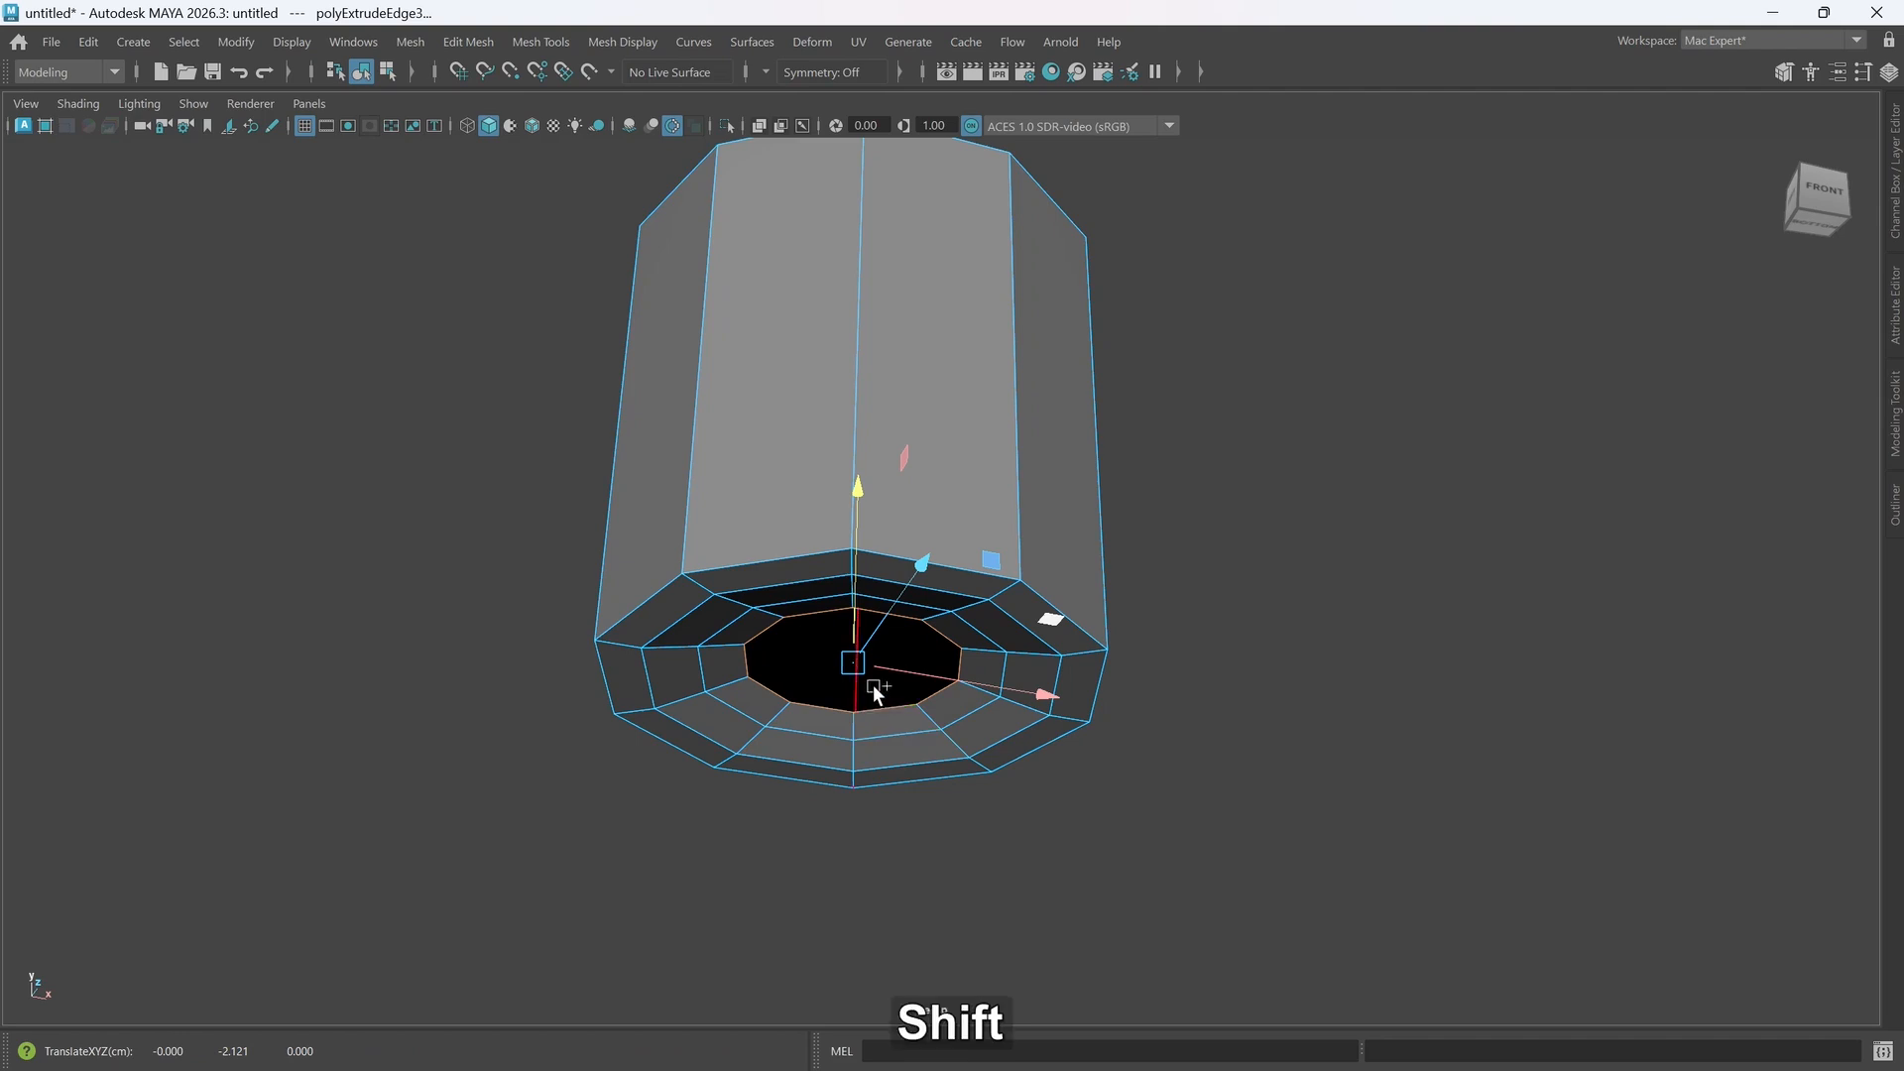
shift+right_drag(874, 658, 862, 513)
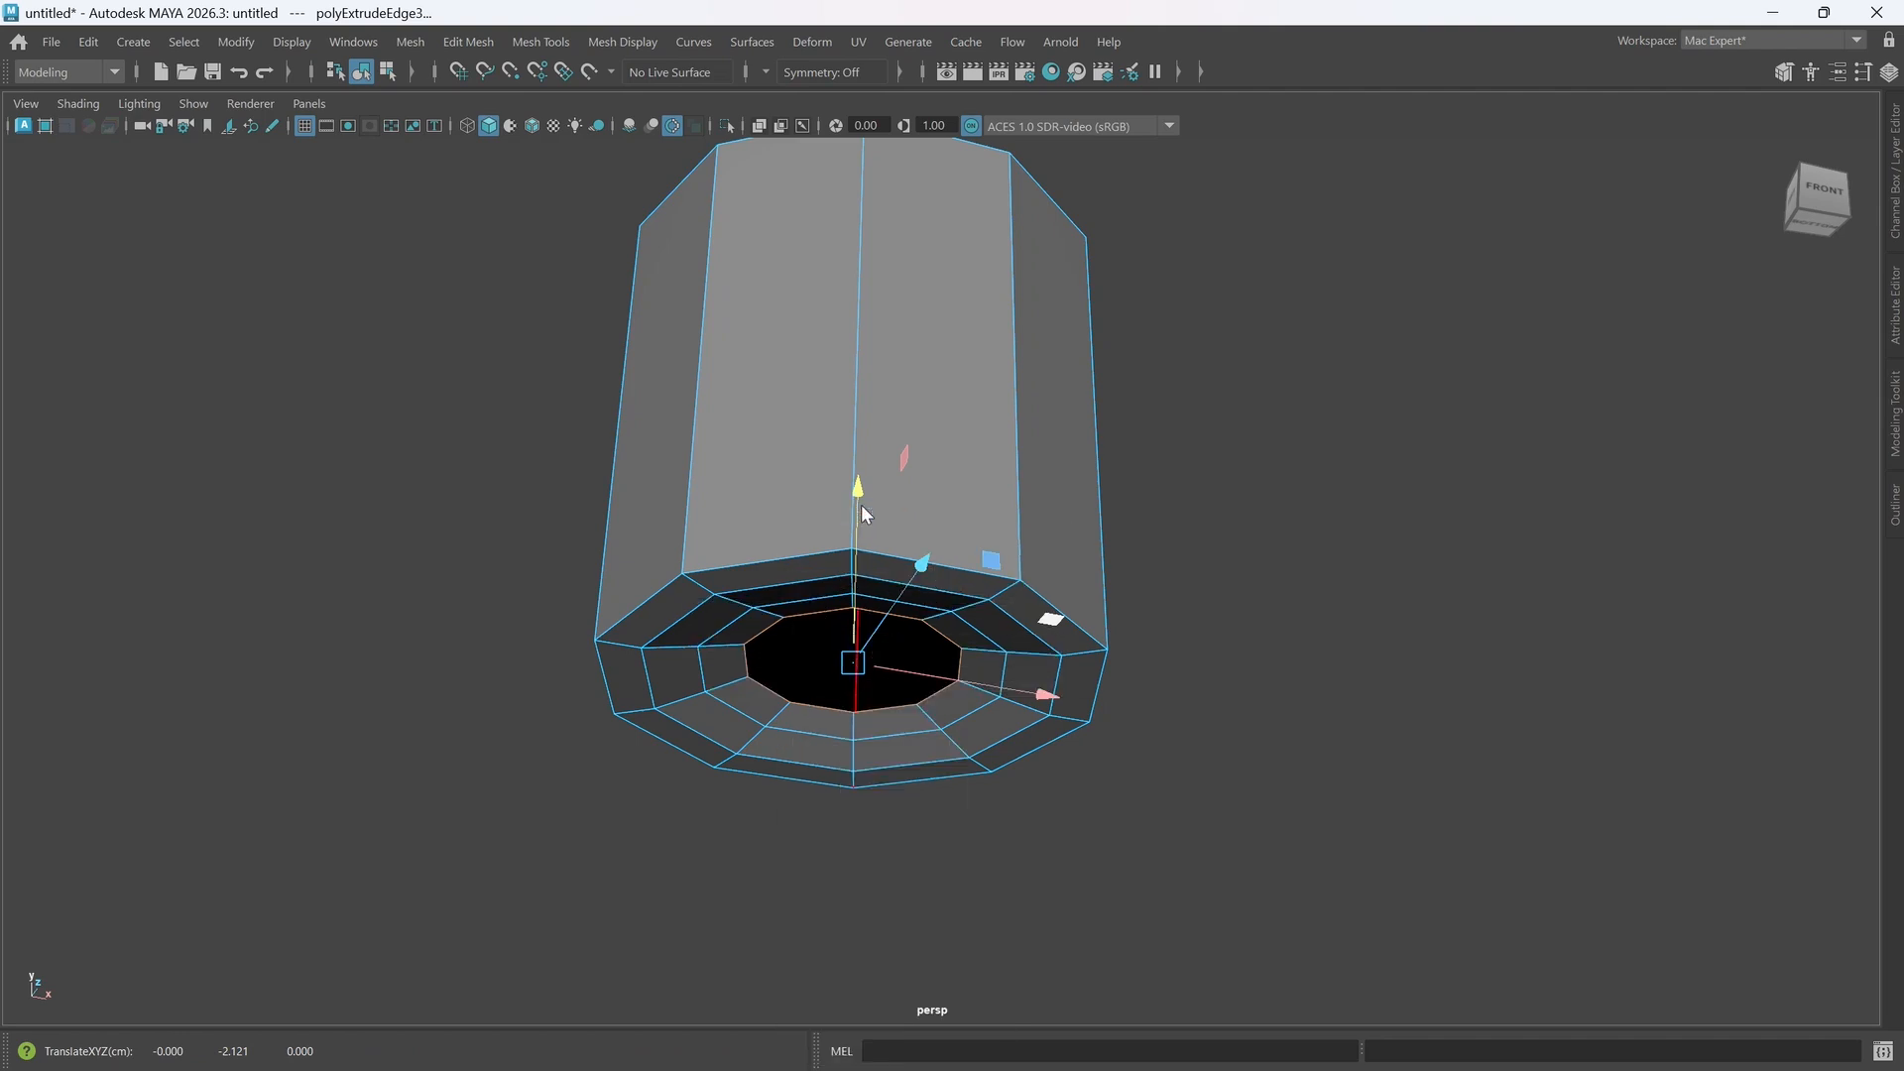
- Merge the innermost bottom loop to its center and bevel the tube's outer bottom edge loop with a fraction of 0.405
alt+drag(871, 735, 922, 674)
alt+drag(963, 608, 1059, 665)
right_click(1081, 615)
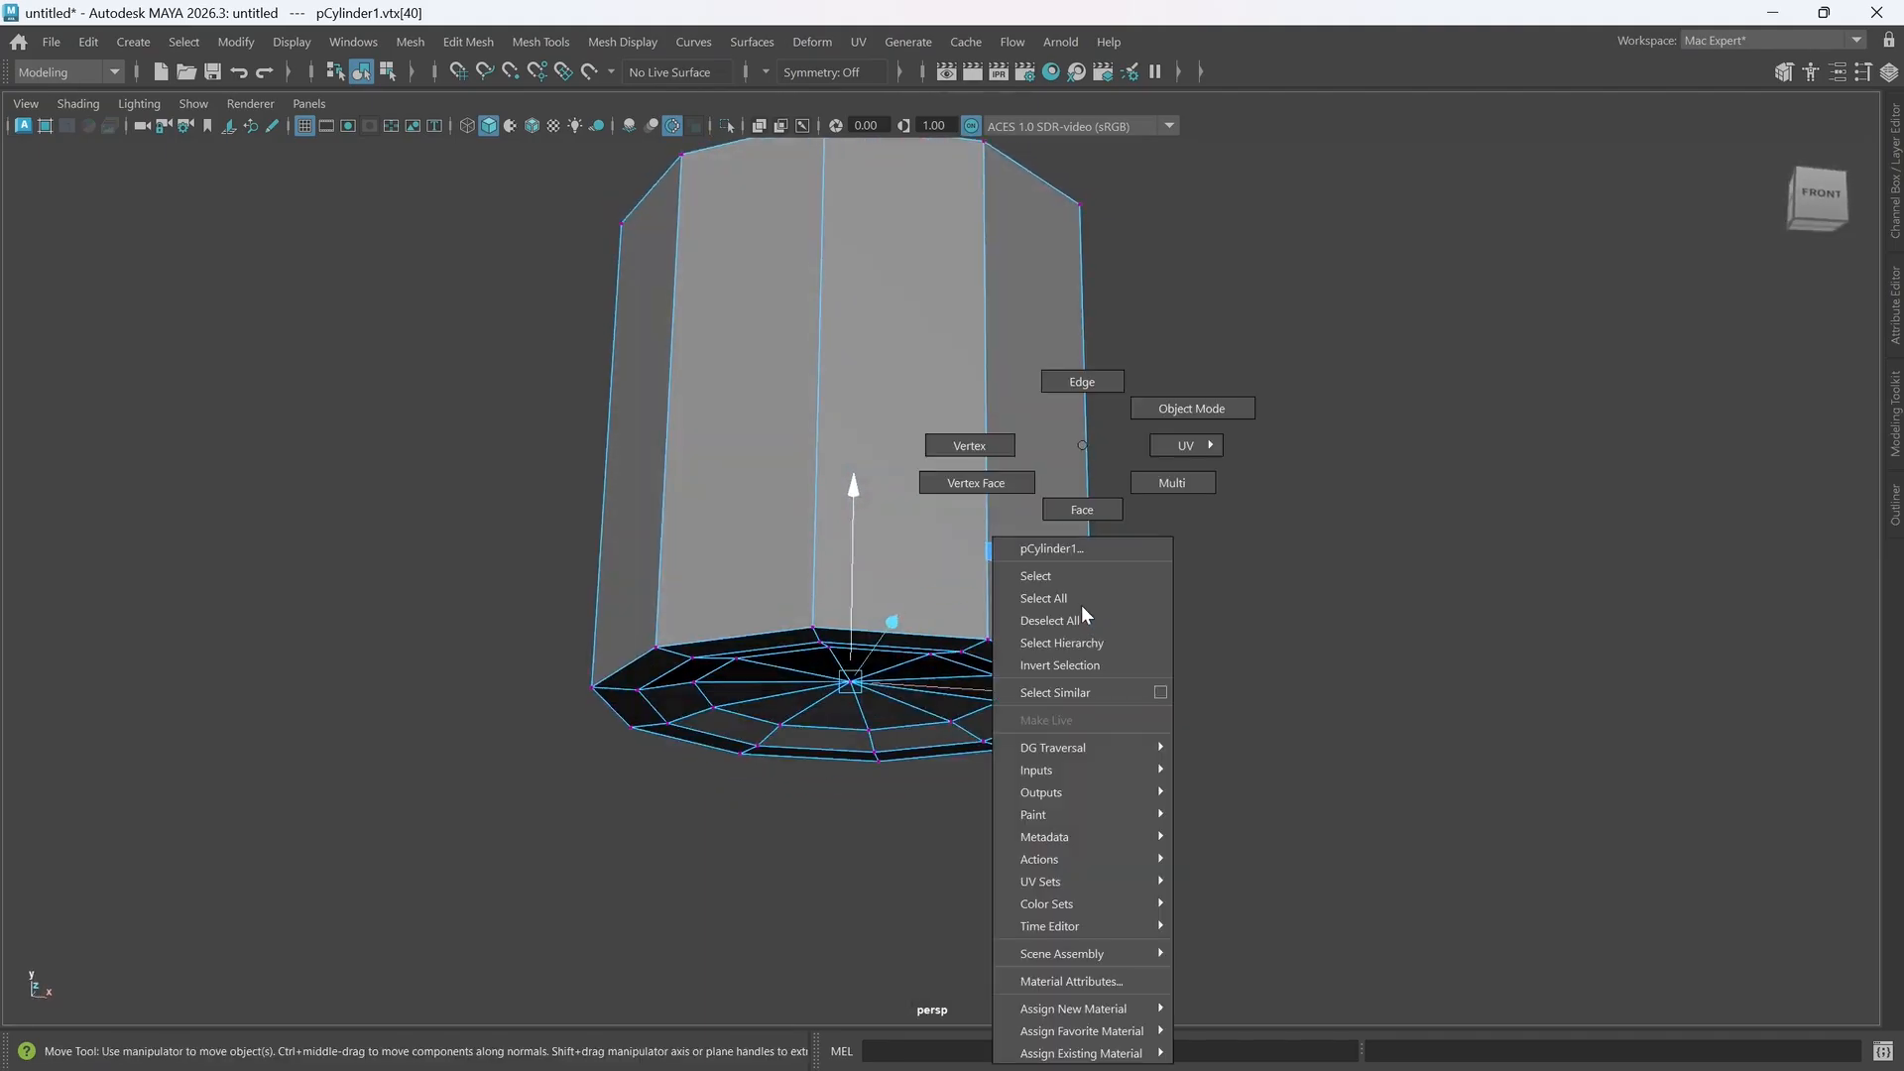
click(1085, 389)
double_click(1002, 663)
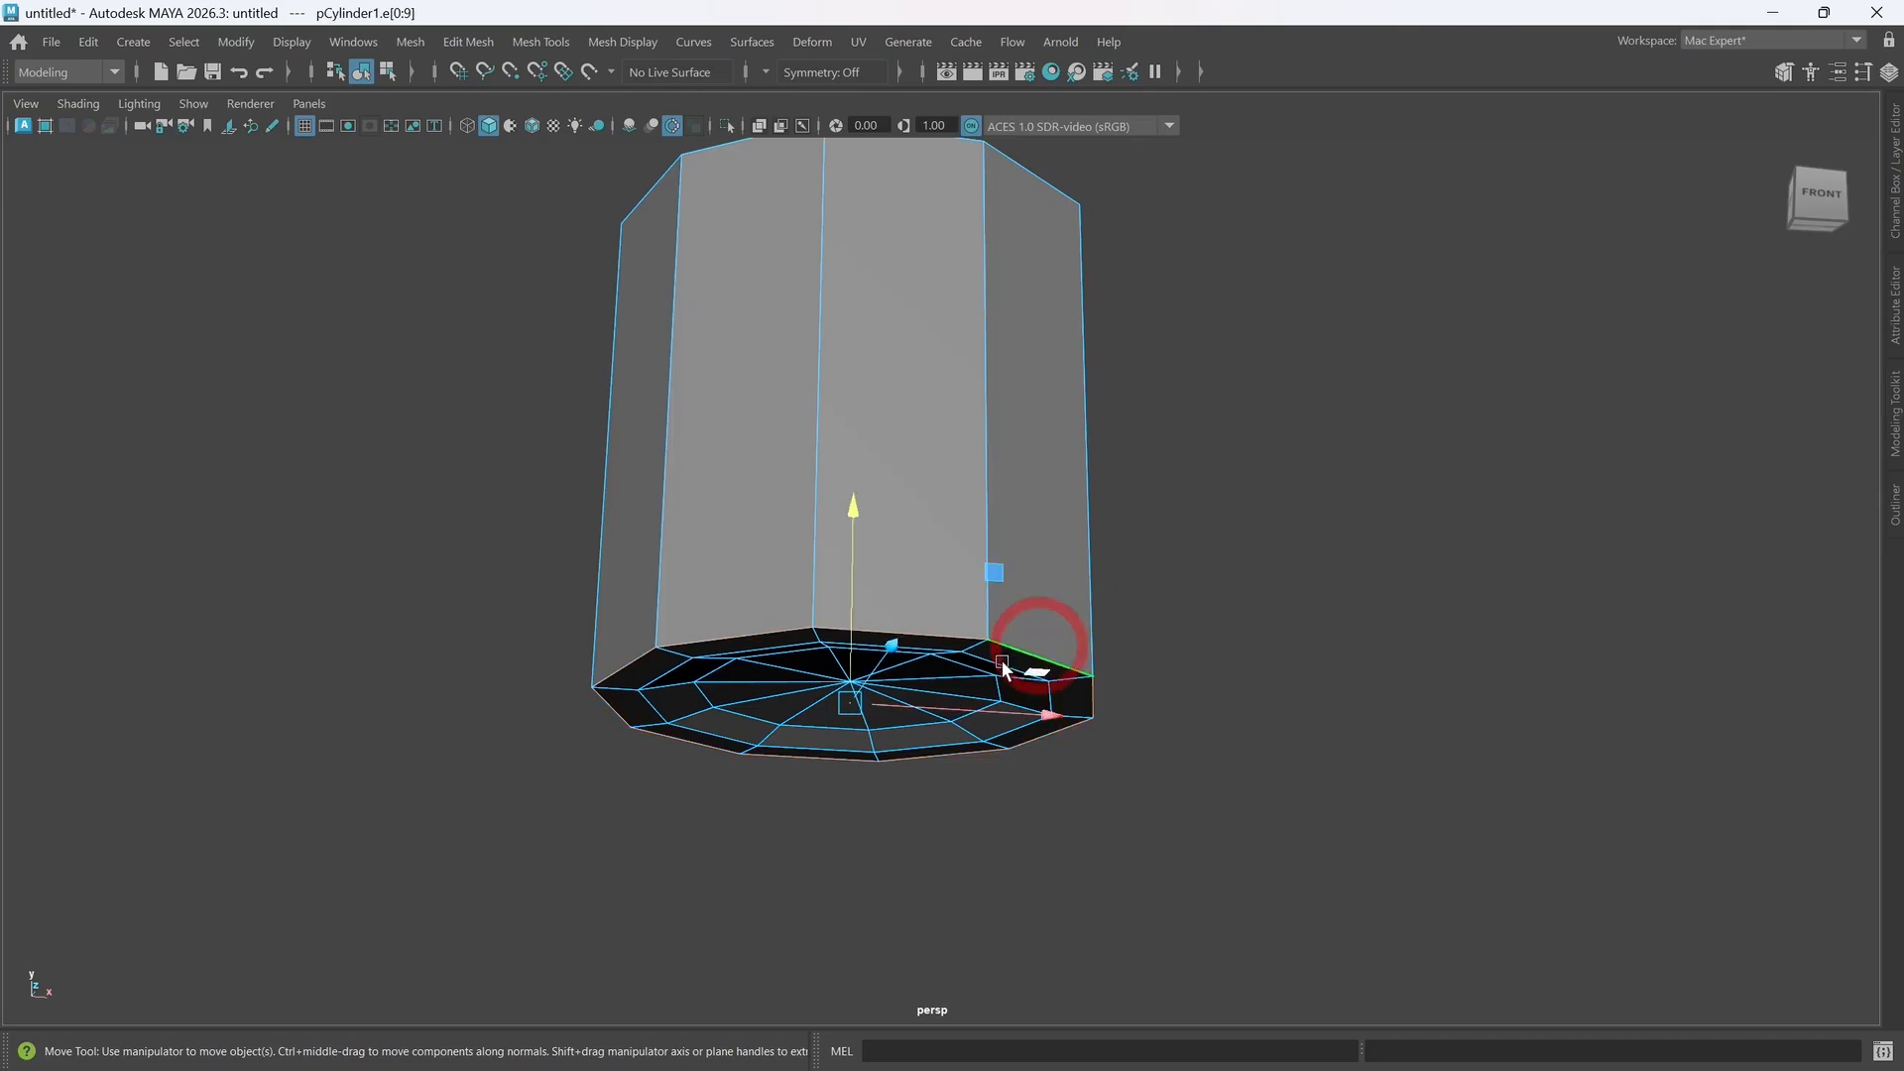
alt+drag(1002, 663, 957, 635)
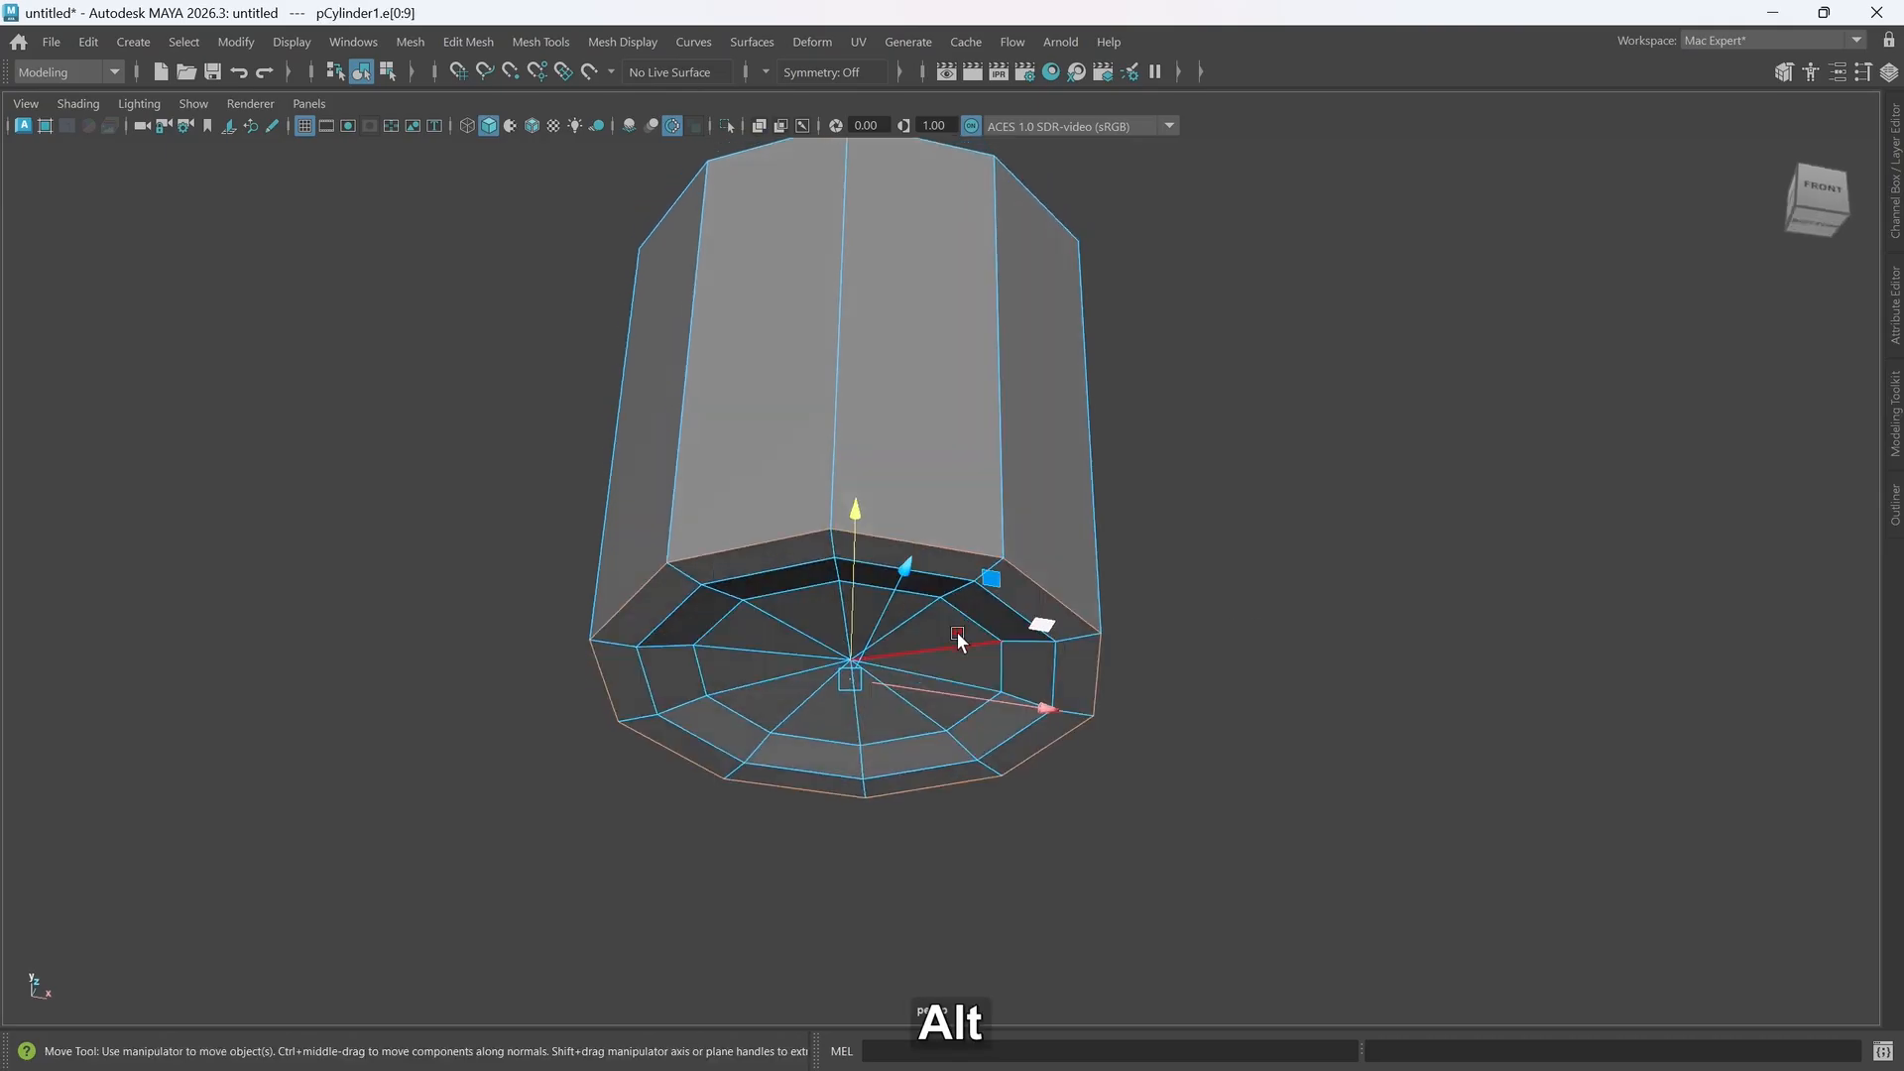
key(ctrl+b)
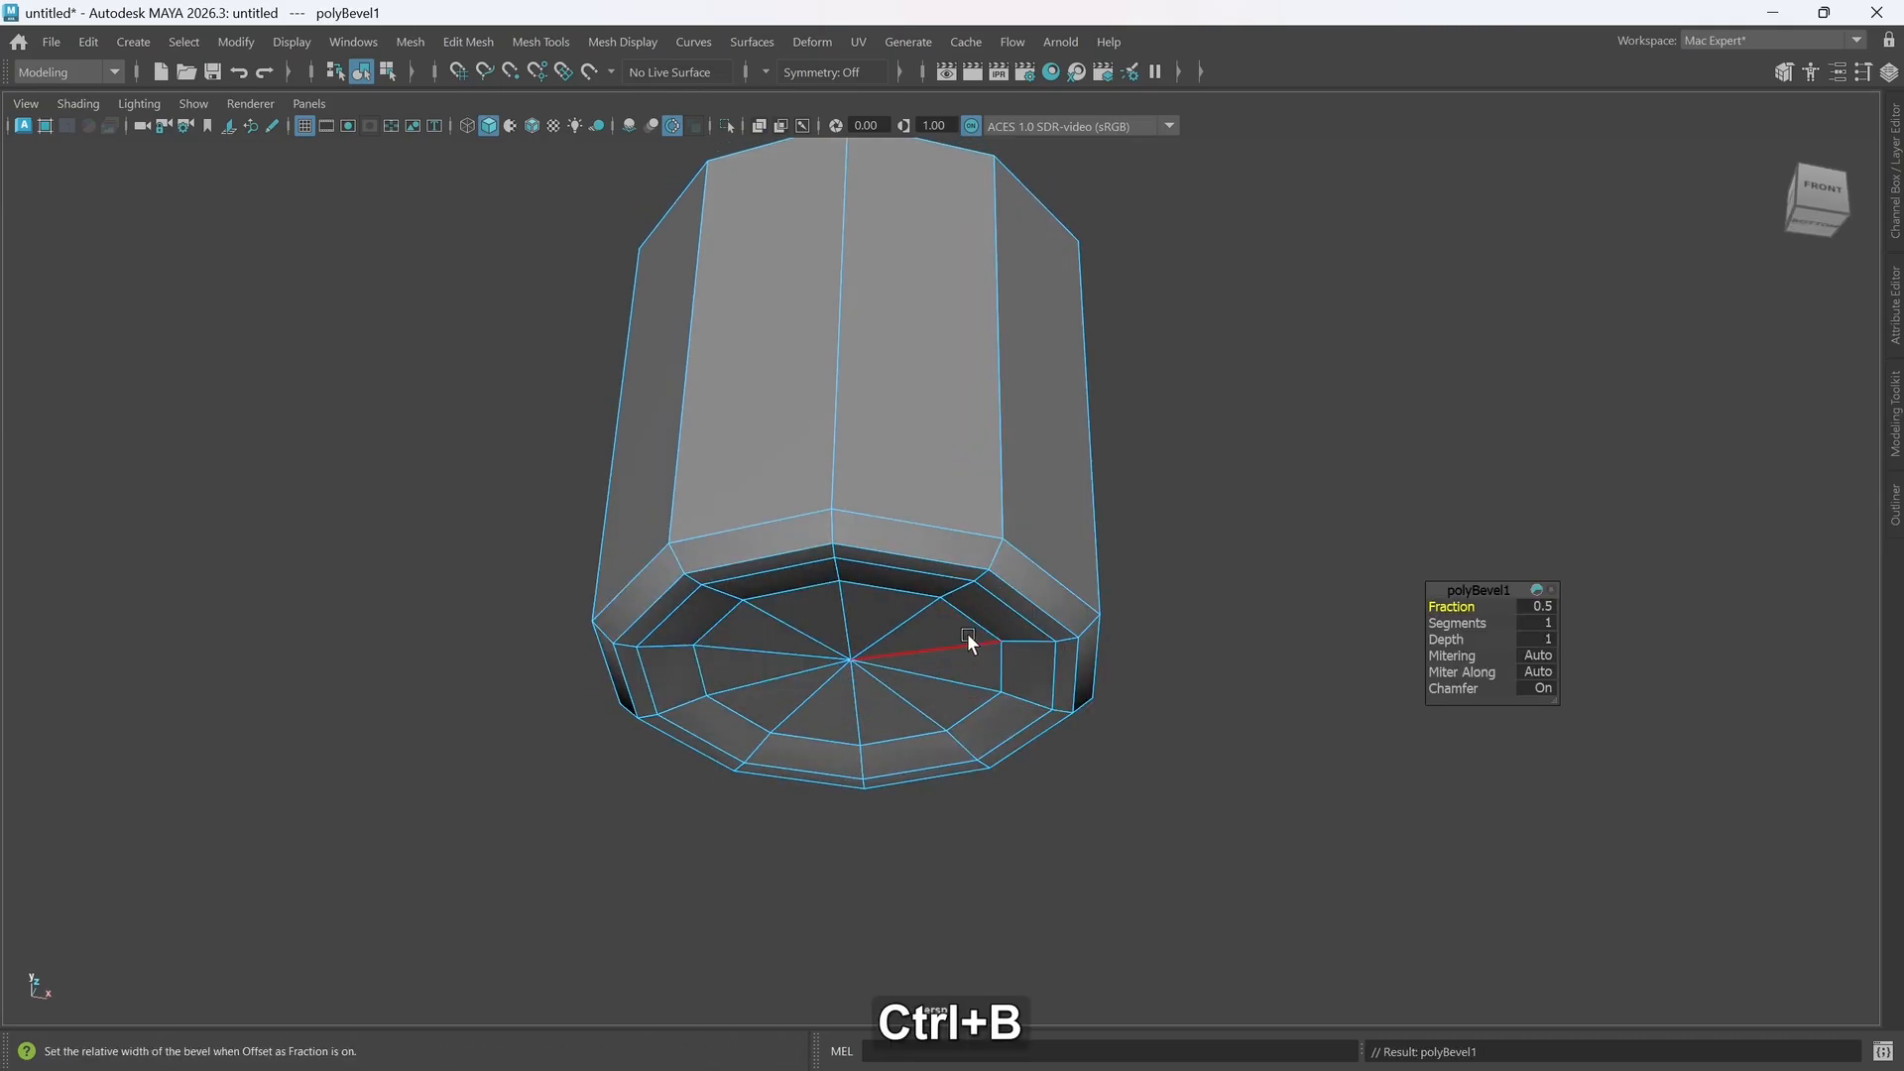
alt+drag(1055, 657, 1012, 650)
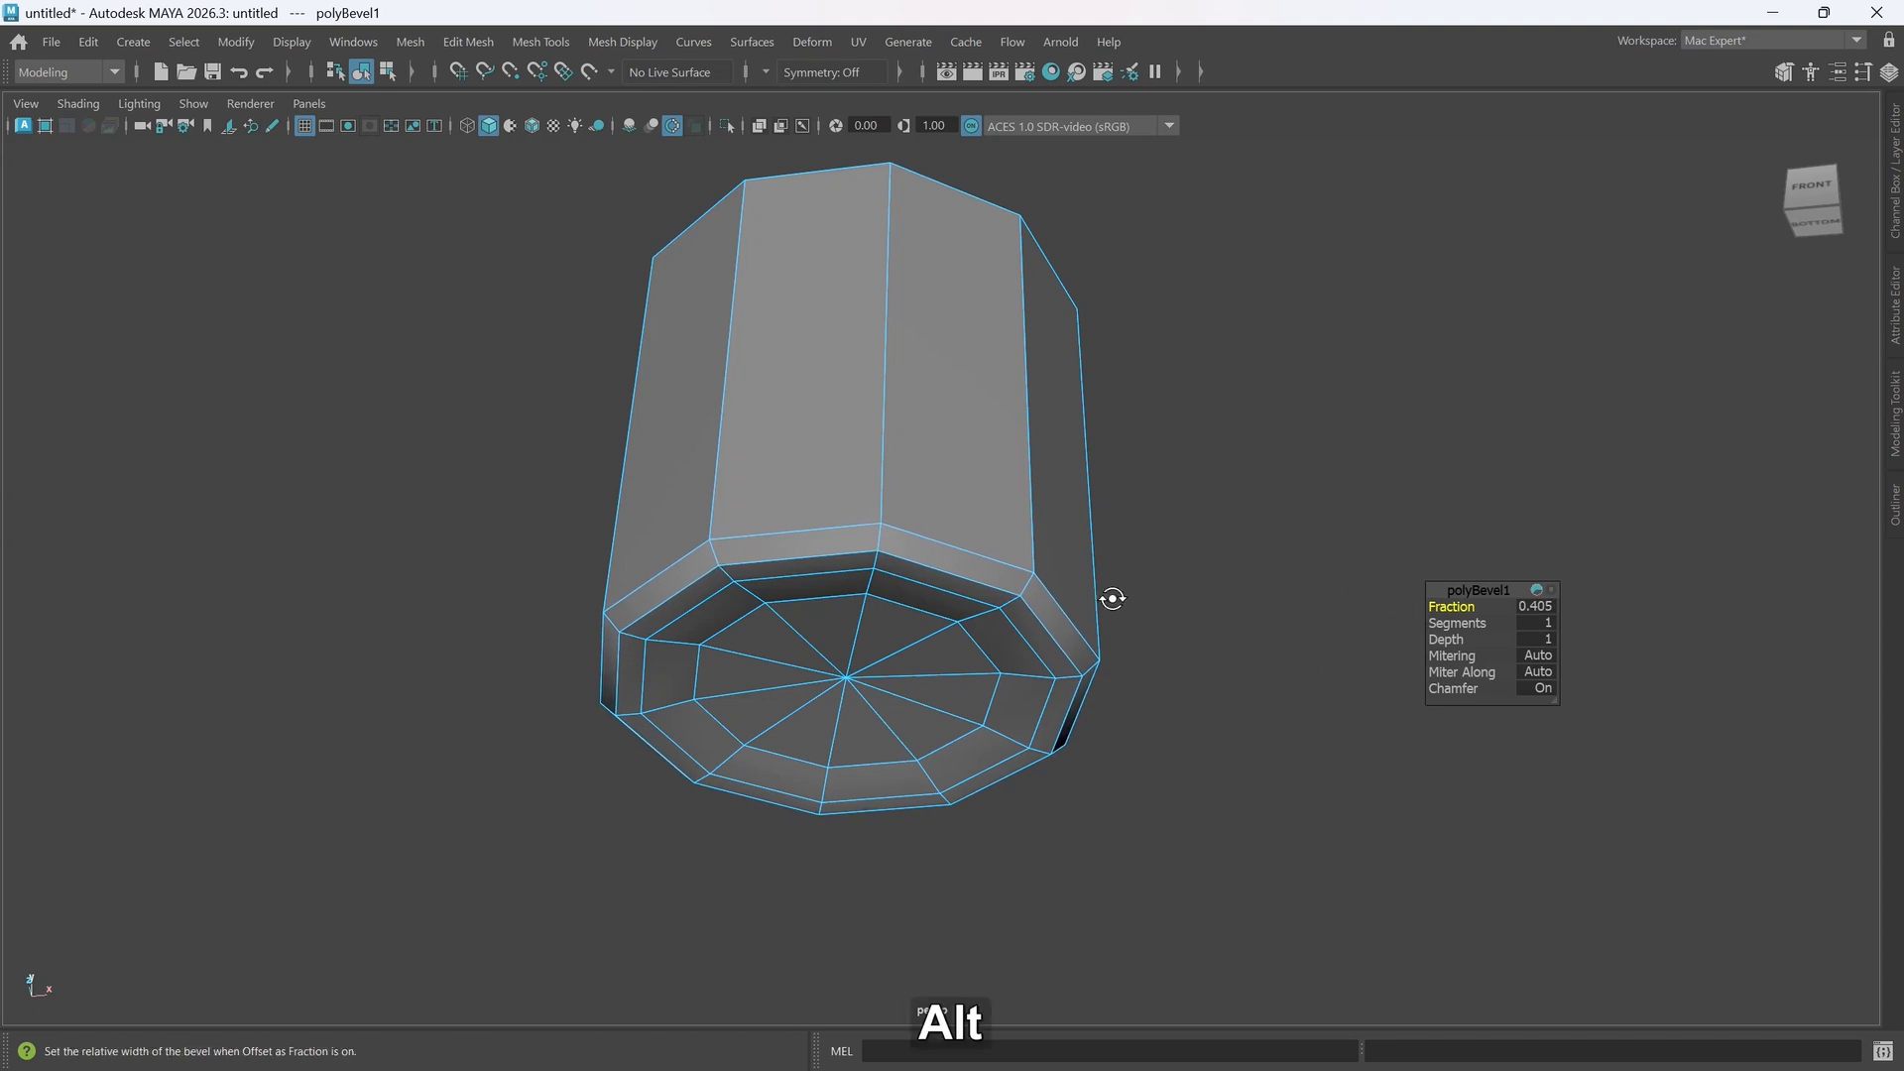
alt+drag(1114, 599, 1091, 595)
- Return to object mode and preview the cylinder smoothed, examining the beveled rim and recessed base
right_drag(1126, 454, 1246, 409)
alt+drag(1031, 599, 1029, 603)
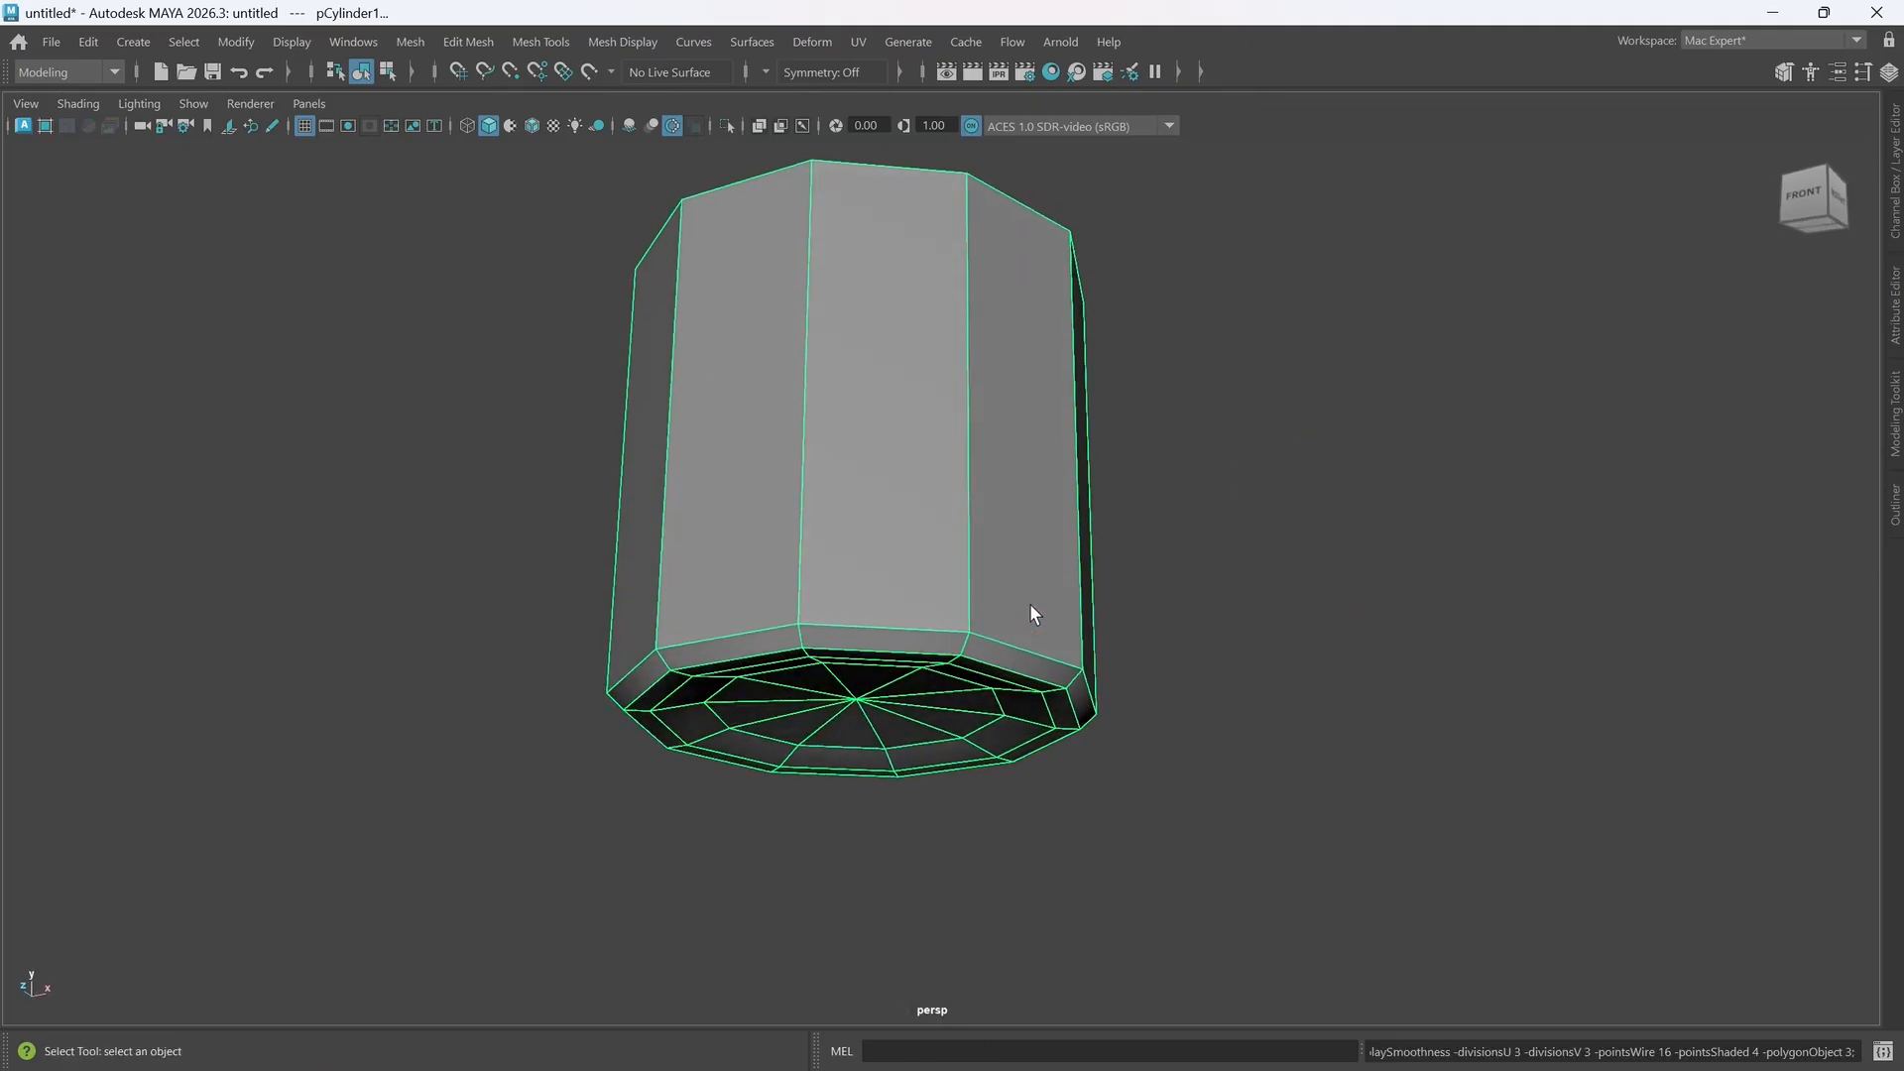
key(3)
click(1211, 624)
mouse_move(1062, 650)
alt+mouse_down()
mouse_move(1011, 675)
mouse_move(1008, 723)
mouse_move(973, 697)
mouse_move(1023, 701)
mouse_move(990, 697)
mouse_move(1050, 654)
mouse_move(990, 592)
mouse_move(969, 595)
mouse_move(1071, 595)
mouse_move(1031, 662)
mouse_move(1045, 548)
mouse_move(1082, 623)
mouse_move(1037, 637)
alt+mouse_up()
click(1021, 695)
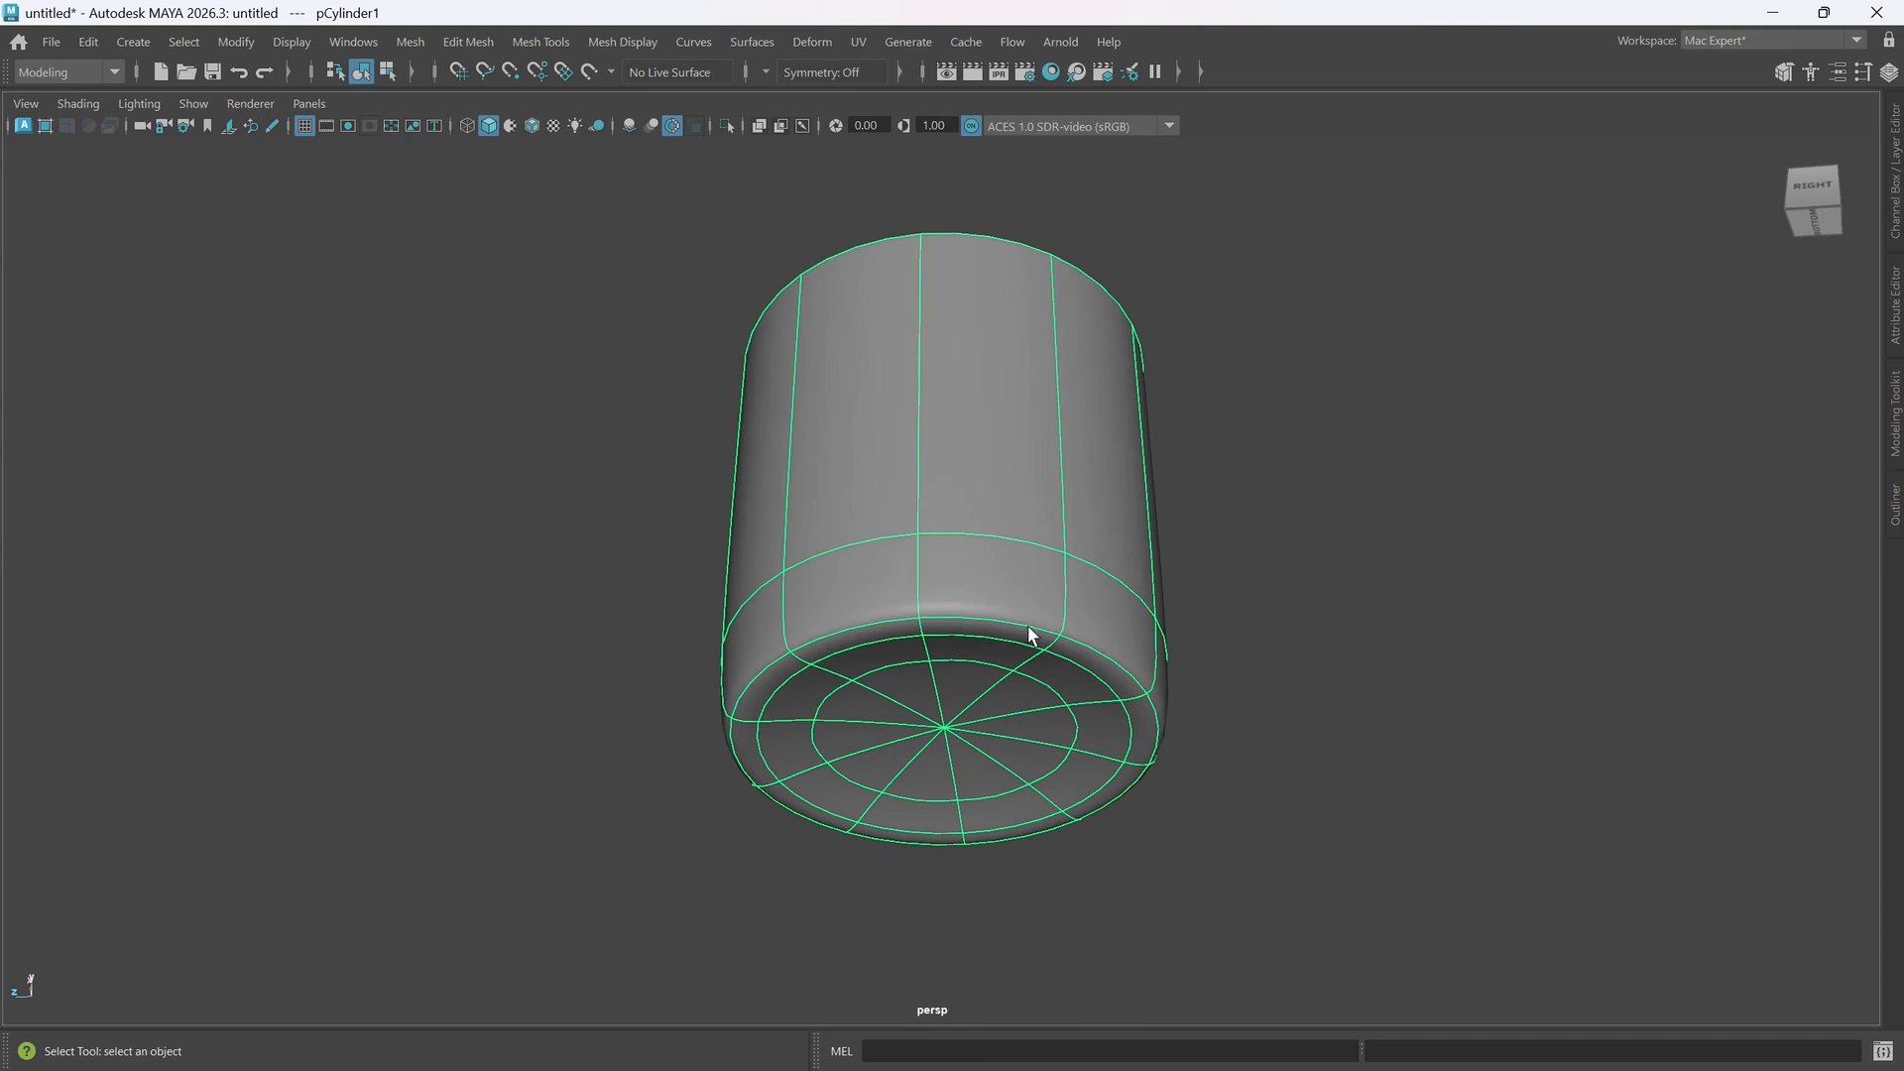
alt+drag(1029, 632, 990, 647)
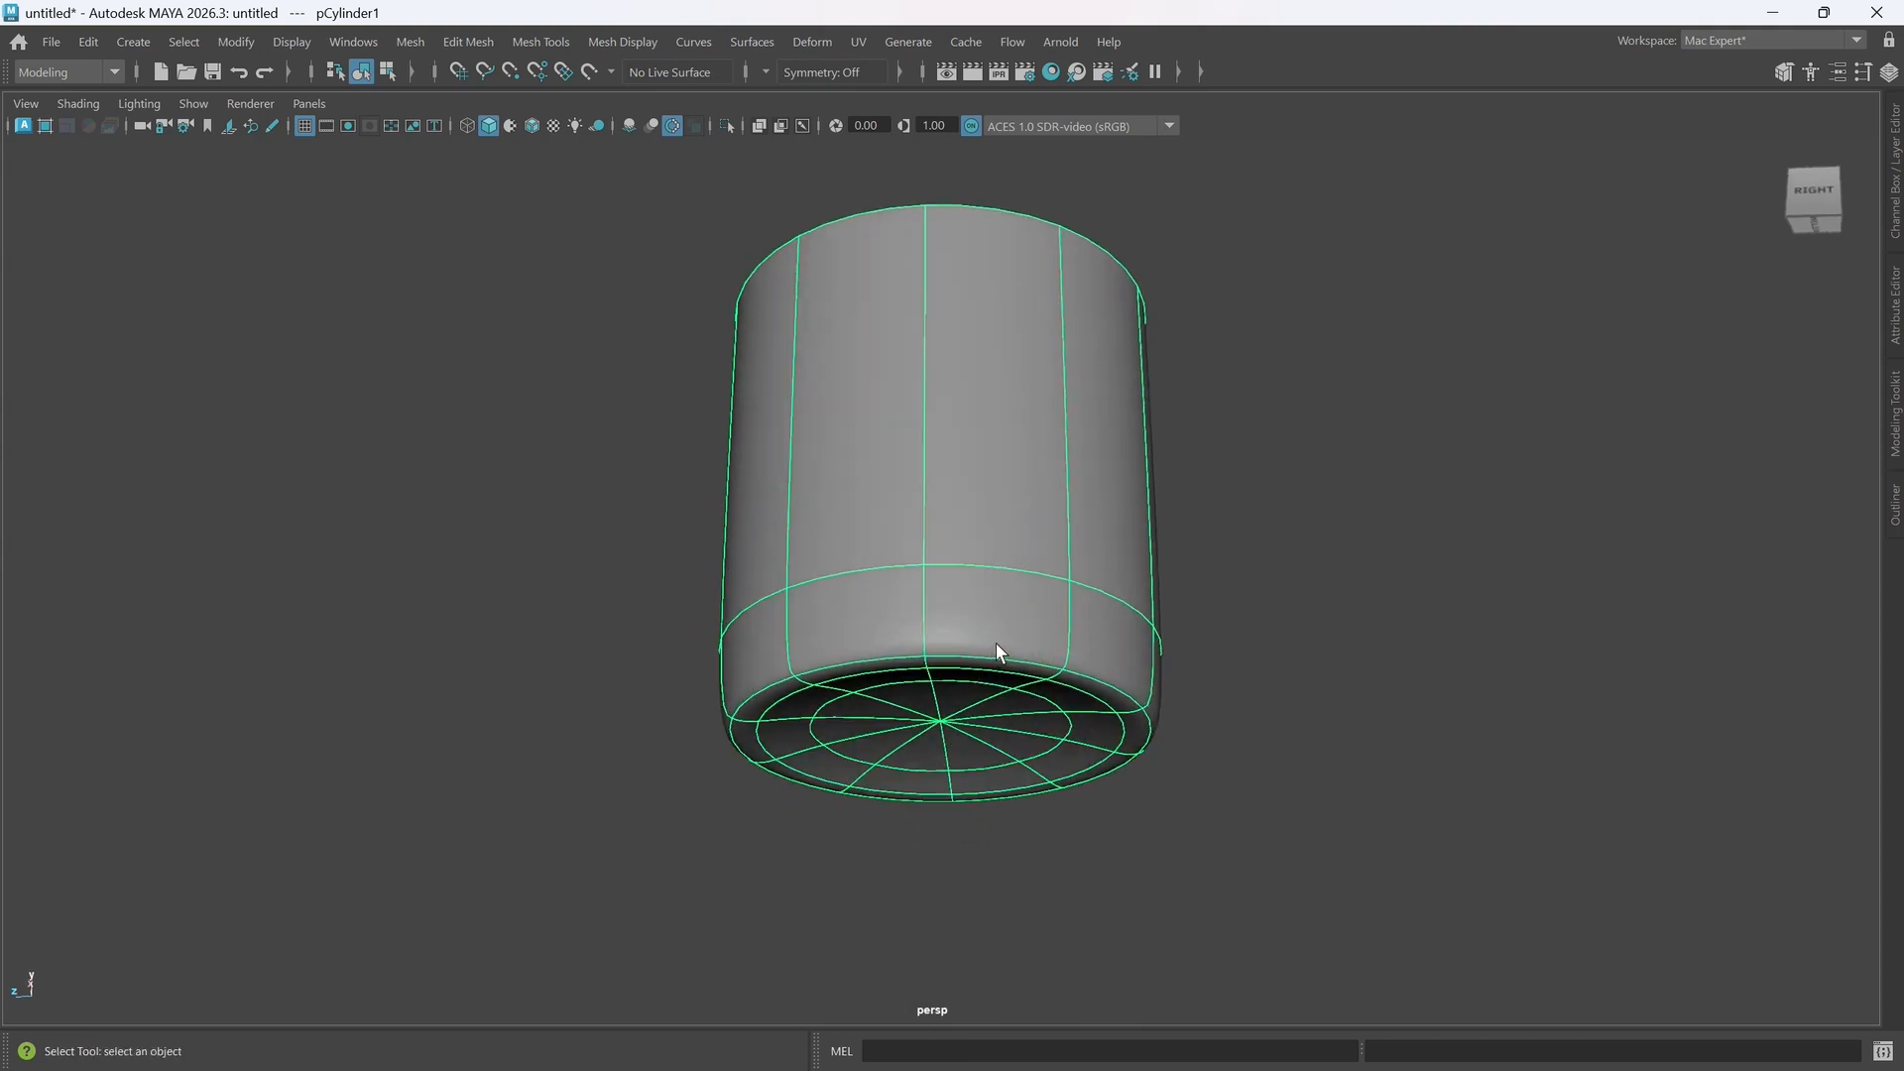
- Try lowering the bevel's upper edge loop toward the base, undo the move and clear the selection
right_drag(996, 639, 998, 383)
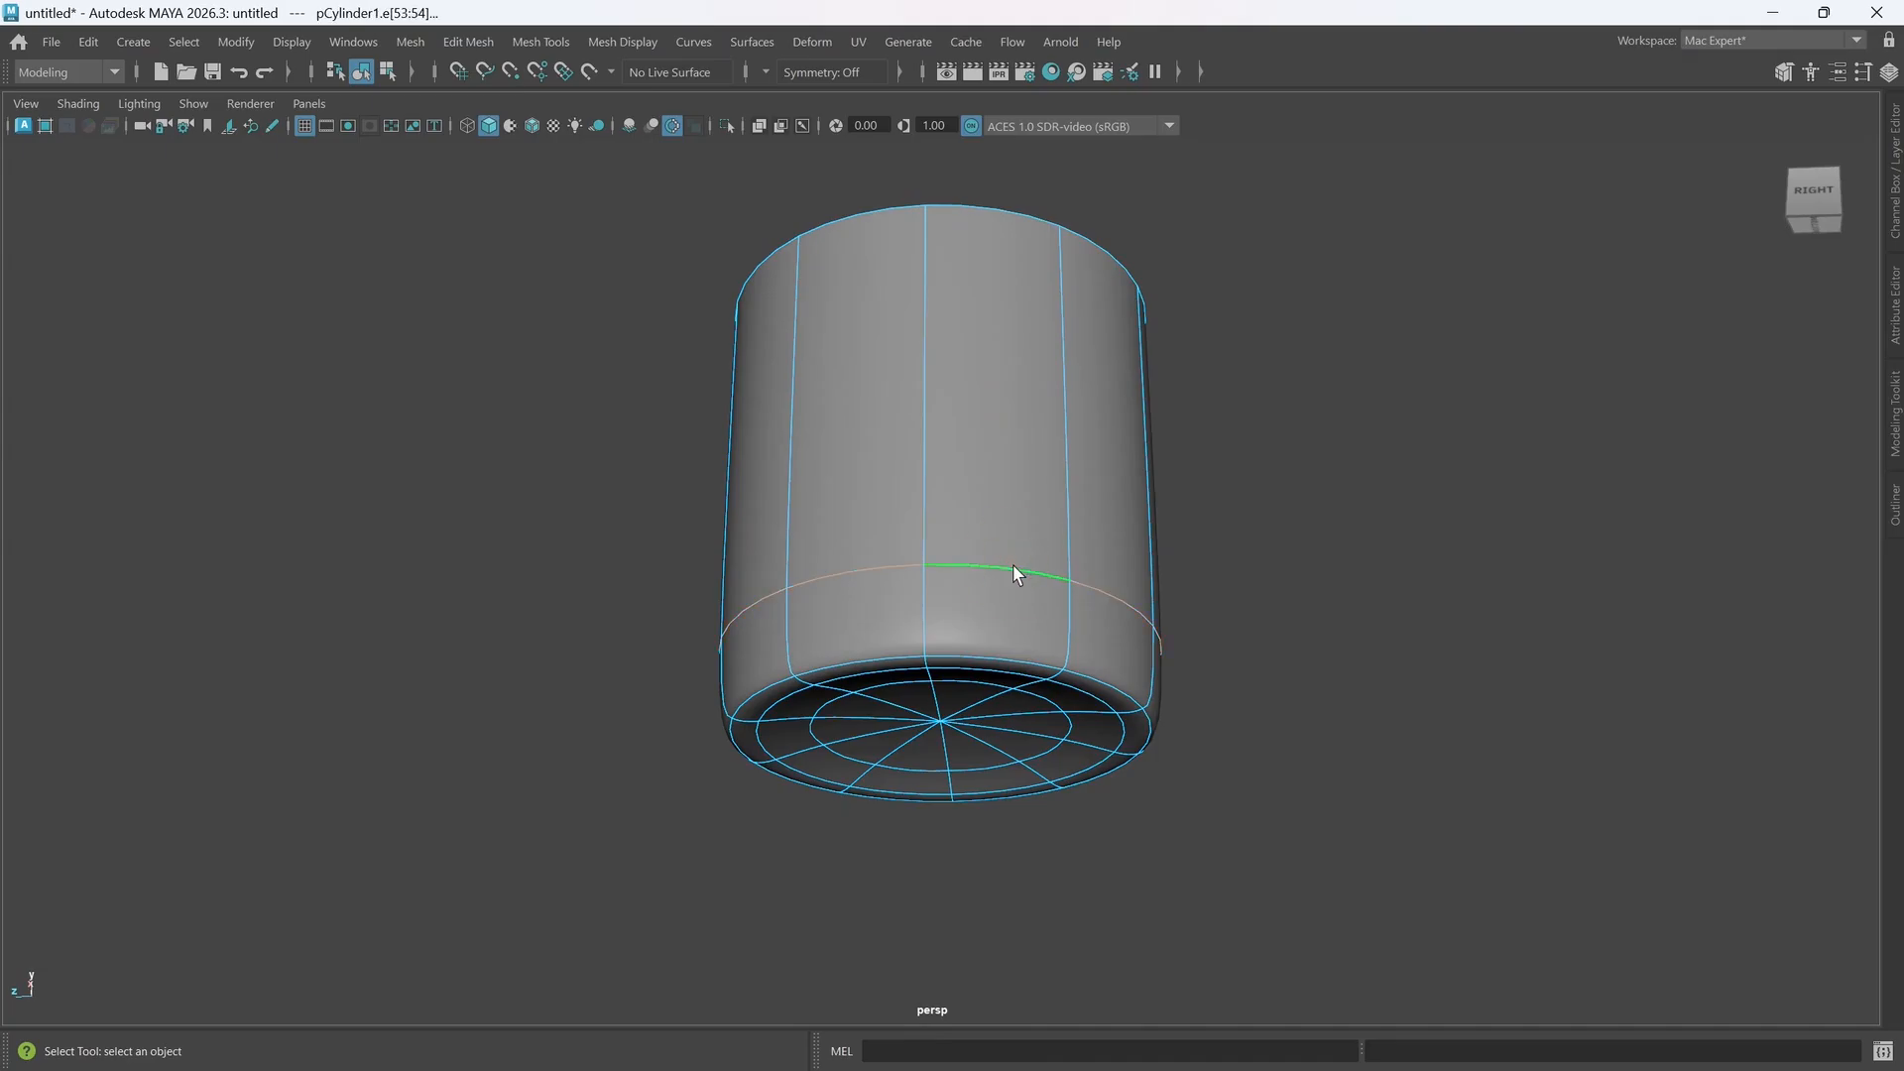
key(w)
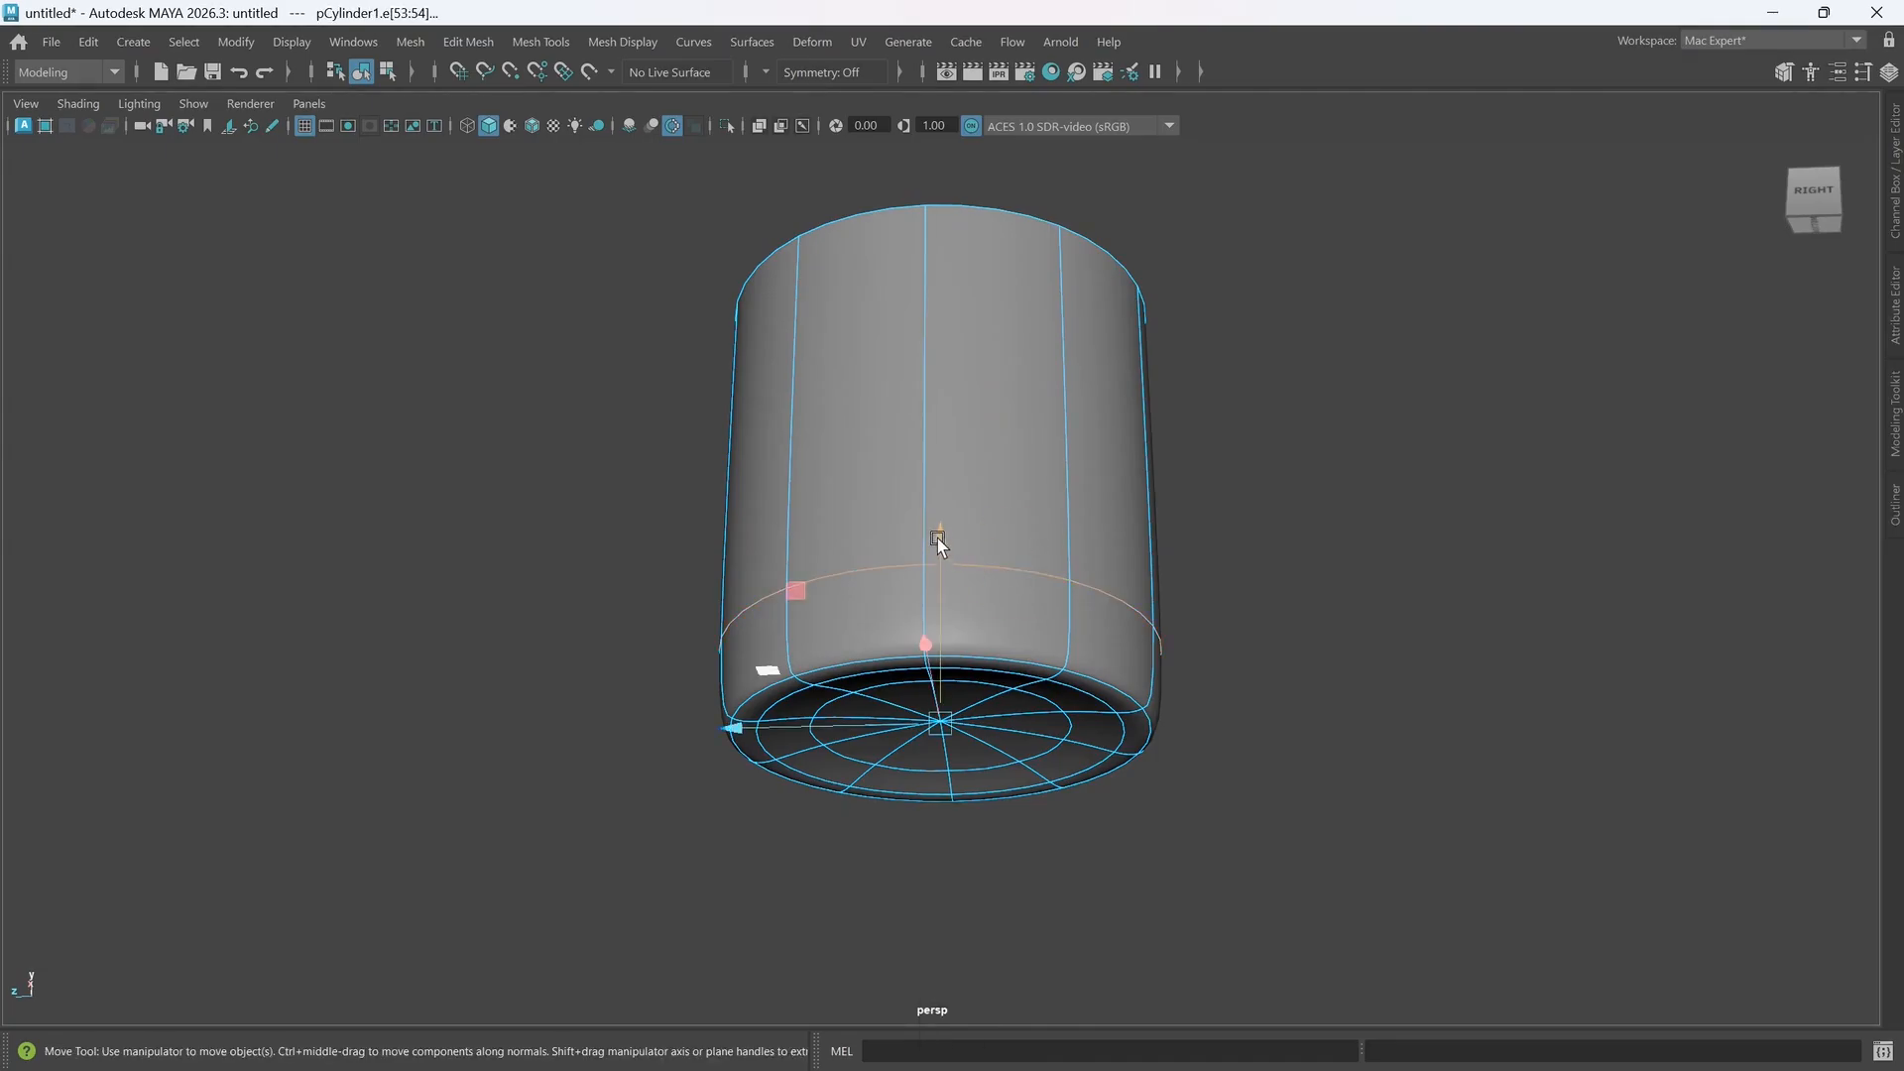
drag(937, 543, 943, 589)
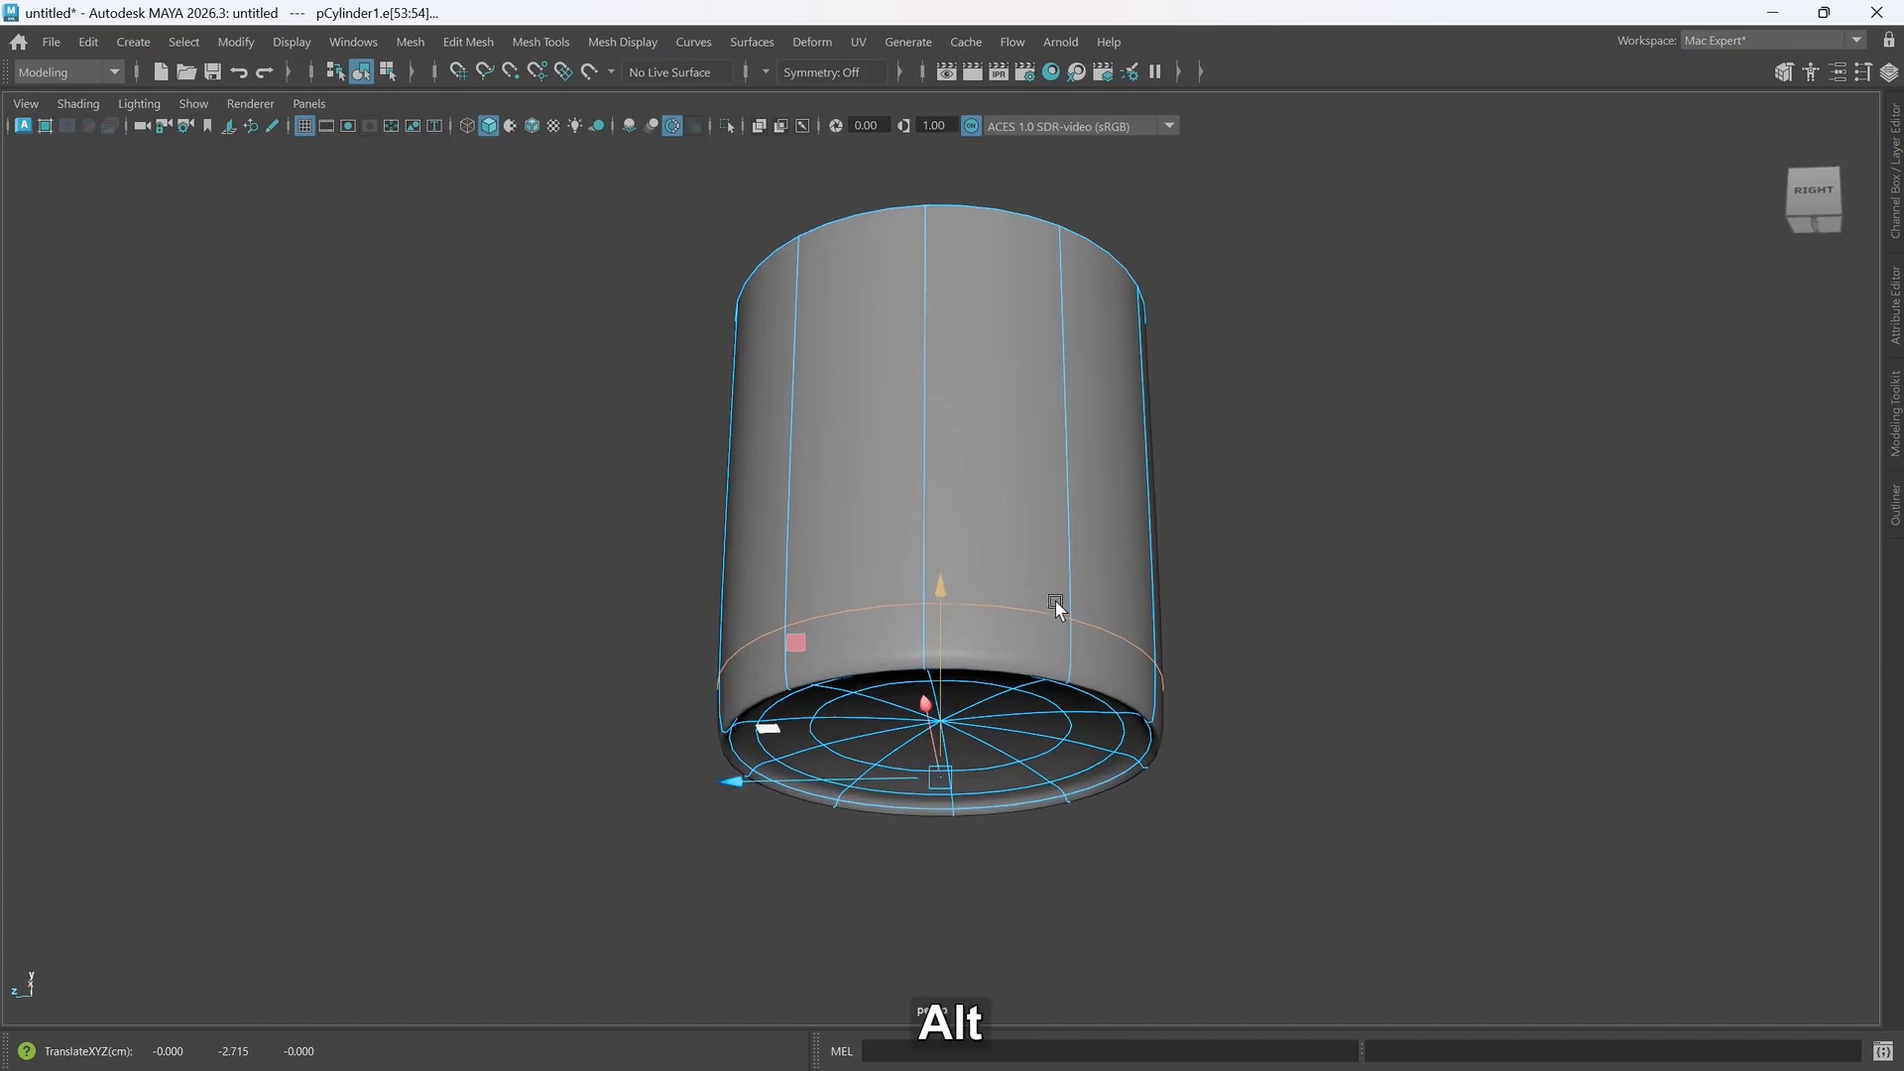
alt+drag(1058, 601, 1057, 599)
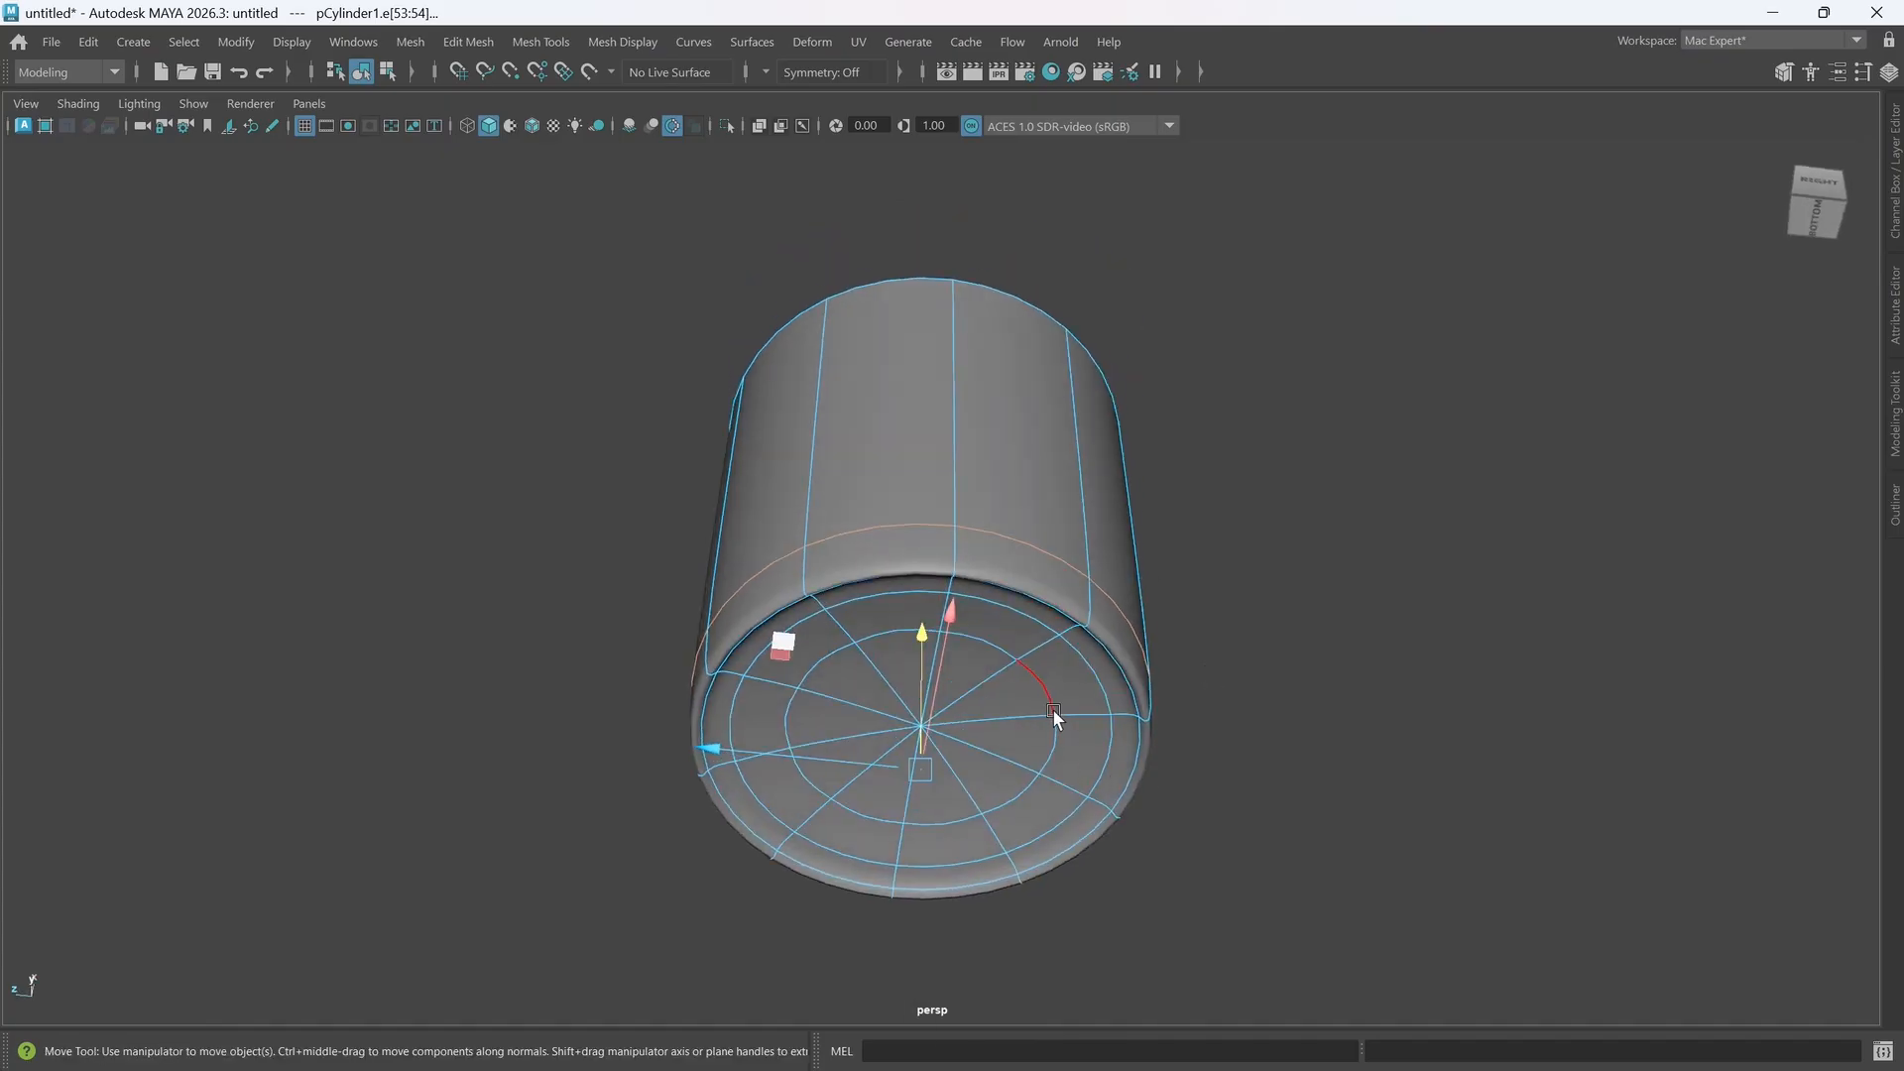
key(ctrl+z)
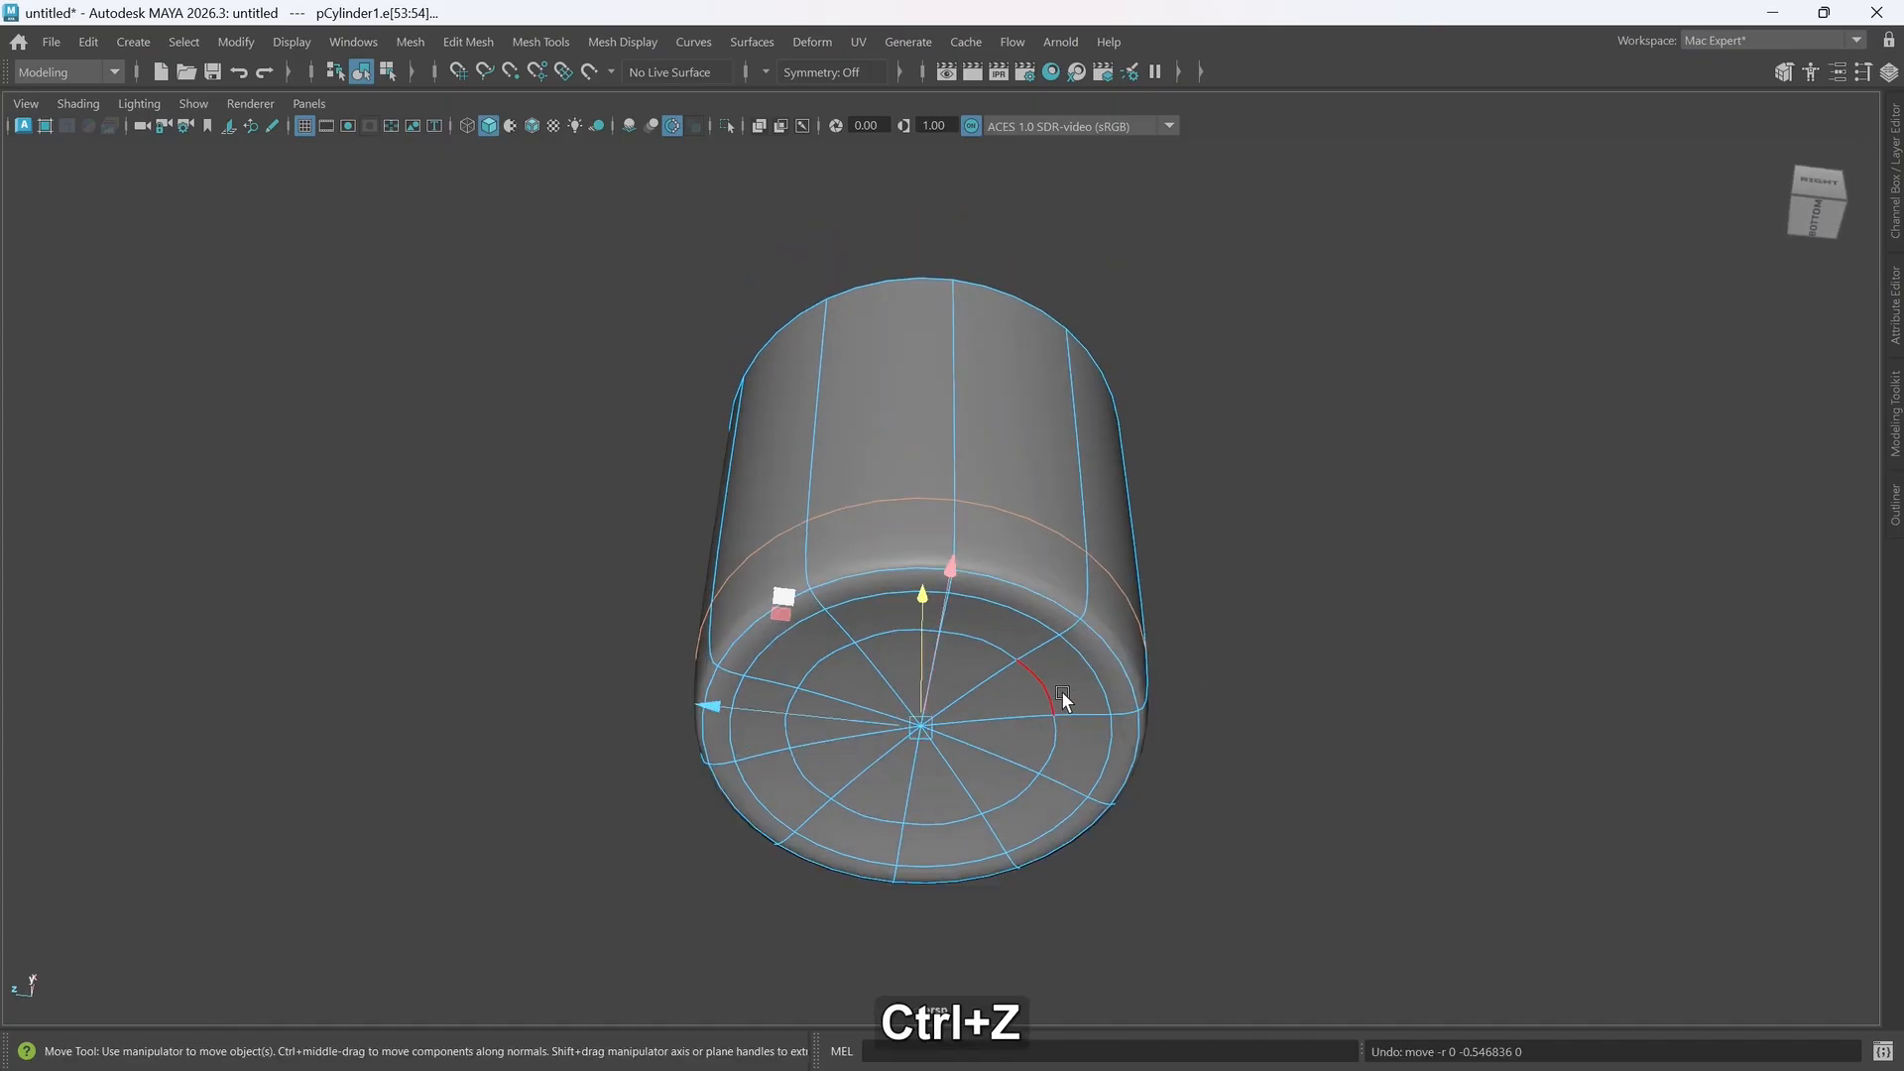
alt+drag(1247, 696, 1266, 523)
click(1265, 524)
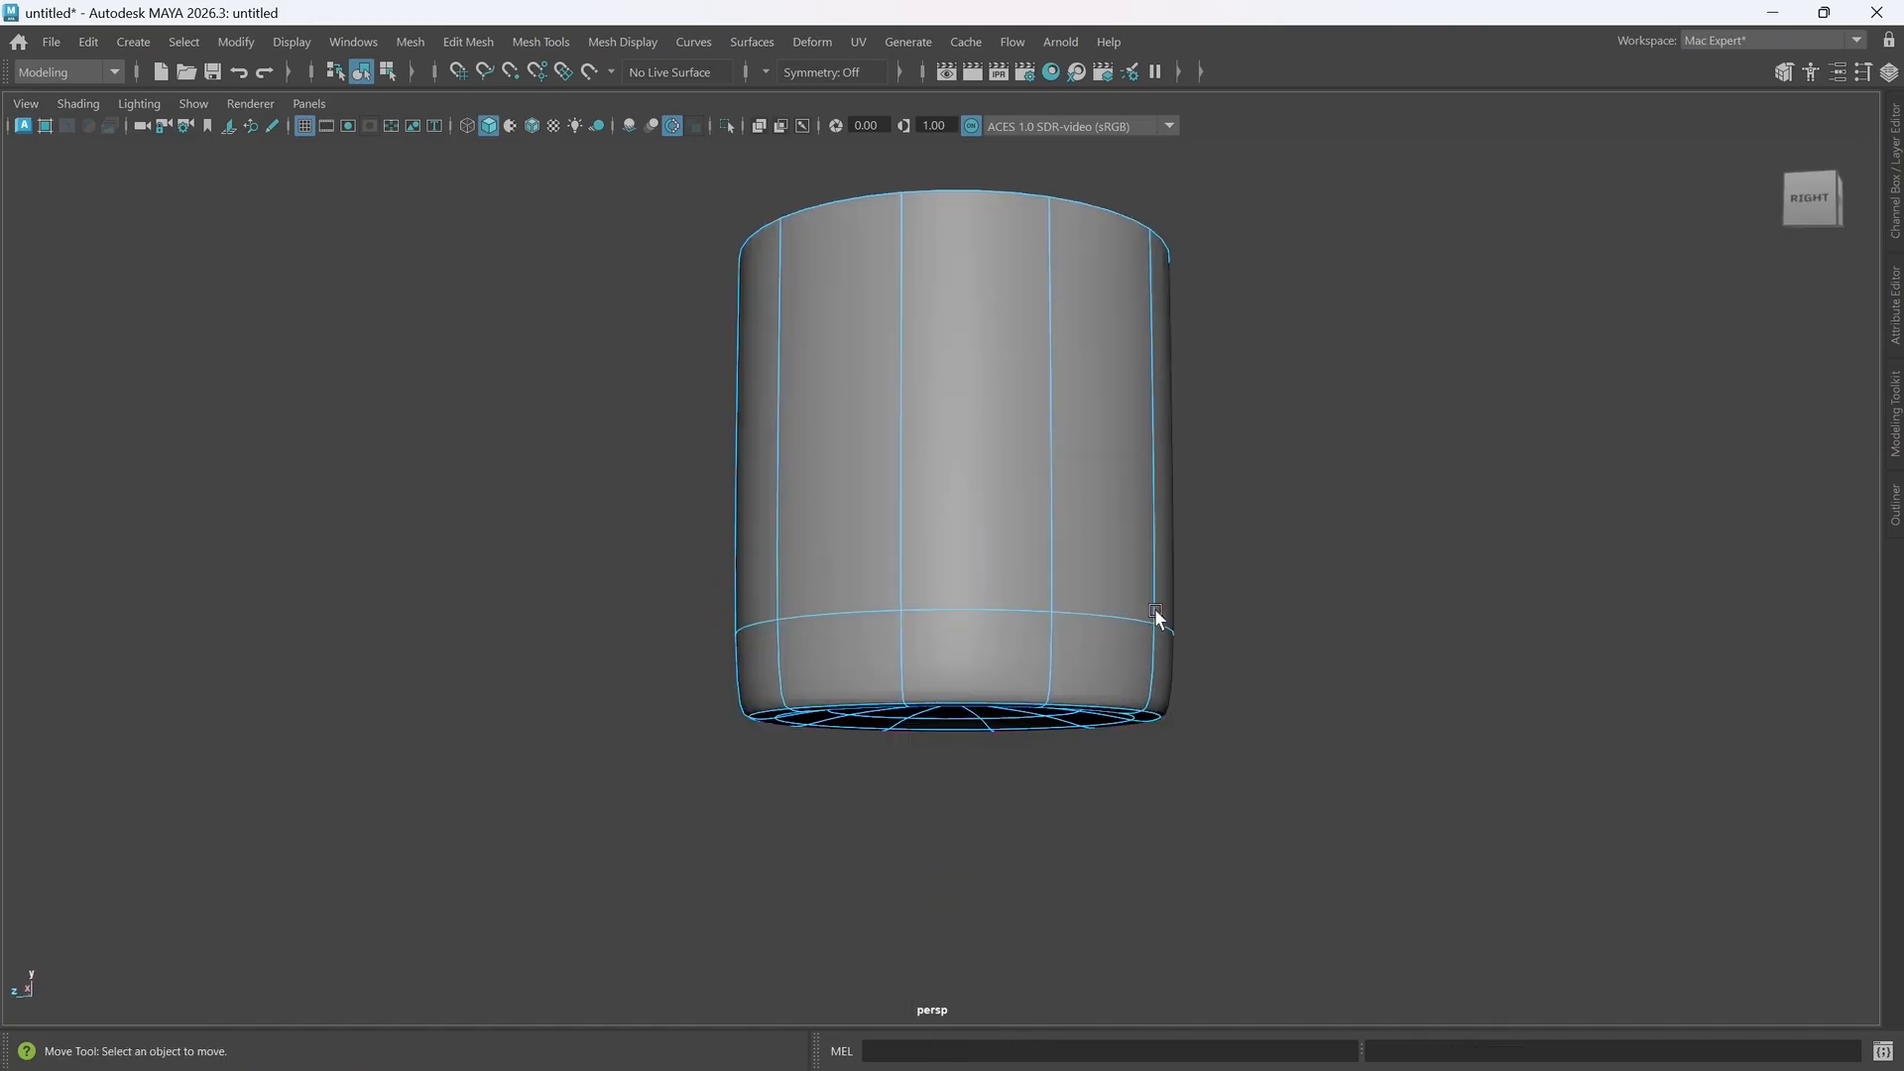
- Turn off the smooth preview and delete the small separate cylinder standing inside the tube
scroll(1032, 680, down, 1)
alt+middle_drag(1027, 559, 1015, 603)
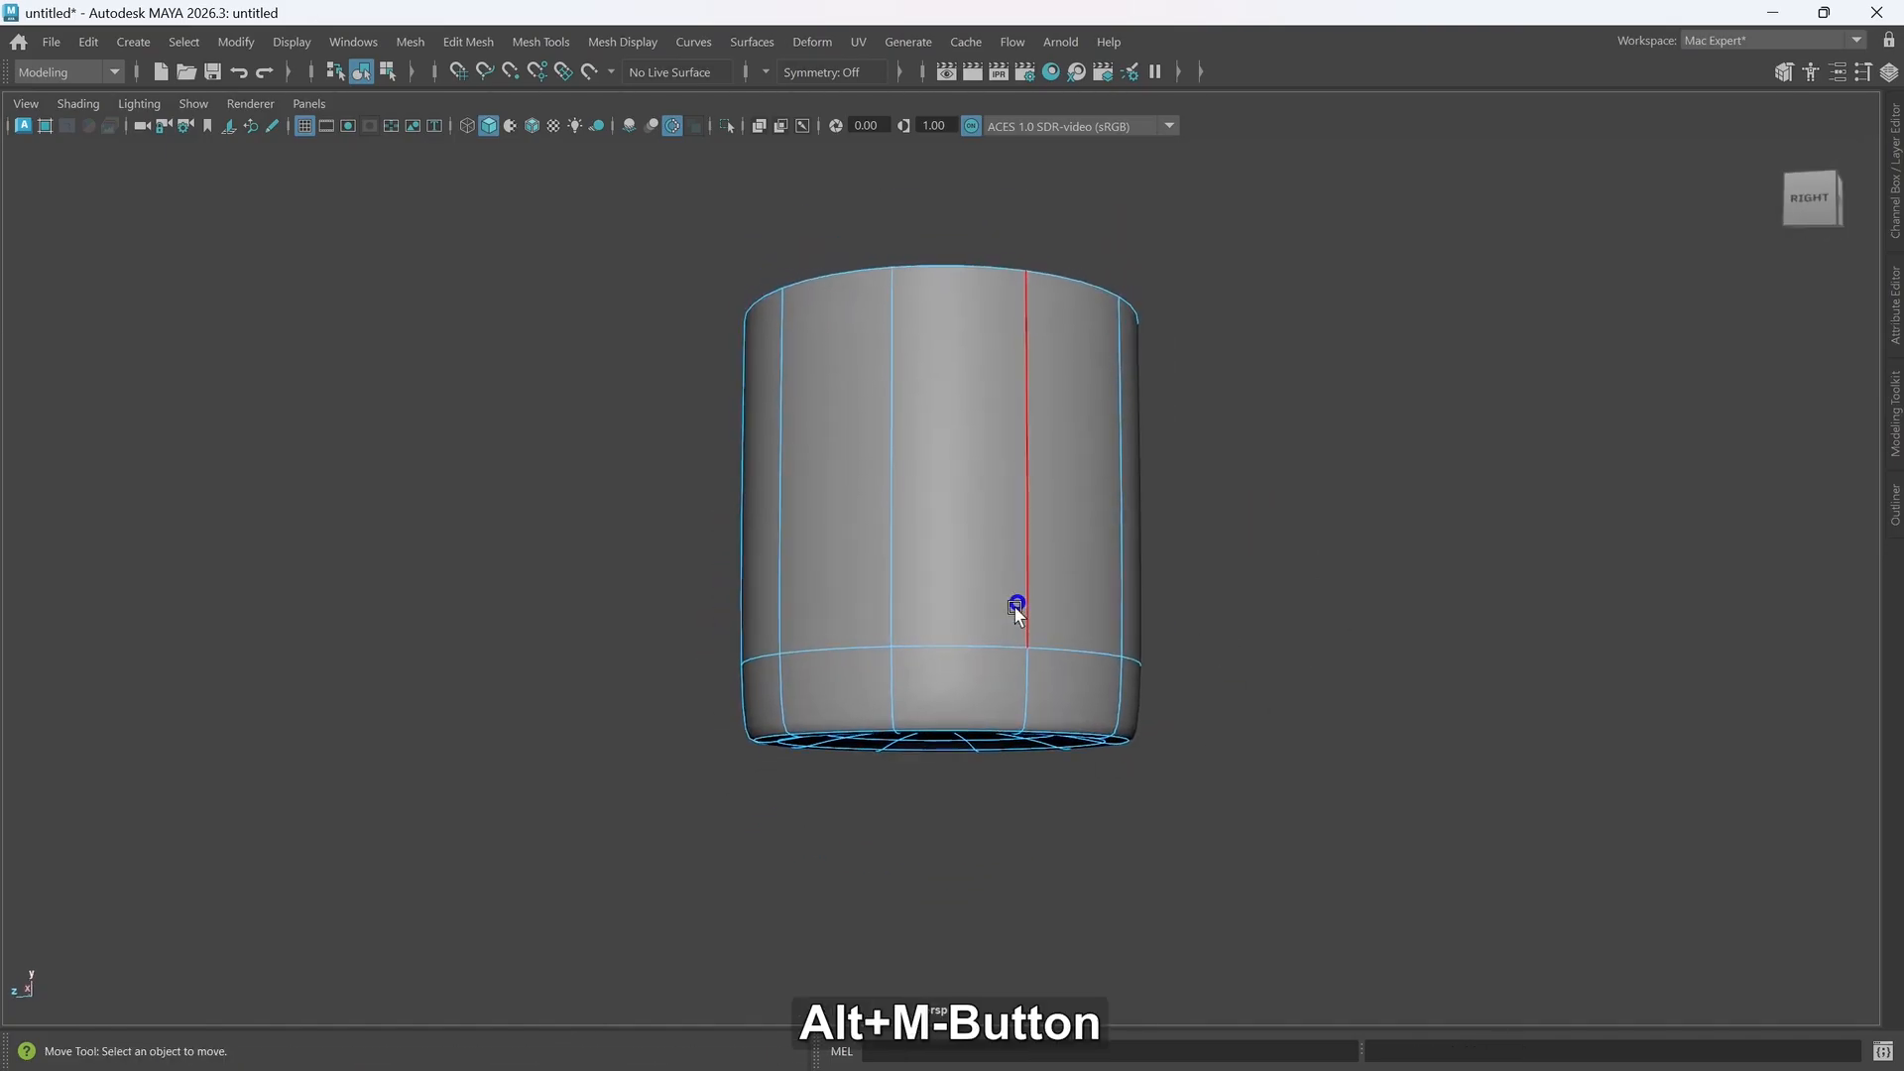
key(1)
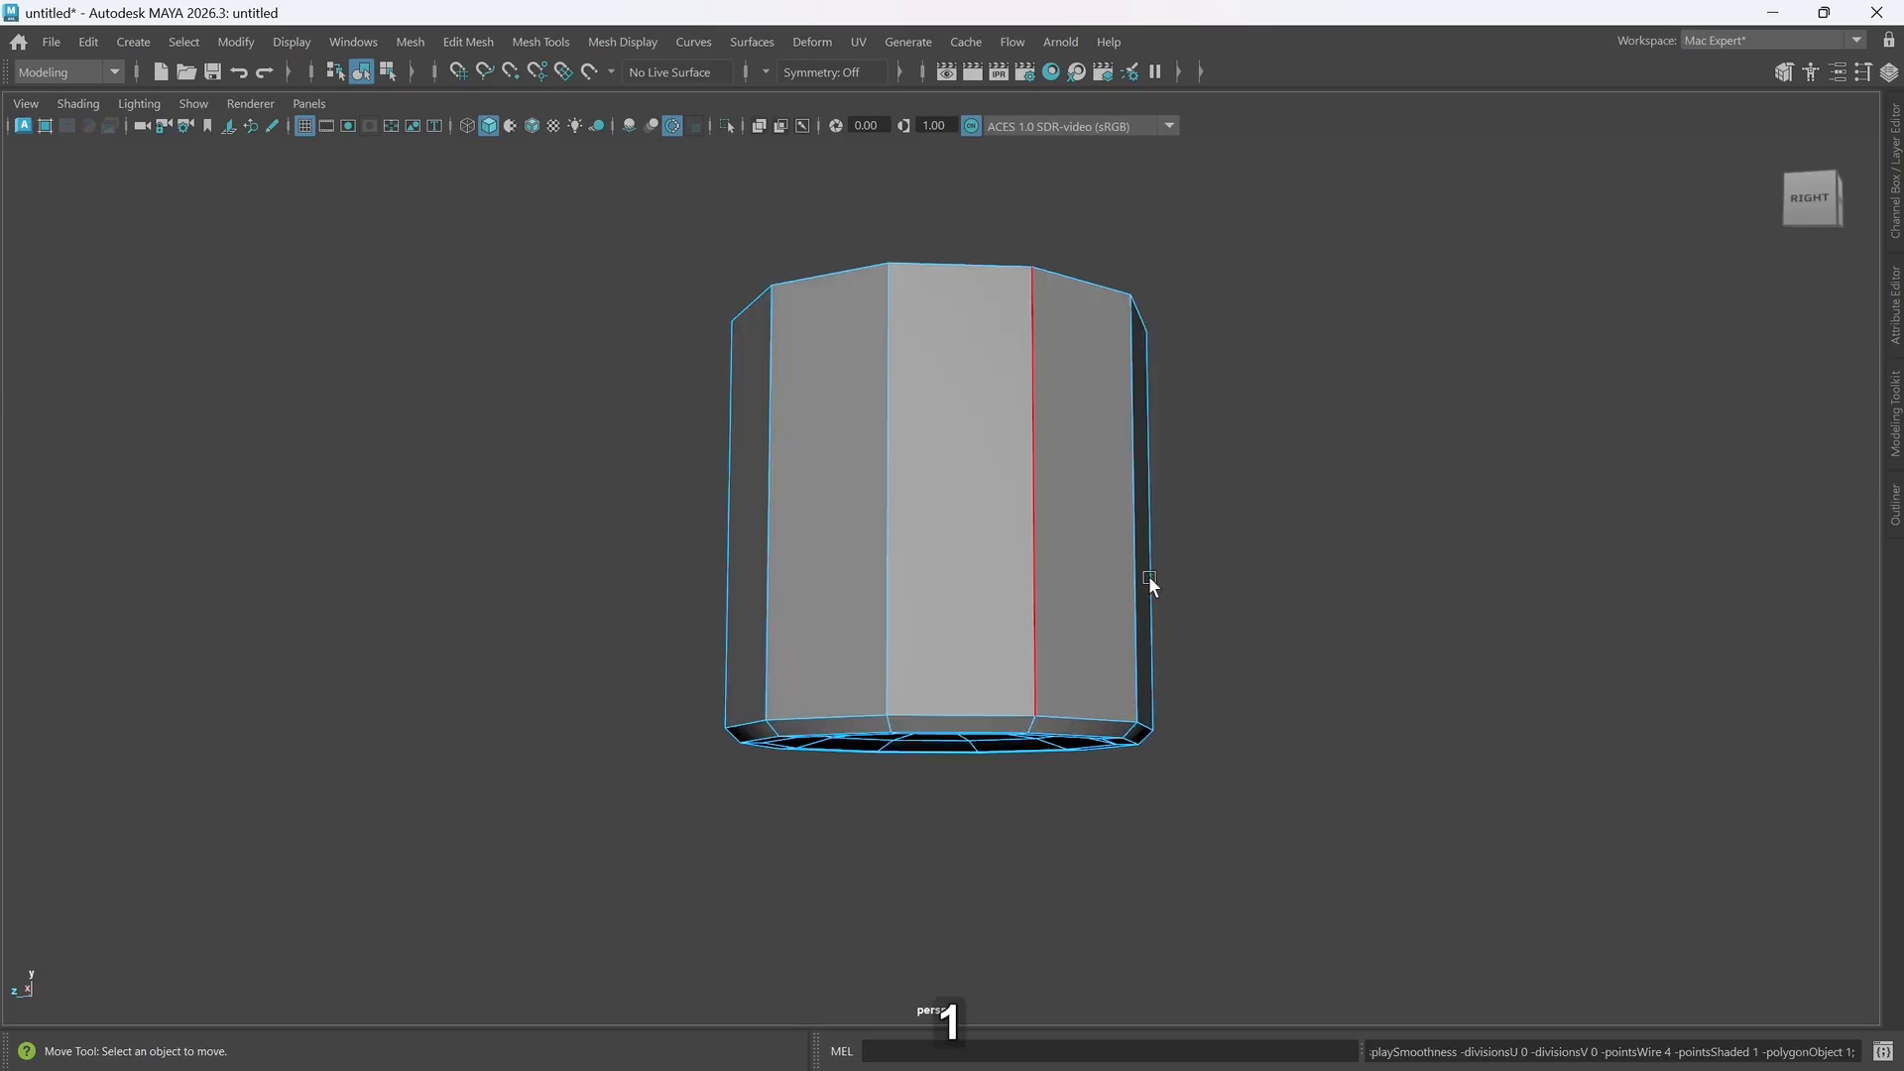
alt+drag(1147, 582, 1257, 658)
click(884, 518)
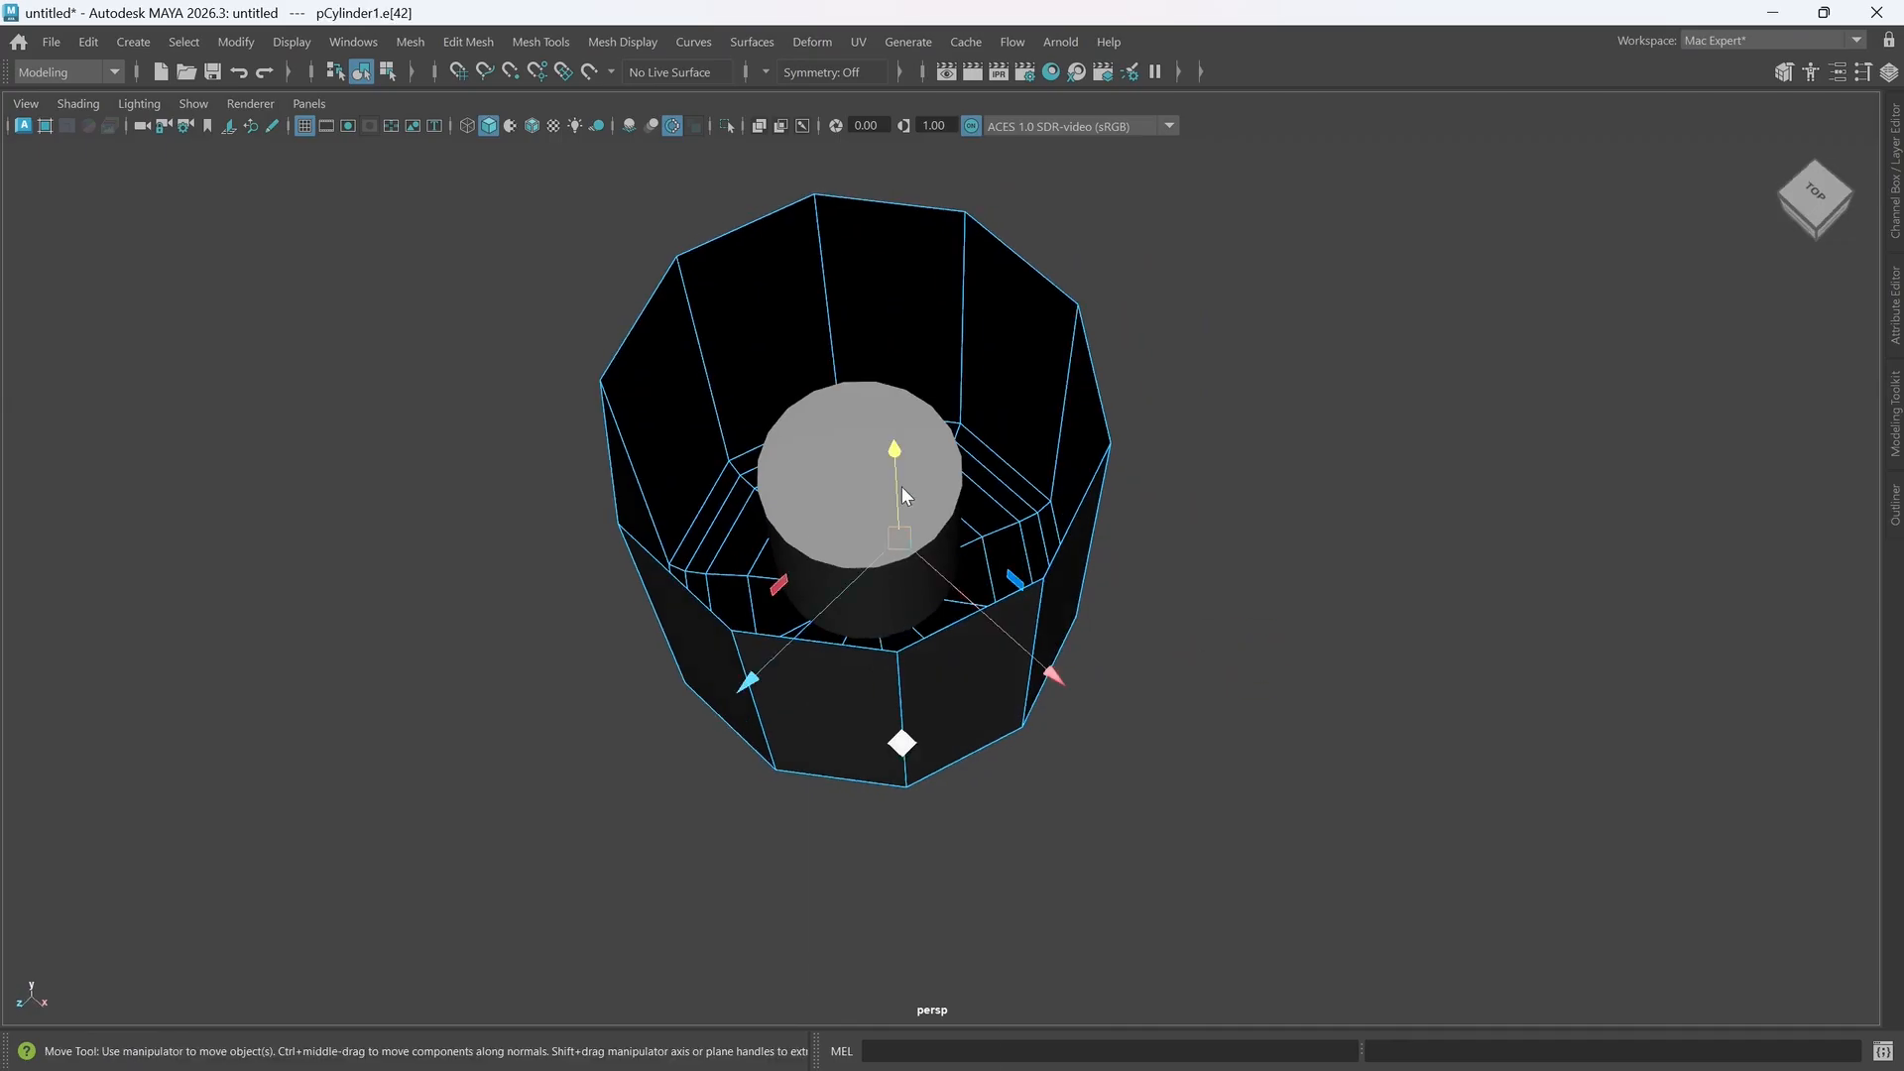
right_drag(901, 486, 1021, 401)
click(880, 466)
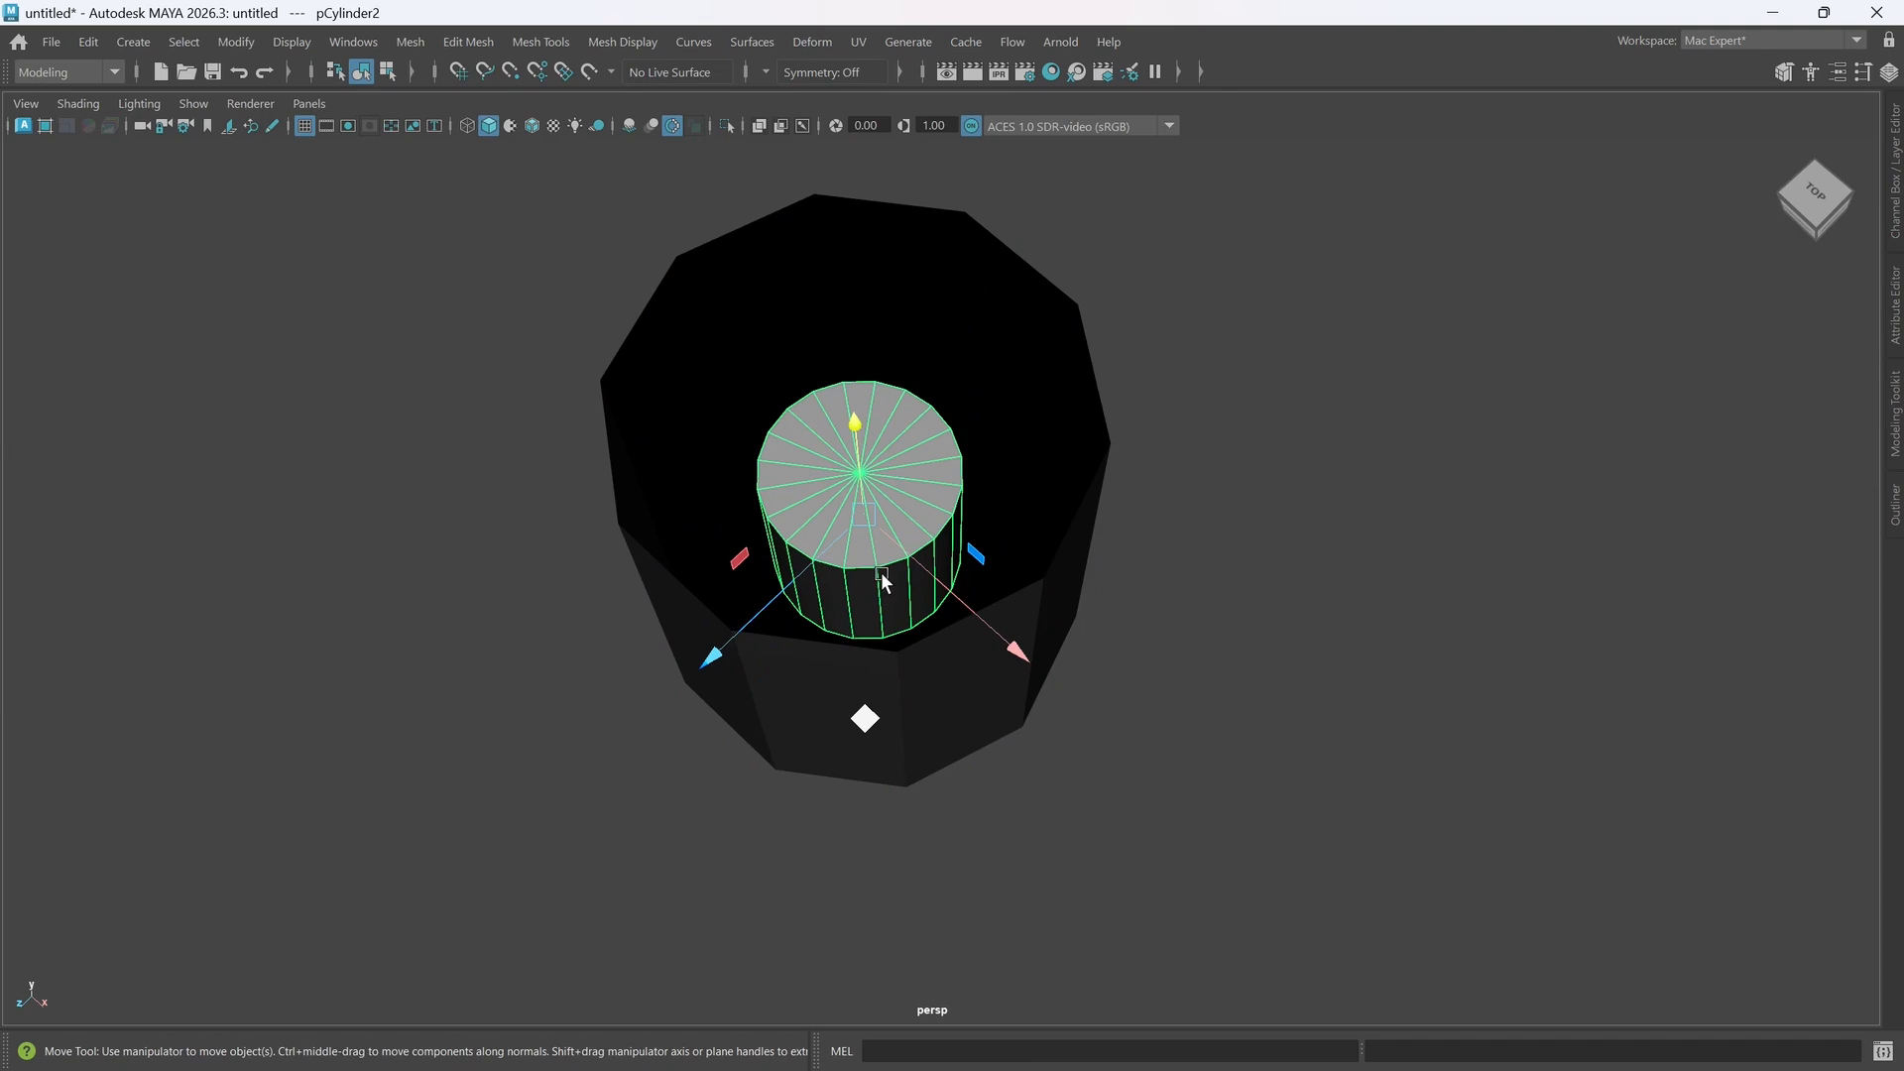
key(Delete)
alt+drag(952, 773, 996, 597)
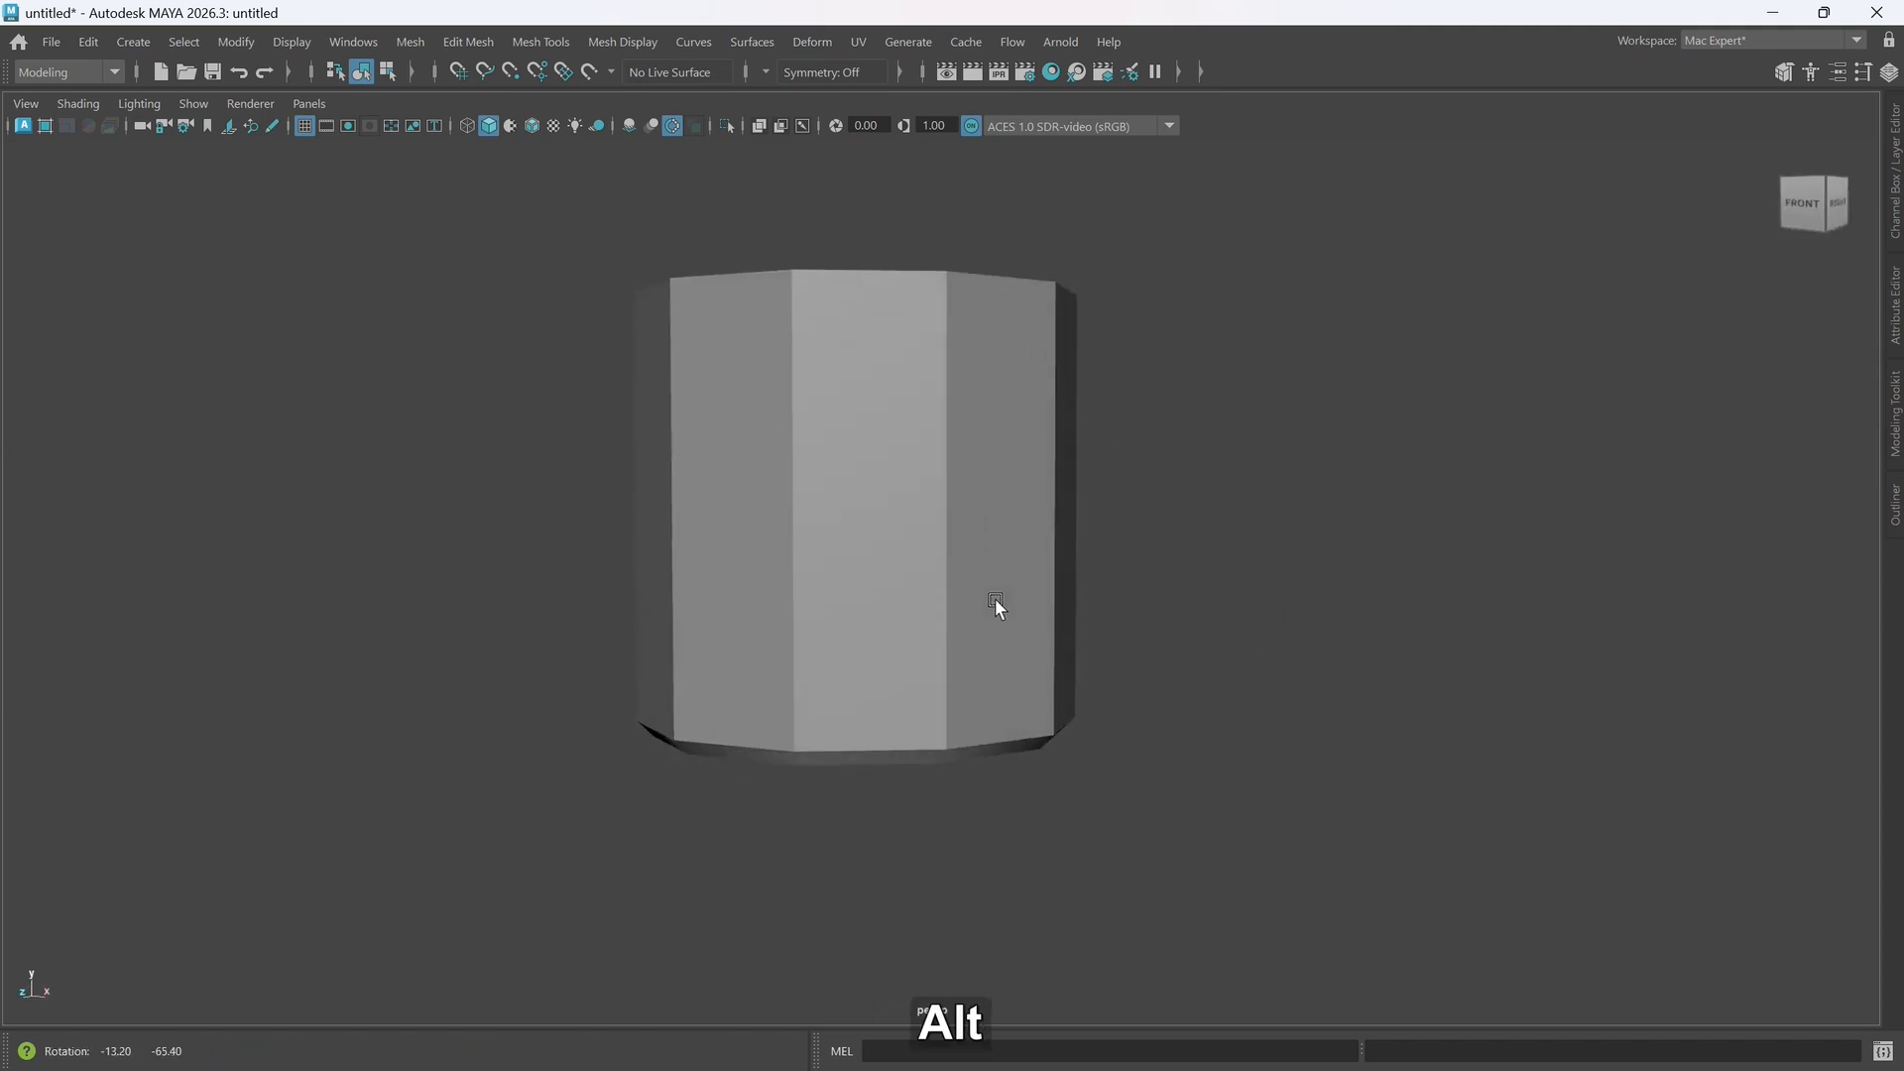
- Raise the tube's open top border edge loop to a height of about 7.8 cm to make the body taller
click(973, 569)
alt+scroll(1057, 507, down, 3)
alt+scroll(1055, 508, down, 2)
alt+middle_drag(1009, 667, 1003, 873)
alt+drag(989, 634, 989, 692)
right_drag(989, 682, 996, 393)
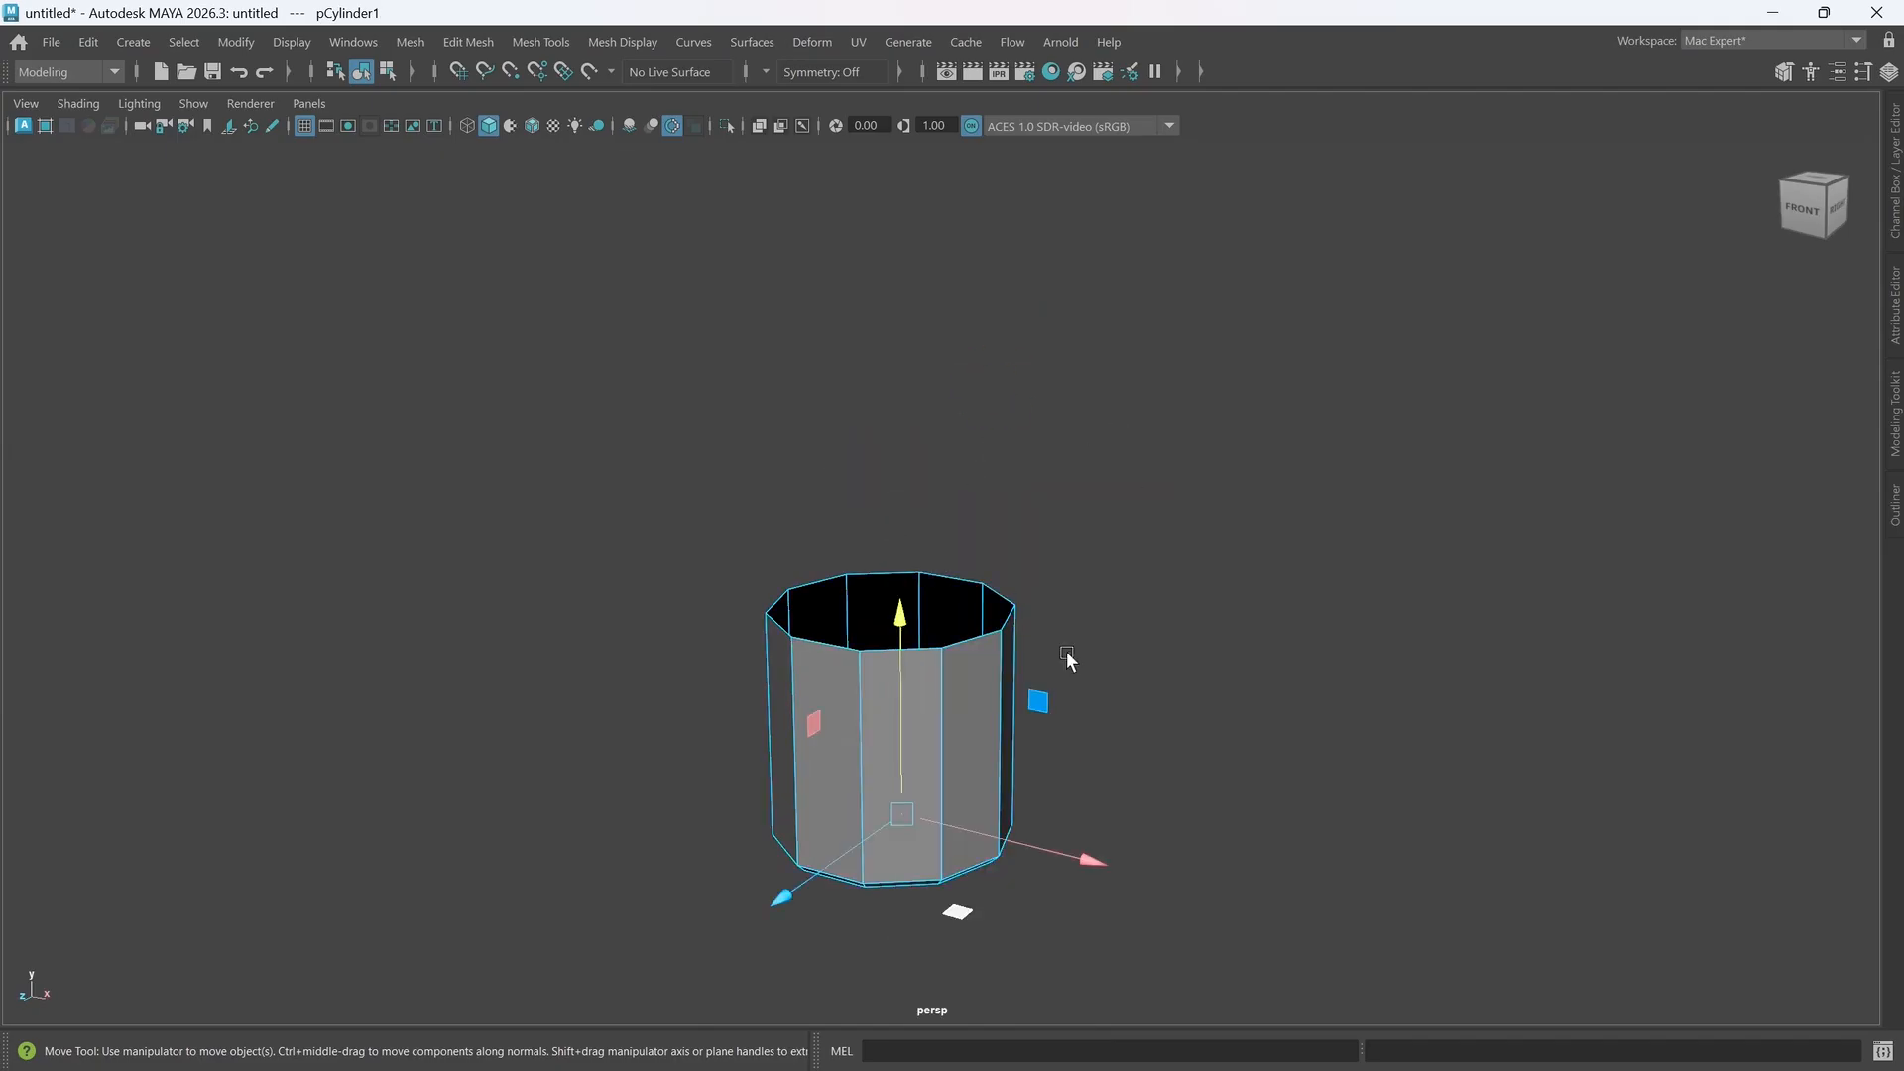
double_click(968, 640)
alt+scroll(1016, 634, down, 2)
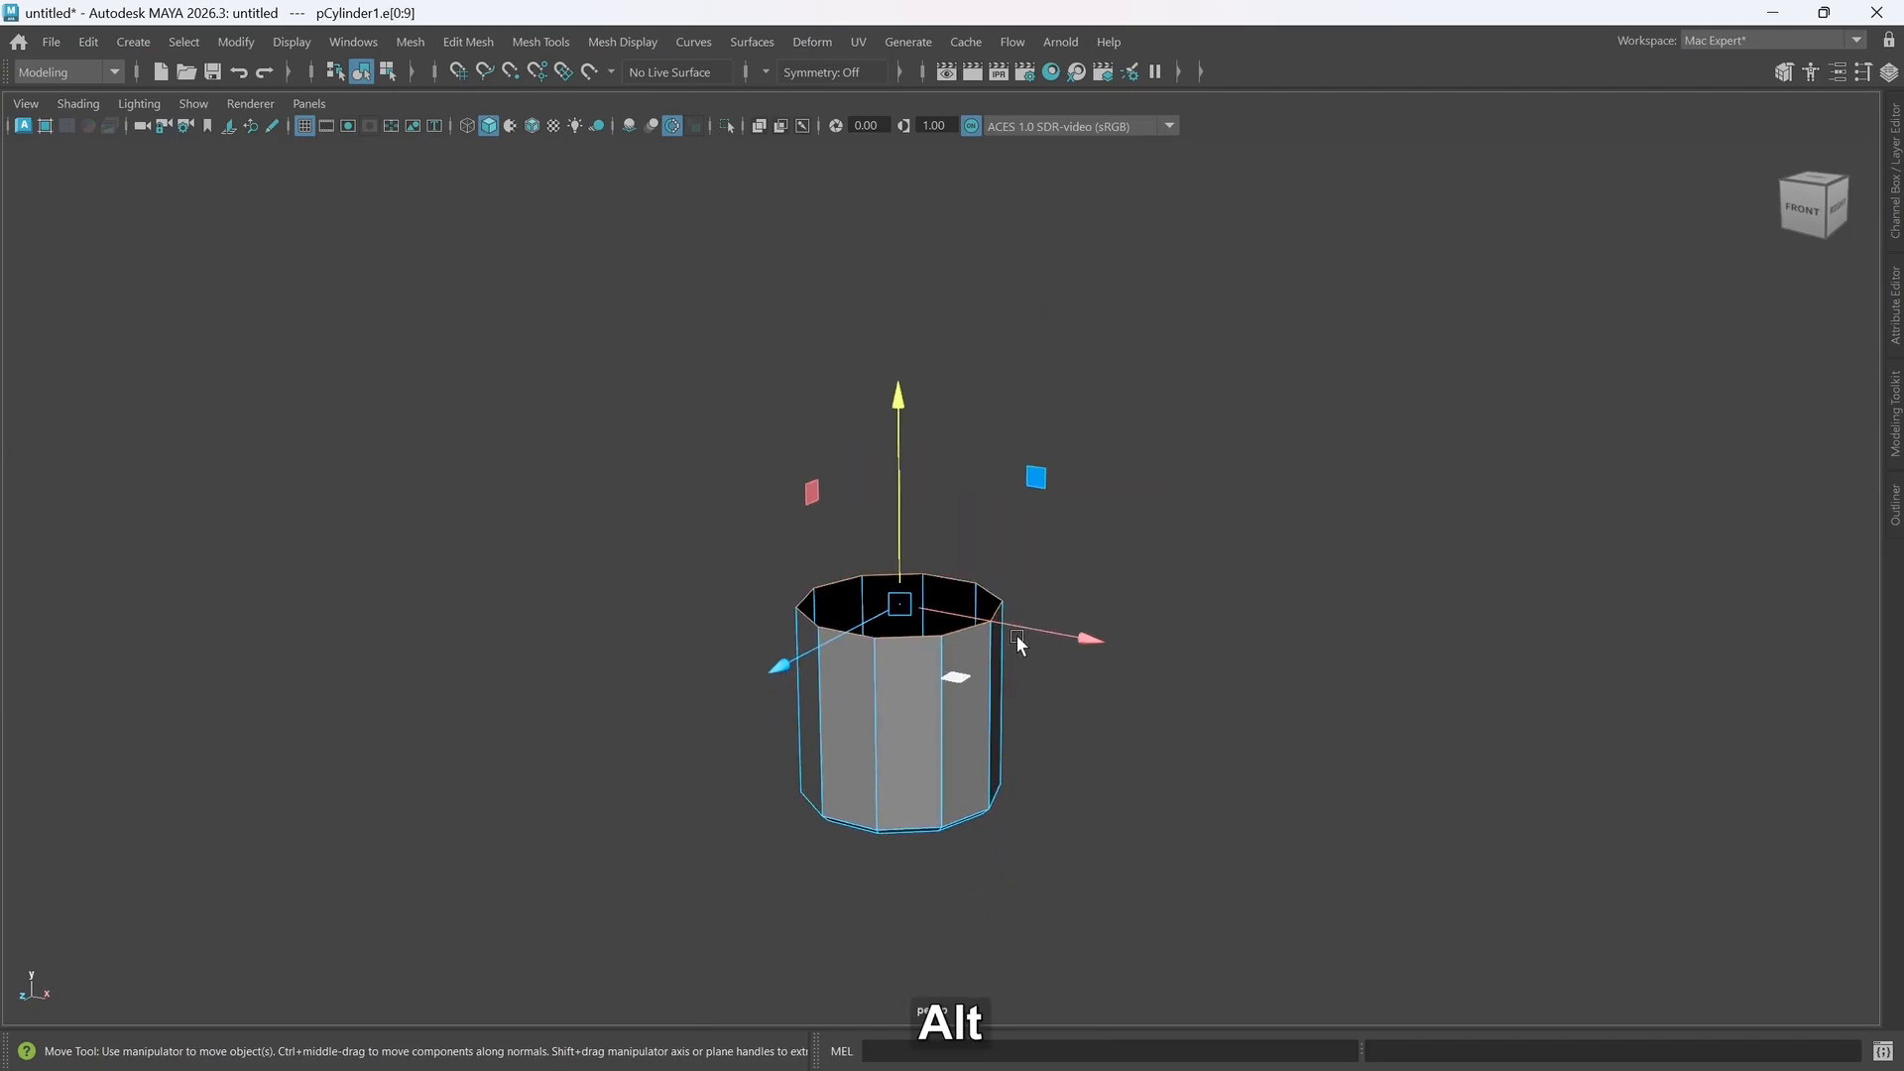
alt+middle_drag(1016, 634, 1021, 708)
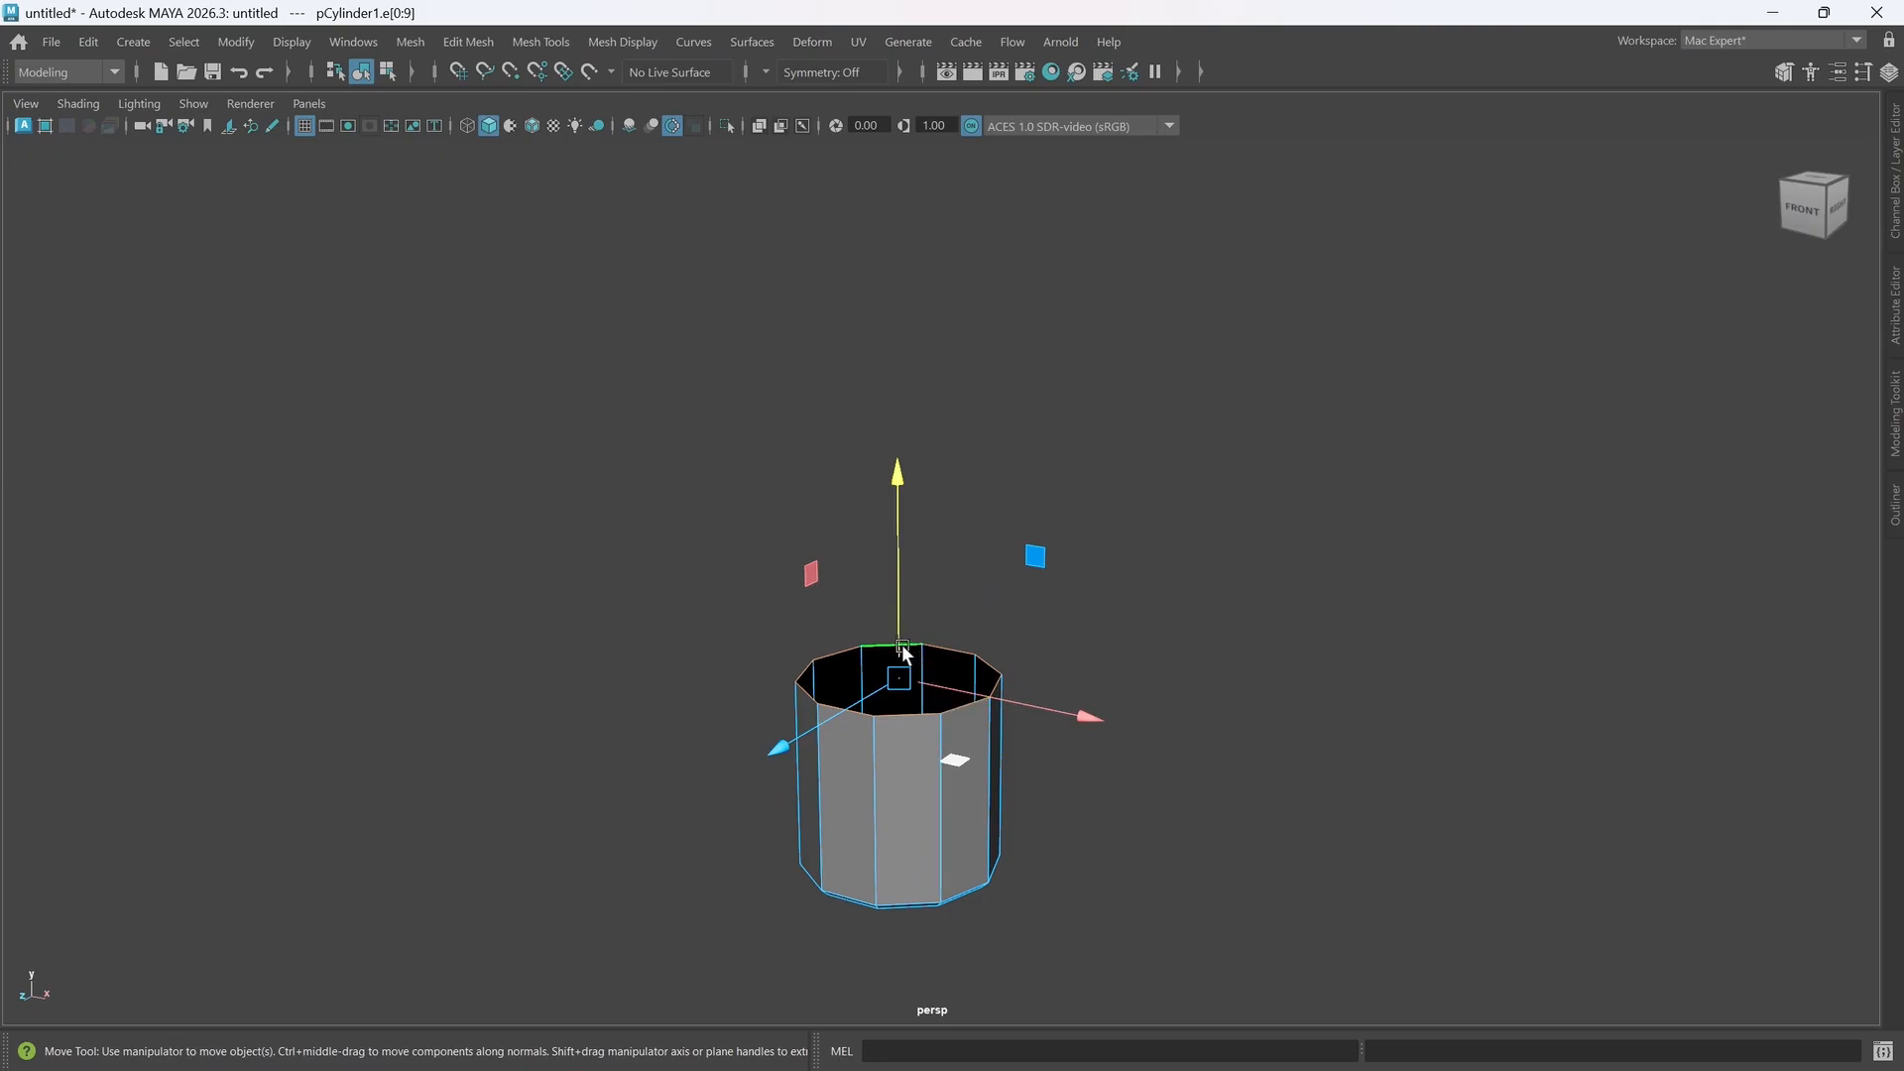
drag(902, 650, 902, 397)
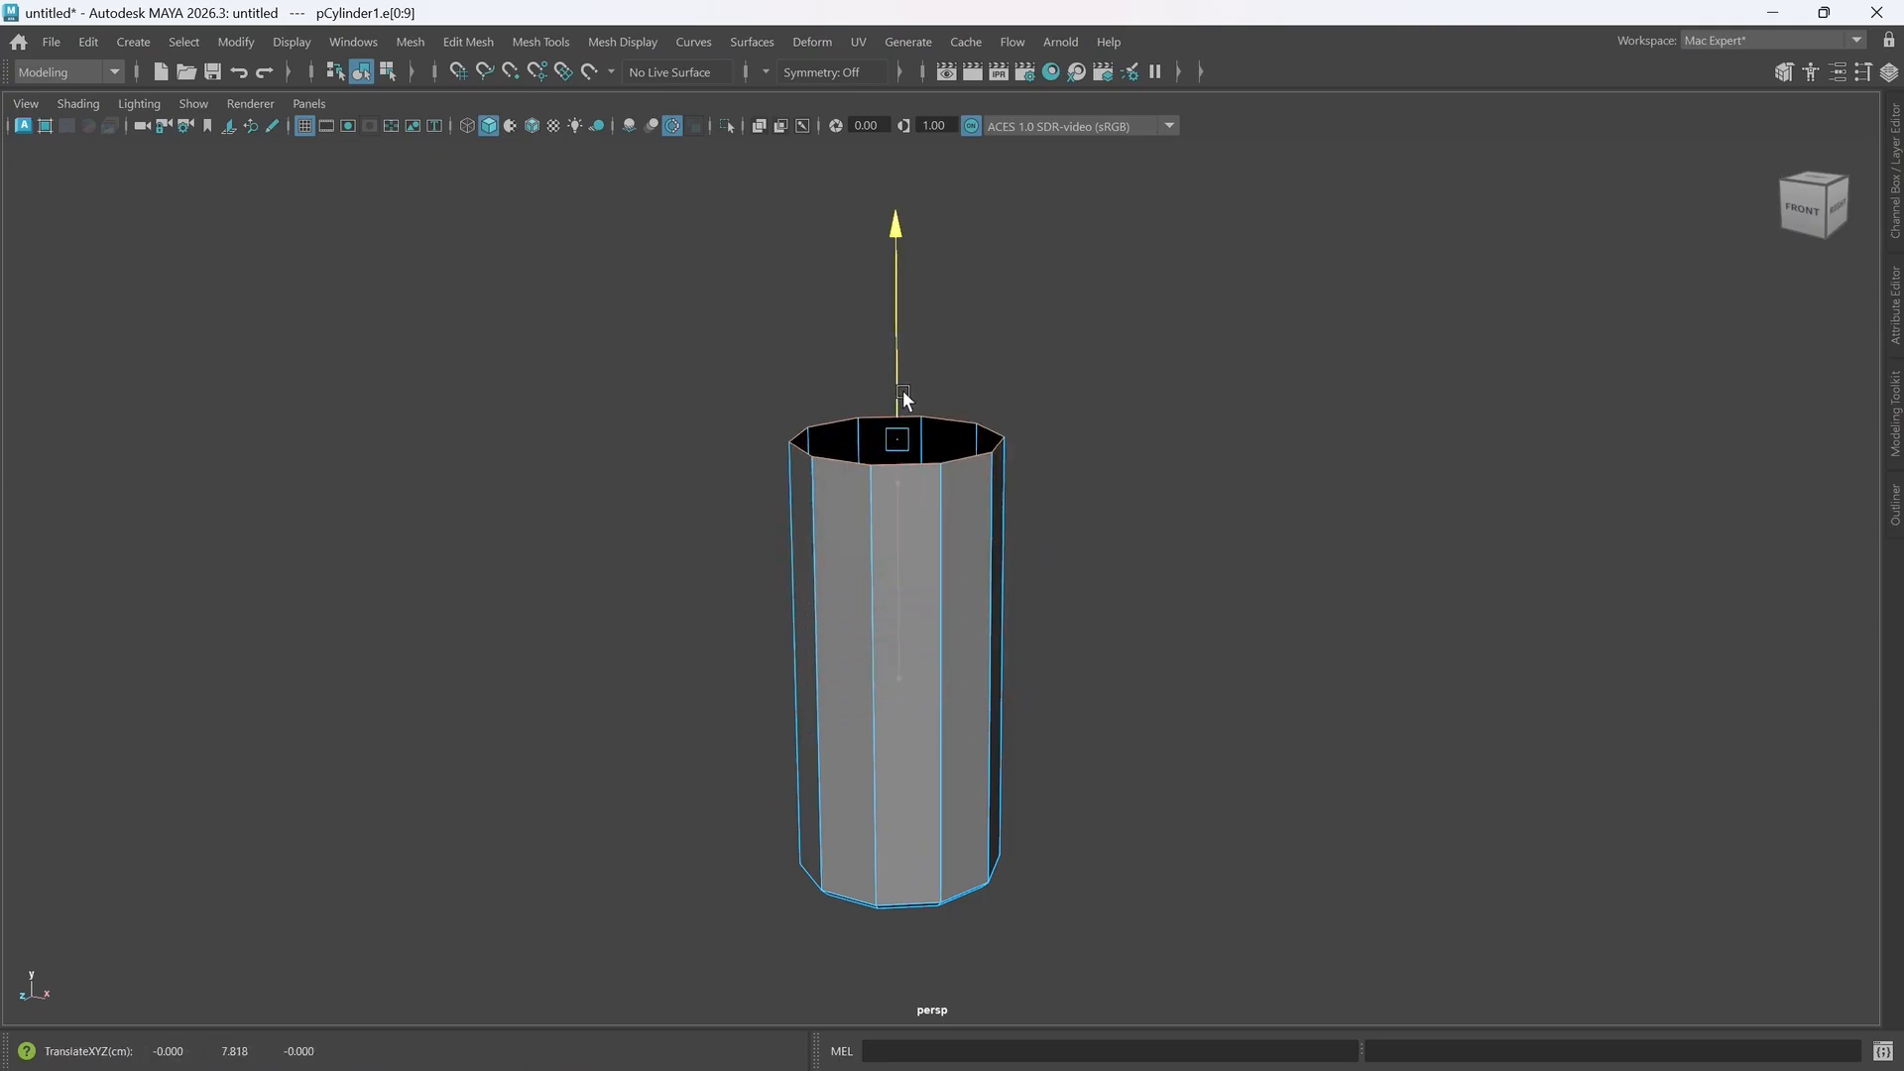
alt+drag(973, 747, 1039, 729)
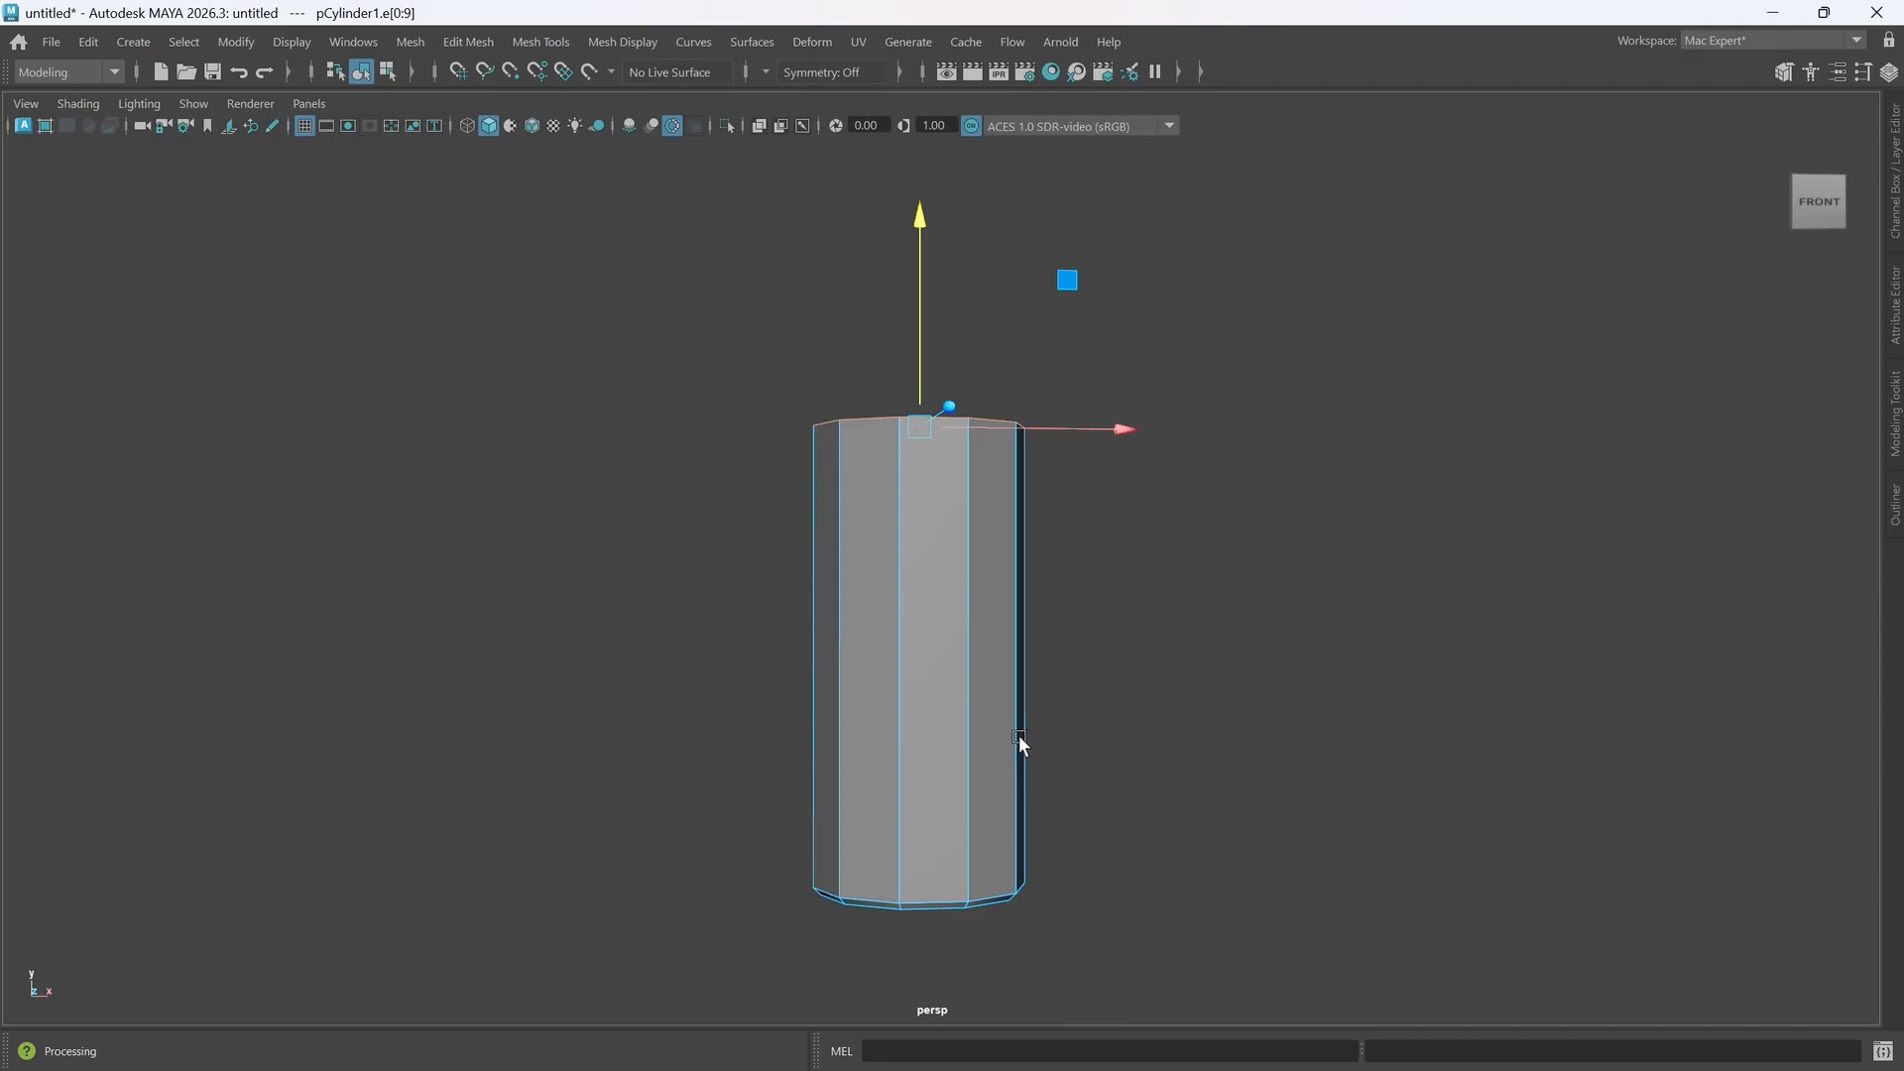
- Raise the top border loop slightly more and extrude it inward to form a narrow flat ring
alt+middle_drag(1020, 735, 1019, 680)
alt+drag(1016, 635, 1045, 599)
scroll(1020, 670, down, 3)
alt+middle_drag(981, 702, 974, 652)
alt+drag(974, 653, 966, 681)
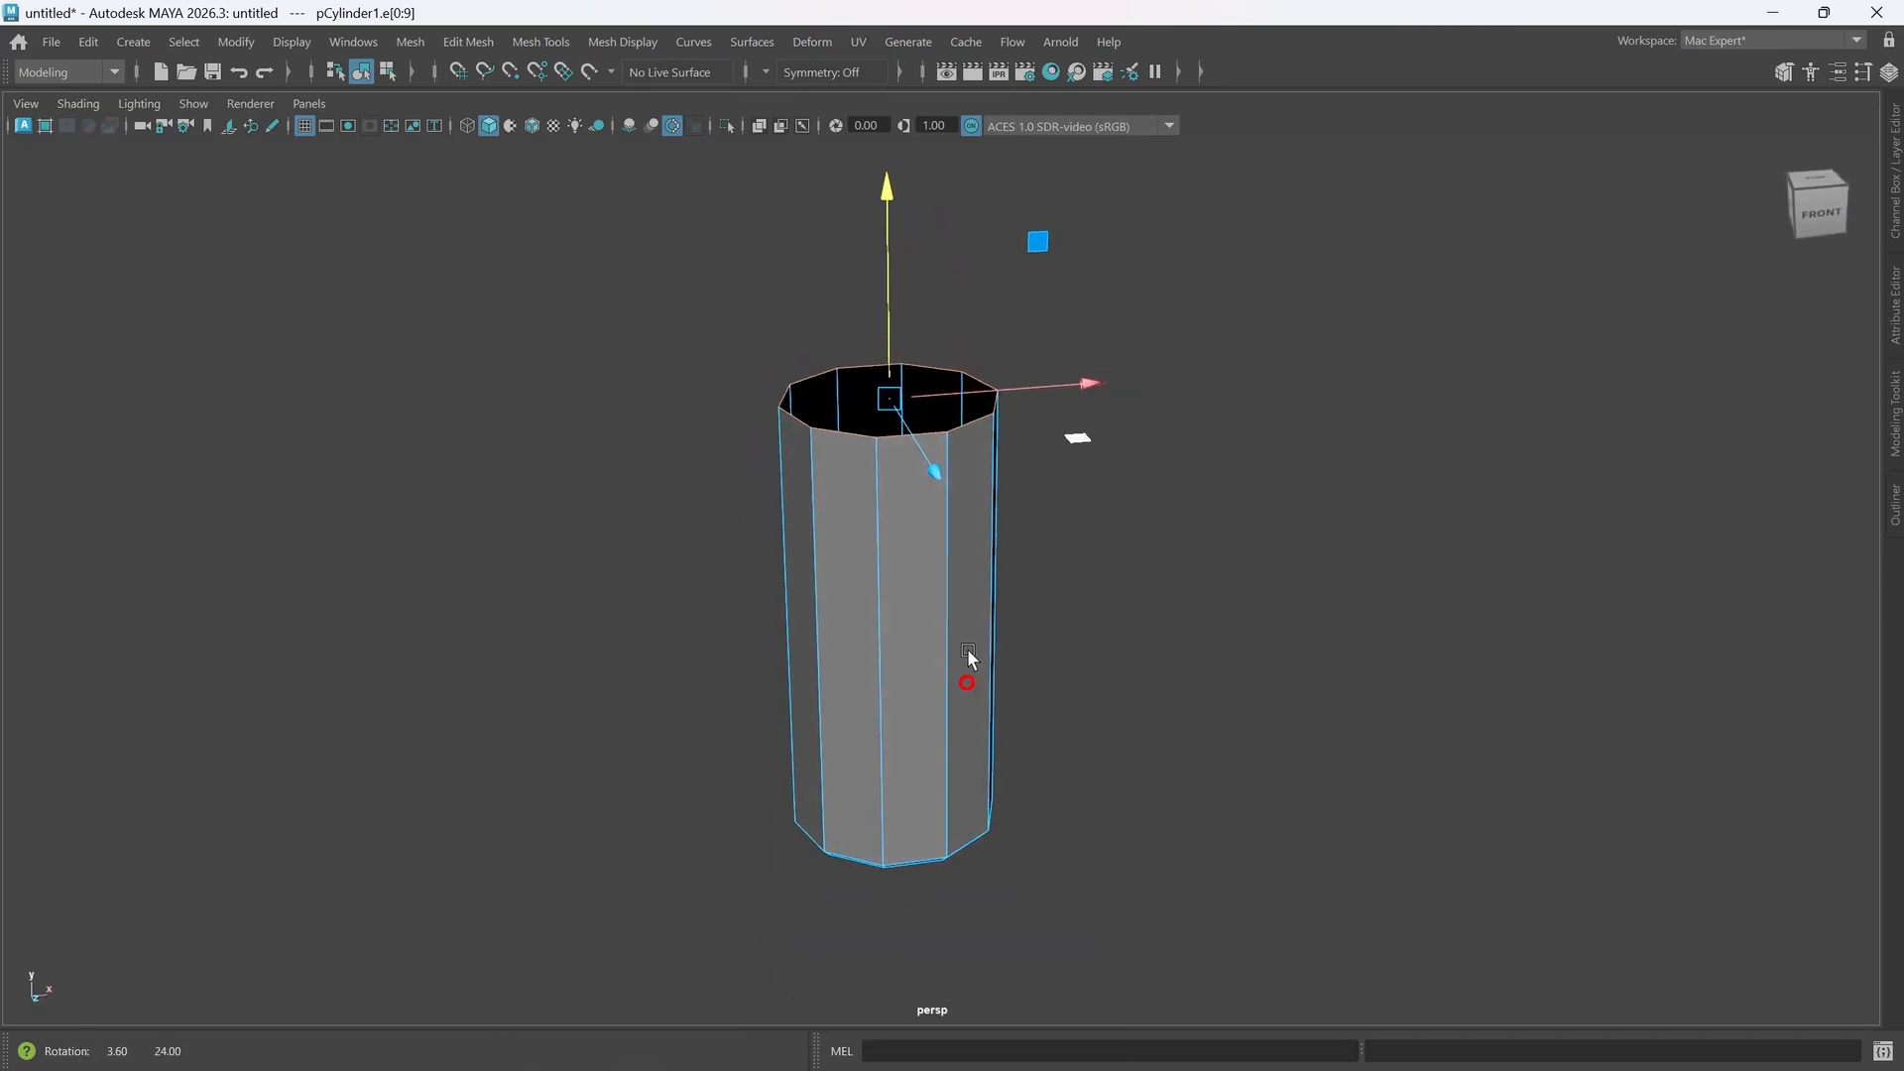
scroll(977, 550, up, 3)
alt+middle_drag(978, 542, 952, 662)
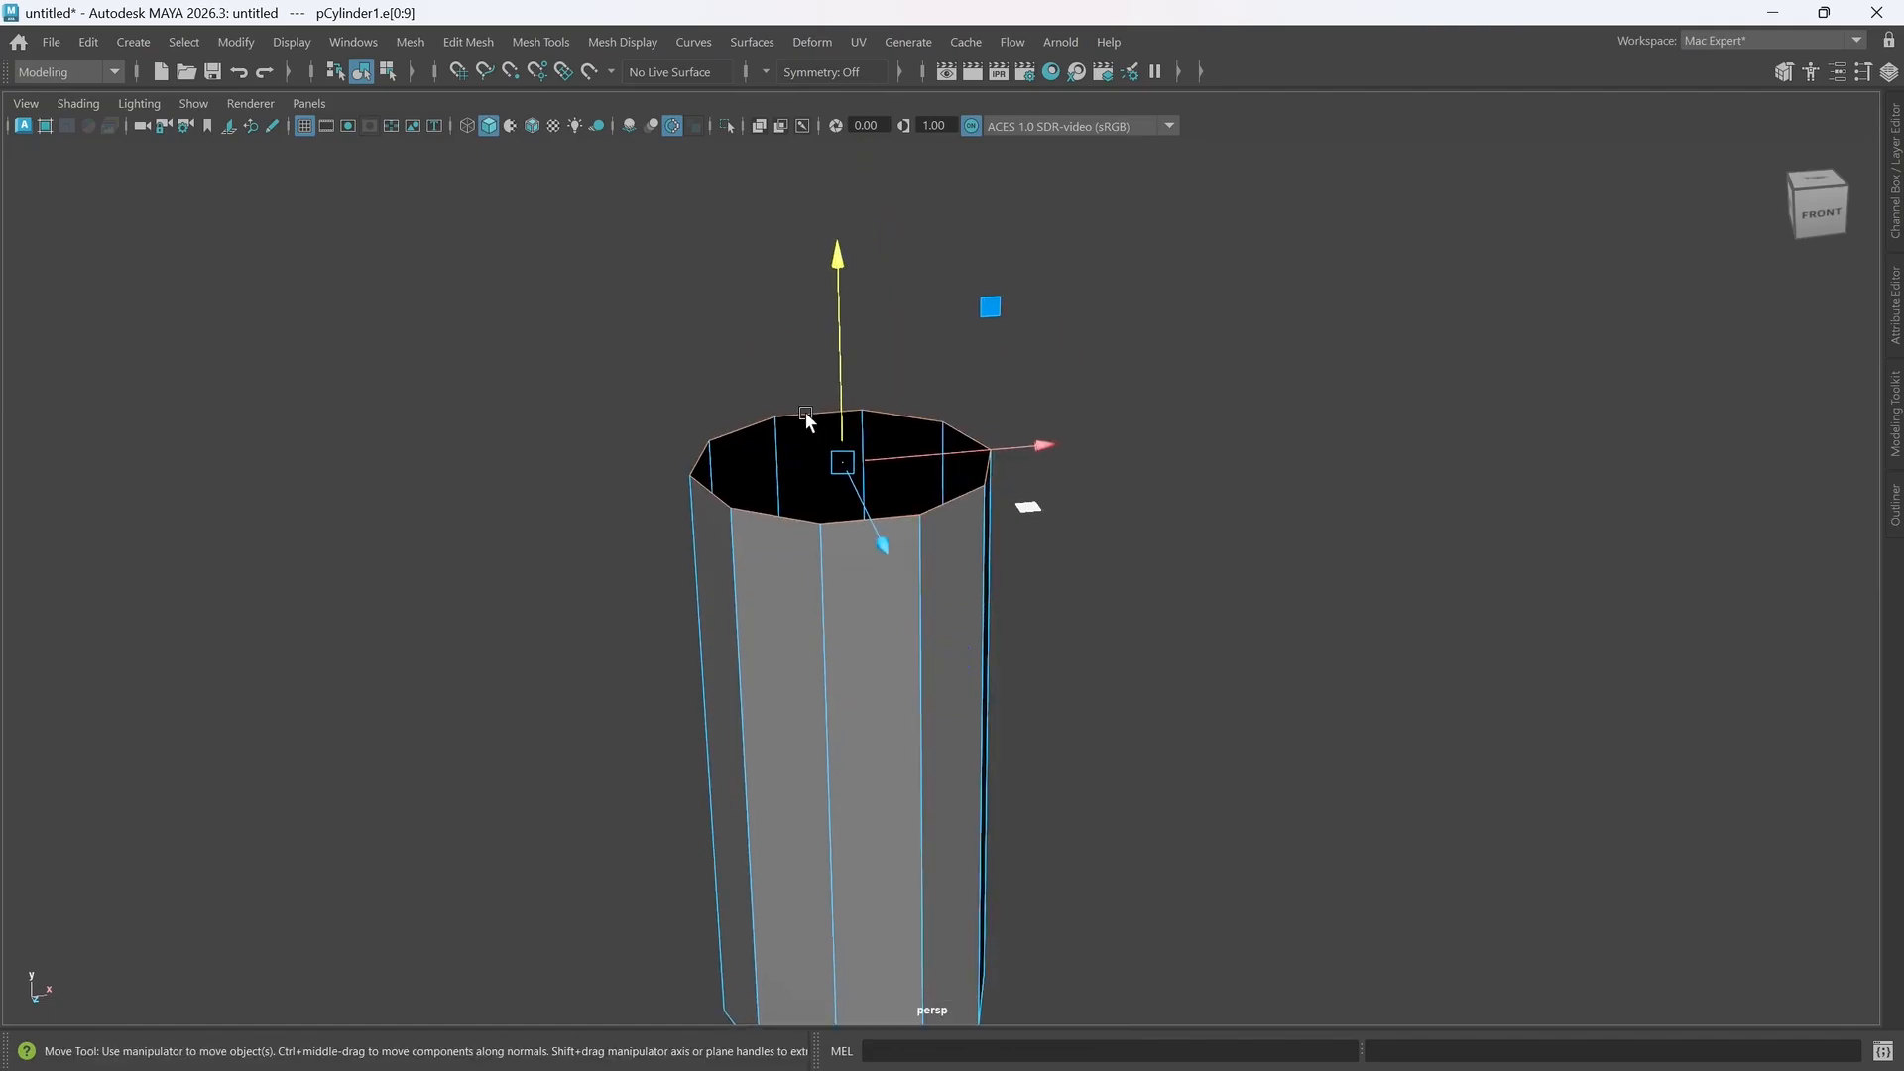
drag(839, 398, 839, 372)
alt+drag(834, 504, 867, 477)
key(r)
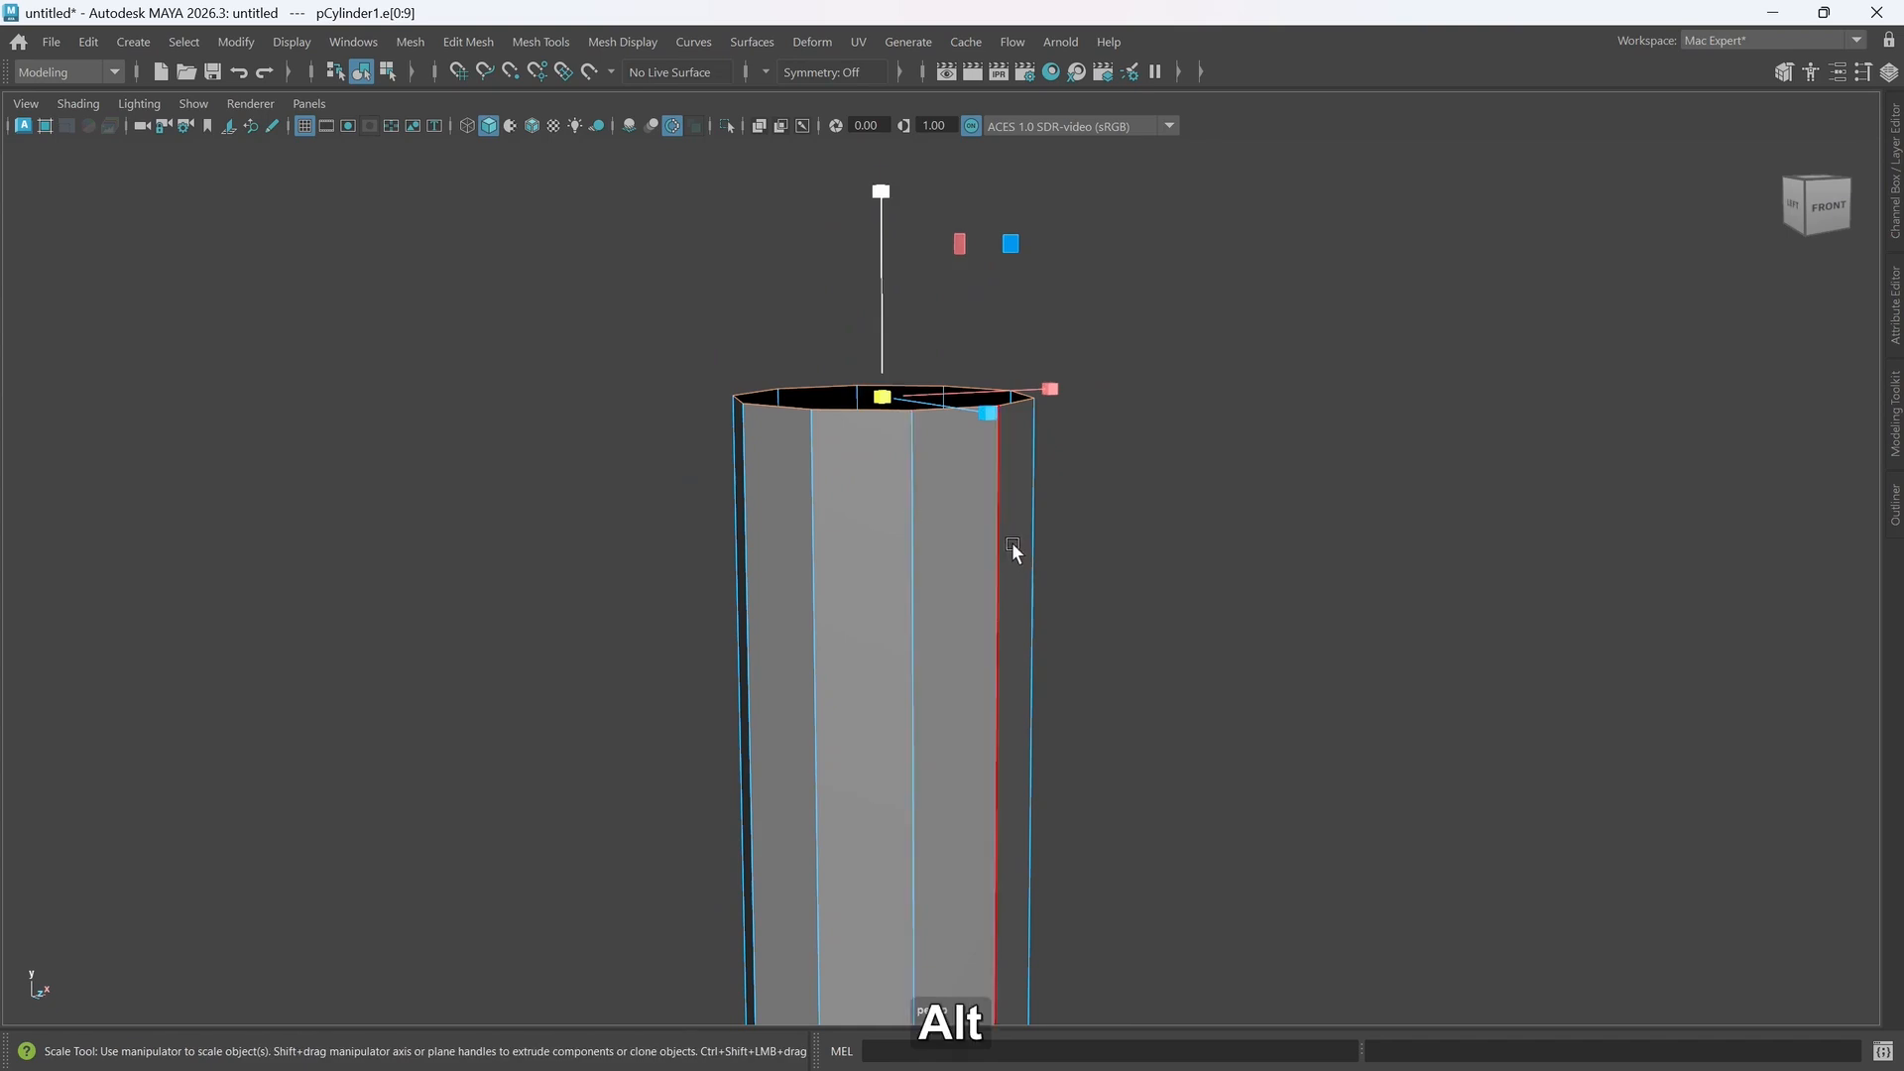
alt+drag(1012, 544, 1004, 577)
mouse_move(871, 477)
shift+mouse_down()
mouse_move(817, 476)
mouse_move(869, 477)
shift+mouse_up()
- Raise the top ring's inner edge loop to about 8.55 cm, giving the body a sloped shoulder
key(w)
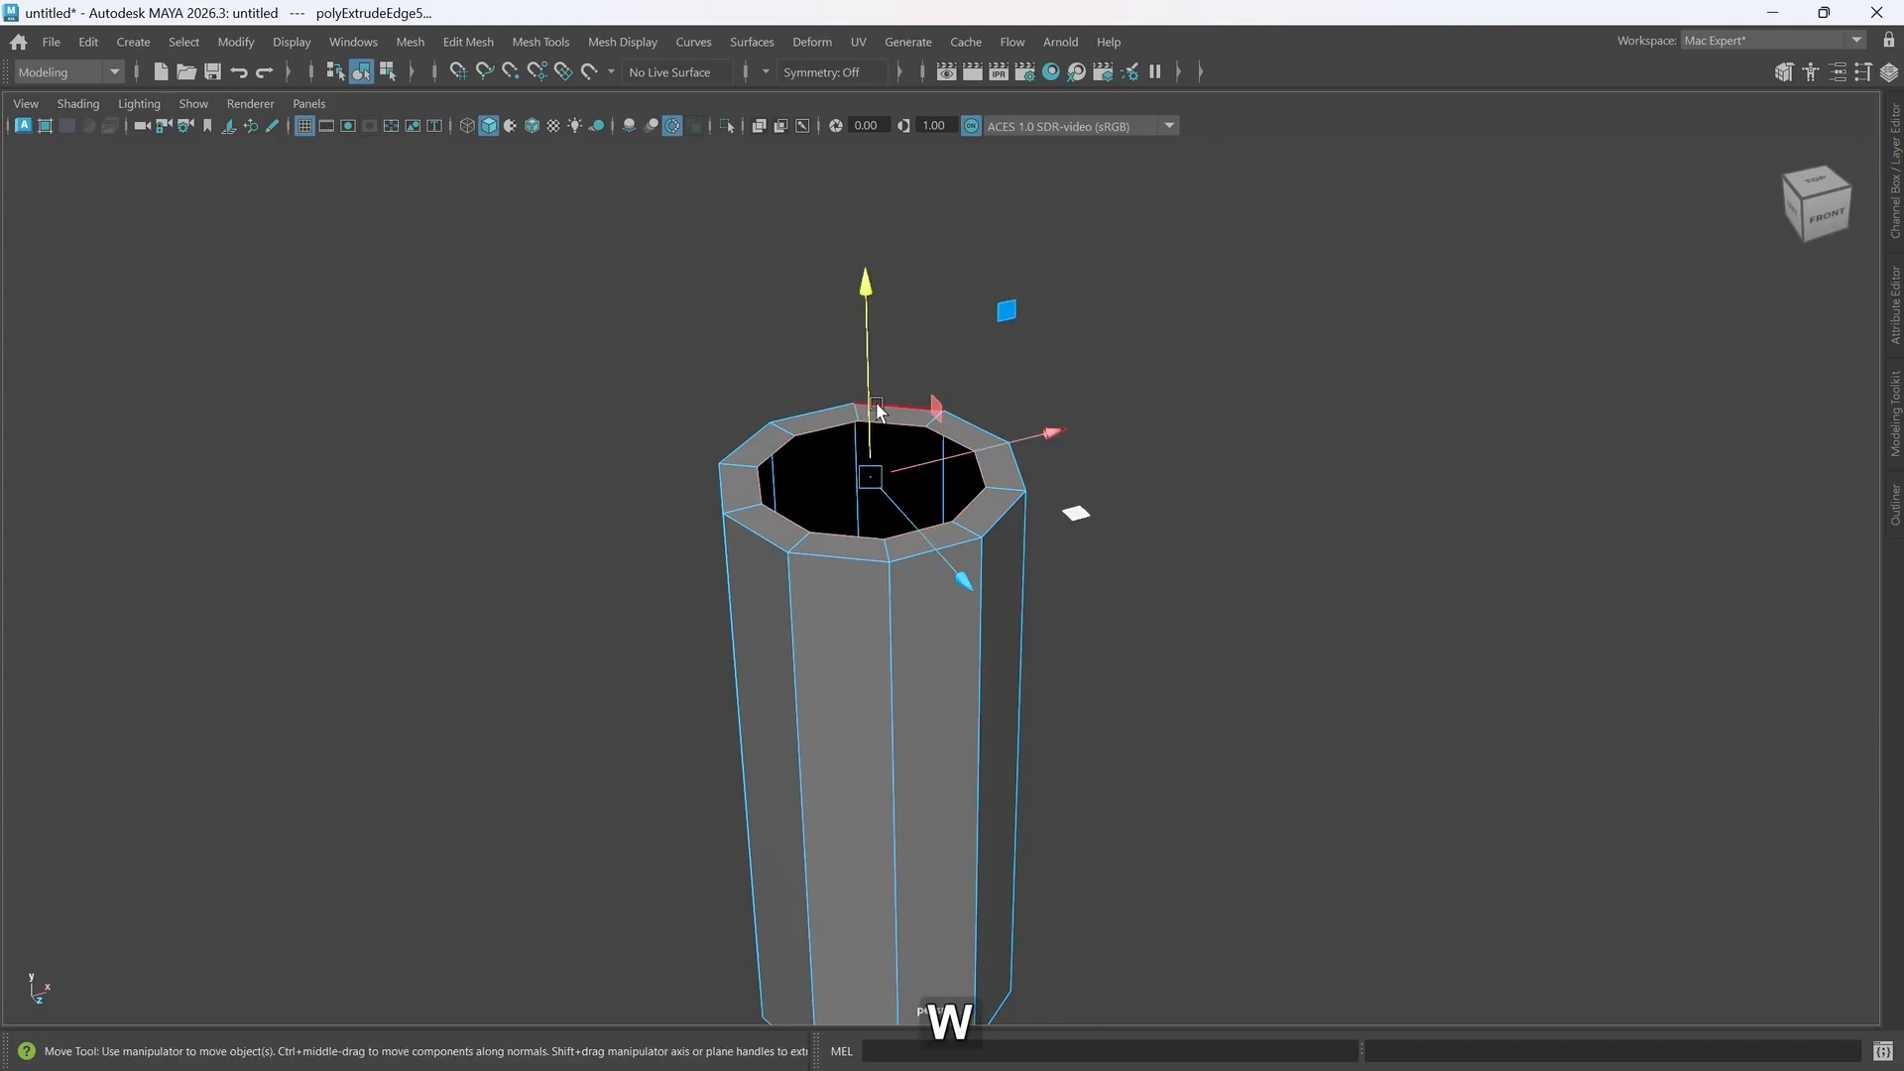
drag(877, 409, 874, 385)
key(ctrl+z)
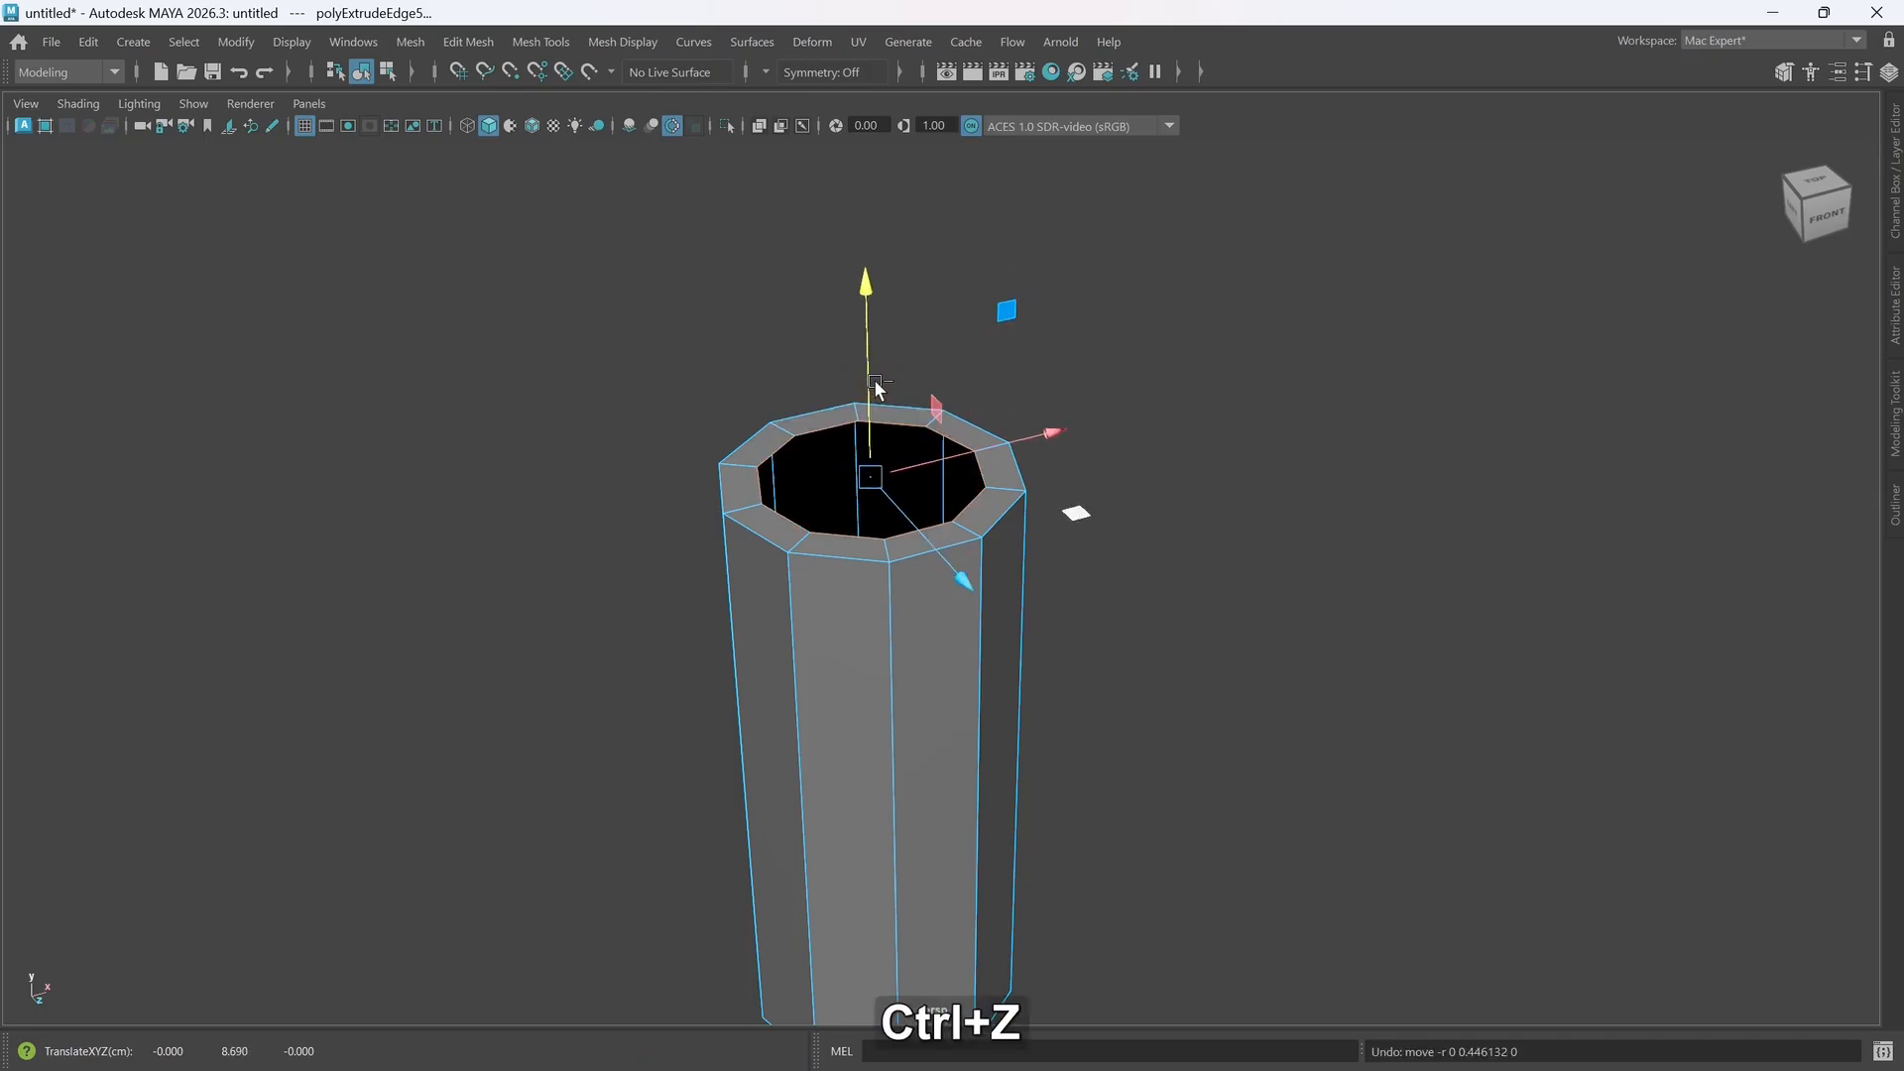
drag(871, 401, 879, 369)
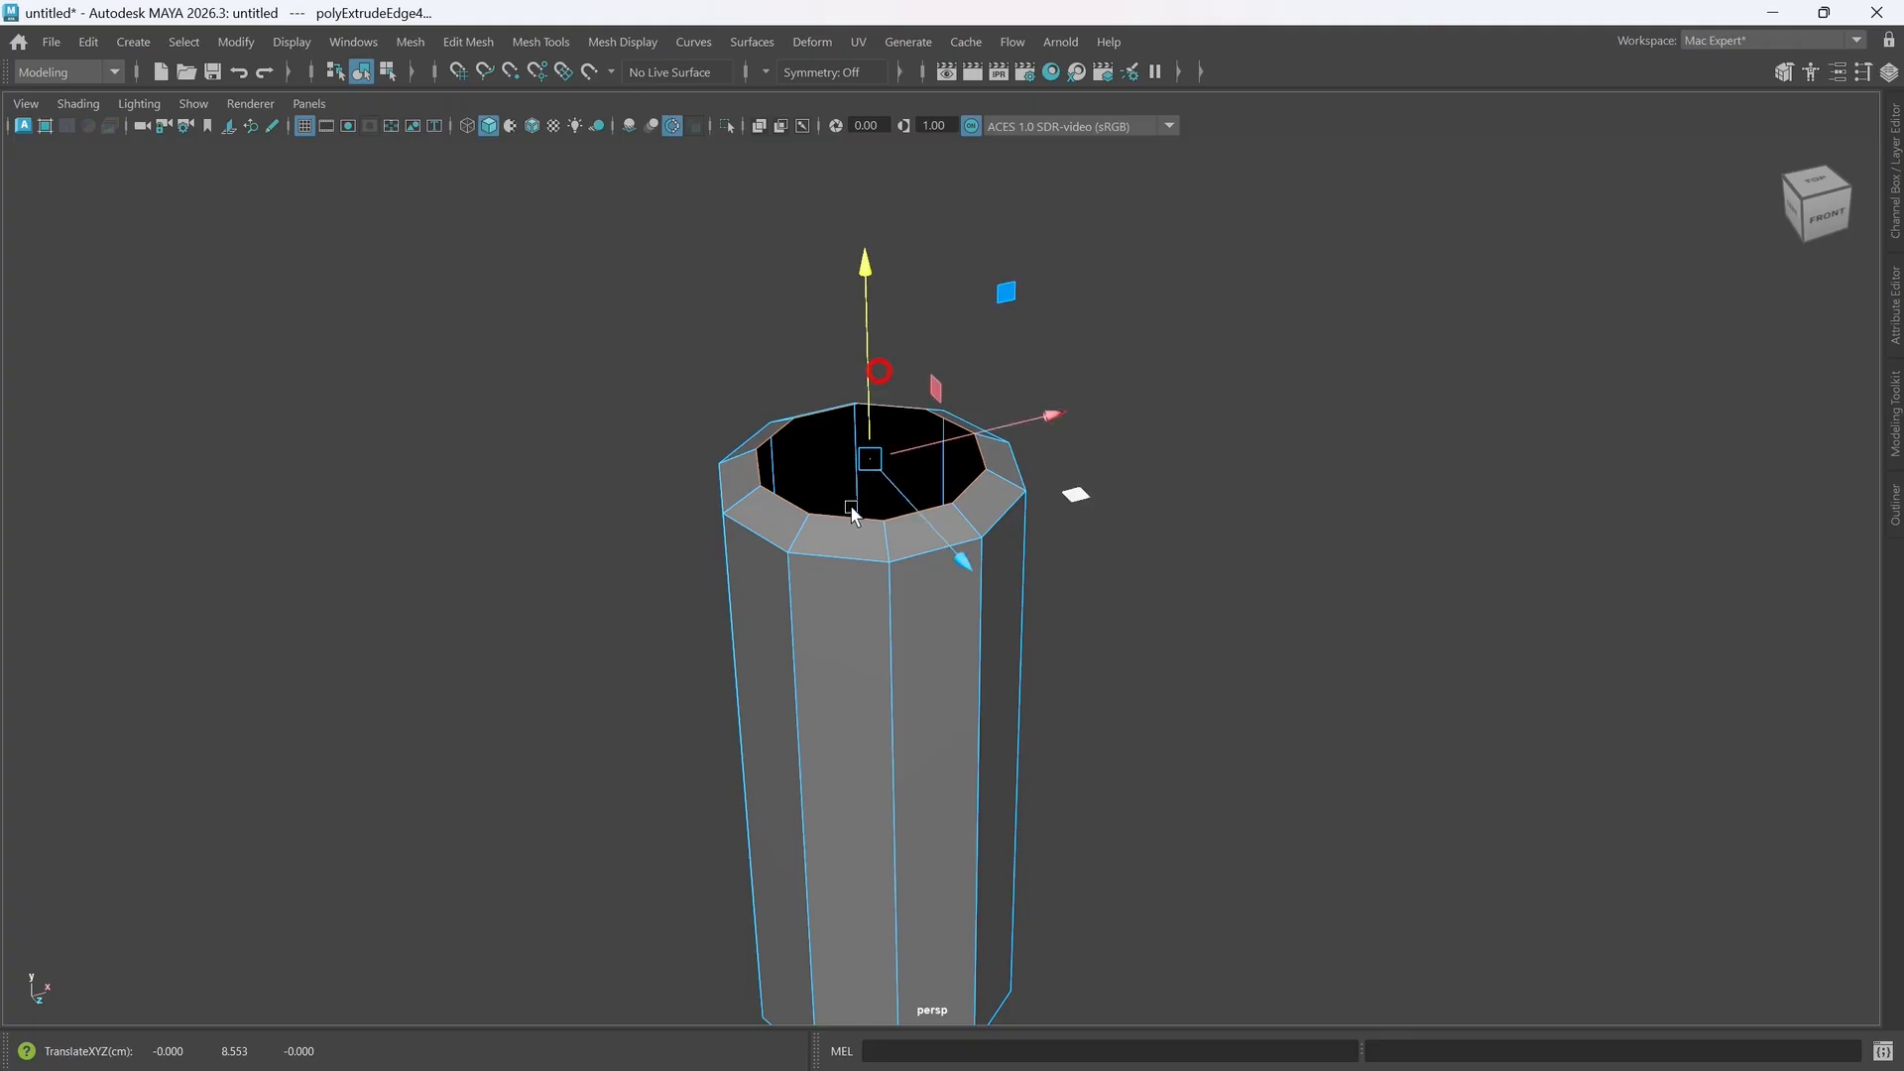
- Extrude the shoulder's inner edge loop straight up to form a short neck
alt+drag(879, 369, 874, 477)
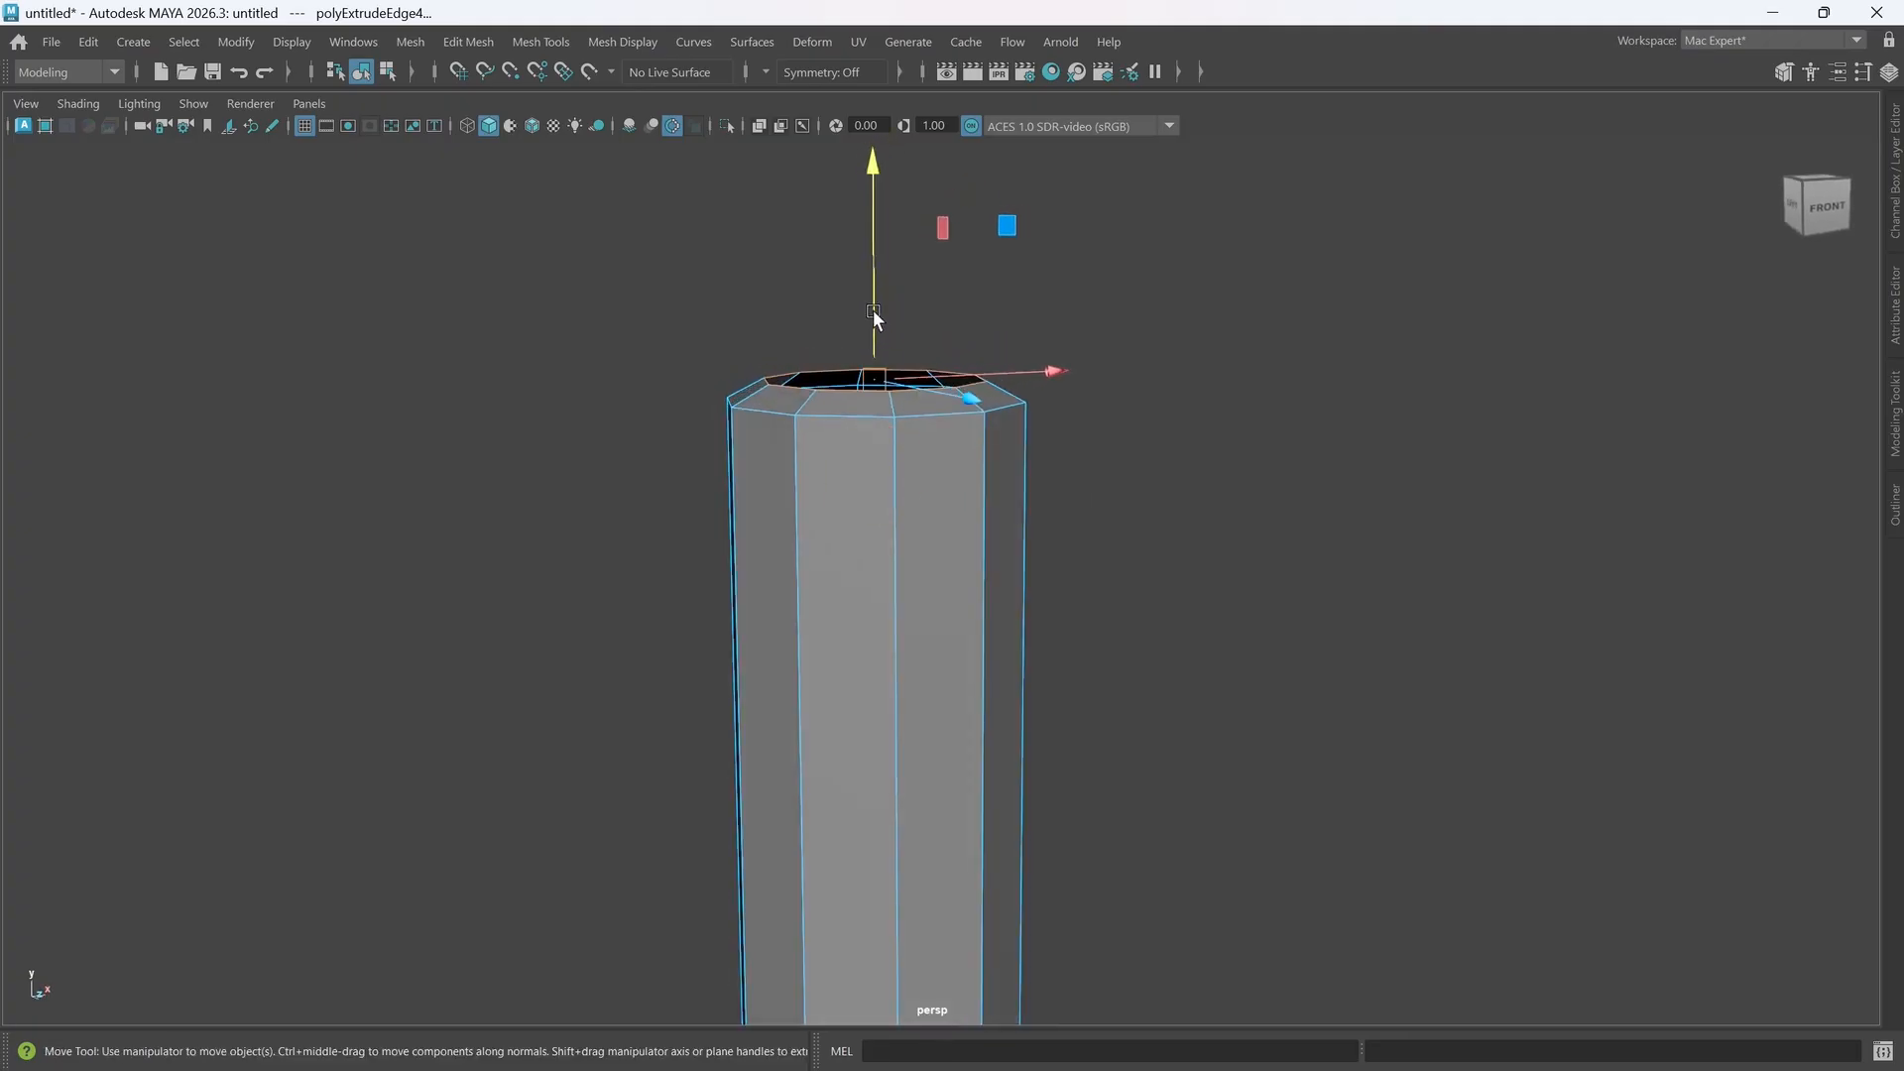
drag(872, 305, 906, 223)
alt+drag(884, 476, 913, 598)
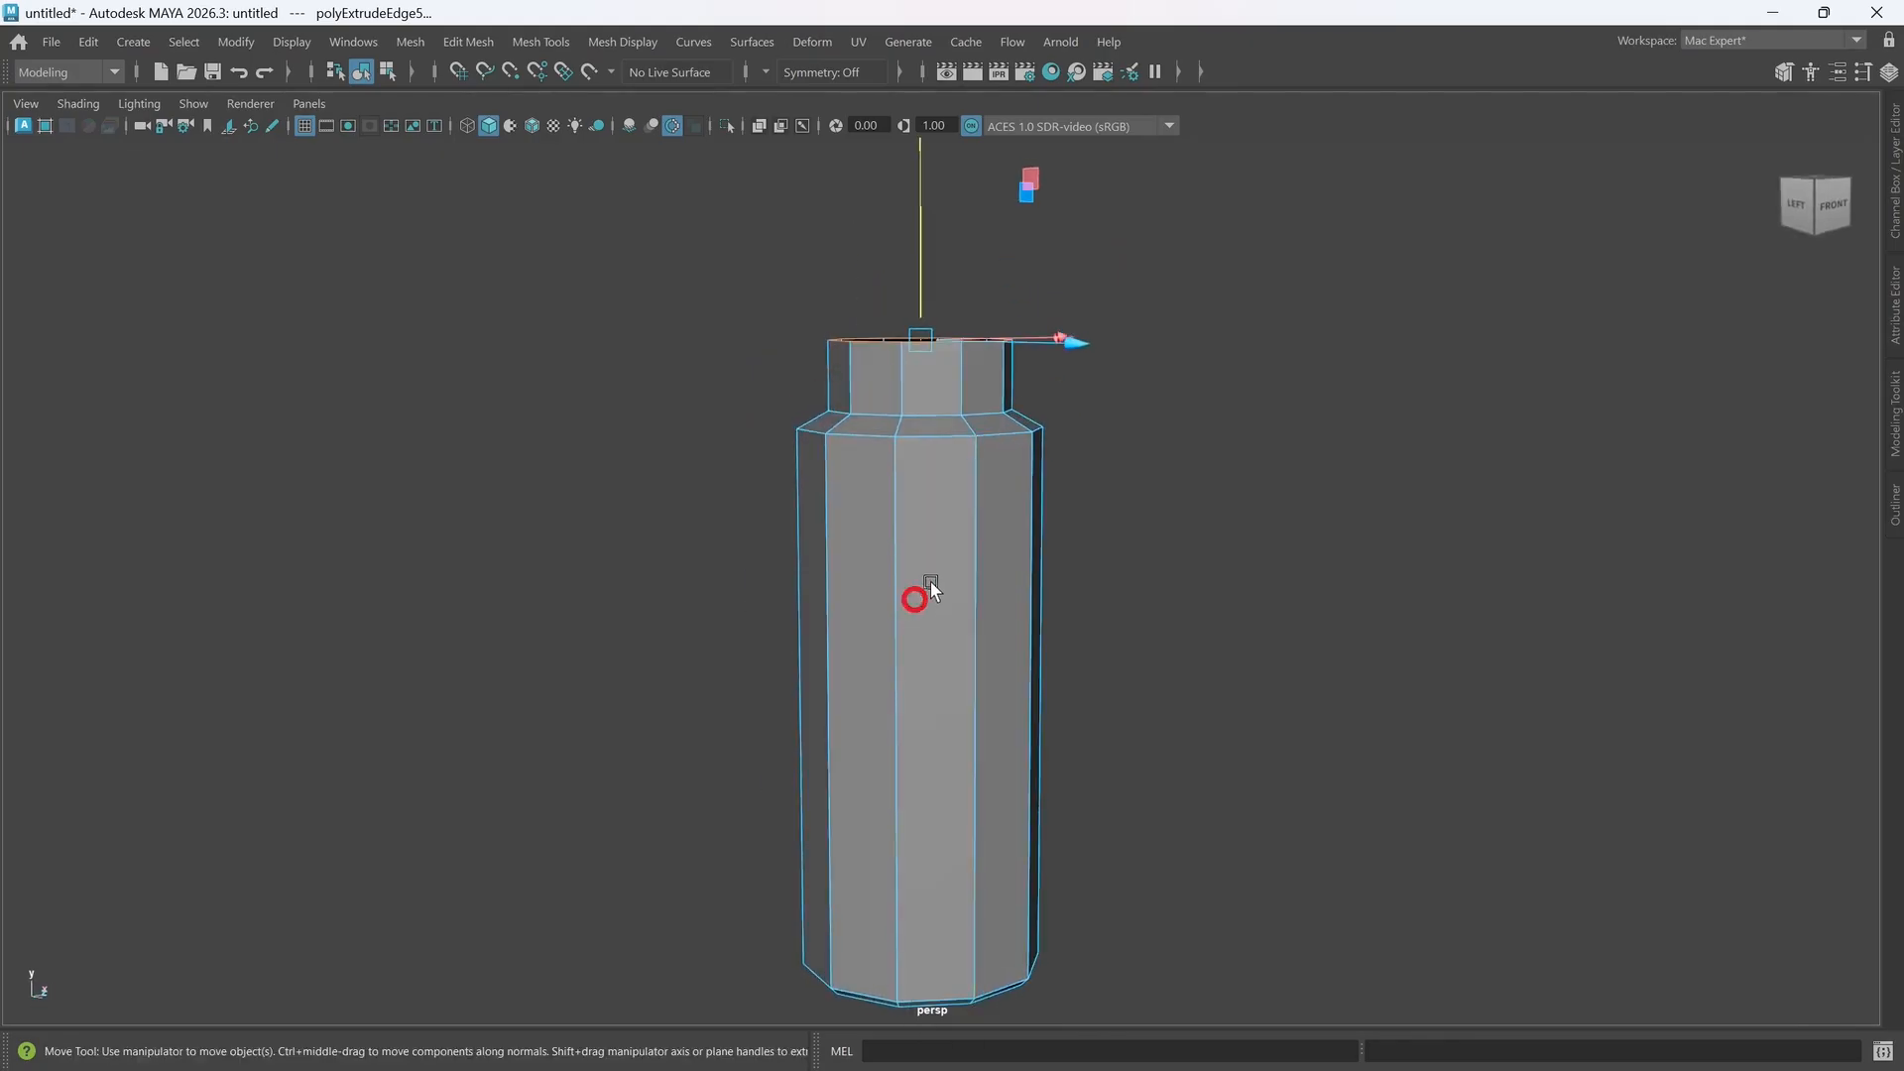
- Select the full edge loop where the body meets the sloped shoulder
scroll(932, 579, up, 4)
alt+middle_drag(949, 551, 859, 568)
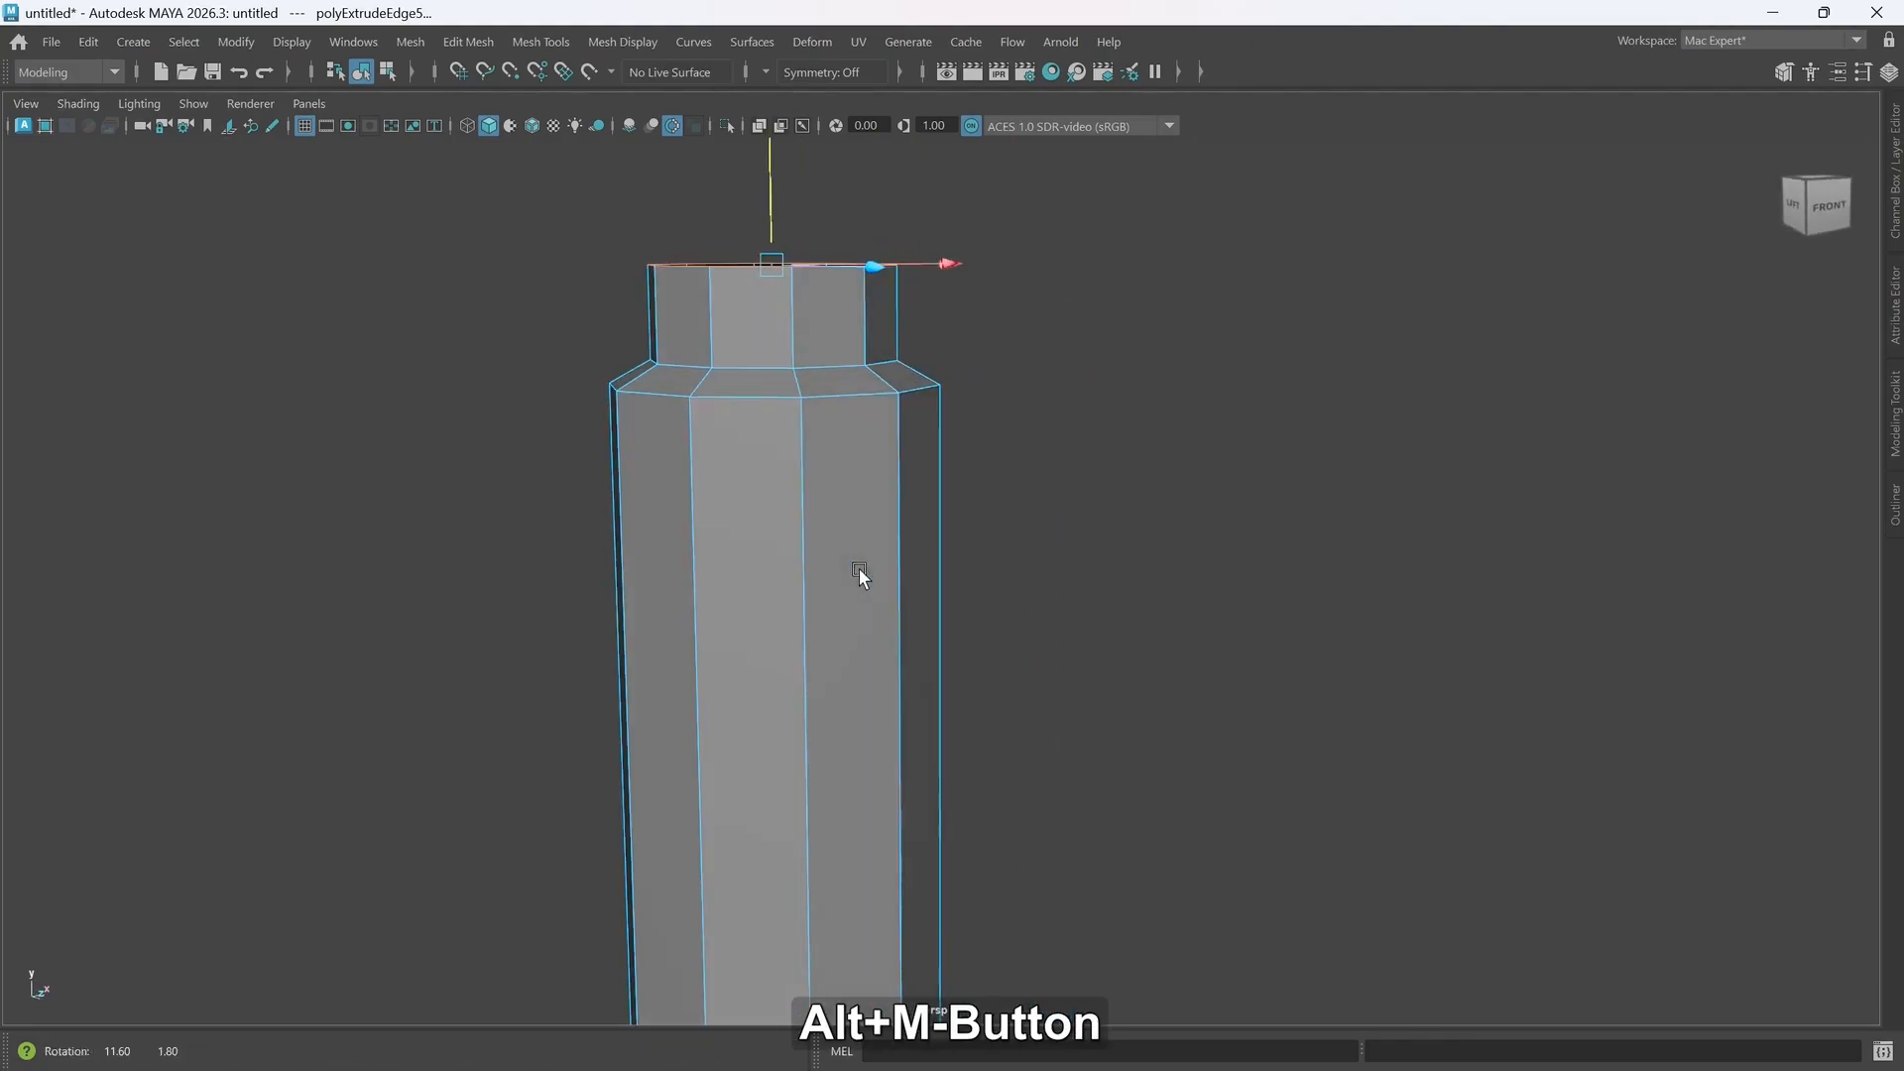
double_click(863, 397)
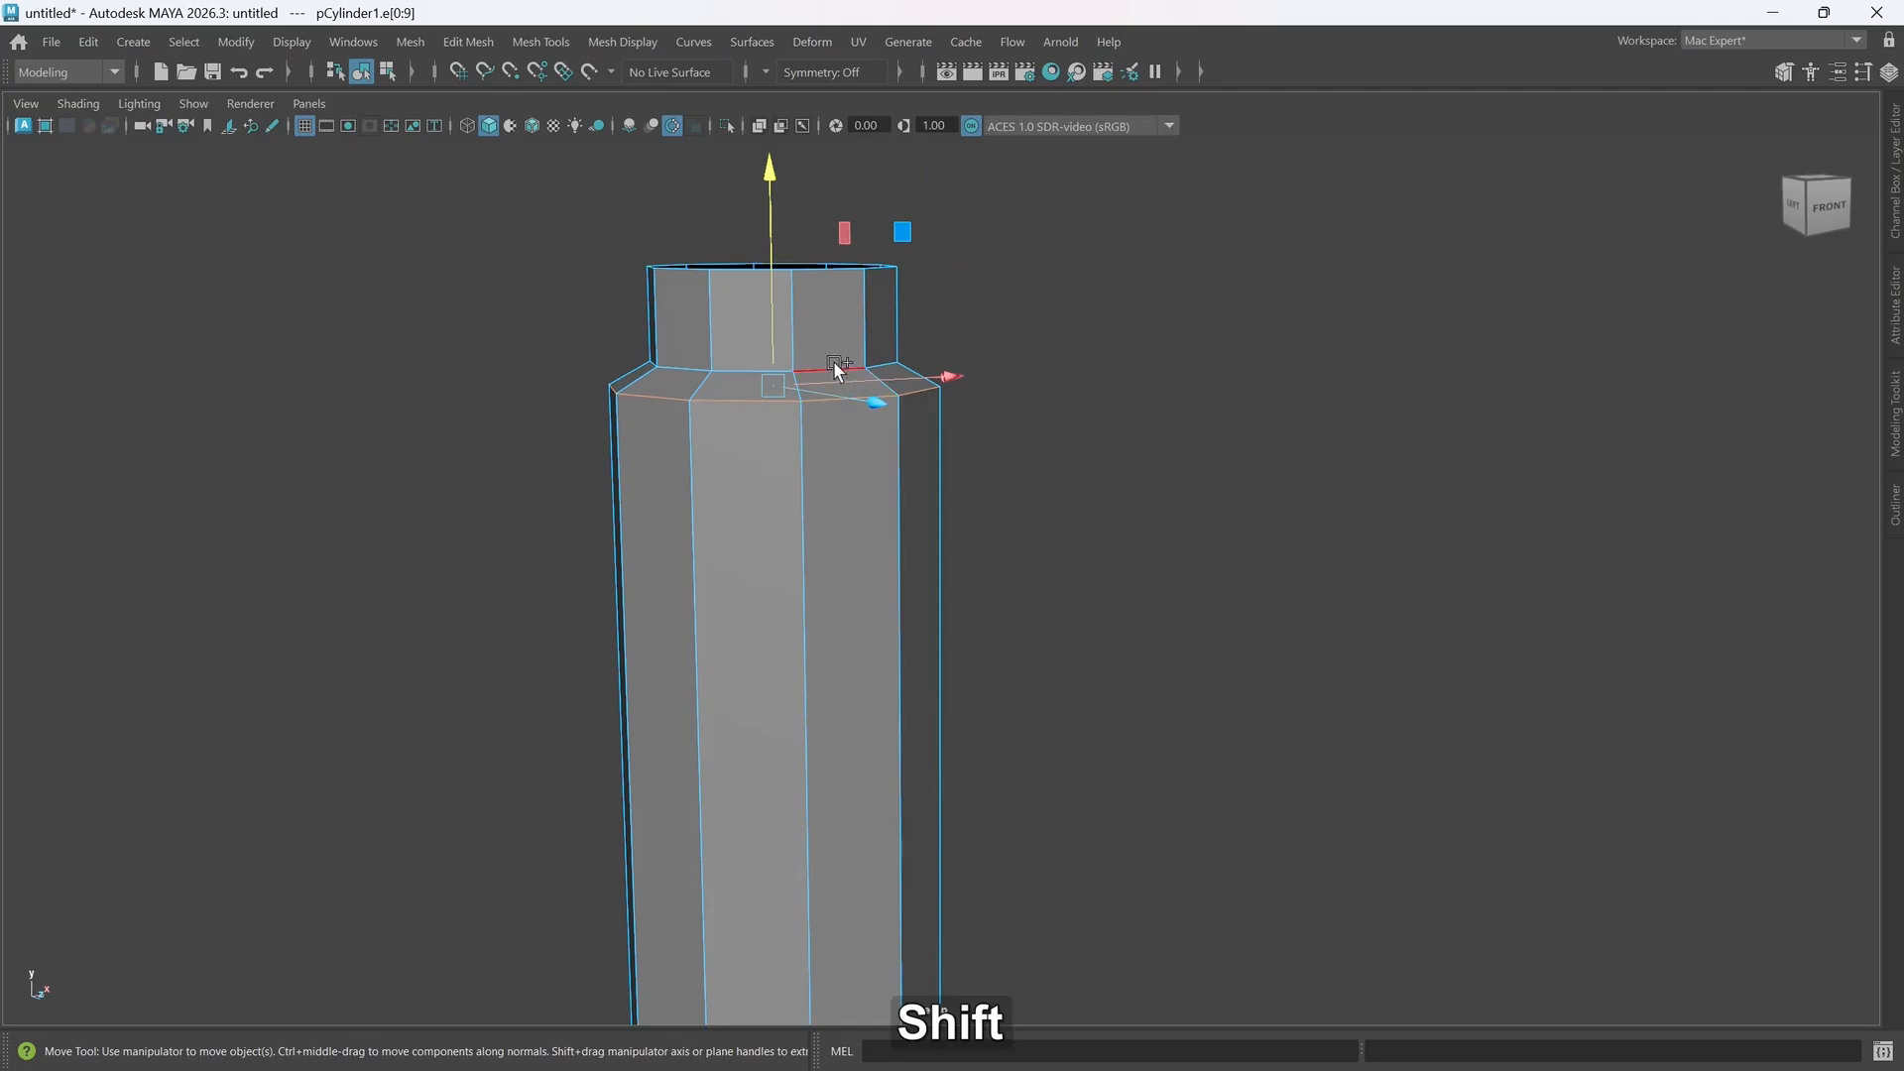
- Bevel the edge loops at the shoulder's outer edge and the neck's base with fraction 0.5 and 1 segment
shift+double_click(839, 365)
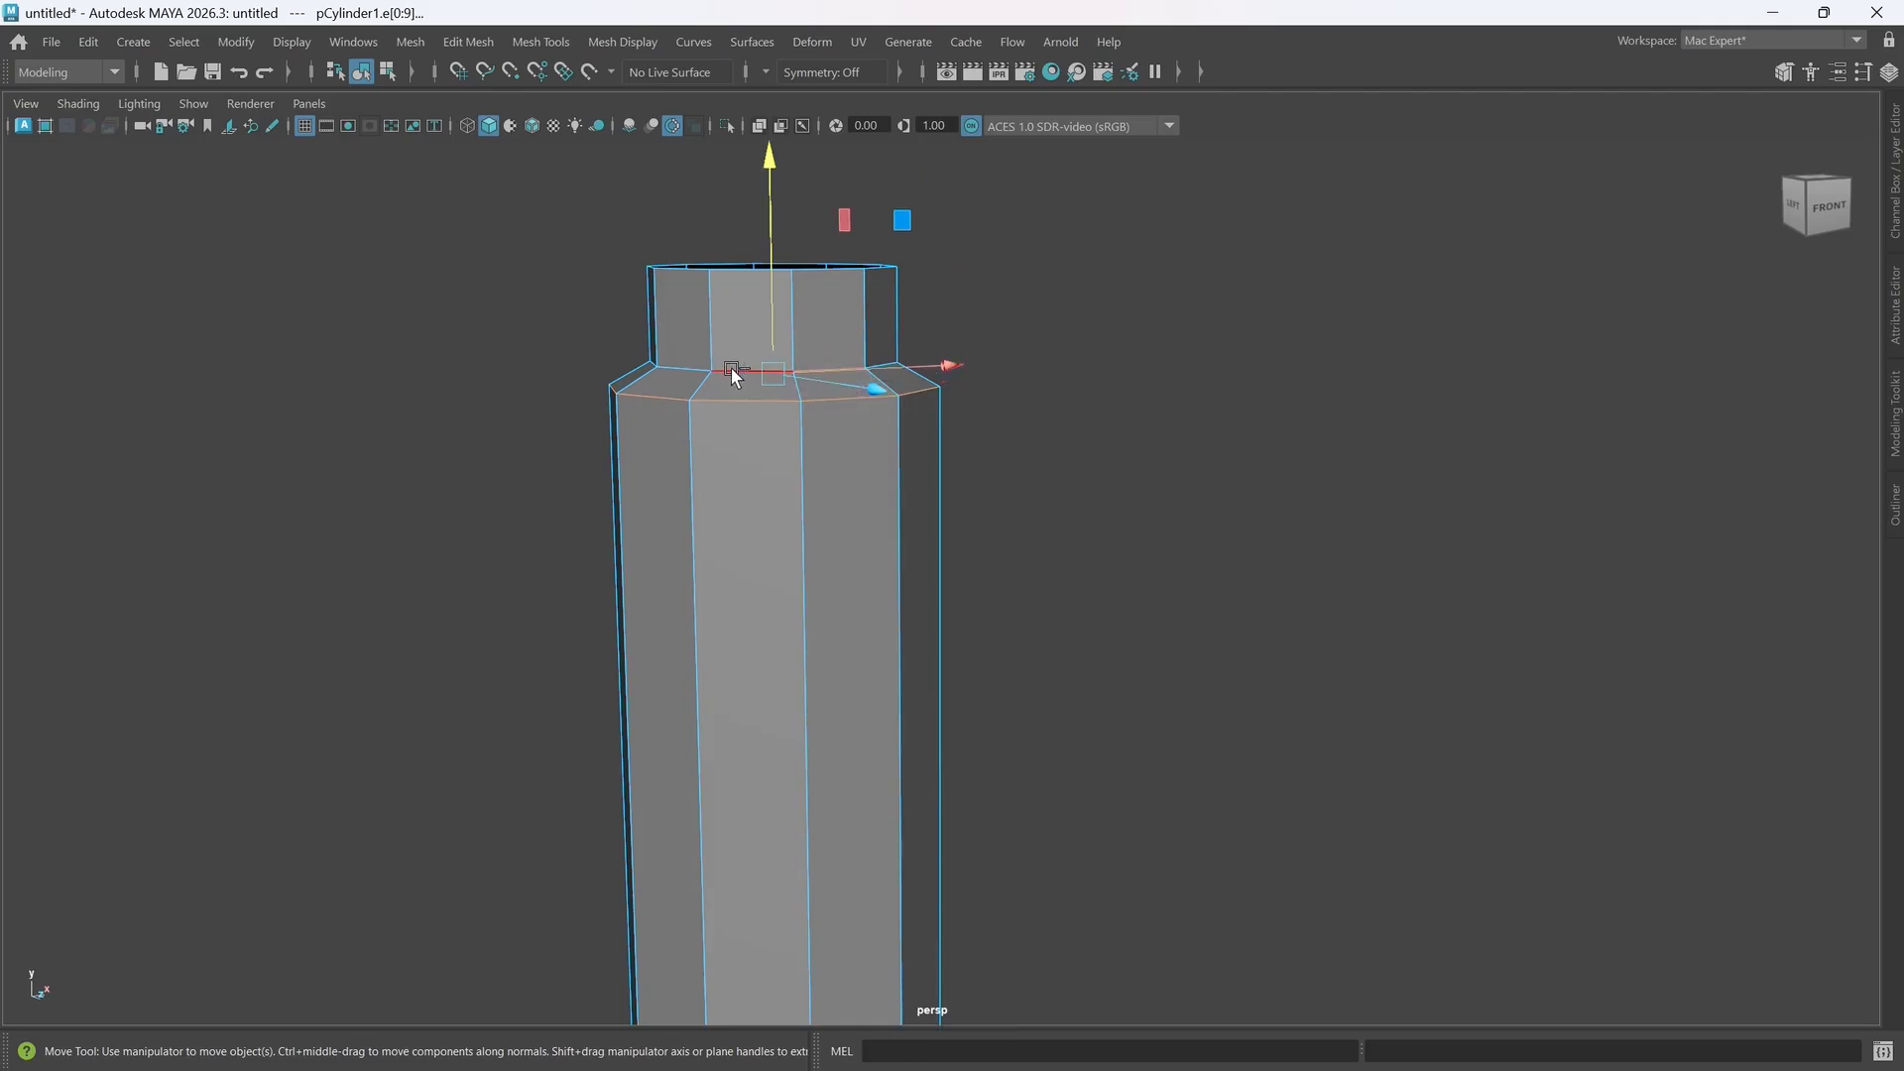
alt+drag(790, 448, 837, 492)
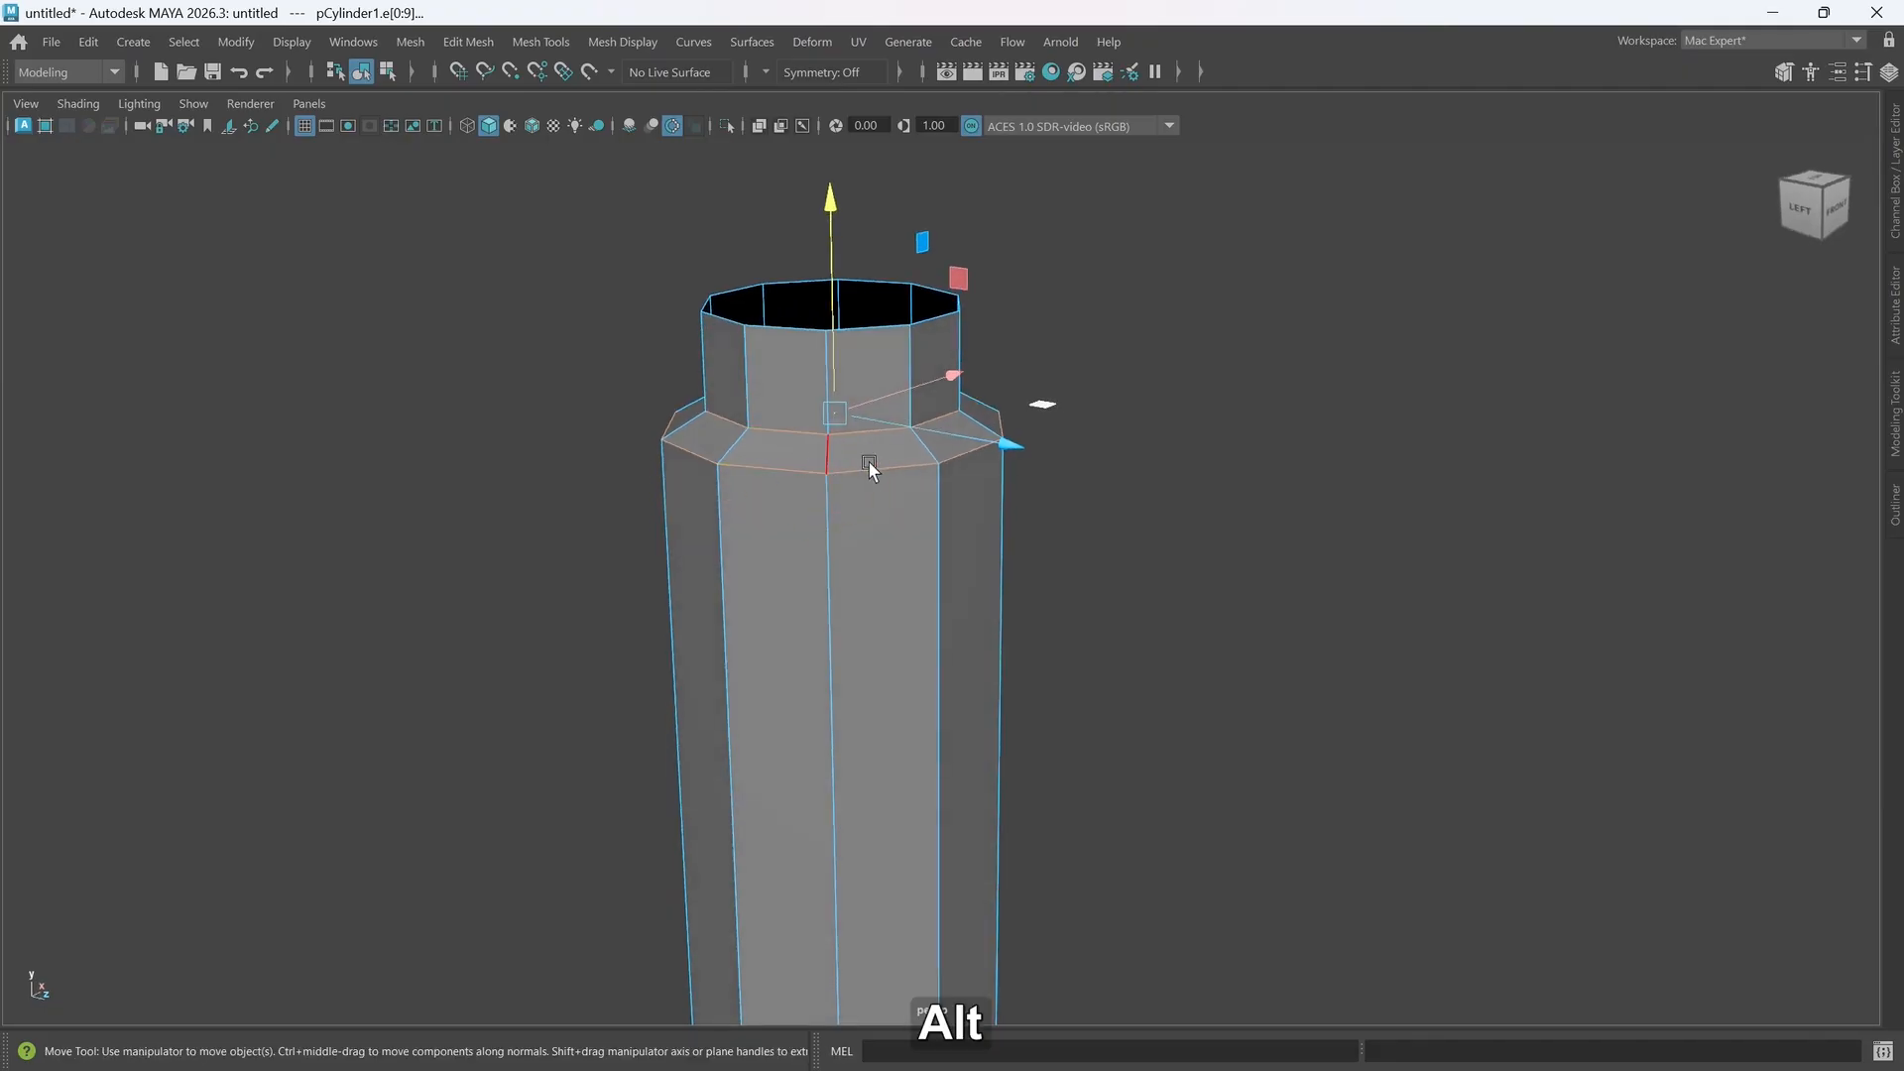
alt+drag(867, 460, 914, 519)
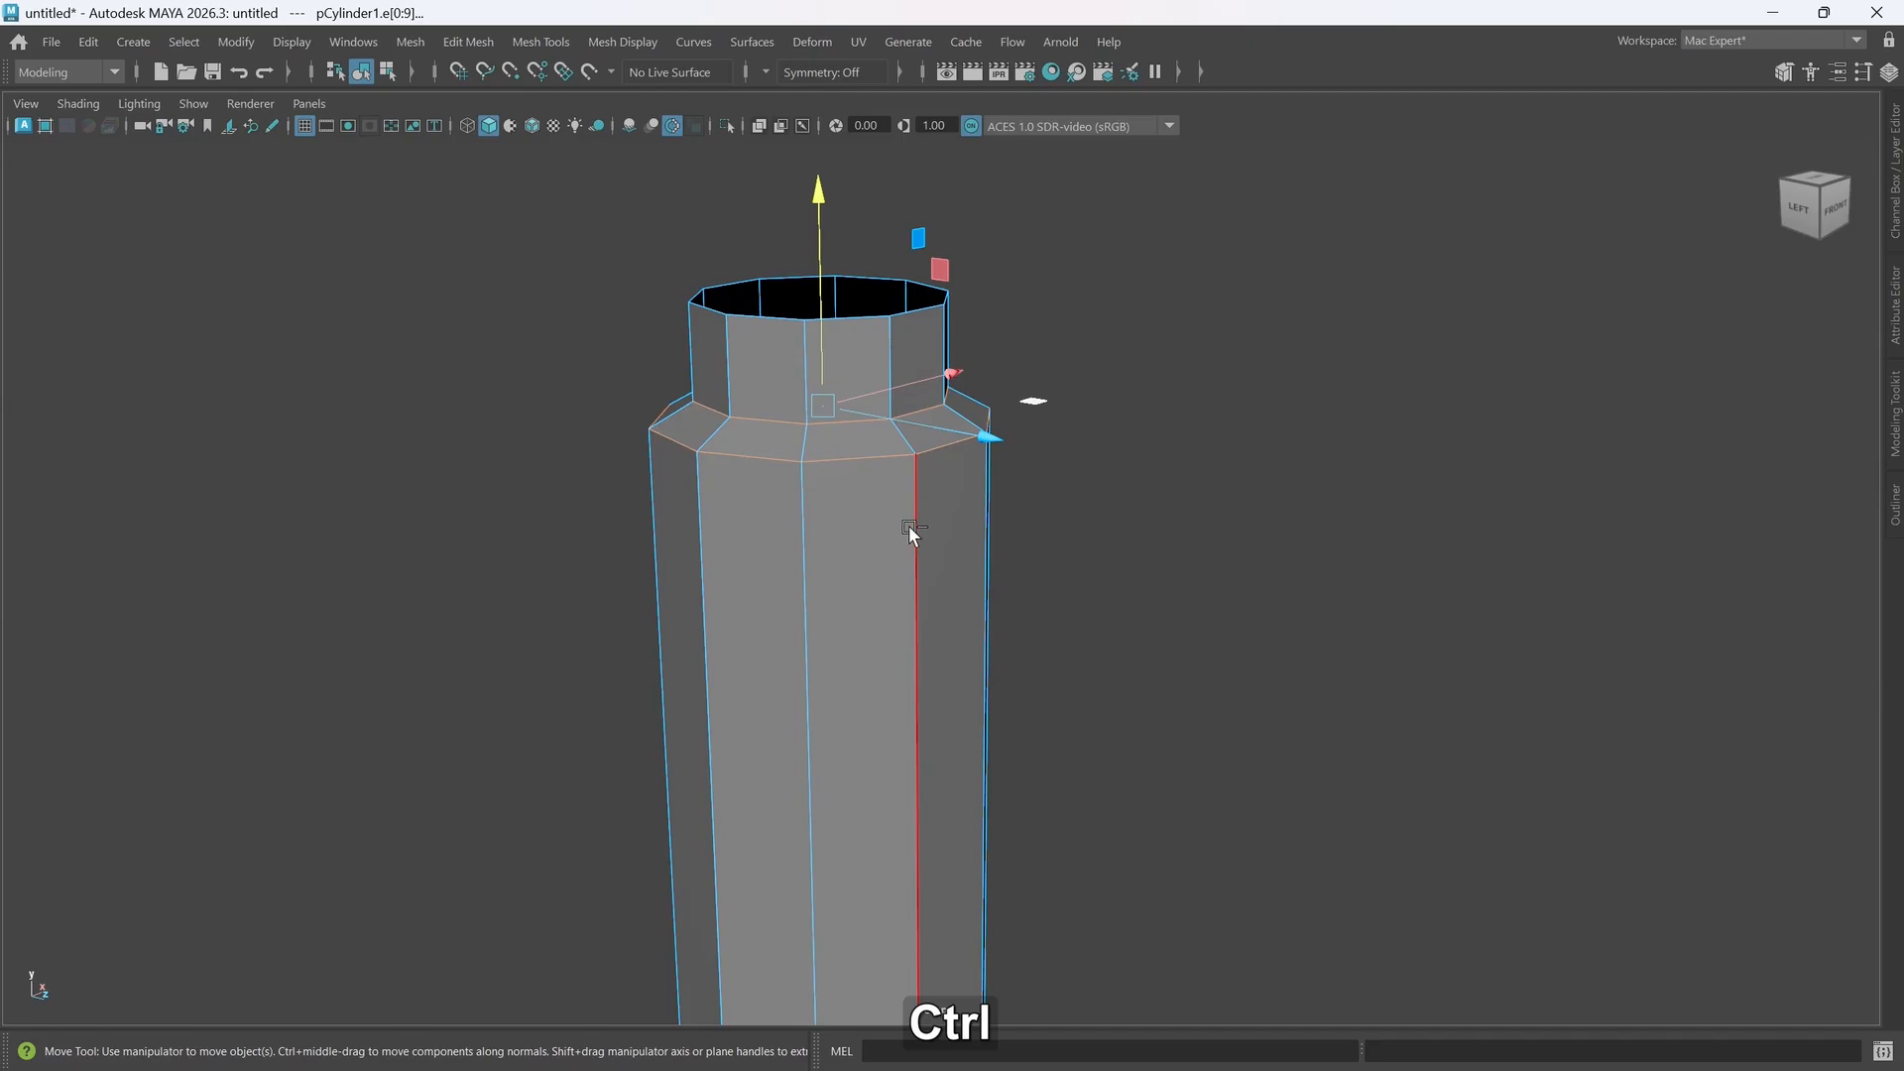
key(ctrl+b)
alt+drag(982, 535, 892, 505)
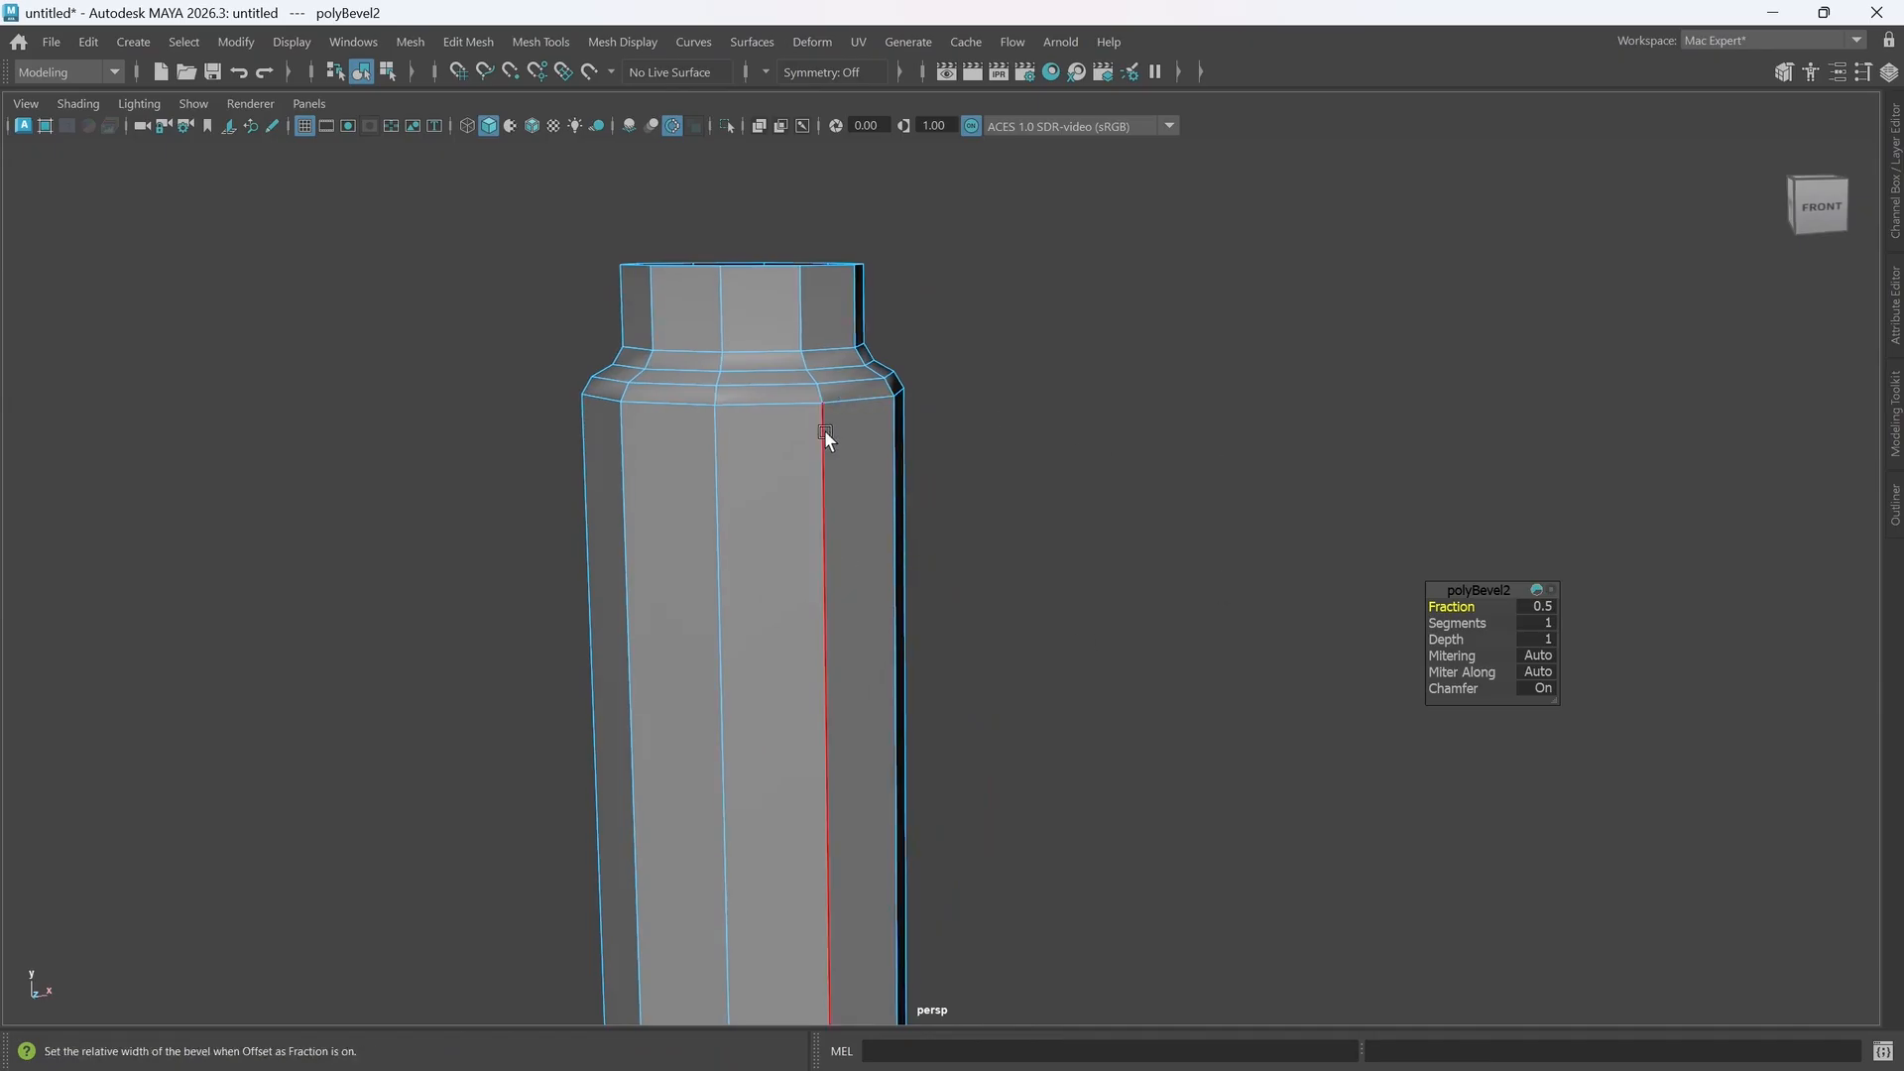
alt+middle_drag(824, 430, 986, 424)
alt+drag(892, 417, 882, 414)
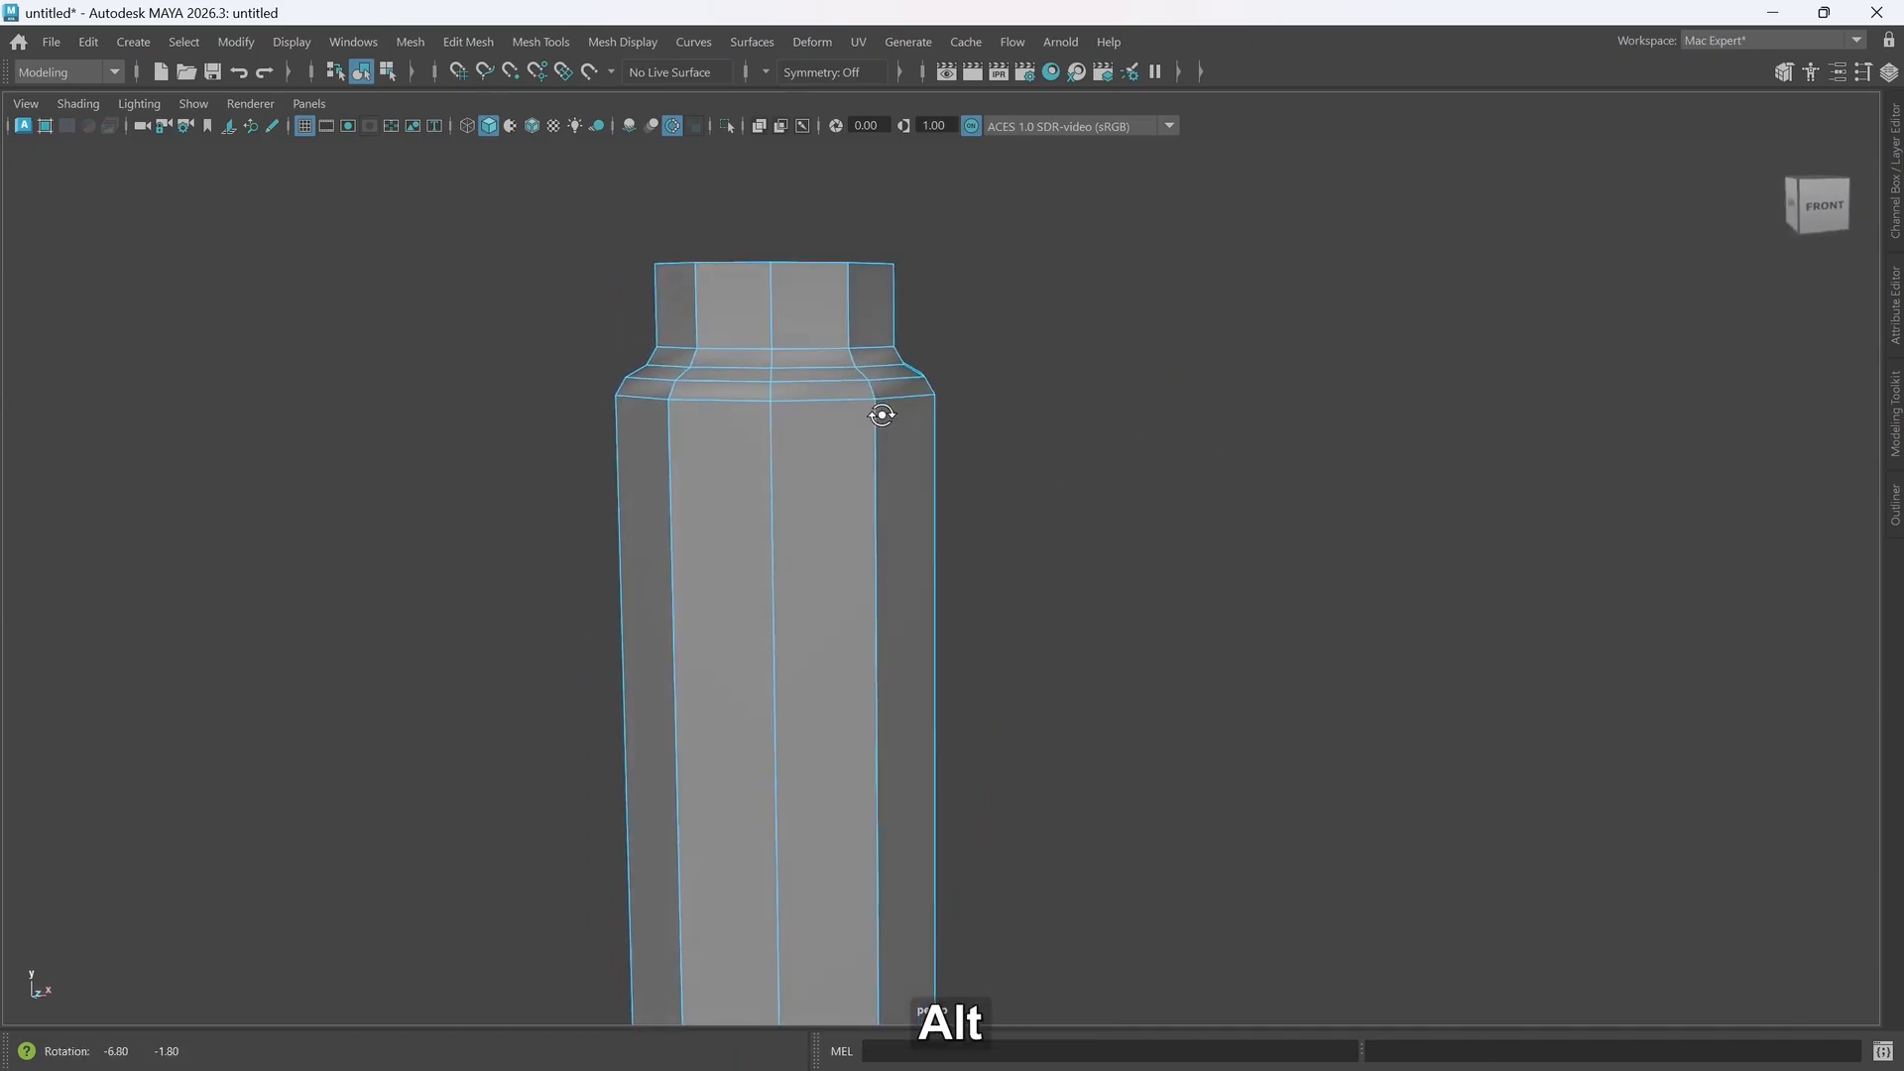
- Preview the bottle with smoothing, examine its shoulder, body and base, and return to the unsmoothed display
key(3)
alt+drag(935, 519, 867, 515)
alt+drag(797, 367, 807, 386)
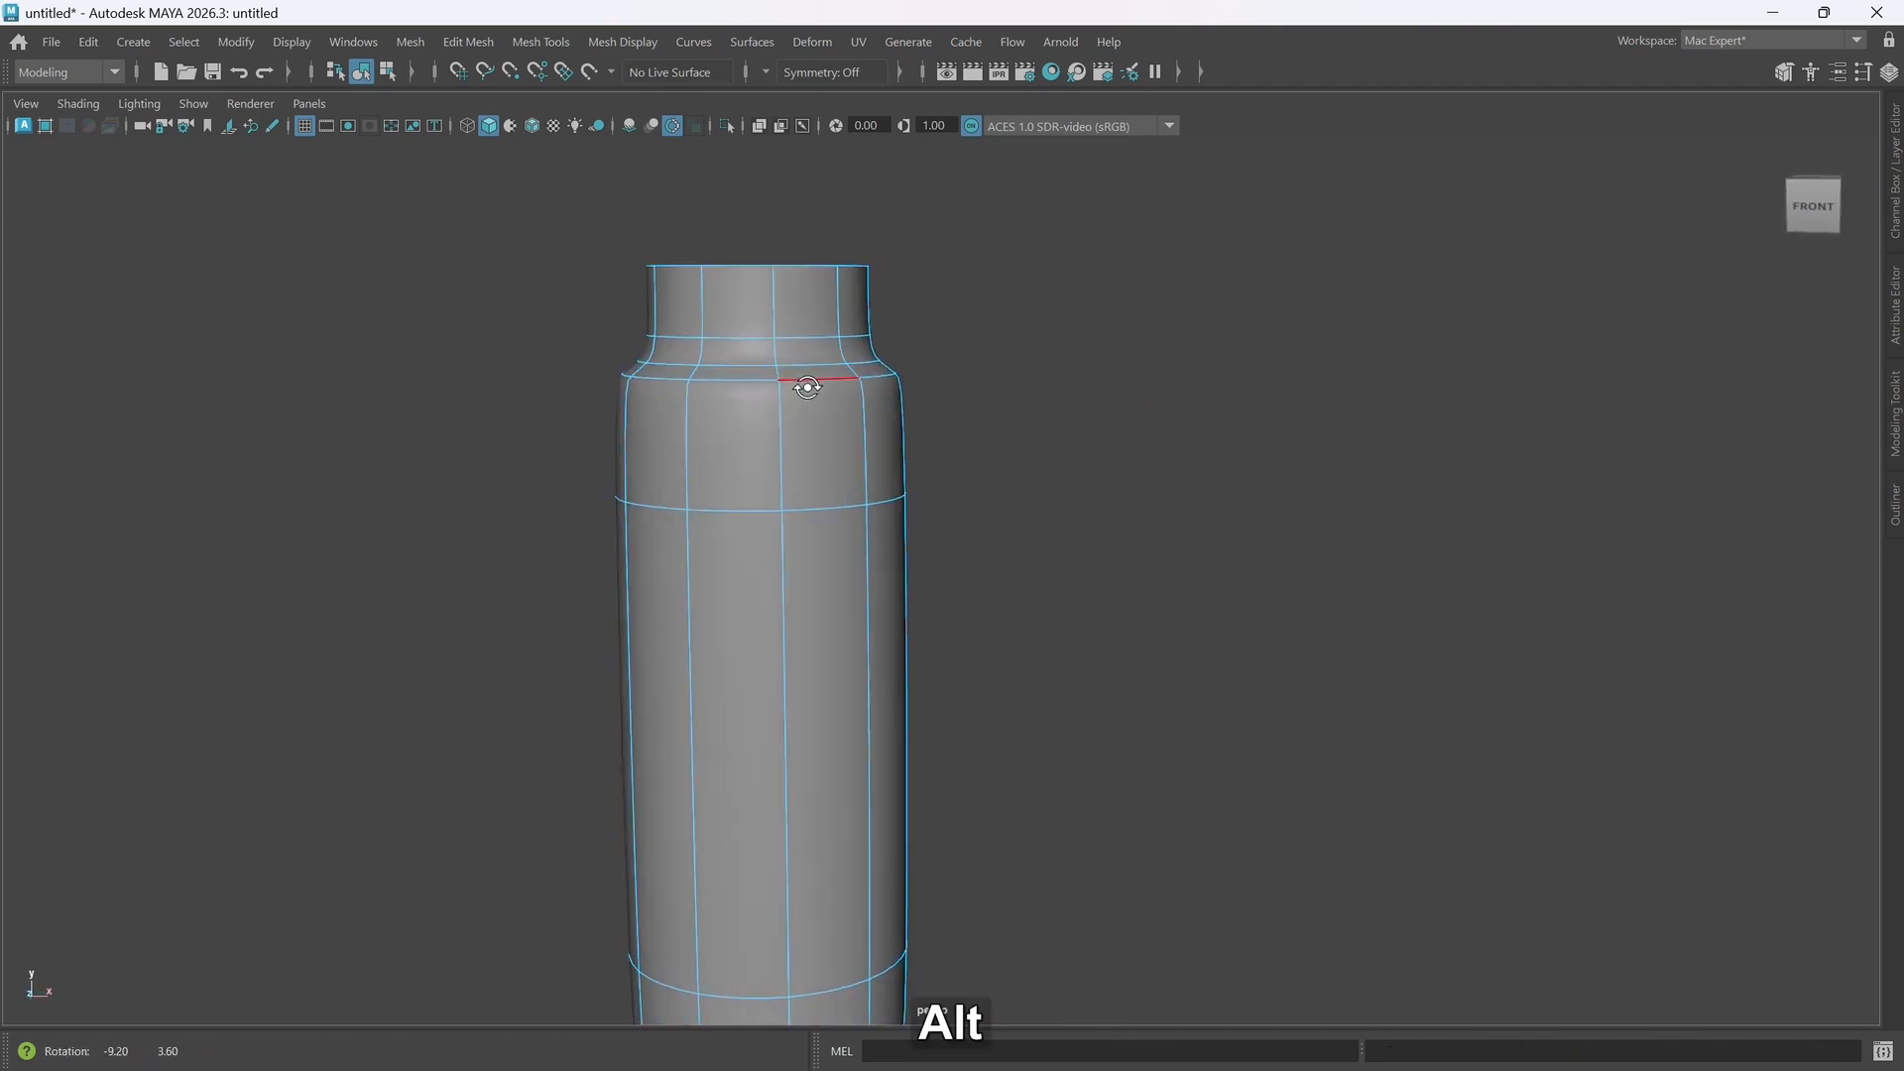
alt+middle_drag(833, 668, 848, 551)
alt+drag(790, 772, 809, 632)
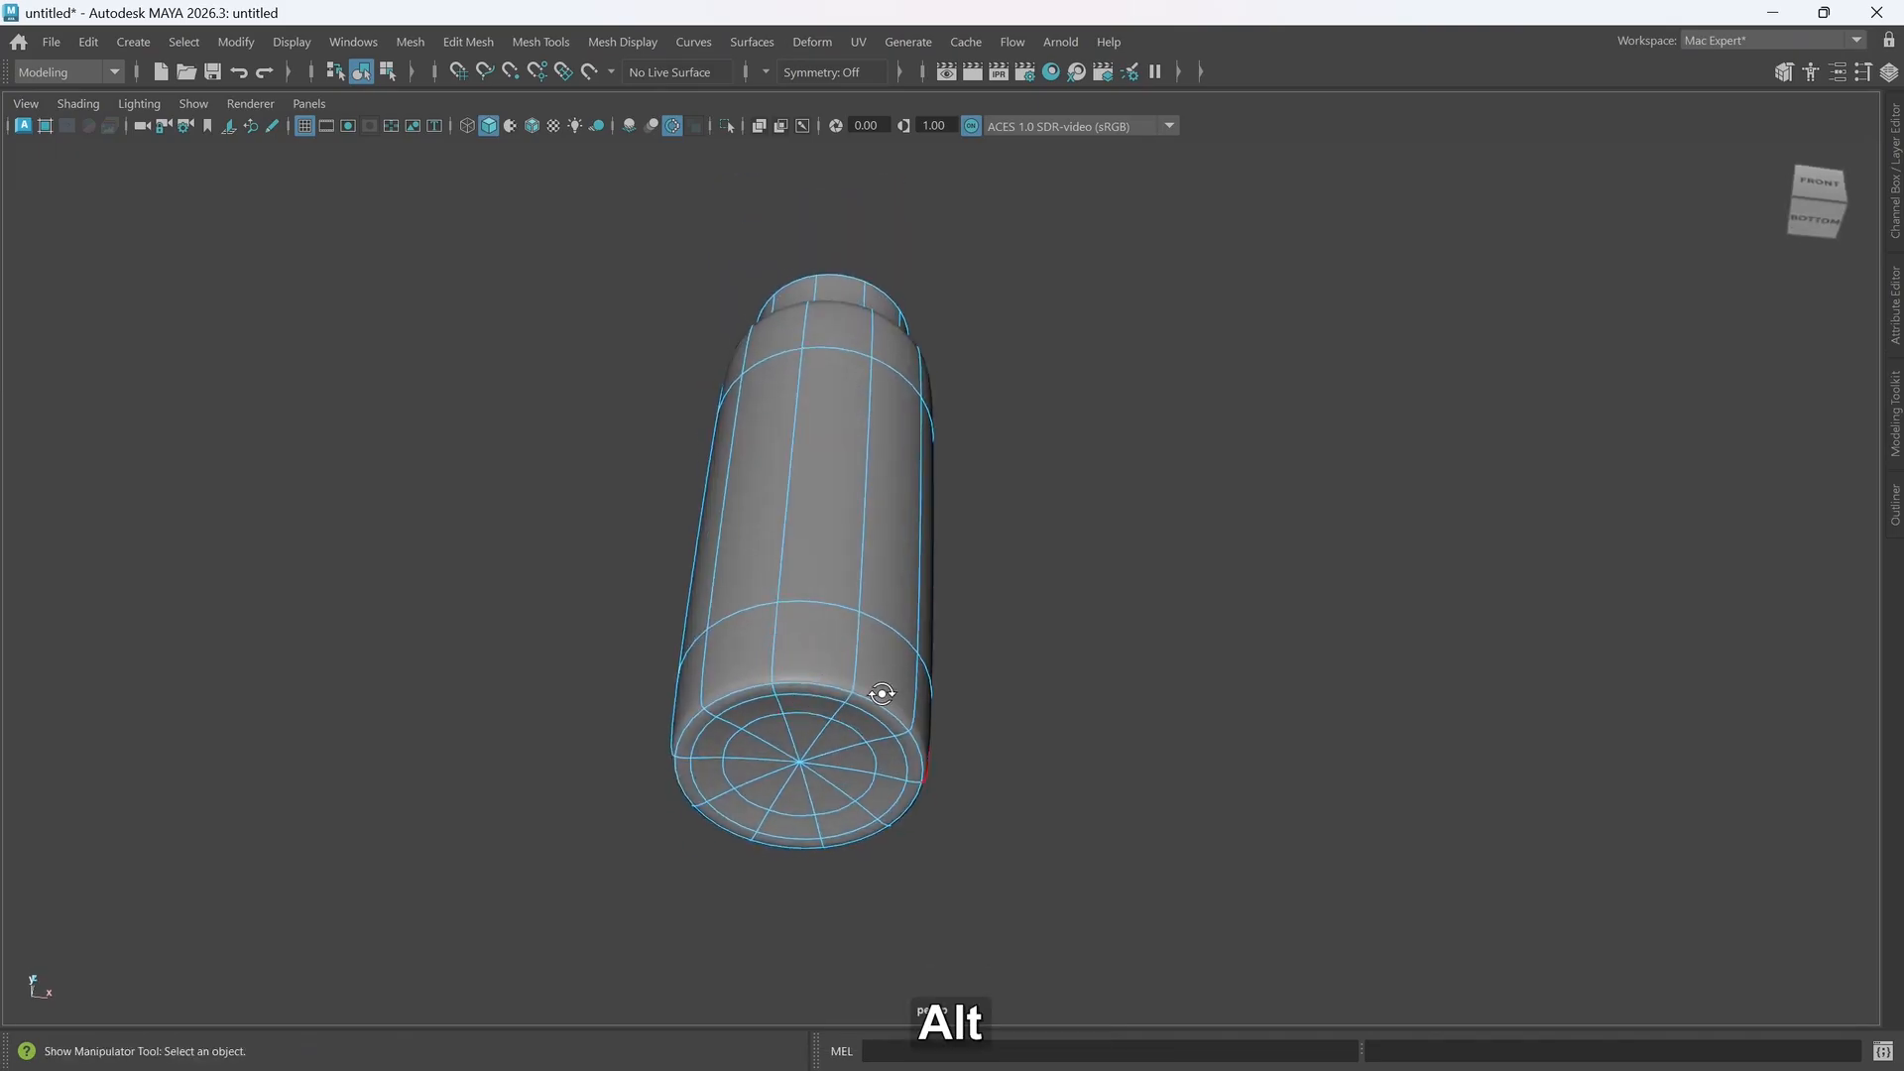
alt+drag(881, 693, 875, 710)
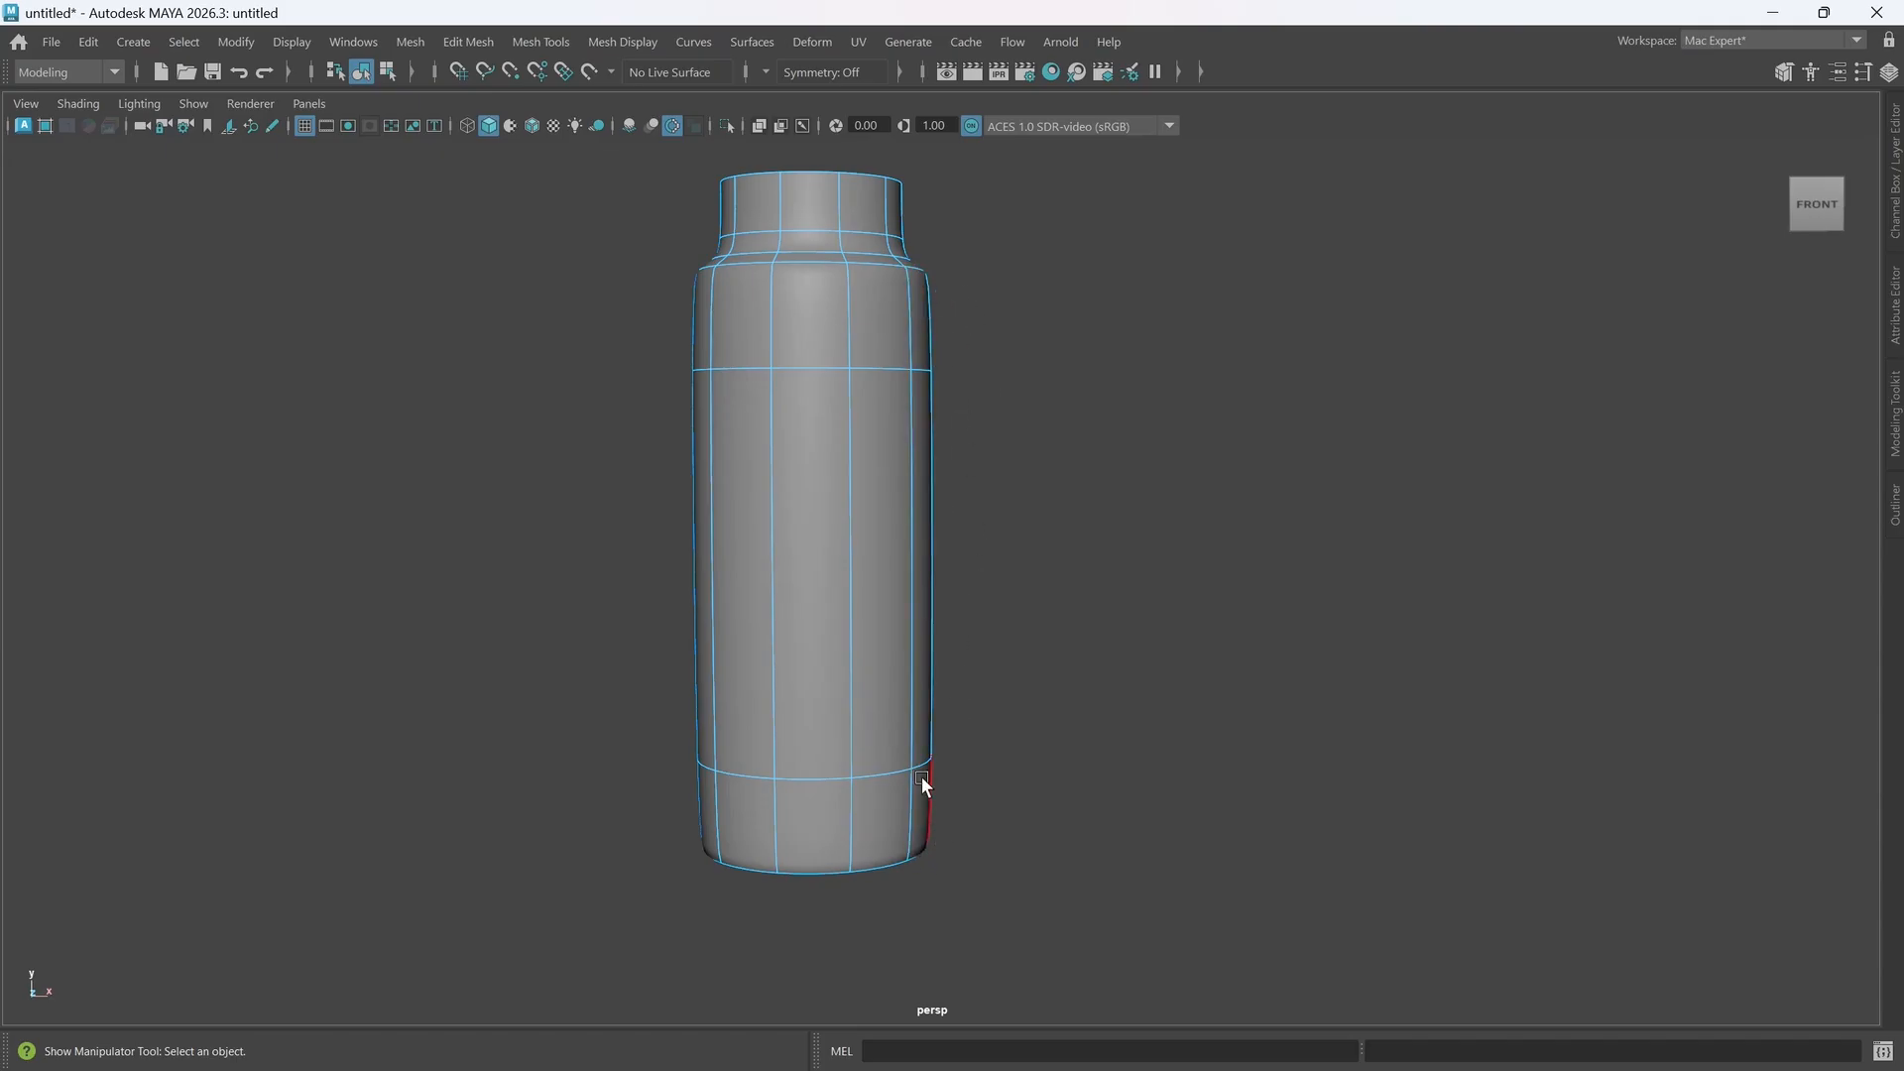
key(1)
- Examine the bevelled shoulder and open neck of the unsmoothed bottle from several angles
alt+middle_drag(896, 712, 899, 662)
scroll(880, 513, up, 4)
alt+middle_drag(860, 434, 890, 492)
alt+drag(899, 509, 906, 504)
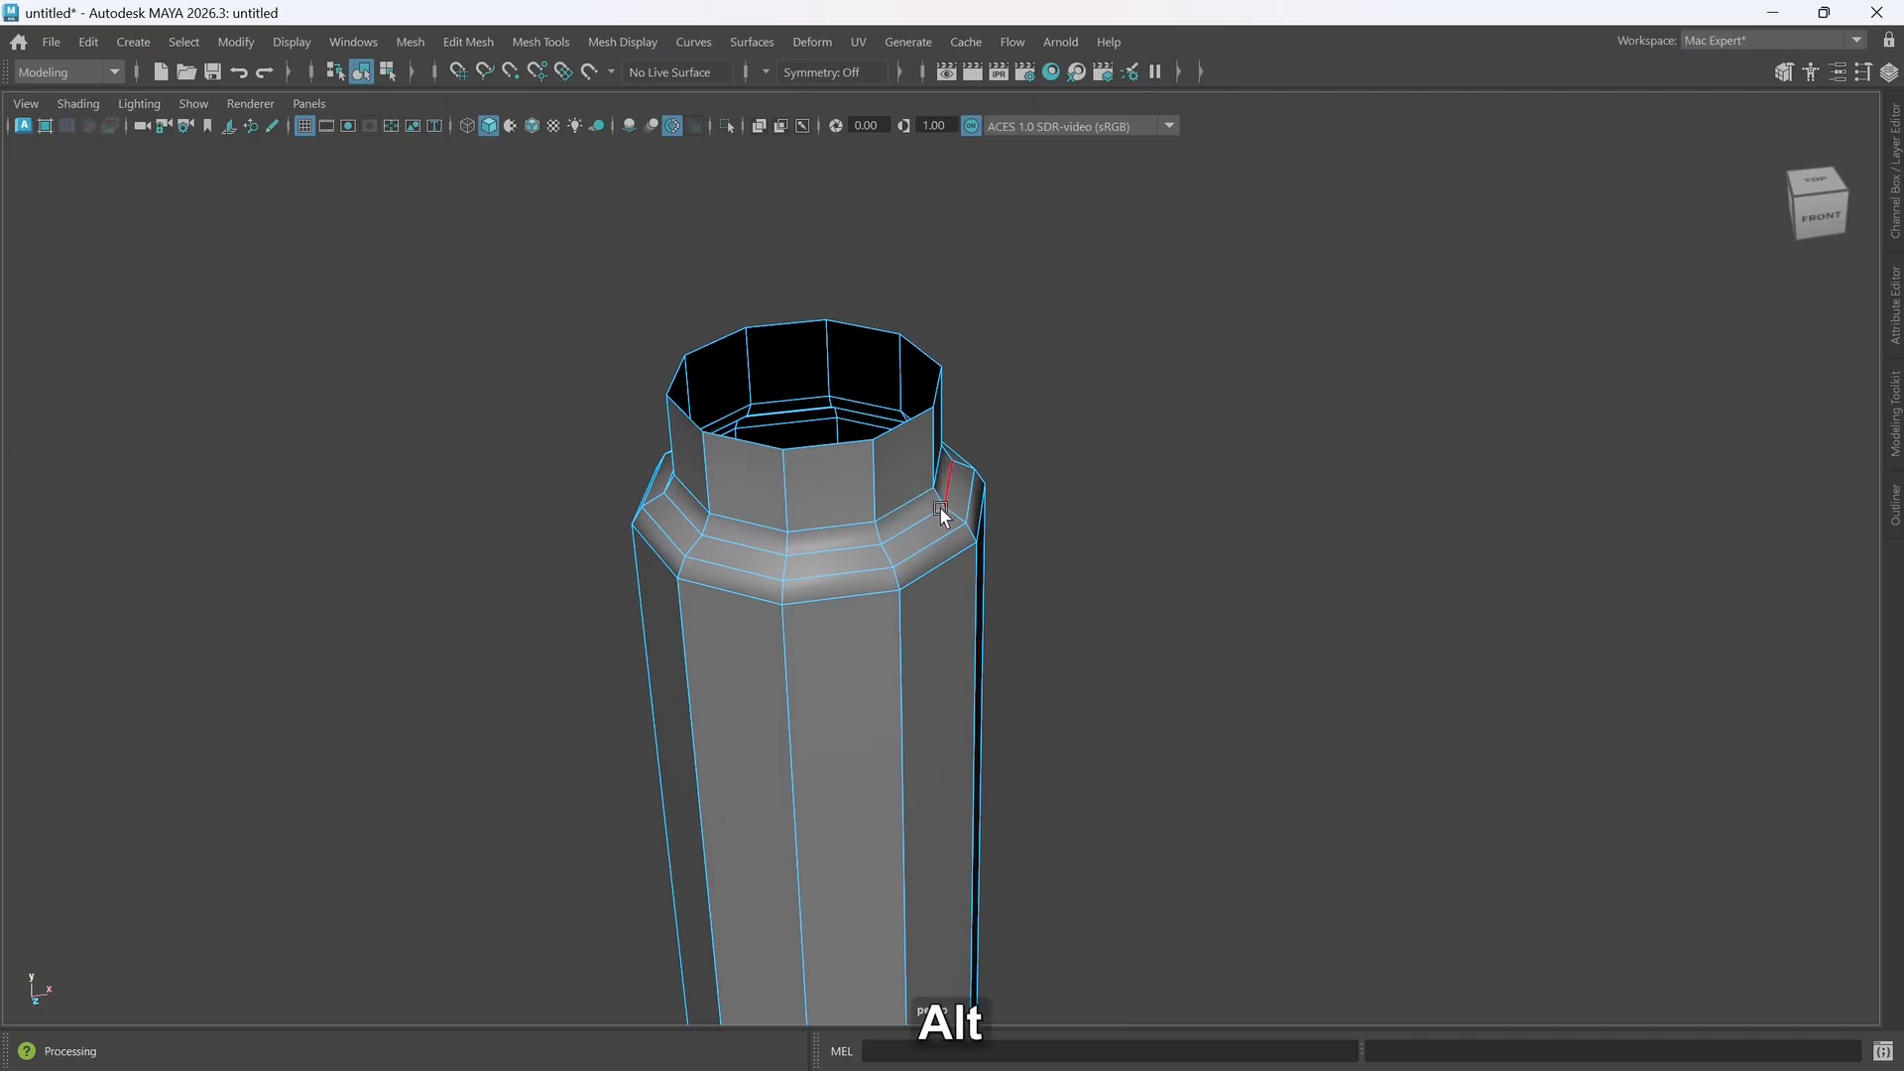
alt+drag(926, 492, 756, 306)
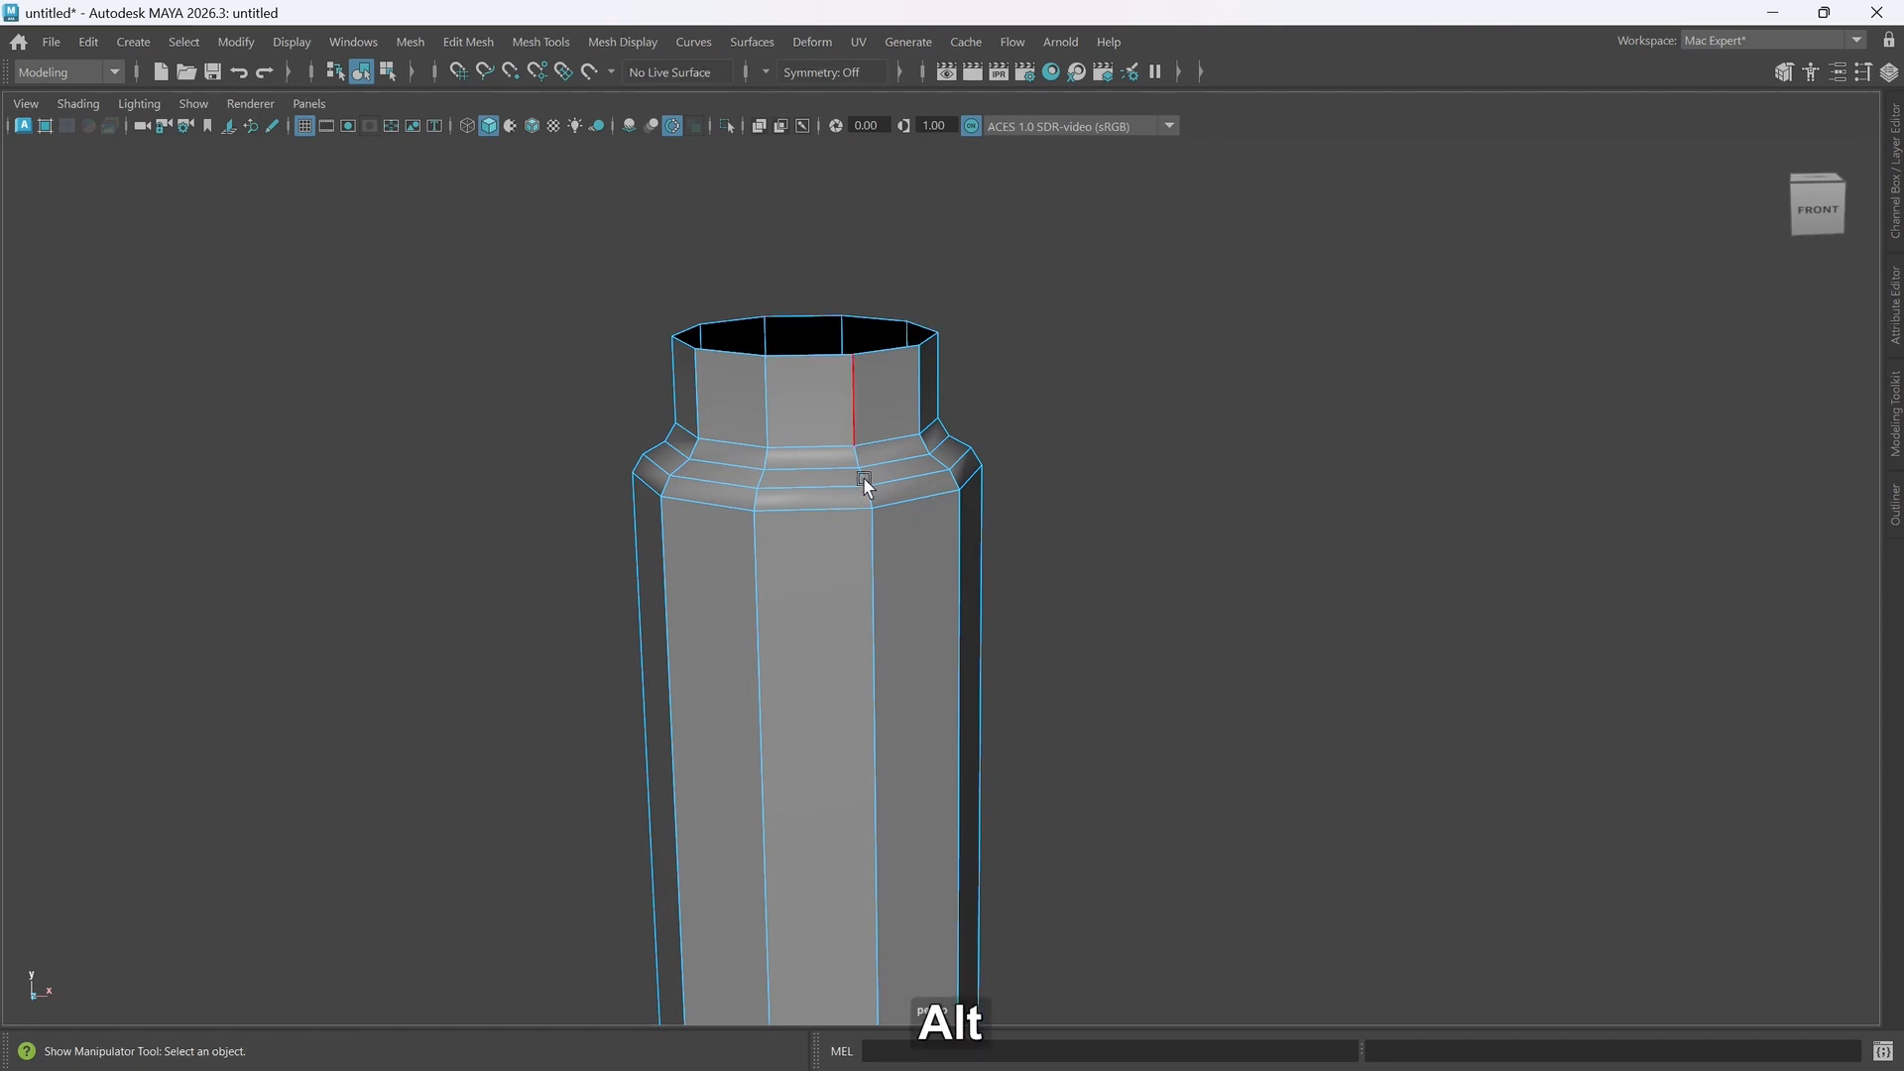
alt+drag(866, 480, 883, 490)
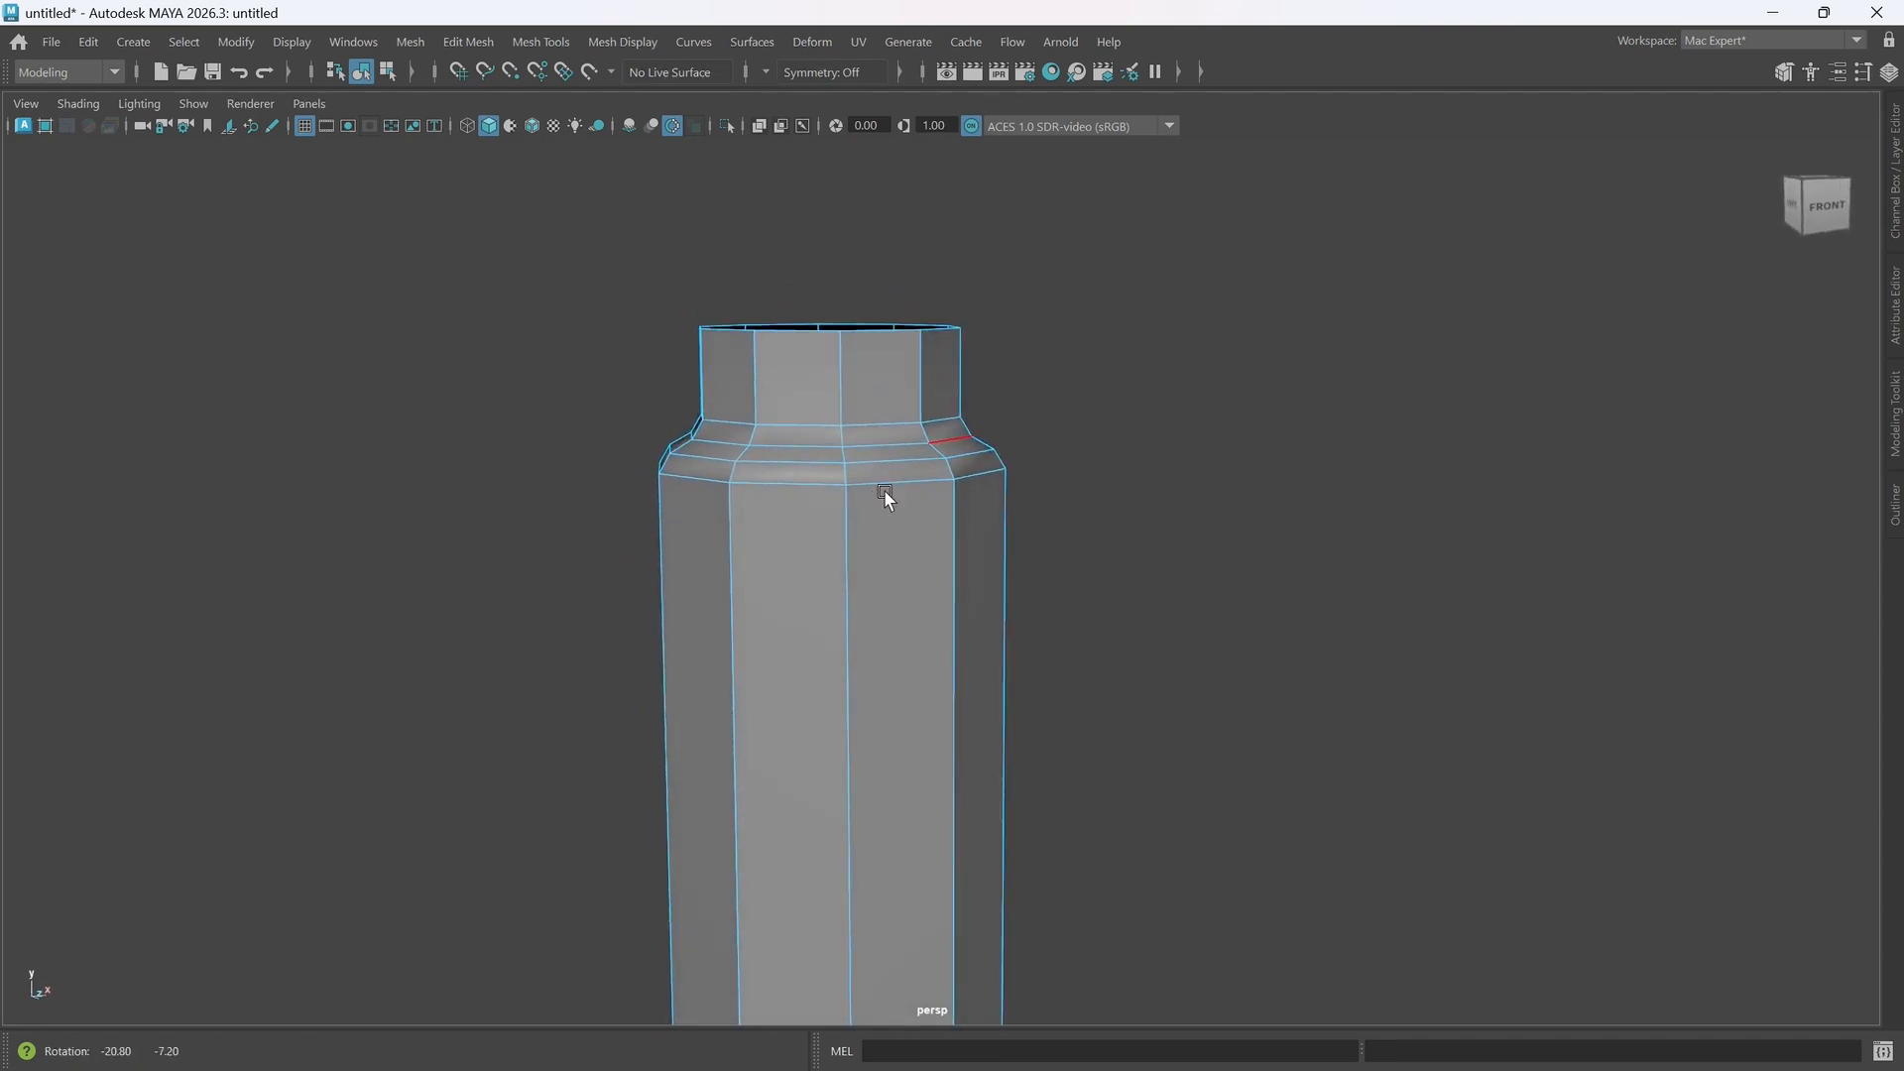
alt+middle_drag(918, 456, 867, 509)
scroll(870, 521, down, 1)
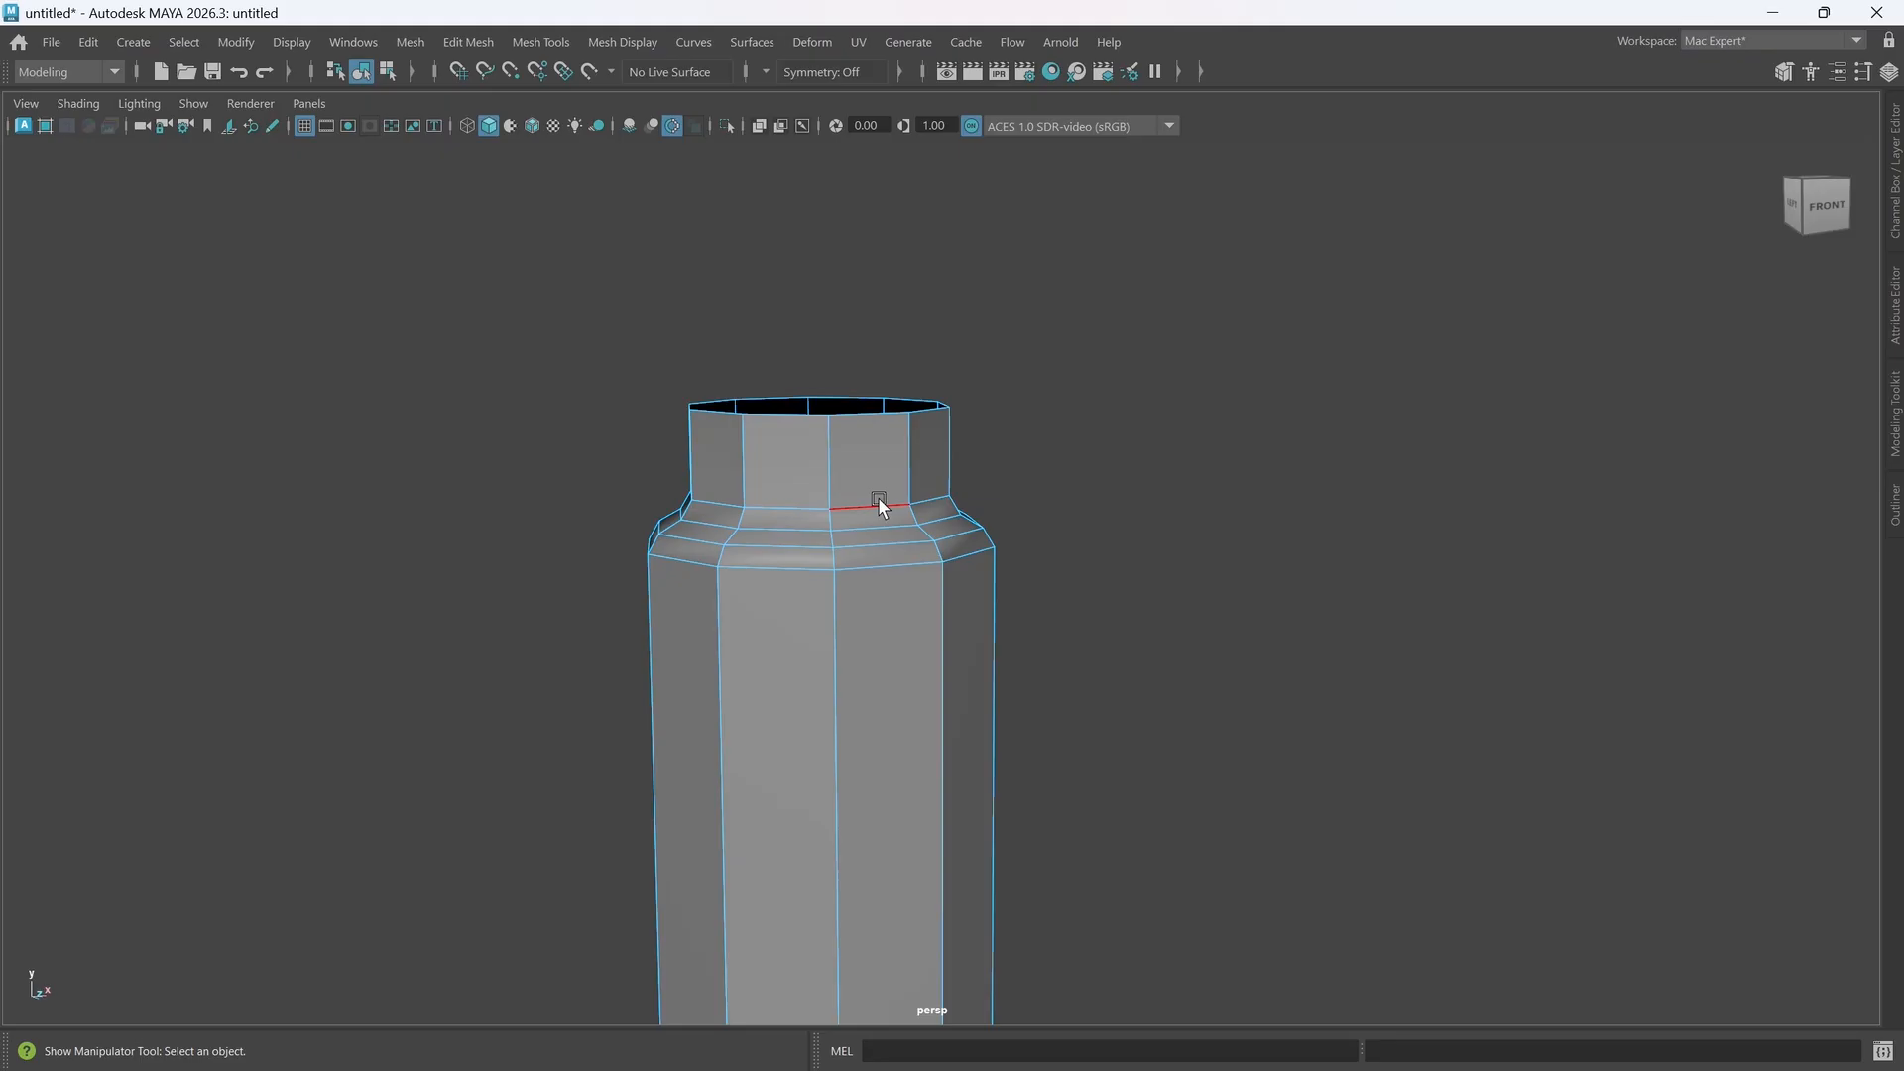
- Extrude the neck's open top edge loop inward by uniform scaling to form a narrow flat rim
scroll(877, 502, up, 2)
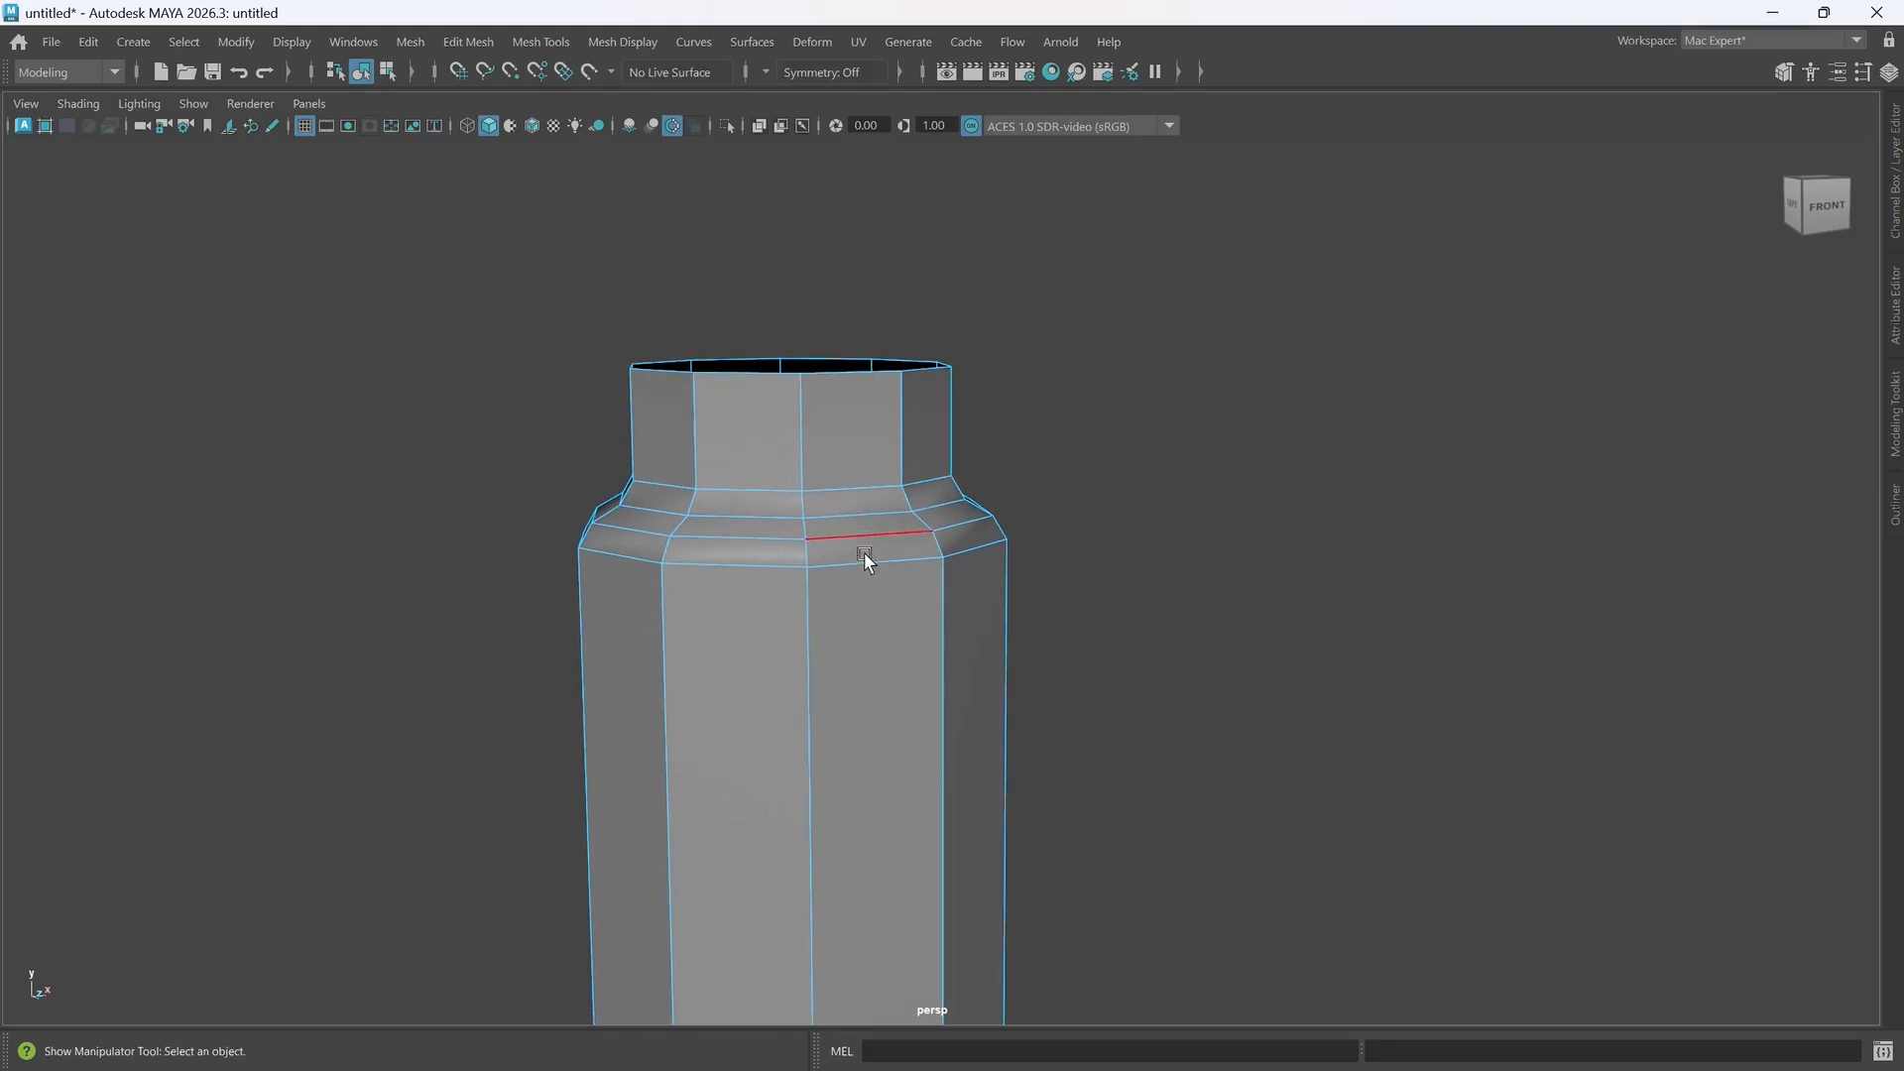
alt+middle_drag(795, 535, 842, 528)
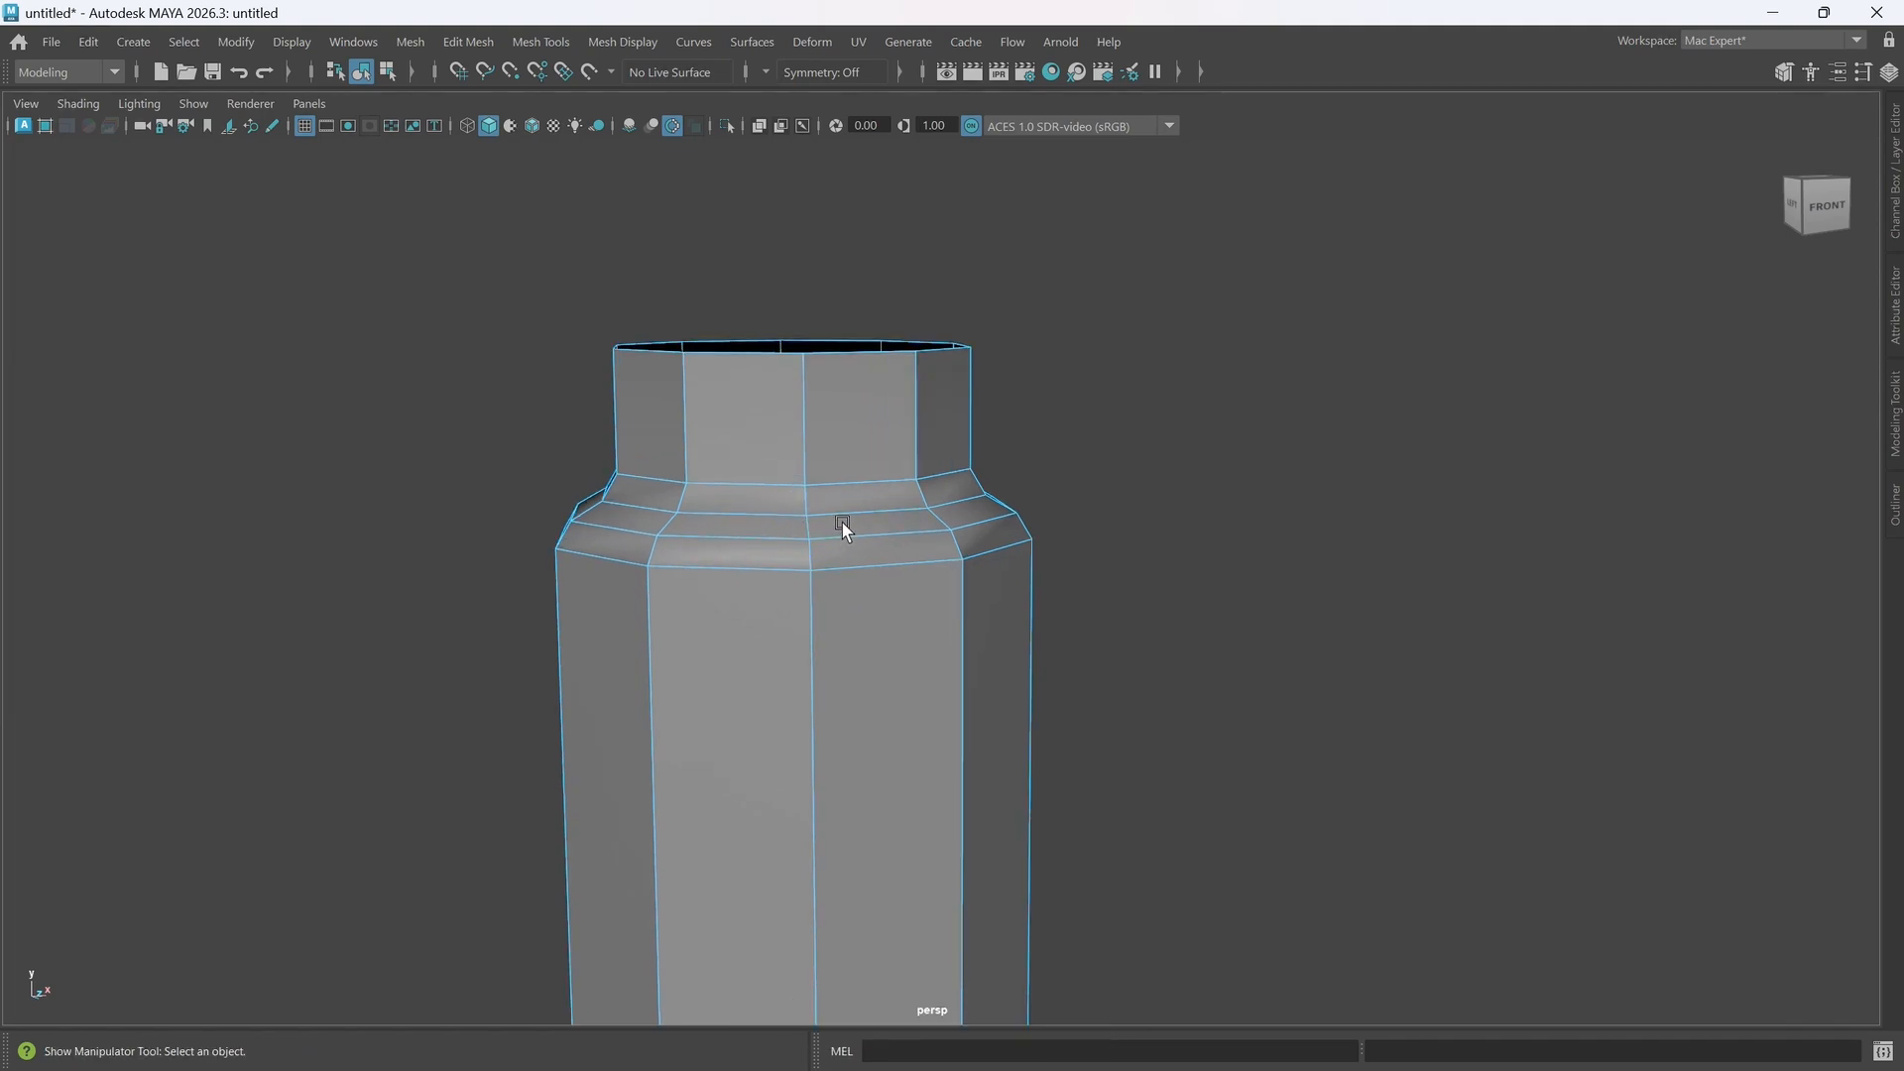
scroll(842, 524, up, 2)
alt+middle_drag(837, 516, 868, 554)
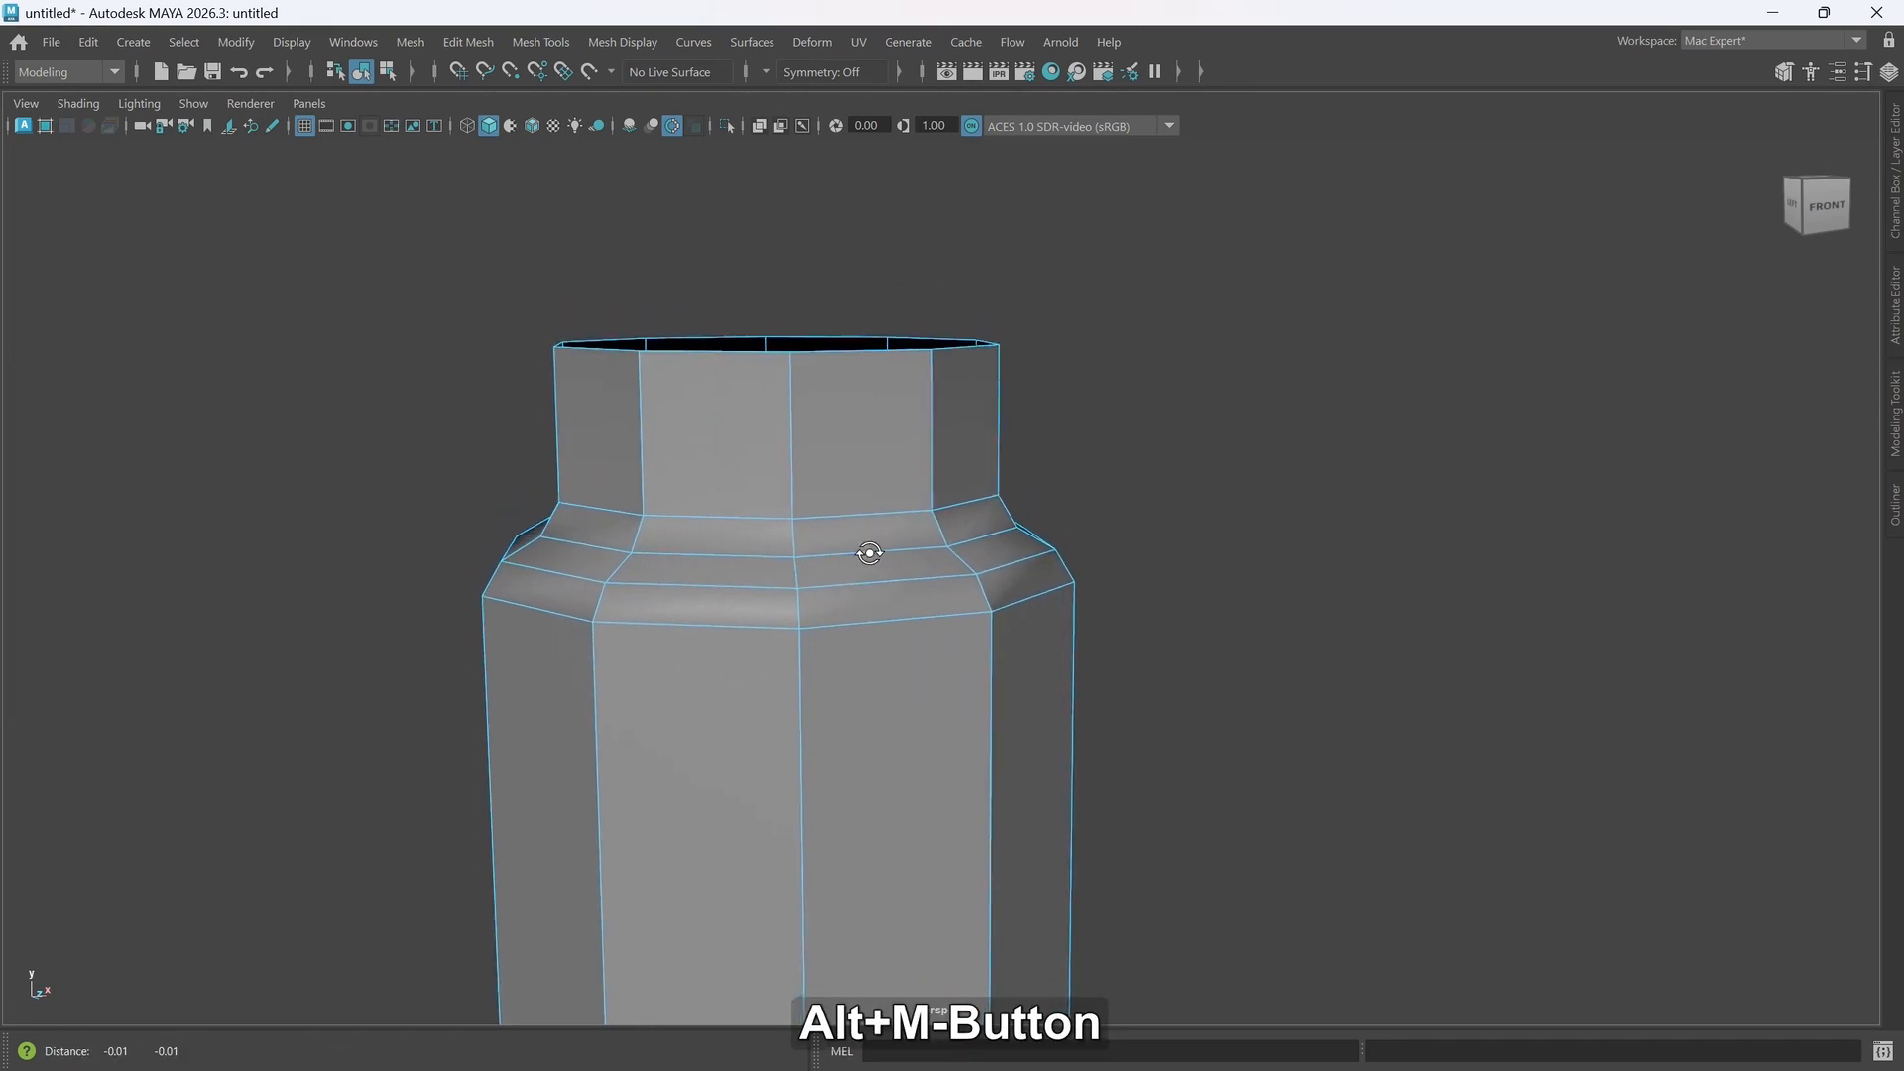
alt+drag(855, 474, 869, 562)
alt+drag(934, 794, 929, 777)
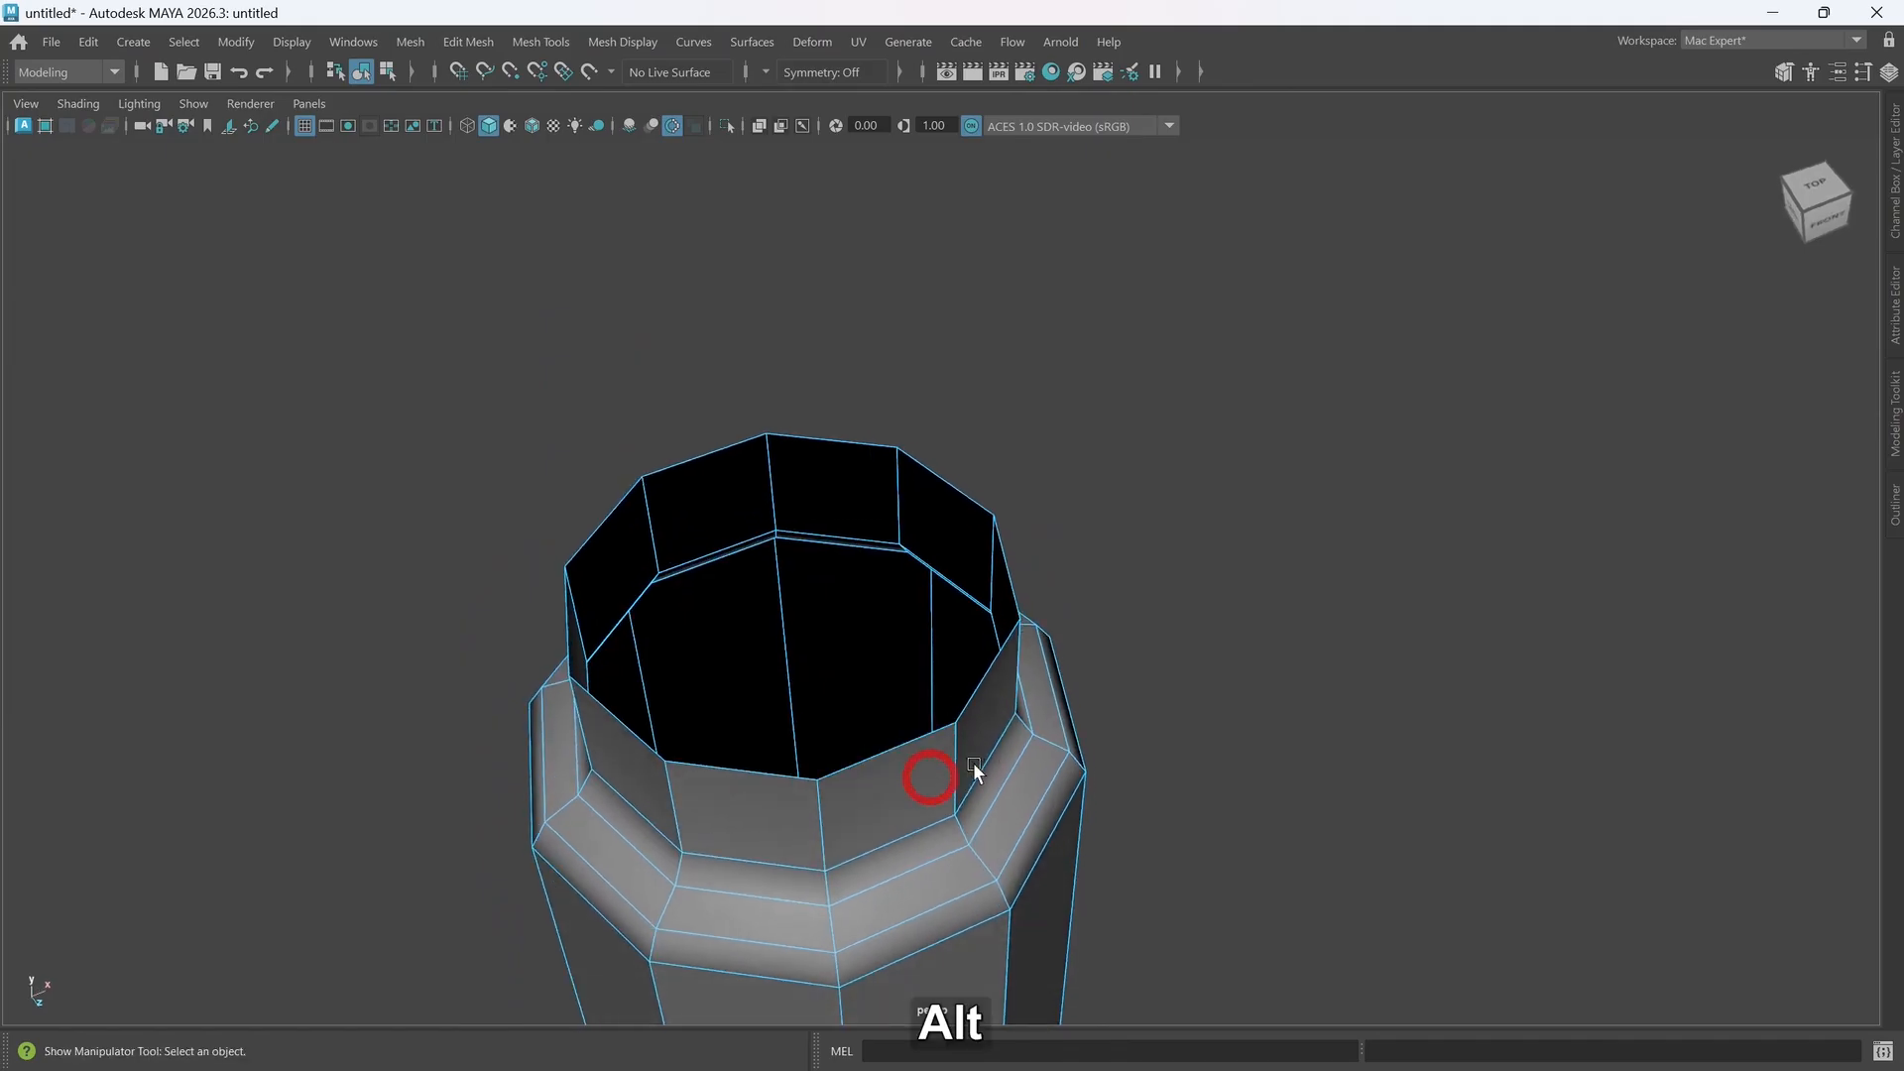
alt+middle_drag(959, 767, 870, 754)
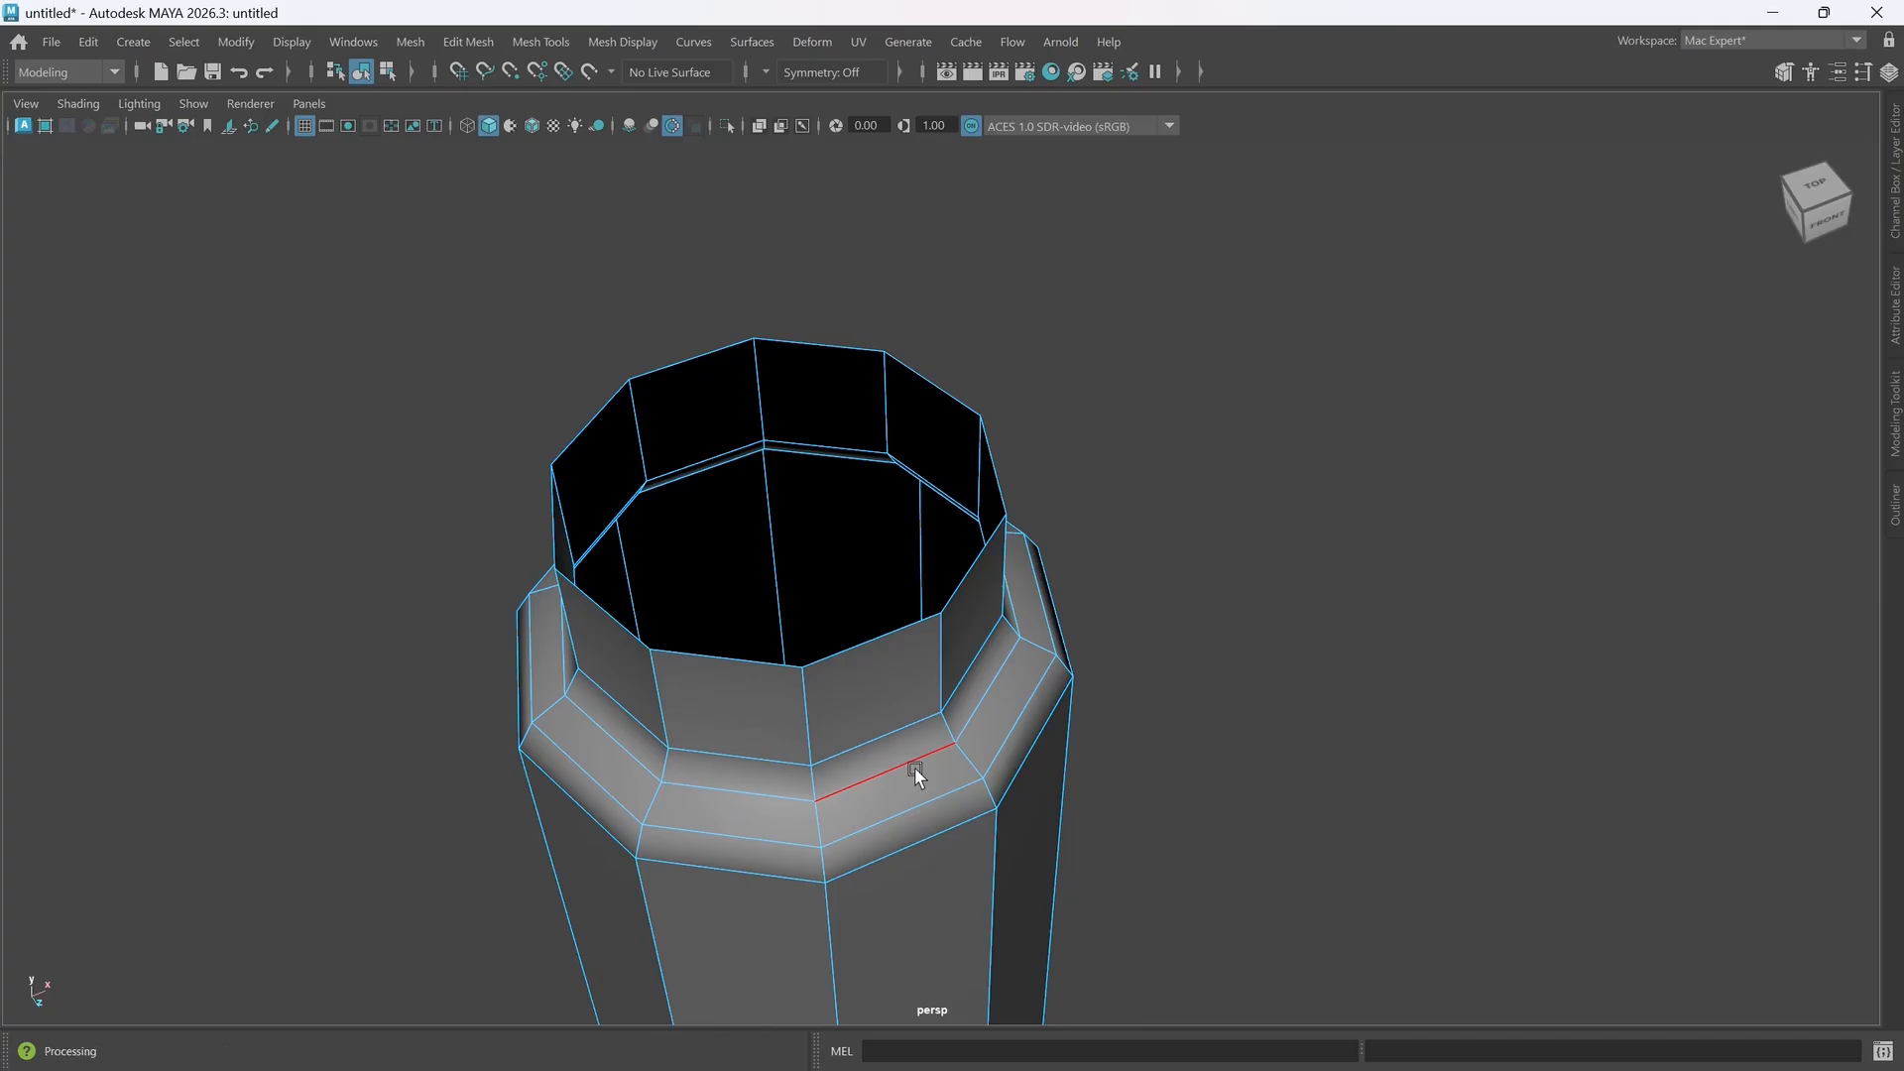
double_click(855, 655)
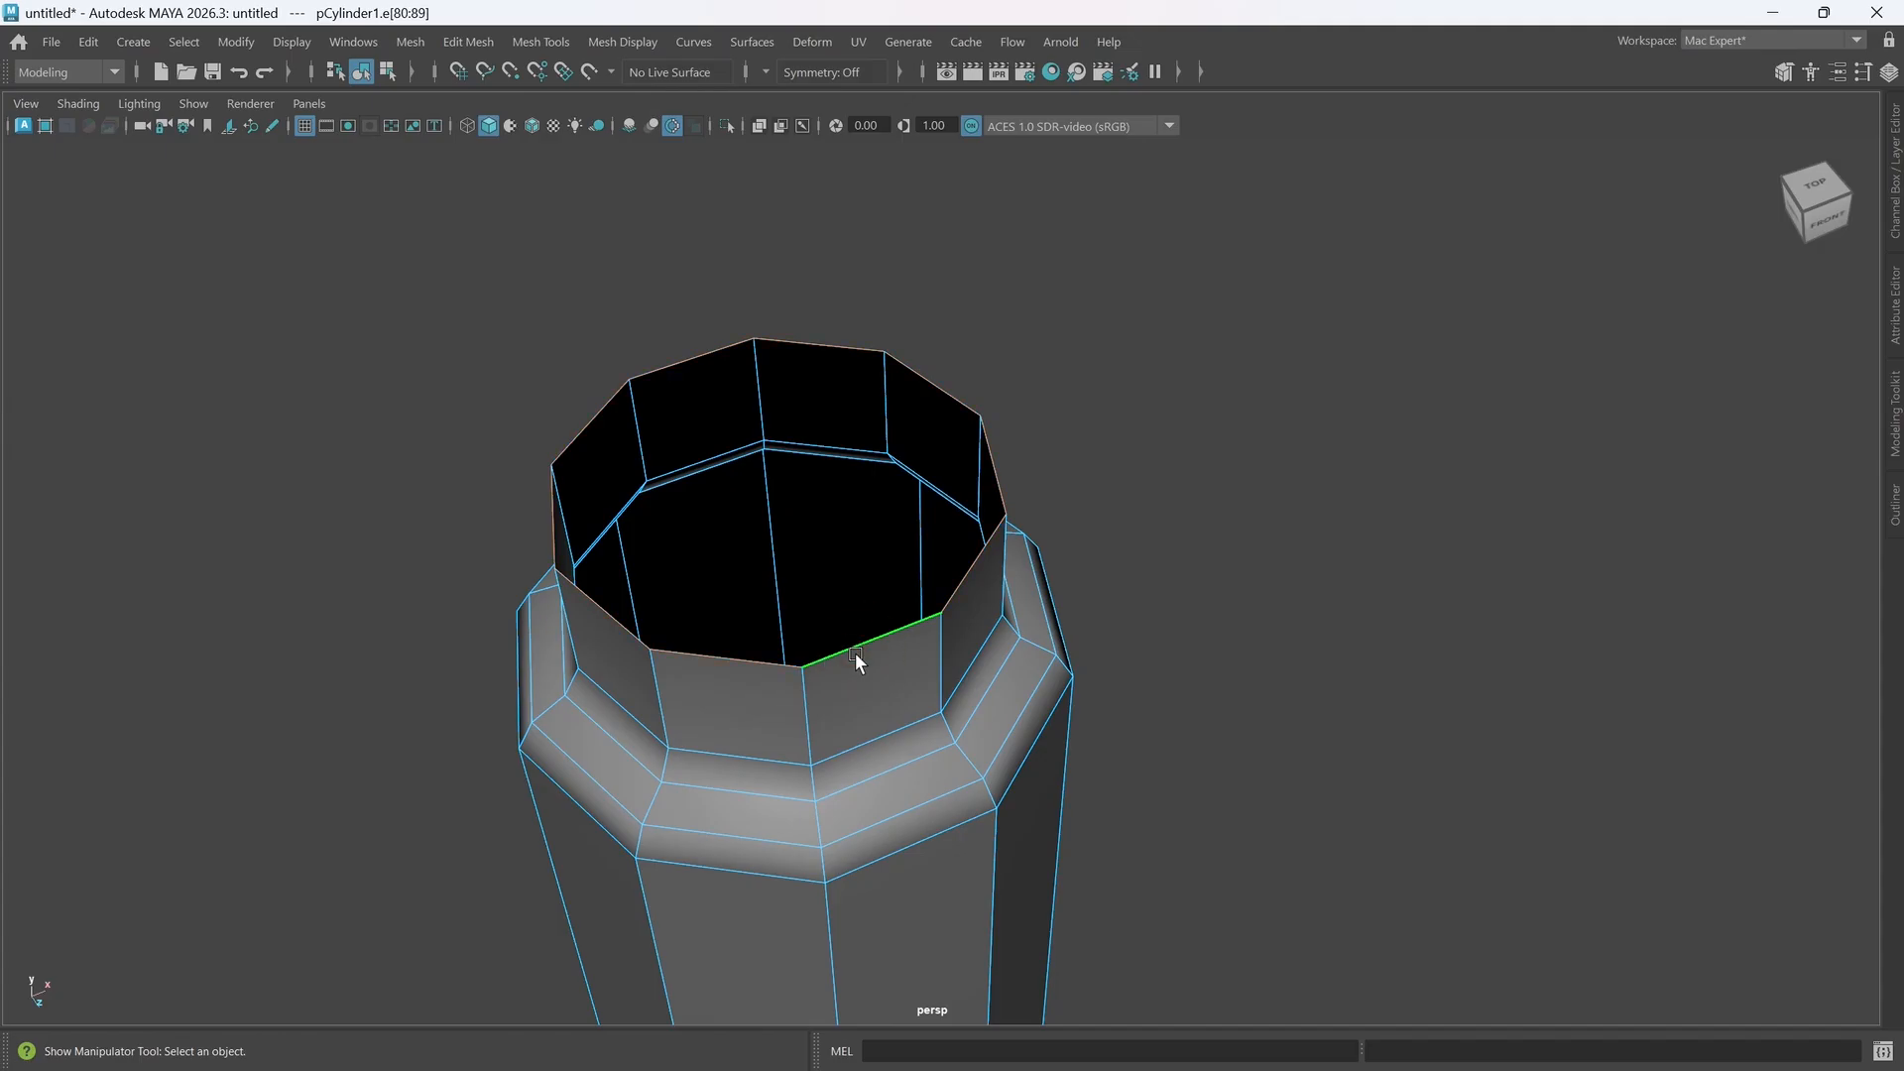
key(r)
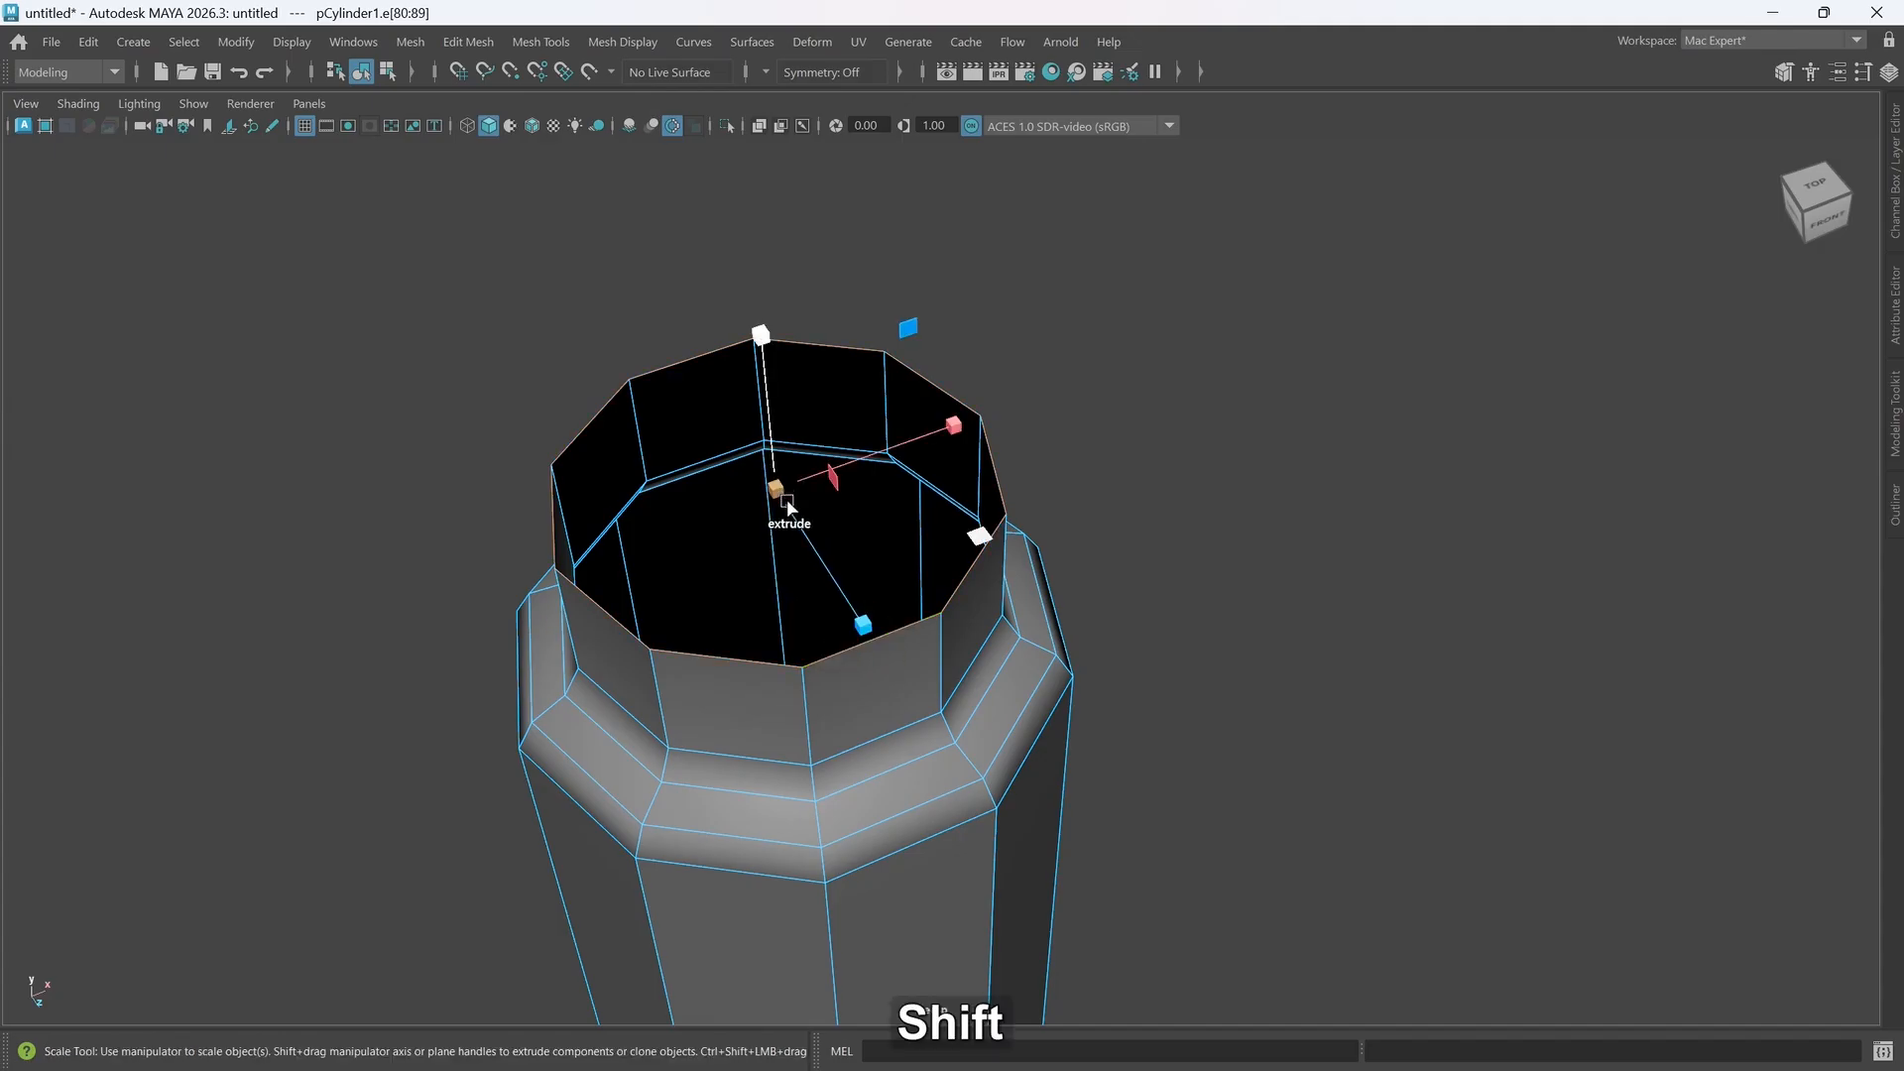
shift+drag(781, 502, 723, 503)
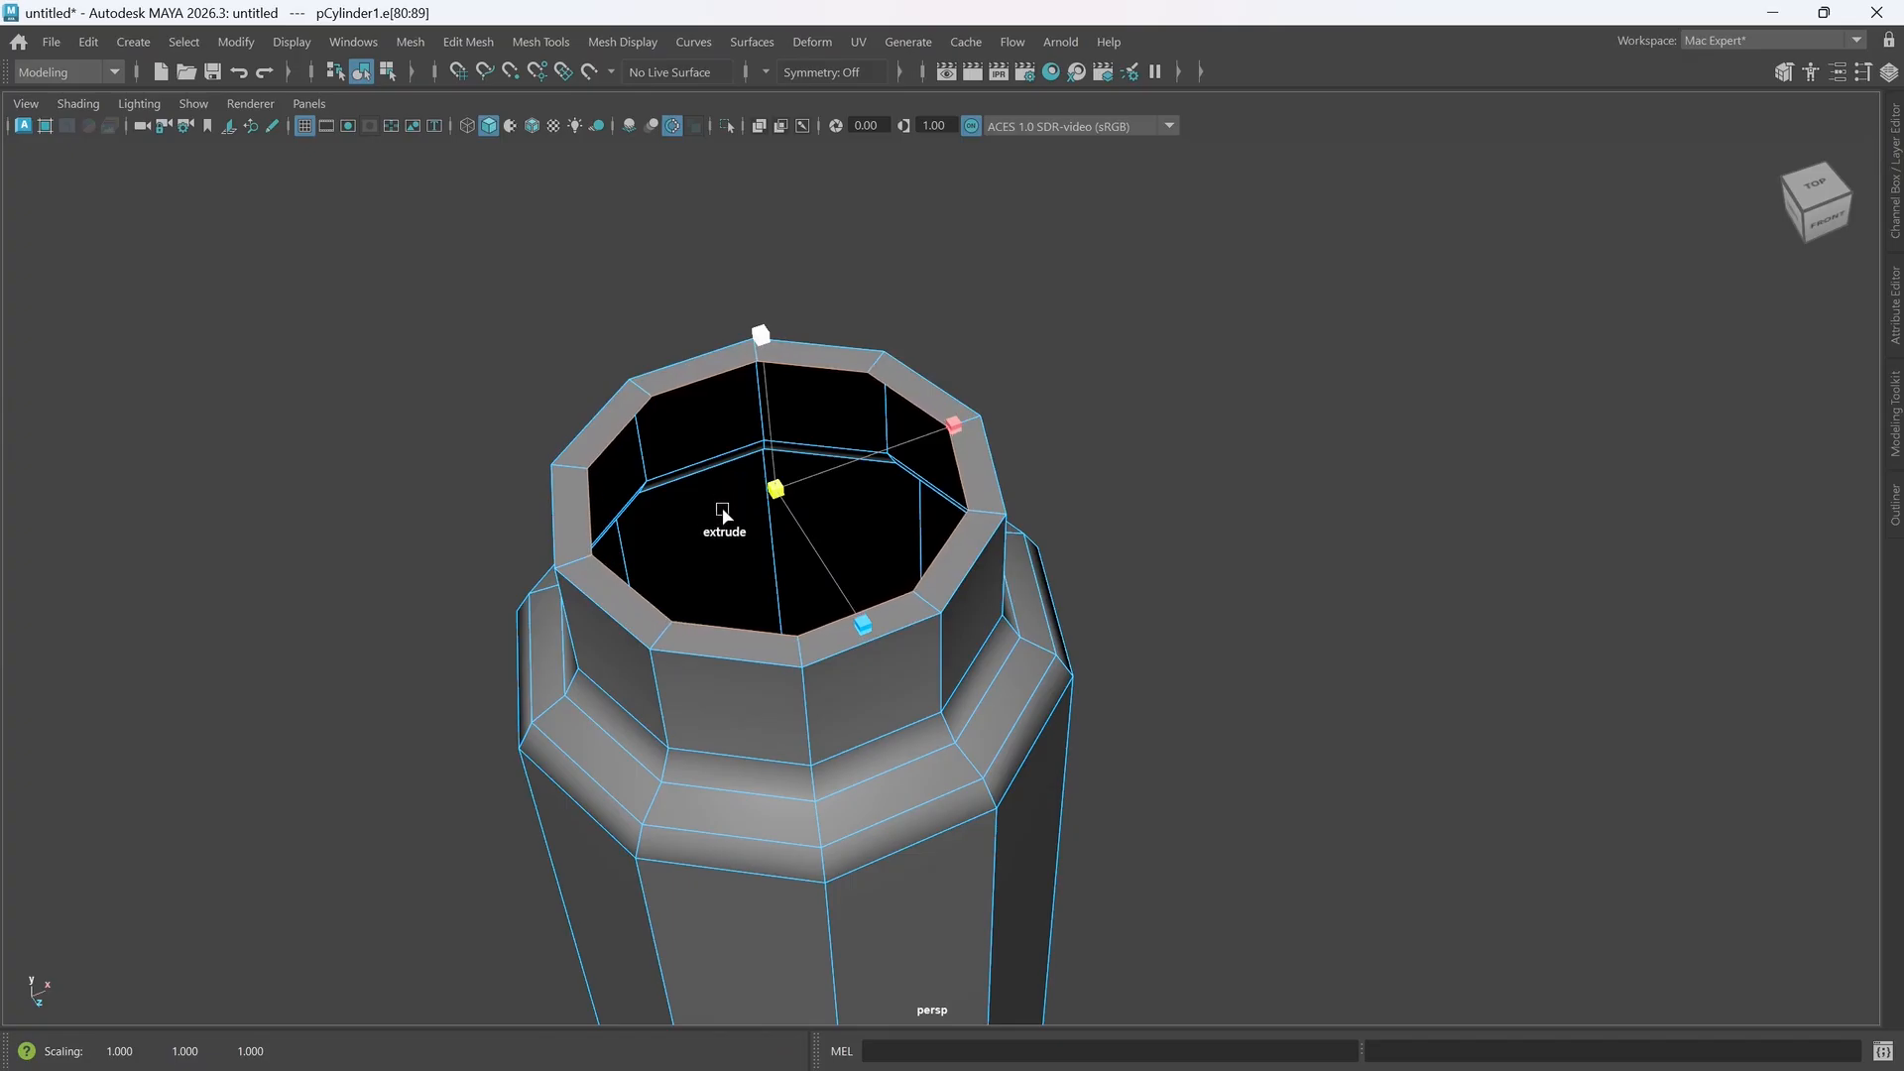
alt+drag(858, 736, 890, 715)
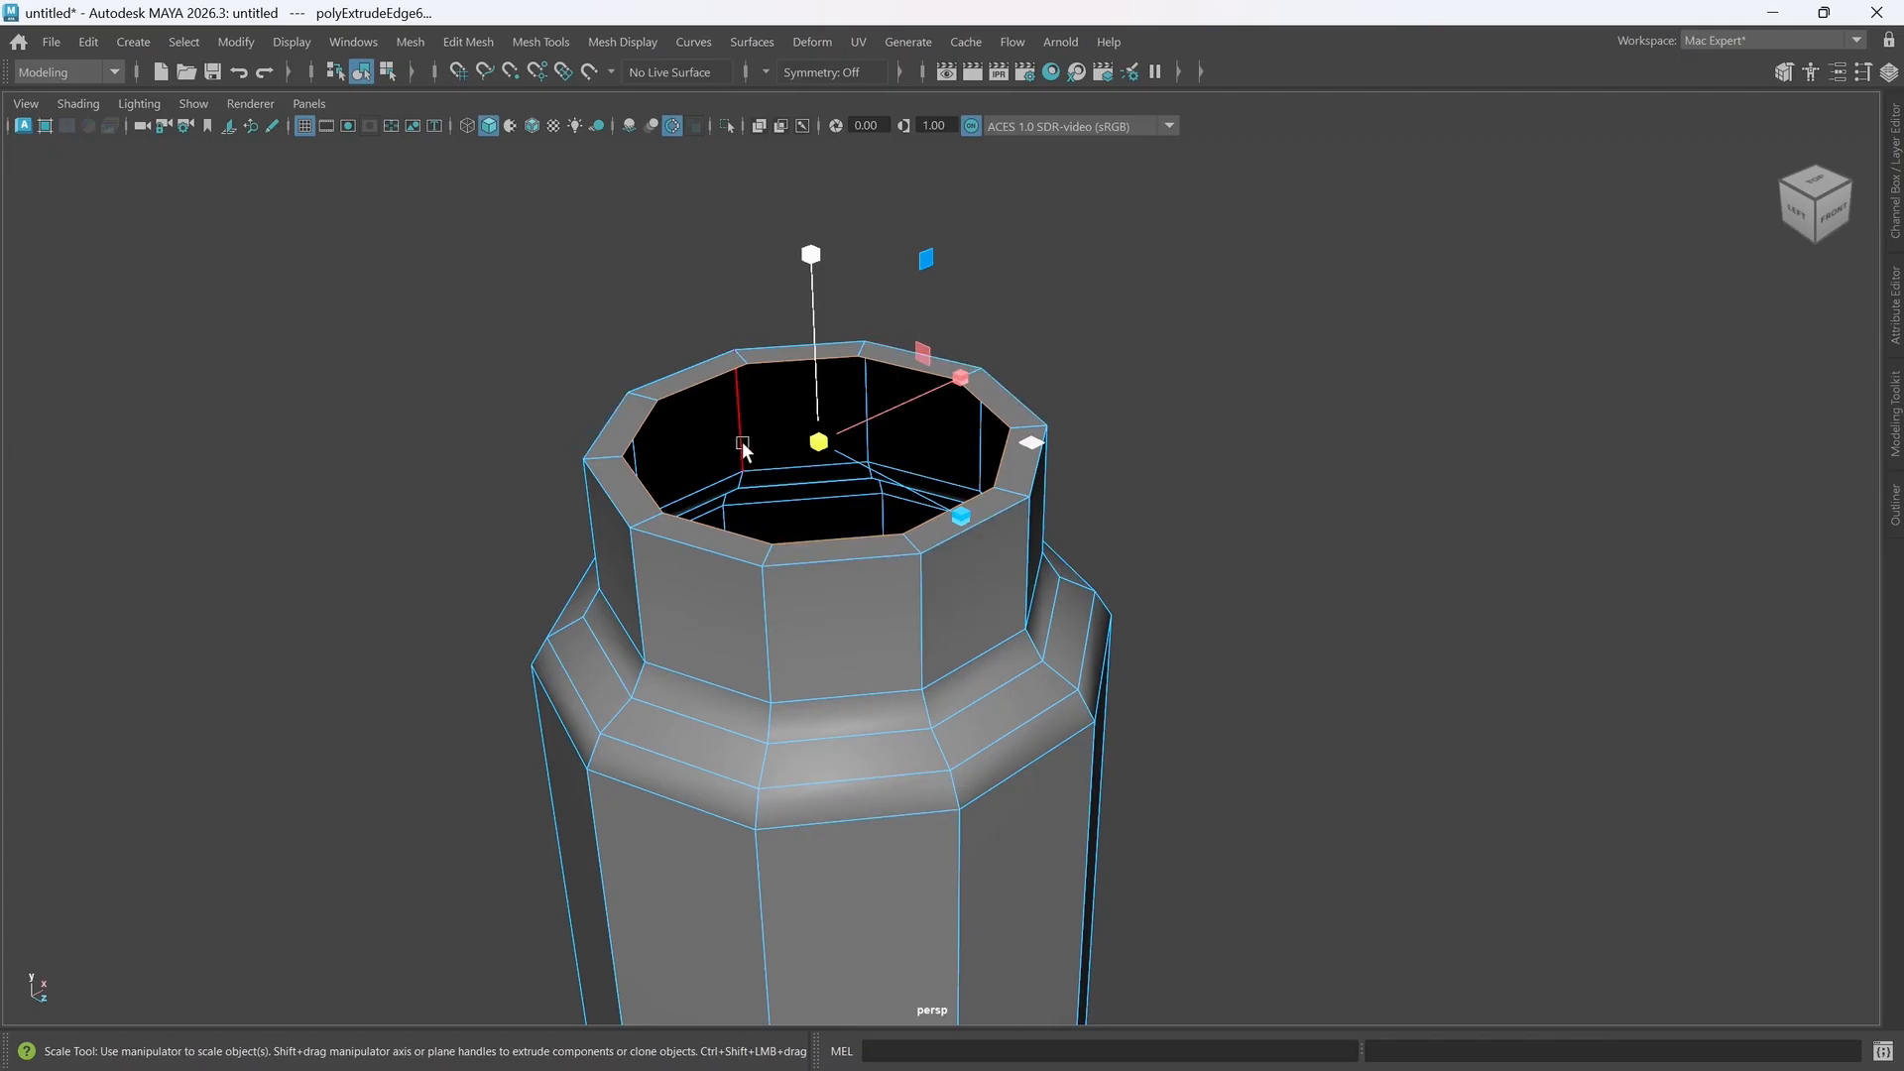
- Select the full ring of flat rim faces on top of the neck and detach them with Detach Components
right_drag(819, 443, 822, 511)
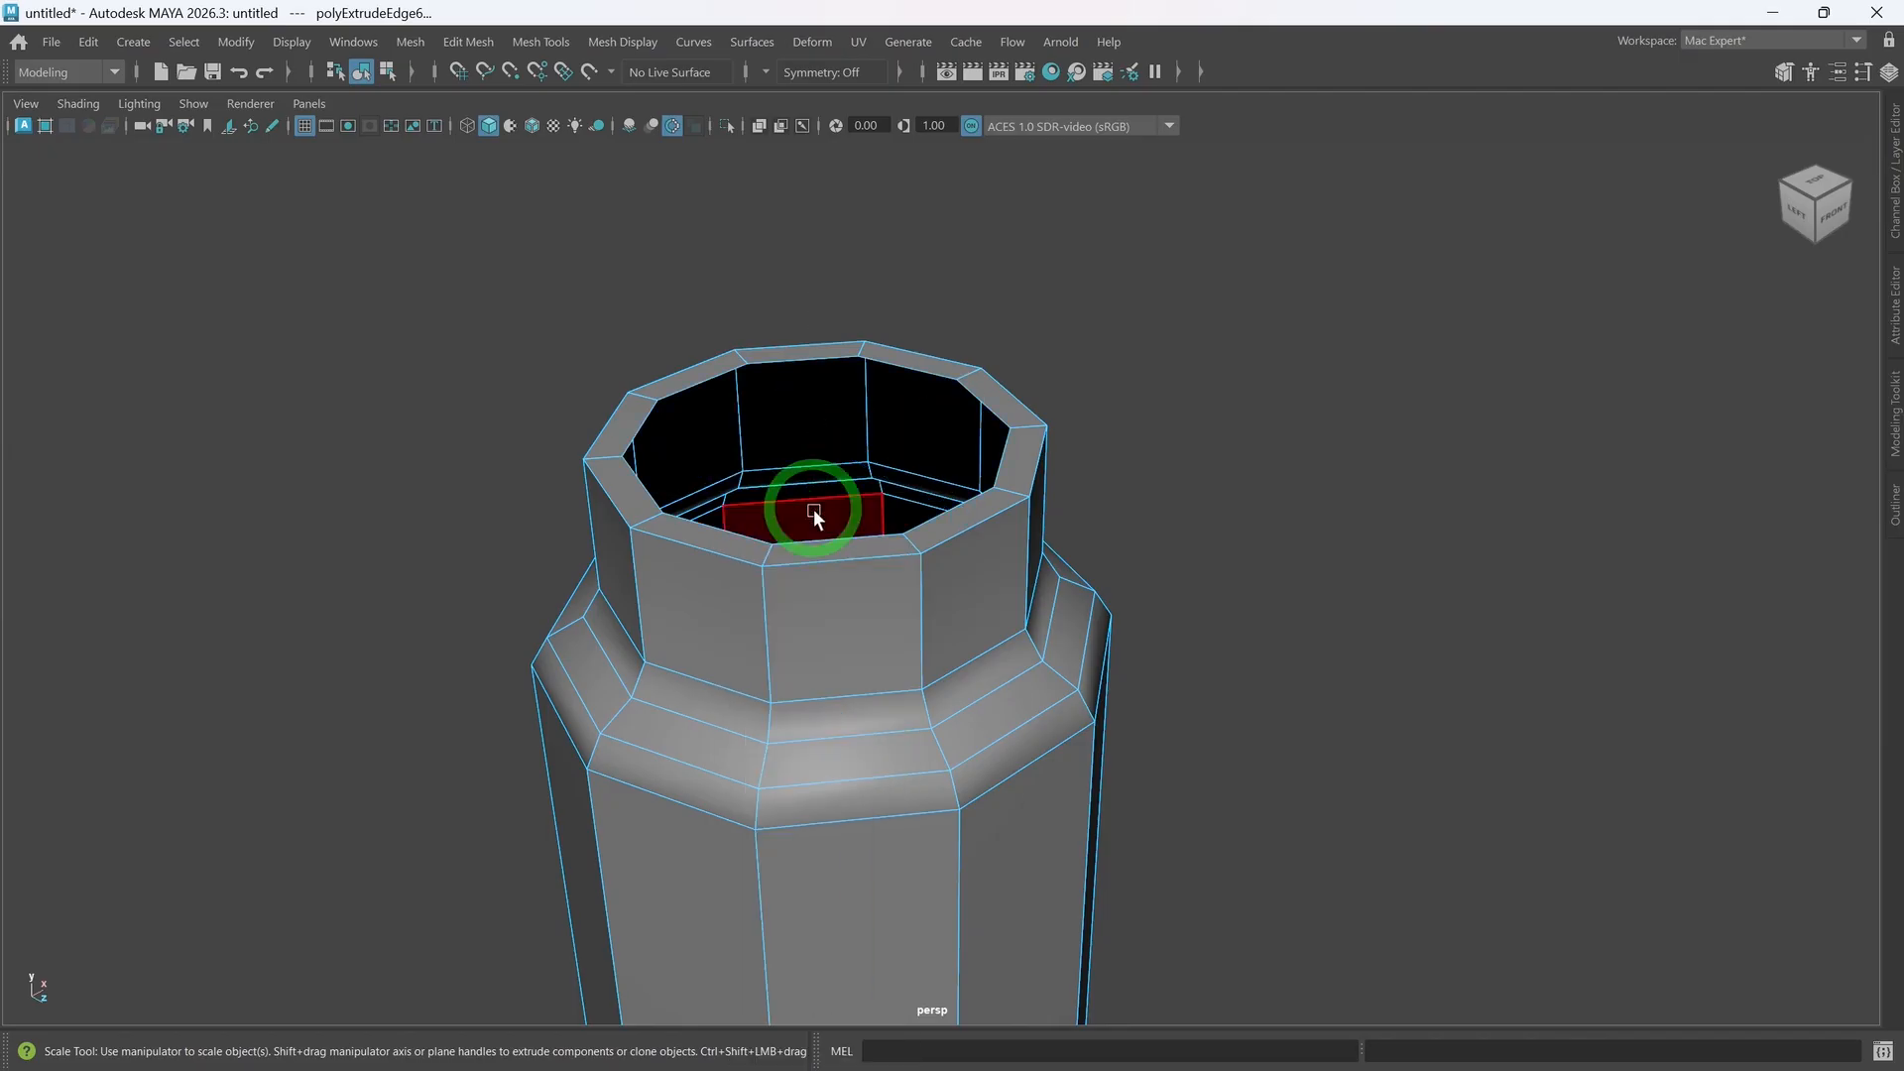
click(884, 540)
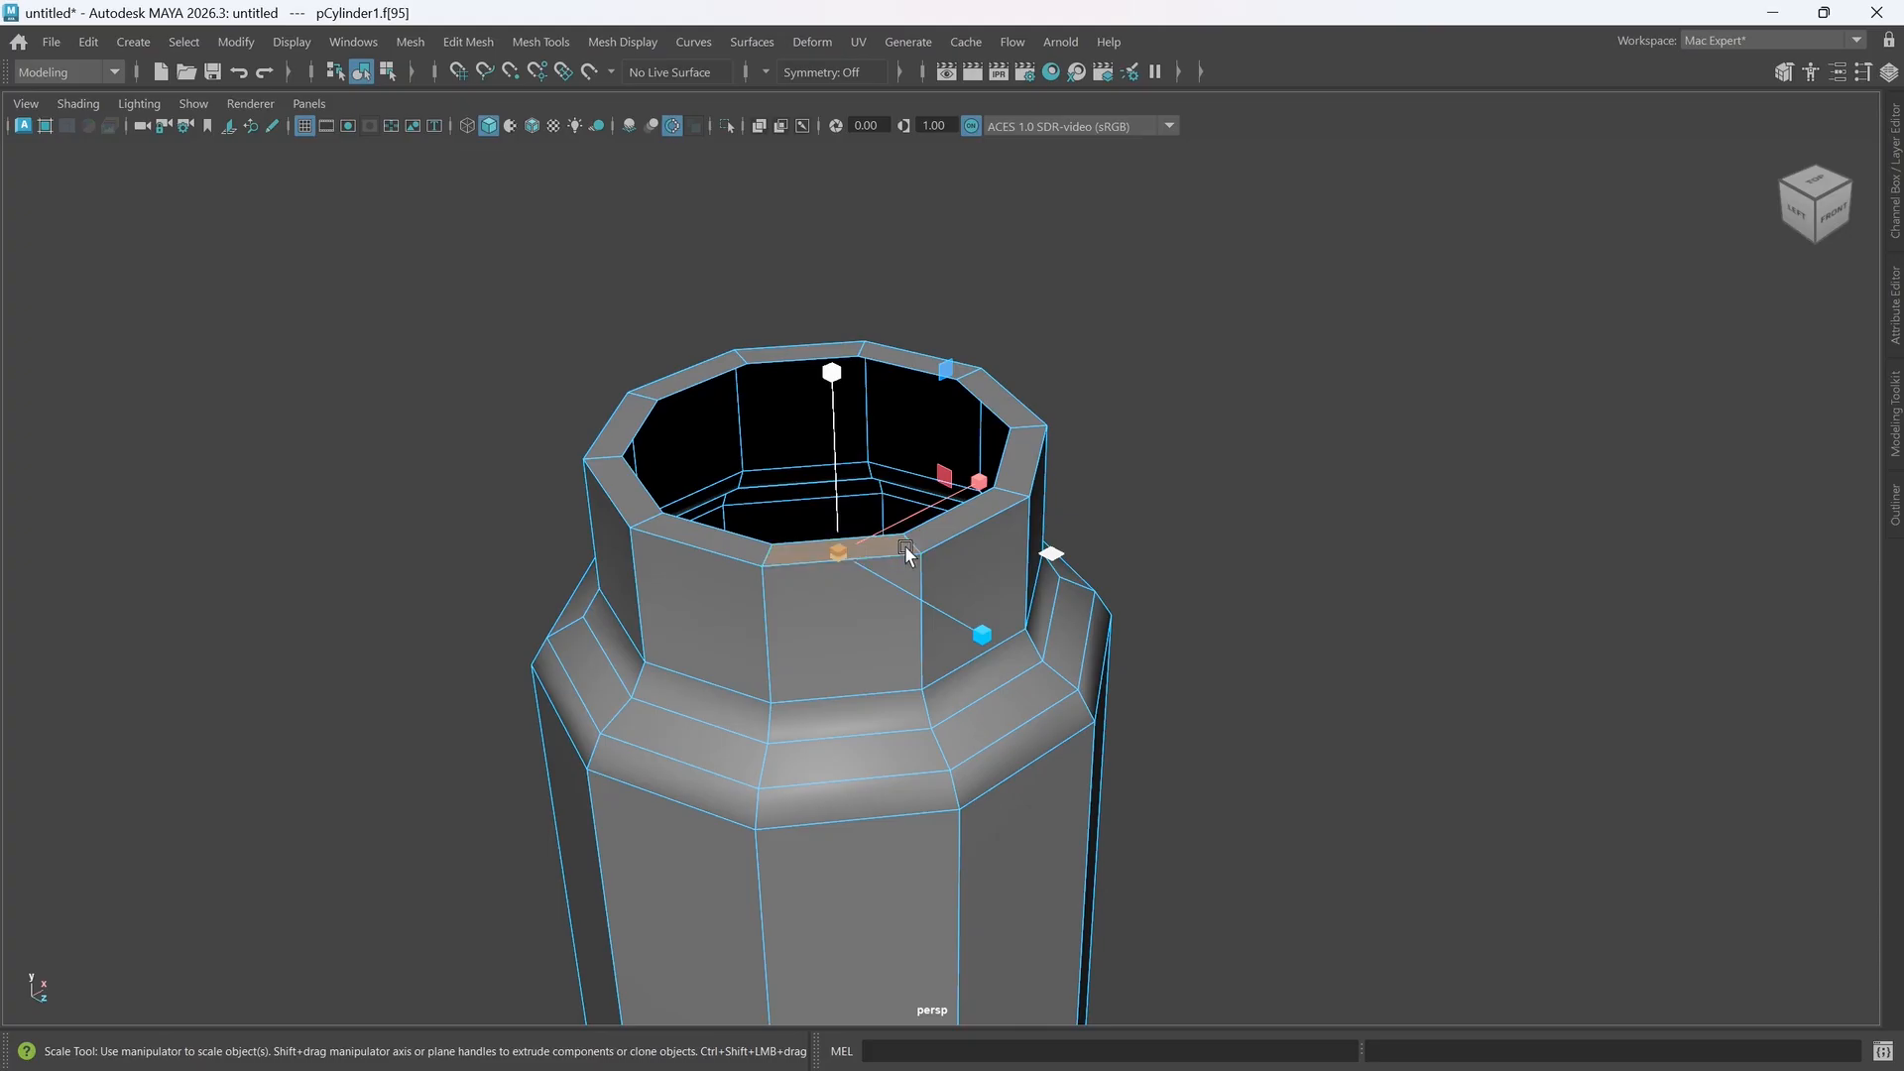
shift+double_click(758, 551)
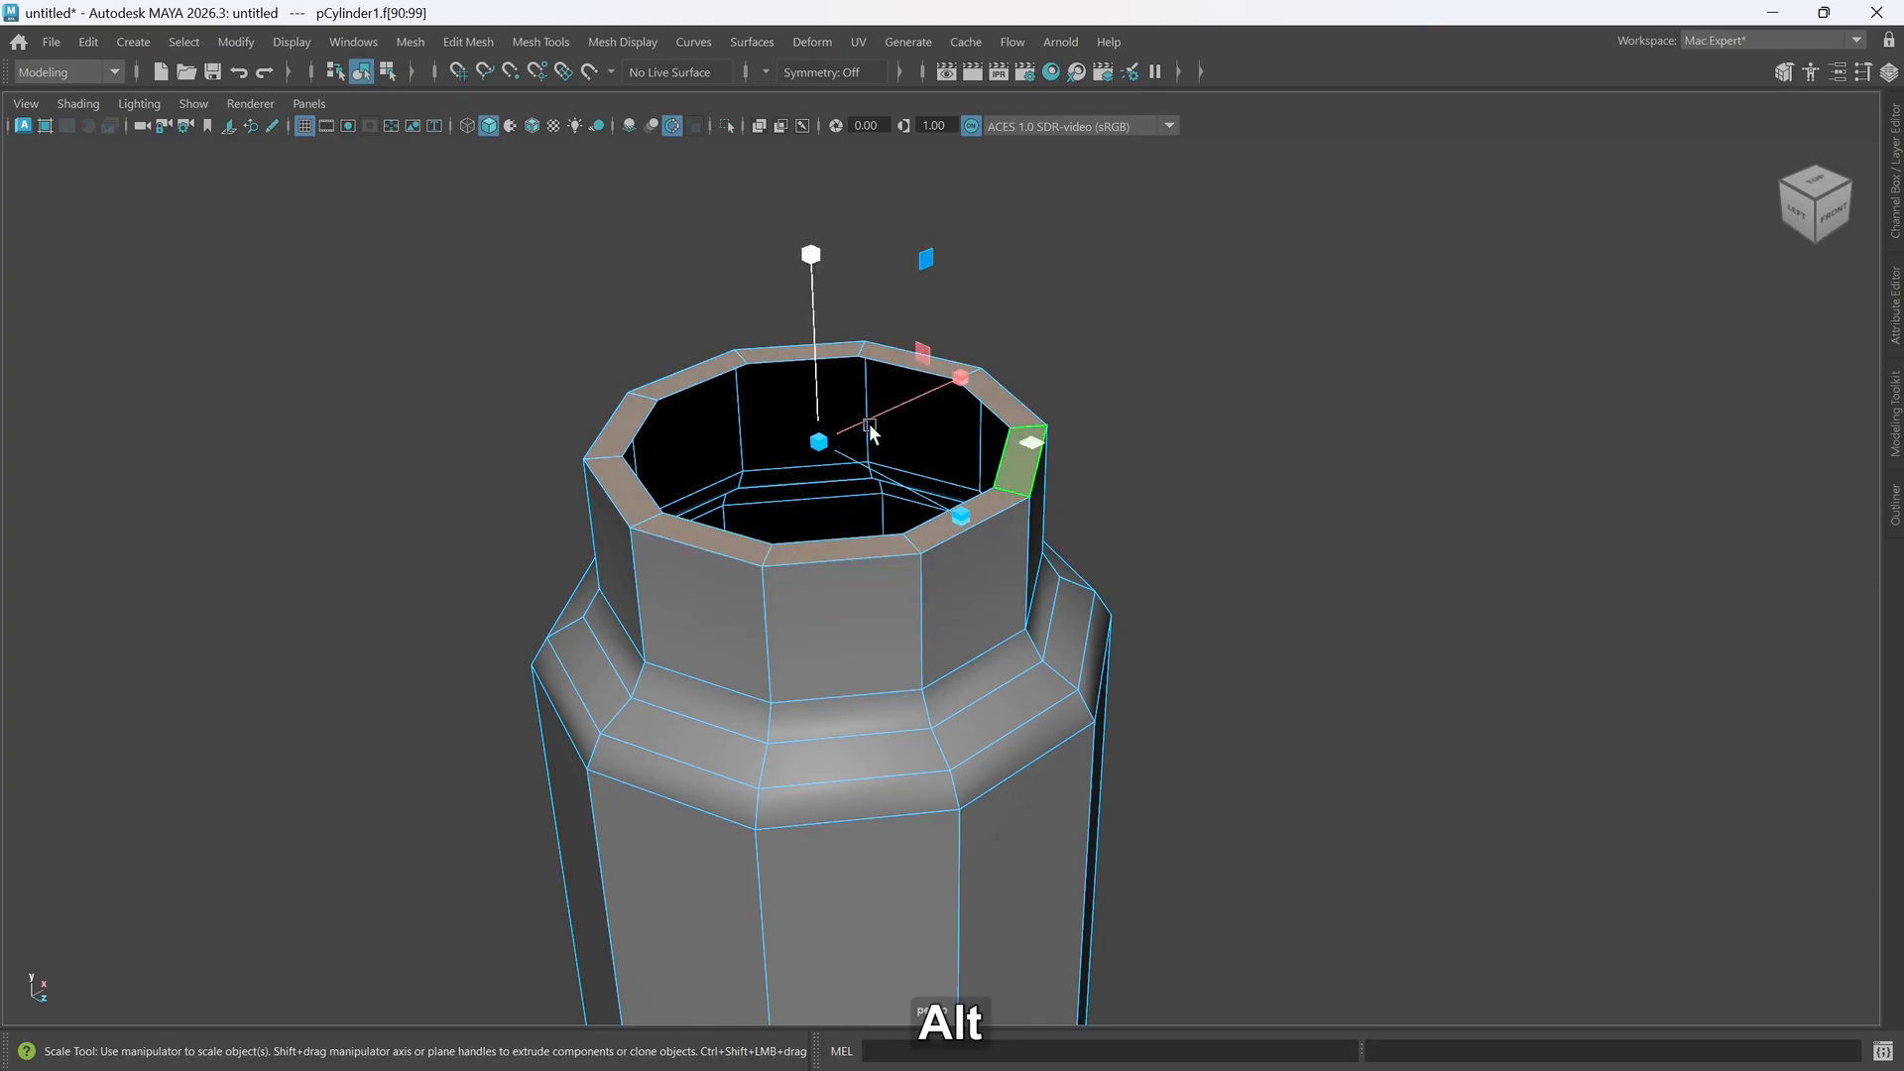
alt+drag(868, 425, 878, 462)
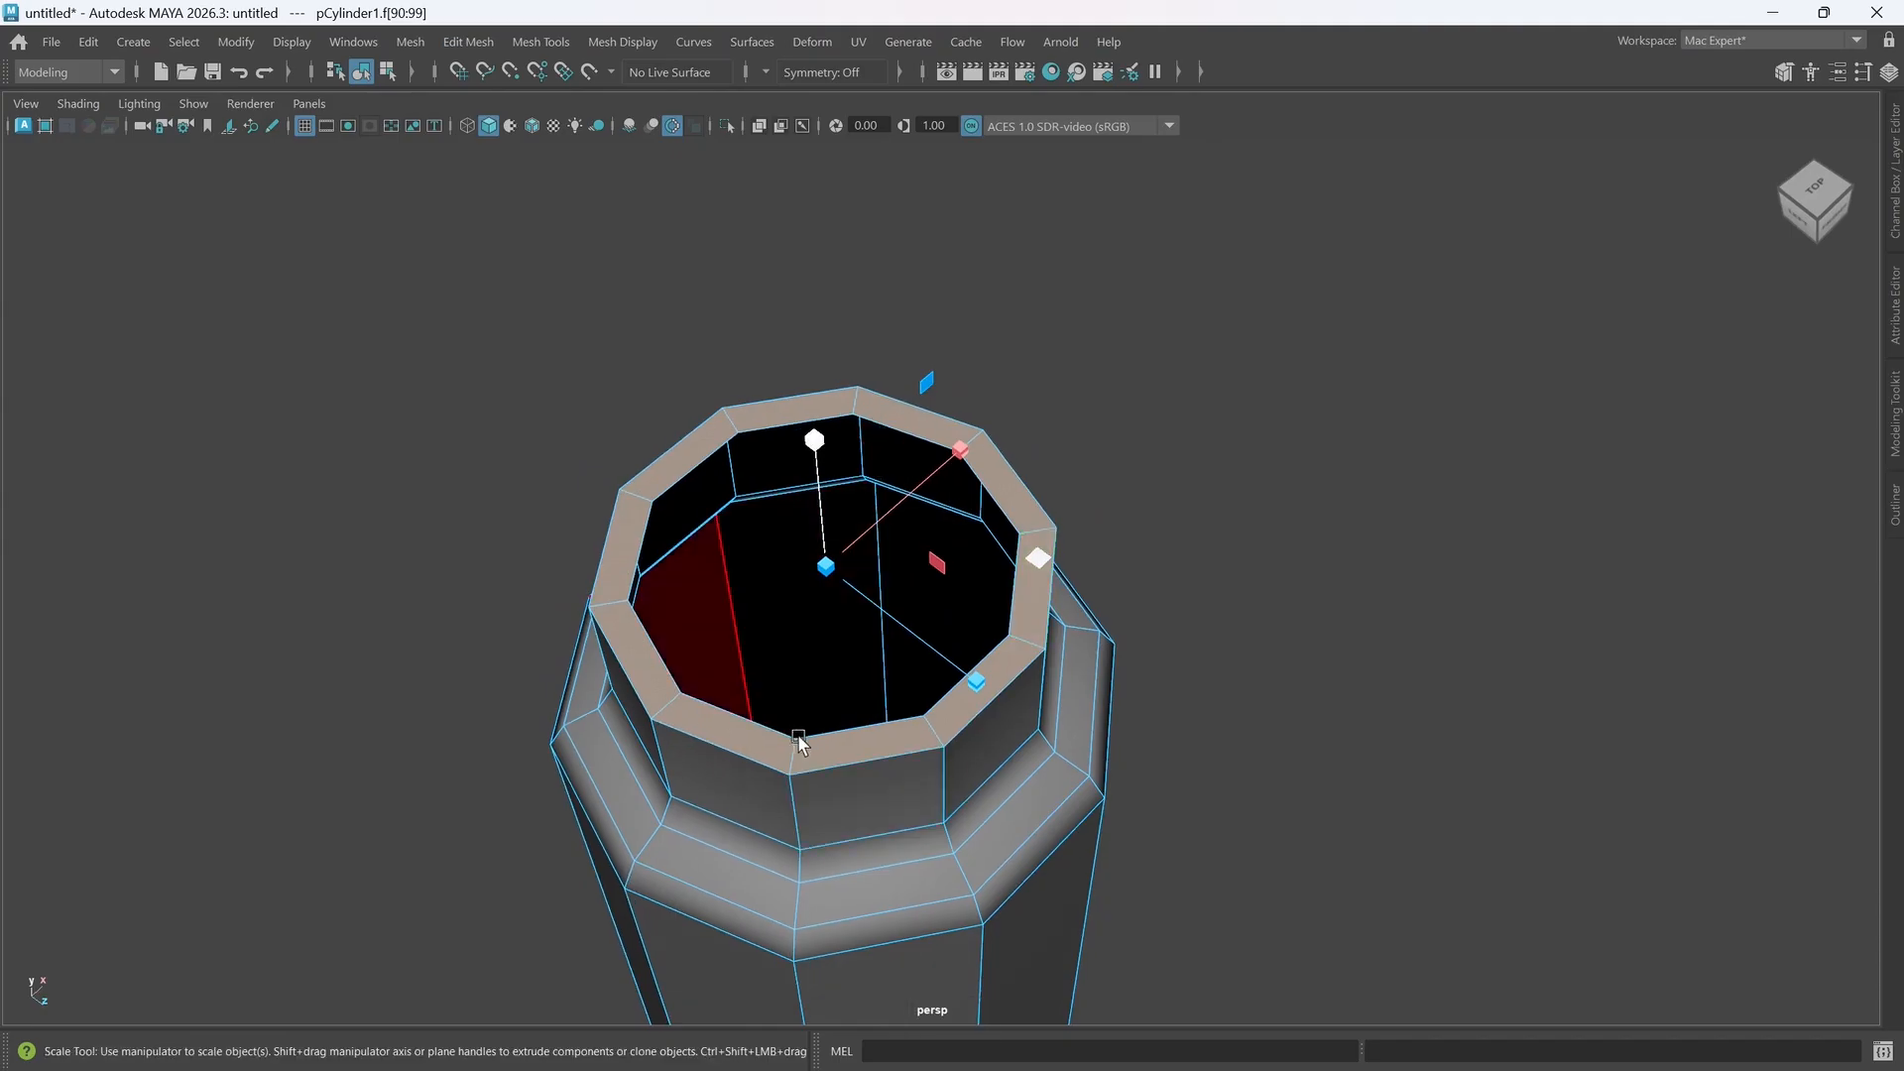
alt+drag(847, 718, 850, 704)
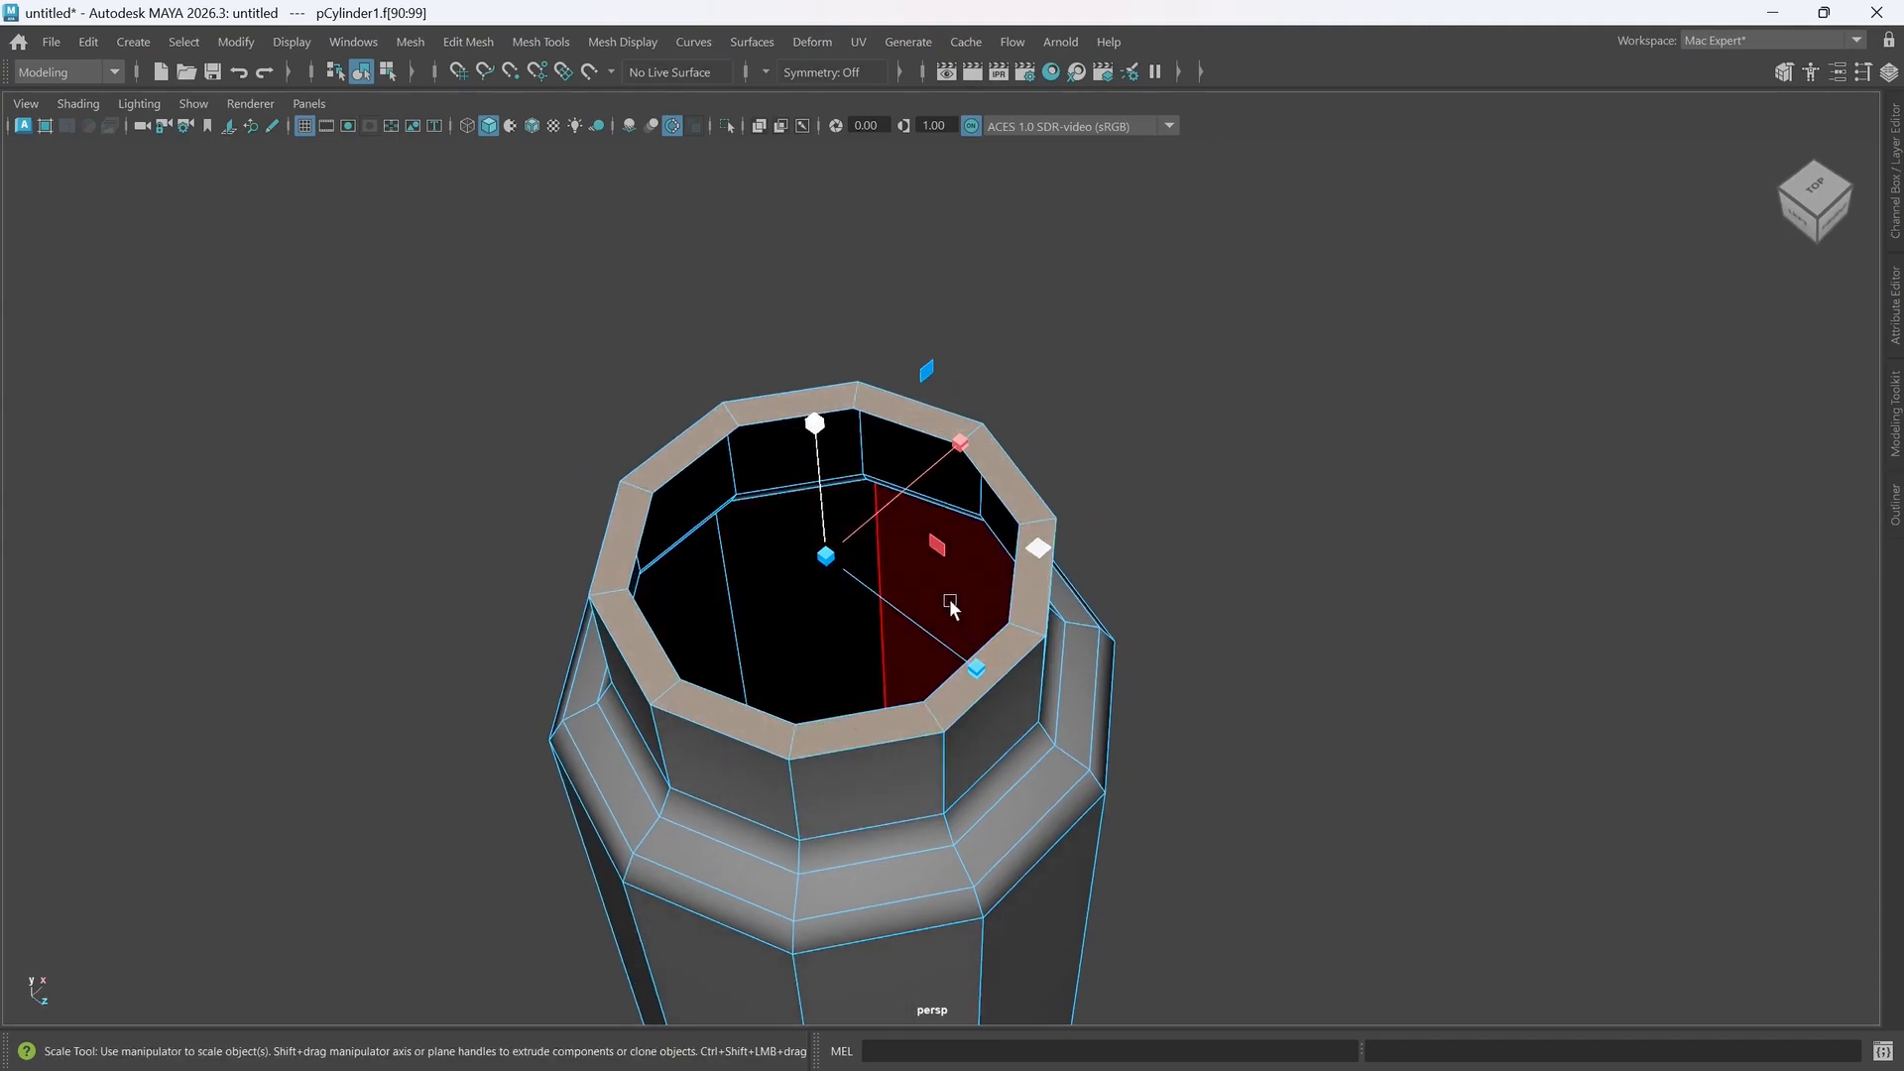
shift+right_drag(900, 510, 885, 763)
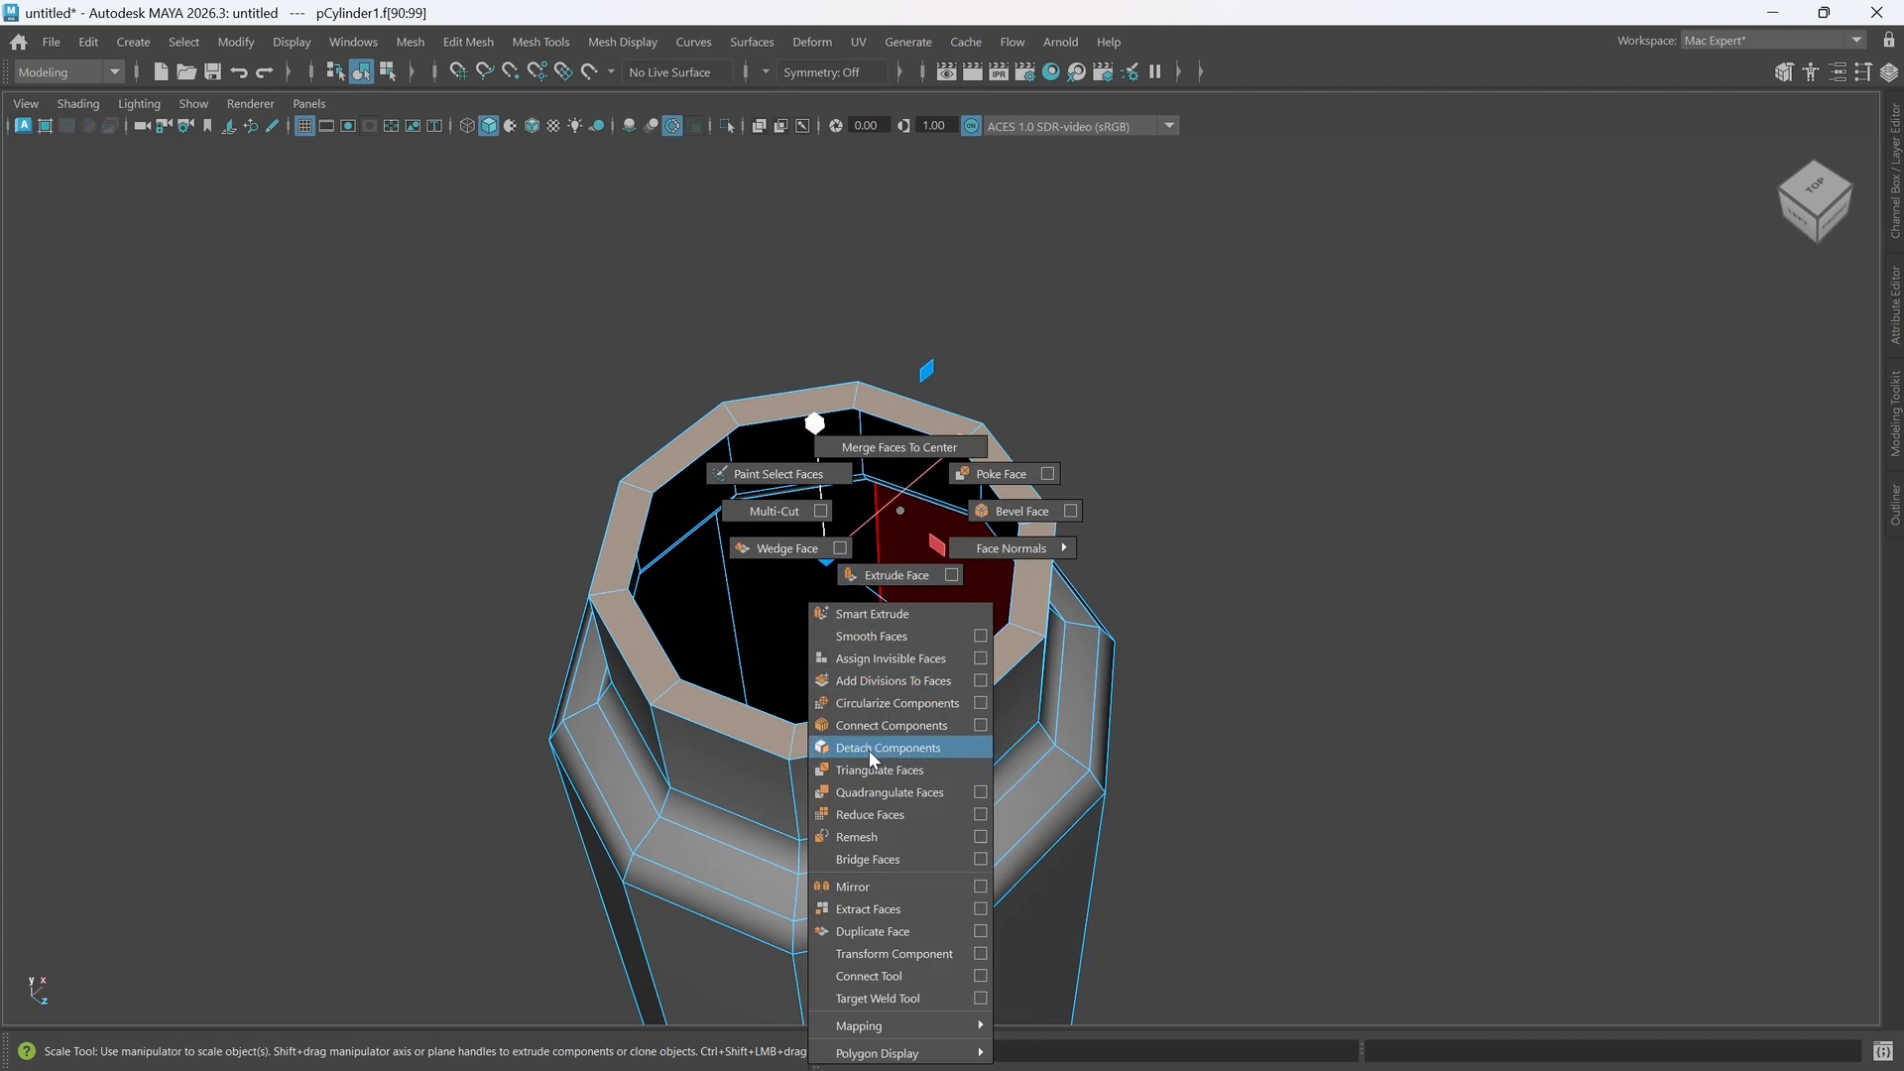
click(869, 749)
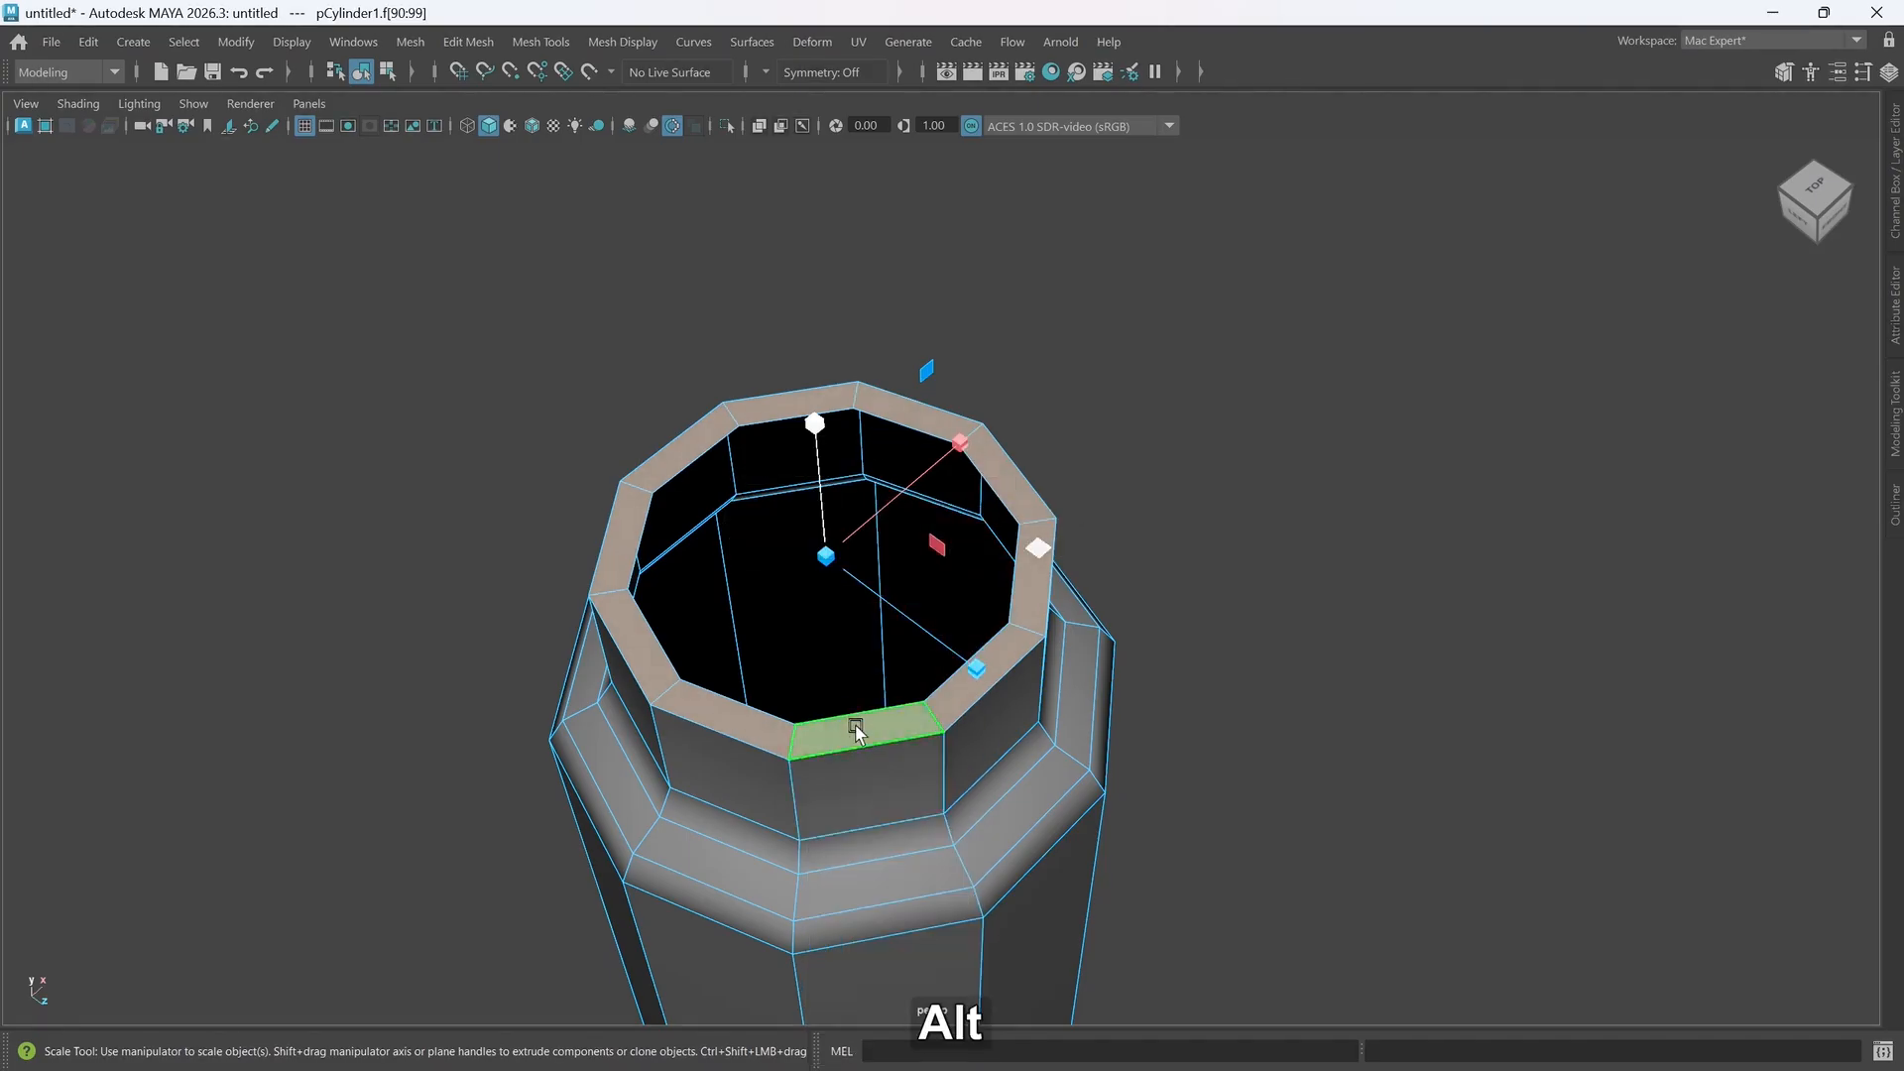
- Raise the detached rim faces vertically to check their separation from the neck, undo the move and clear the selection
alt+drag(859, 734, 854, 693)
key(w)
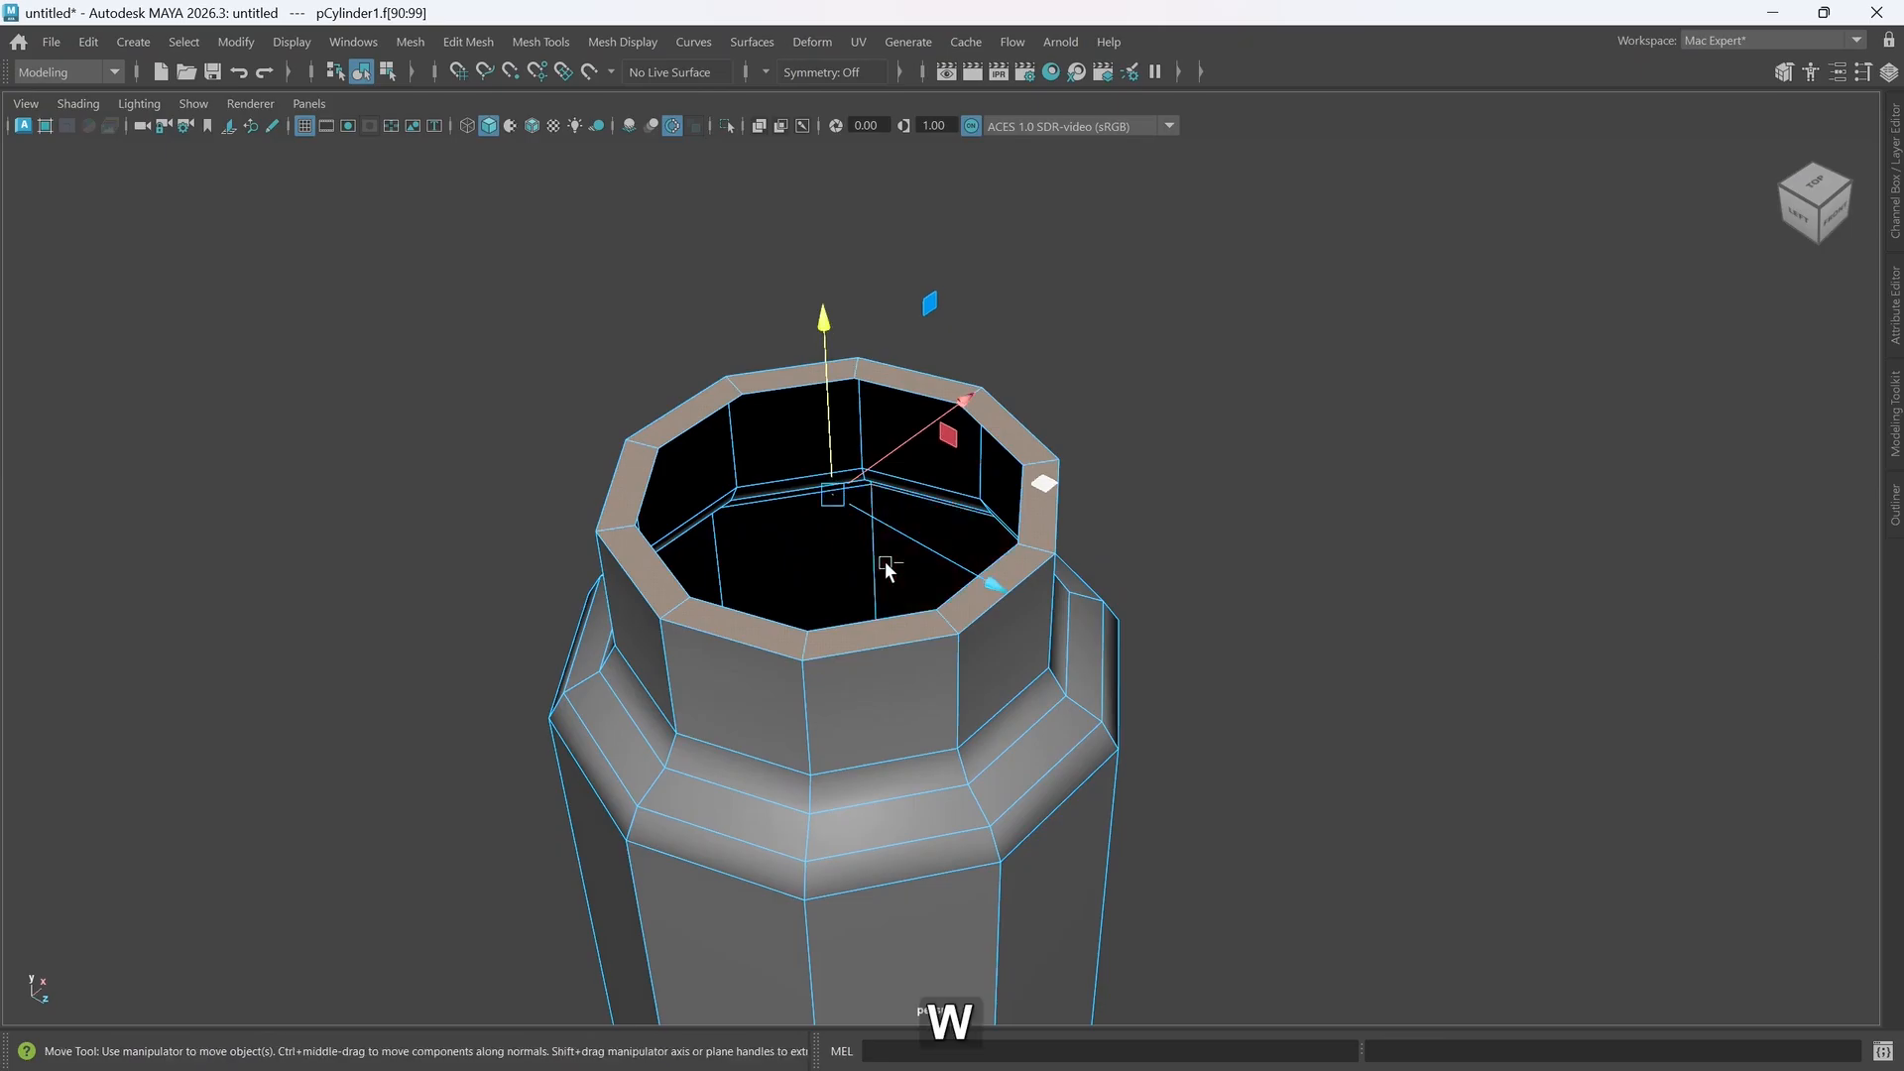
drag(827, 430, 839, 373)
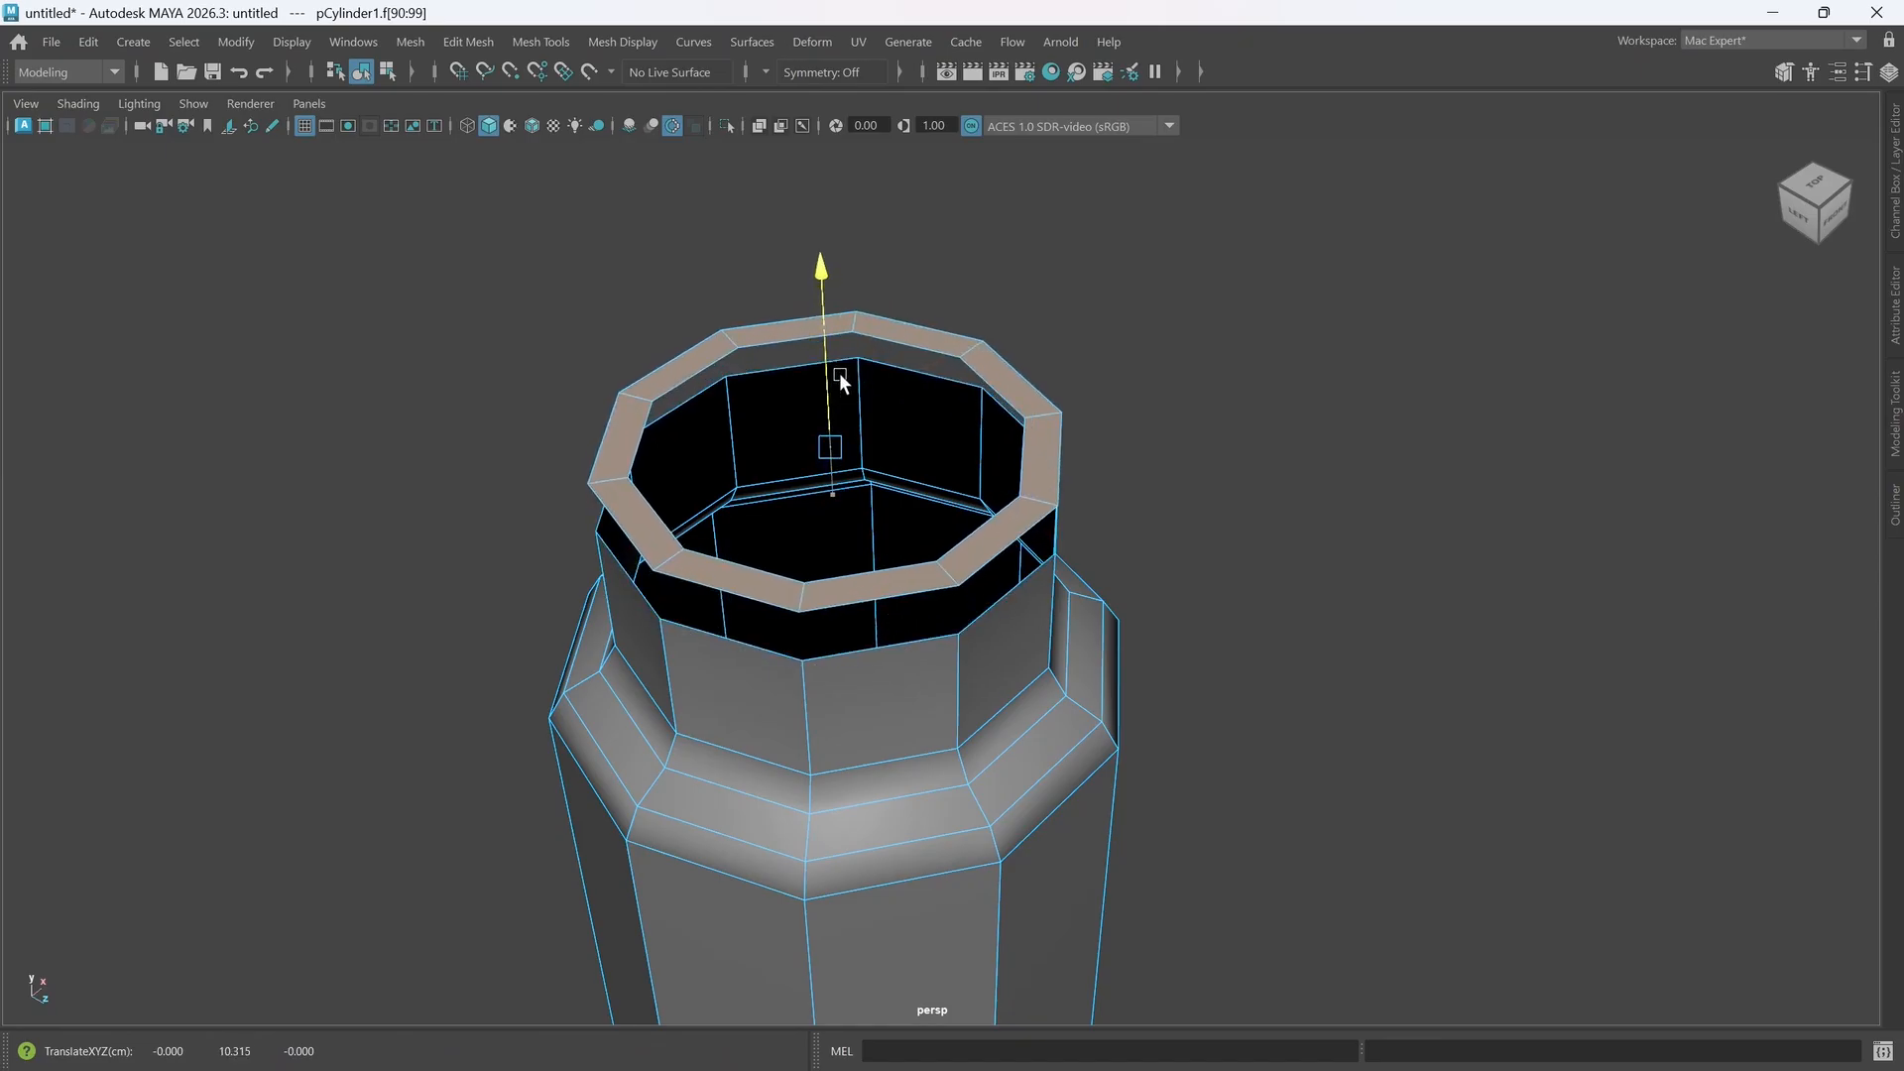
key(ctrl)
key(ctrl+z)
click(879, 684)
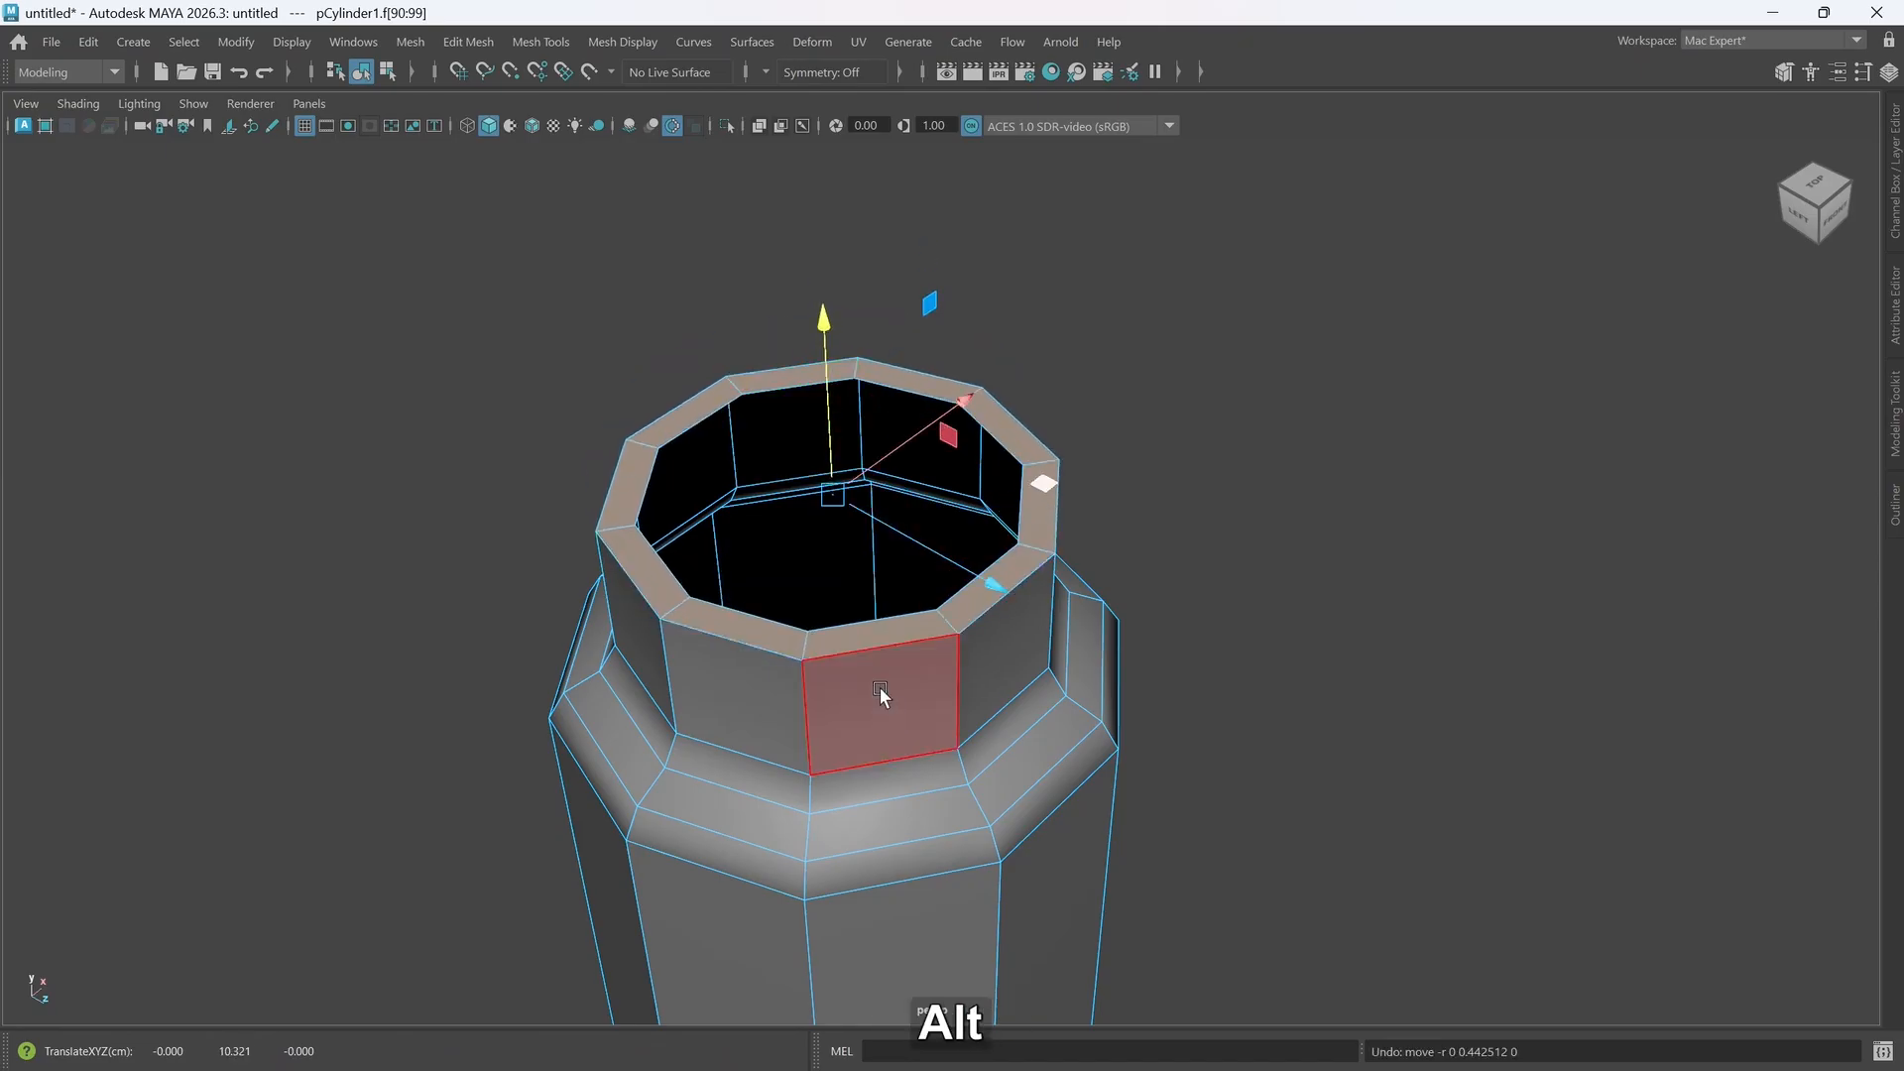
alt+drag(879, 687, 880, 678)
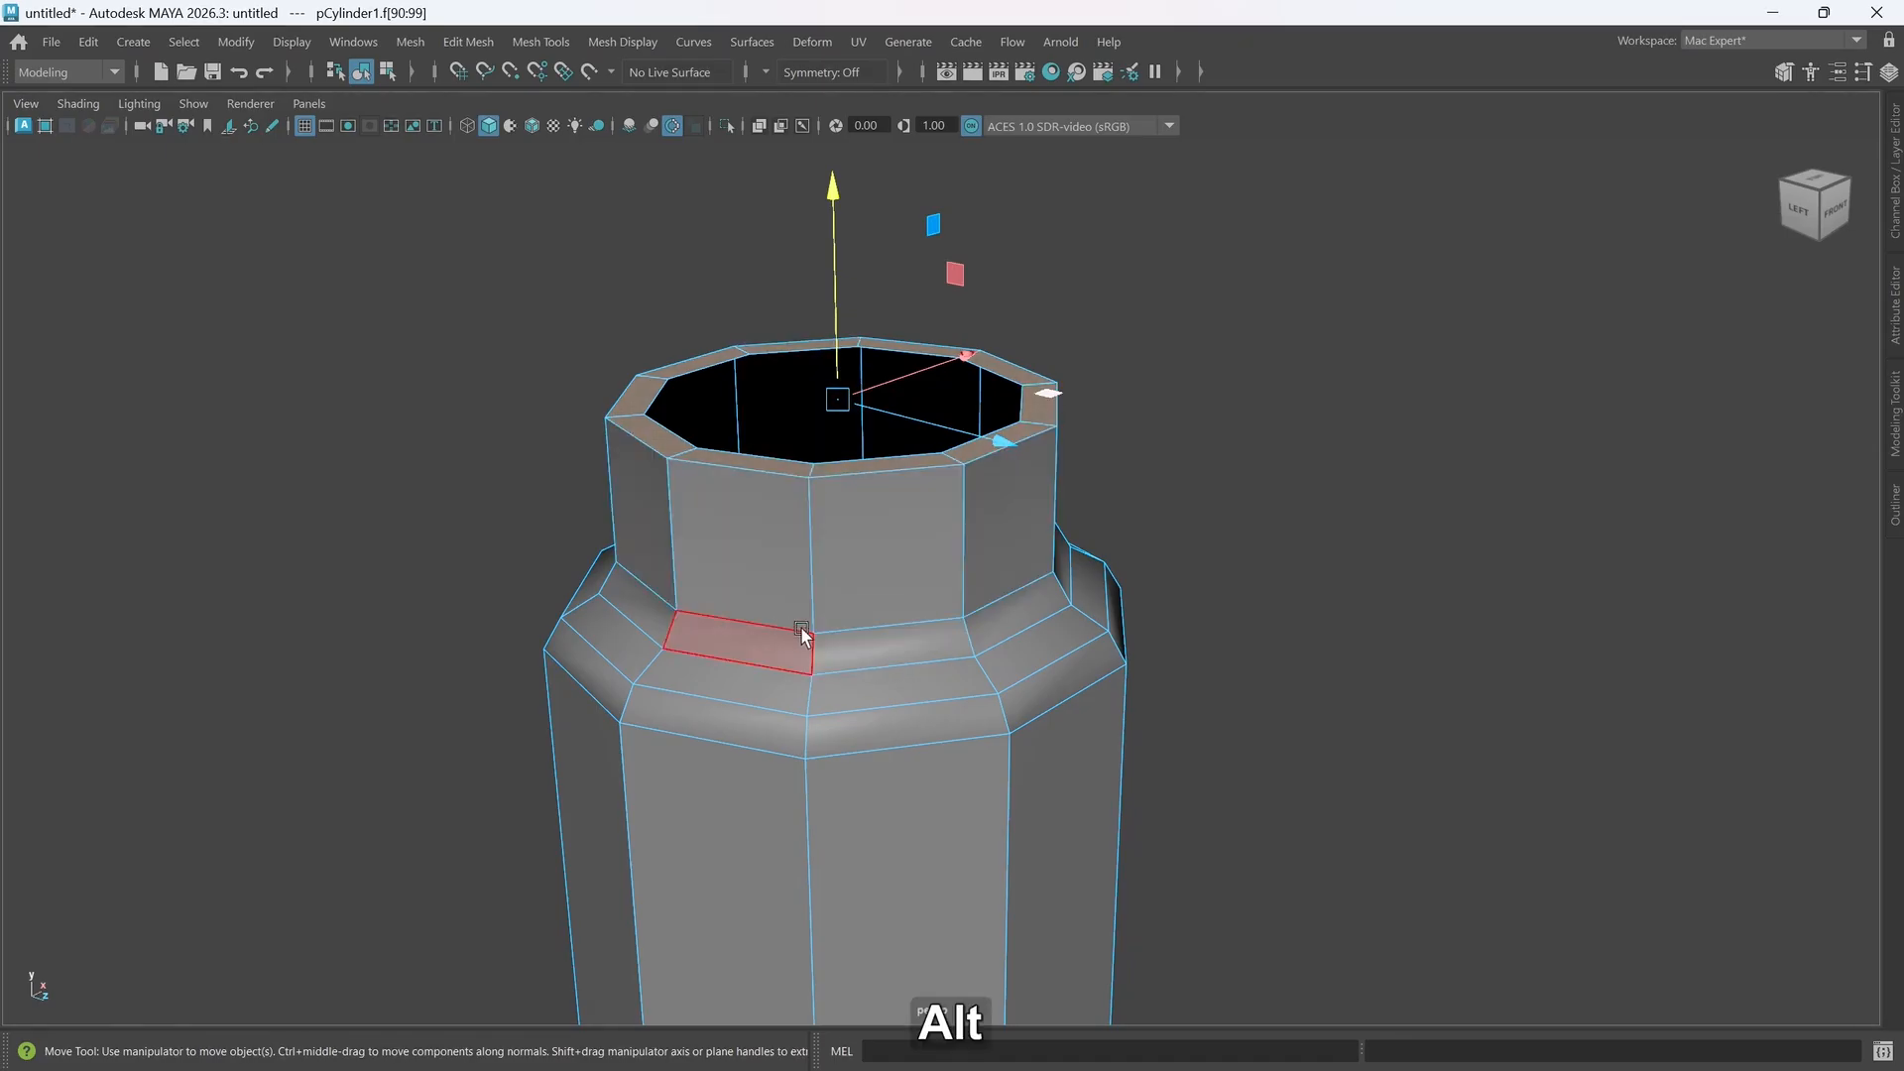
alt+drag(803, 637, 799, 632)
click(1325, 514)
alt+drag(1180, 573, 1128, 587)
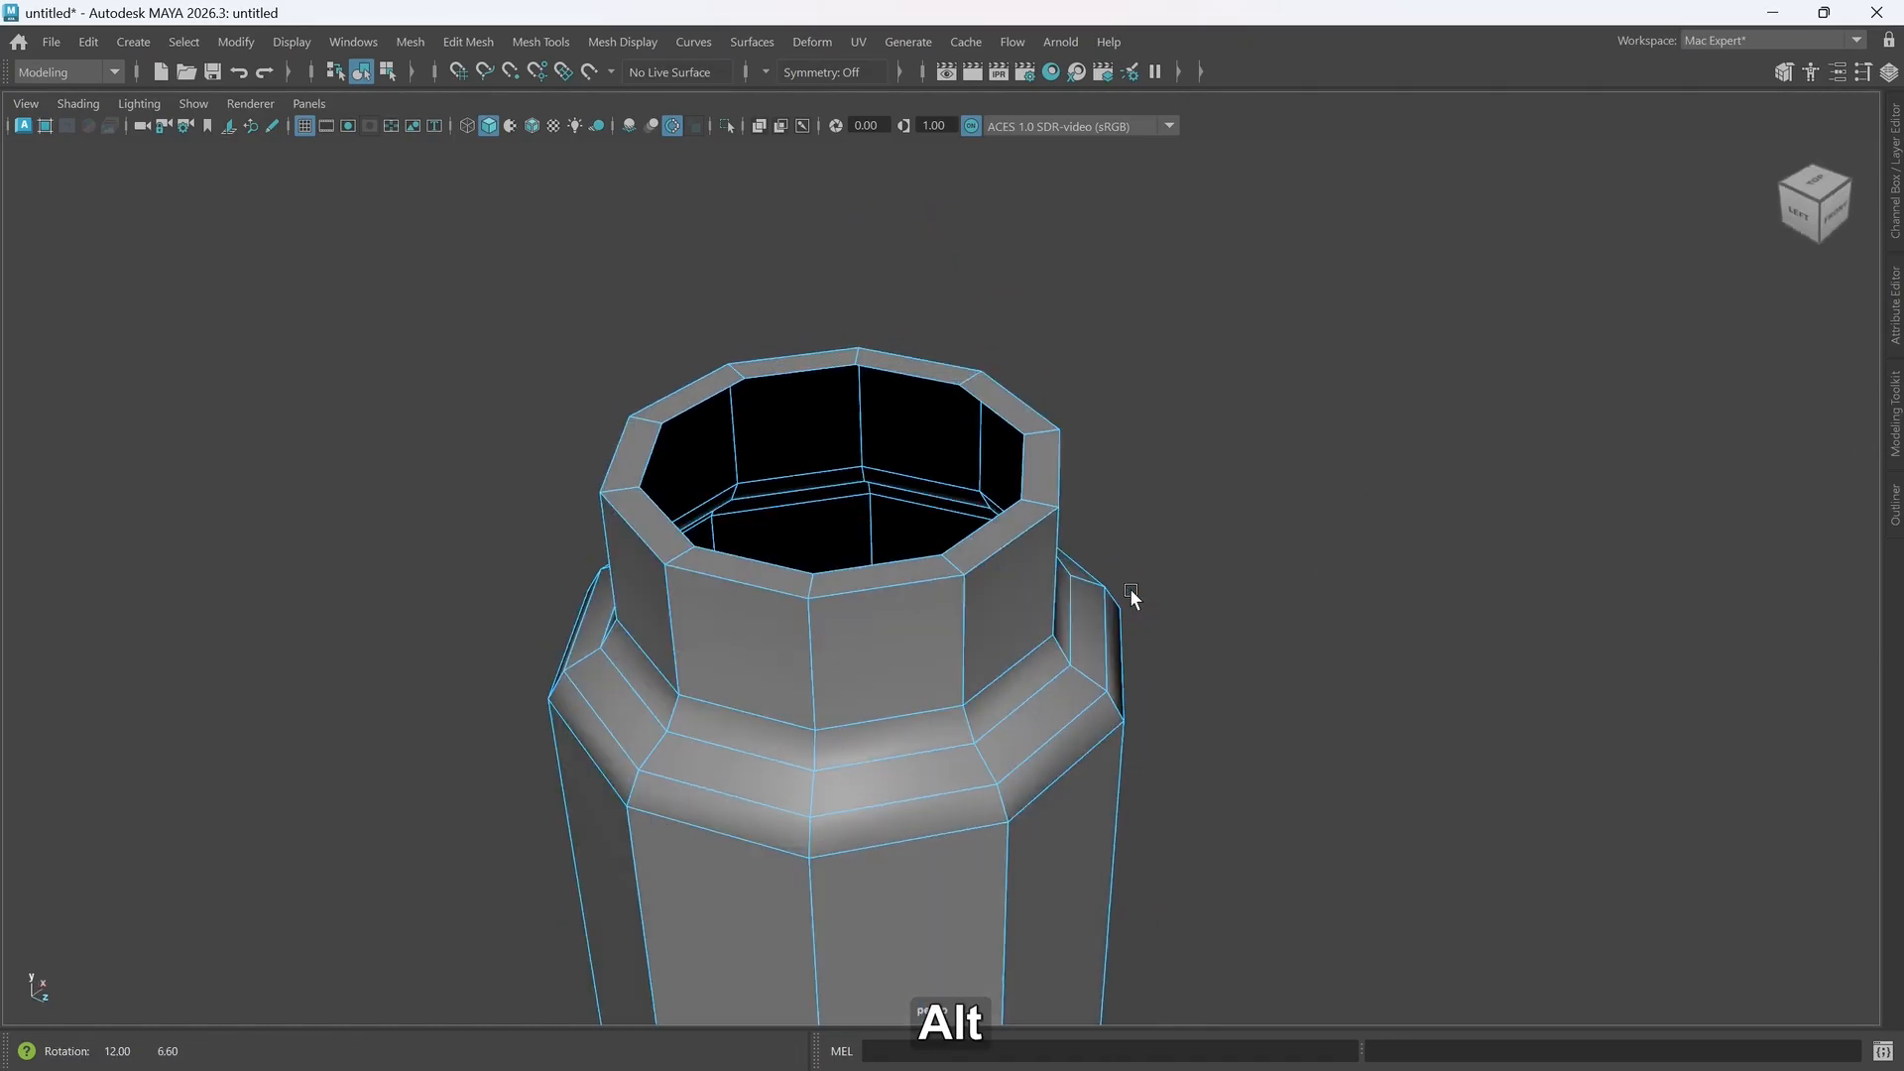
- Try raising the rim's outer edge loop vertically to check its separation from the neck wall
right_drag(1029, 537, 1049, 387)
double_click(1020, 532)
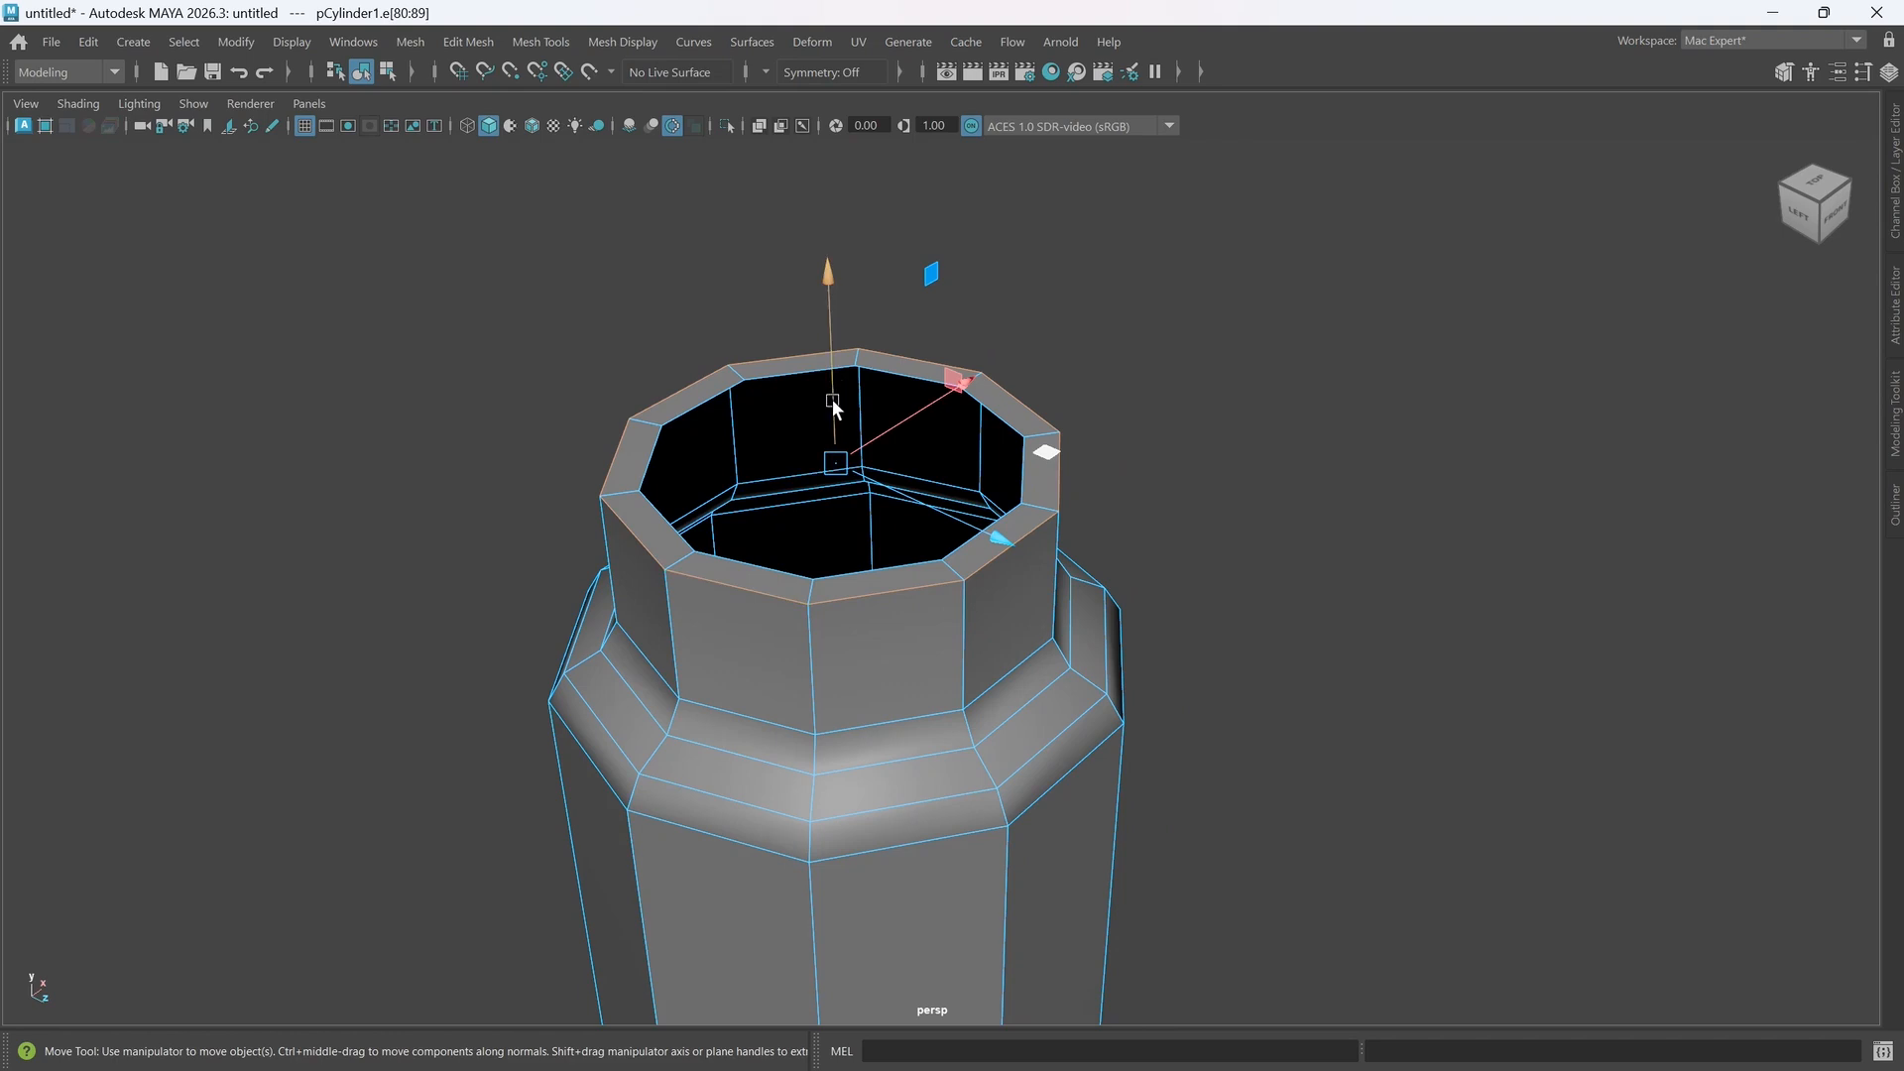
drag(831, 399, 864, 323)
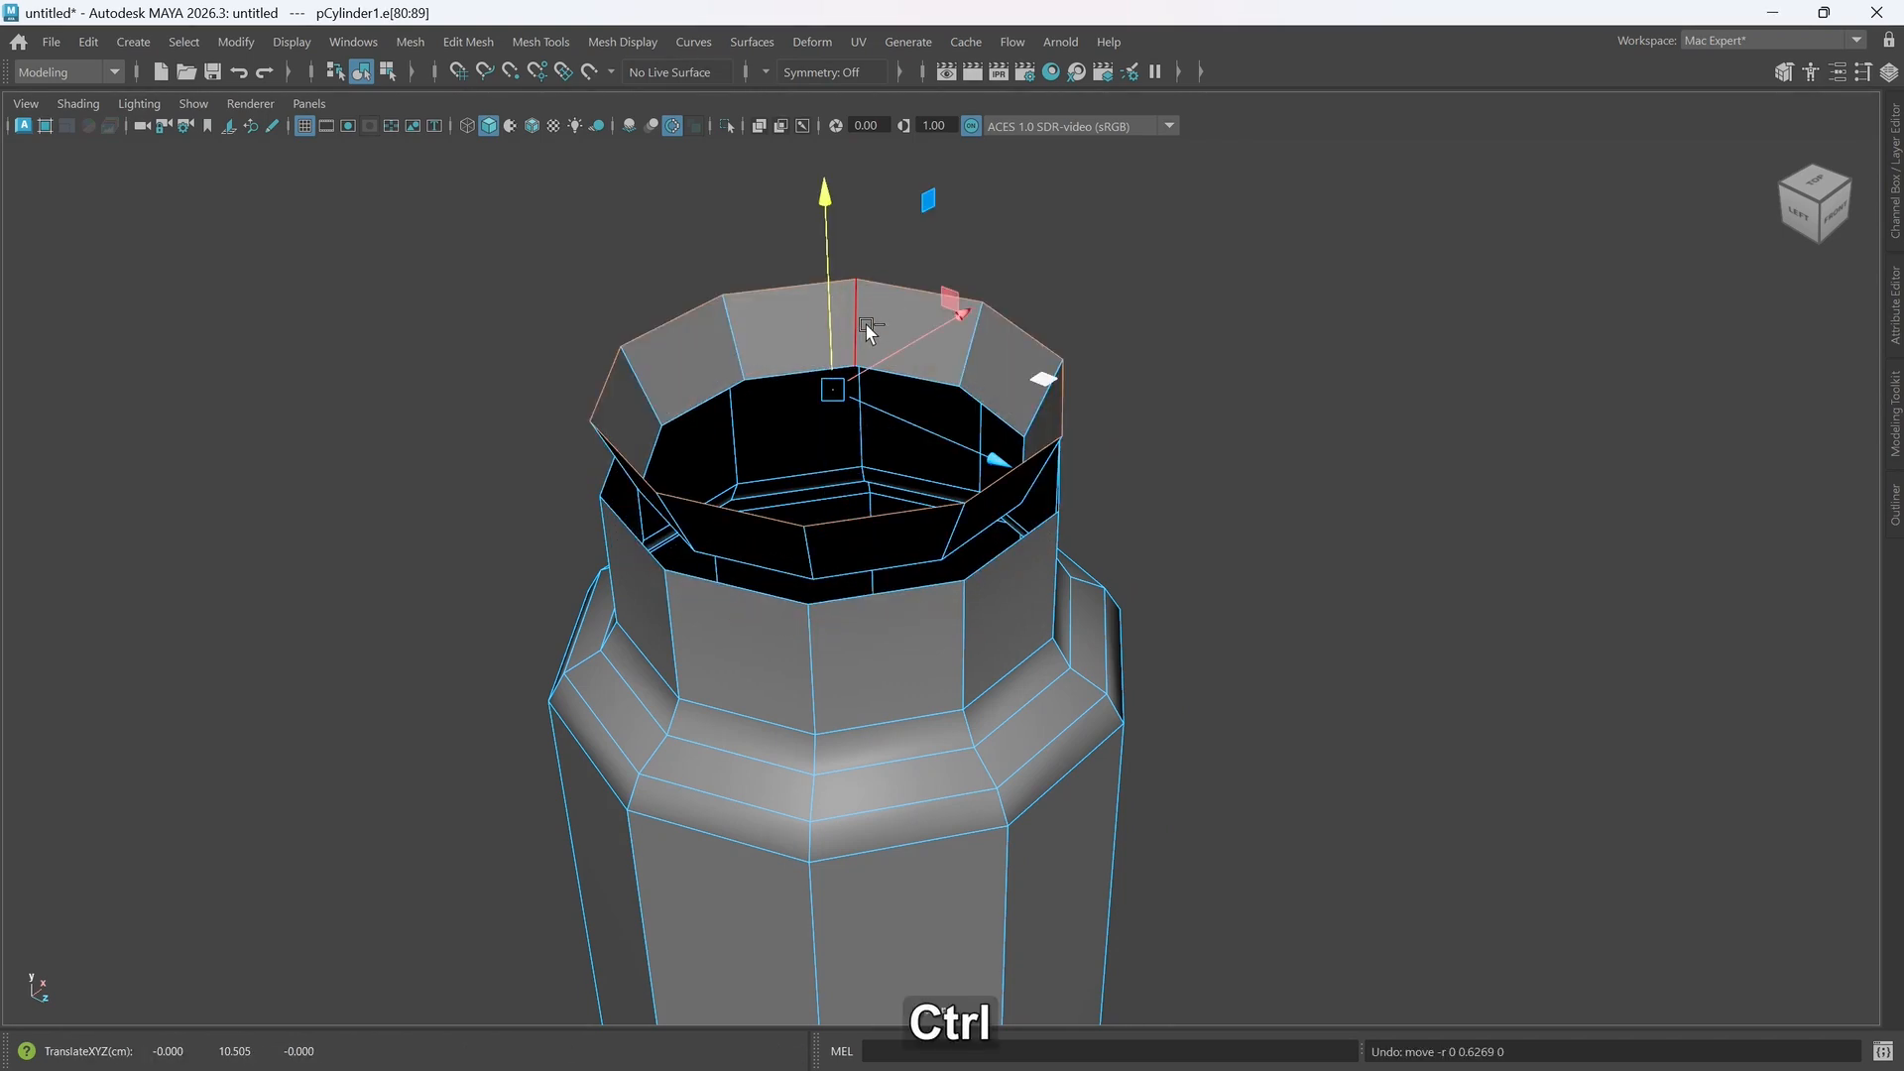
- Undo the last edge loop move and extrude the rim's outer edge loop straight up into a short vertical band
key(ctrl+z)
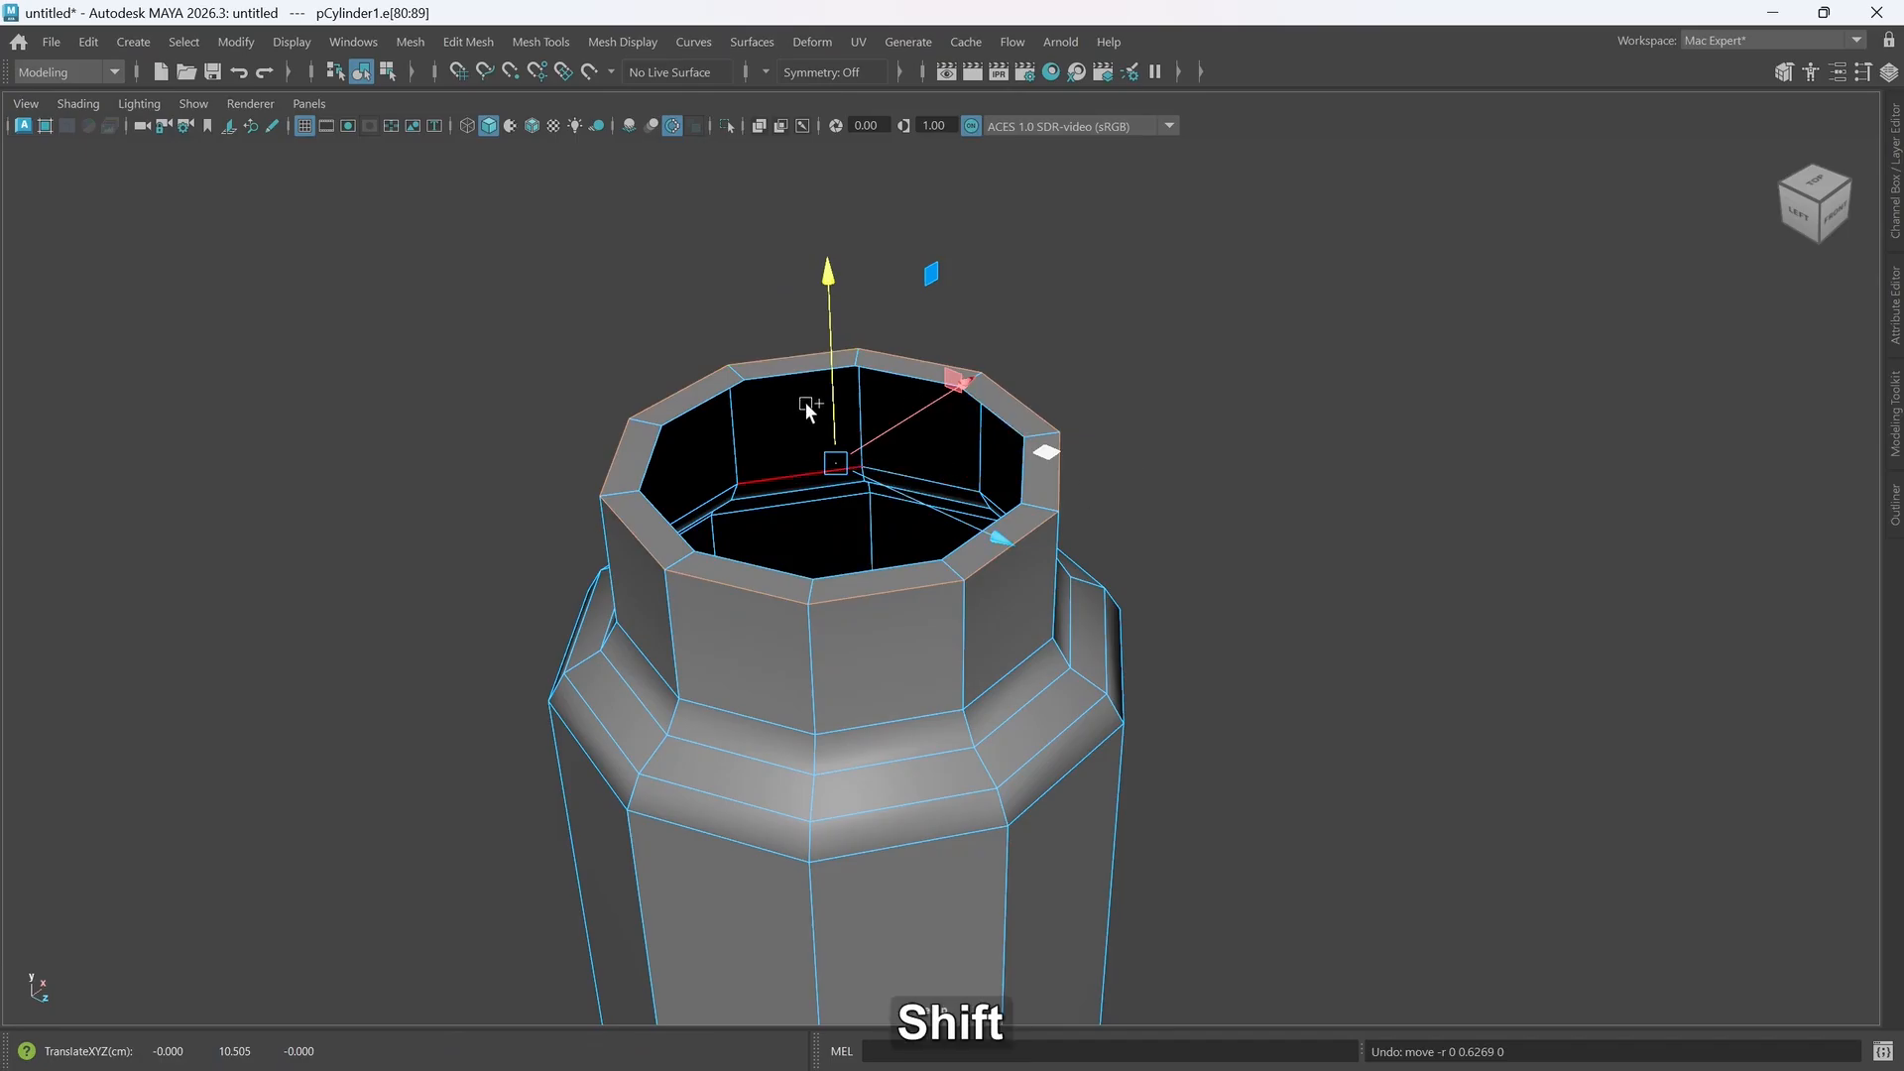
shift+drag(835, 399, 845, 358)
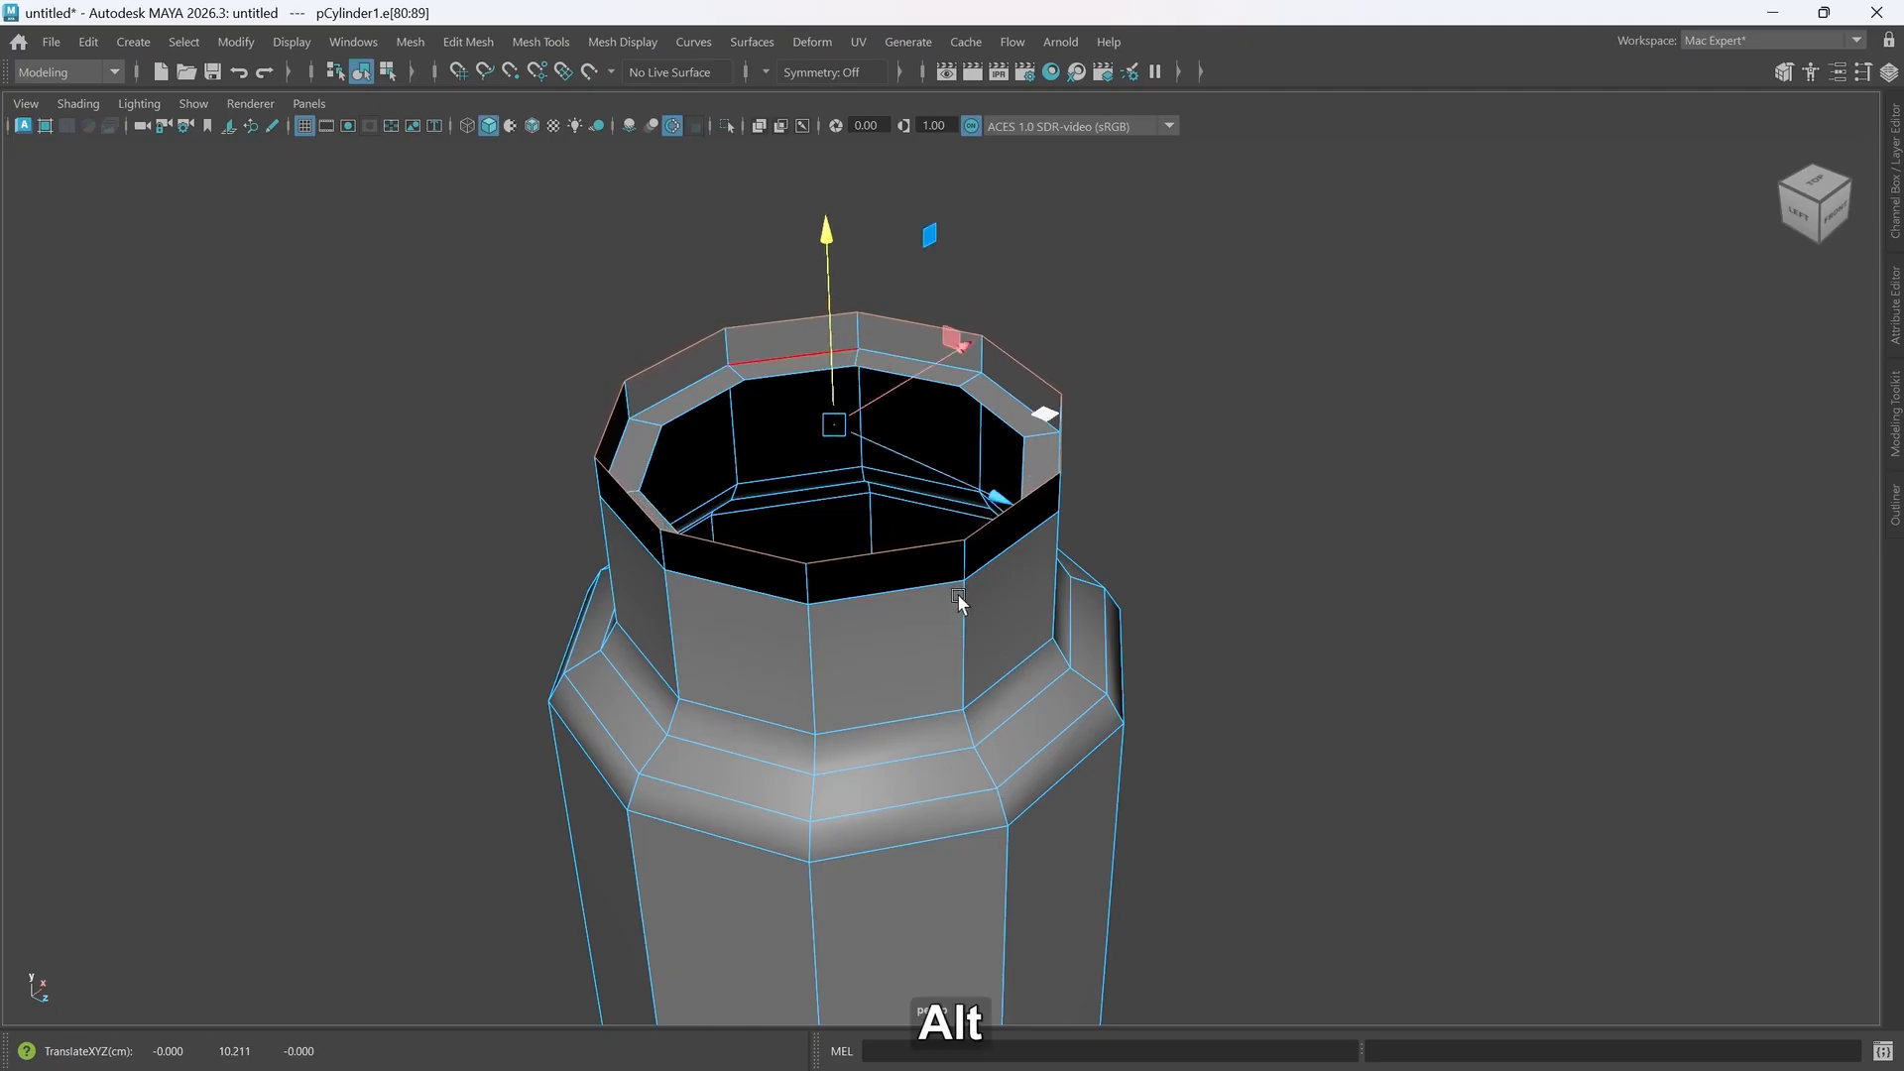
alt+drag(959, 593, 955, 486)
alt+middle_drag(953, 484, 943, 573)
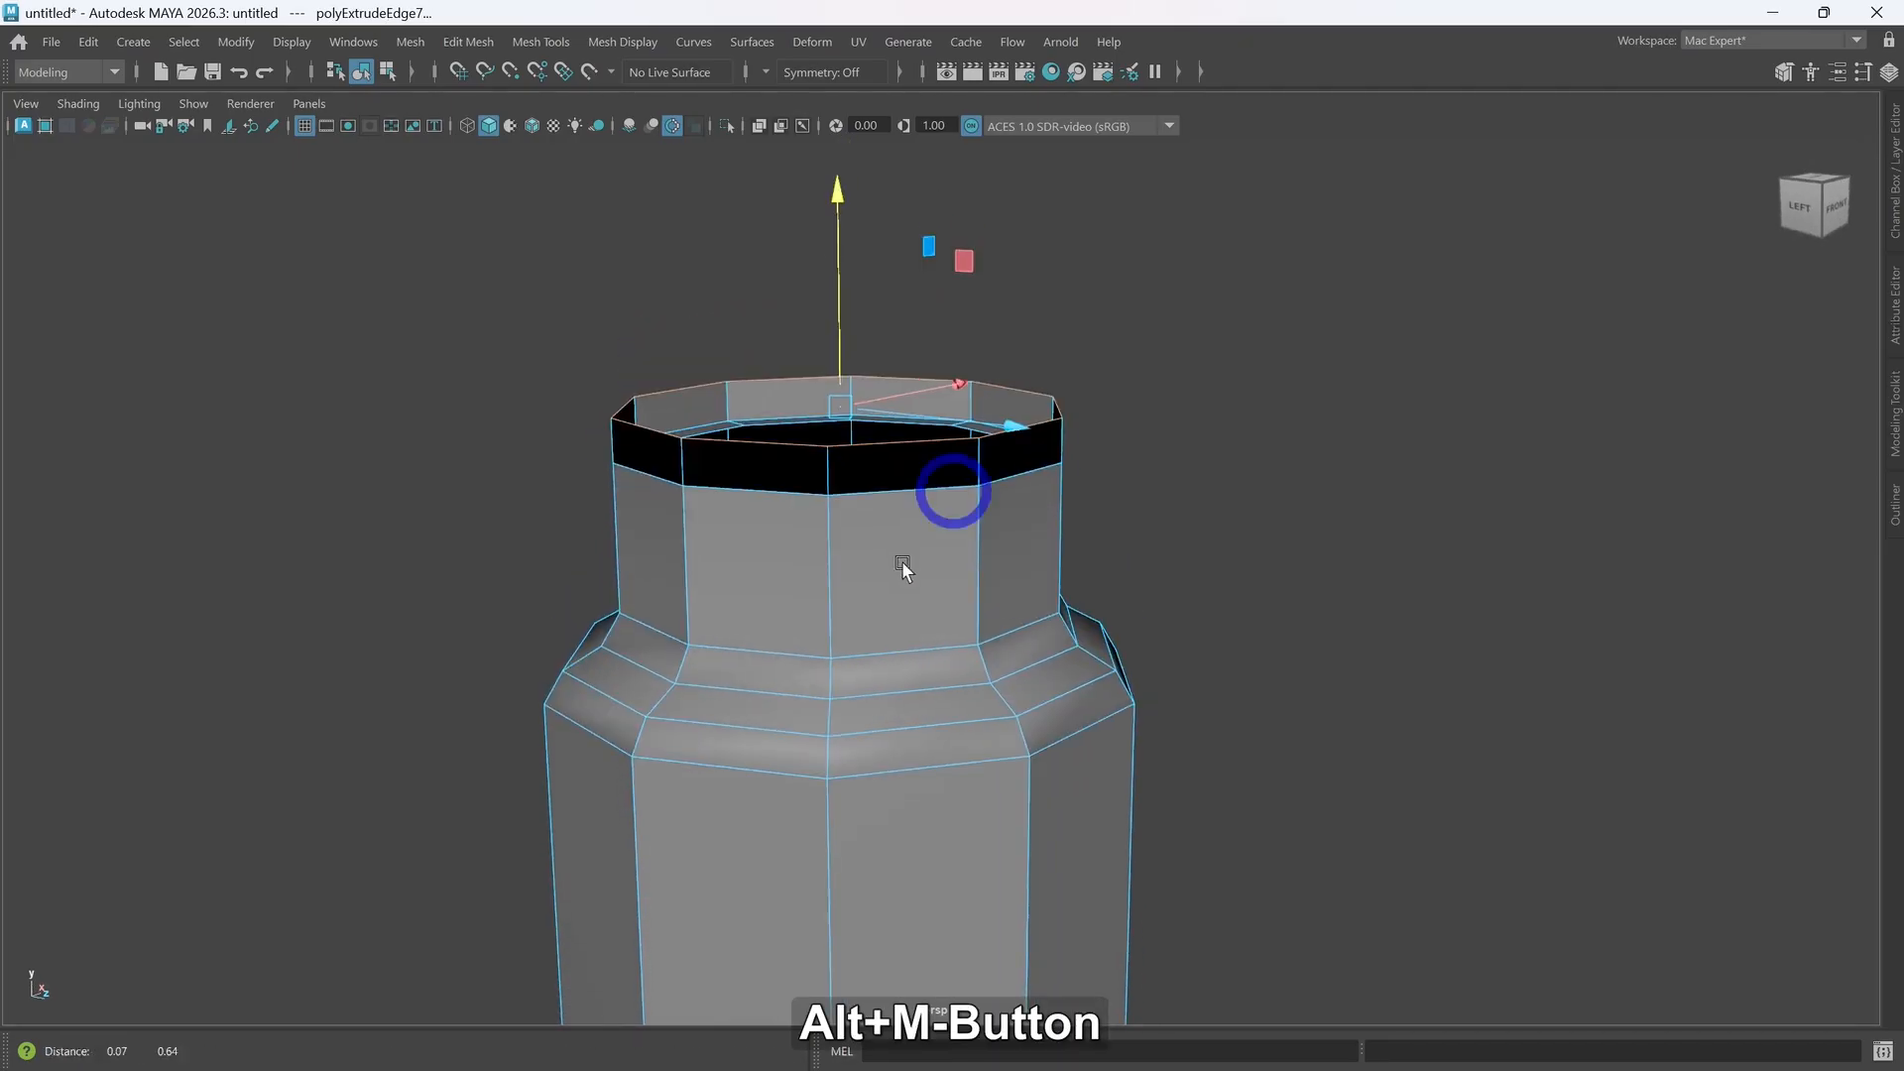
alt+drag(950, 494, 902, 562)
alt+drag(739, 576, 817, 635)
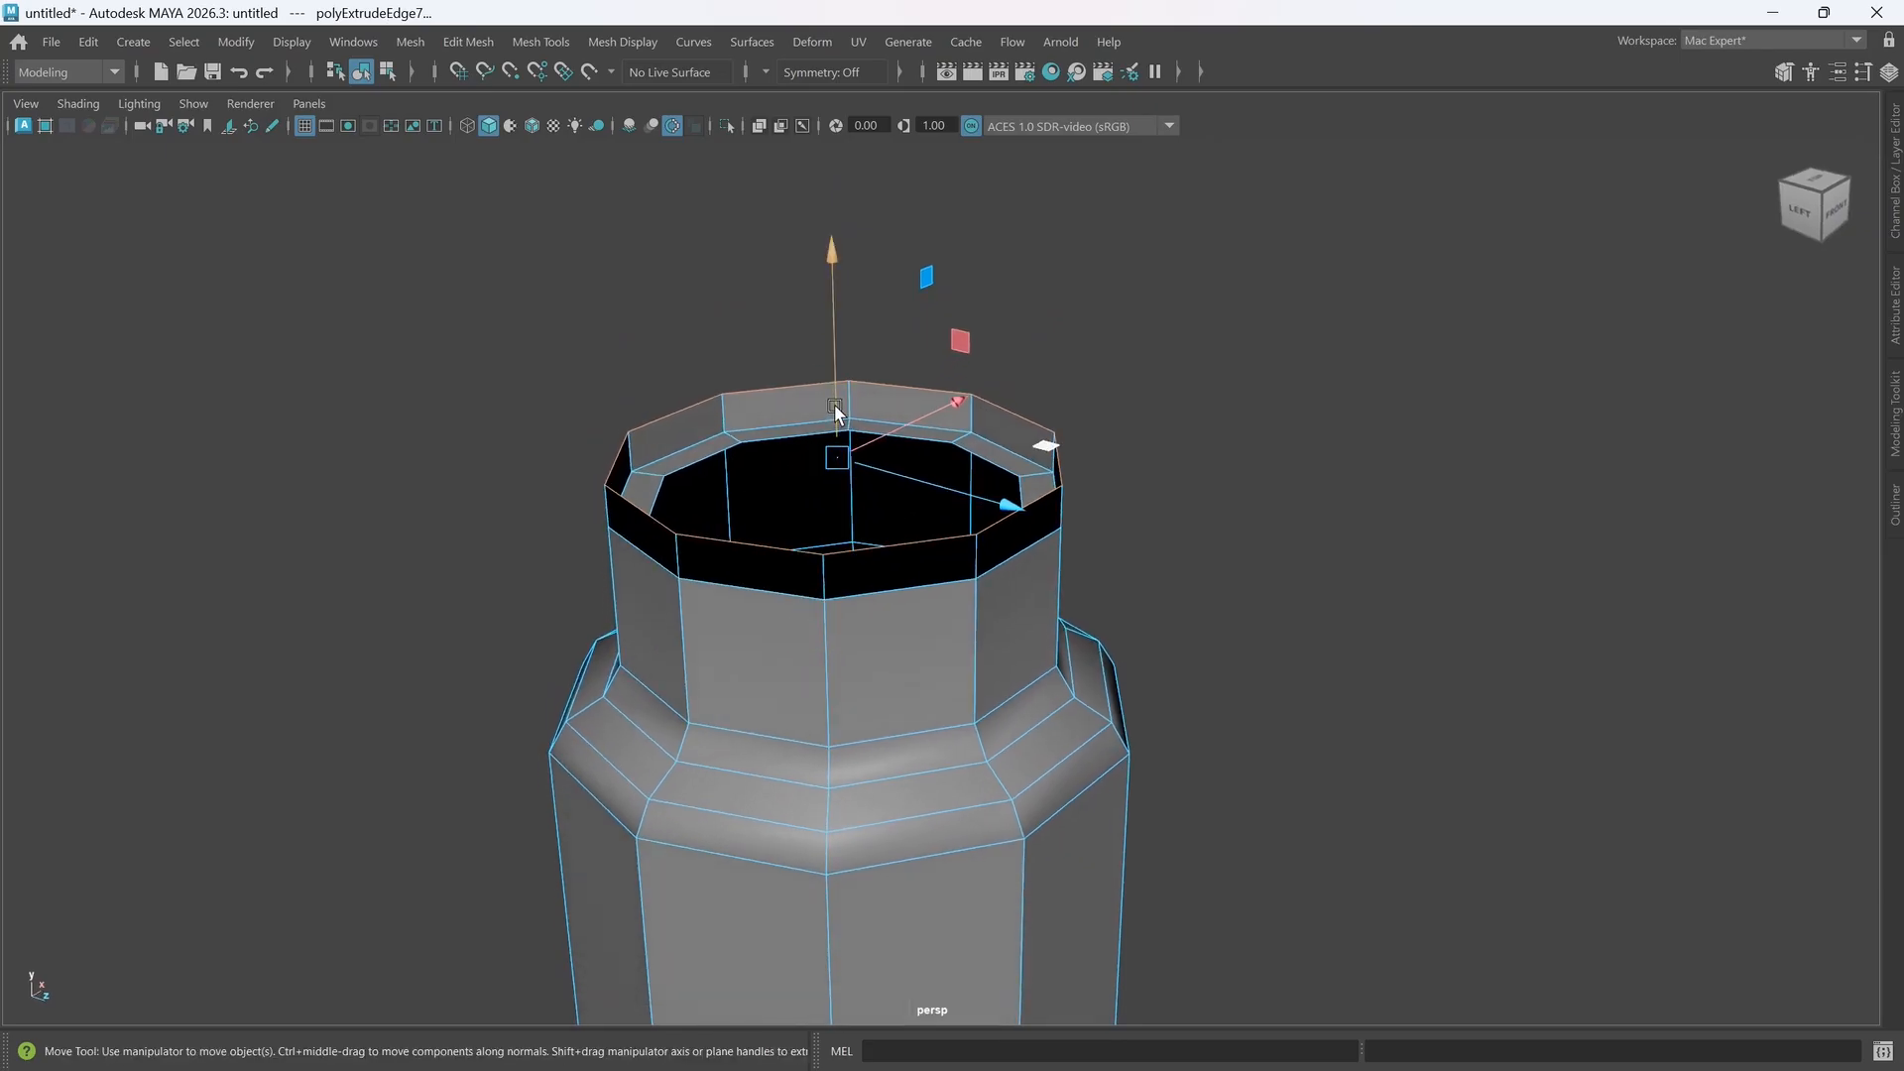
drag(835, 405, 951, 451)
- Select the full ring of flat rim faces inside the neck opening and delete them
right_drag(951, 451, 960, 511)
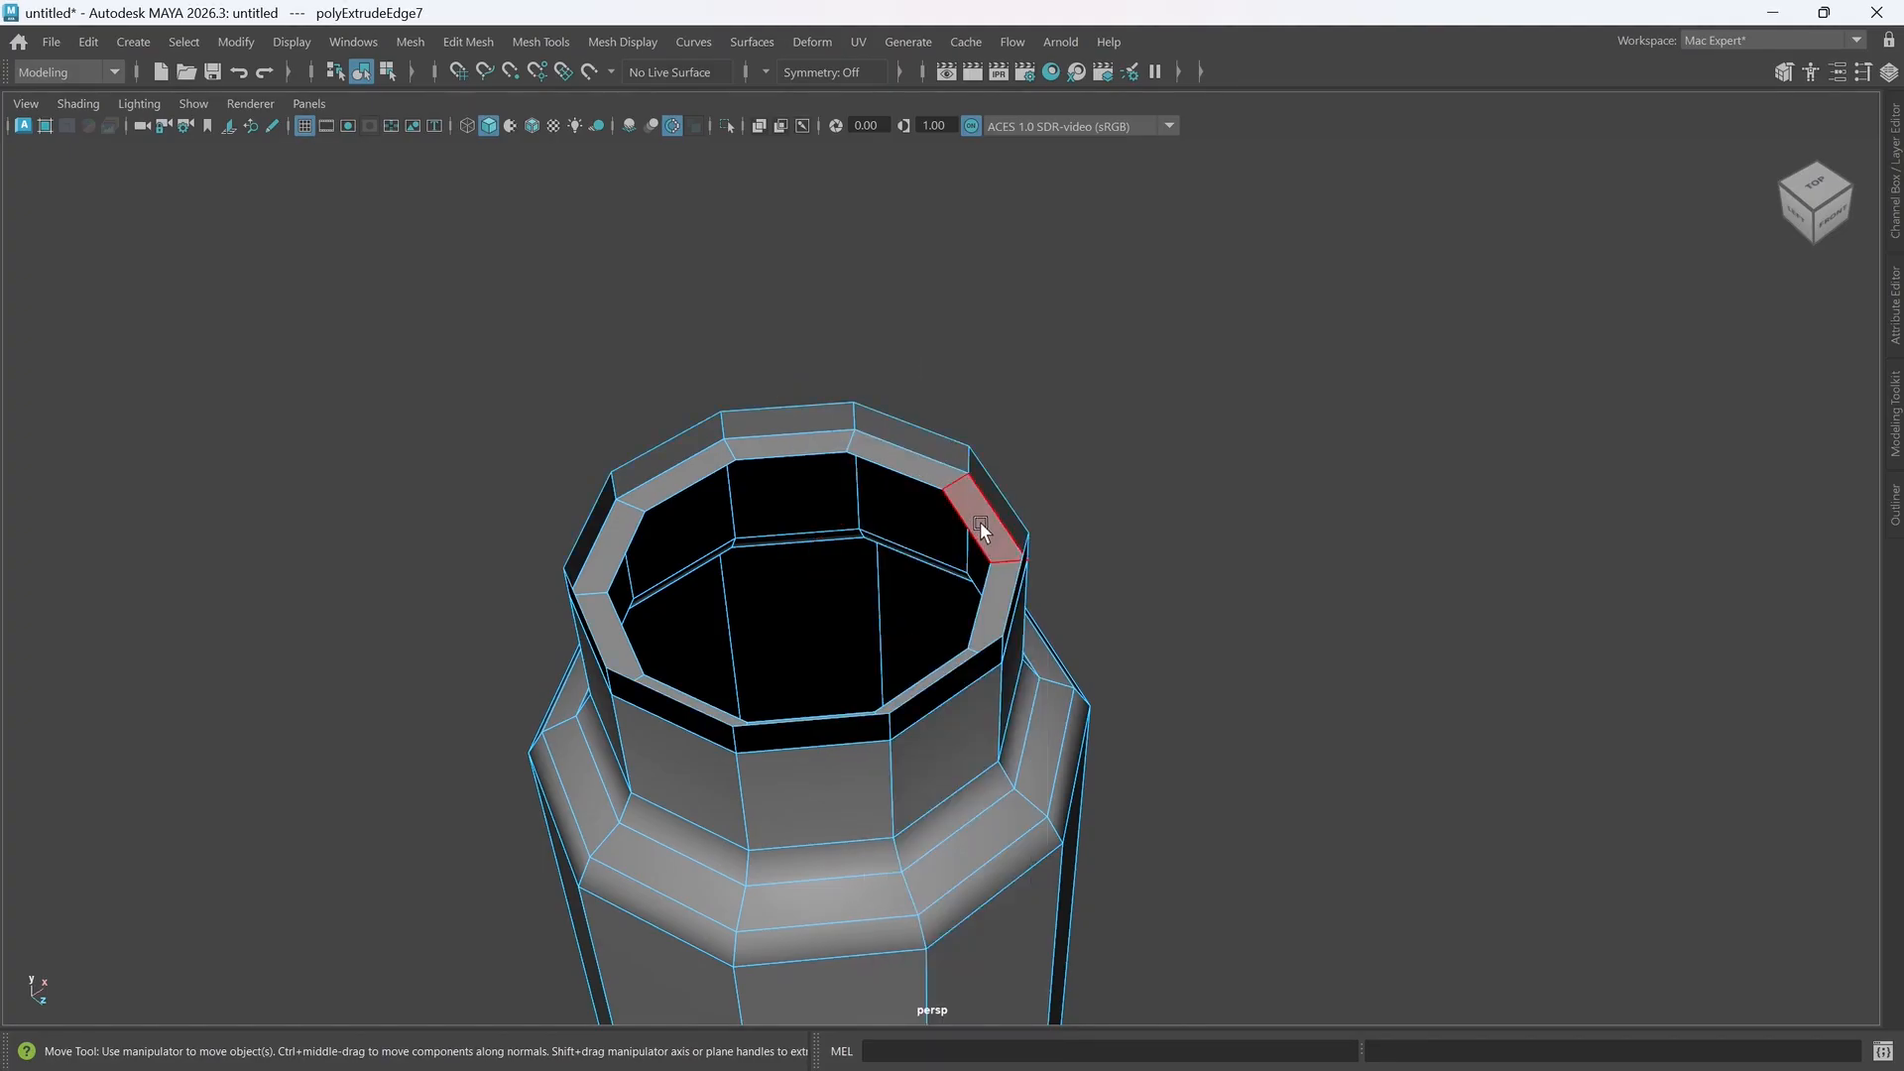
click(980, 521)
shift+double_click(907, 458)
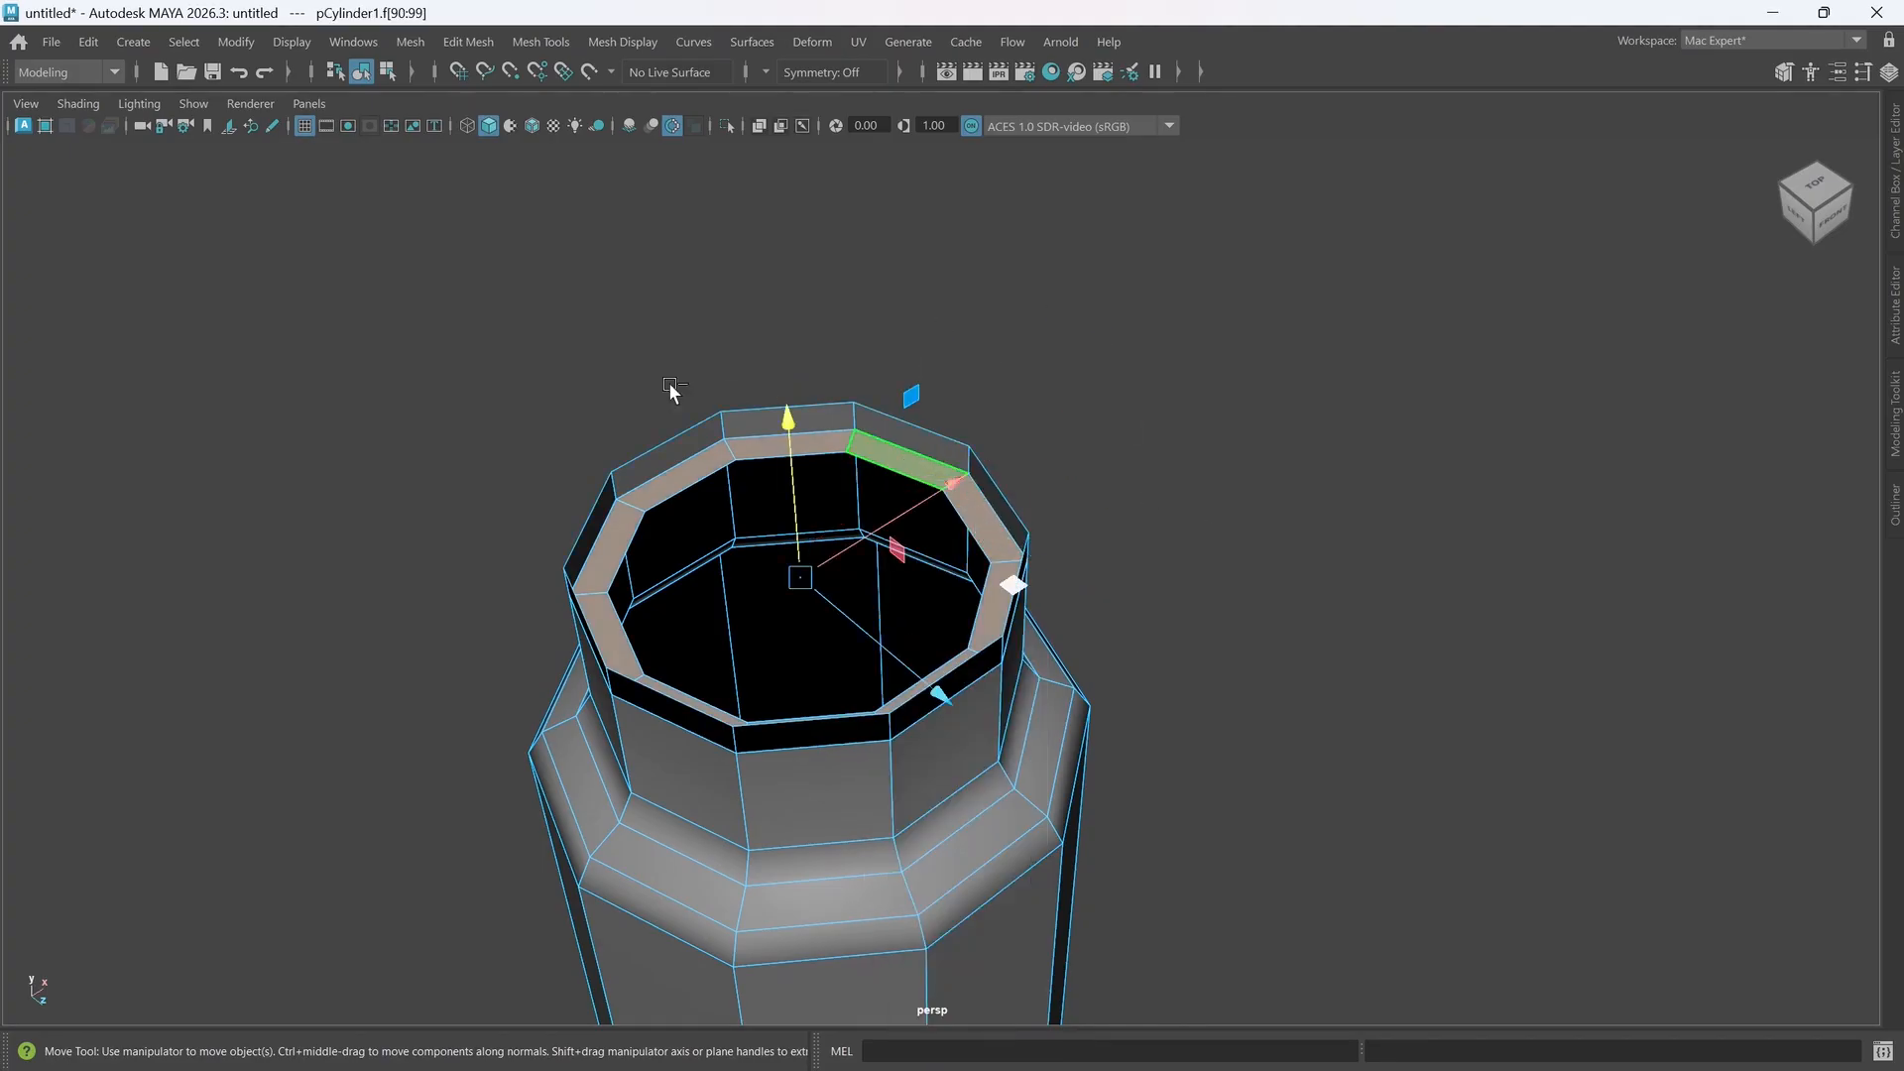
key(ctrl)
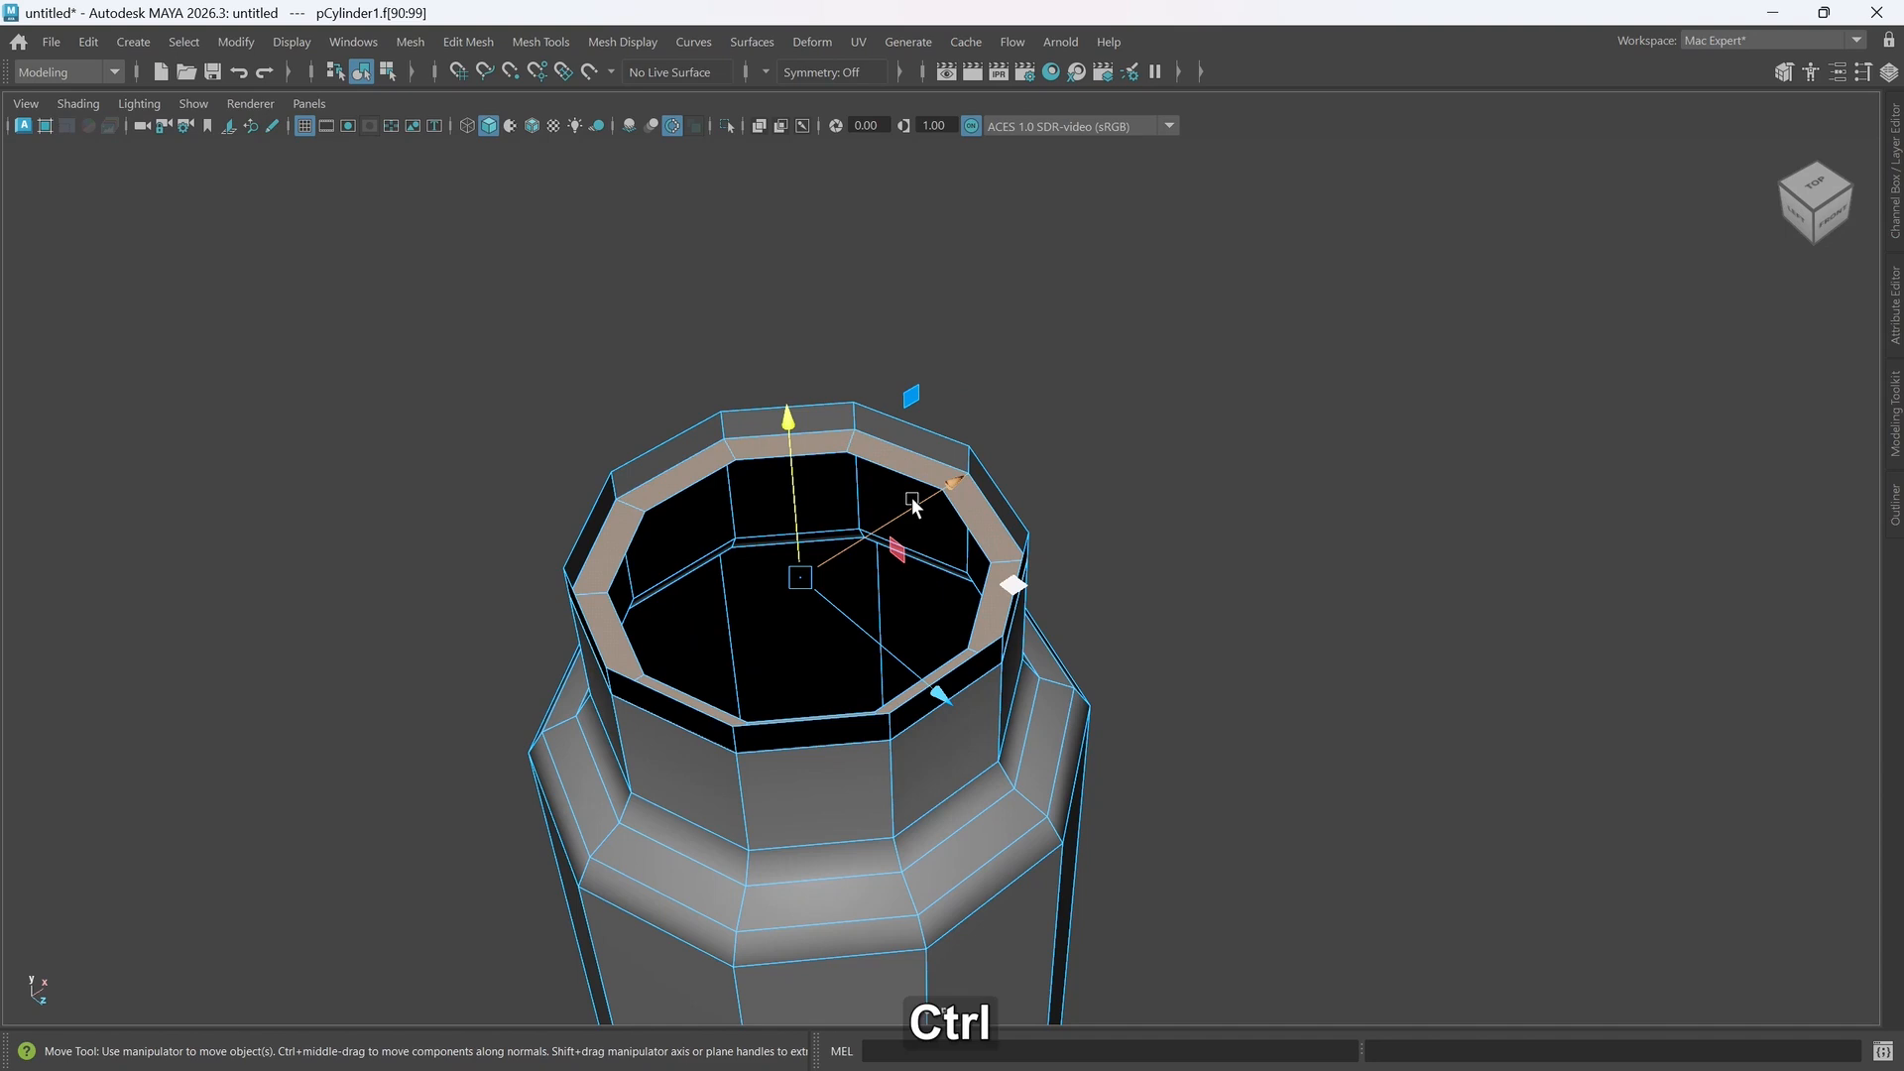
key(ctrl+Delete)
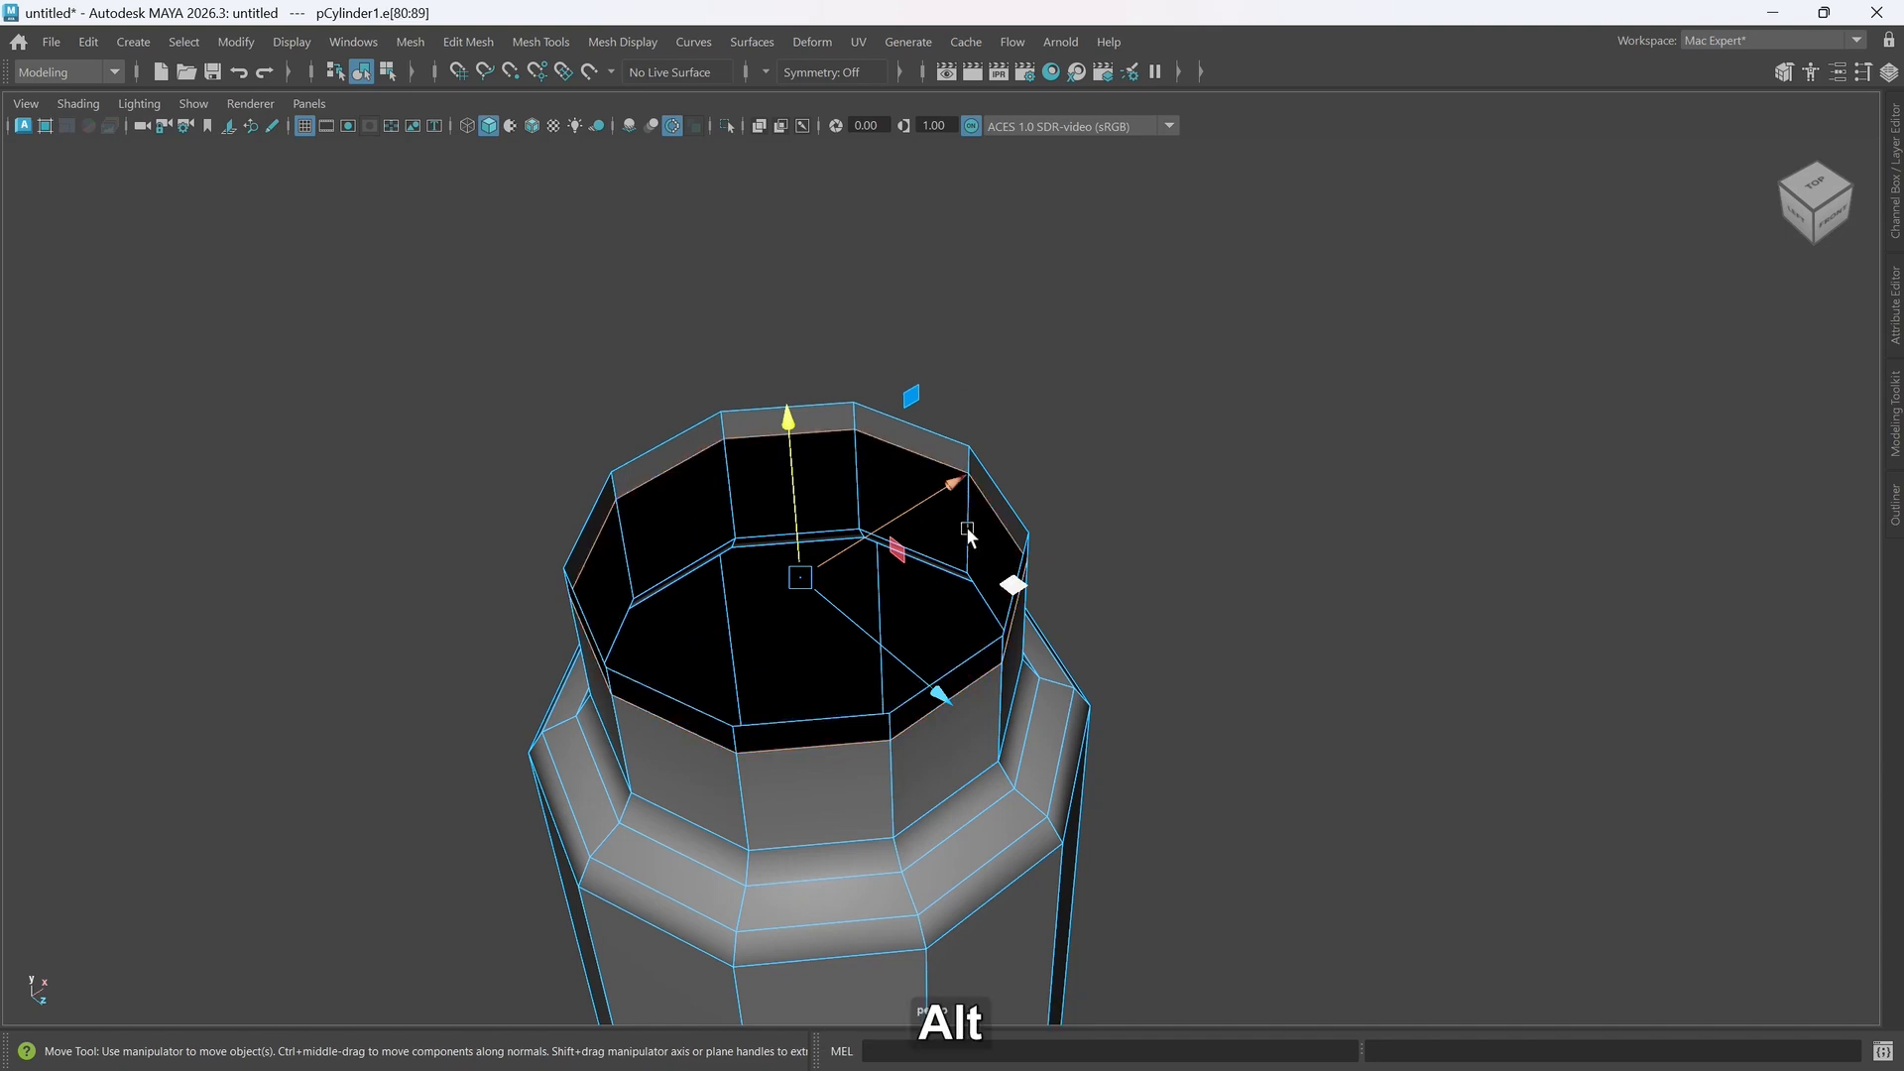
alt+drag(943, 693, 813, 691)
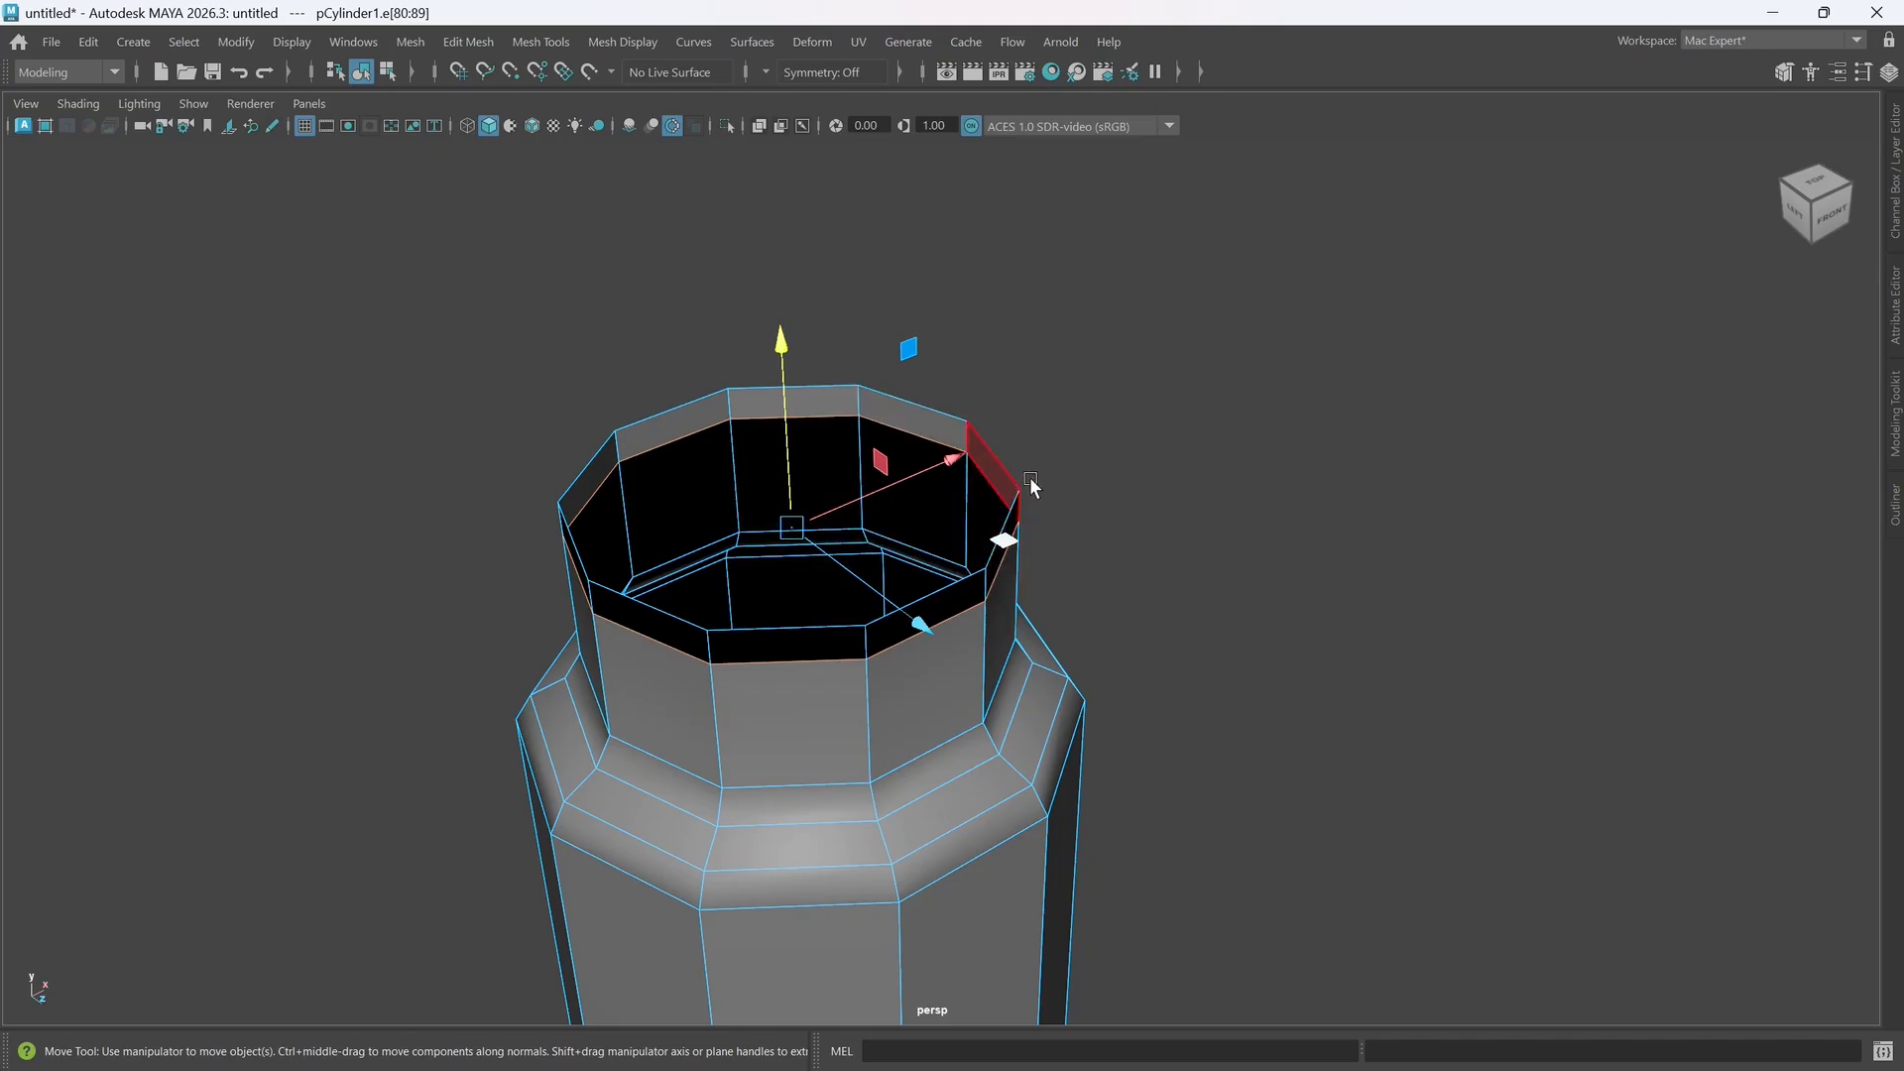
- Return to object mode and examine how the band above the neck is shaded compared with the rest of the bottle
right_drag(1032, 445, 1183, 410)
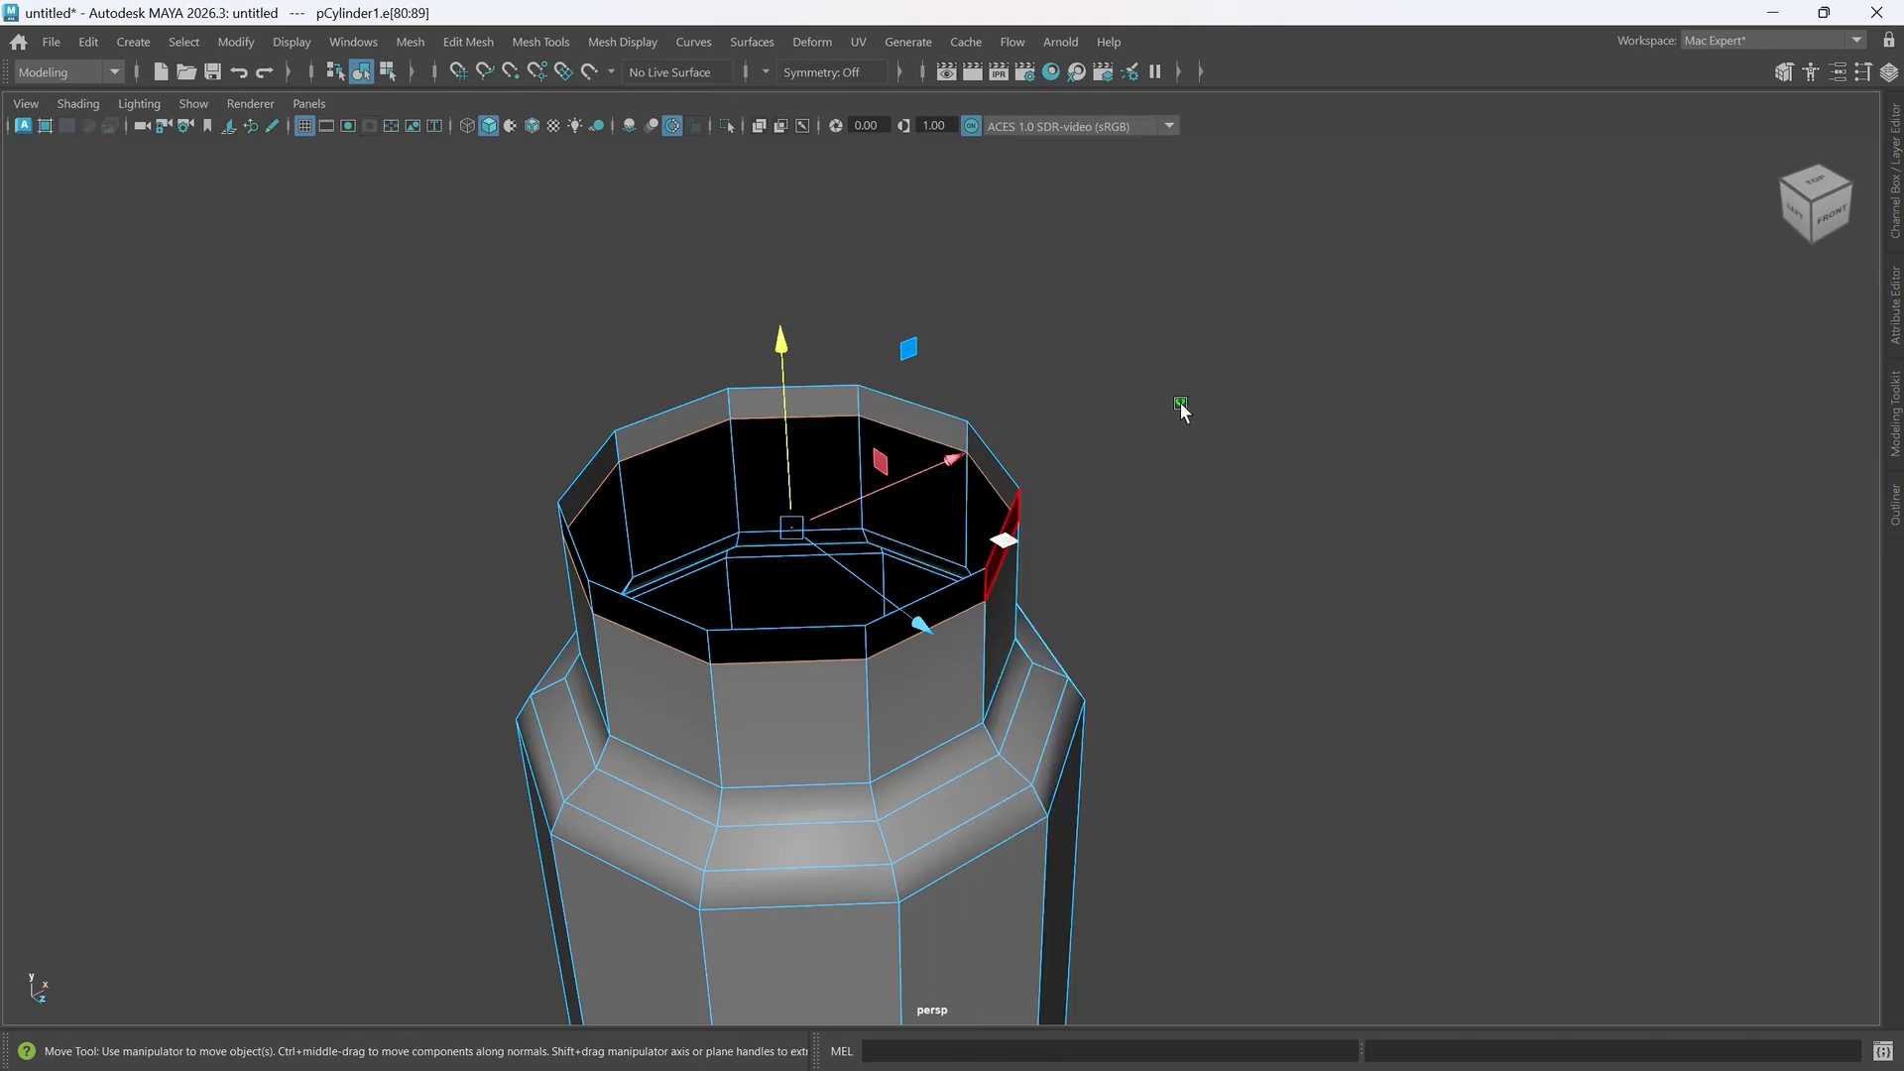
alt+drag(1003, 801, 950, 757)
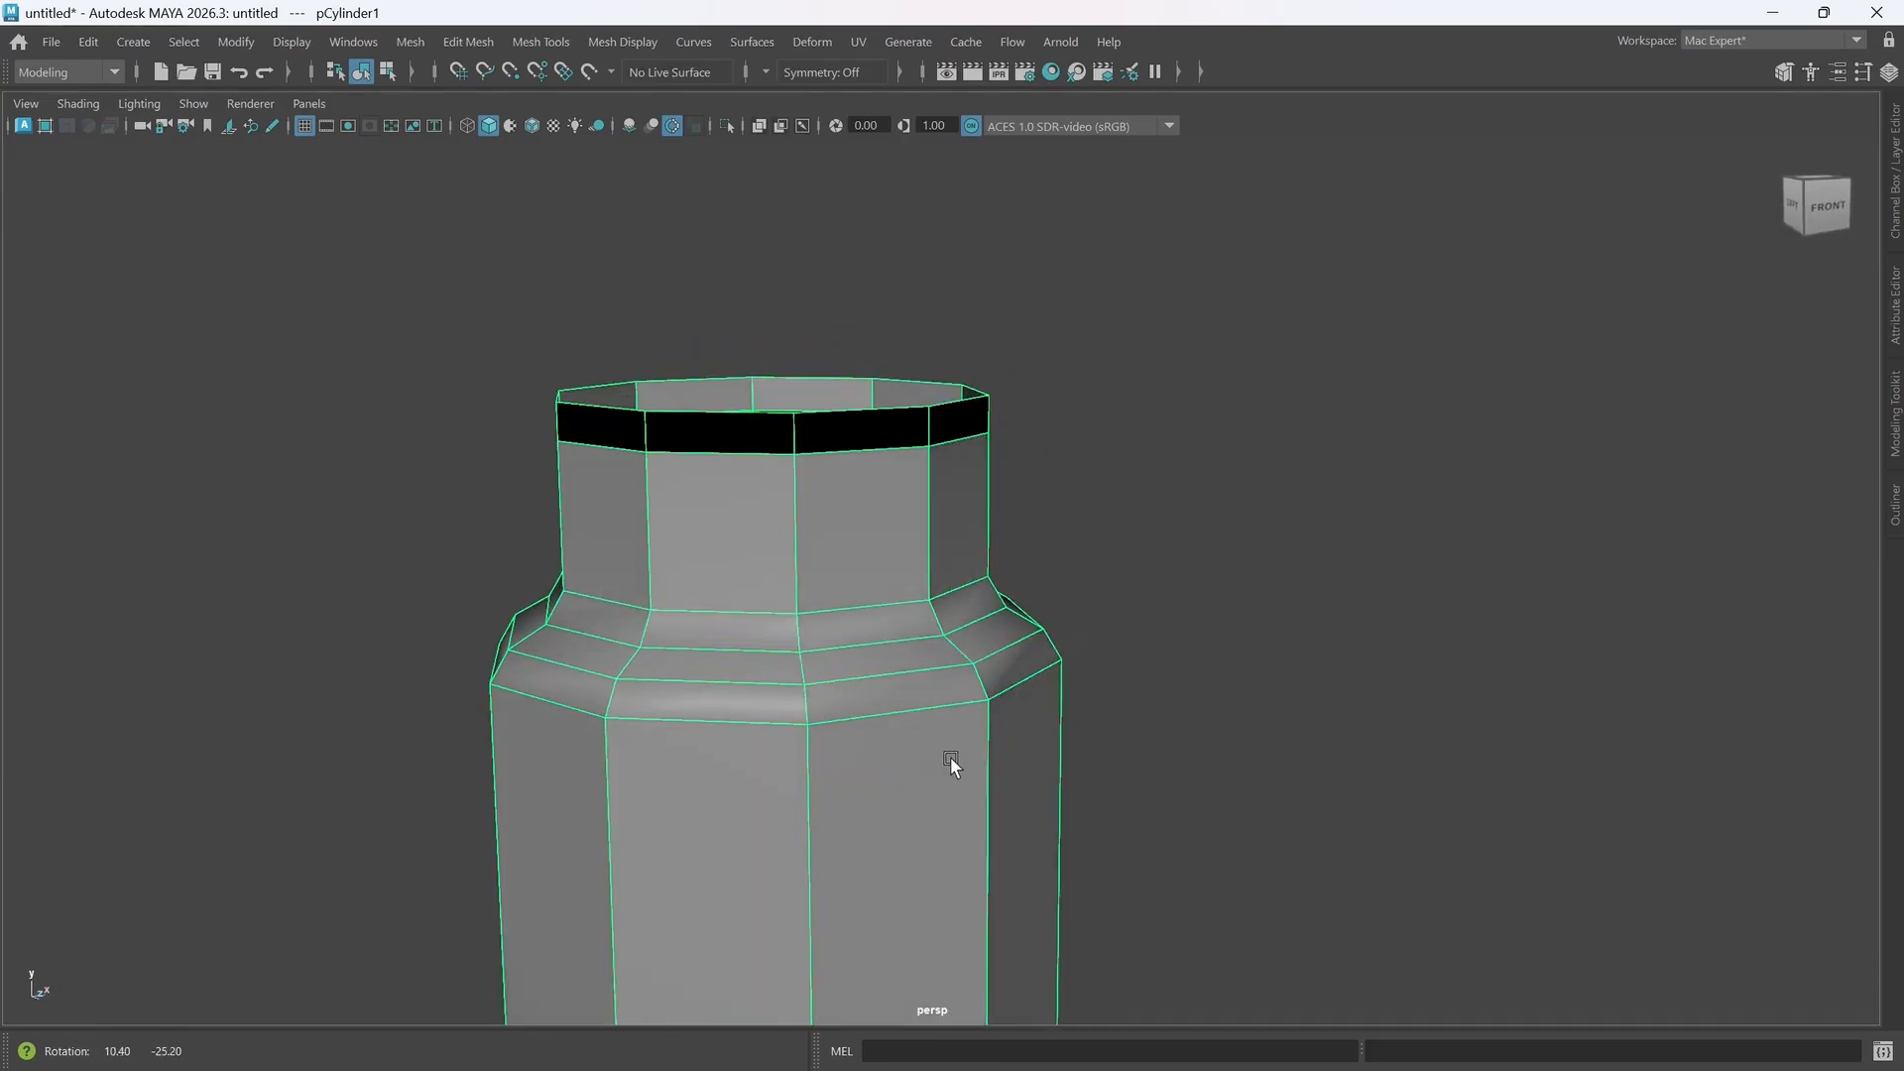
click(882, 673)
click(1252, 620)
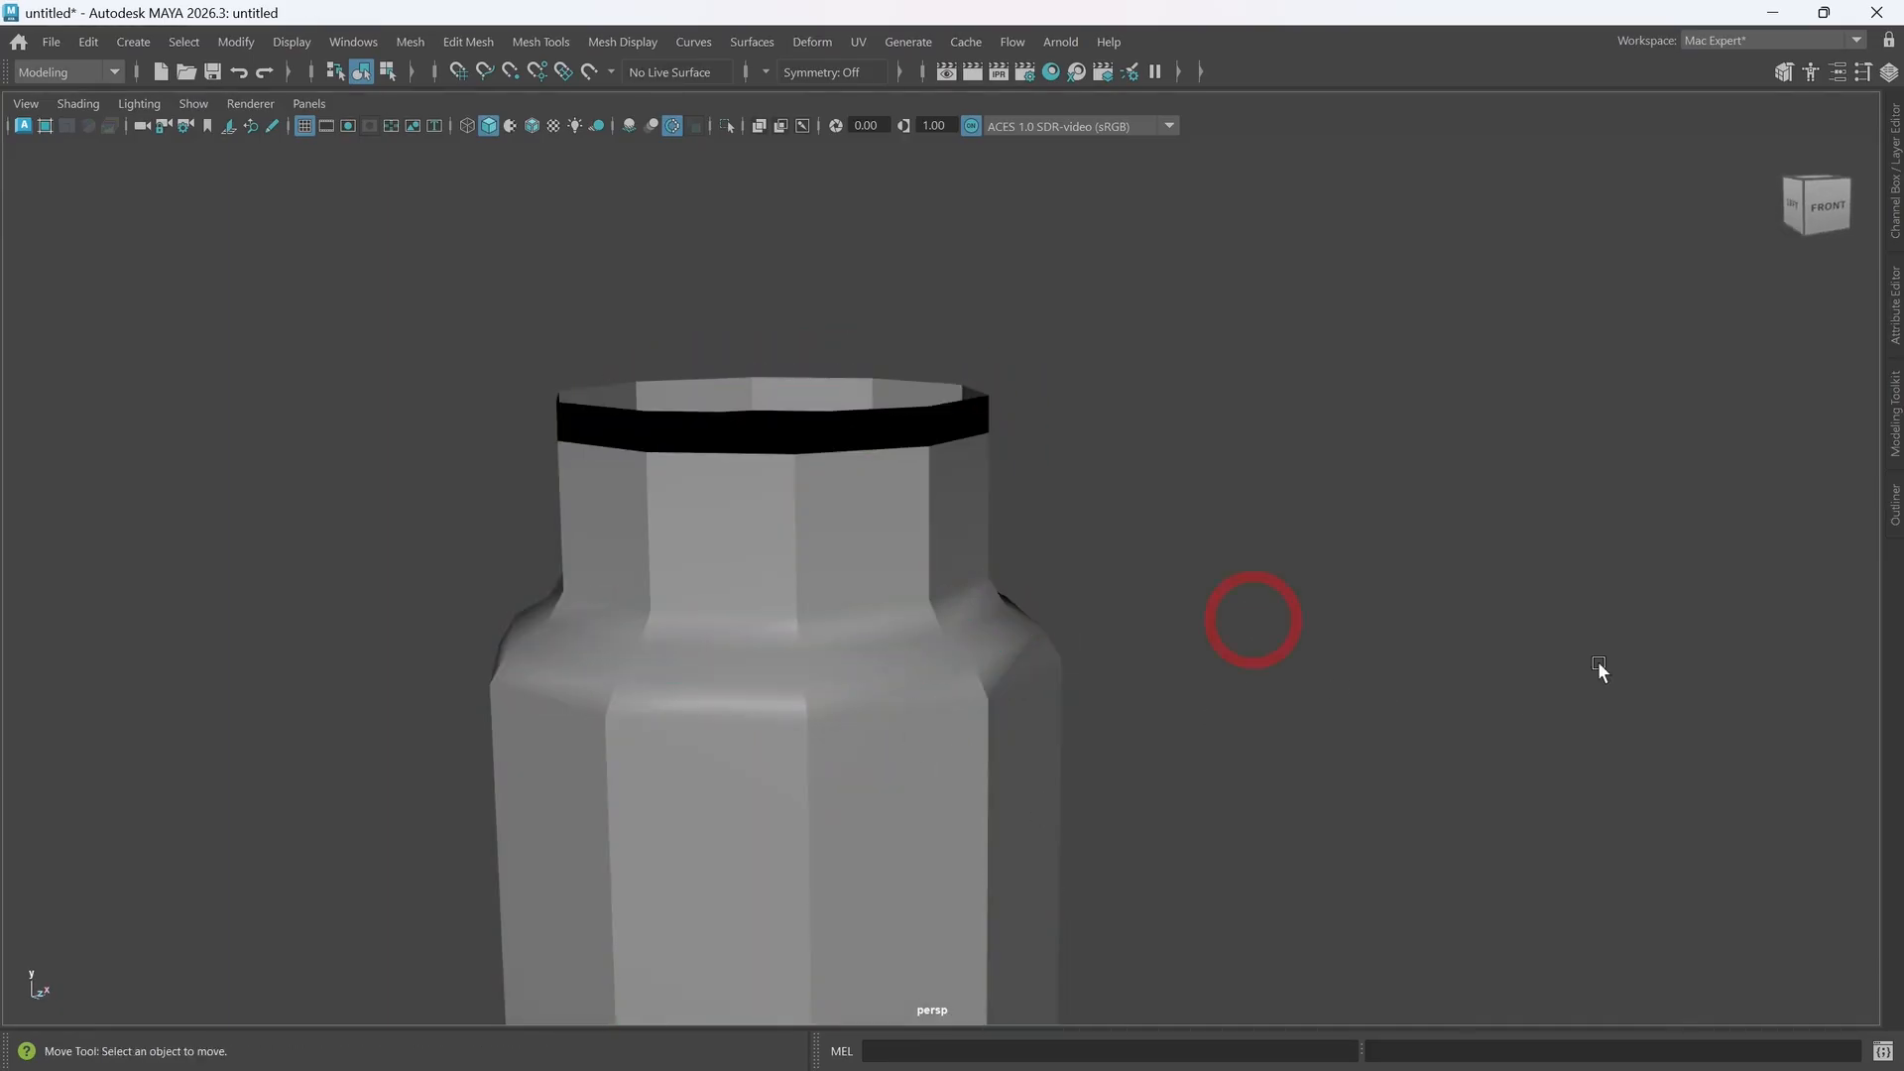
click(862, 591)
alt+drag(812, 553, 907, 658)
click(1204, 579)
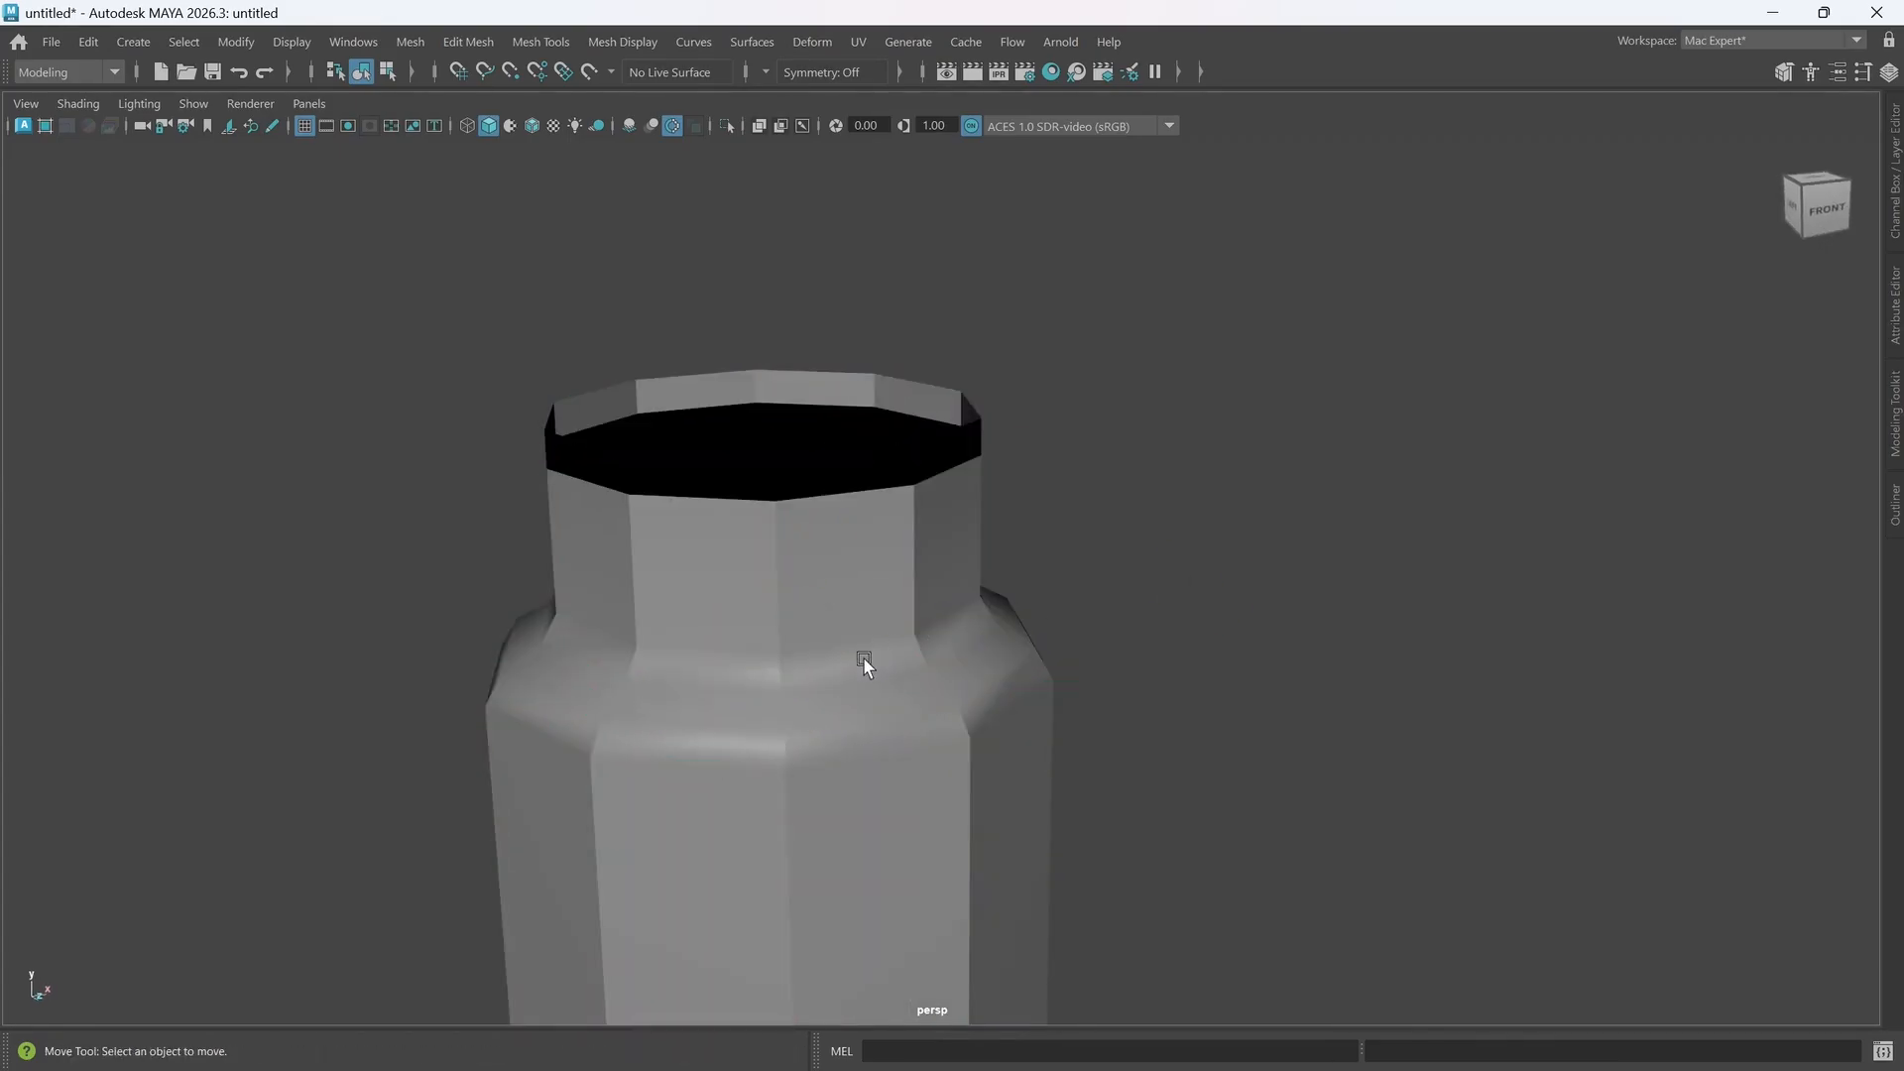
click(863, 657)
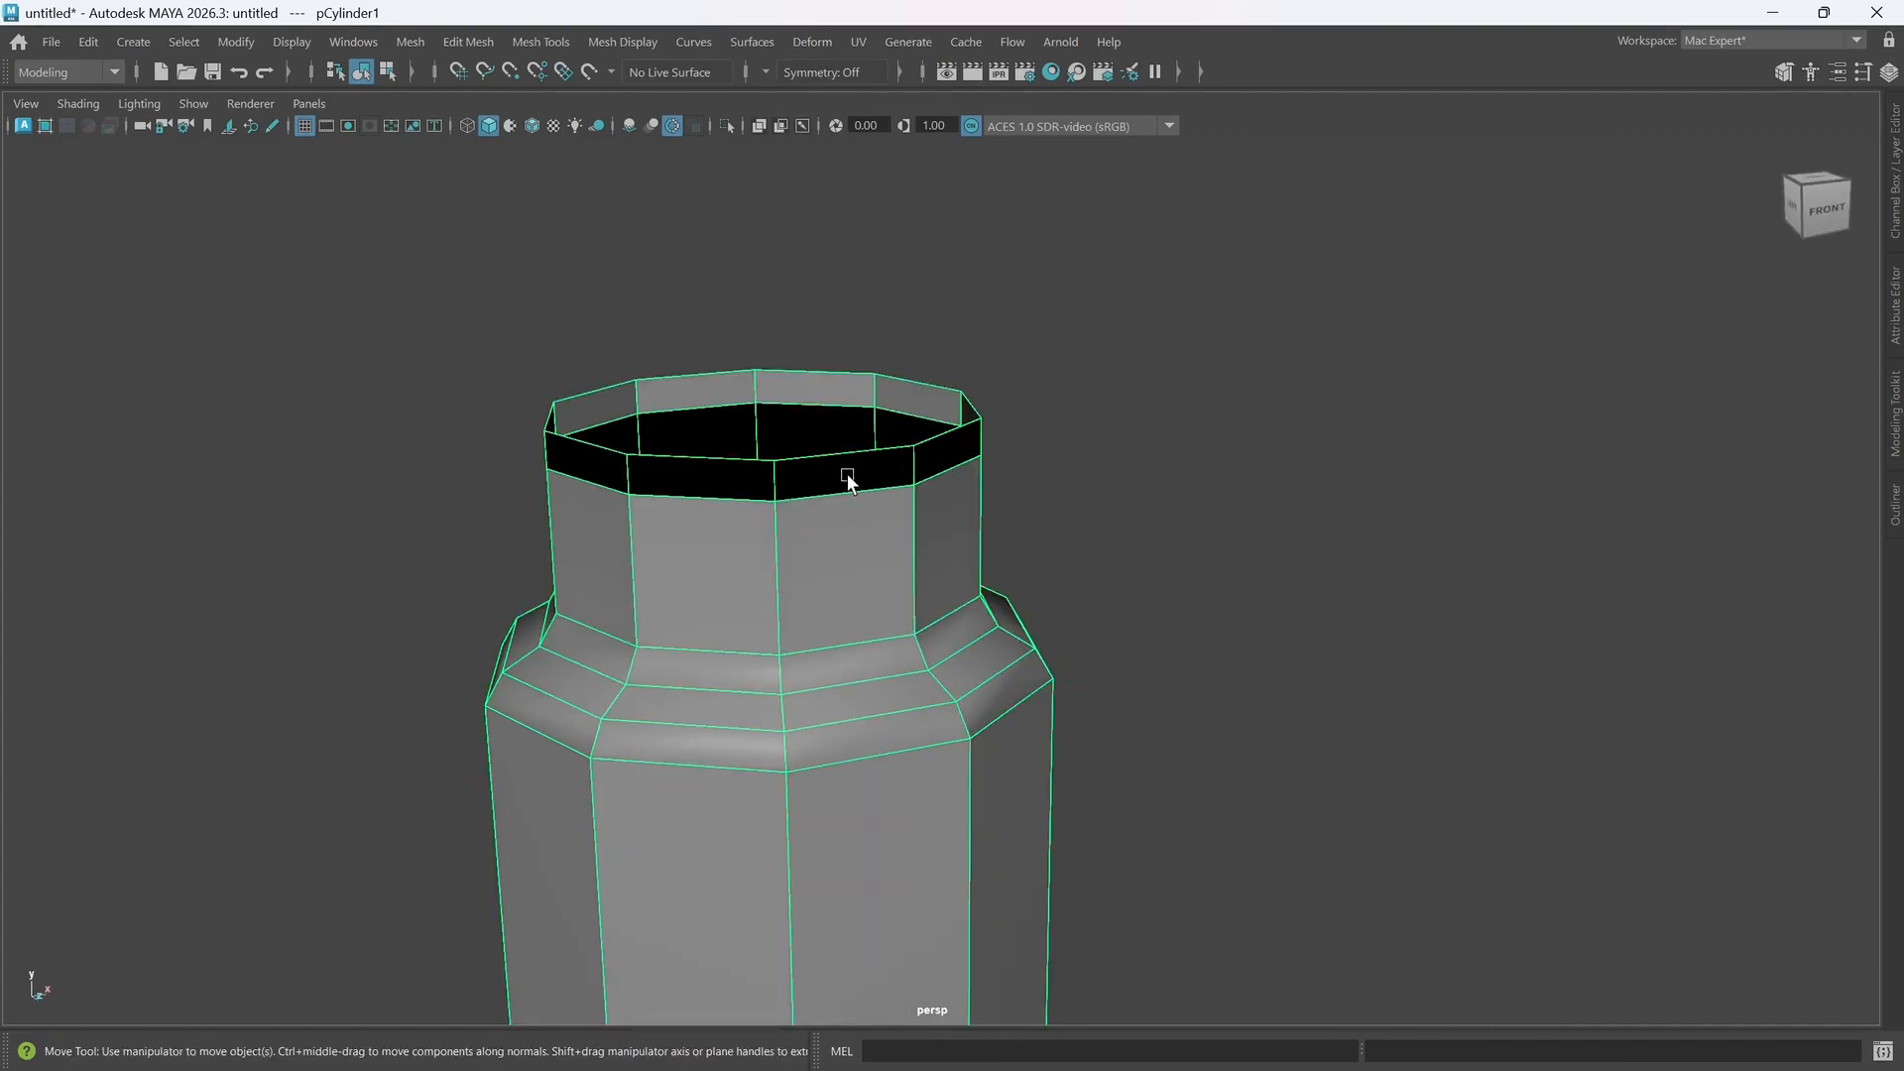
alt+drag(888, 770, 898, 806)
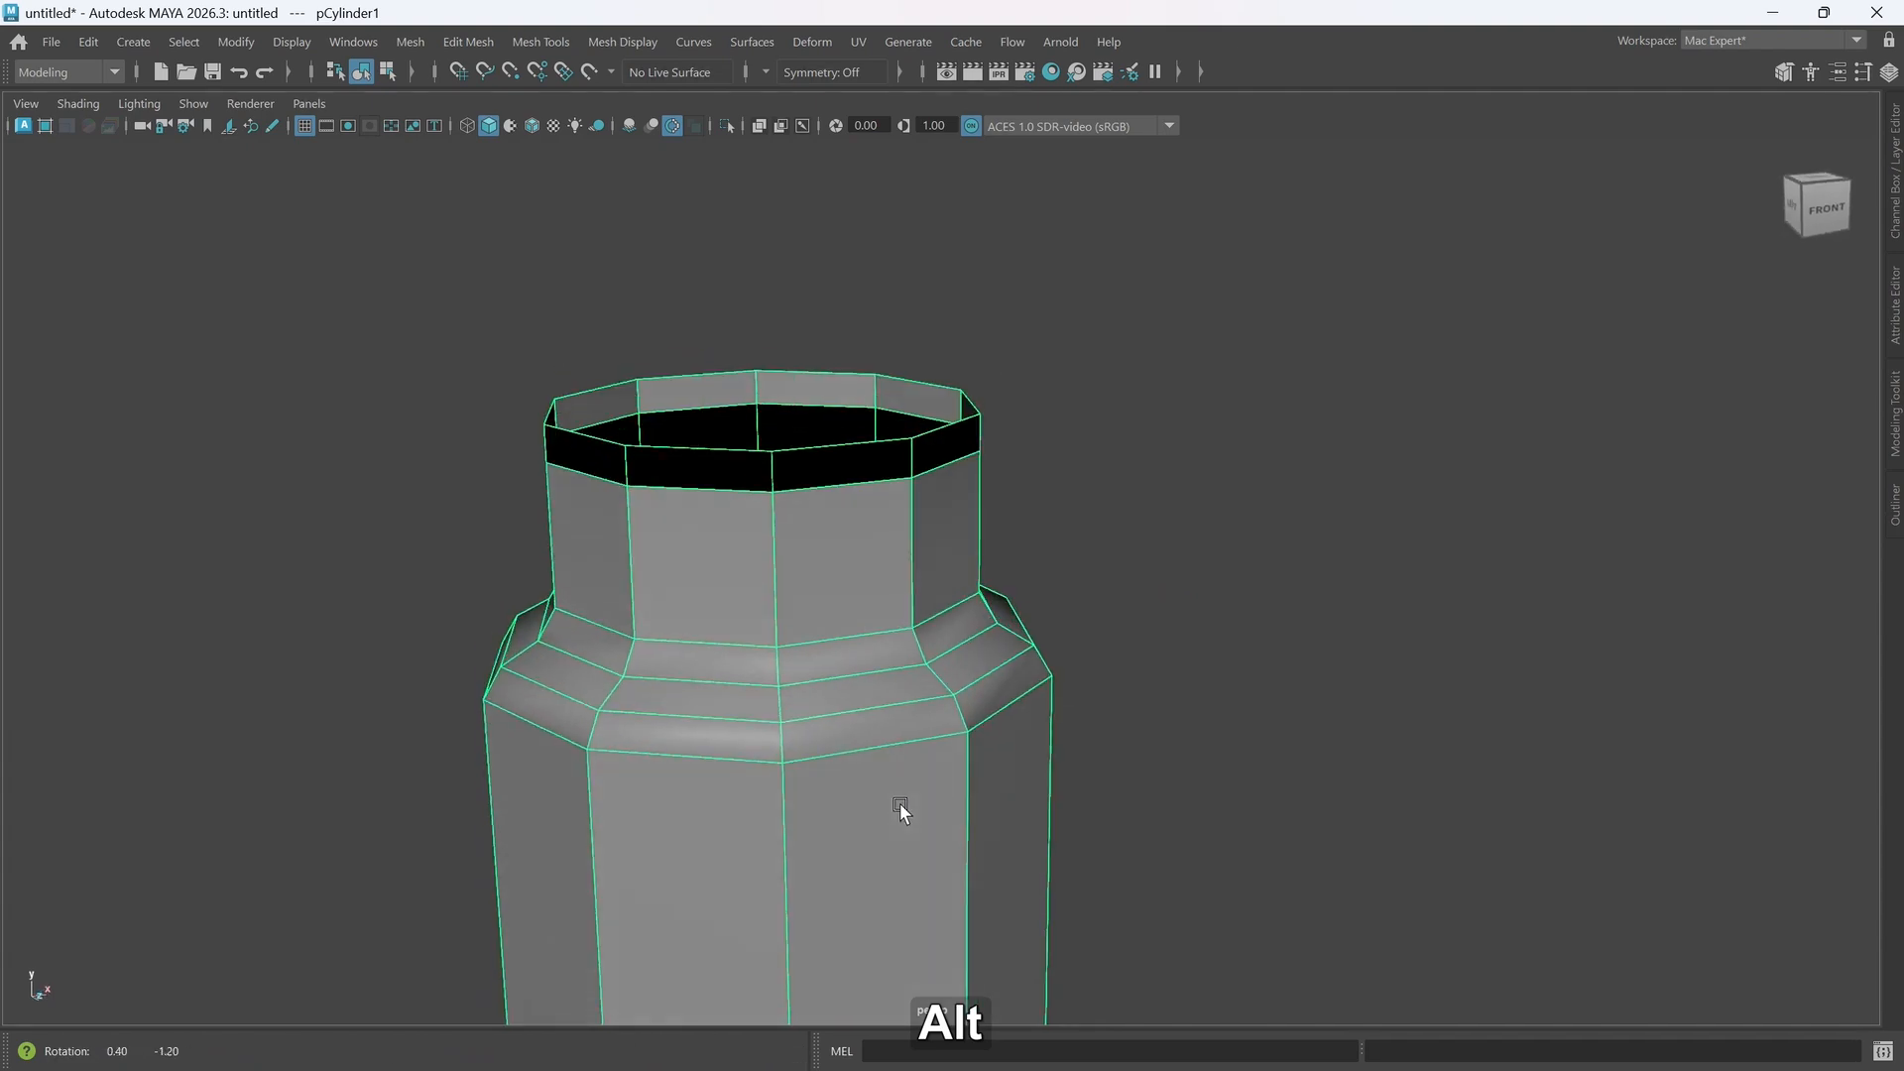
alt+drag(776, 510, 950, 623)
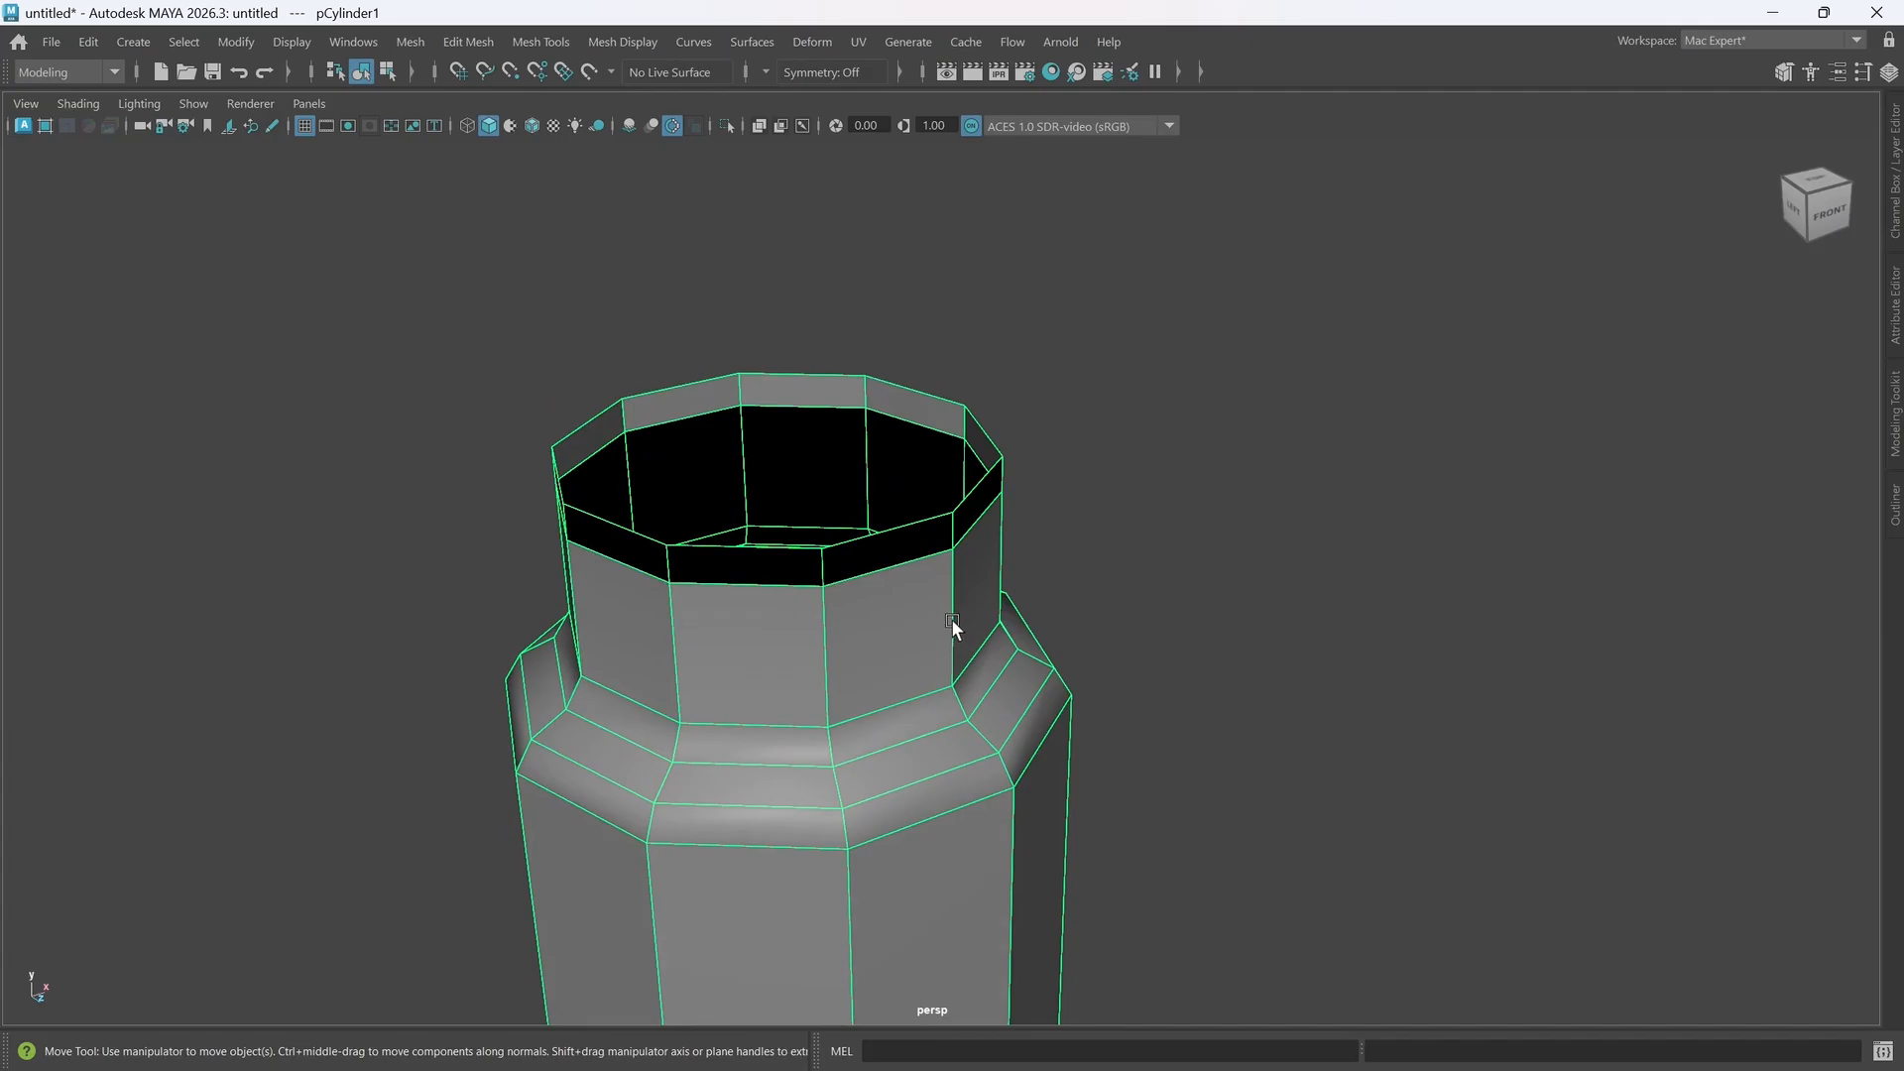
- Separate the bottle mesh into independent objects and select the body and the neck band in turn to check the split
shift+right_click(903, 613)
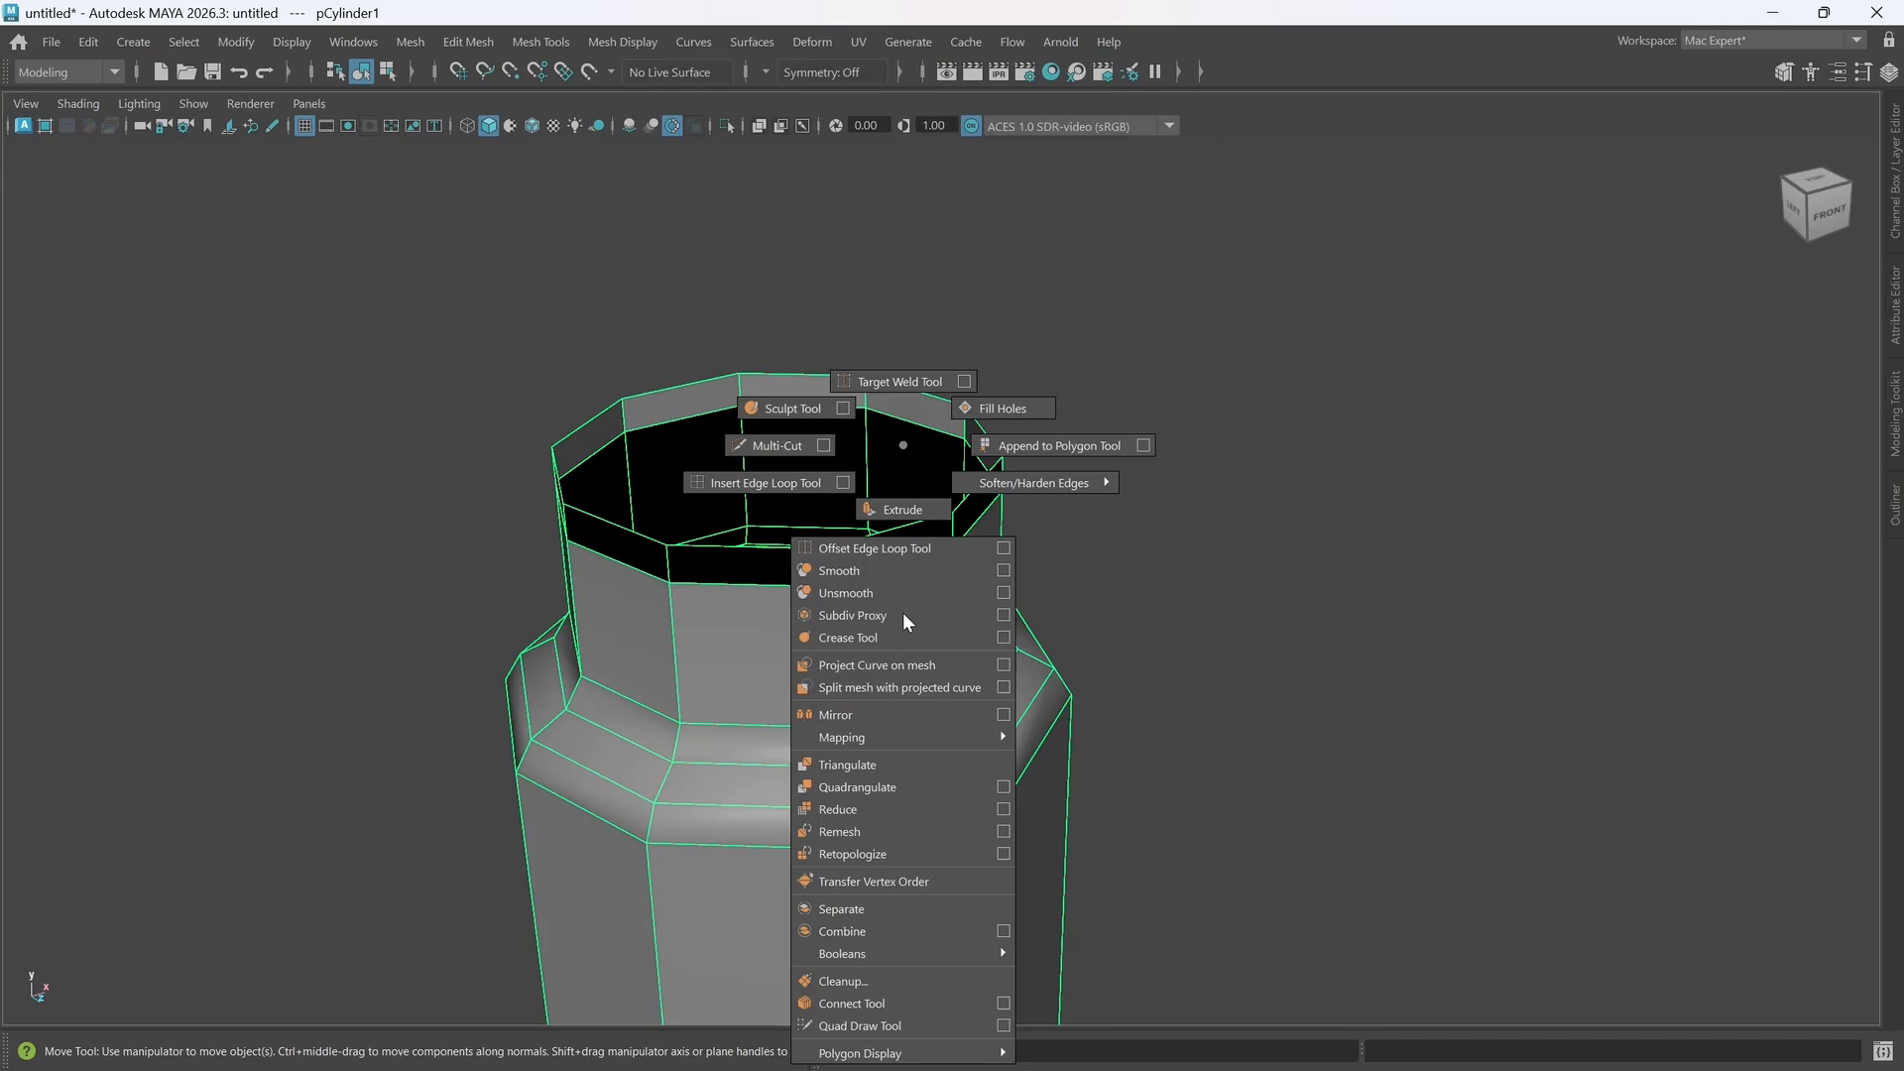
click(870, 907)
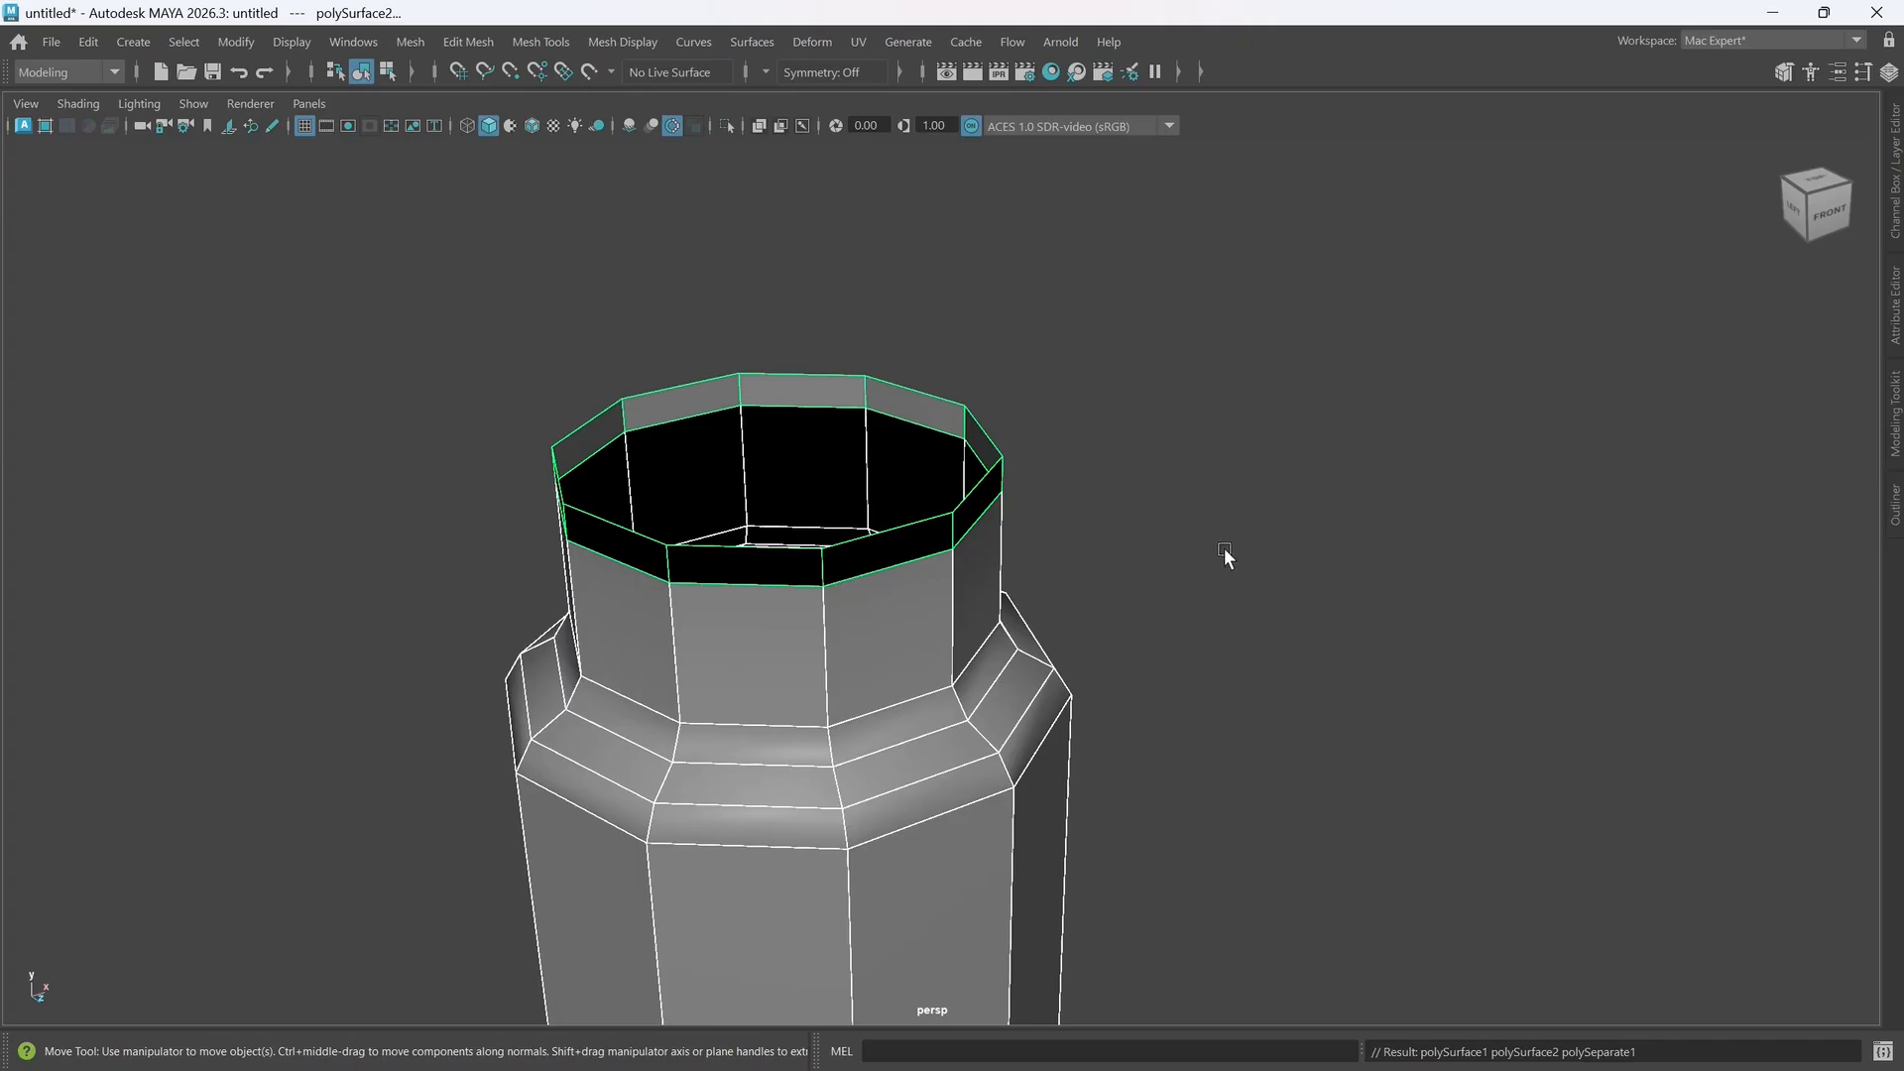
click(1227, 540)
click(1017, 783)
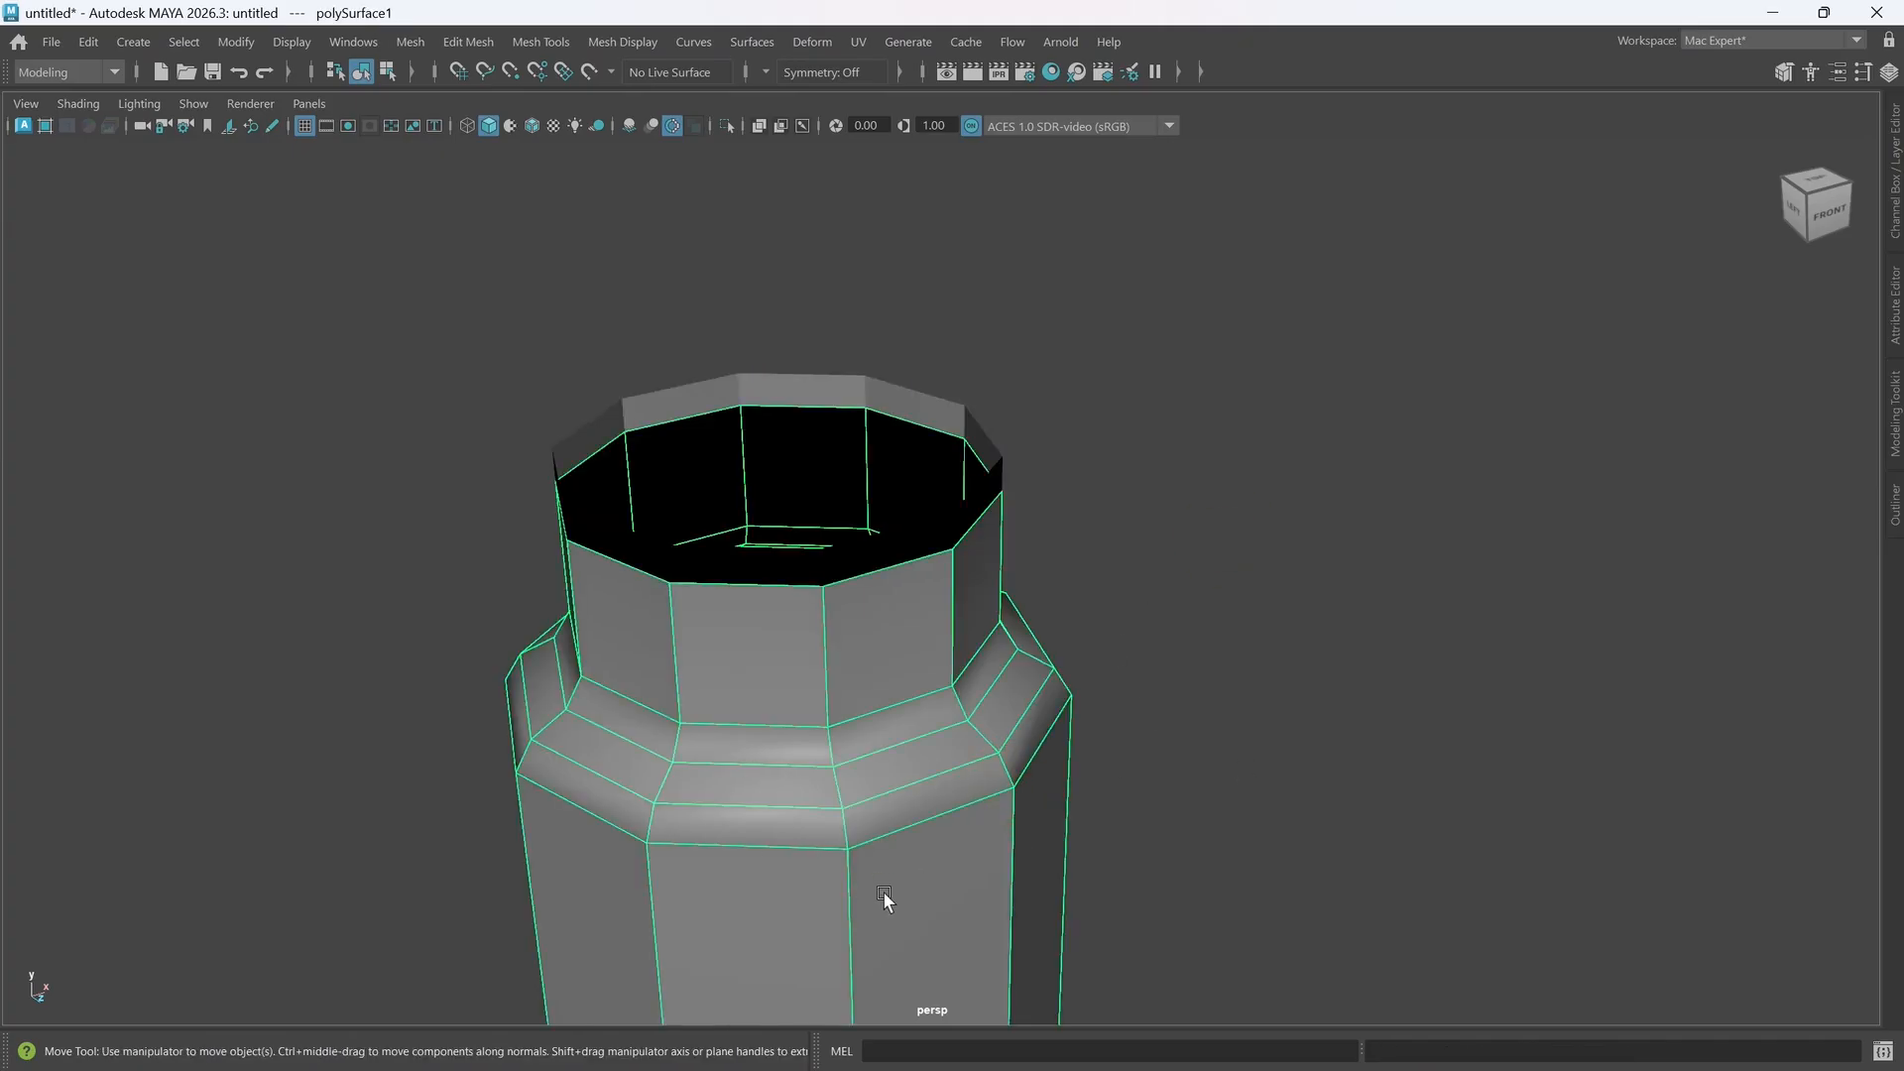
click(892, 518)
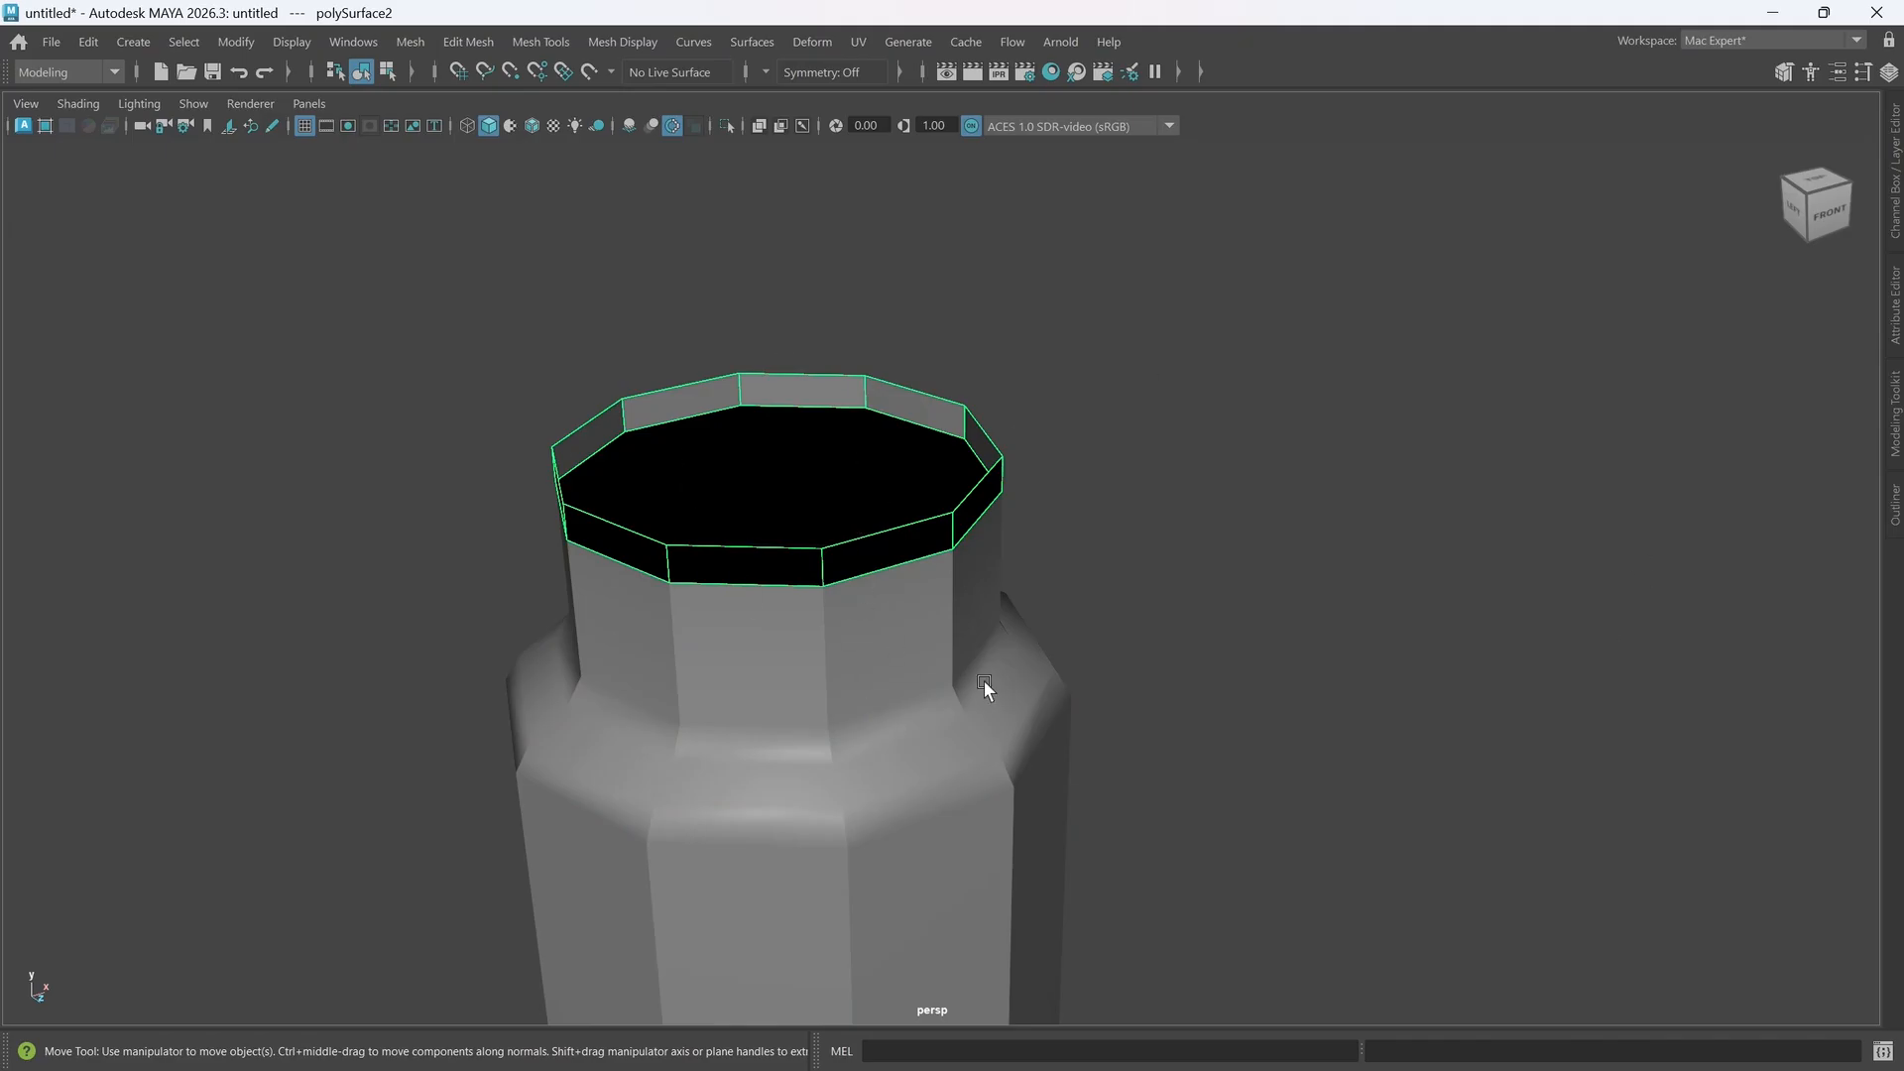
- Reverse the normals of the separated neck band and clear the selection
mouse_move(984, 680)
alt+mouse_down()
mouse_move(952, 645)
mouse_move(973, 678)
alt+mouse_up()
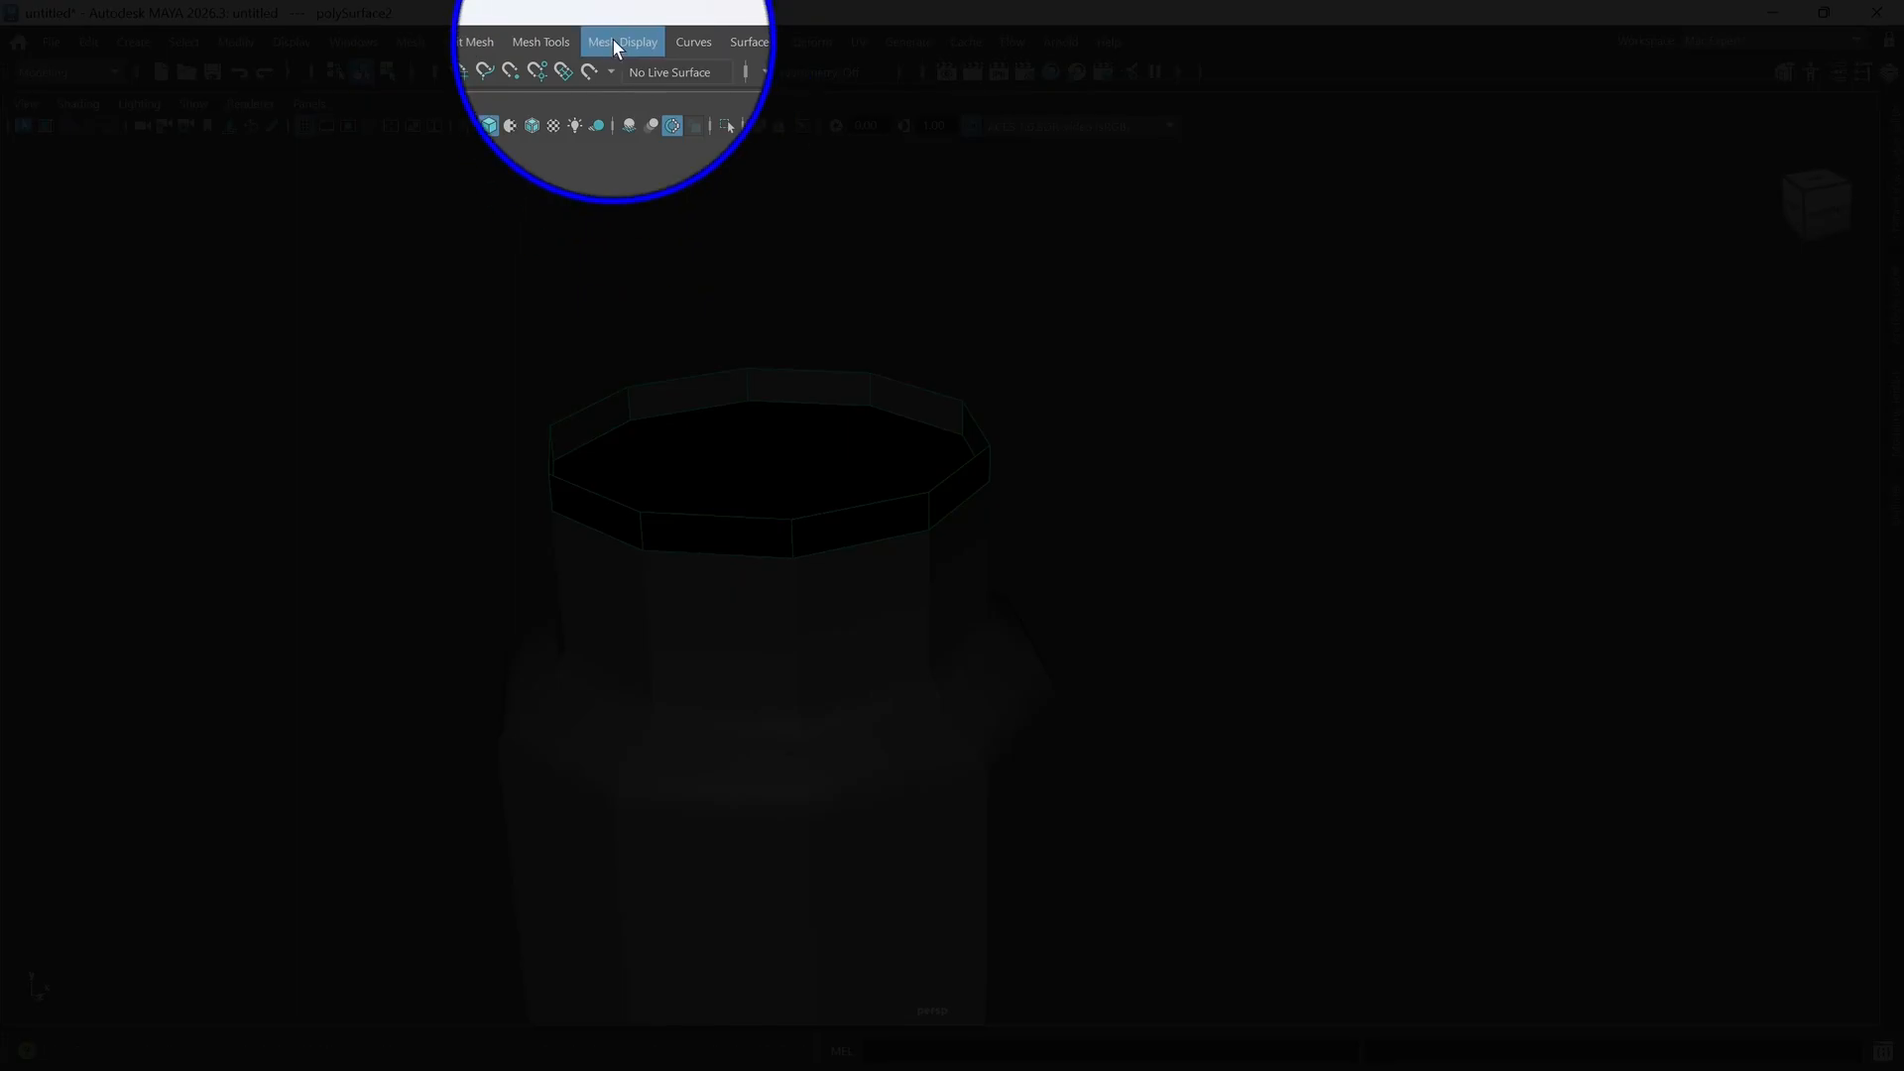
click(615, 40)
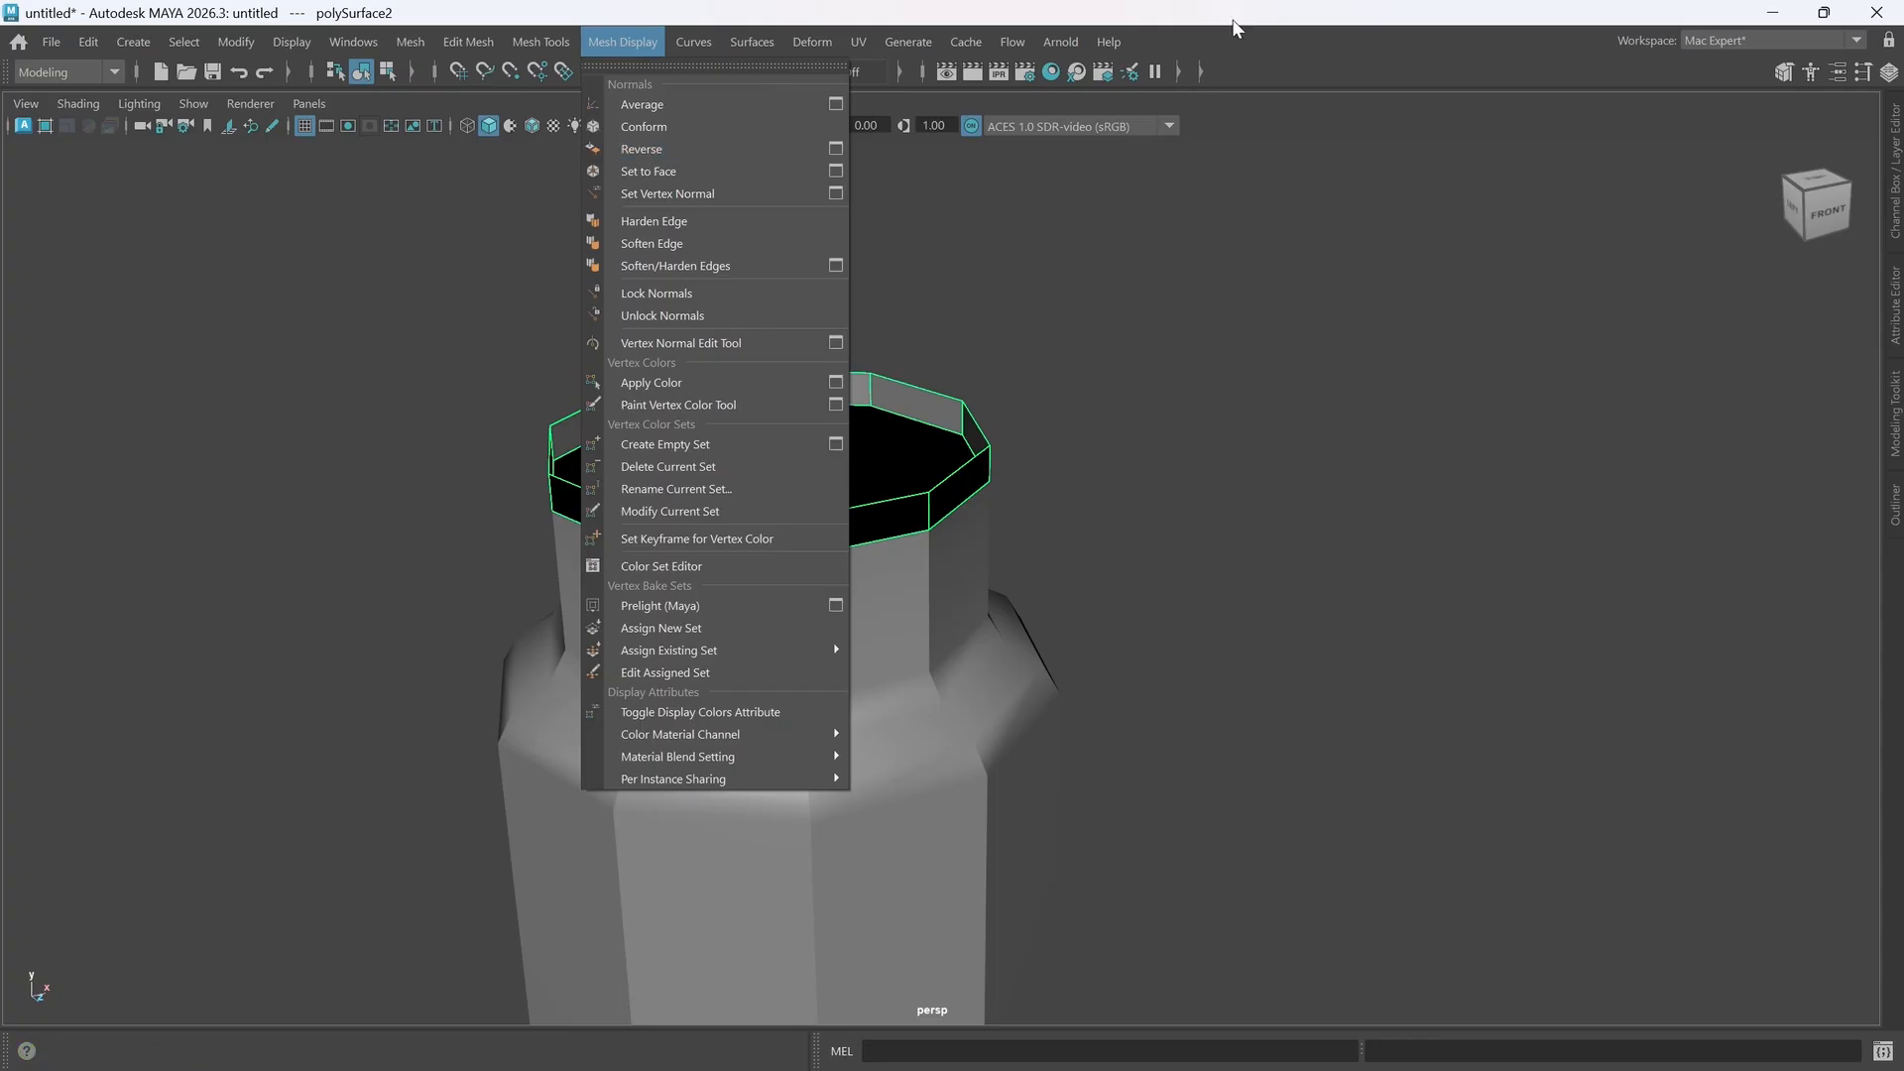
click(1234, 25)
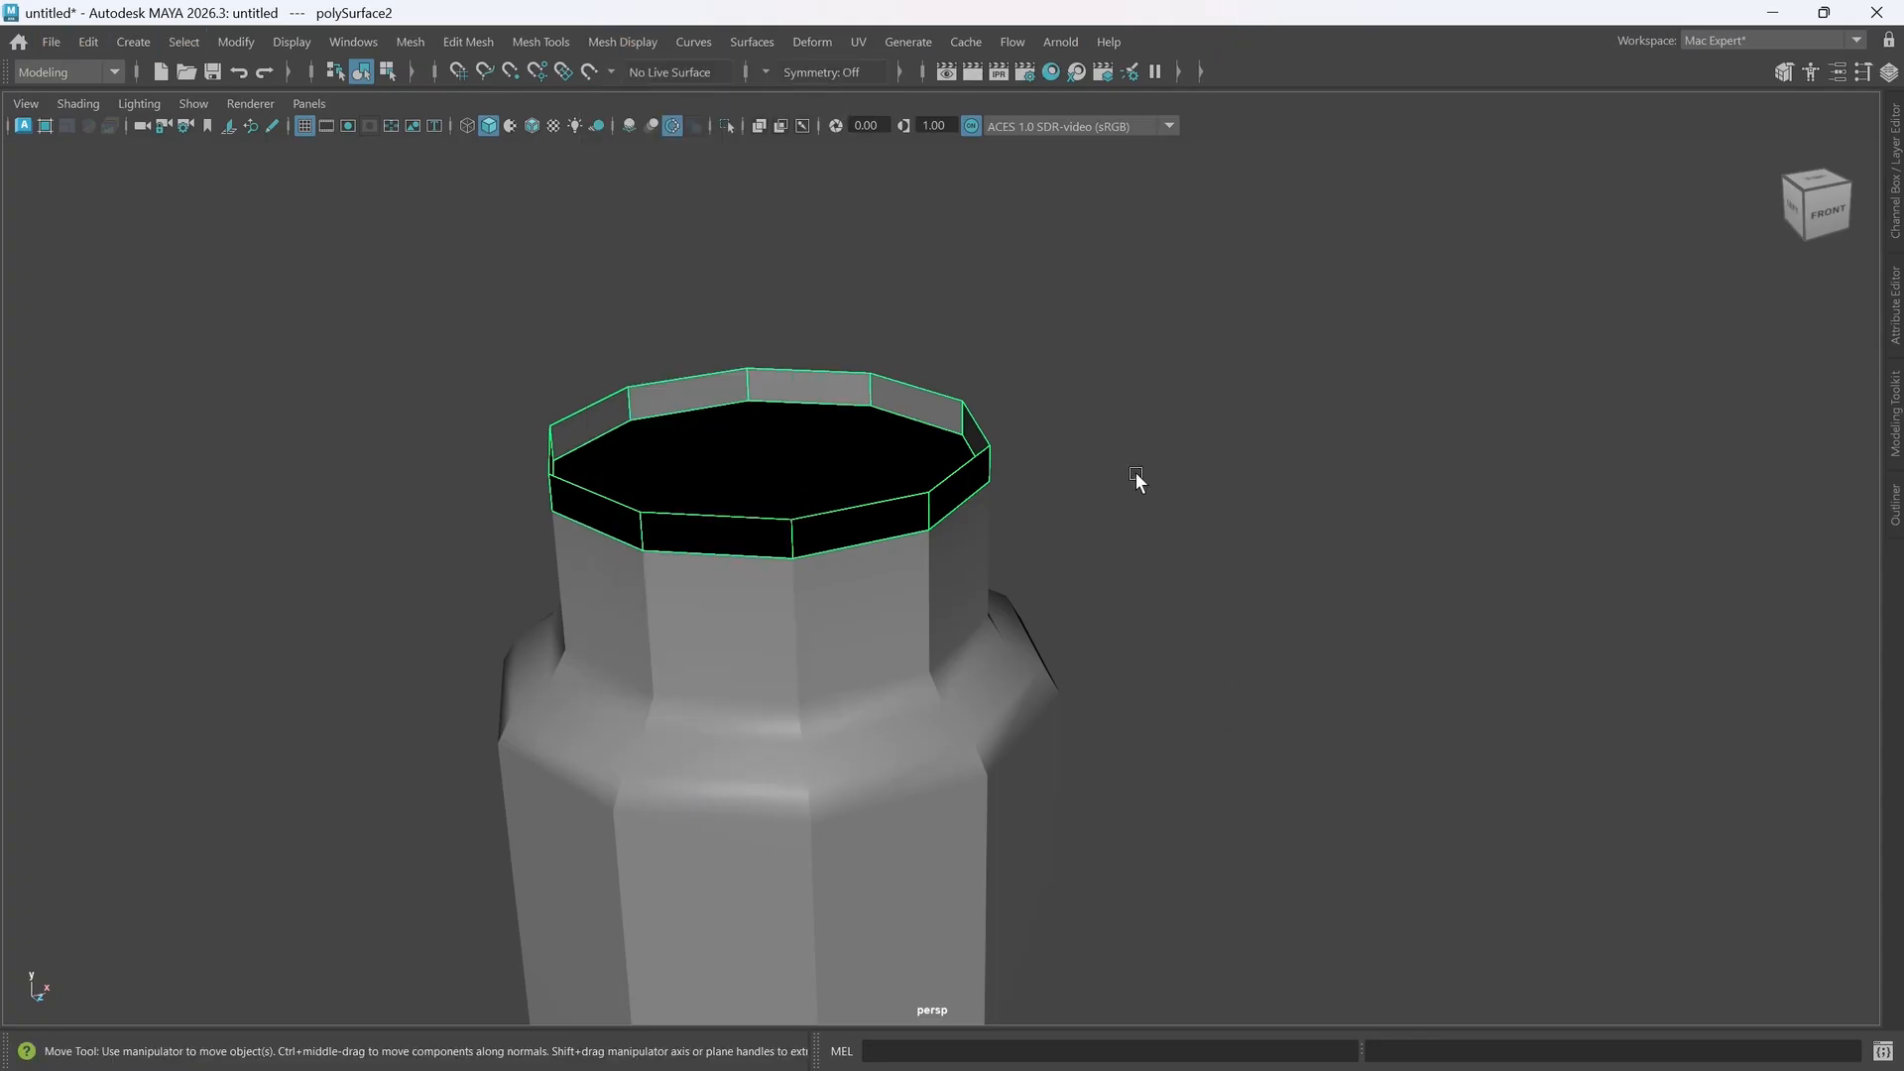
key(space)
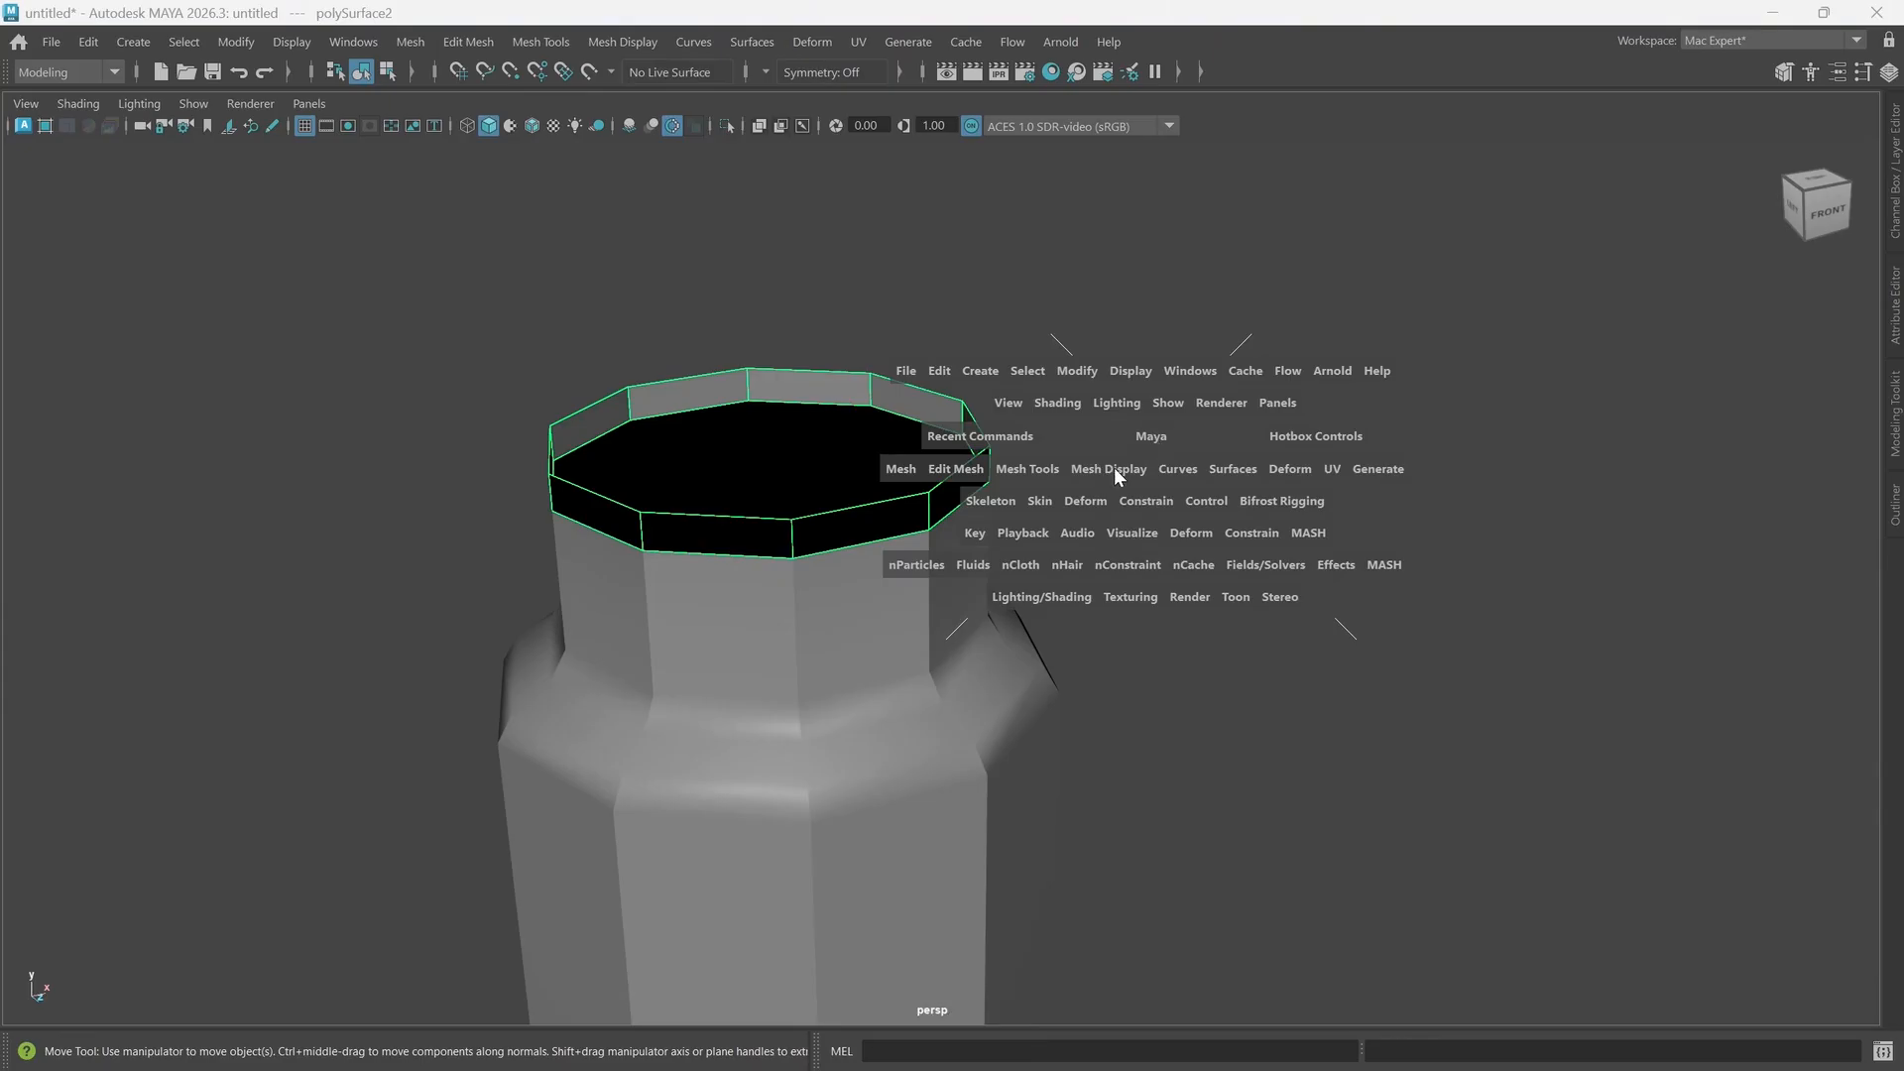
click(1115, 467)
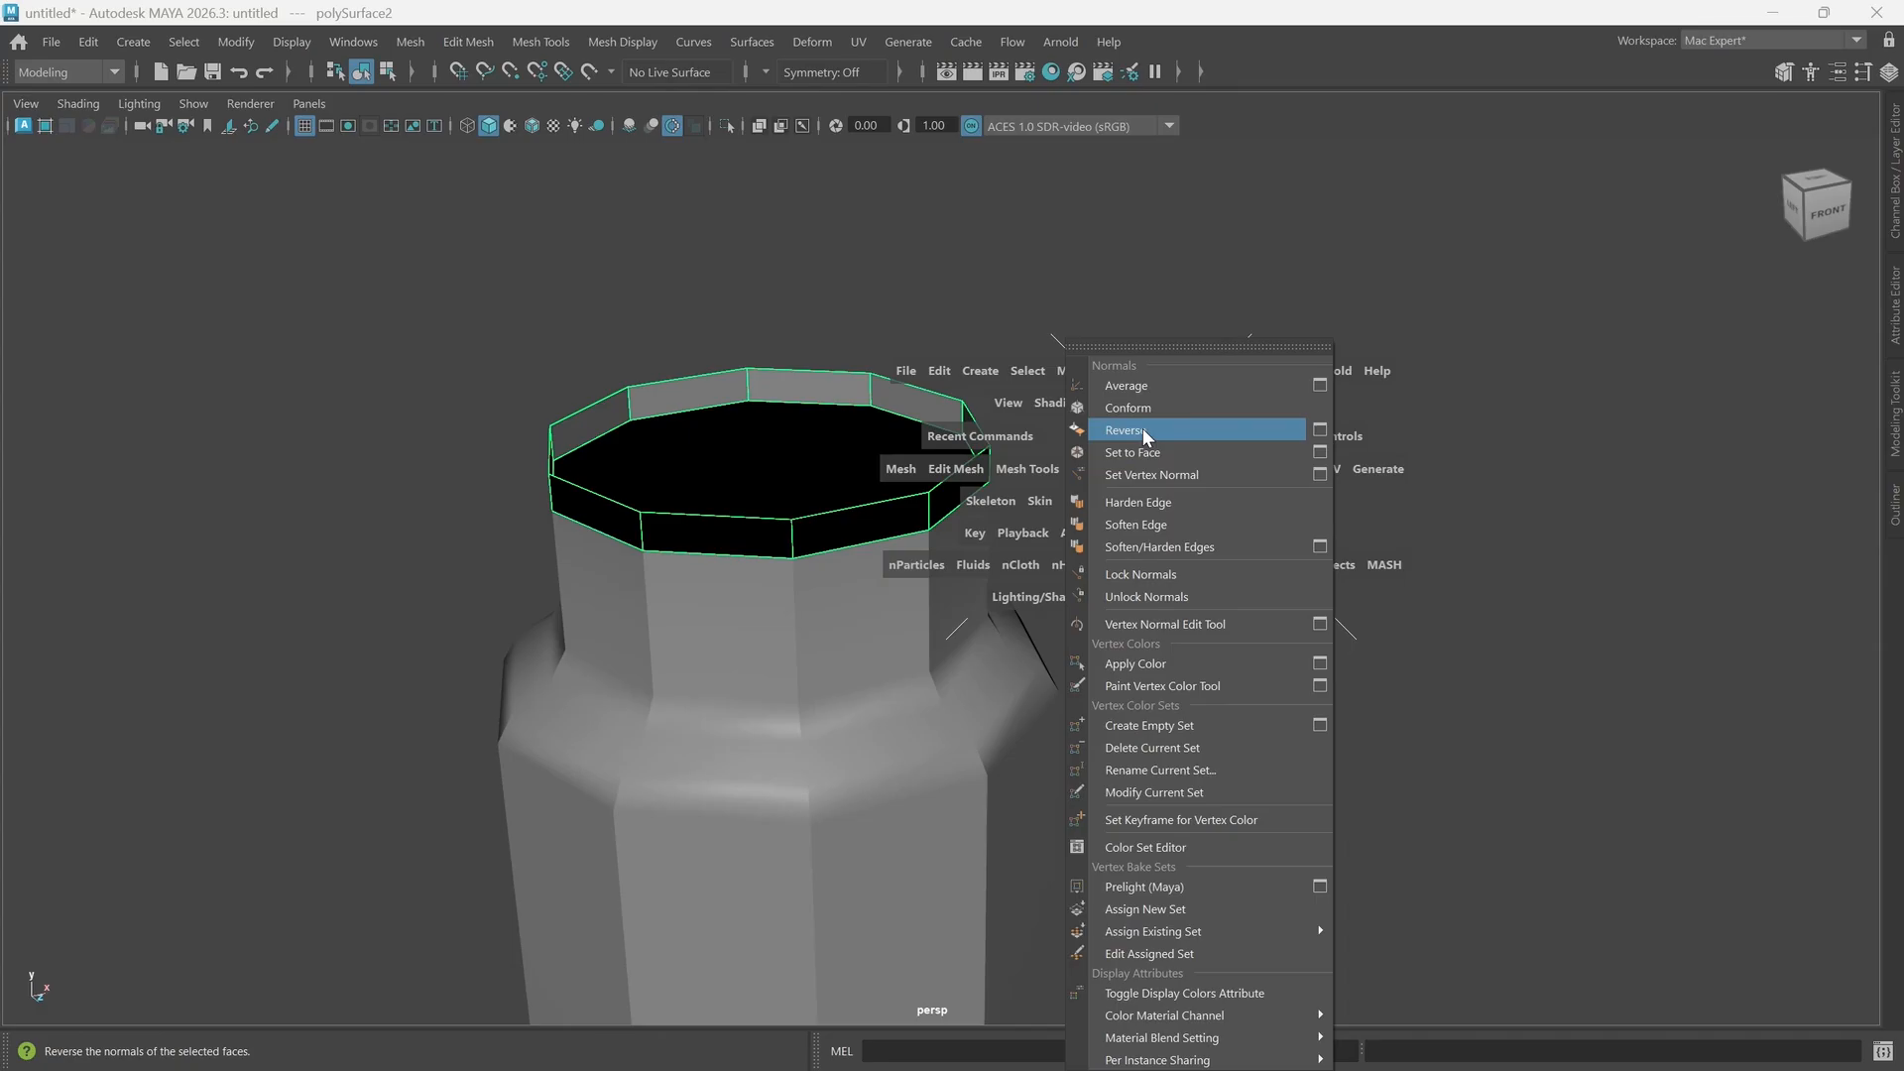
click(1142, 428)
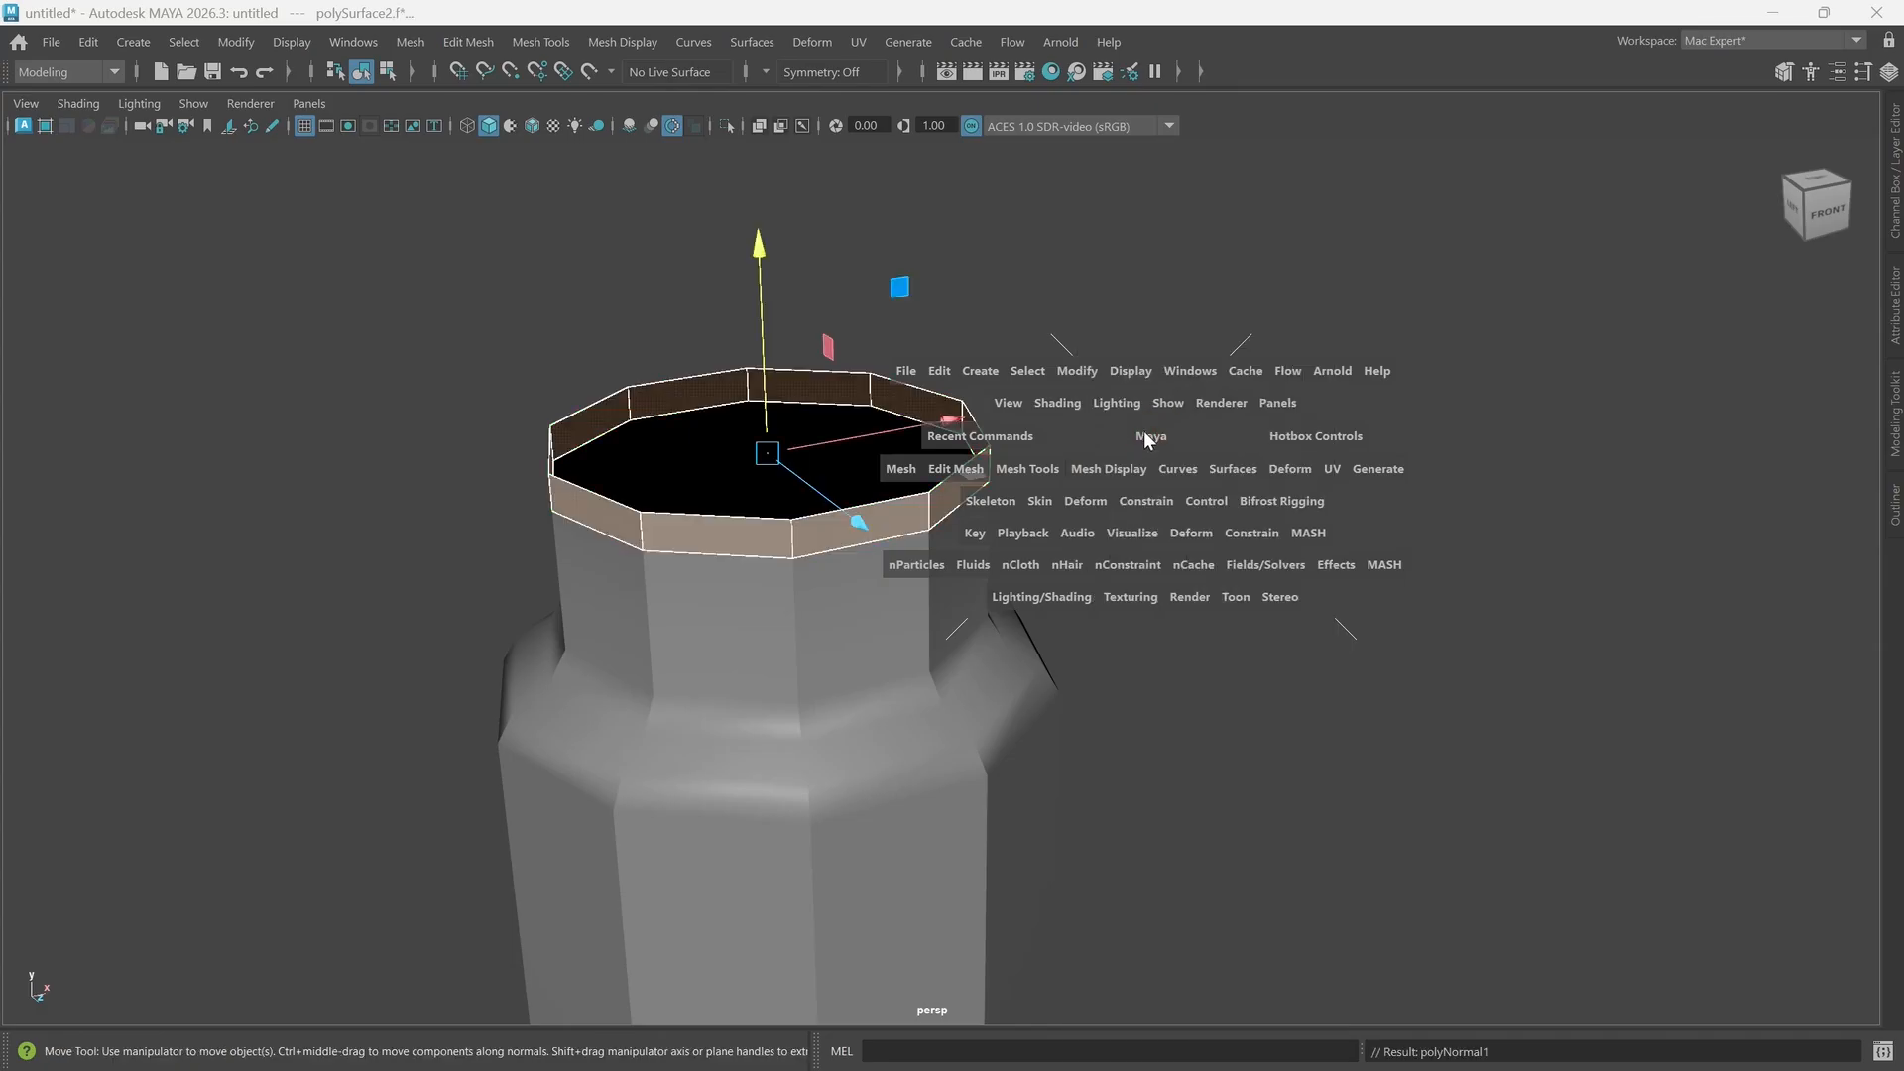
key(space)
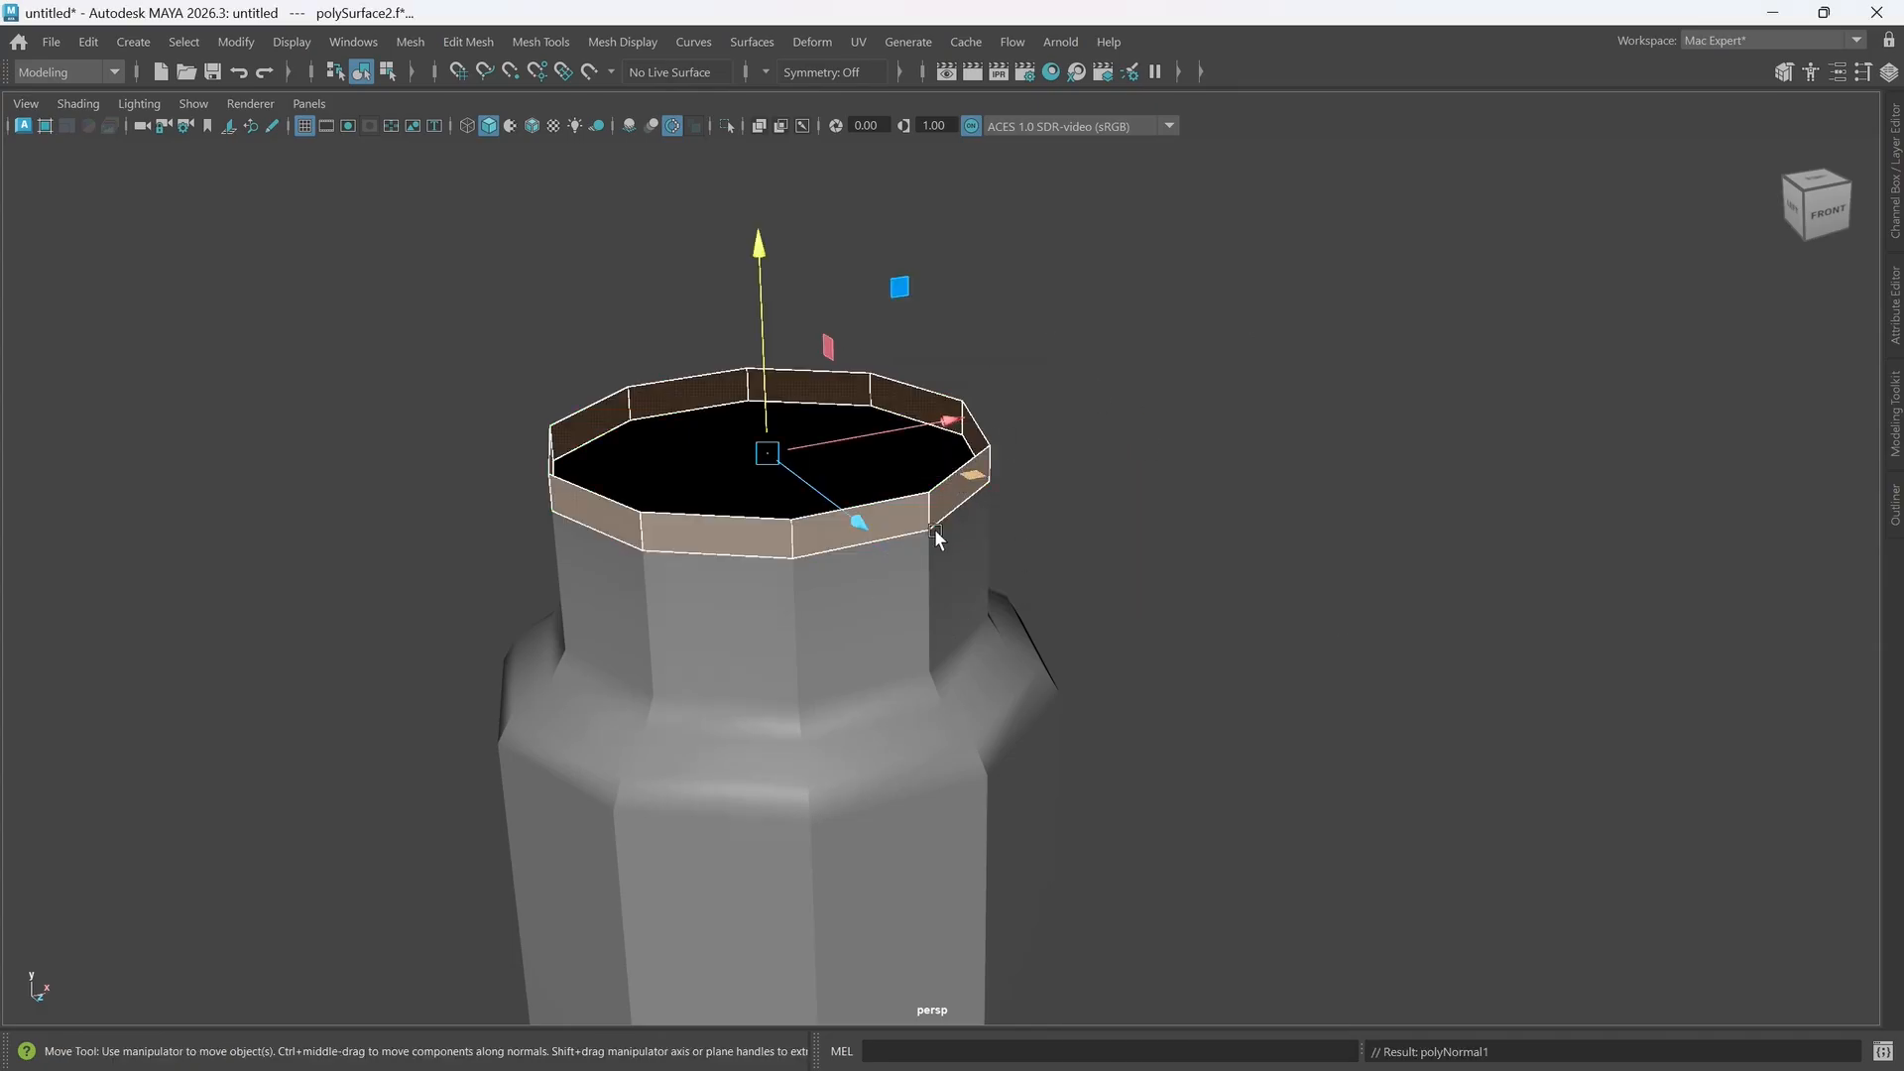
click(1148, 433)
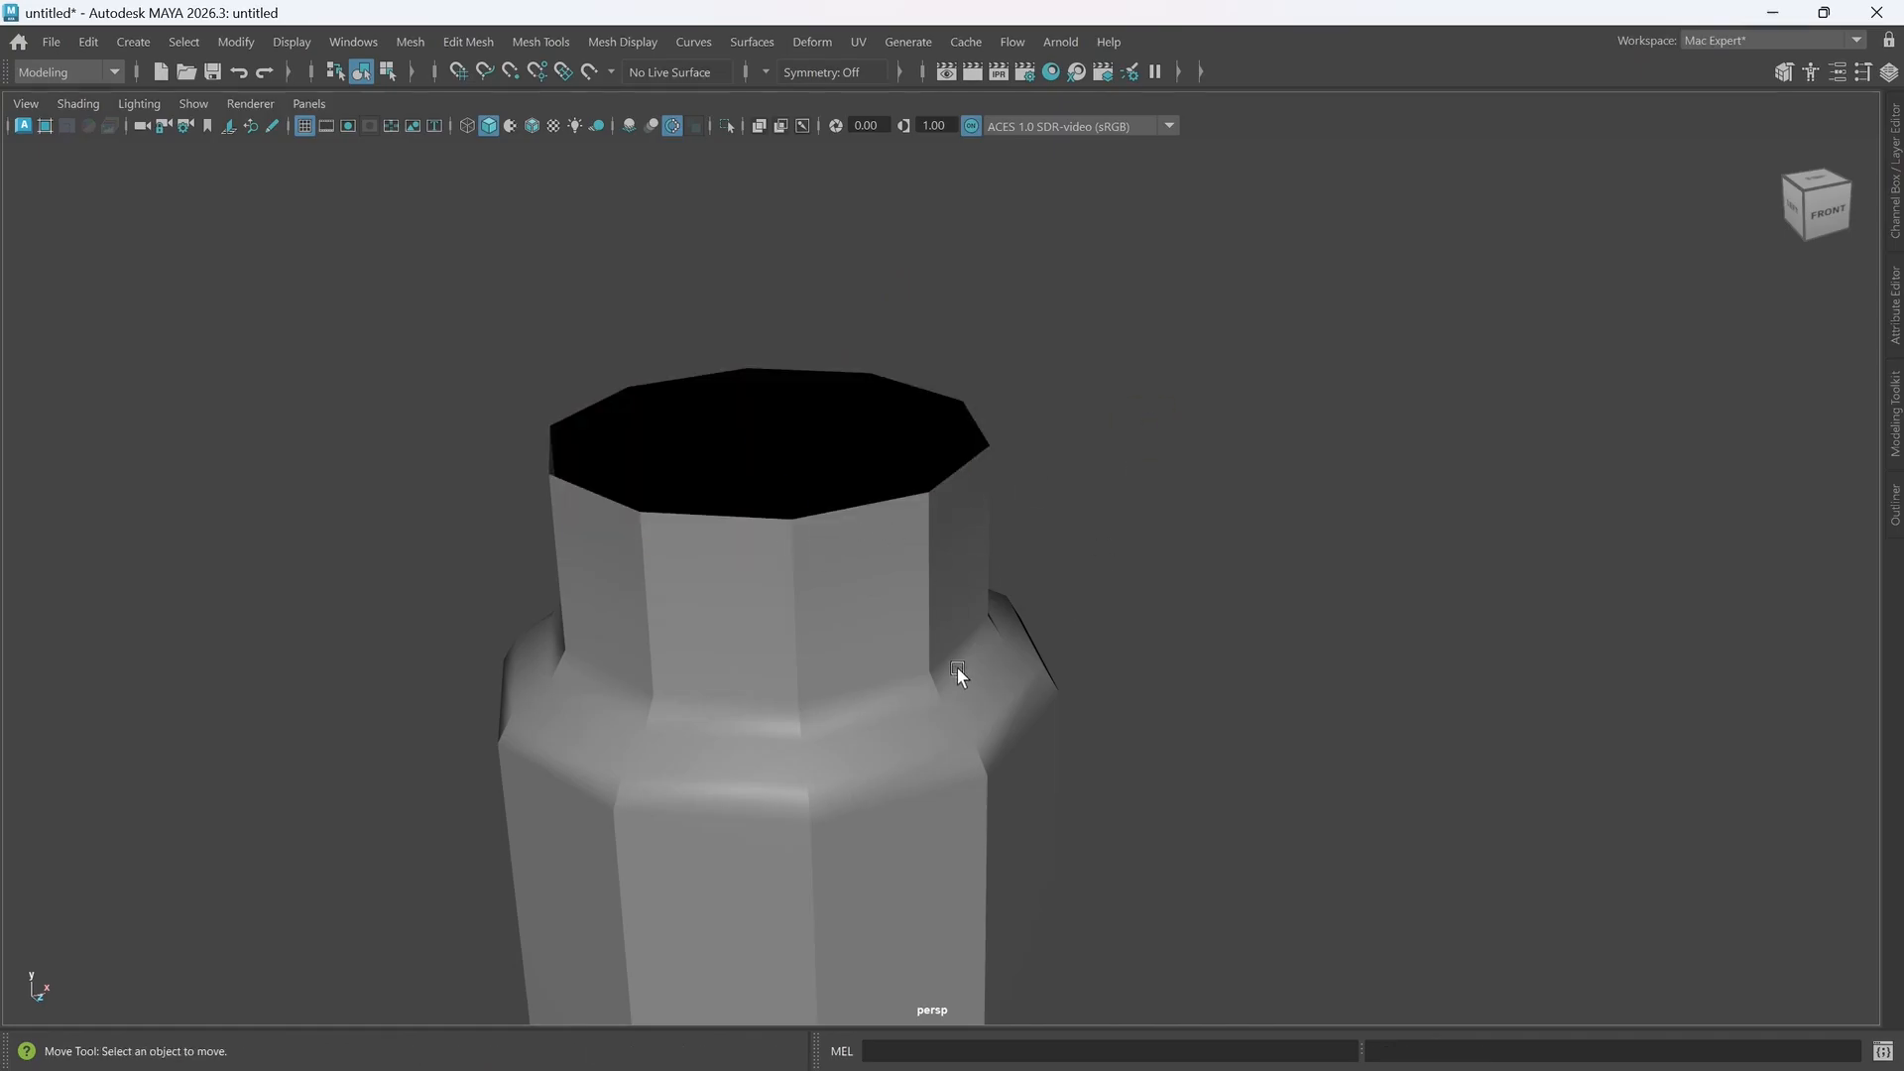
- Select the neck band together with the bottle body, and the band alone, to check how the two objects are split
alt+middle_drag(956, 668, 942, 627)
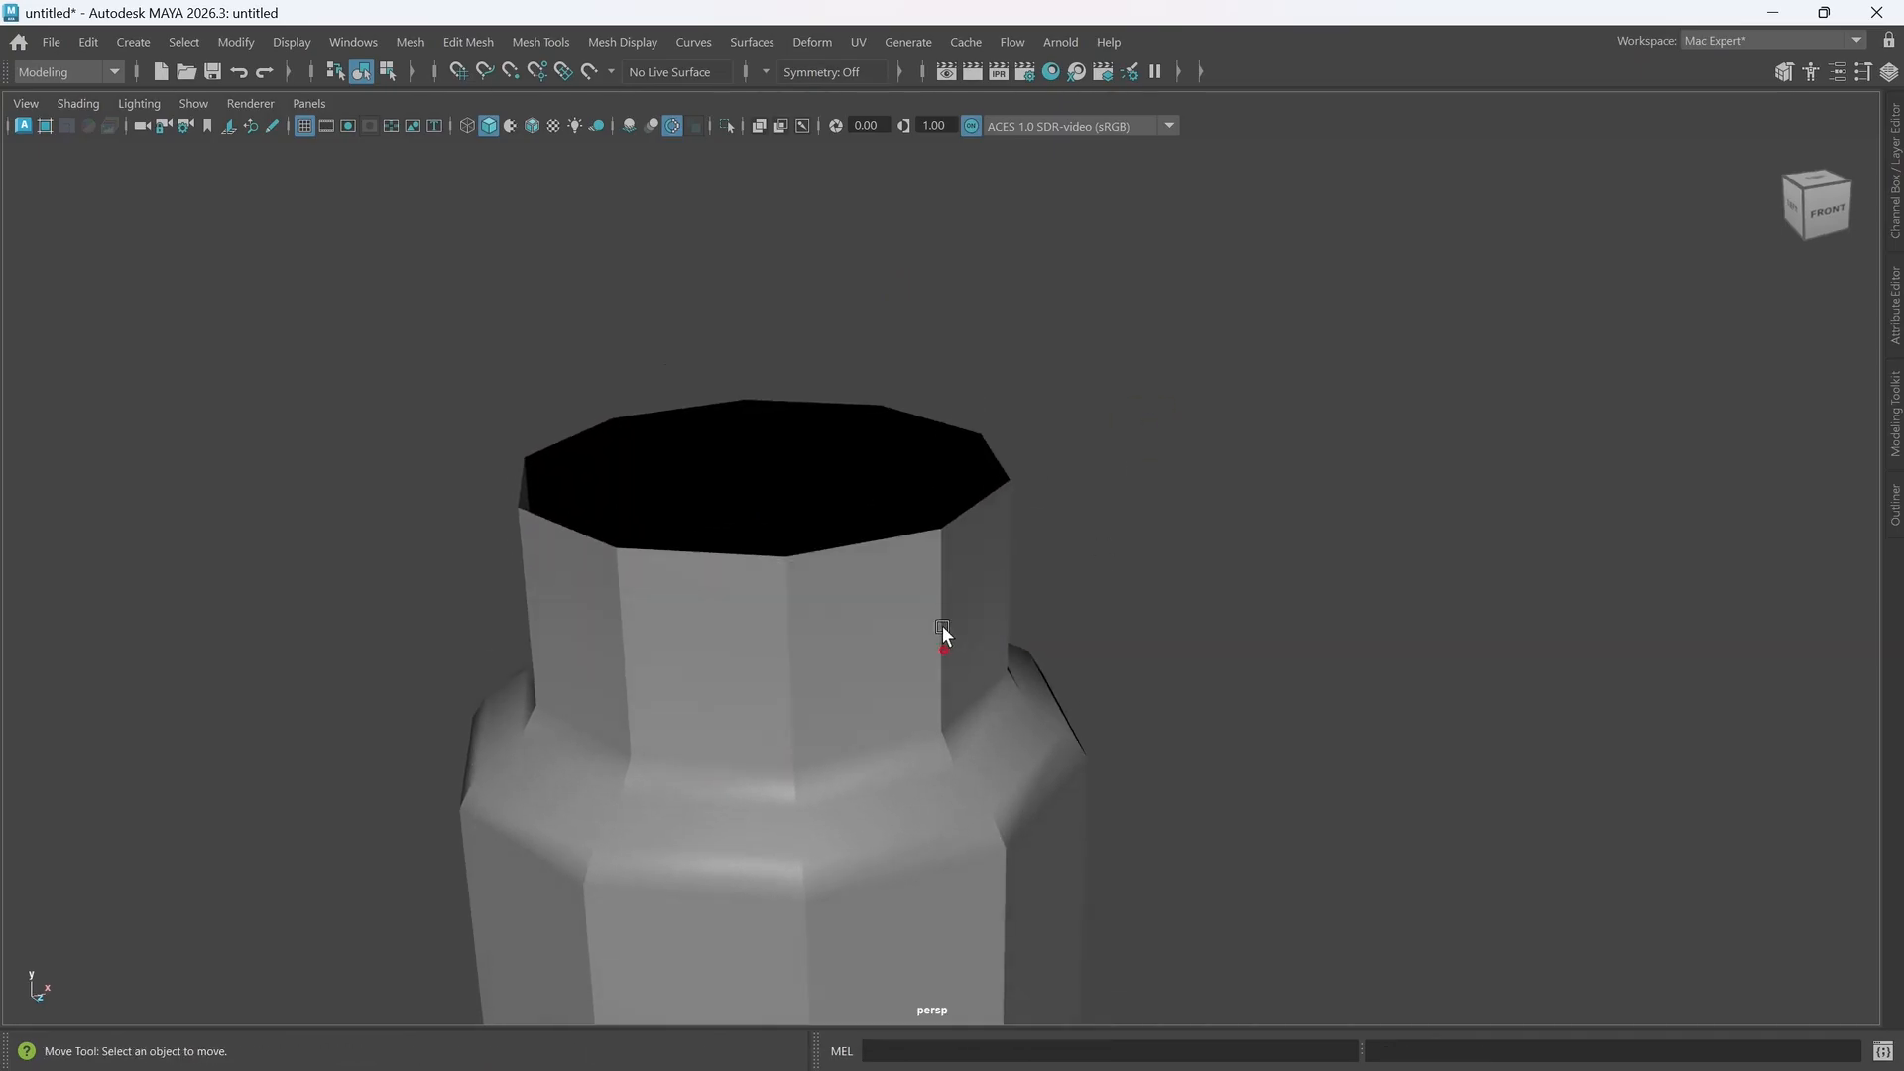
click(899, 545)
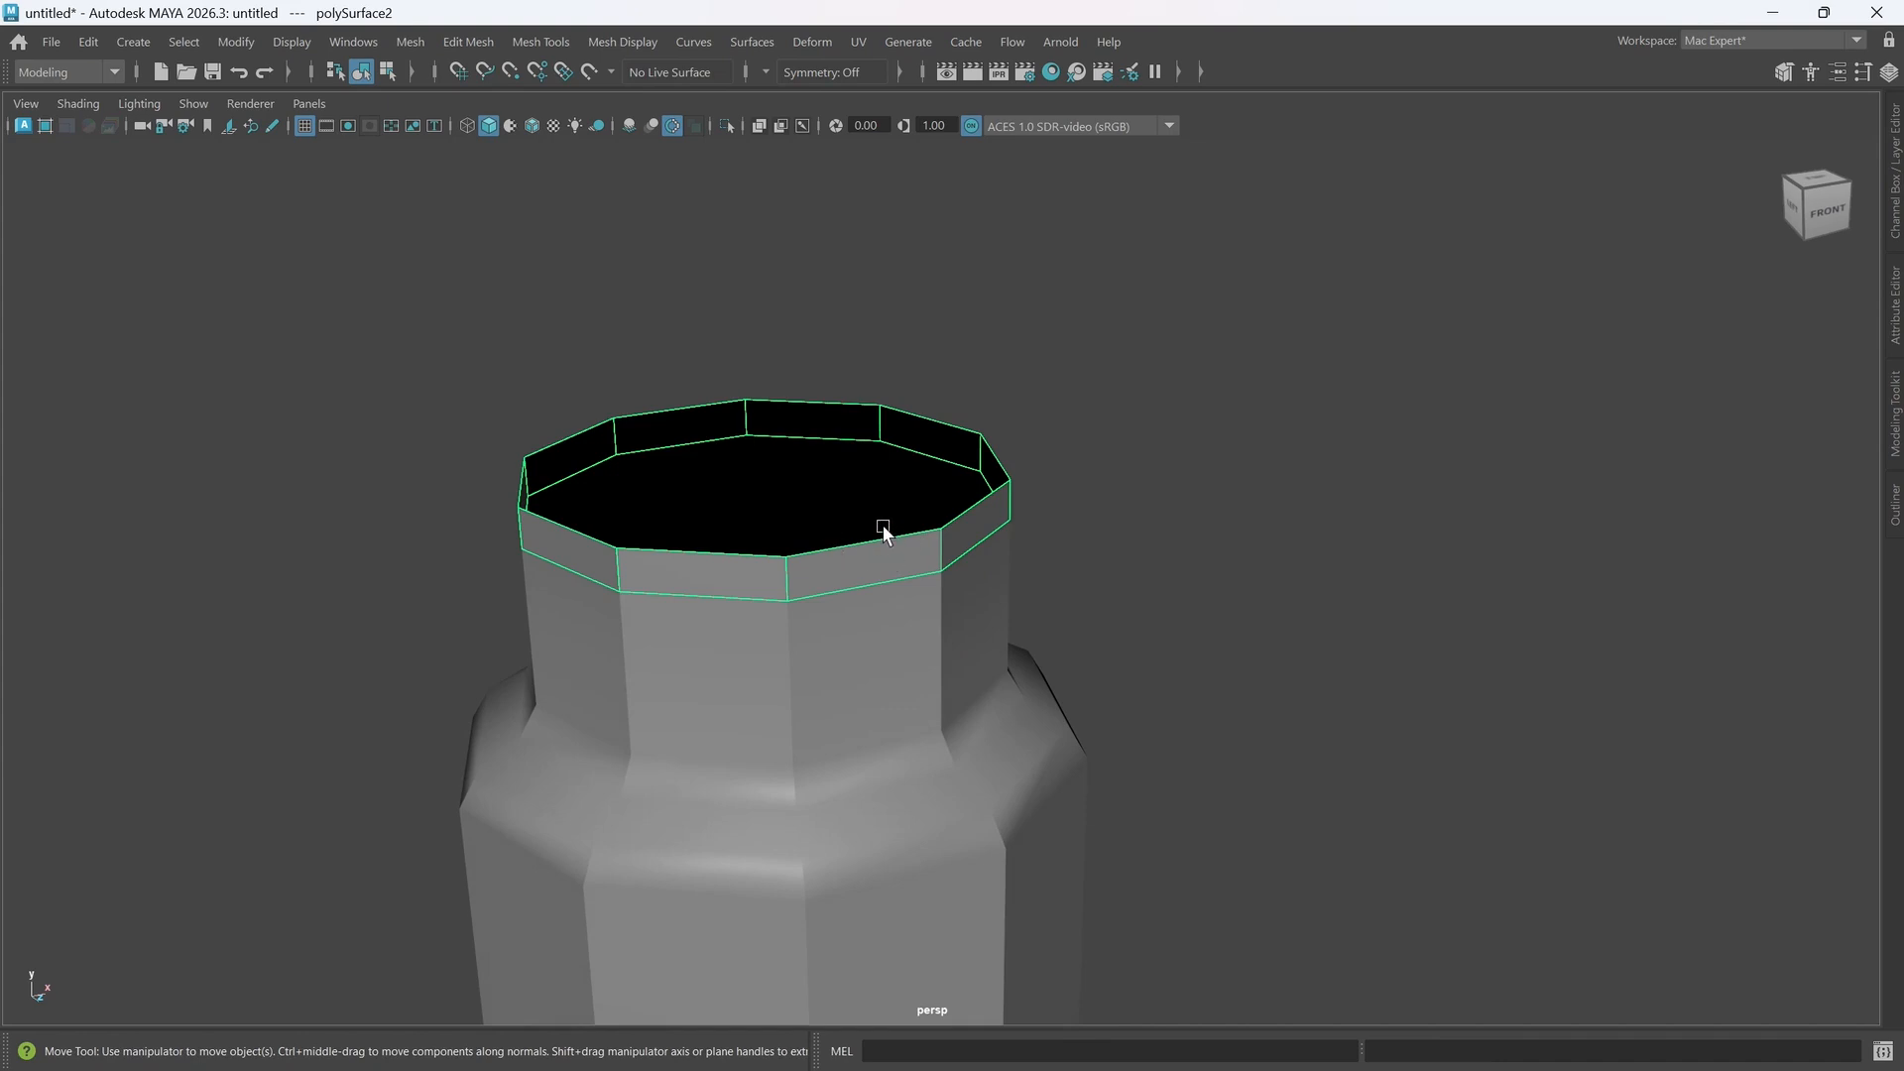
right_click(879, 446)
click(885, 381)
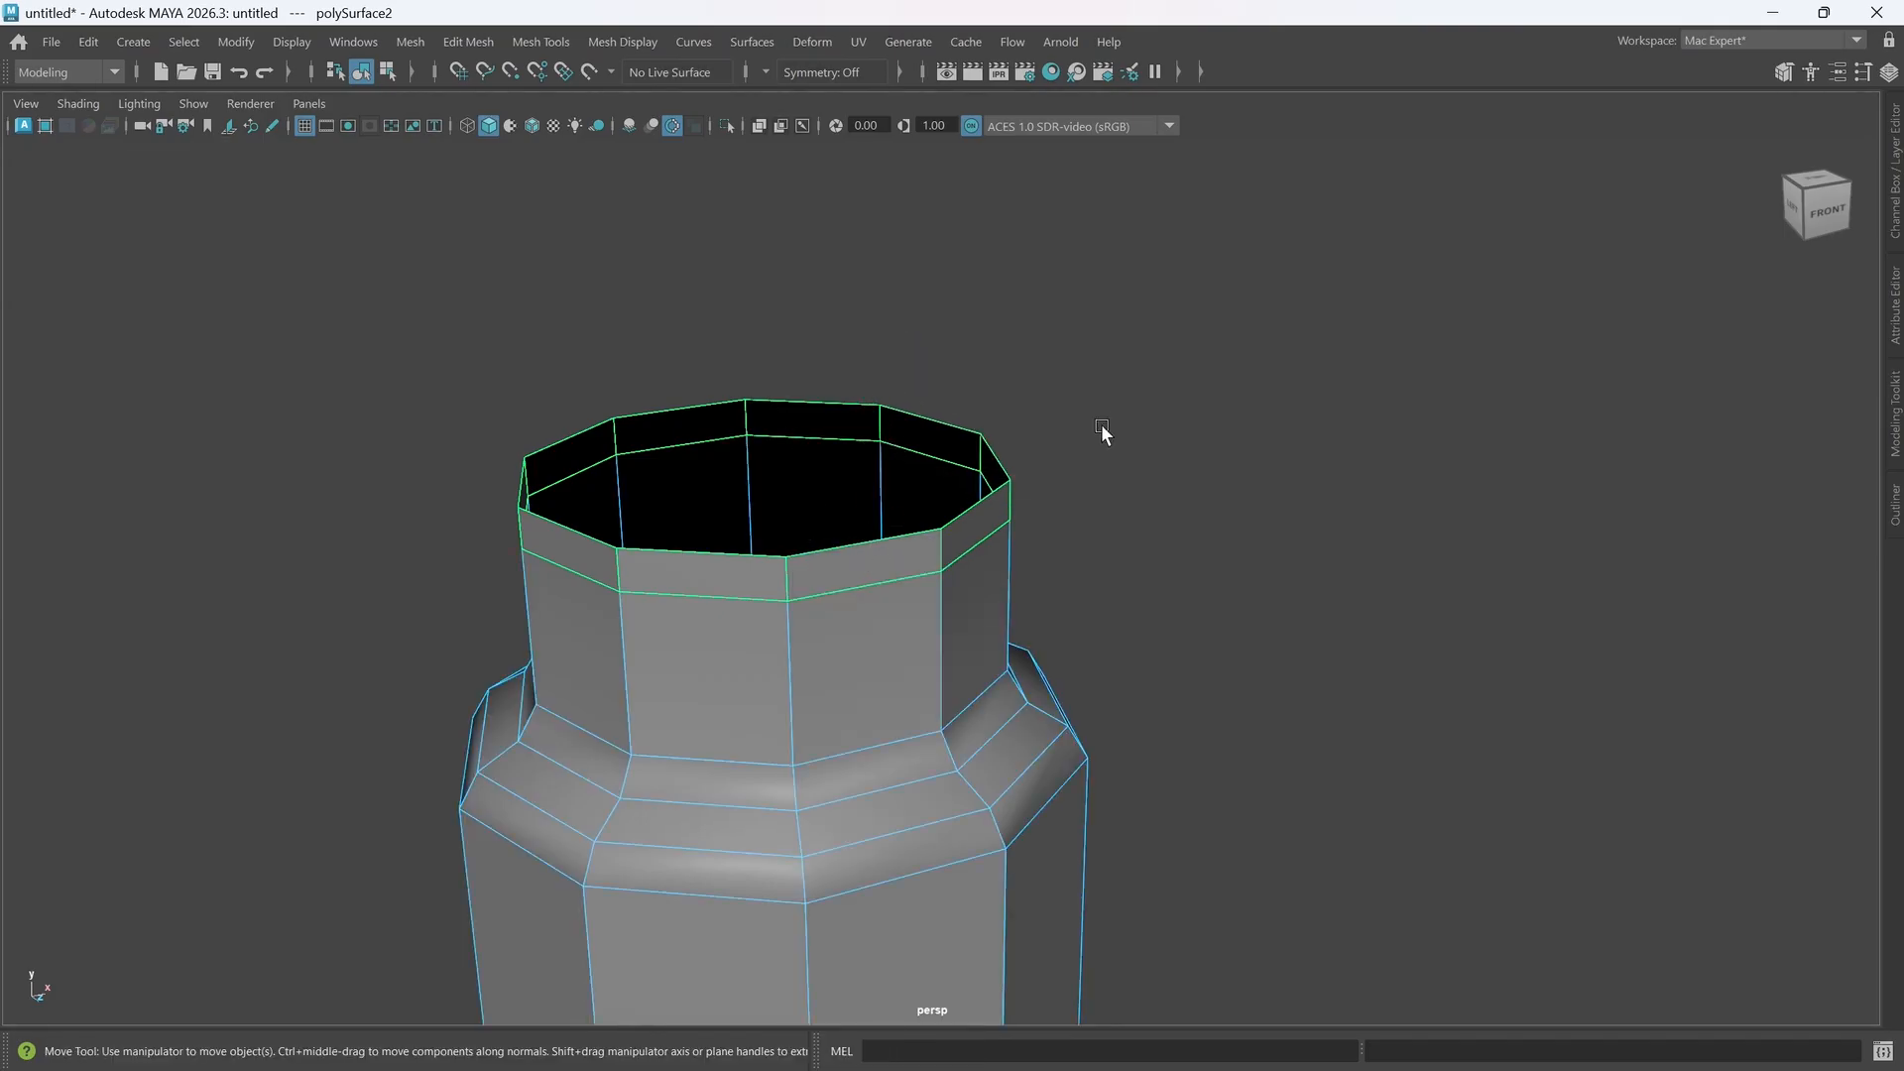
right_drag(1103, 424, 1234, 379)
shift+click(1005, 725)
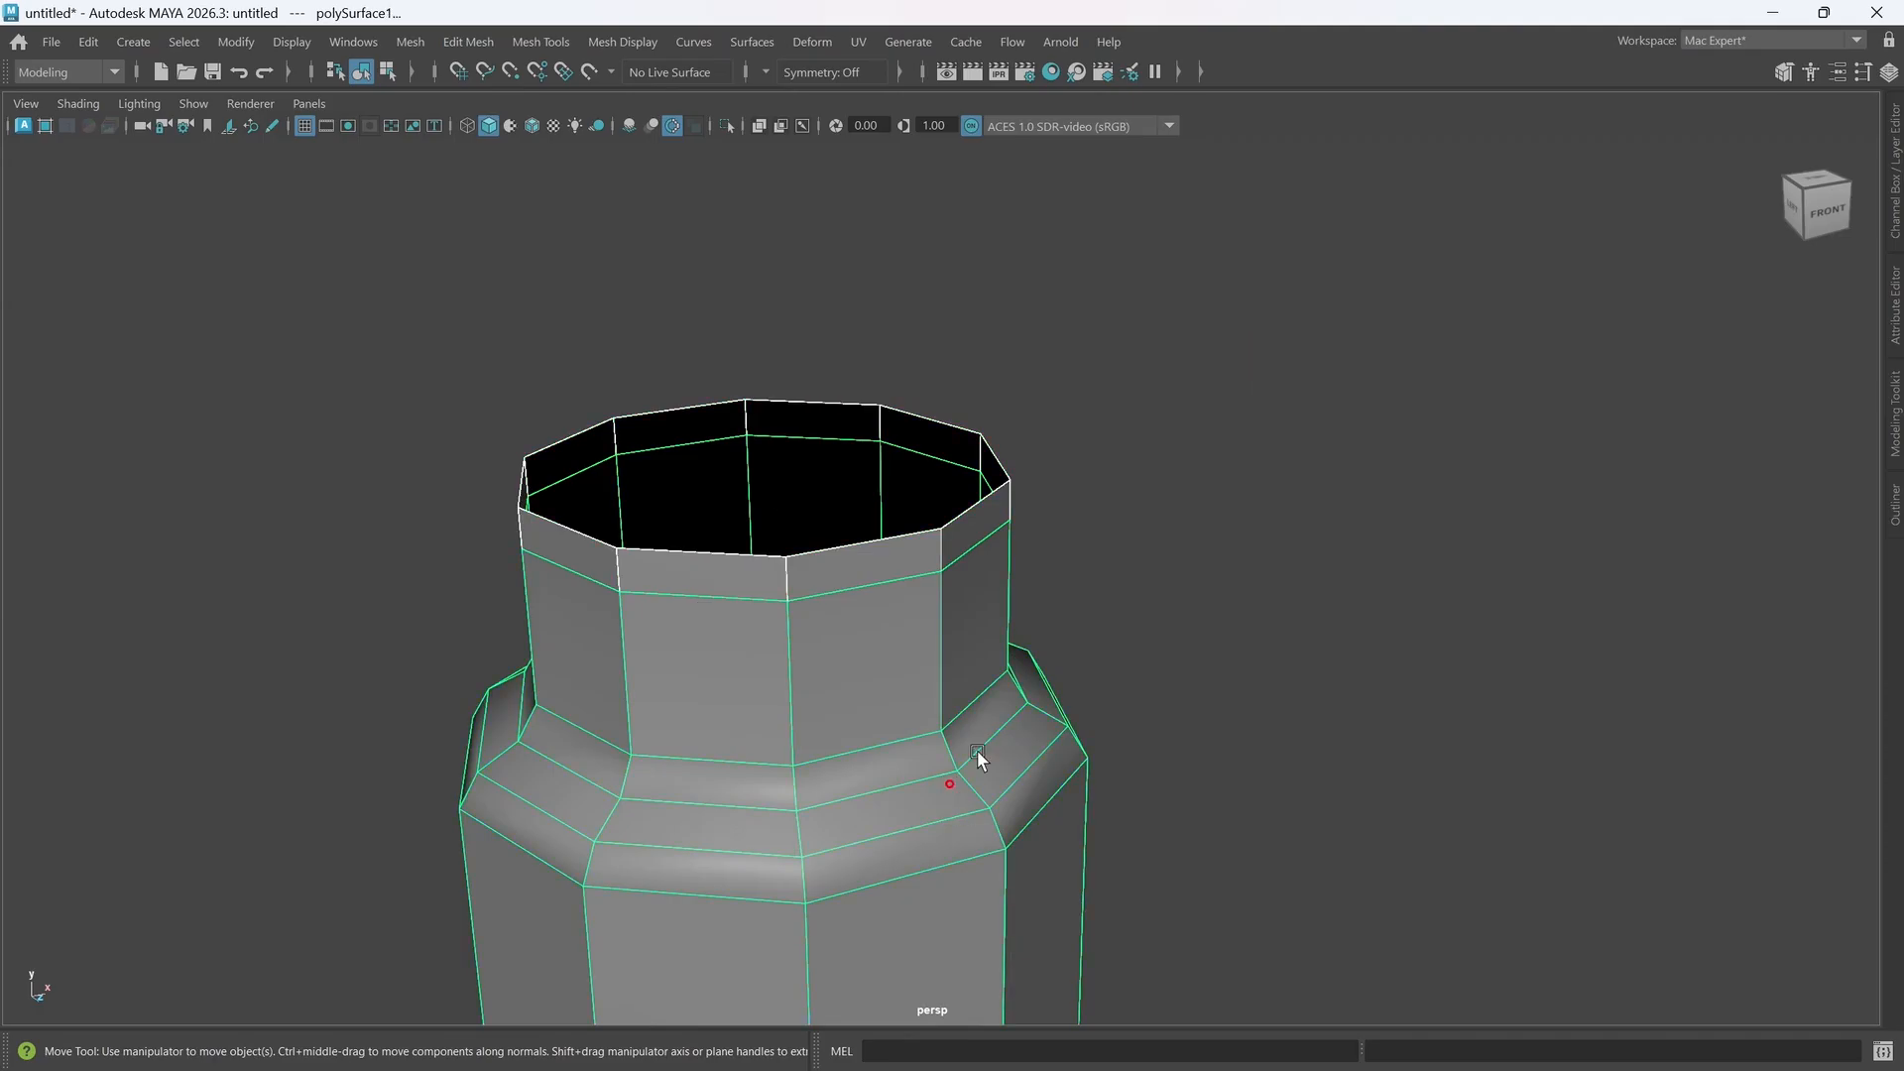
click(912, 541)
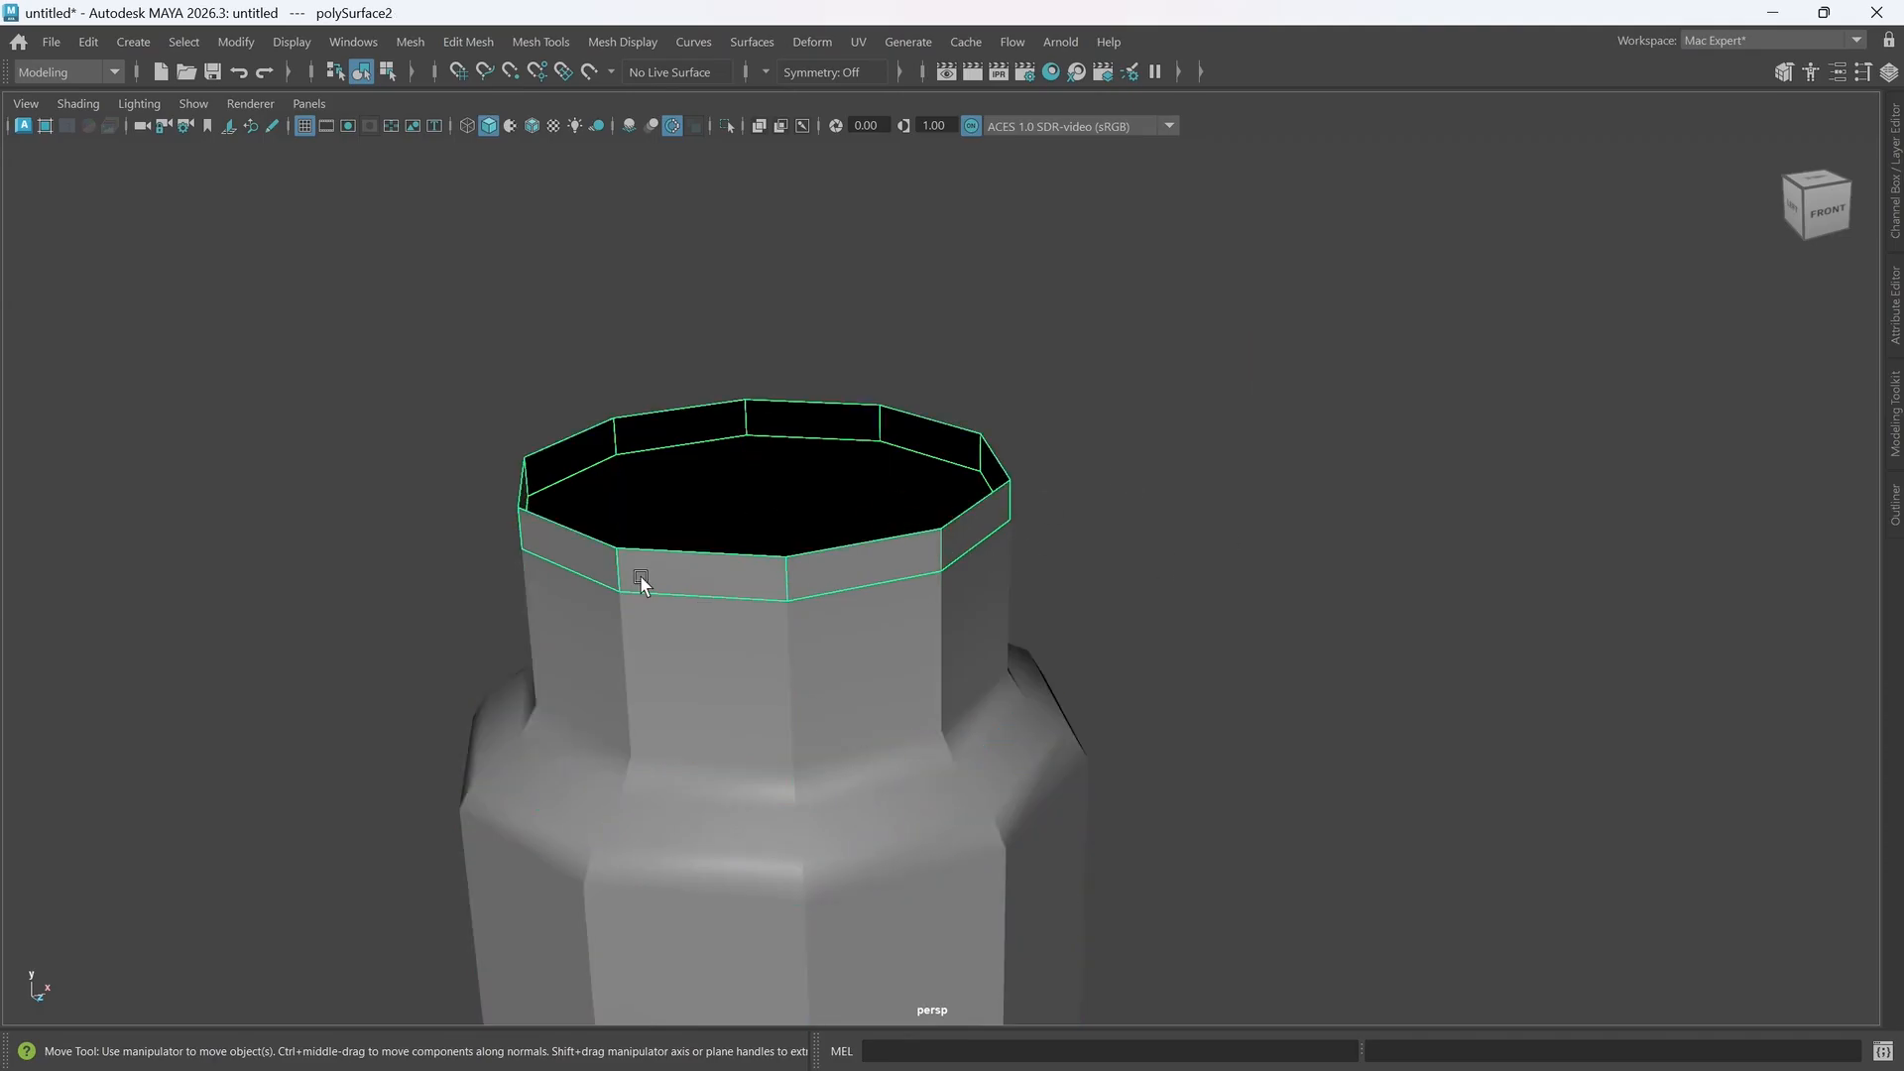
- Select the upper open edge loop of the neck band and extrude it inward by scaling to form a narrow flat rim
right_click(885, 568)
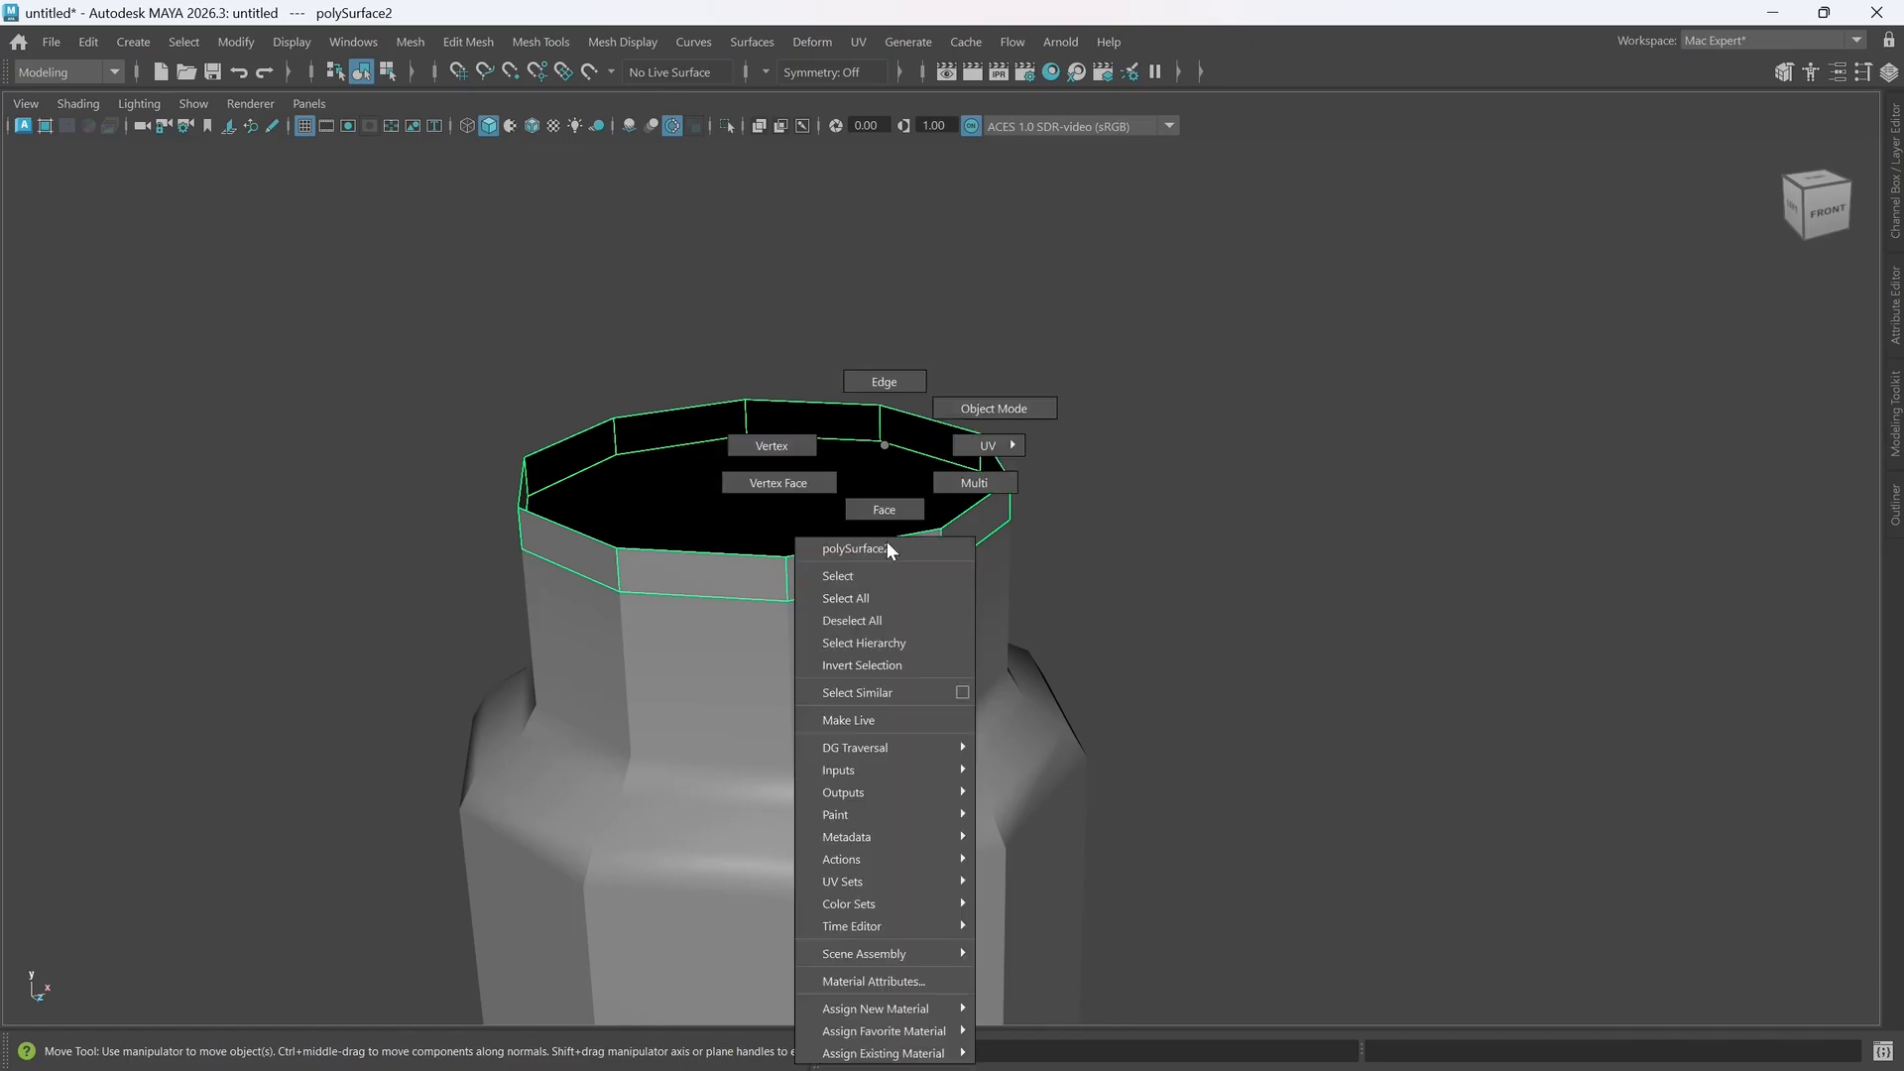
click(907, 378)
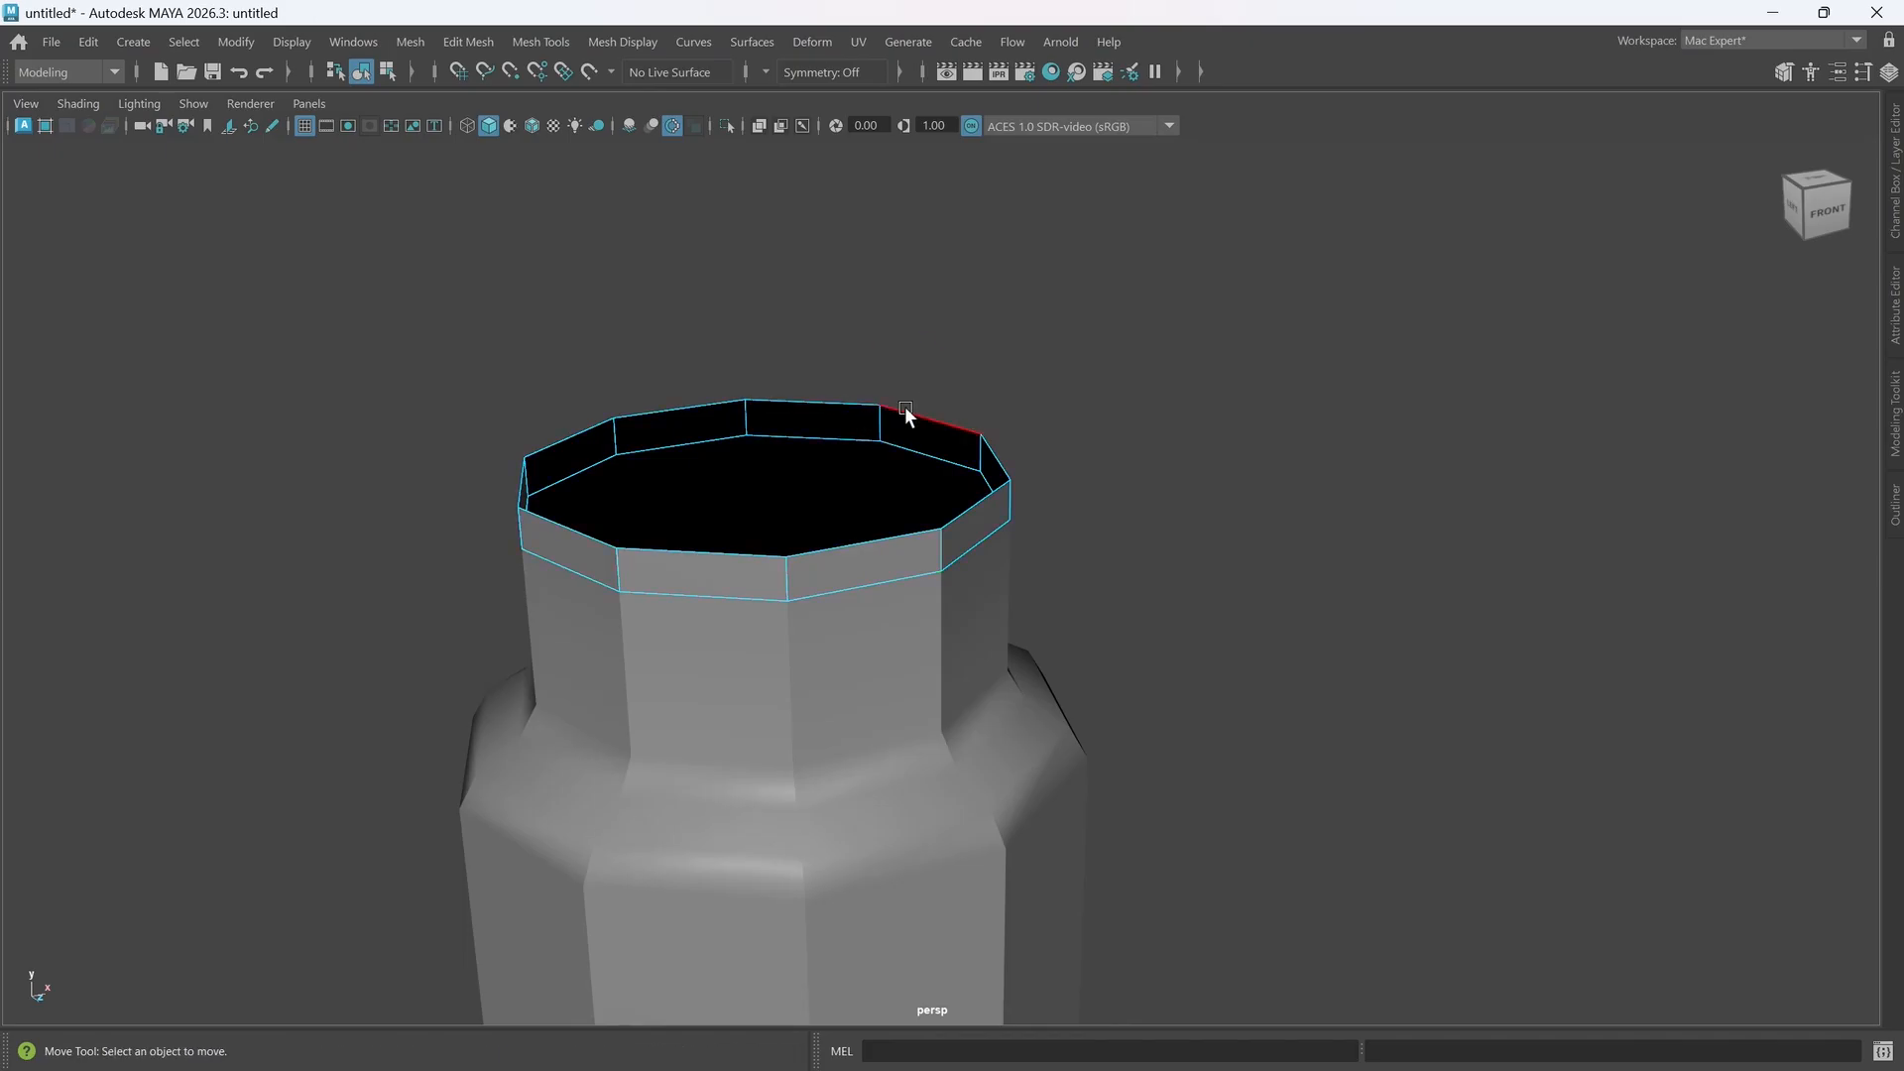
double_click(906, 404)
alt+drag(825, 456, 841, 466)
key(r)
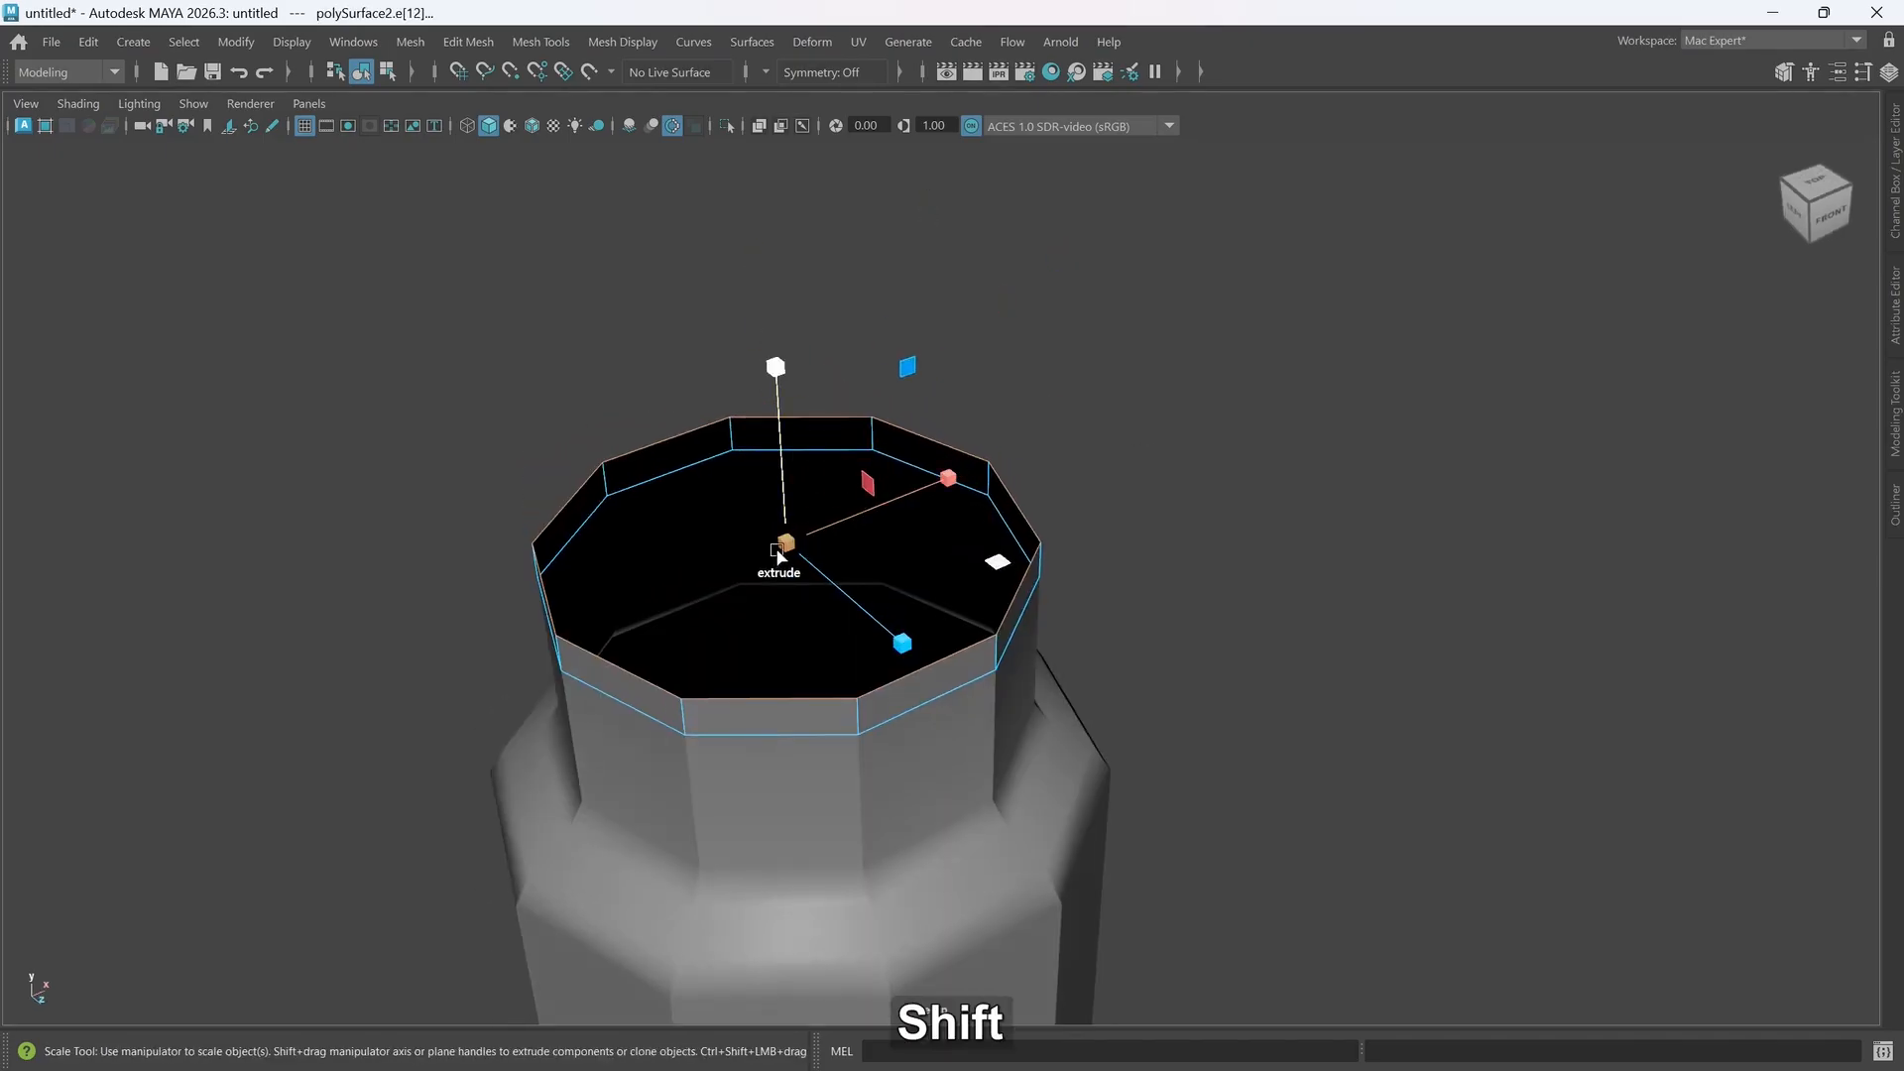
shift+drag(780, 546, 741, 551)
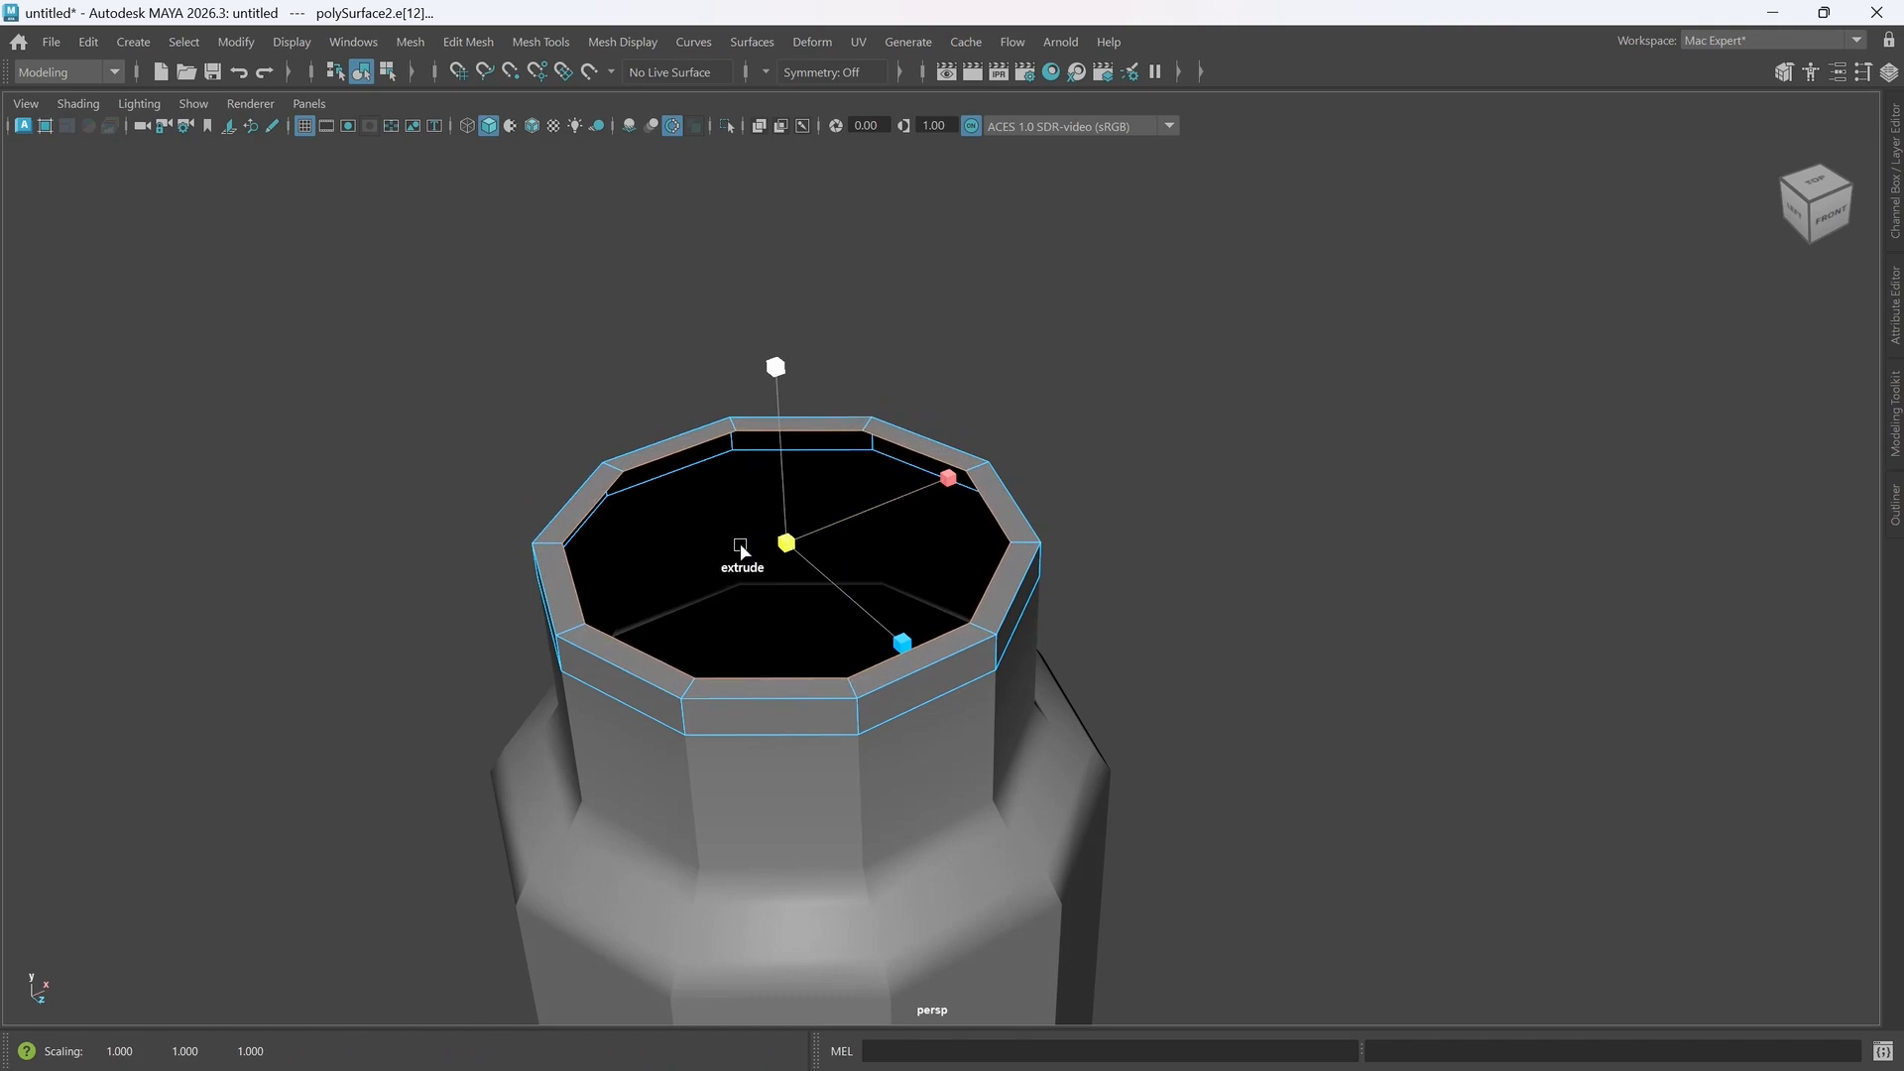
shift+drag(741, 549, 744, 544)
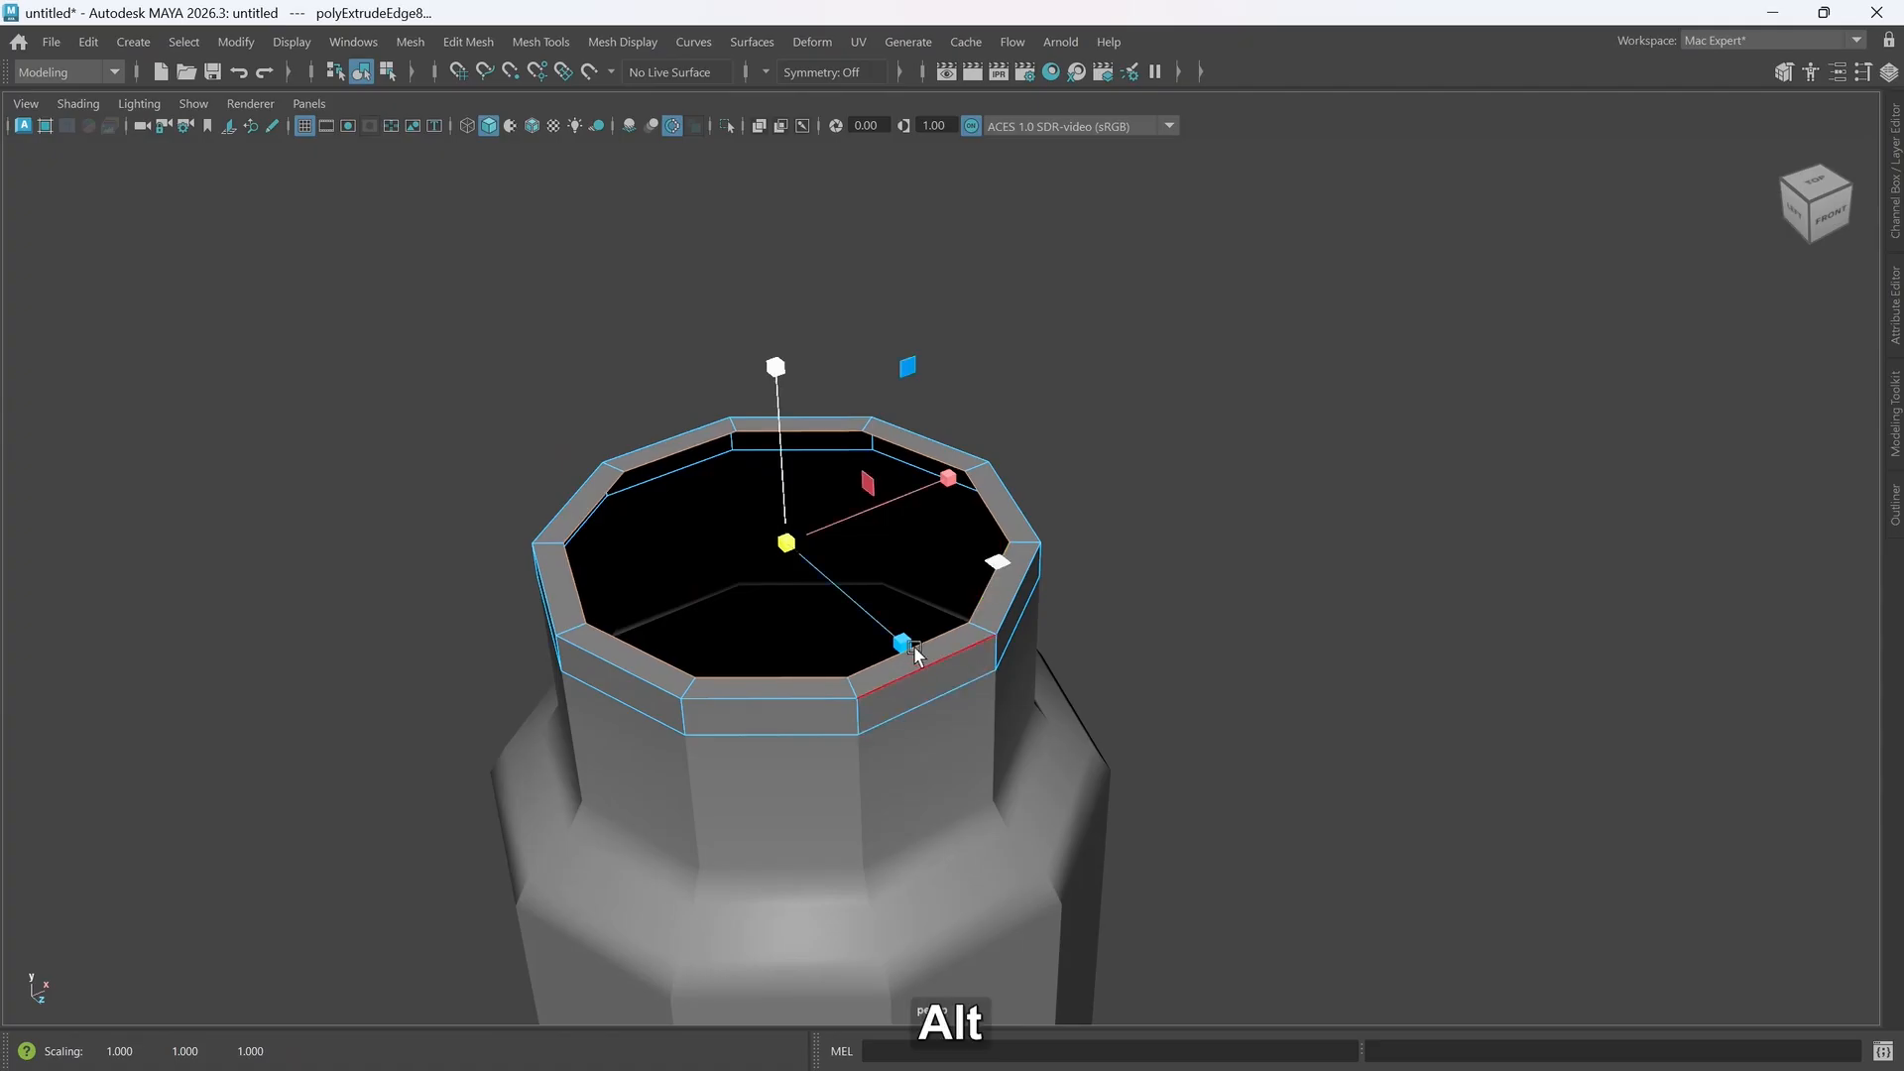
- Extrude the rim's inner edge loop straight up about 10.8 cm to form an upright collar
mouse_move(905, 646)
alt+mouse_down()
mouse_move(931, 651)
mouse_move(905, 658)
mouse_move(890, 615)
alt+mouse_up()
key(w)
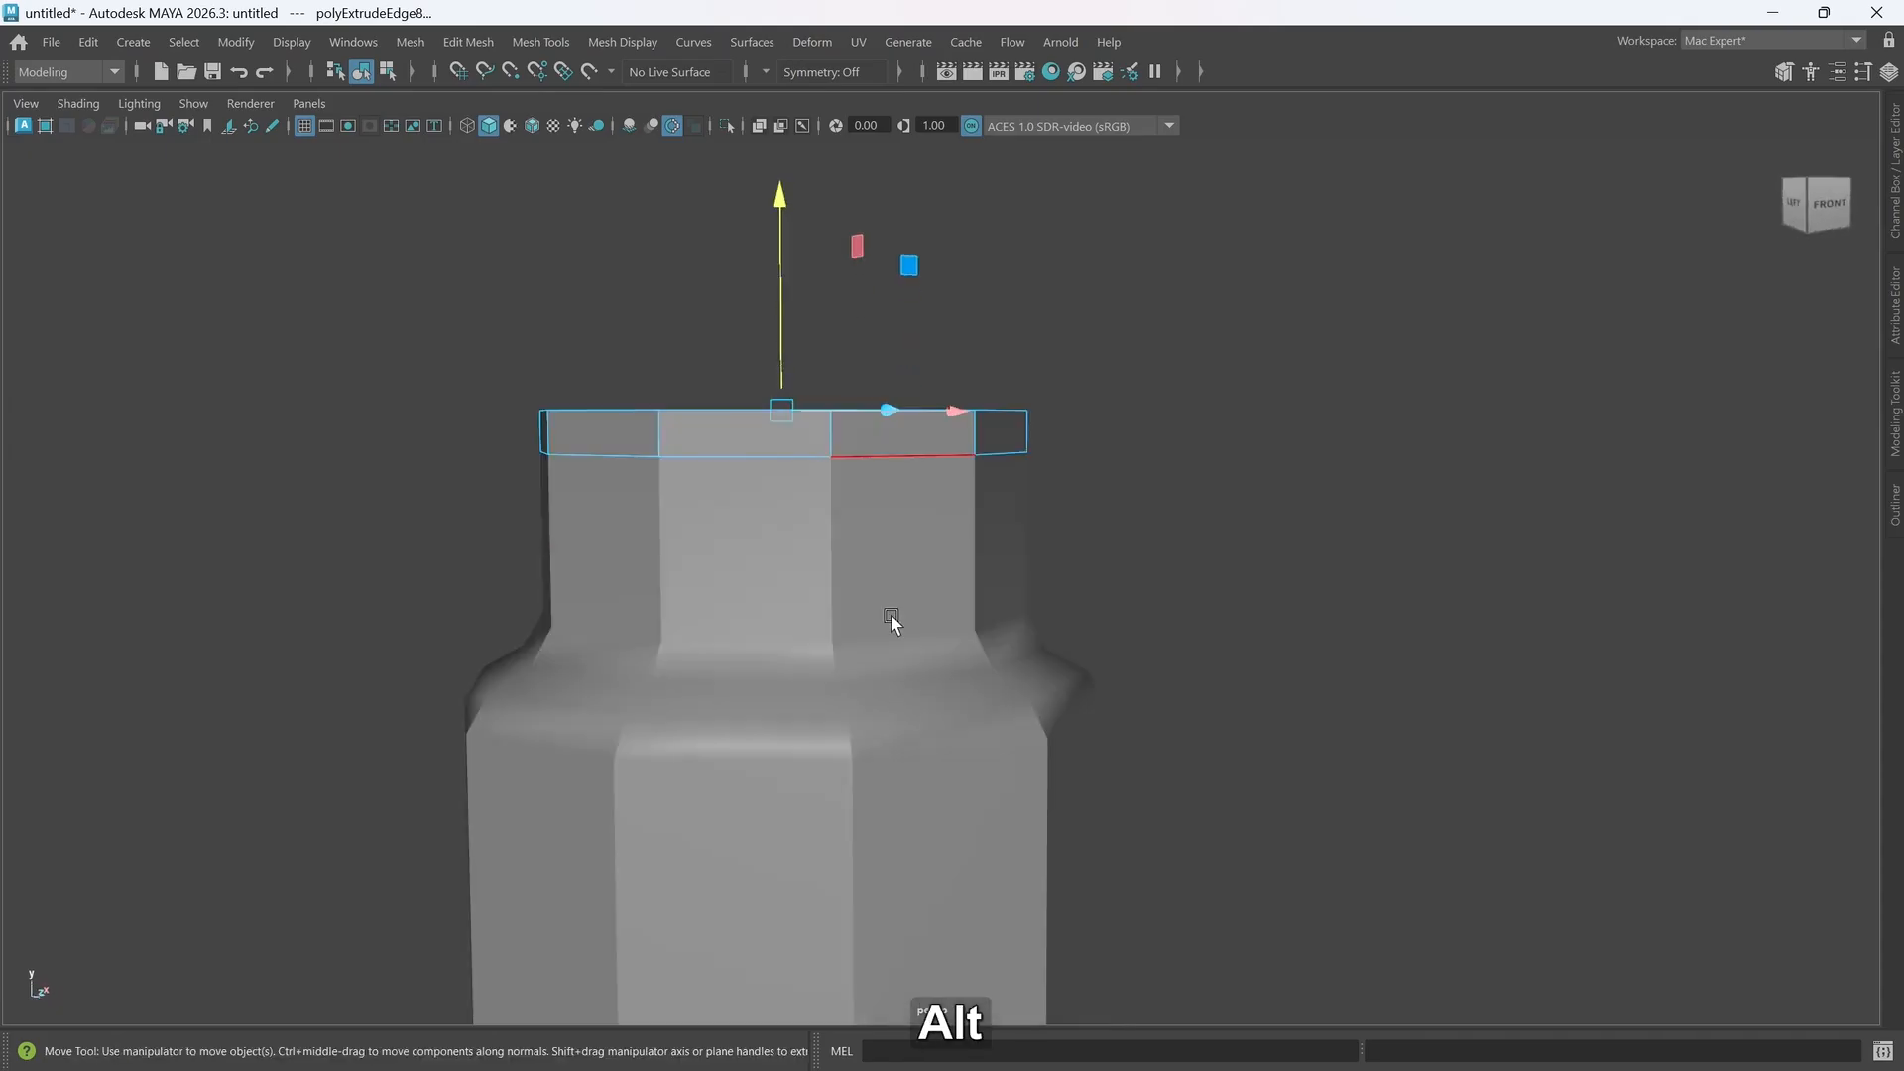
alt+middle_drag(891, 615, 903, 736)
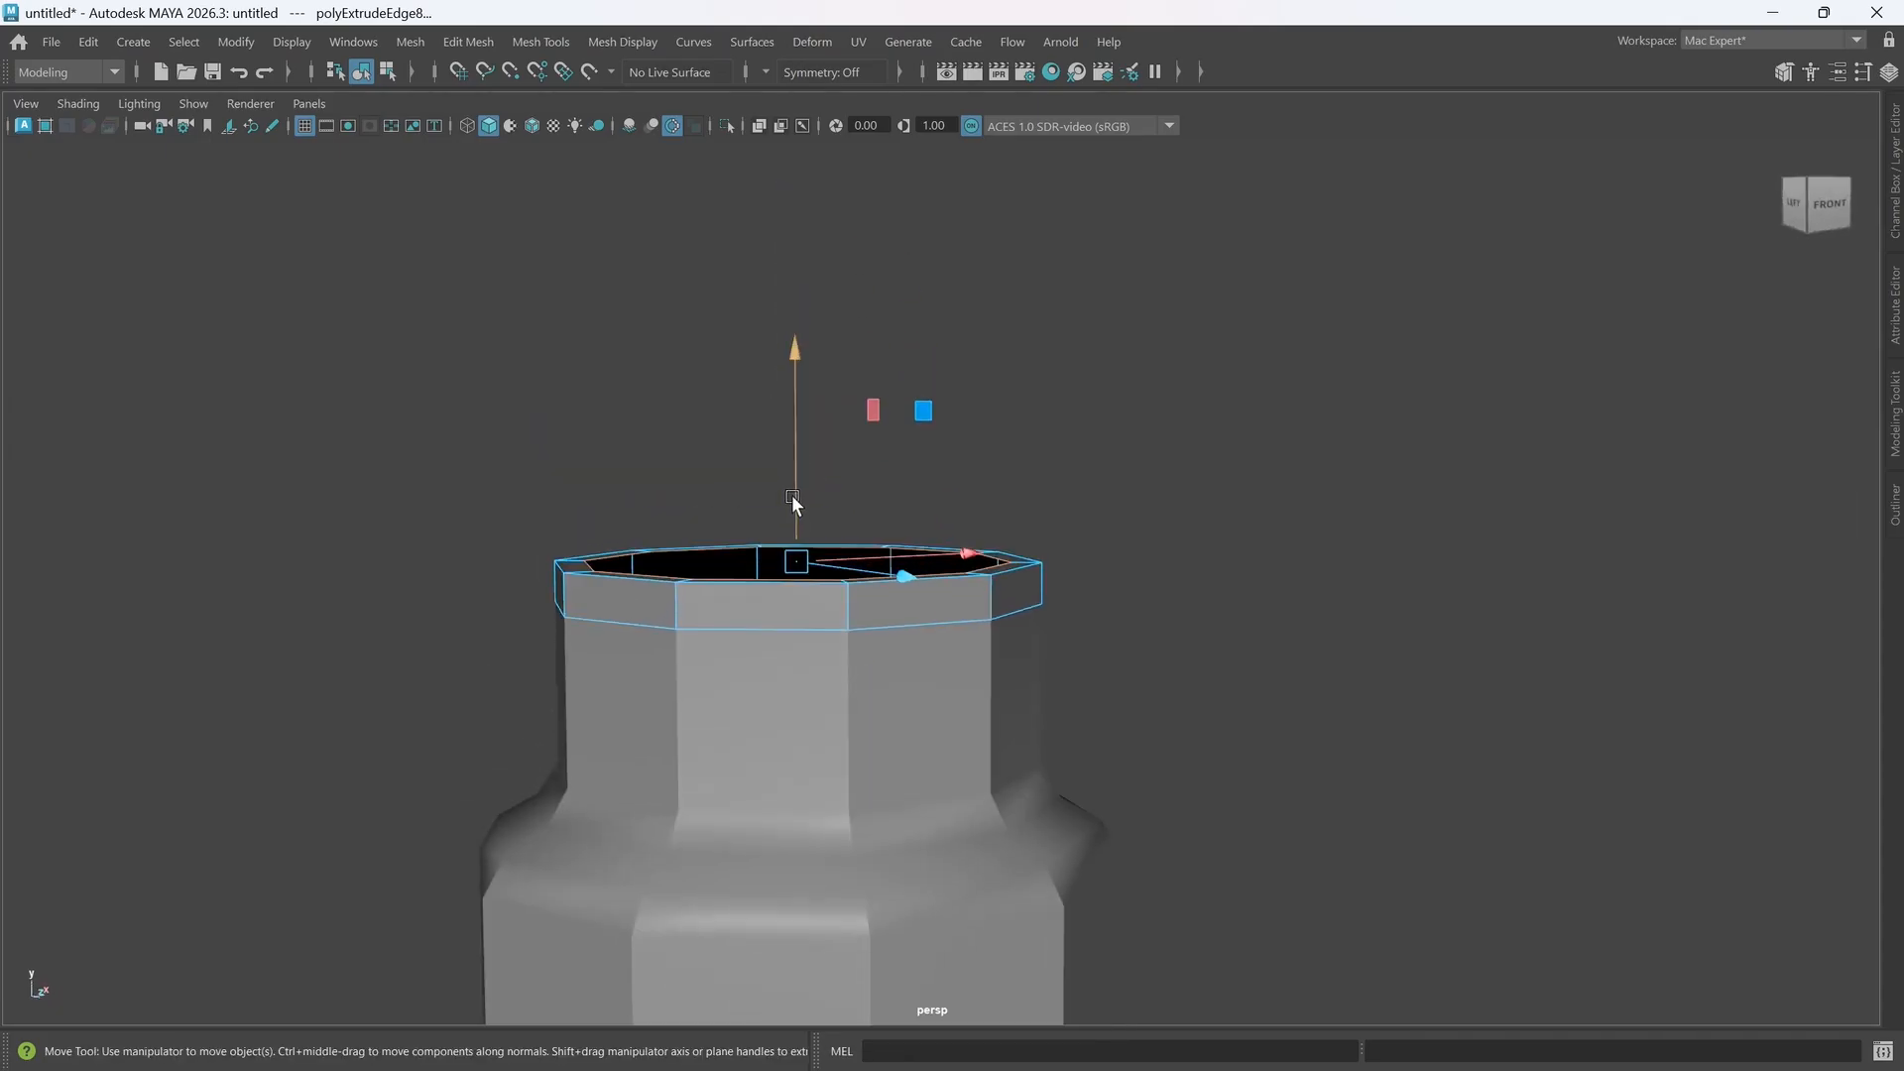
drag(793, 499, 804, 402)
key(ctrl+z)
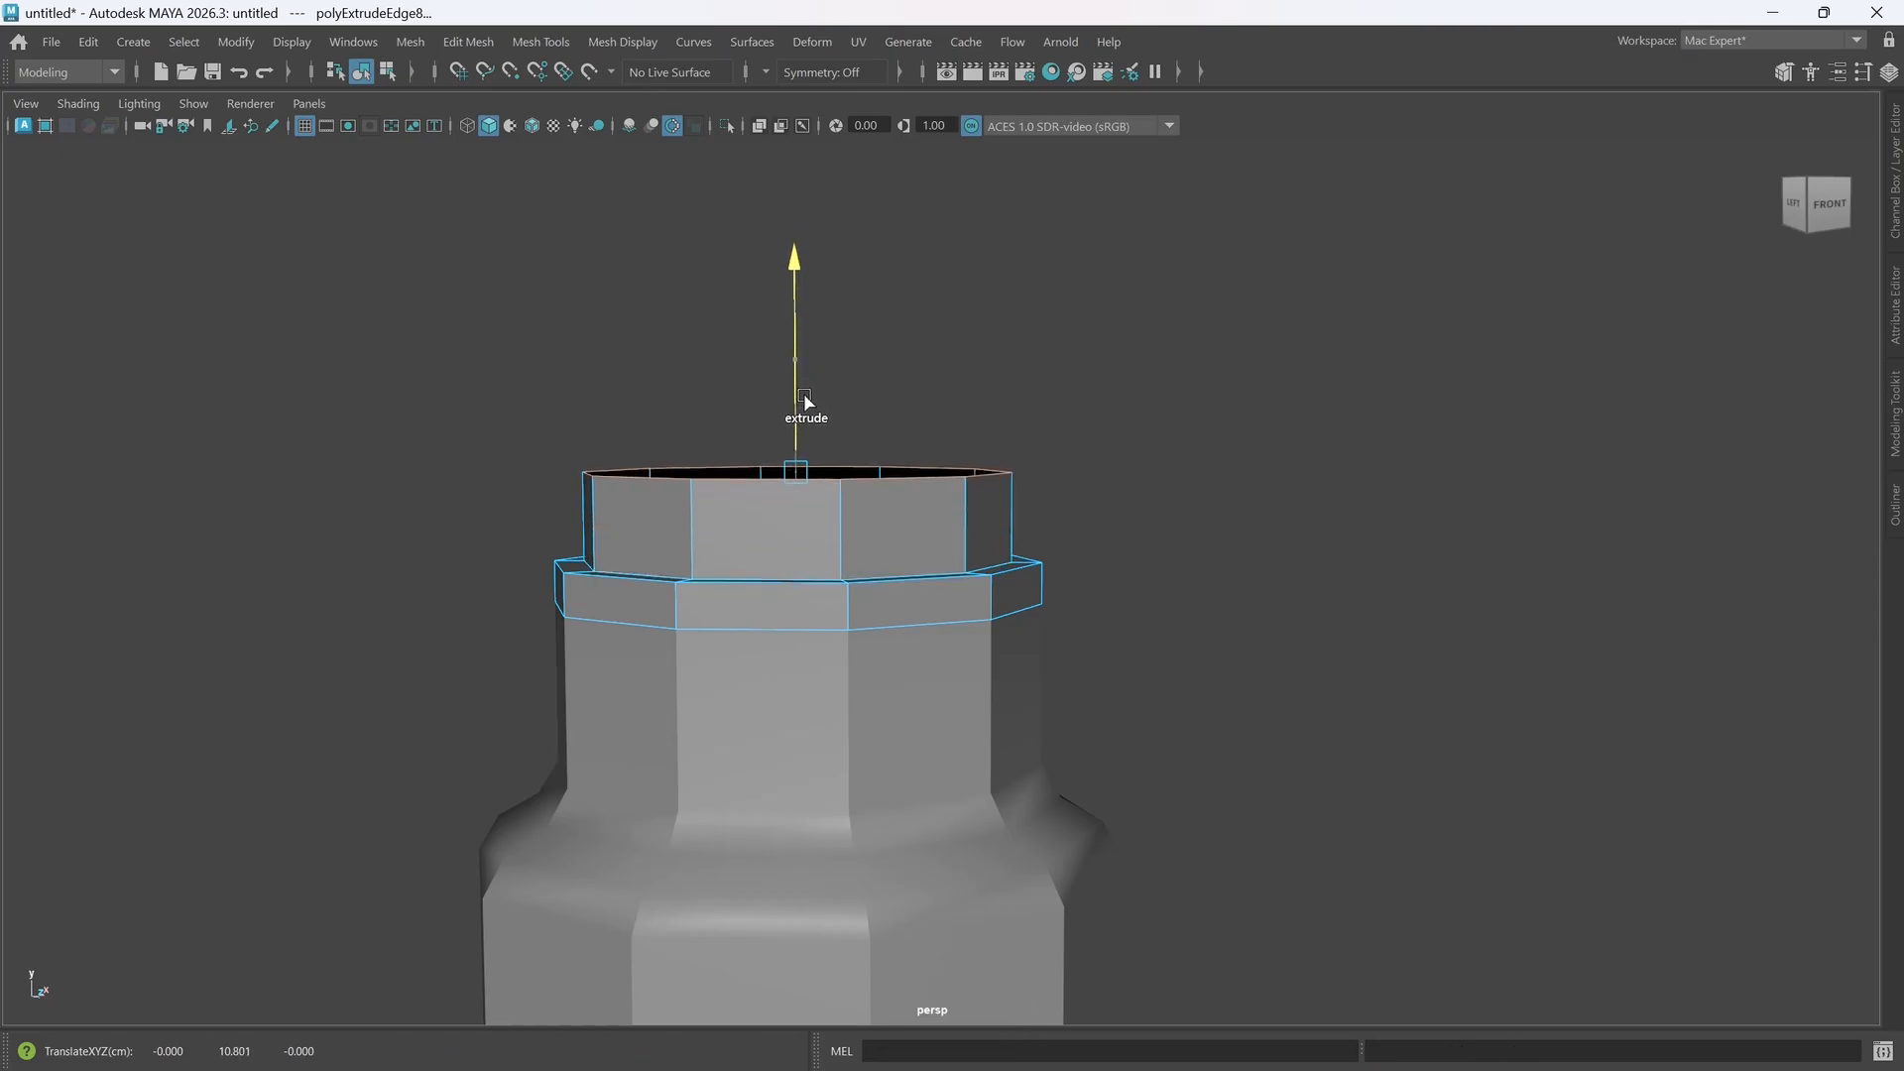
click(805, 399)
alt+drag(867, 549, 839, 714)
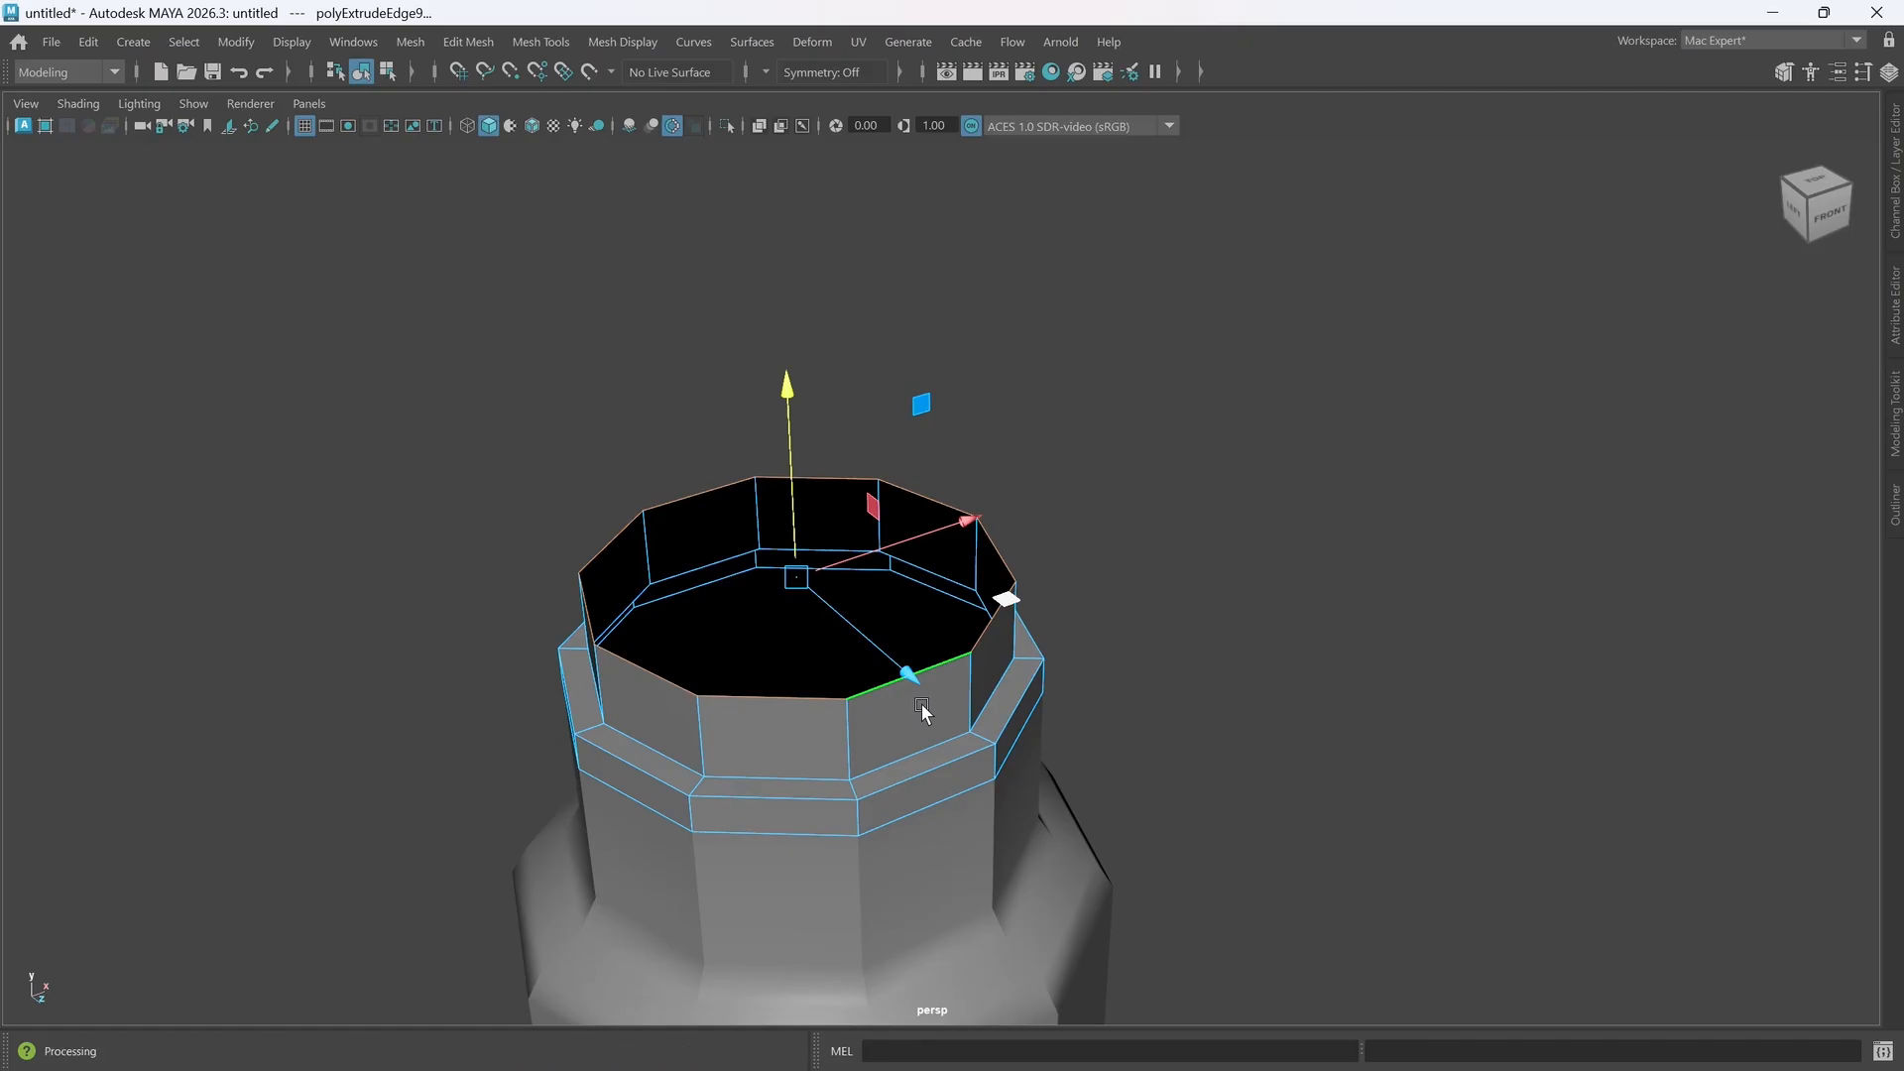
alt+drag(944, 844, 946, 831)
- Bevel the outer upper edge loop of the neck band with a fraction of 0.106
scroll(932, 823, up, 3)
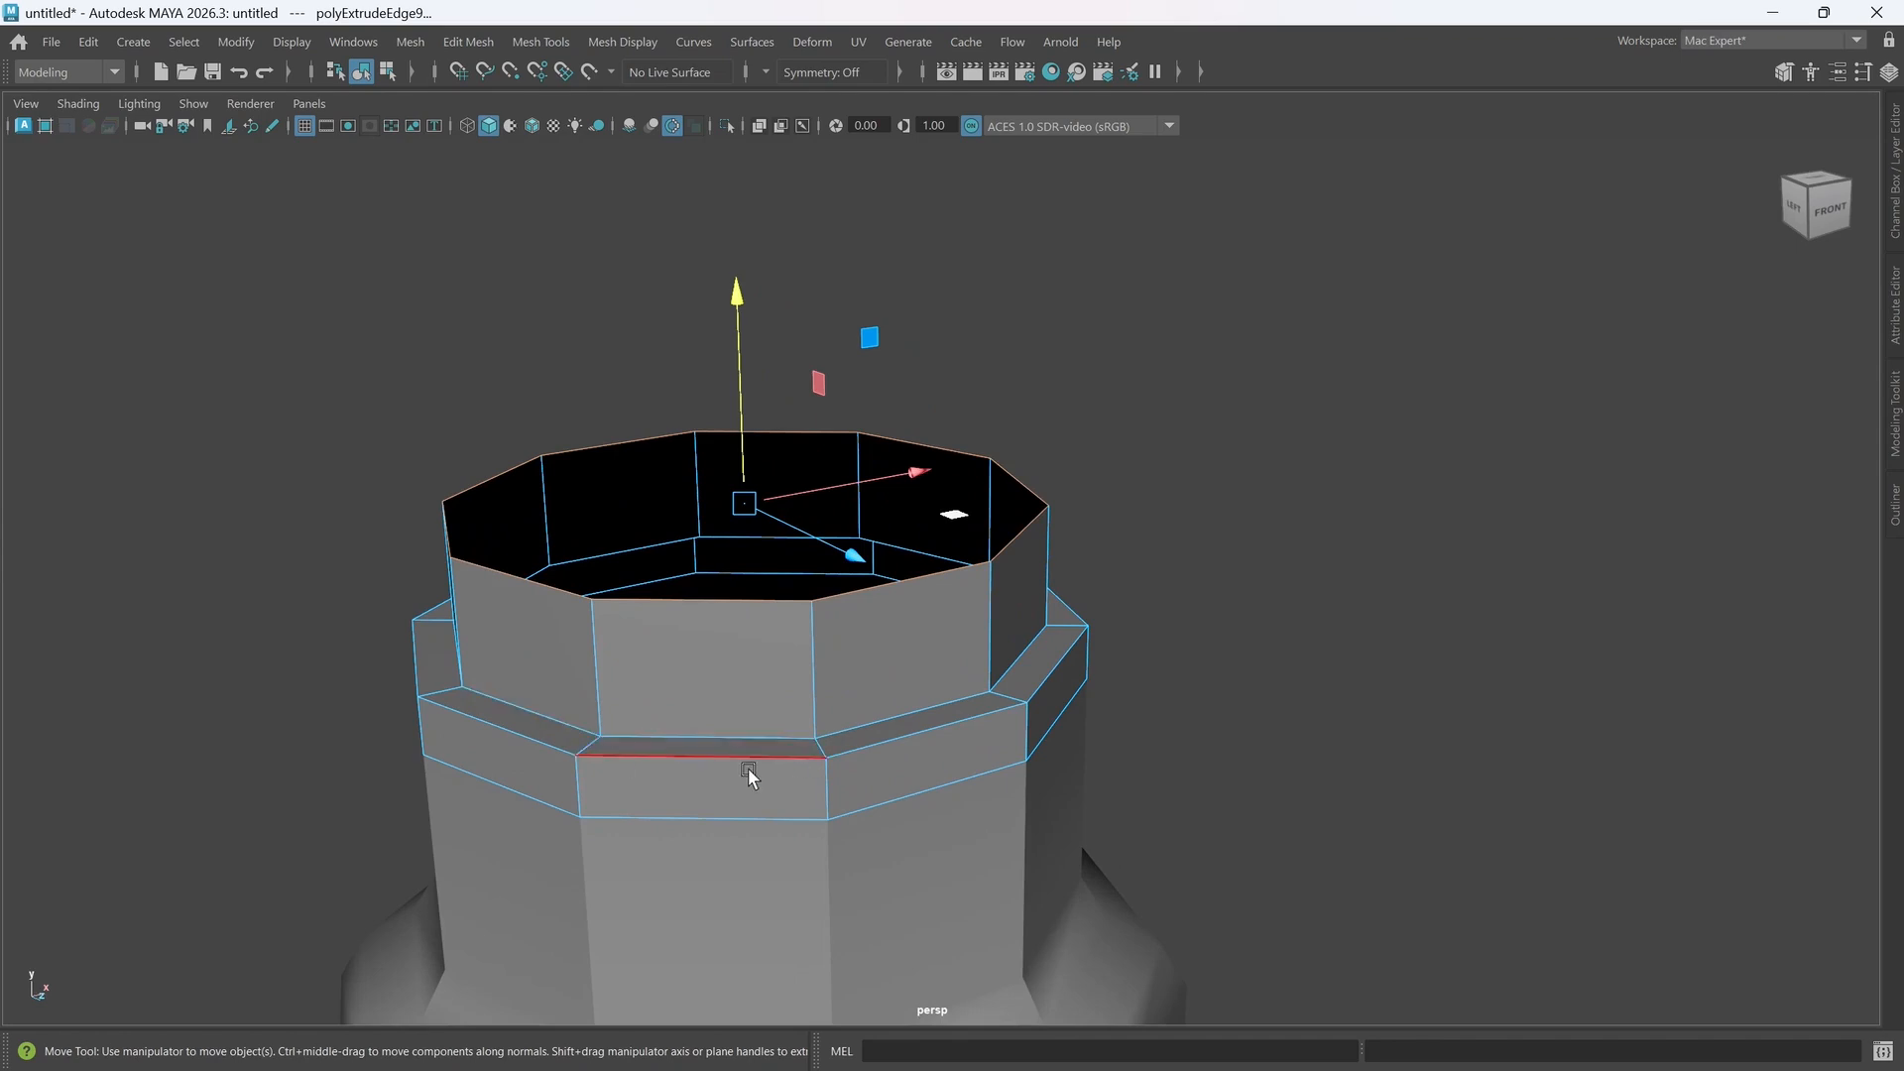
click(843, 748)
double_click(843, 751)
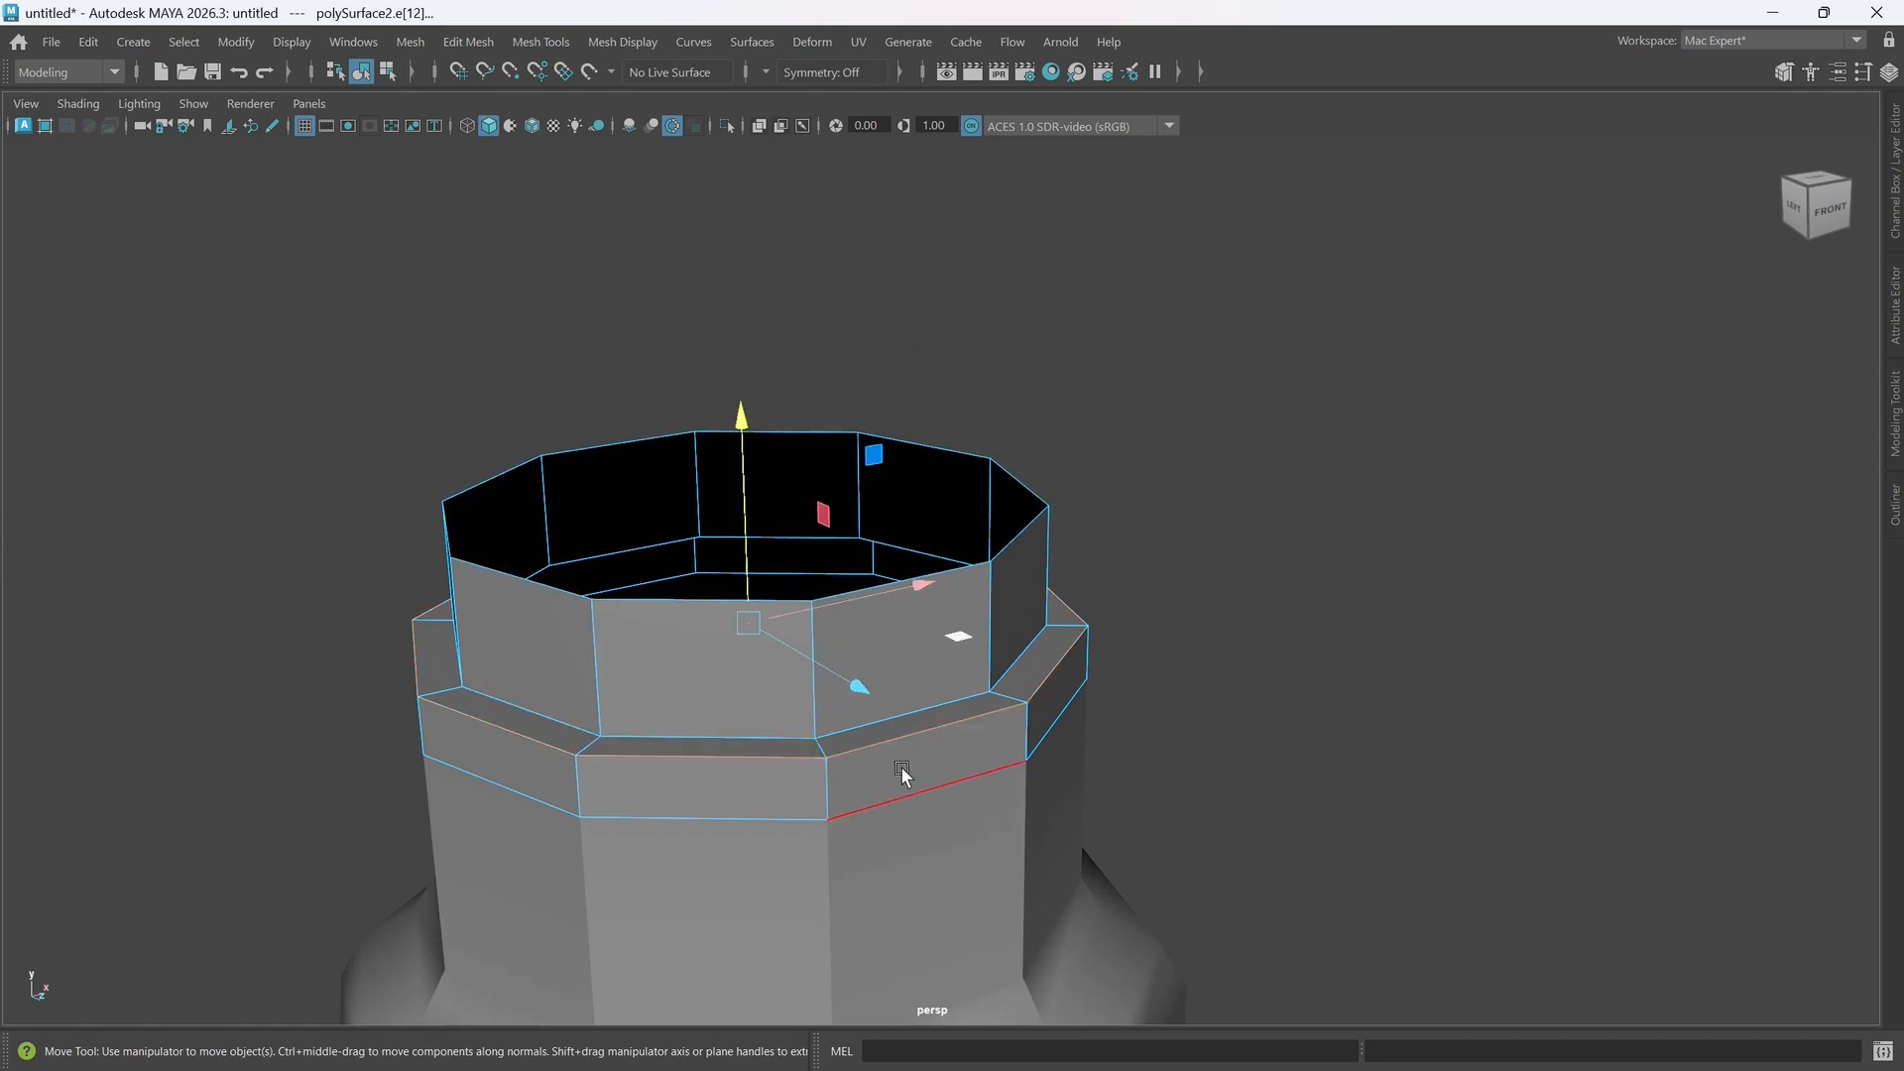
key(ctrl+b)
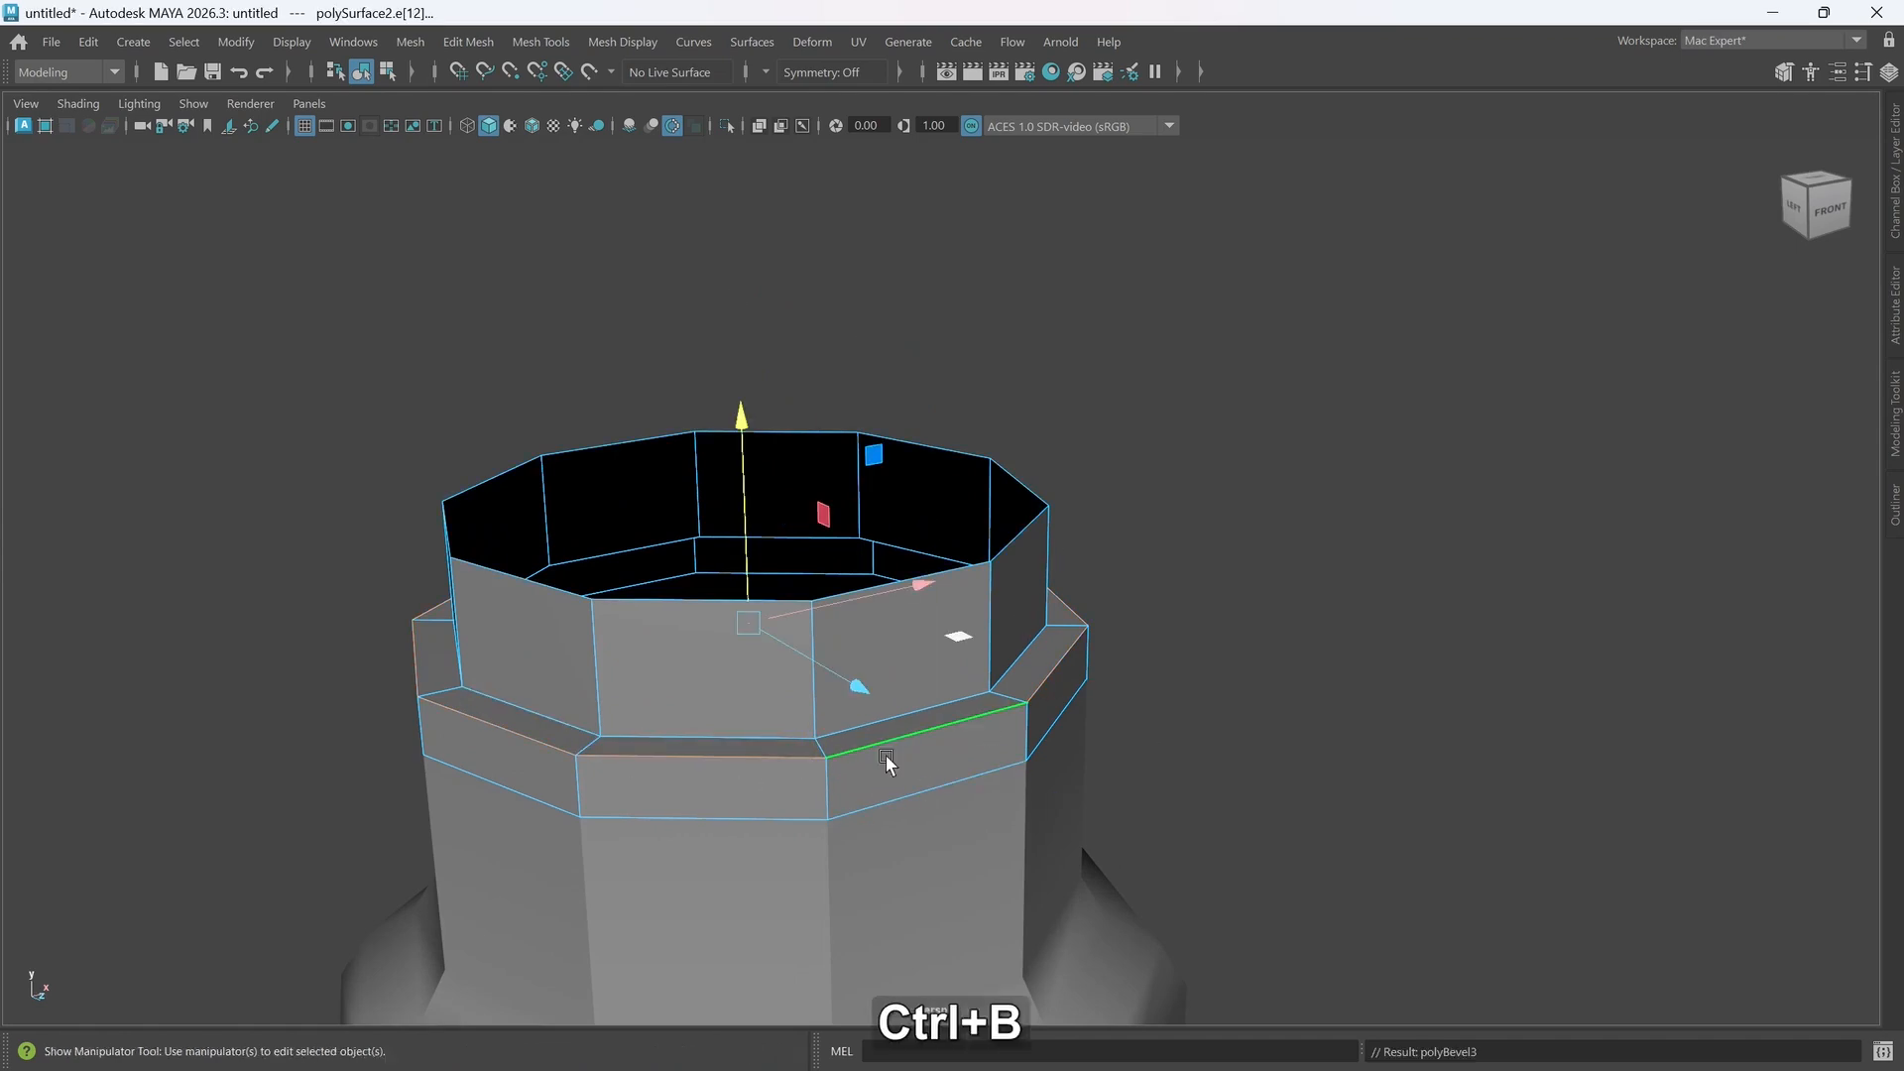
scroll(883, 769, up, 2)
alt+middle_drag(883, 773, 966, 730)
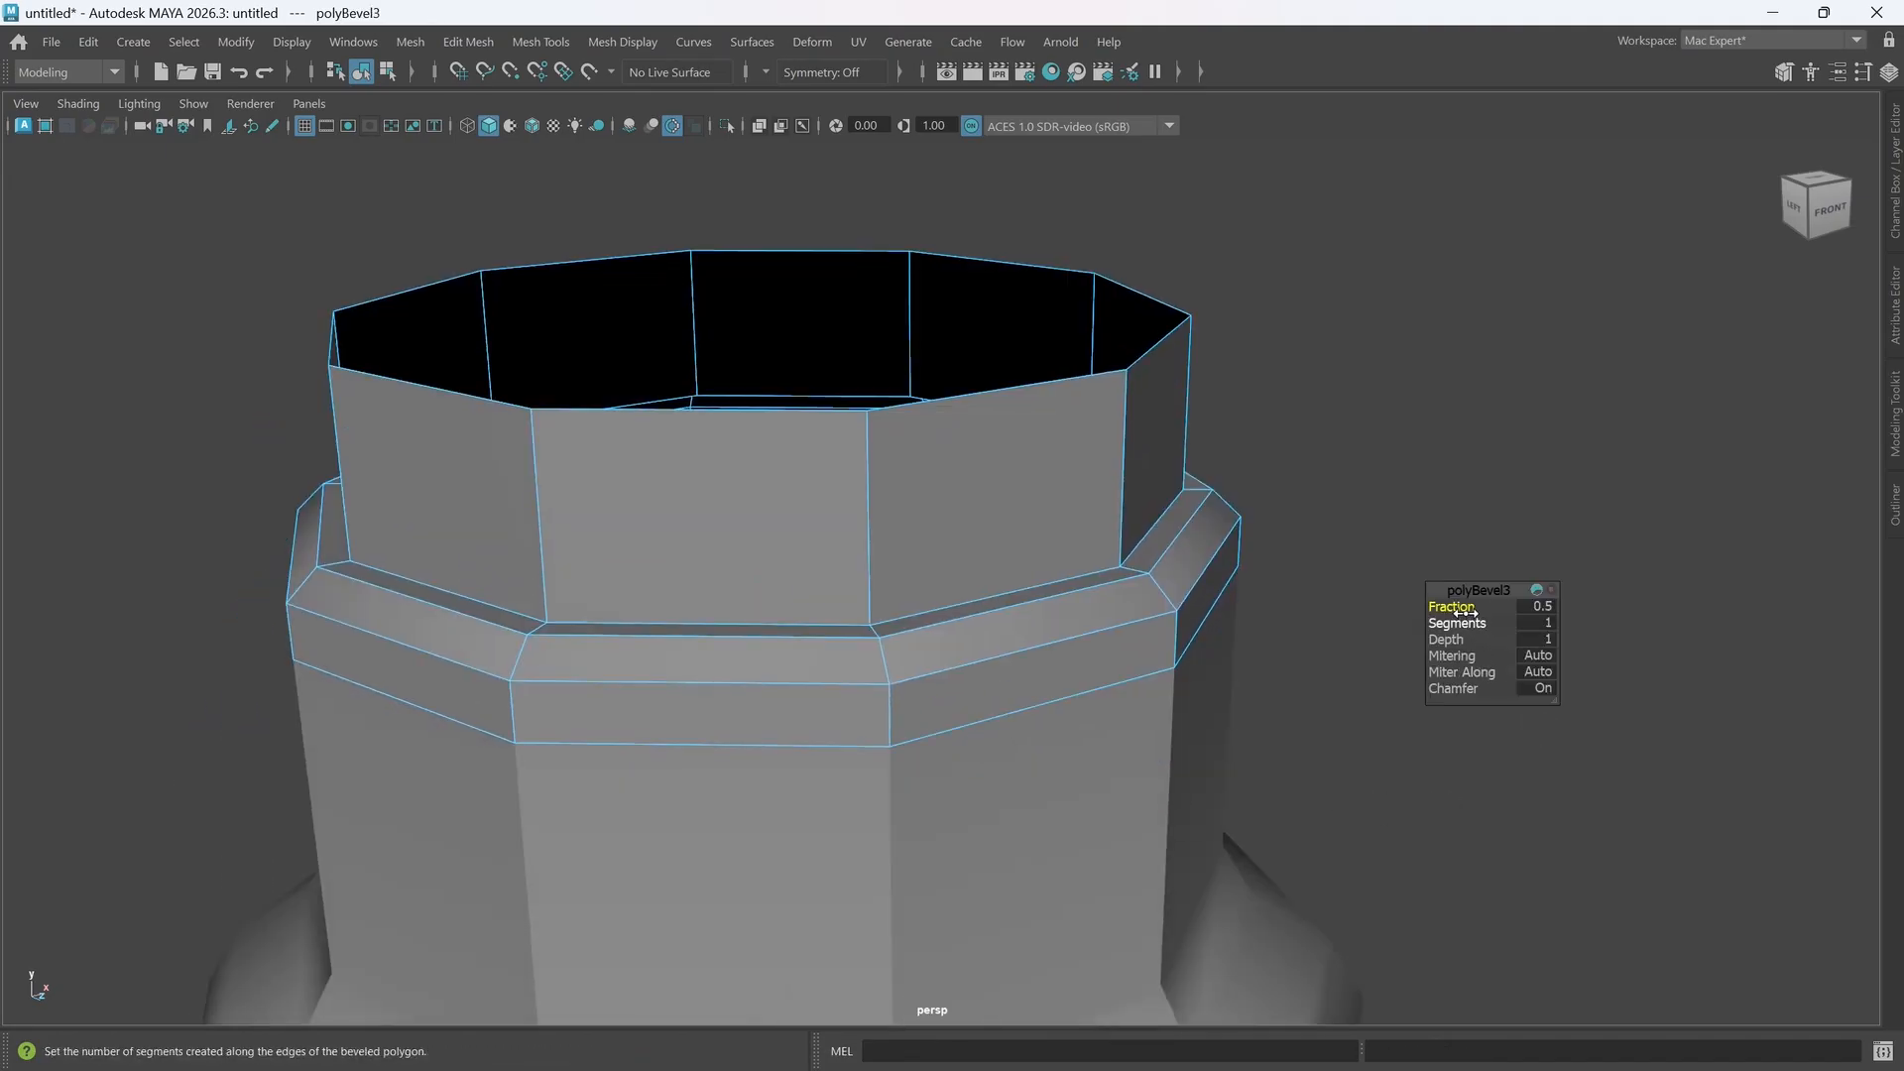
drag(1450, 606, 1156, 611)
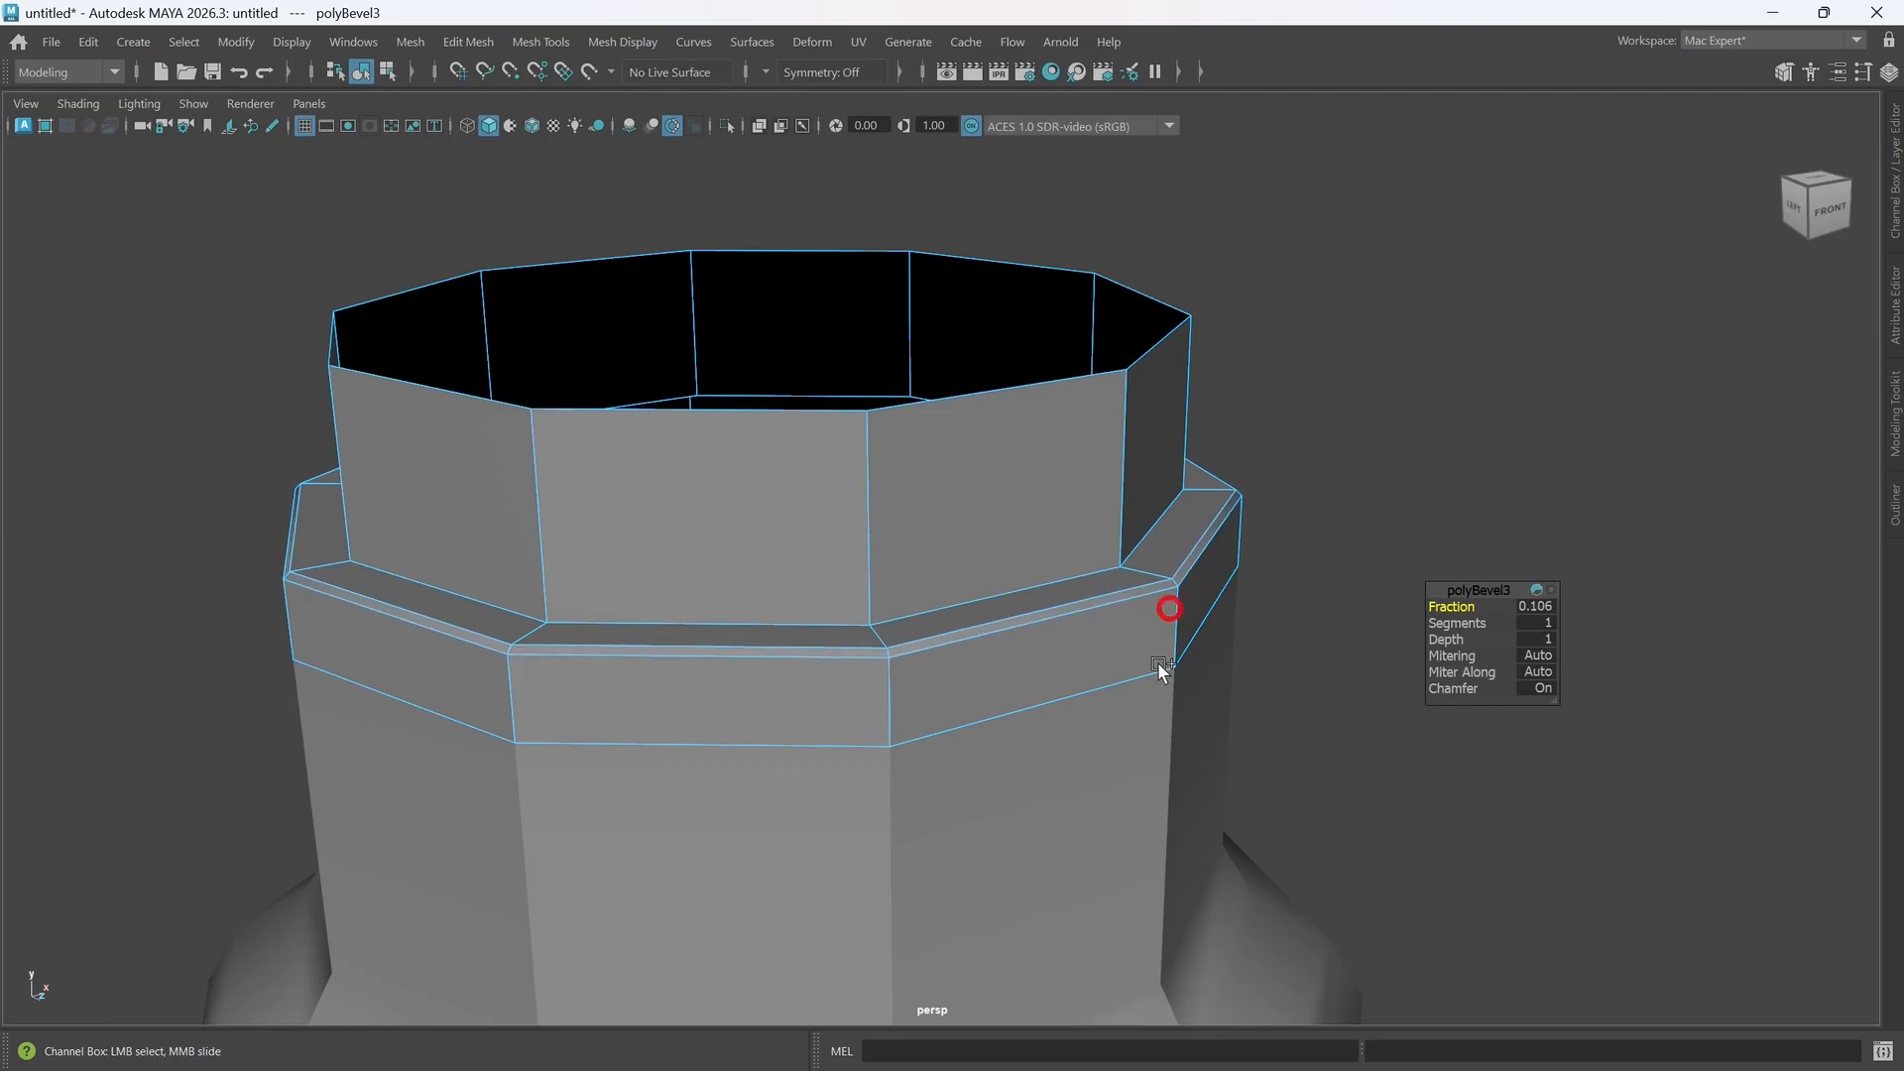
- Select the full ring of upright collar faces and duplicate them as a separate object with zero offset
double_click(920, 607)
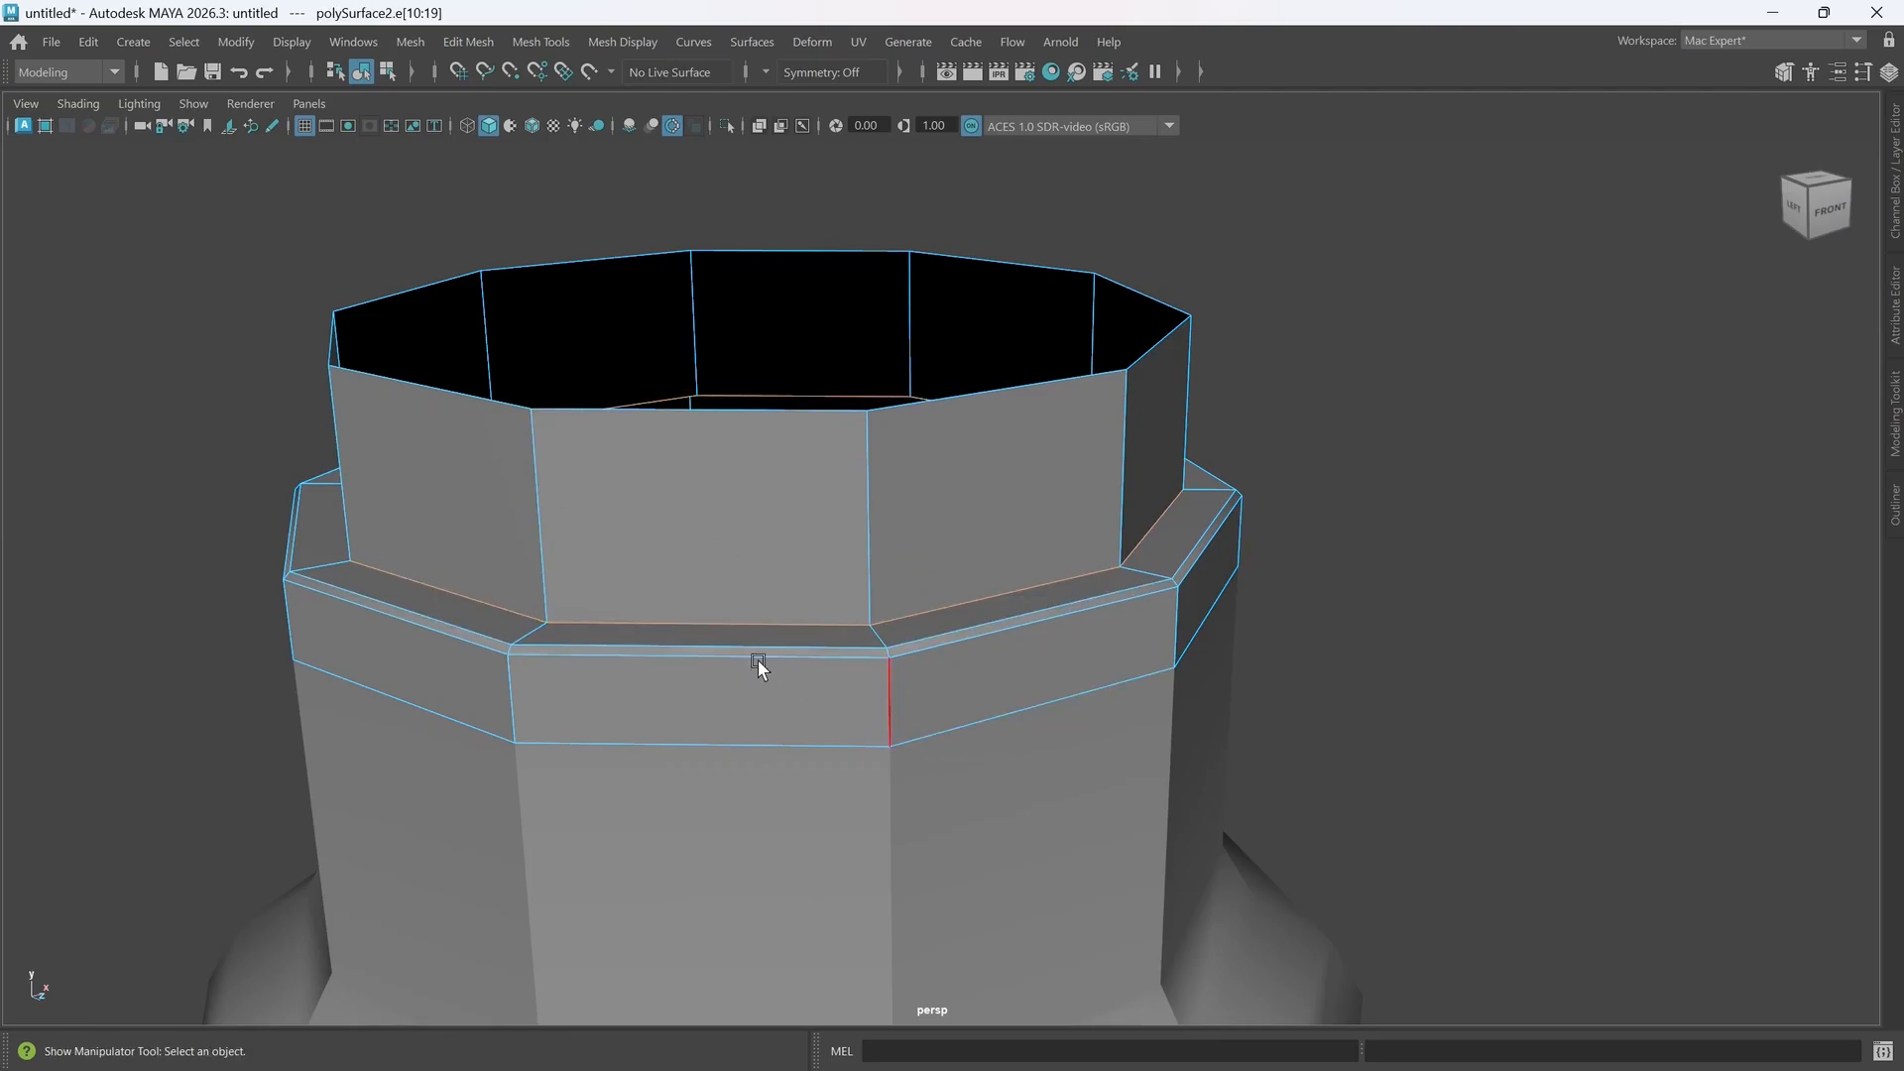
mouse_move(758, 666)
alt+mouse_down()
mouse_move(800, 658)
mouse_move(773, 659)
alt+mouse_up()
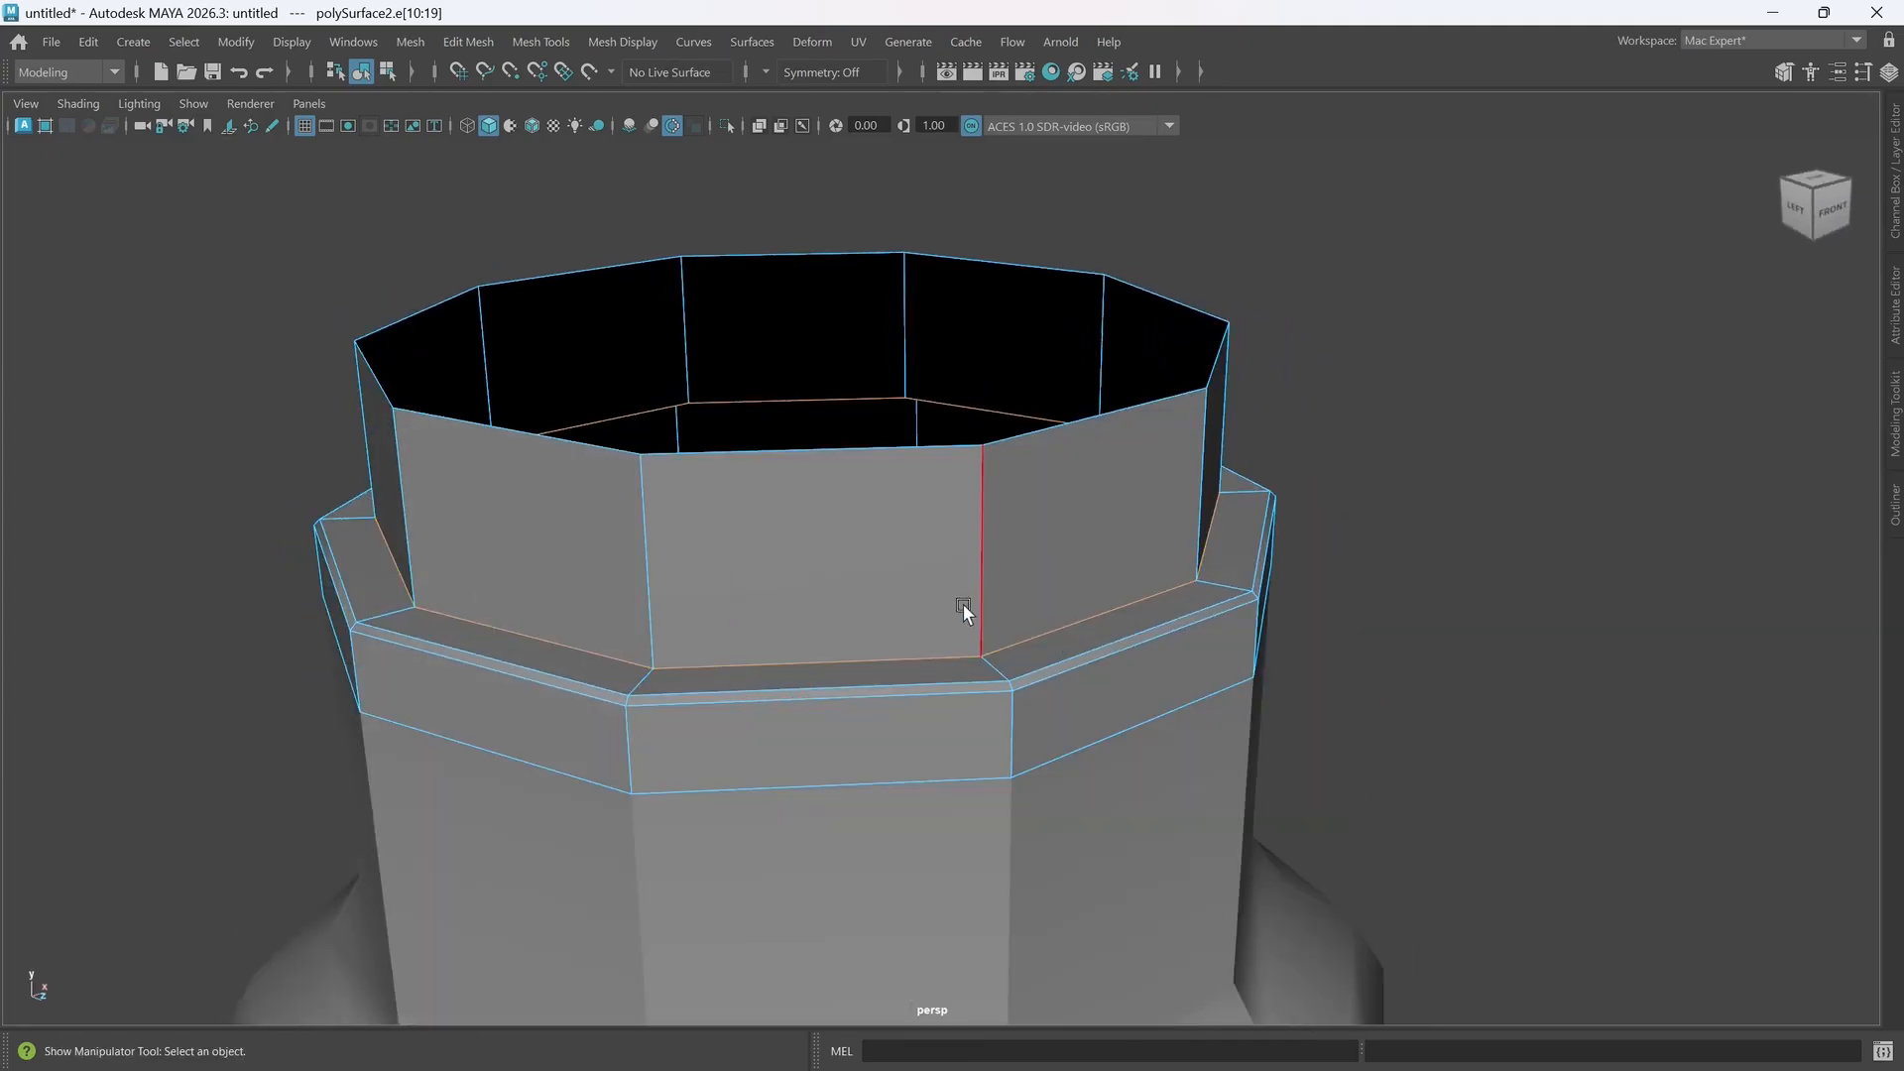
right_drag(902, 574, 905, 502)
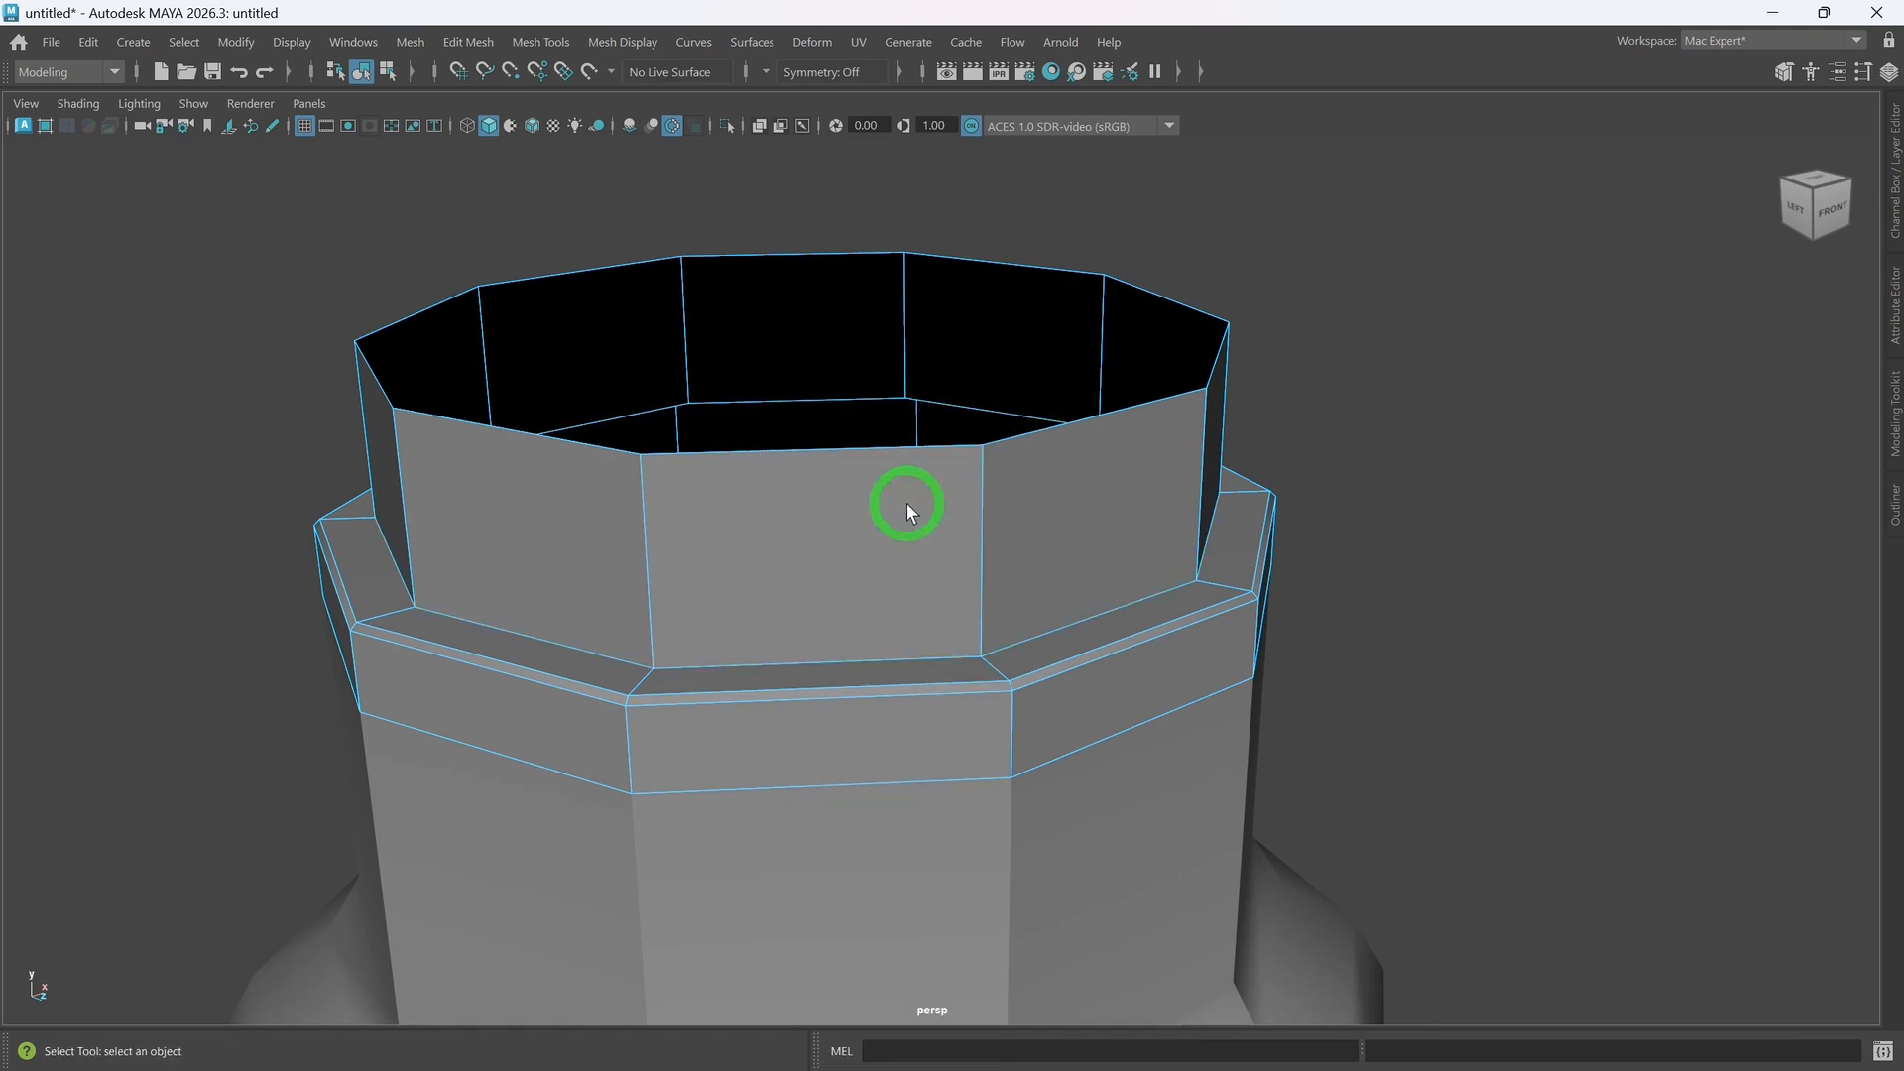
click(1056, 541)
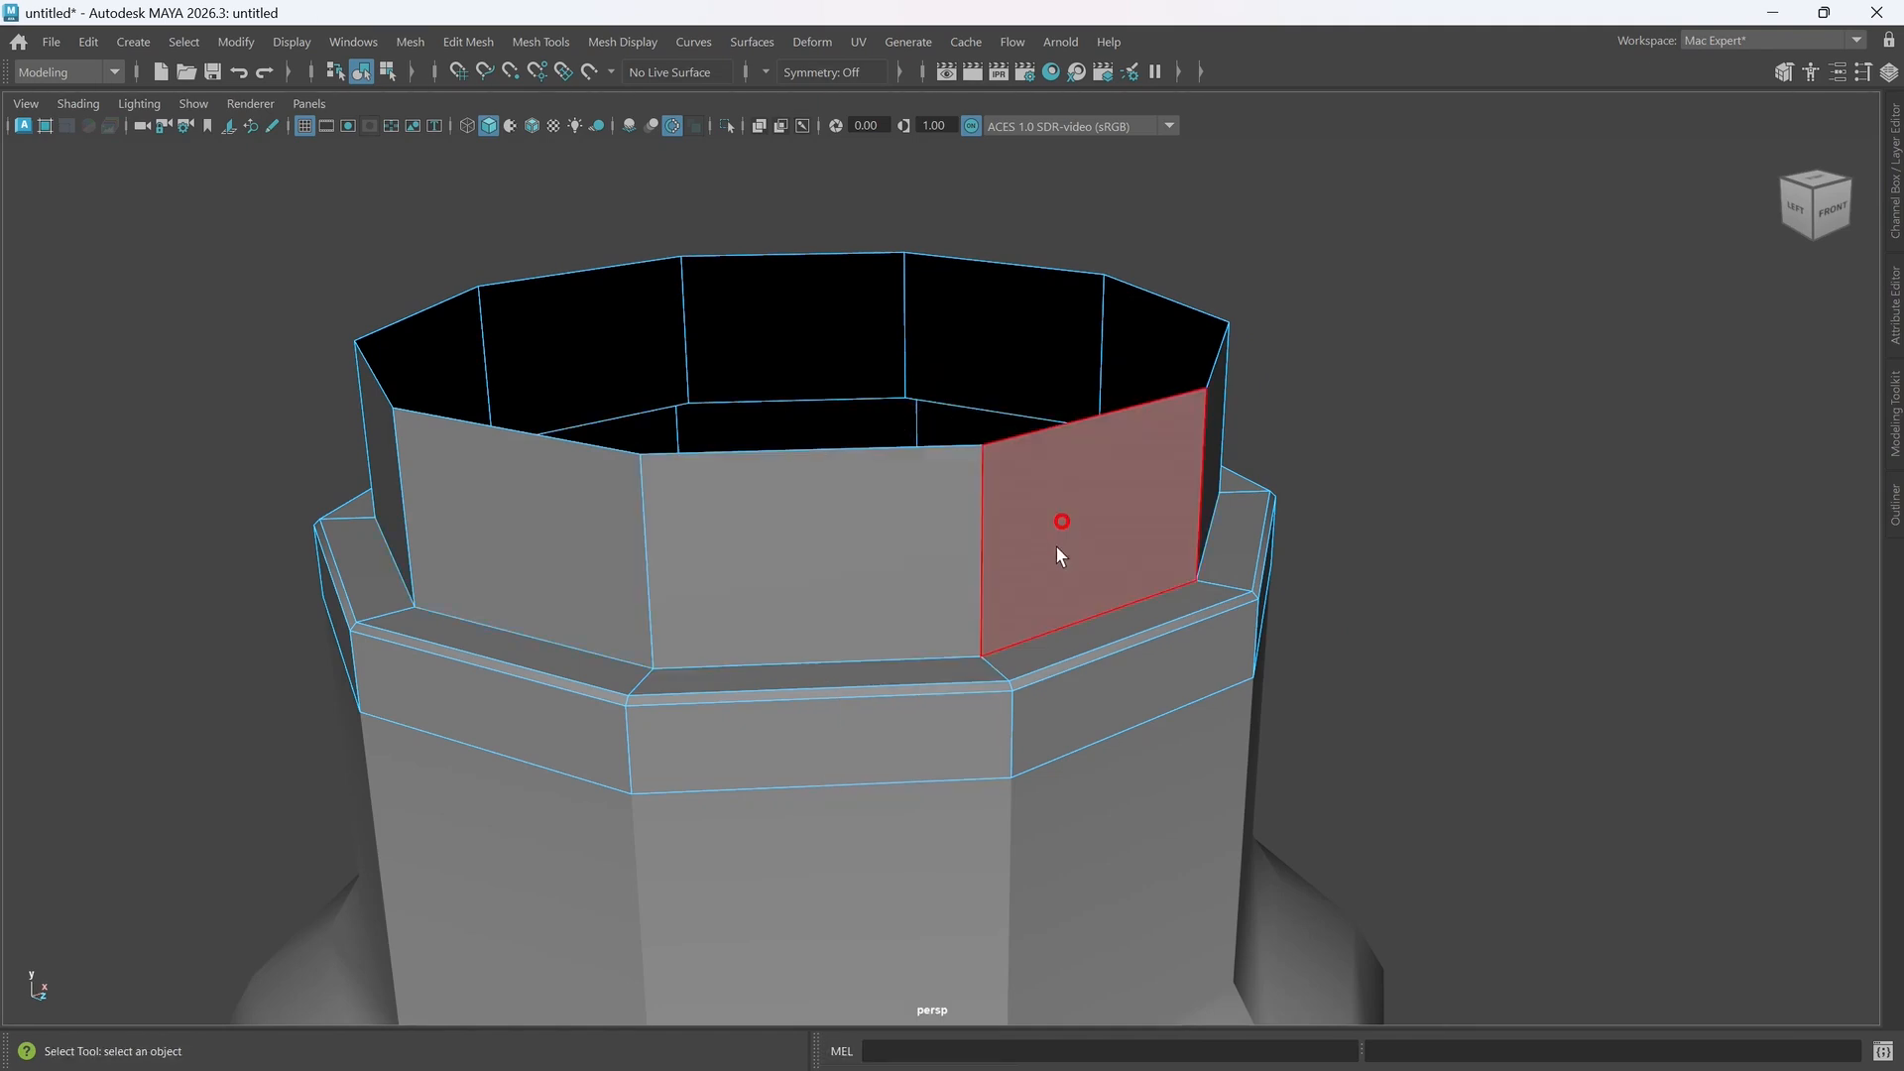
double_click(892, 595)
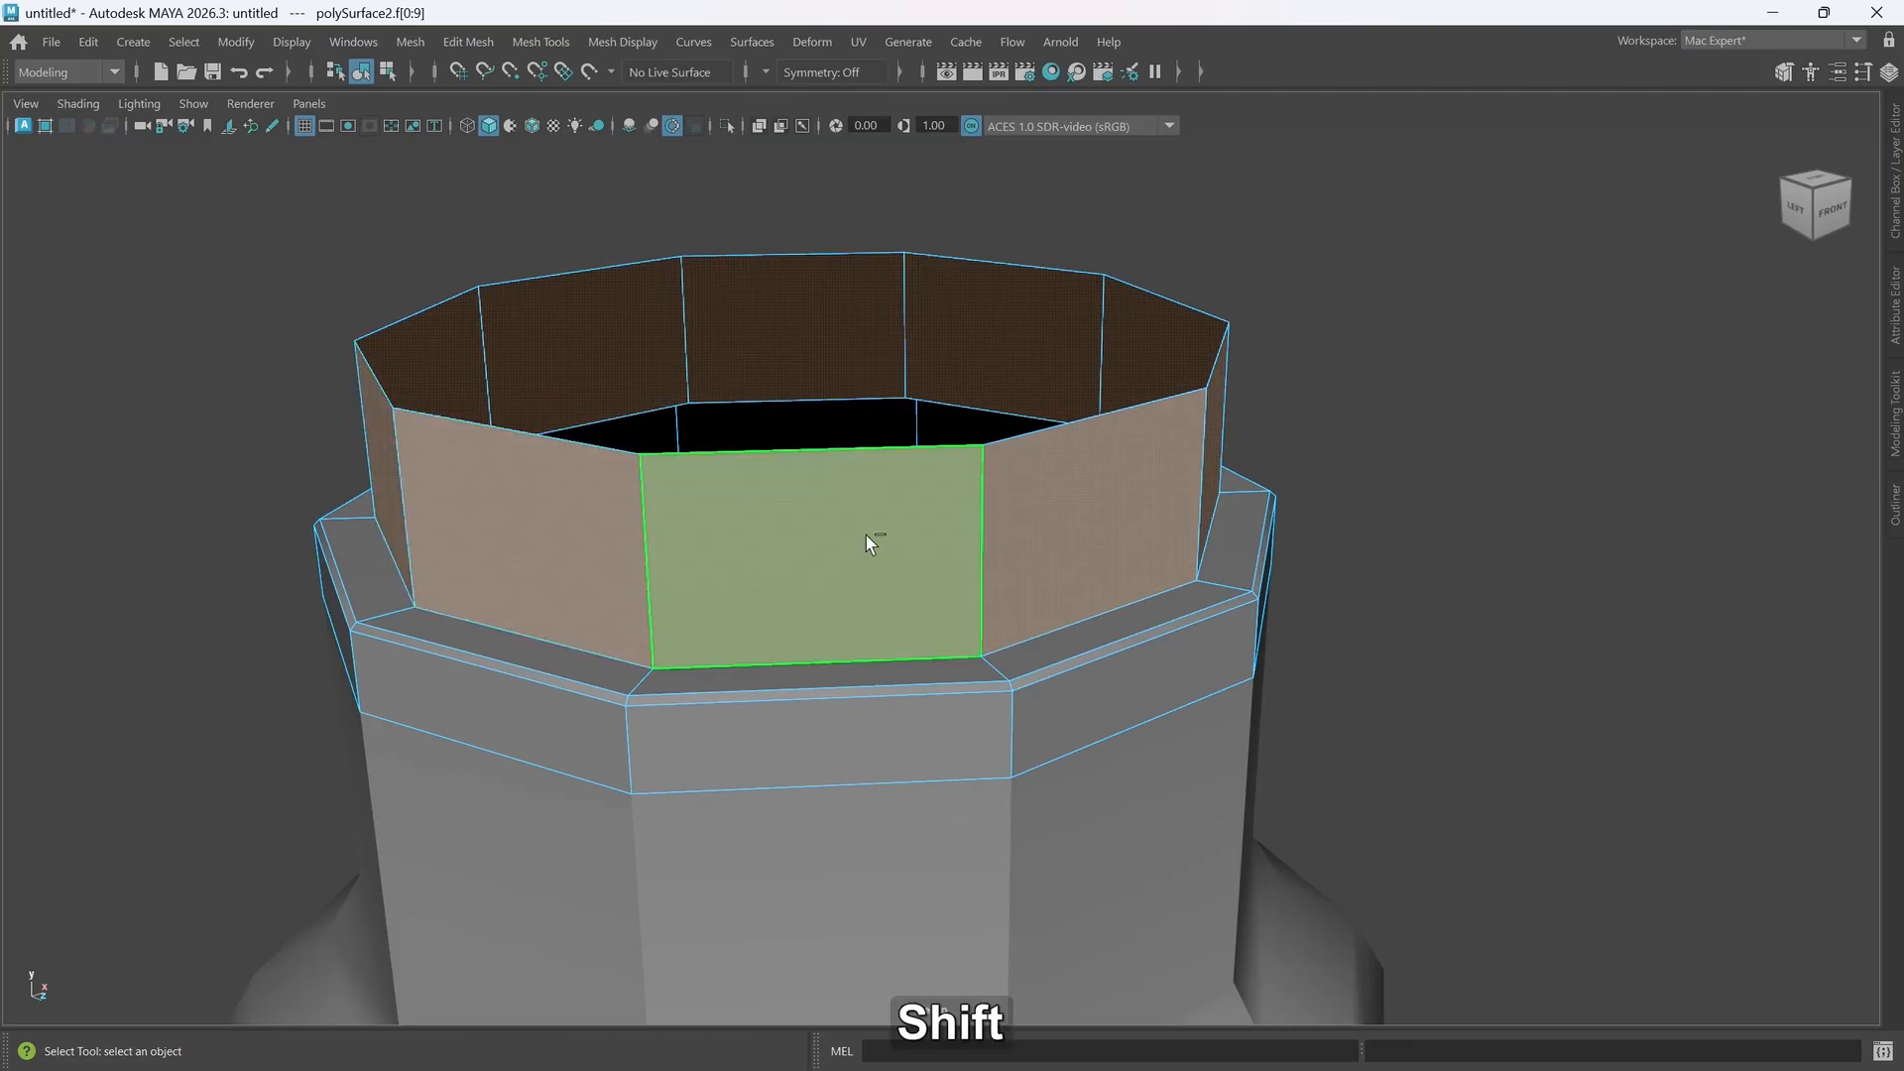
shift+right_drag(866, 531, 859, 932)
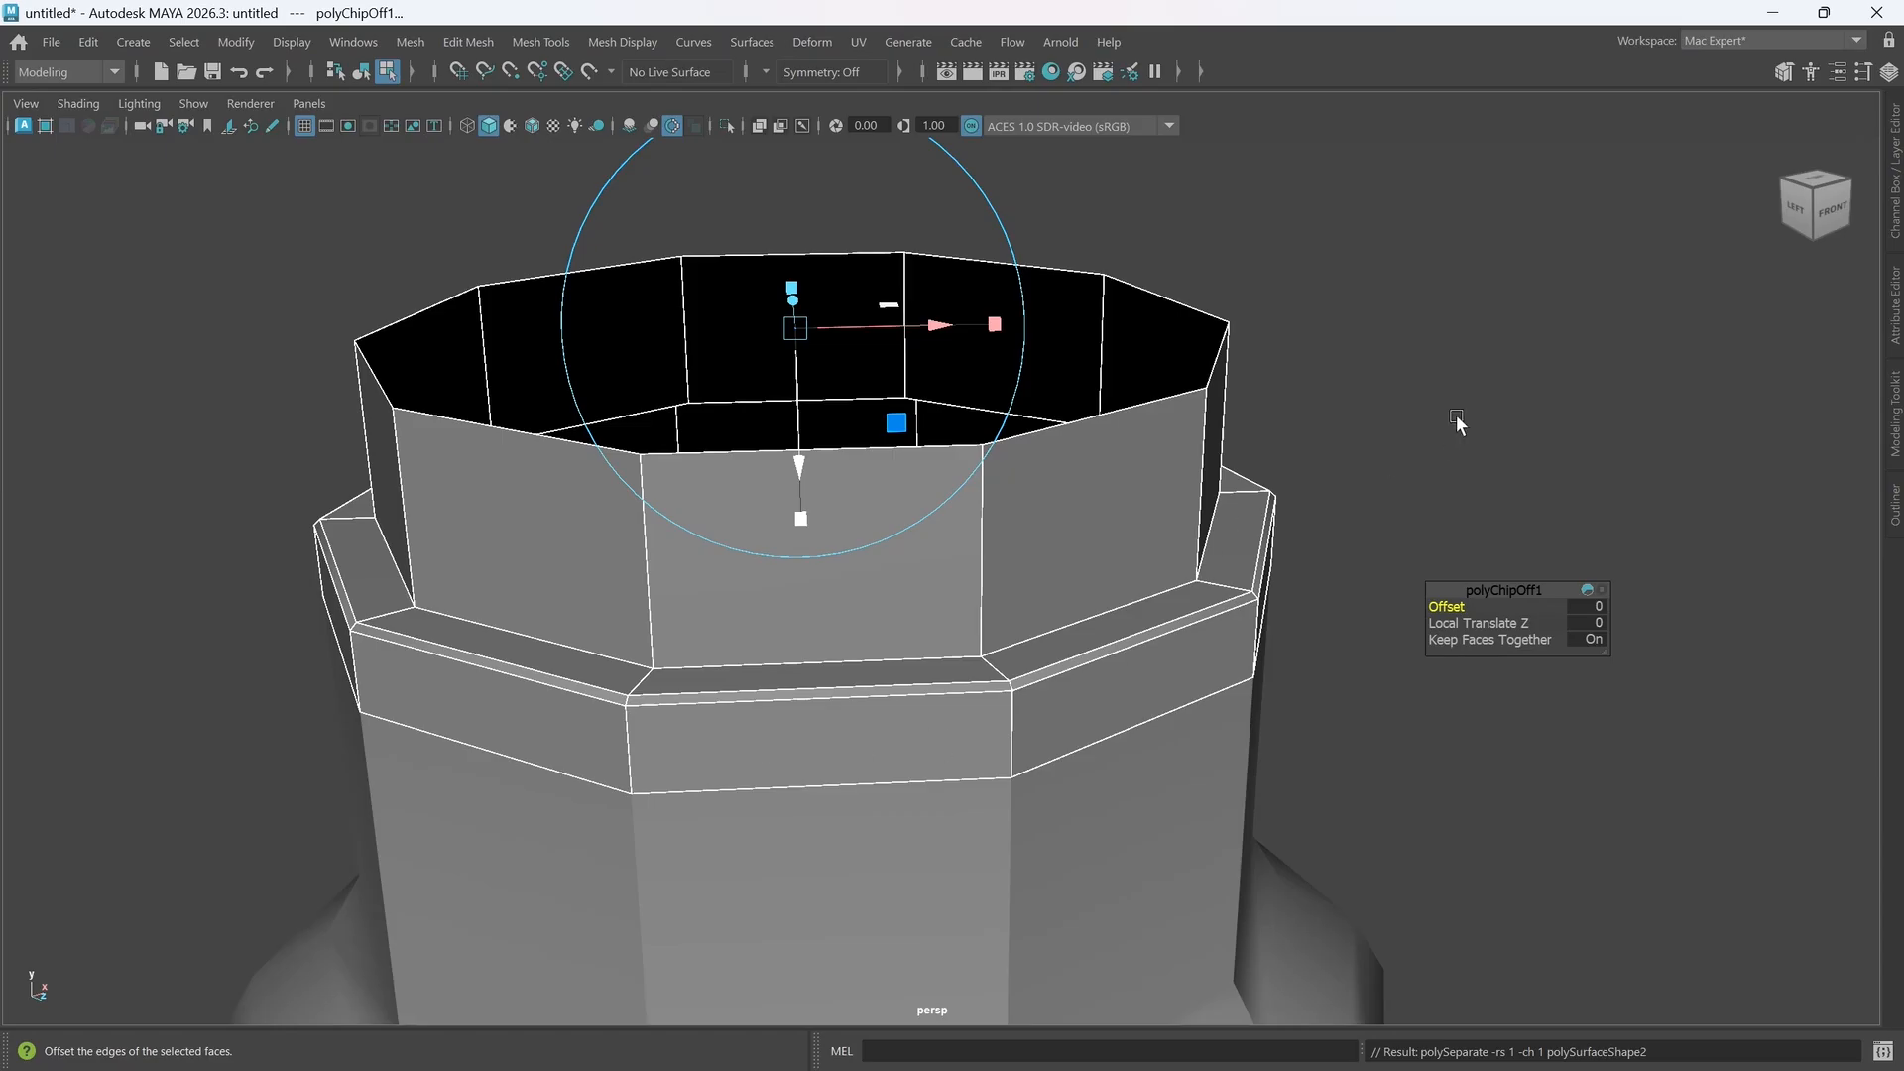
click(1457, 415)
- Return to object mode, select the neck piece with the ledge and collar, and isolate it in the view
click(906, 724)
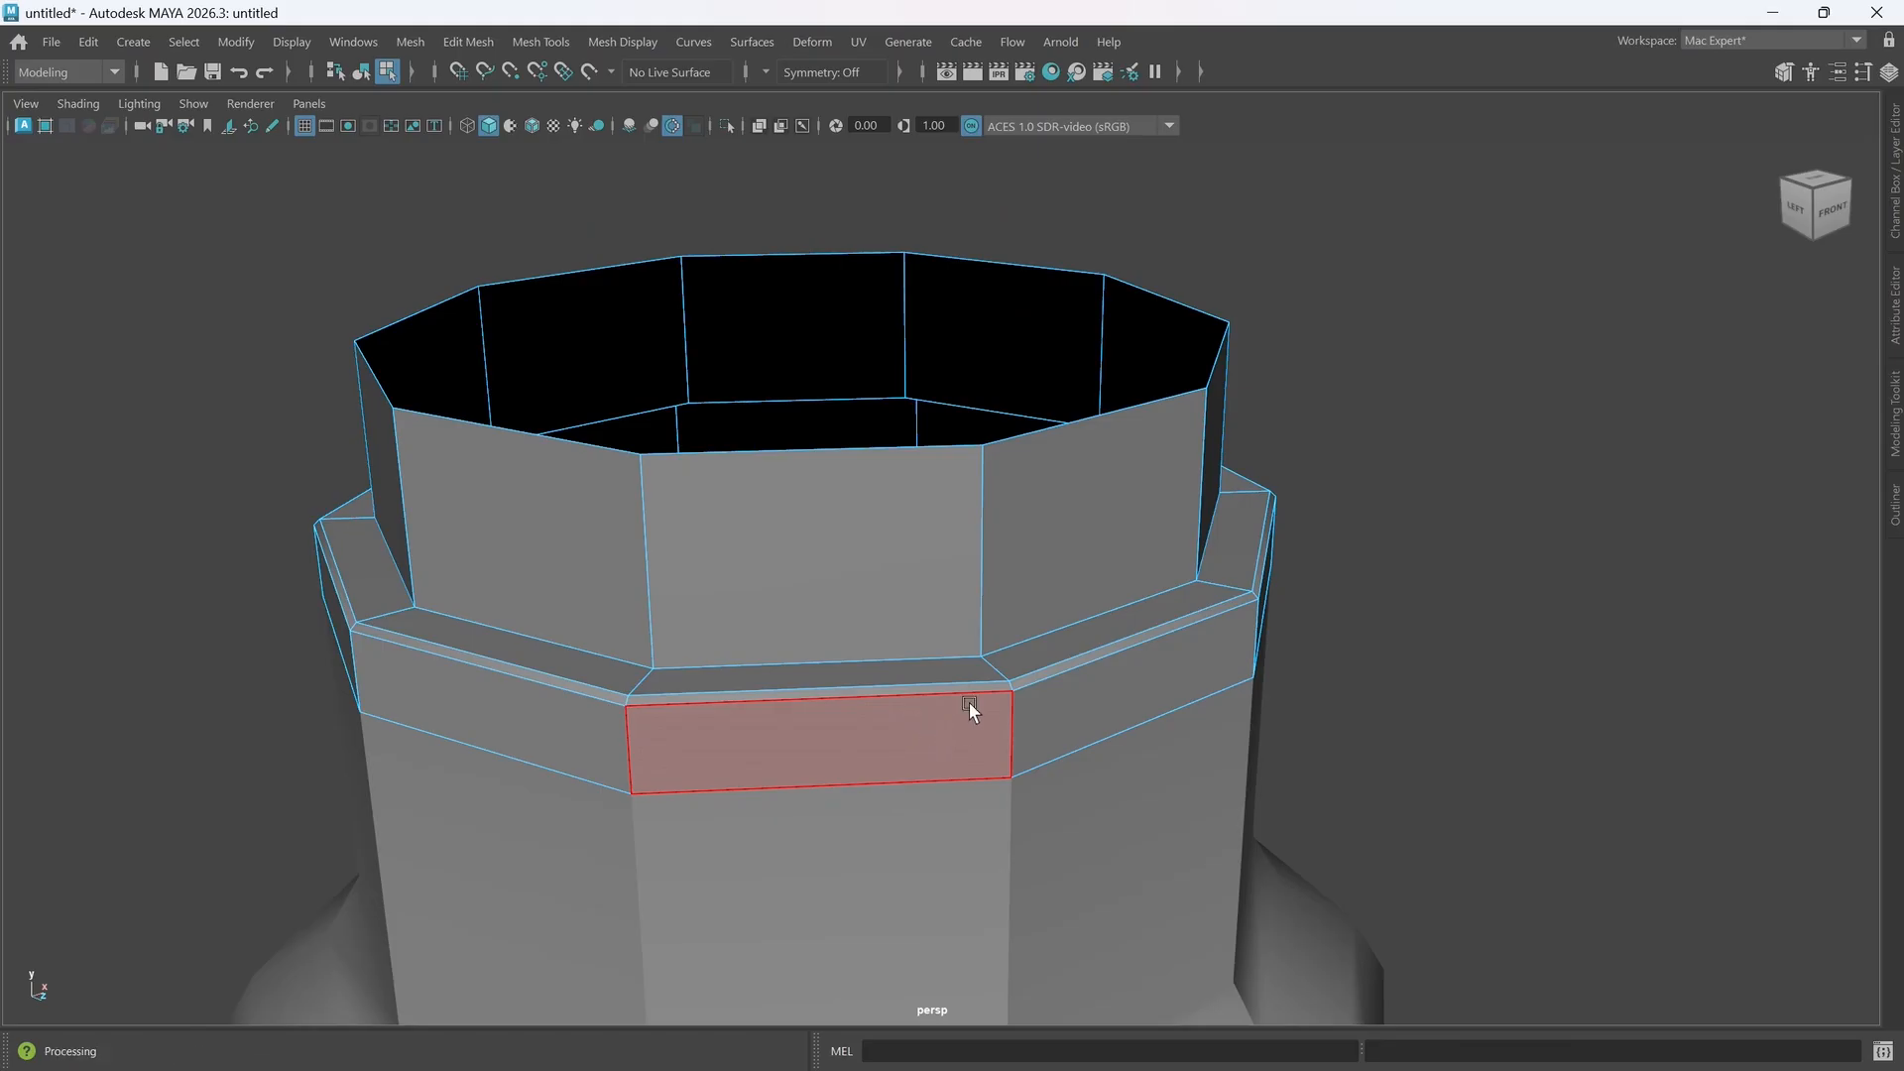
right_drag(1009, 728, 1146, 408)
click(1131, 692)
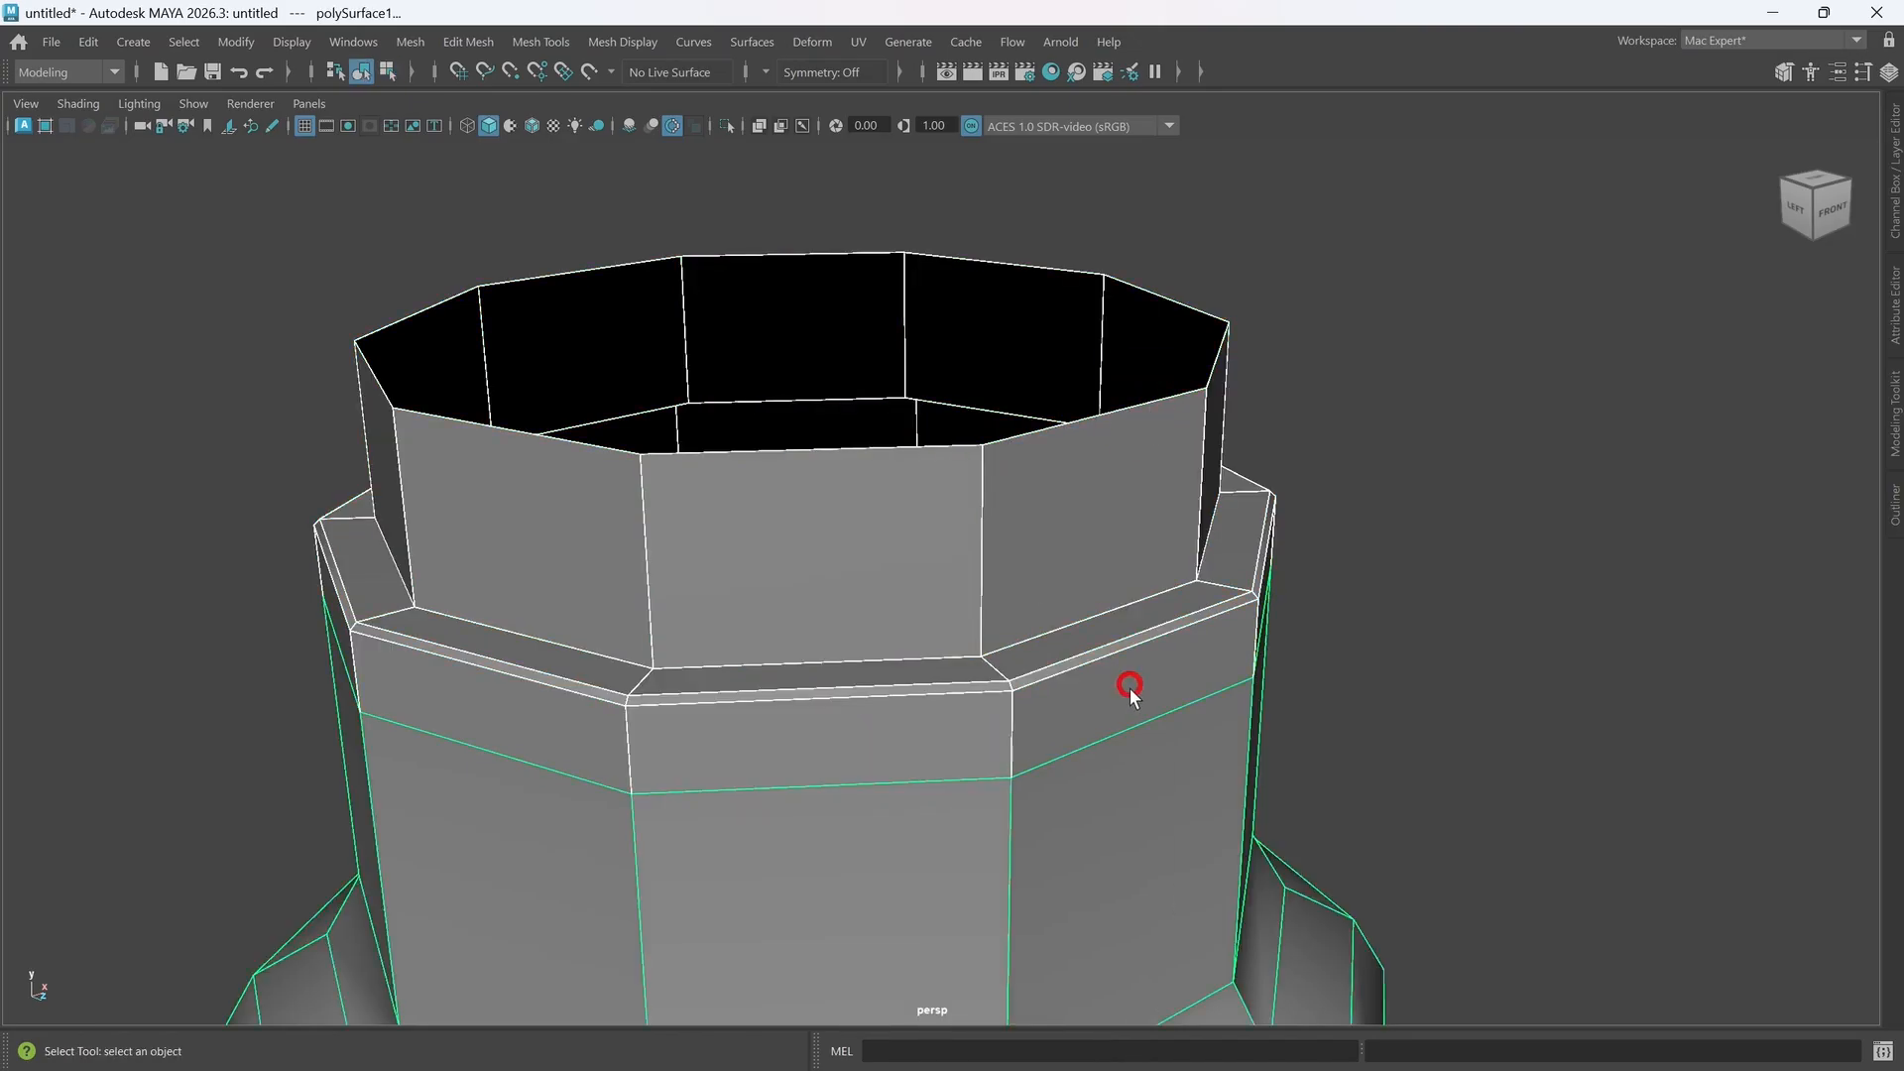
click(1662, 616)
click(1199, 668)
click(734, 737)
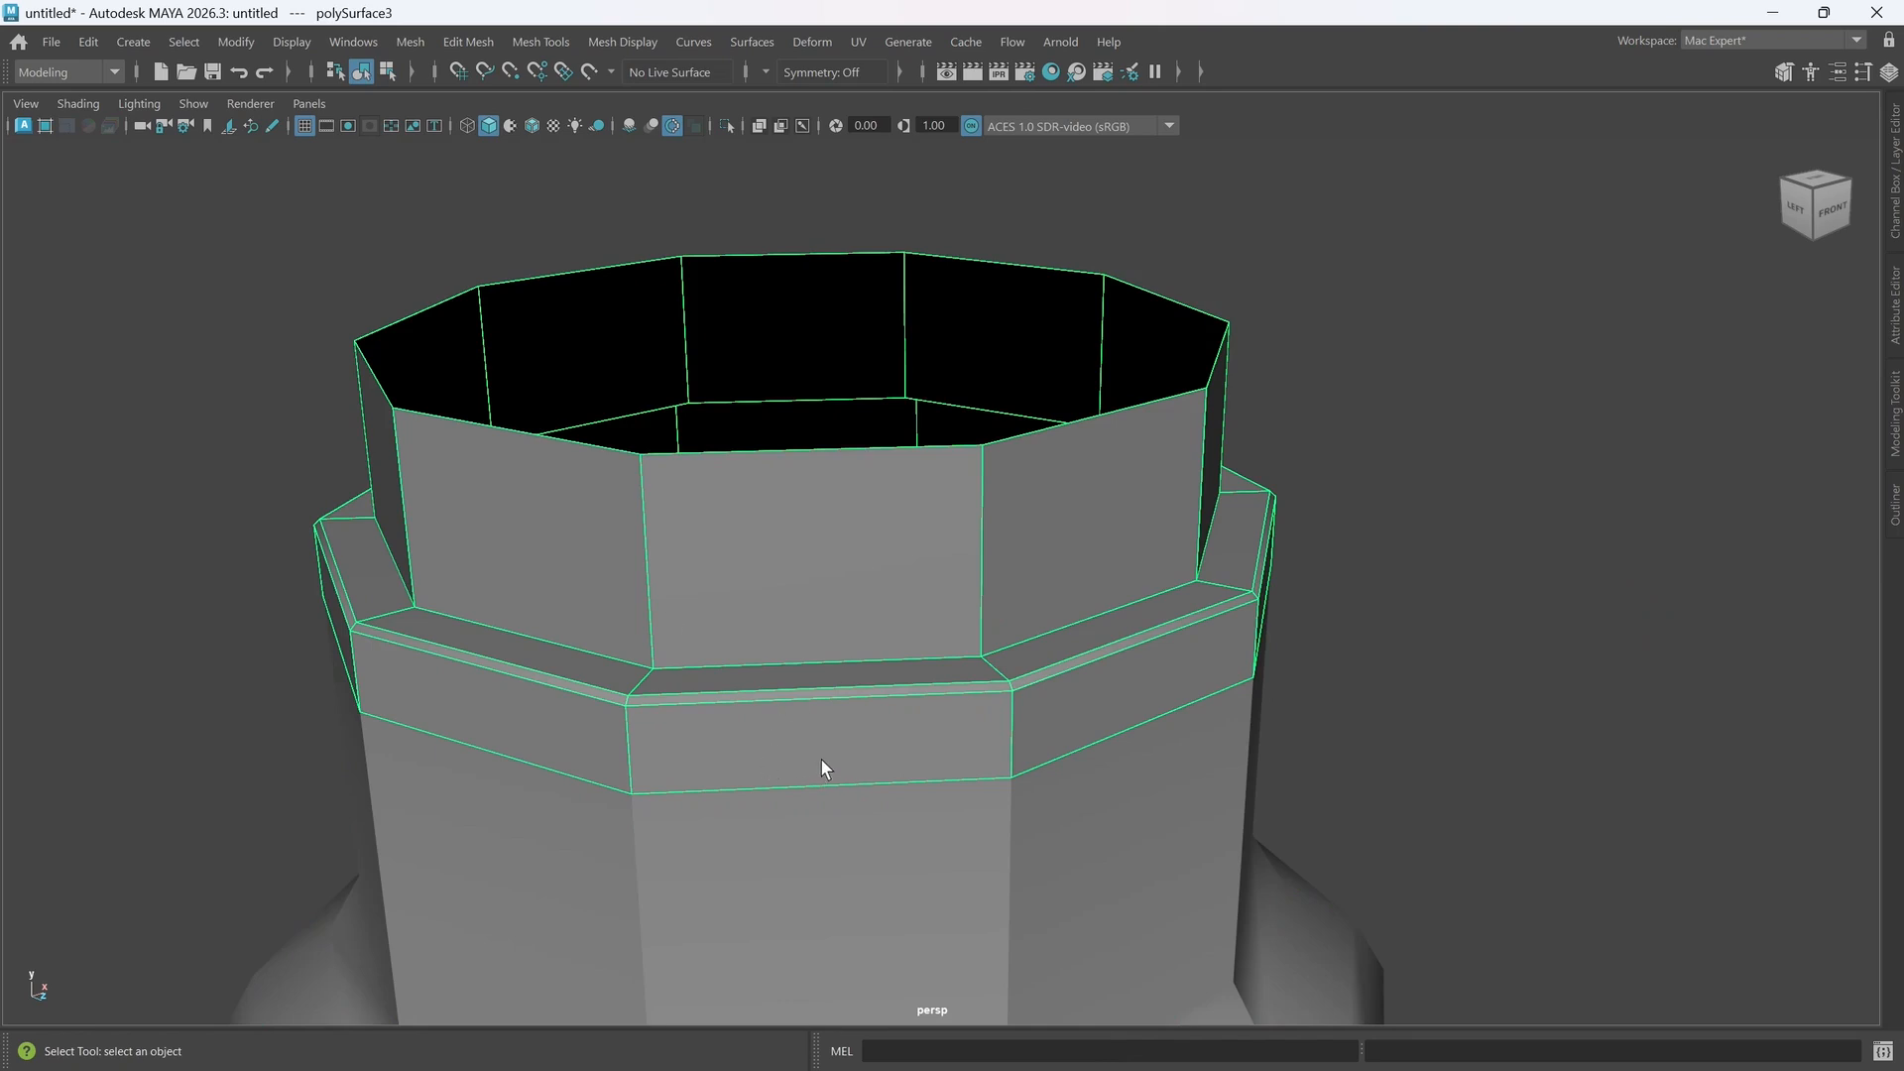
key(ctrl+1)
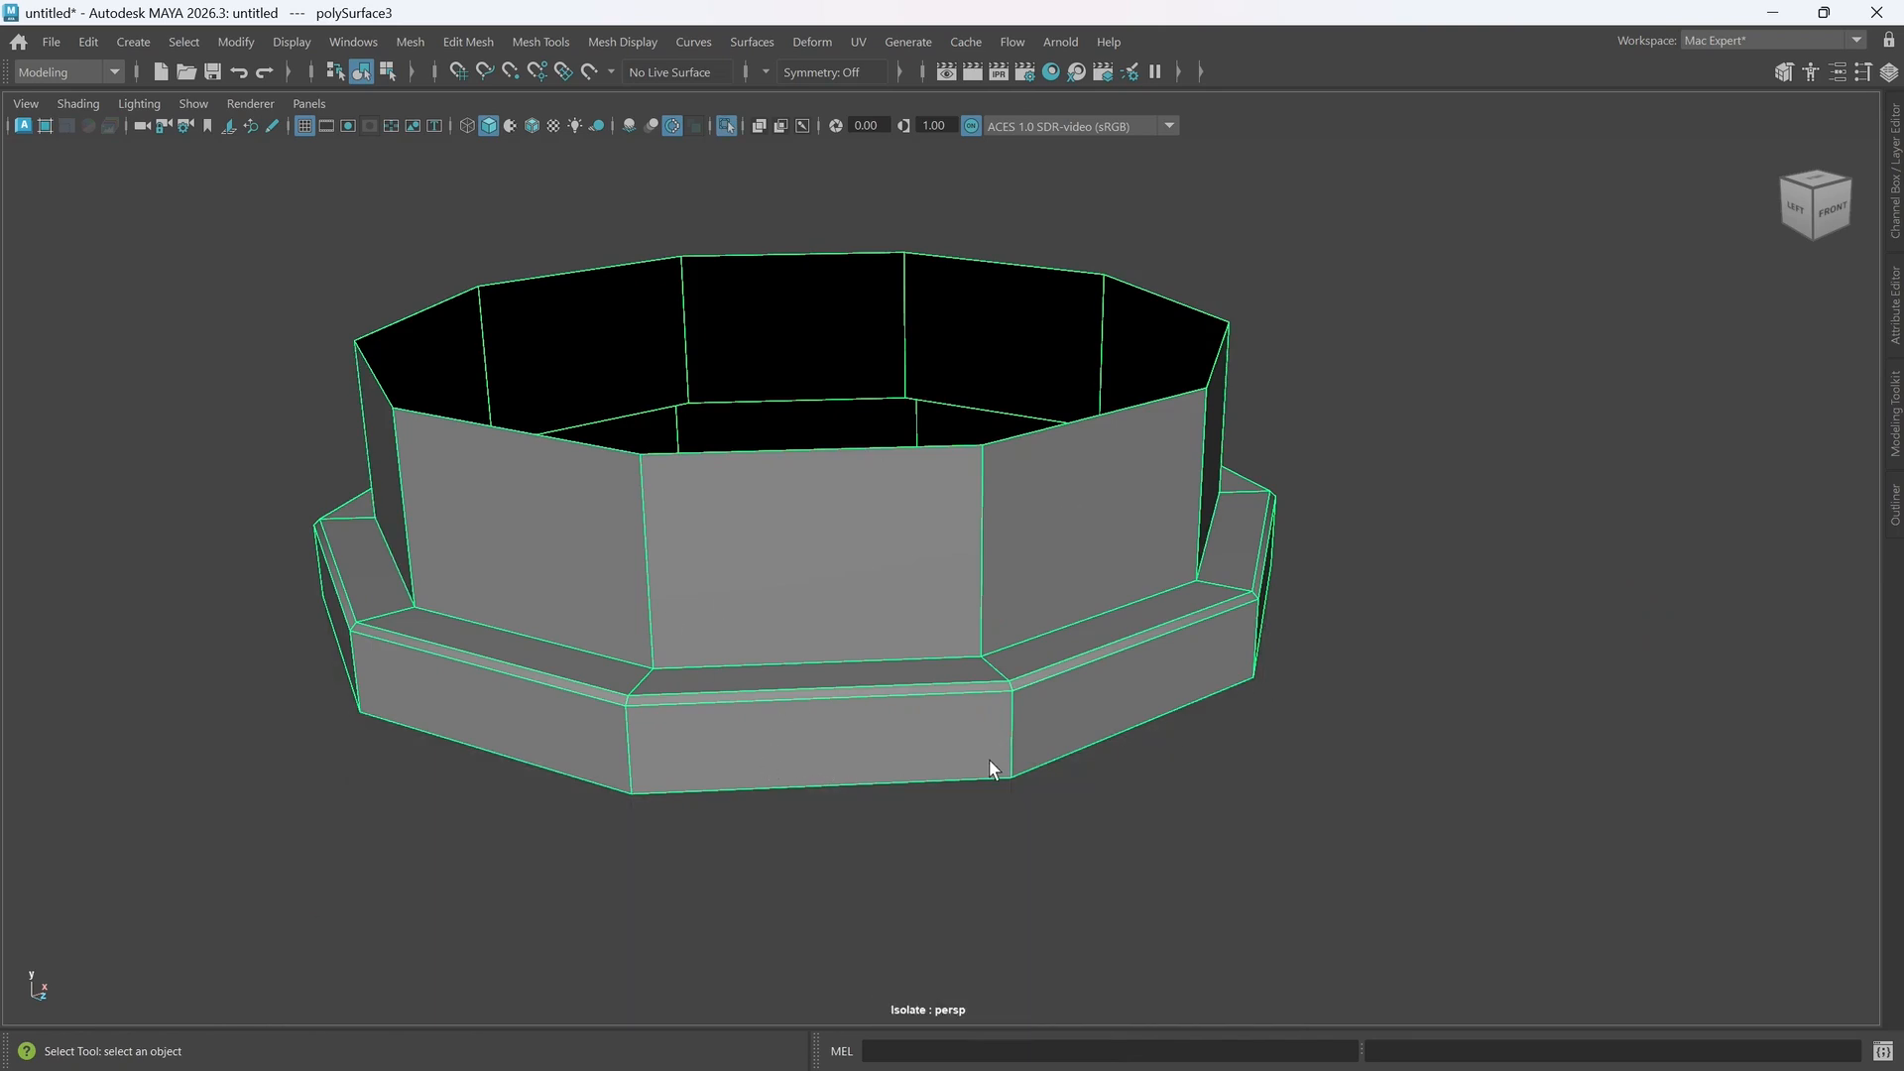
- Bevel the edge loop where the collar meets the ledge, with chamfer off and a fraction of 0.118
alt+drag(989, 758, 876, 565)
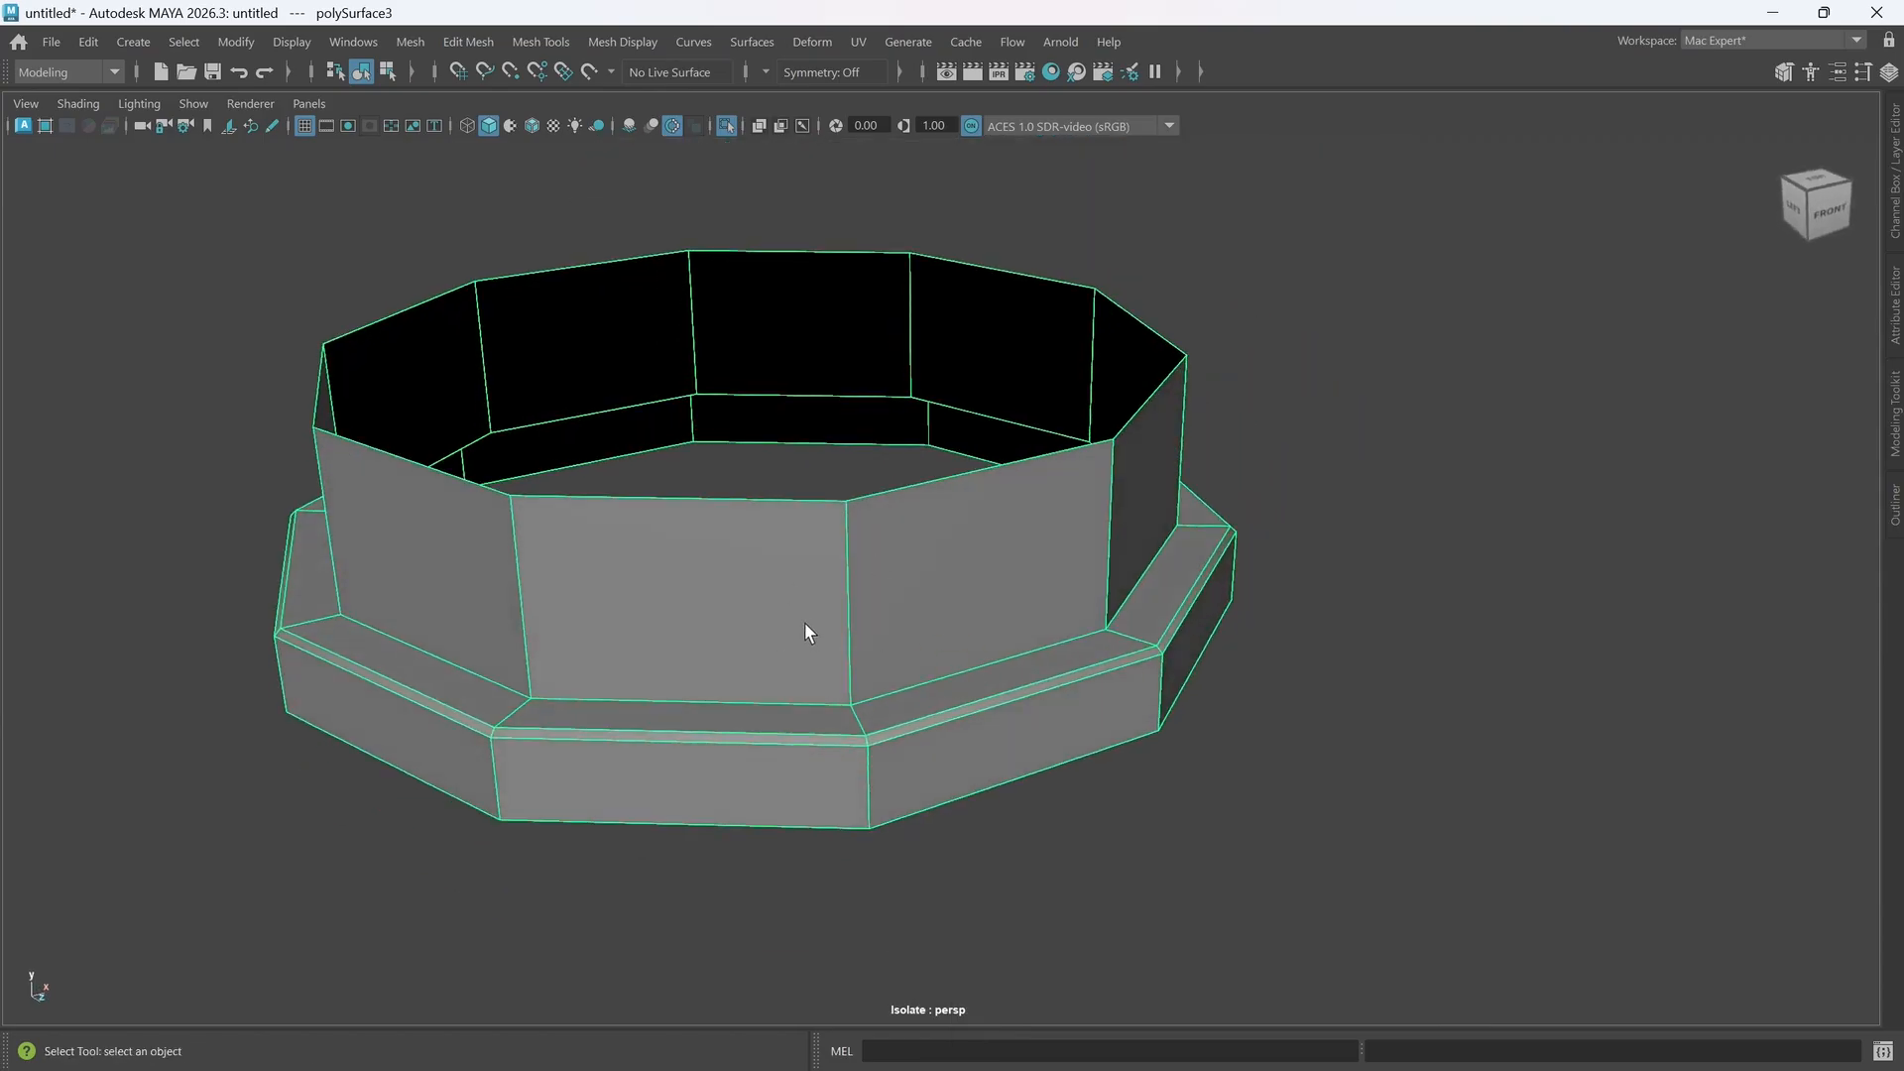
right_drag(805, 623, 807, 384)
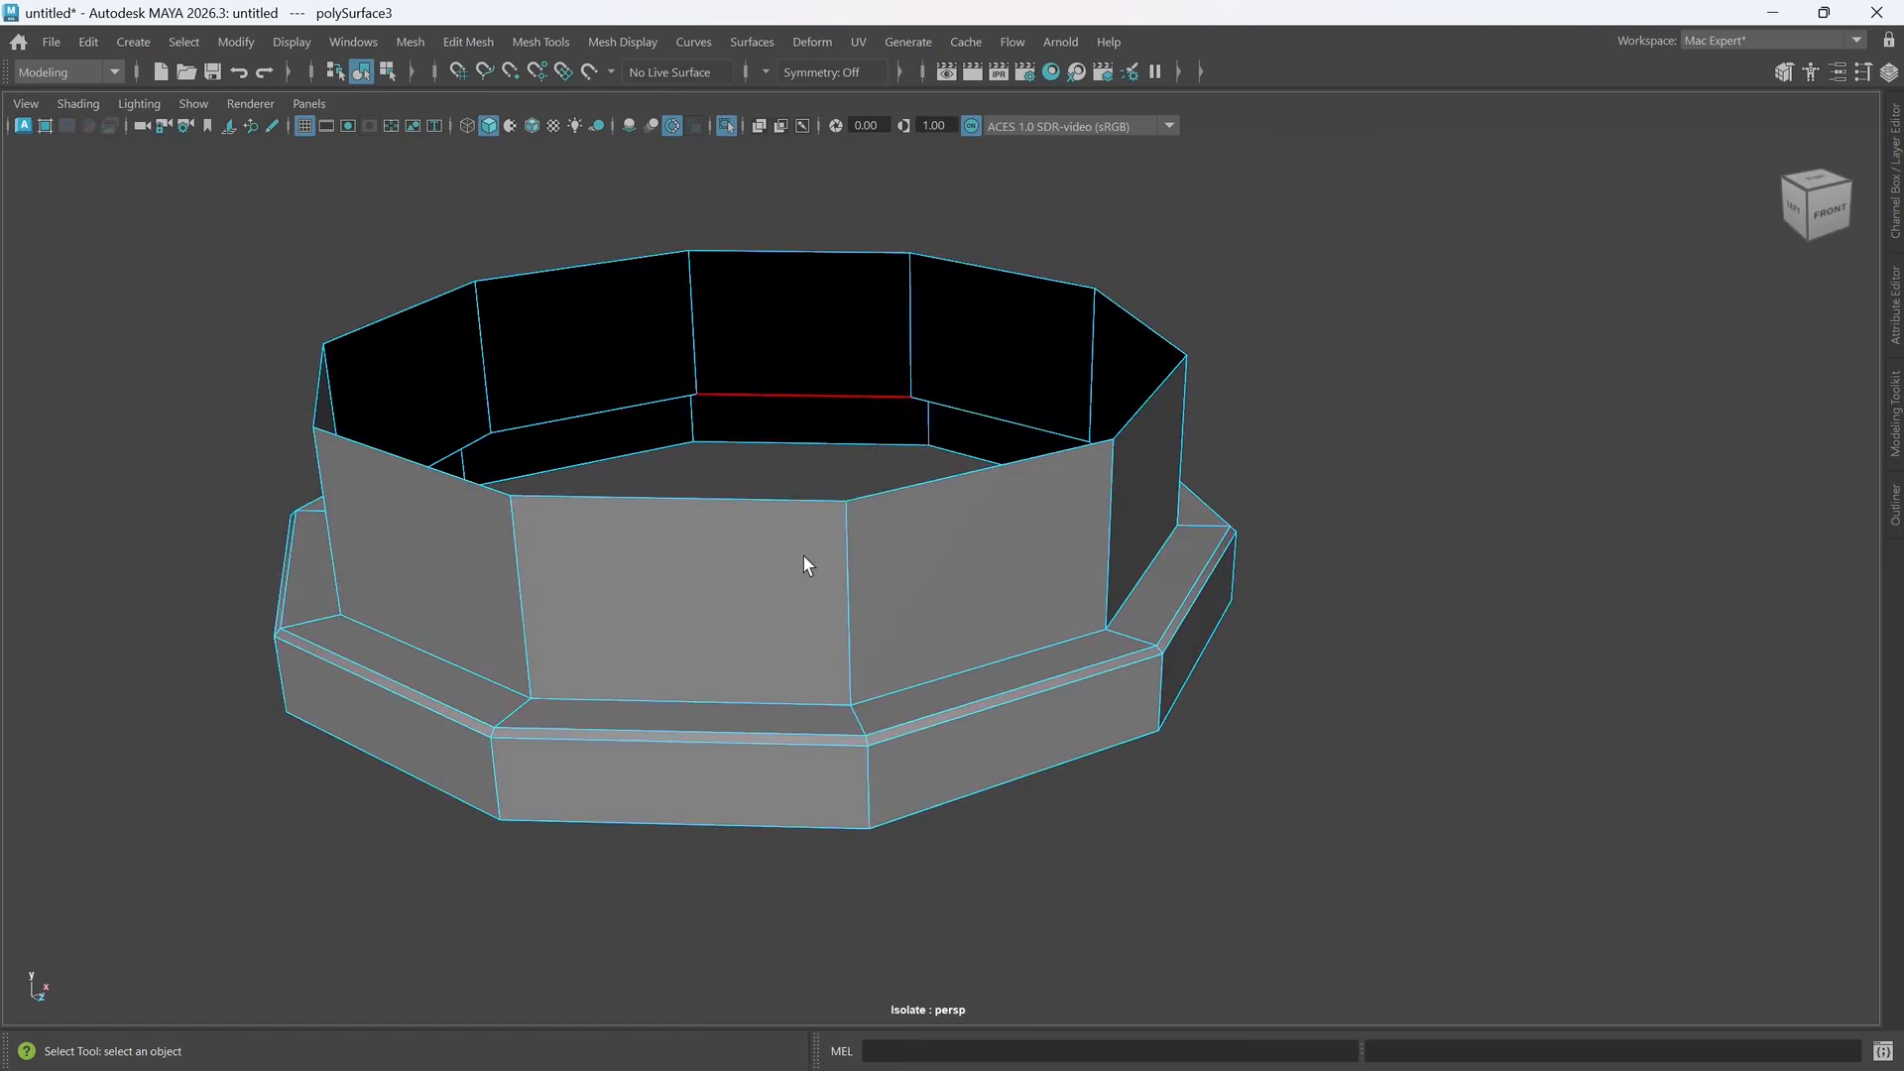
double_click(805, 692)
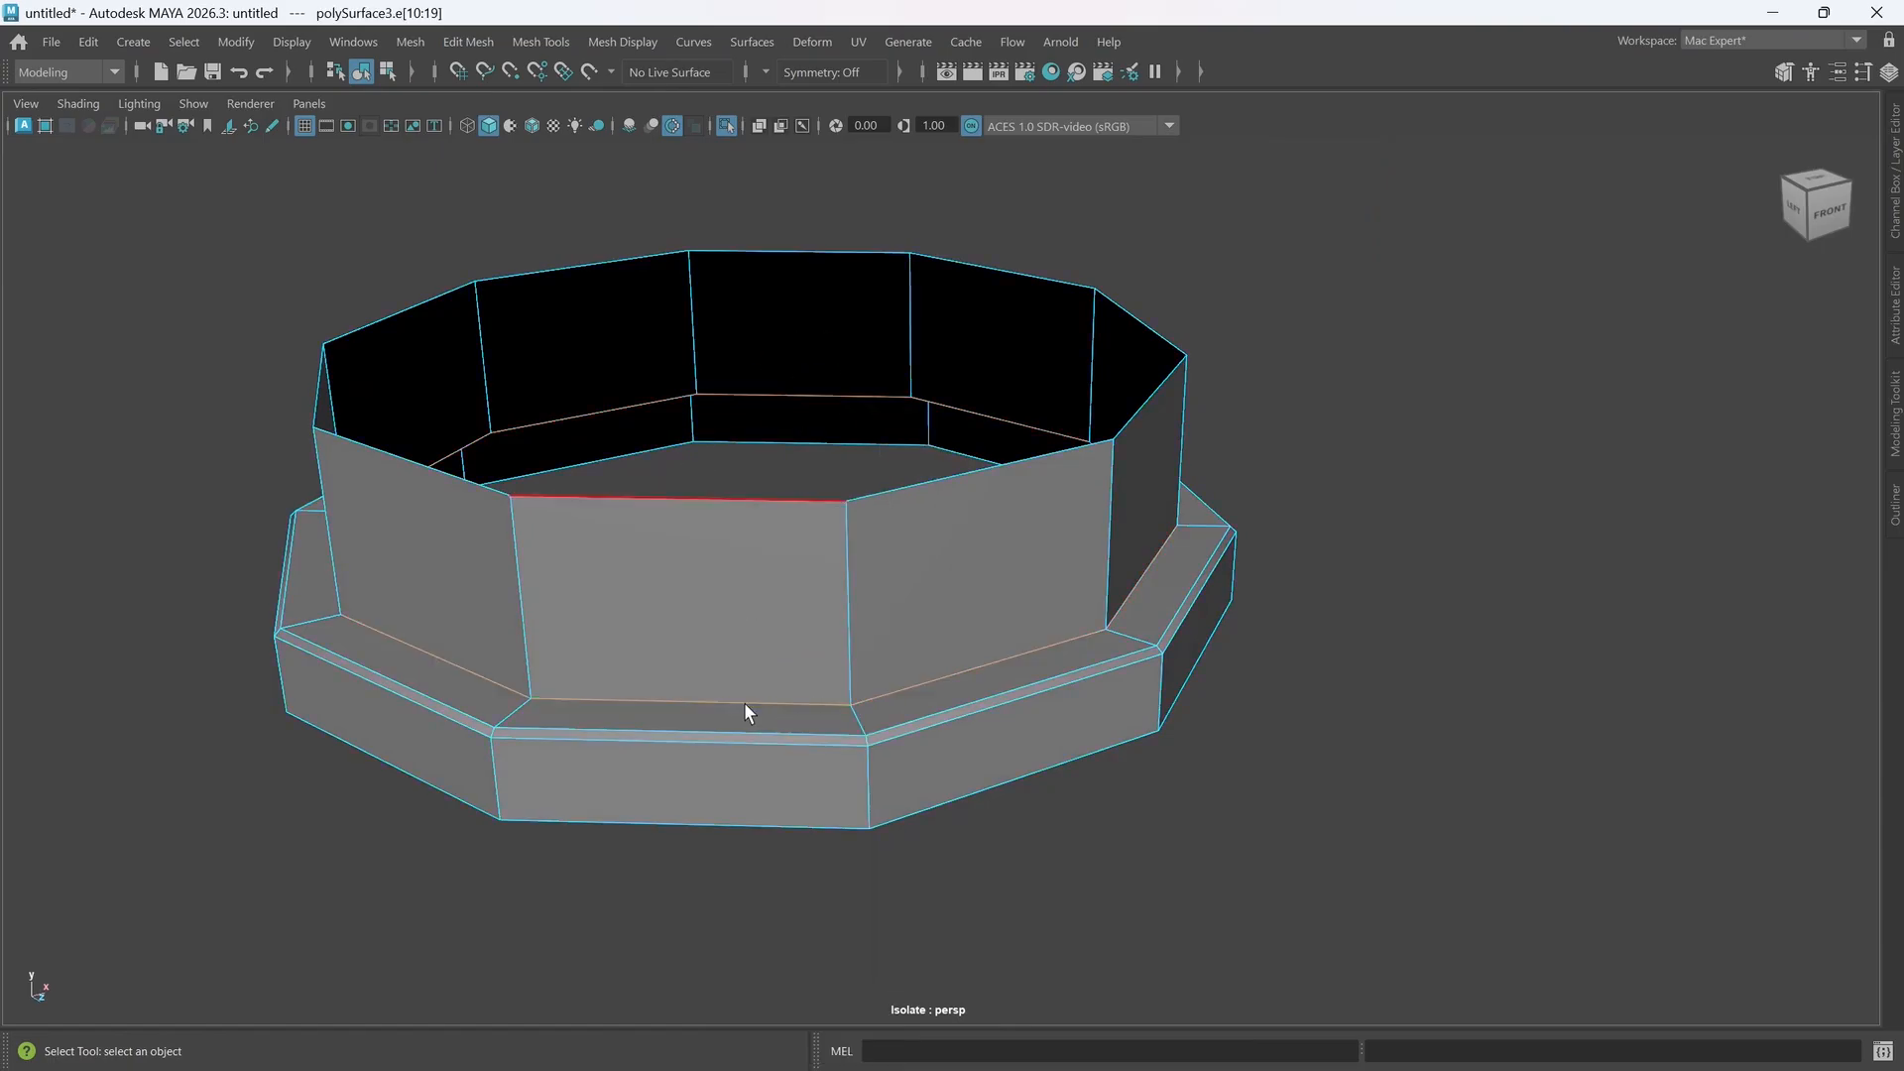
key(ctrl+b)
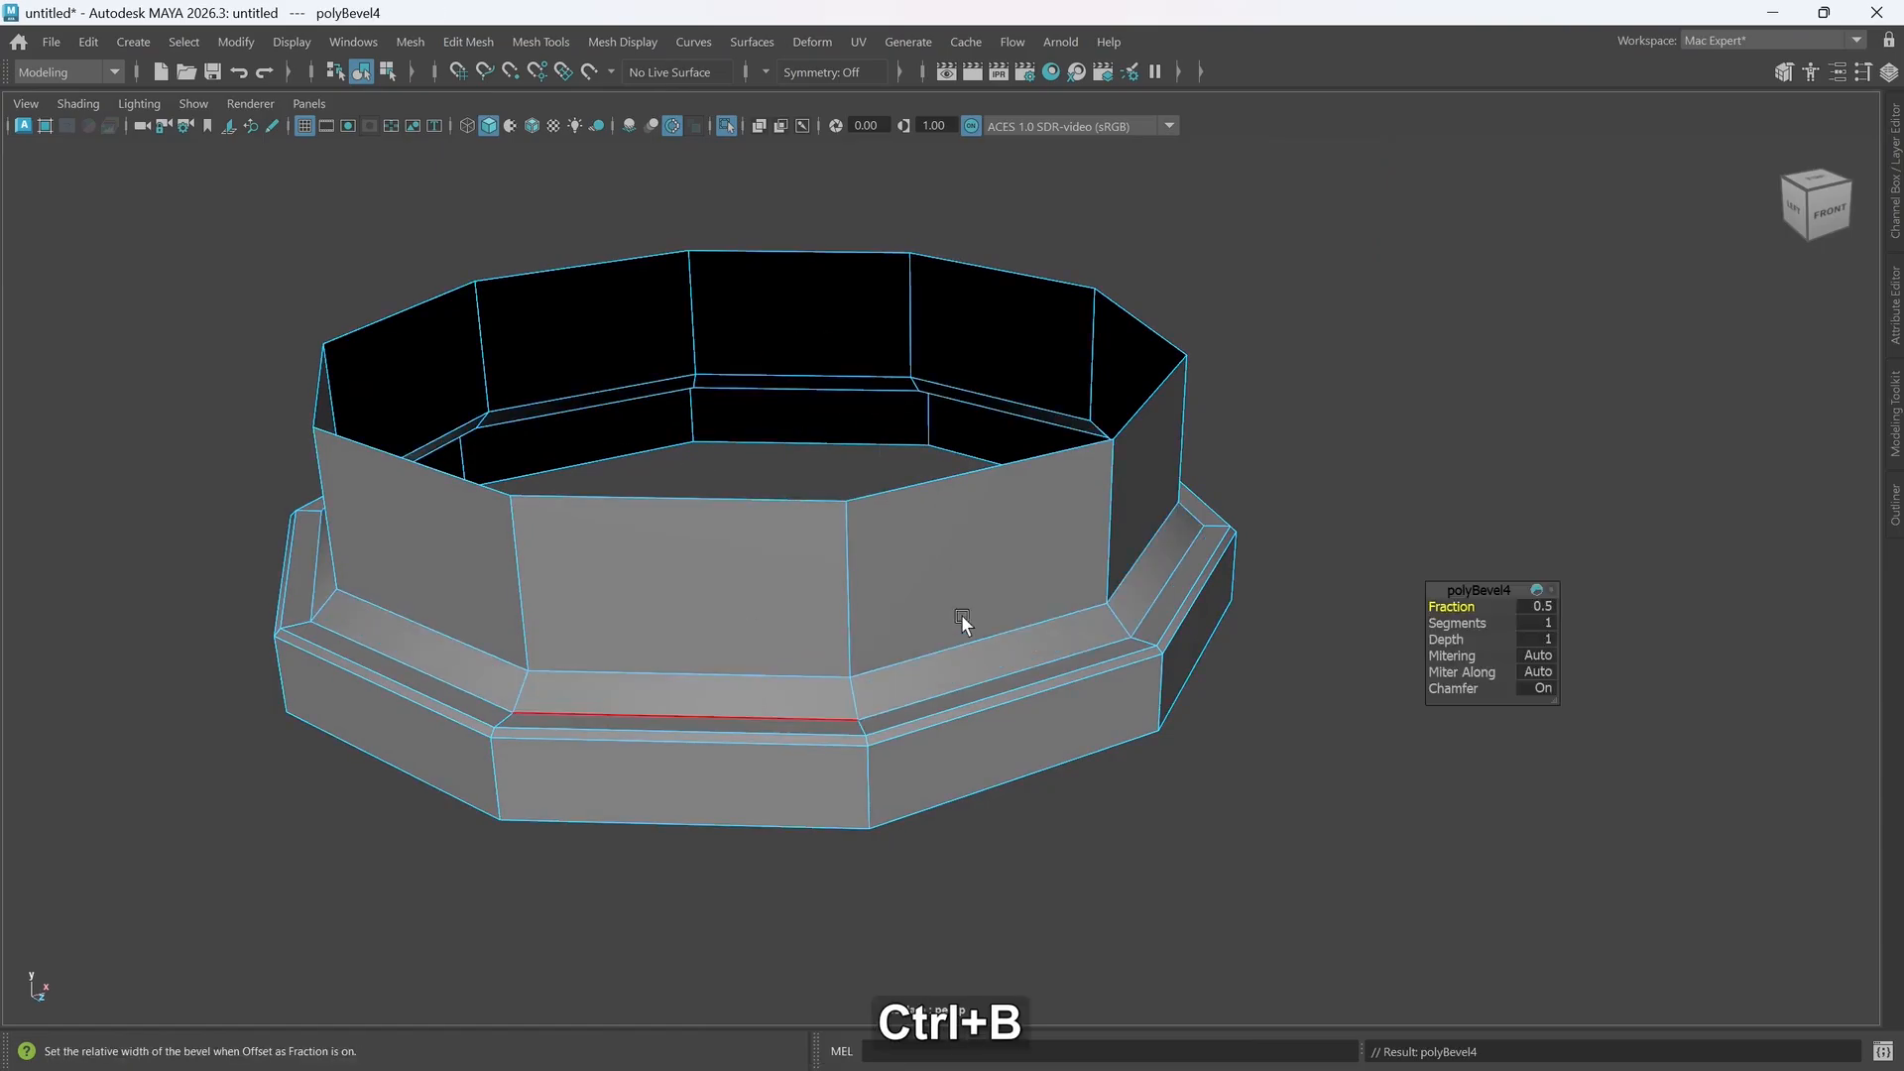
drag(1464, 689, 1245, 677)
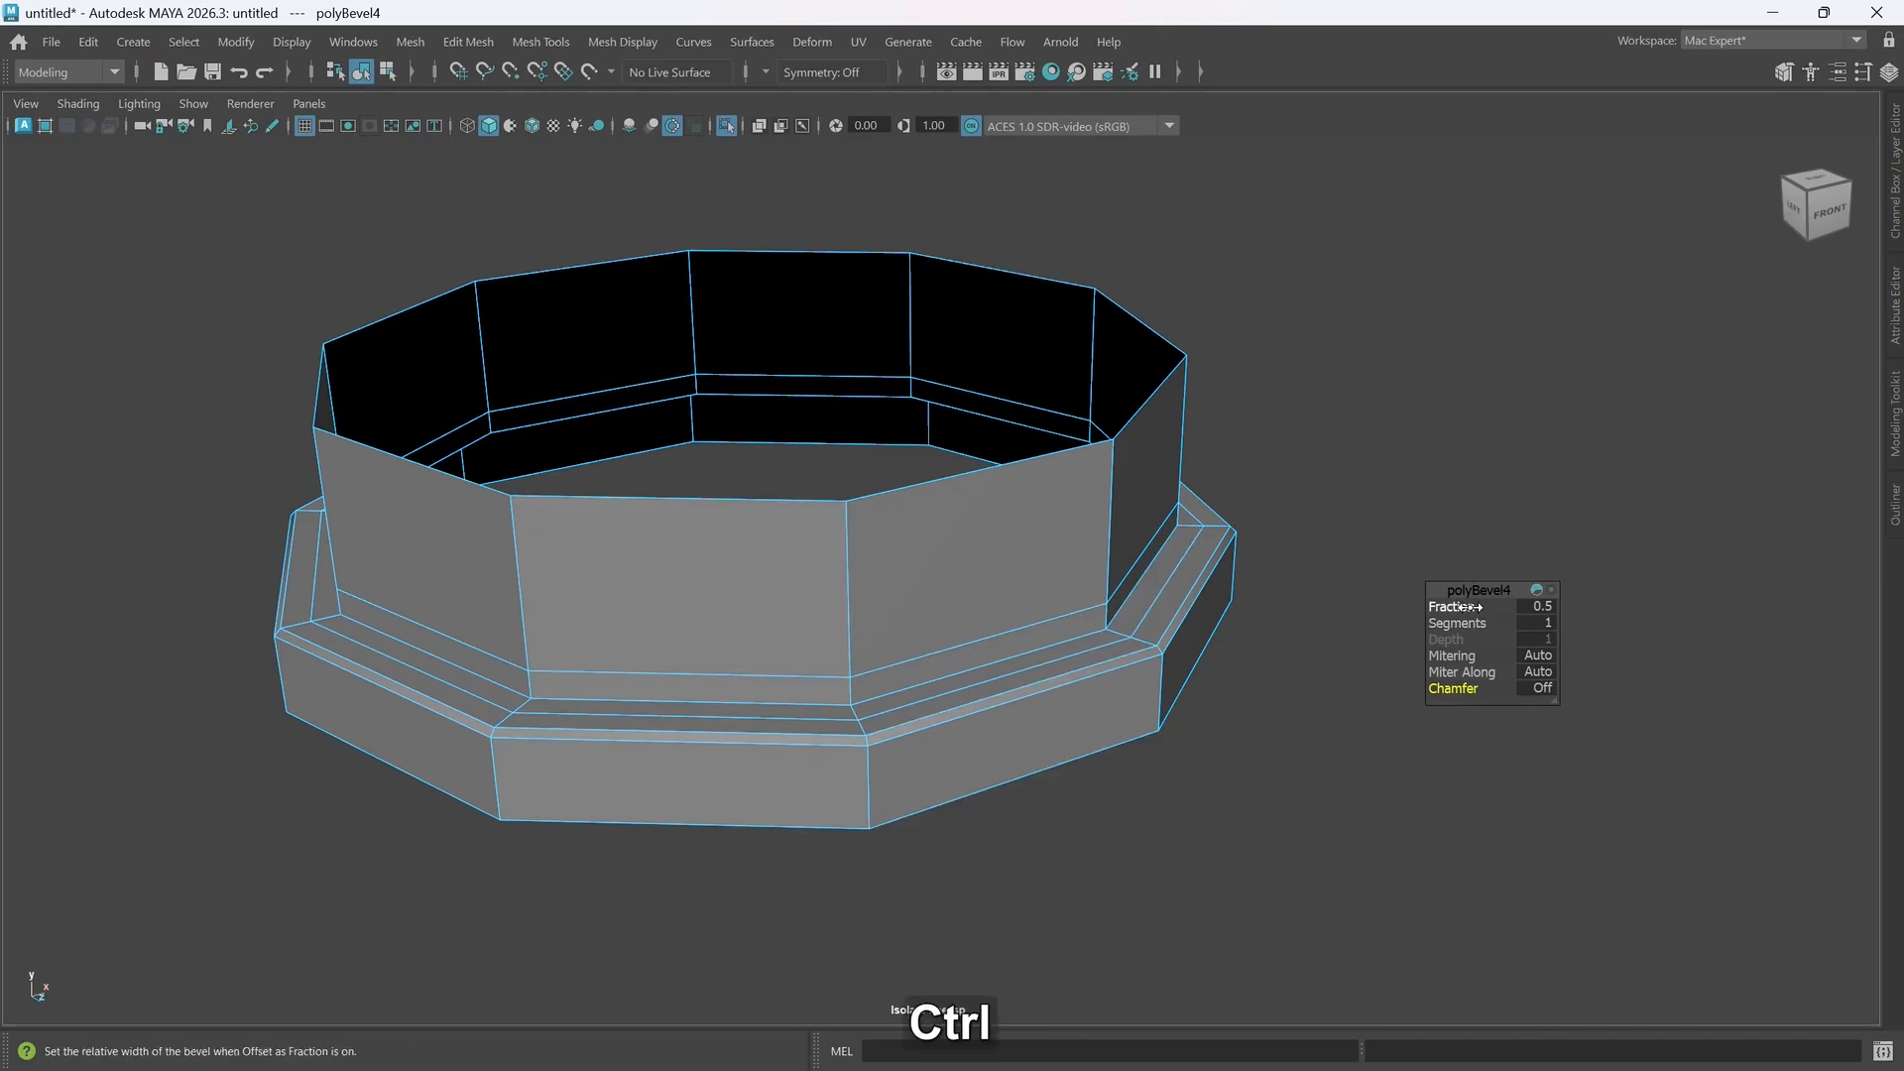
drag(1451, 606, 1188, 613)
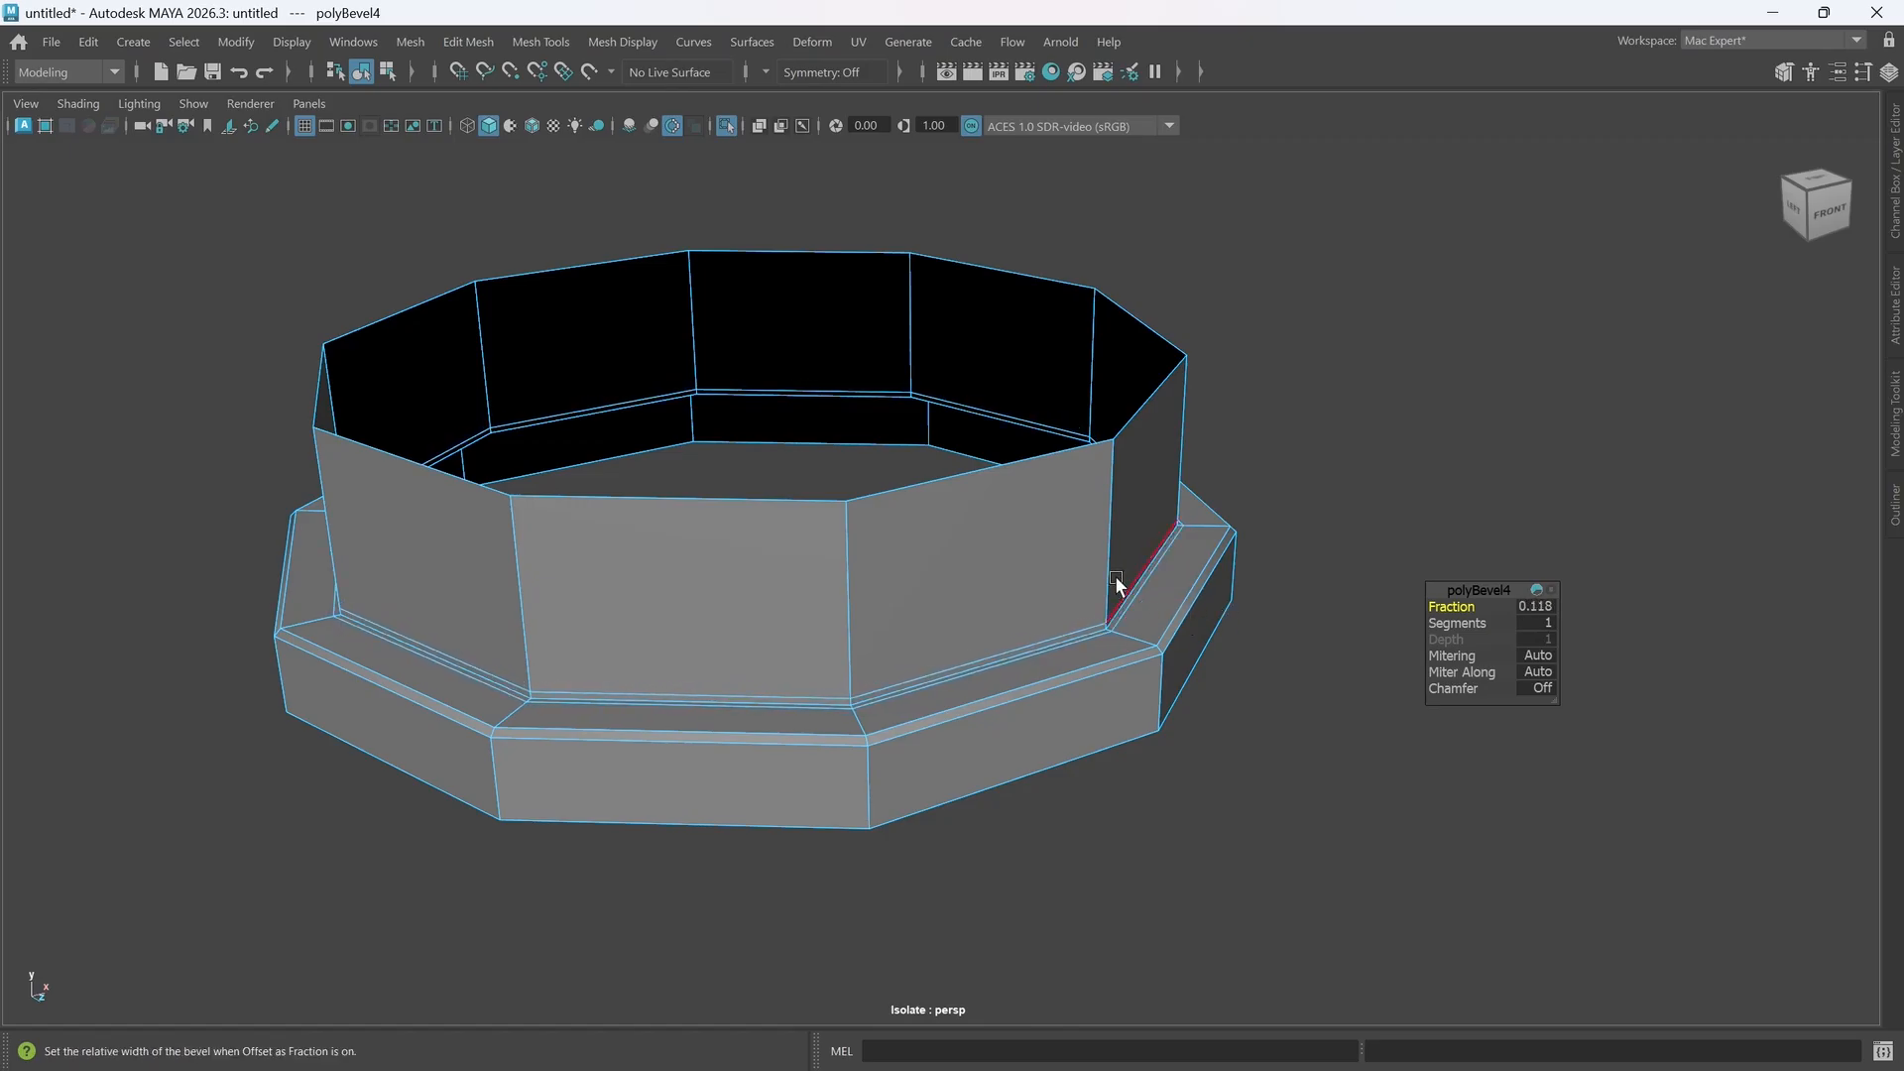
- Check the bevelled neck piece in smooth preview, return it to object mode, and restore its unsmoothed display
key(3)
scroll(1115, 575, up, 2)
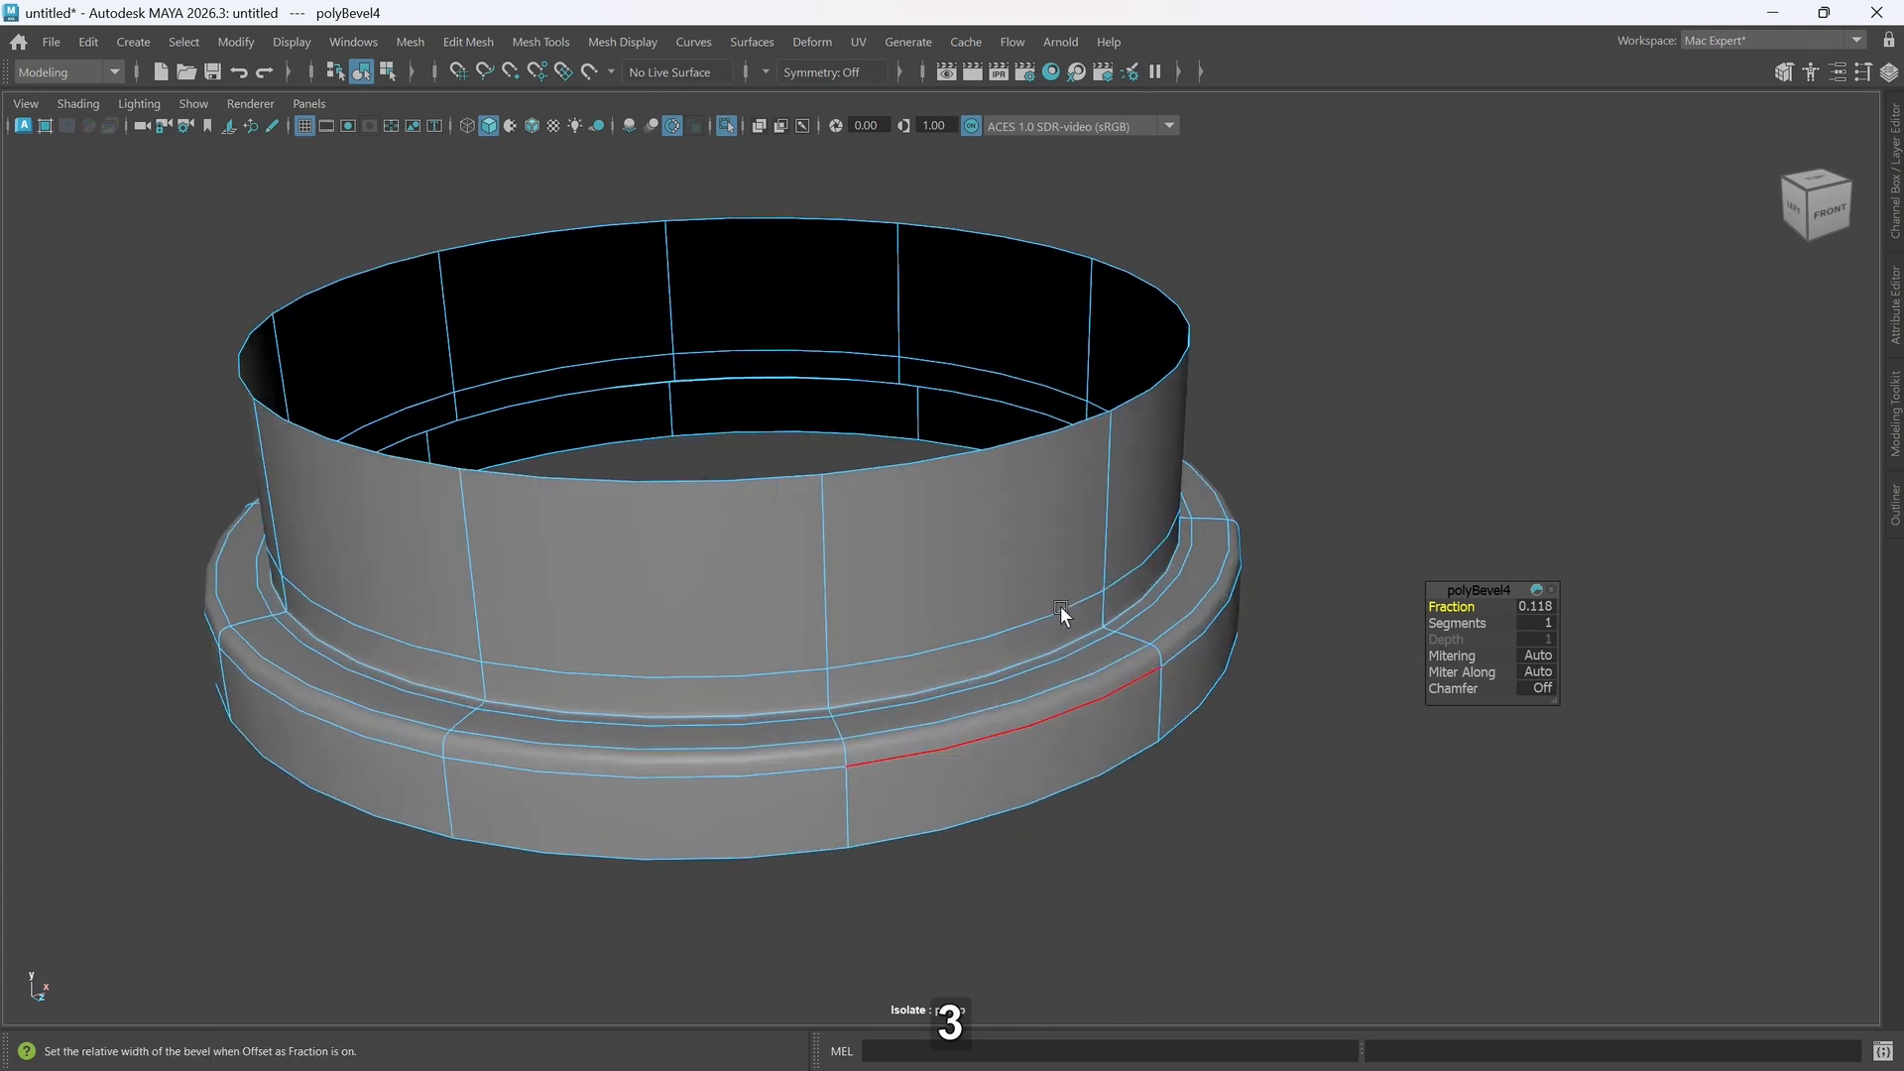
right_drag(1057, 581, 1198, 409)
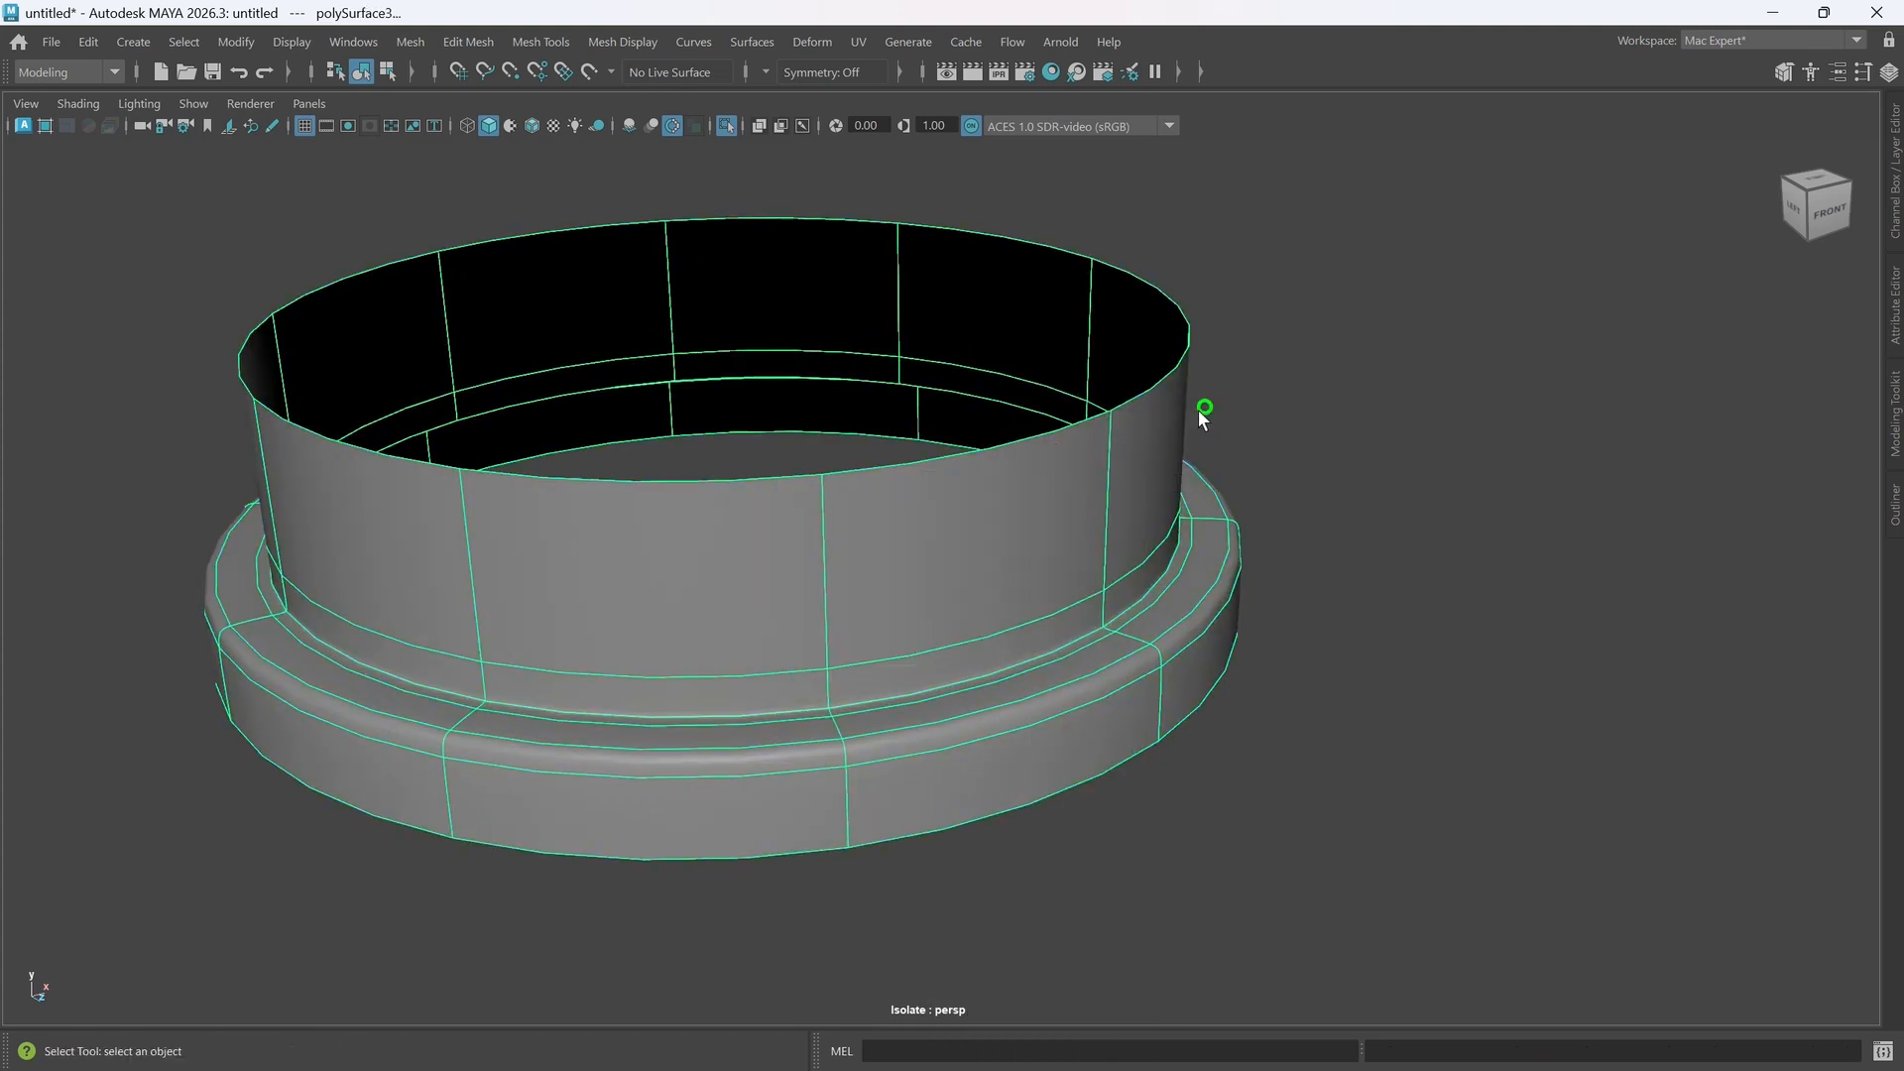
click(1317, 438)
alt+drag(1216, 622, 1210, 595)
alt+drag(803, 524, 1054, 667)
click(952, 638)
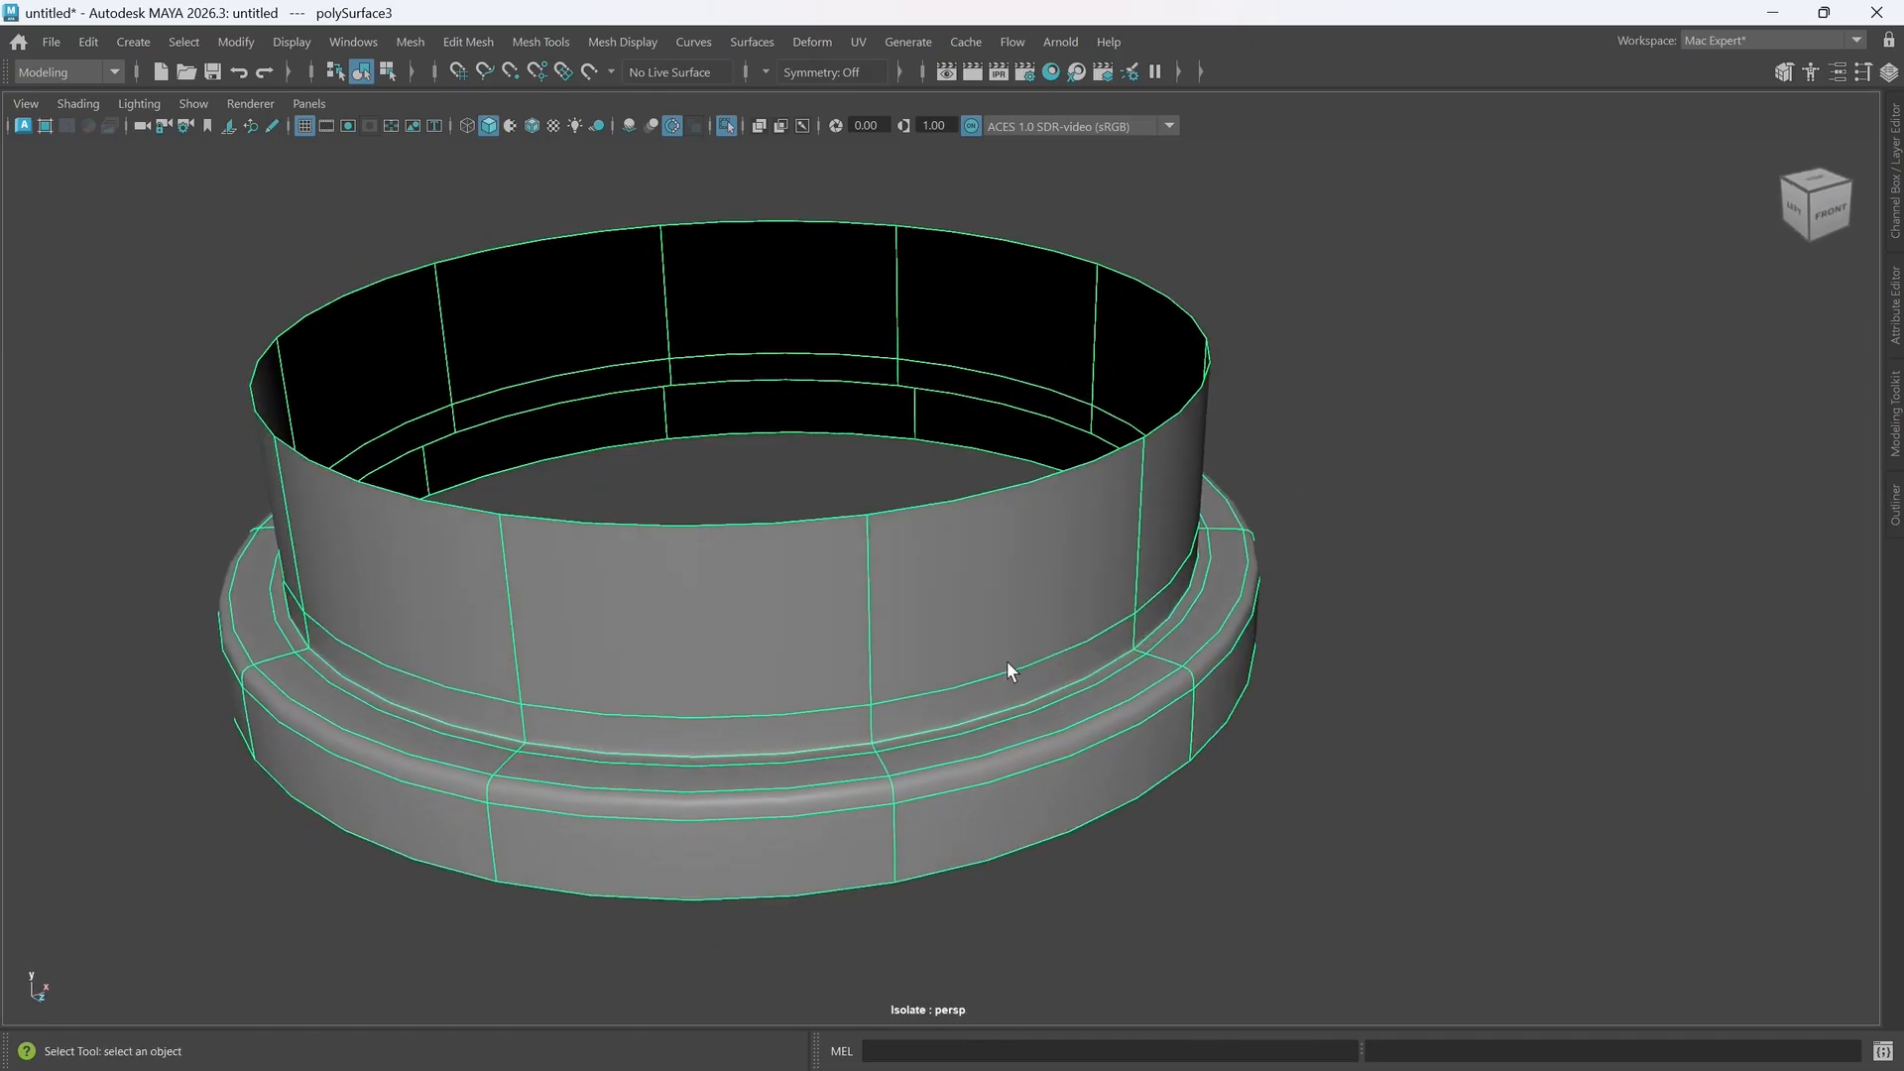
key(1)
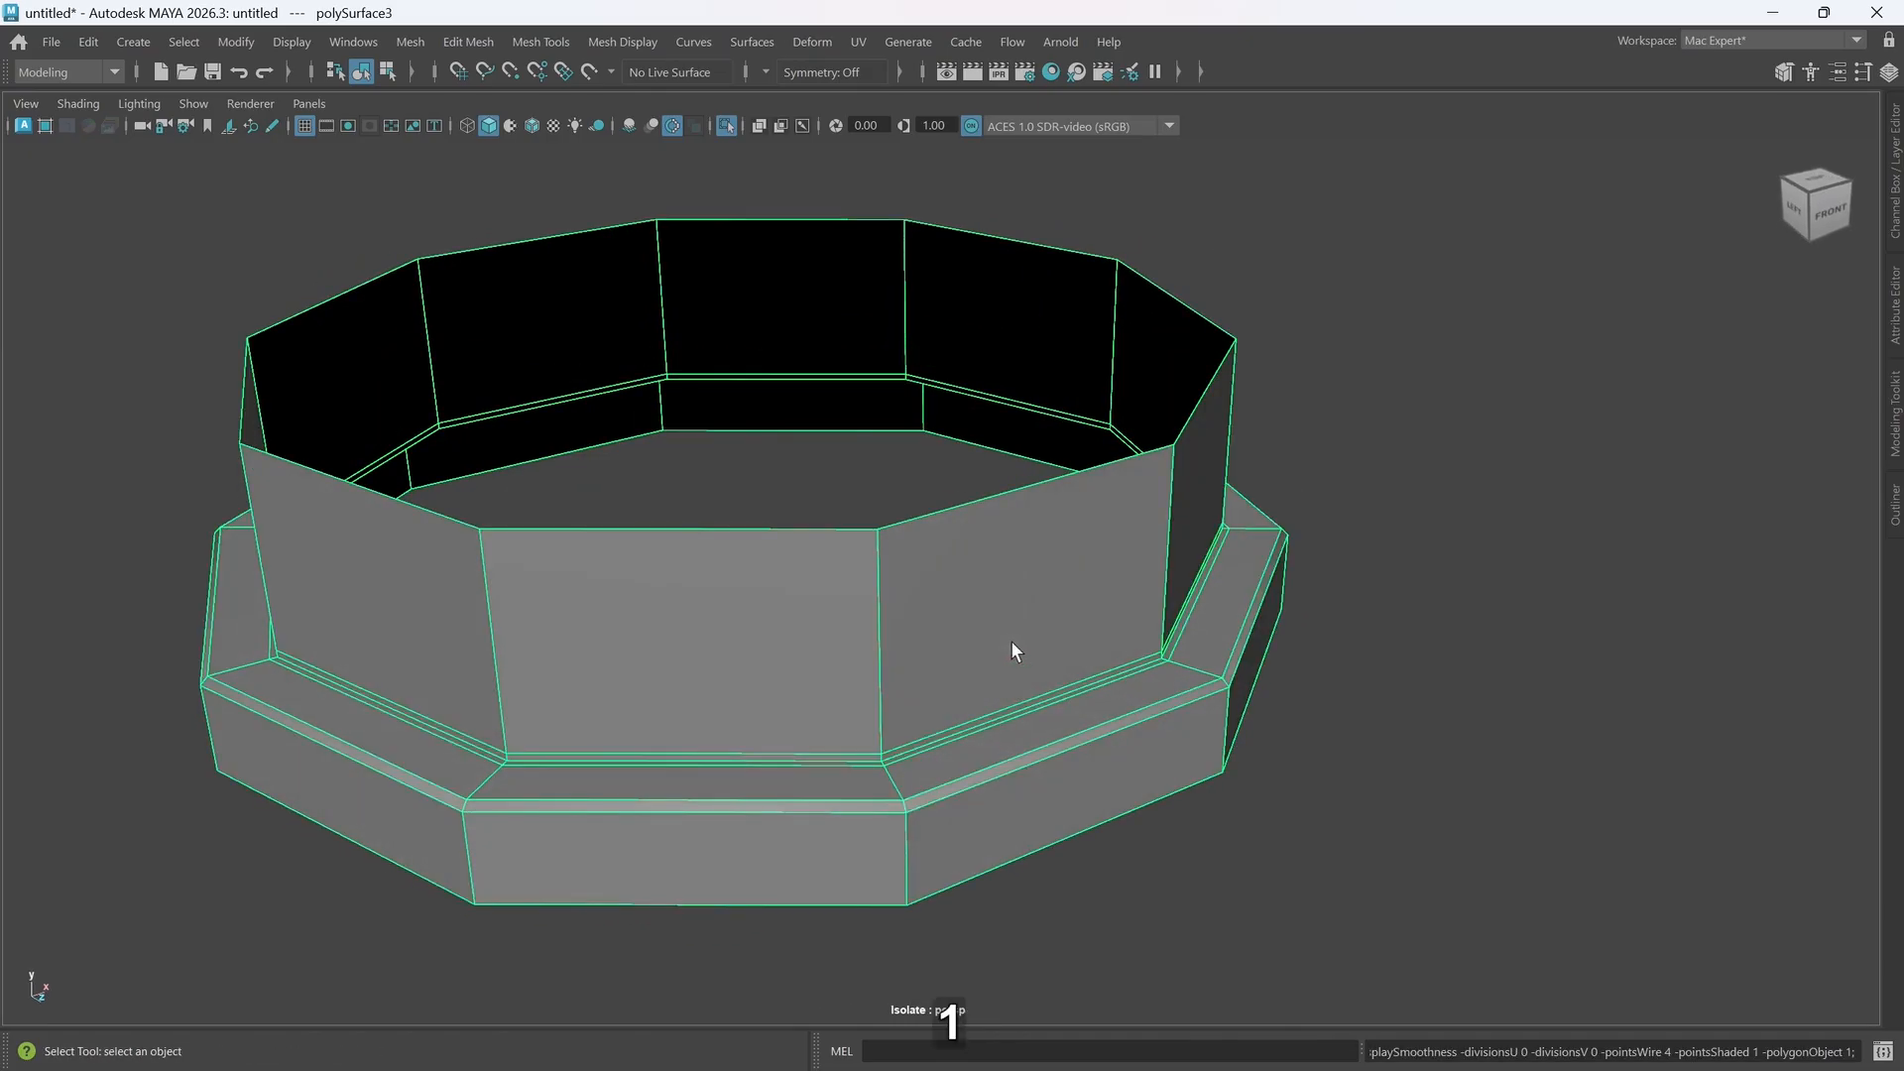
- Exit isolation and hide the neck piece with the ledge so the duplicated collar ring stands alone
key(ctrl+1)
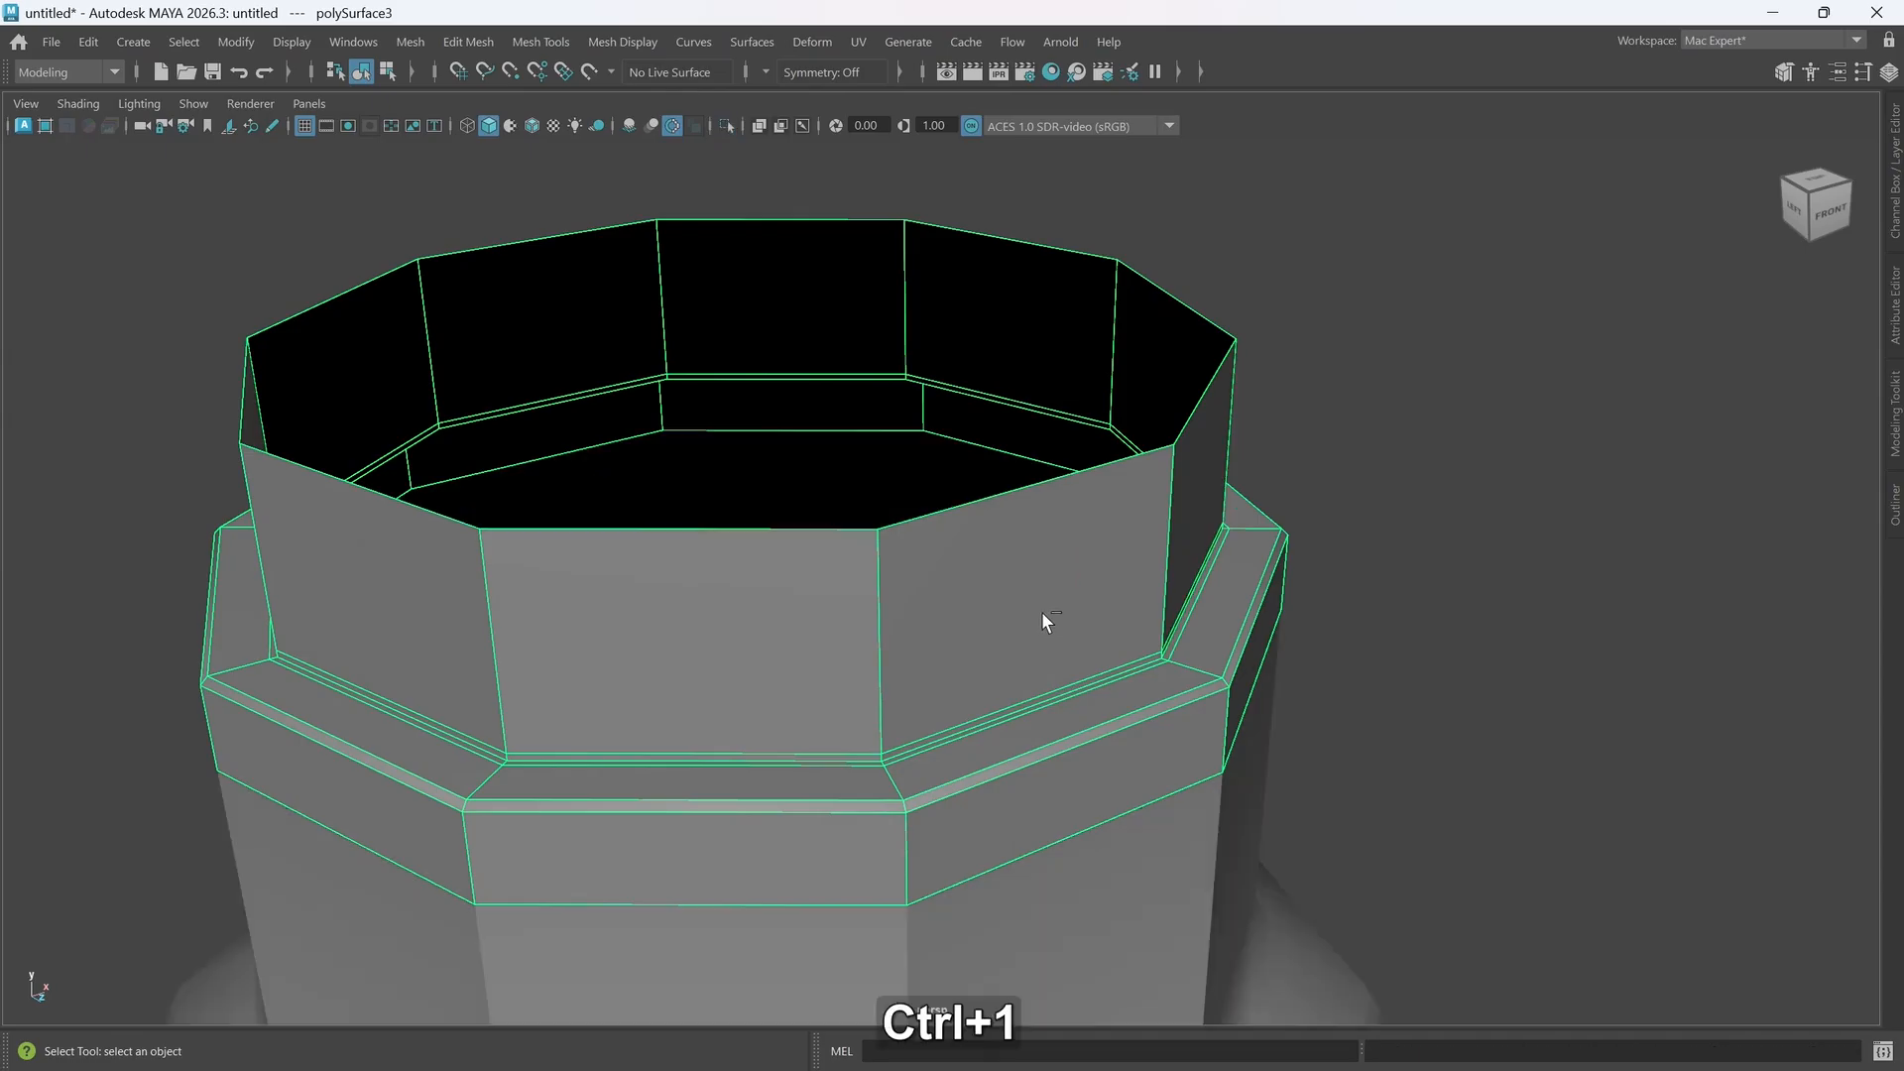
click(1472, 609)
alt+drag(1467, 608, 939, 714)
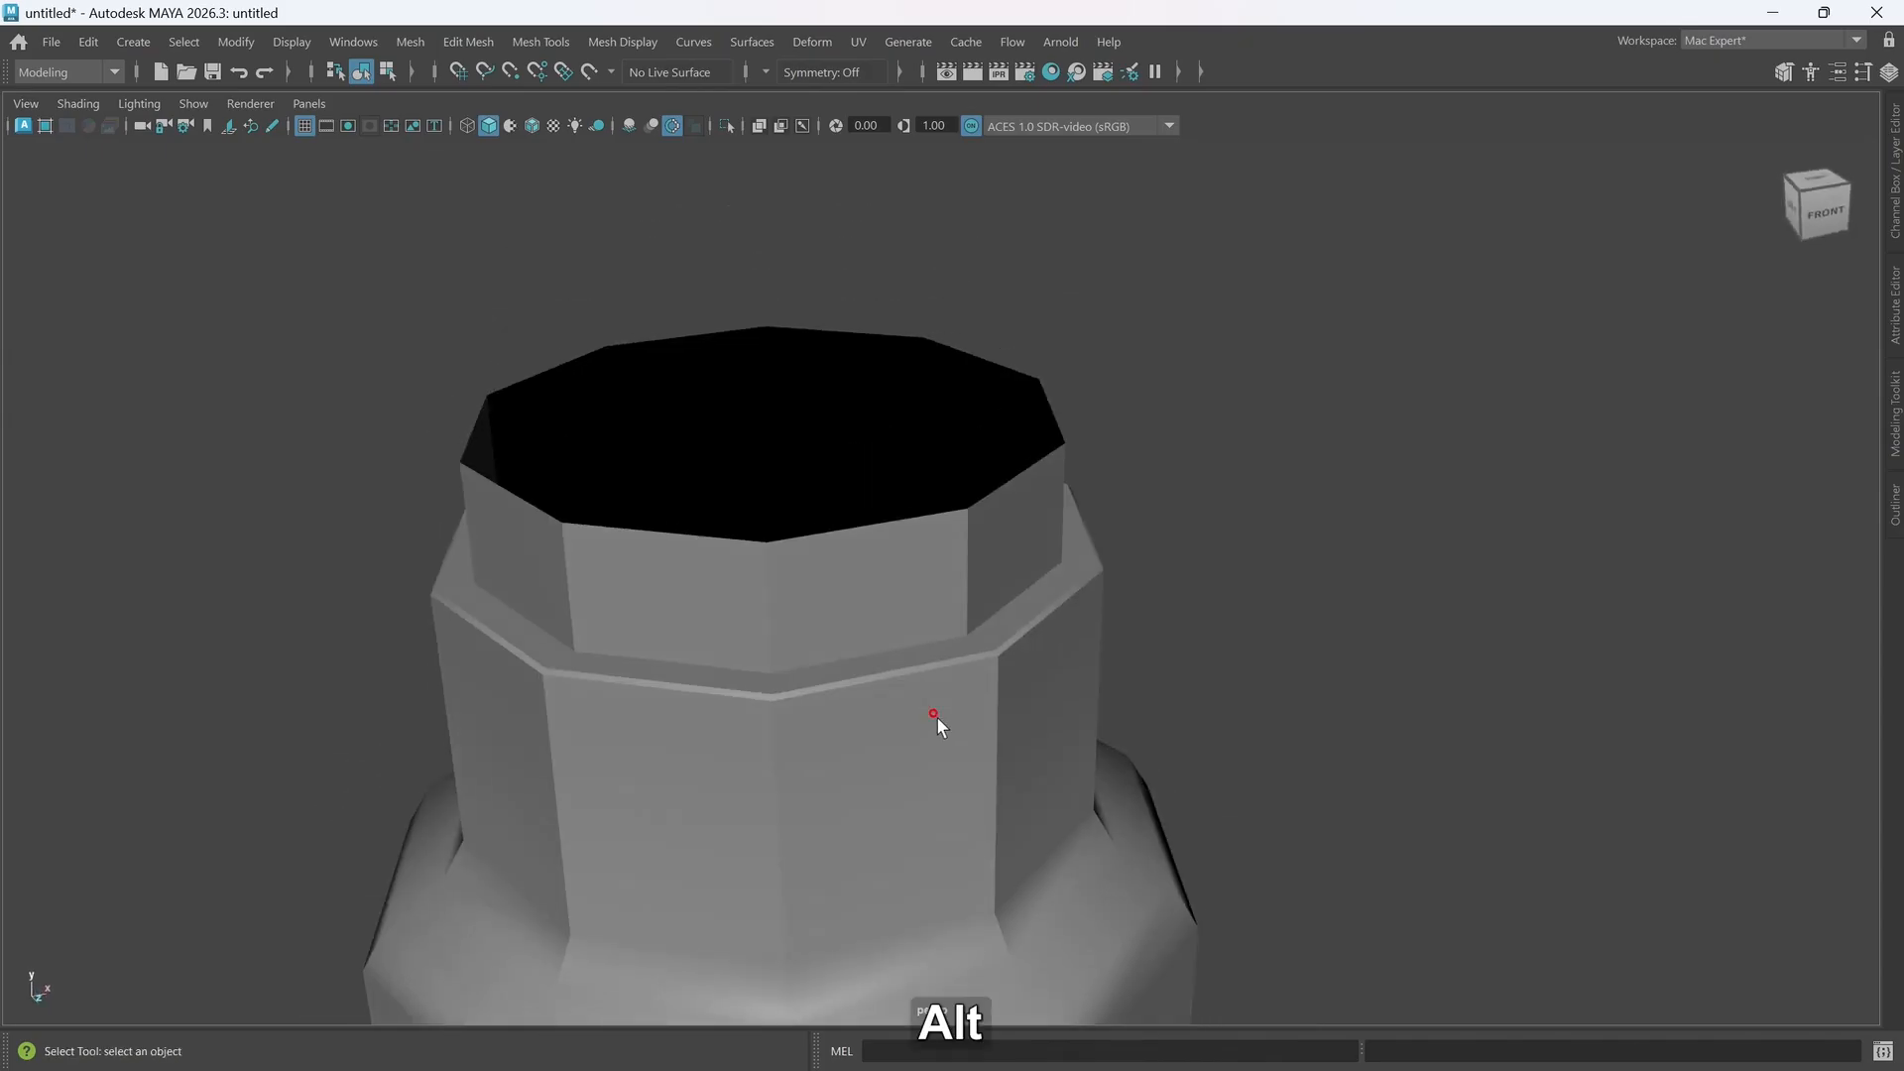
click(896, 684)
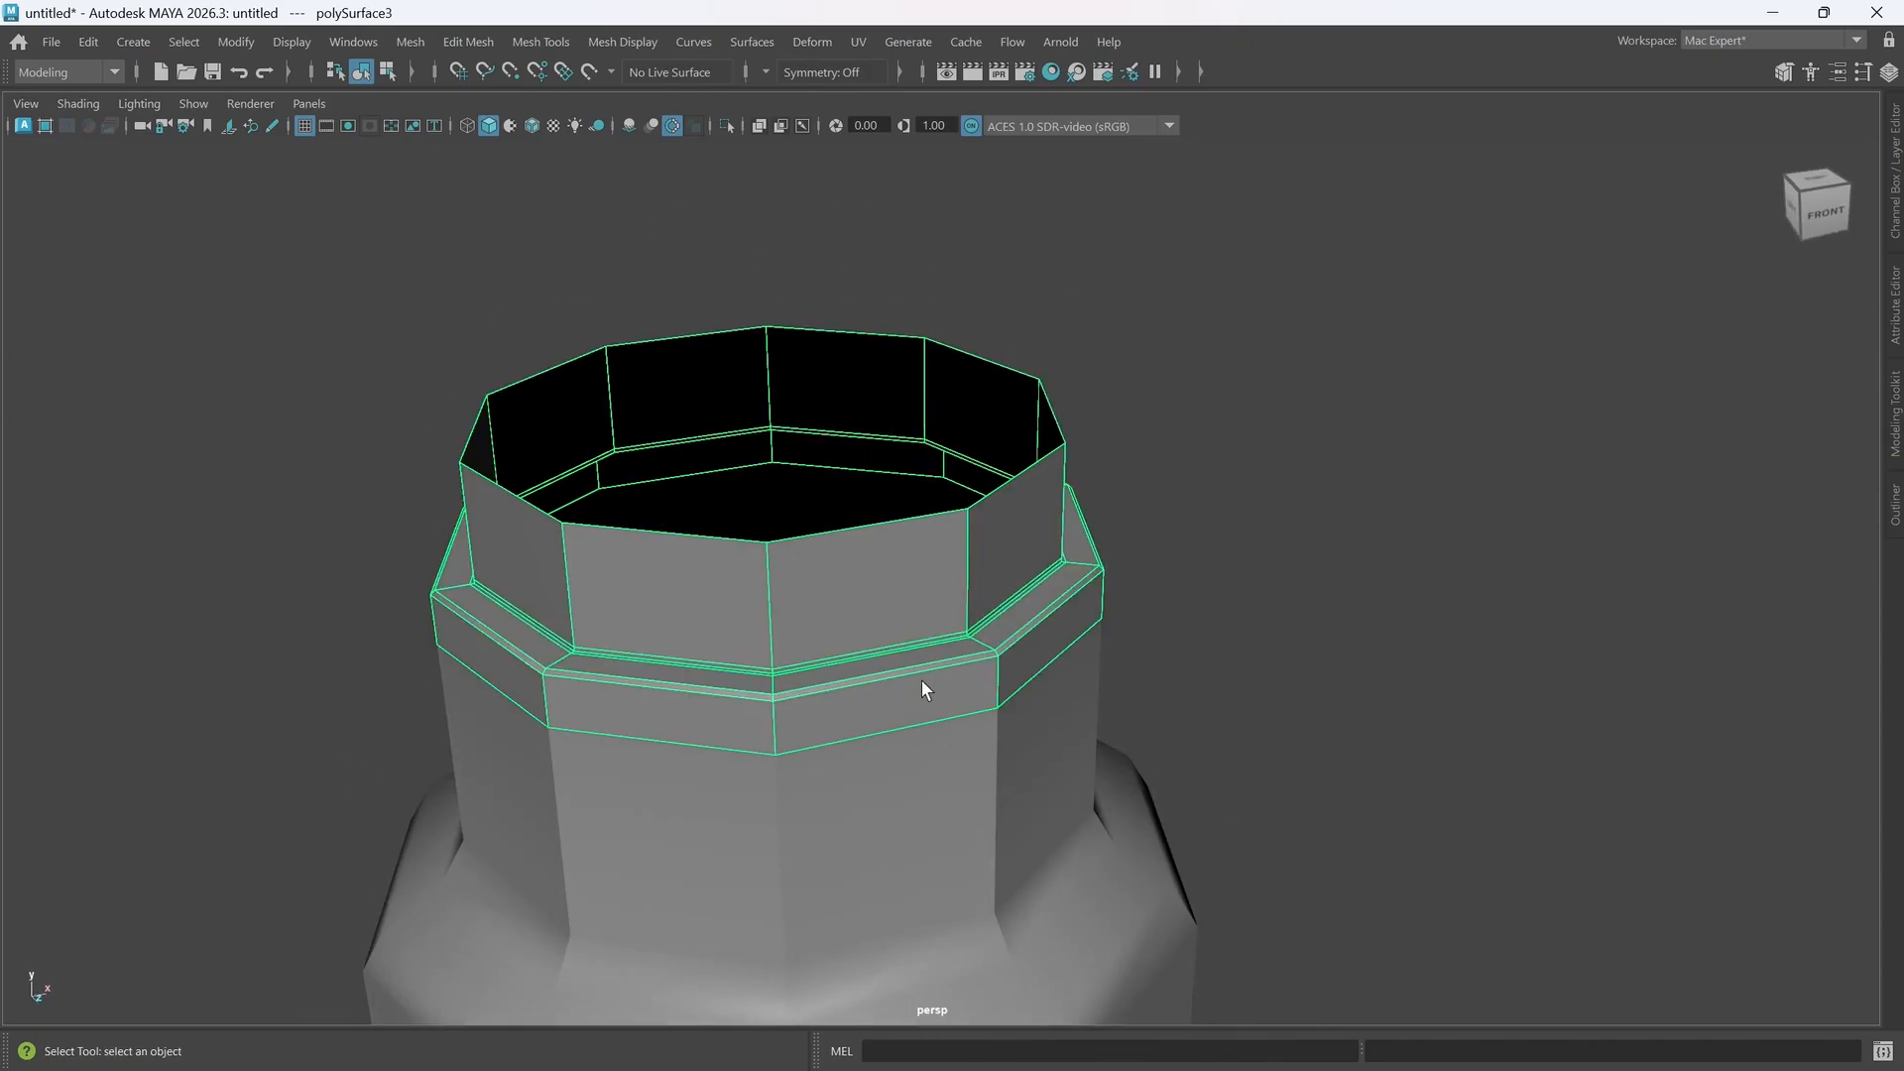
key(h)
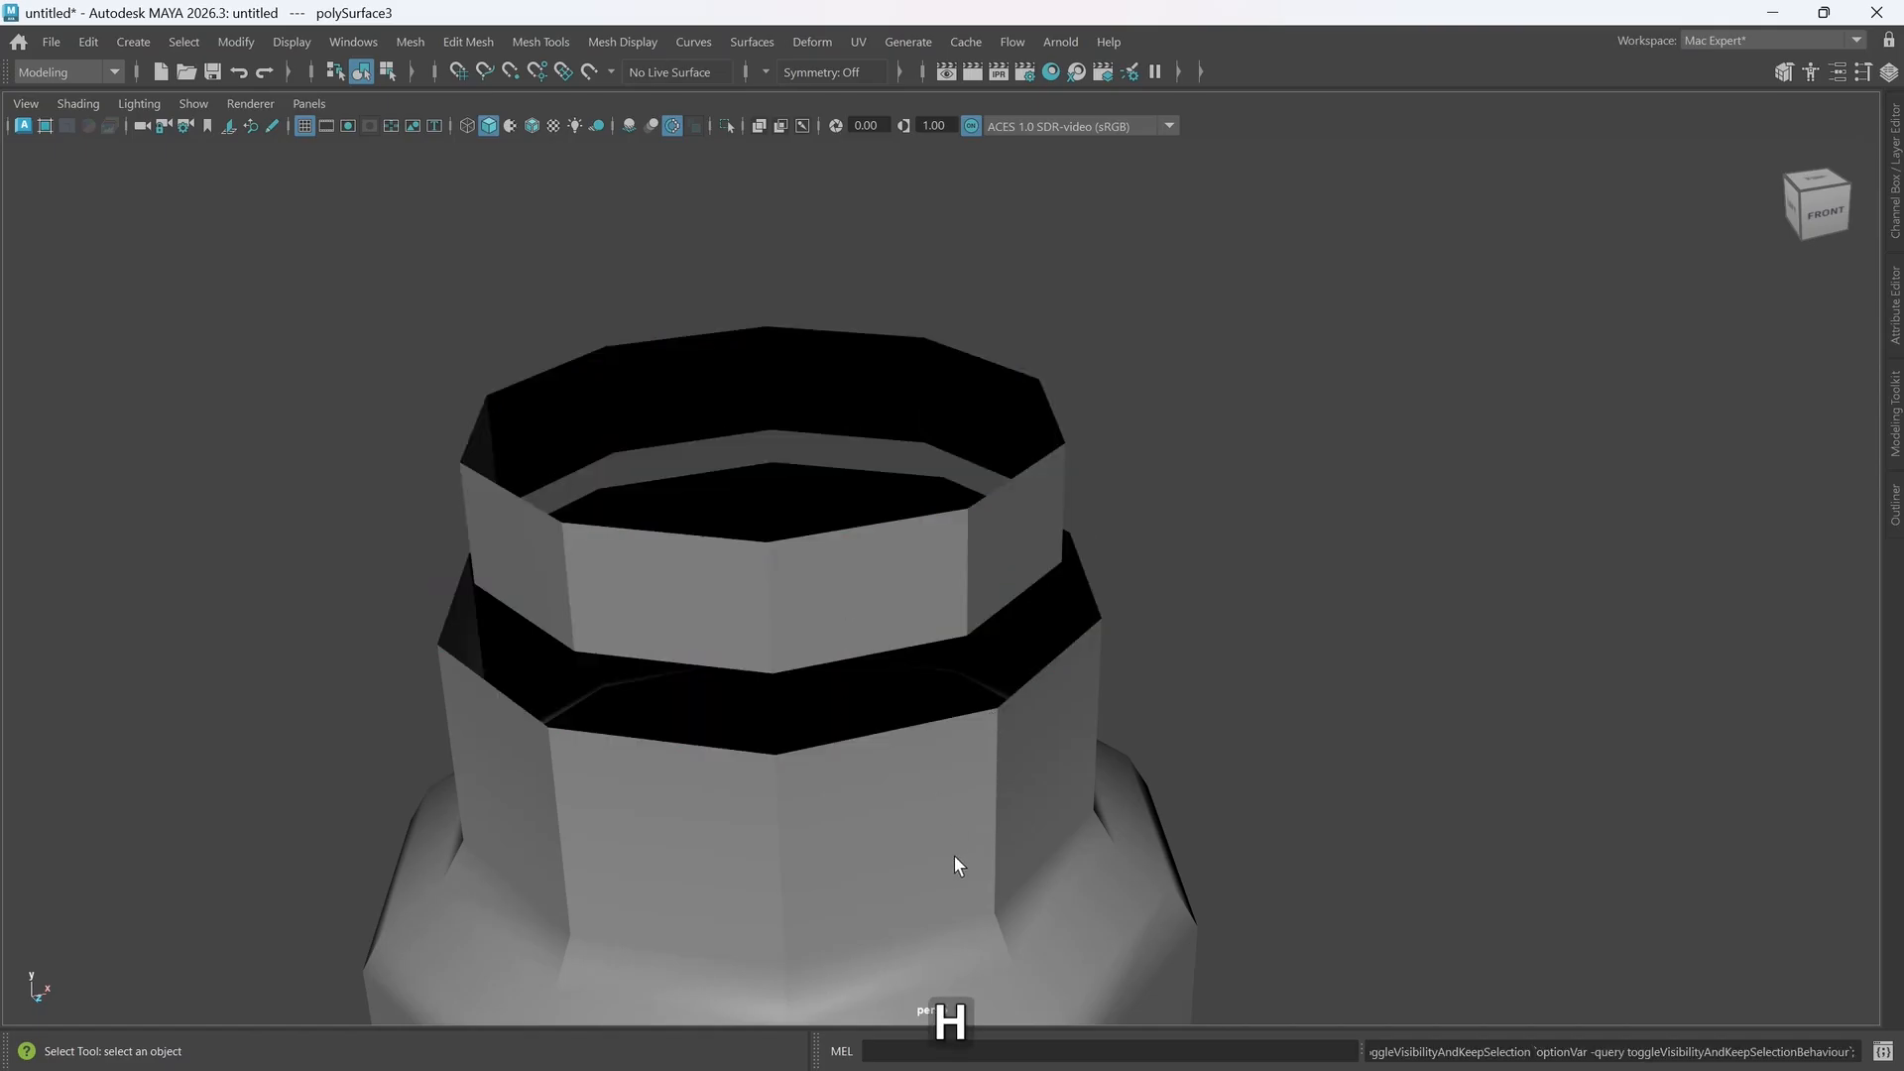
- Select the upper border edge loop of the duplicated collar ring and unhide the neck piece
alt+drag(952, 866, 885, 593)
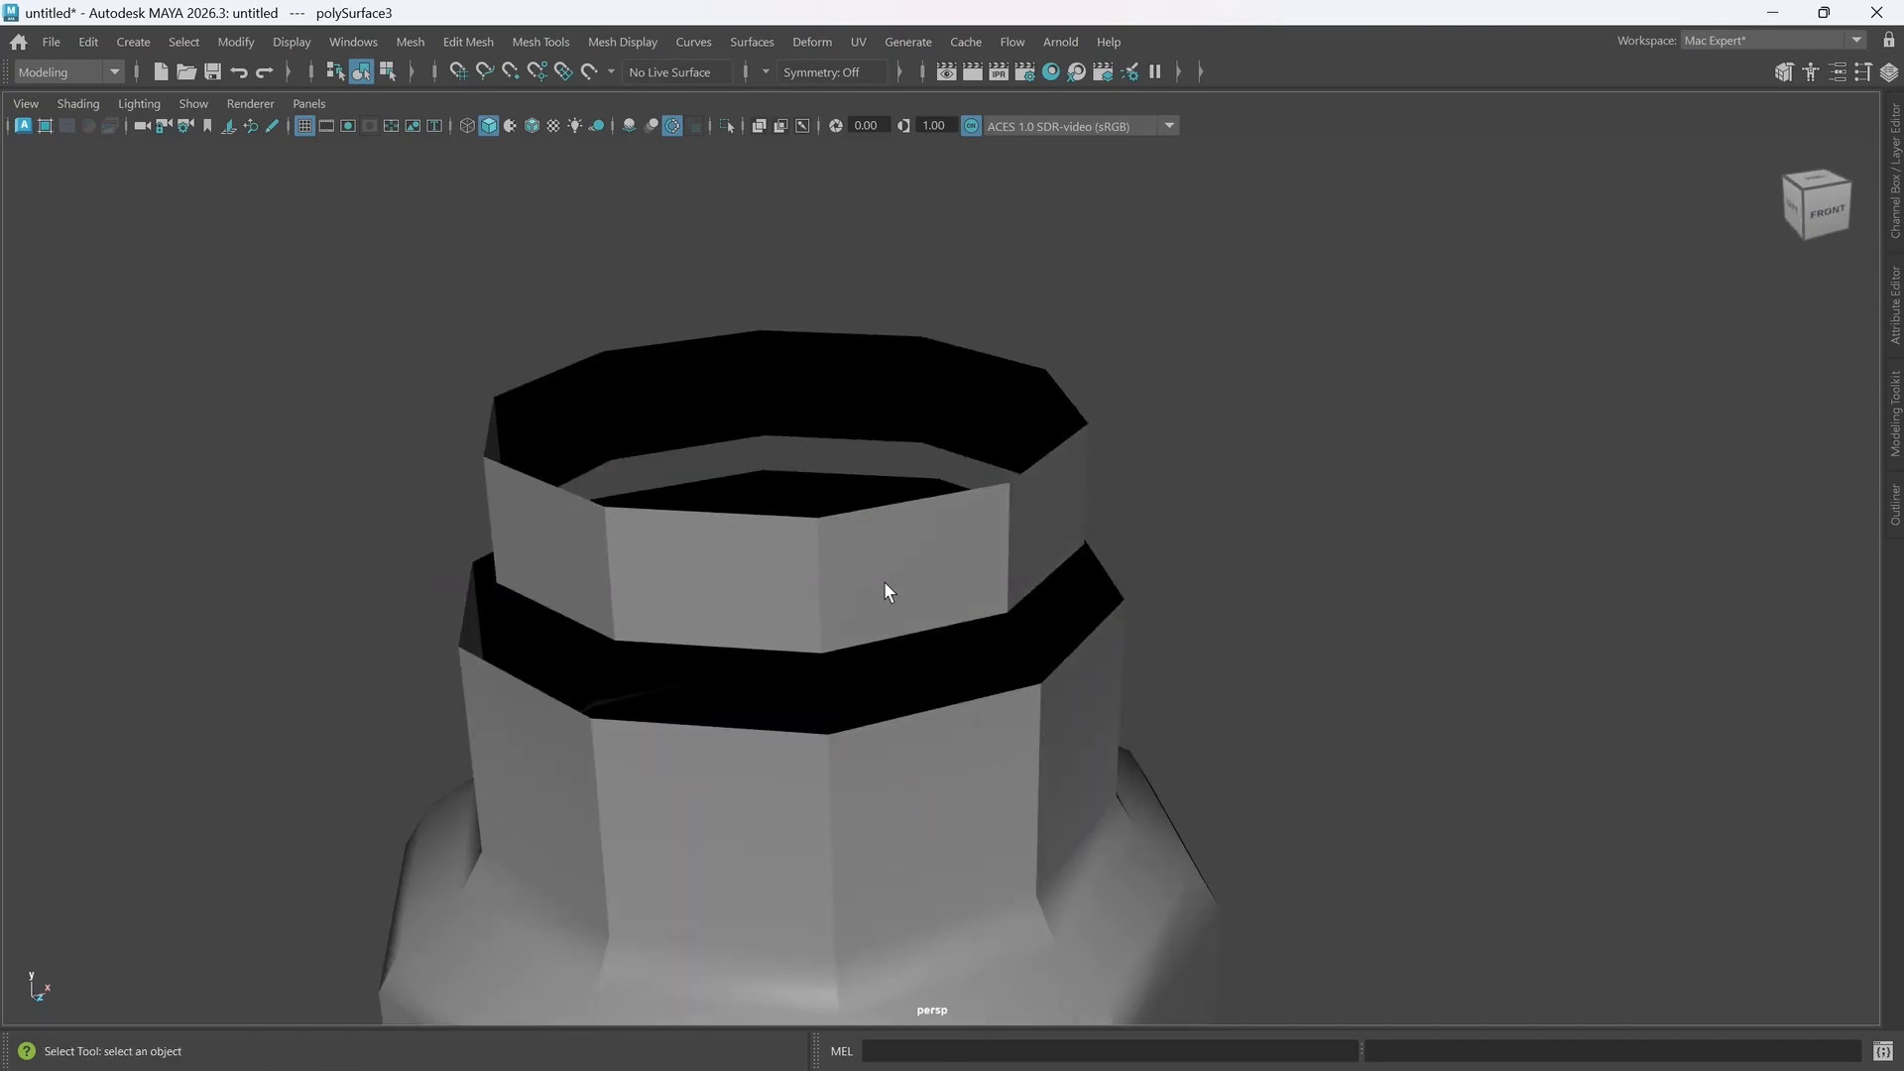
click(885, 585)
right_drag(886, 579, 901, 381)
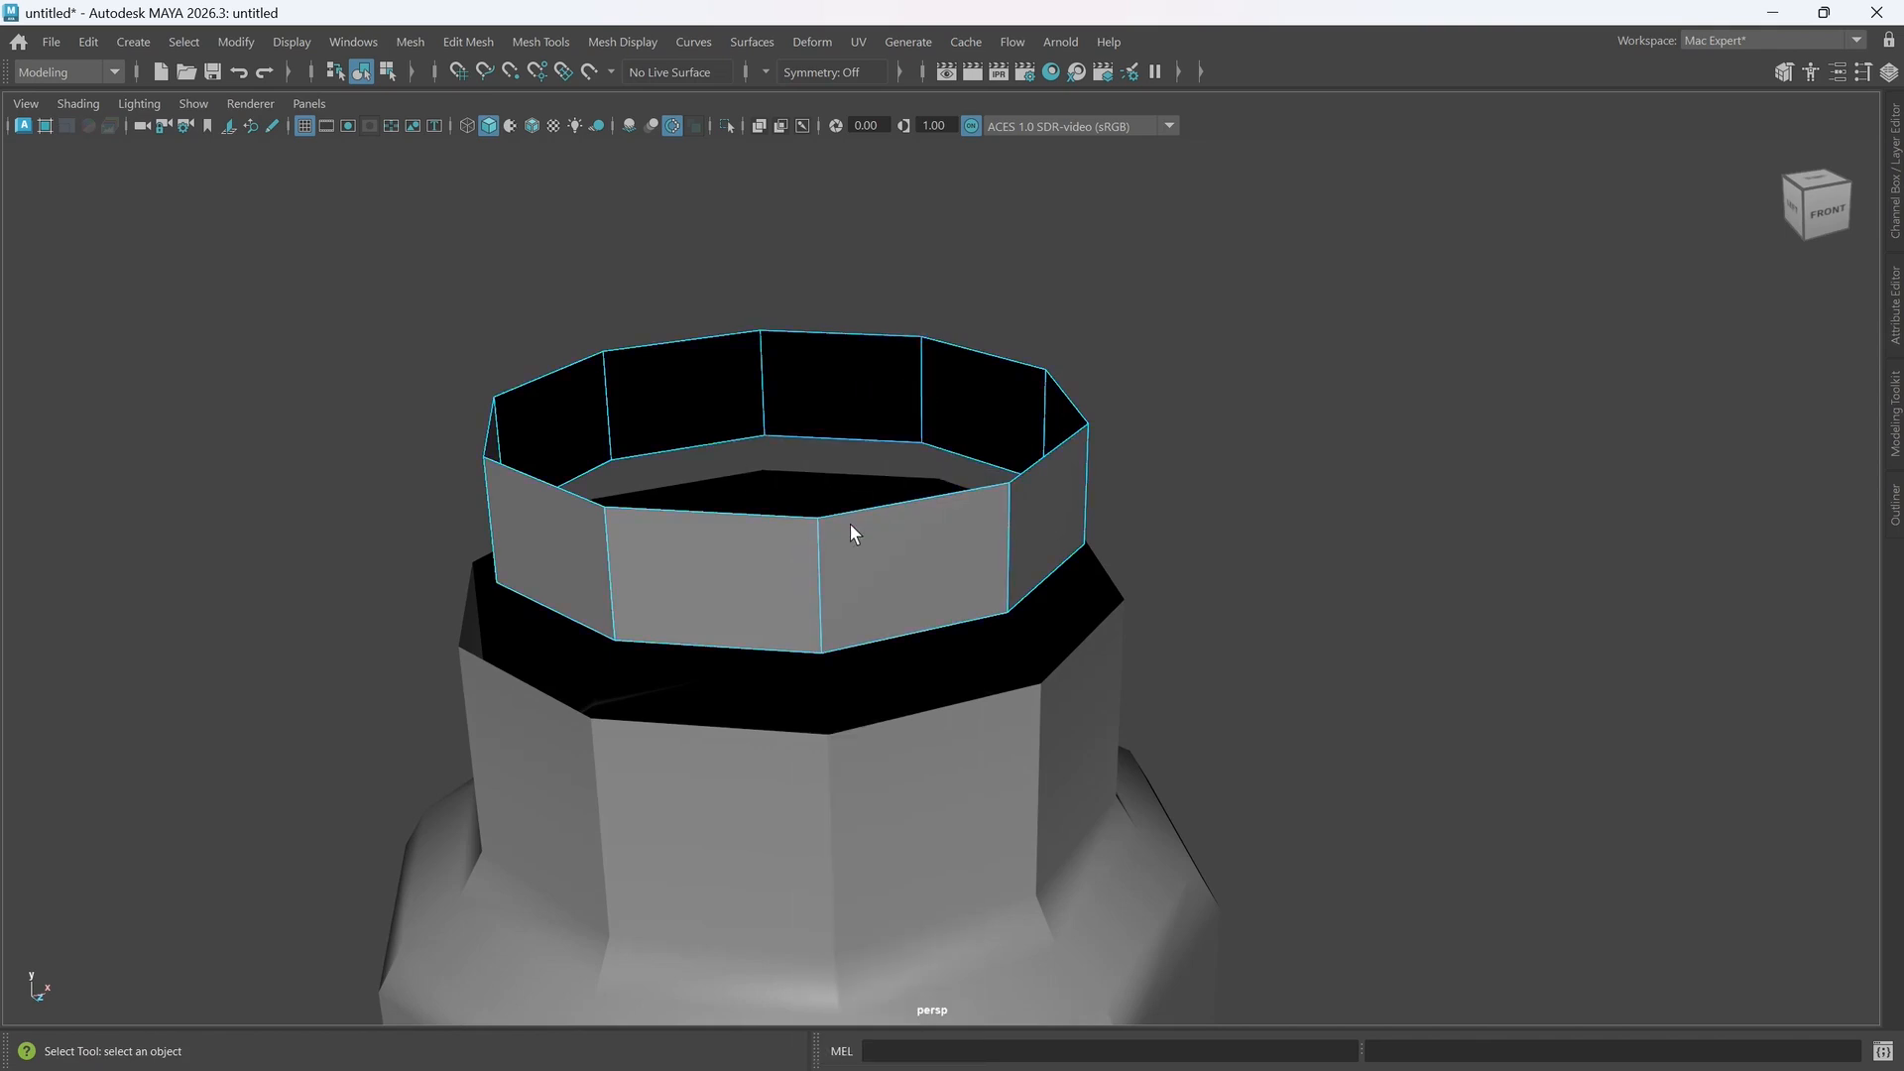
double_click(891, 508)
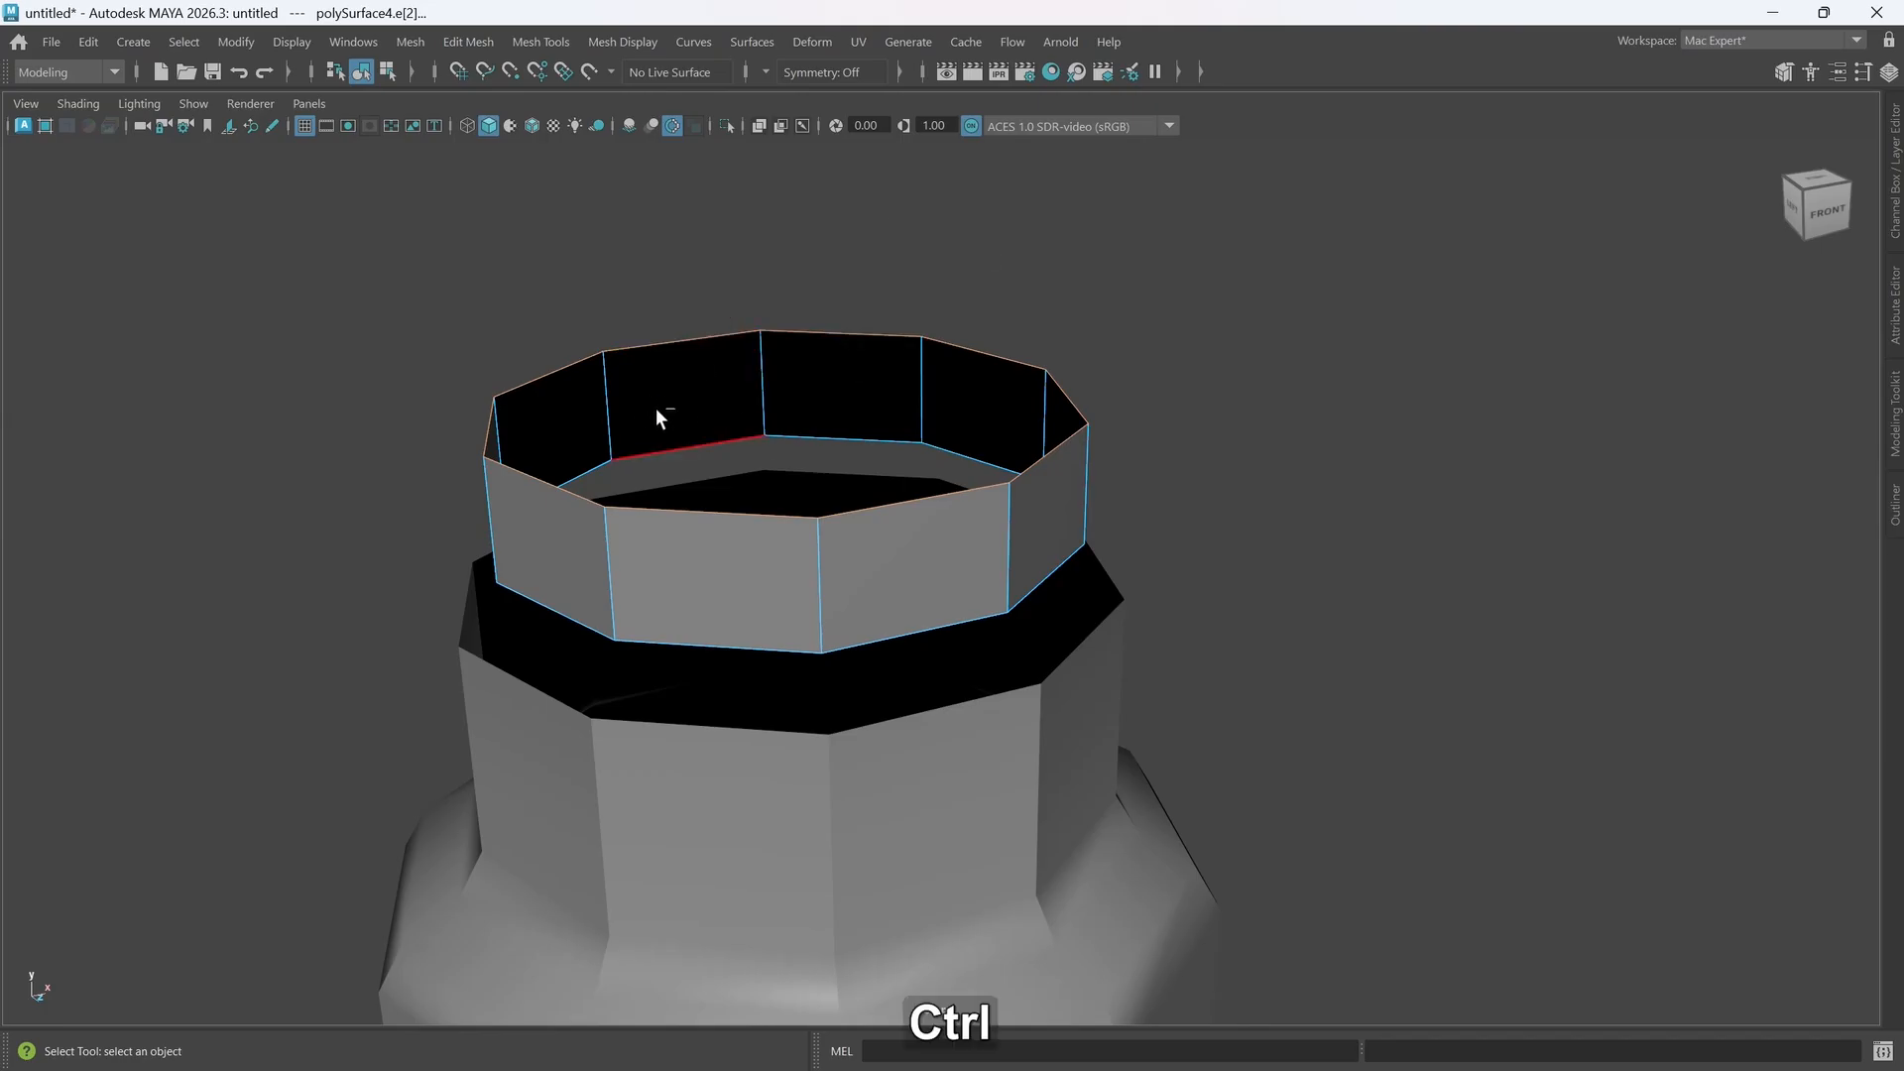
key(ctrl+shift+h)
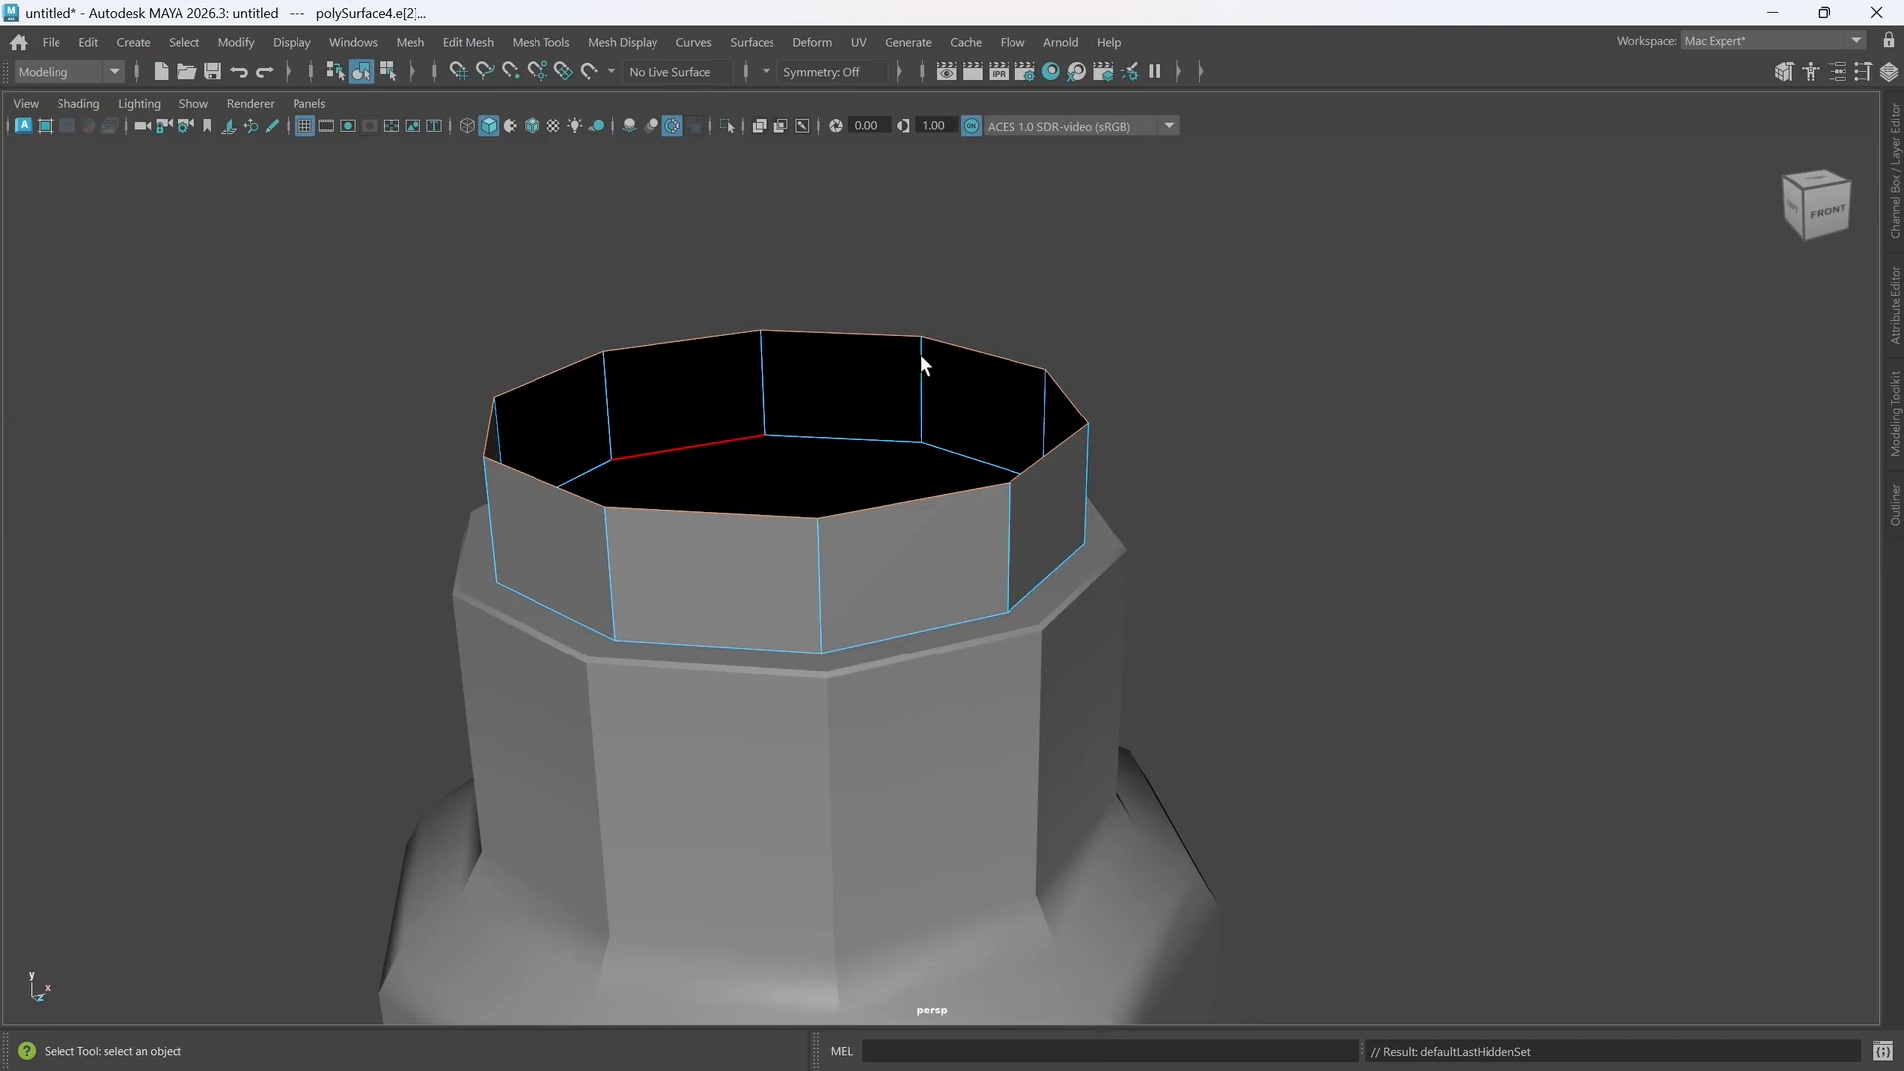
- Move the duplicated ring's upper edge loop straight up by about 11 cm and return to object mode
key(w)
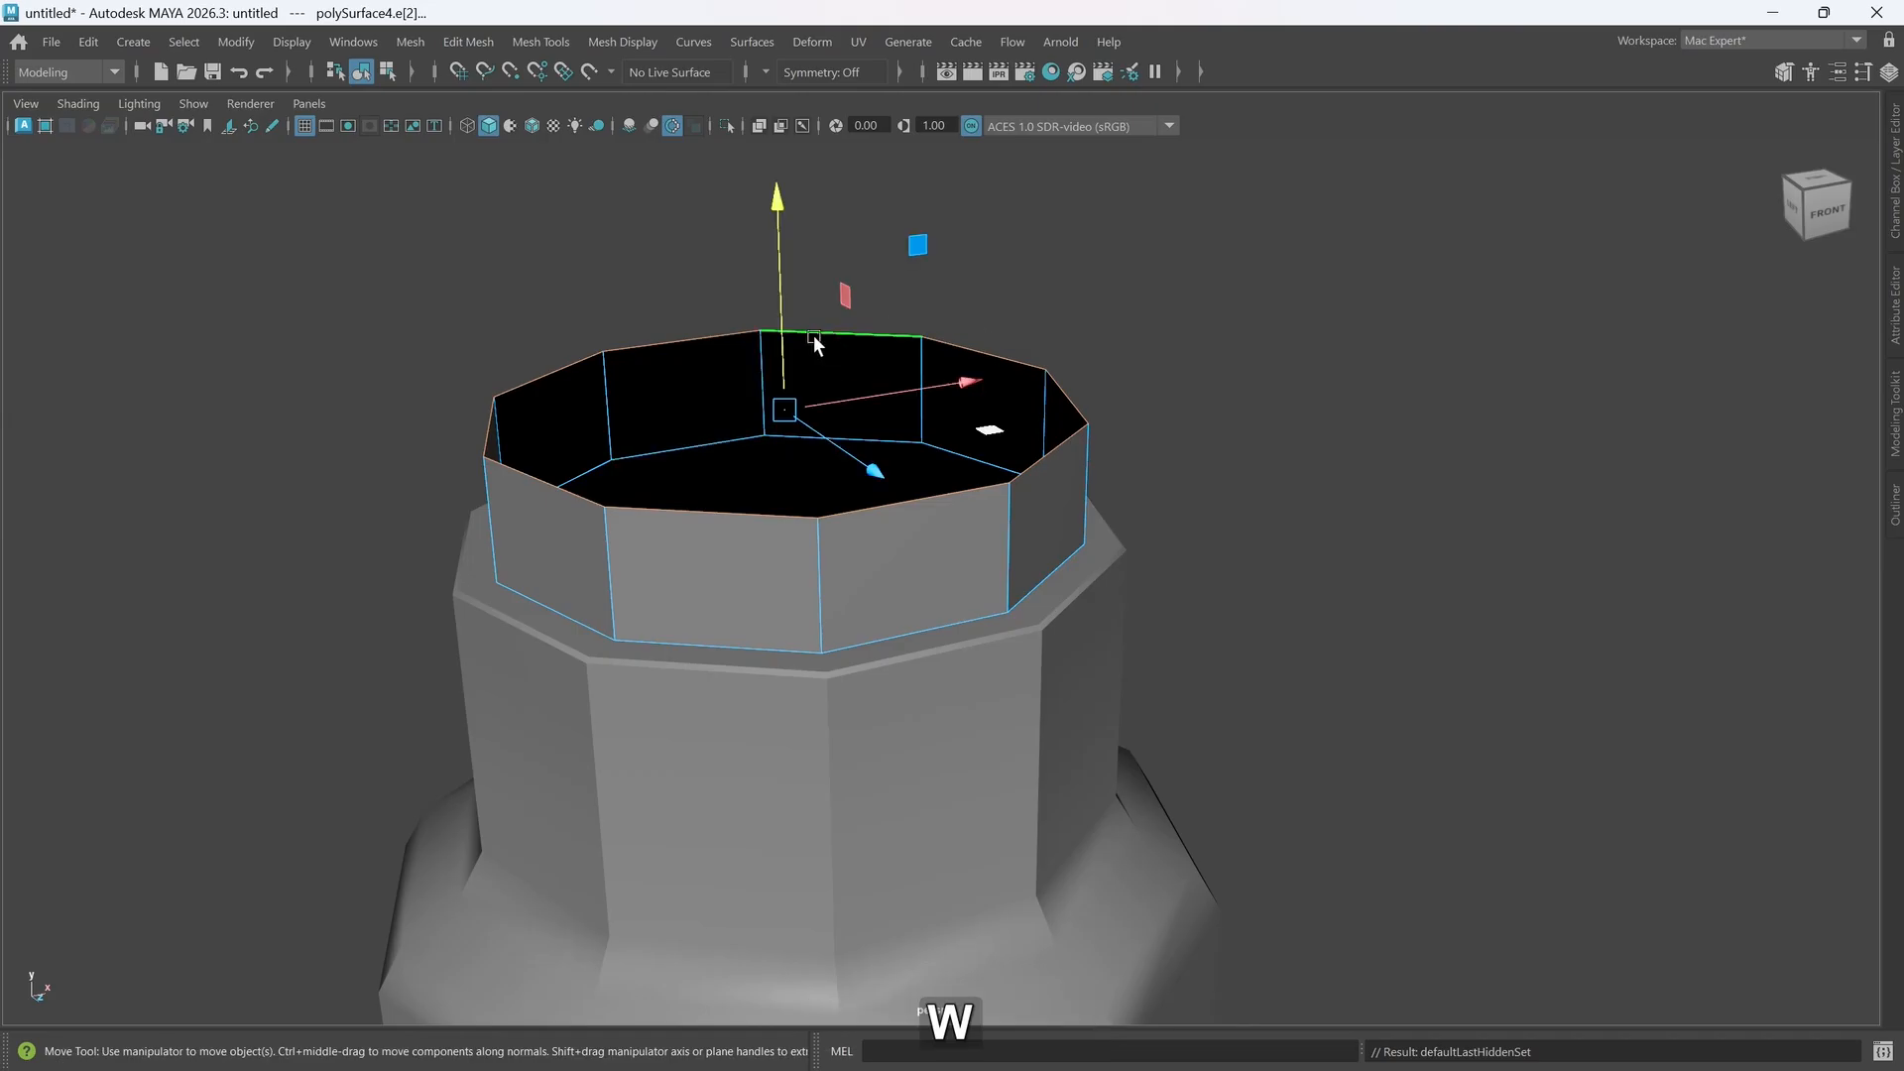
drag(779, 339, 783, 290)
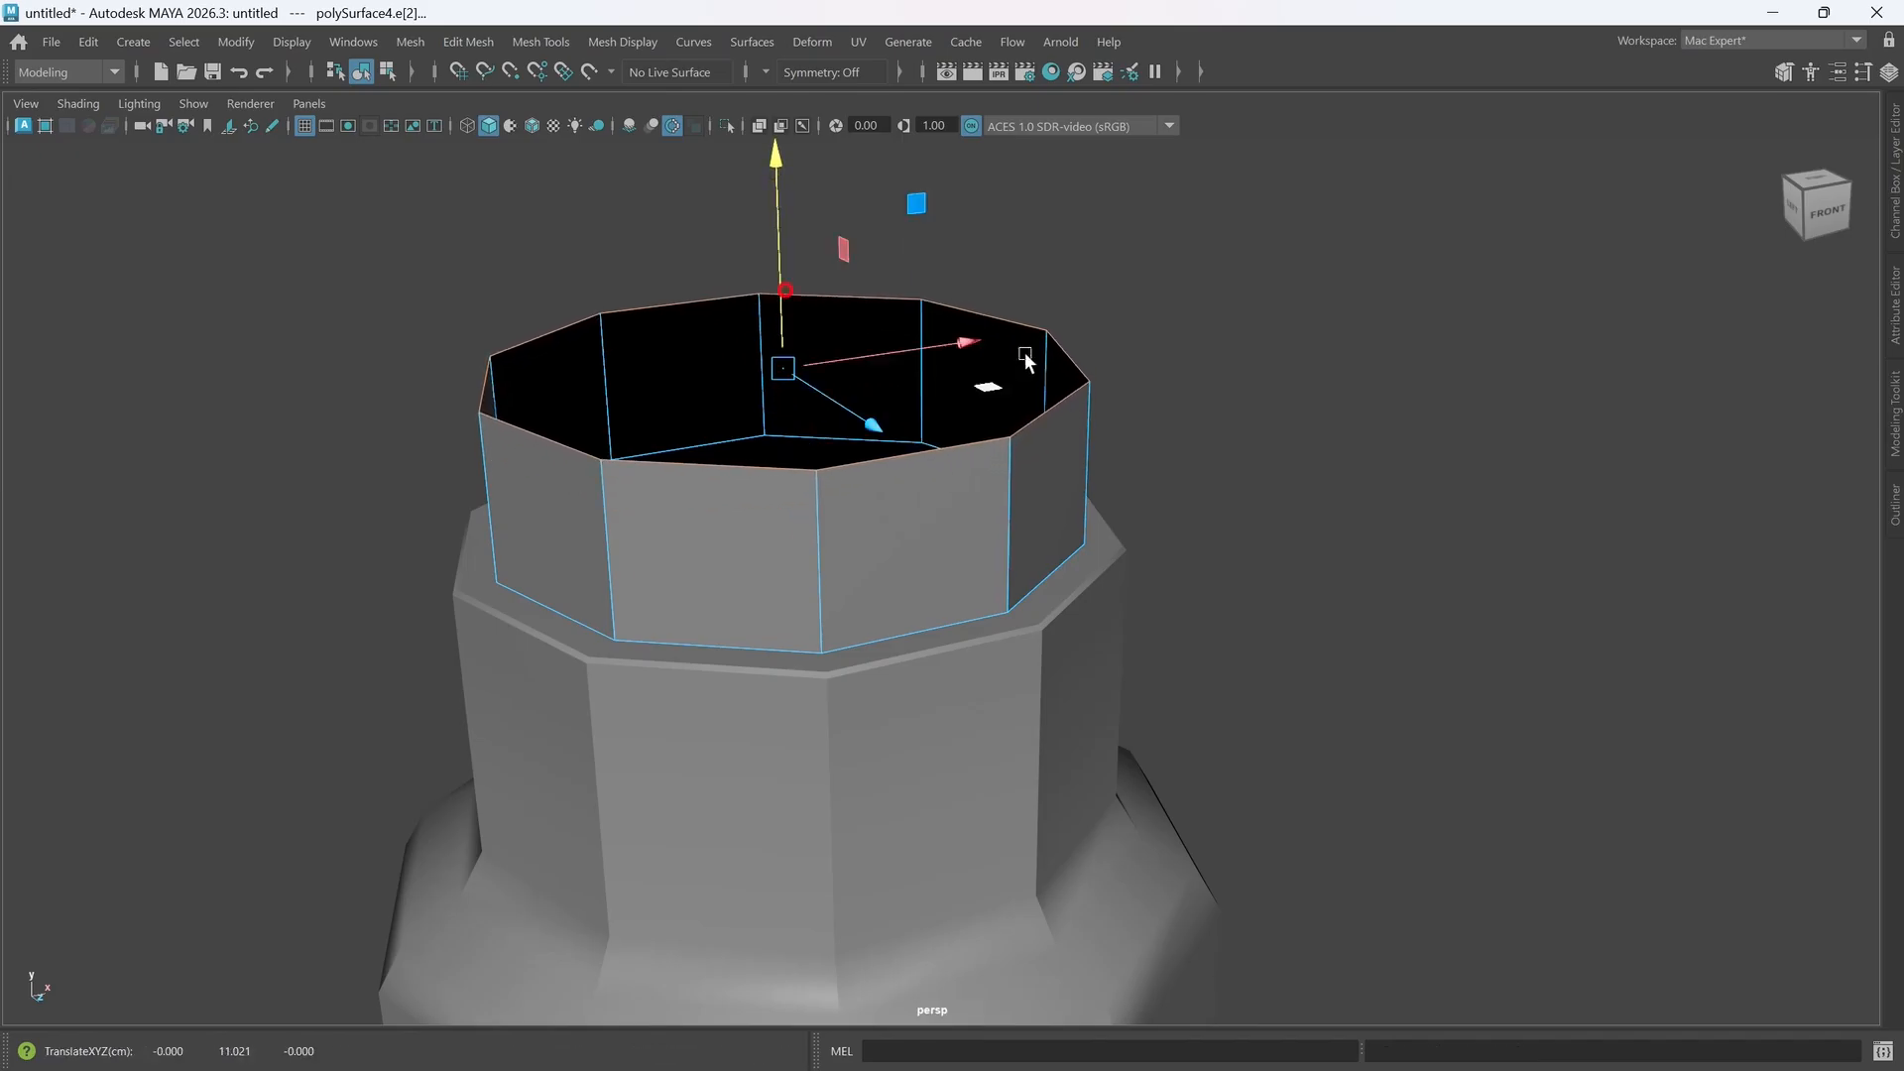
click(1201, 349)
right_drag(1175, 357, 1263, 337)
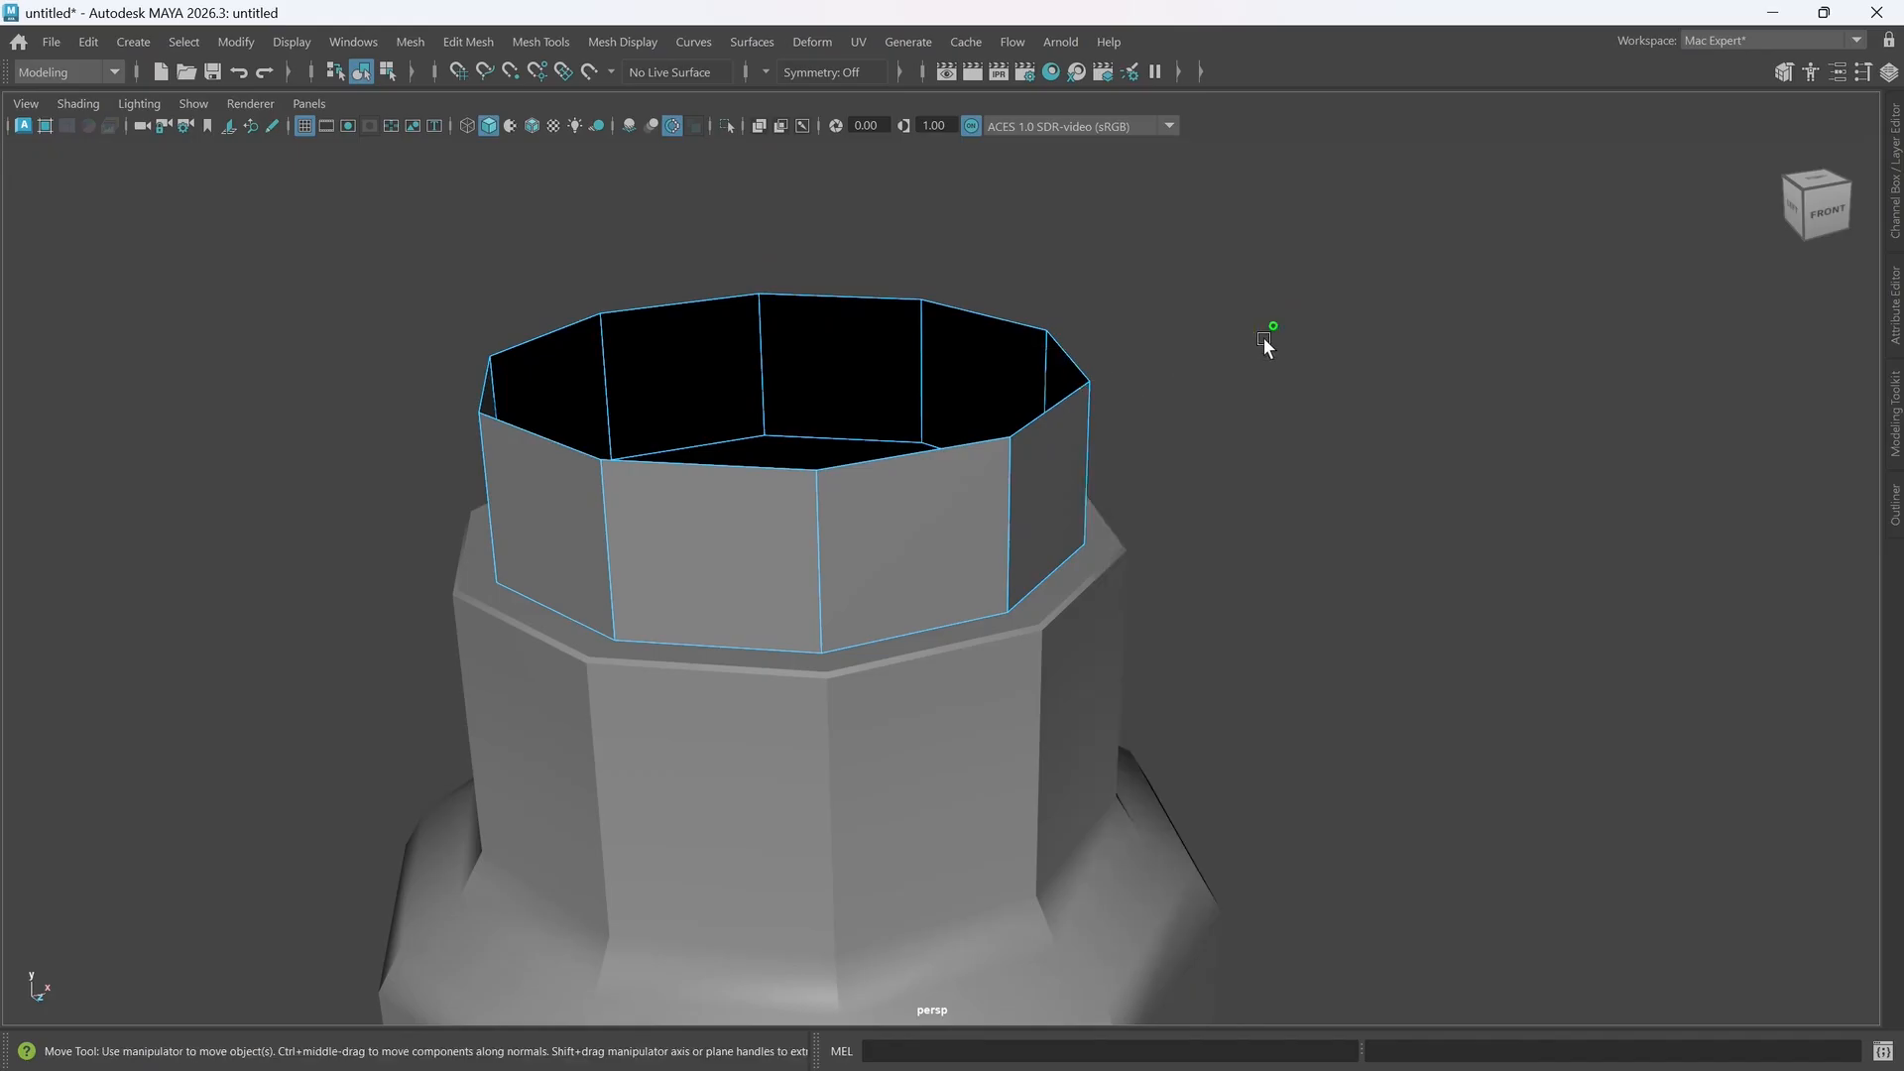
- Select the raised collar ring and the bottle body in turn to check where their pivots sit
click(762, 432)
alt+drag(939, 680, 952, 658)
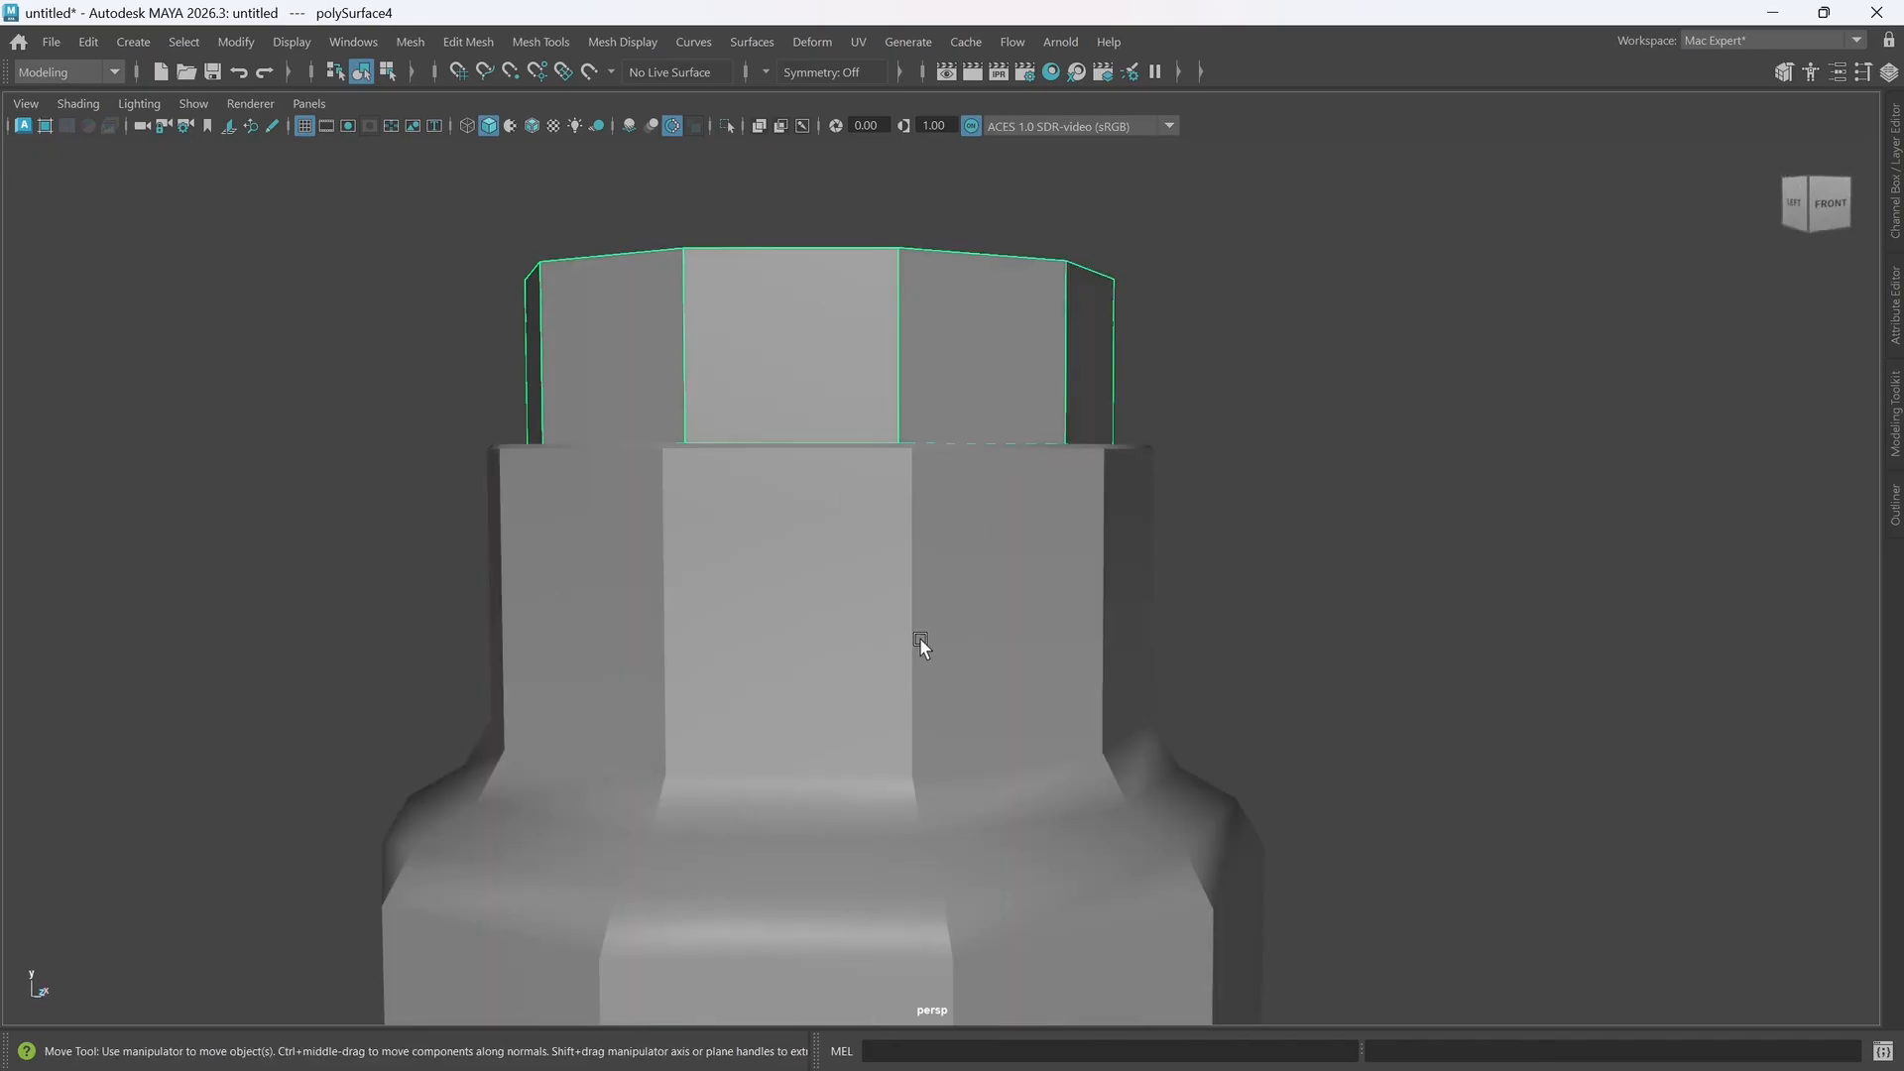
scroll(919, 645, down, 6)
alt+middle_drag(914, 765, 851, 541)
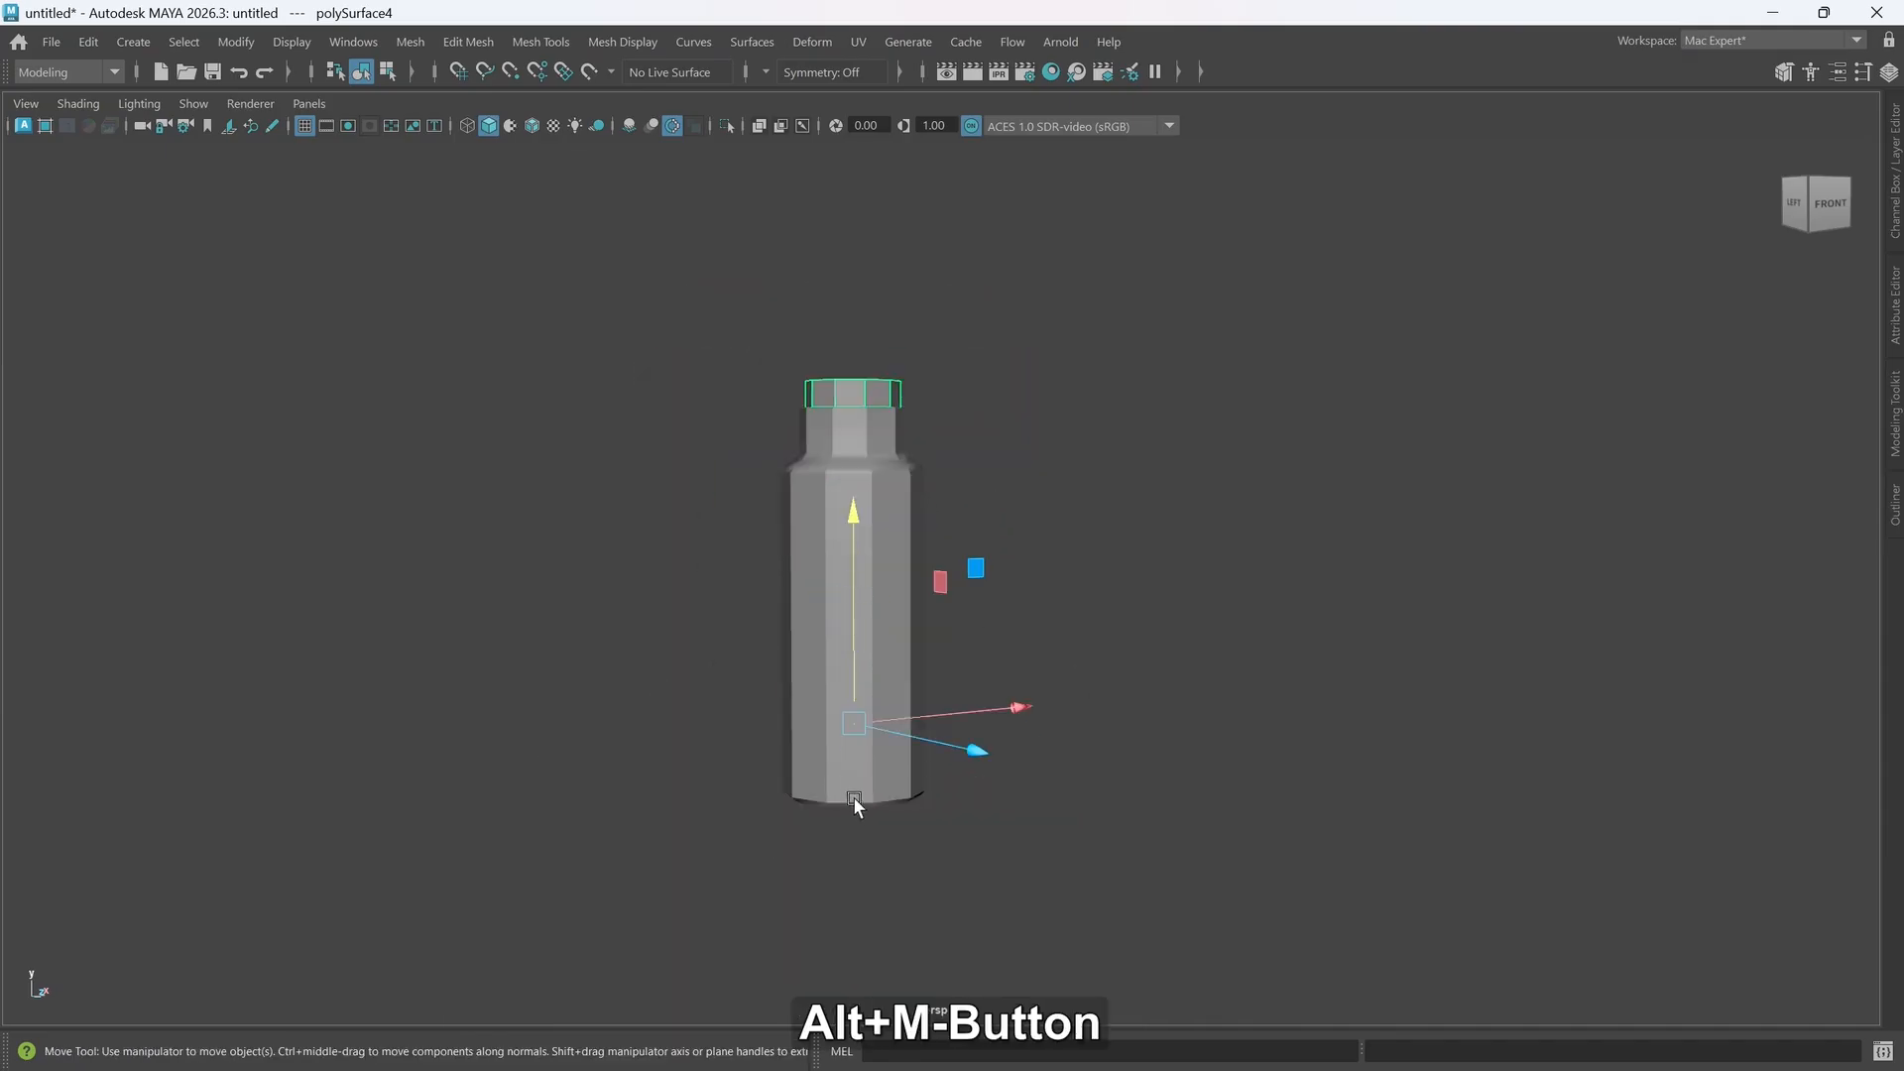
click(870, 781)
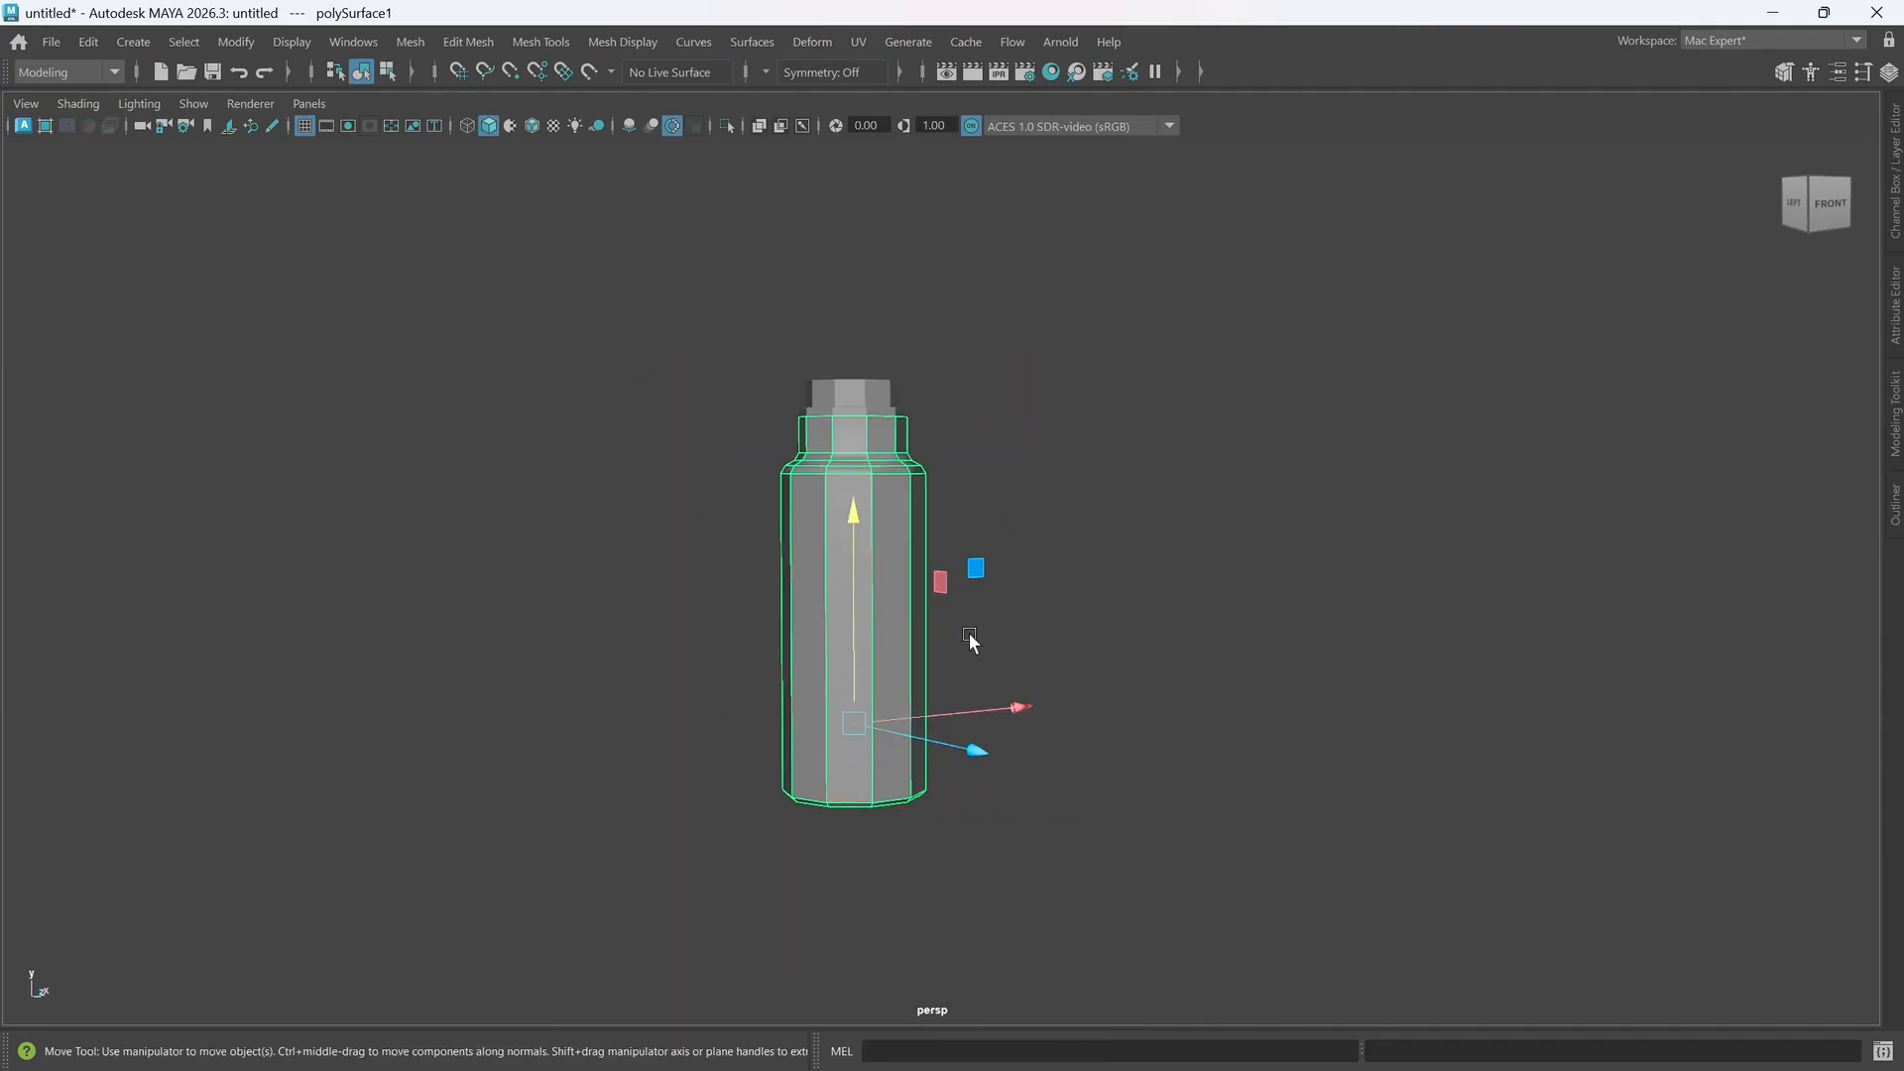
scroll(896, 692, up, 3)
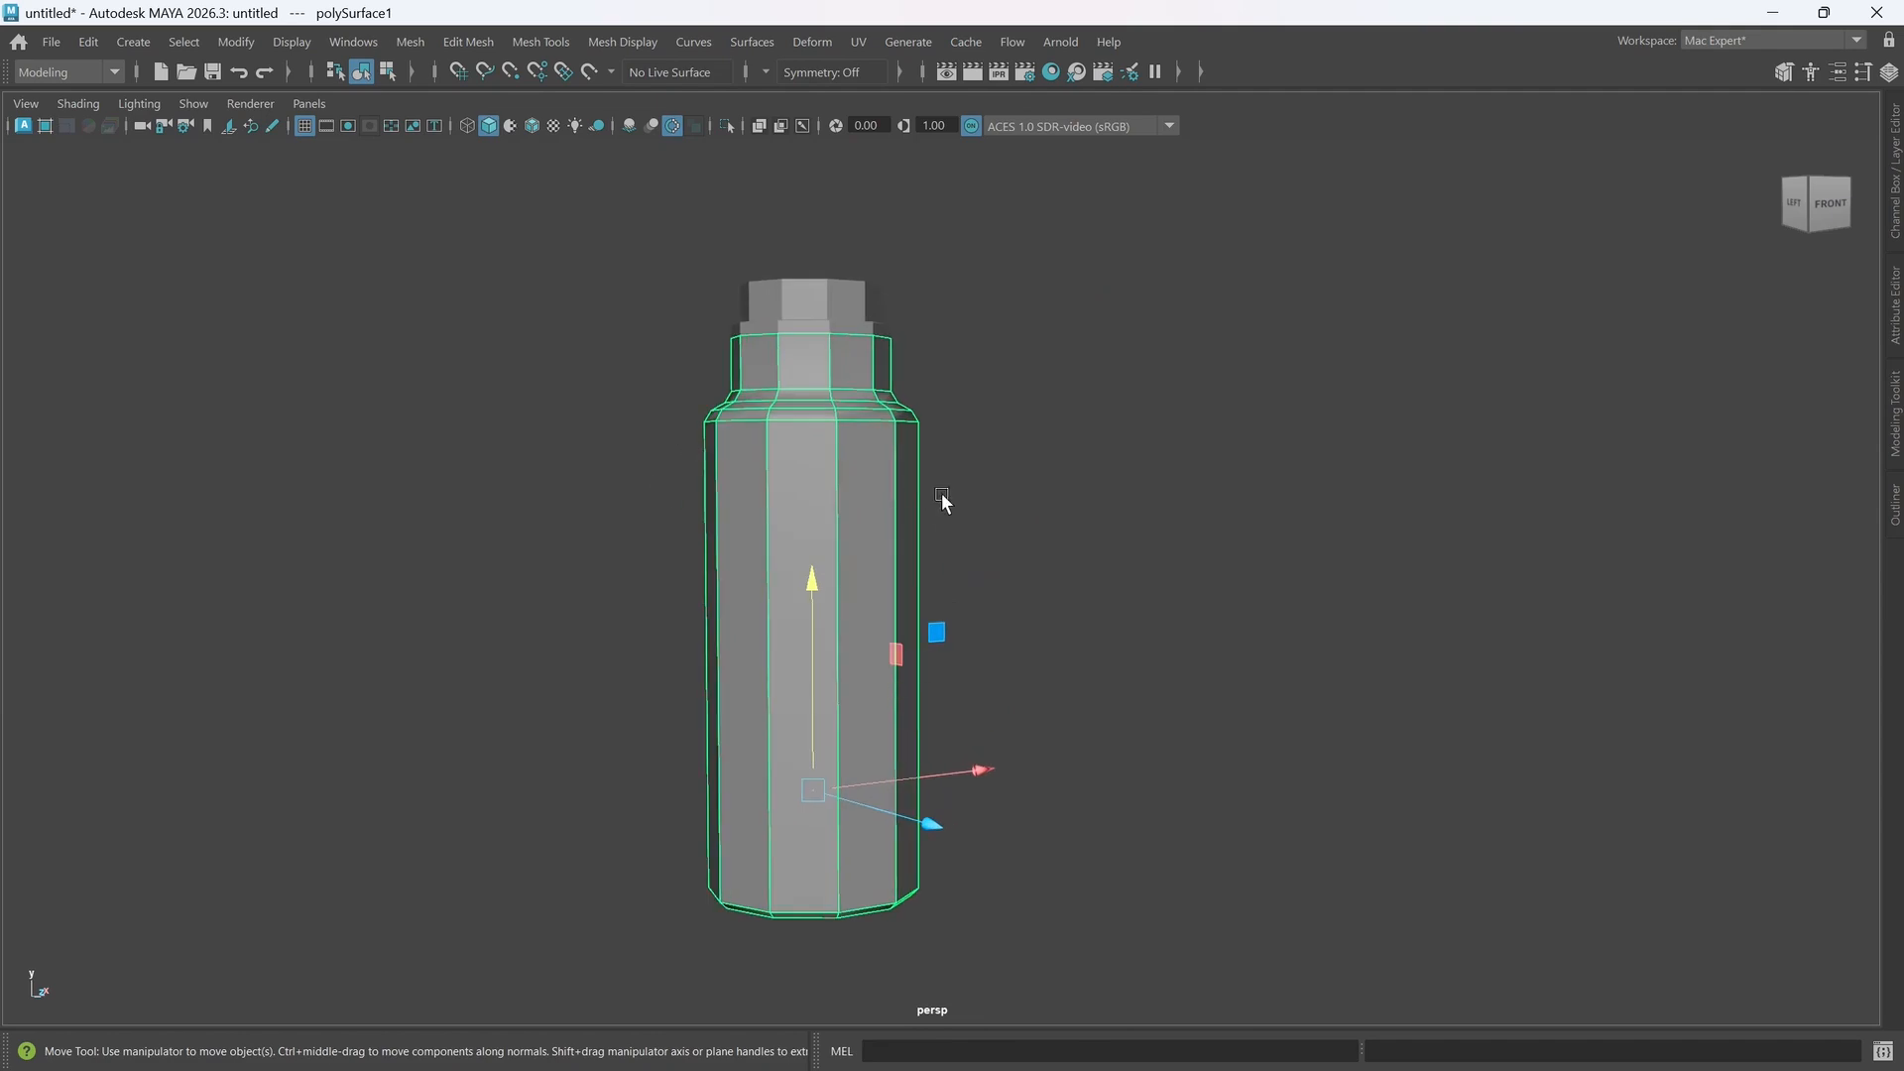
scroll(954, 446, up, 2)
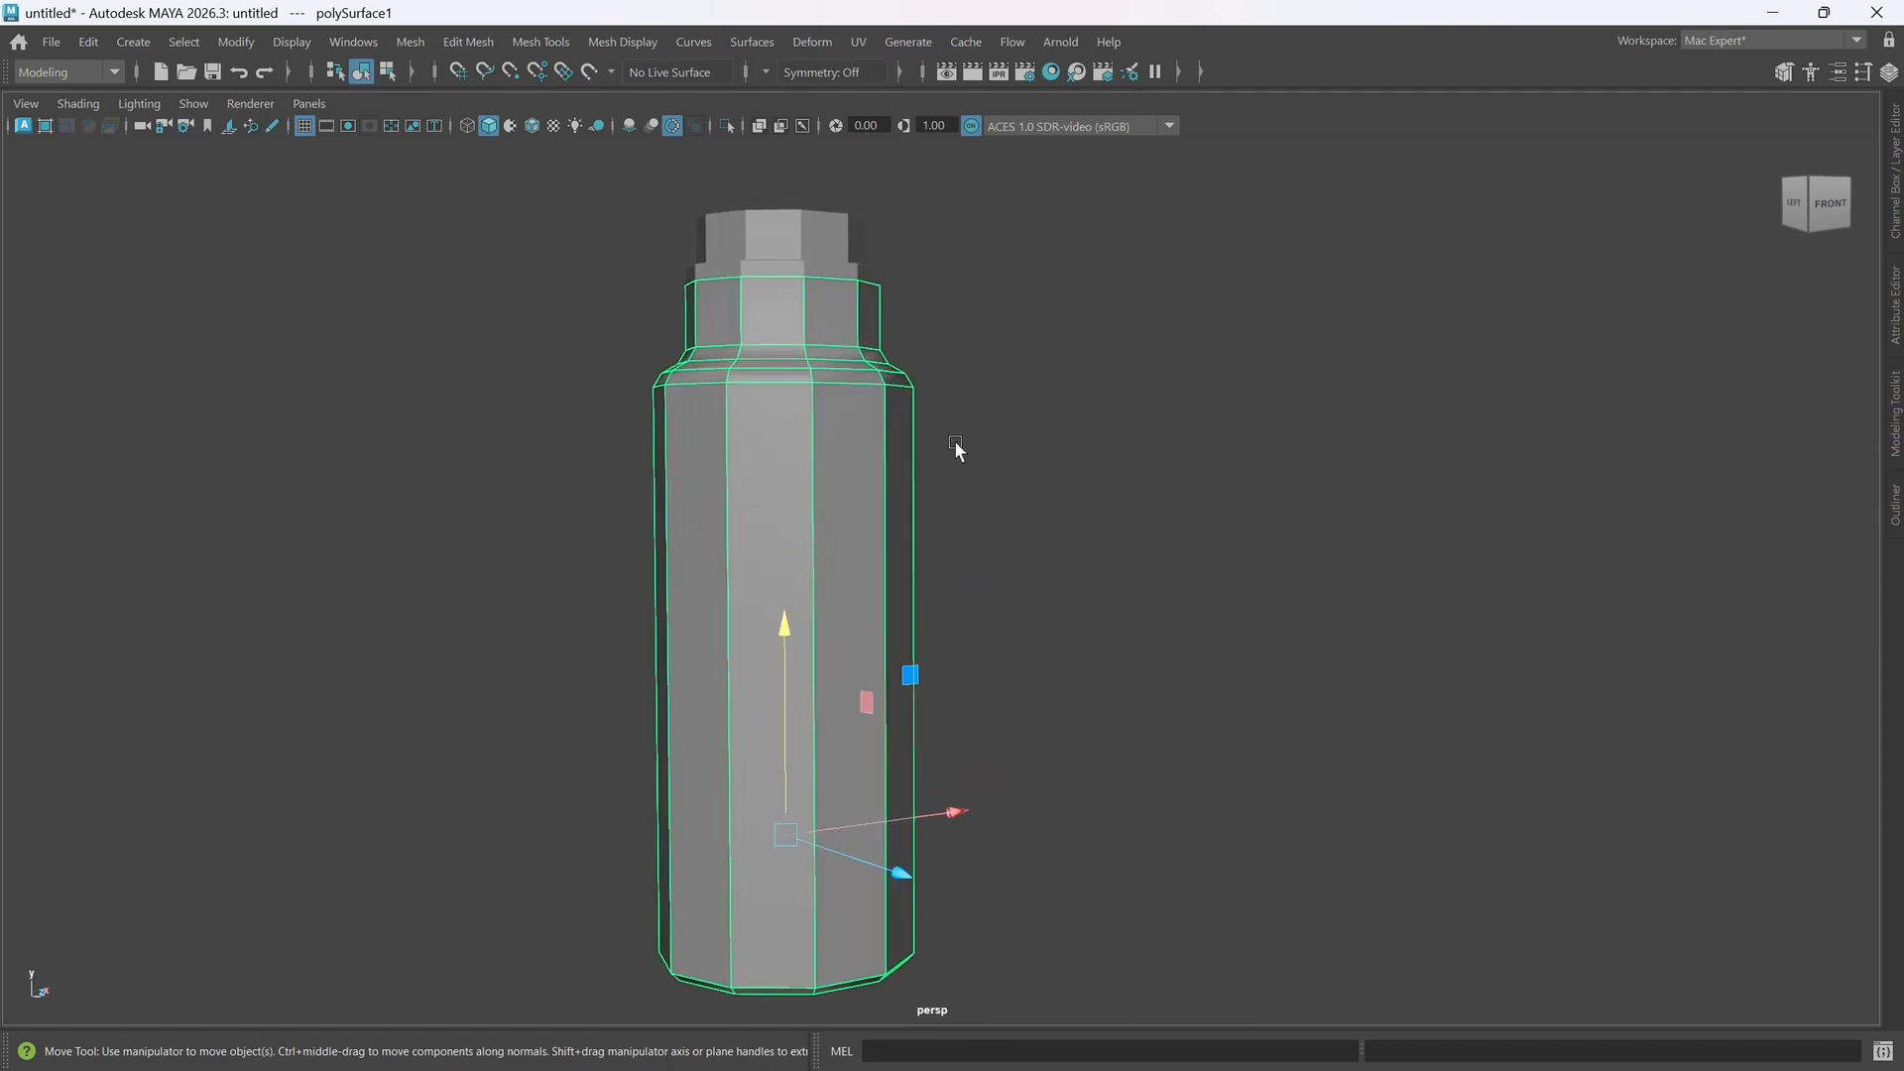
- Reset the pivot of the neck piece with the ledge and collar to the piece's centre
click(840, 265)
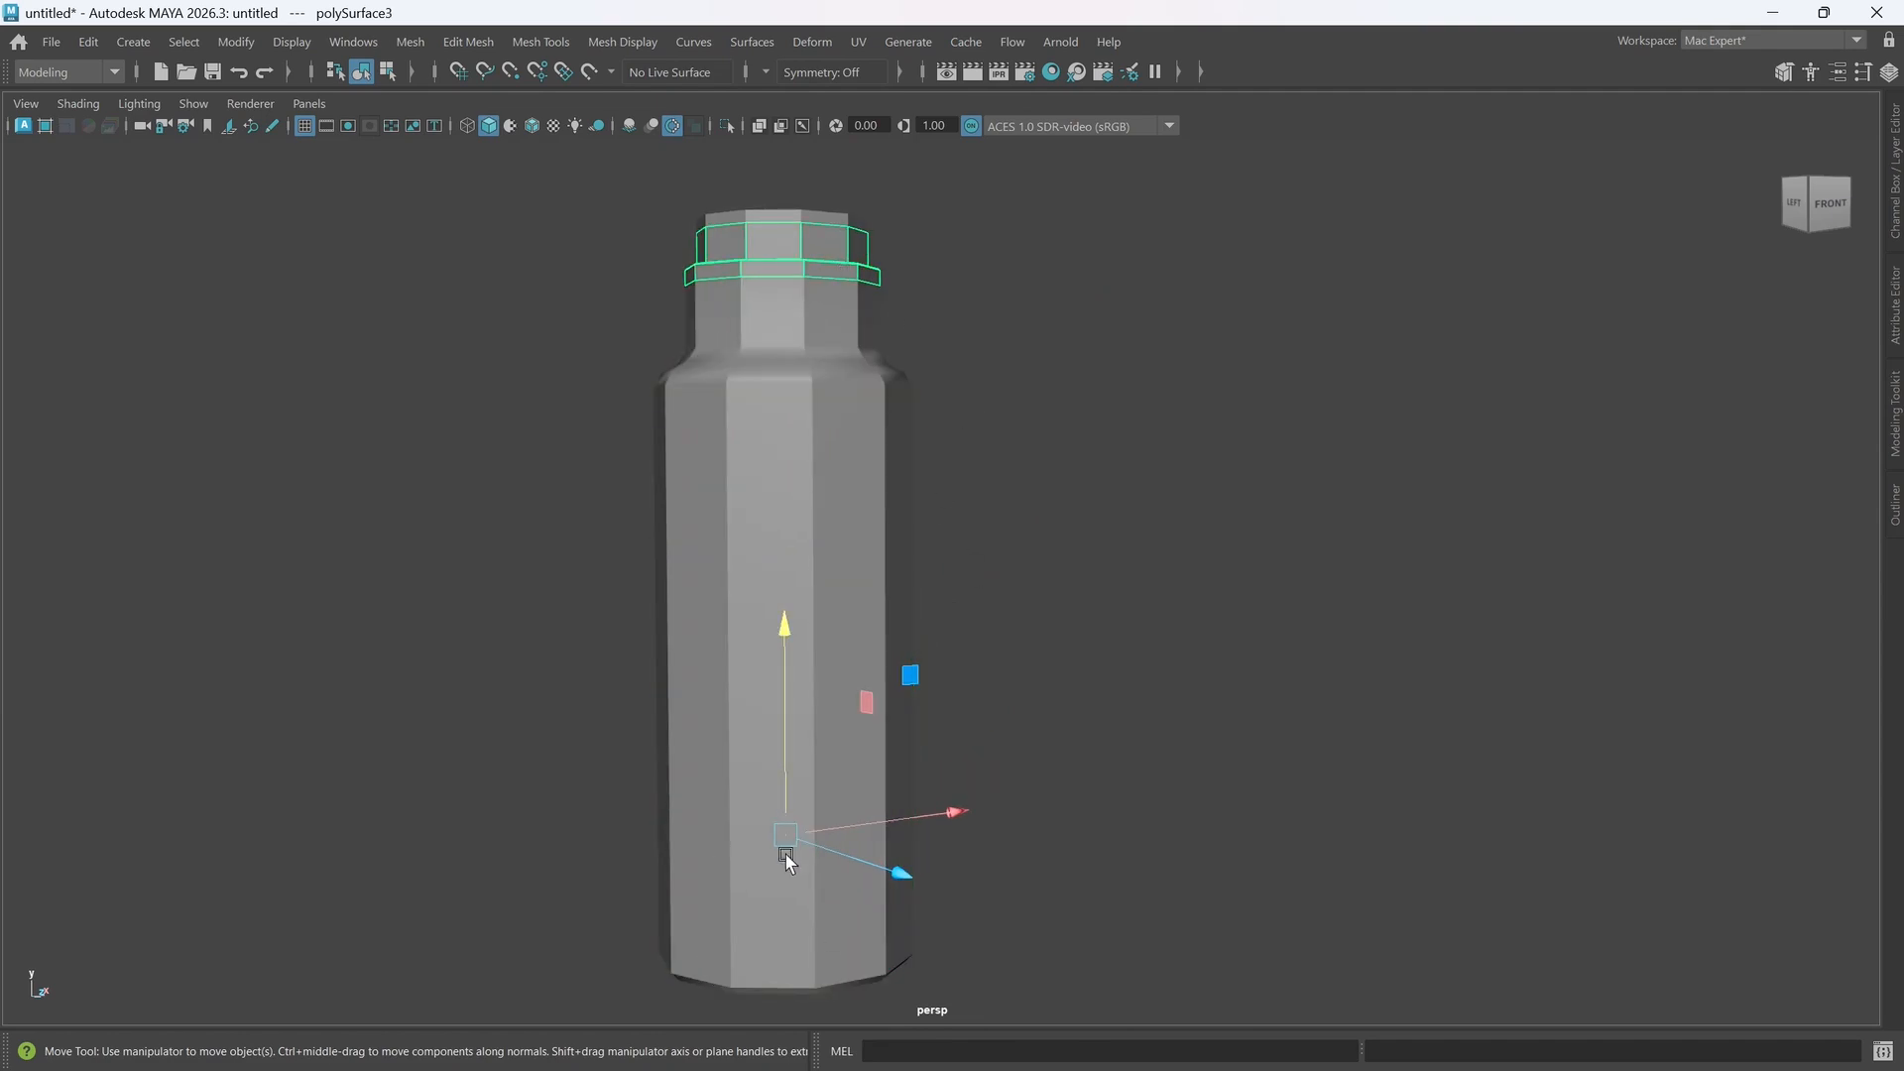
scroll(849, 787, up, 5)
alt+middle_drag(856, 536, 912, 700)
scroll(847, 788, down, 2)
alt+middle_drag(847, 787, 885, 646)
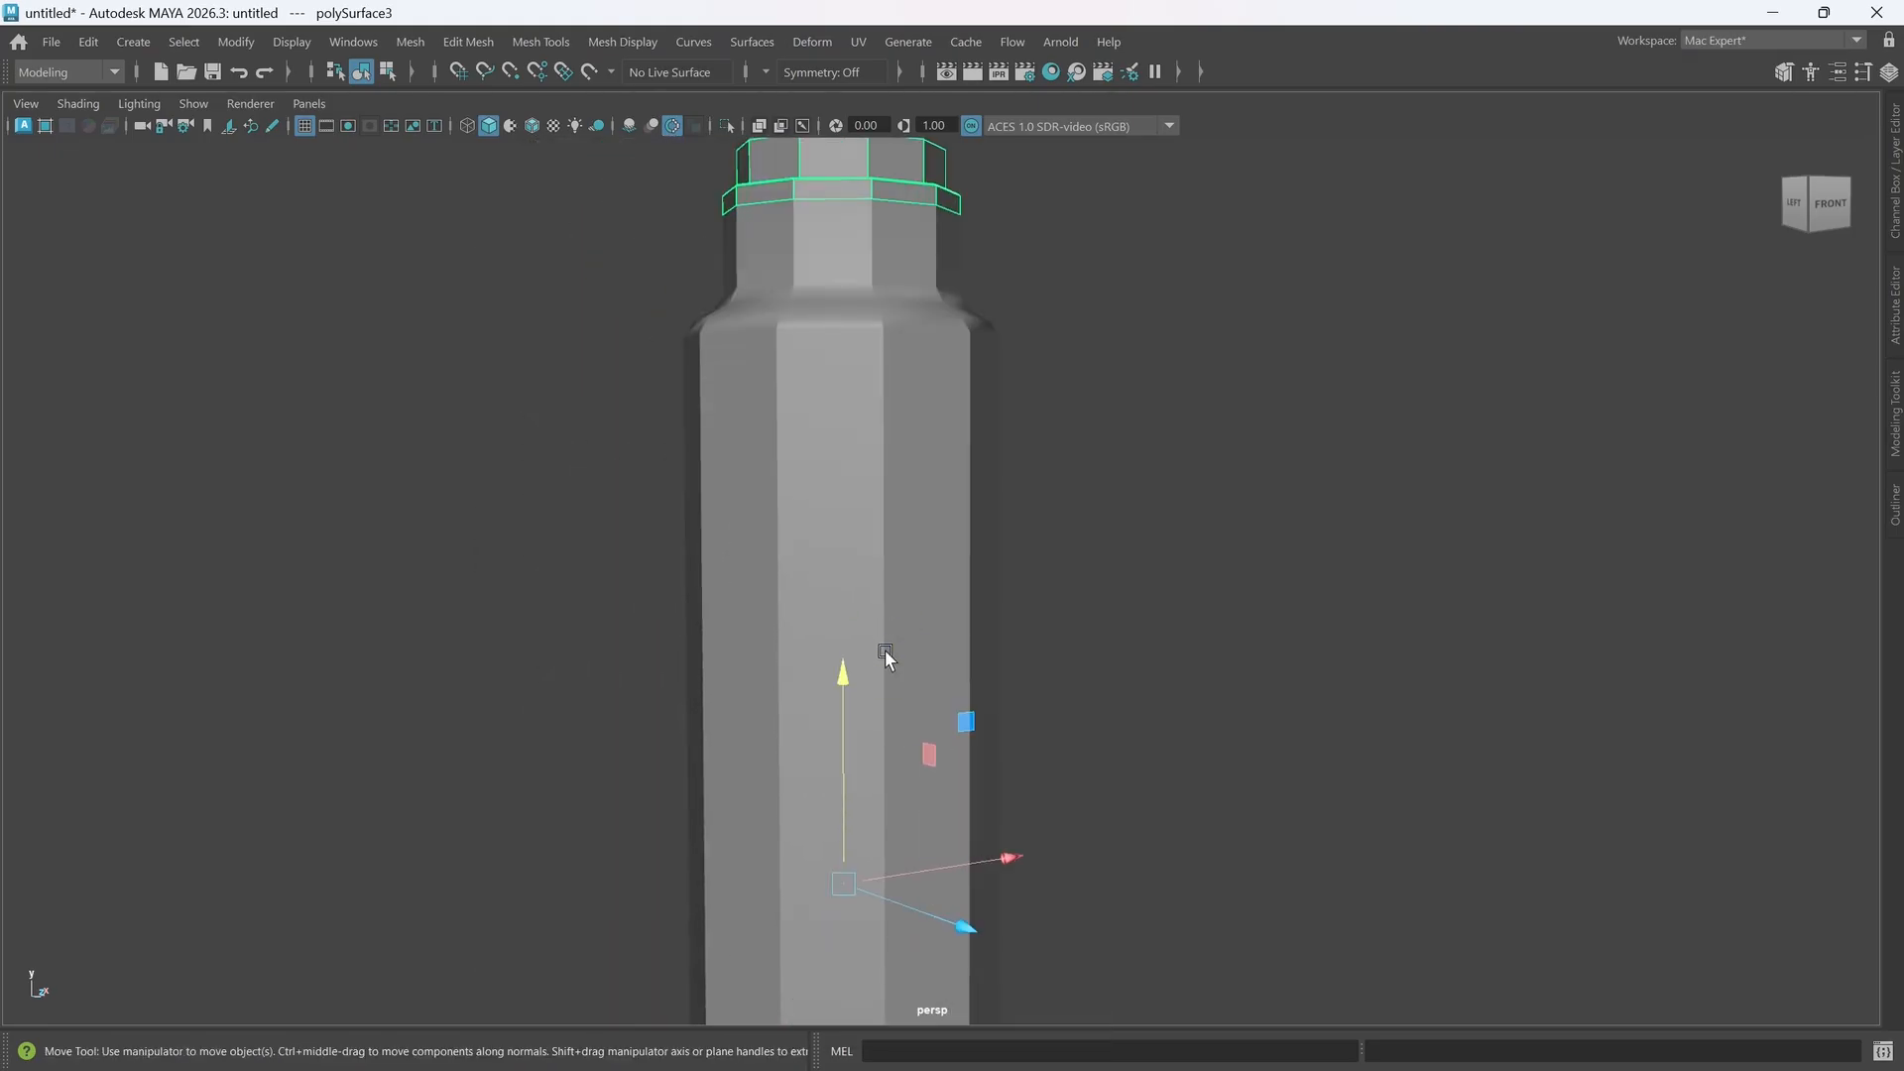
key(d)
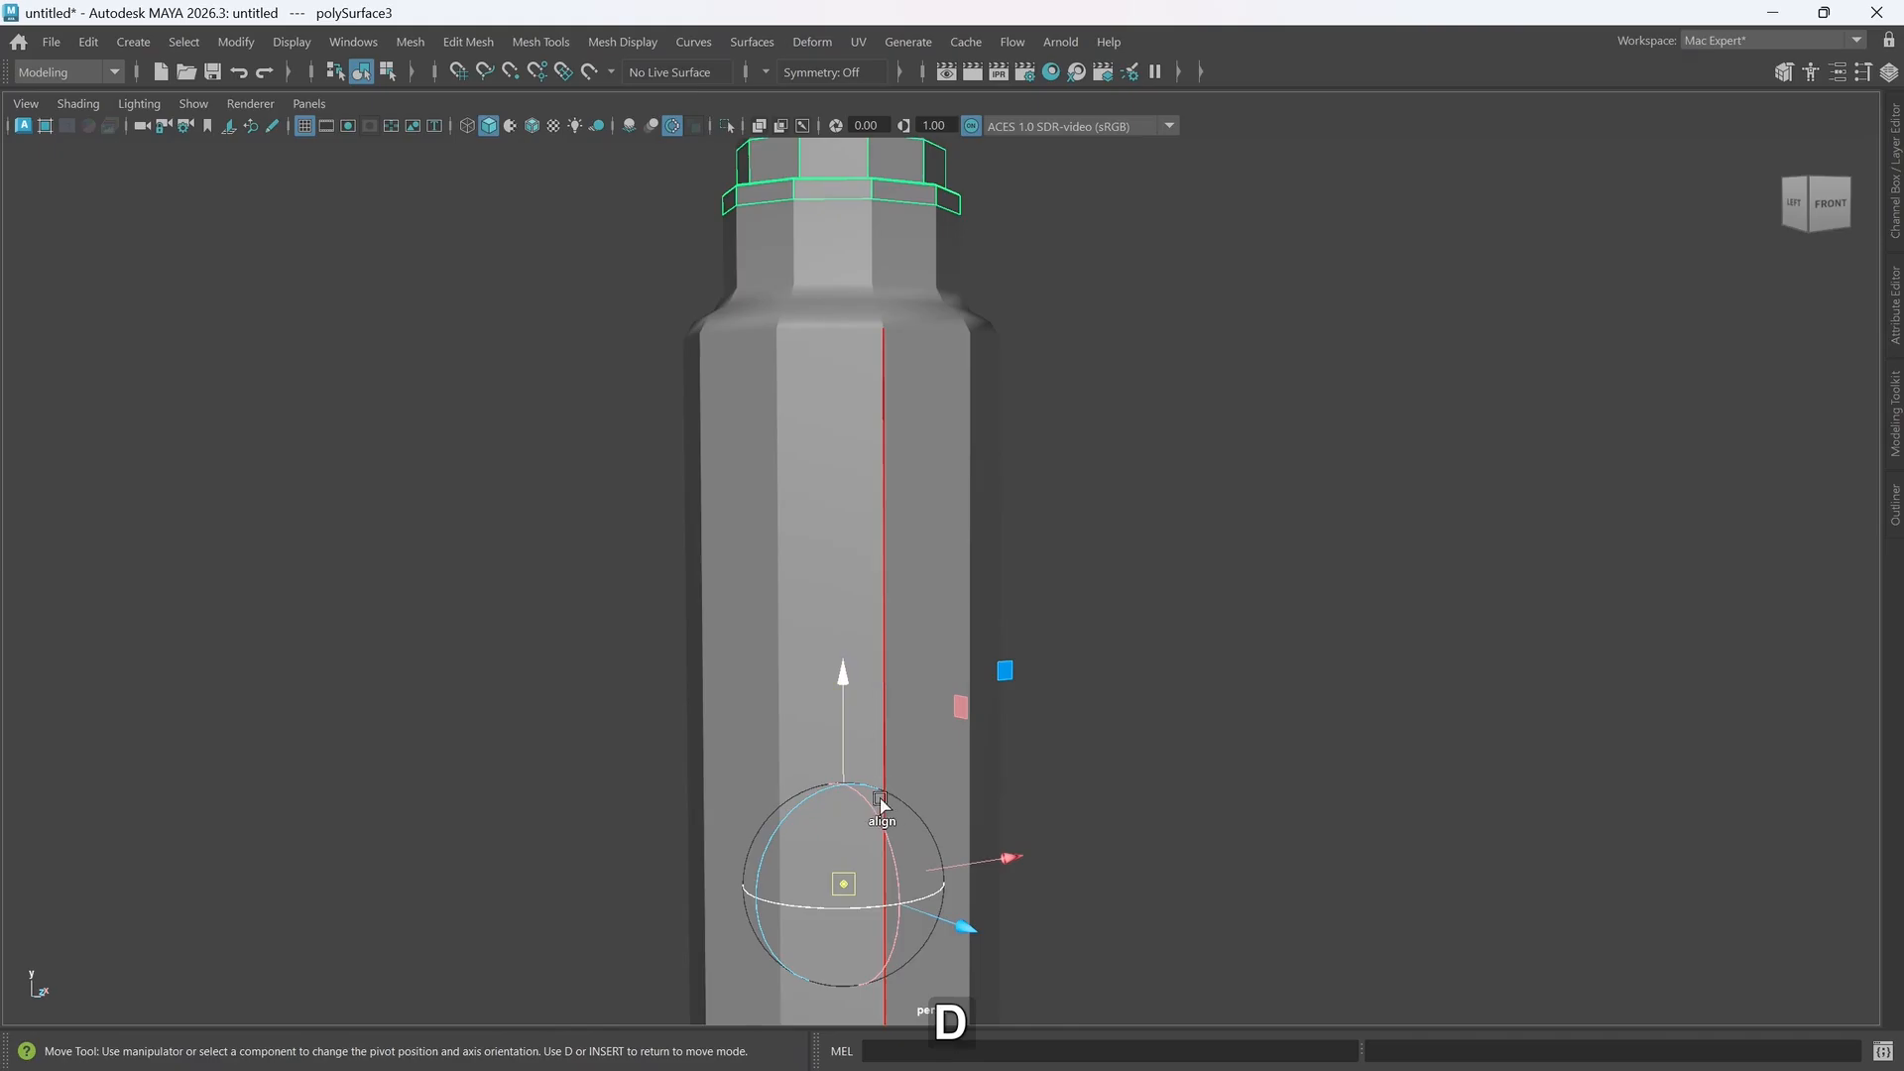
click(876, 708)
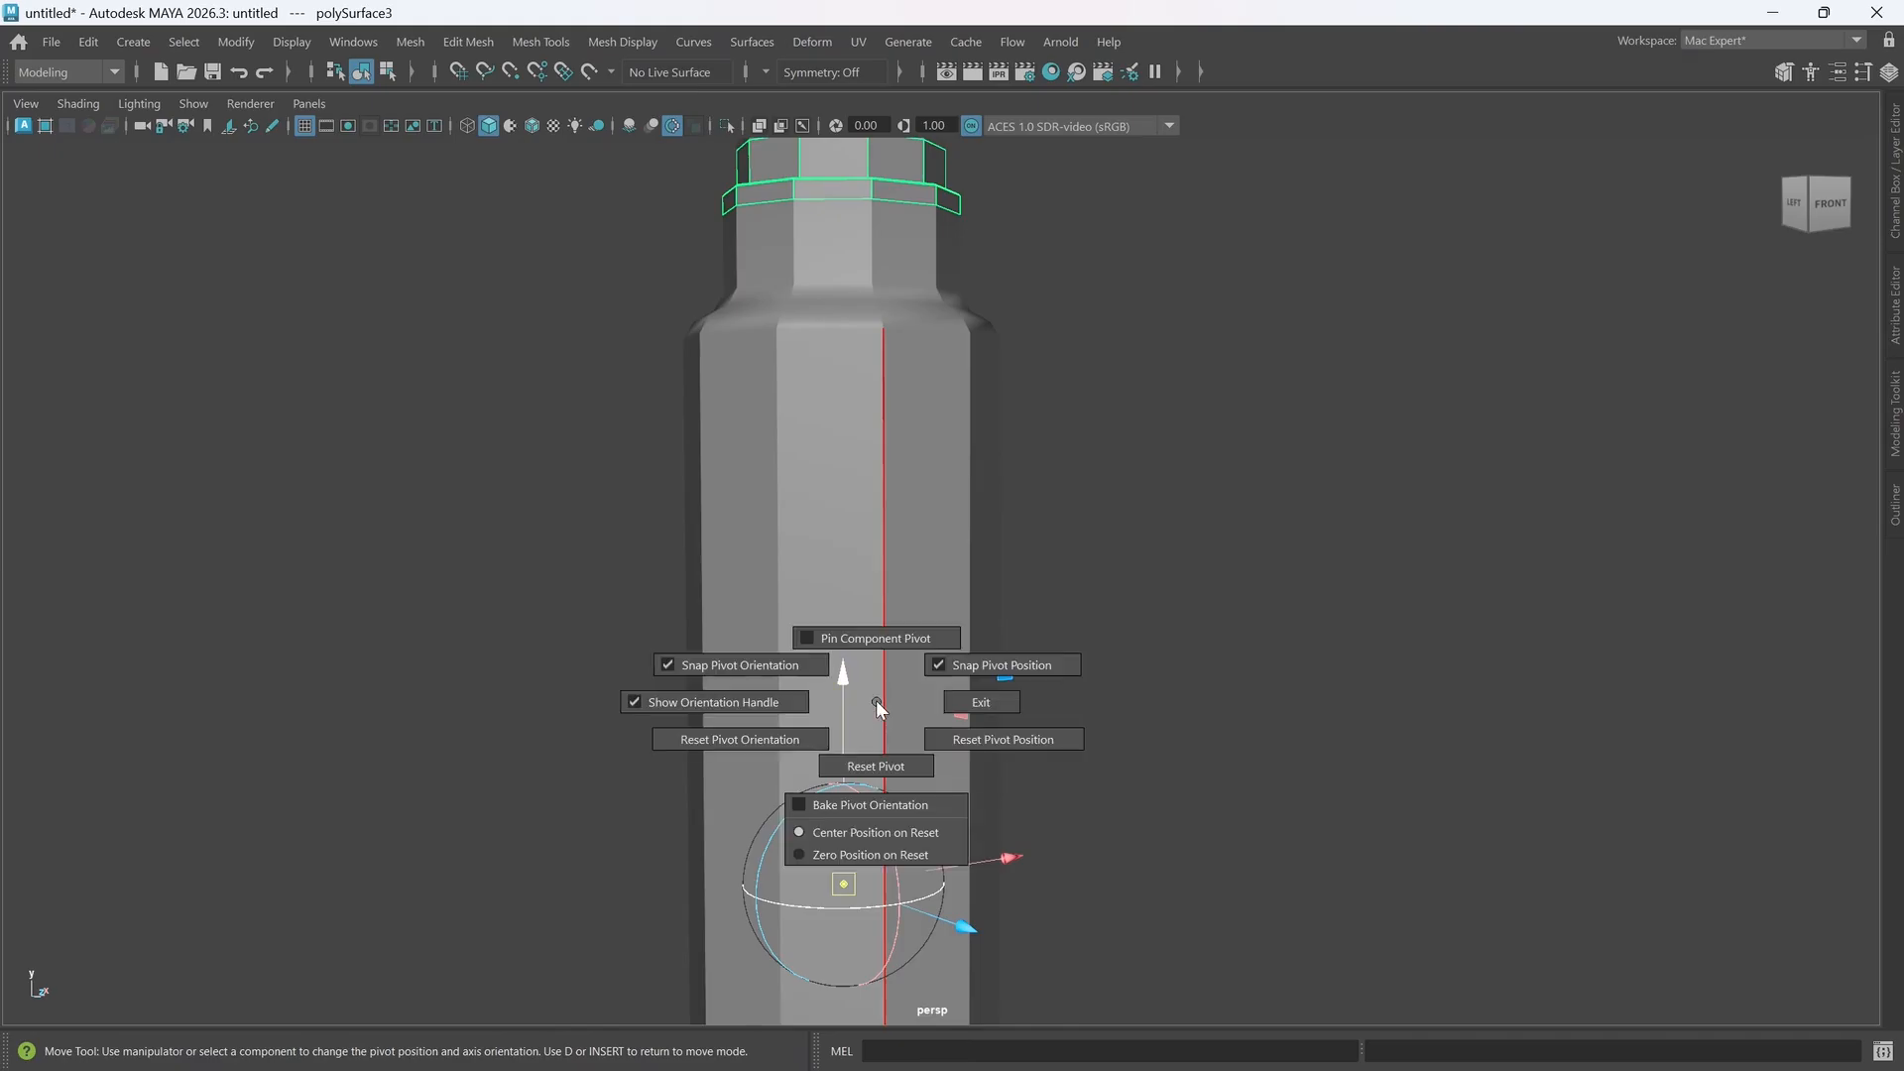
drag(876, 700, 871, 779)
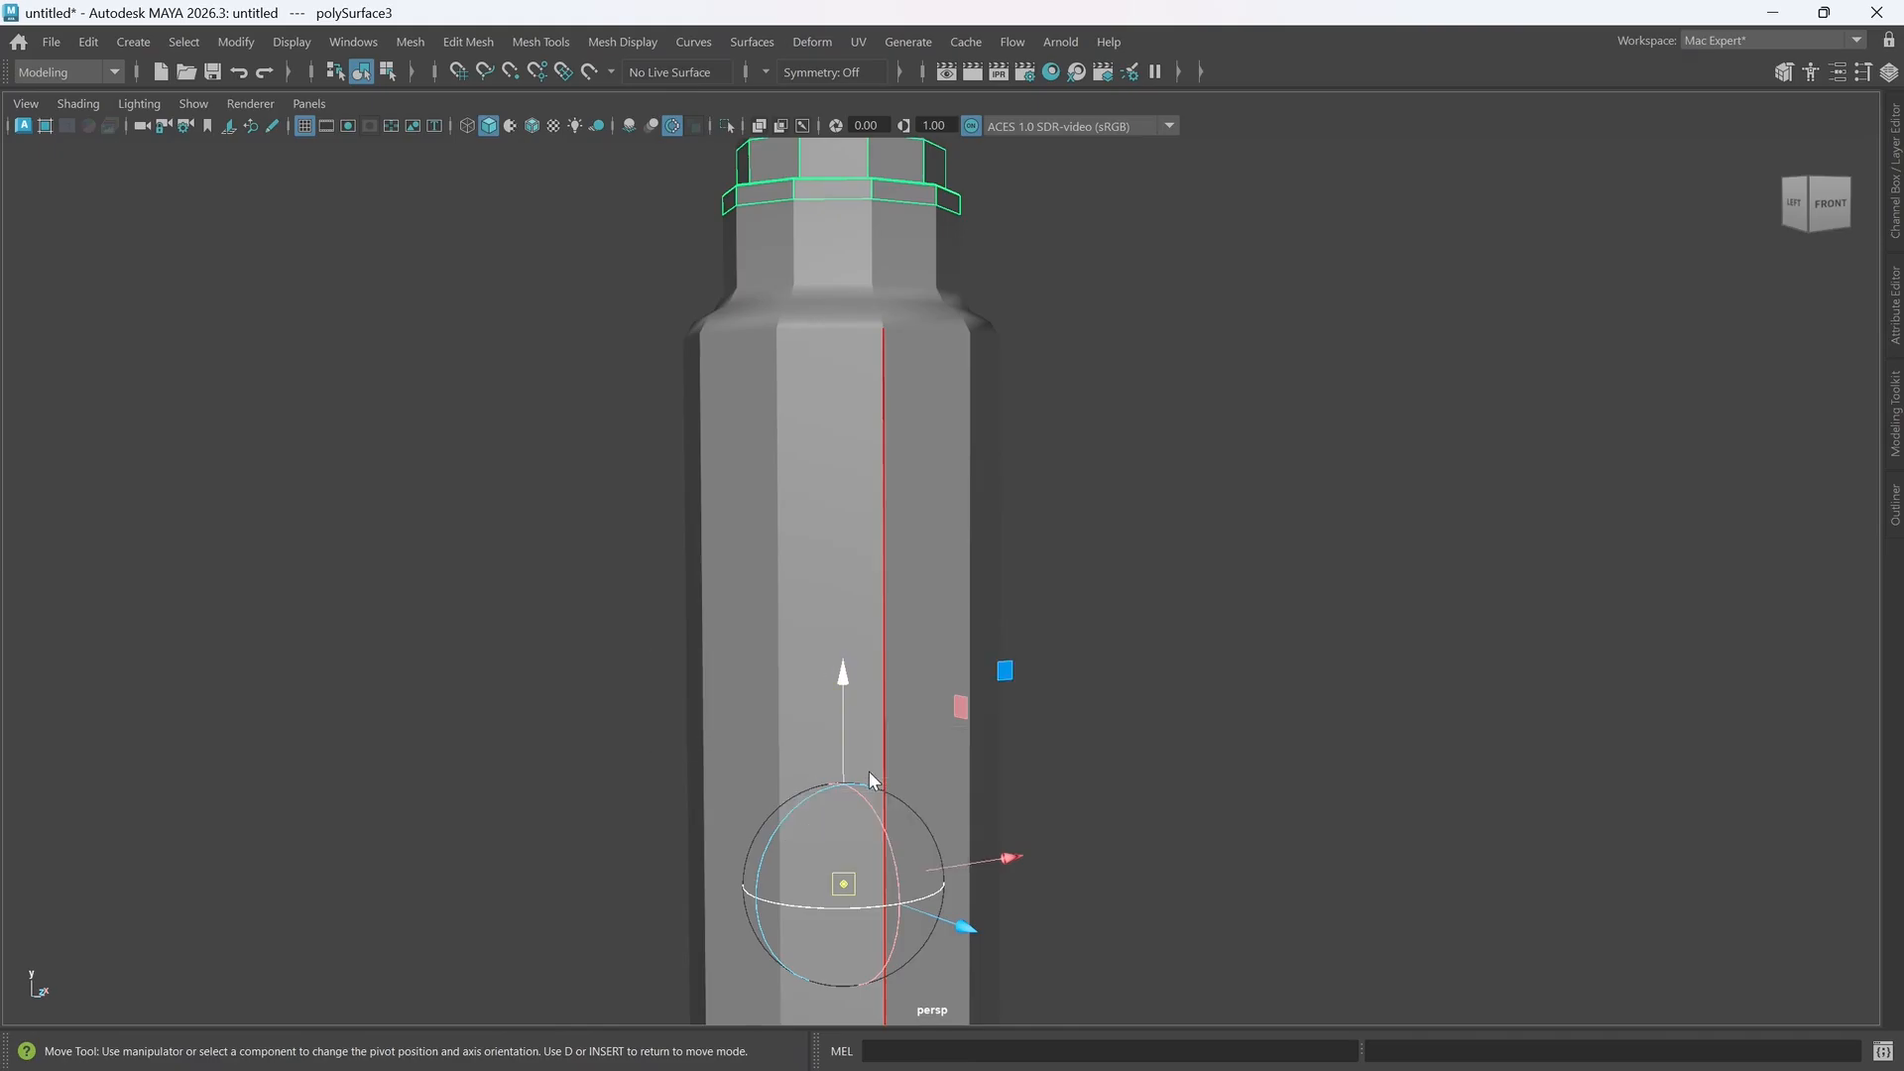
alt+middle_drag(943, 664, 897, 904)
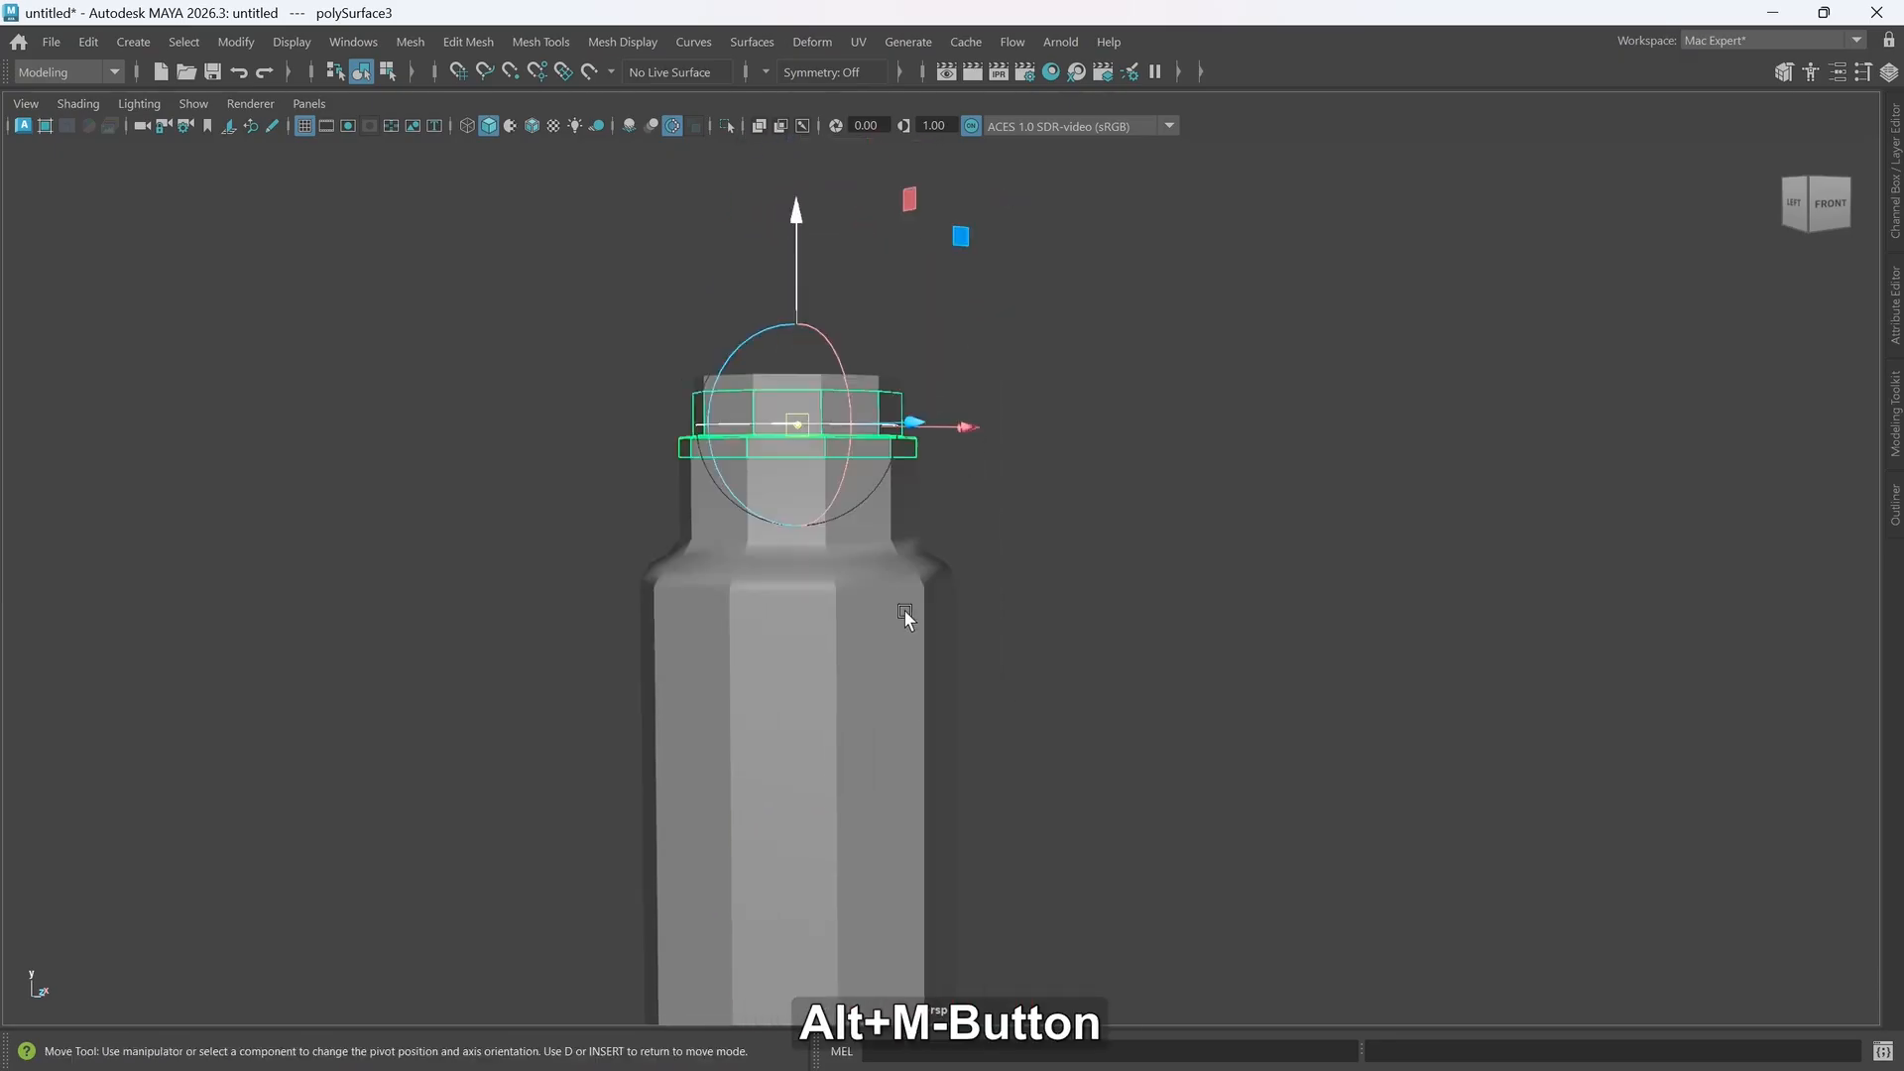
alt+drag(903, 609, 904, 624)
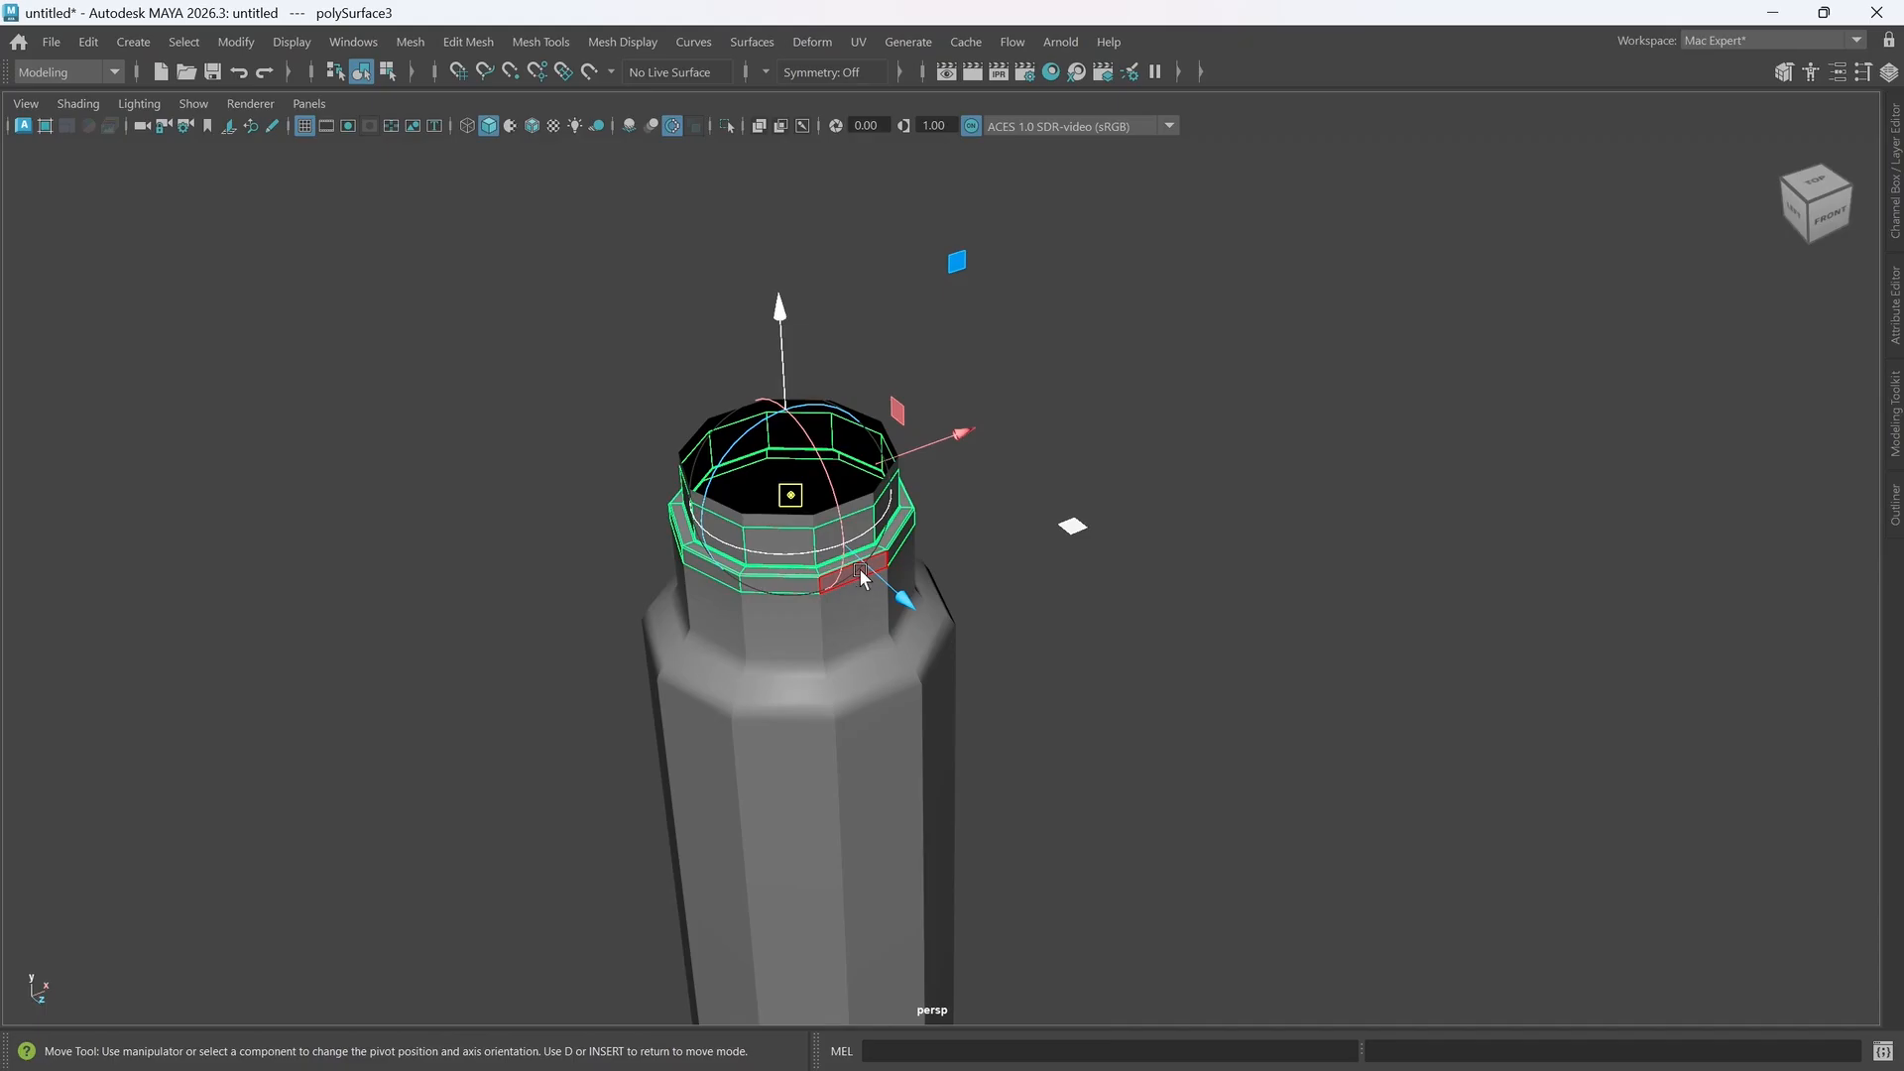
key(d)
alt+middle_drag(861, 601, 926, 591)
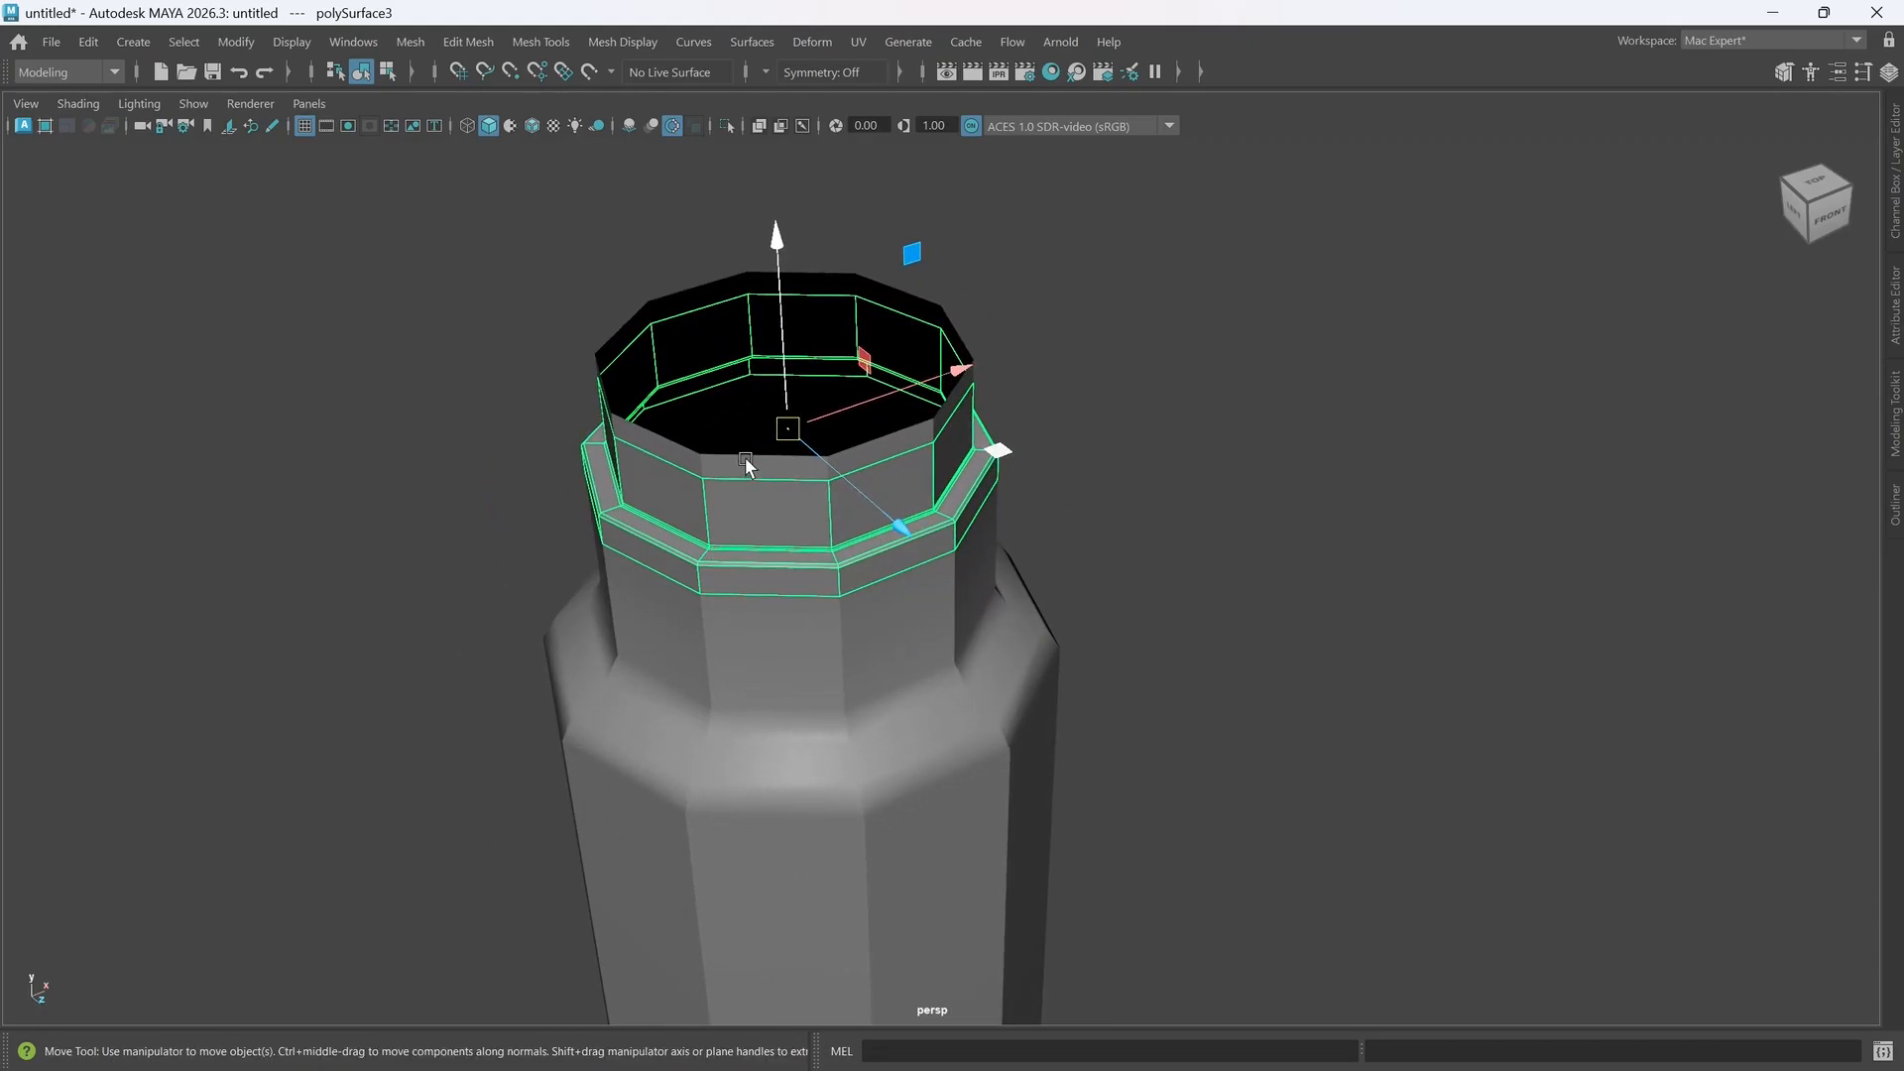
- Reset the pivot of the raised collar ring to the ring's centre
click(783, 458)
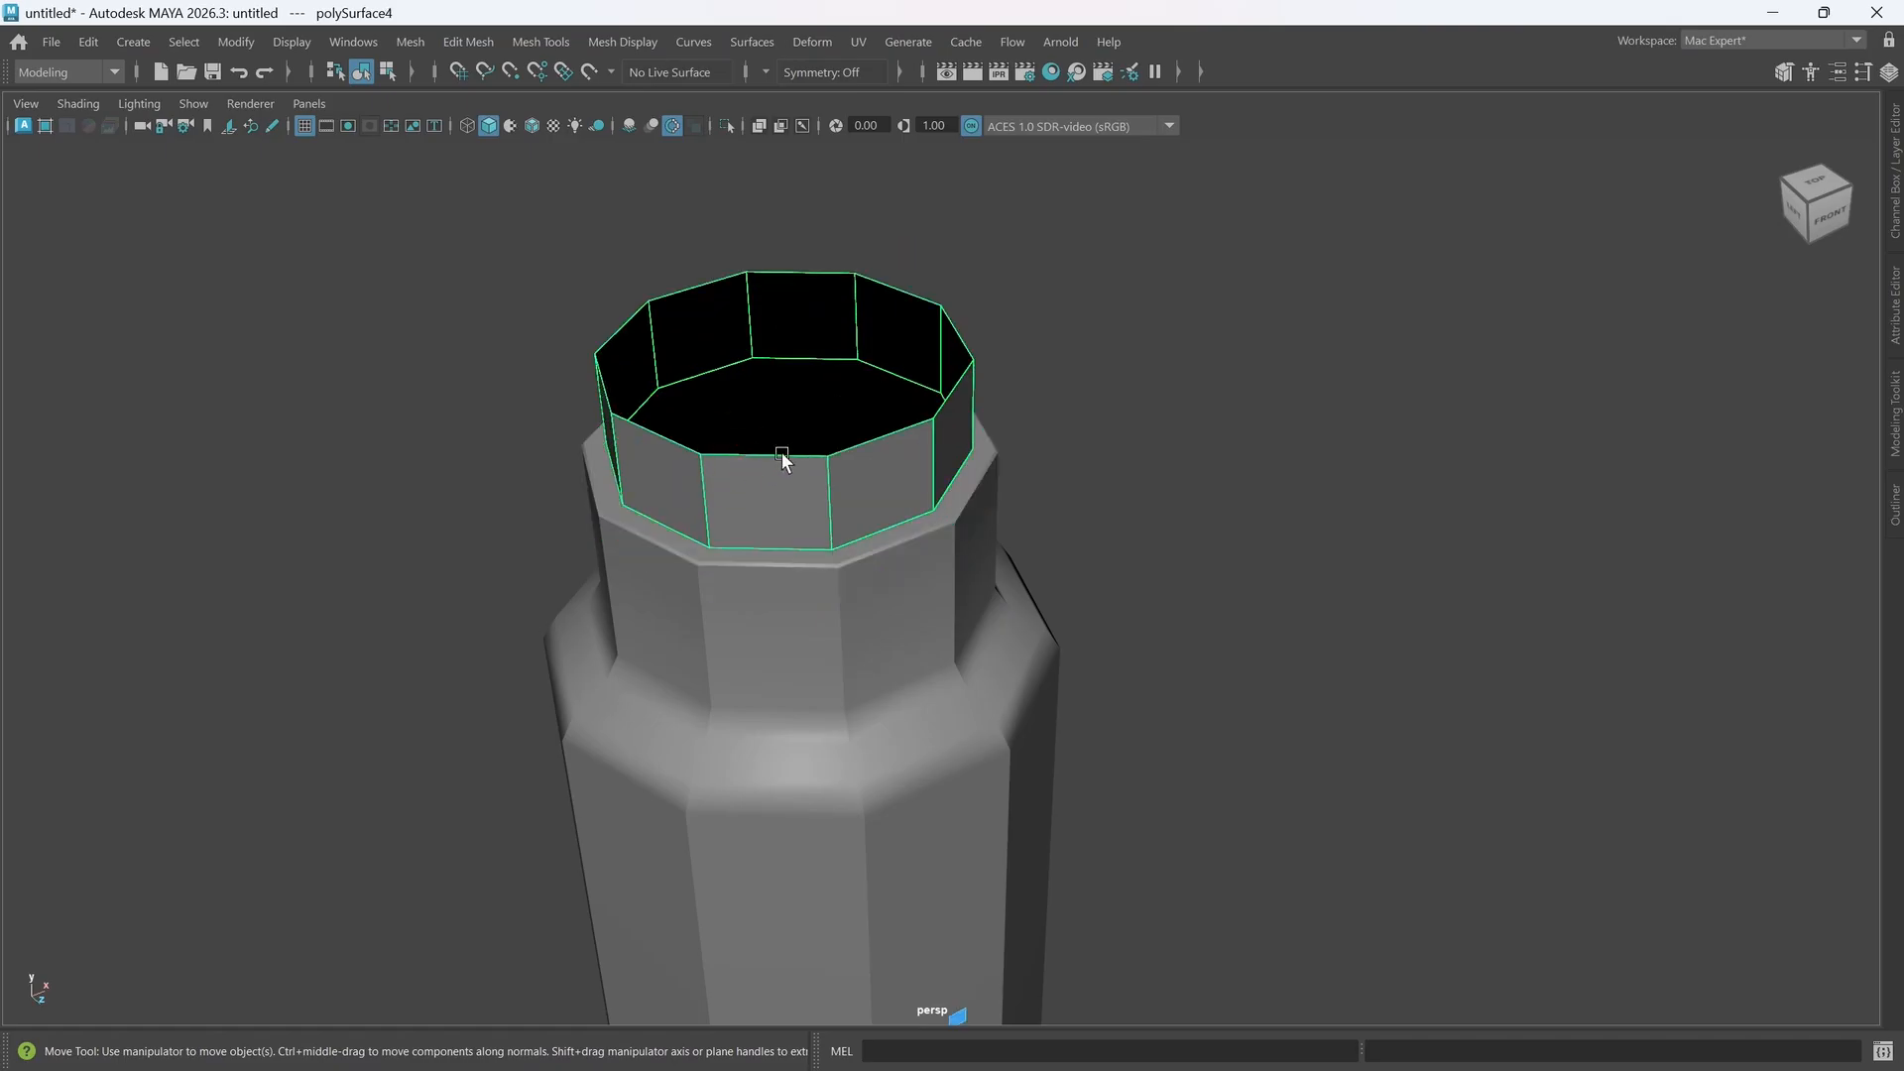
key(d)
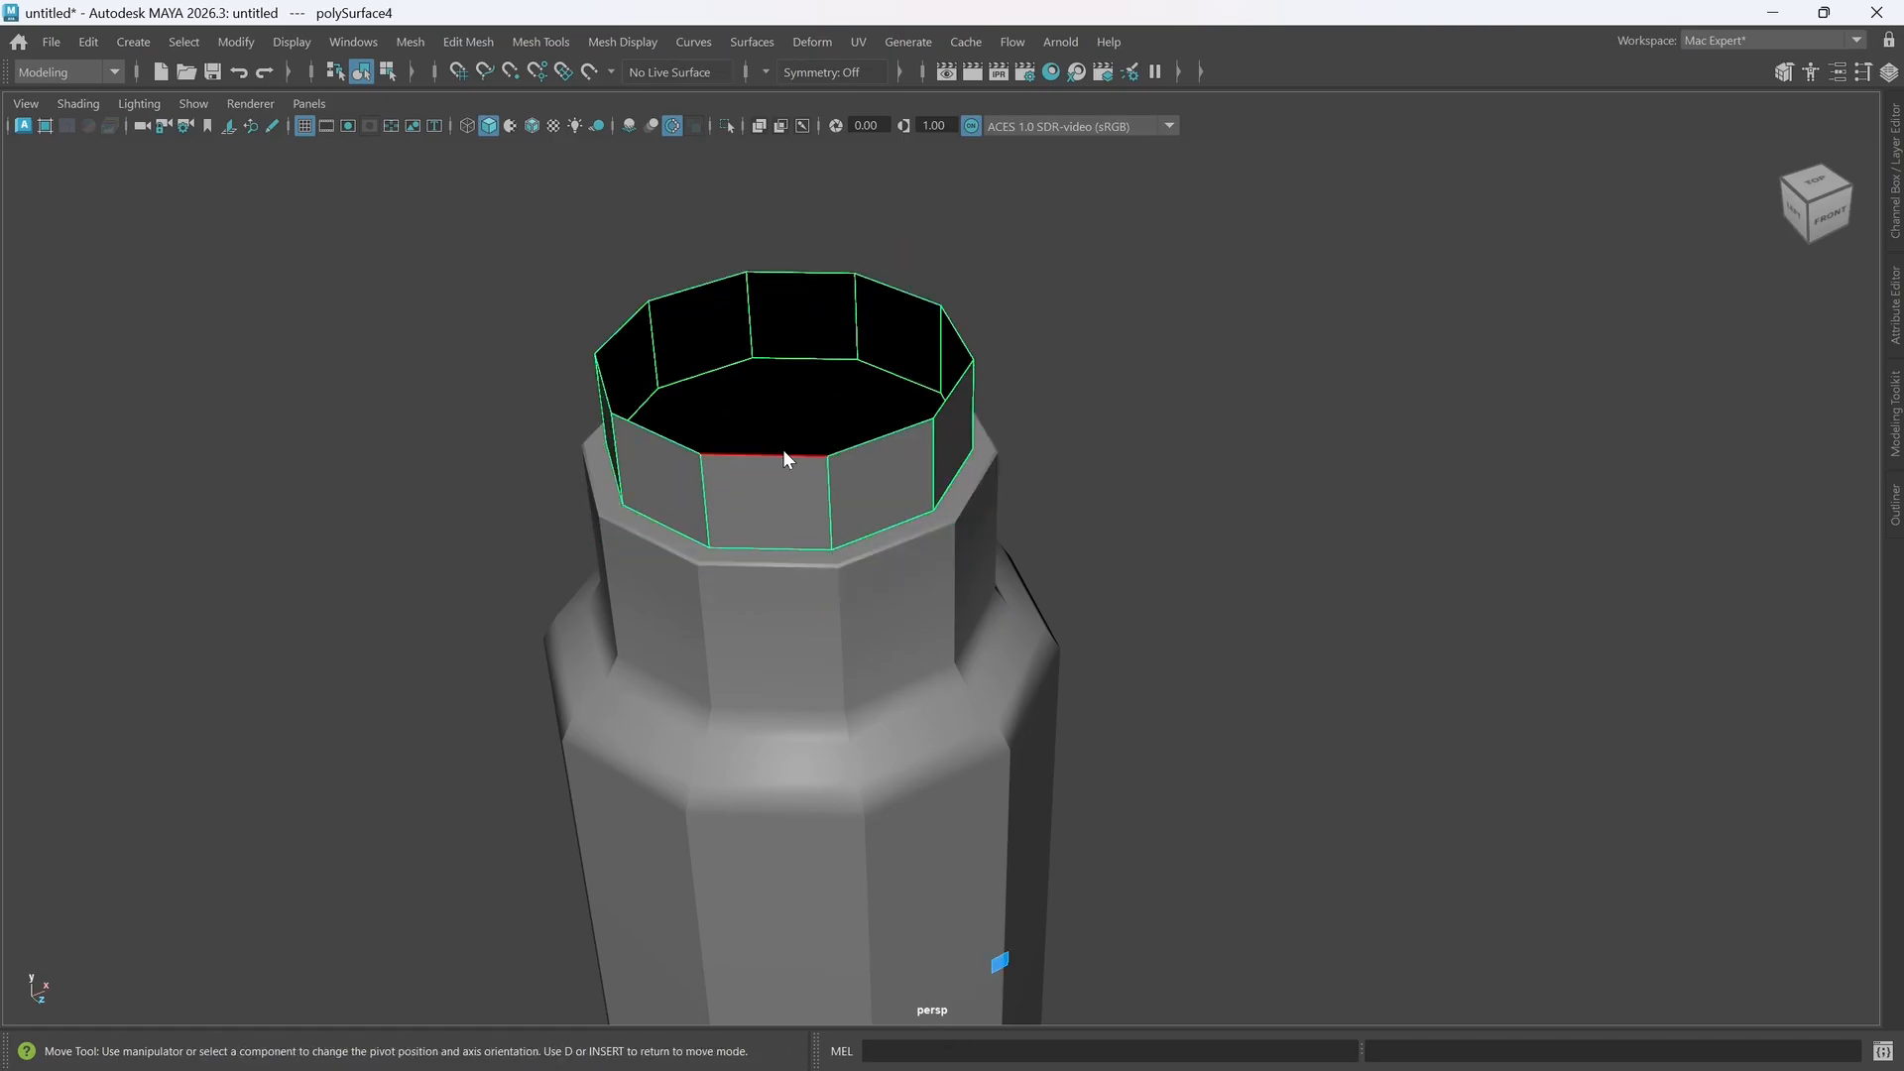
right_click(784, 457)
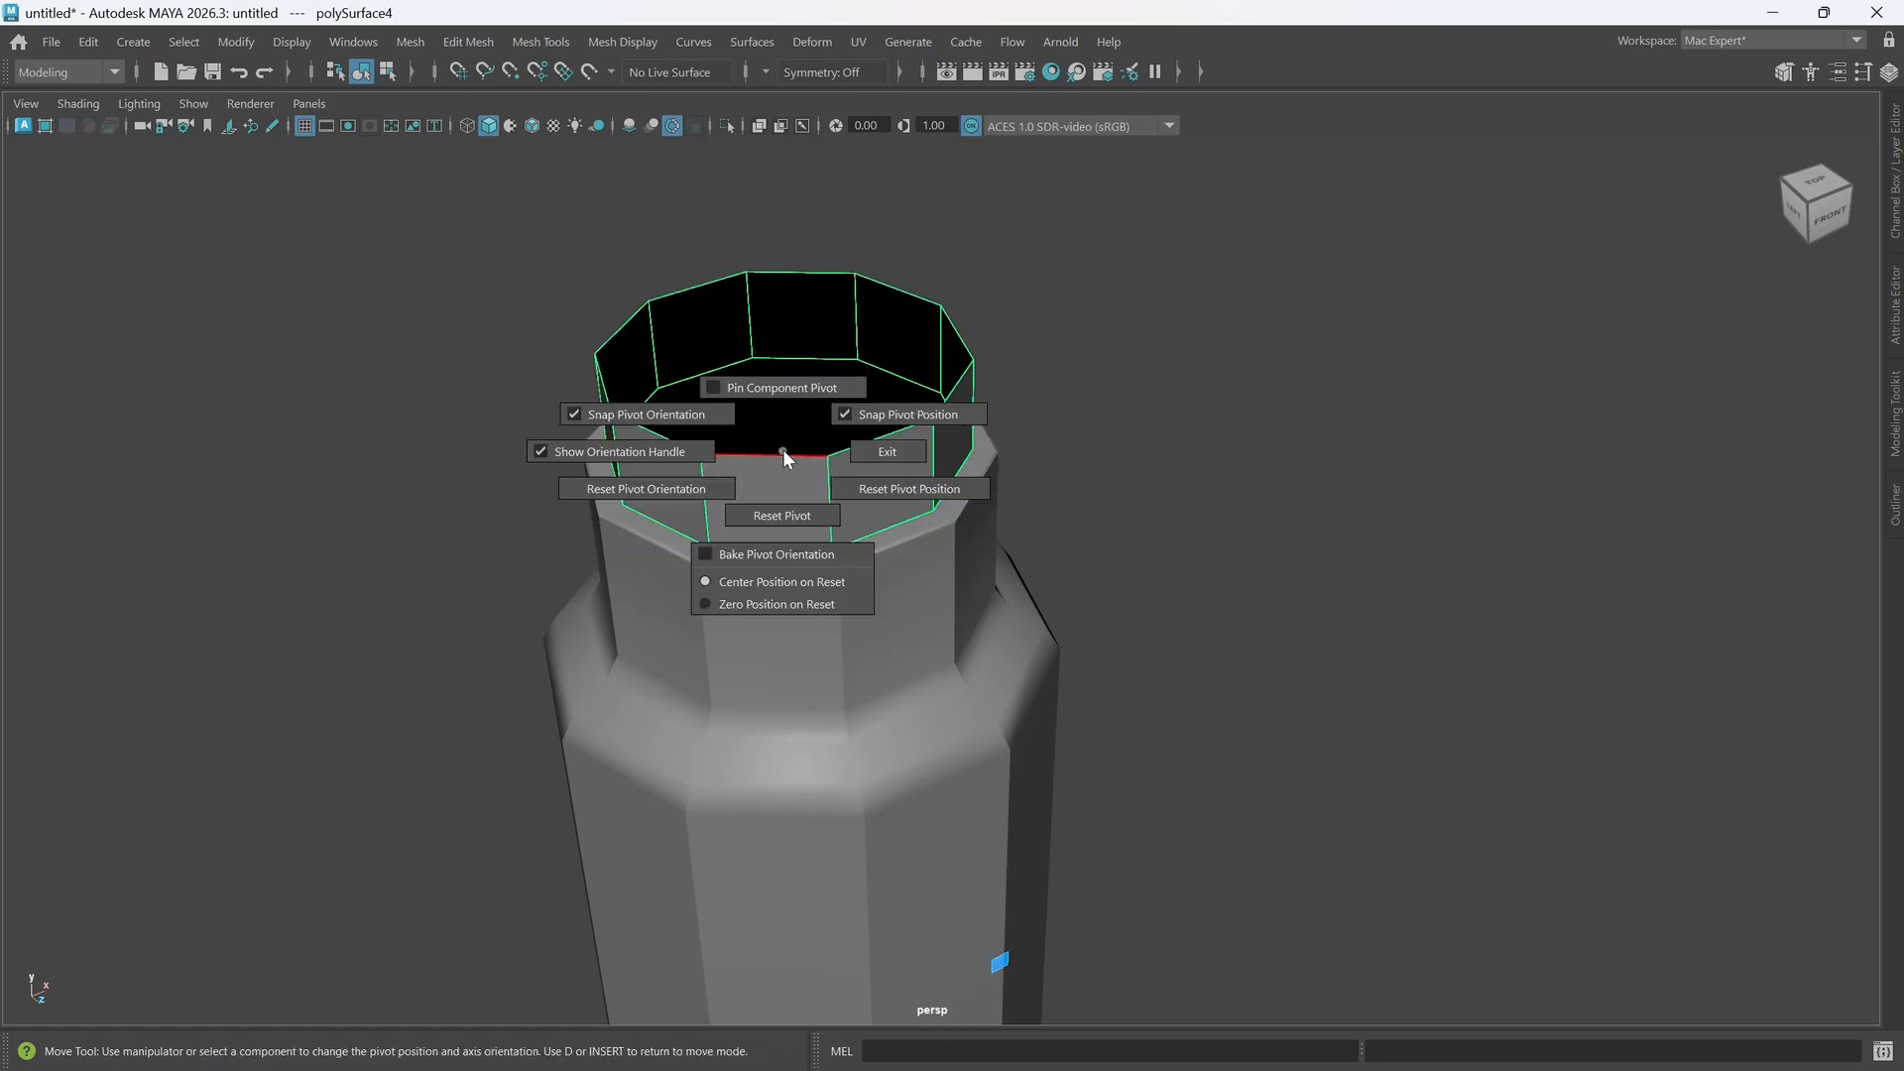
click(788, 516)
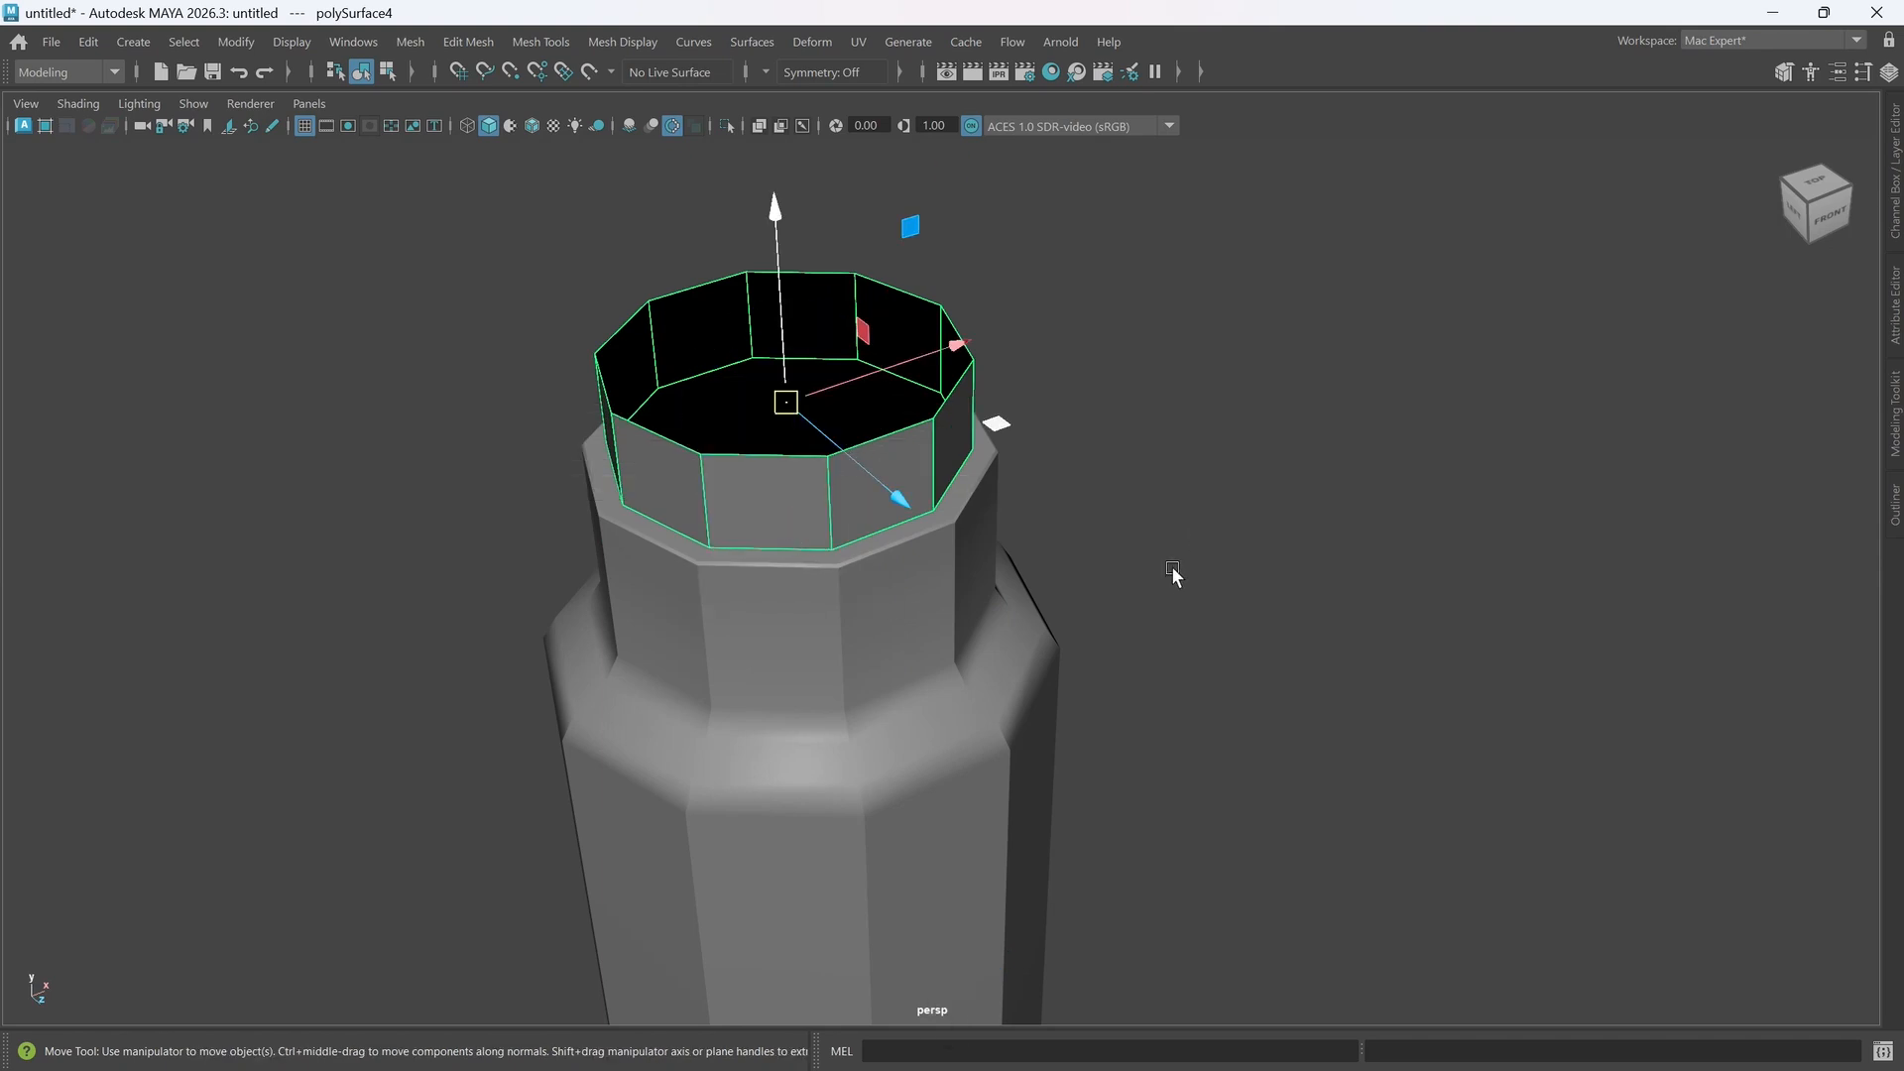
- Examine the raised collar ring and the neck piece beneath it from above and from the side
scroll(1170, 567, up, 3)
alt+middle_drag(1023, 551, 1001, 686)
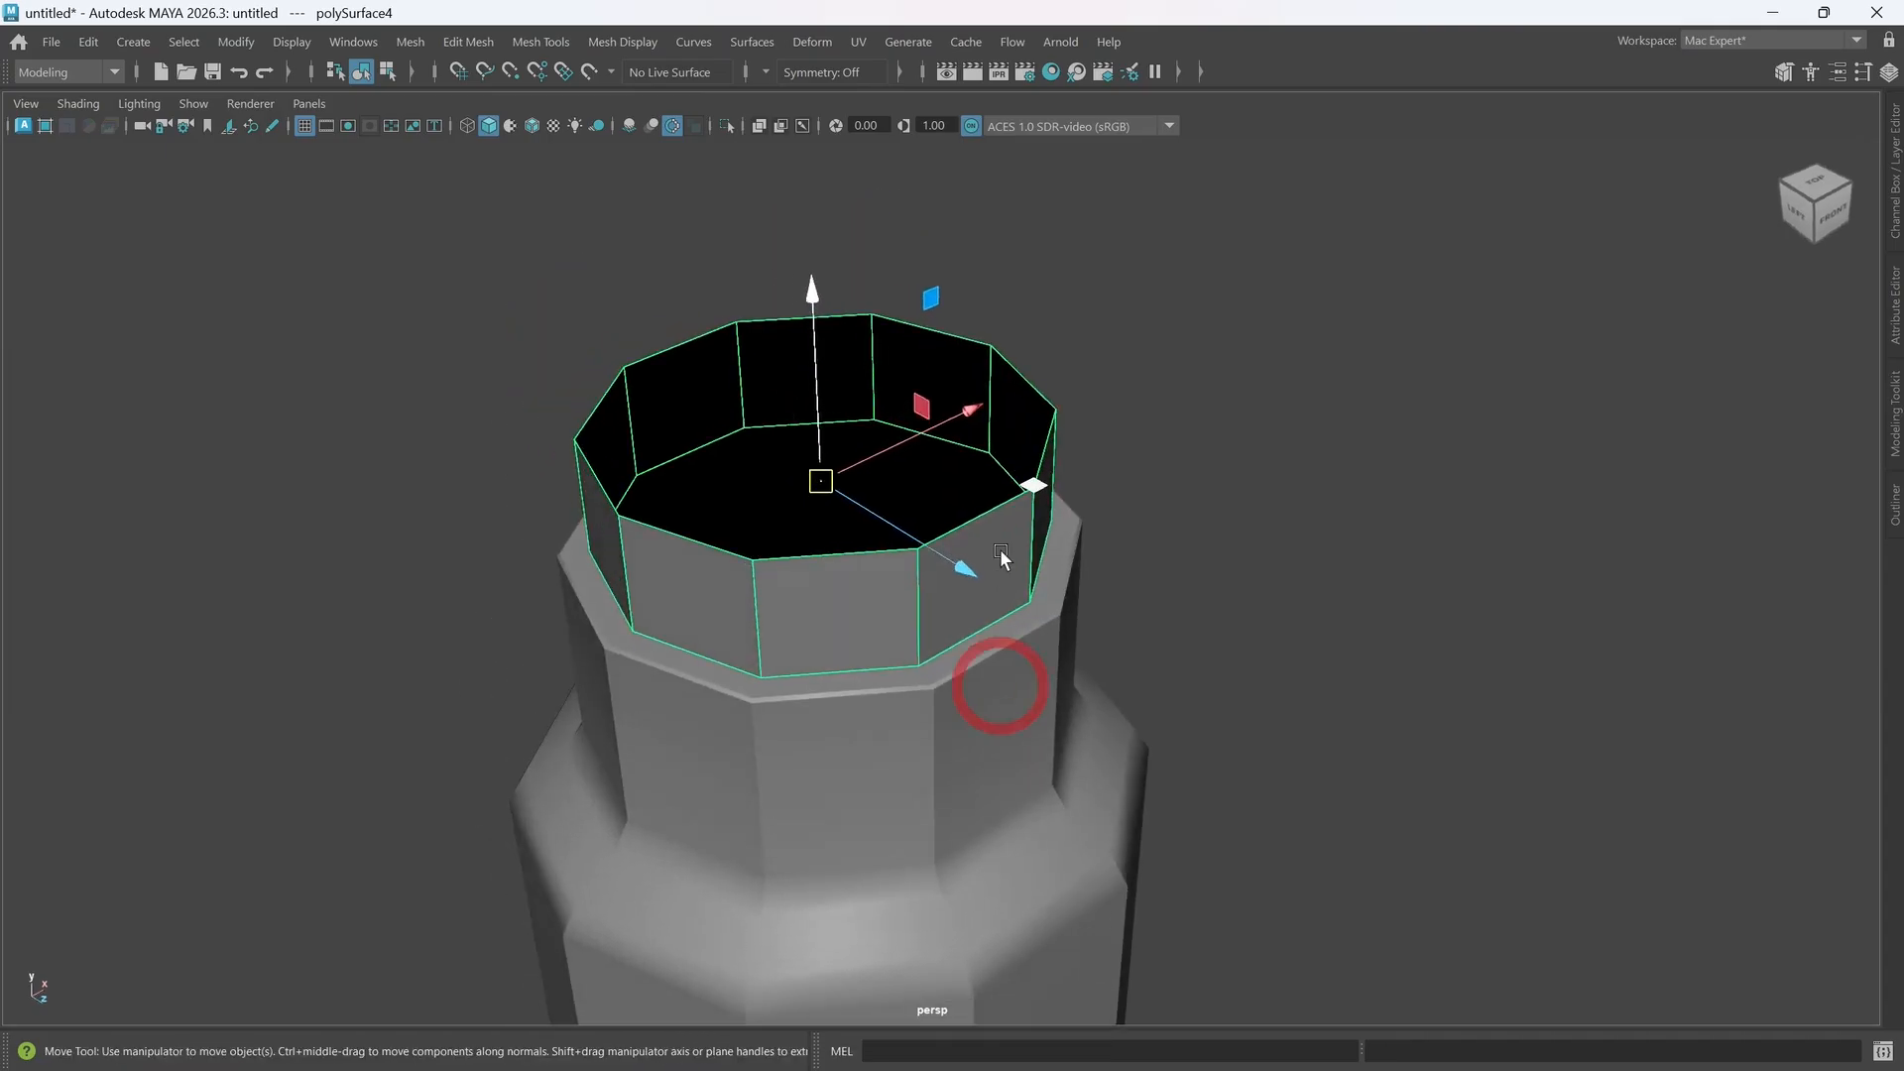
right_drag(1001, 445, 996, 518)
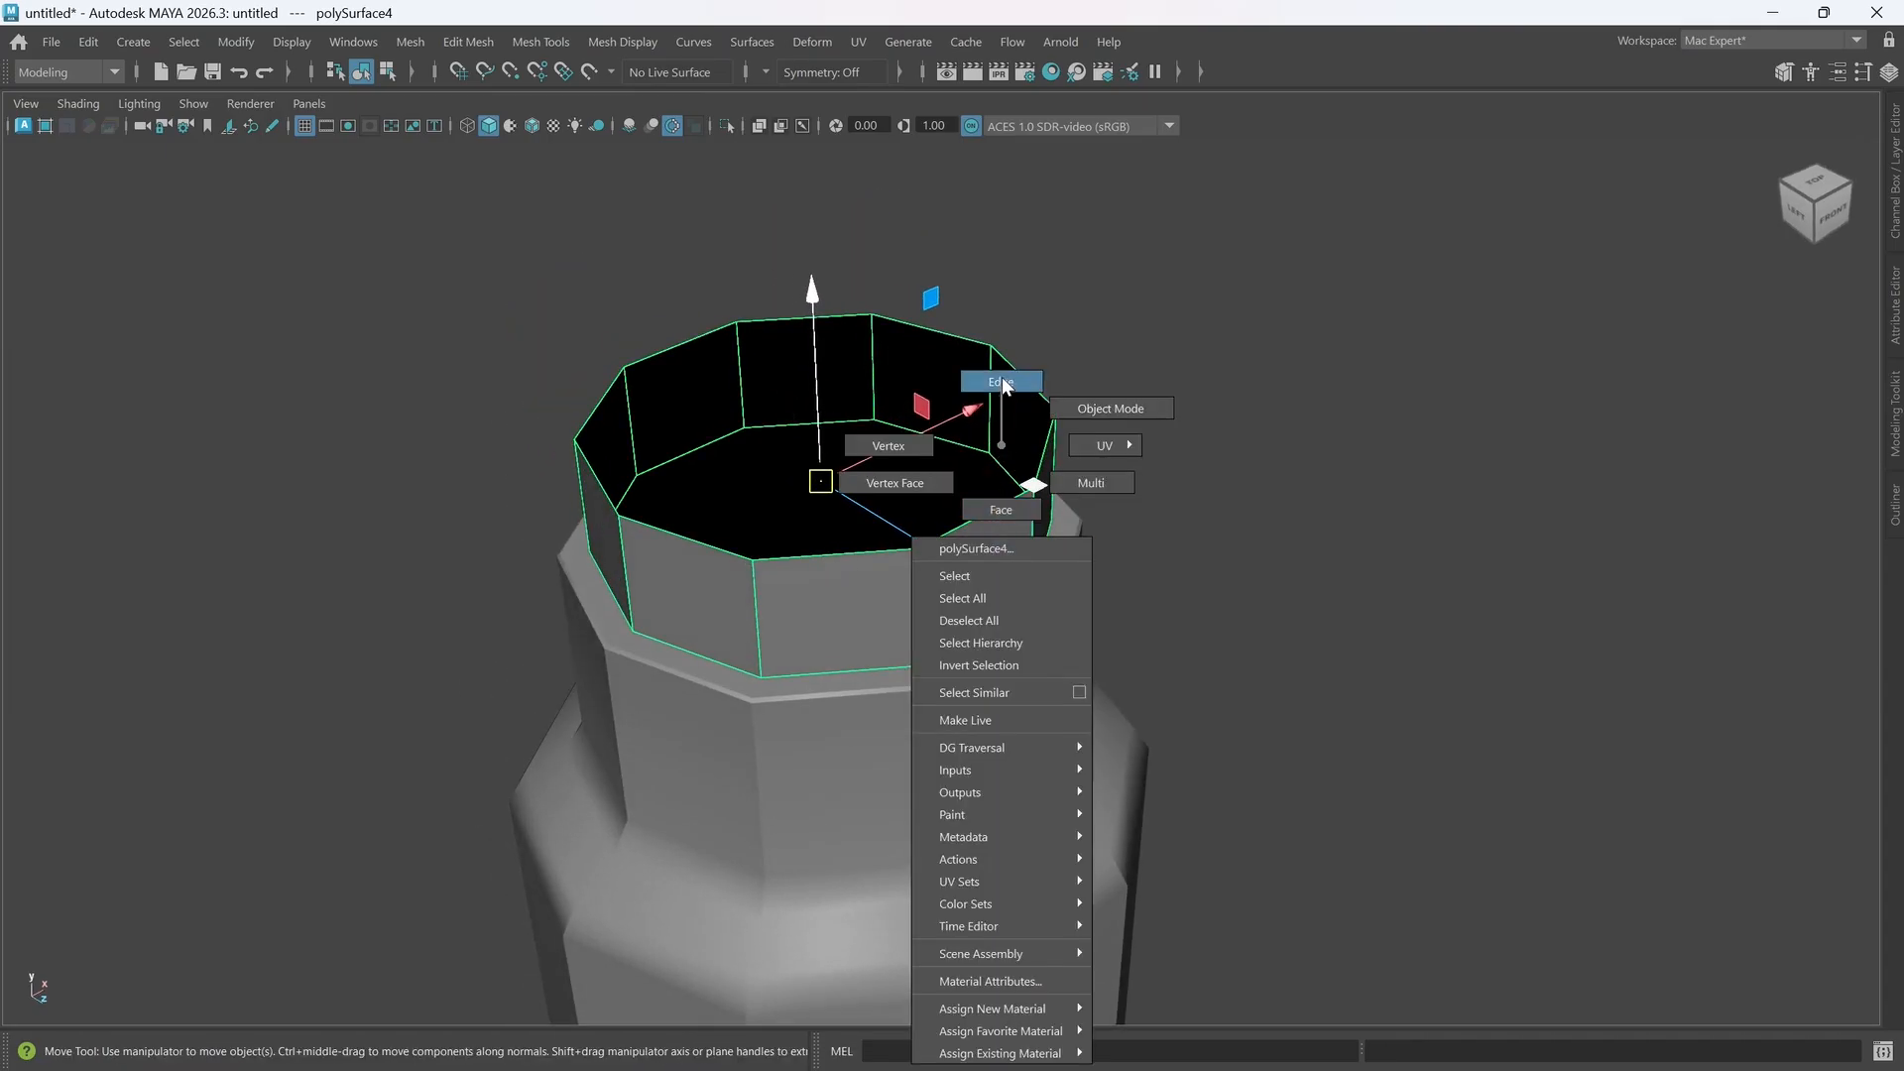
right_drag(1002, 383, 1002, 384)
alt+drag(997, 662, 892, 420)
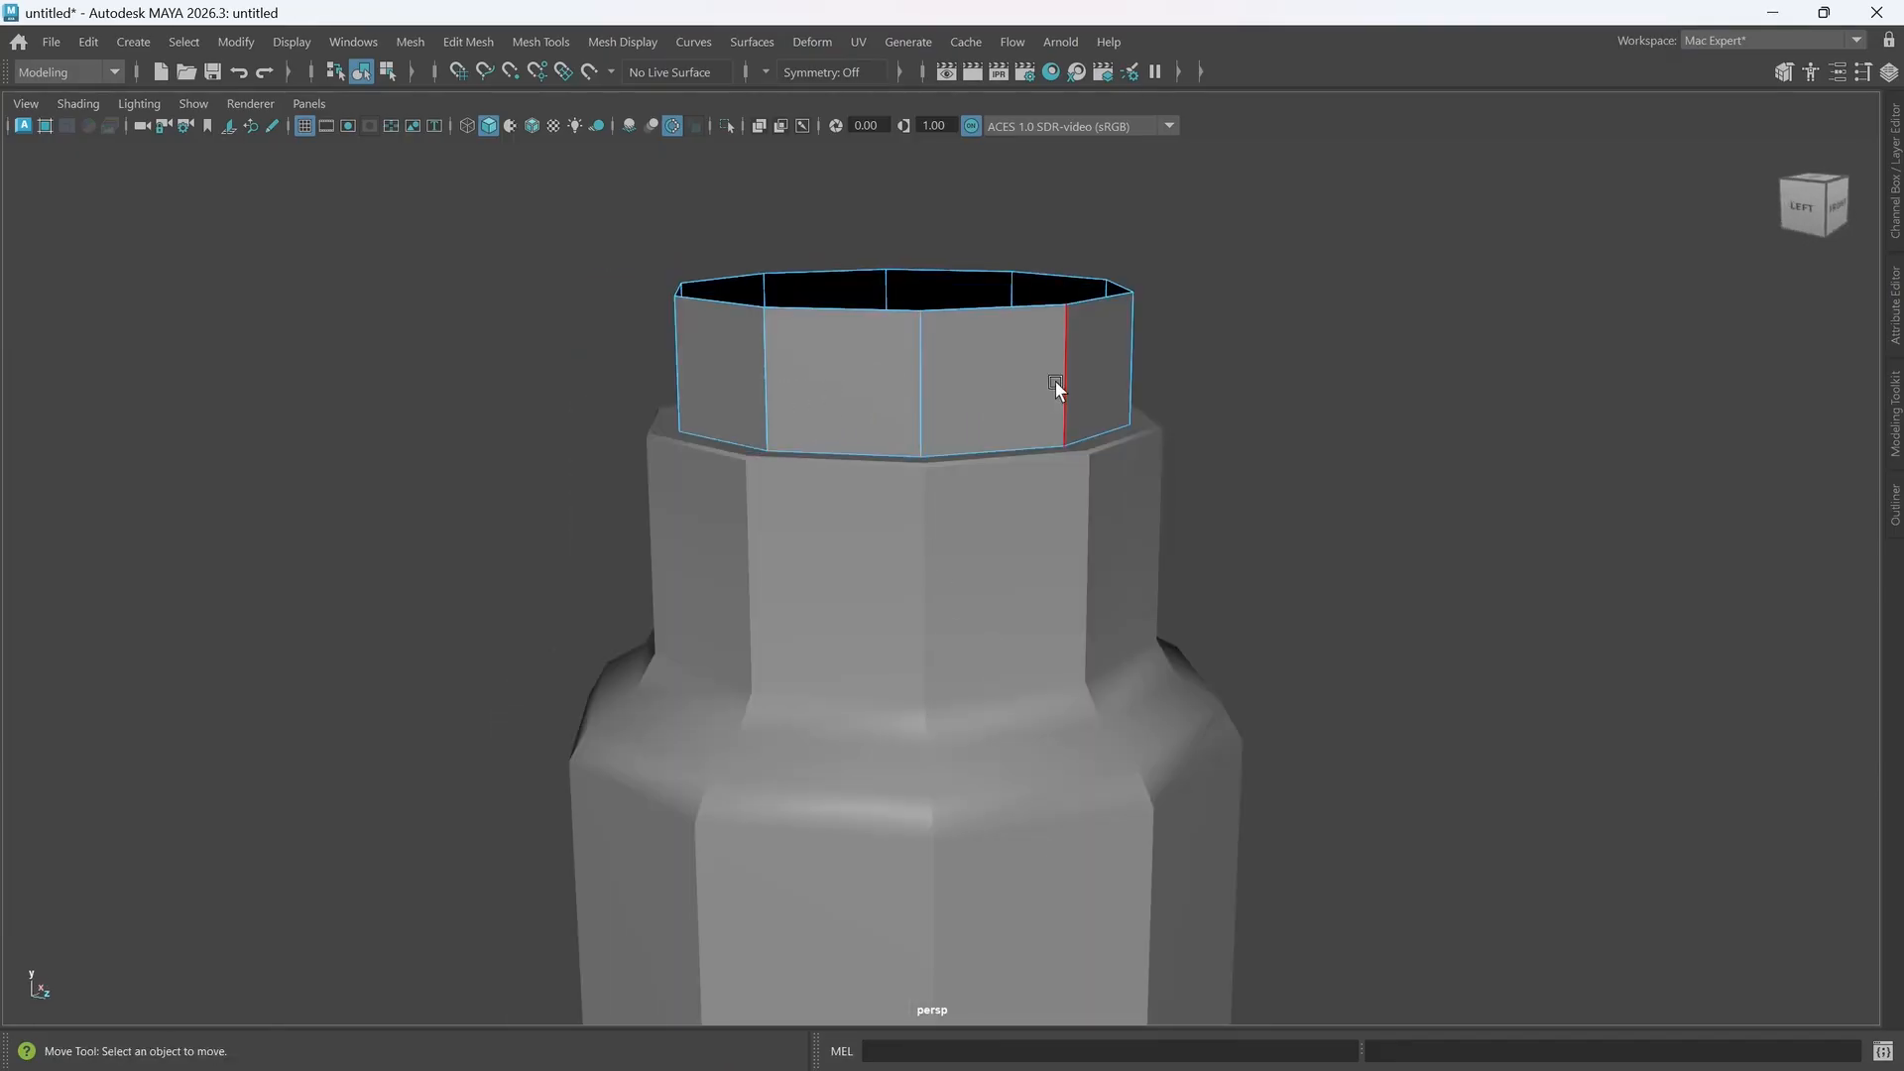
alt+middle_drag(1081, 539, 983, 558)
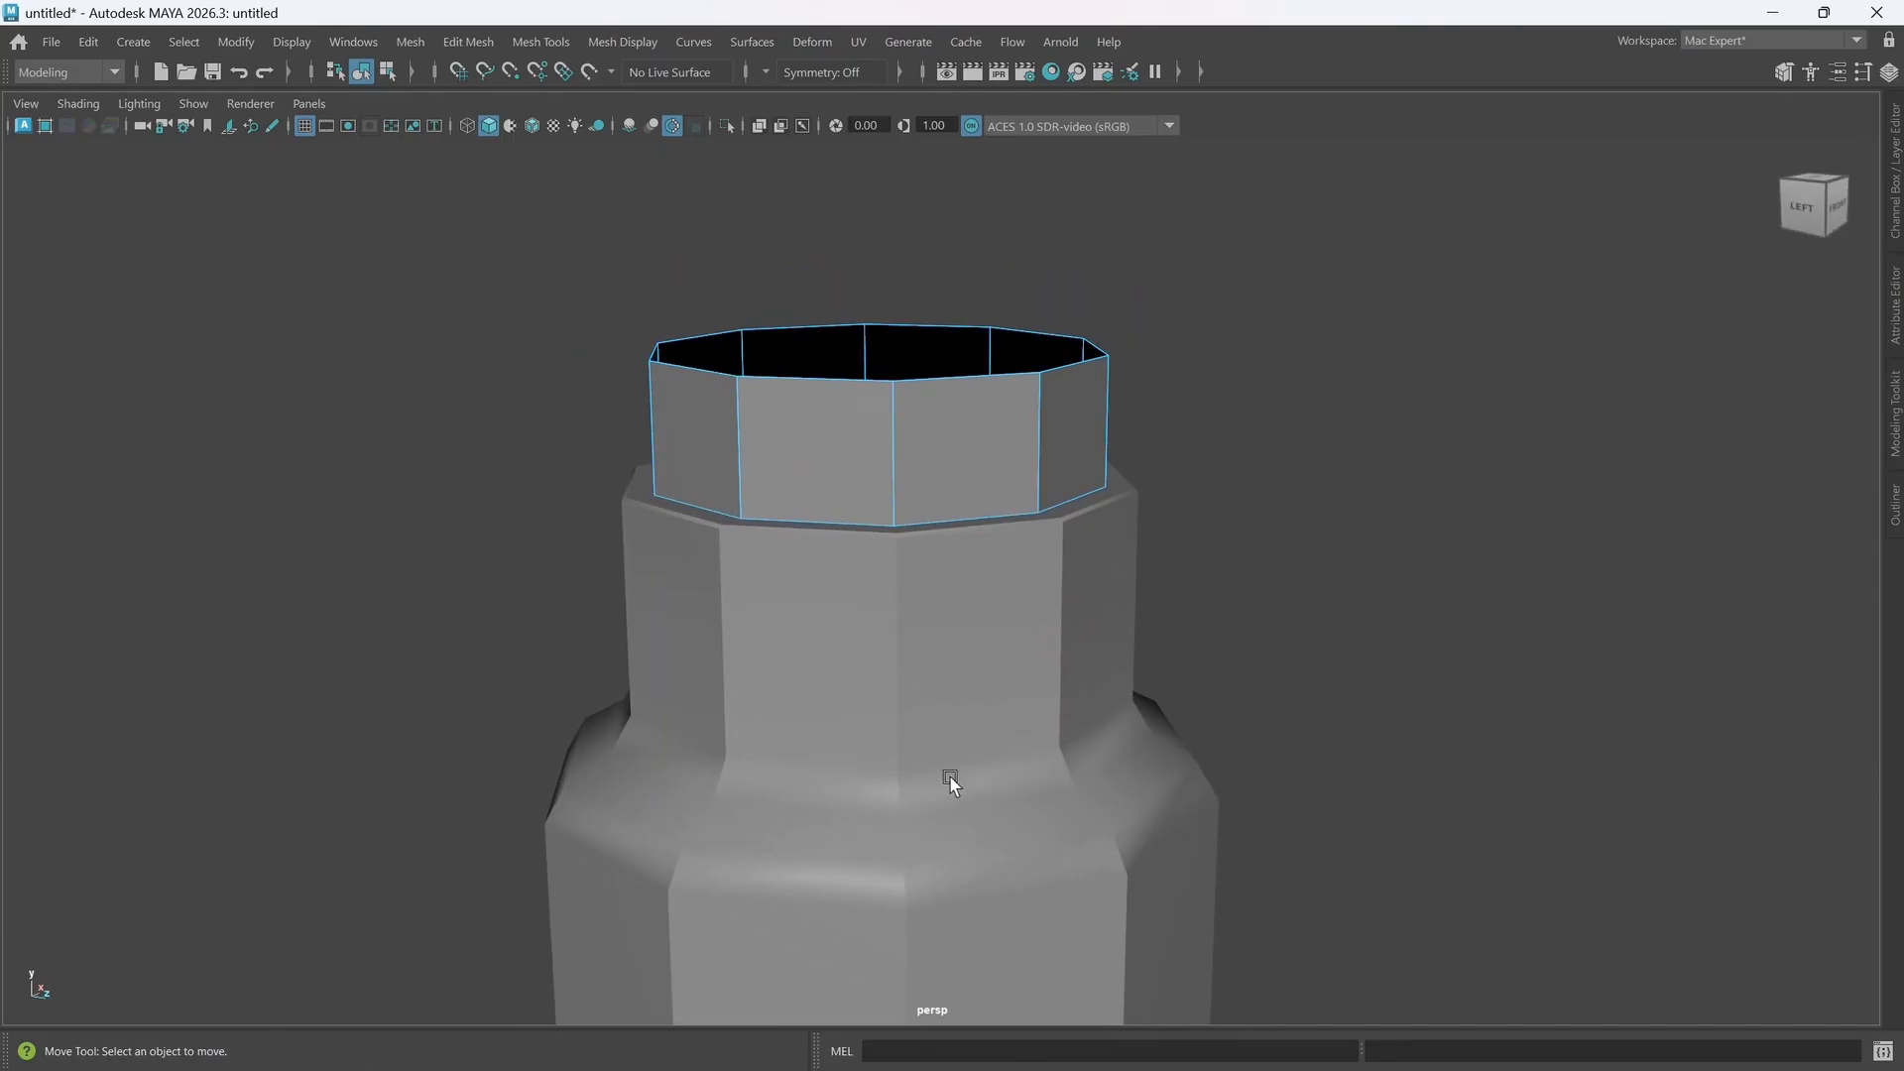
click(1065, 749)
click(1012, 423)
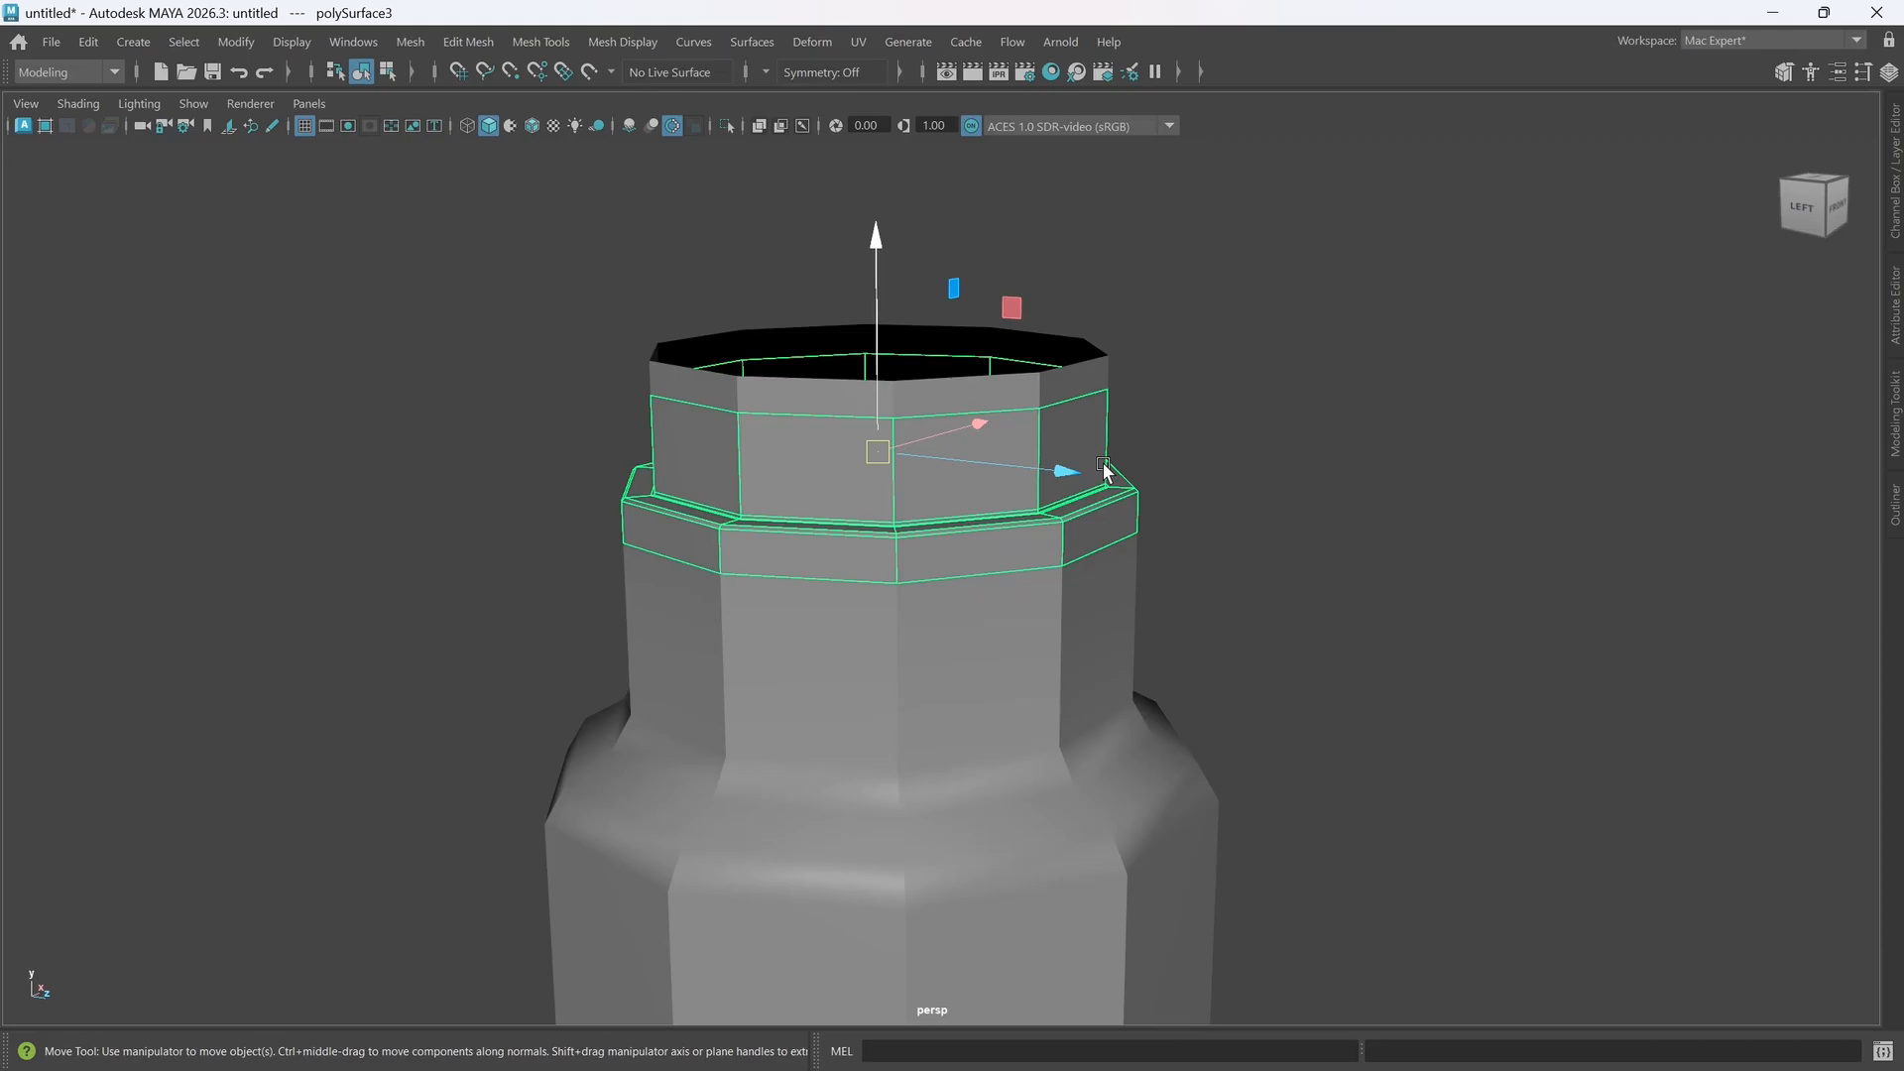
alt+drag(968, 502, 960, 502)
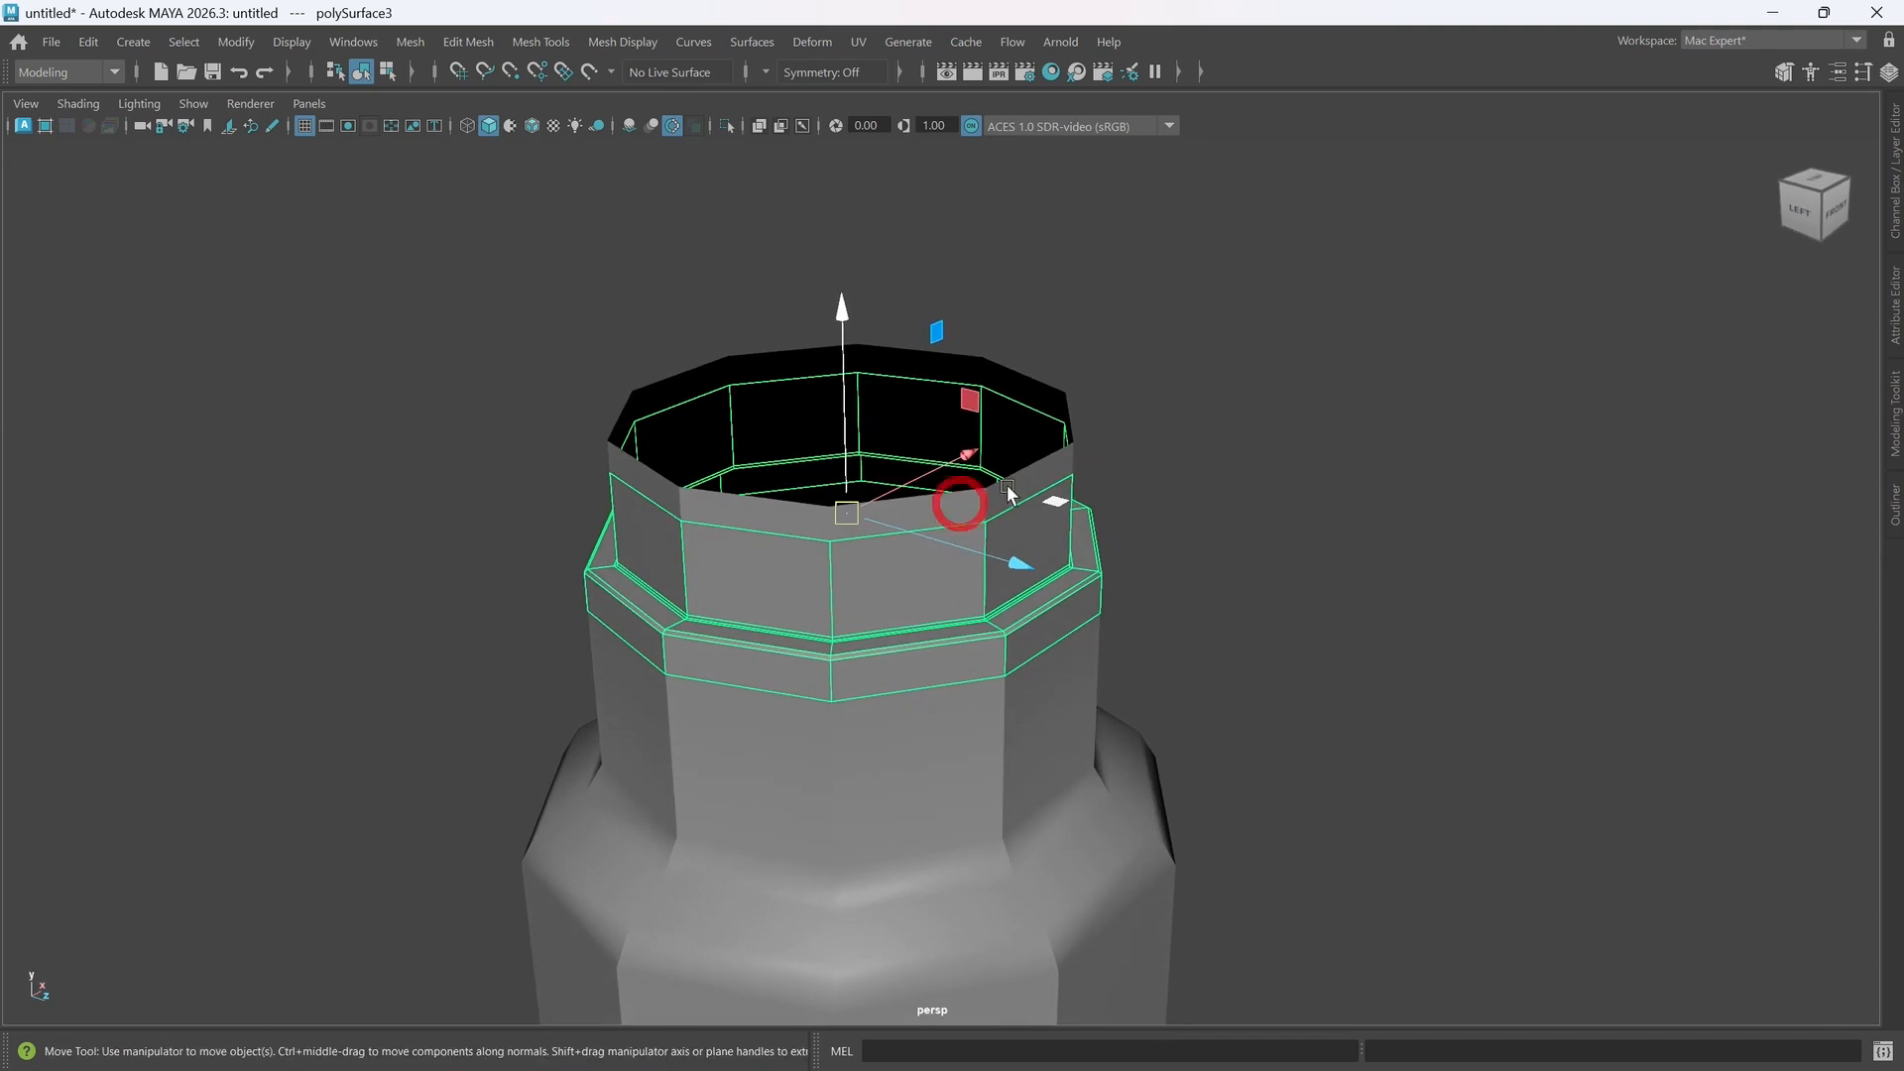
- Try scaling the whole raised ring uniformly inward to about 0.86 and undo the scaling
click(1007, 480)
alt+drag(807, 539, 871, 525)
click(872, 526)
key(r)
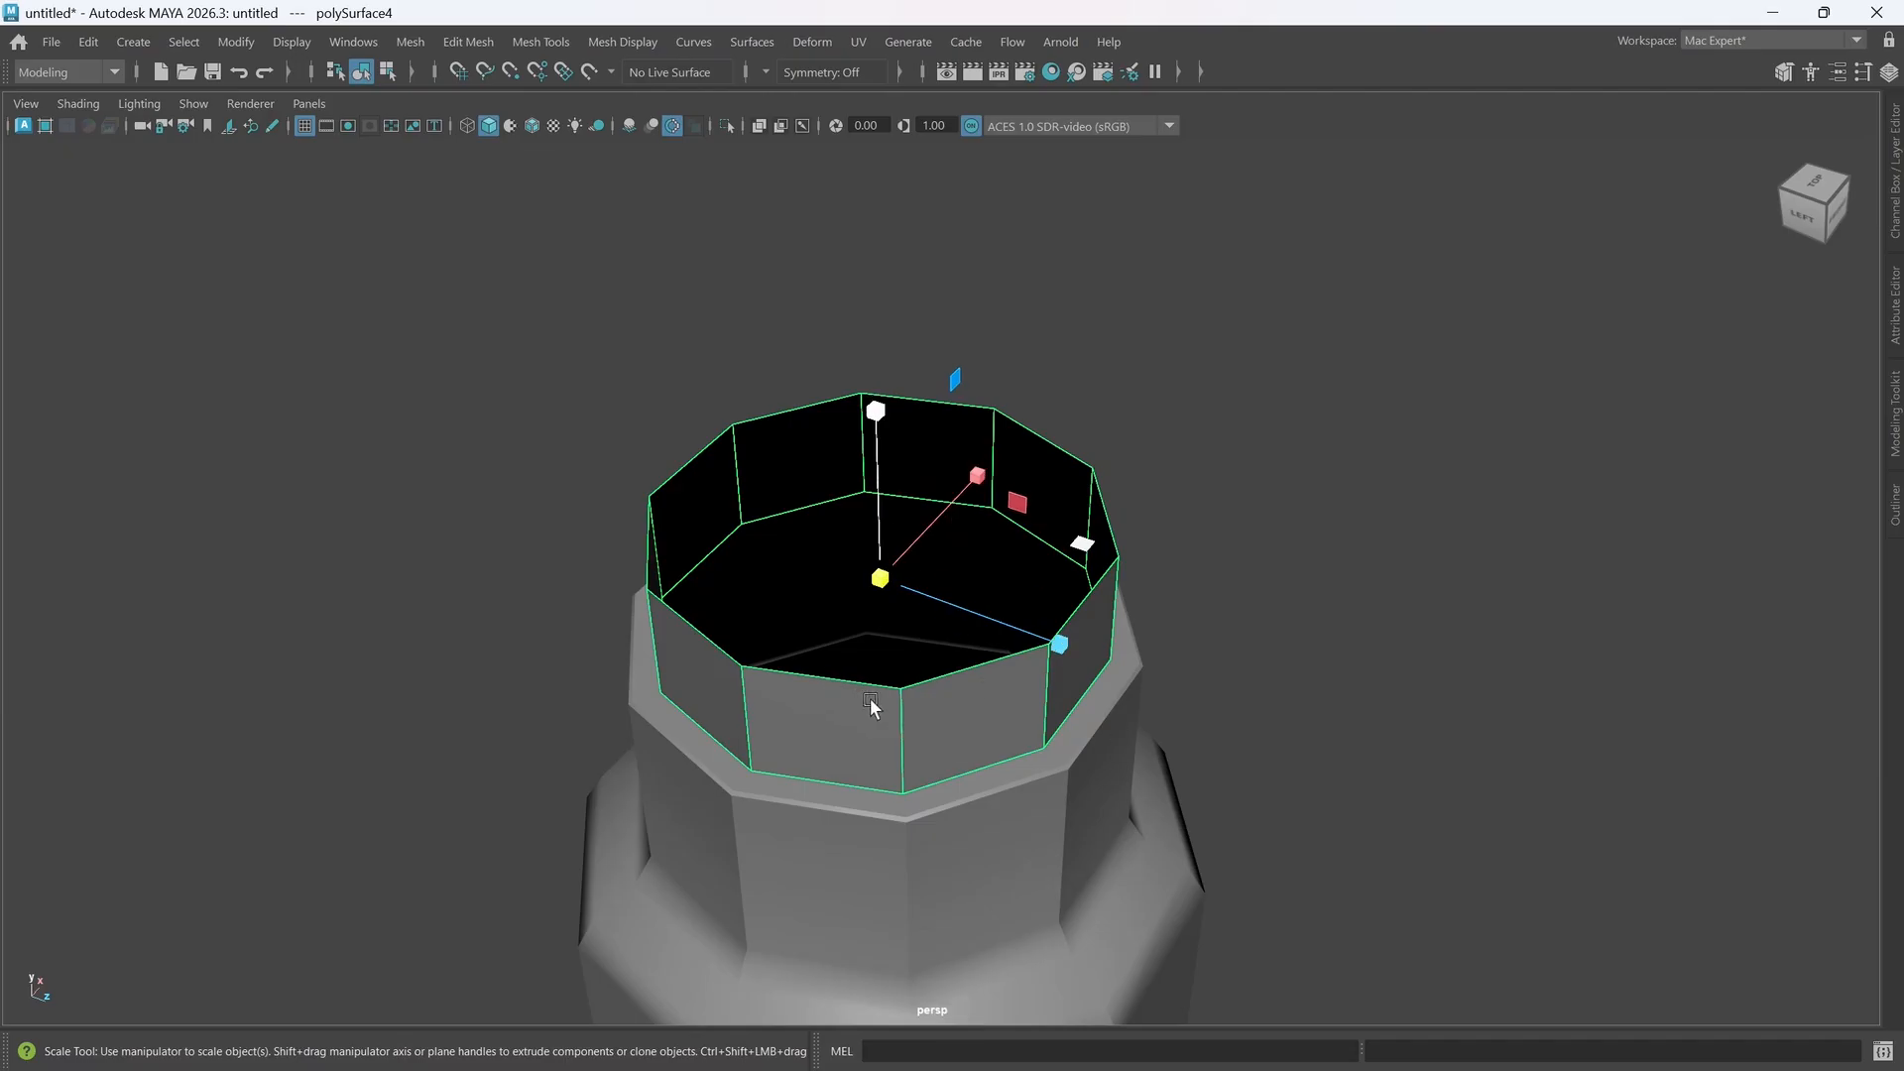
alt+drag(926, 742, 967, 617)
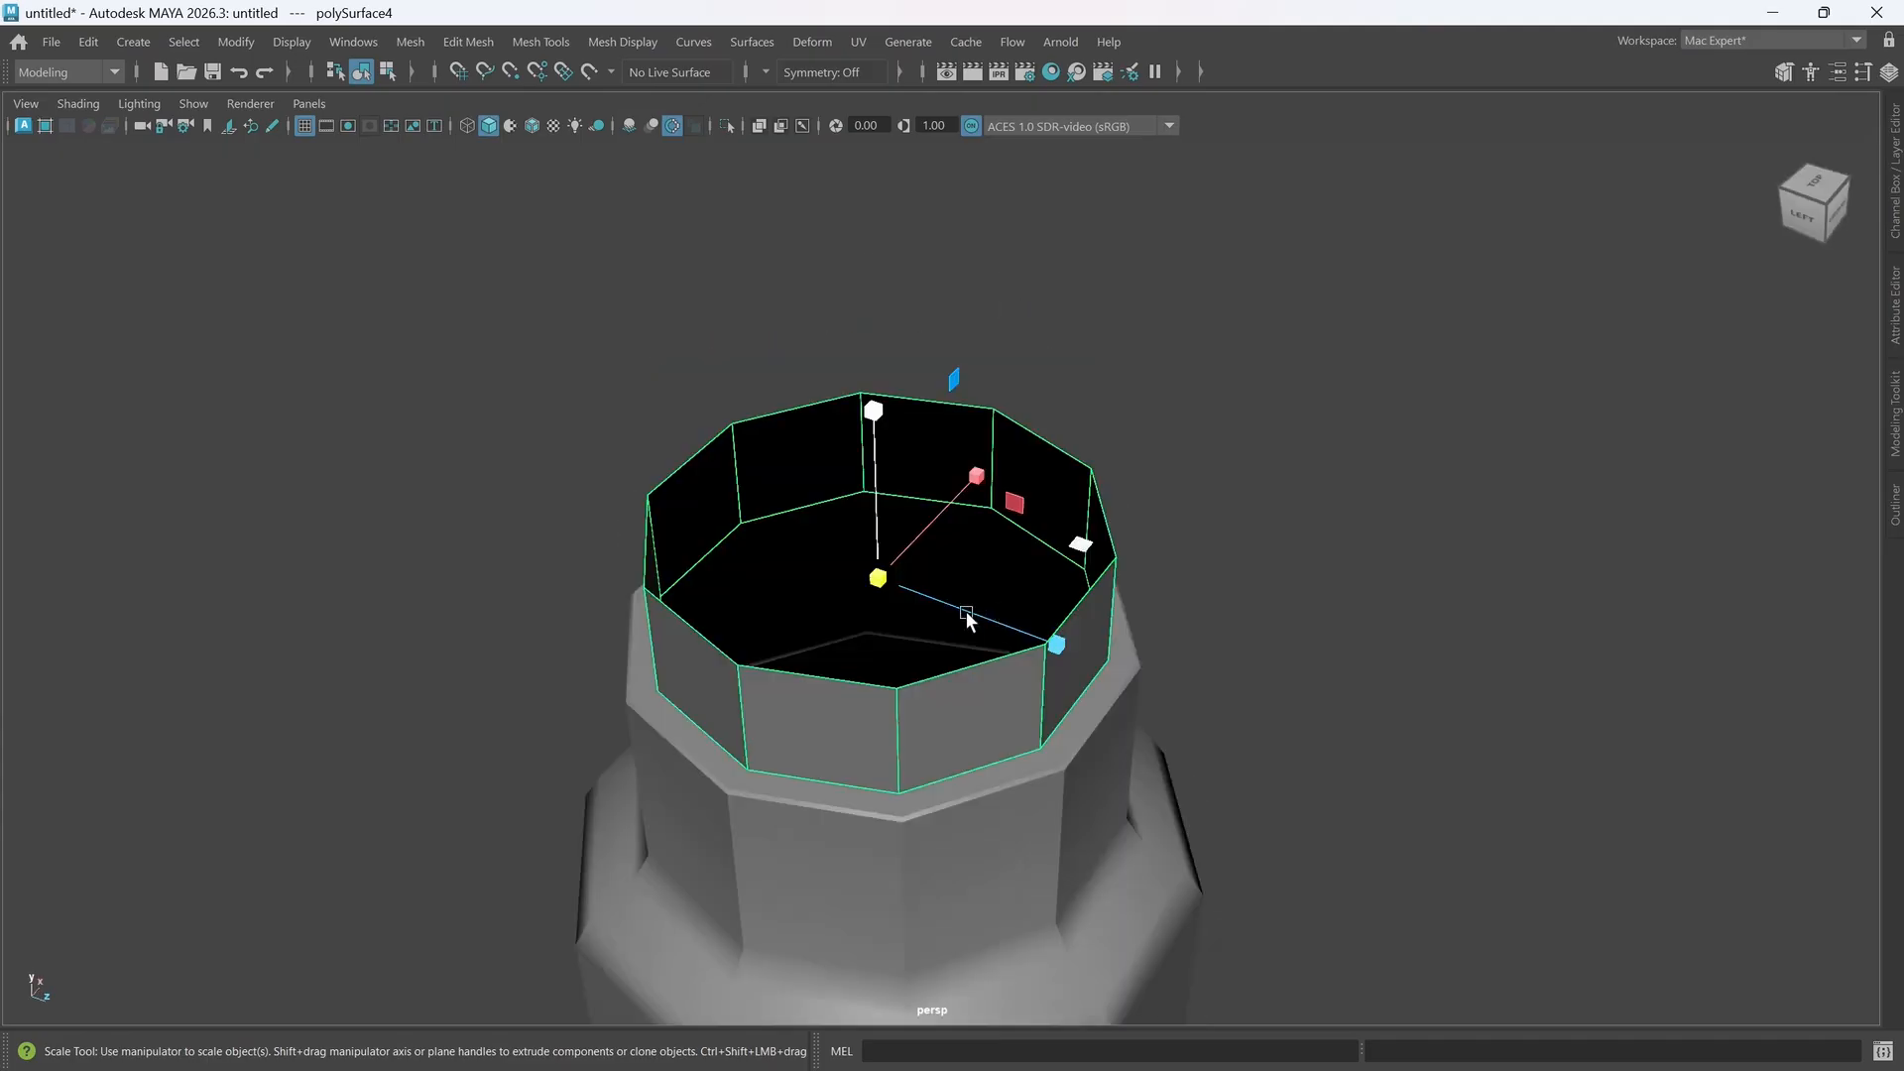
shift+click(879, 578)
shift+drag(879, 578, 836, 580)
key(ctrl+z)
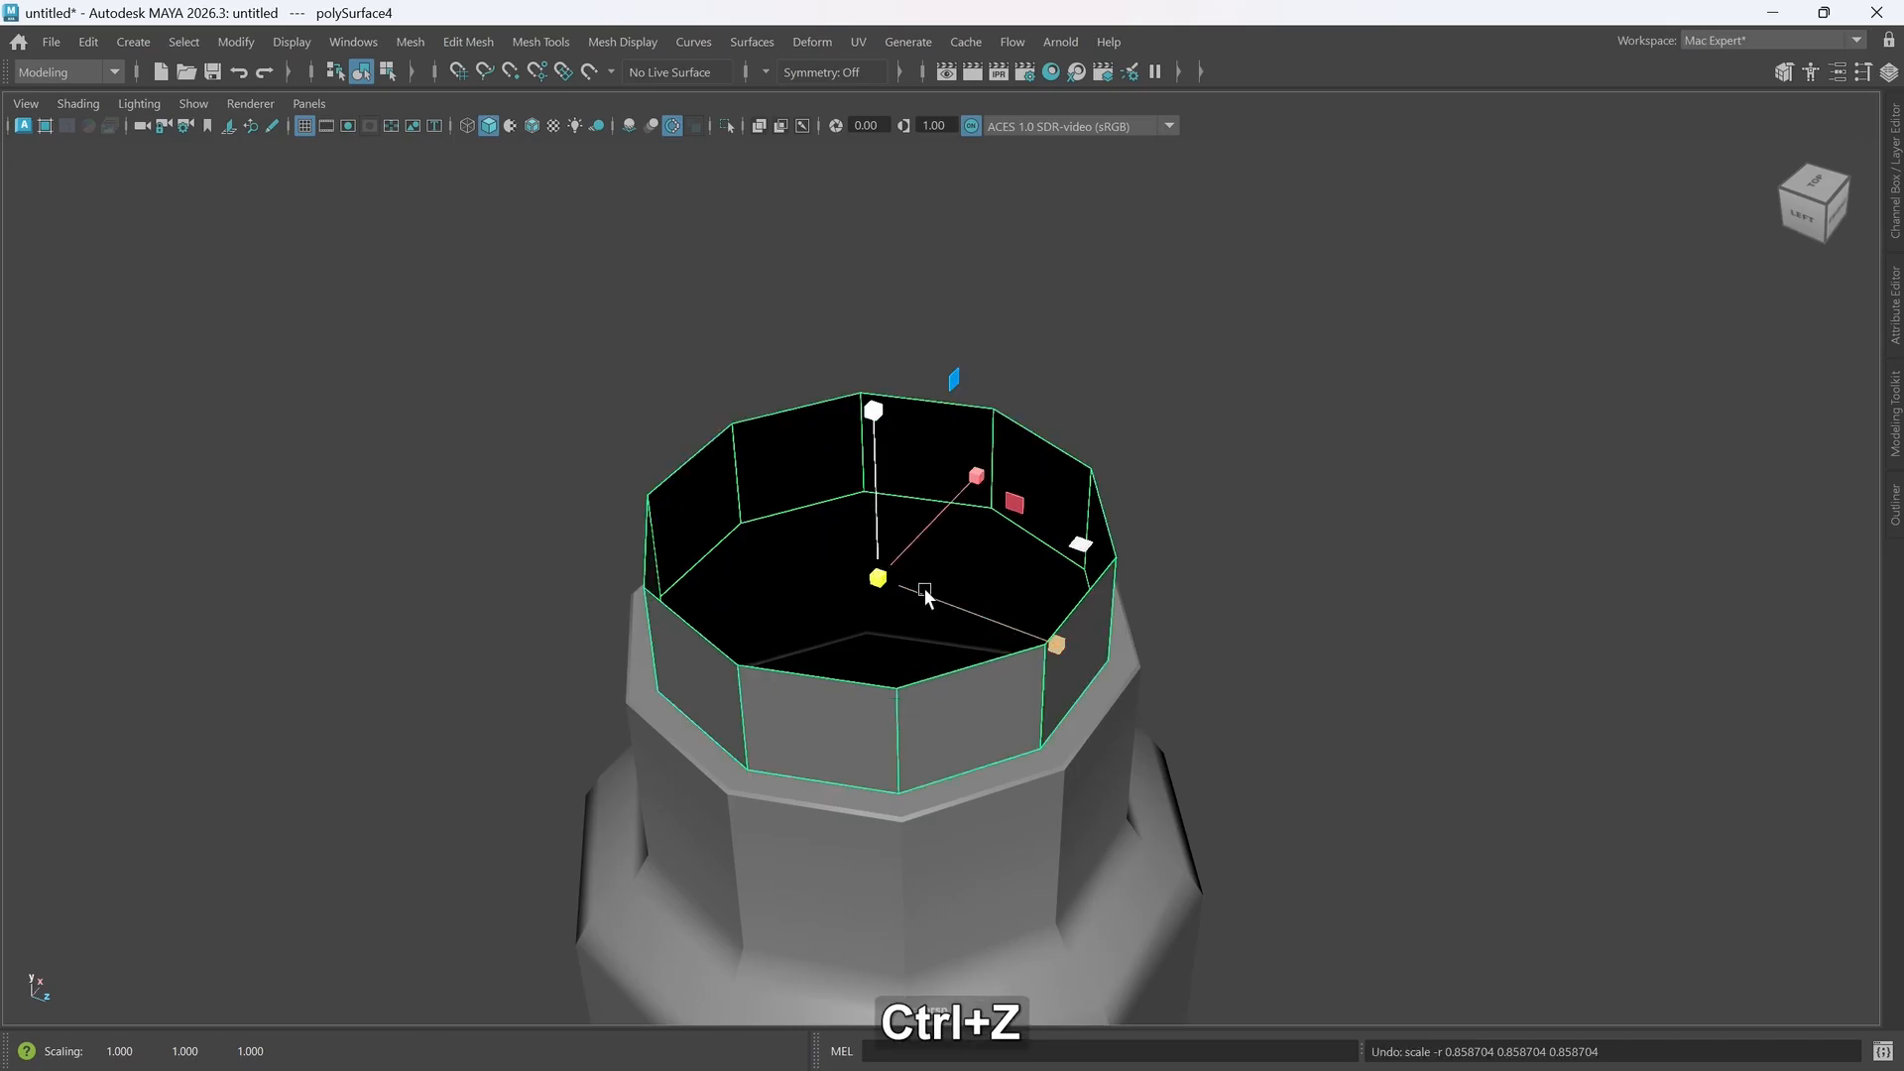
- Extrude the raised ring's upper edge loop inward by uniform scaling to form a narrow flat rim
right_drag(1112, 601, 1112, 380)
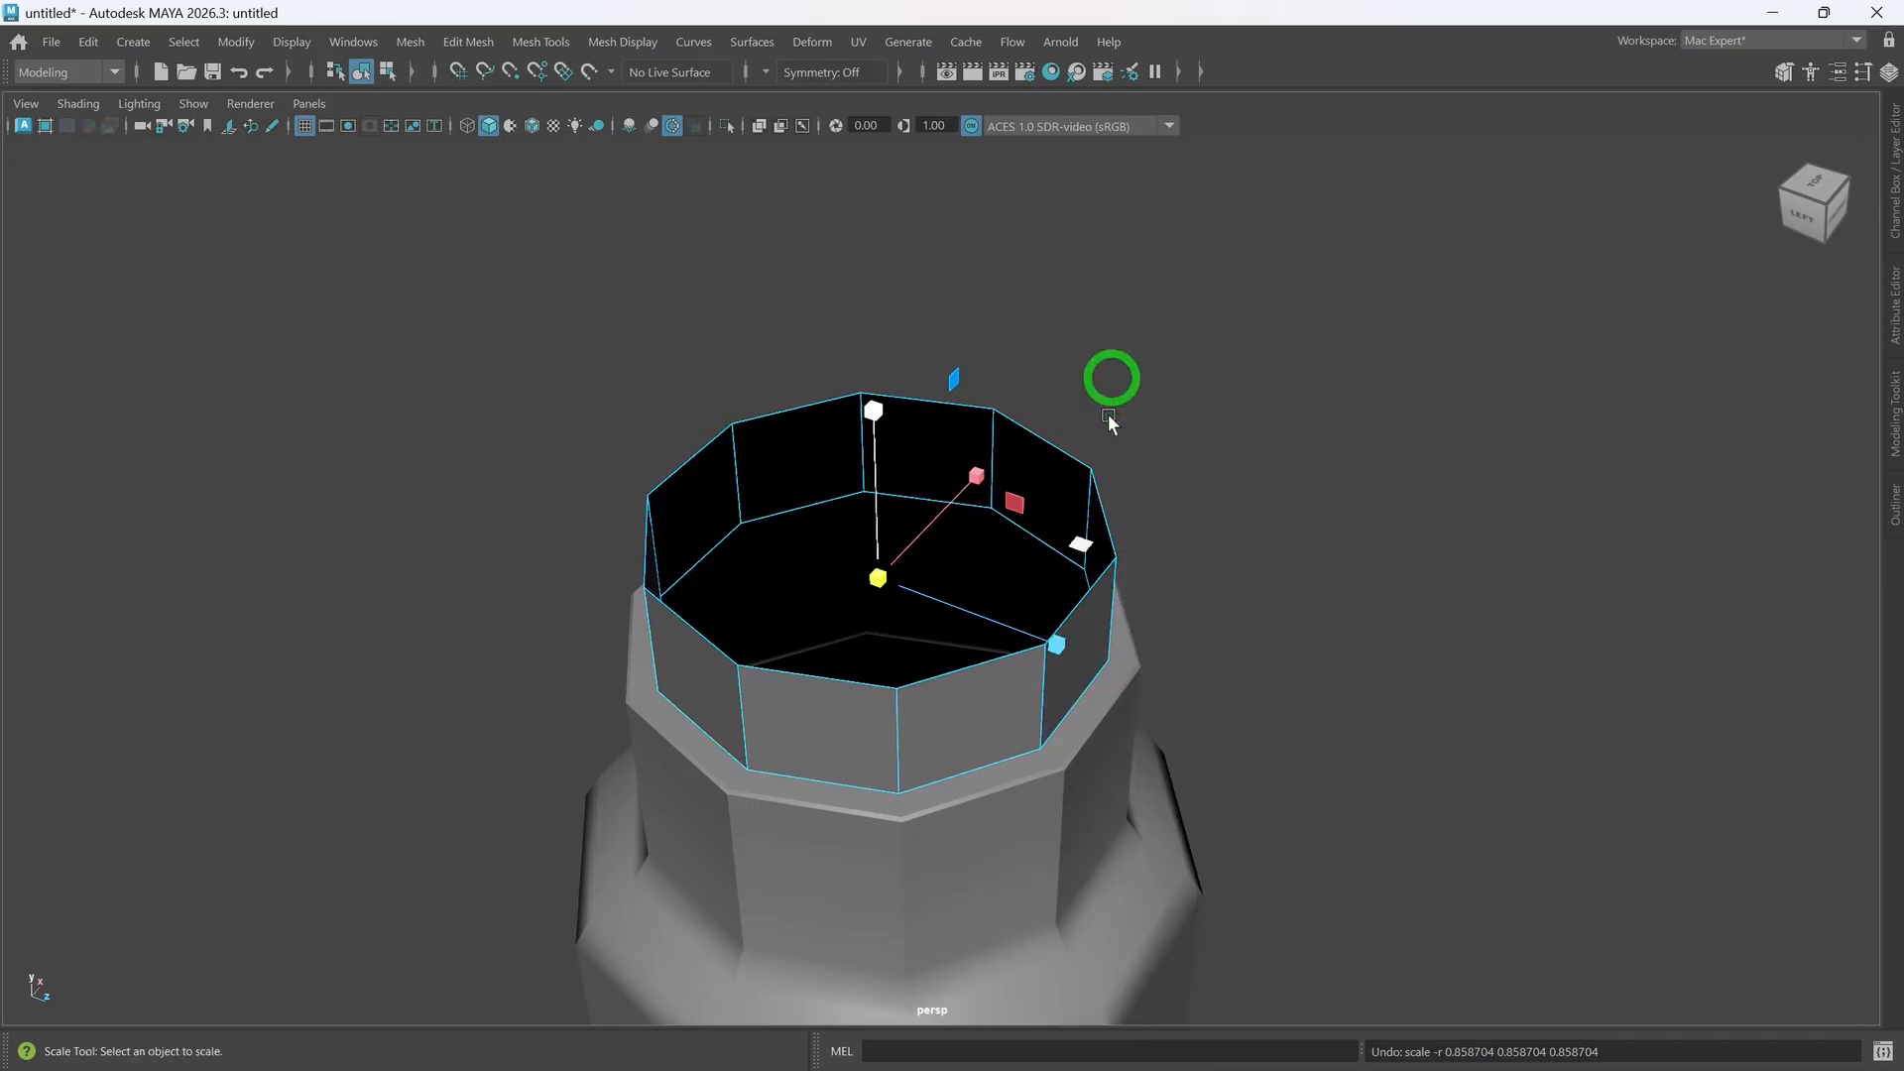
click(964, 664)
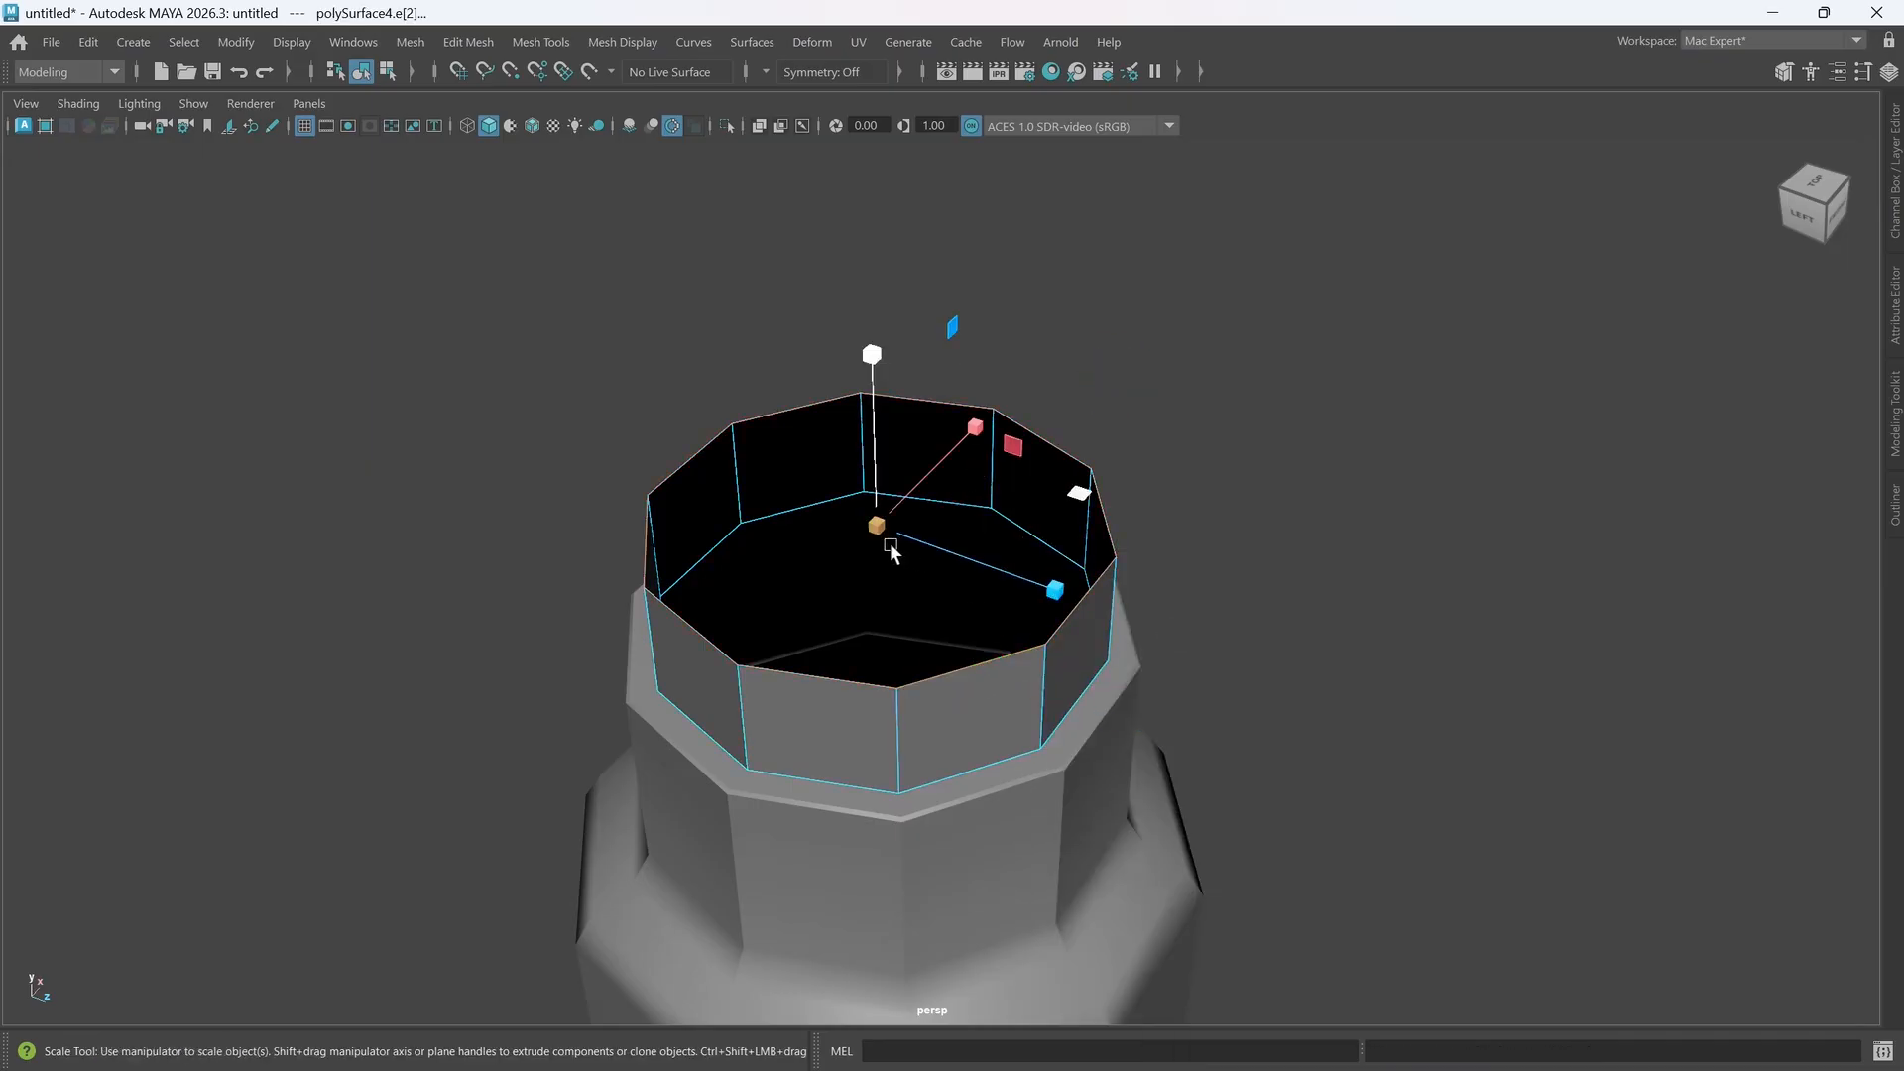
shift+drag(877, 524, 822, 543)
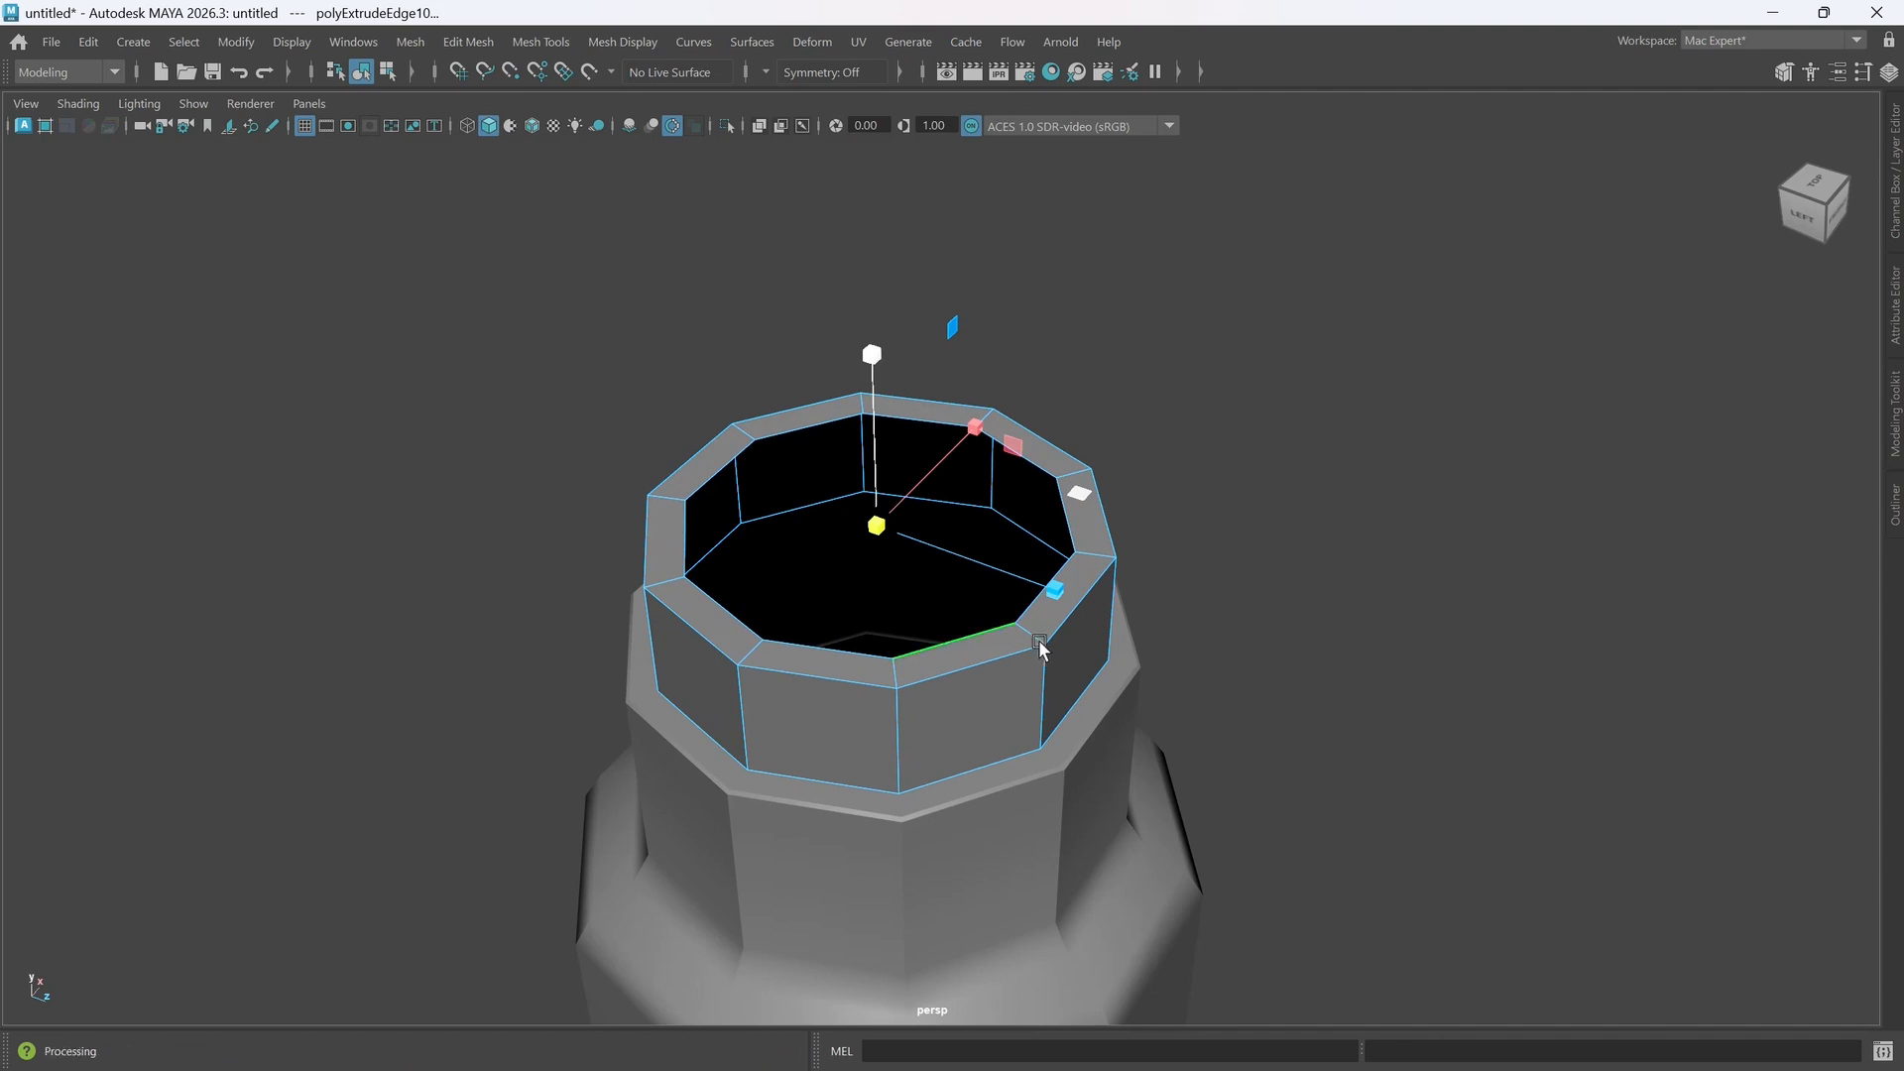
alt+drag(919, 671, 889, 712)
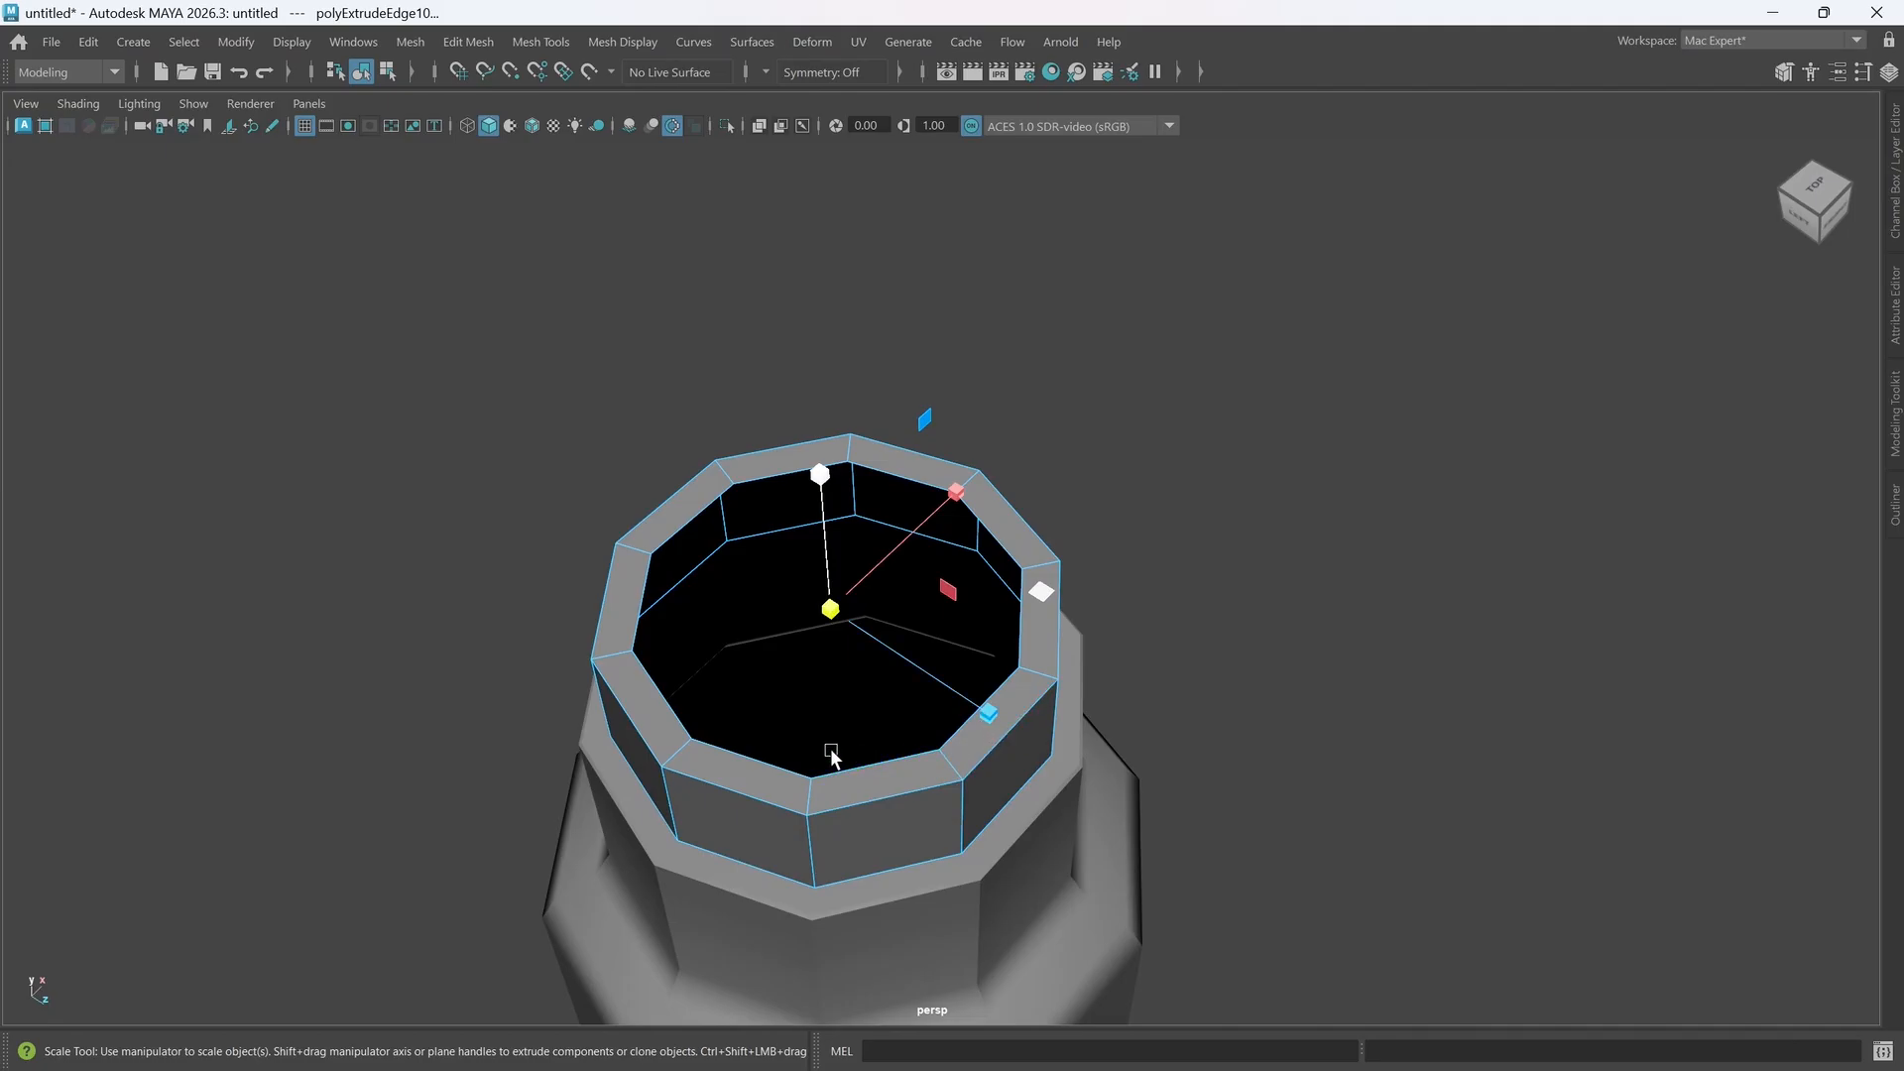
- Extrude the rim's inner edge loop inward two more times, leaving a smaller hole in the centre of the ring's top
key(ctrl+e)
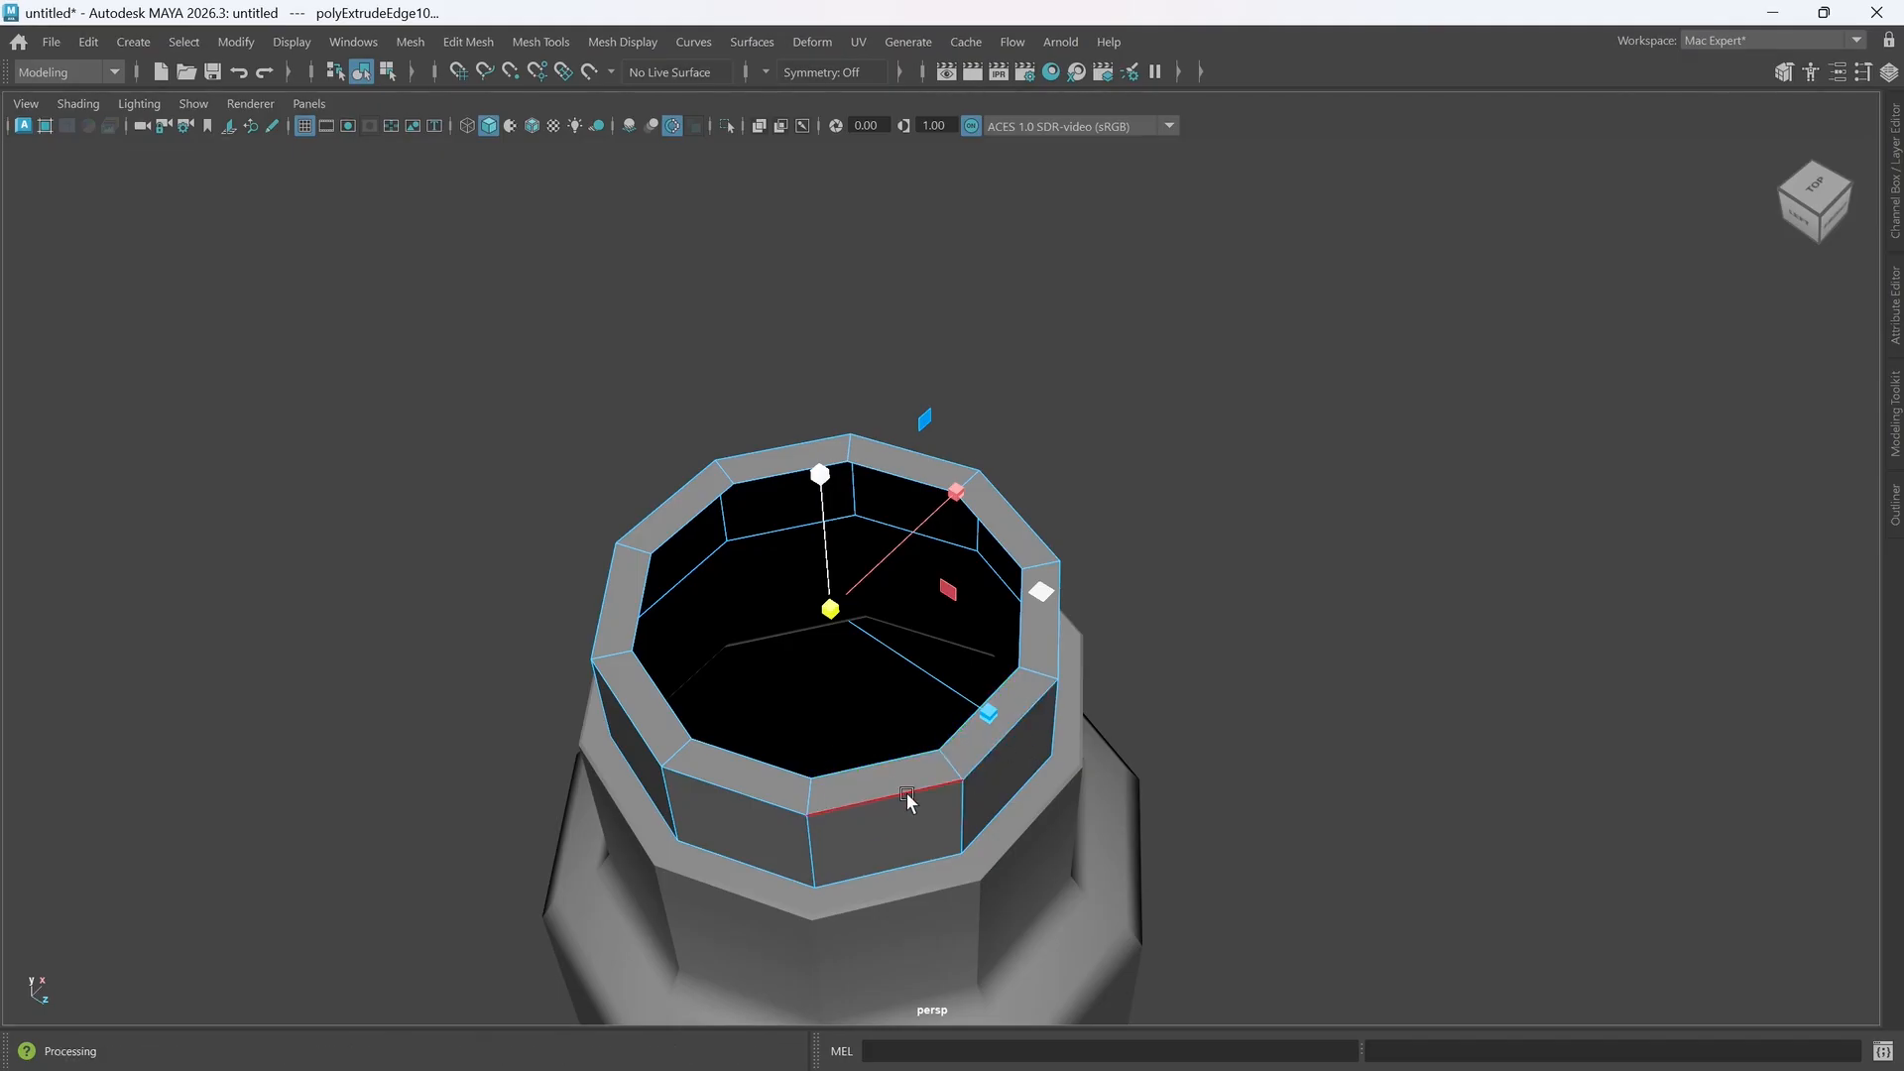
alt+drag(893, 817, 1007, 700)
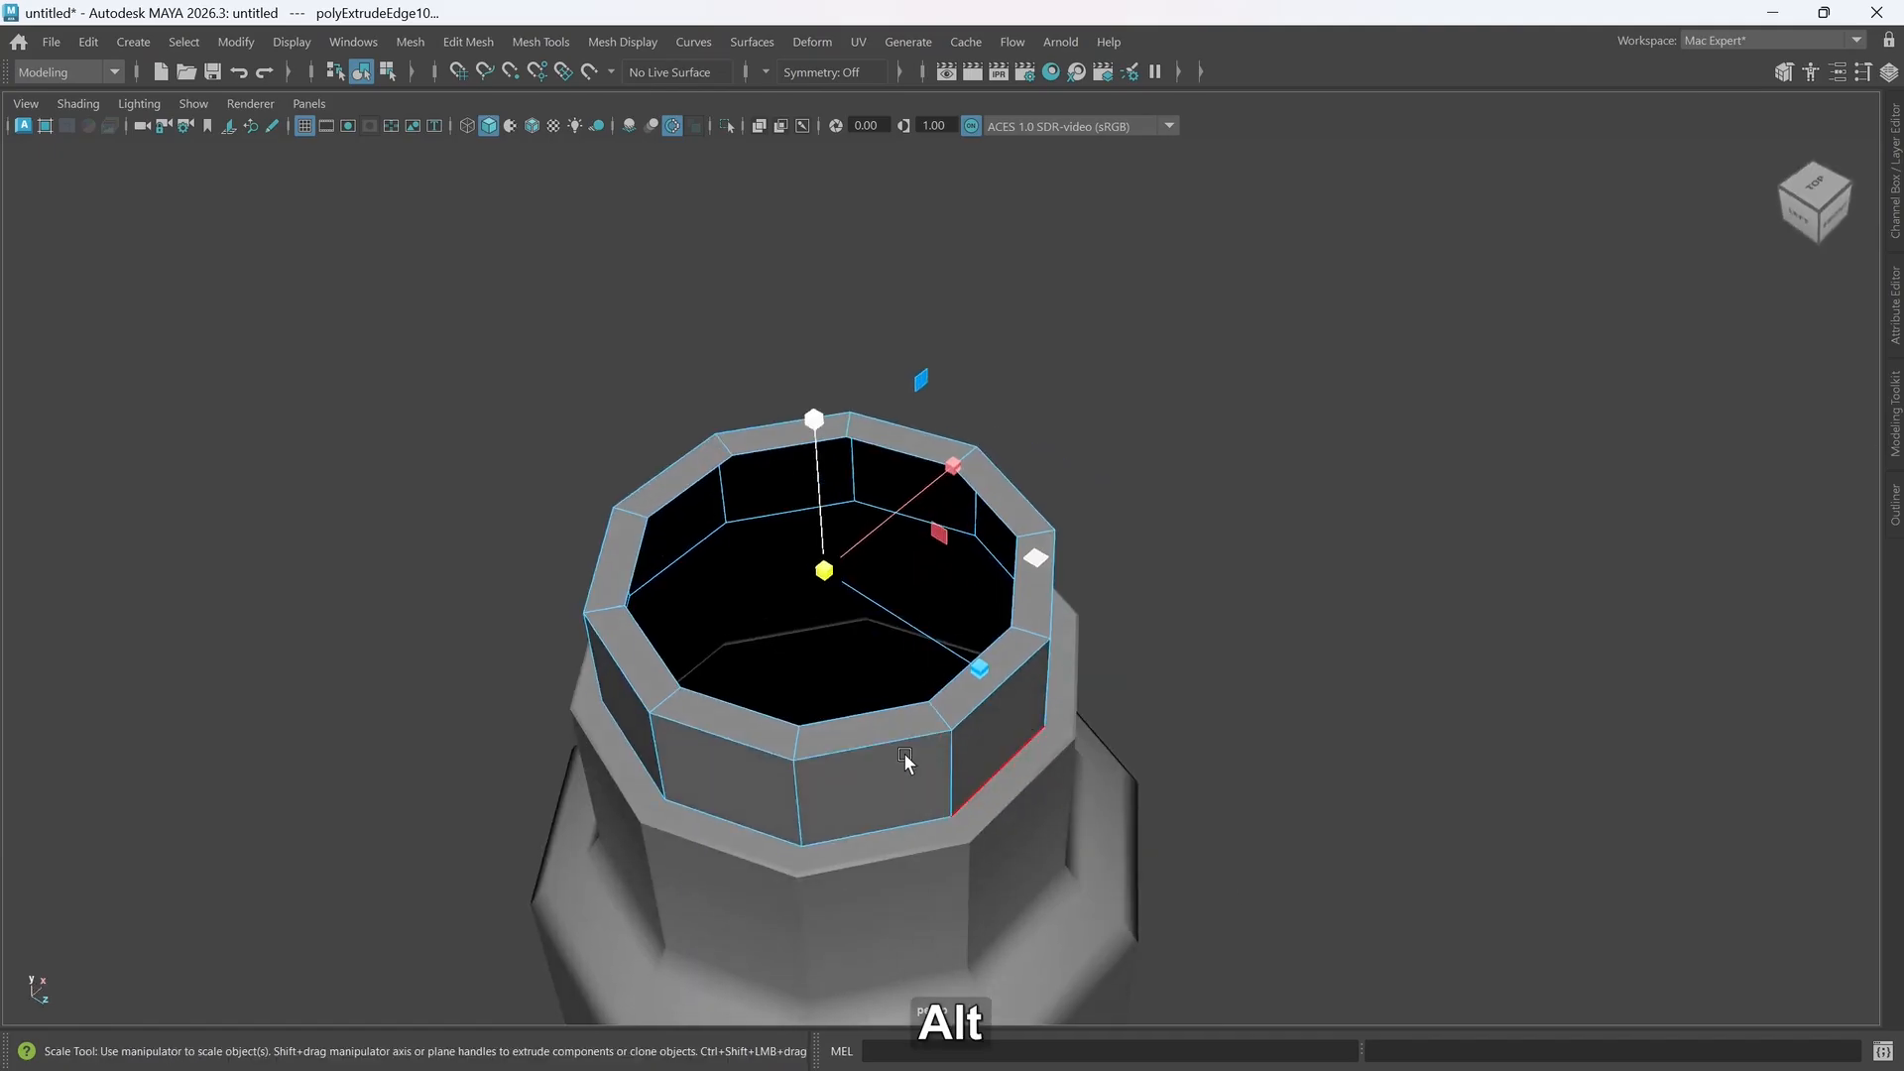
alt+drag(904, 753, 820, 705)
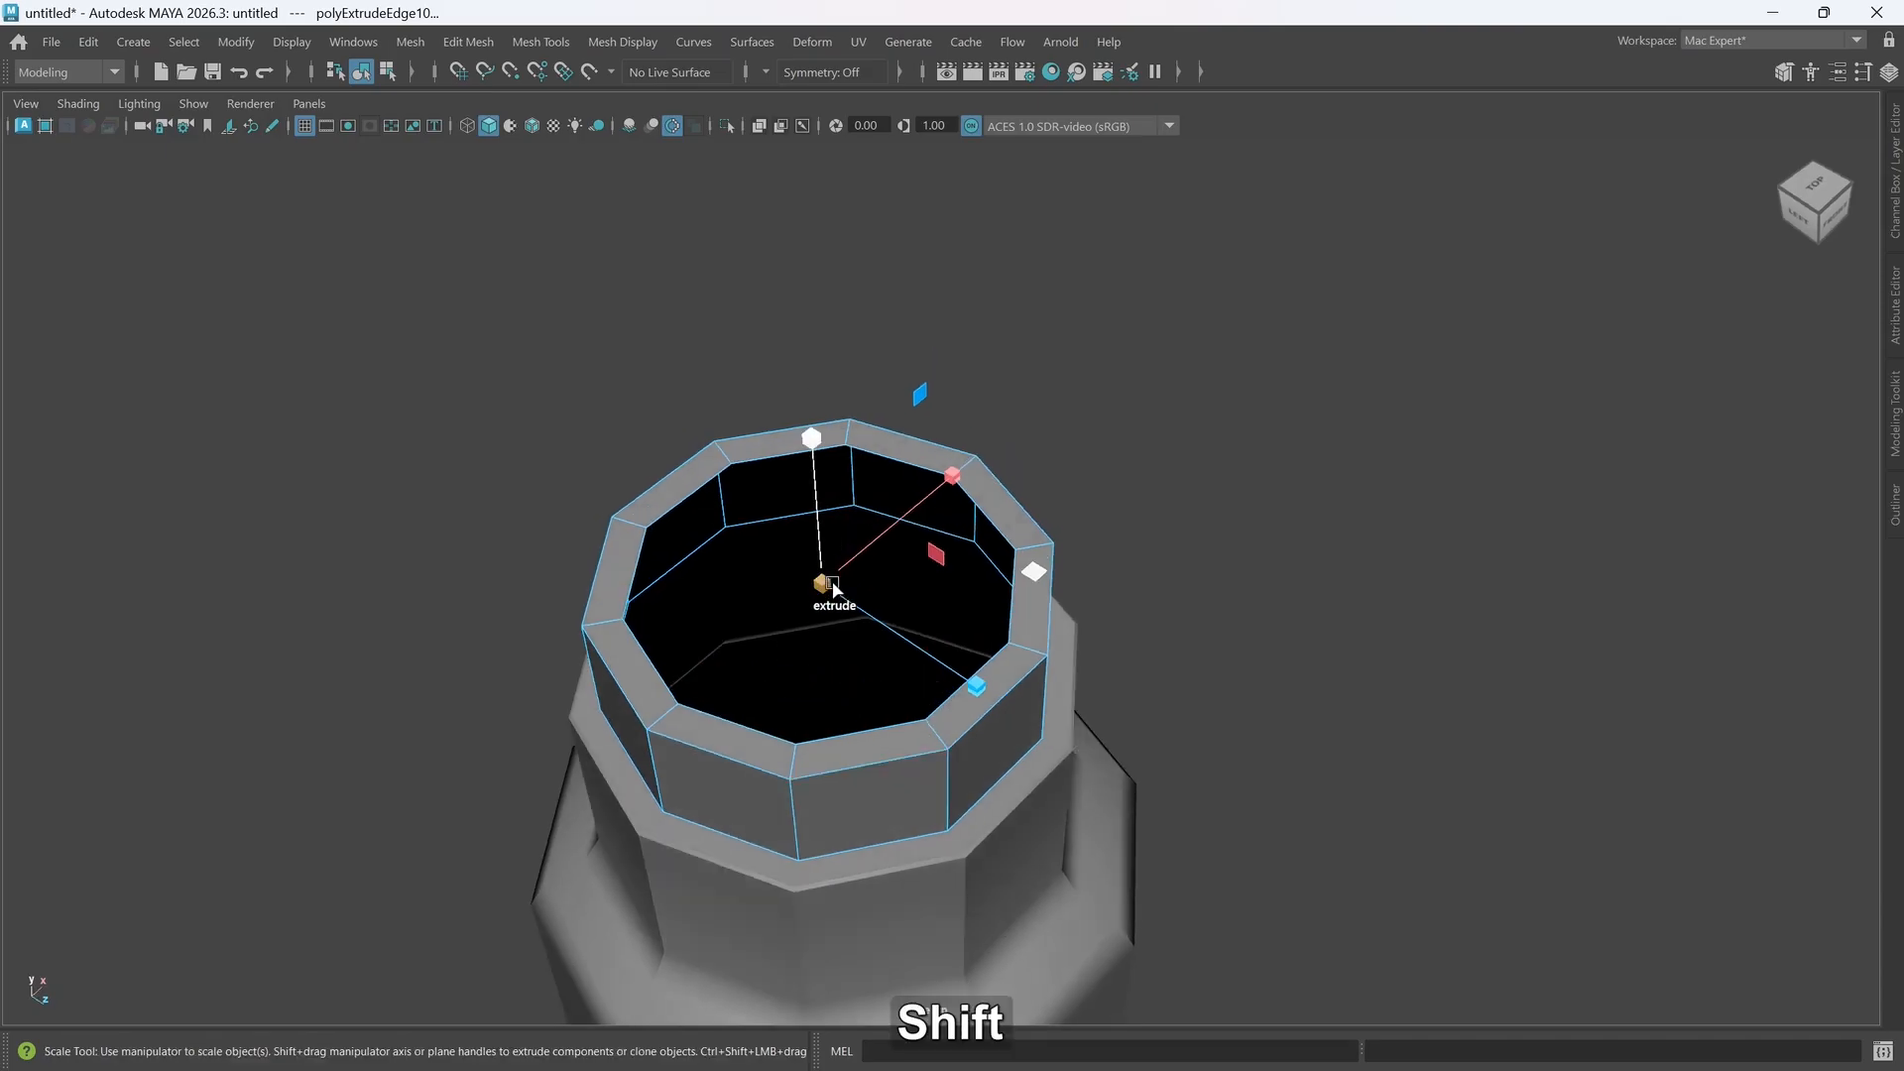
shift+drag(831, 587, 698, 603)
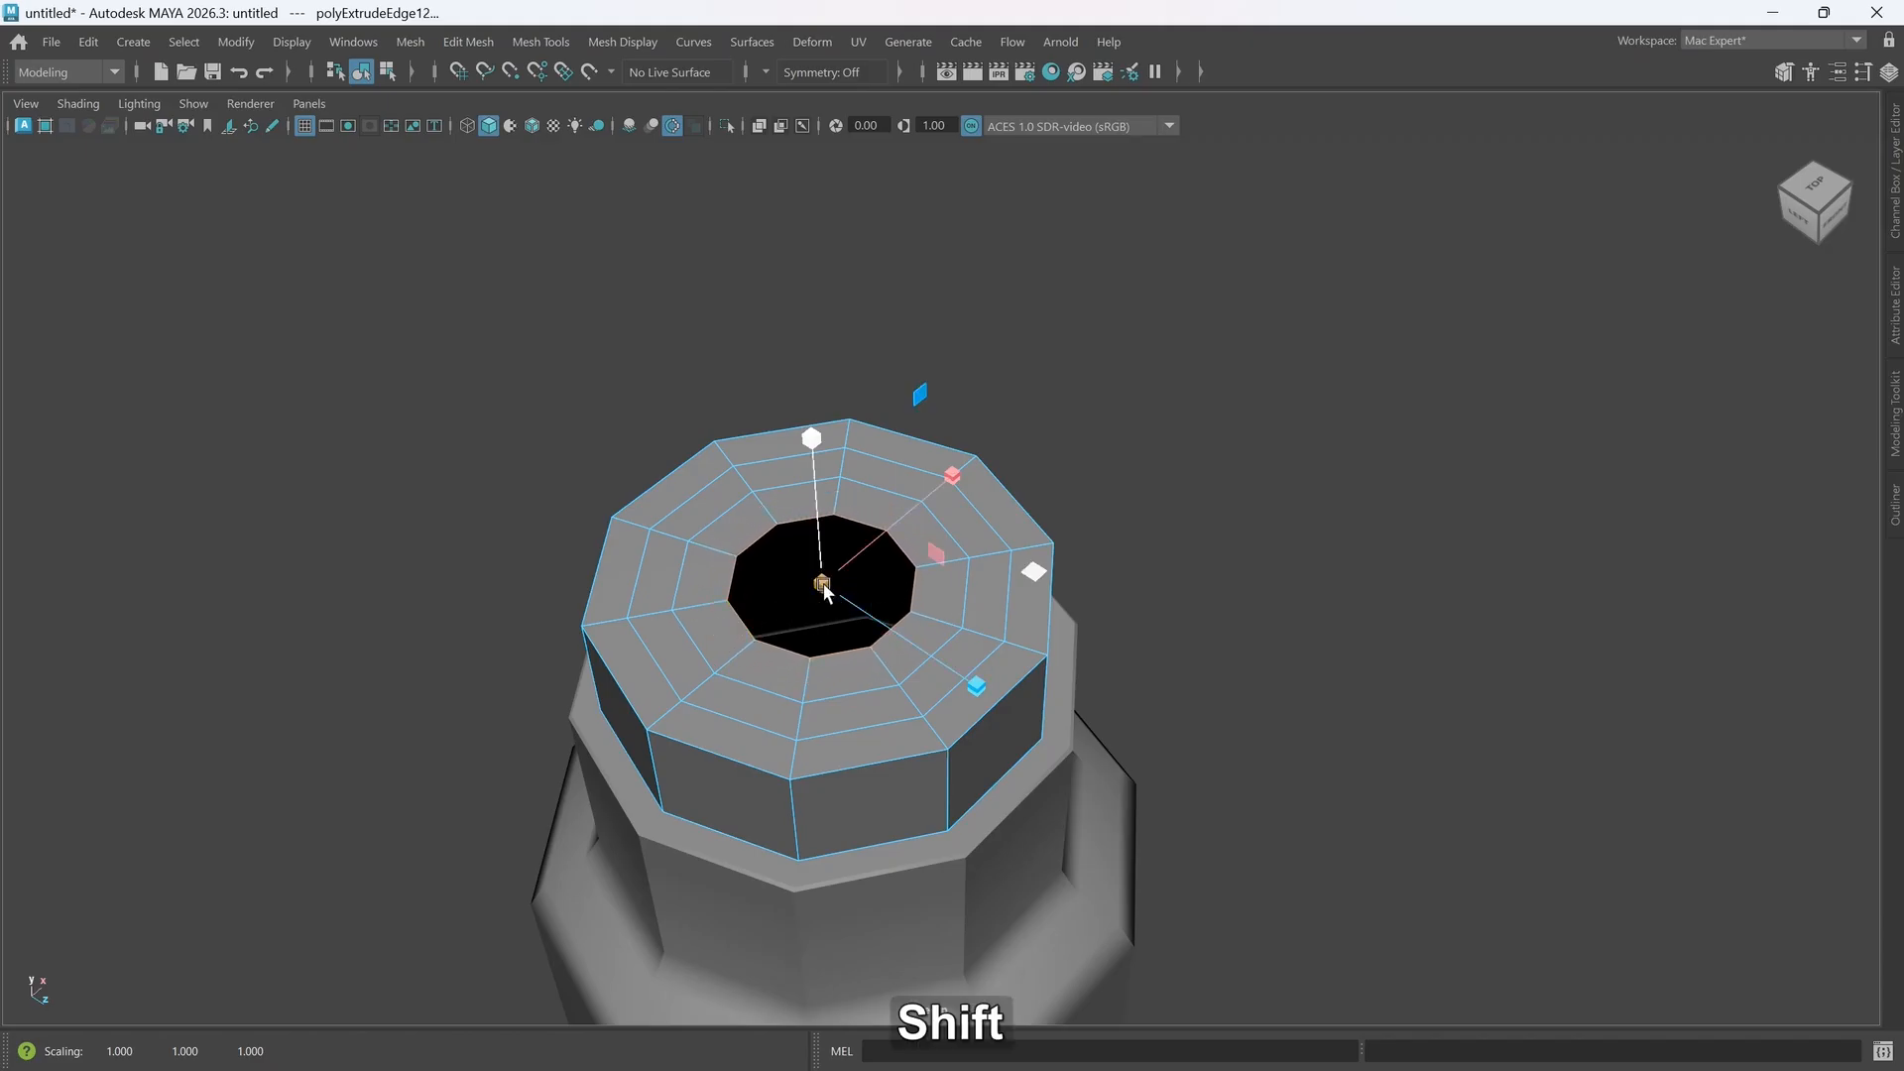
shift+drag(824, 586, 812, 586)
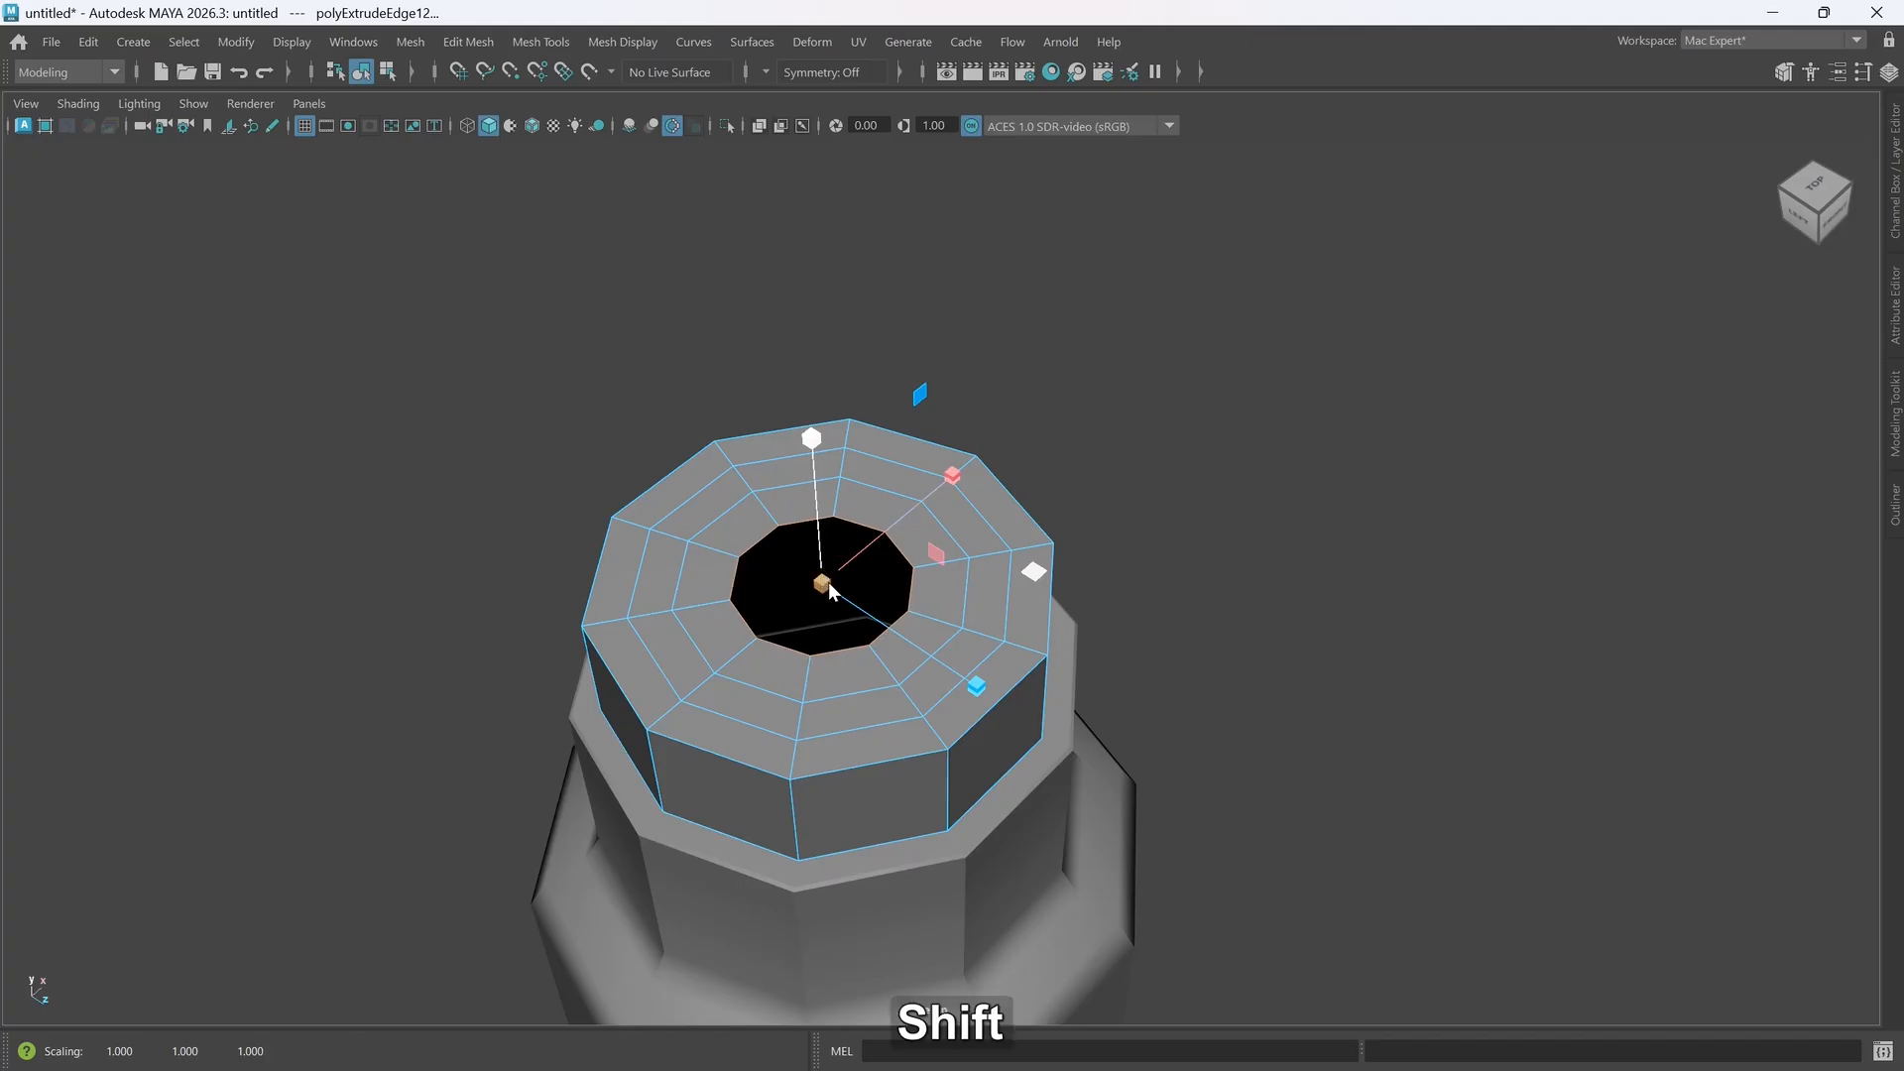
- Try merging the hole's border edges to the centre and undo the merge
shift+right_drag(829, 581, 820, 475)
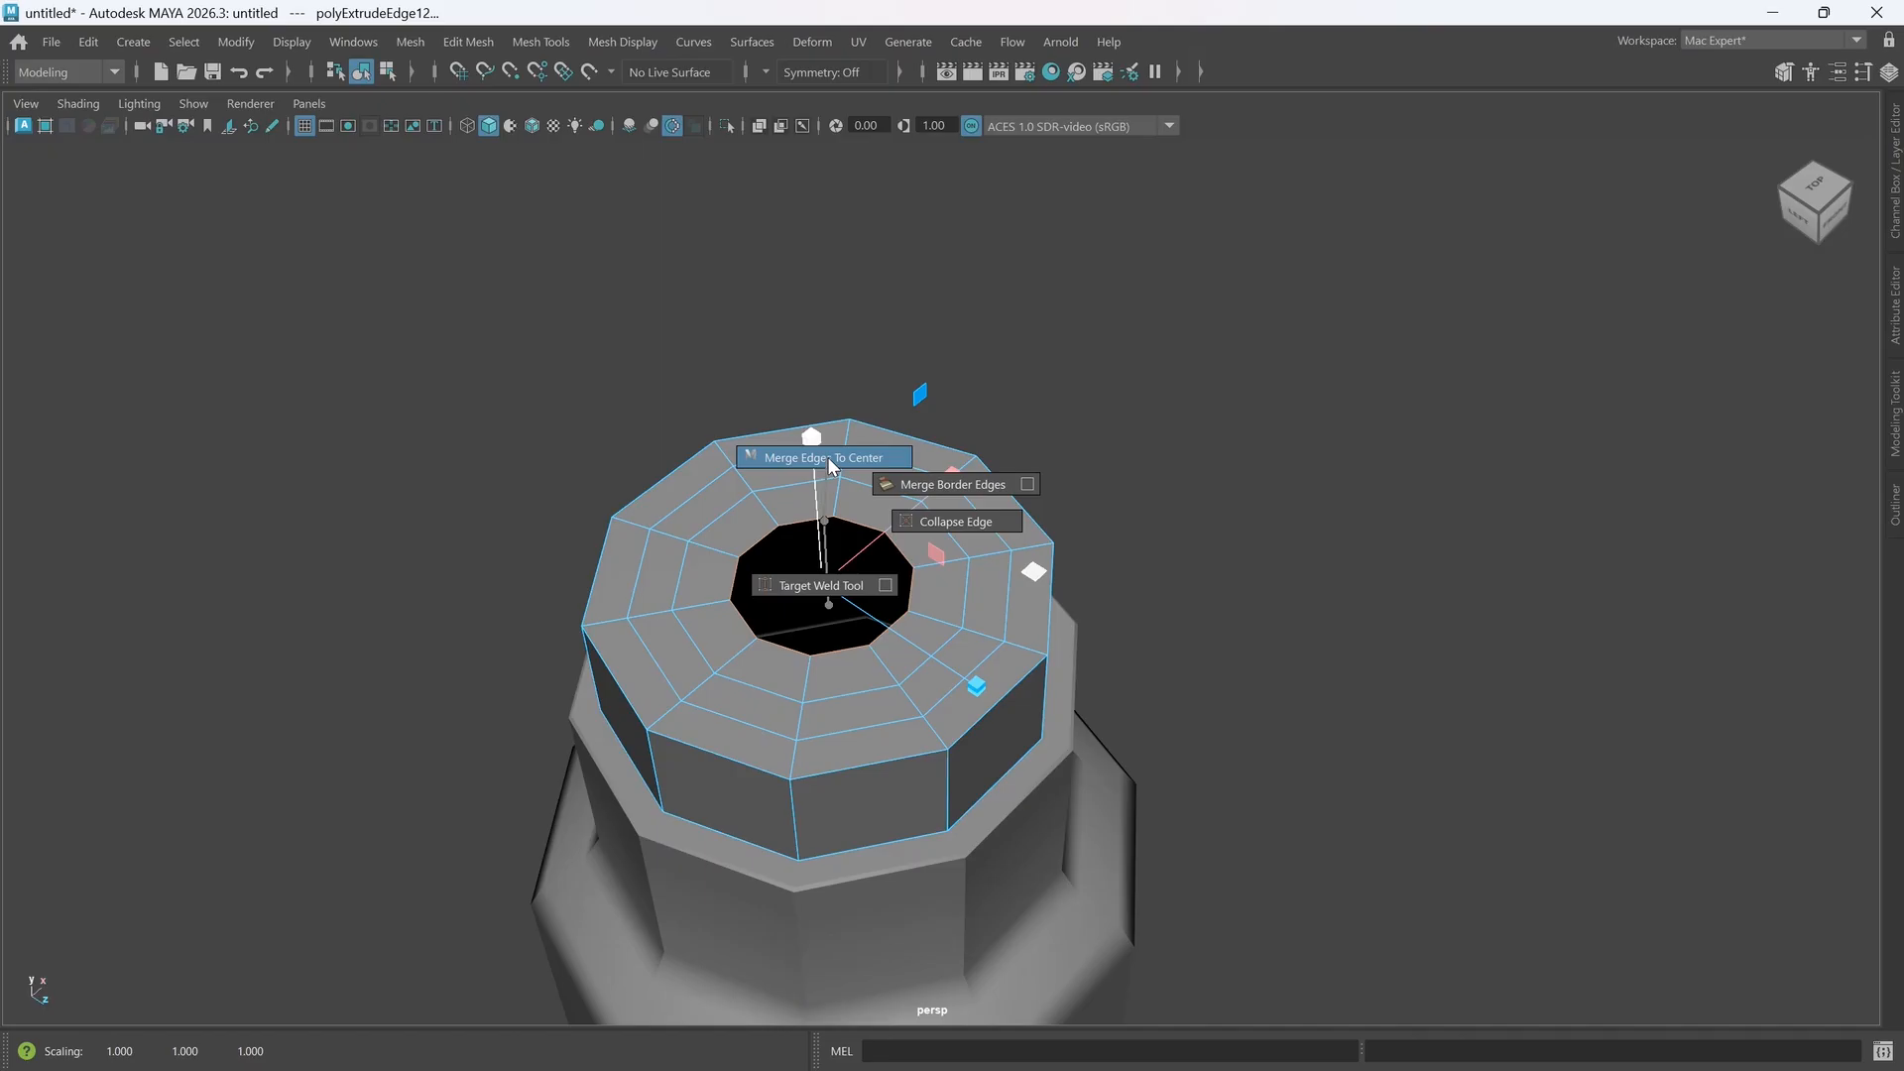
shift+right_drag(826, 456, 827, 456)
alt+drag(832, 799, 828, 790)
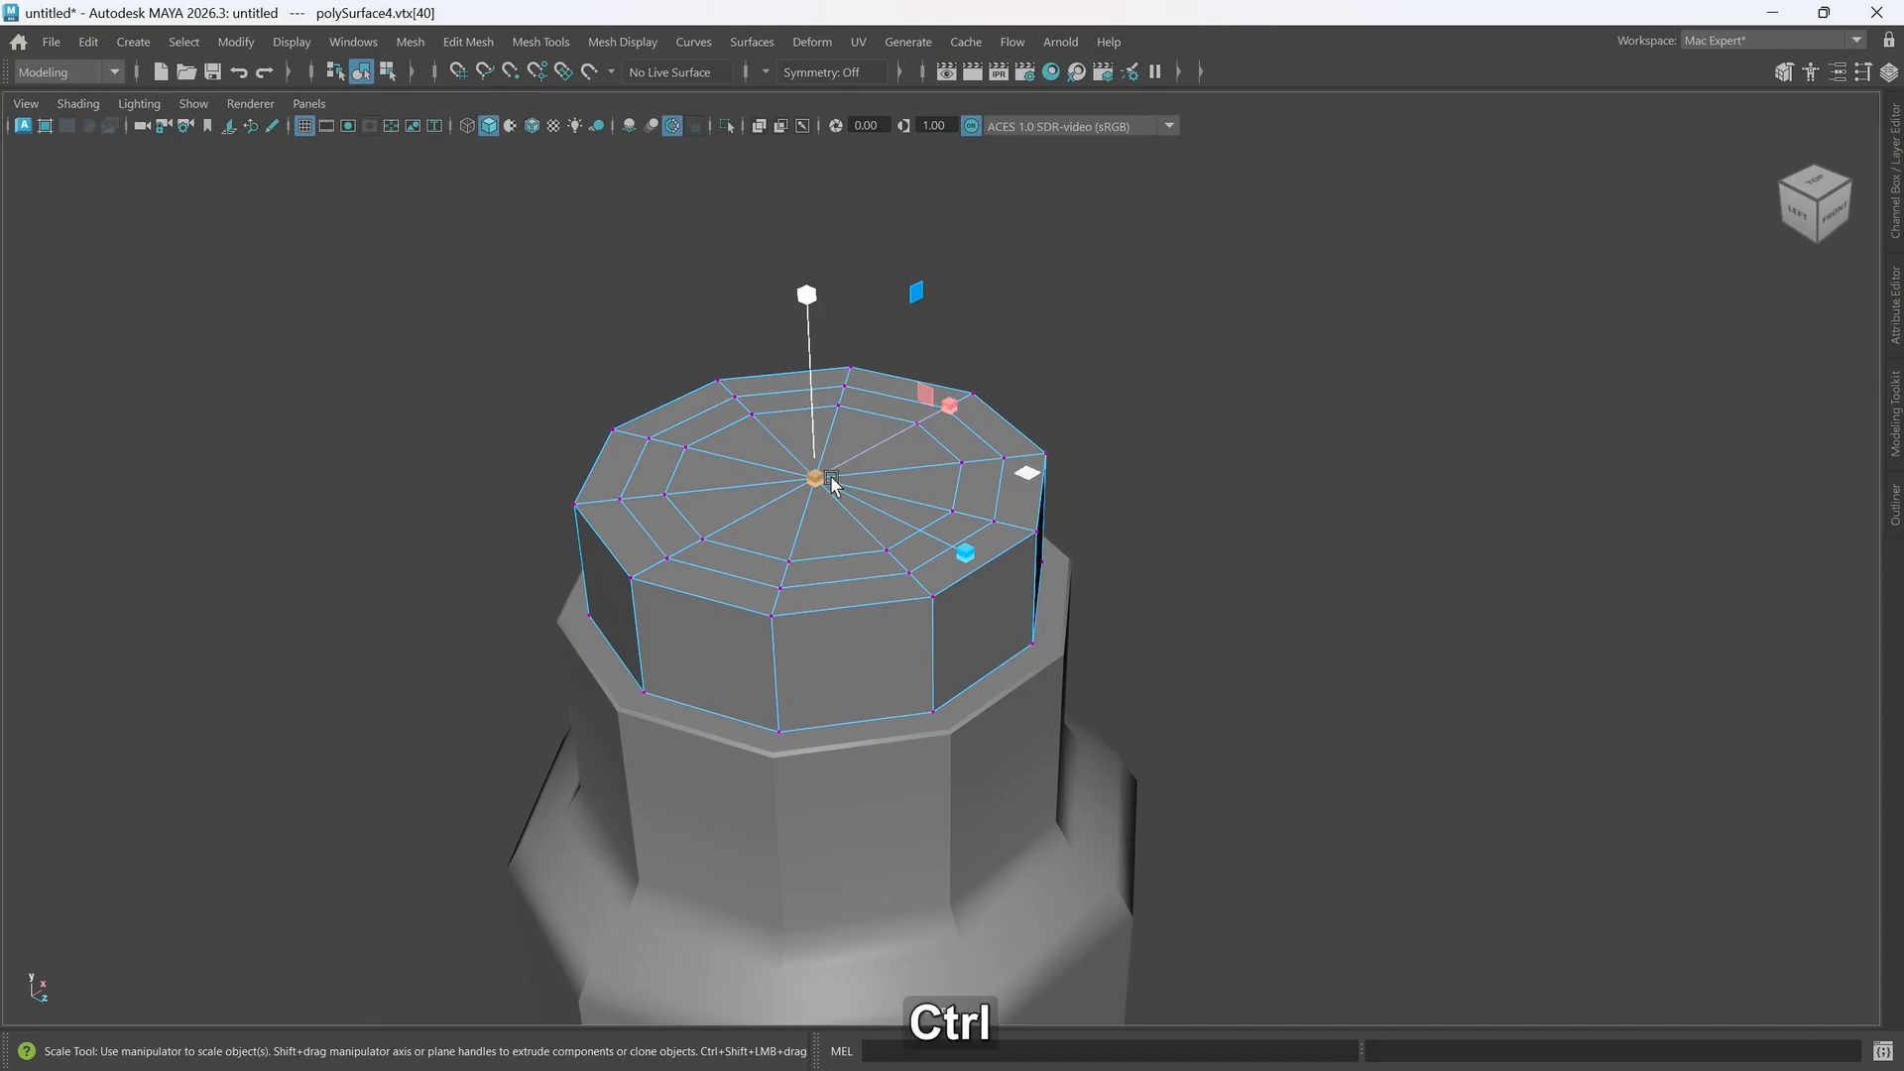
key(ctrl+z)
alt+drag(844, 526, 779, 562)
key(ctrl+z)
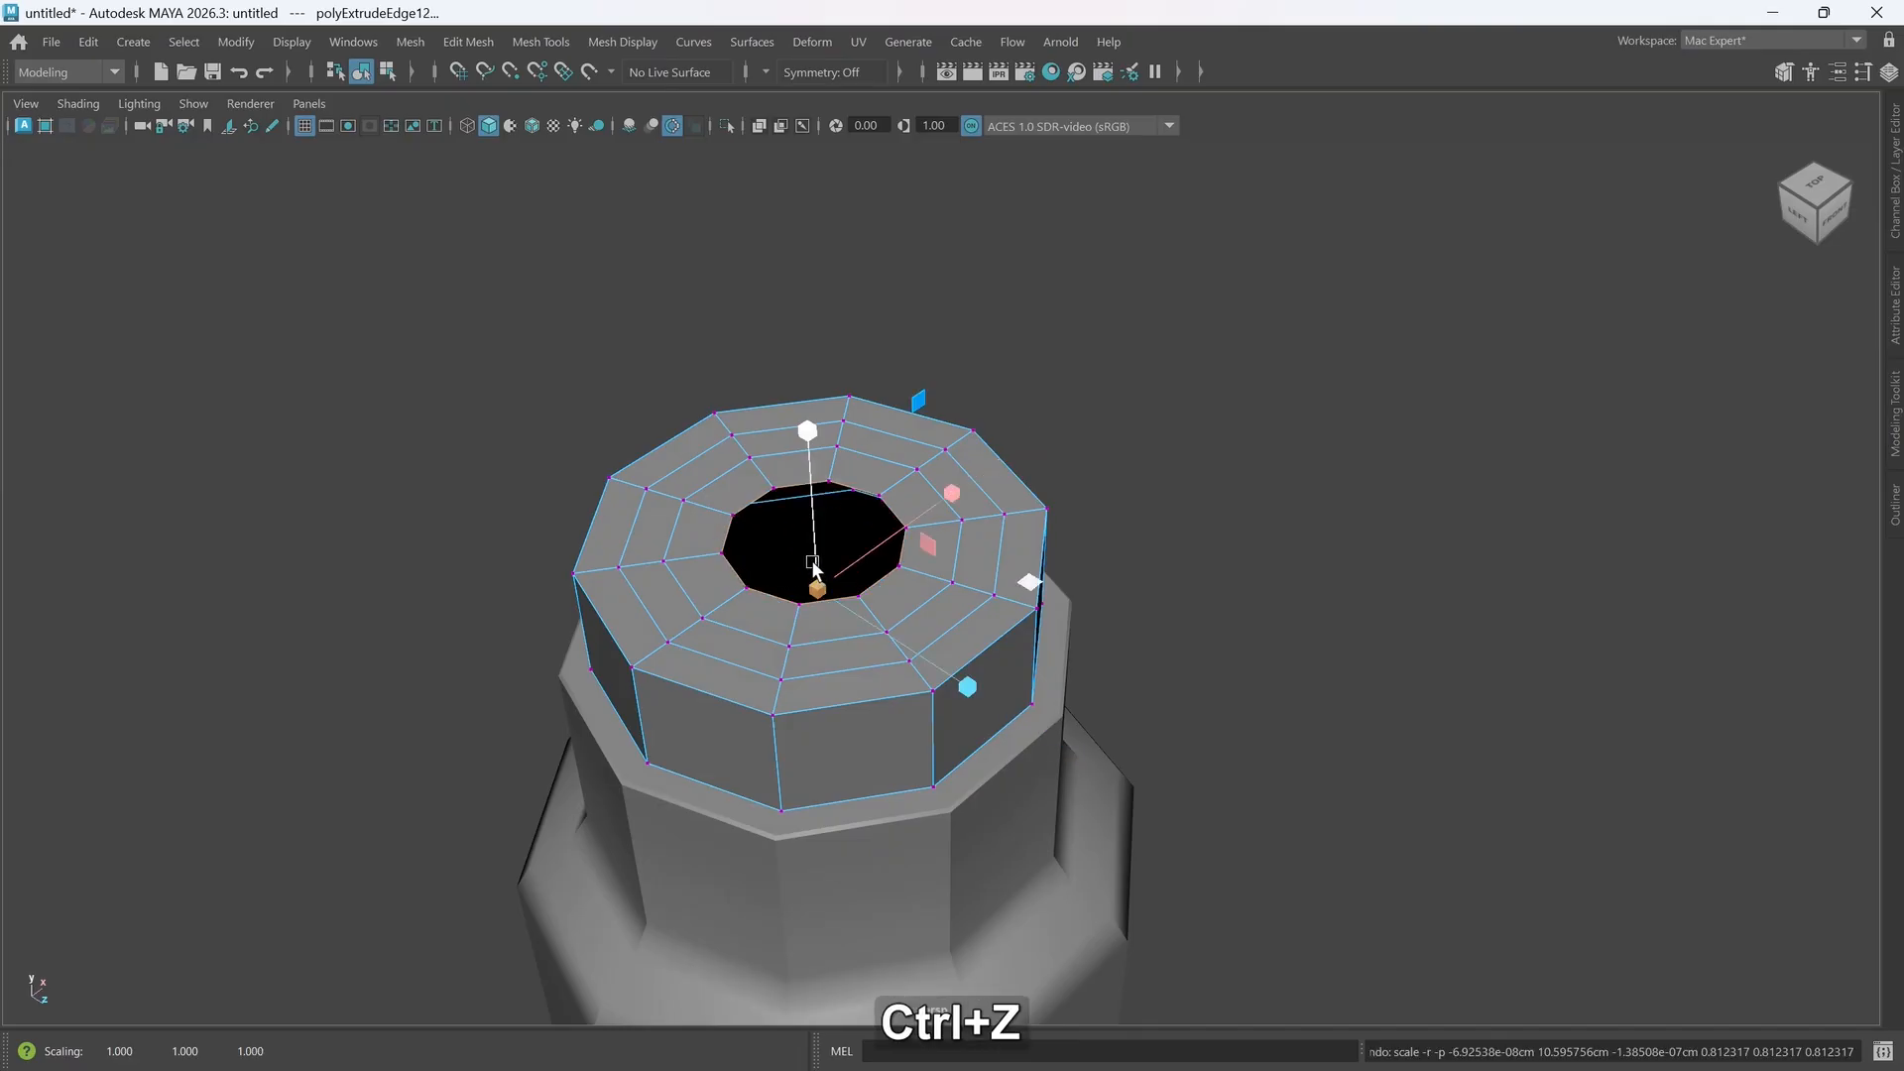
- Extrude the hole's border edges inward once more and merge them to the centre to close the ring's top
alt+drag(900, 592, 895, 605)
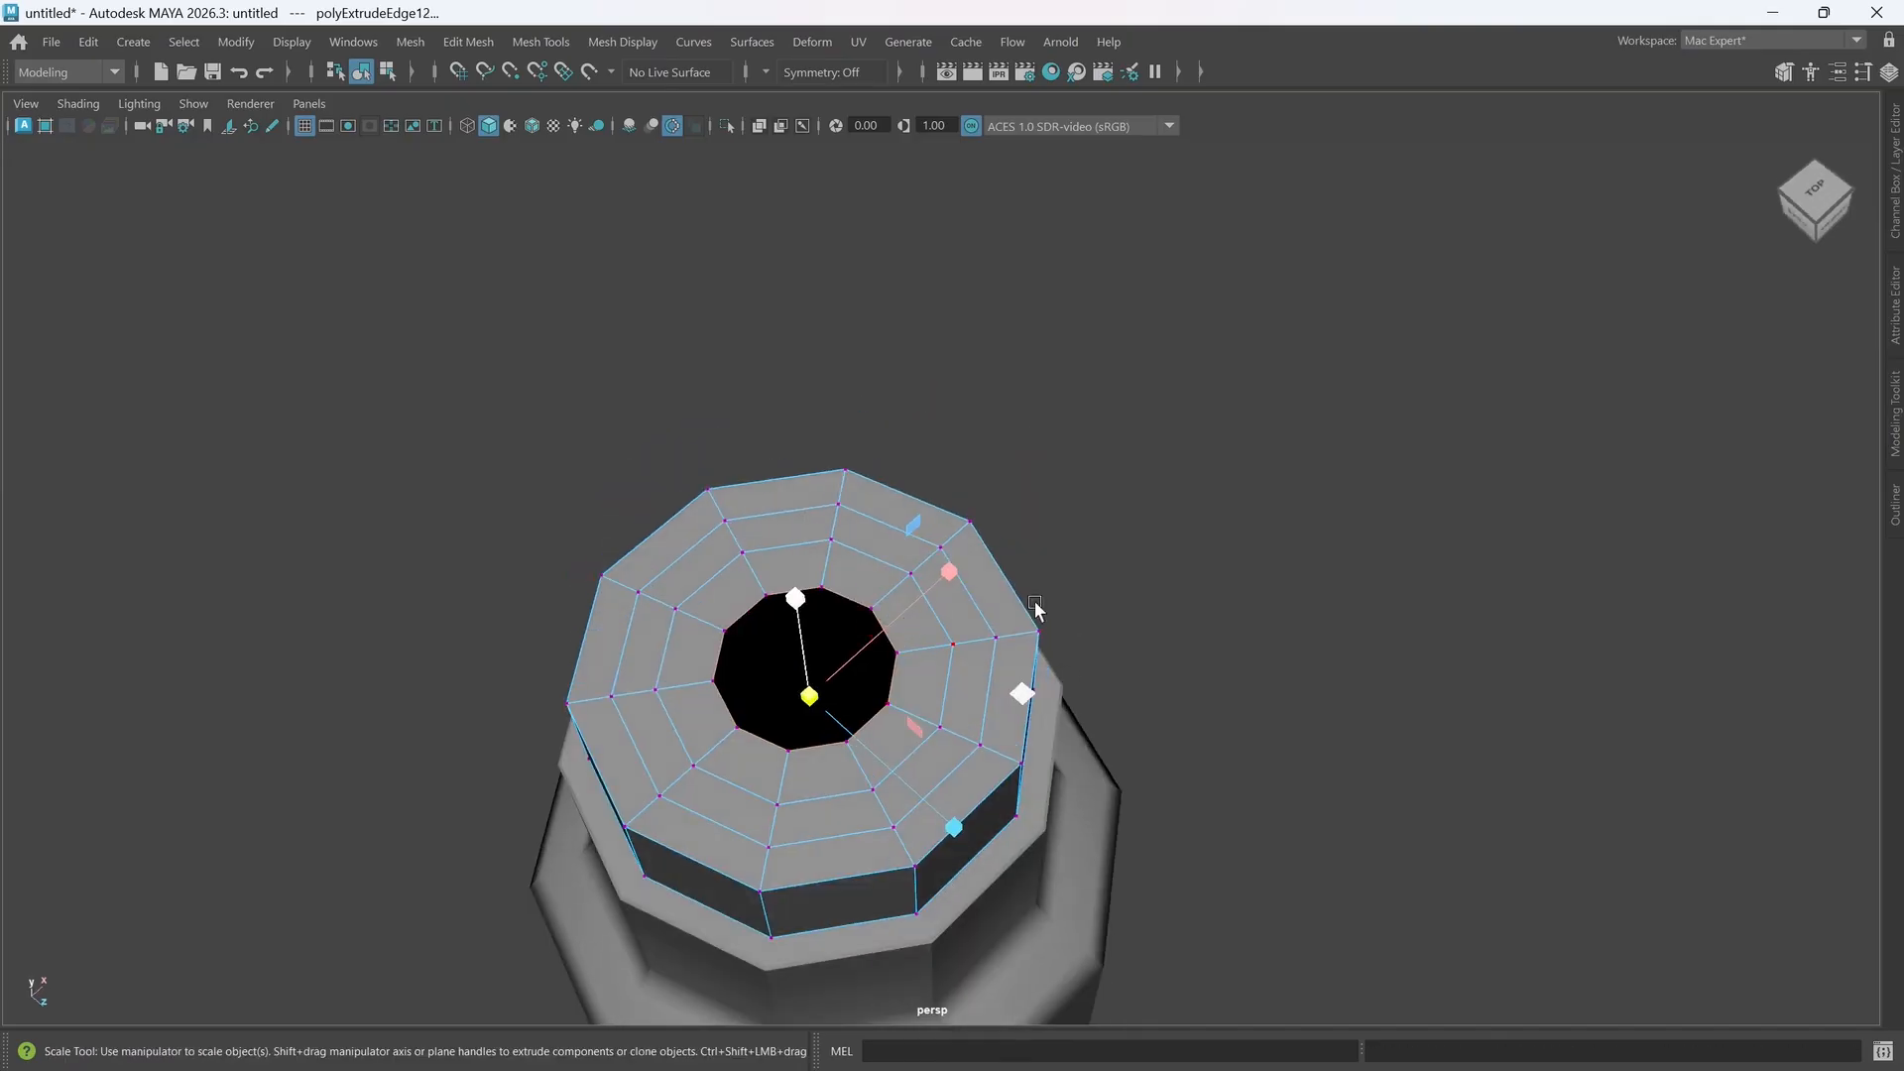
right_click(963, 591)
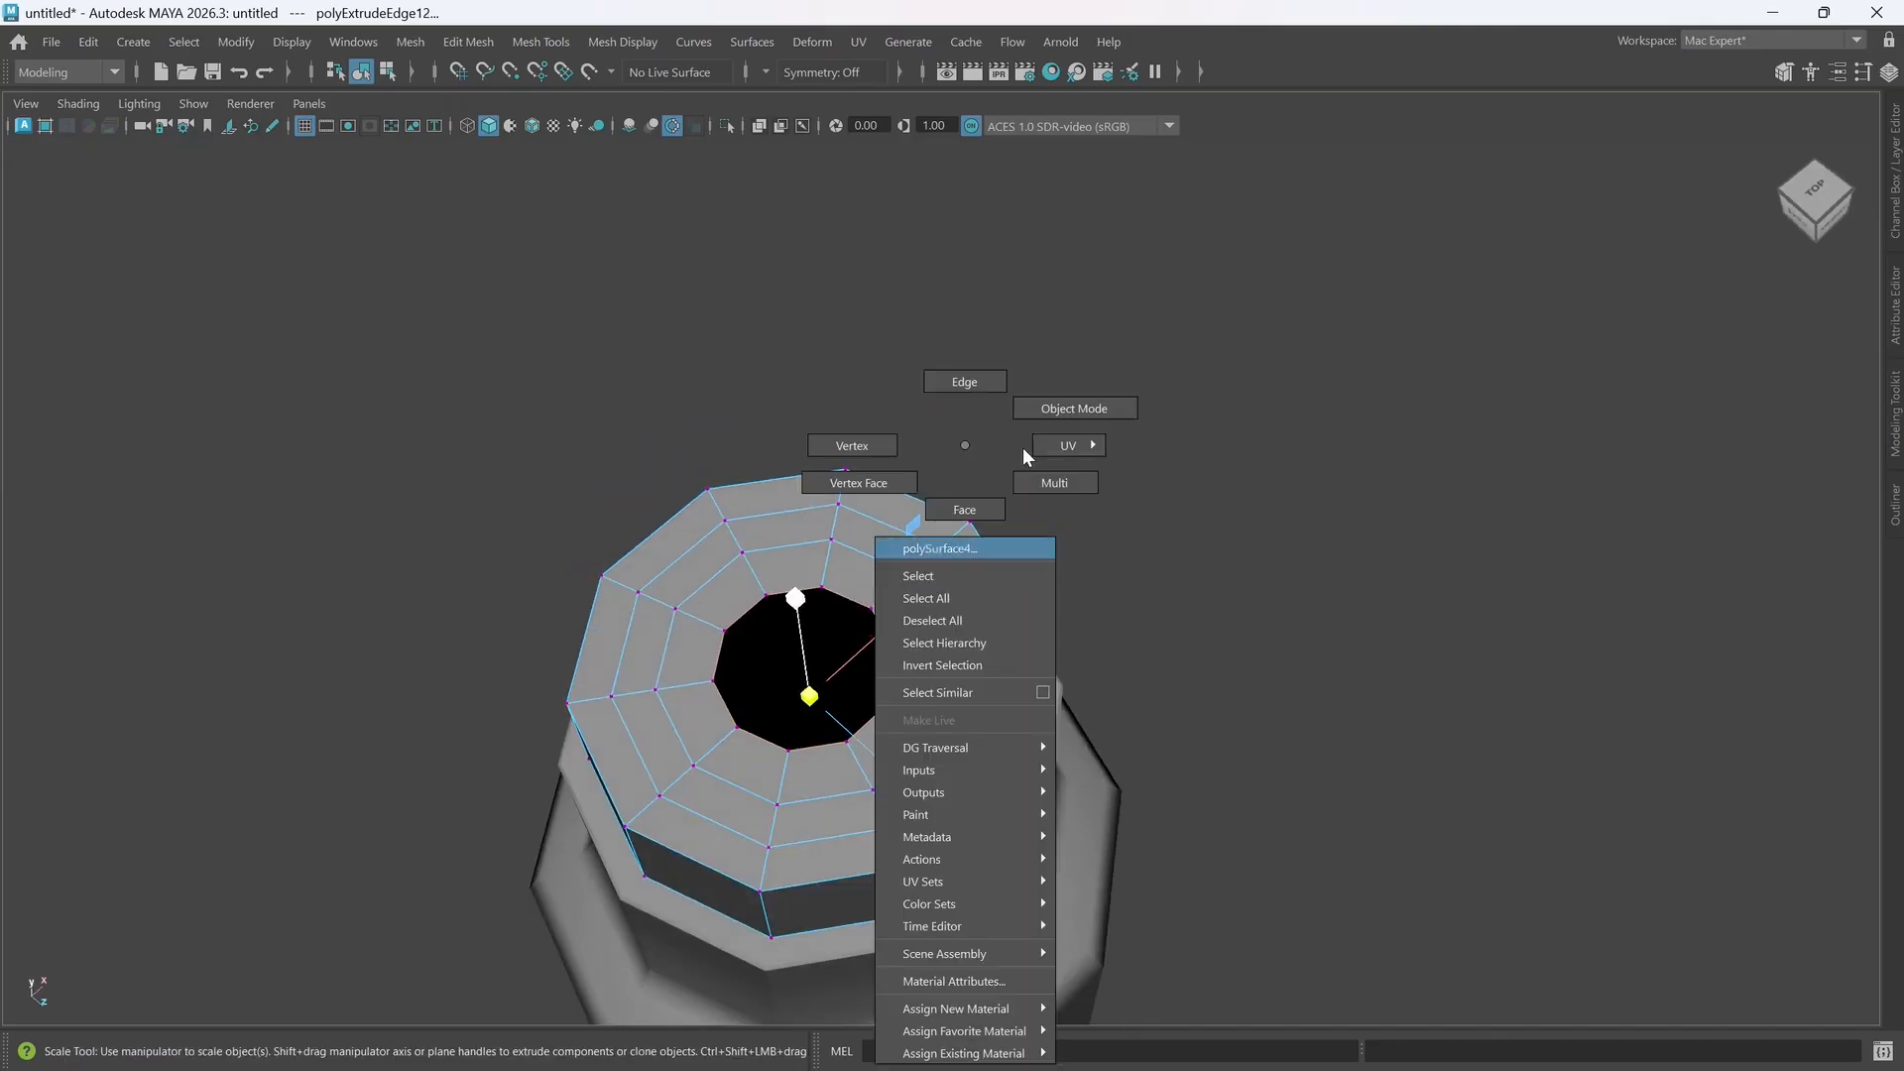
click(964, 383)
shift+drag(806, 674, 806, 543)
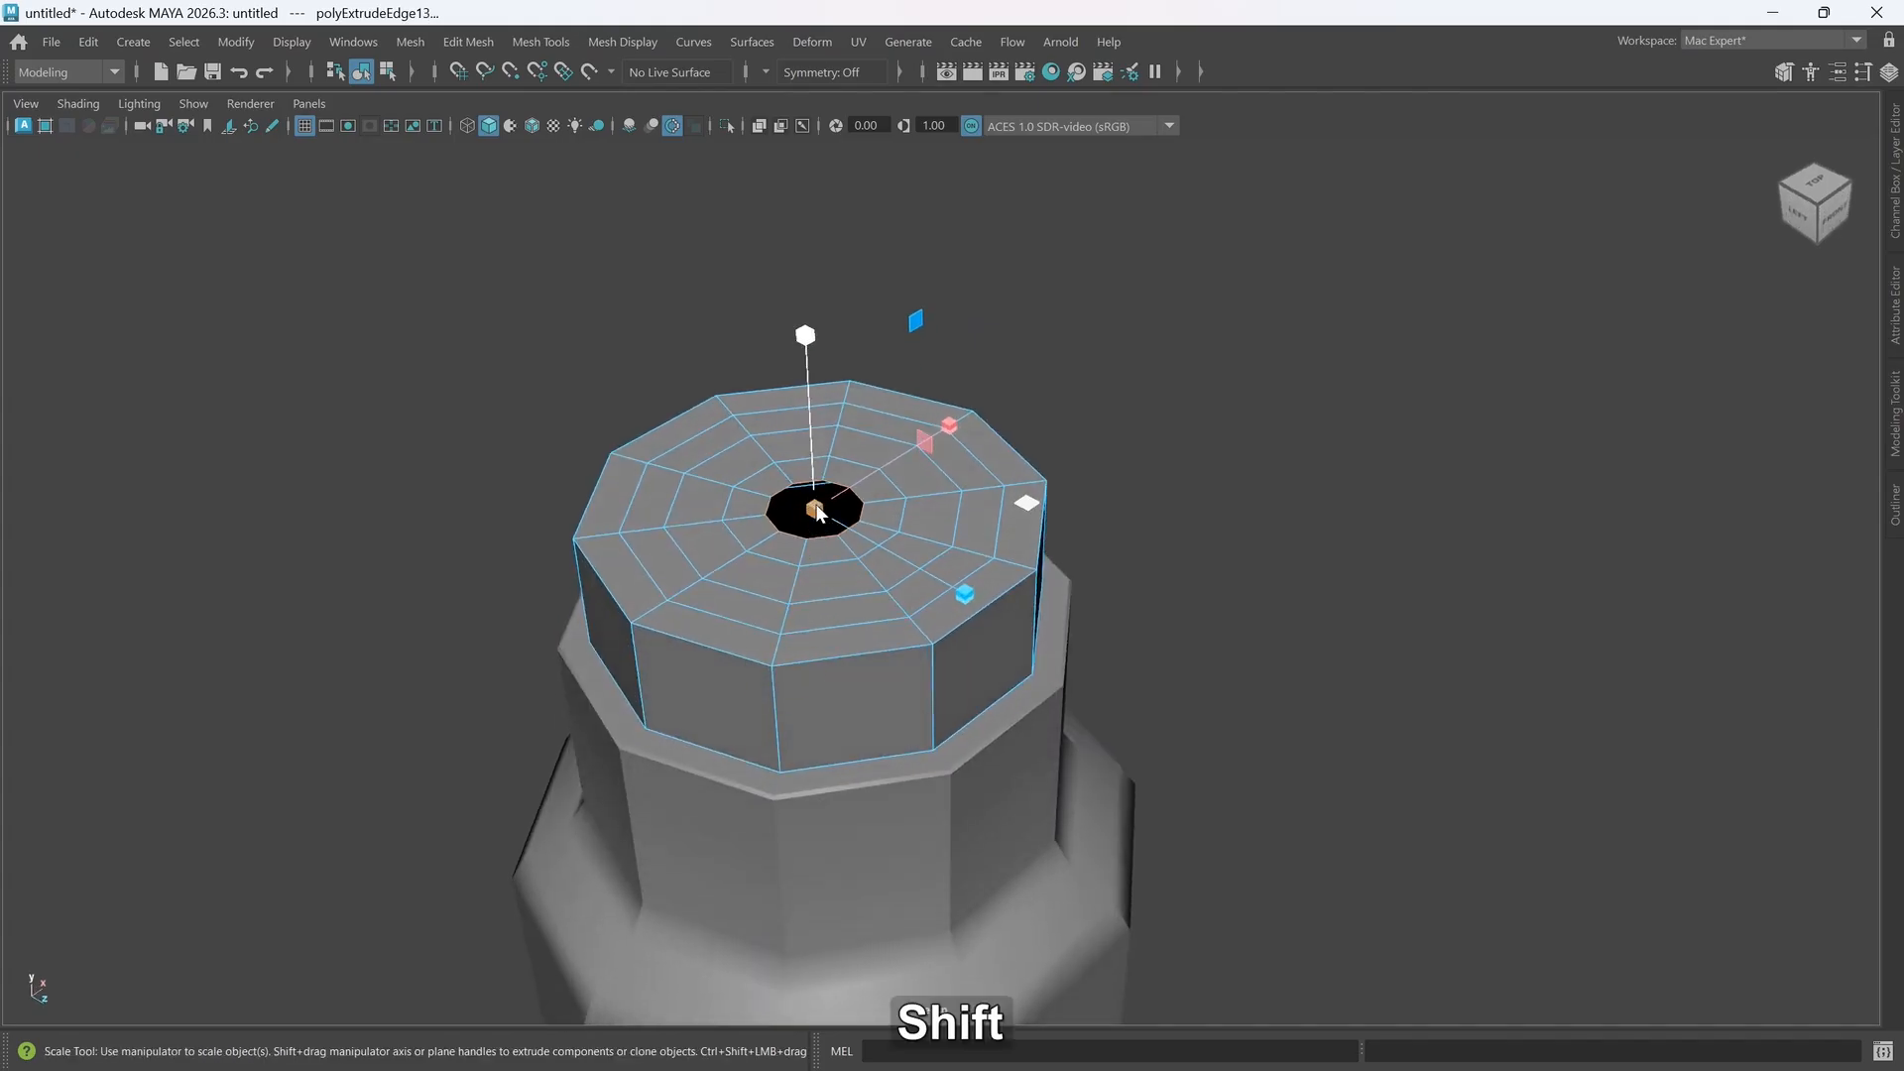
shift+right_drag(823, 437, 822, 381)
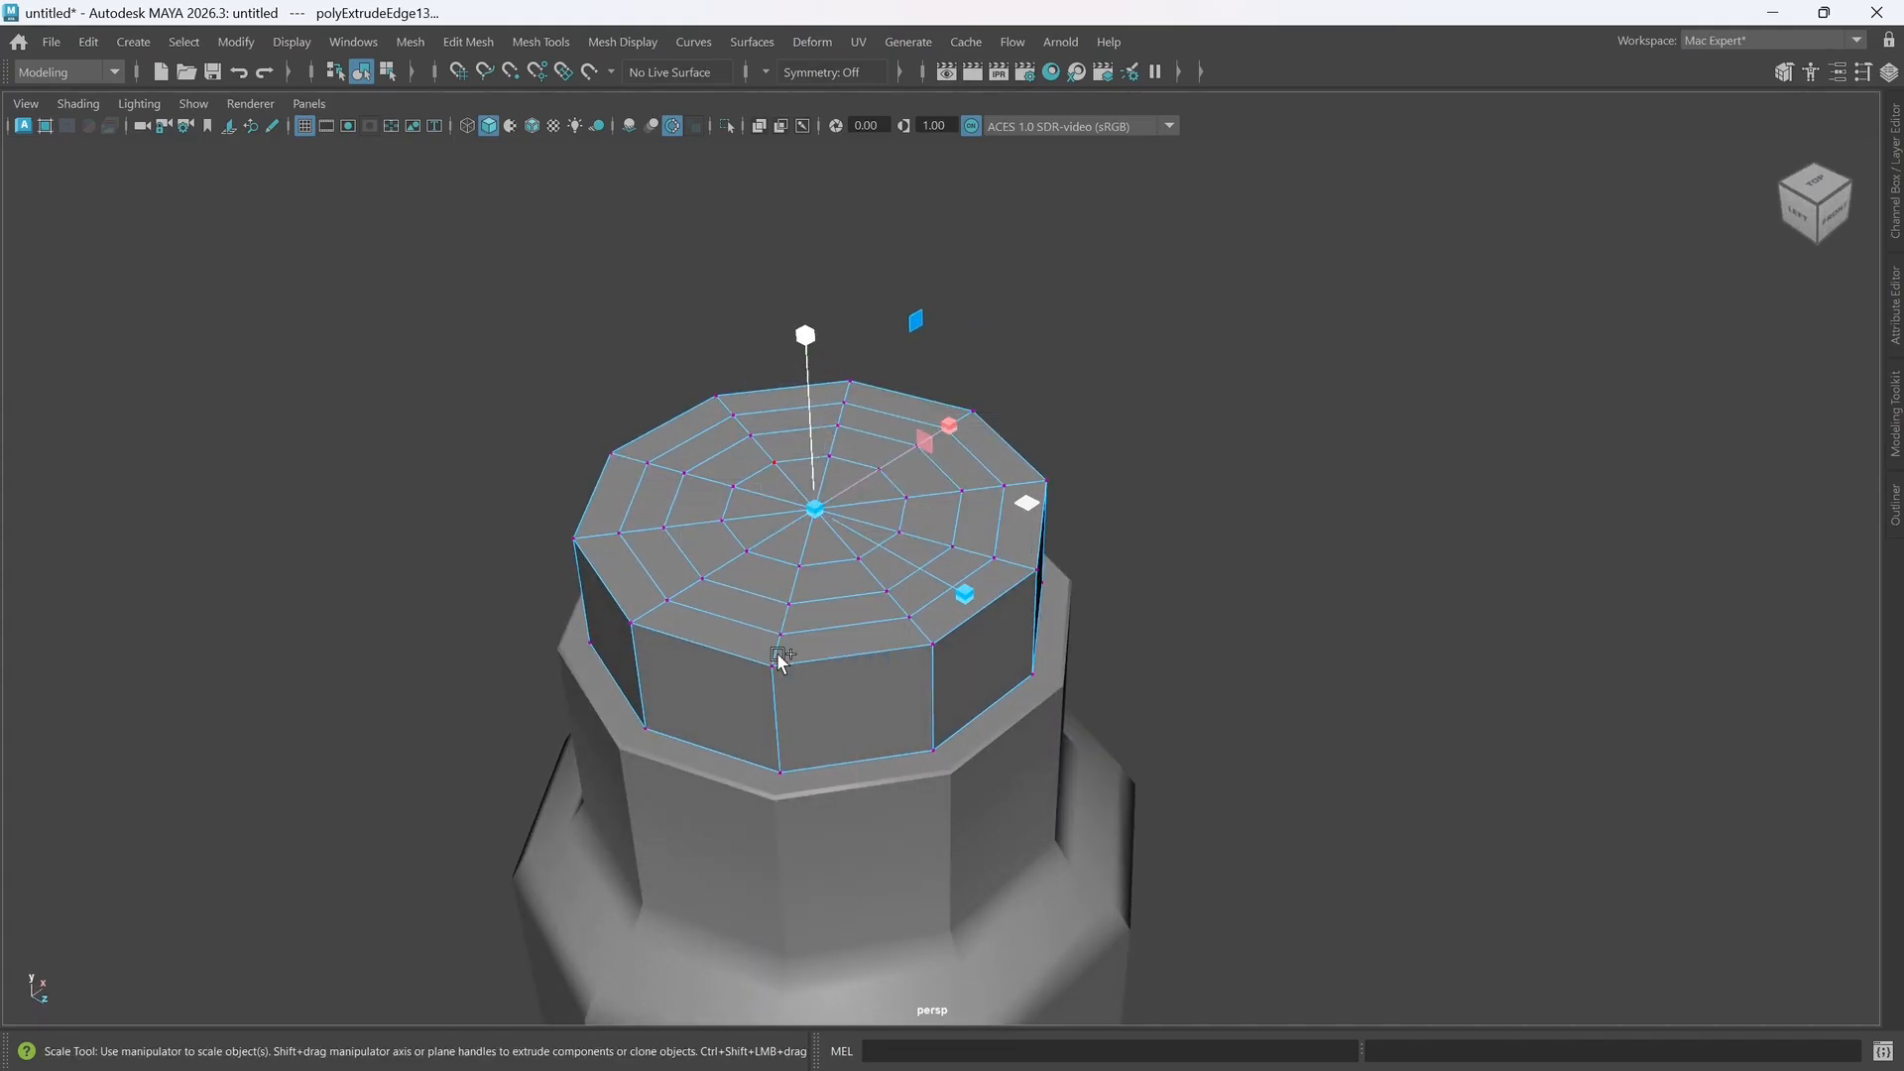
alt+drag(777, 658, 760, 657)
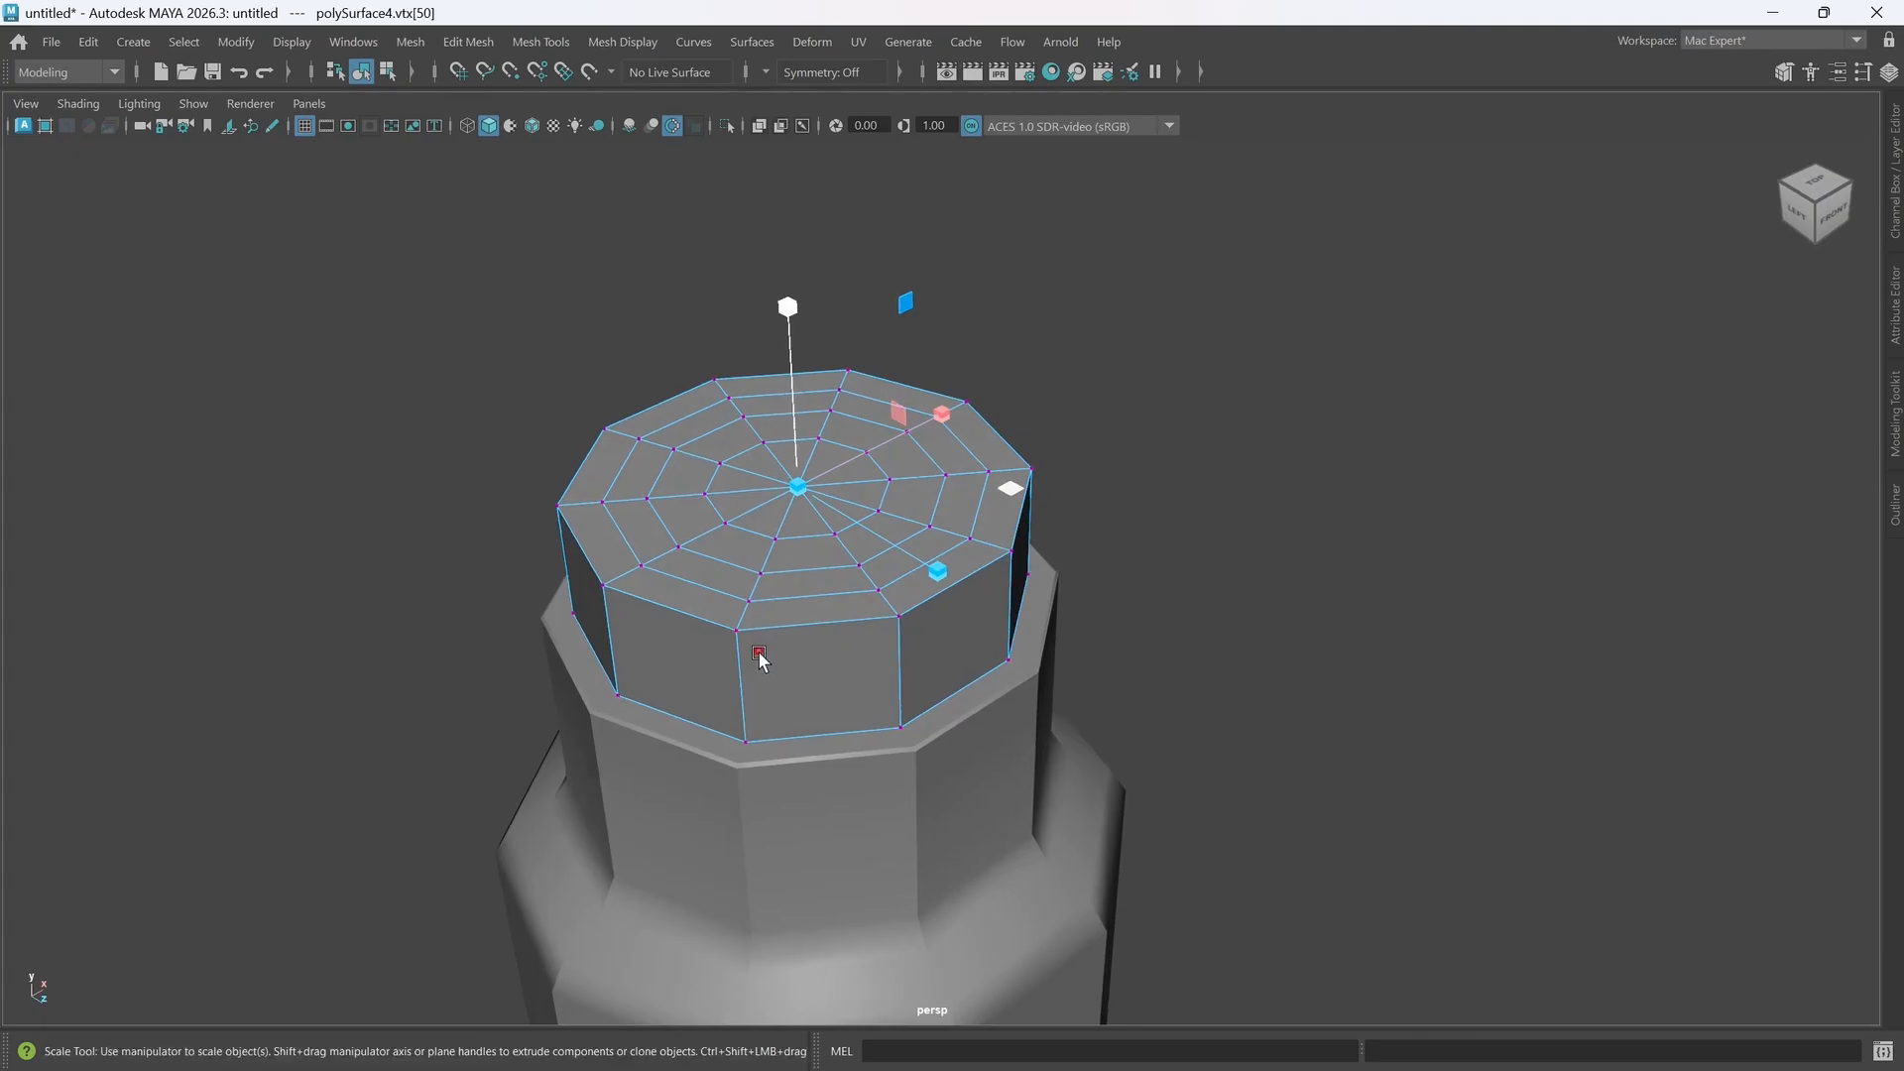
- Select the outer edge loop around the closed top of the ring
right_drag(830, 583, 829, 383)
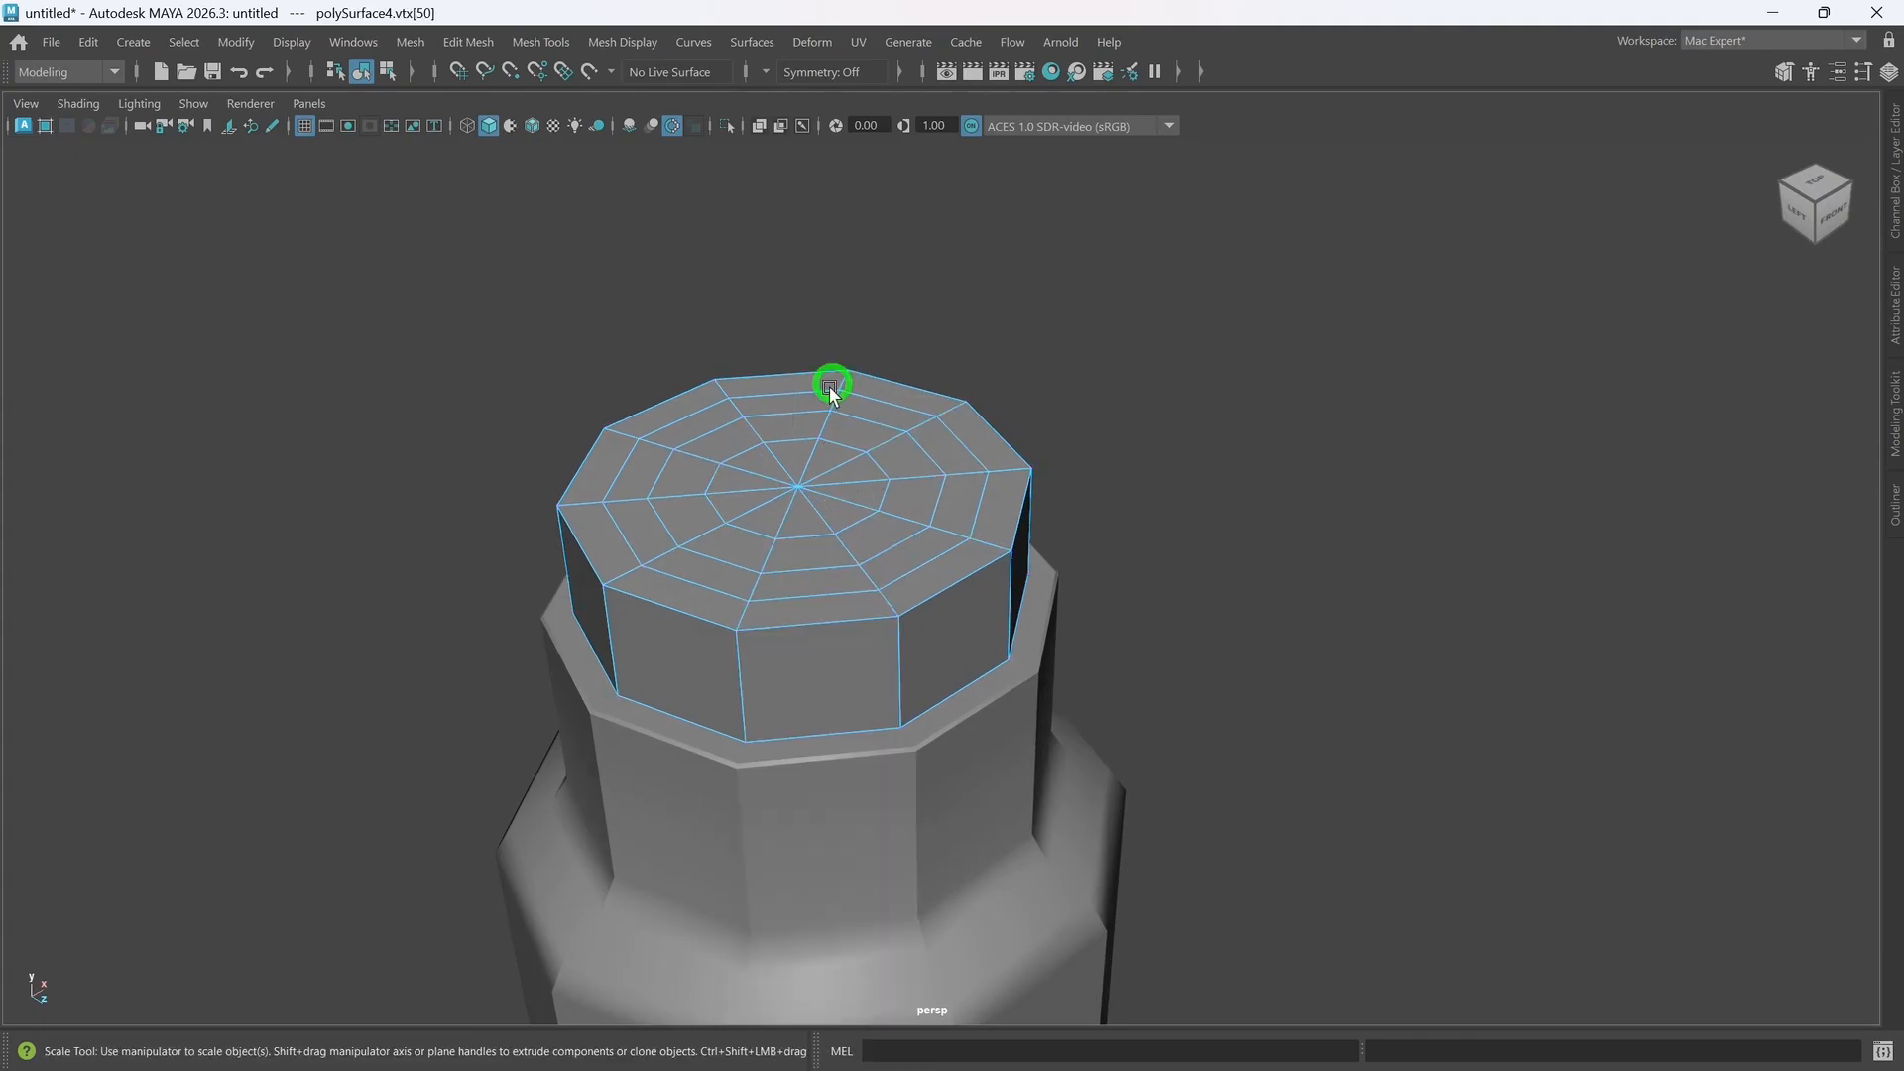
double_click(831, 619)
key(ctrl)
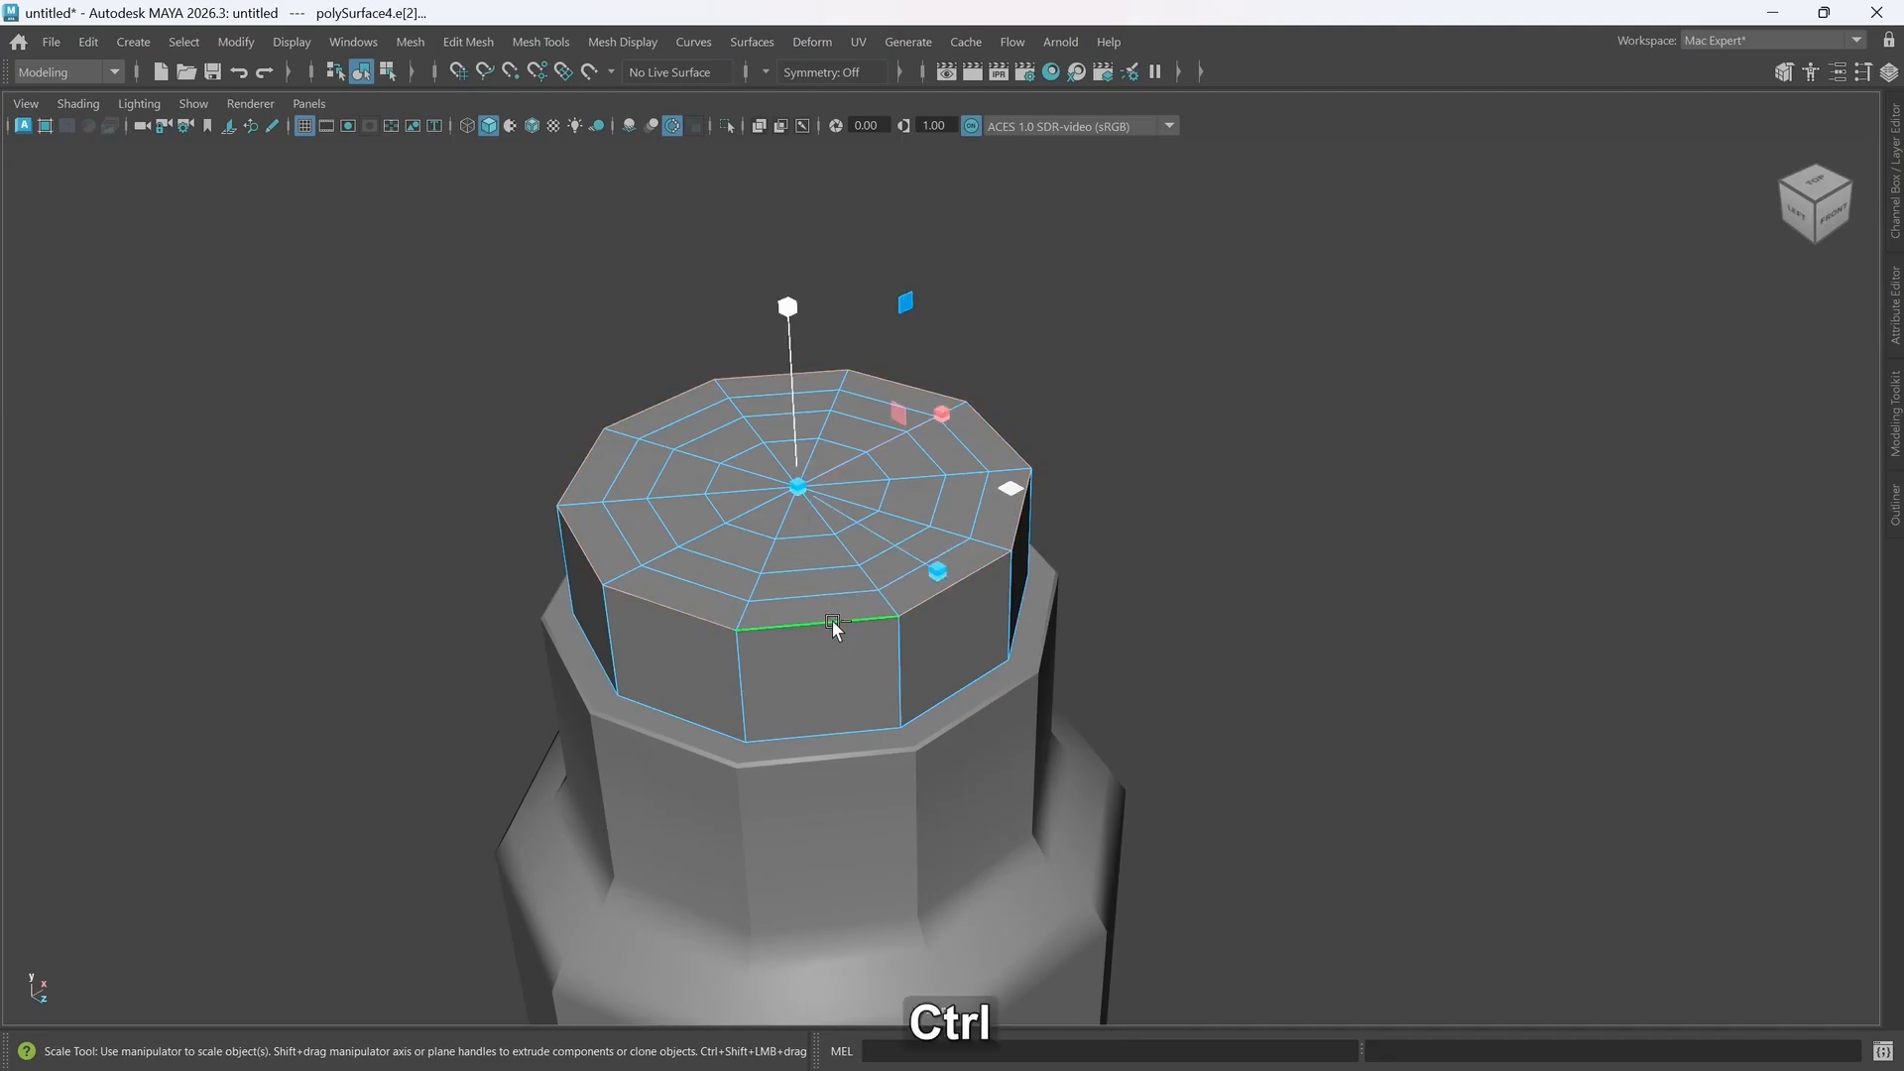
- Try a default bevel on the top's outer edge loop and undo it
key(ctrl+b)
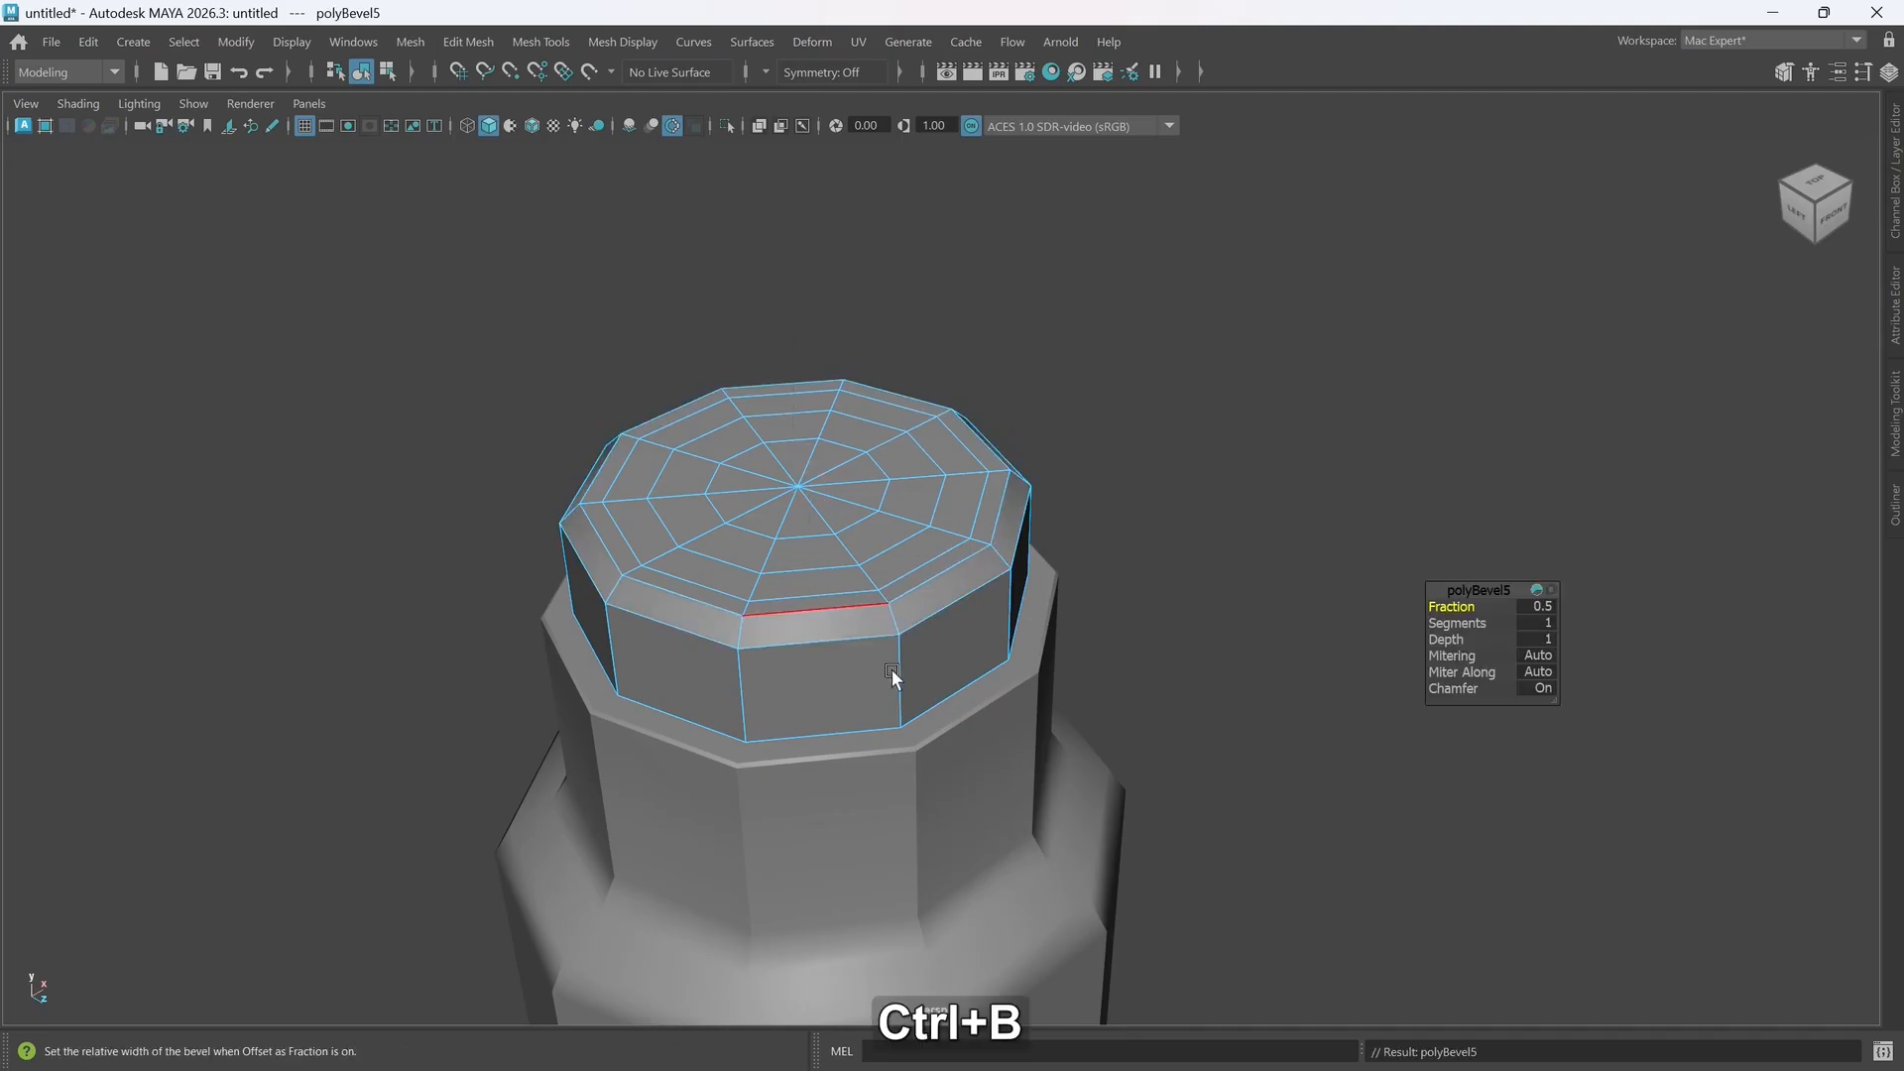
alt+drag(918, 679, 935, 616)
key(ctrl+z)
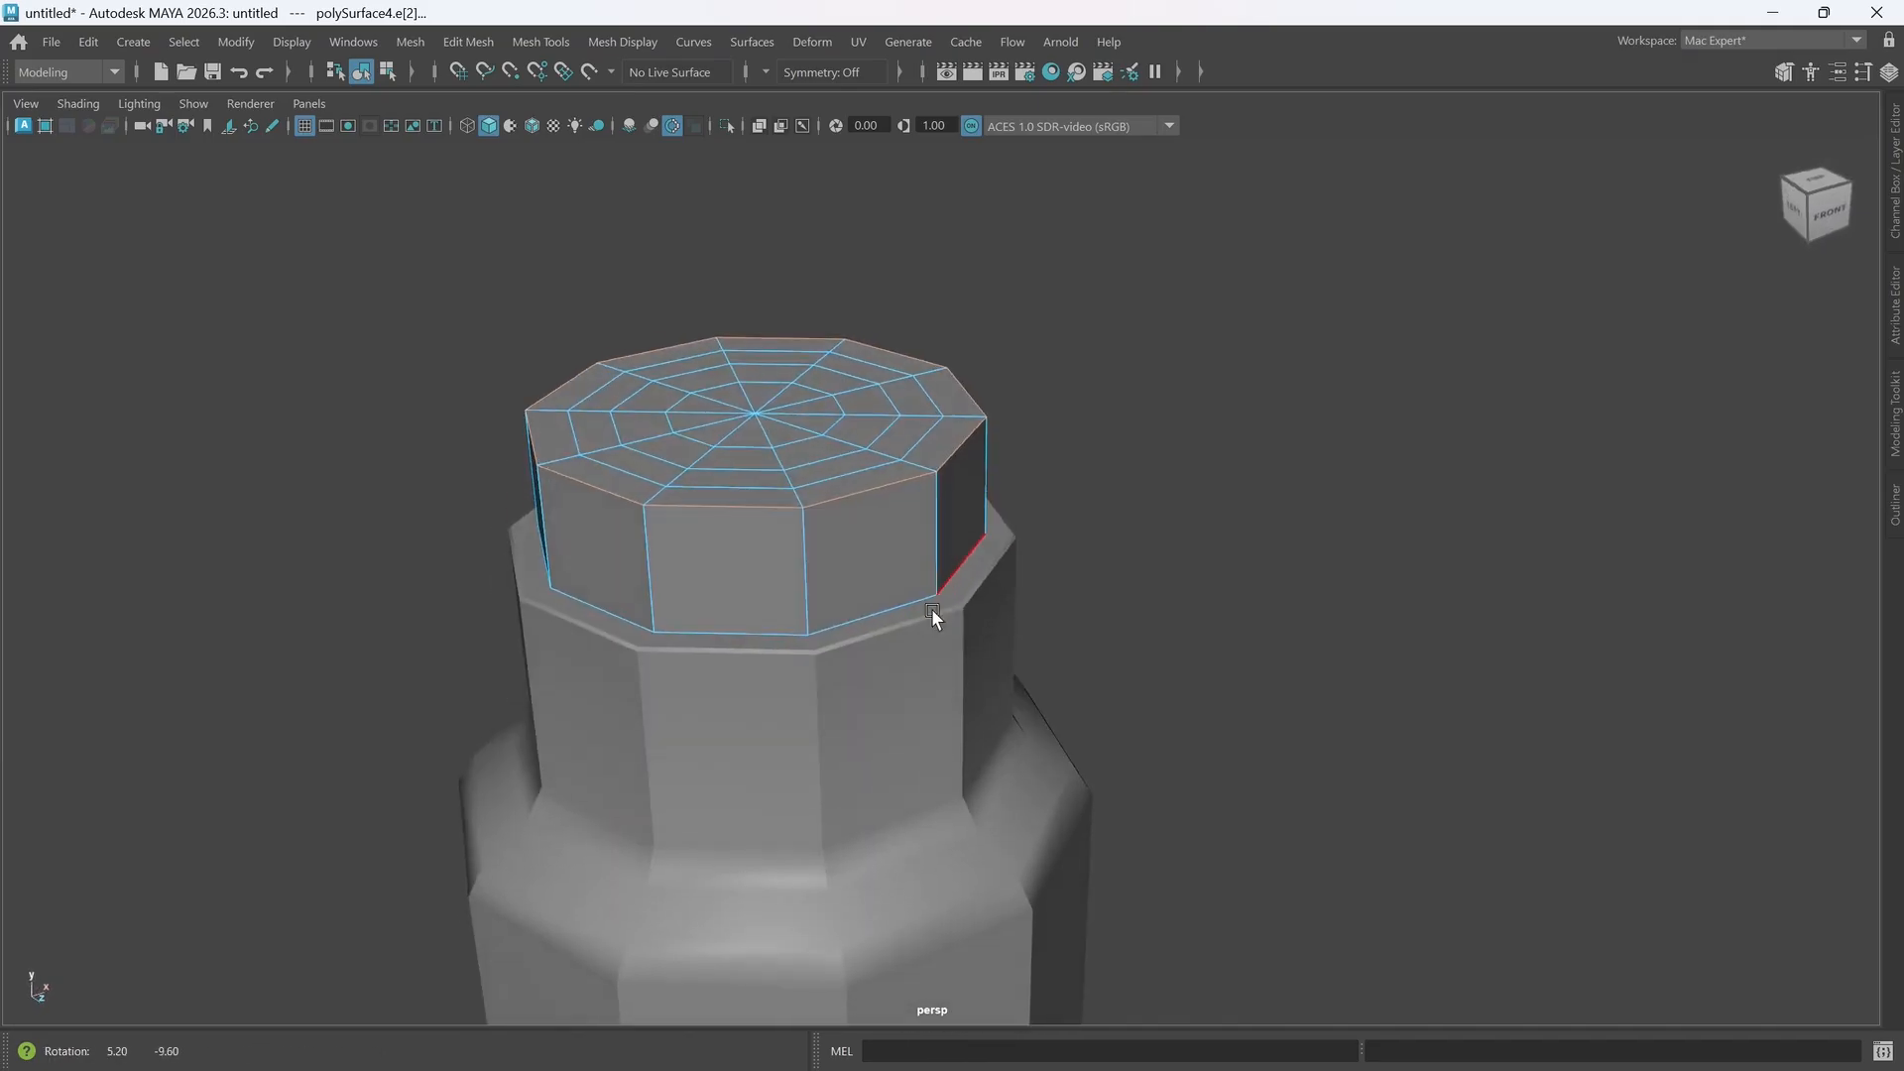
- Bevel the top's outer edge loop with Chamfer off and a Fraction of 0.195
alt+drag(817, 569, 813, 575)
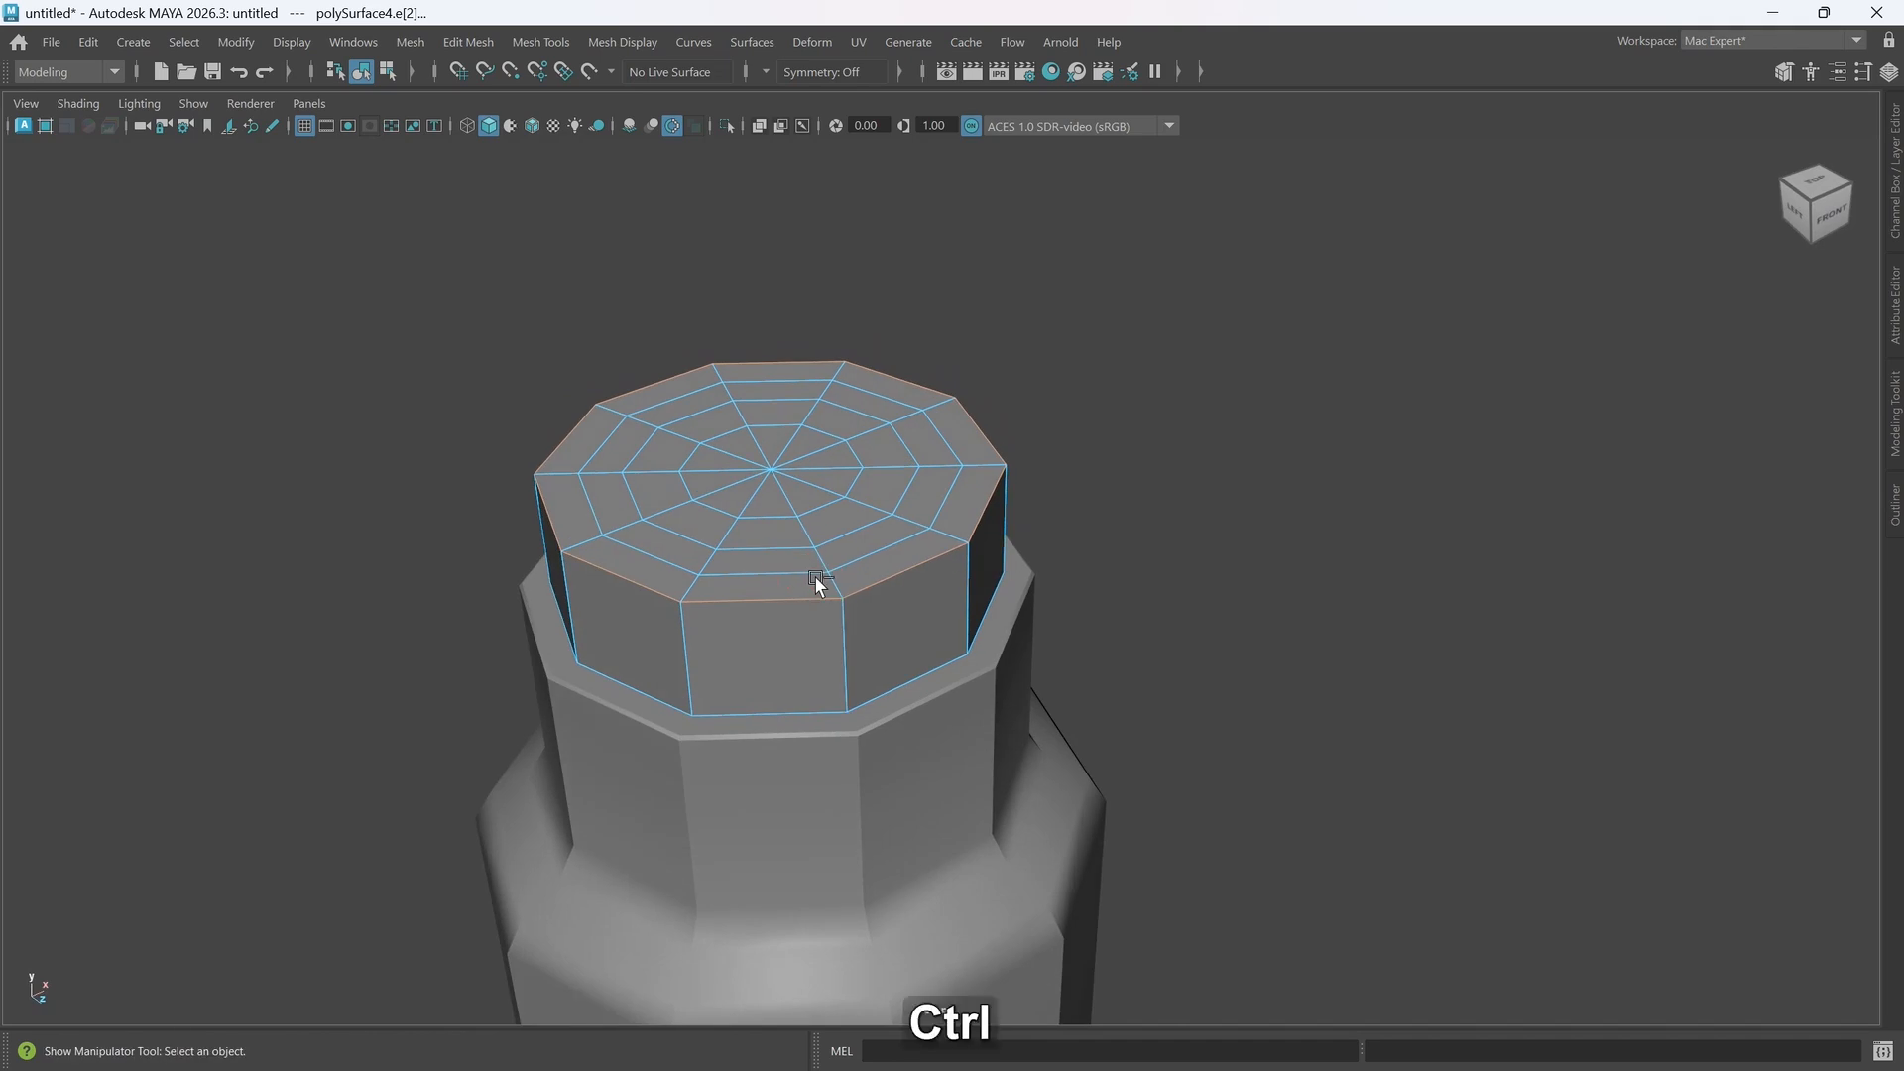
key(ctrl+b)
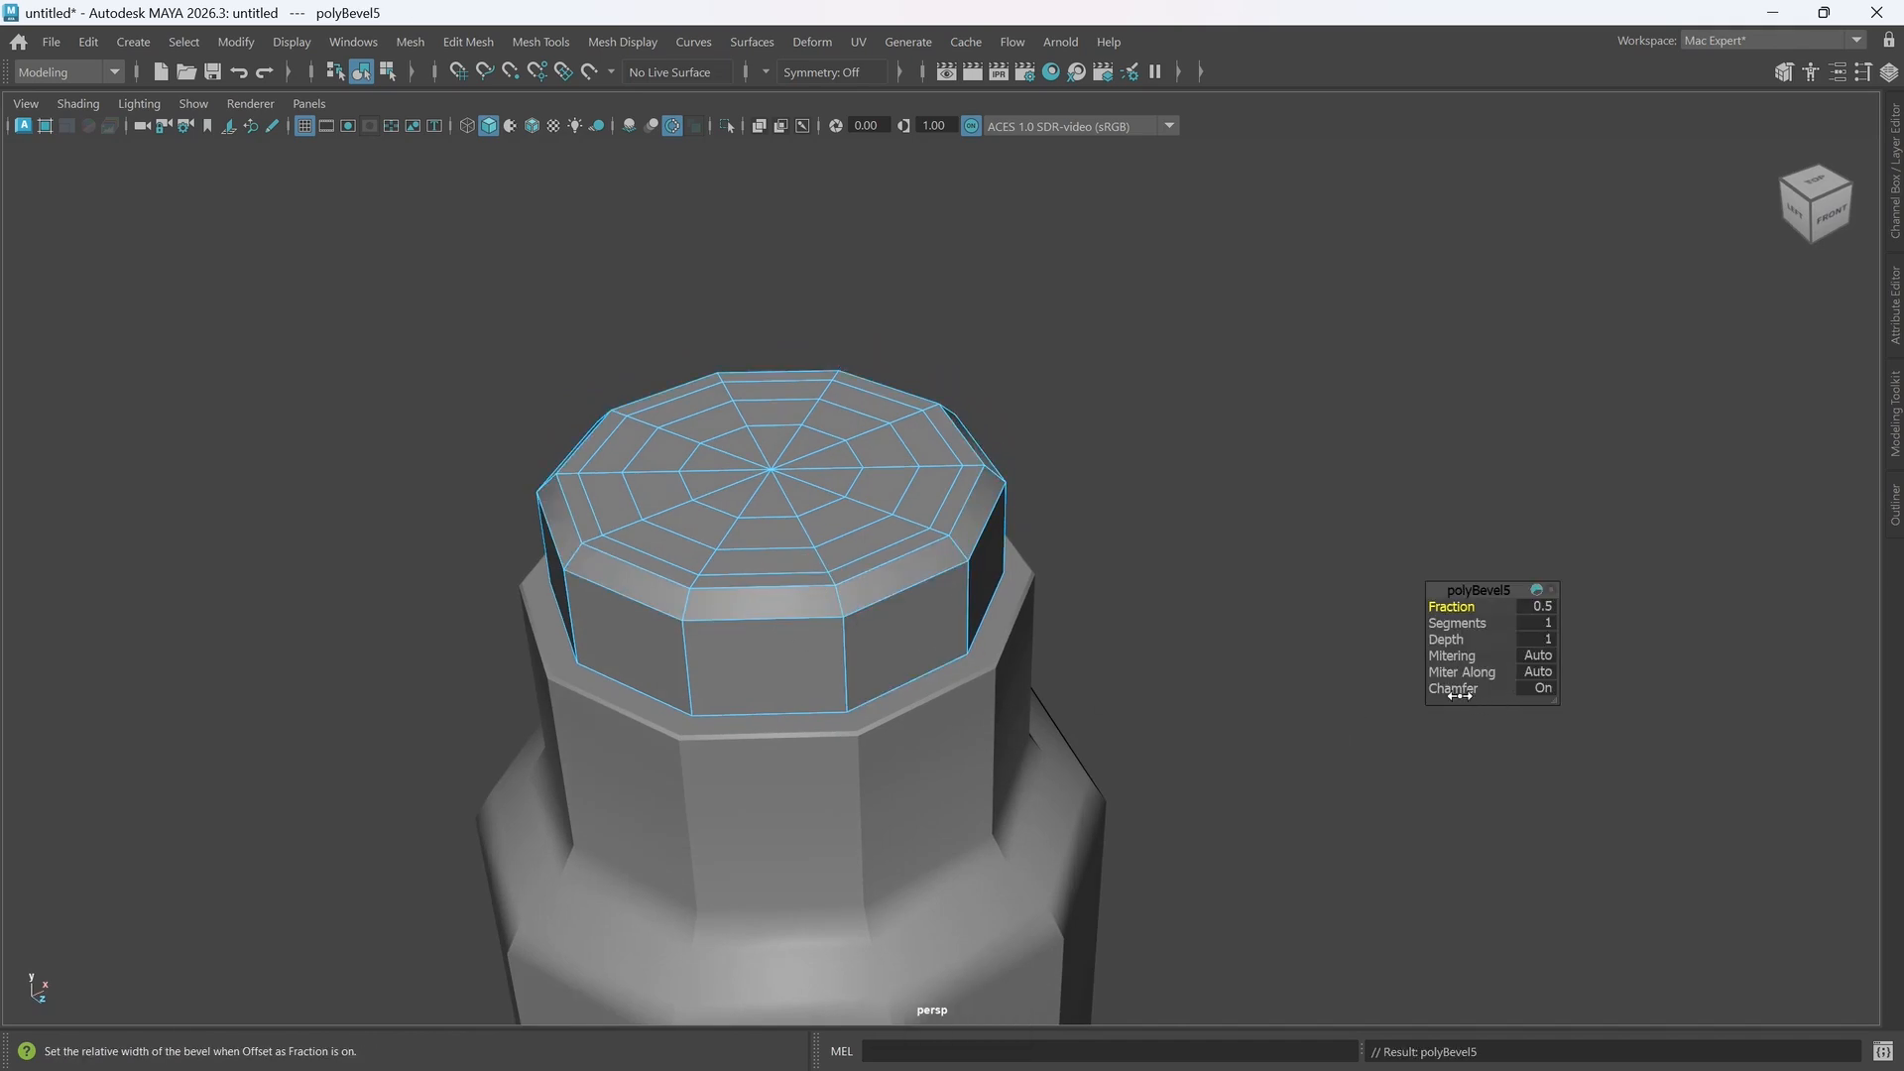
drag(1460, 695, 1275, 688)
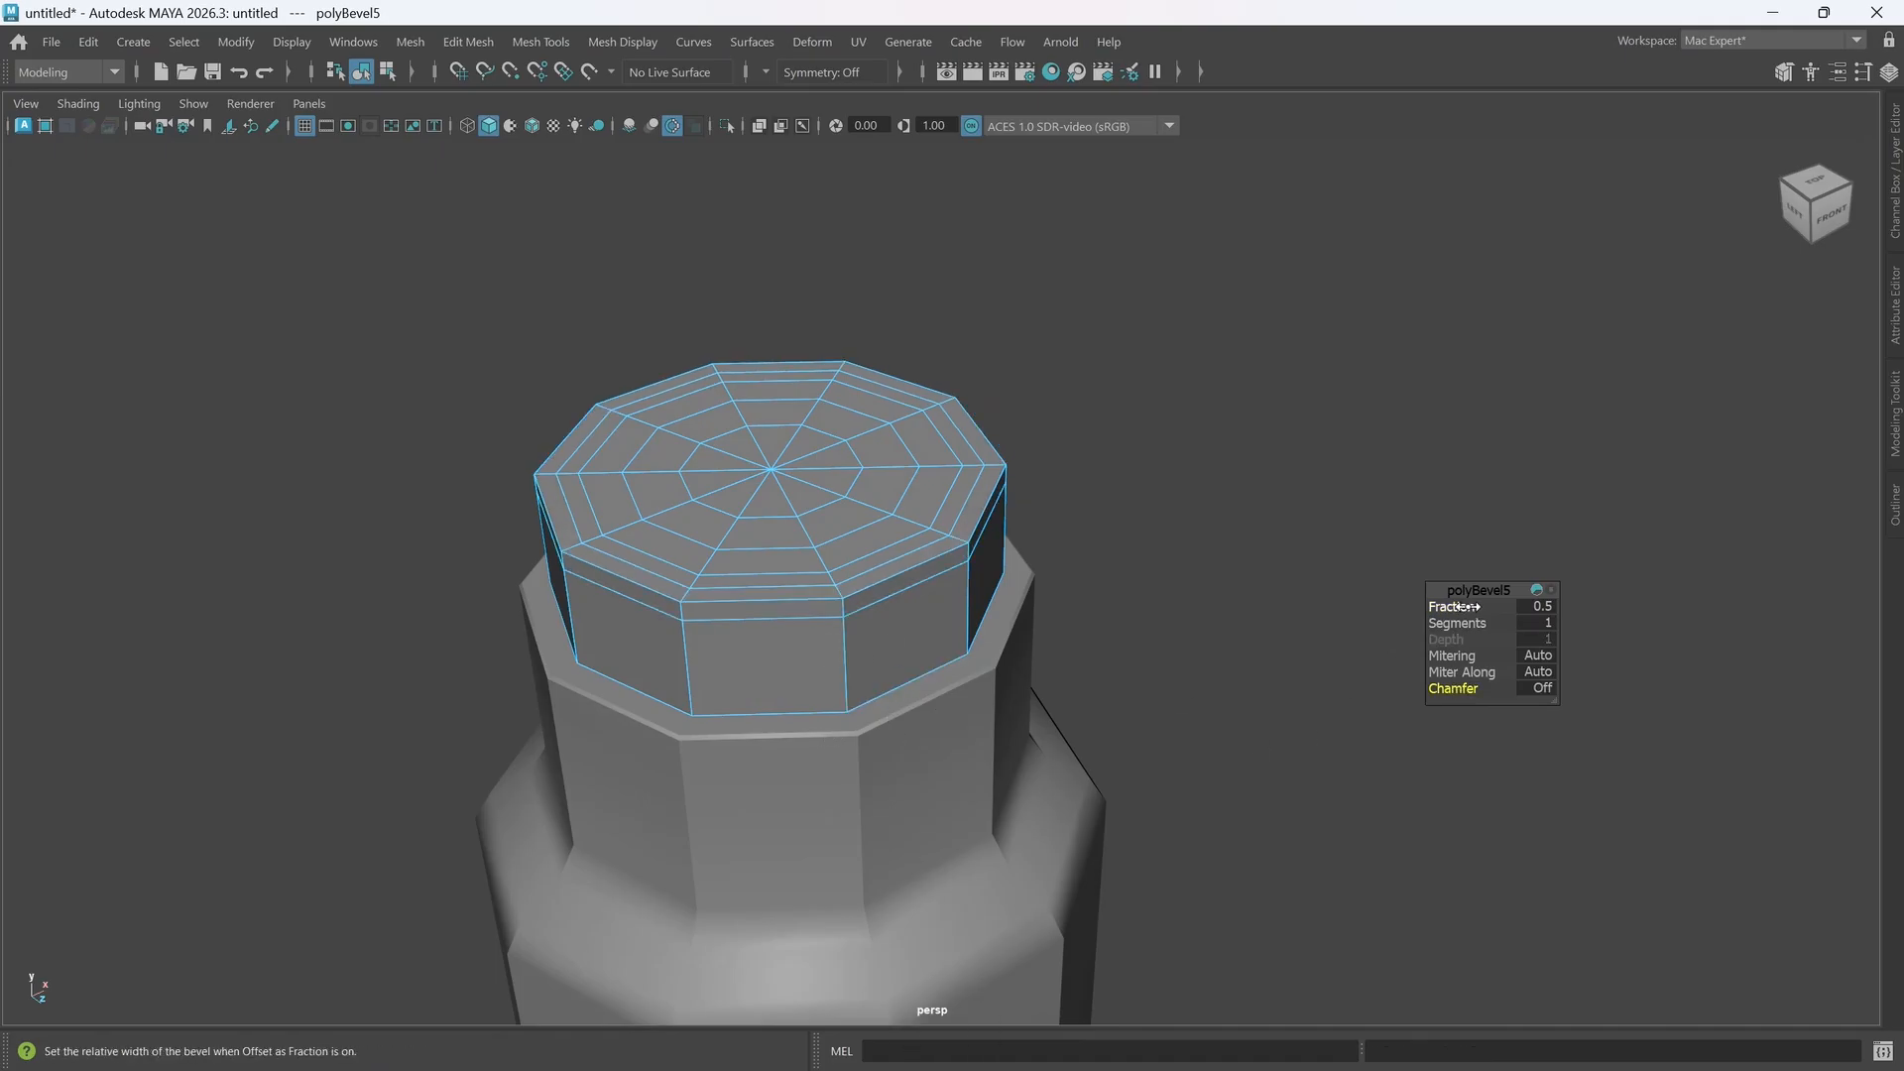
drag(1468, 606, 1243, 606)
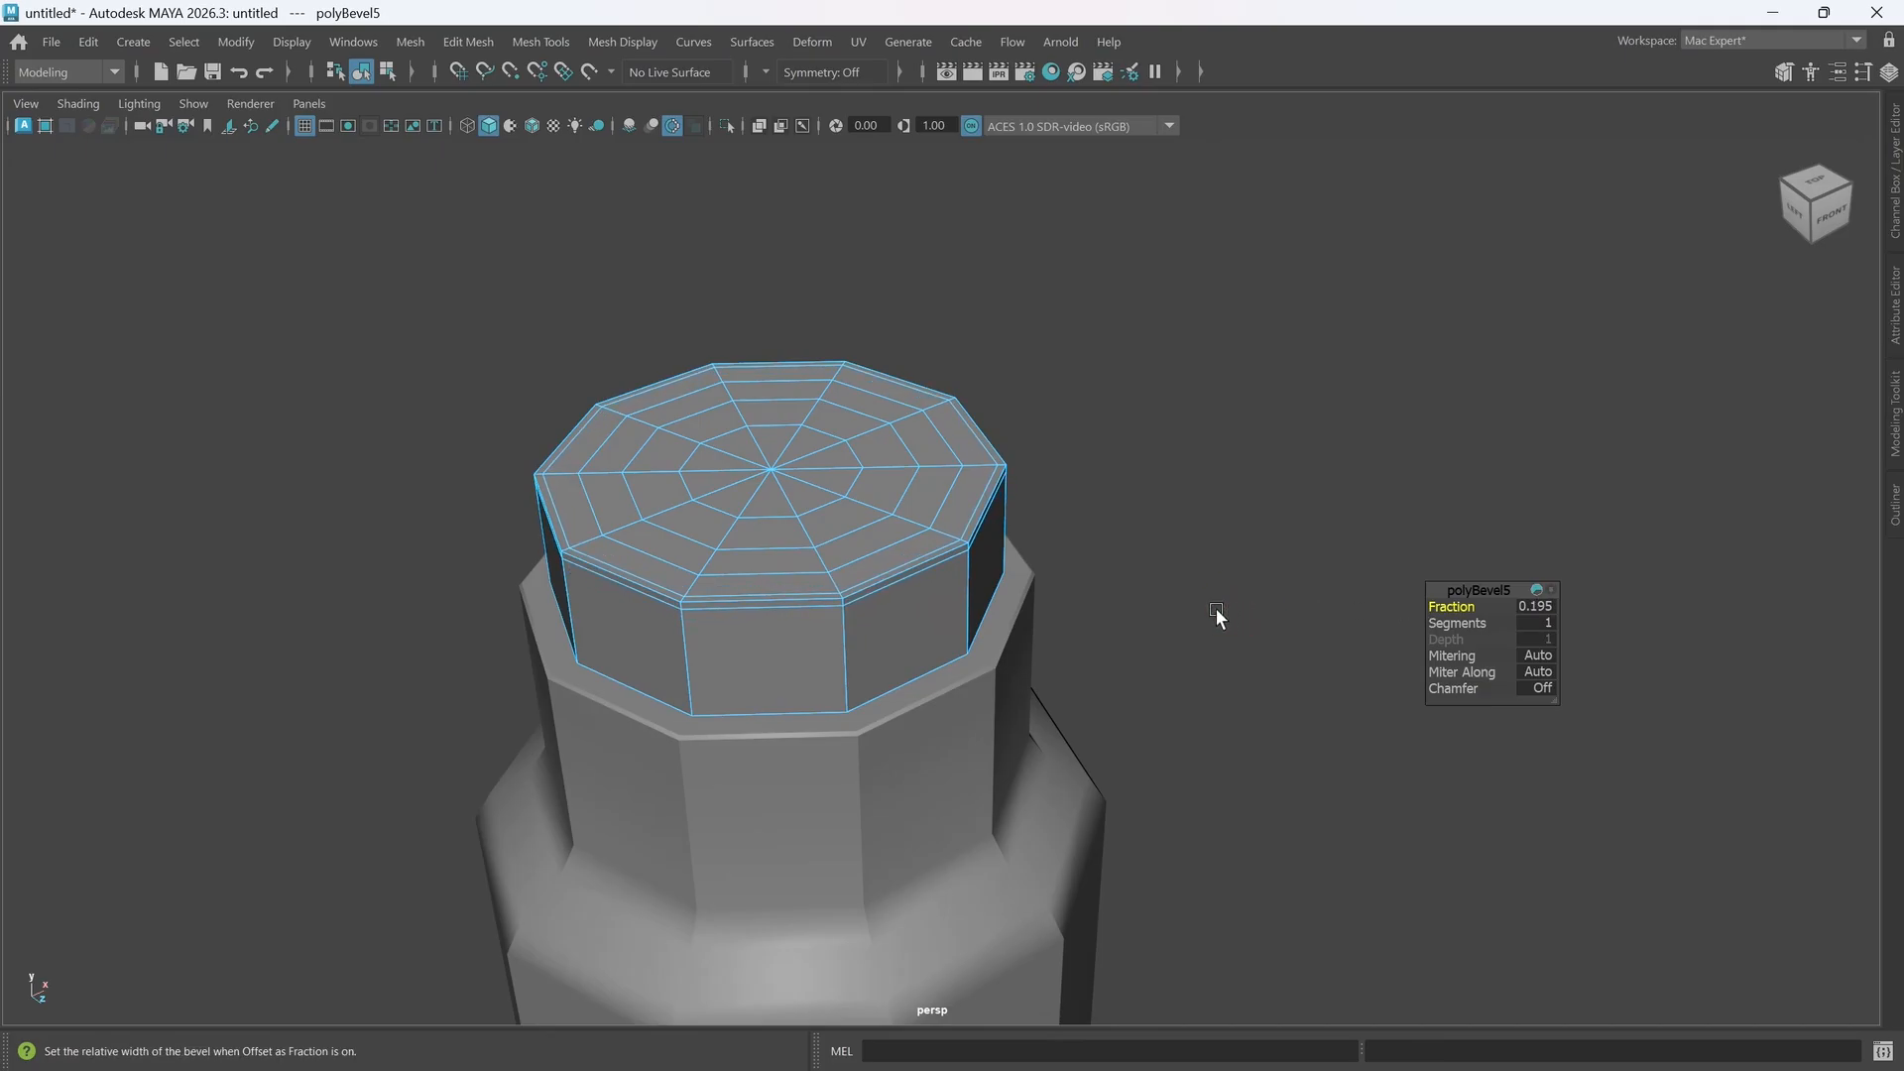
scroll(972, 585, up, 3)
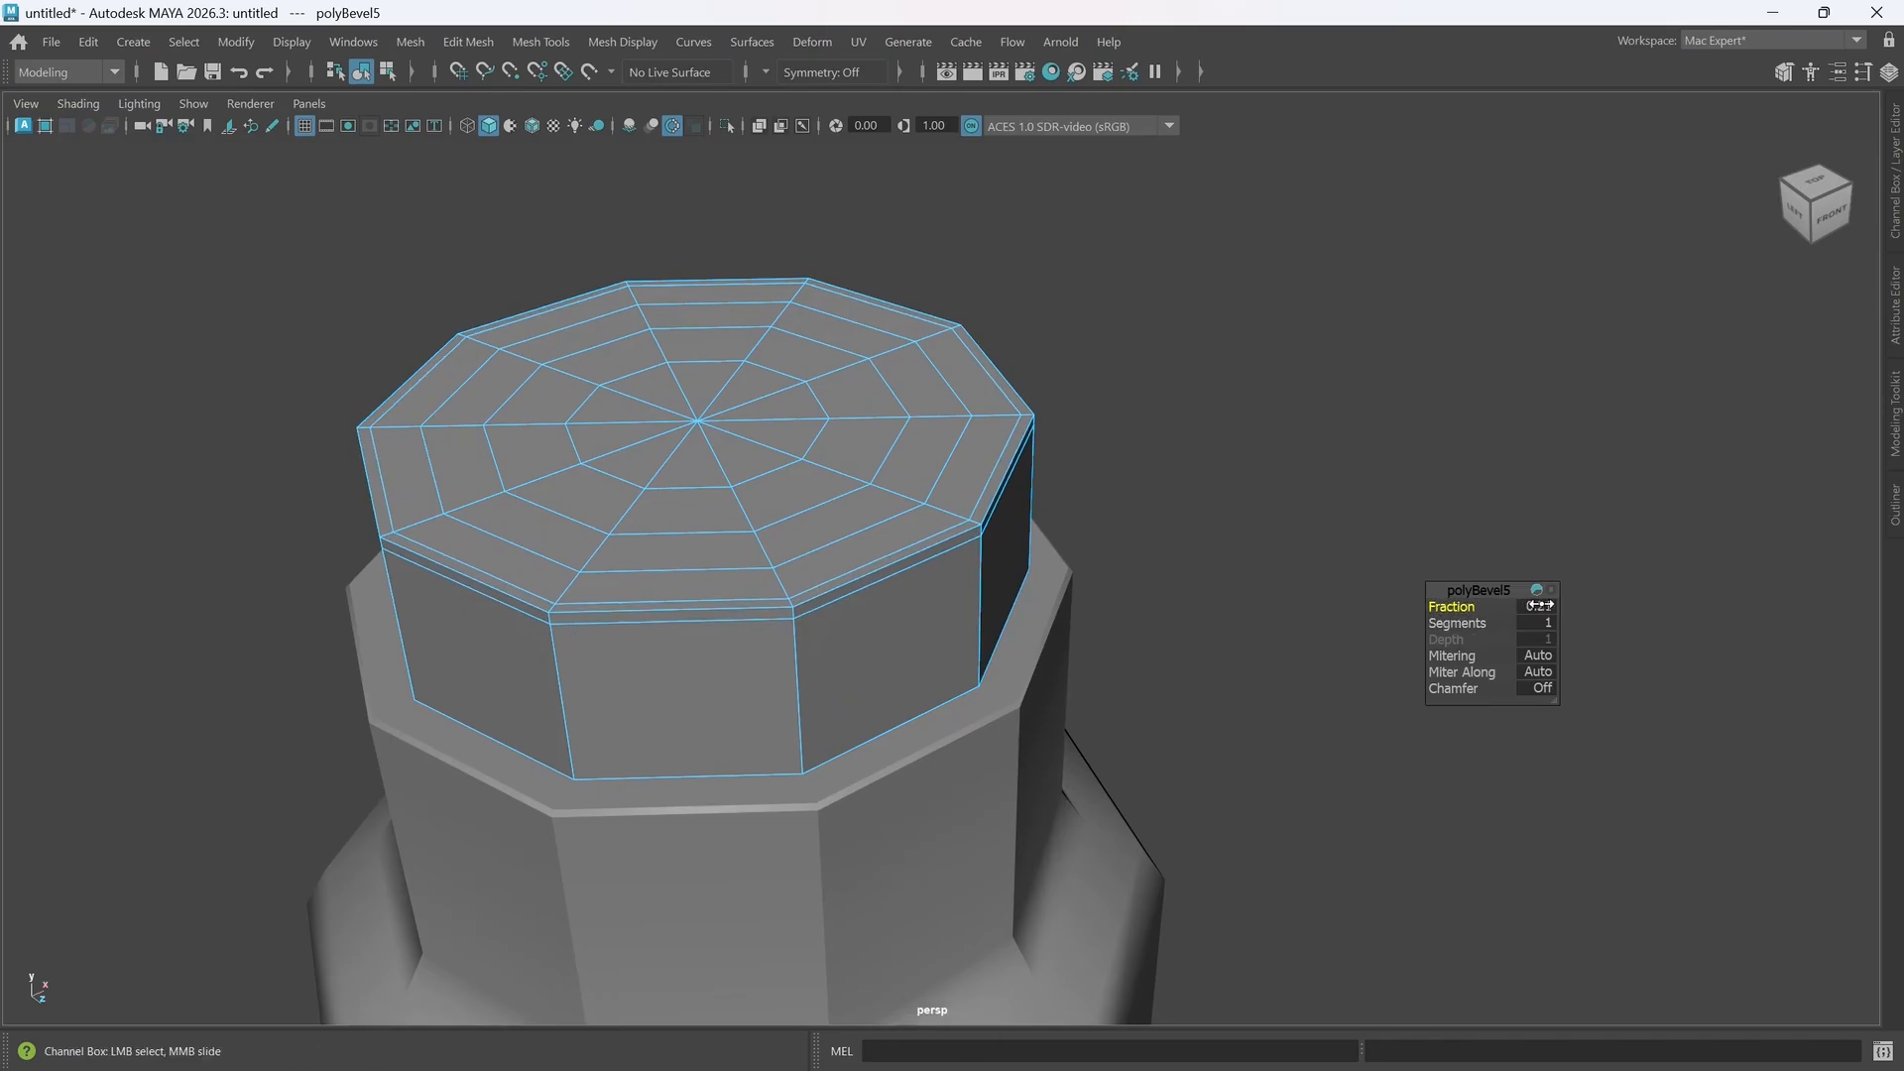
- Raise the top-edge bevel's Fraction to 0.569 and delete the edge loop just inside the bevel on the cap's top
drag(1539, 605, 1706, 607)
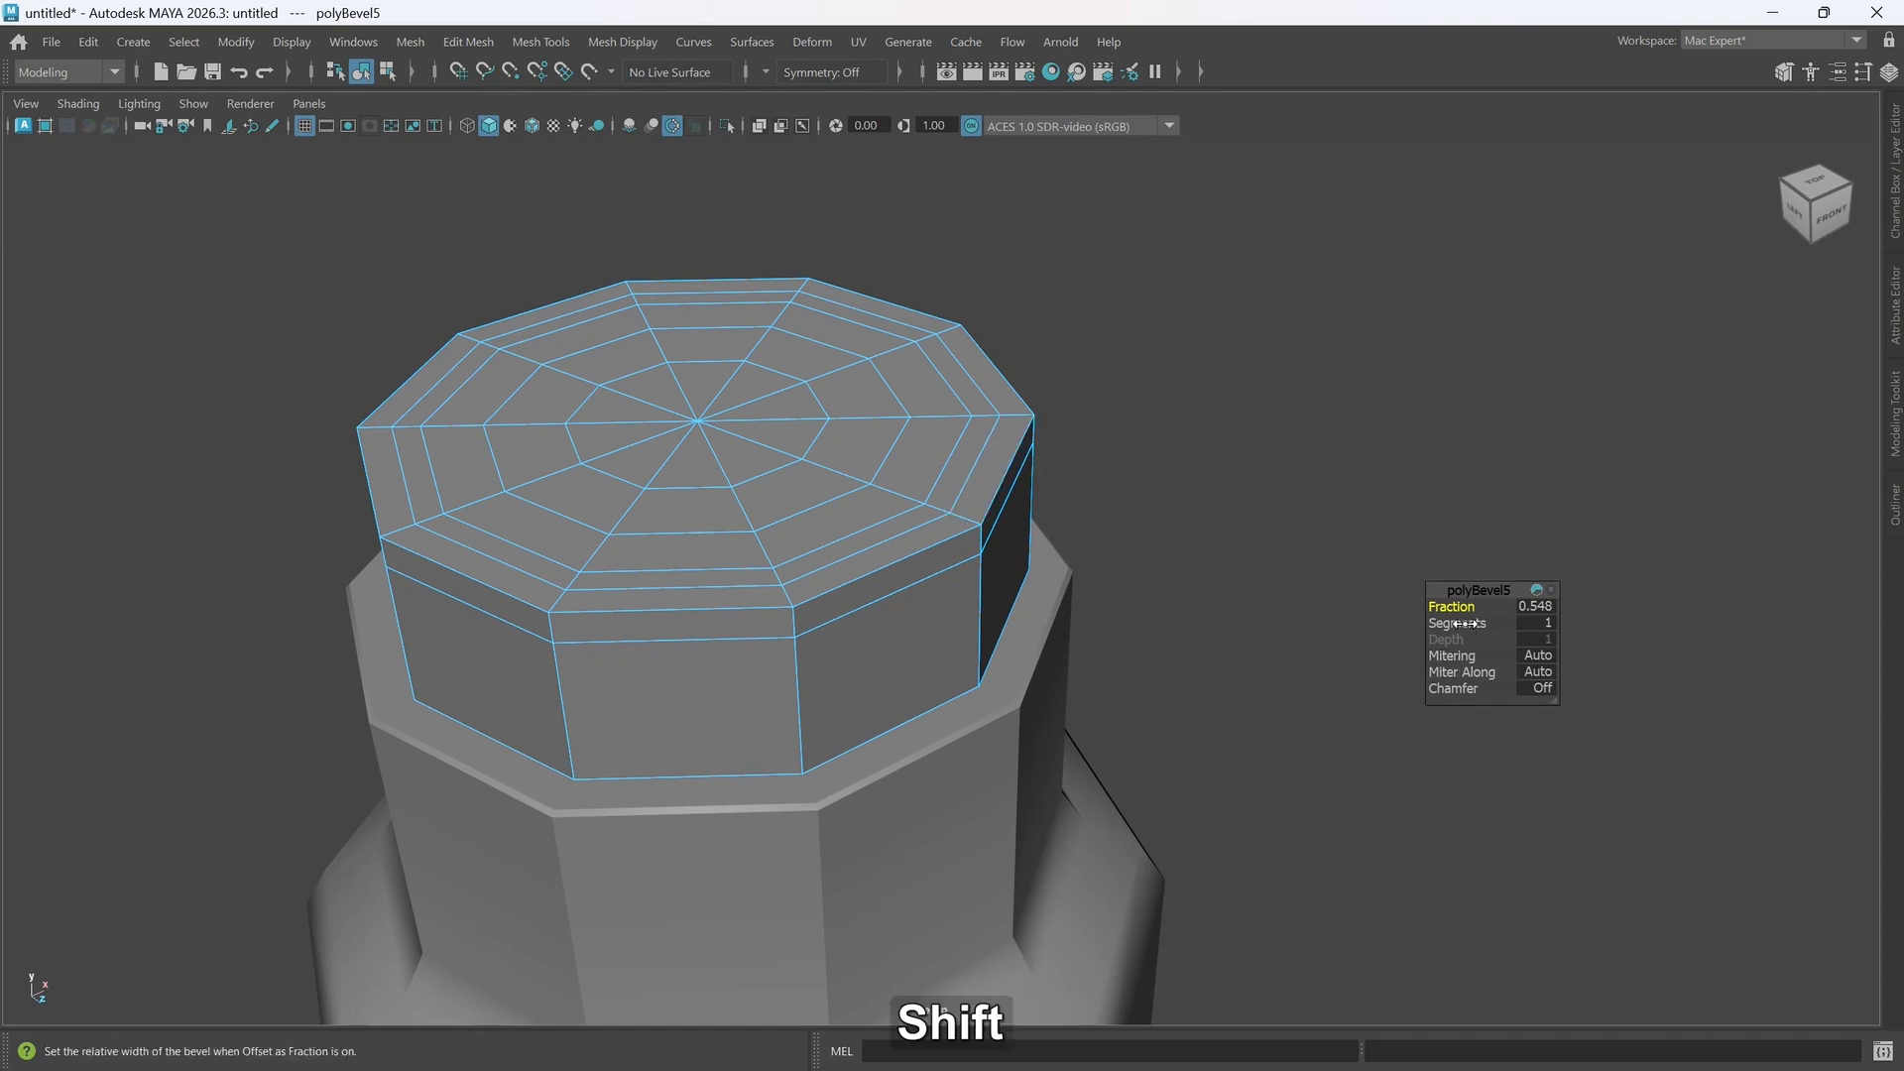
drag(1461, 606, 1479, 607)
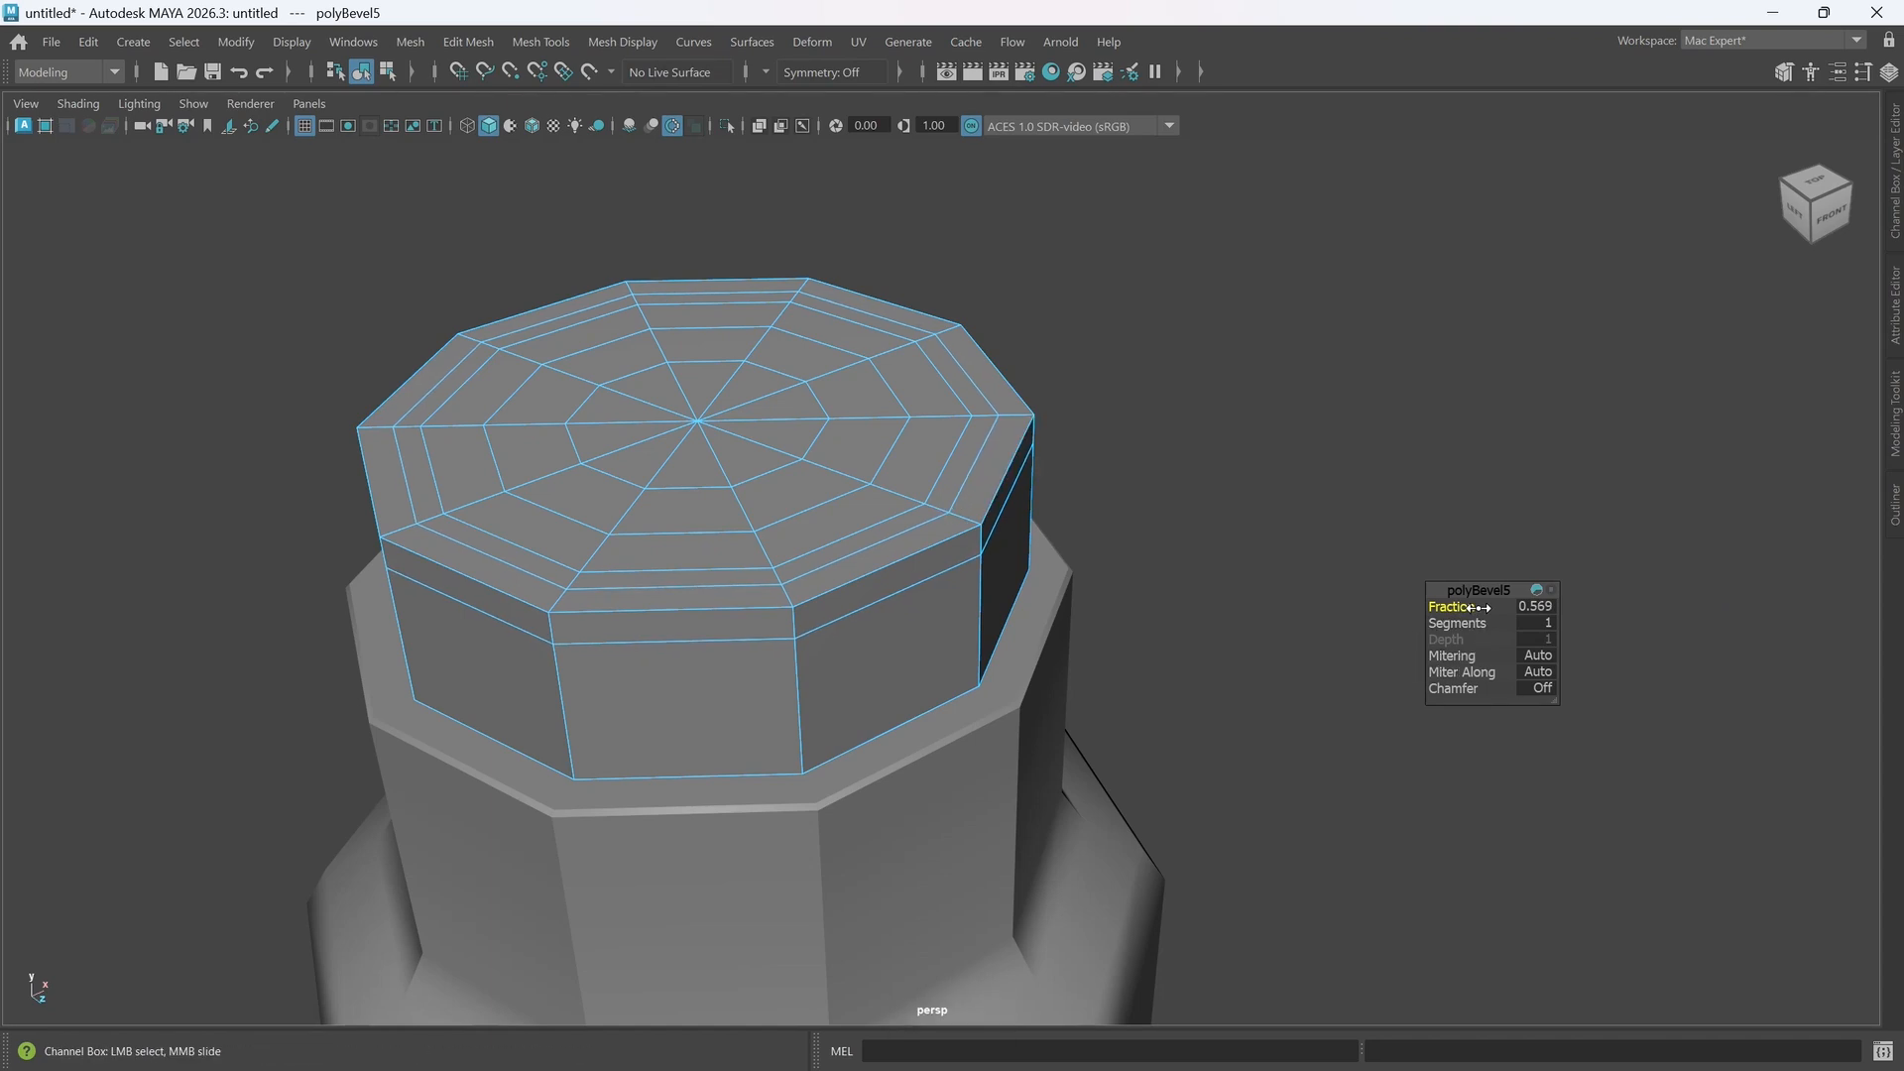
double_click(829, 534)
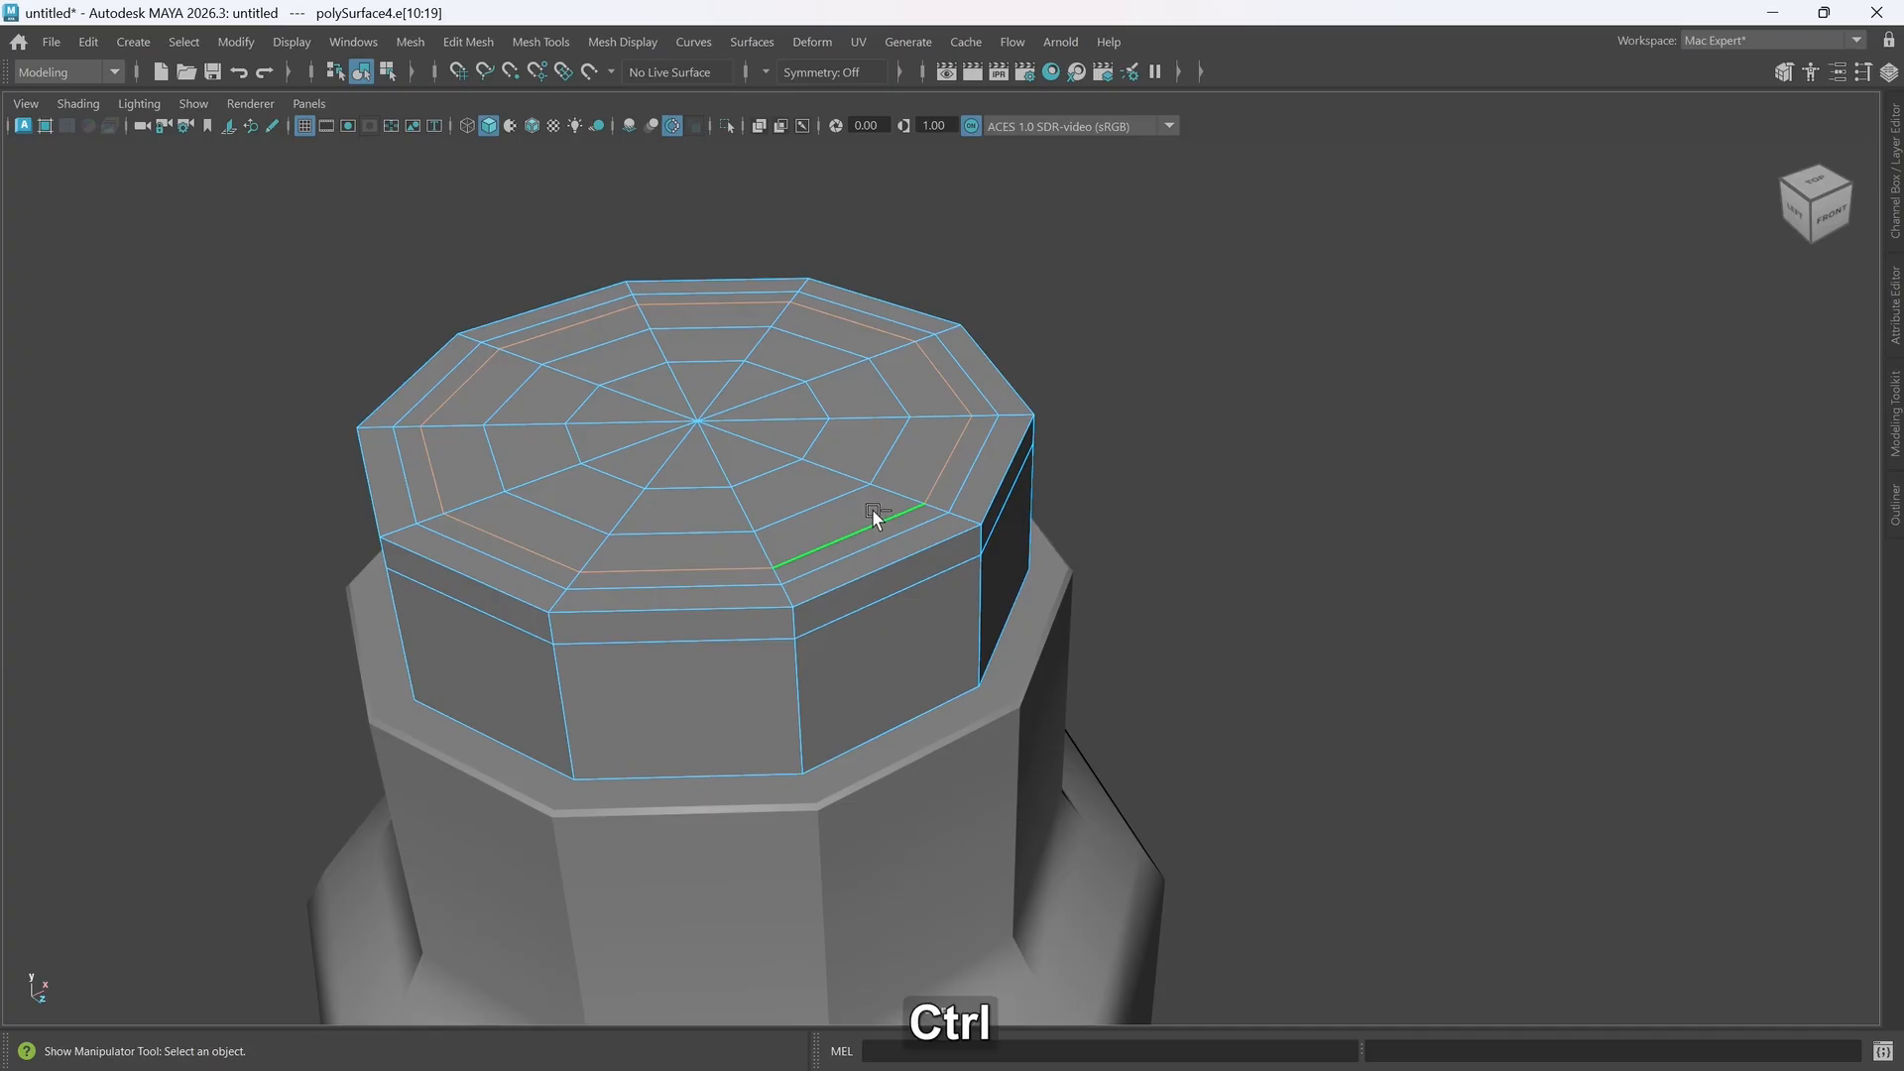
key(ctrl+Delete)
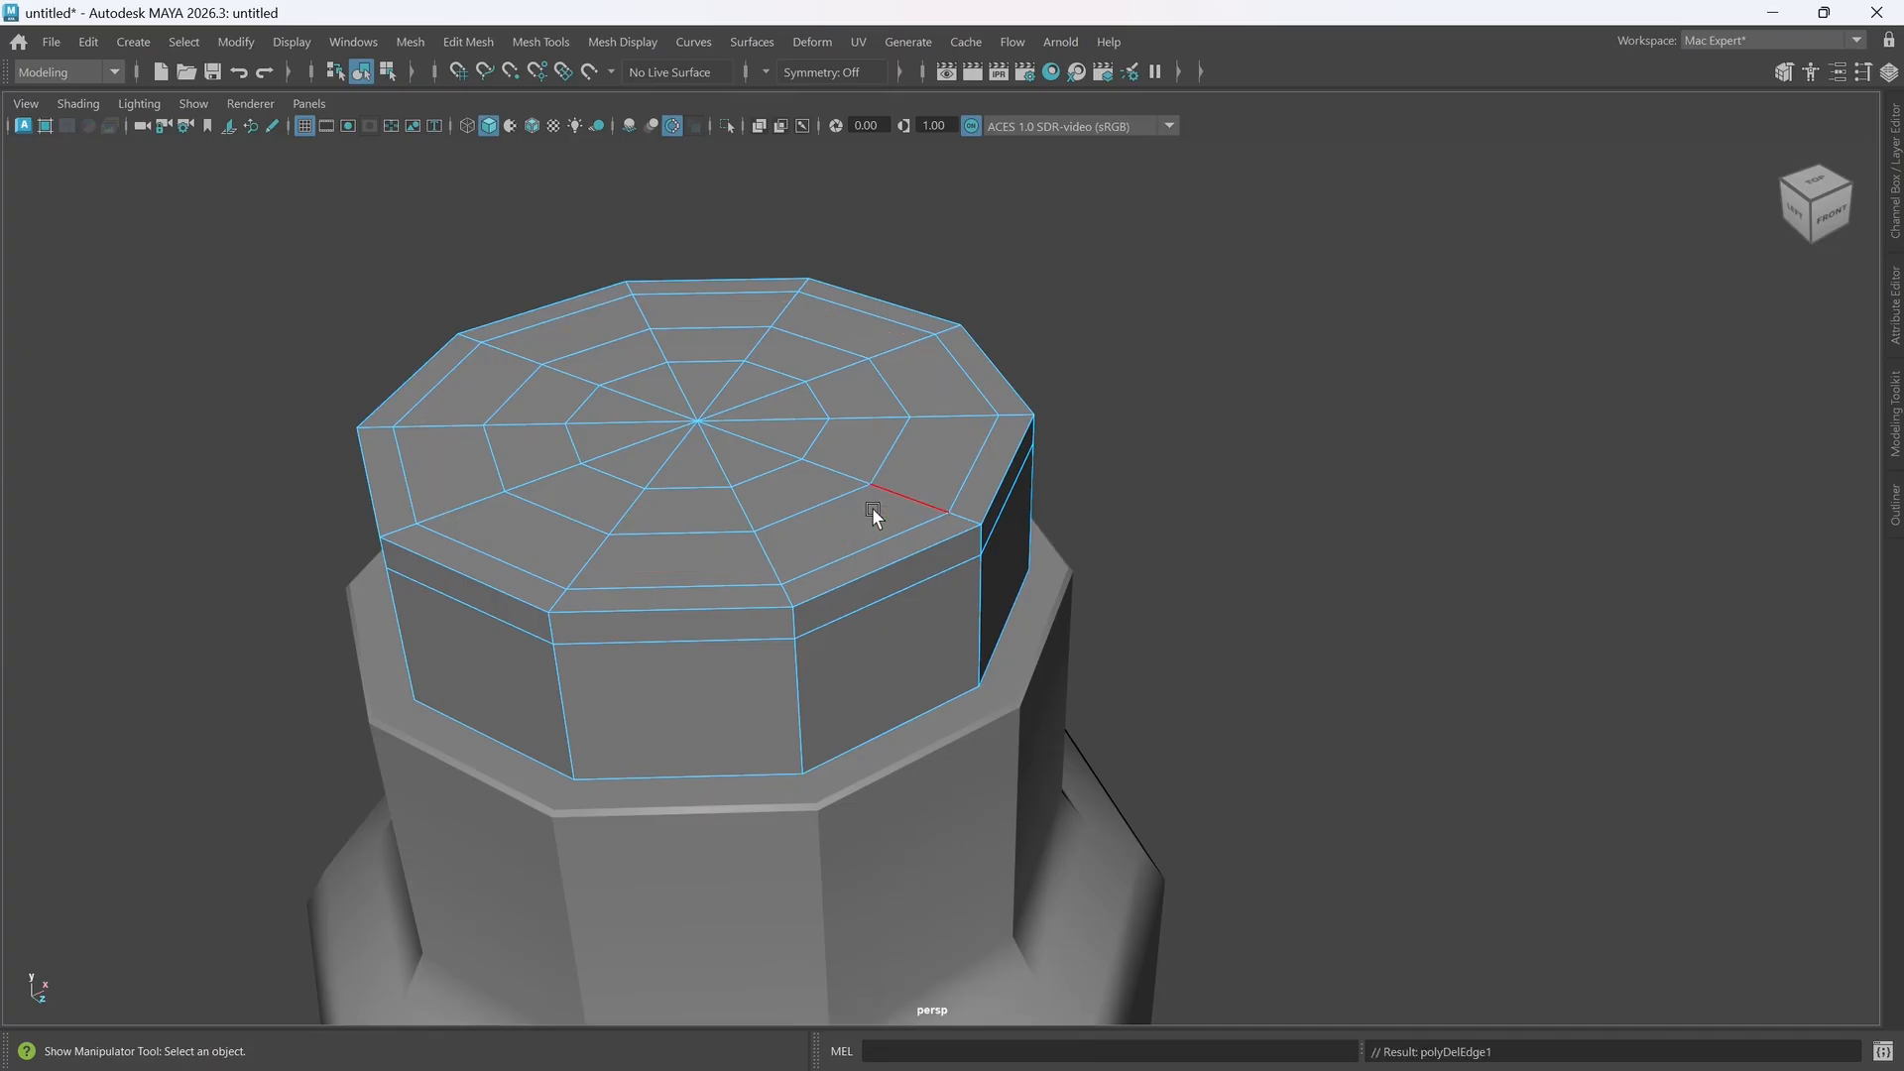
- Check the bevelled cap top in smooth preview from several angles and return it to unsmoothed display
key(3)
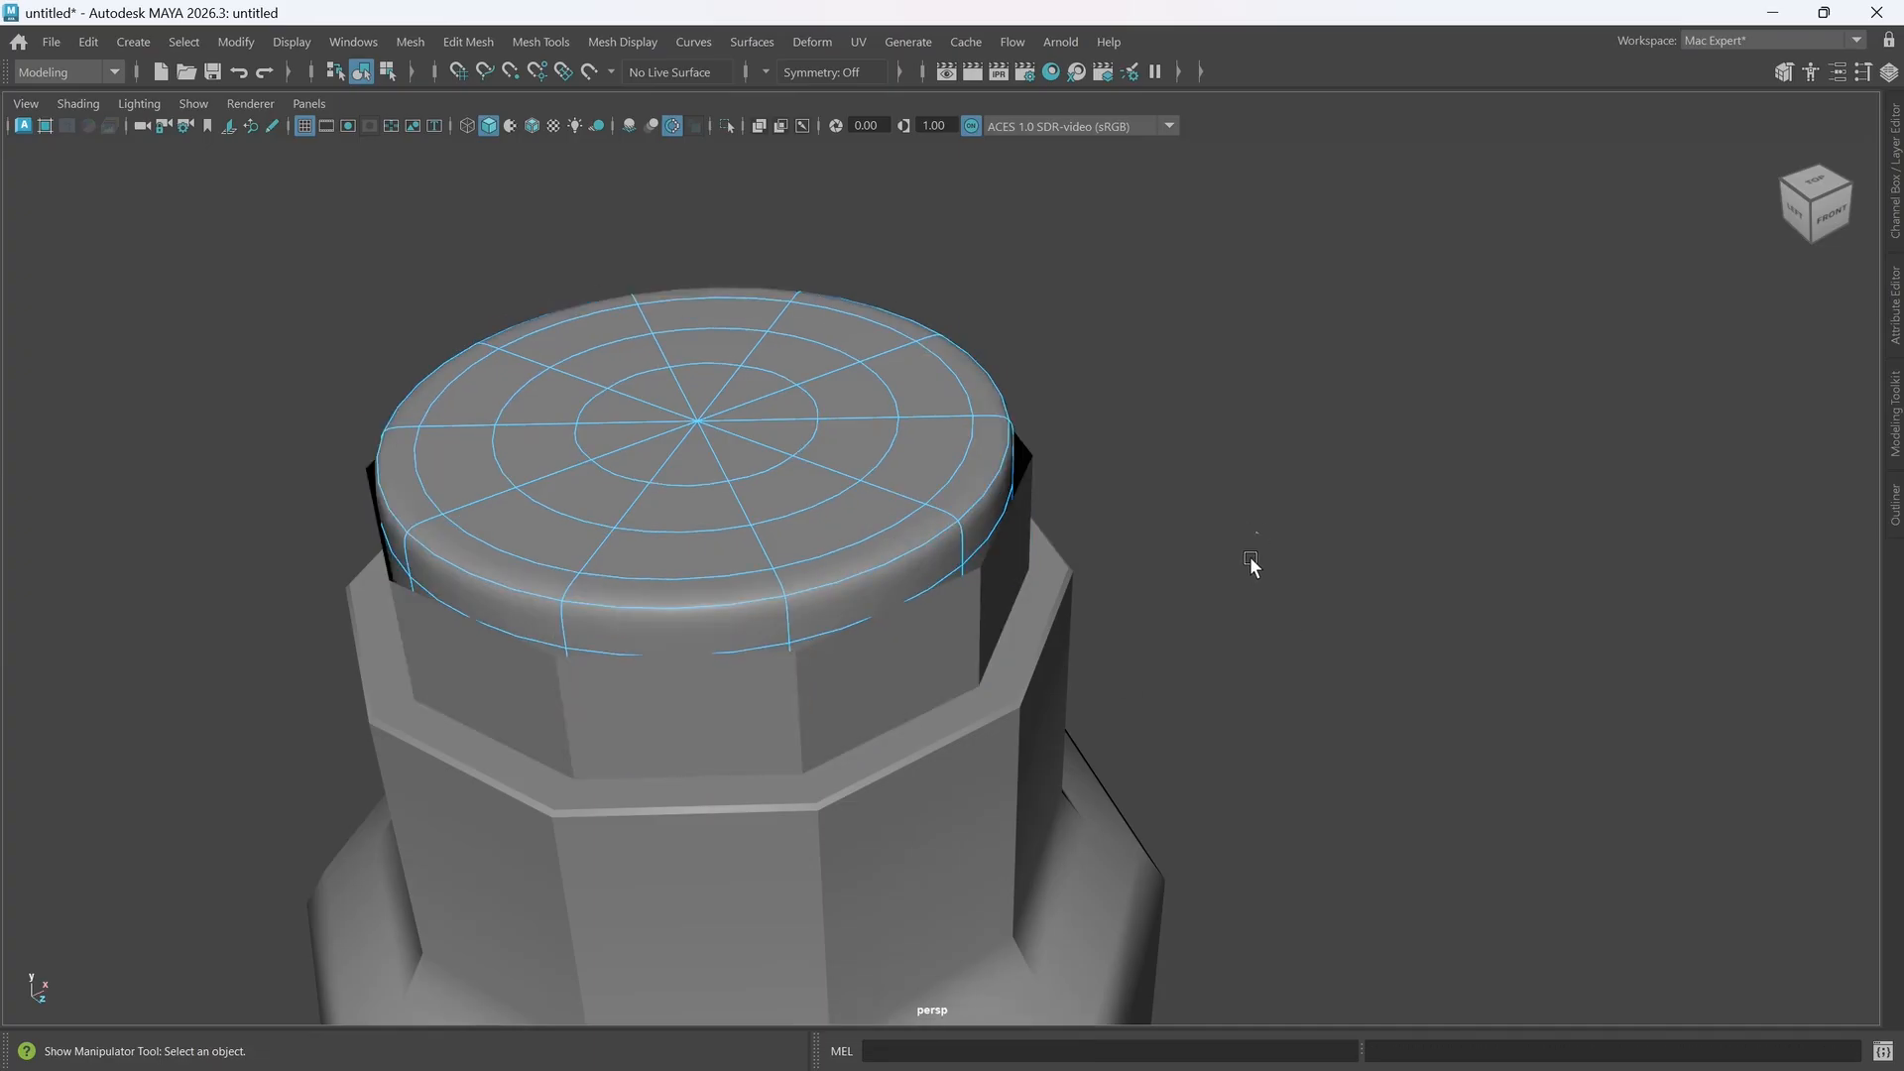
alt+drag(1251, 565, 1185, 536)
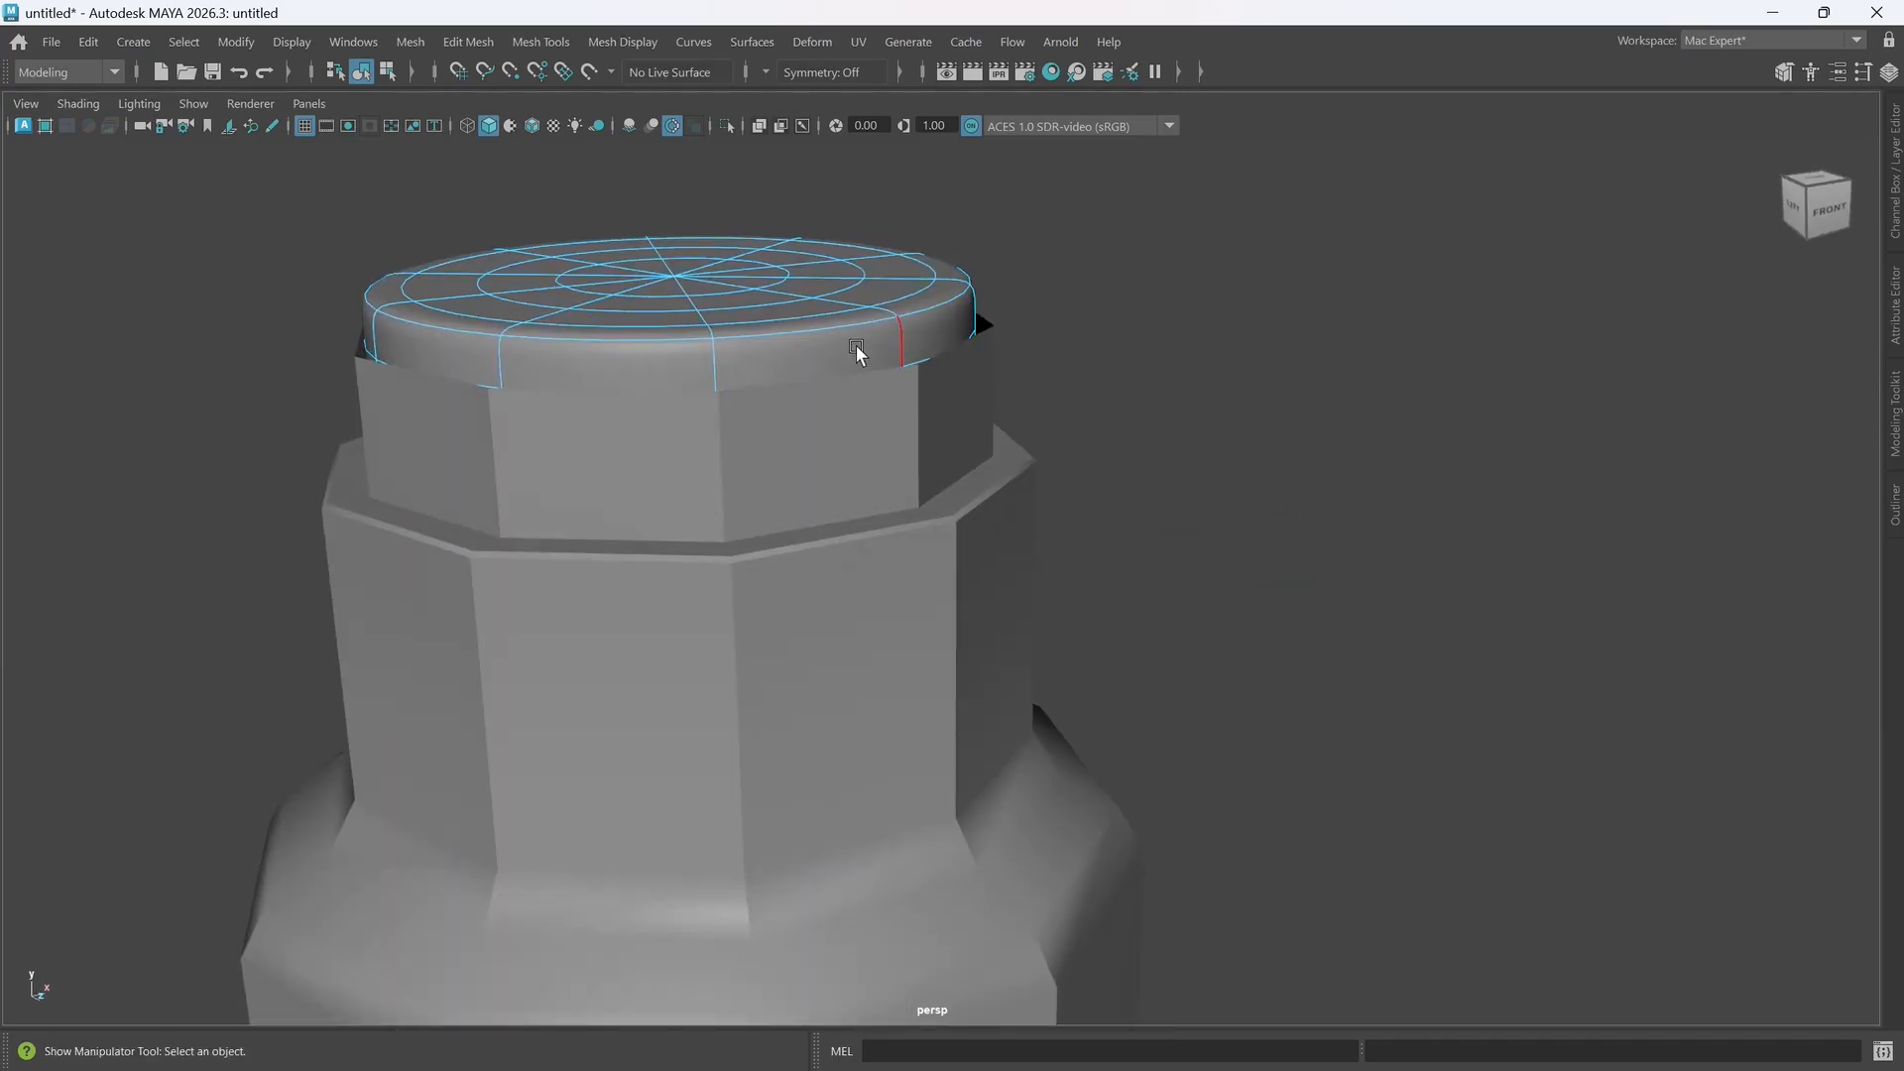
alt+drag(651, 342, 976, 532)
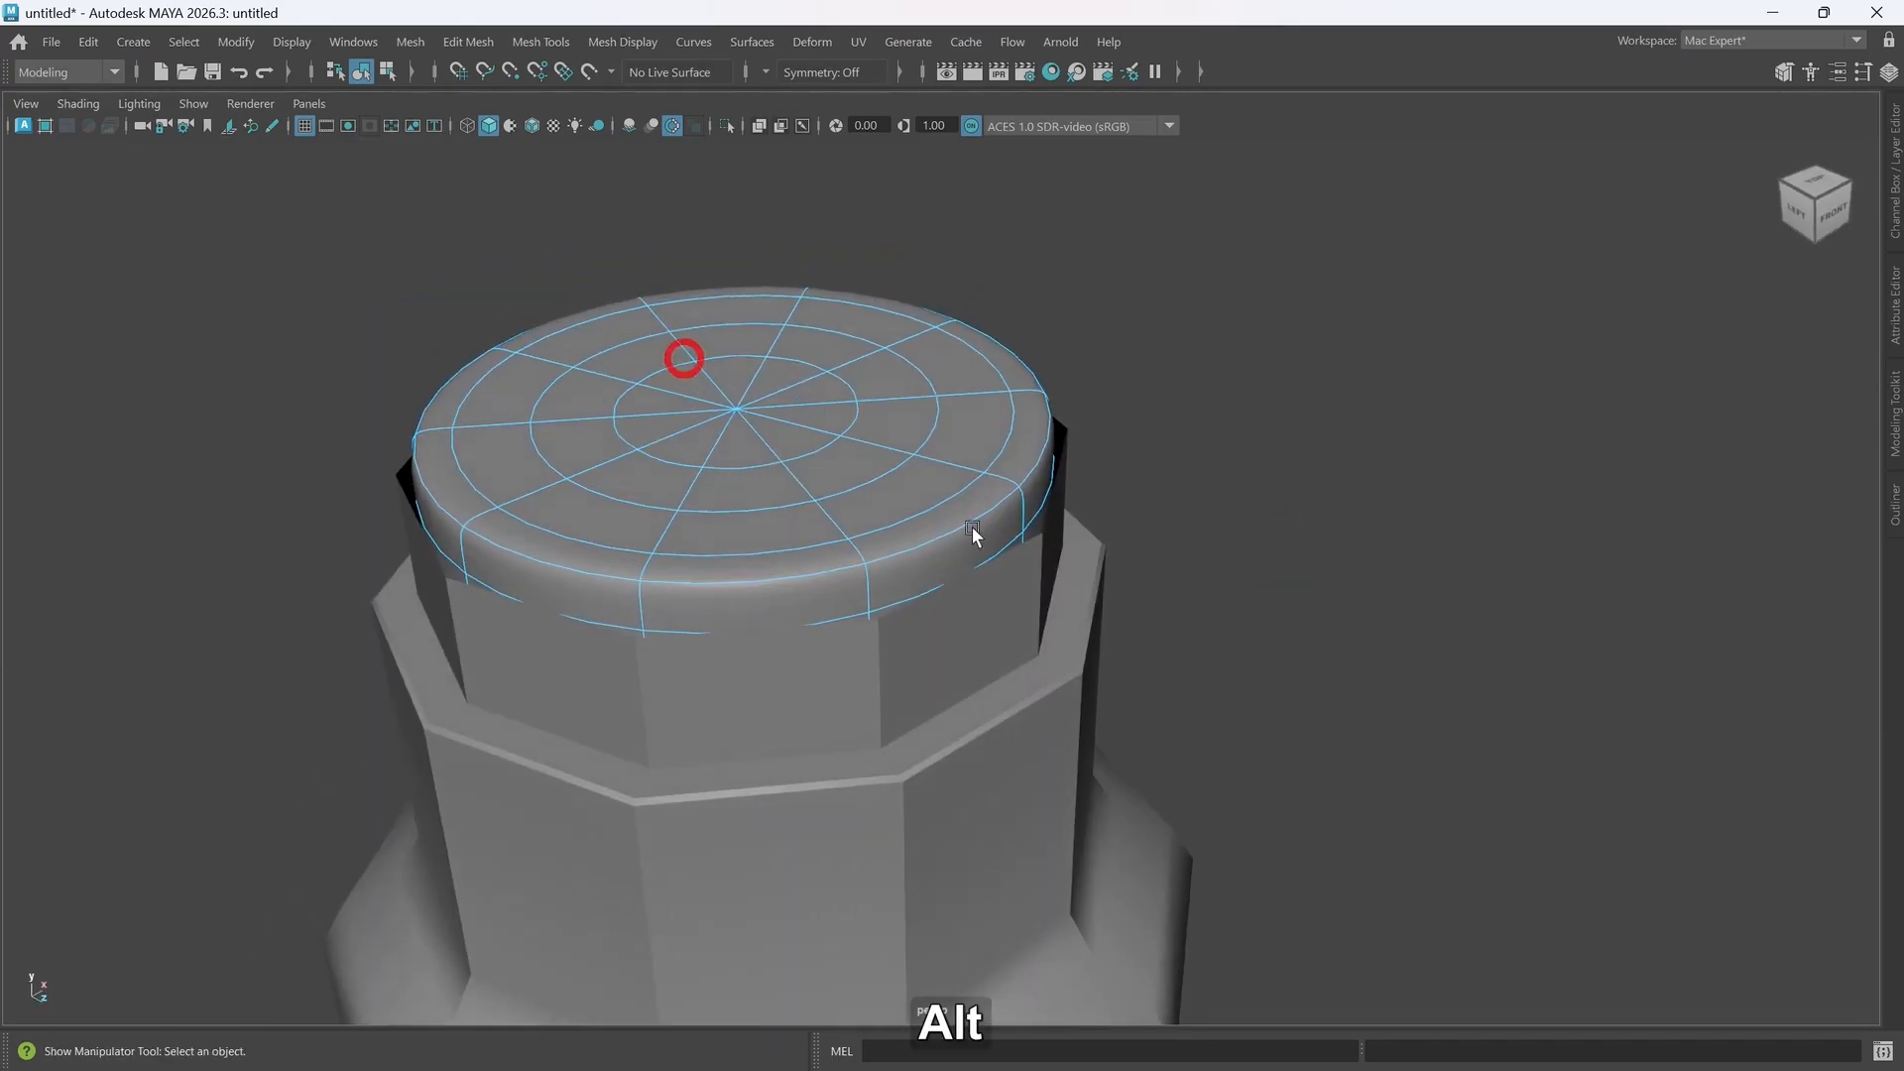
right_click(986, 445)
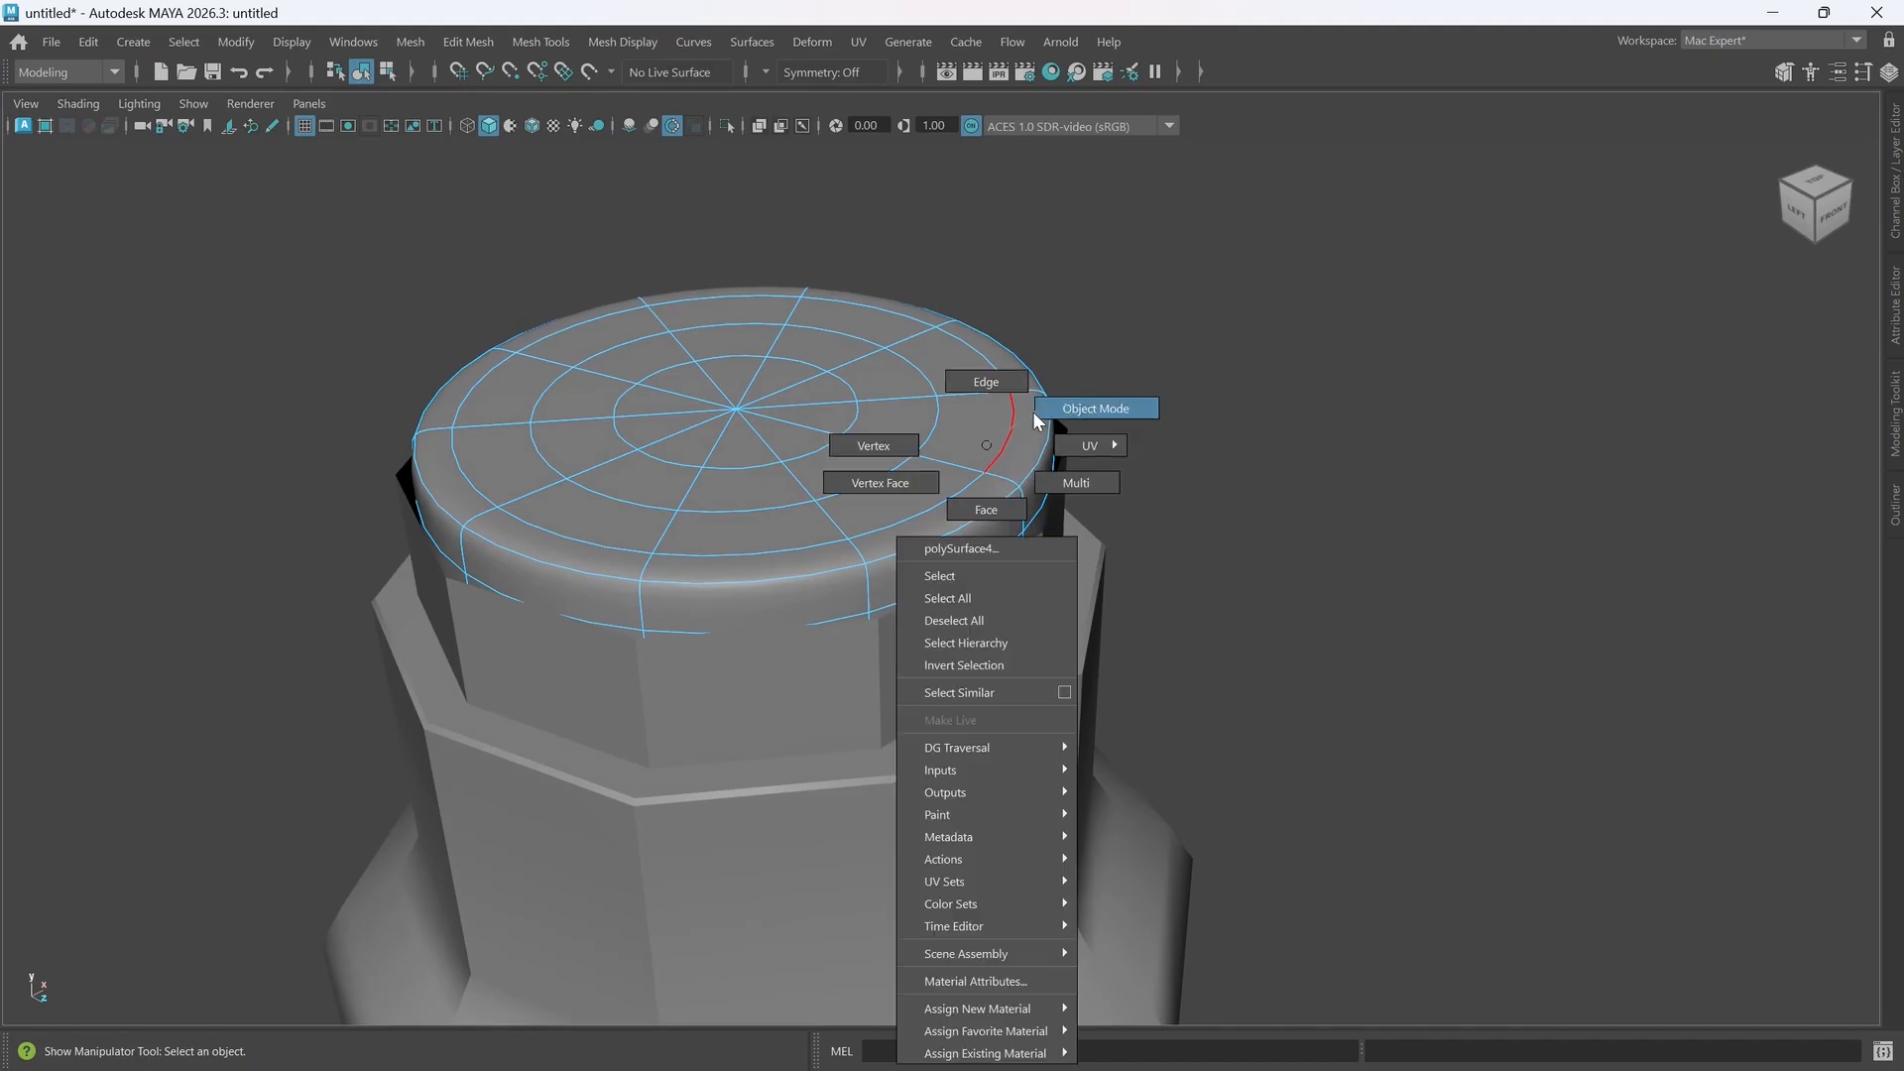
click(986, 435)
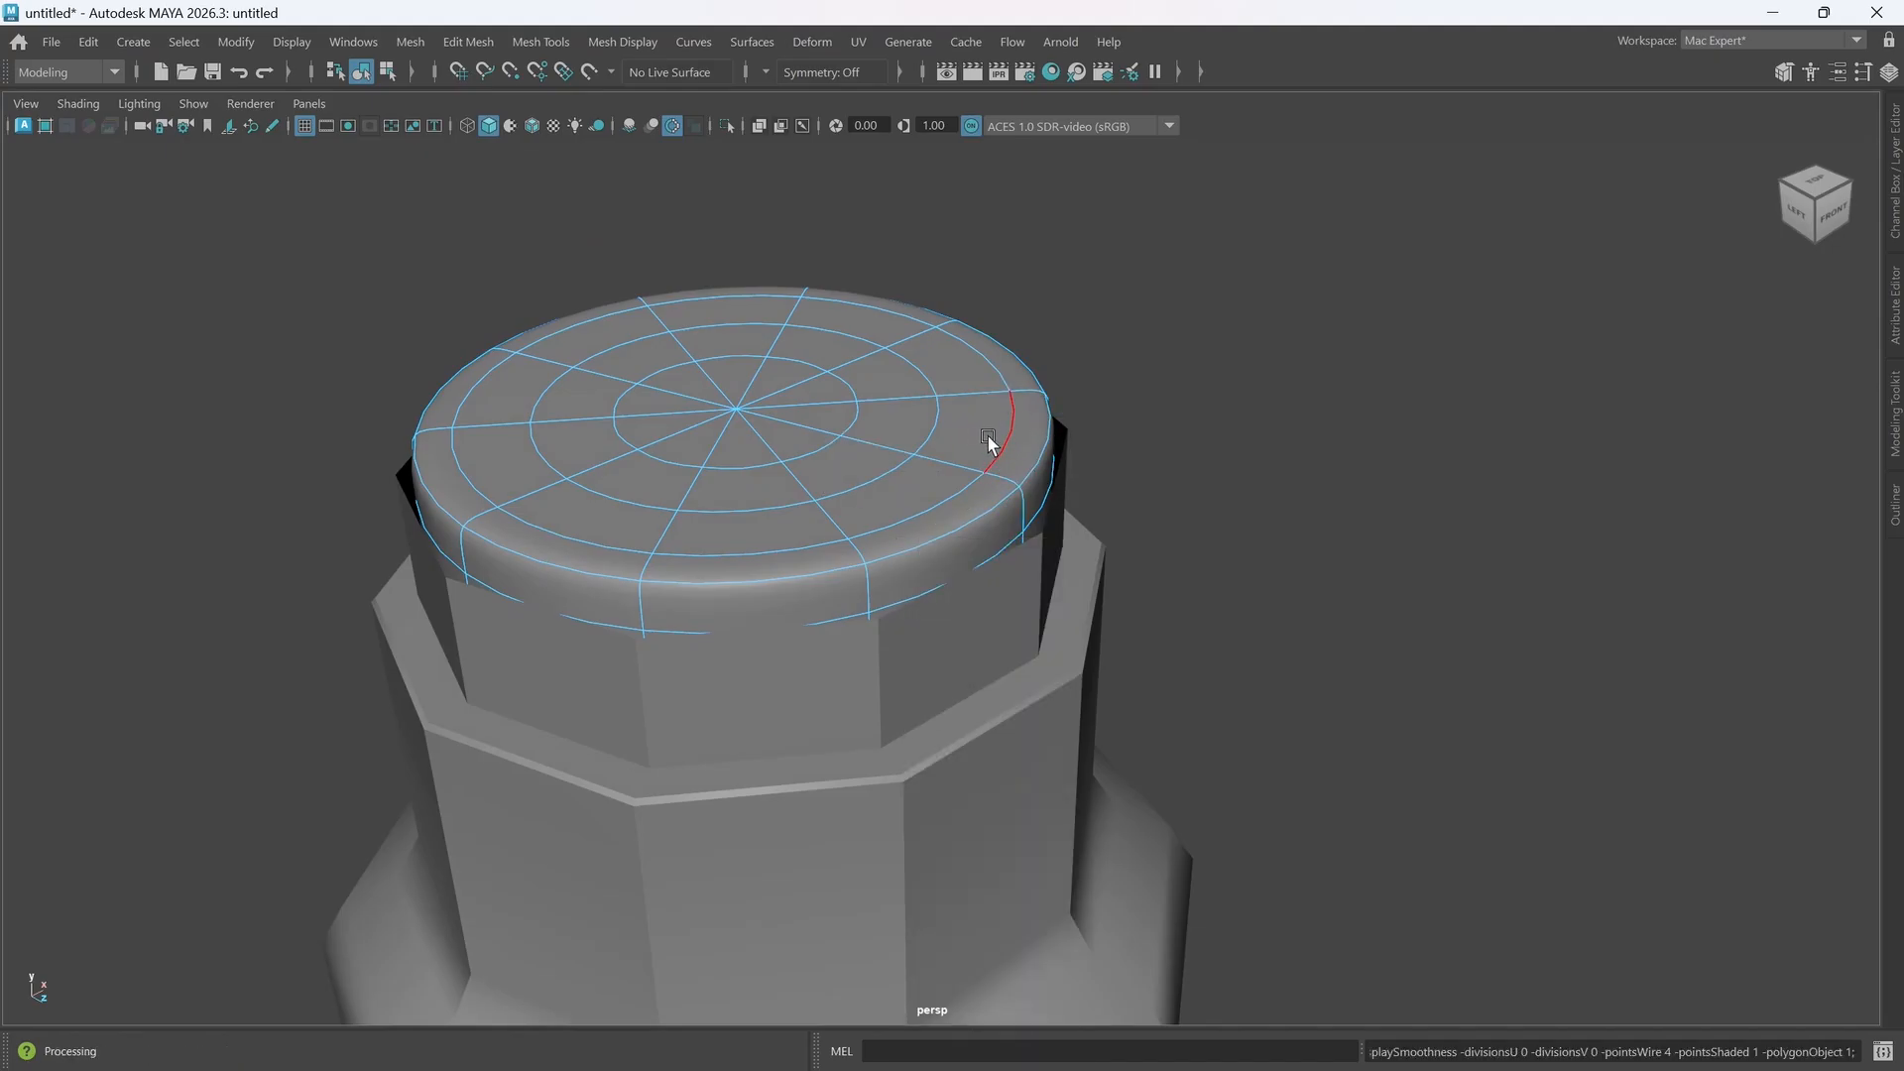
key(1)
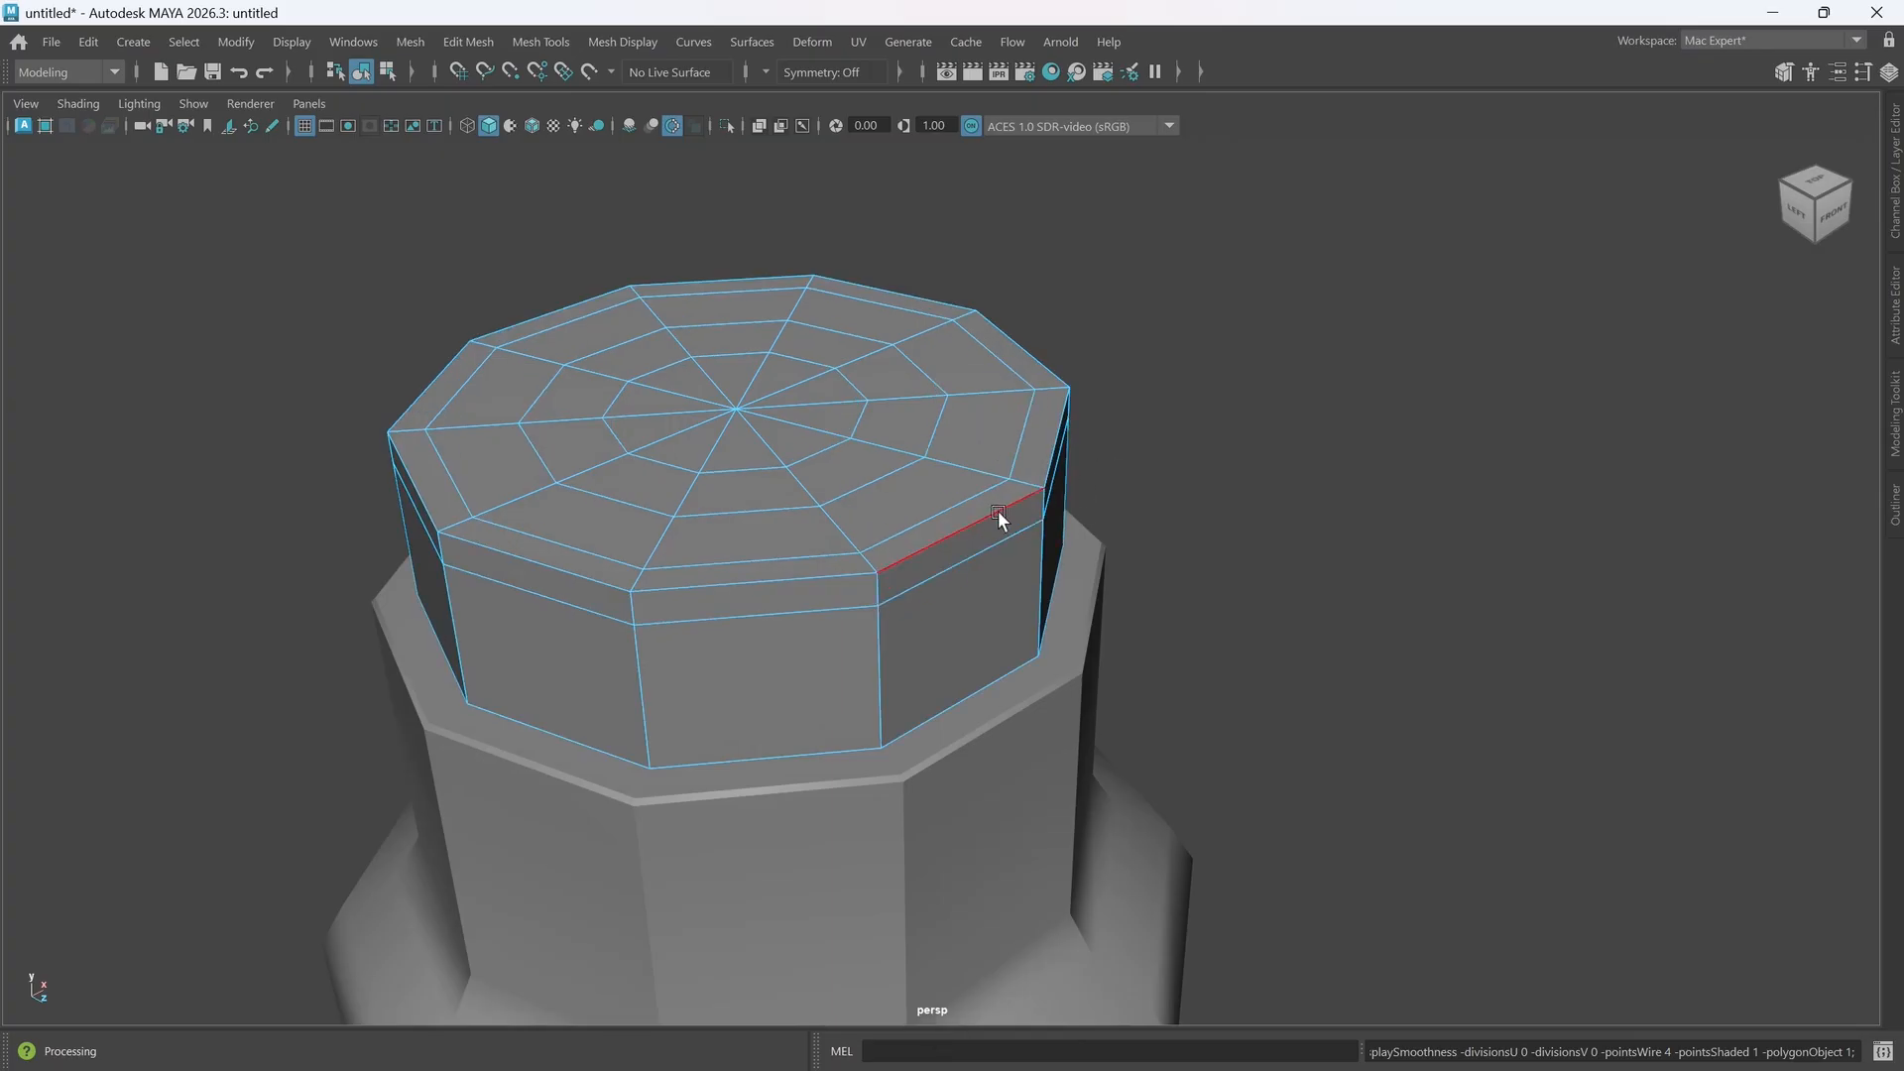
- Return the cap to object mode and select the neck ring beneath to inspect how the pieces meet
right_click(987, 445)
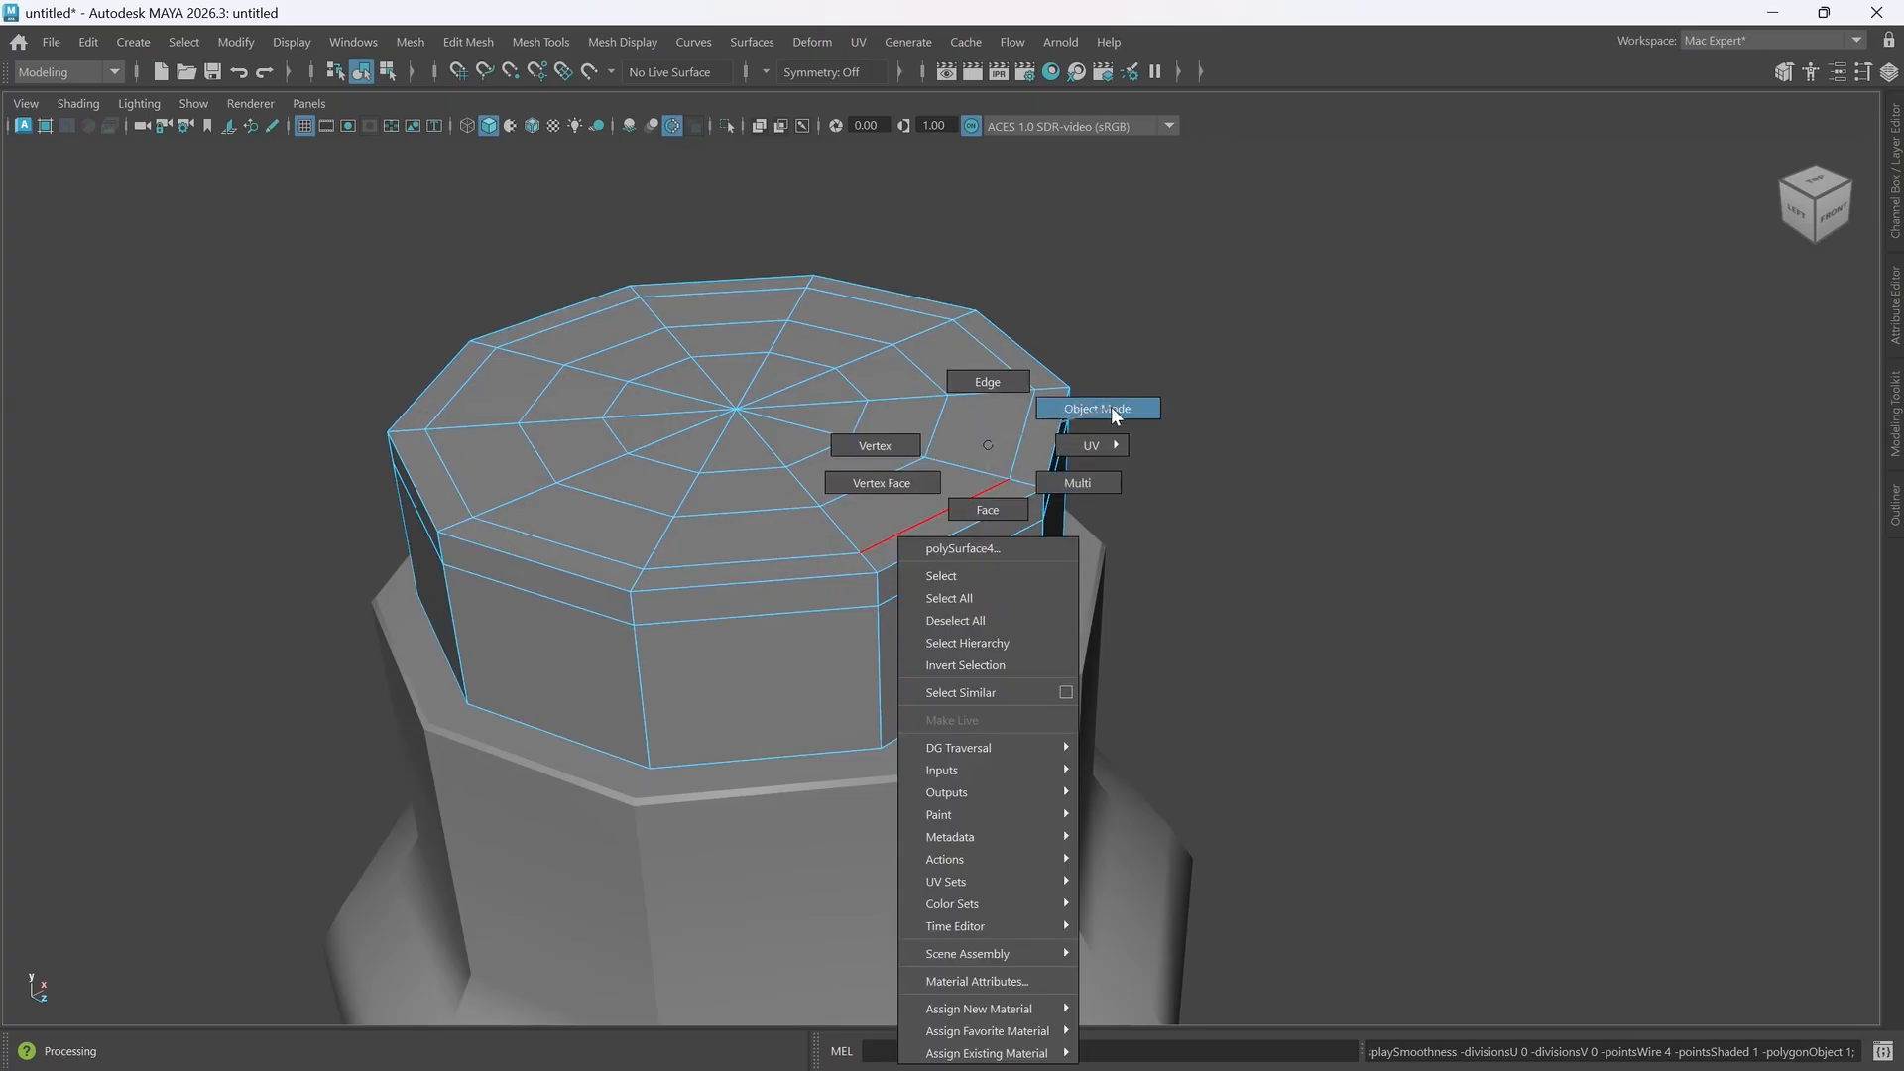
right_drag(1111, 409, 1110, 408)
alt+drag(956, 595, 900, 509)
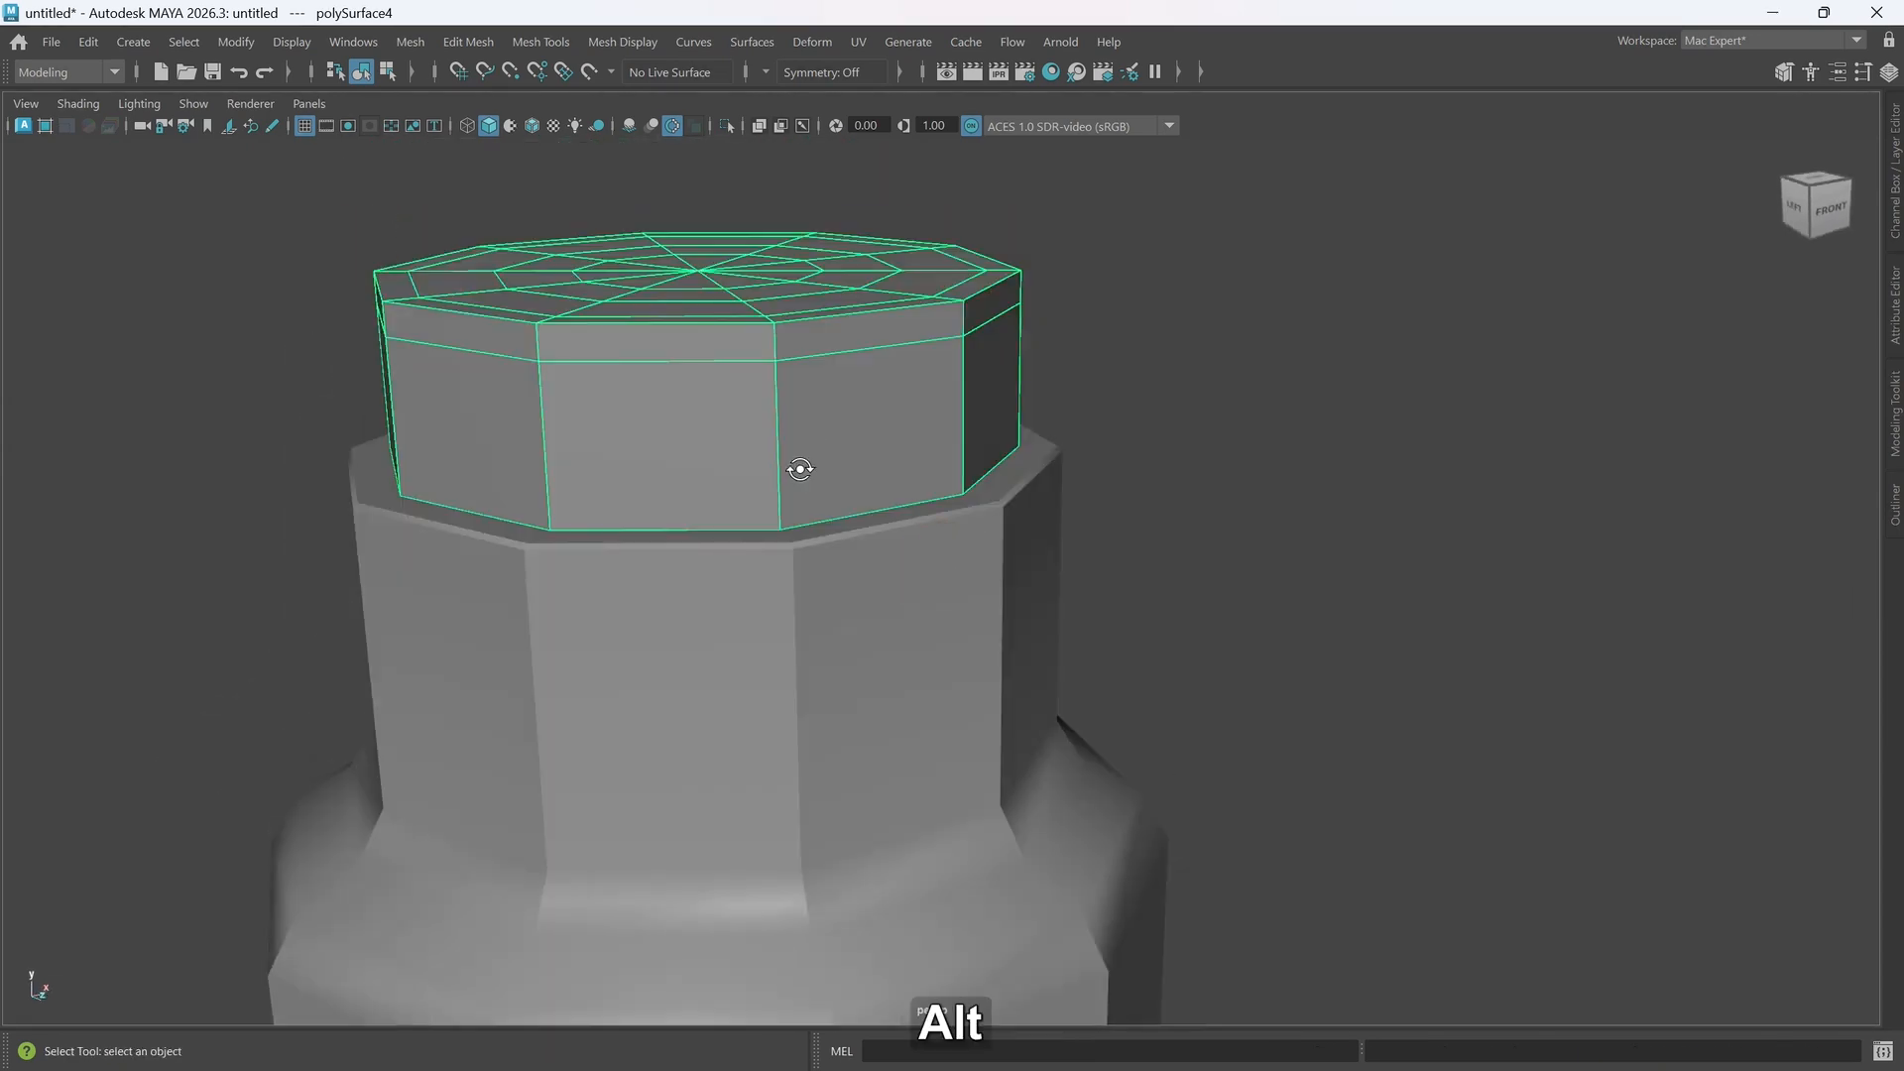
alt+drag(800, 469, 799, 473)
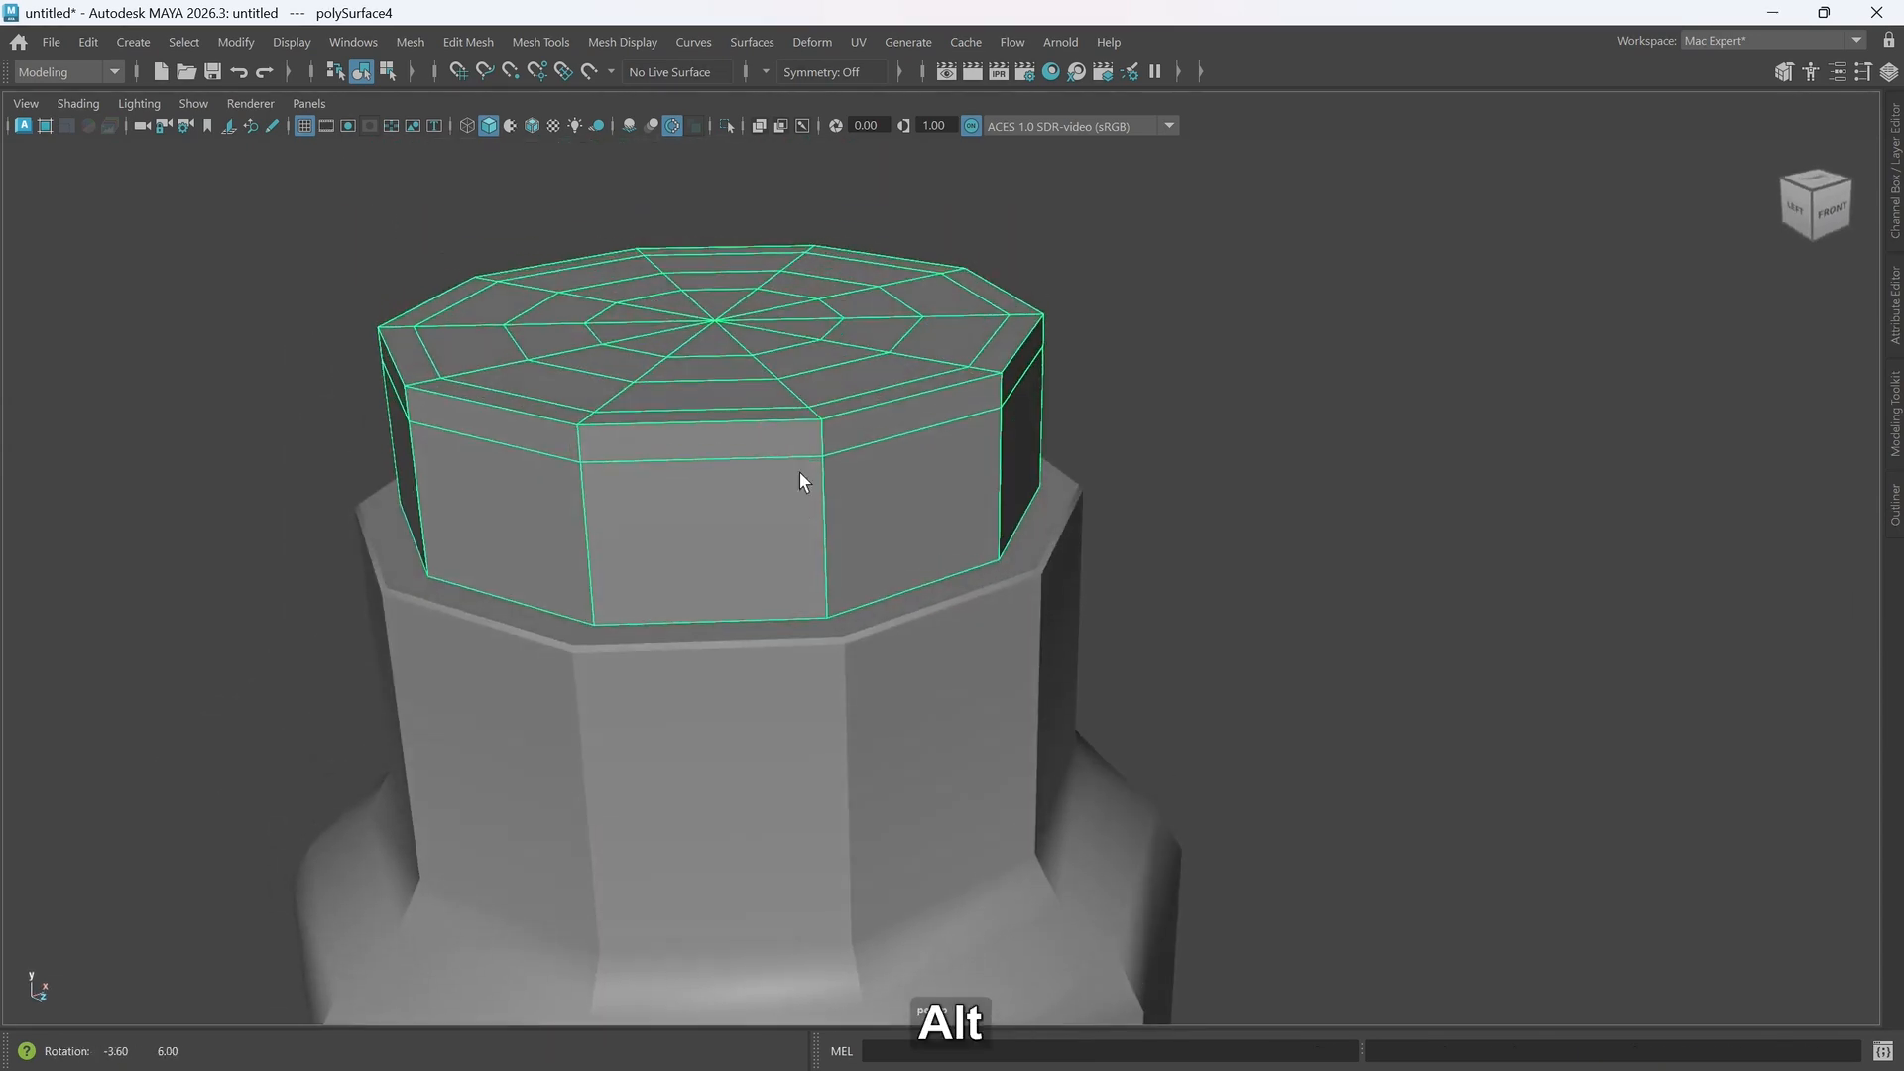
click(518, 617)
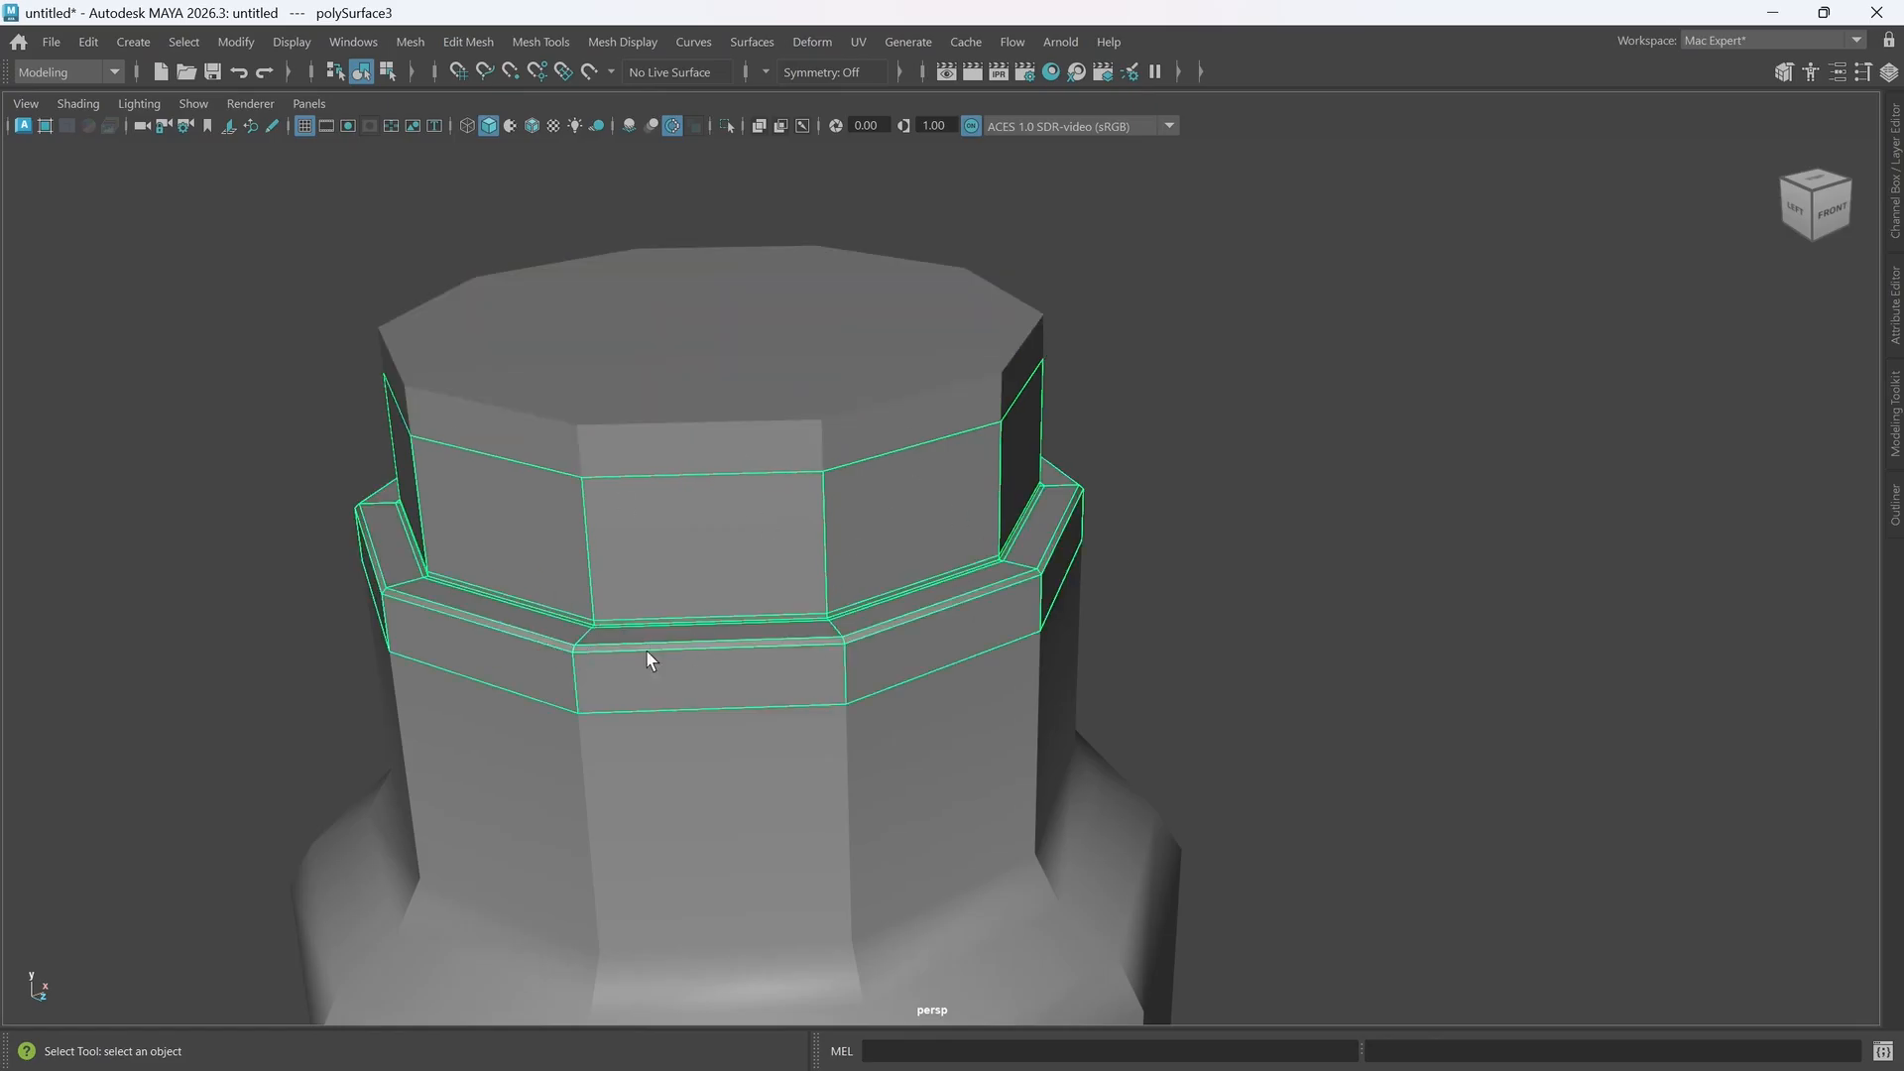
alt+drag(773, 650, 765, 658)
- Extrude all faces of the cap outward with a Thickness of 0.174, return to object mode and clear the selection
click(801, 440)
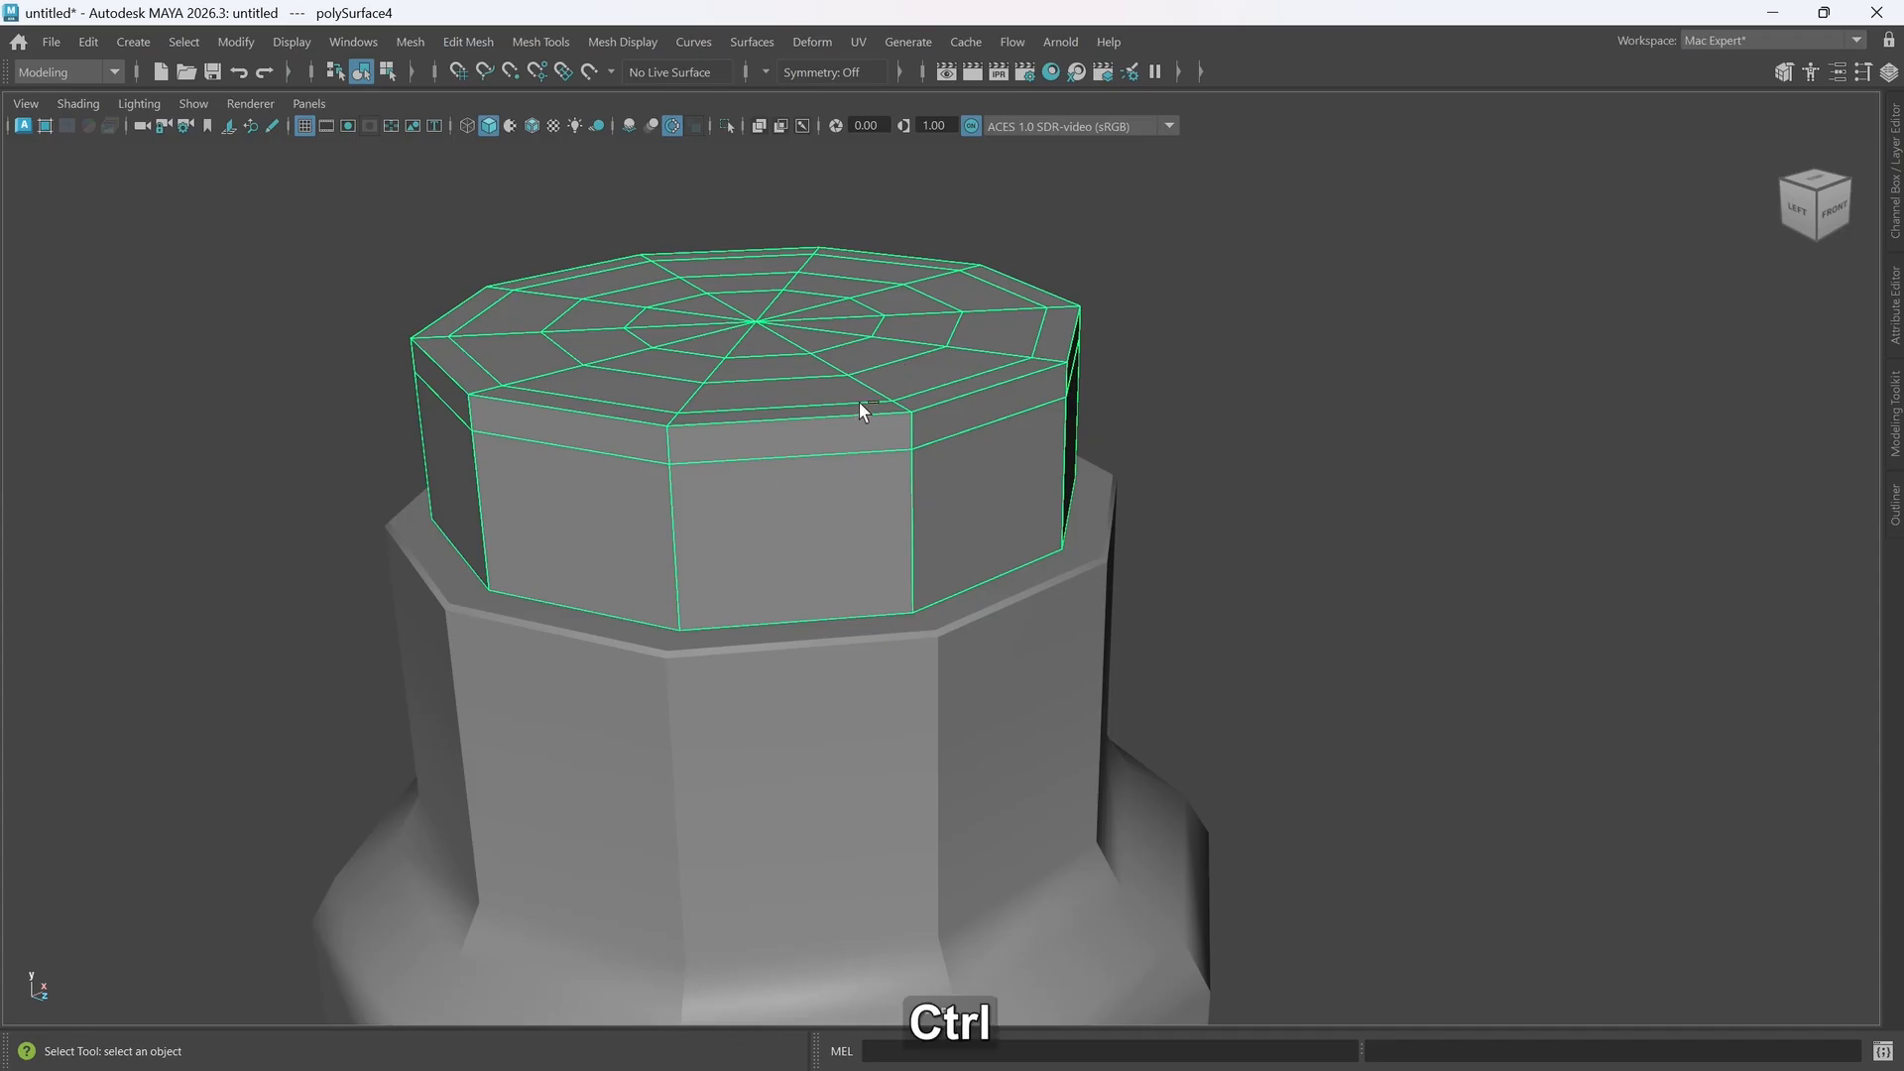
key(ctrl+e)
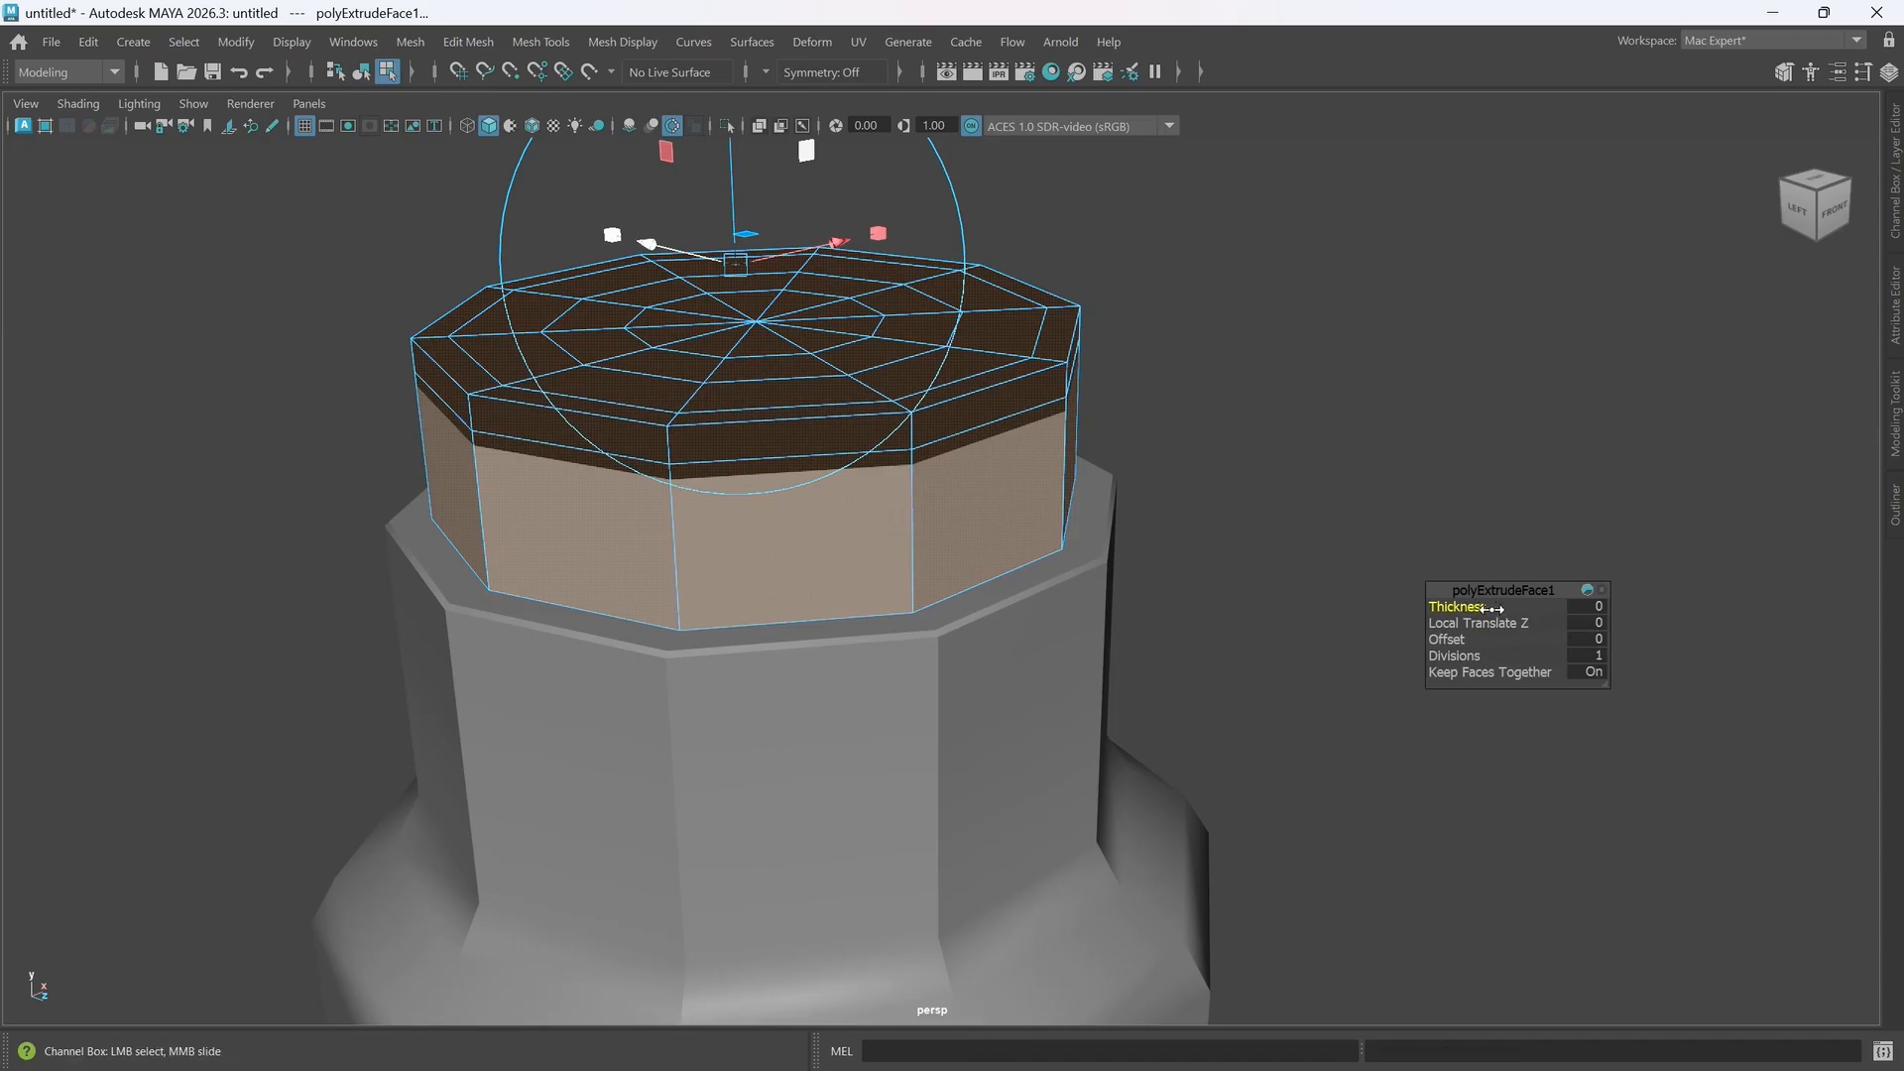
ctrl+drag(1491, 608, 1600, 614)
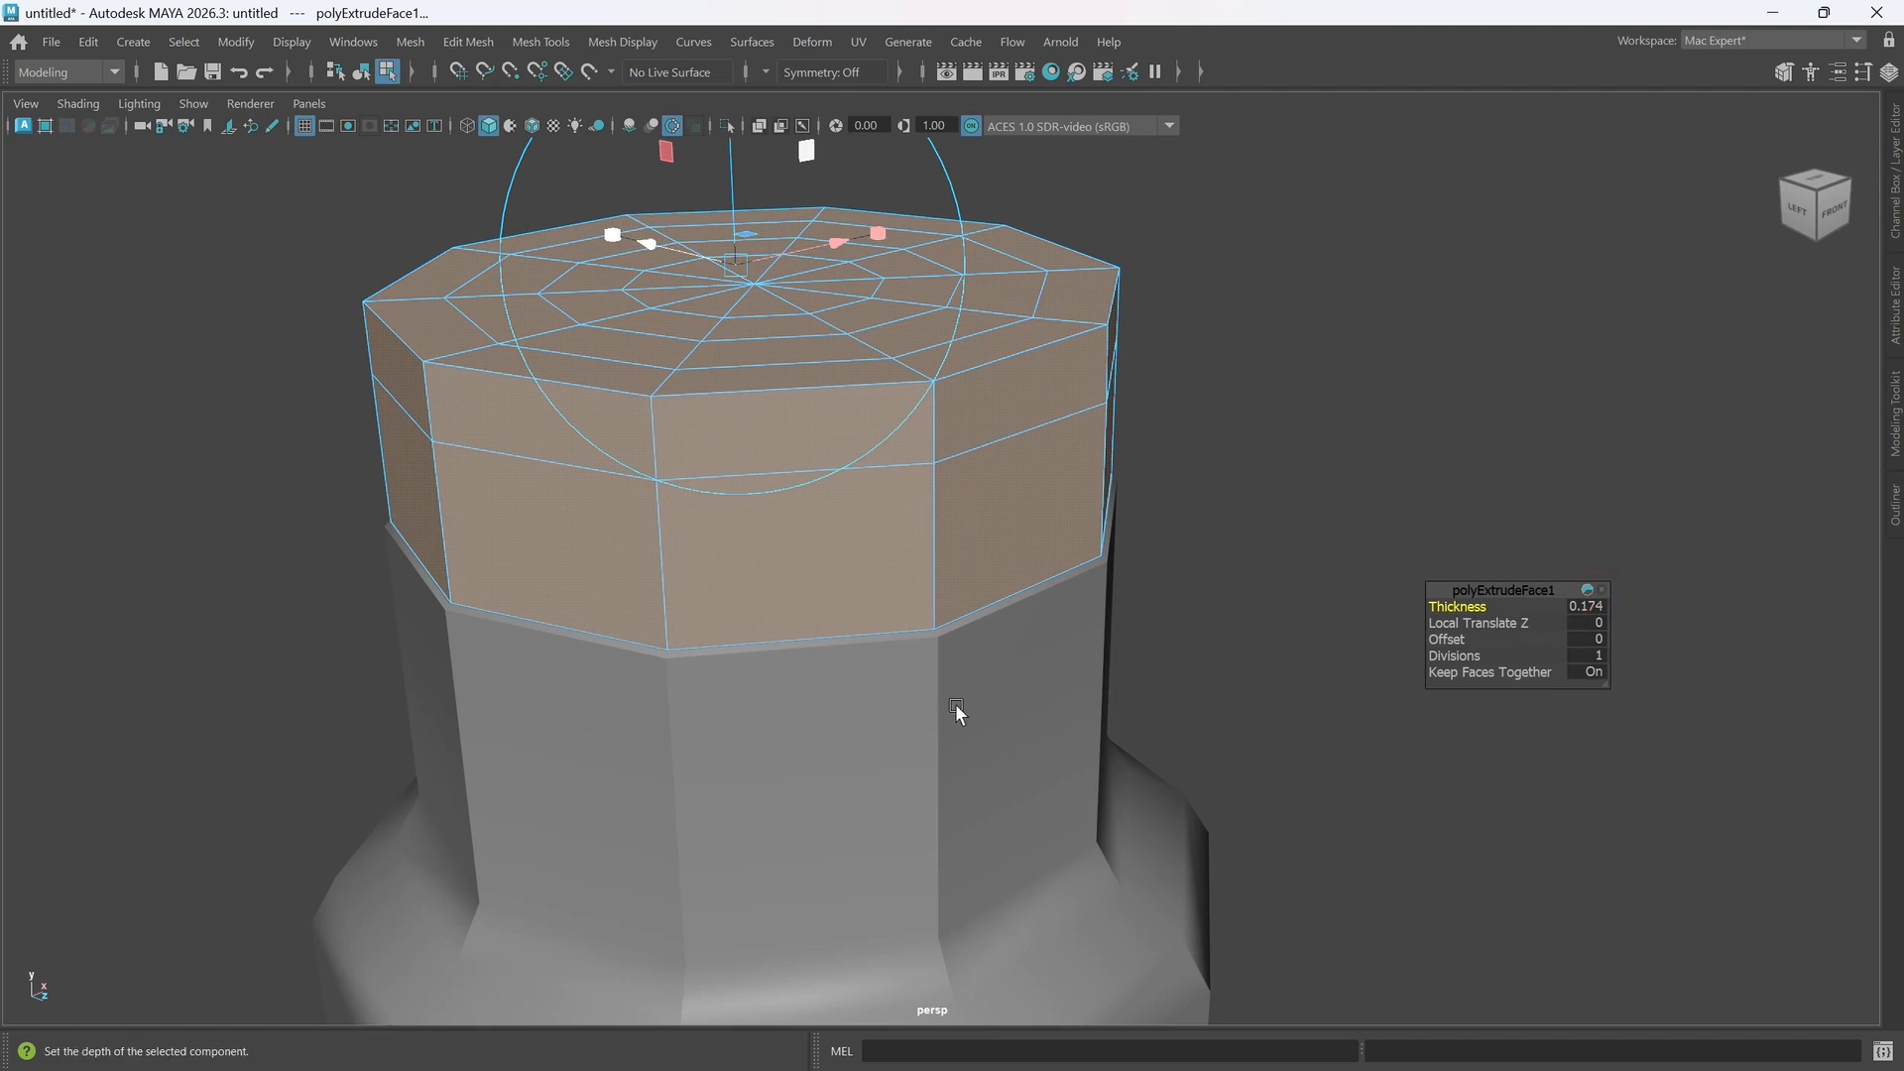
alt+drag(952, 714, 889, 736)
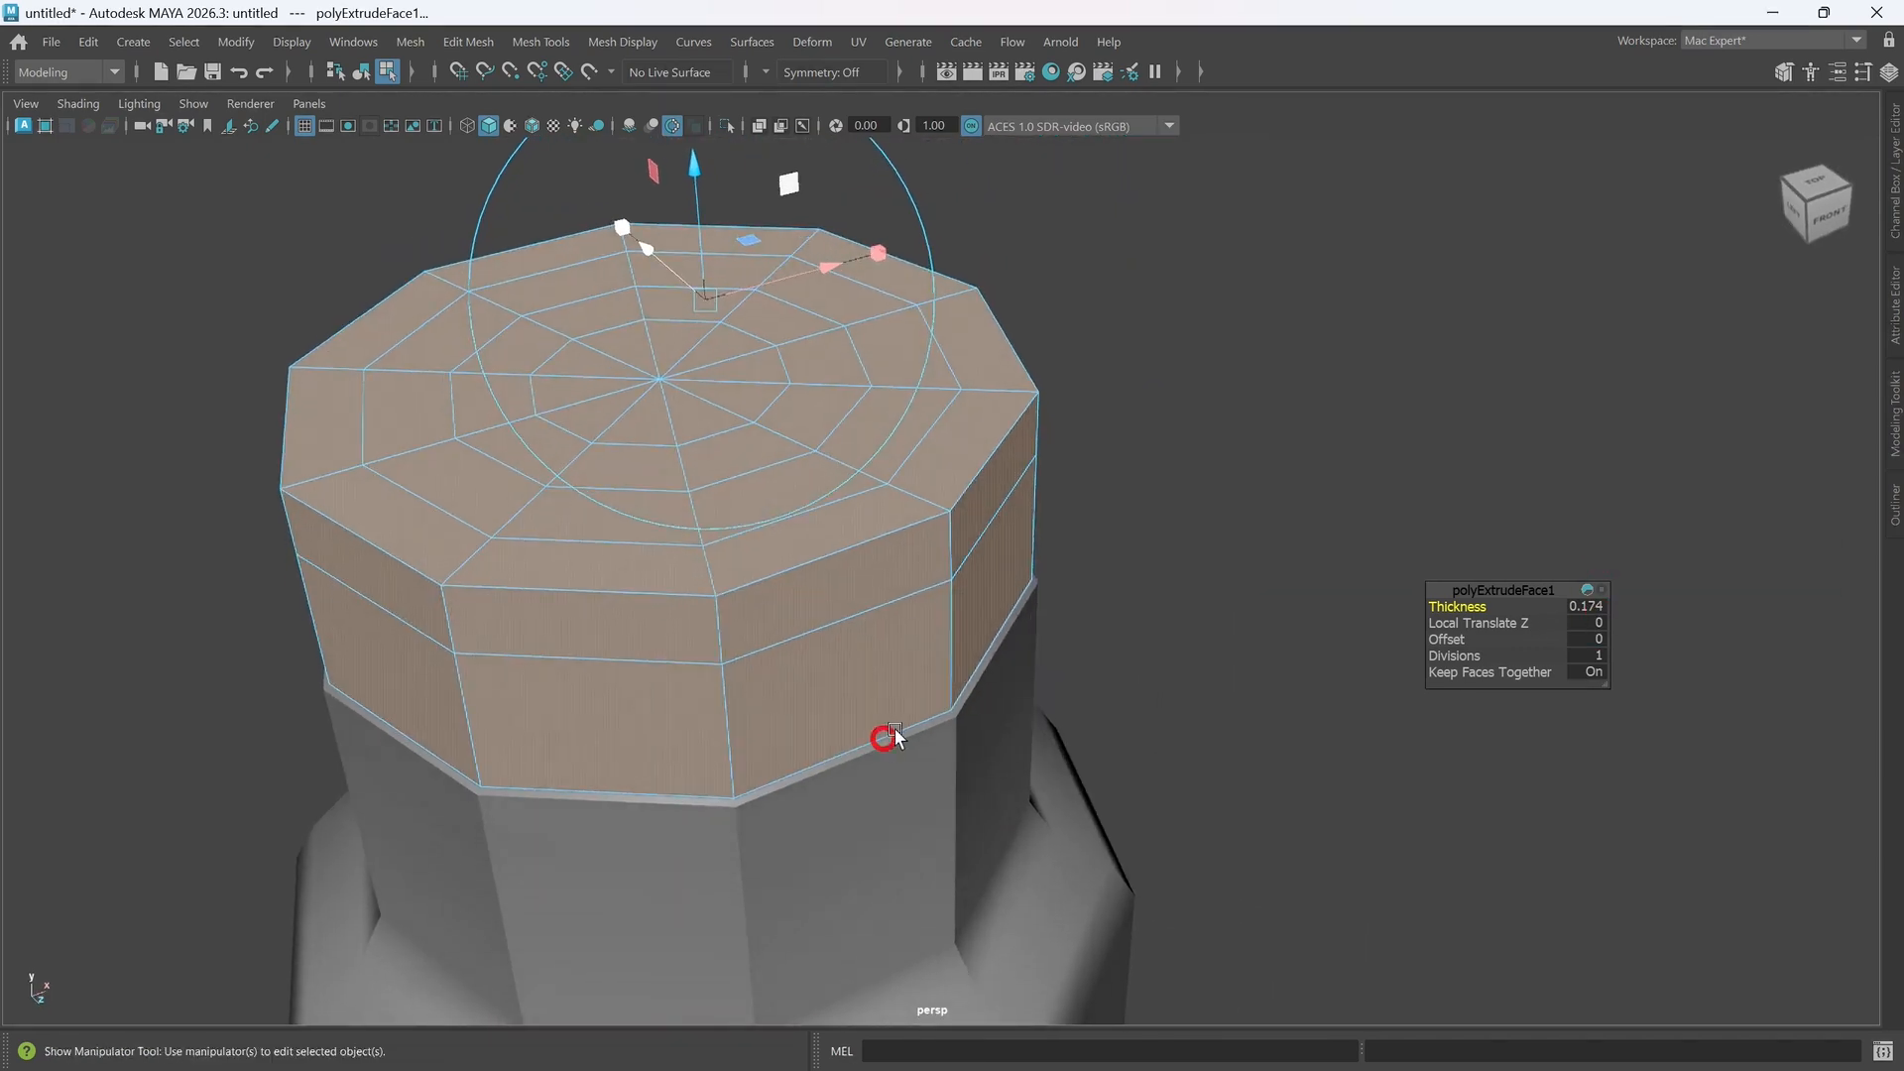
right_drag(941, 538, 1080, 409)
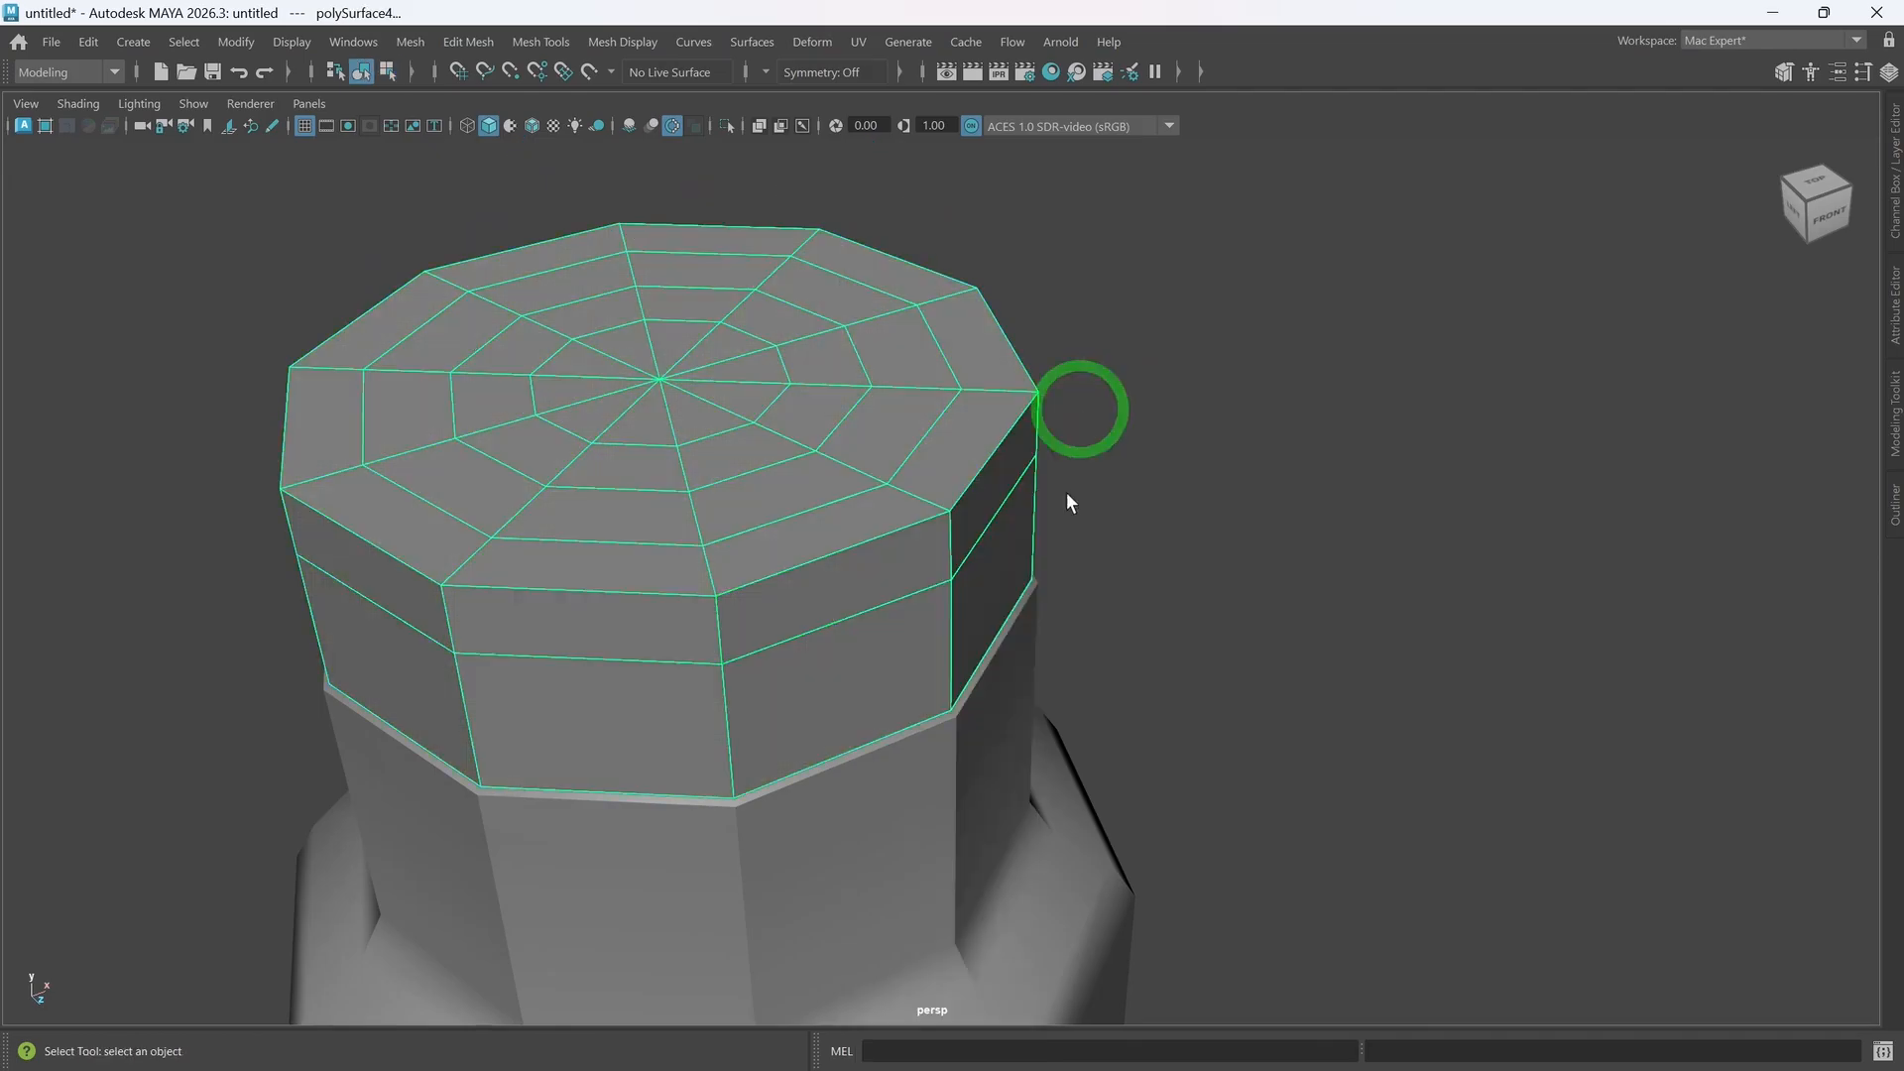
click(1109, 461)
- Examine the thickened cap against the neck and body of the whole bottle
alt+drag(934, 555, 925, 486)
click(922, 472)
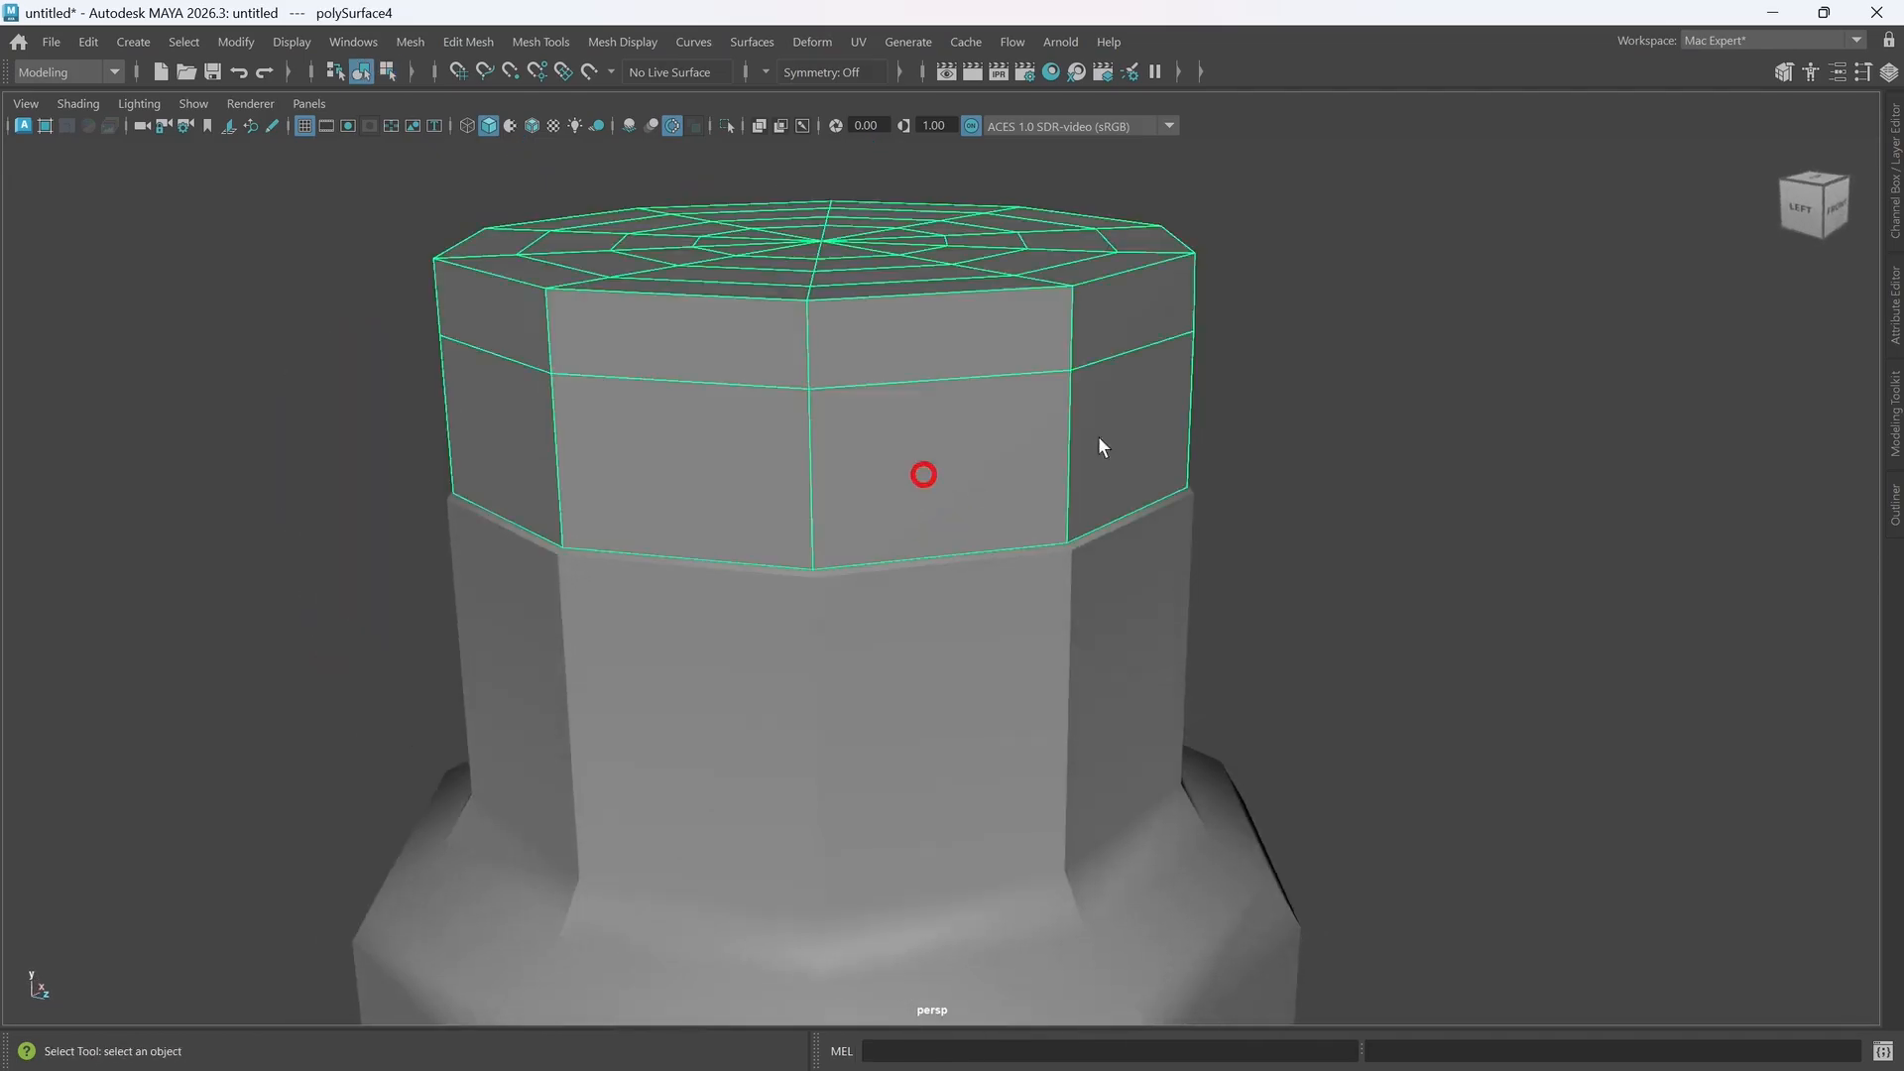
alt+drag(1097, 436, 1007, 502)
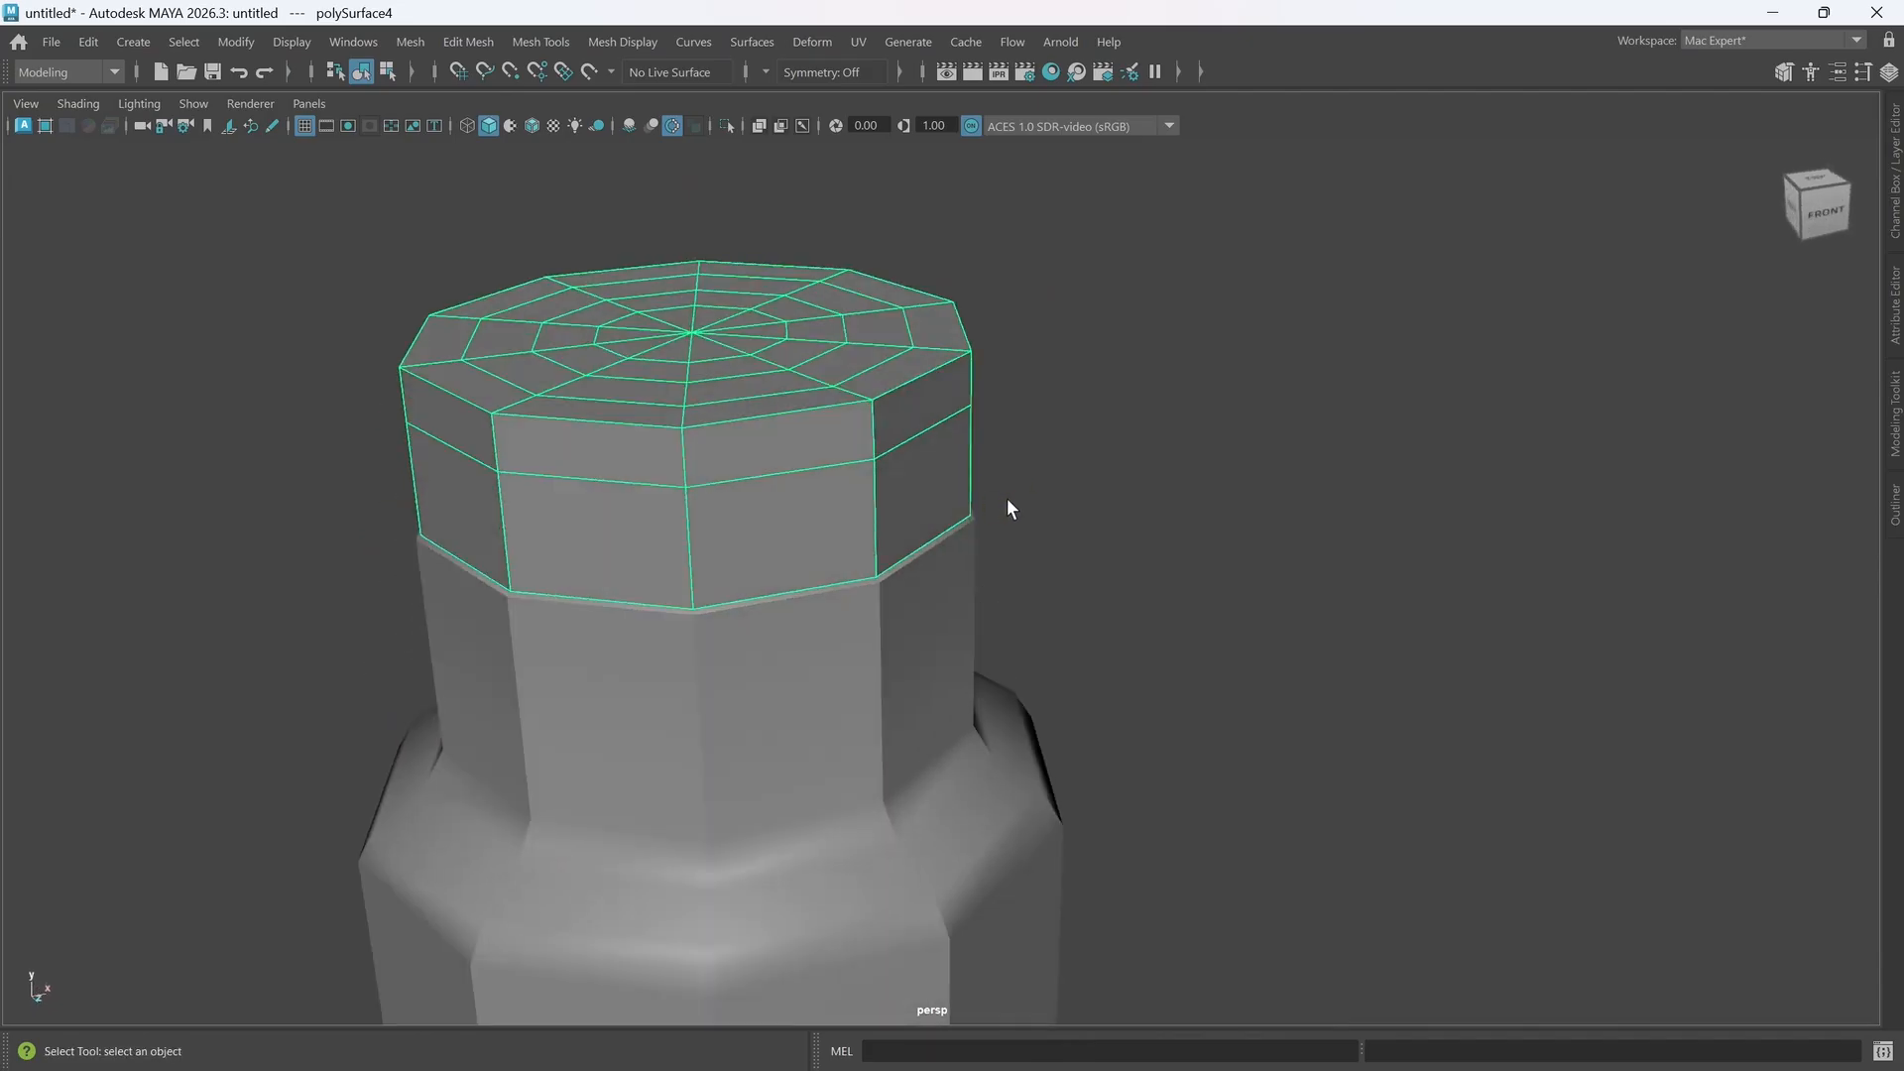
key(g)
scroll(995, 532, down, 4)
alt+middle_drag(1028, 573, 1024, 456)
scroll(927, 635, down, 5)
alt+drag(923, 729, 910, 680)
click(925, 863)
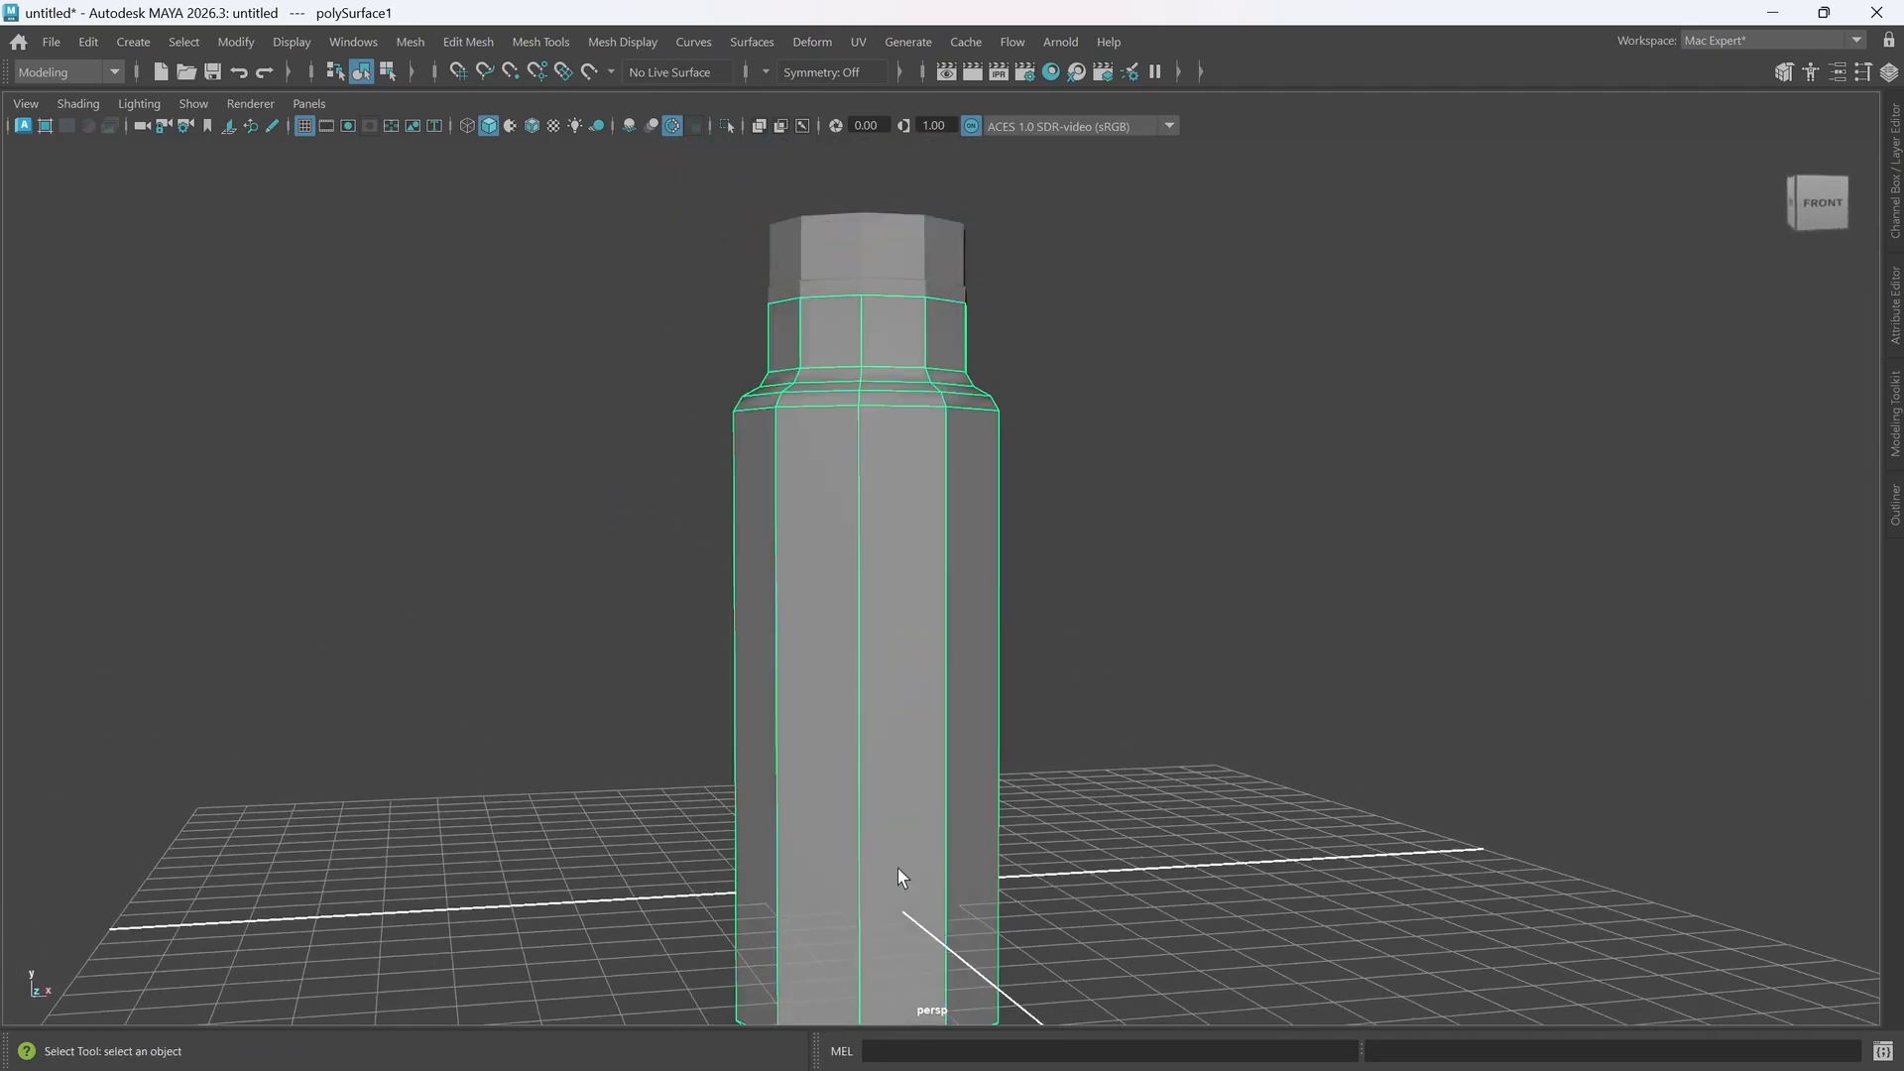
mouse_move(900, 876)
alt+mouse_down()
mouse_move(935, 843)
mouse_move(912, 892)
alt+mouse_up()
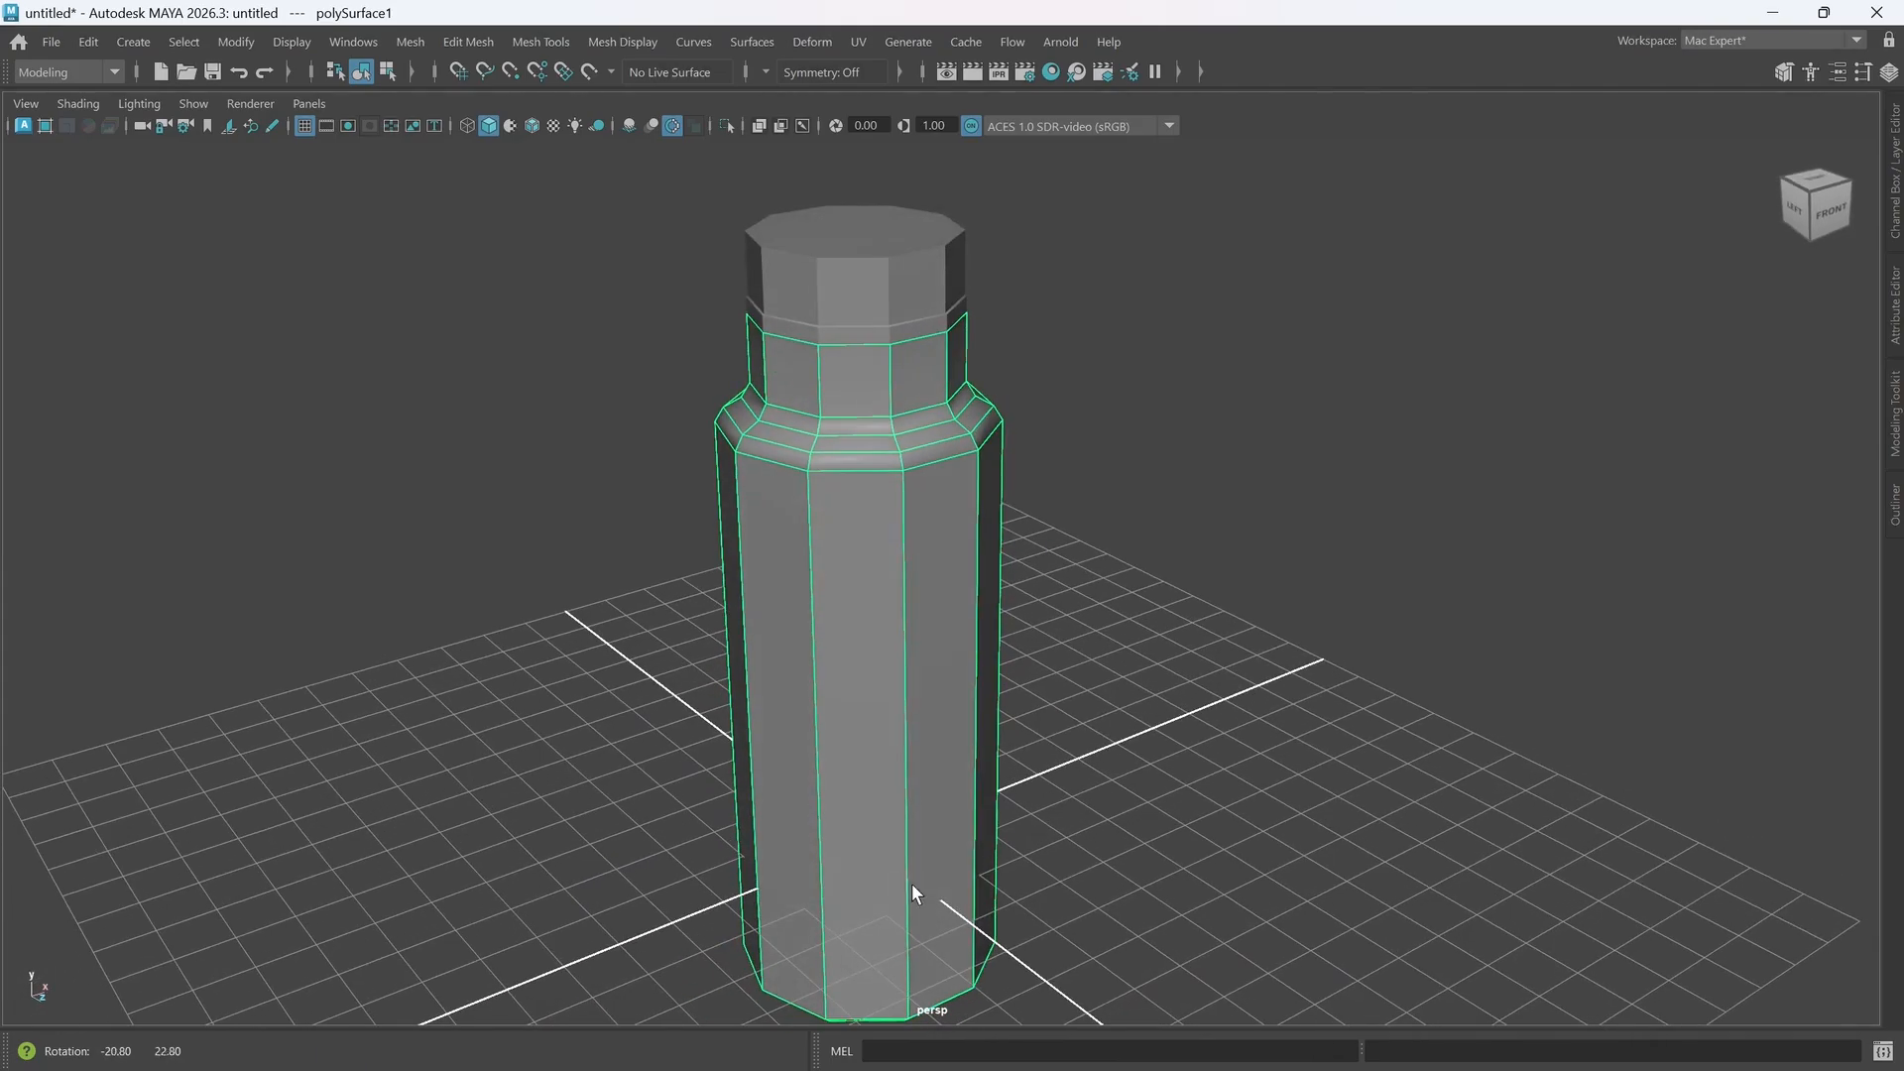
click(920, 280)
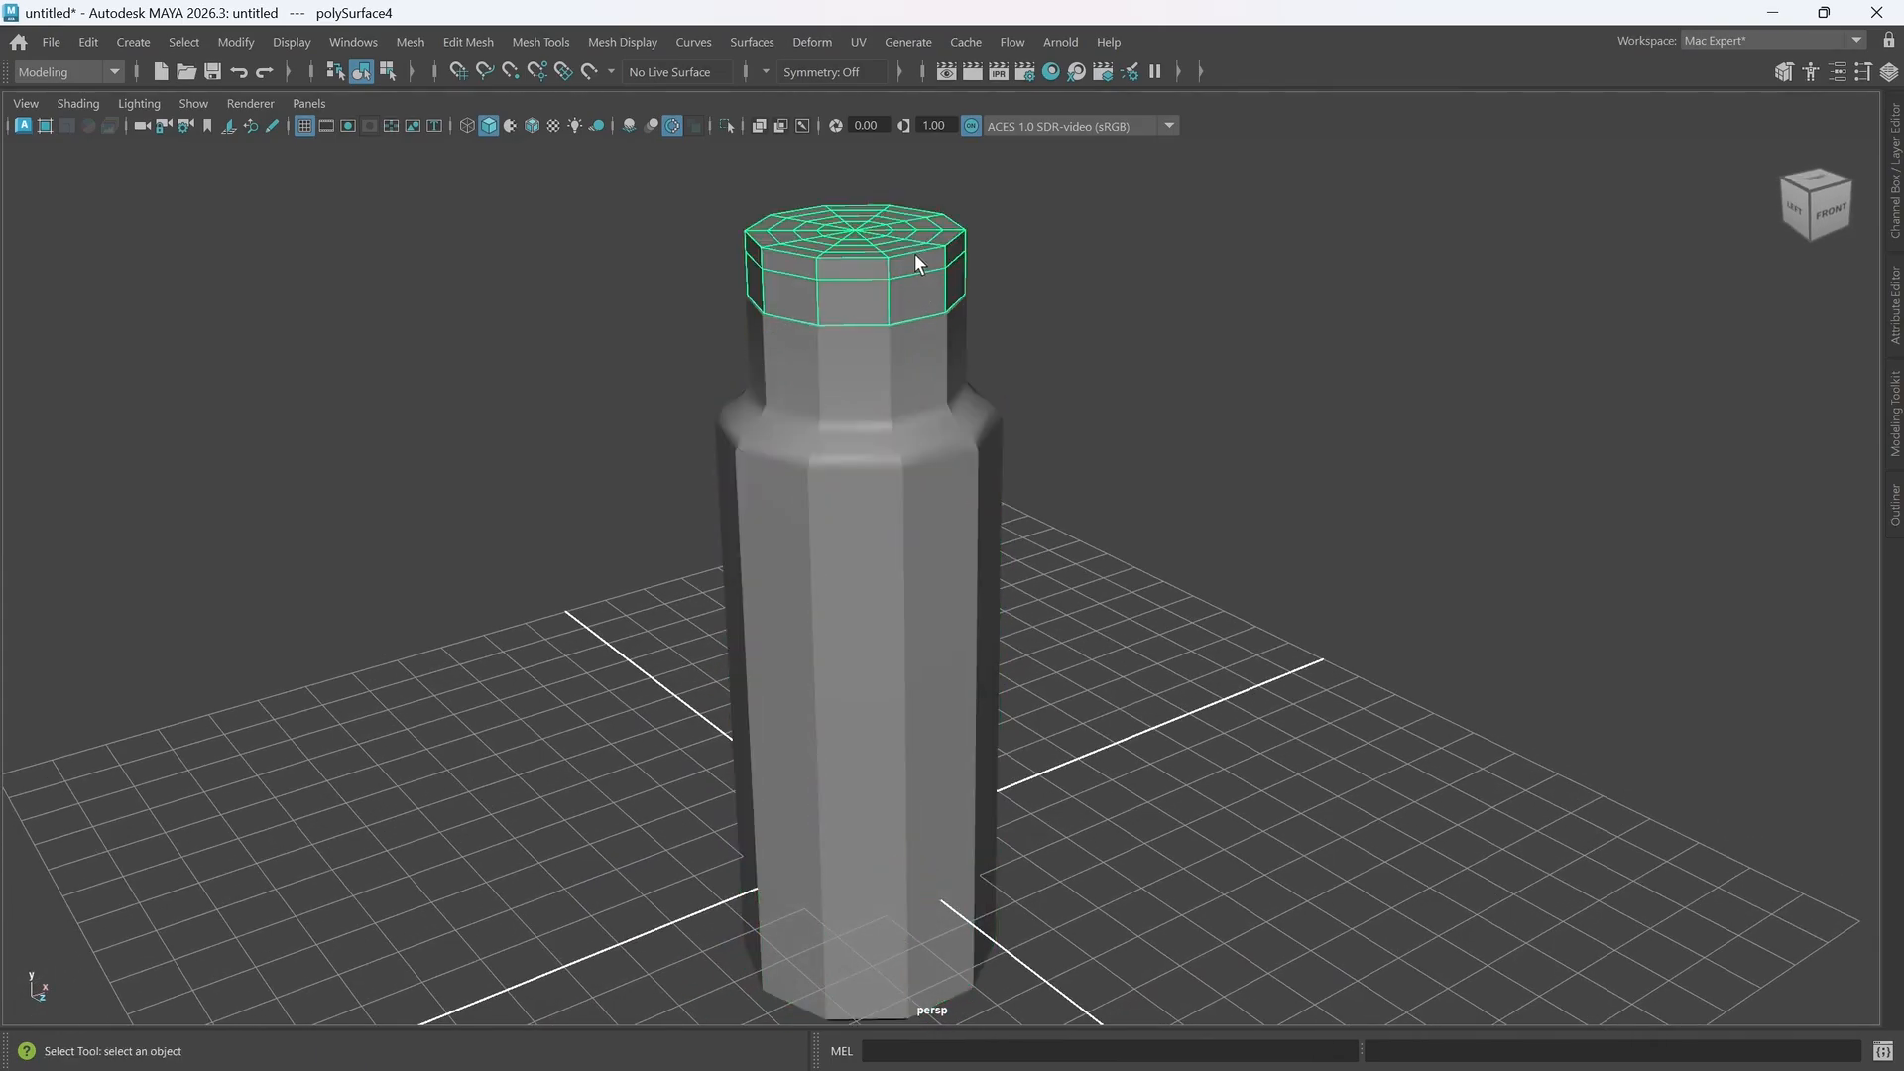
- Select two opposite faces in the outermost face ring on the cap's top
scroll(912, 349, up, 4)
alt+middle_drag(912, 320, 888, 655)
scroll(873, 547, up, 2)
alt+middle_drag(861, 466, 886, 655)
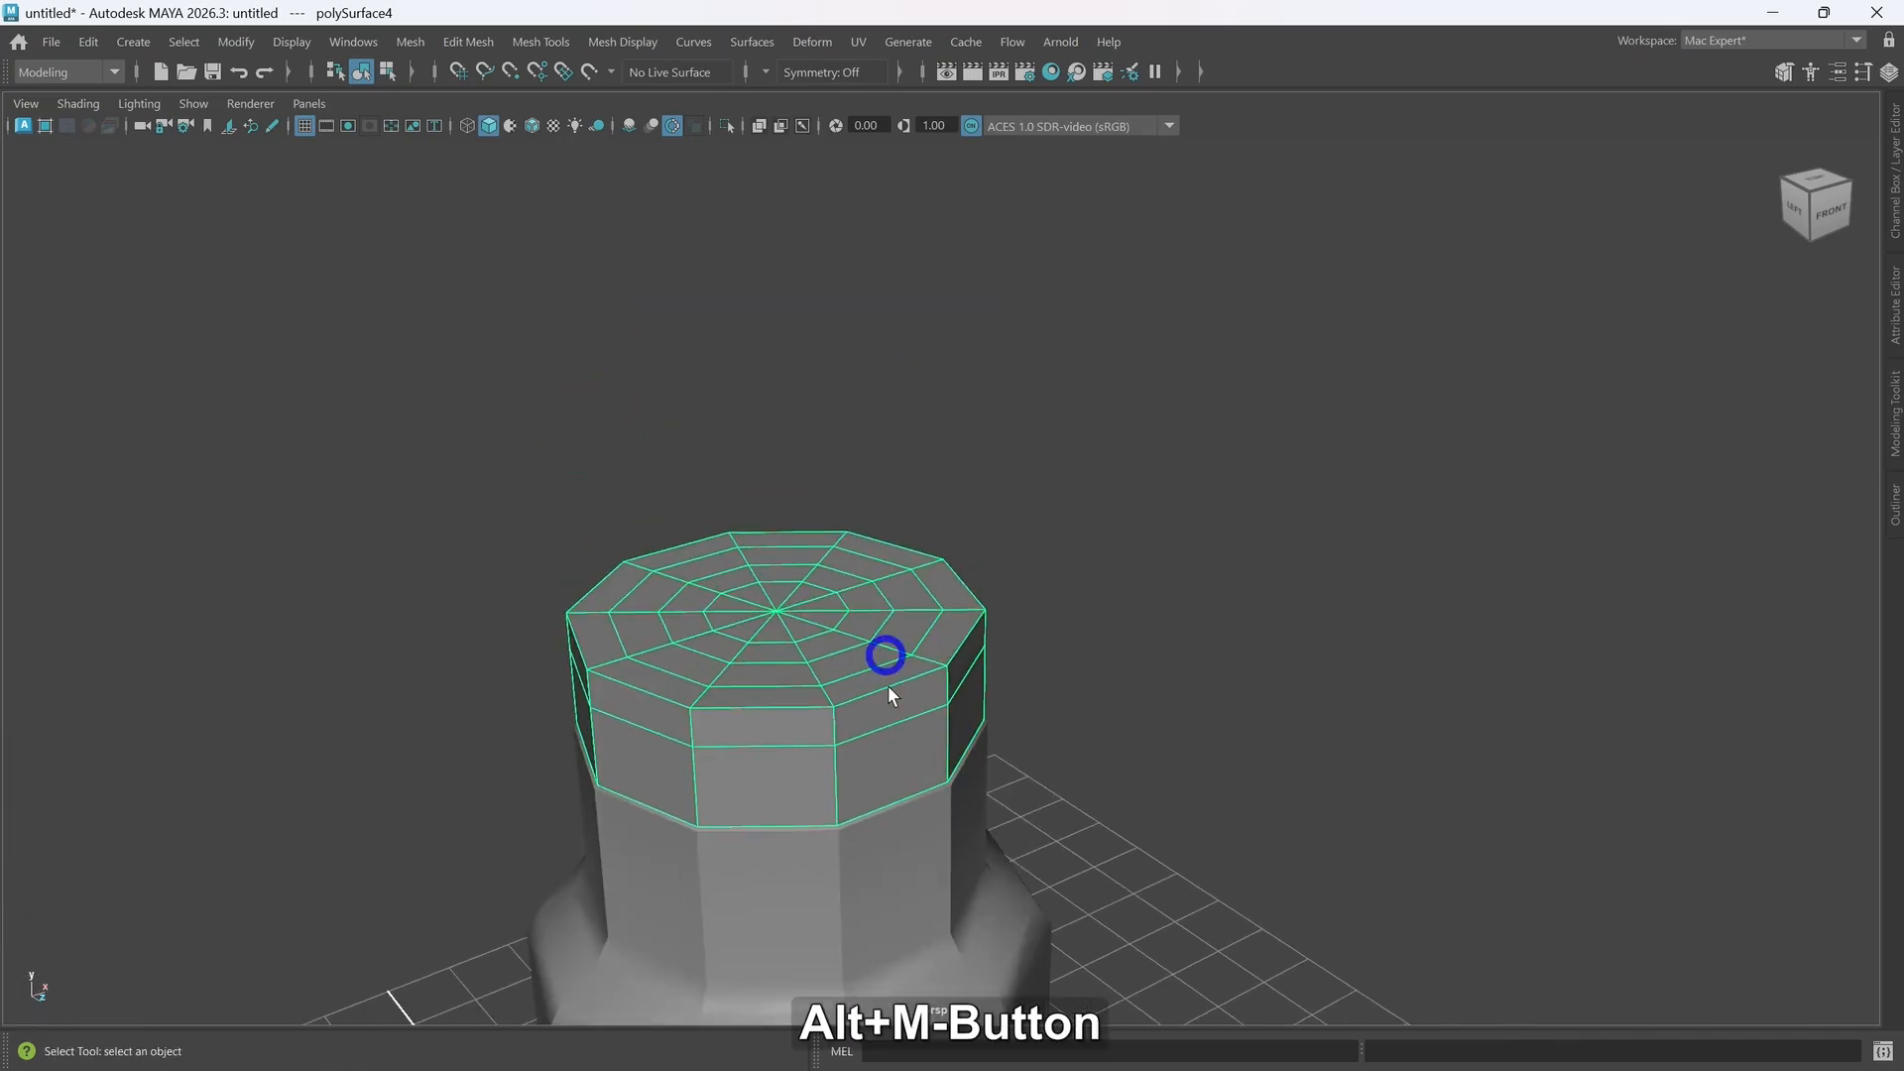
scroll(888, 704, up, 1)
alt+middle_drag(881, 789, 903, 749)
scroll(887, 724, up, 2)
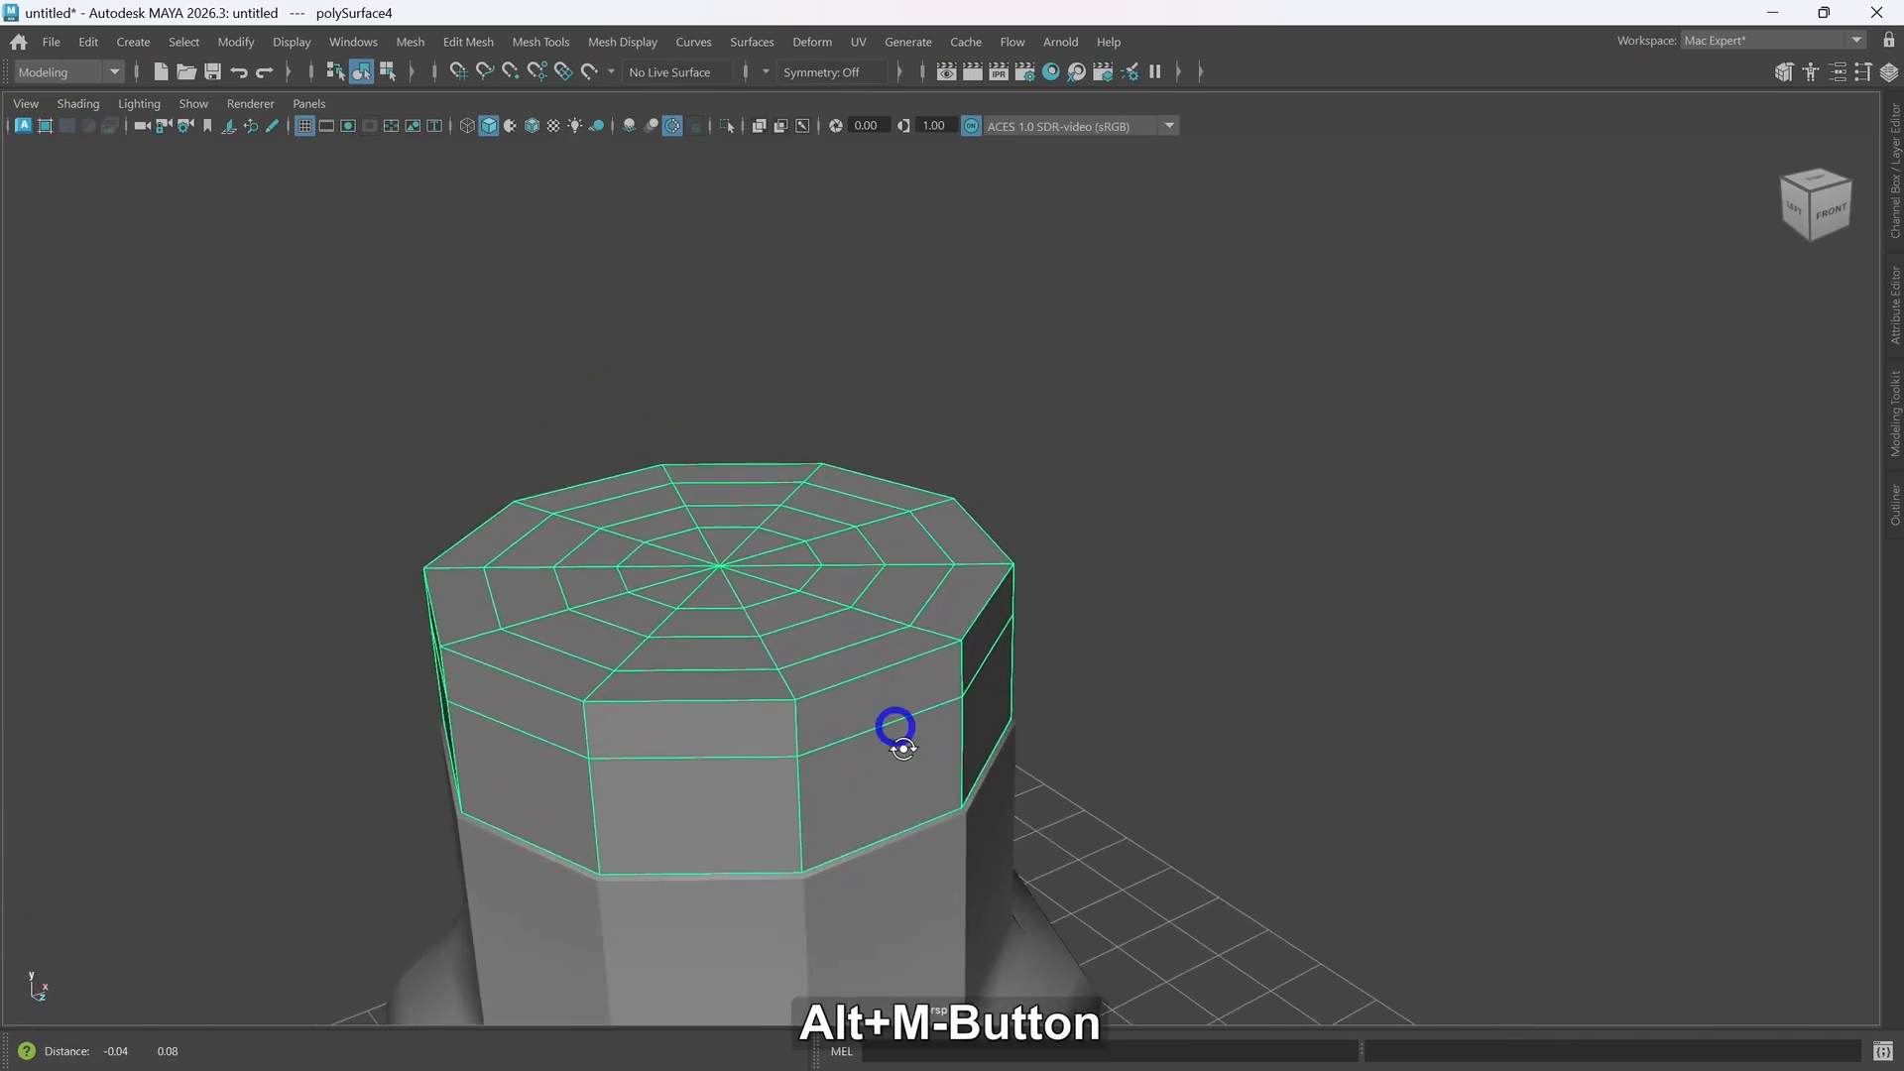
alt+drag(897, 734, 900, 749)
right_drag(874, 666, 885, 509)
click(859, 690)
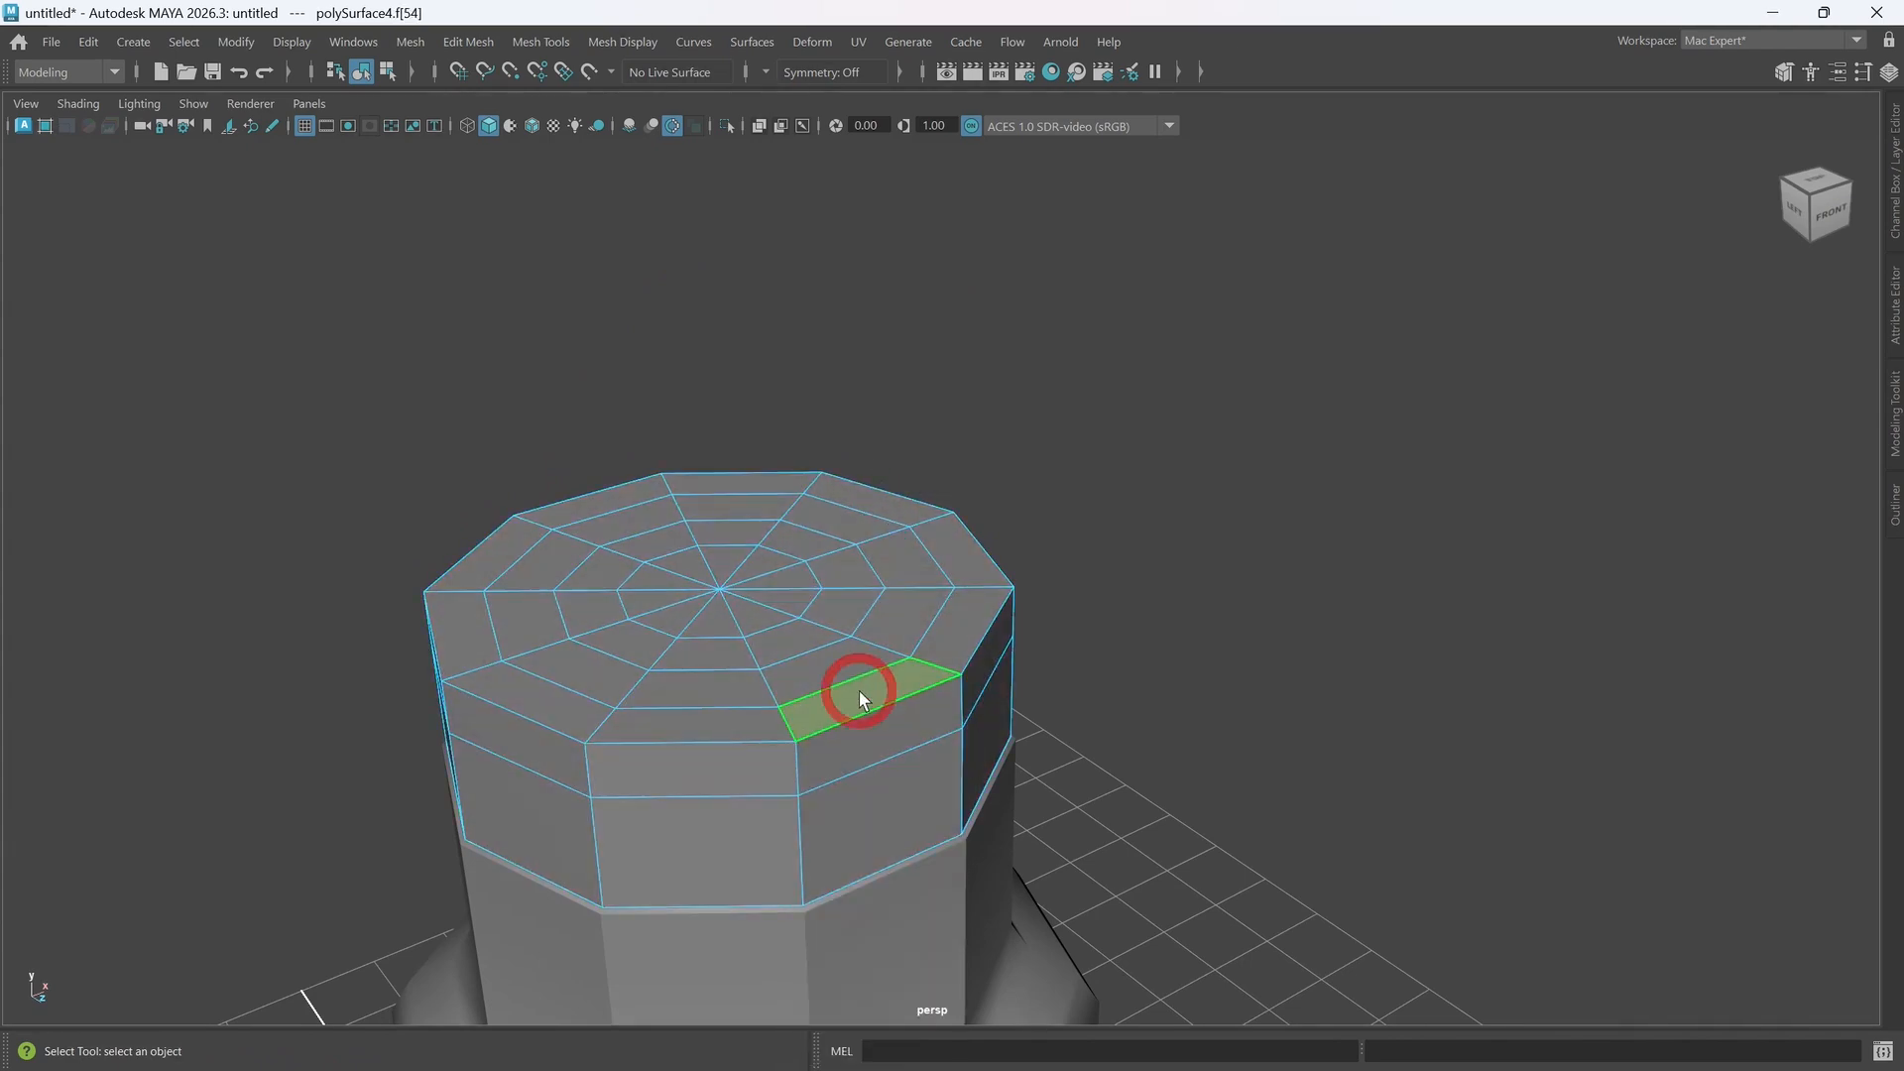
shift+click(610, 503)
alt+drag(837, 727, 907, 803)
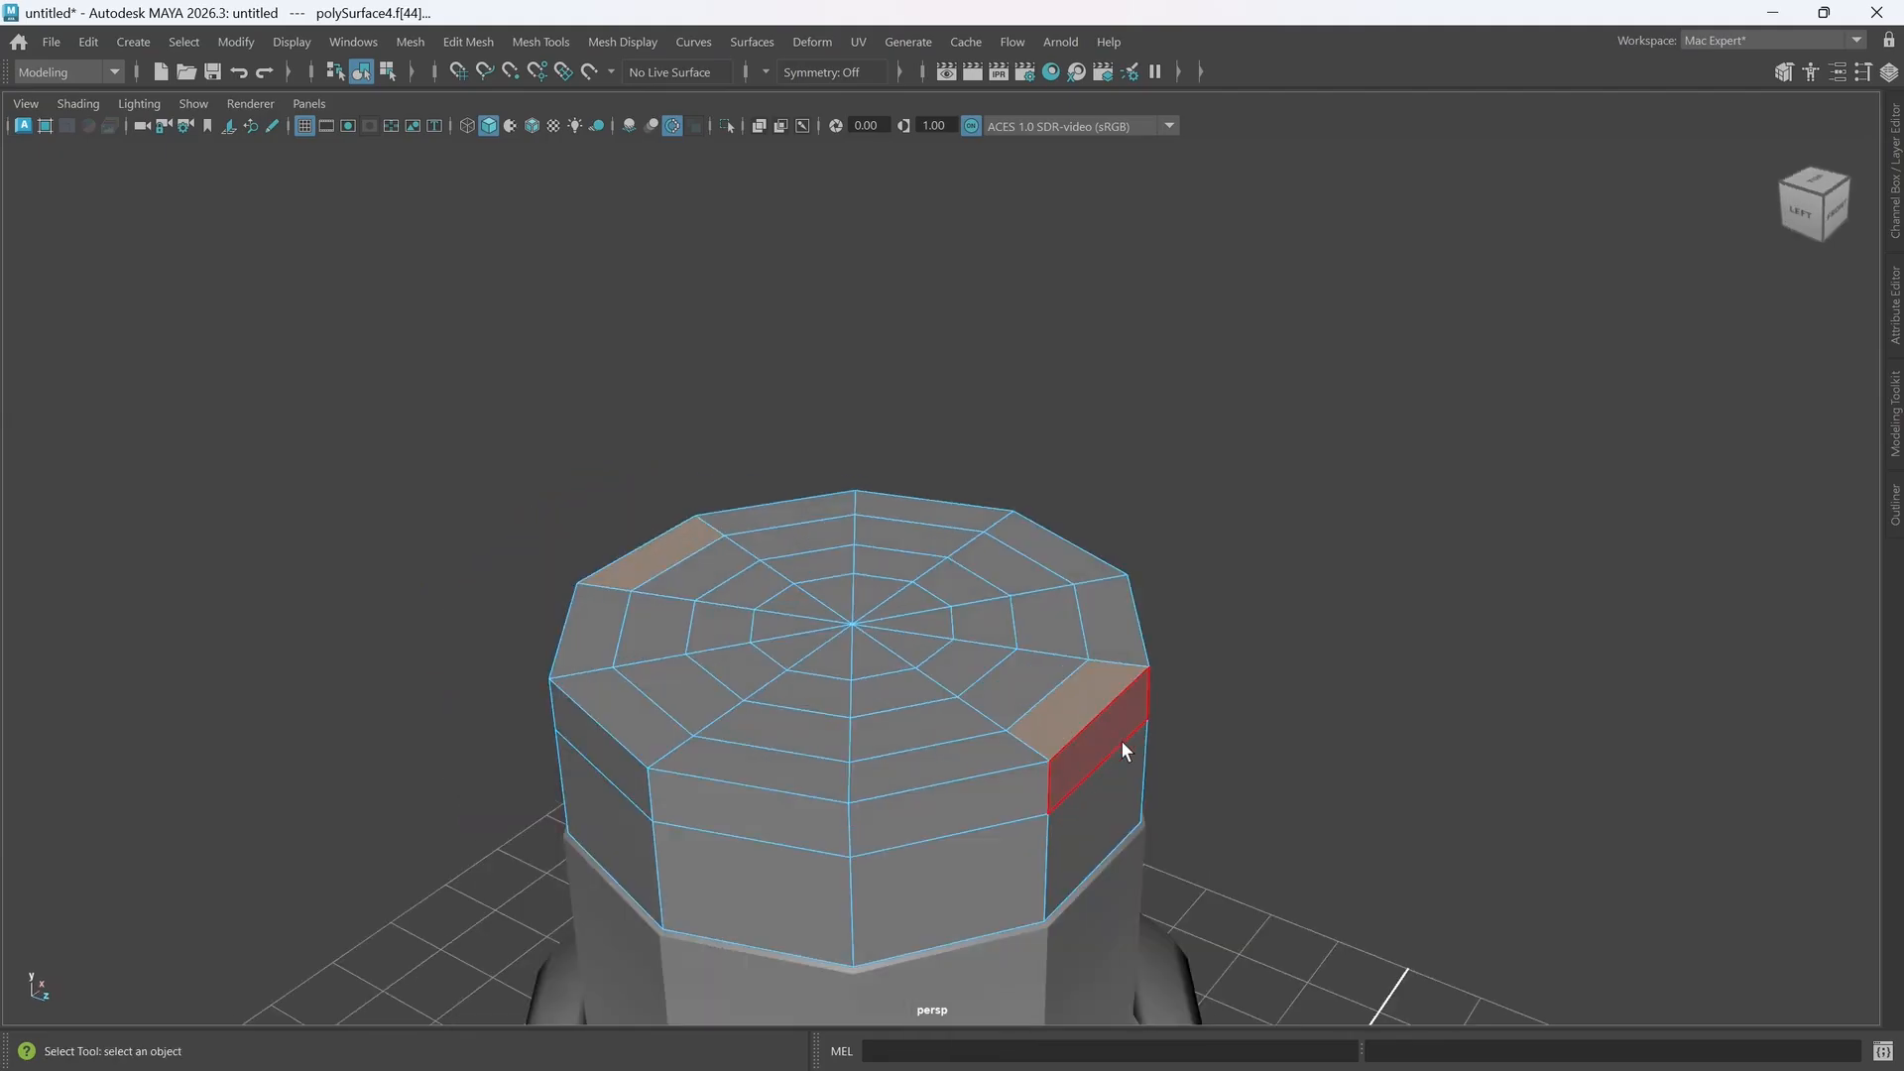
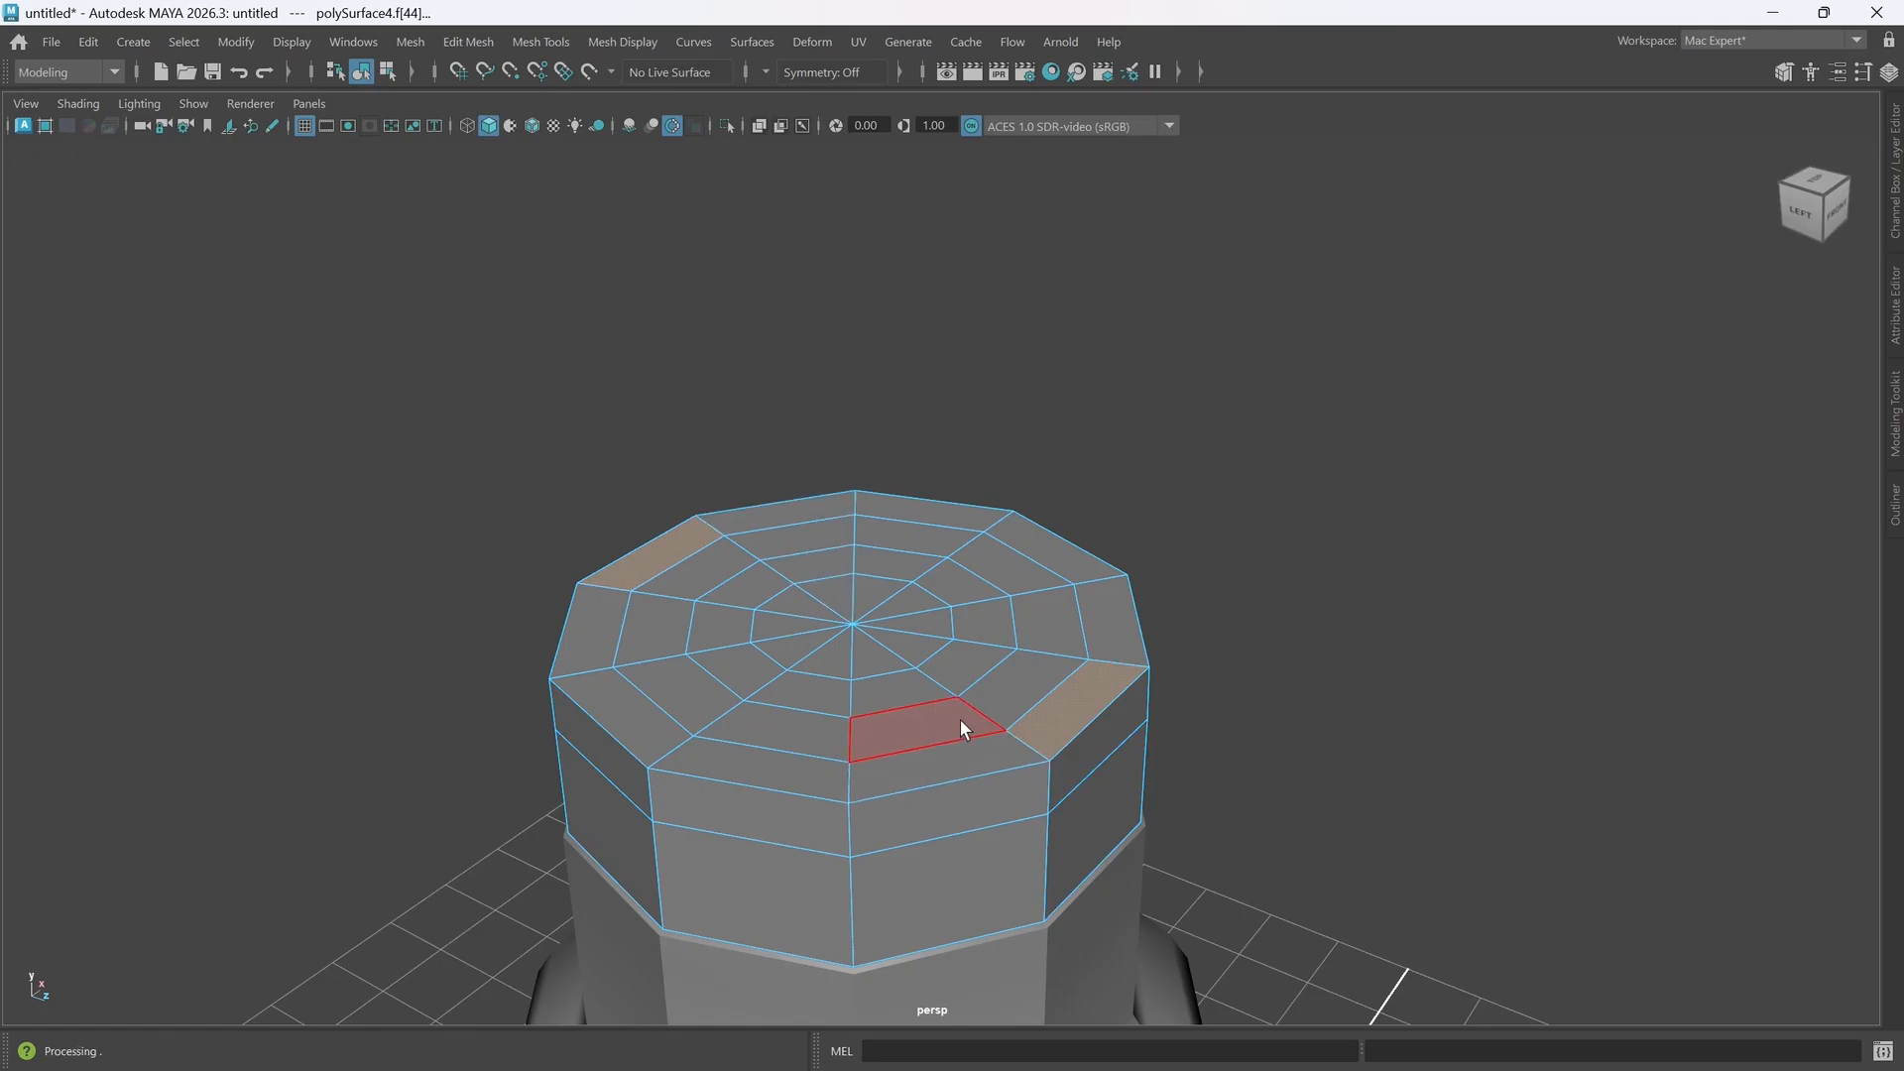
- Extrude the two selected faces straight up to form a pair of opposing tabs on the cap
key(w)
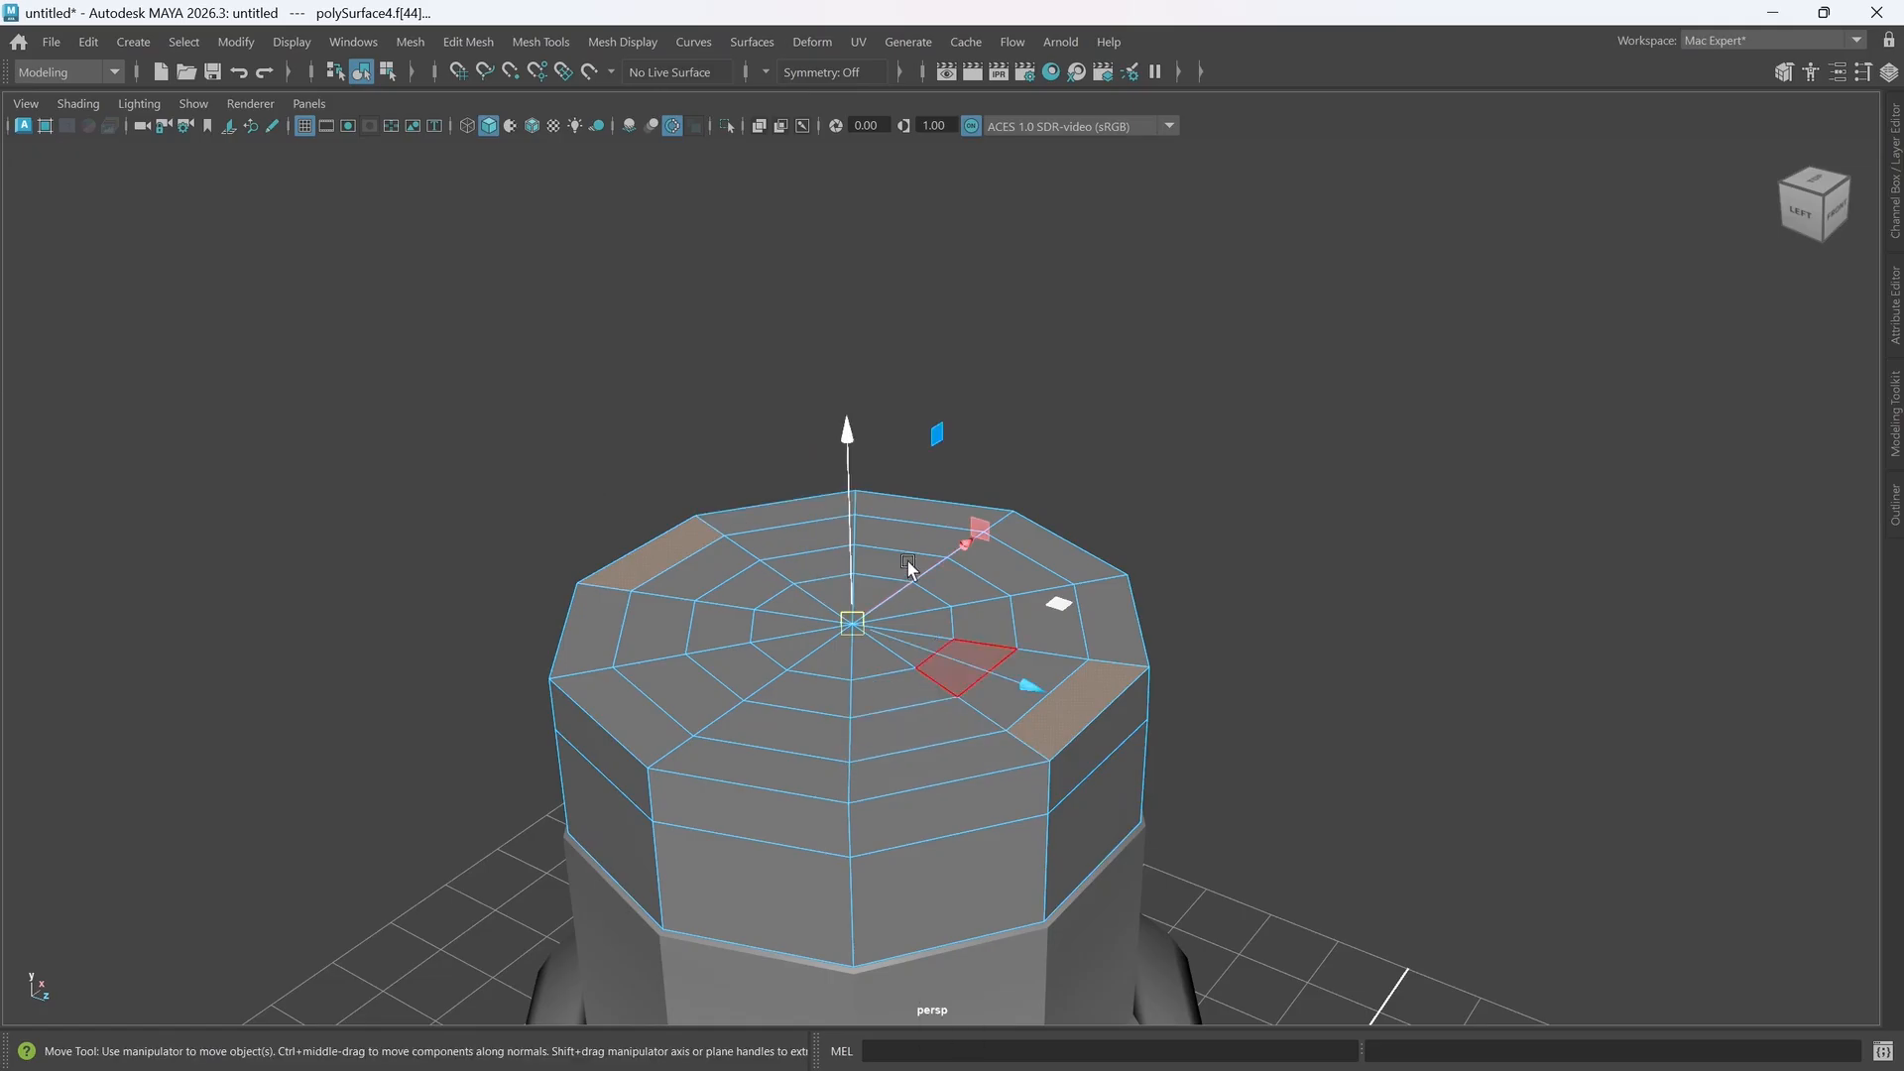
shift+drag(847, 538, 863, 406)
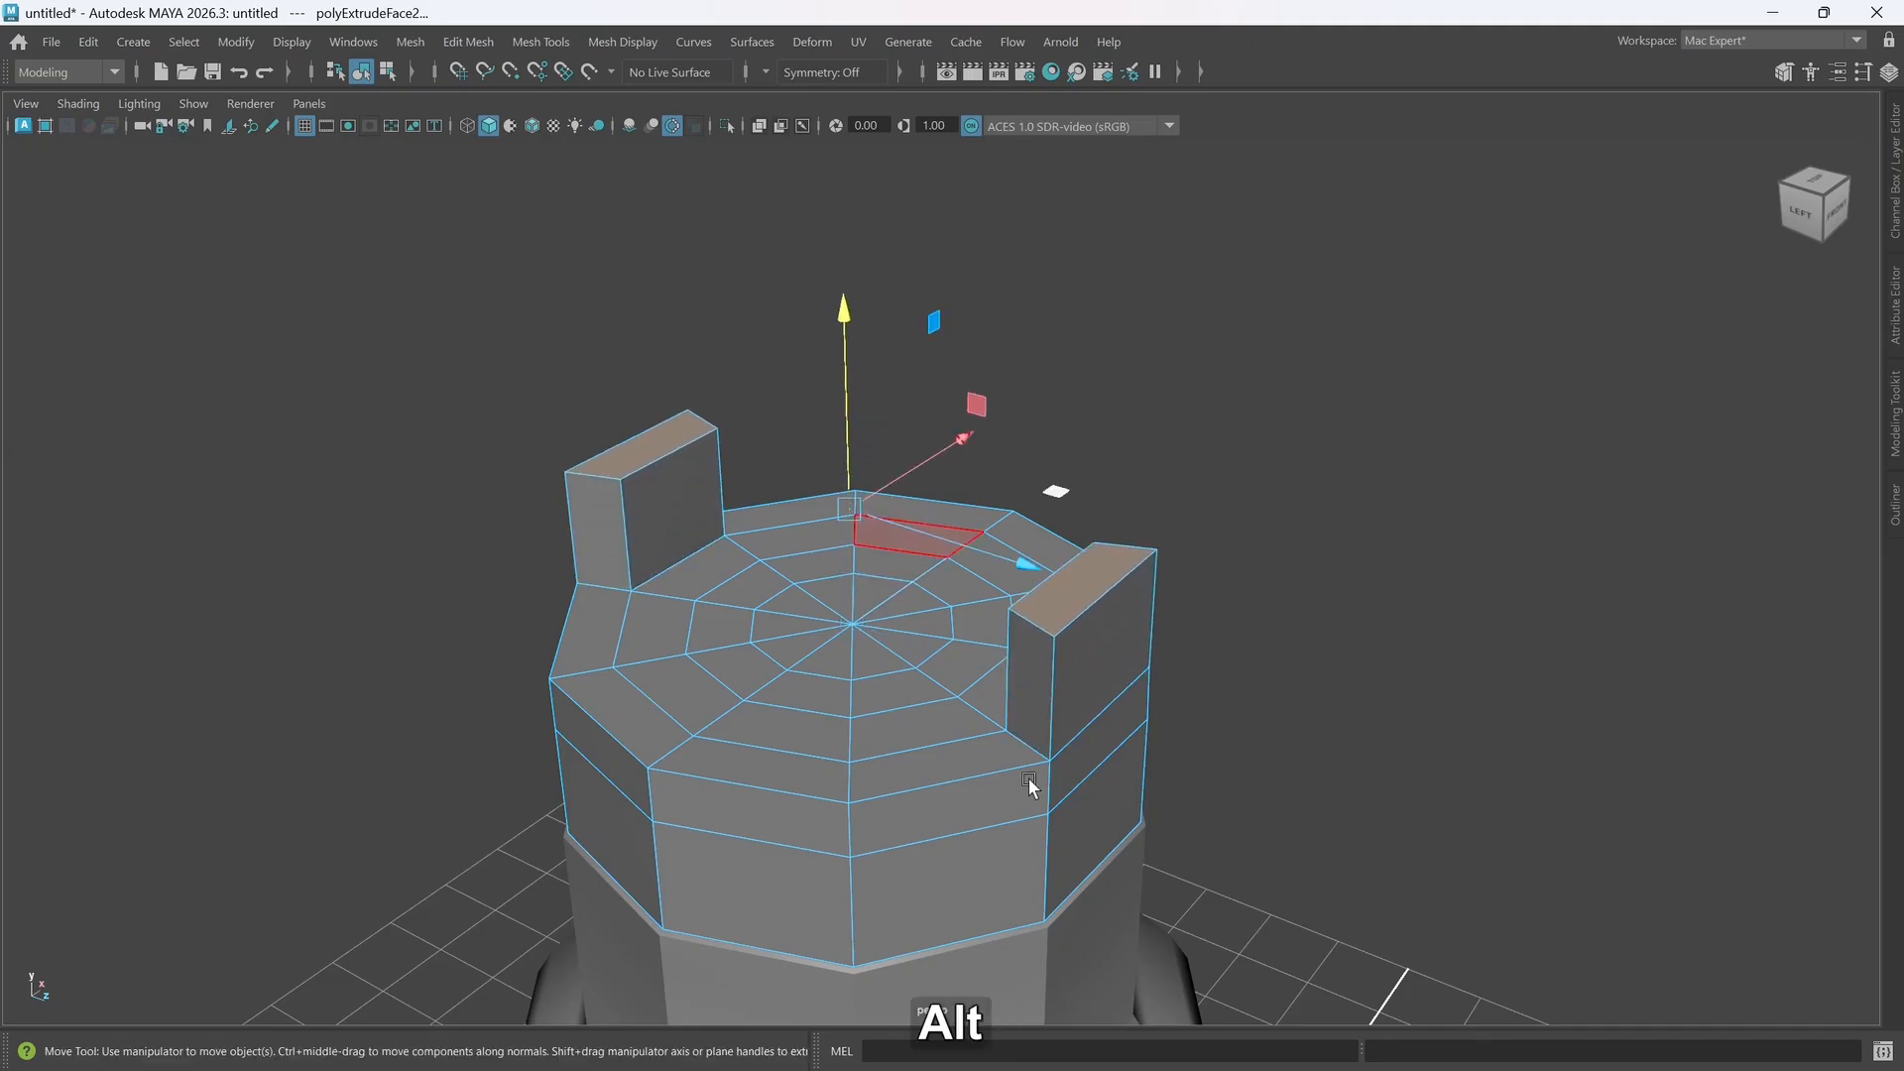
alt+drag(1027, 777, 835, 647)
- Check the cap's raised tabs in smooth preview, return to unsmoothed display and undo the display changes
key(3)
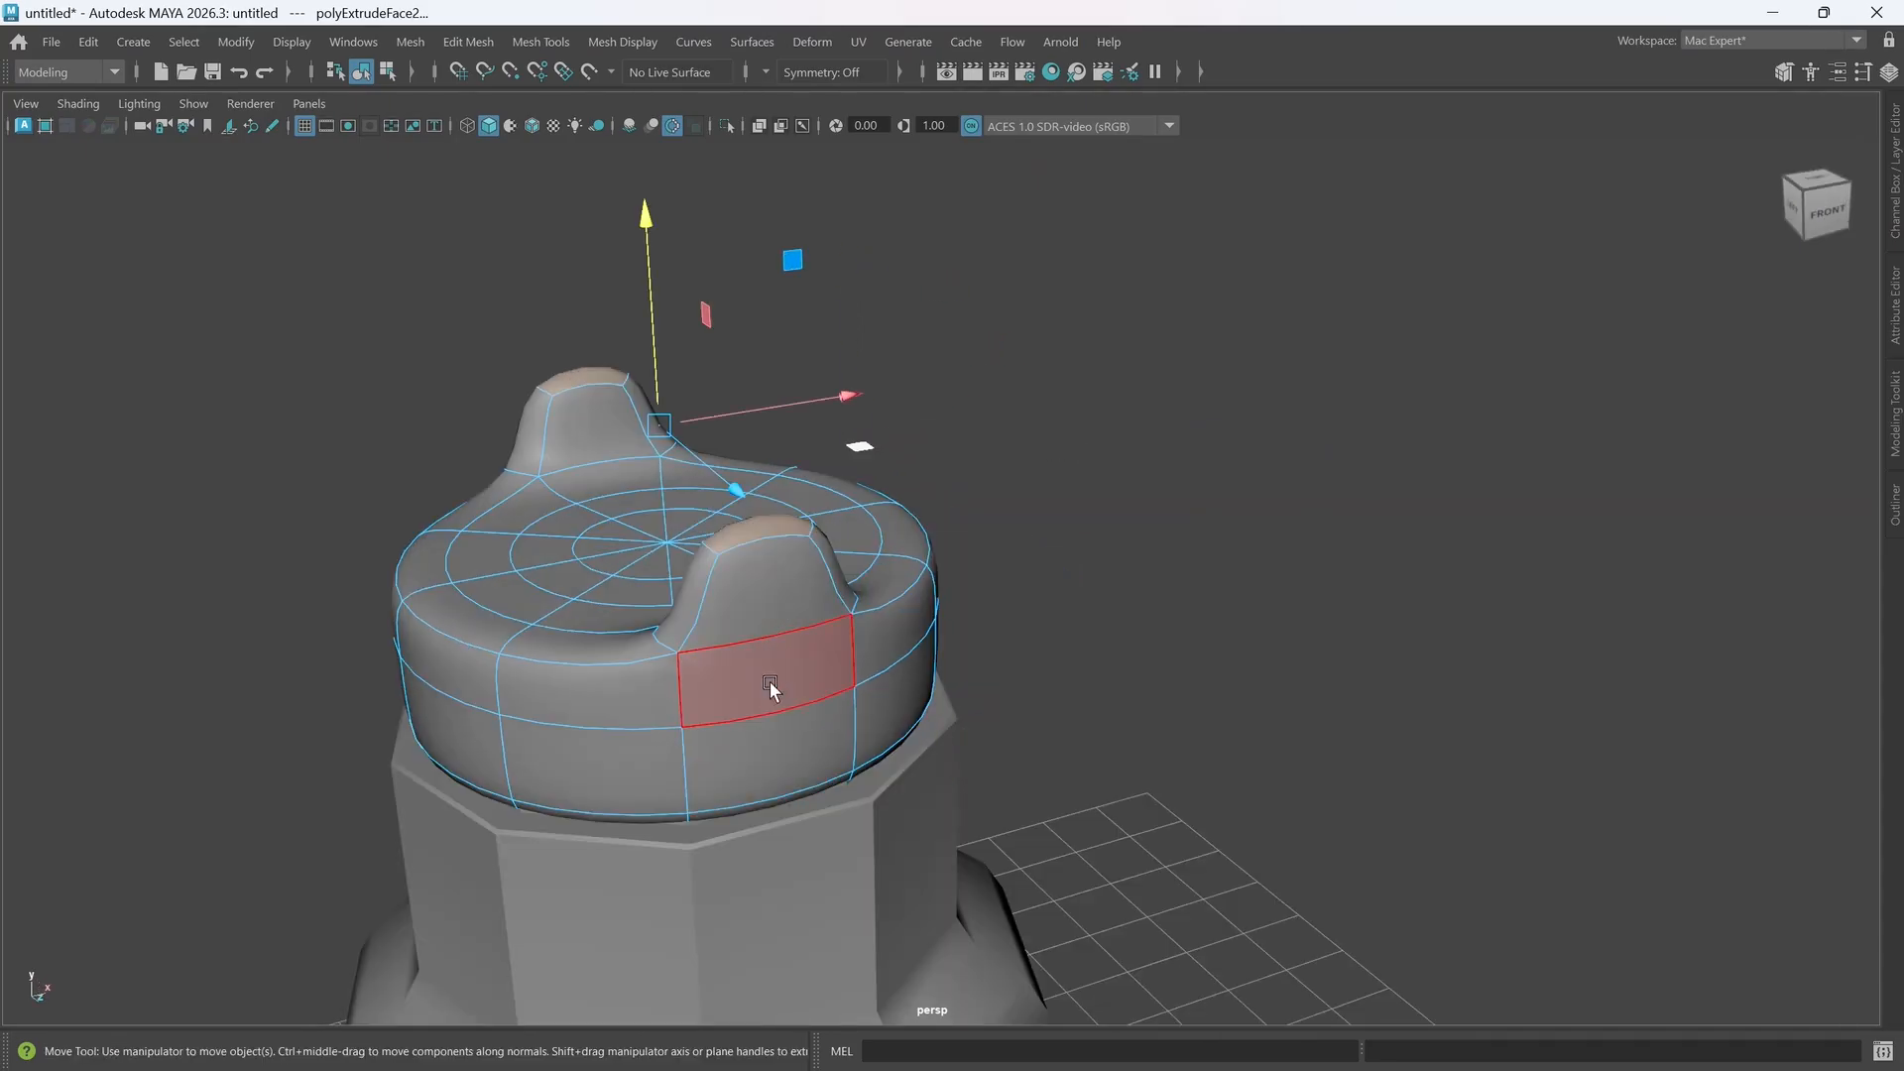
mouse_move(783, 798)
alt+mouse_down()
mouse_move(918, 781)
mouse_move(809, 805)
alt+mouse_up()
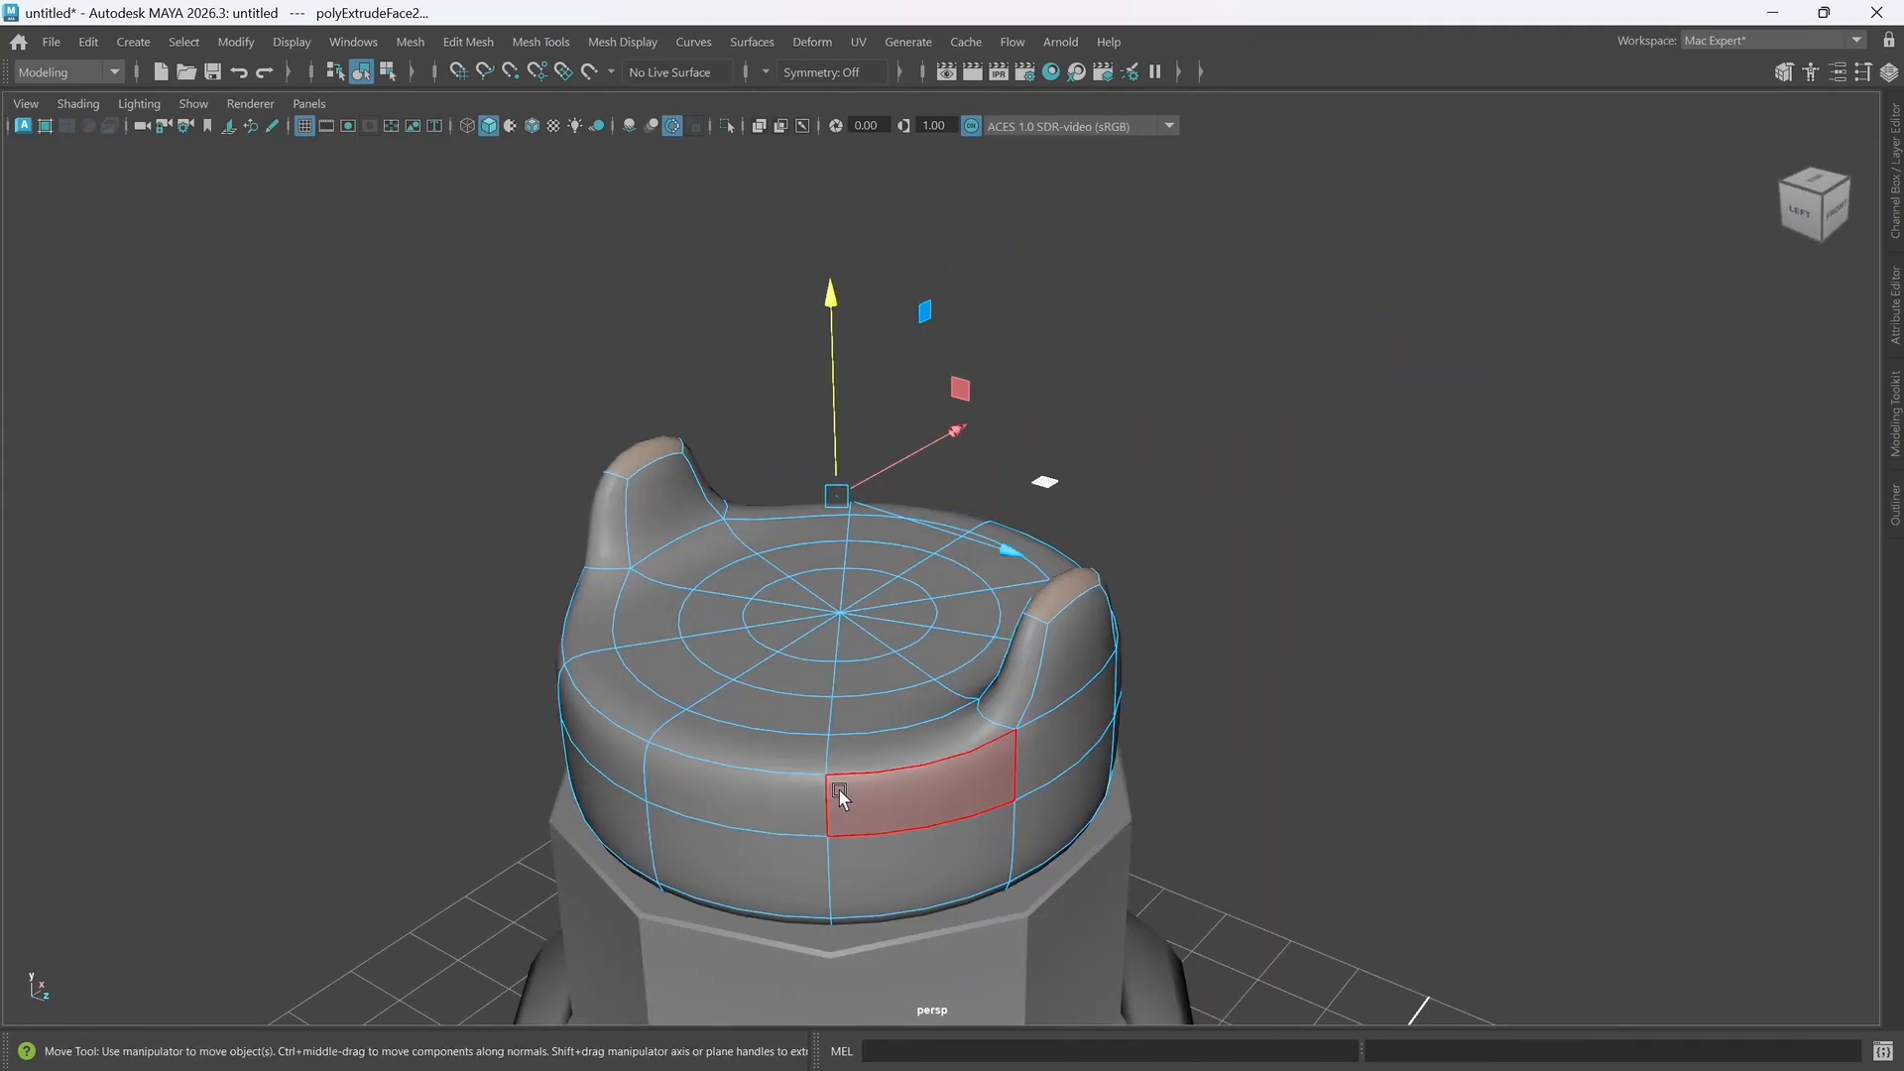
key(1)
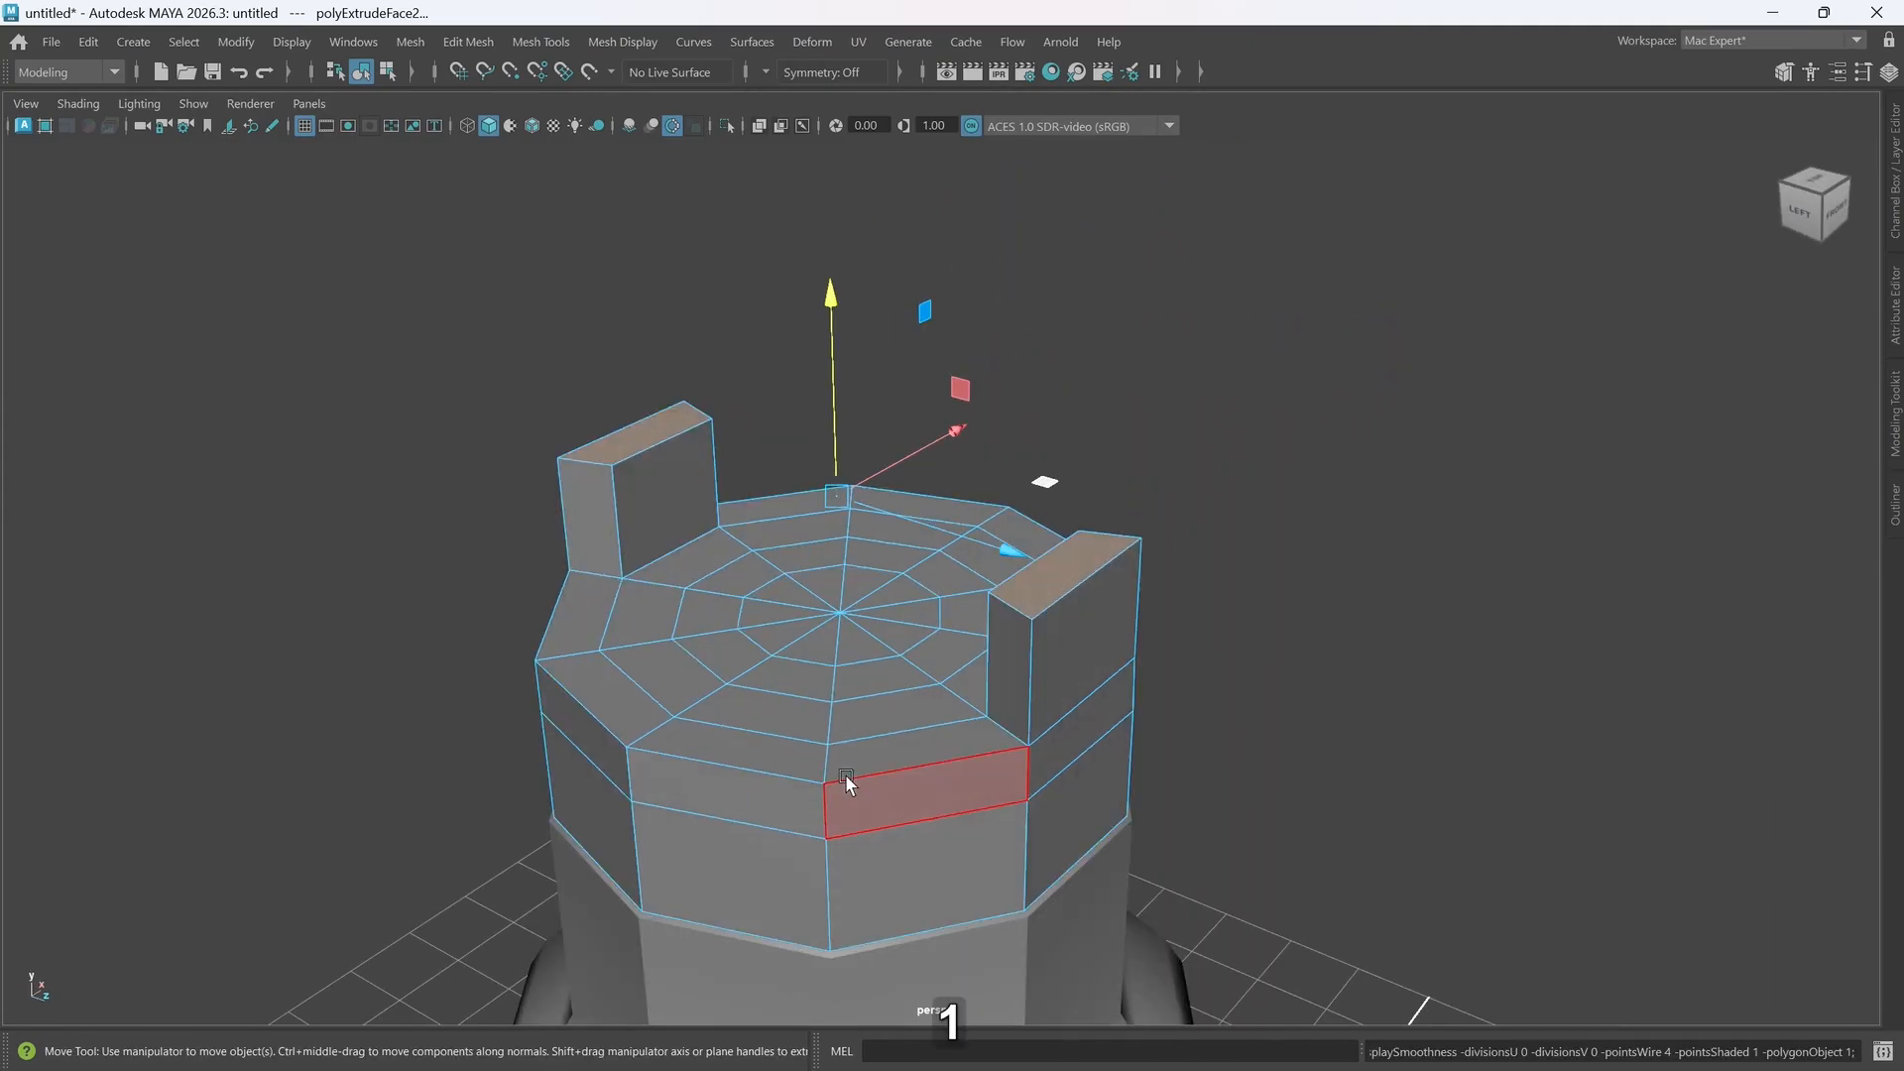
key(ctrl+z)
key(ctrl+z)
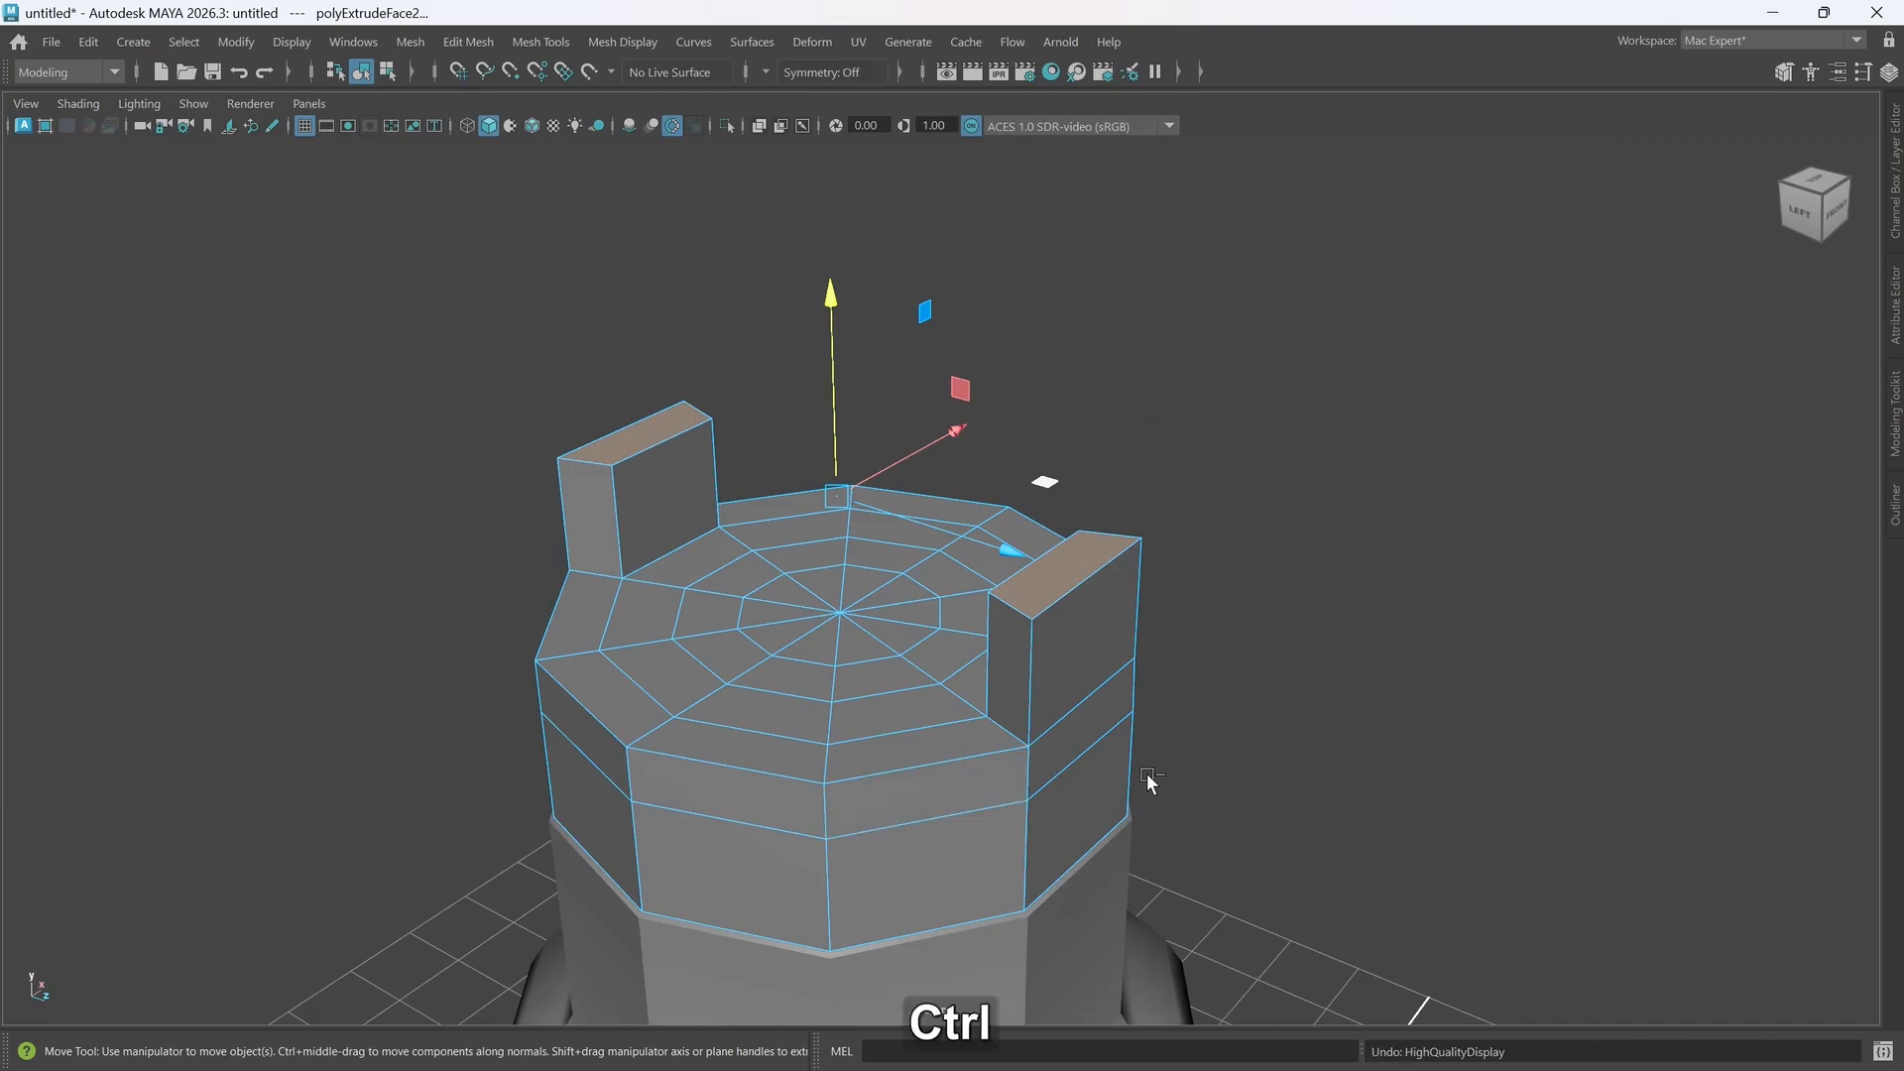
- Undo the tab extrusion and inset the two opposite faces on the cap's top using Extrude with an Offset of 0.05
key(ctrl+z)
alt+drag(1059, 771, 992, 774)
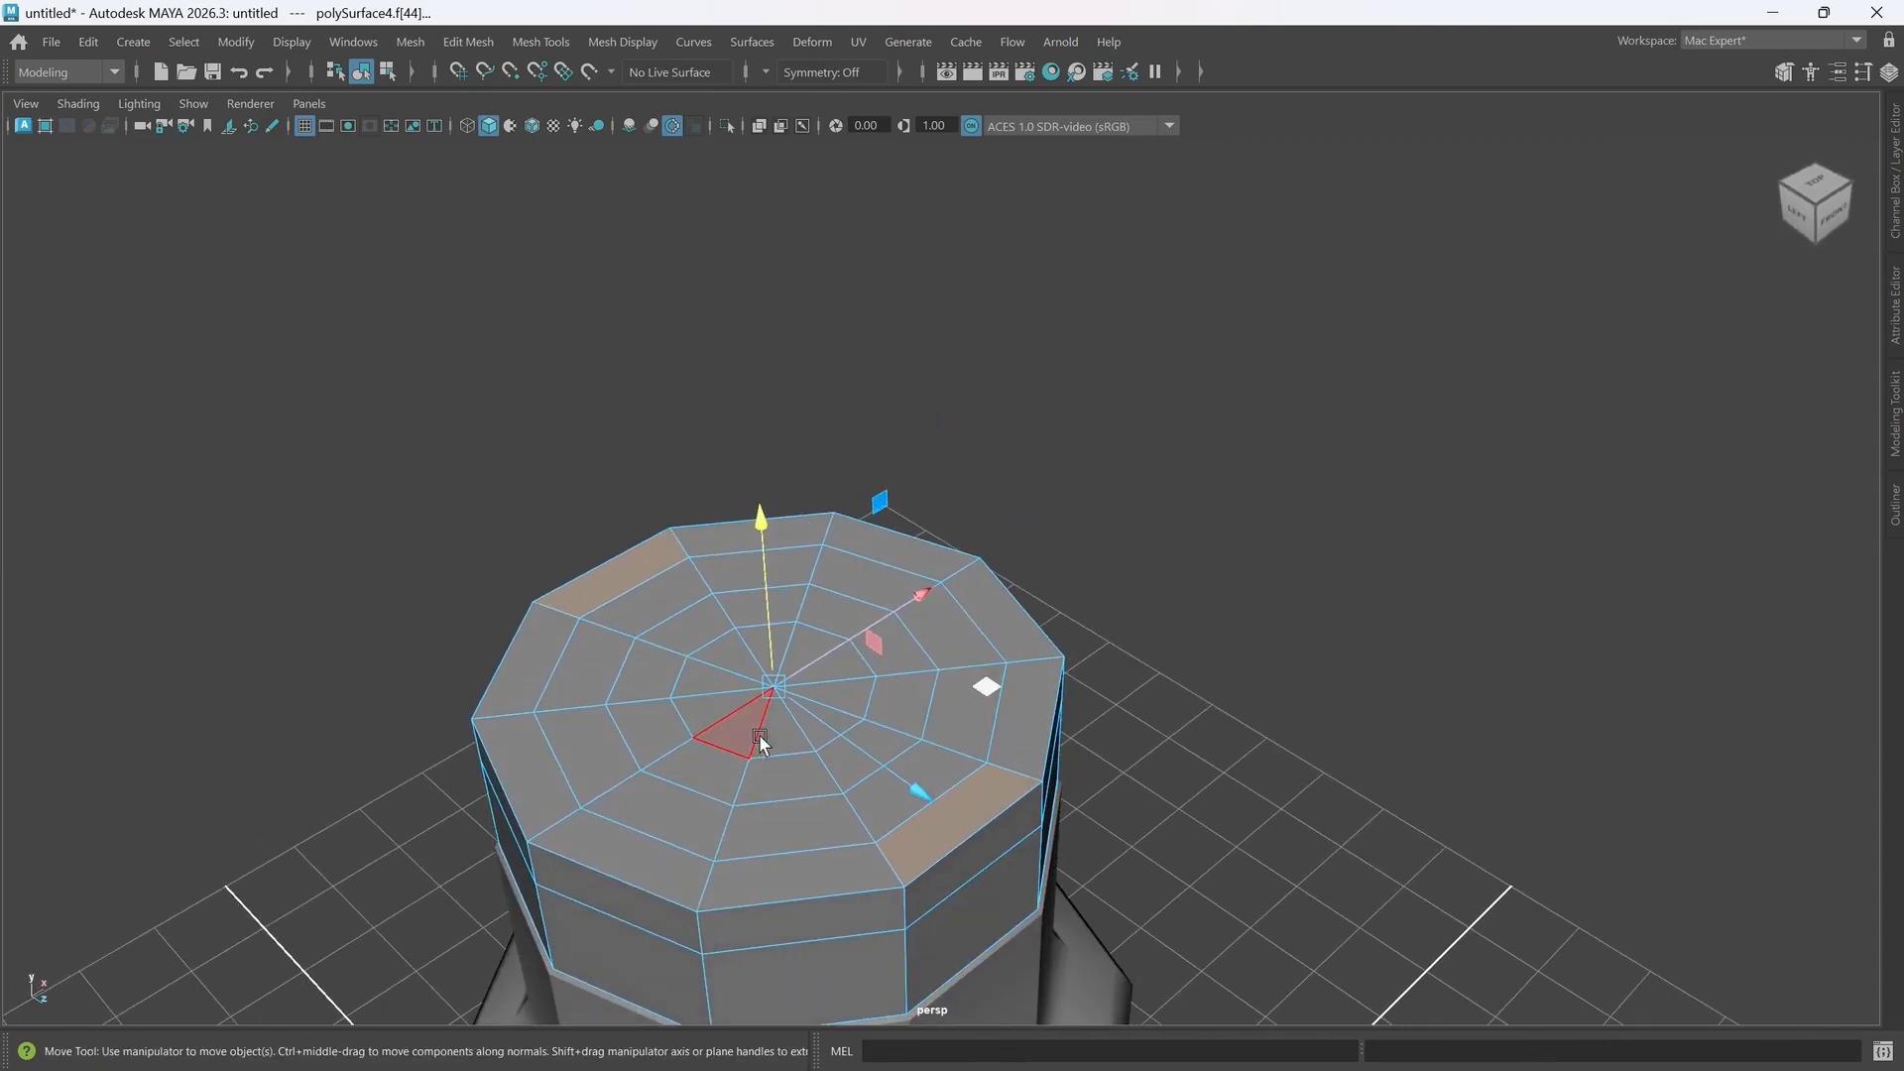
key(ctrl+e)
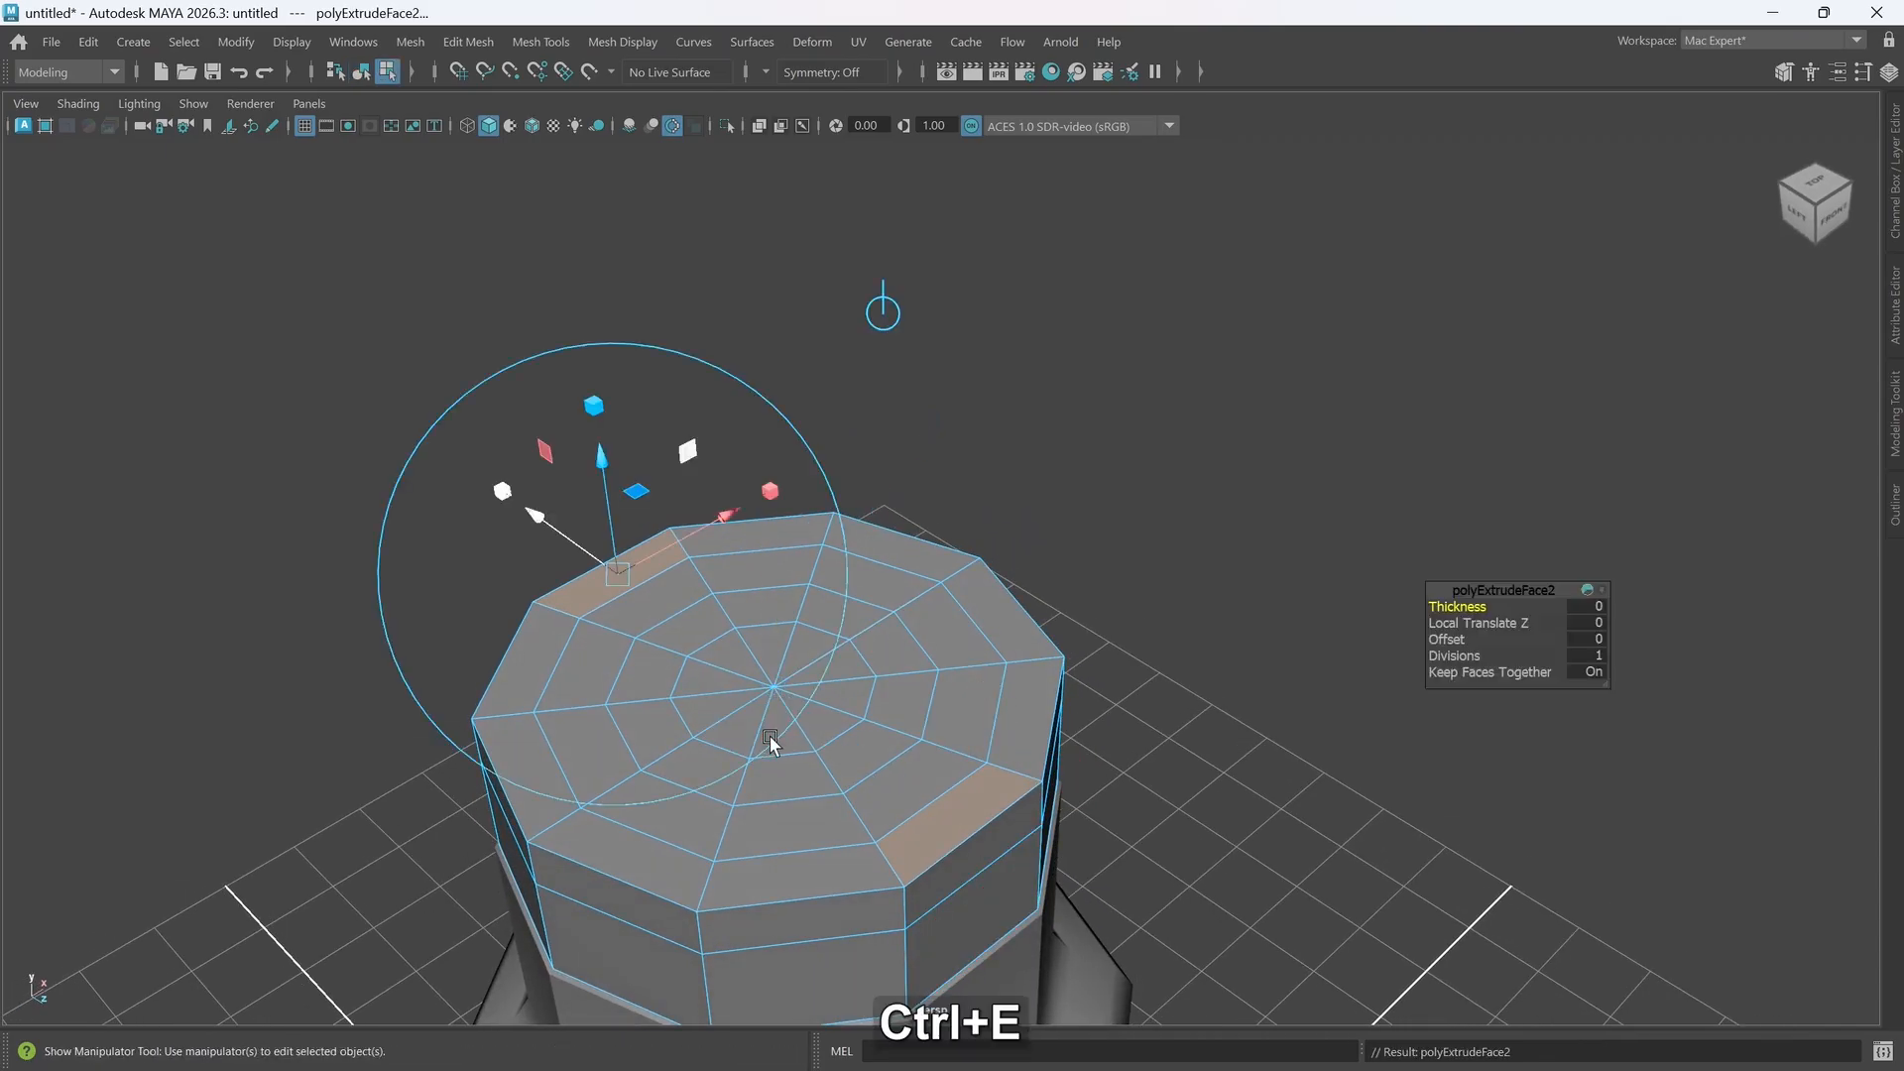
click(1444, 640)
middle_drag(1445, 639, 1482, 641)
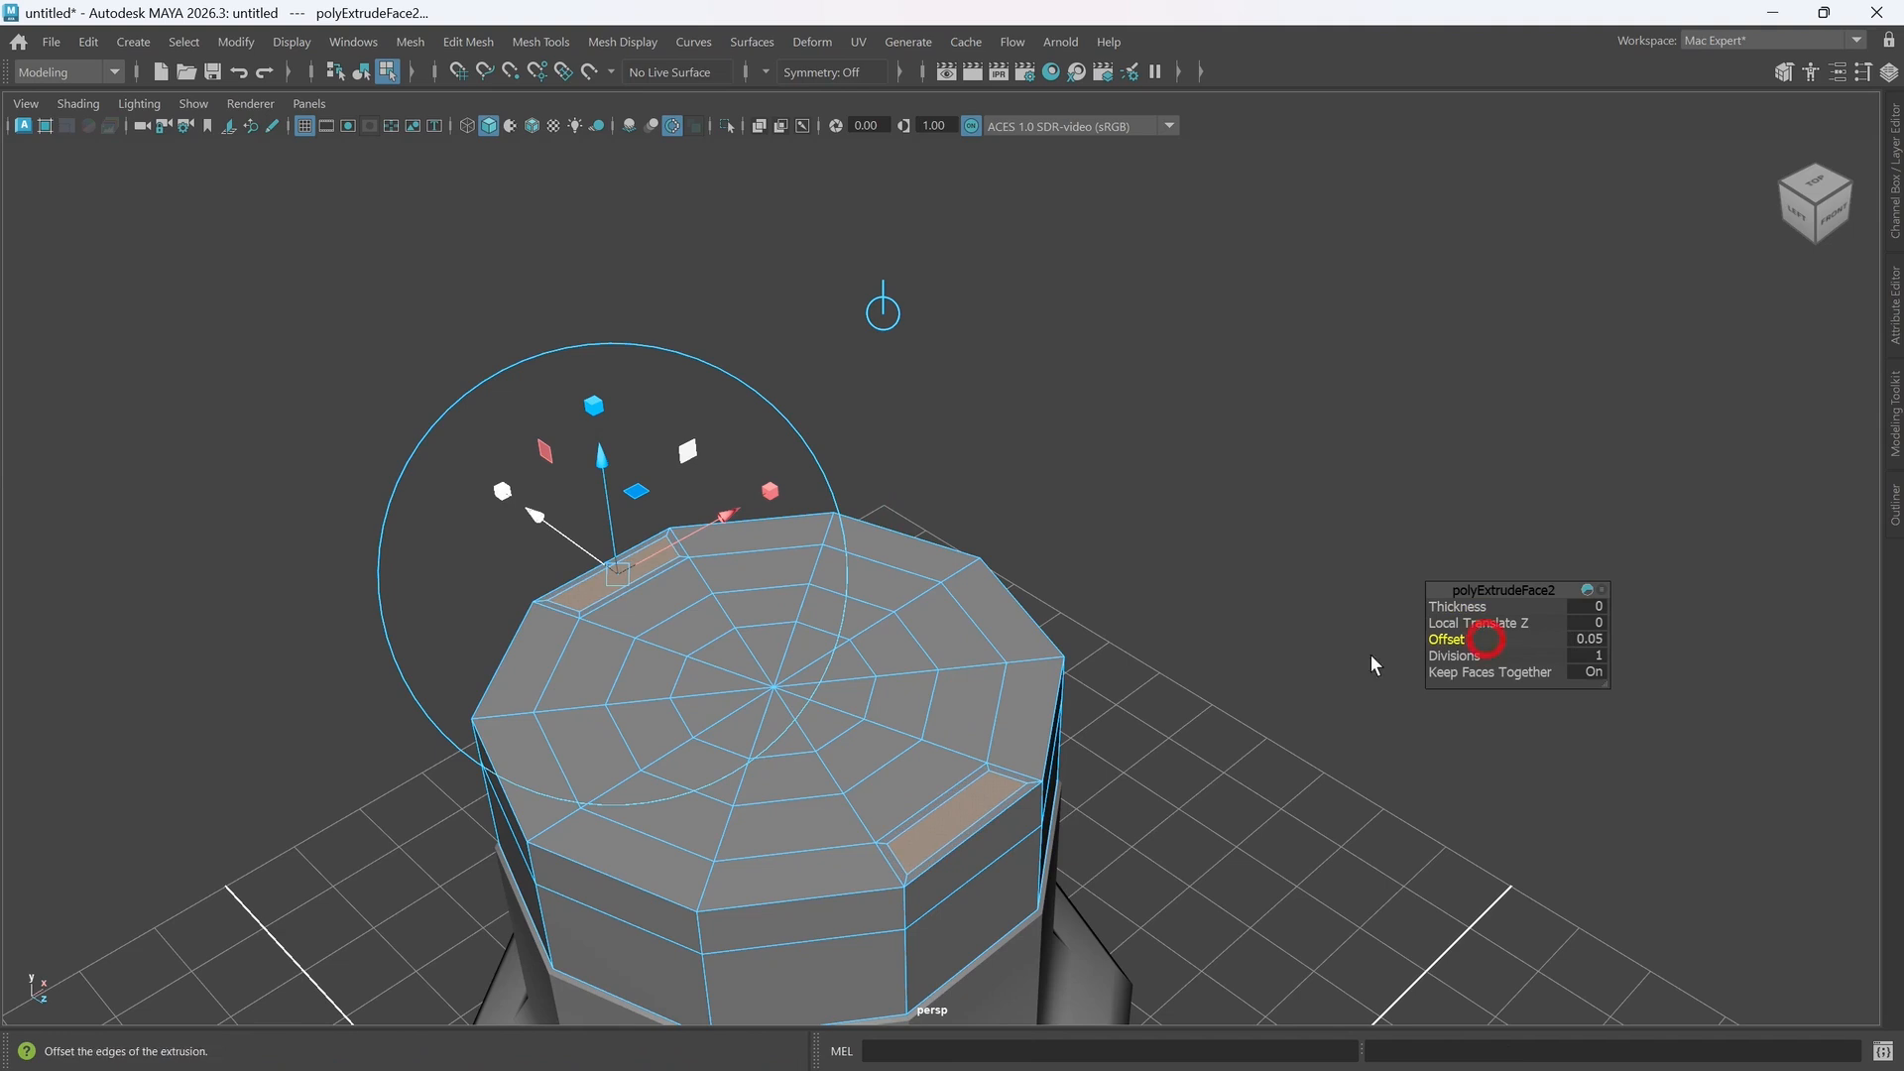
- Extrude the two inset faces straight up into a pair of thin tabs
key(w)
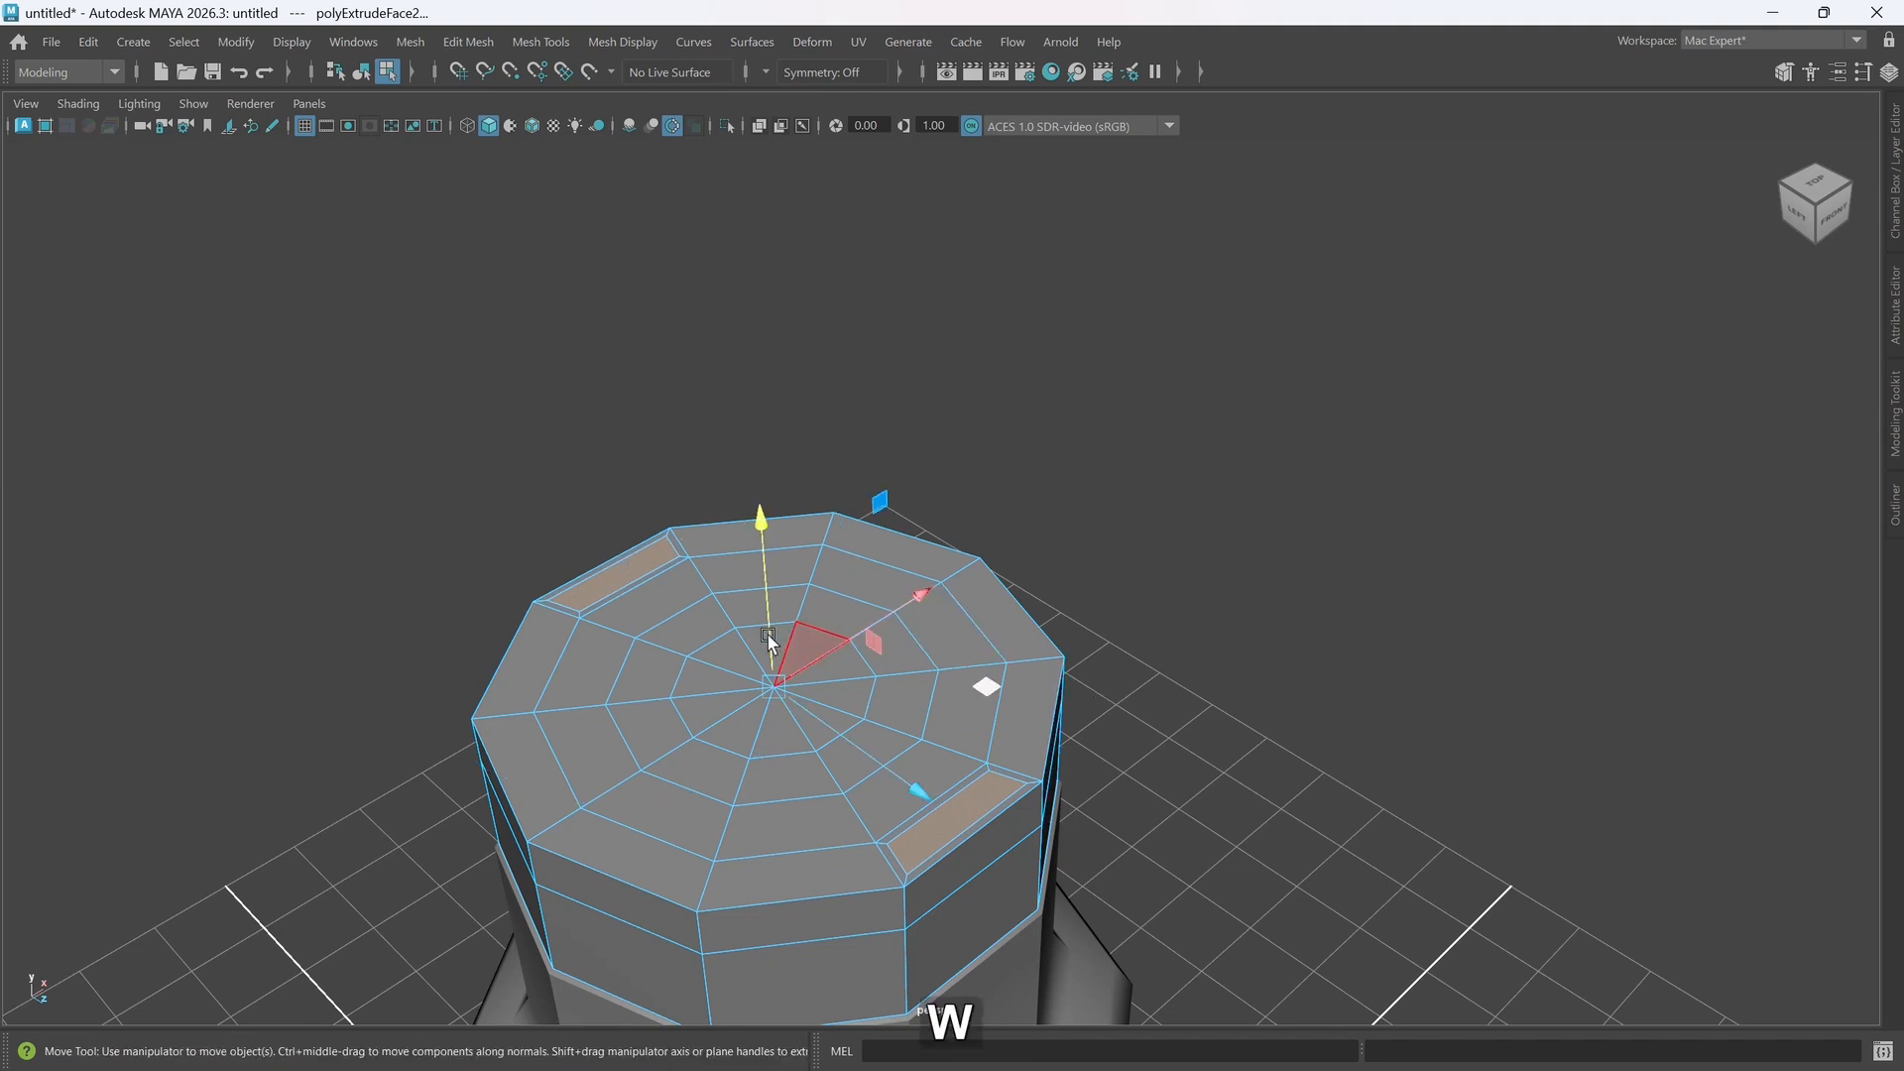
shift+drag(768, 635, 768, 407)
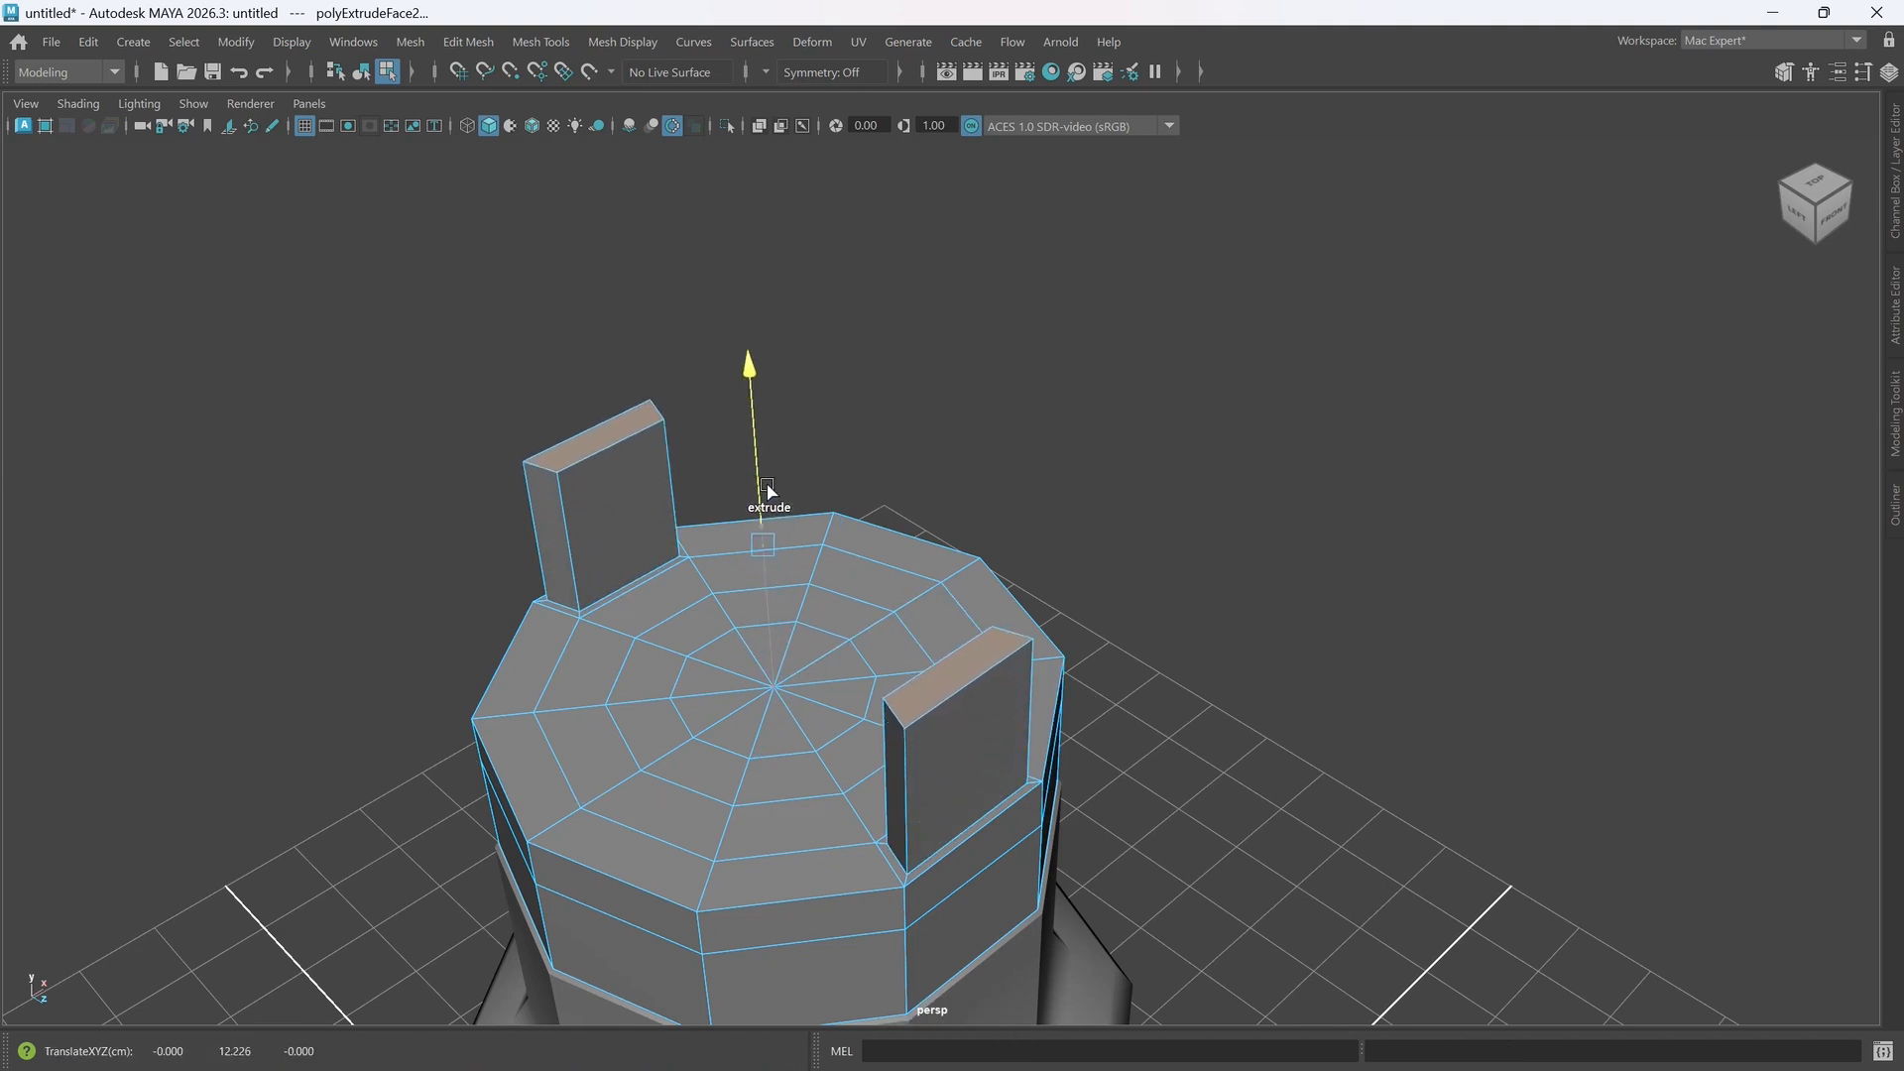
alt+drag(802, 712, 807, 710)
click(800, 712)
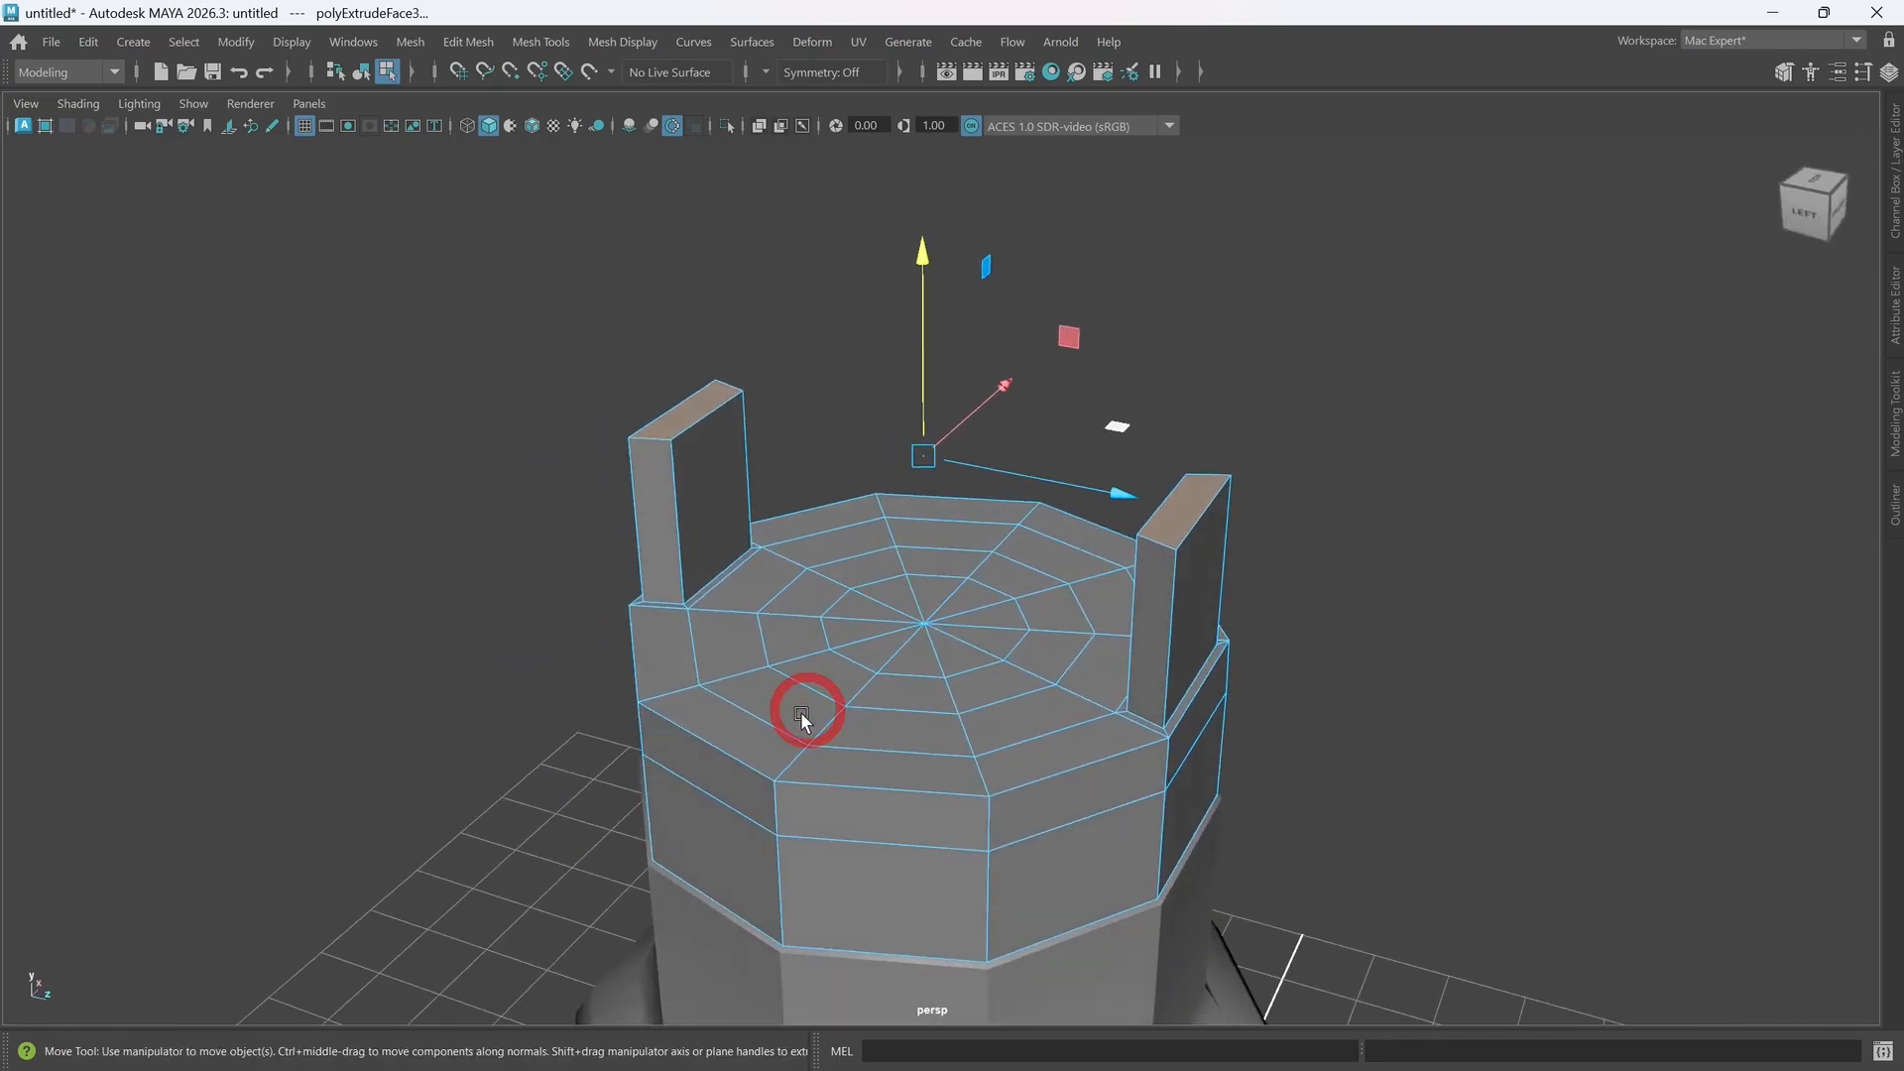
- Examine the inset tabs and their bases in smooth preview, then return the cap to unsmoothed display
key(3)
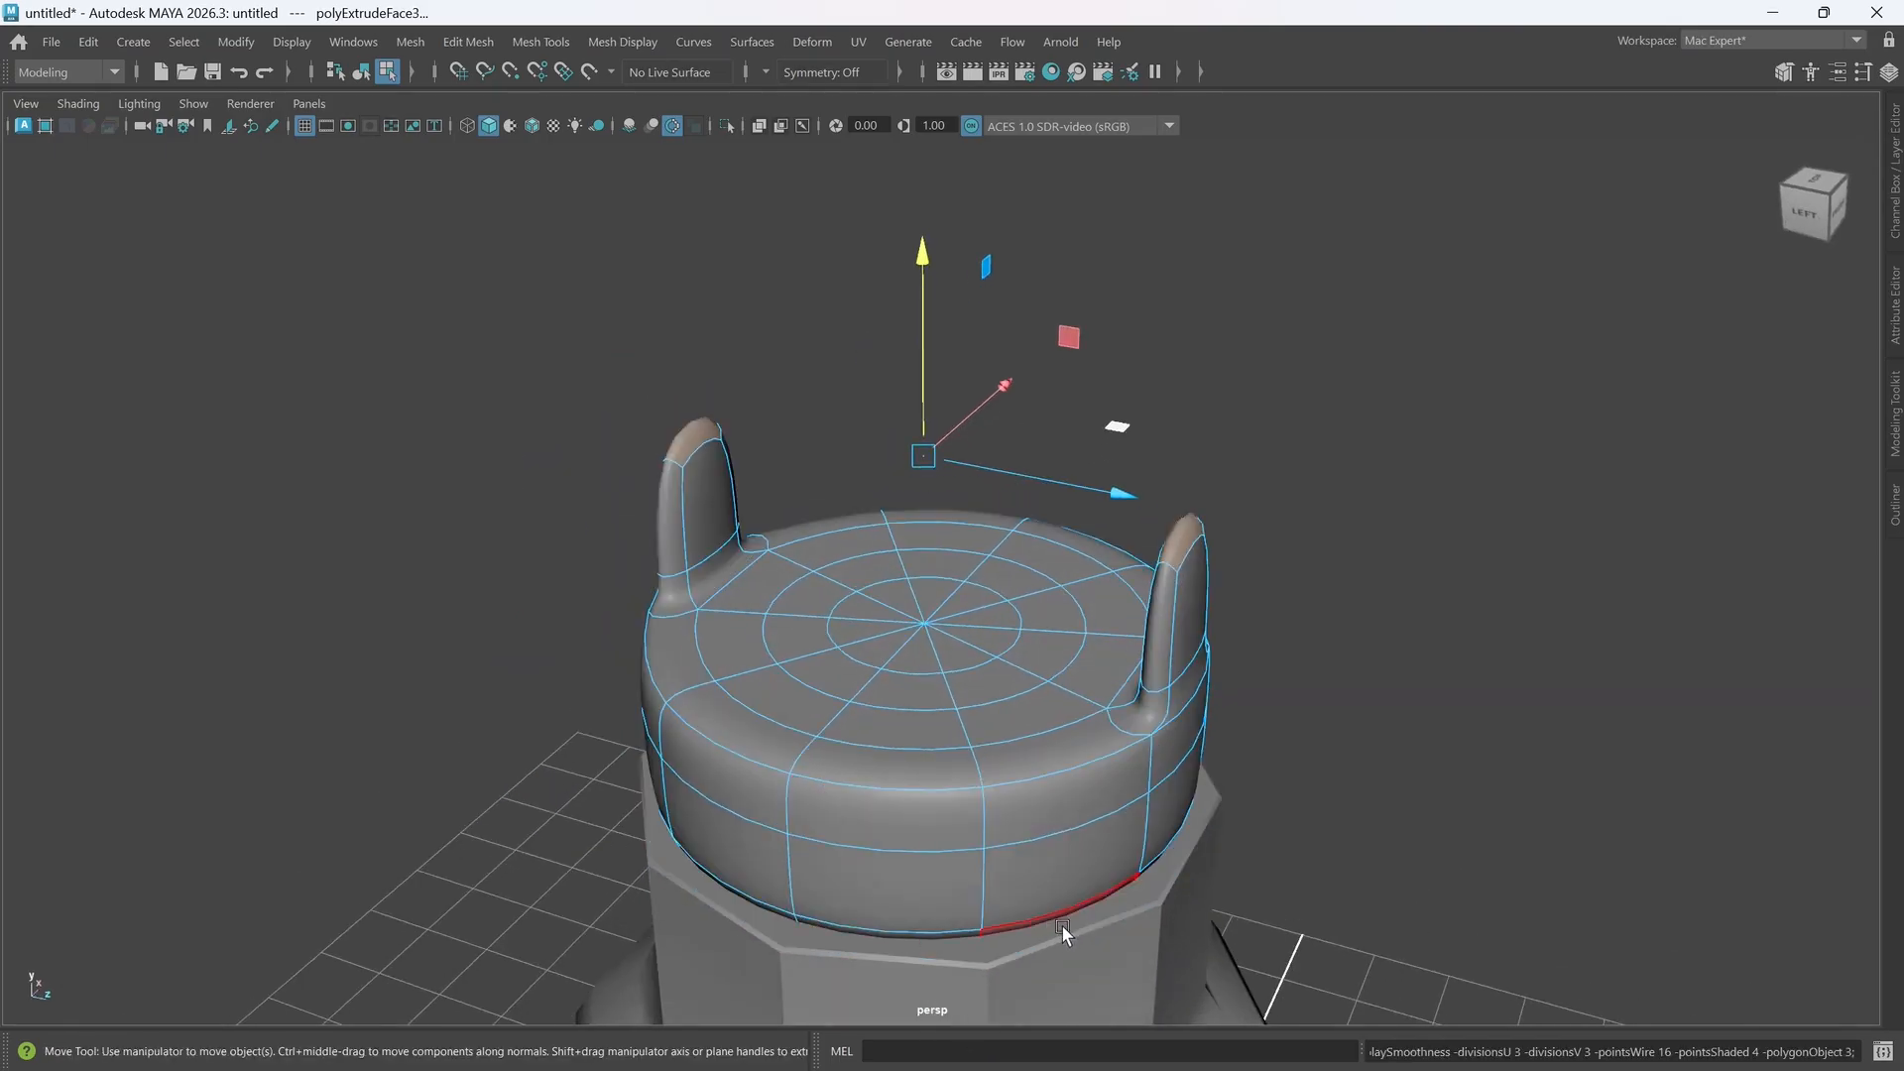
alt+drag(1083, 909, 1039, 899)
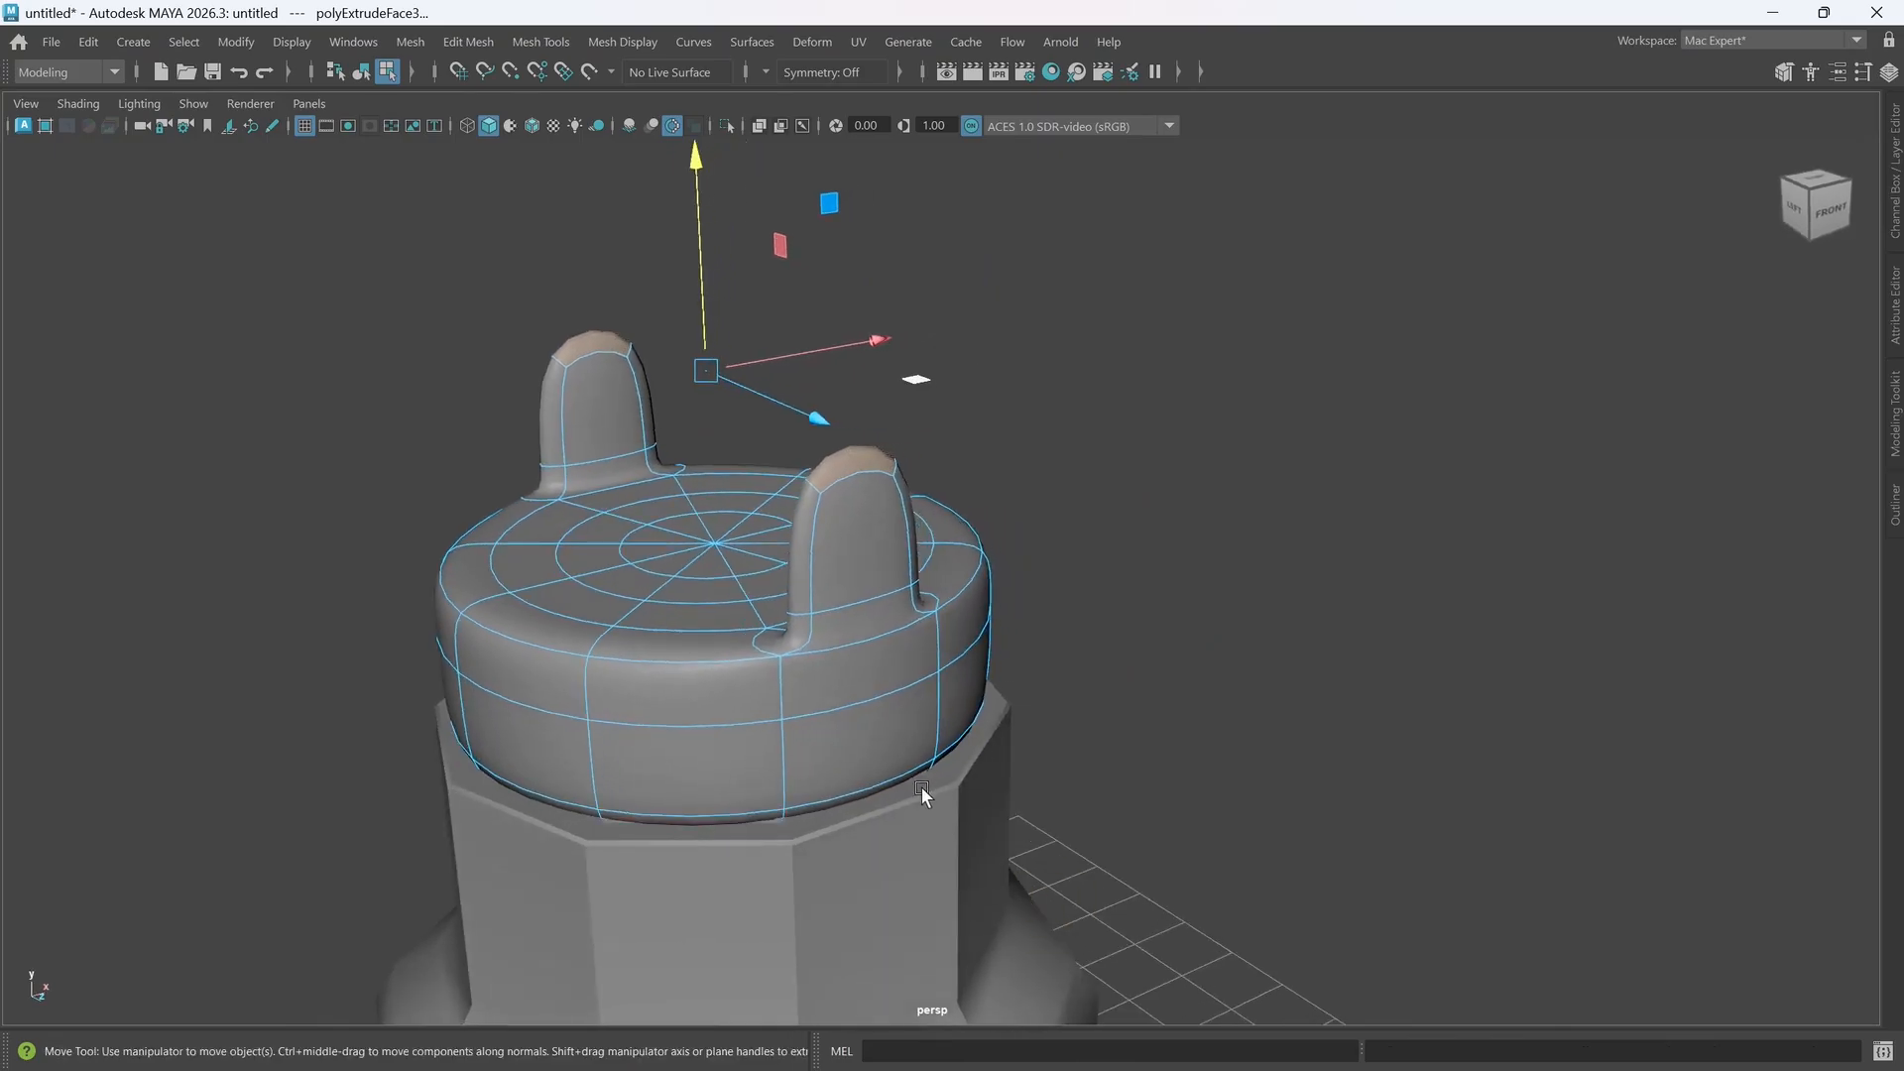
scroll(908, 778, up, 5)
alt+middle_drag(906, 777, 908, 779)
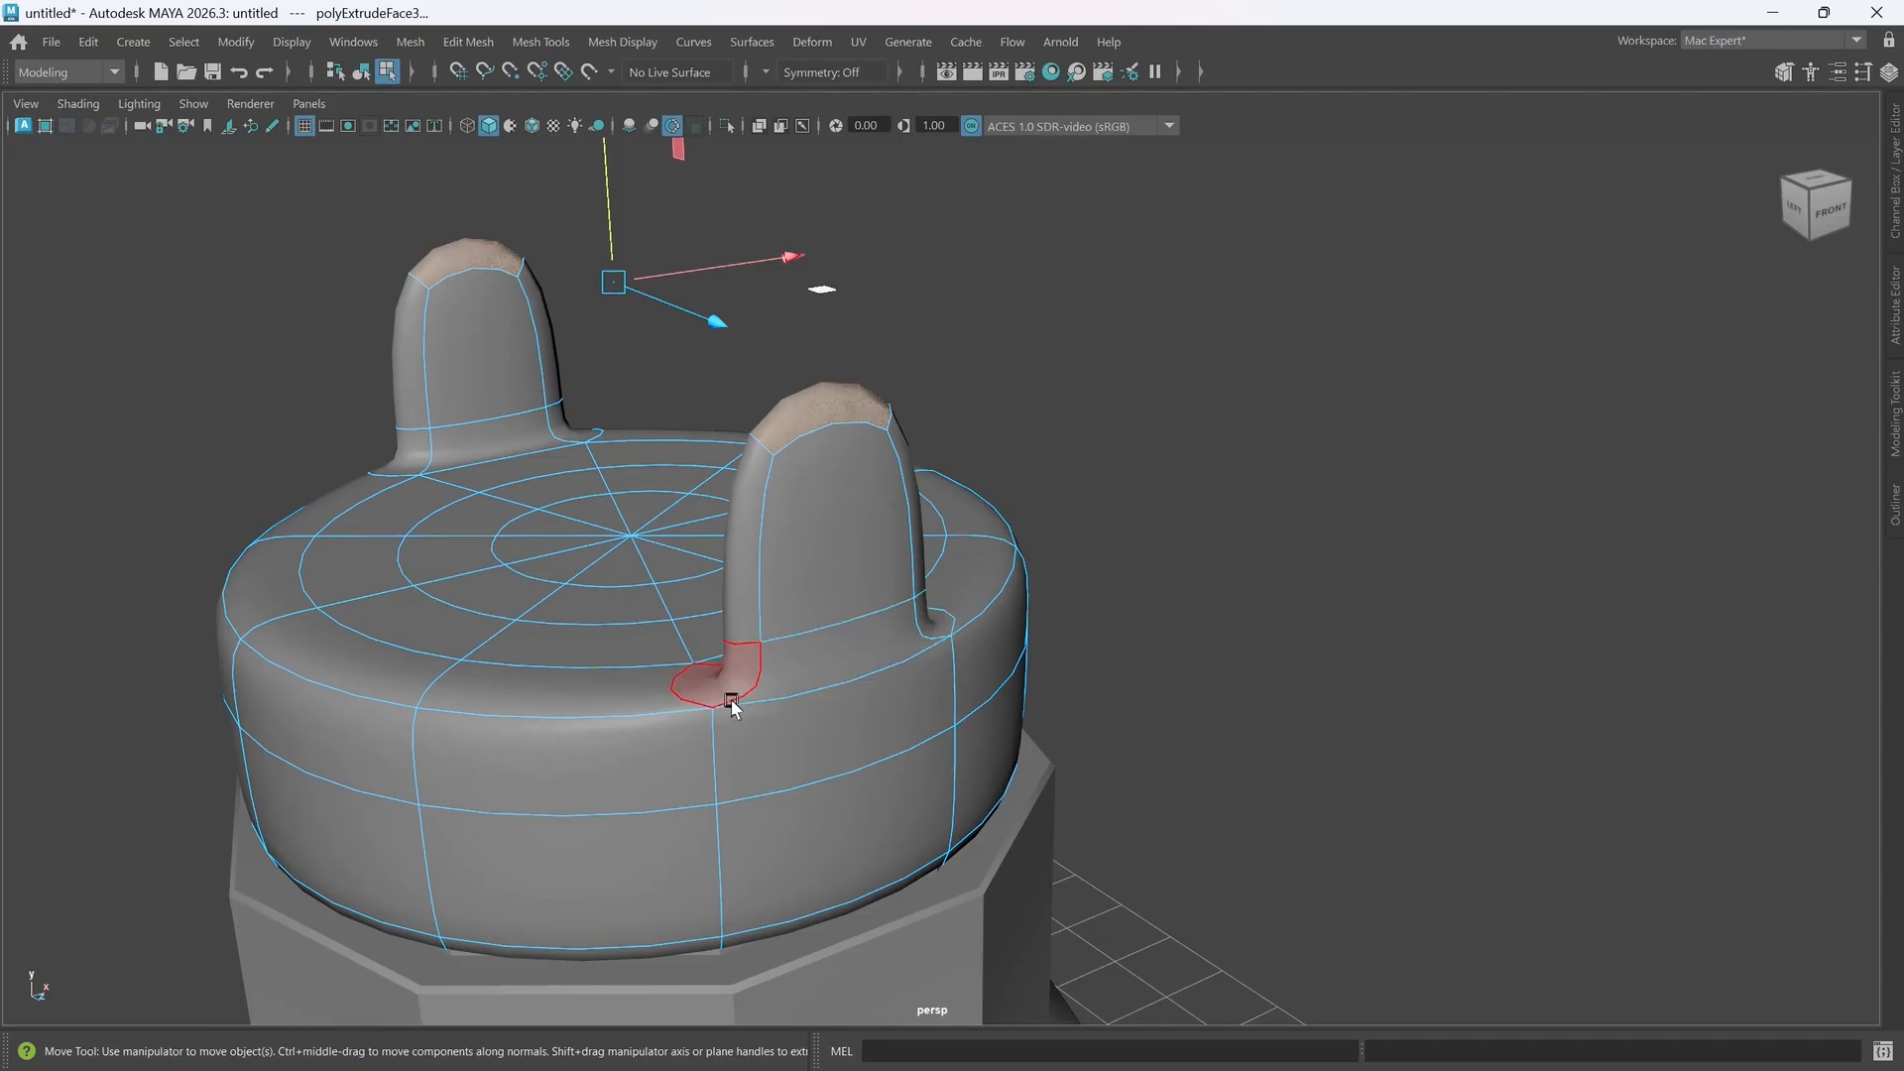
alt+drag(805, 757, 824, 758)
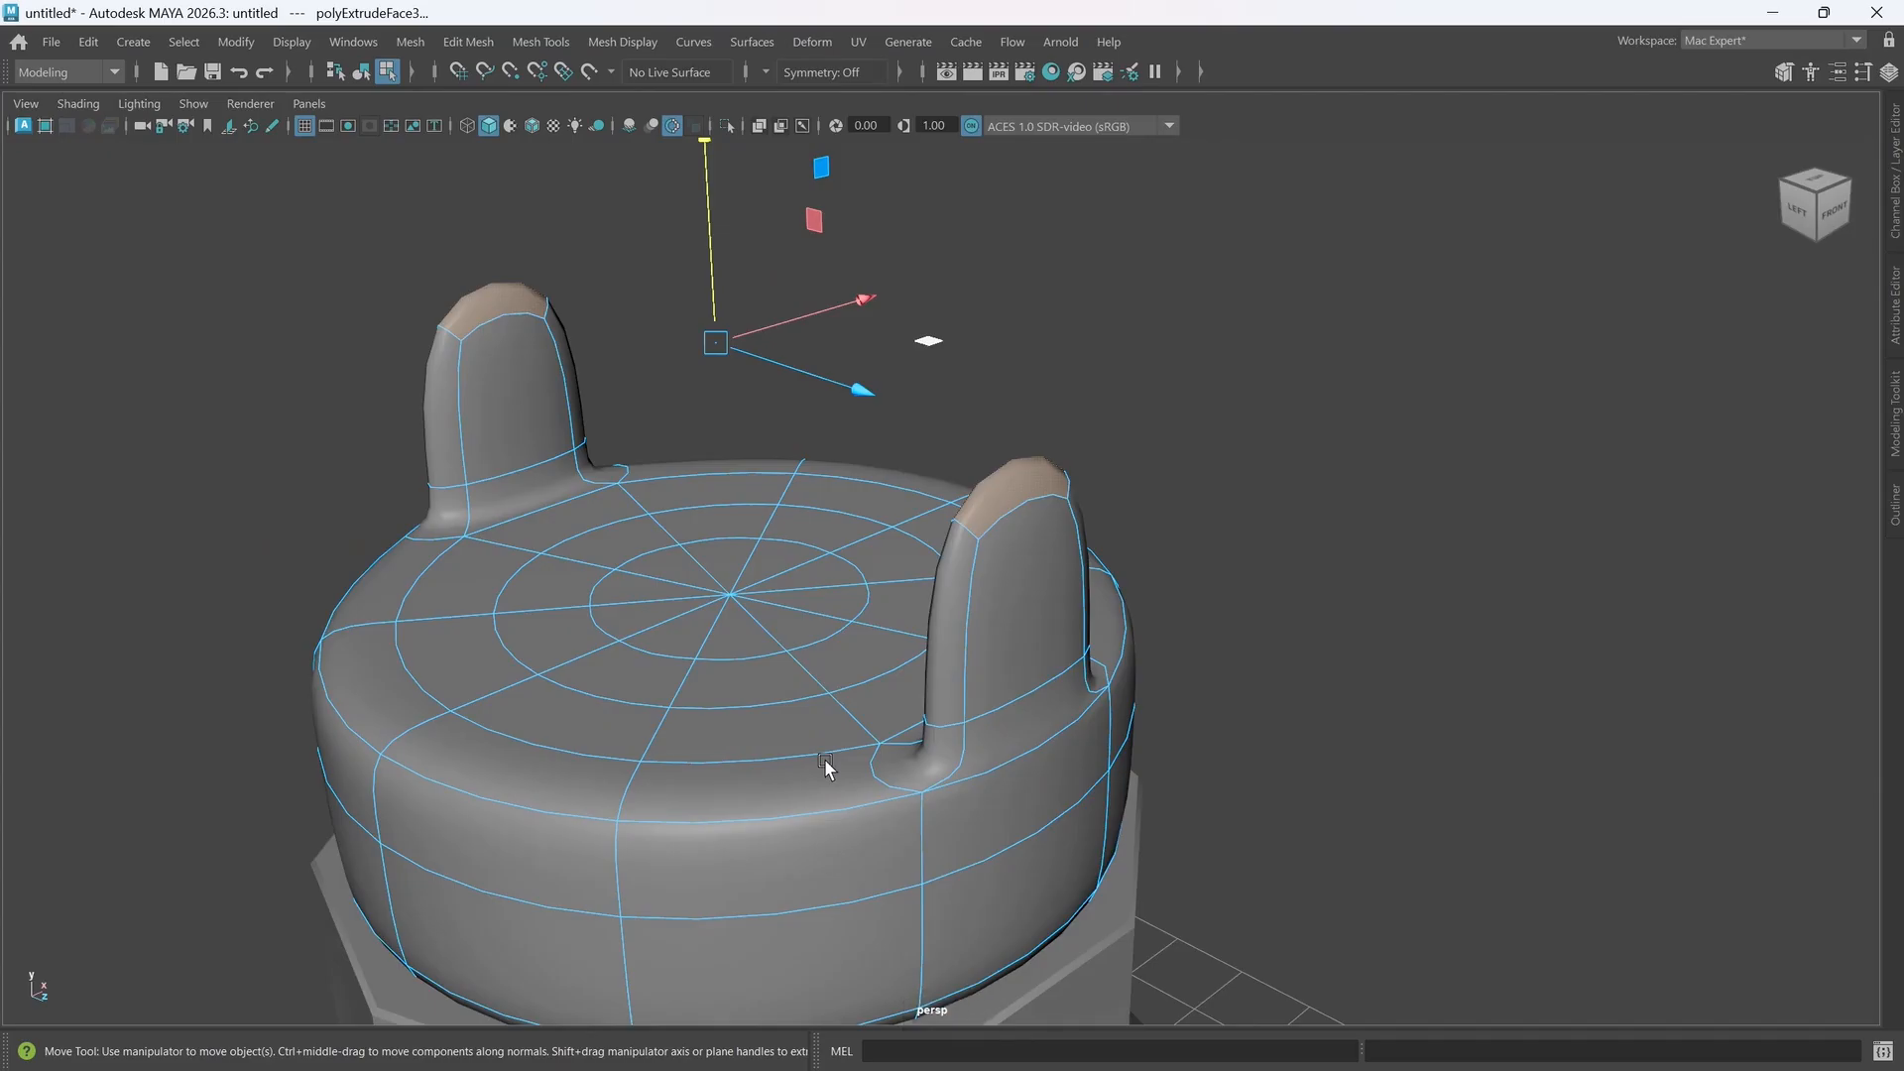
key(1)
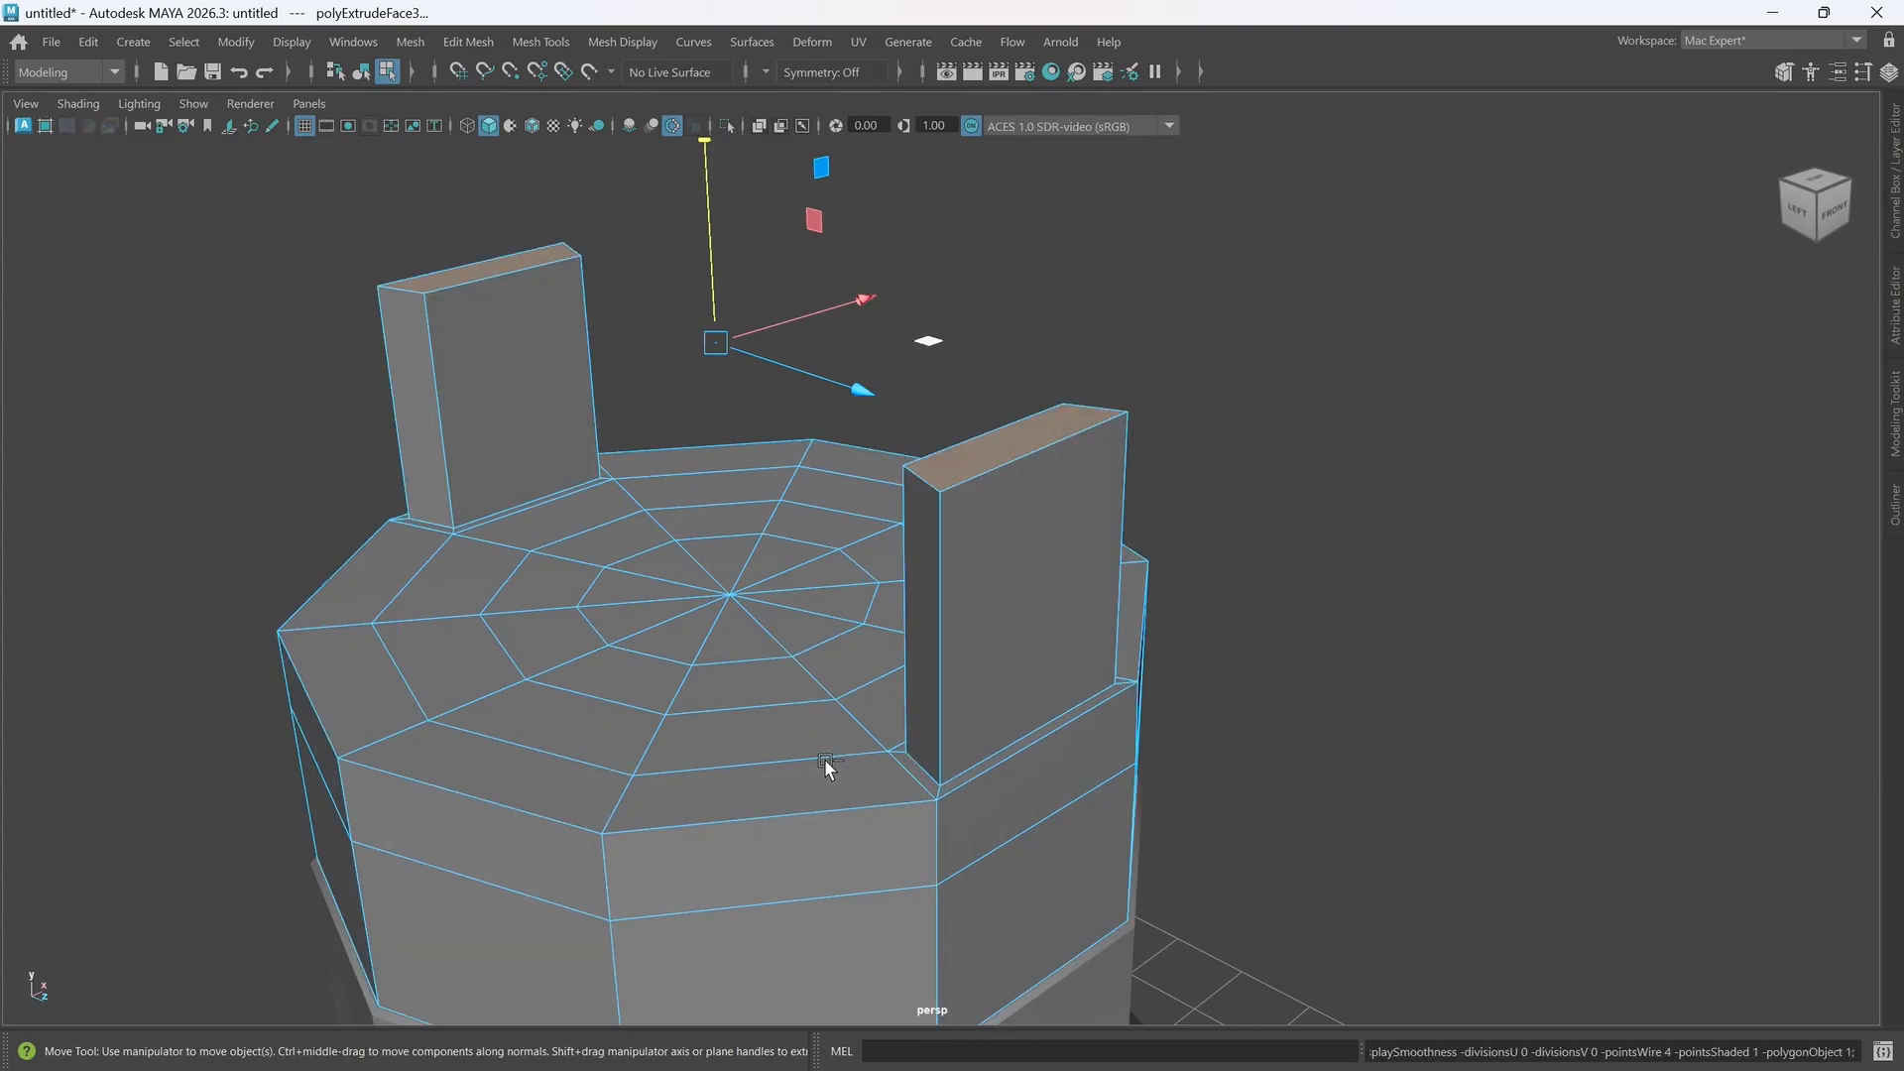
- Undo the inset tabs and extrude the two original opposite faces on the cap's top straight up about 11.8 cm
key(ctrl+z)
key(ctrl+z)
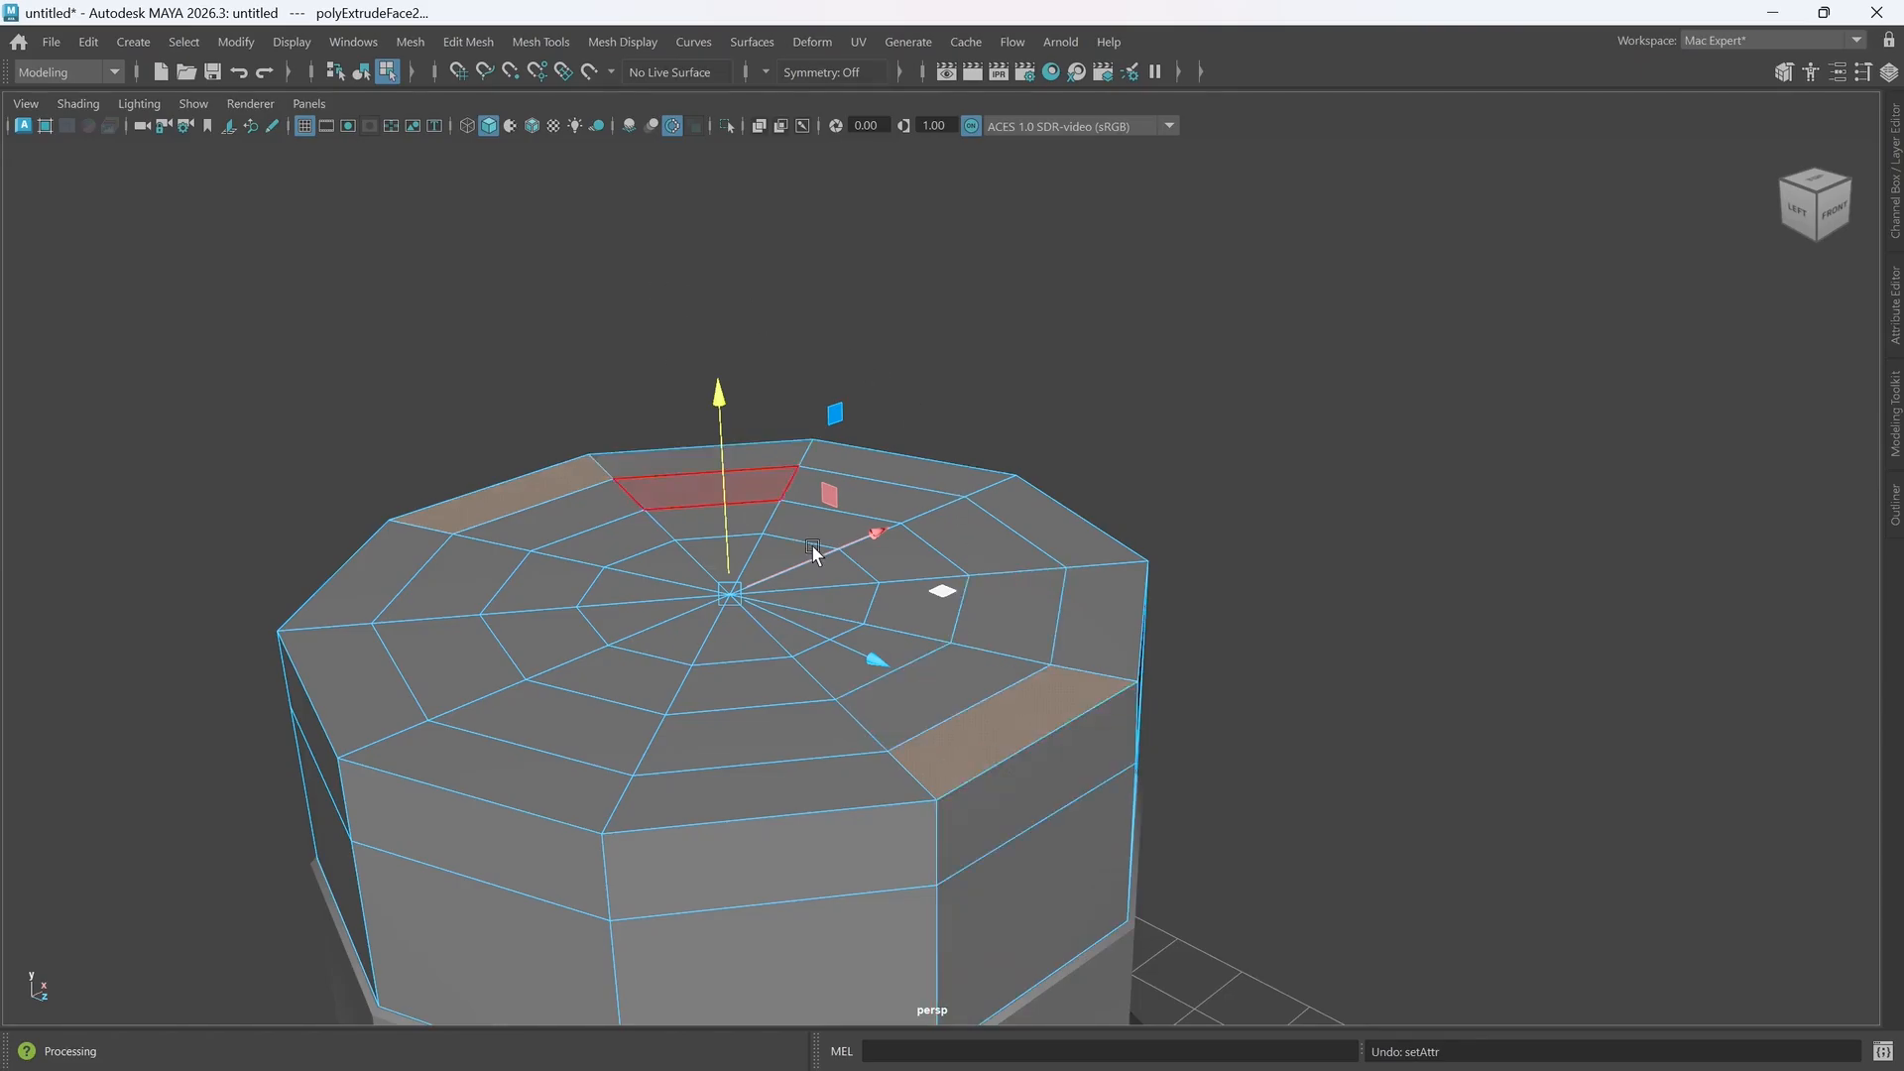
alt+drag(704, 478, 843, 693)
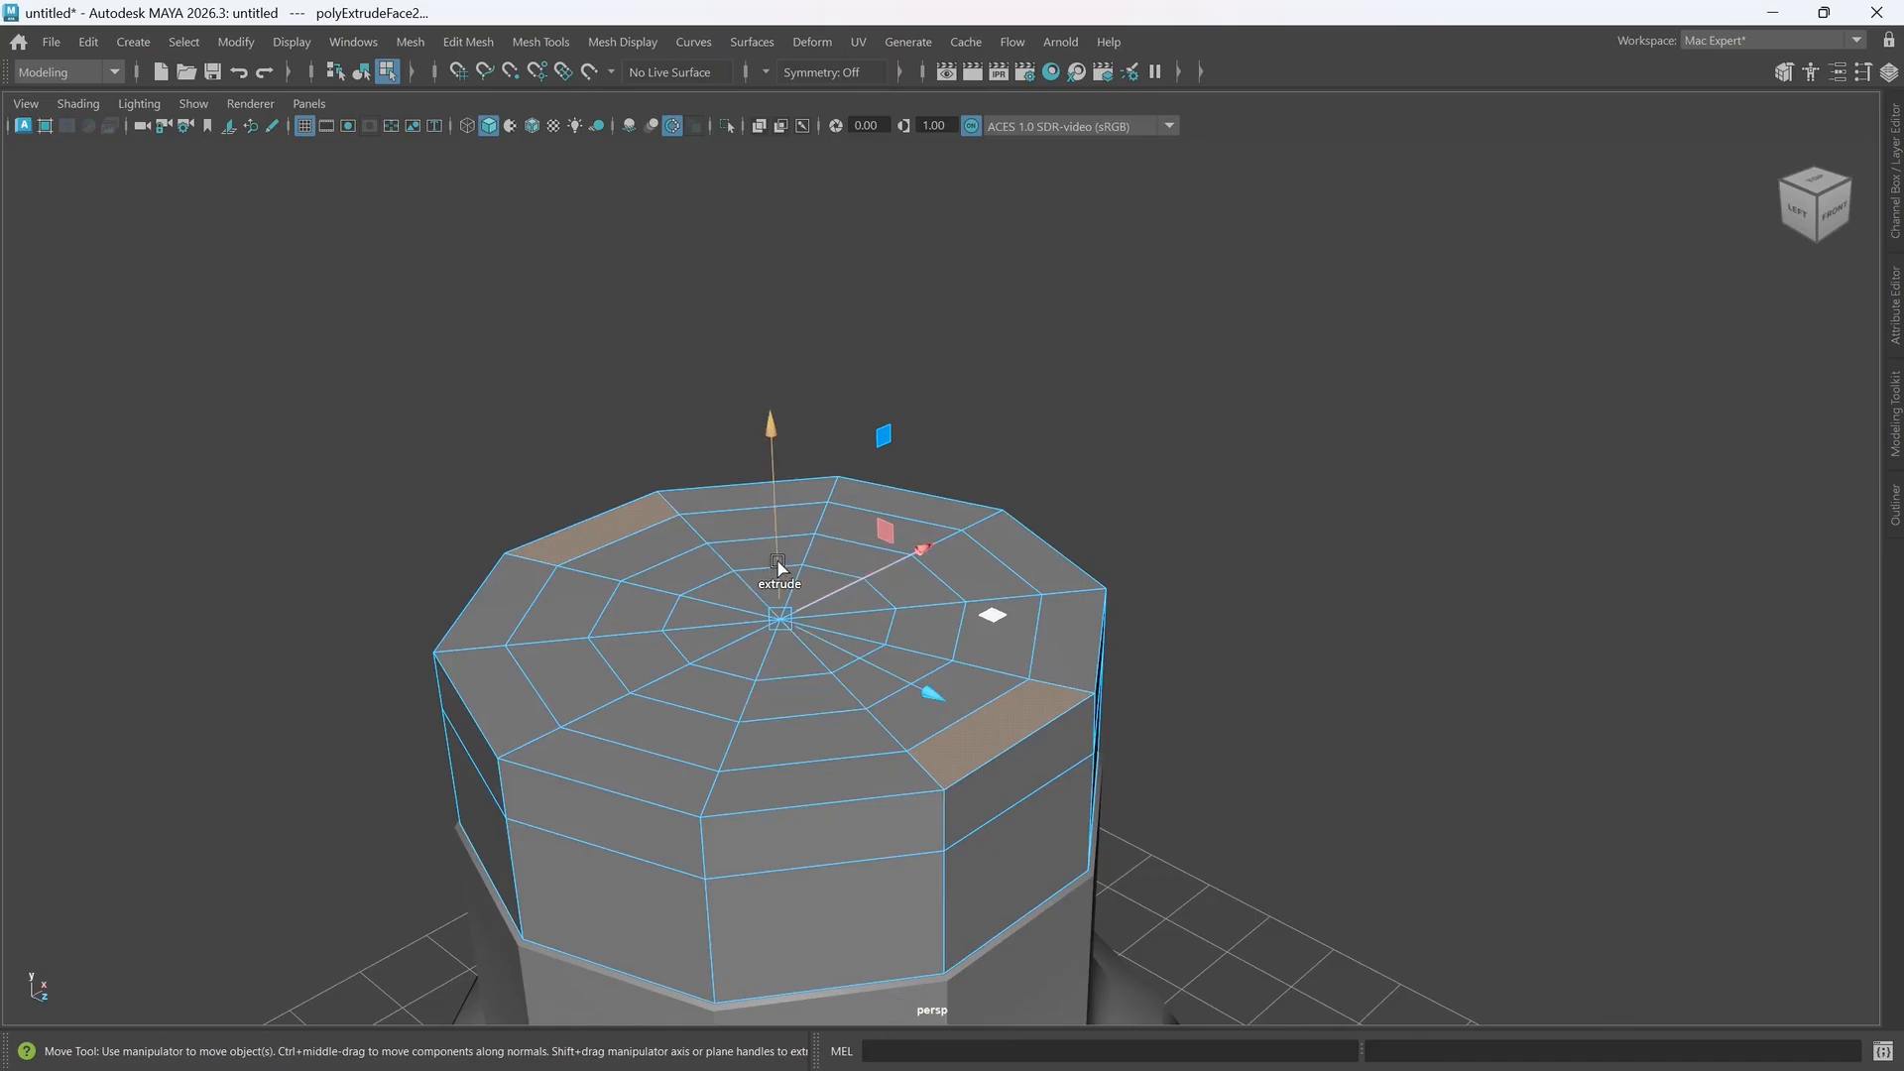
drag(780, 563, 779, 461)
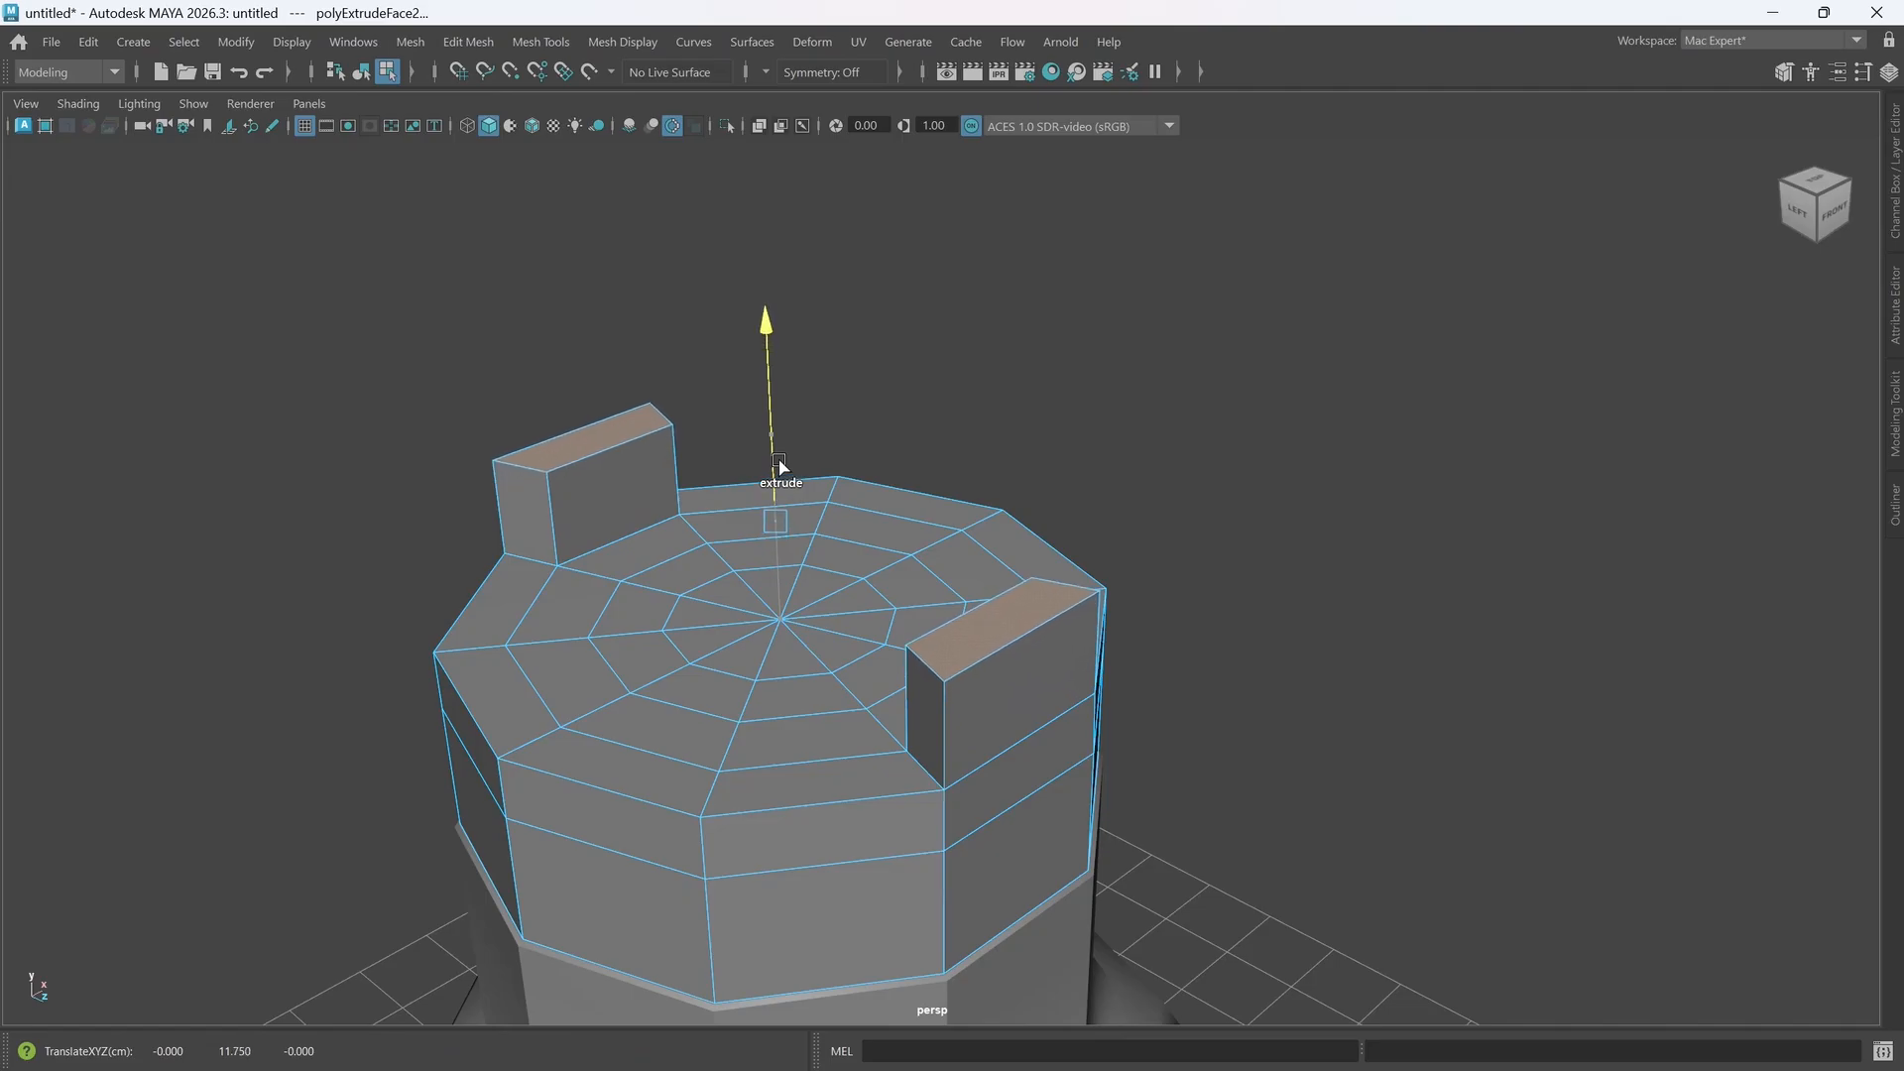
drag(783, 465, 787, 460)
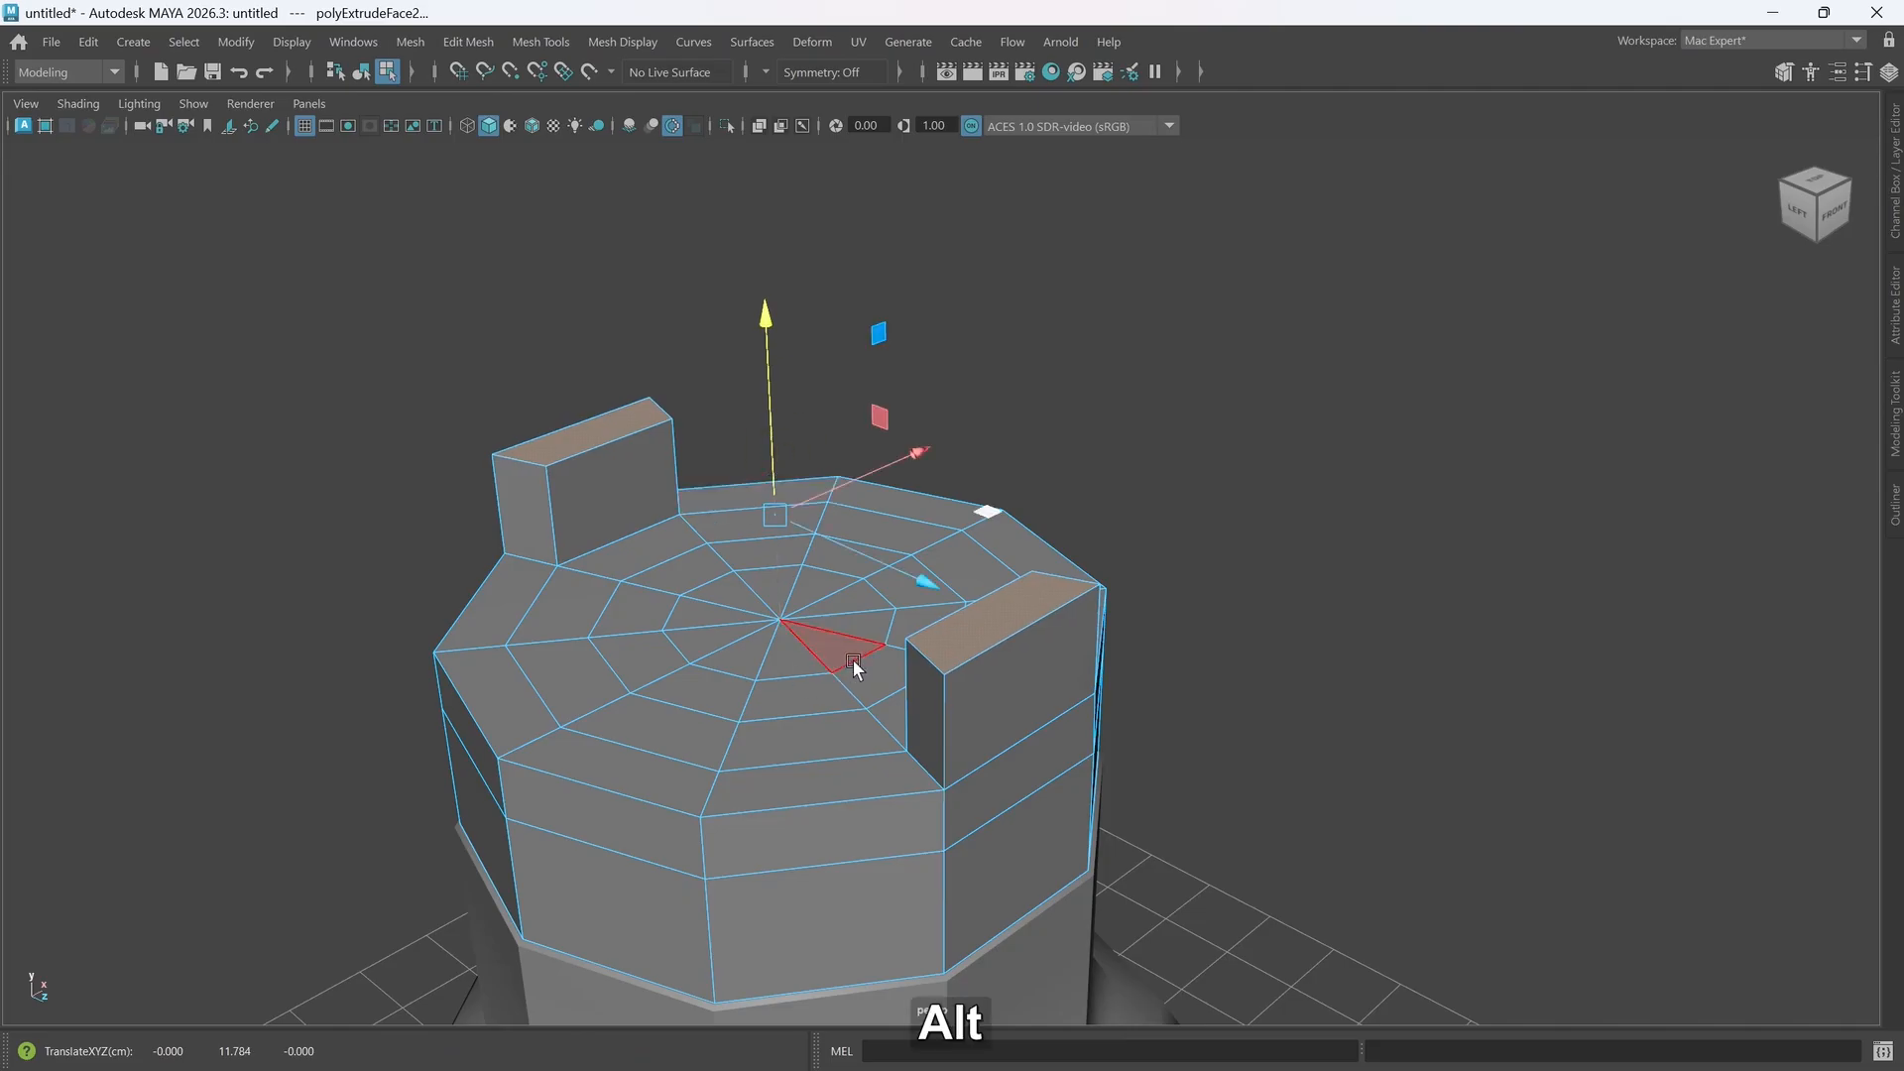
alt+drag(853, 658, 850, 668)
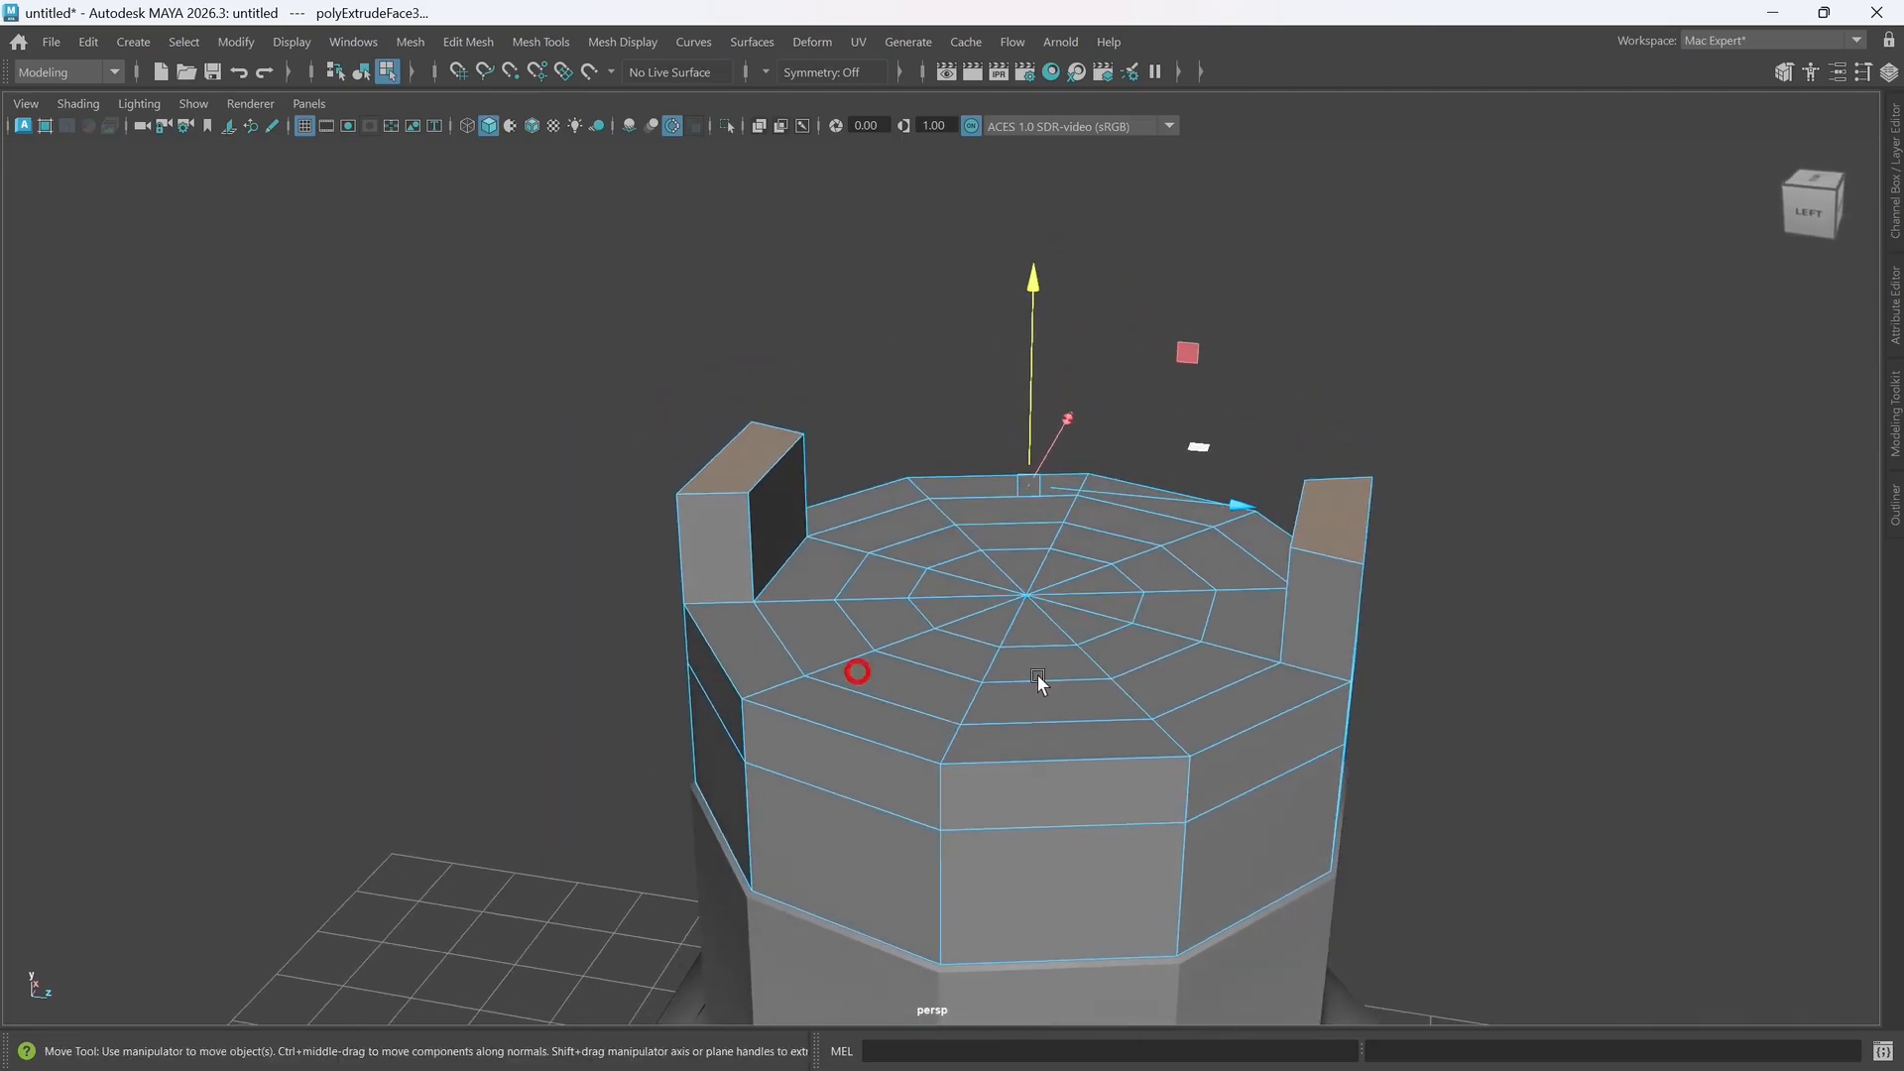
alt+middle_drag(850, 667, 920, 676)
alt+drag(920, 676, 942, 674)
alt+drag(1138, 716, 1061, 710)
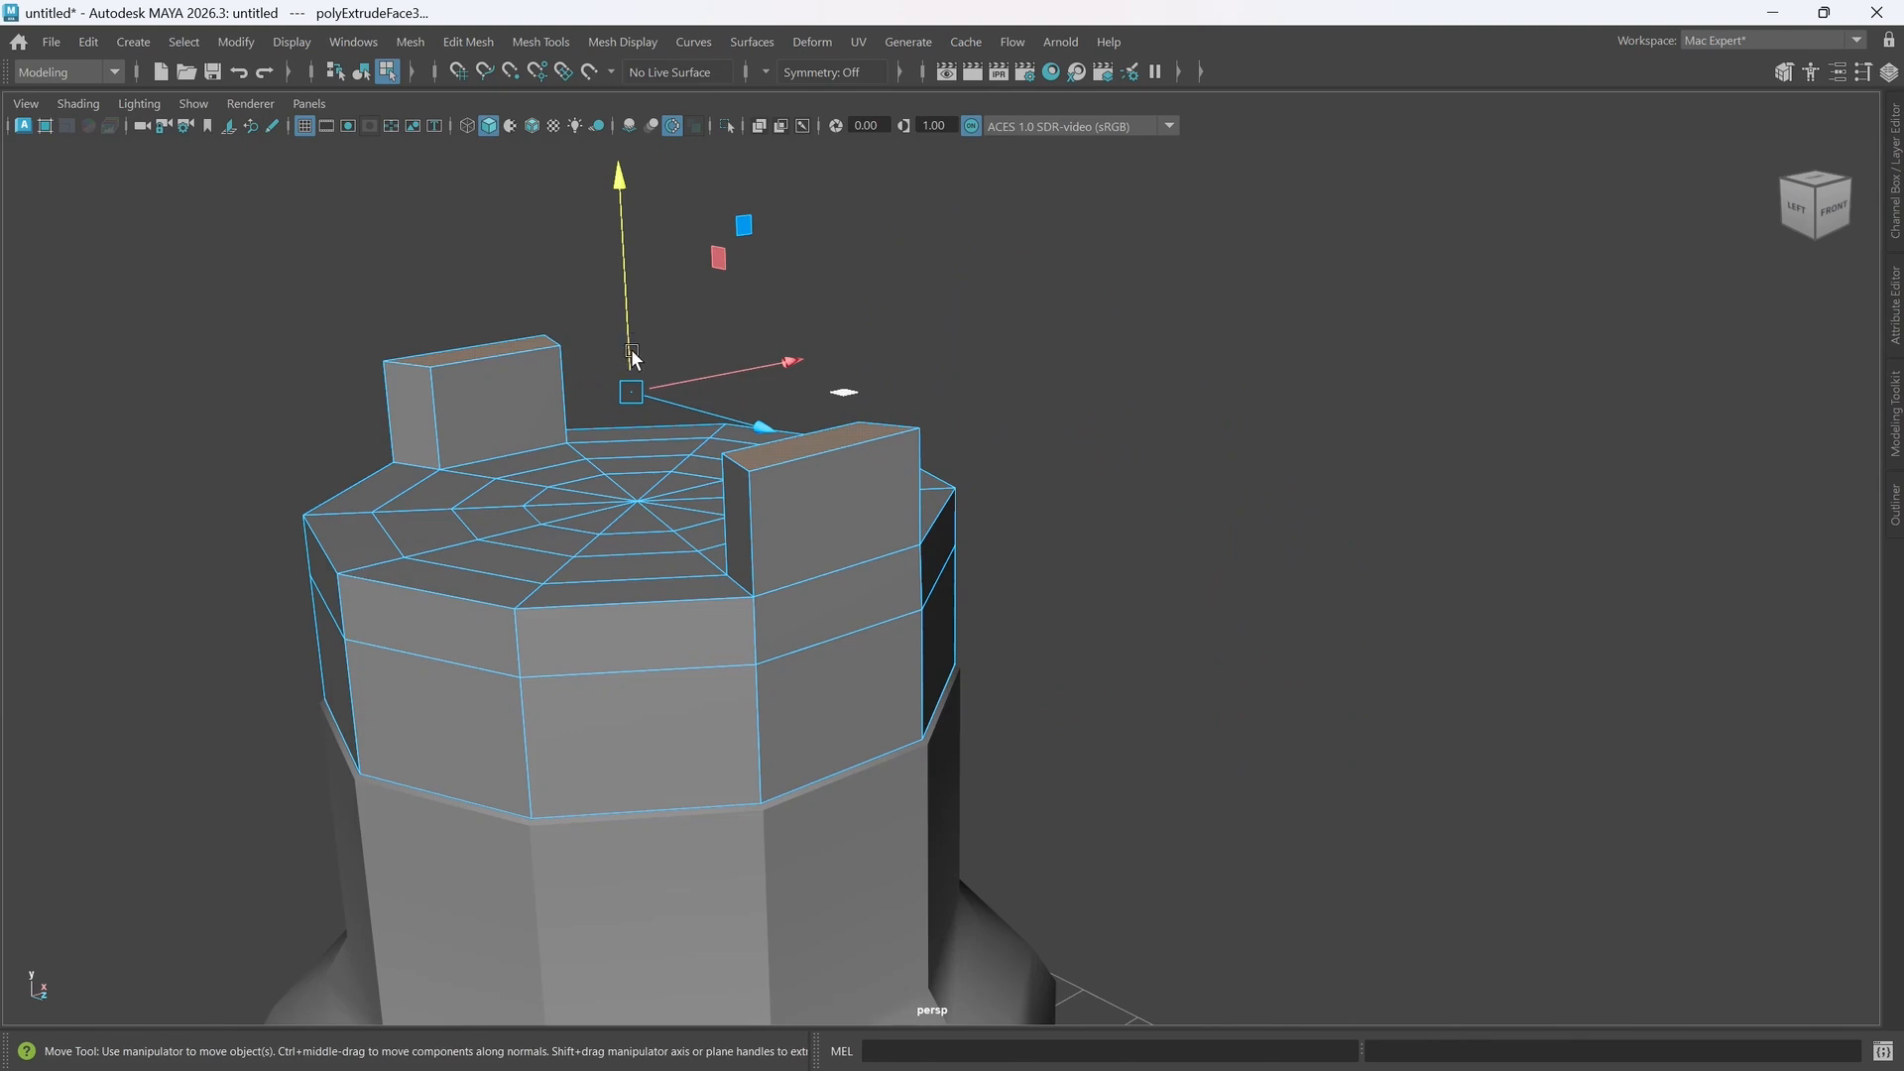
drag(631, 349, 630, 347)
- Delete the top faces of both tabs, keeping their open border edges selected
alt+drag(871, 480, 882, 510)
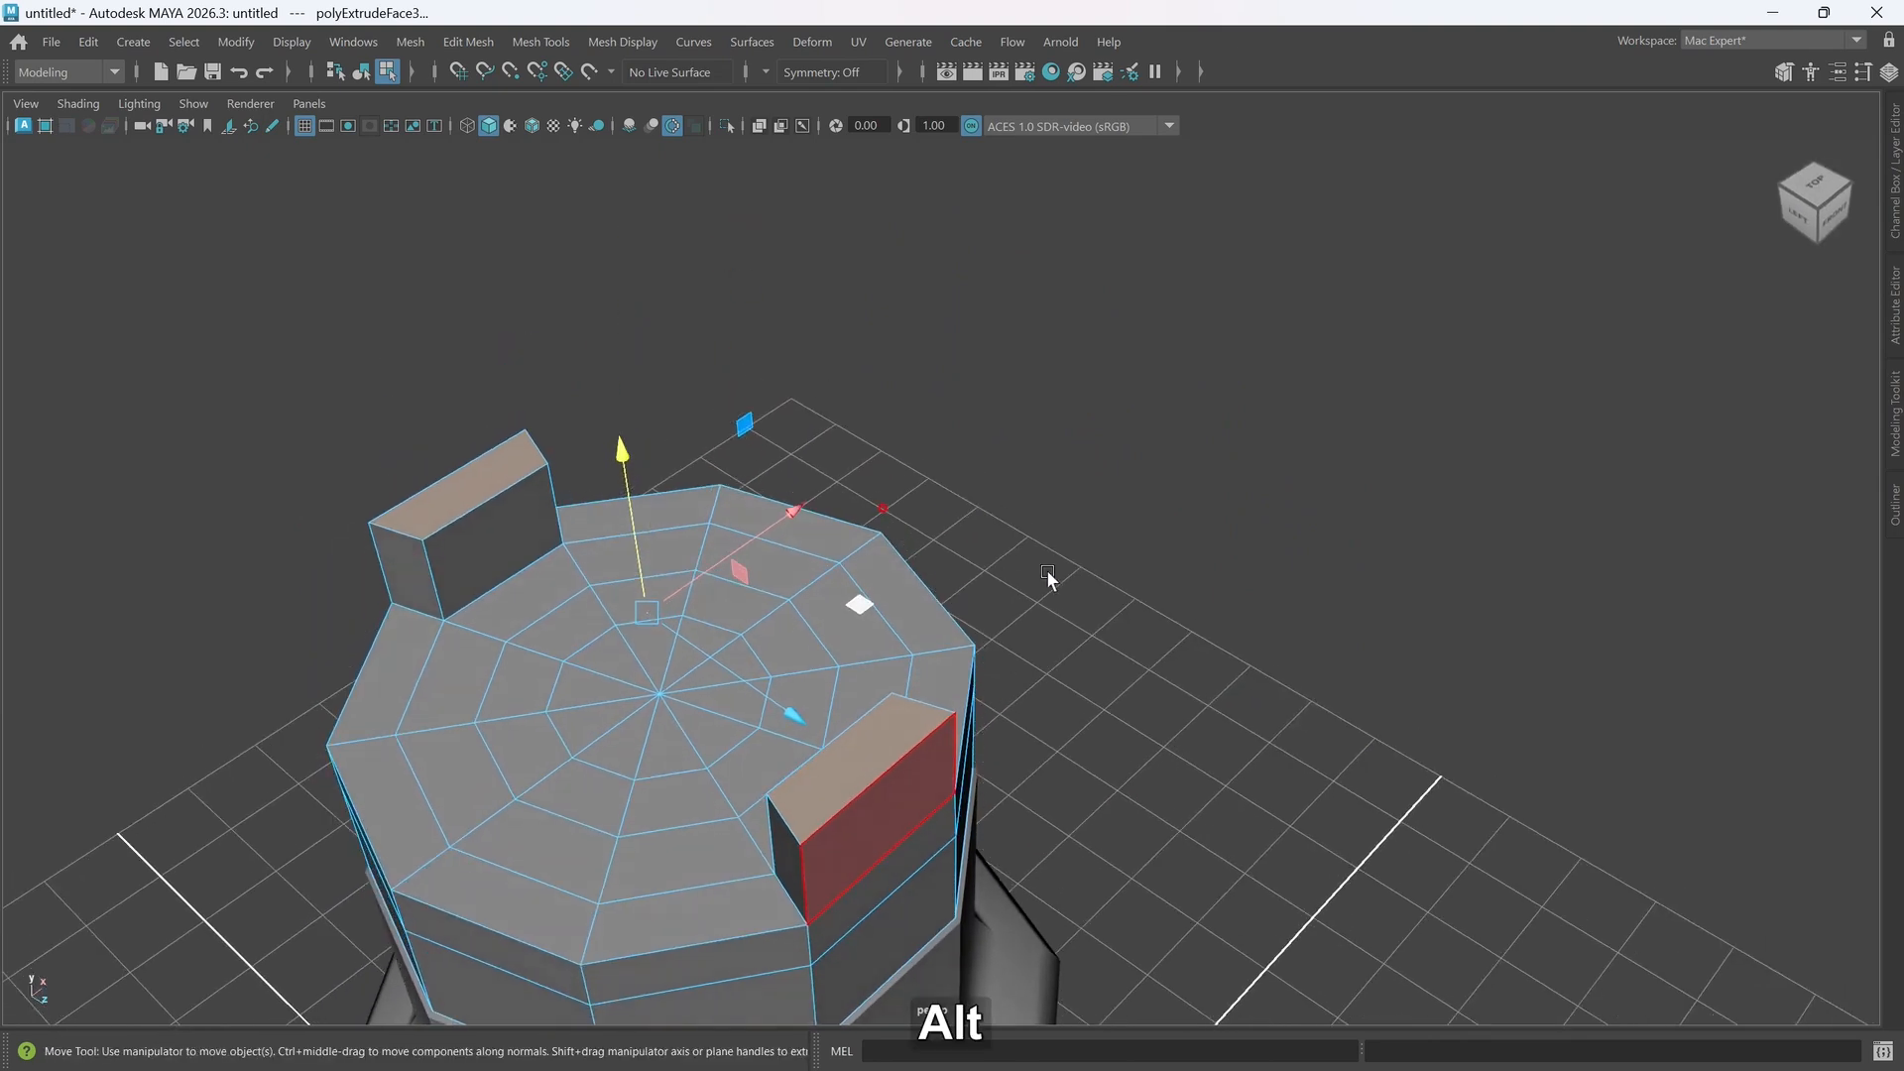
key(ctrl+Delete)
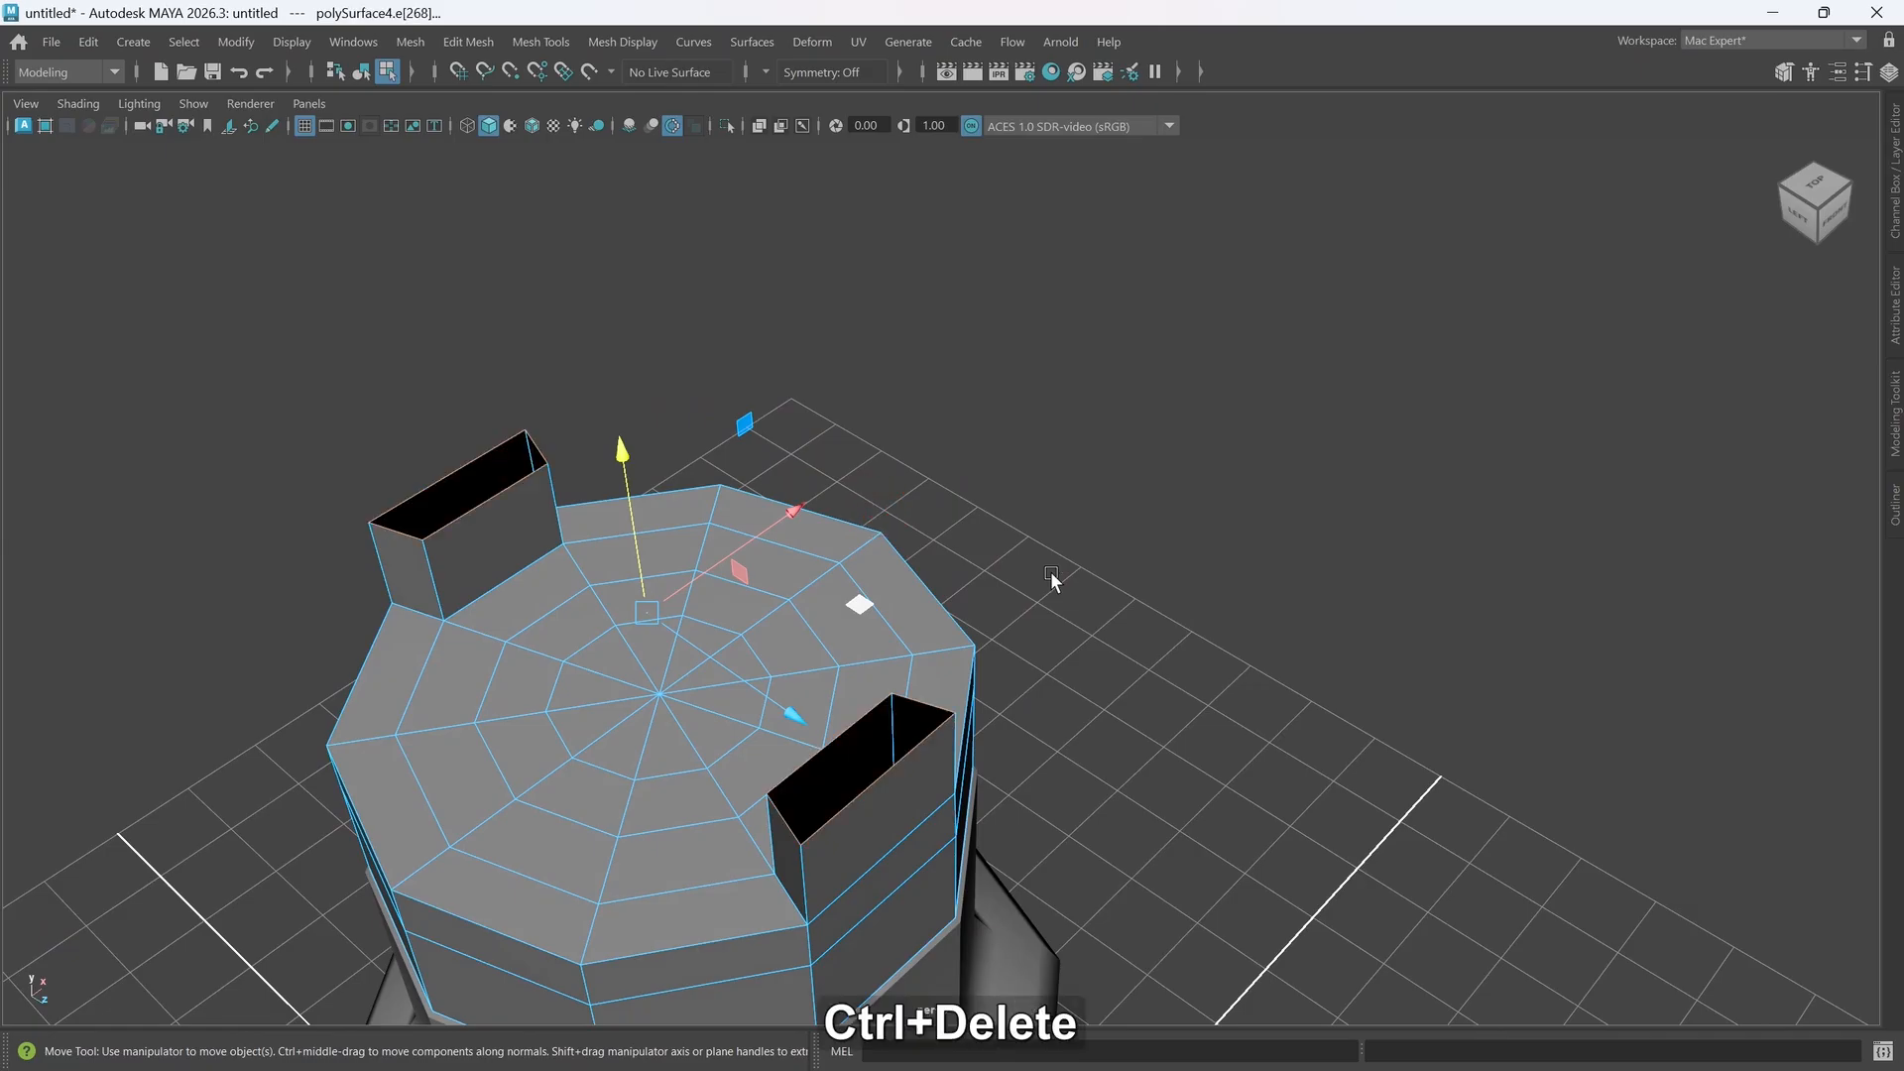
alt+drag(750, 716, 783, 694)
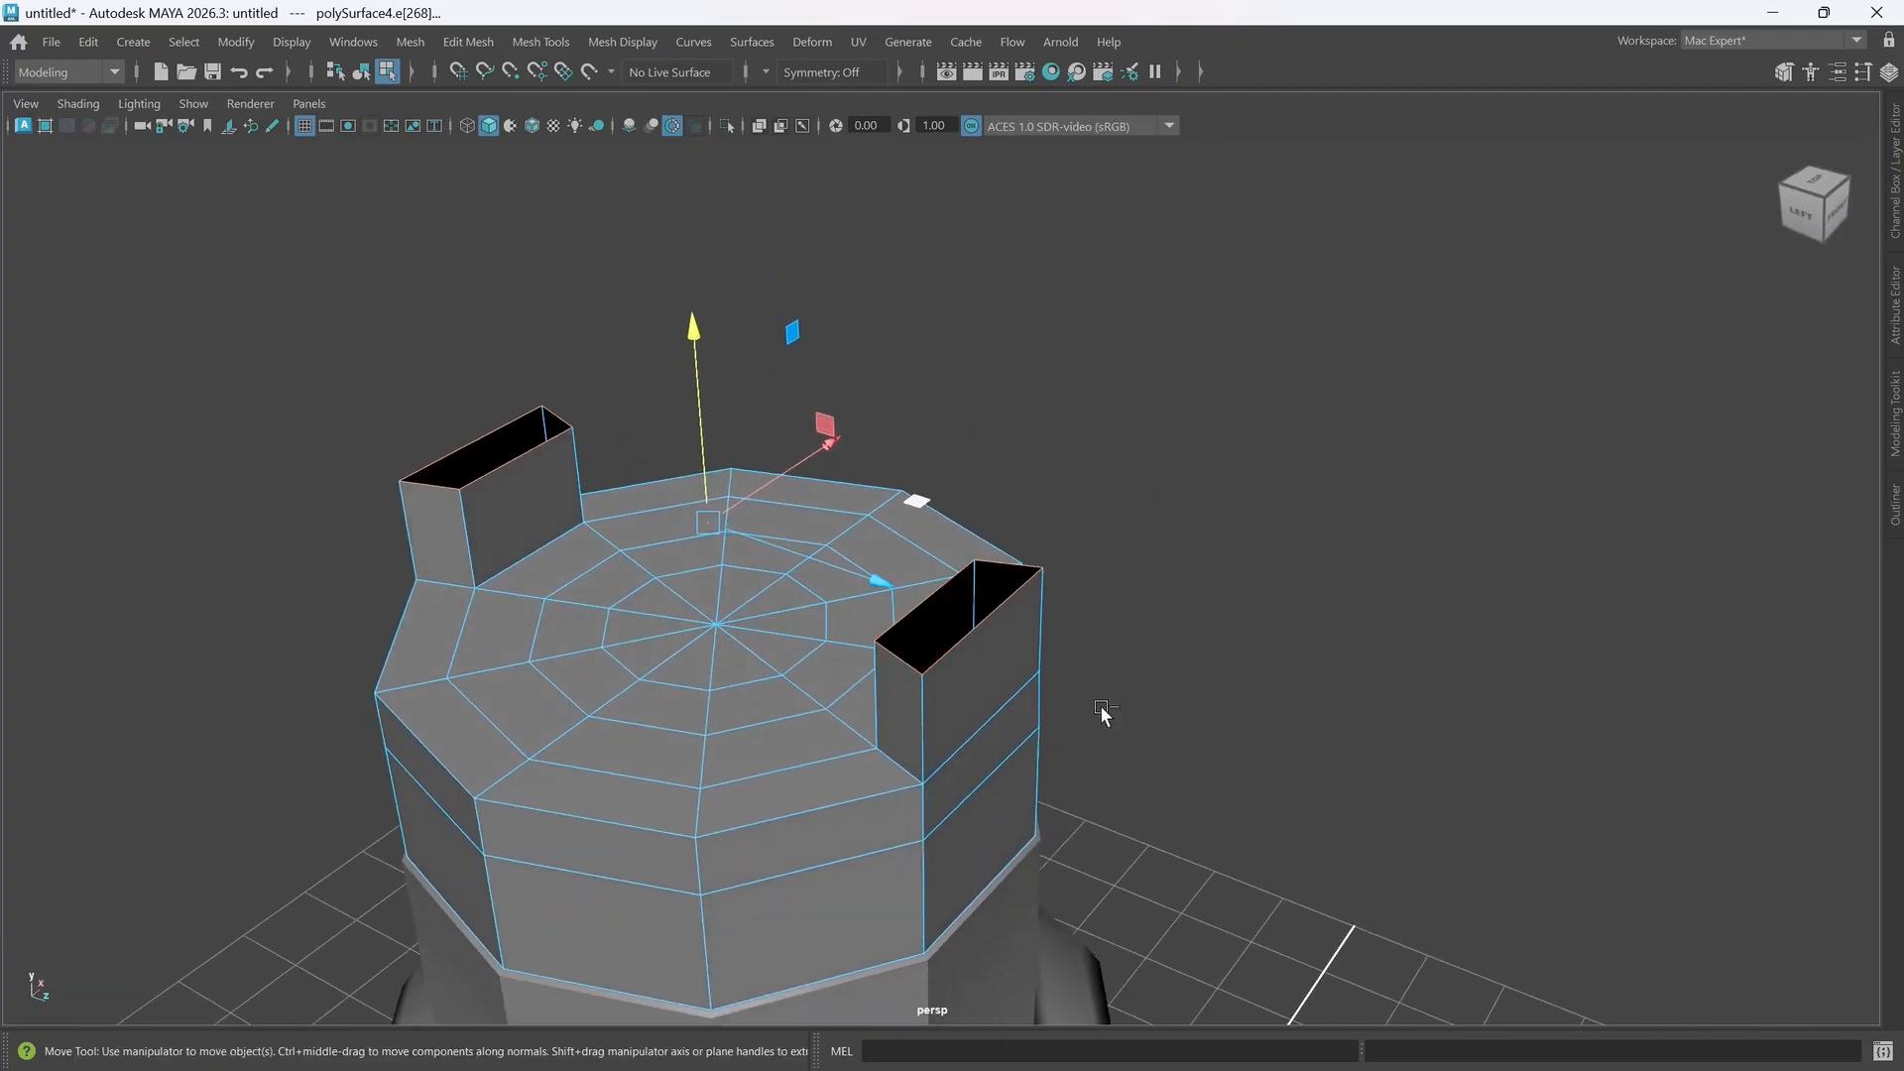
- Bridge the open border edges of the two tabs to connect them with a handle across the cap
key(ctrl+b)
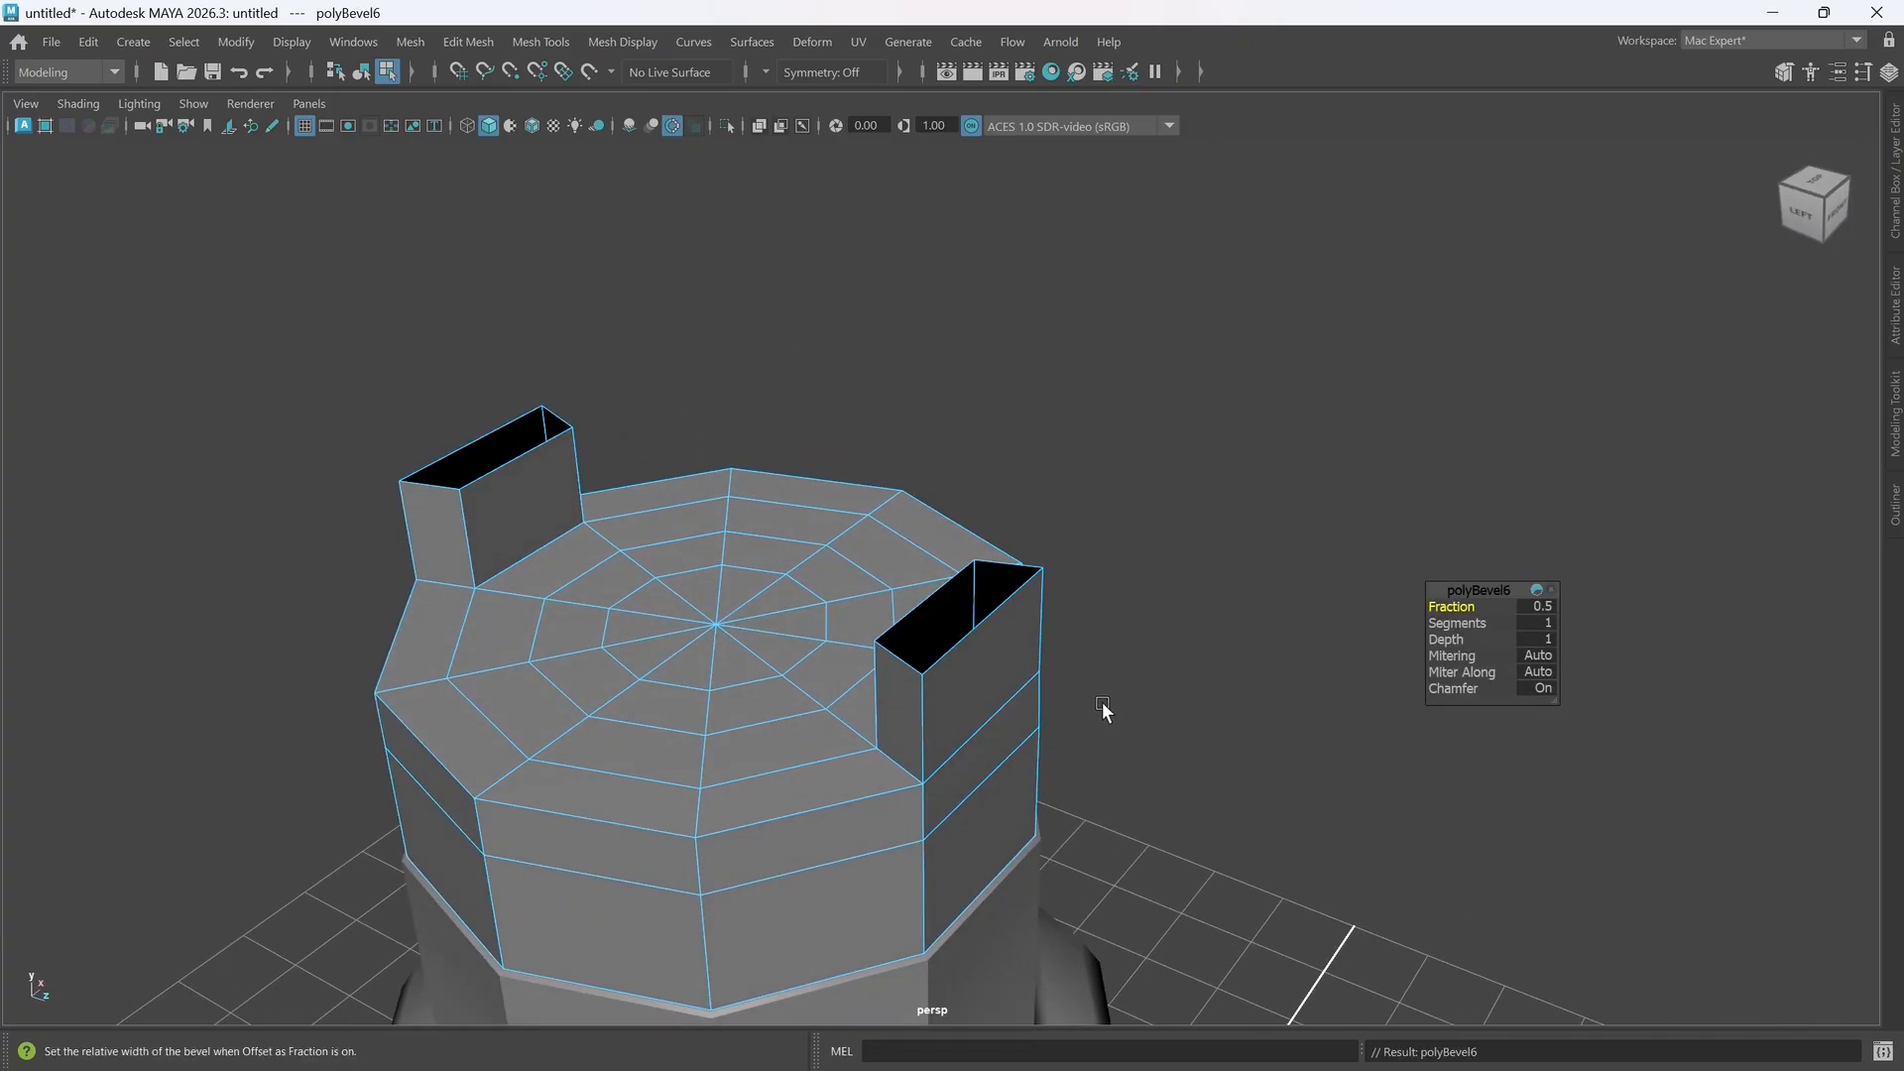
key(ctrl+z)
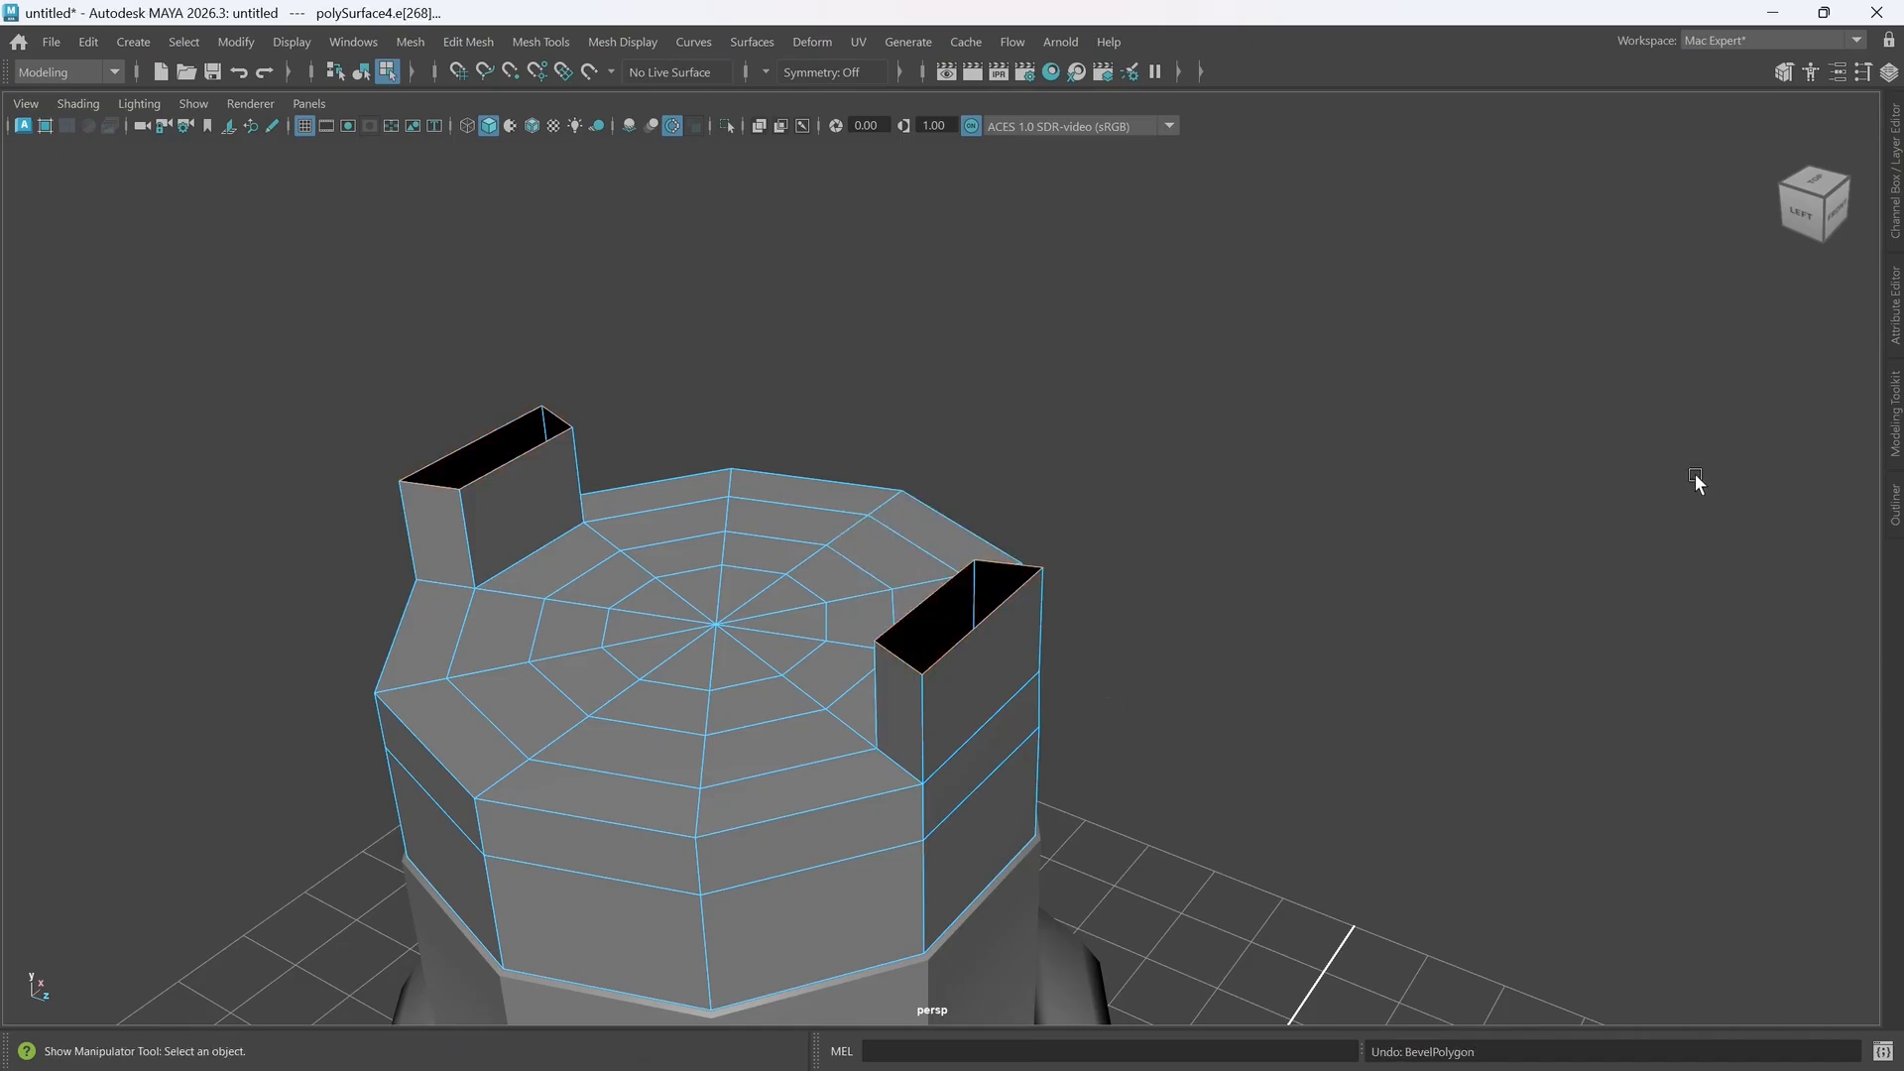
click(1896, 430)
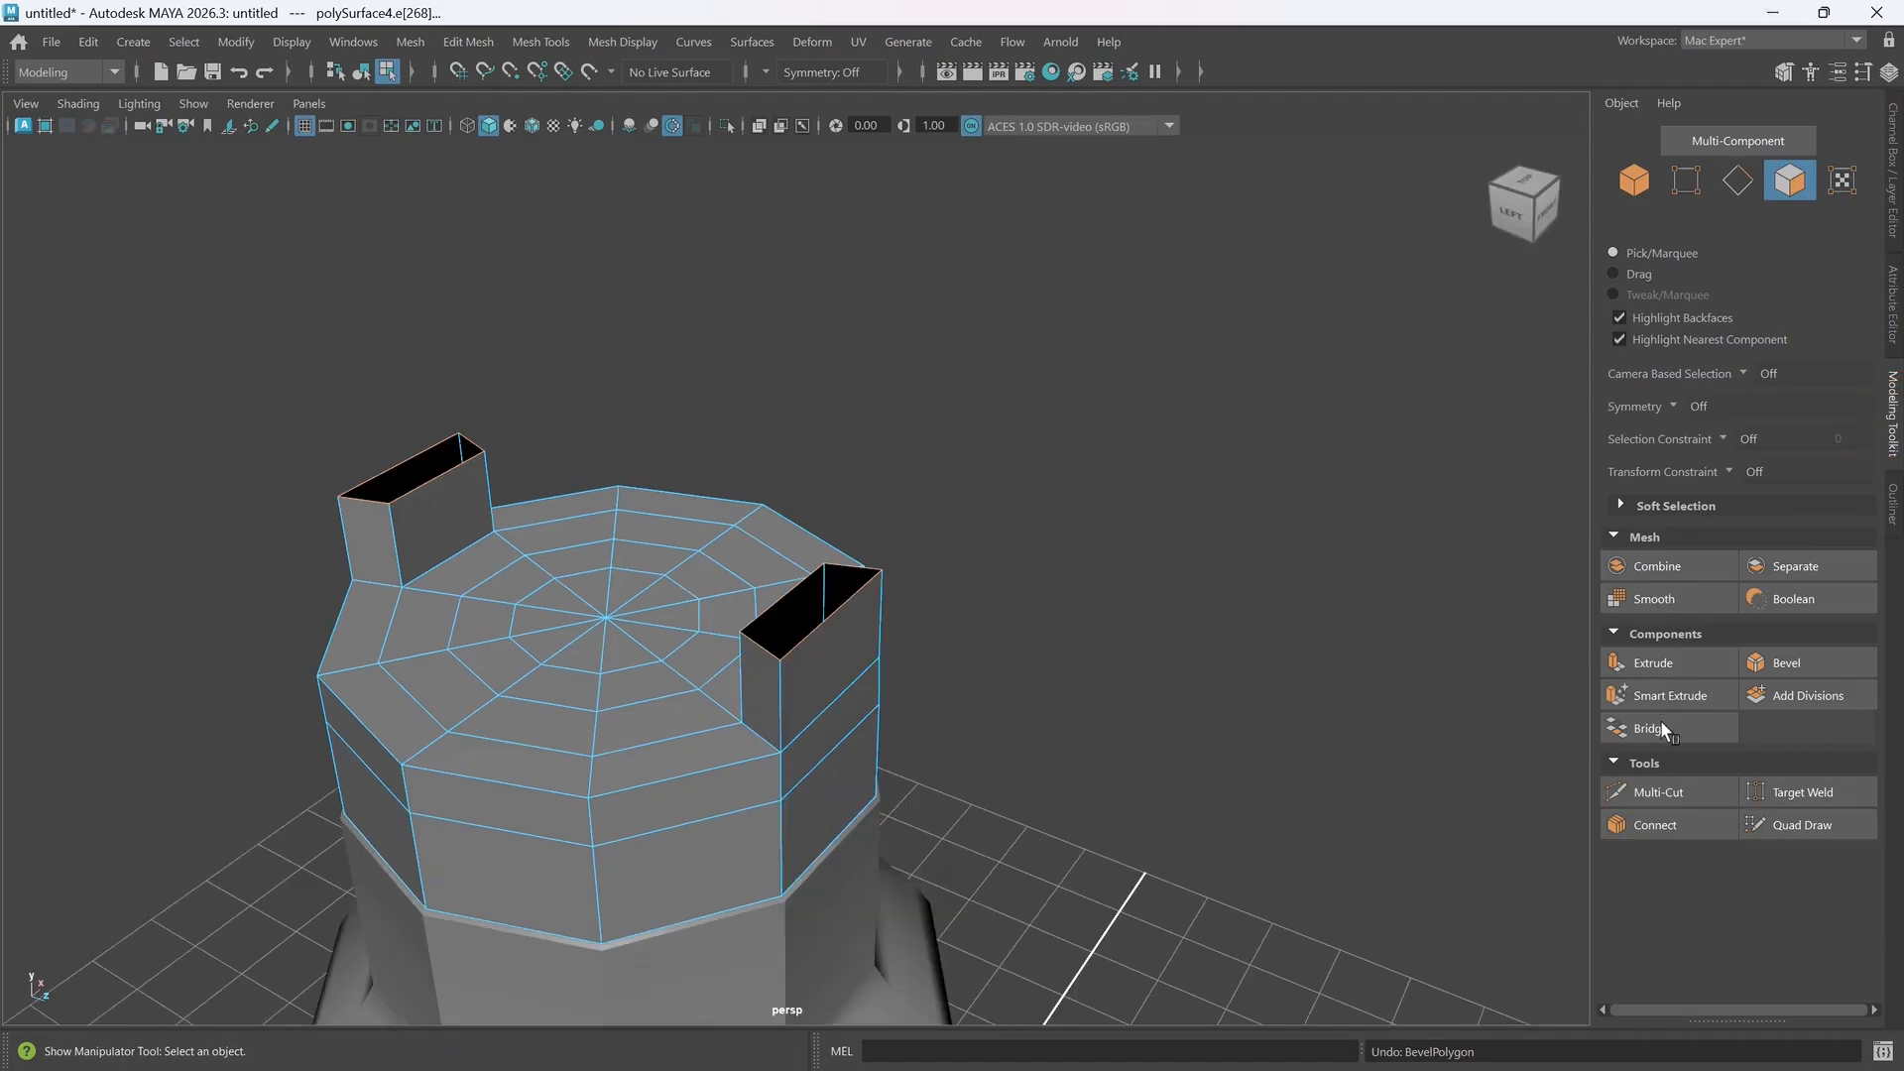
click(1656, 728)
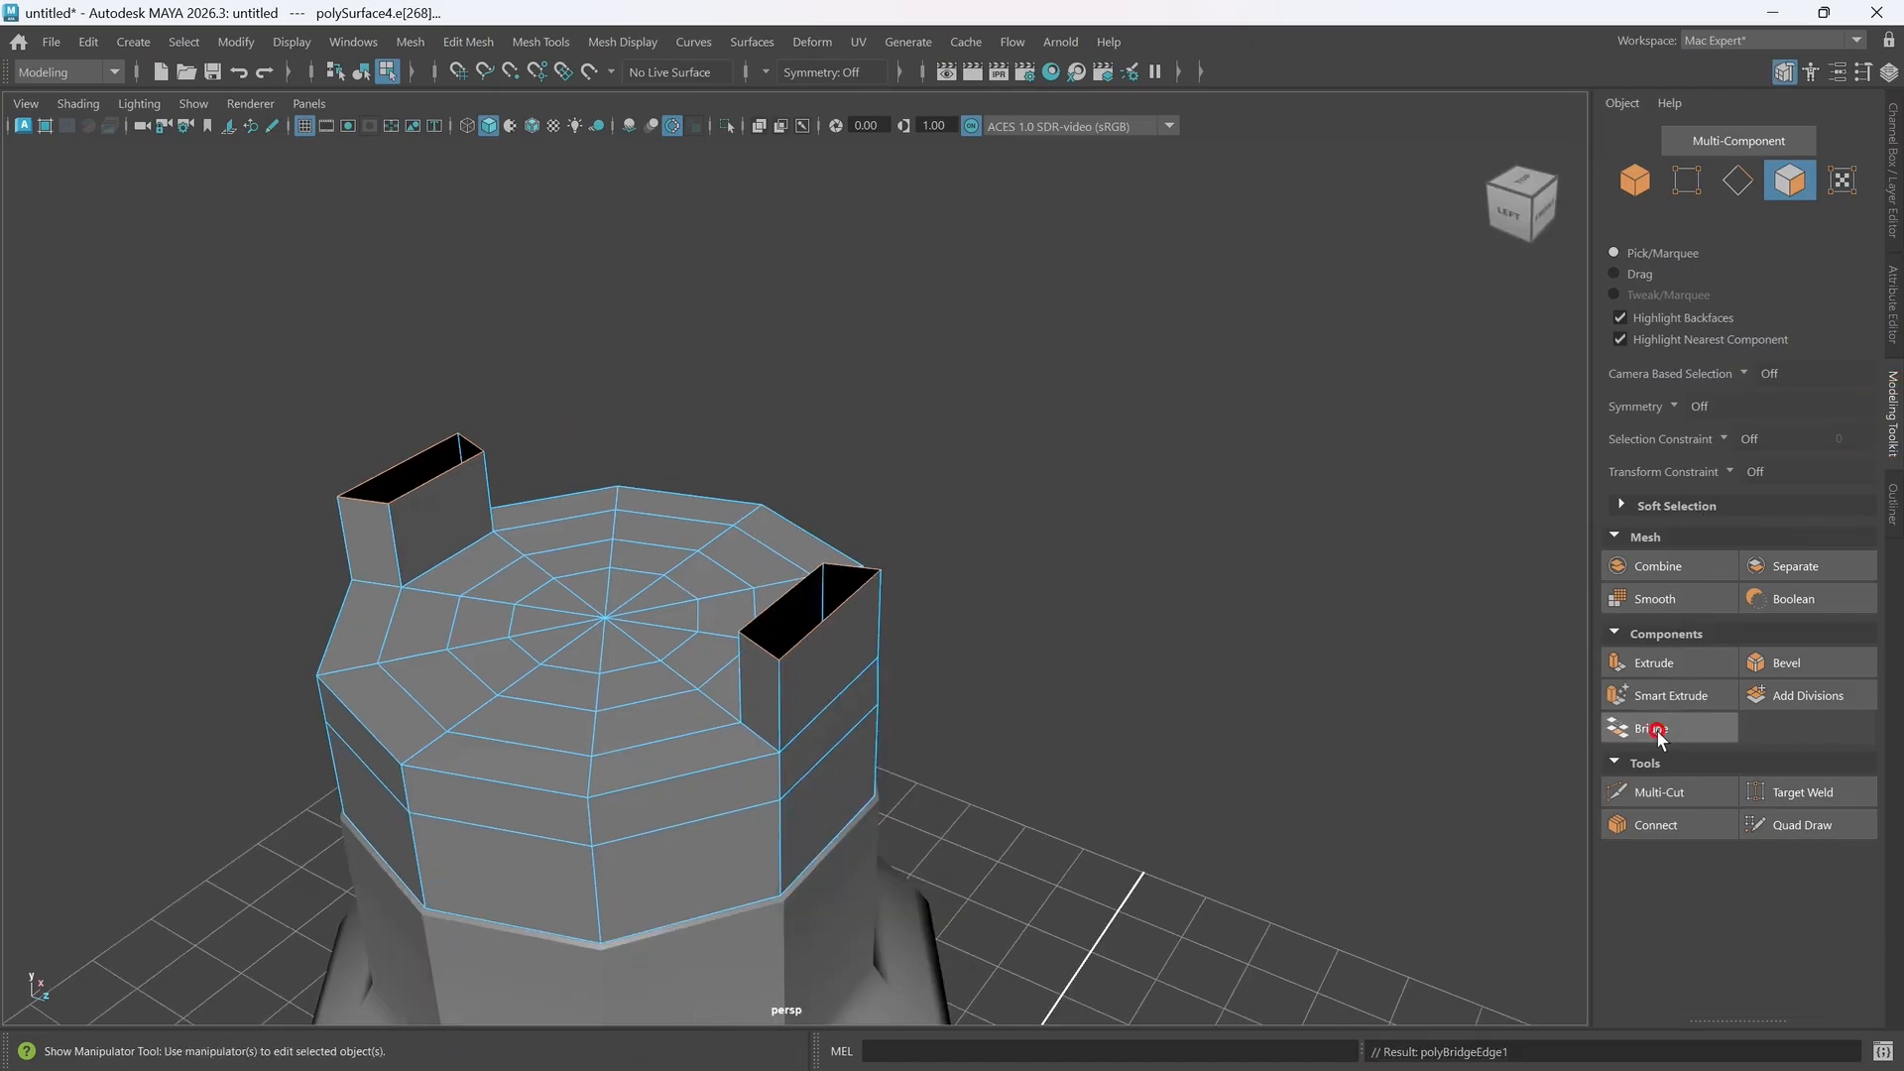
alt+drag(831, 734, 833, 727)
alt+middle_drag(858, 637, 813, 662)
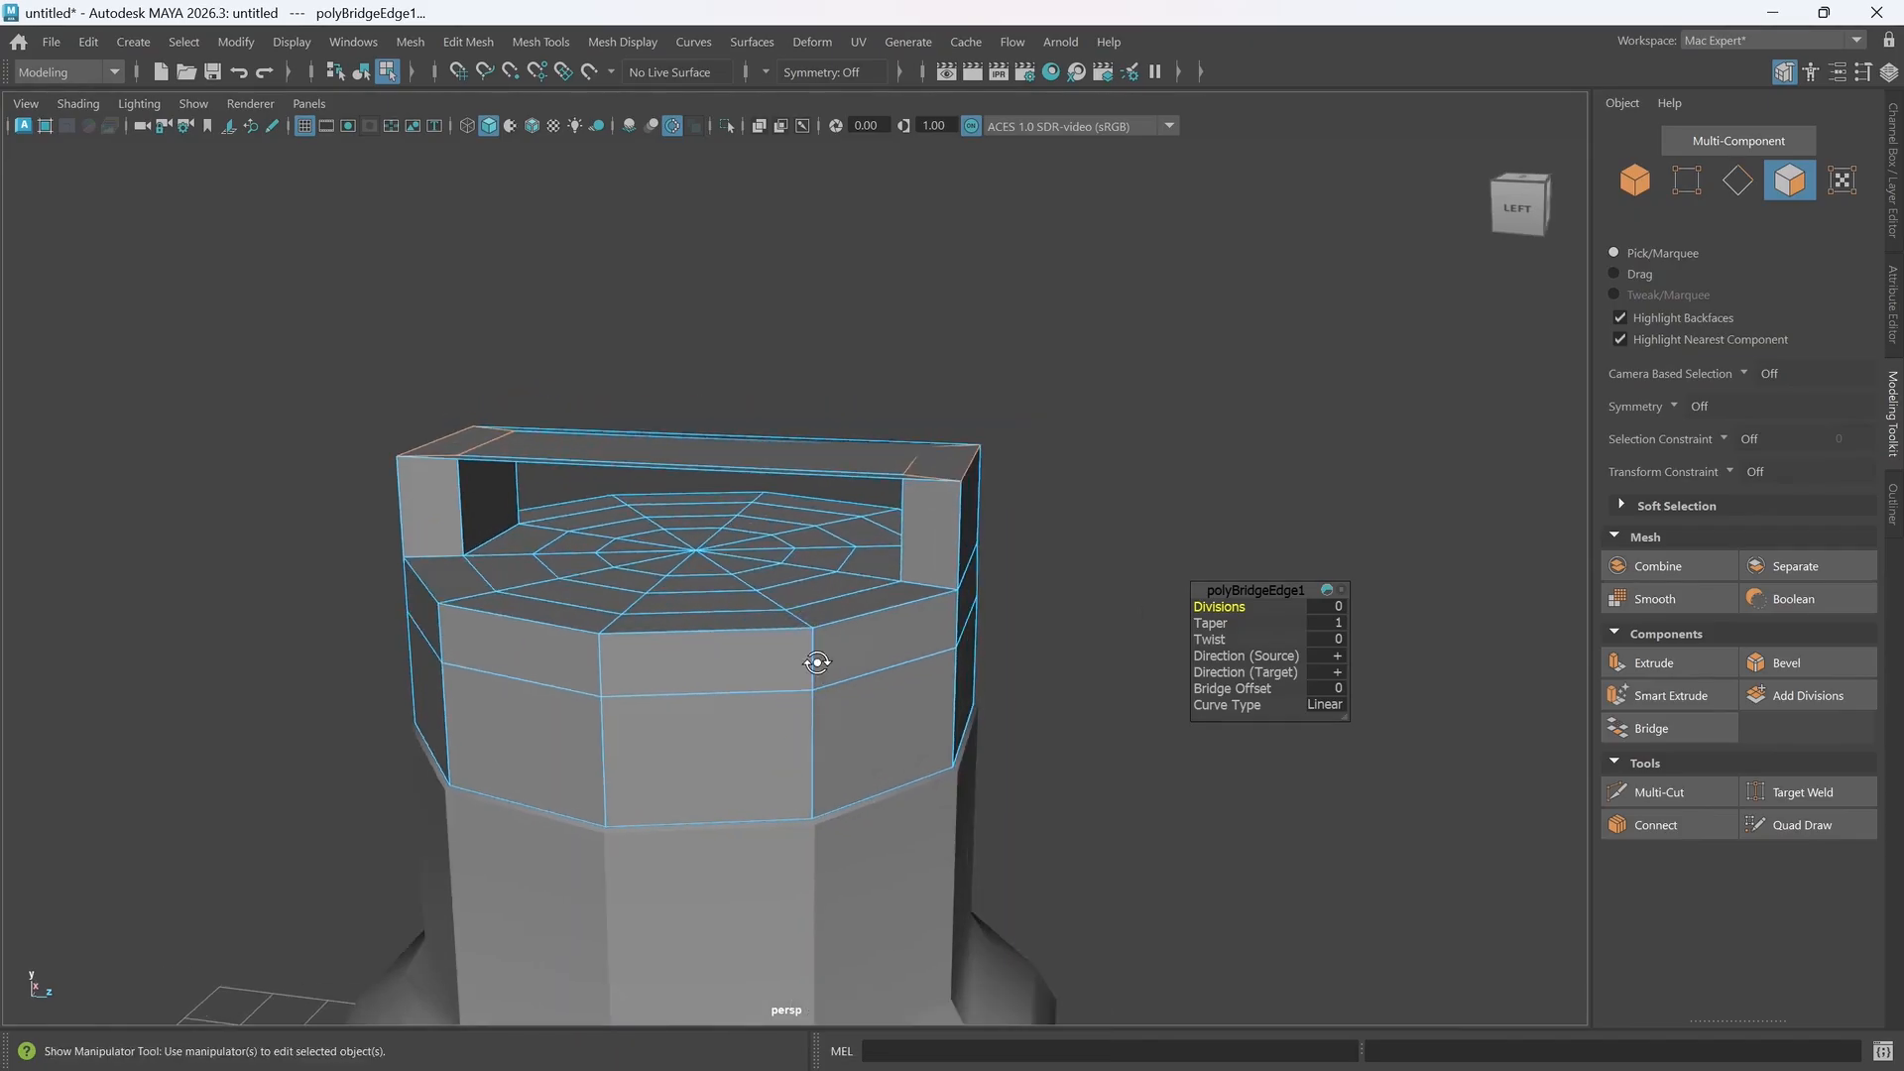
alt+drag(820, 658, 853, 683)
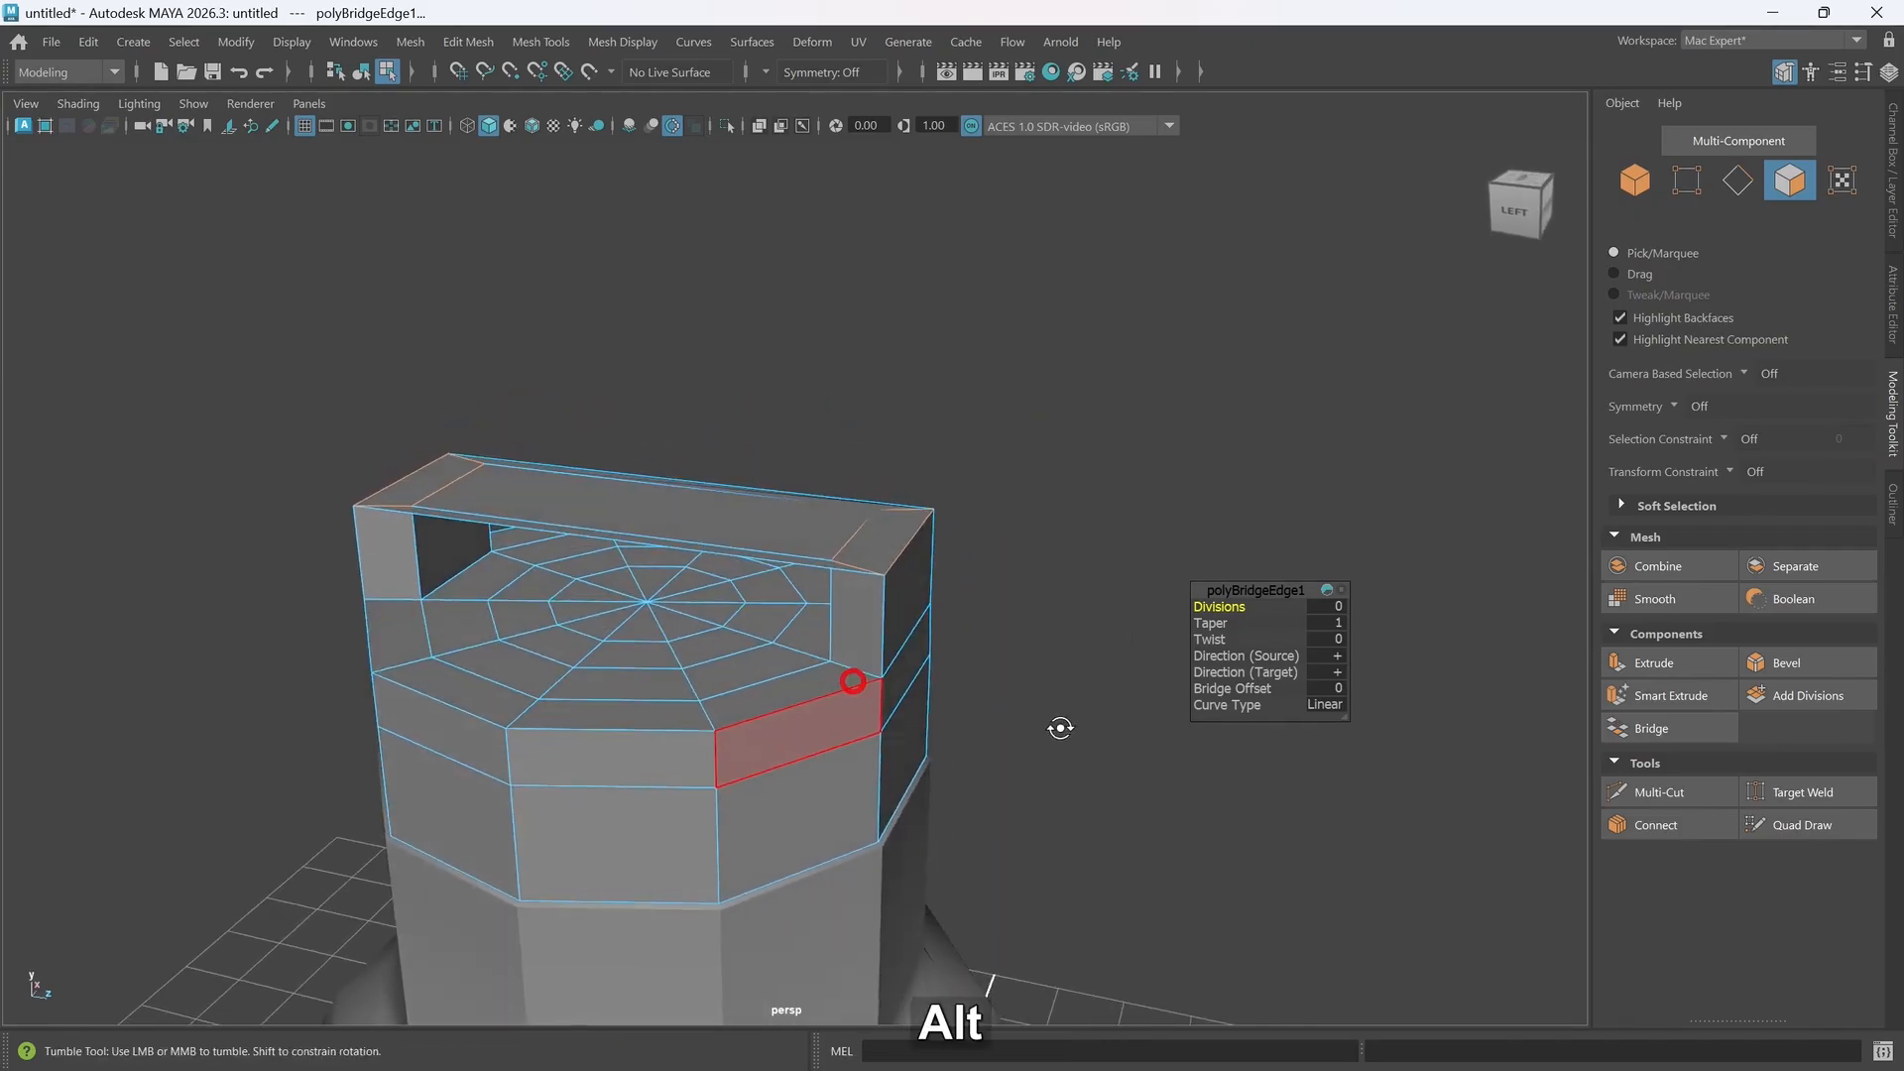
- Curve the bridge into an arched handle with Curve Type Blend and 4 Divisions
click(1325, 702)
click(1380, 735)
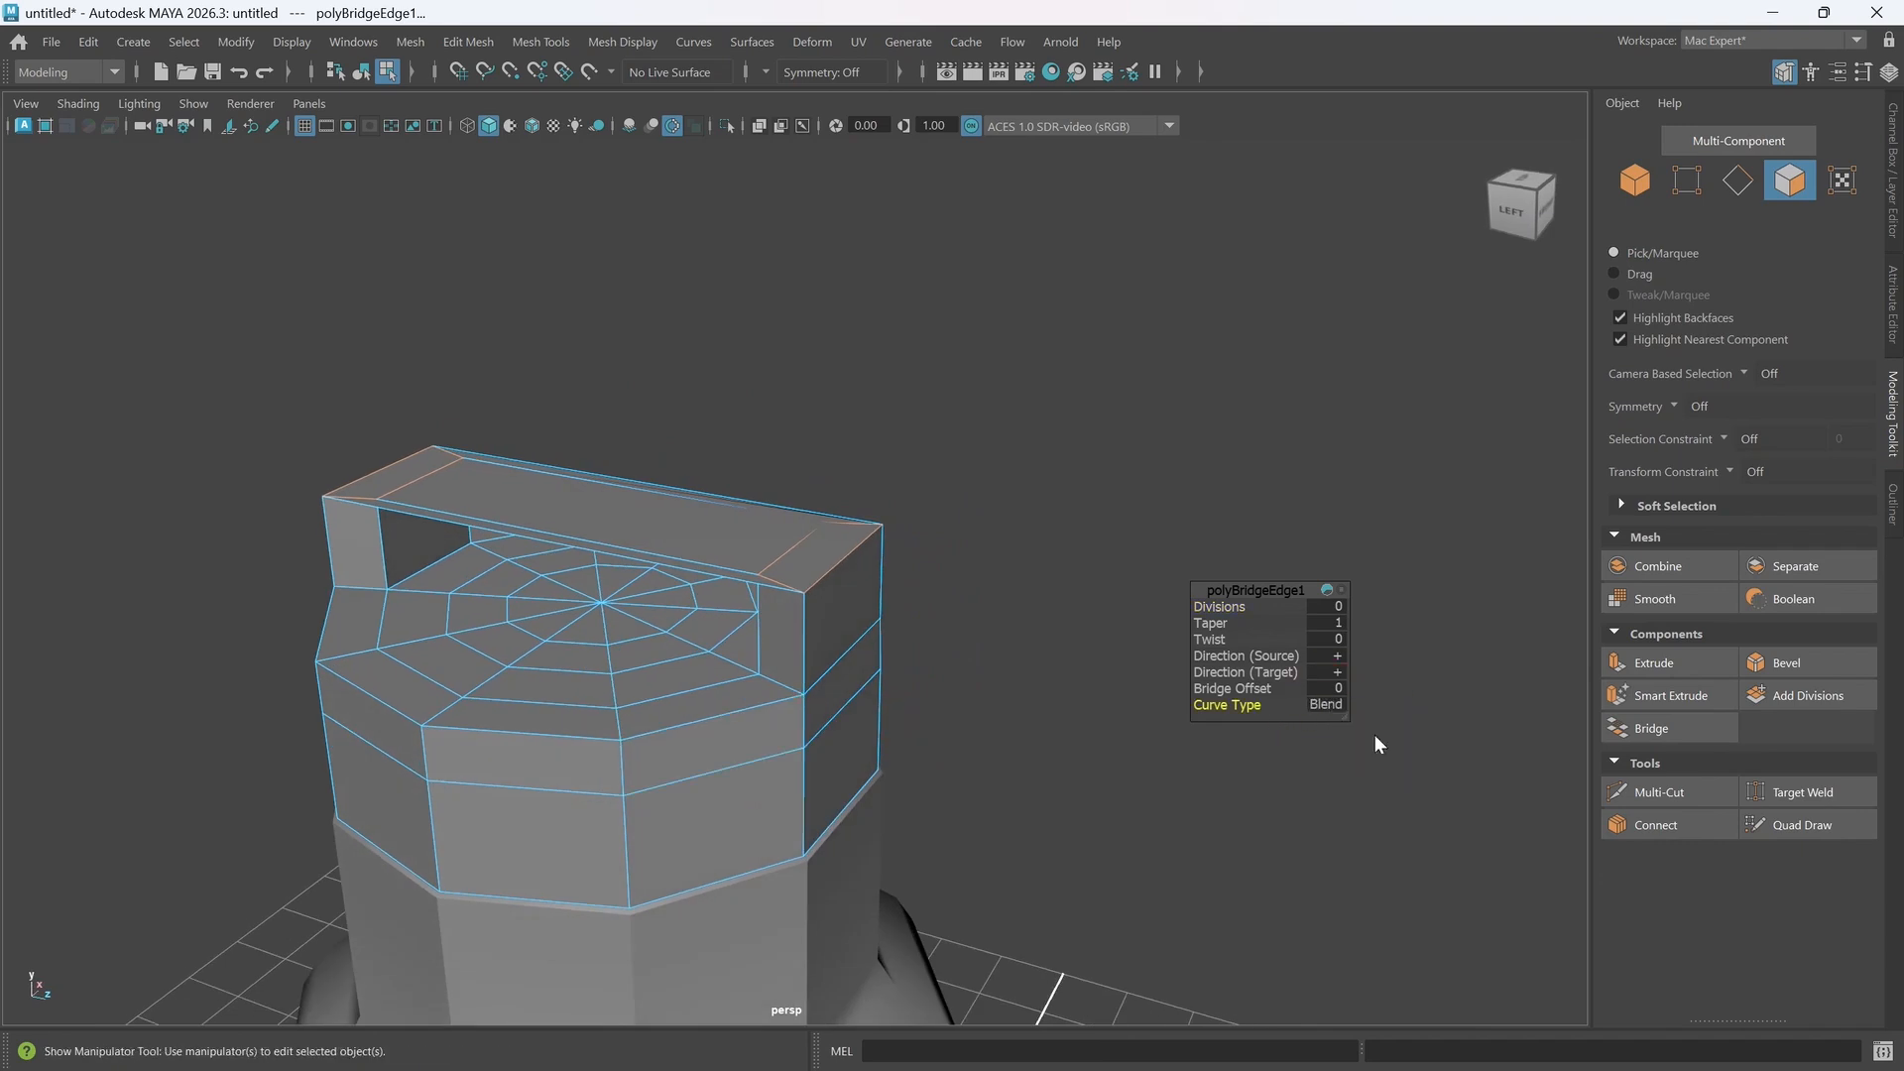
click(1216, 607)
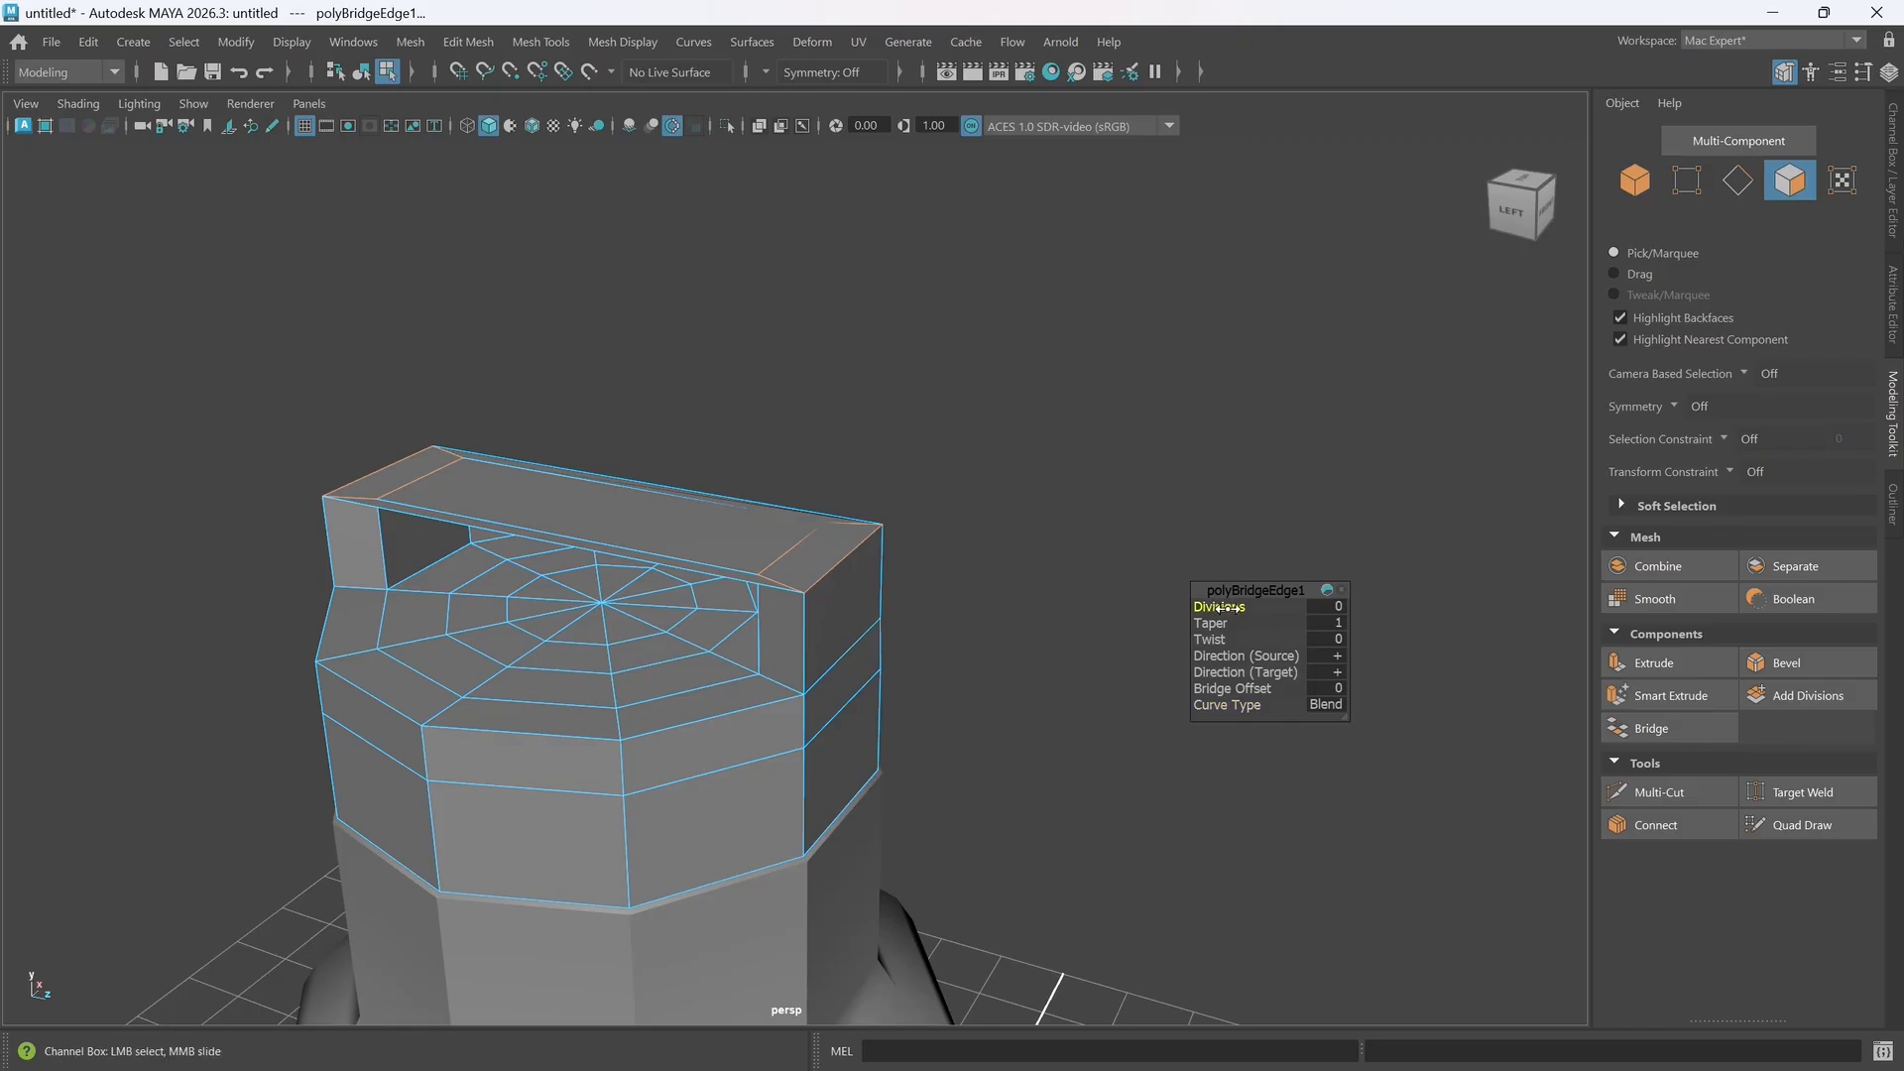
drag(1219, 607, 1249, 607)
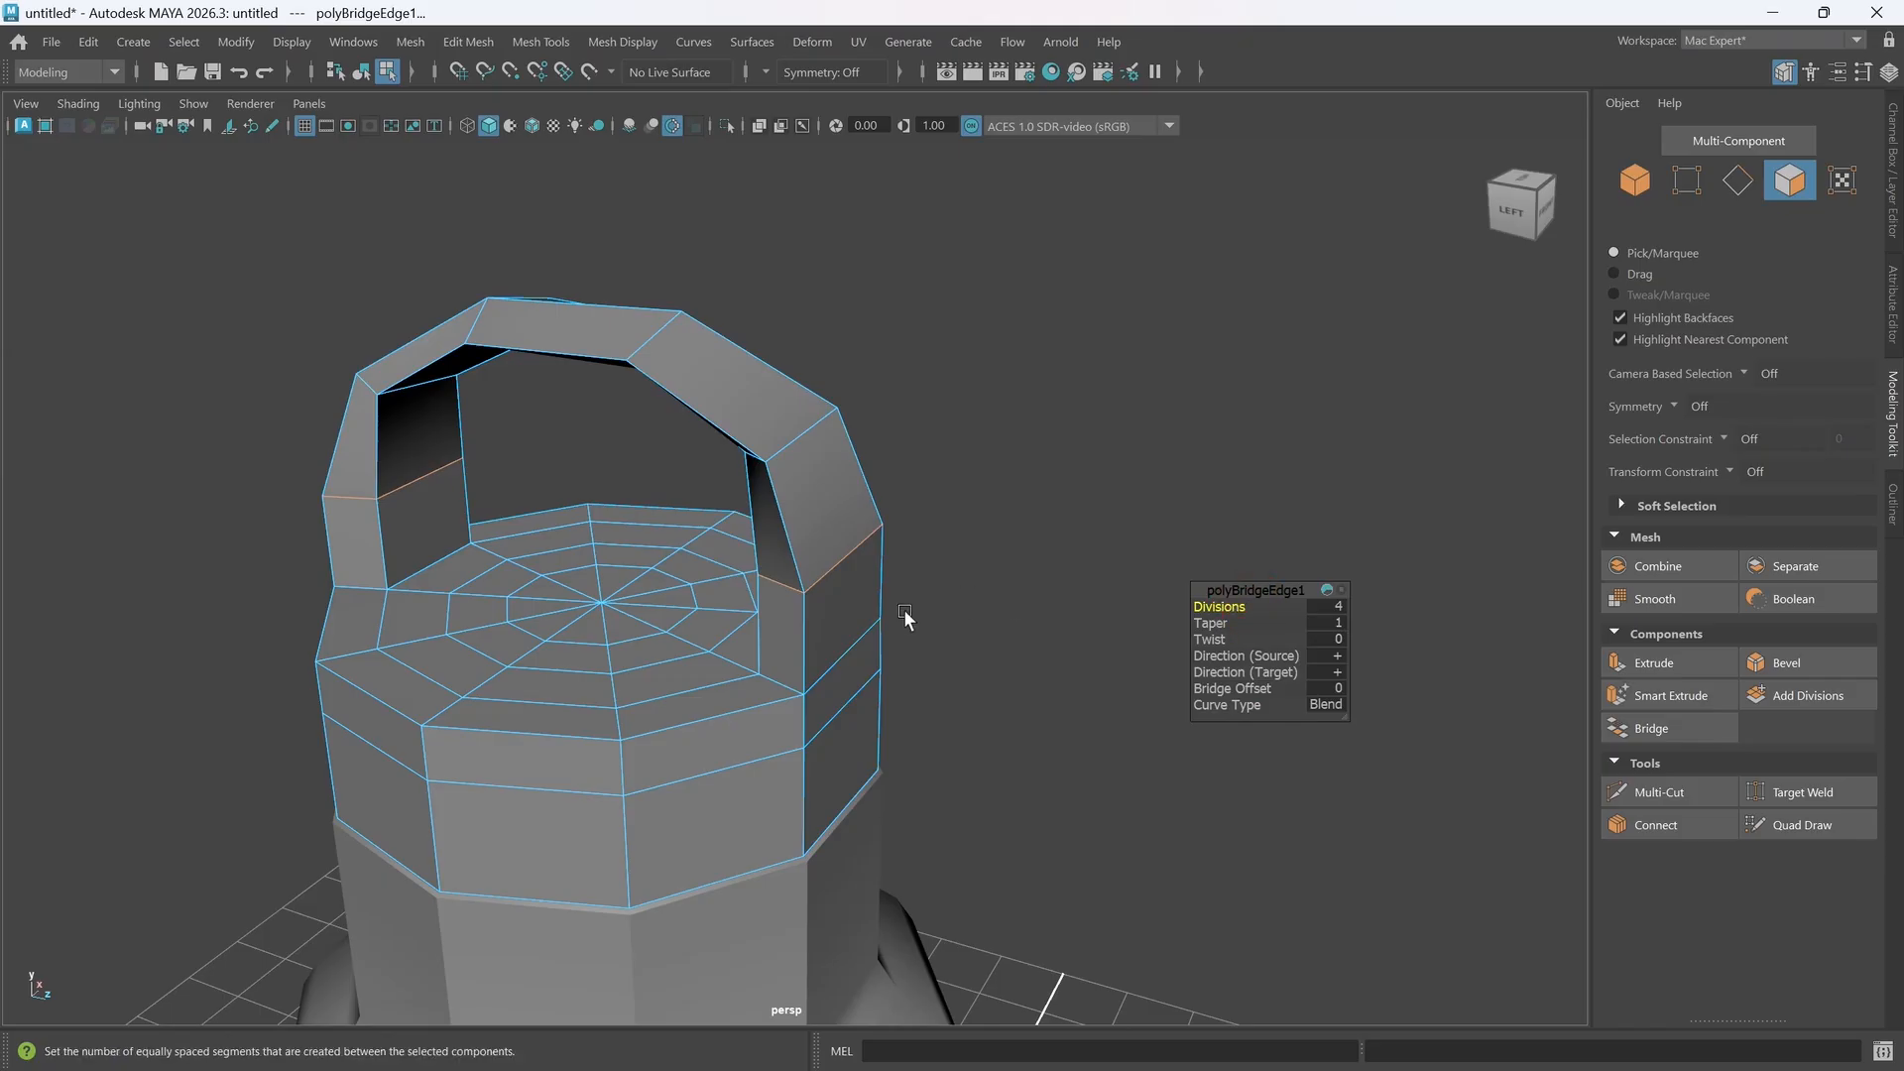
alt+drag(905, 622, 964, 594)
alt+drag(963, 490, 956, 480)
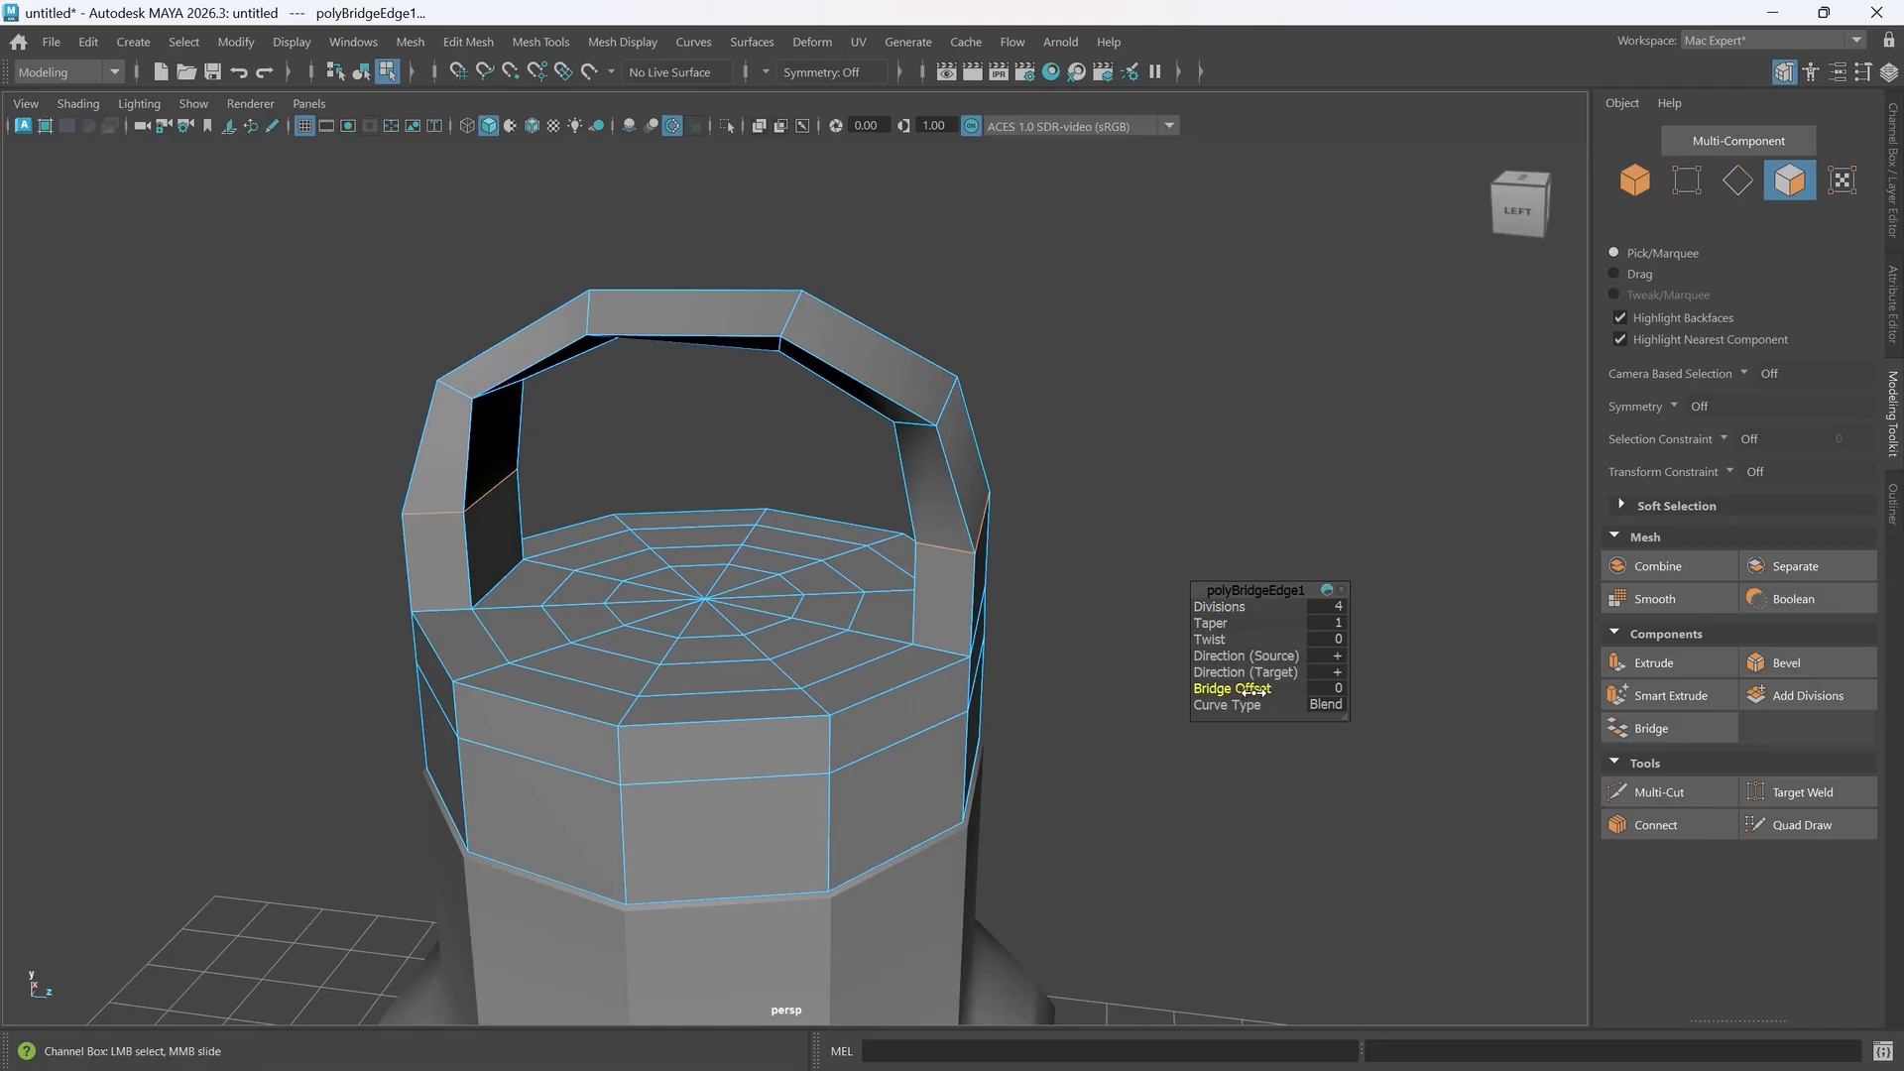
- Refine the arched handle by setting the bridge to 12 Divisions and a Bridge Offset of 5
middle_drag(1253, 691, 1277, 696)
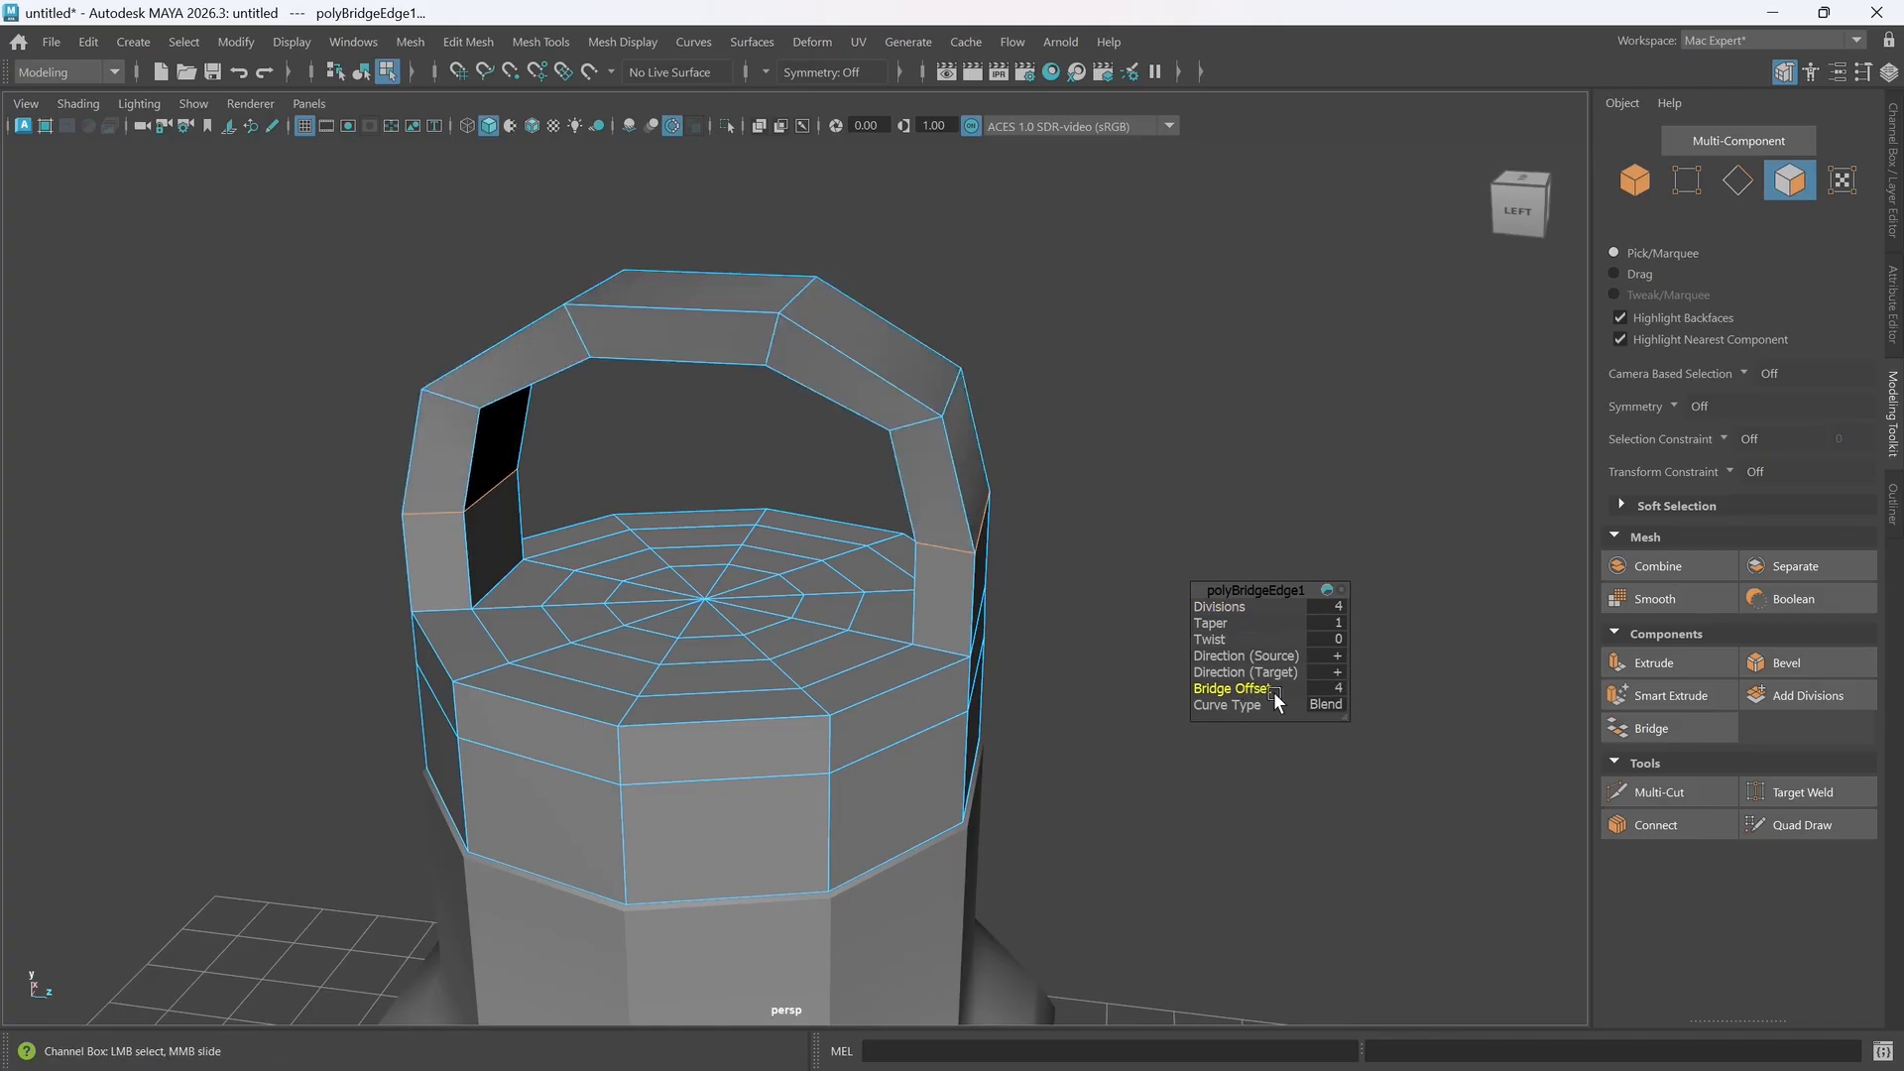
alt+drag(998, 607, 961, 591)
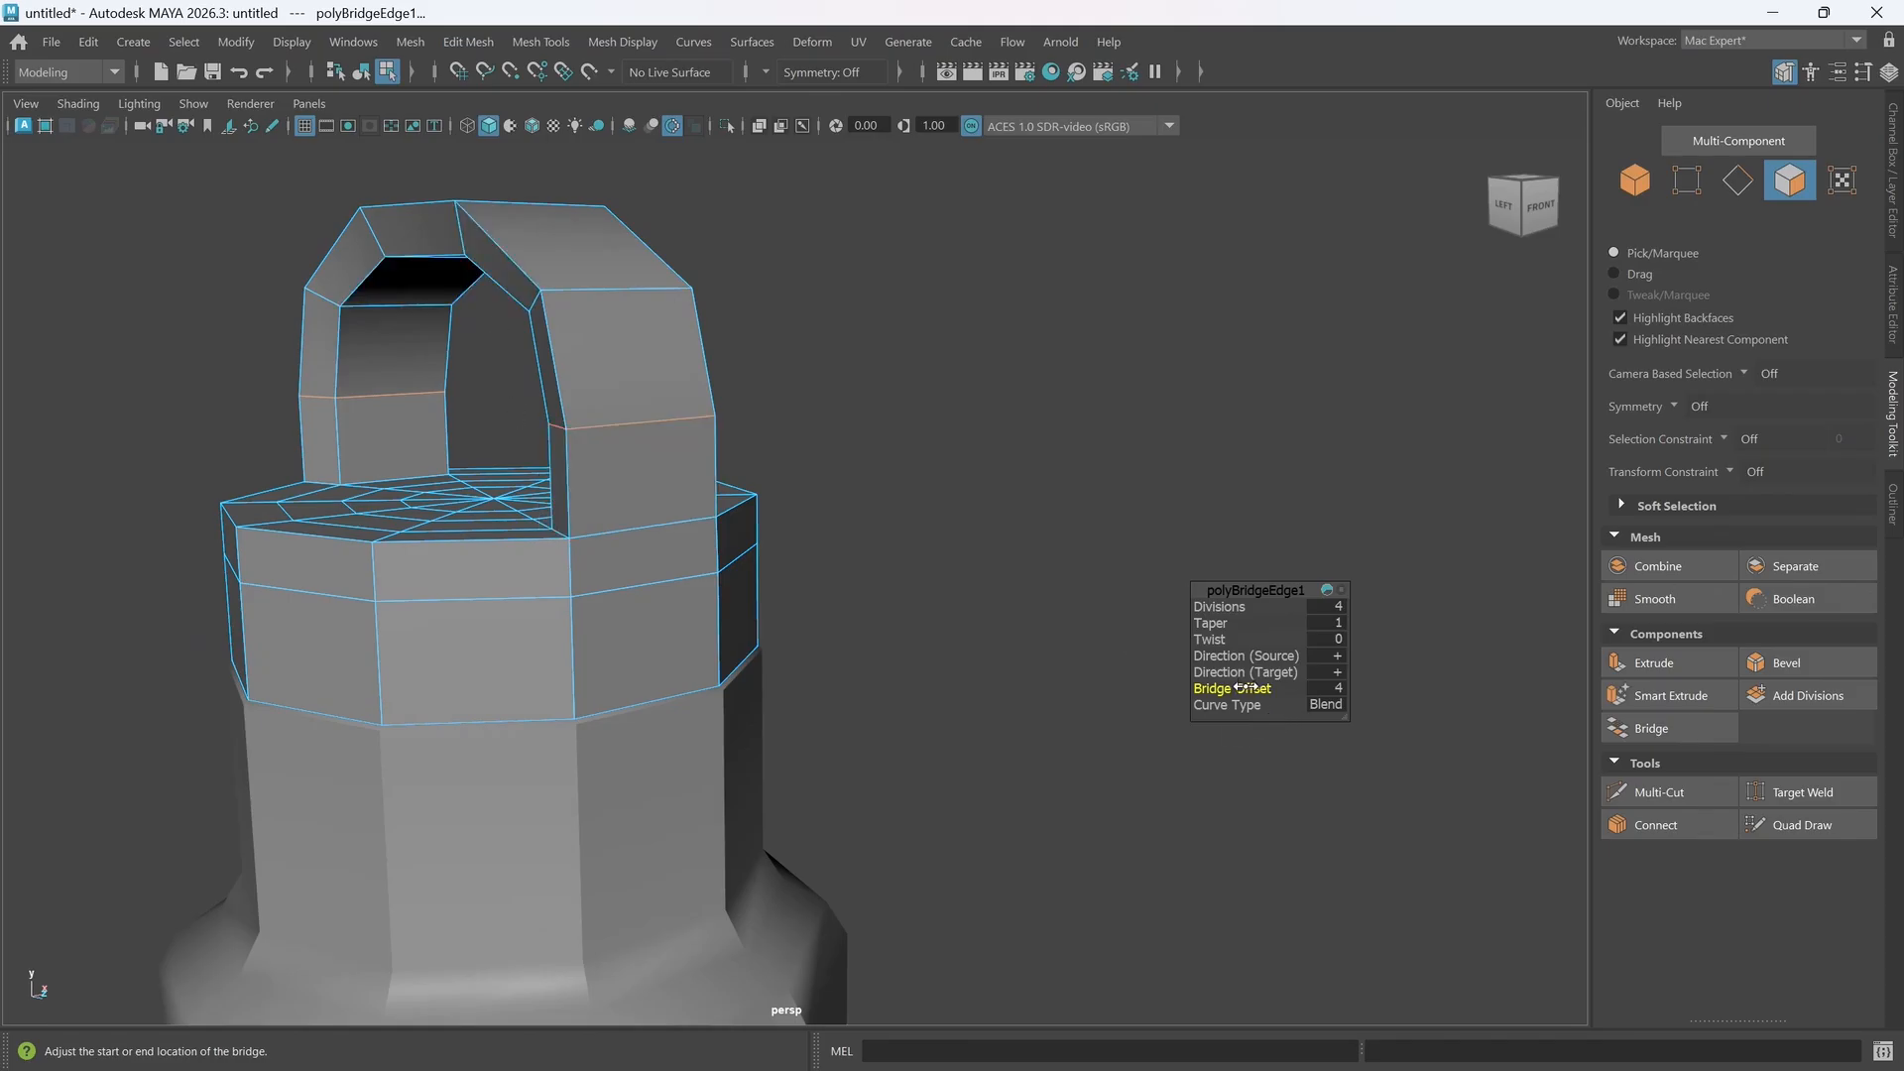
drag(1253, 689, 1239, 694)
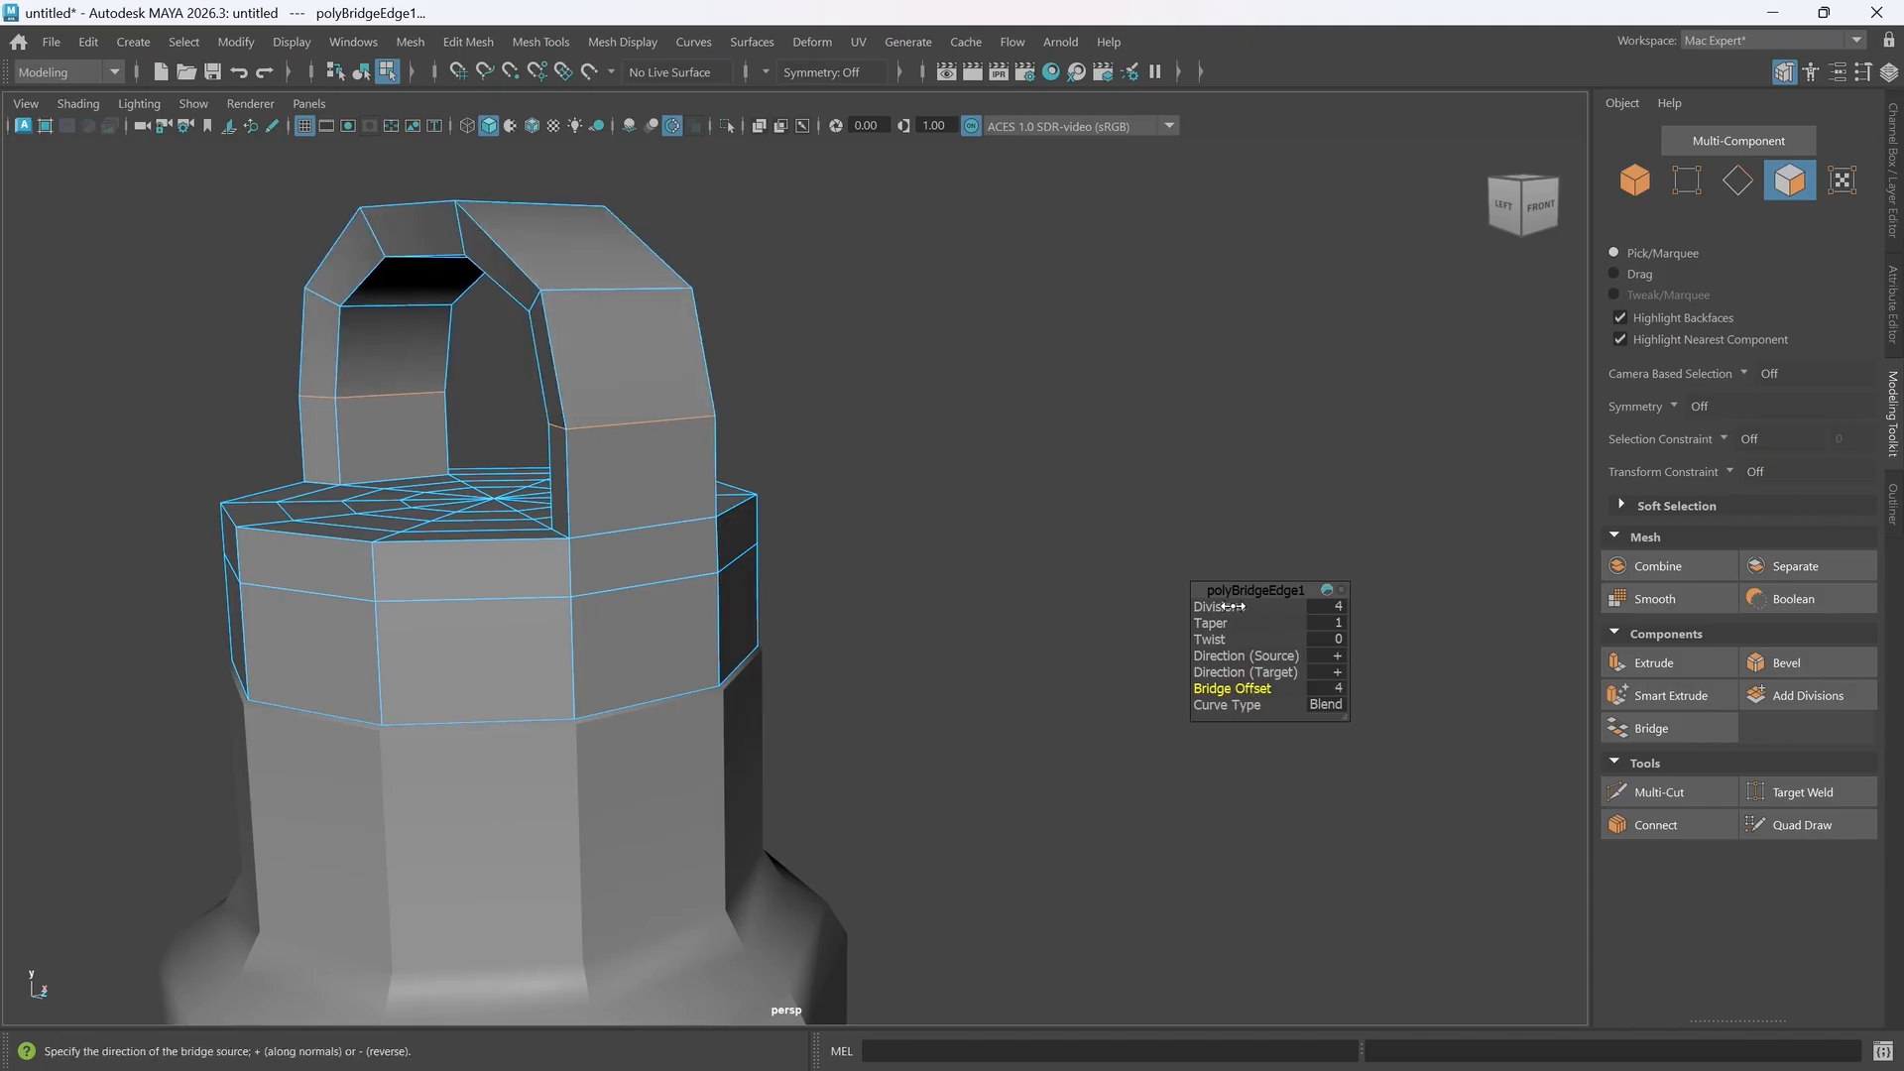
drag(1217, 606, 1289, 614)
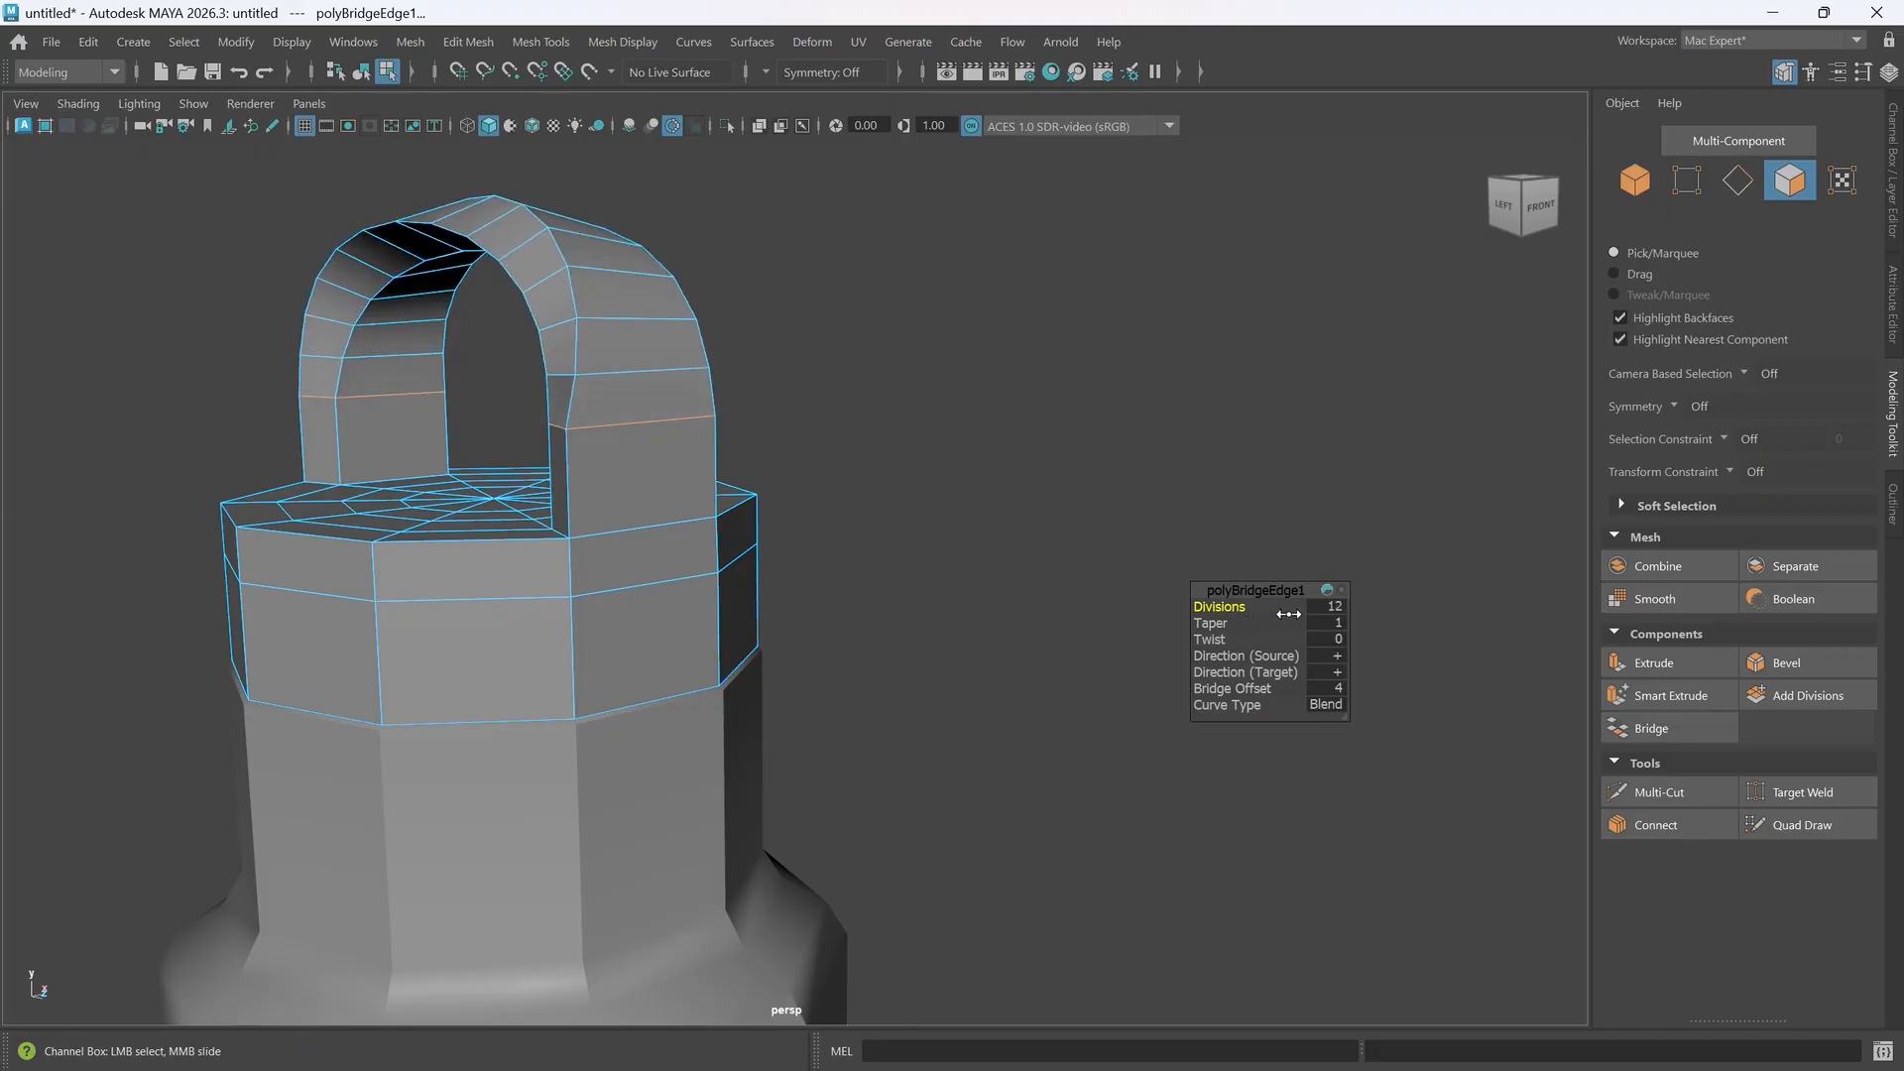
drag(1269, 688, 1263, 690)
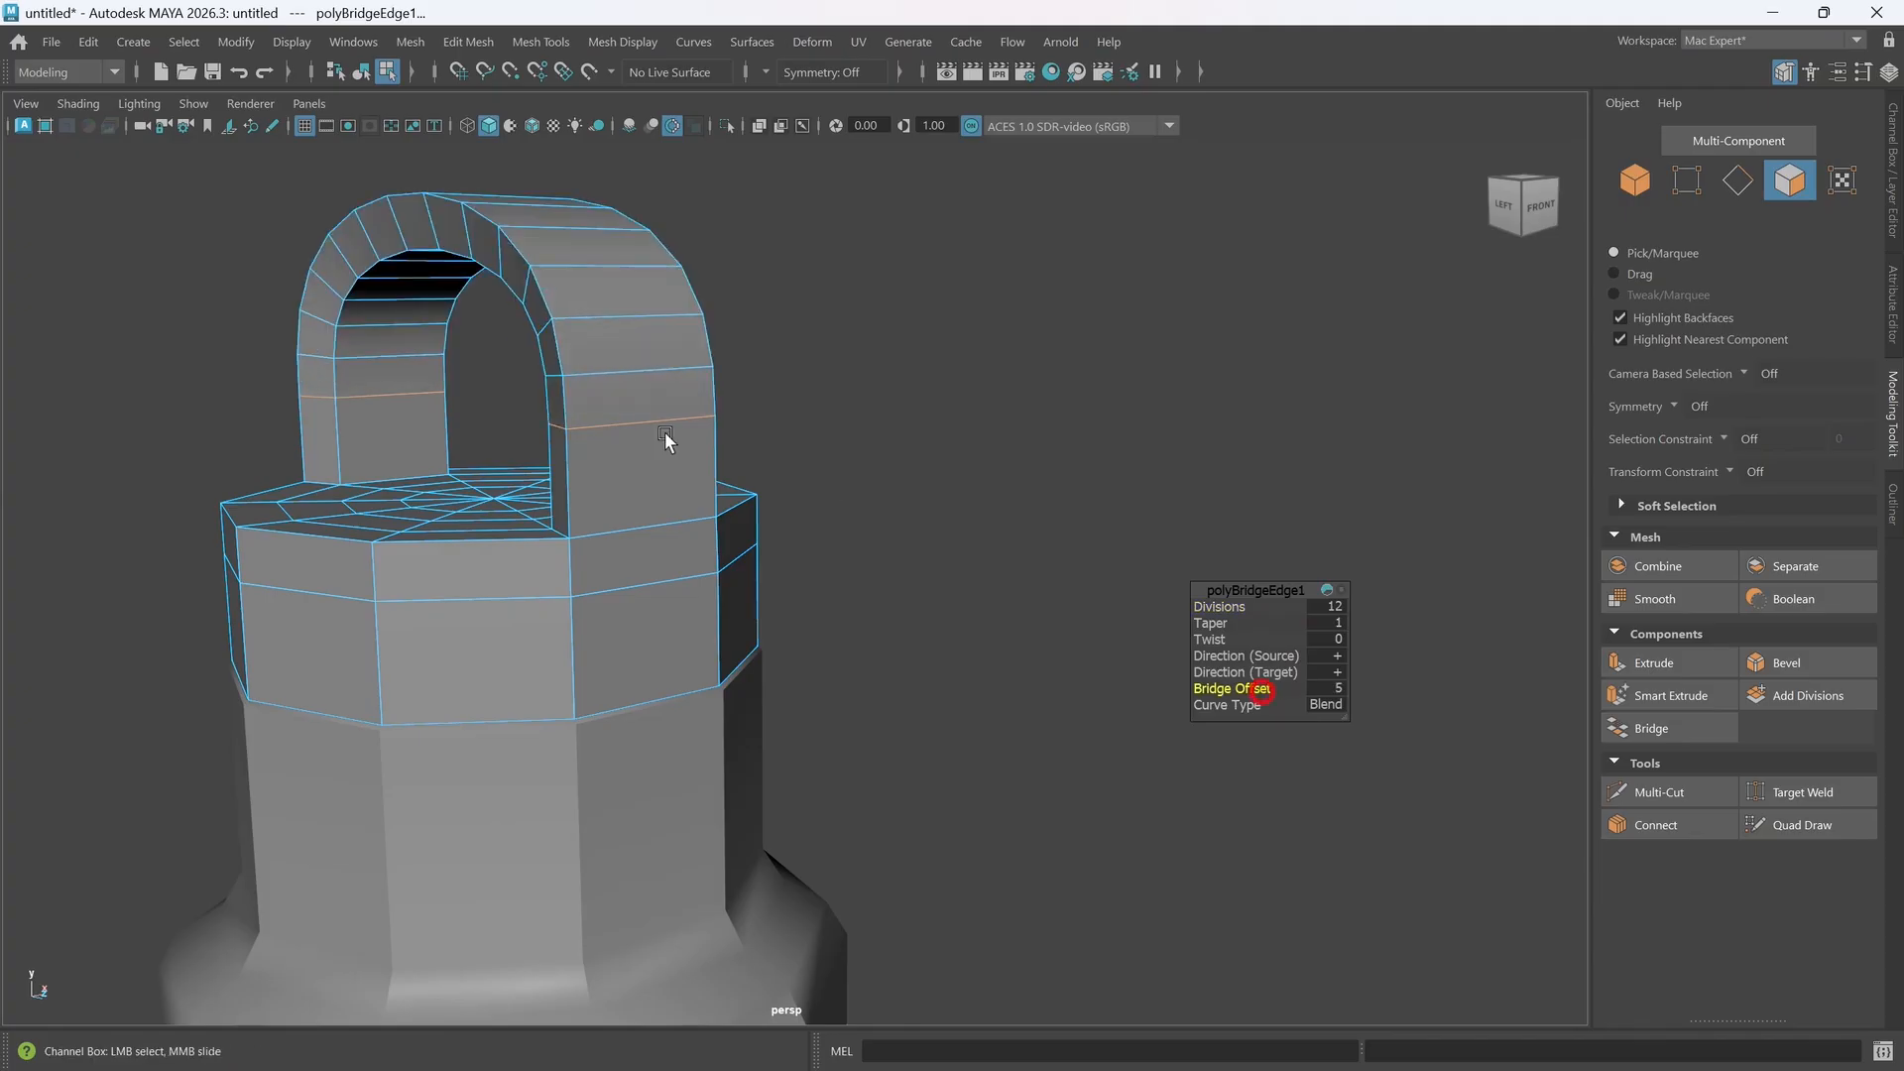
- Simplify the arched handle by setting the bridge to 4 Divisions and a Bridge Offset of 4
alt+drag(544, 493, 778, 455)
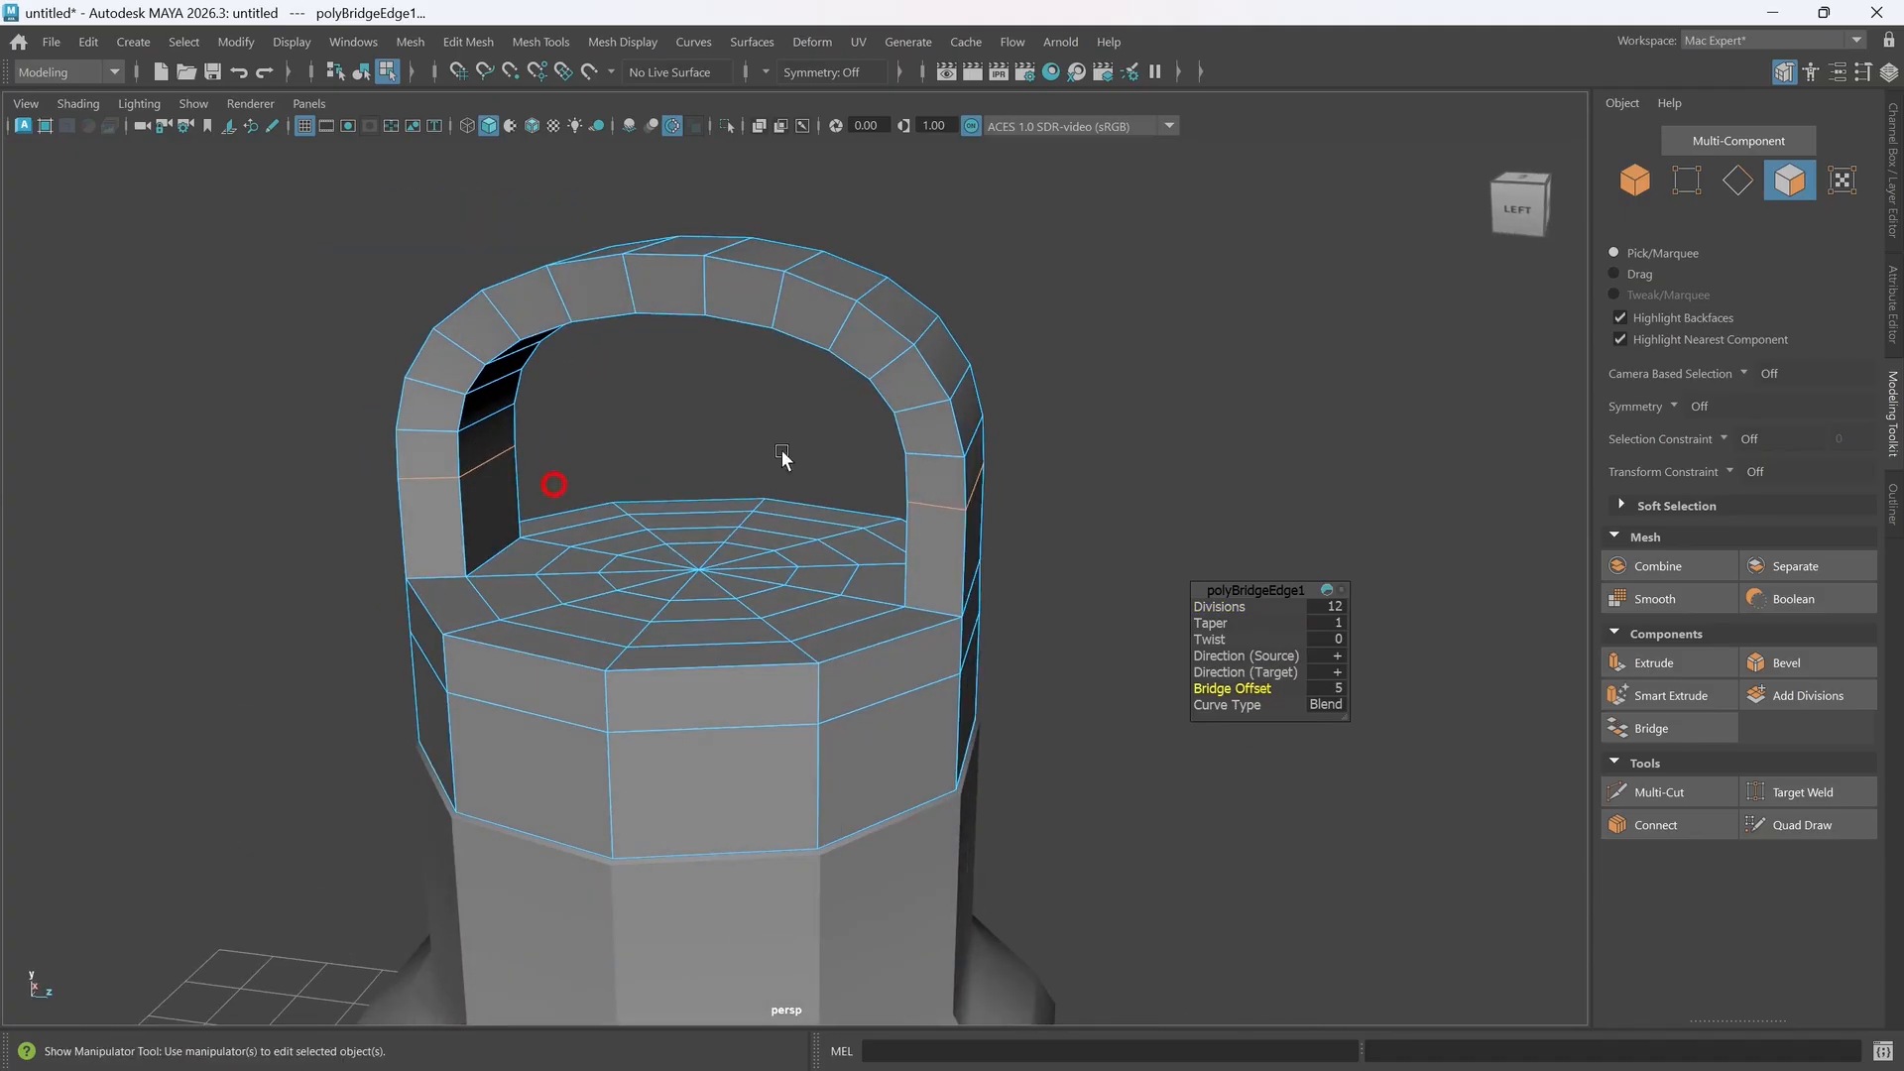
click(1224, 606)
drag(1227, 607, 1024, 565)
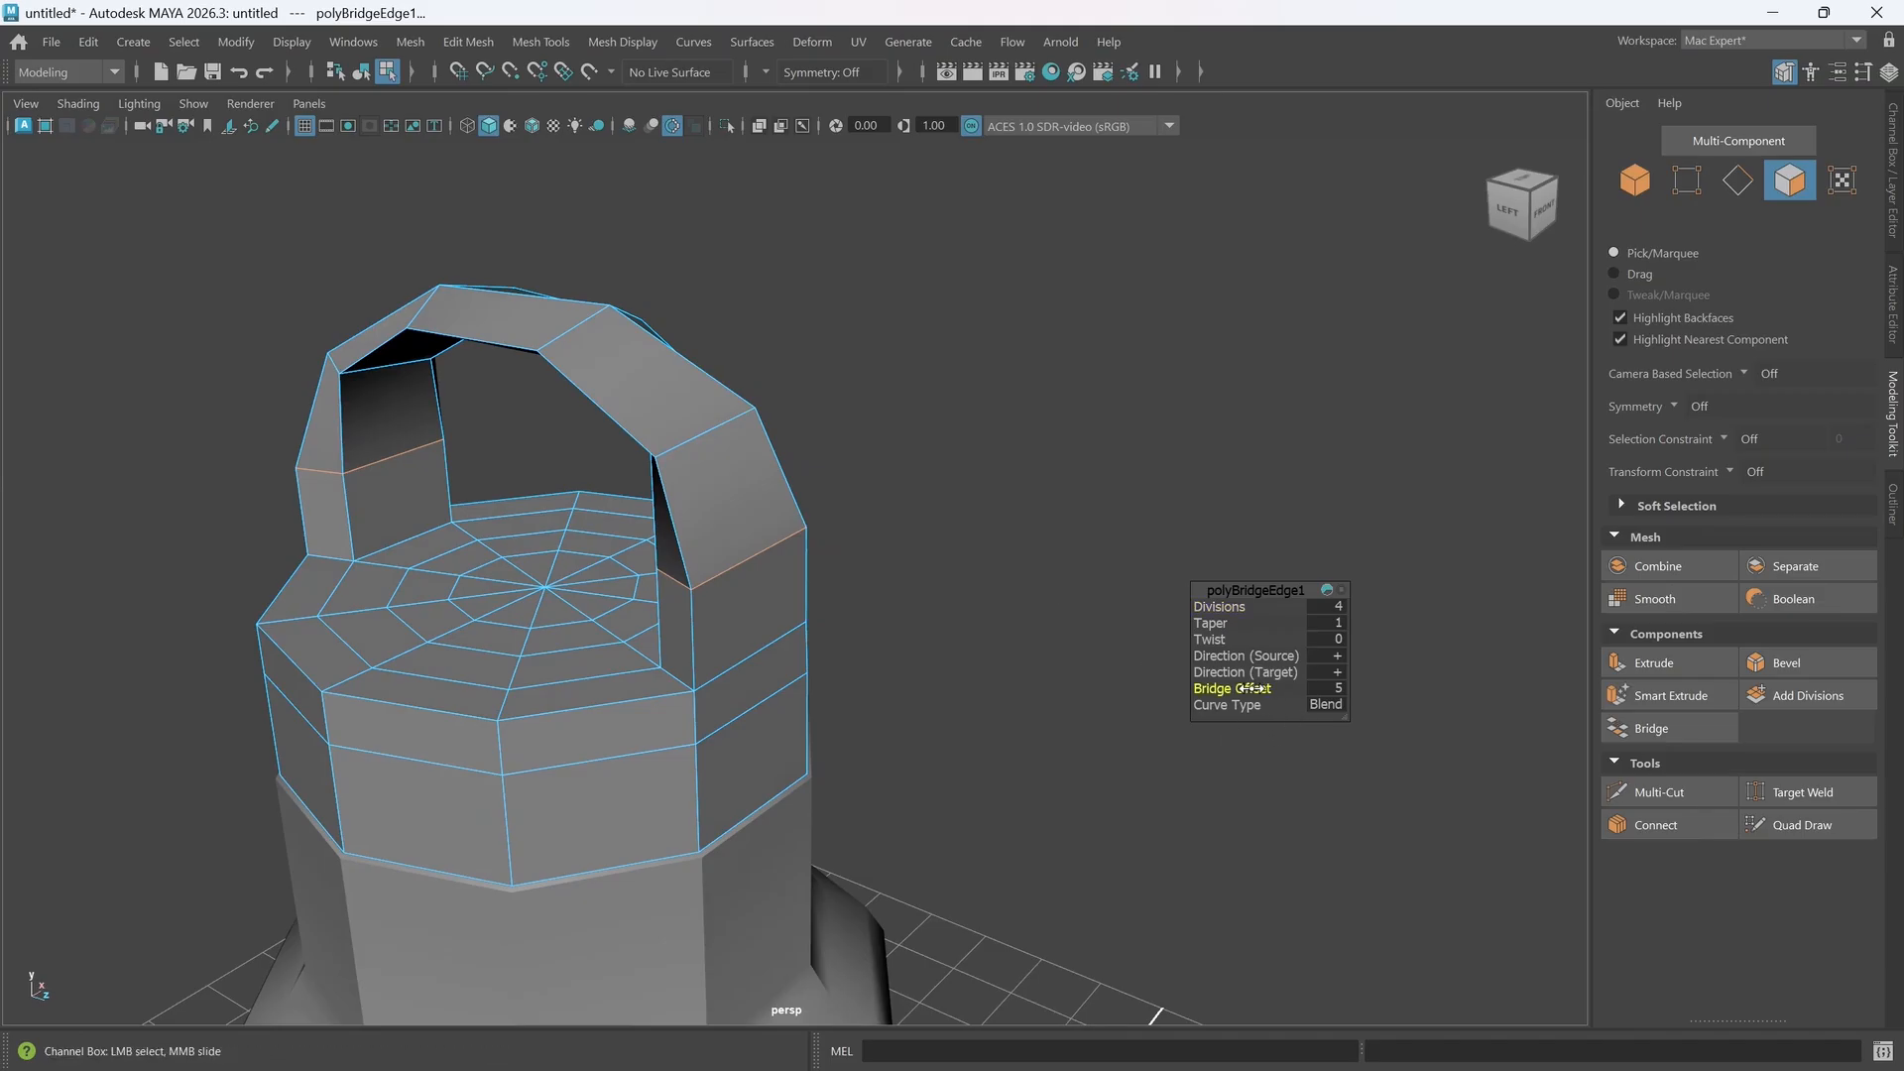
drag(1251, 687, 1244, 687)
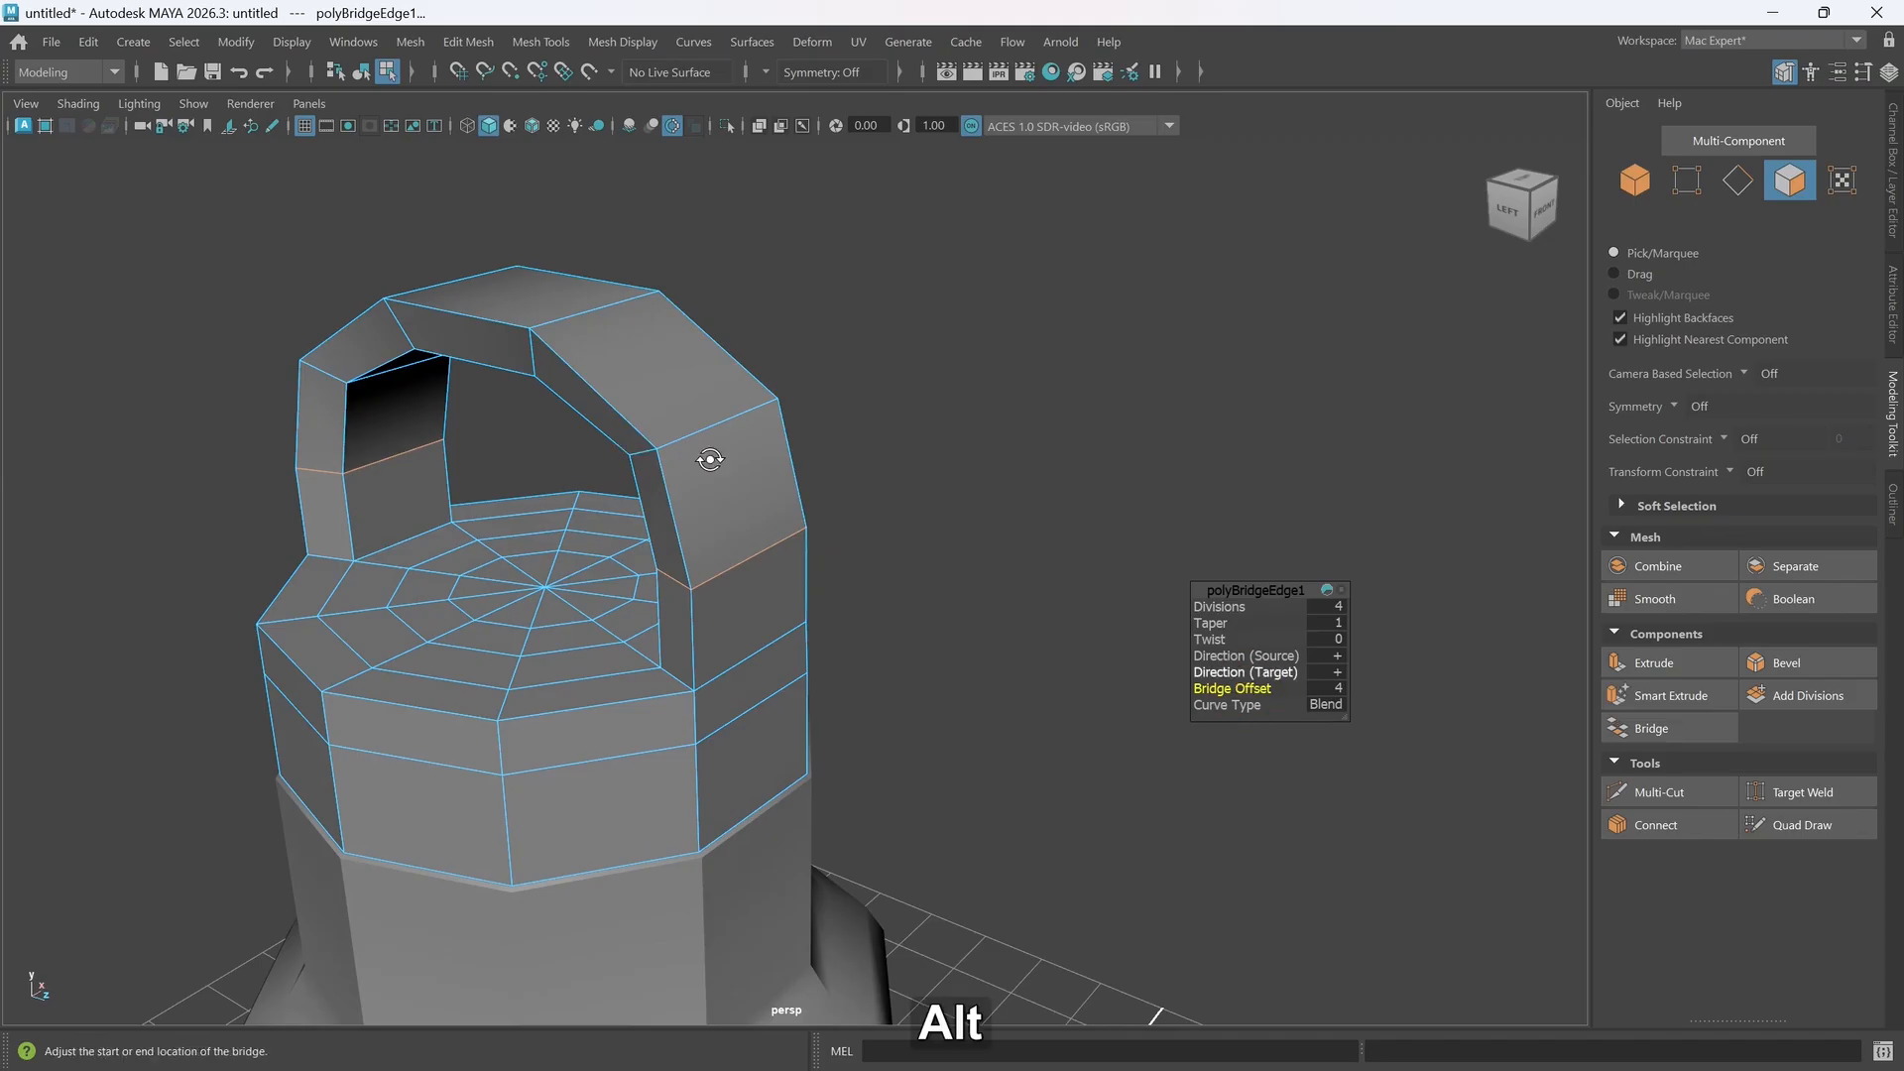
mouse_move(705, 429)
alt+mouse_down()
mouse_move(714, 450)
mouse_move(699, 426)
mouse_move(692, 459)
mouse_move(710, 455)
alt+mouse_up()
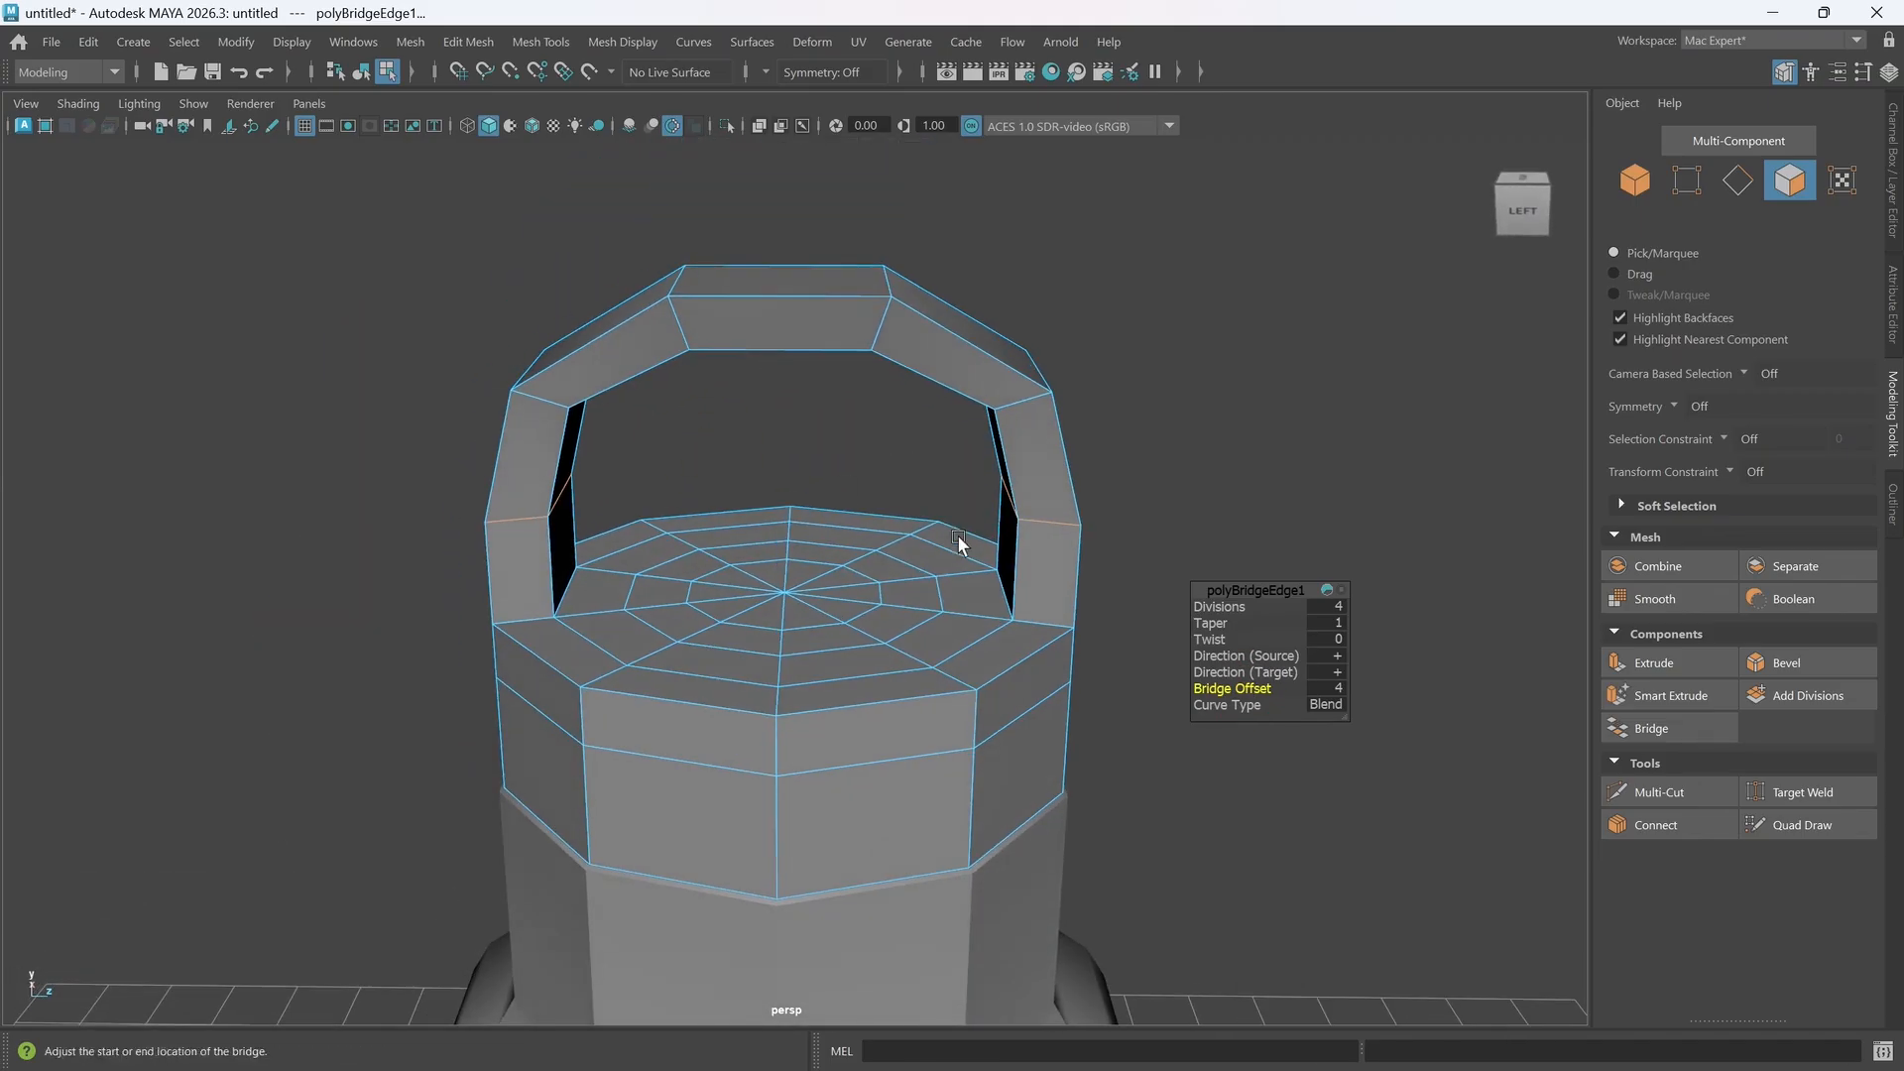
alt+drag(1021, 476, 973, 472)
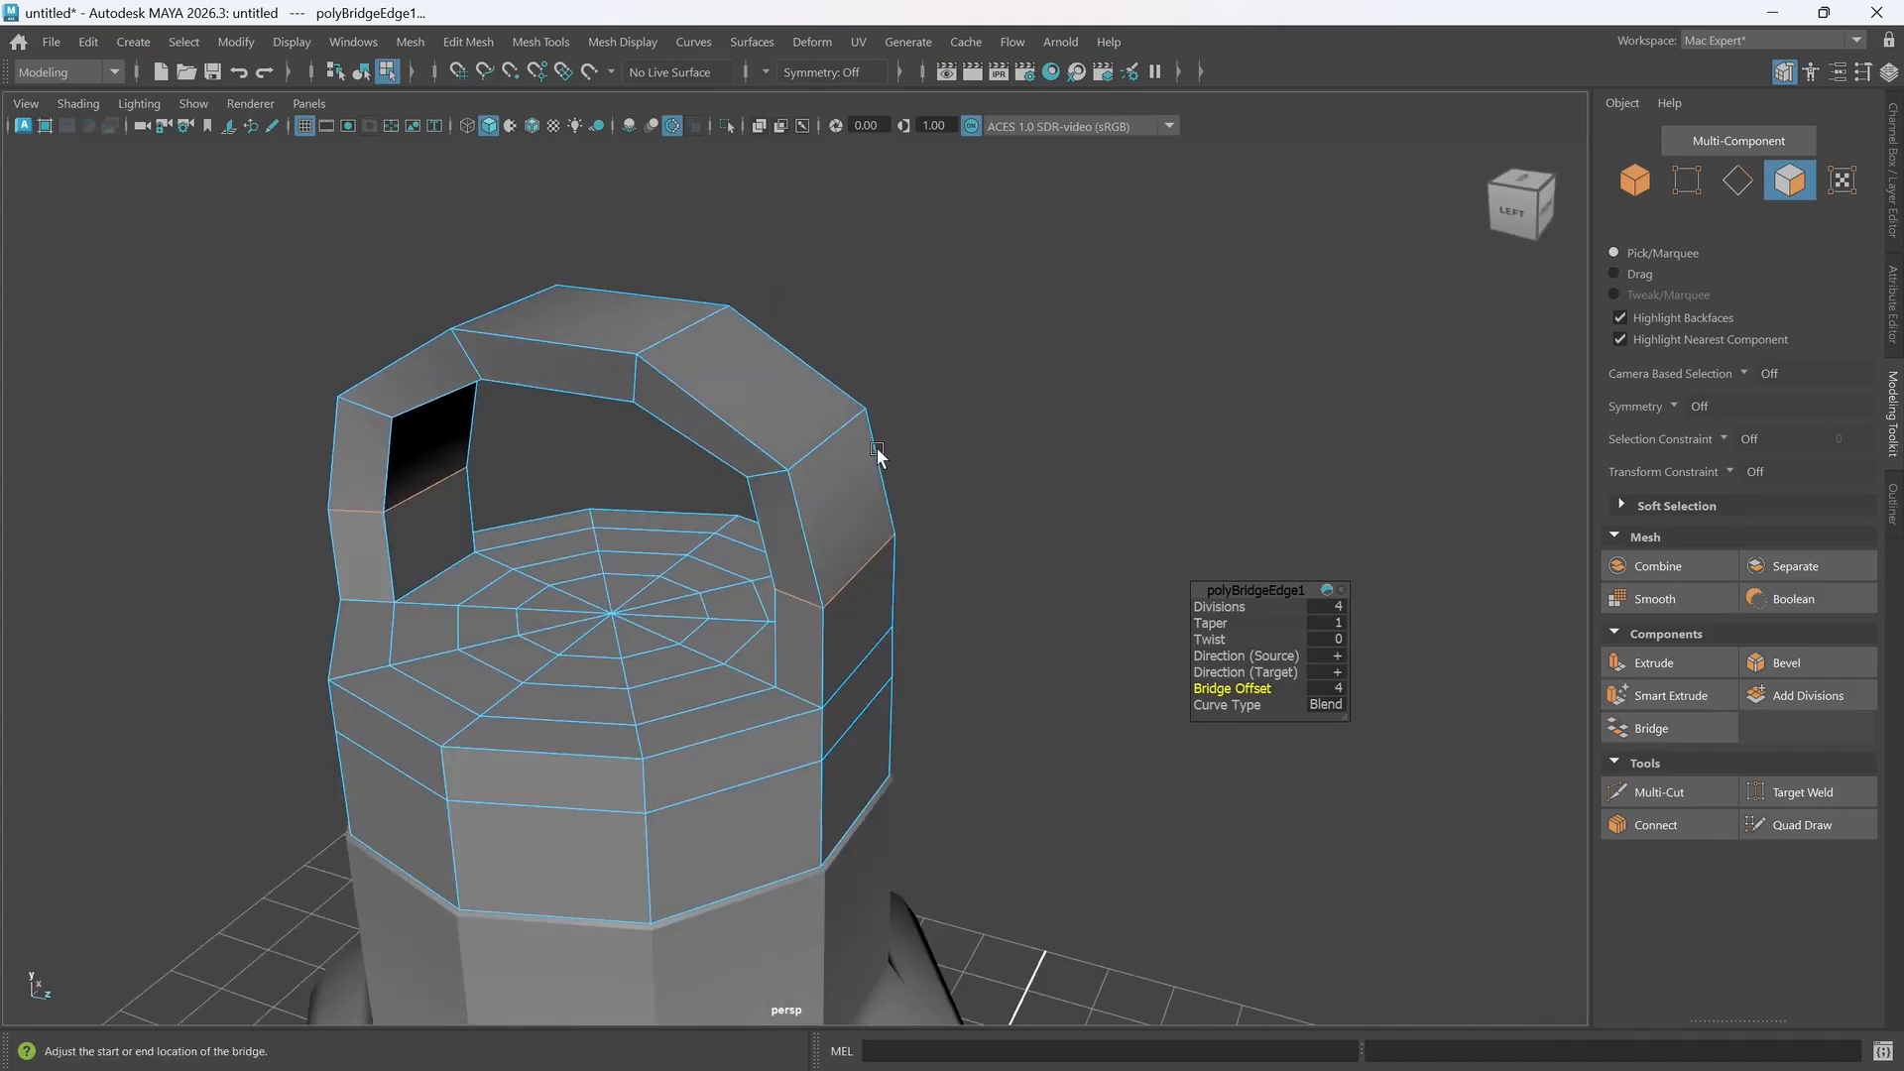
- Select the handle's upper side edge loops on both sides and scale them slightly inward along Z
right_drag(839, 444, 843, 384)
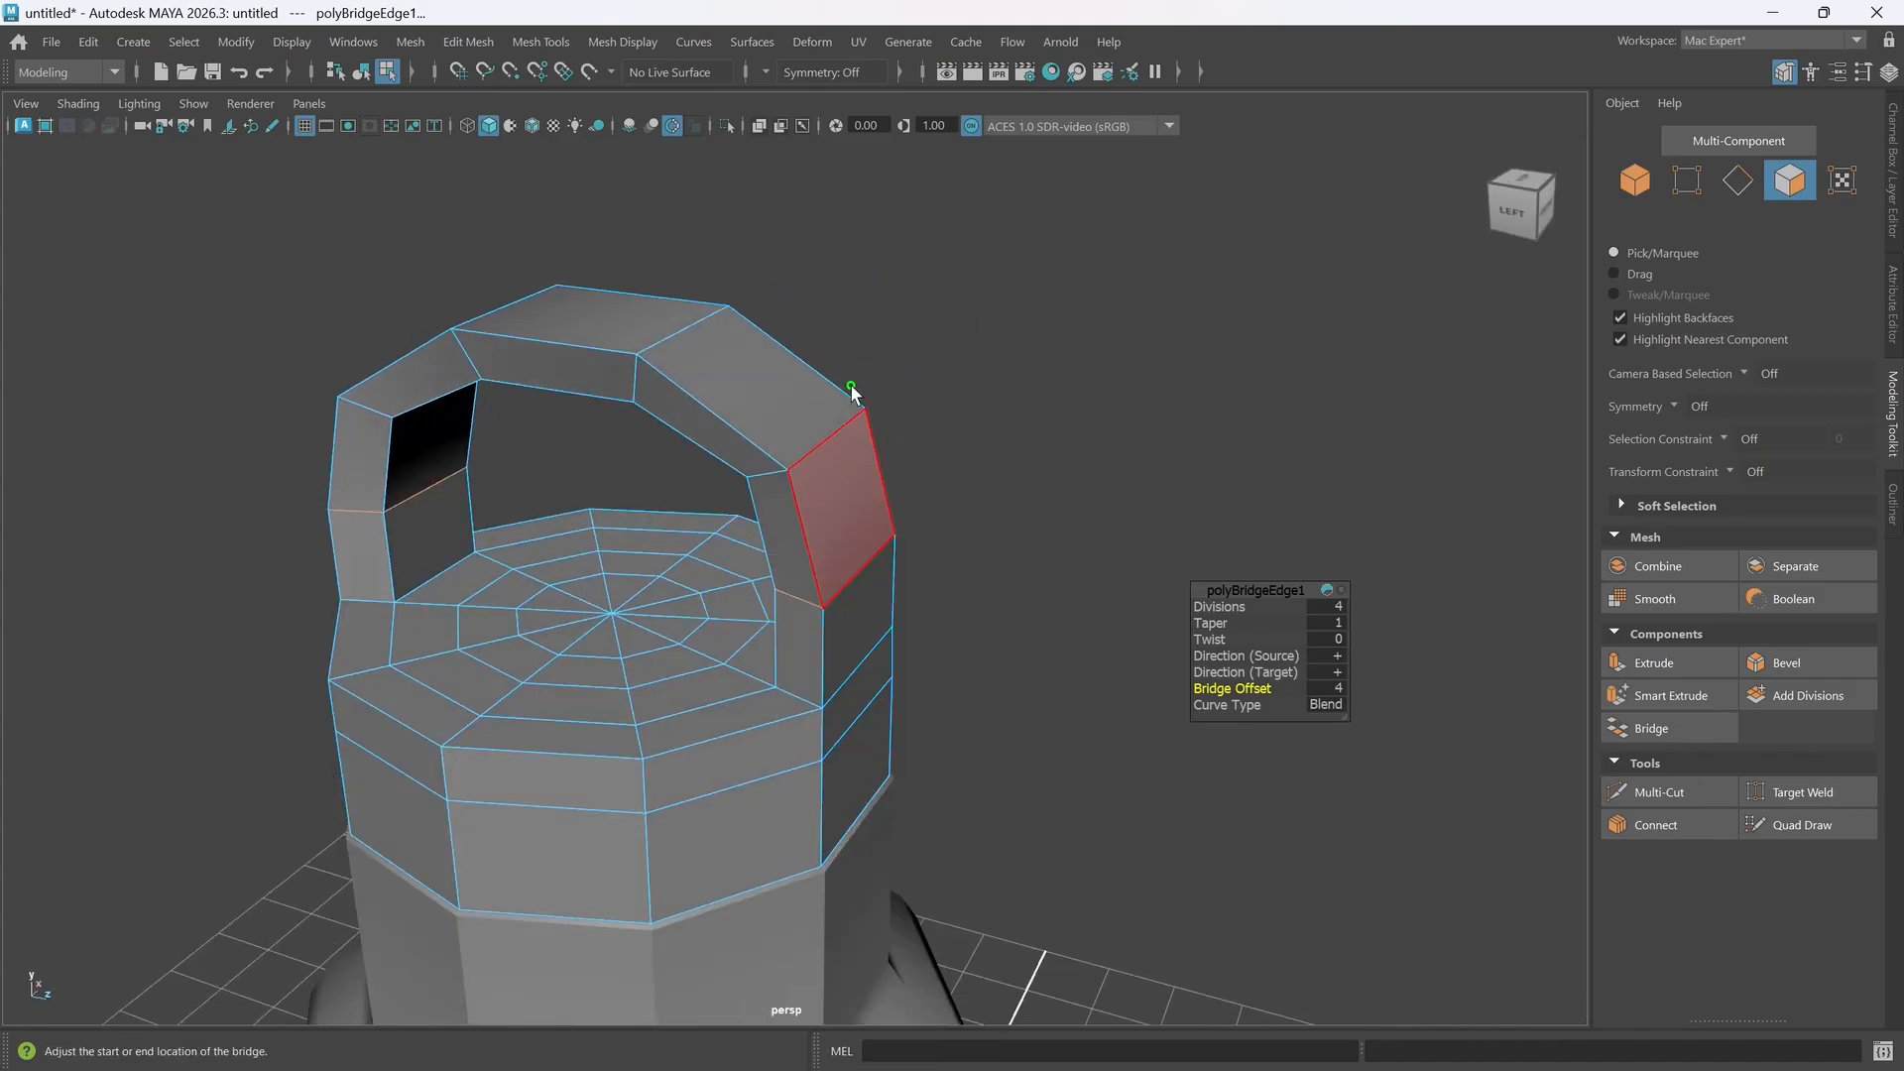
click(824, 433)
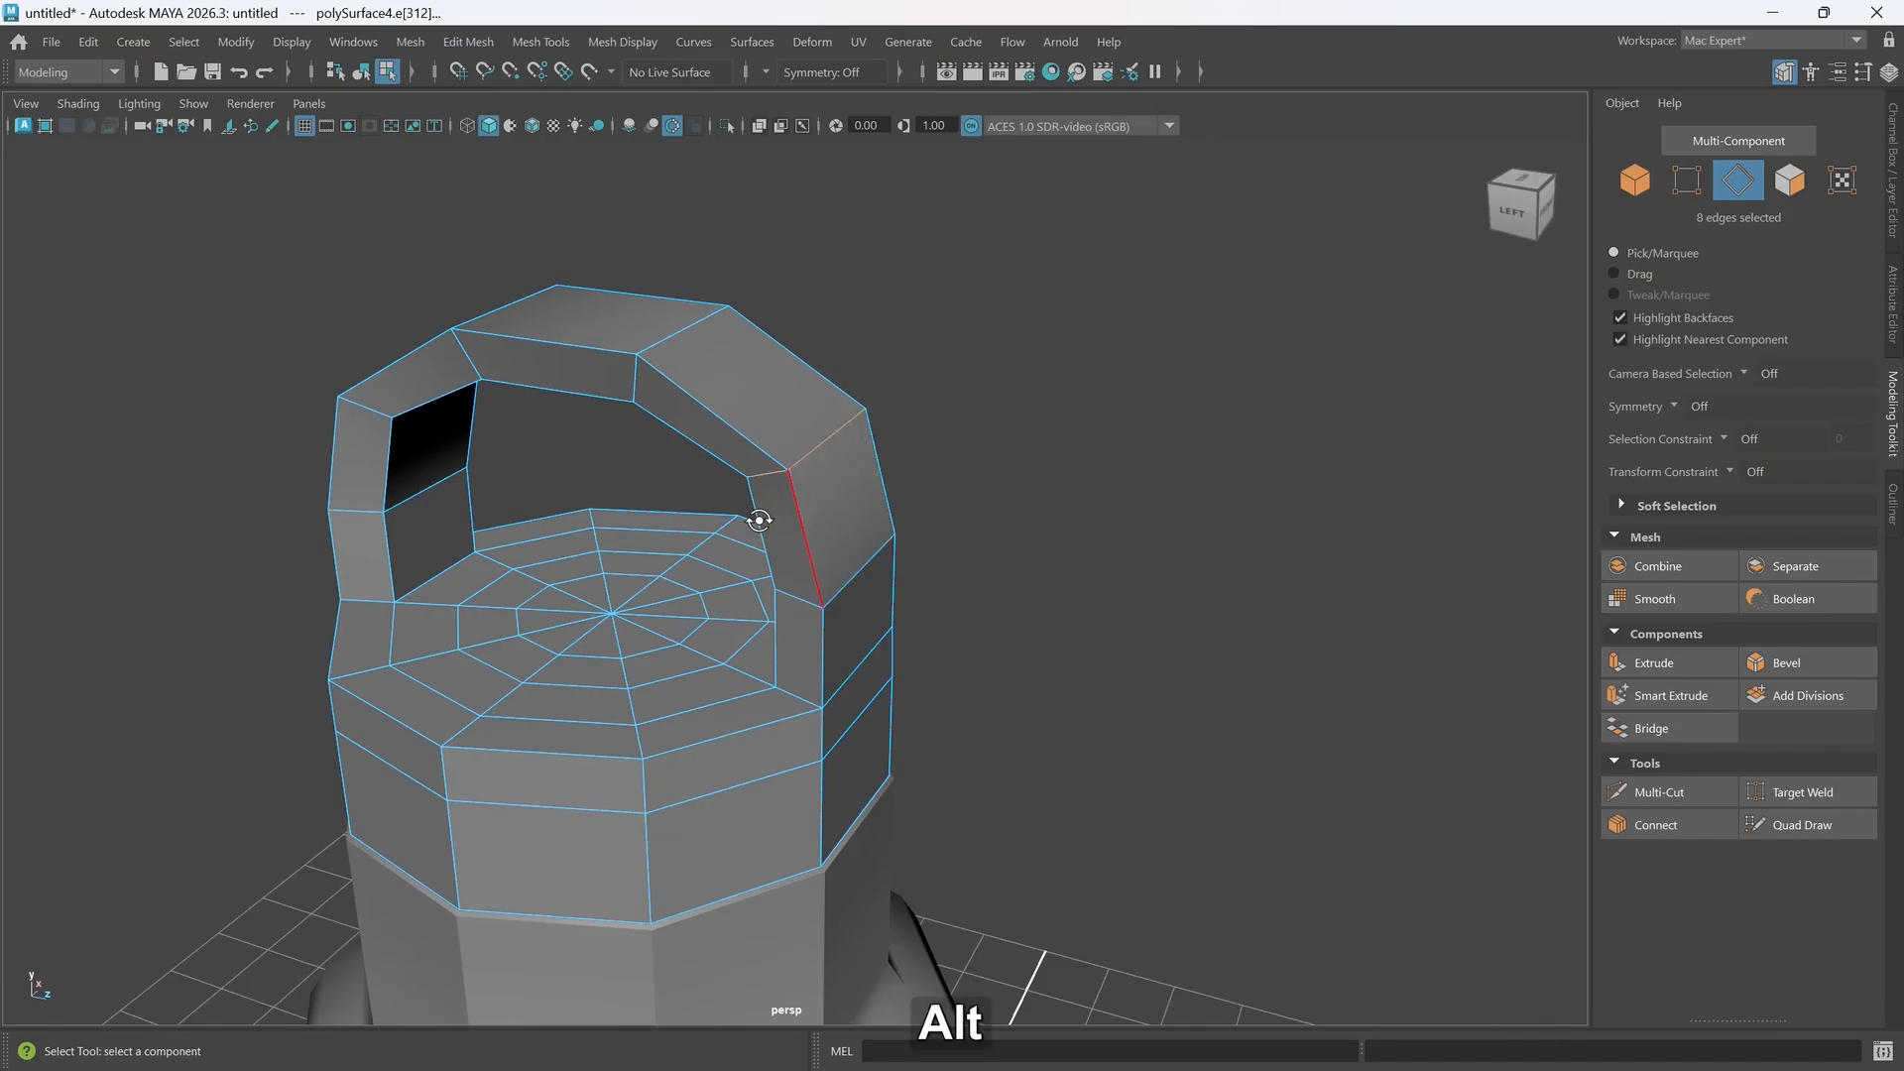
alt+drag(756, 518, 764, 519)
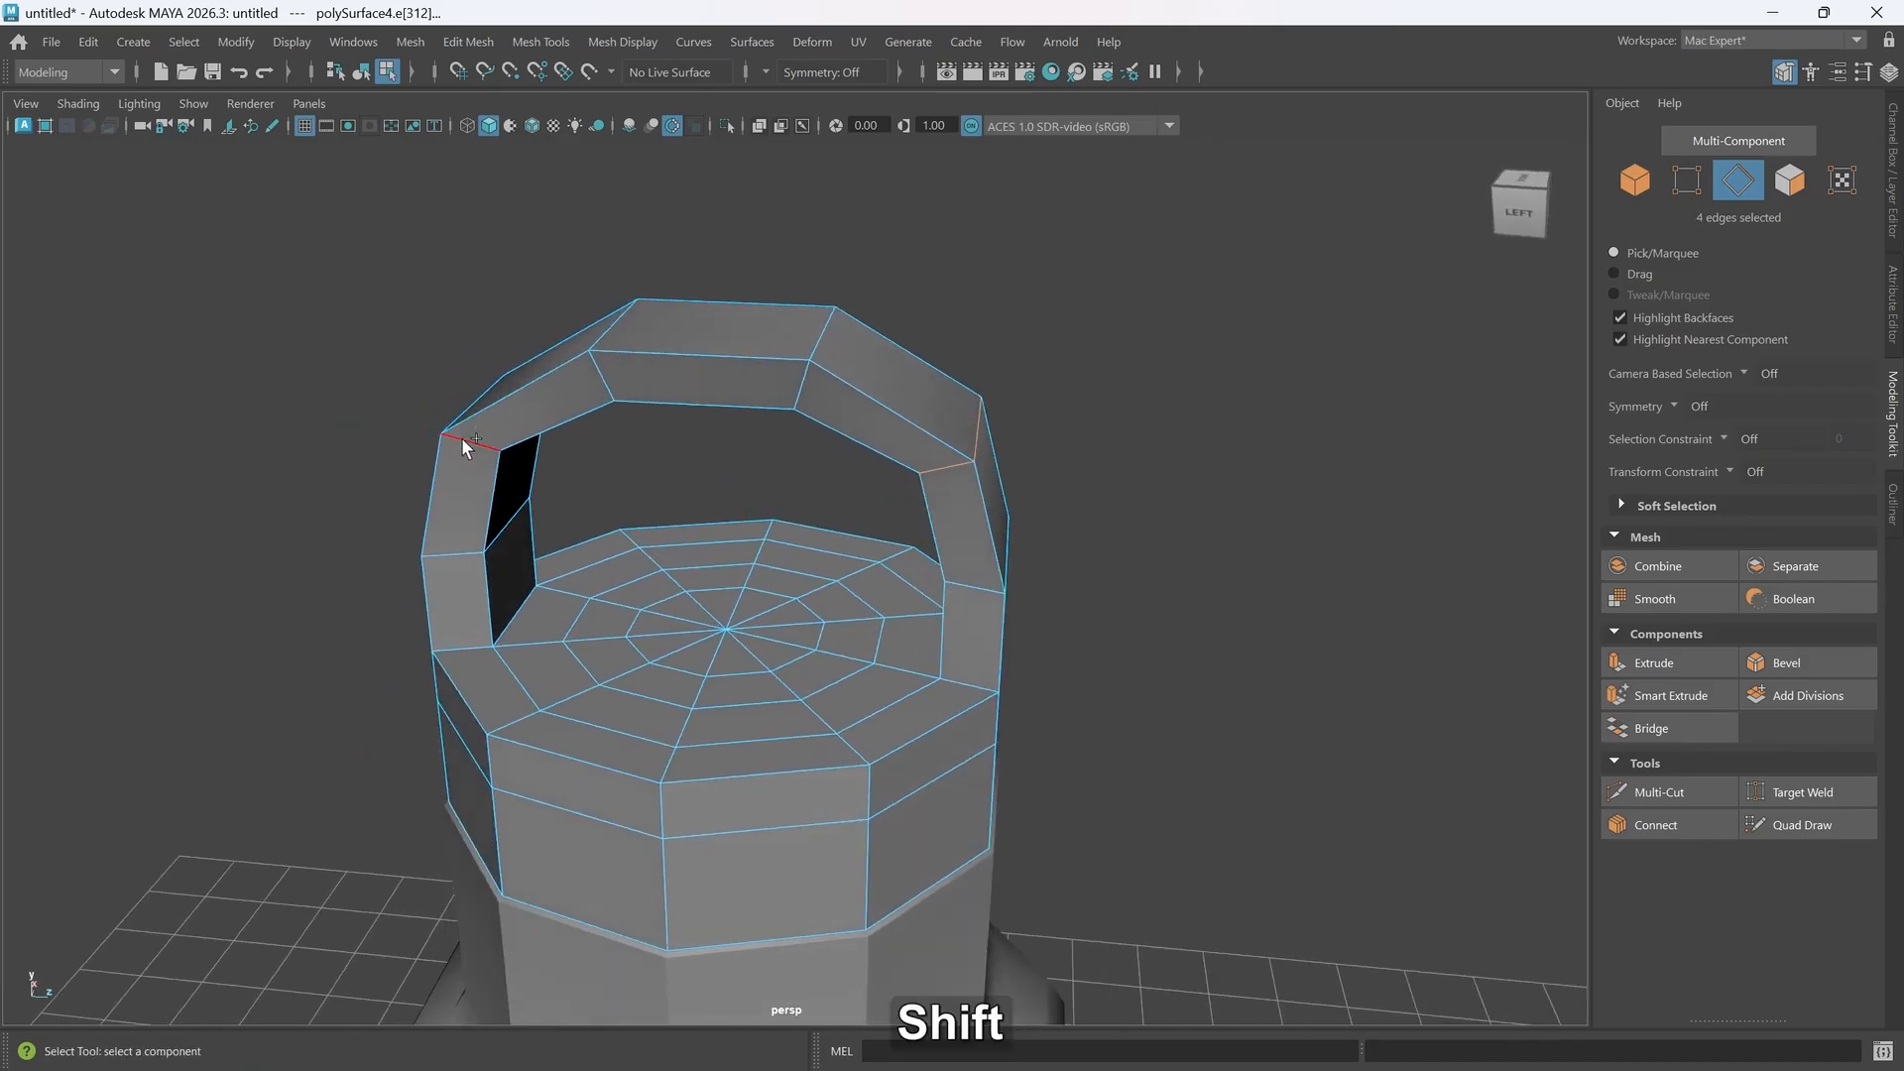
shift+click(461, 438)
shift+double_click(461, 440)
key(r)
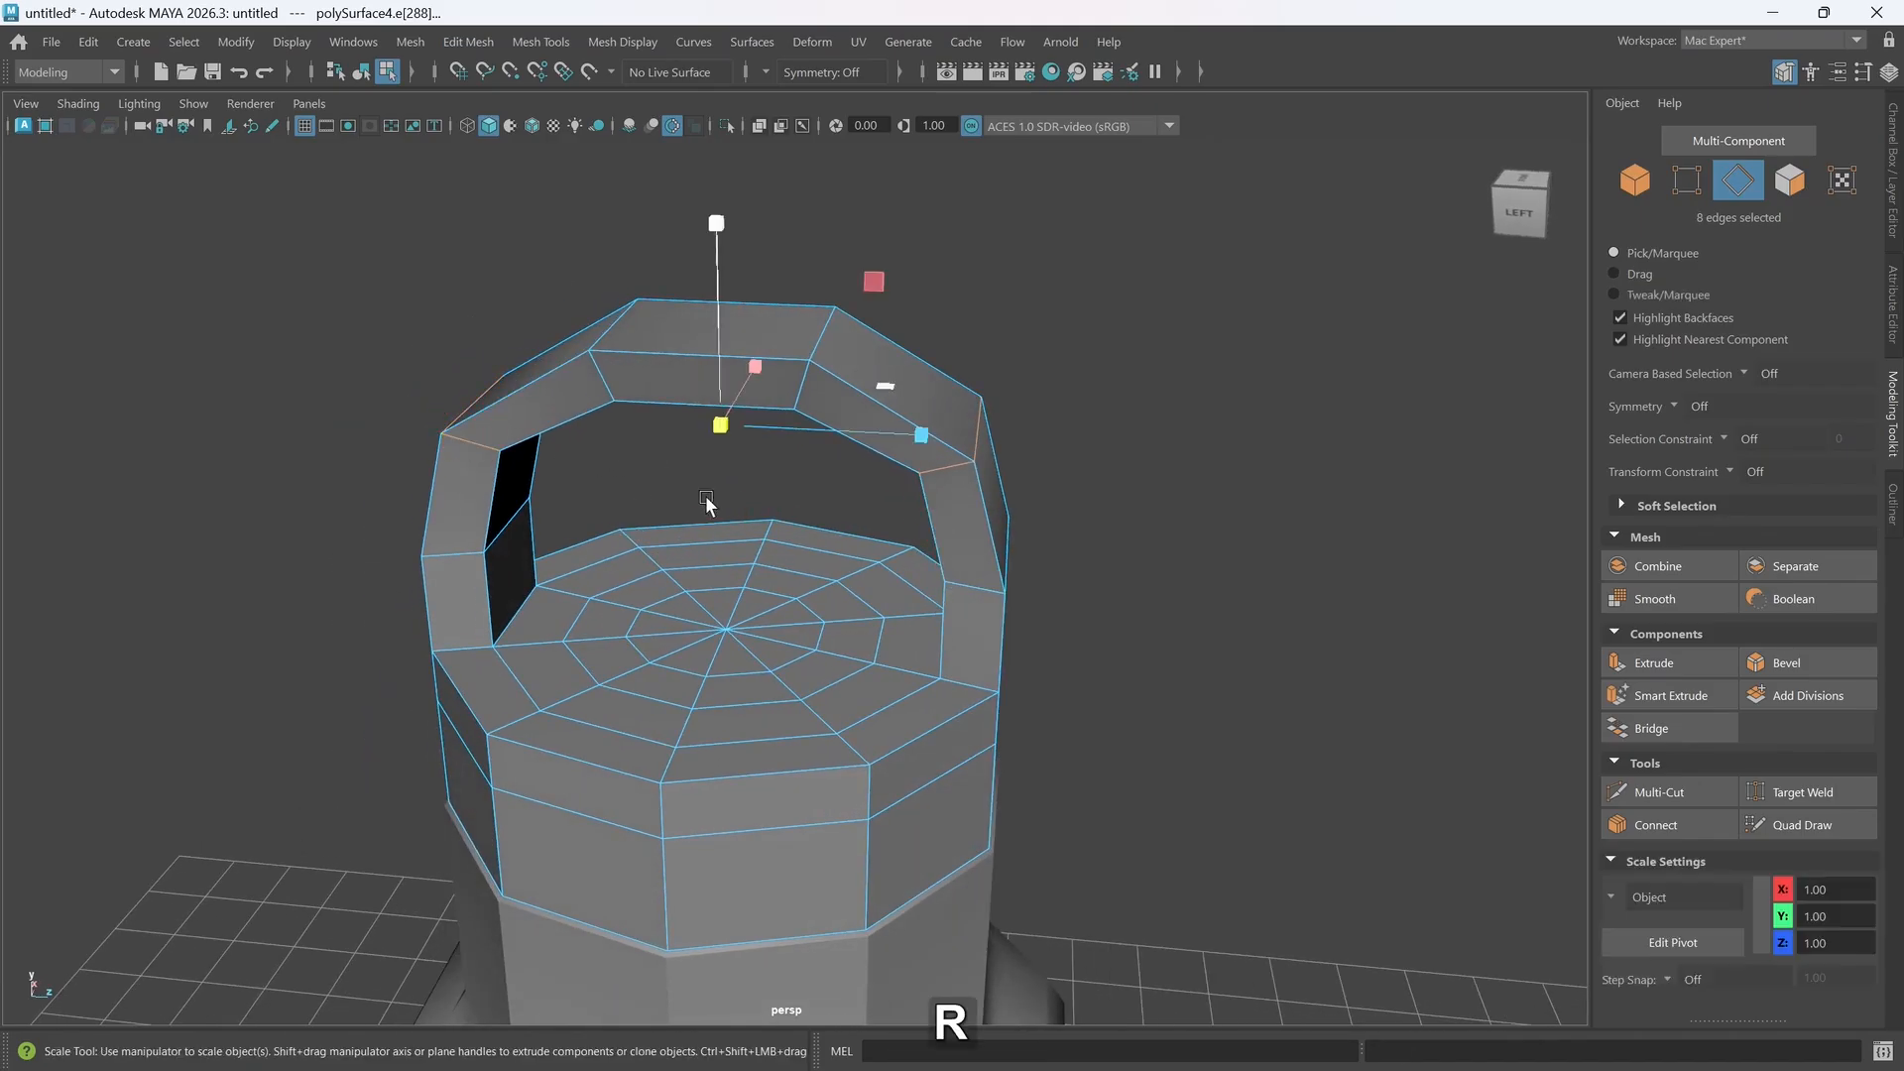
drag(918, 432, 898, 442)
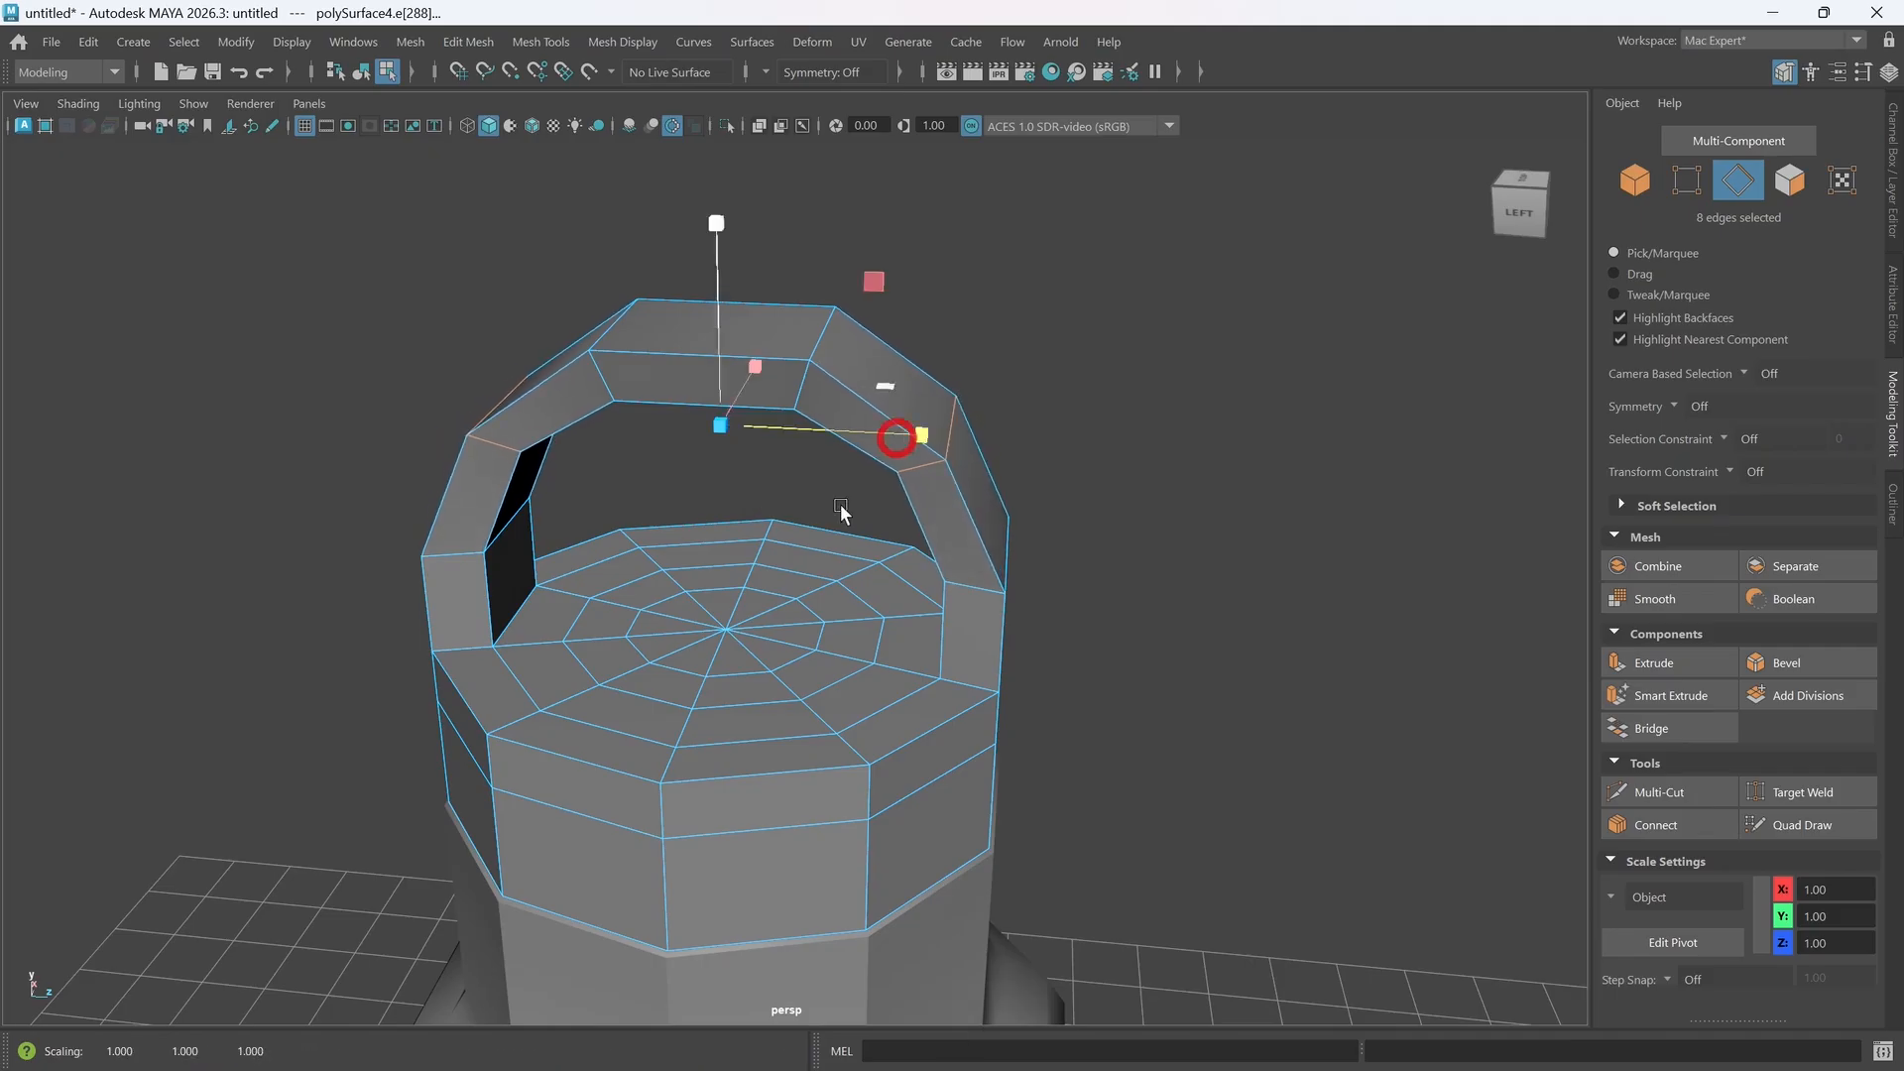
- Turn on smooth preview for the cap, clear the selection and examine the rounded handle's shape from several angles
alt+drag(842, 510, 800, 538)
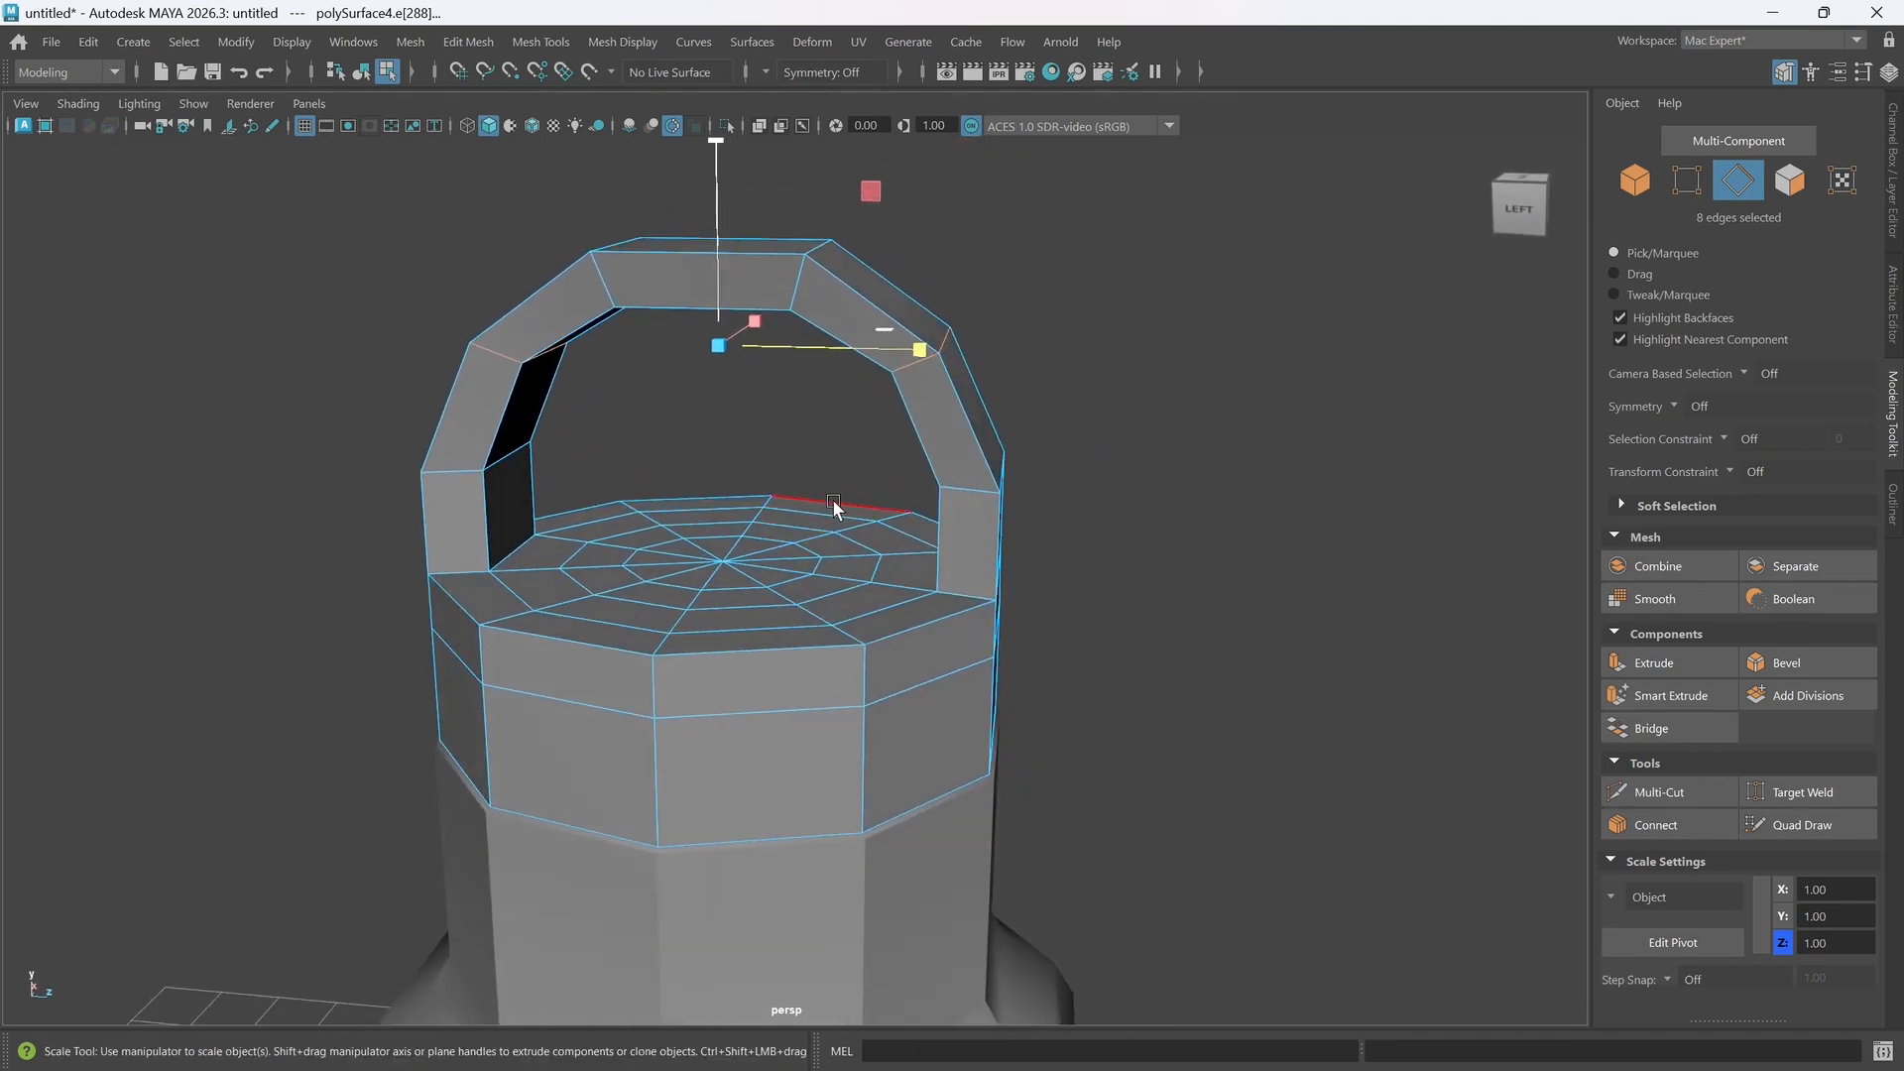
key(3)
mouse_move(864, 676)
alt+mouse_down()
mouse_move(808, 671)
mouse_move(883, 654)
alt+mouse_up()
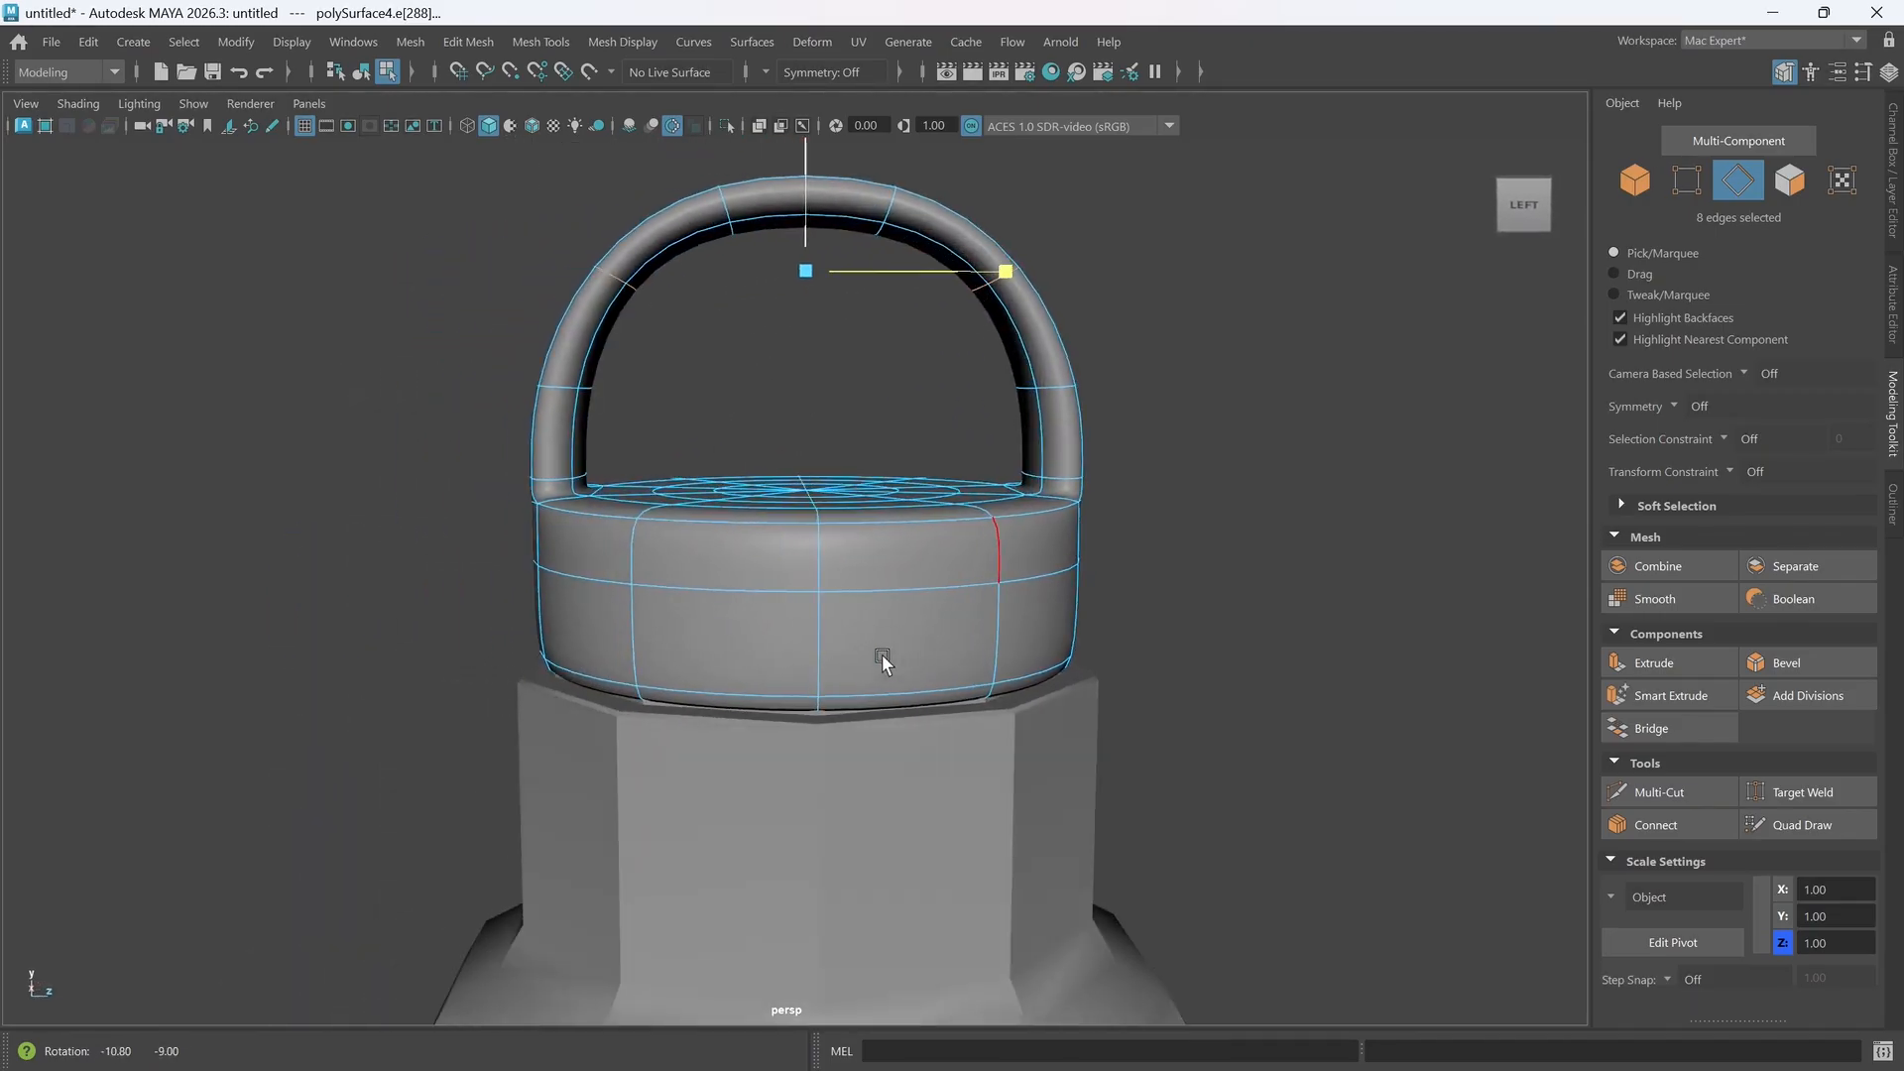
alt+drag(1118, 578, 978, 489)
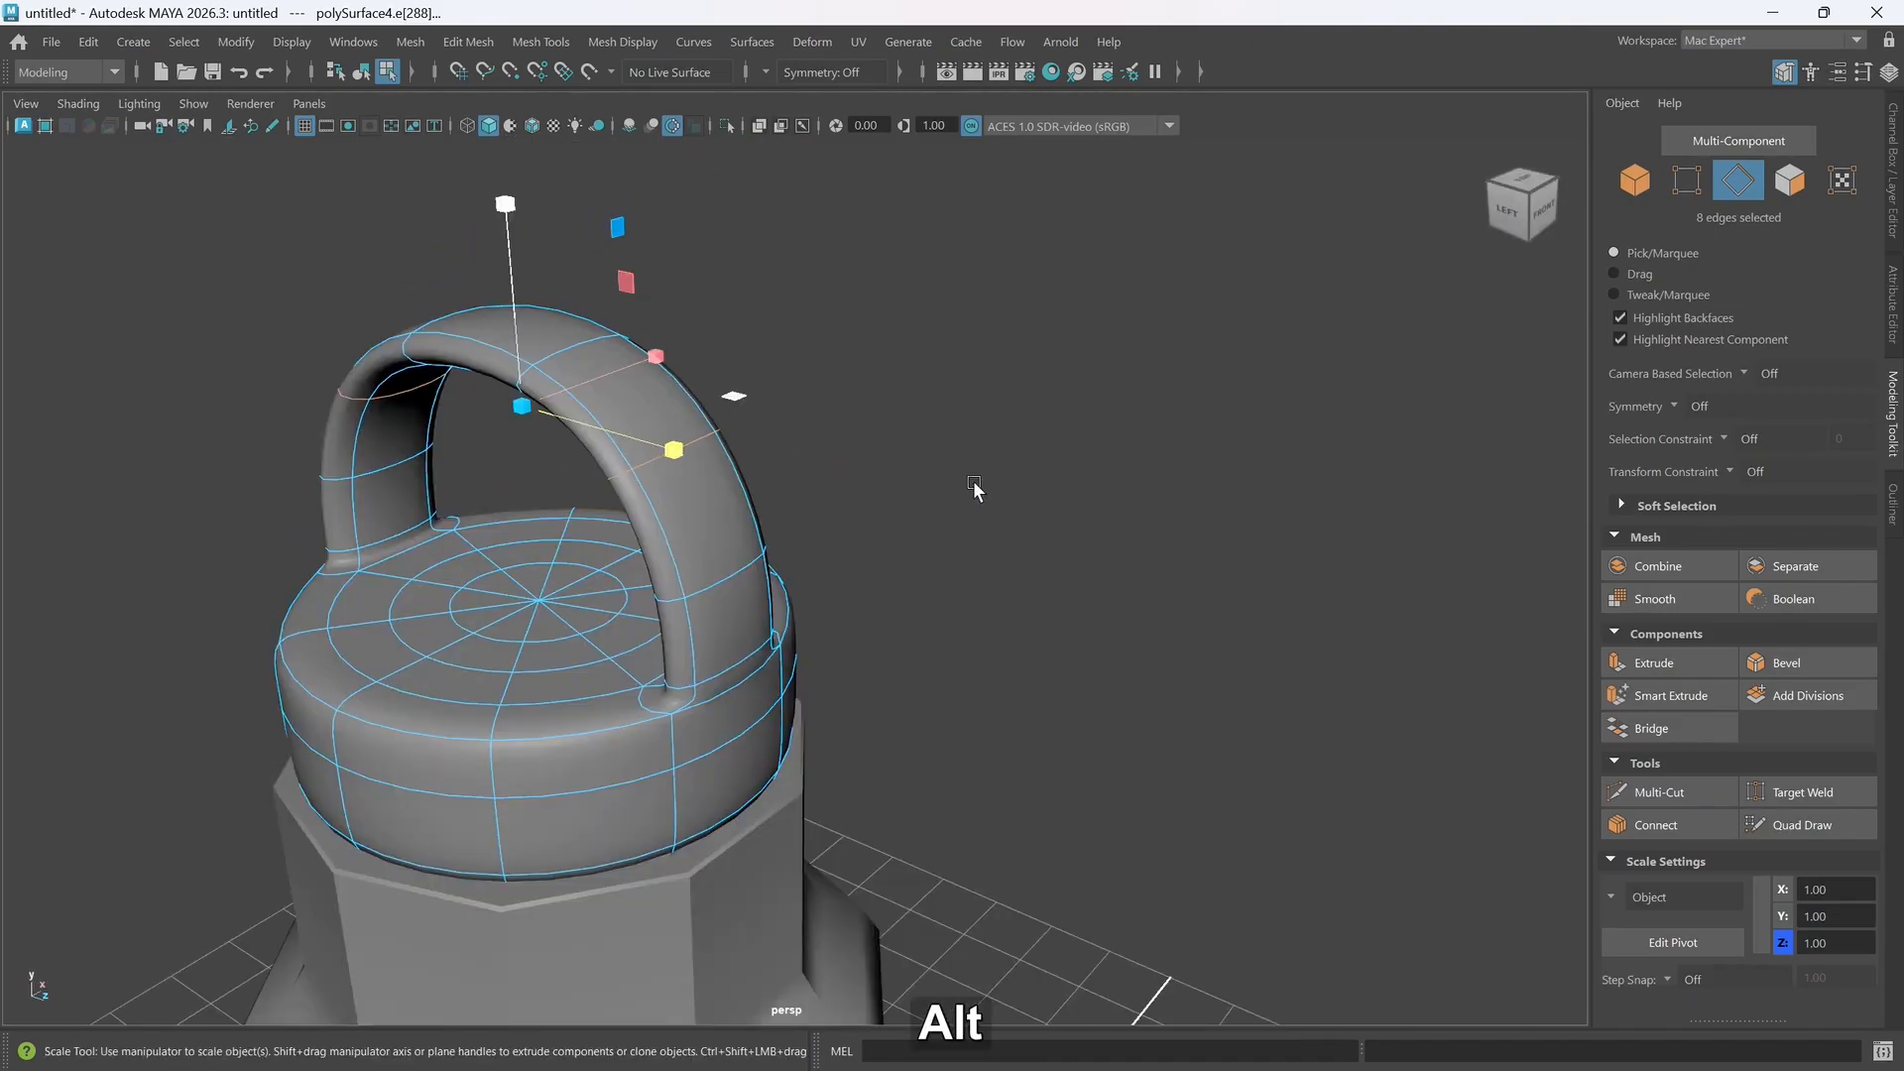
click(977, 489)
alt+drag(792, 581, 815, 542)
alt+drag(978, 538, 987, 536)
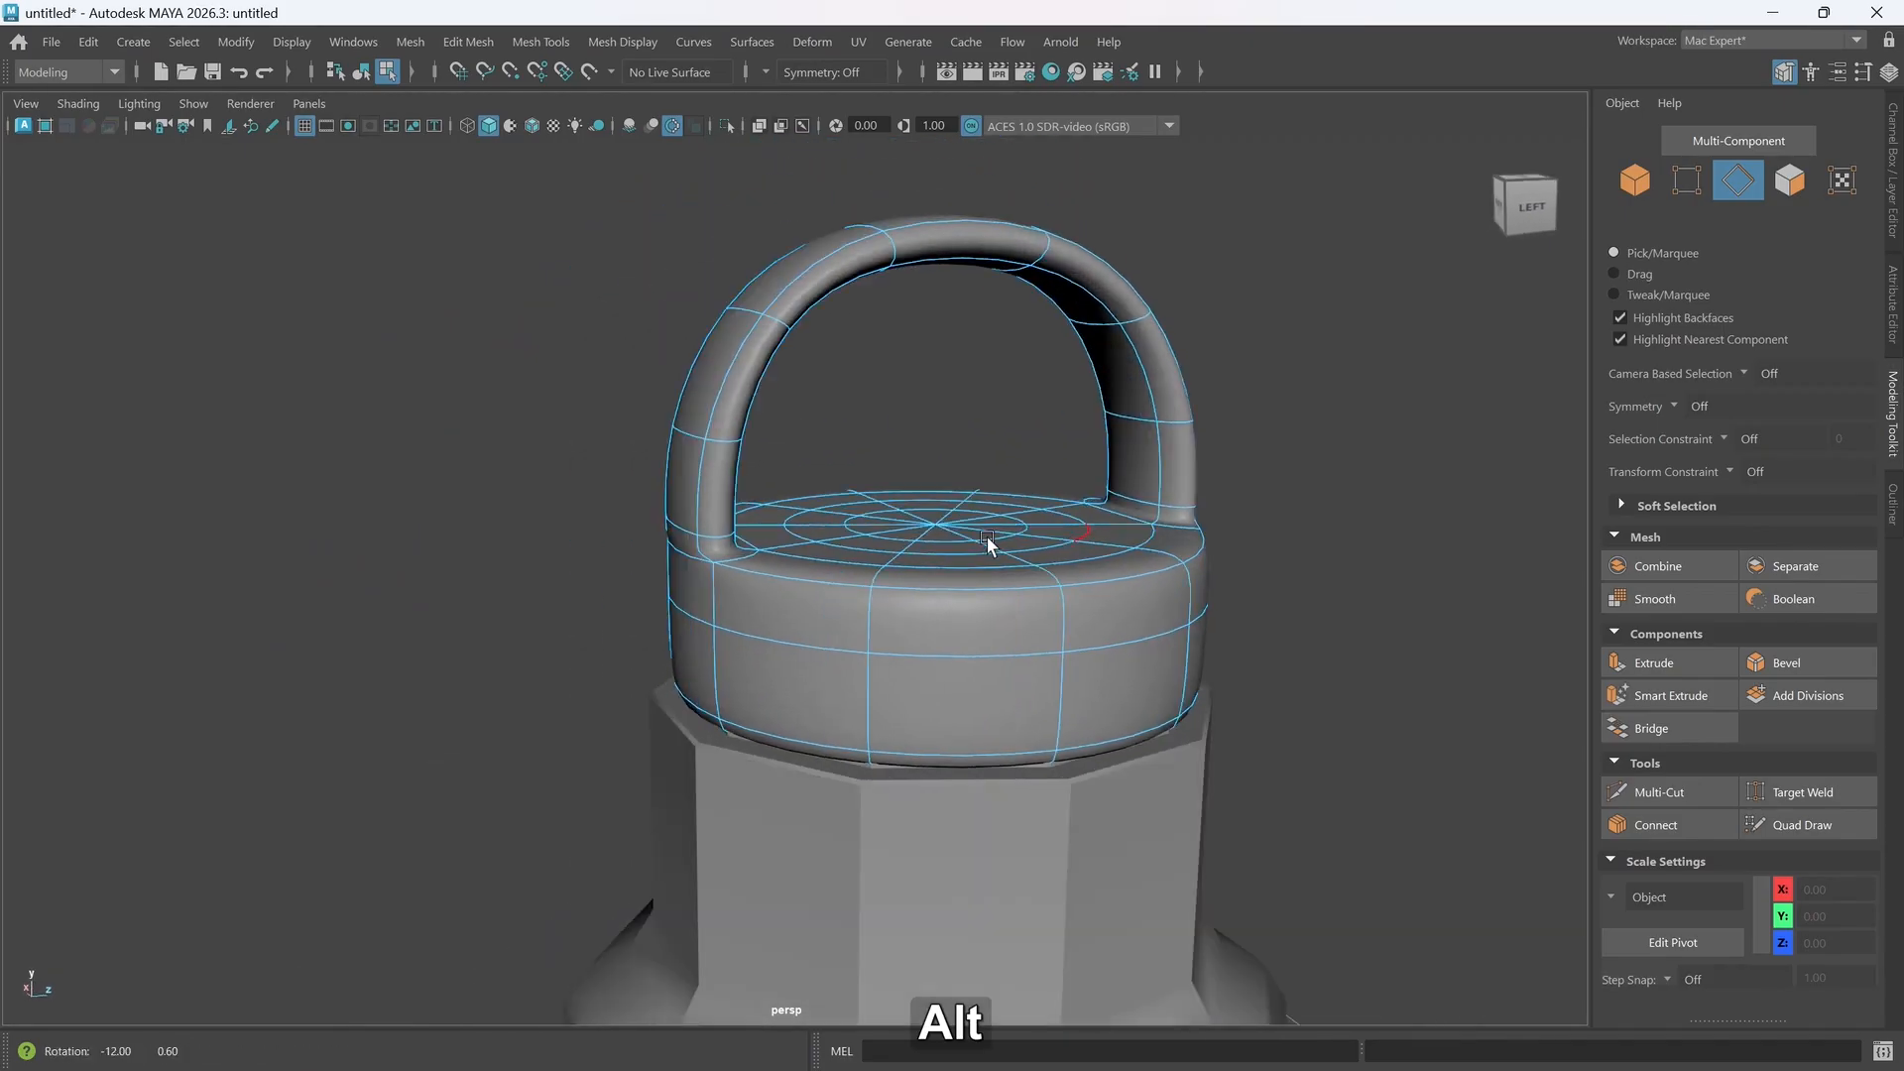
- Select the strip of faces along the inside of the handle arch and scale it uniformly to about 0.93
alt+right_drag(1133, 479, 1139, 489)
right_click(1139, 488)
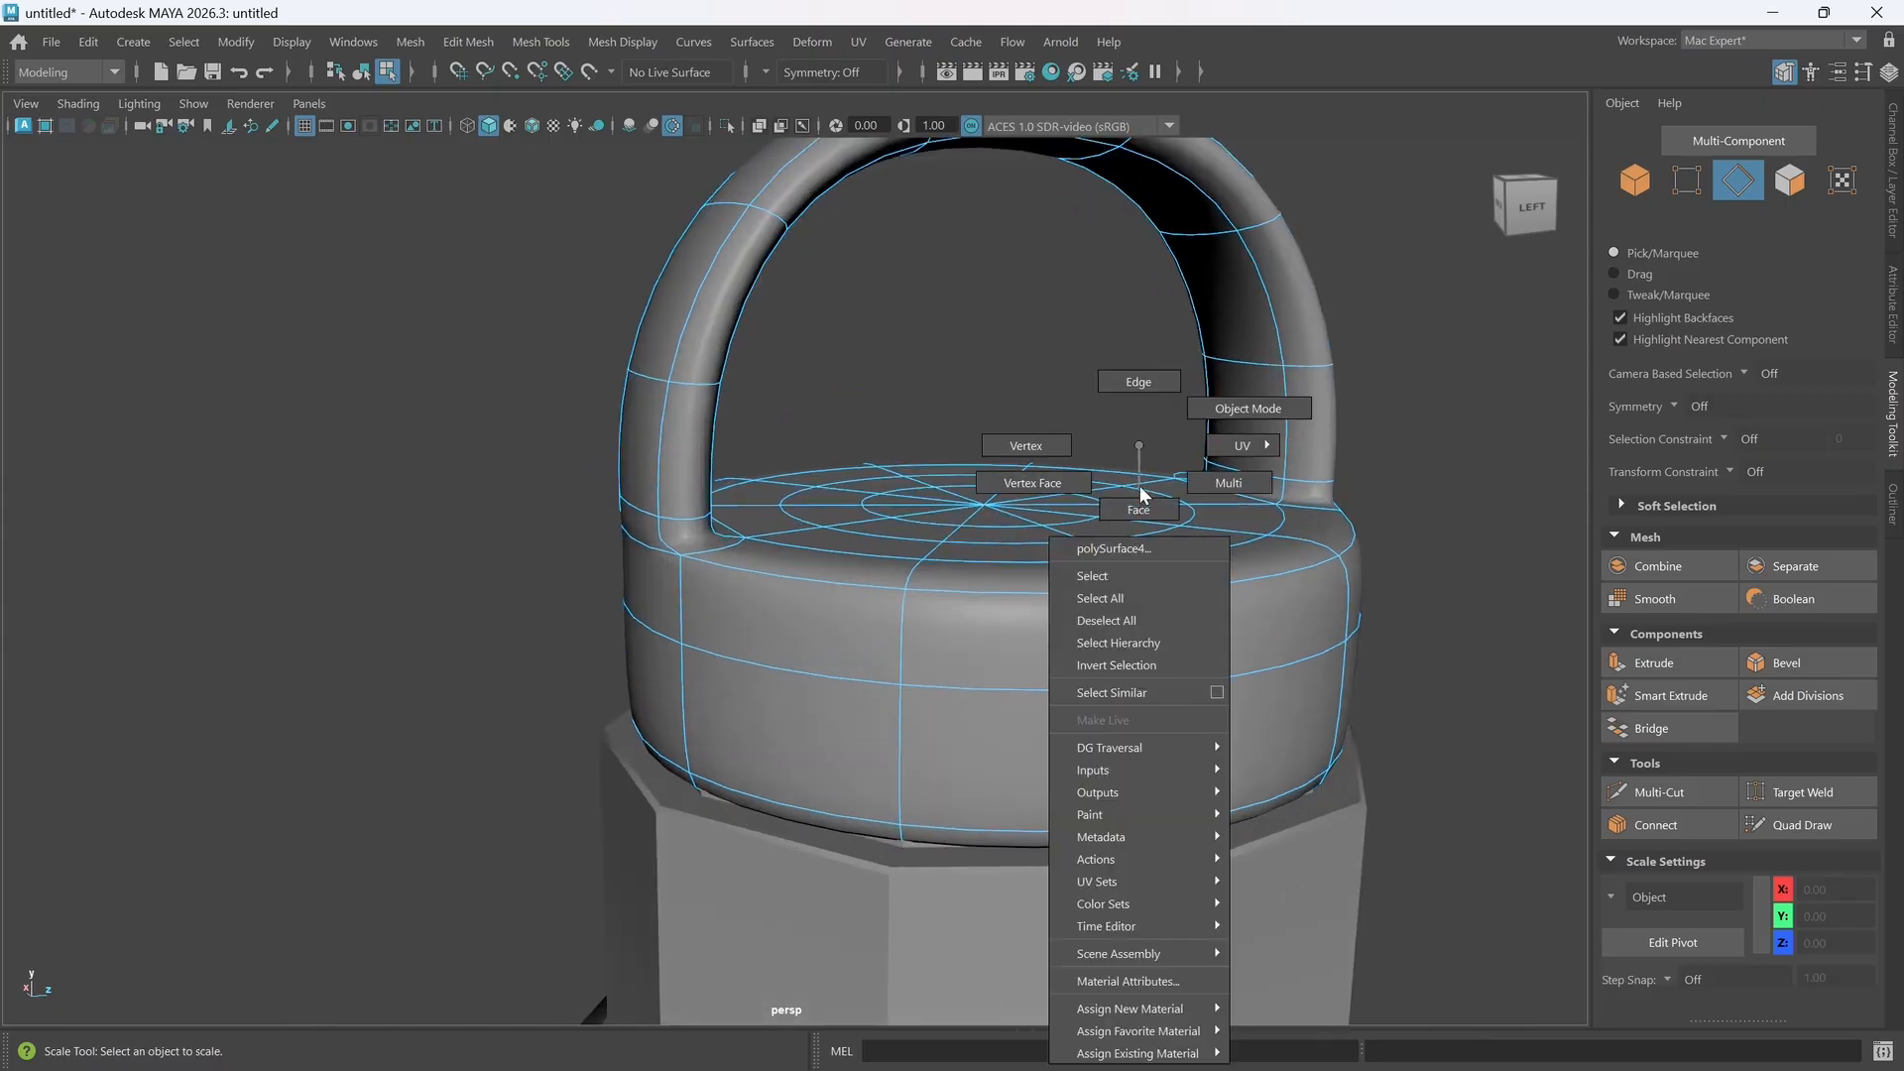
click(1140, 510)
click(1255, 486)
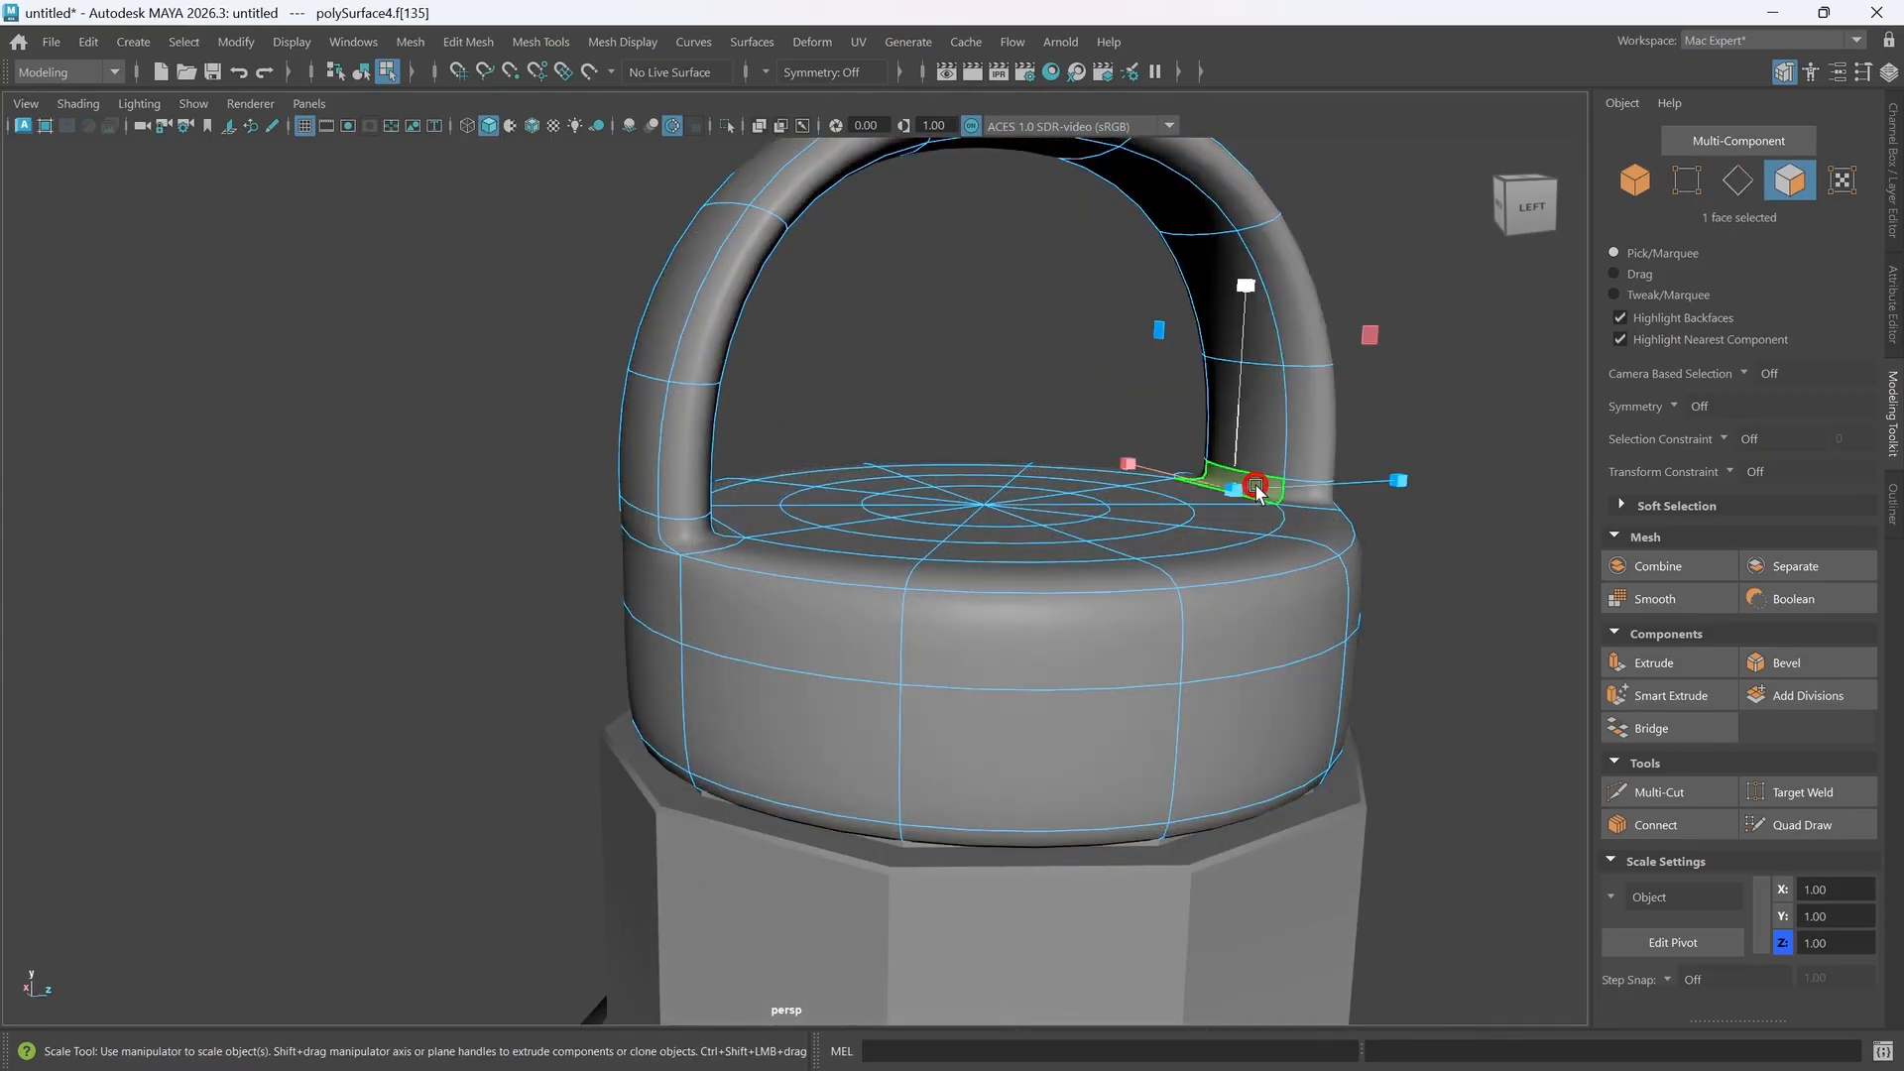
shift+click(1264, 447)
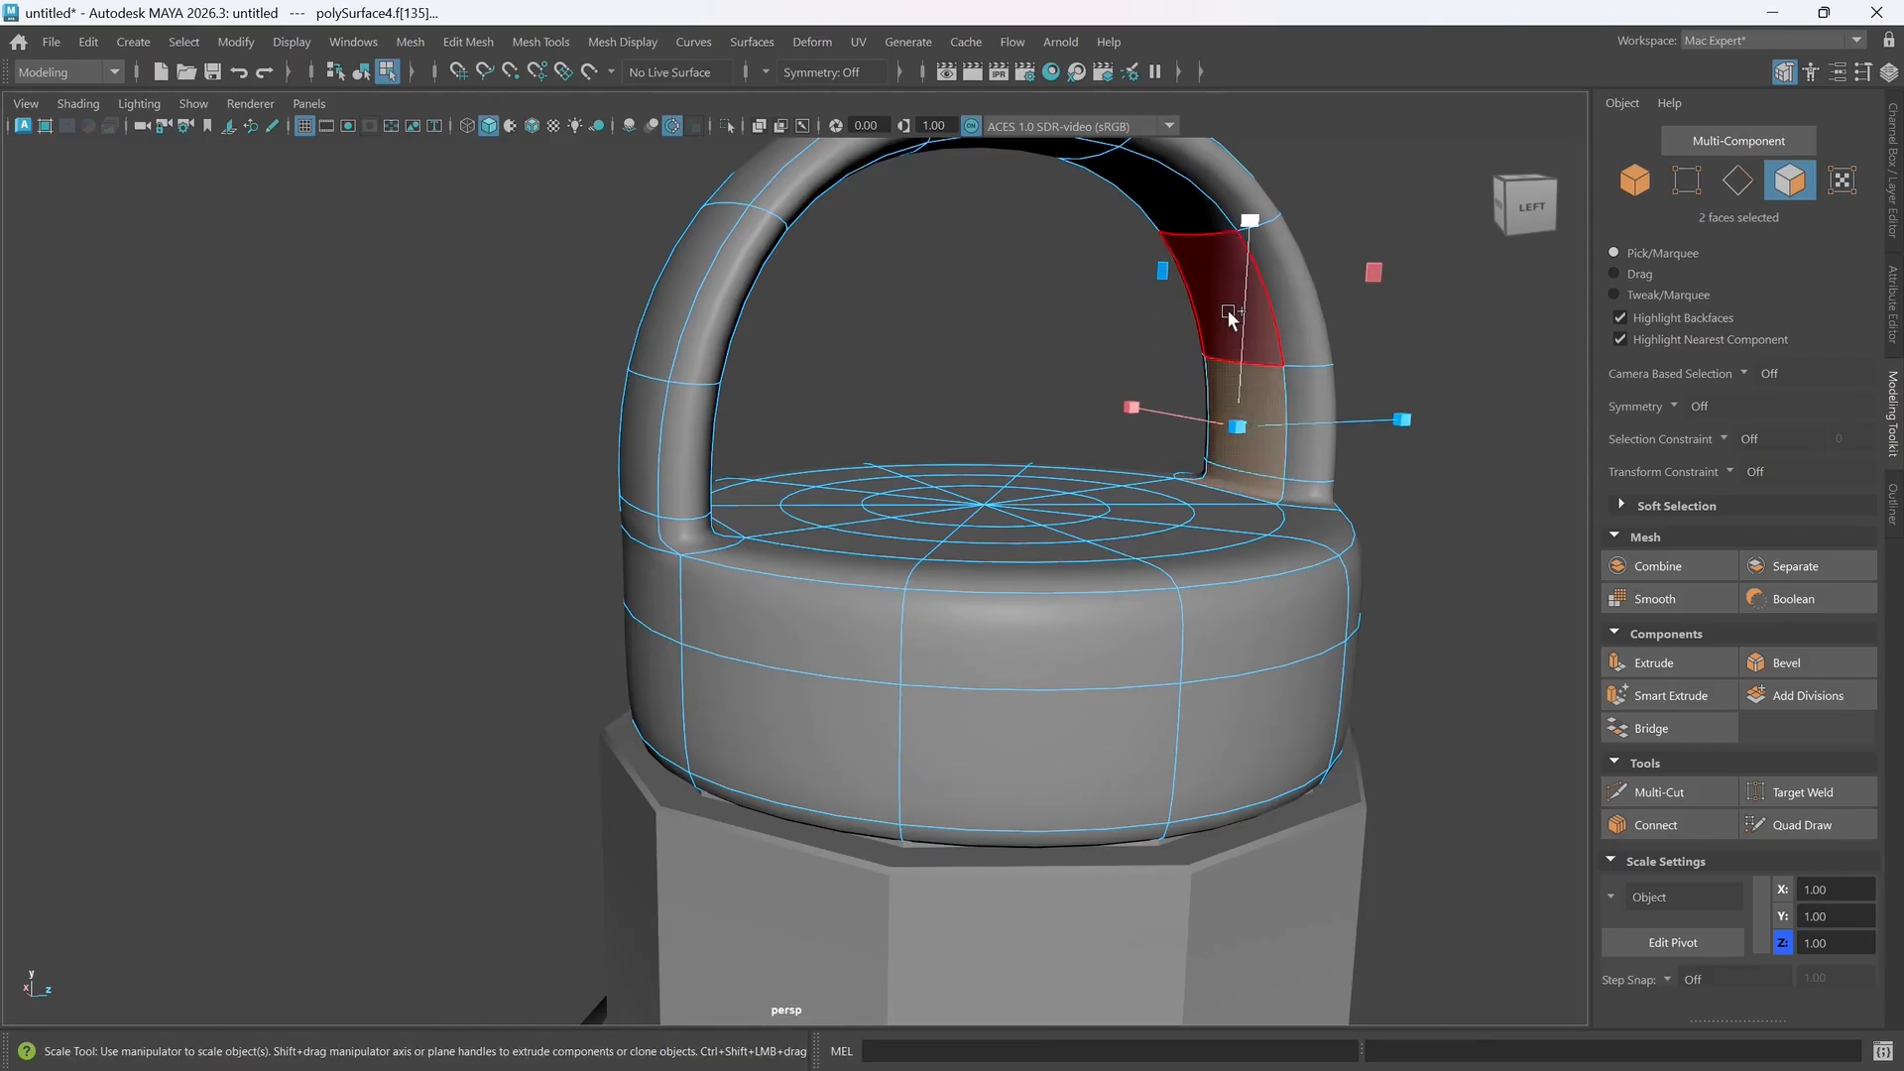
shift+click(1188, 232)
shift+click(1177, 212)
shift+click(1045, 152)
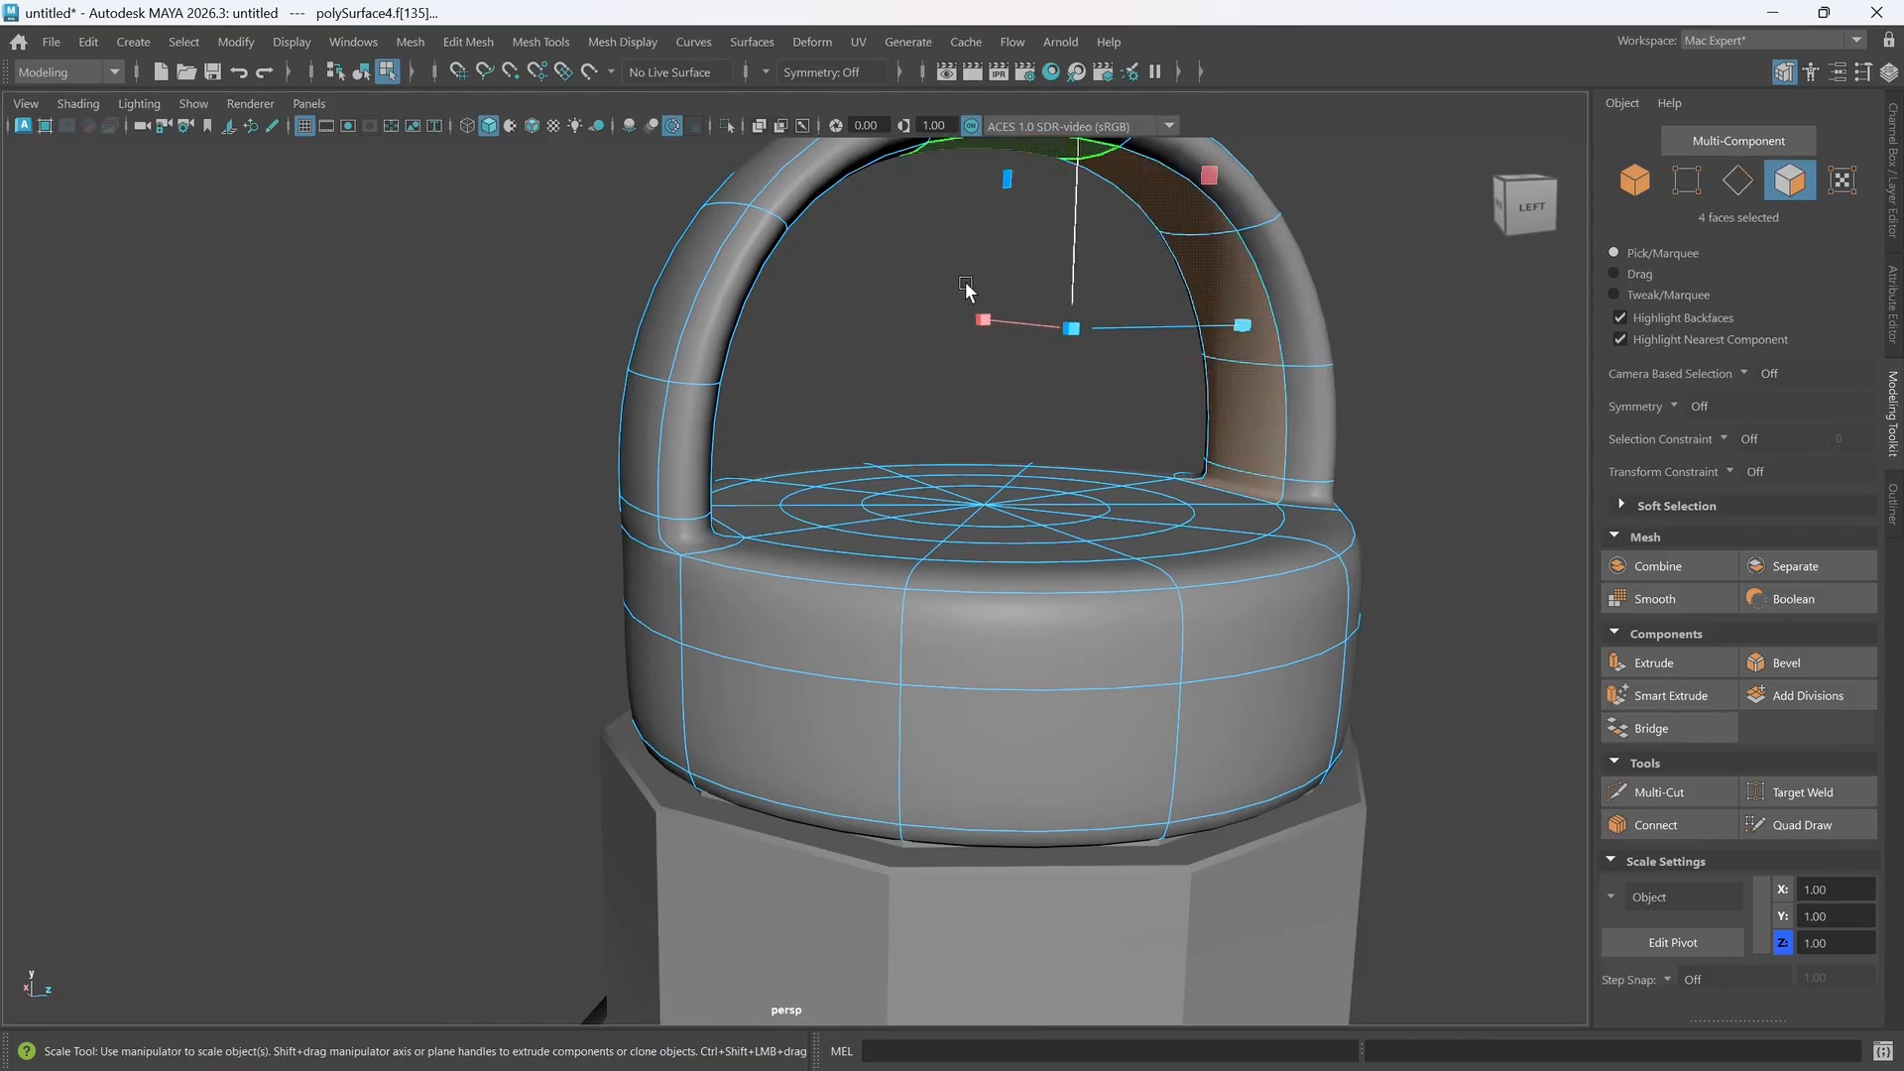
alt+drag(929, 311, 914, 311)
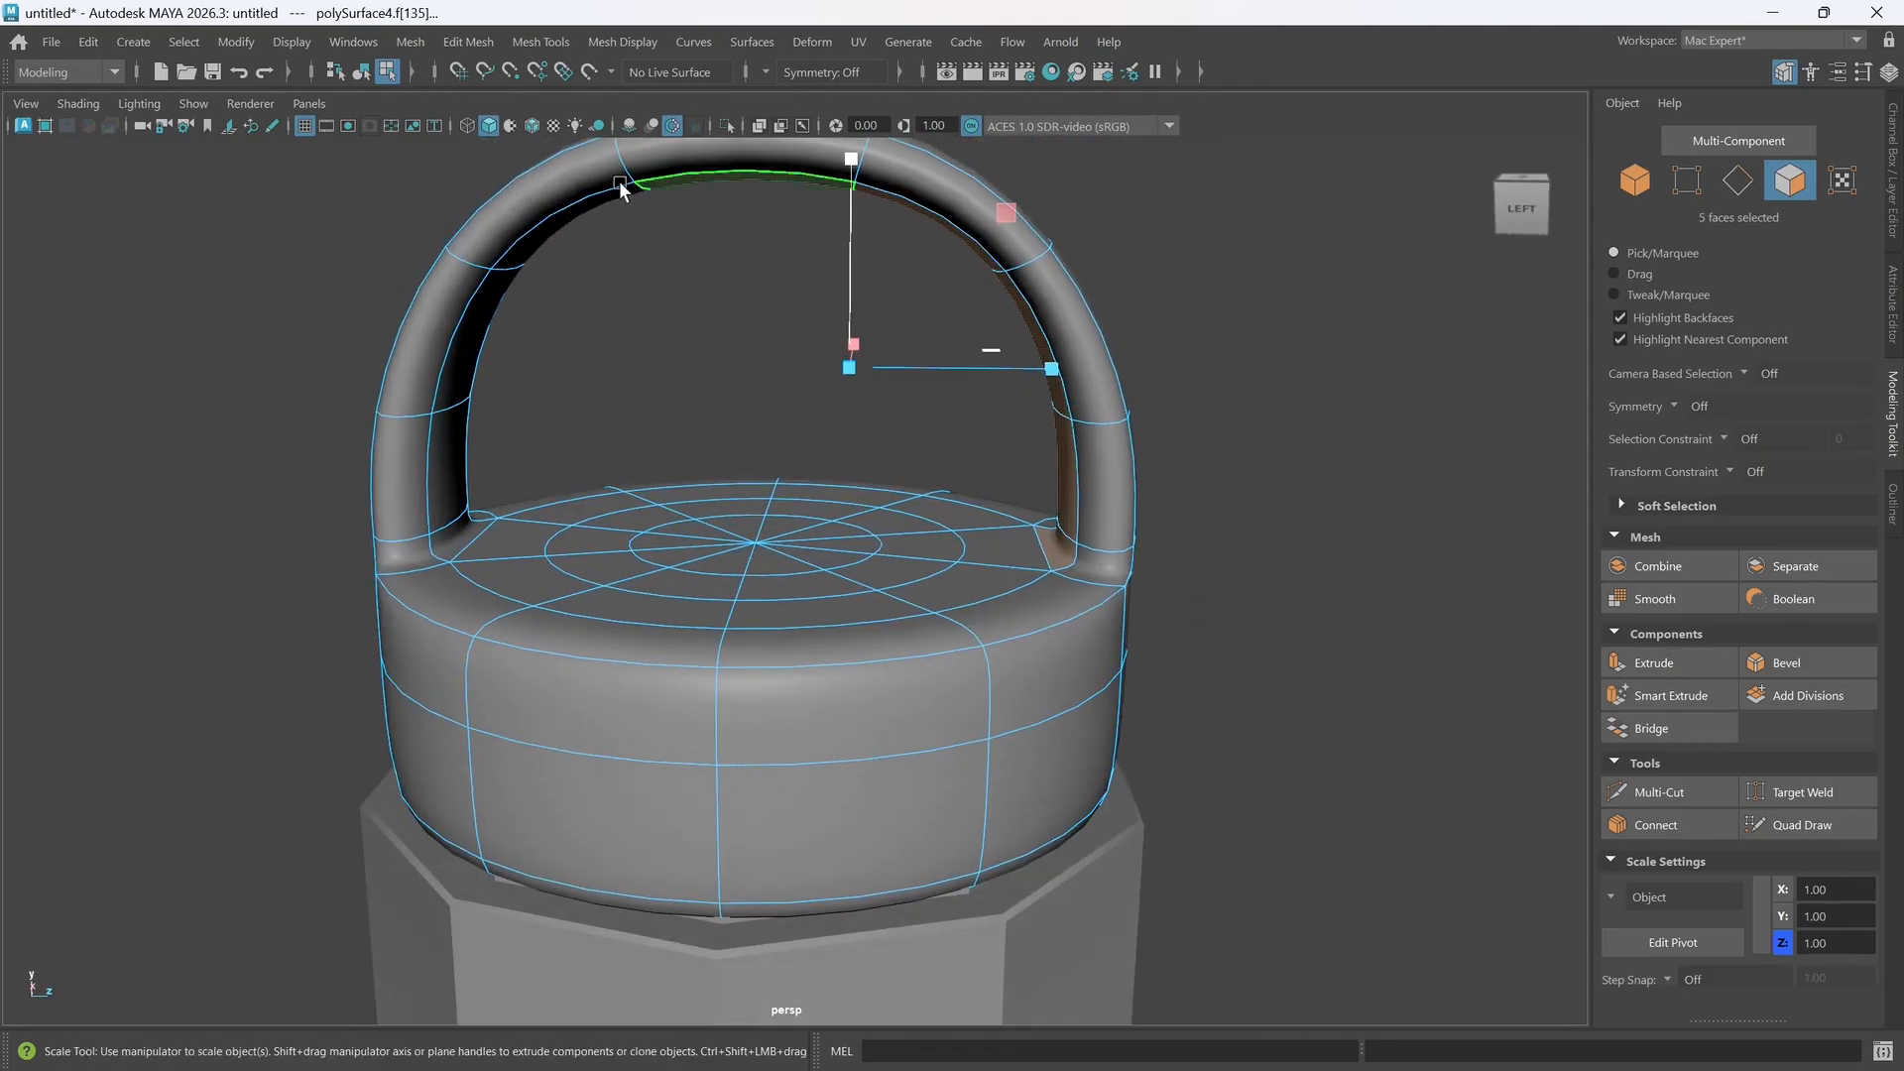
shift+click(593, 208)
shift+click(481, 337)
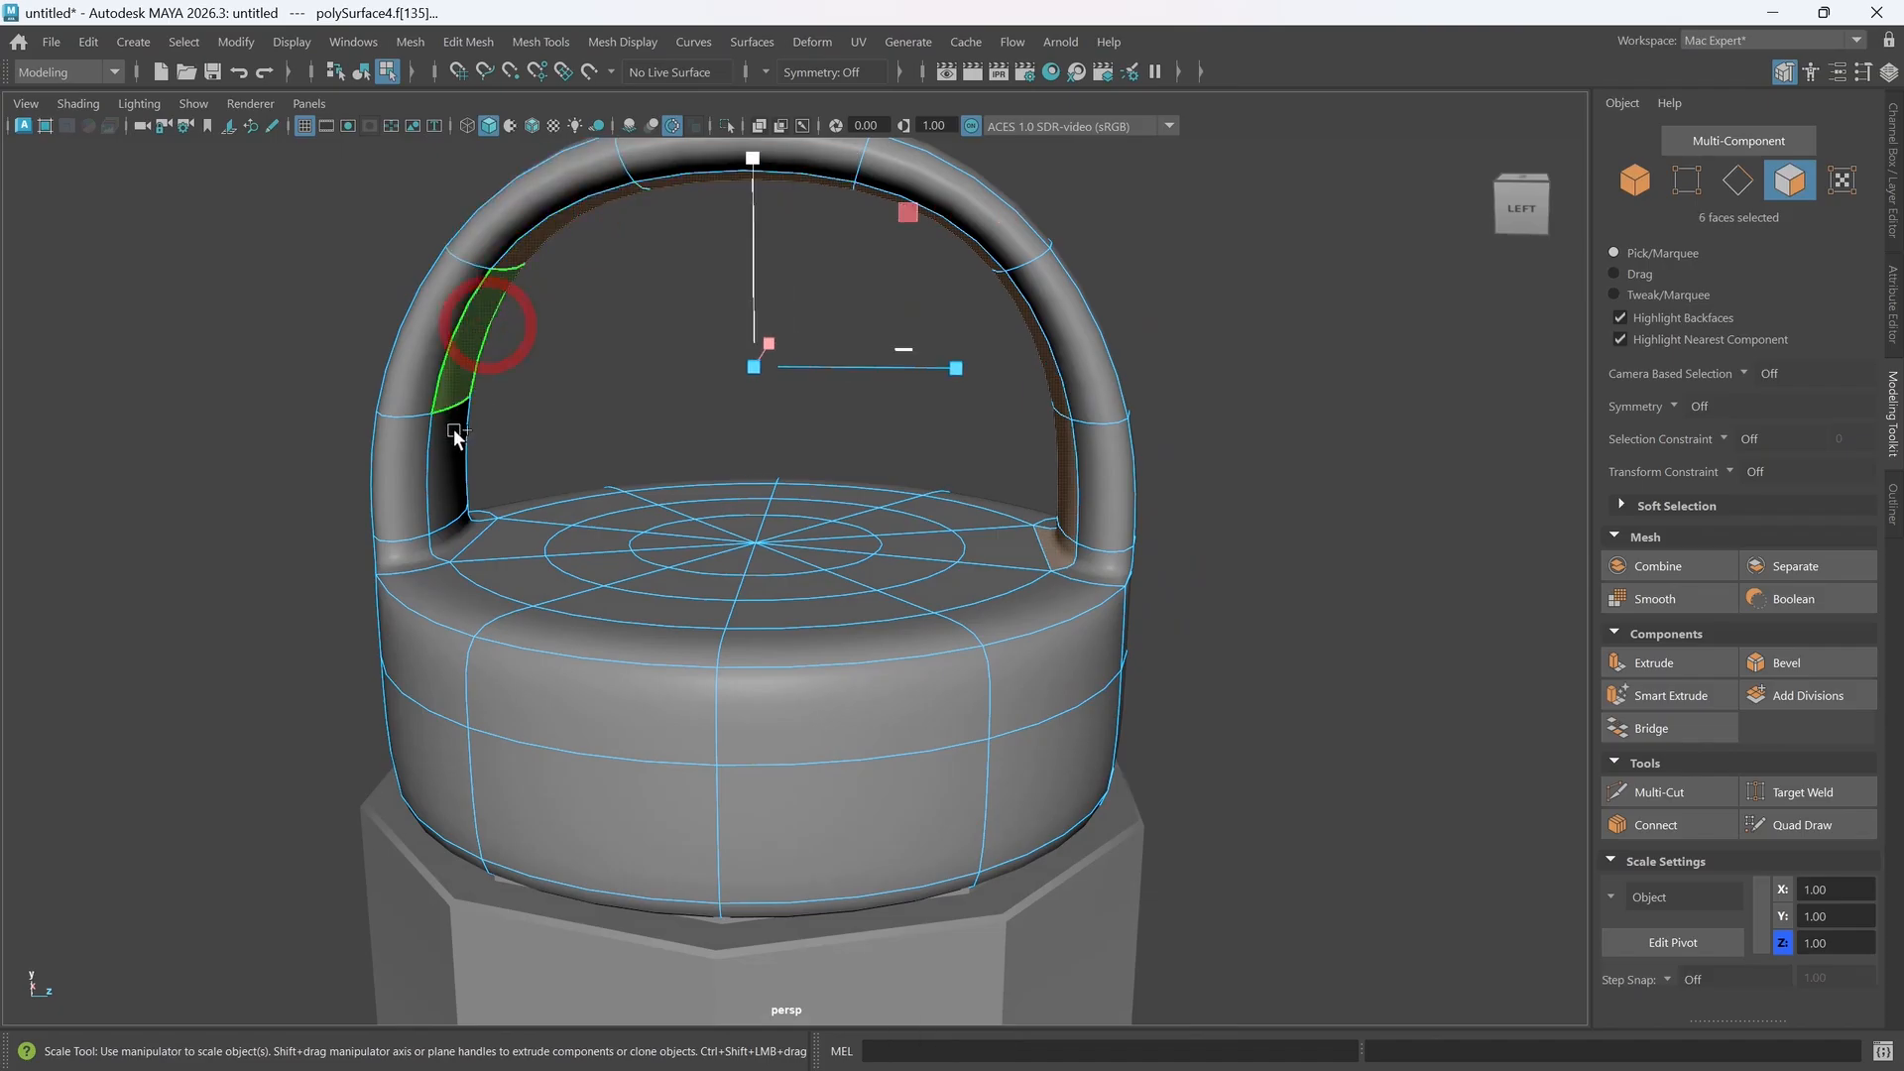
shift+click(448, 442)
drag(757, 369, 730, 369)
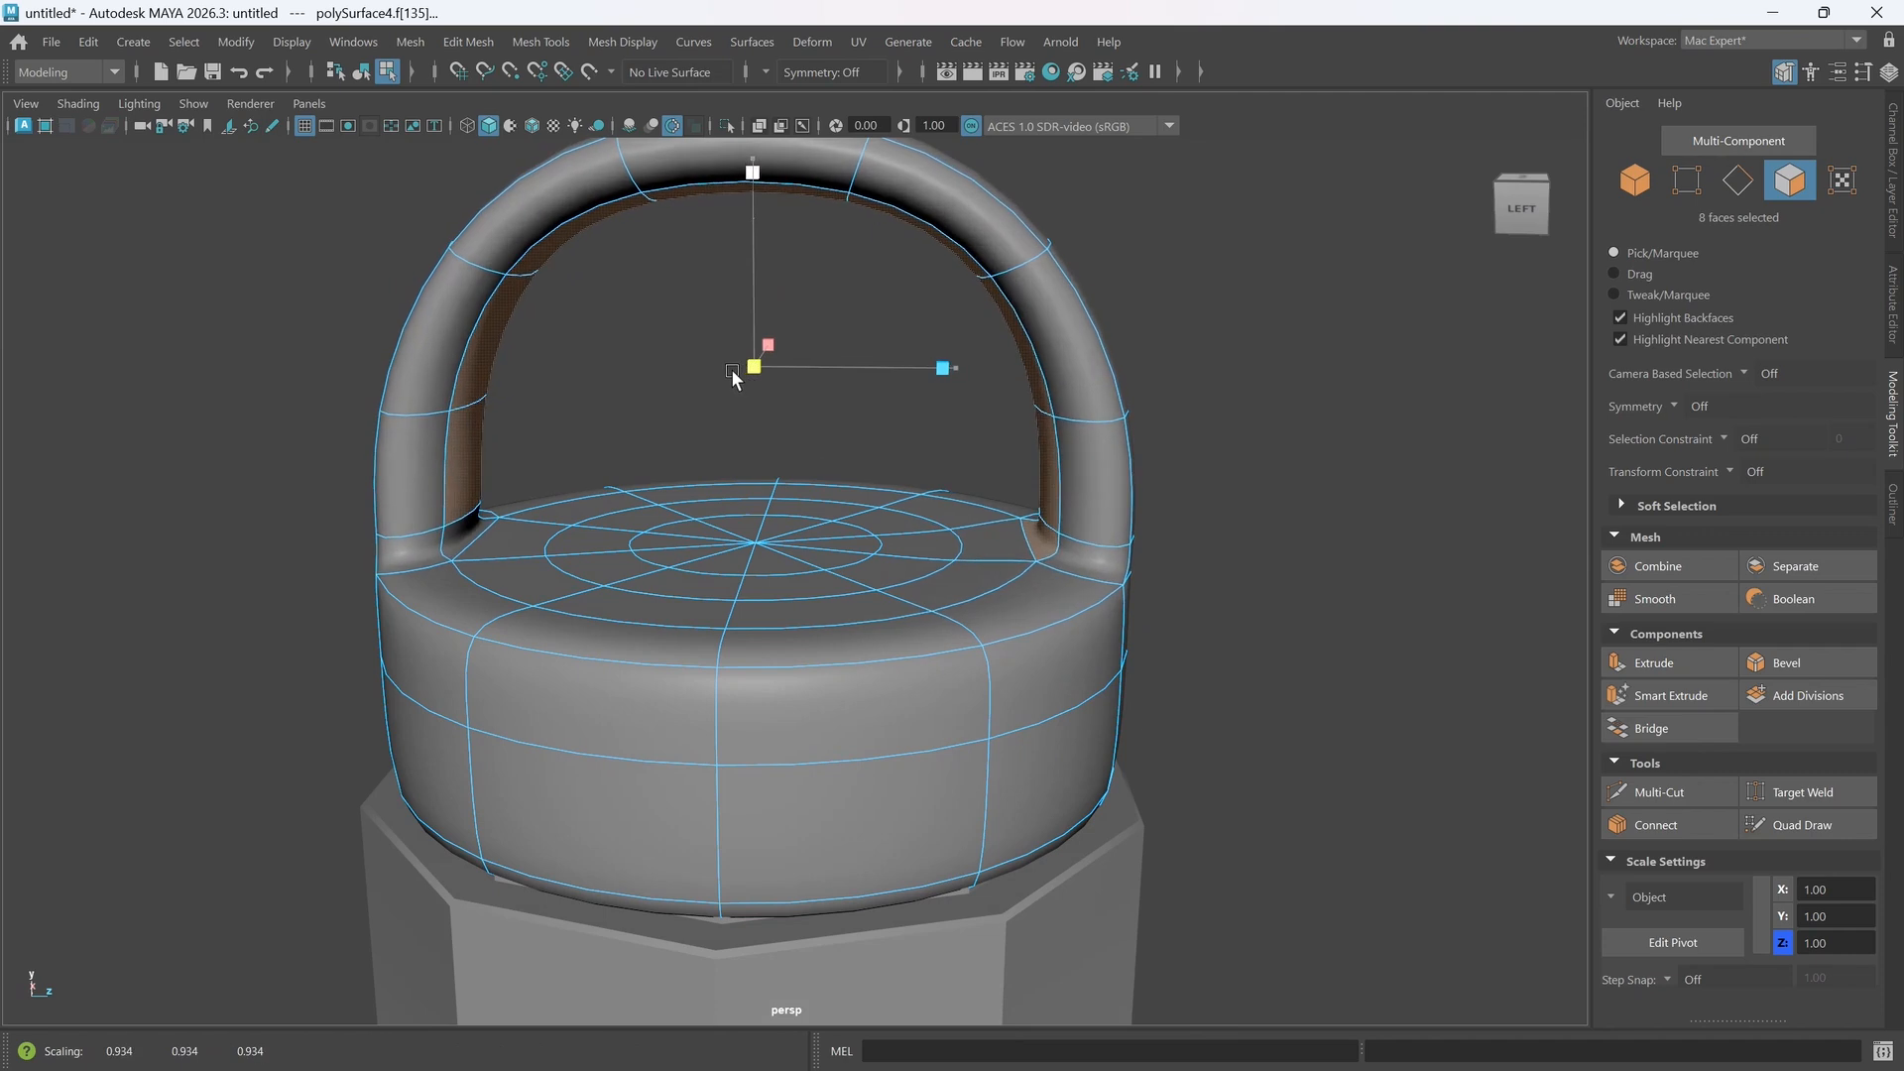
alt+drag(702, 480, 764, 480)
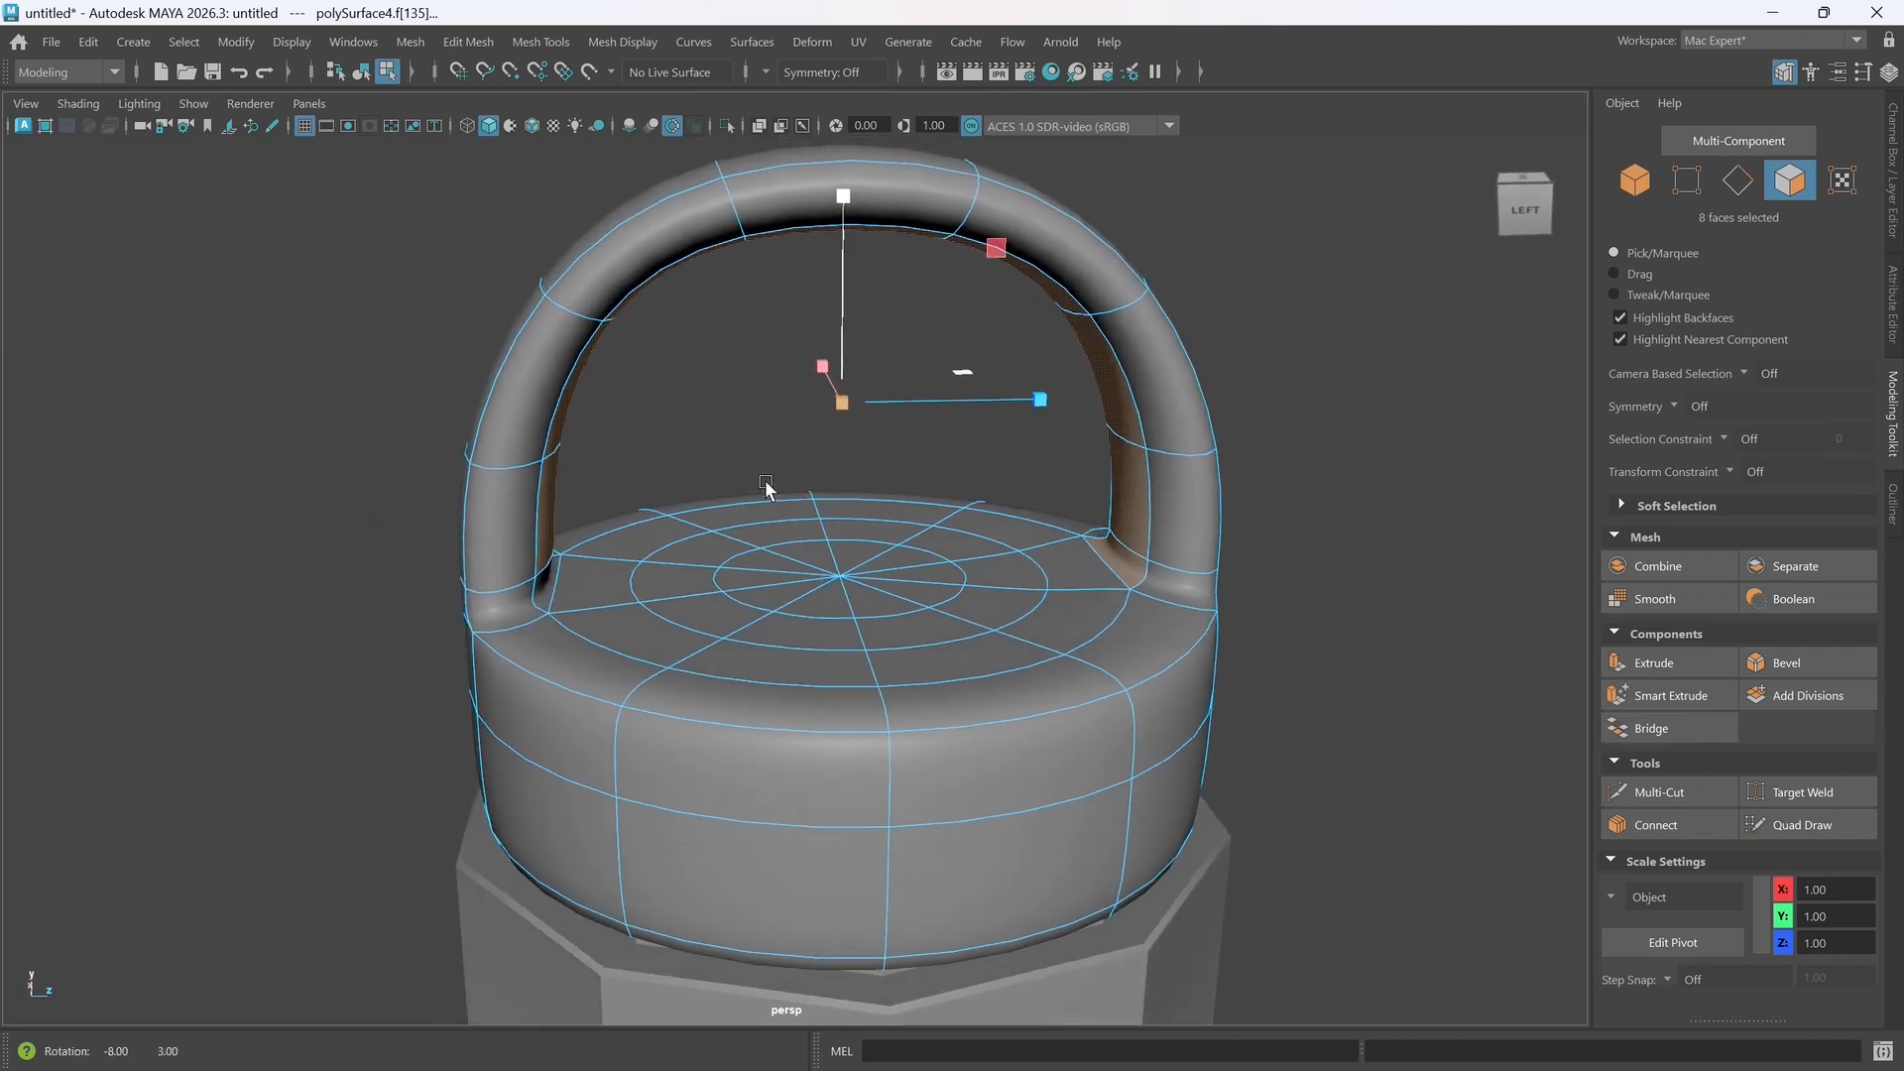
alt+drag(801, 407, 867, 351)
alt+drag(902, 454, 902, 452)
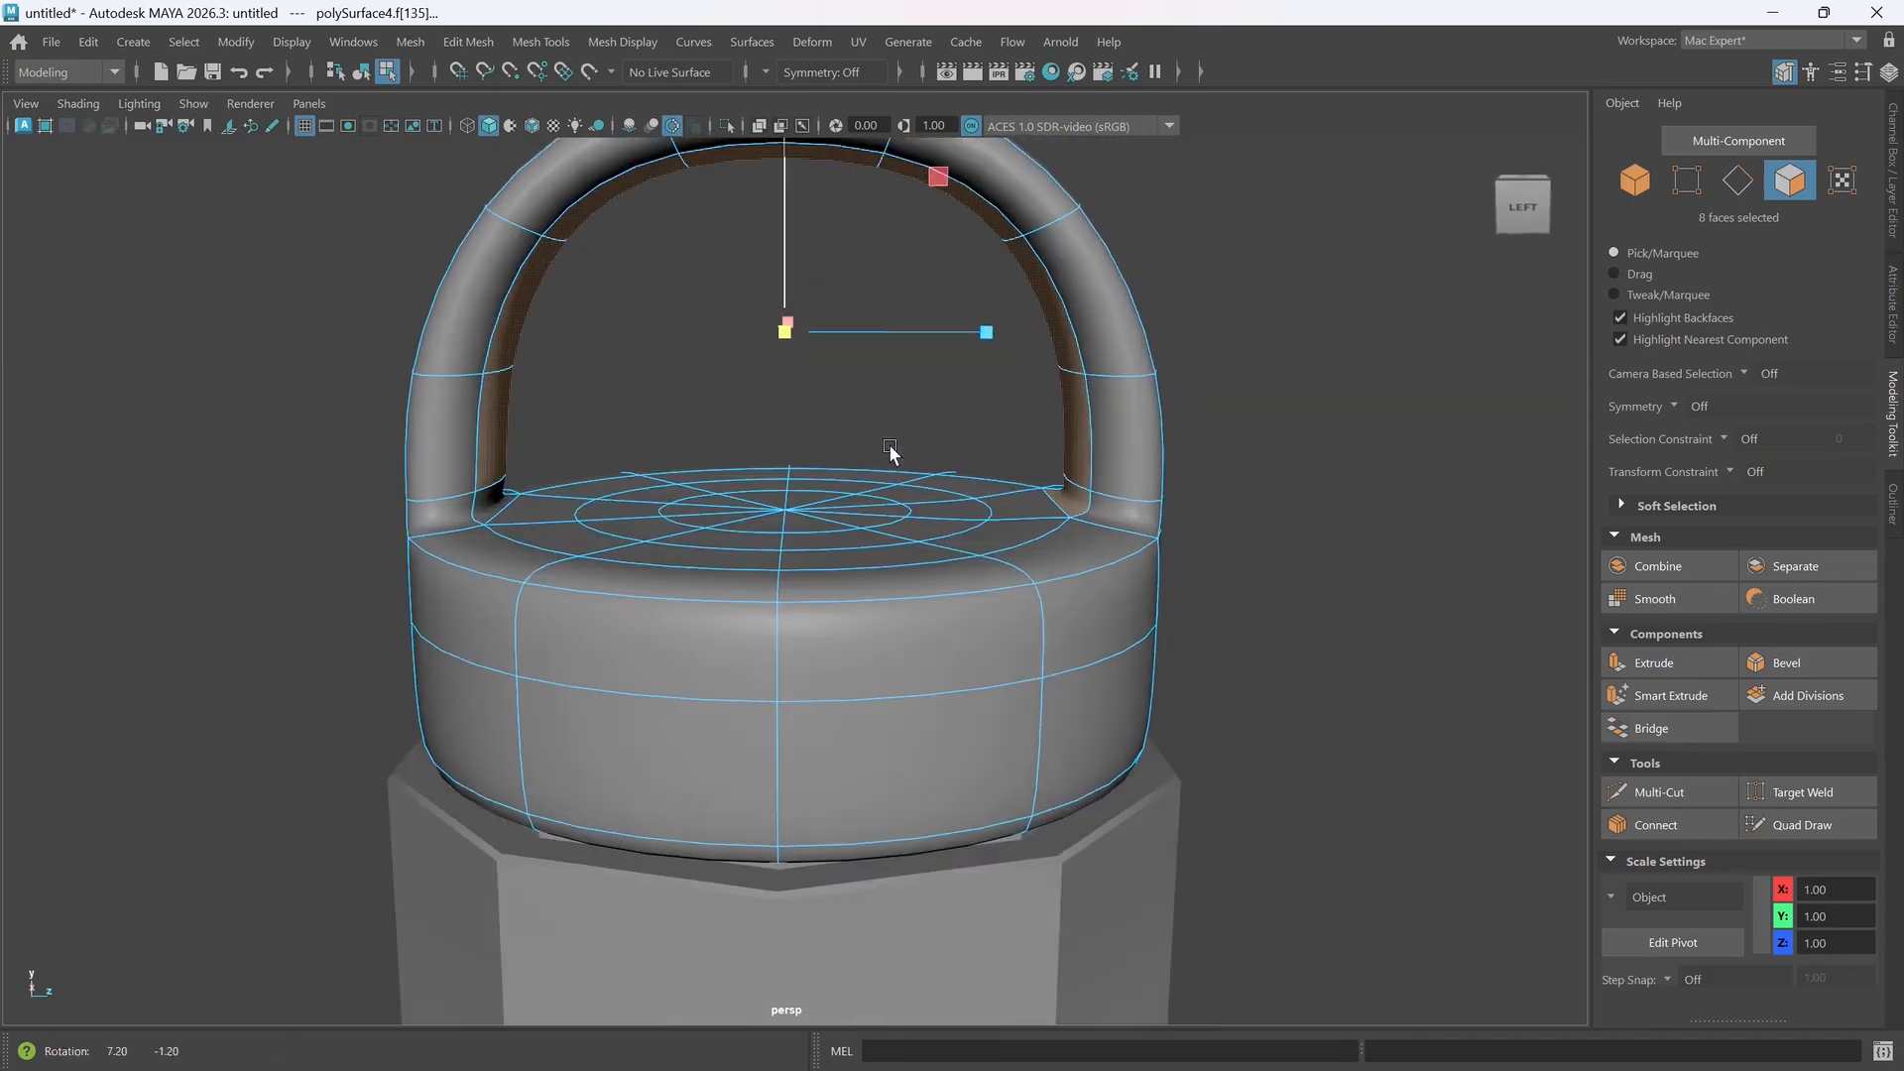
alt+drag(1020, 514, 1012, 515)
- Turn off smooth preview and scale the handle's left lower edge loop and both upper side loops slightly inward along Z
right_drag(1025, 446, 1039, 381)
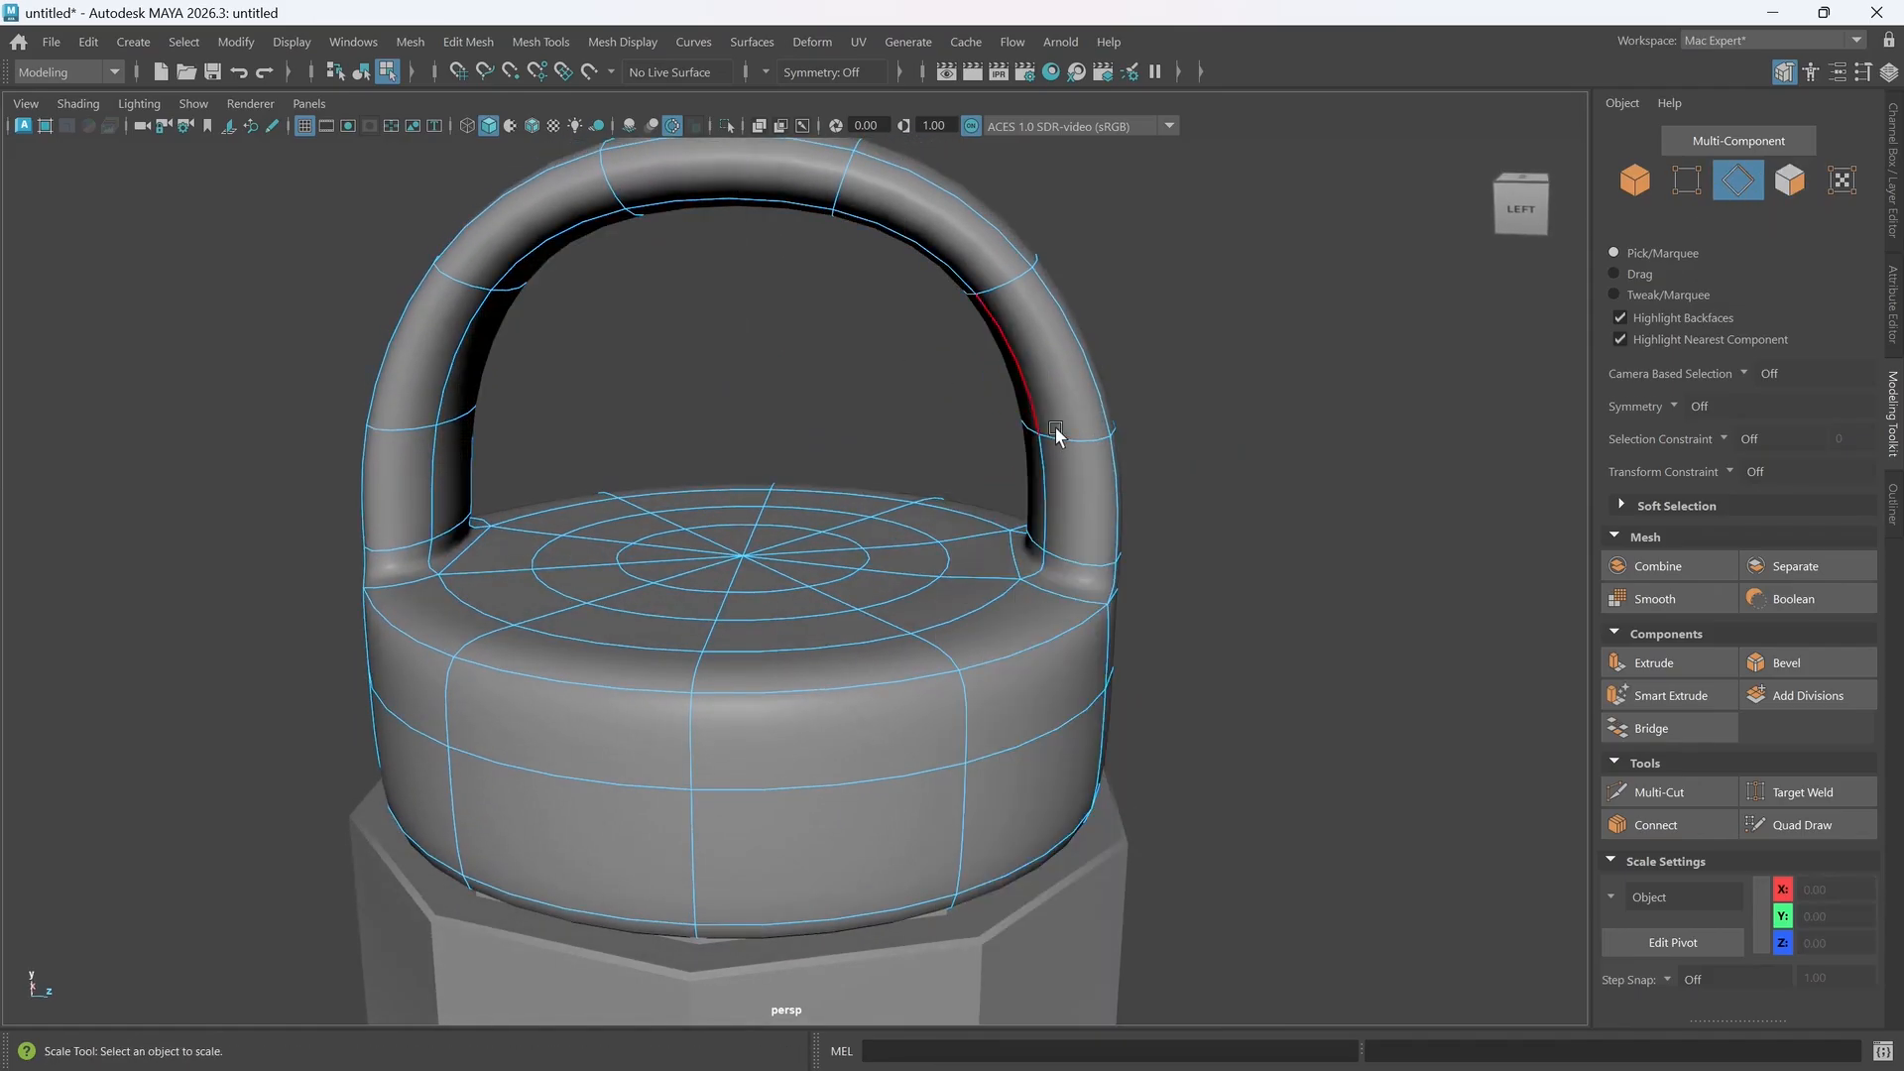
key(1)
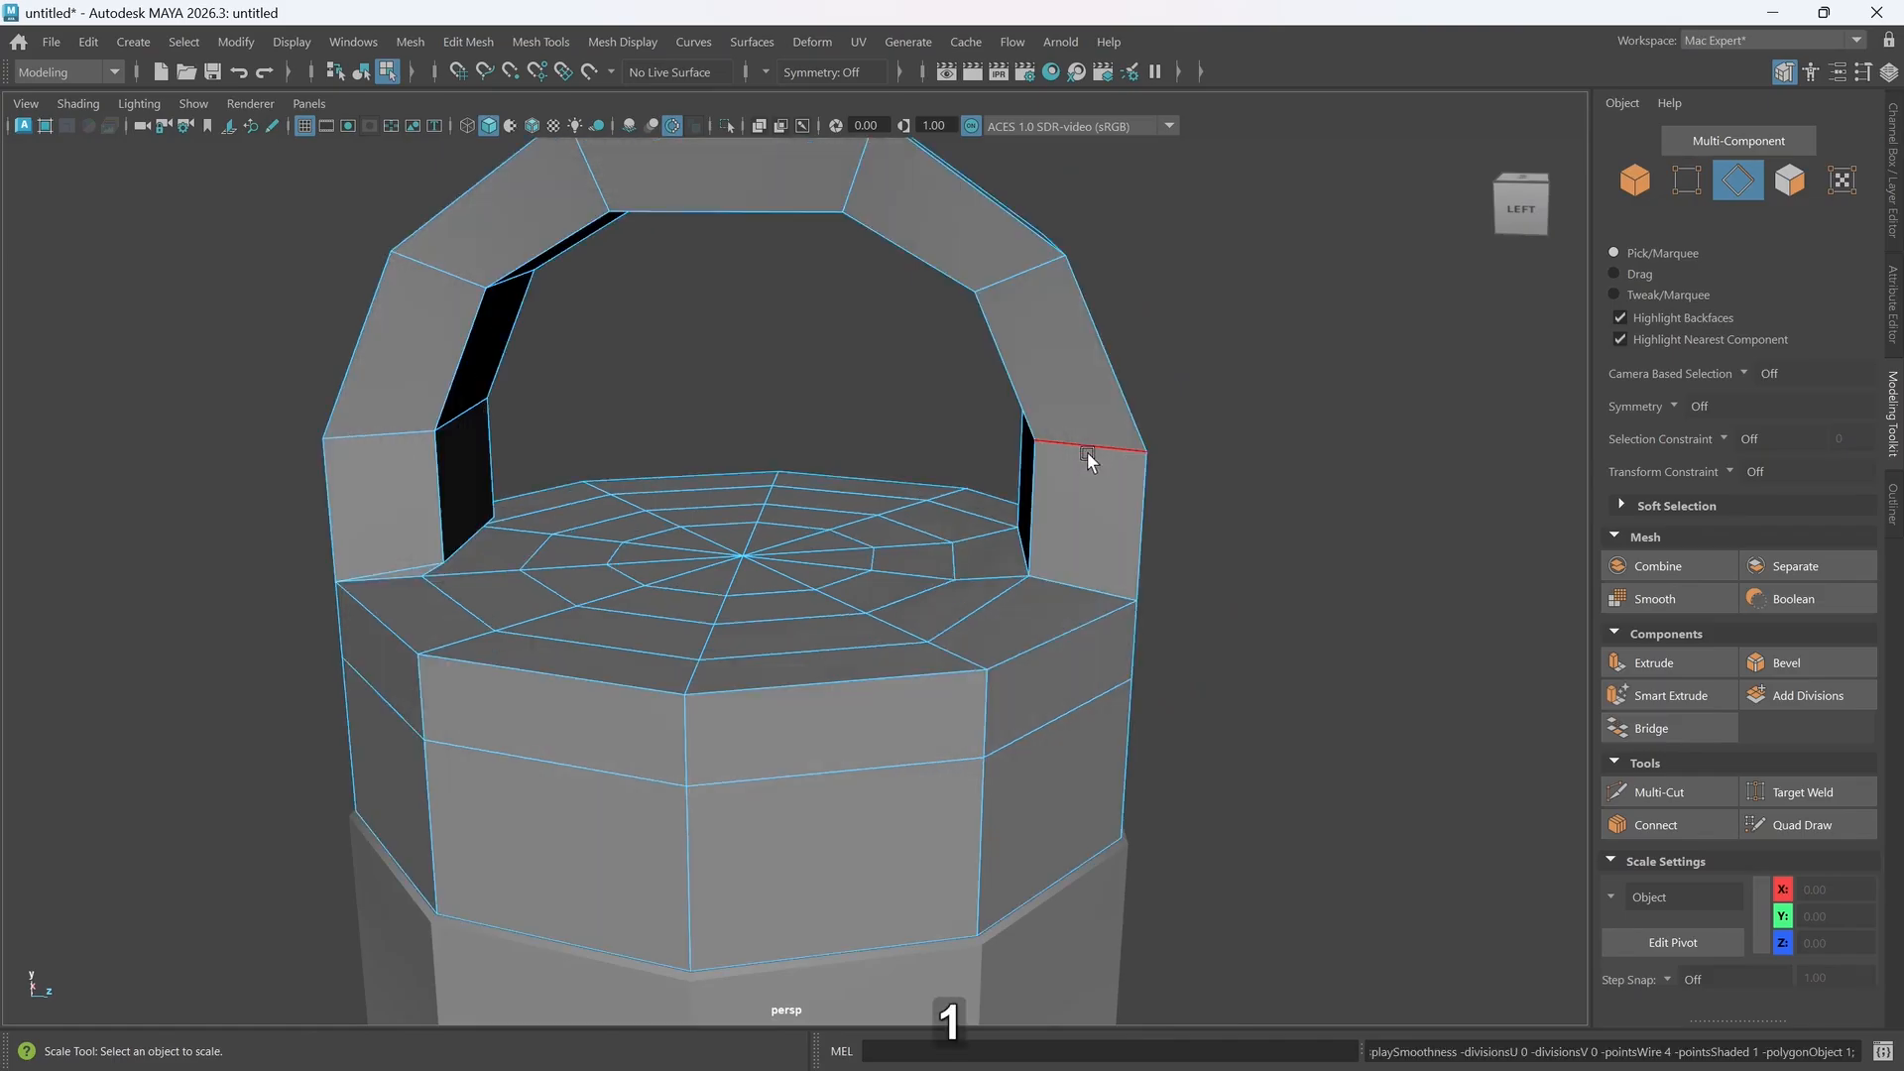
double_click(1080, 448)
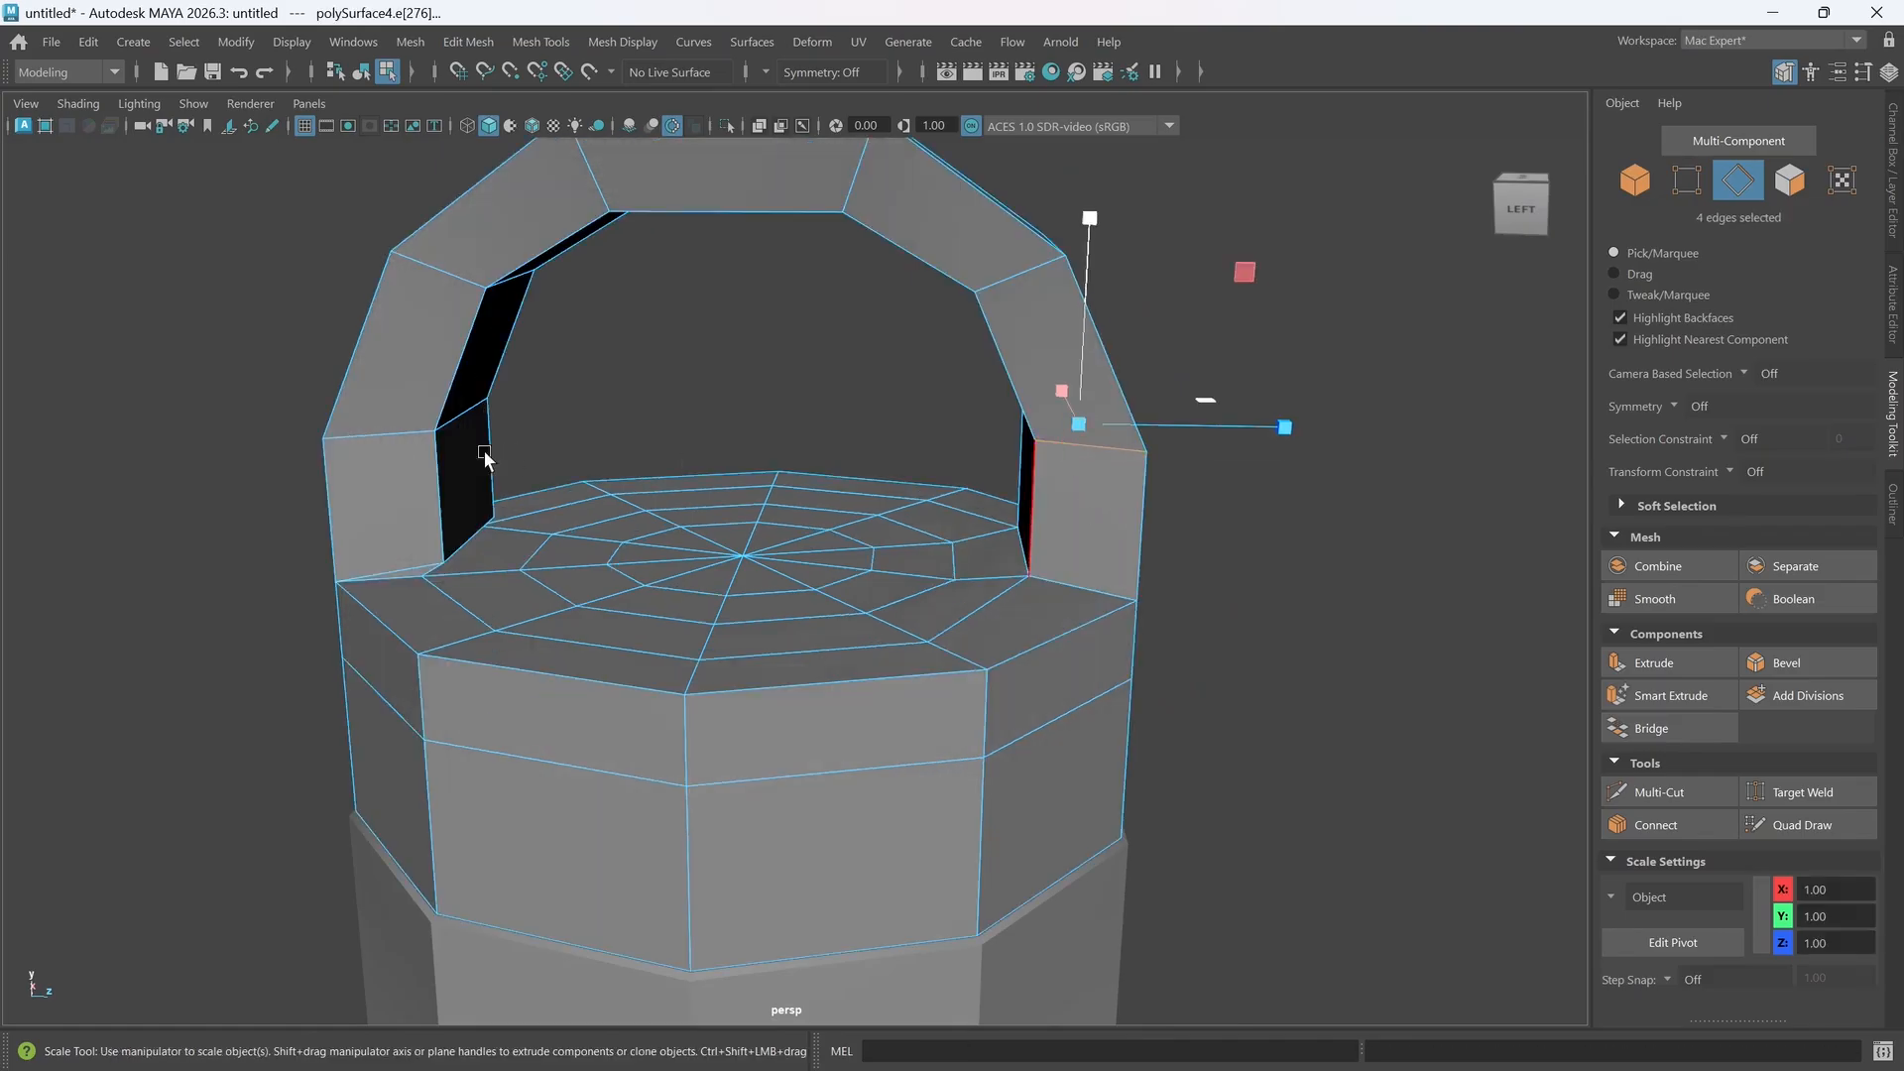
double_click(392, 442)
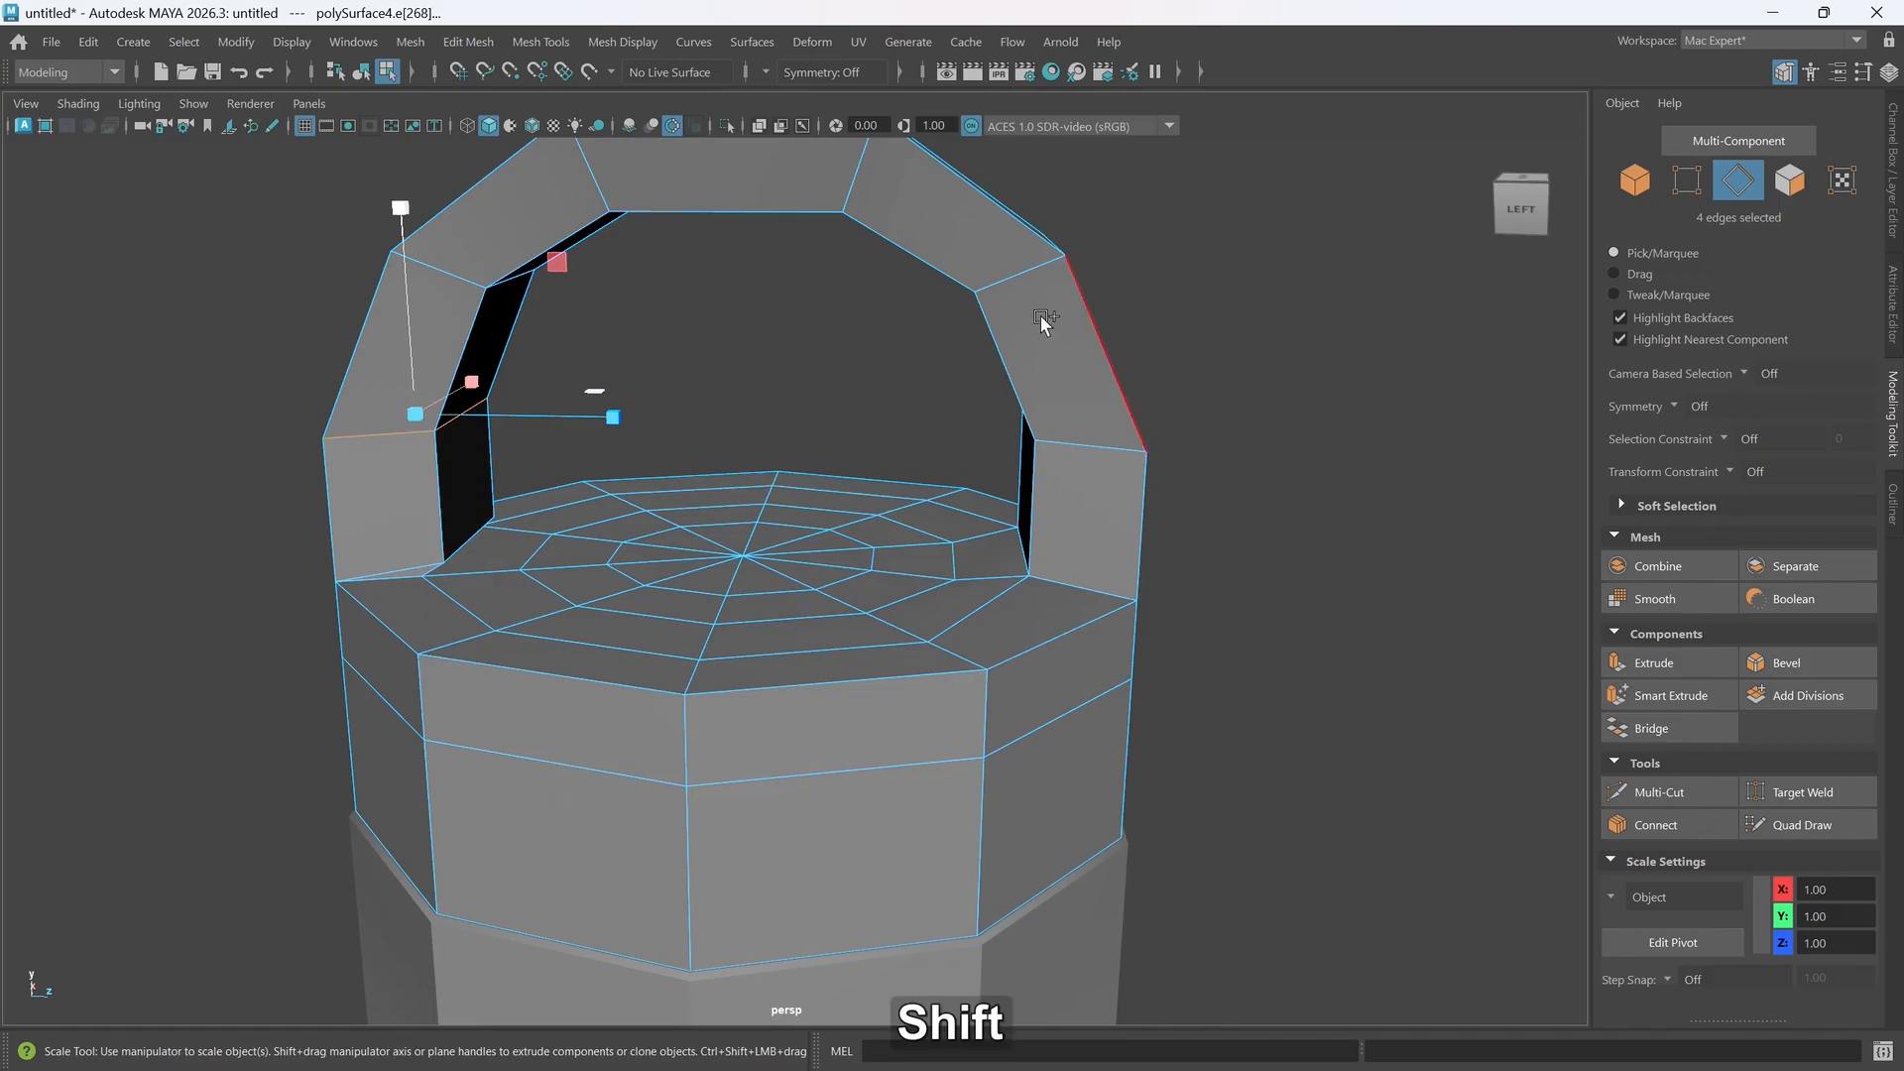
shift+double_click(1025, 283)
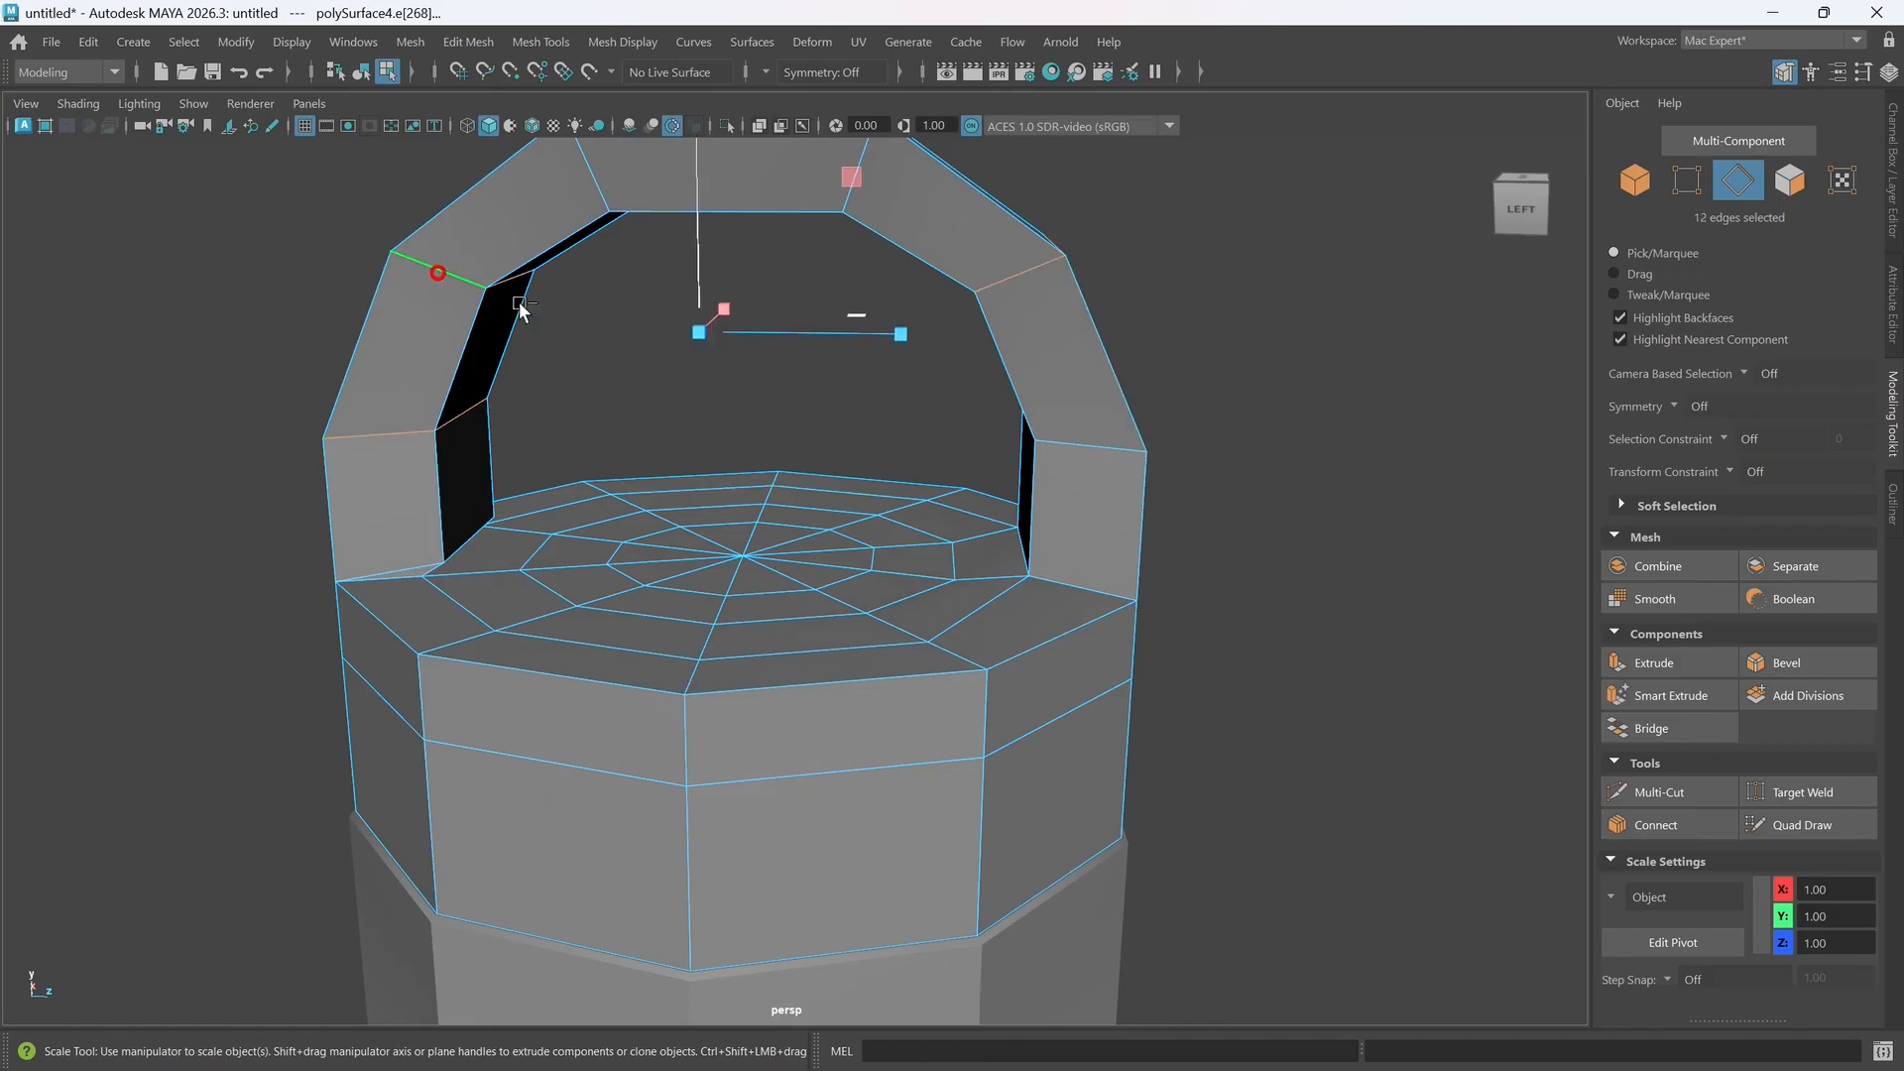
shift+double_click(437, 269)
drag(907, 337, 896, 341)
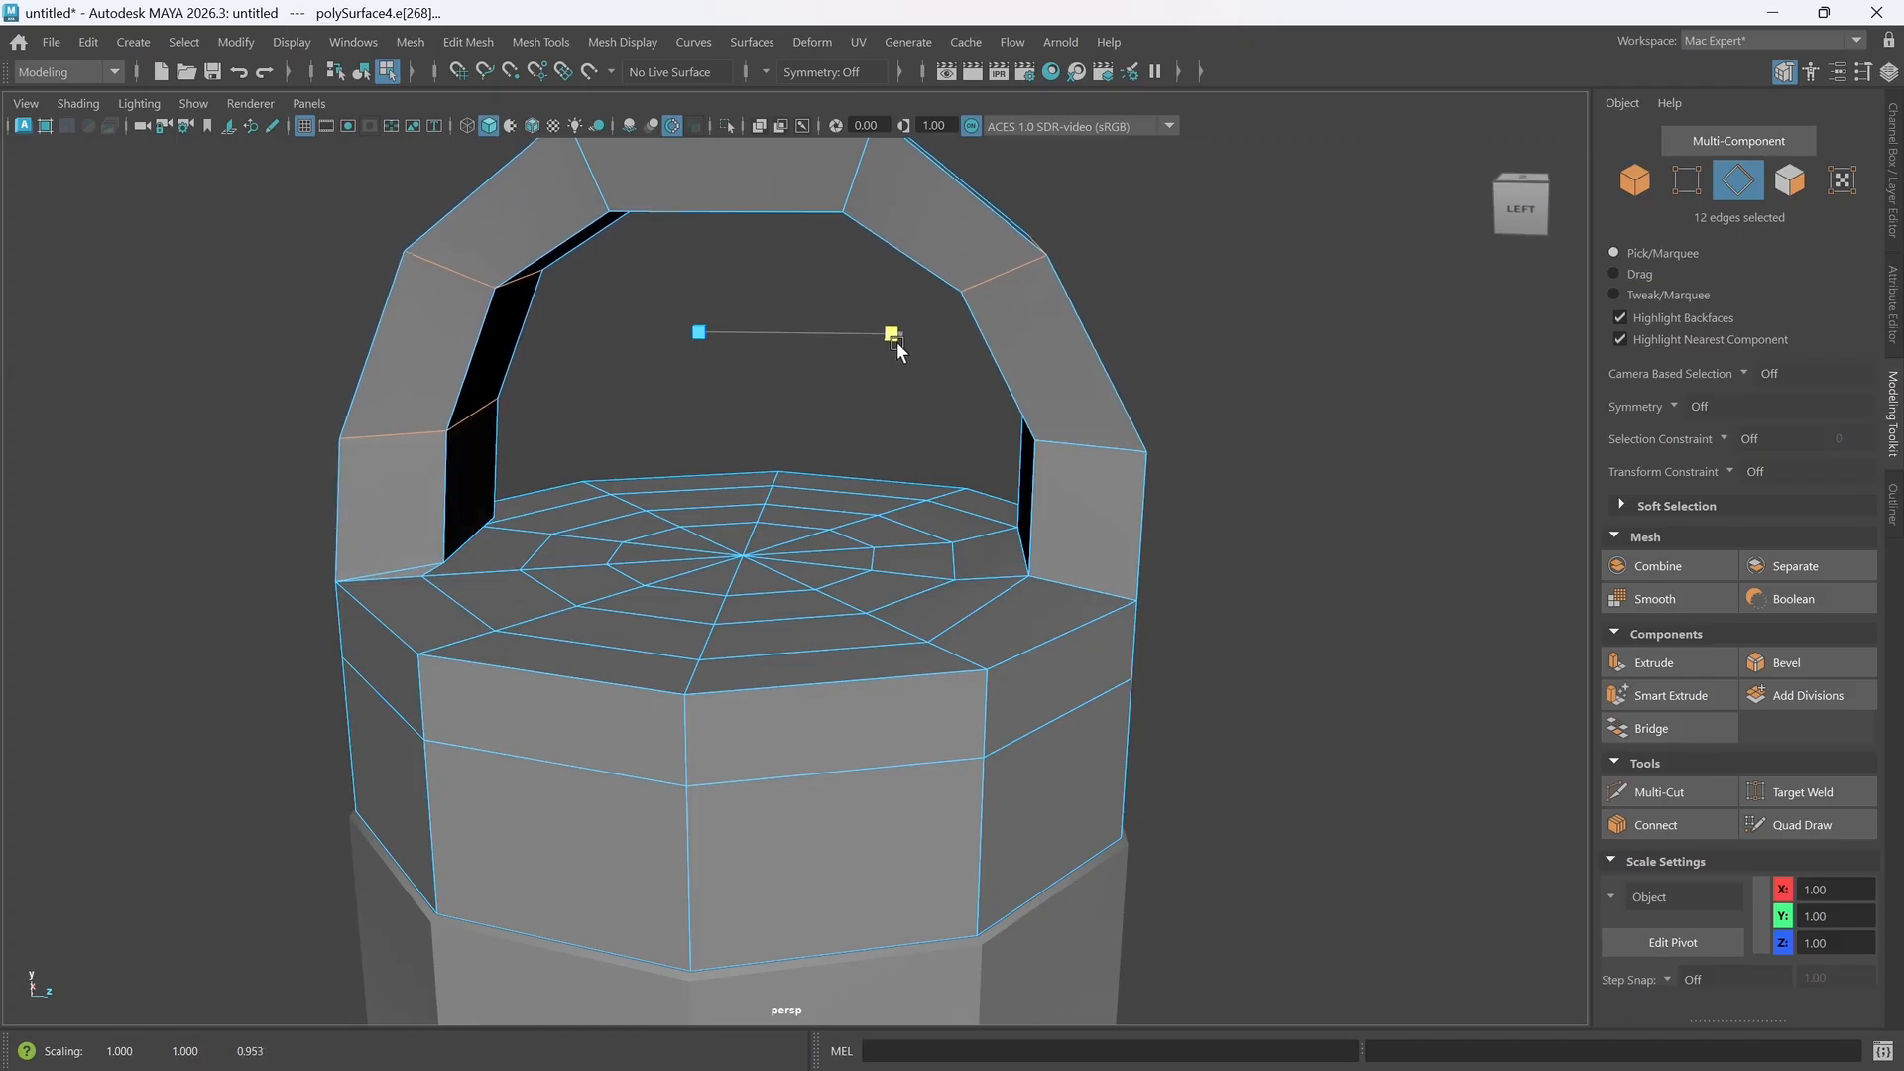
mouse_move(905, 483)
alt+mouse_down()
mouse_move(866, 505)
mouse_move(897, 496)
mouse_move(835, 473)
mouse_move(870, 473)
mouse_move(871, 491)
alt+mouse_up()
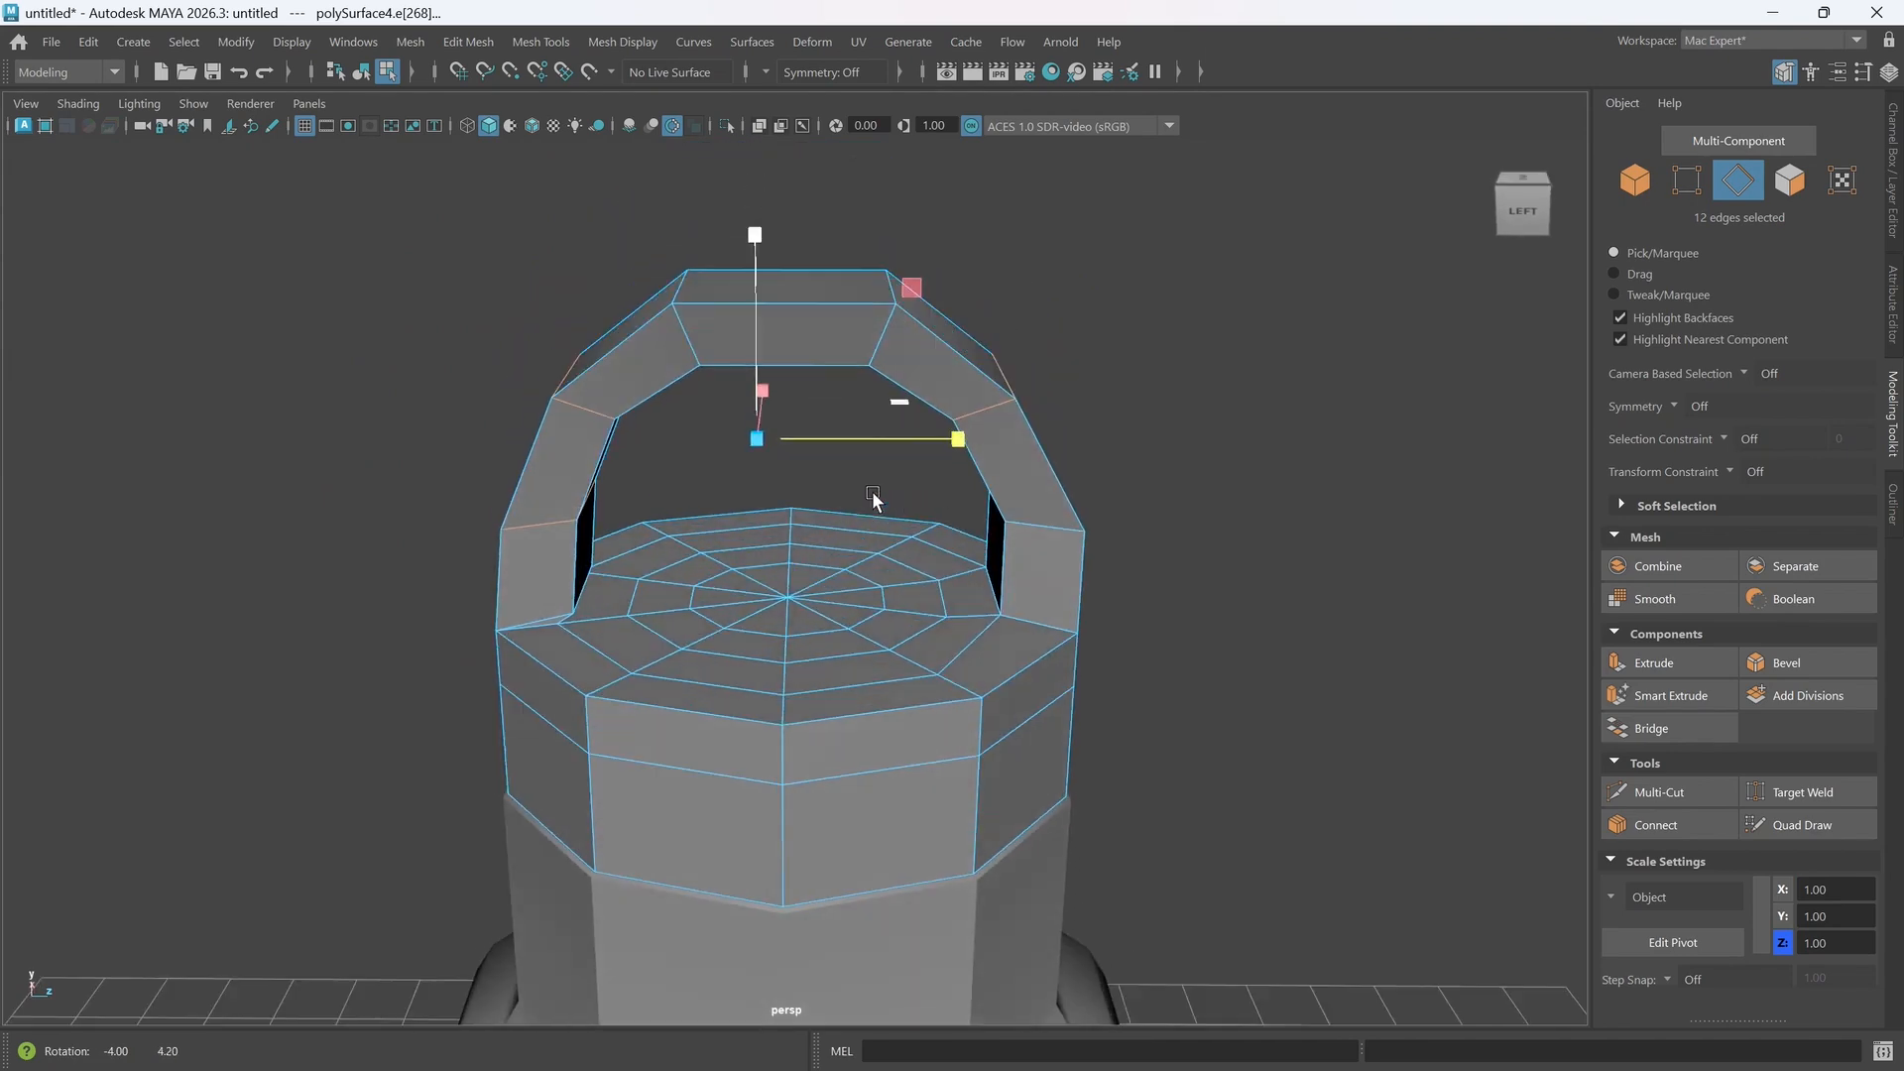
drag(955, 437, 958, 436)
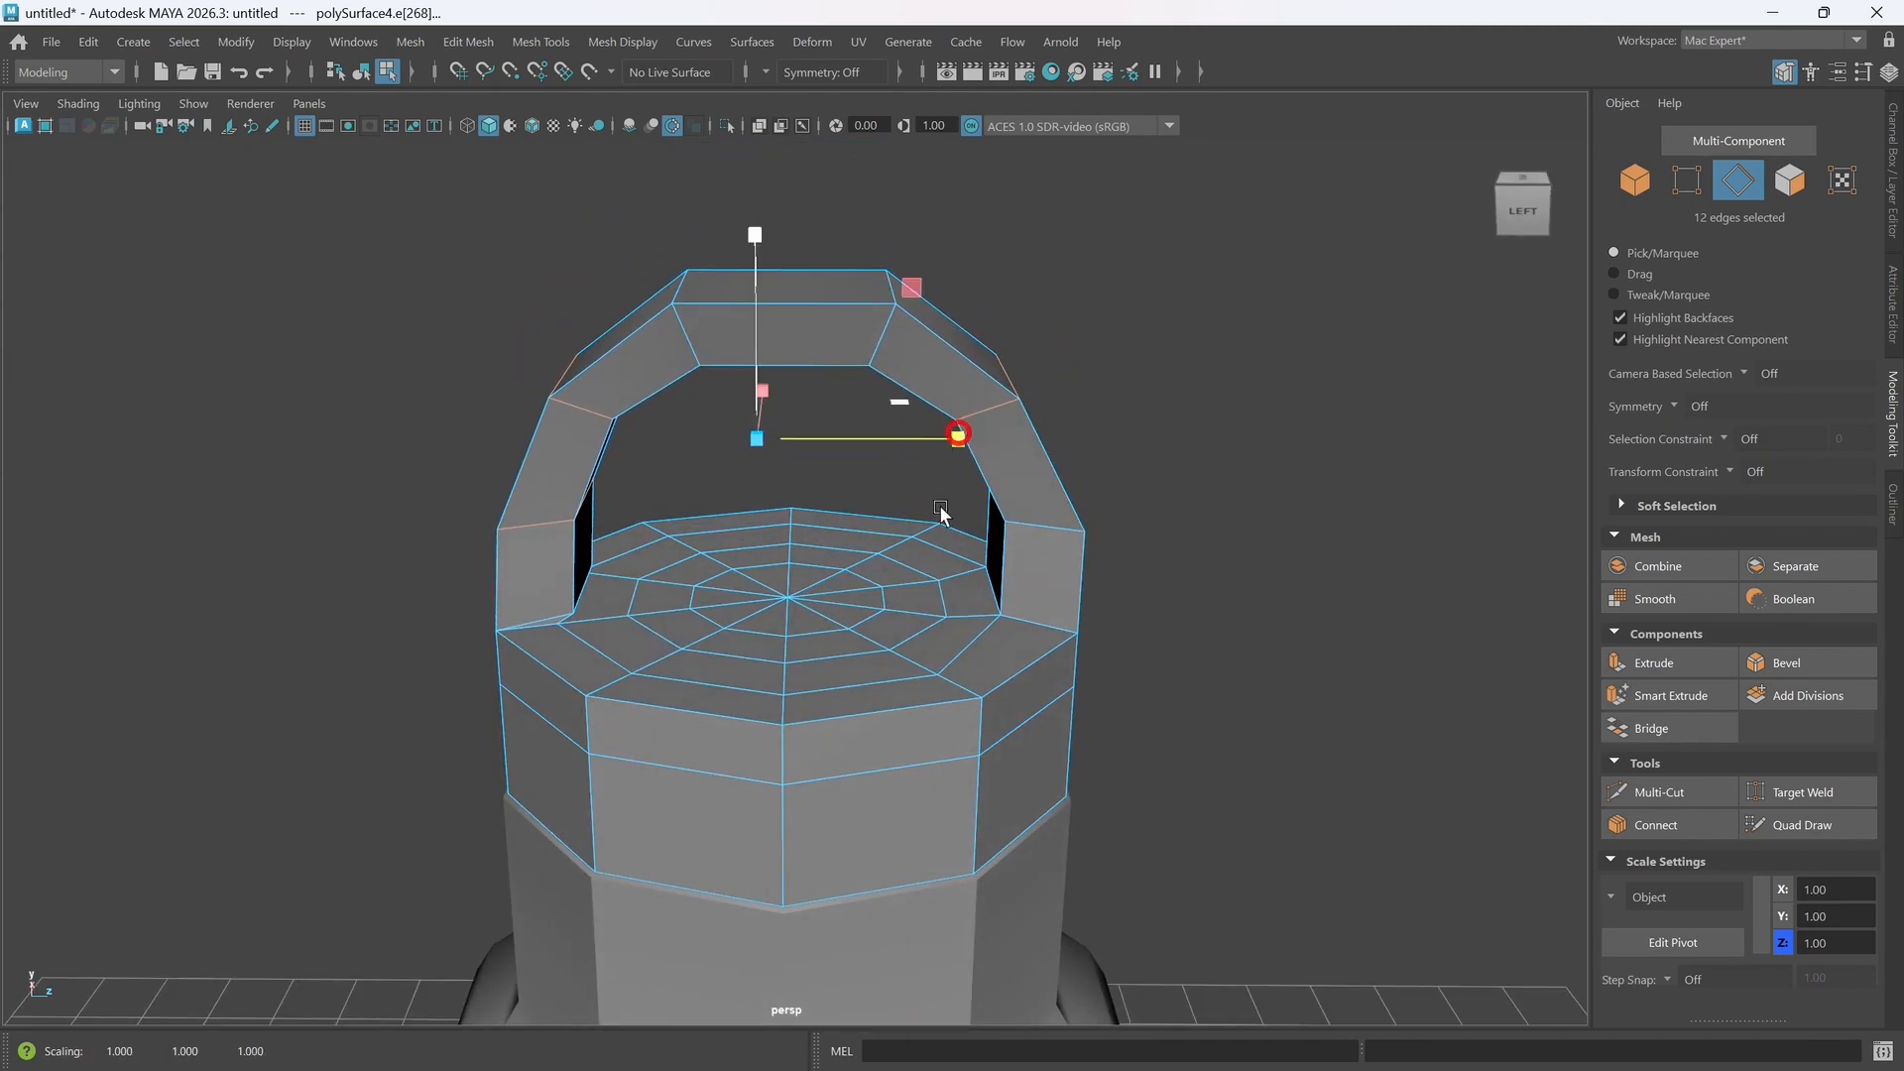
alt+drag(943, 509, 1071, 531)
- Turn smooth preview back on and scale the four inner faces at the handle's two bases uniformly inward a little
key(3)
right_drag(1071, 444, 1062, 426)
right_drag(1074, 514, 1075, 514)
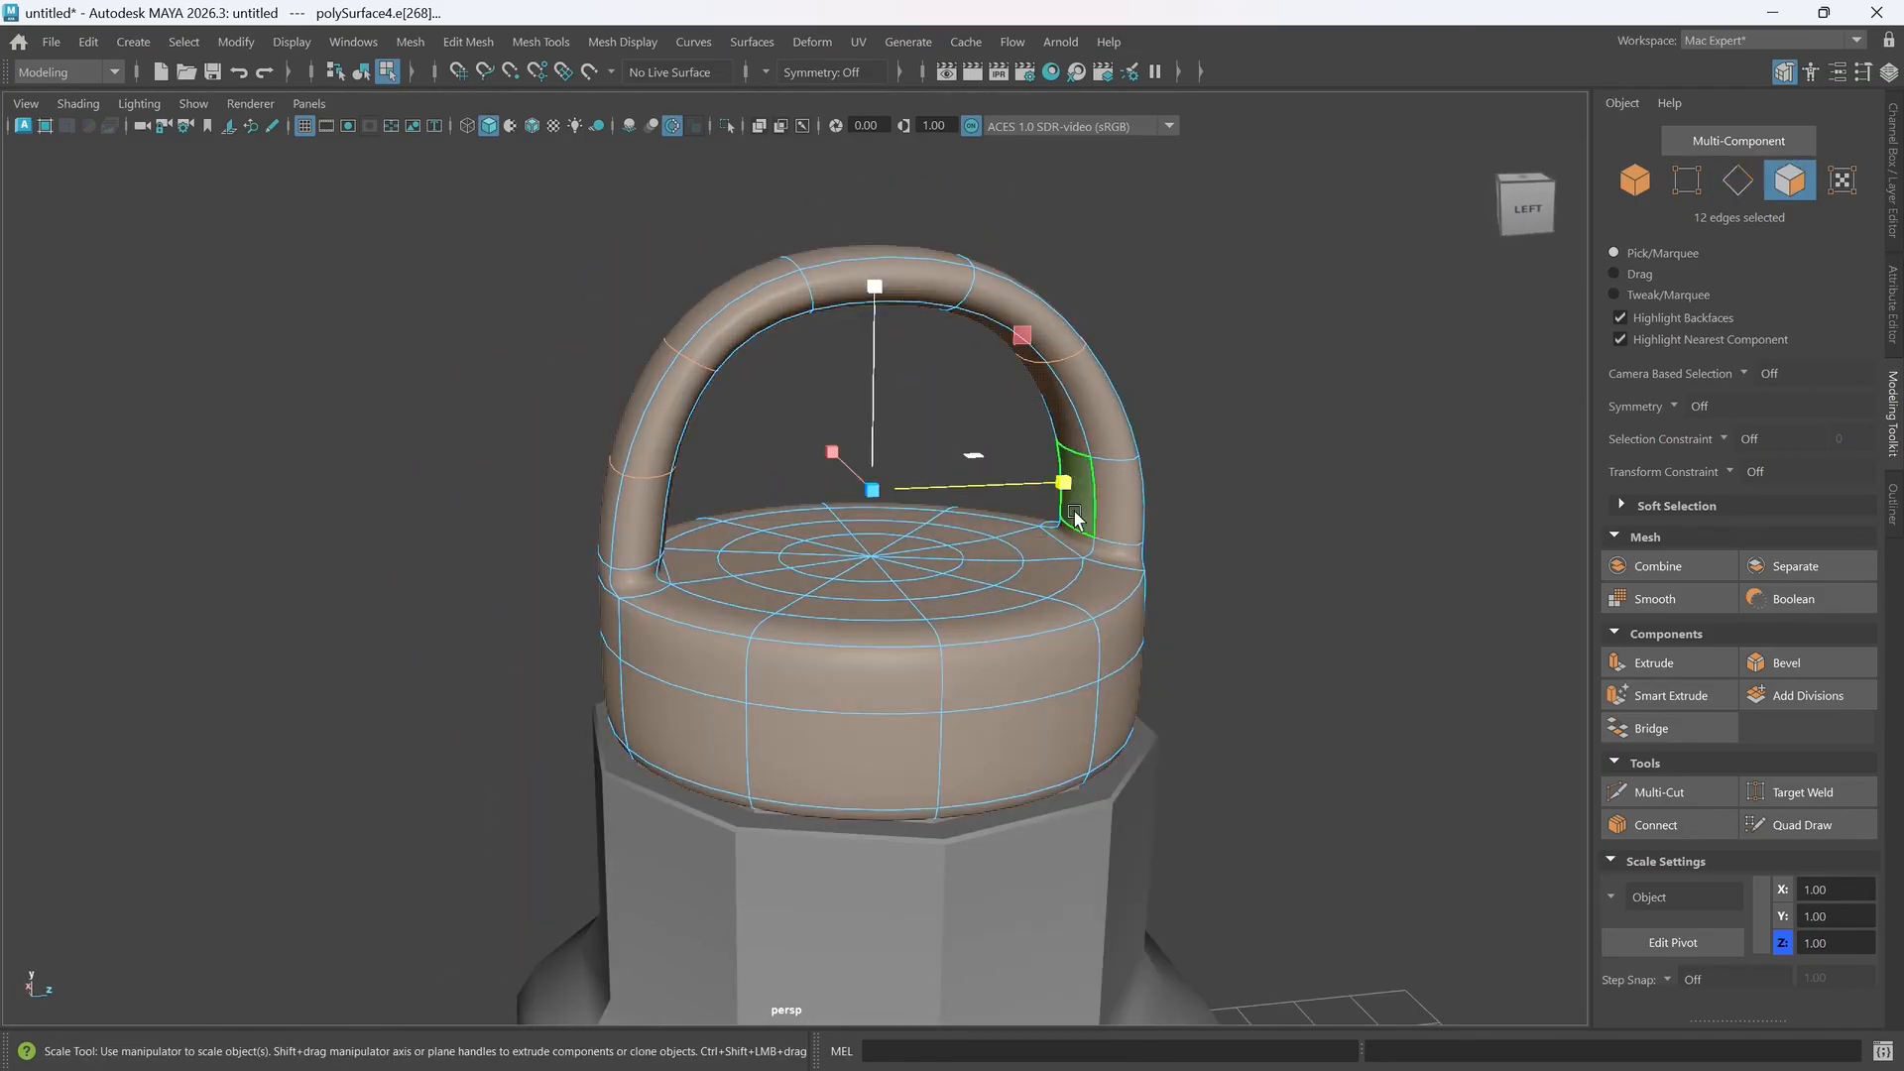
click(1080, 503)
shift+click(1074, 539)
mouse_move(859, 552)
alt+mouse_down()
mouse_move(742, 535)
mouse_move(672, 568)
mouse_move(555, 543)
alt+mouse_up()
shift+click(523, 553)
shift+click(519, 525)
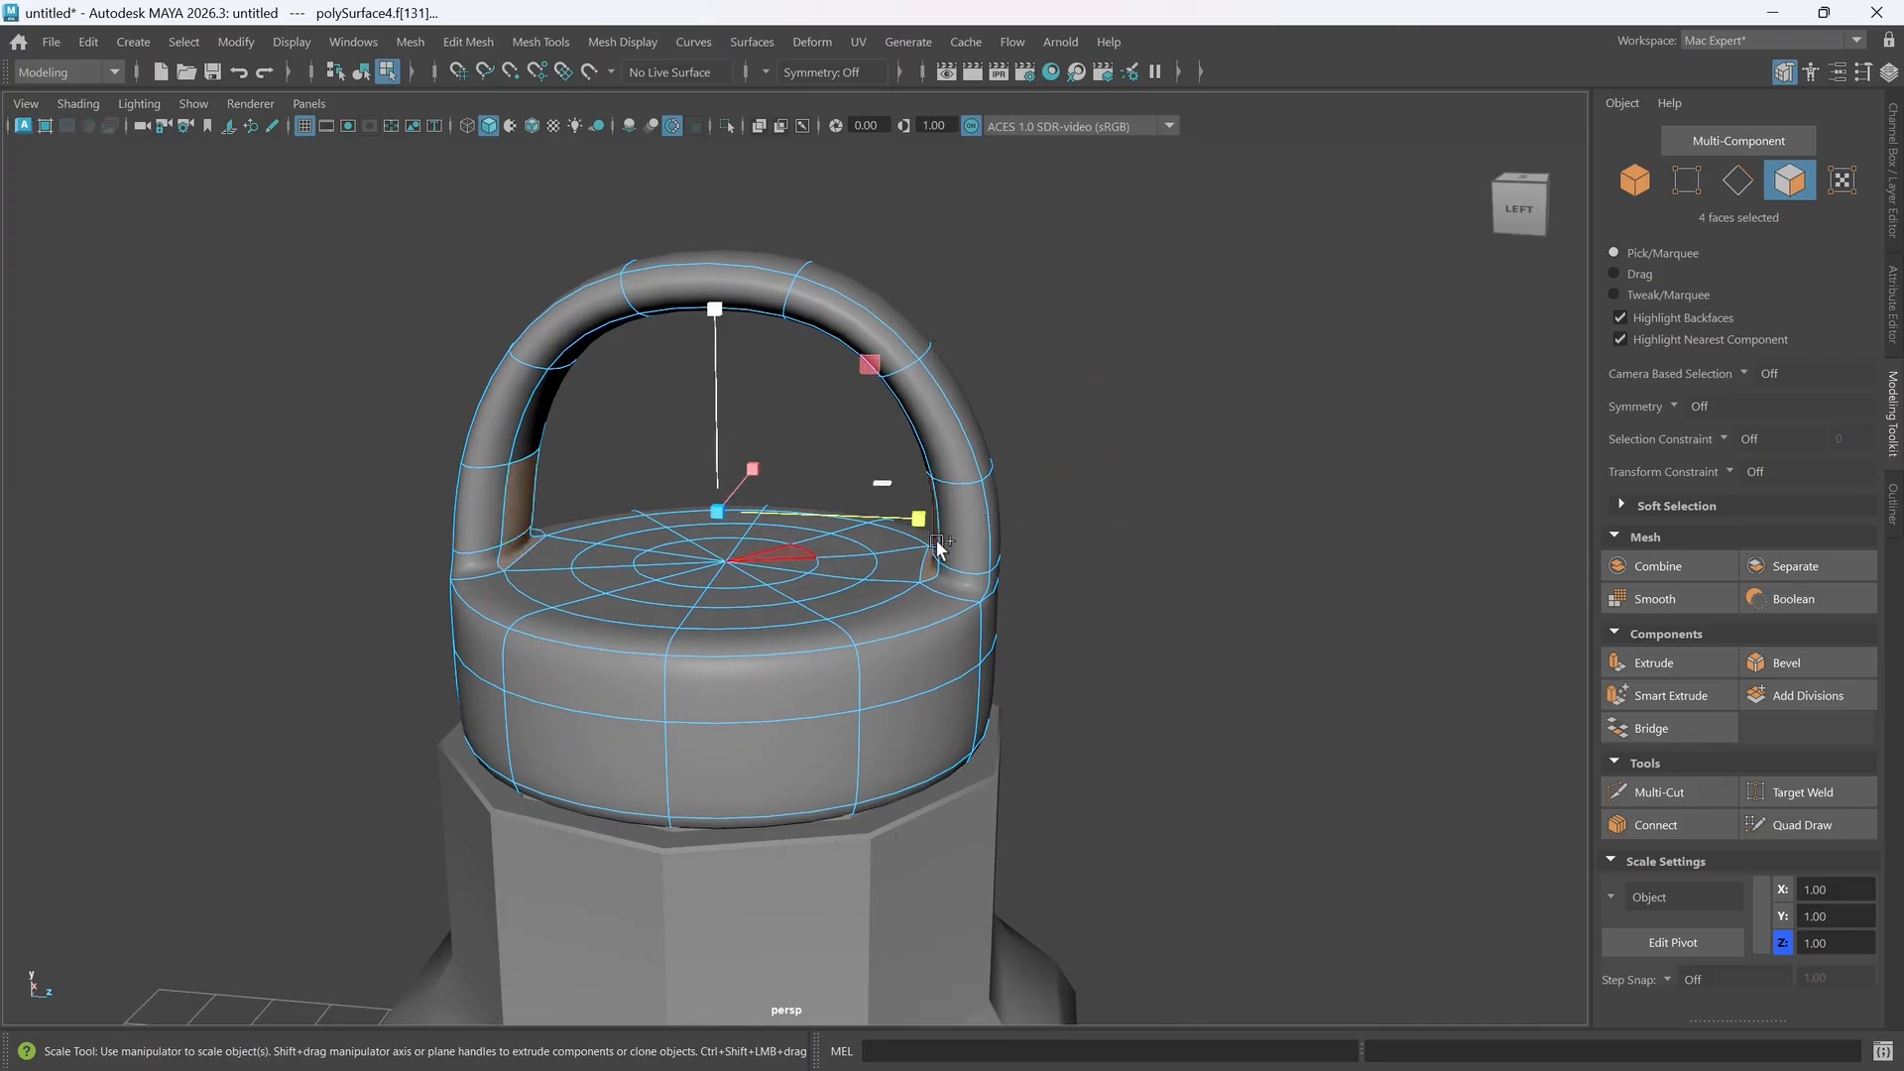
drag(722, 511, 718, 523)
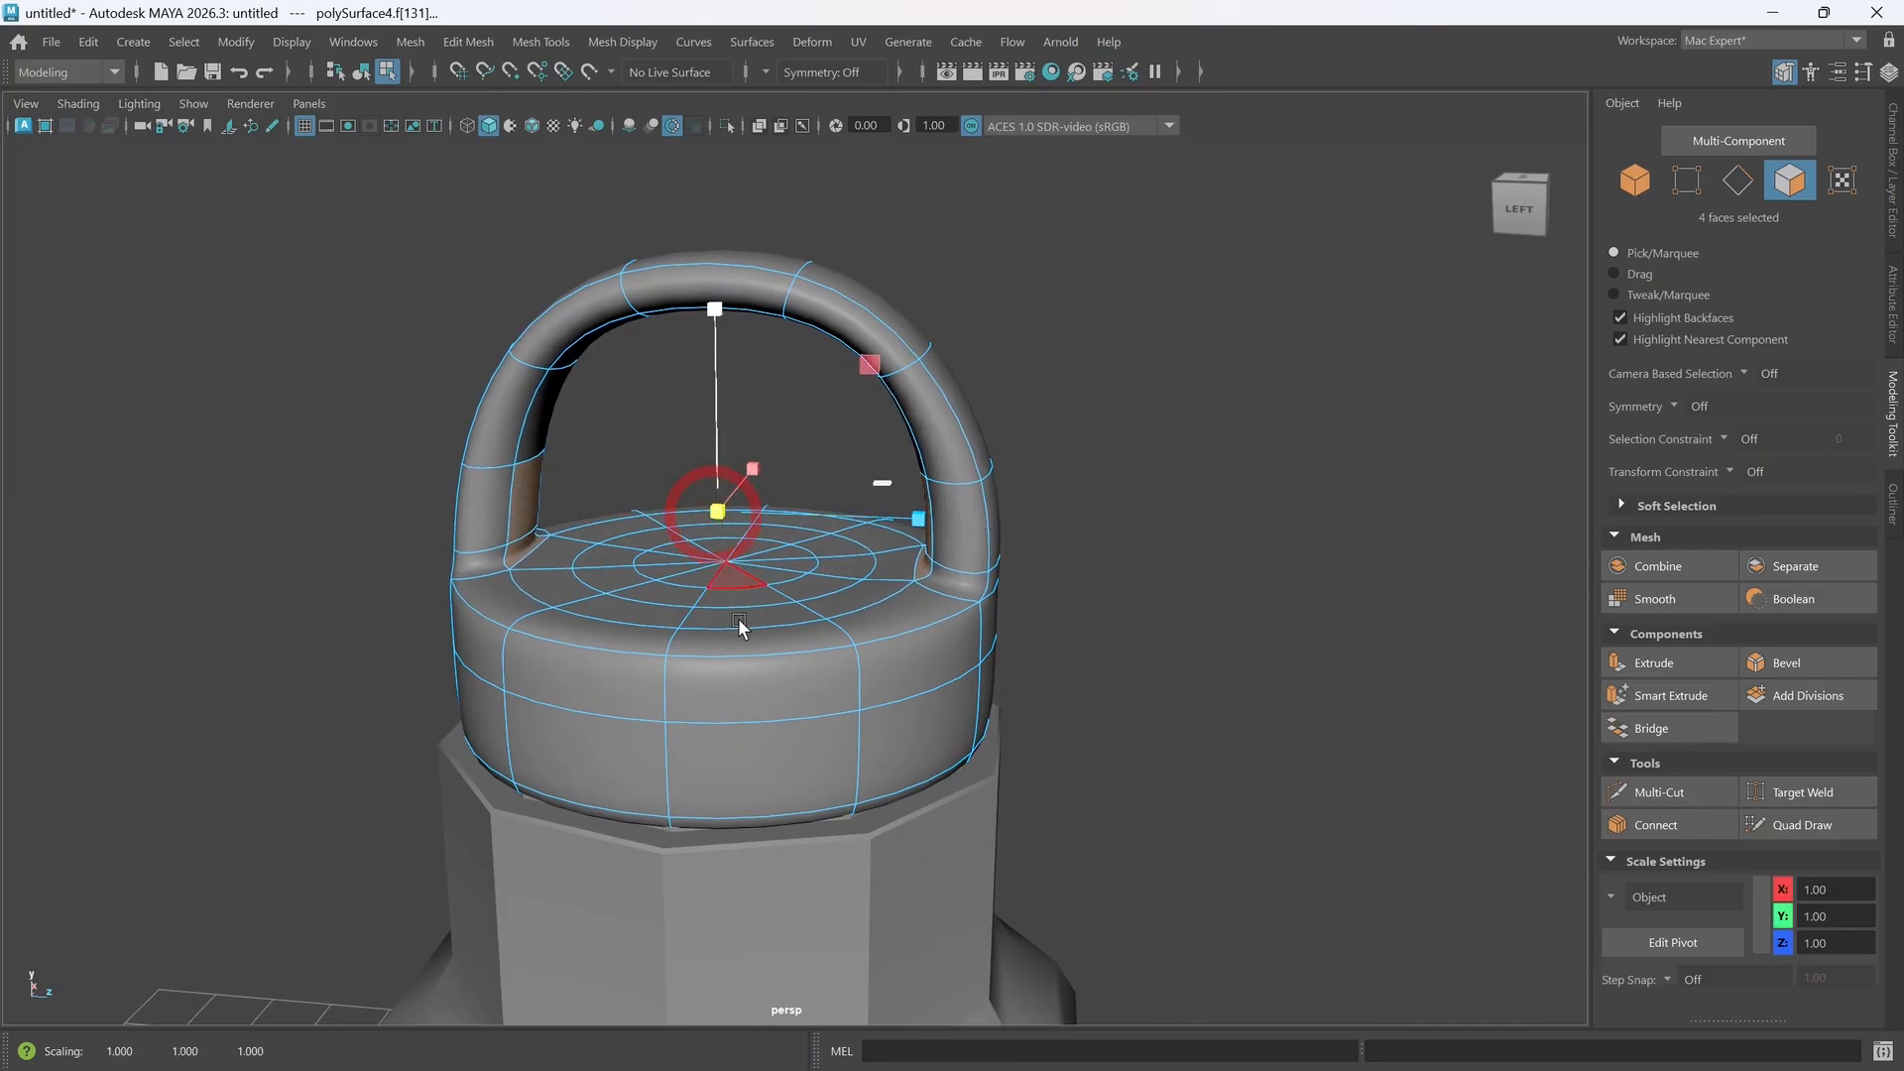
mouse_move(744, 625)
alt+mouse_down()
mouse_move(770, 625)
mouse_move(735, 620)
alt+mouse_up()
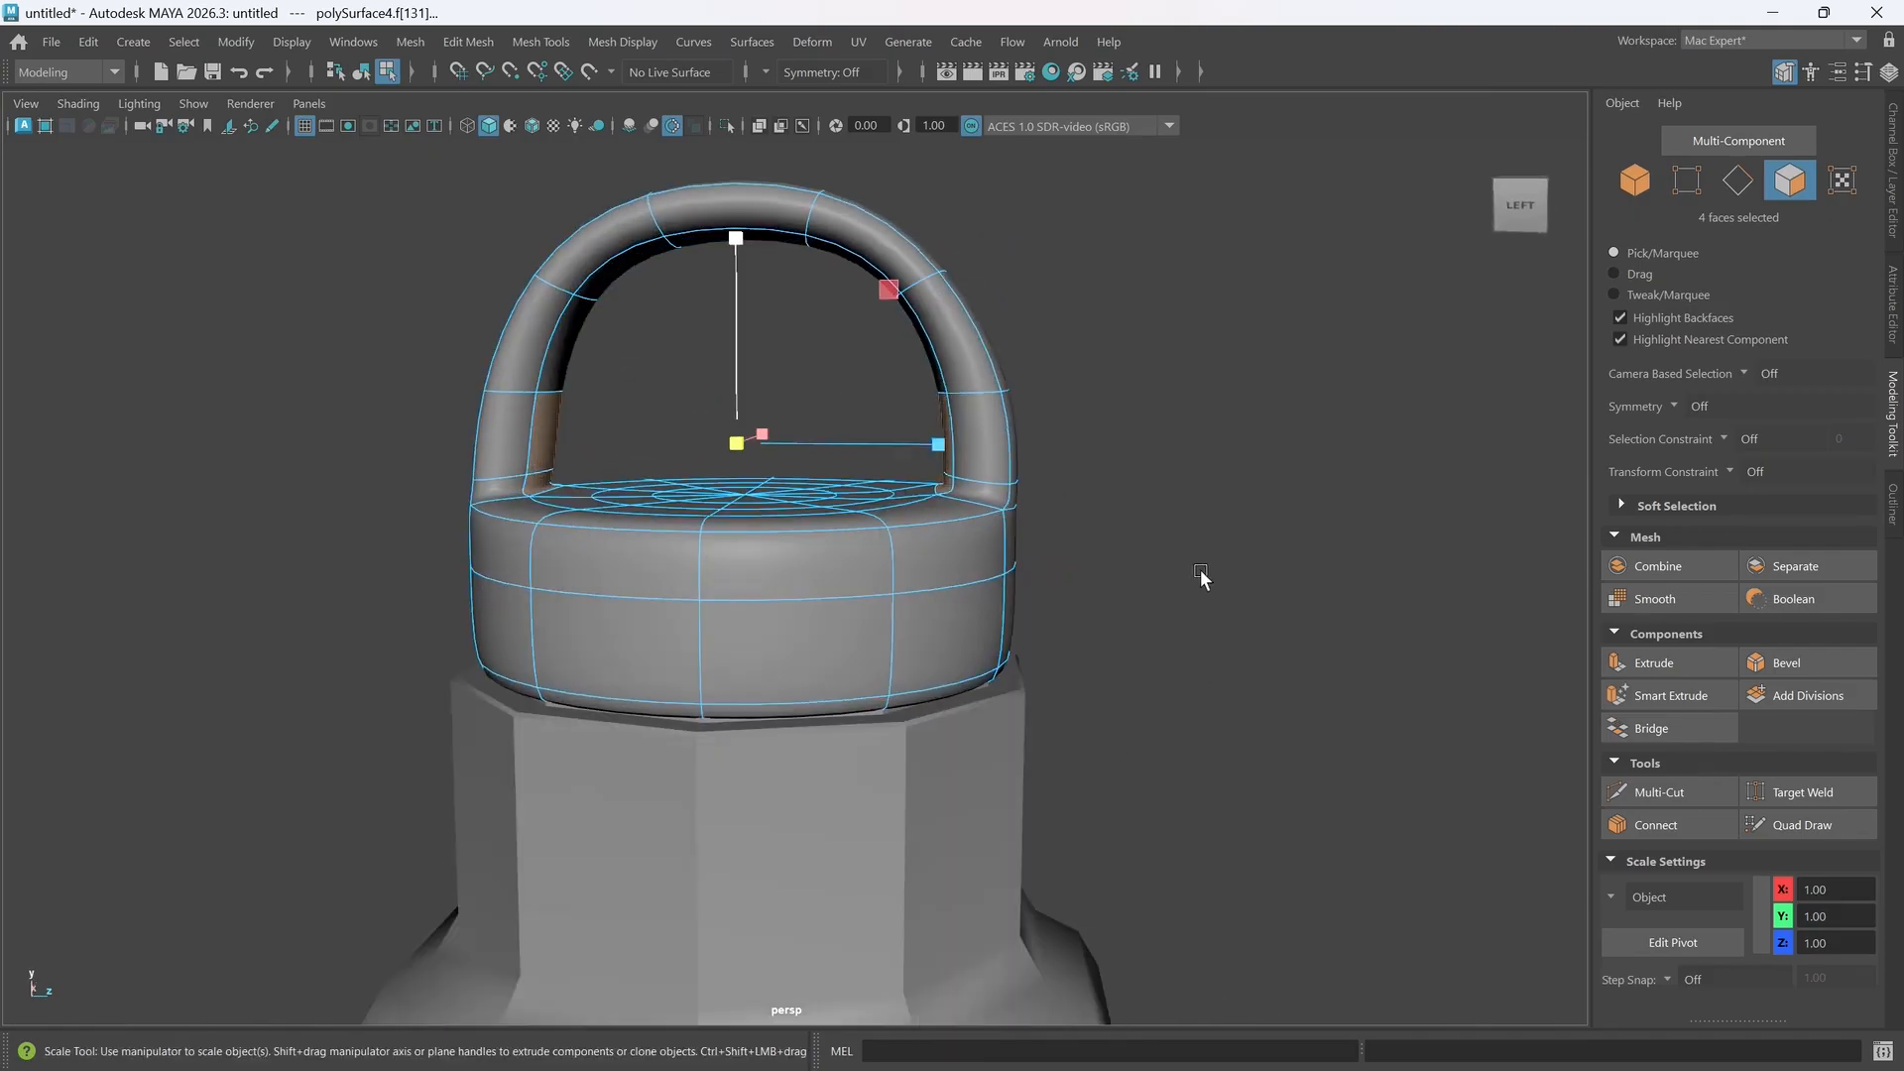
- Clear the face selection, then scale the two upper side edge loops of the handle very slightly along Z
alt+drag(778, 544, 765, 539)
click(762, 552)
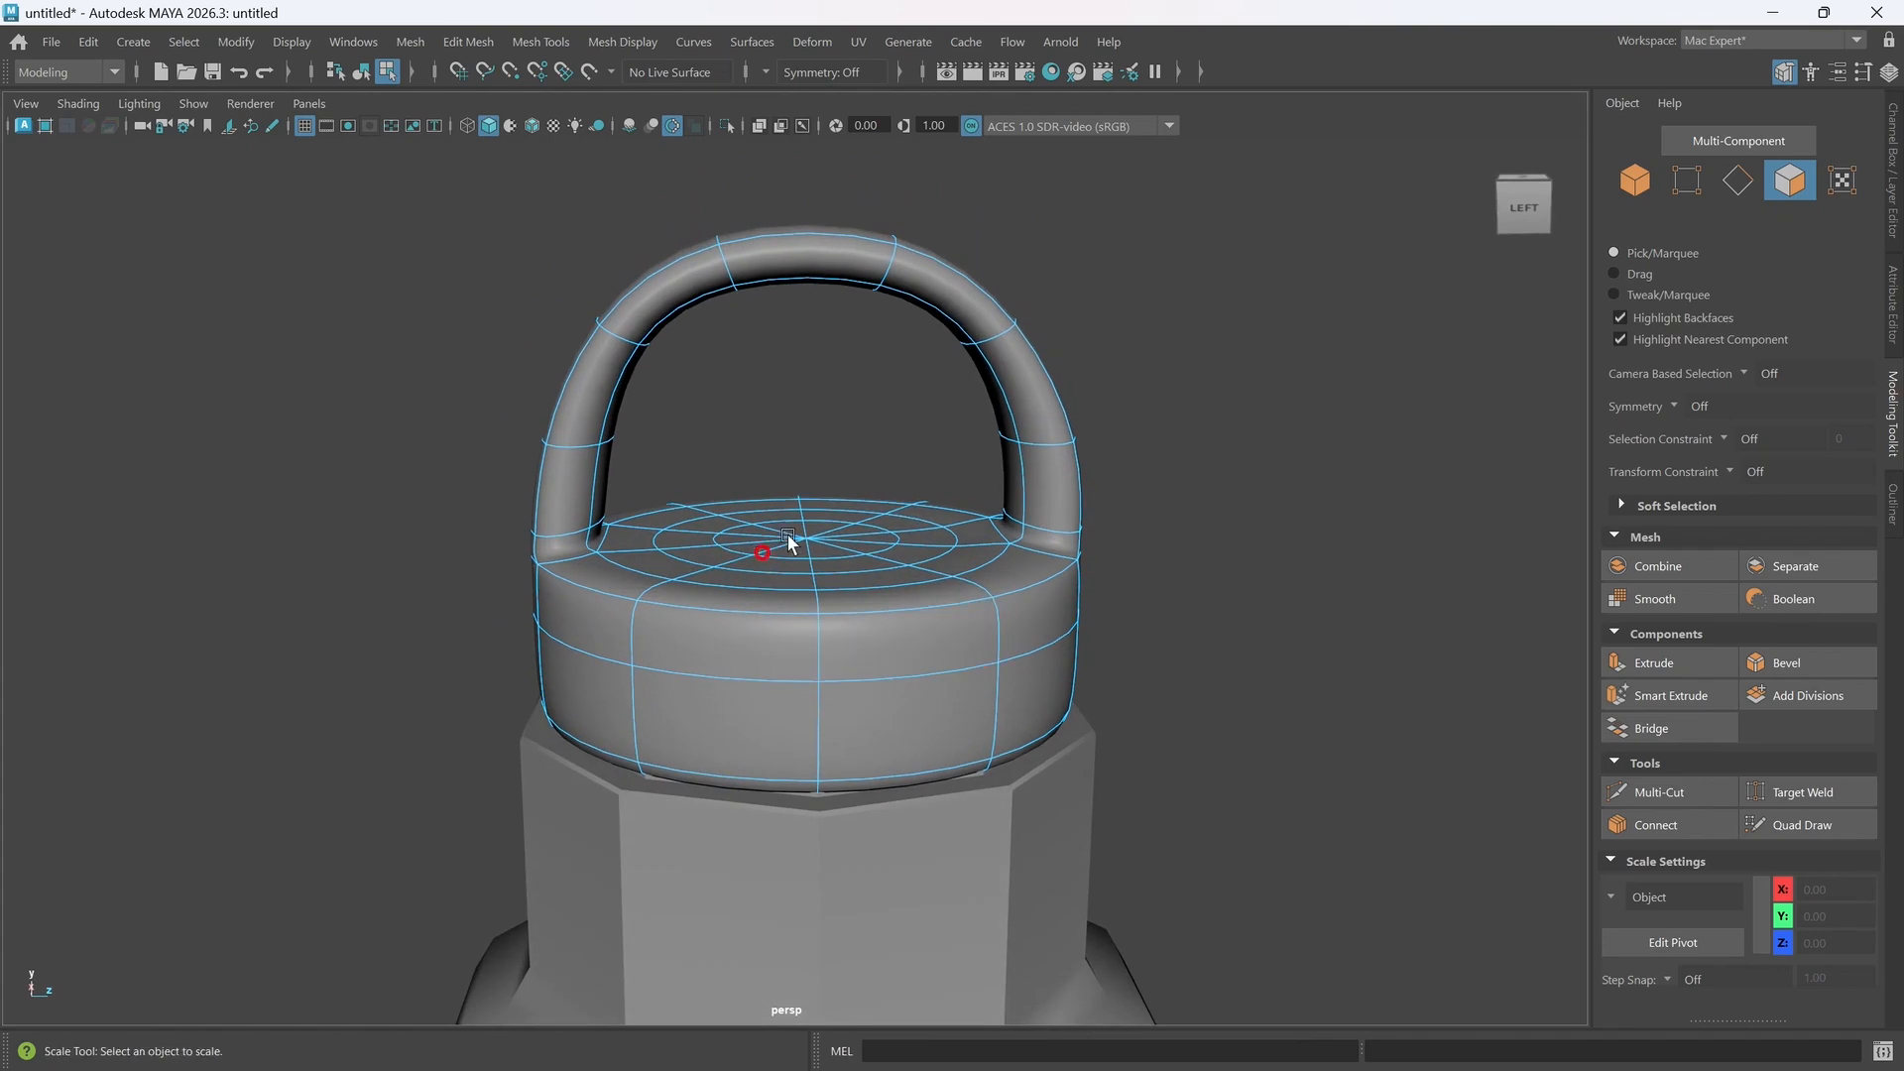
right_drag(996, 329, 1007, 301)
double_click(1002, 342)
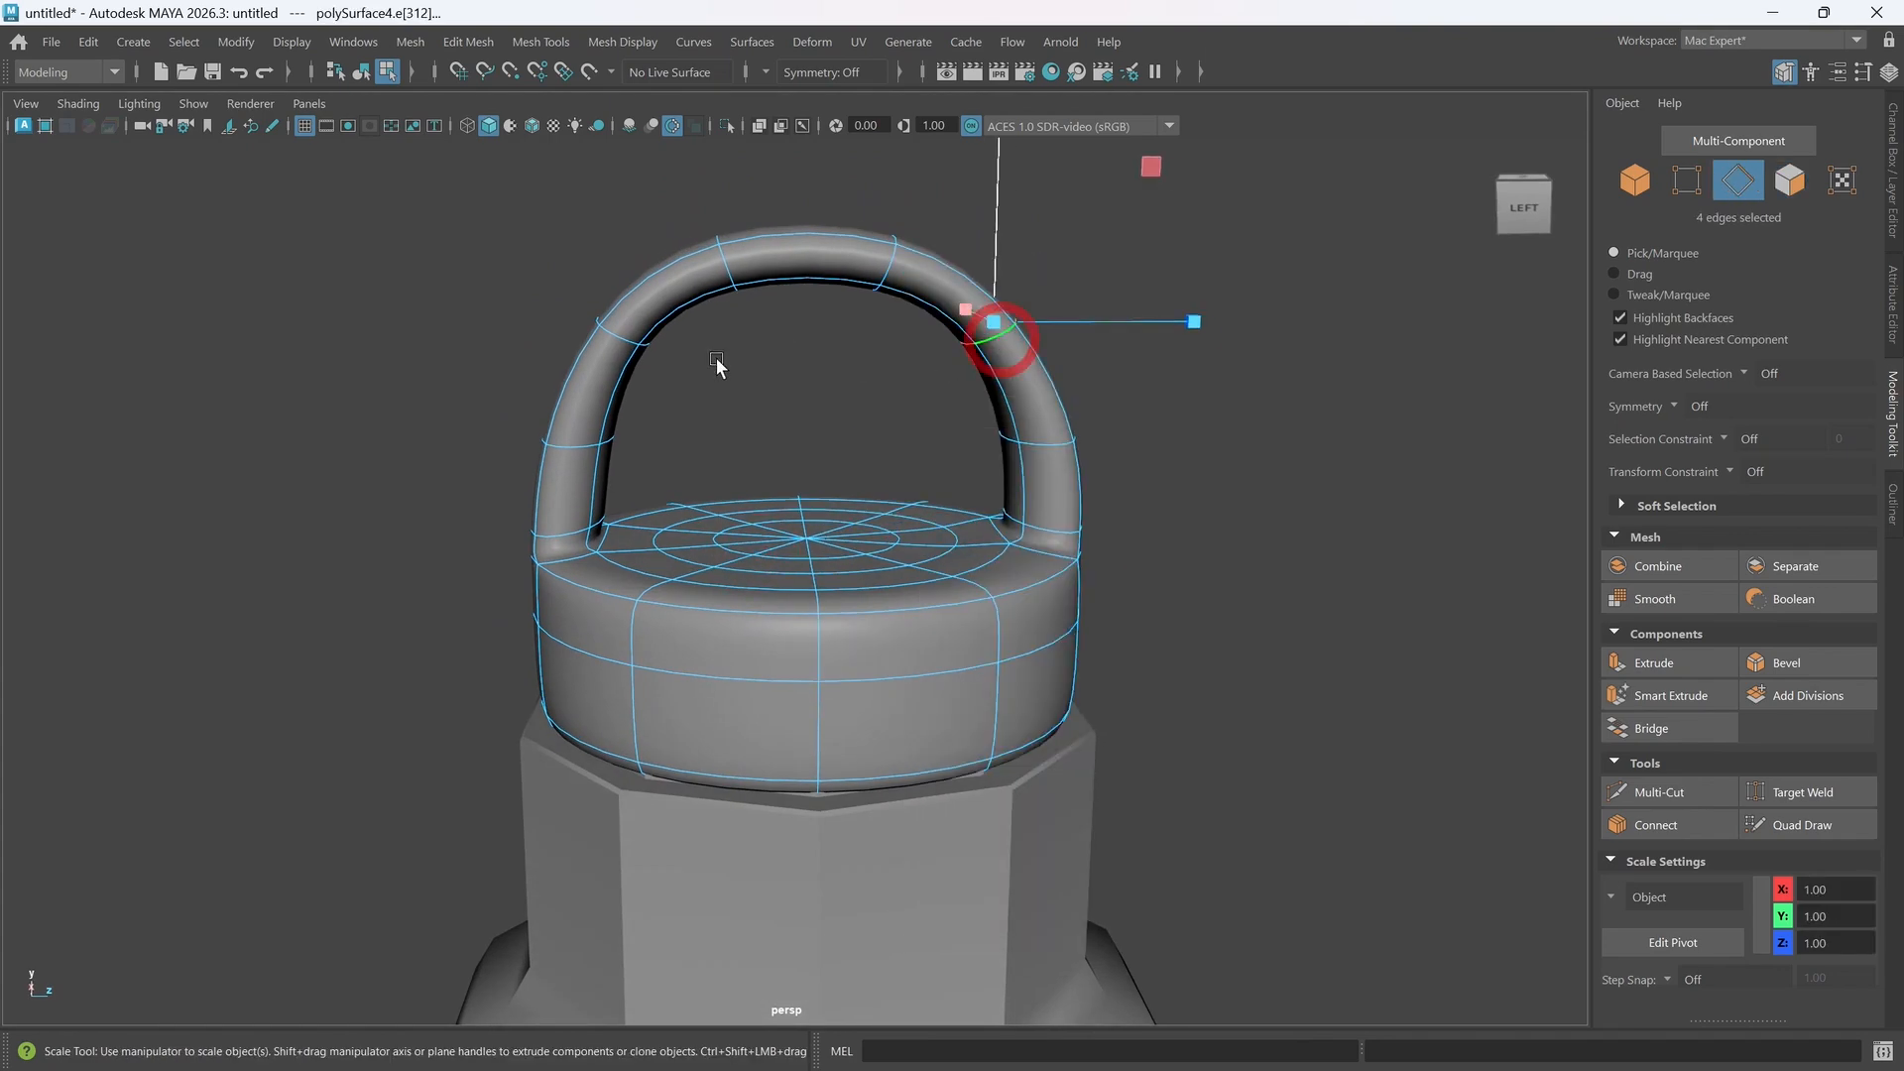
shift+double_click(626, 332)
drag(1005, 321, 1012, 329)
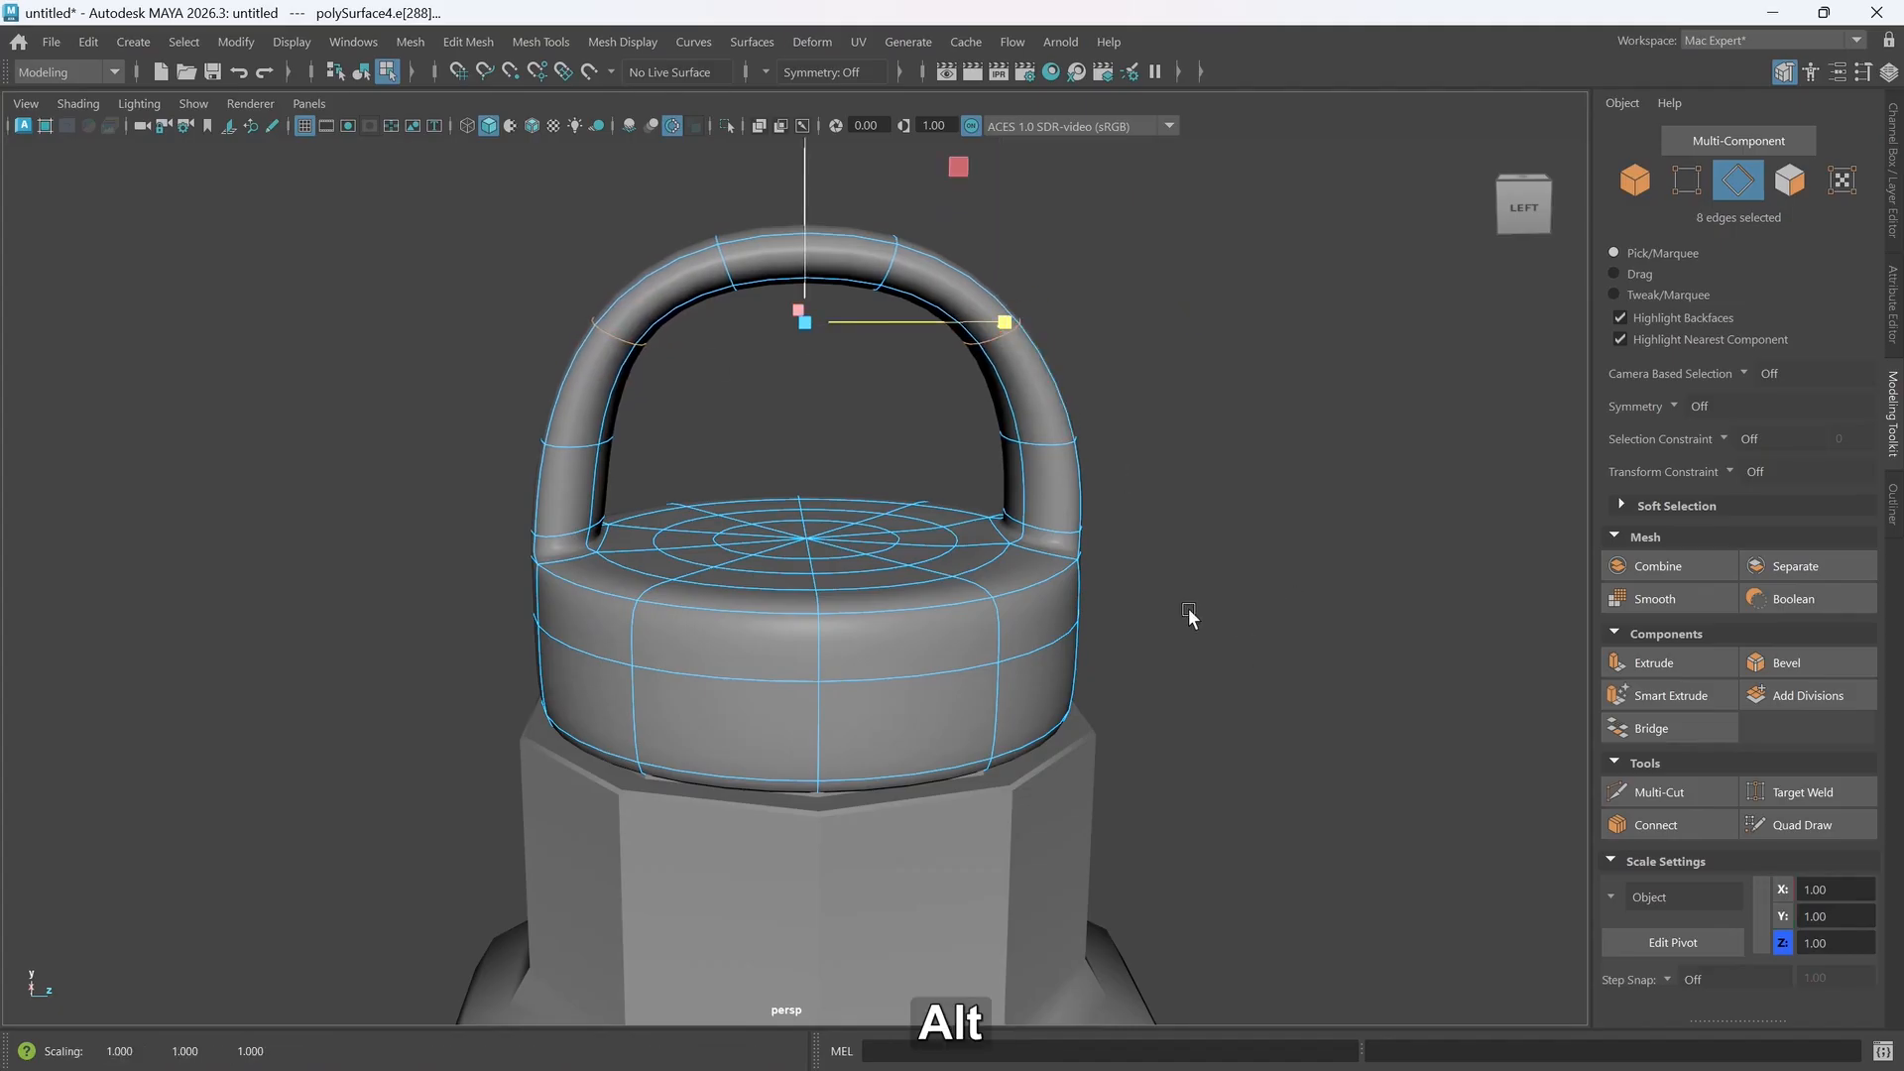
alt+drag(1188, 609, 1120, 604)
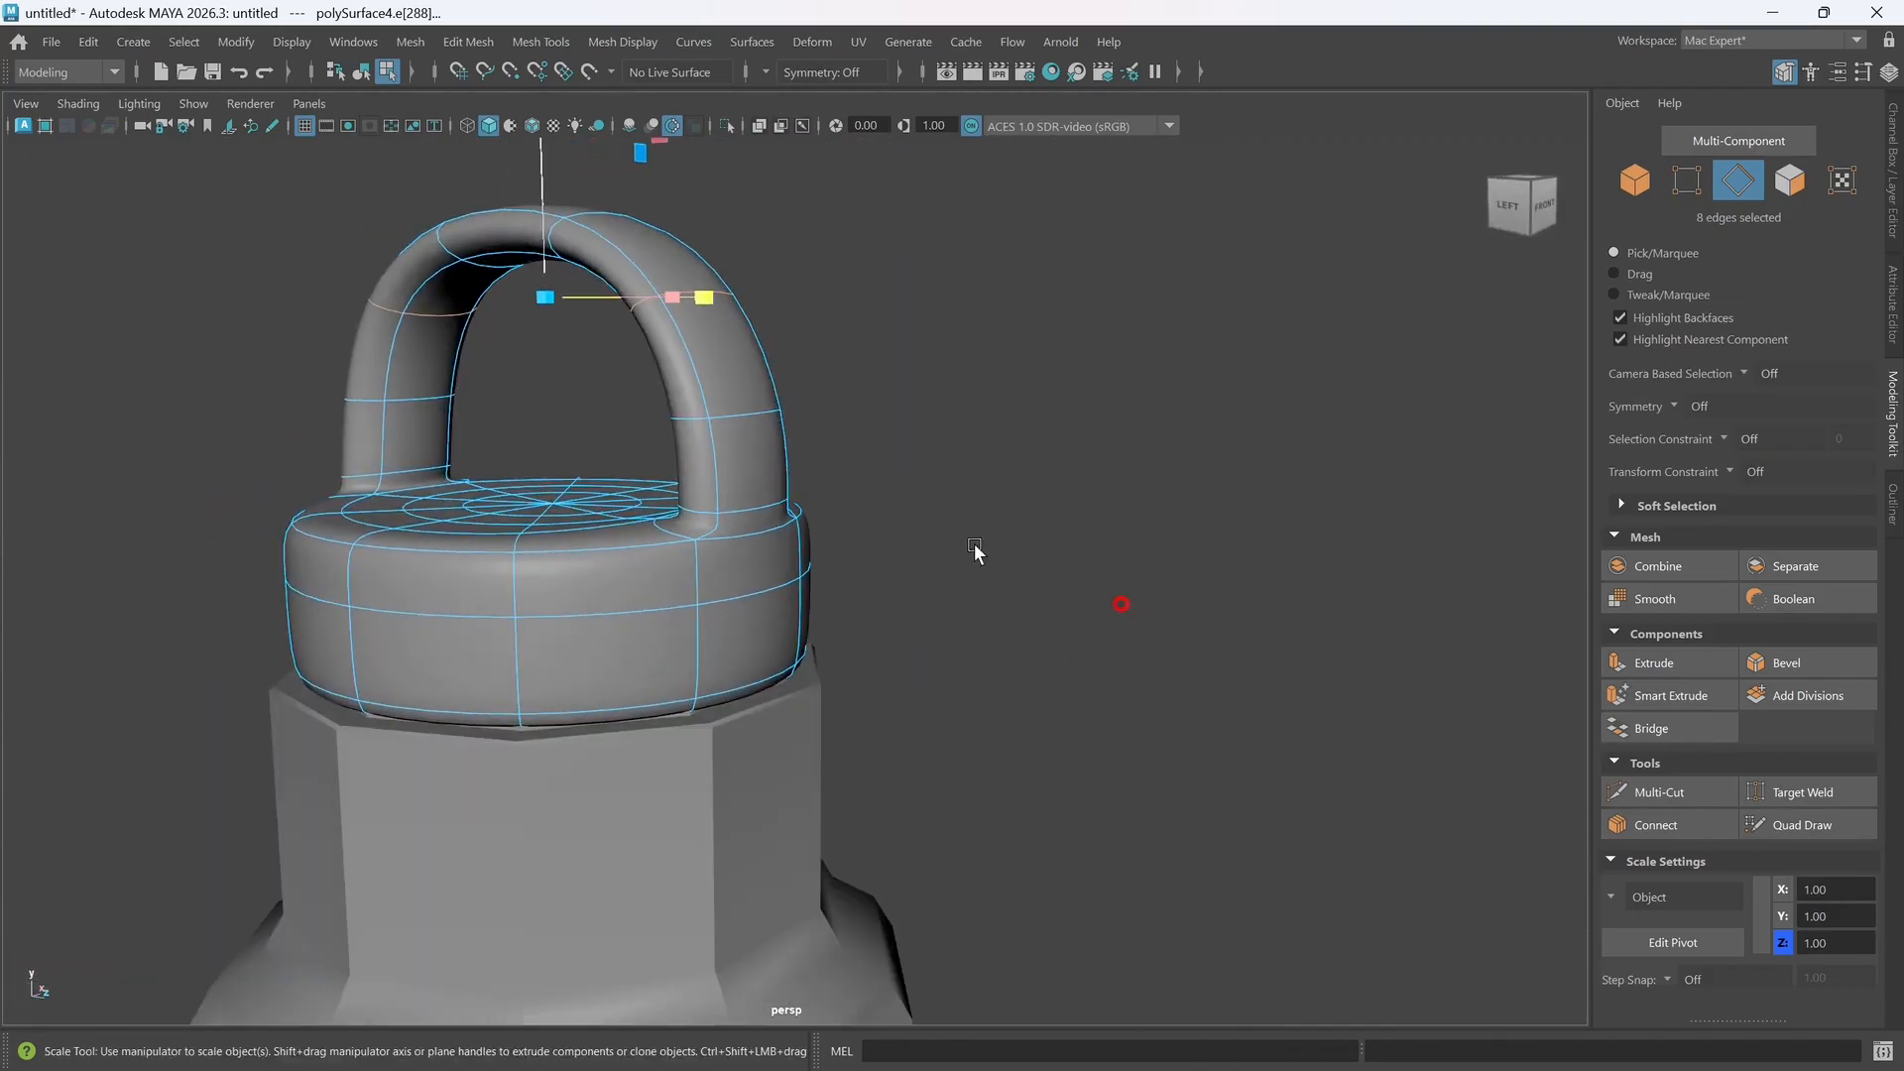
alt+drag(974, 543, 758, 580)
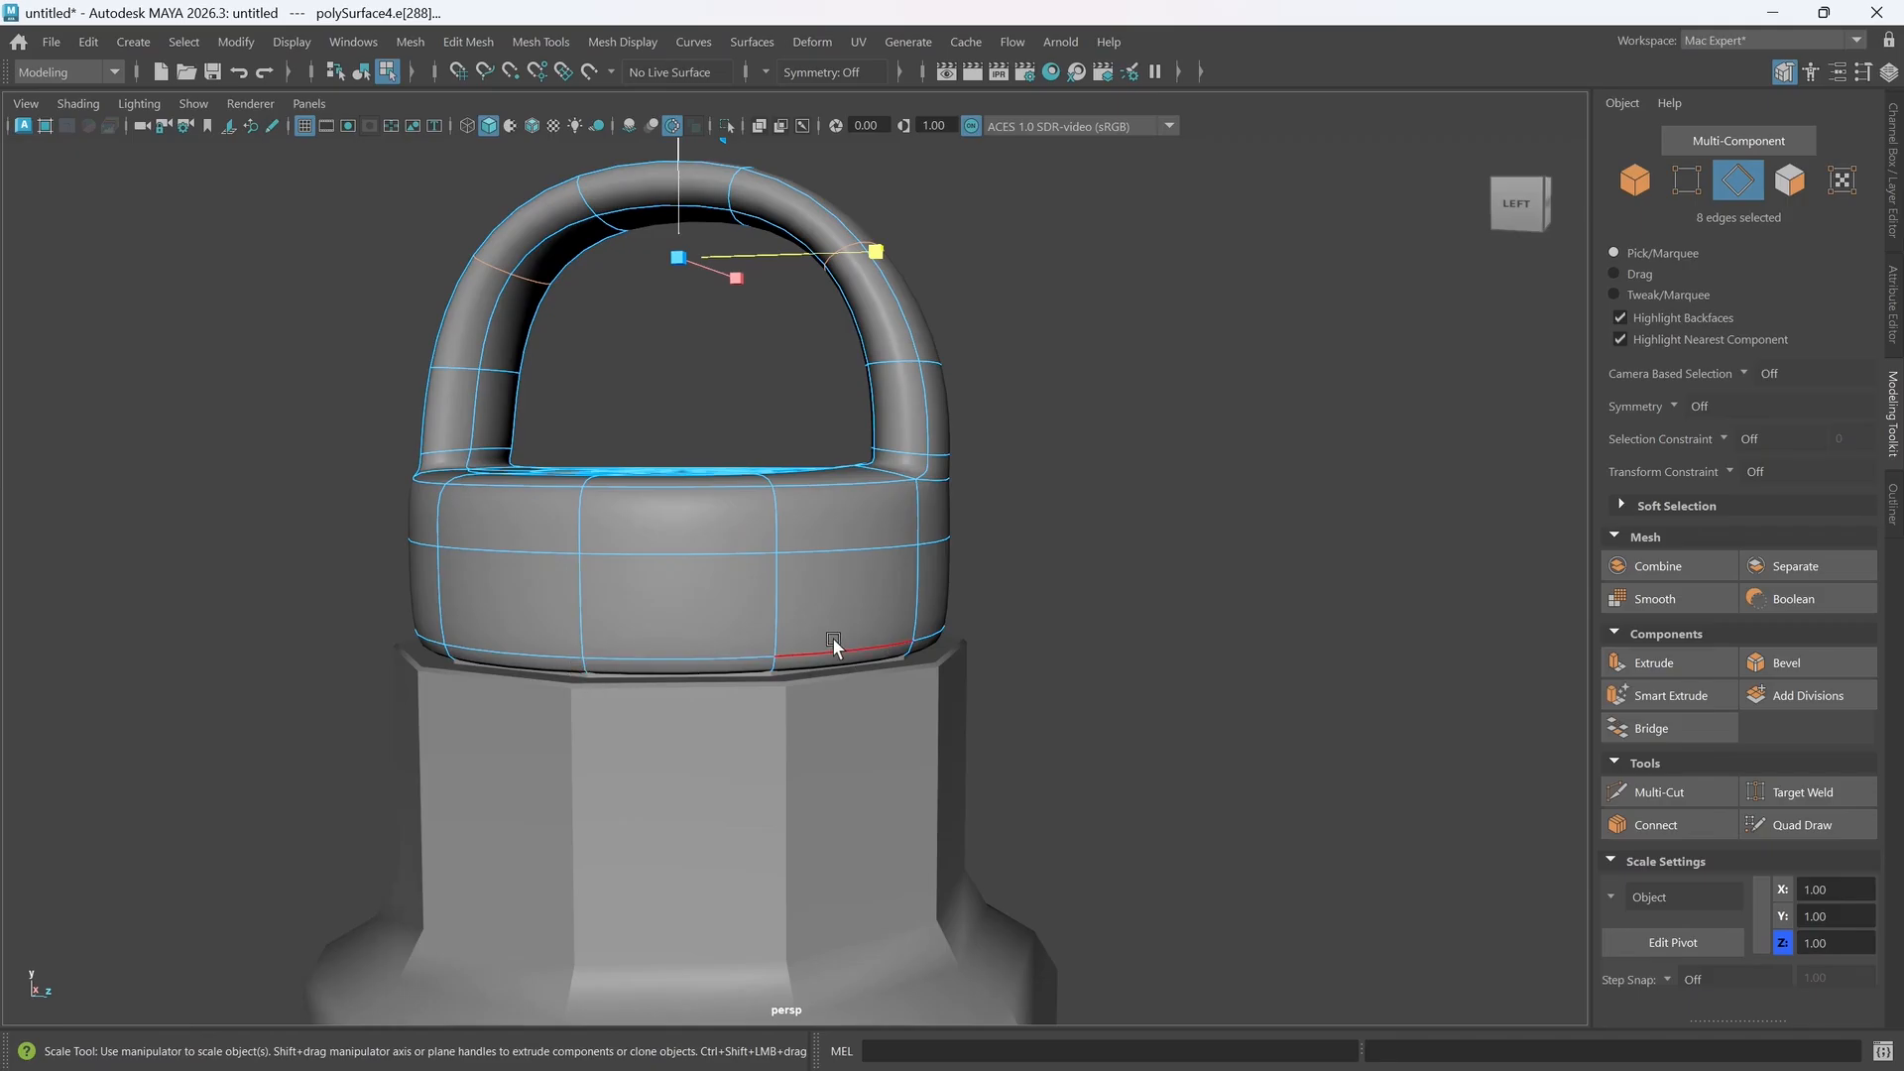
- Turn off smooth preview for the cap, switch to object selection and isolate the cap in the viewport
key(1)
scroll(768, 662, up, 5)
alt+middle_drag(770, 671, 808, 677)
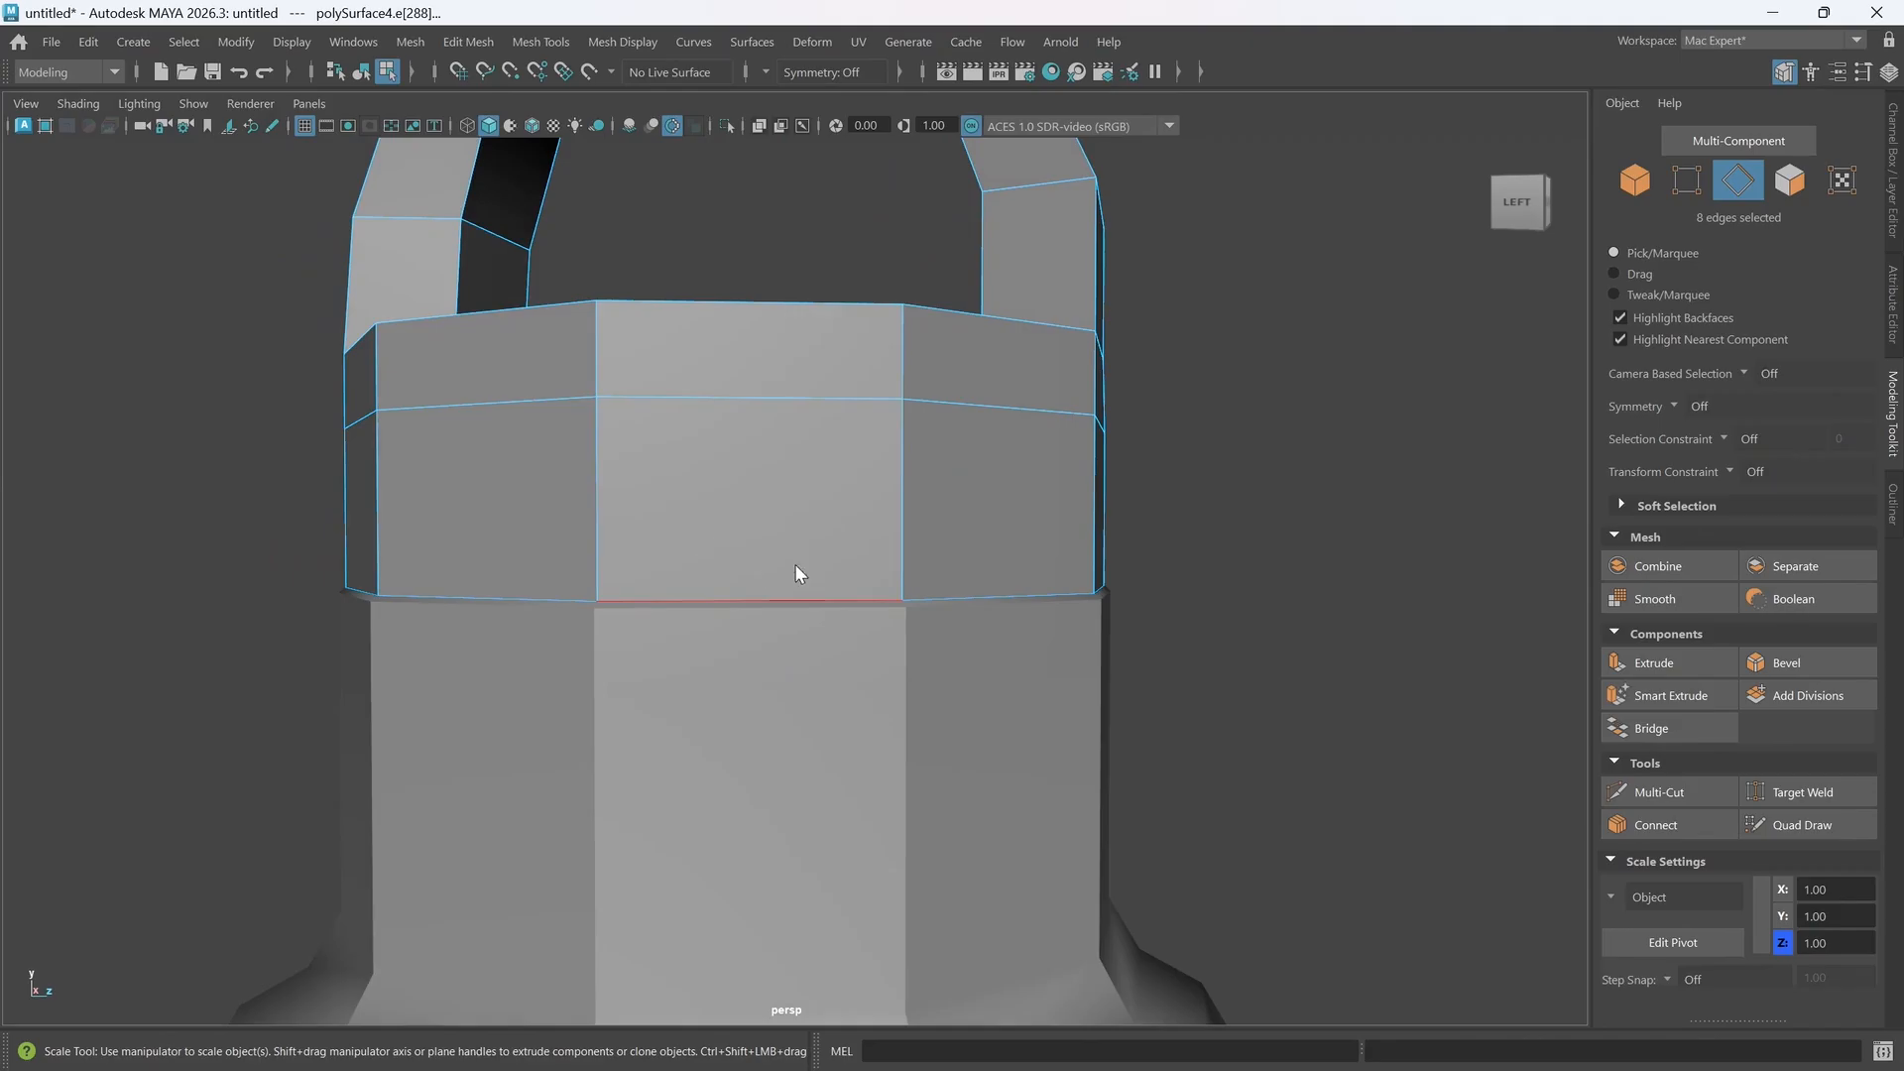
right_drag(795, 564, 799, 417)
alt+drag(629, 608, 676, 597)
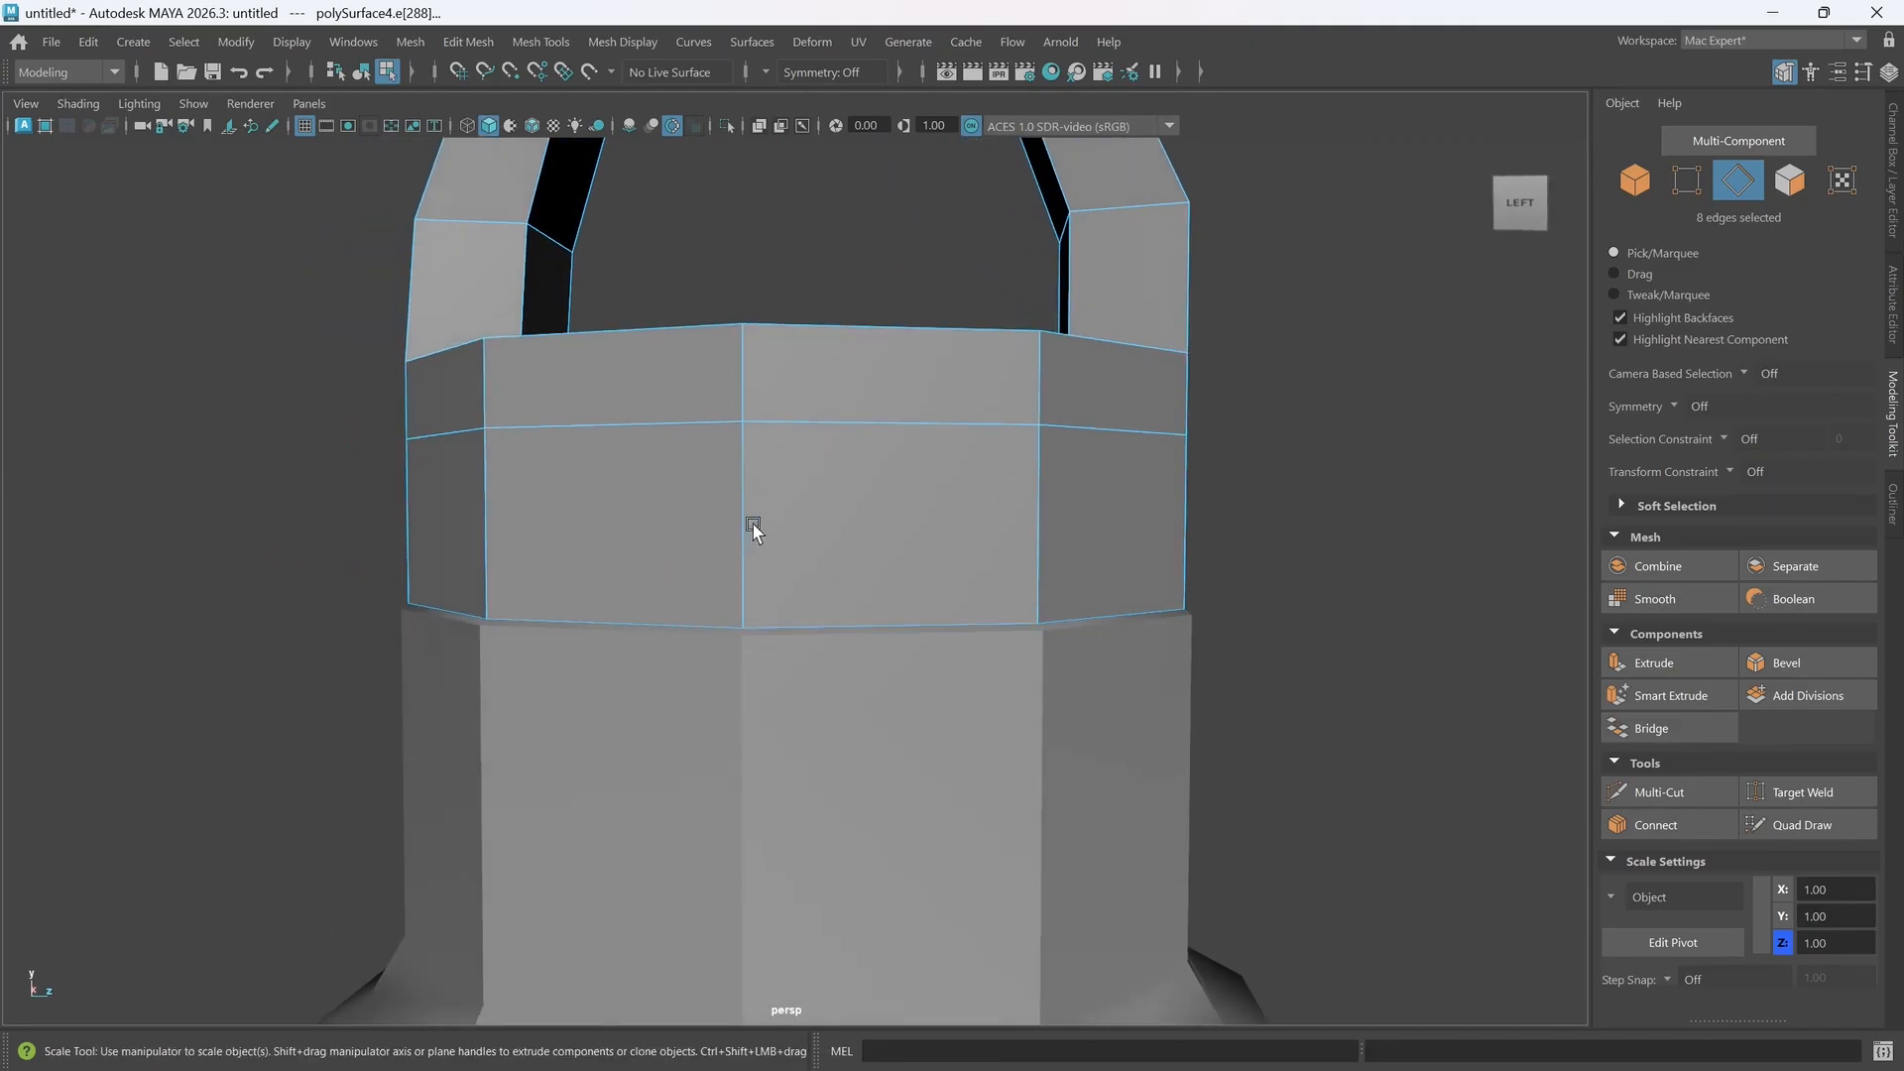
right_drag(751, 445, 788, 507)
right_drag(867, 436, 883, 397)
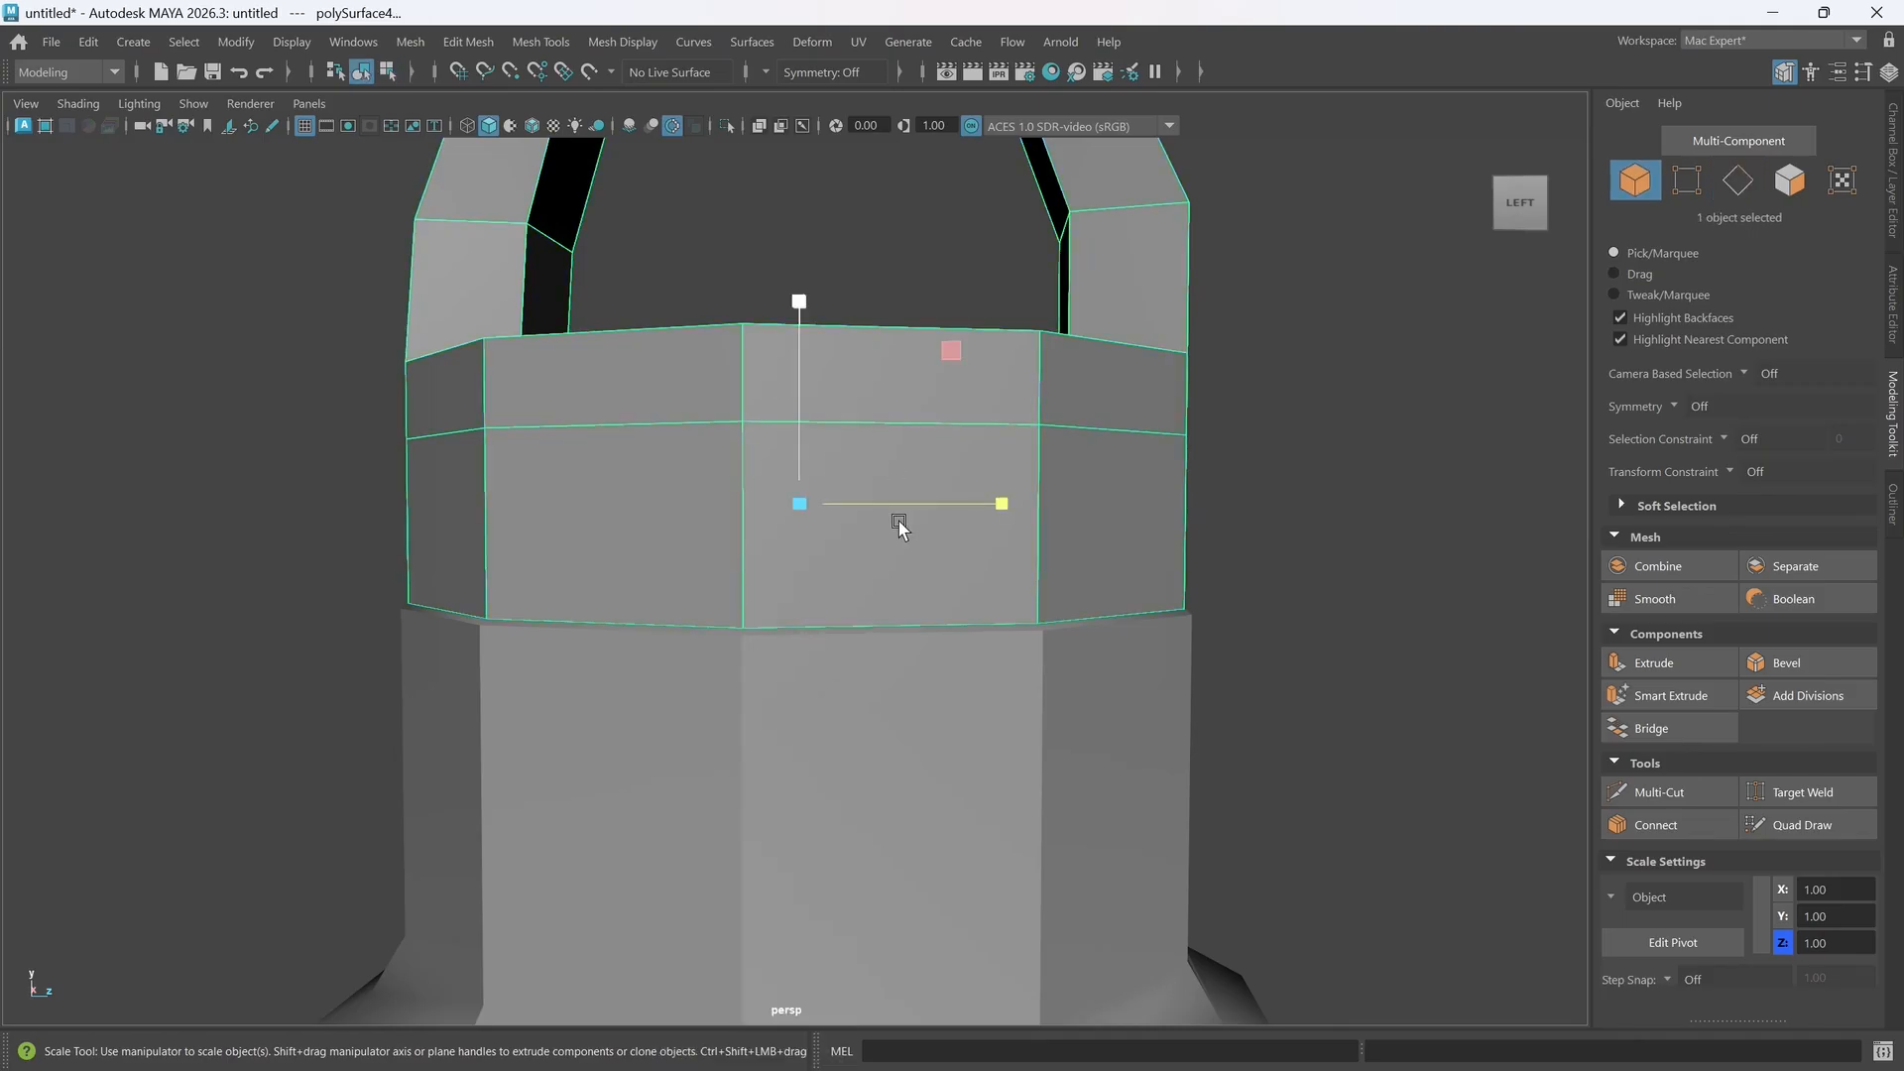
key(ctrl+1)
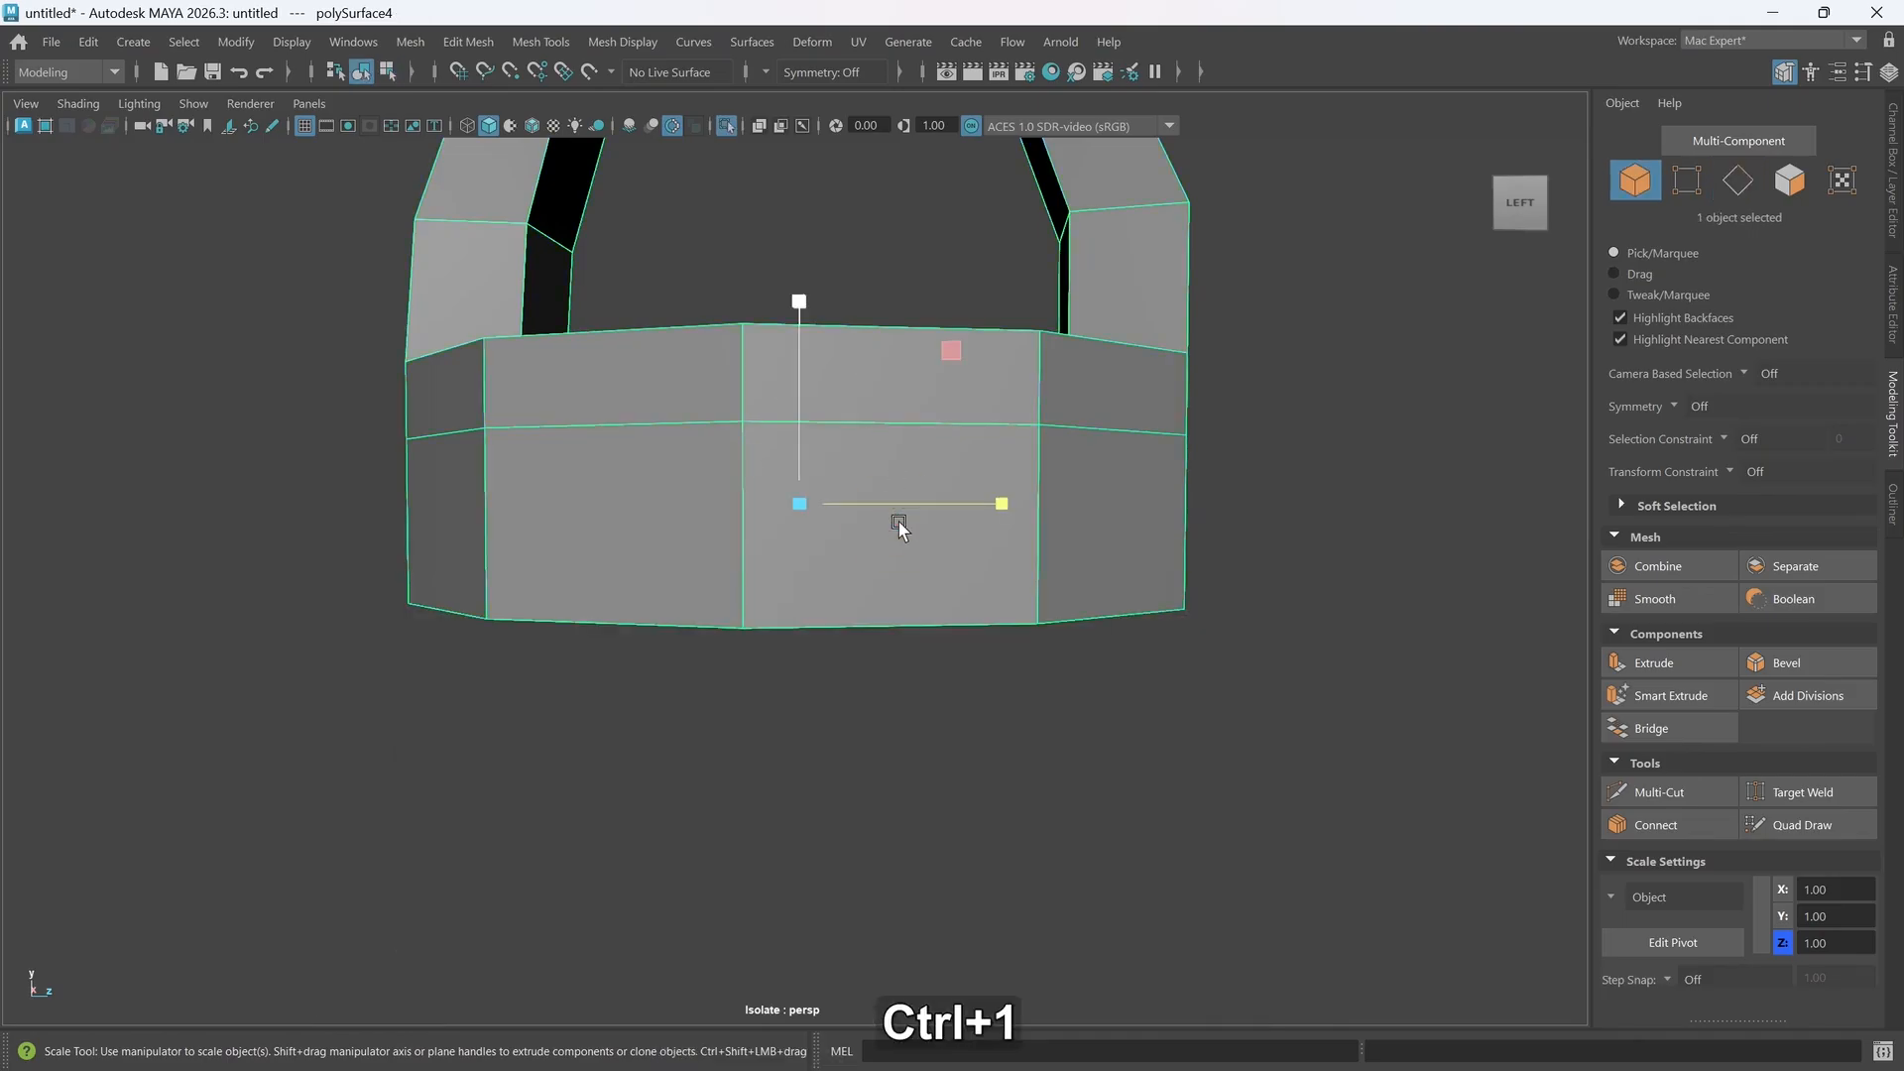
- Select the inner and outer edge loops around the underside of the cap's bottom rim and exit isolation
alt+drag(875, 680, 894, 559)
alt+middle_drag(895, 559, 893, 595)
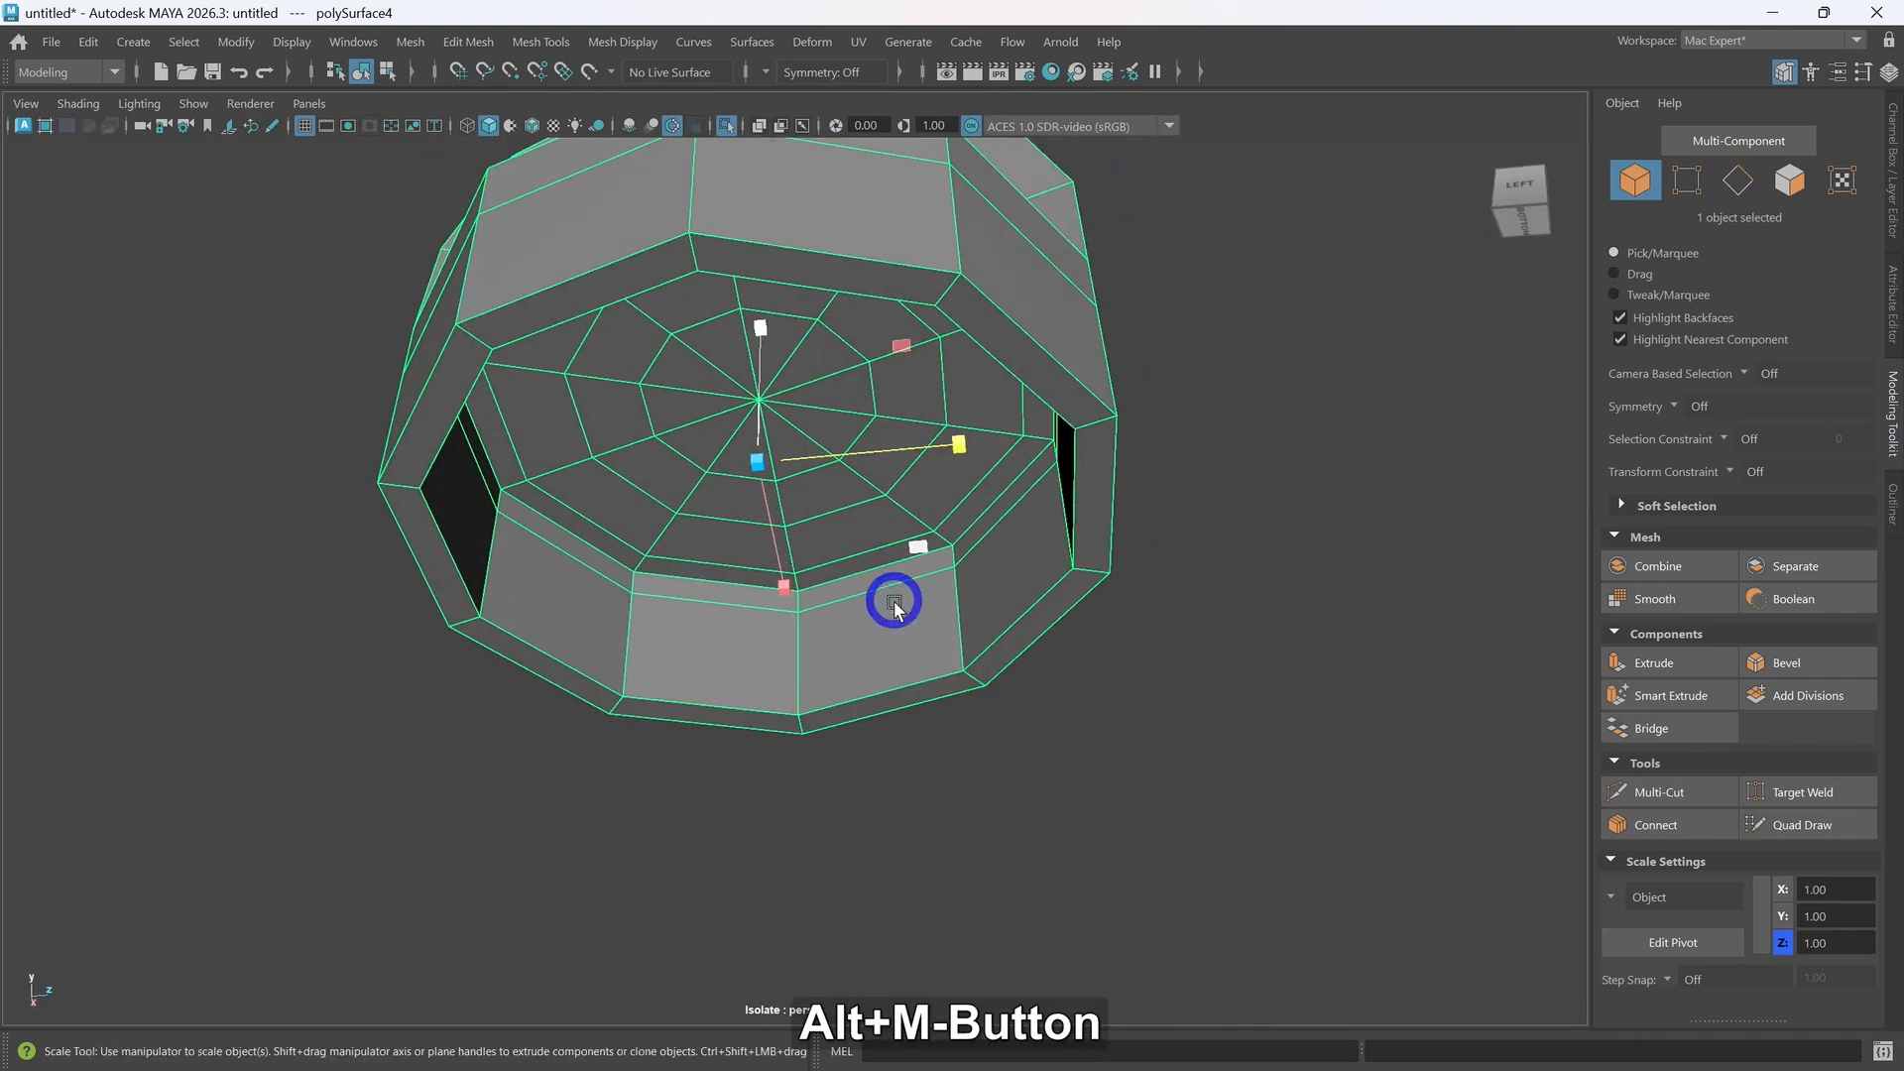
right_click(979, 719)
right_drag(978, 720, 974, 387)
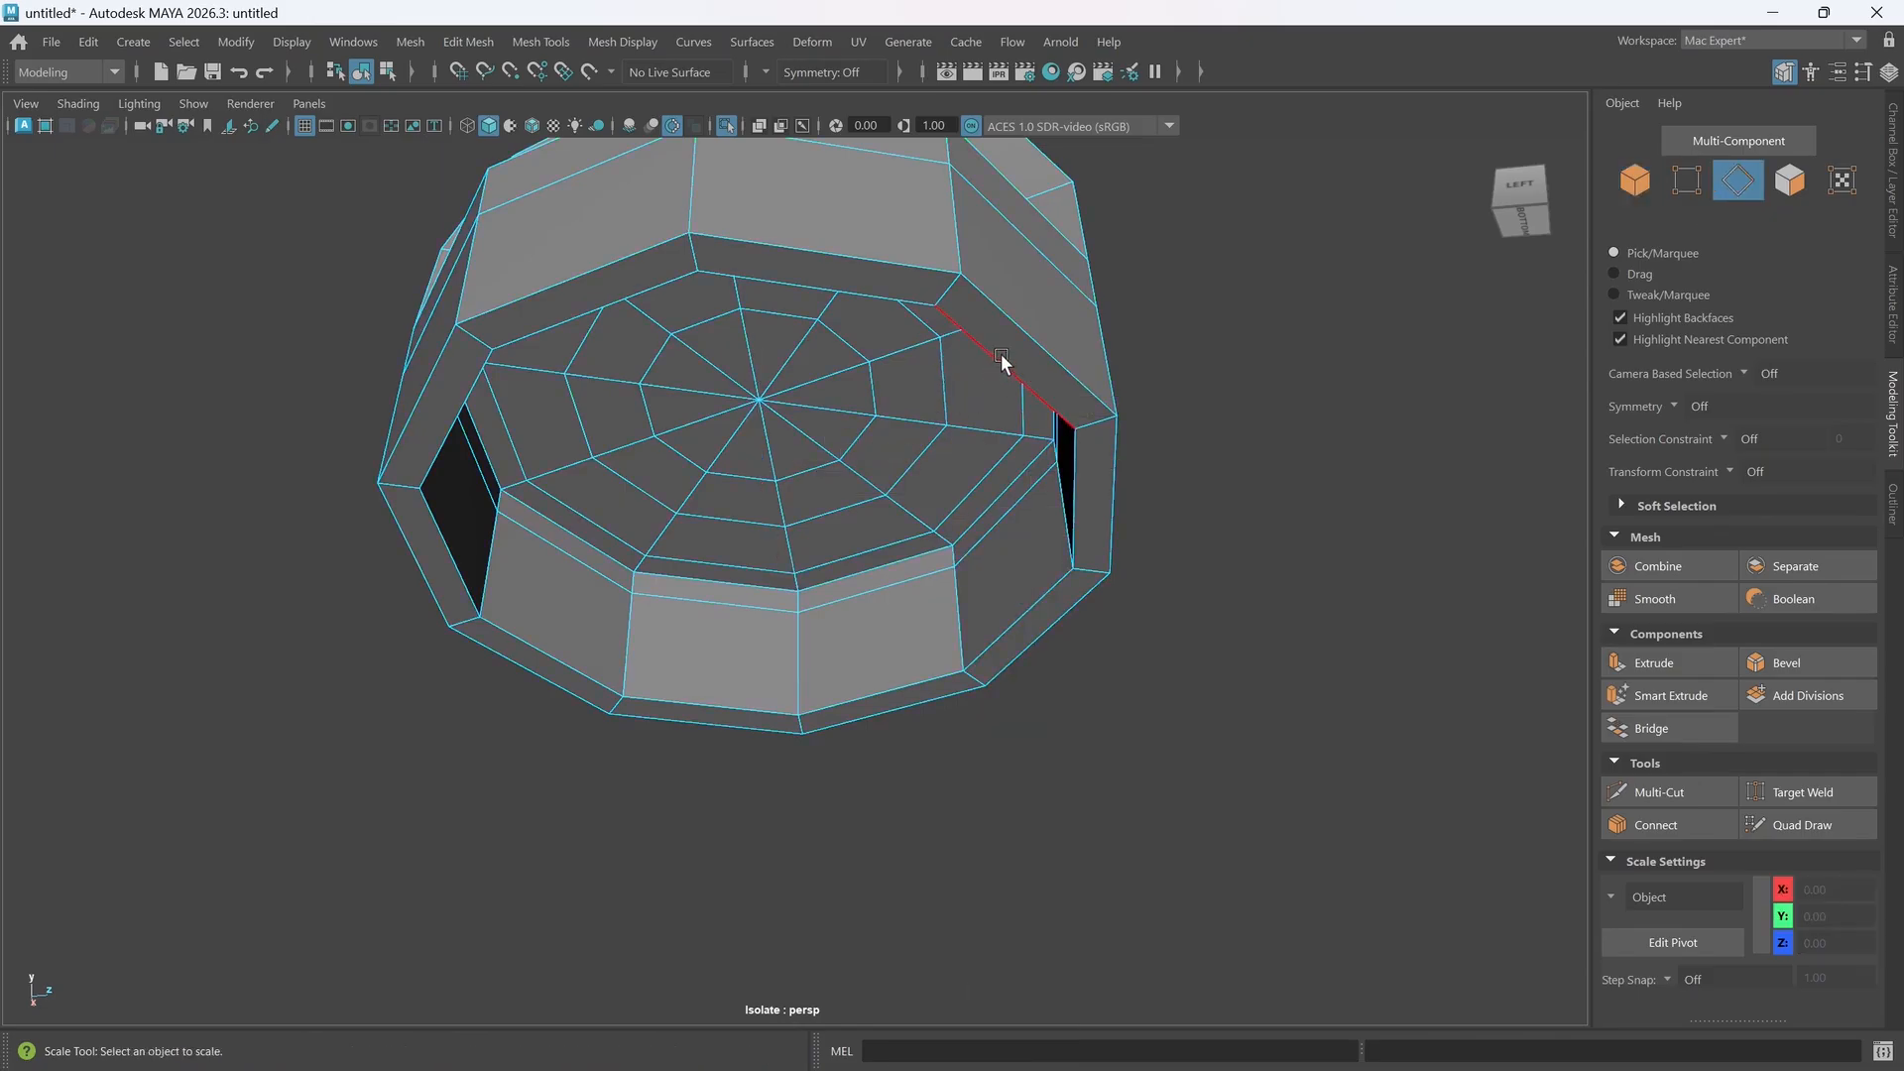
double_click(1002, 357)
shift+double_click(1049, 364)
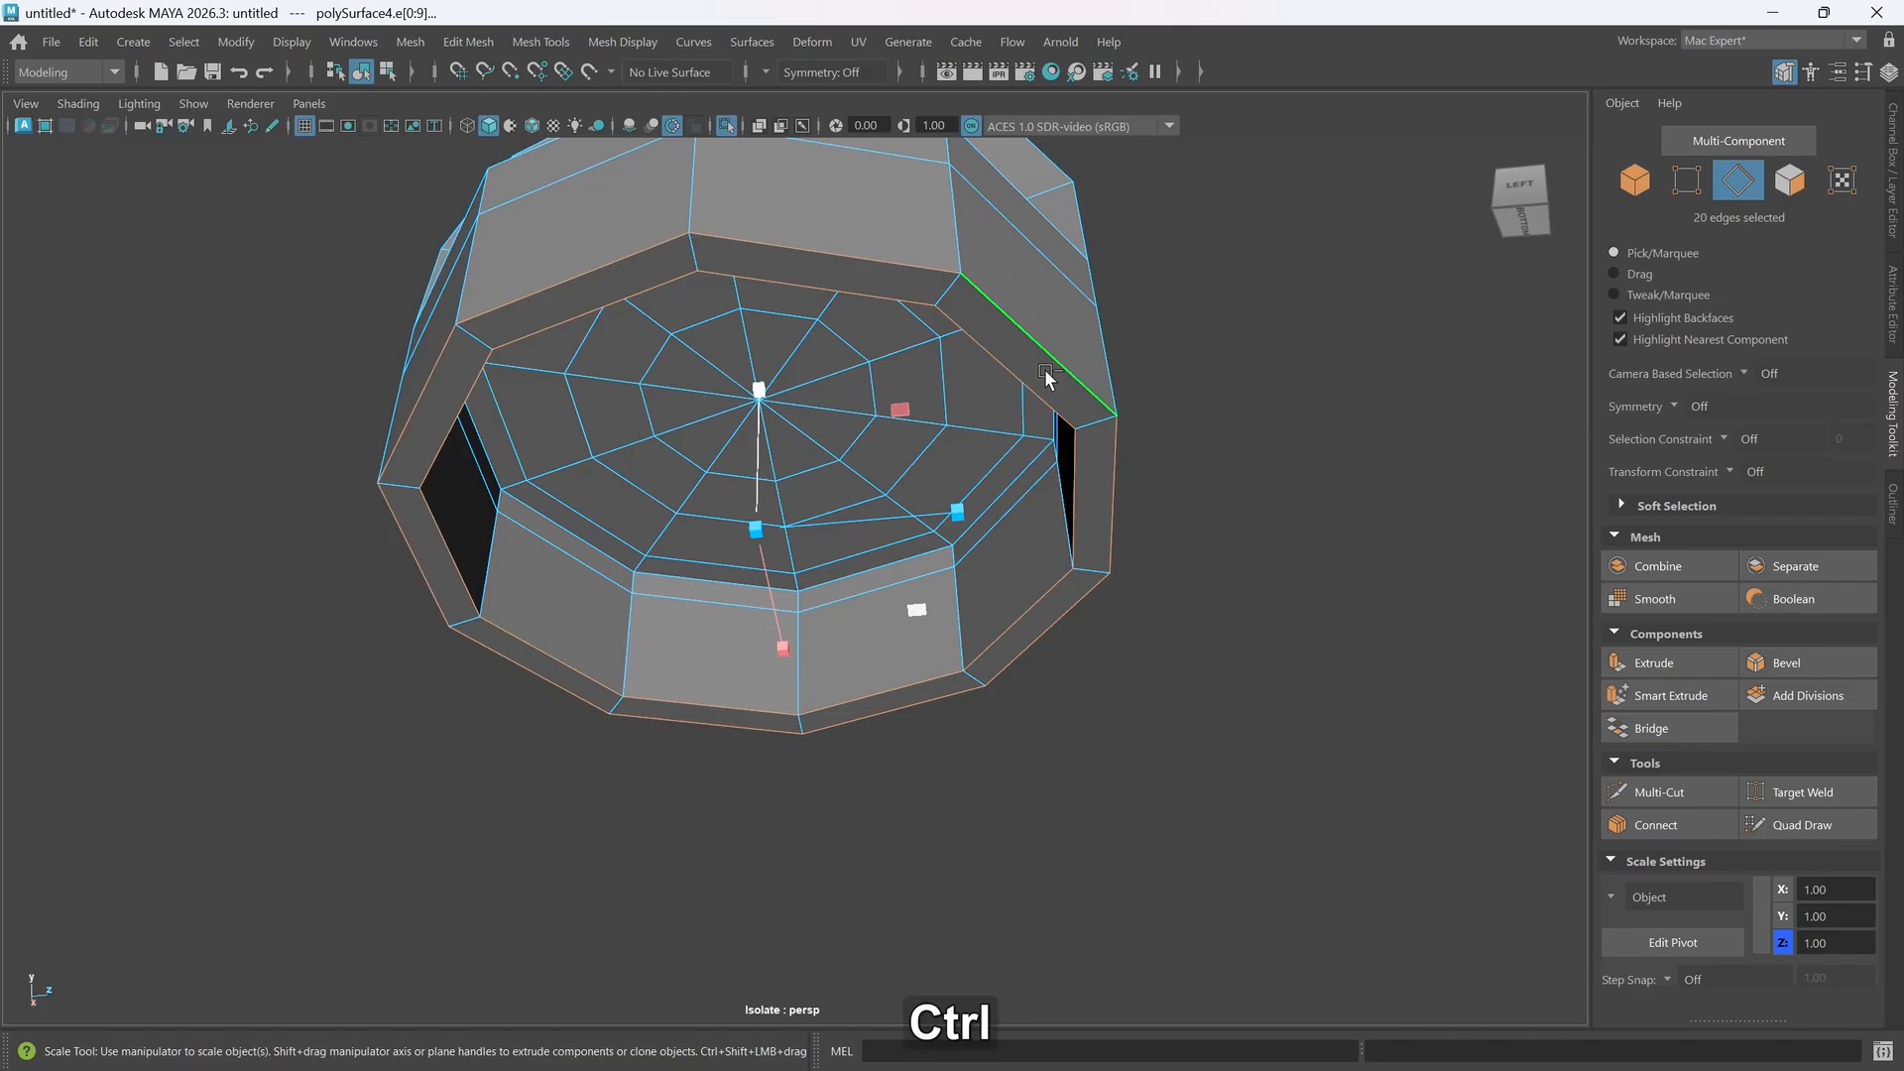
key(ctrl+1)
- Bevel the selected edge loops of the cap's bottom rim with a fraction of about 0.22
alt+drag(907, 613, 932, 644)
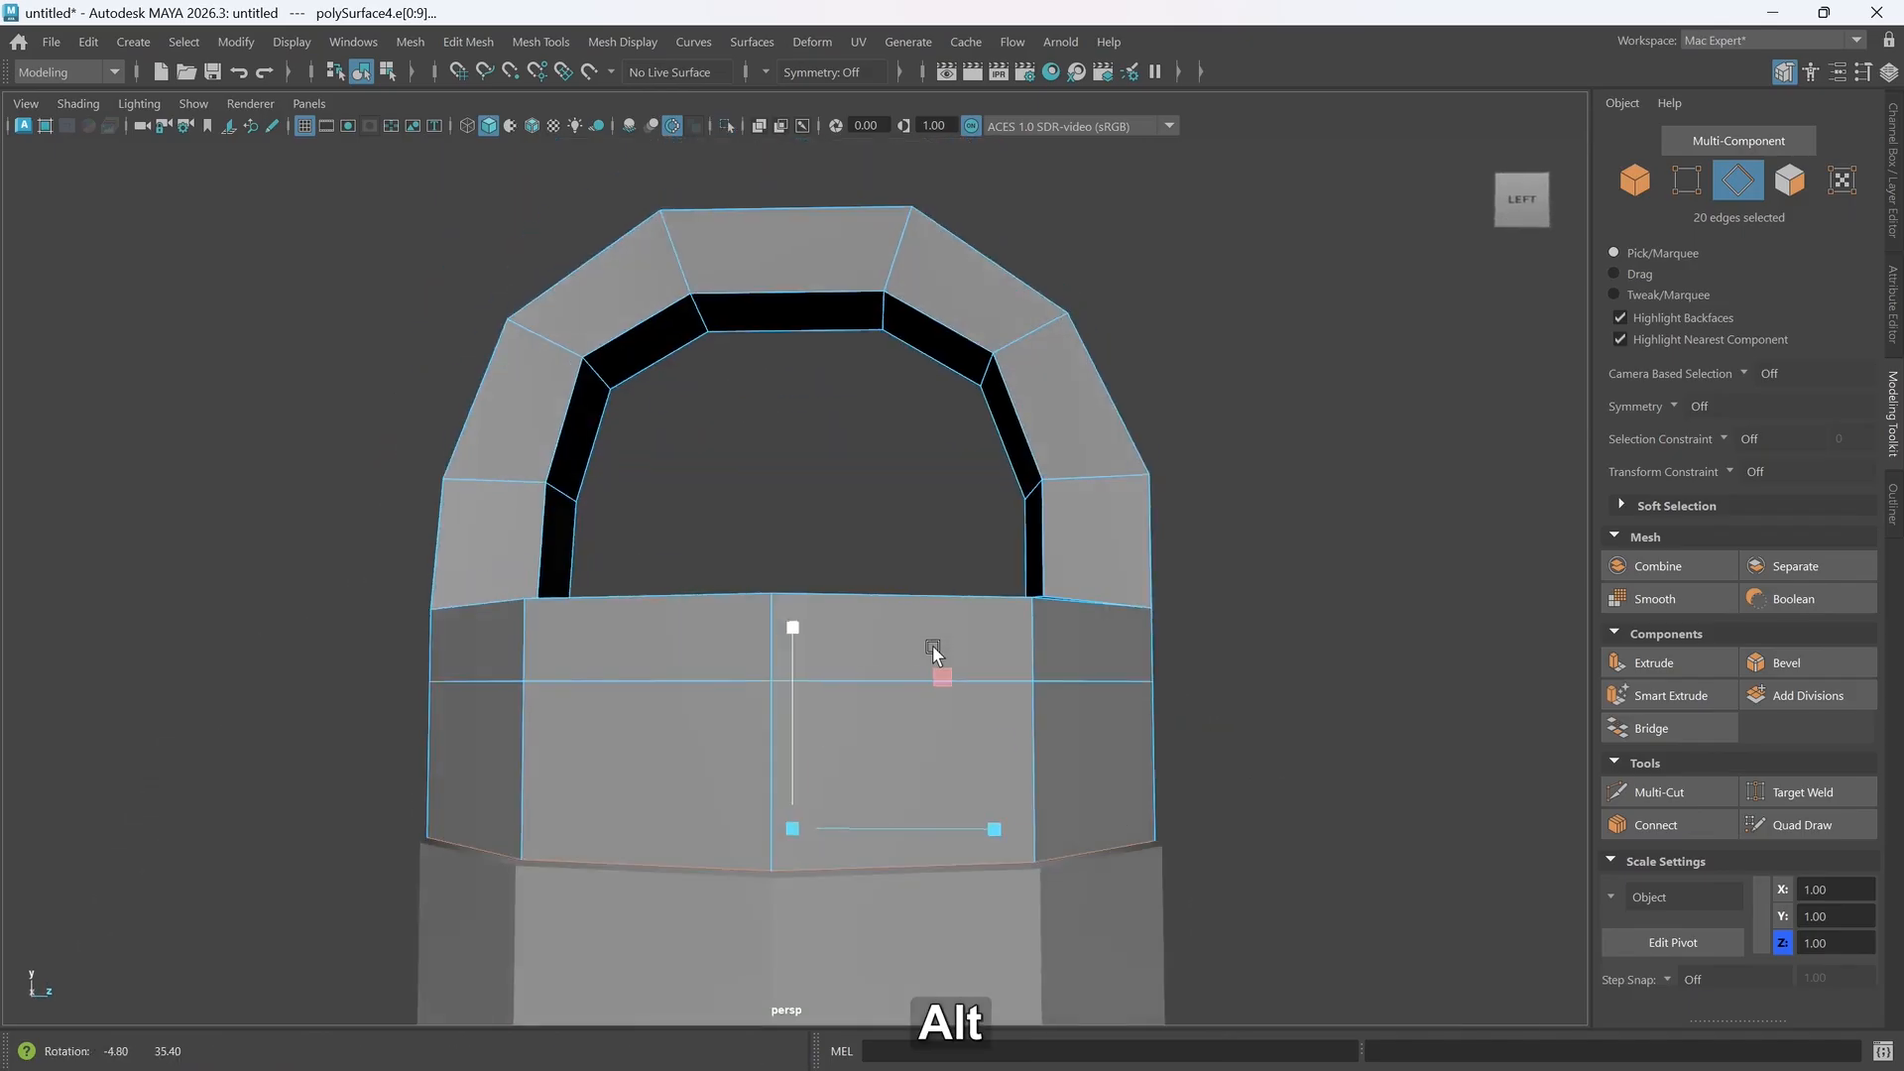
scroll(944, 734, up, 2)
alt+middle_drag(965, 773, 935, 701)
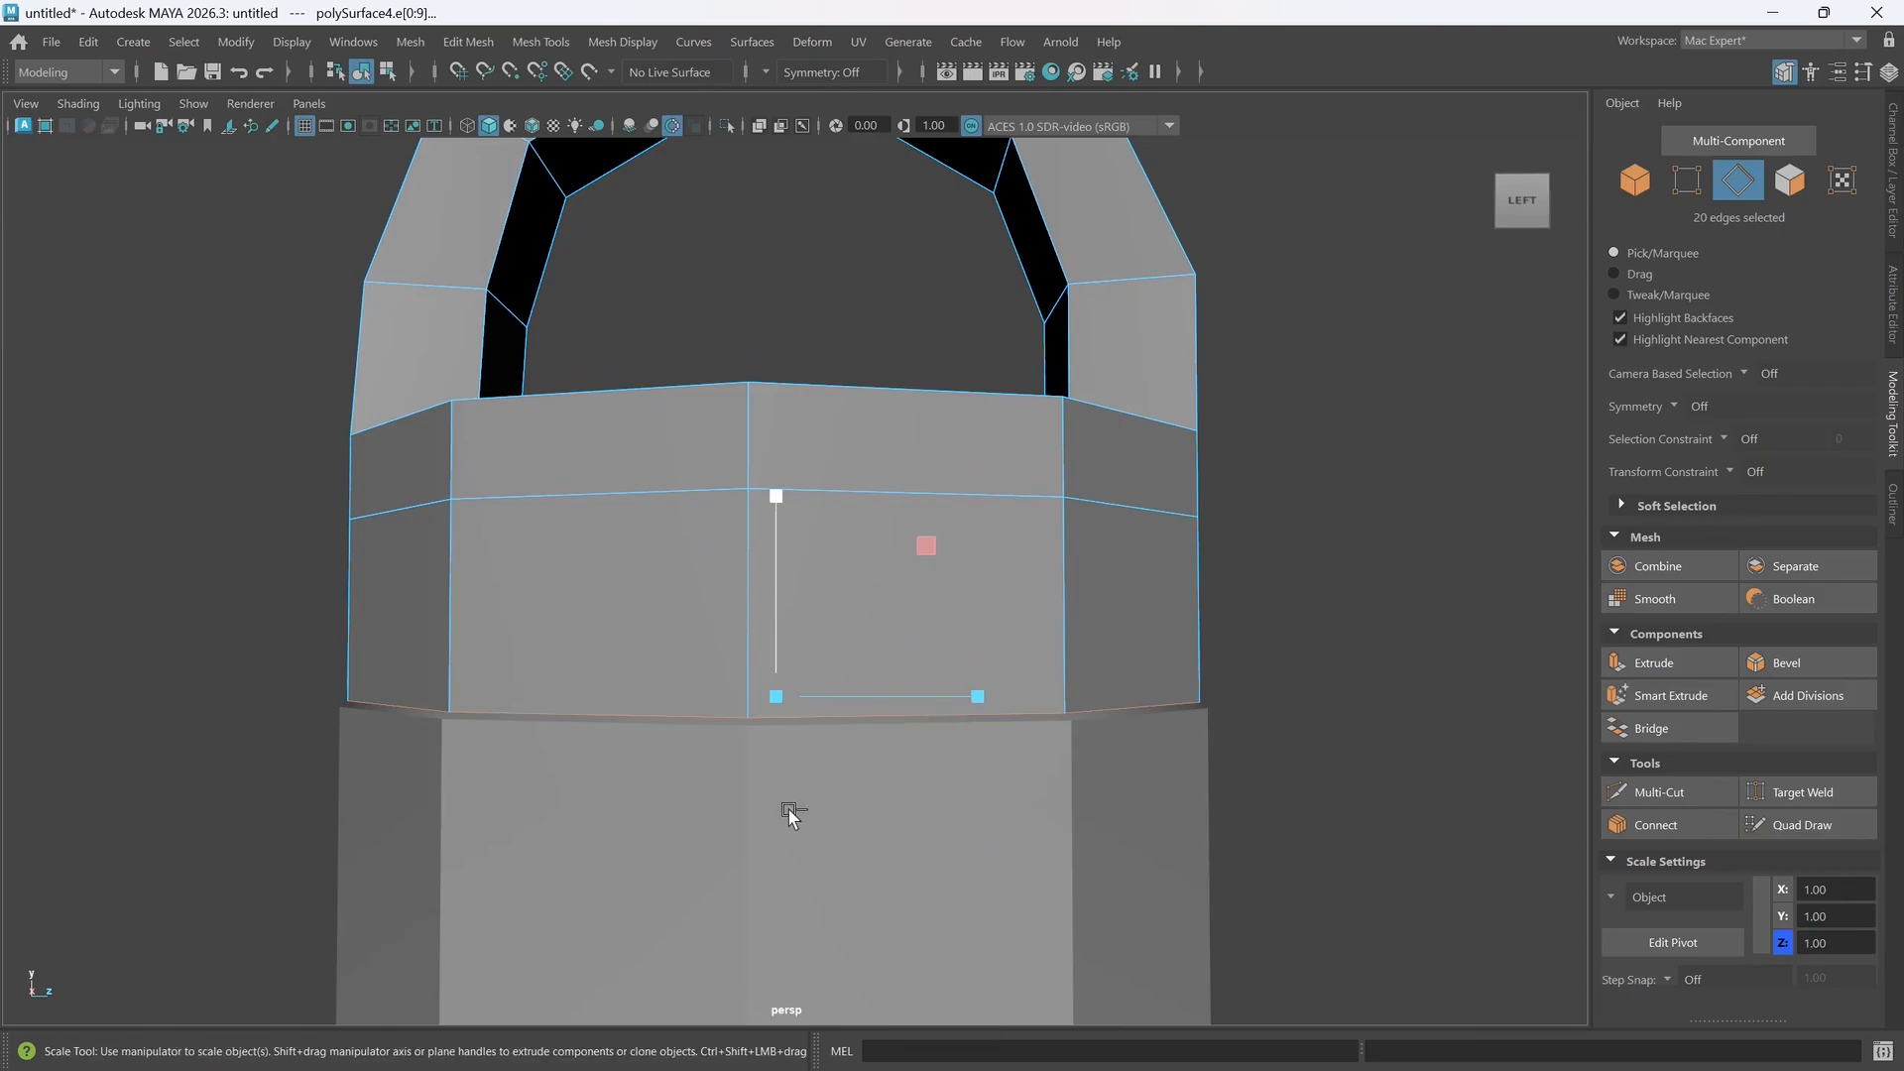
key(ctrl+b)
alt+drag(796, 808, 838, 853)
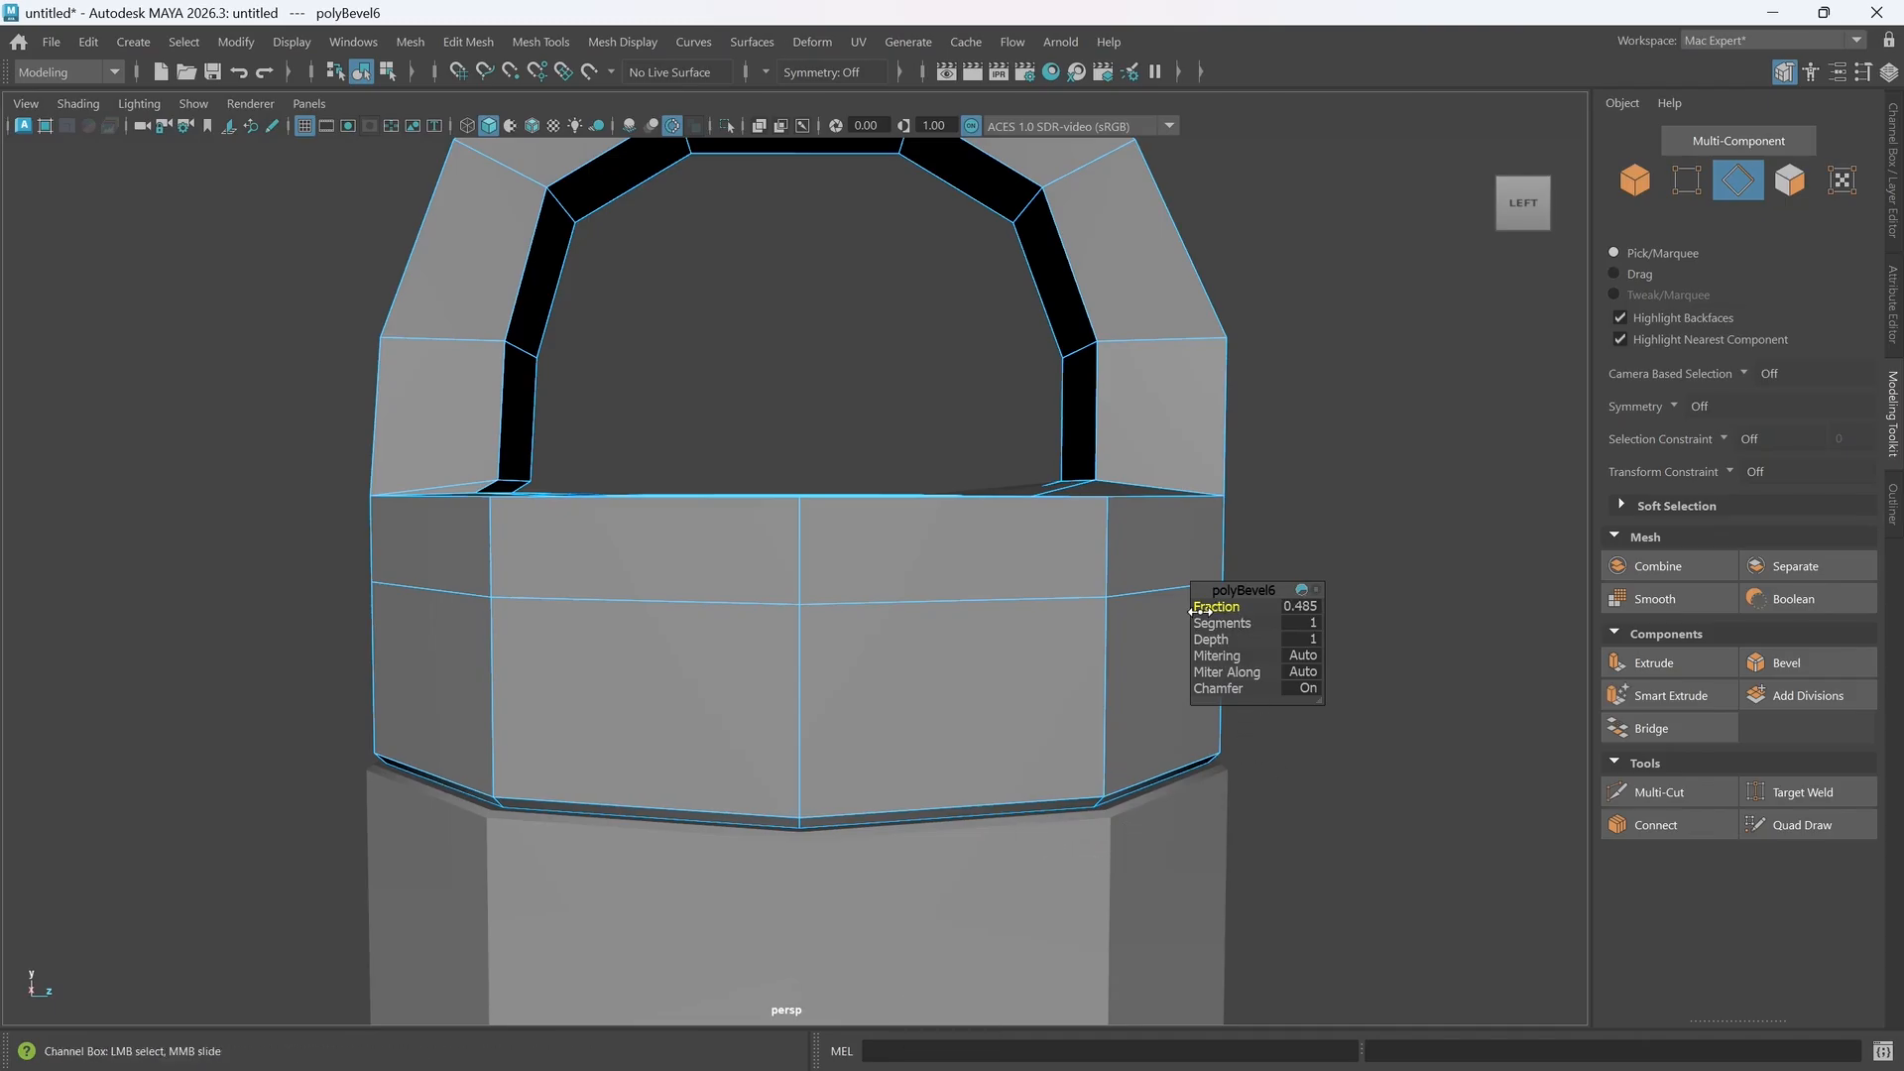
drag(1194, 611, 1018, 627)
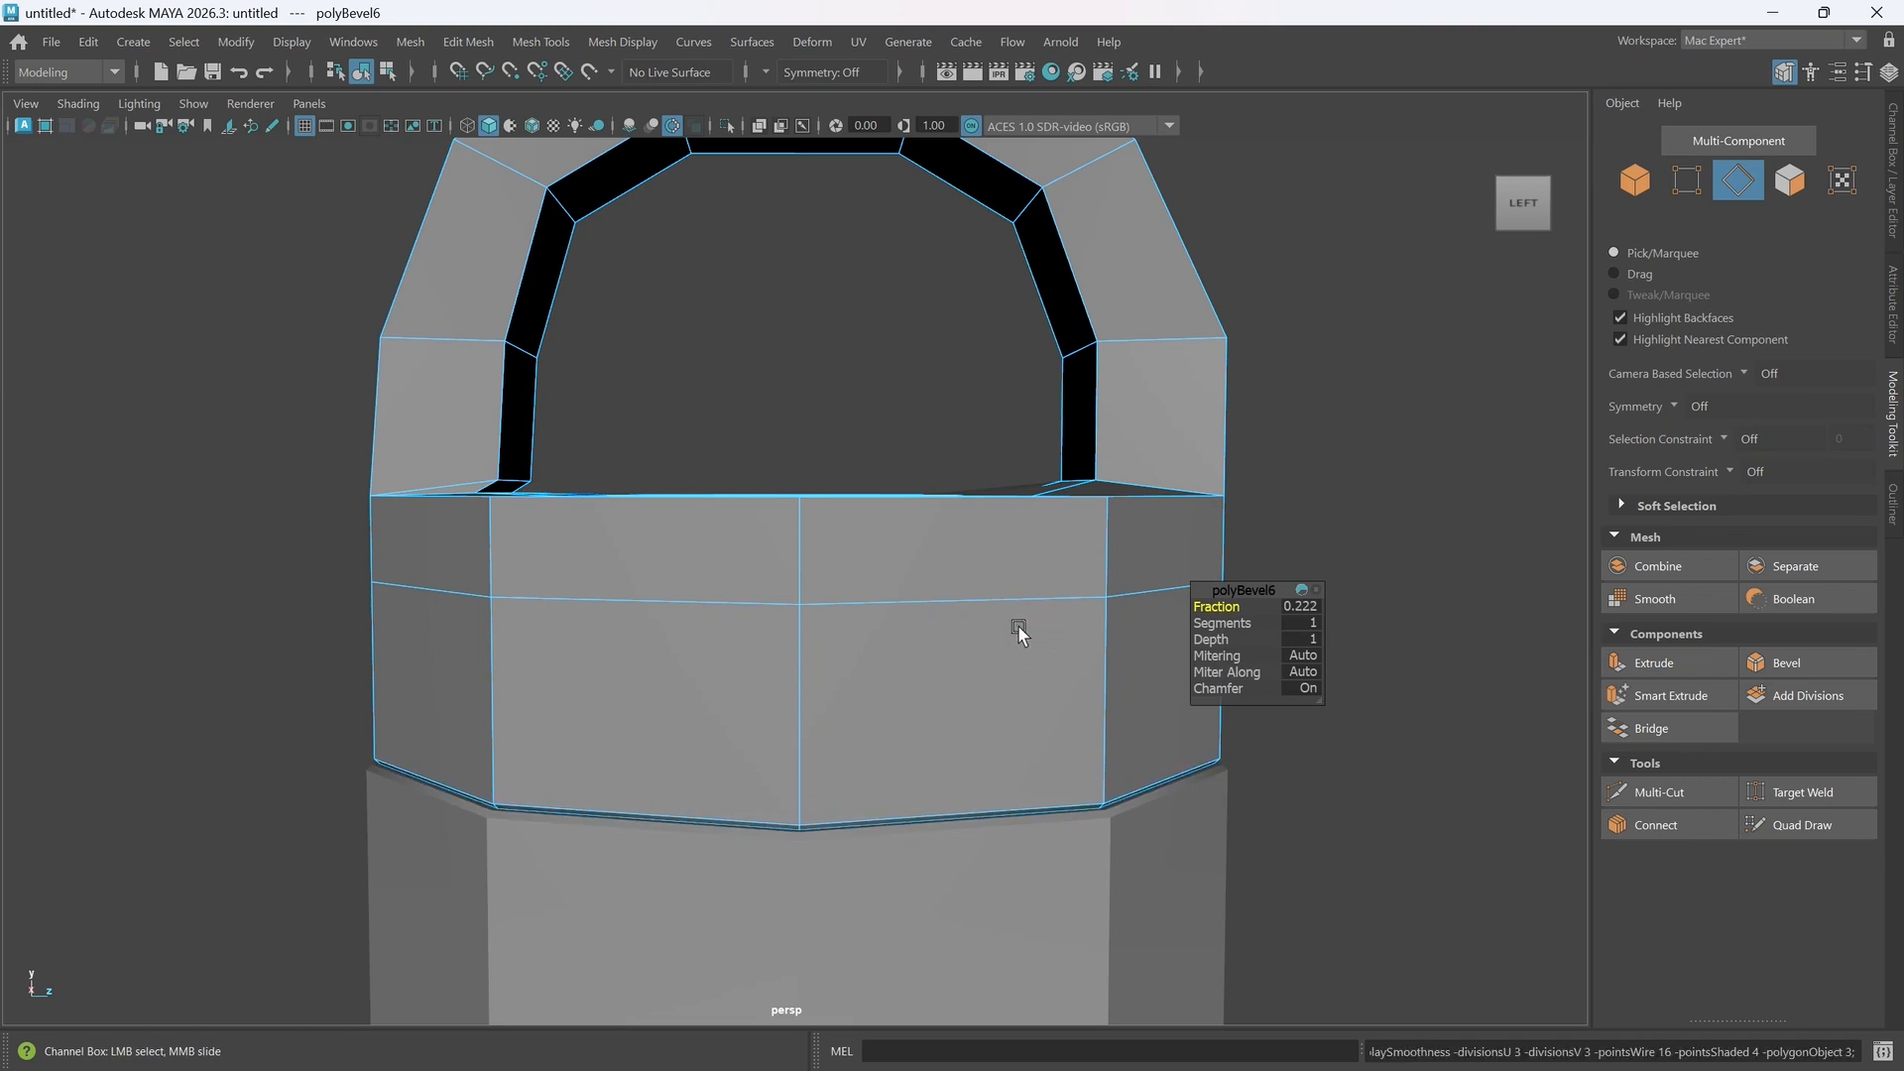
- Turn on smooth preview for the cap and for the neck piece beneath it, and clear the selection
key(3)
mouse_move(1058, 841)
alt+mouse_down()
mouse_move(1037, 880)
mouse_move(1034, 861)
alt+mouse_up()
click(1009, 626)
alt+drag(1003, 701, 1009, 708)
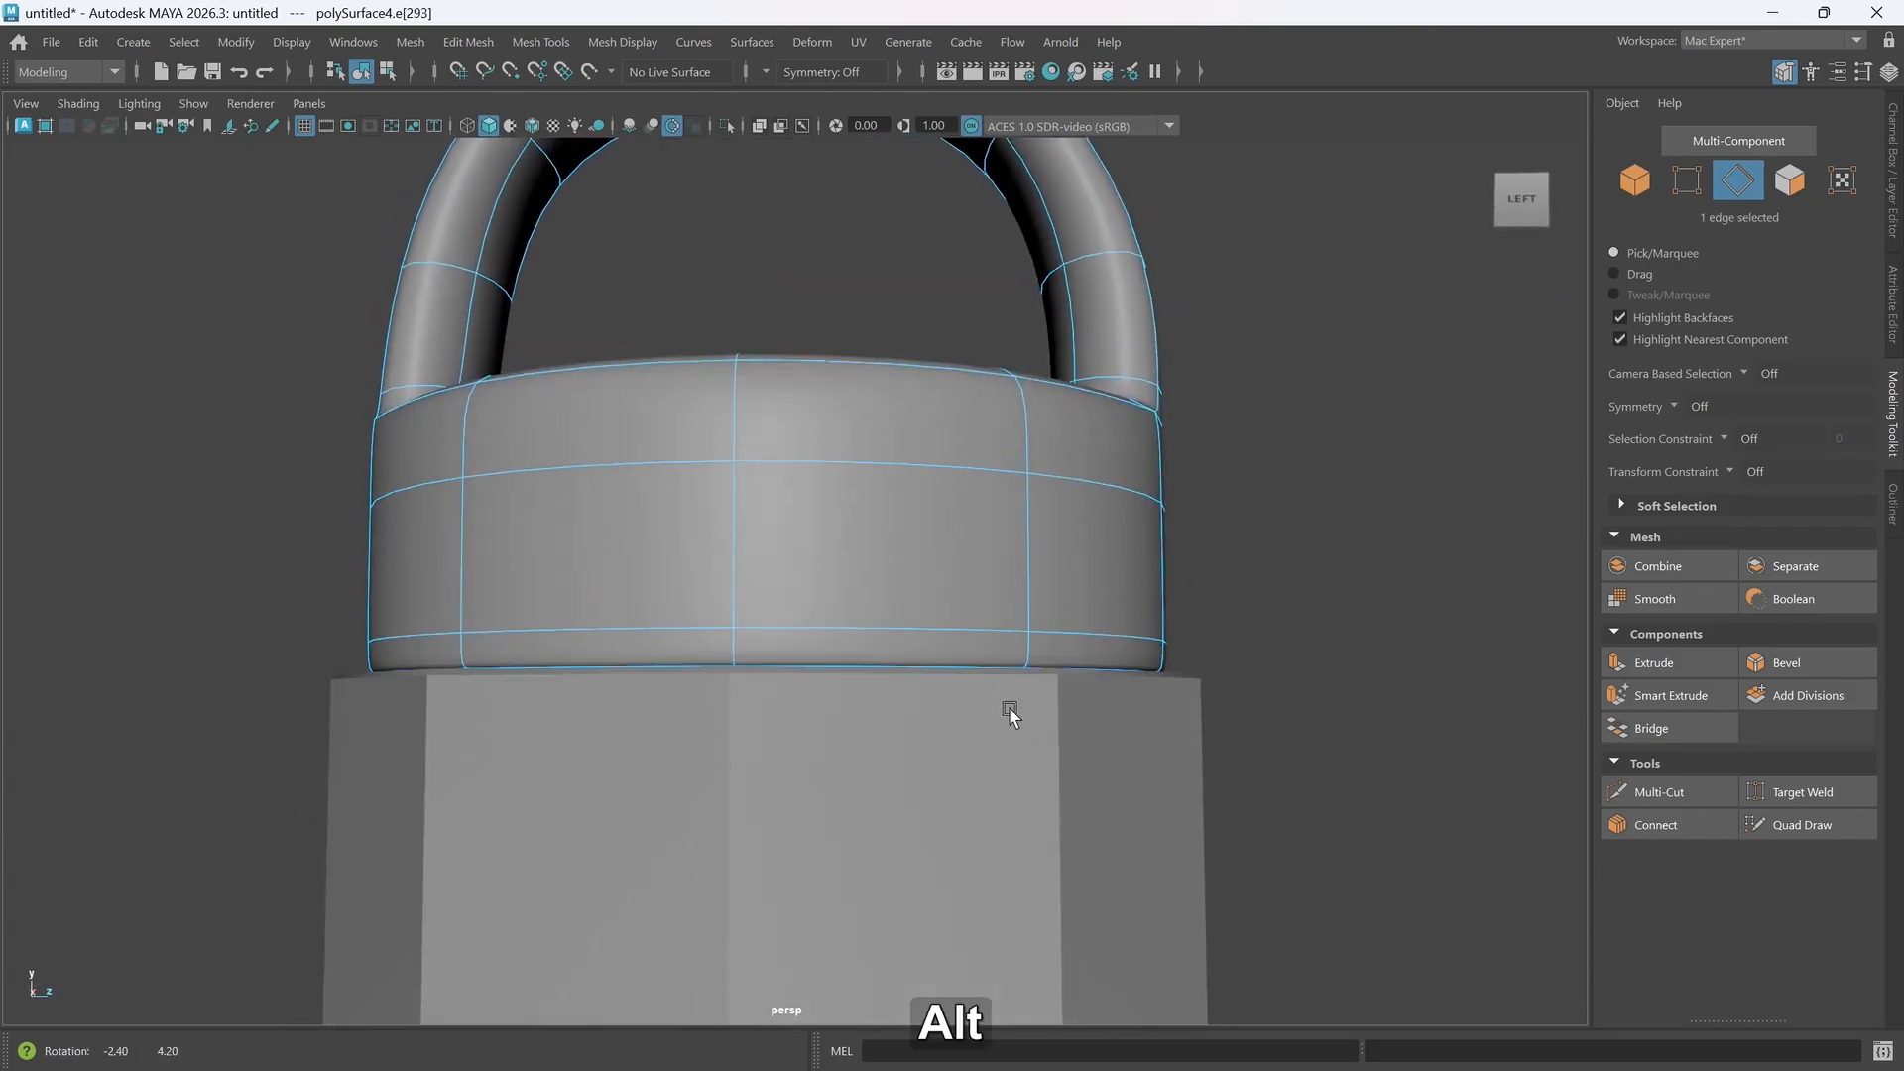
key(t)
click(1008, 706)
key(3)
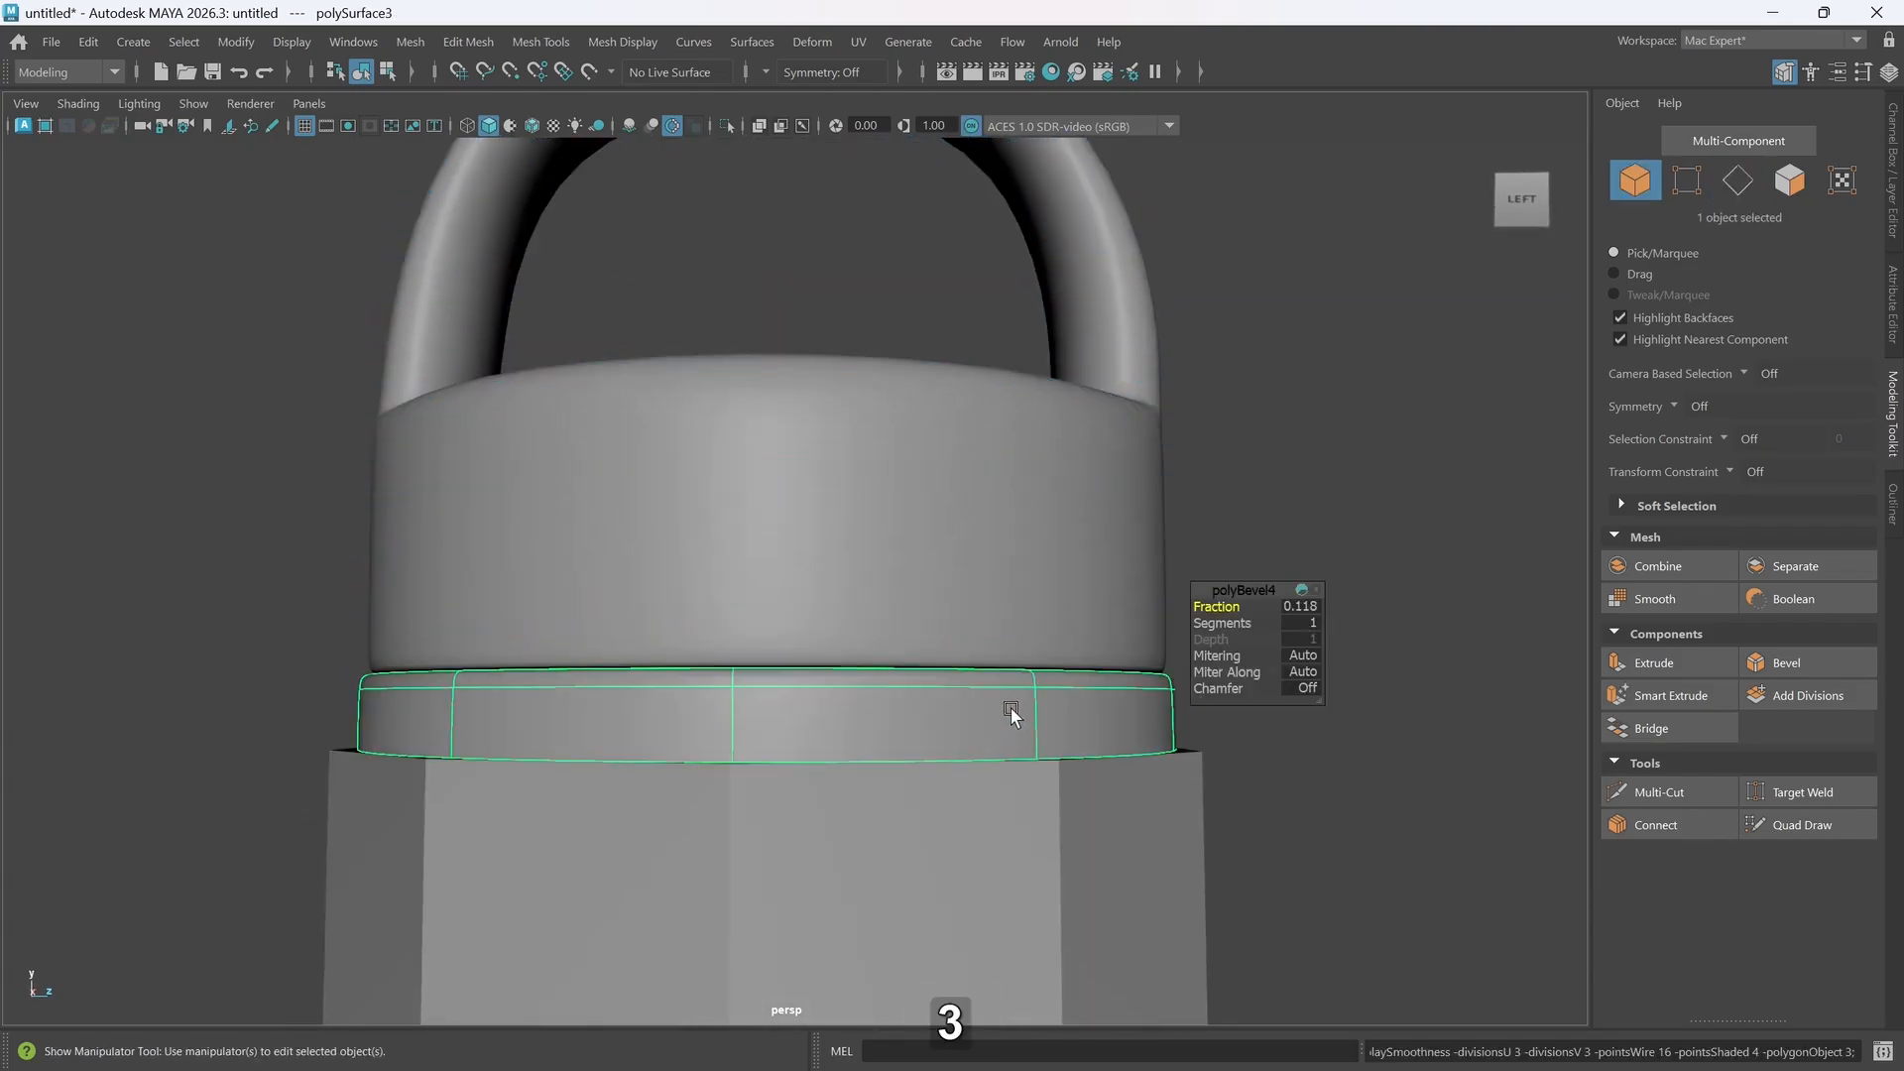
alt+drag(1097, 806, 1007, 807)
click(1202, 795)
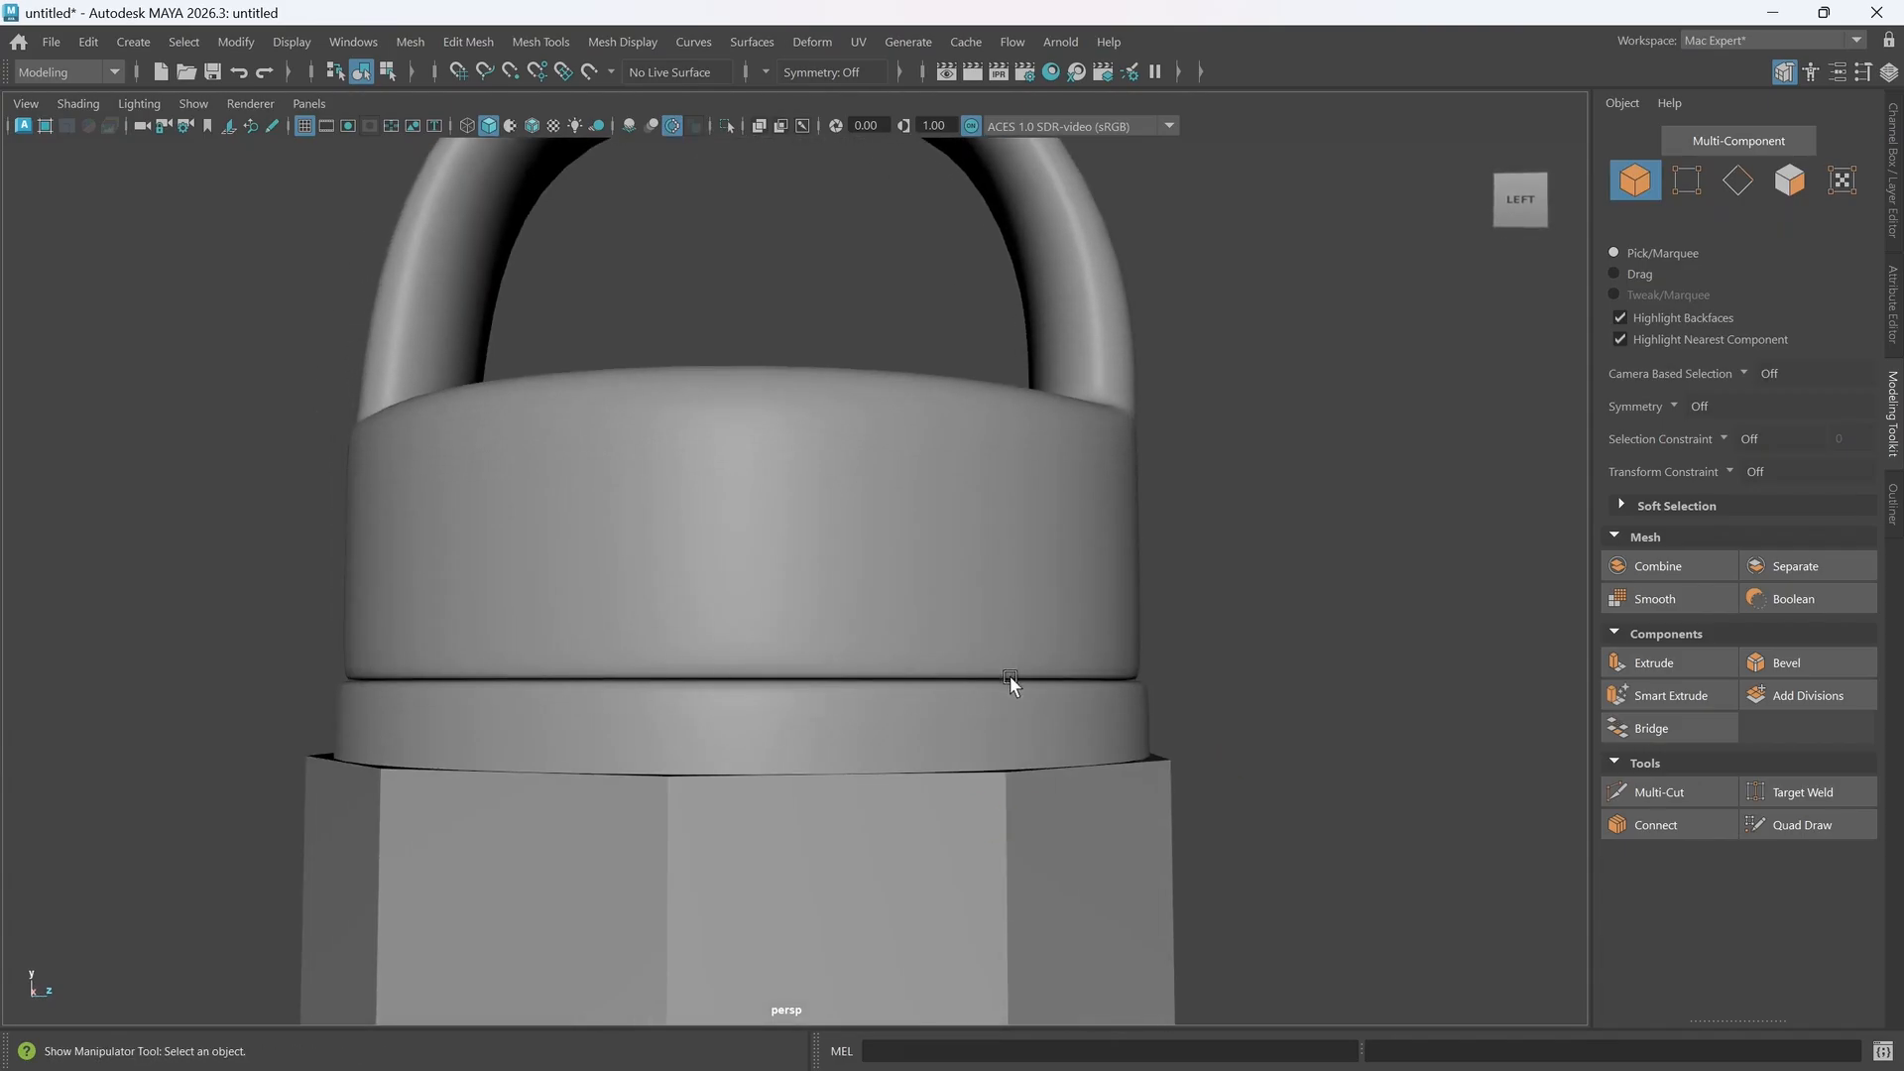
- Increase the bevel fraction of the cap's bottom rim to about 0.393 and clear the selection
alt+drag(1050, 715, 979, 762)
click(930, 742)
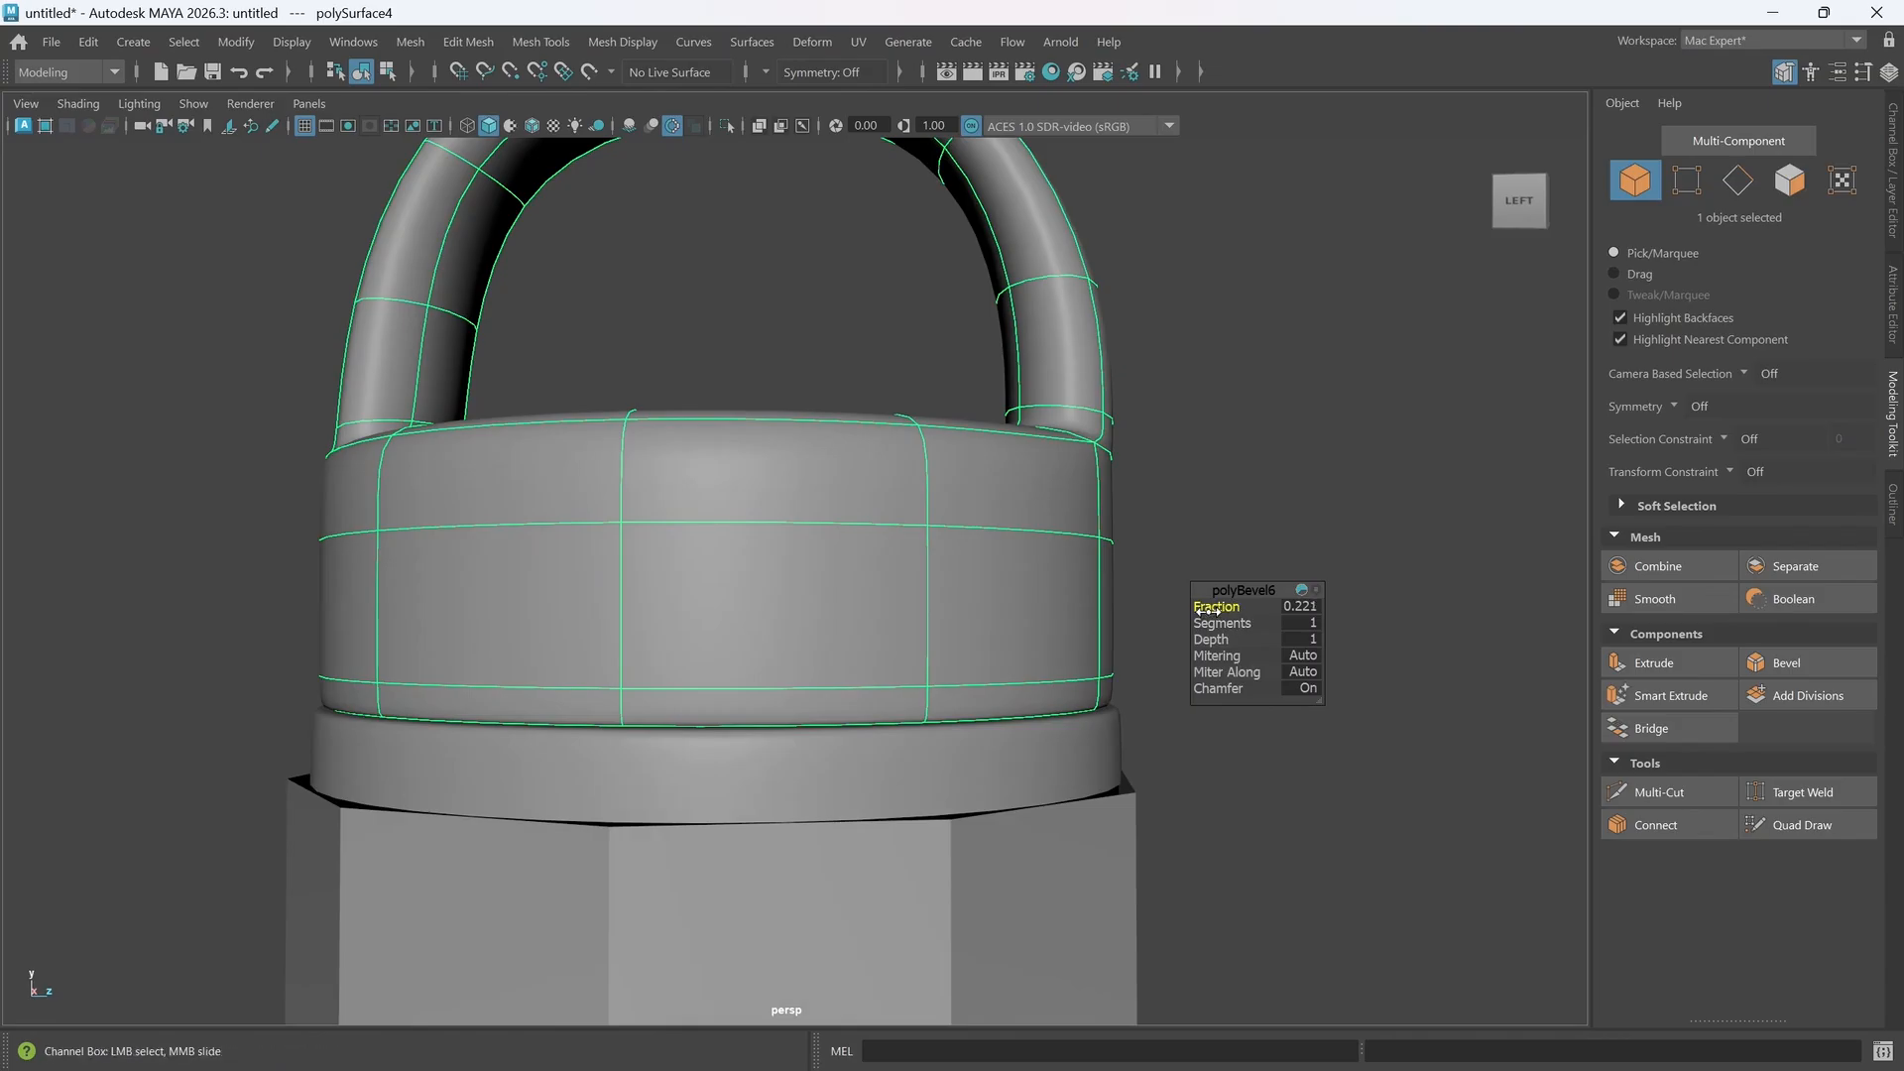
middle_drag(1239, 622, 1266, 620)
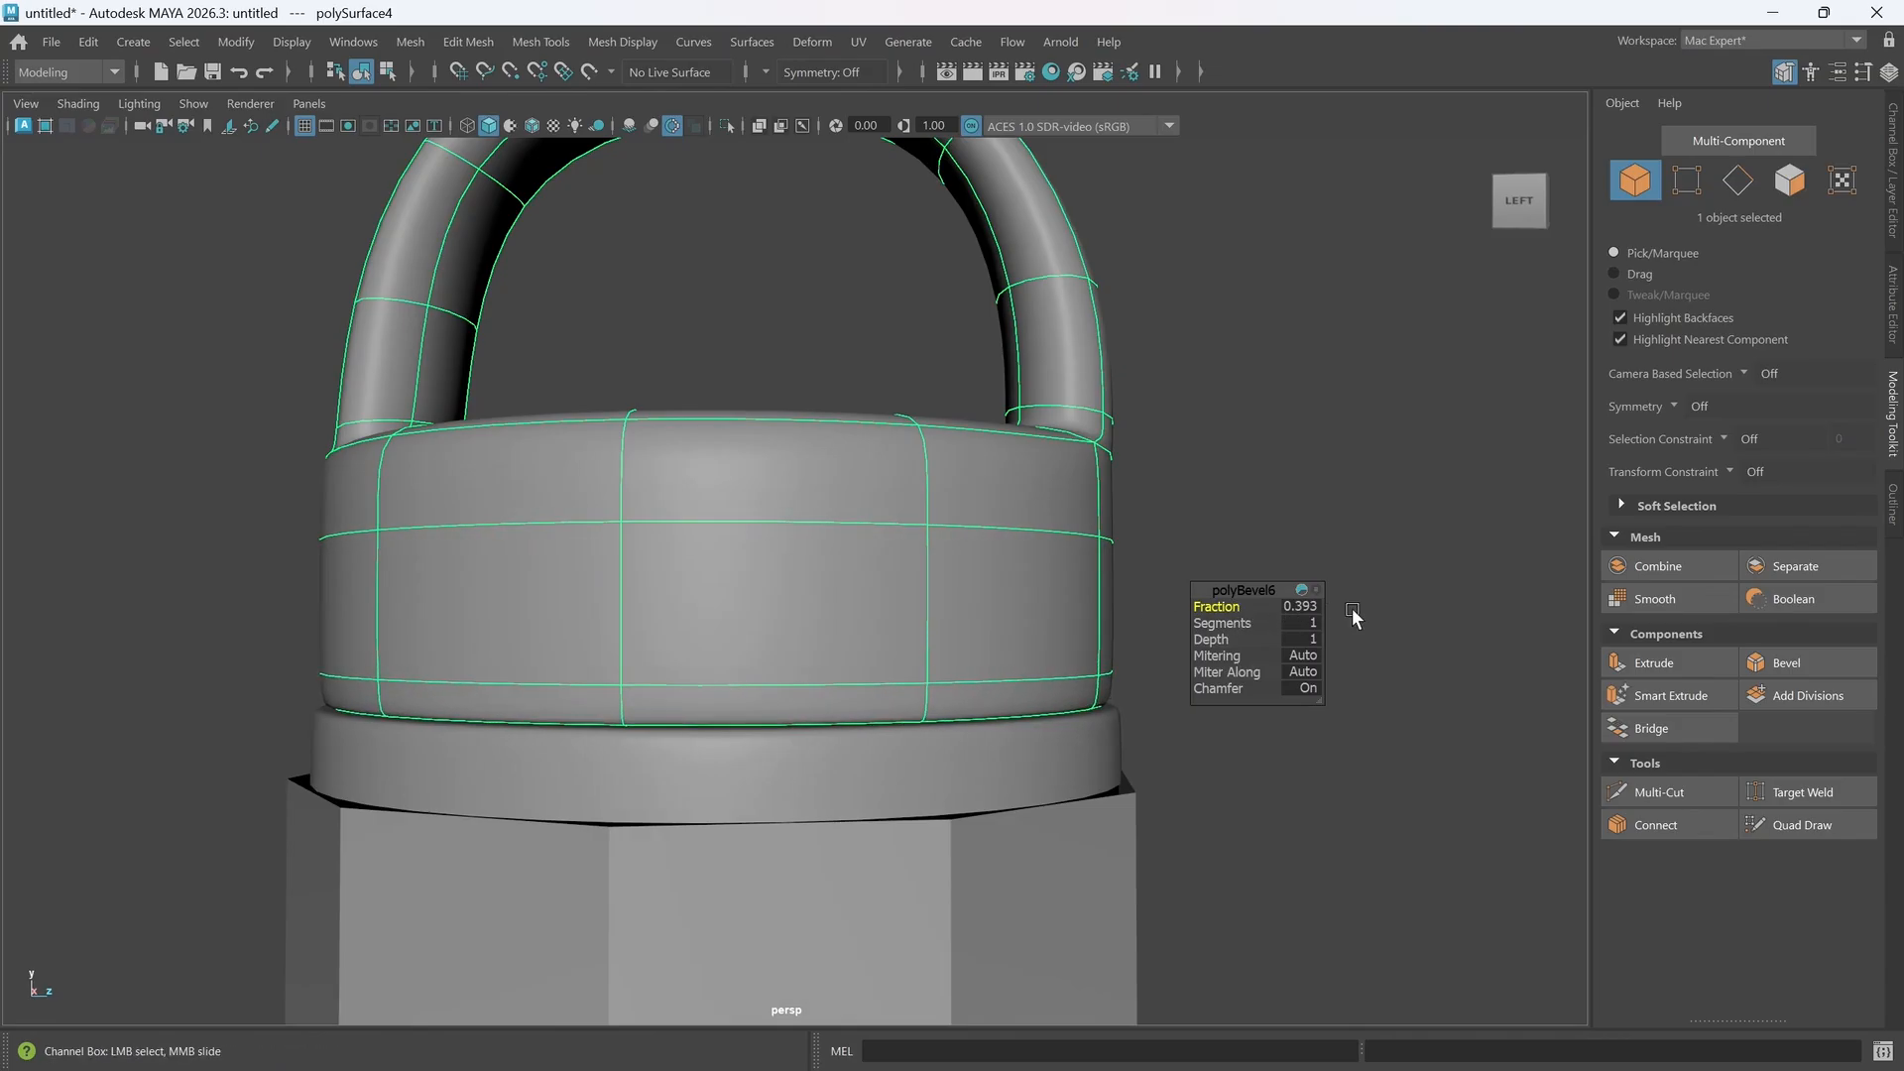
click(1333, 803)
- Select the bottle body, turn on smooth preview for it and deselect it
alt+drag(998, 790, 1008, 784)
click(979, 859)
alt+right_drag(979, 858, 917, 872)
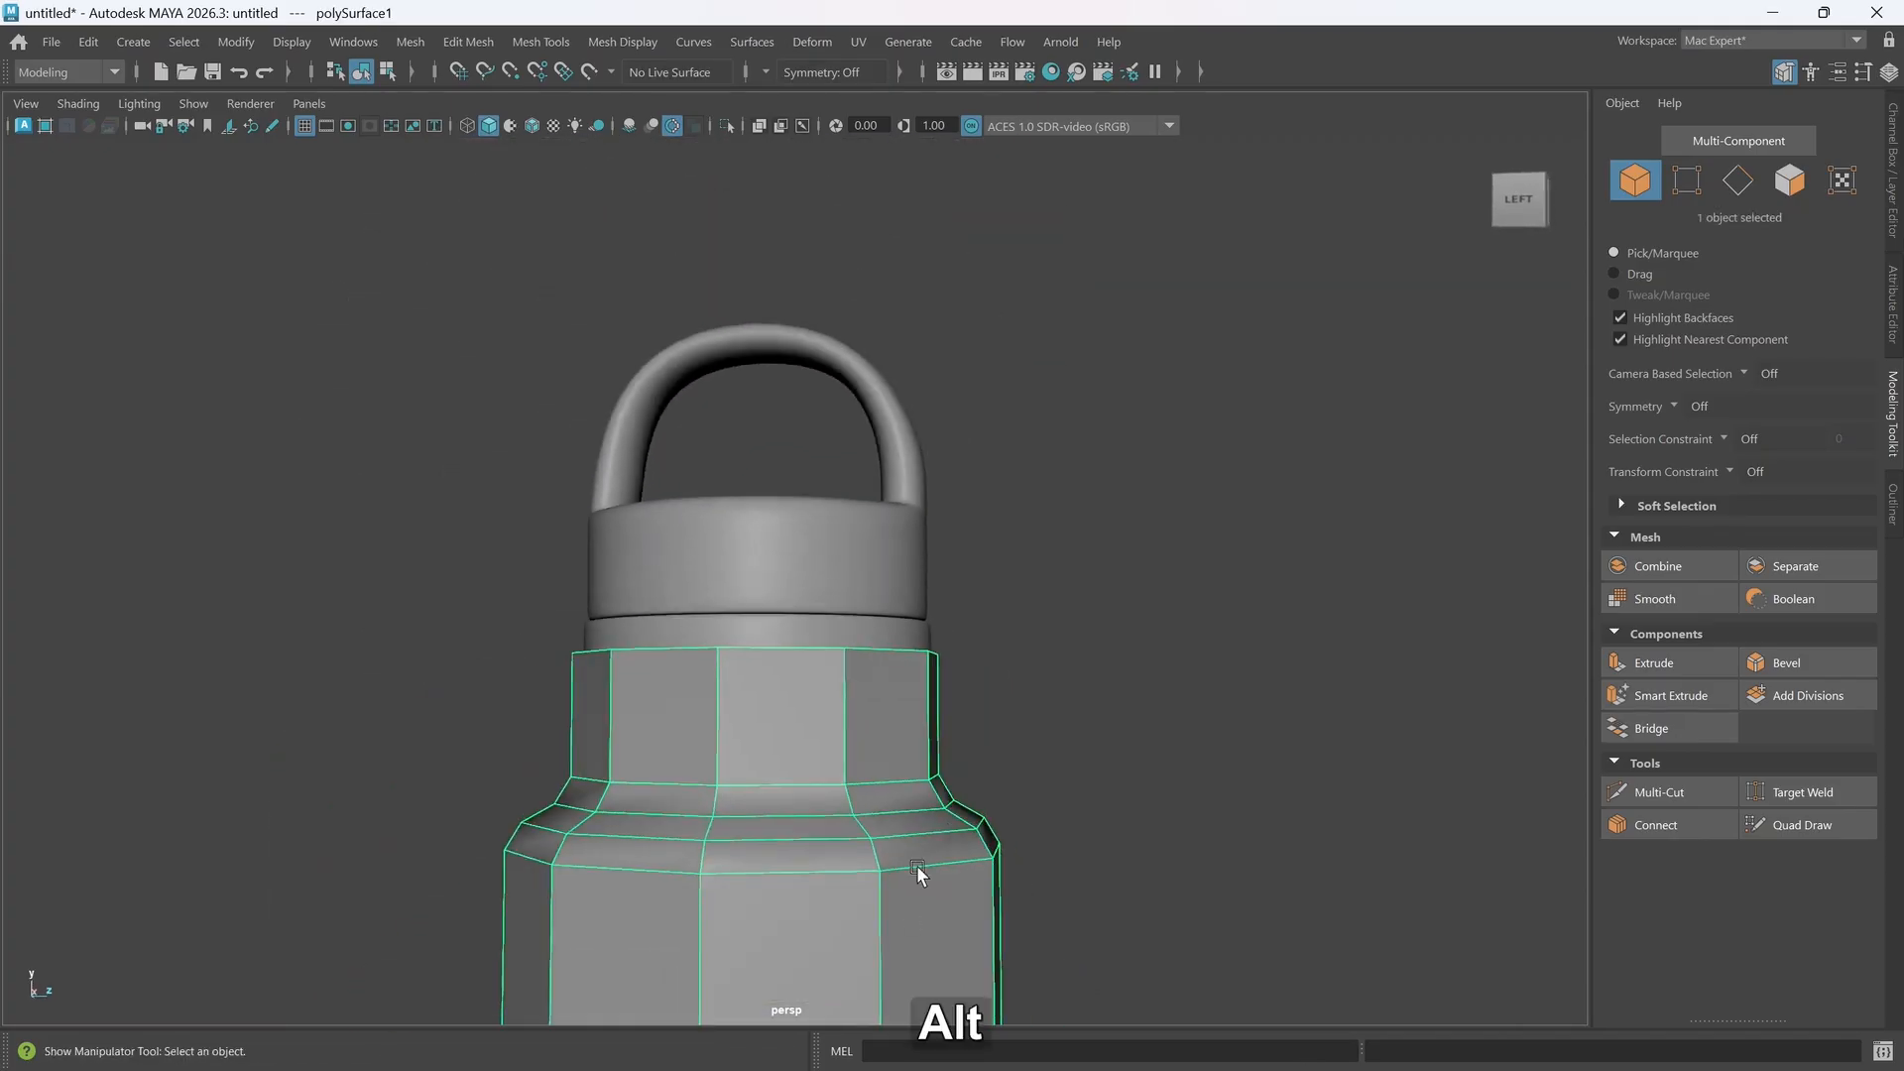
alt+middle_drag(862, 846, 905, 710)
alt+right_drag(904, 710, 876, 729)
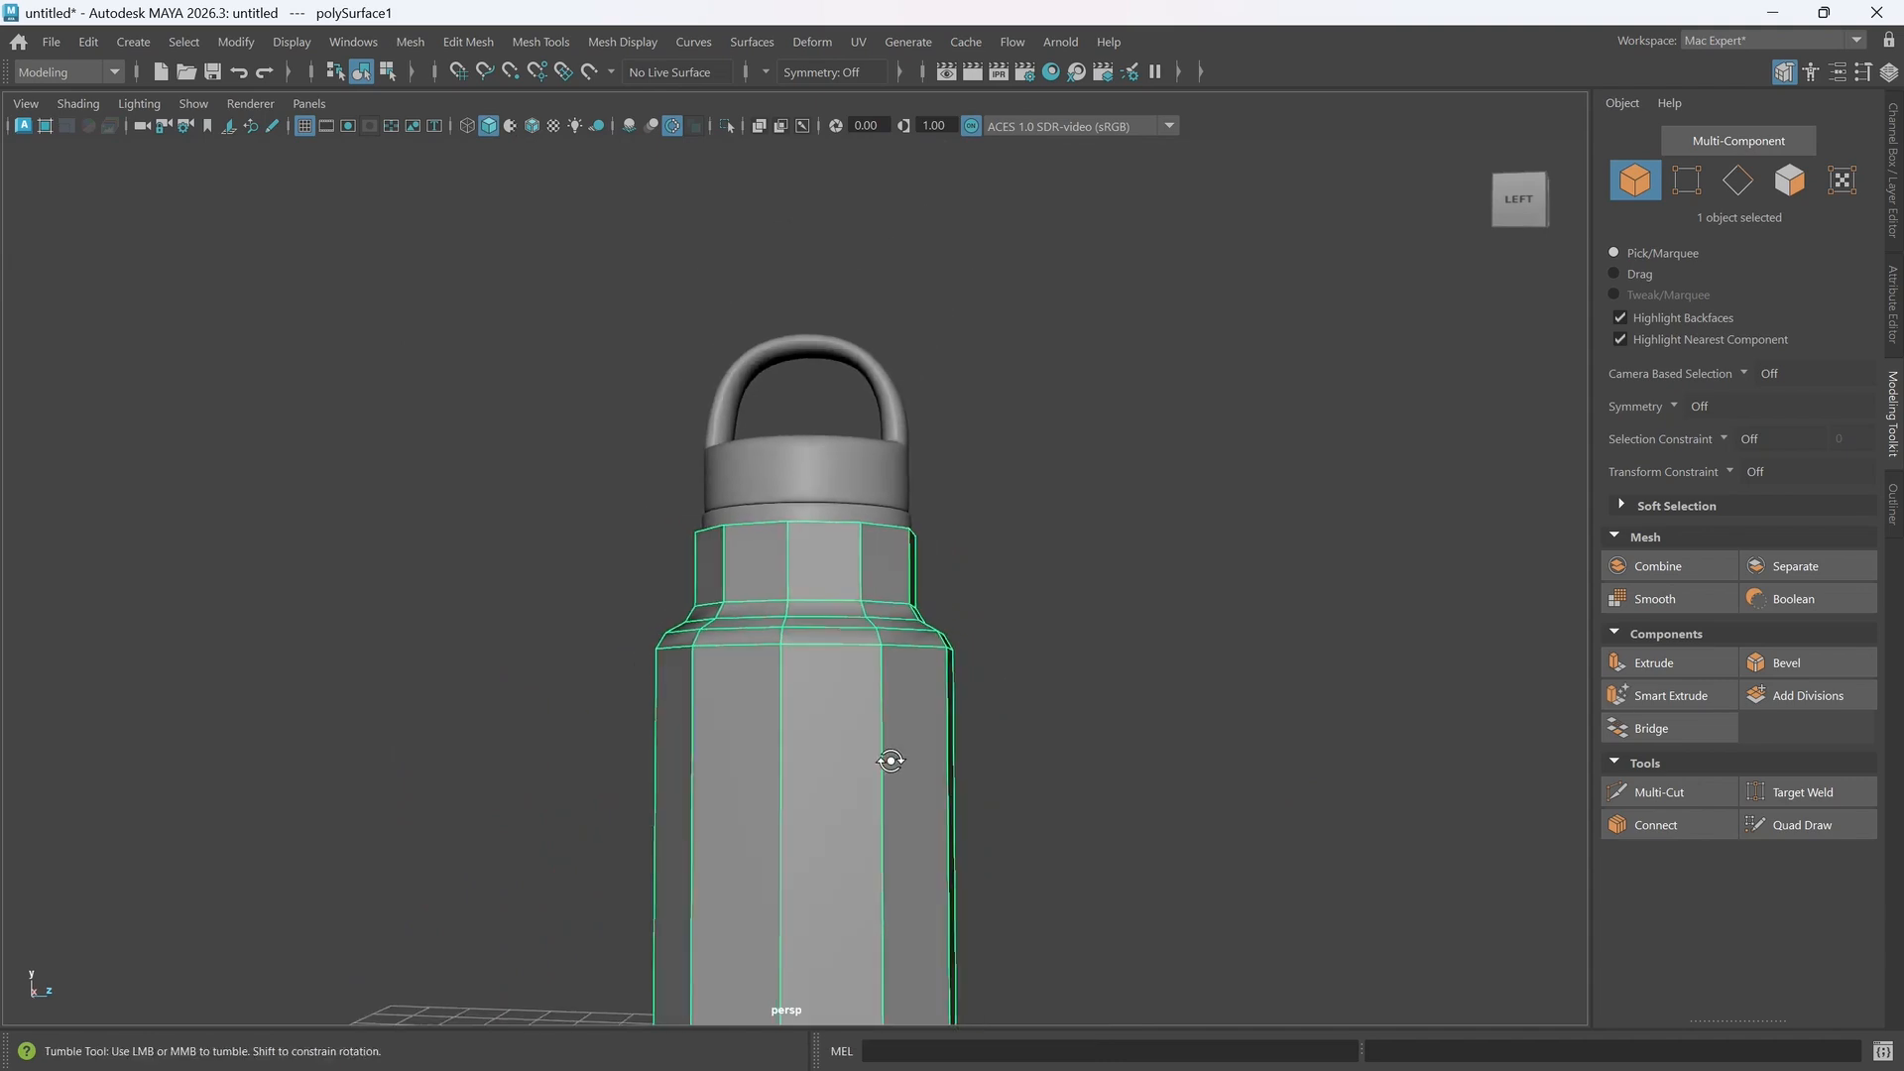
alt+drag(888, 758, 895, 778)
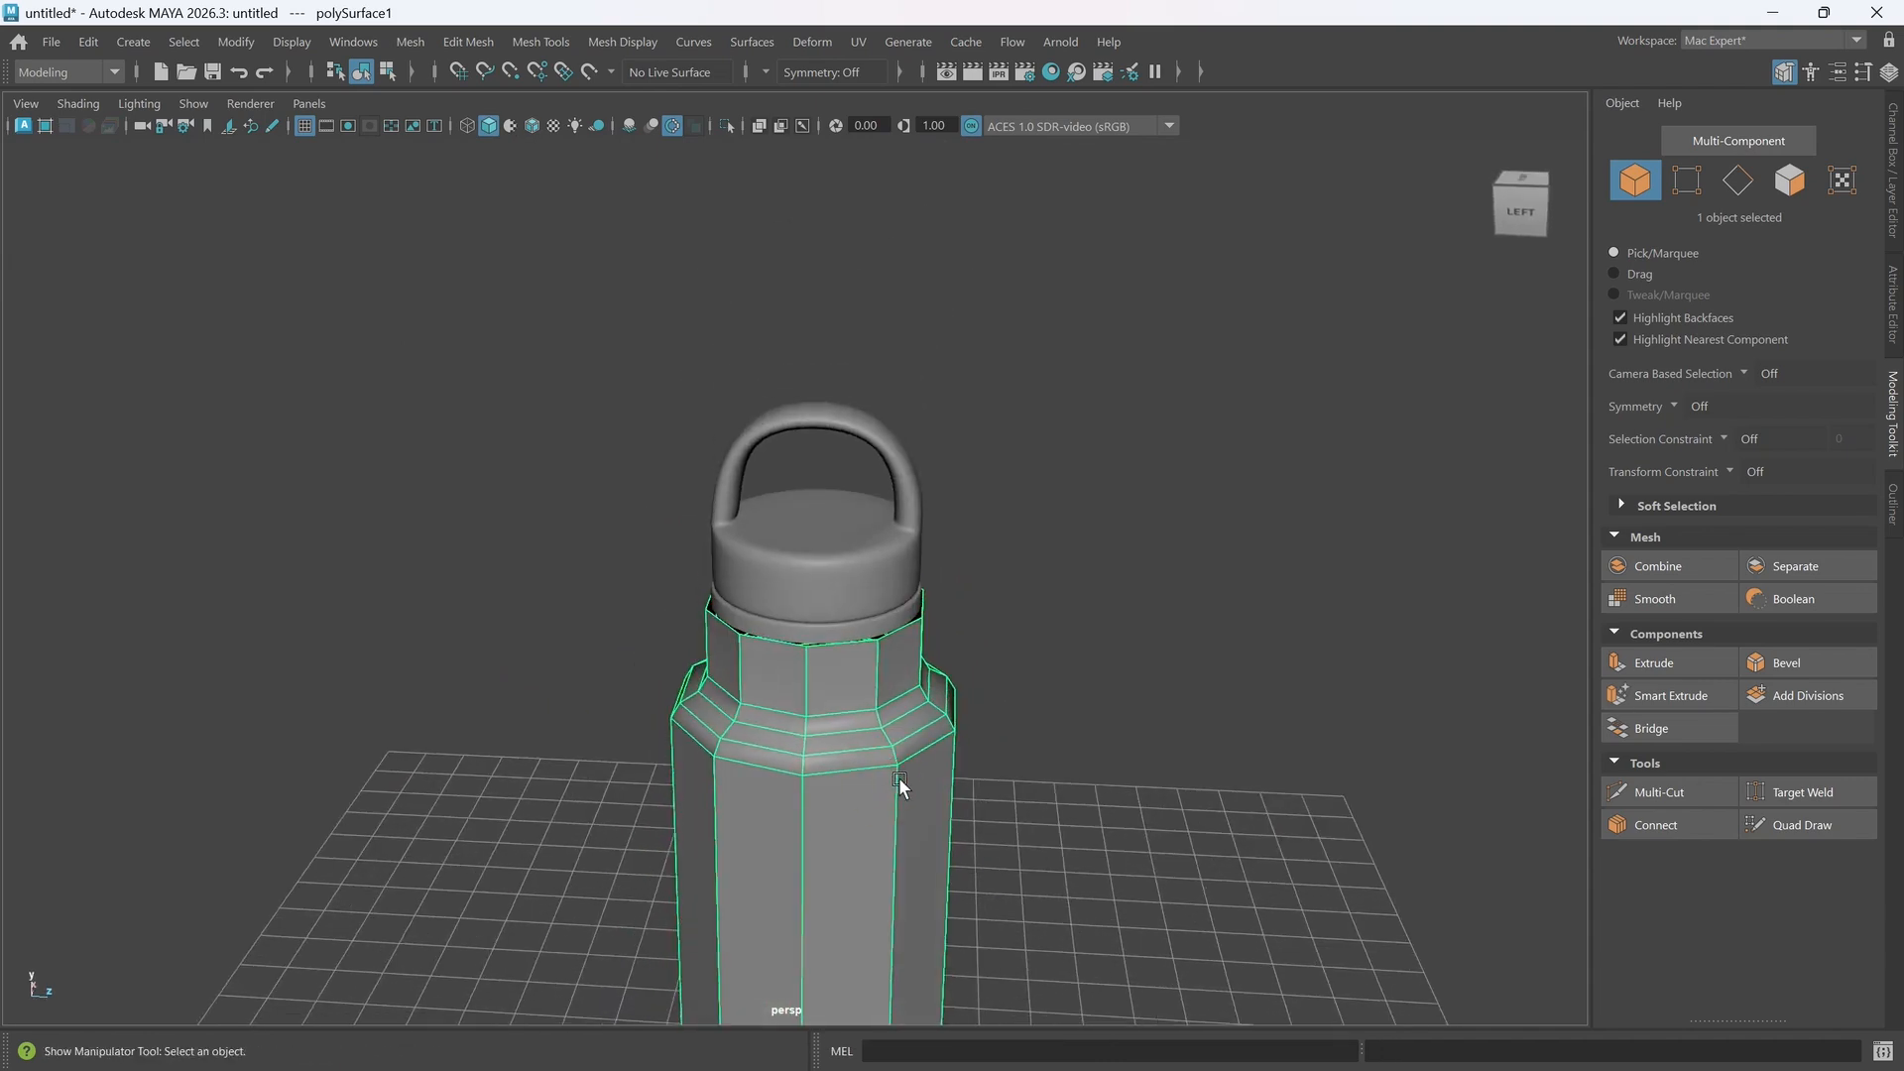
key(3)
click(1041, 725)
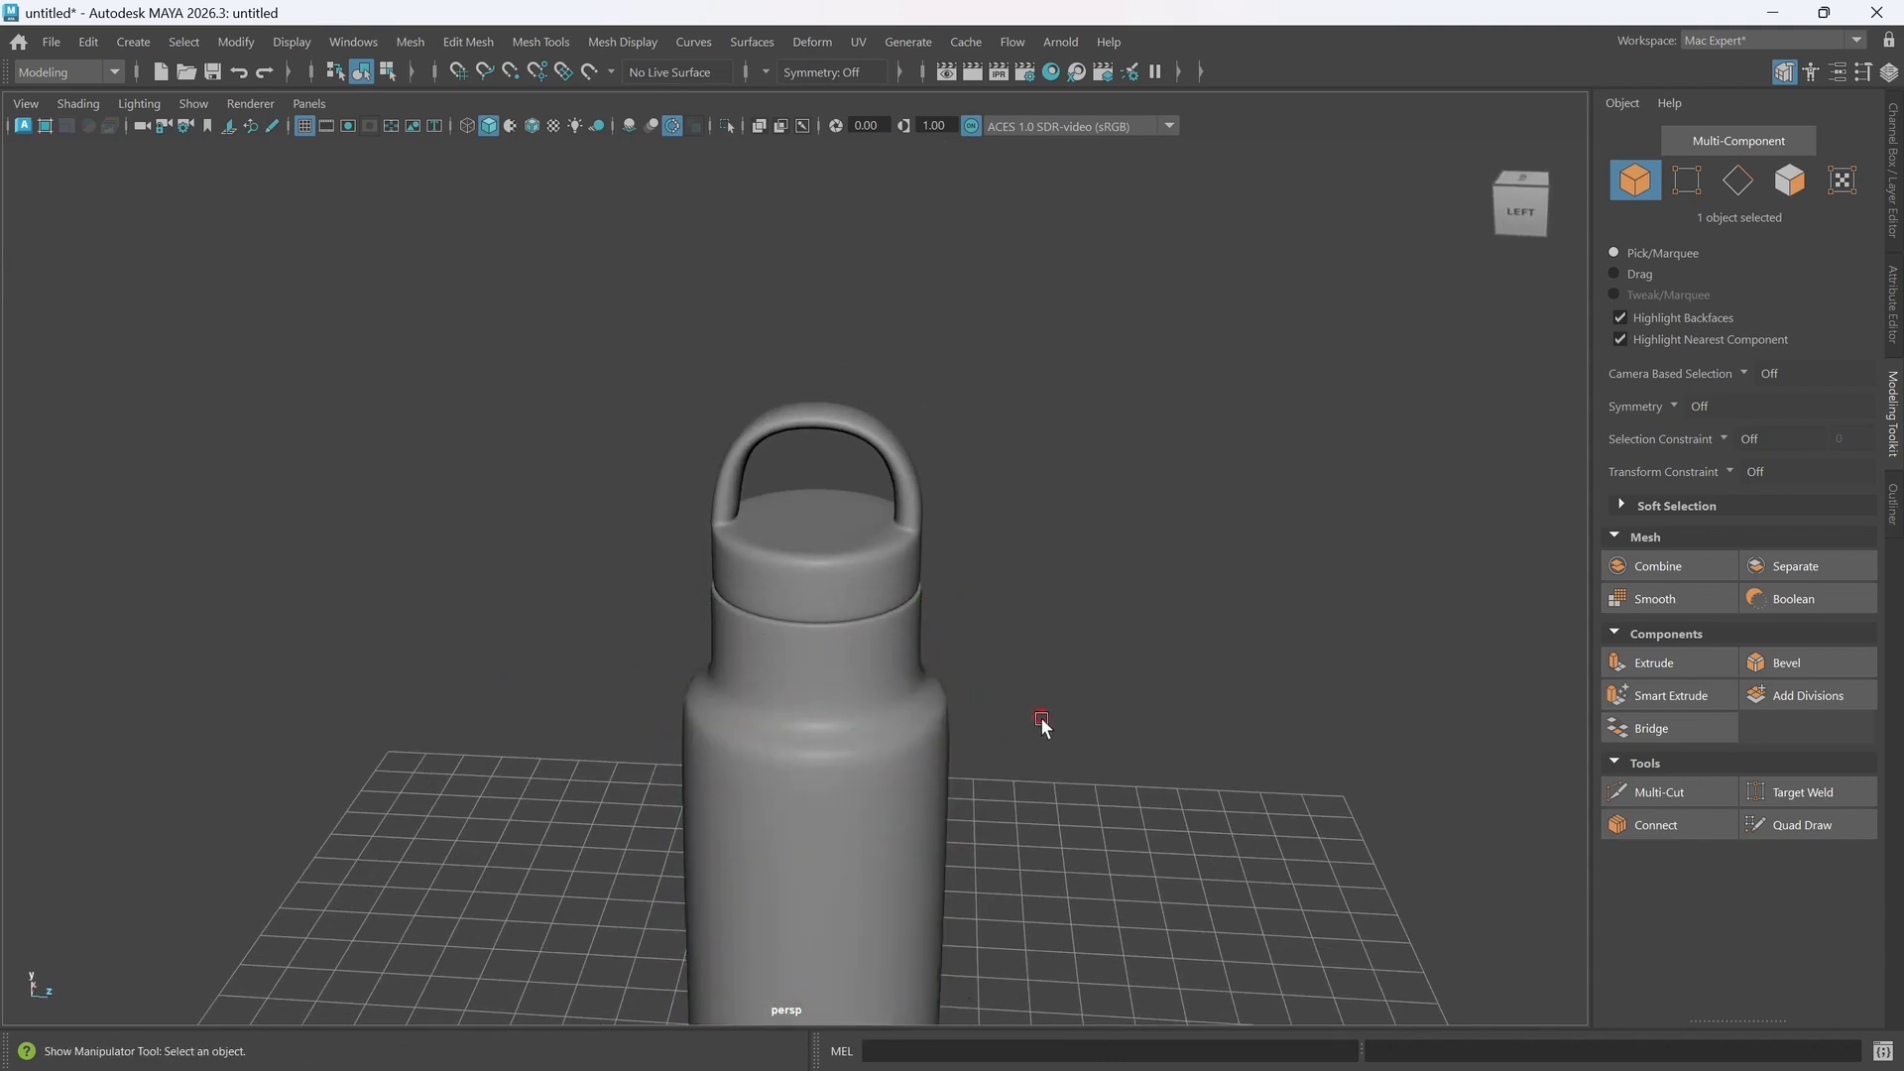
- Hide the viewport grid and show the whole smoothed bottle
mouse_move(918, 820)
alt+mouse_down()
mouse_move(984, 786)
mouse_move(930, 799)
alt+mouse_up()
scroll(930, 799, down, 6)
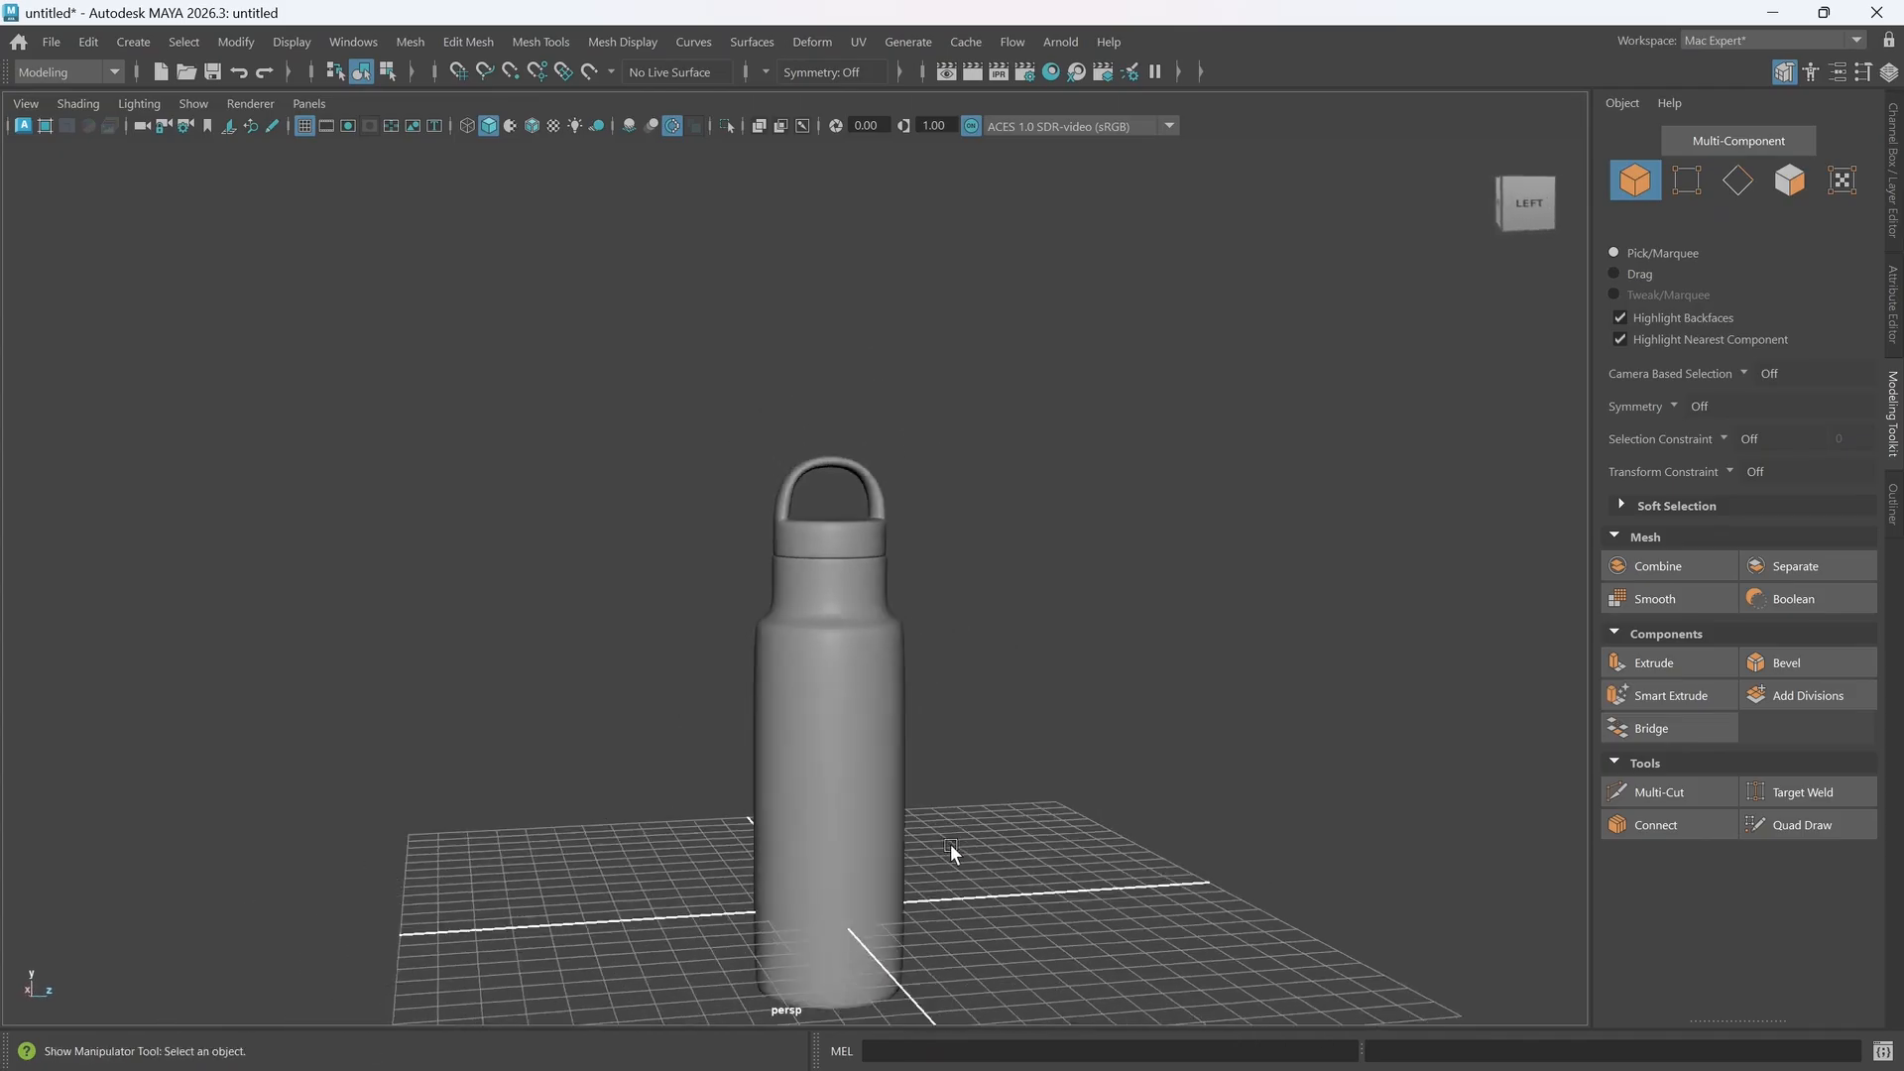
alt+middle_drag(949, 843, 925, 733)
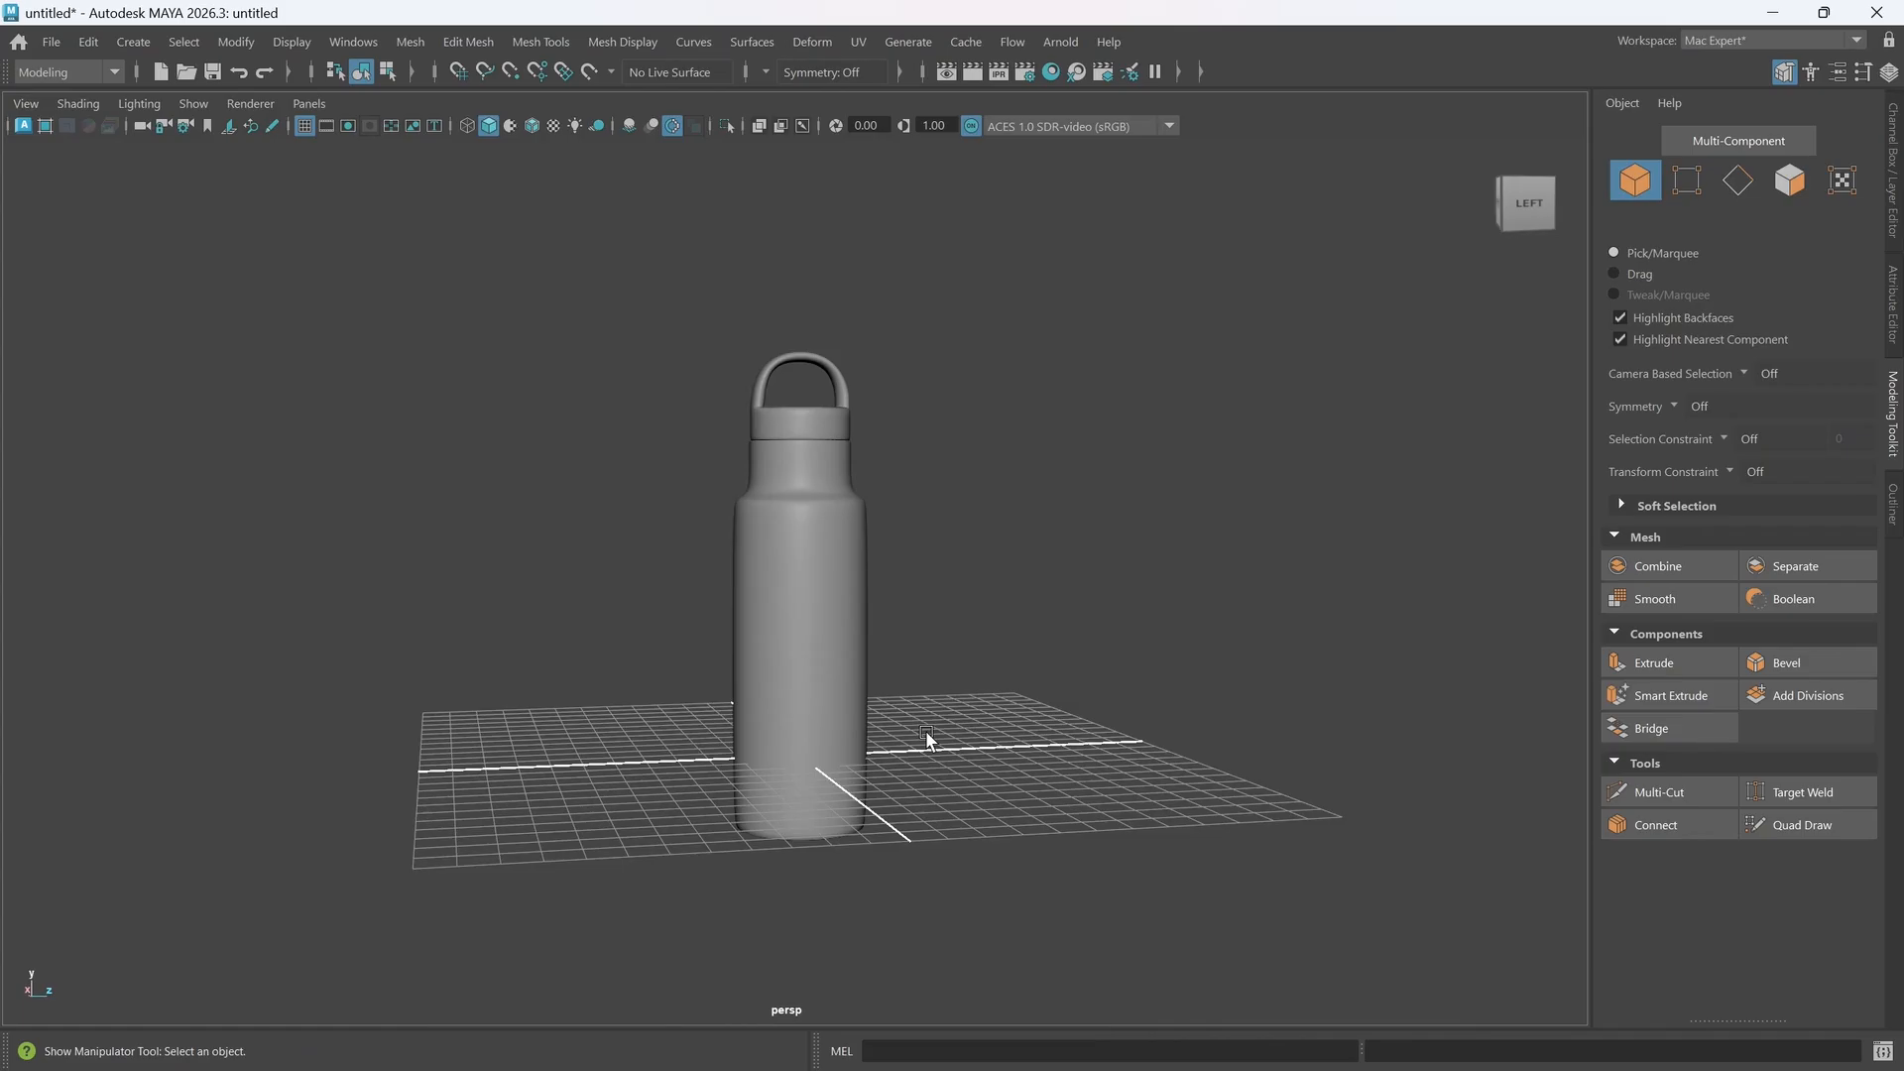
key(g)
scroll(892, 757, up, 5)
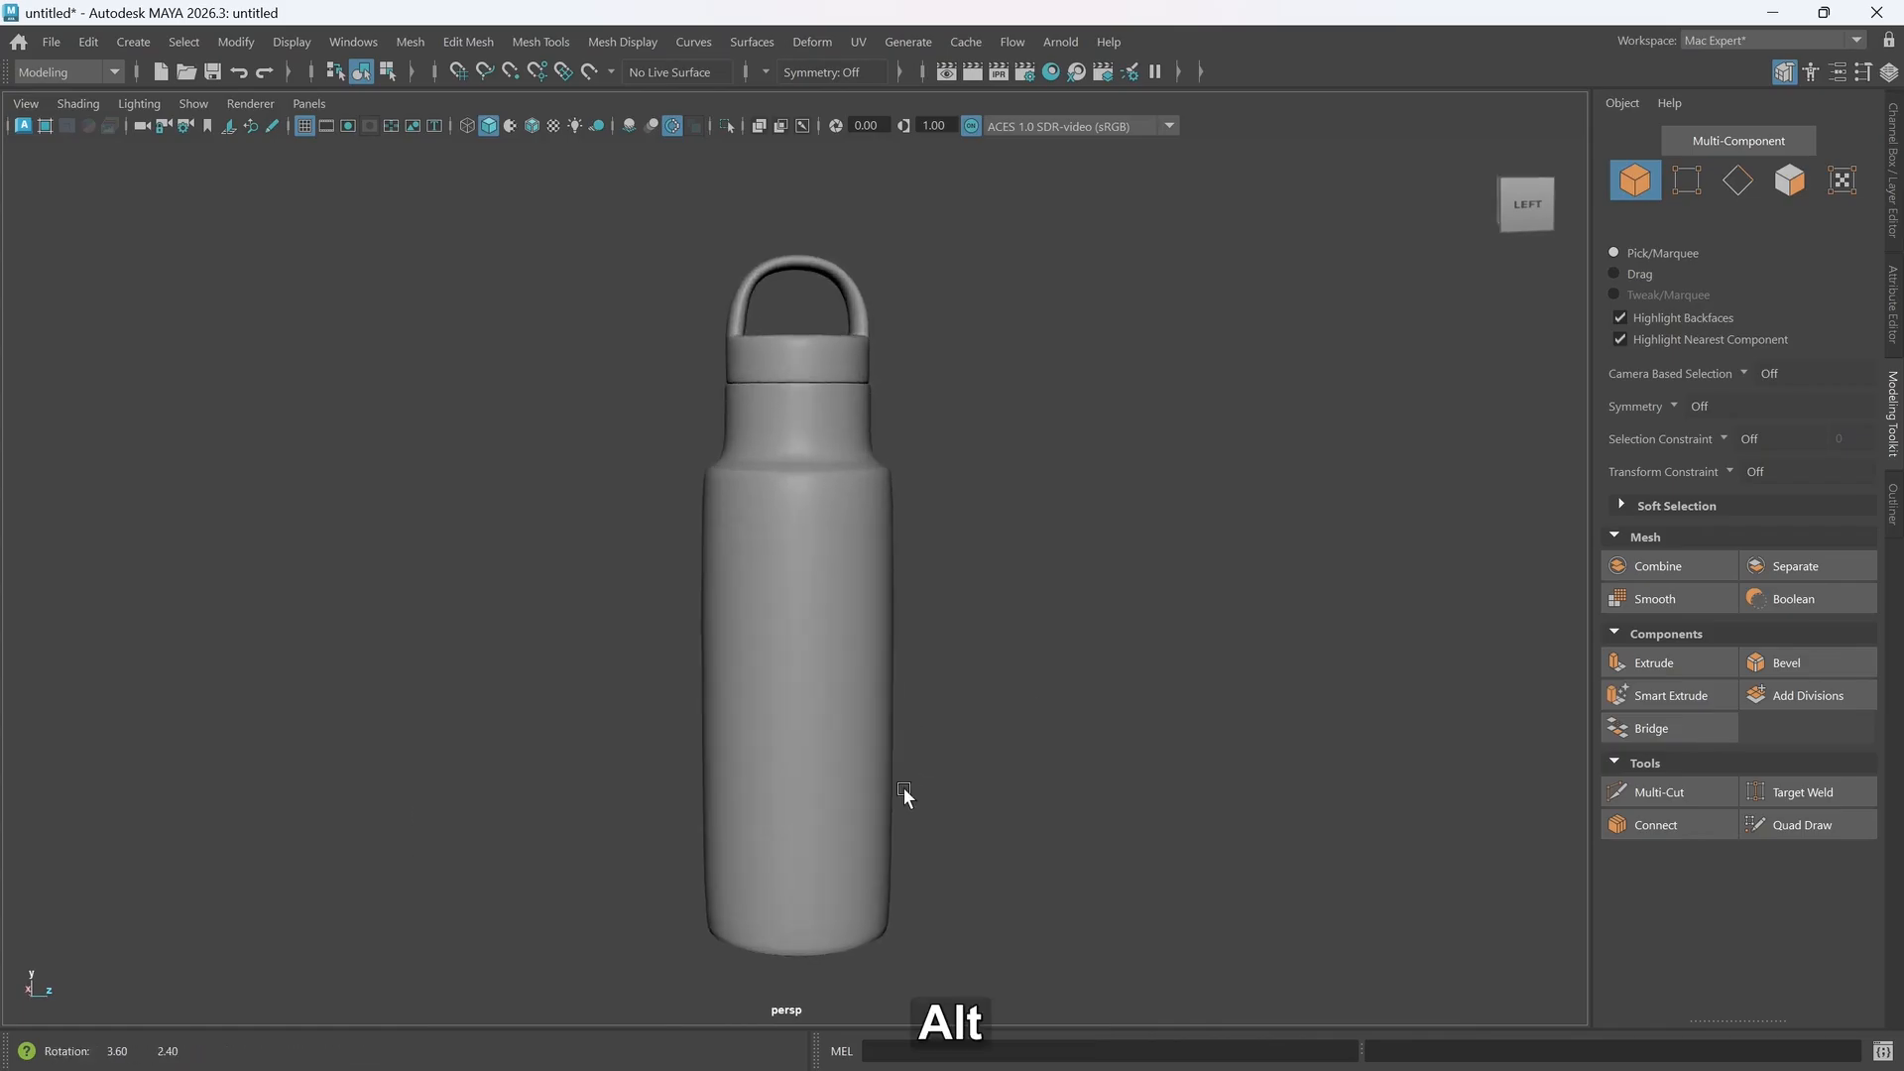
- Select the bottle body and examine its edge loops and rounding at the shoulder and base from several angles
click(842, 773)
alt+drag(943, 824, 931, 820)
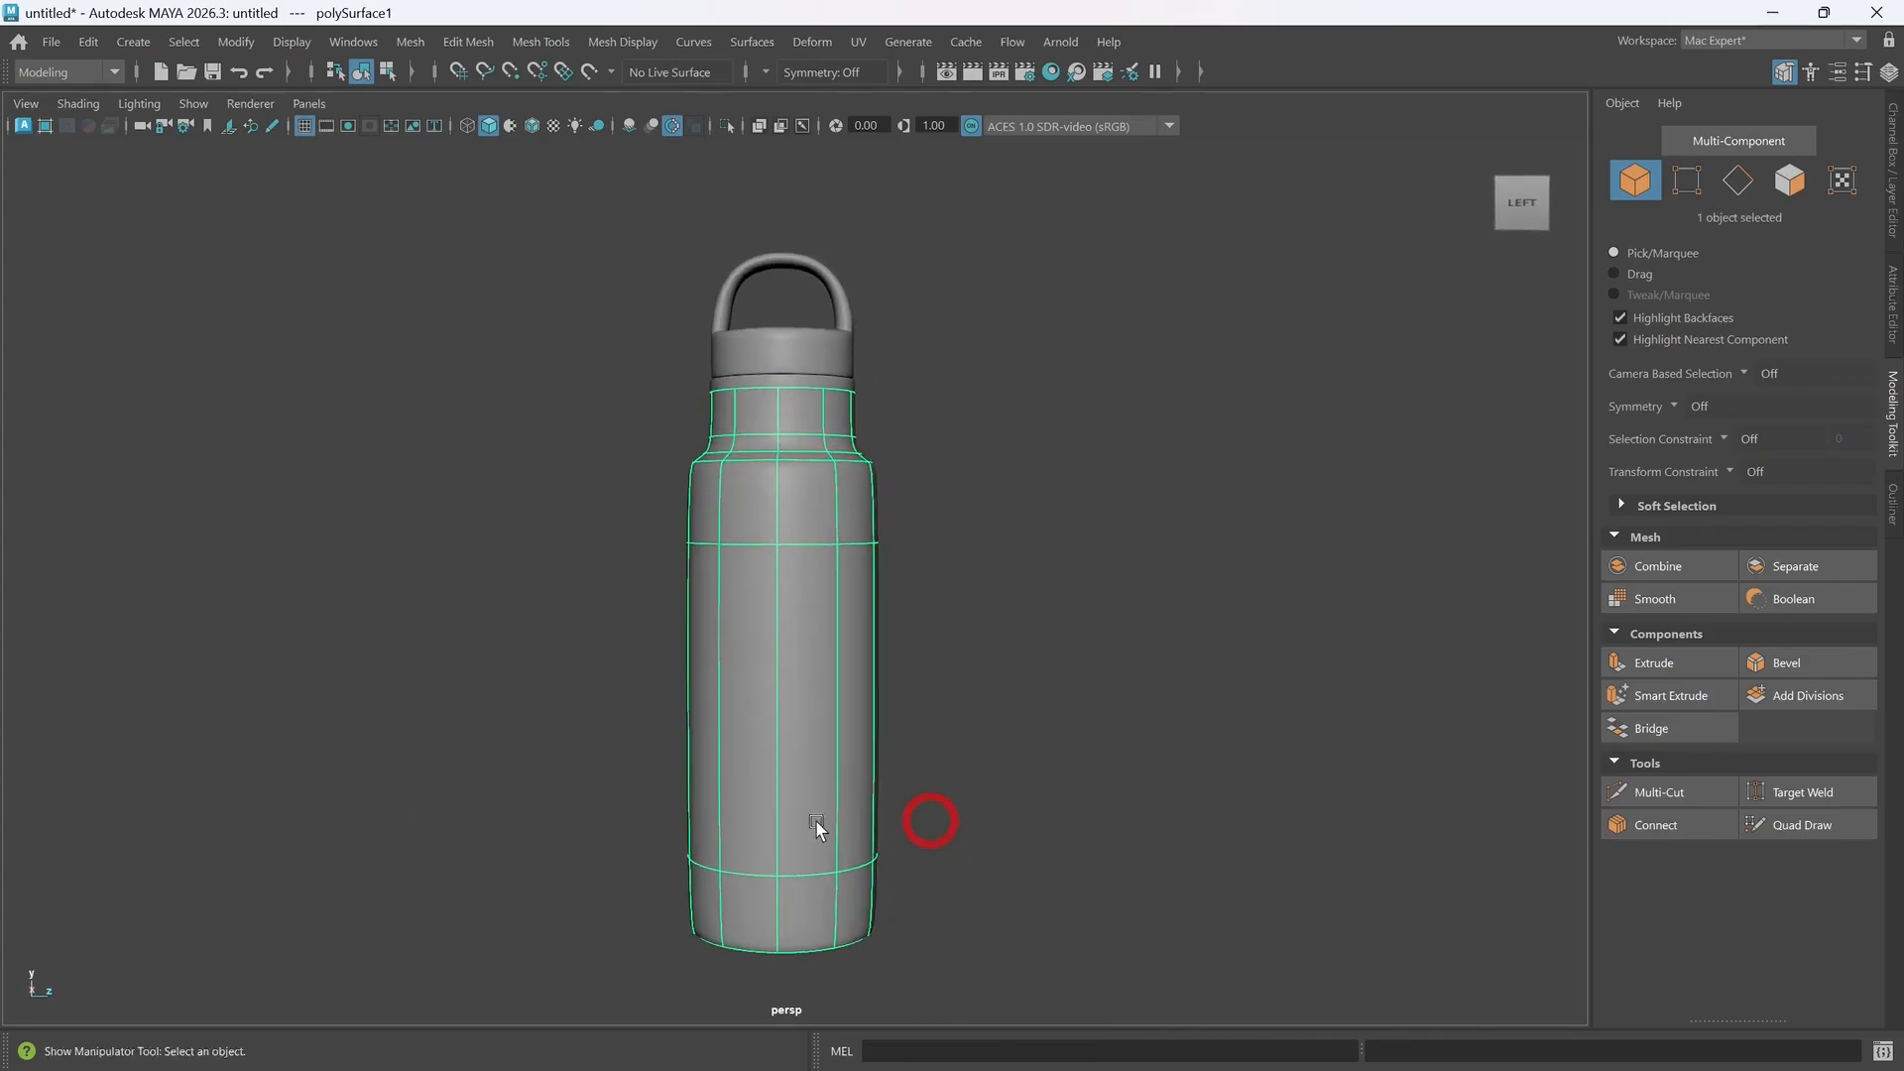
scroll(819, 841, up, 3)
scroll(821, 842, down, 2)
alt+middle_drag(844, 771, 868, 690)
mouse_move(805, 798)
alt+mouse_down()
mouse_move(813, 779)
mouse_move(773, 803)
mouse_move(764, 847)
alt+mouse_up()
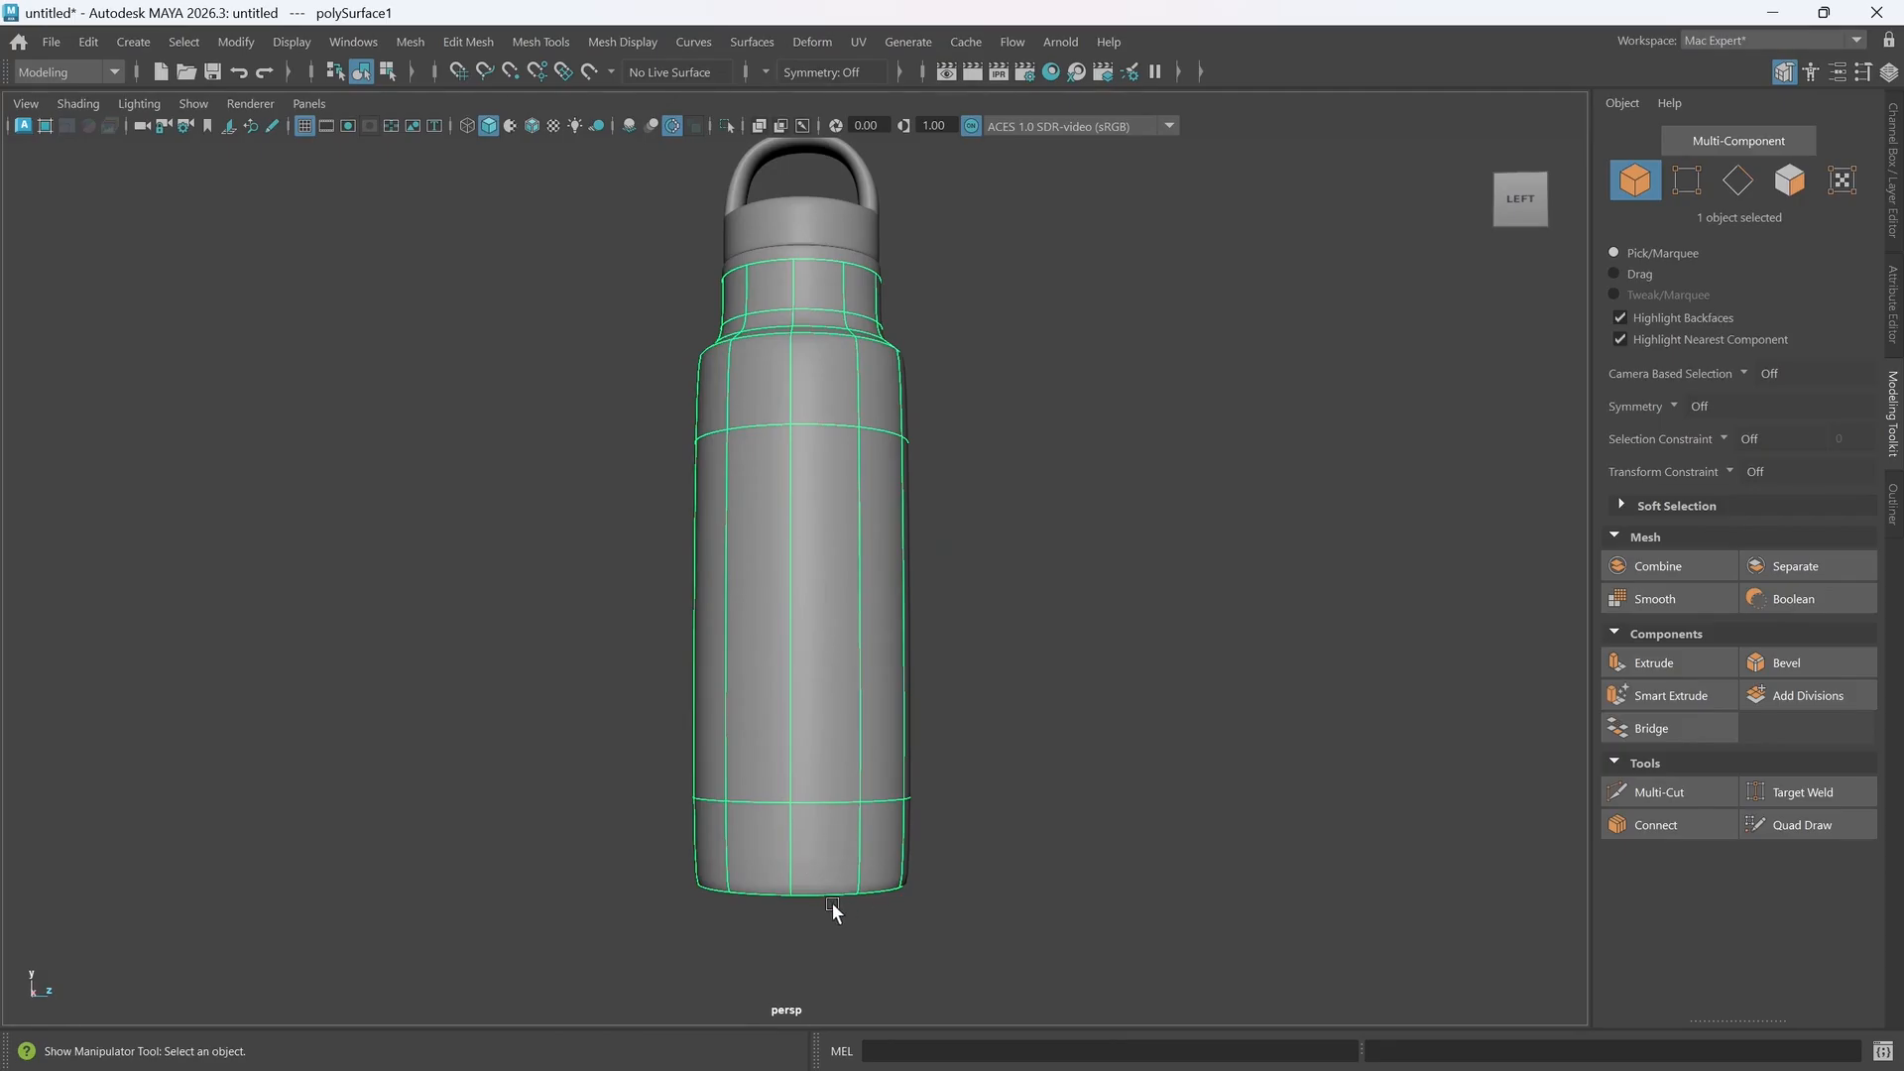
alt+drag(885, 684, 866, 717)
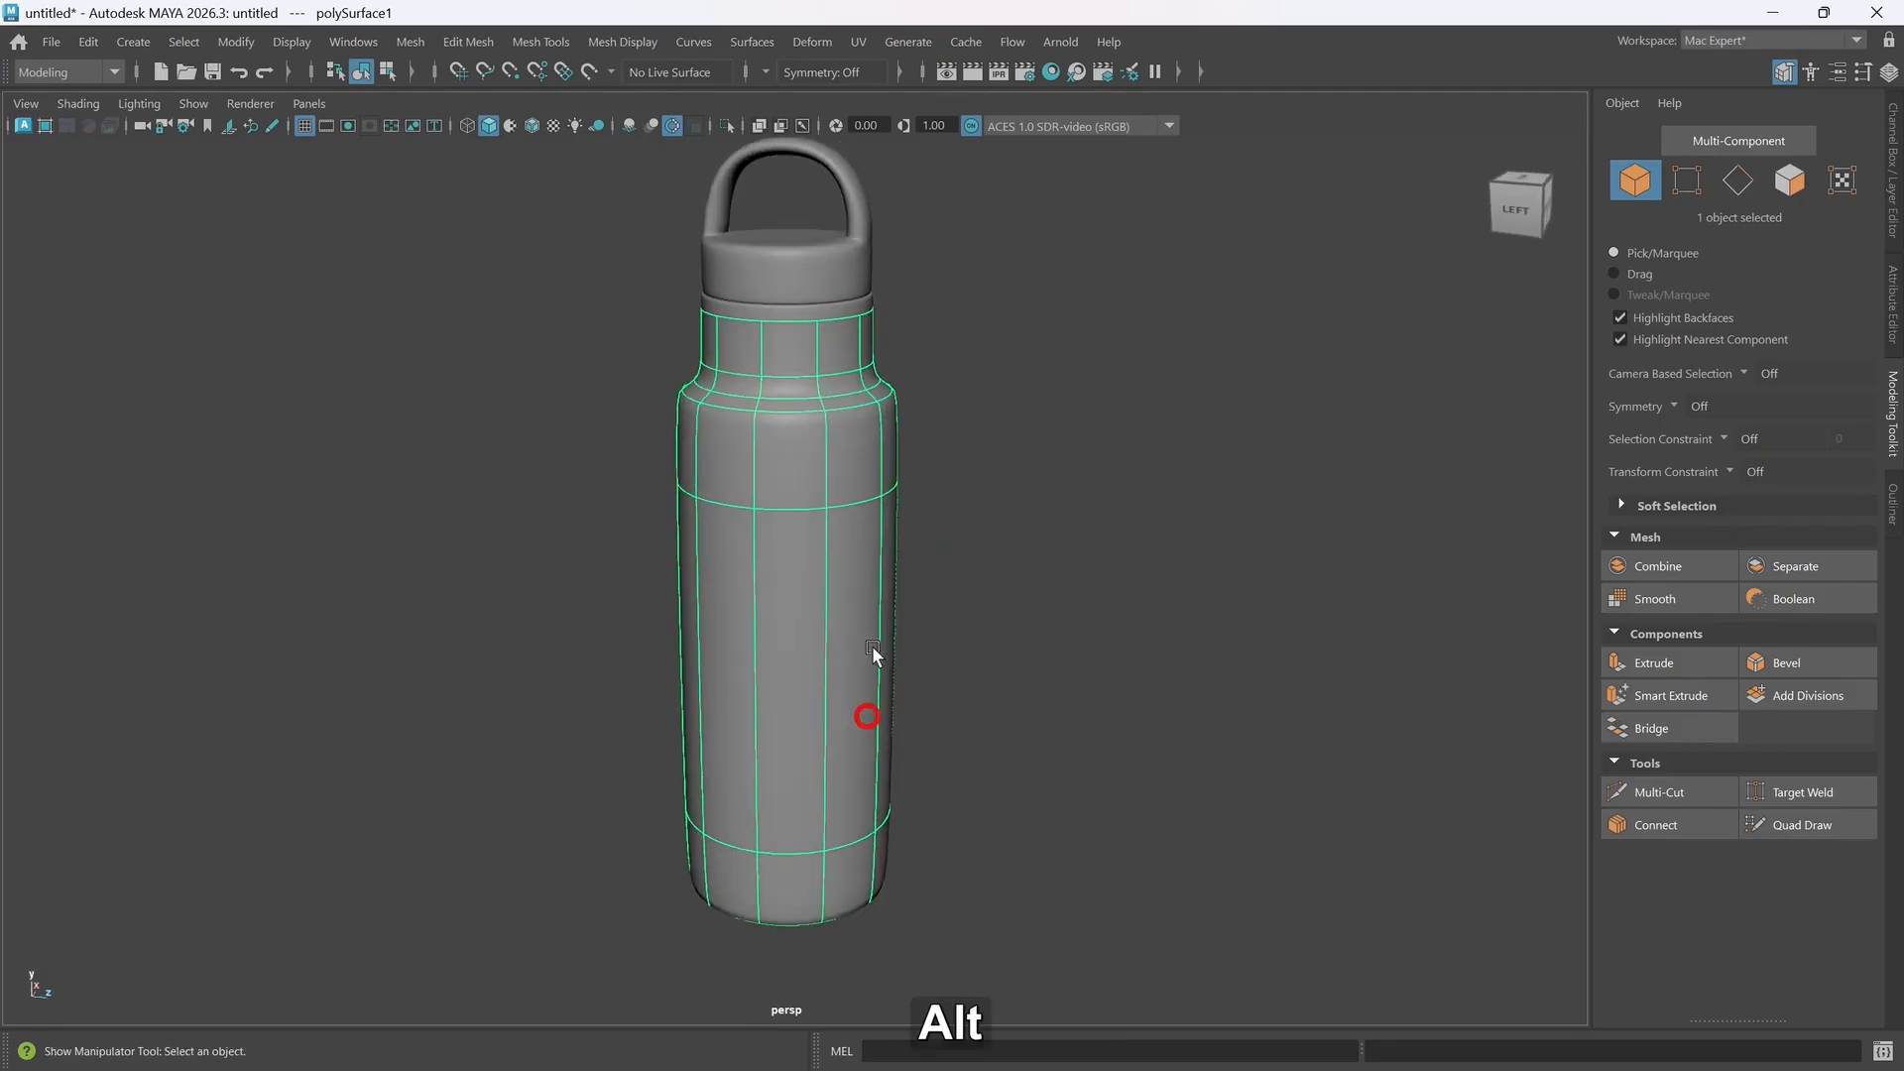
scroll(736, 744, up, 2)
alt+middle_drag(758, 752, 794, 732)
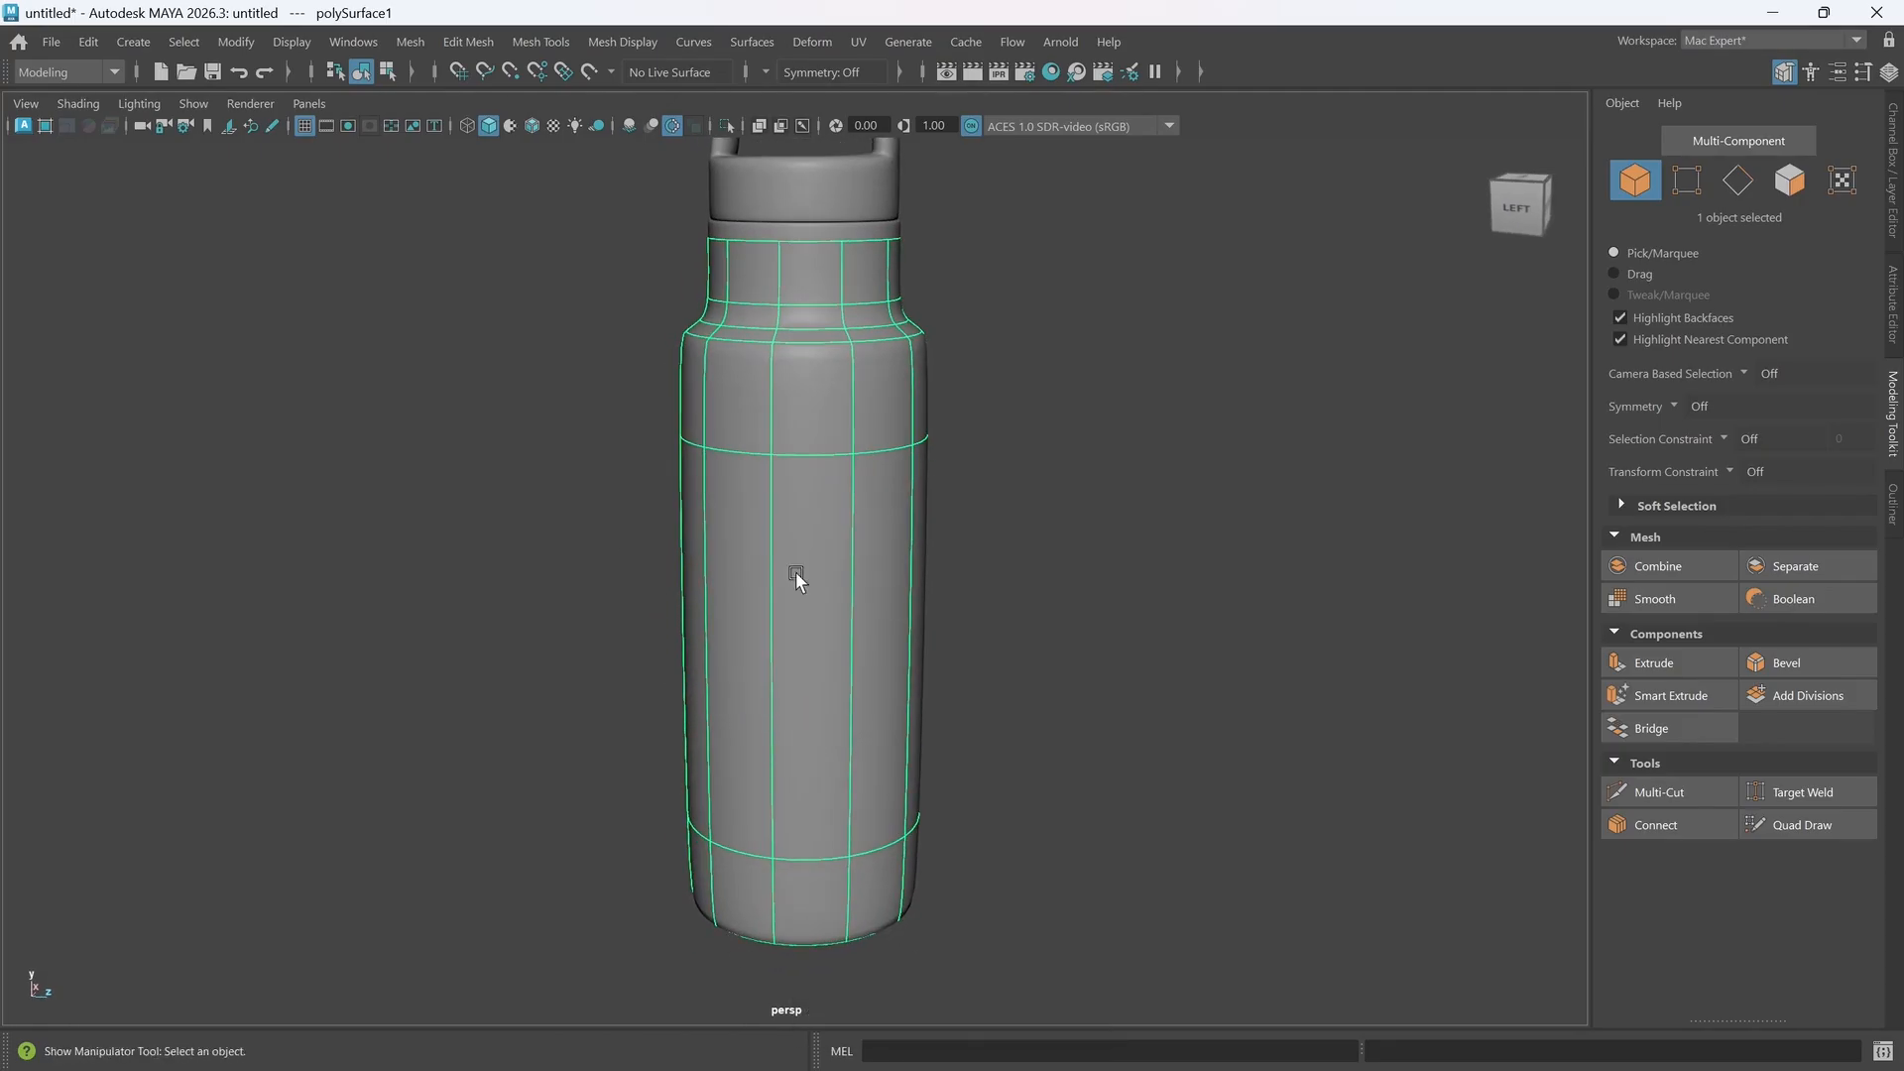
alt+drag(782, 679, 924, 567)
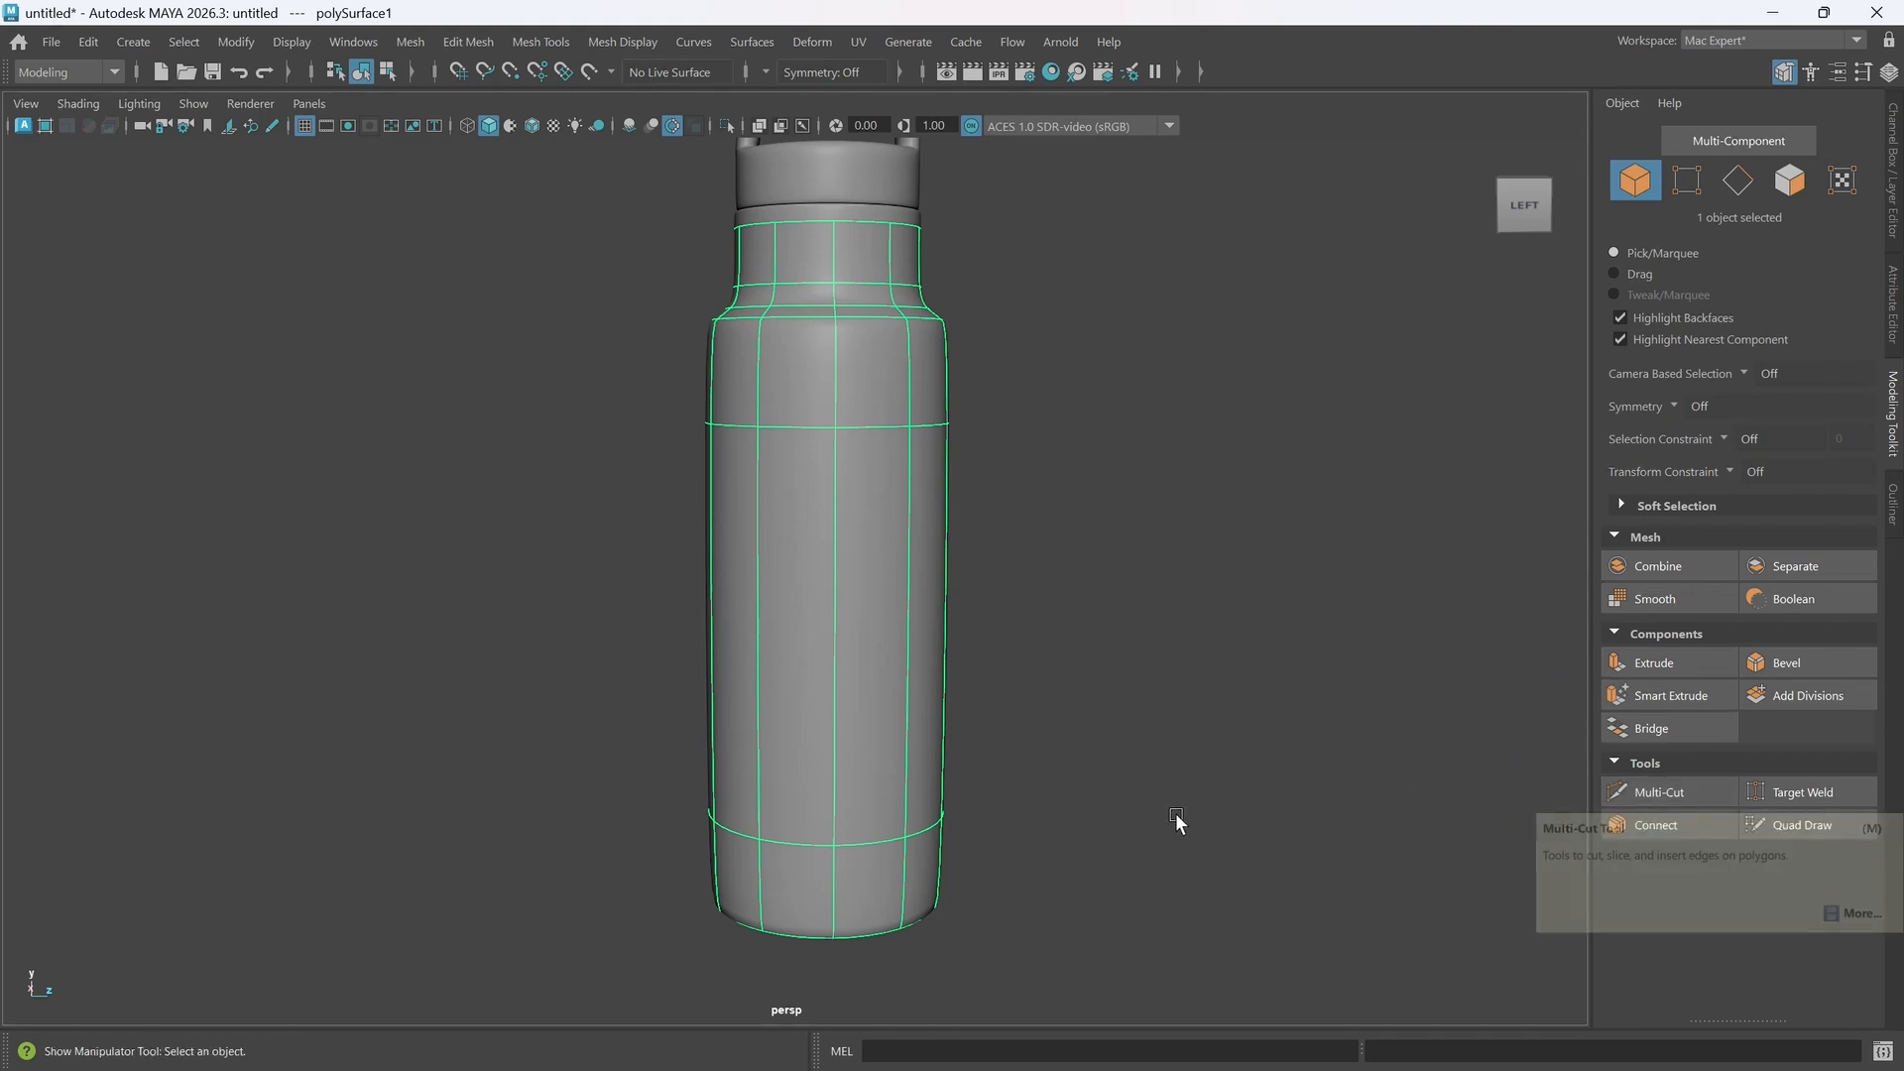
- Insert seven centred horizontal edge loops with Multi-Cut, repeatedly halving the long bands between the bottle body's shoulder and base
key(m)
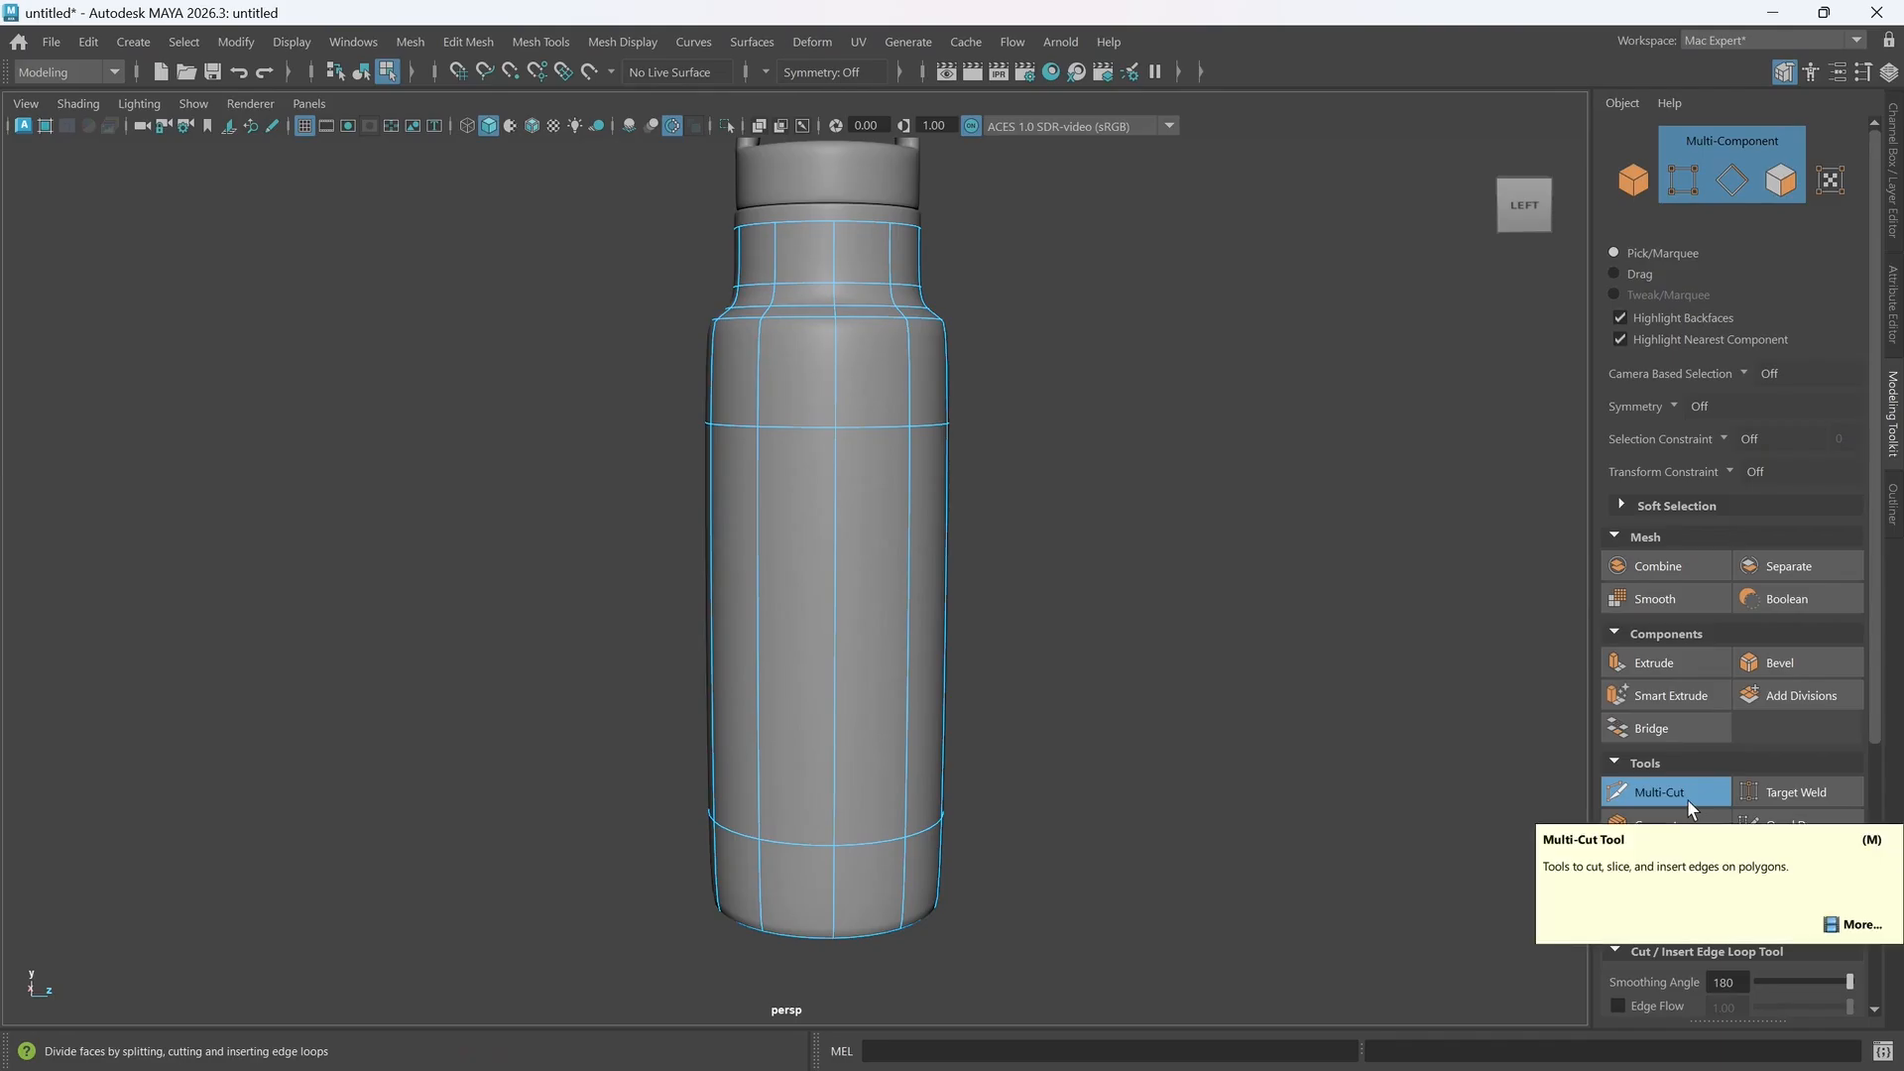
alt+right_drag(867, 829, 866, 820)
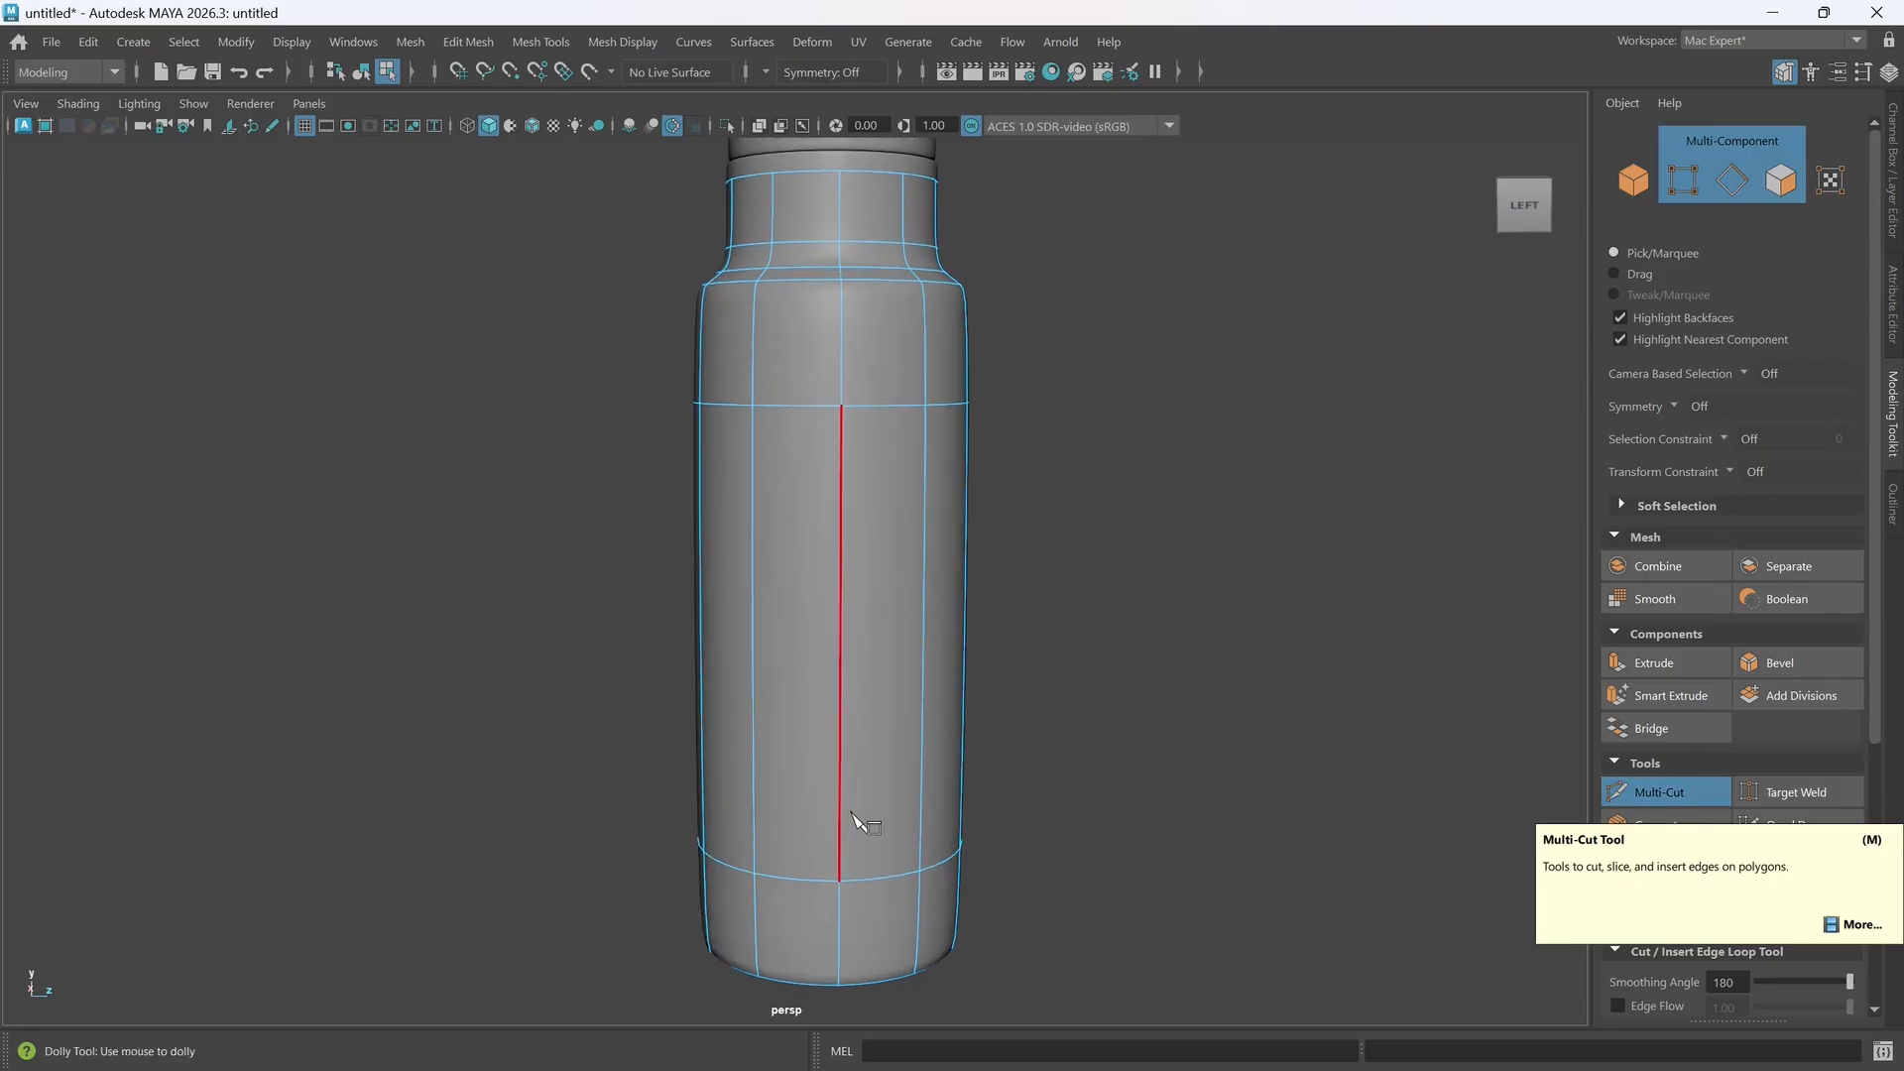
alt+middle_drag(920, 790, 926, 769)
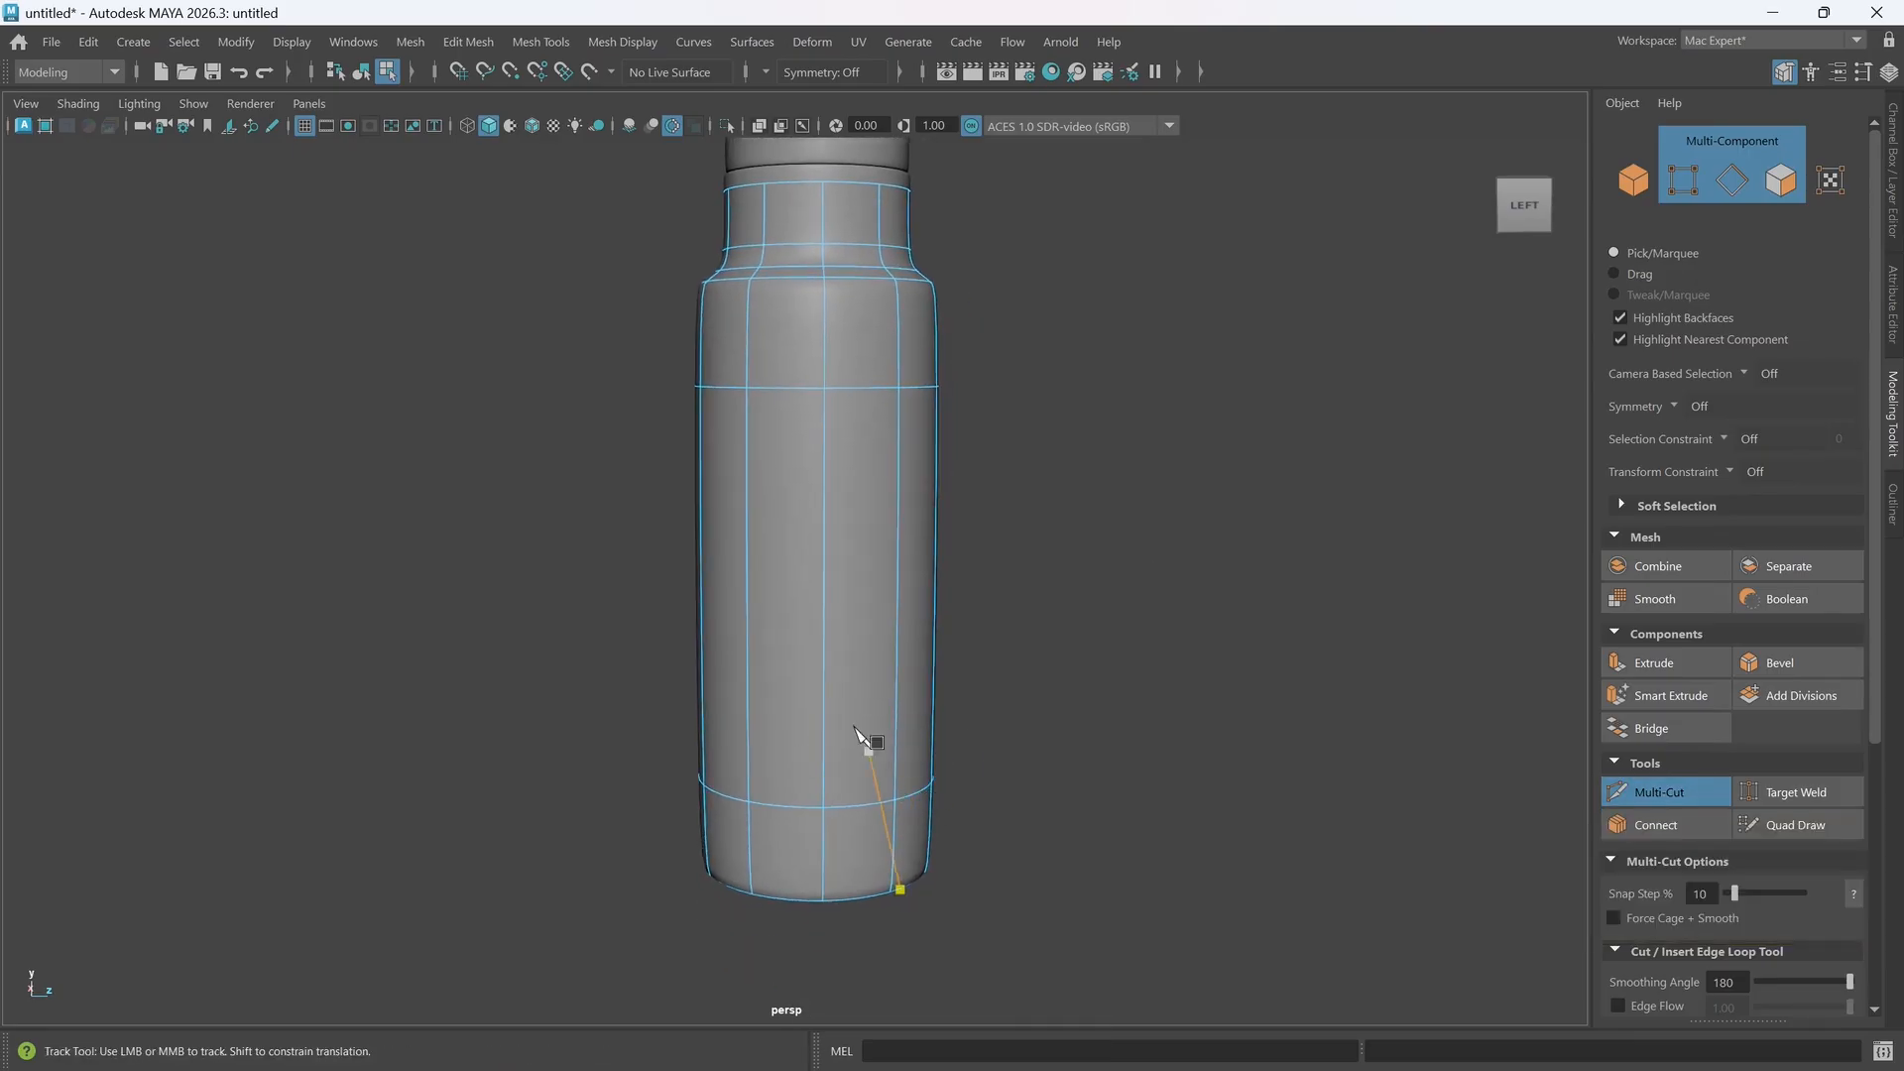
key(ctrl)
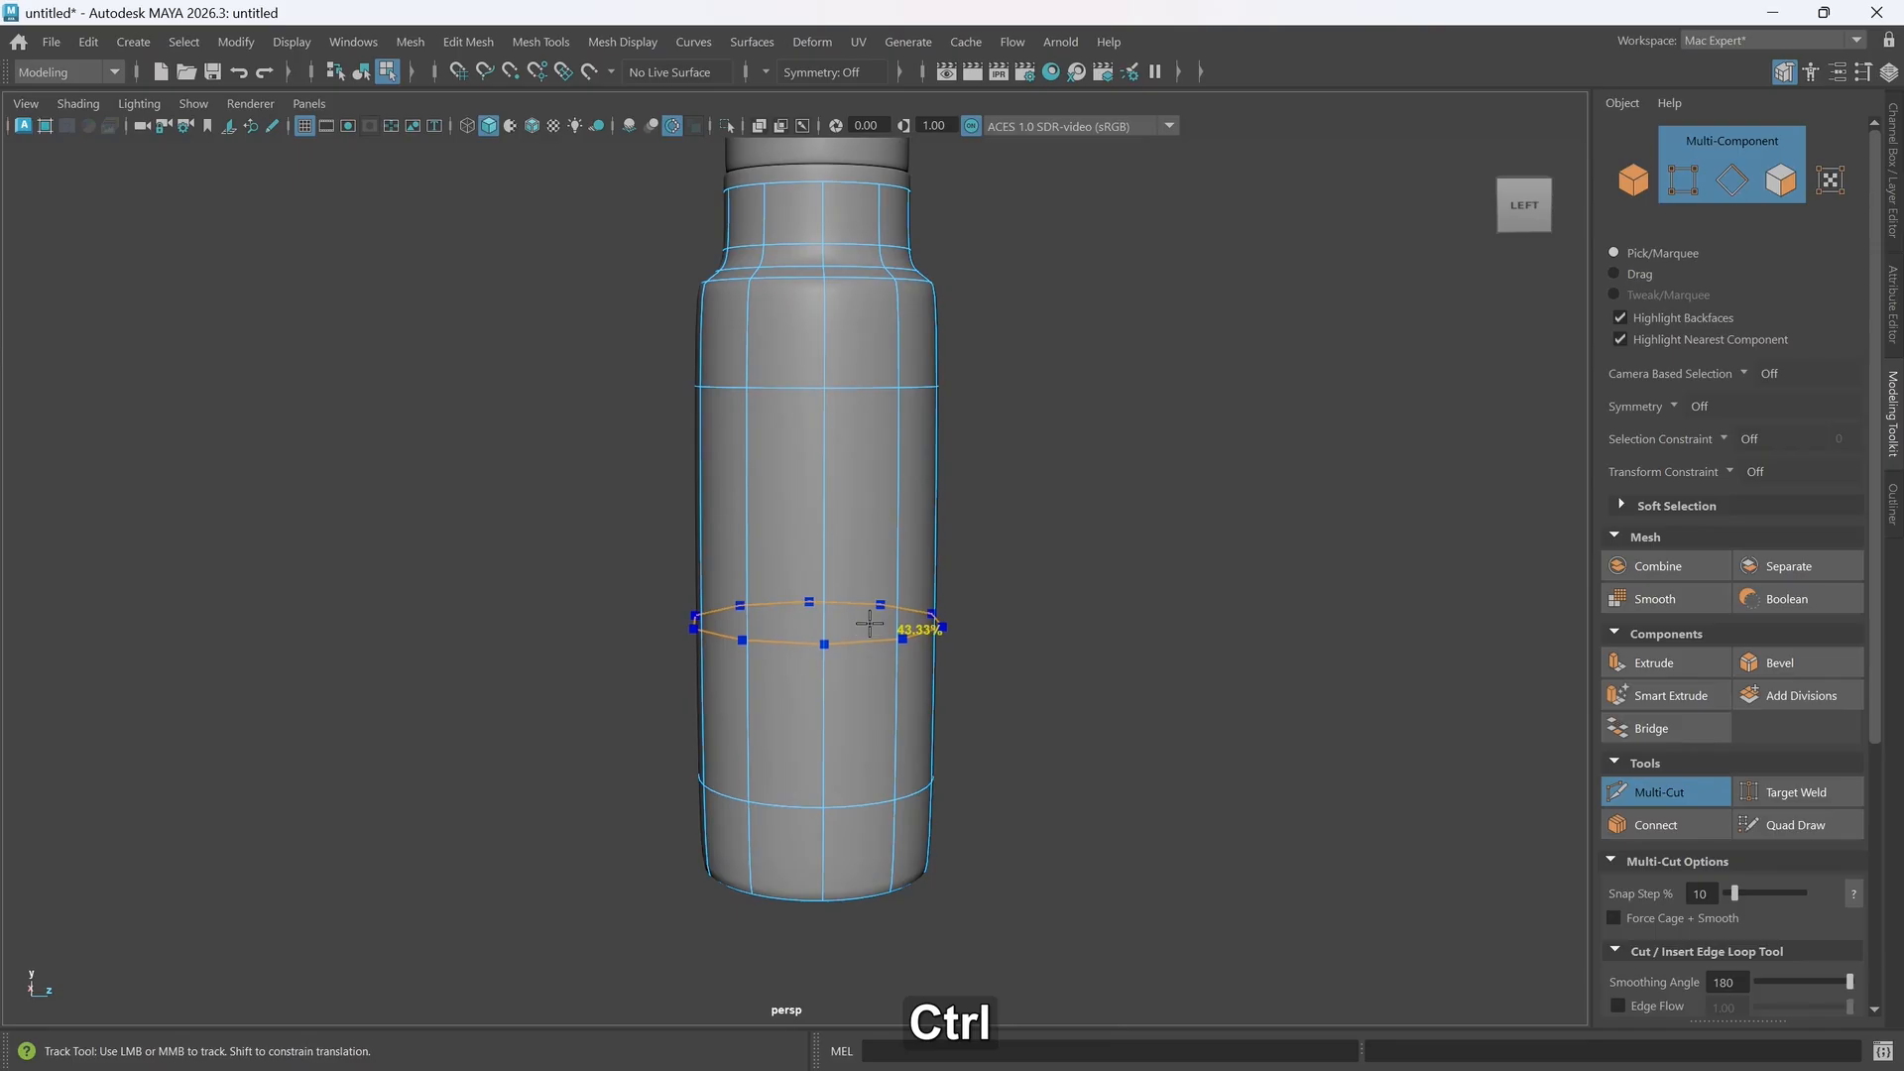
ctrl+middle_click(870, 615)
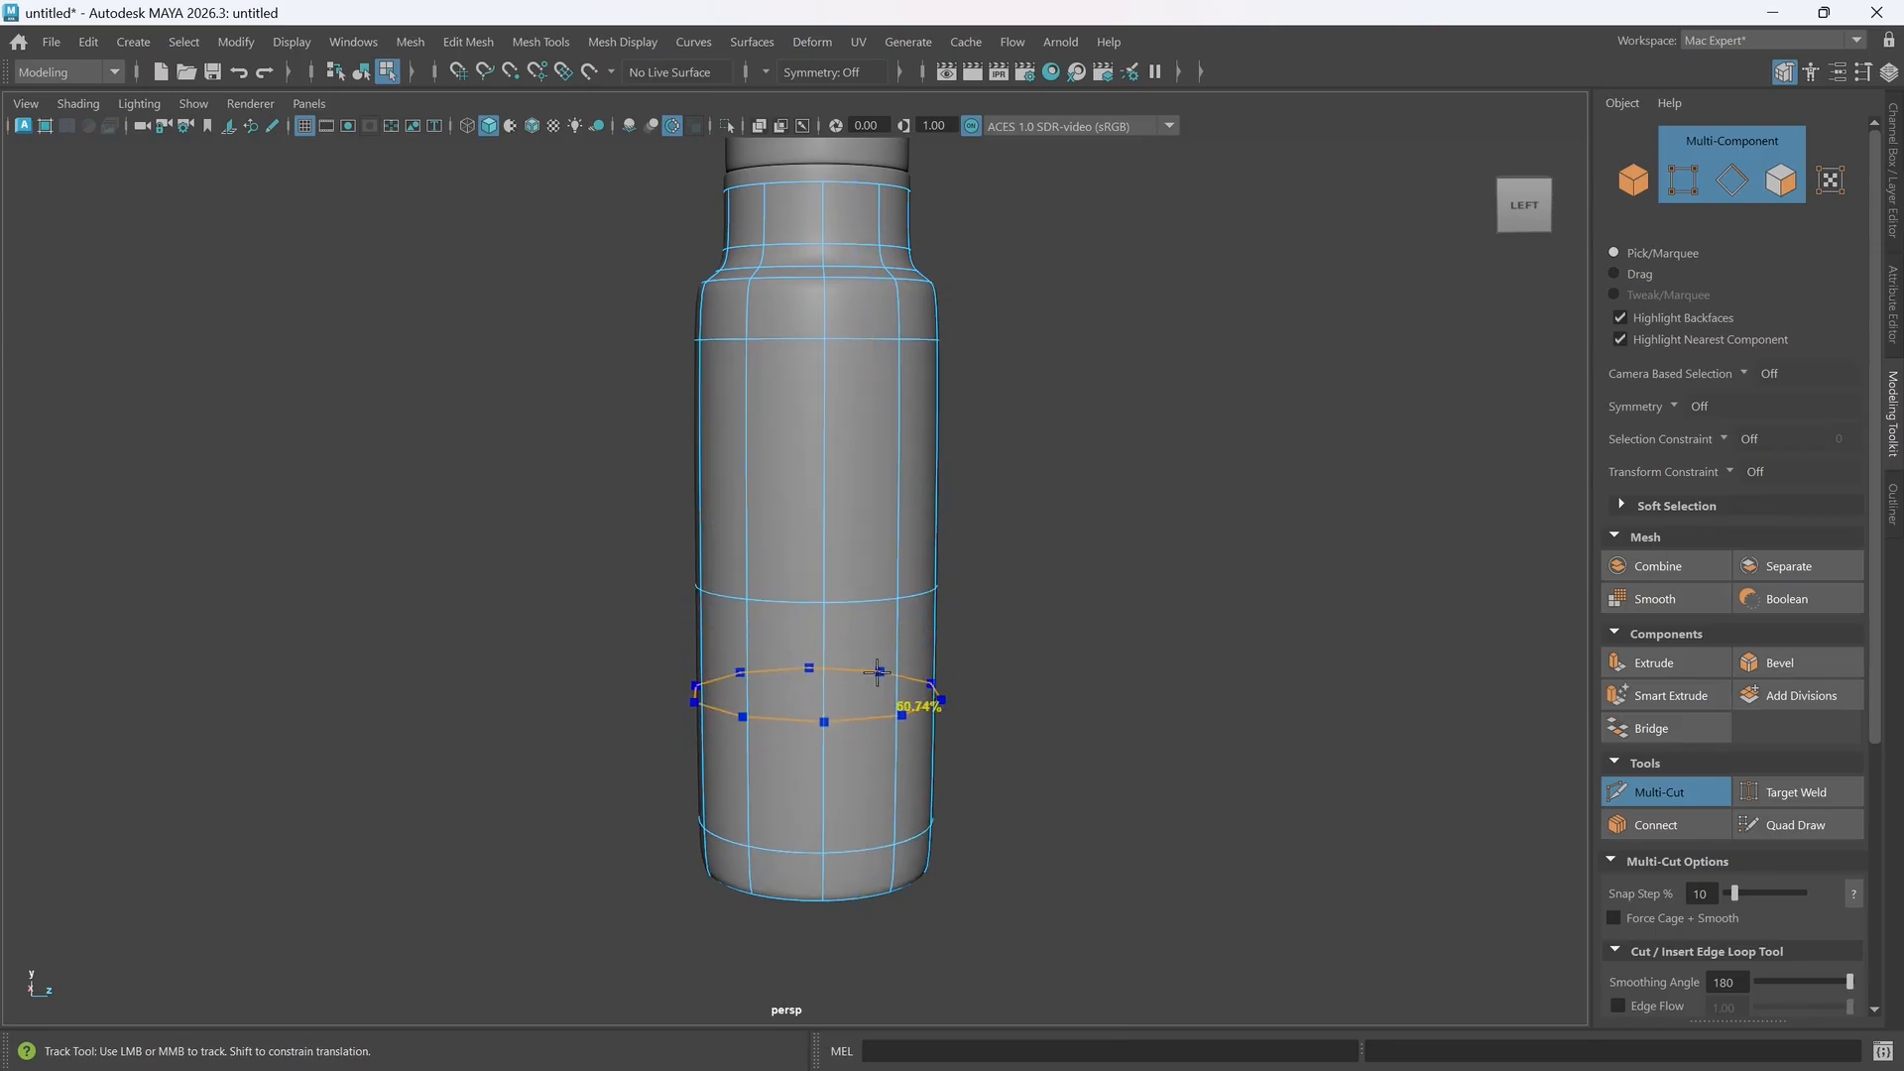
ctrl+middle_click(807, 762)
ctrl+middle_click(838, 825)
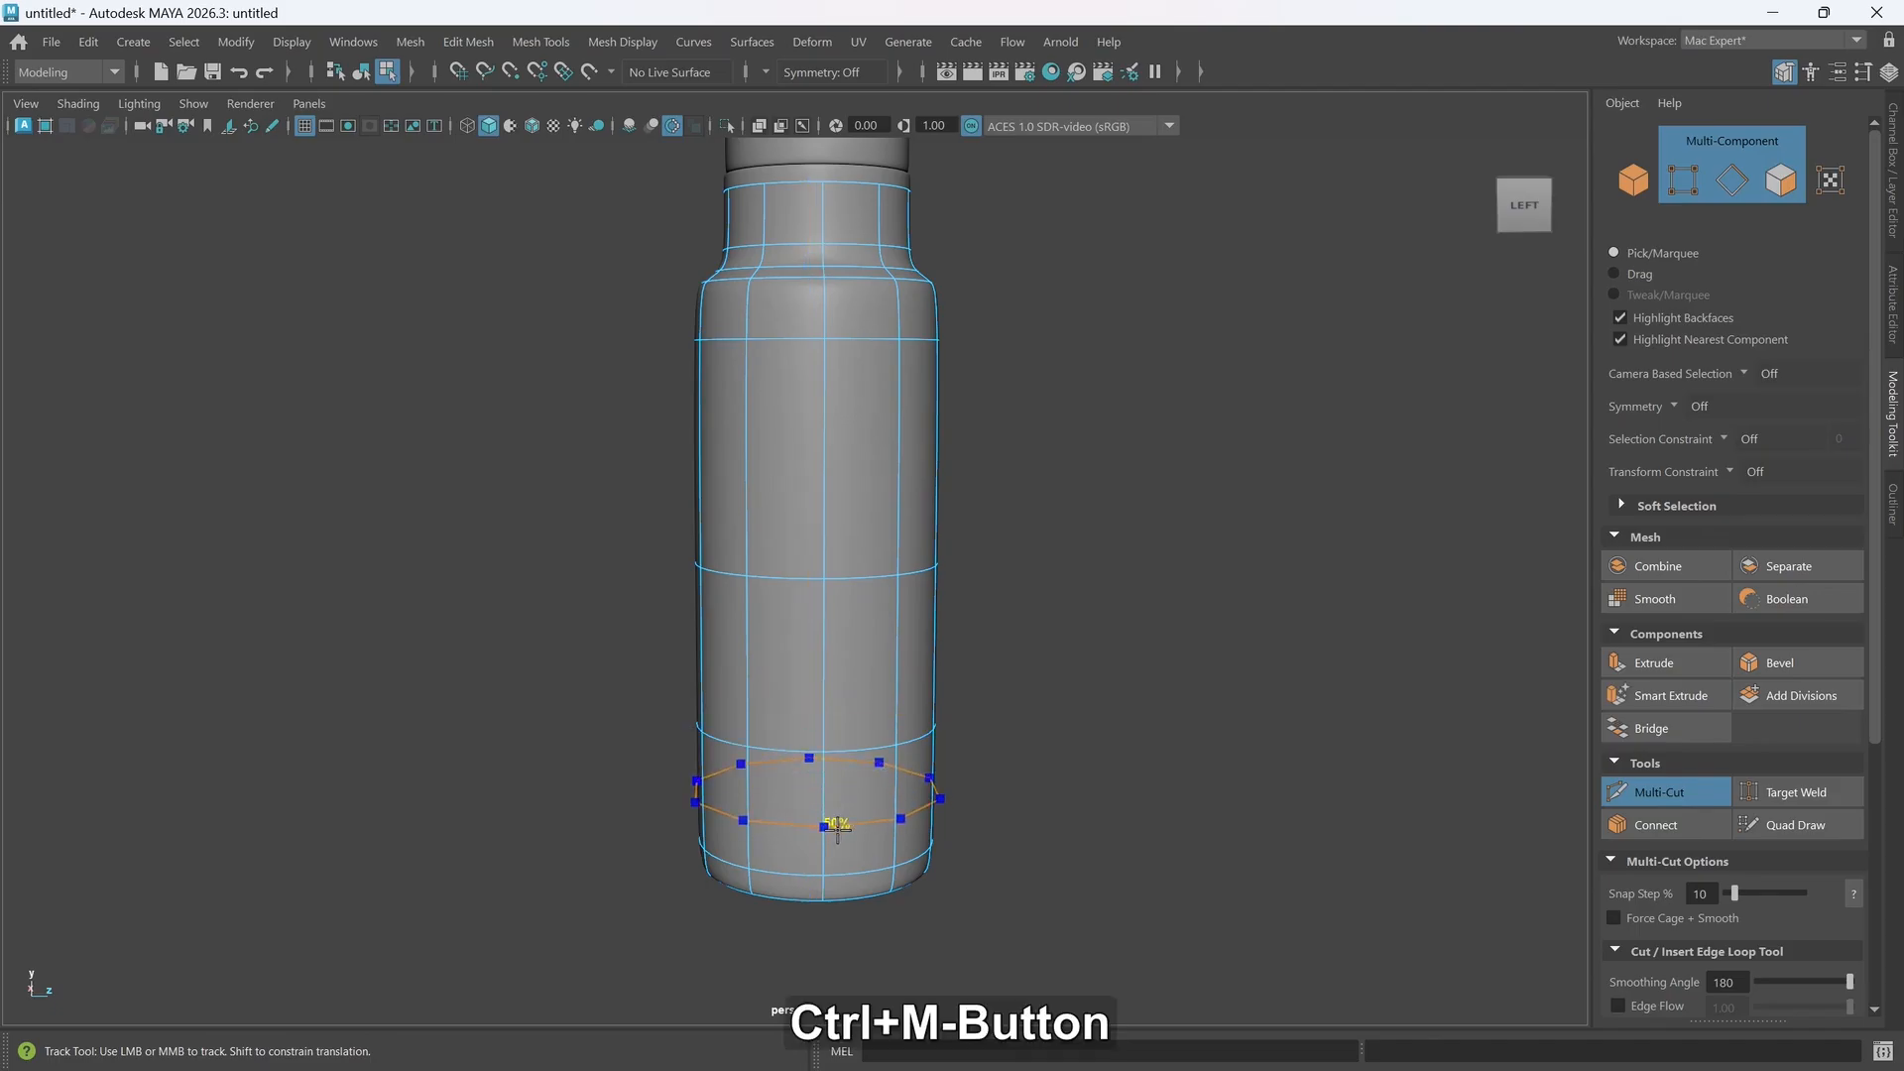
ctrl+middle_click(897, 672)
ctrl+middle_click(932, 496)
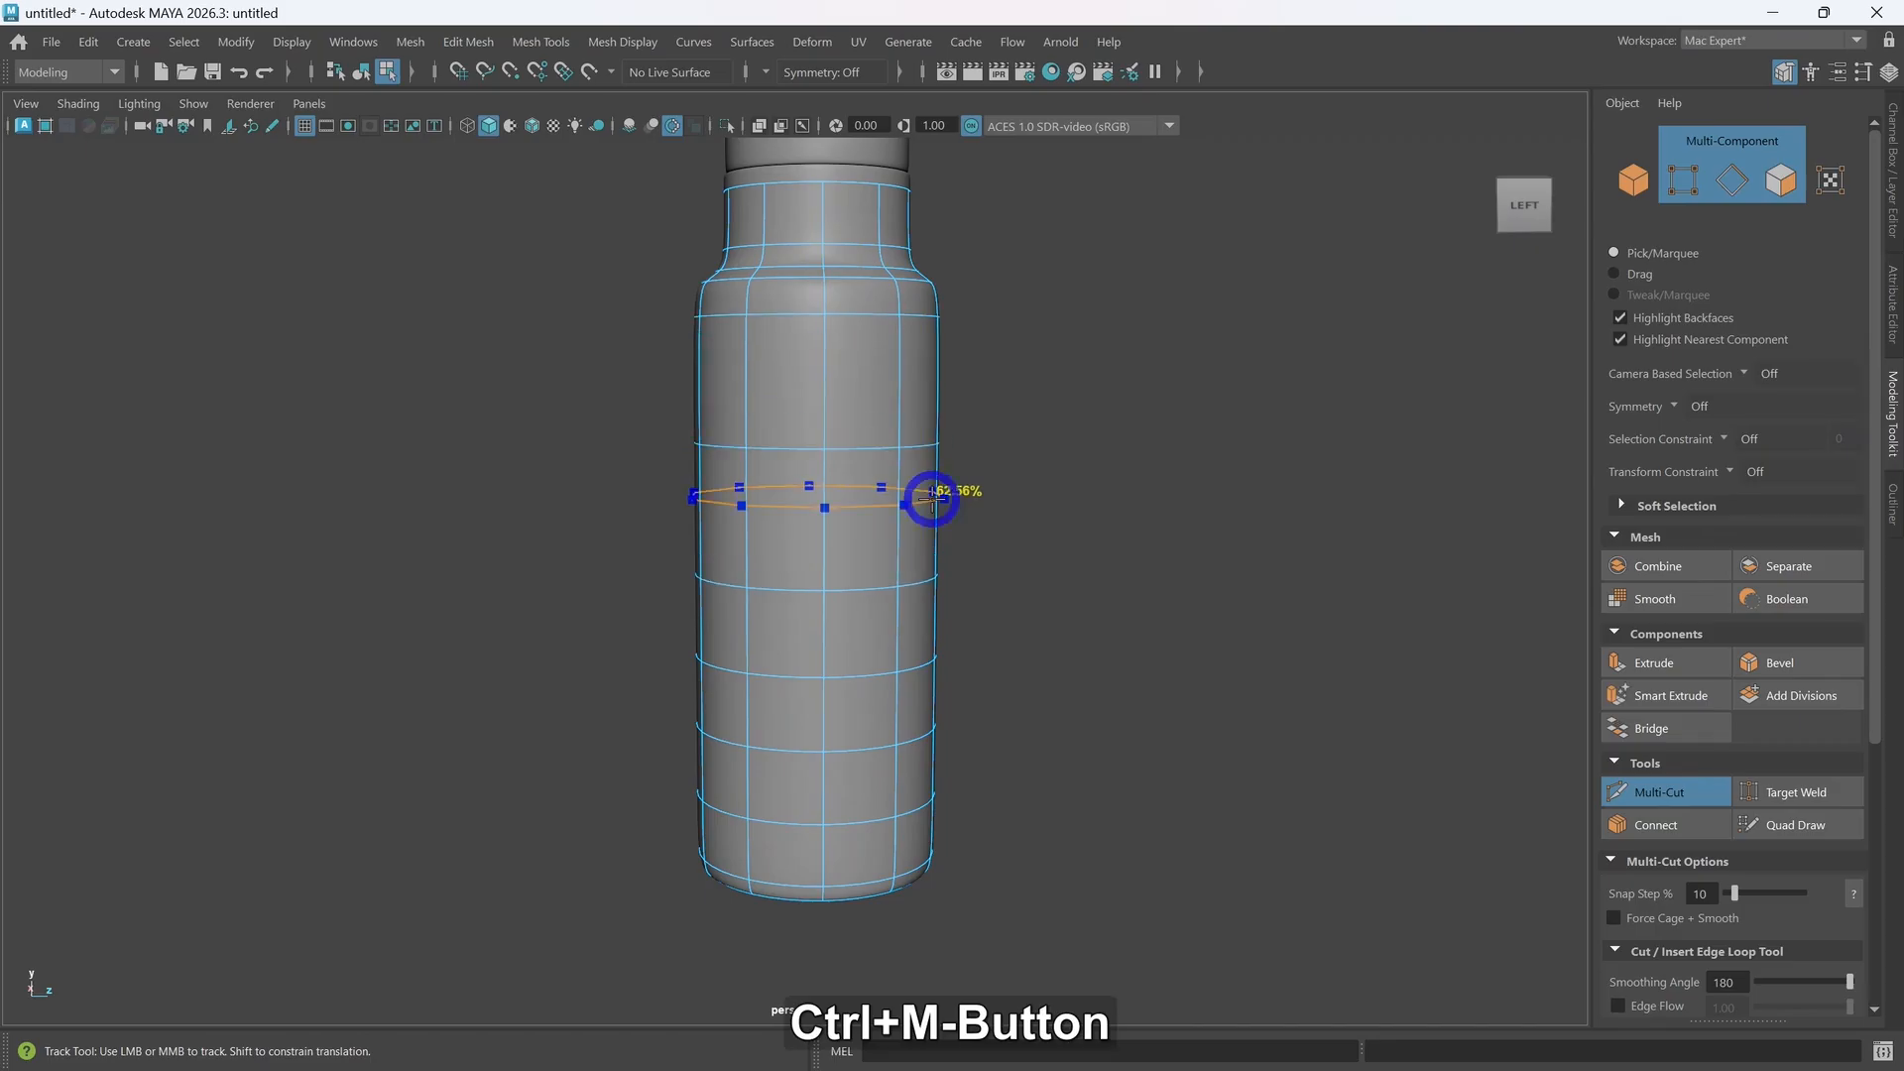
ctrl+middle_click(924, 386)
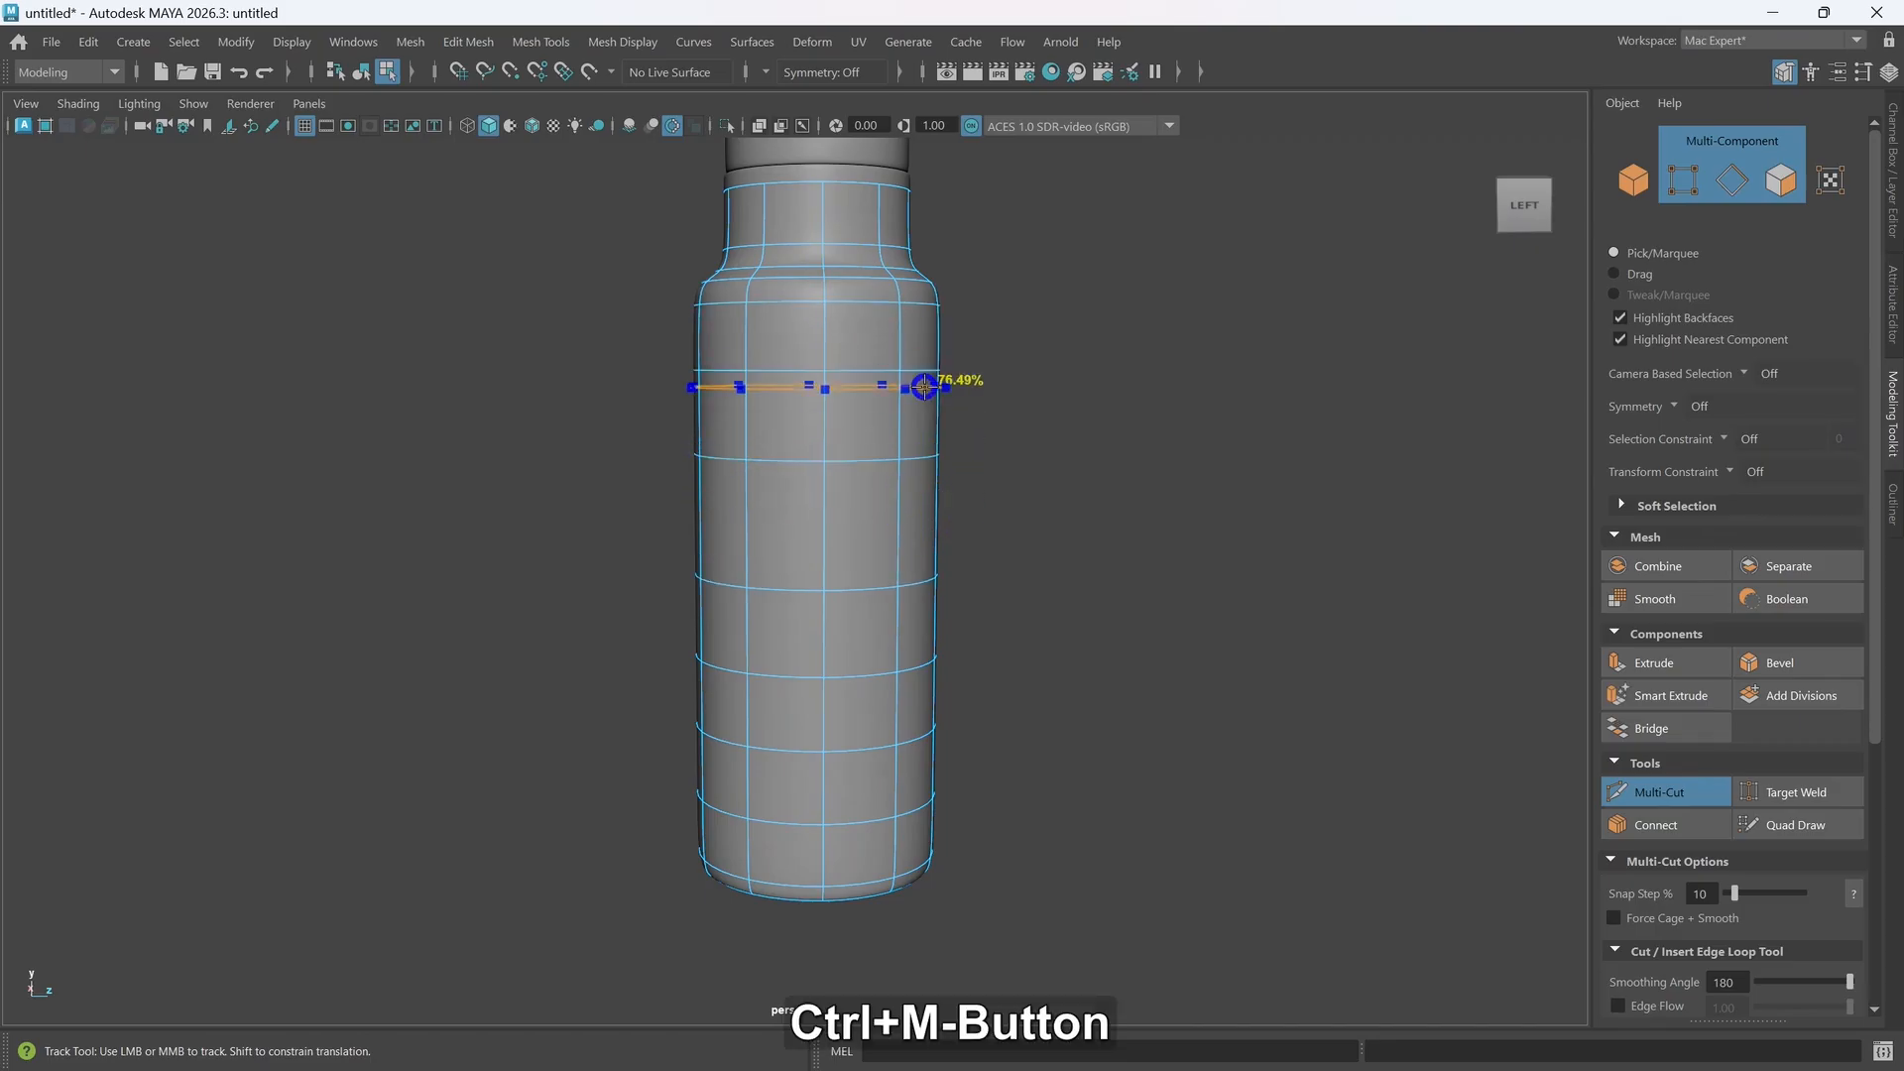
ctrl+middle_click(885, 540)
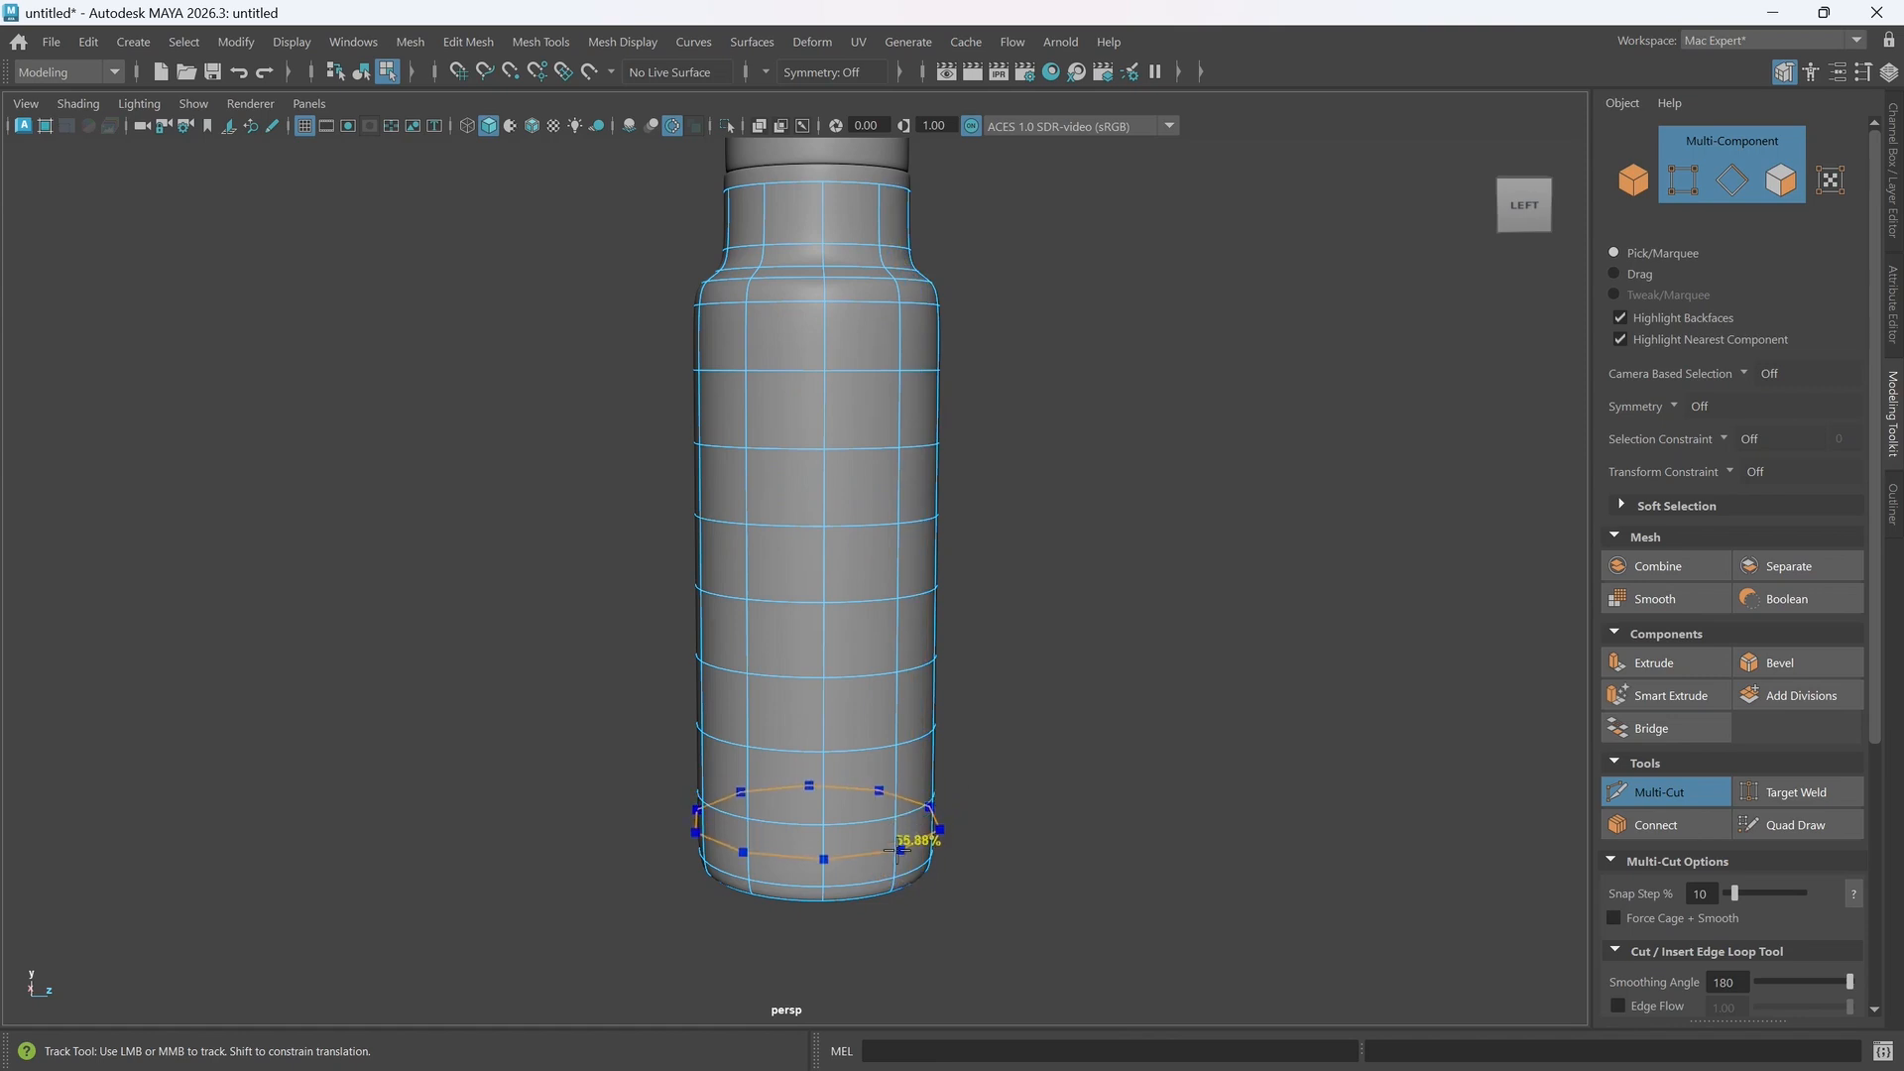
- Insert a centred edge loop in each of the body's eight bands from base to shoulder, and deselect the body in object mode
ctrl+middle_click(896, 850)
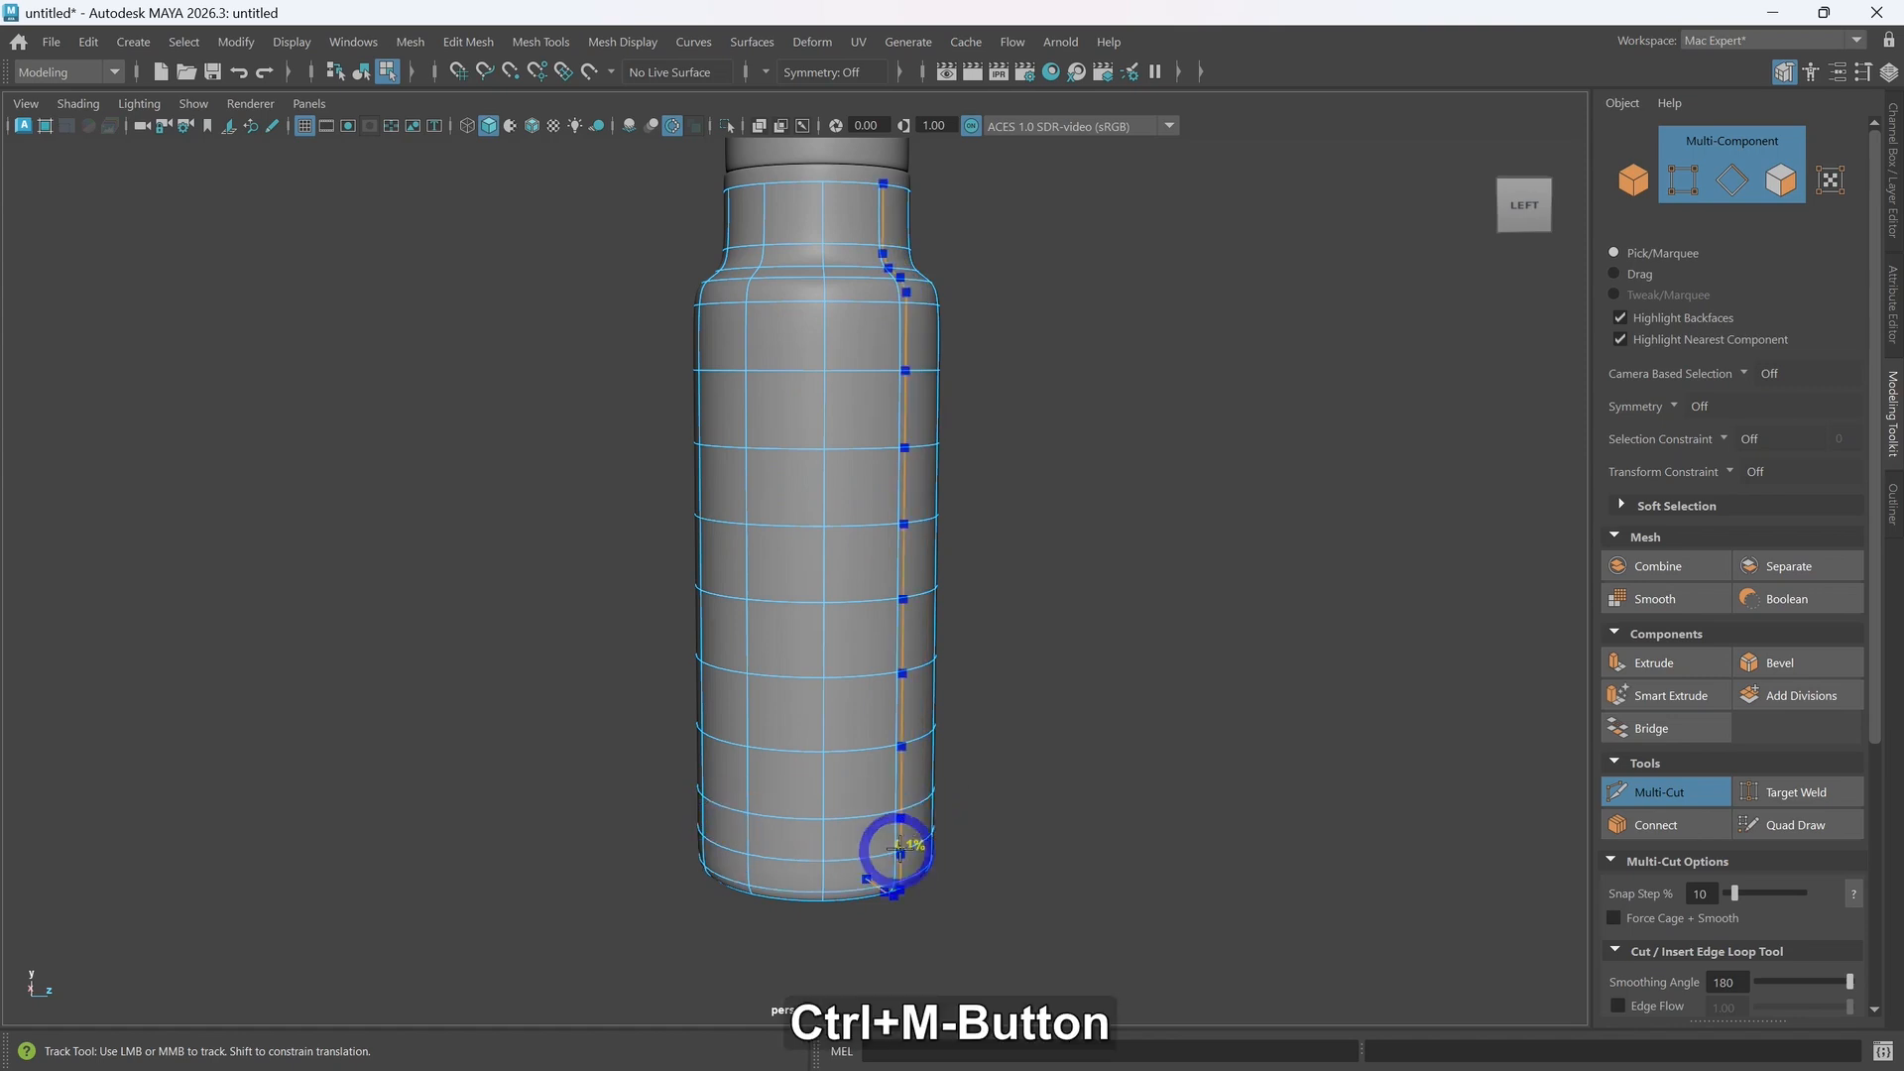
ctrl+middle_click(907, 774)
ctrl+middle_click(918, 706)
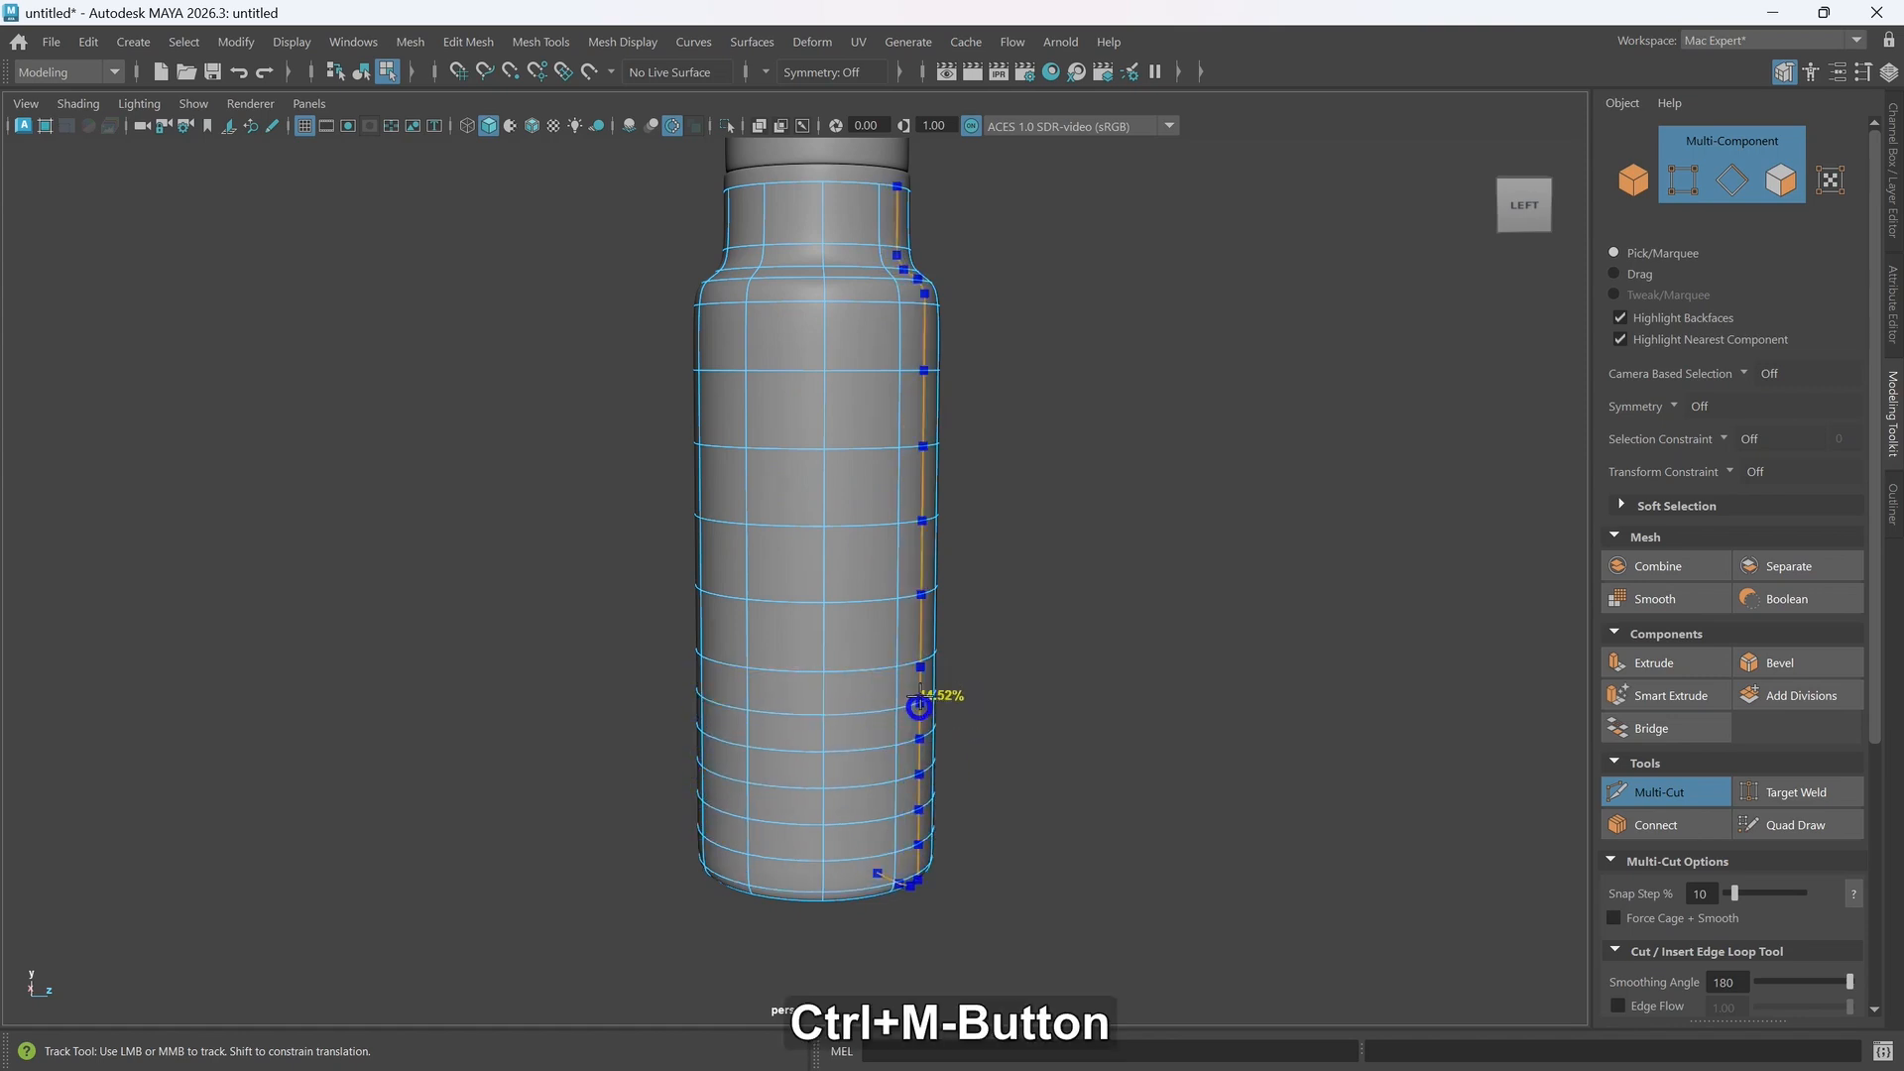
ctrl+middle_click(921, 632)
ctrl+middle_click(921, 566)
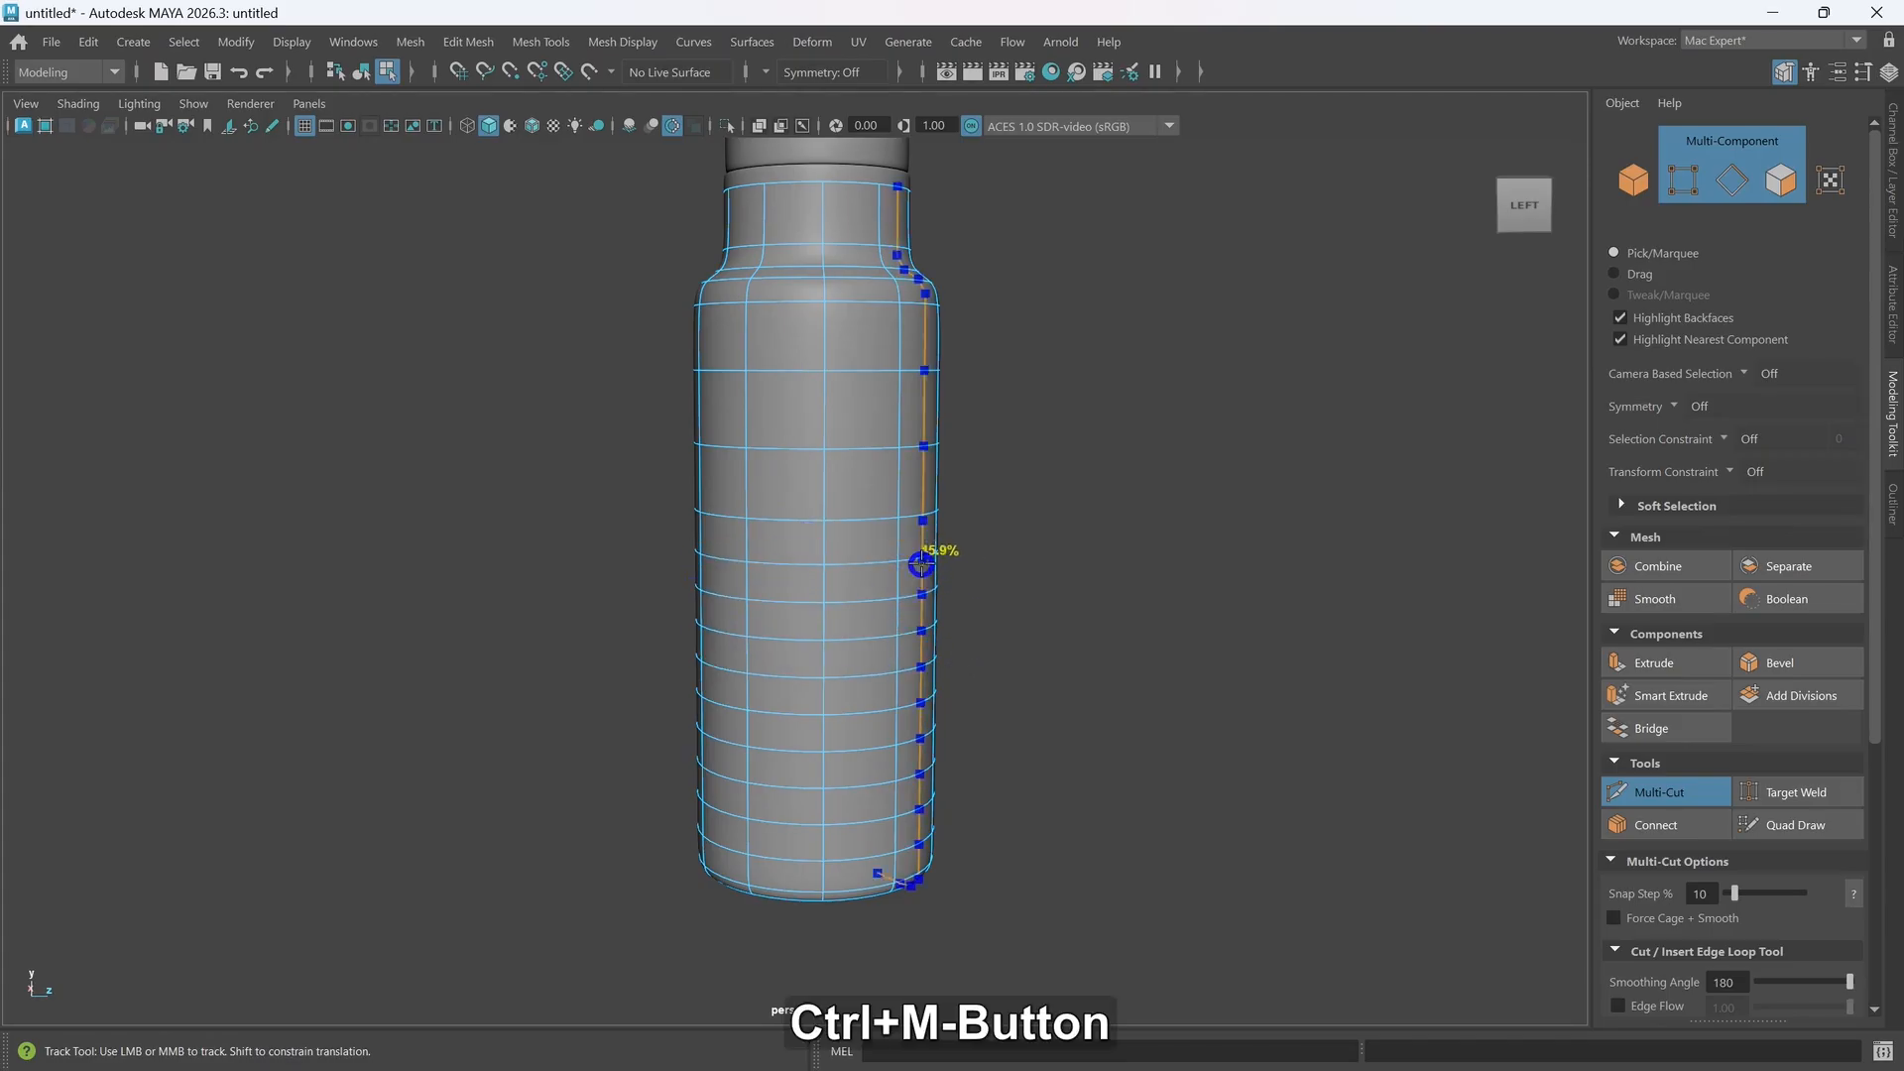
ctrl+middle_click(915, 486)
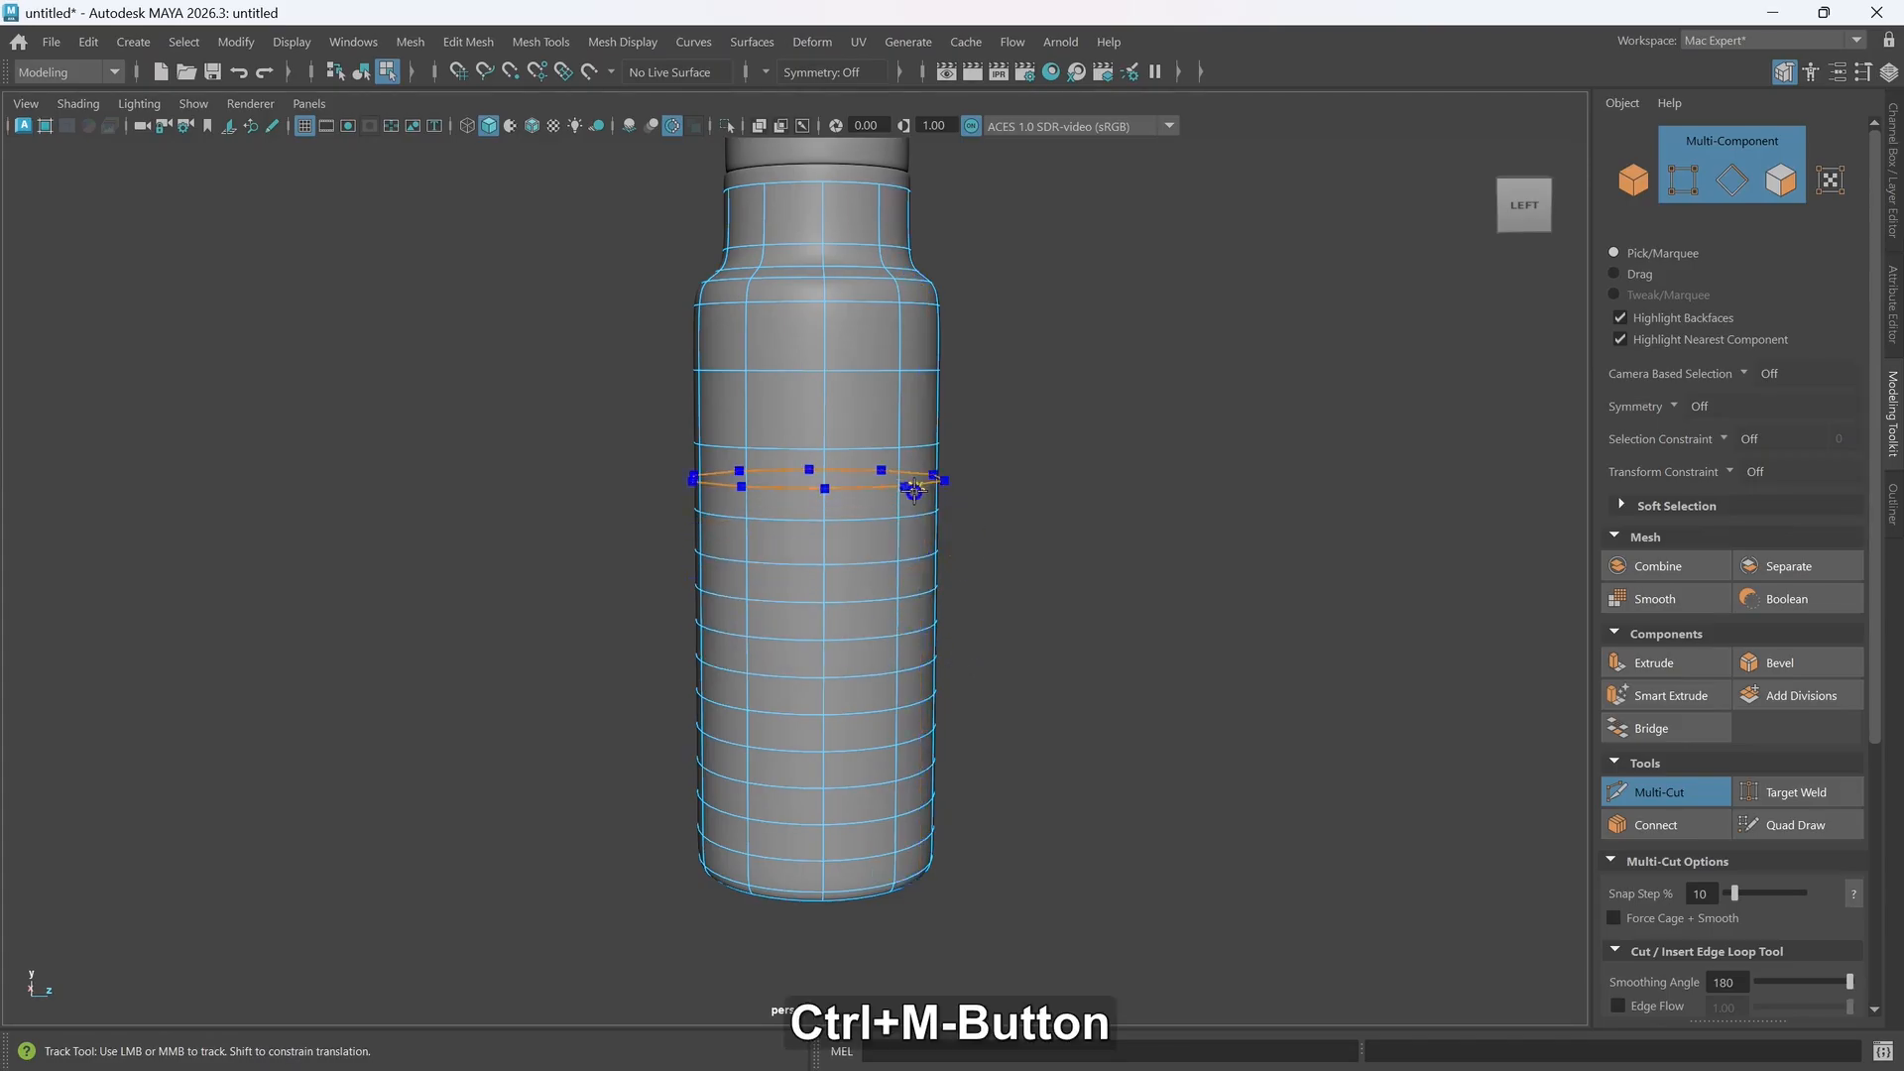
ctrl+middle_click(904, 427)
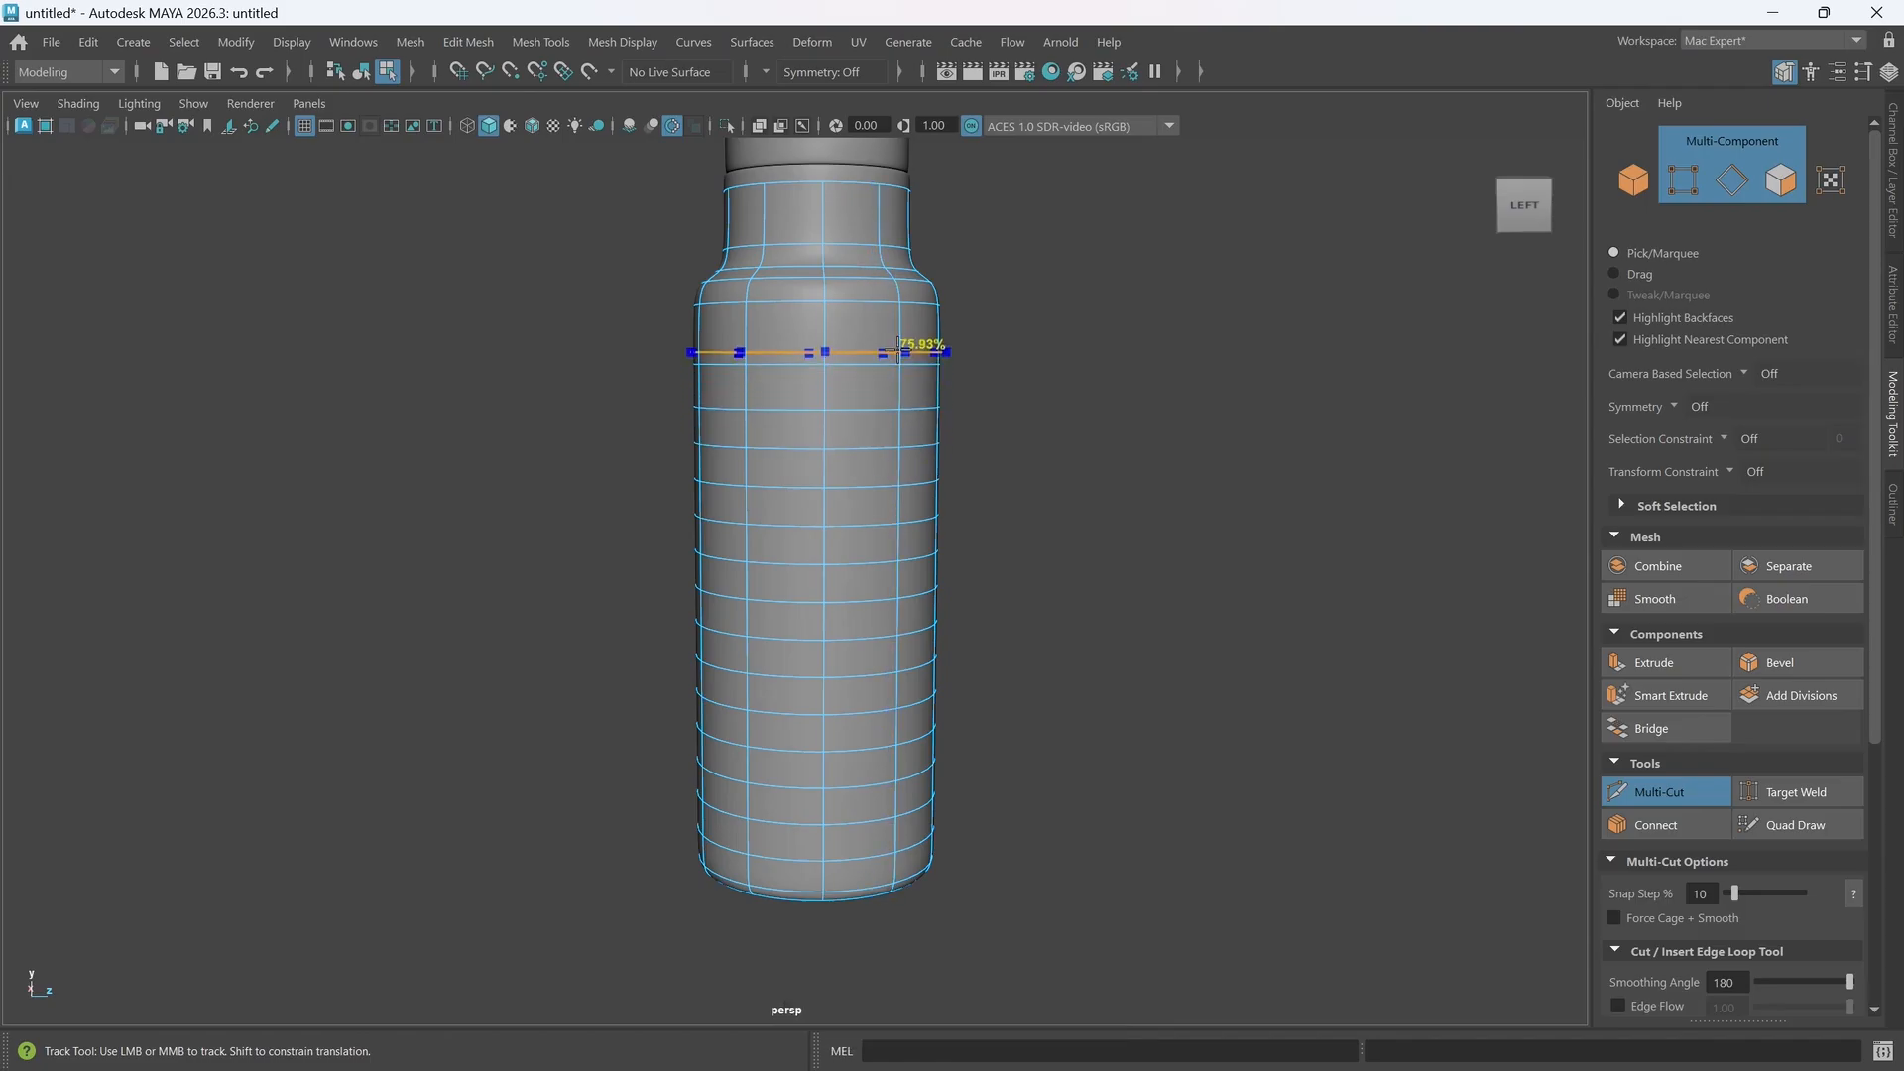
ctrl+middle_click(900, 347)
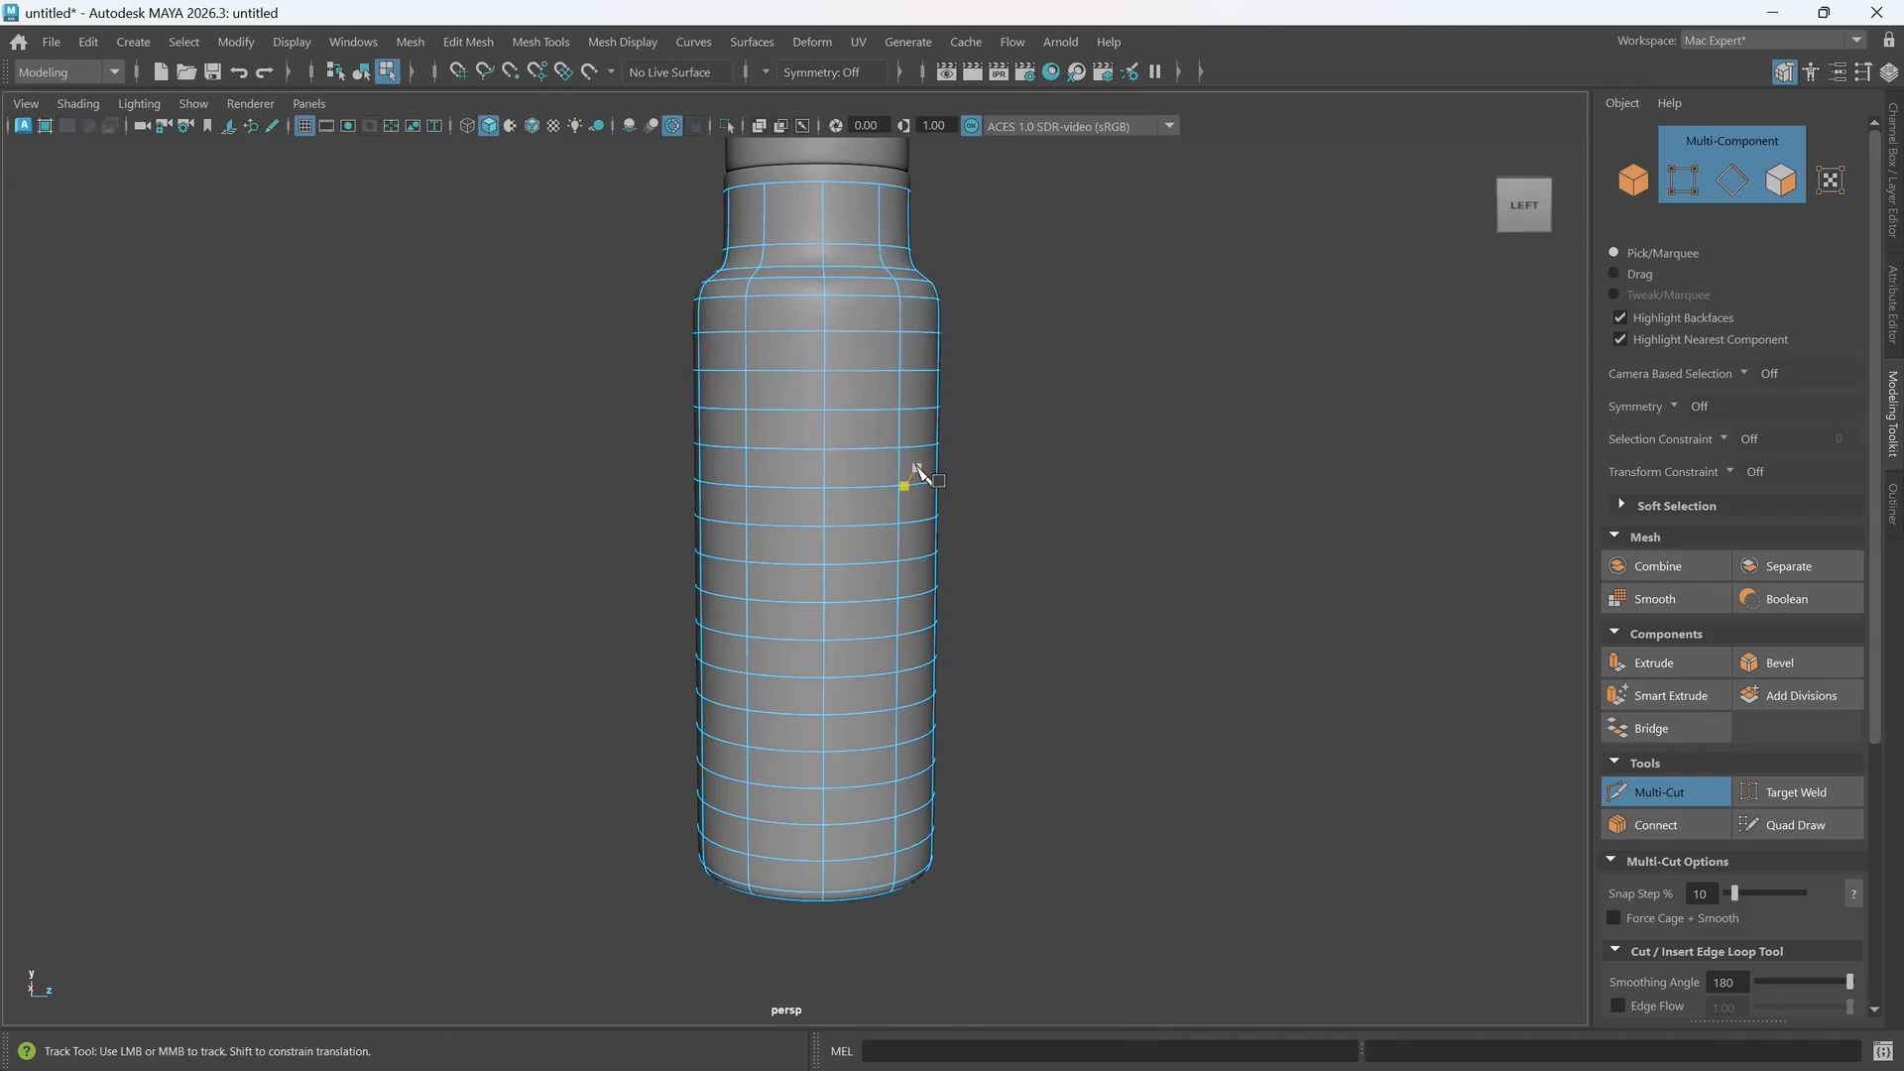
right_drag(988, 479, 1110, 401)
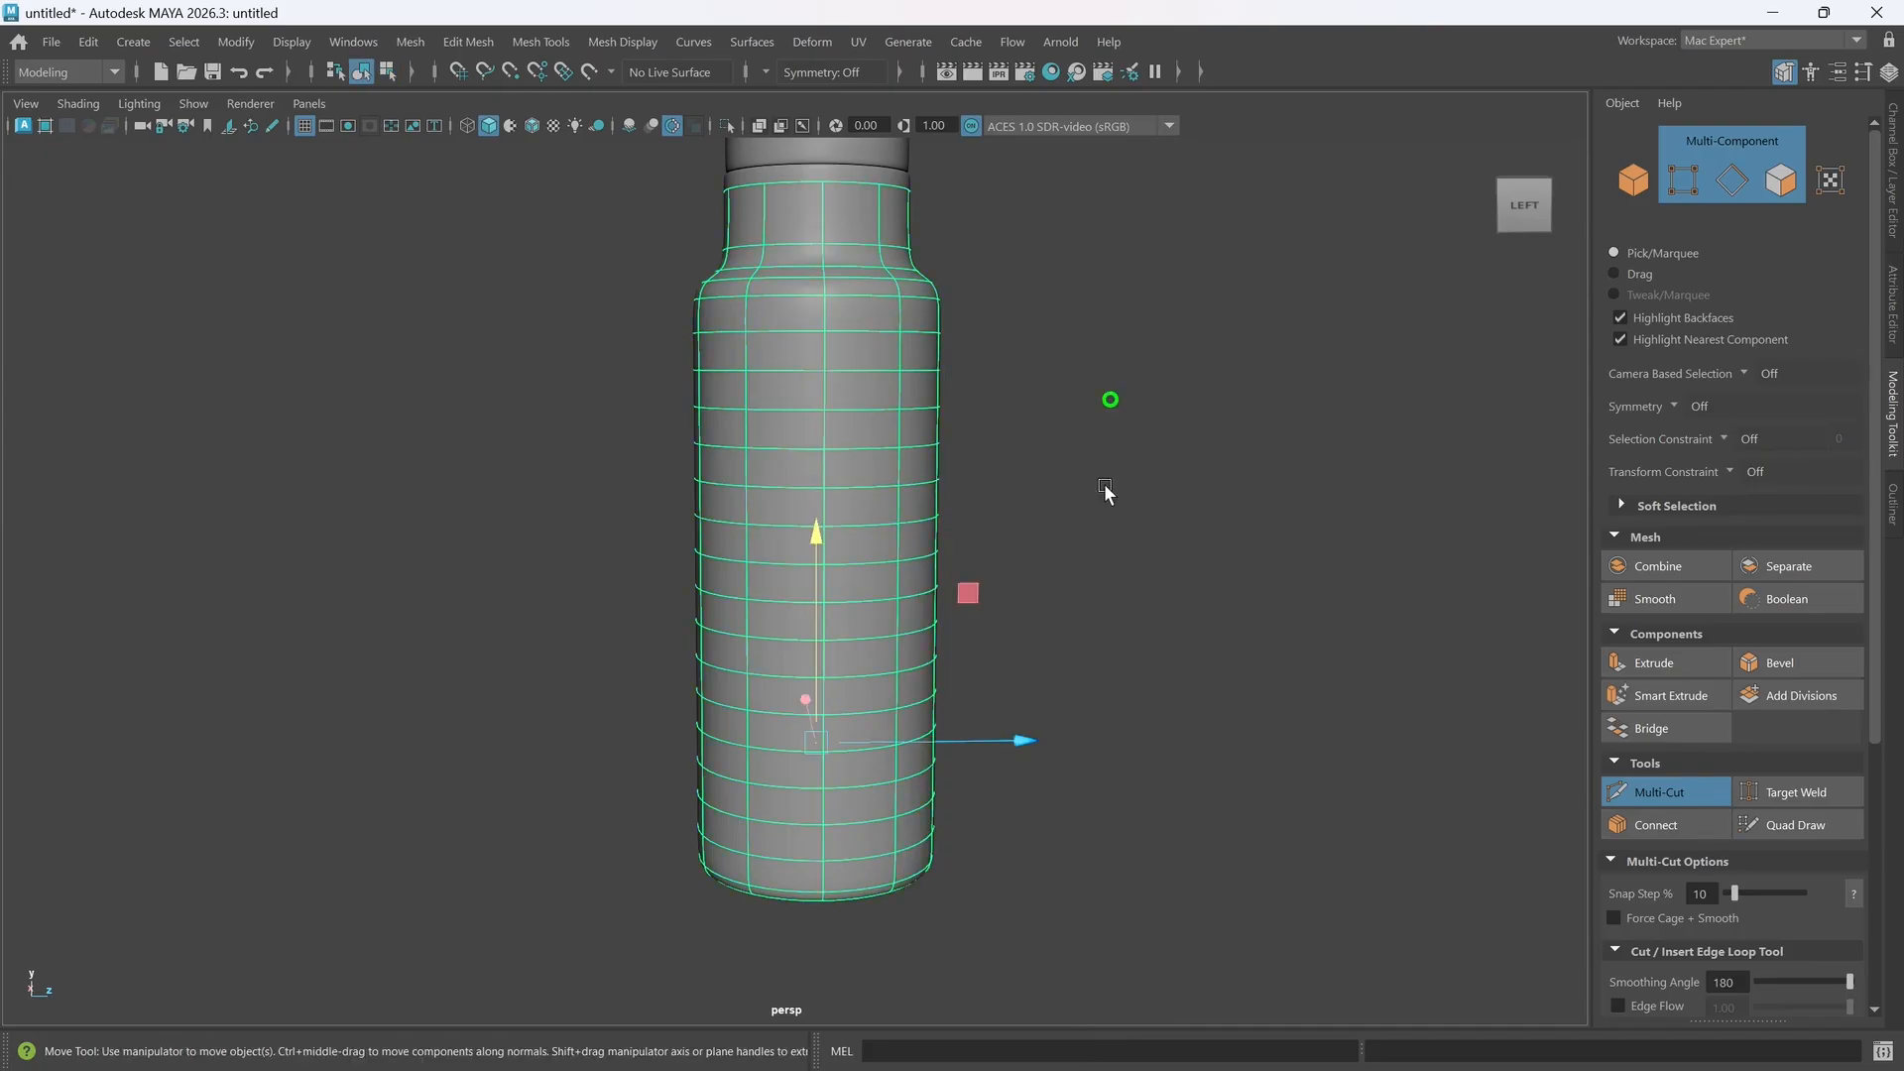
click(1109, 523)
- Select the bottle body and insert one centred horizontal edge loop around its neck with Multi-Cut
alt+drag(1021, 708, 878, 863)
alt+drag(906, 701, 799, 756)
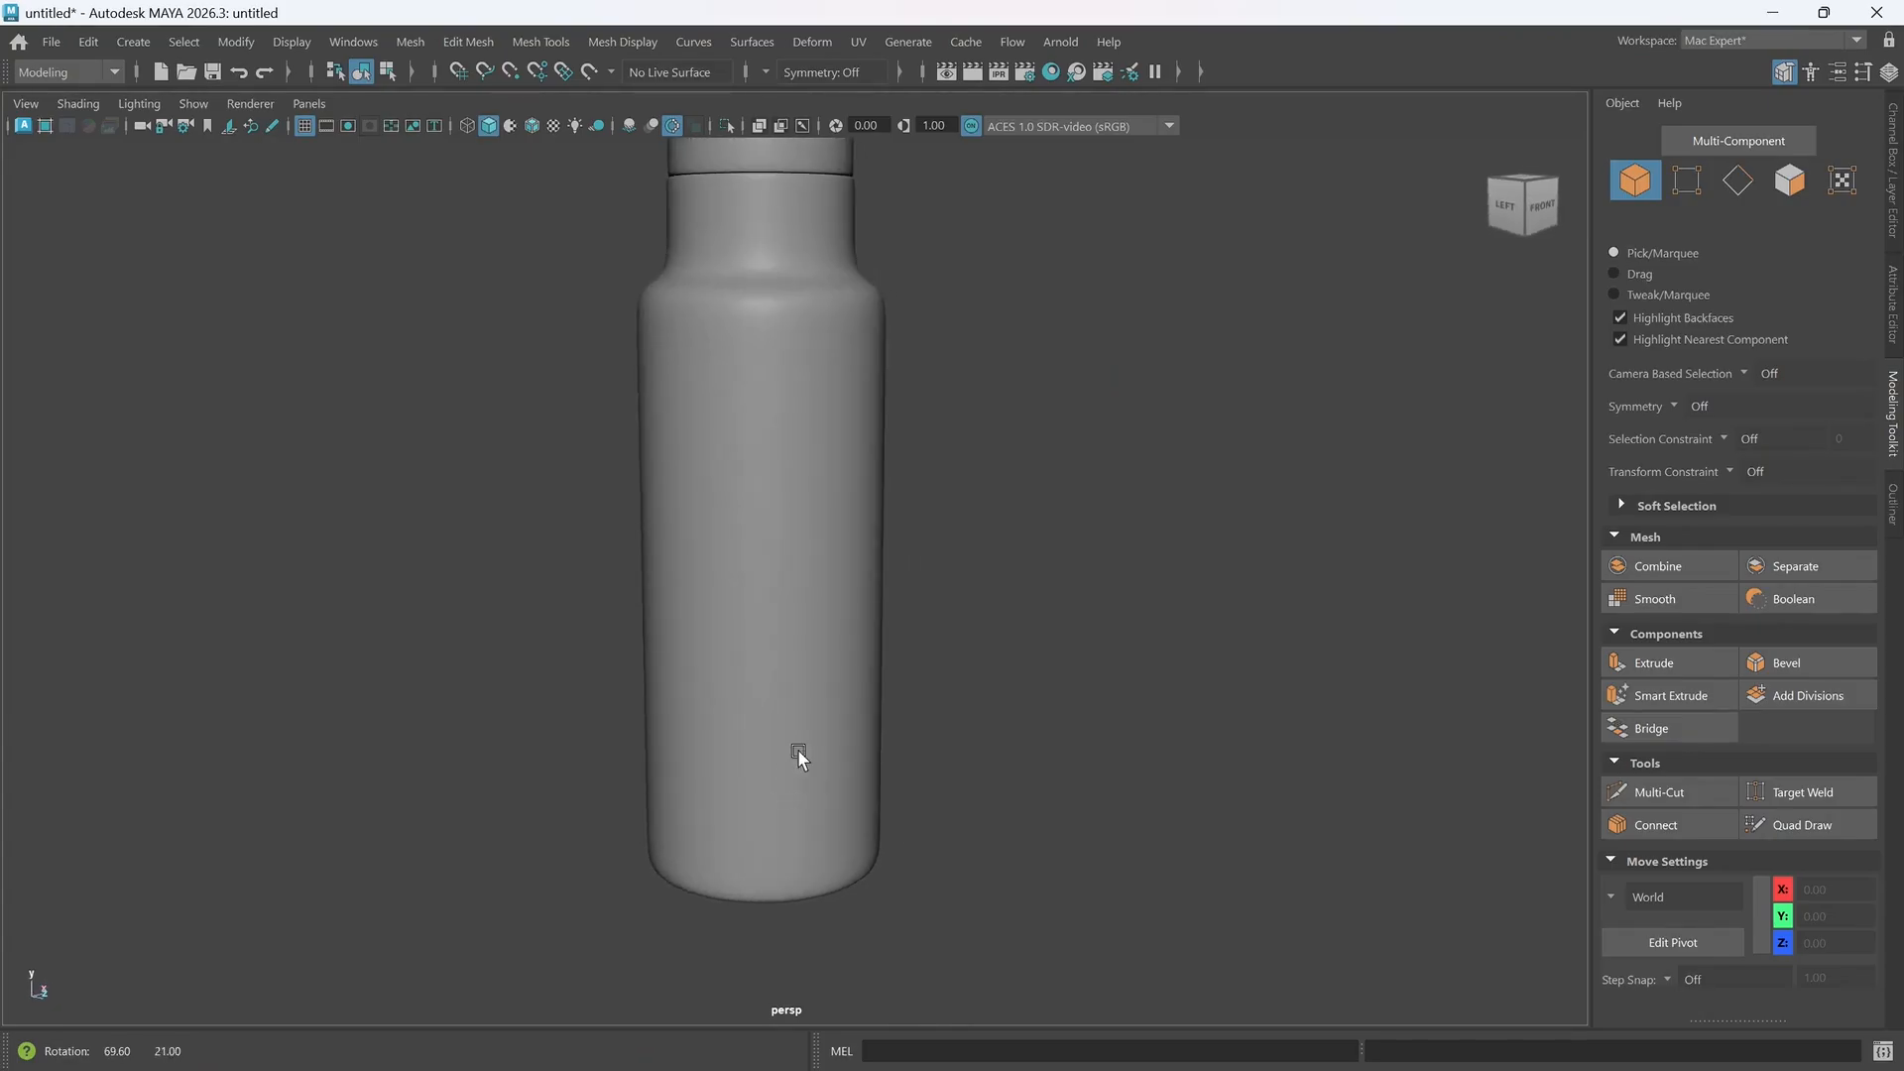
alt+drag(817, 279, 805, 348)
scroll(805, 348, down, 5)
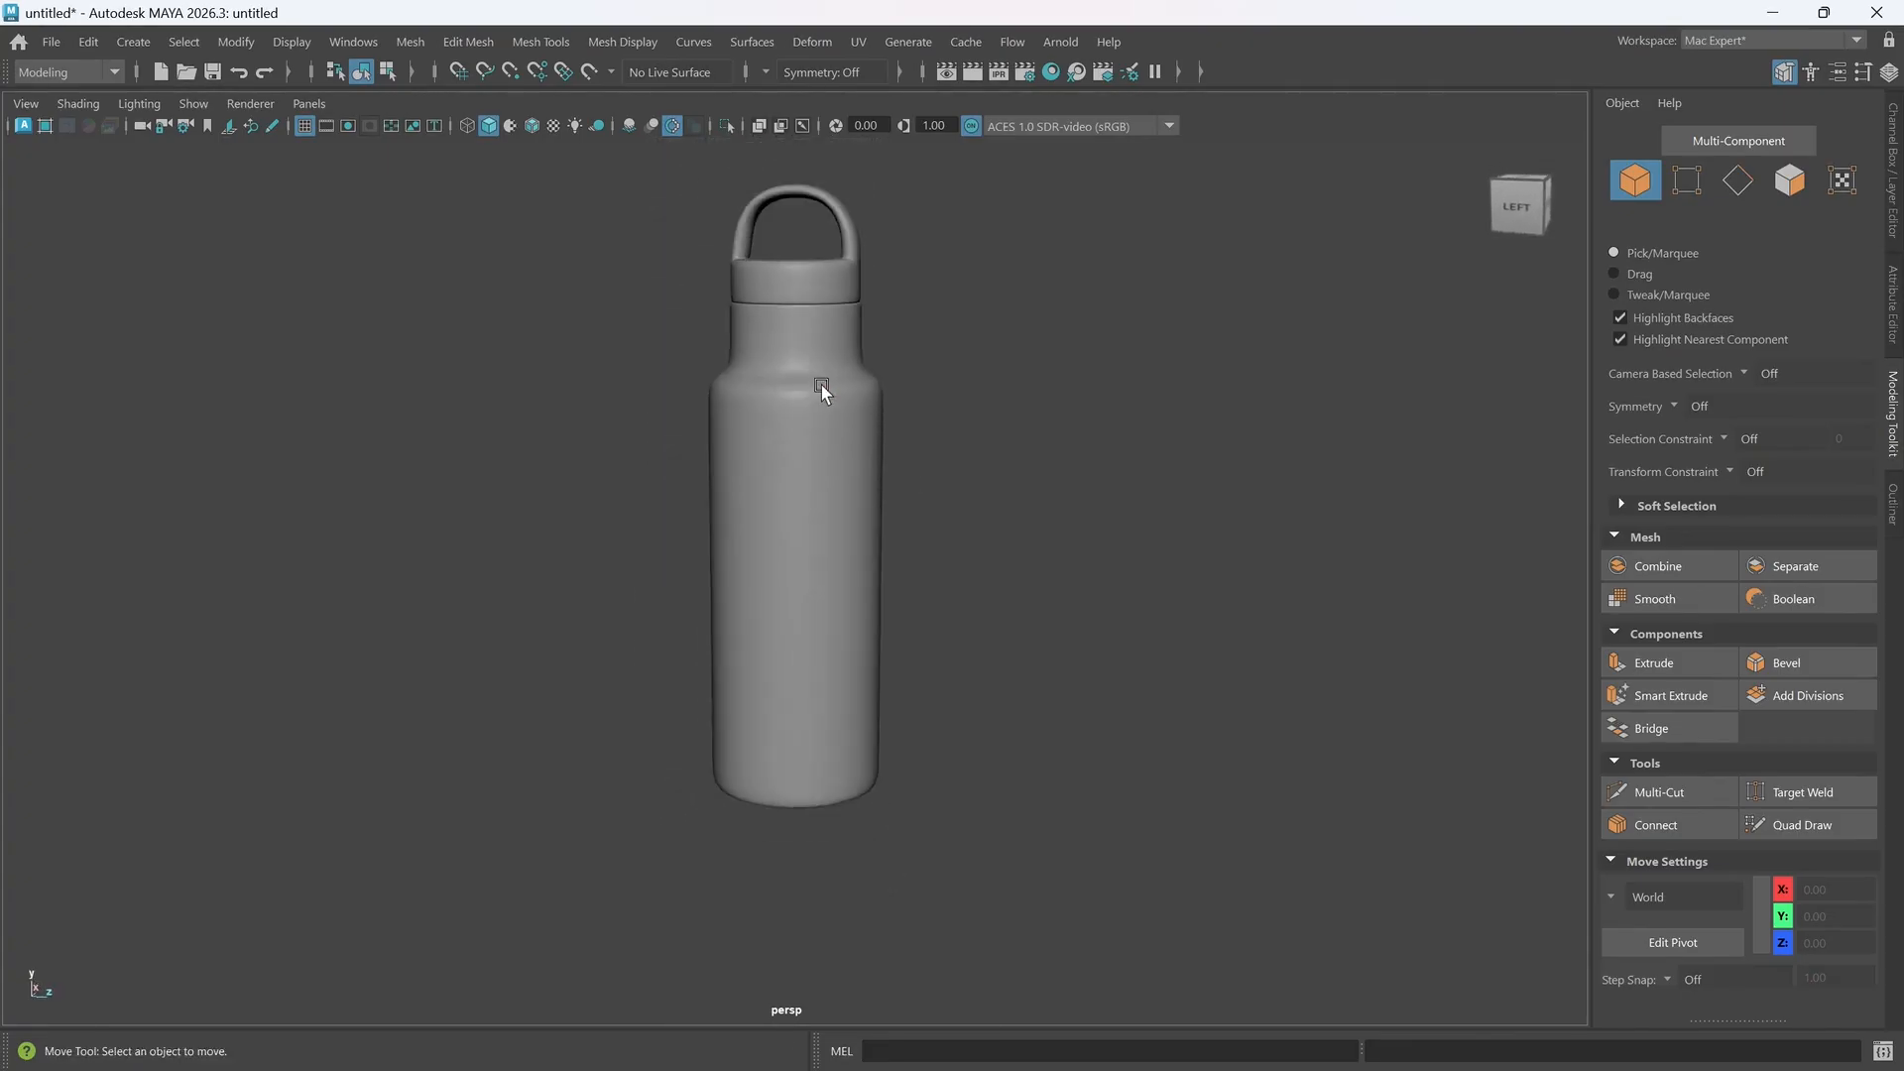
alt+middle_drag(821, 391, 801, 543)
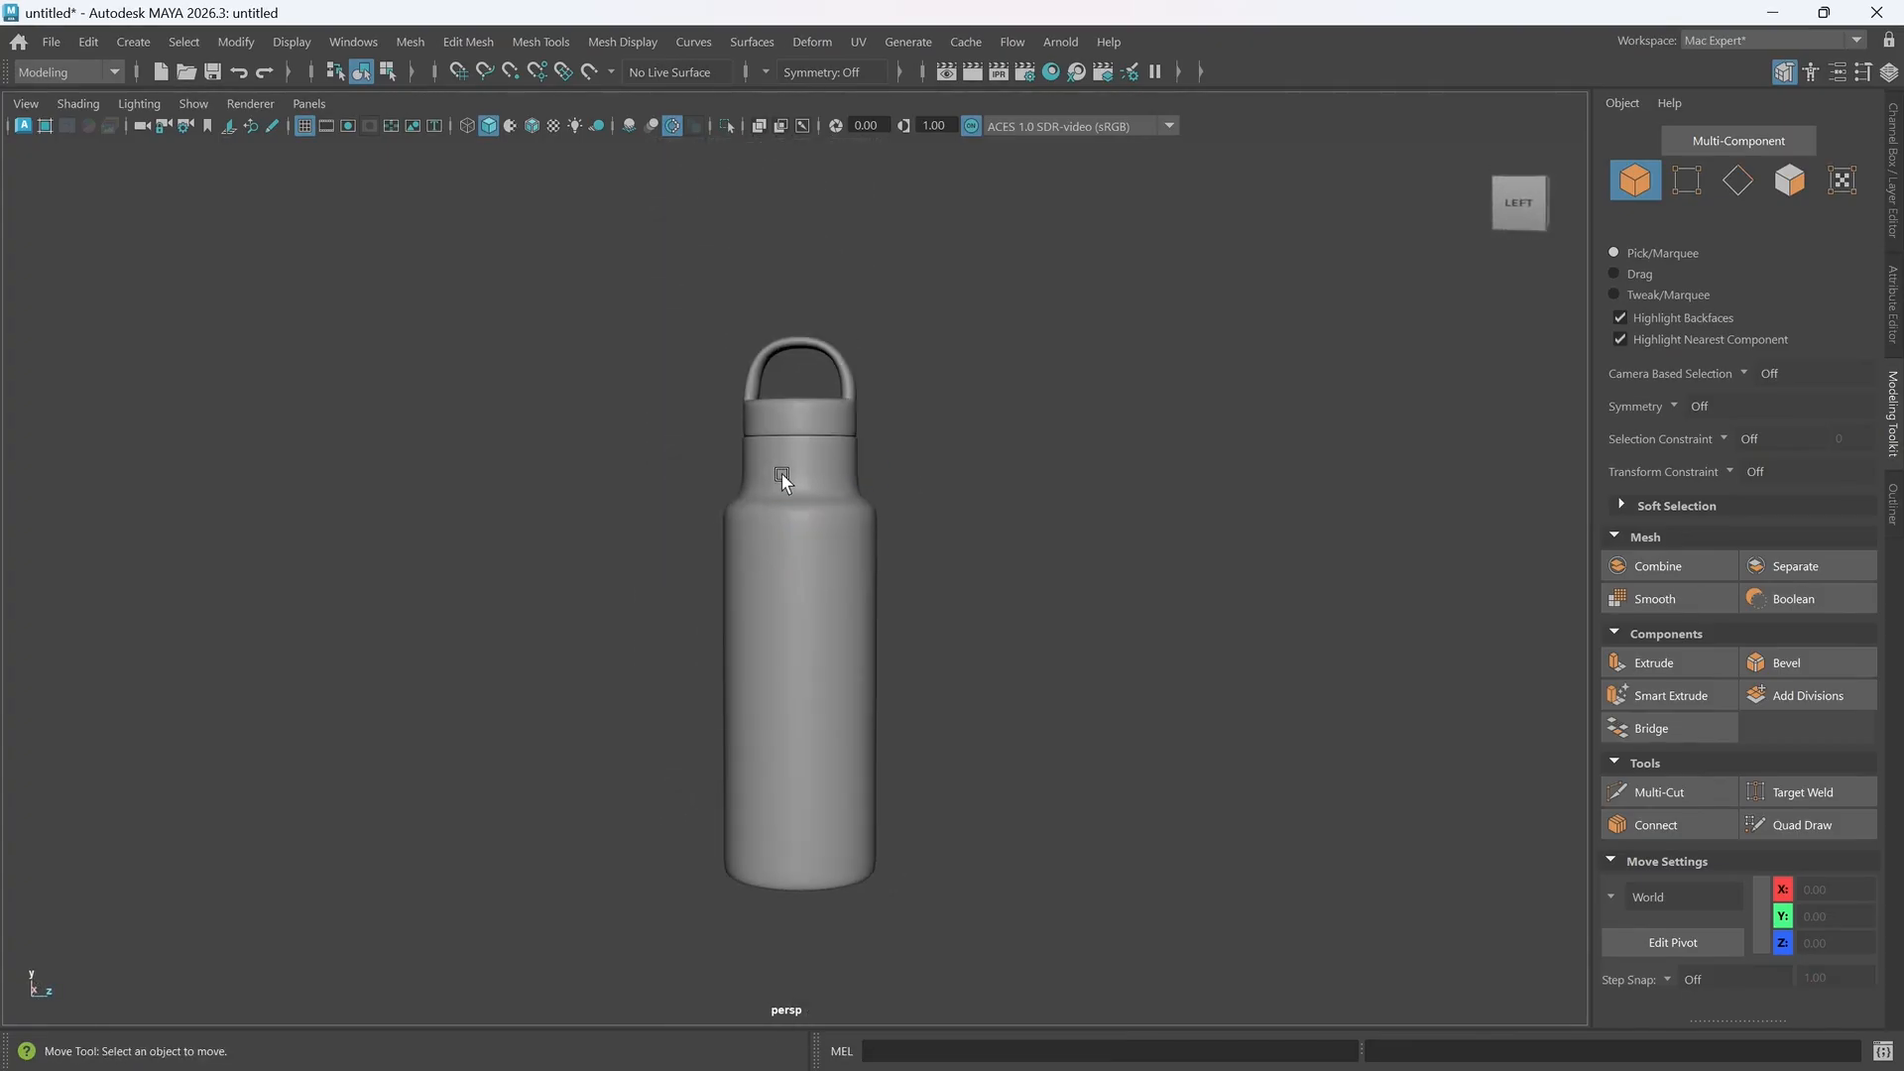
click(861, 716)
scroll(862, 718, up, 4)
alt+middle_drag(843, 609, 853, 544)
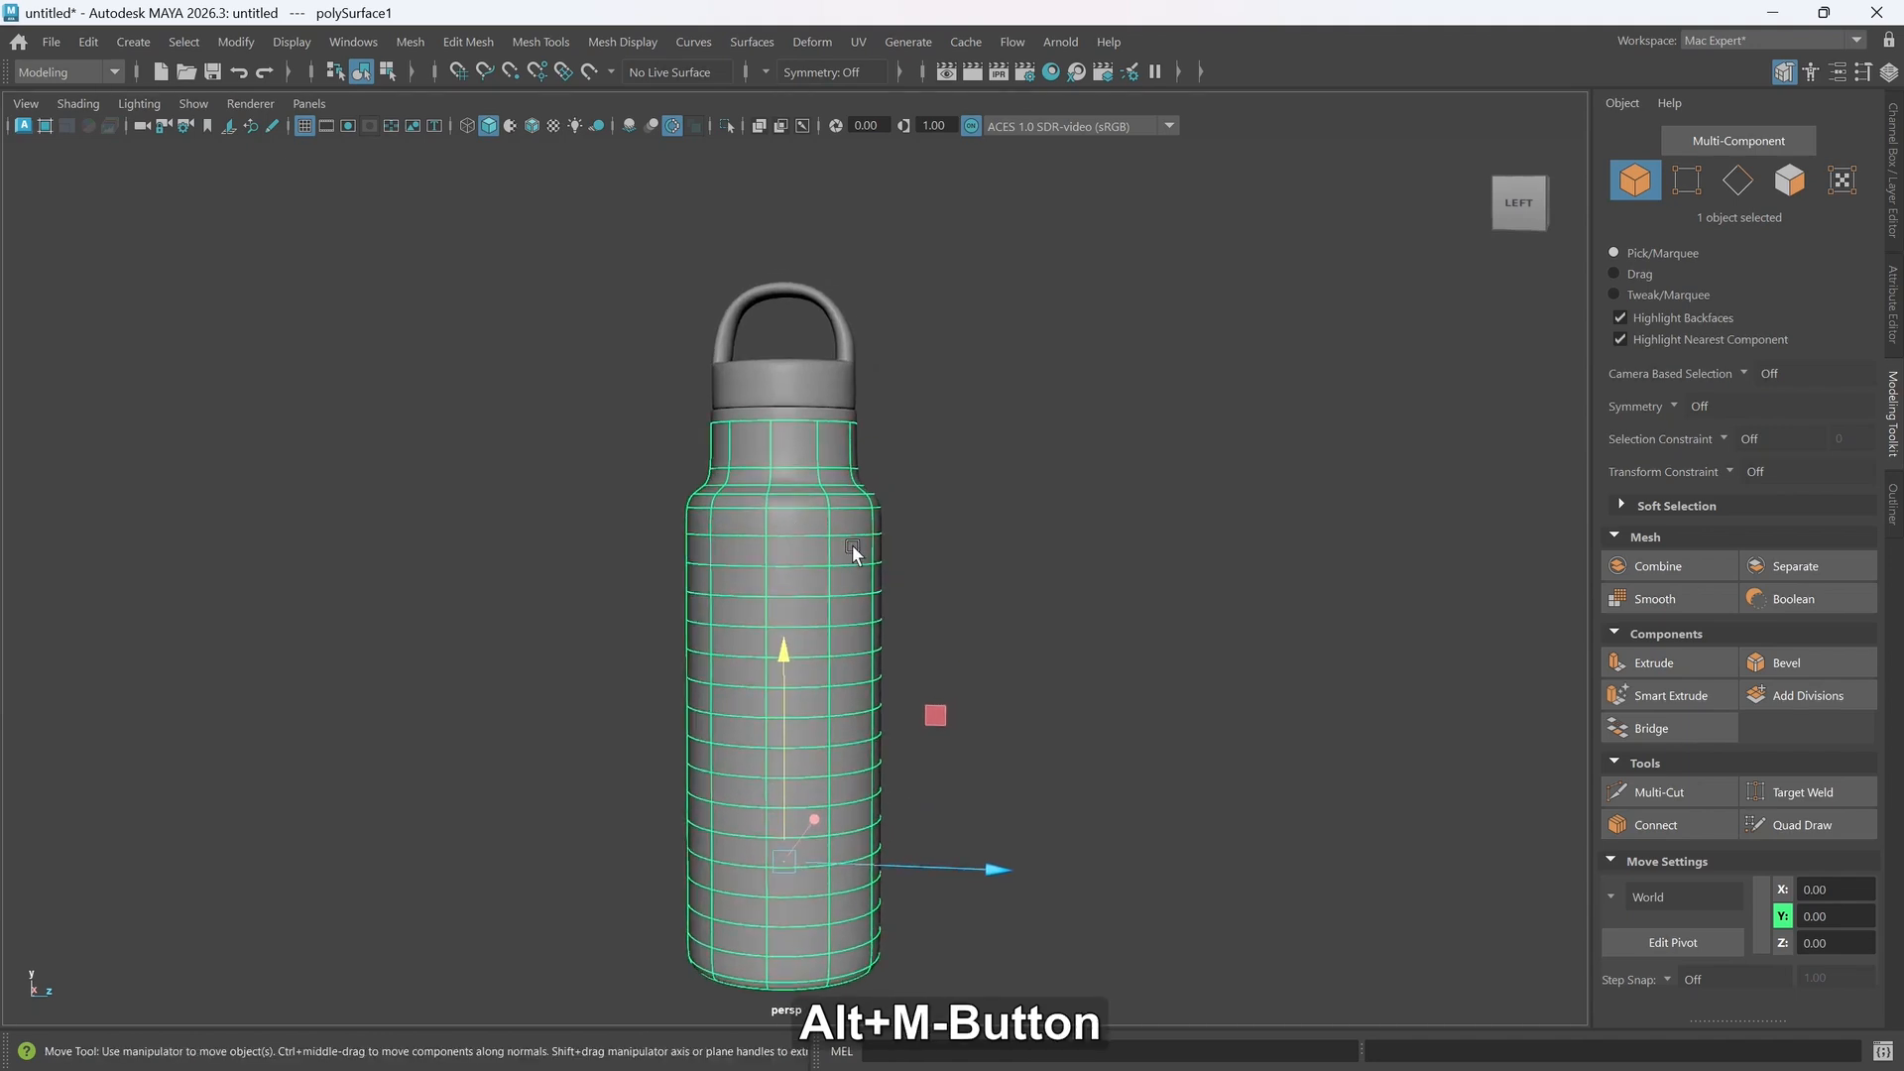
key(m)
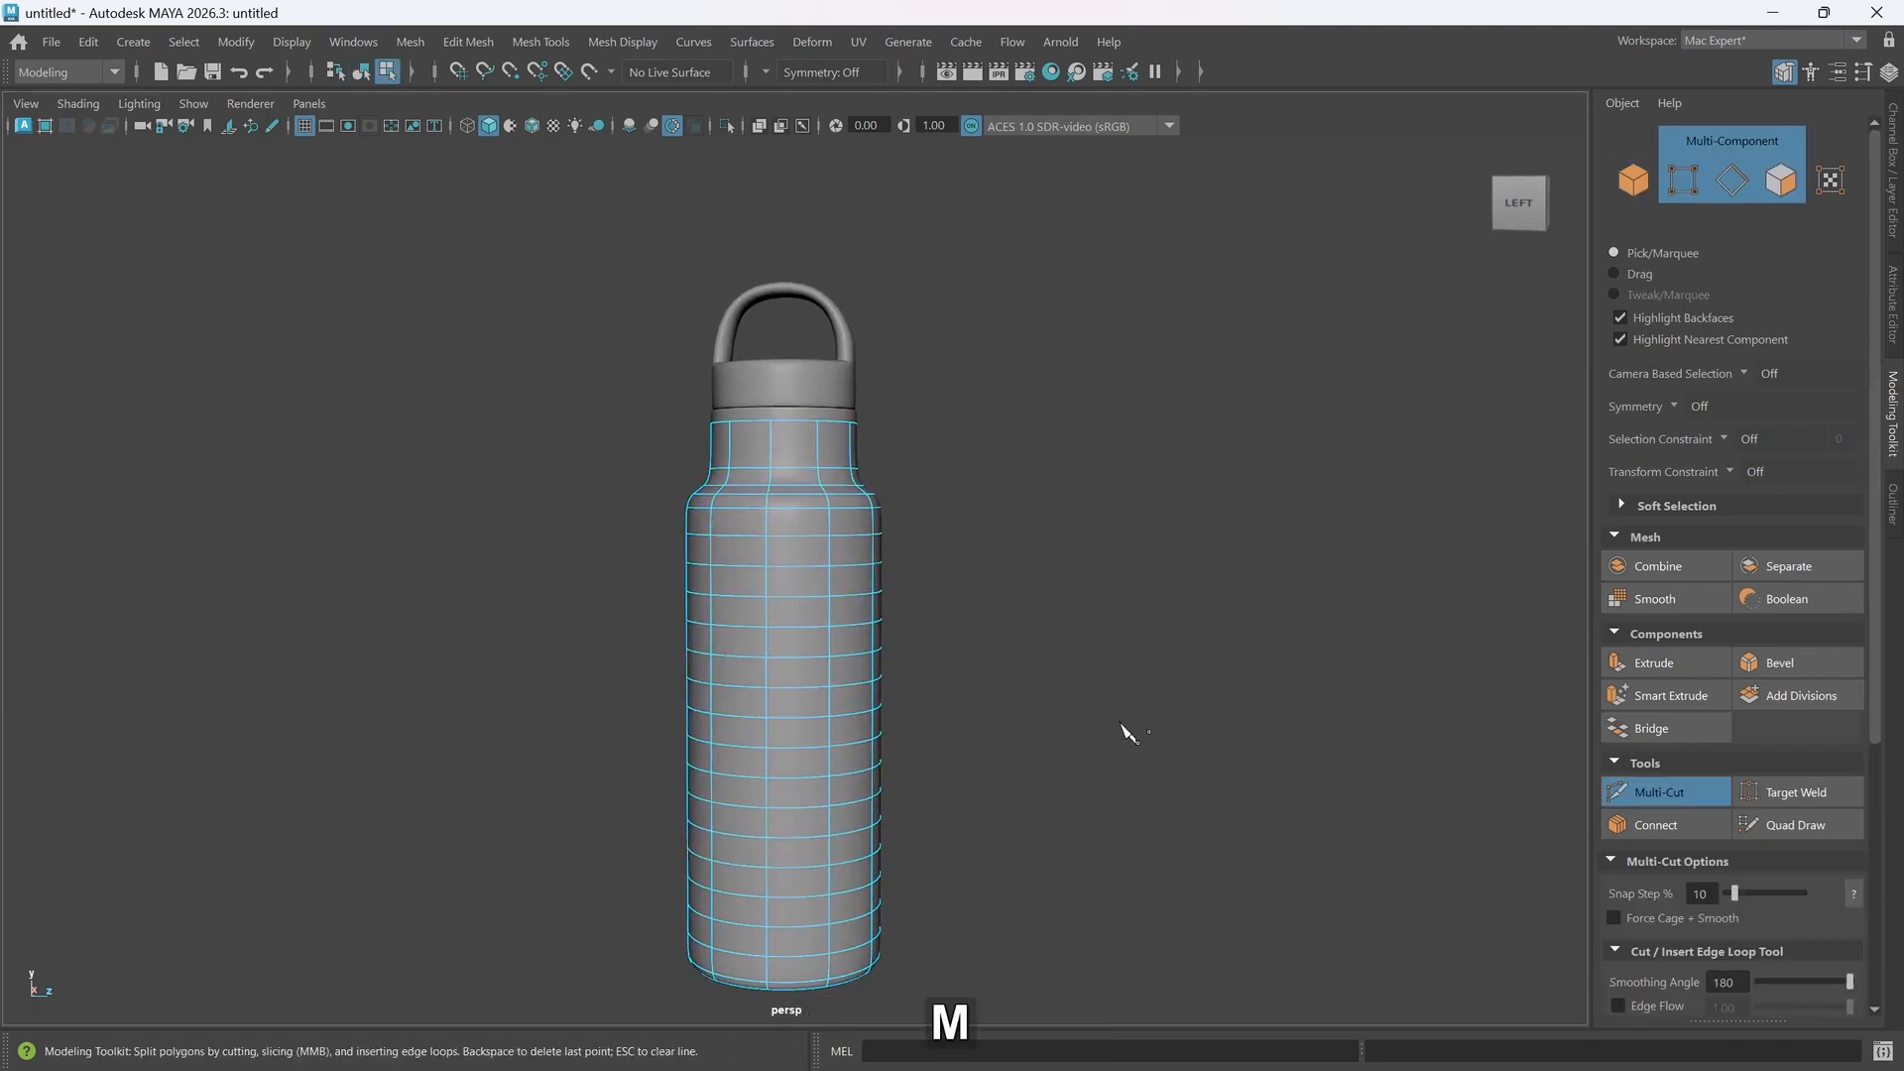
ctrl+middle_click(820, 443)
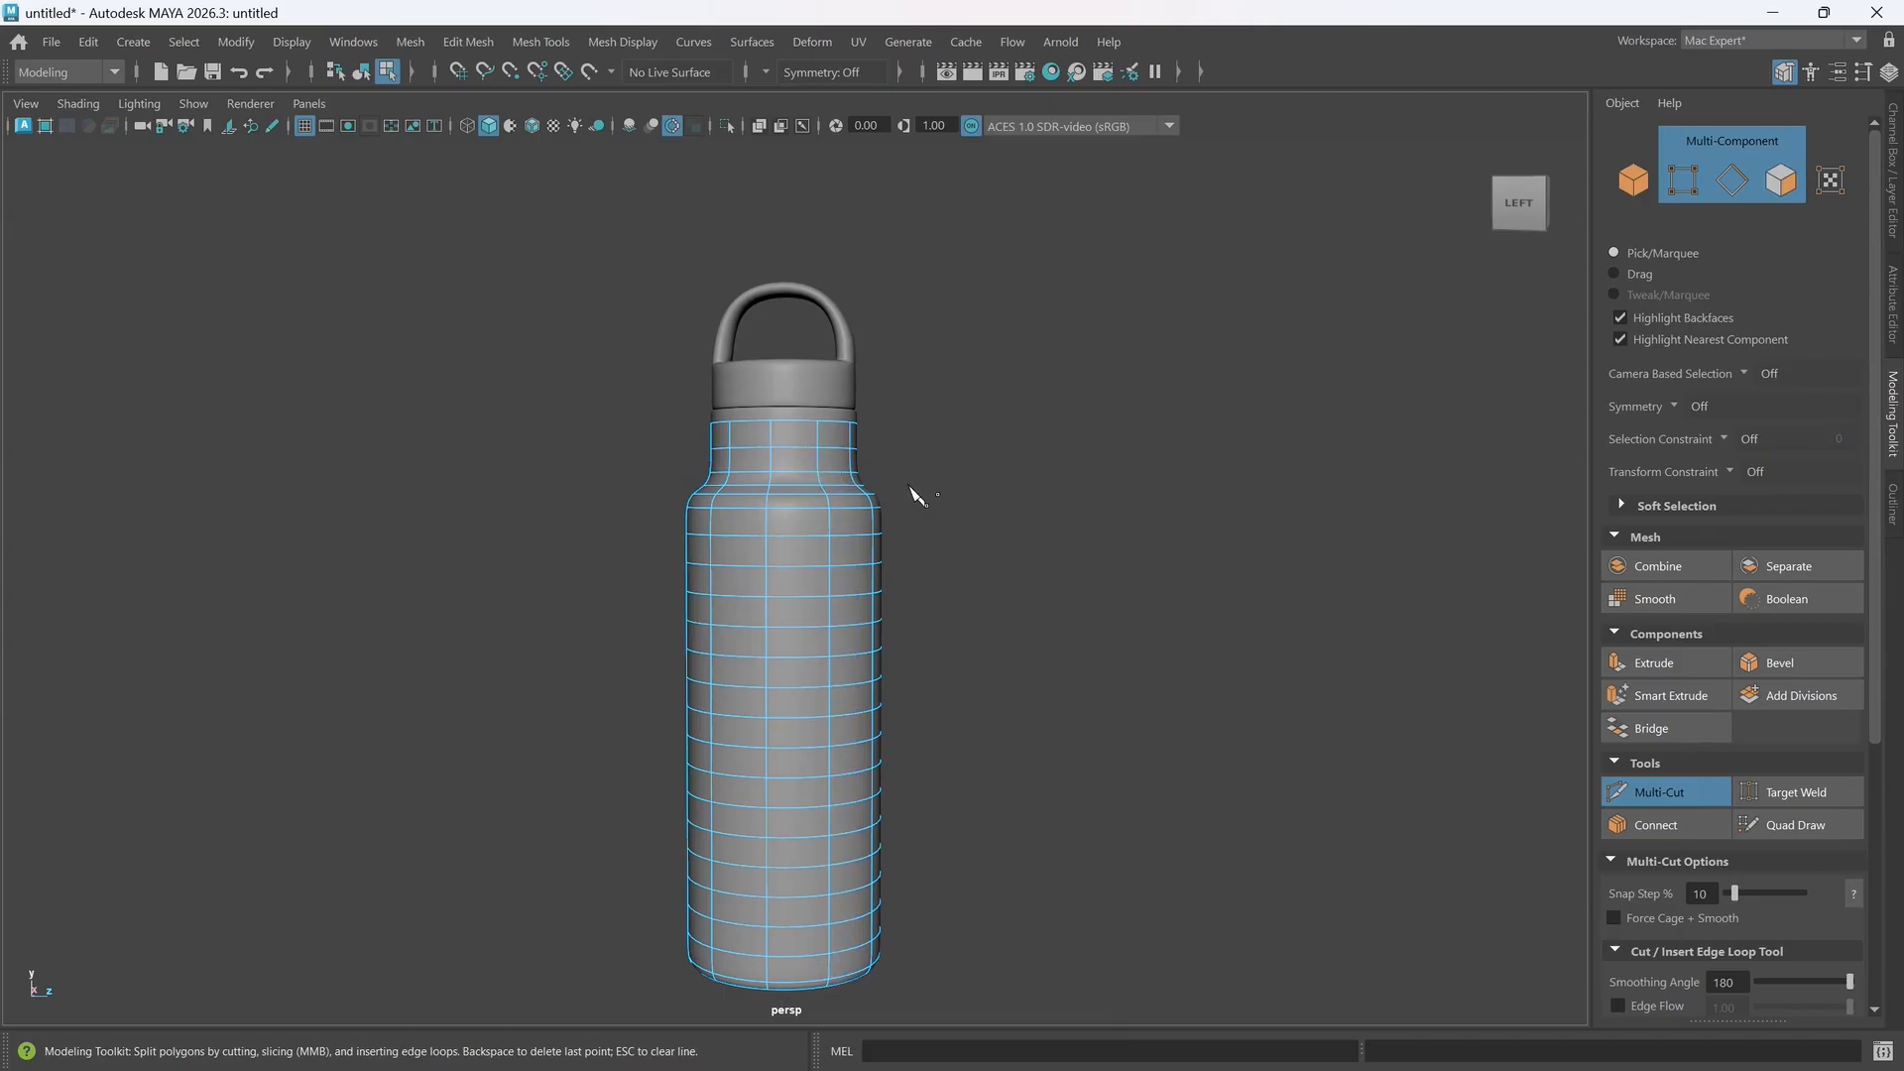
key(w)
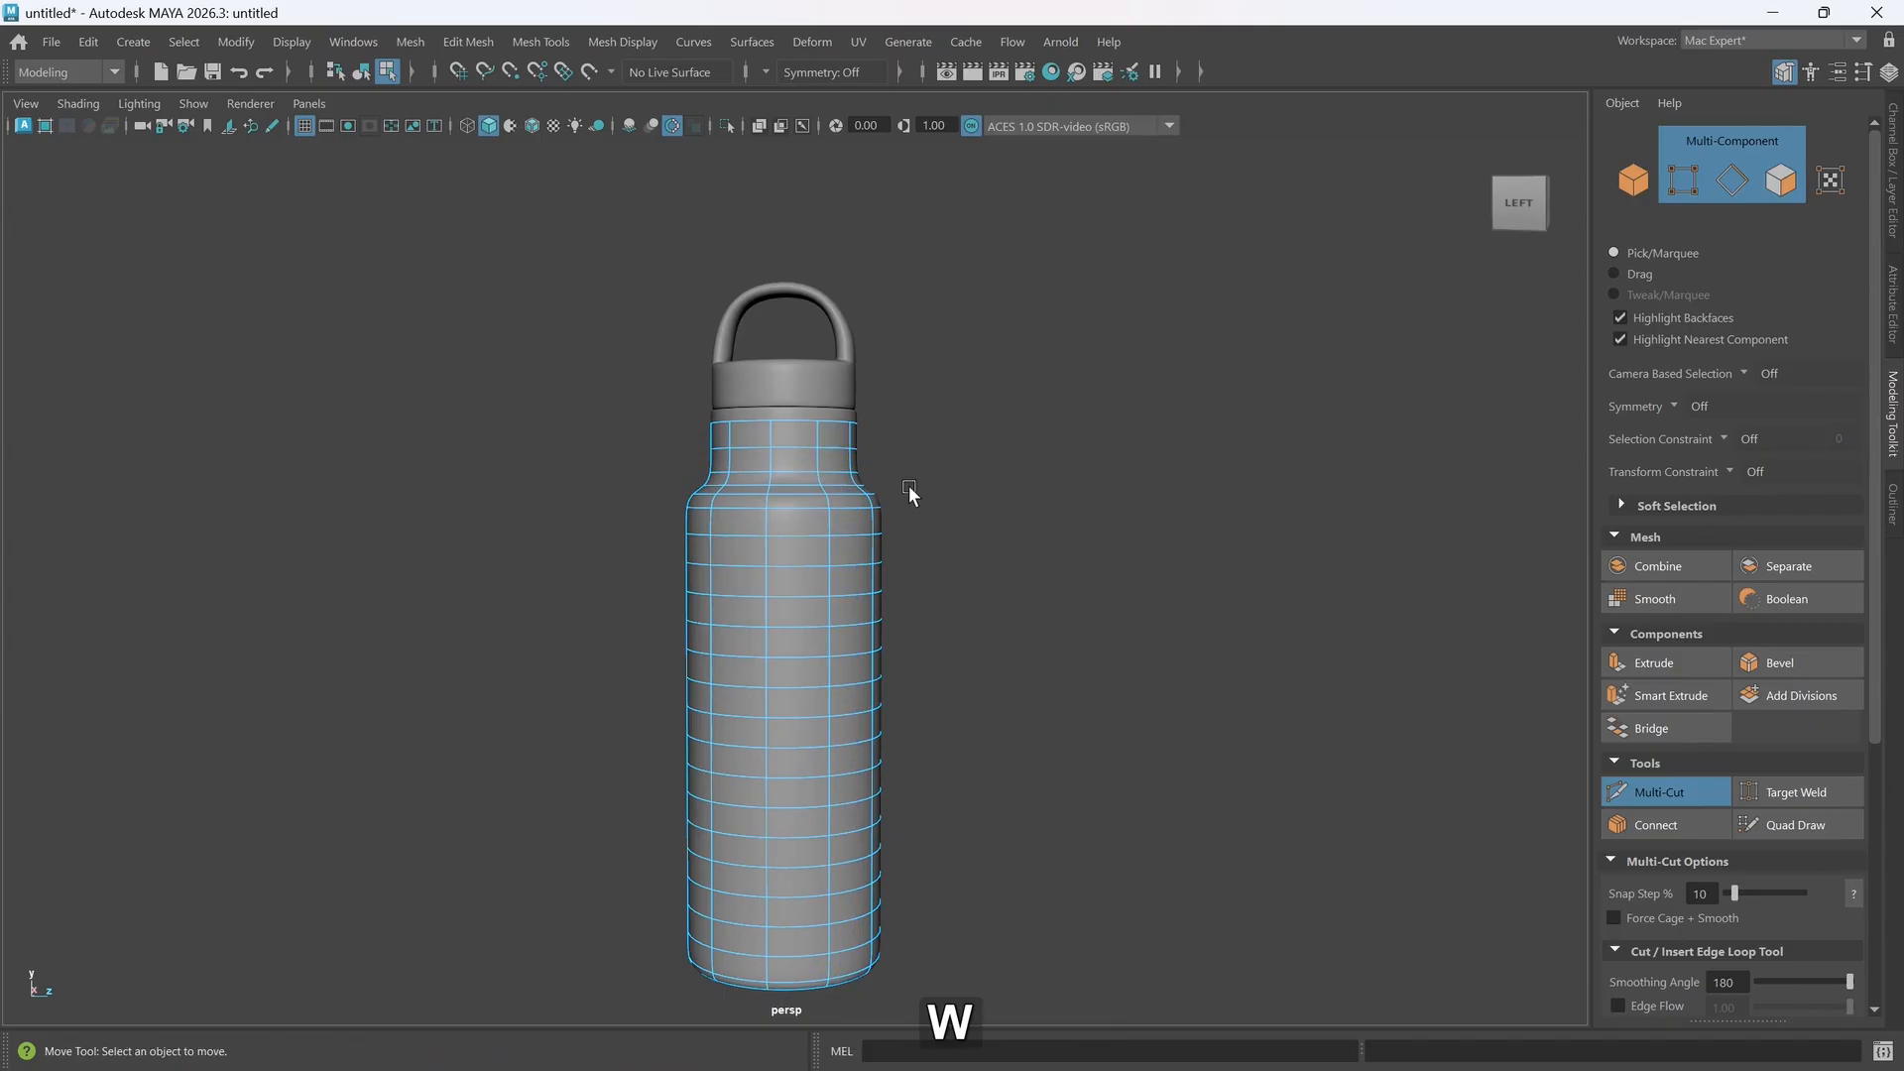
- Make the handled cap the editing target and insert a centred edge loop around the lower band of its side with Multi-Cut
alt+scroll(910, 600, up, 2)
alt+middle_drag(857, 506, 872, 532)
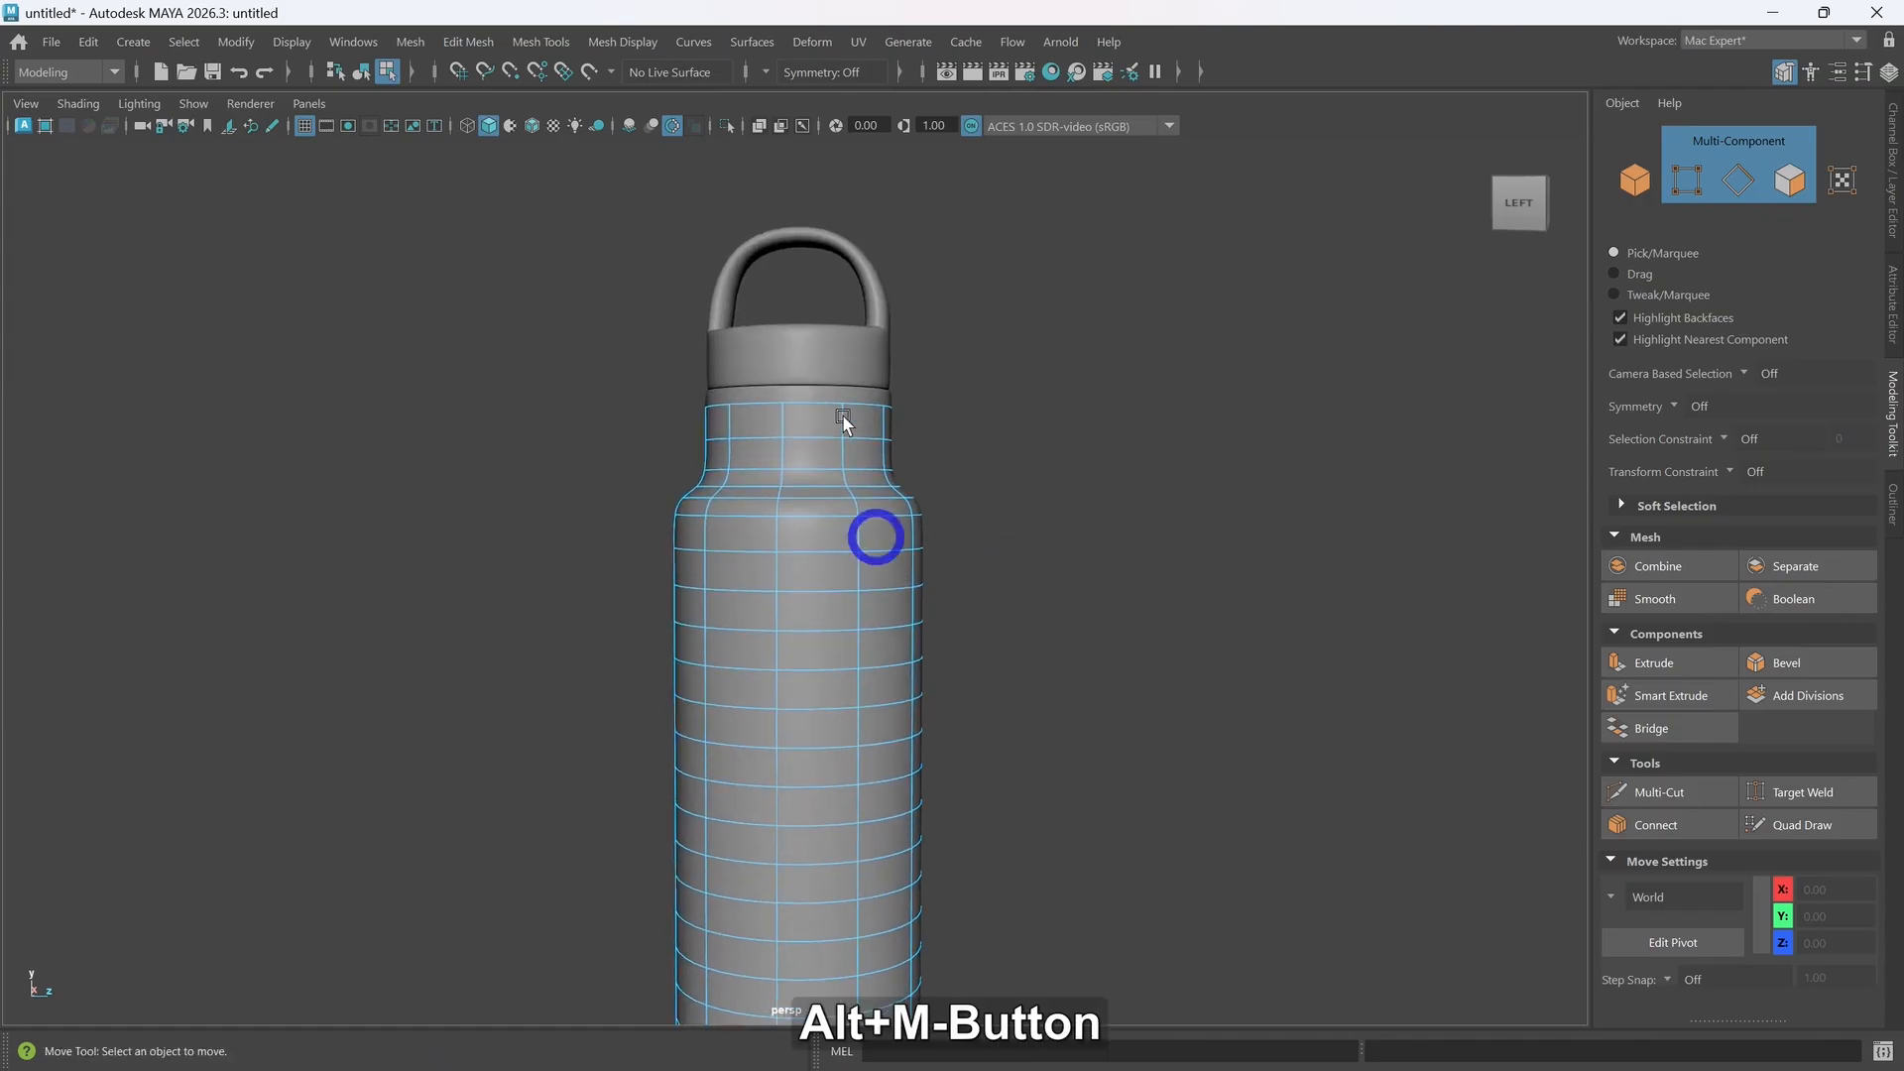
click(843, 389)
click(859, 360)
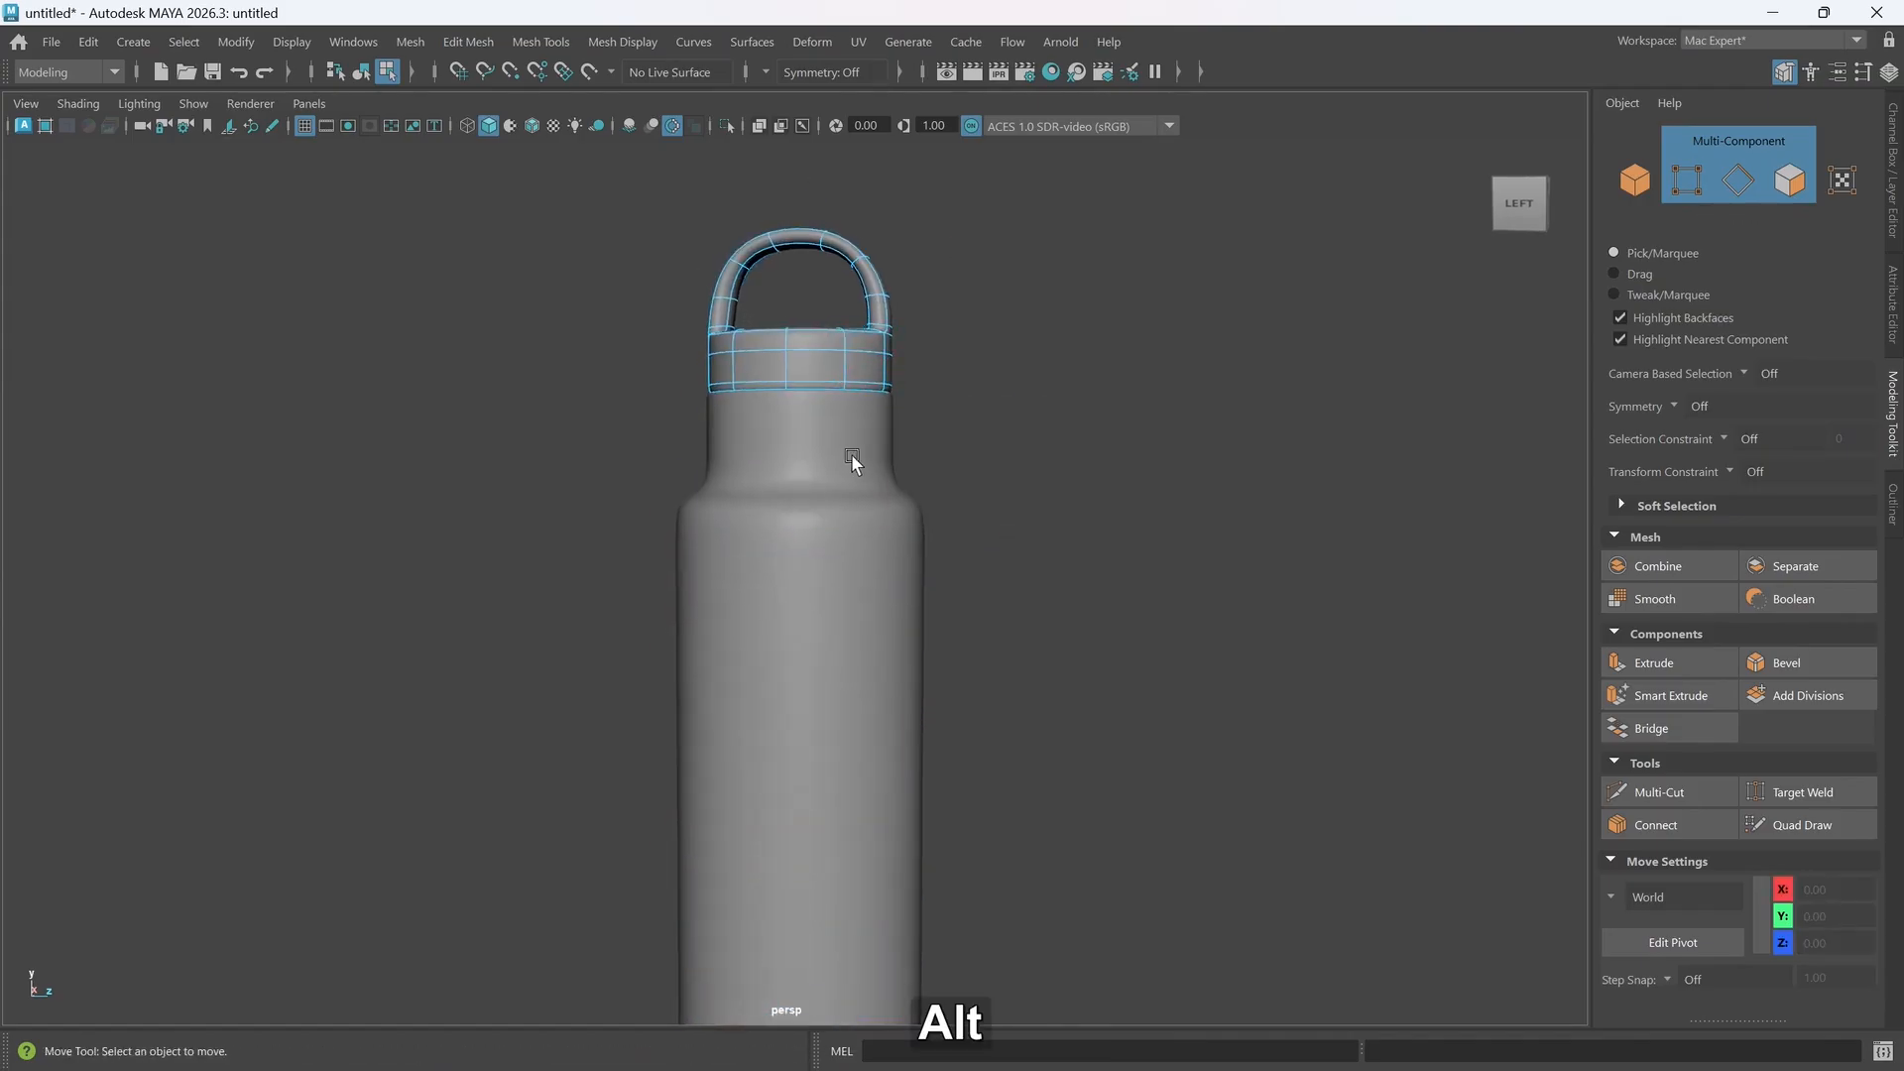
alt+drag(850, 449, 848, 458)
scroll(873, 421, up, 4)
alt+middle_drag(882, 352, 883, 406)
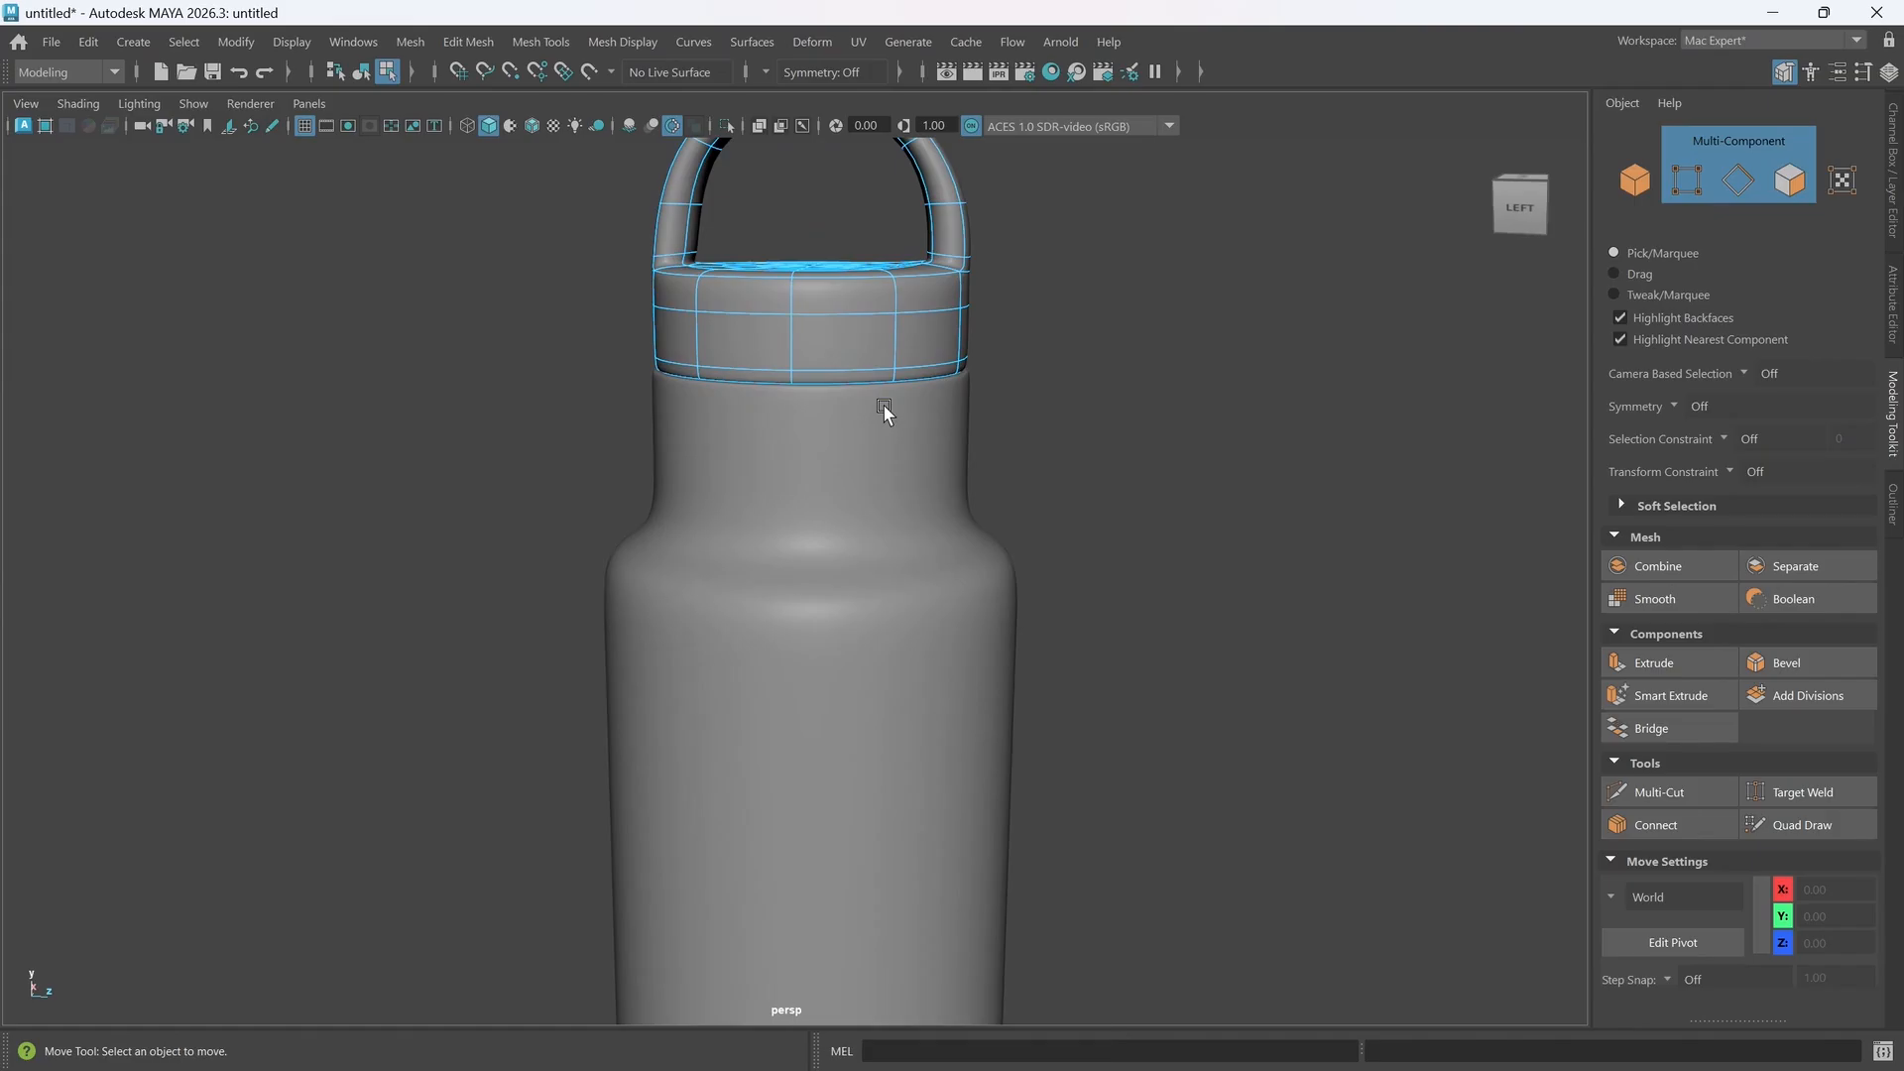
key(m)
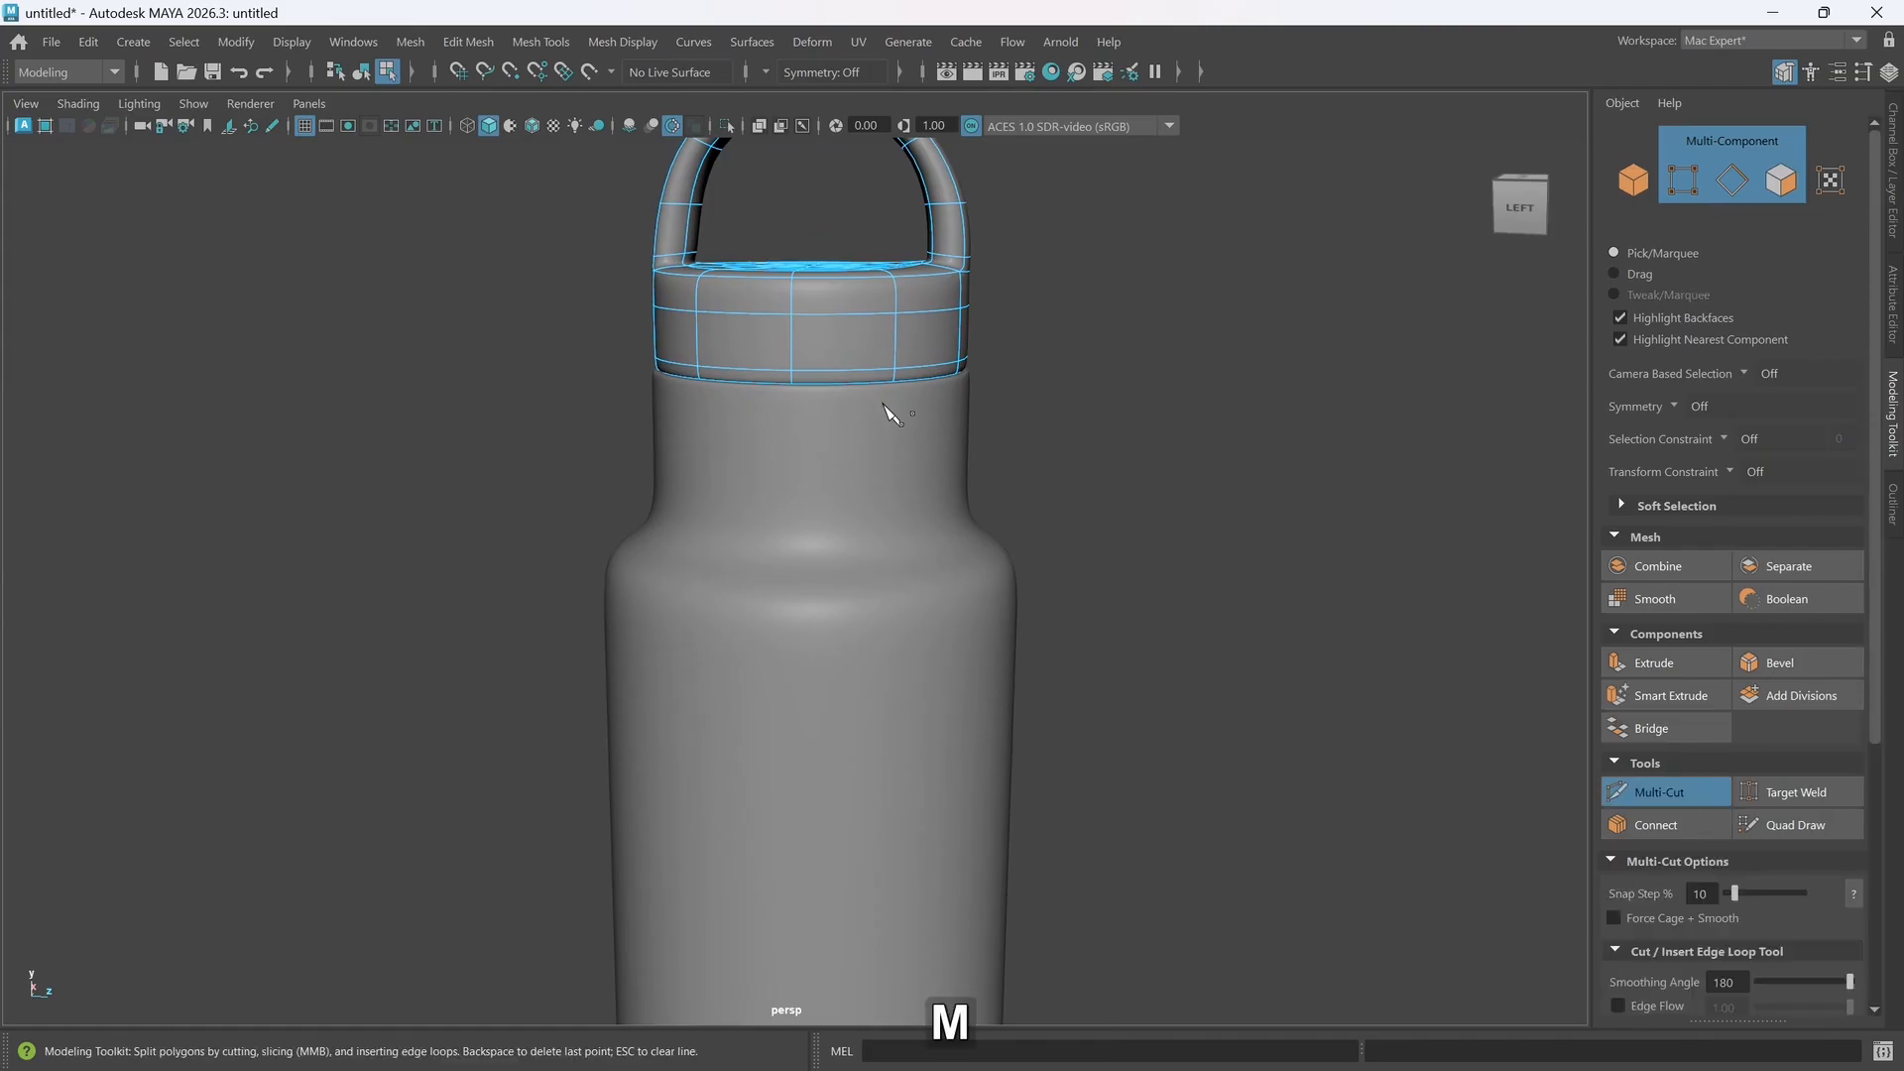
ctrl+middle_click(874, 347)
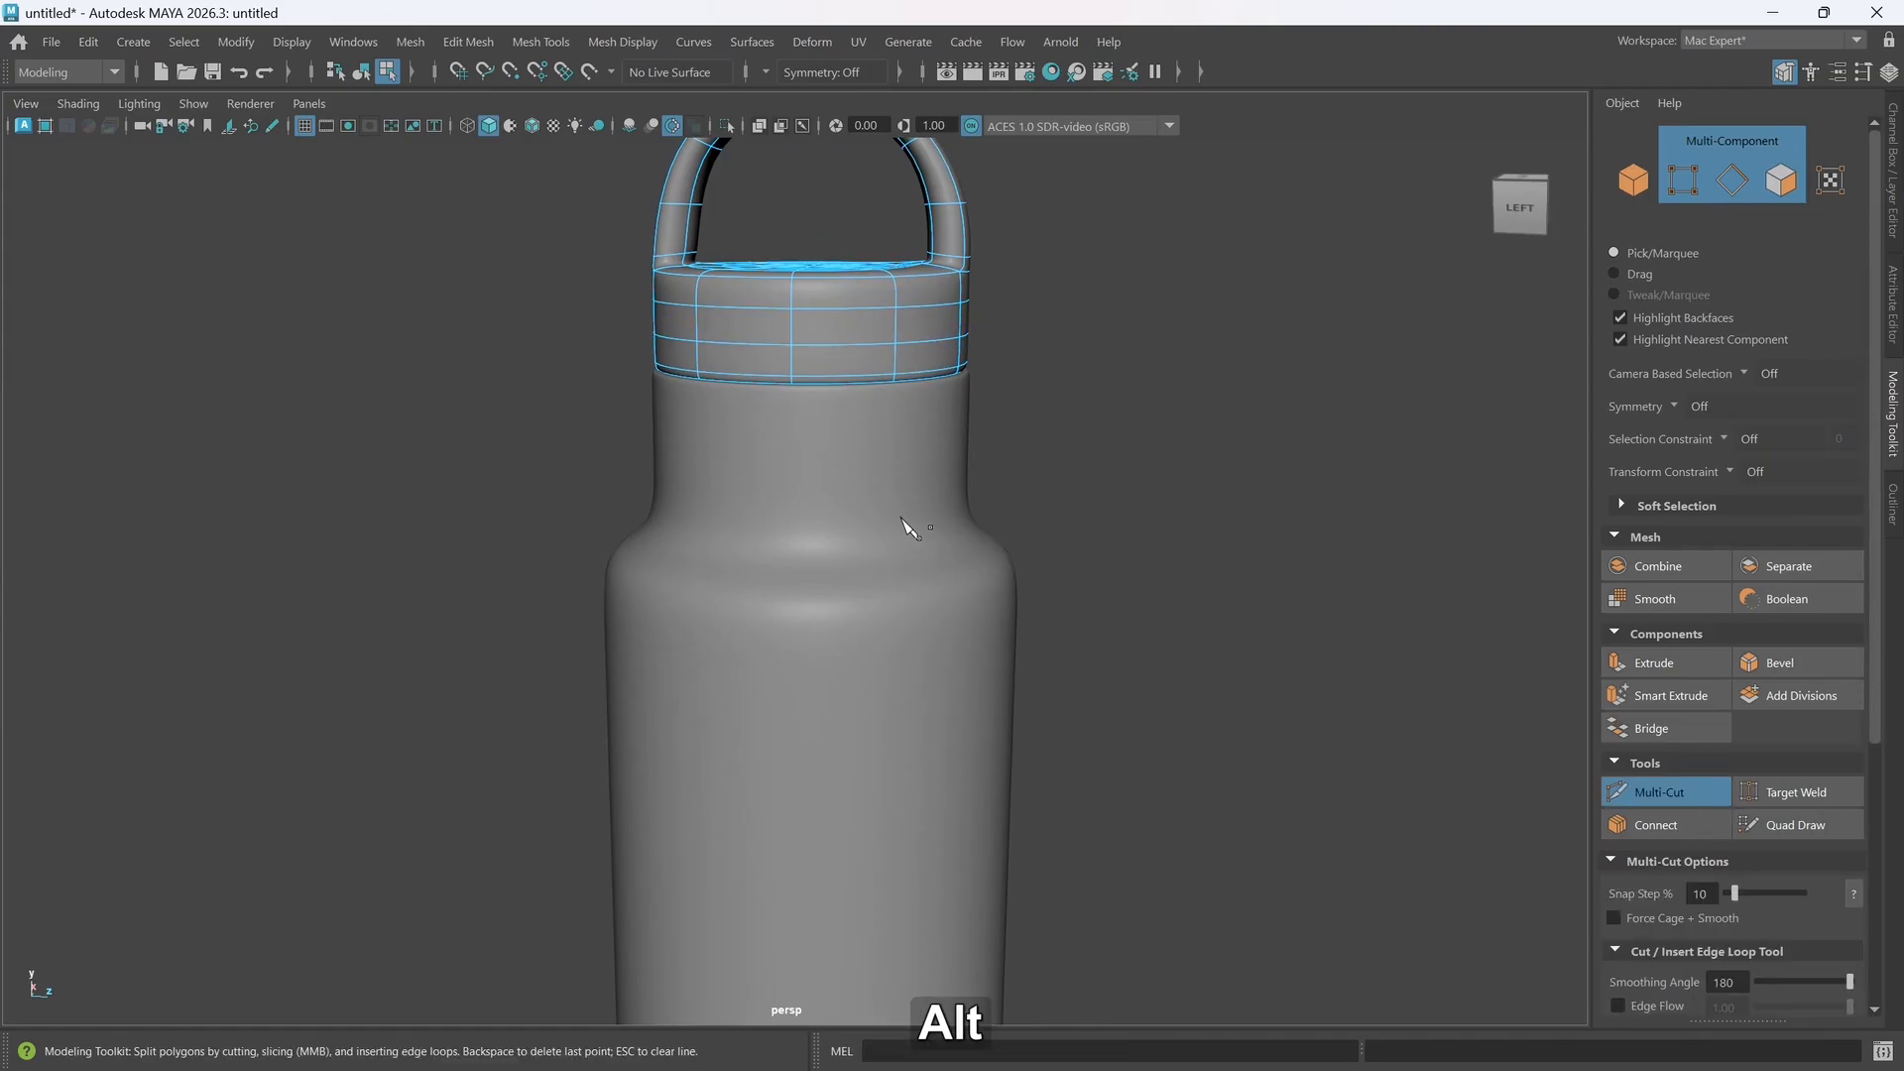
alt+drag(922, 523, 904, 532)
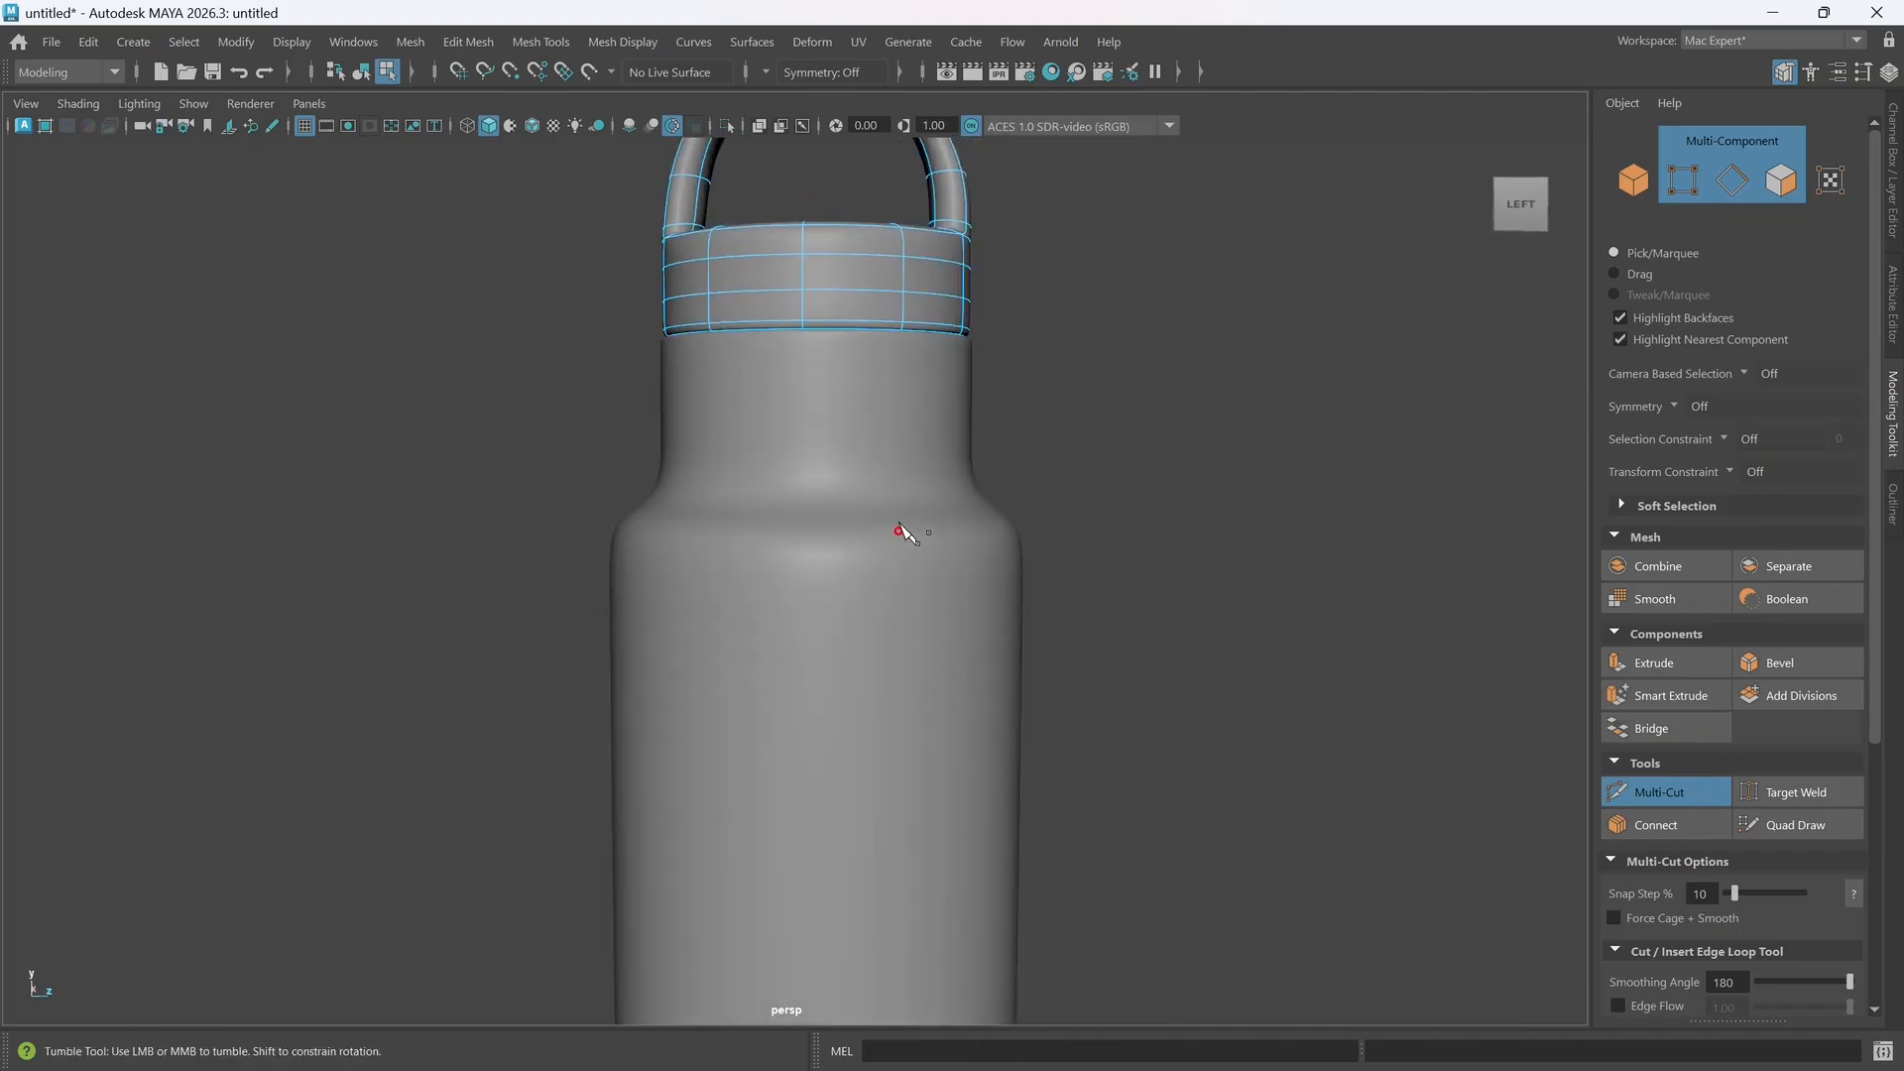
key(w)
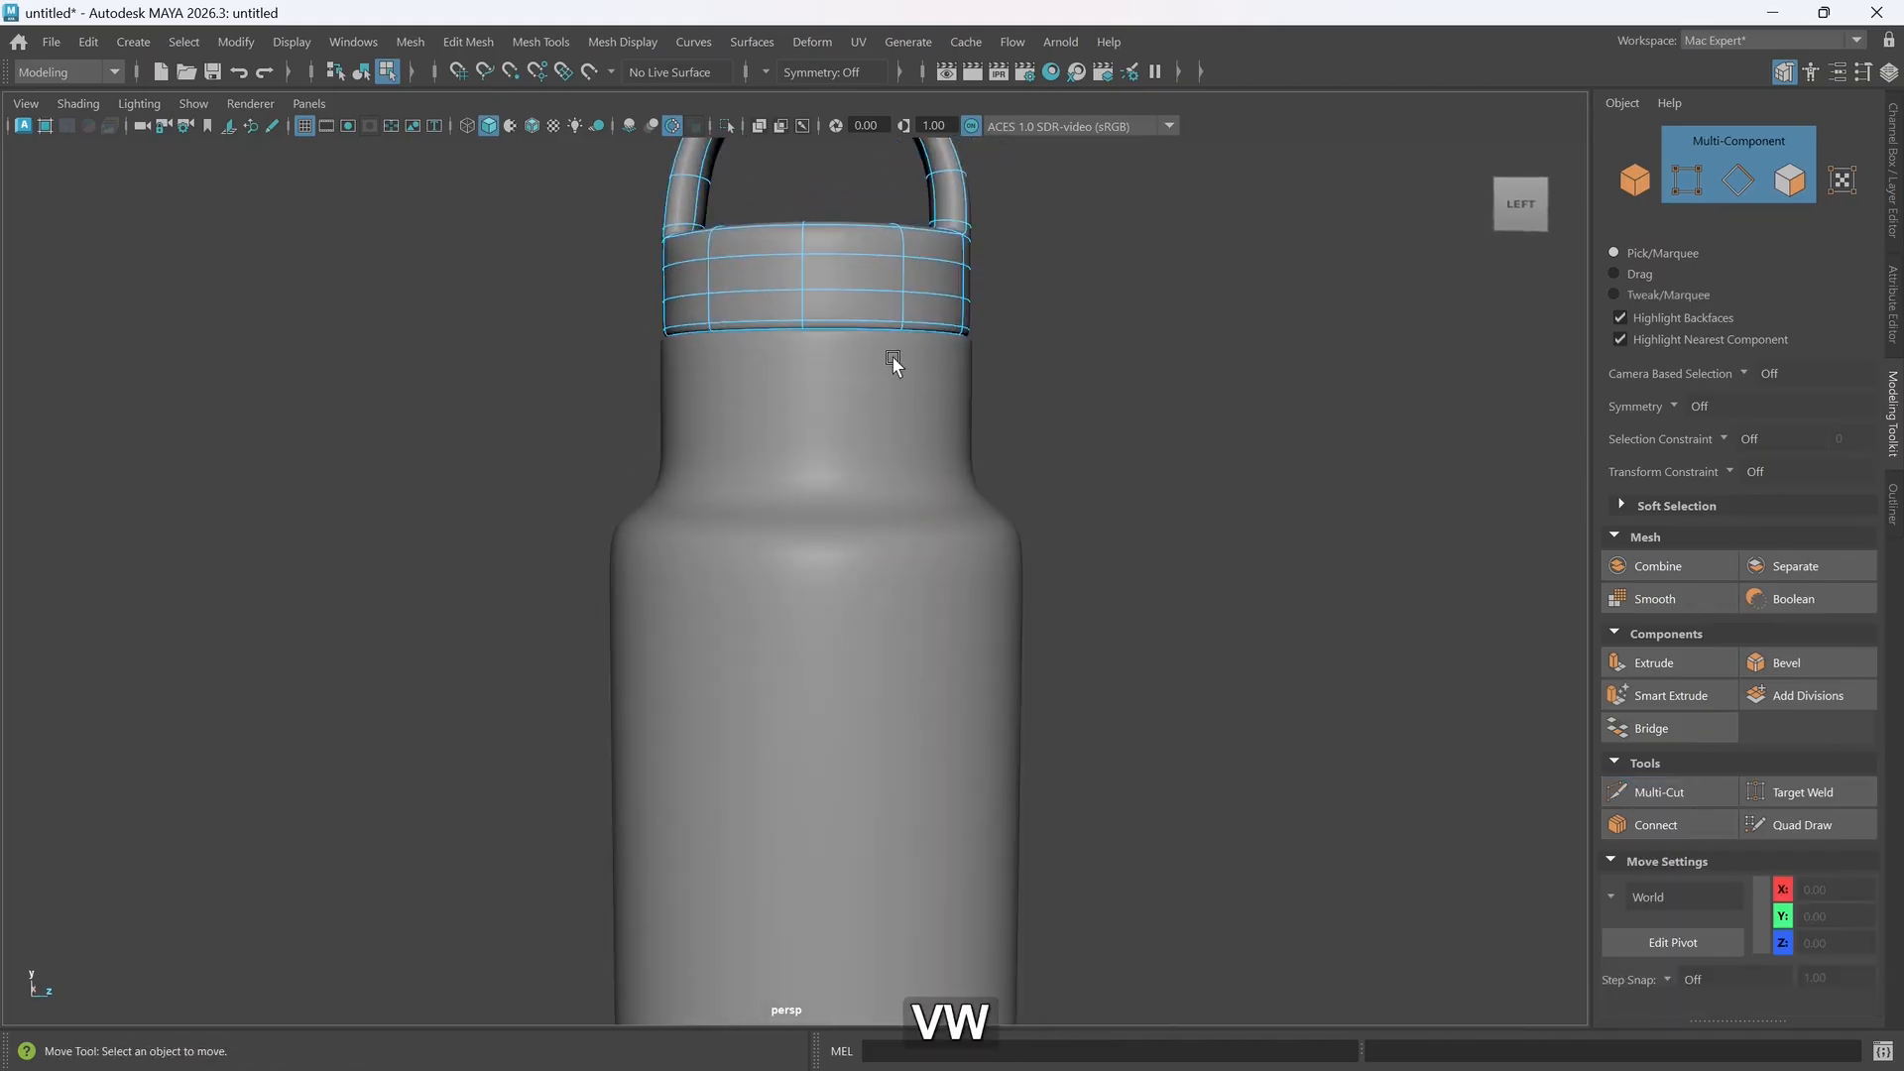
- Select the thin neck ring below the cap as an object and insert a centred horizontal edge loop around it
click(873, 337)
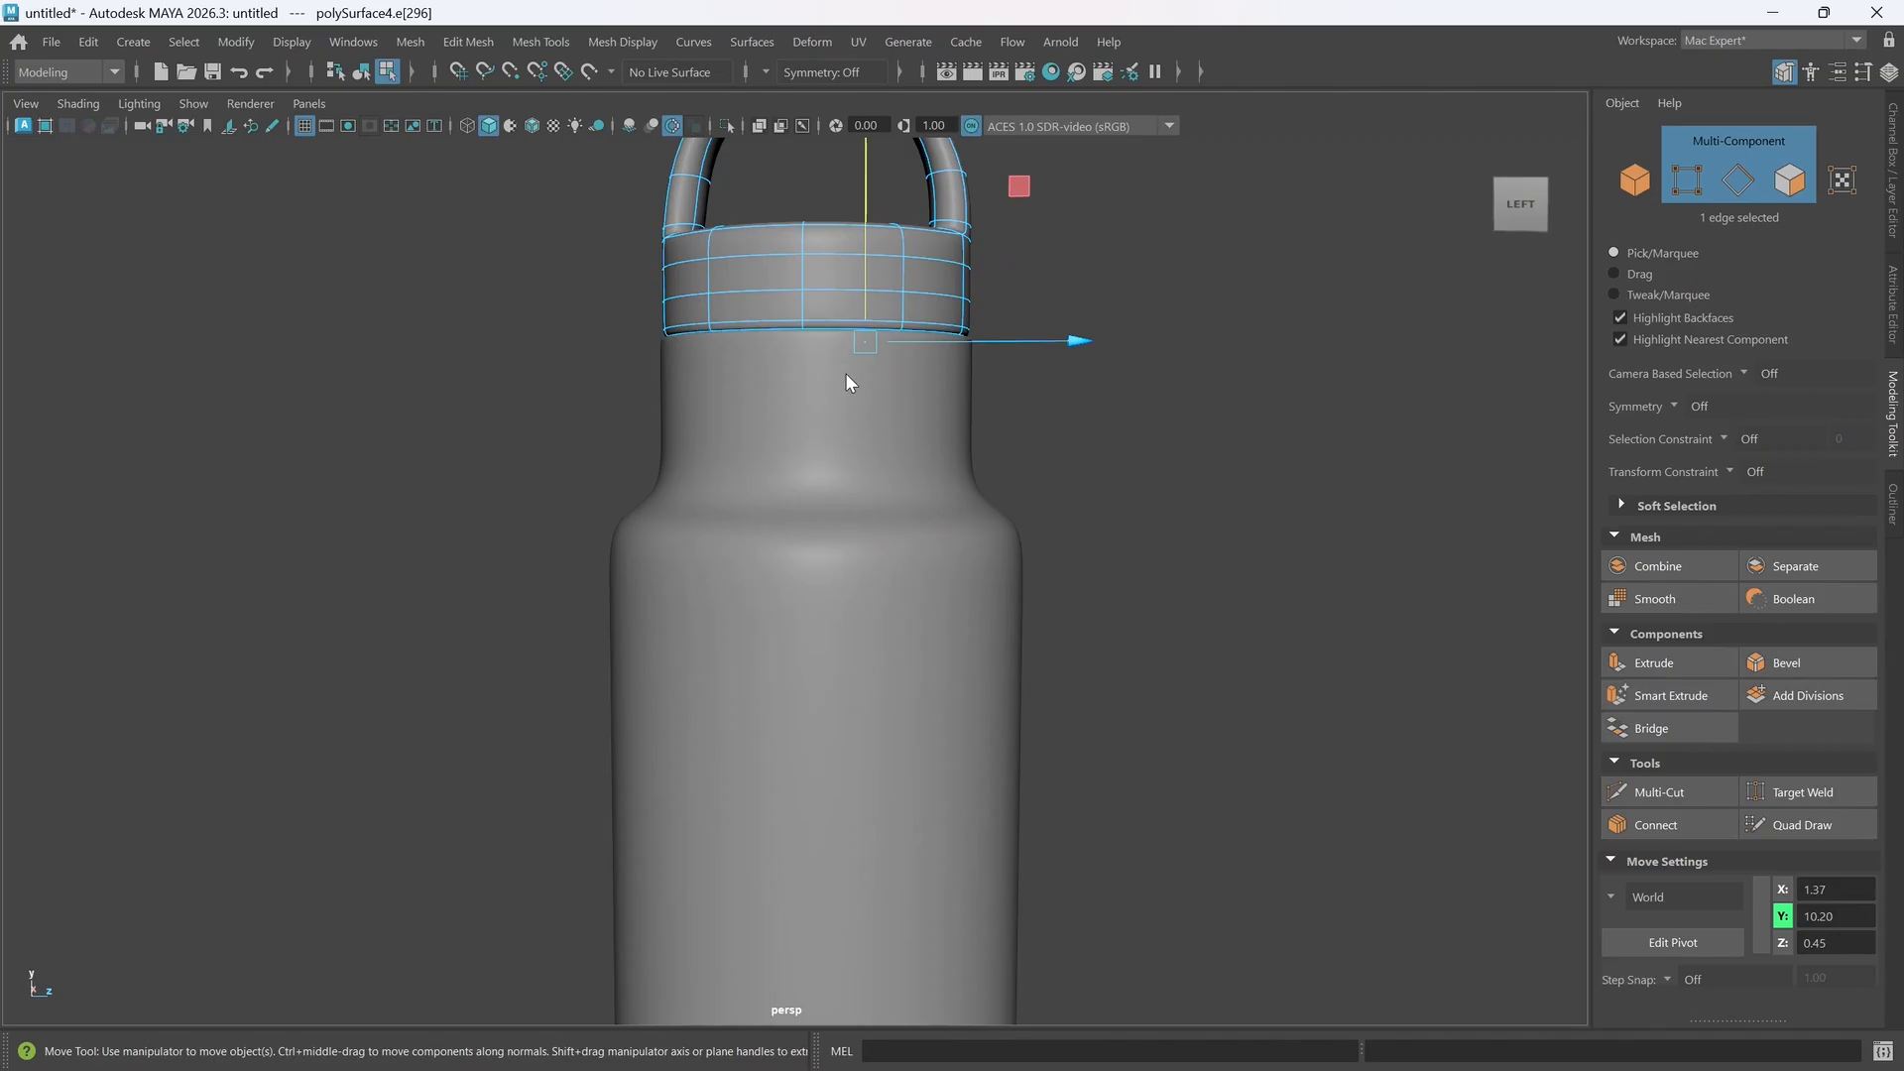
right_drag(846, 372, 925, 331)
click(883, 340)
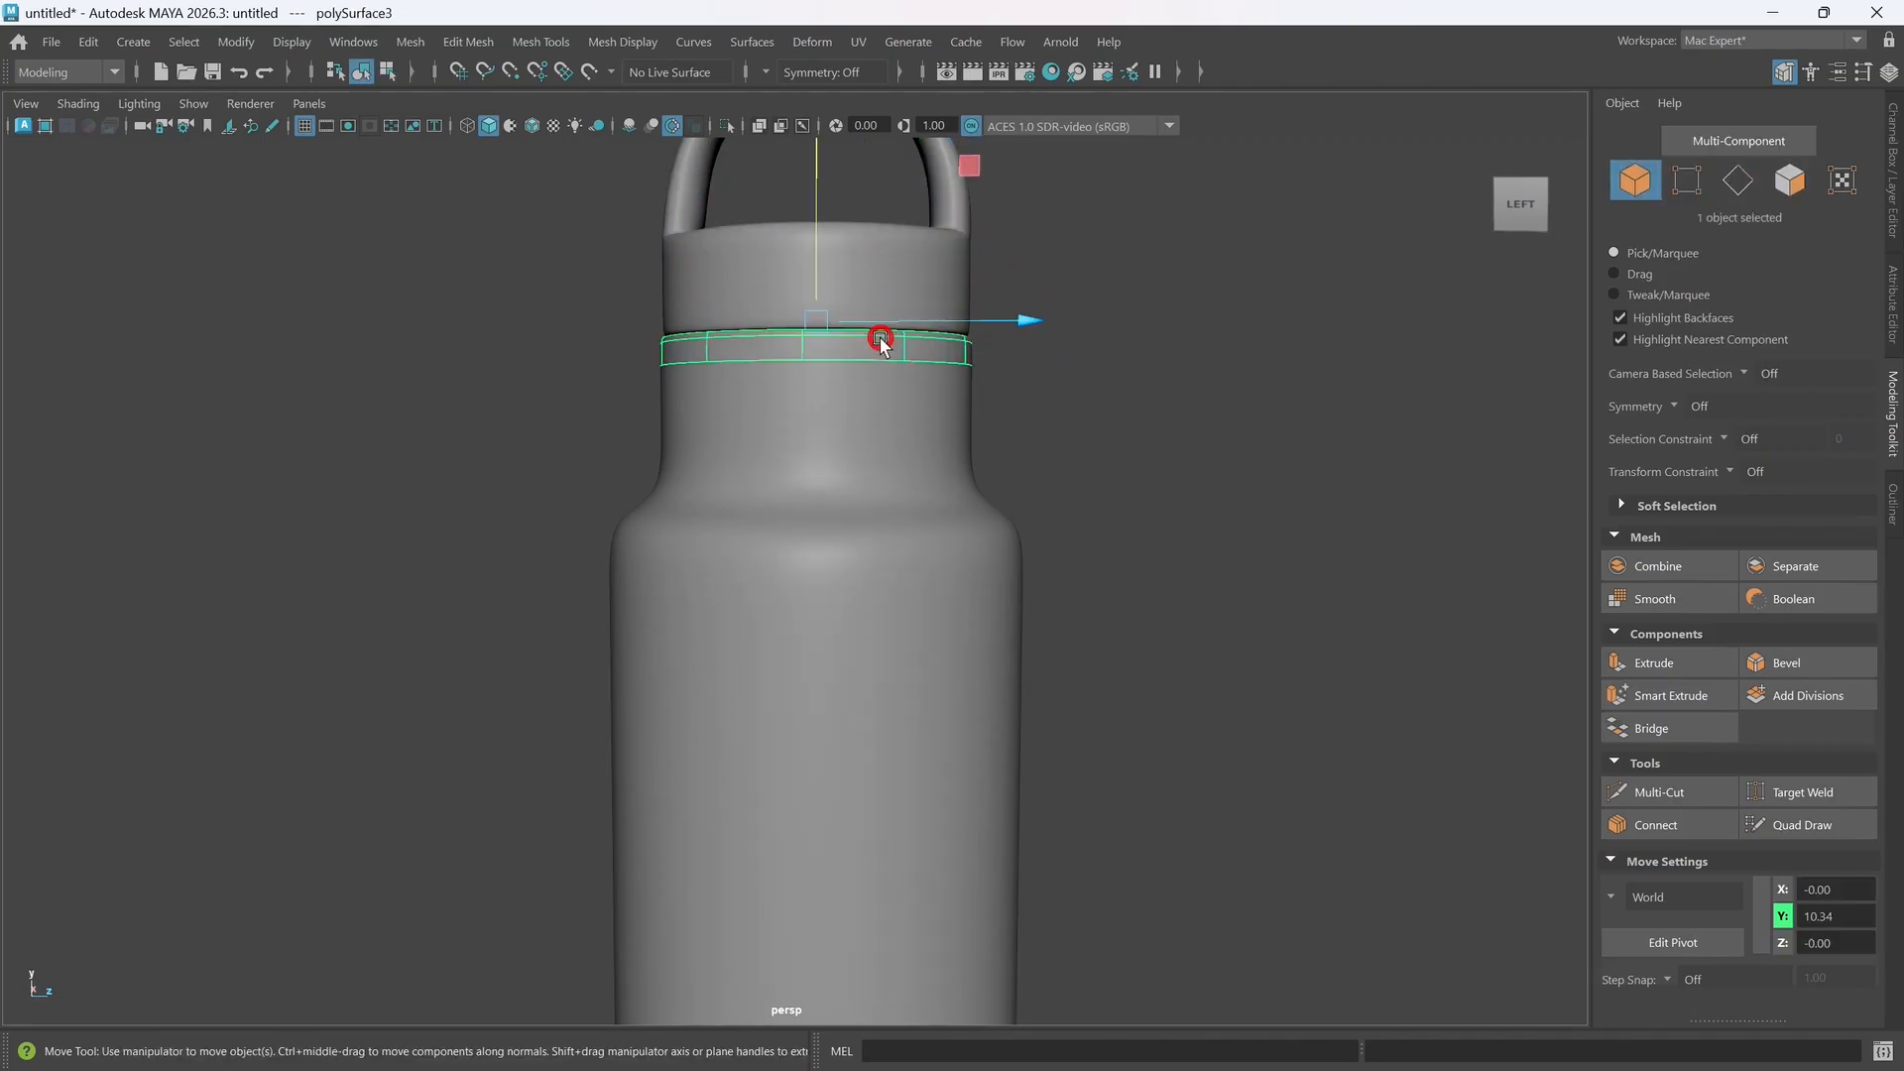
key(m)
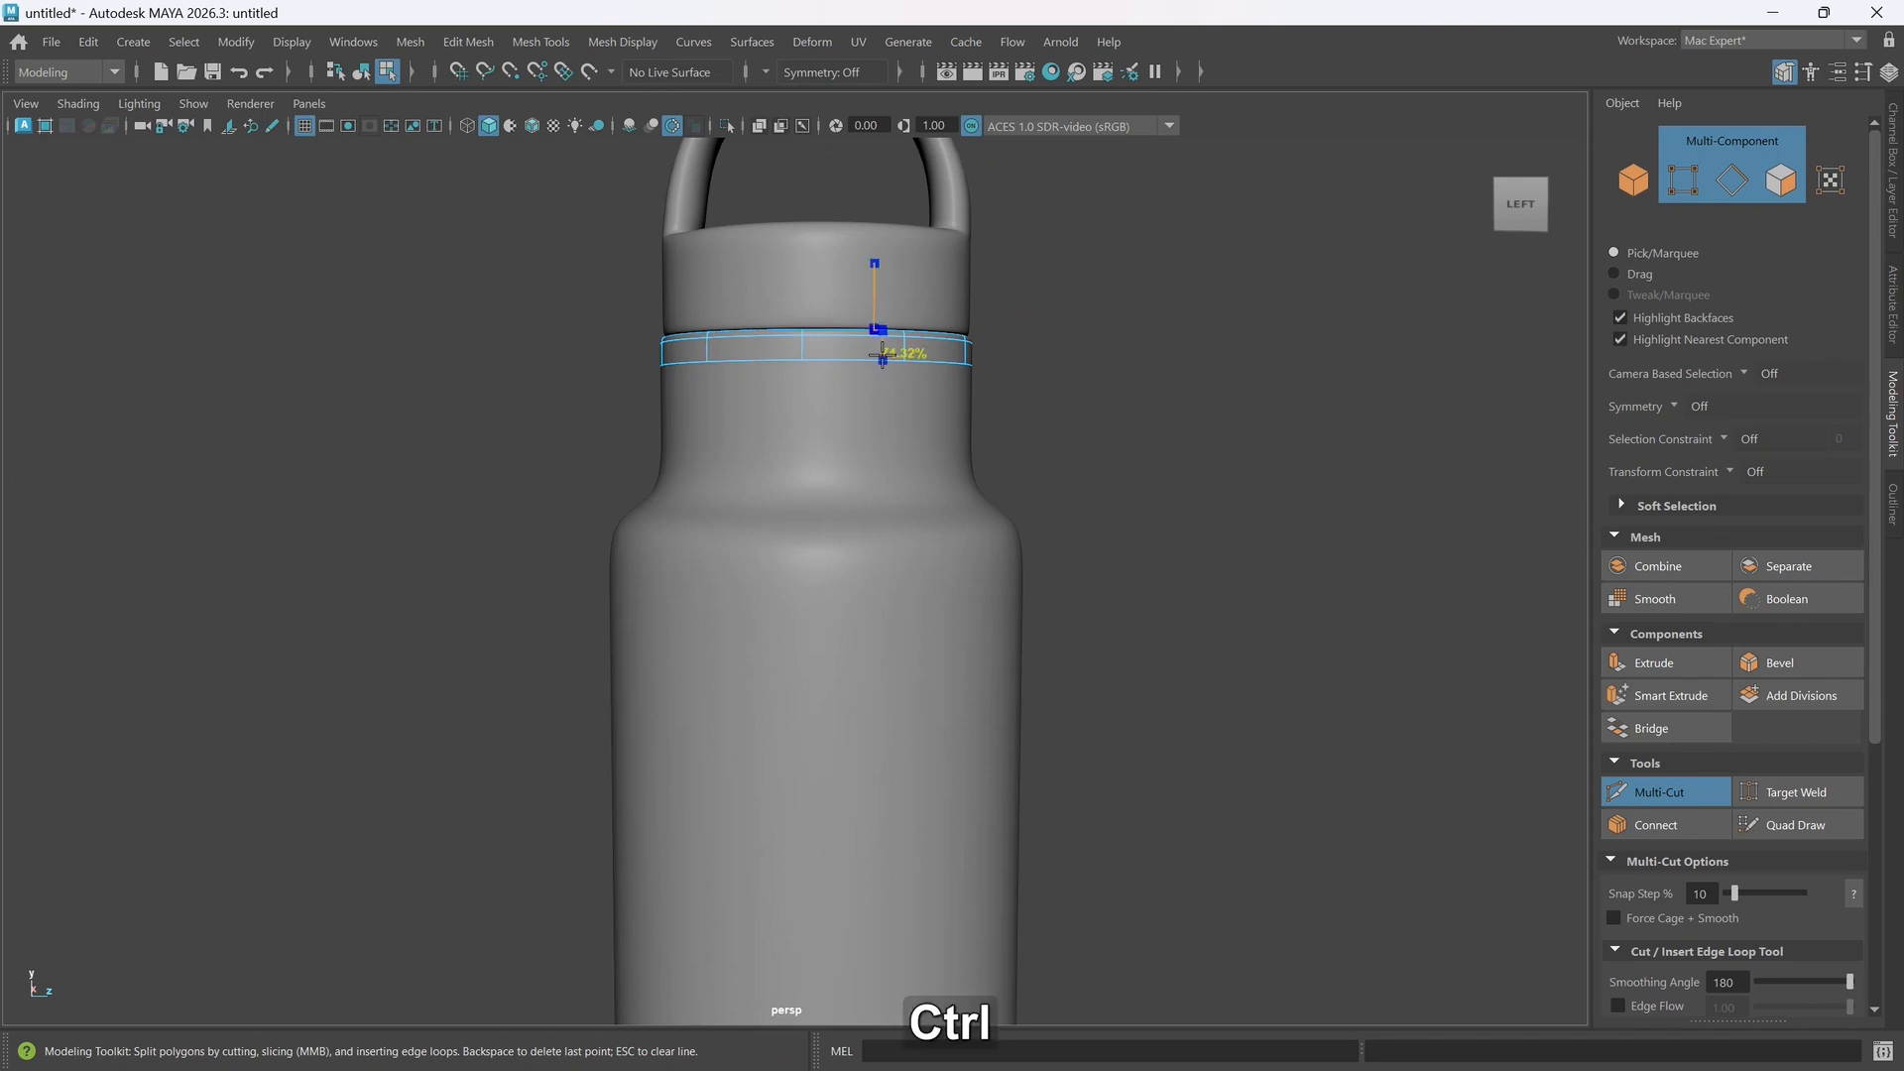
ctrl+click(813, 337)
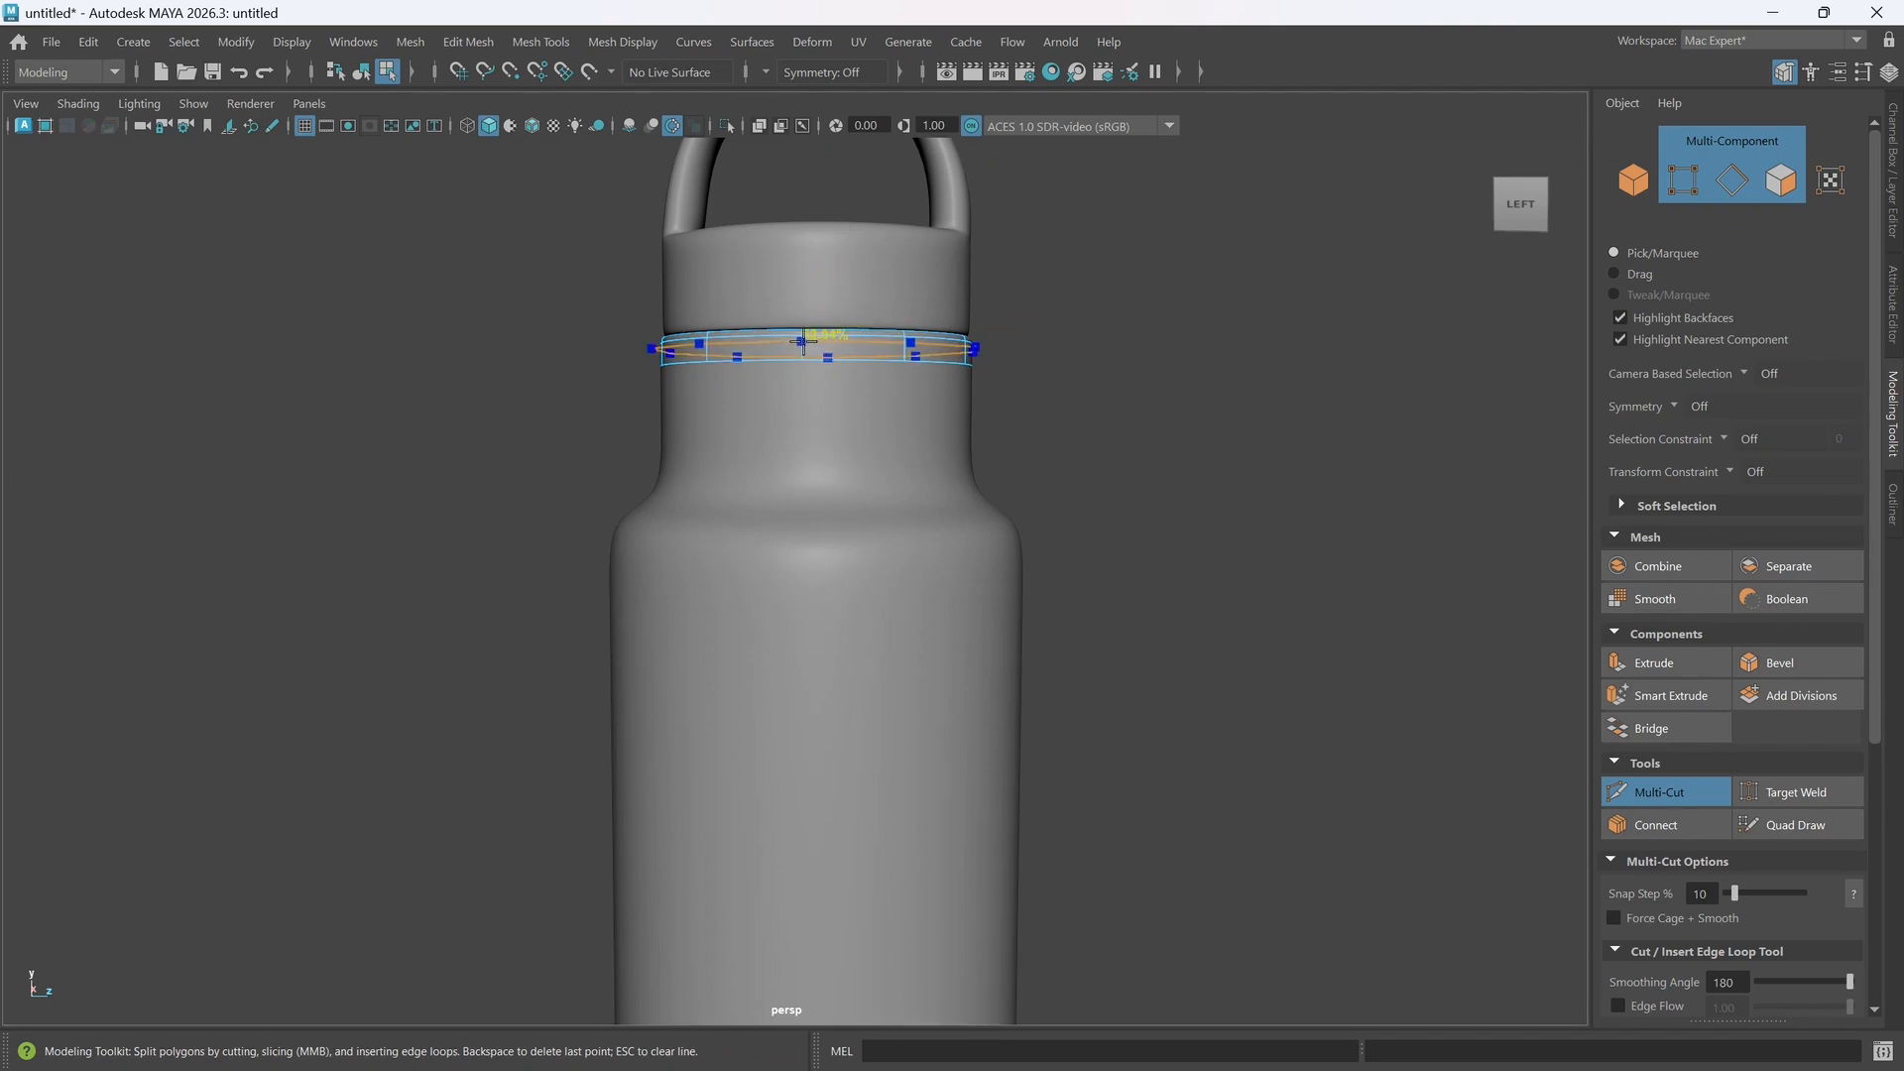
ctrl+middle_click(803, 340)
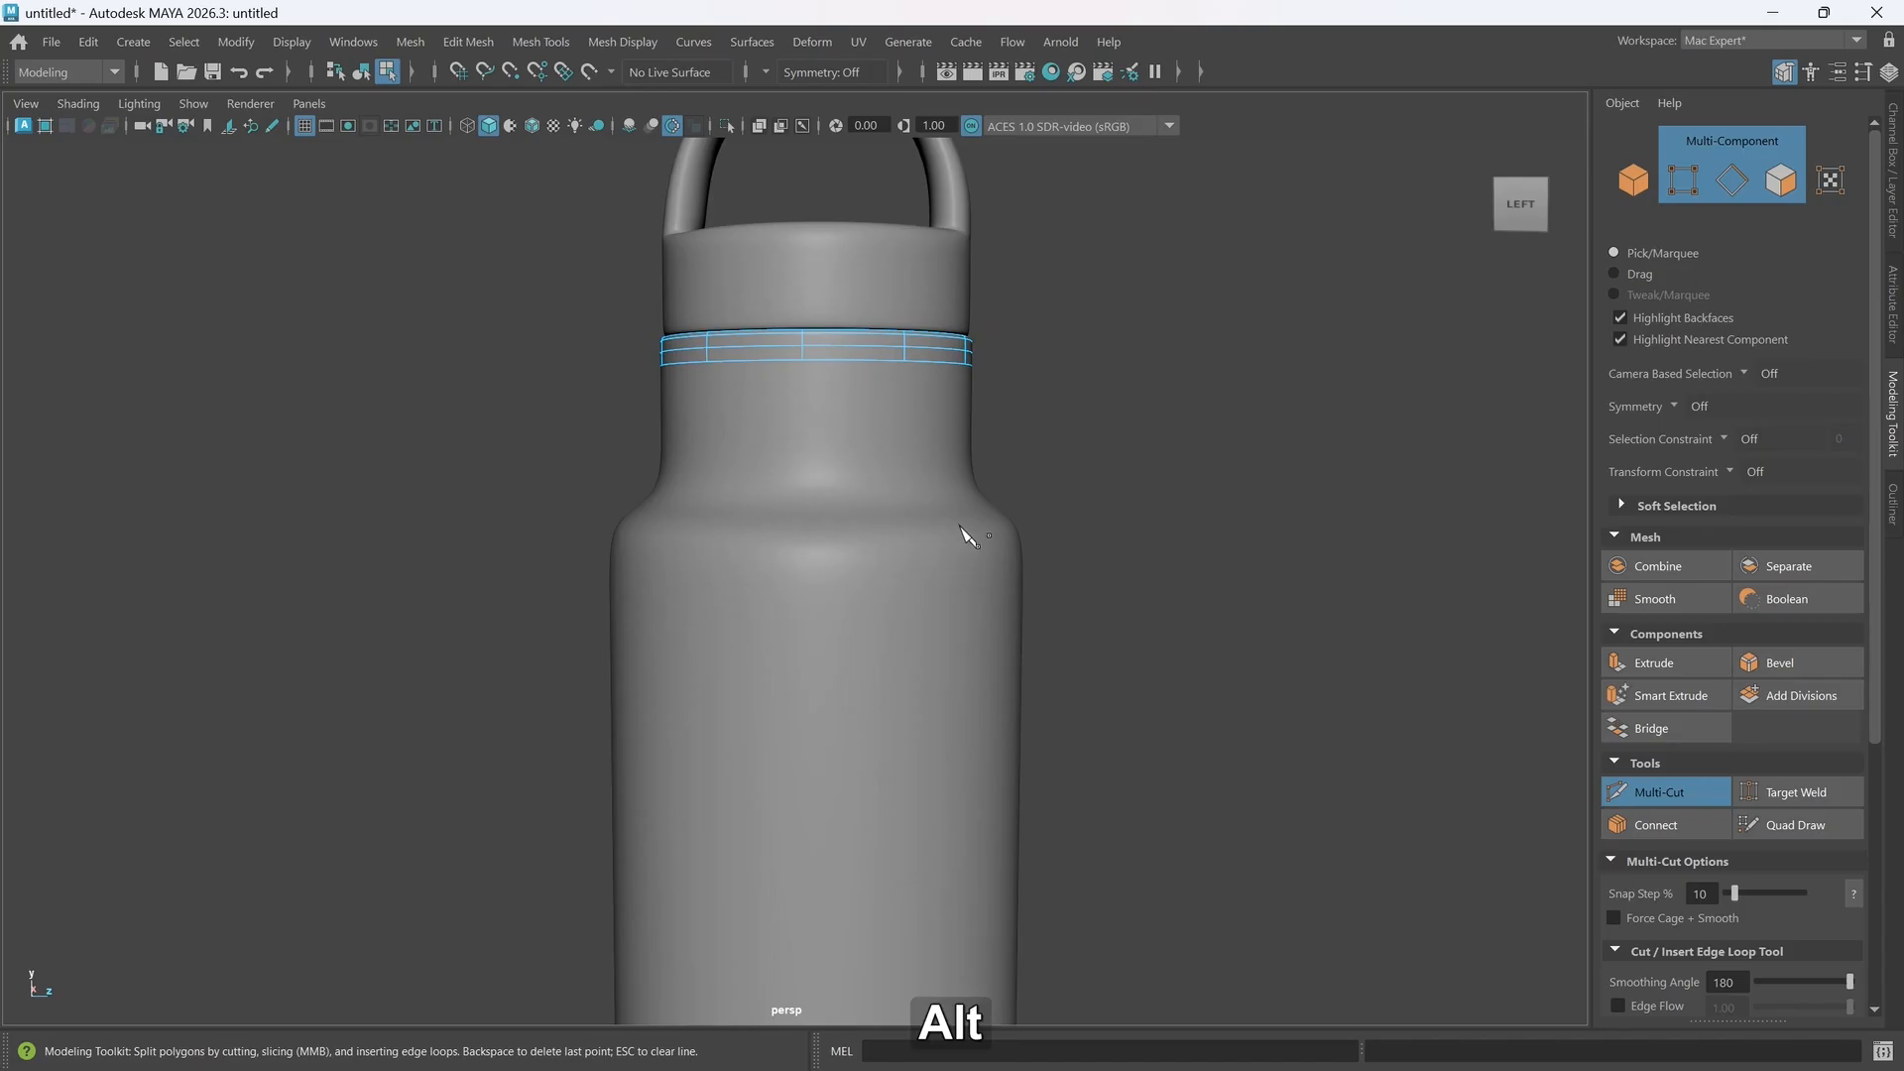
- Leave Multi-Cut, return the neck ring to object mode and deselect it
alt+drag(977, 553, 978, 552)
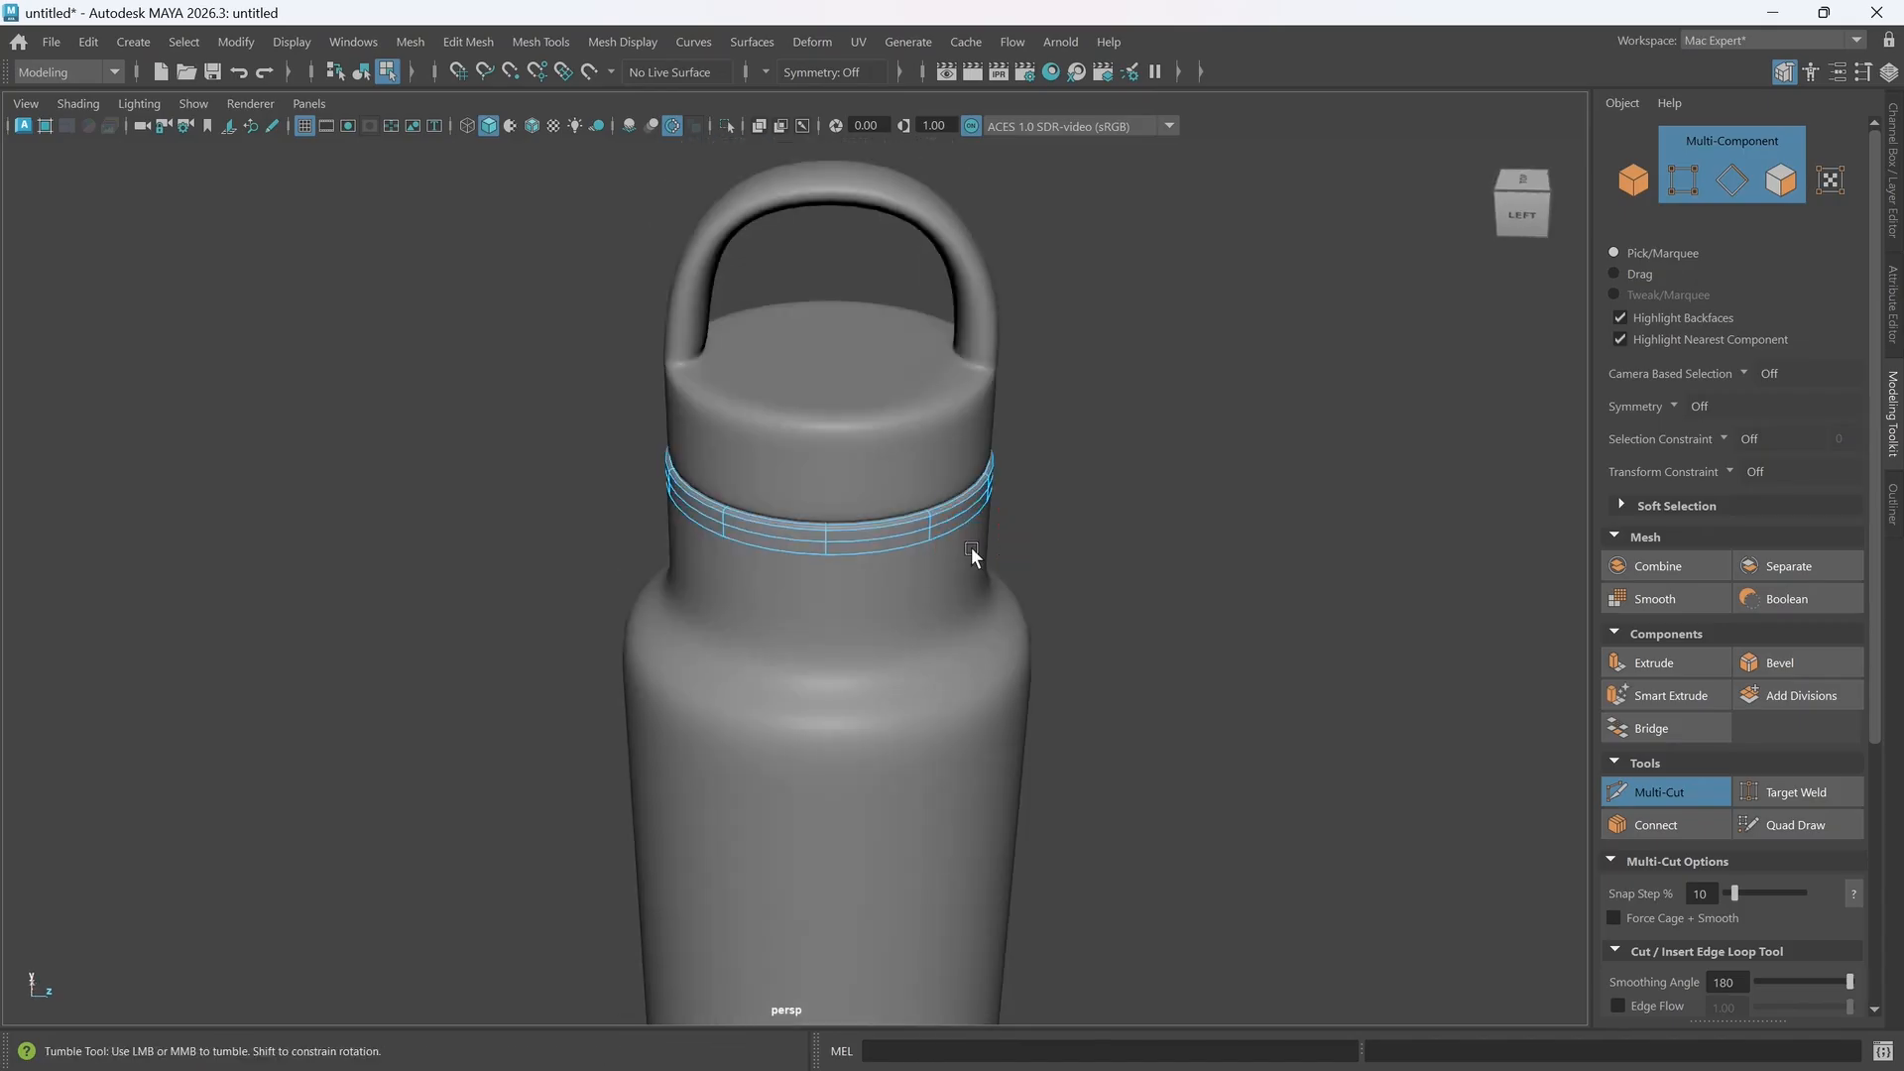
key(w)
scroll(1104, 645, down, 5)
alt+middle_drag(1011, 658, 1003, 598)
right_drag(1002, 598, 1155, 408)
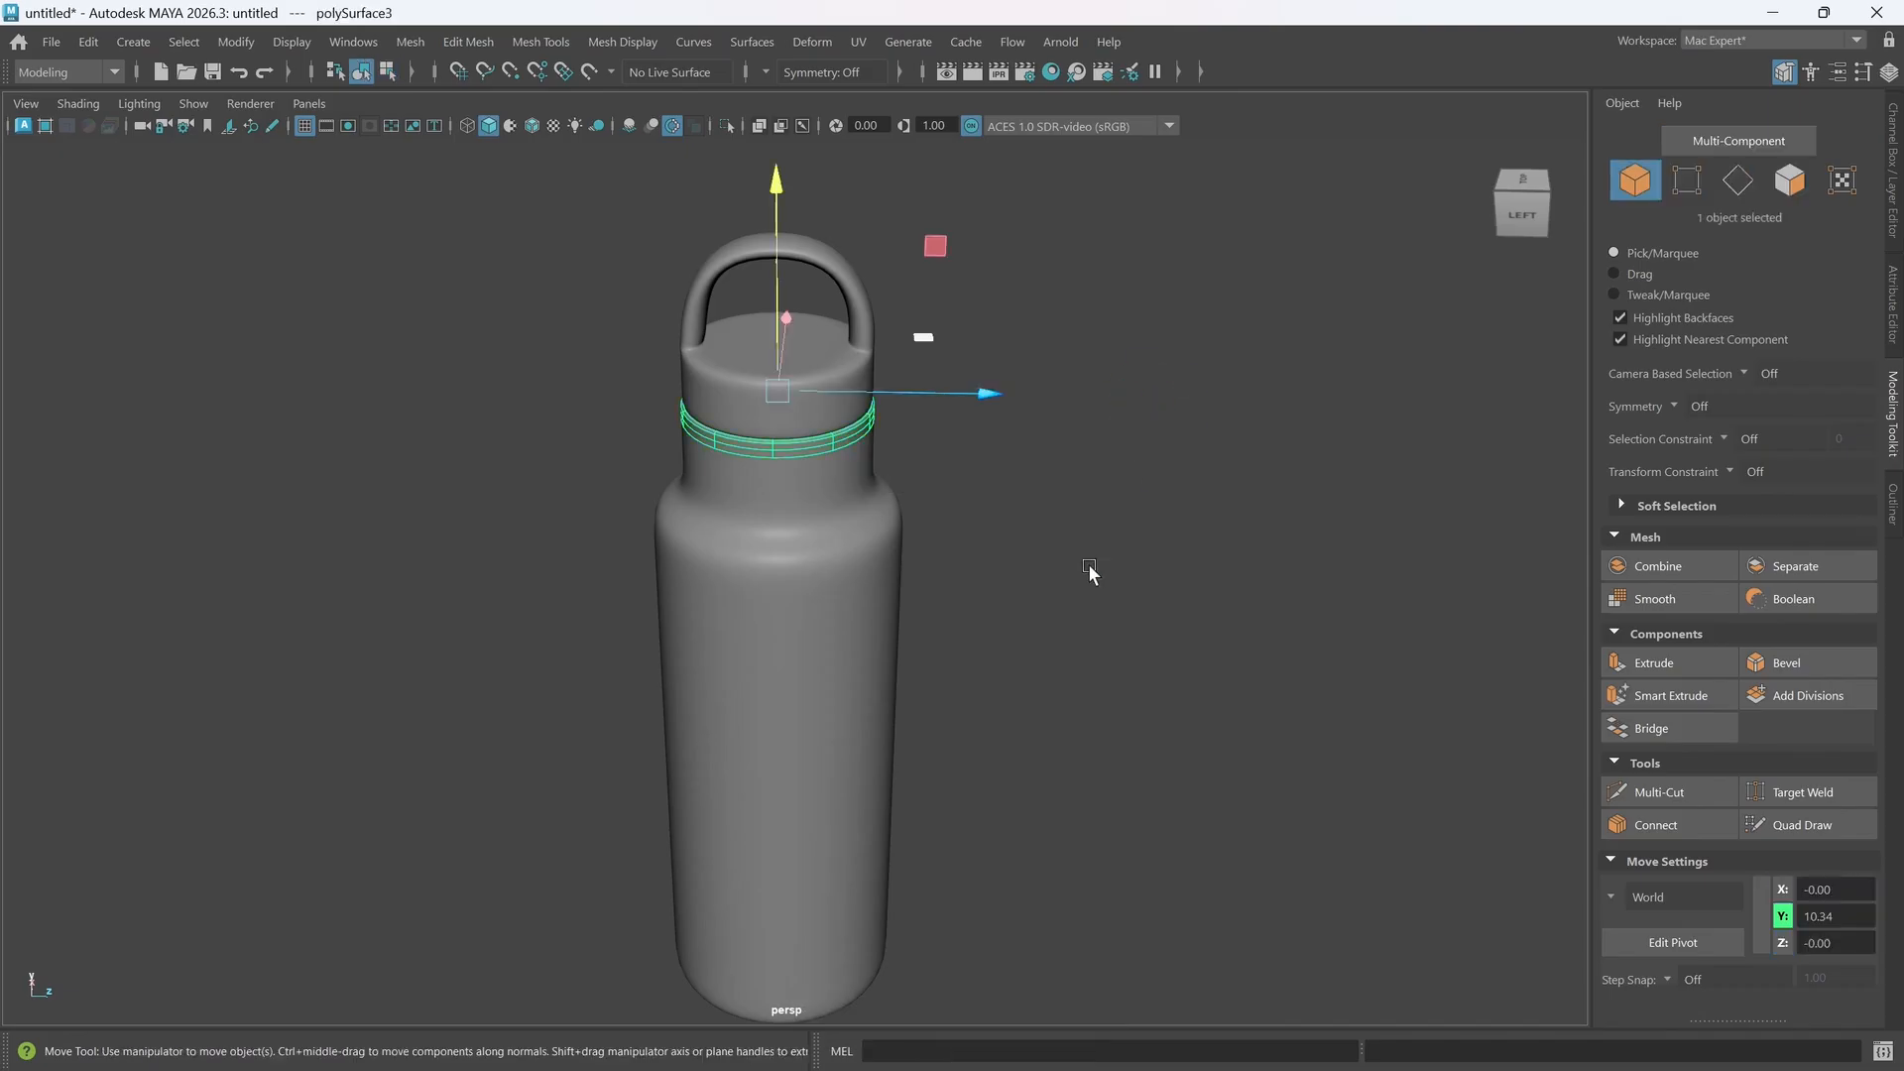
click(1087, 569)
- Show wireframe on the shaded bottle and examine the edge spacing across the body, neck, cap and handle
alt+drag(994, 773, 988, 681)
scroll(833, 681, down, 3)
alt+middle_drag(831, 685, 833, 665)
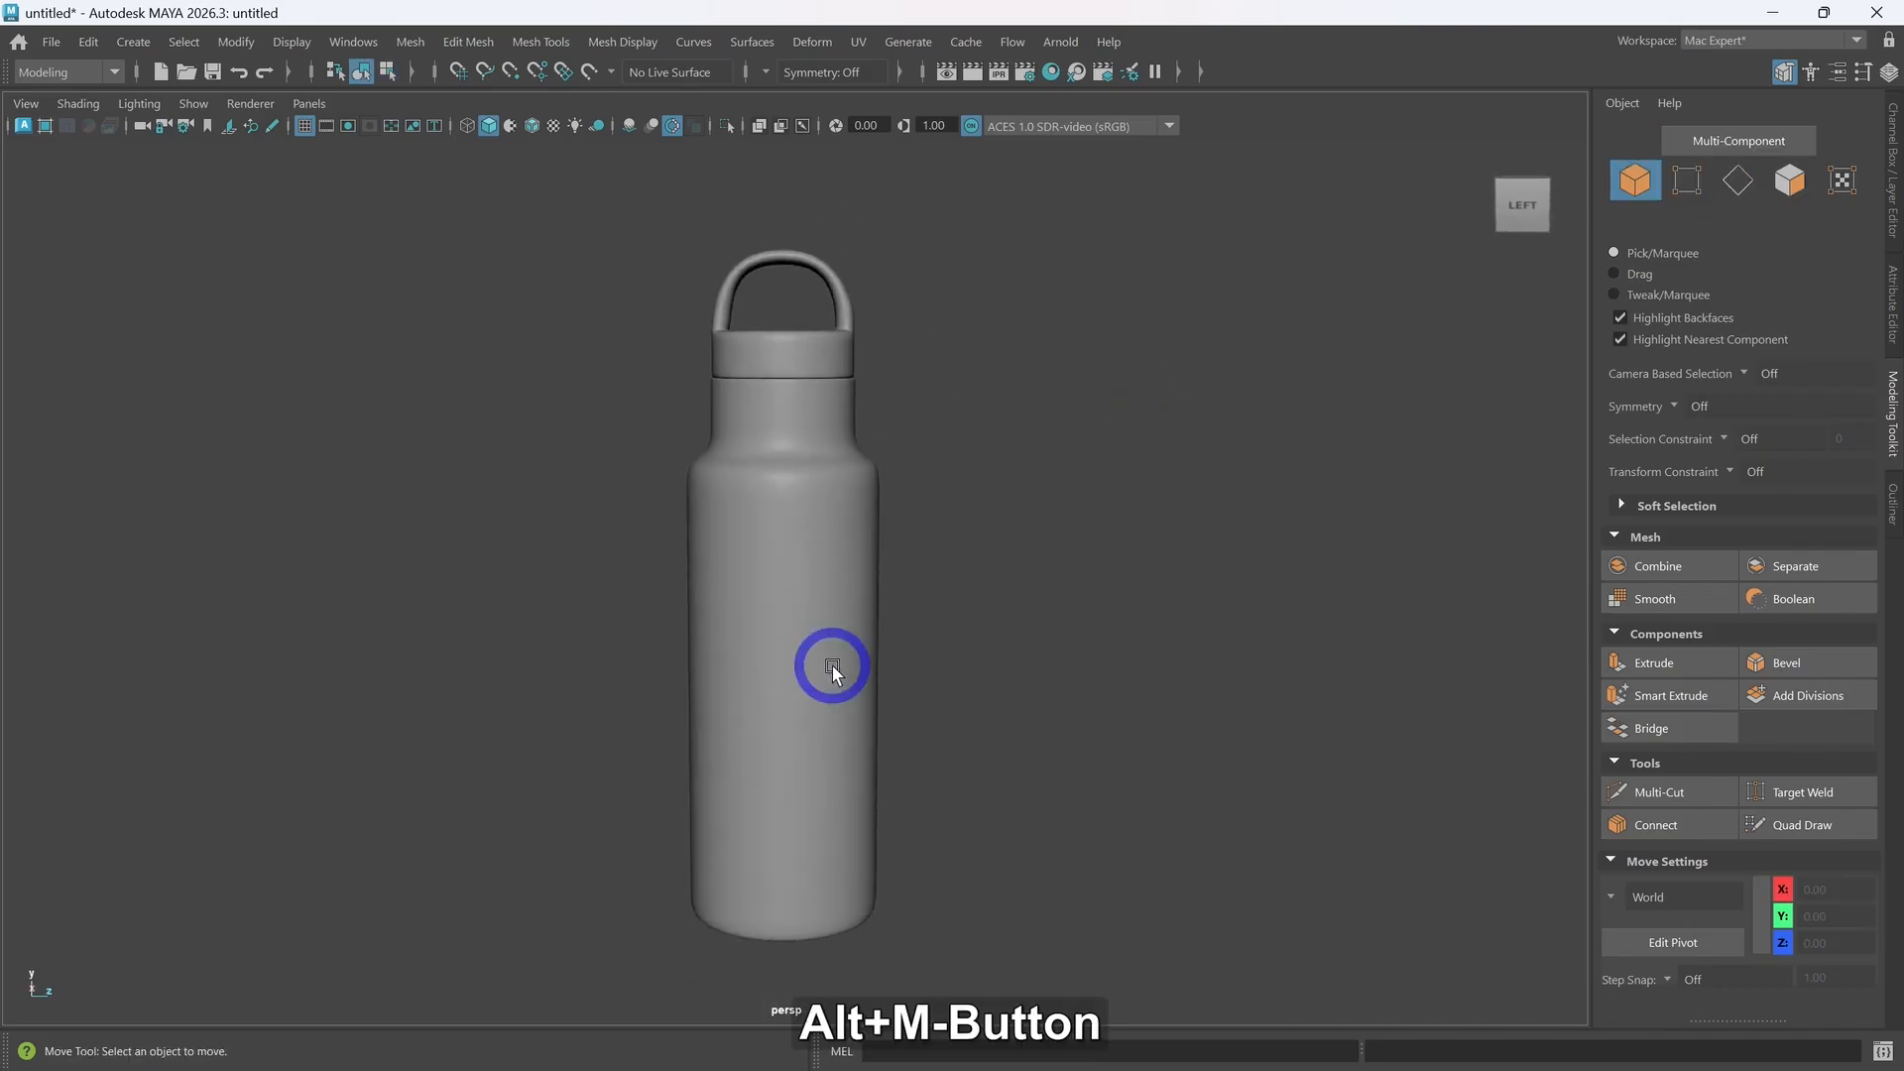
click(533, 129)
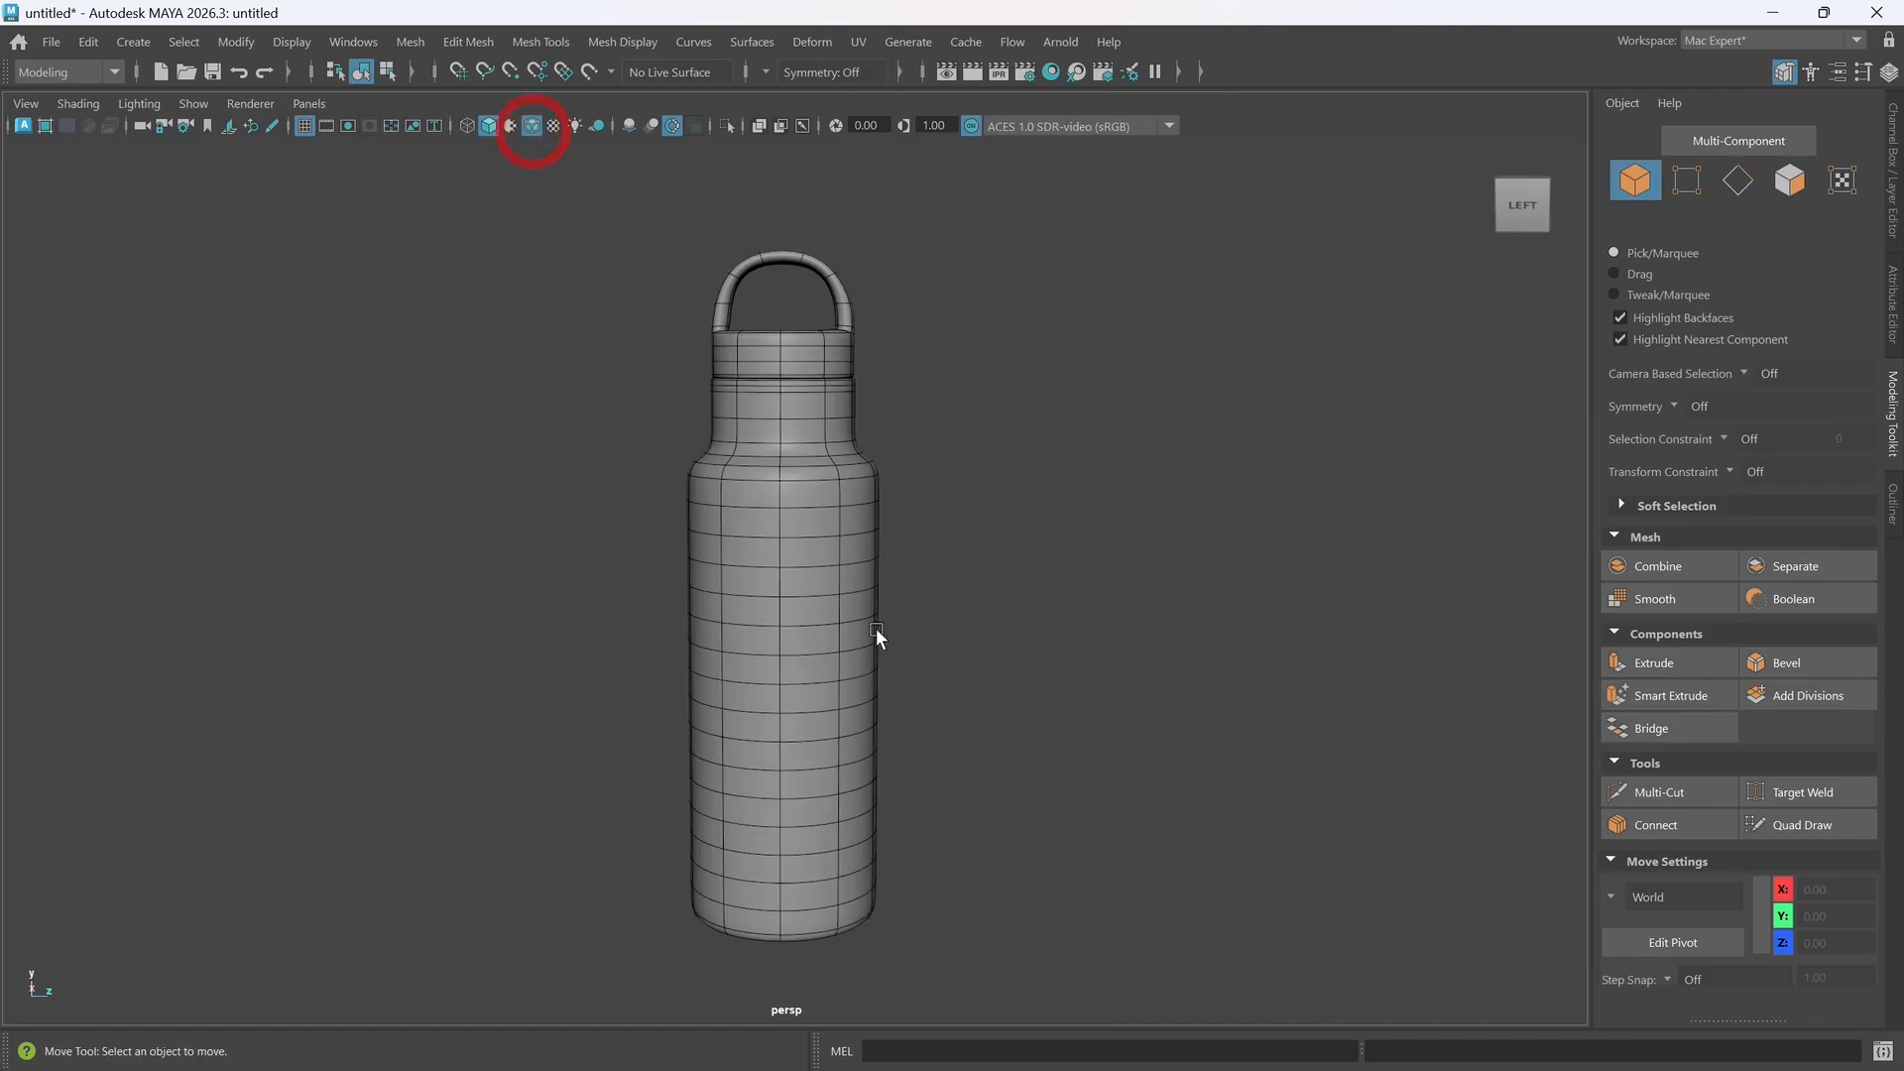
mouse_move(875, 632)
alt+mouse_down()
mouse_move(722, 666)
mouse_move(858, 633)
mouse_move(896, 656)
alt+mouse_up()
alt+drag(855, 436, 837, 311)
scroll(840, 573, up, 1)
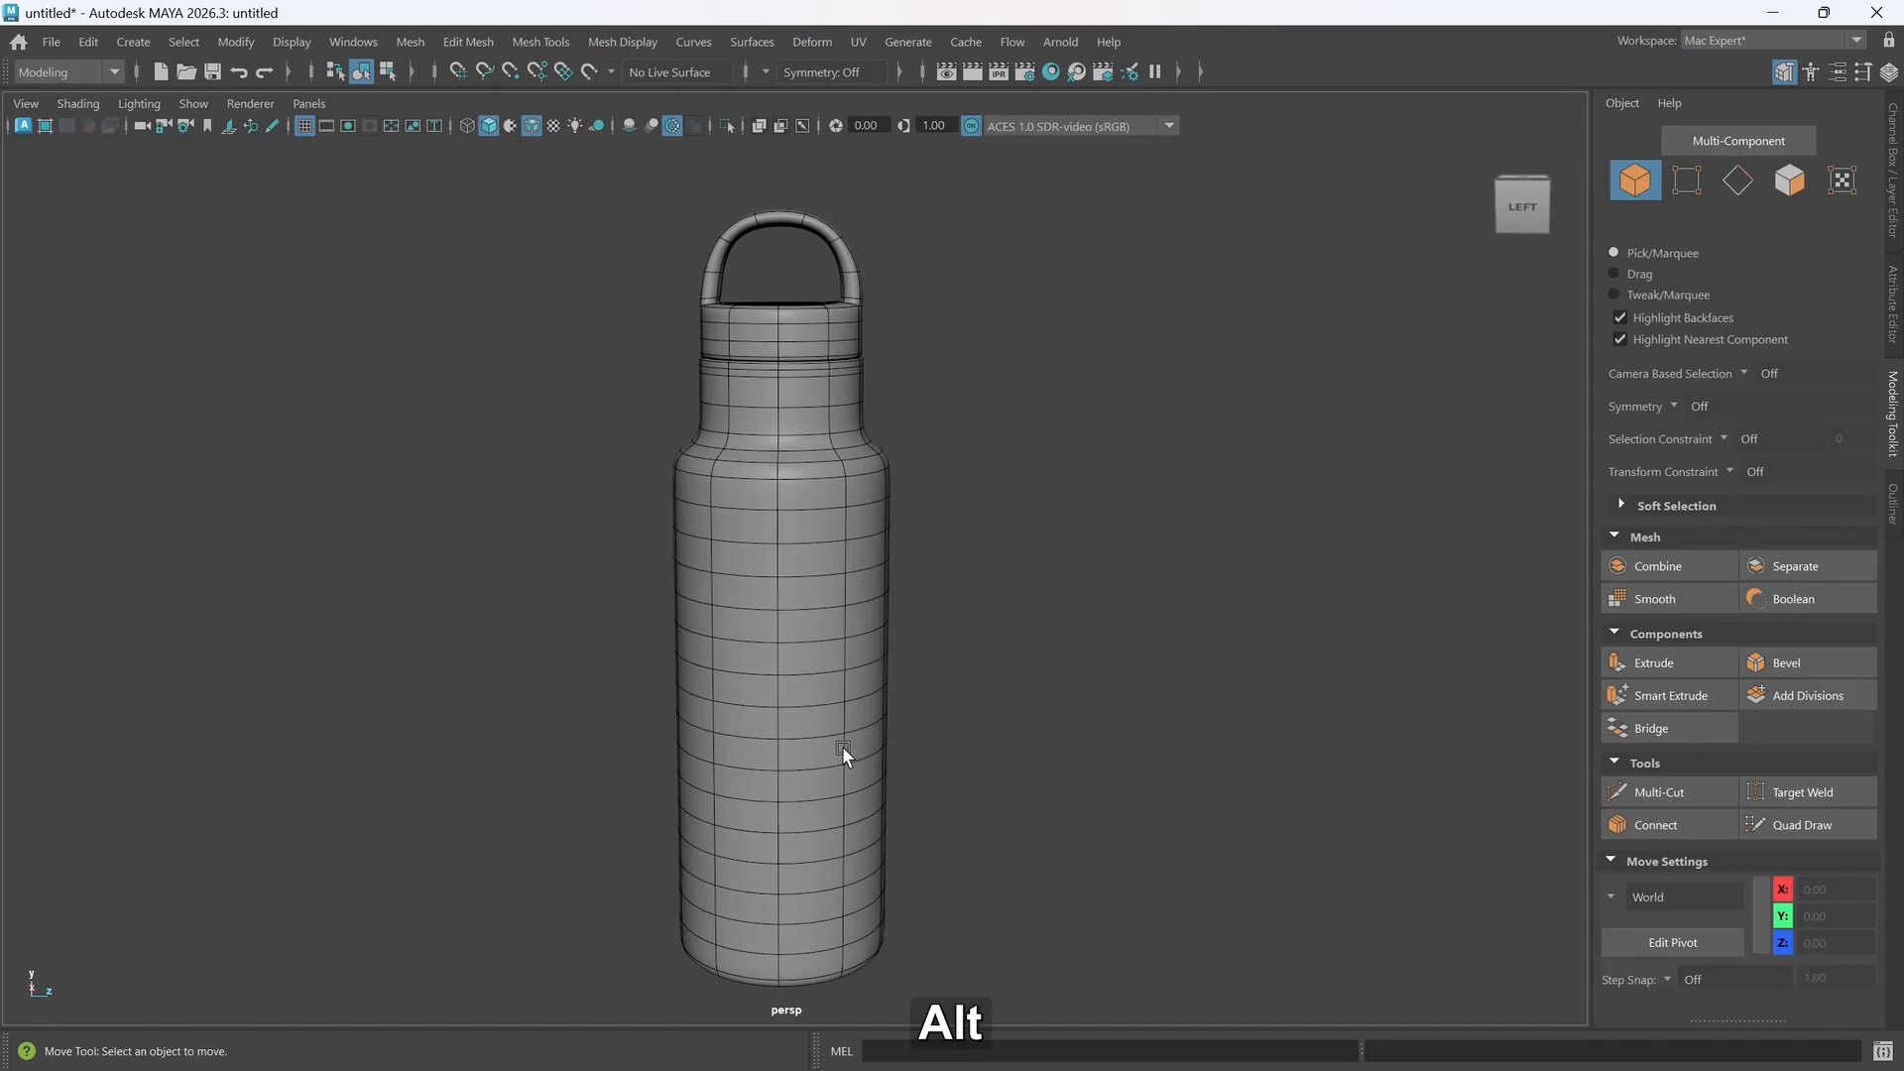
alt+drag(841, 742, 838, 745)
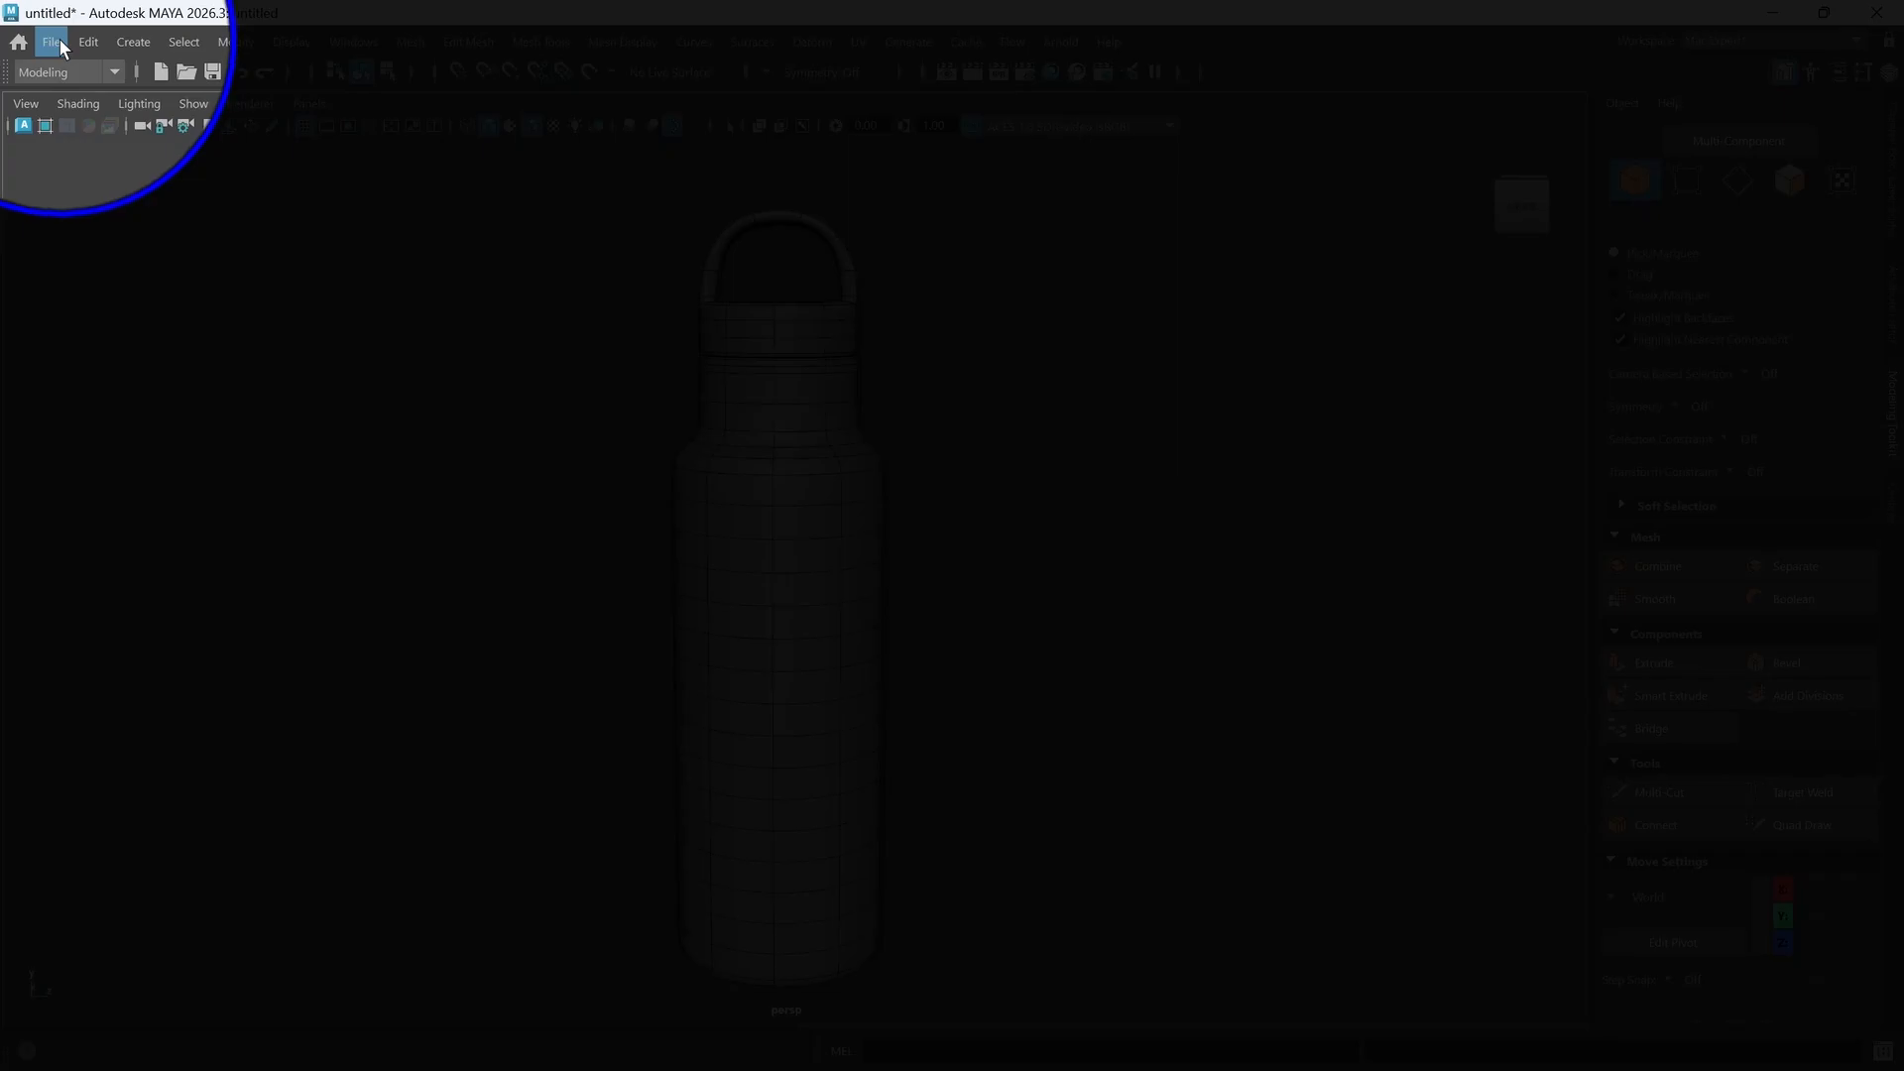
- Create a new project named "Water Bottle" with the default location and folder names
click(57, 40)
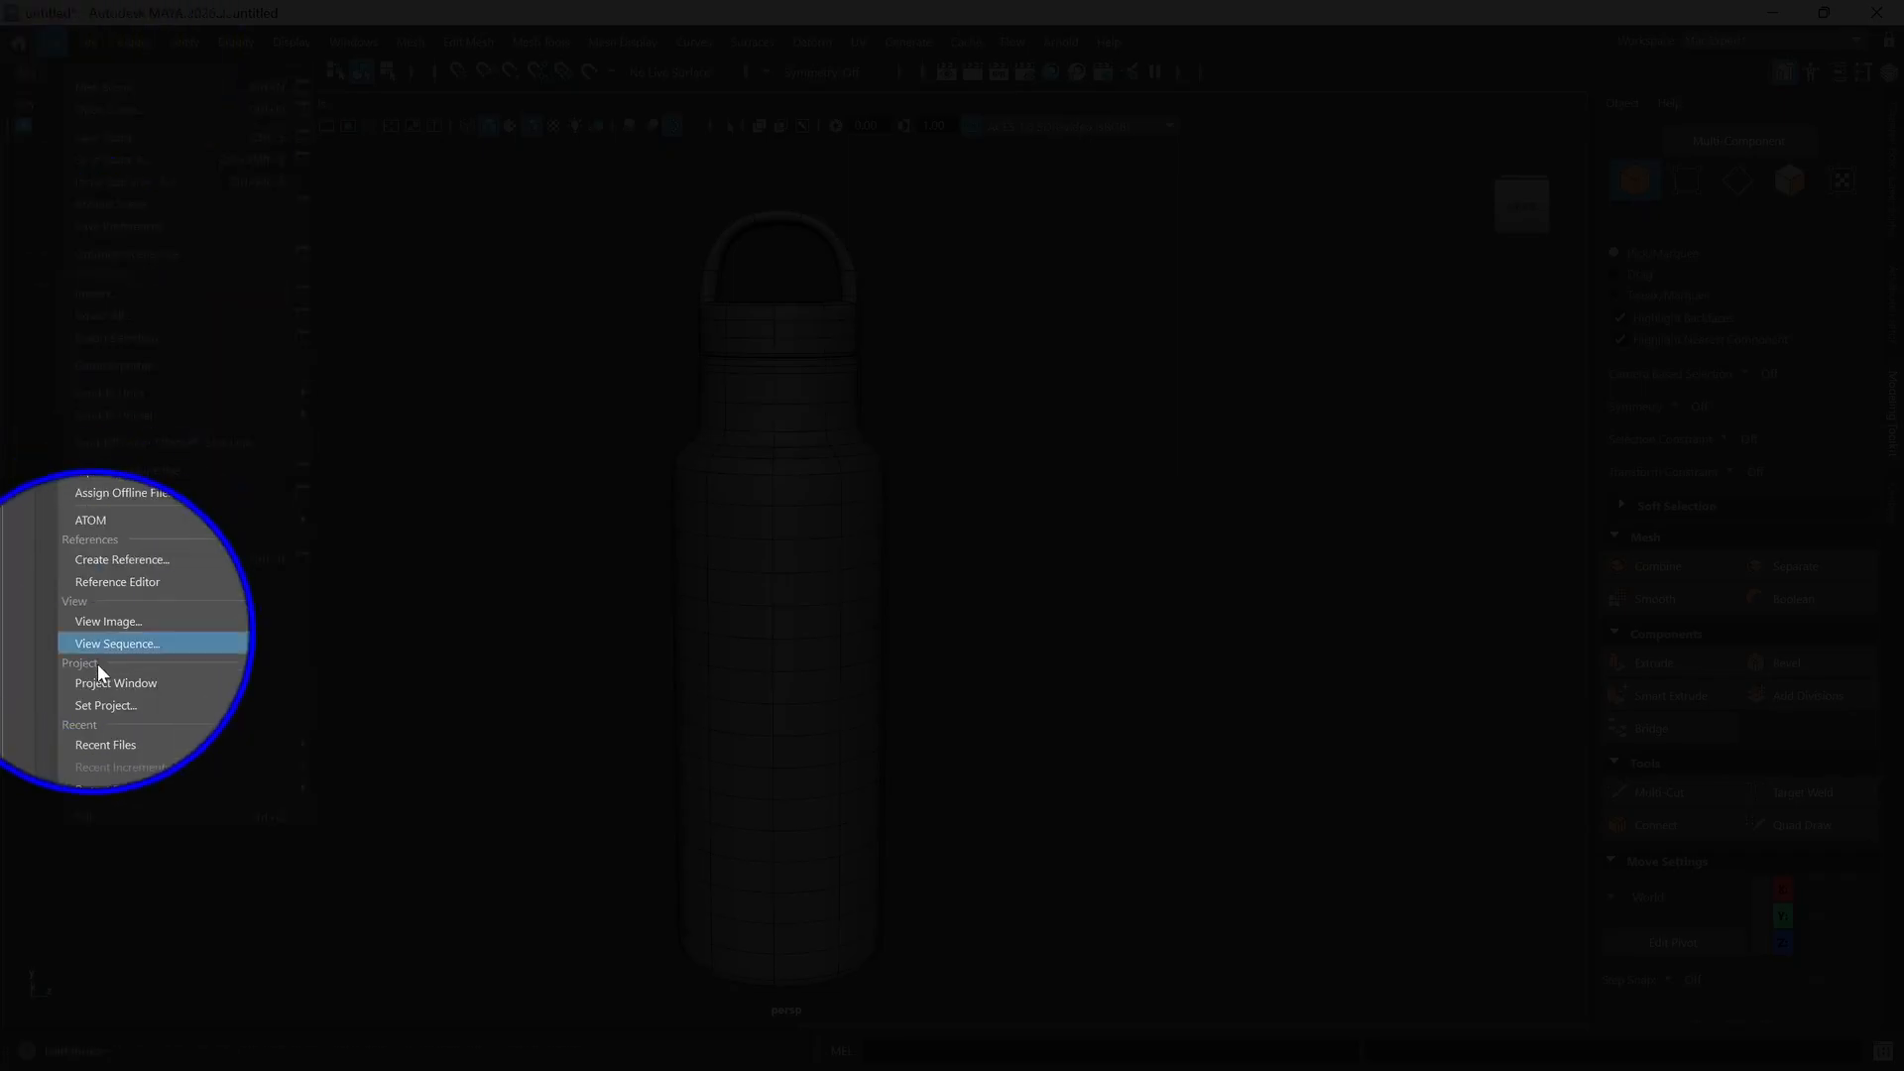
click(133, 681)
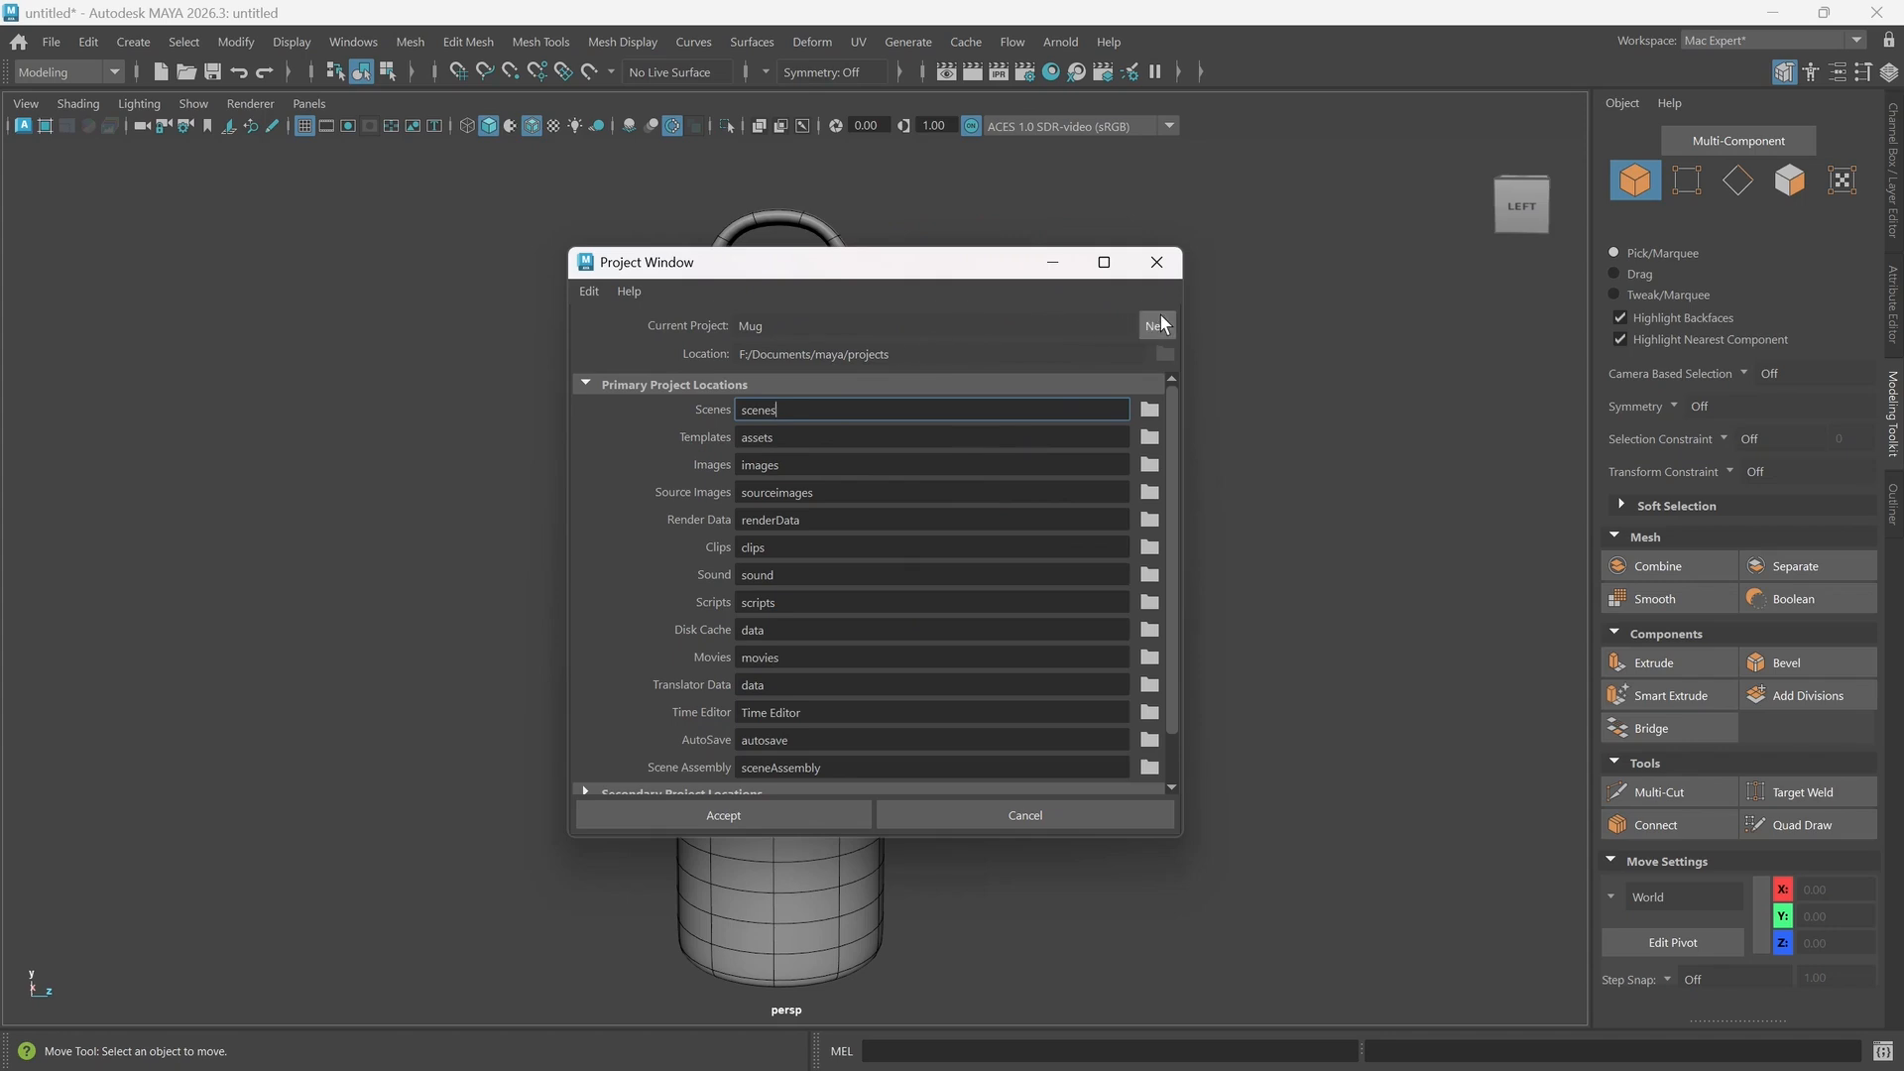
click(1158, 327)
drag(856, 336, 736, 337)
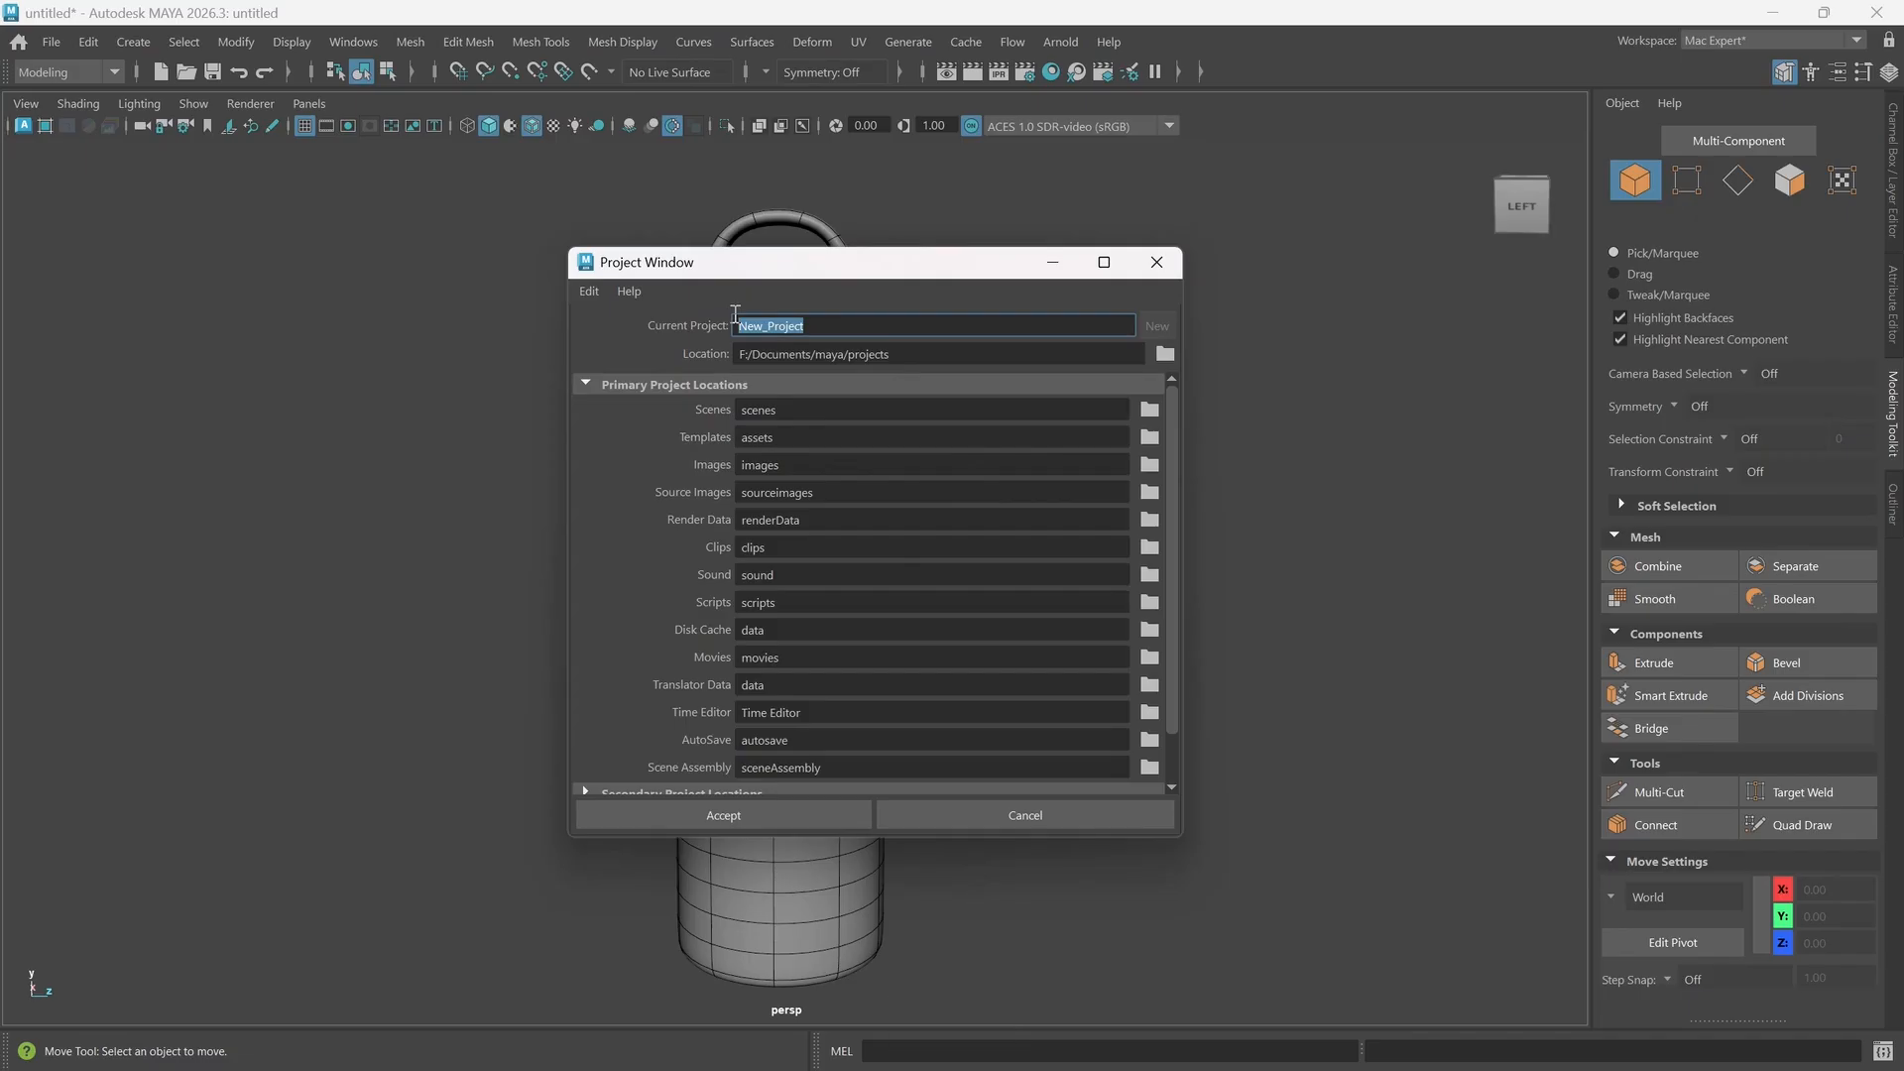
text(Water Boot)
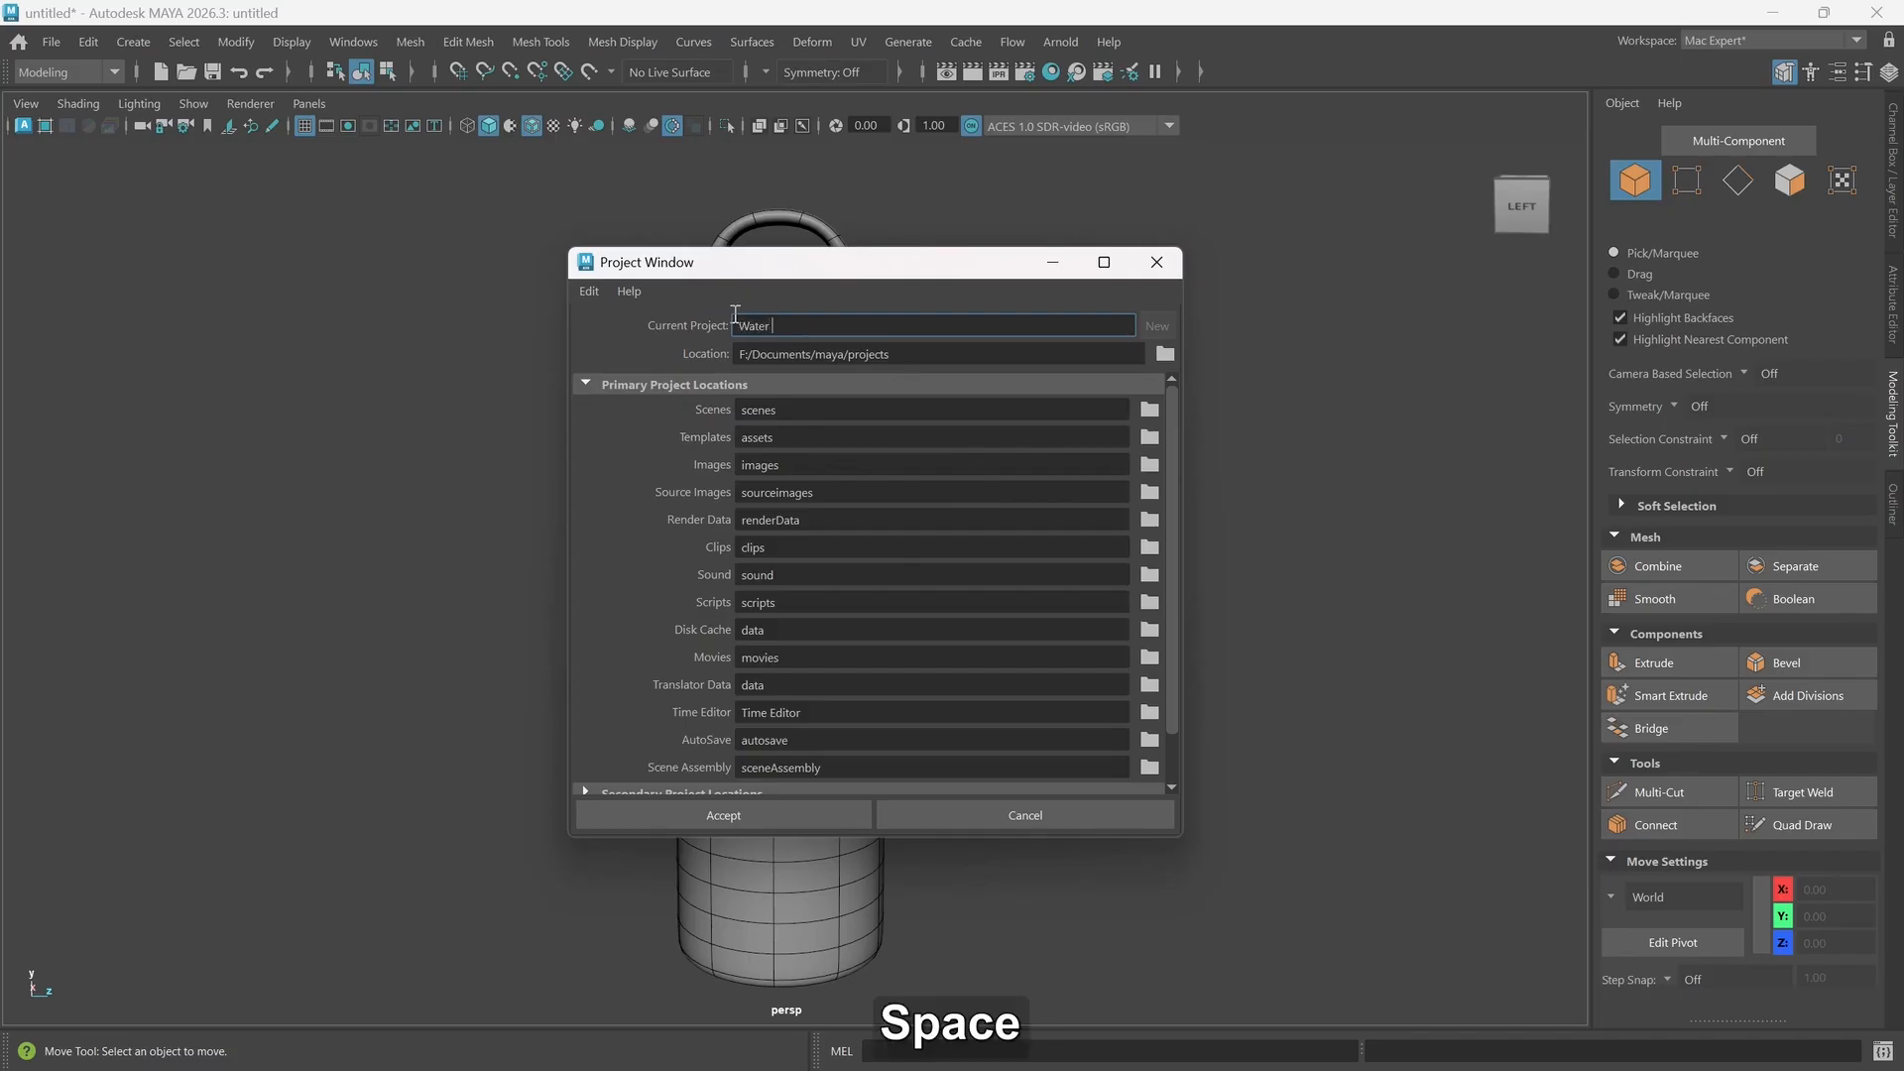
text(le)
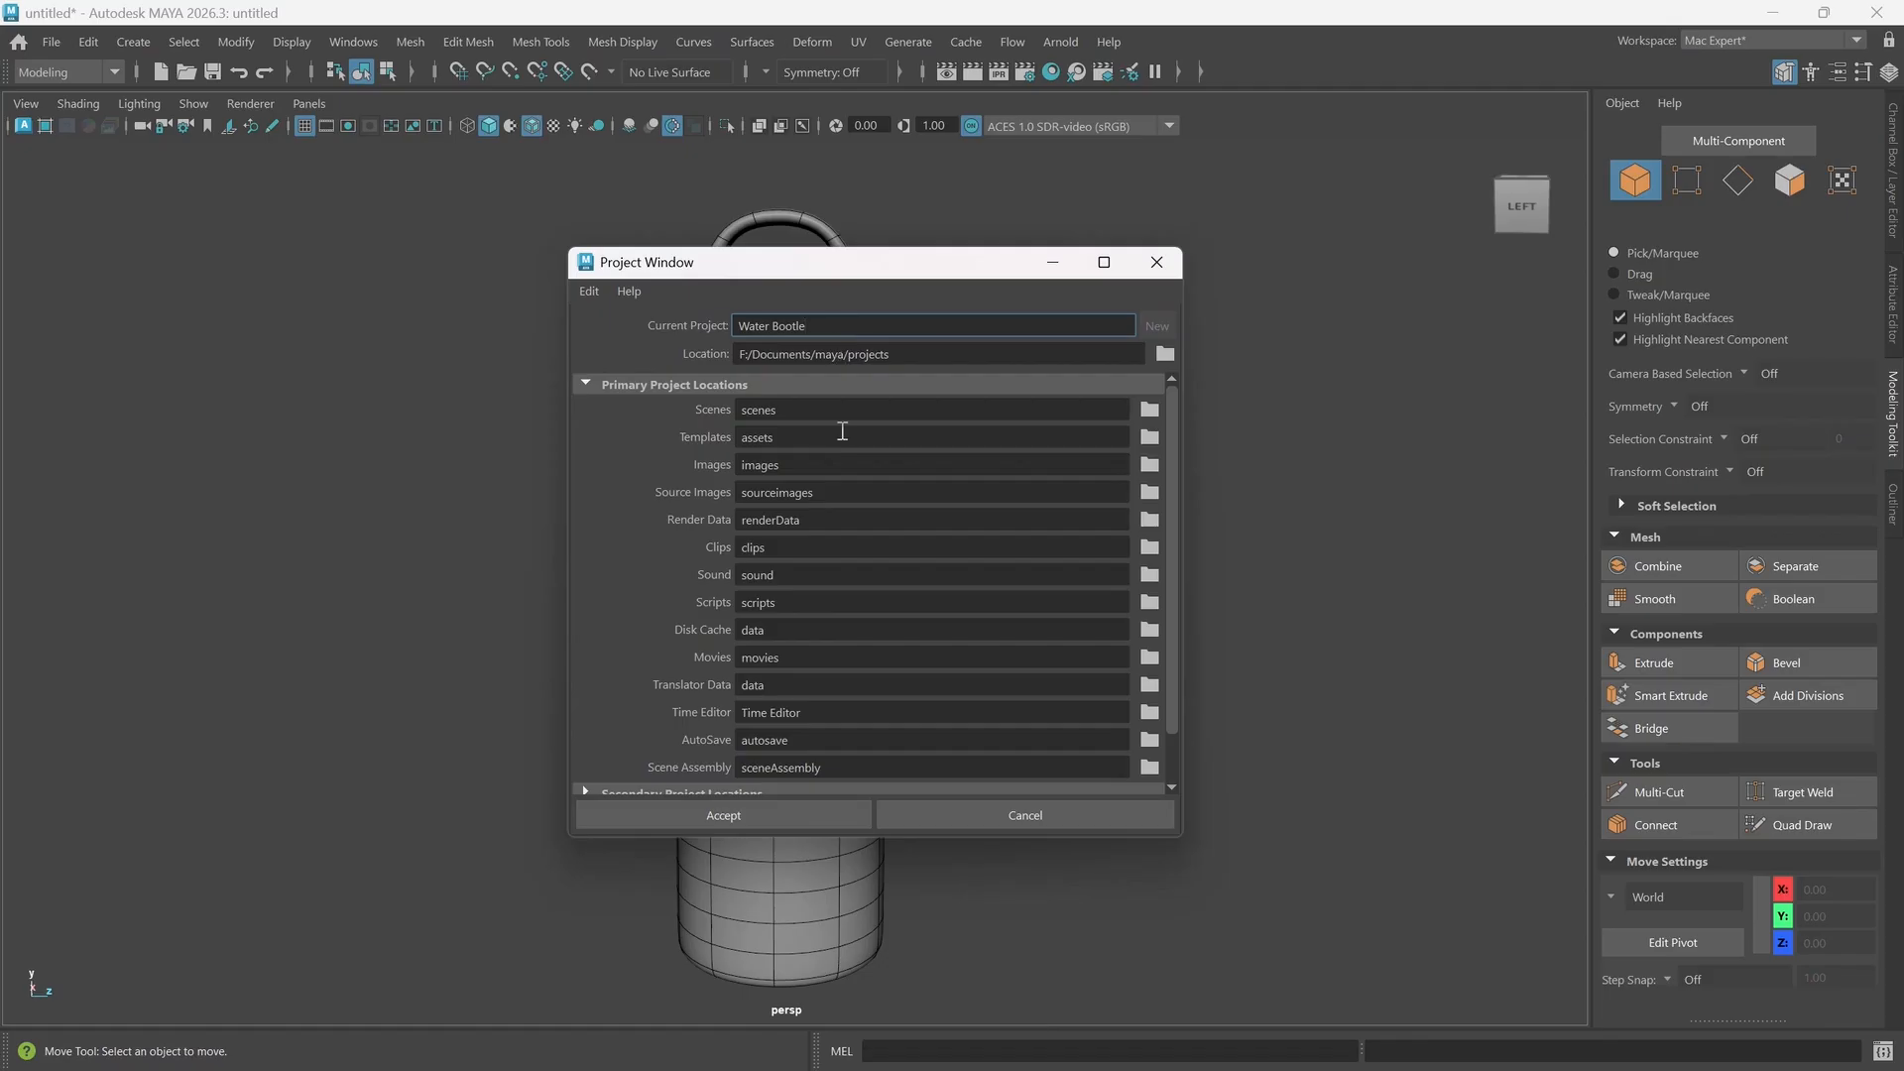
click(793, 328)
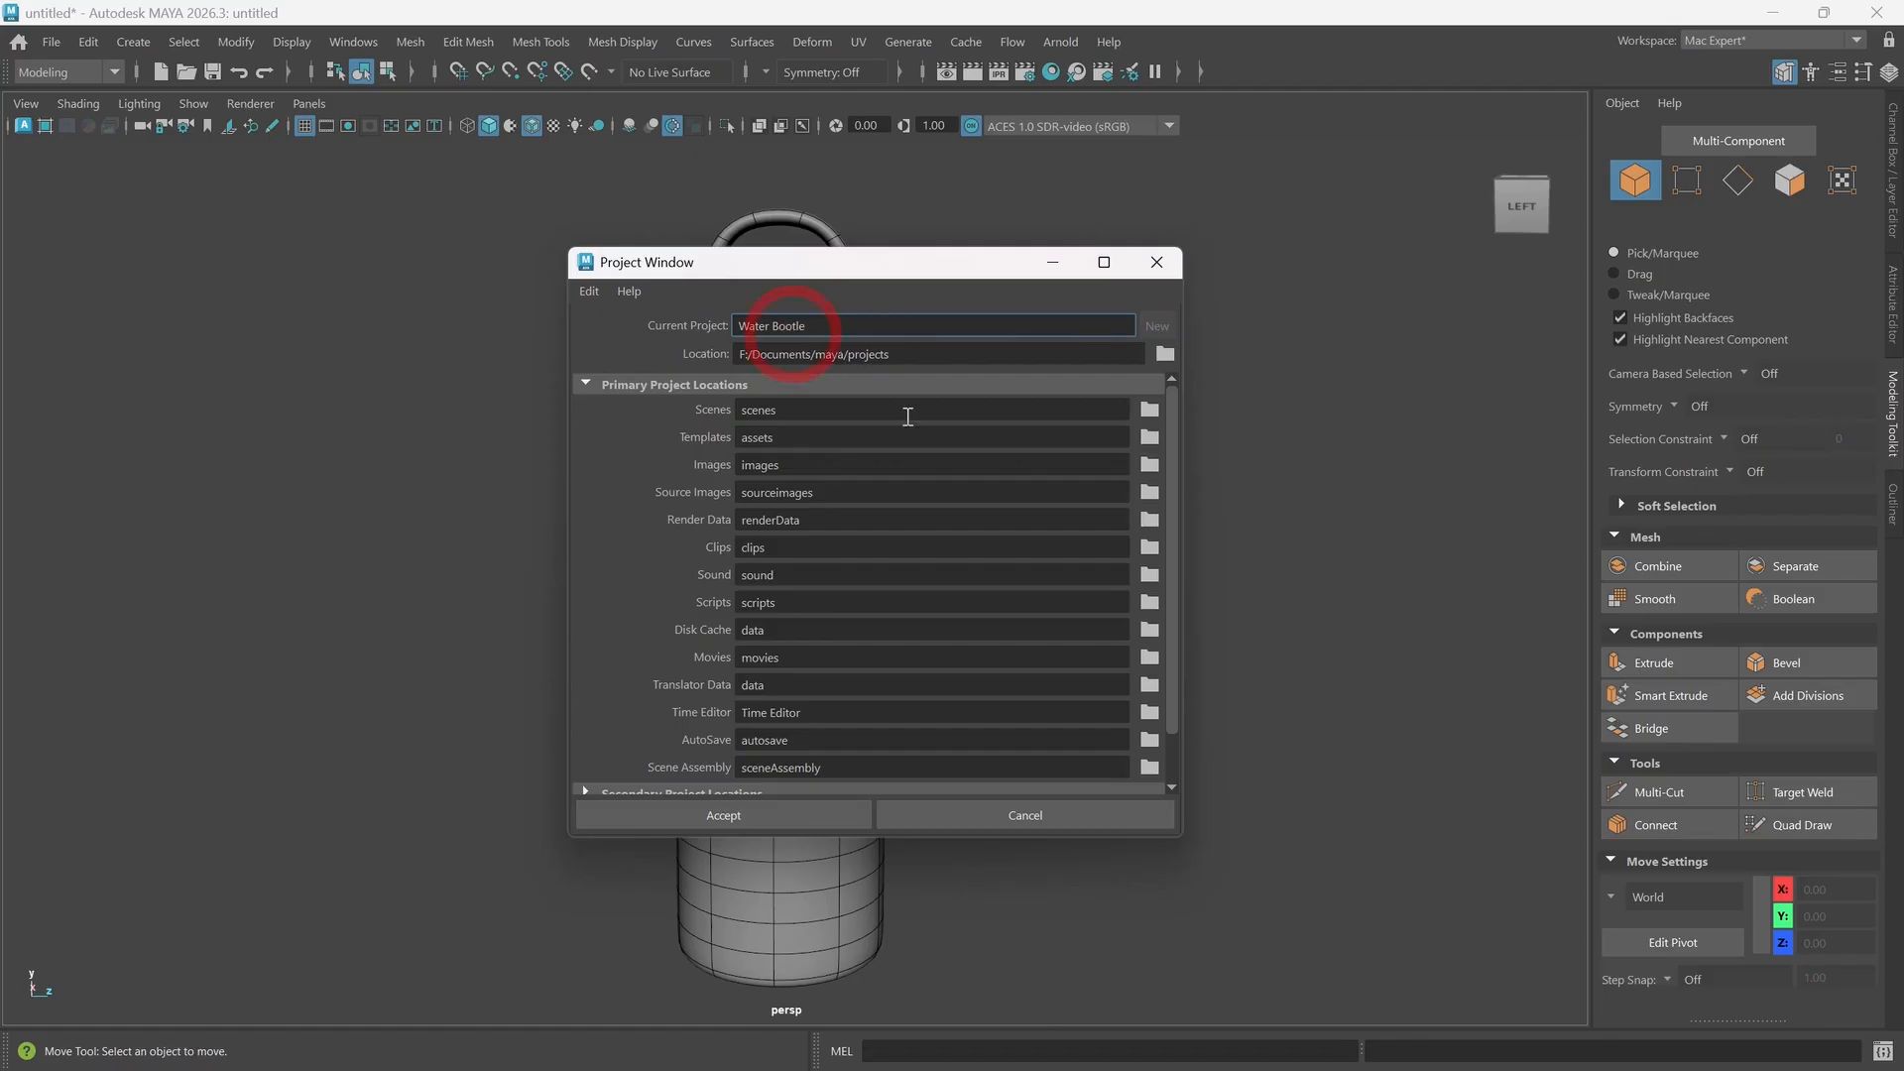
key(BackSpace)
text(t)
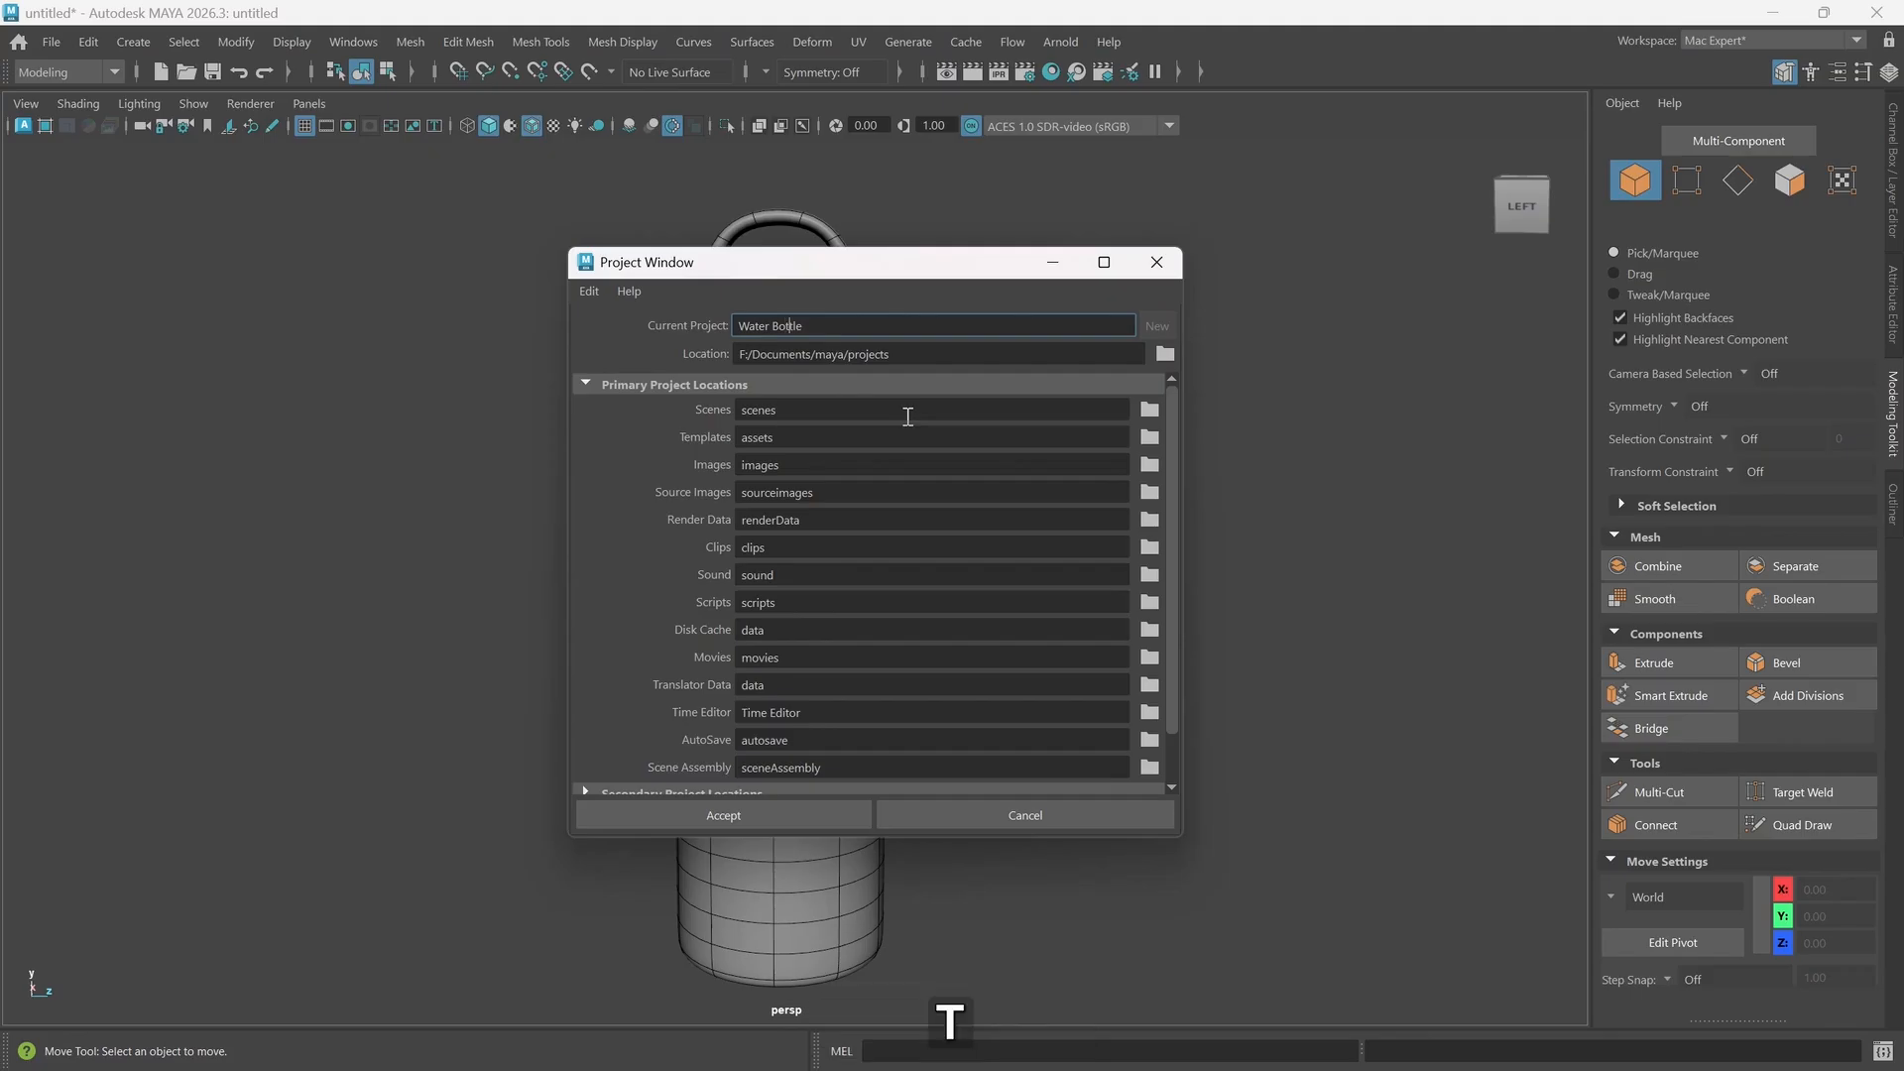
click(765, 813)
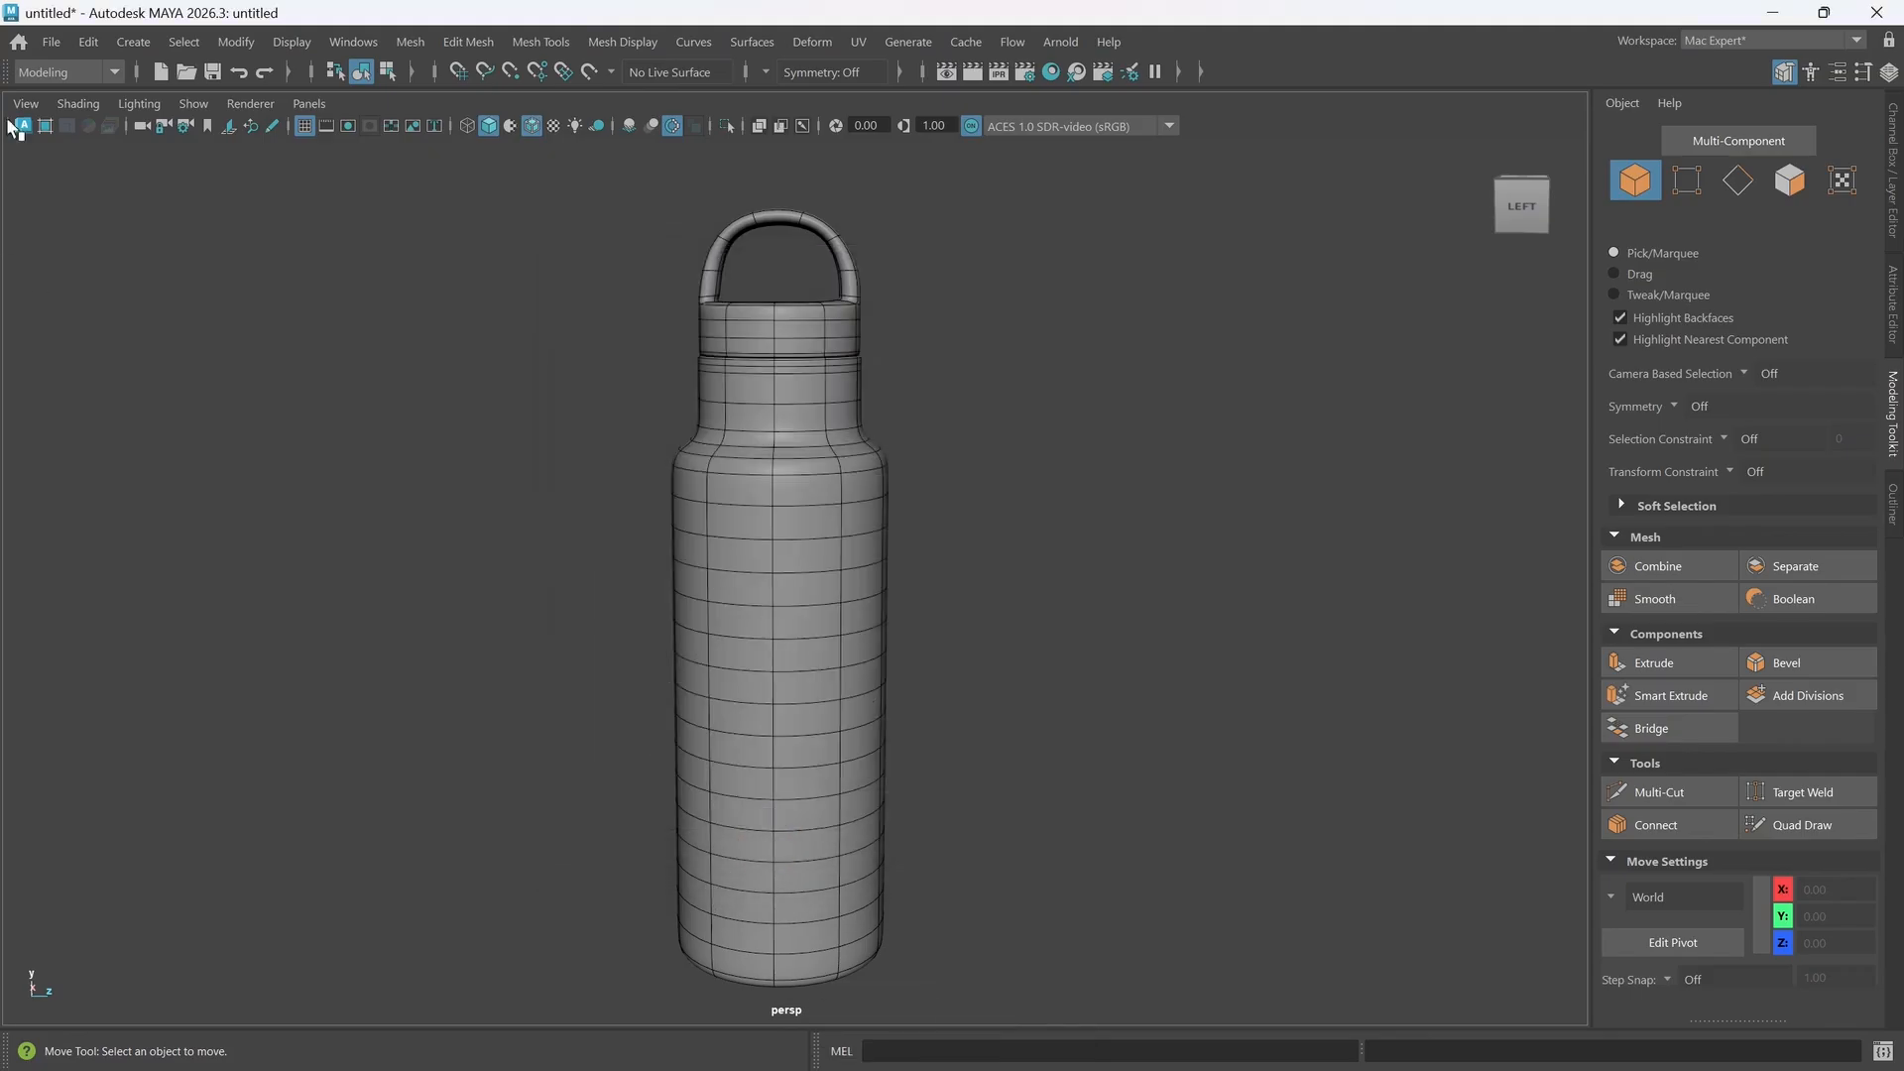
- Save the scene as "Water bottle" in Maya Binary format in the project's scenes folder, and try an incremental save
click(47, 43)
click(99, 132)
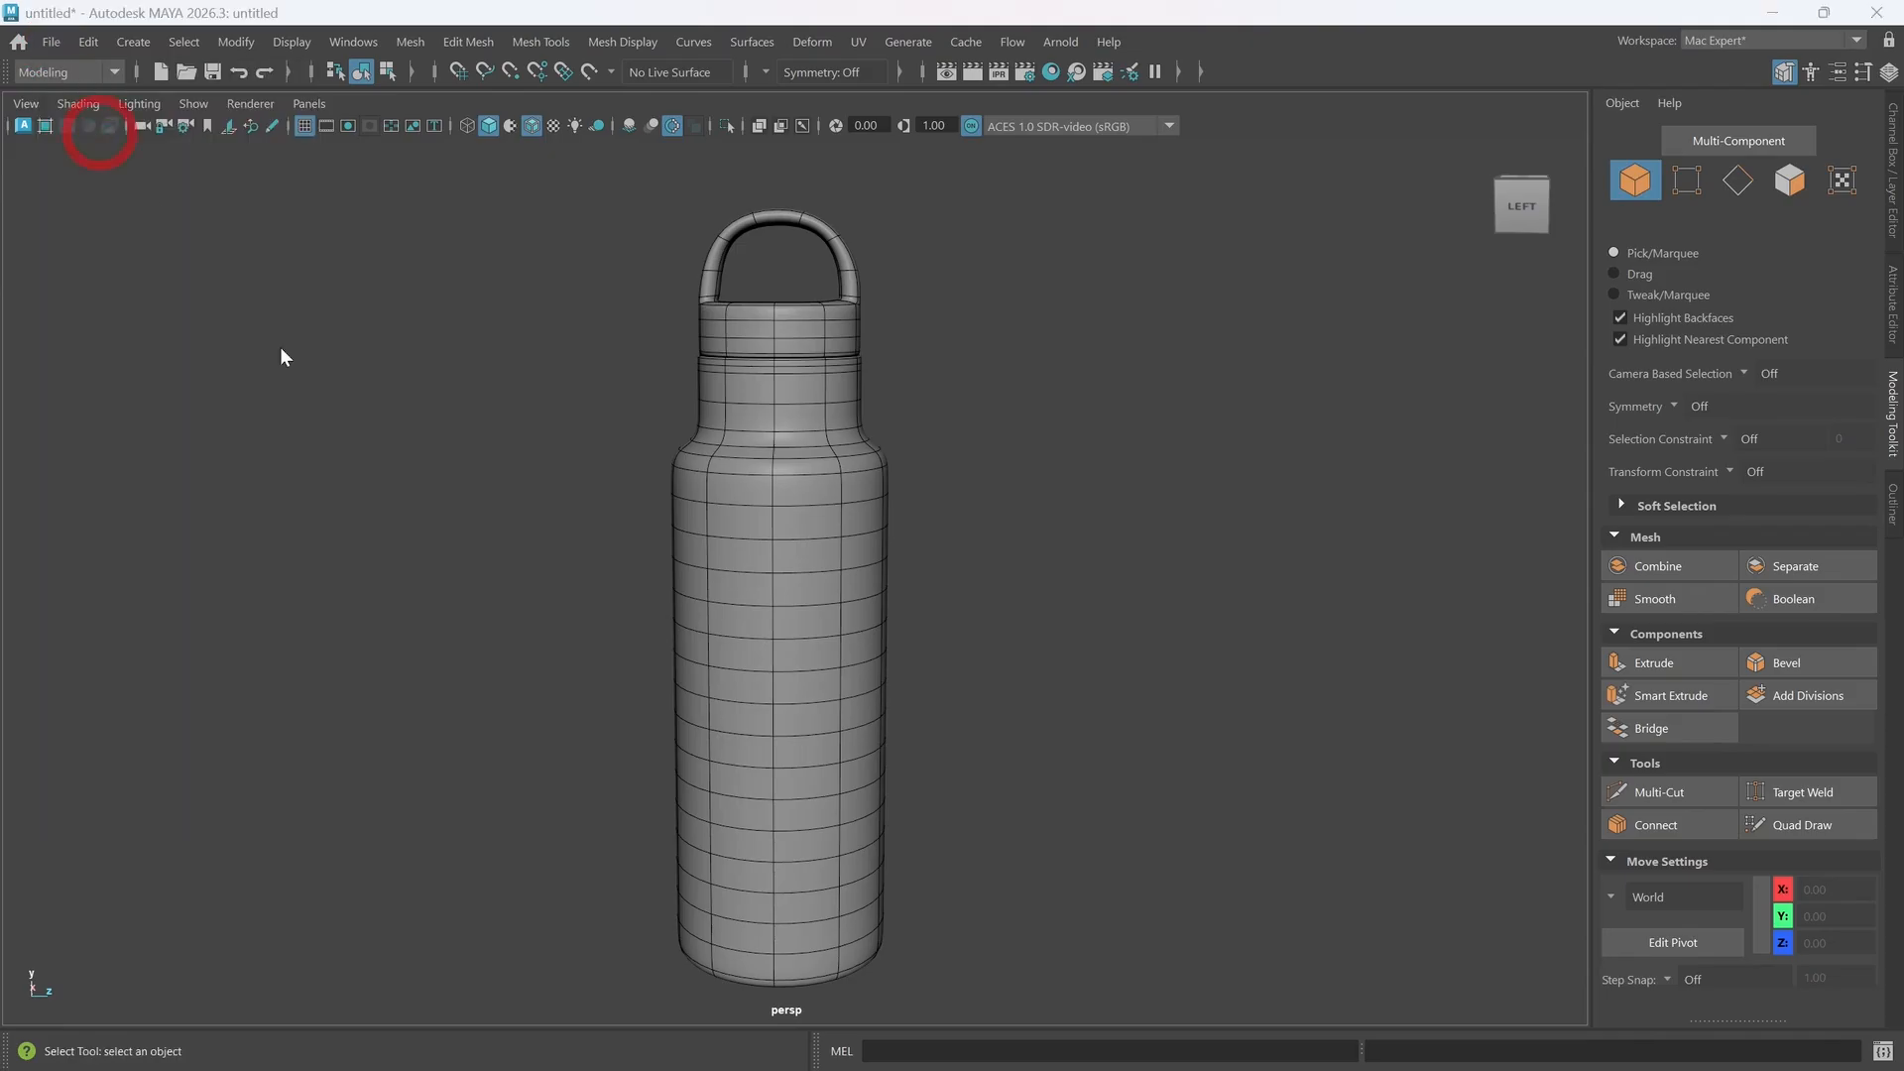
text(Wa)
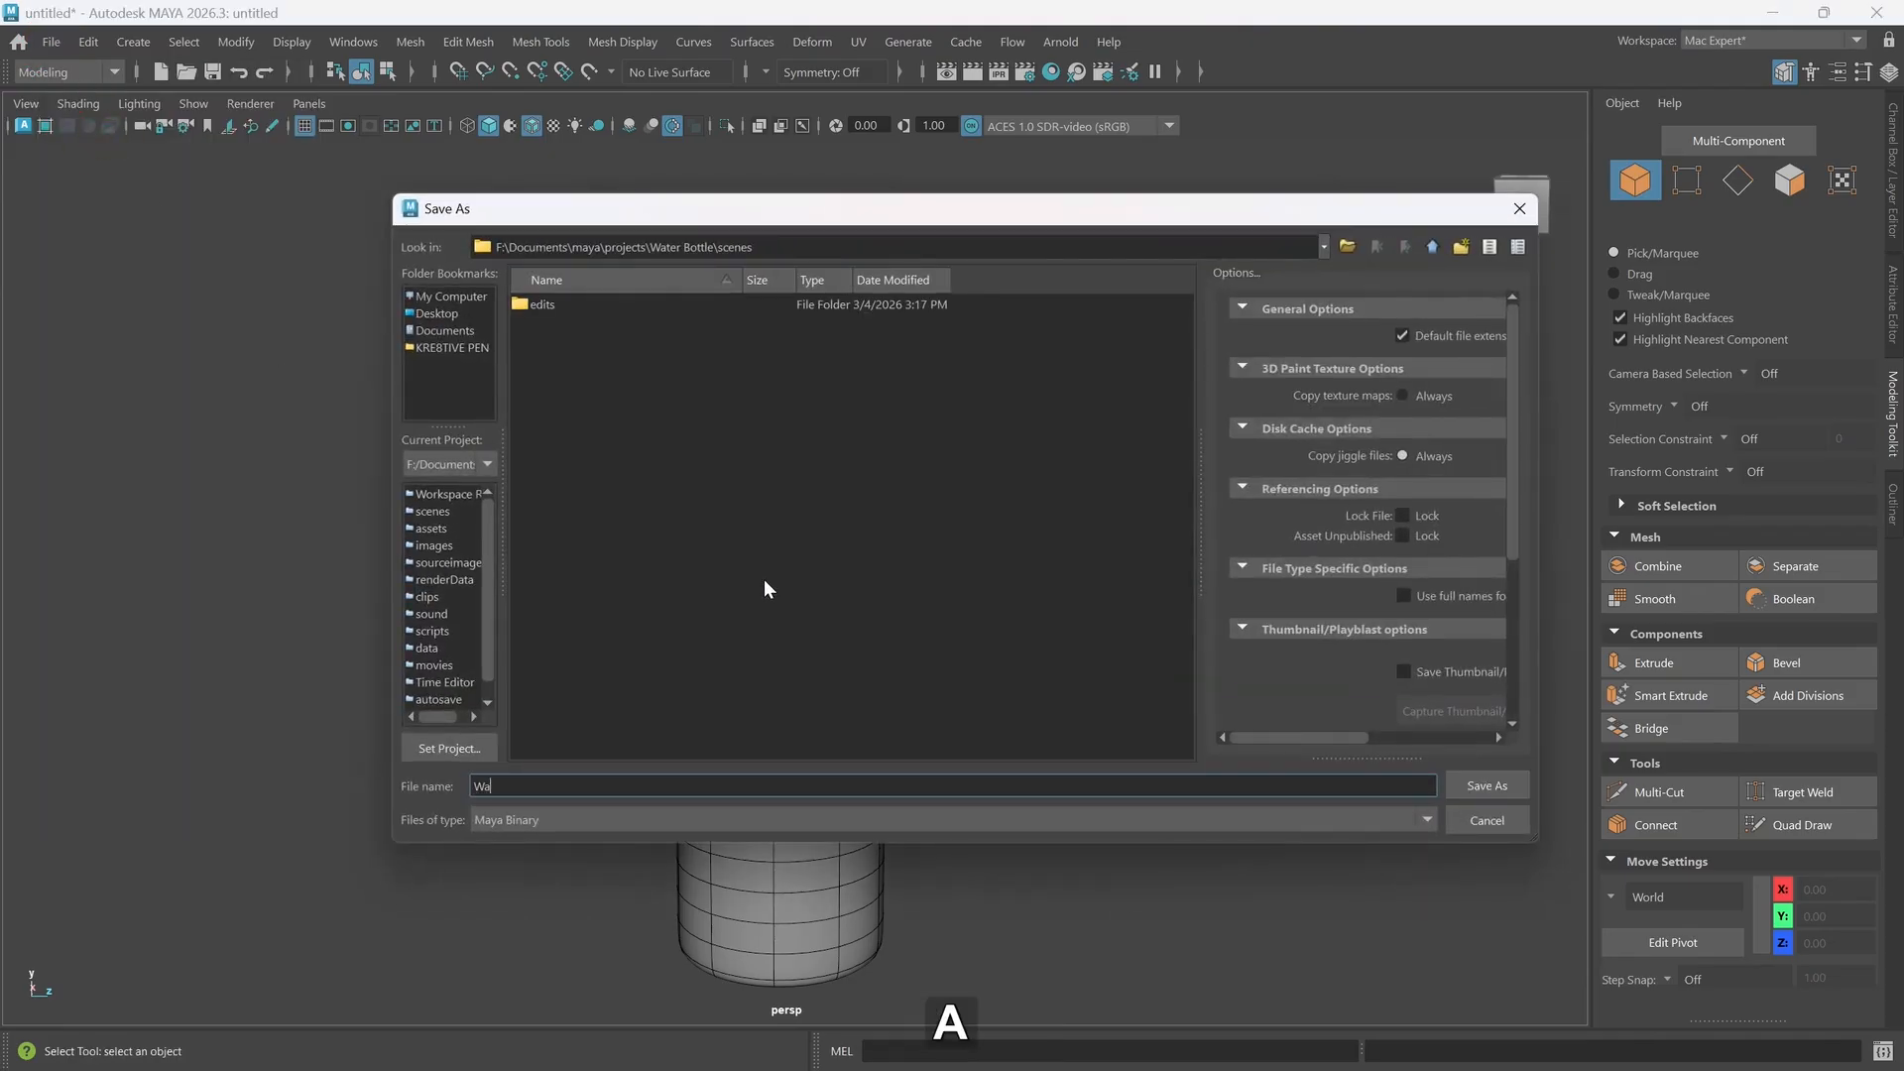
text(ter bottl)
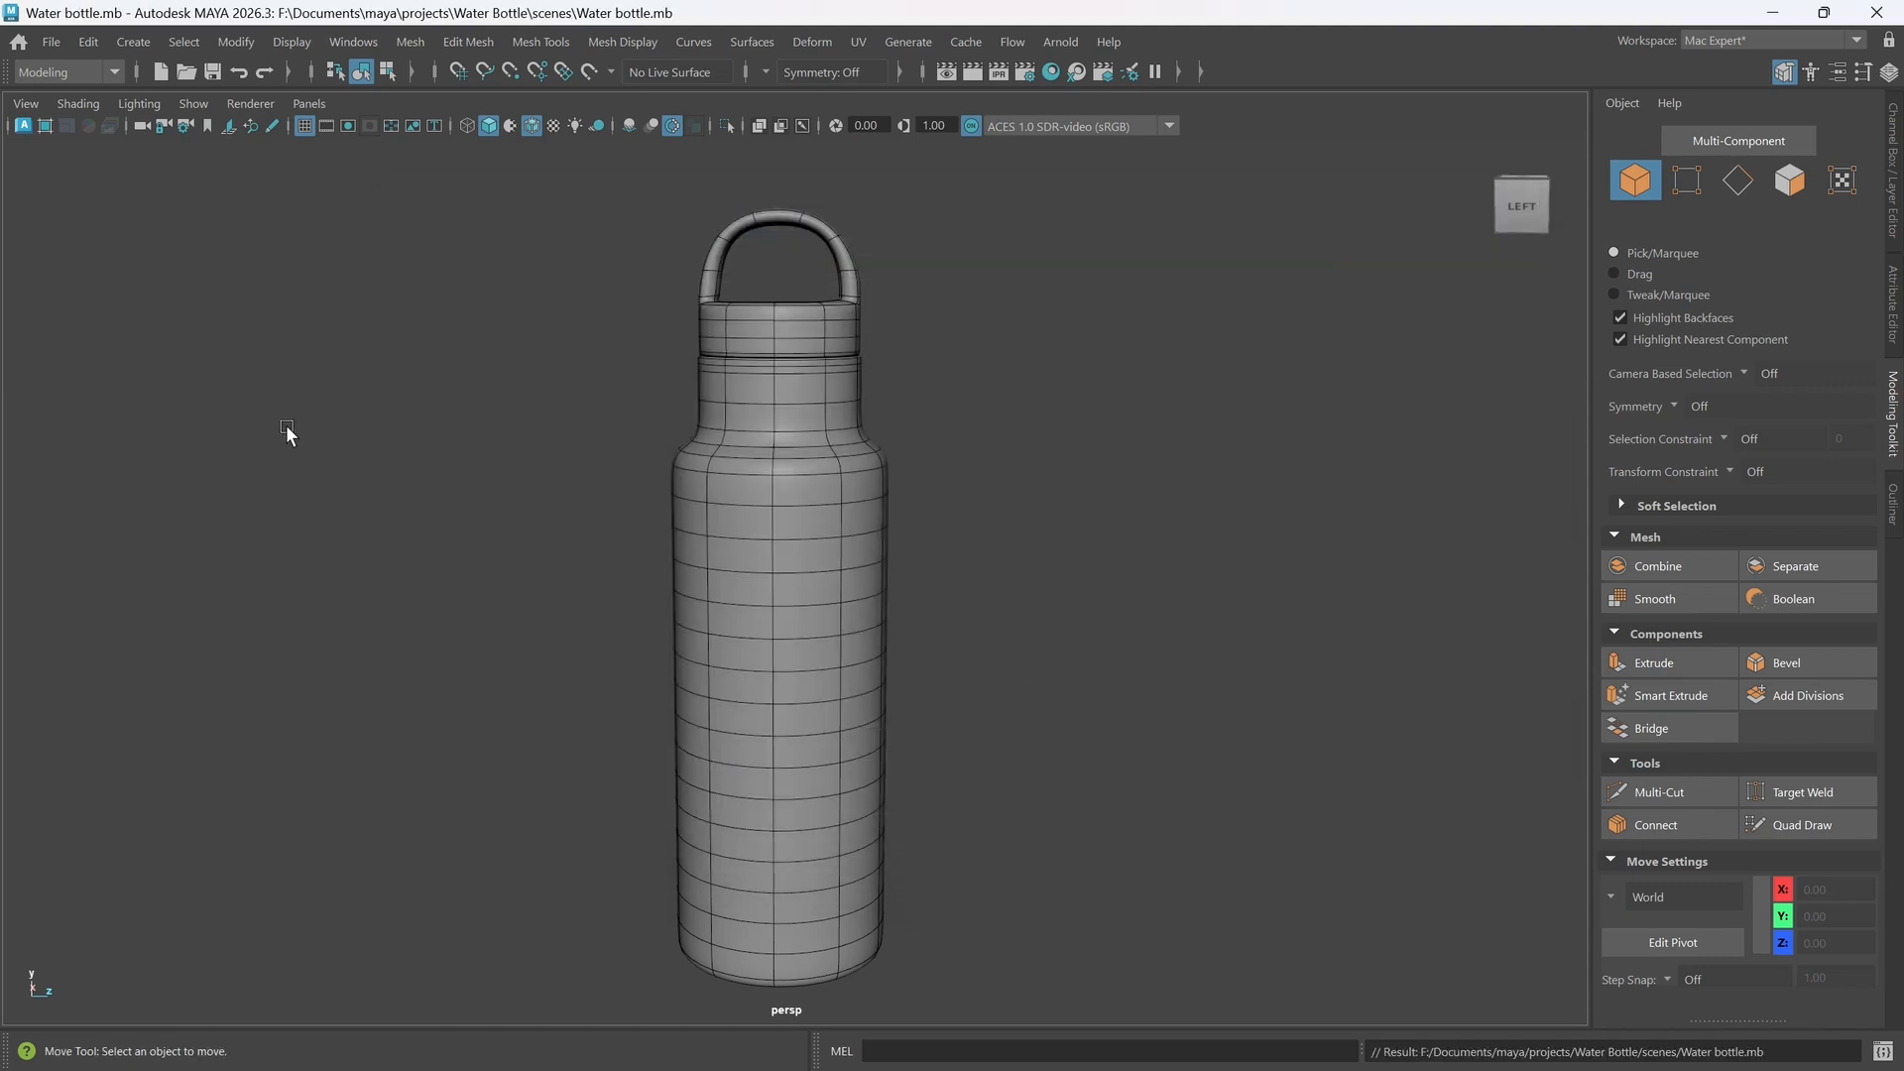
click(51, 42)
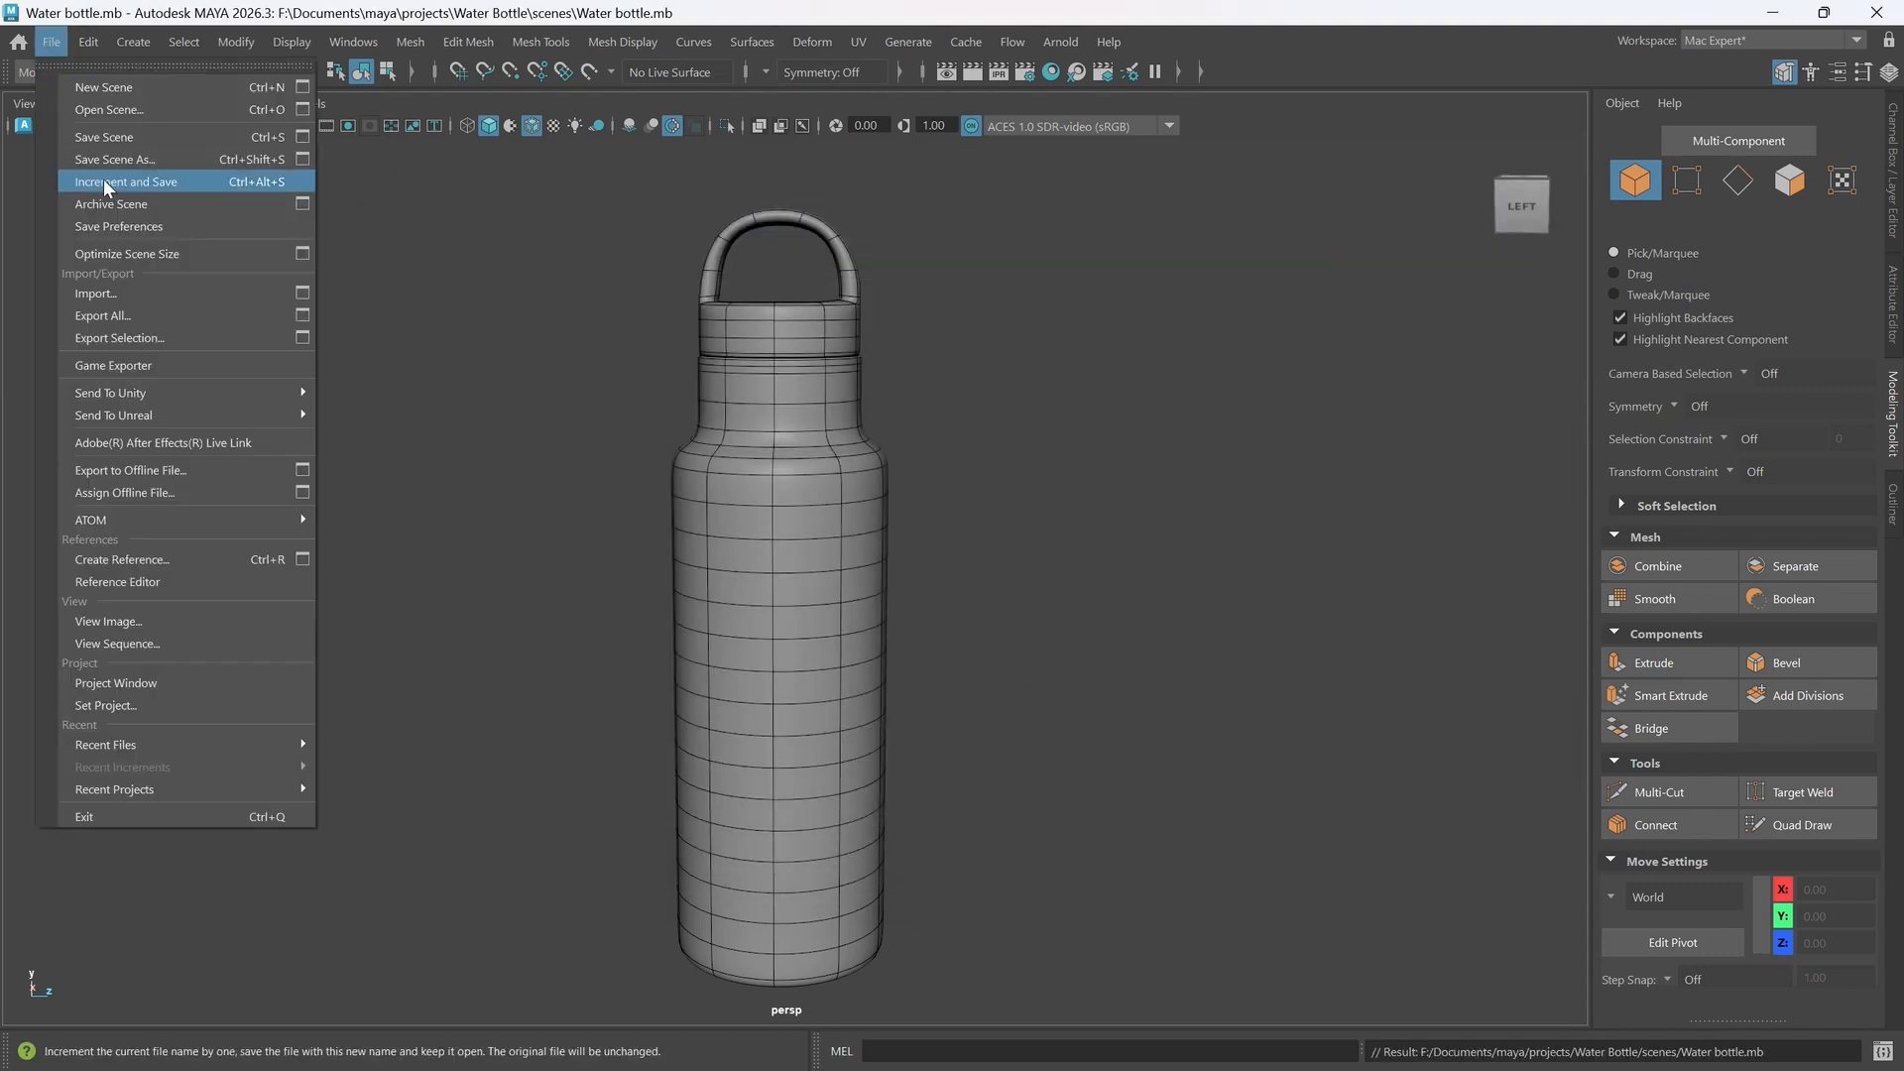
click(103, 182)
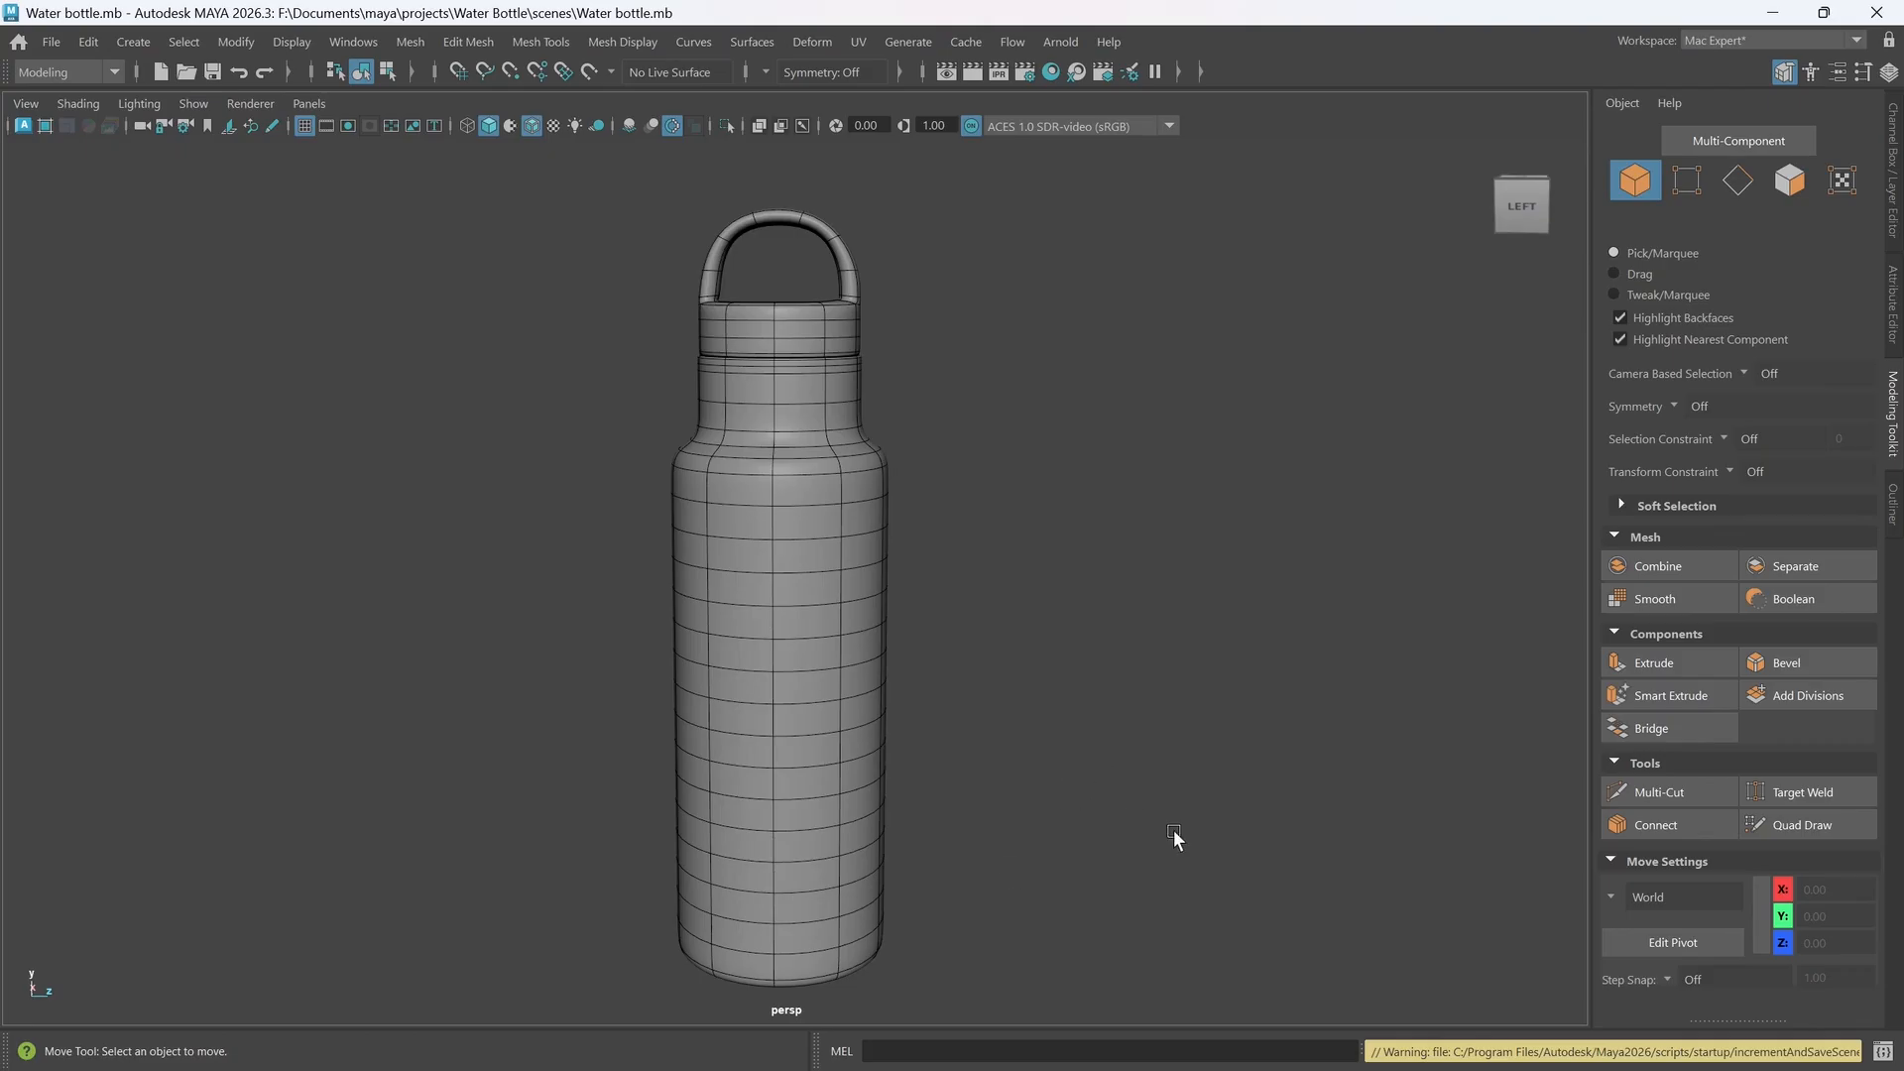
- Select all three bottle parts, smooth them with 1 division, examine the denser mesh and save the scene
drag(1192, 892, 433, 287)
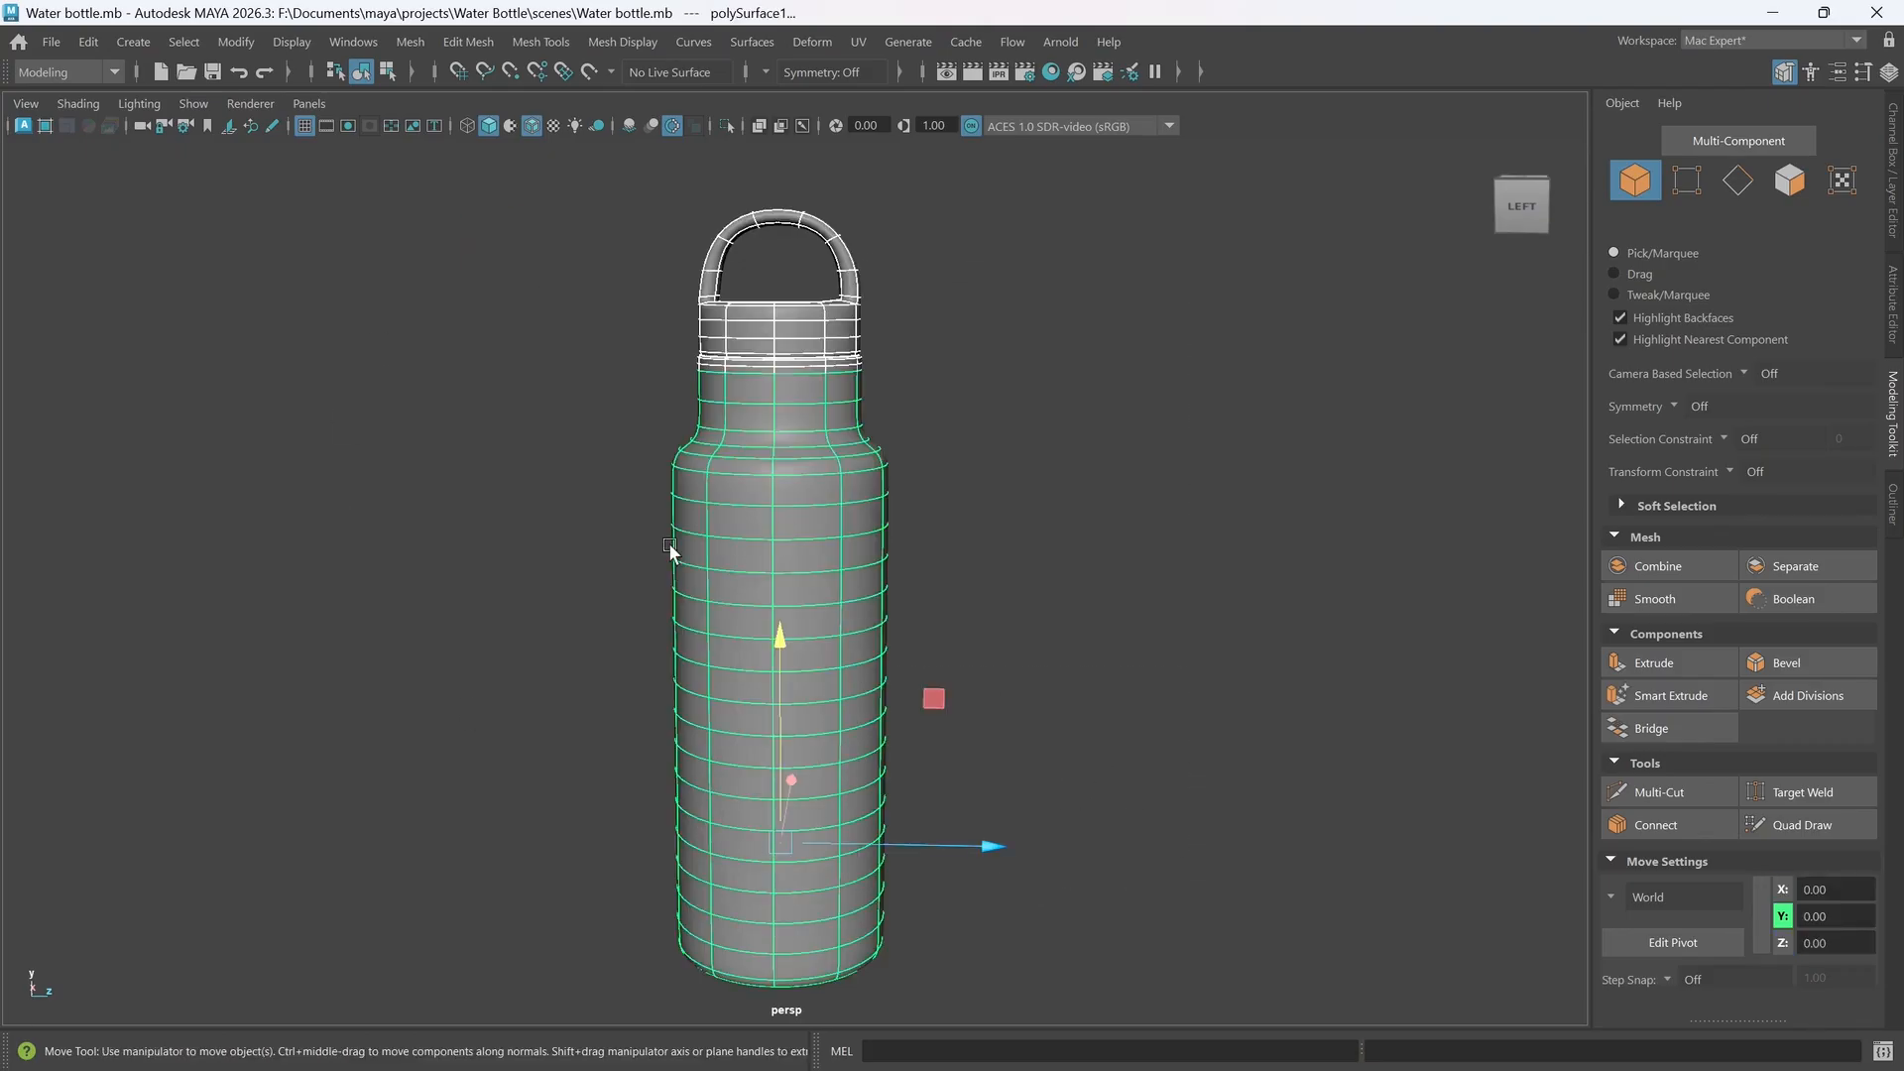
shift+right_click(801, 544)
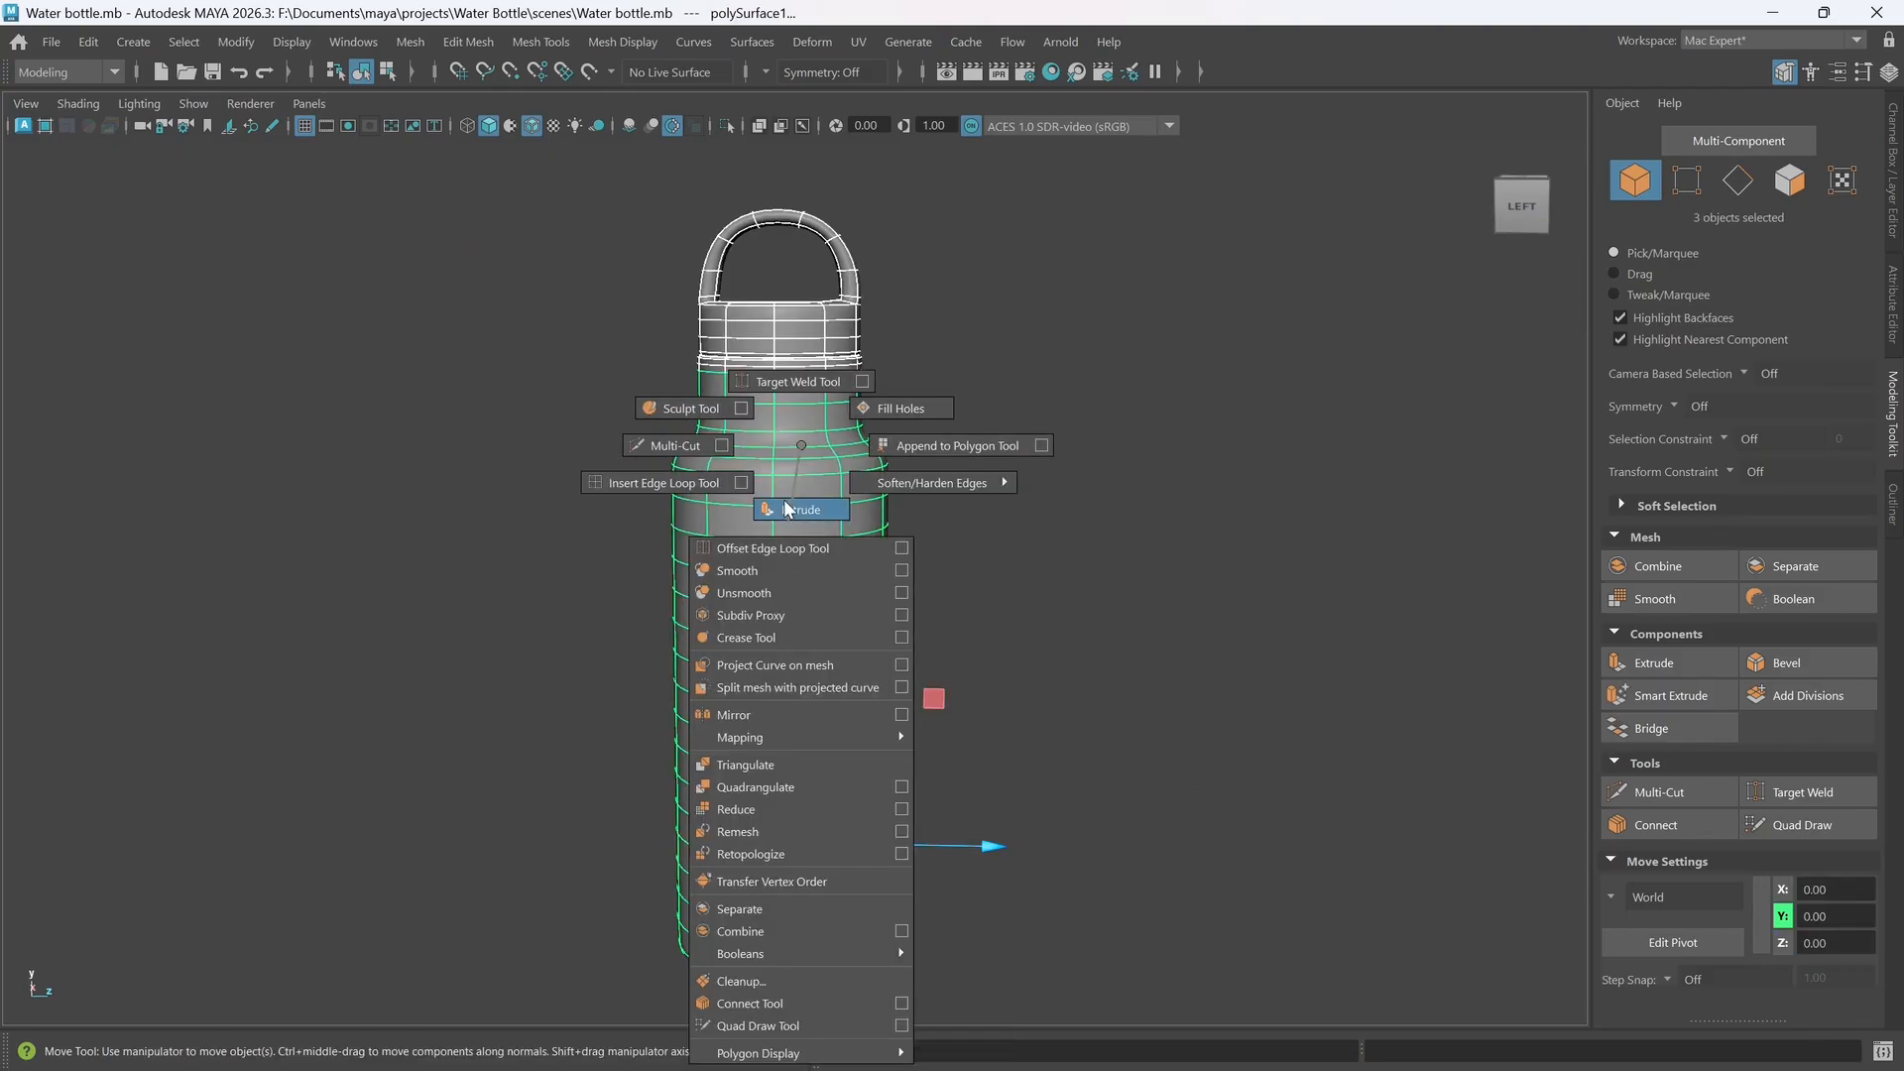
click(737, 569)
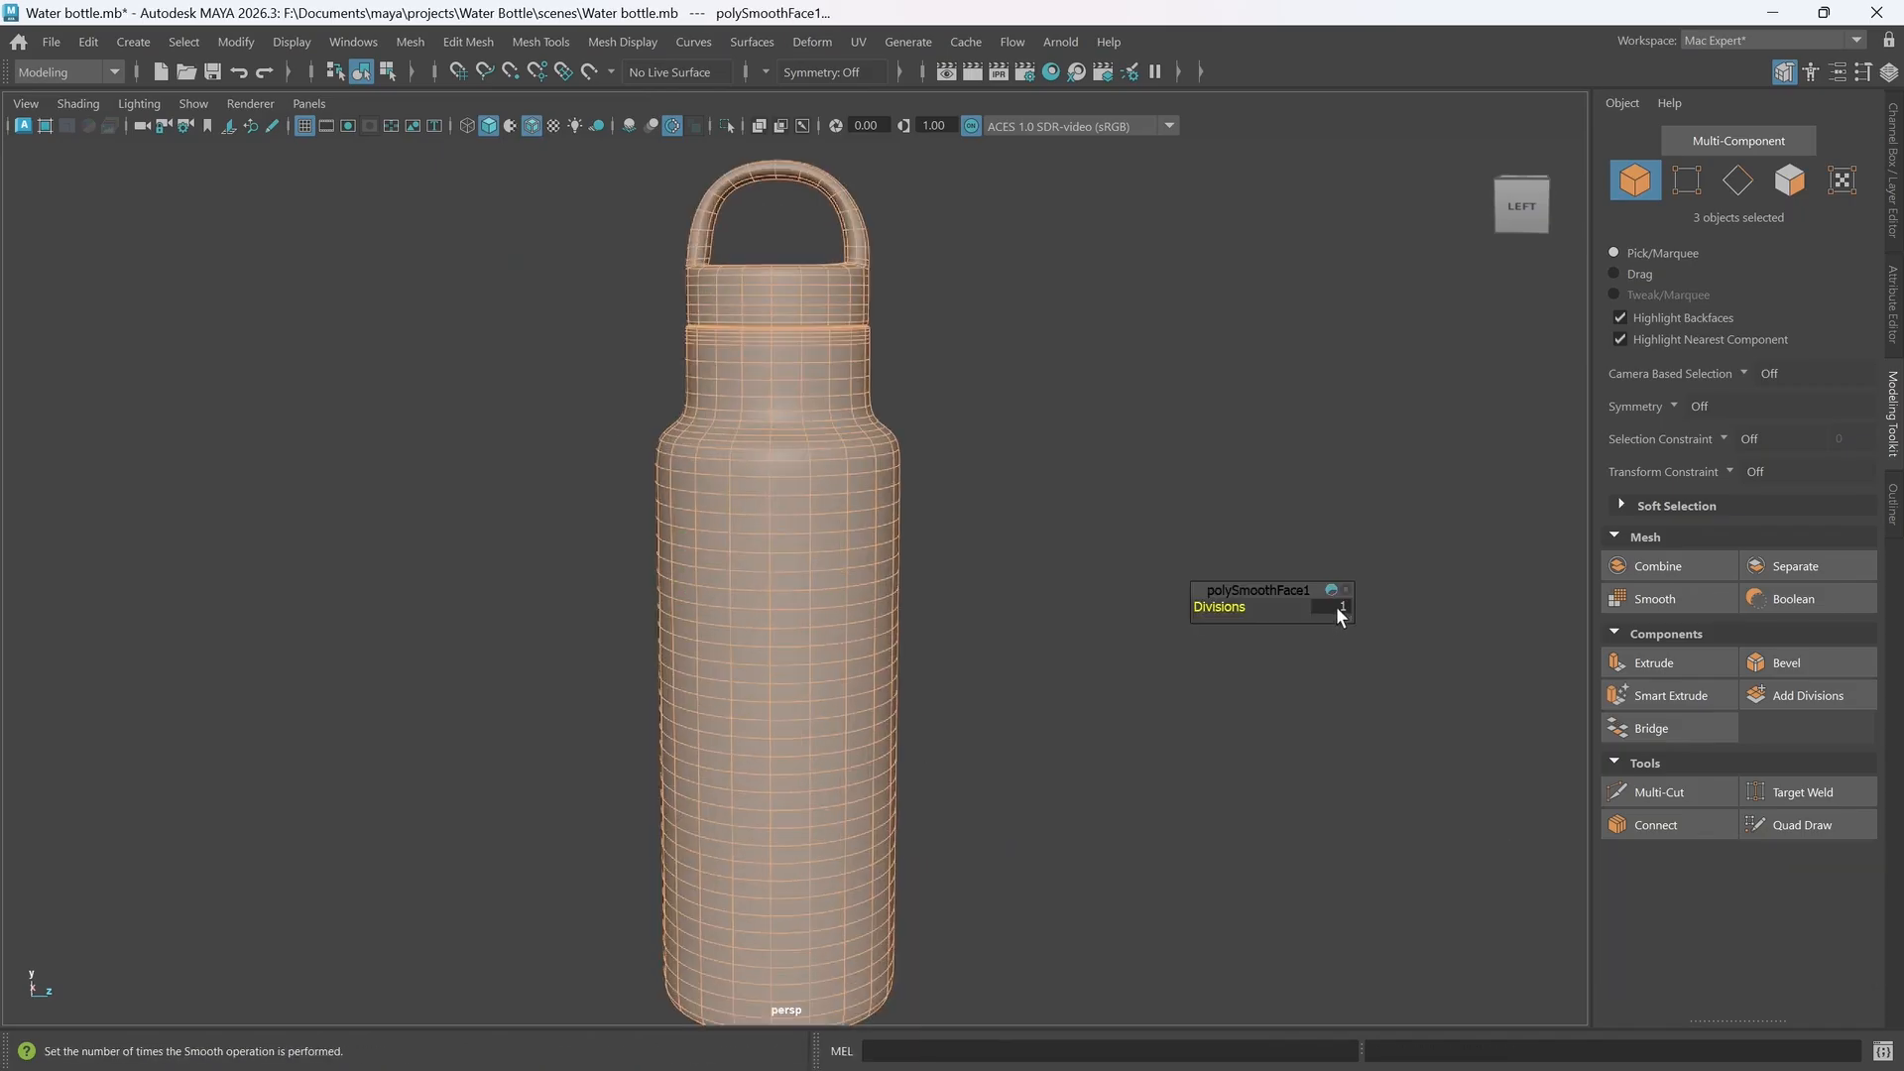
mouse_move(991, 820)
alt+mouse_down()
mouse_move(969, 777)
mouse_move(908, 816)
mouse_move(969, 807)
alt+mouse_up()
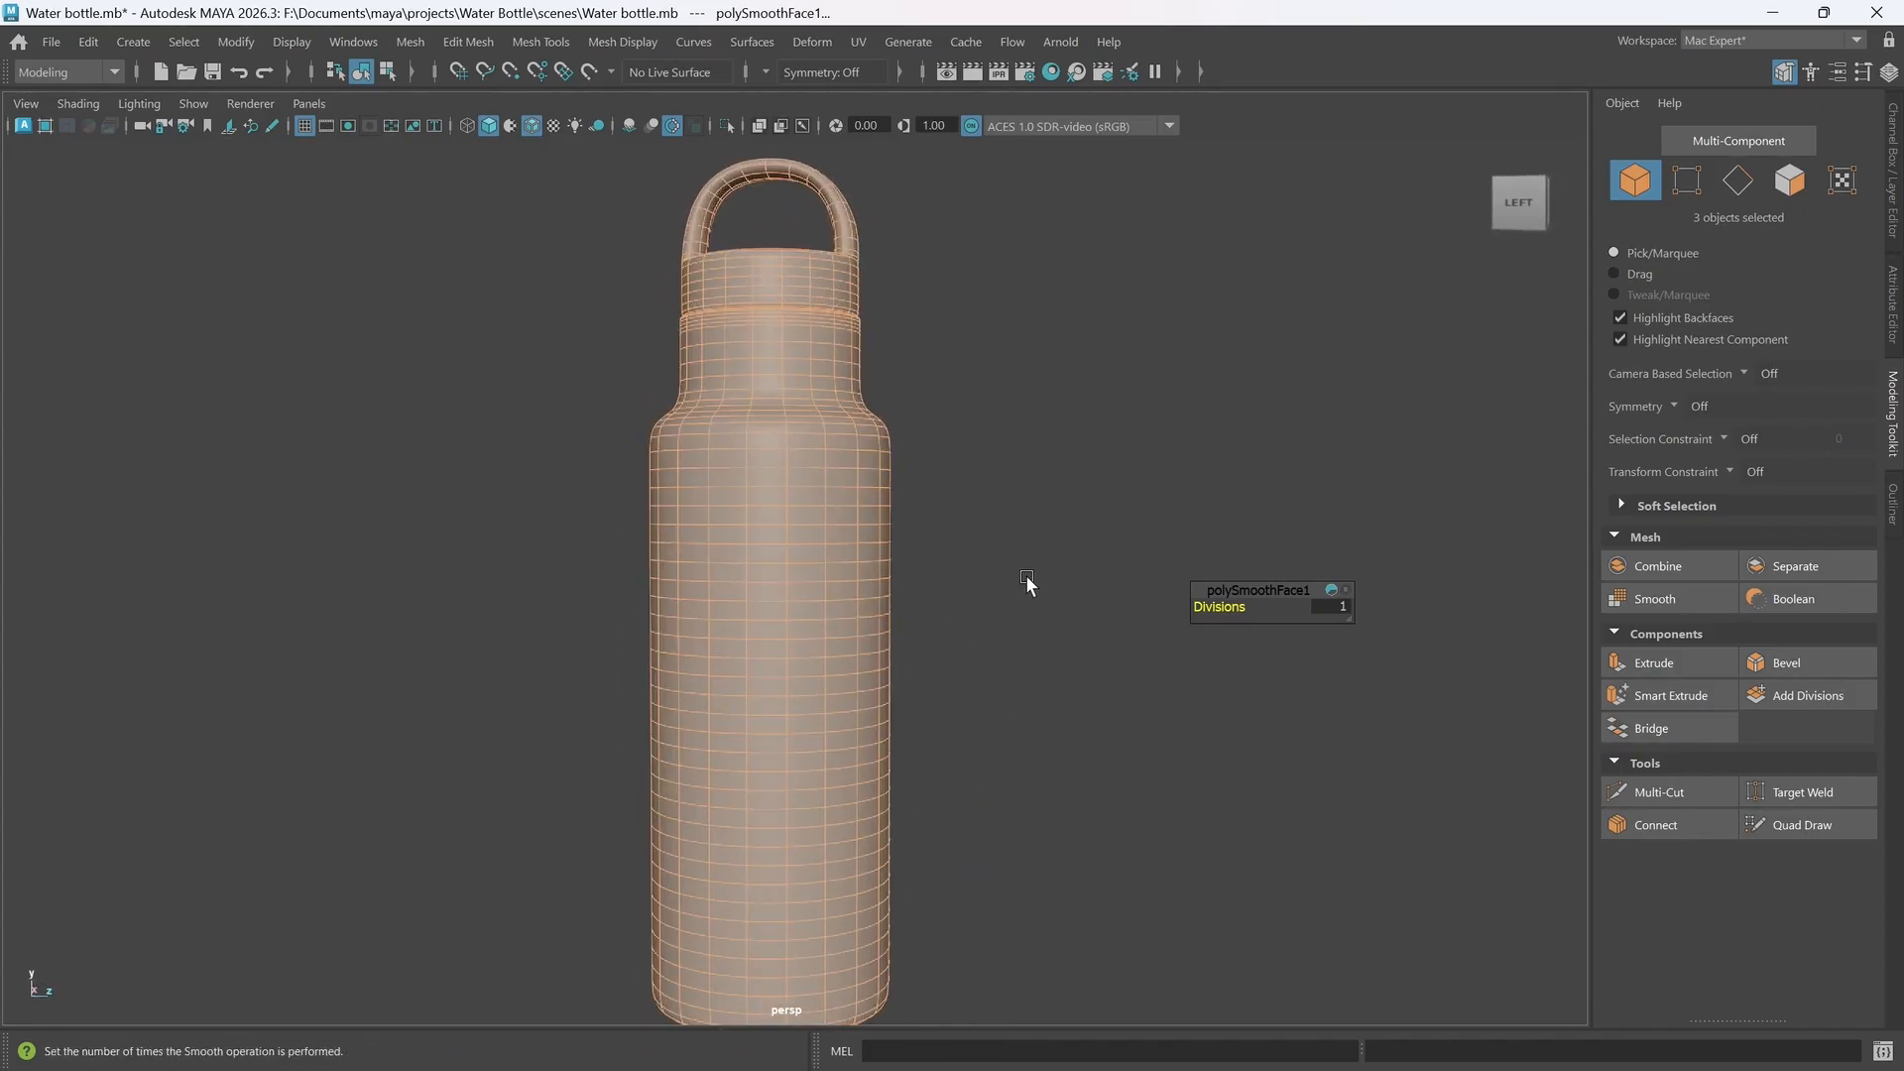
click(910, 597)
mouse_move(910, 597)
alt+mouse_down()
mouse_move(977, 595)
mouse_move(880, 604)
alt+mouse_up()
scroll(799, 578, up, 5)
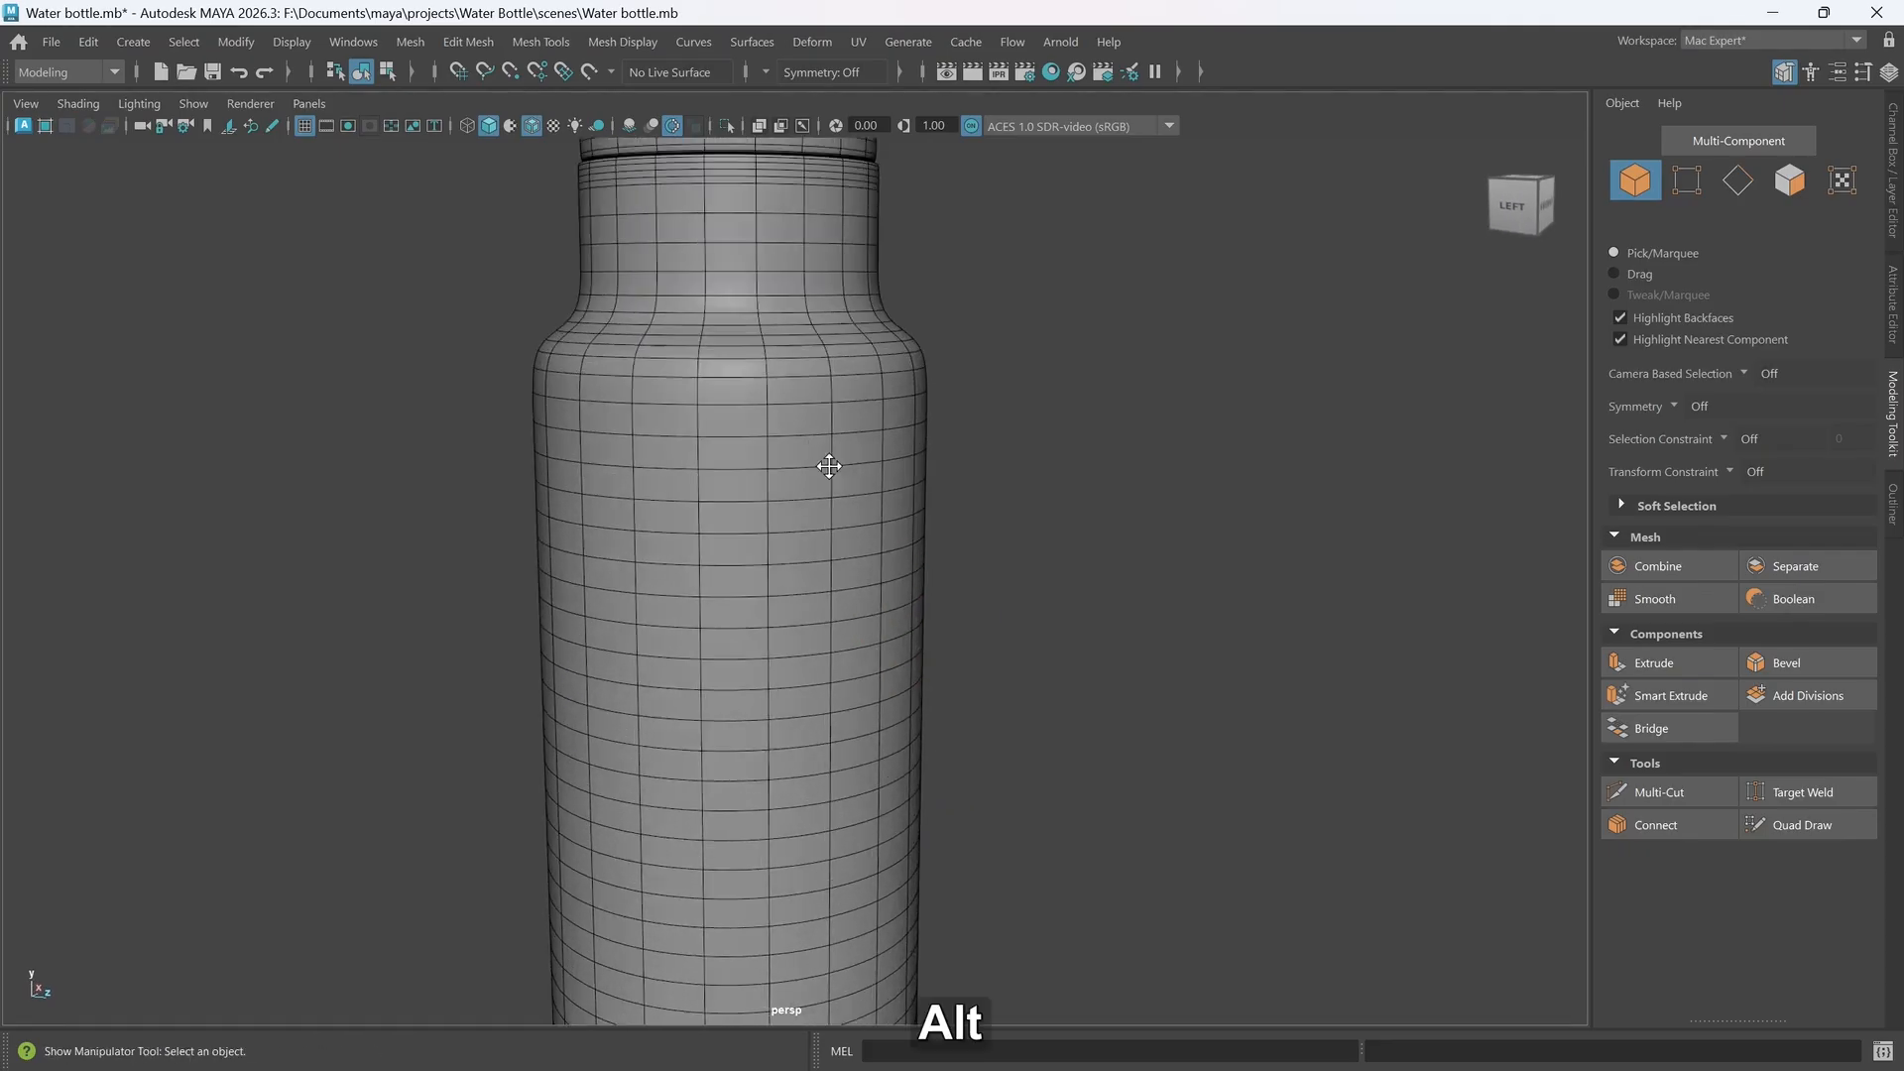
alt+middle_drag(829, 463, 829, 616)
alt+drag(856, 595, 854, 591)
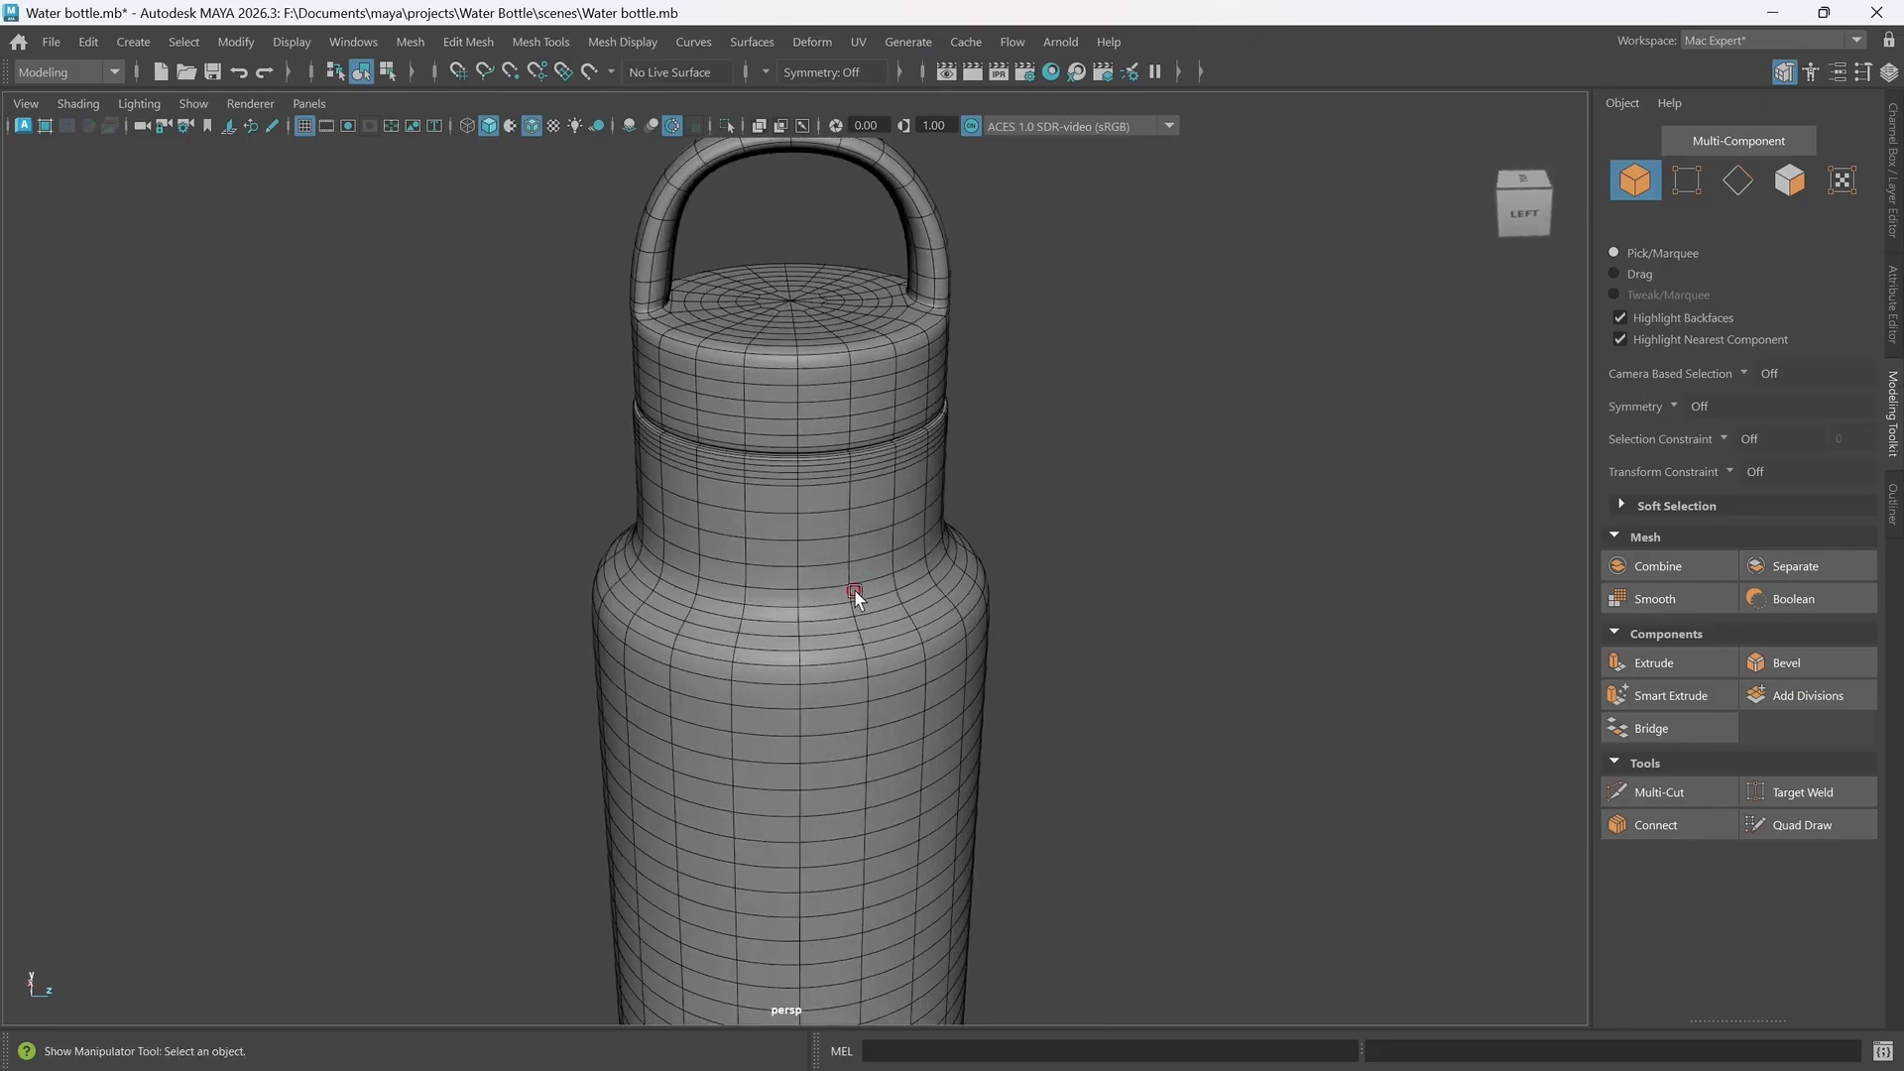
key(ctrl+s)
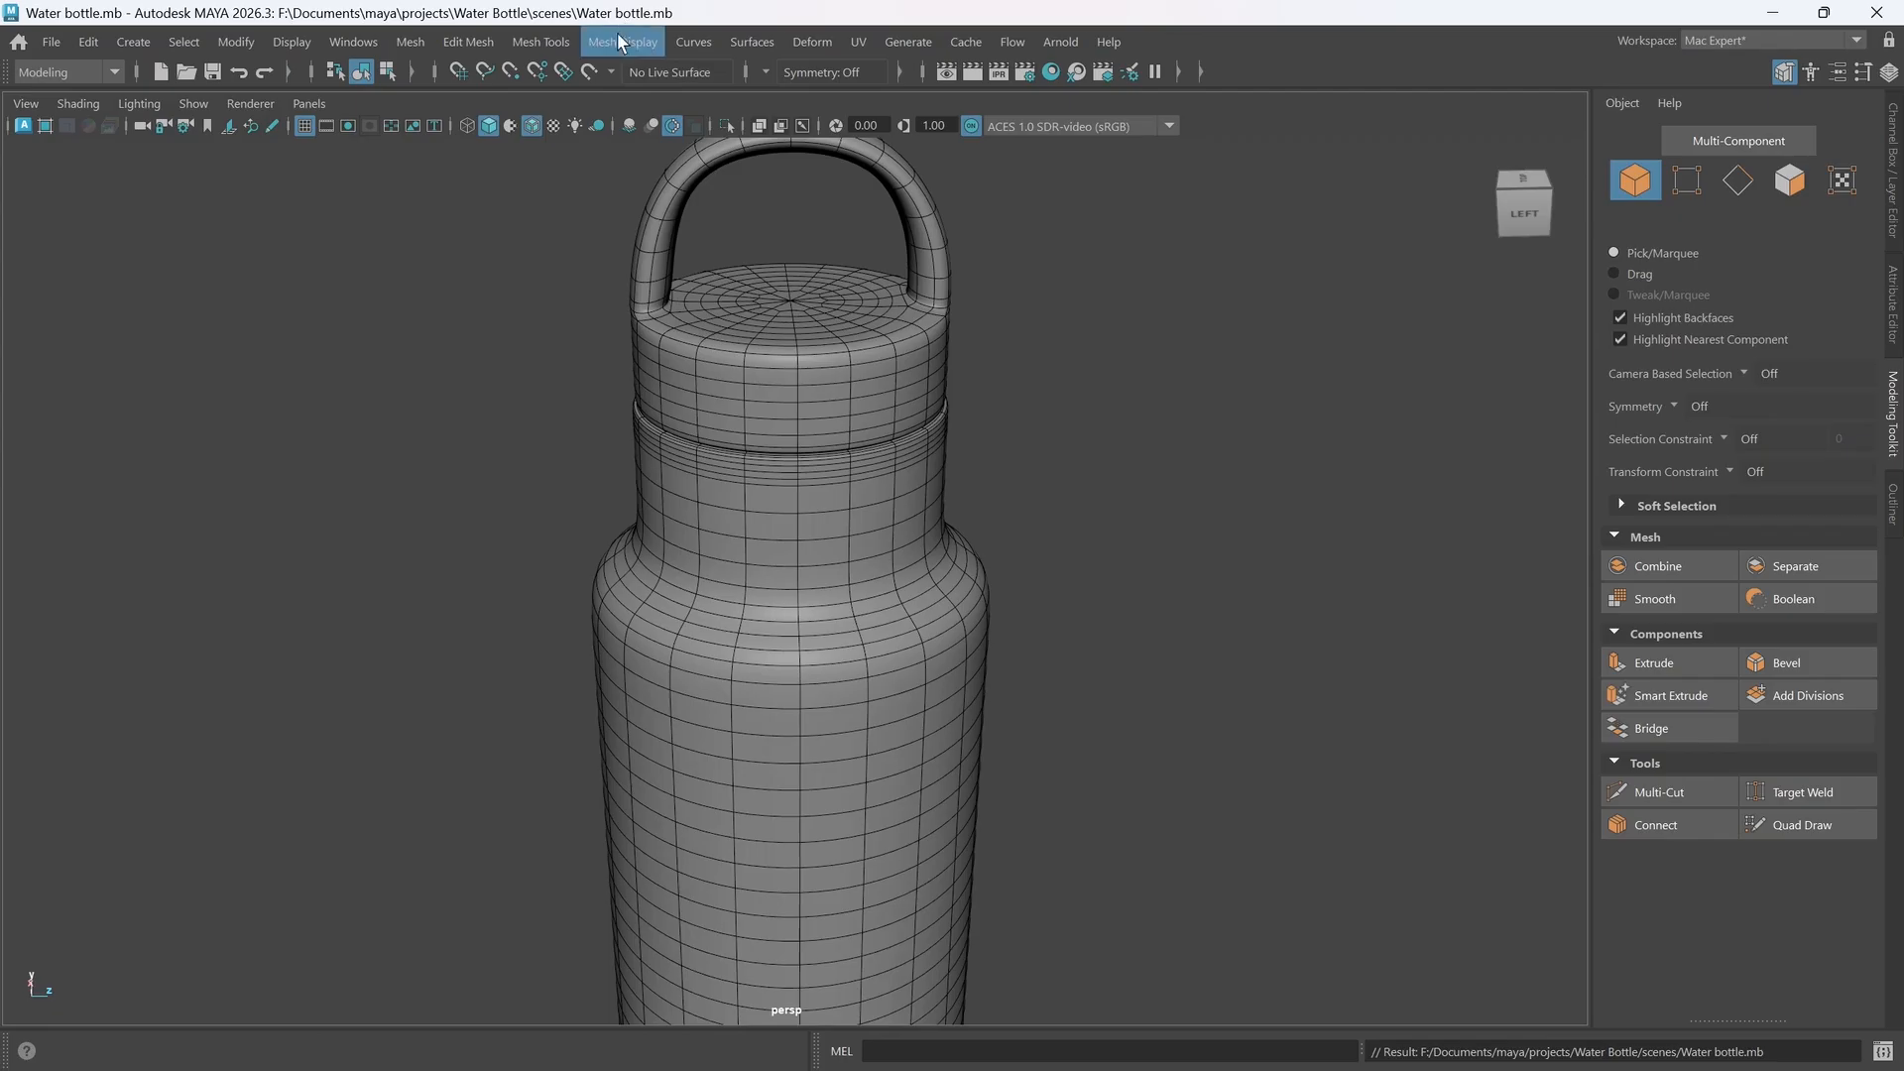
- Undo the smoothing of the bottle parts and save the low-poly scene
key(ctrl)
key(ctrl+z)
key(ctrl+z)
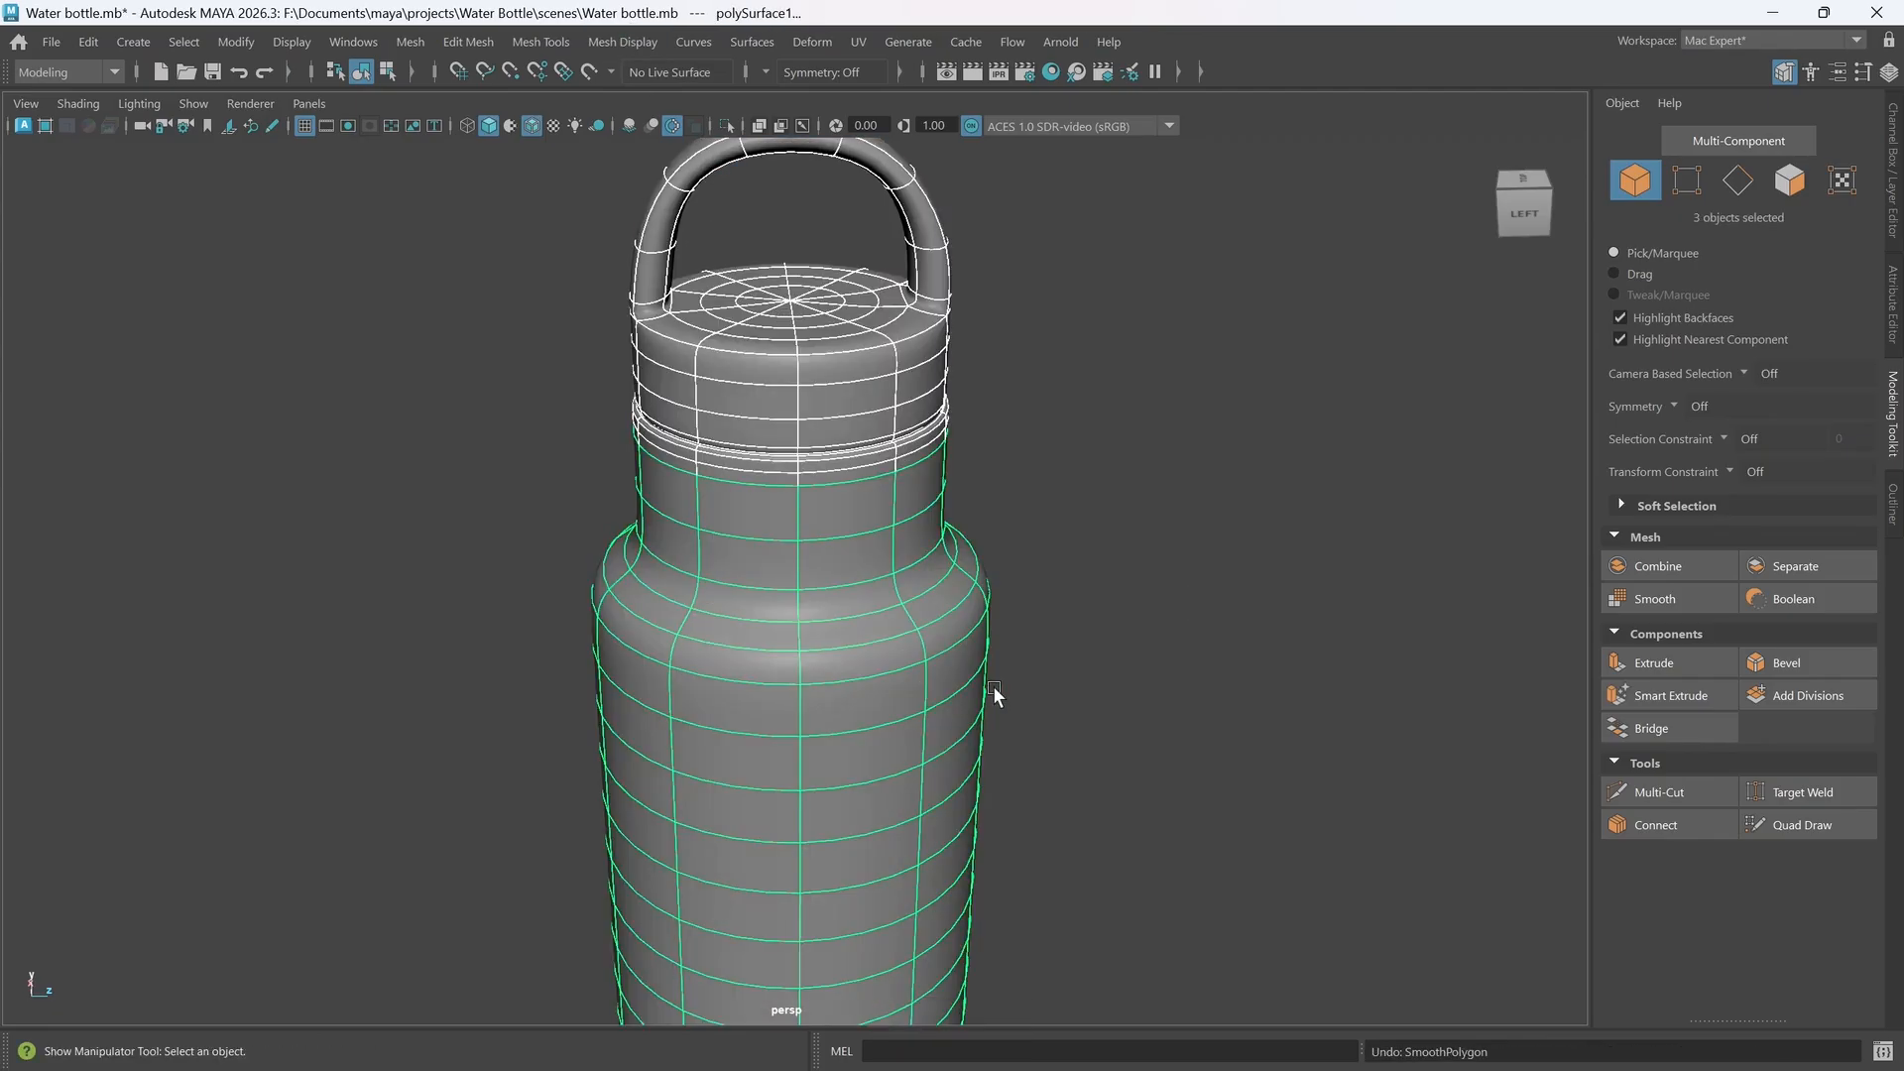
alt+drag(990, 693, 990, 651)
key(ctrl+s)
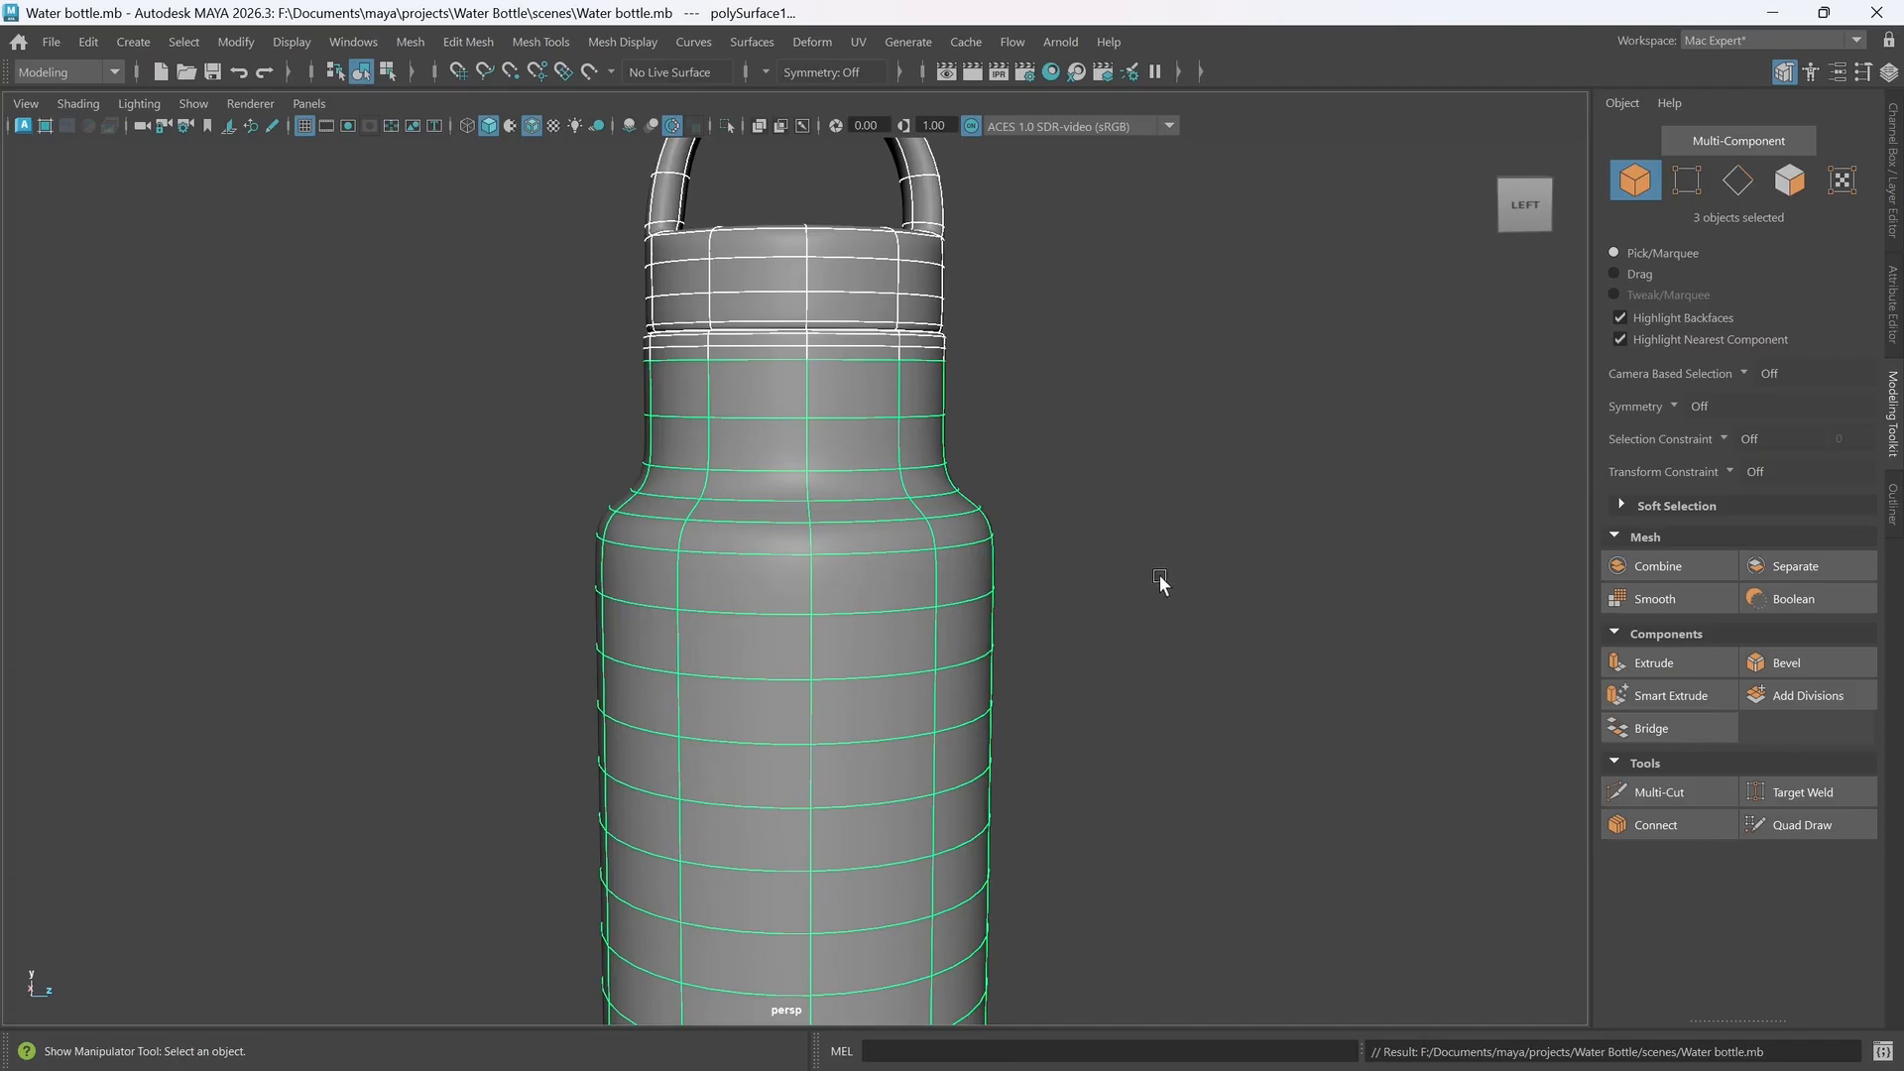
- Smooth all three bottle parts with 1 division and save the scene as an incremented version
shift+right_drag(1130, 555, 1079, 571)
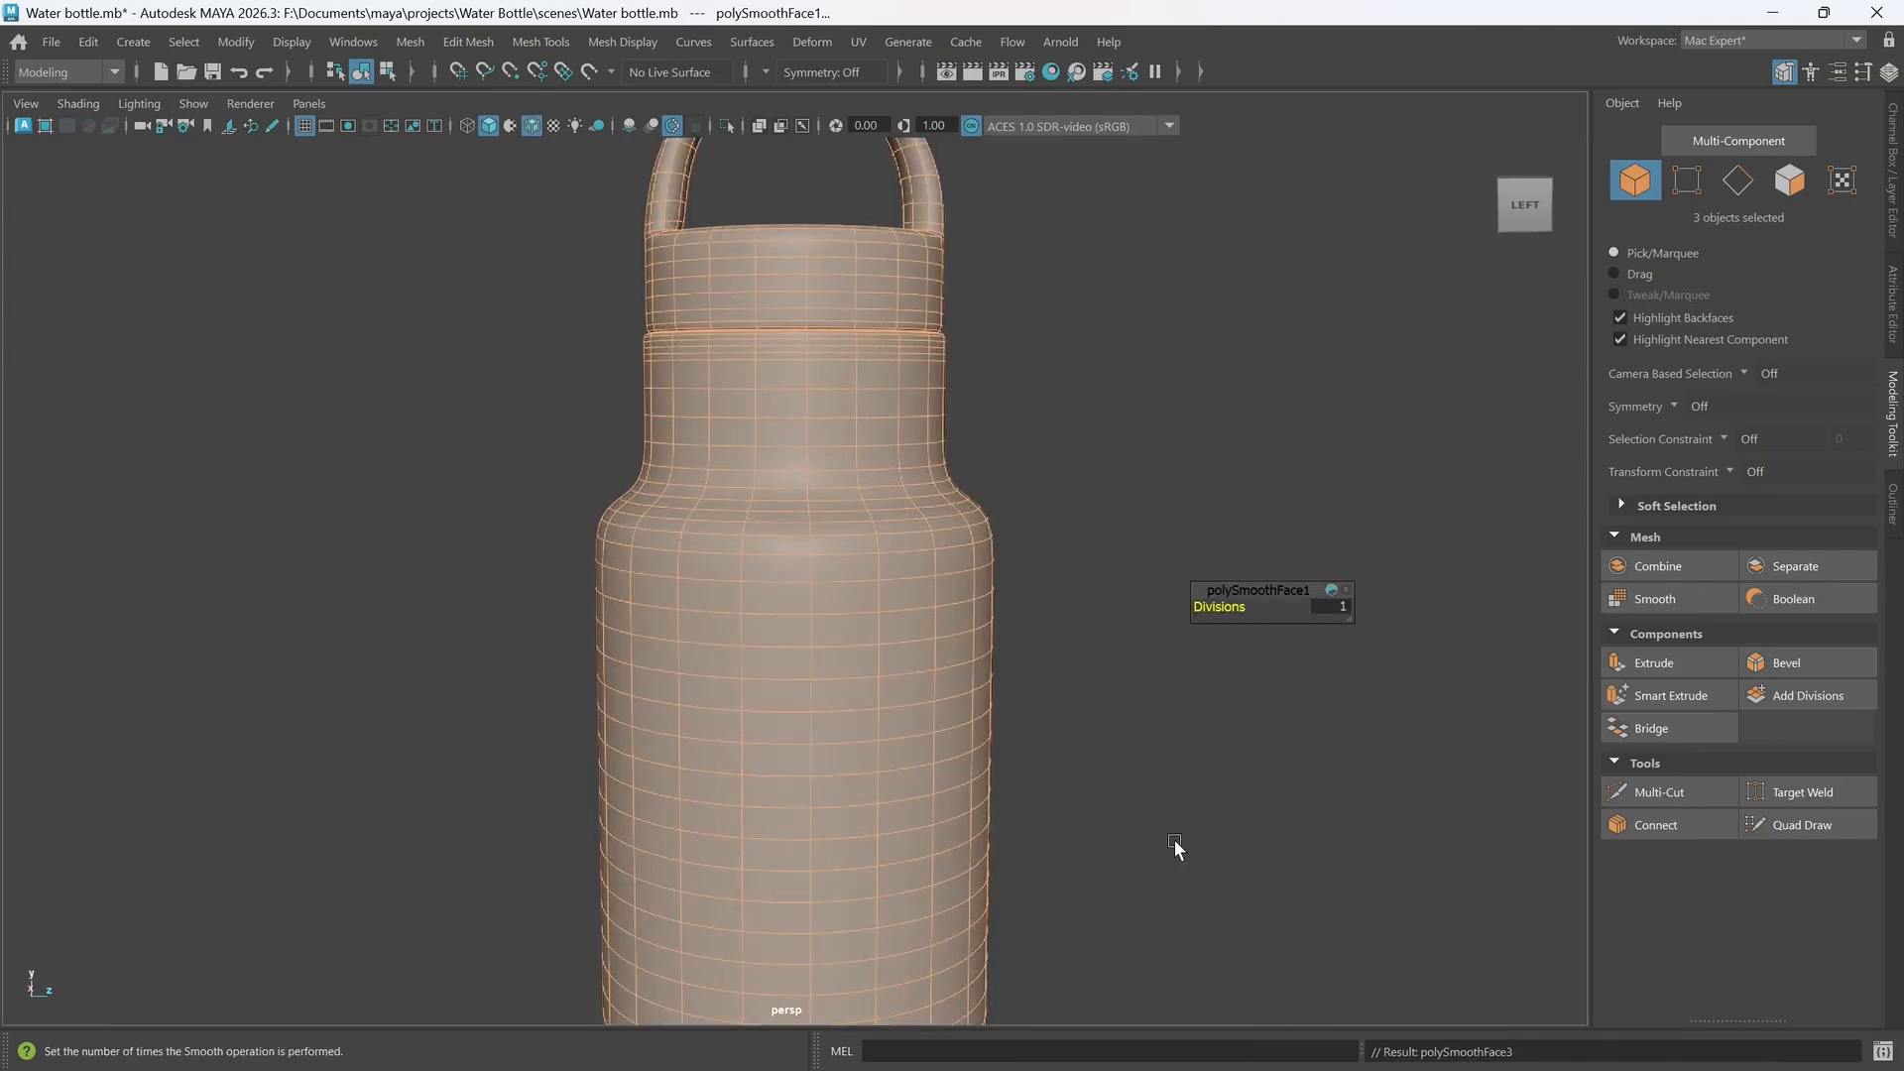
click(1207, 756)
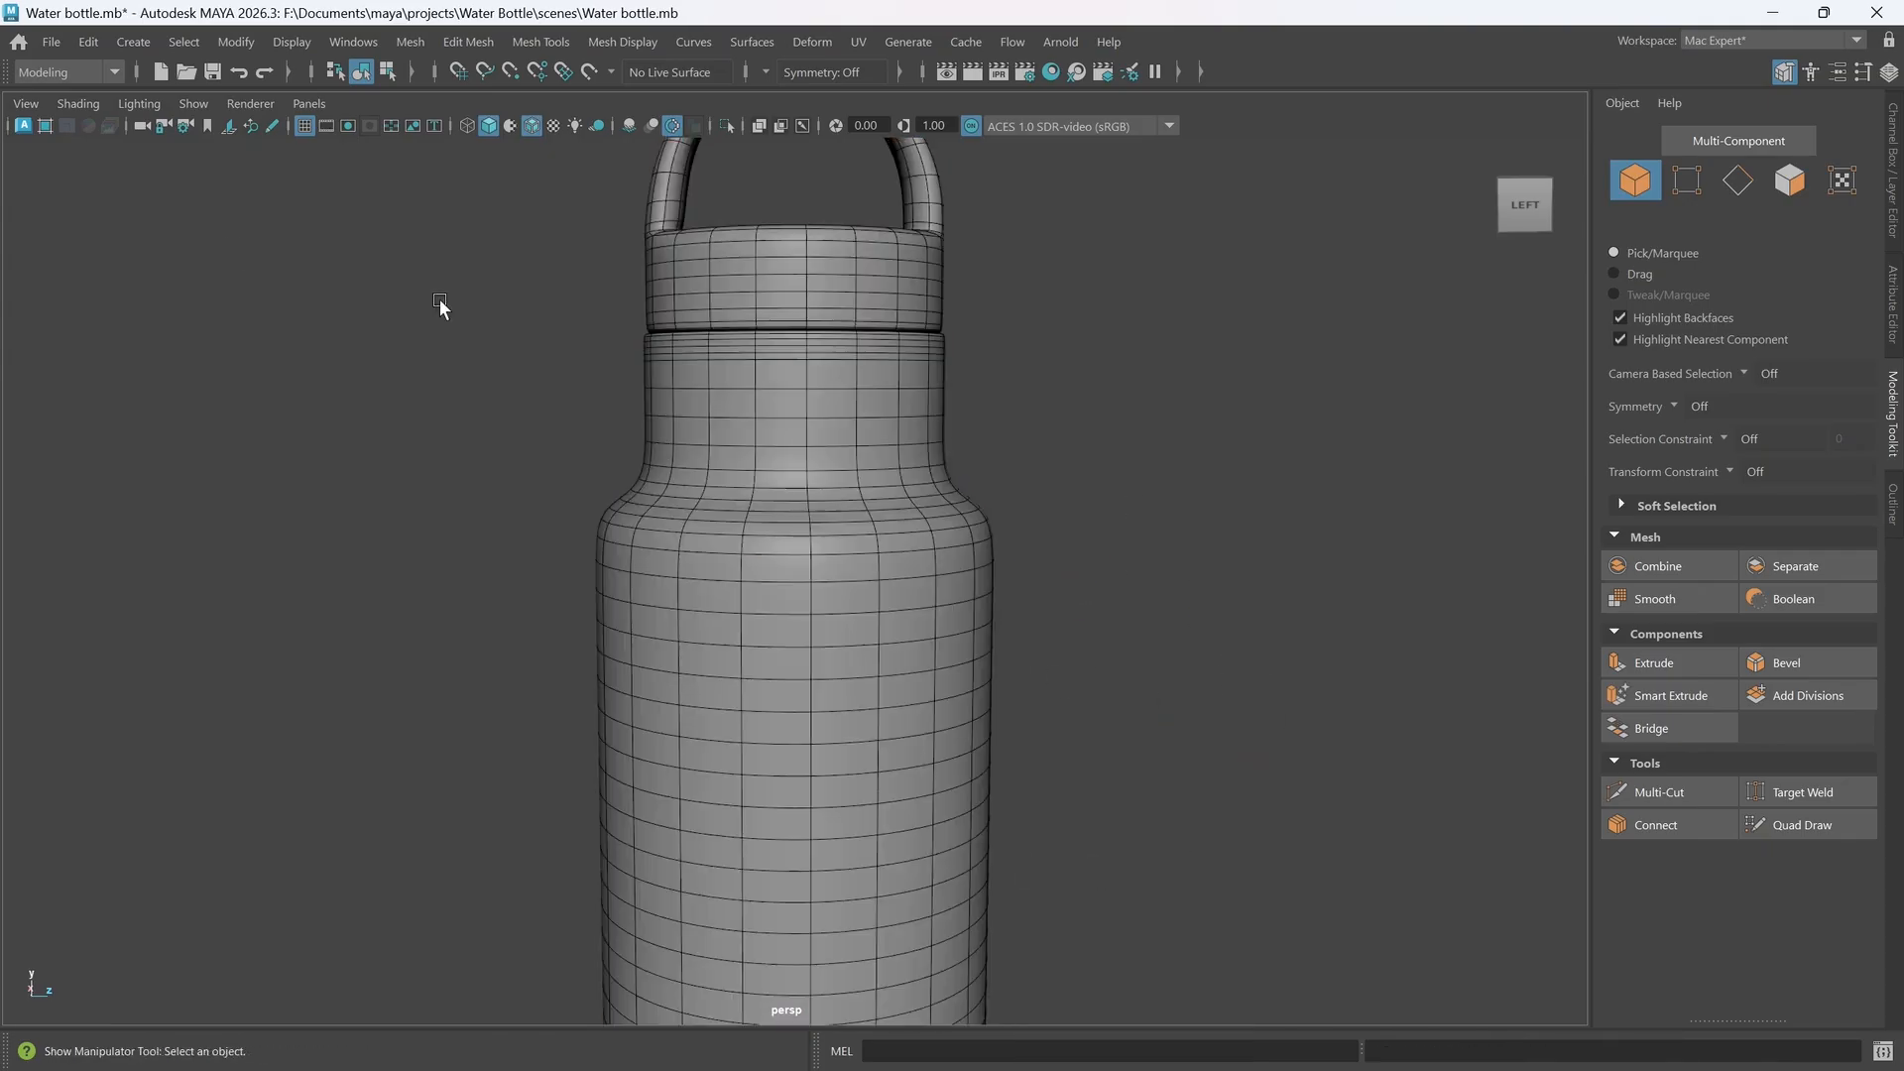
click(46, 41)
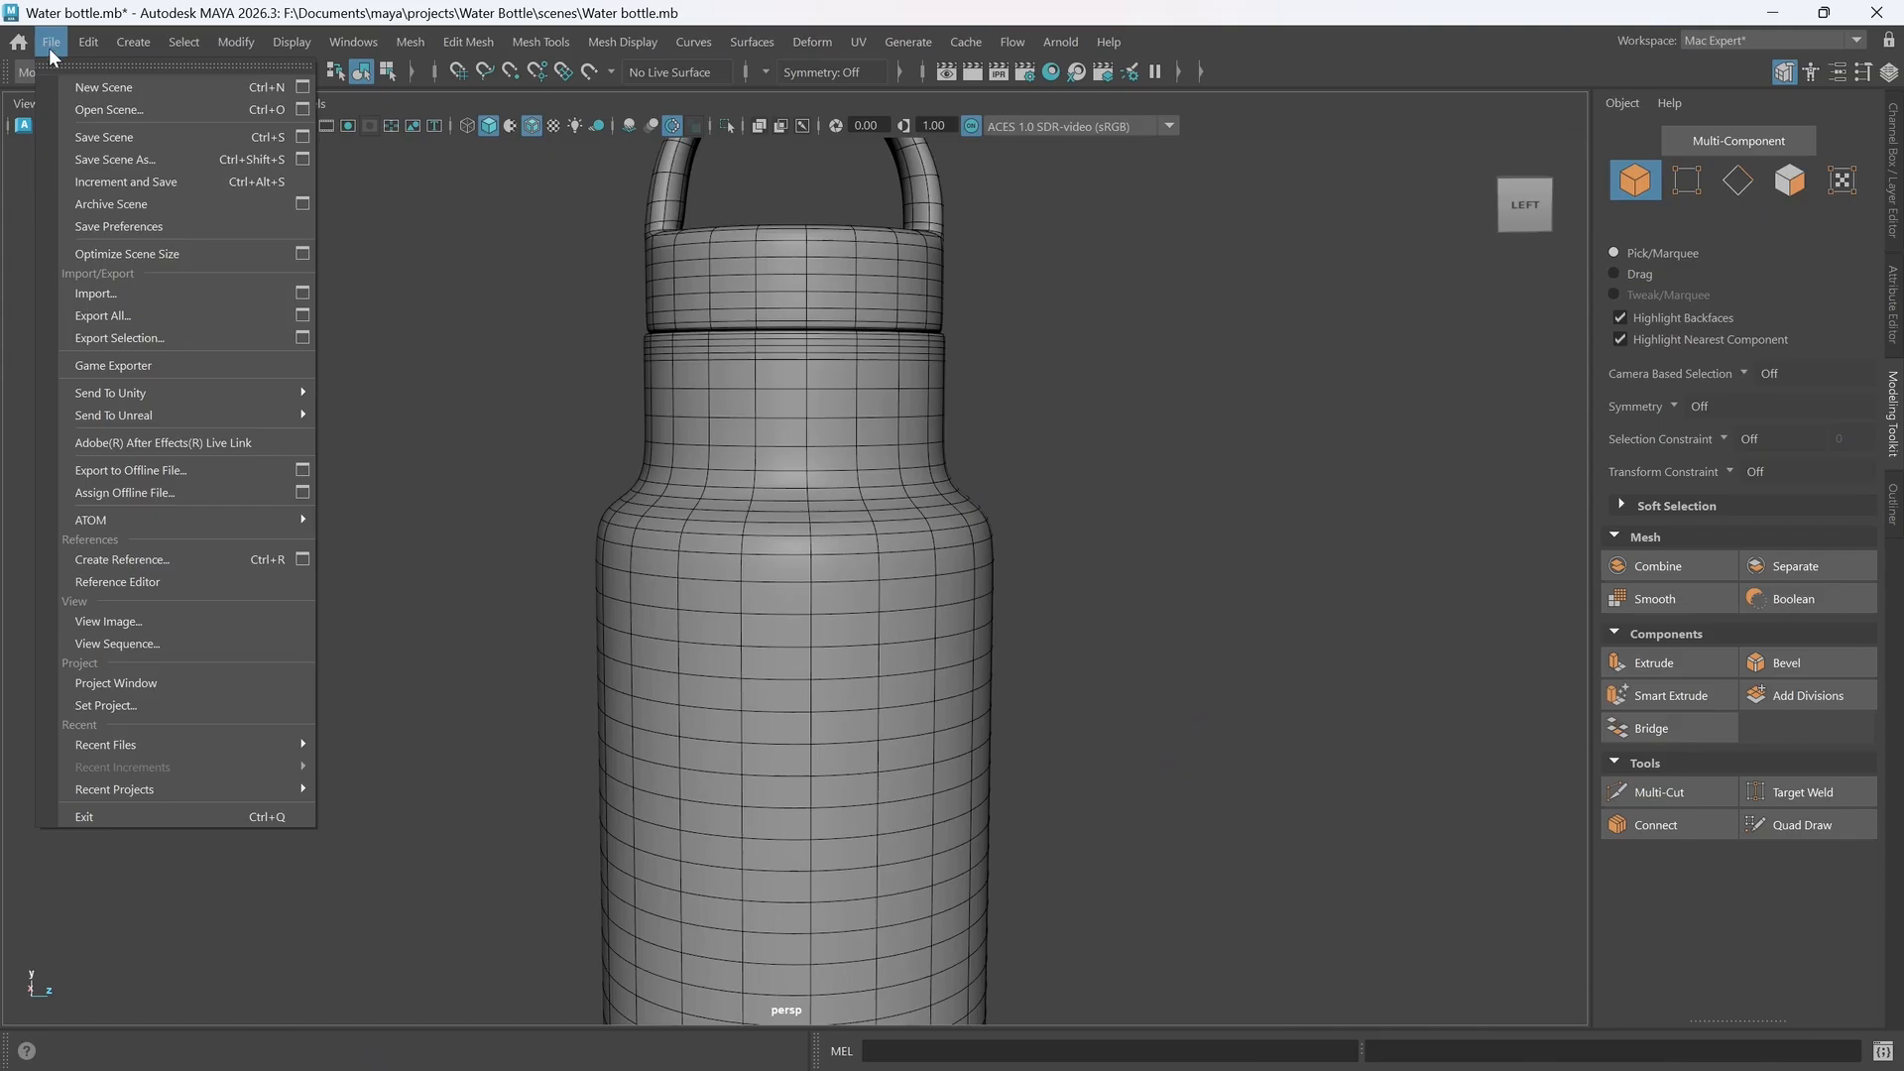
click(97, 184)
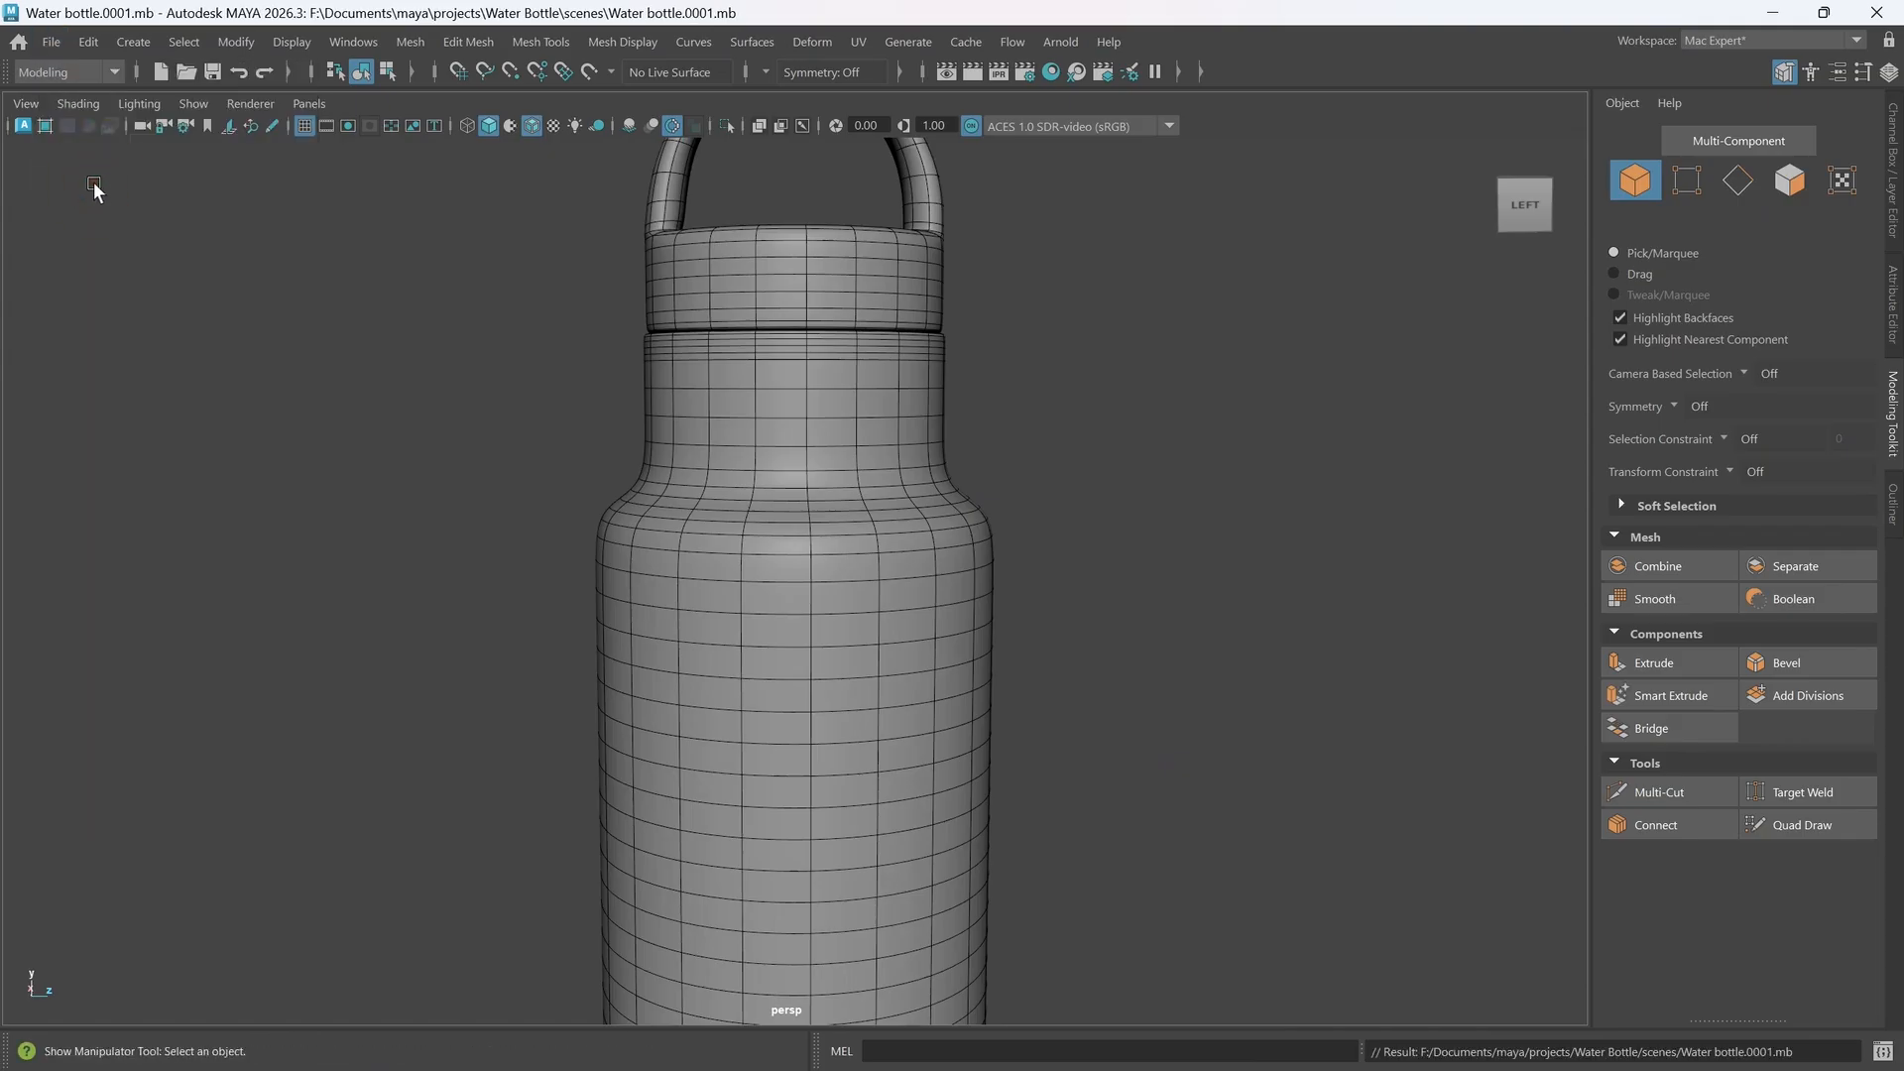
scroll(837, 478, down, 3)
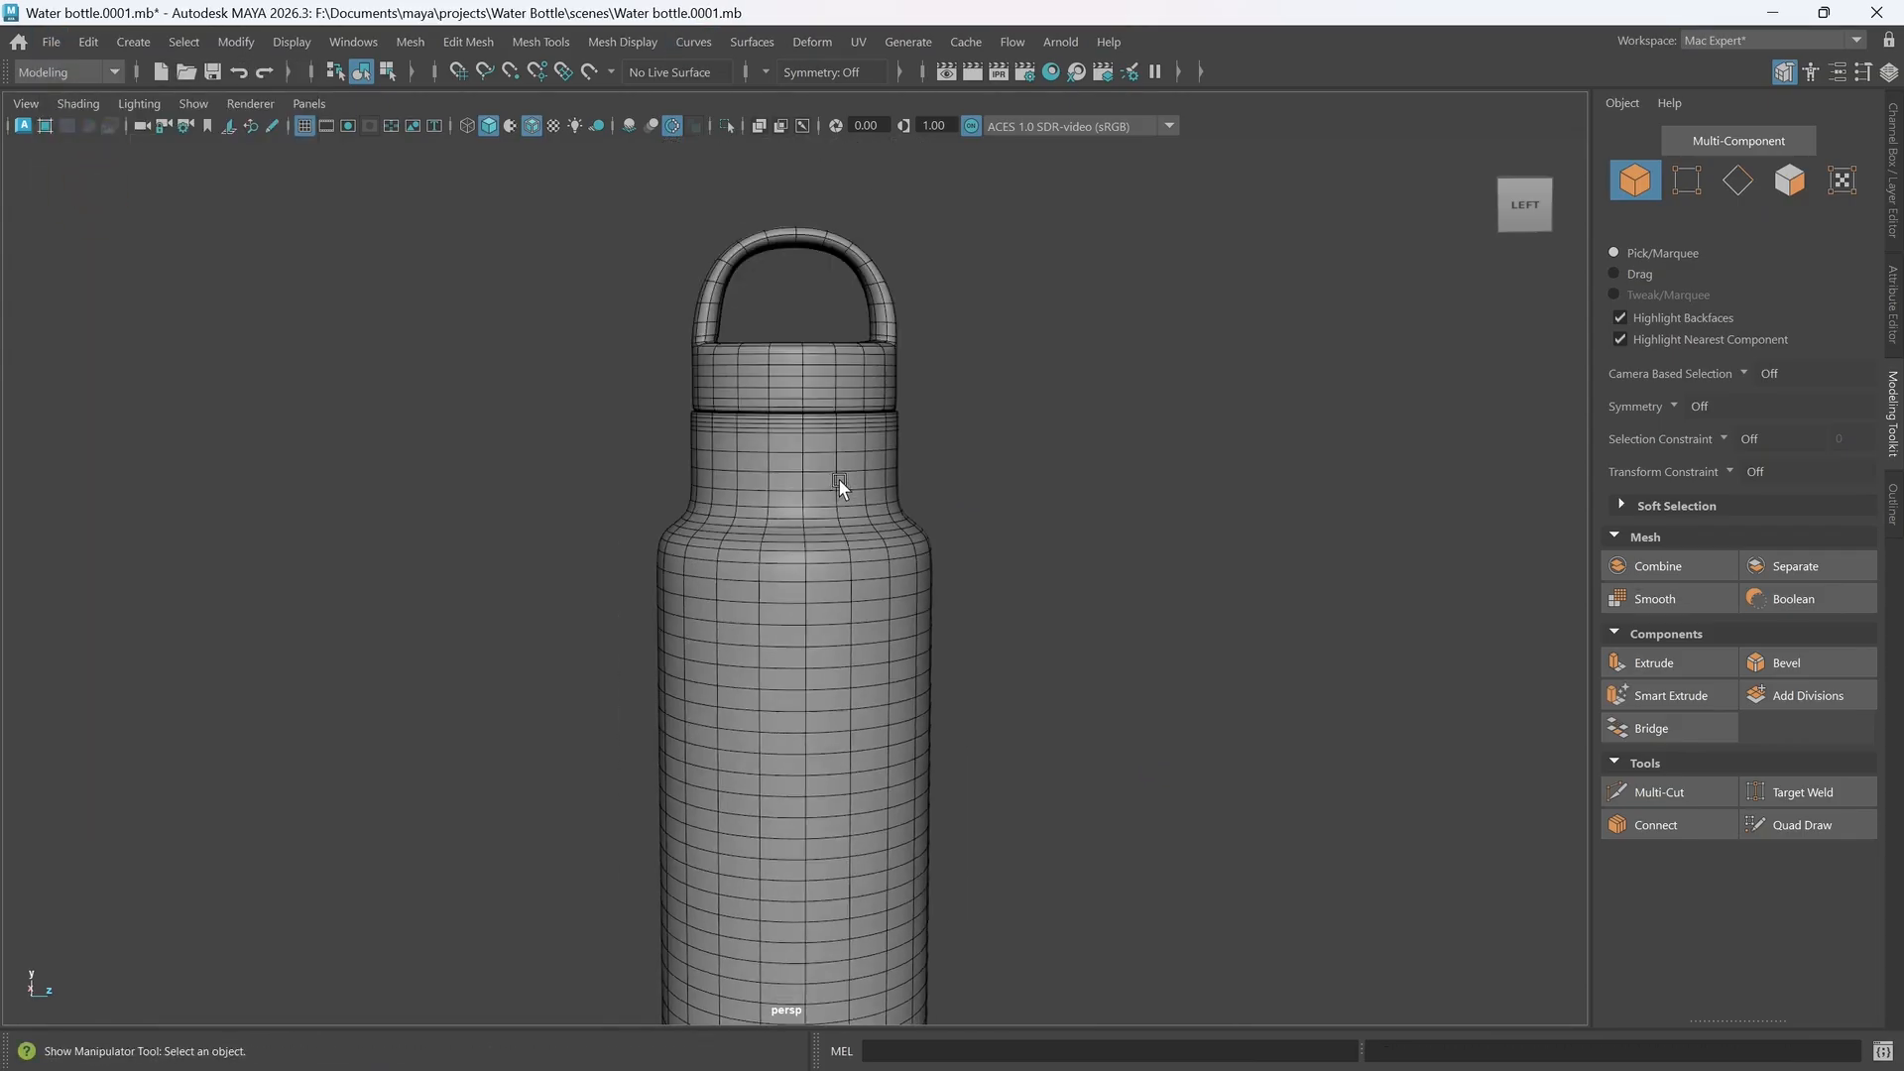
scroll(889, 682, down, 4)
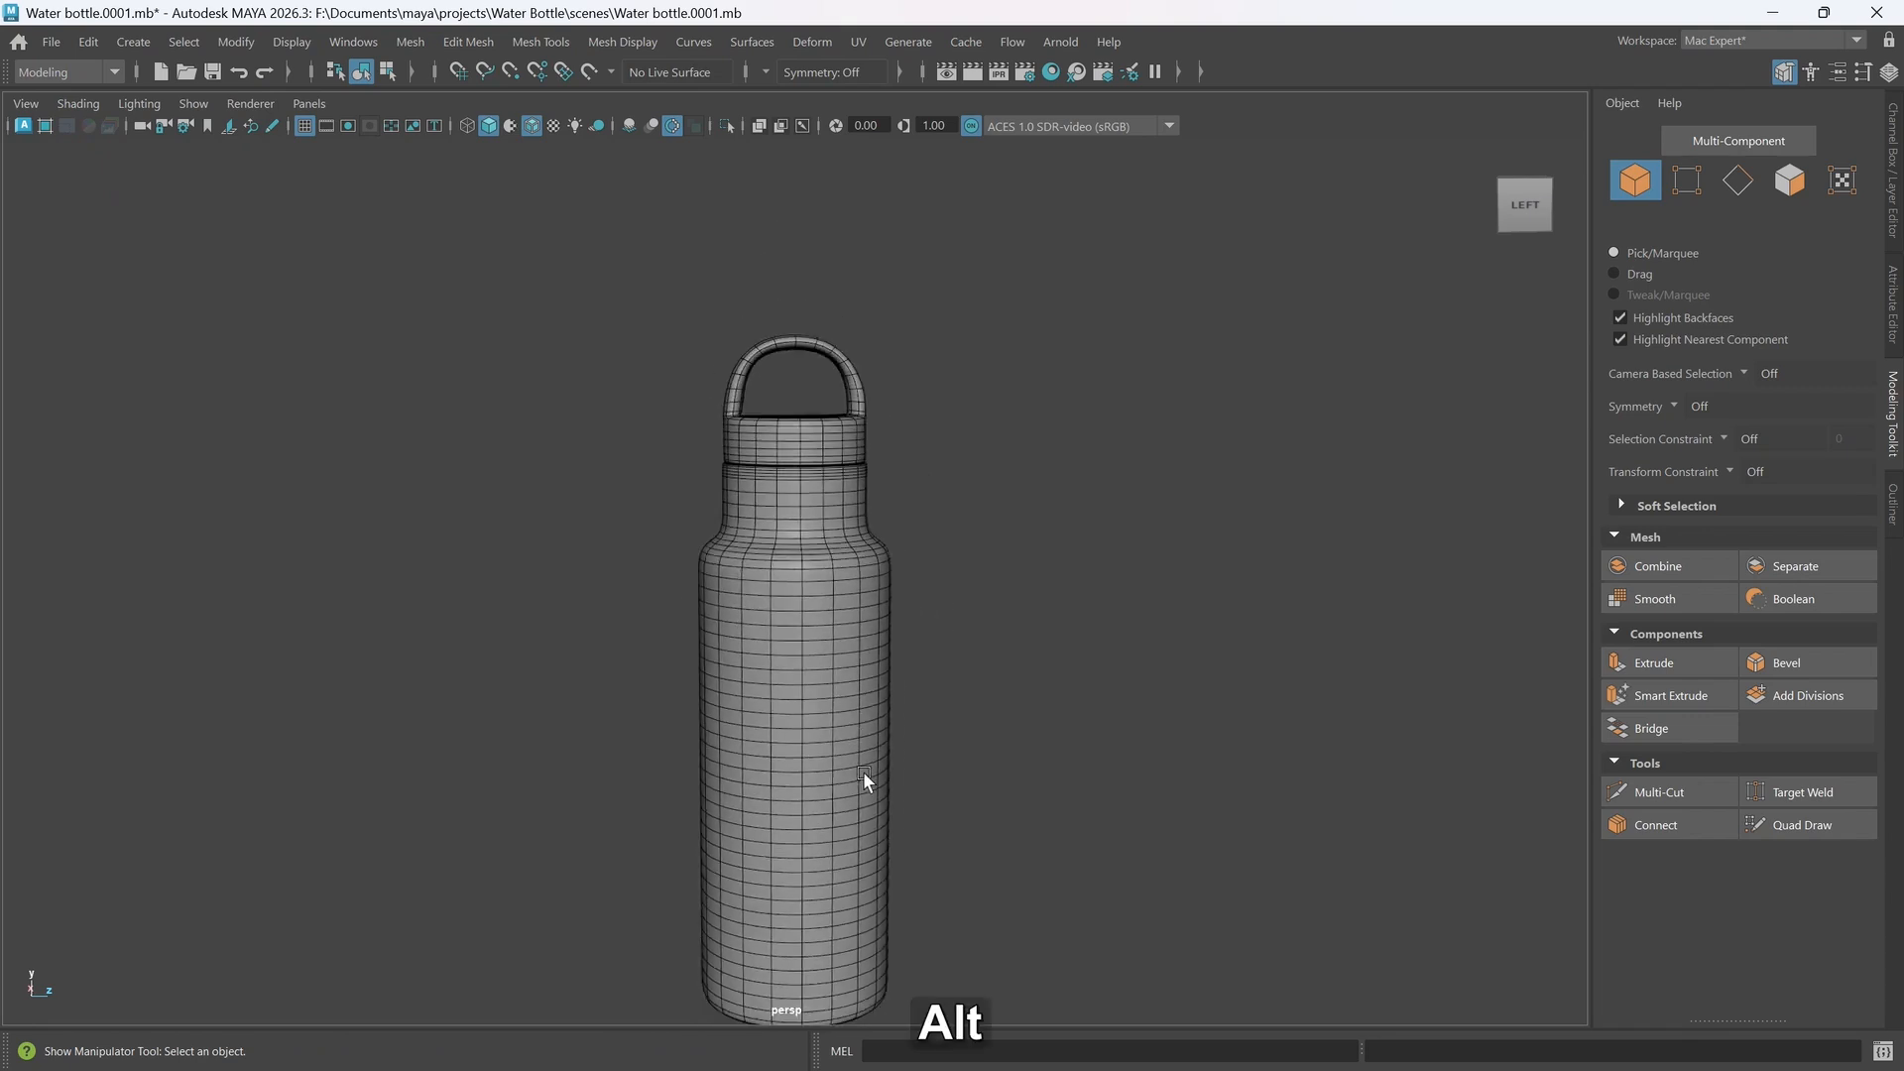
alt+middle_drag(862, 772, 849, 608)
mouse_move(877, 669)
alt+mouse_down()
mouse_move(829, 628)
mouse_move(879, 586)
mouse_move(909, 651)
alt+mouse_up()
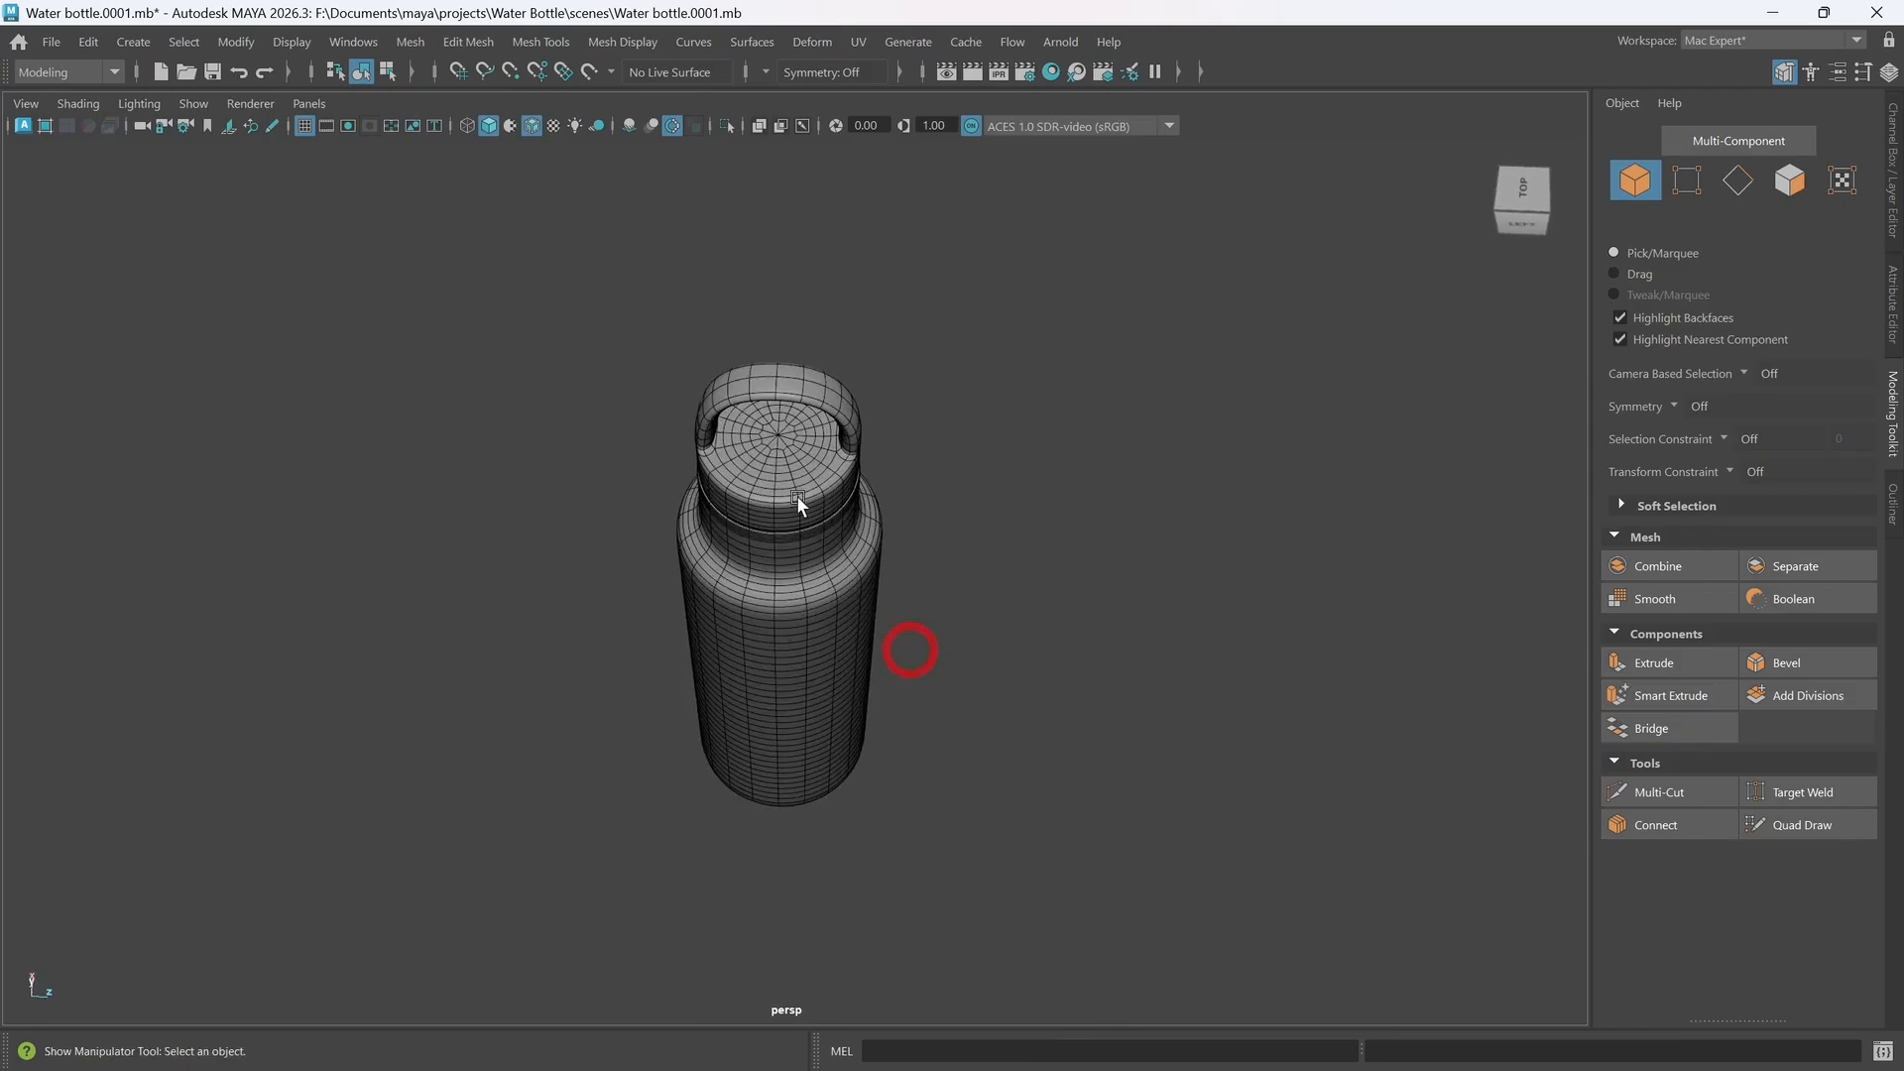
- Examine the finished water bottle's wireframe topology on the lid, under the handle, at the base and along the body
scroll(800, 497, up, 6)
alt+middle_drag(798, 435, 789, 681)
scroll(771, 680, up, 3)
scroll(771, 680, up, 4)
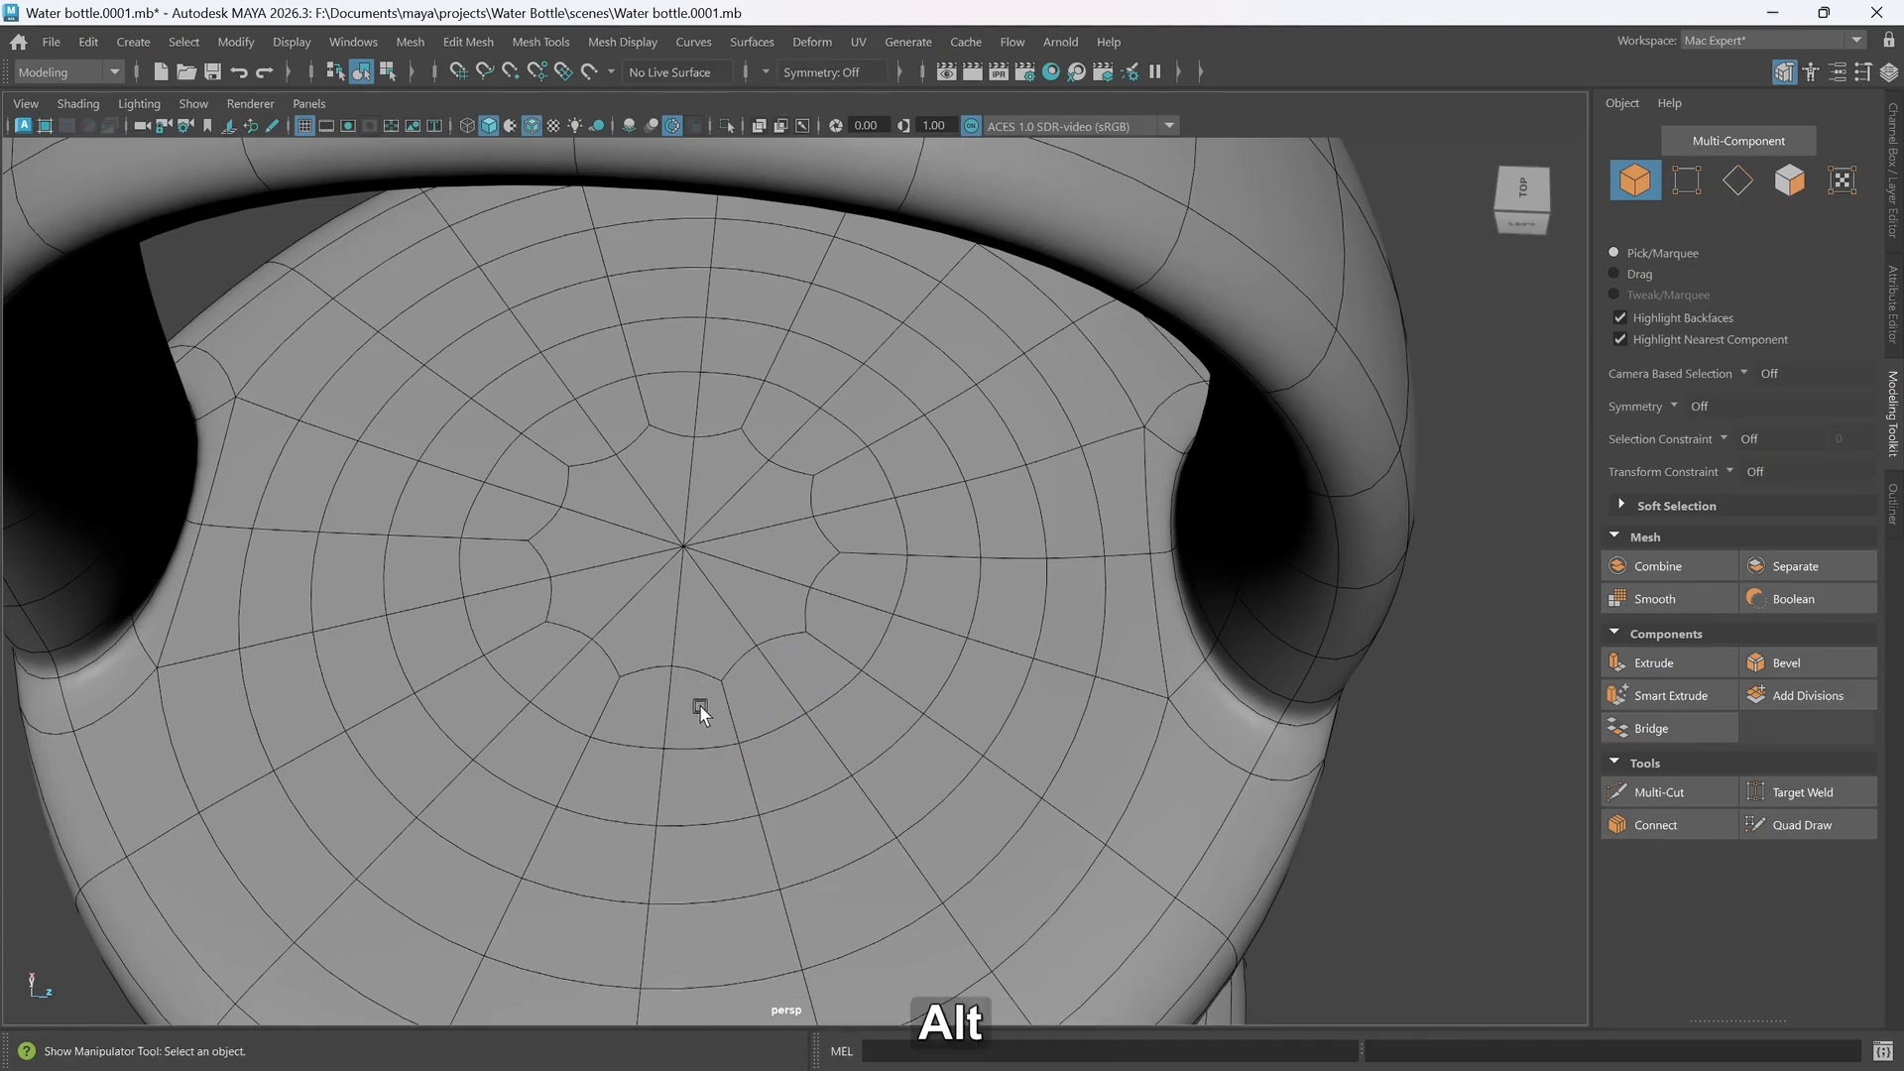
alt+drag(701, 710, 625, 572)
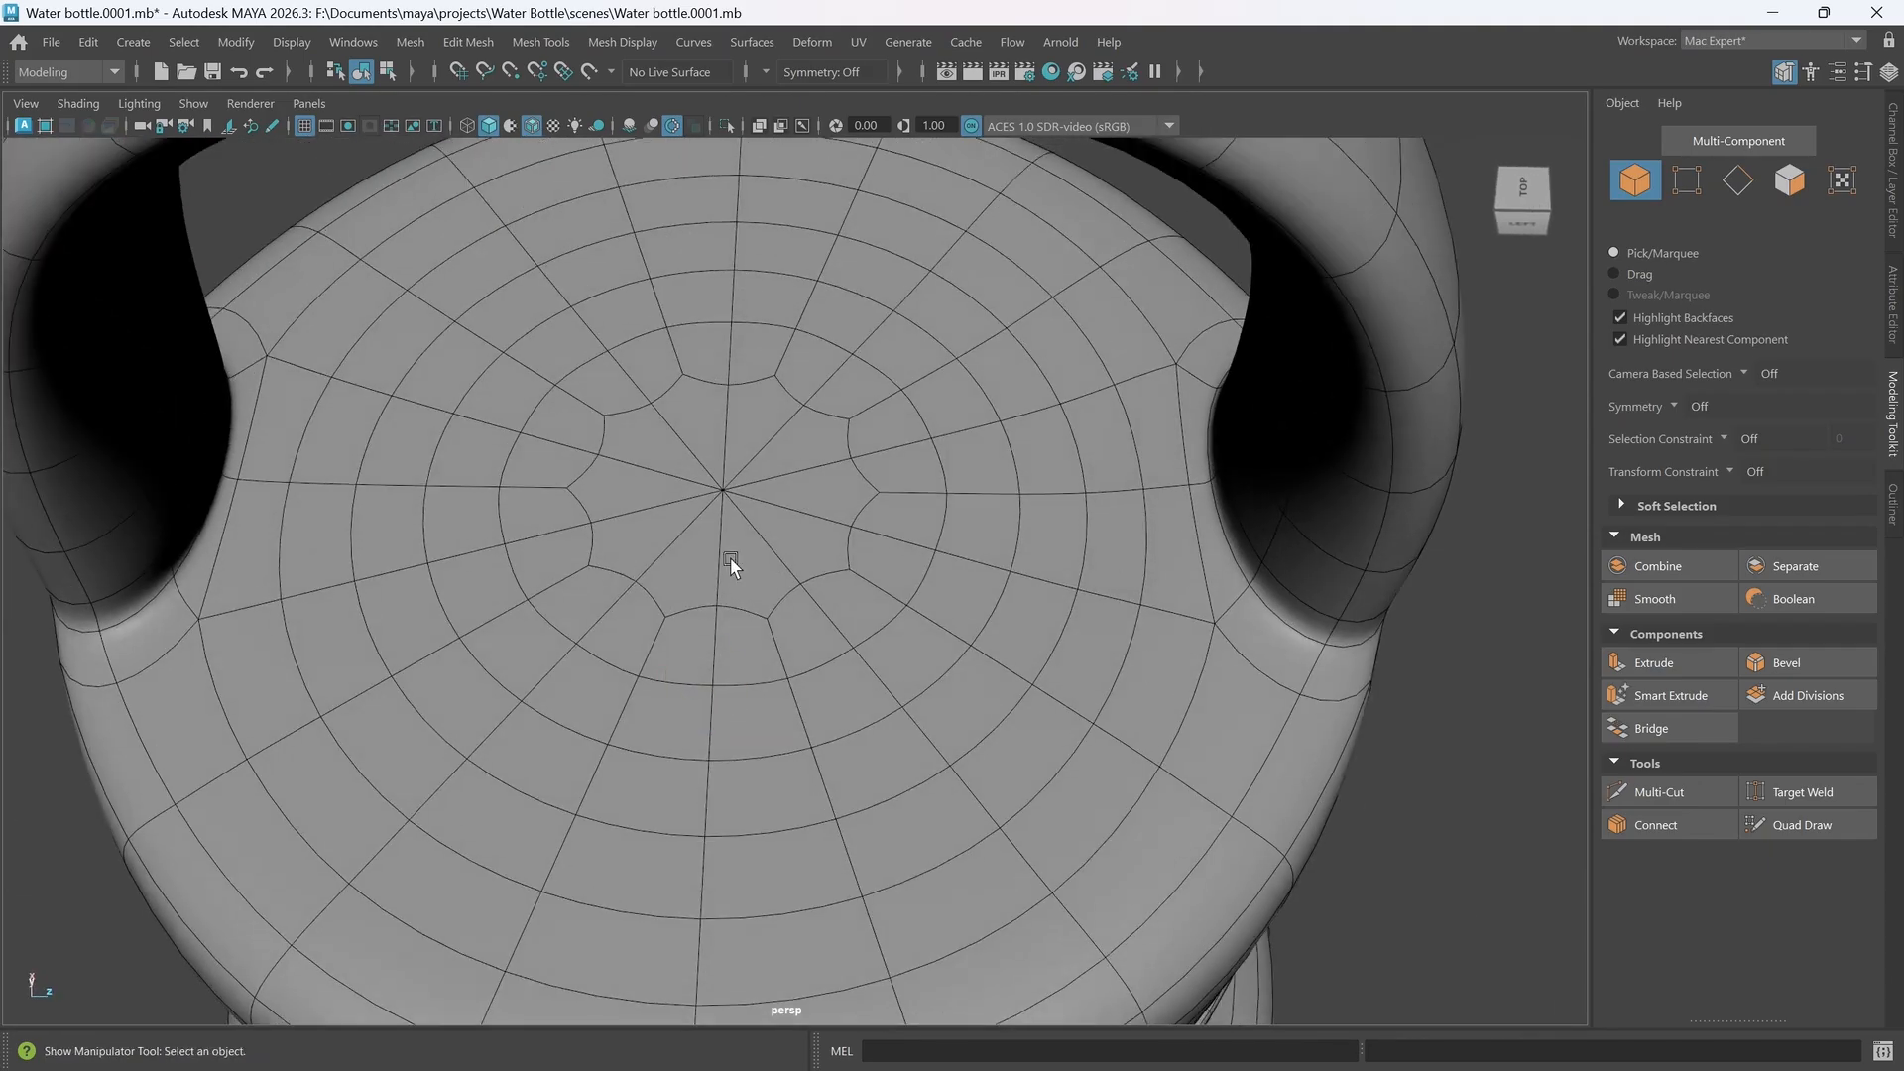
alt+right_drag(686, 560, 787, 688)
alt+drag(787, 688, 772, 643)
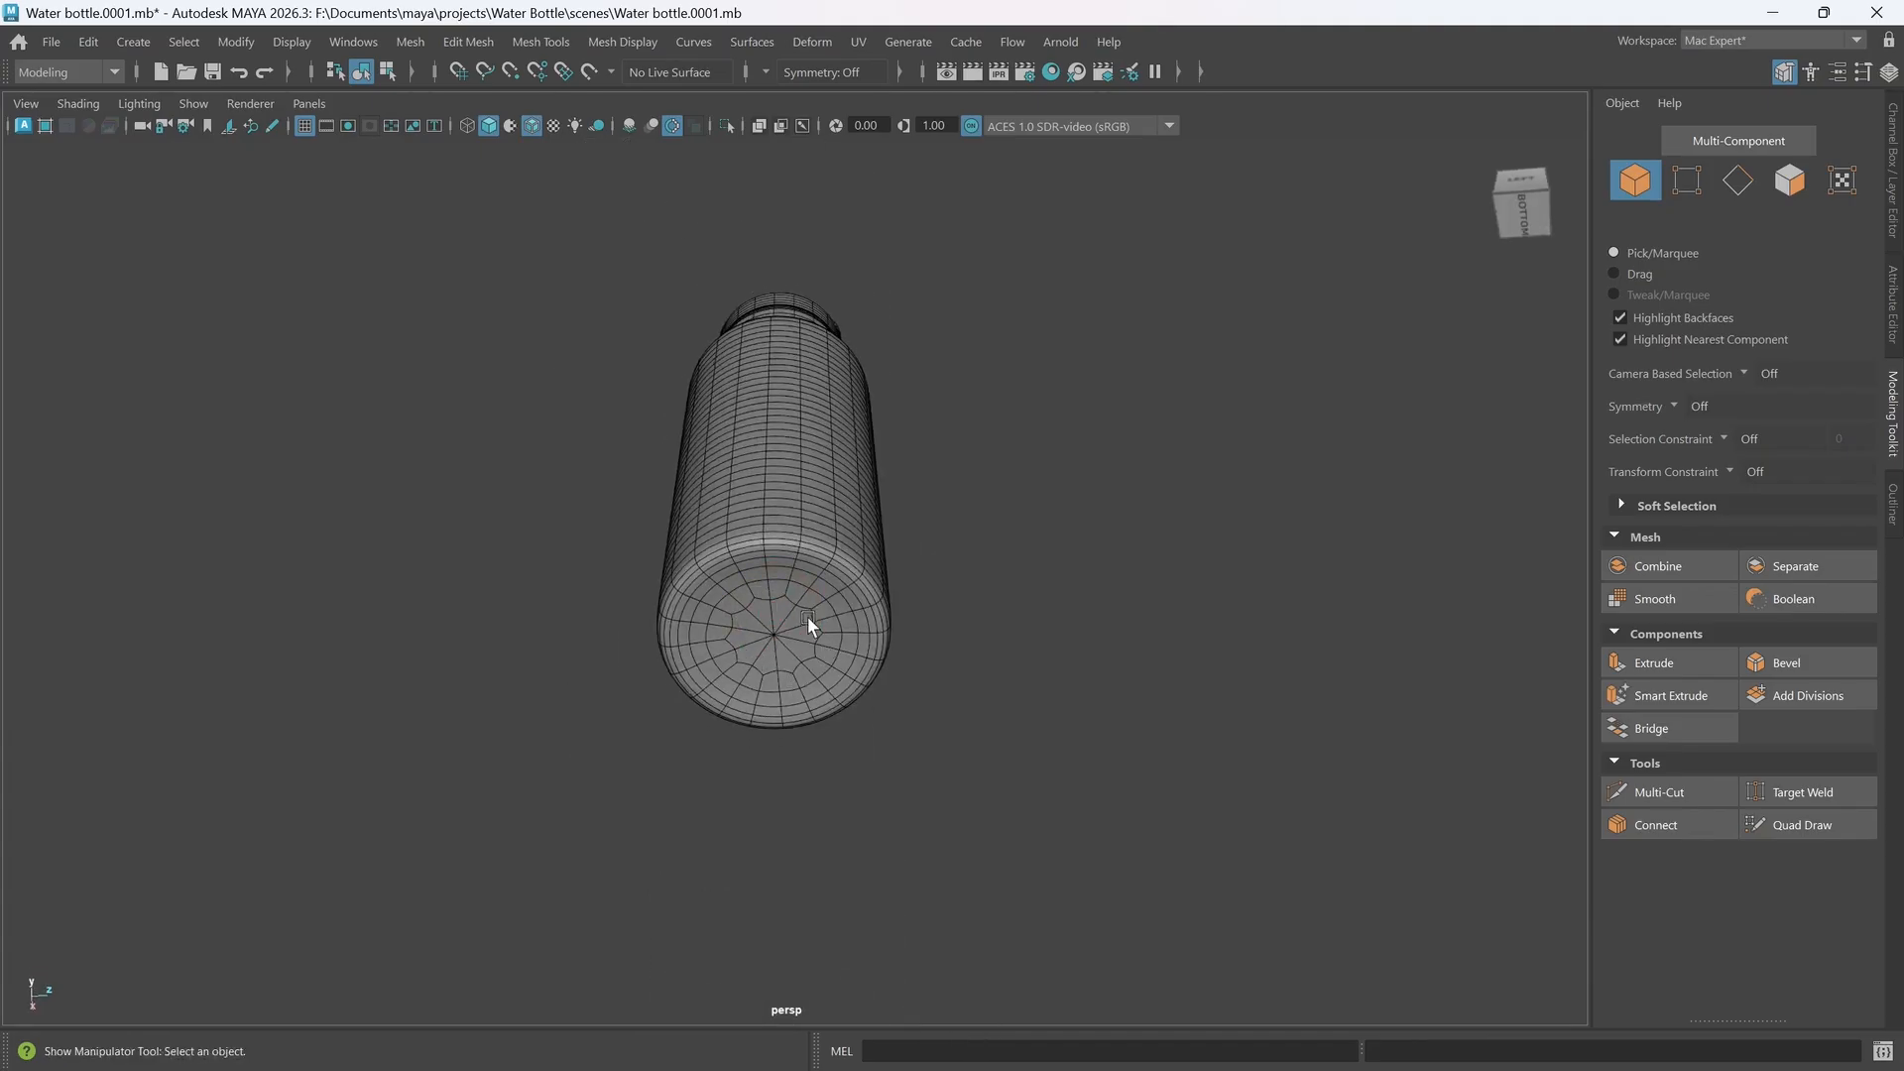
mouse_move(787, 603)
alt+mouse_down()
mouse_move(759, 507)
mouse_move(770, 581)
alt+mouse_up()
scroll(775, 587, up, 3)
alt+middle_drag(833, 654, 804, 596)
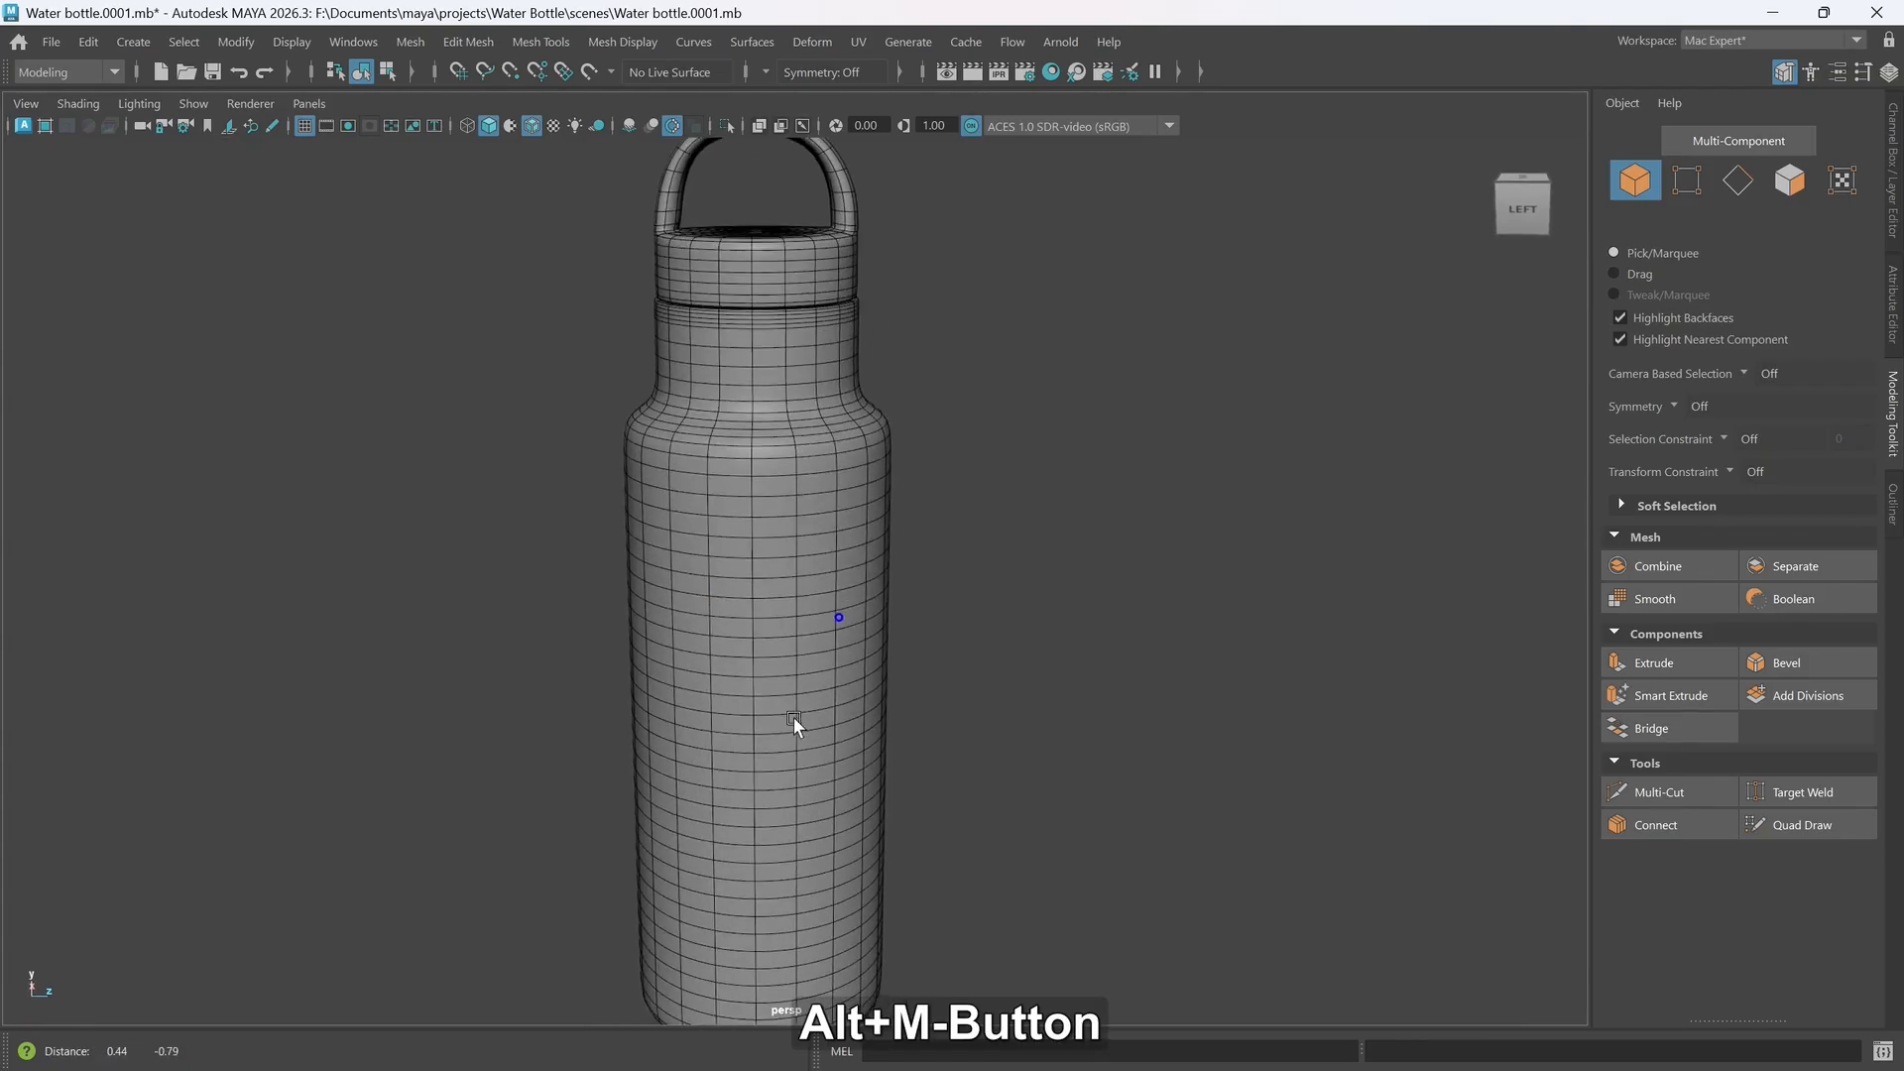
alt+drag(793, 711, 794, 693)
scroll(799, 700, down, 5)
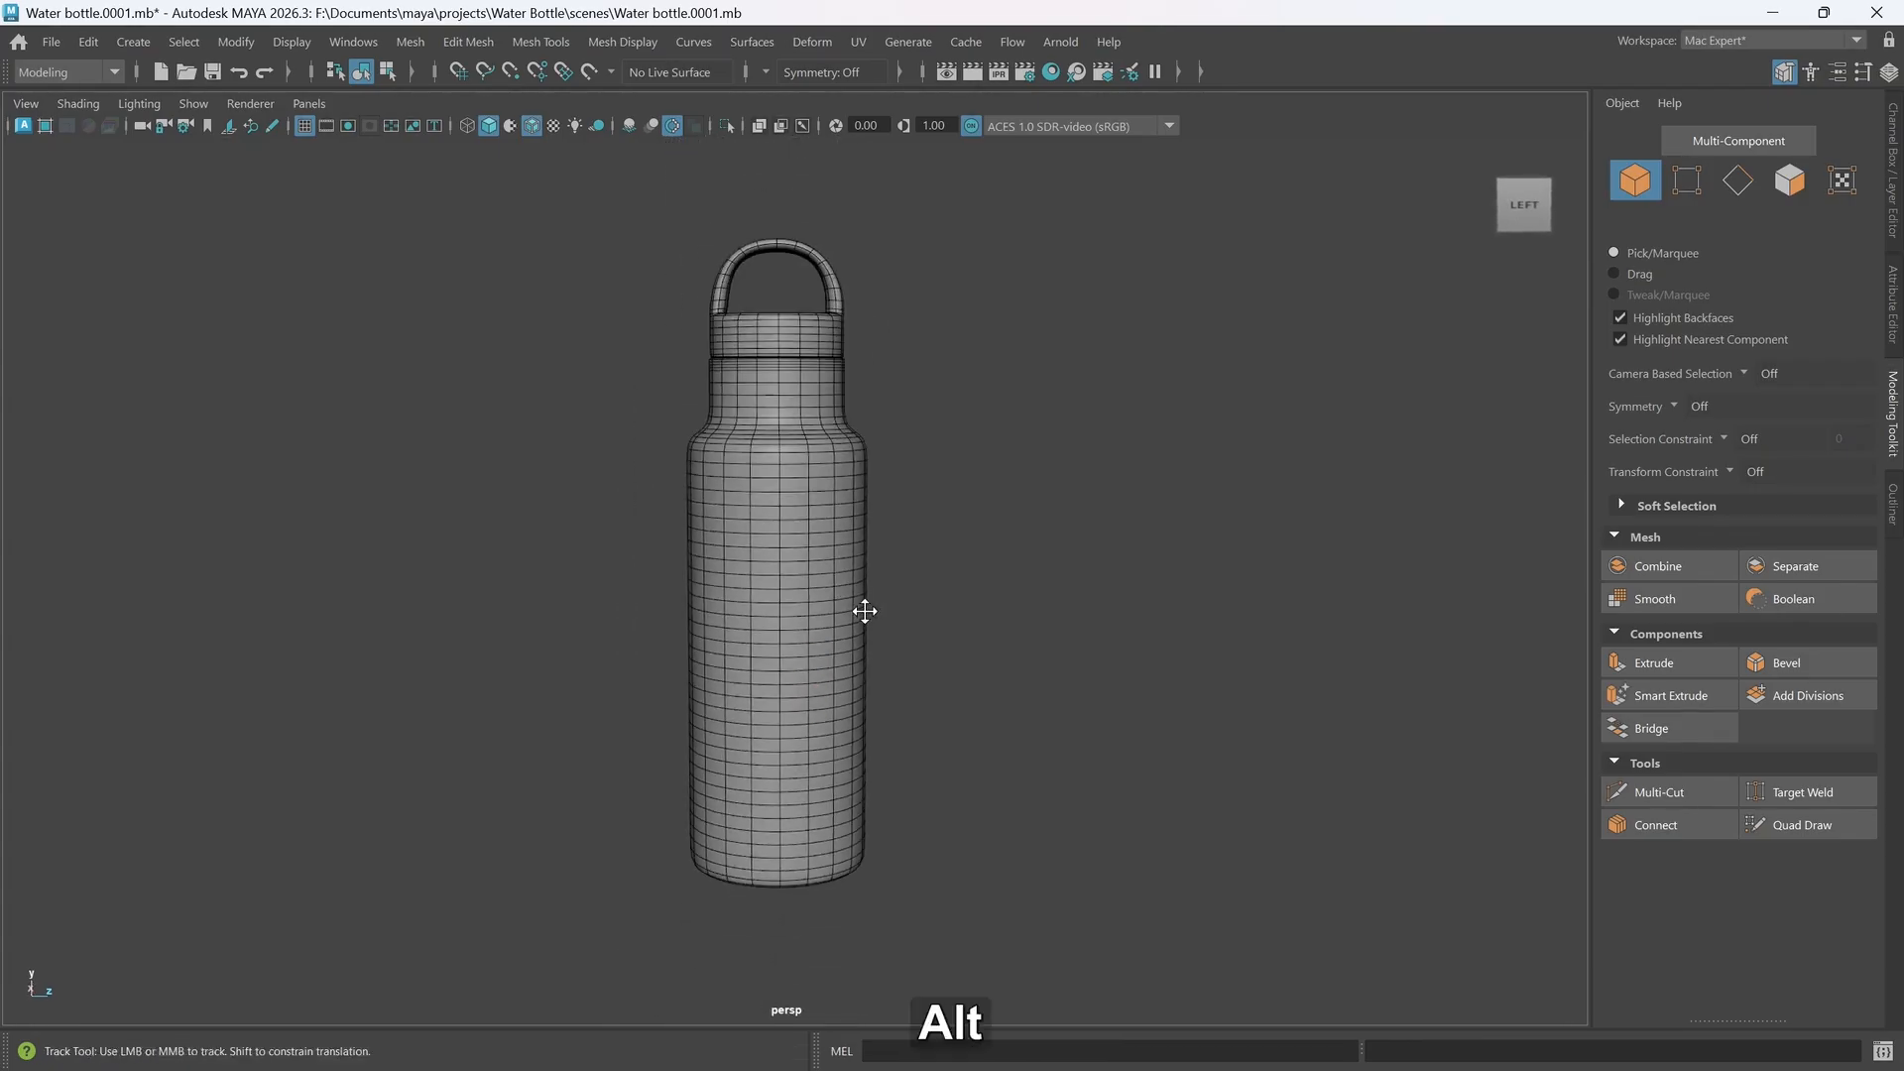
alt+middle_drag(863, 607, 864, 611)
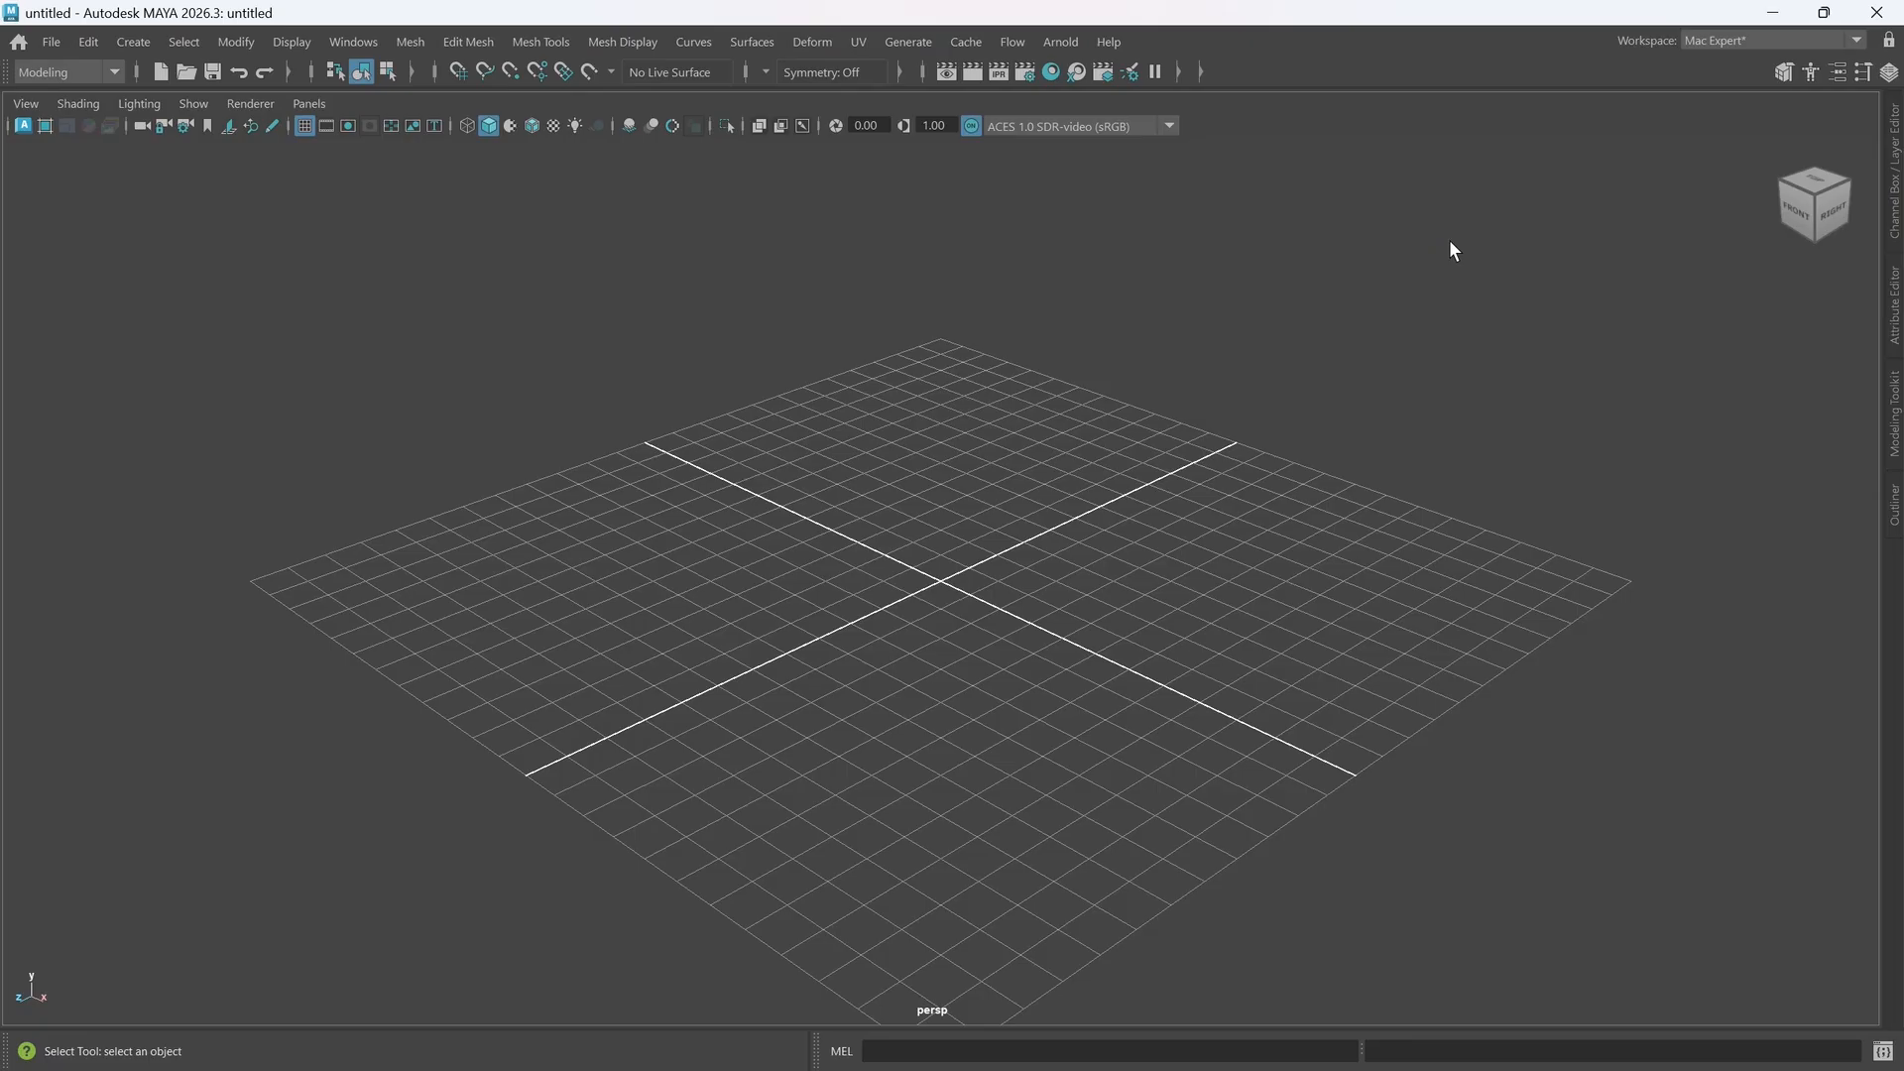
- Create a polygon torus at the origin and scale it up uniformly
shift+right_click(905, 534)
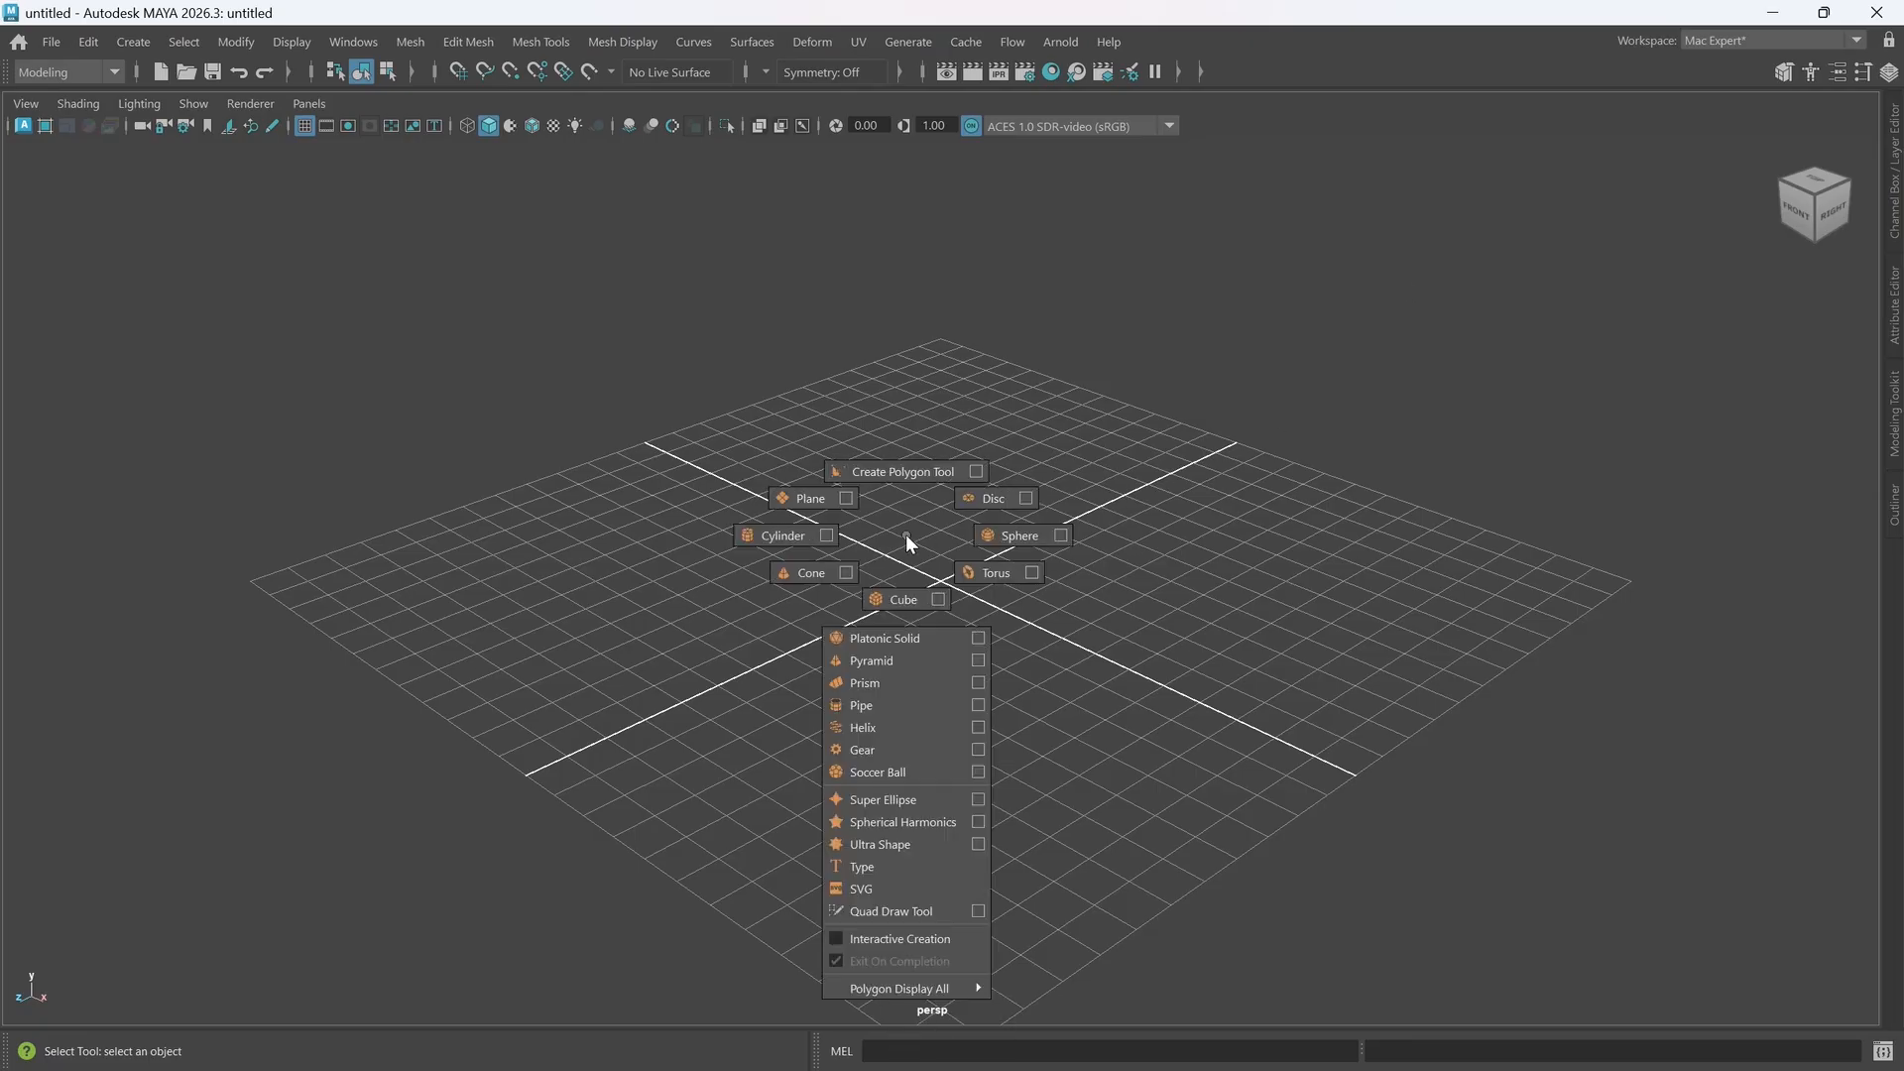
shift+right_drag(894, 531, 1011, 570)
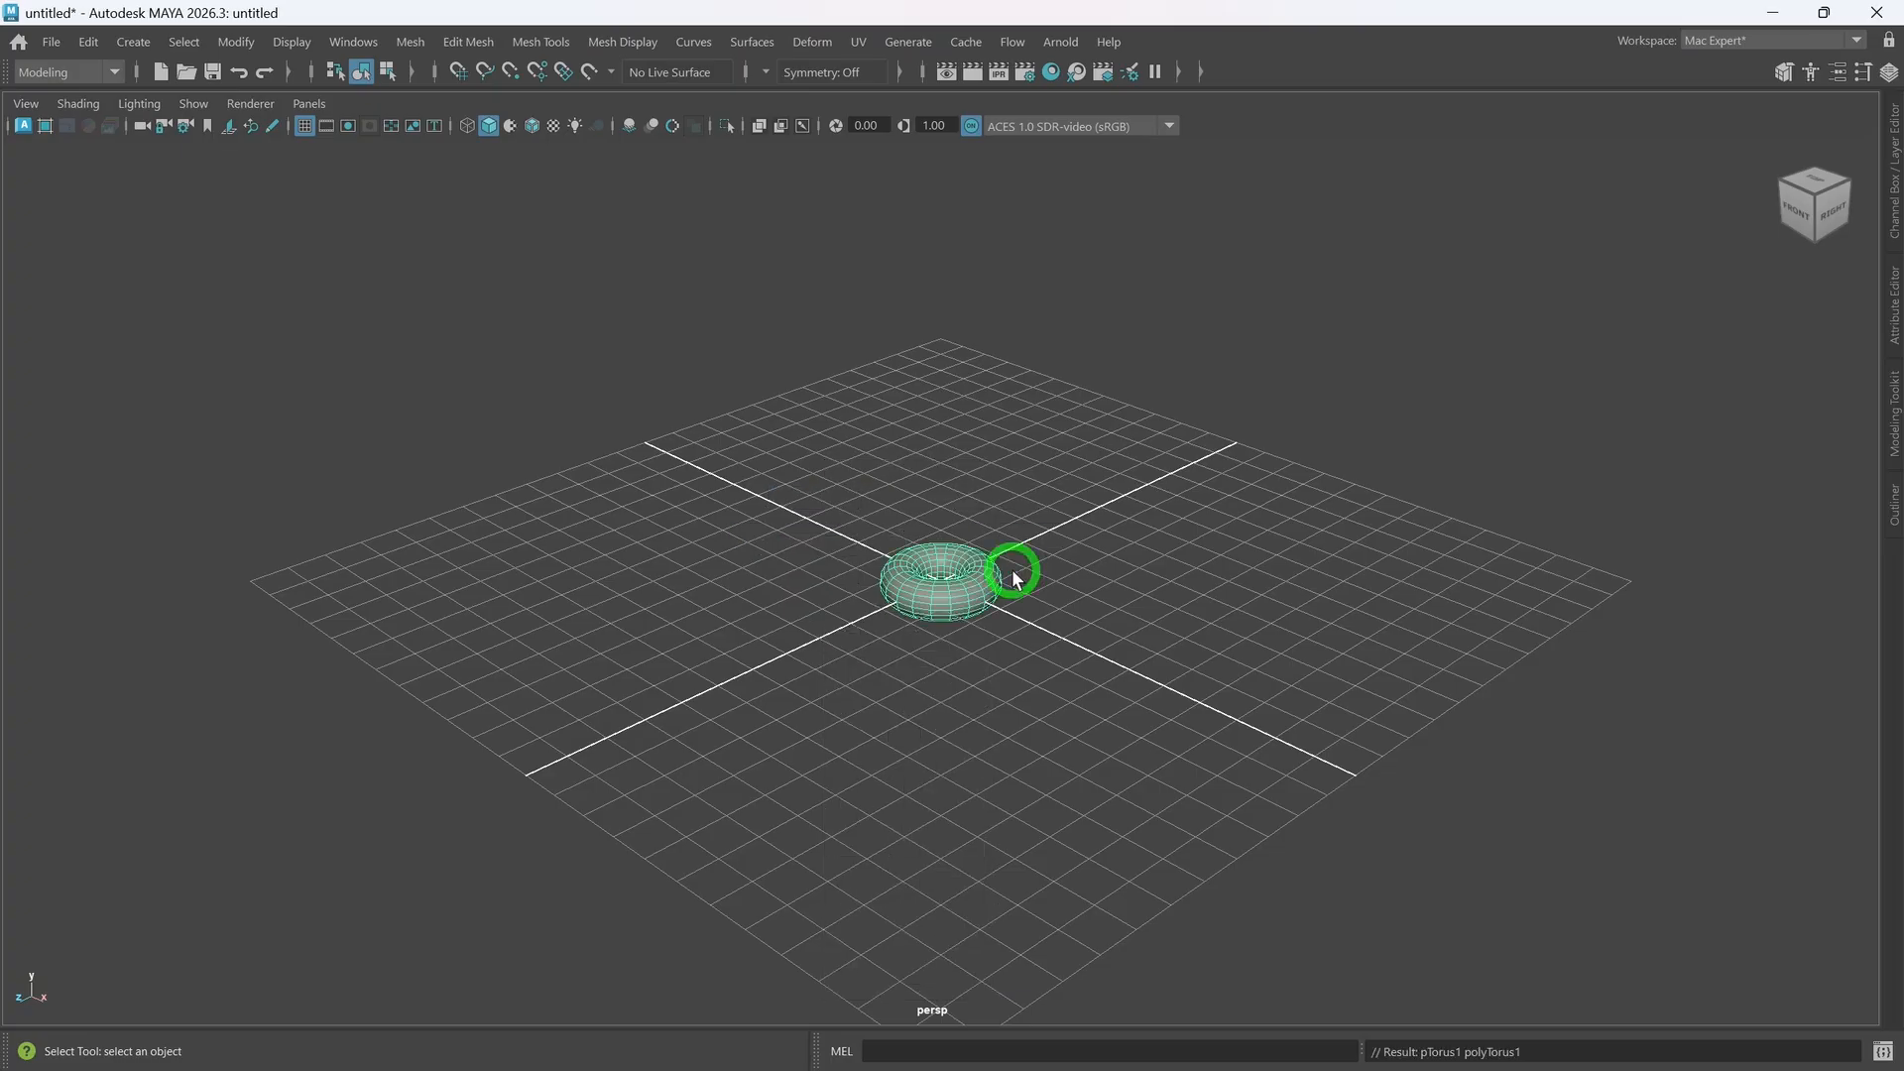
alt+scroll(926, 622, up, 5)
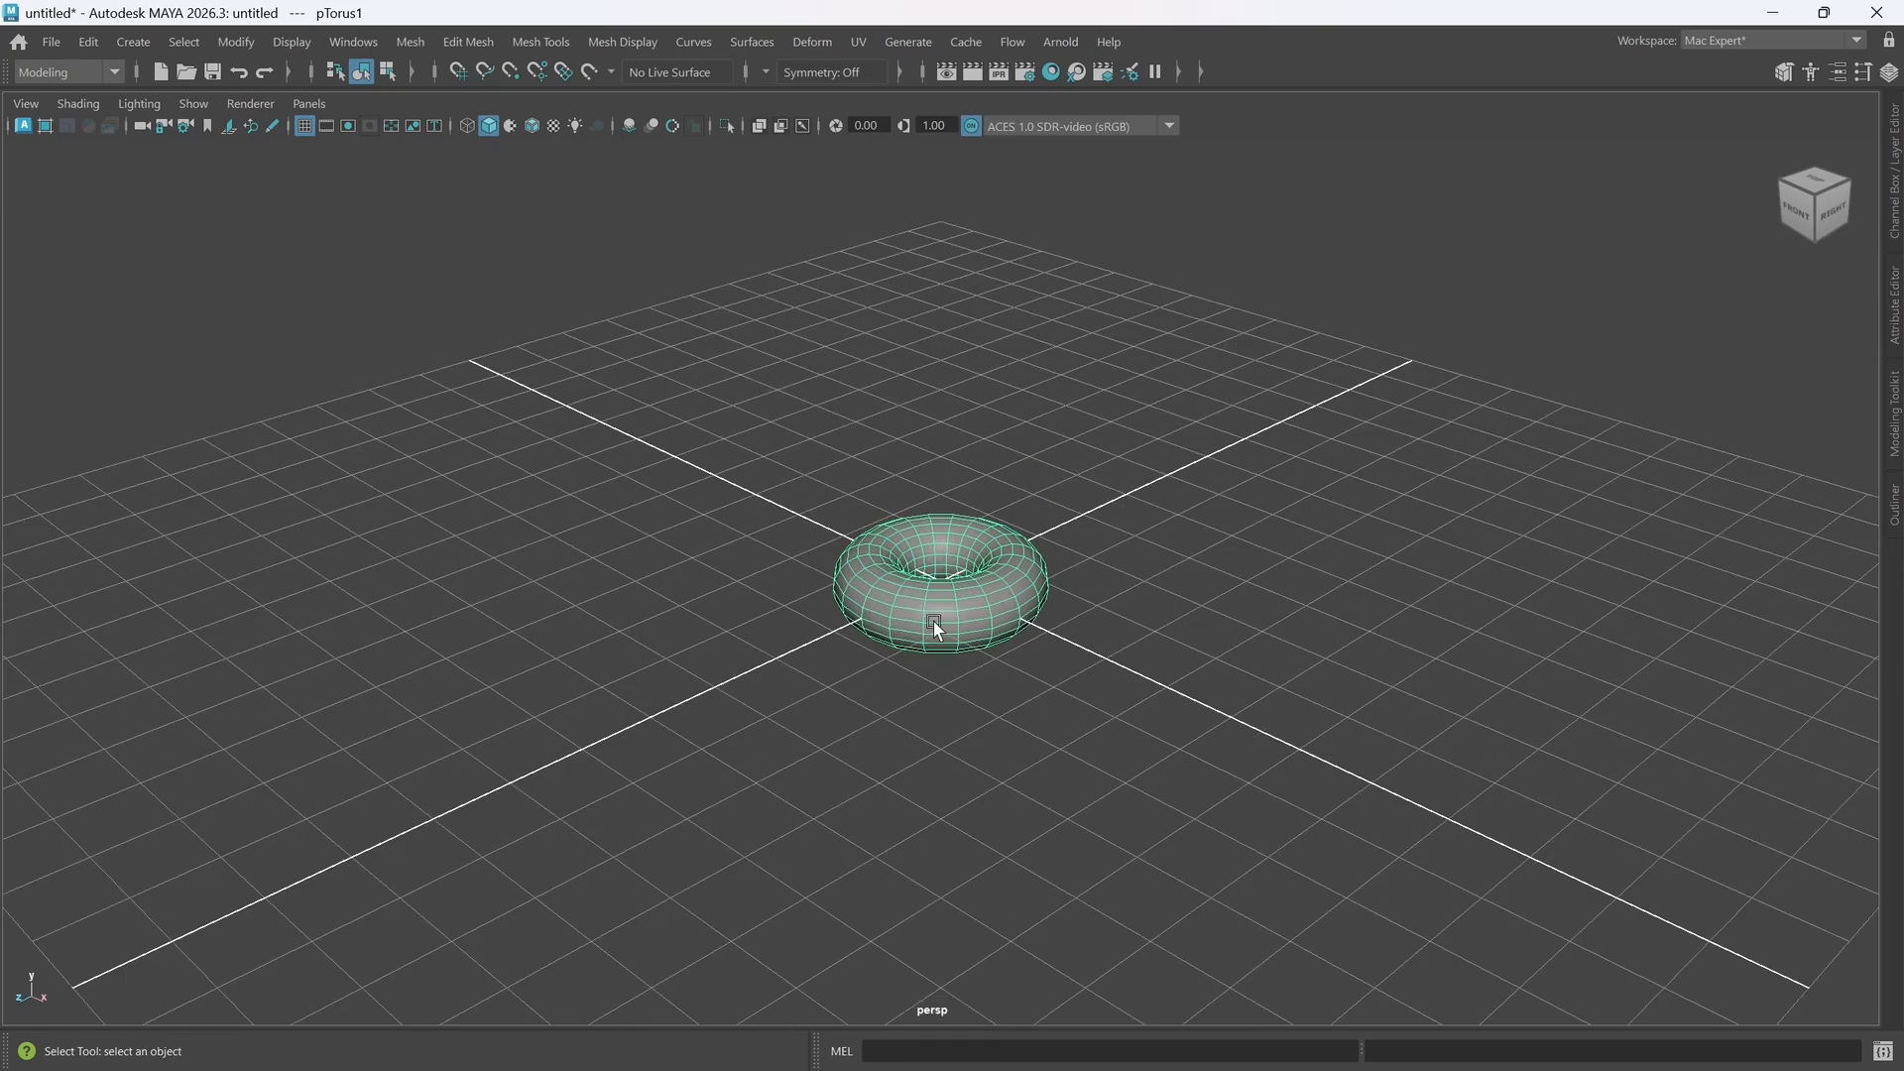
key(r)
drag(940, 580, 1222, 581)
- Examine the torus from several angles, including its central hole and overall edge flow
alt+drag(843, 681, 918, 702)
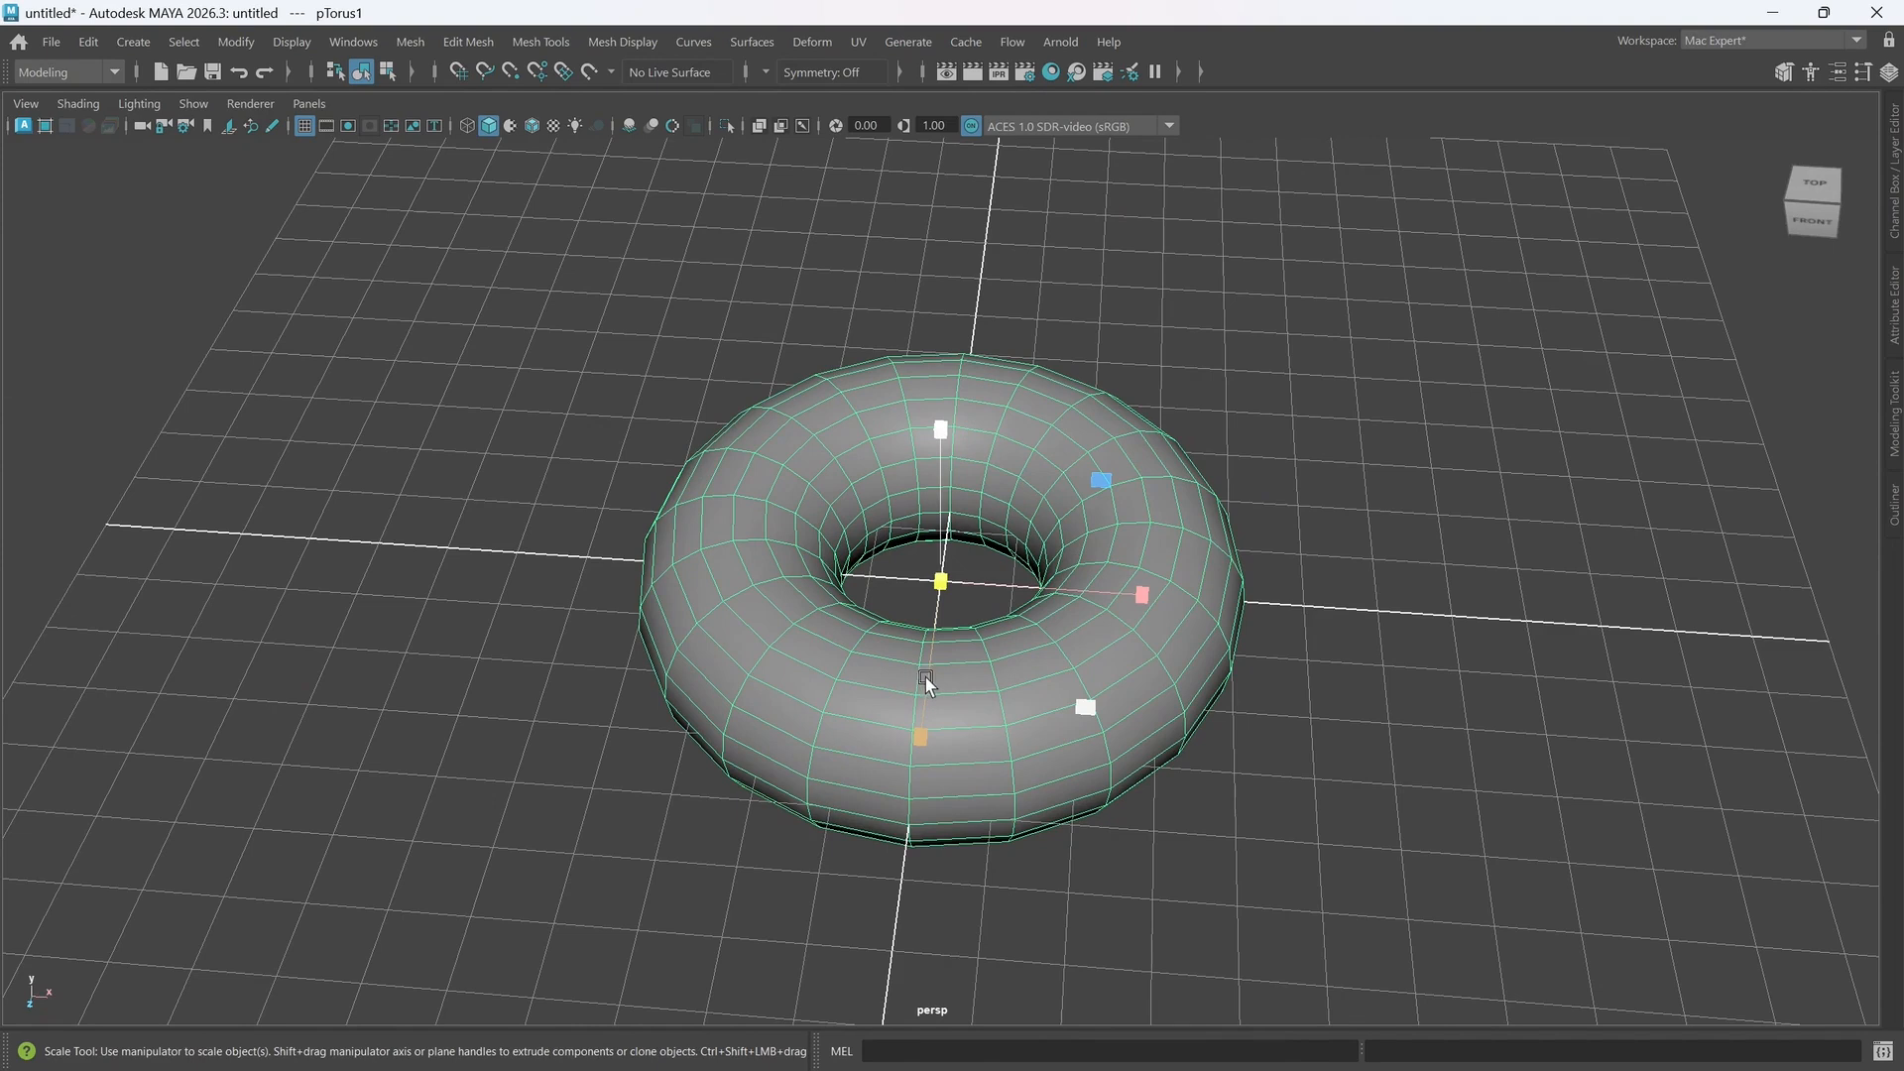
alt+drag(913, 667, 1027, 714)
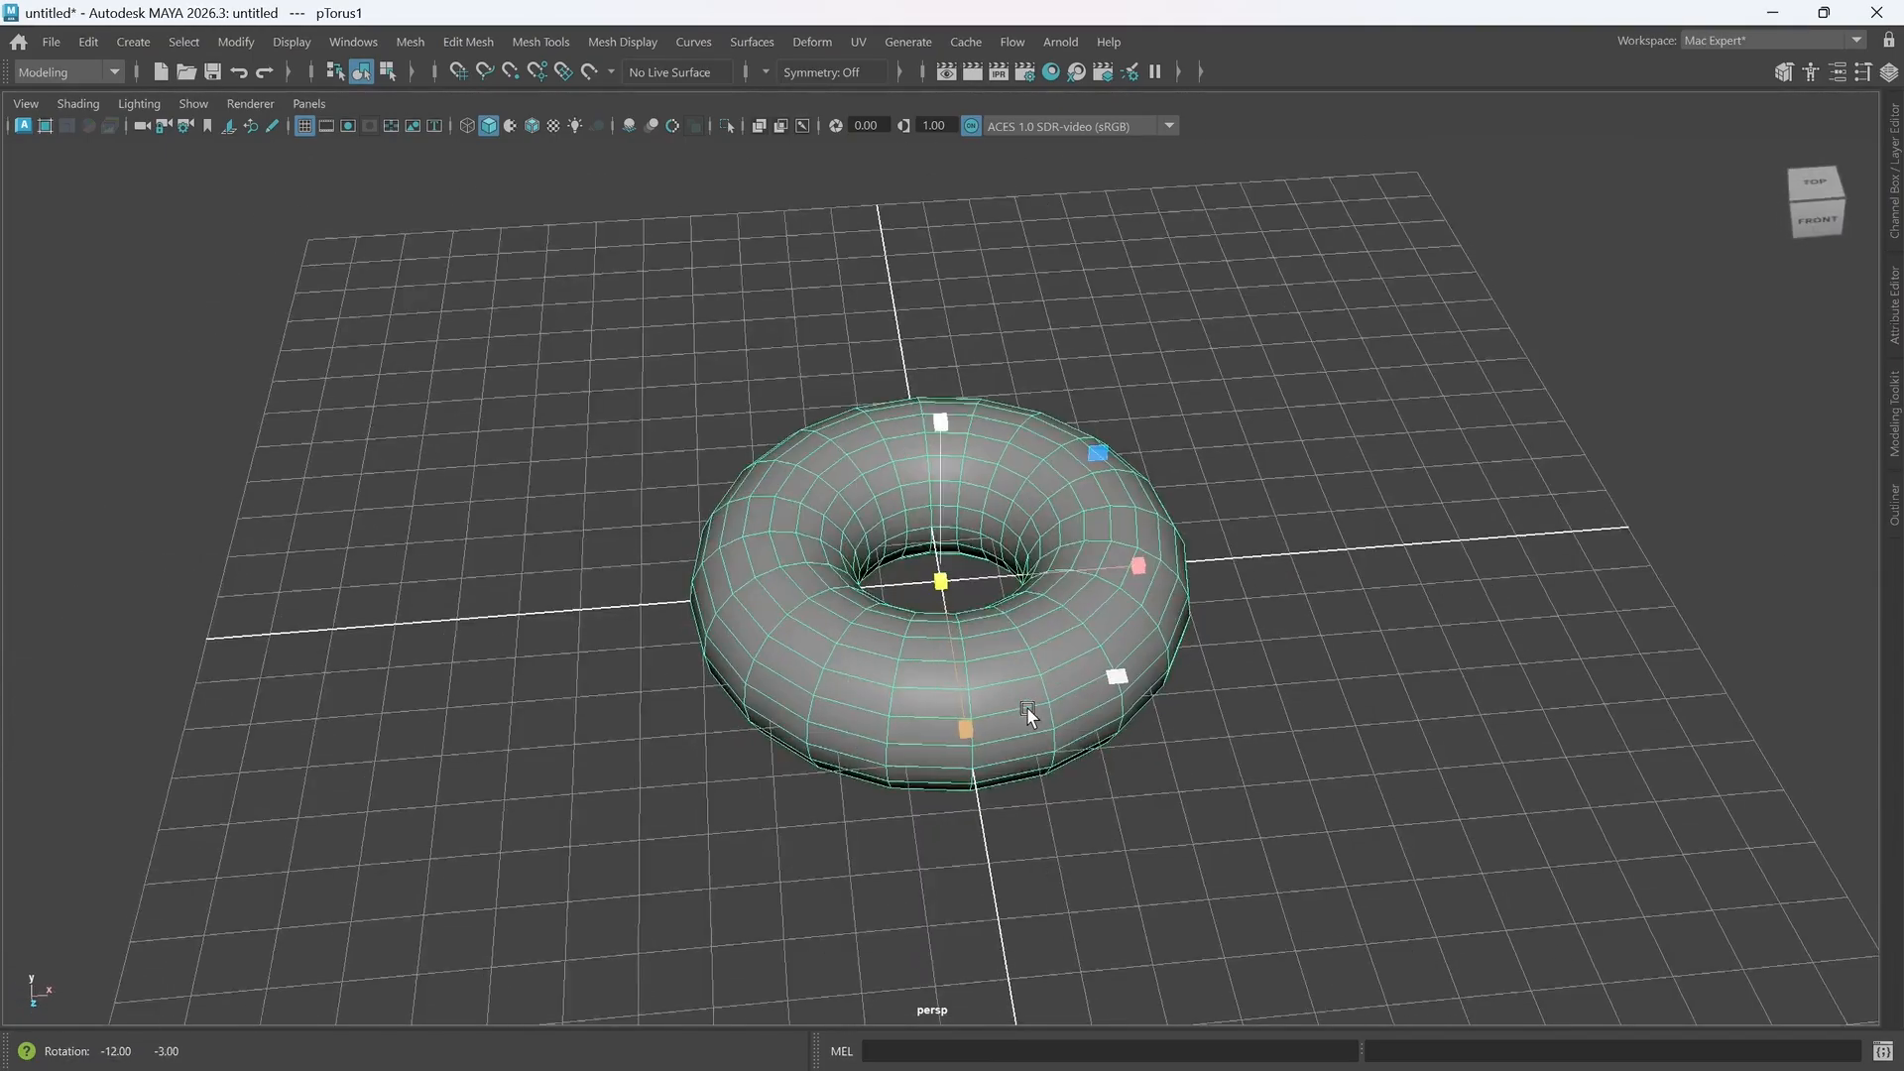
scroll(1027, 714, up, 5)
alt+middle_drag(1028, 713, 1081, 769)
alt+drag(1081, 769, 857, 786)
alt+drag(912, 790, 998, 770)
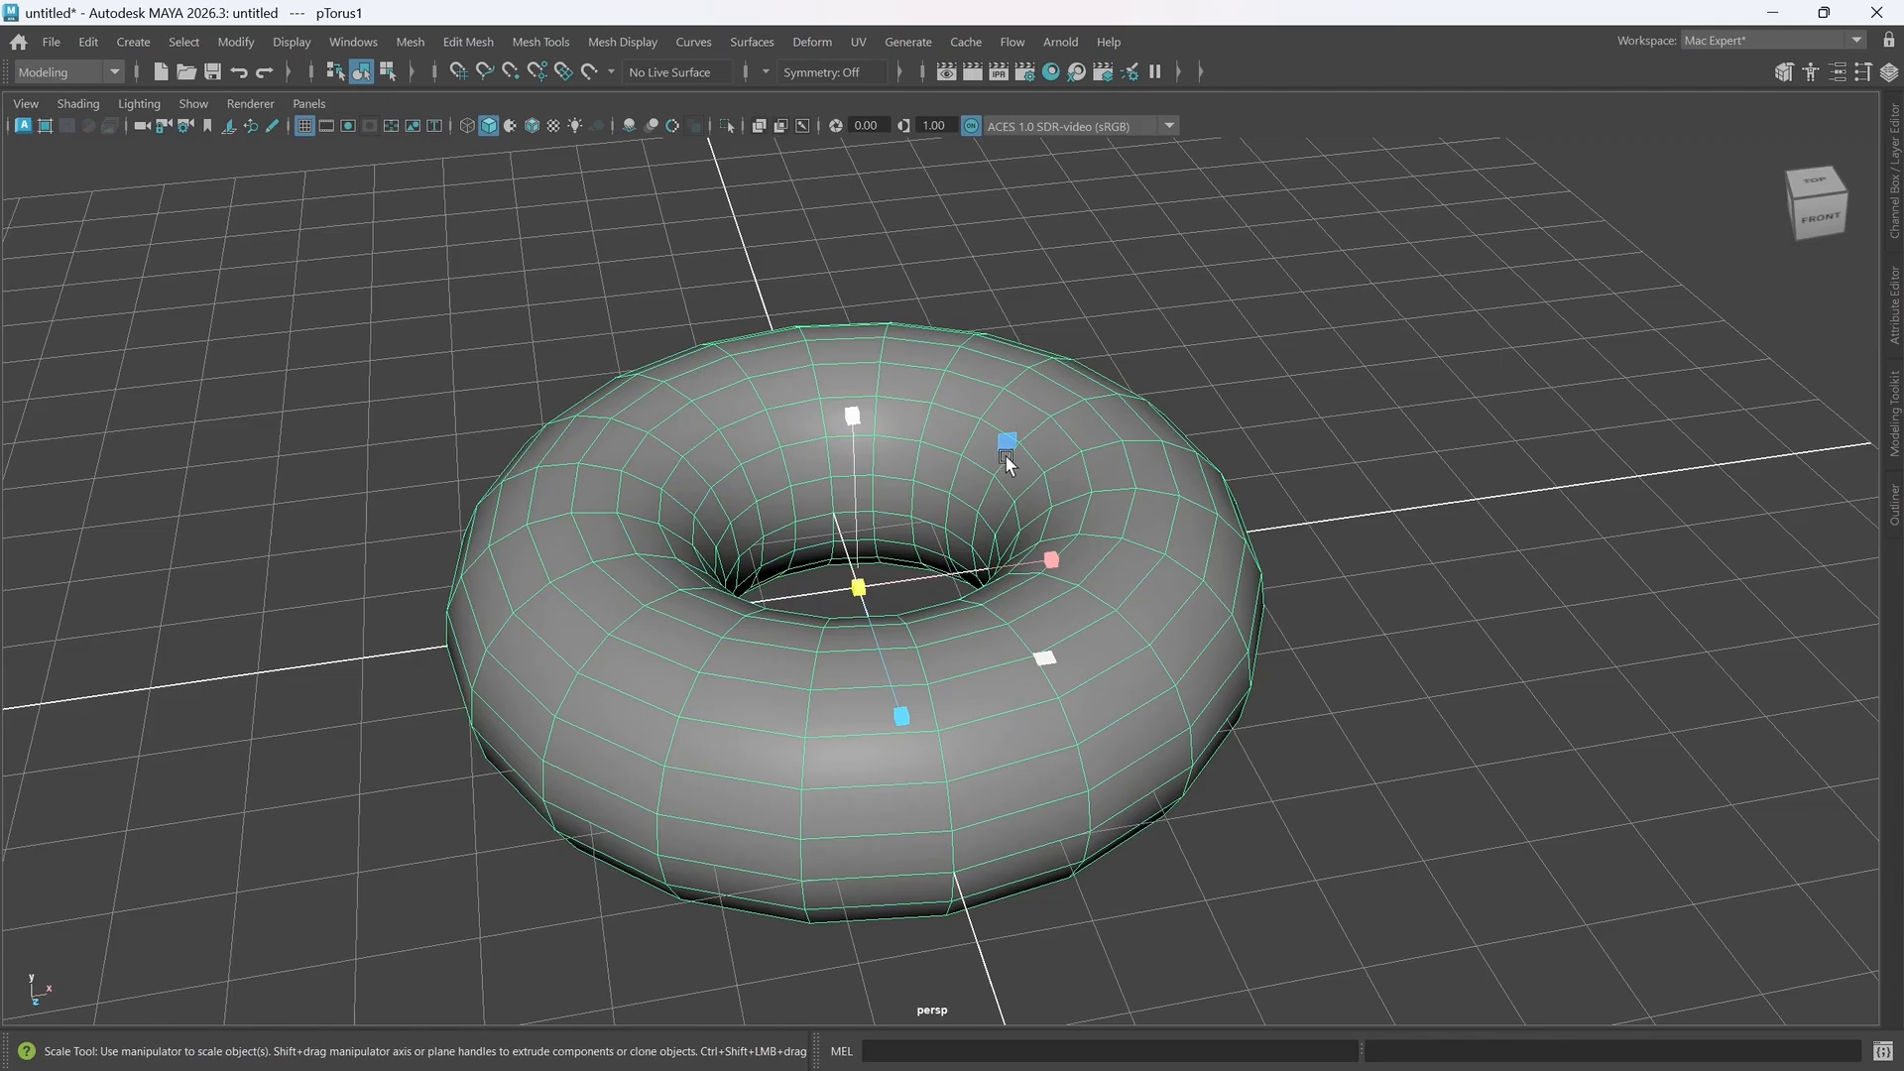
alt+right_drag(926, 693, 966, 627)
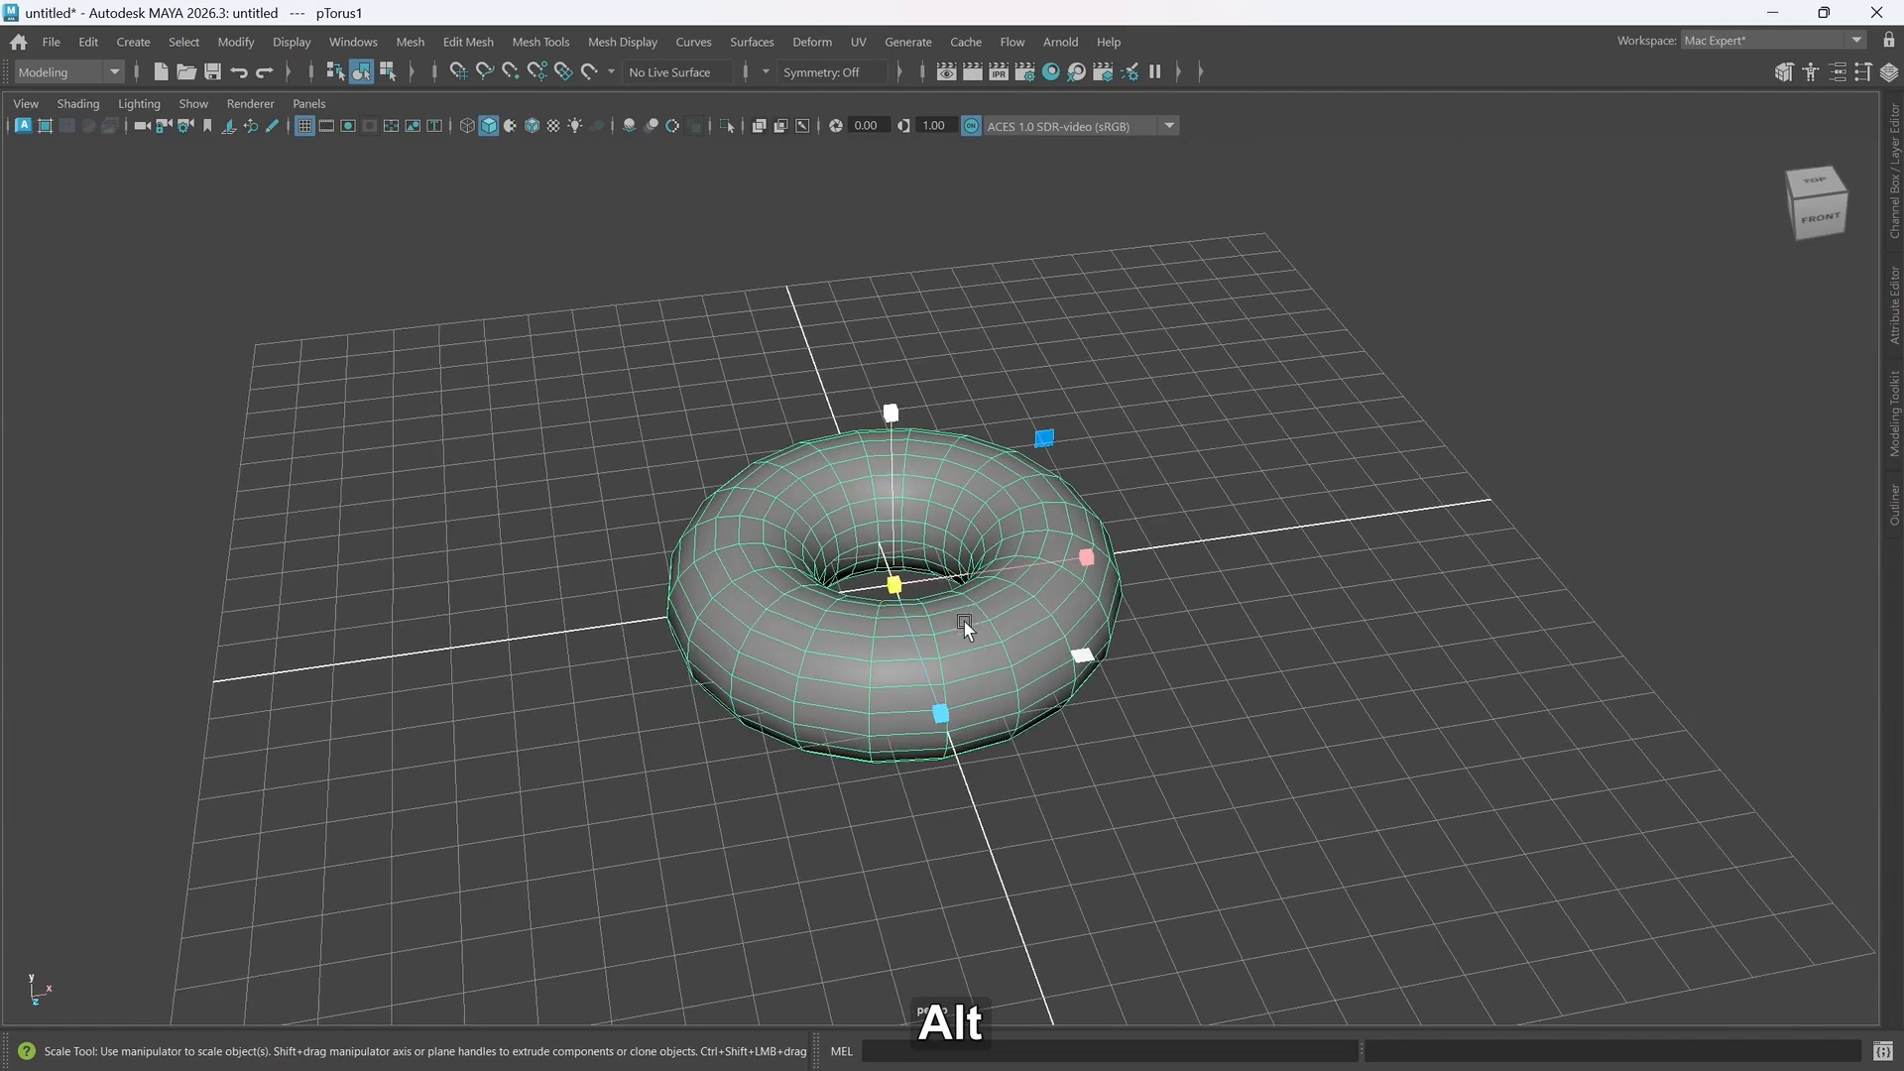
alt+middle_drag(966, 627, 956, 658)
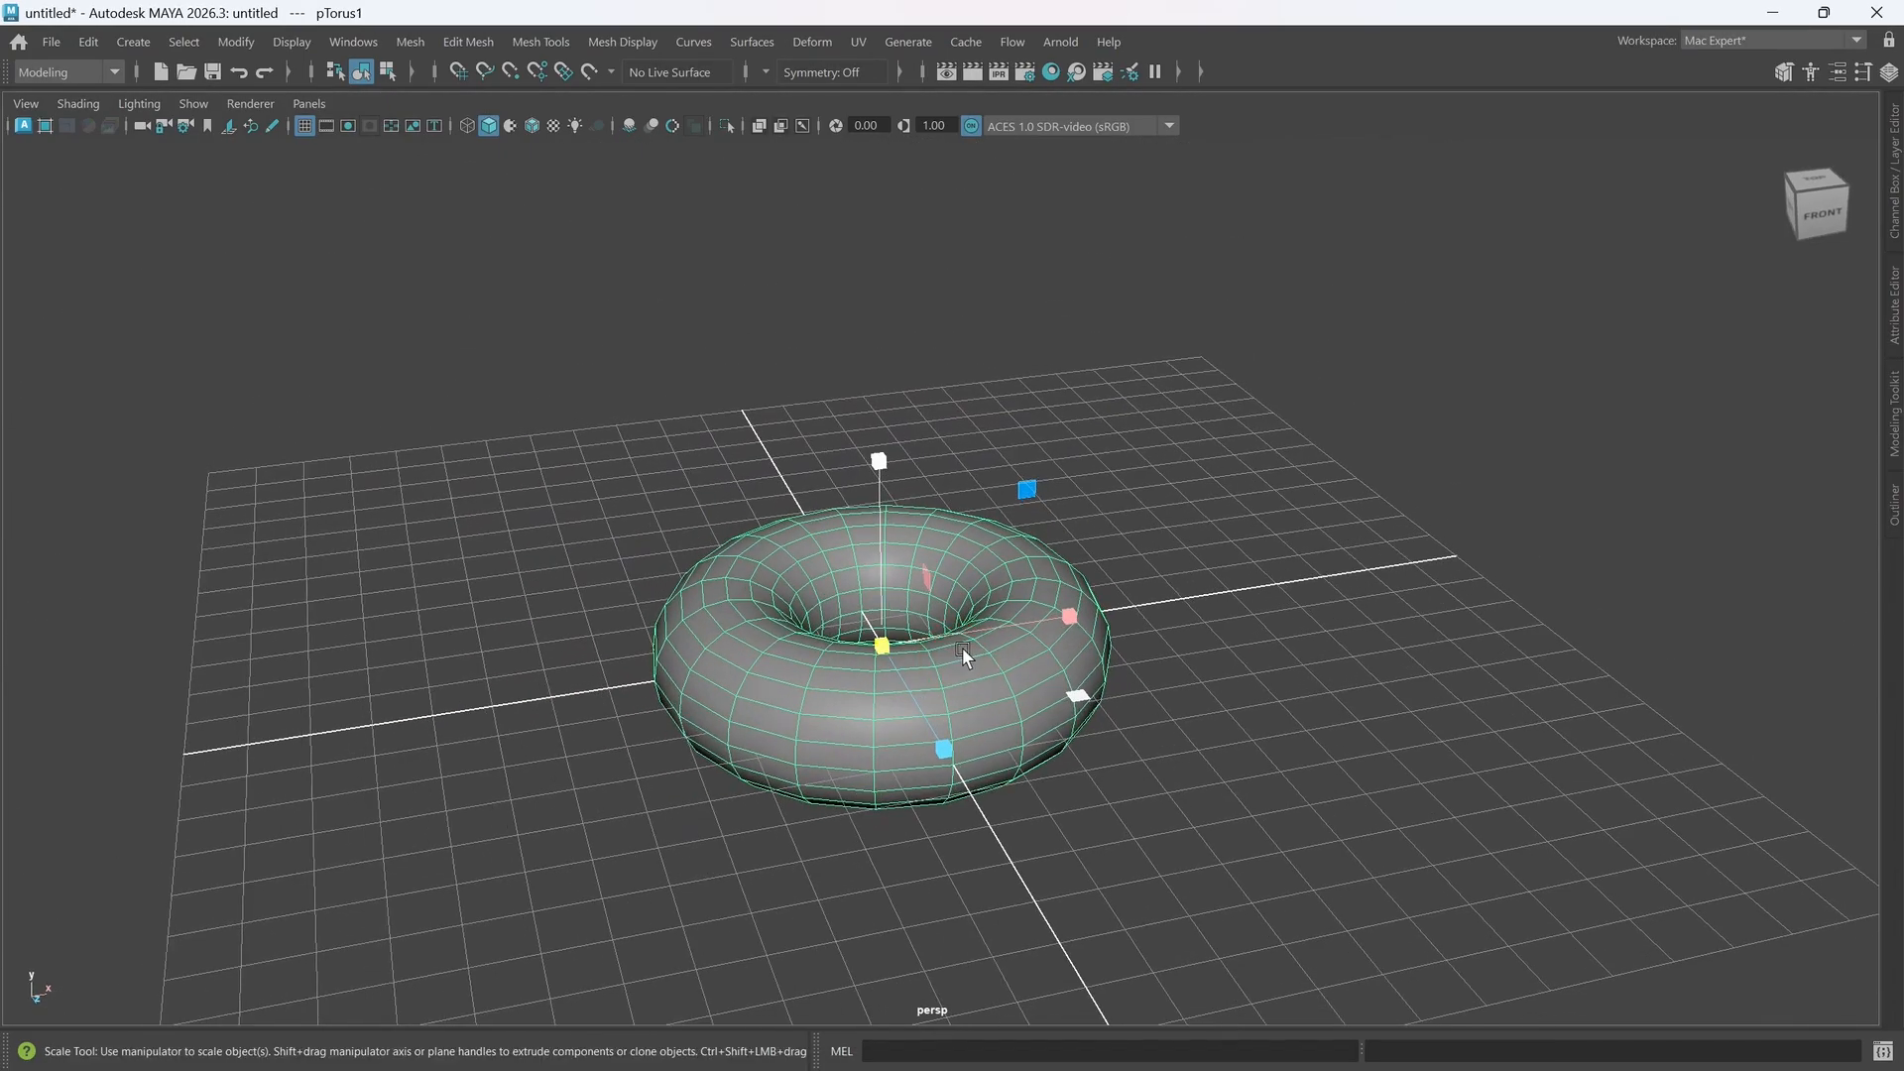
- Delete the torus from the scene
key(Delete)
scroll(928, 669, up, 2)
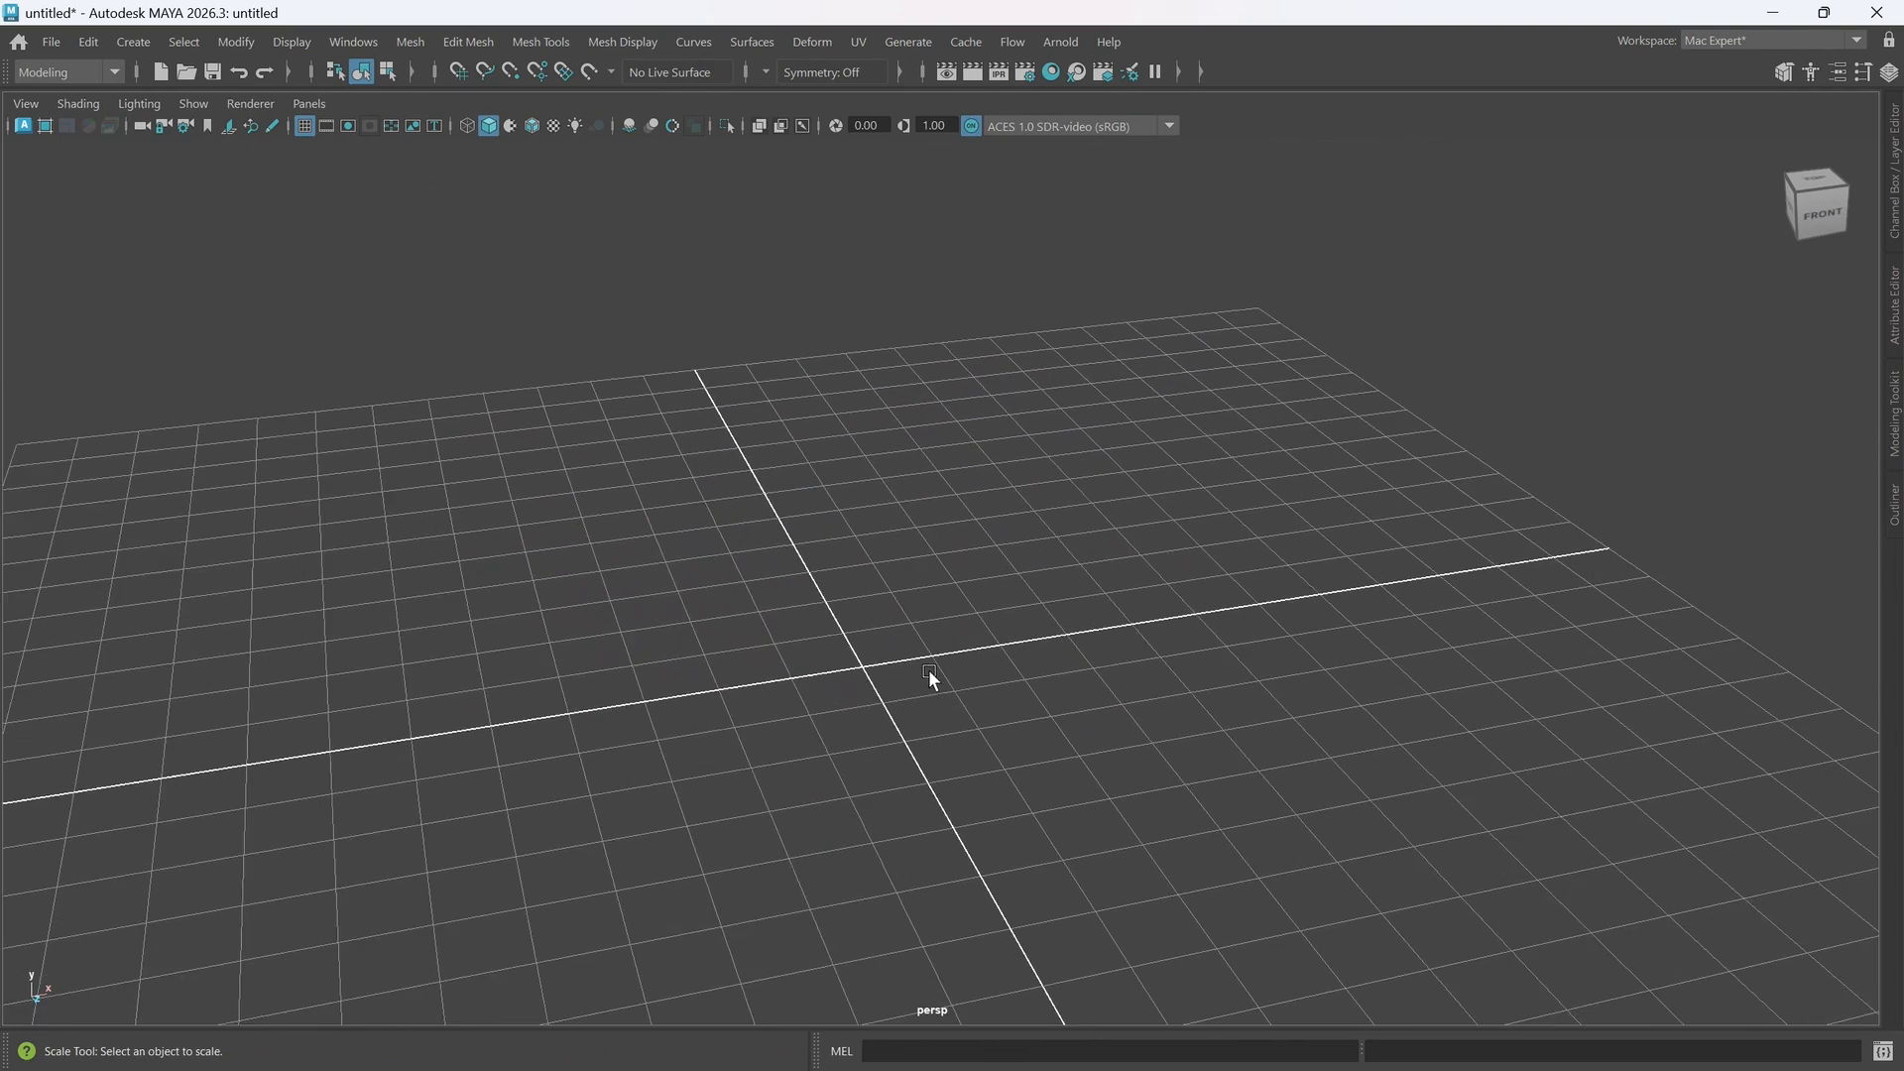
scroll(929, 669, down, 2)
alt+middle_drag(864, 795, 948, 648)
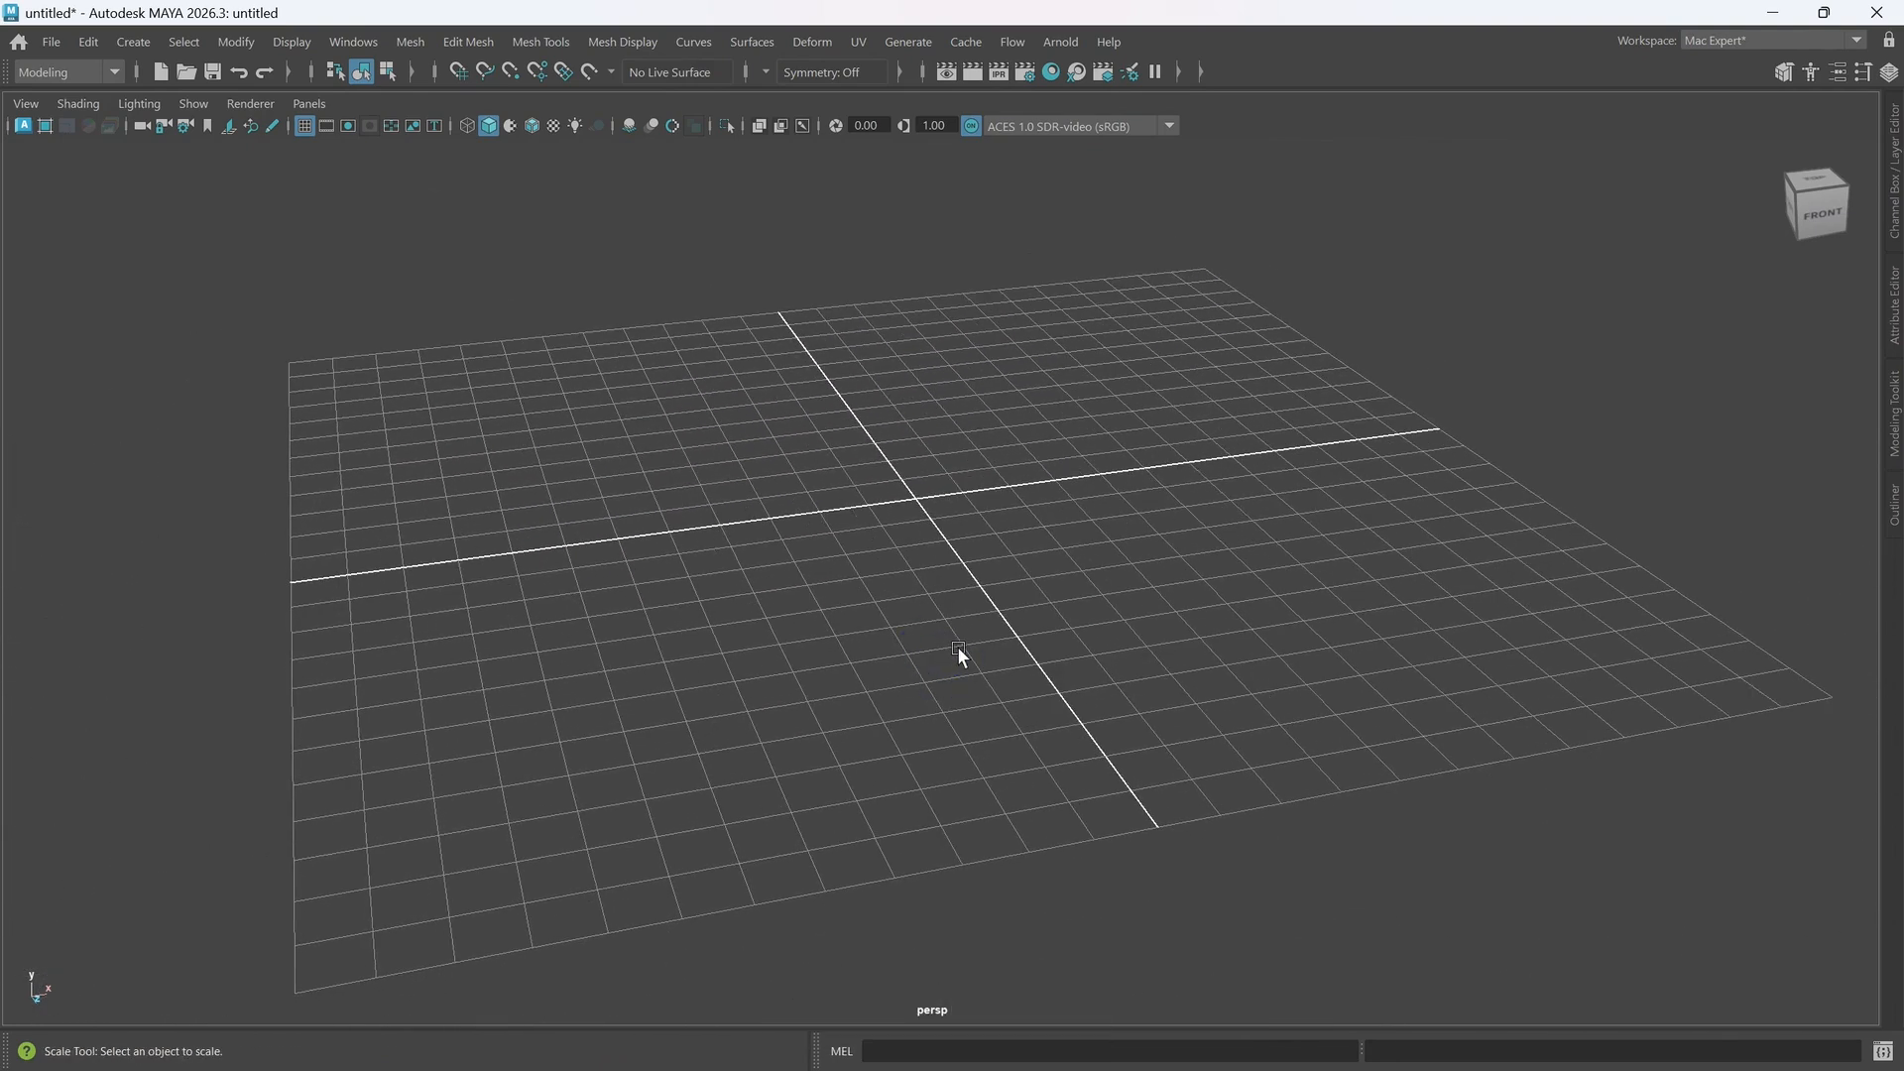
- Create a polygon cylinder at the origin and scale it up uniformly
alt+drag(896, 585, 1014, 488)
shift+right_drag(1013, 488, 898, 490)
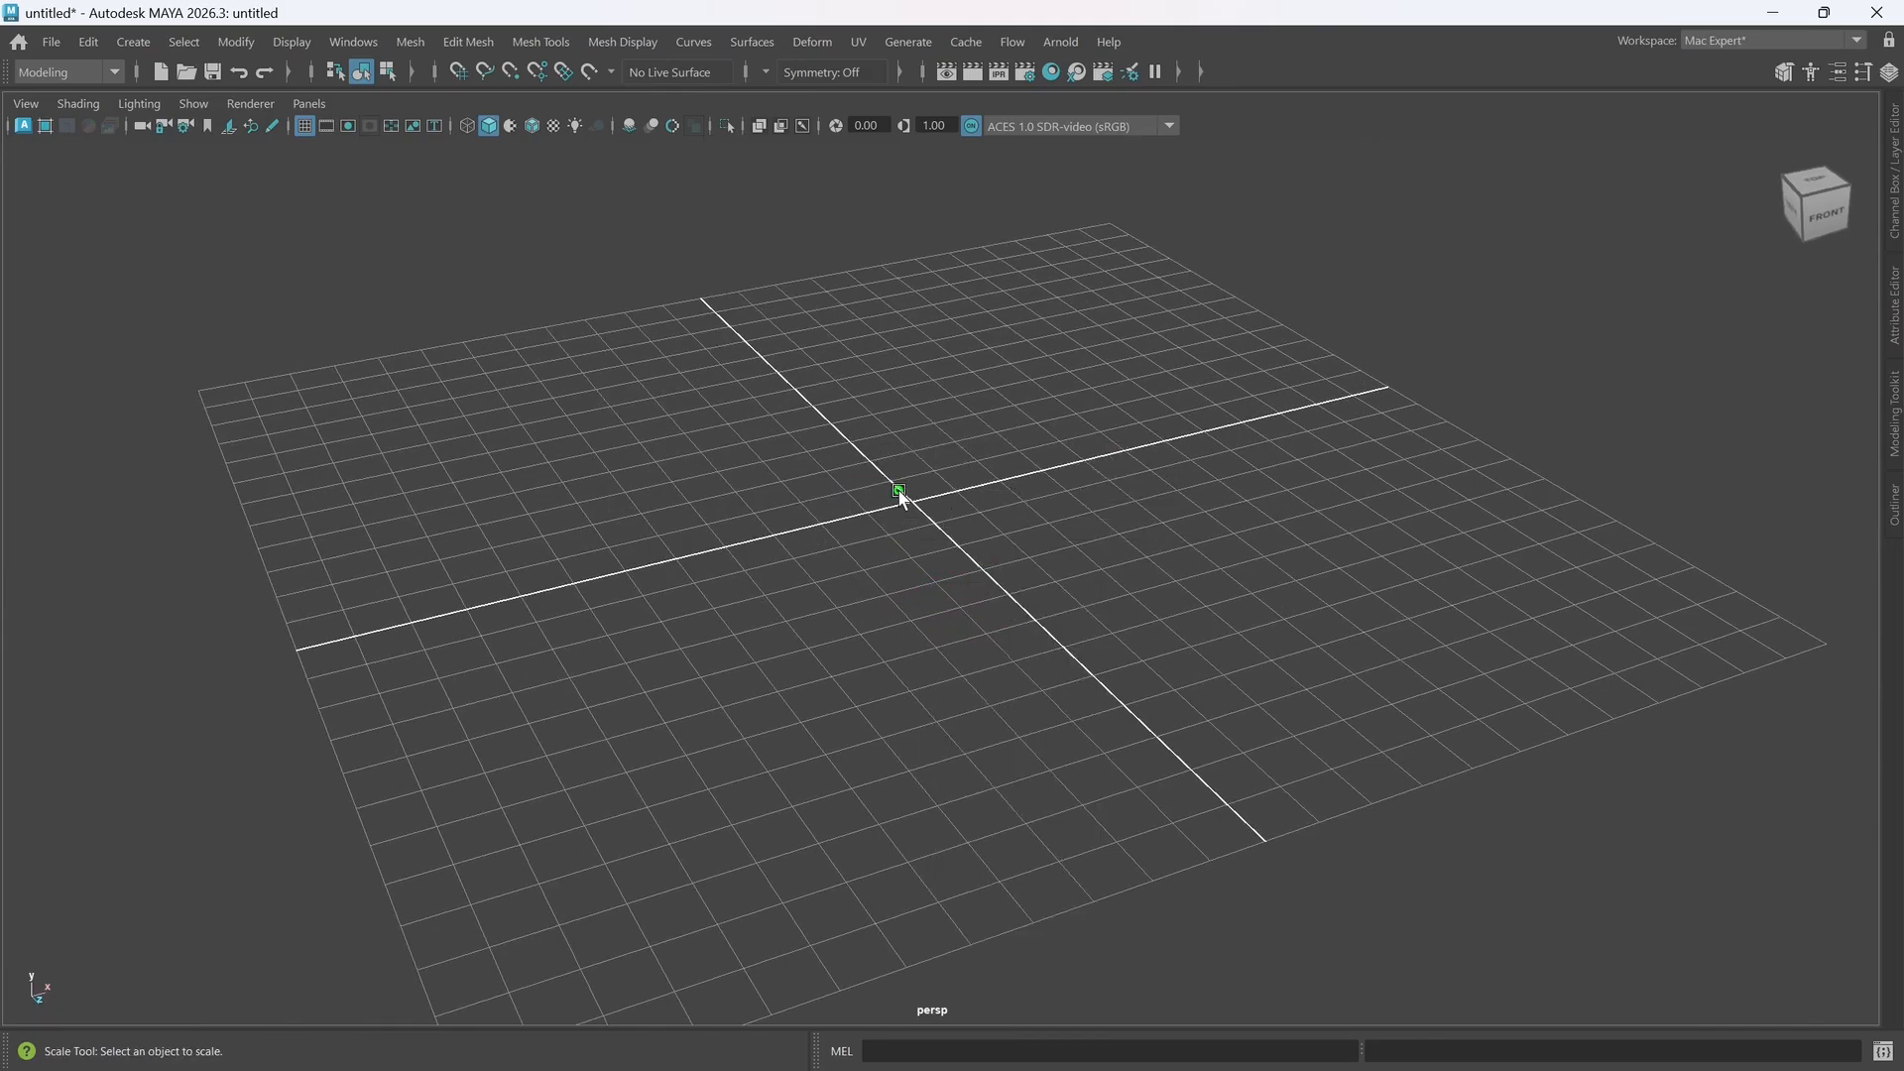
scroll(924, 577, up, 6)
alt+drag(1051, 623, 1277, 643)
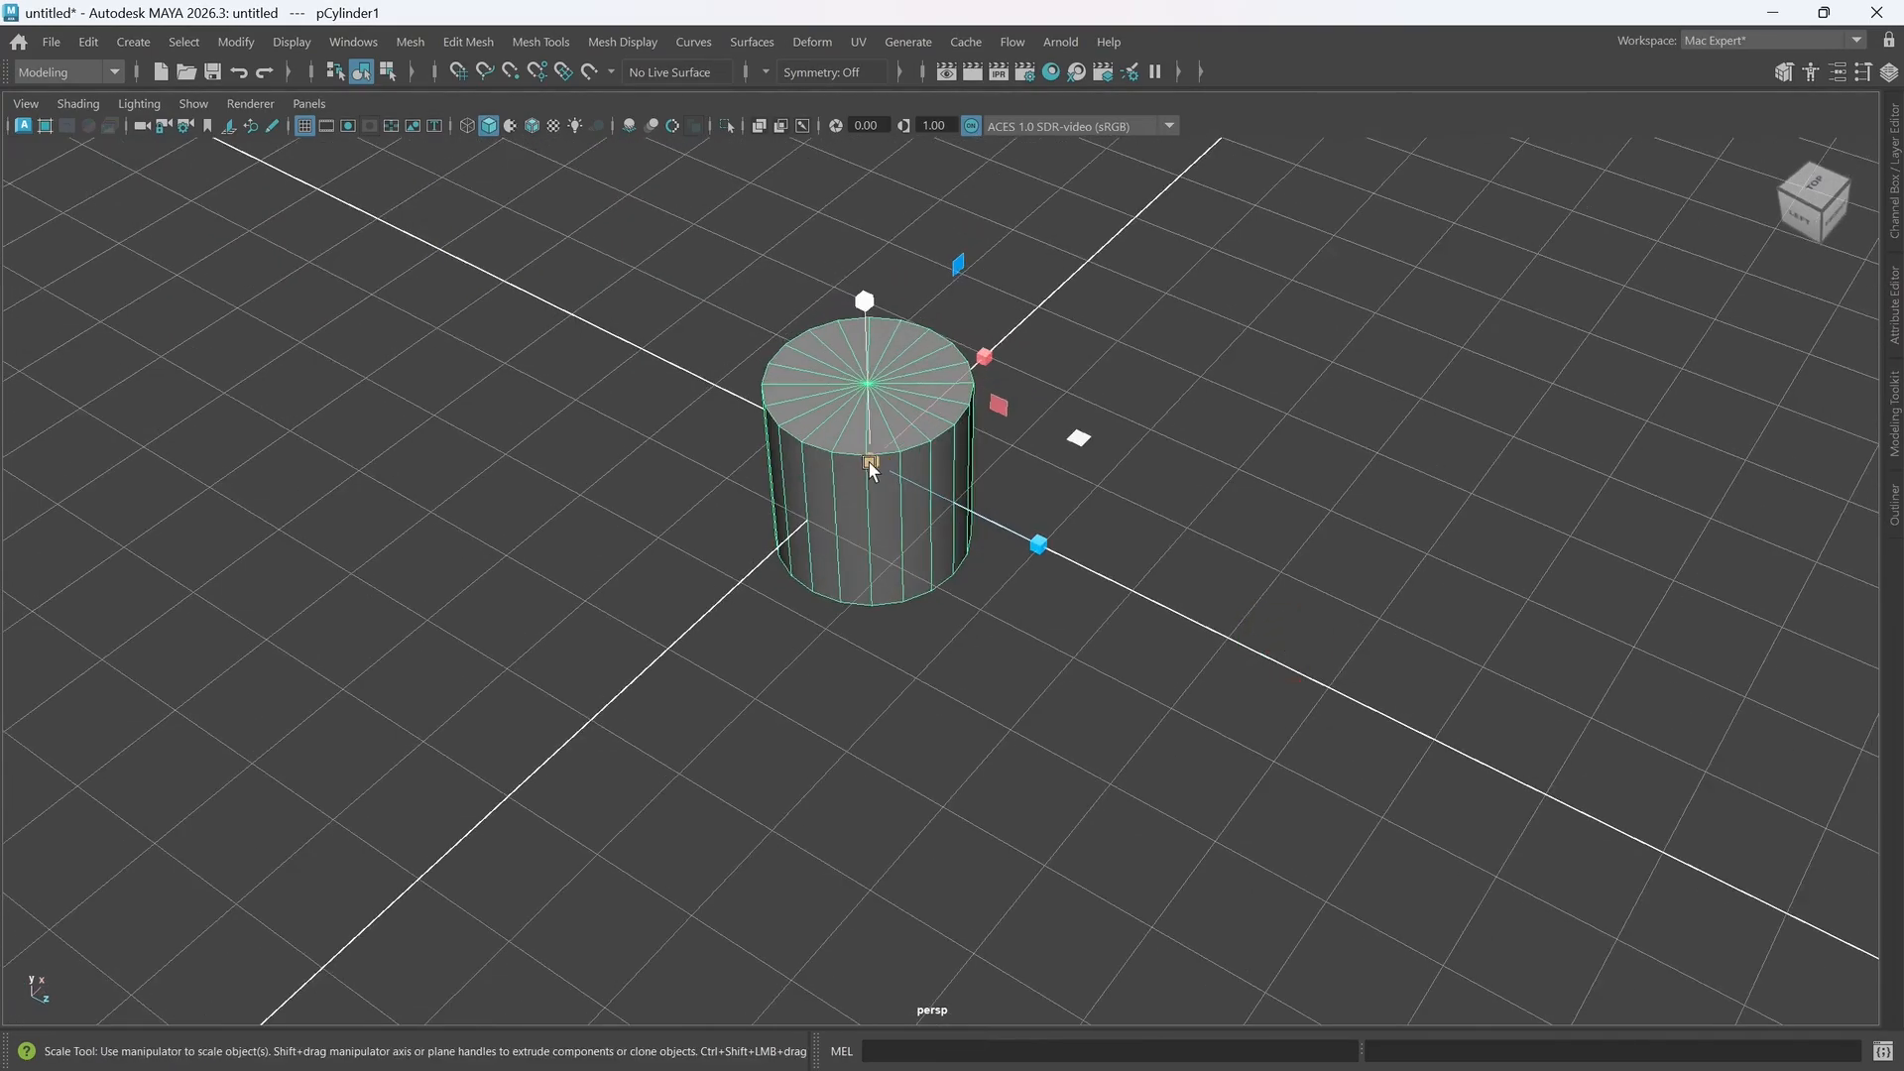
drag(870, 462, 1209, 438)
scroll(1074, 484, down, 4)
alt+middle_drag(1032, 567, 1015, 615)
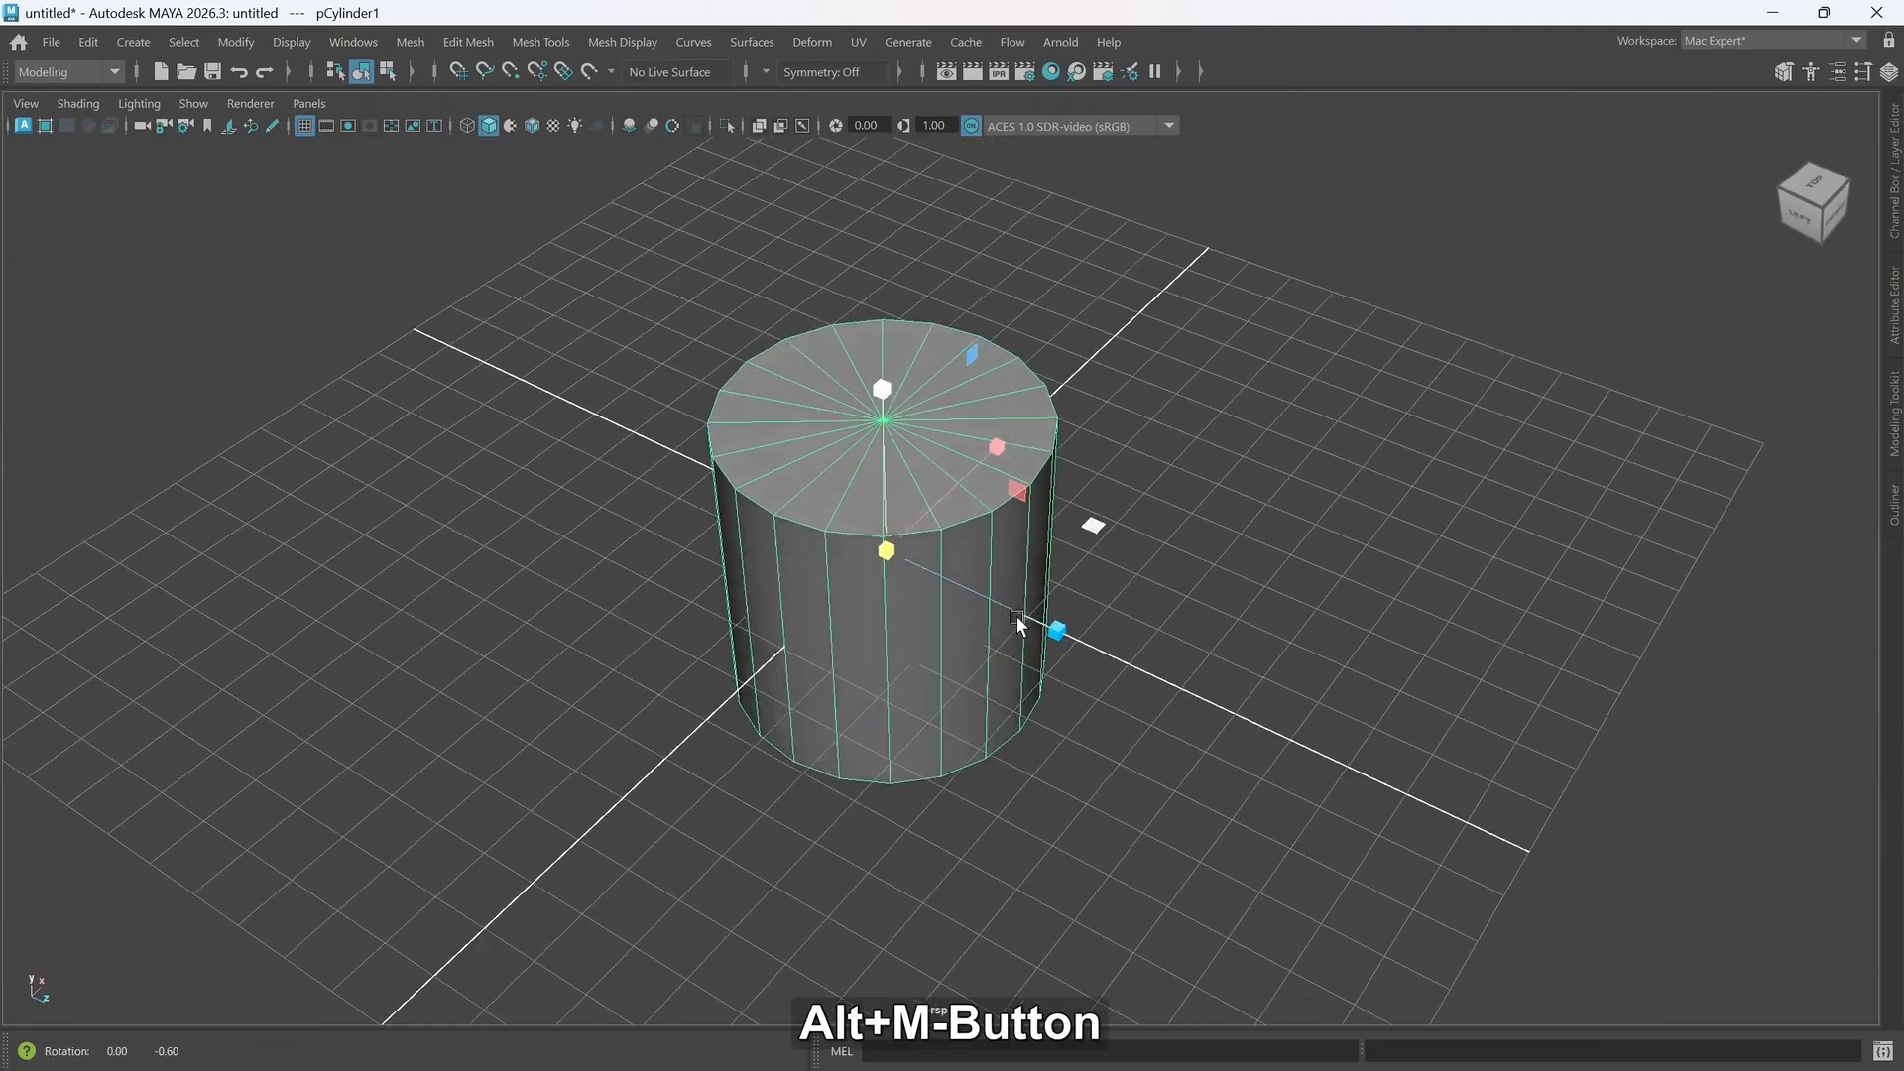
alt+drag(1016, 615, 984, 611)
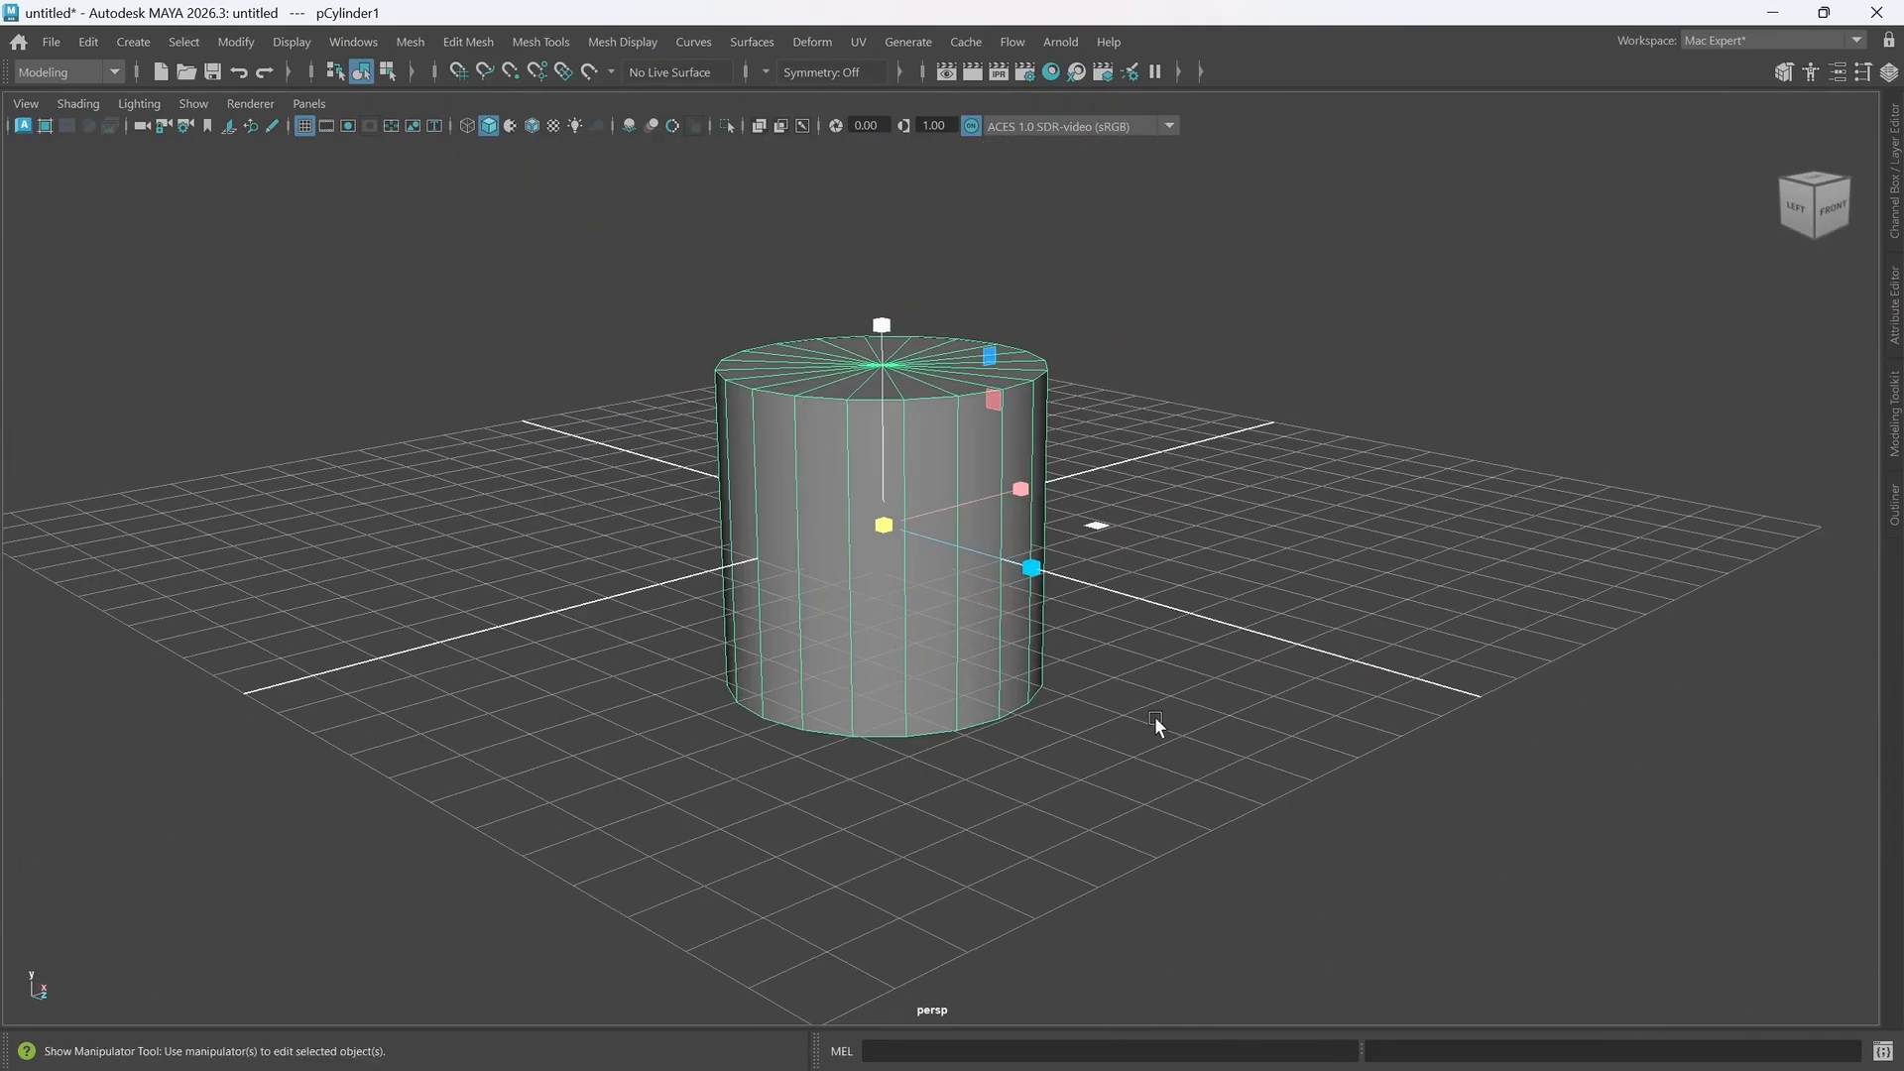
- Set the cylinder's Subdivisions Axis to 14
key(t)
scroll(1381, 680, up, 6)
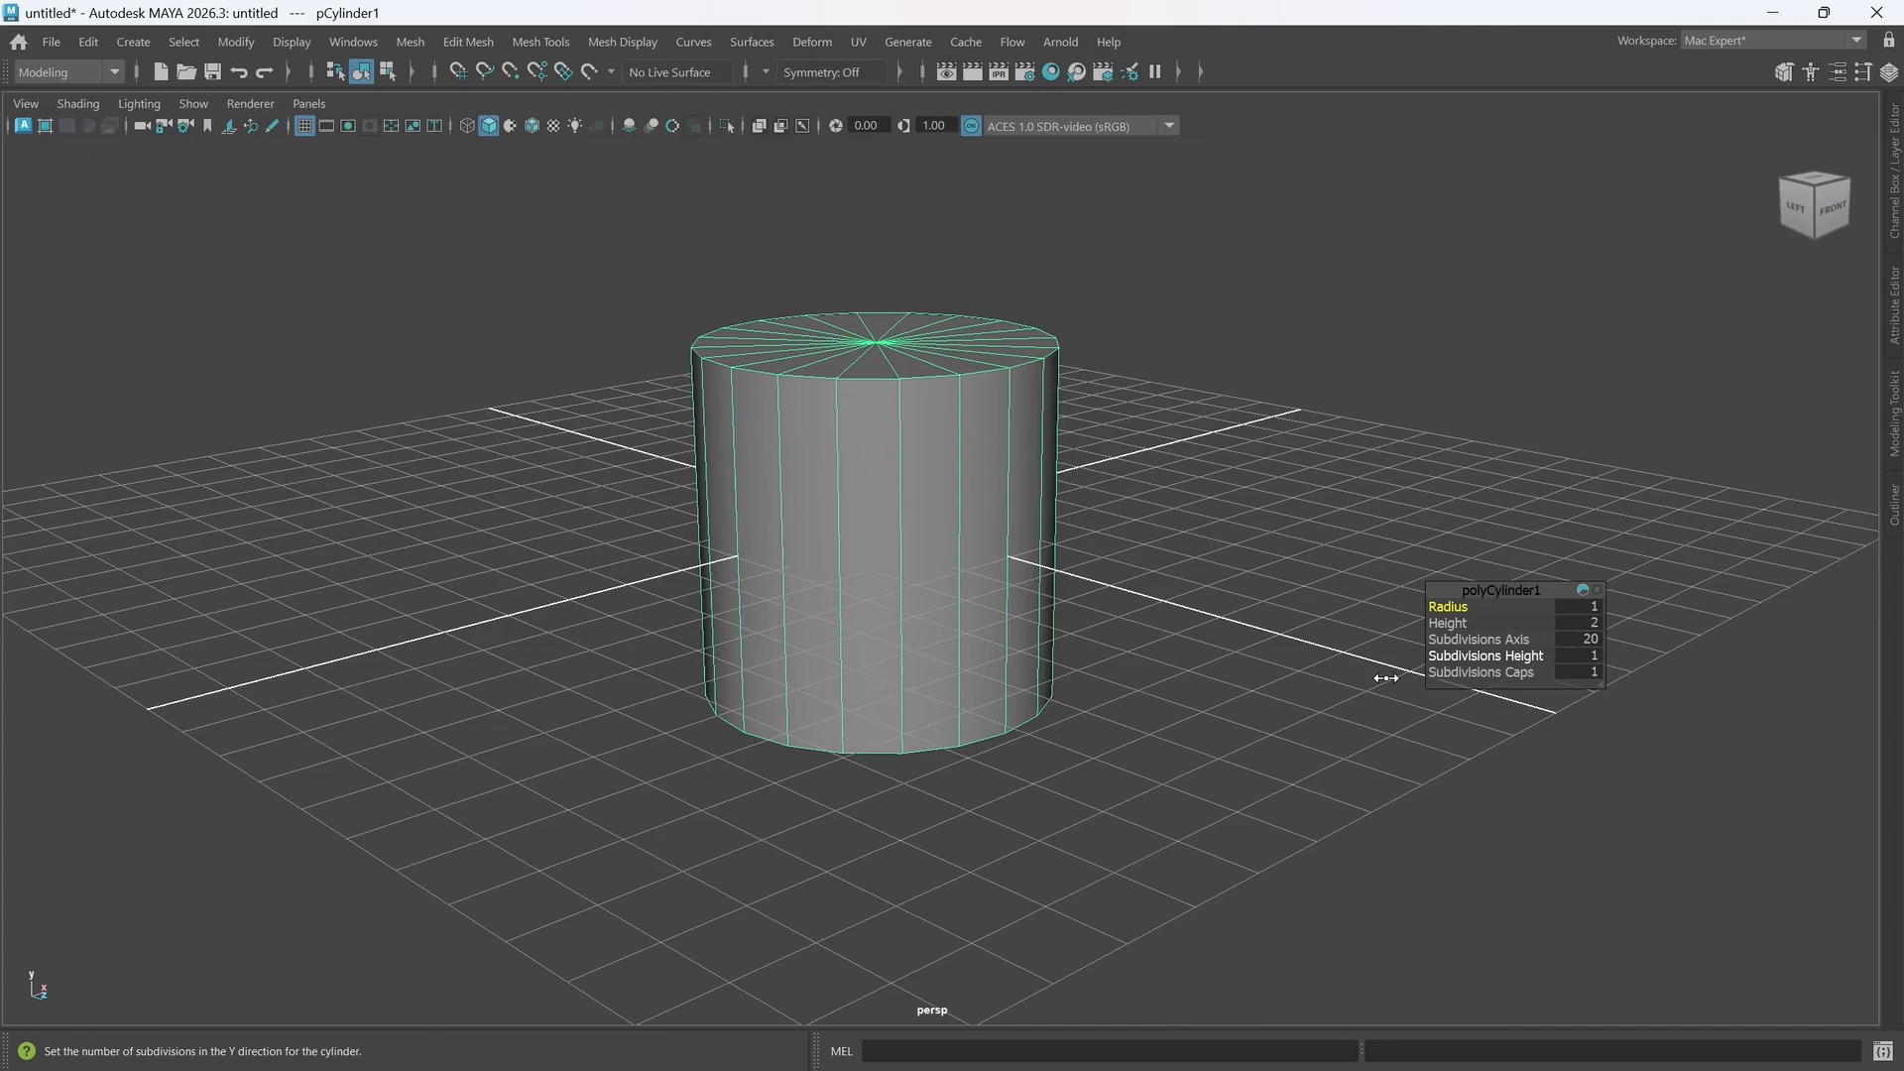
alt+middle_drag(1106, 684, 1400, 672)
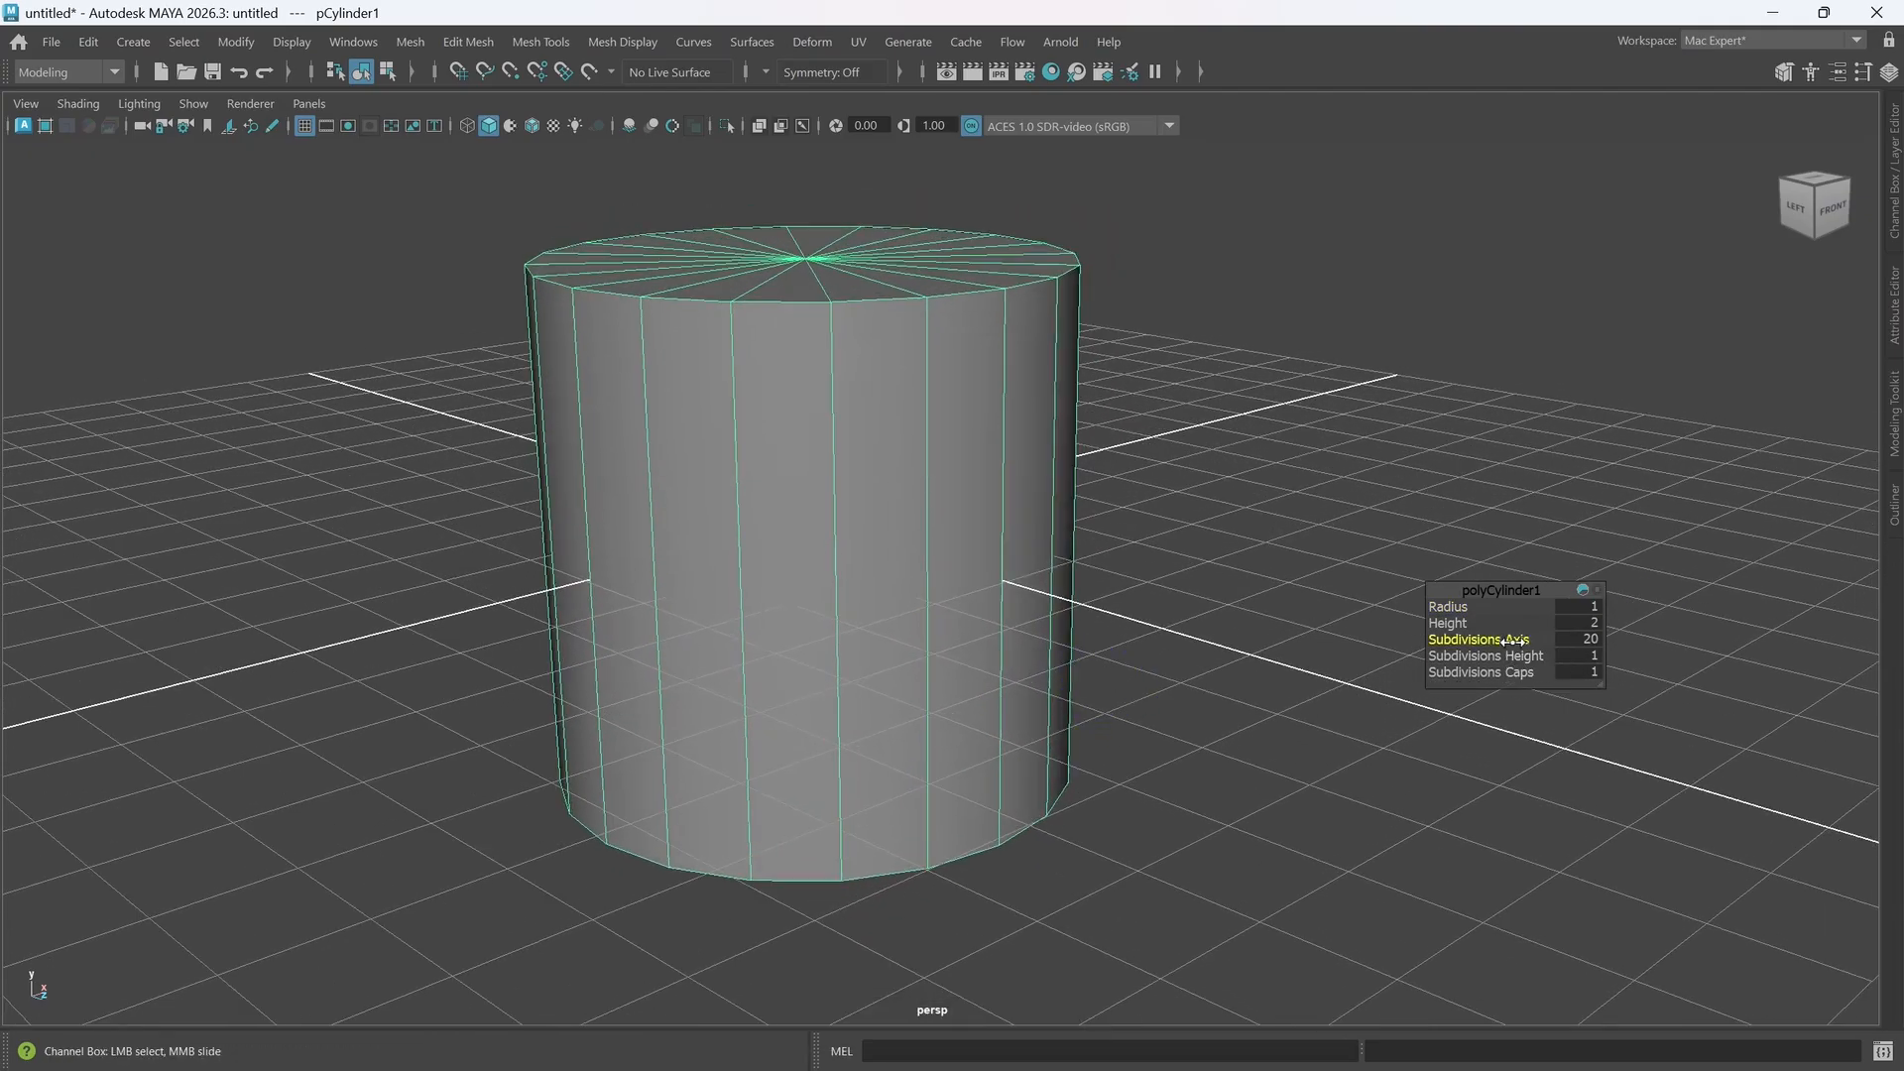
drag(1509, 640, 1472, 643)
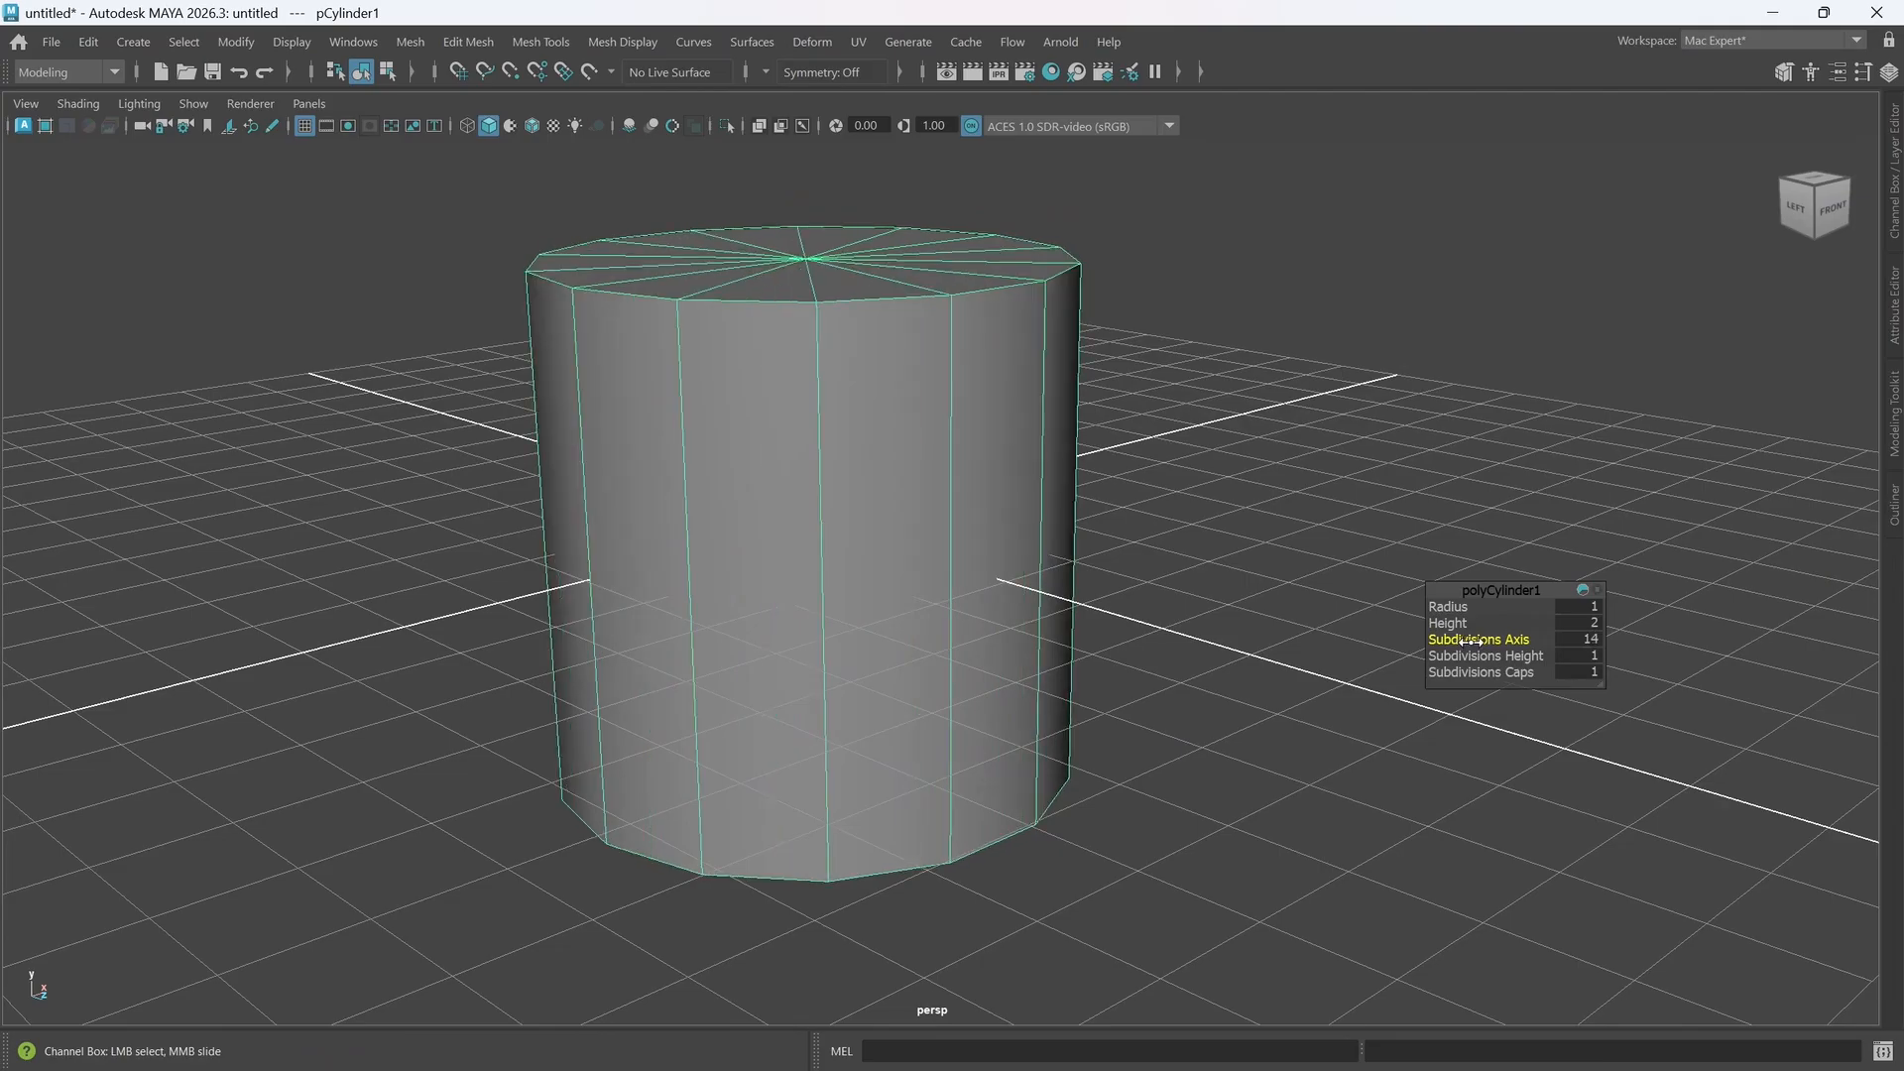
alt+drag(1229, 706, 1155, 710)
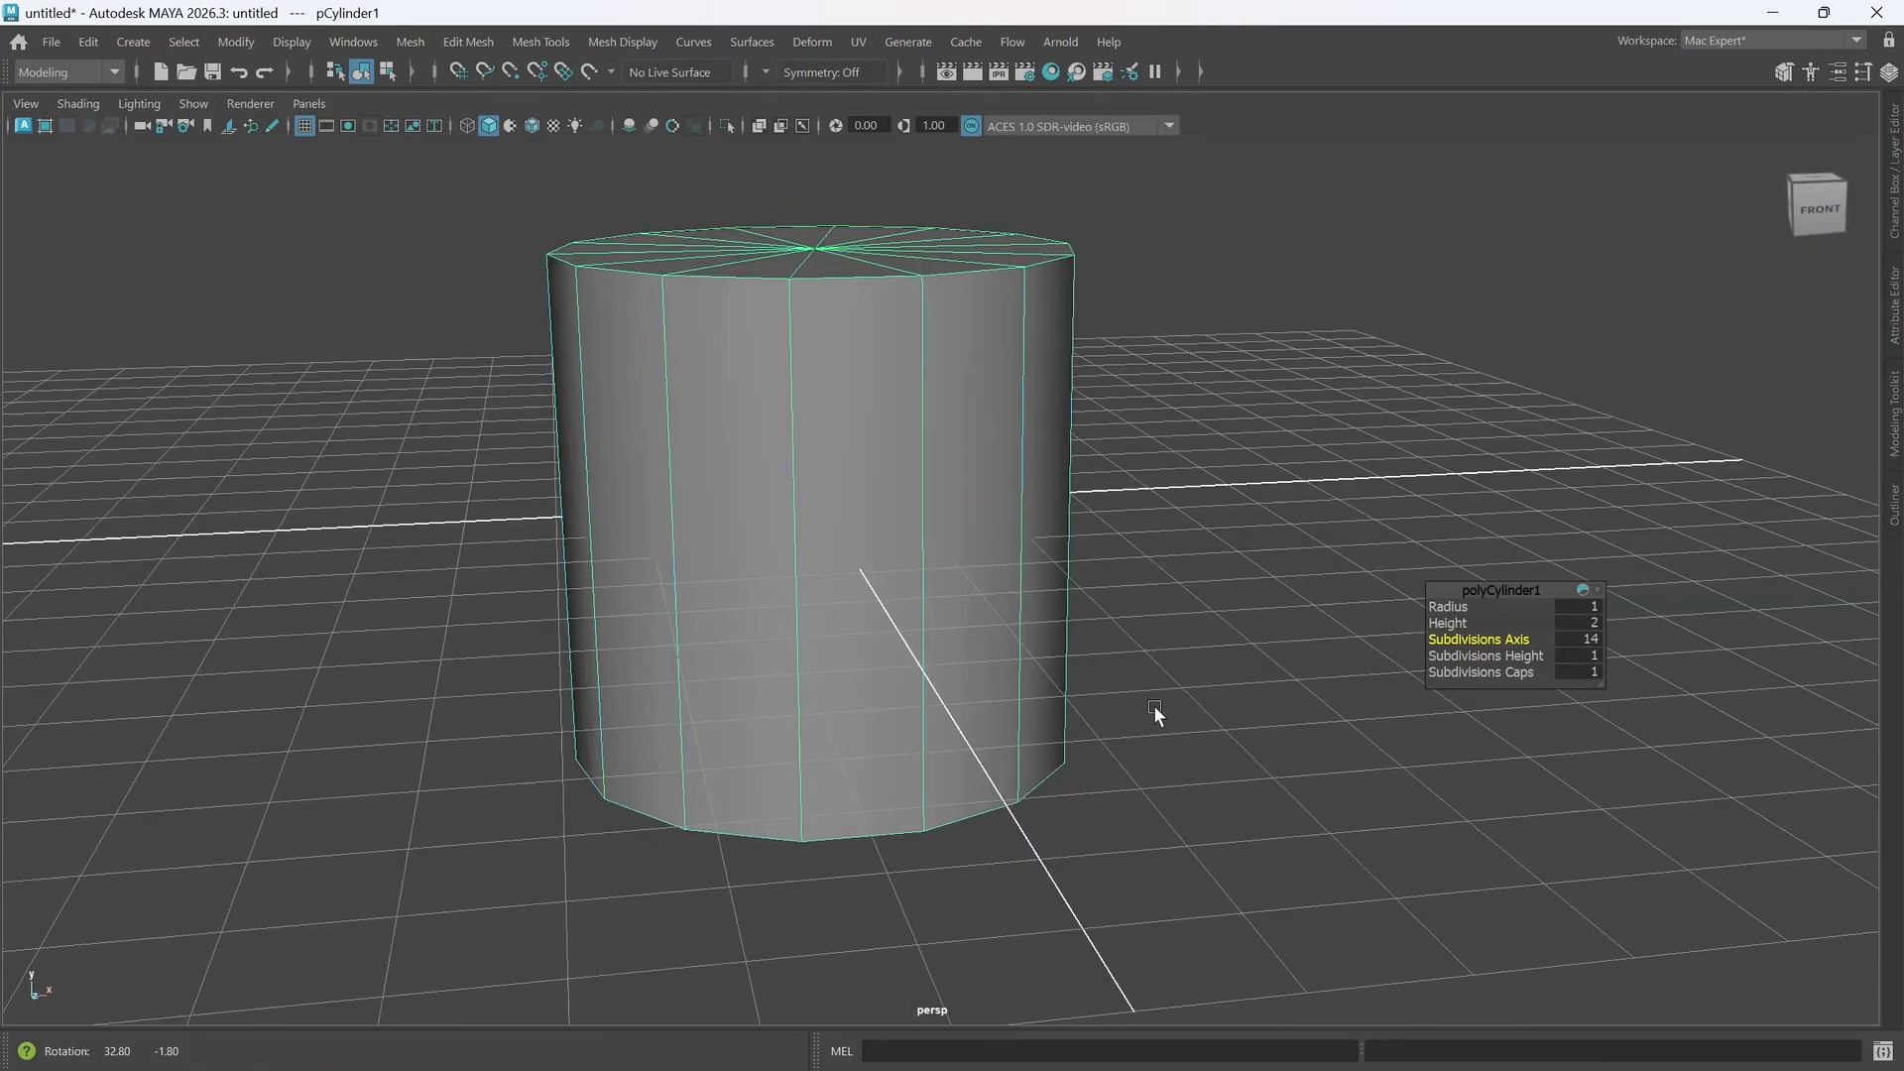
alt+drag(875, 563, 913, 712)
alt+drag(867, 801, 942, 706)
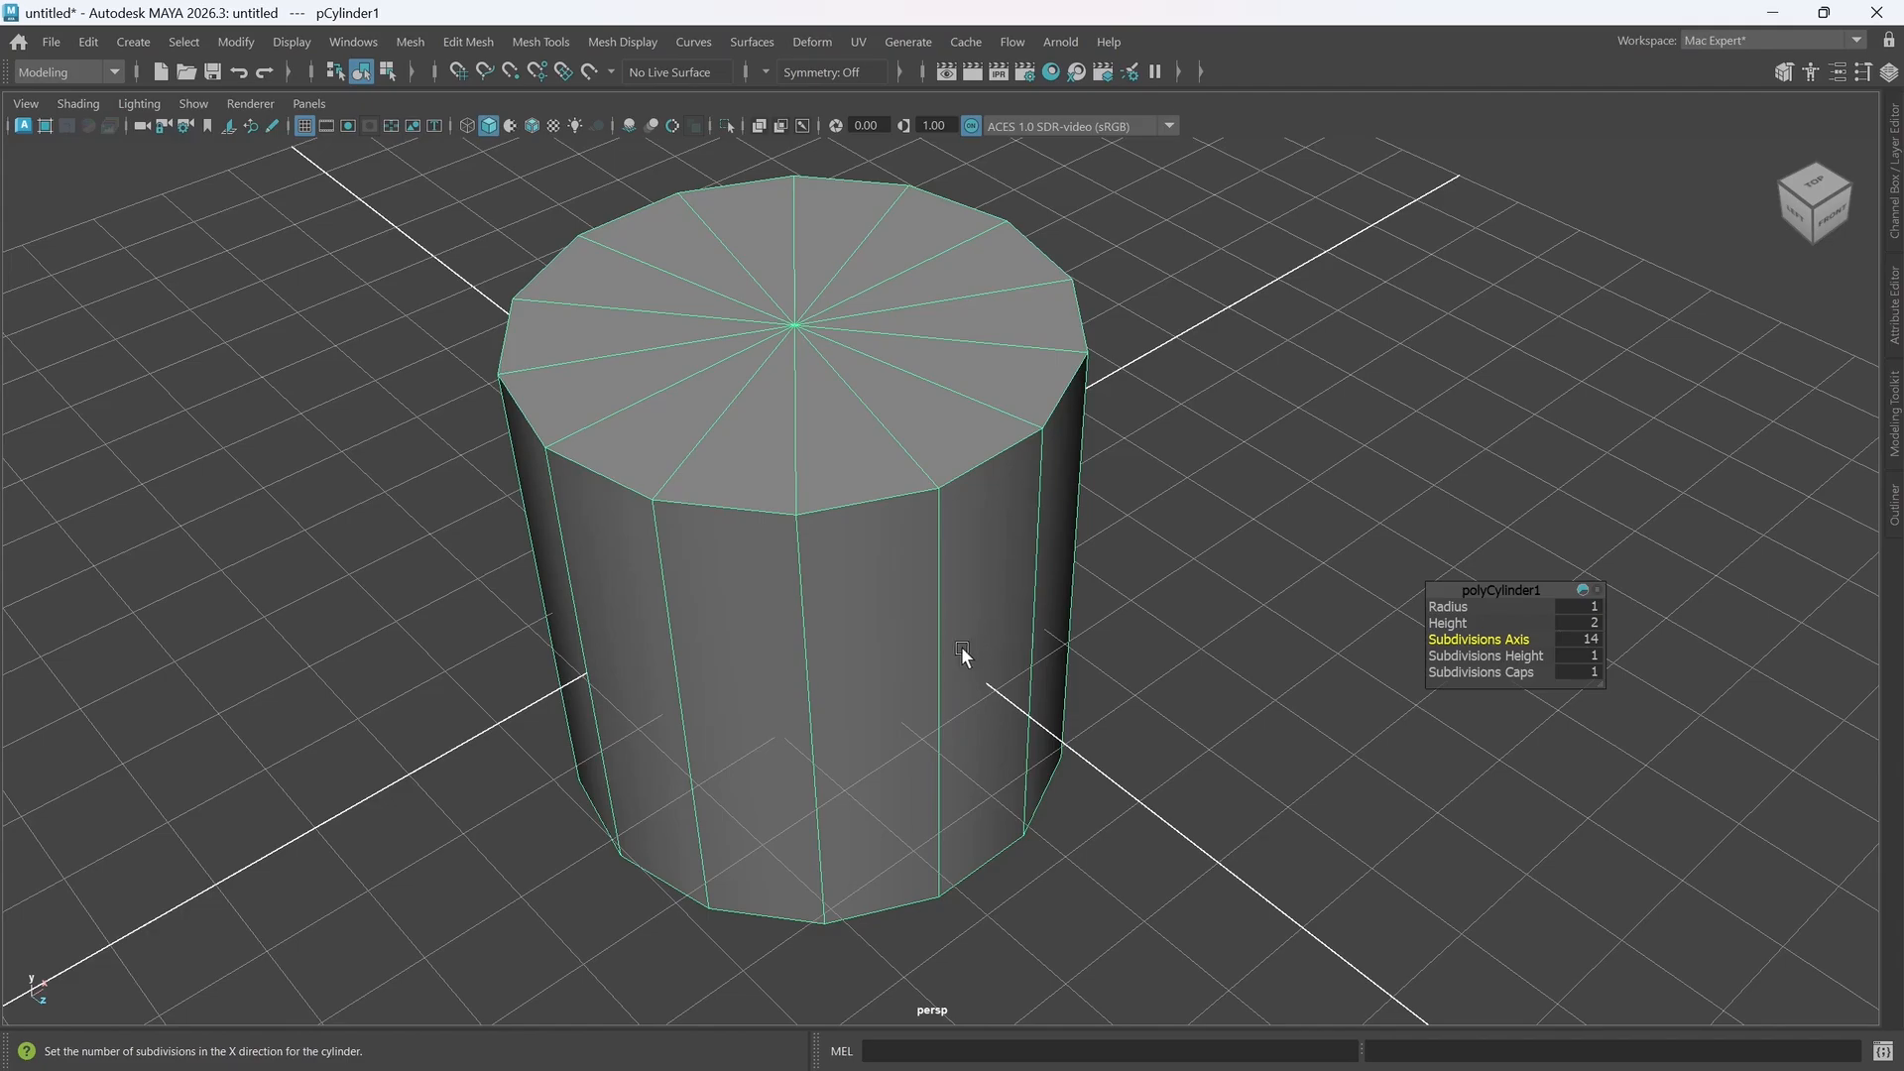
- Select the edges of both cylinder caps, excluding the vertical side edges, and delete them to leave both ends open
alt+middle_drag(879, 642, 1147, 600)
right_drag(1169, 591, 1164, 509)
alt+drag(1088, 669, 1187, 691)
alt+middle_drag(1187, 691, 1197, 598)
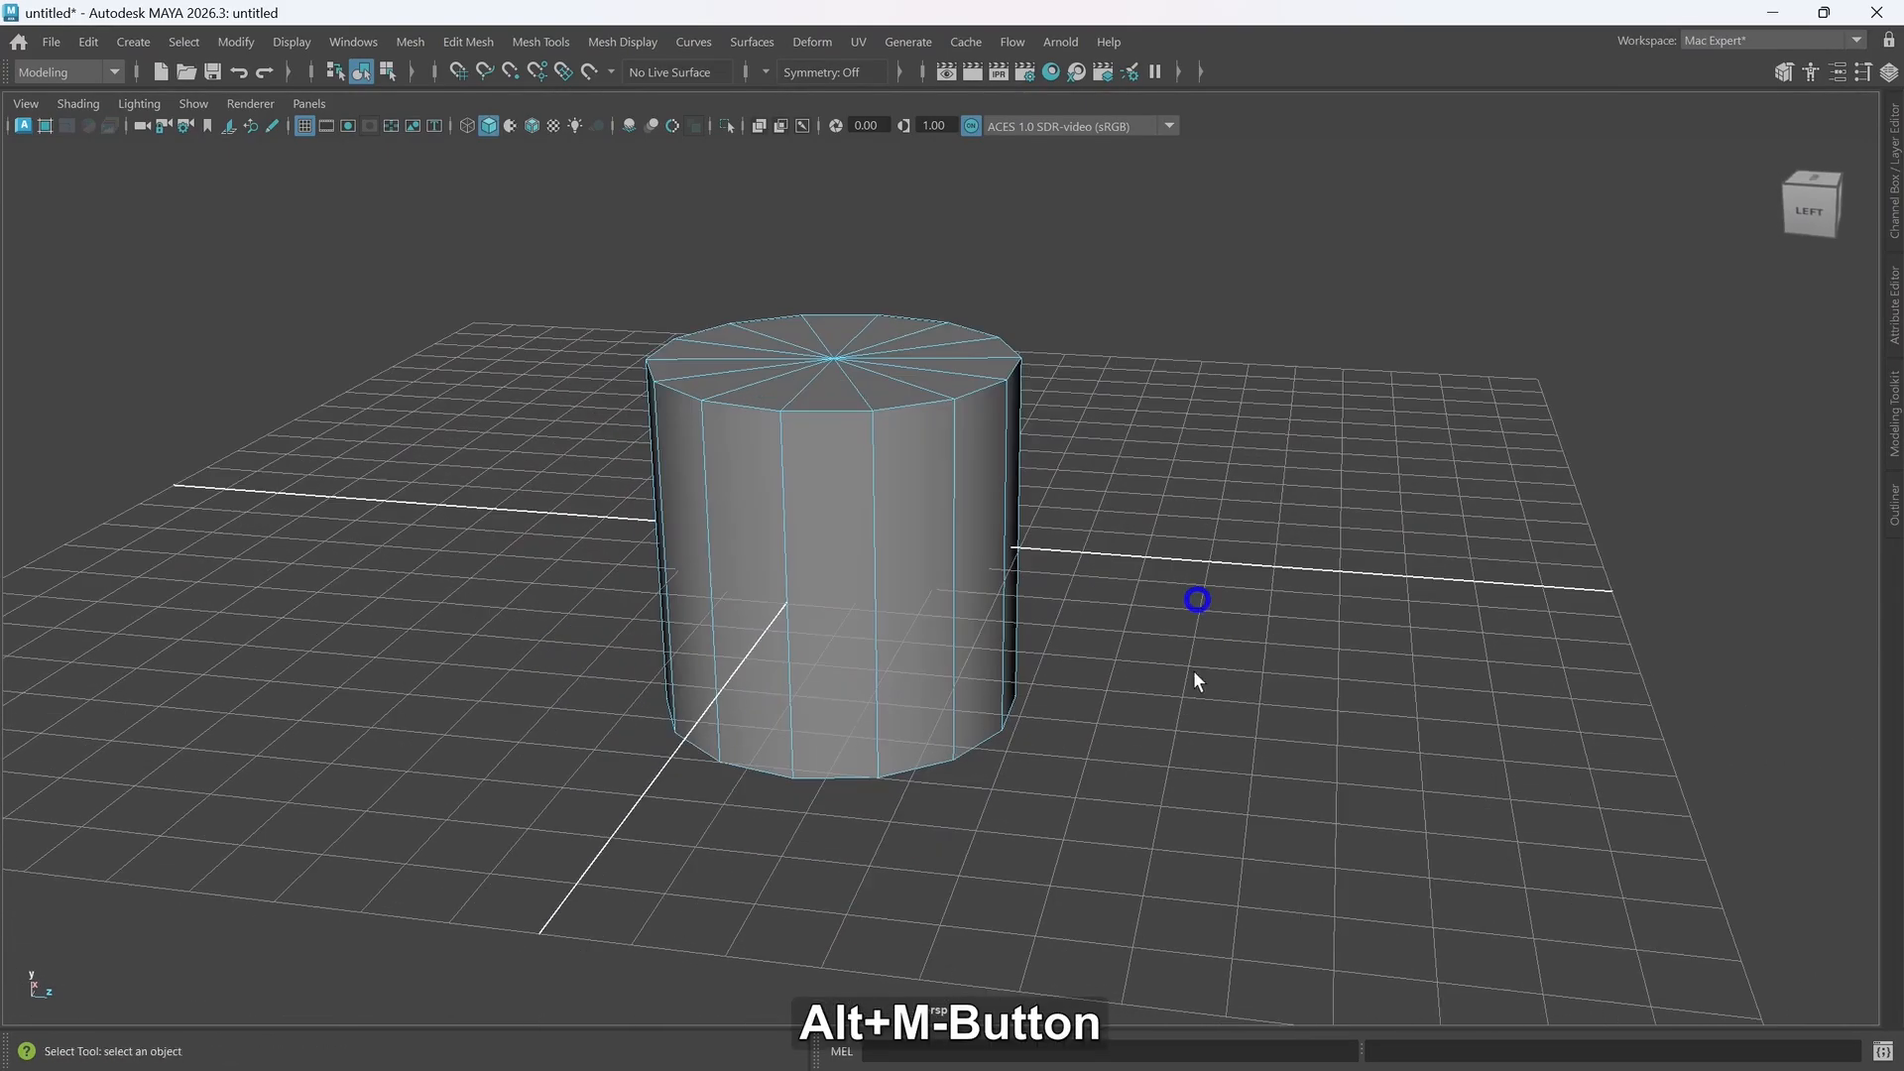
alt+drag(1193, 676, 1201, 710)
drag(1336, 846, 270, 208)
mouse_move(724, 663)
alt+mouse_down()
mouse_move(765, 660)
mouse_move(714, 663)
alt+mouse_up()
ctrl+drag(460, 521, 1501, 769)
alt+drag(743, 765, 1125, 781)
key(ctrl+Delete)
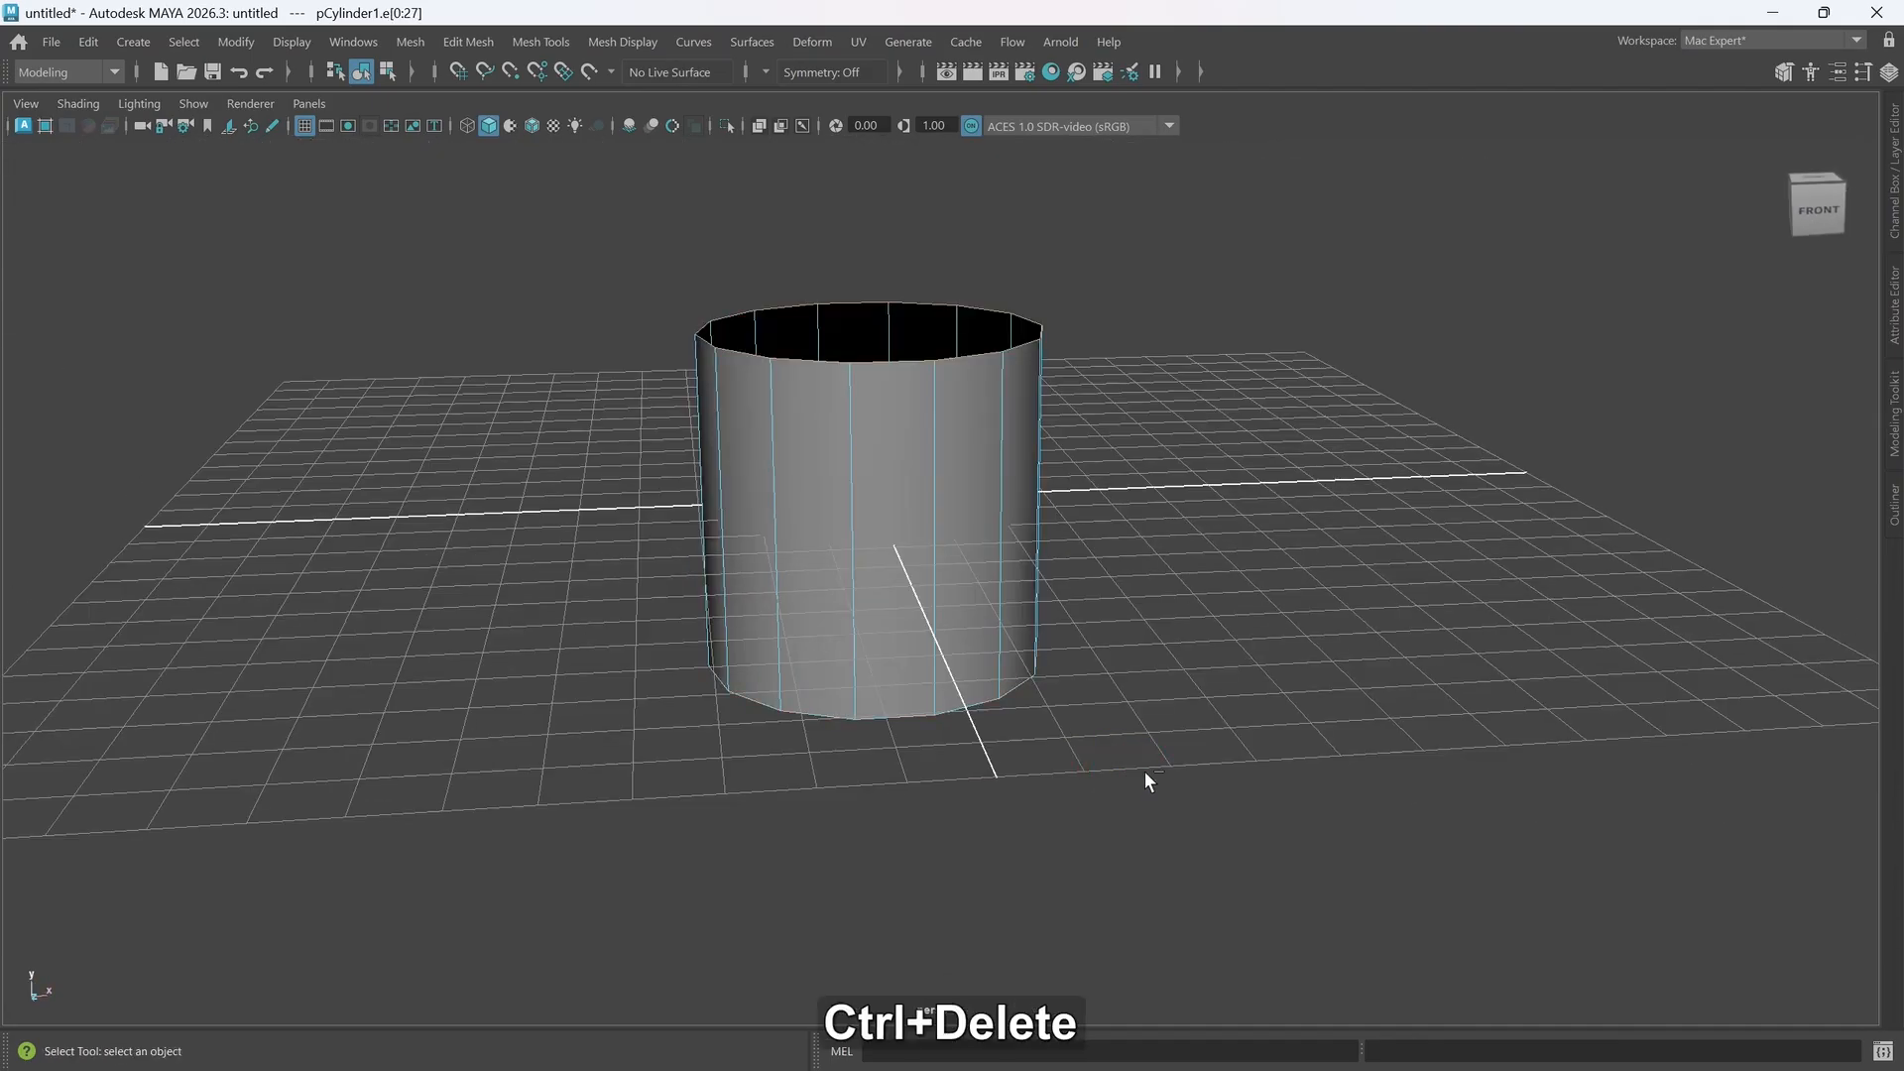
- Select the cylinder's upper border edge loop and extrude it inward by scaling to form a narrow flat rim
alt+drag(943, 590, 1046, 612)
scroll(999, 674, up, 3)
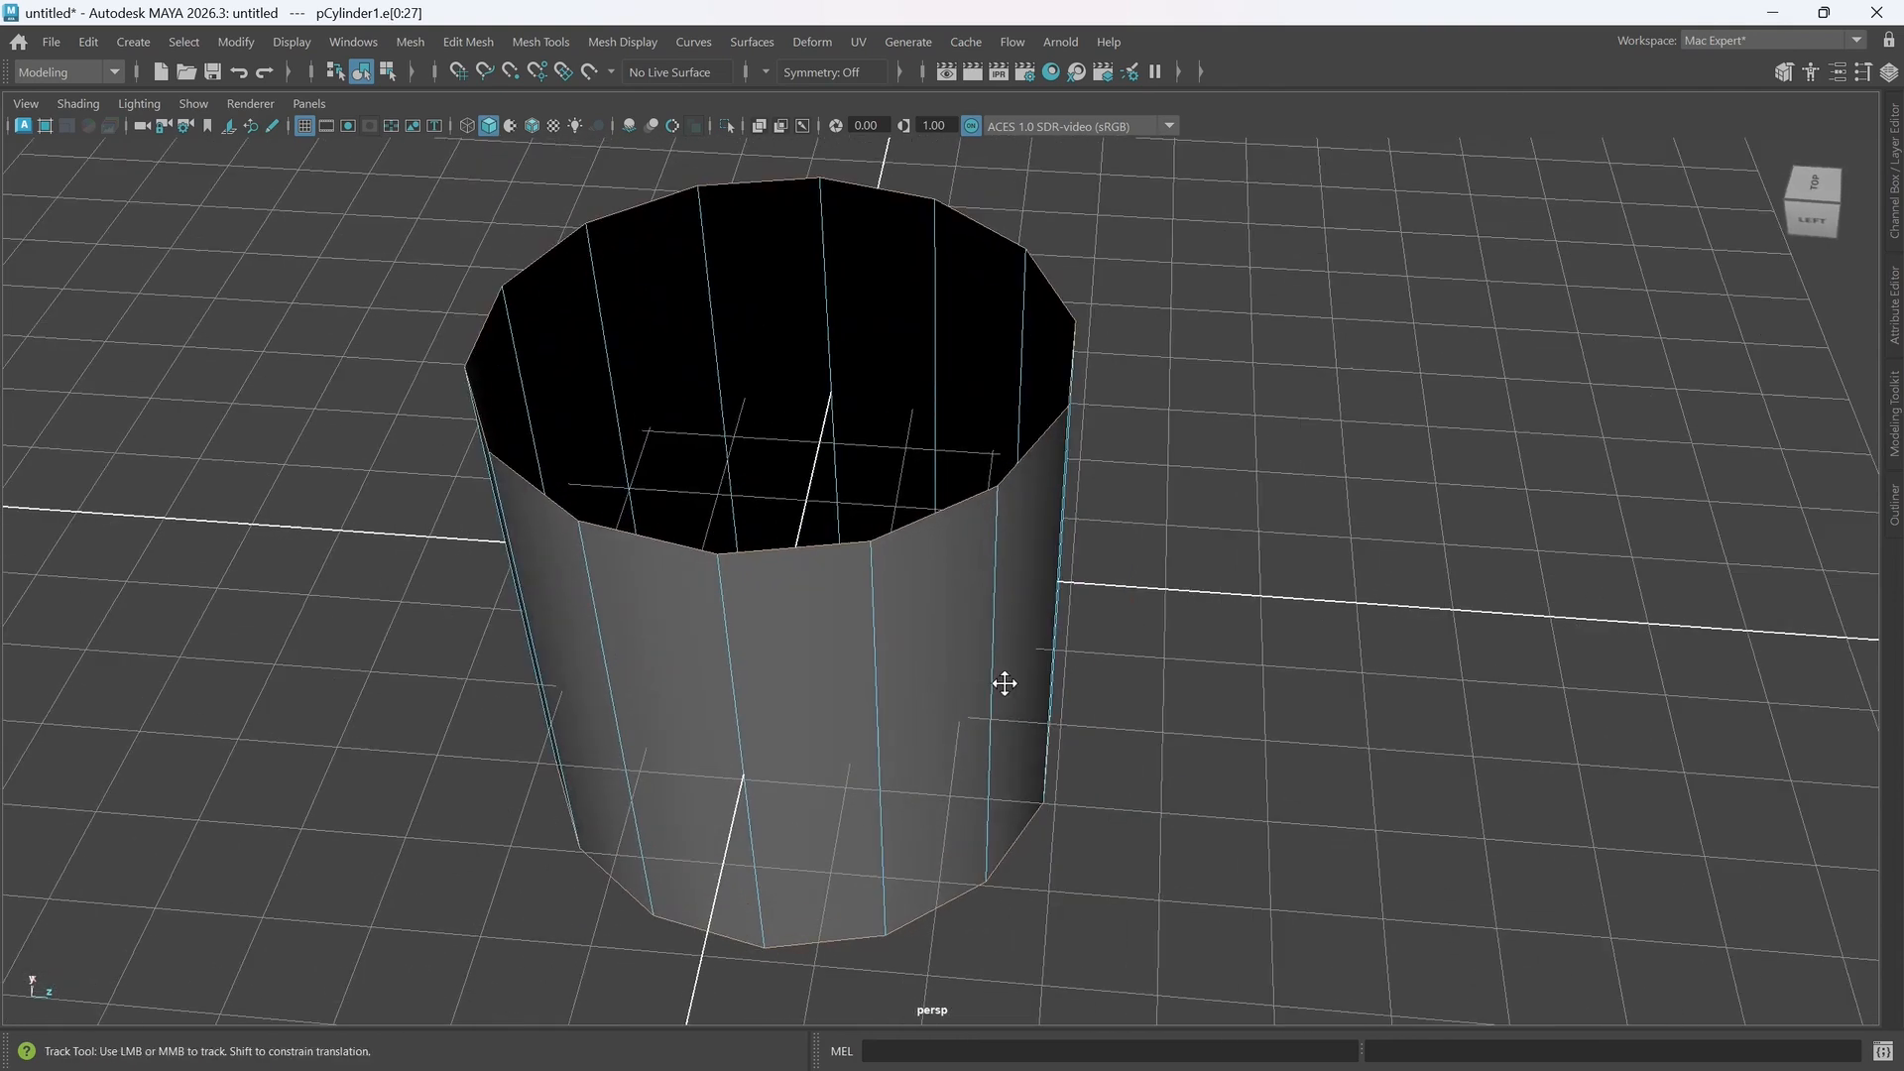
alt+middle_drag(1003, 680, 1051, 700)
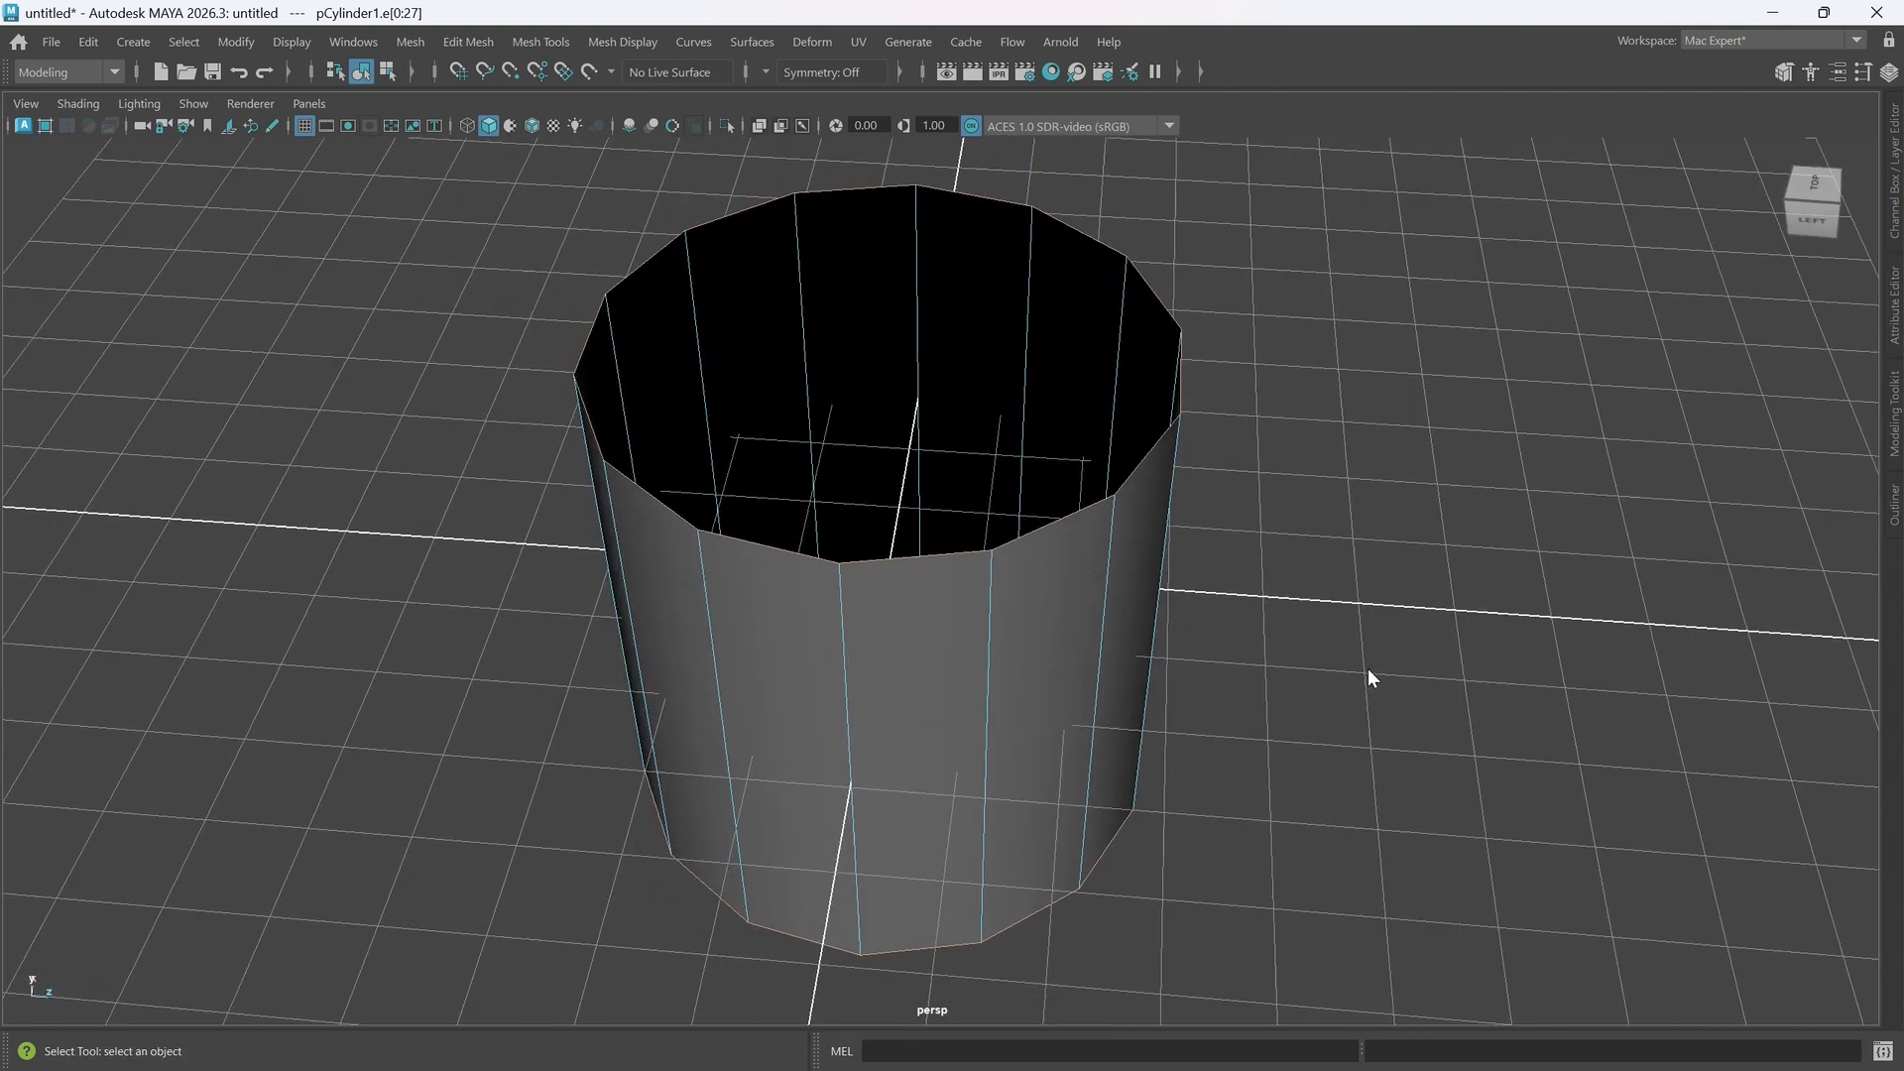
right_drag(1366, 668, 1386, 390)
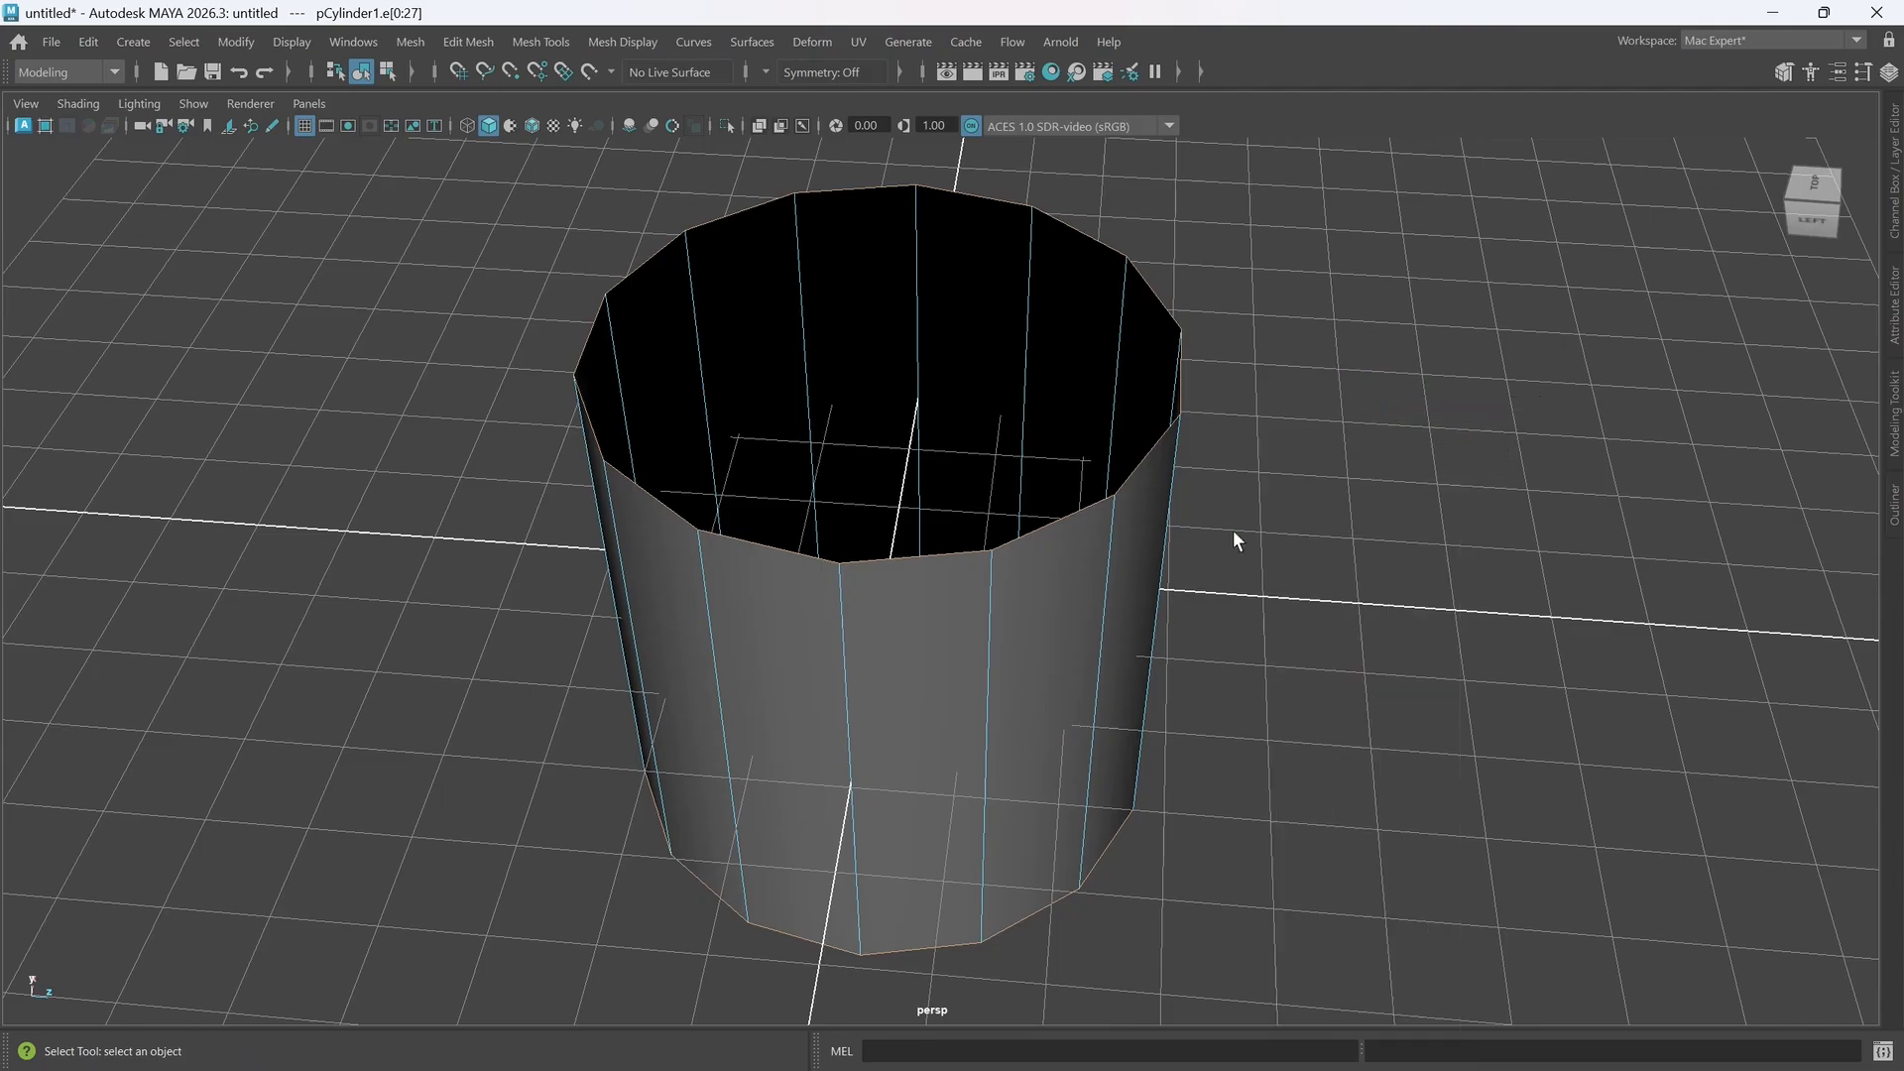
double_click(1068, 516)
alt+middle_drag(1156, 582, 1087, 646)
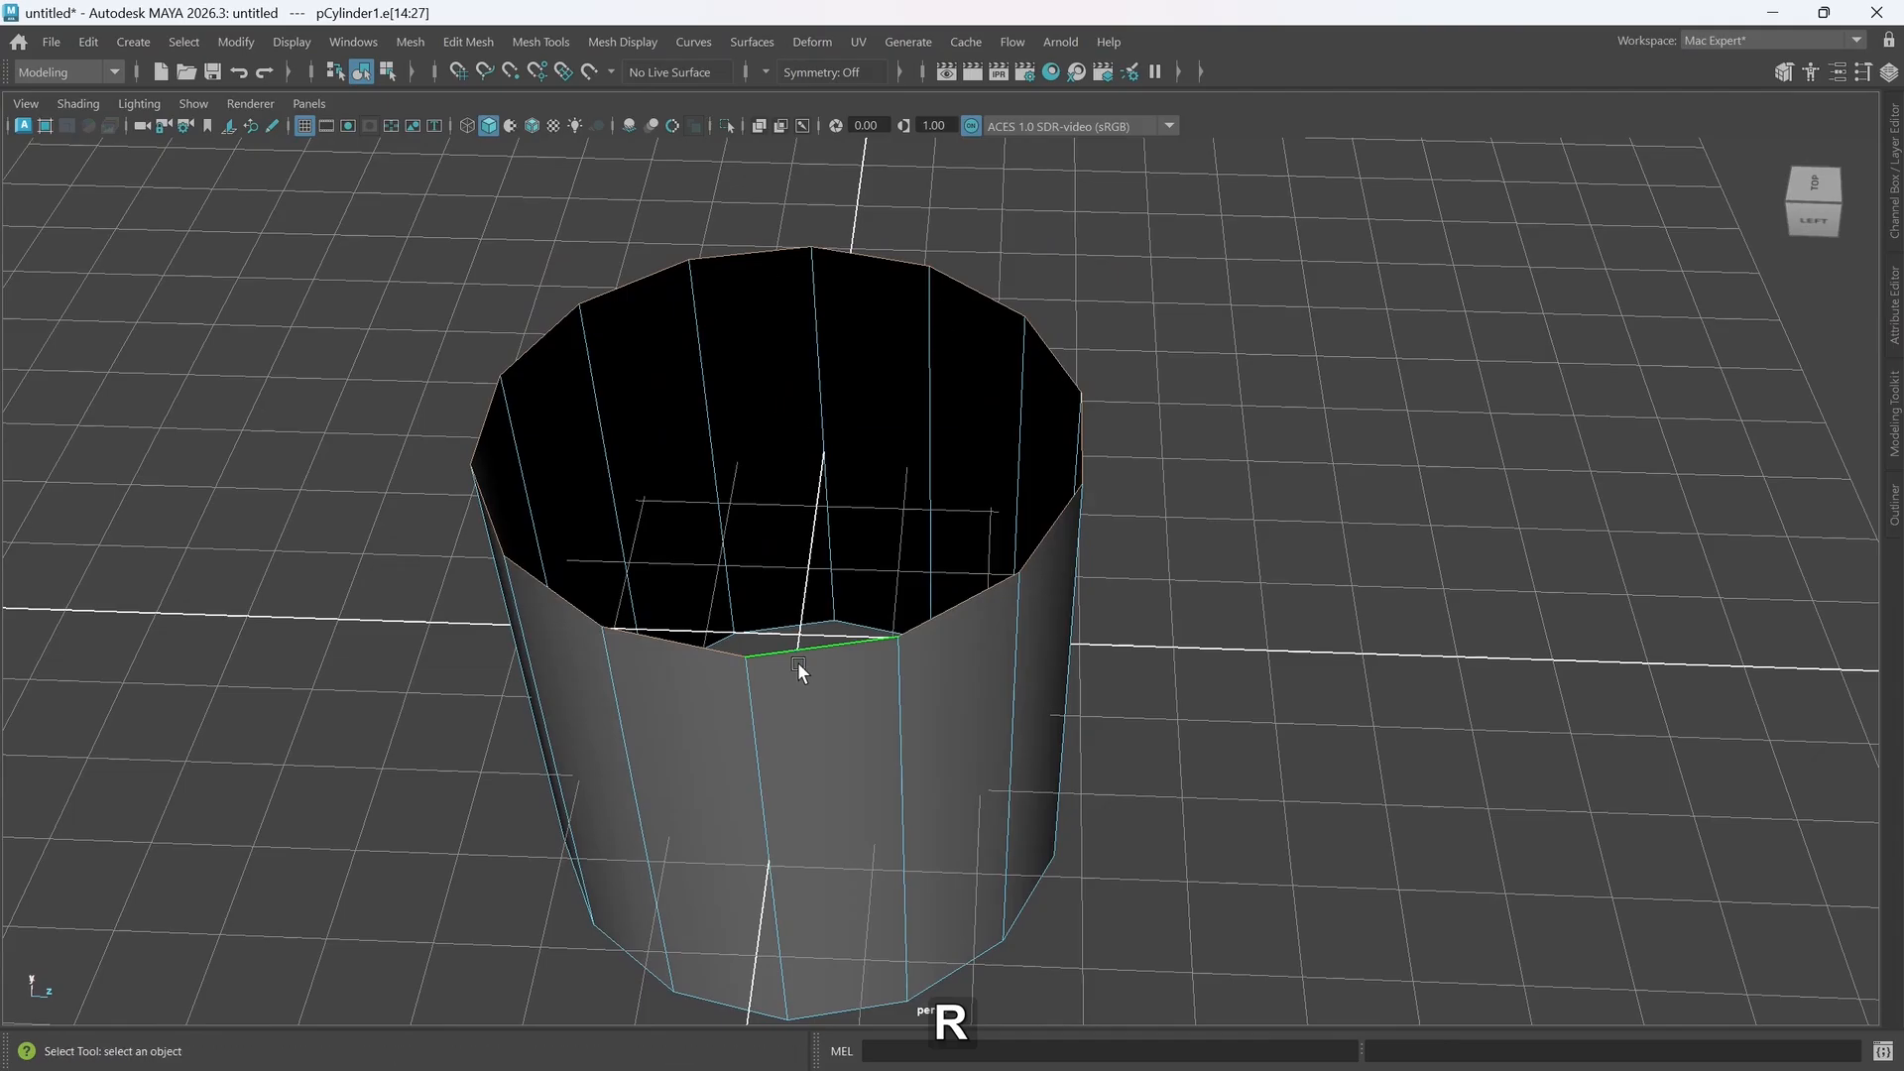
key(r)
shift+drag(777, 425, 697, 437)
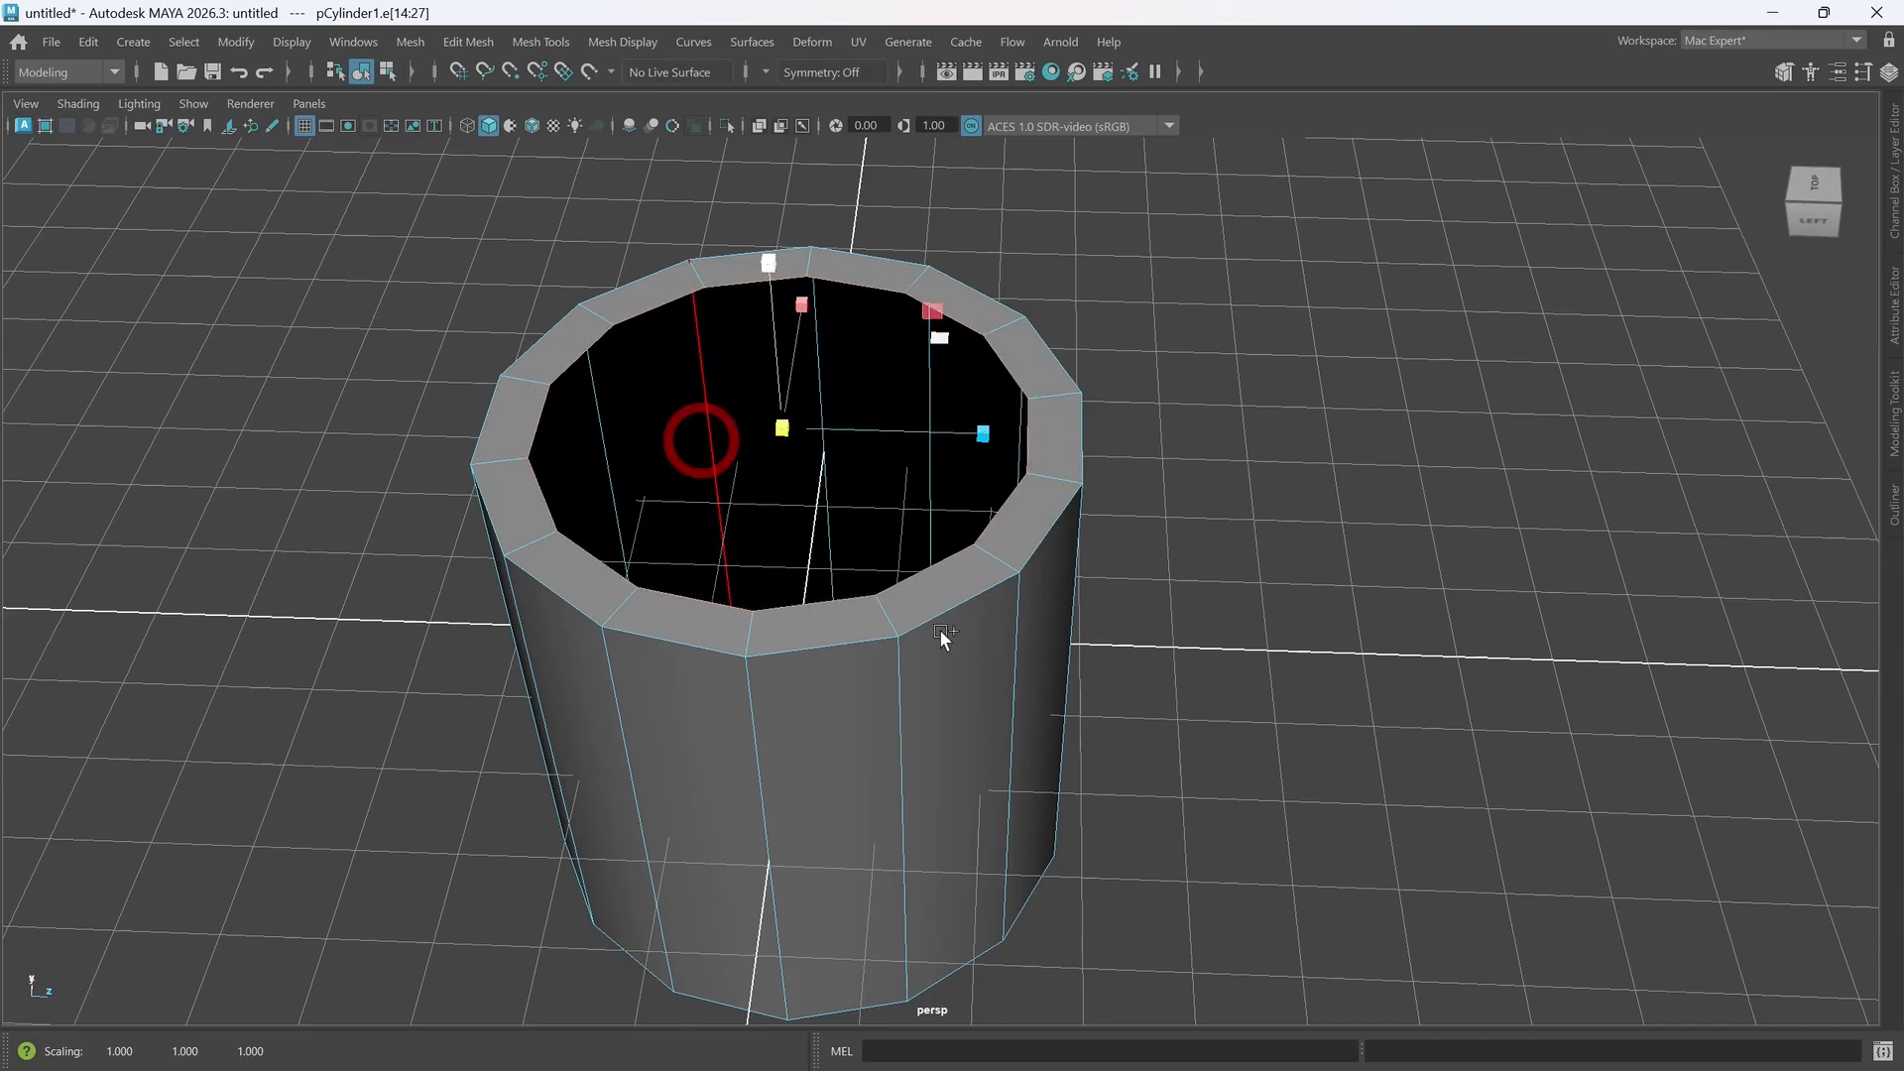
- Switch to face selection and select the full loop of the cylinder's side faces, leaving the rim unselected
alt+drag(943, 637, 943, 710)
alt+middle_drag(874, 558, 619, 569)
alt+drag(809, 506, 817, 585)
right_drag(966, 537, 970, 516)
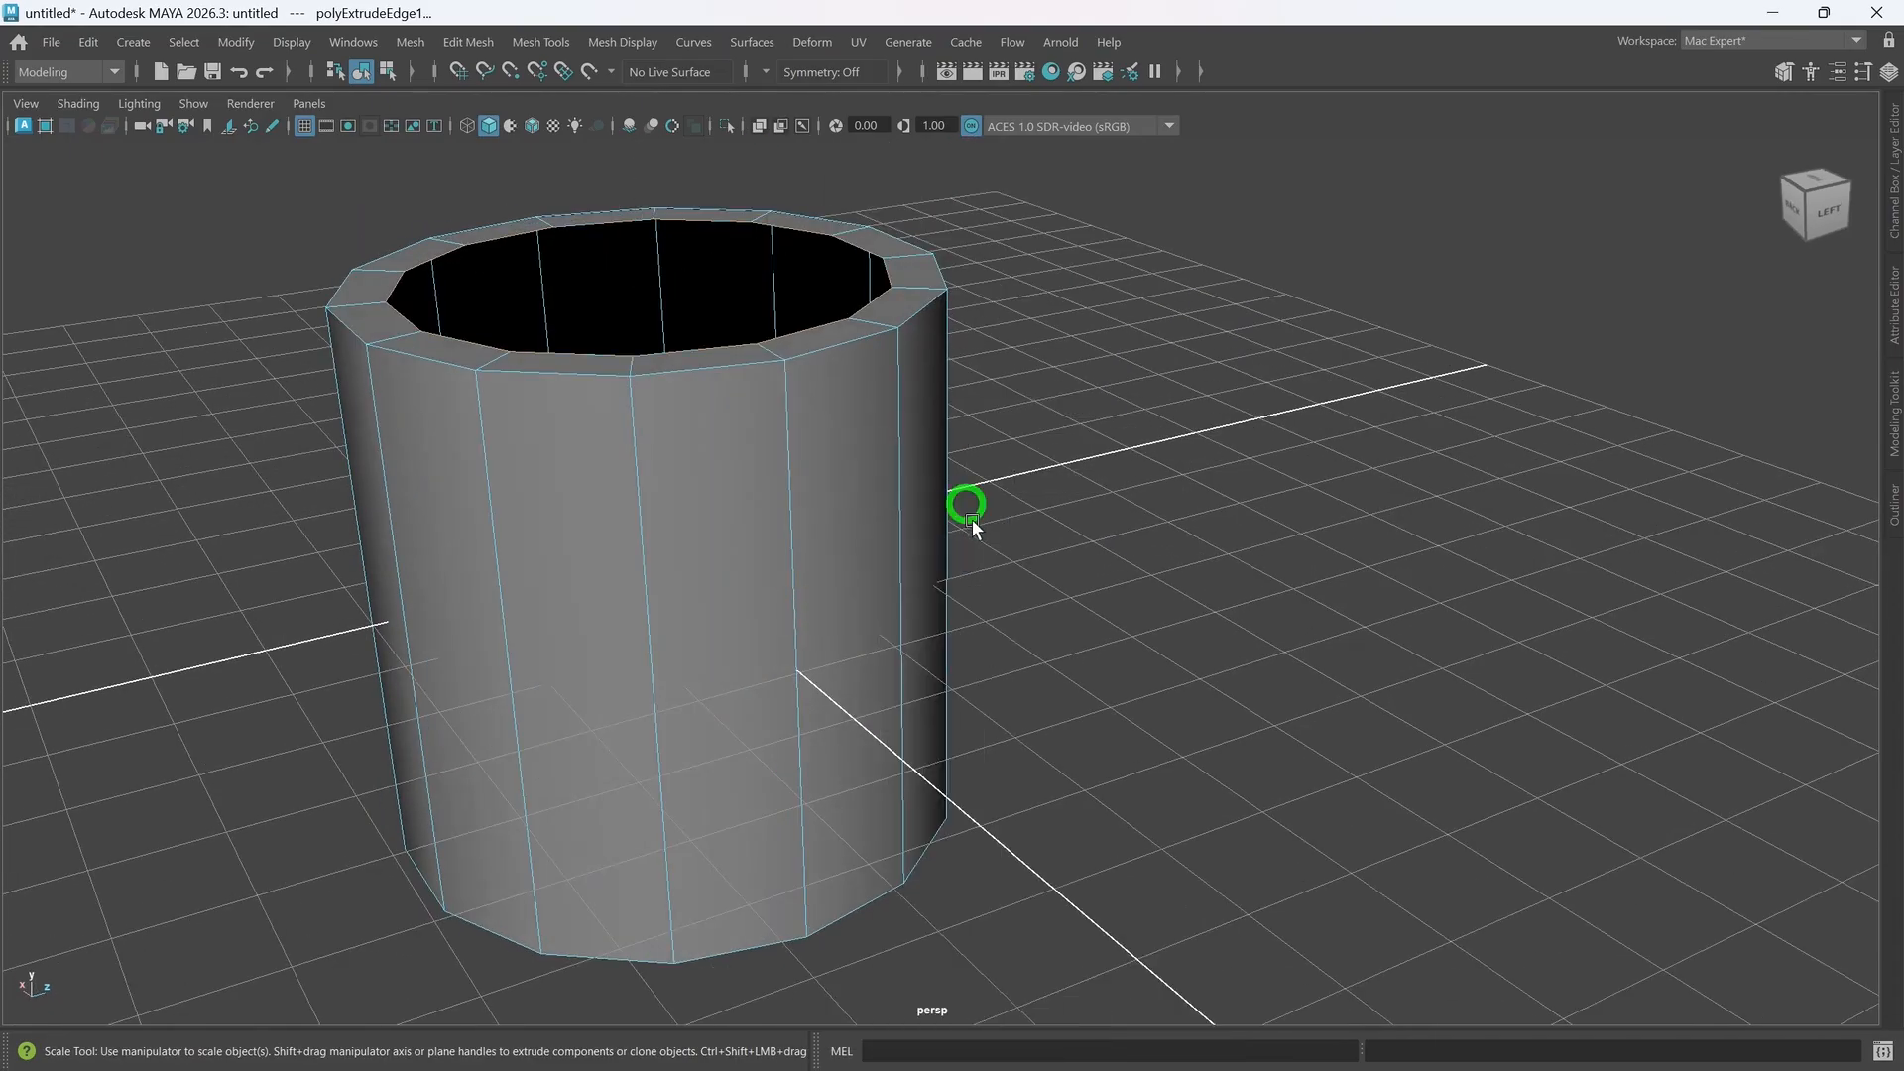
drag(313, 771, 5, 840)
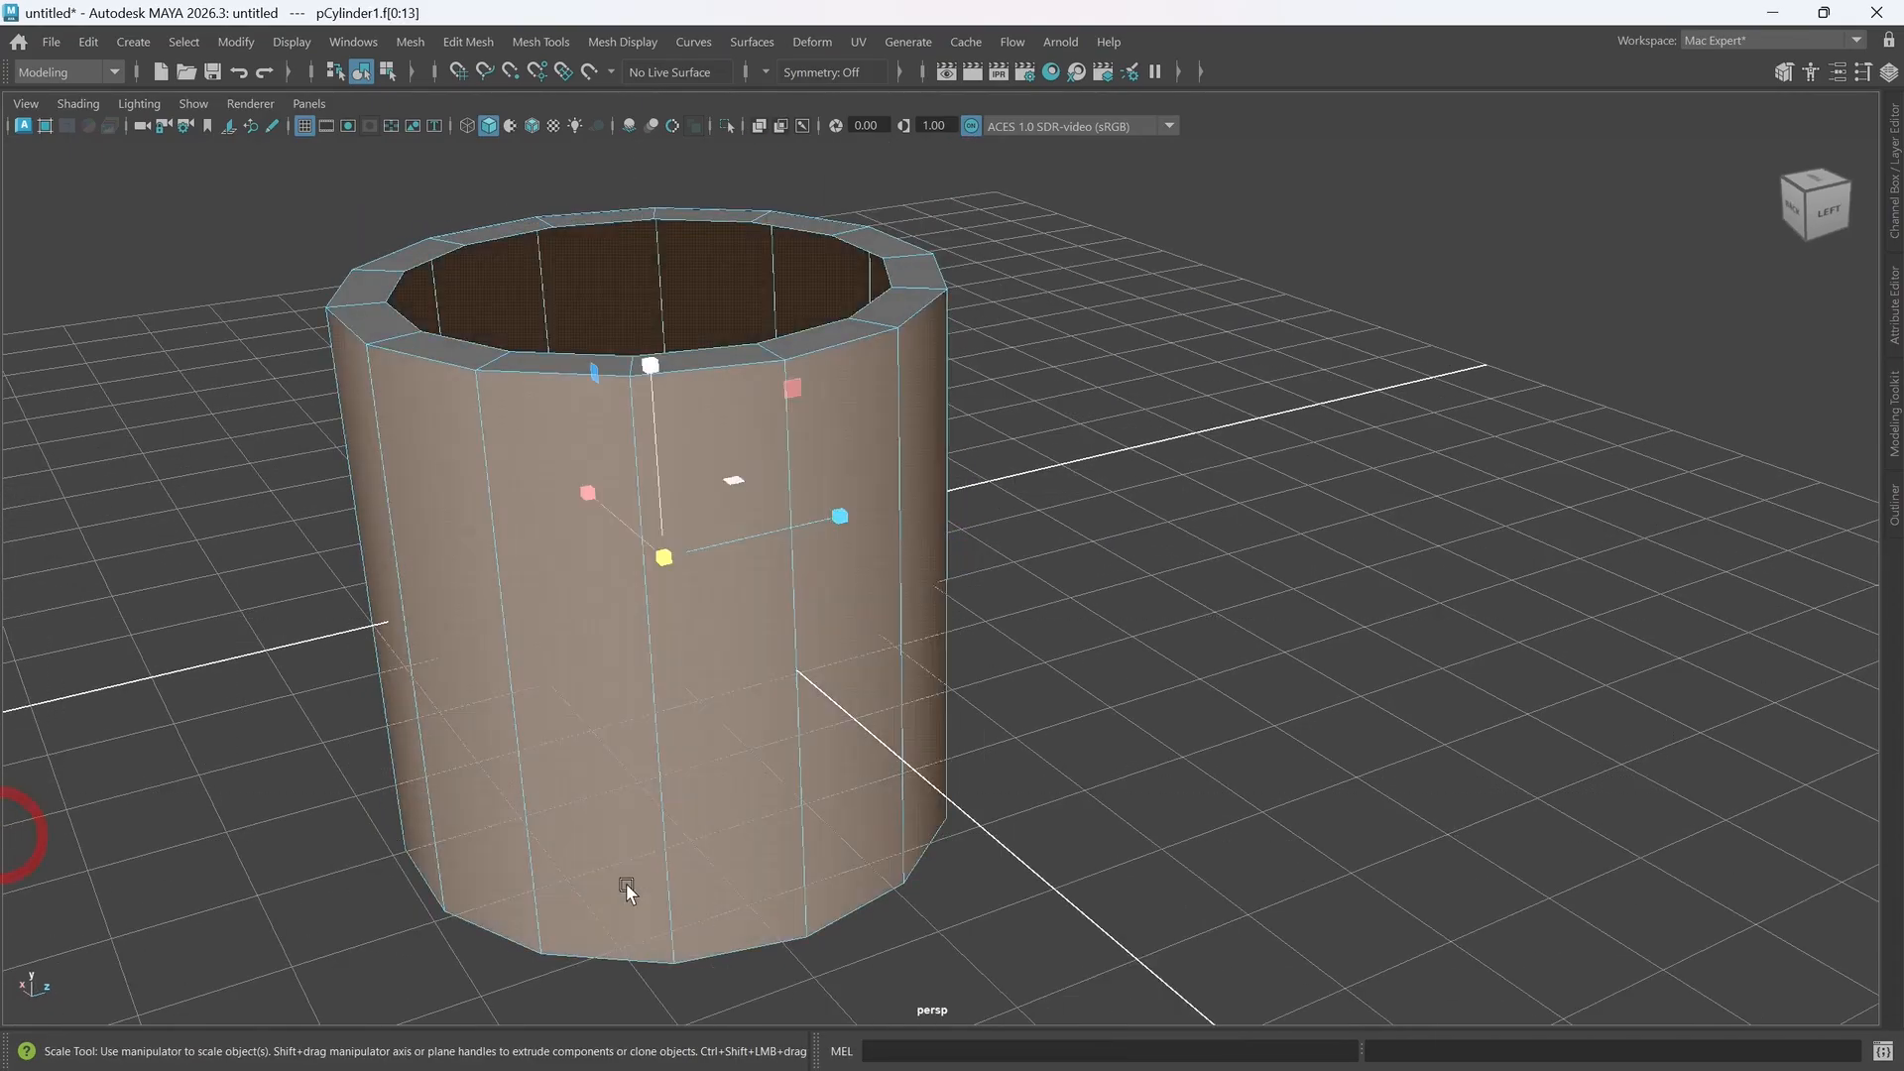
mouse_move(627, 883)
alt+mouse_down()
mouse_move(867, 851)
mouse_move(711, 884)
mouse_move(657, 870)
alt+mouse_up()
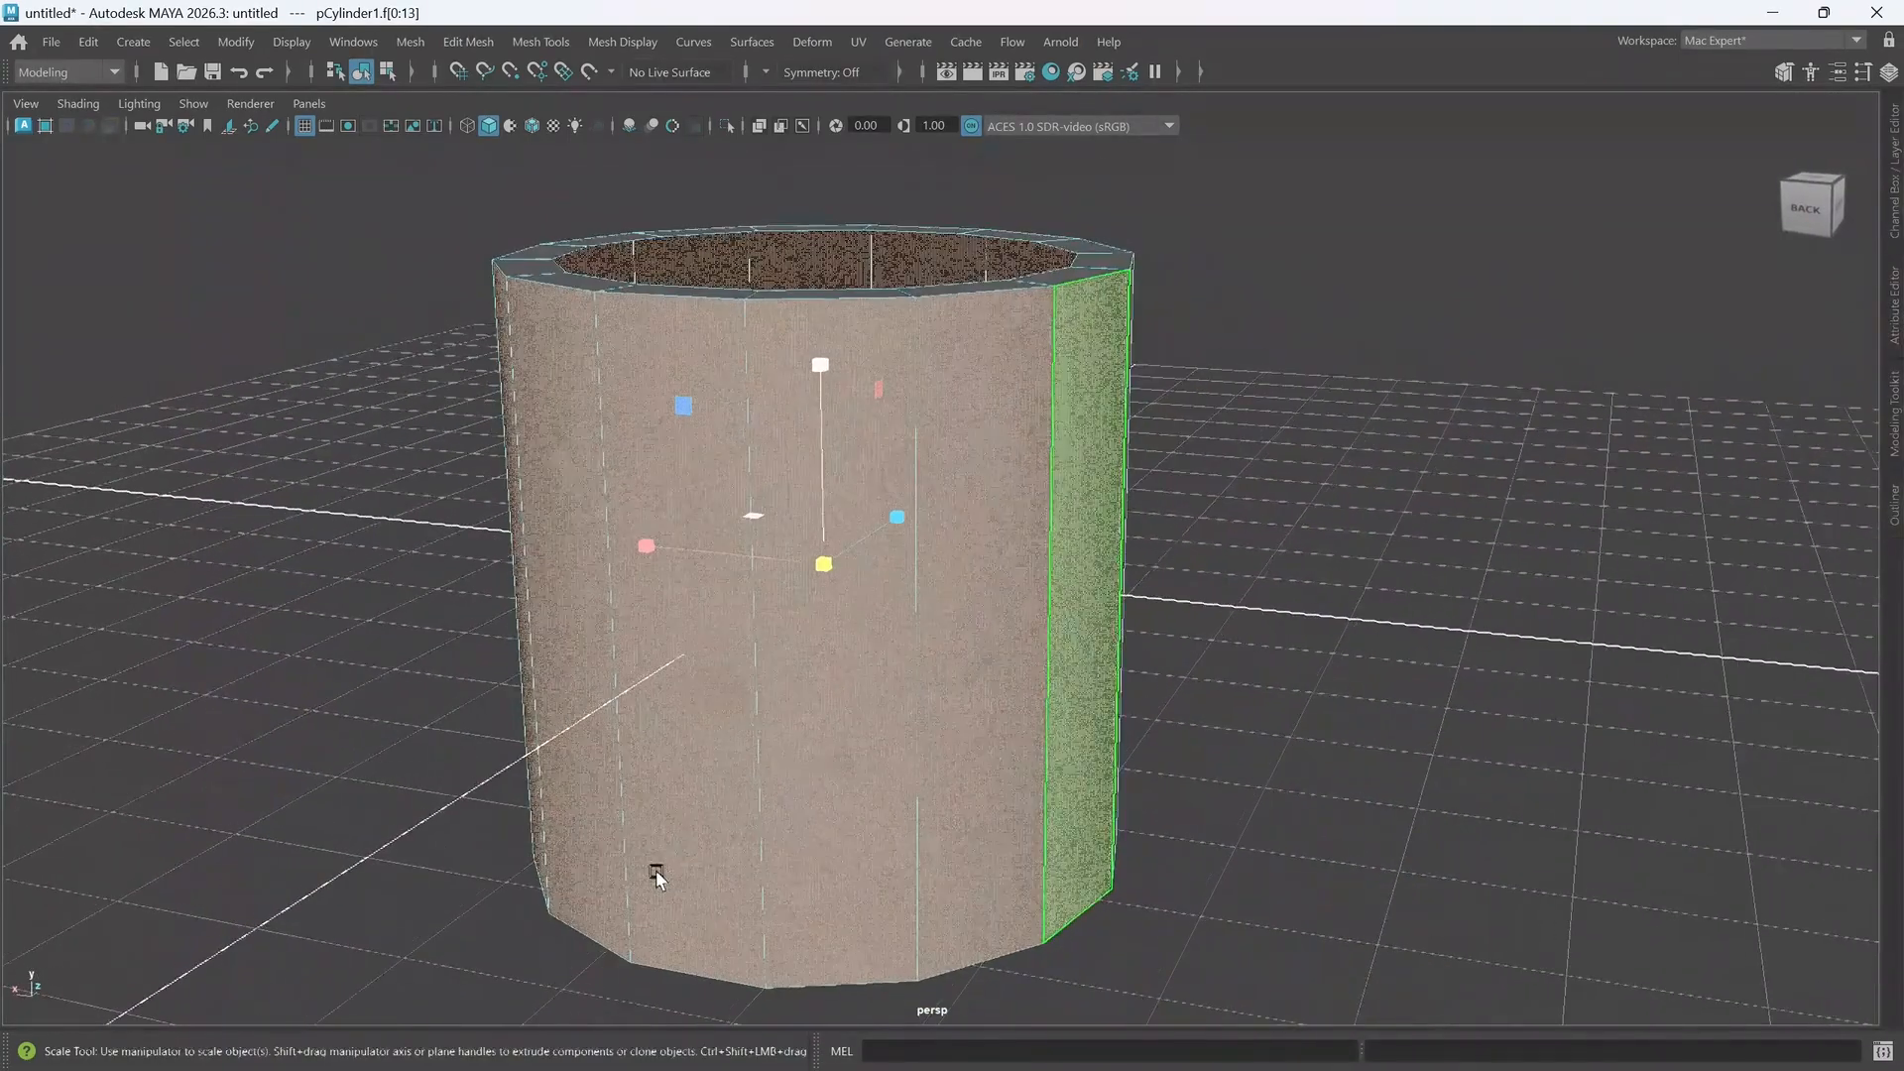
- Clear the face selection and marquee-select the side faces again across the cylinder's body below the rim
scroll(777, 767, down, 3)
alt+drag(822, 786, 1079, 805)
alt+middle_drag(901, 730, 889, 705)
click(1386, 702)
alt+middle_drag(1198, 716, 1081, 686)
alt+drag(1081, 686, 1216, 740)
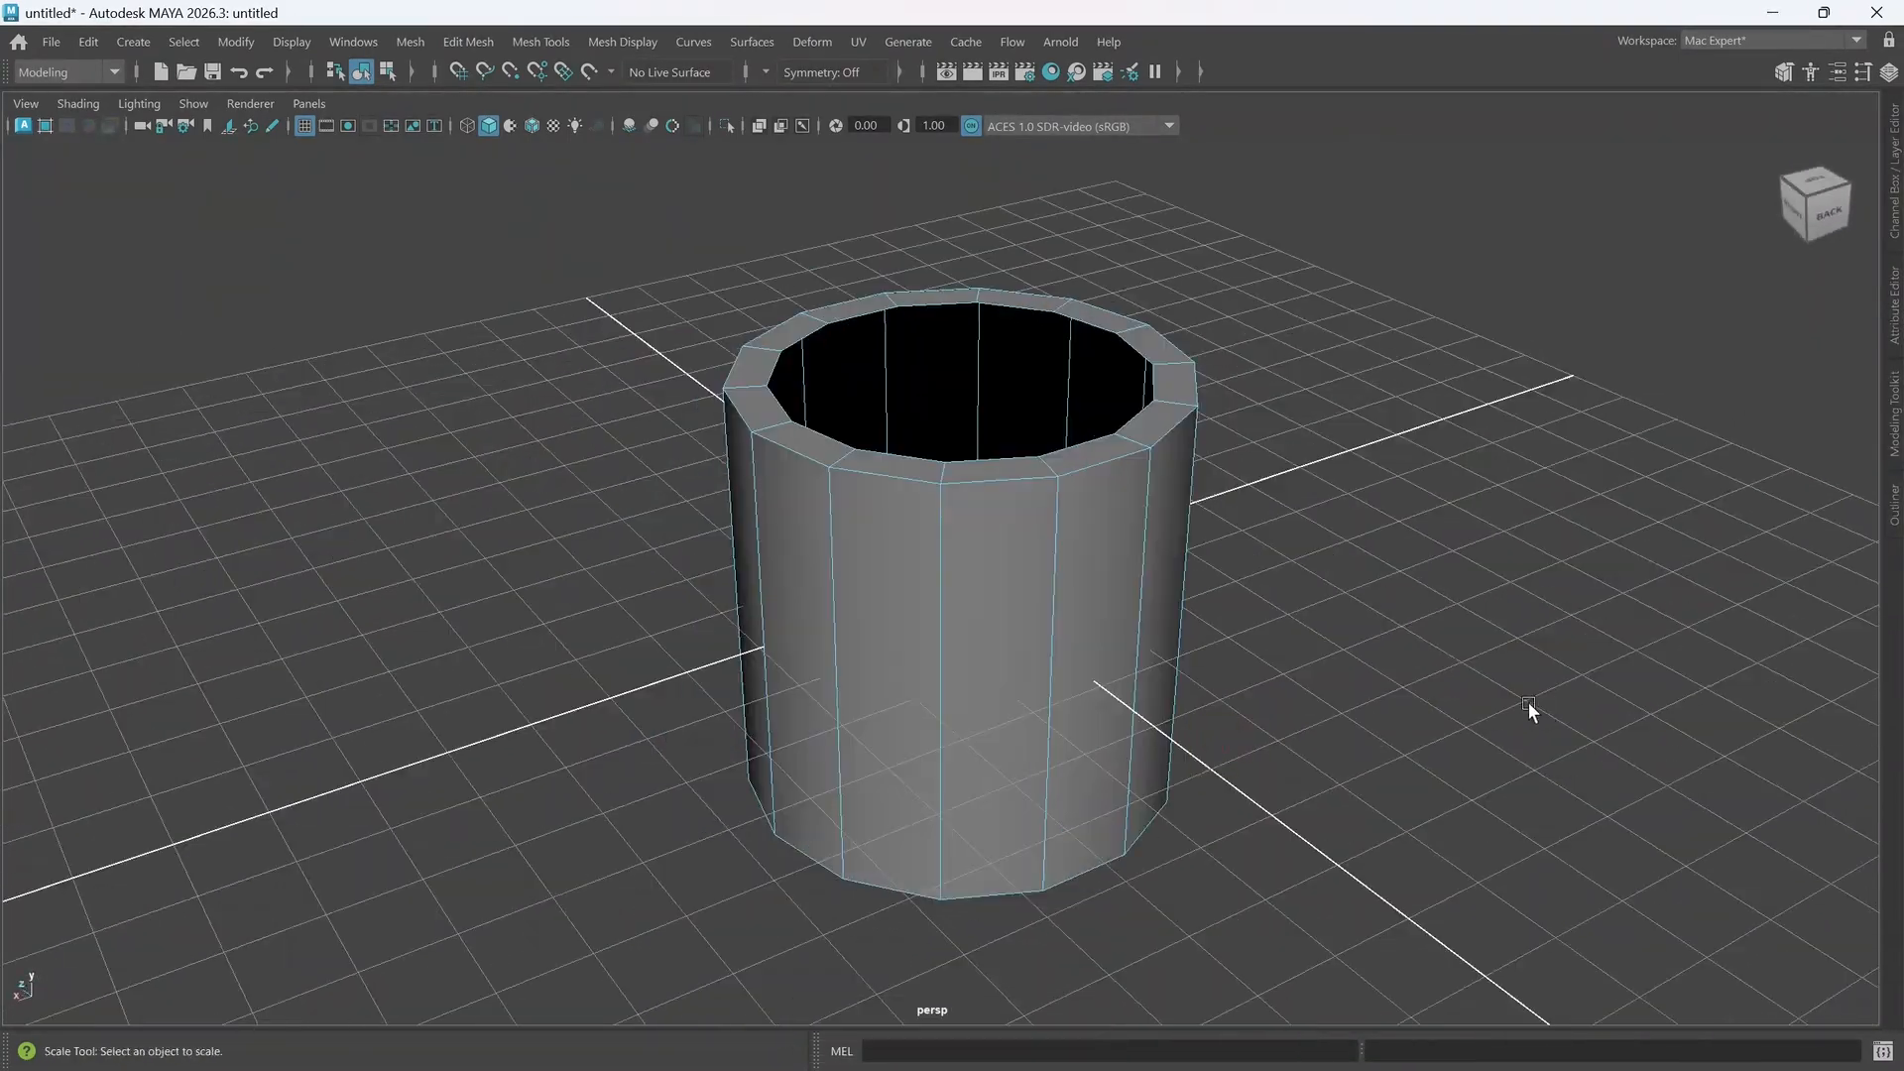
drag(1468, 700, 274, 651)
alt+drag(267, 716, 566, 731)
alt+middle_drag(1215, 600, 1044, 641)
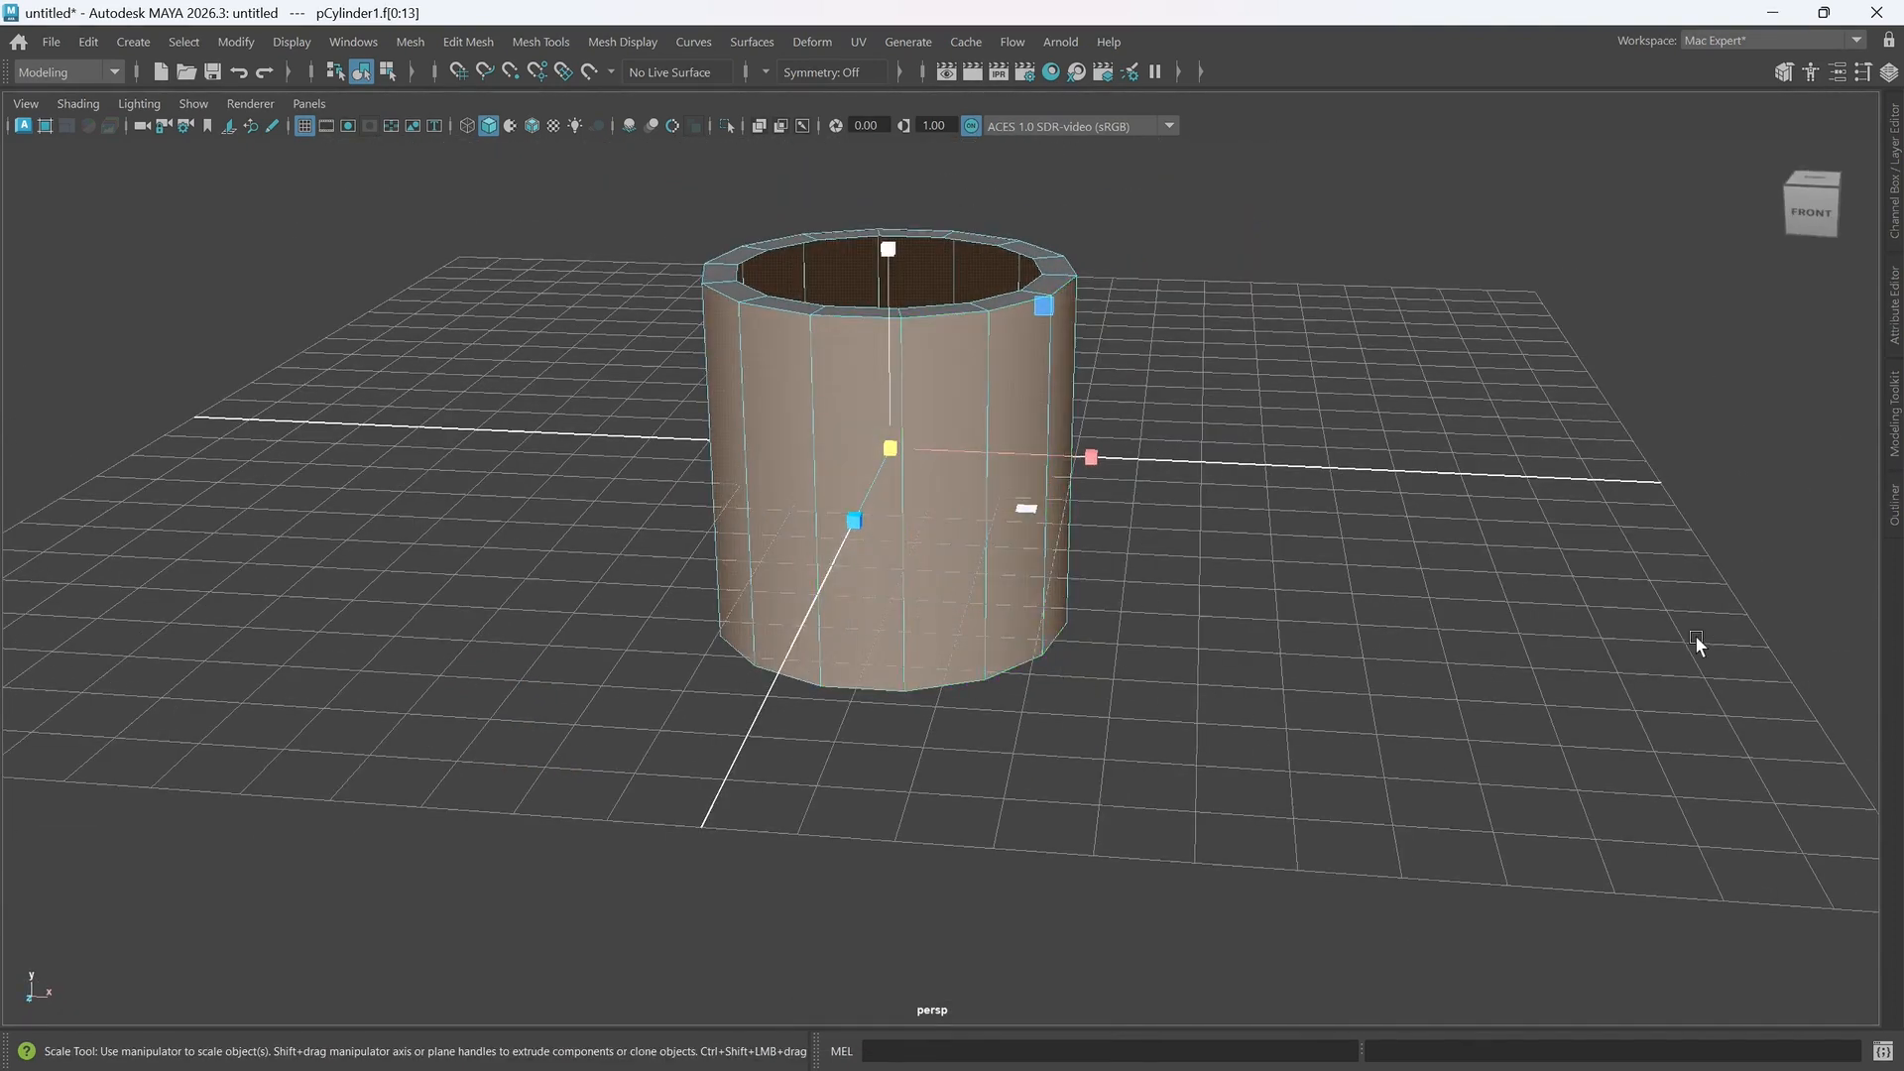
- Set Camera Based Selection to On and marquee-select only the camera-facing side faces of the cylinder
click(1895, 428)
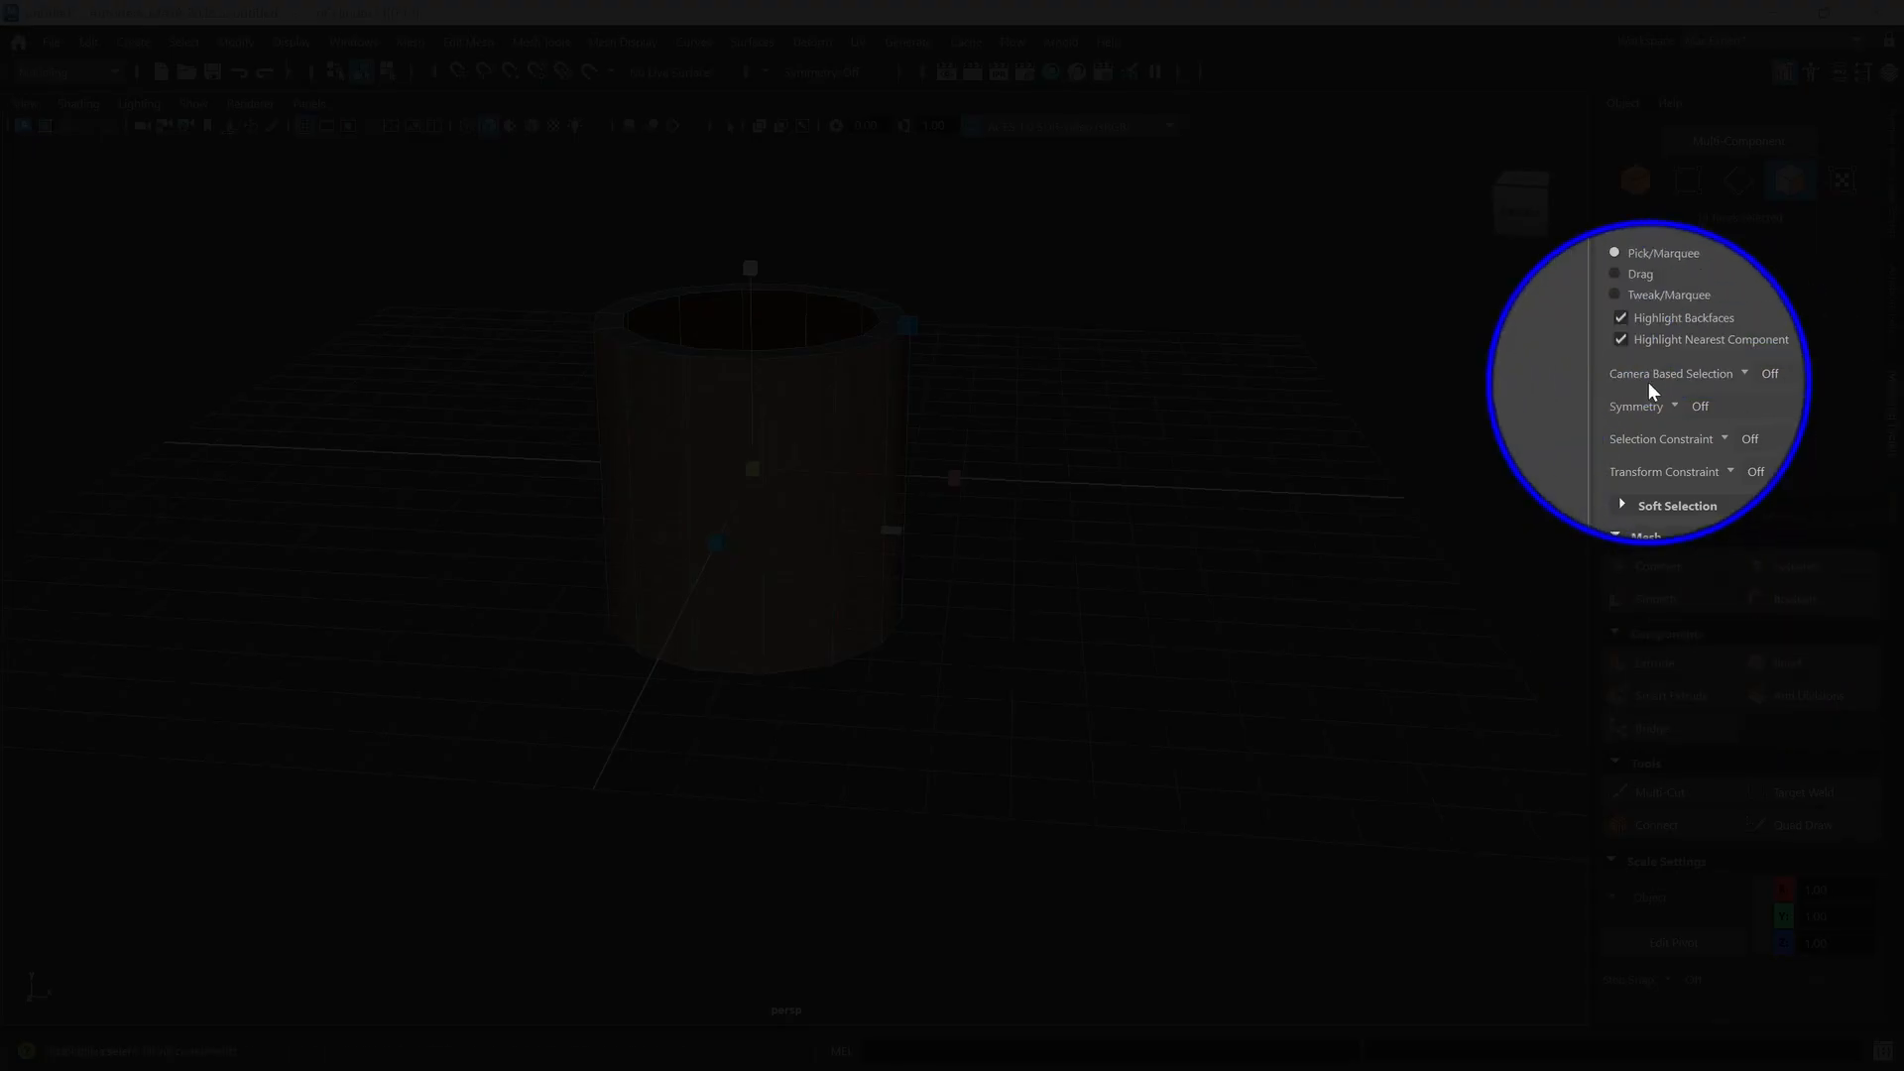
click(1753, 373)
click(1785, 406)
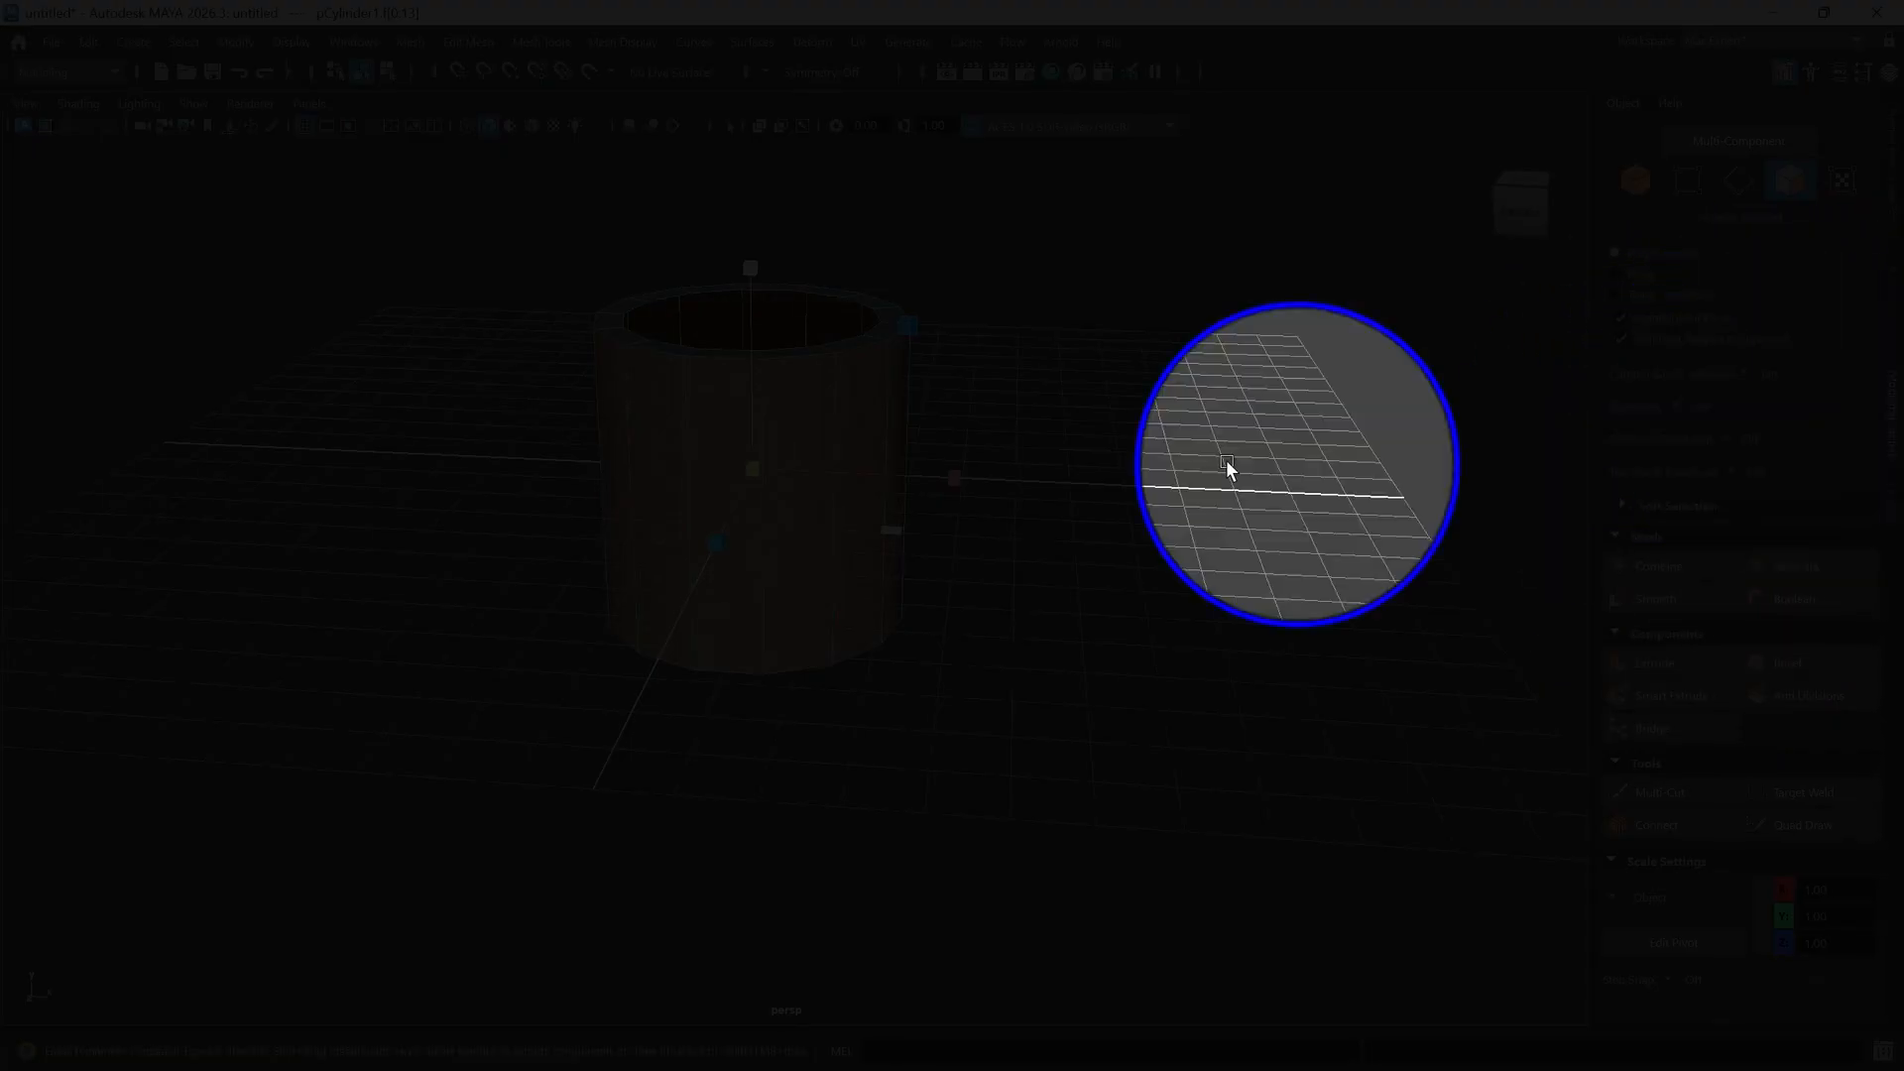
drag(324, 481, 162, 627)
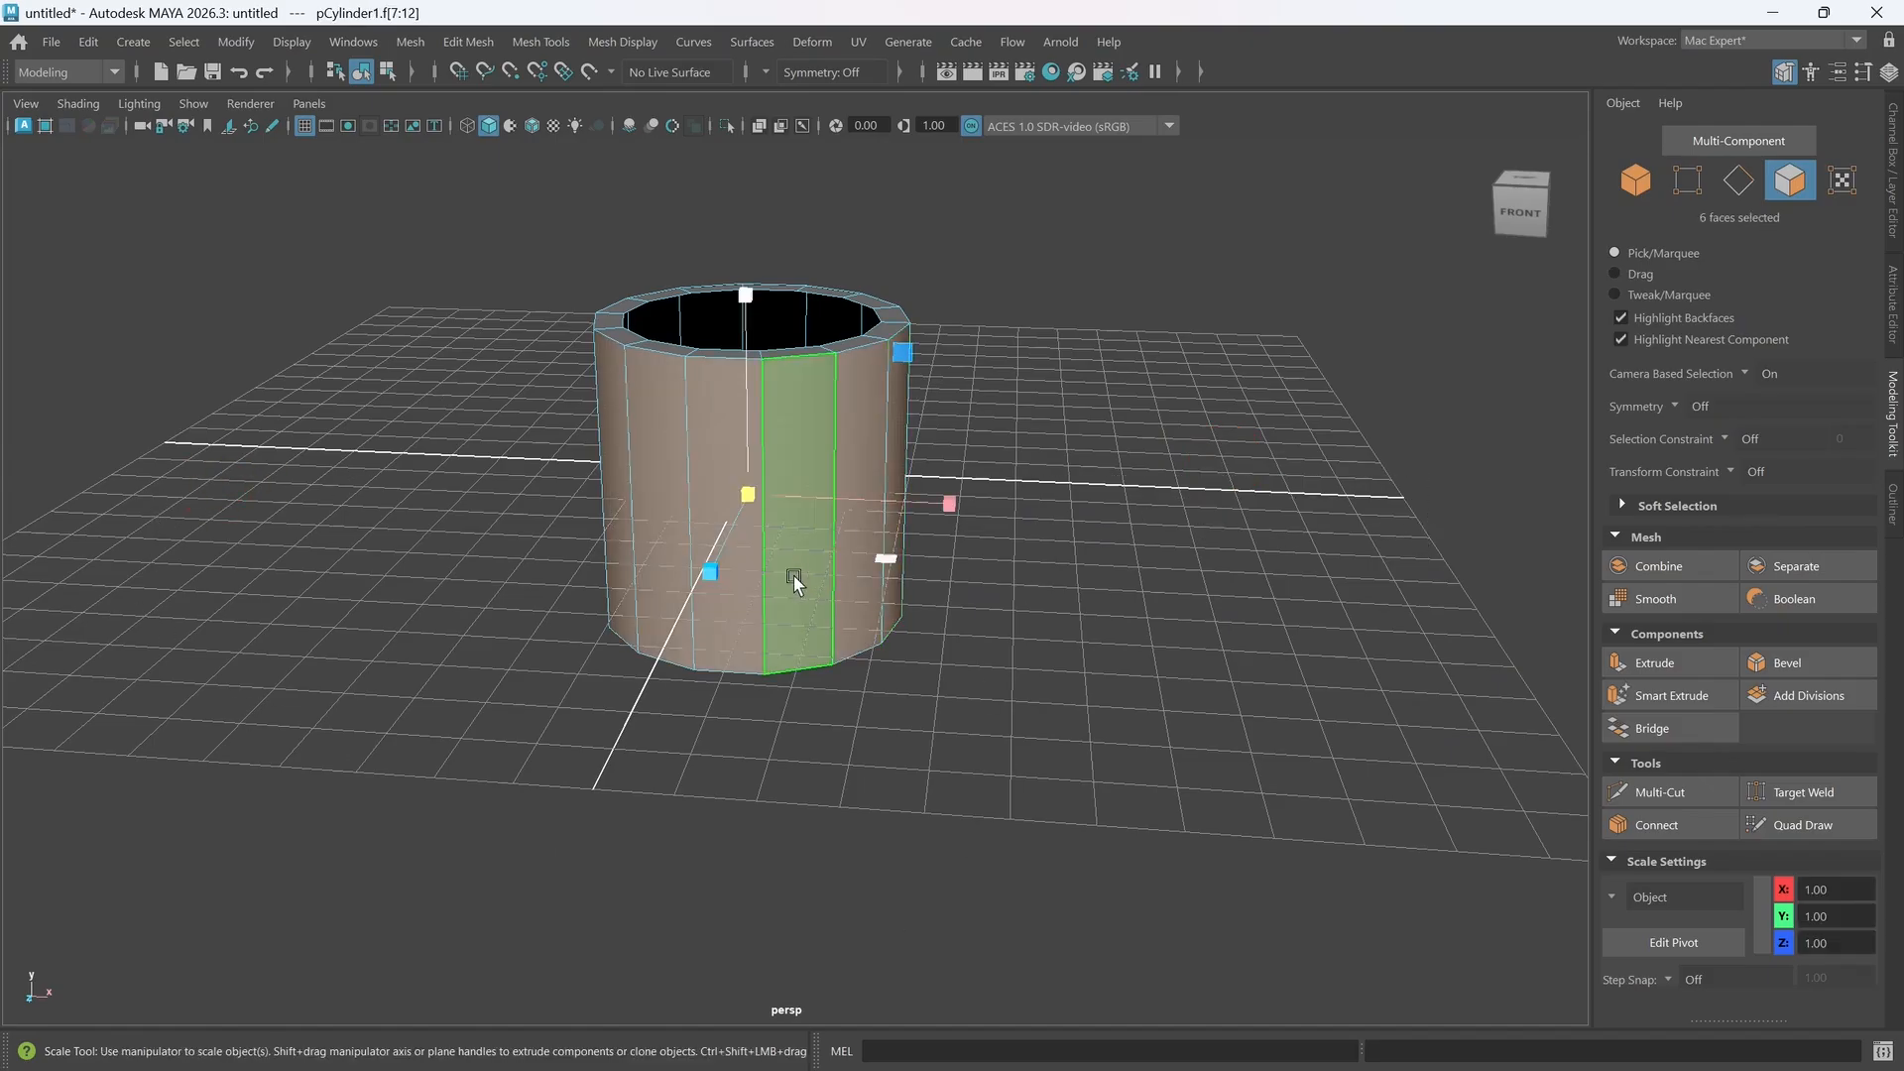
alt+drag(862, 655, 686, 663)
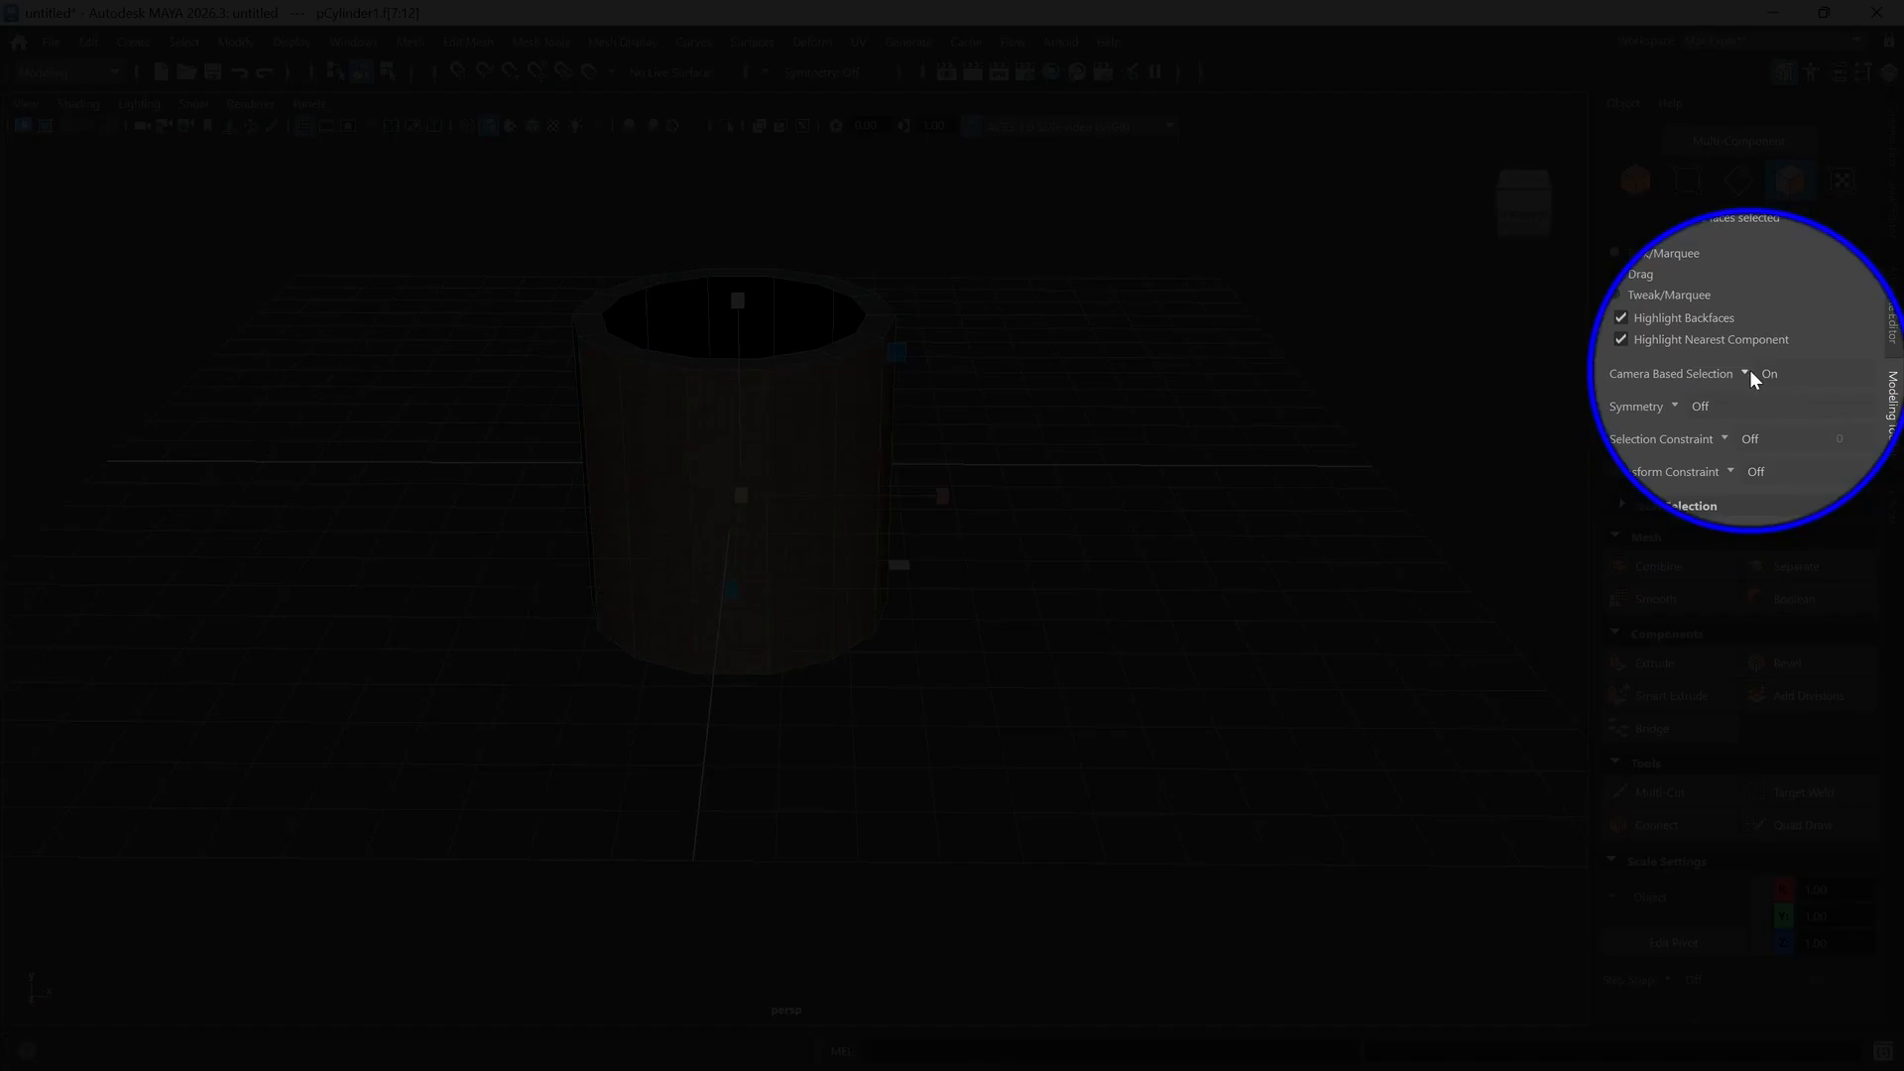
- Set Camera Based Selection back to Off and close the Modeling Toolkit
click(1750, 373)
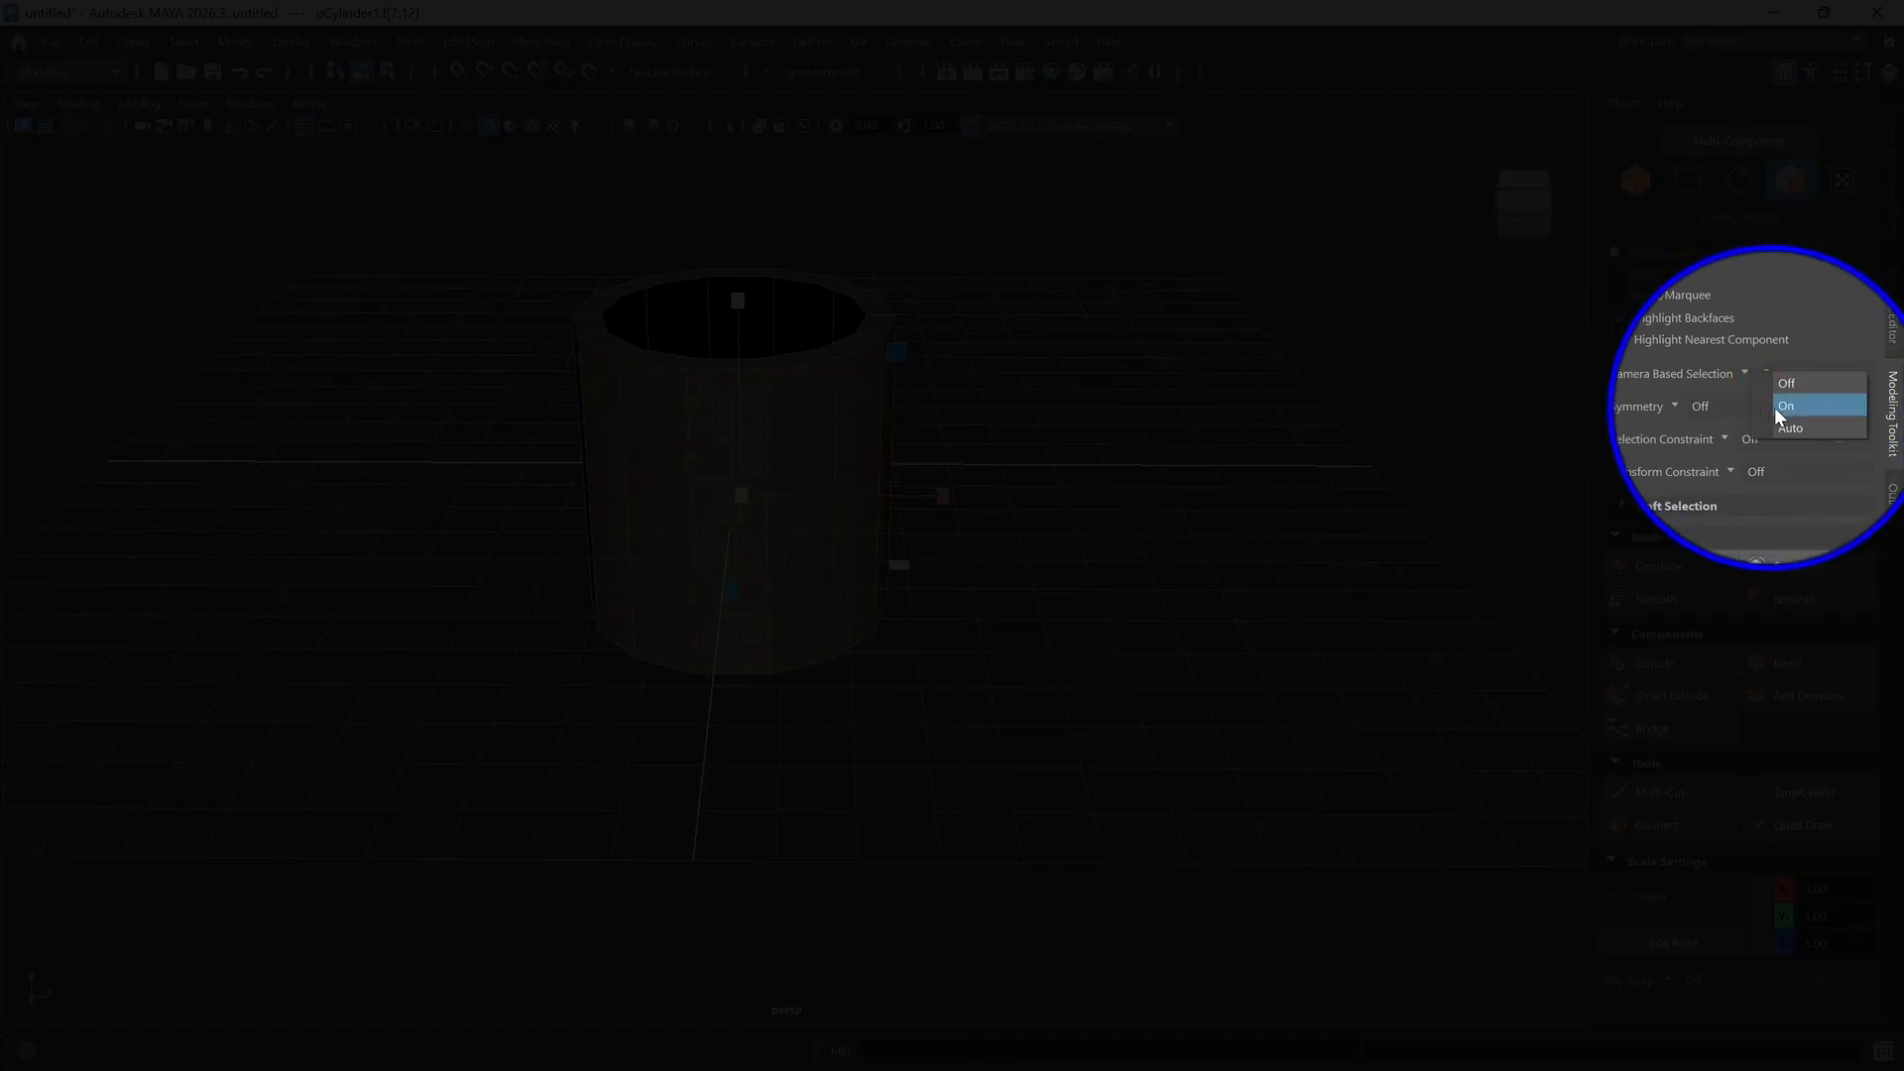
click(1787, 382)
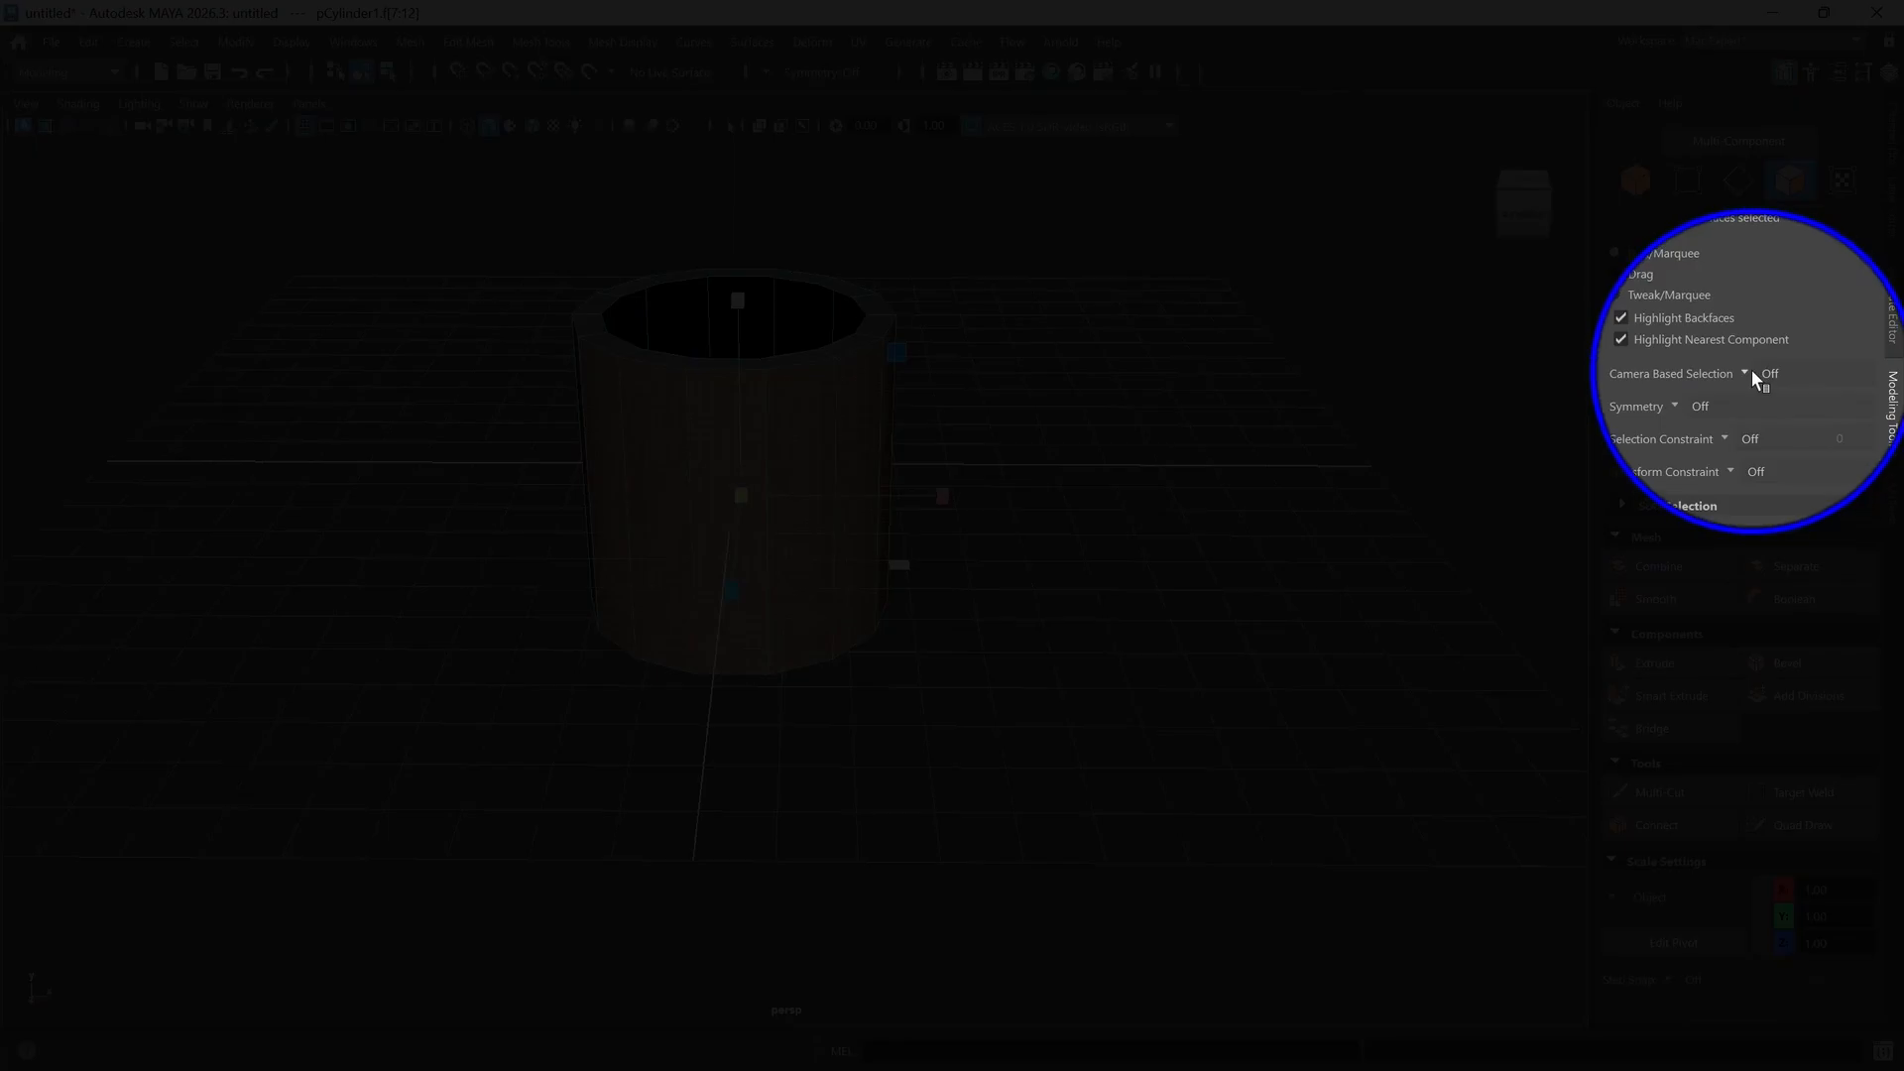
click(1749, 371)
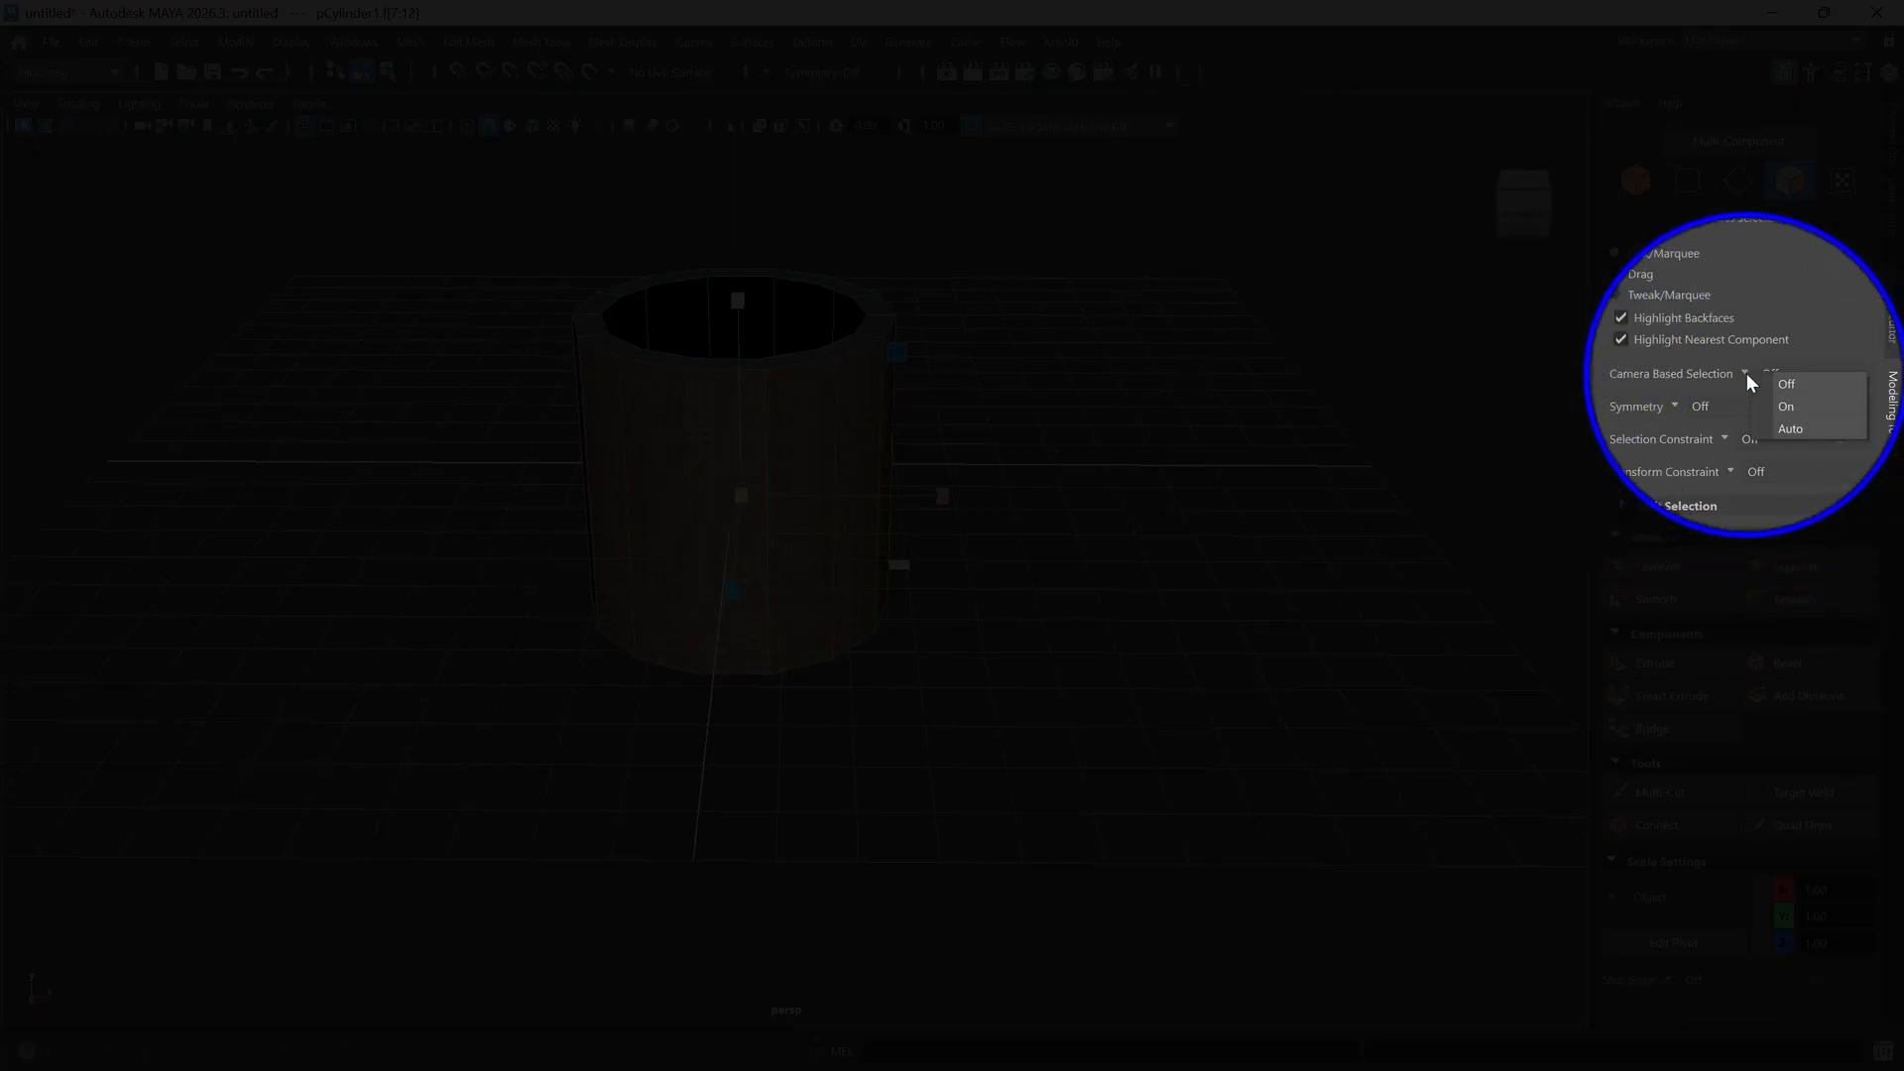
click(1779, 382)
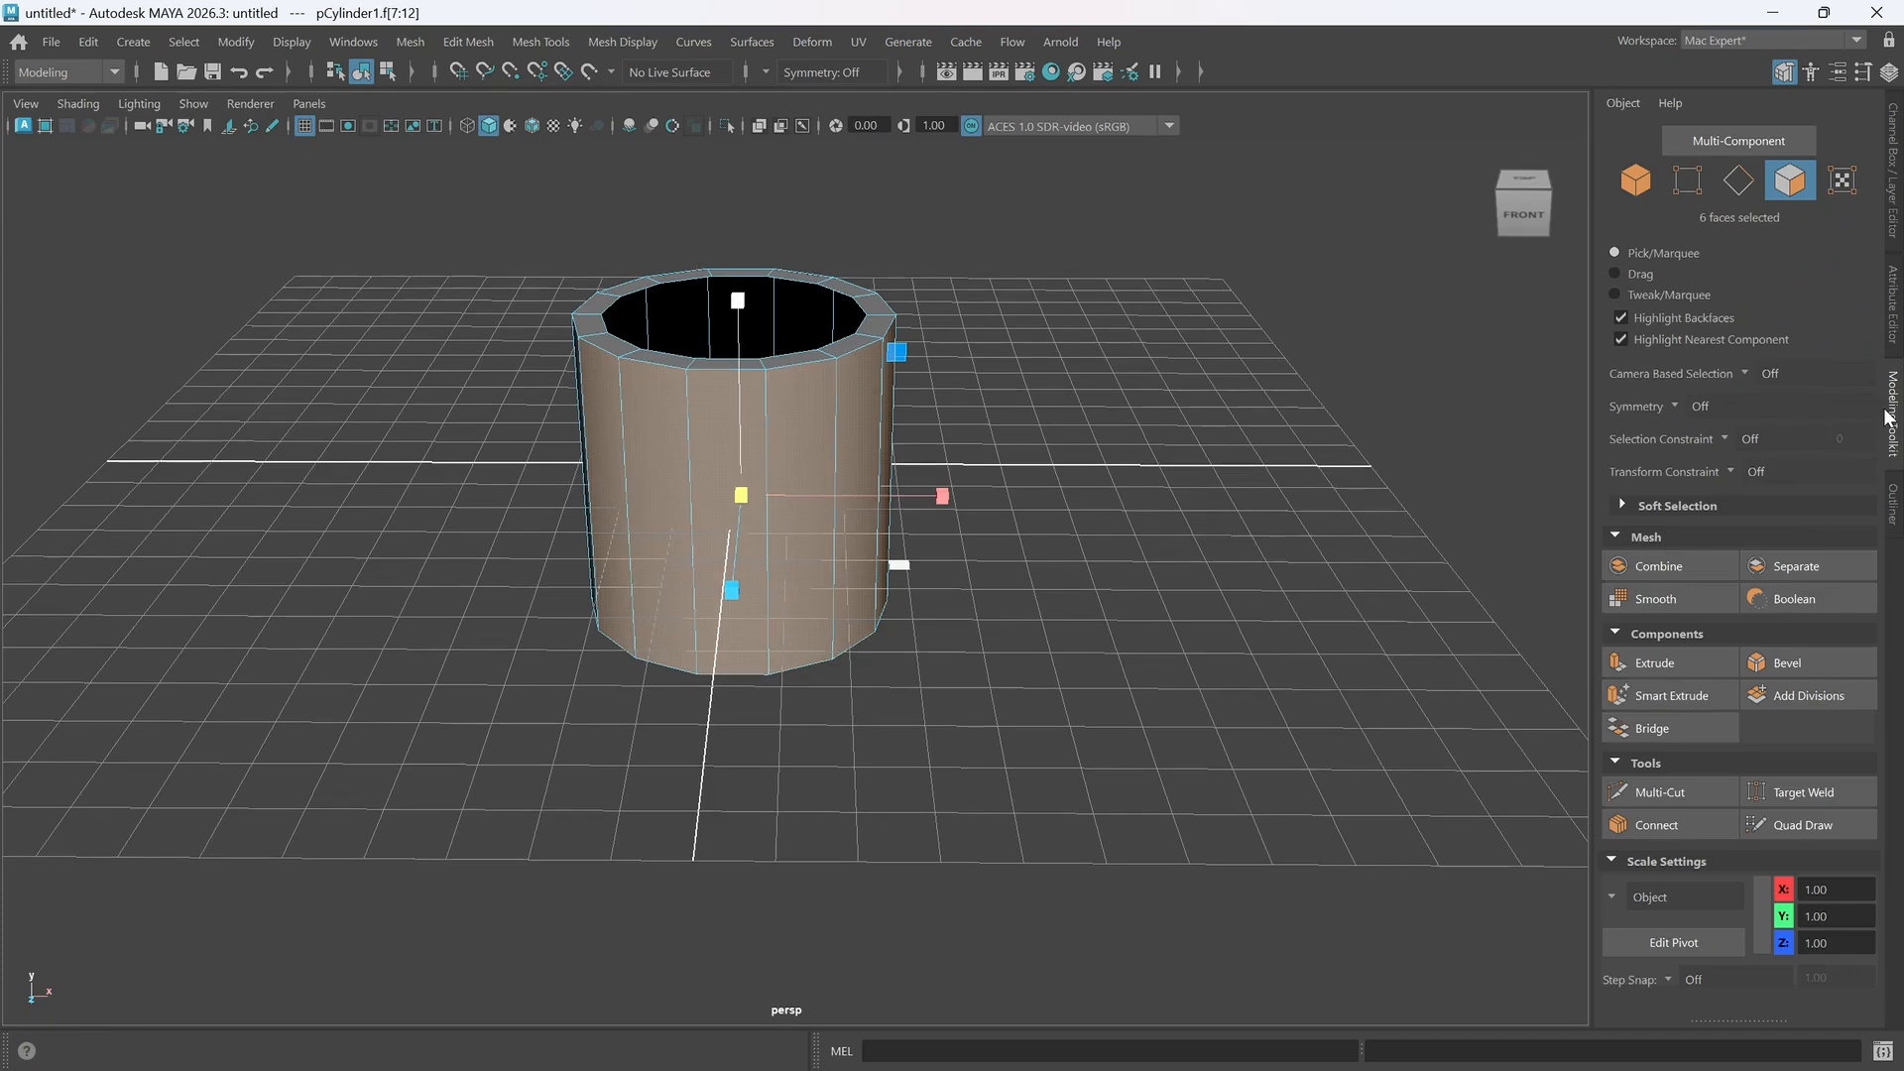
click(1889, 412)
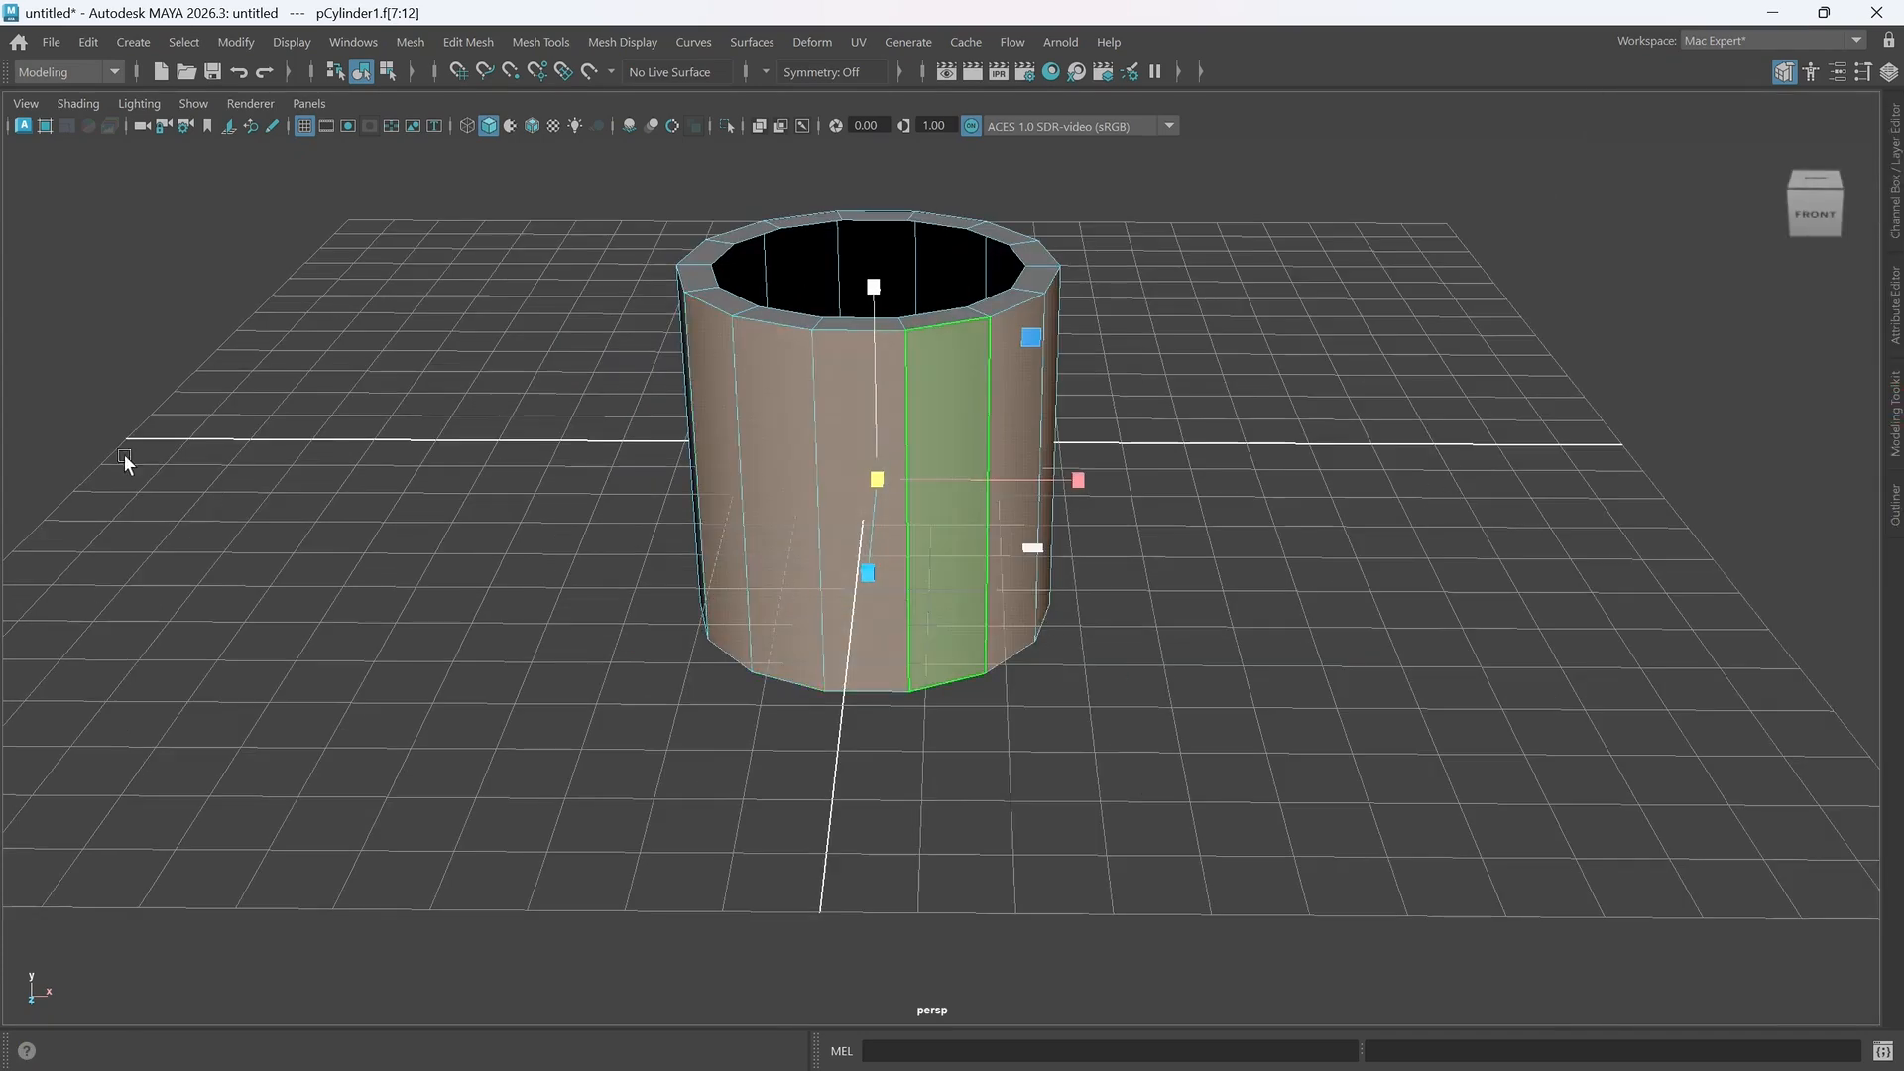
- Extend the selection to the whole loop of side faces and delete them, keeping only the flat rim
shift+double_click(851, 553)
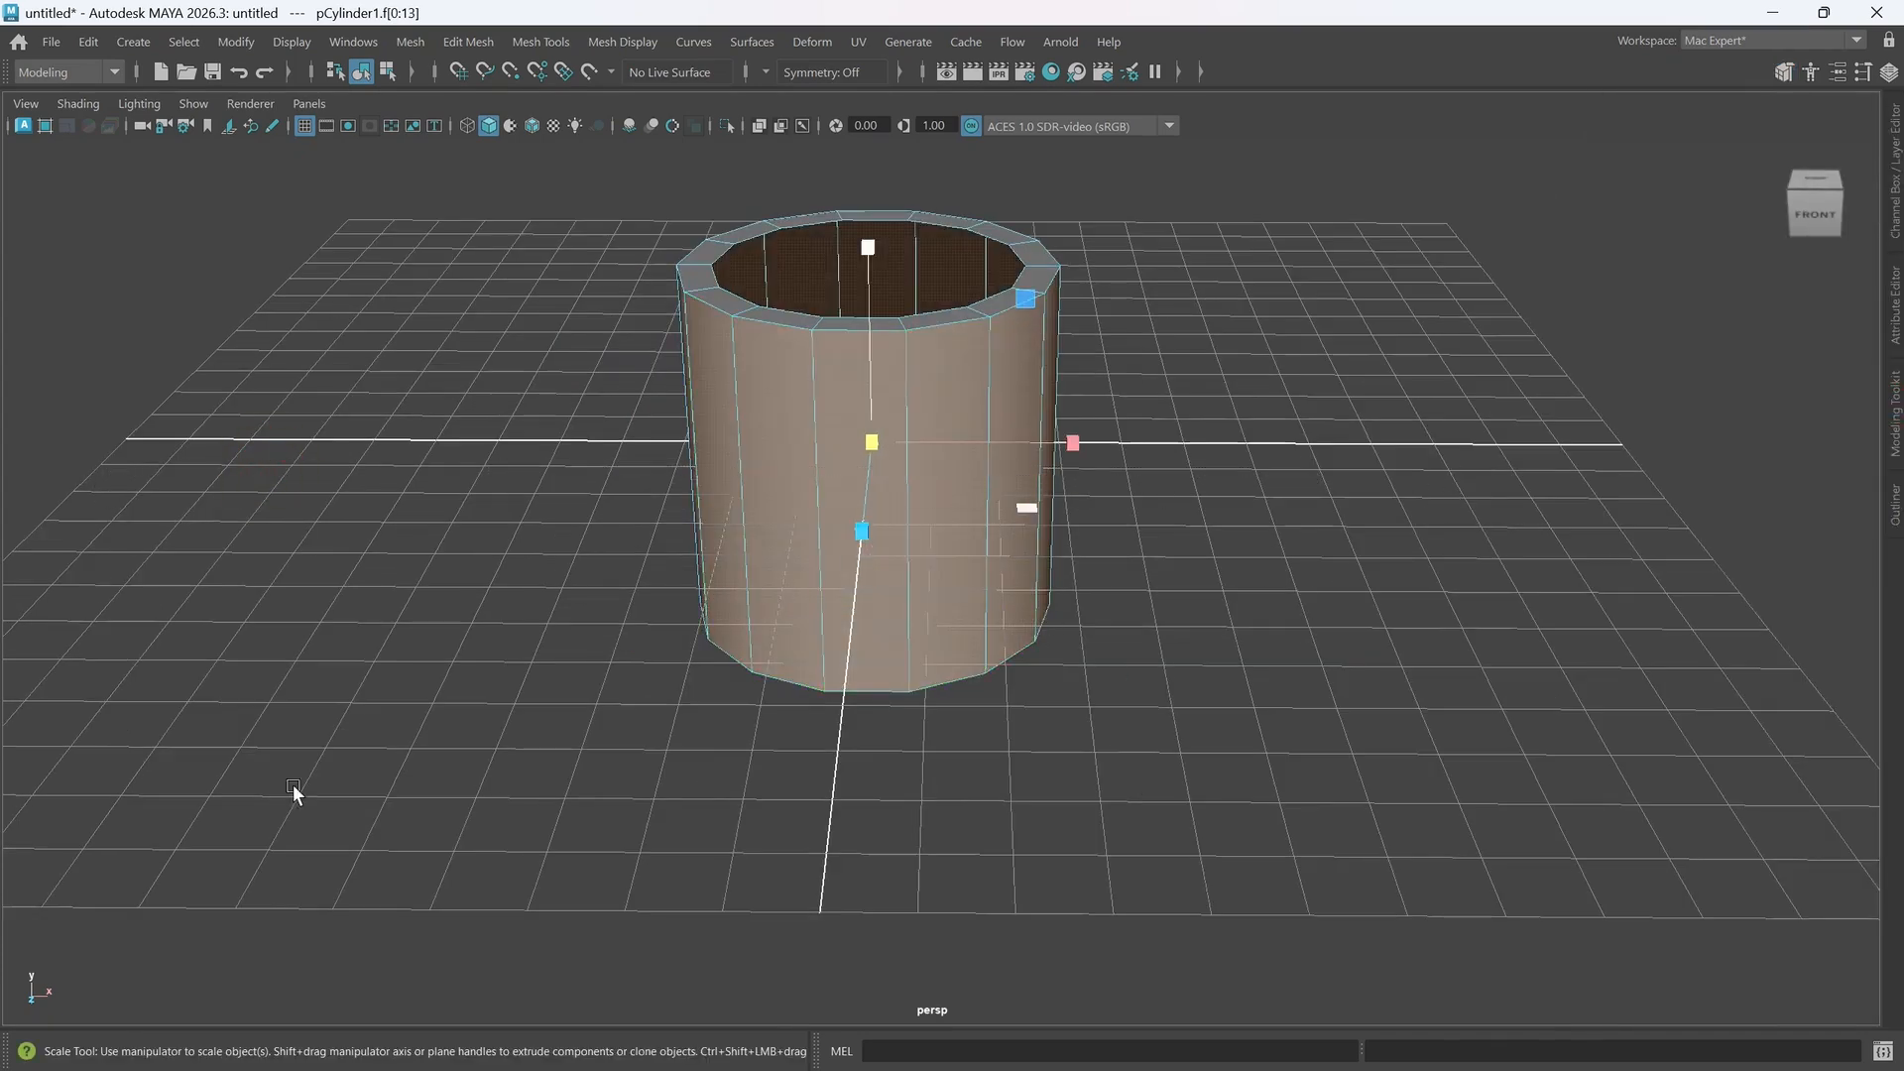
alt+drag(653, 763, 504, 768)
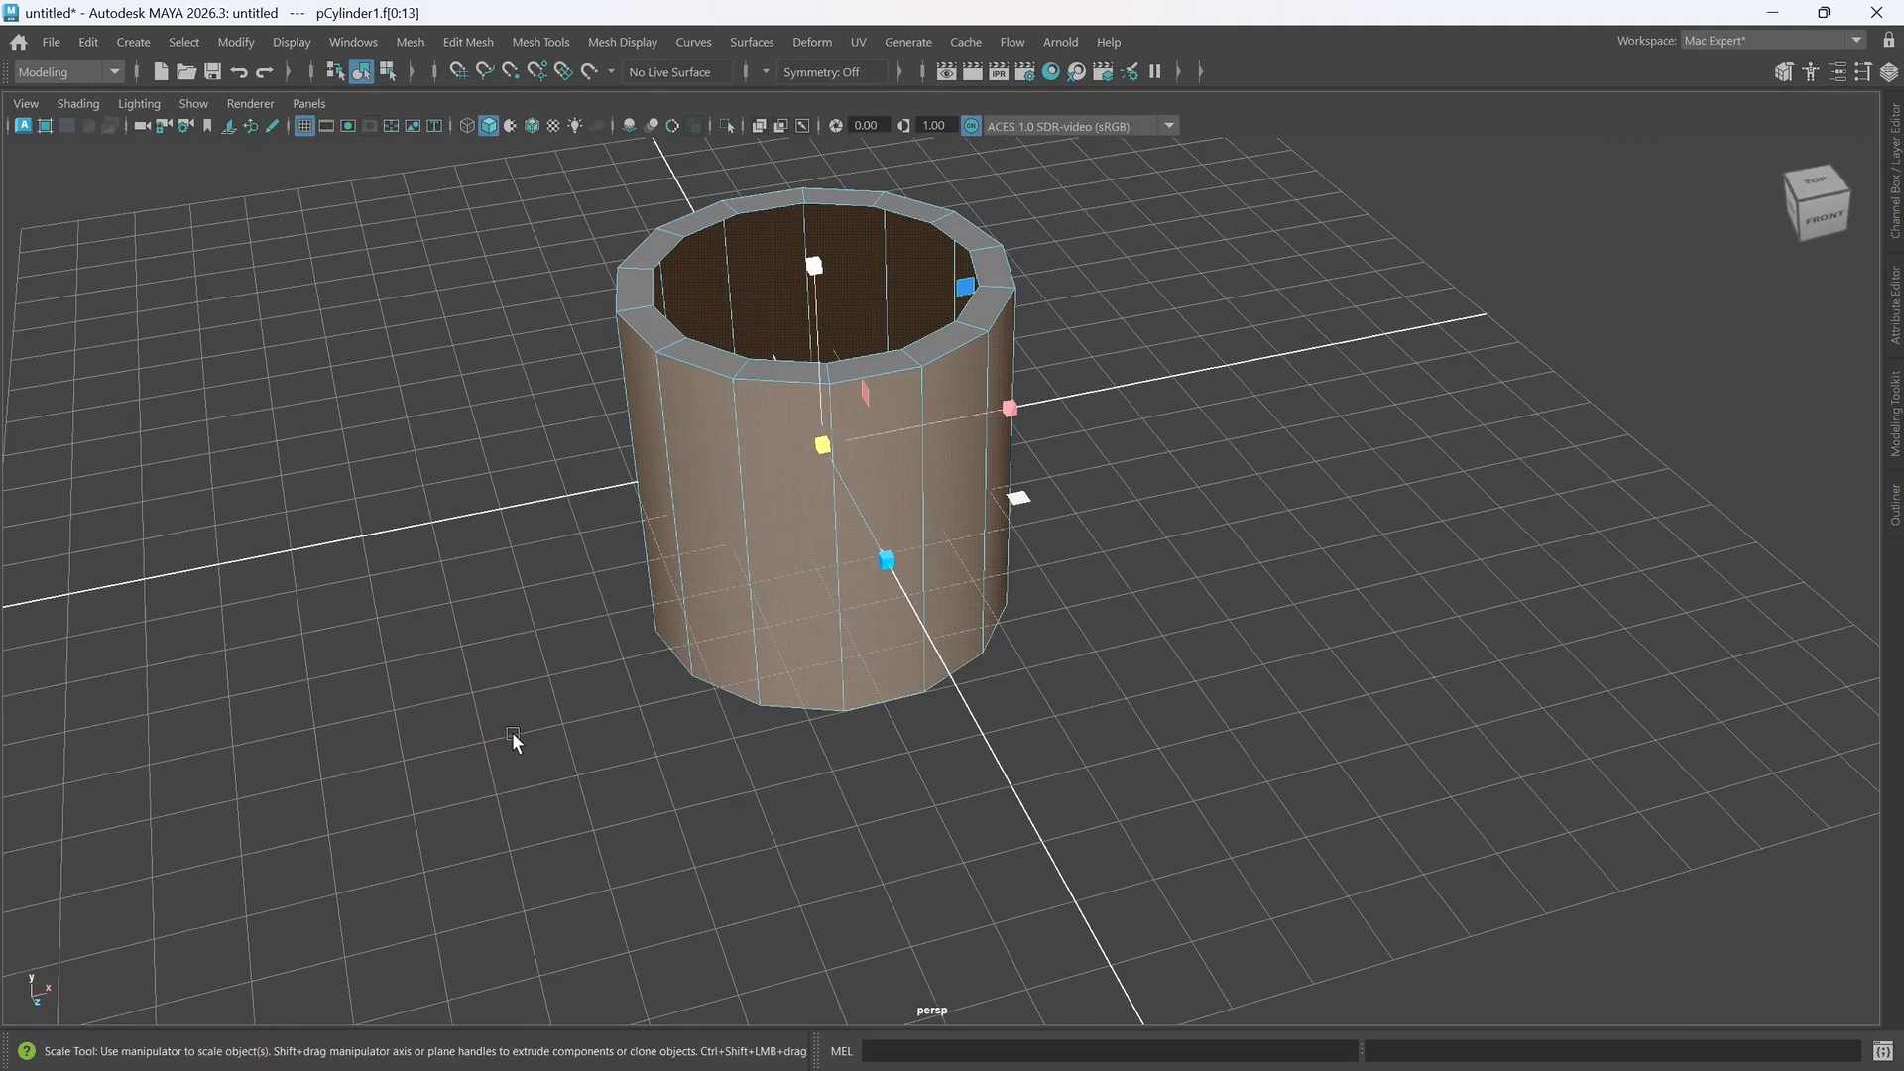
key(ctrl+Delete)
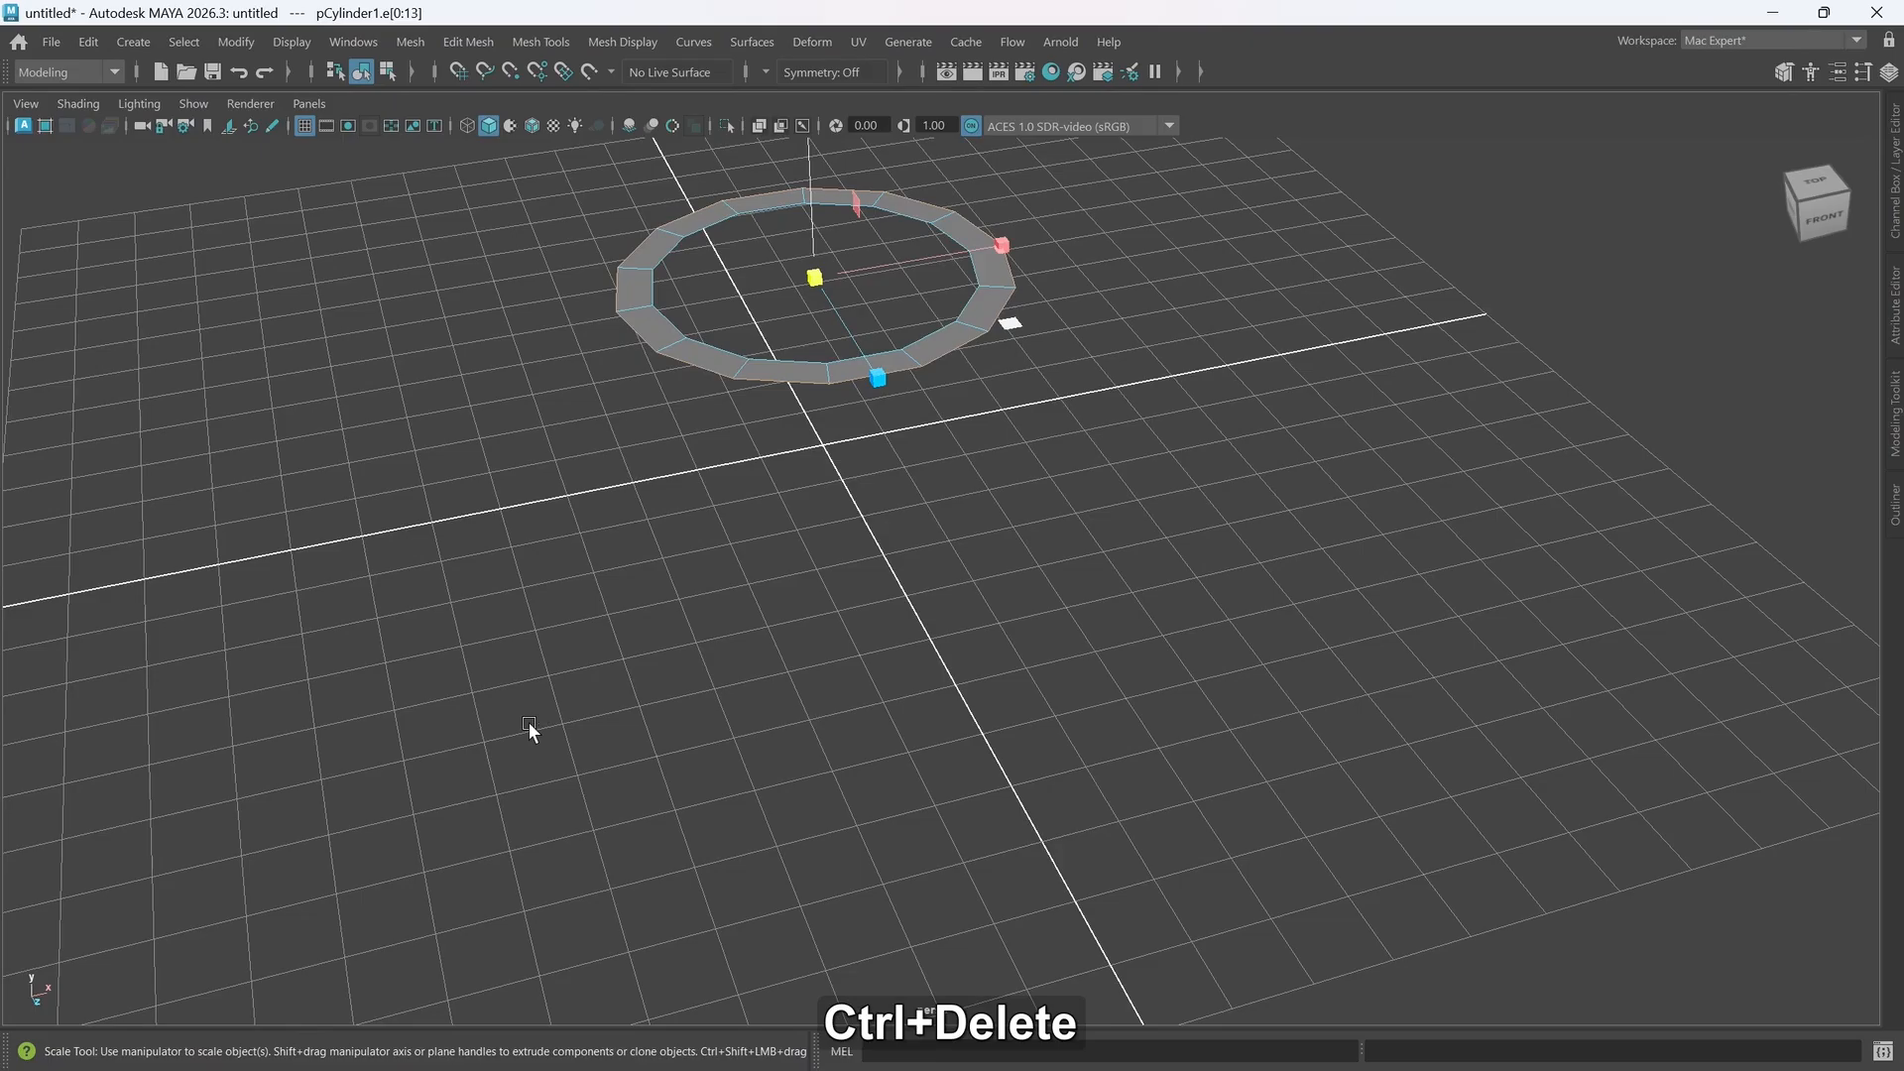
- Return the flat ring to object mode and center its pivot on the ring
alt+middle_drag(905, 595, 889, 737)
alt+drag(890, 738, 963, 750)
scroll(966, 734, up, 2)
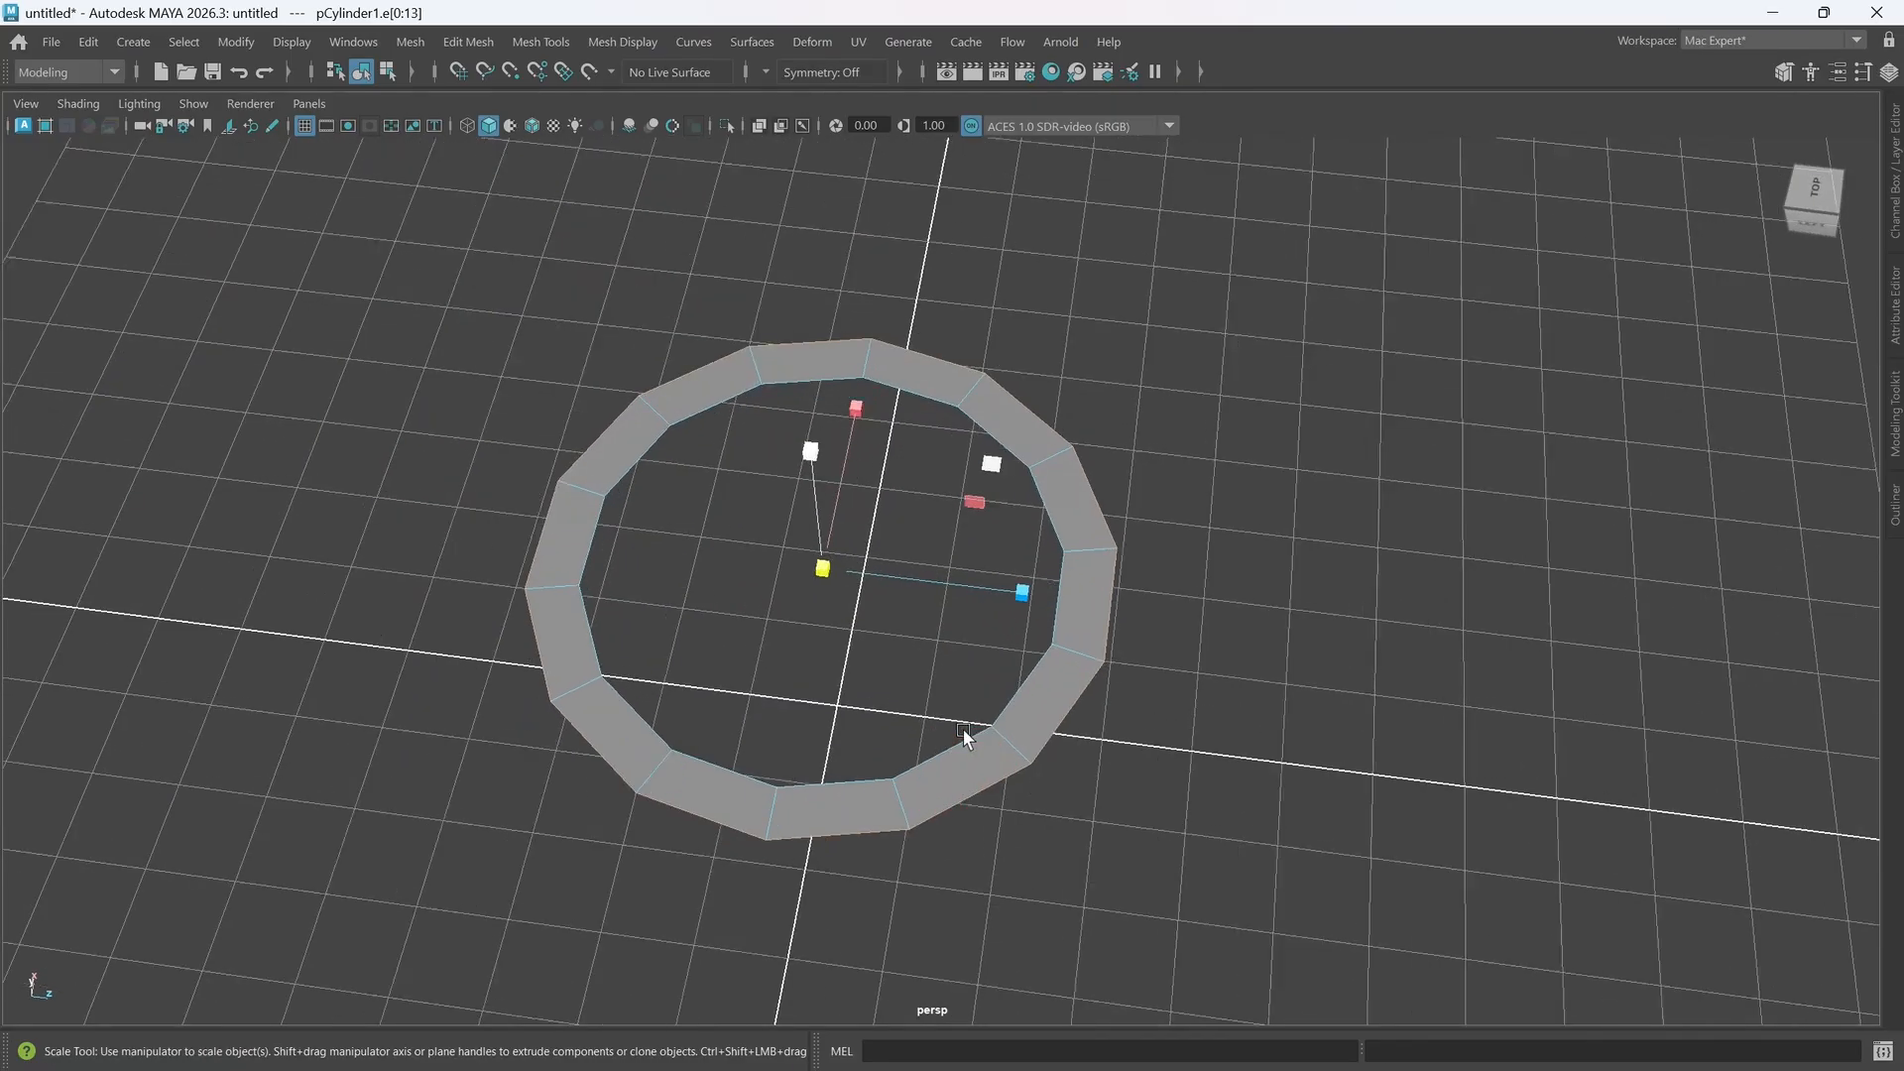
alt+middle_drag(997, 750, 995, 776)
alt+drag(996, 777, 1003, 744)
scroll(980, 734, down, 4)
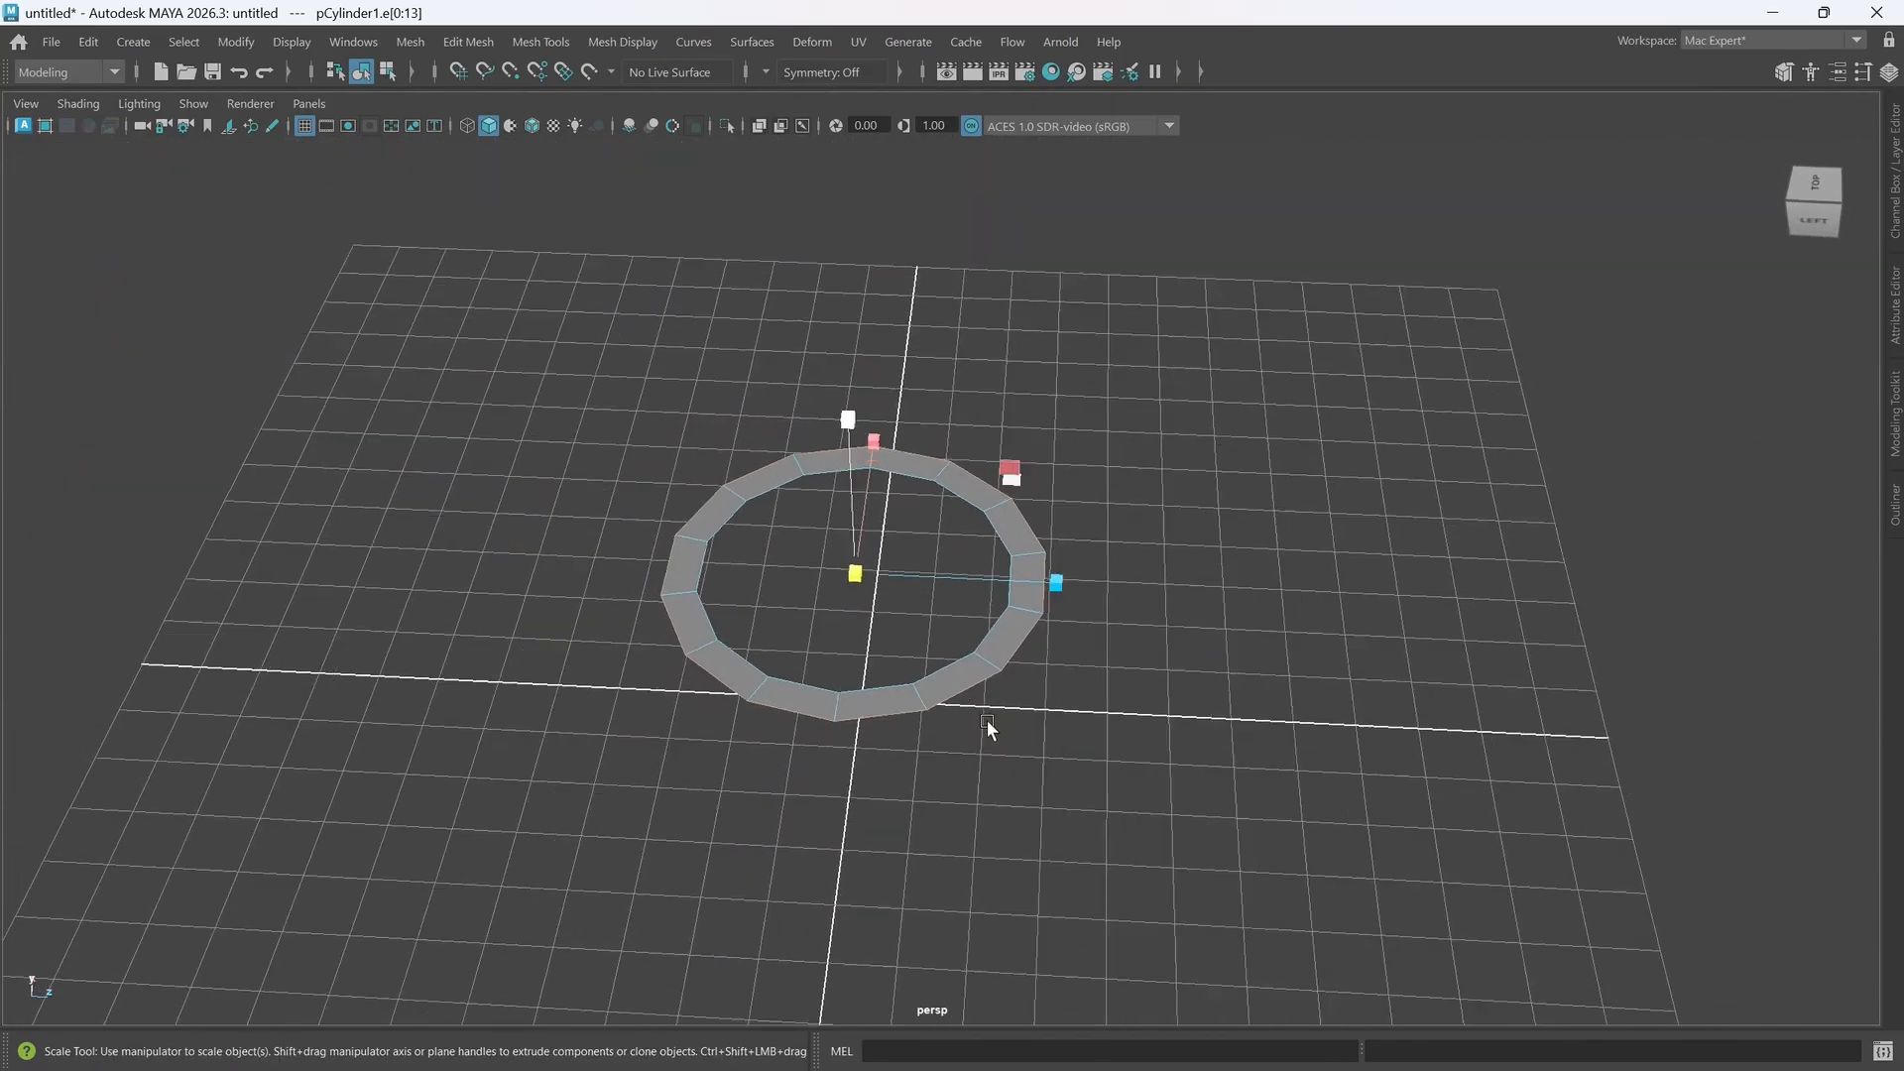
alt+middle_drag(986, 724, 976, 748)
right_click(865, 615)
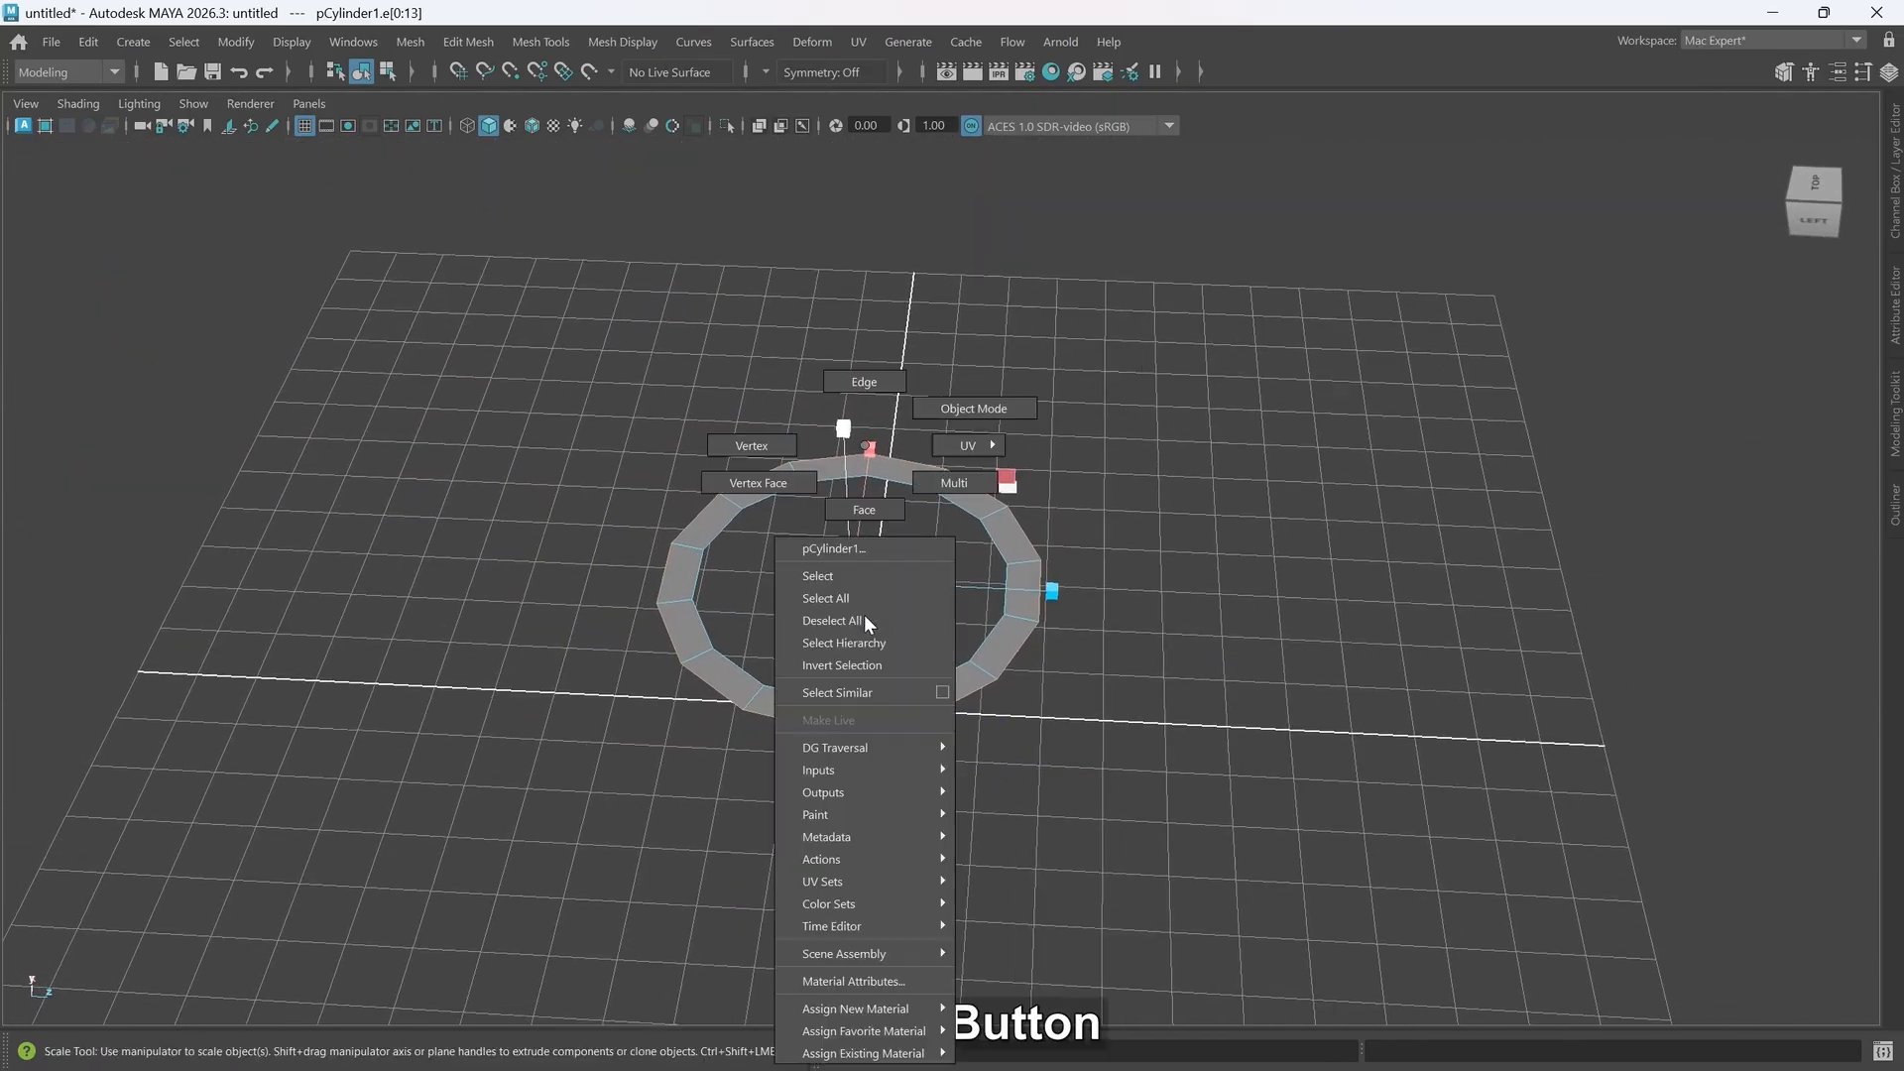
click(967, 409)
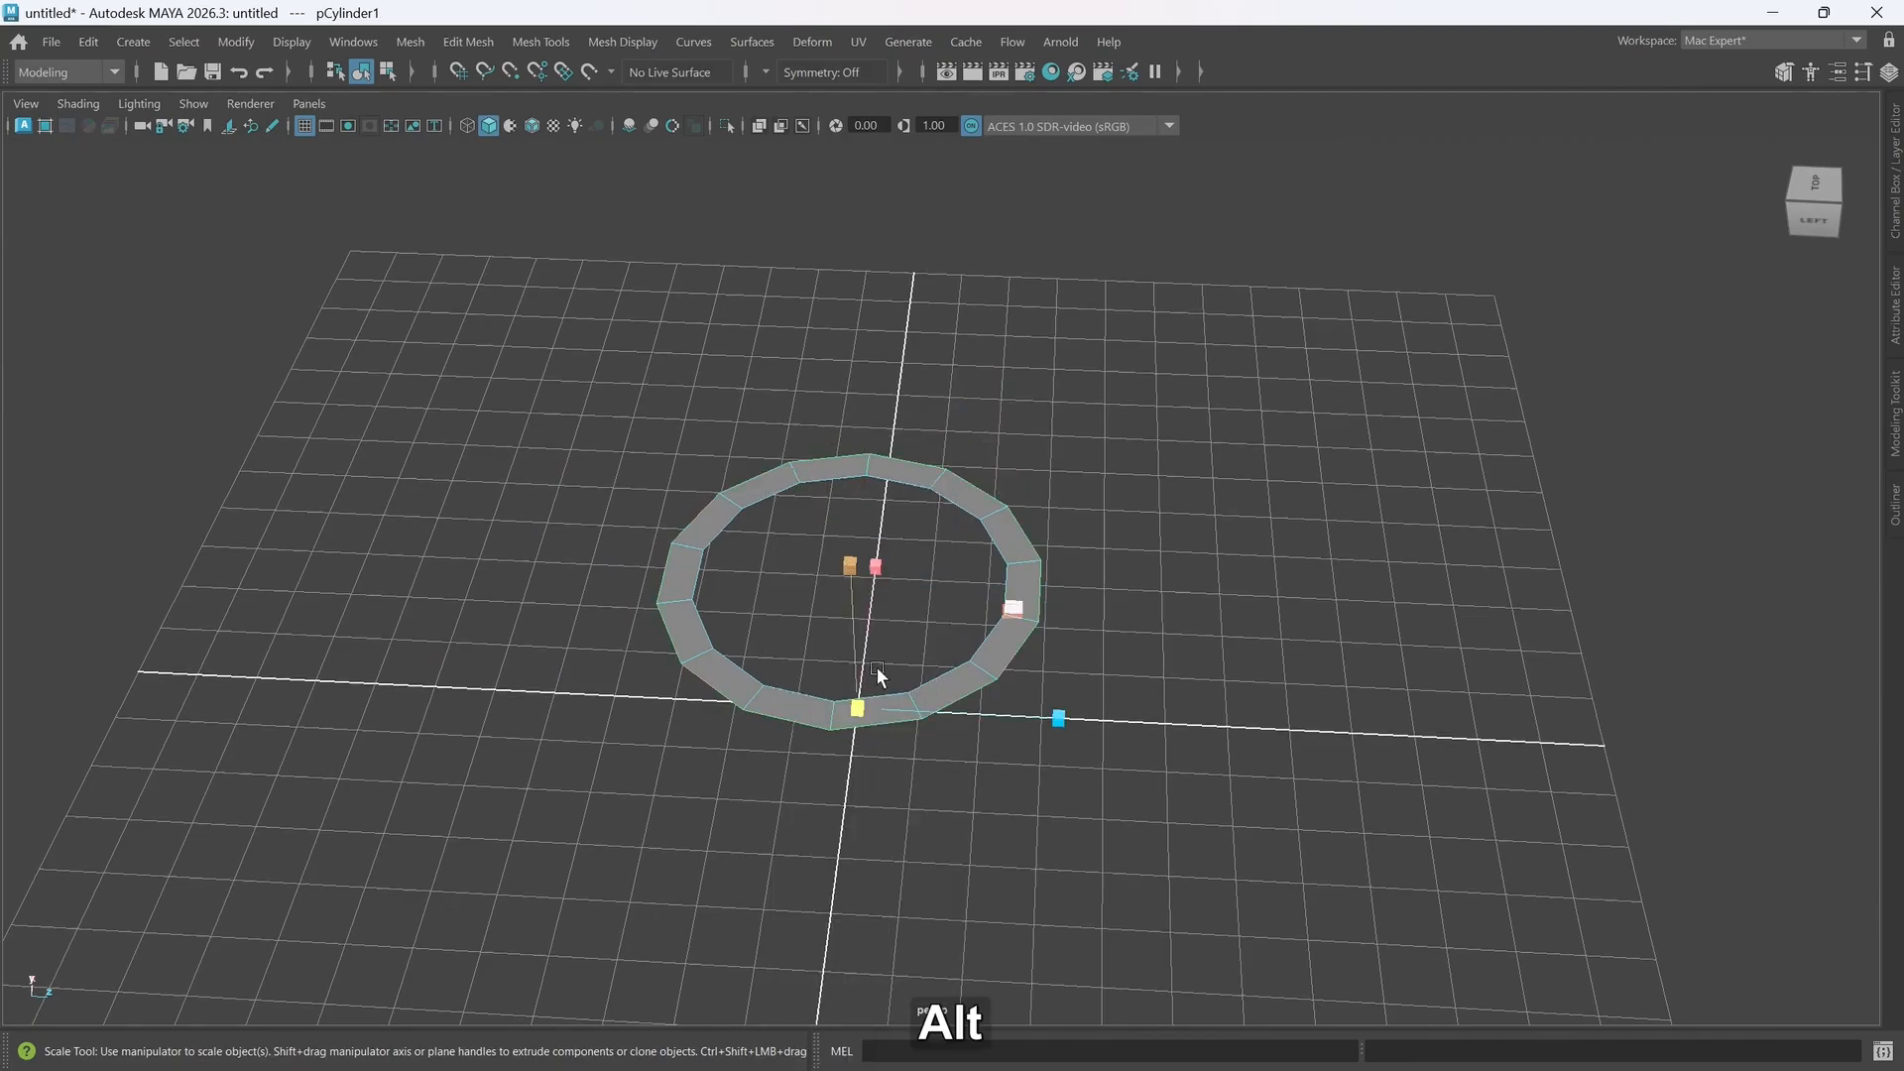
alt+drag(876, 666, 947, 670)
key(d)
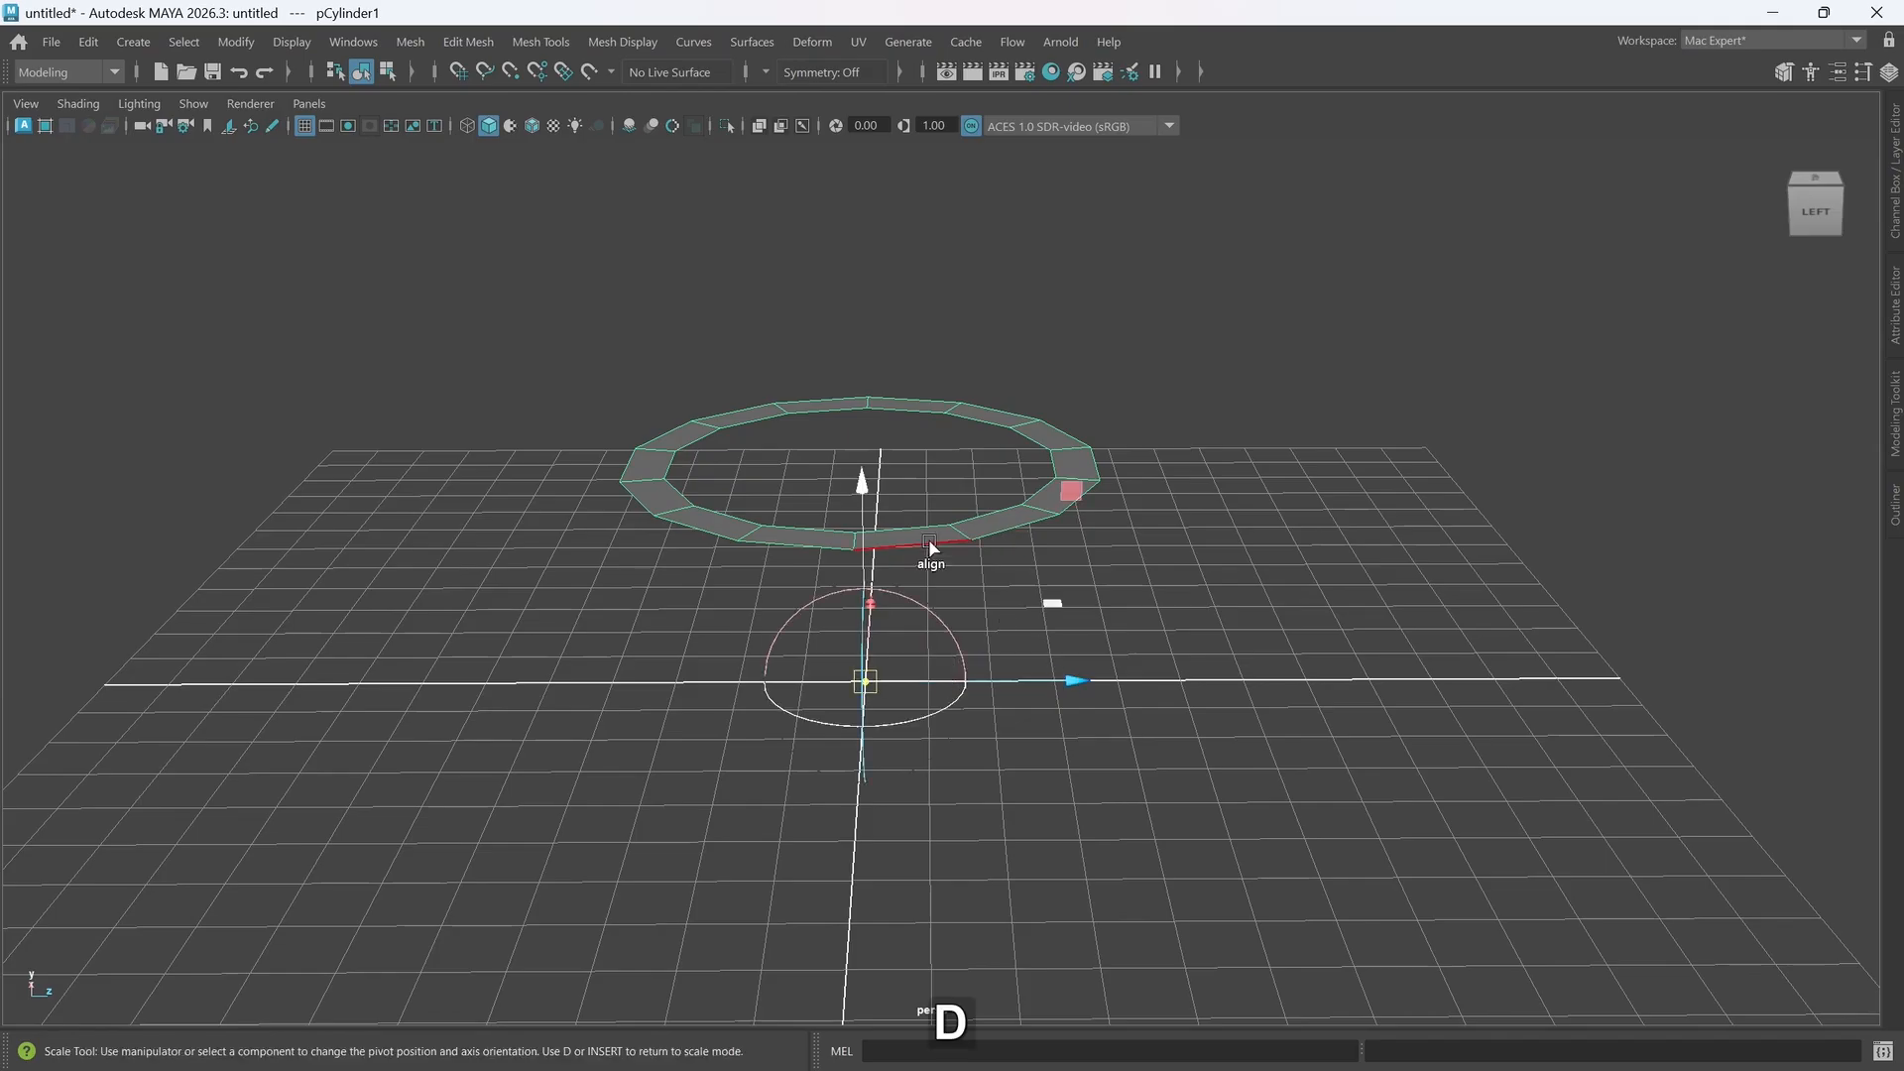
ctrl+shift+right_drag(931, 542, 924, 607)
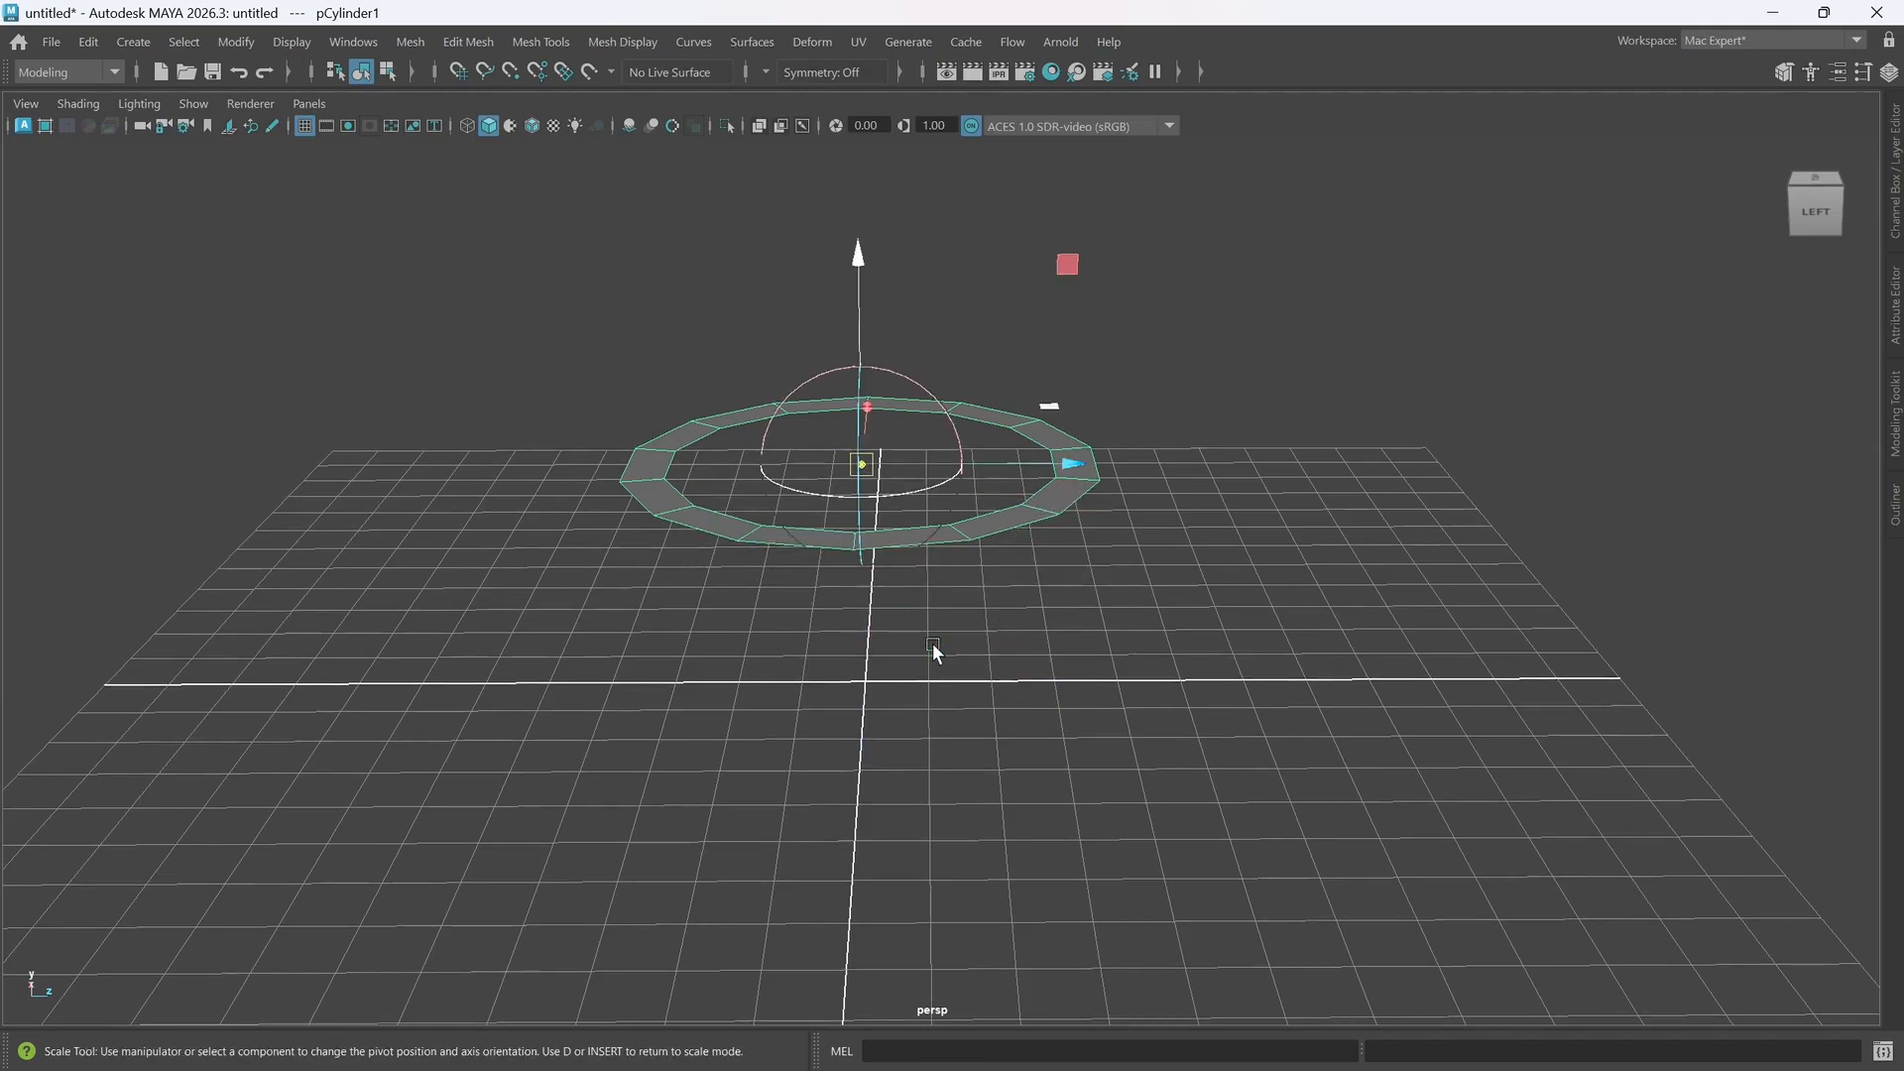
key(d)
- Scale the flat ring up uniformly in all directions
alt+middle_drag(932, 615, 872, 515)
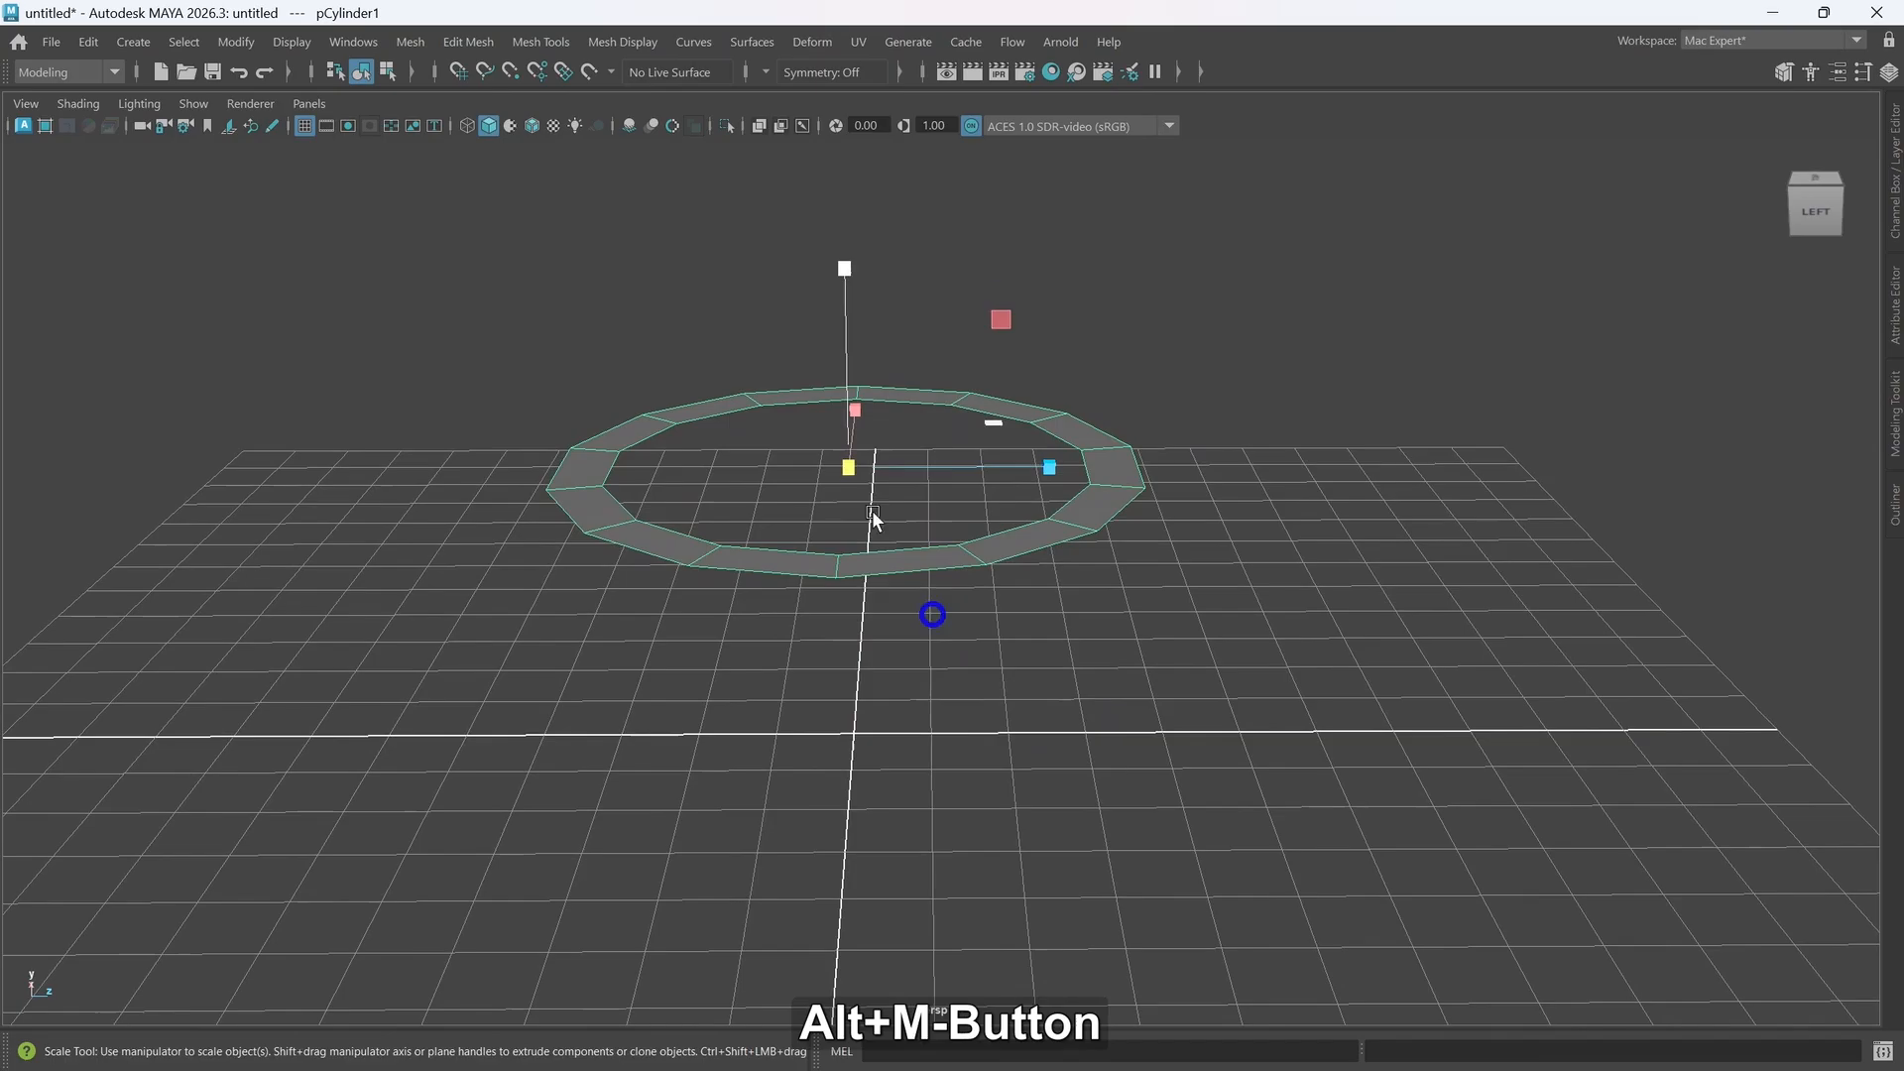
drag(850, 465, 931, 448)
alt+drag(931, 448, 938, 559)
scroll(942, 565, down, 5)
alt+middle_drag(961, 605, 910, 719)
alt+drag(919, 641, 943, 651)
- Select the ring's inner border edge loop and scale it slightly outward to narrow the ring
right_click(1020, 752)
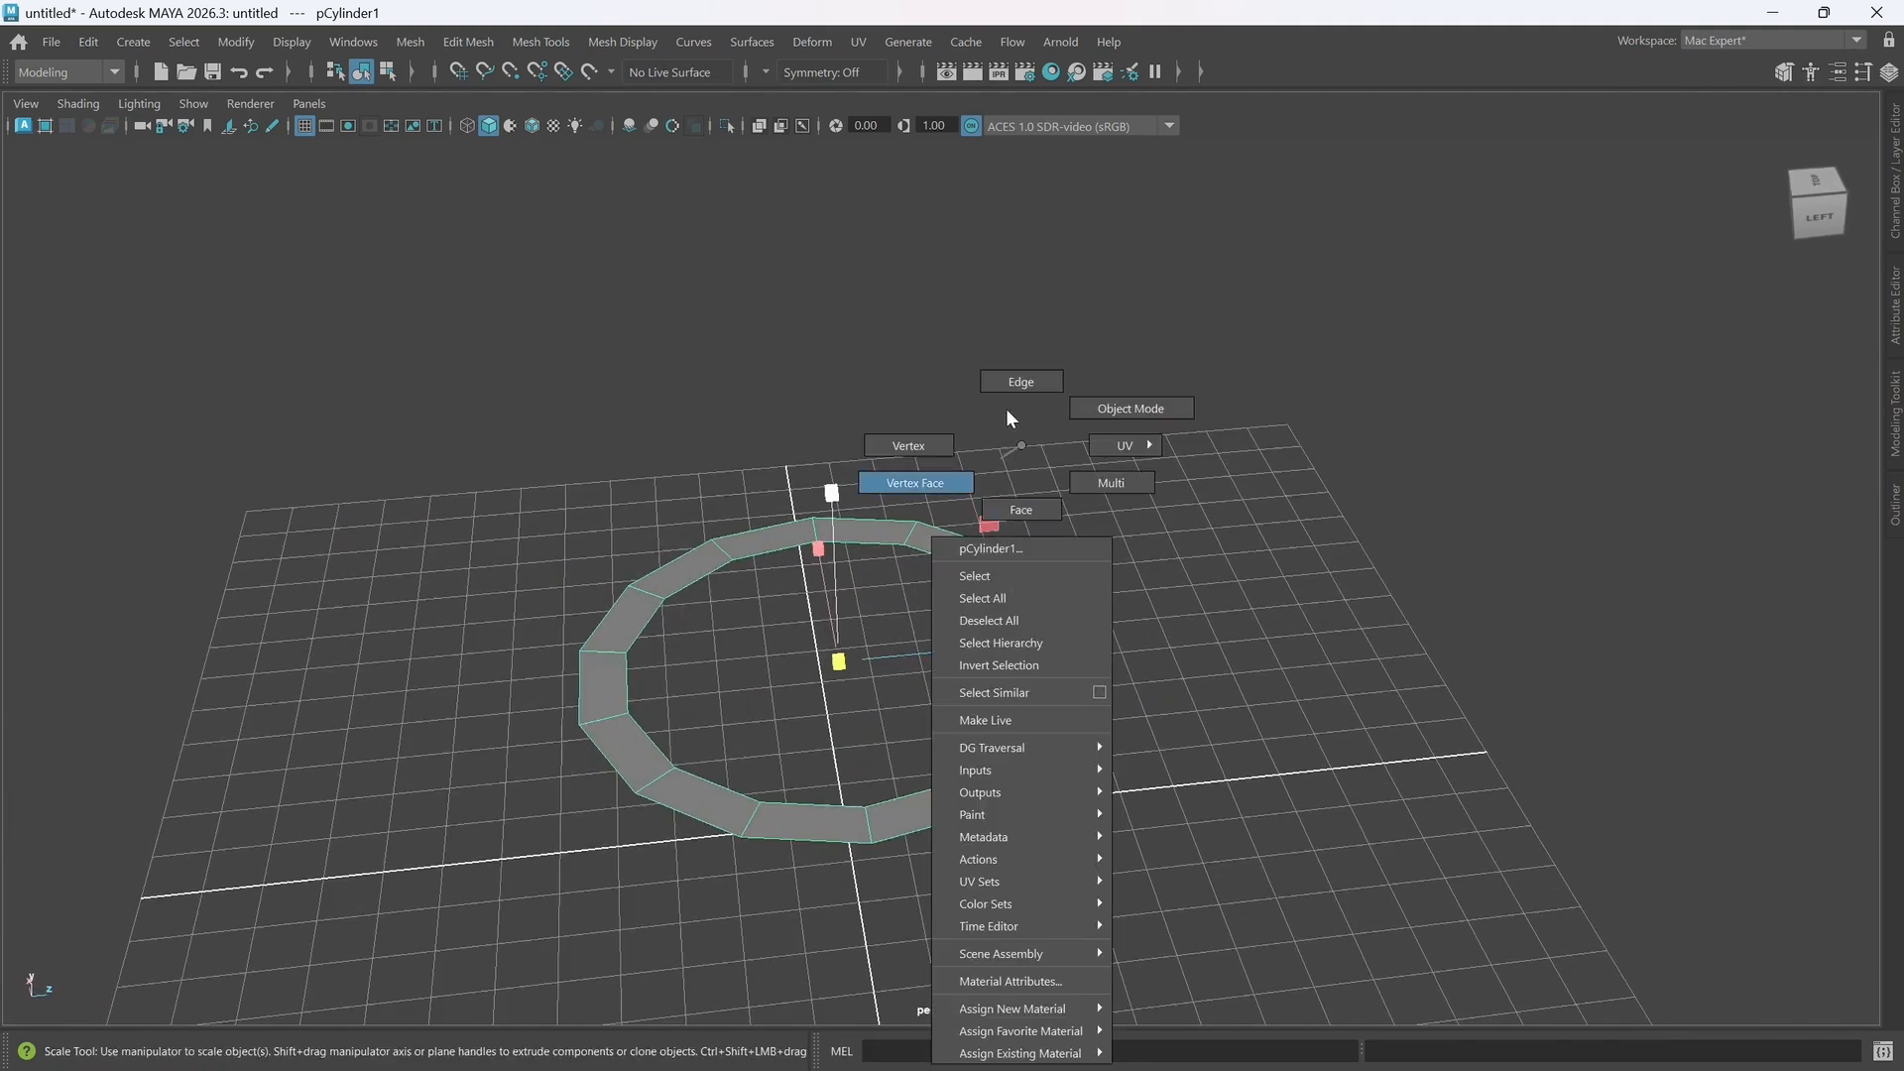
click(1033, 382)
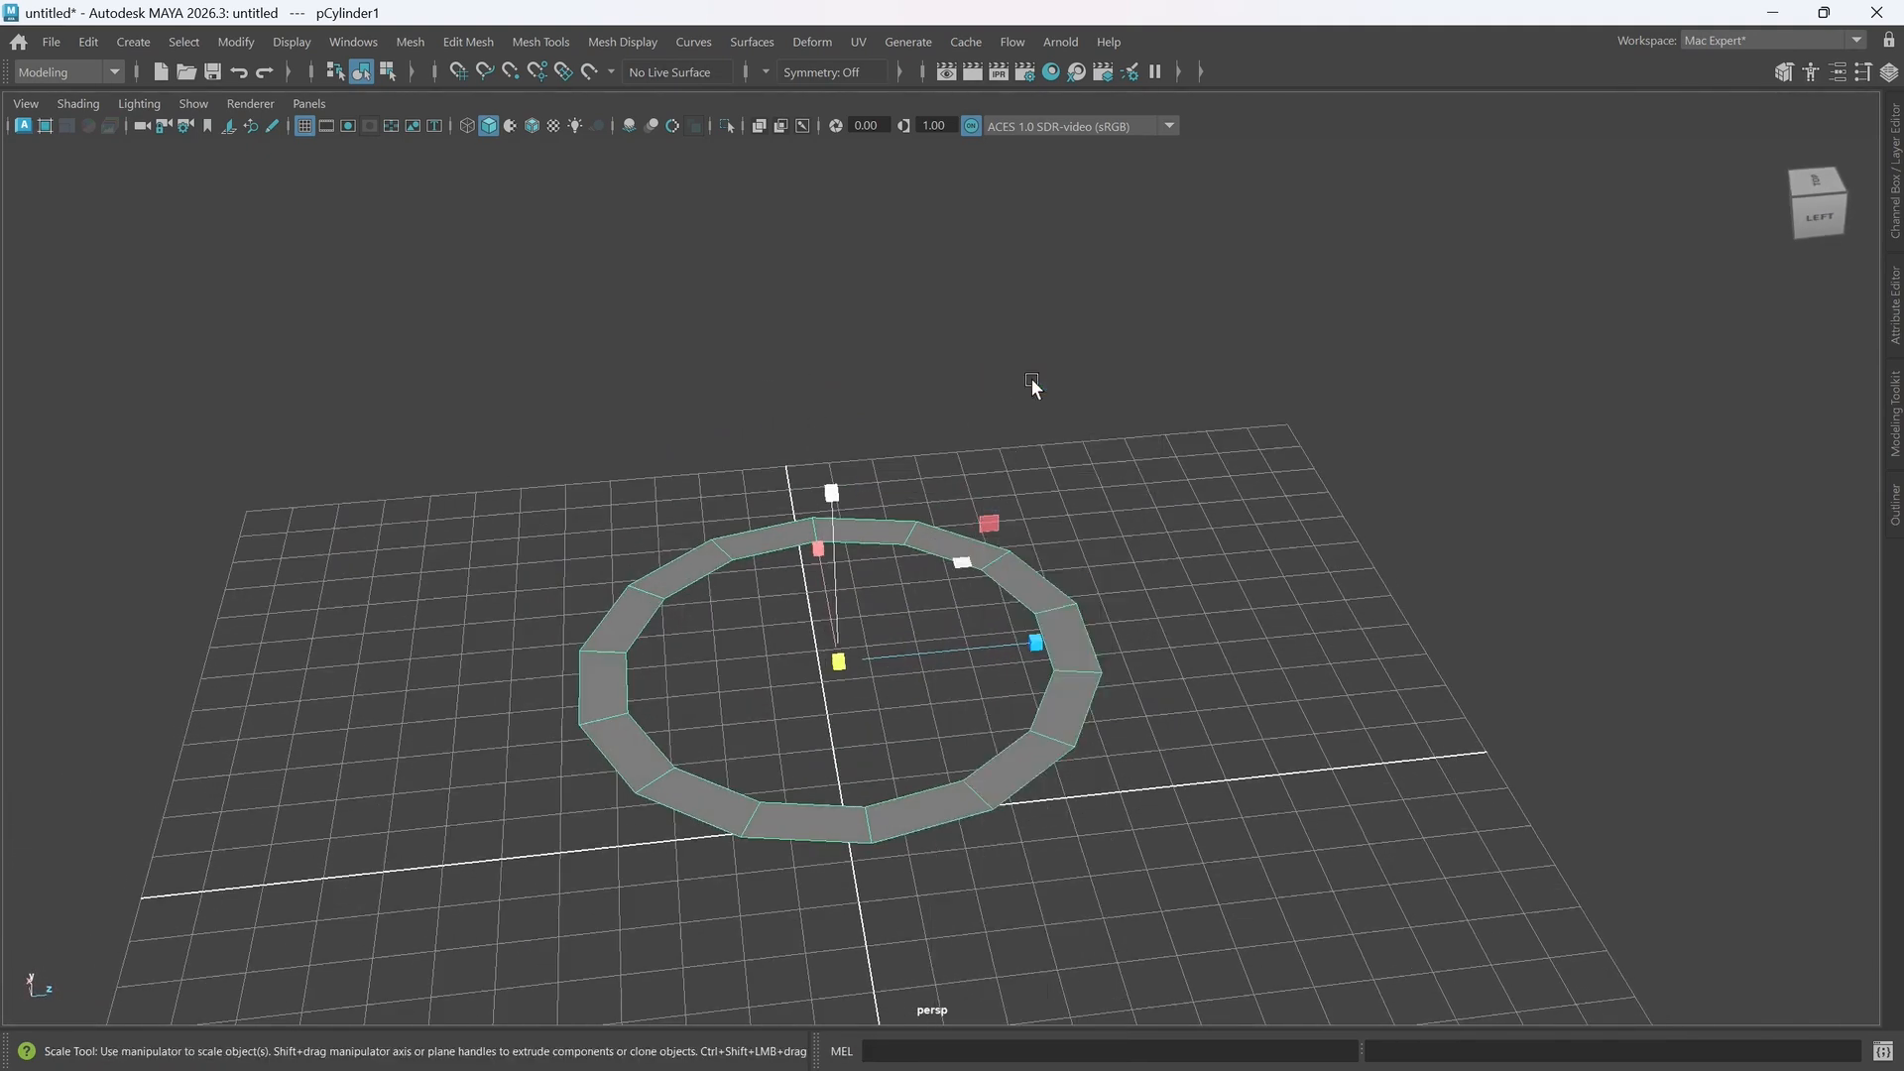
double_click(999, 757)
drag(847, 656, 856, 654)
alt+drag(912, 756, 841, 694)
alt+drag(874, 702, 1037, 782)
alt+drag(949, 728, 924, 781)
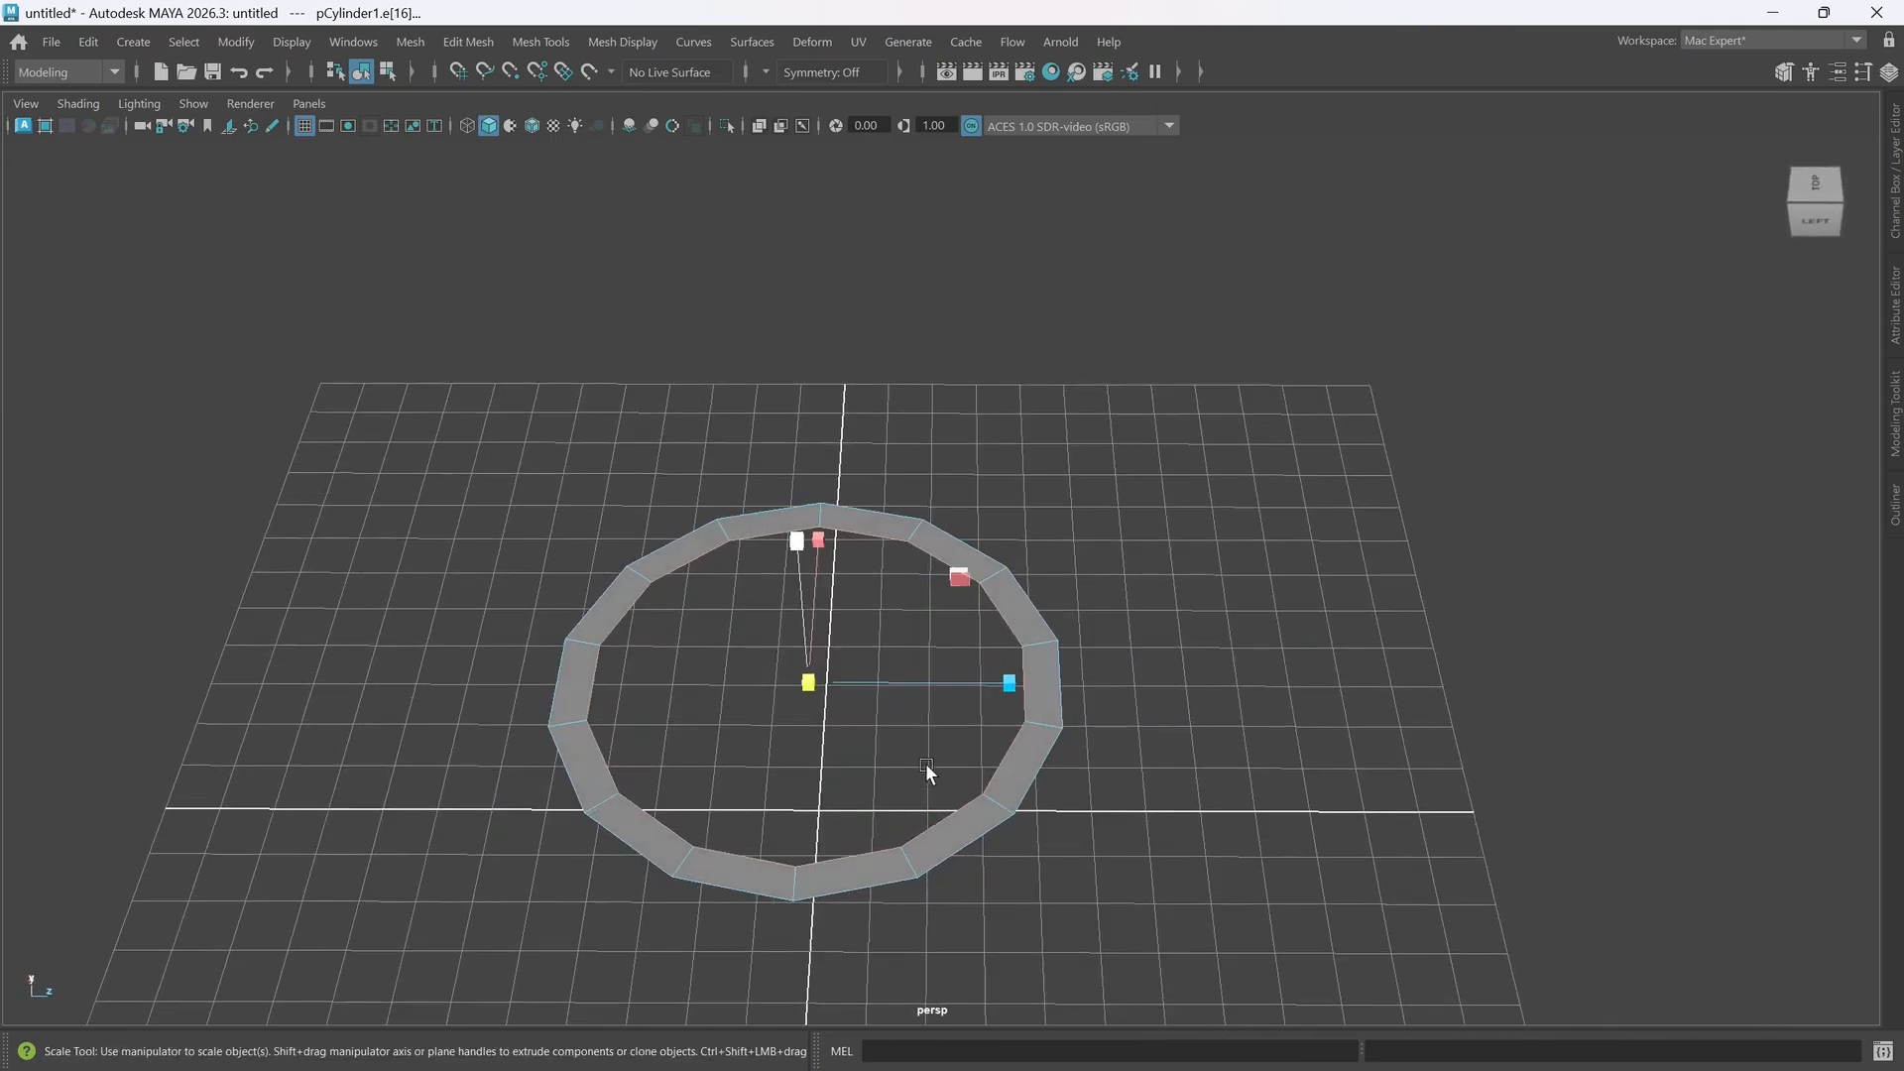
- Select all of the ring's faces and extrude them straight upward to form a short, thick-walled band
right_click(1132, 708)
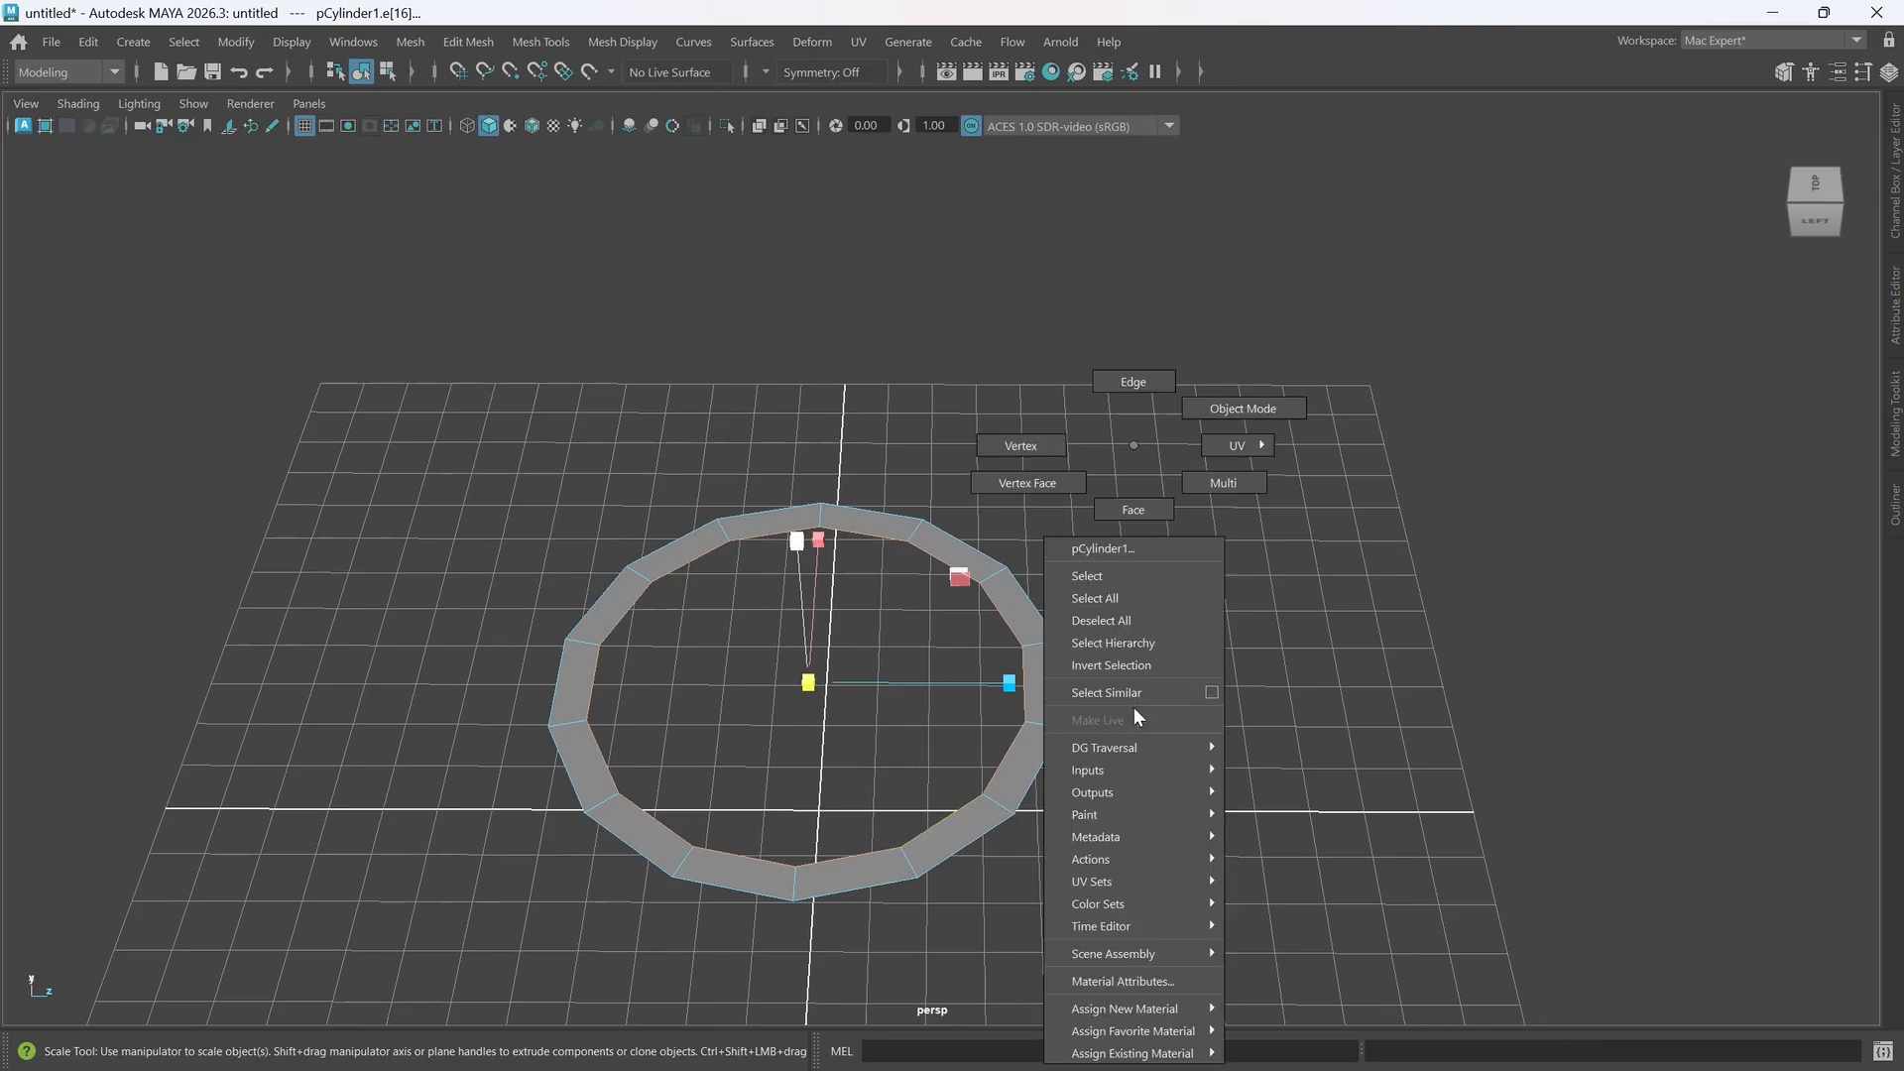
right_drag(1134, 705, 1142, 500)
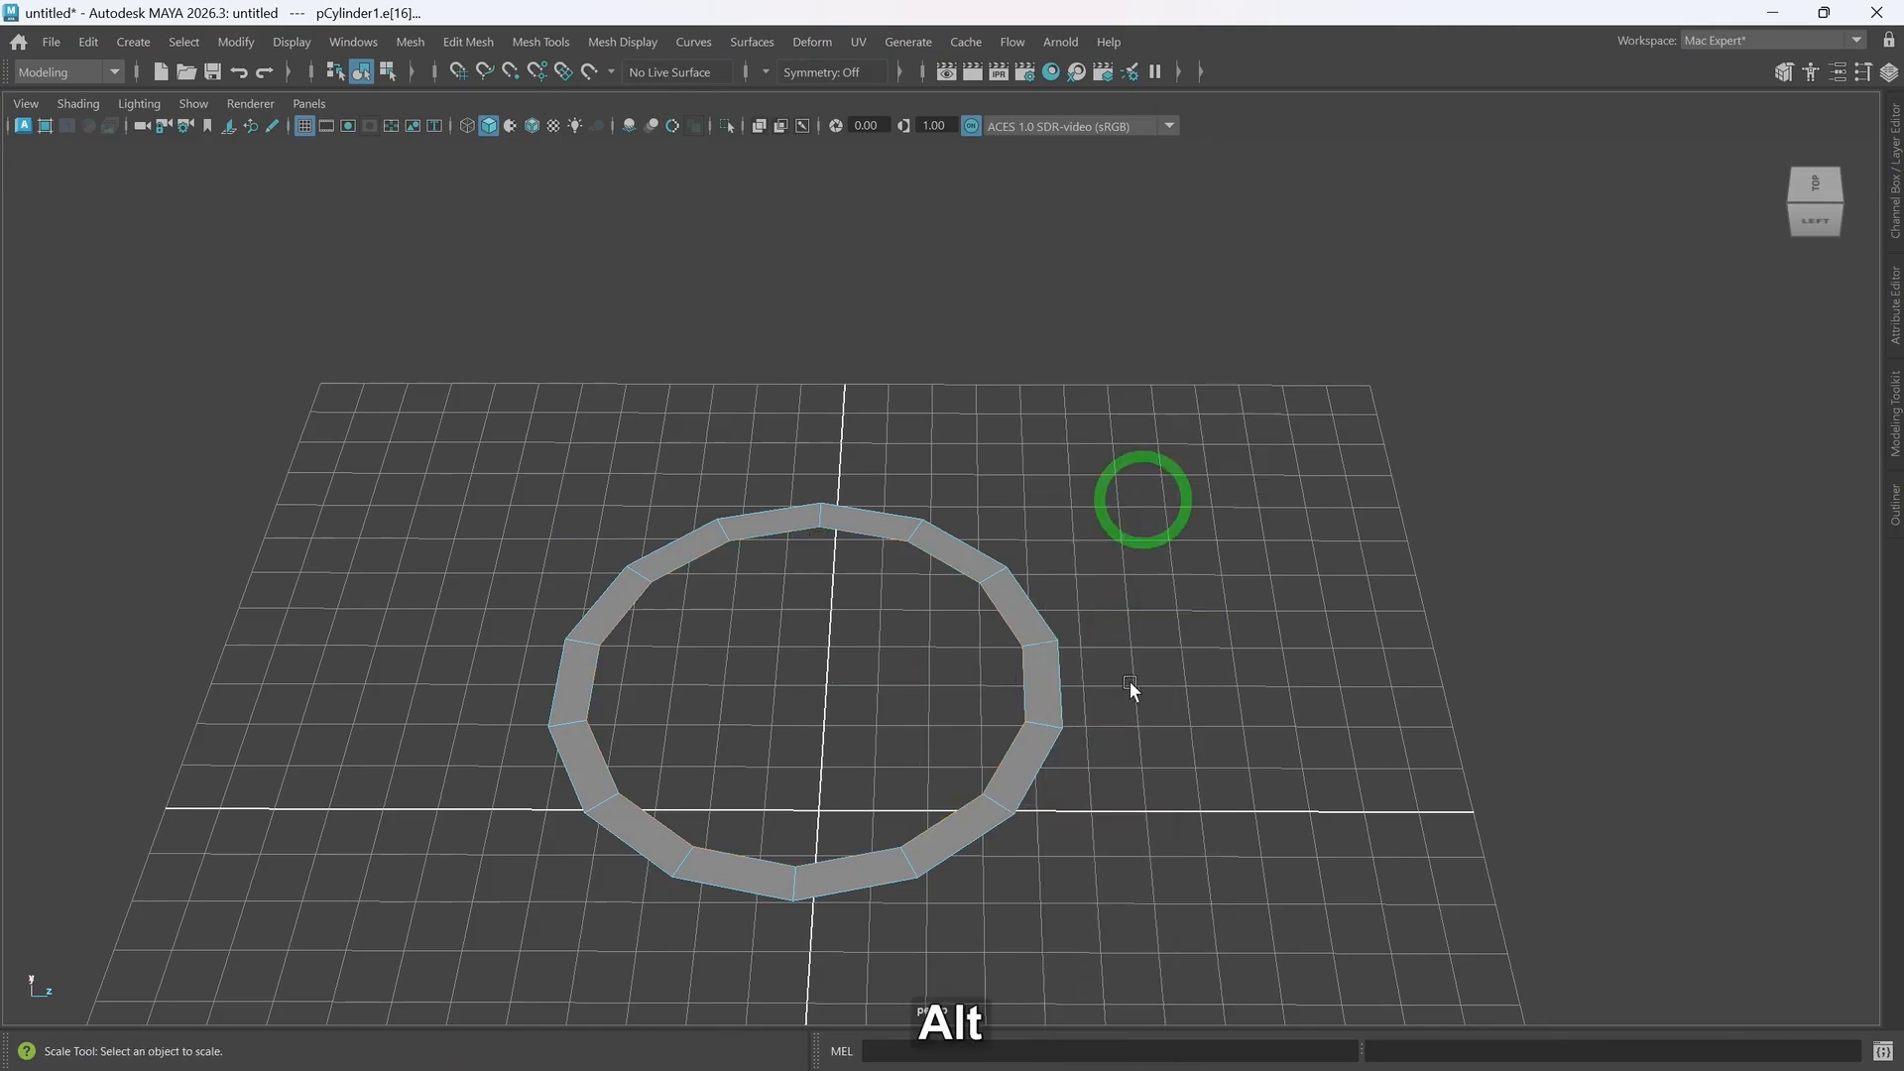
alt+middle_drag(1139, 664, 1140, 662)
double_click(1039, 684)
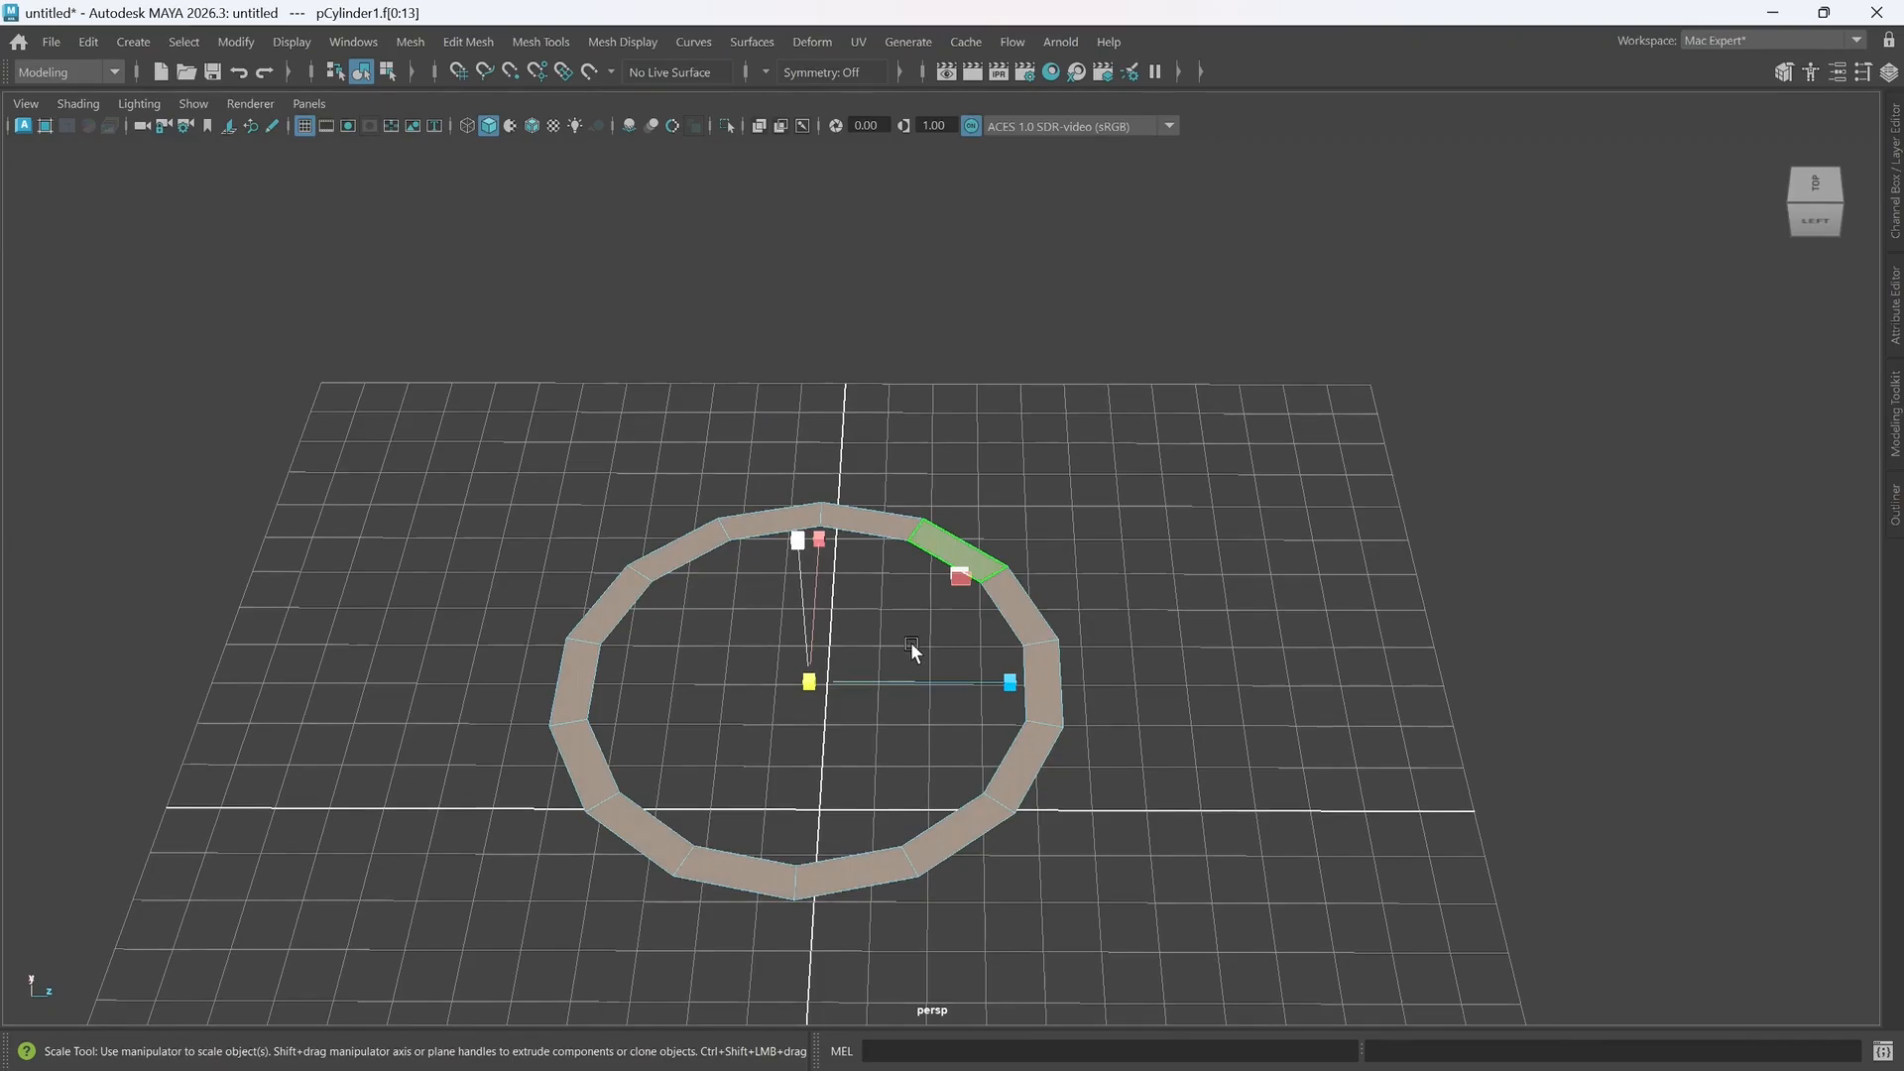
key(w)
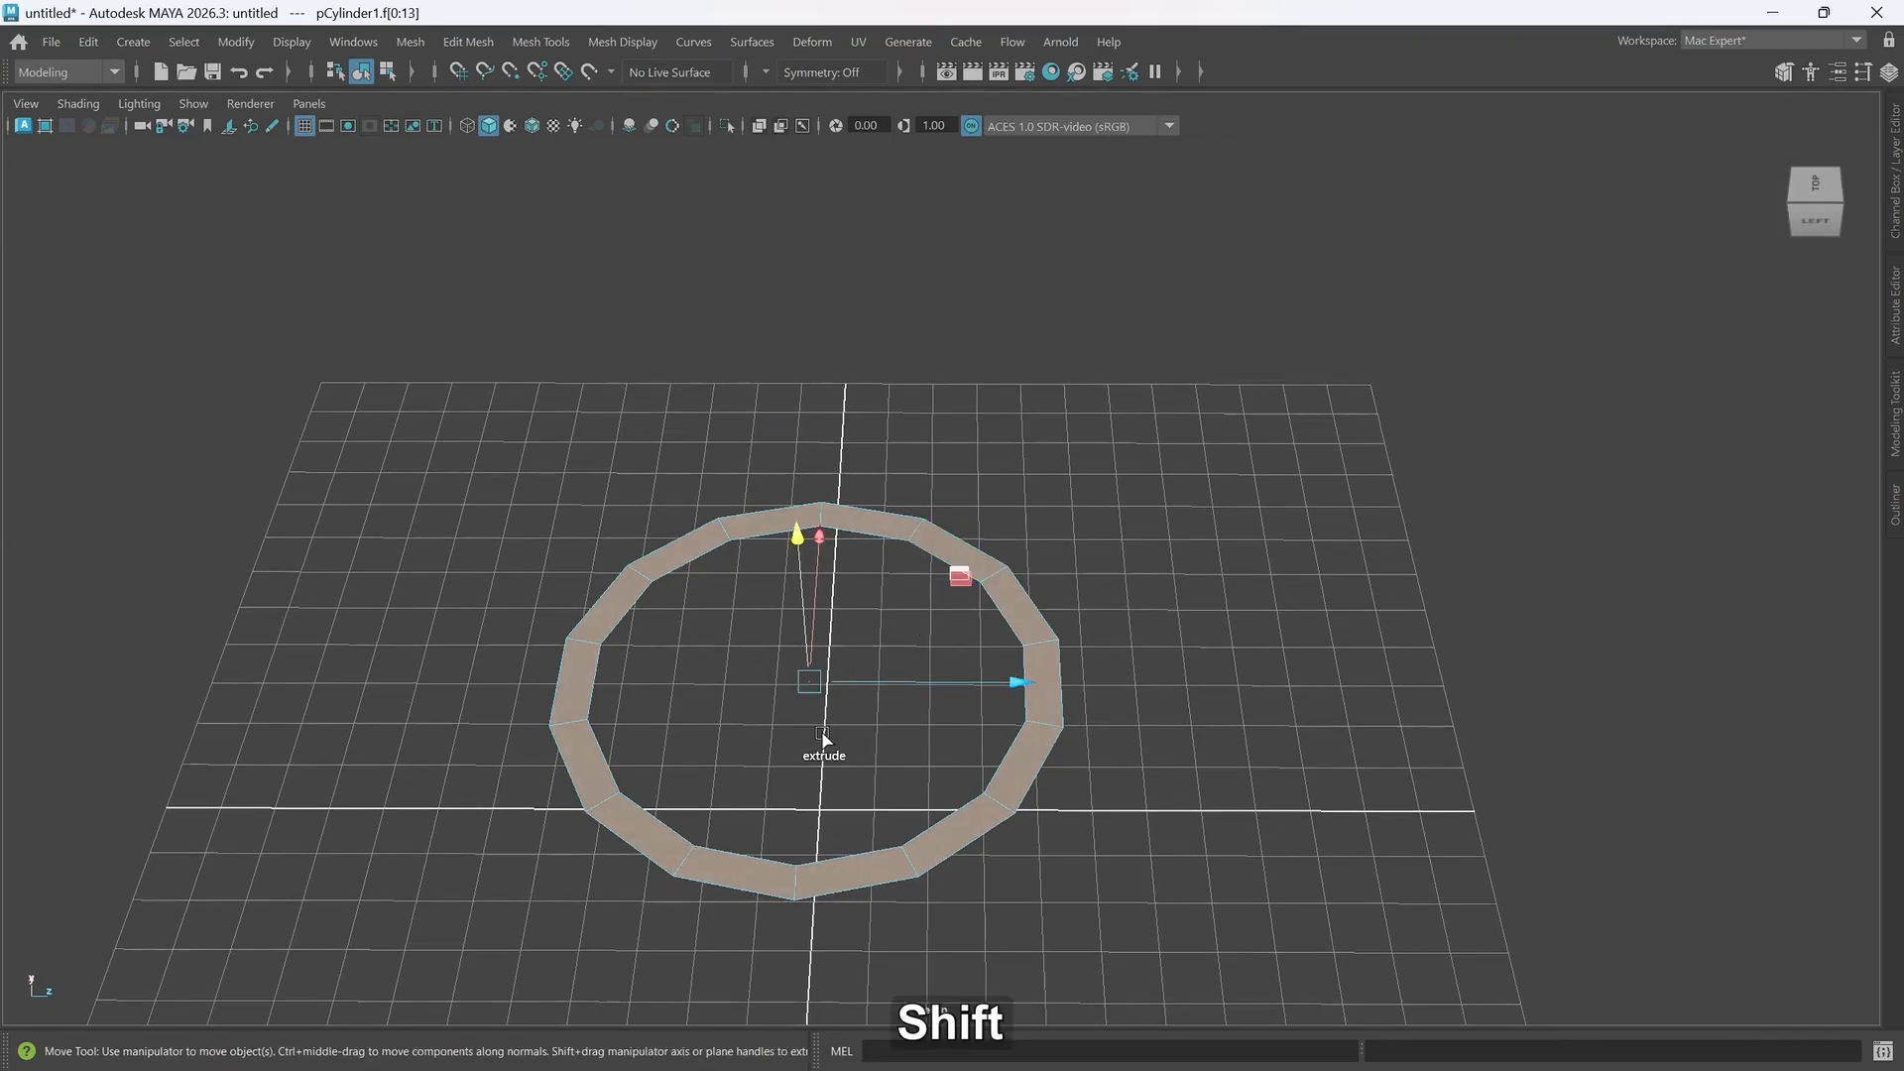
alt+drag(881, 759, 940, 562)
alt+middle_drag(940, 562, 926, 660)
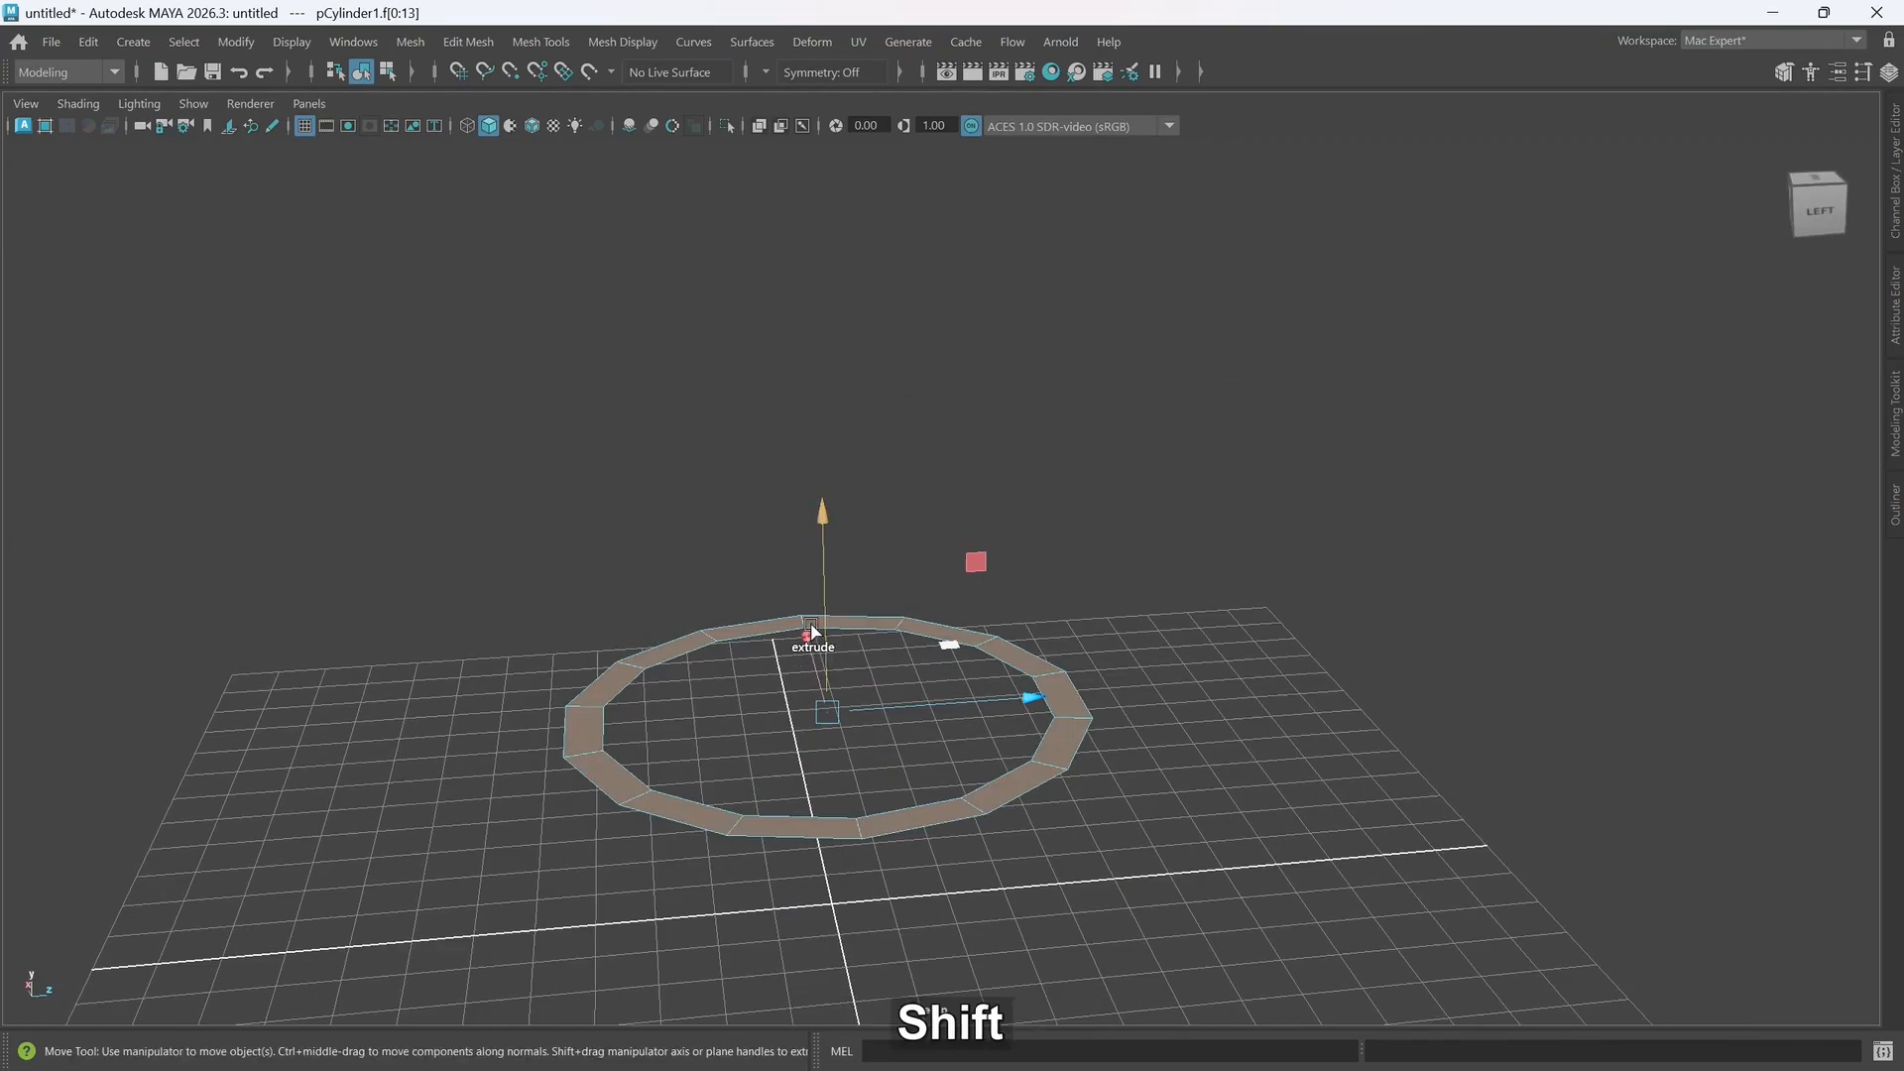
shift+drag(828, 645, 829, 579)
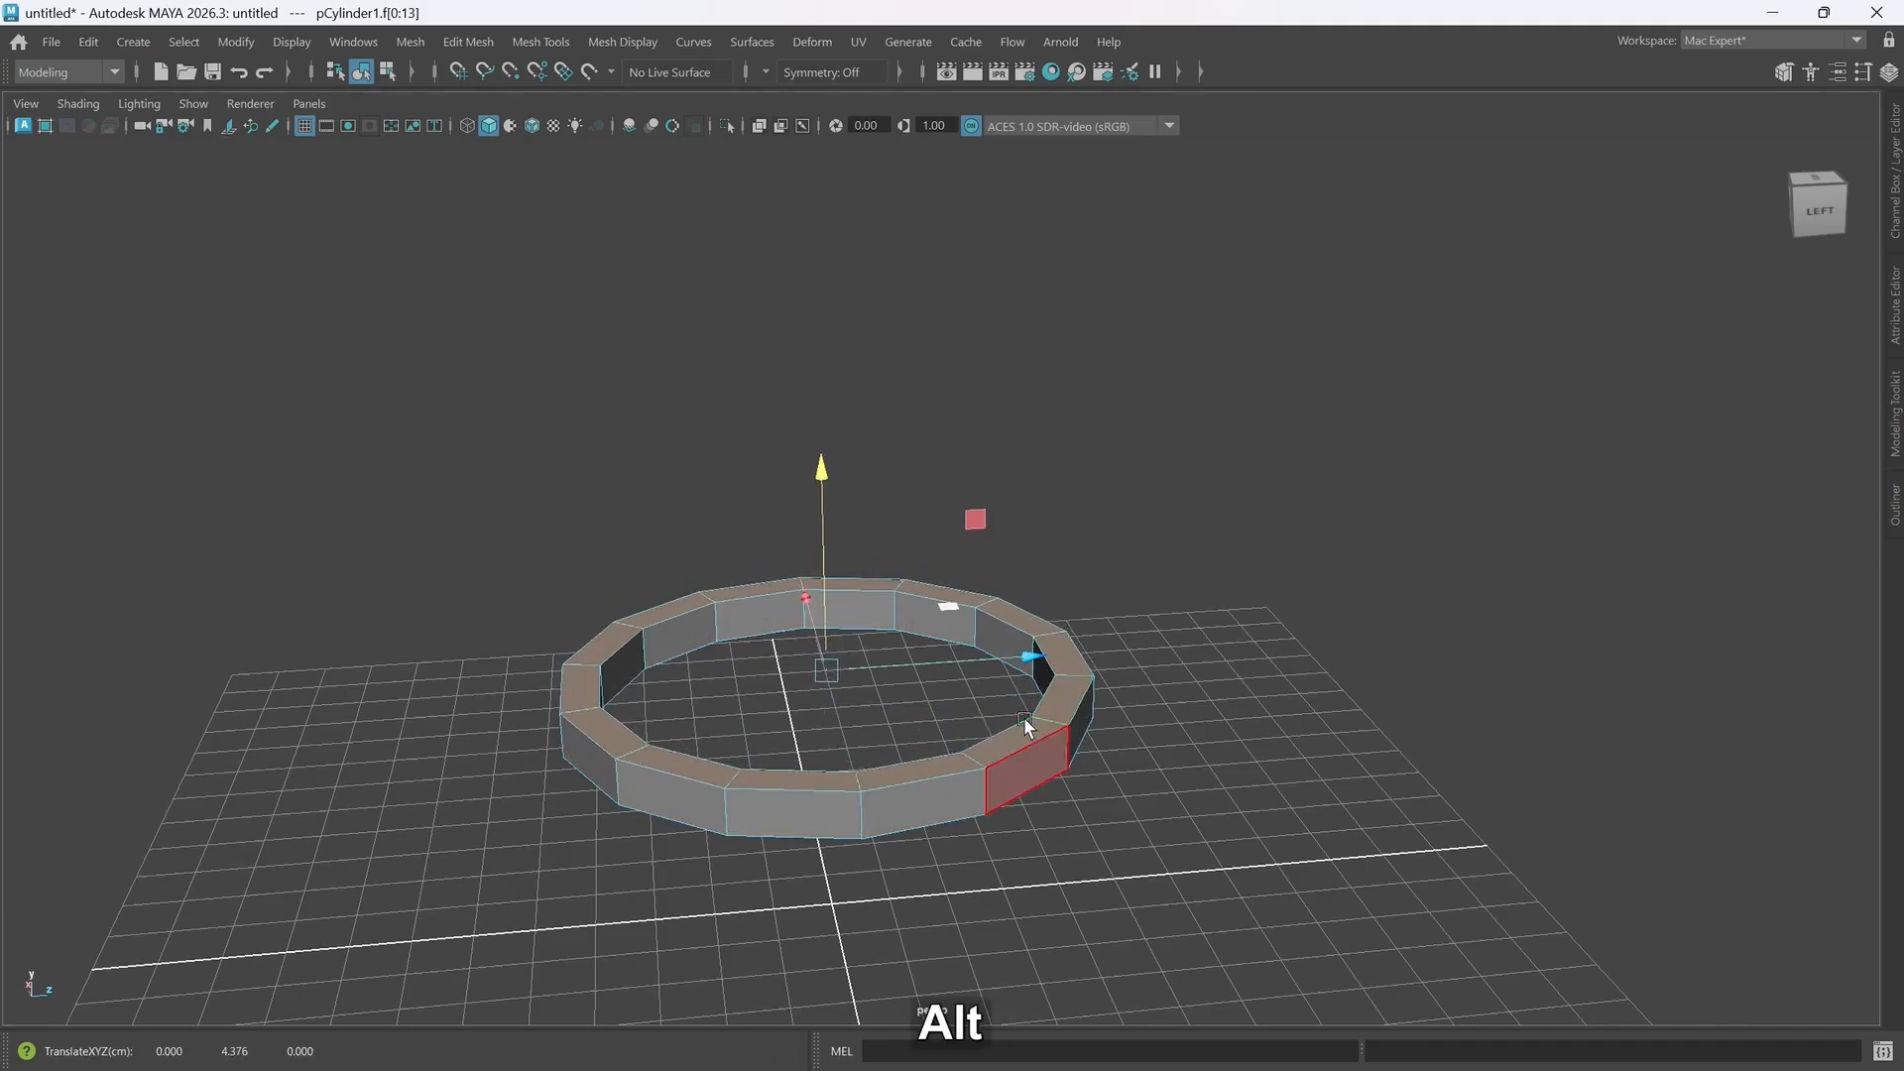
alt+drag(1019, 697, 1088, 803)
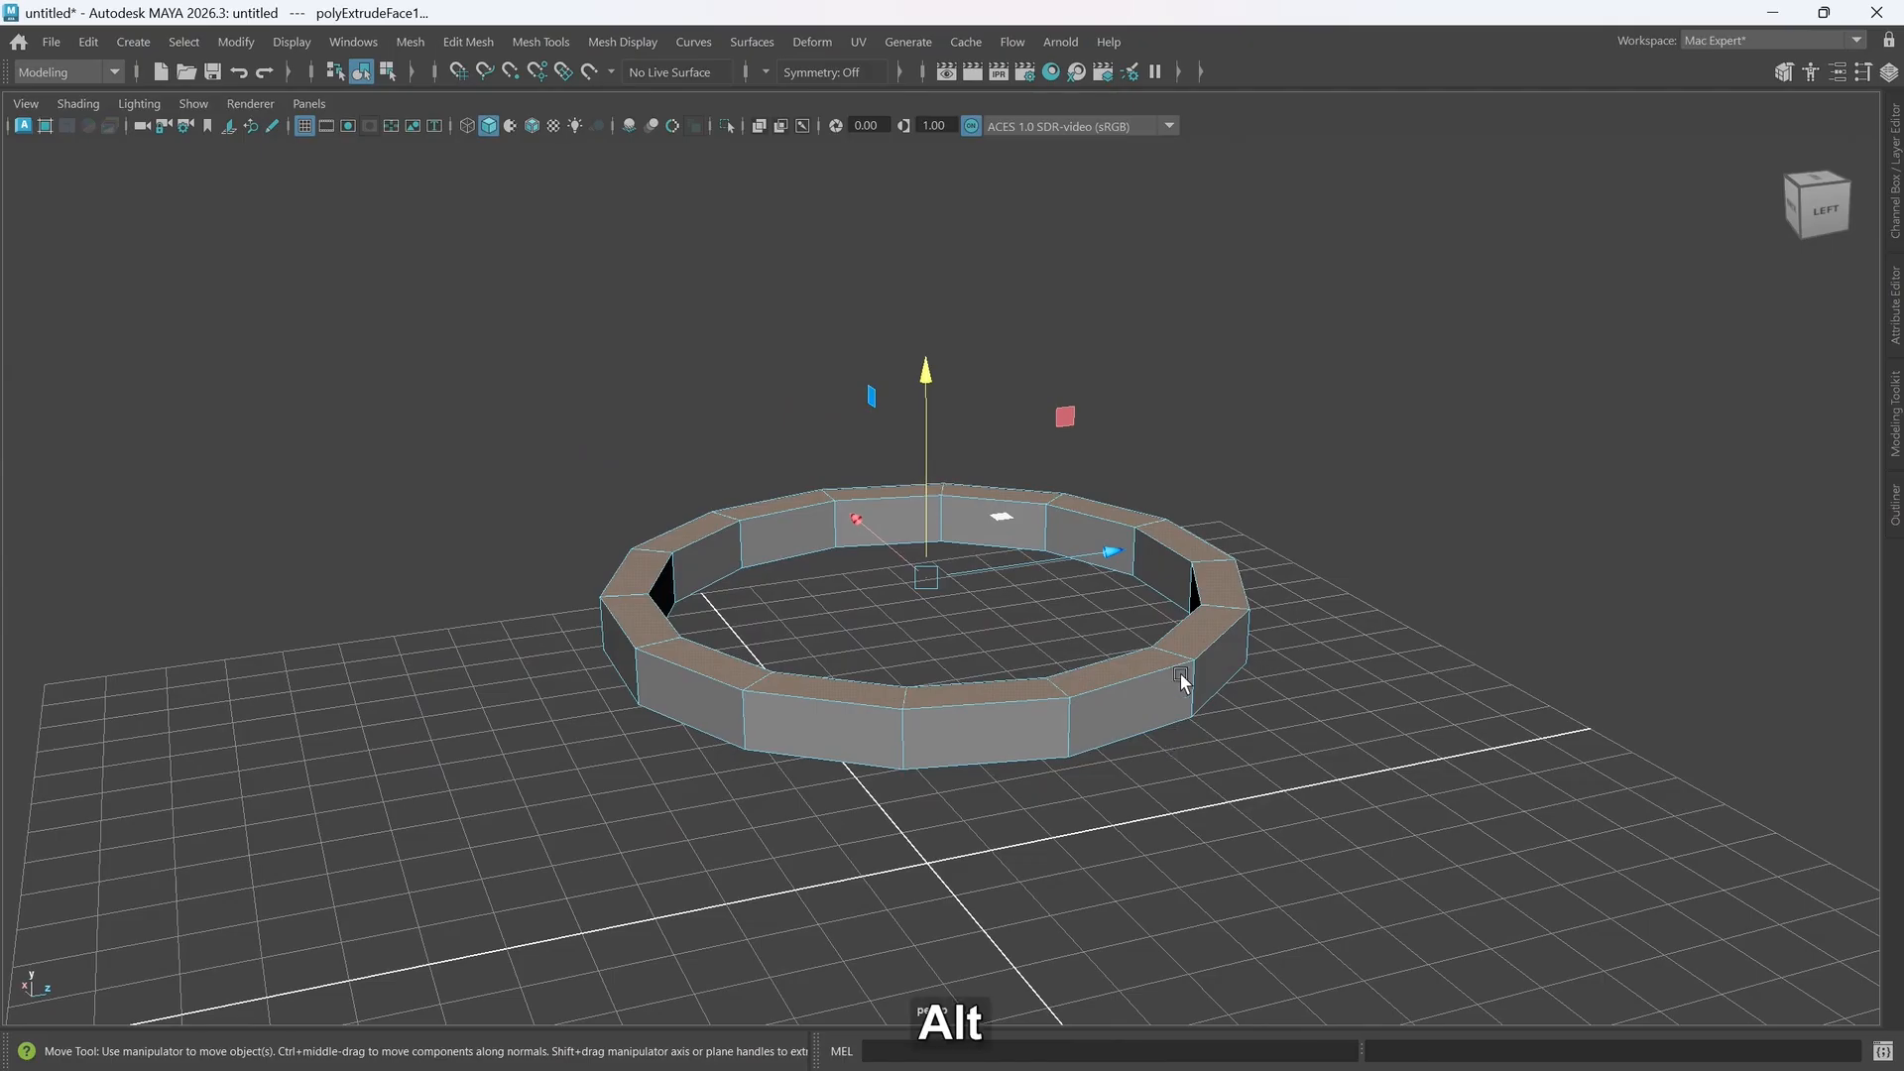
alt+drag(1277, 694, 764, 731)
alt+drag(1209, 522, 1288, 747)
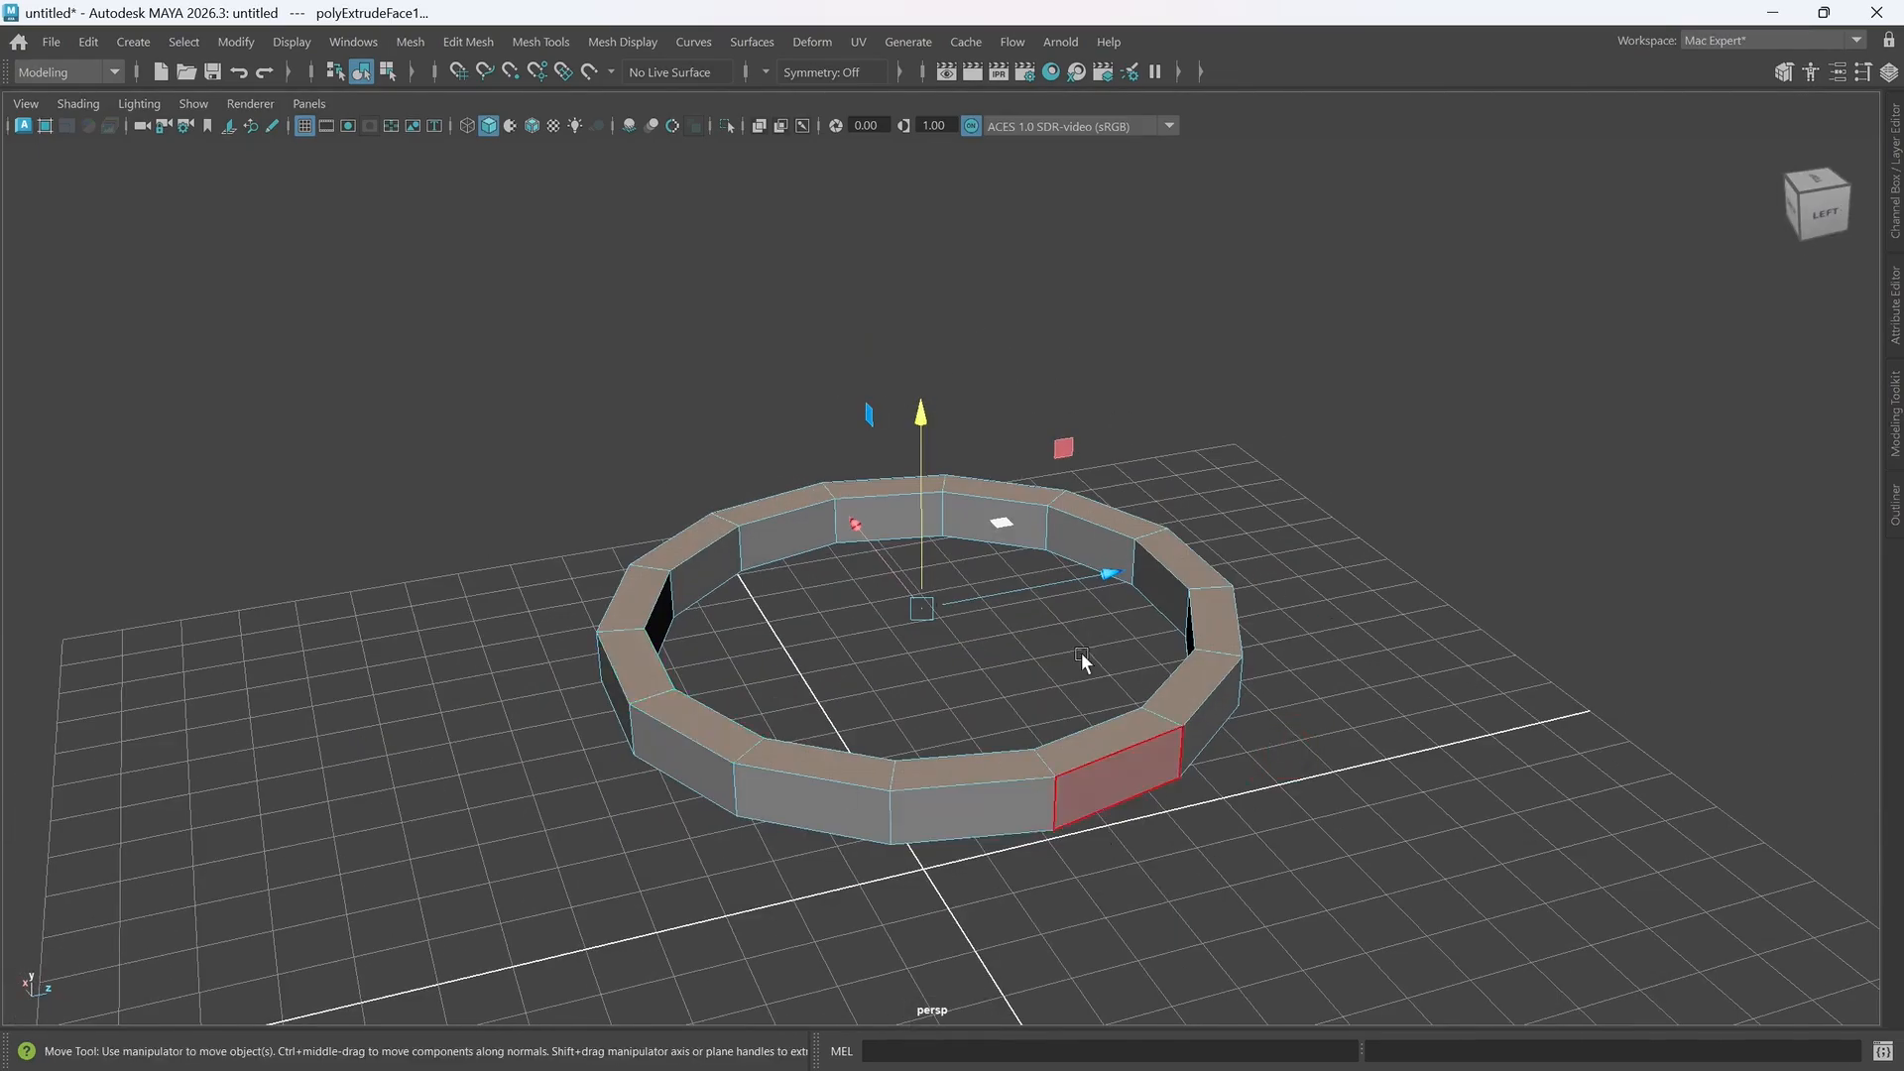
- Duplicate the band's top faces as a separate piece and clear the selection
alt+drag(1275, 896, 1211, 854)
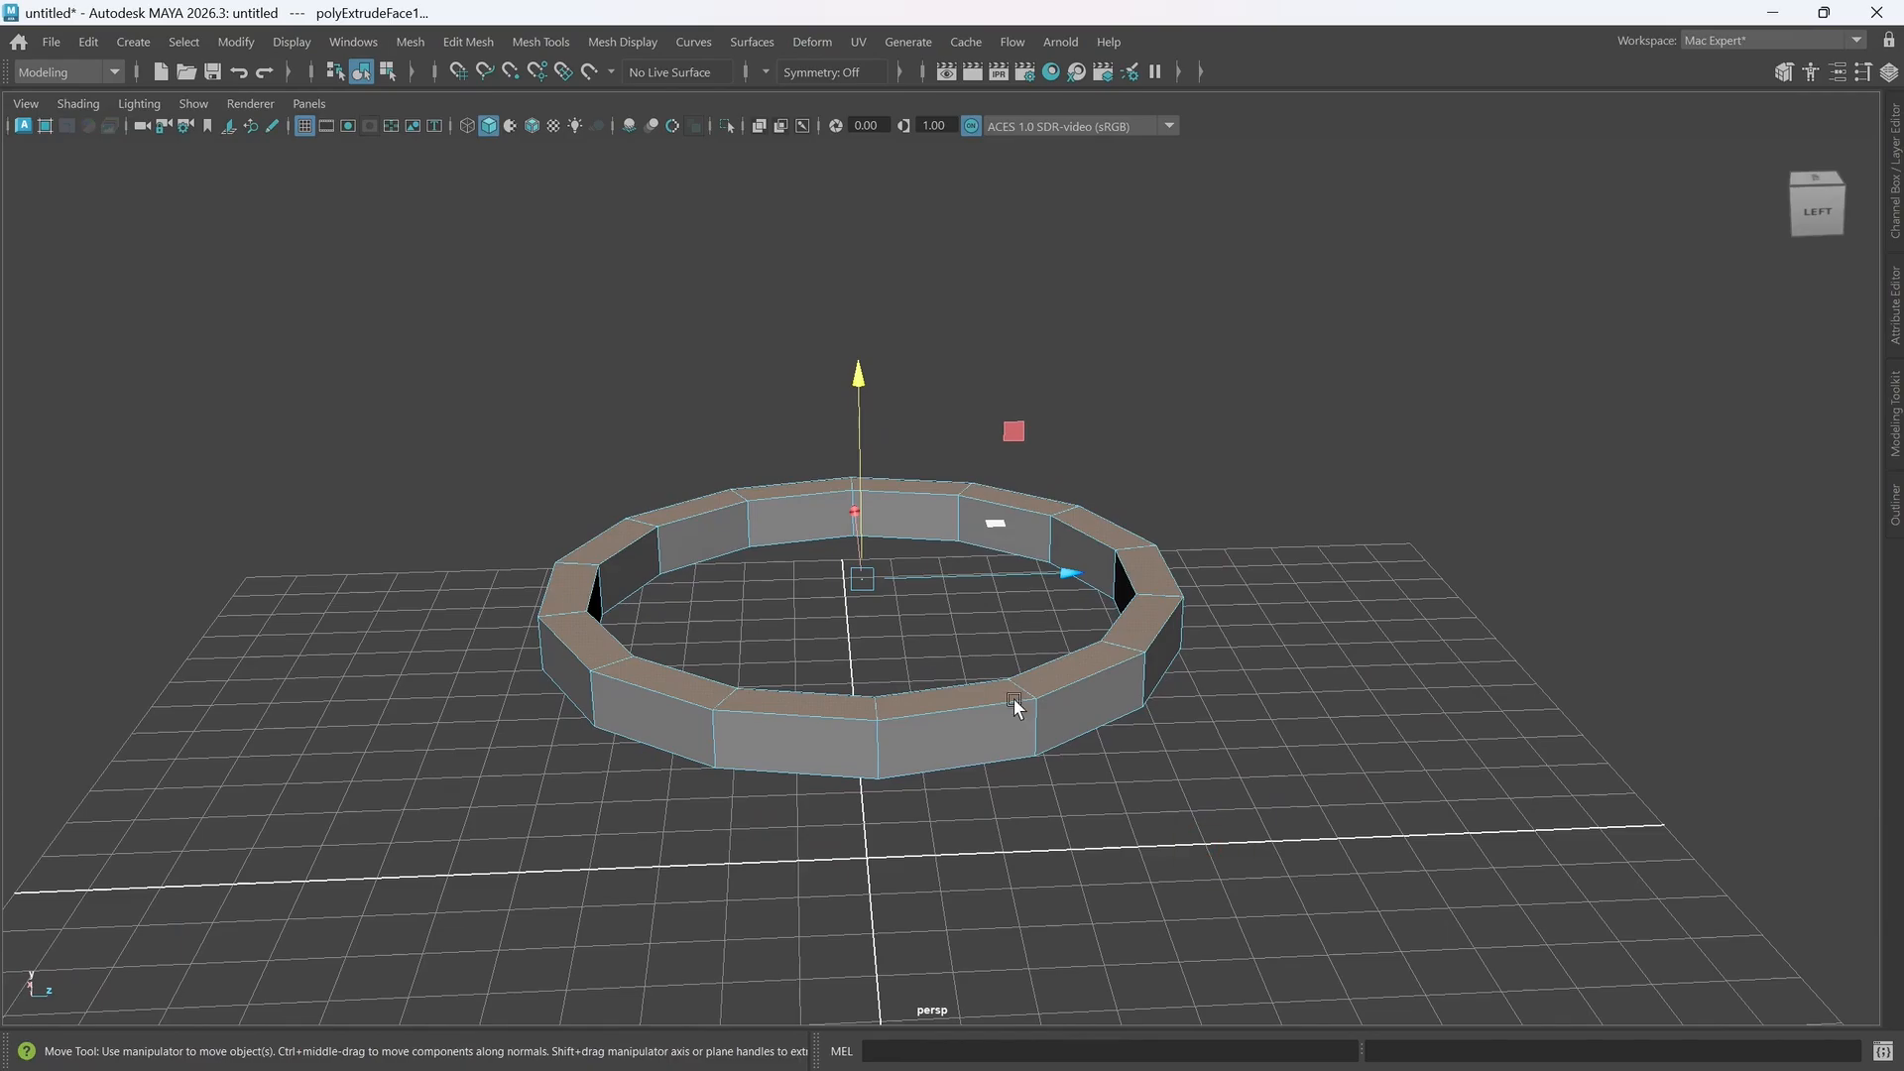
alt+drag(982, 748, 990, 734)
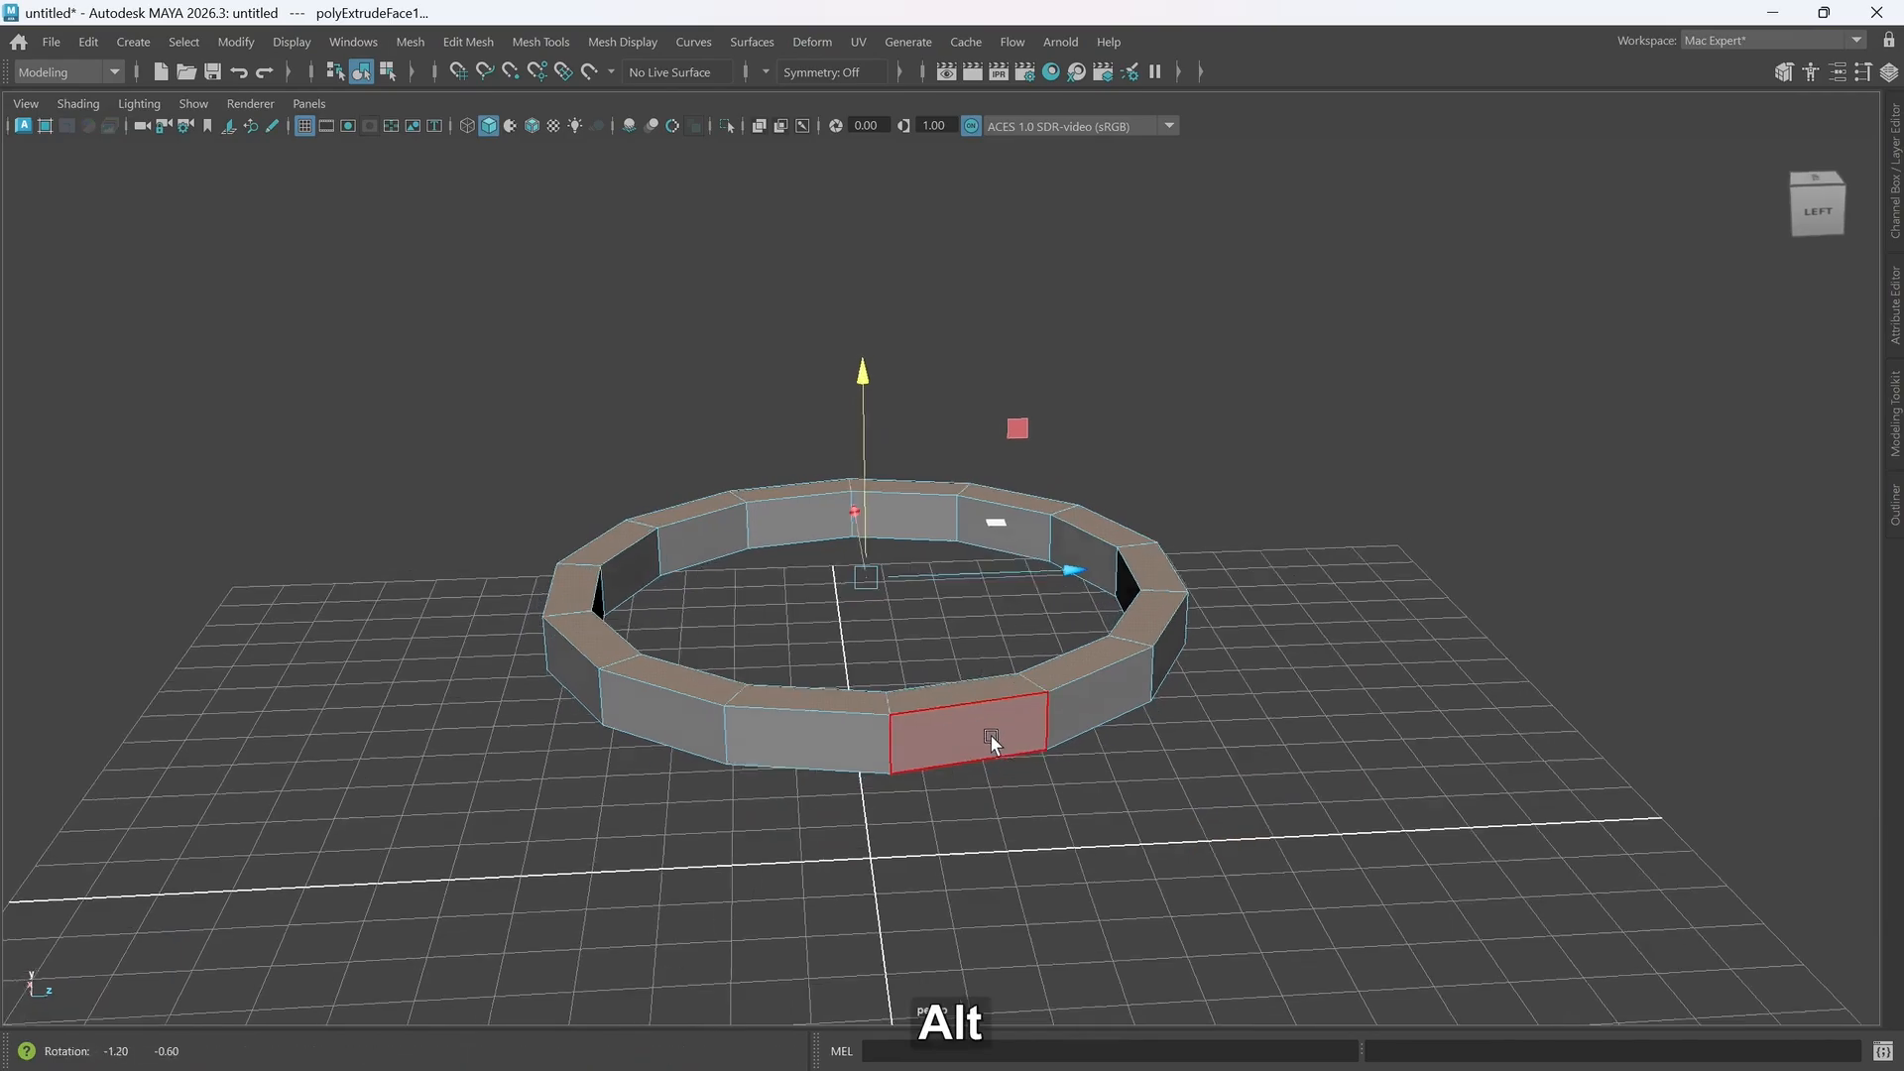
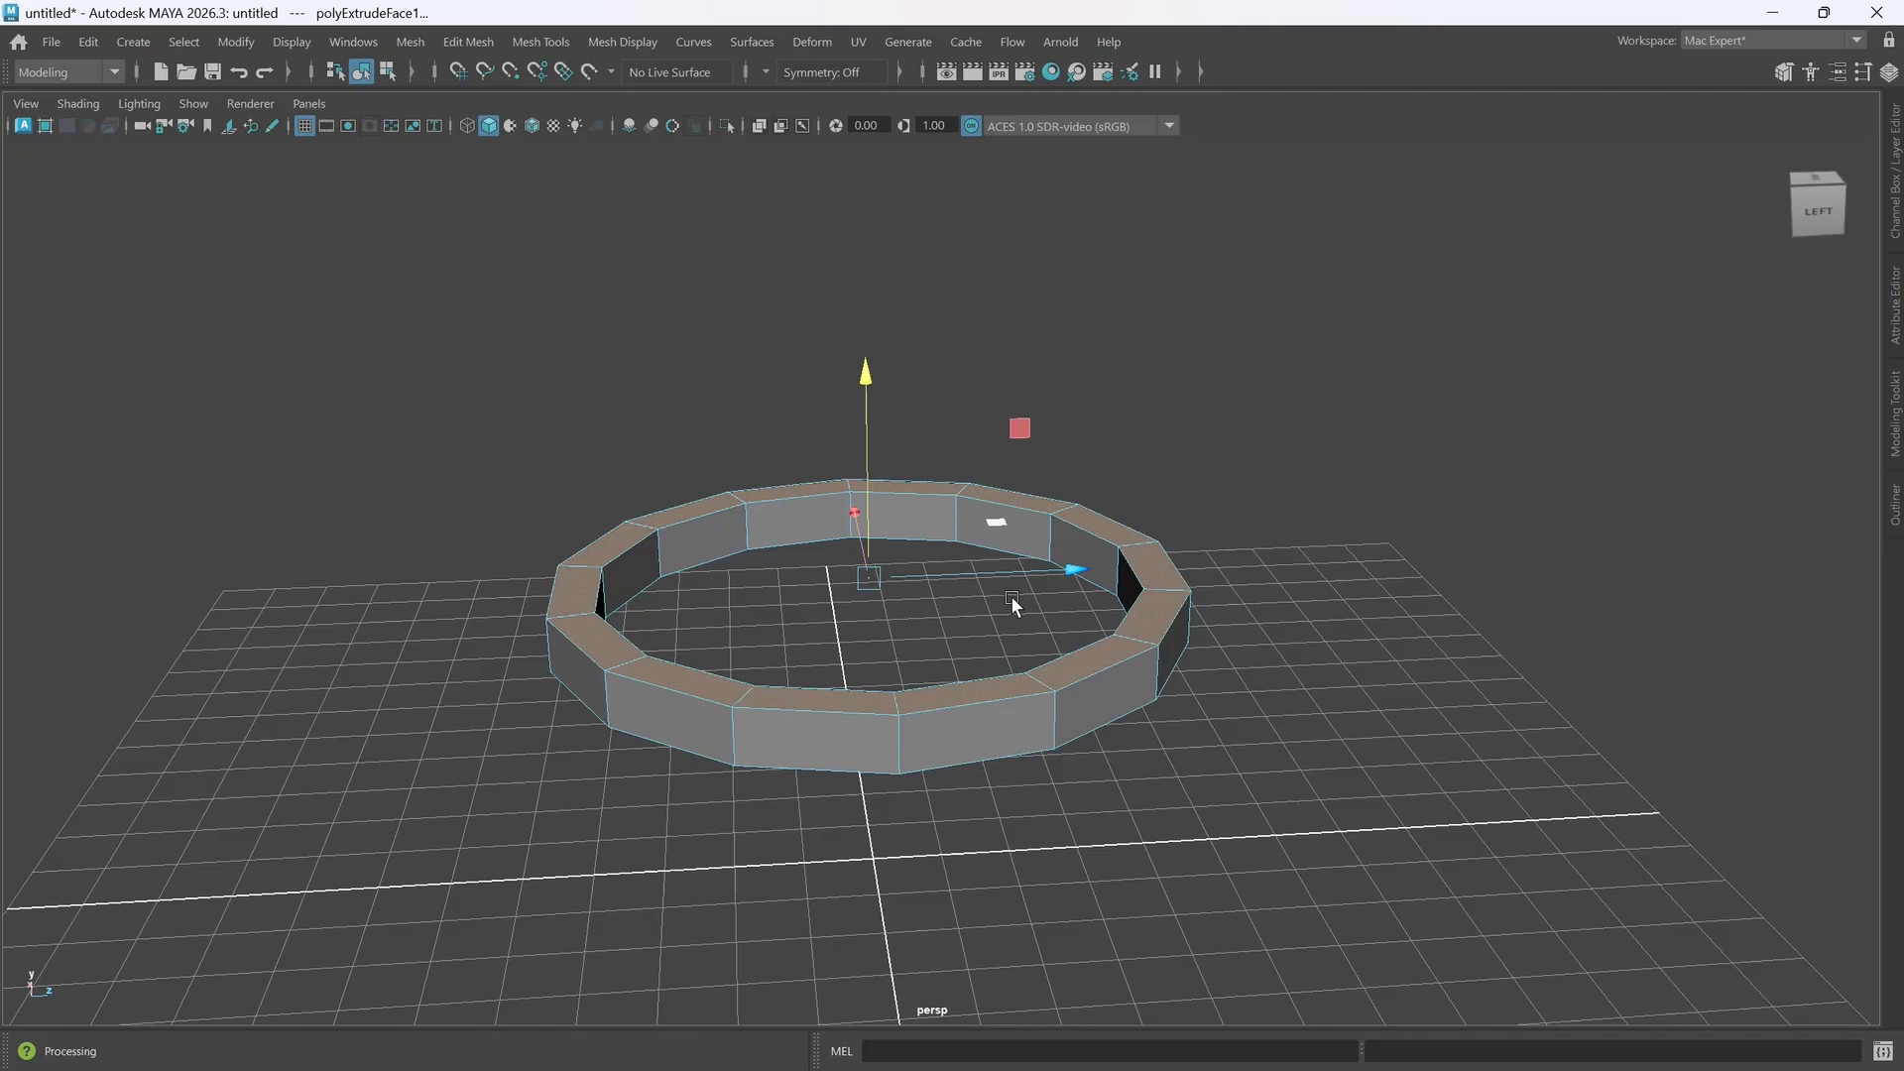
shift+right_drag(1047, 511, 1035, 931)
alt+drag(1067, 705, 1079, 706)
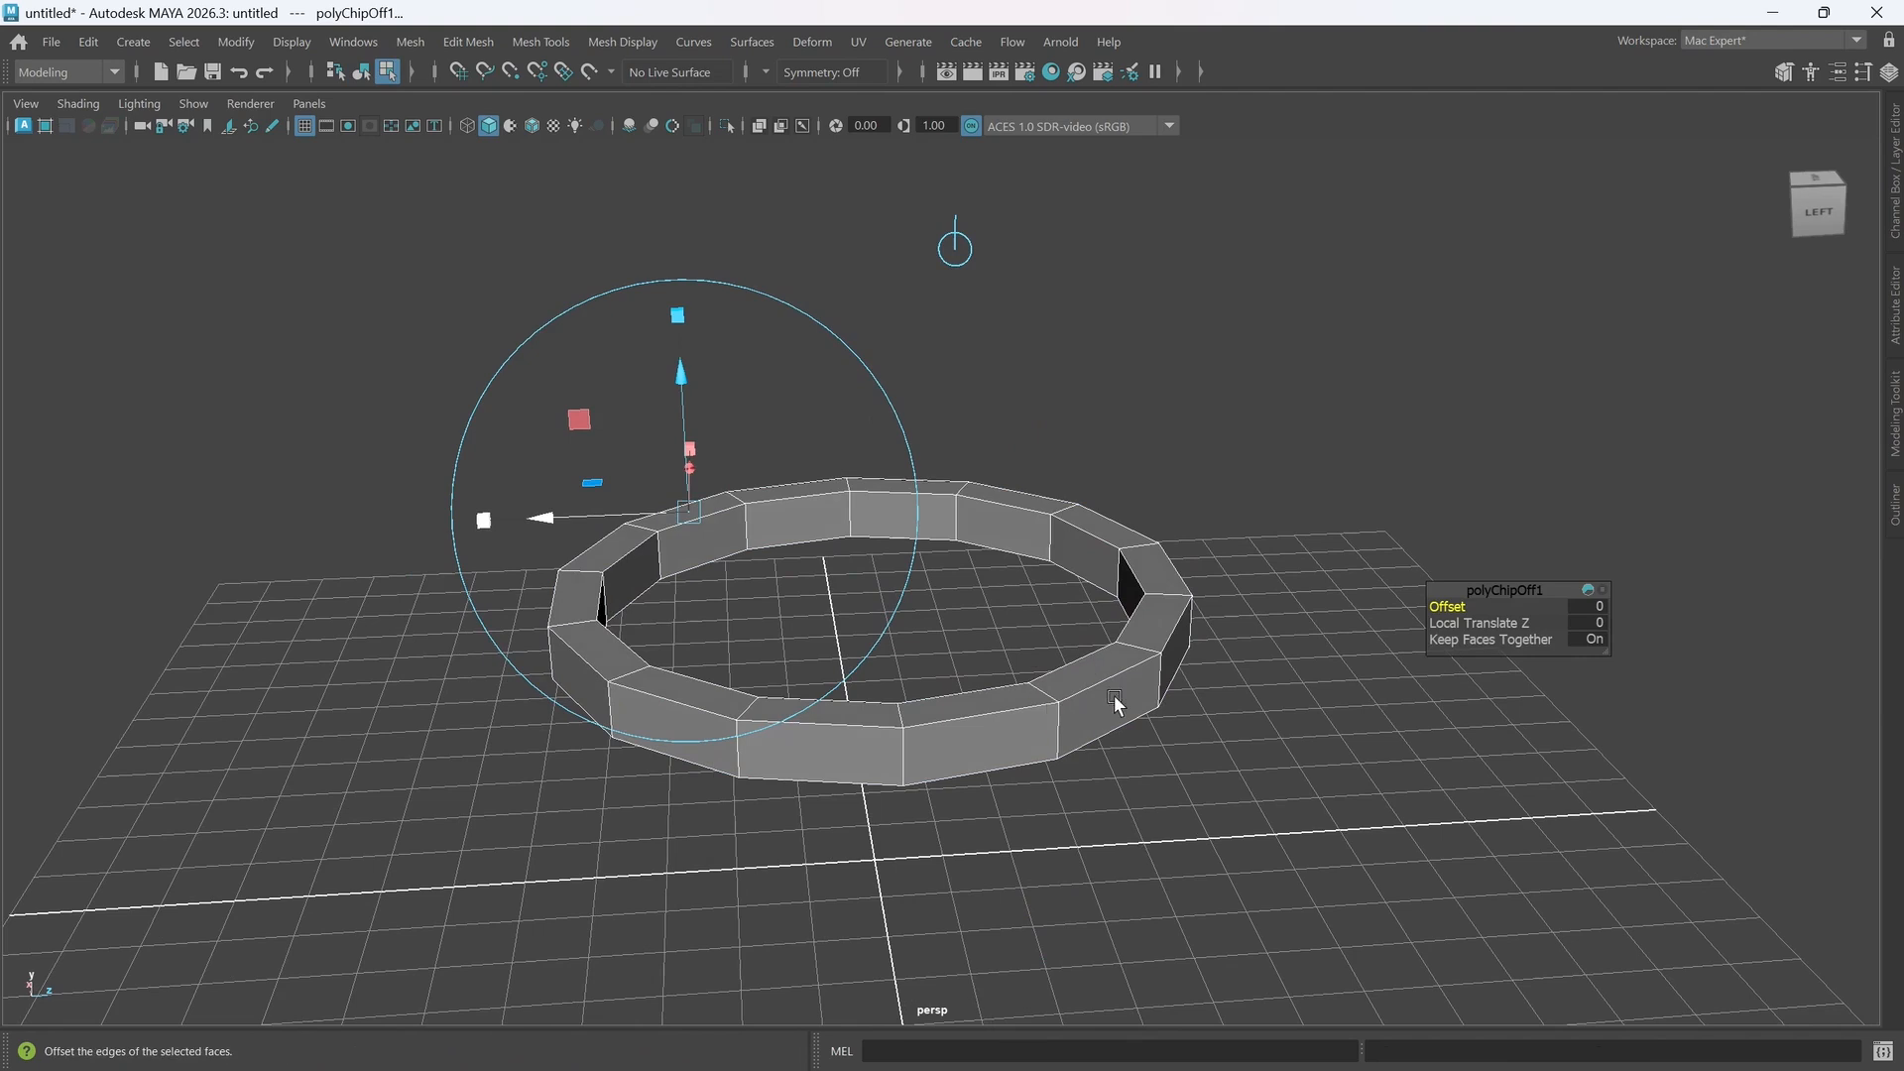
click(1199, 736)
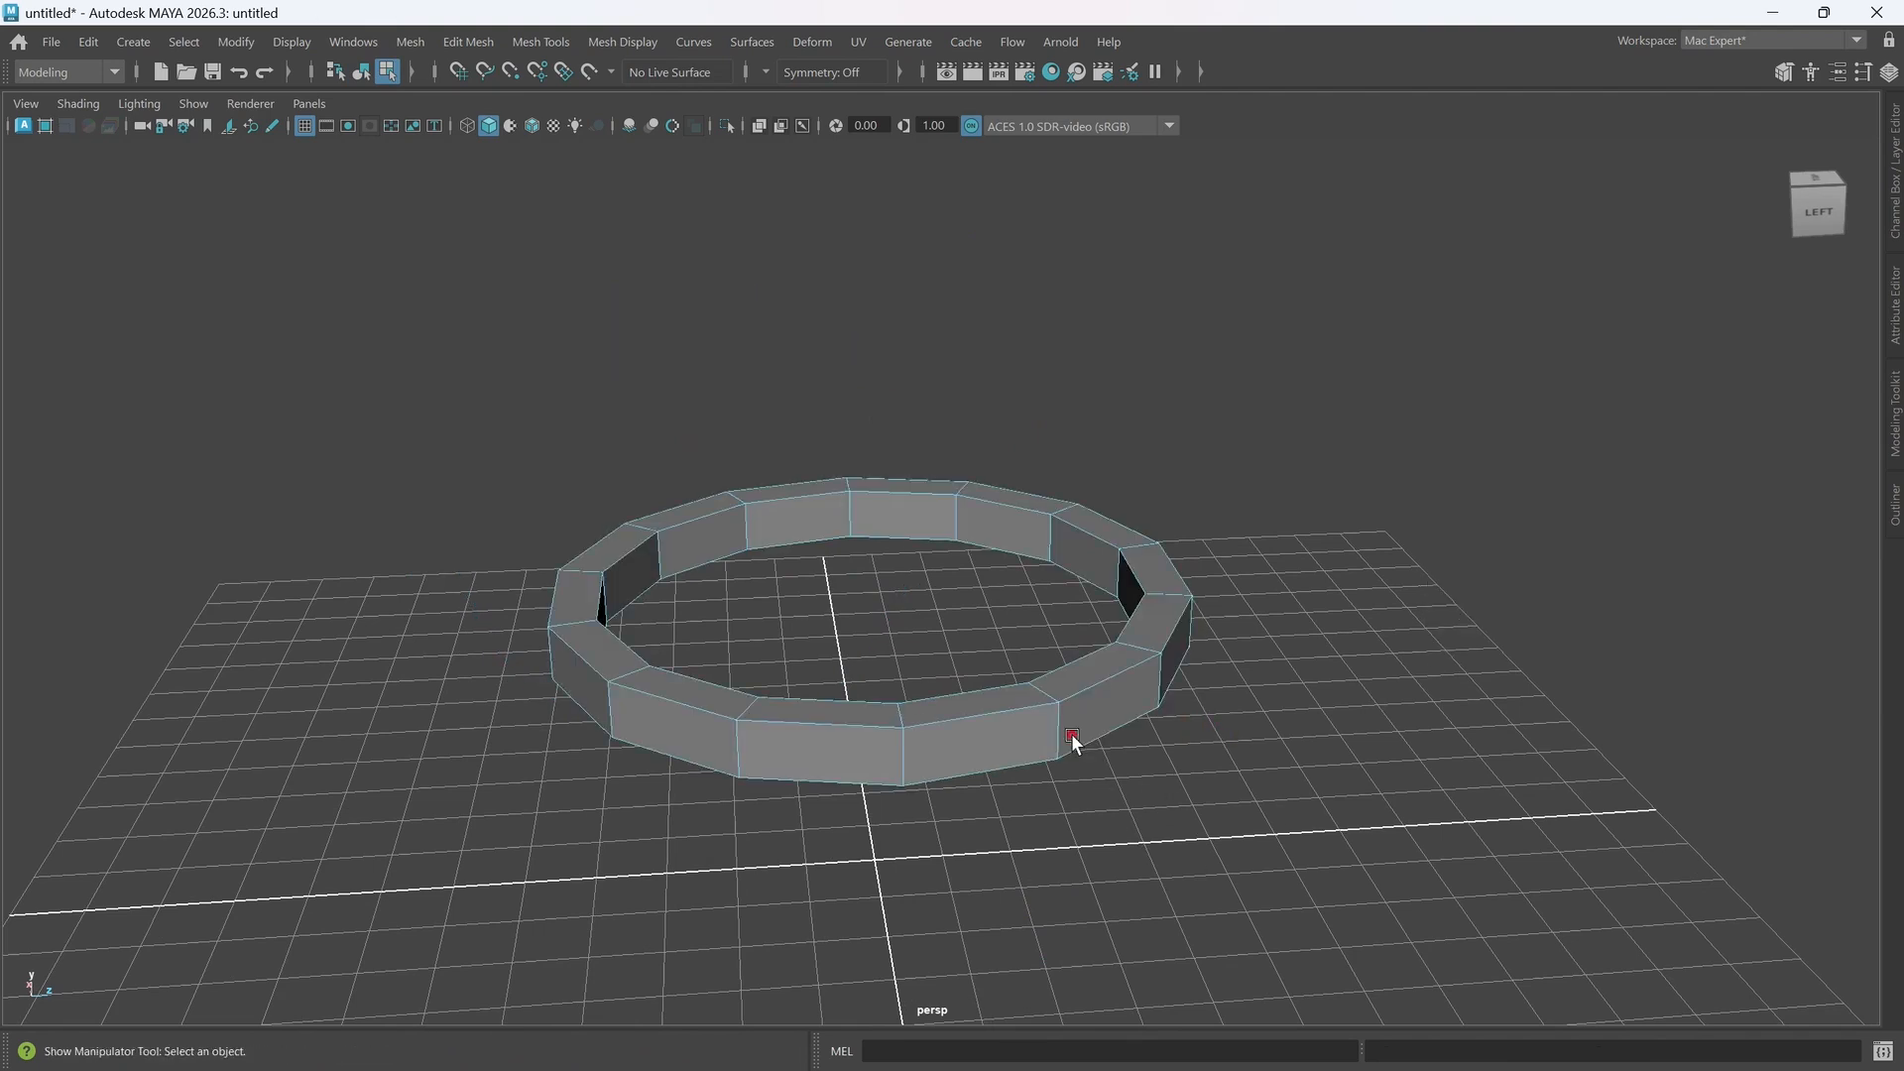
key(w)
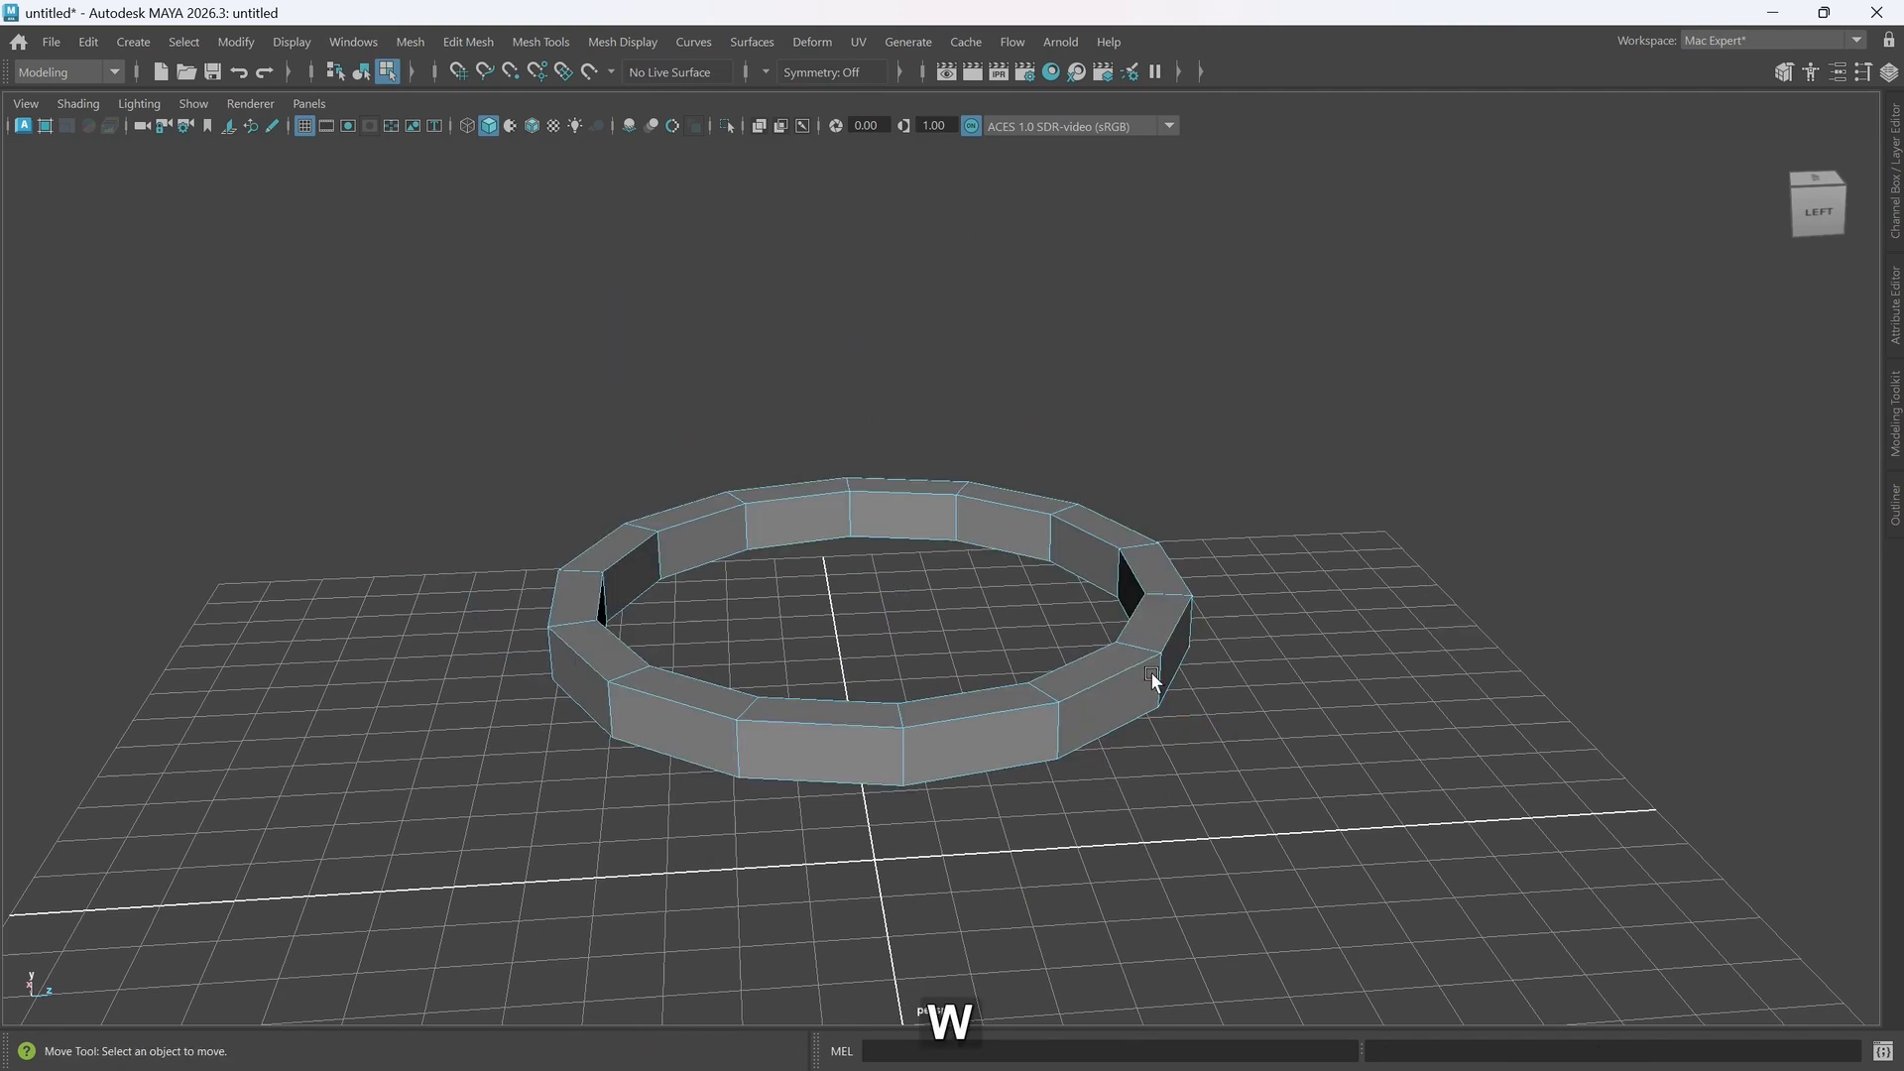
scroll(955, 651, down, 5)
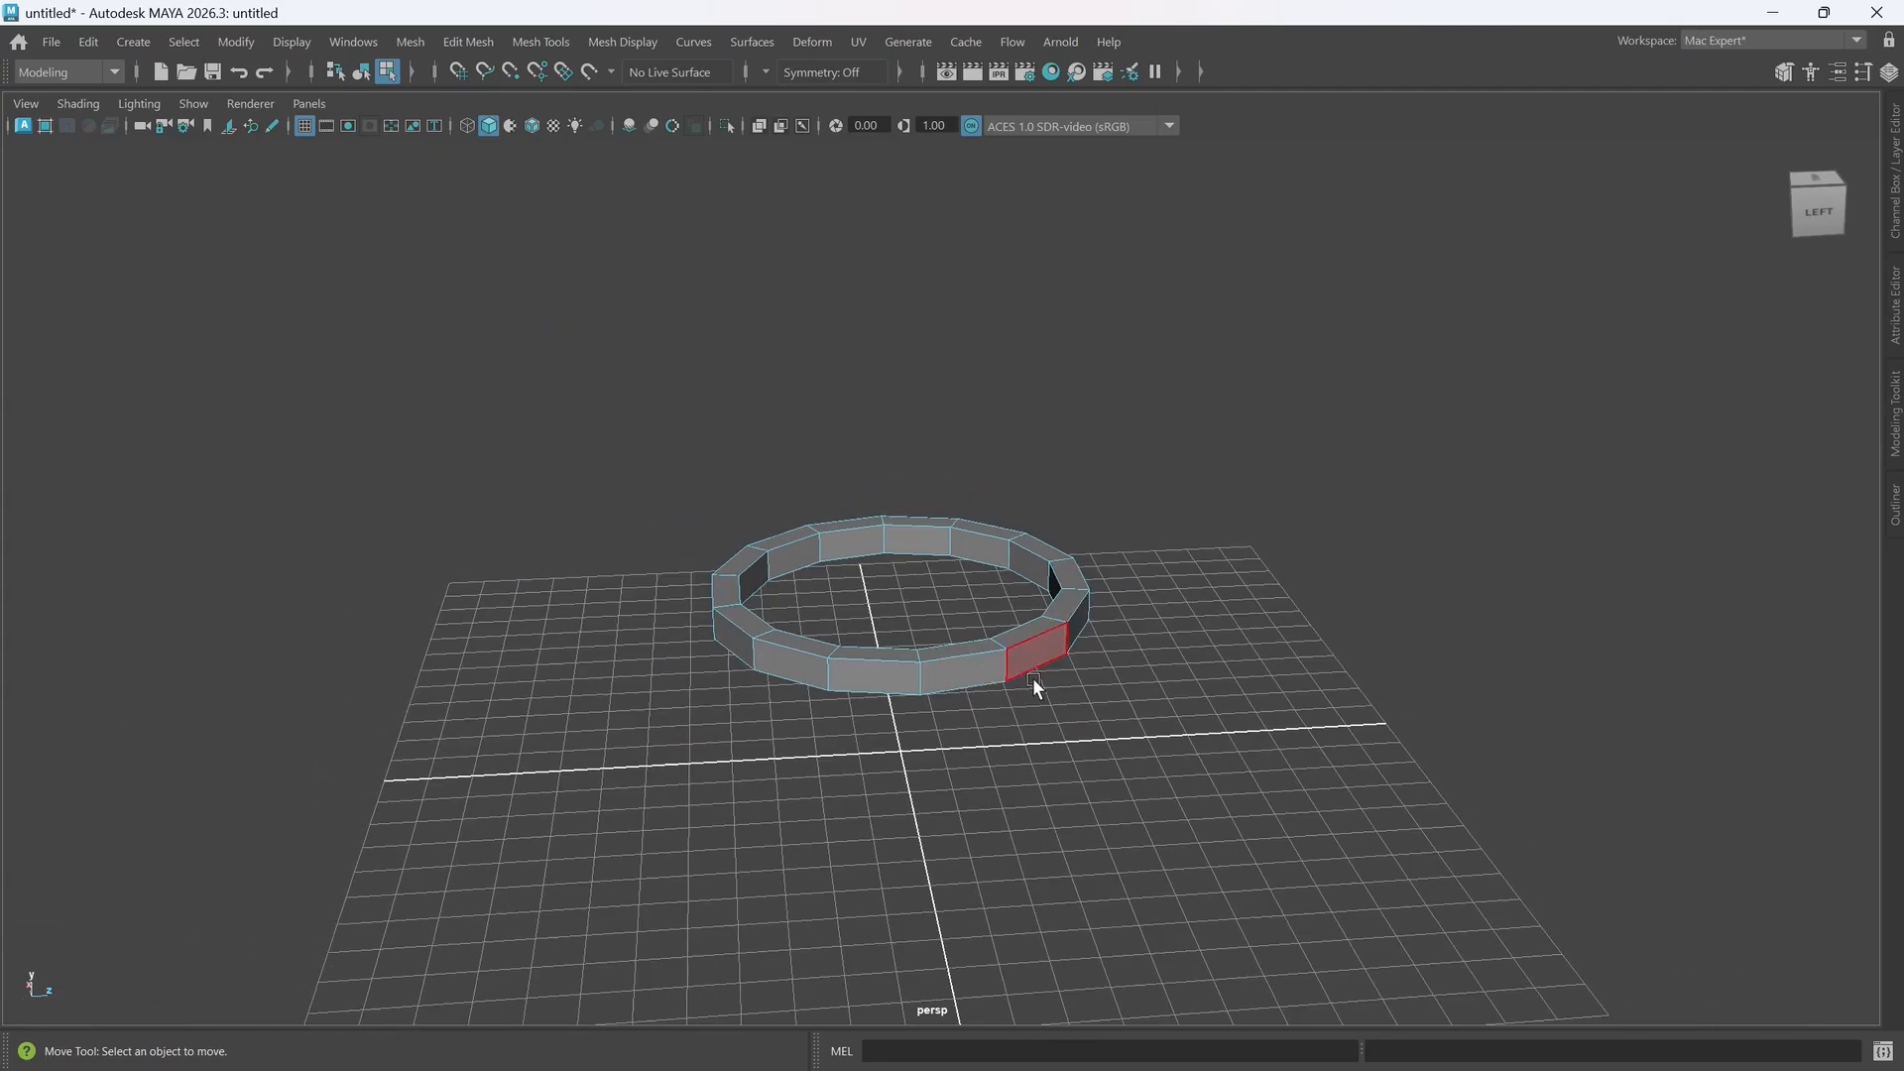
- Select the band as a whole object and isolate it in the viewport
right_drag(1034, 676, 1160, 406)
click(1004, 611)
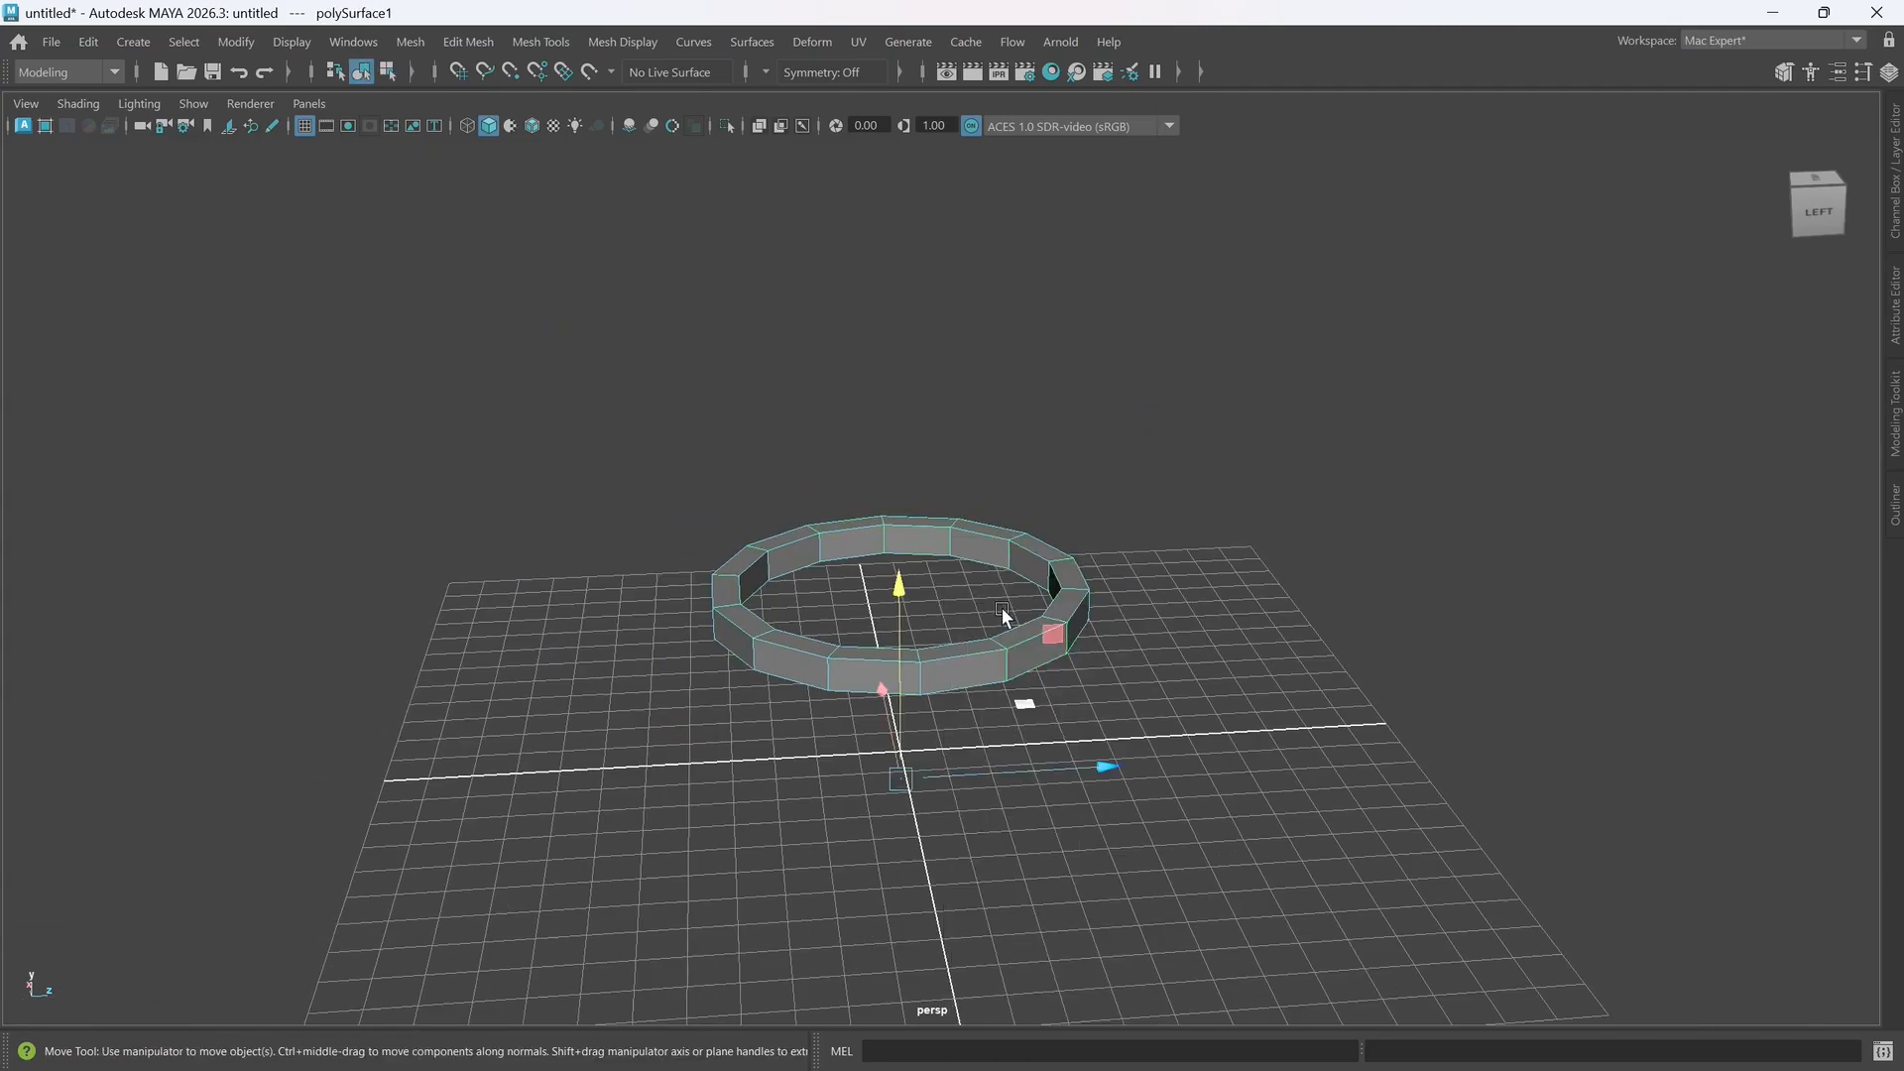
shift+drag(885, 621, 1020, 698)
key(ctrl+z)
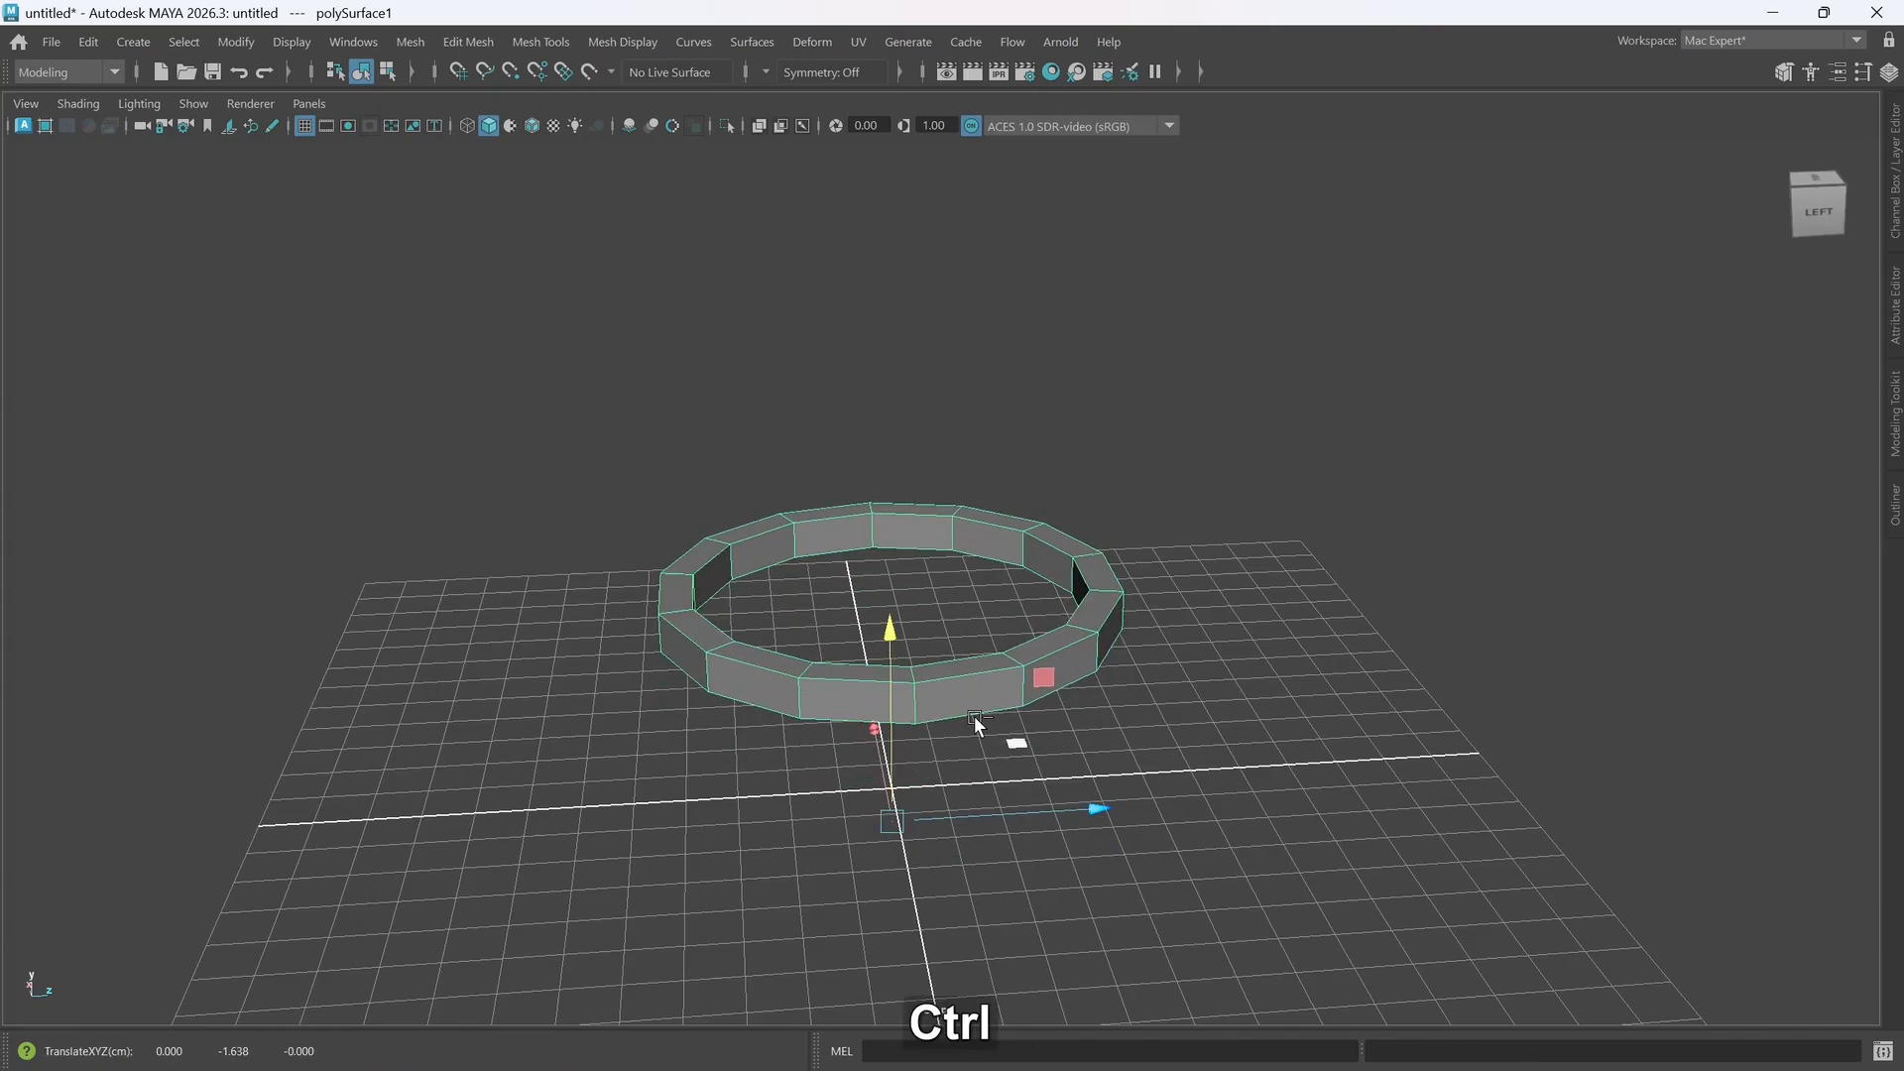
key(ctrl+1)
click(1328, 721)
click(1005, 679)
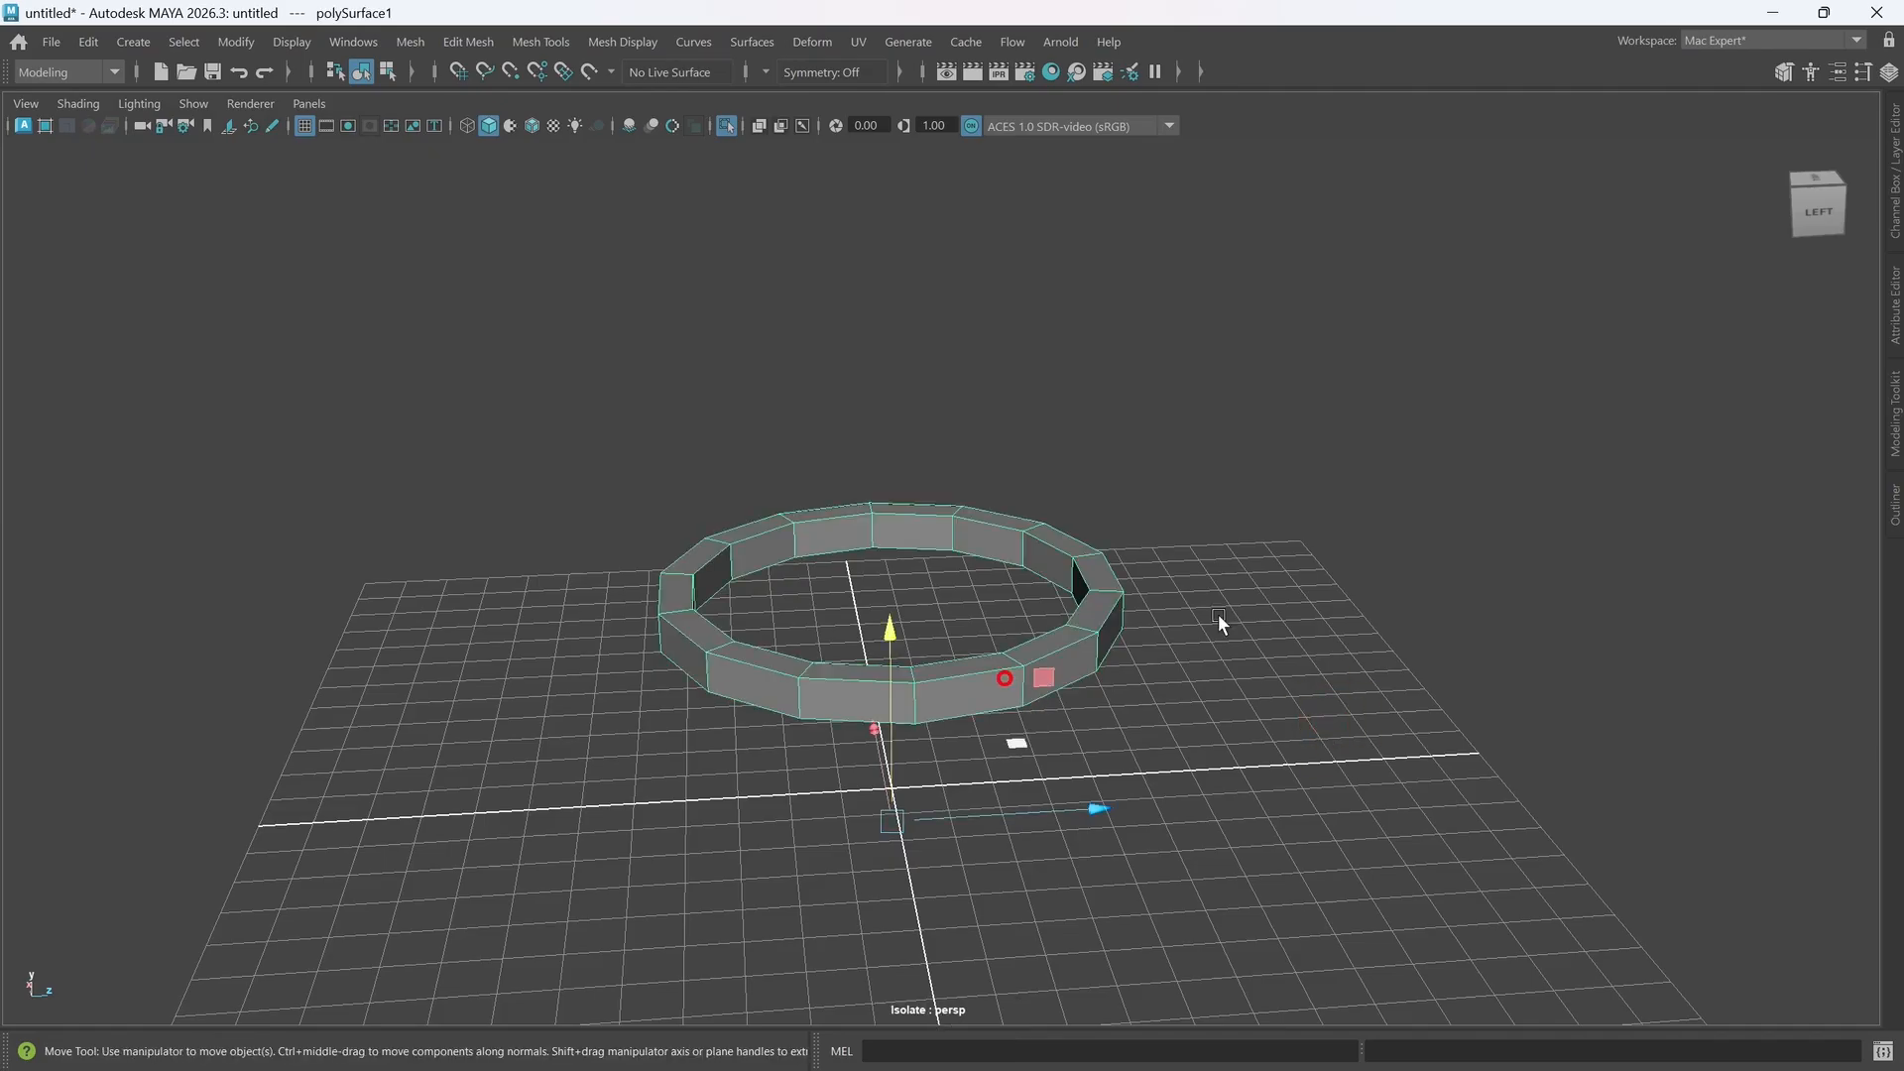
- Center the isolated band's pivot on its own geometry
alt+drag(989, 692, 998, 785)
alt+middle_drag(999, 785, 969, 812)
key(d)
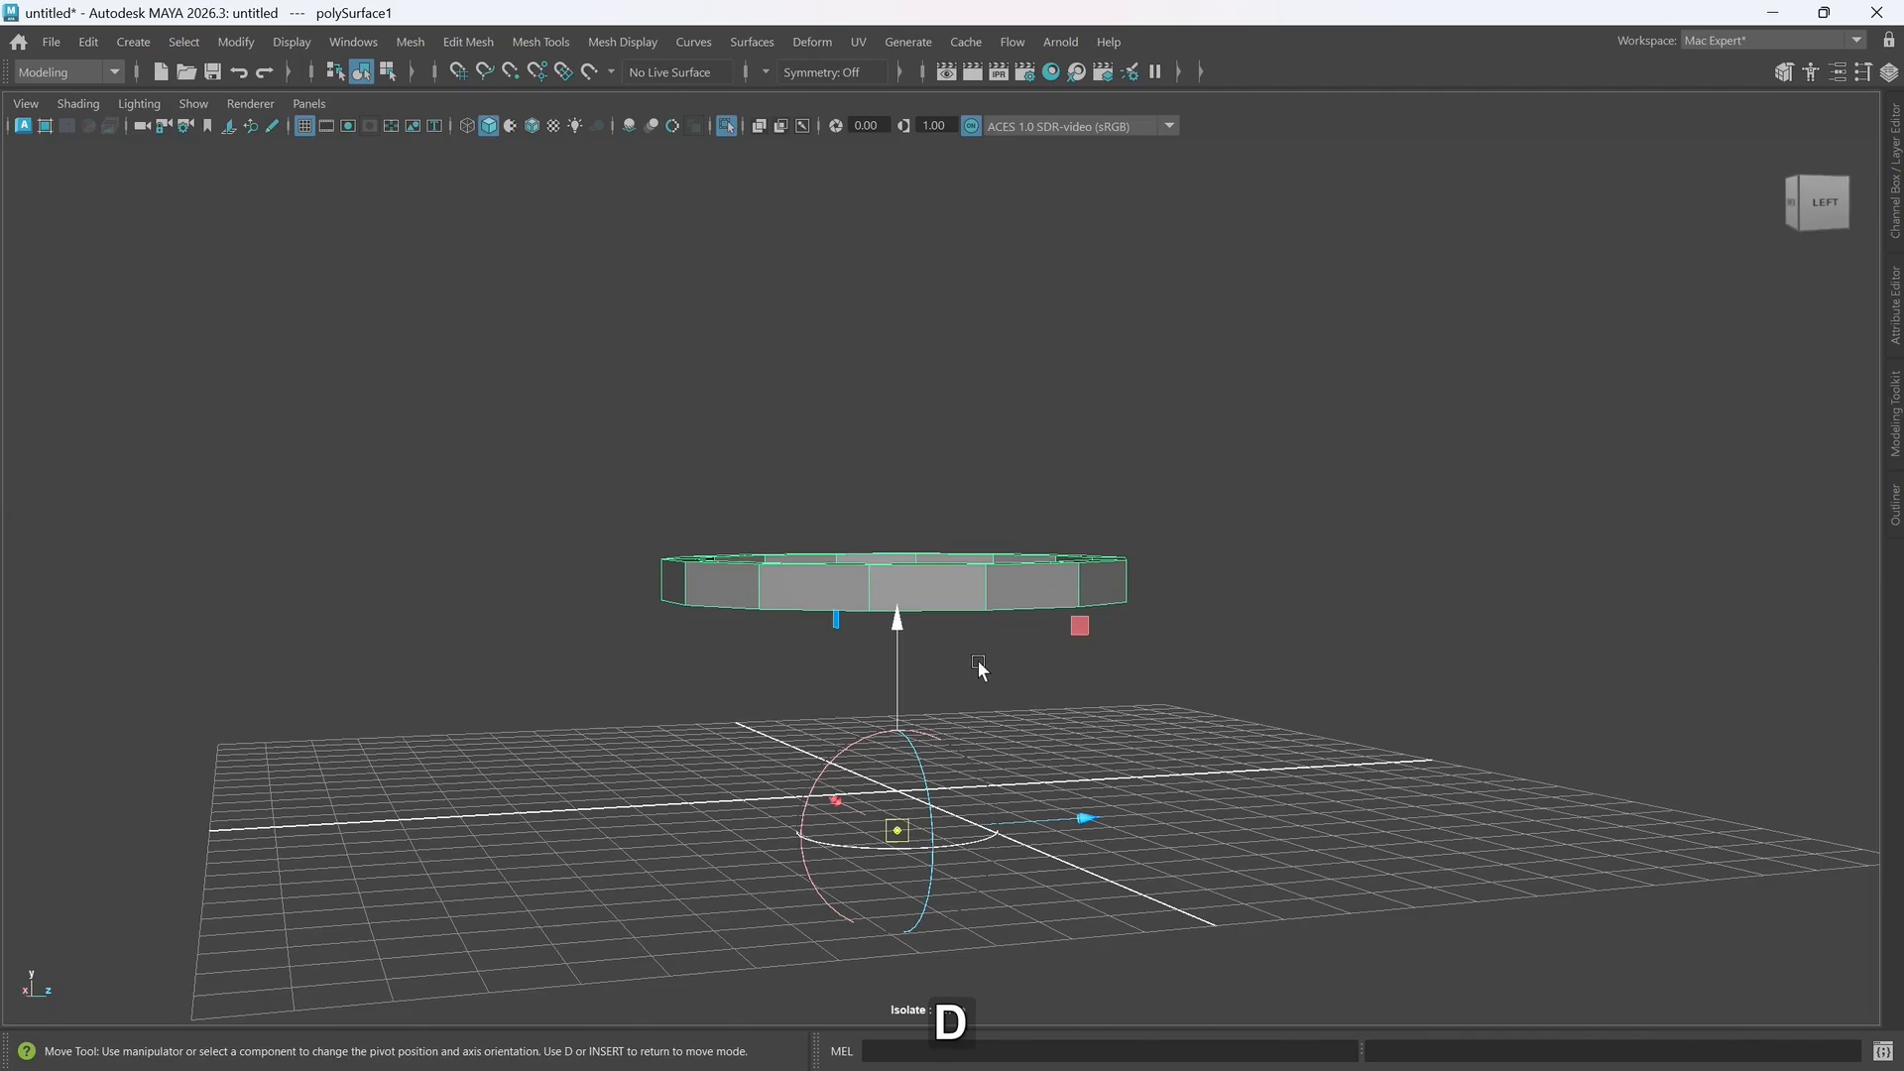
right_drag(980, 692, 978, 758)
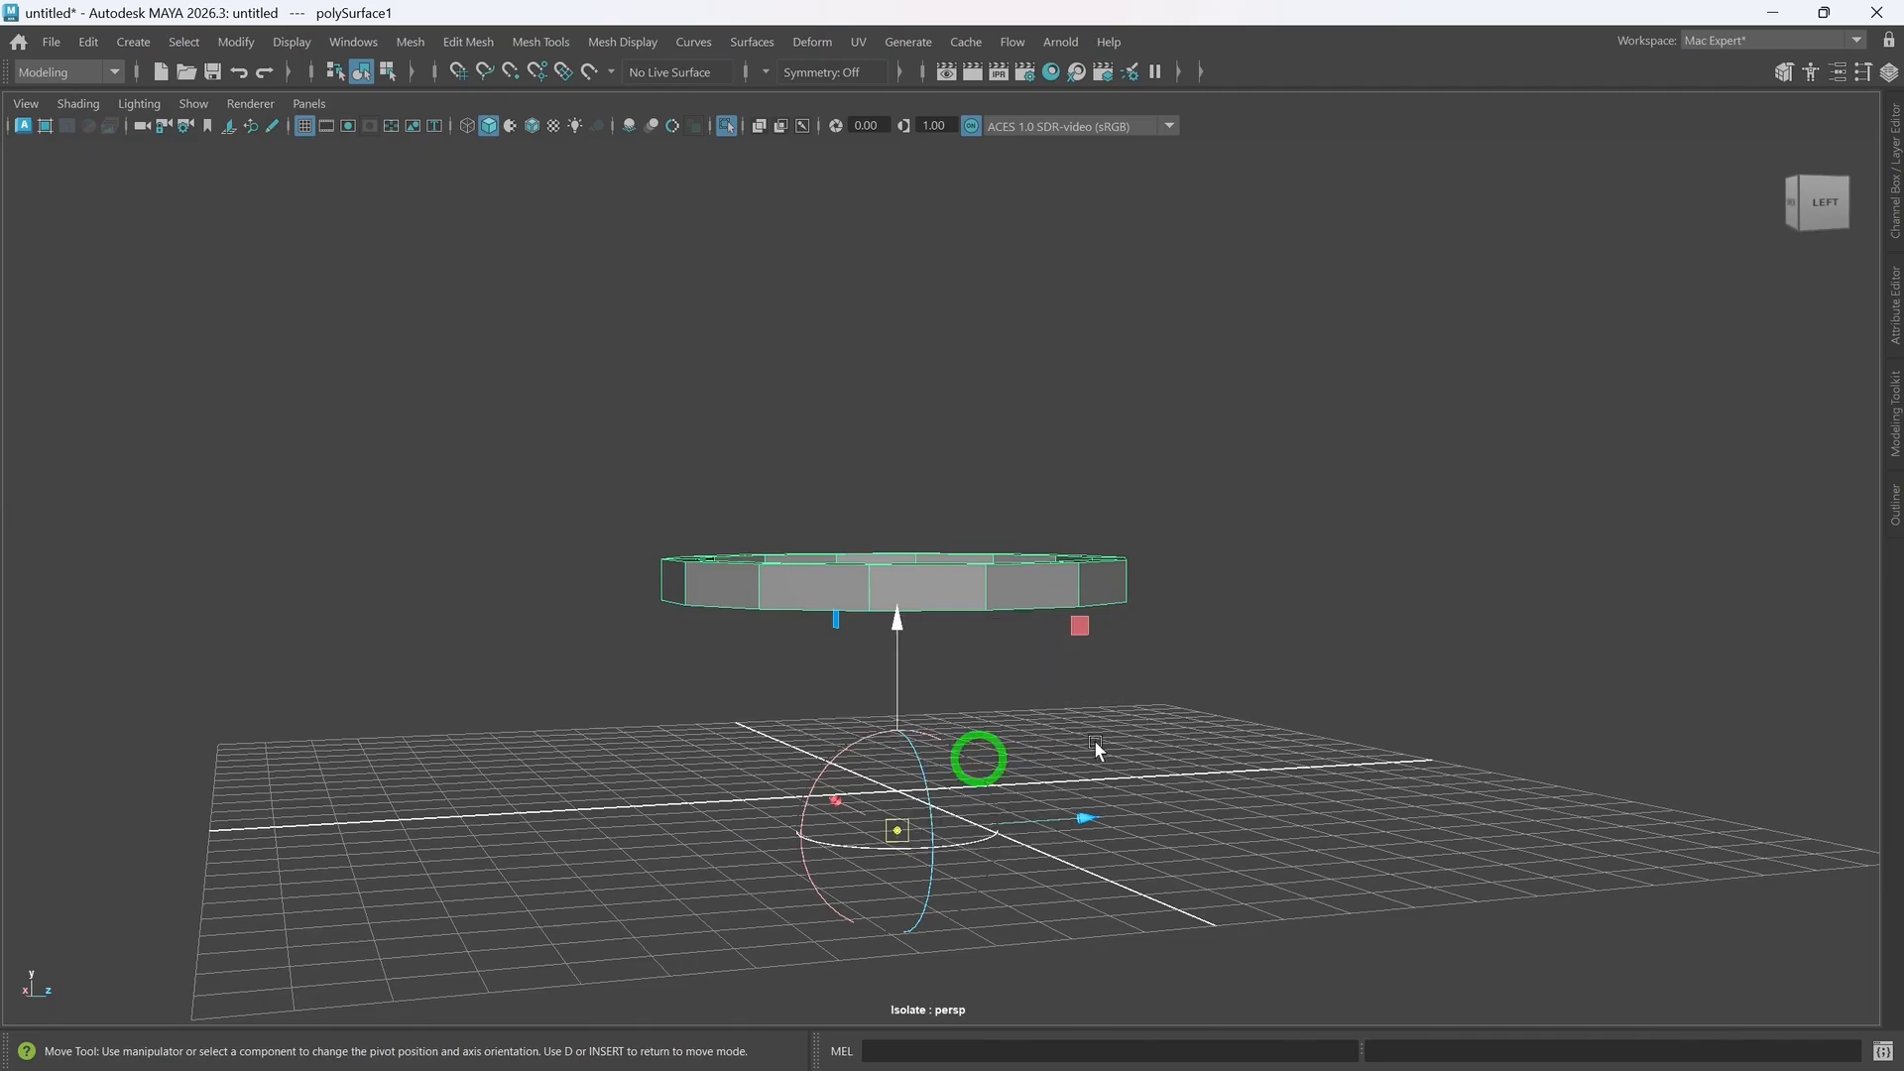
key(d)
click(1139, 701)
alt+drag(1032, 663, 1025, 767)
click(1000, 779)
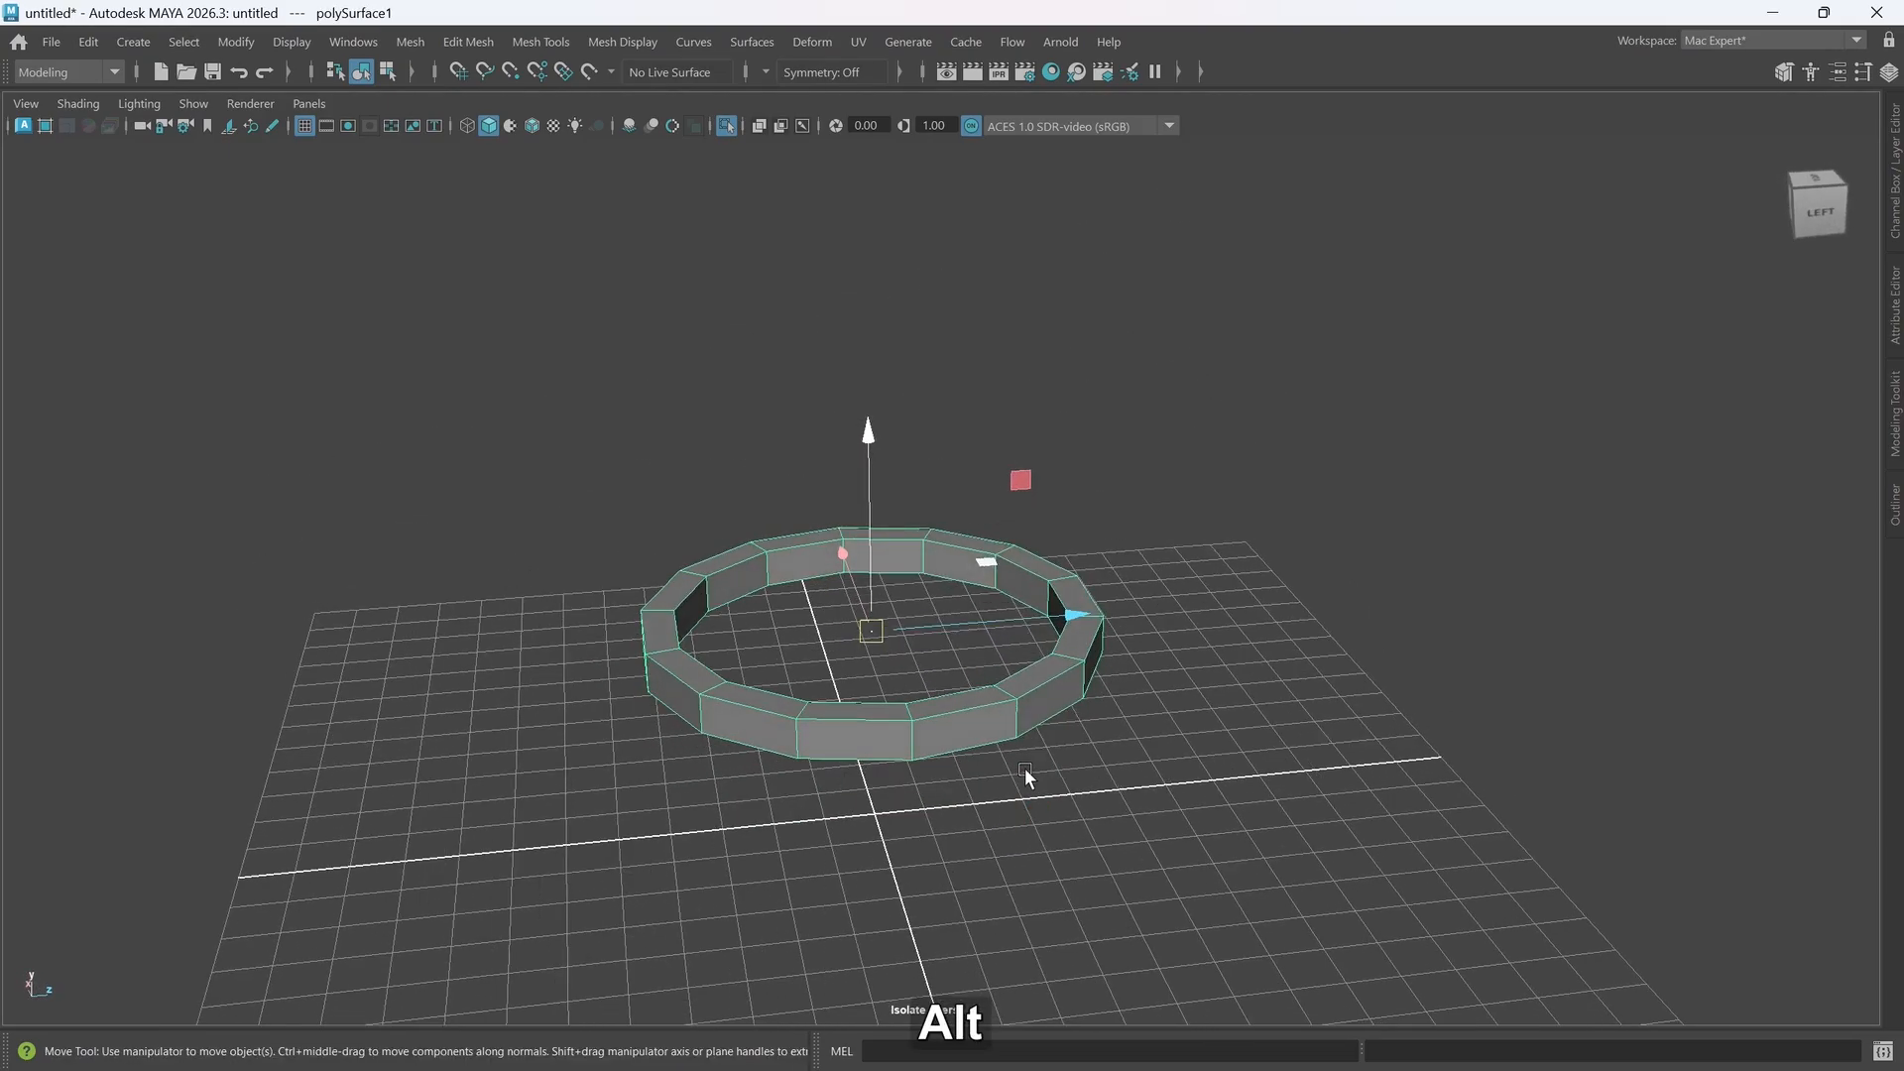
- Try beveling all the inner and outer edge loops around the band's top and bottom together, and undo the bevel
right_drag(1025, 768, 1028, 379)
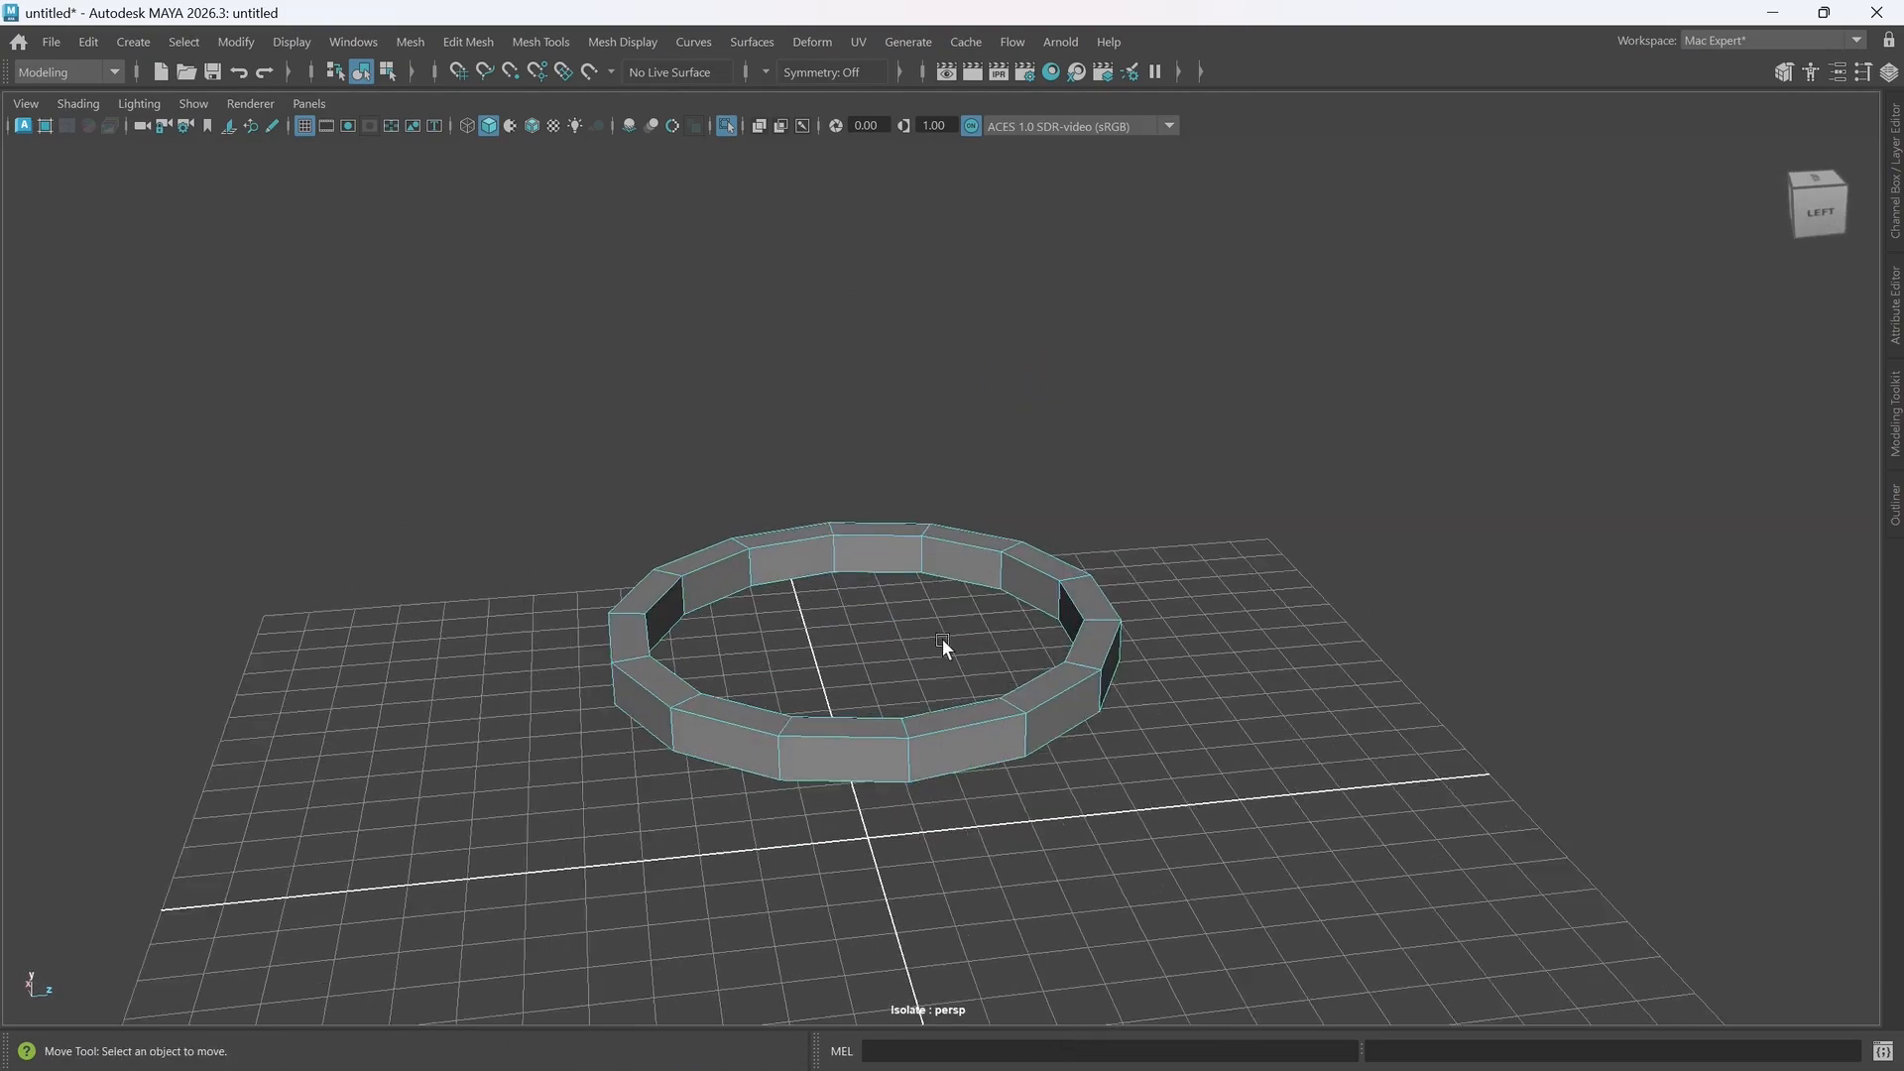
alt+middle_drag(943, 644, 1041, 680)
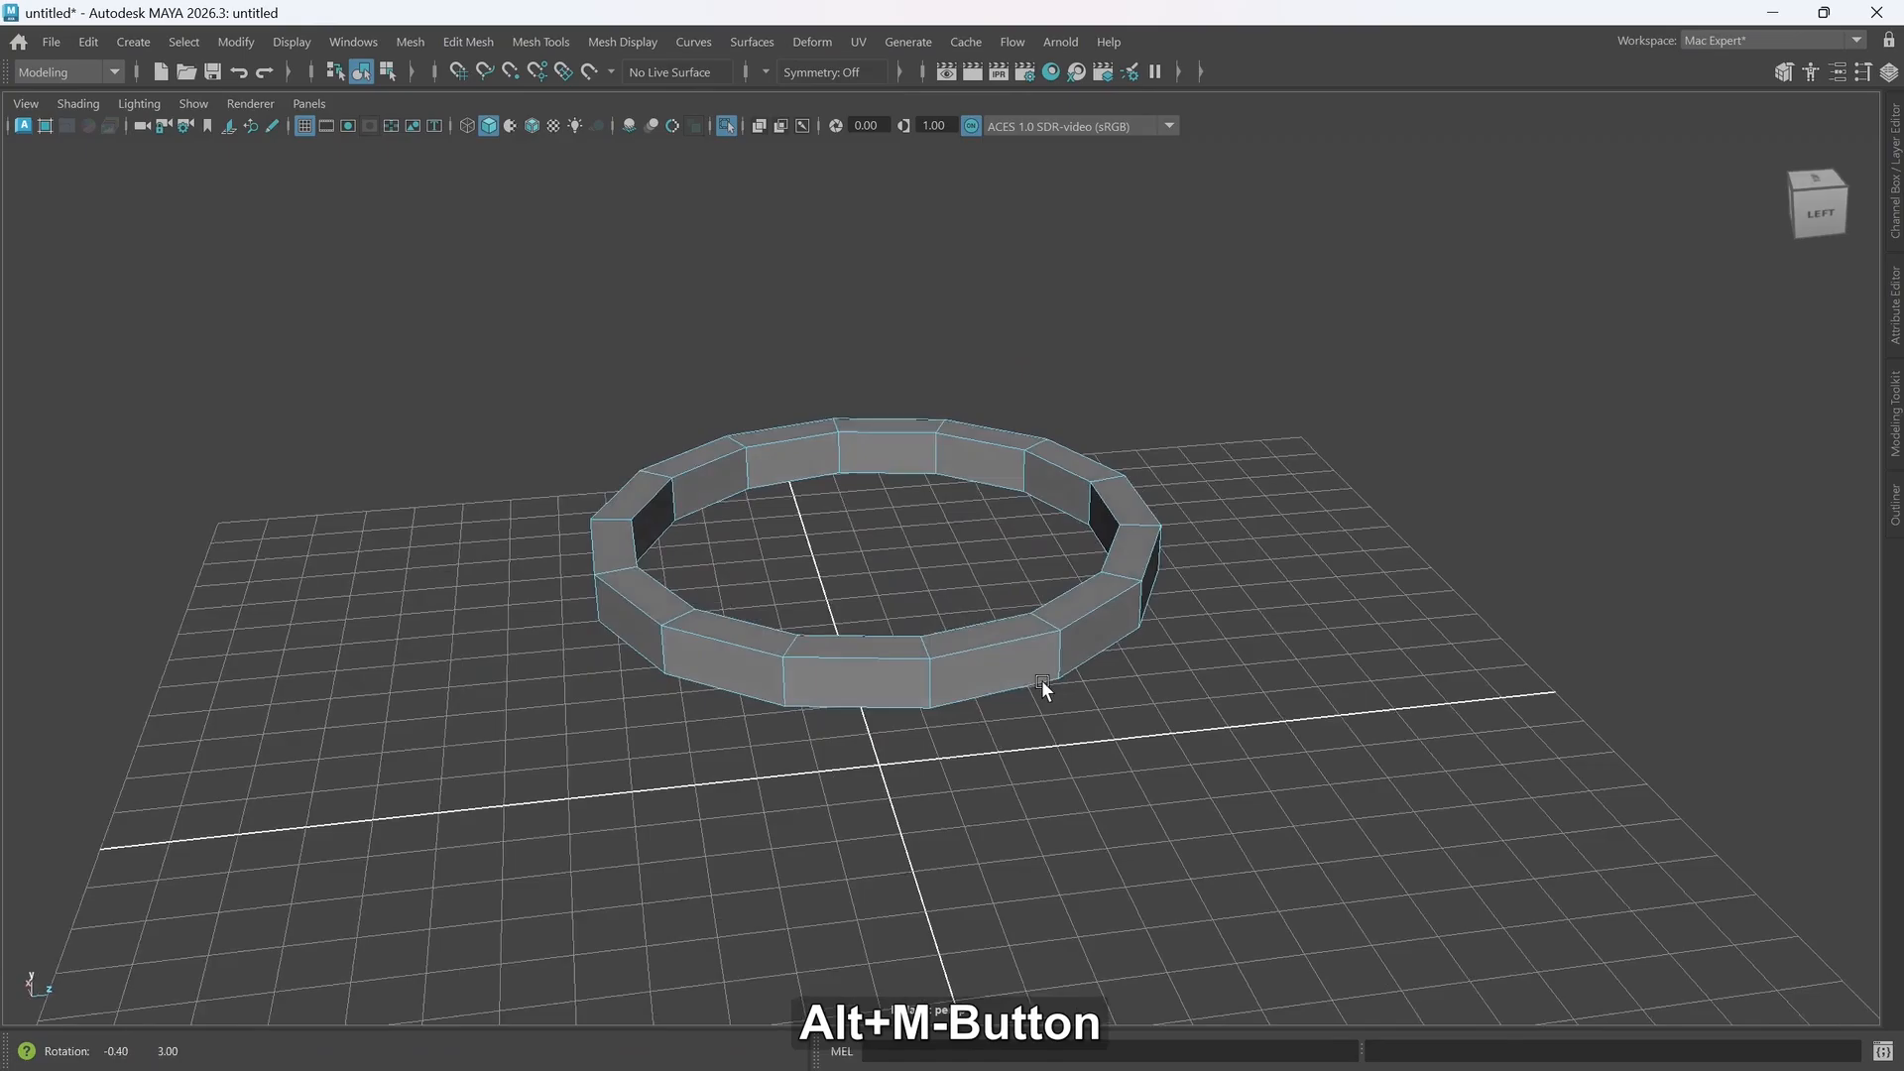
shift+double_click(990, 635)
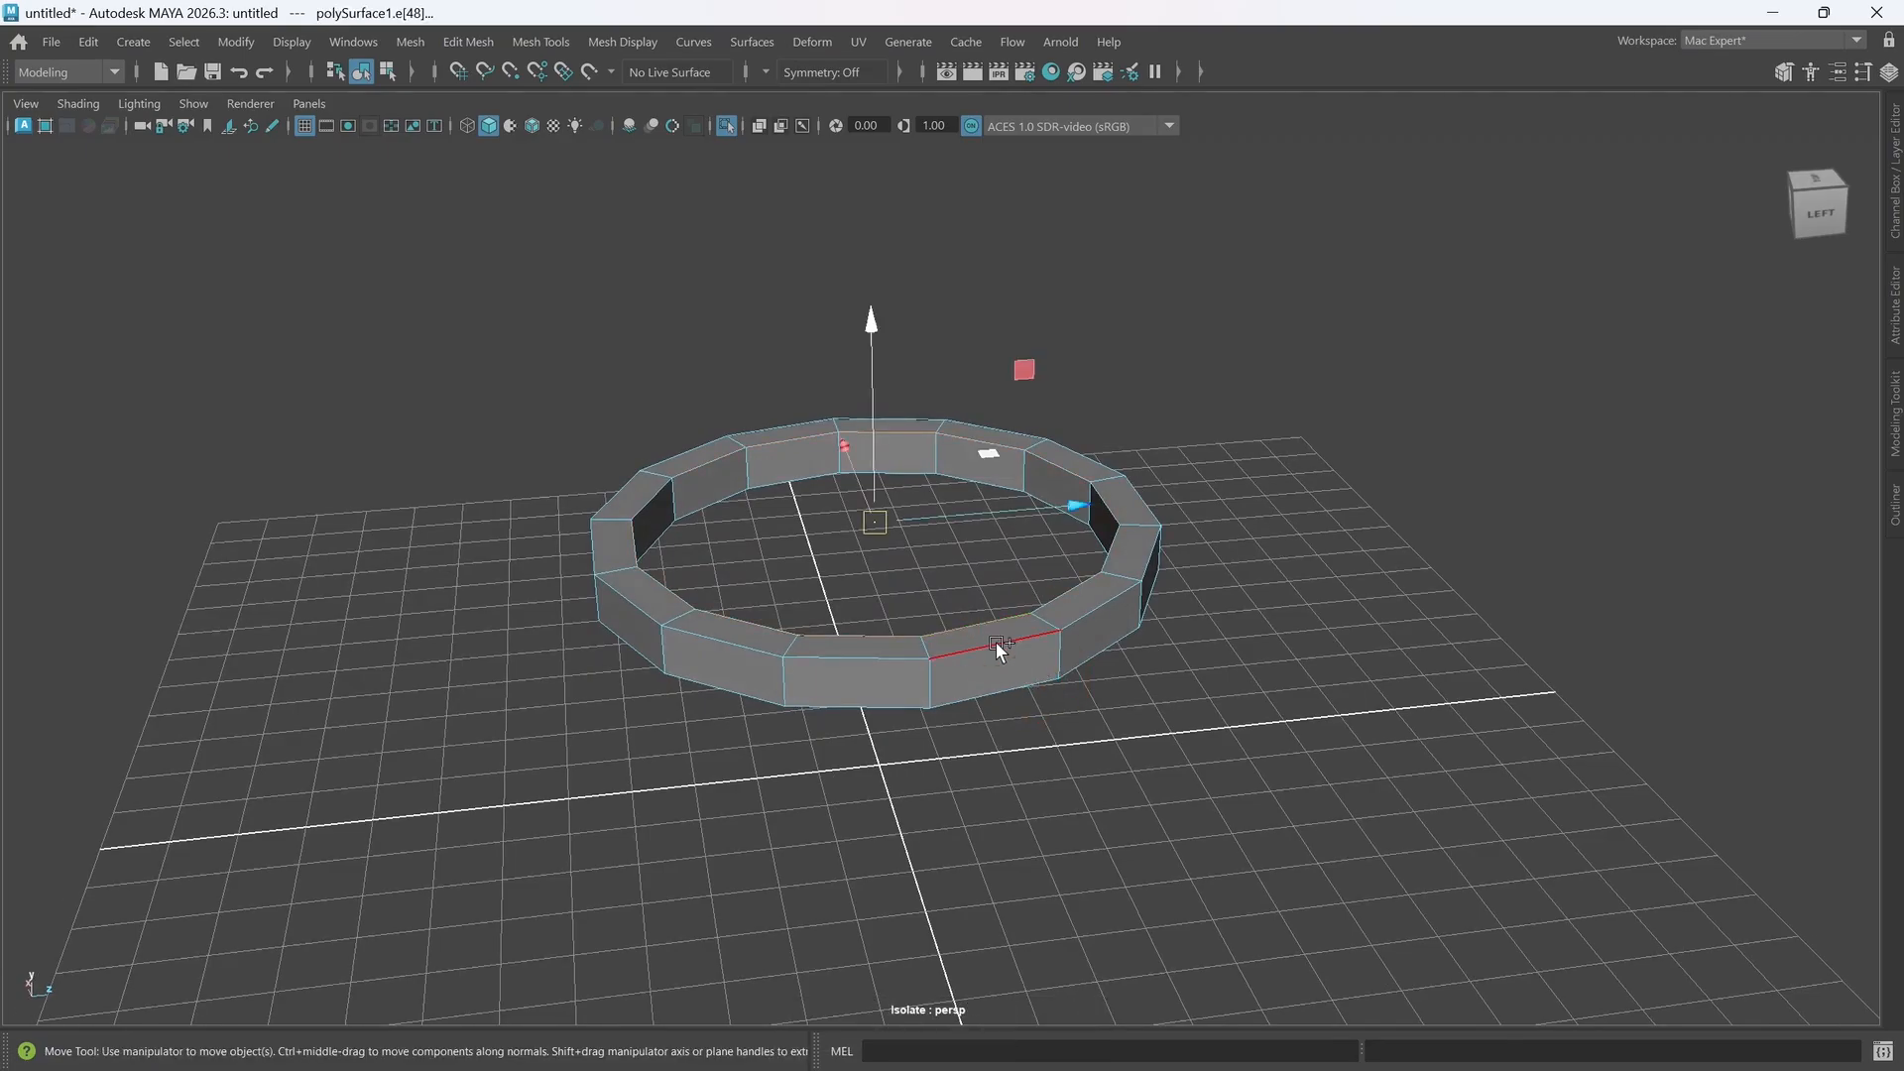
shift+double_click(985, 692)
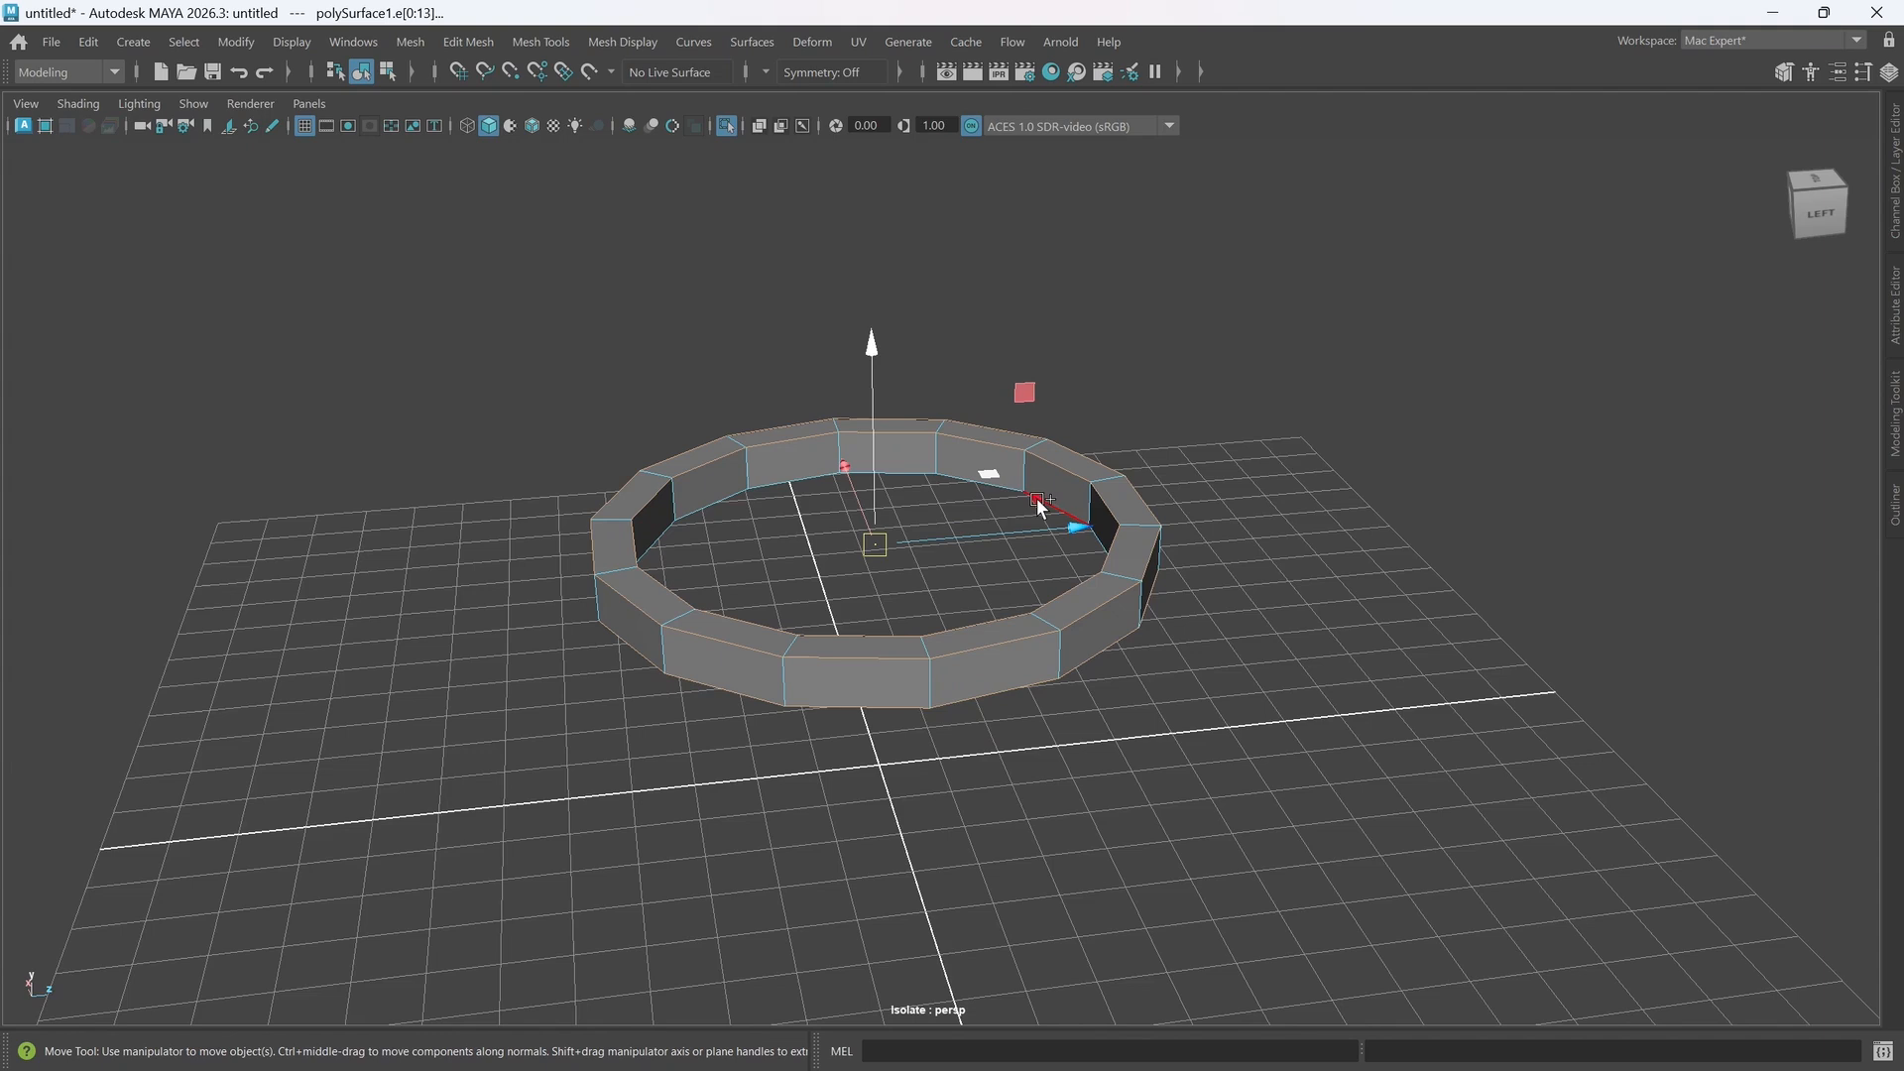
scroll(988, 666, up, 3)
alt+middle_drag(1035, 605, 1027, 645)
alt+drag(1027, 645, 1019, 635)
mouse_move(902, 719)
alt+mouse_down()
mouse_move(934, 716)
mouse_move(914, 714)
alt+mouse_up()
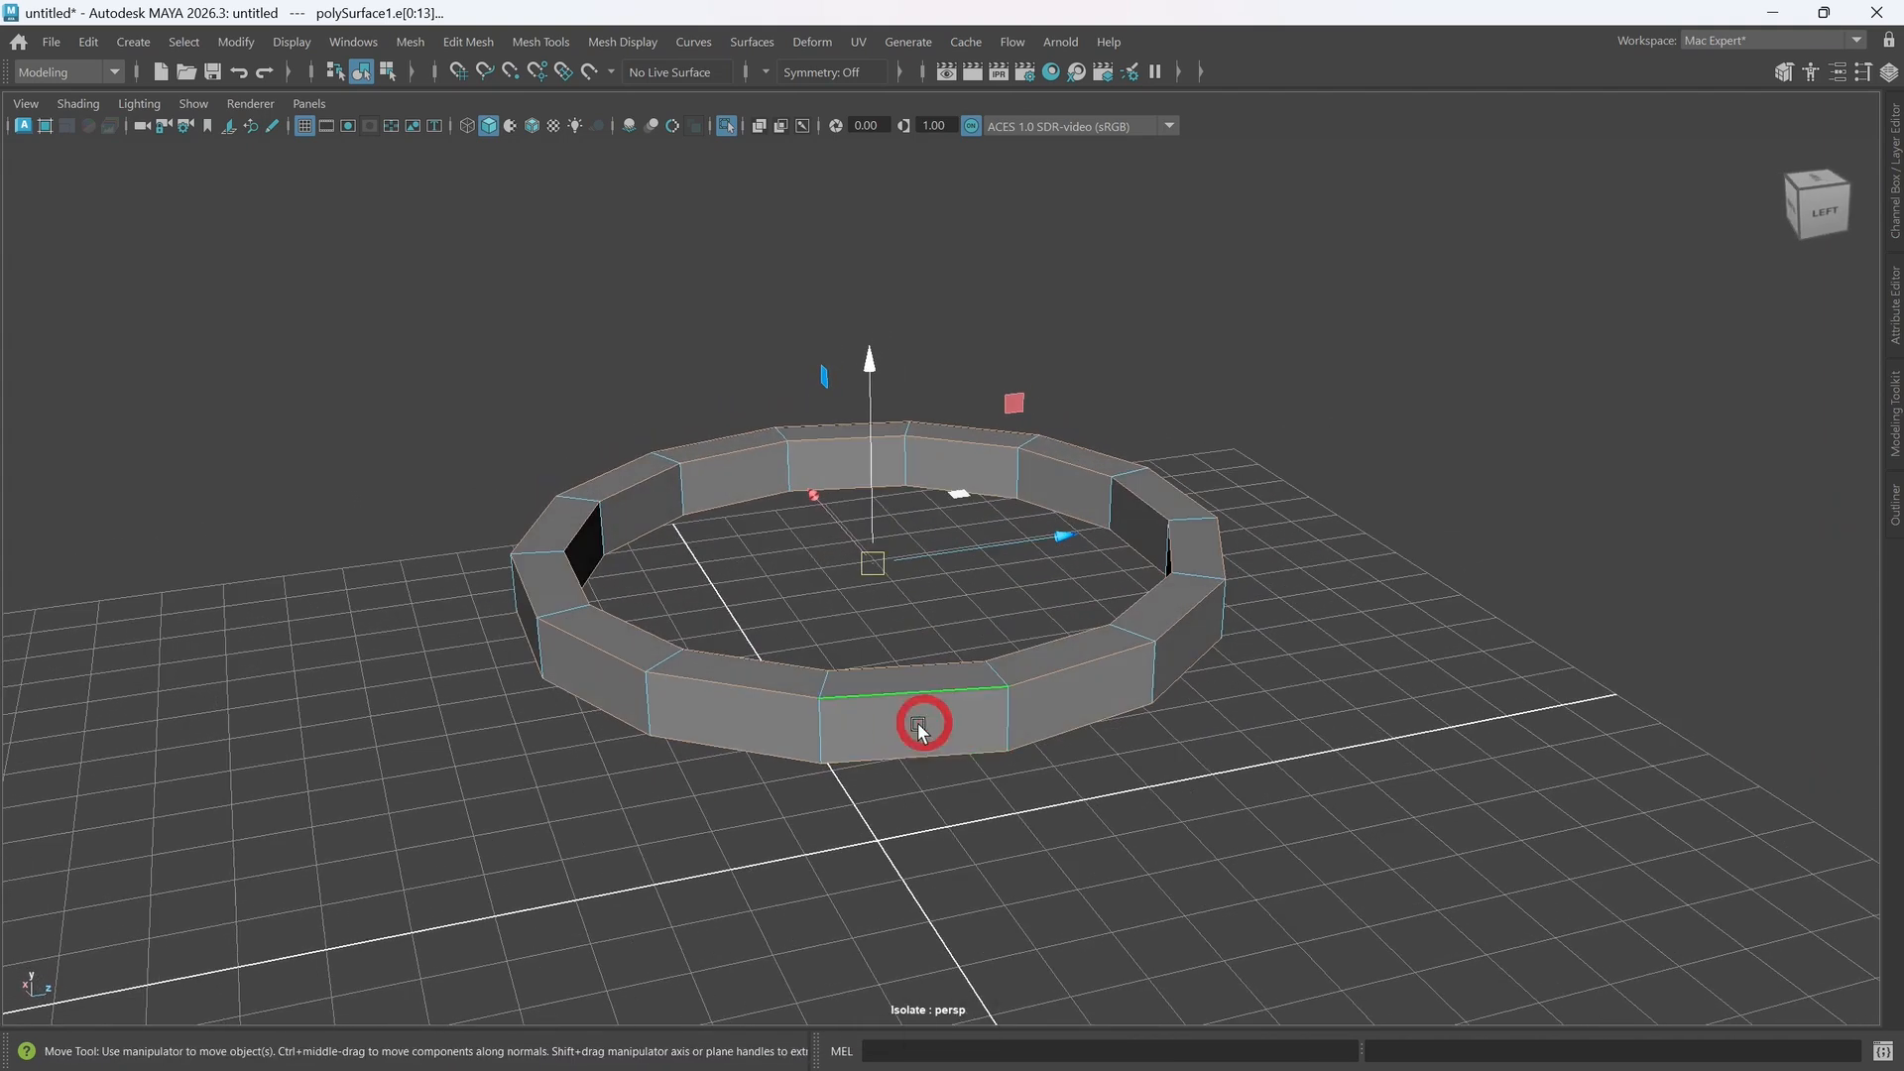
key(ctrl+b)
alt+drag(1125, 829, 982, 700)
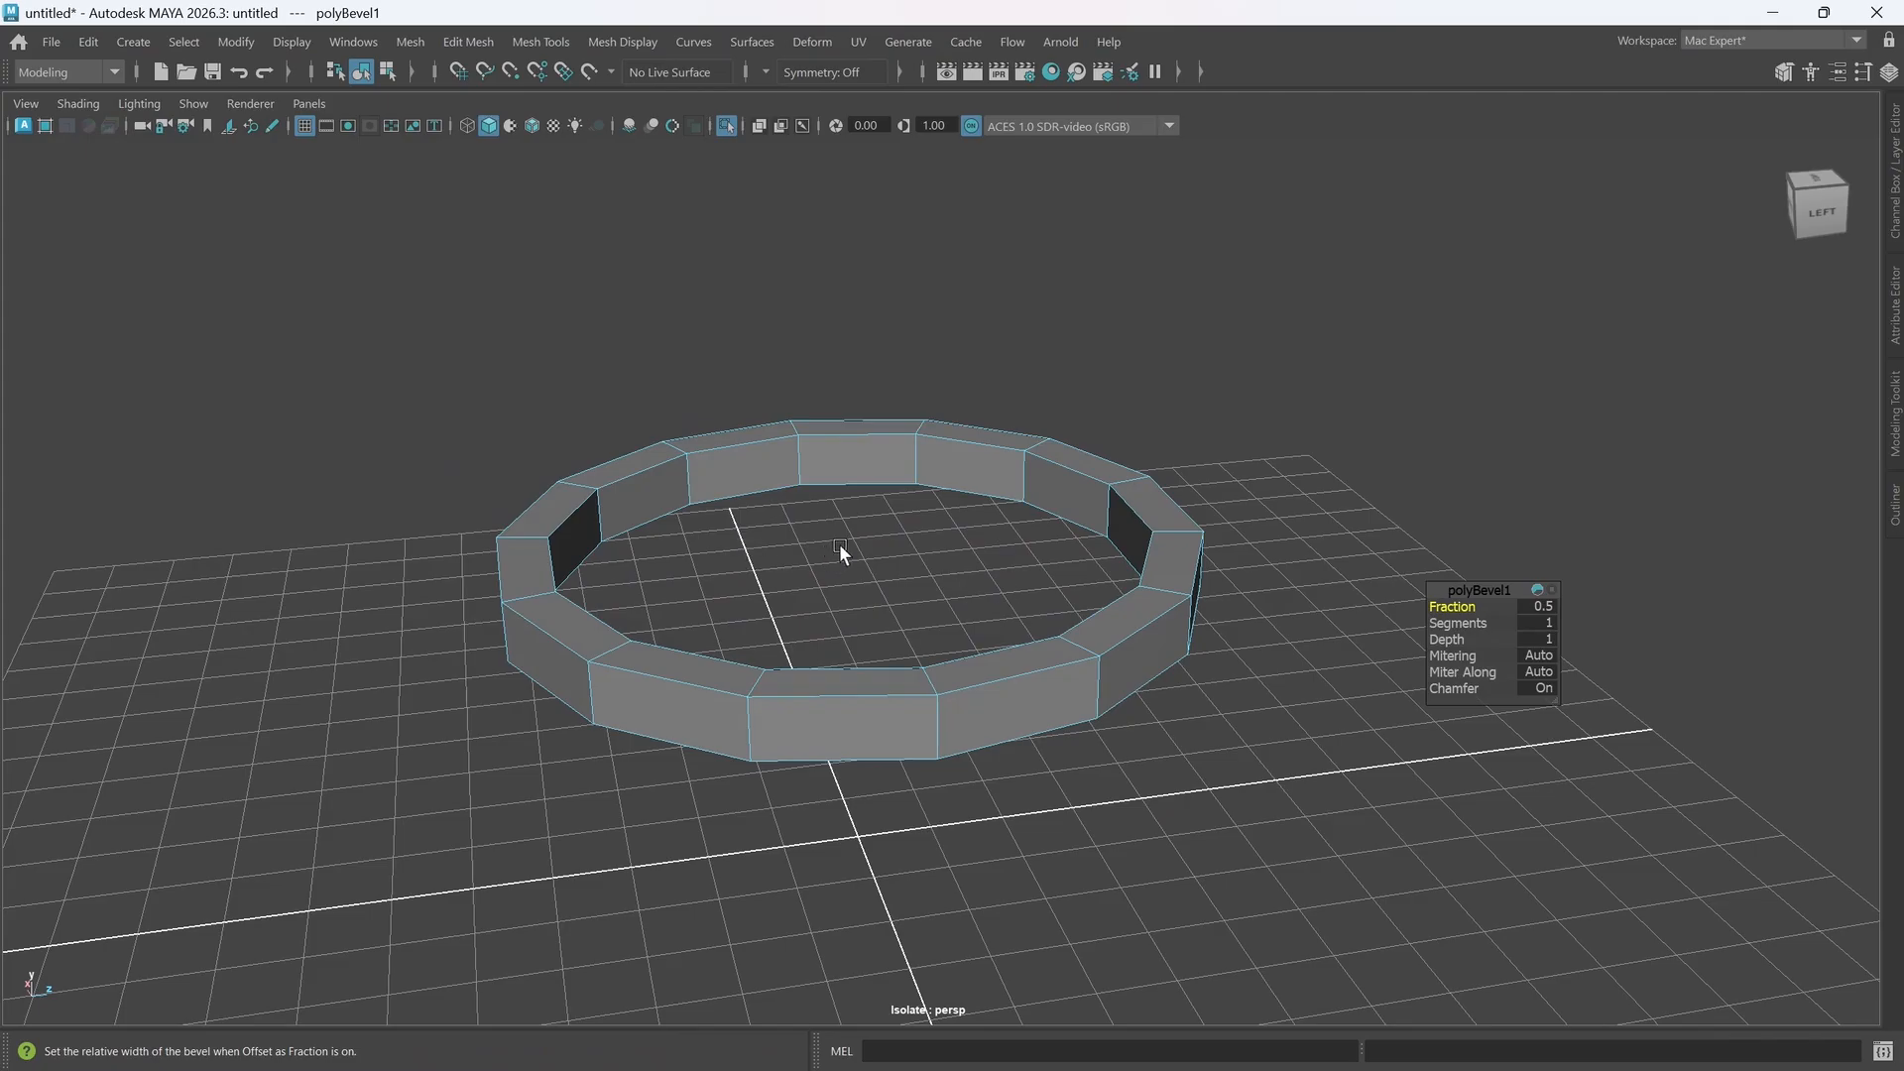
key(ctrl+z)
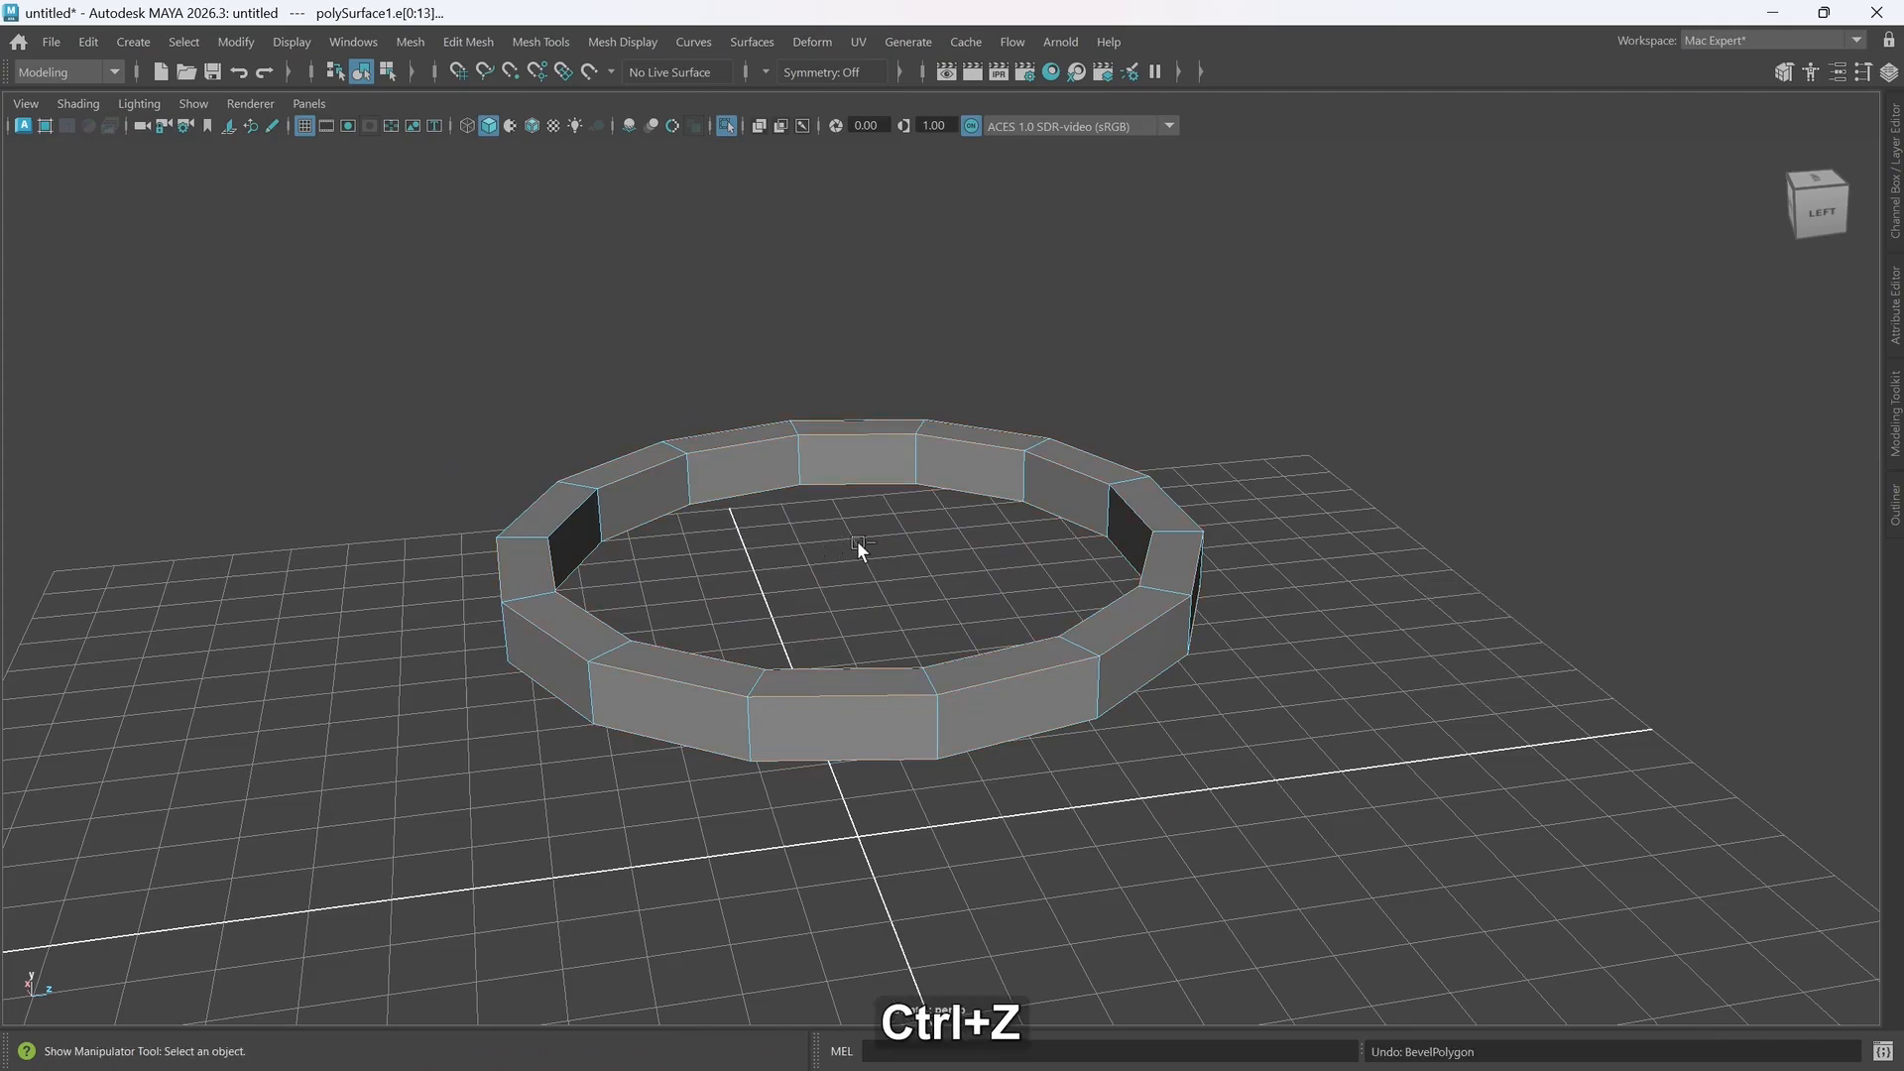
click(1294, 731)
- Try beveling only the band's outer top edge loop, and undo it
alt+drag(1087, 787, 943, 715)
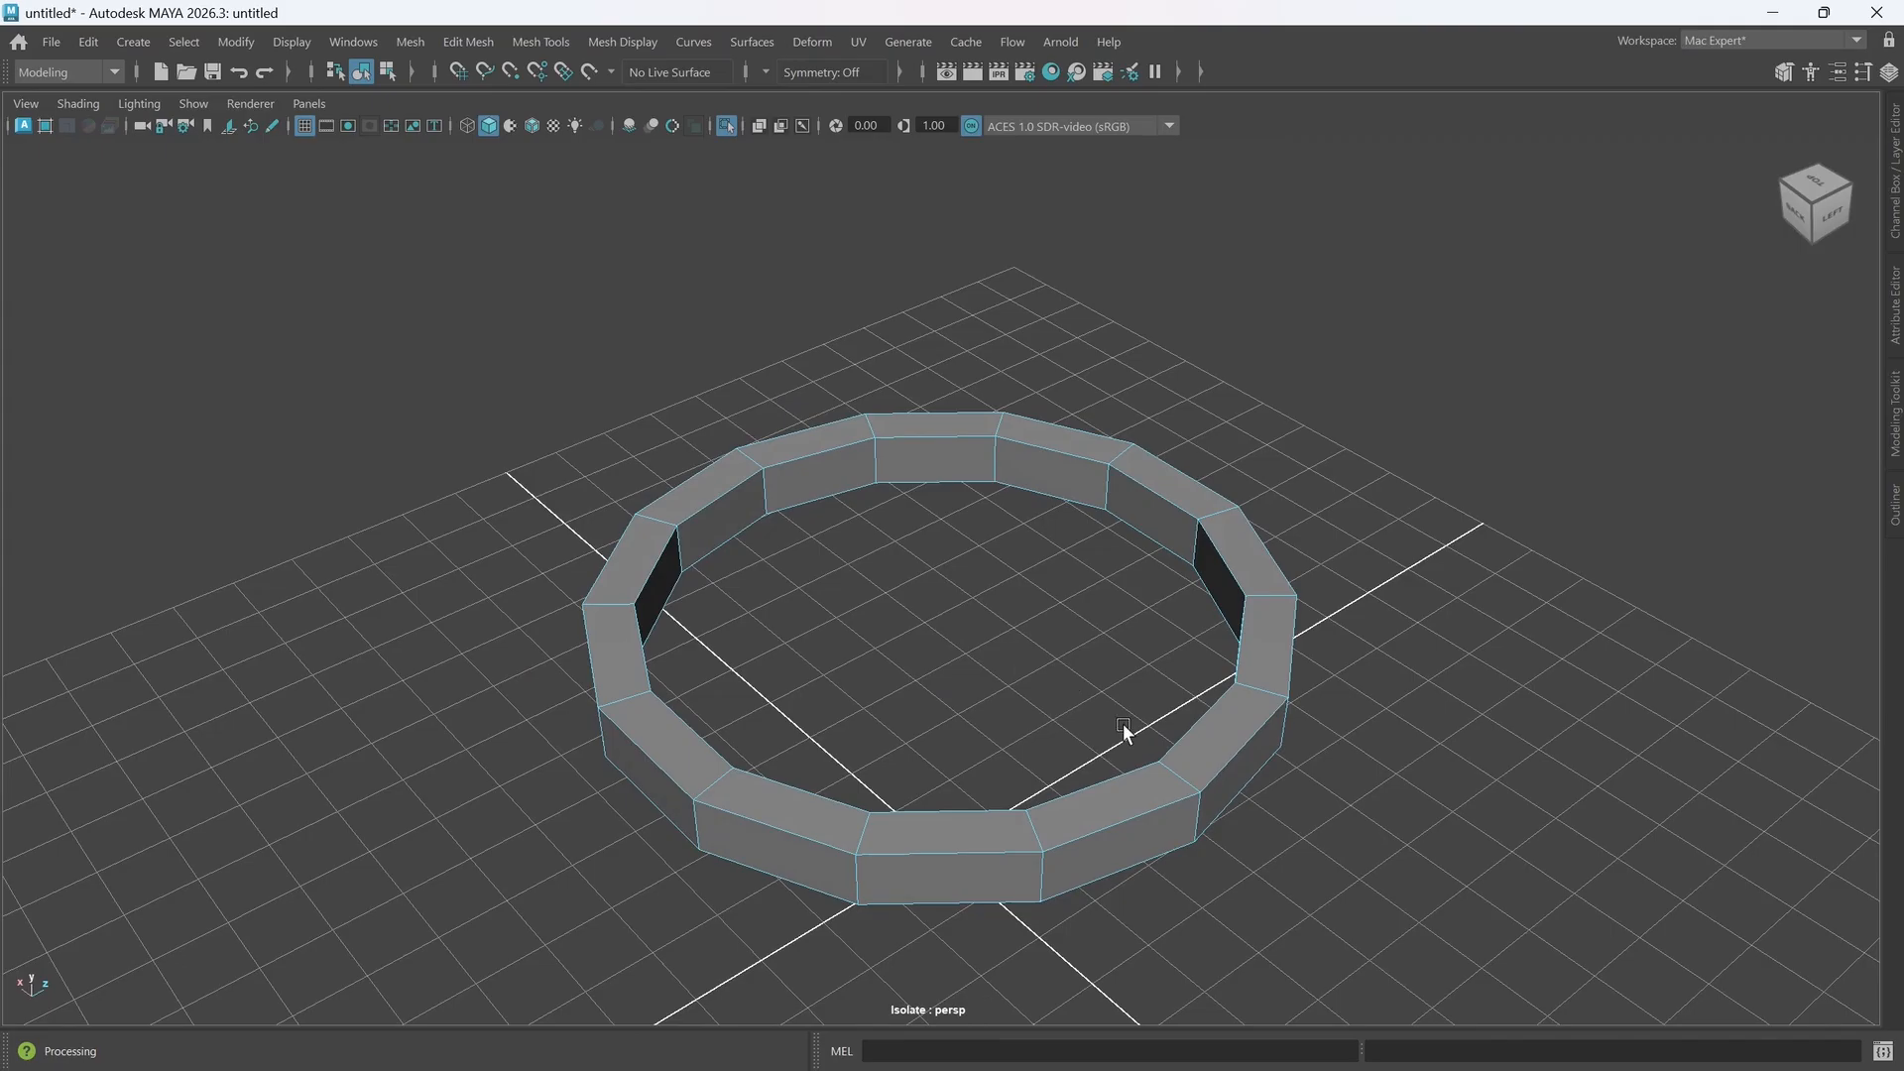
alt+drag(1119, 720, 1049, 716)
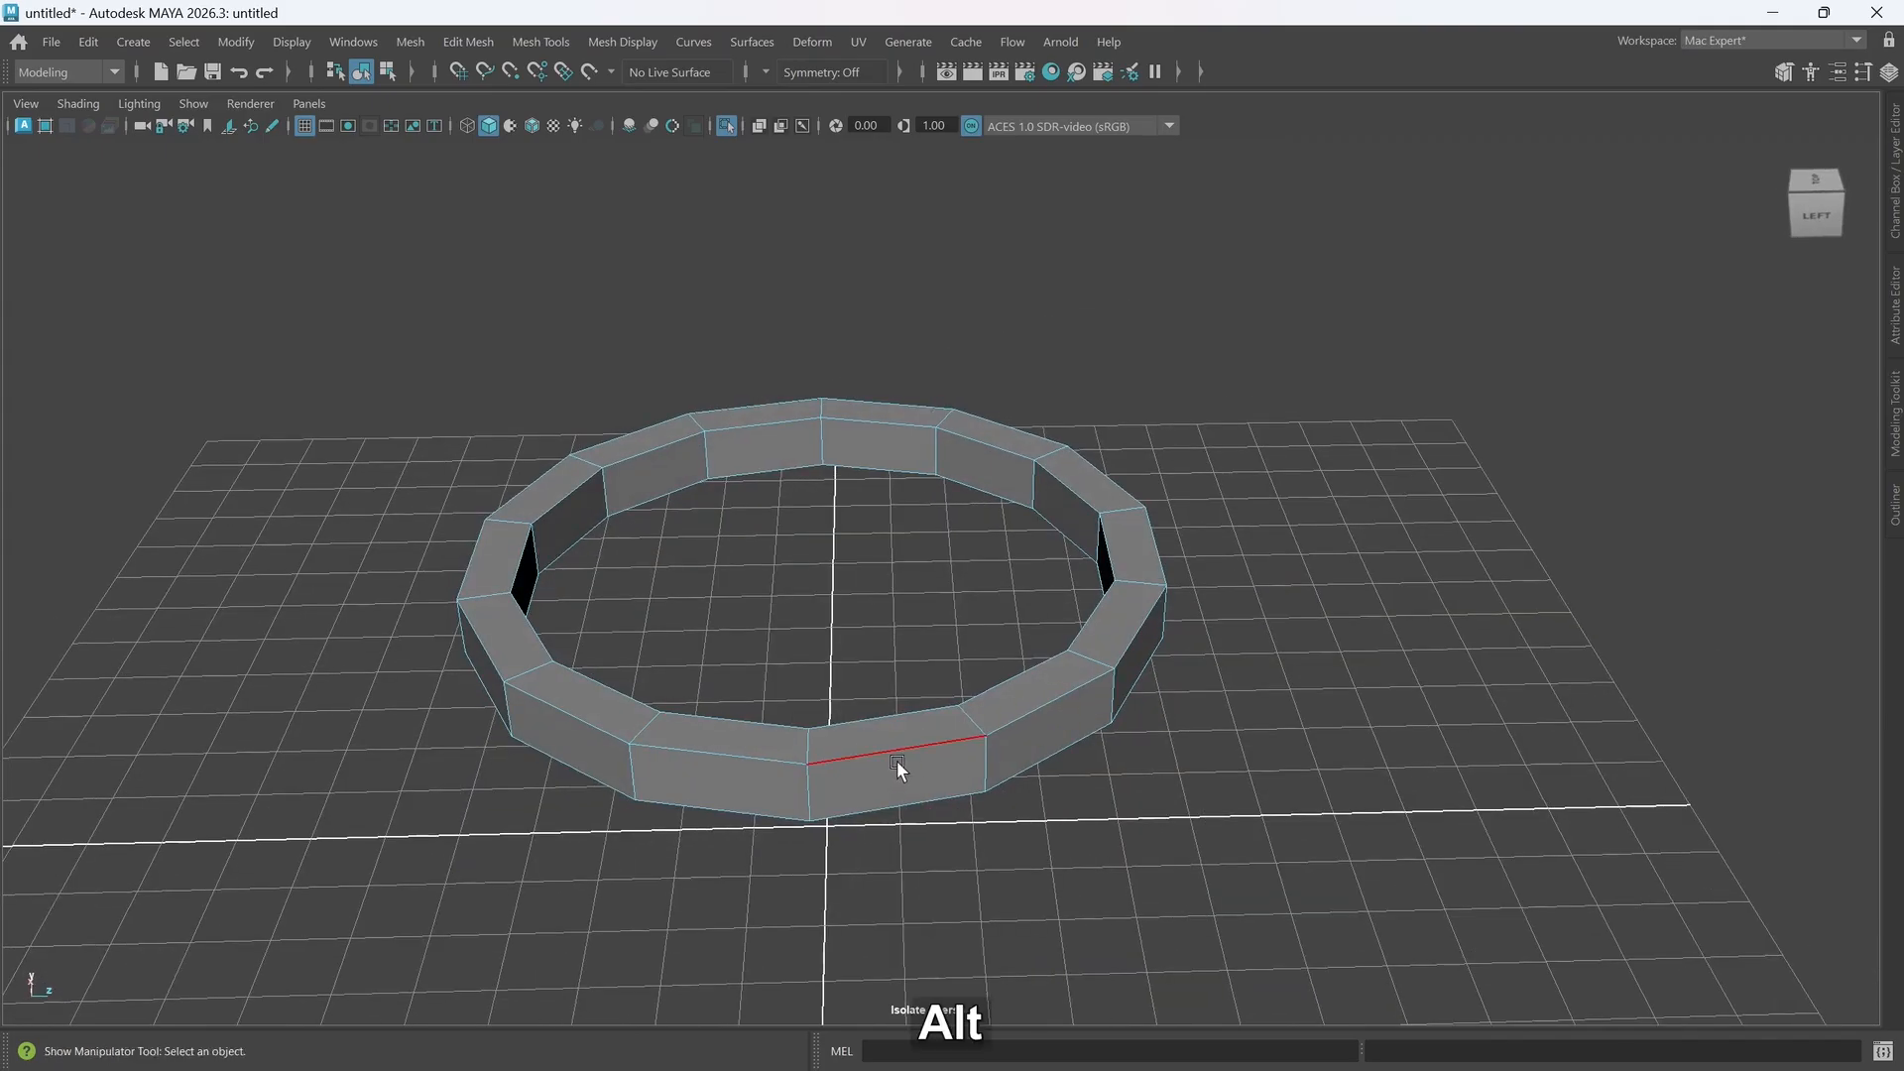
alt+middle_drag(898, 766, 899, 763)
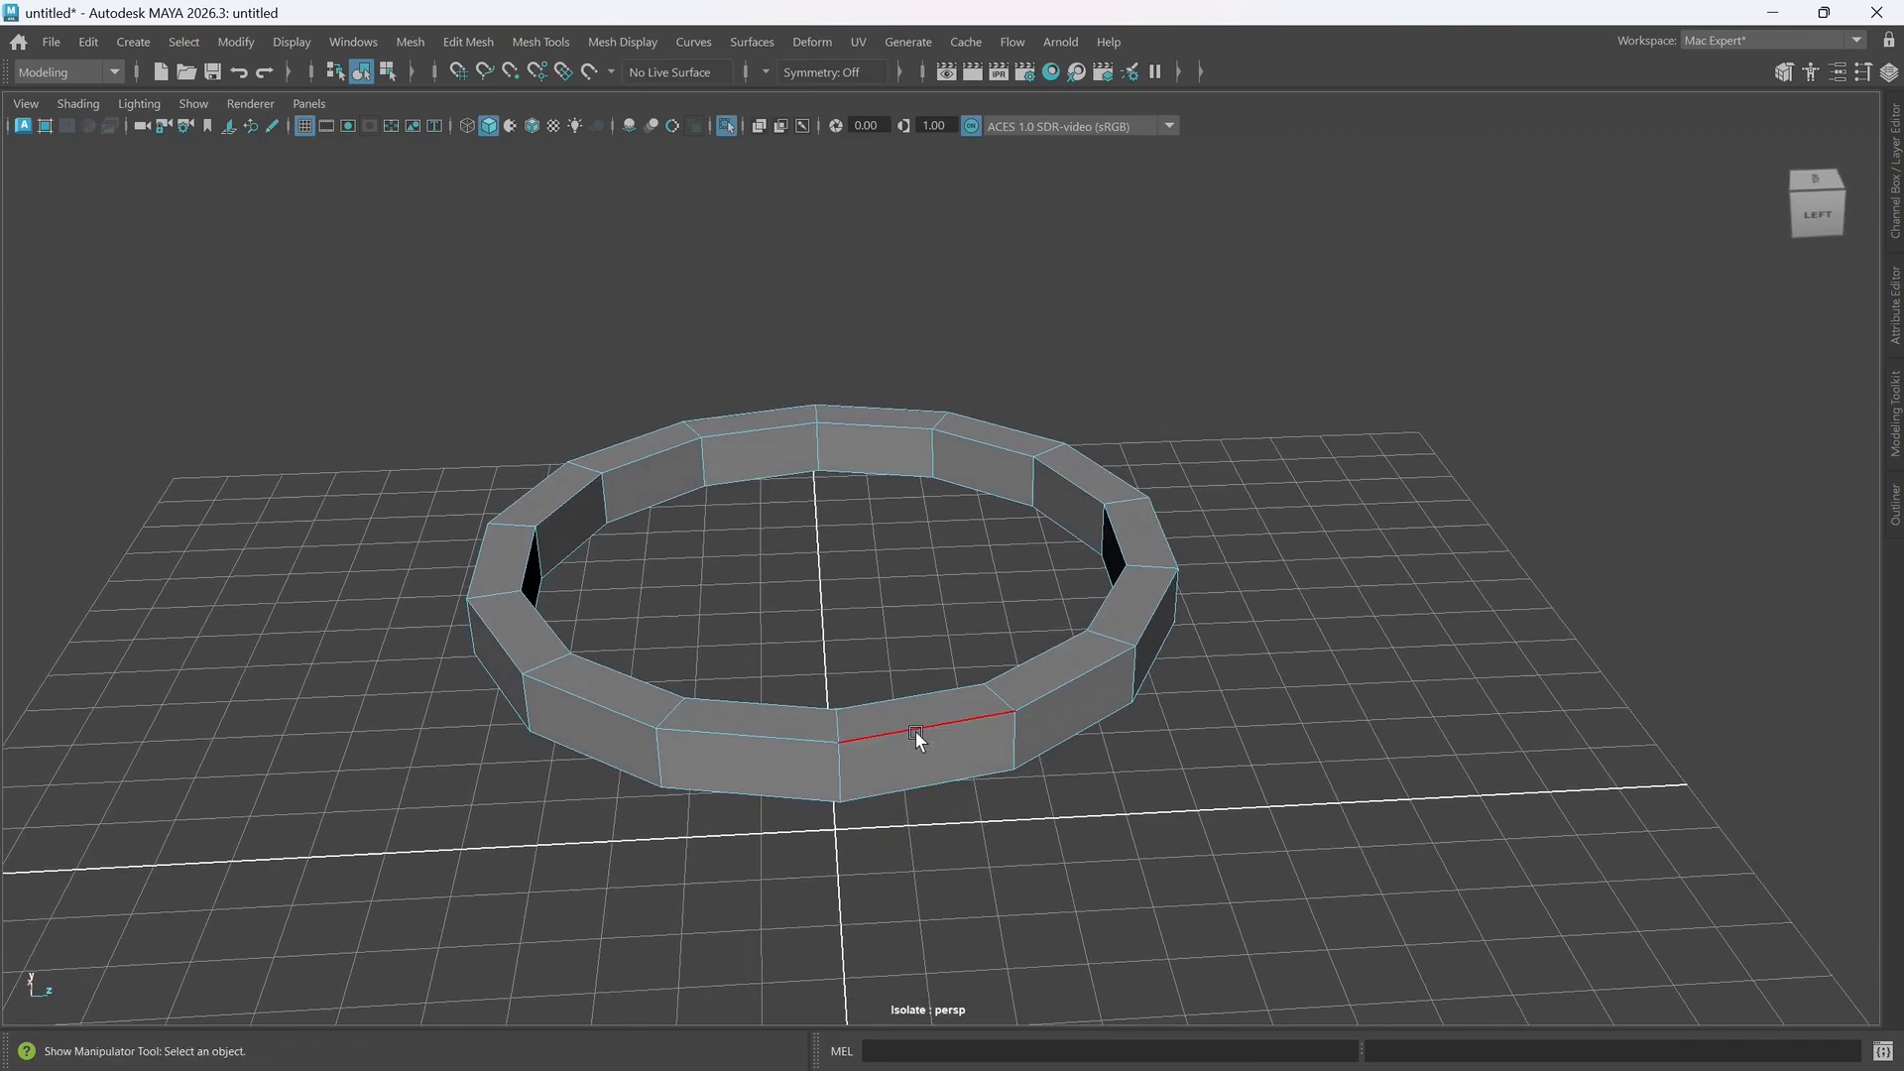
click(914, 731)
key(ctrl+b)
alt+drag(959, 751, 883, 730)
key(ctrl+z)
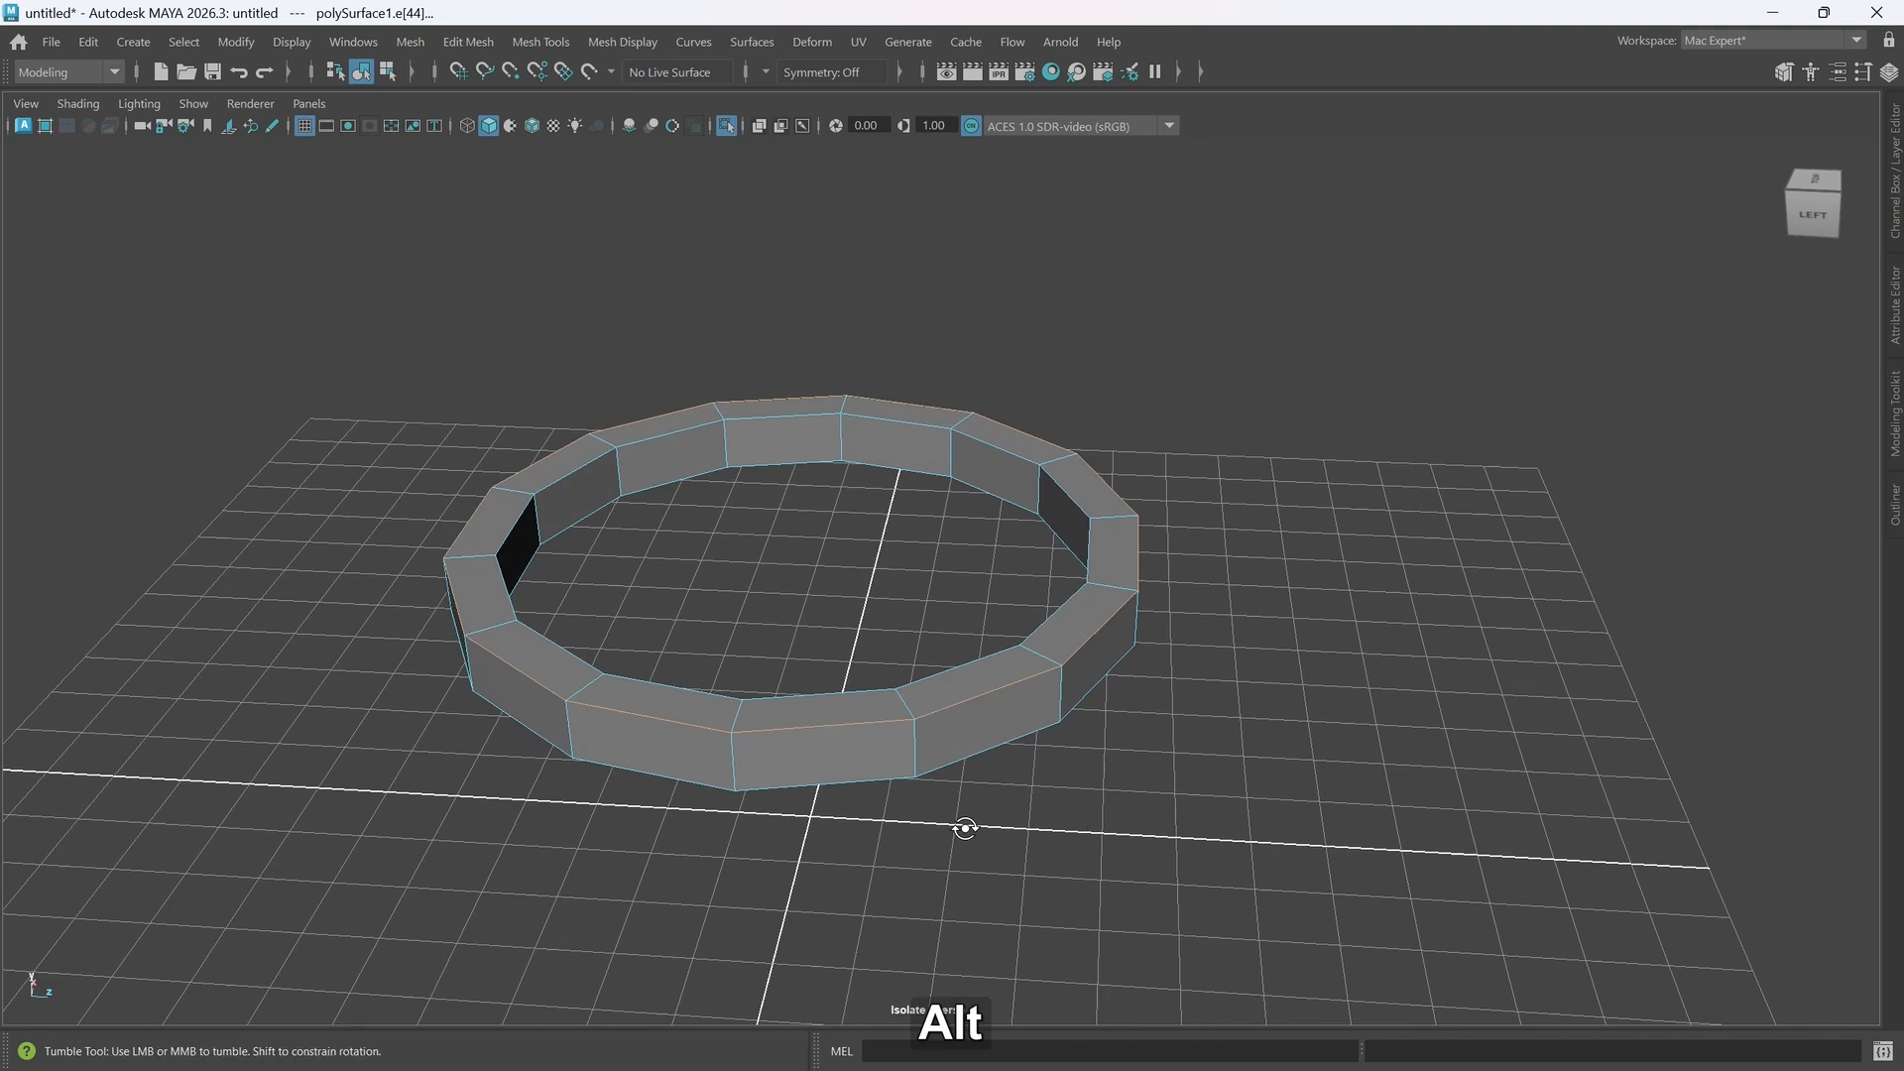
- Try beveling only the band's inner top edge loop, and undo it
alt+drag(964, 828, 956, 820)
click(884, 716)
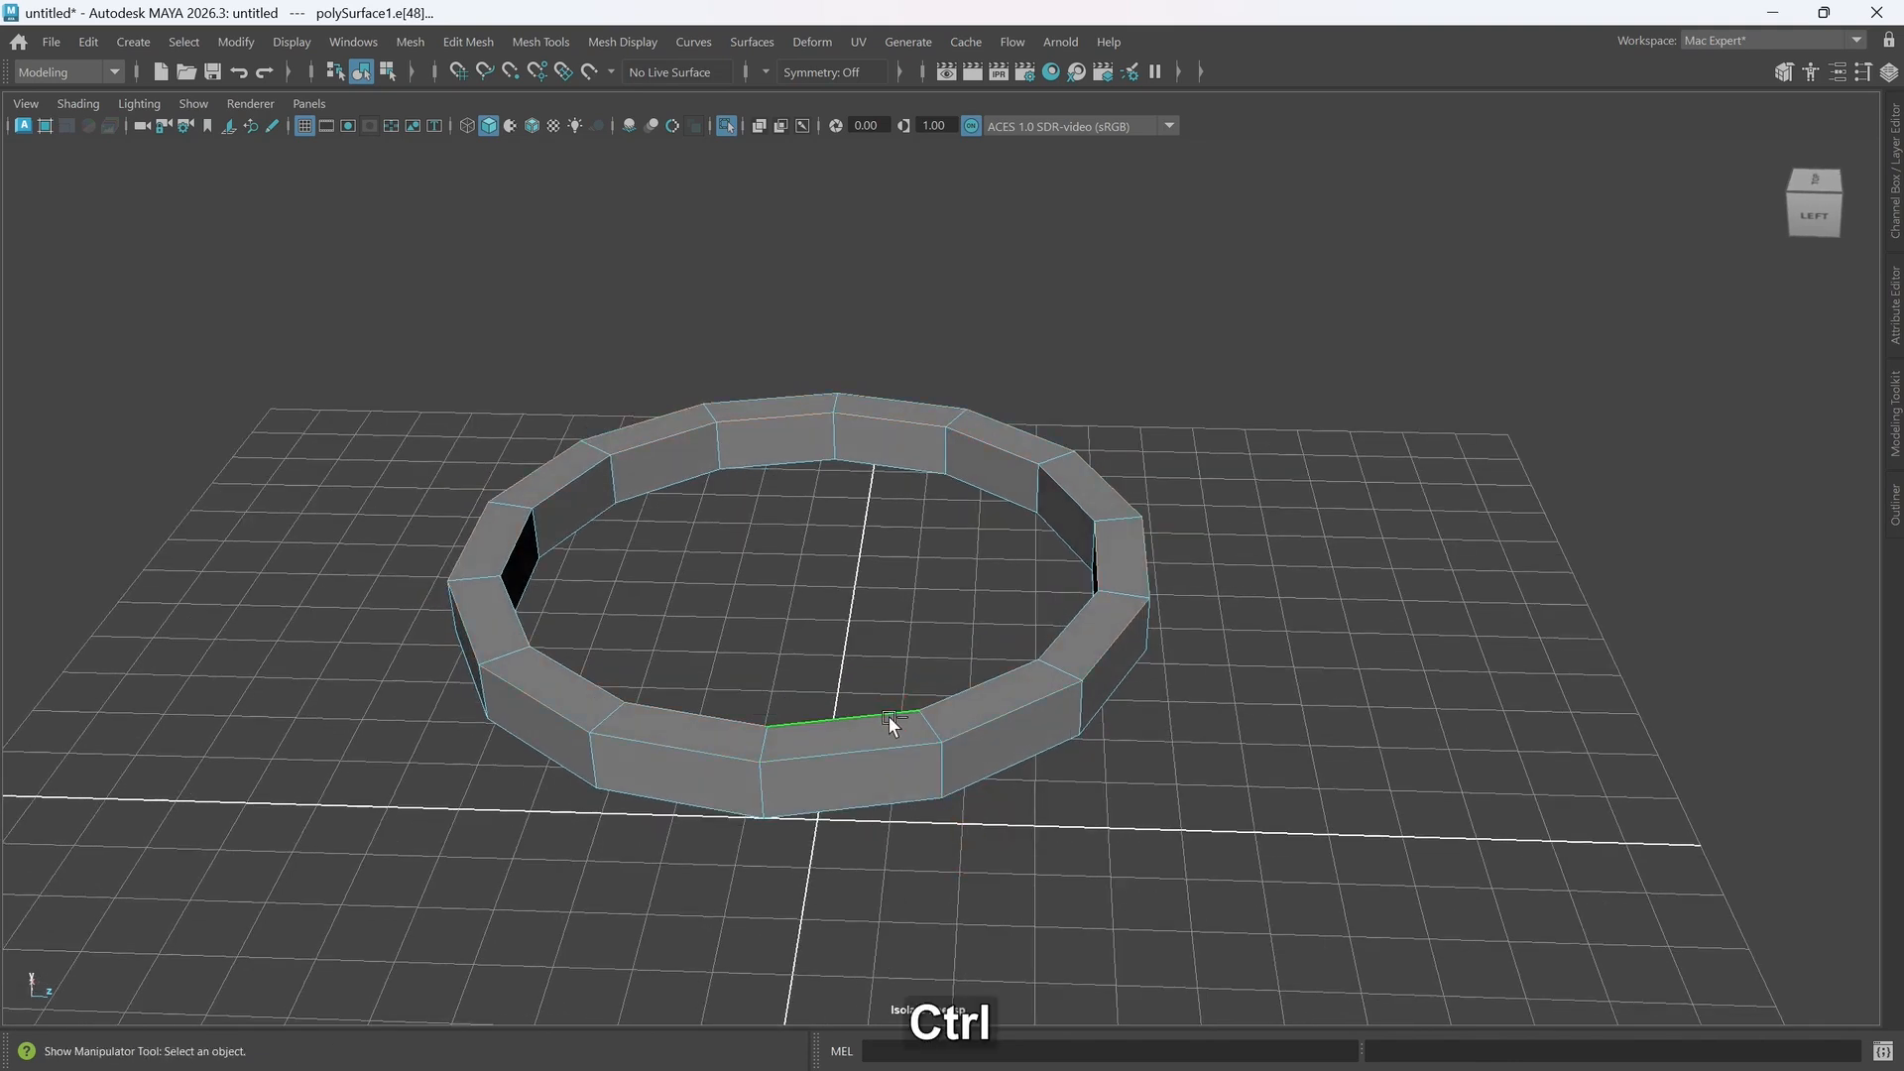
key(ctrl+b)
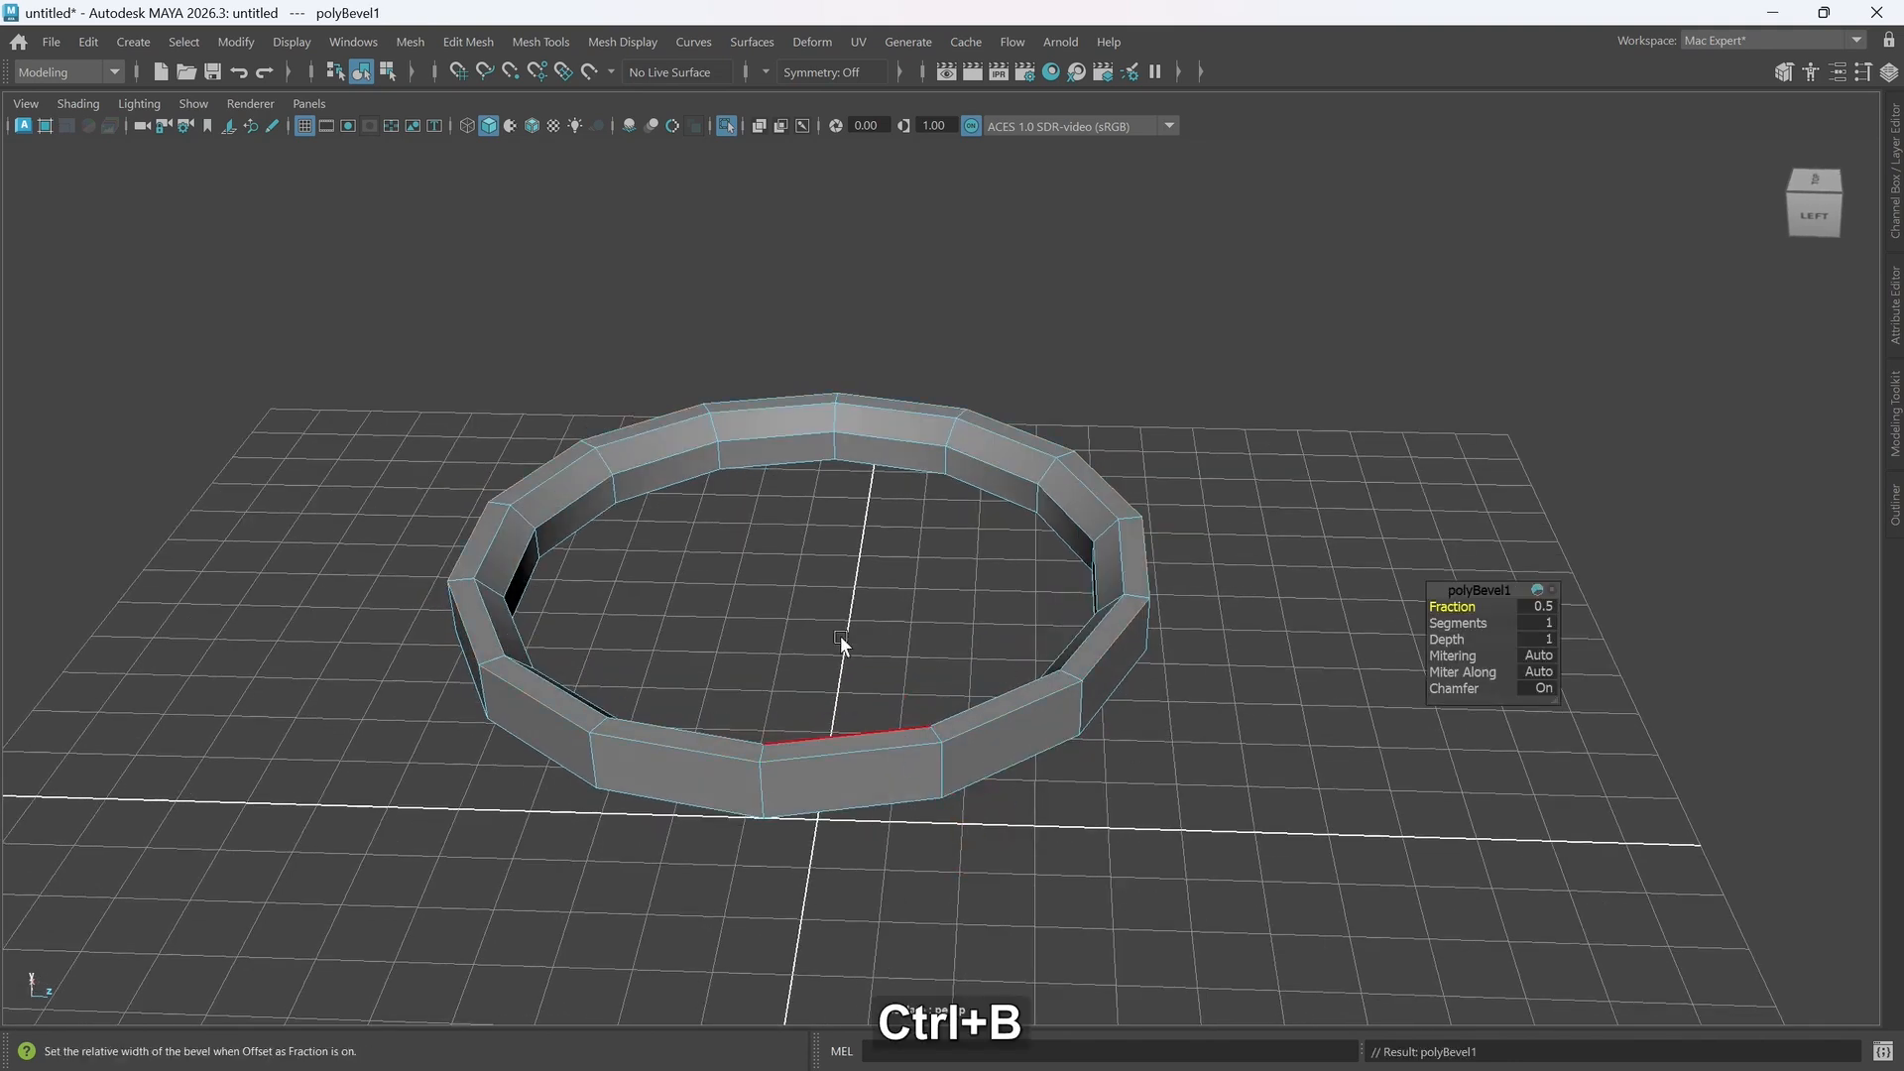
key(ctrl+z)
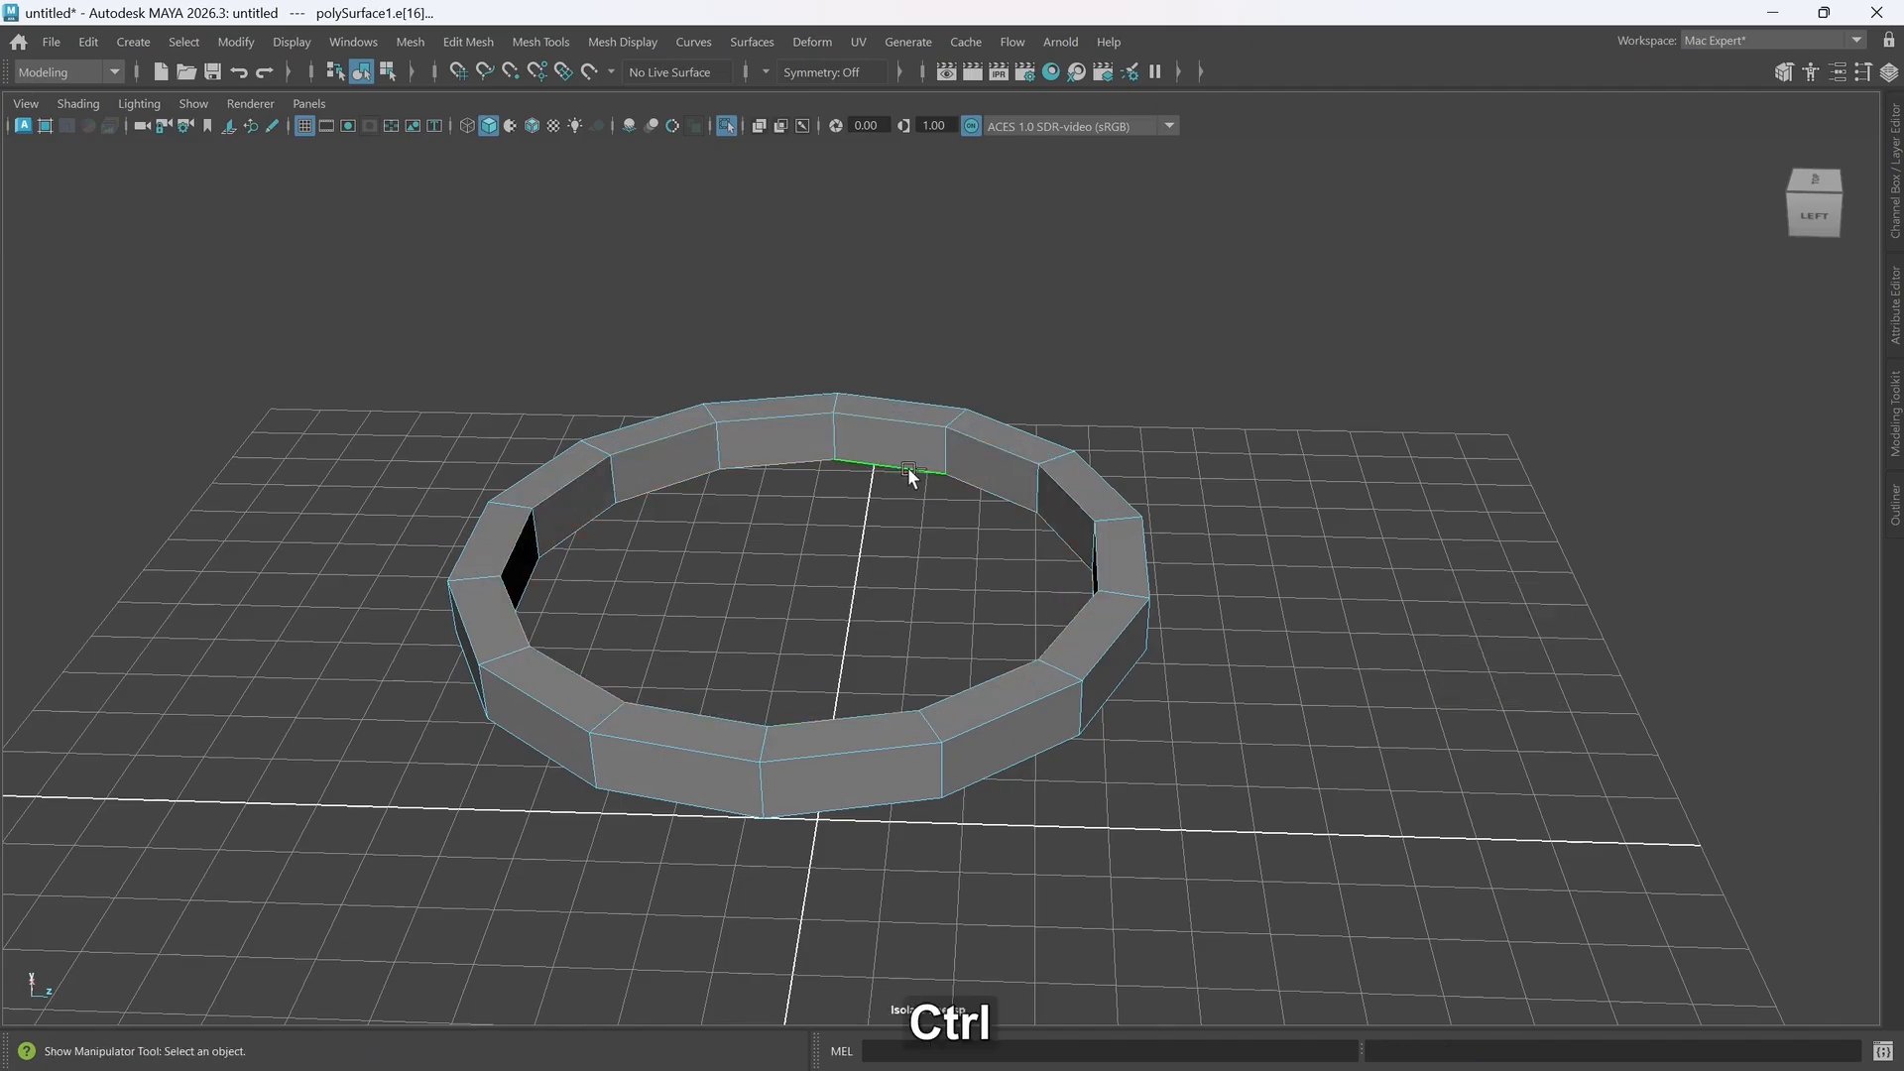
- Try beveling only the band's inner bottom edge loop, and undo it
key(ctrl+b)
mouse_move(789, 561)
alt+mouse_down()
mouse_move(918, 556)
mouse_move(813, 549)
alt+mouse_up()
key(ctrl+z)
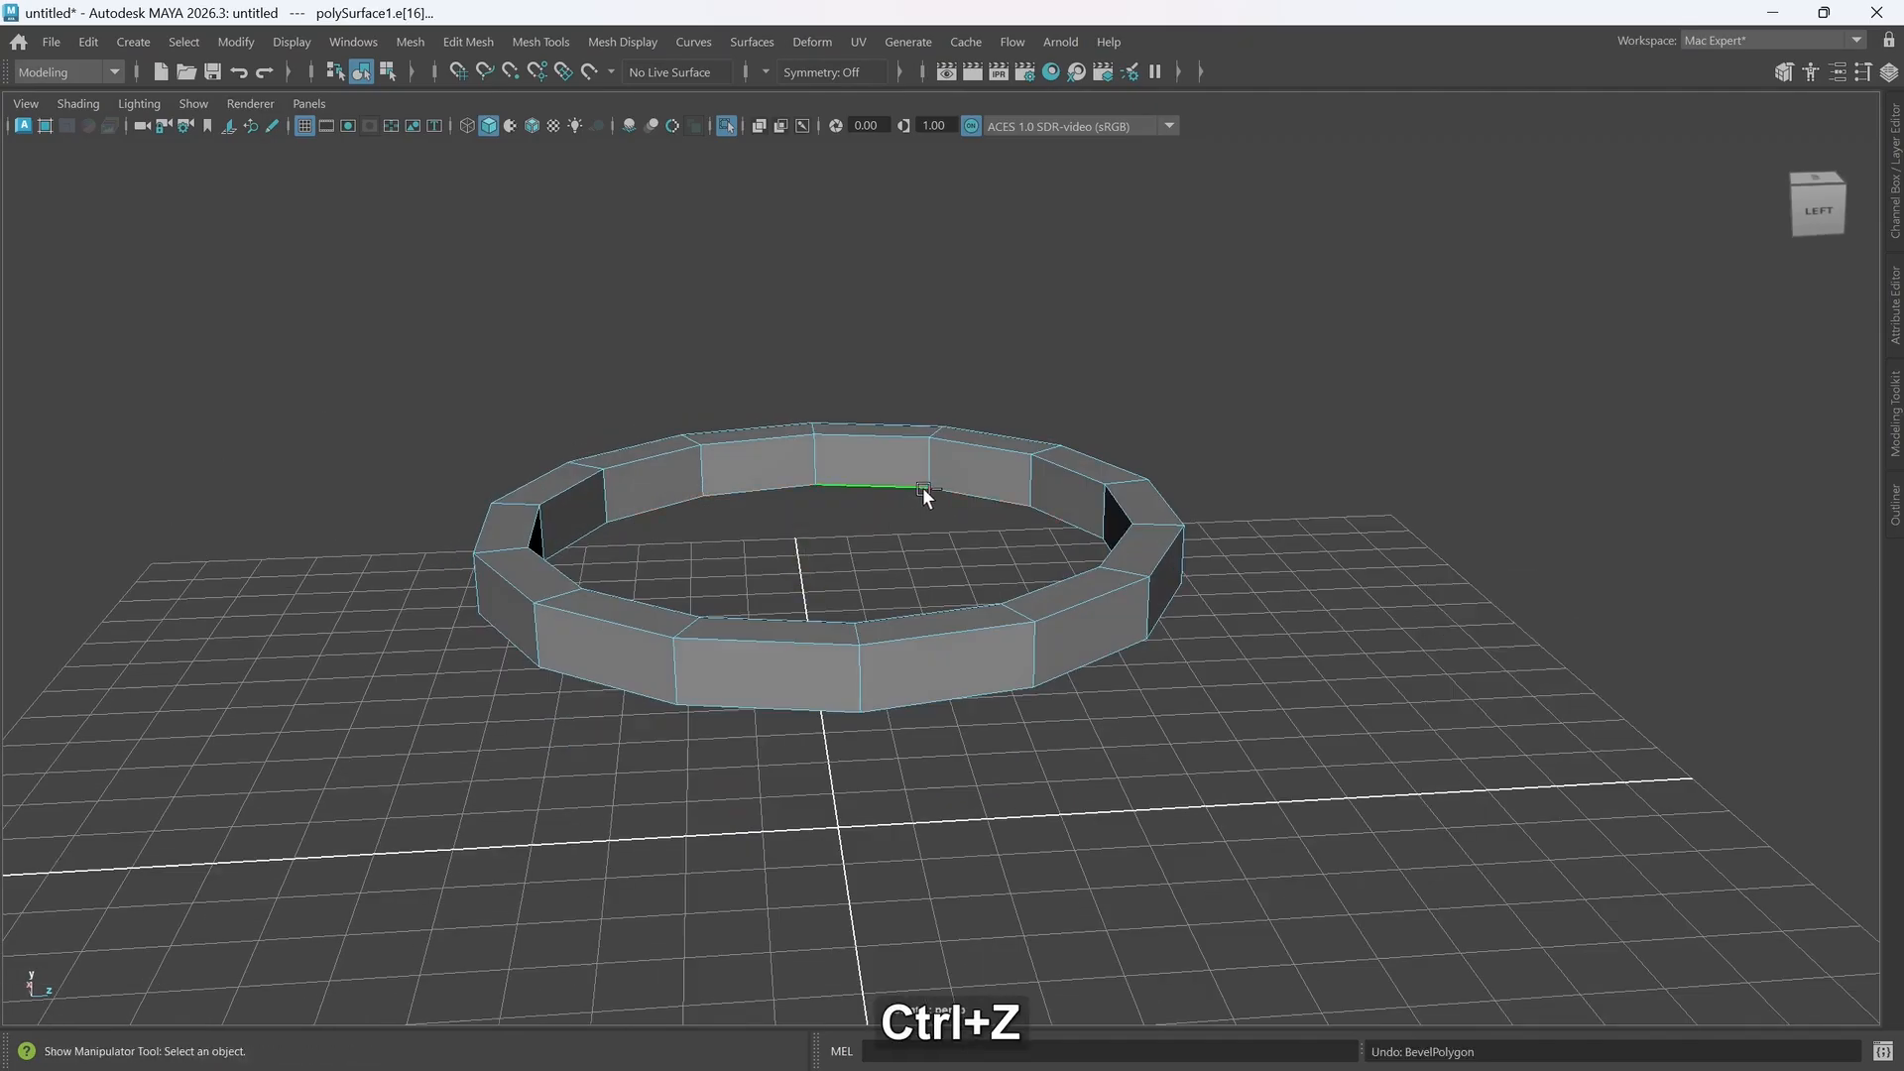
- Try beveling only the band's outer bottom edge loop, undo it, and clear the selection
double_click(939, 696)
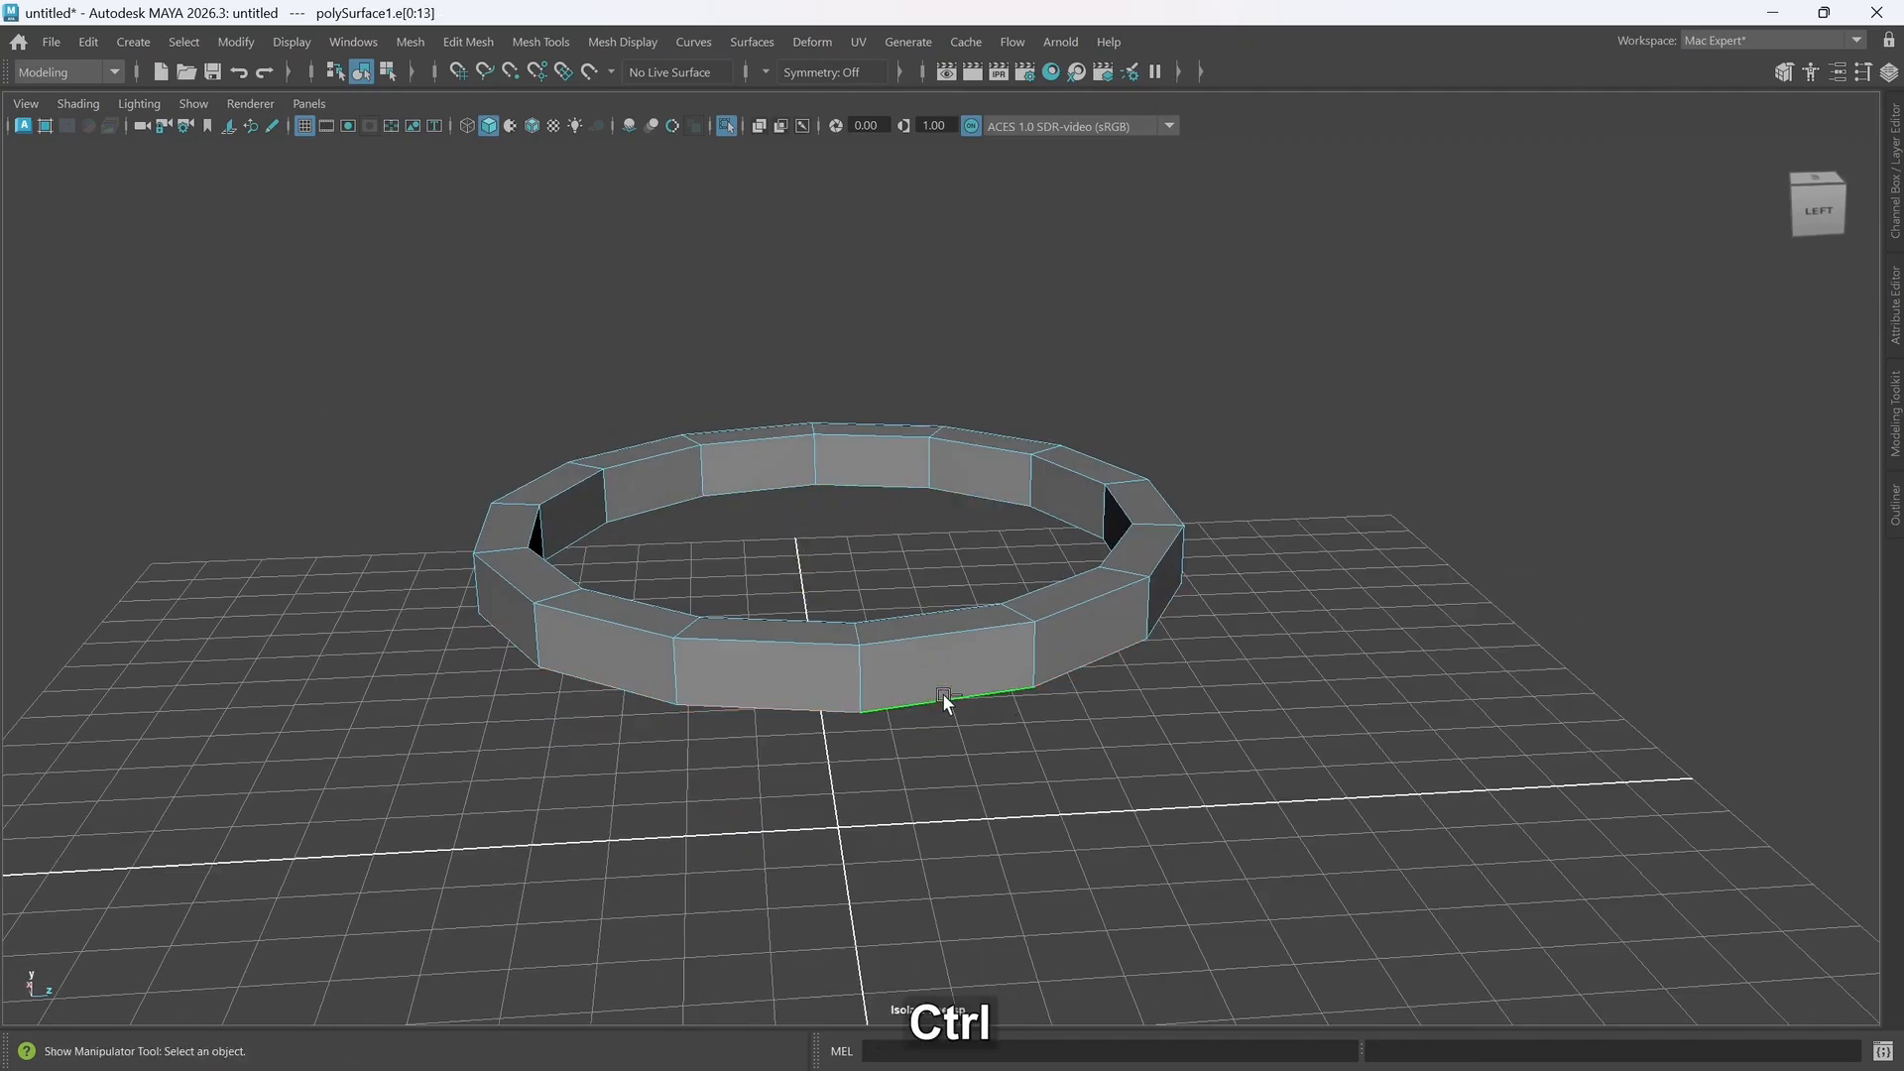
key(ctrl+b)
alt+drag(1073, 669, 1056, 688)
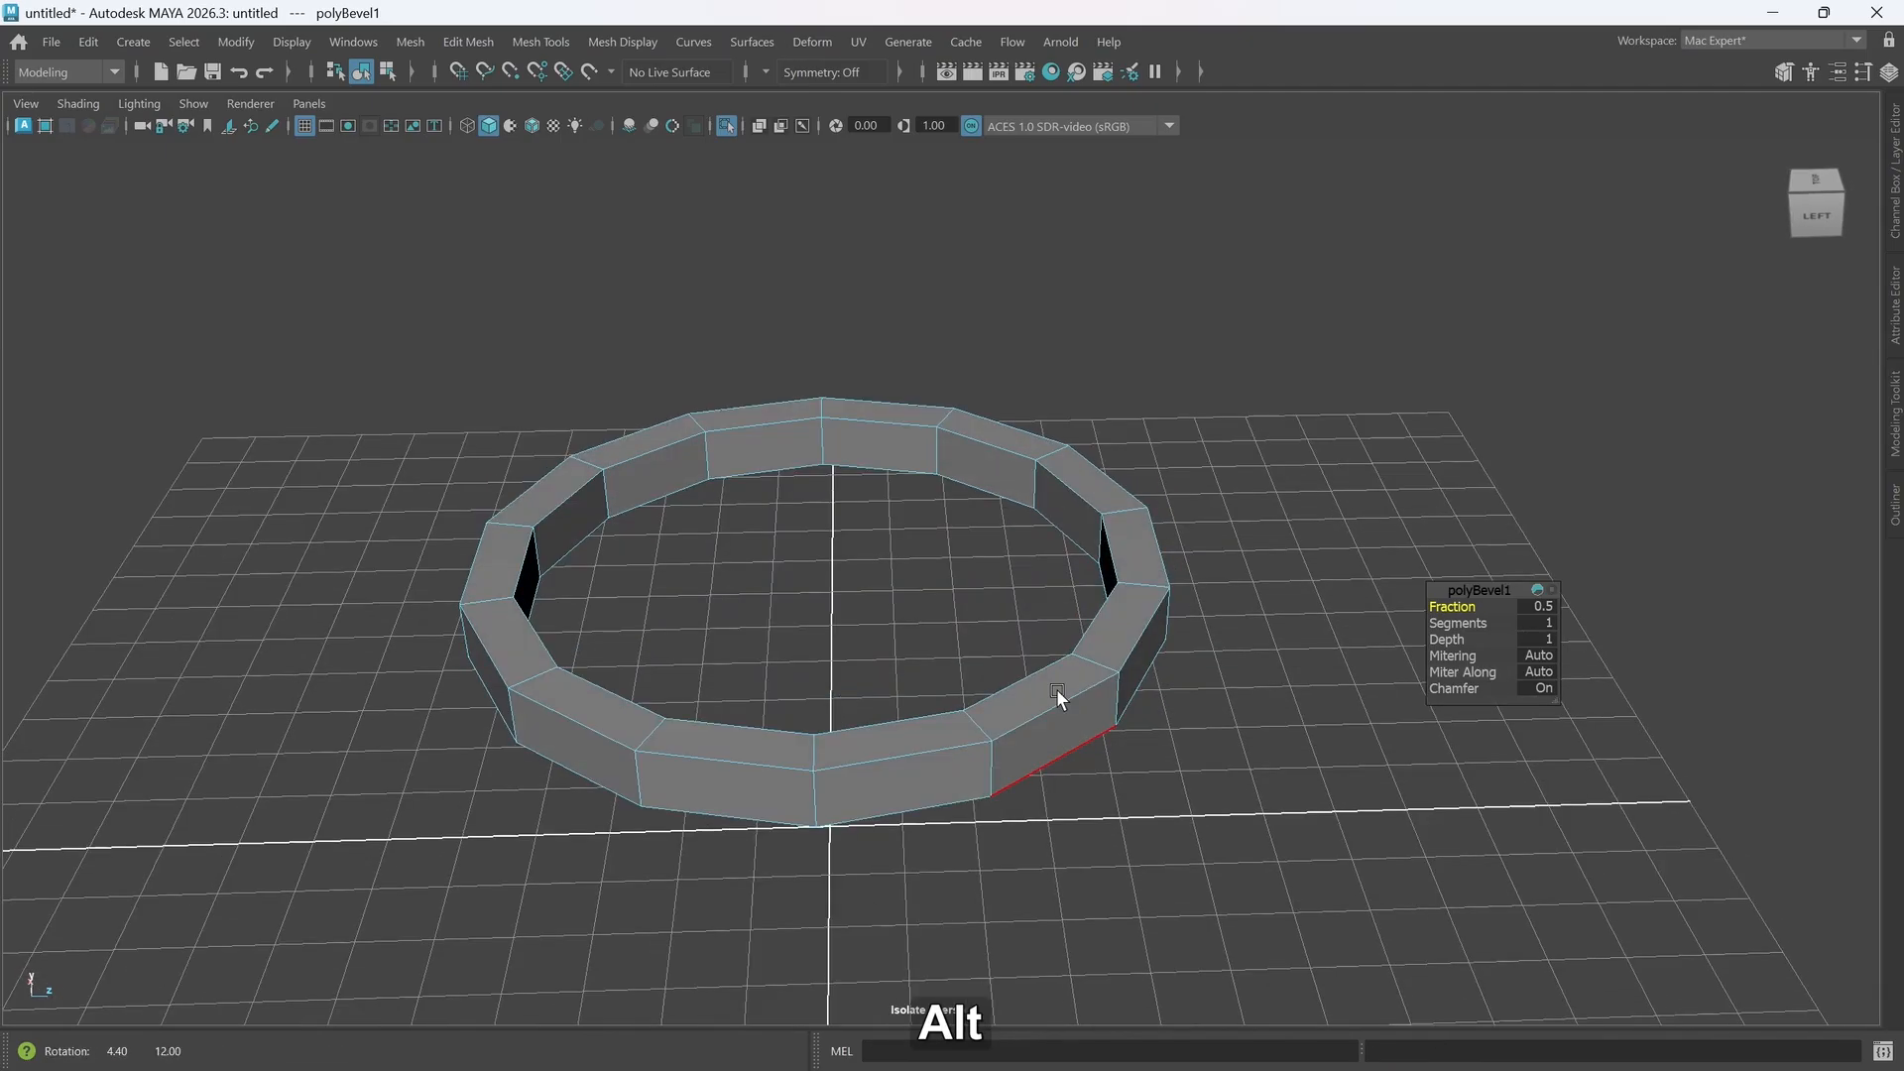
key(ctrl+z)
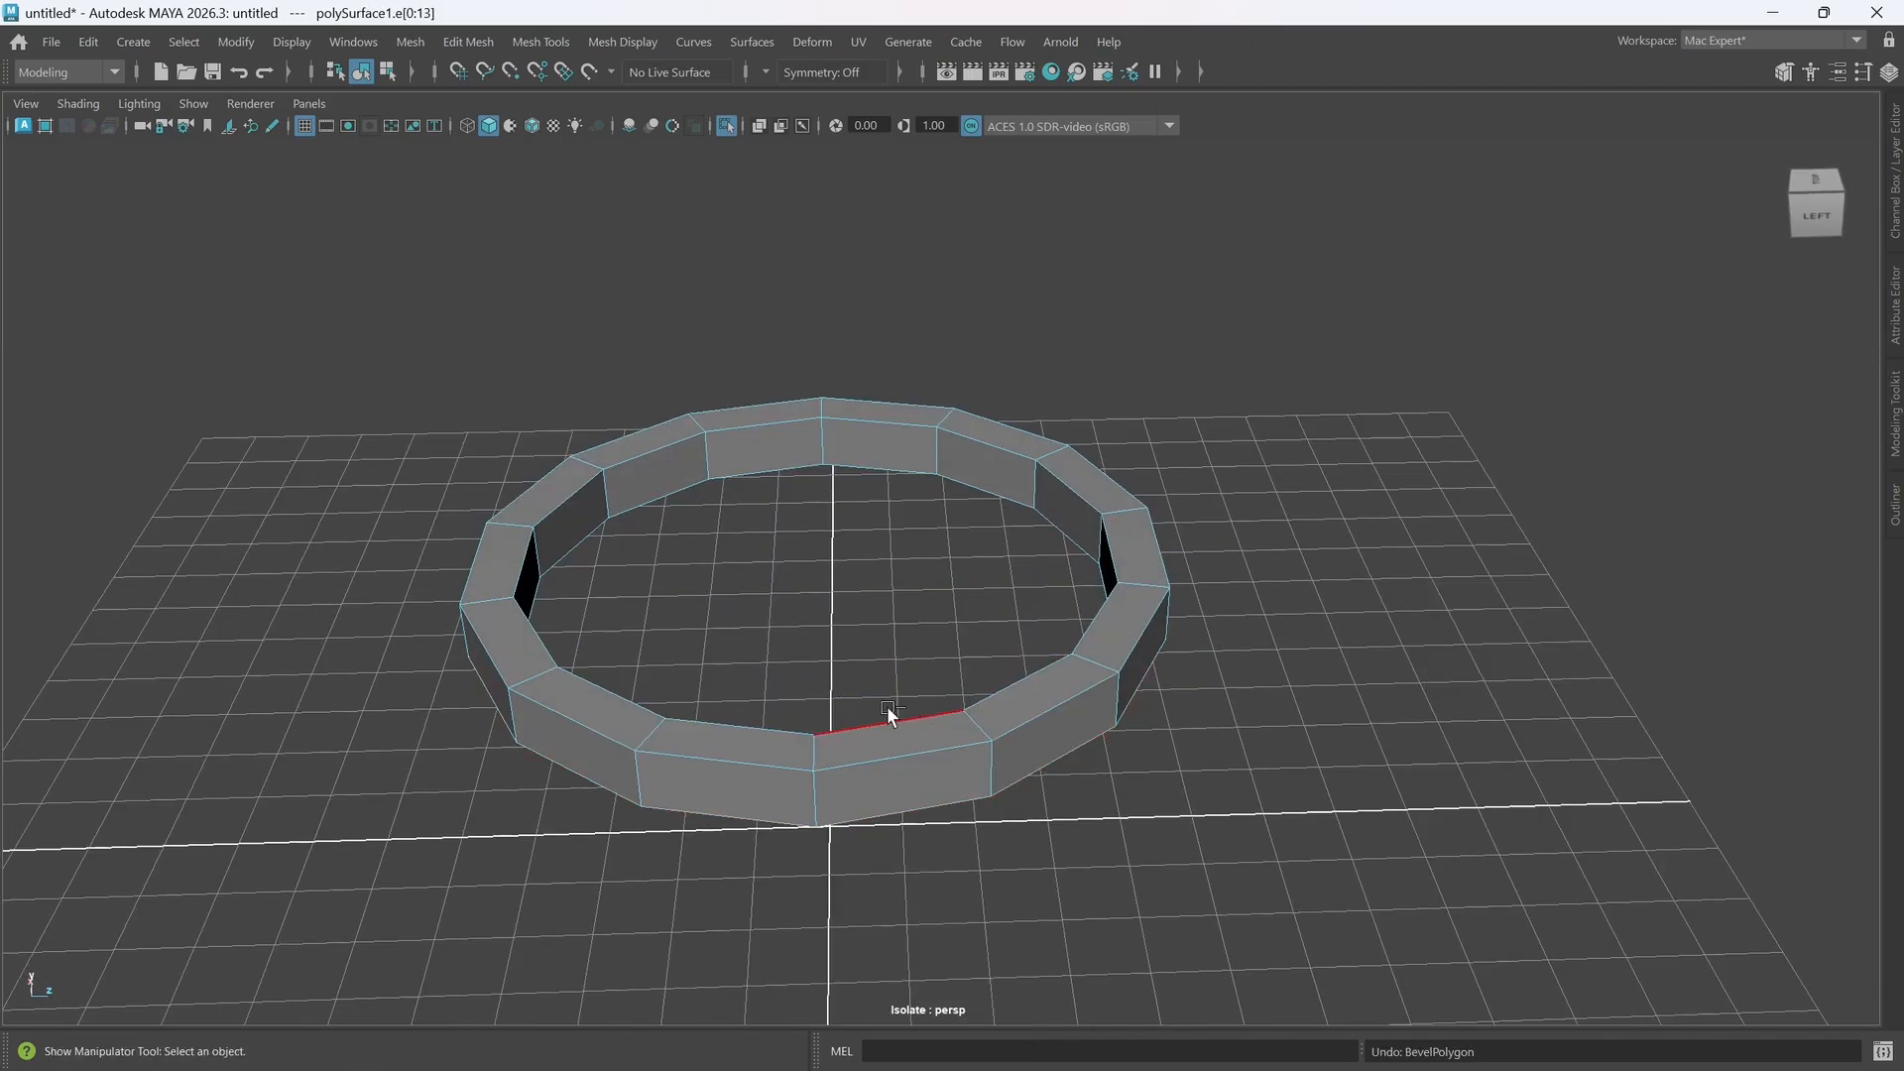
key(ctrl+z)
click(1019, 874)
- Reverse the normals of the full face loop on the underside of the band
alt+drag(914, 789, 973, 757)
key(g)
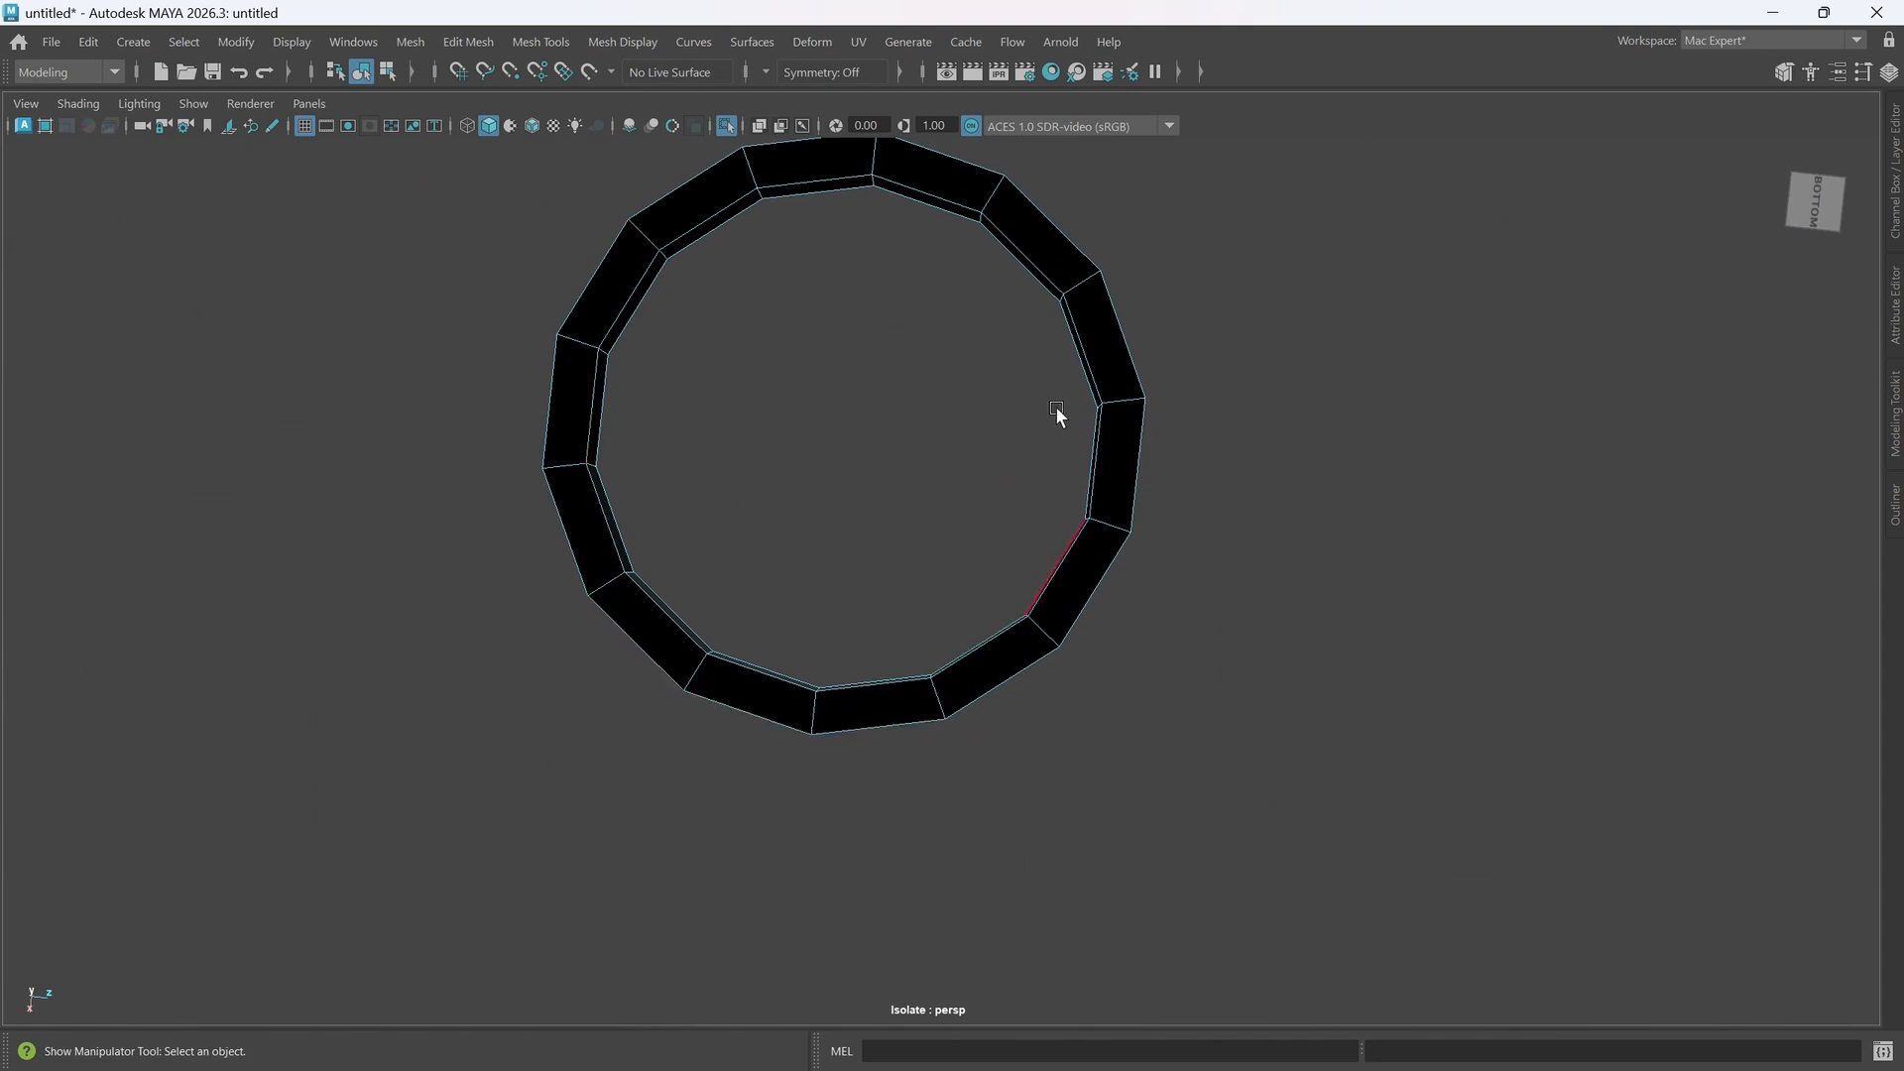
right_drag(1180, 592, 1179, 514)
click(745, 700)
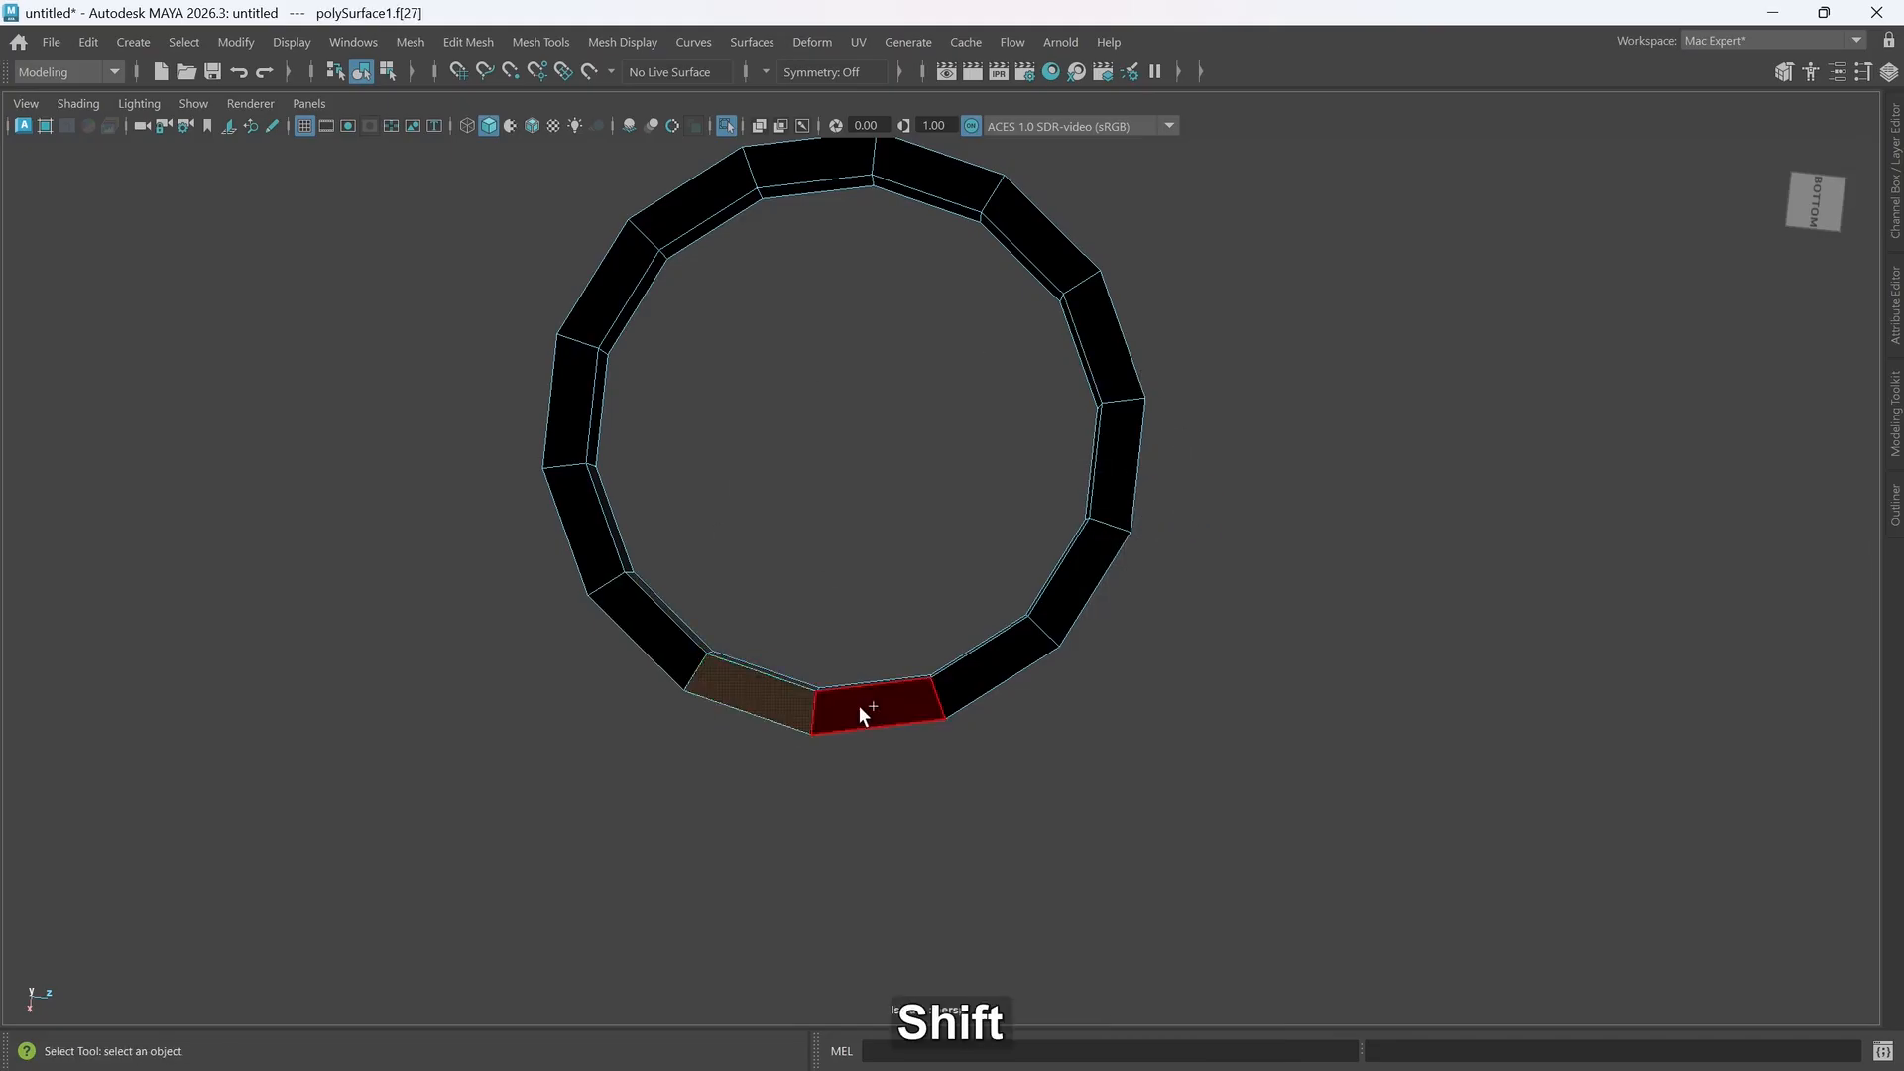
shift+double_click(859, 705)
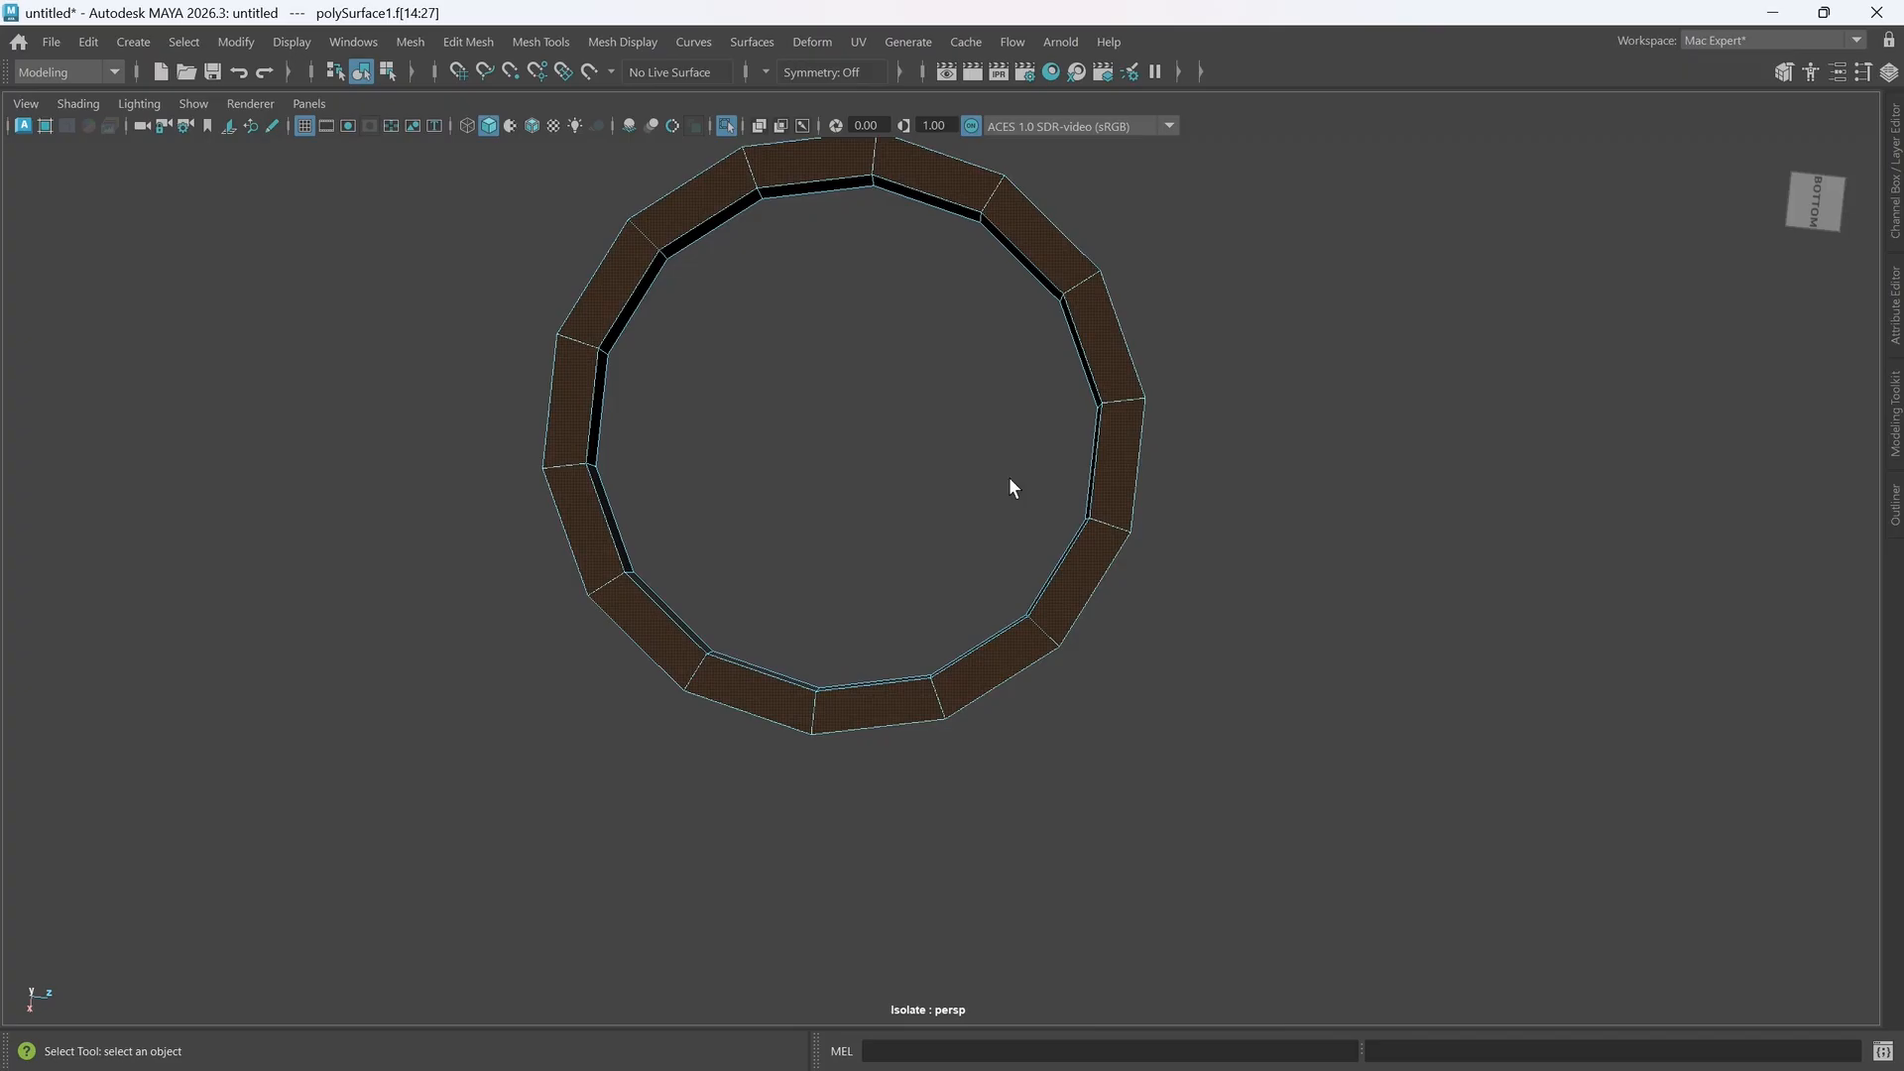
key(space)
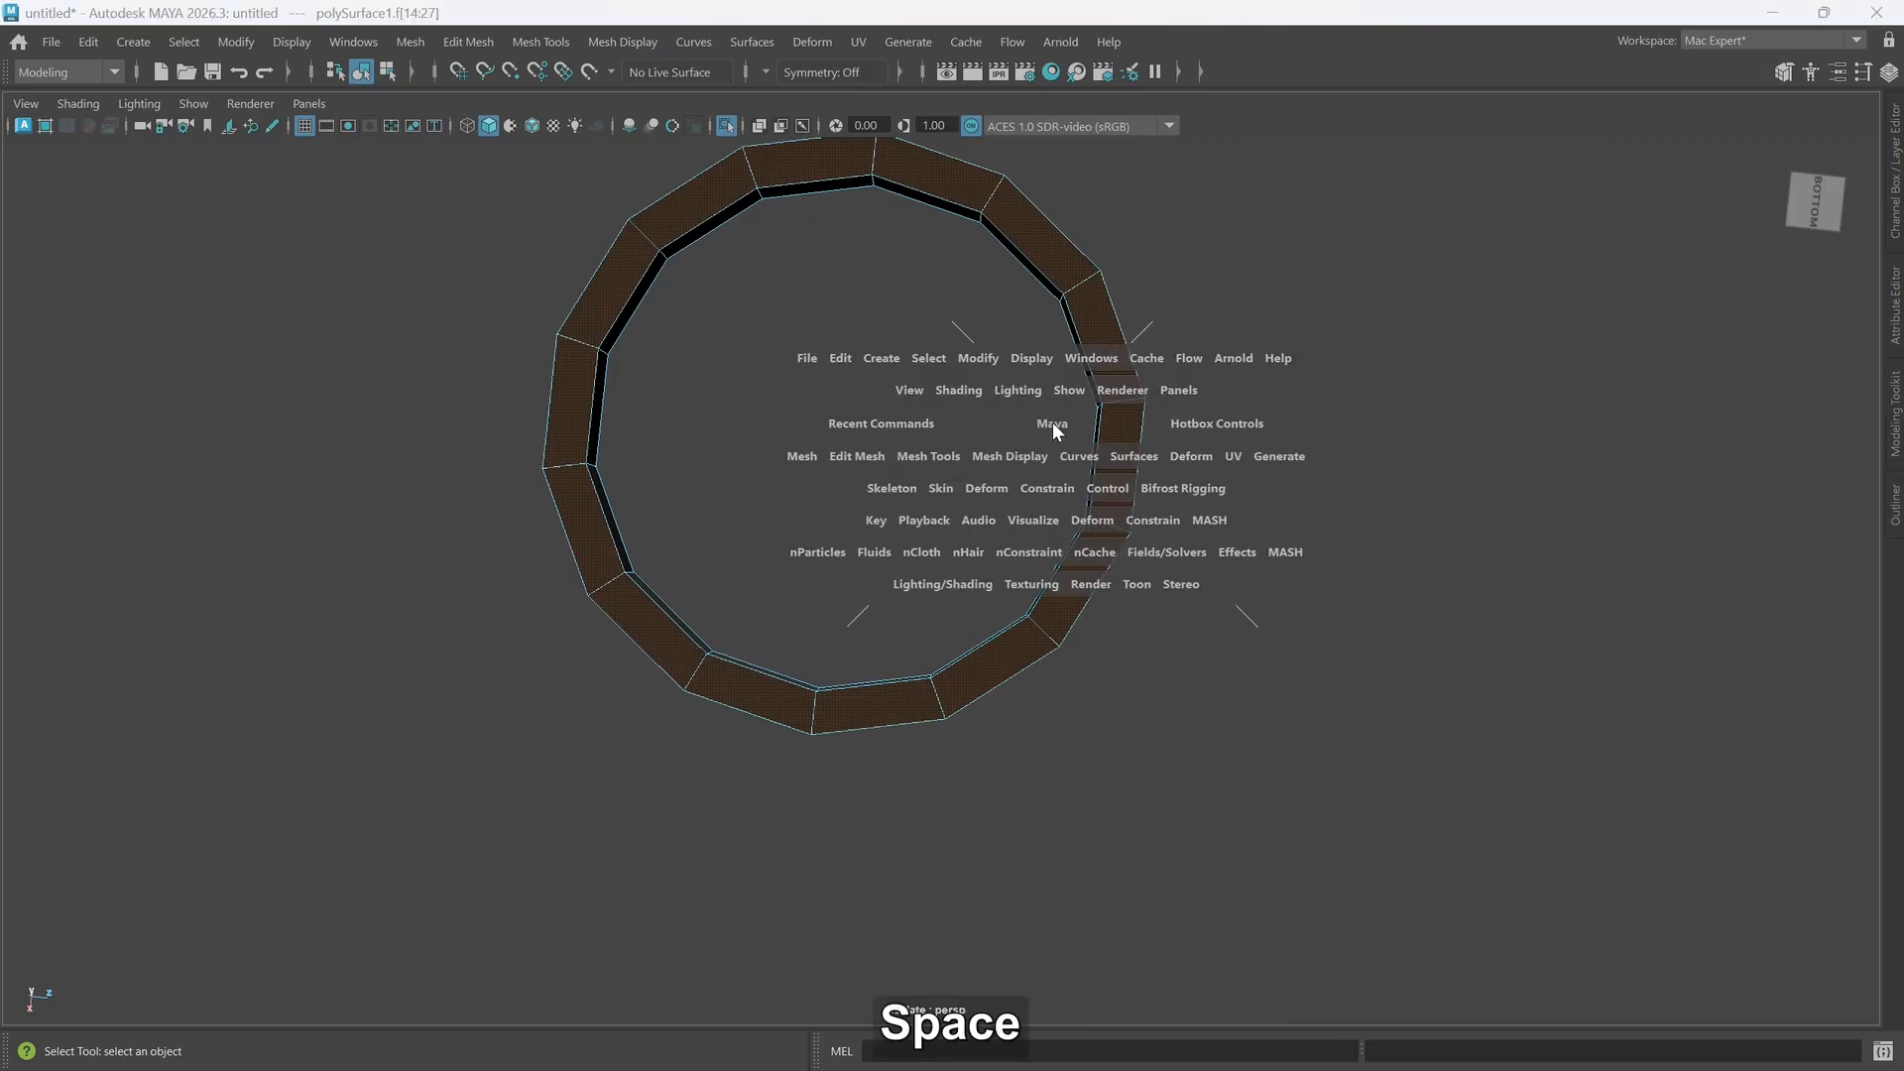
click(1020, 456)
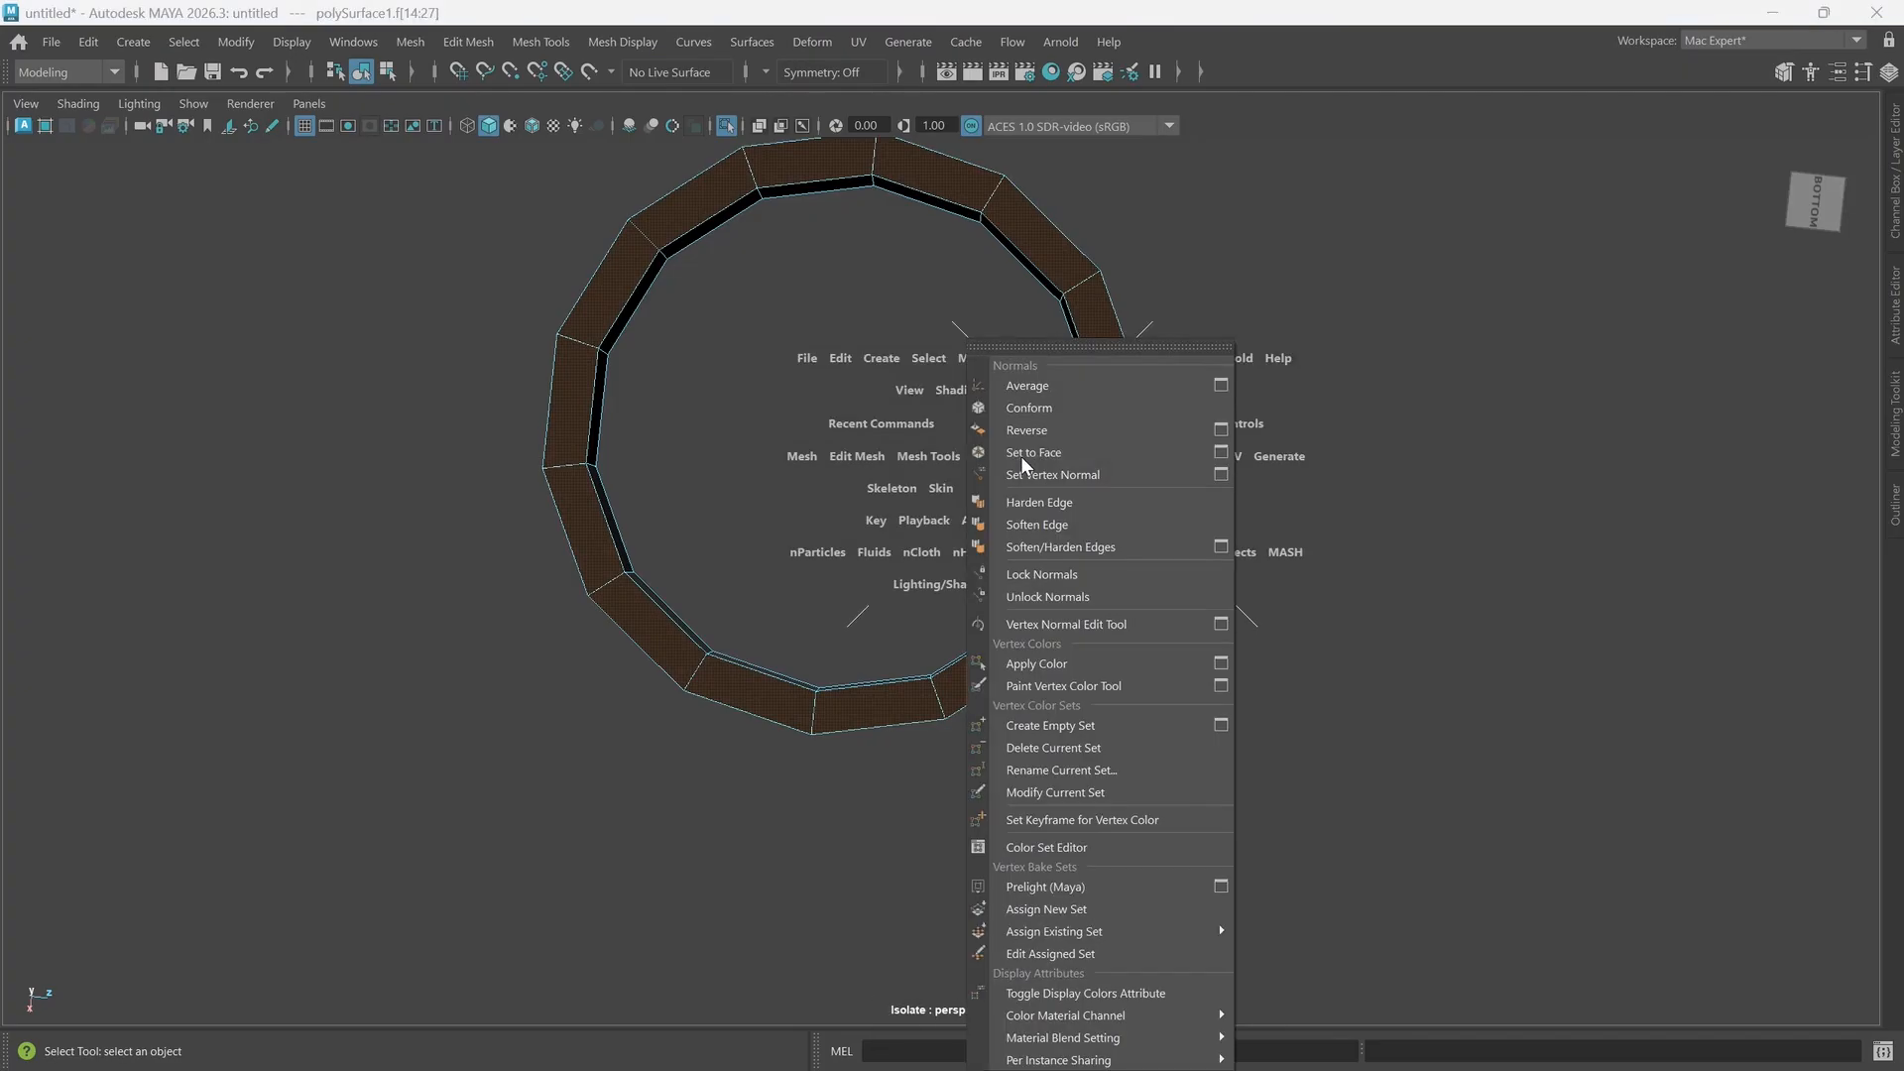
click(1035, 435)
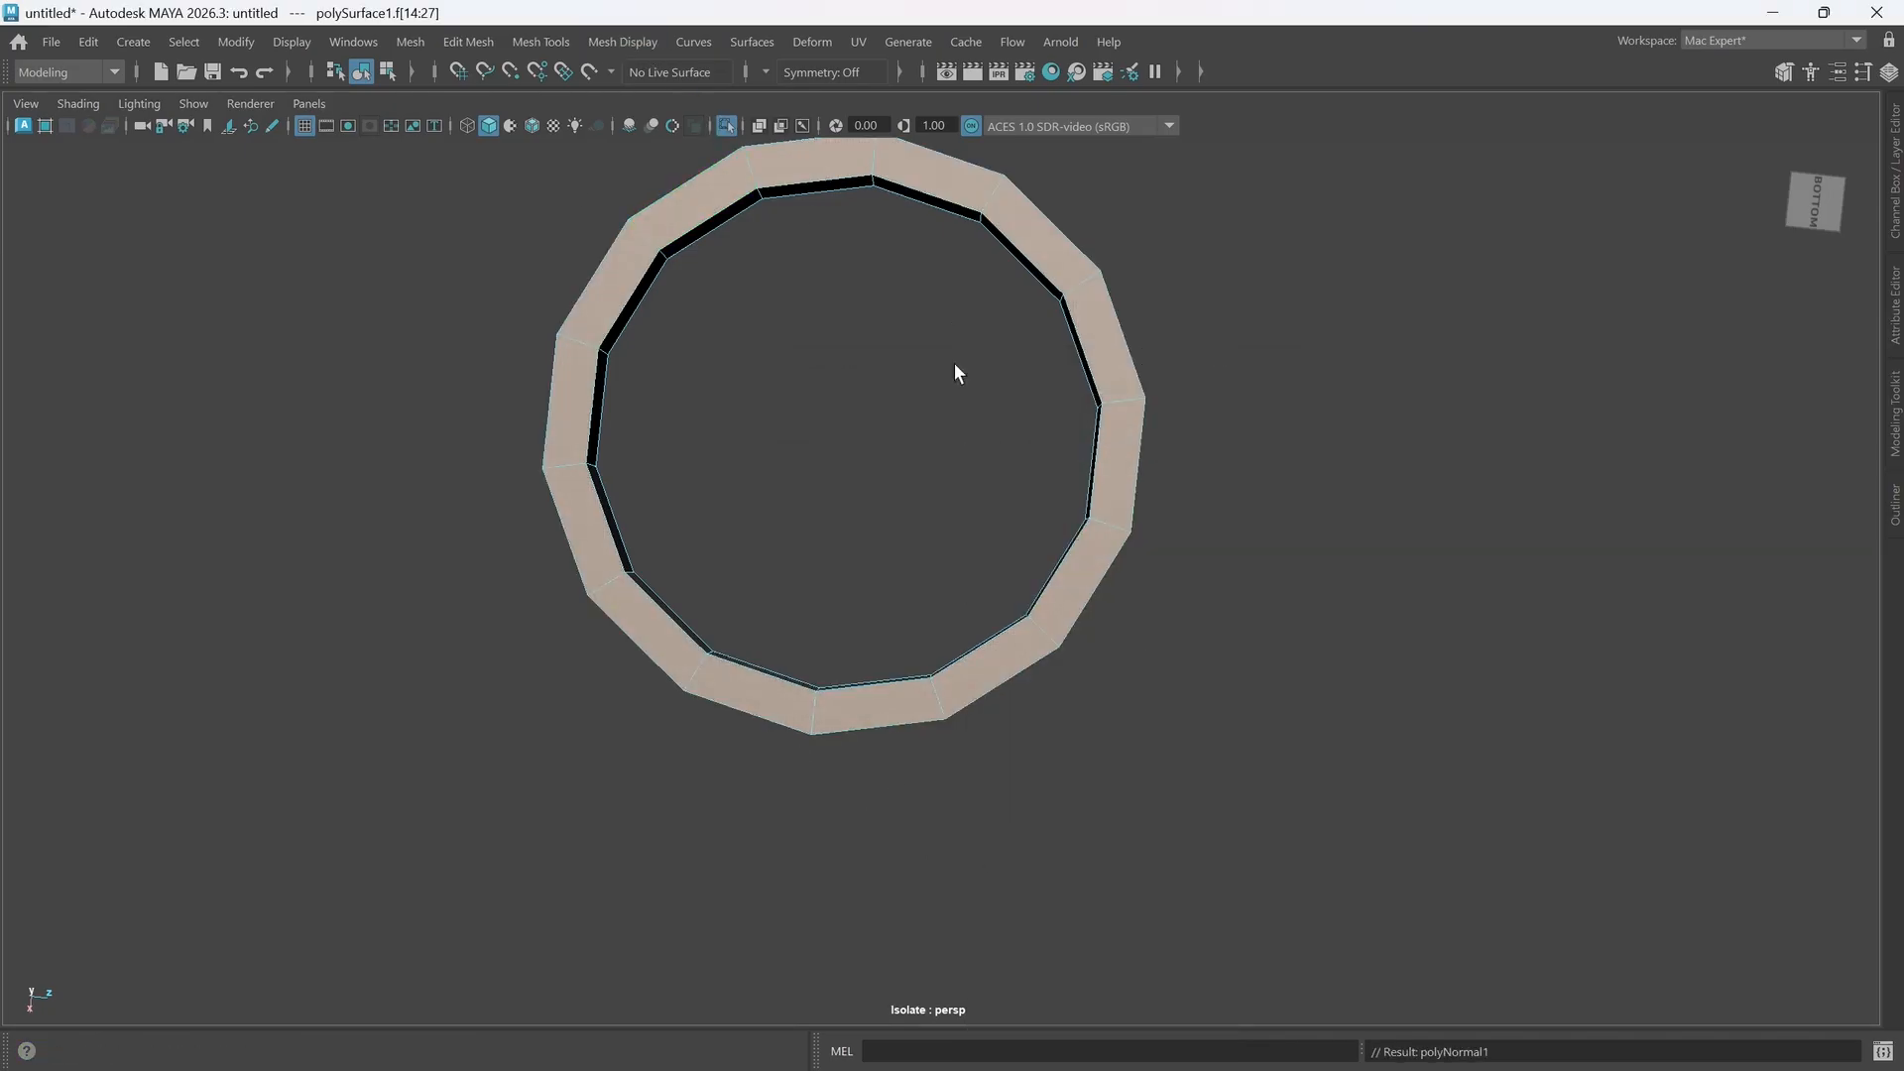
click(610, 44)
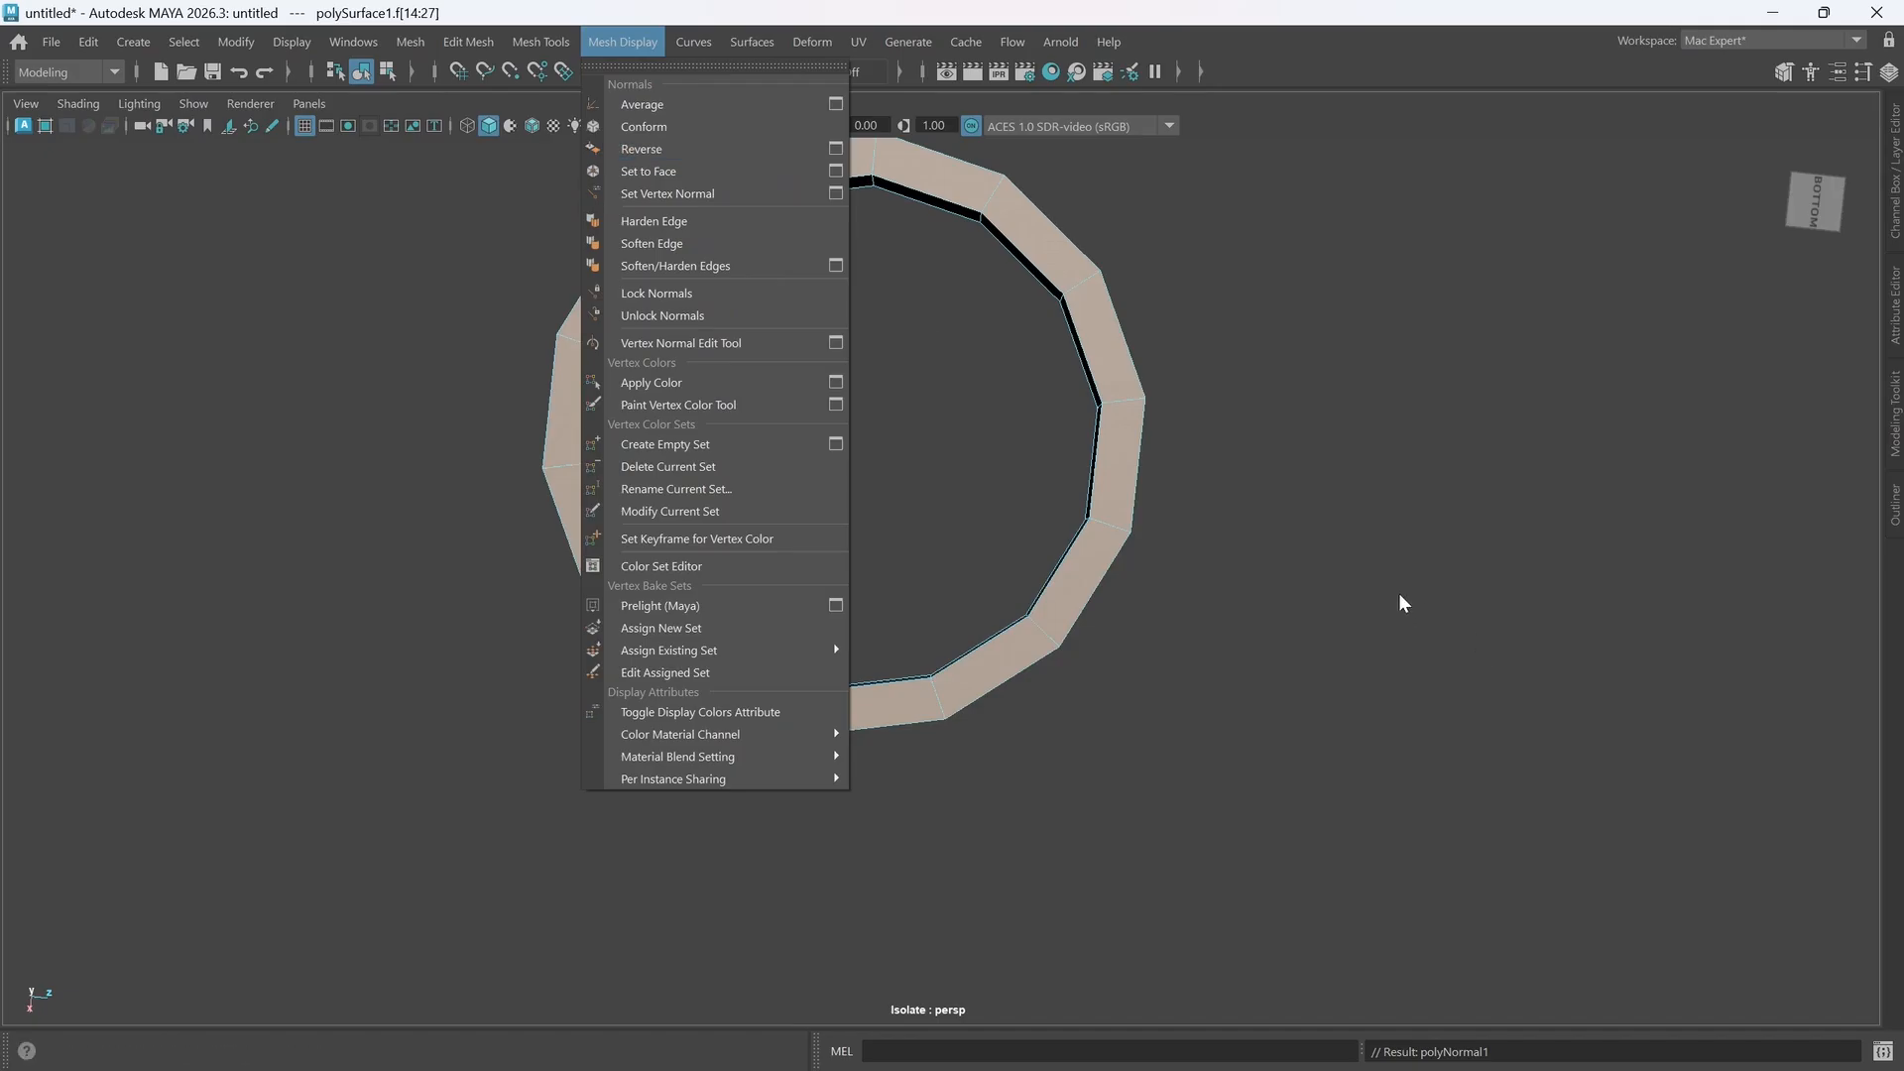
click(1398, 595)
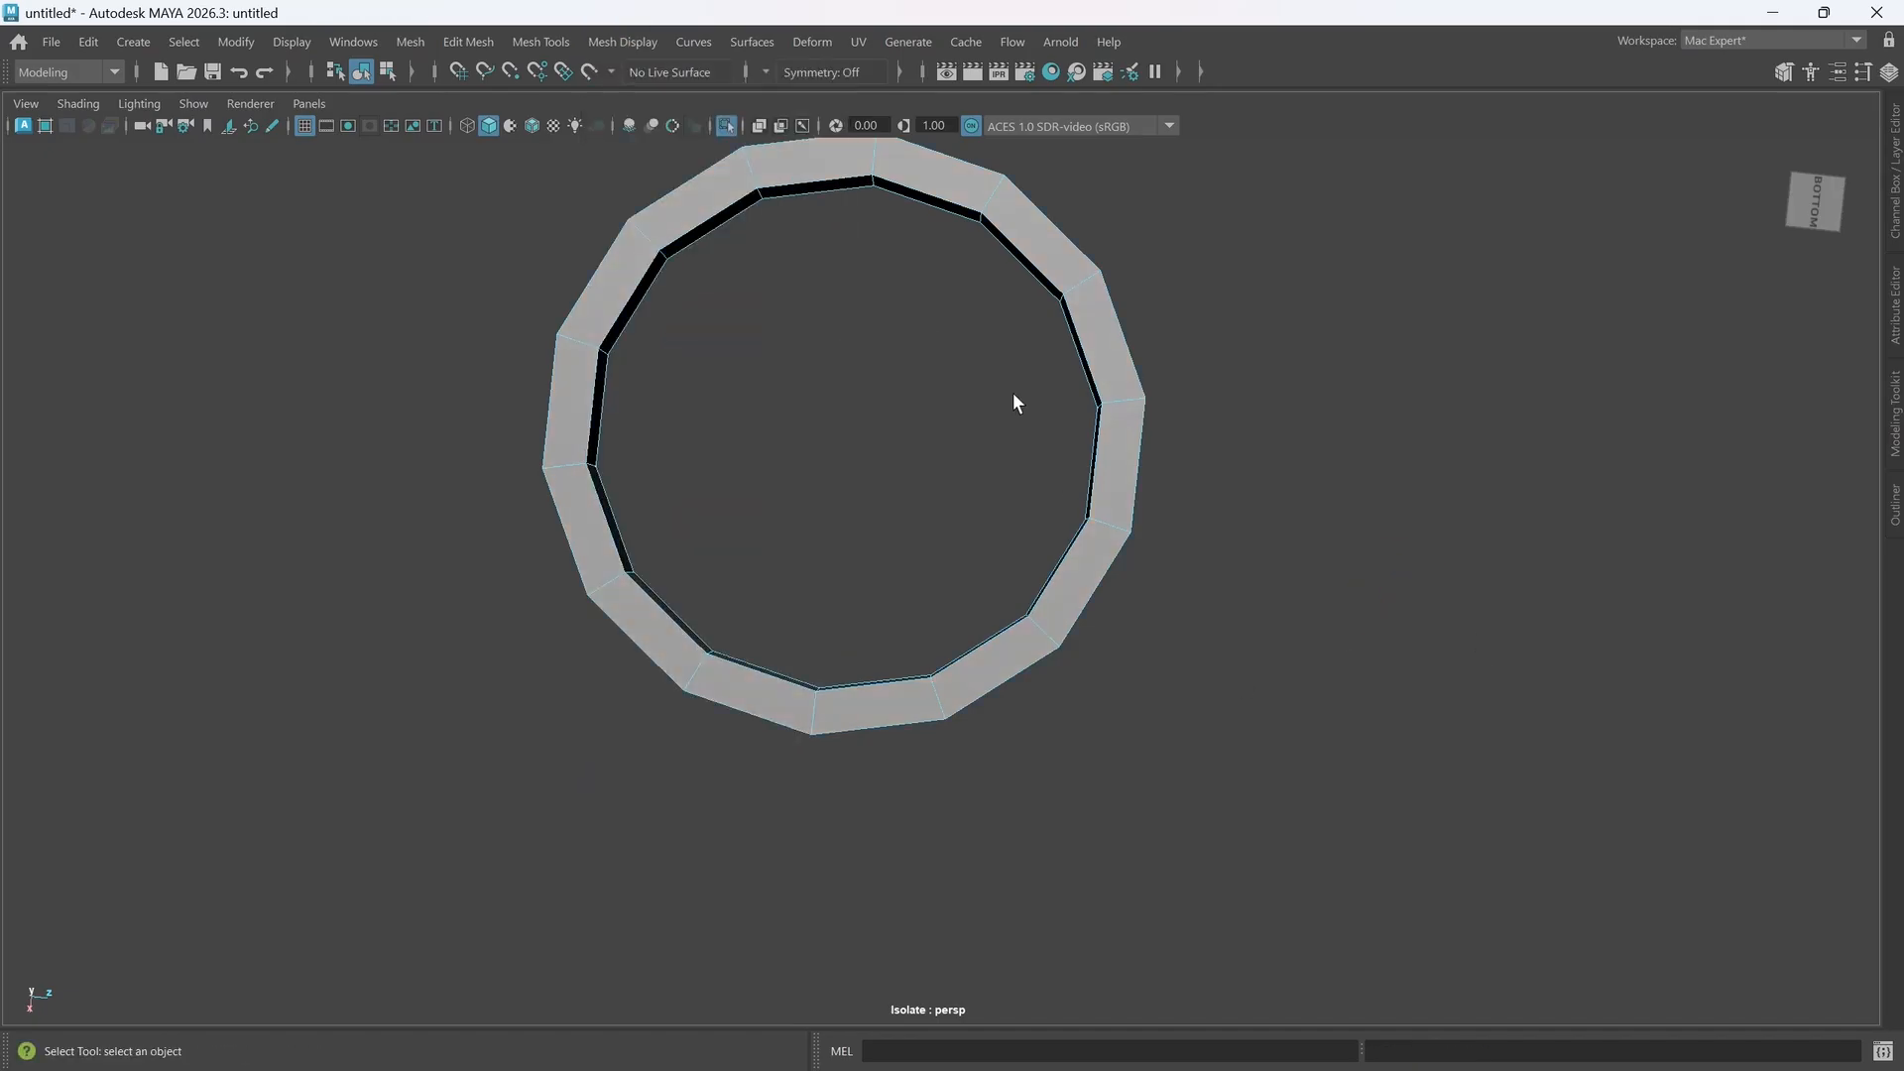
- Bevel the band's inner and outer edge loops at both its upper and lower rims together
alt+drag(1135, 439, 1131, 552)
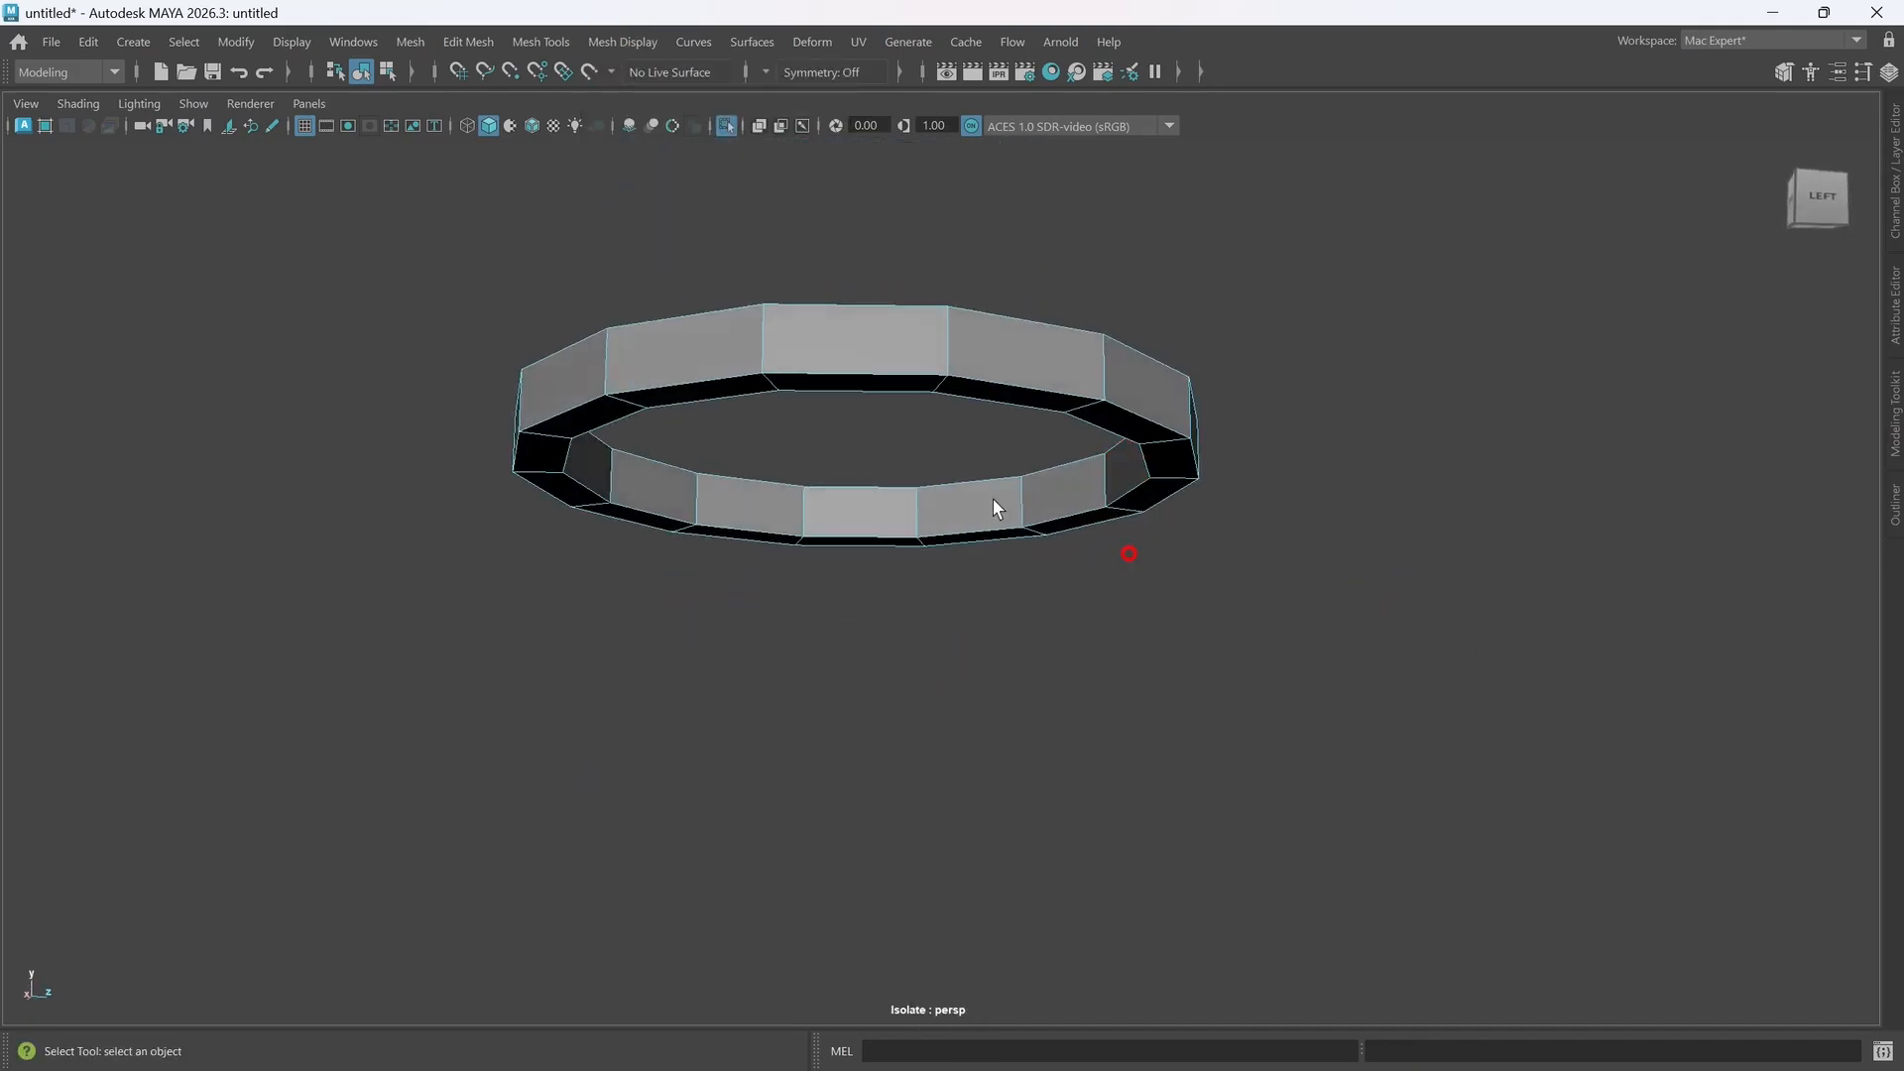
alt+drag(1151, 482, 1091, 629)
right_drag(1089, 724, 1081, 384)
alt+middle_drag(1054, 646, 1045, 651)
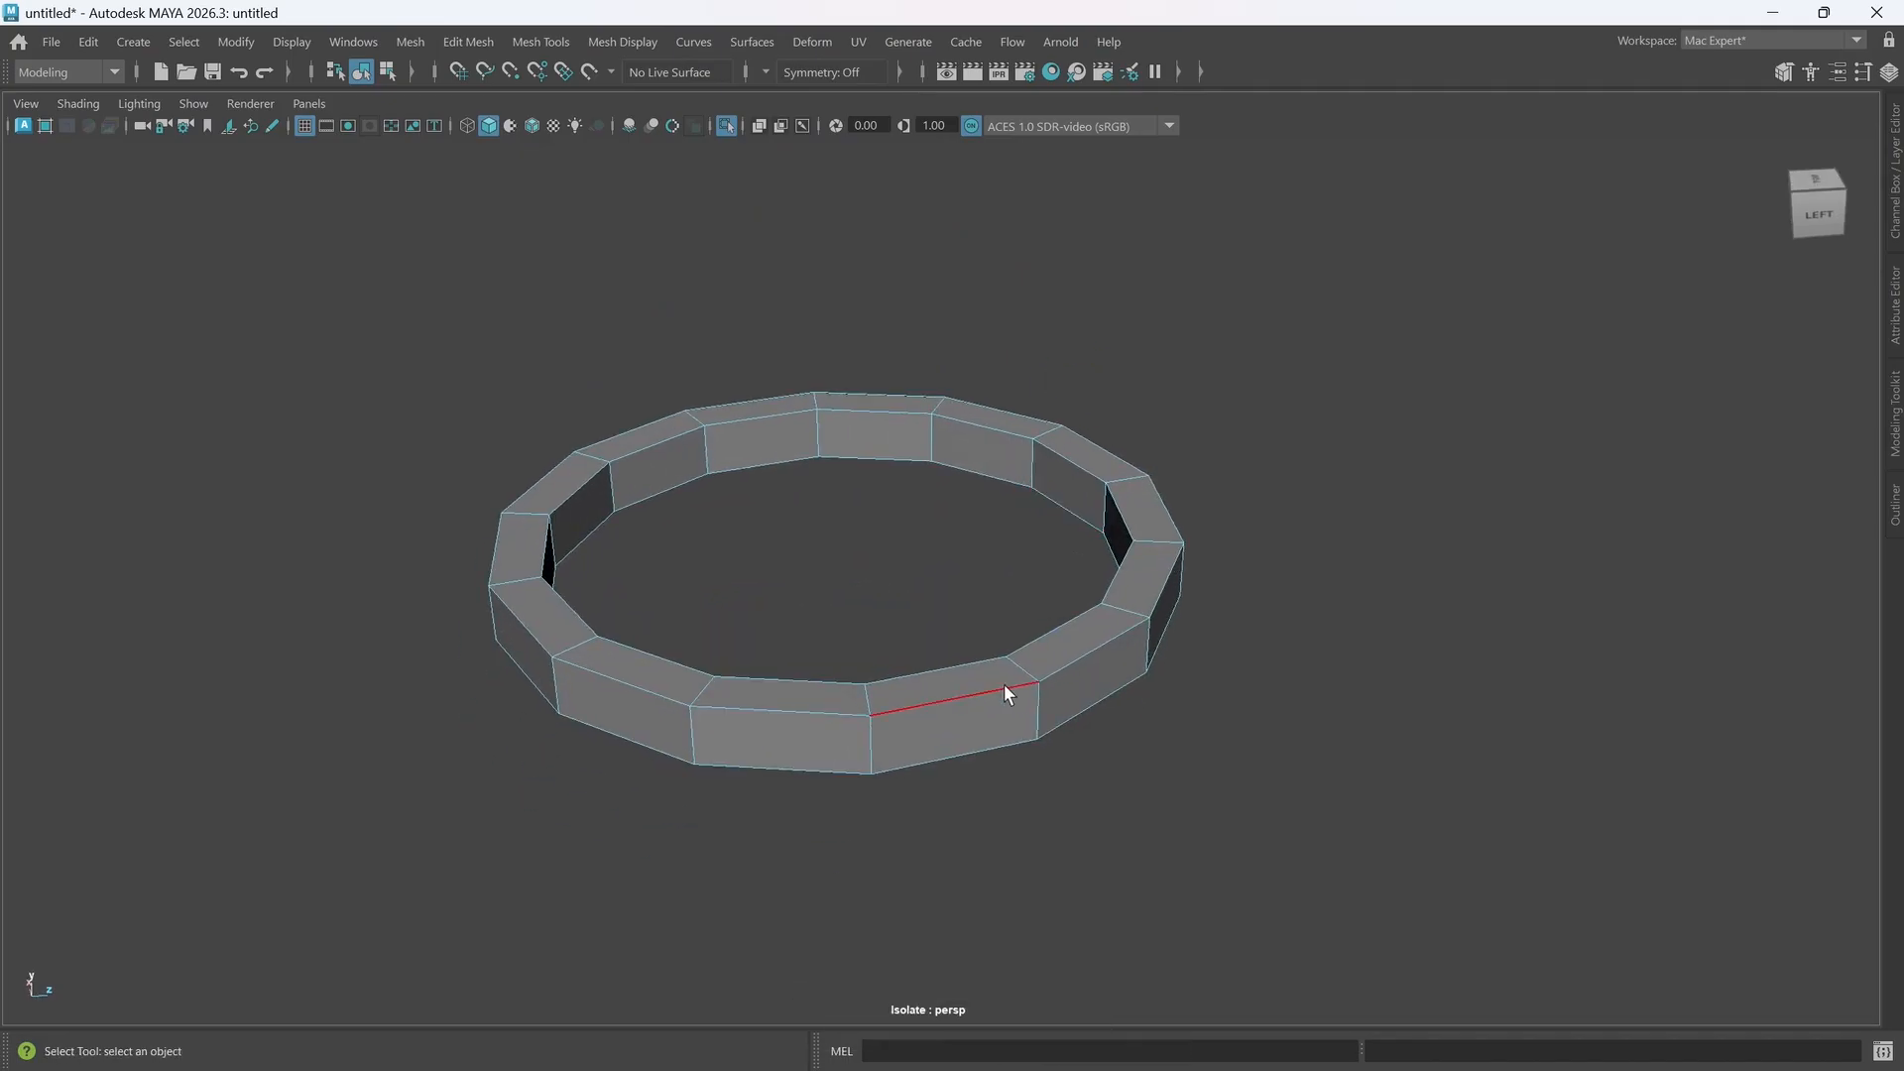
click(1003, 682)
shift+double_click(986, 658)
alt+drag(1052, 669, 1049, 662)
shift+double_click(989, 709)
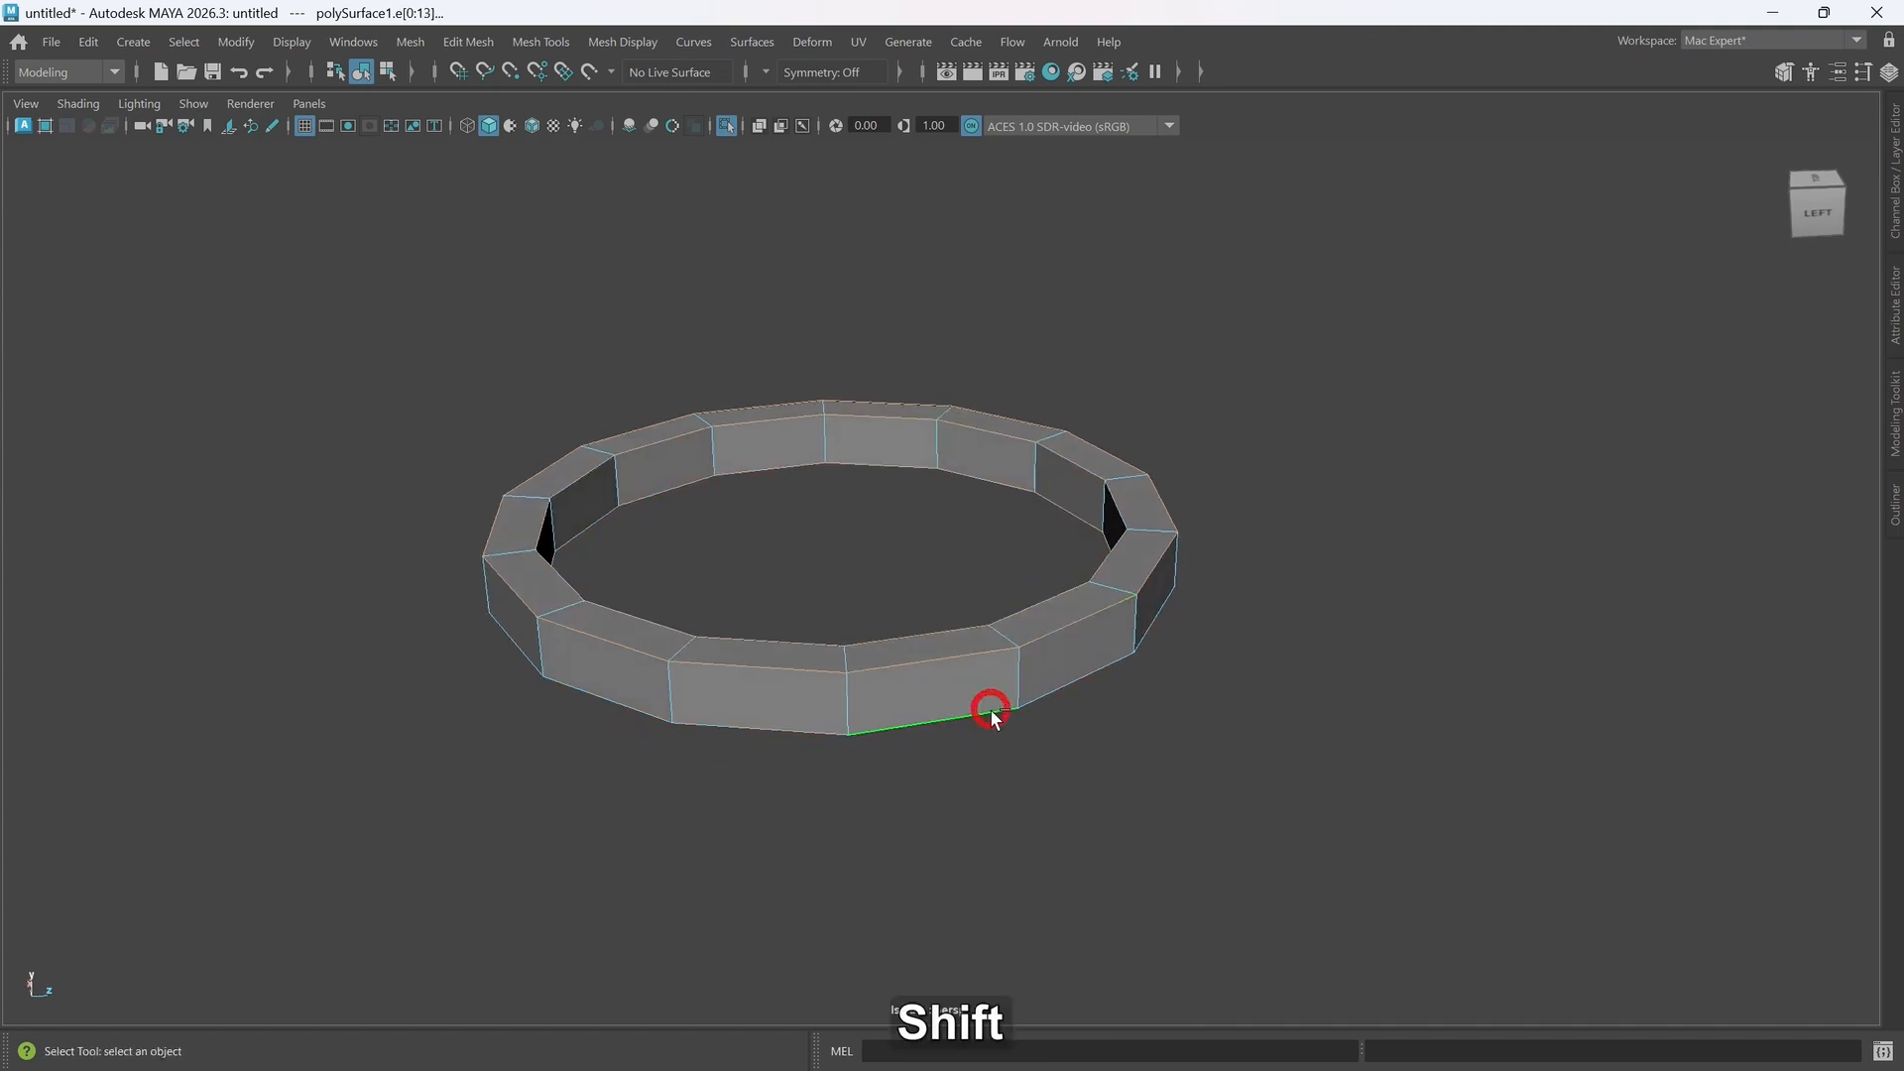
key(ctrl+b)
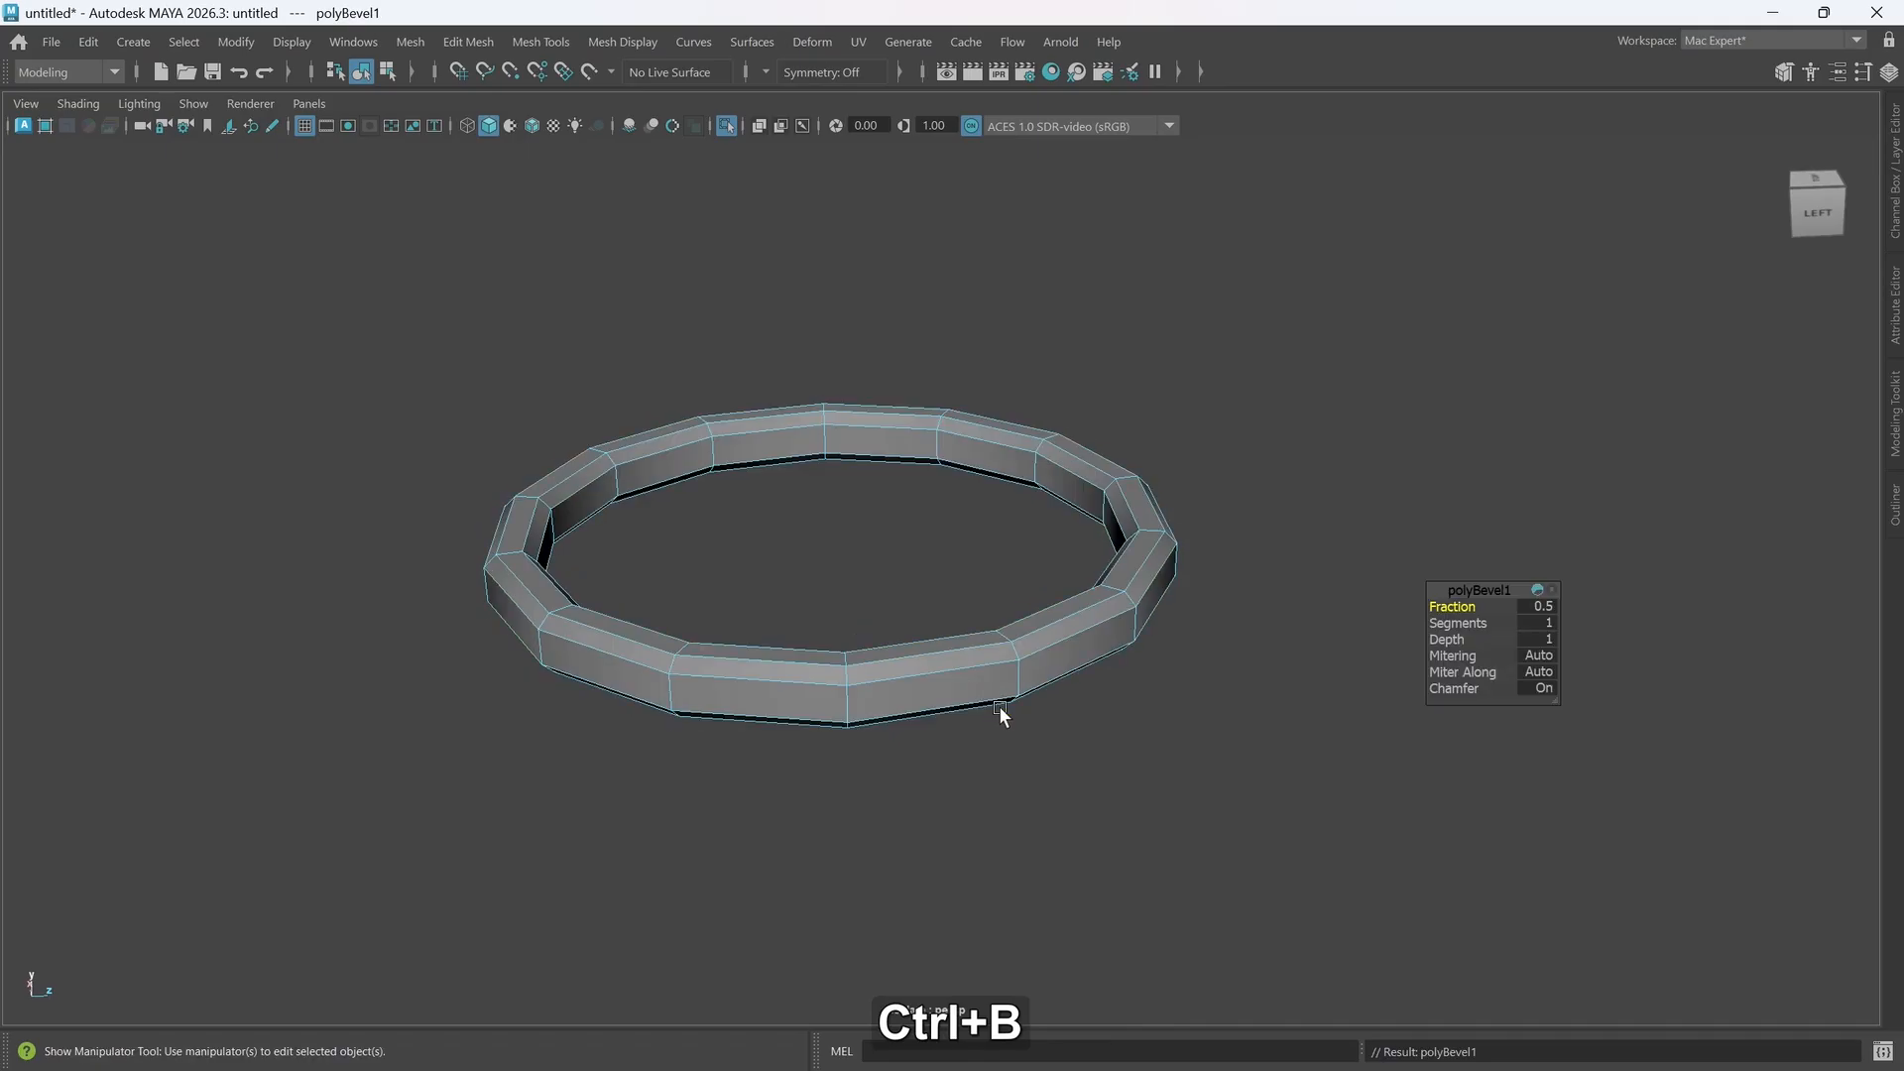
- Set the band bevel's fraction to 0.623
alt+drag(1176, 686, 1222, 760)
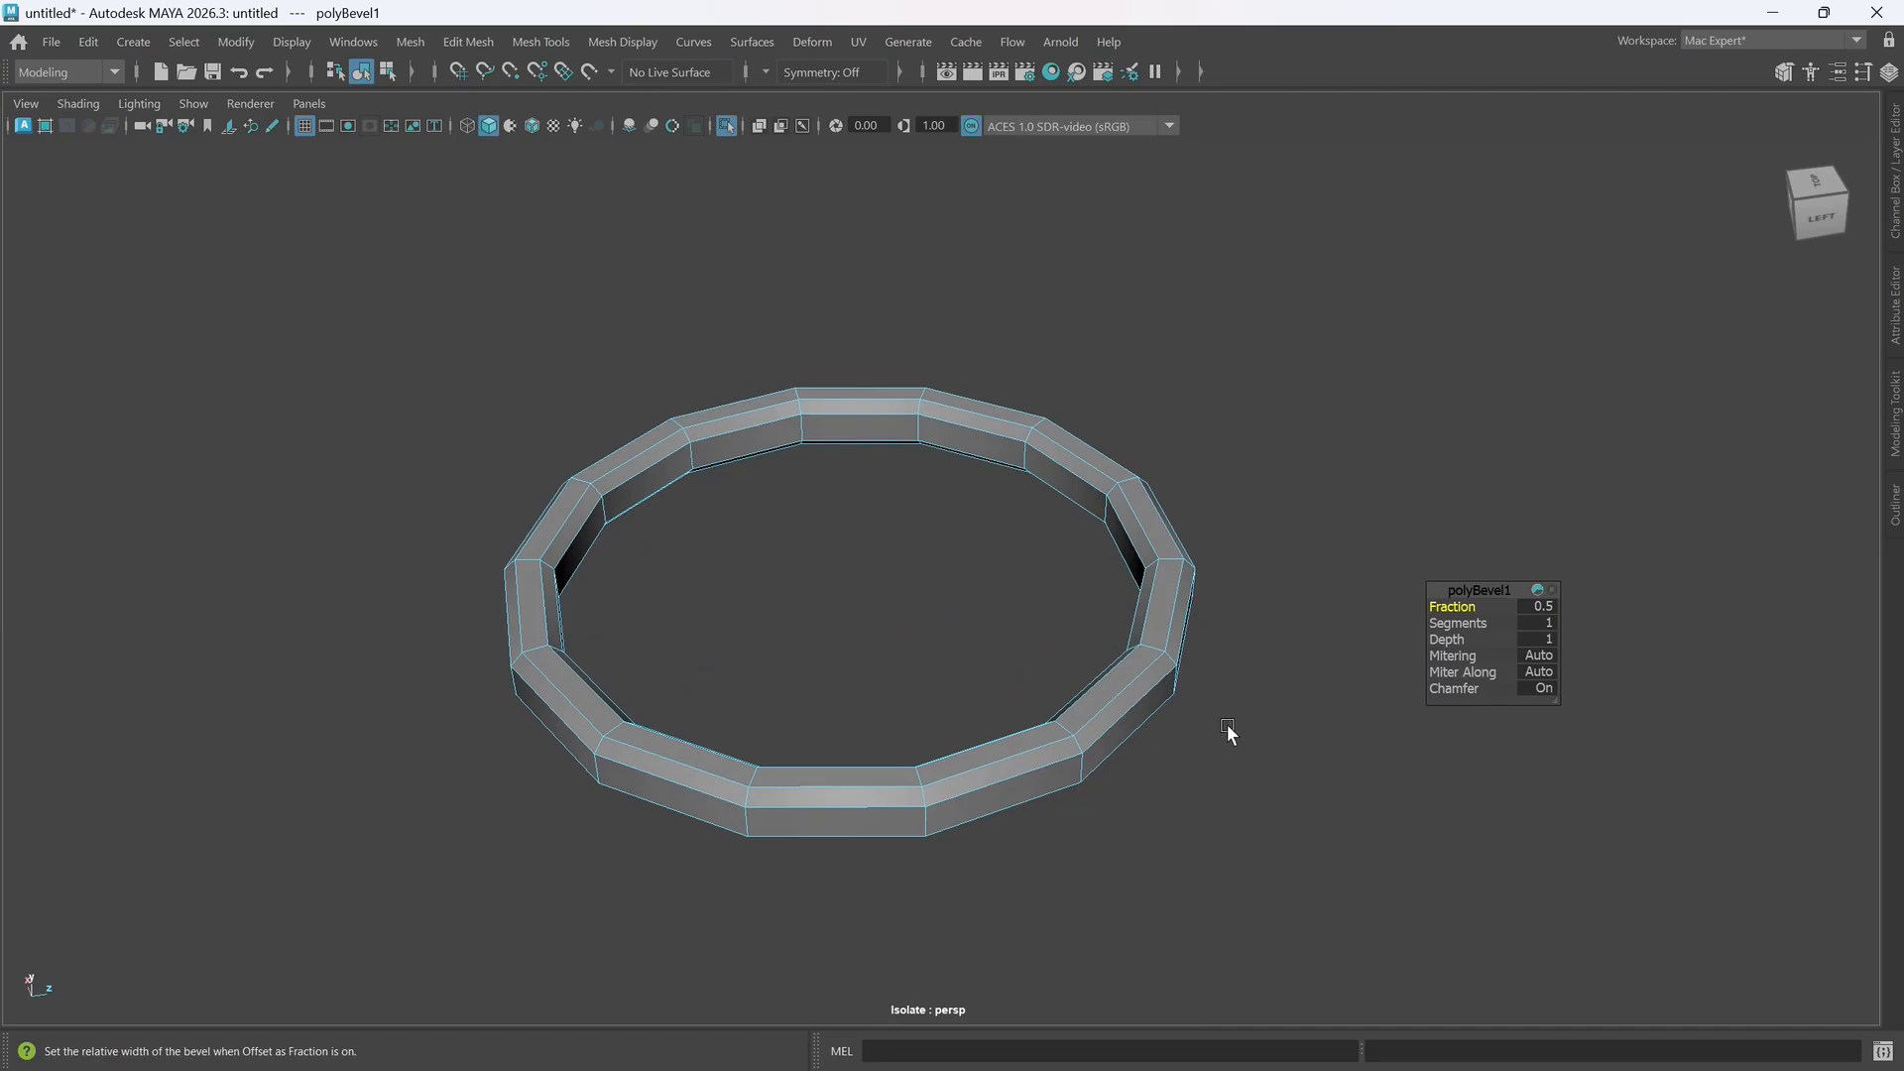
alt+drag(1182, 724, 1033, 715)
alt+middle_drag(1033, 715, 1058, 715)
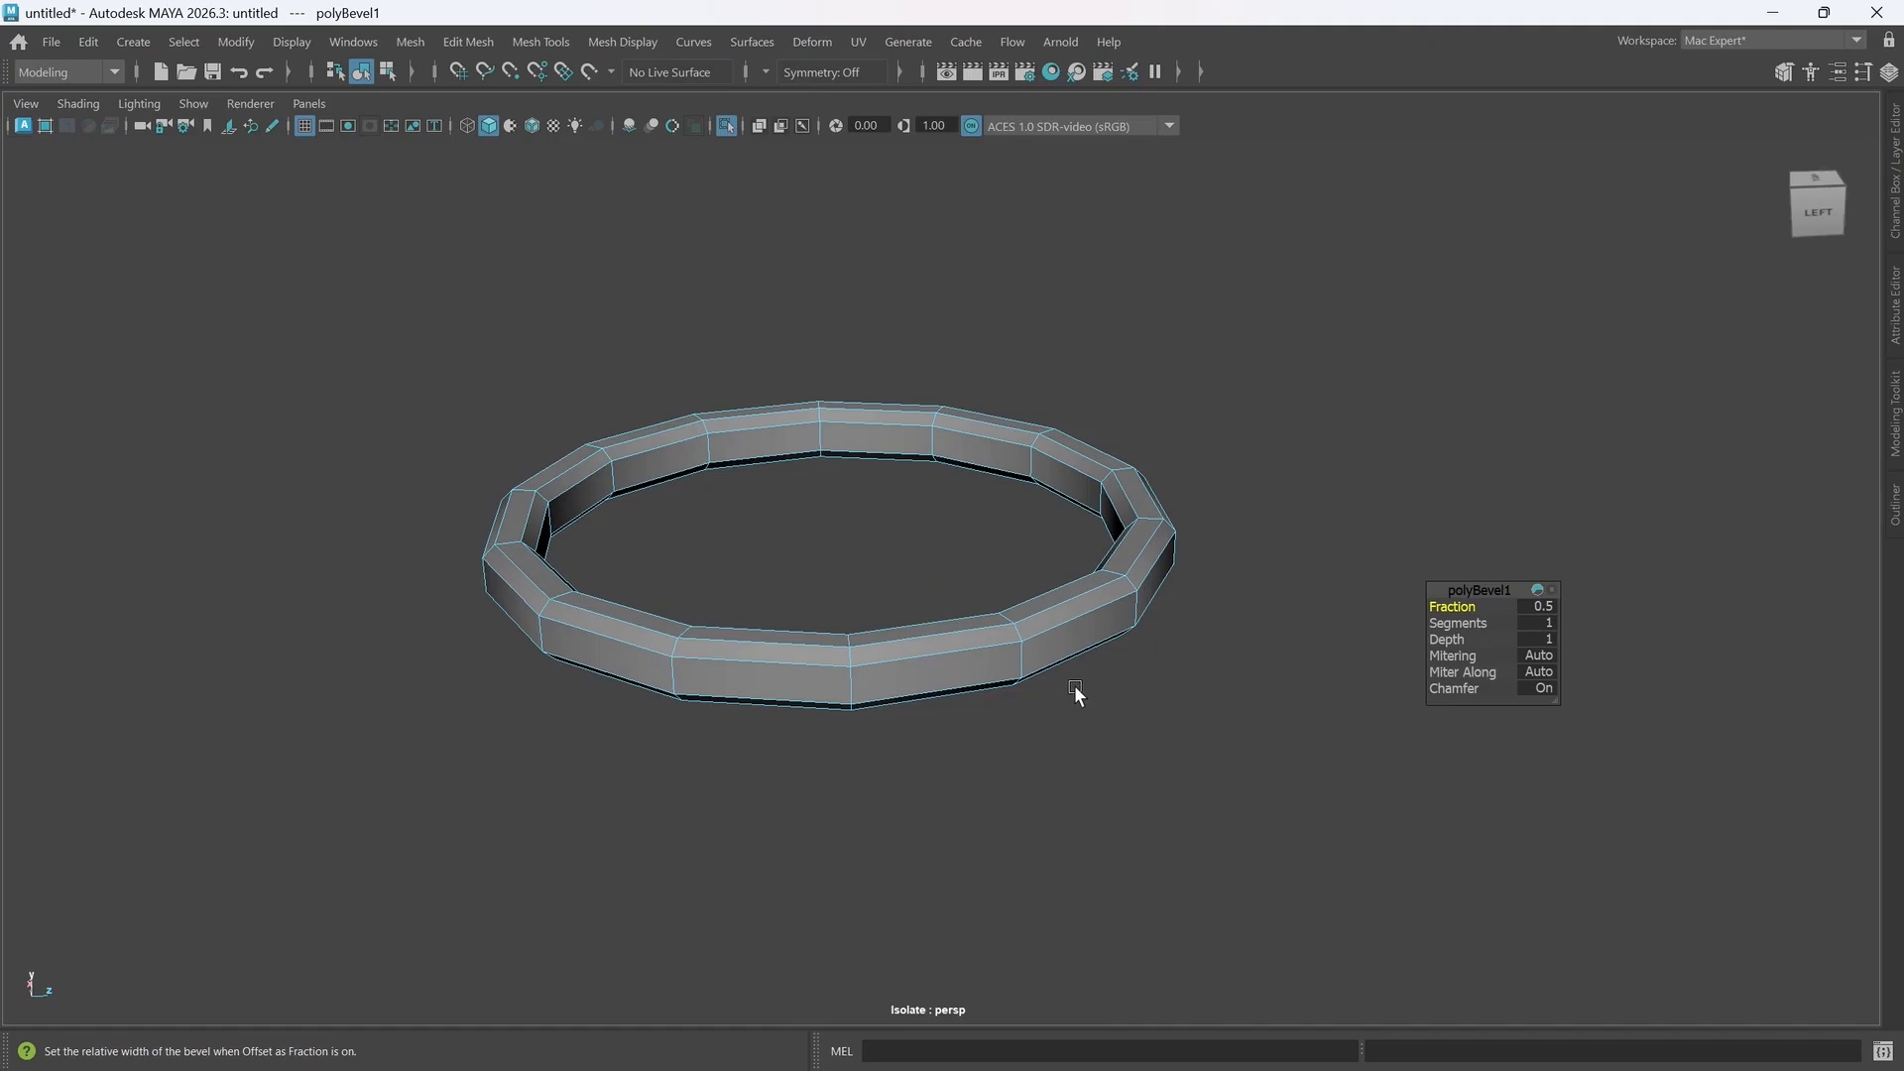
alt+drag(1038, 674, 1055, 670)
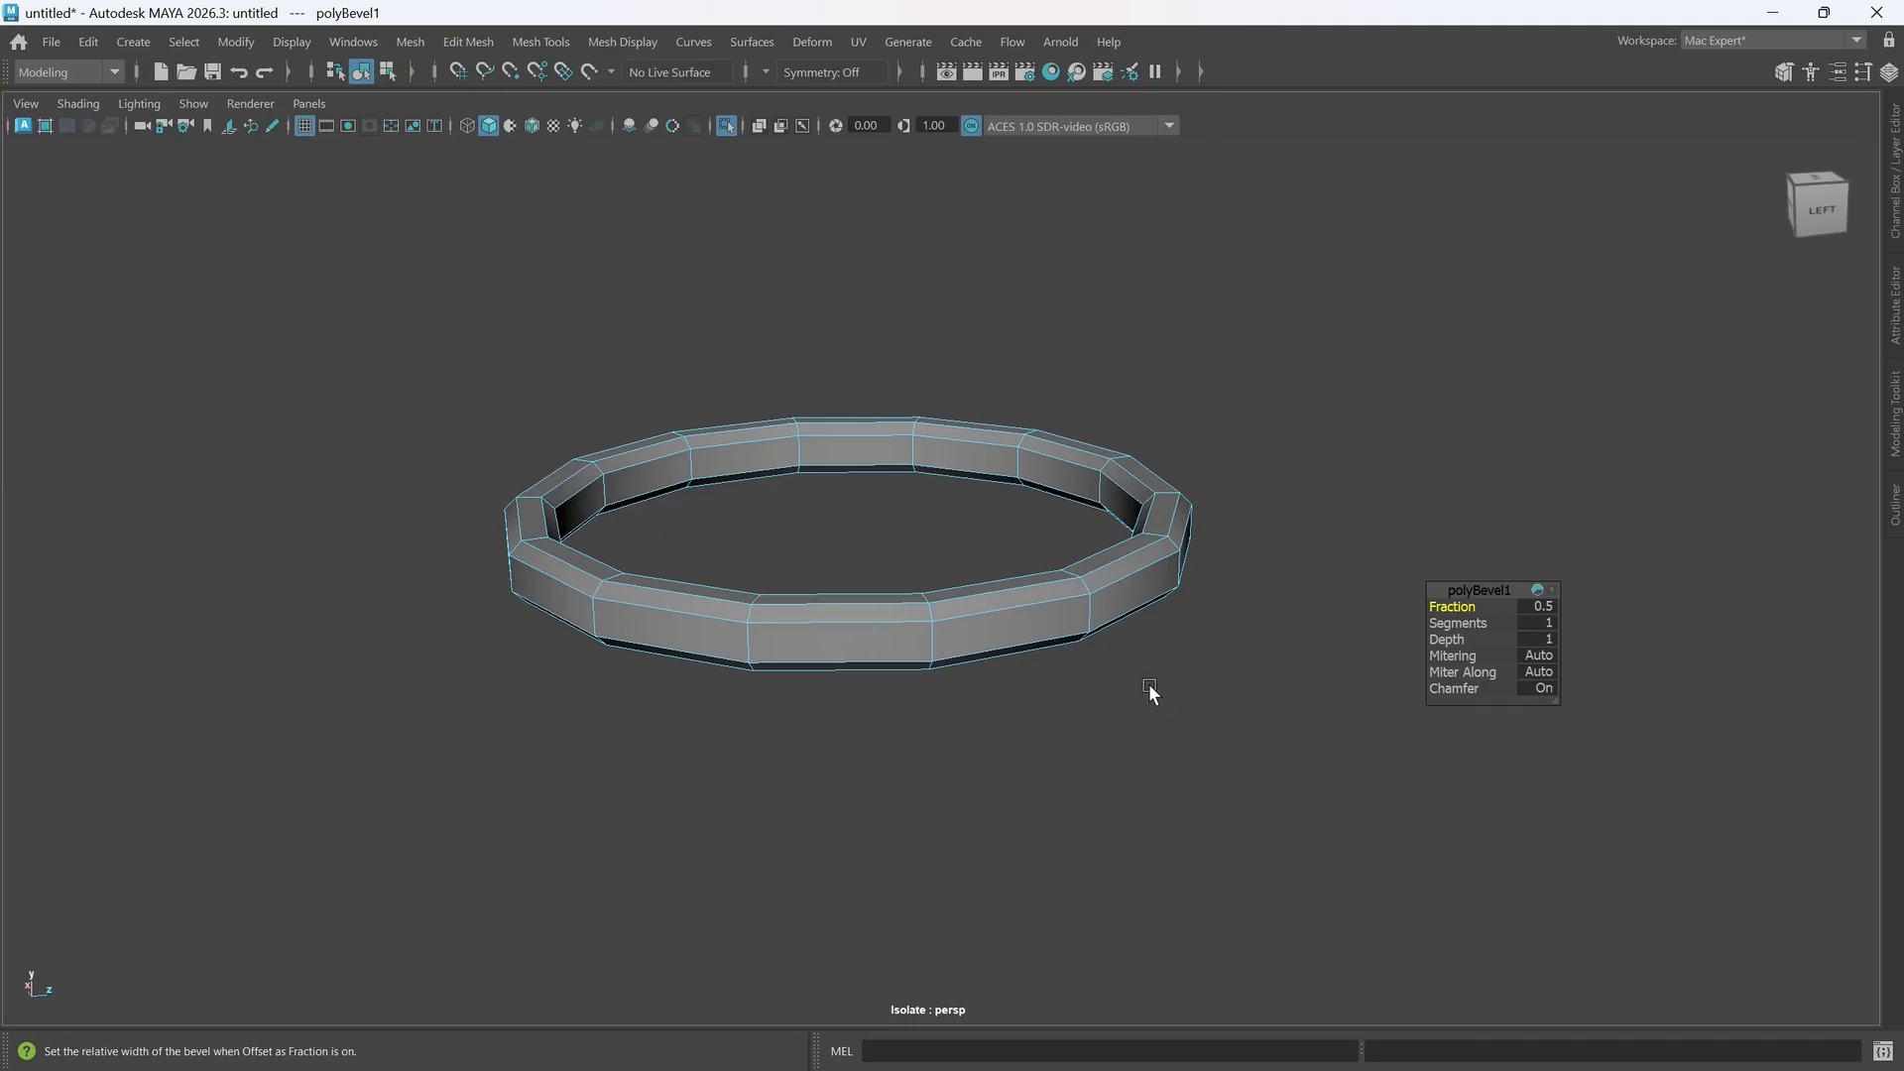
mouse_move(1088, 698)
alt+mouse_down()
mouse_move(1112, 723)
mouse_move(1081, 711)
alt+mouse_up()
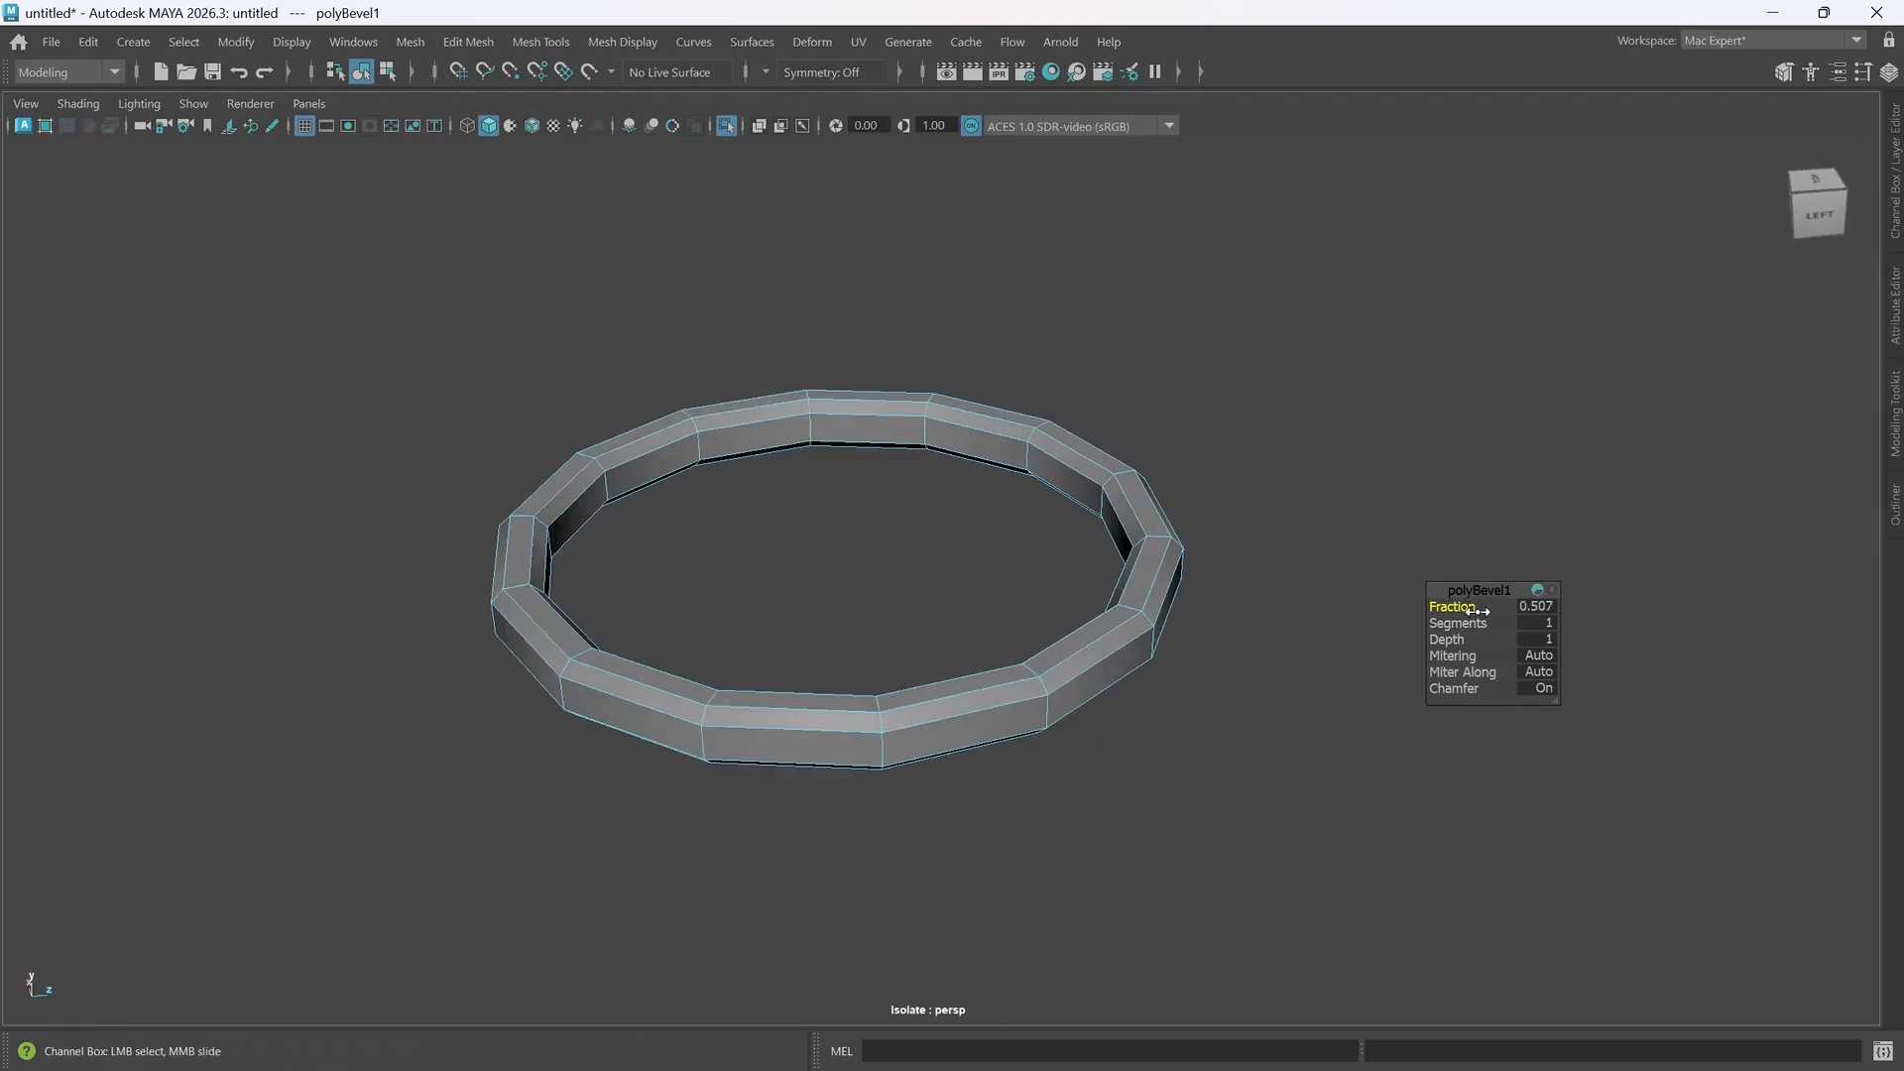
mouse_move(1528, 607)
mouse_down()
mouse_move(1551, 605)
mouse_move(1511, 605)
mouse_move(1531, 605)
mouse_up()
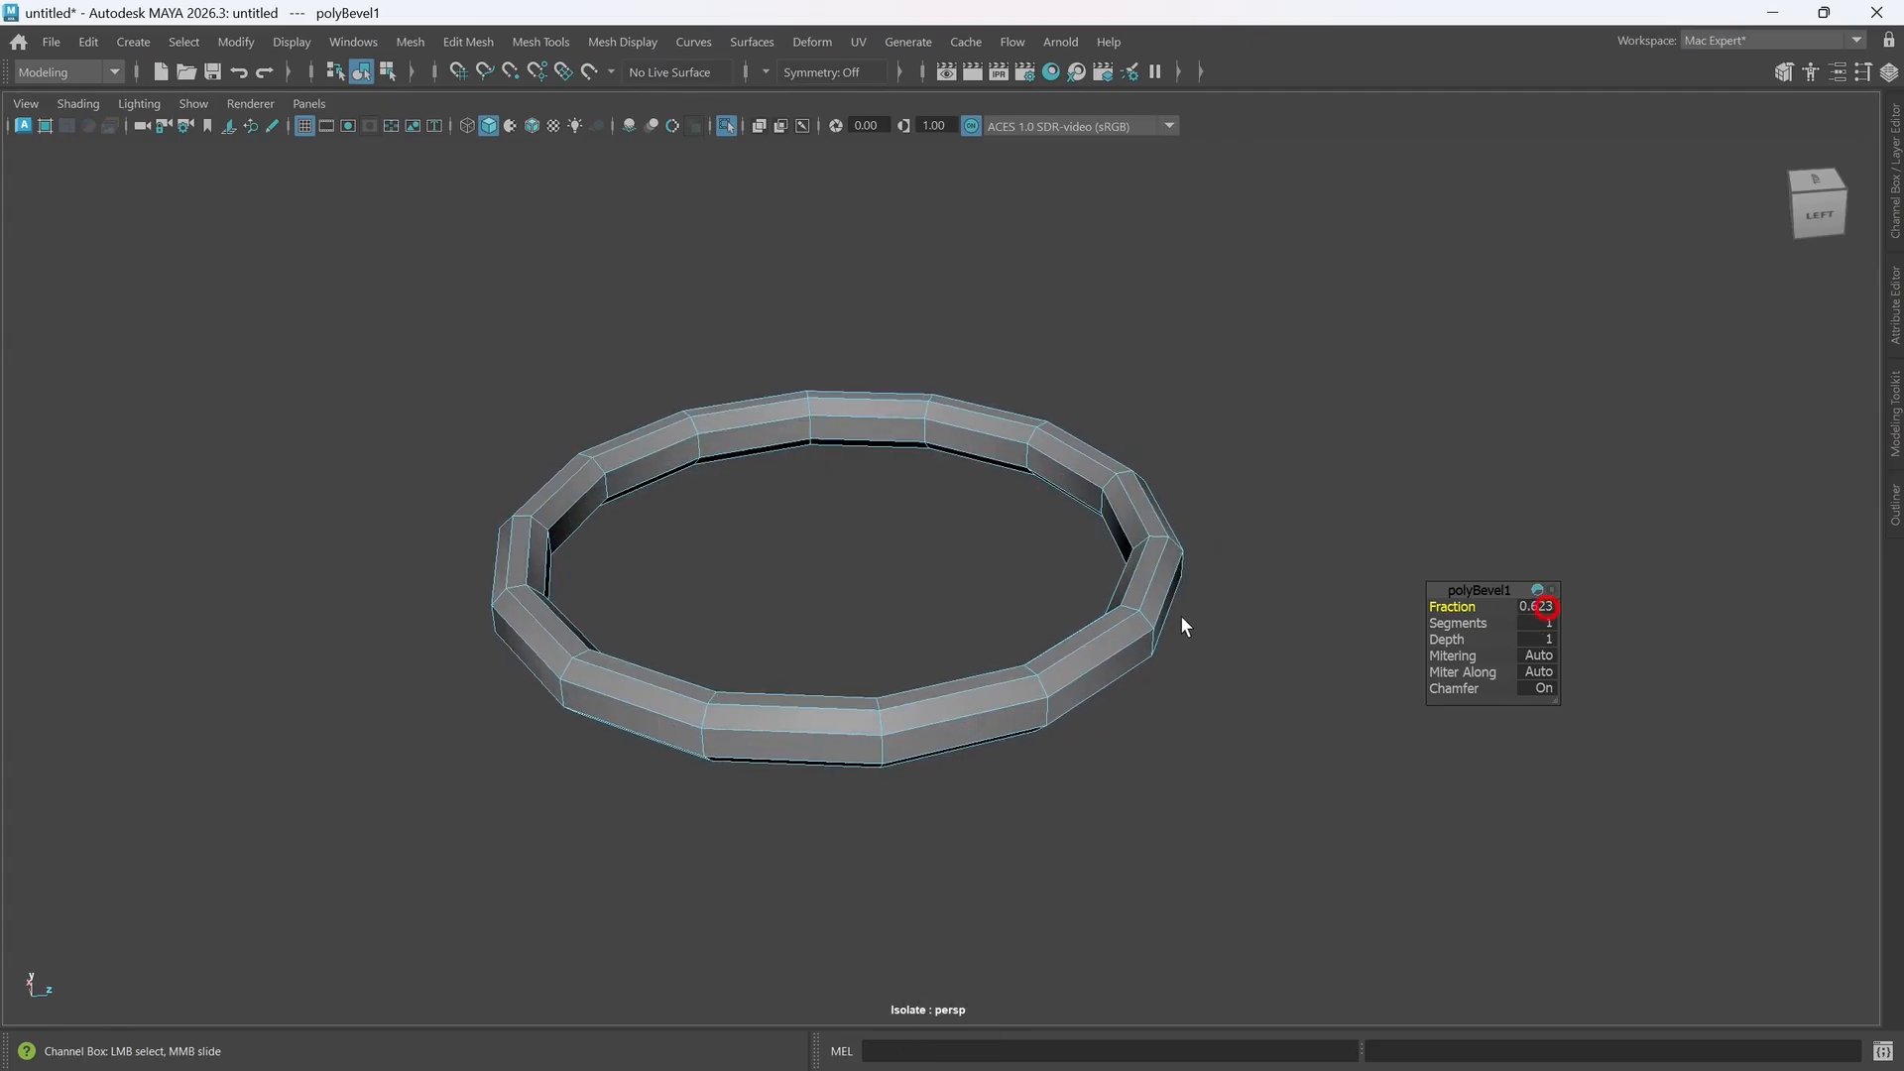
alt+drag(864, 862, 1418, 671)
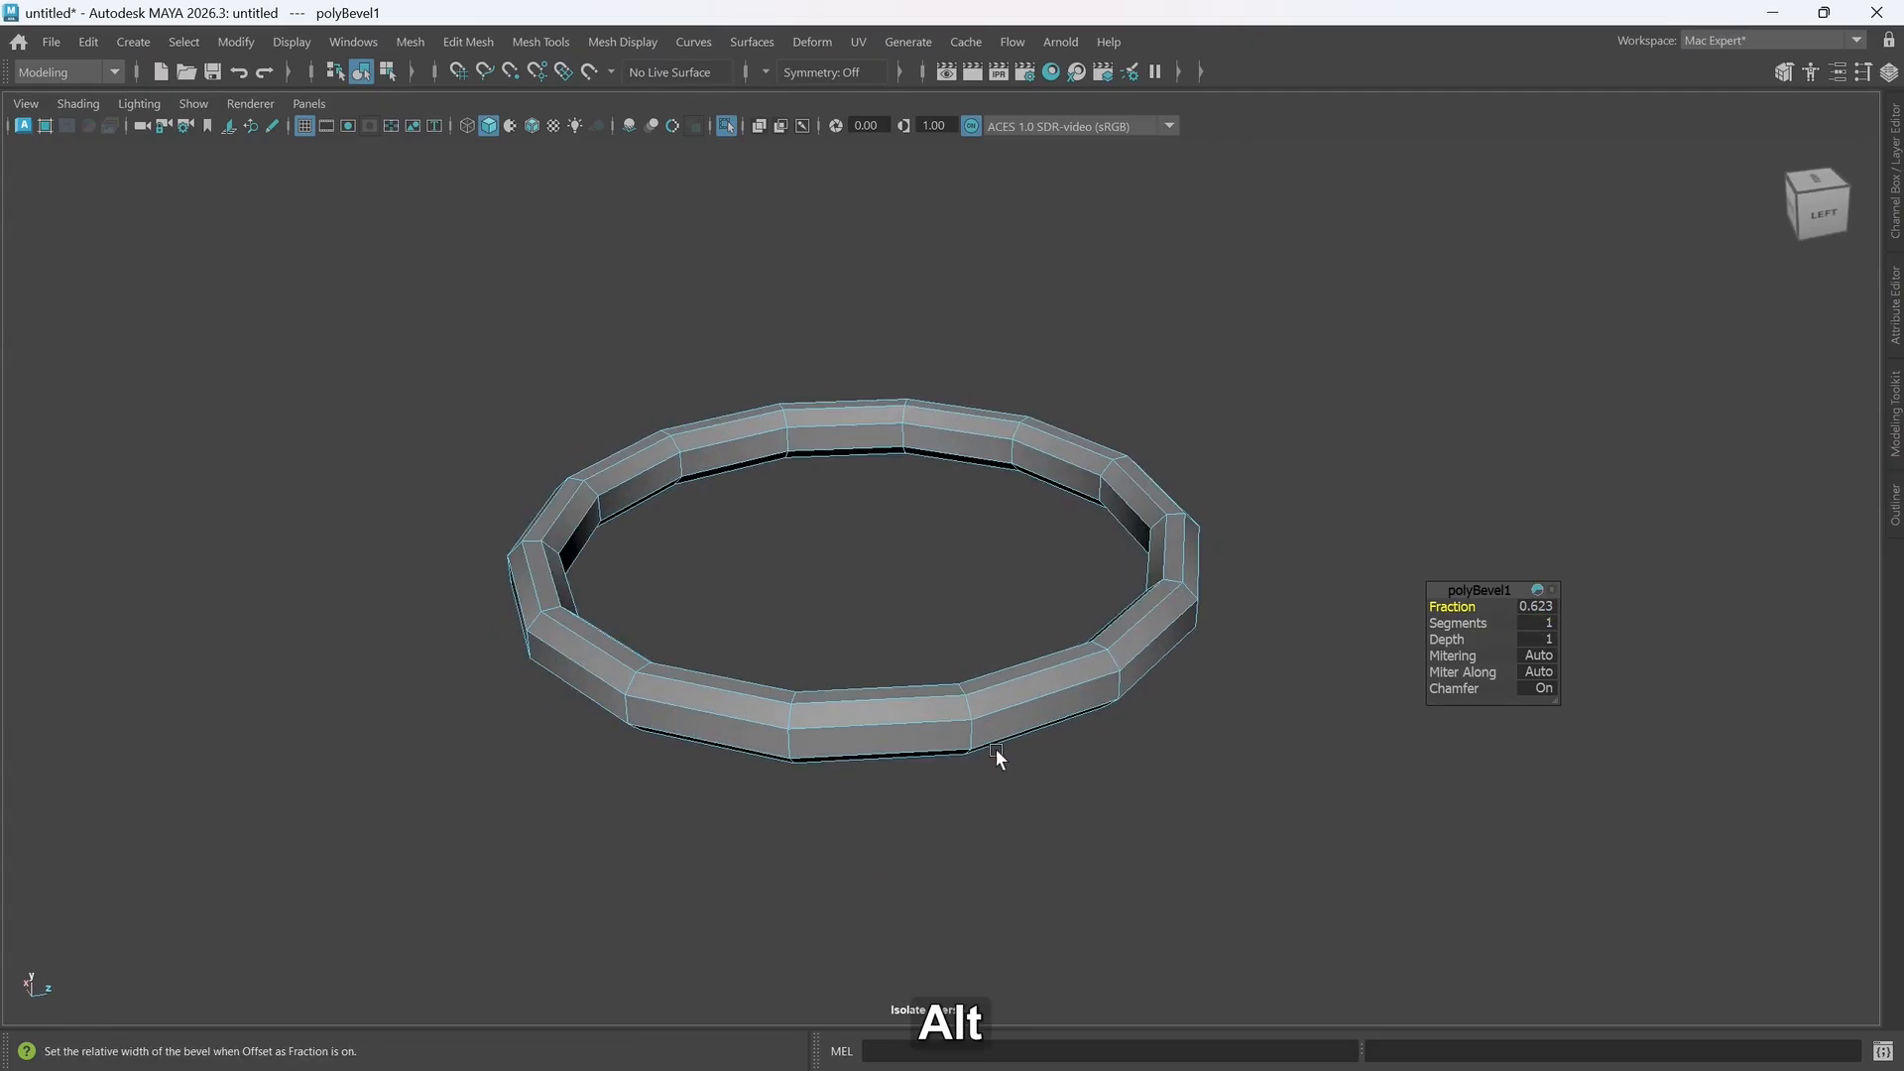
alt+drag(996, 756, 997, 756)
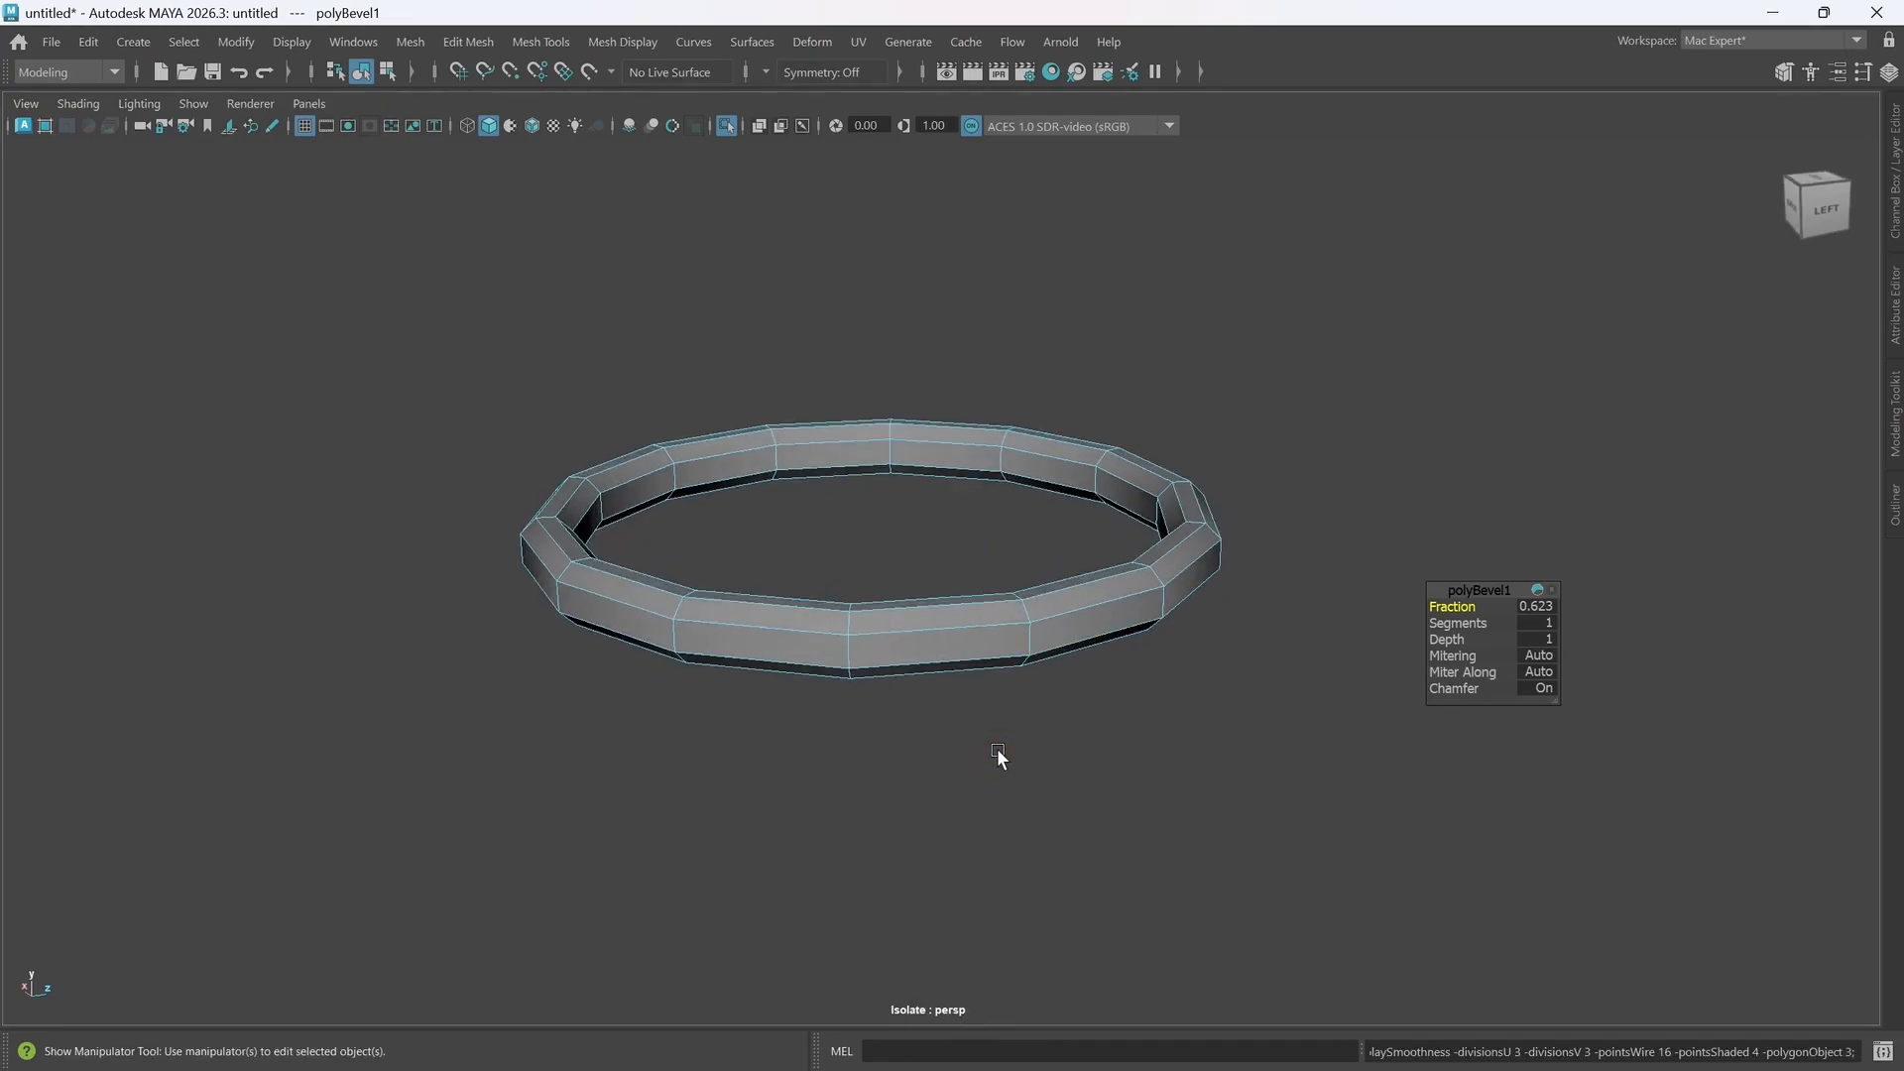
- Turn on smooth mesh preview for the beveled band and examine its rounded shape from several angles
key(3)
alt+drag(1138, 754, 1119, 797)
alt+drag(1130, 658, 1158, 700)
alt+drag(1033, 712, 1050, 722)
alt+middle_drag(1074, 718, 1105, 770)
alt+drag(1104, 769, 1193, 676)
alt+middle_drag(1158, 533, 1128, 633)
- Scale the whole ring slightly down in height, and fine-tune its overall size uniformly
key(r)
right_drag(1035, 606, 1154, 421)
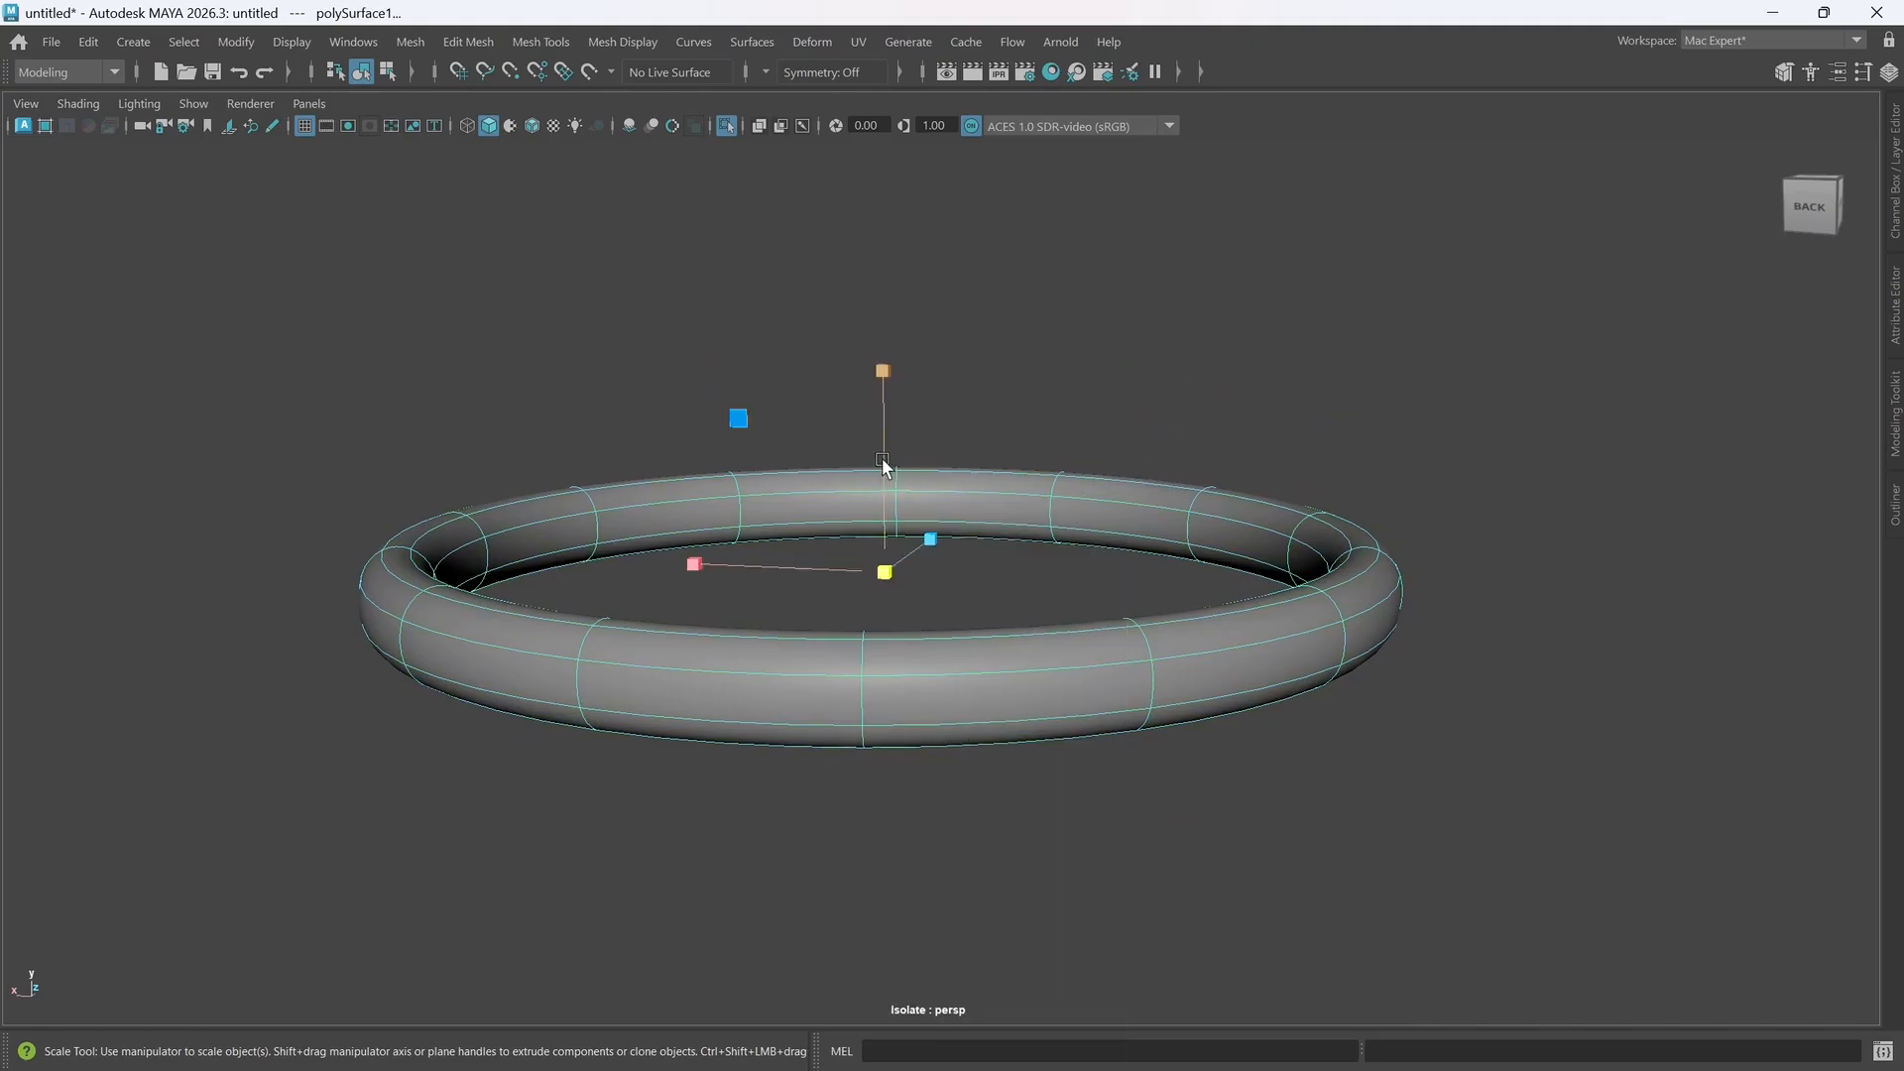
drag(883, 369, 899, 407)
alt+drag(1049, 642, 1026, 688)
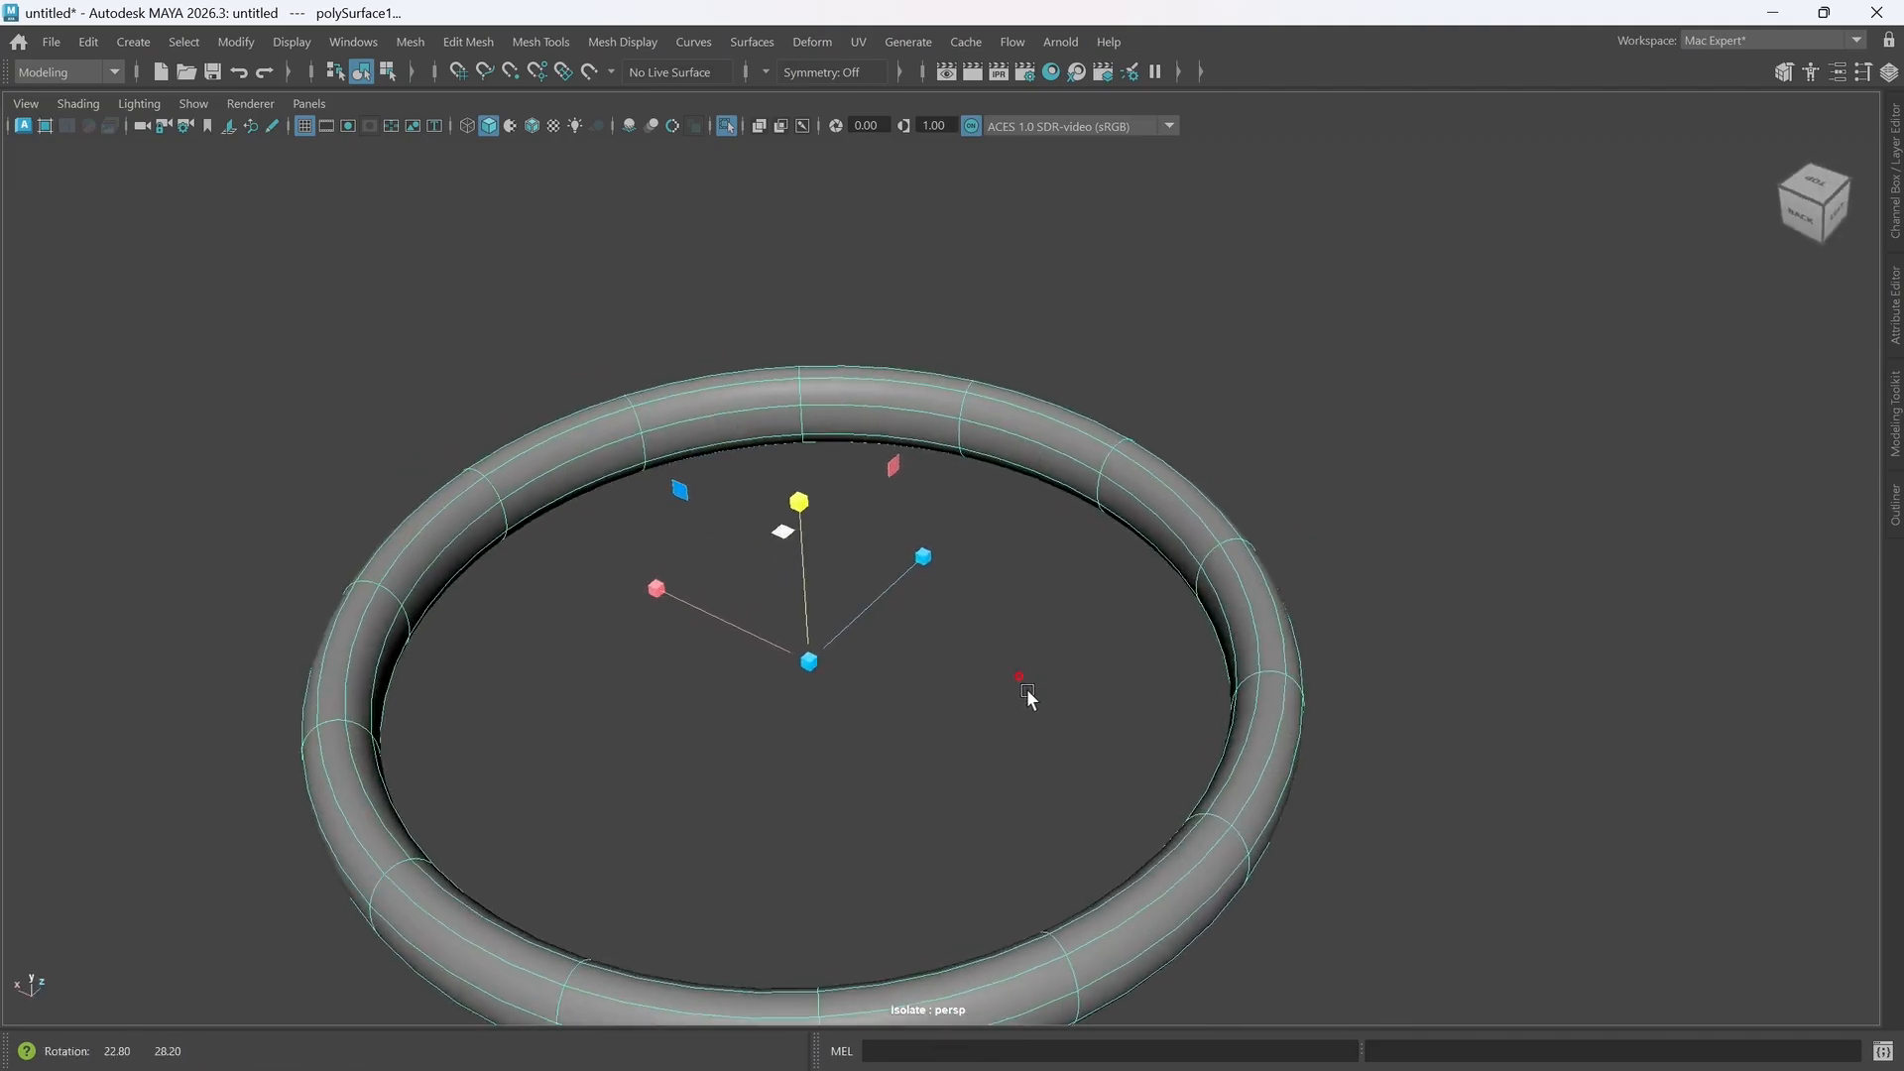
alt+middle_drag(1057, 617, 1090, 597)
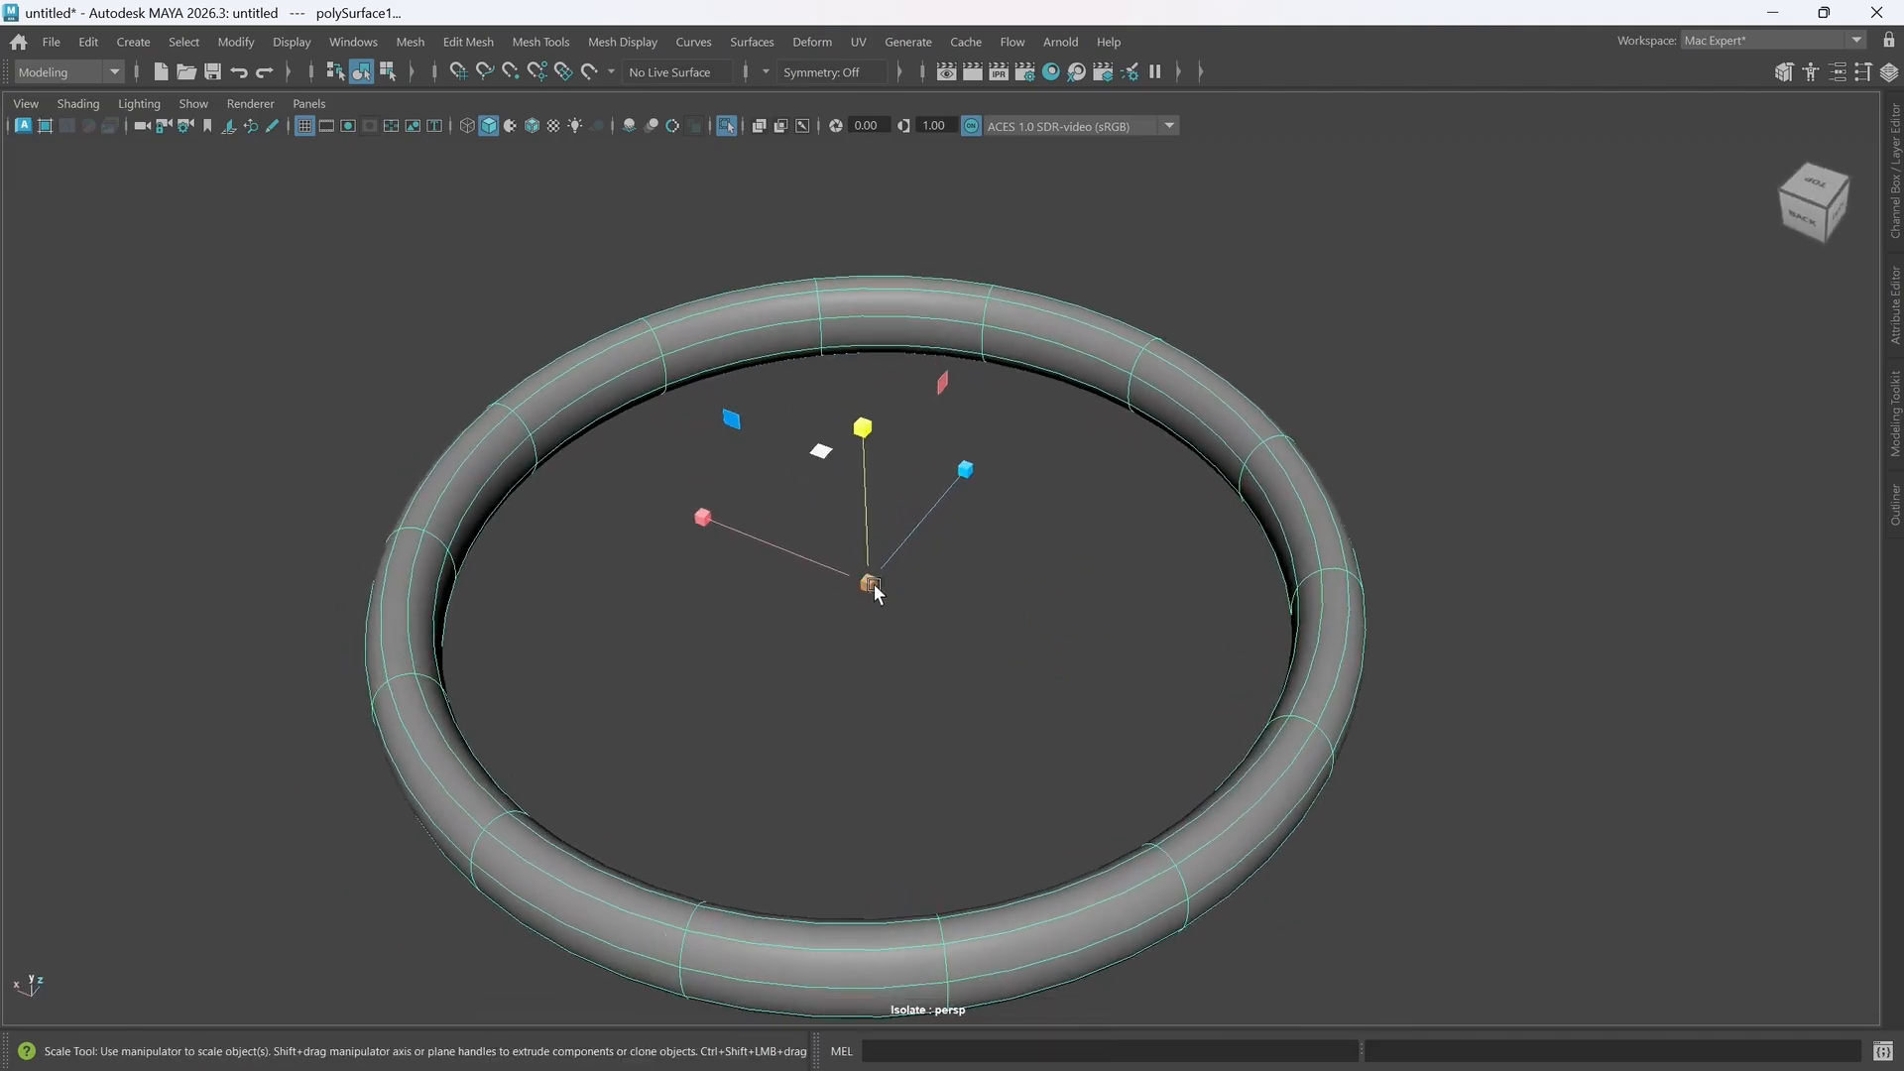
drag(872, 585, 883, 589)
alt+drag(922, 658, 1002, 637)
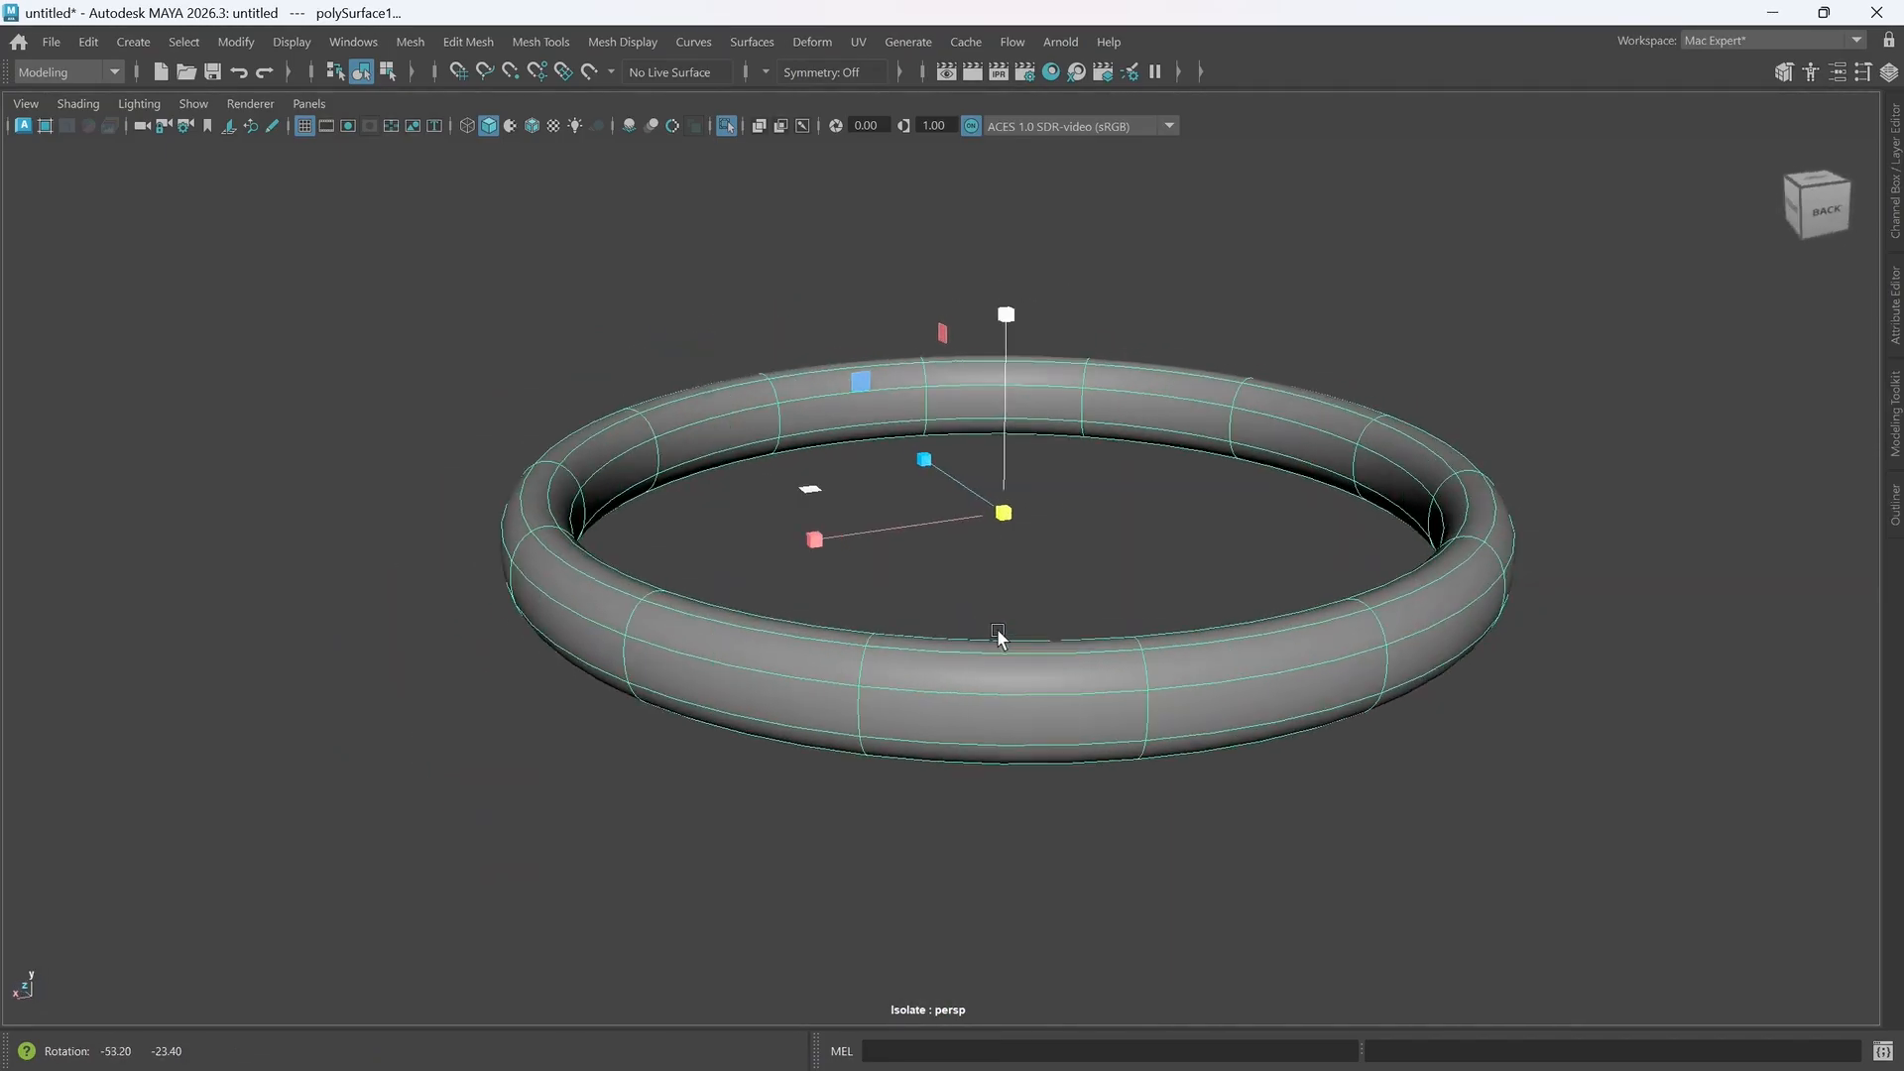
- Turn off smooth preview, select the face loop on the ring's inner wall, and scale it uniformly
right_drag(1133, 540, 1130, 509)
key(1)
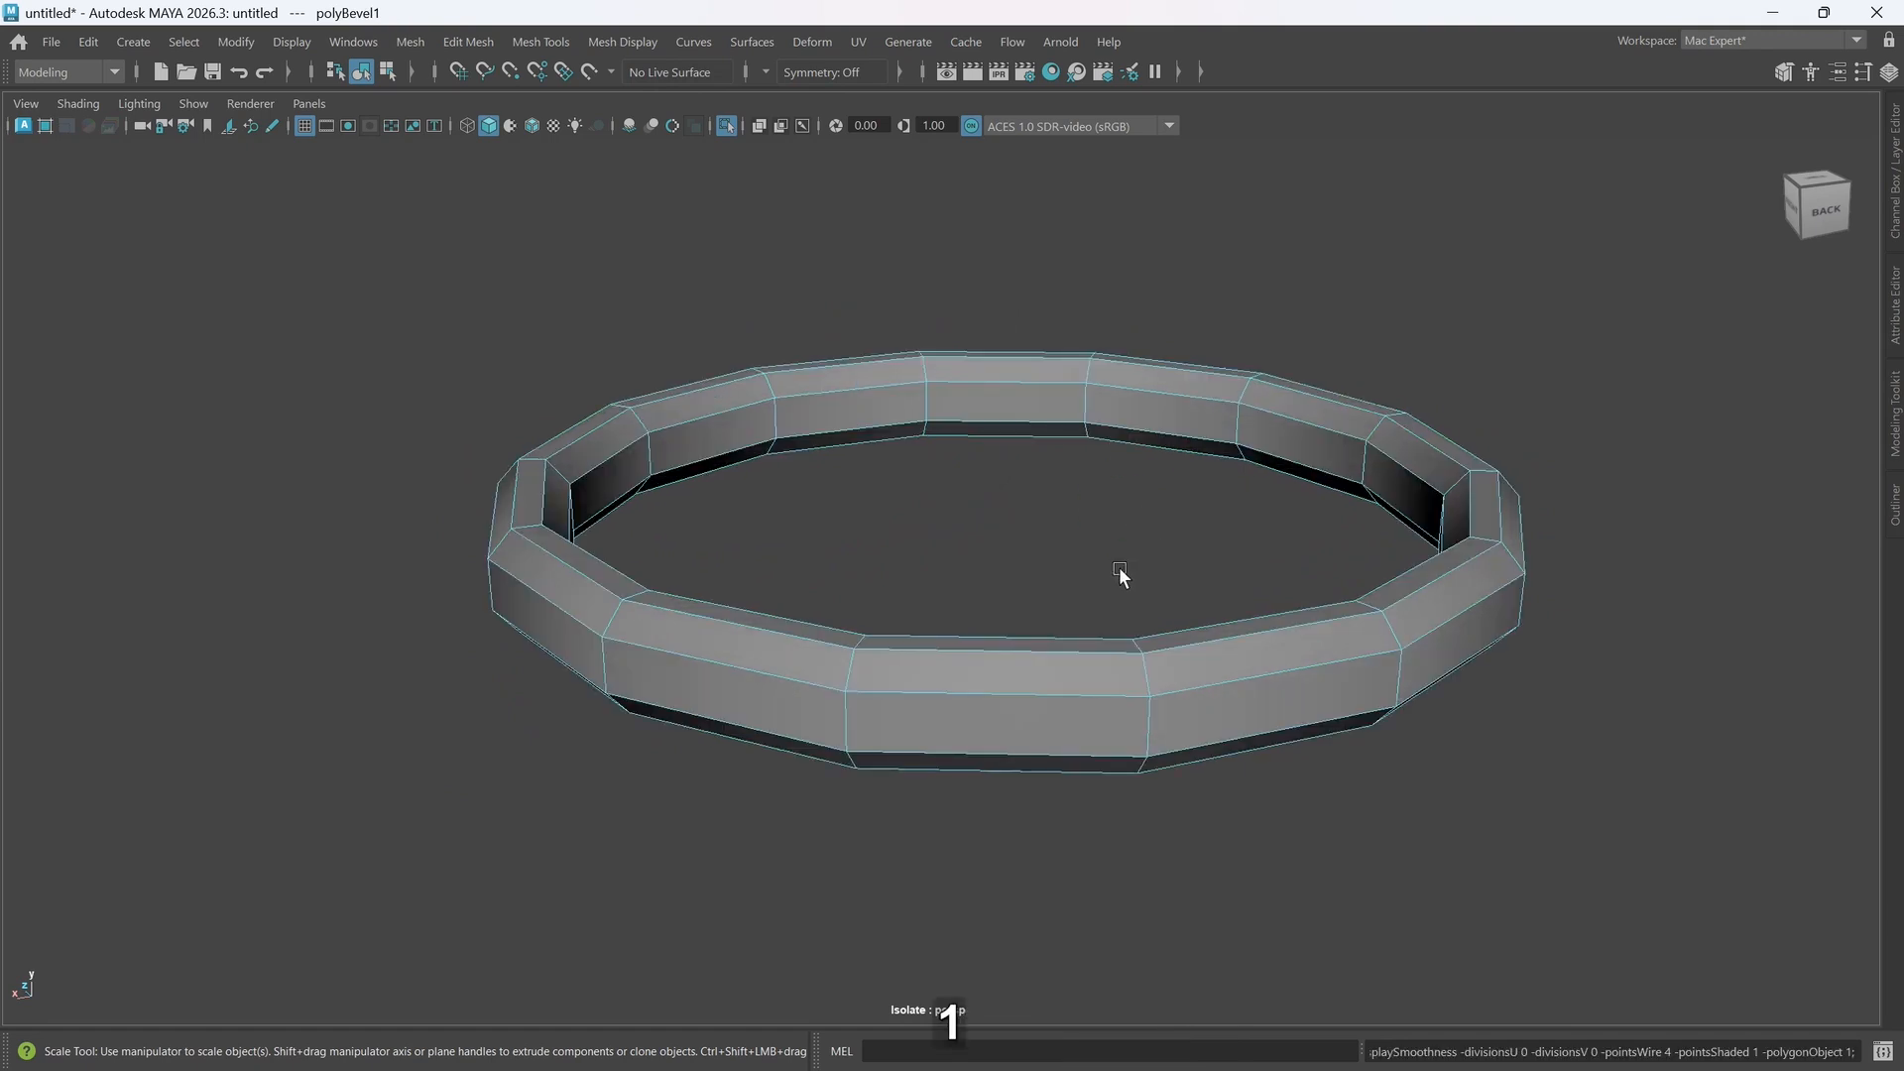
alt+drag(1120, 571, 1283, 578)
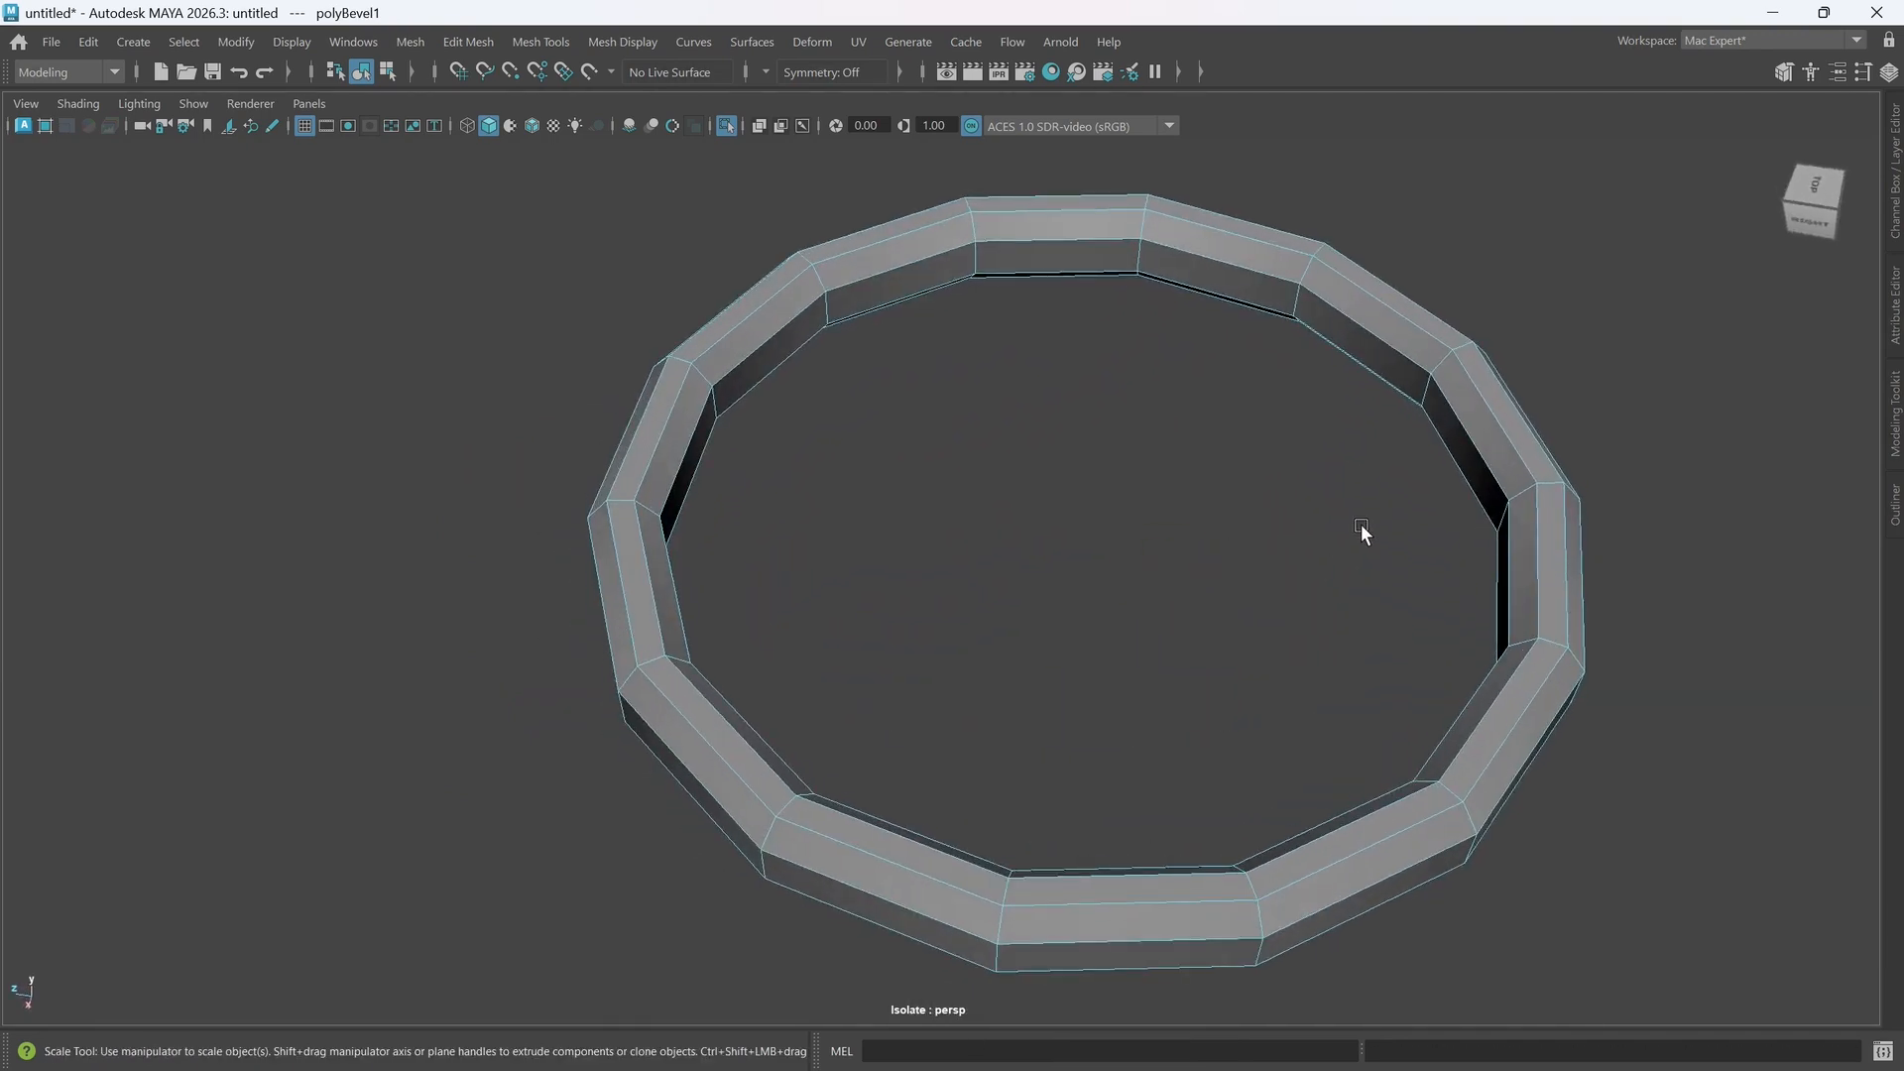
click(1382, 358)
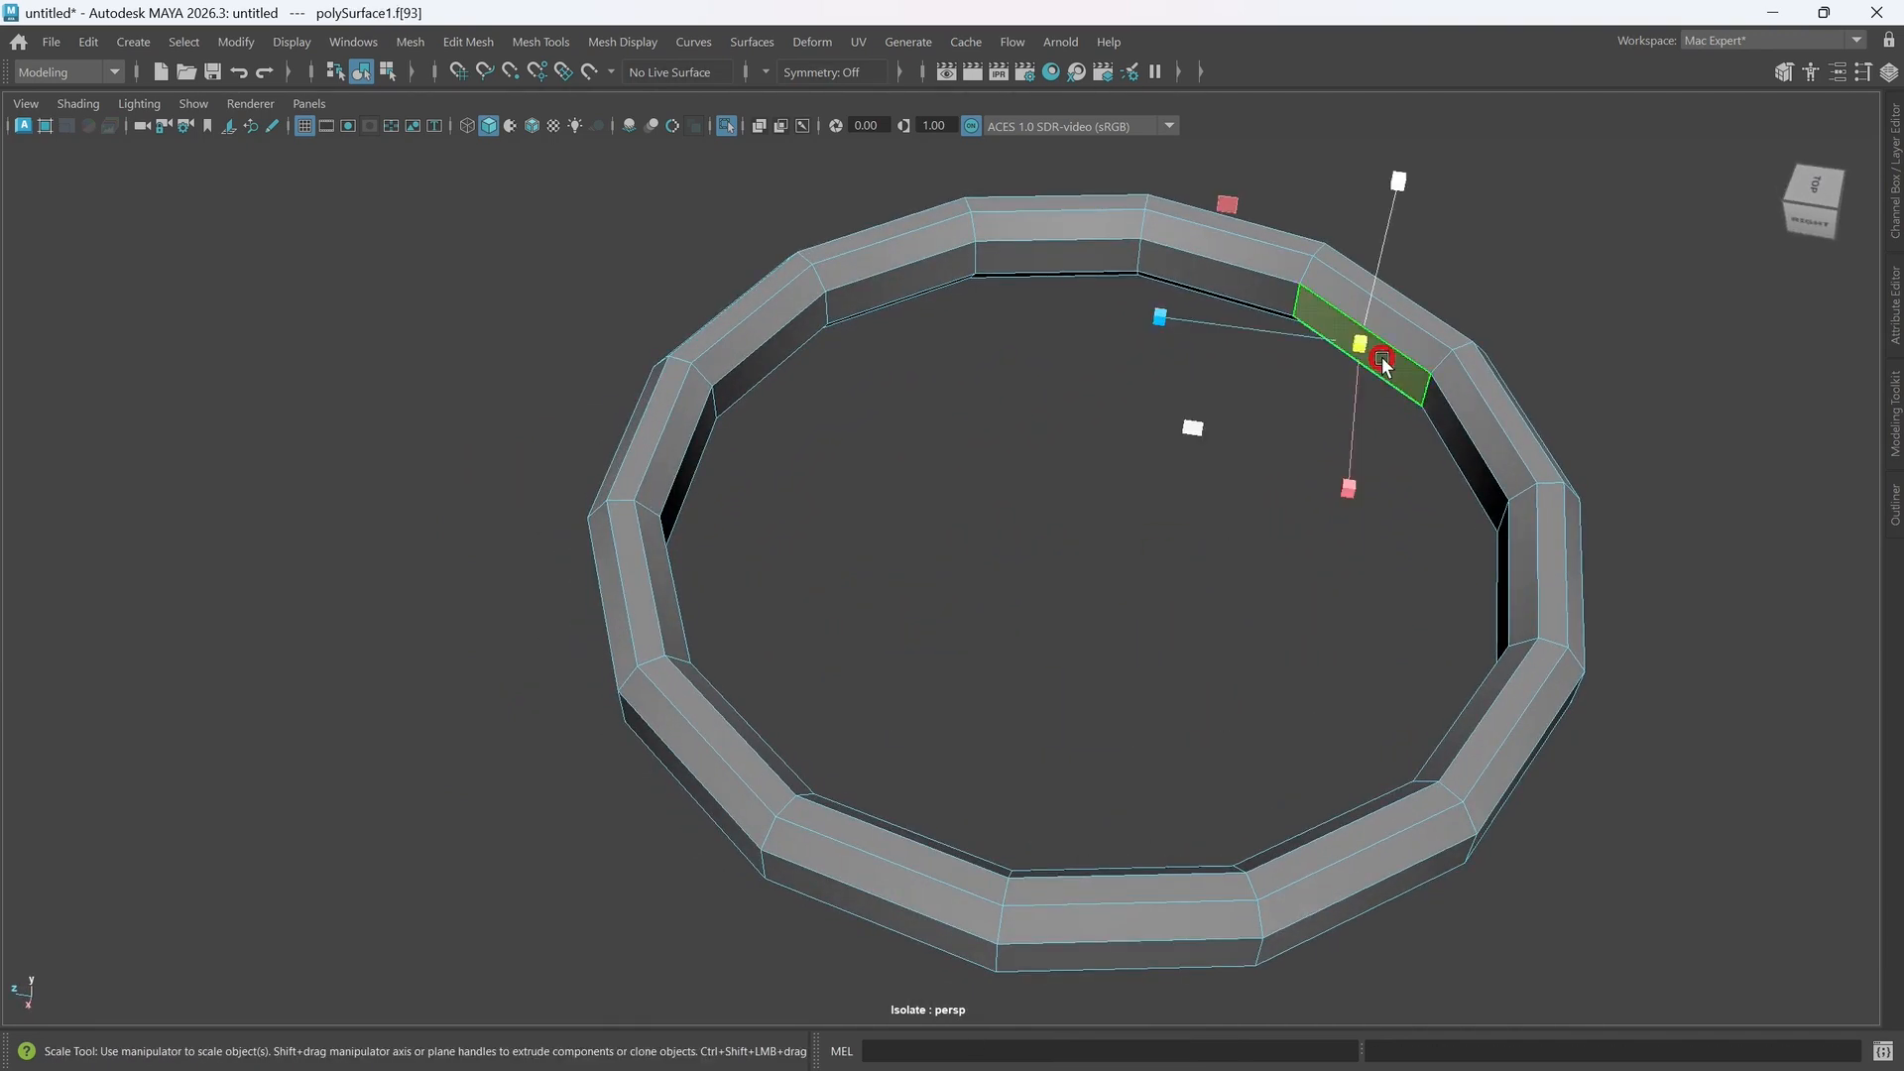
shift+double_click(1239, 293)
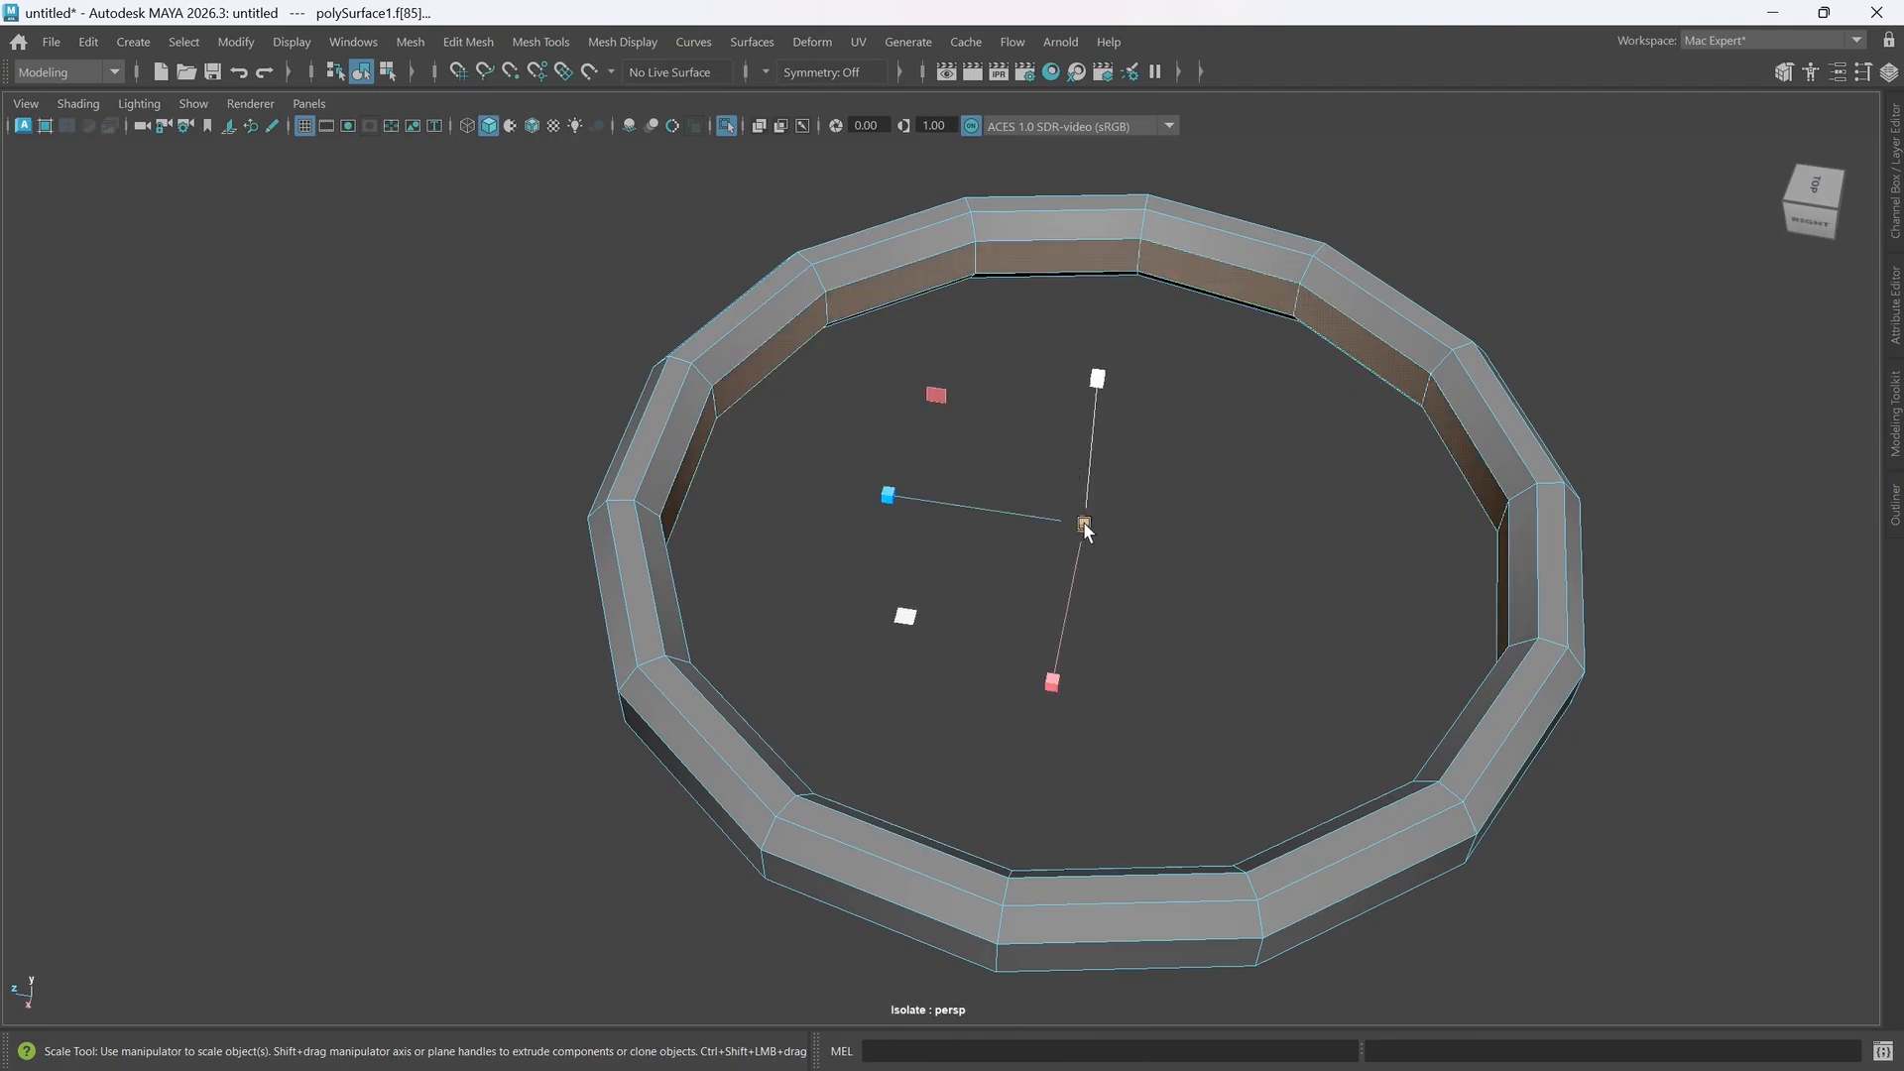
drag(1082, 524, 1068, 522)
- Turn smooth preview back on and adjust the uniform scale of the inner wall's face loop
key(3)
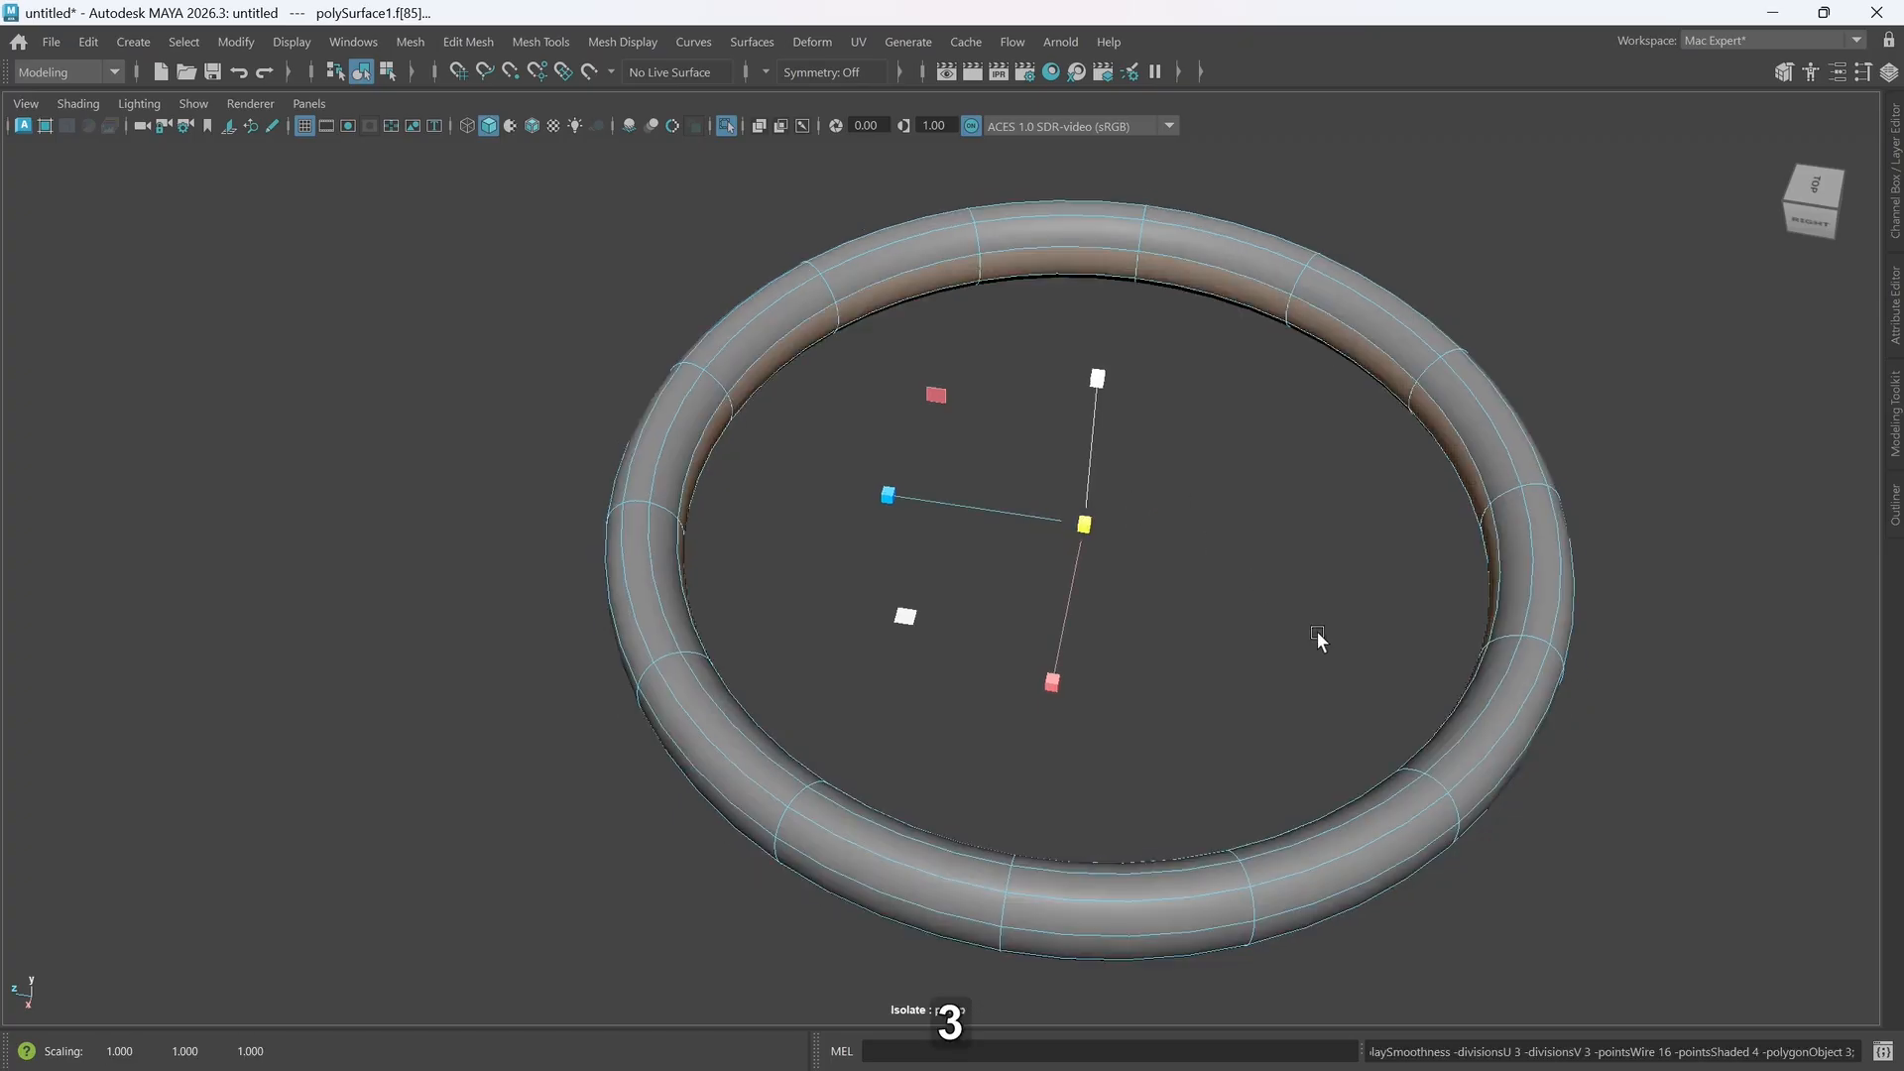
alt+drag(1318, 638, 1166, 573)
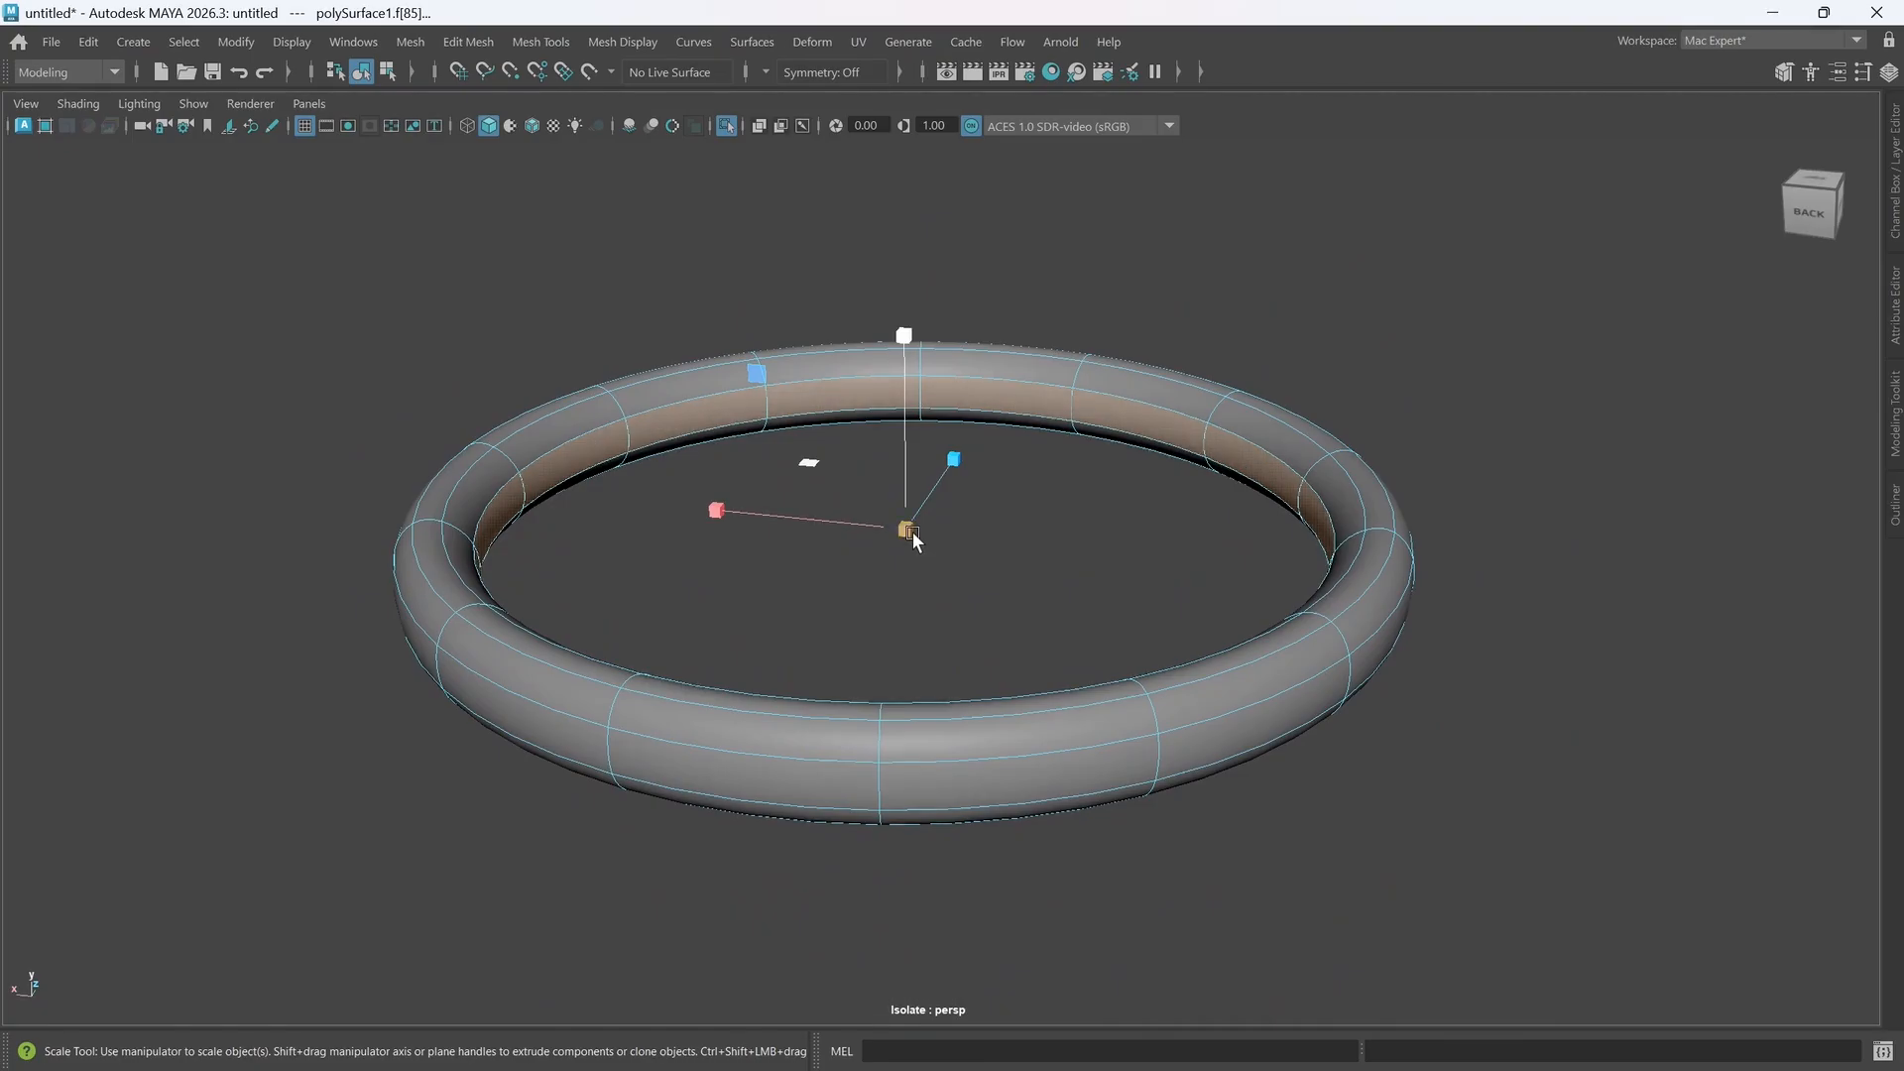
drag(911, 537, 1305, 672)
alt+drag(1281, 573, 1252, 595)
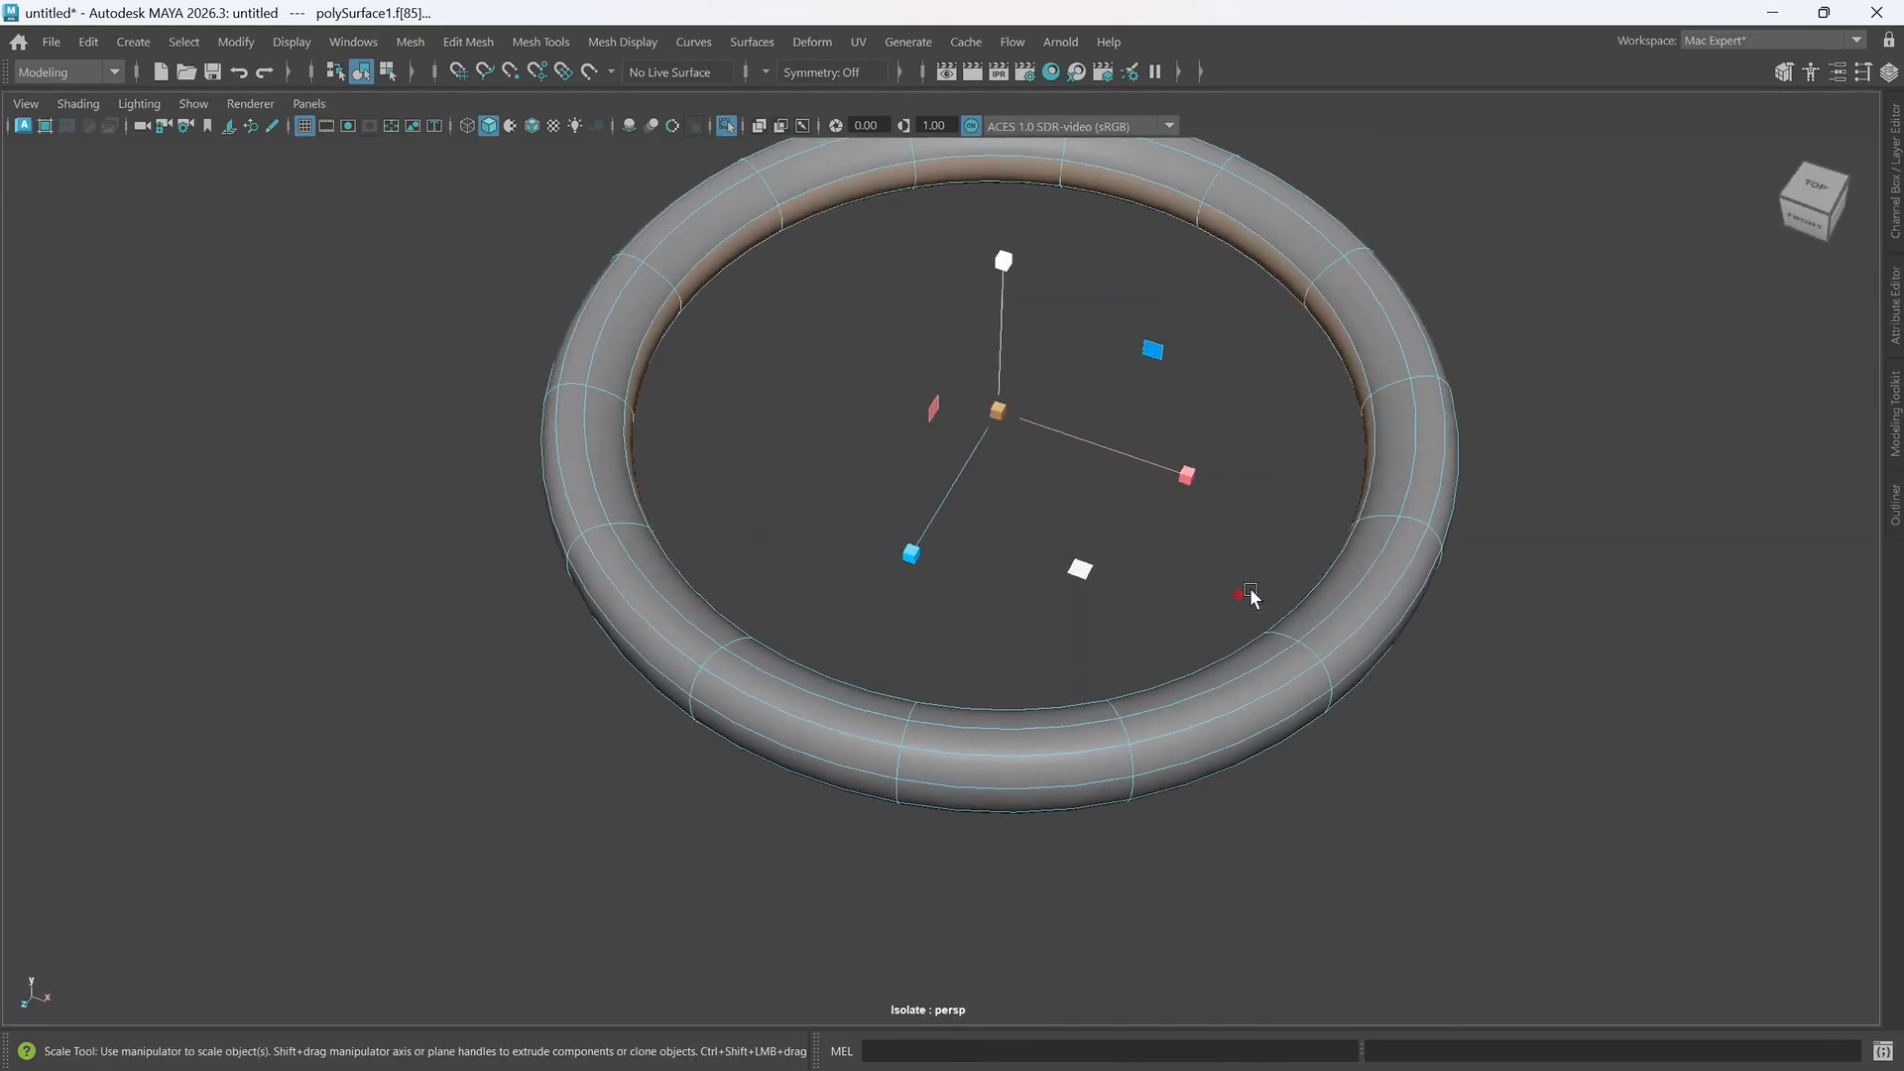
click(1351, 572)
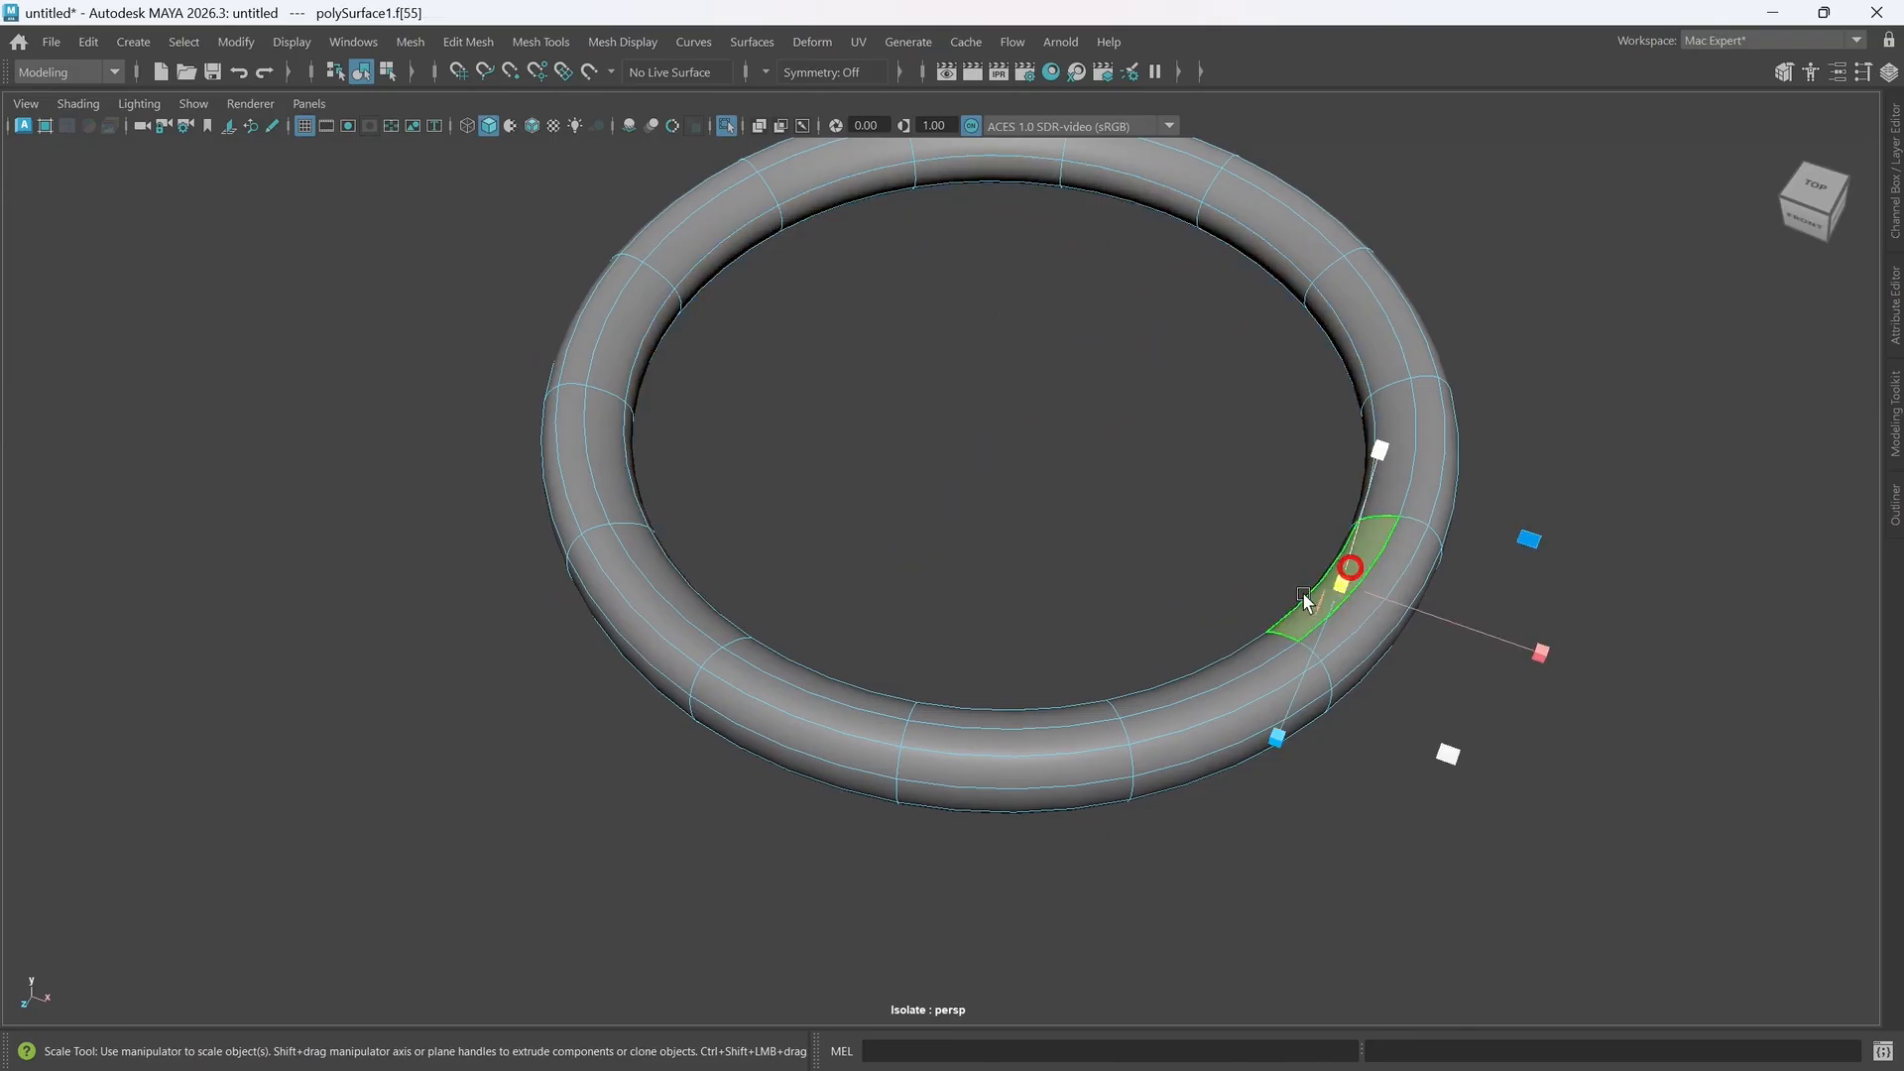
shift+double_click(1229, 657)
alt+drag(1206, 704, 1226, 636)
shift+double_click(1246, 575)
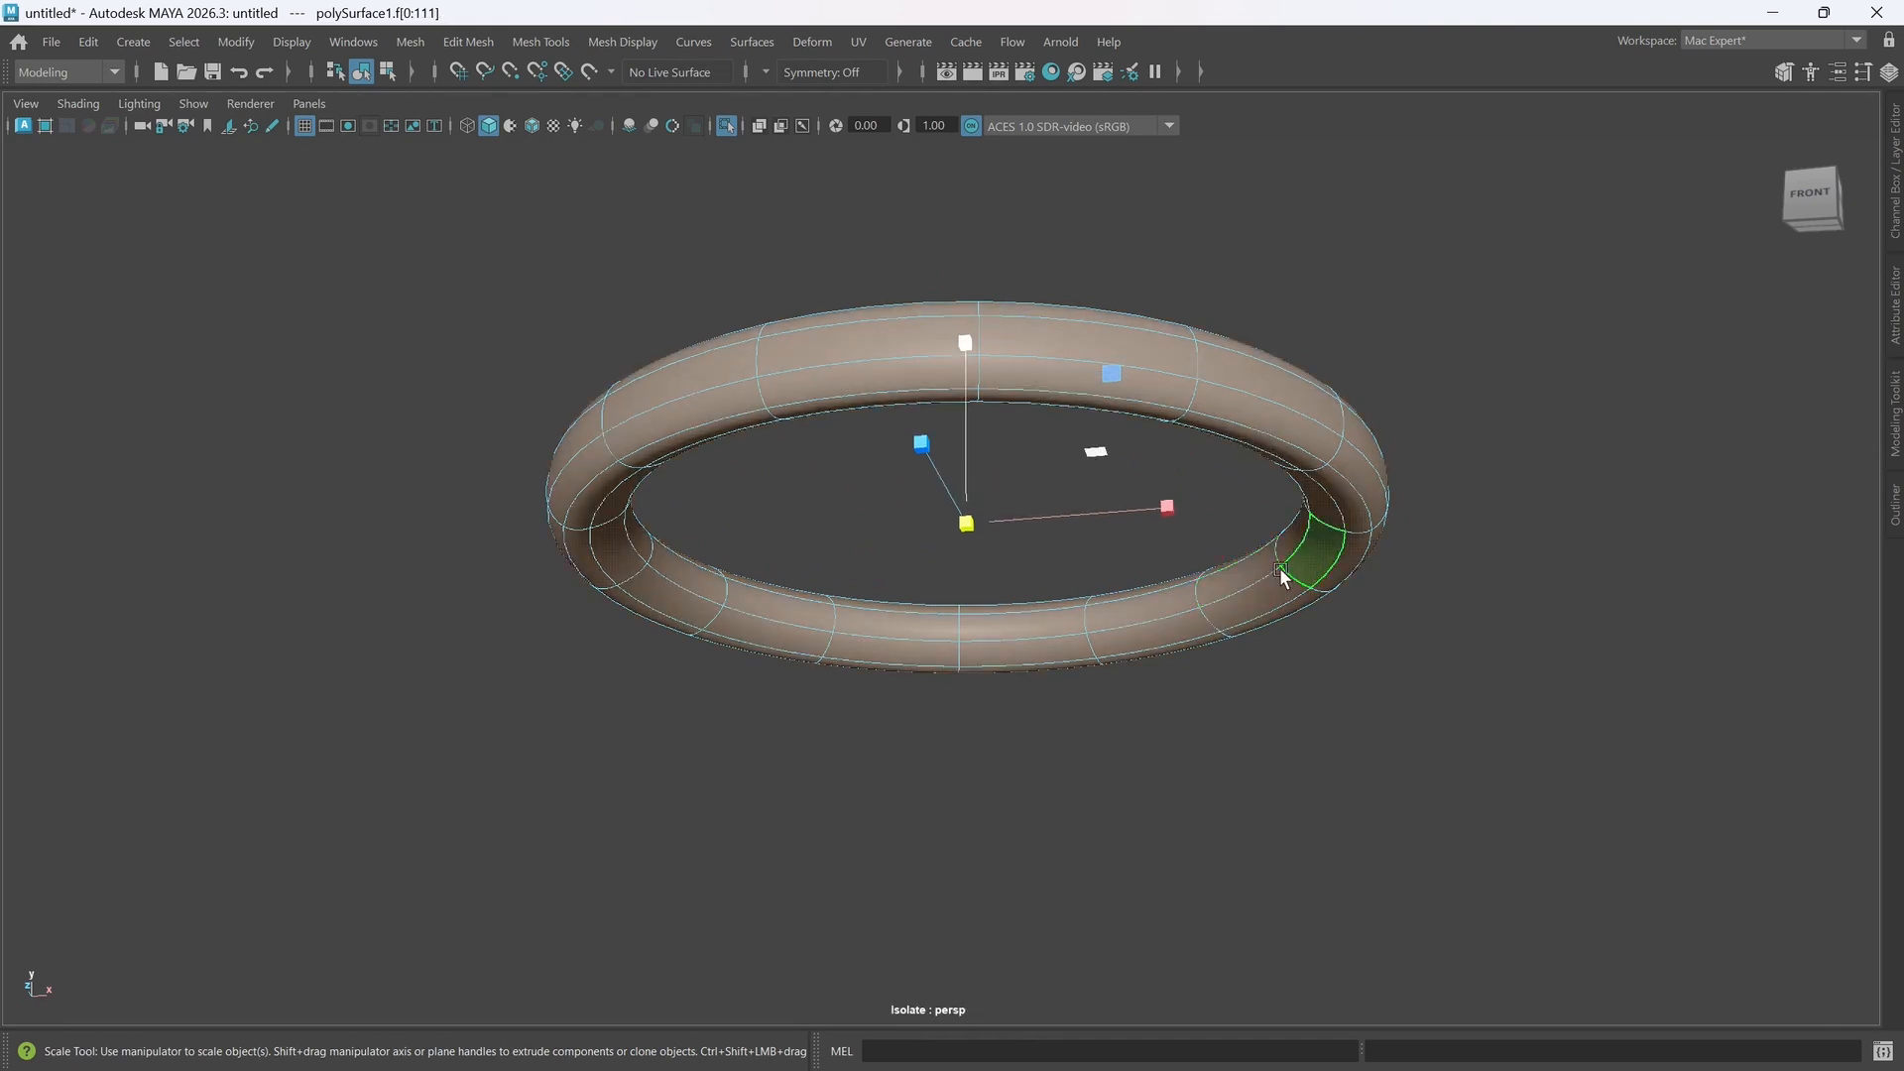
- Select the ring's inner wall face loop plus the beveled loop above it, and scale them uniformly
click(1242, 575)
shift+double_click(1168, 599)
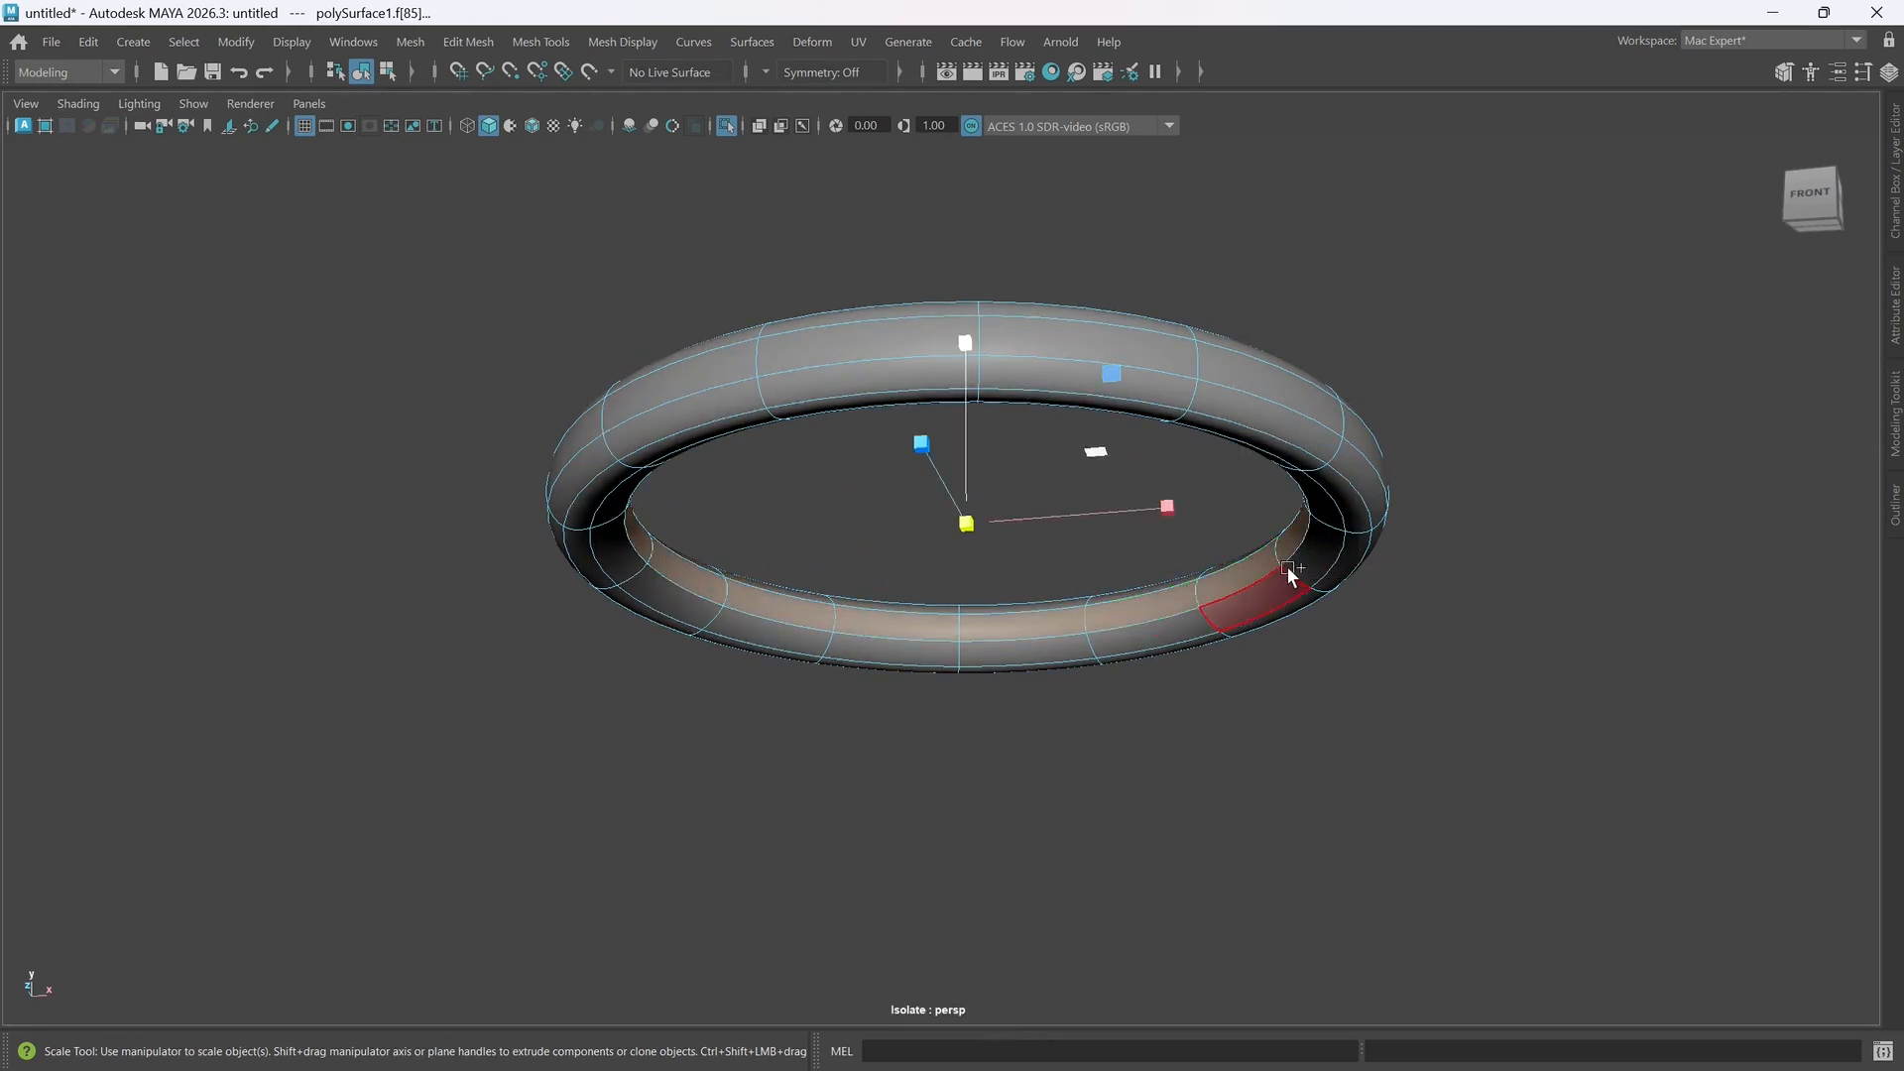
alt+drag(1287, 567, 1270, 628)
shift+click(1365, 426)
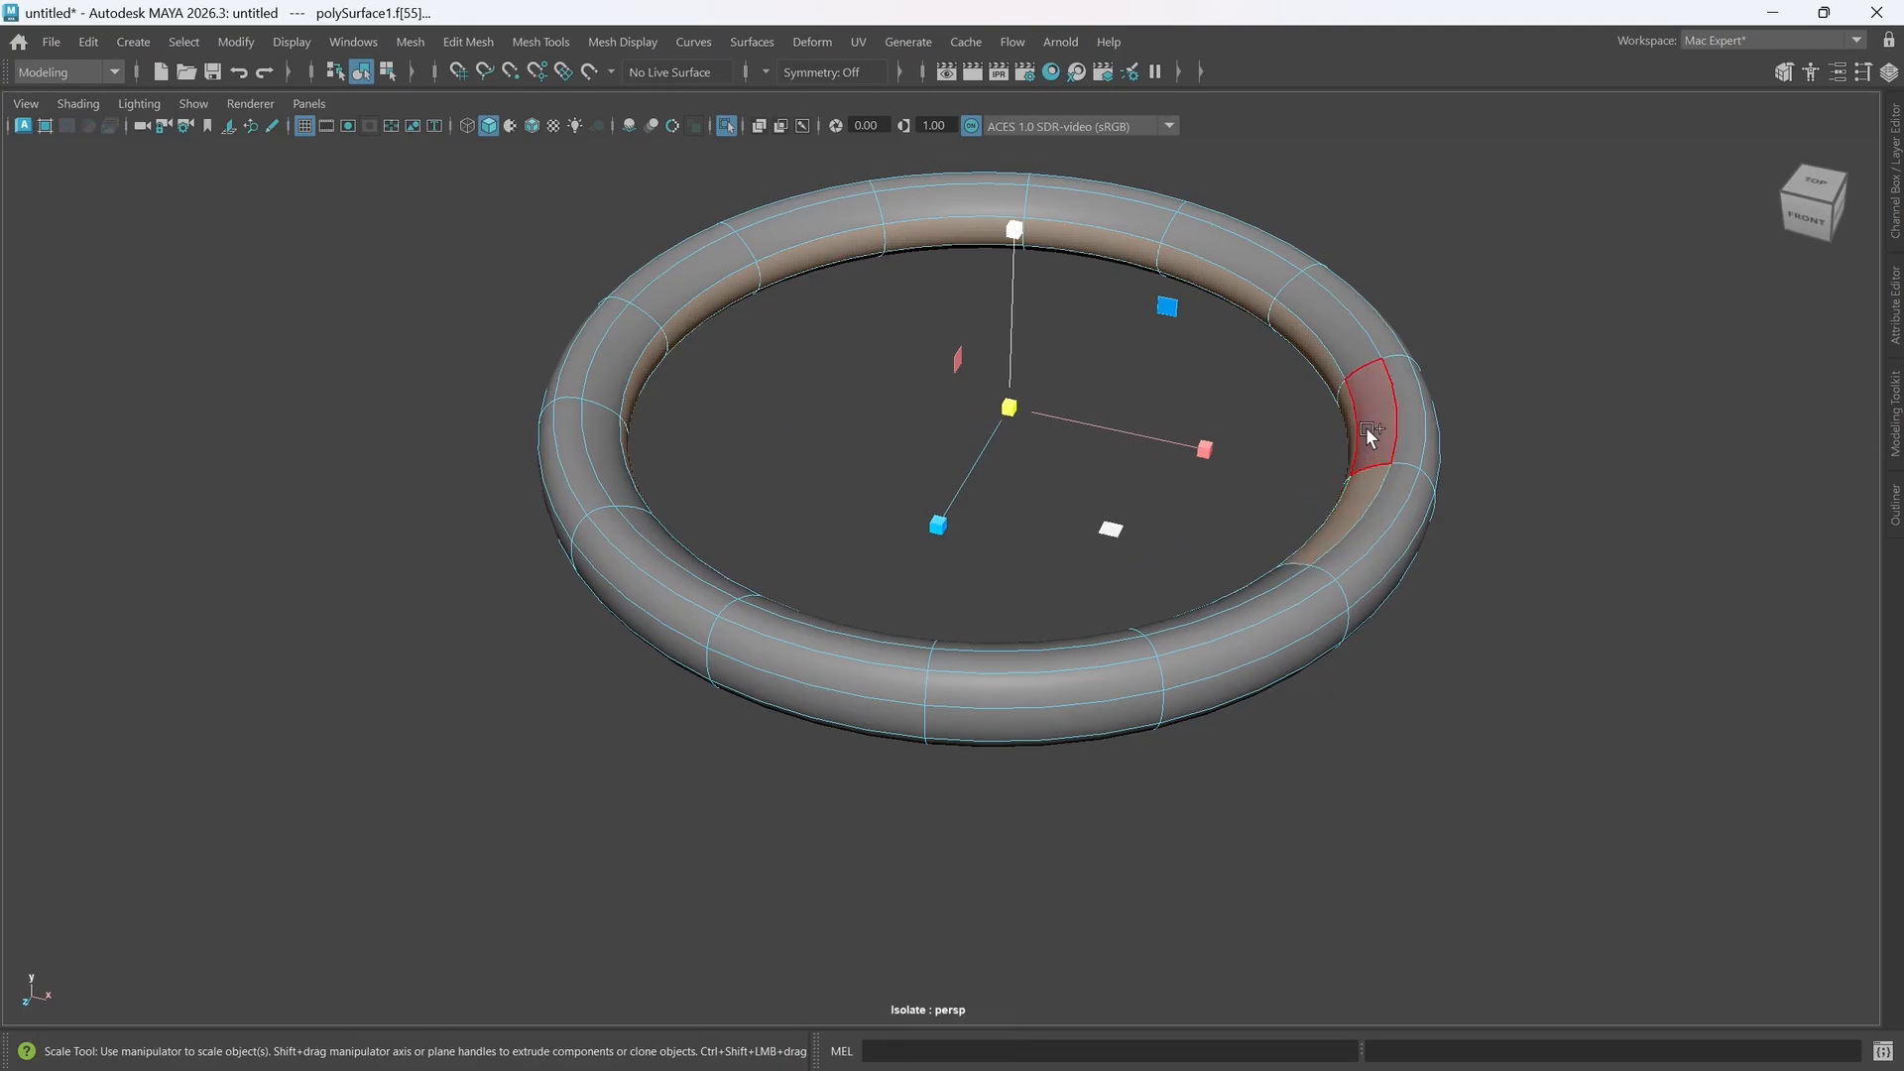
shift+double_click(1366, 426)
drag(990, 404, 1210, 461)
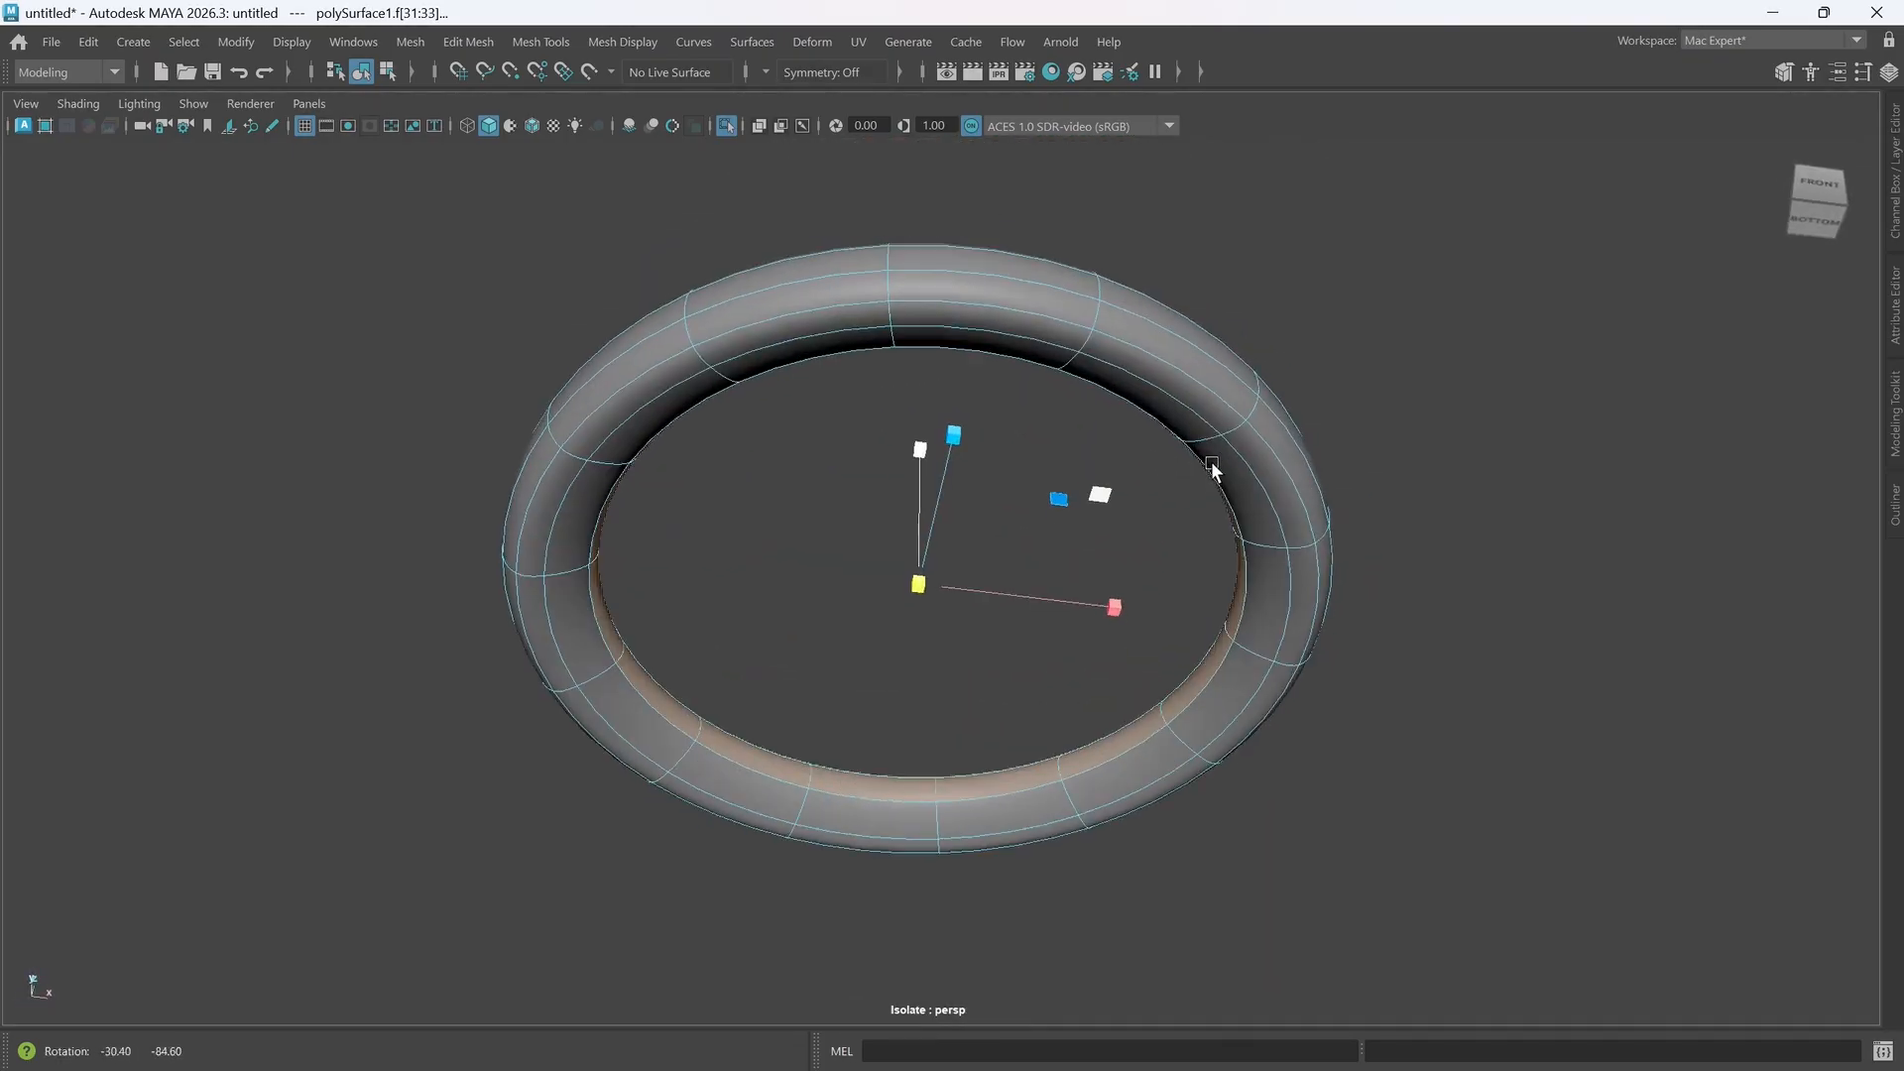
- Return the ring to object mode, exit isolate selection to bring back the other parts, and clear the selection
alt+drag(1275, 531, 1279, 531)
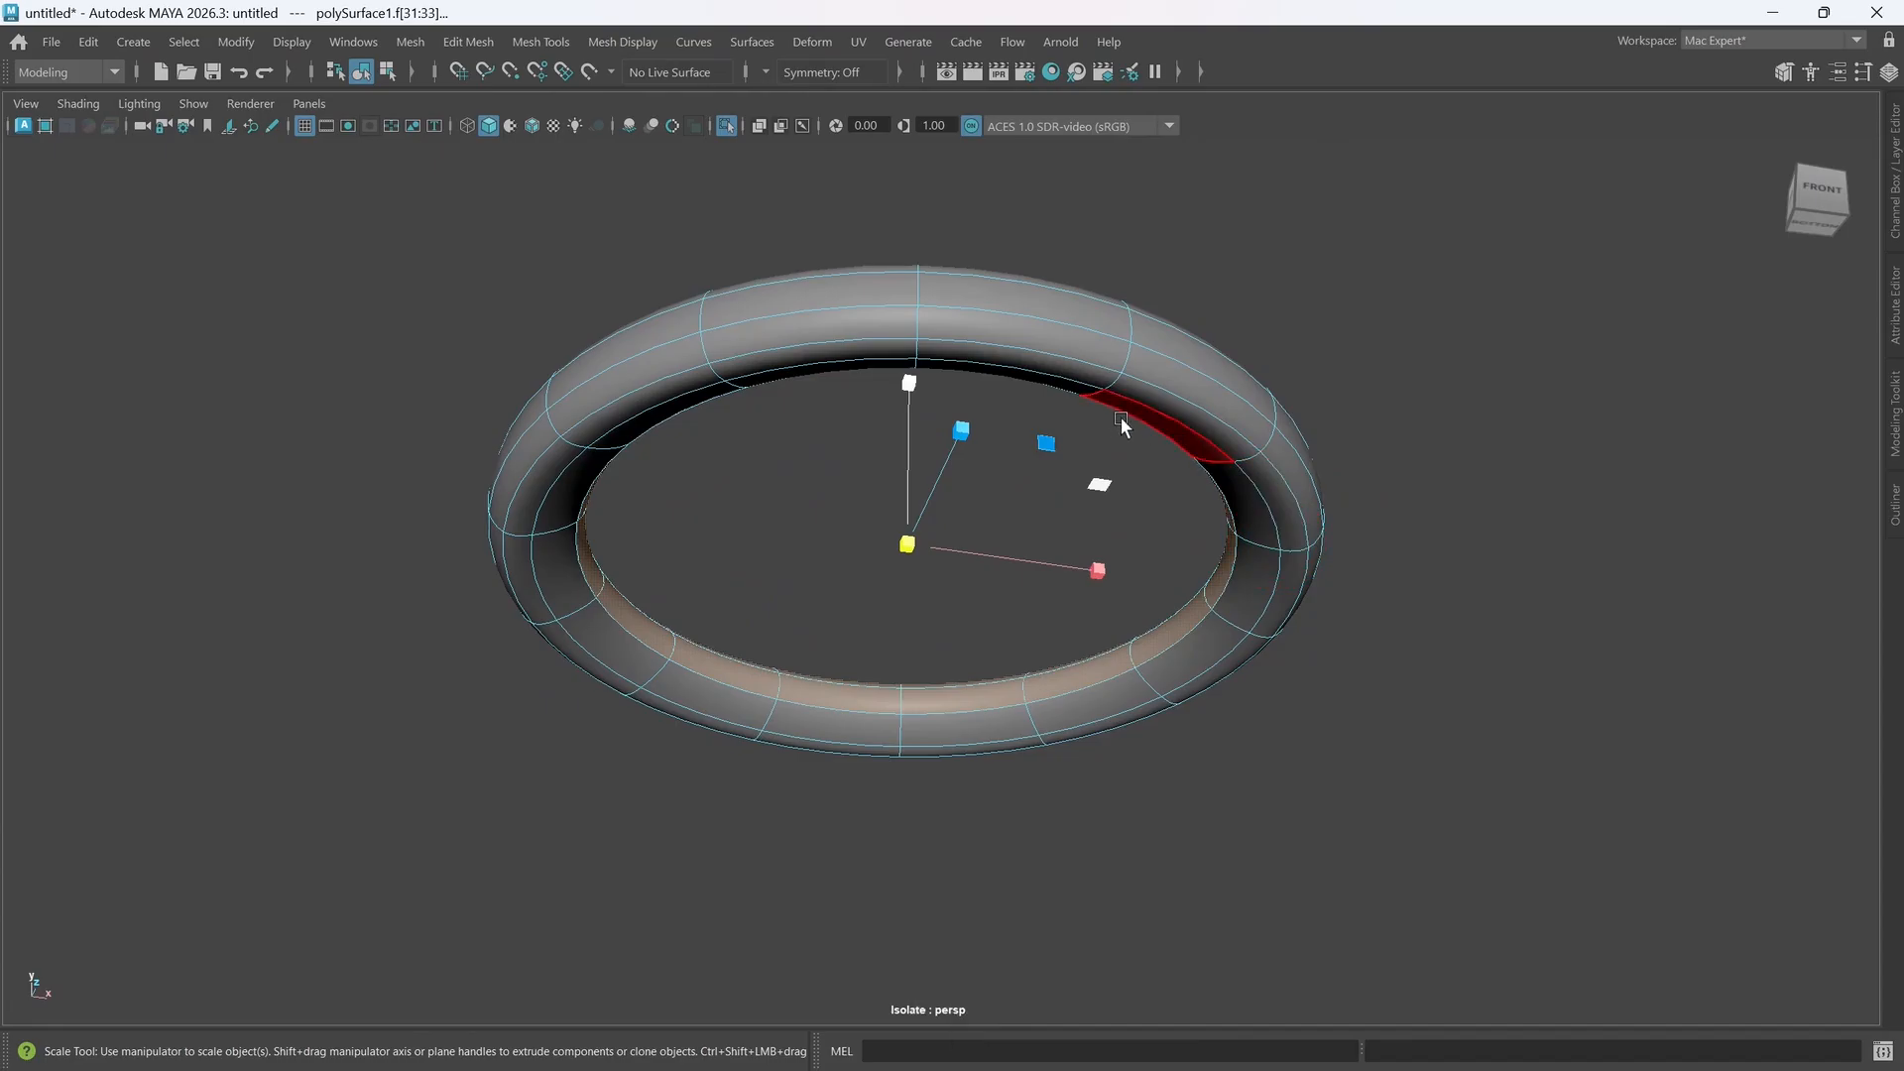
alt+drag(1134, 462, 1147, 523)
click(1402, 731)
alt+drag(1402, 731, 1253, 501)
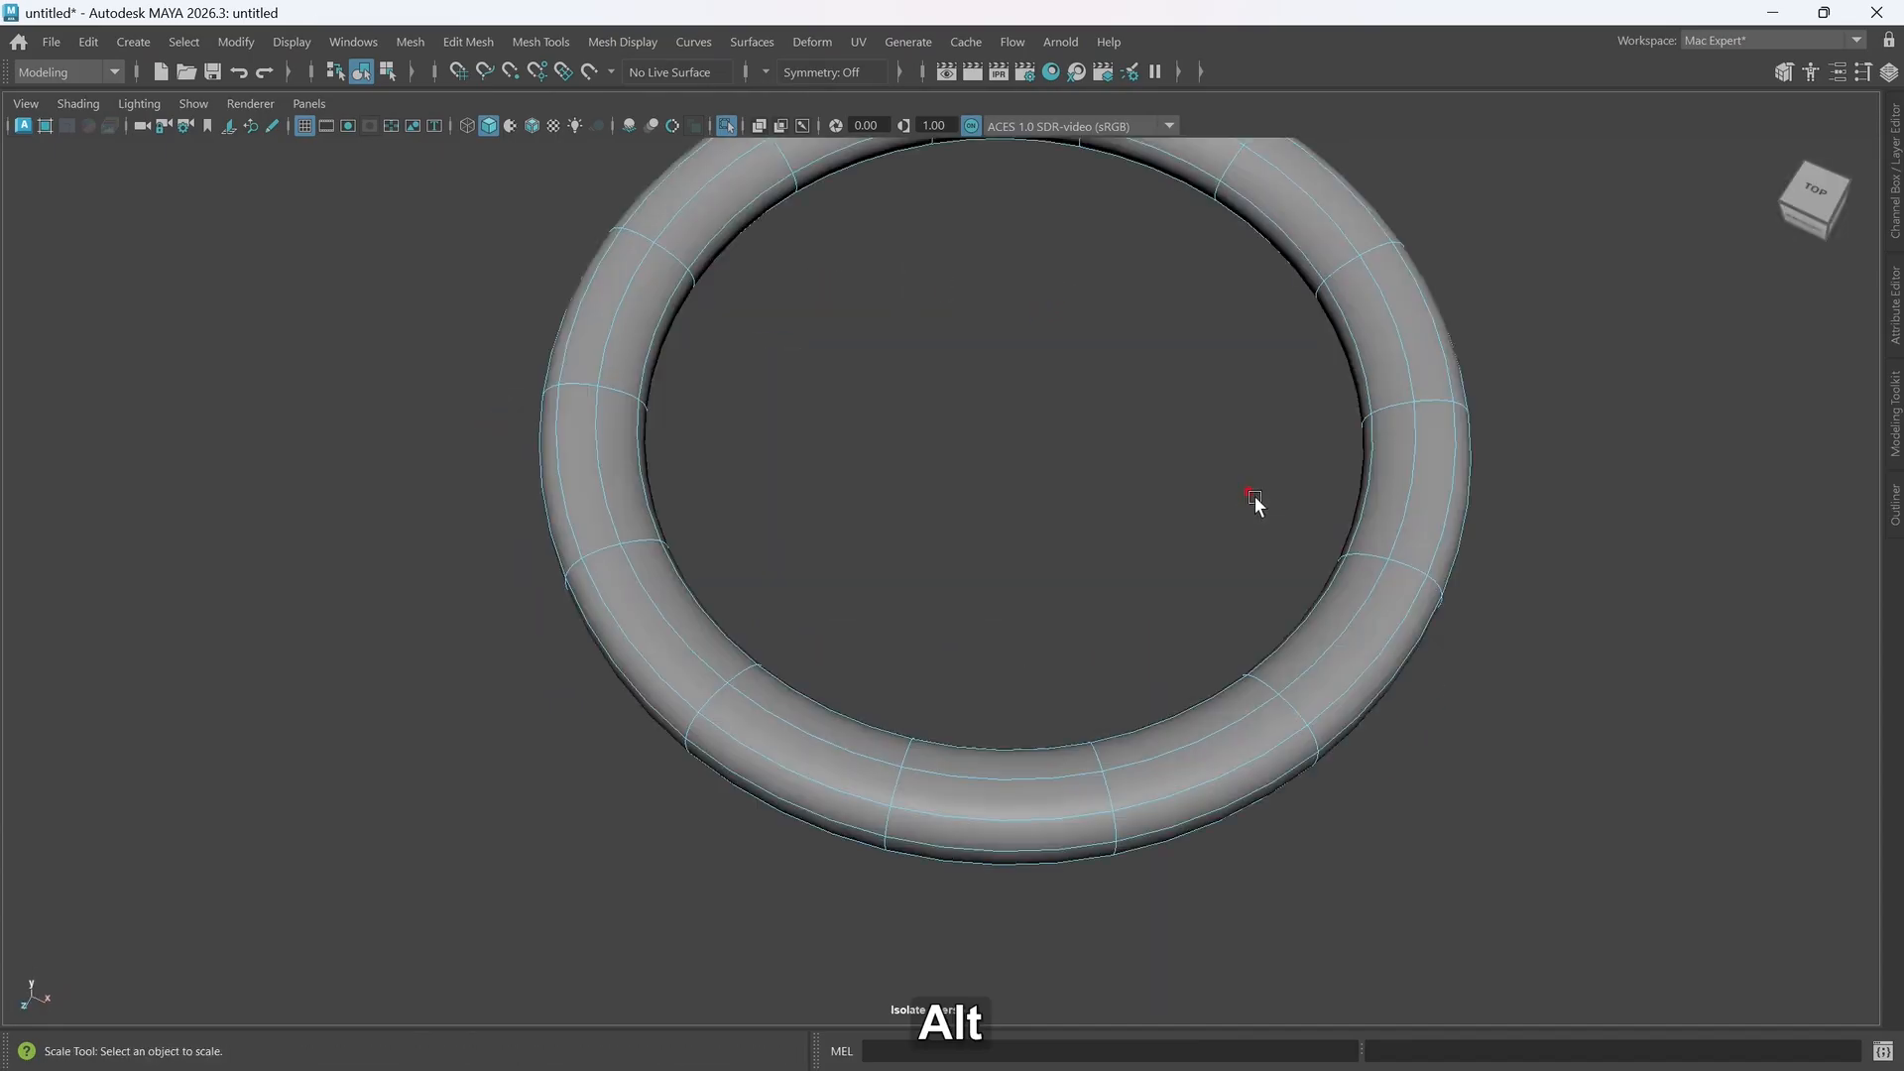
scroll(1389, 527, down, 2)
alt+middle_drag(1389, 528, 1277, 651)
alt+drag(1301, 692, 1276, 668)
right_drag(1424, 441, 1543, 408)
alt+drag(1223, 785, 1228, 777)
key(ctrl+1)
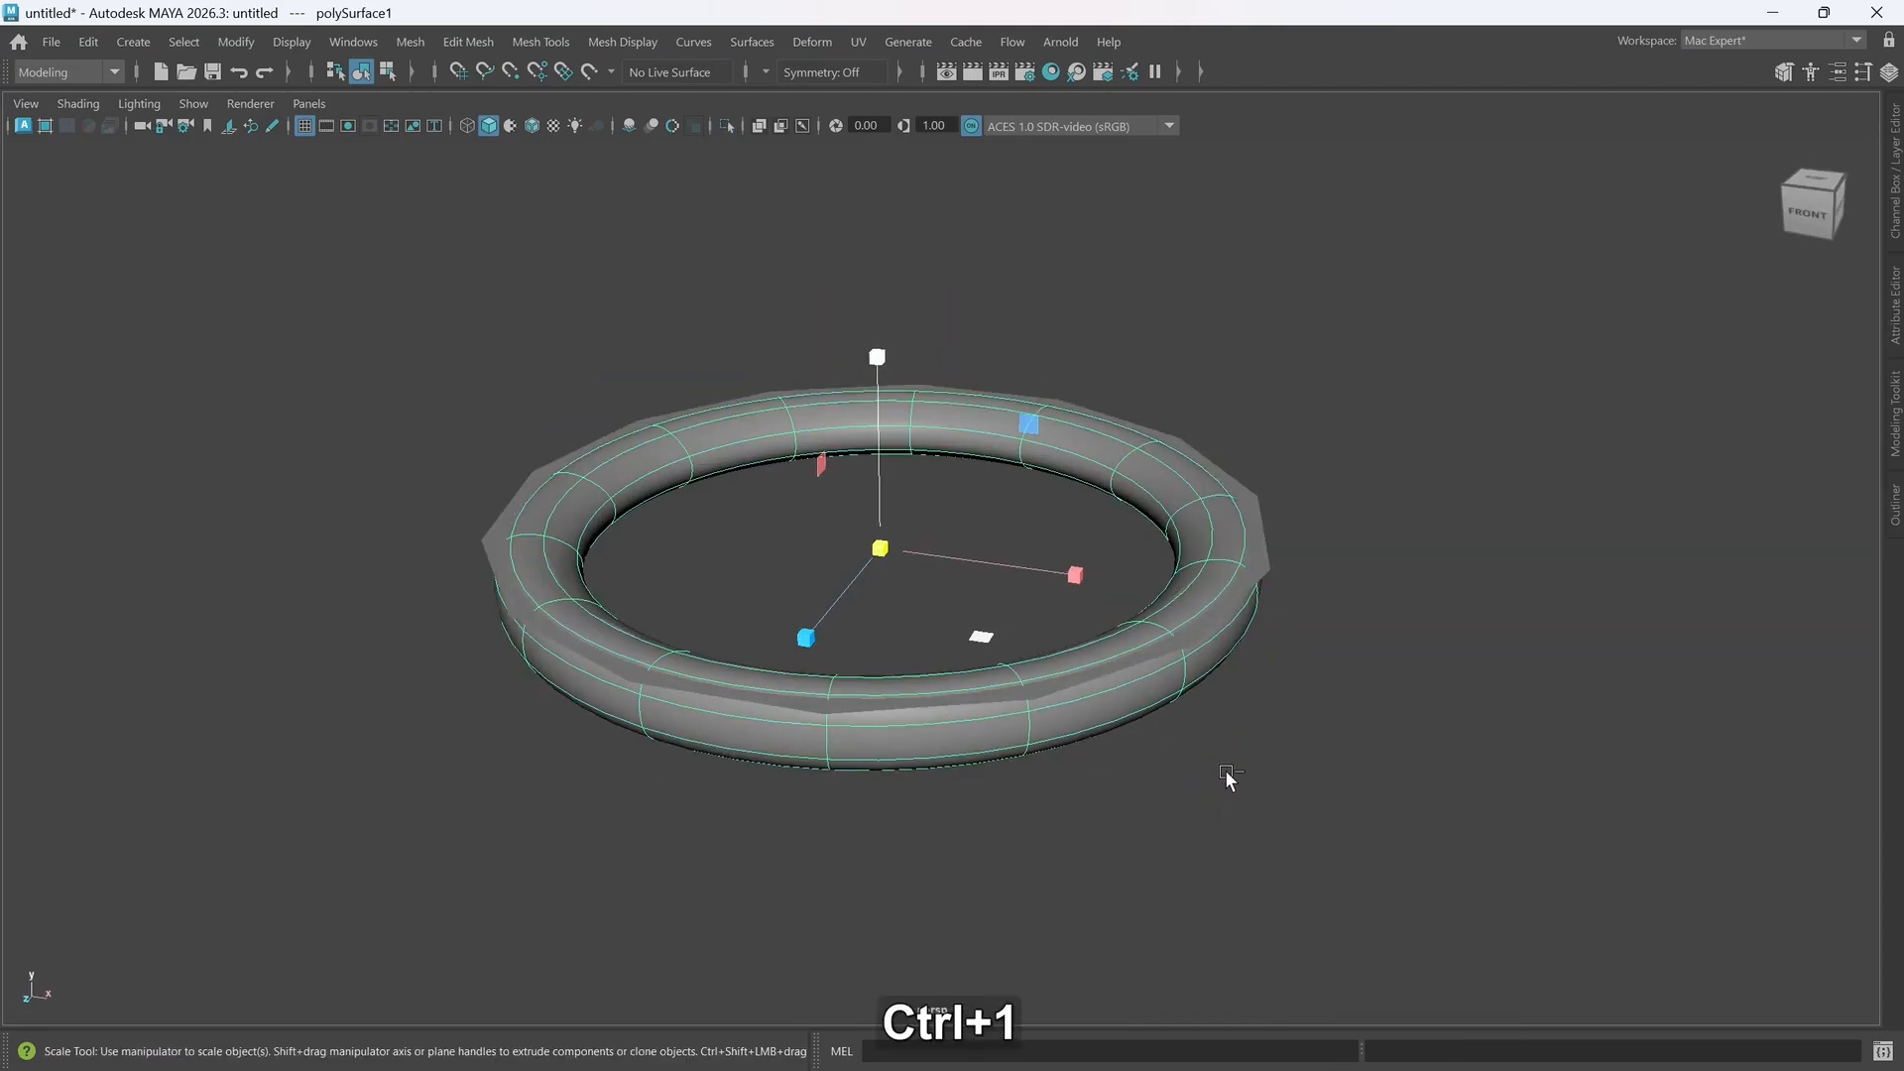
click(1354, 789)
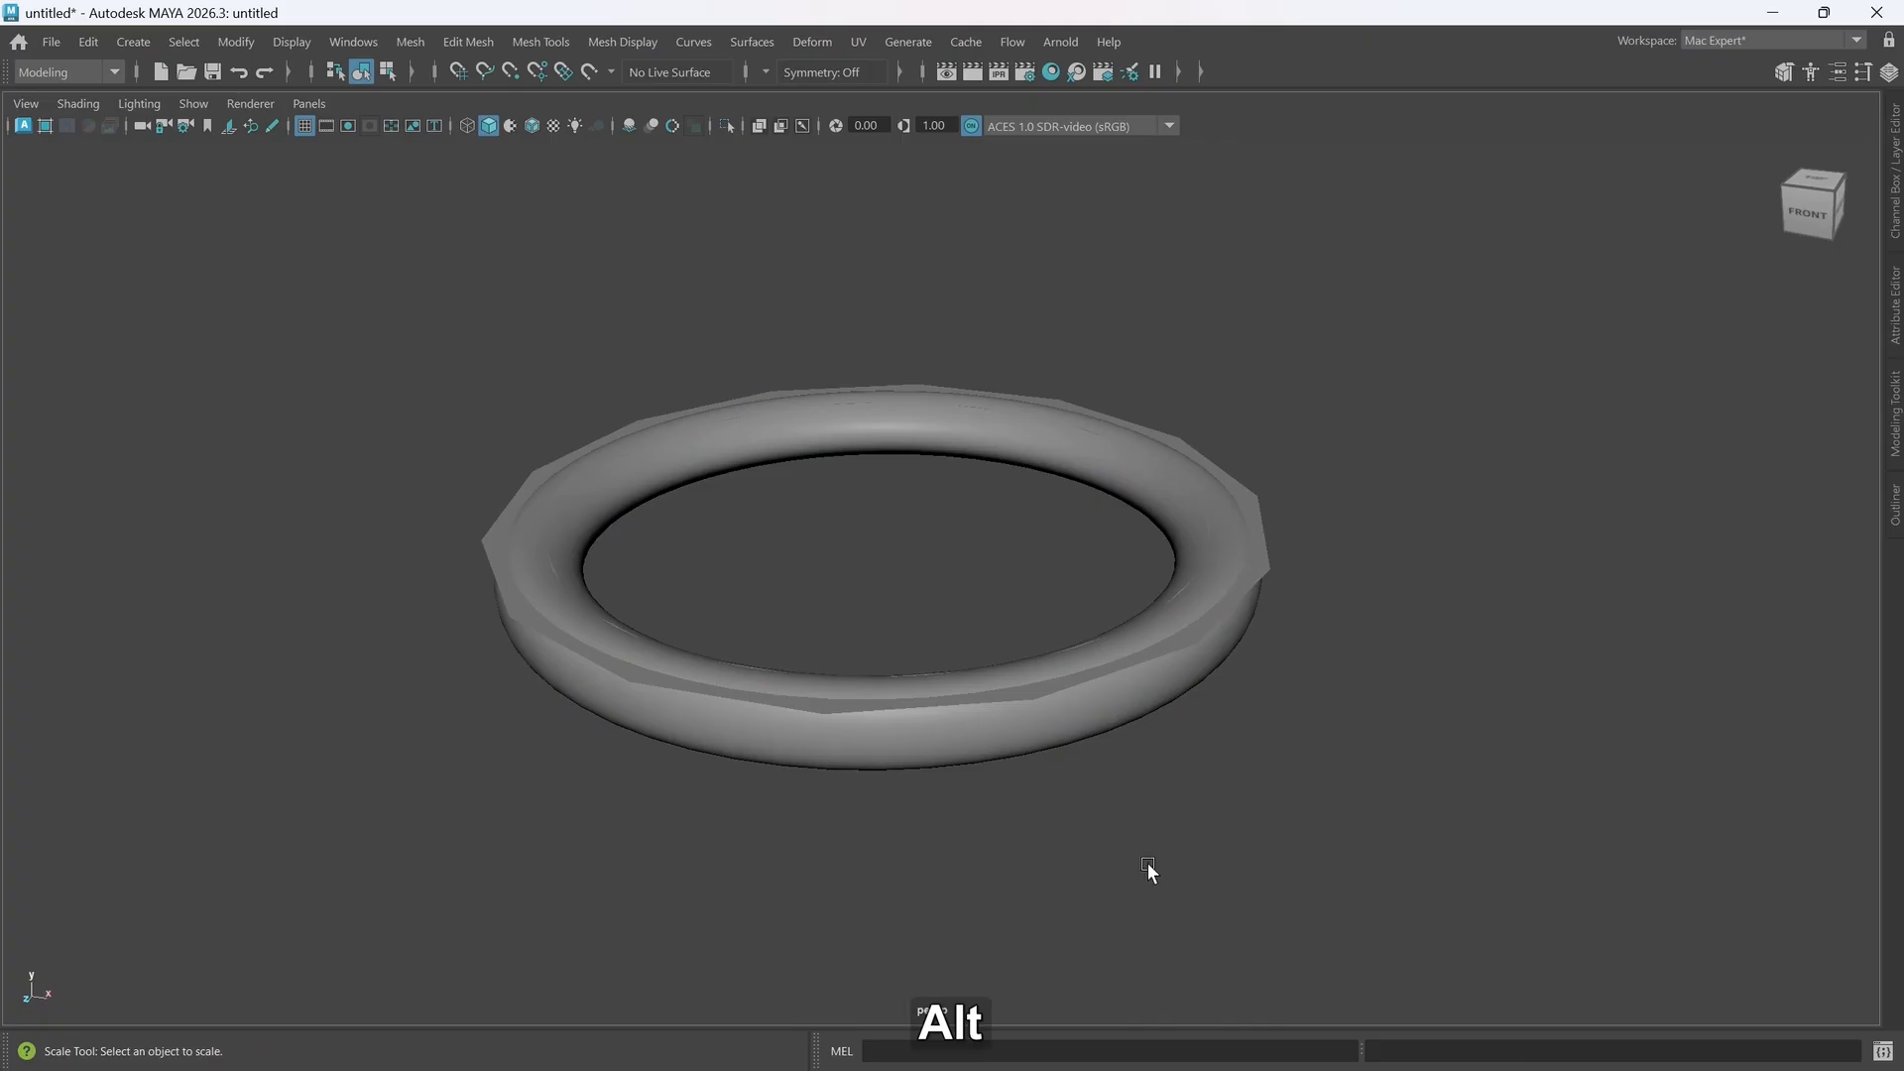
- Select the flat ring lying on top of the smooth ring and center its pivot
alt+drag(1147, 871, 1217, 686)
click(1216, 618)
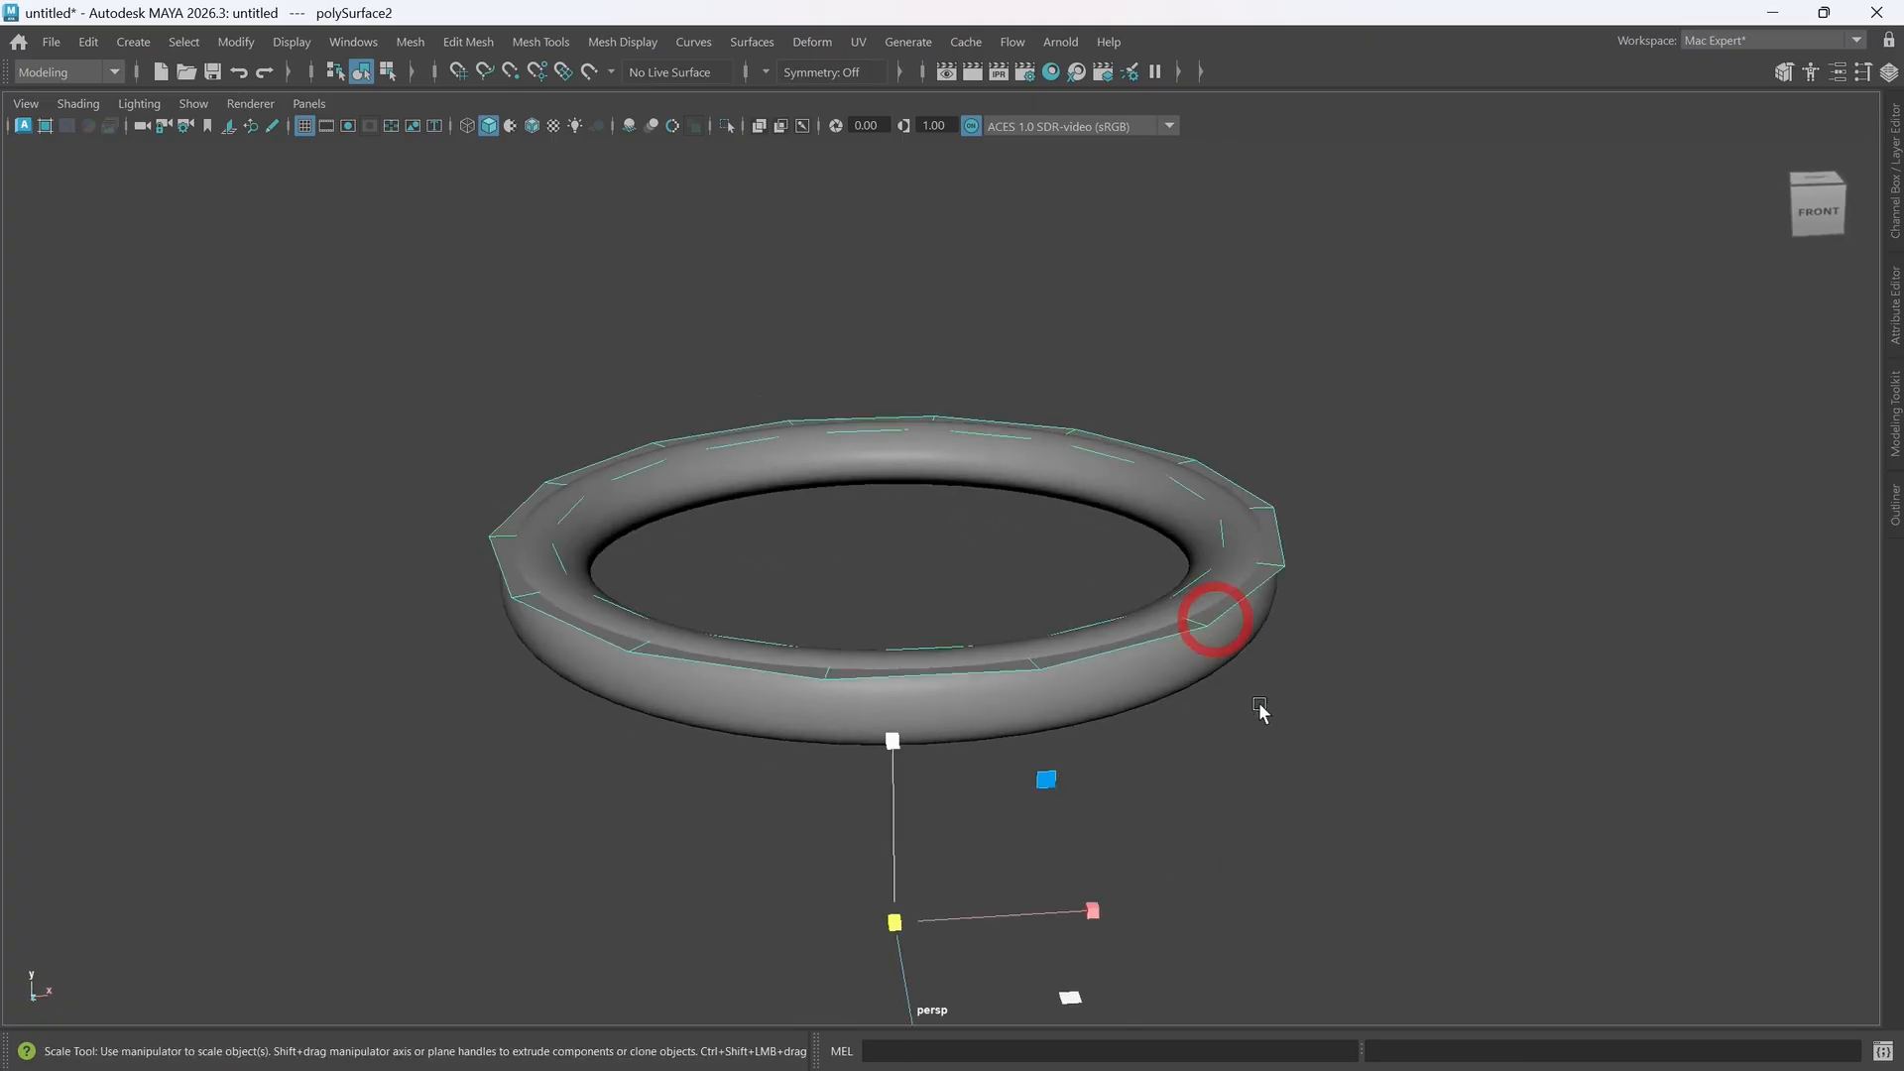
key(d)
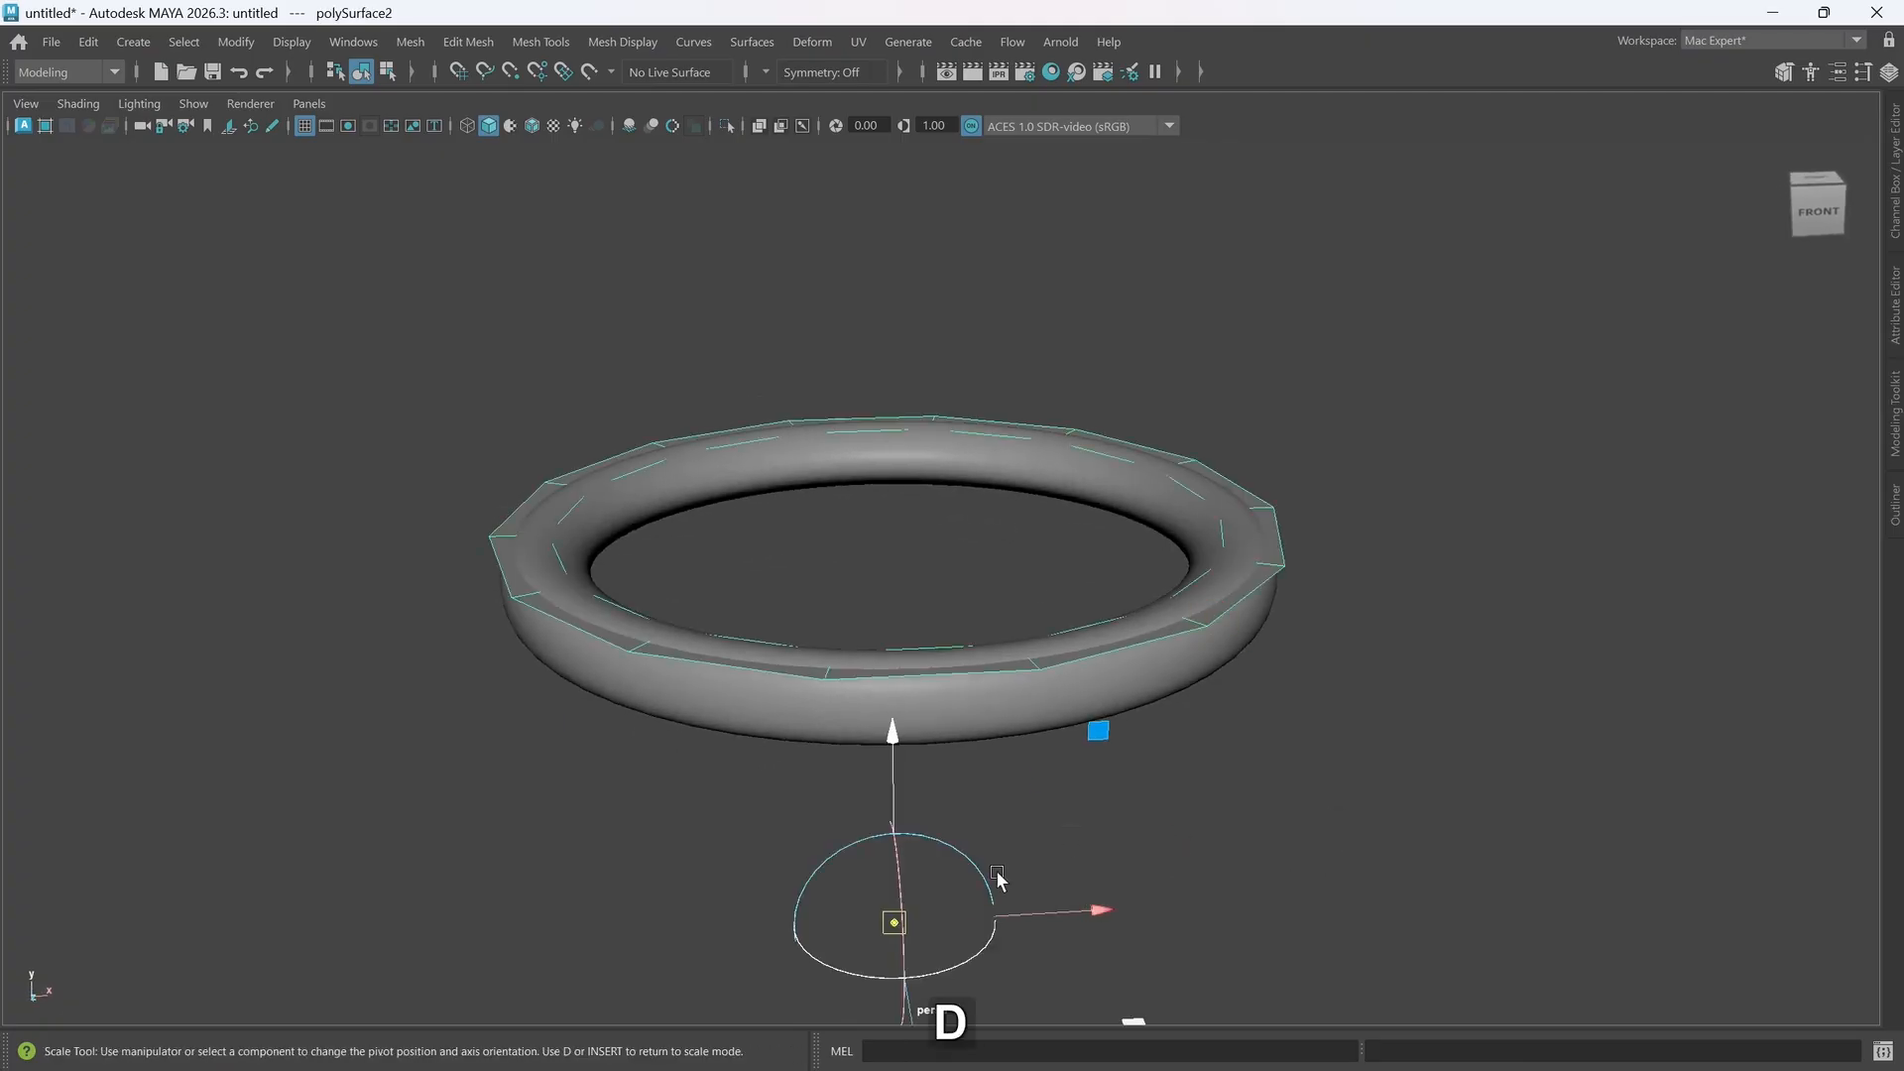
right_drag(989, 875, 999, 934)
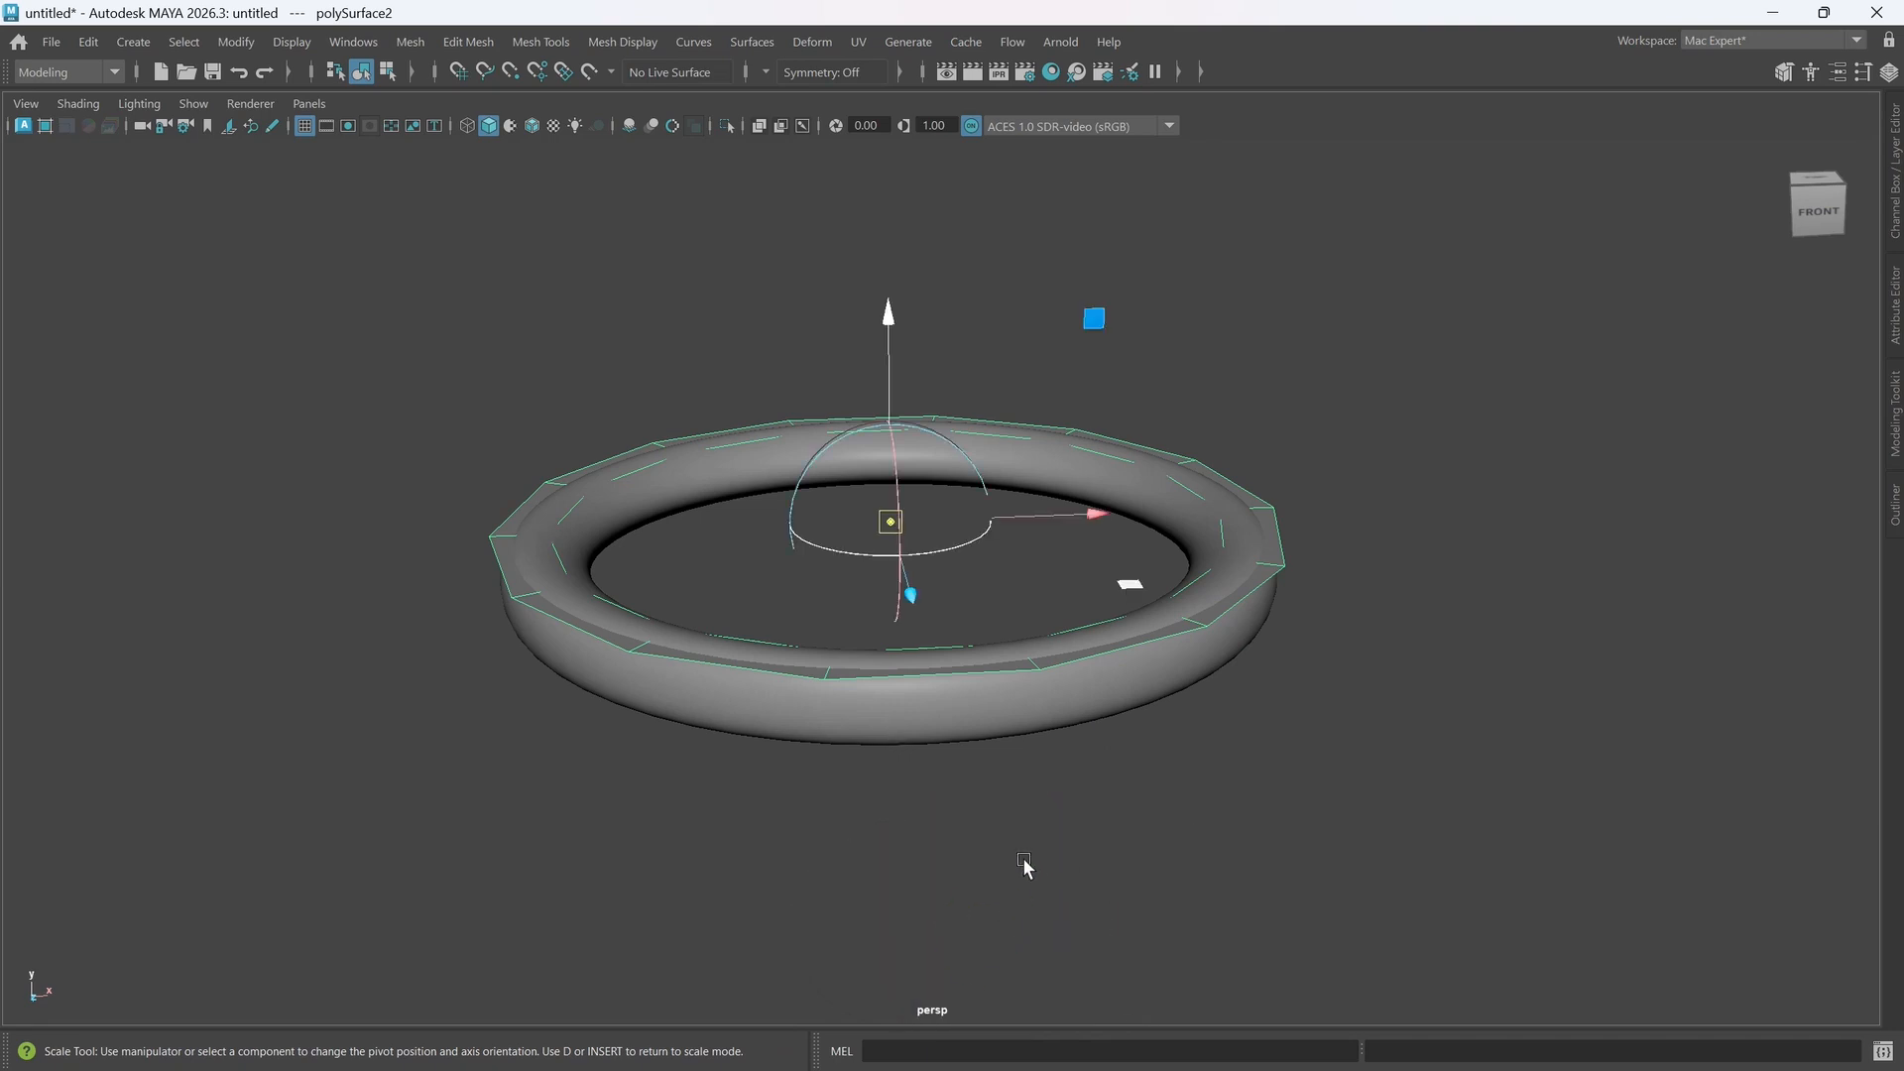
key(d)
- Raise the flat ring slightly above the smooth ring and turn on its smooth preview
scroll(972, 858, up, 4)
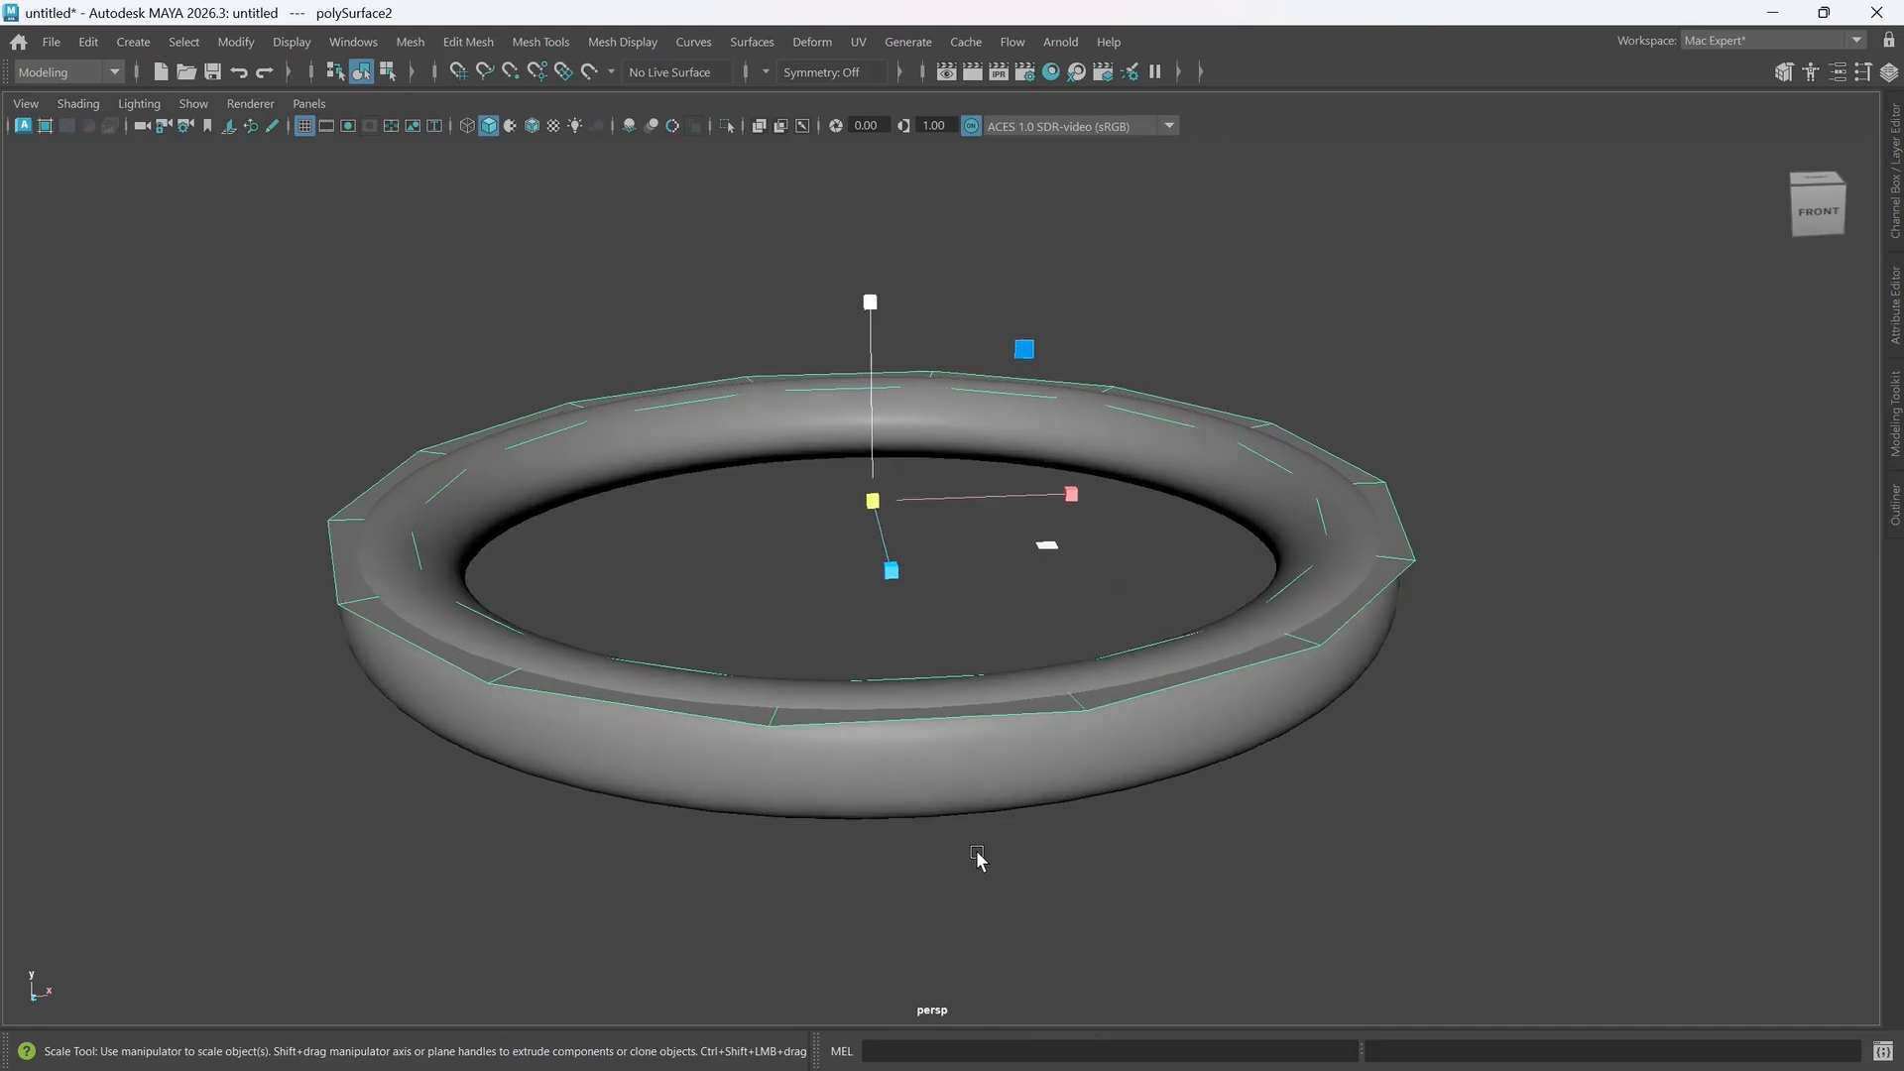
key(w)
drag(870, 463, 869, 451)
alt+drag(921, 678, 932, 668)
key(3)
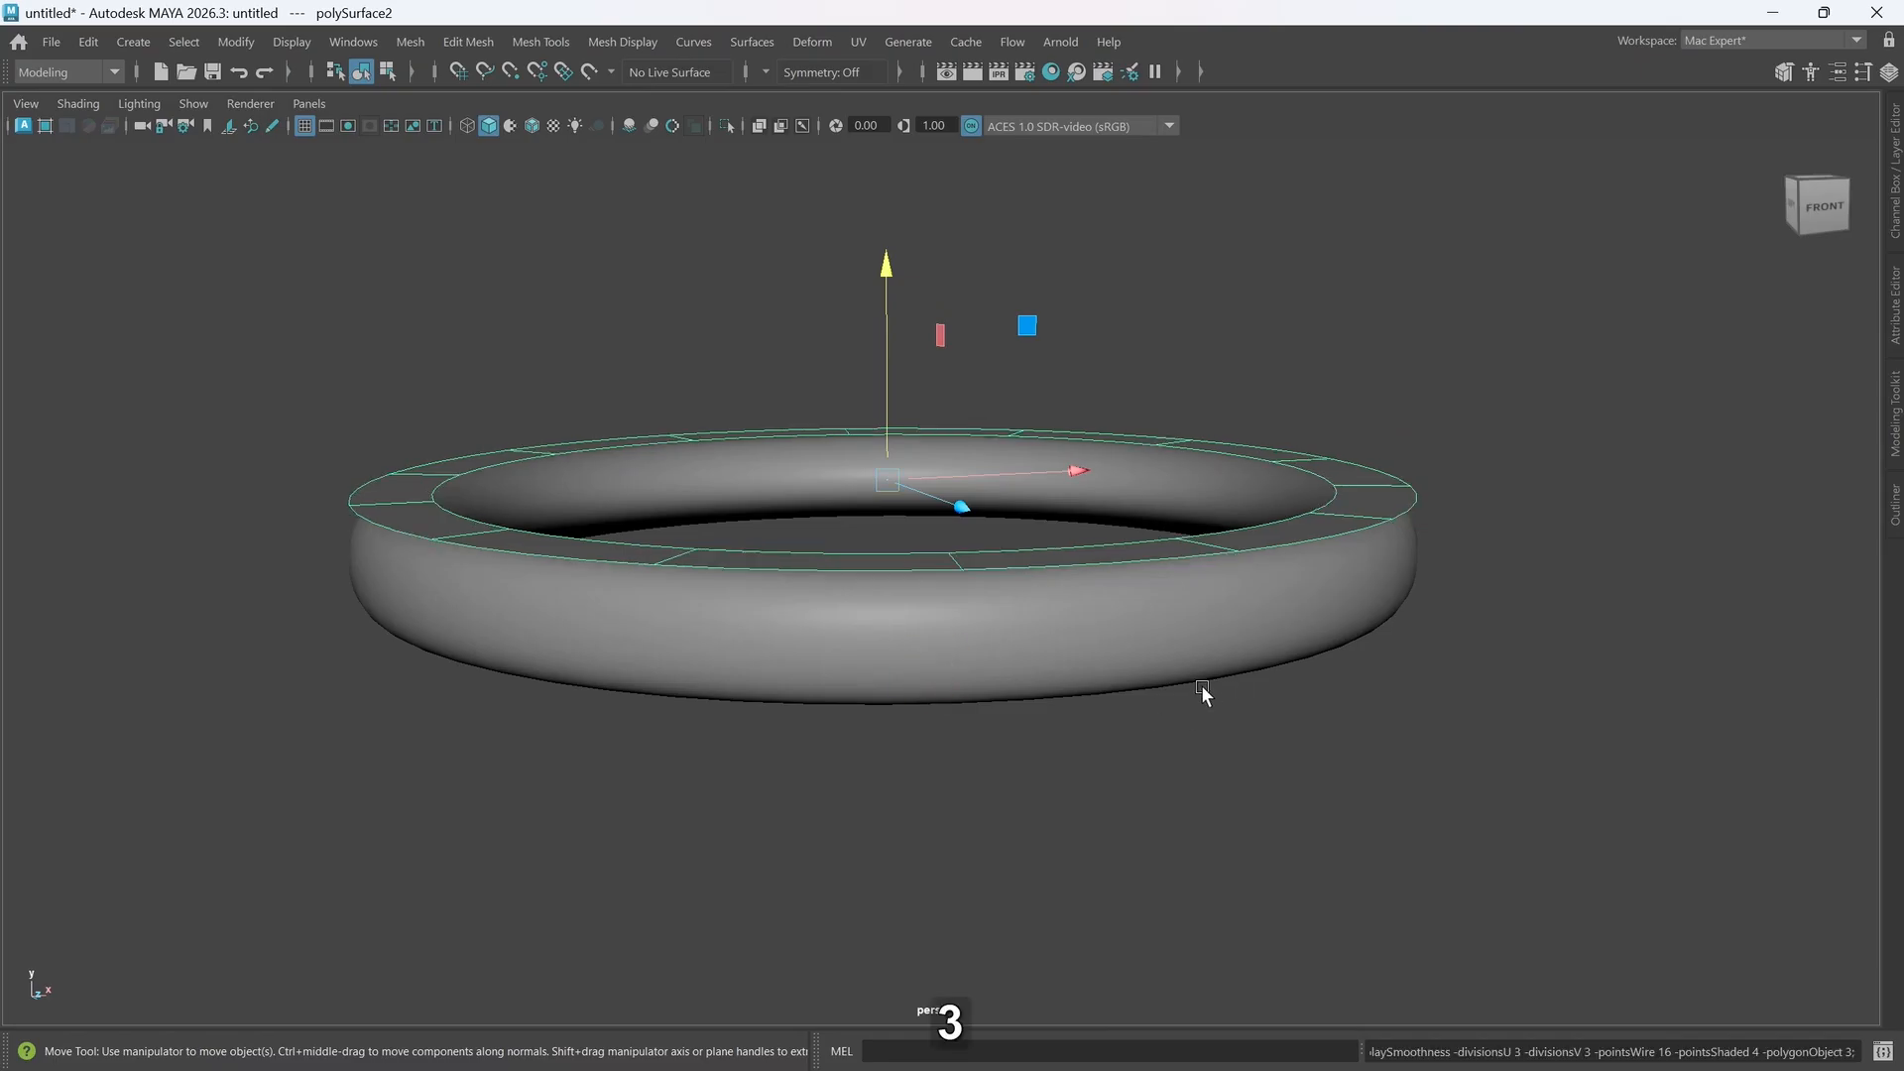
- Scale the flat ring uniformly to about 0.955 and fine-tune its vertical position on the smooth ring
alt+drag(1203, 690, 1021, 616)
key(r)
alt+middle_drag(960, 591, 981, 625)
drag(894, 519, 865, 531)
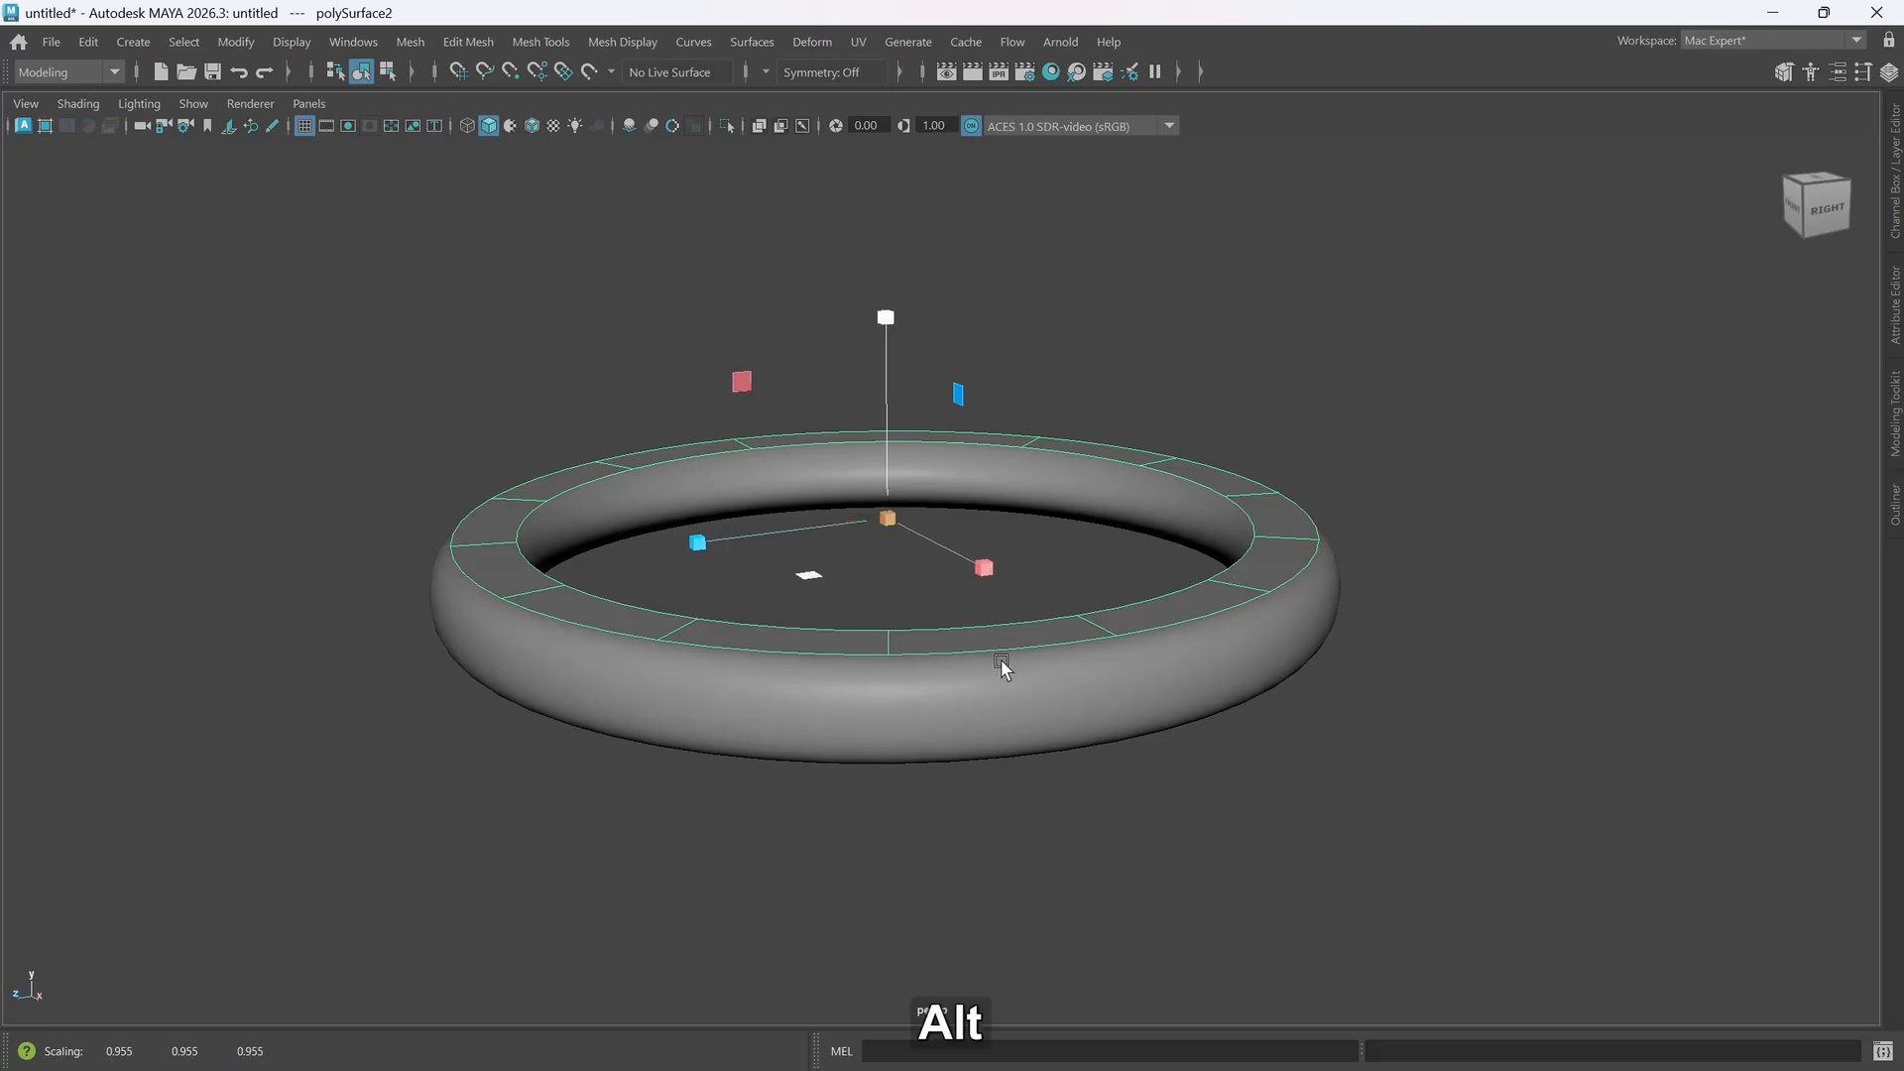
mouse_move(1002, 662)
alt+mouse_down()
mouse_move(935, 663)
mouse_move(1002, 650)
alt+mouse_up()
key(w)
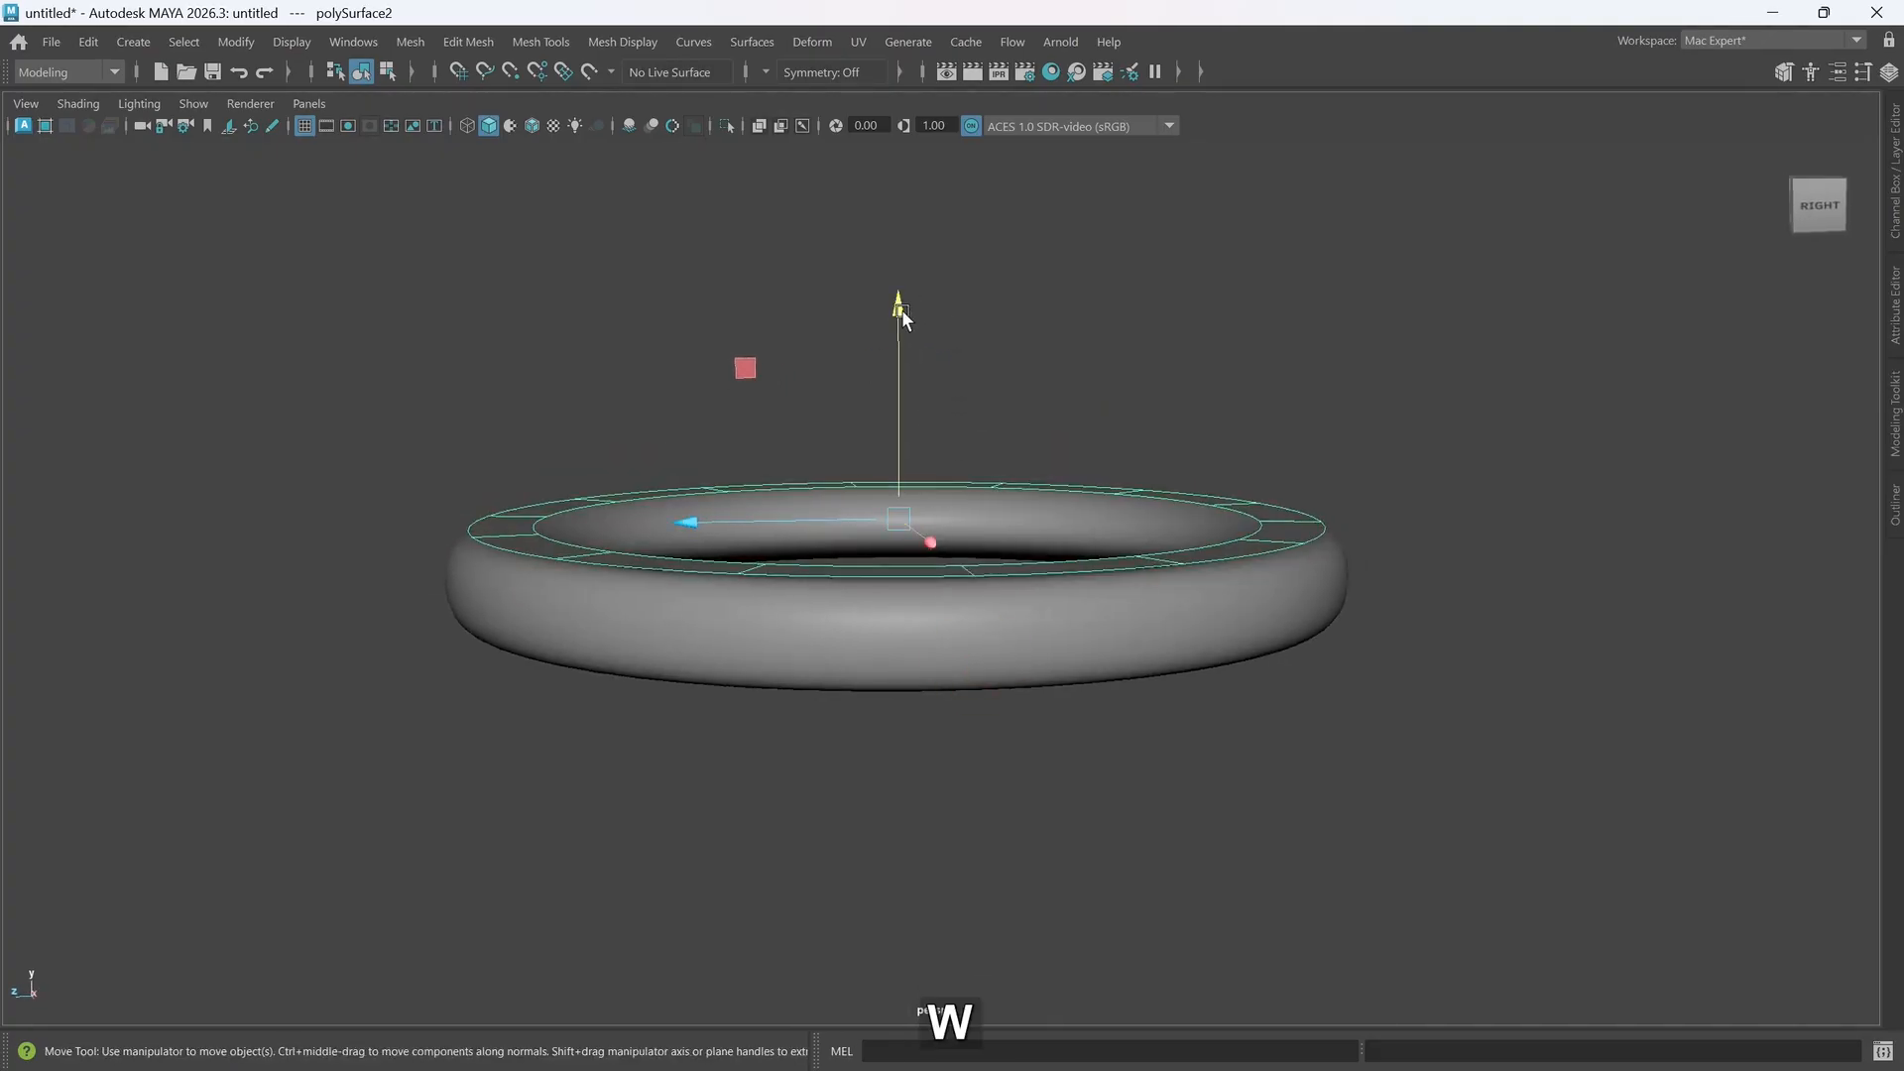
drag(903, 310, 900, 311)
alt+drag(982, 568, 1003, 604)
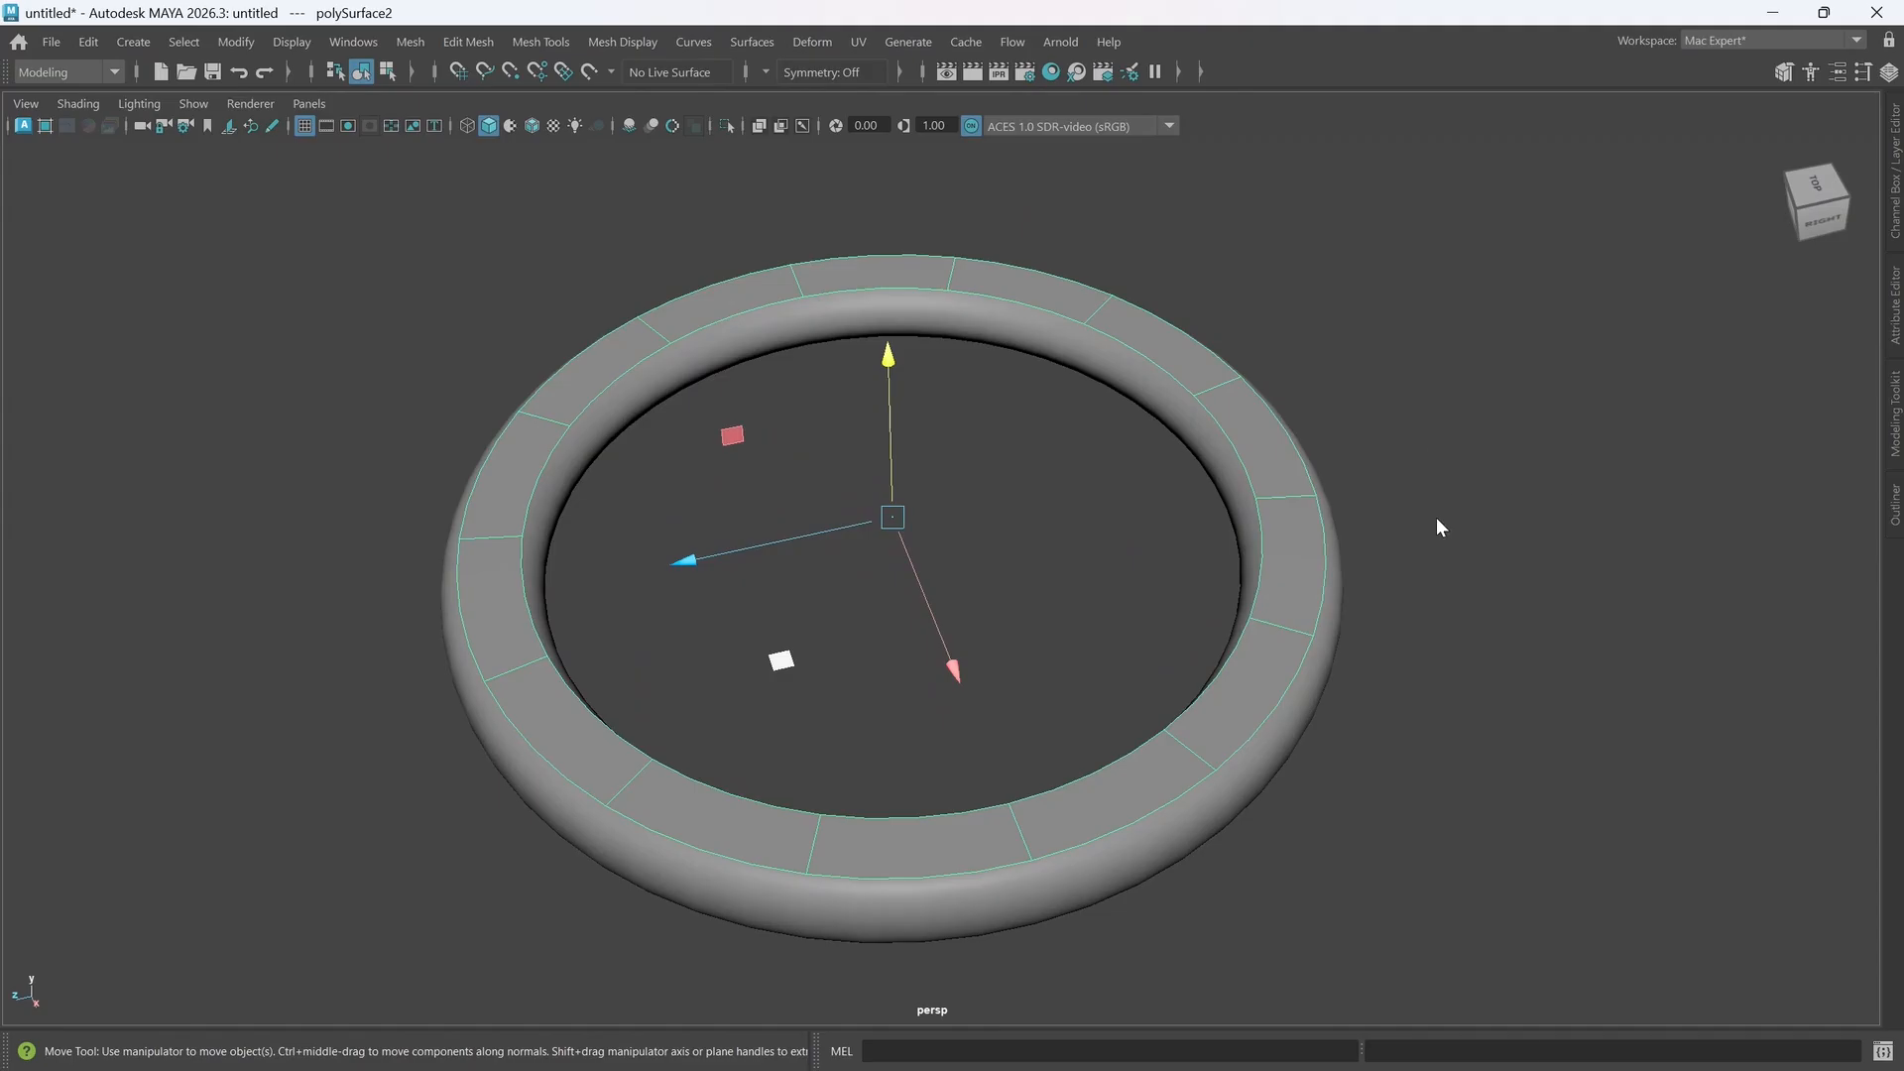
- Turn off the flat ring's smooth preview and extrude its outer edge loop upward into a tall vertical wall
right_drag(1436, 515, 1439, 383)
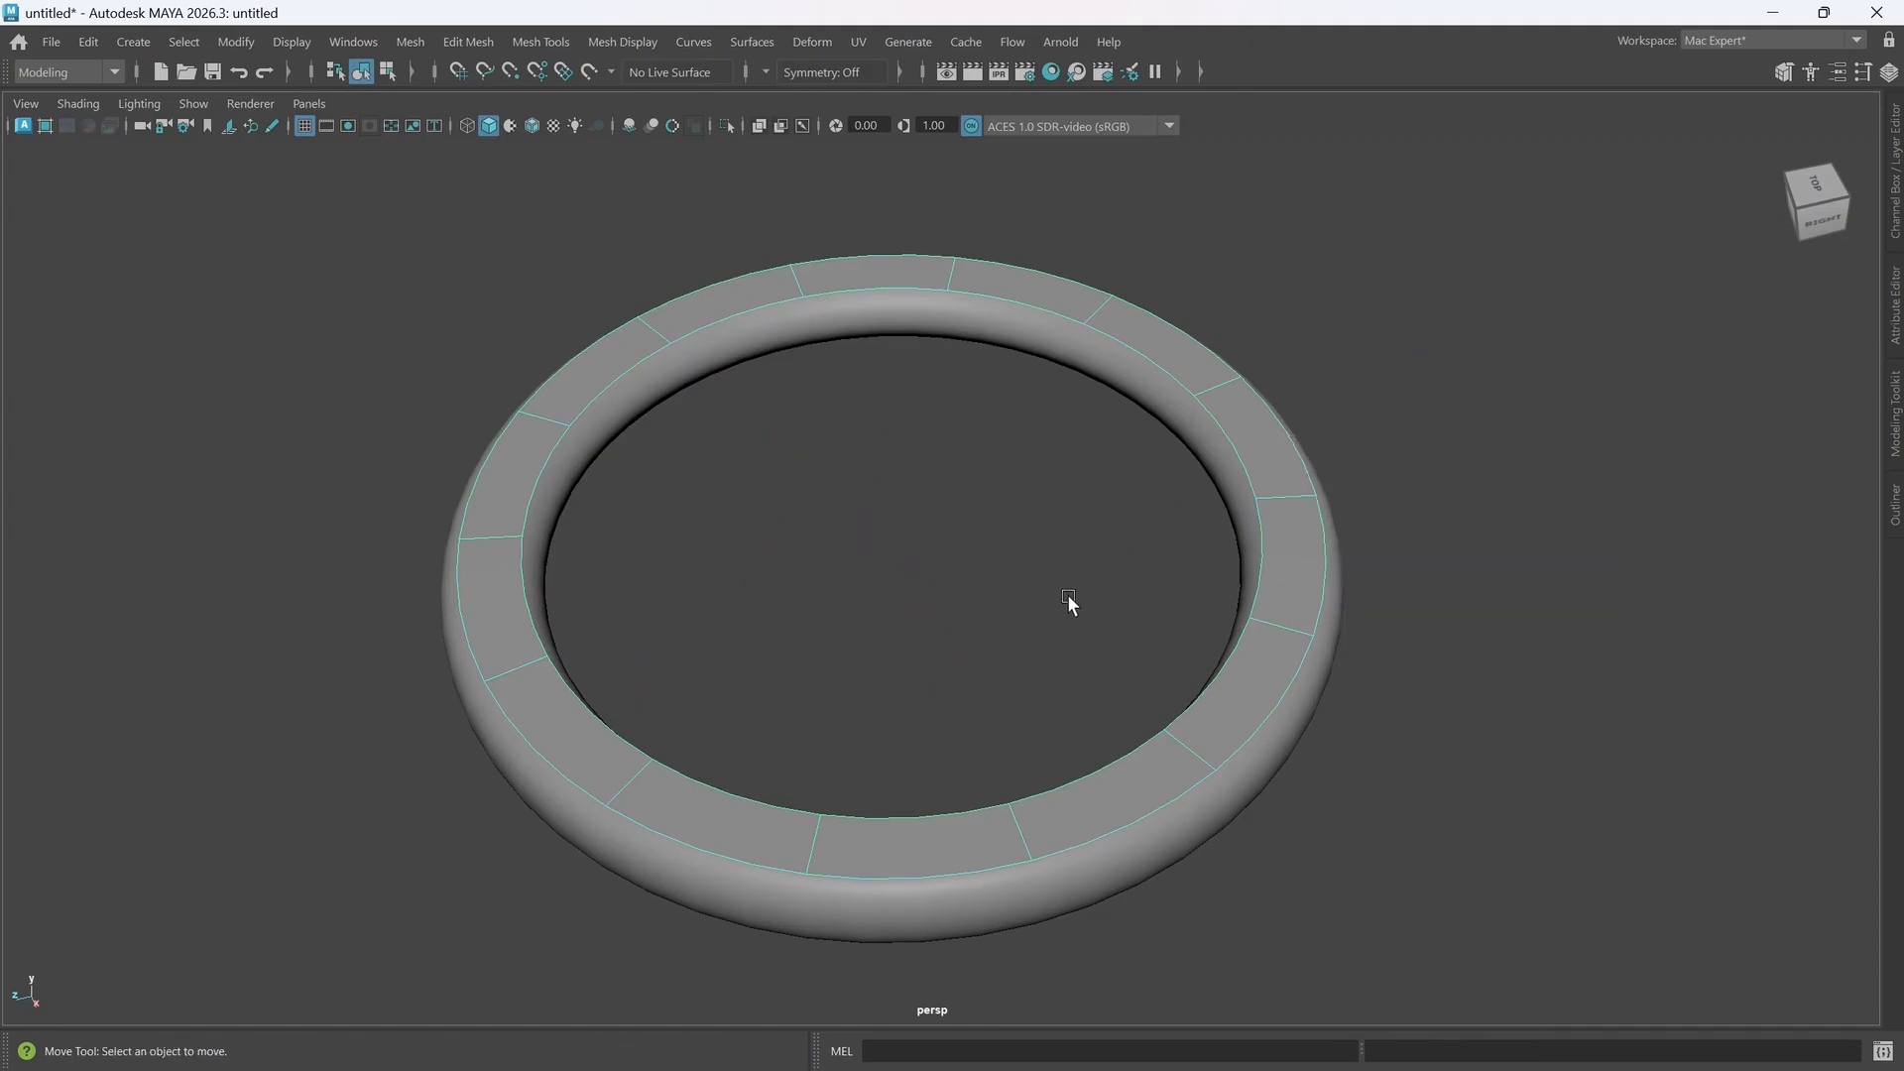
key(1)
mouse_move(1002, 714)
alt+mouse_down()
mouse_move(1062, 743)
mouse_move(1019, 734)
alt+mouse_up()
double_click(1008, 776)
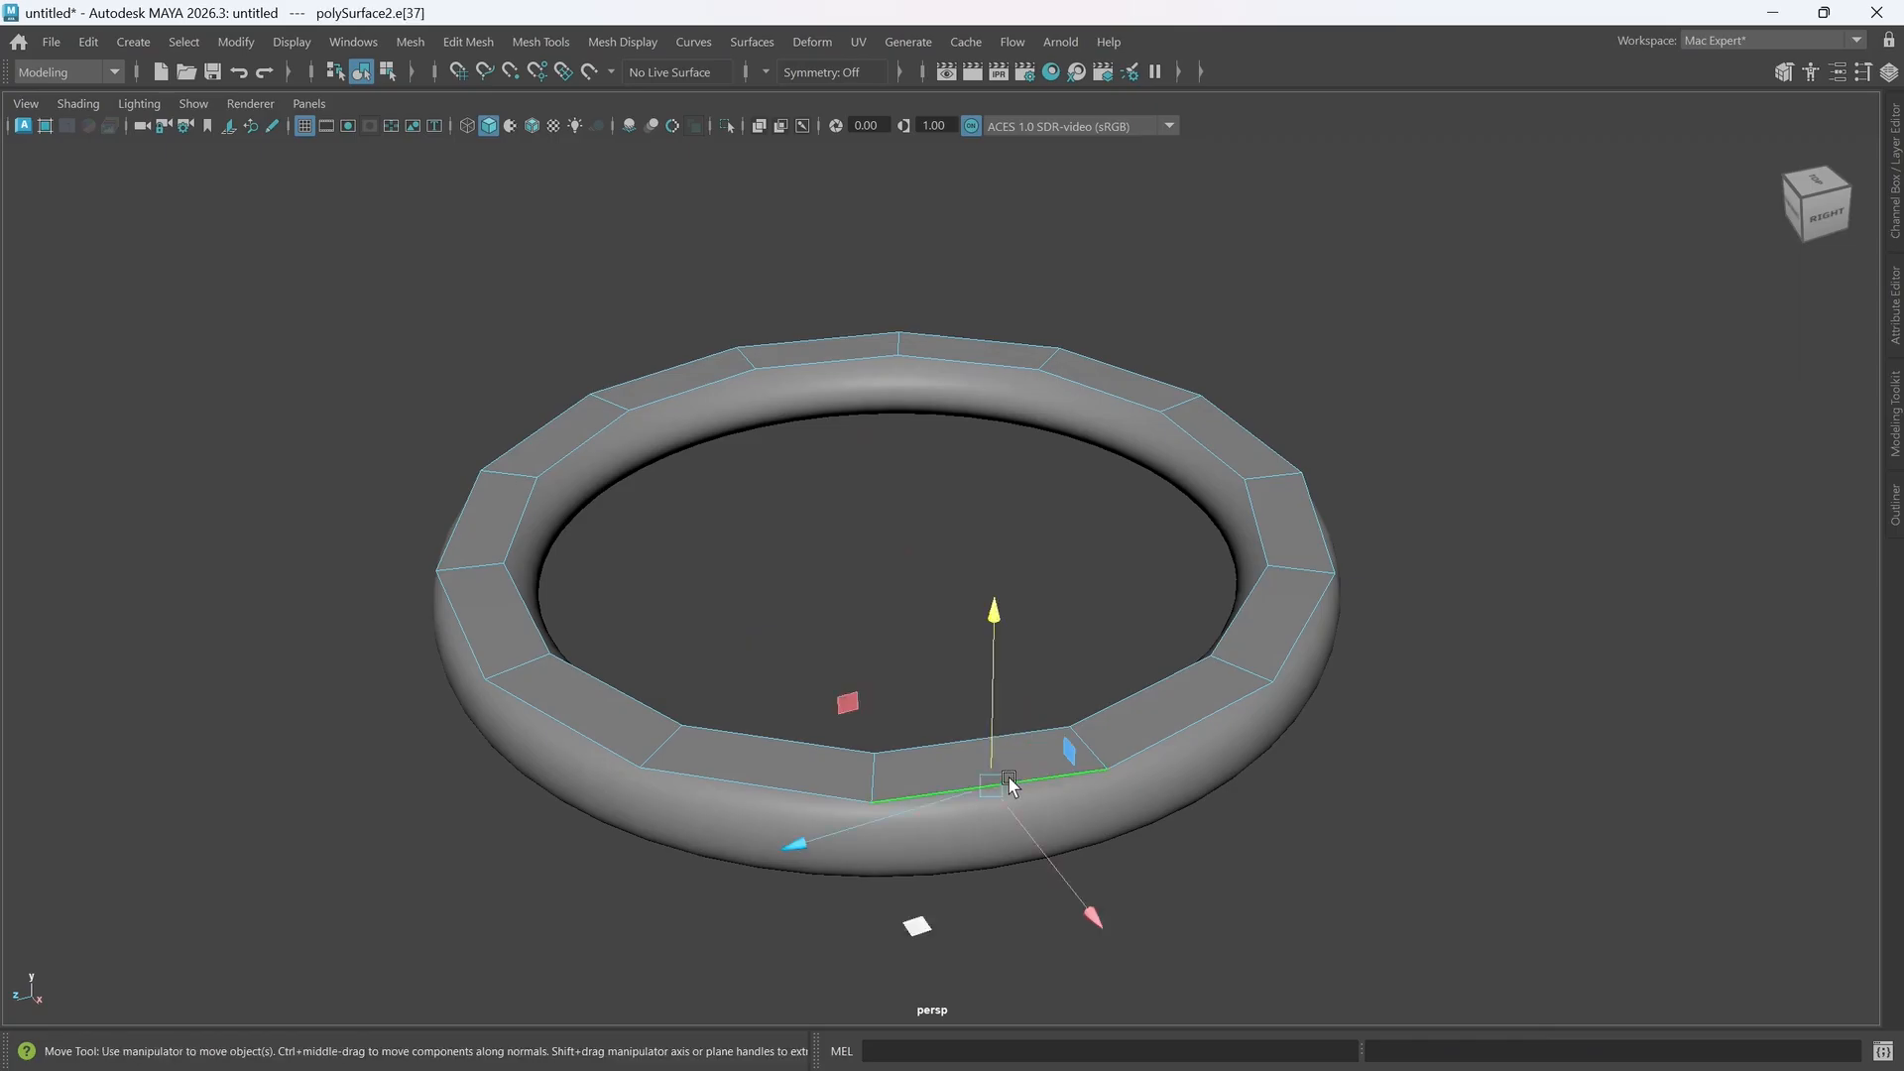
alt+drag(721, 695, 774, 727)
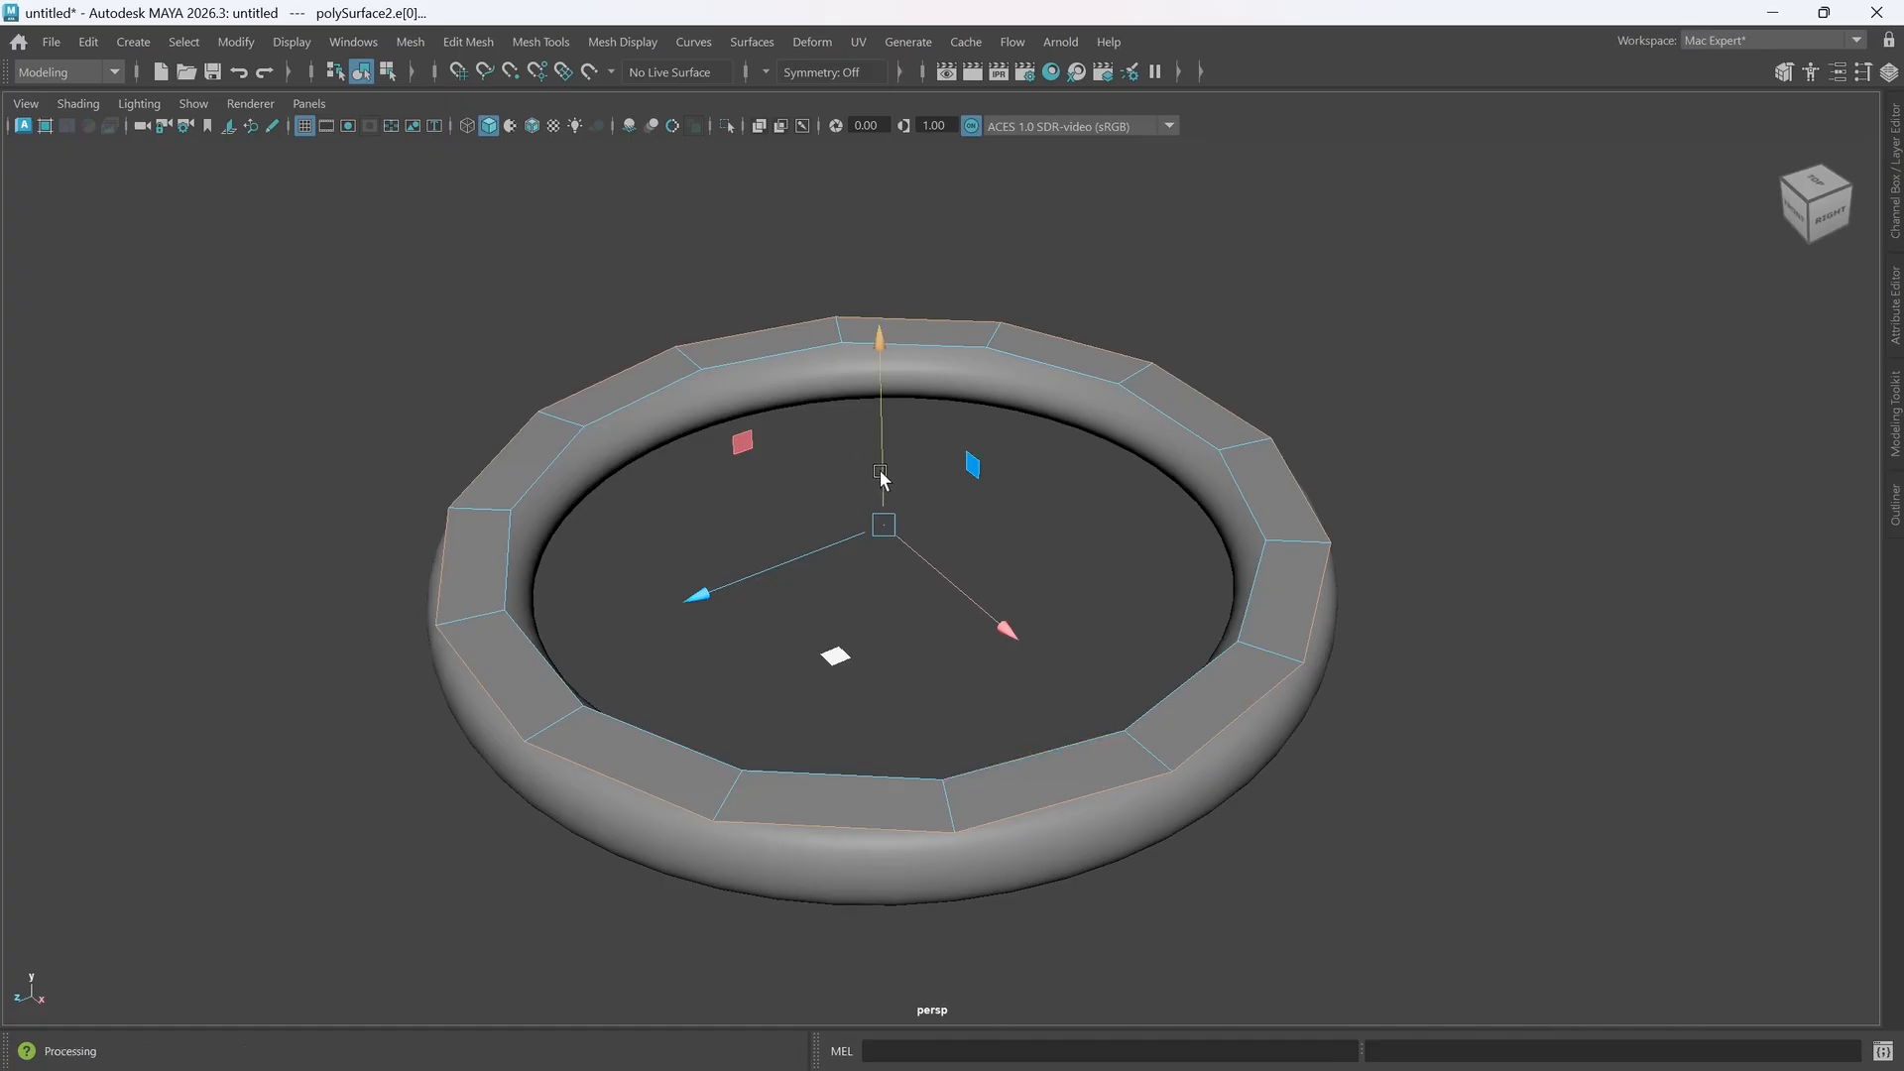
shift+drag(878, 470, 881, 347)
alt+drag(890, 659, 884, 590)
alt+middle_drag(910, 632, 872, 741)
alt+drag(925, 636, 923, 653)
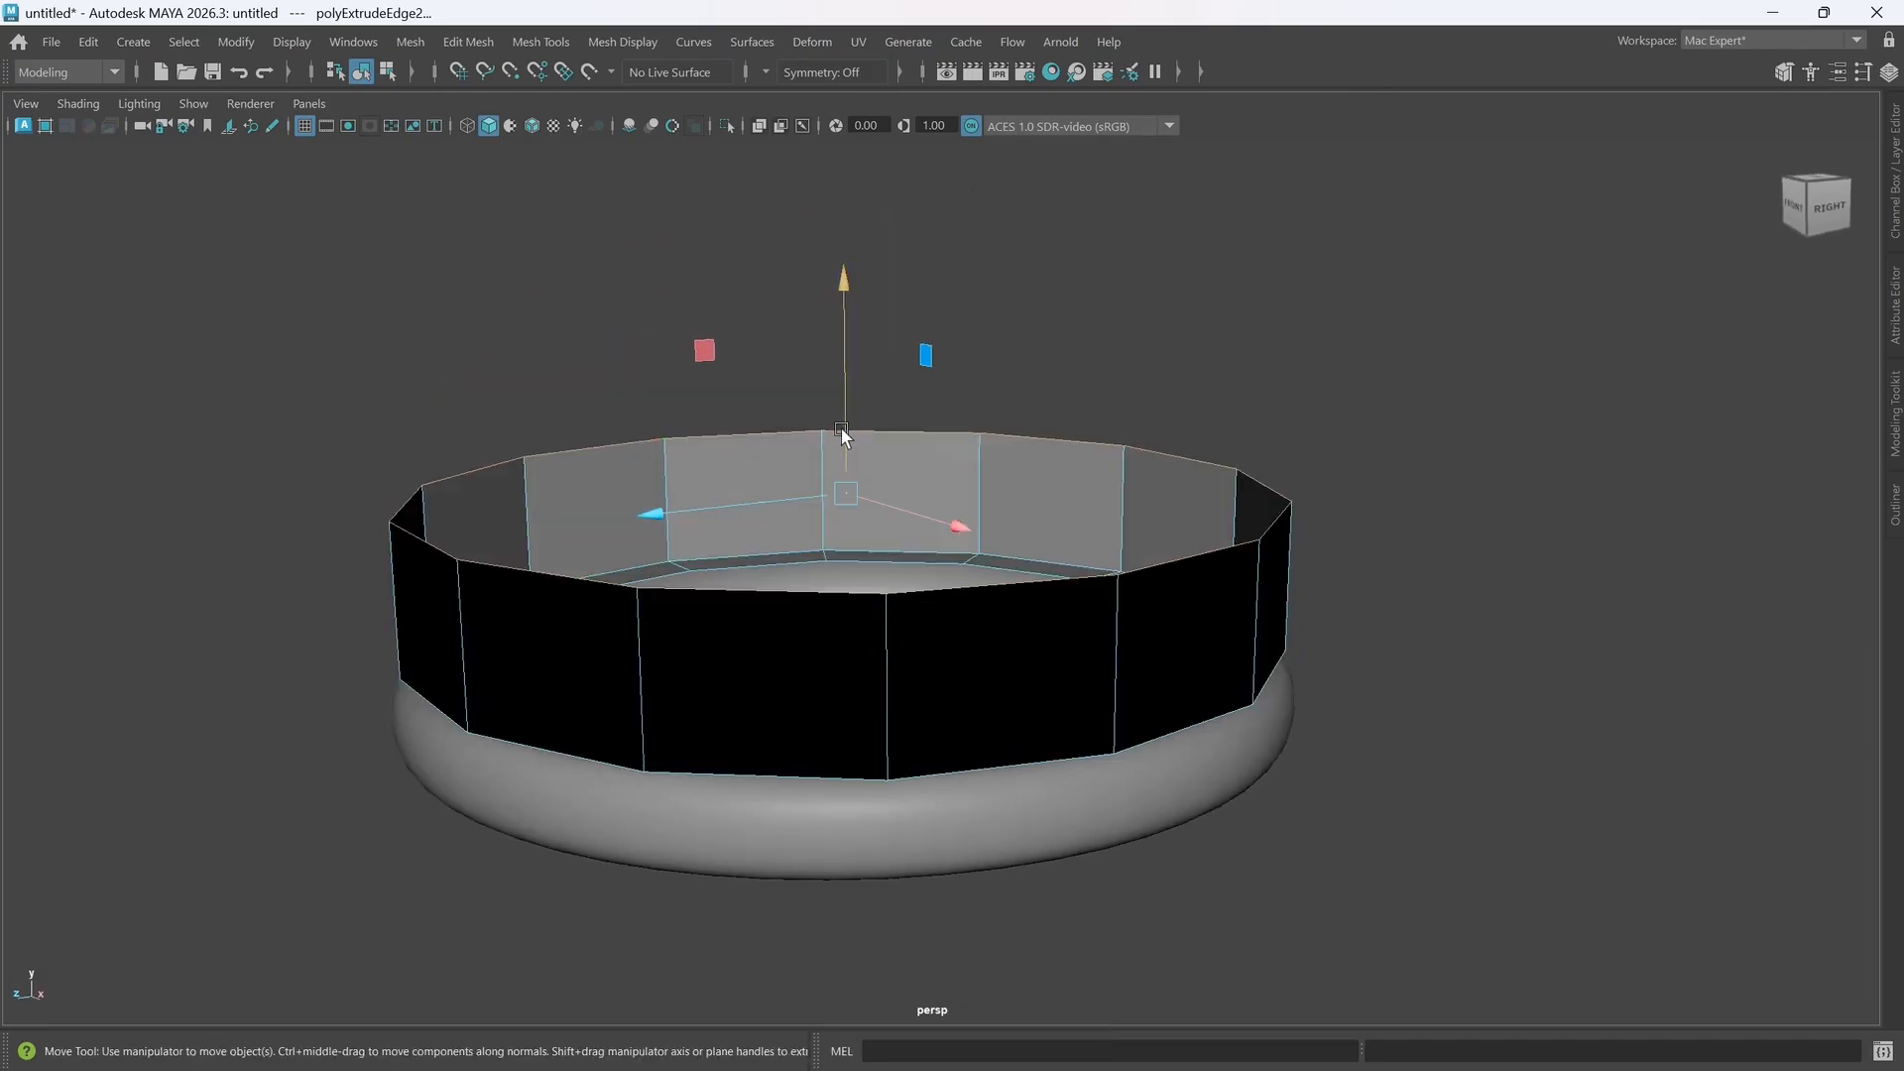
drag(842, 434, 840, 440)
alt+drag(840, 602, 908, 599)
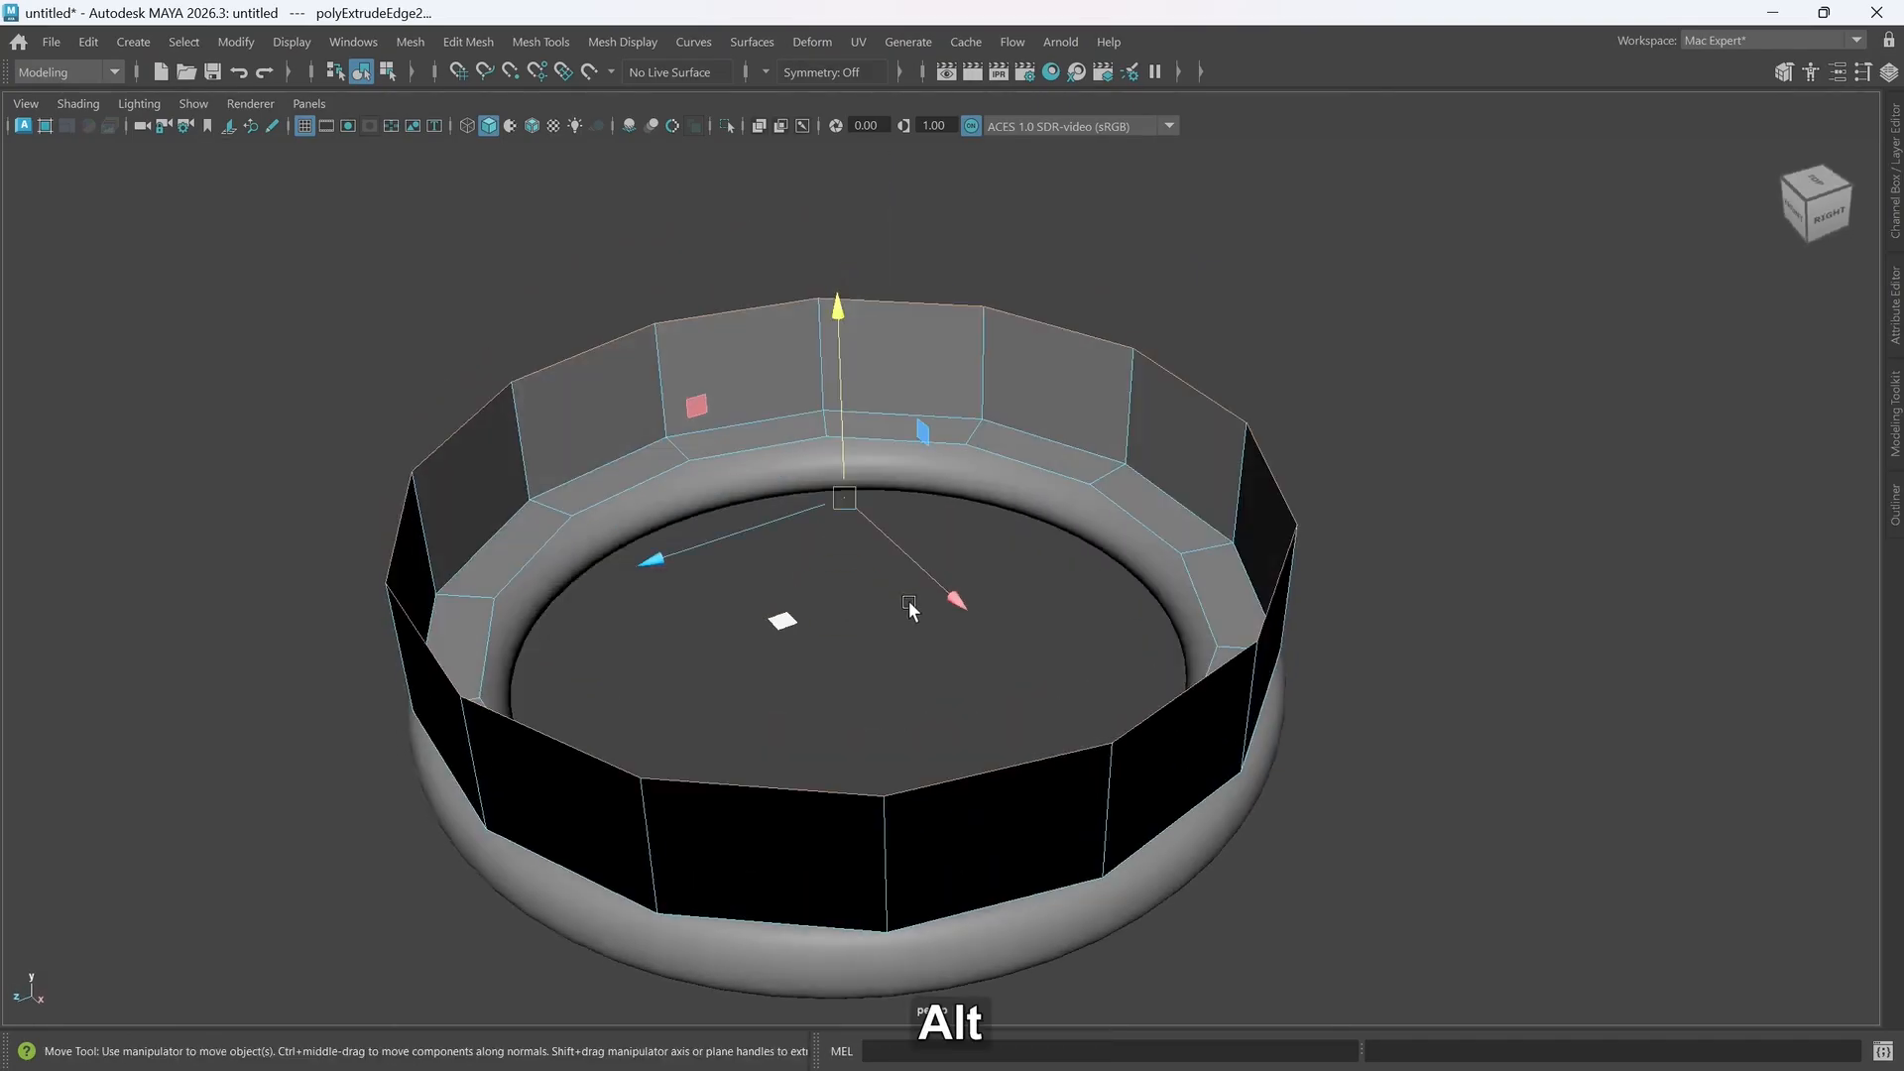
- Select the flat face loop at the base of the wall and delete it
right_drag(909, 445, 913, 508)
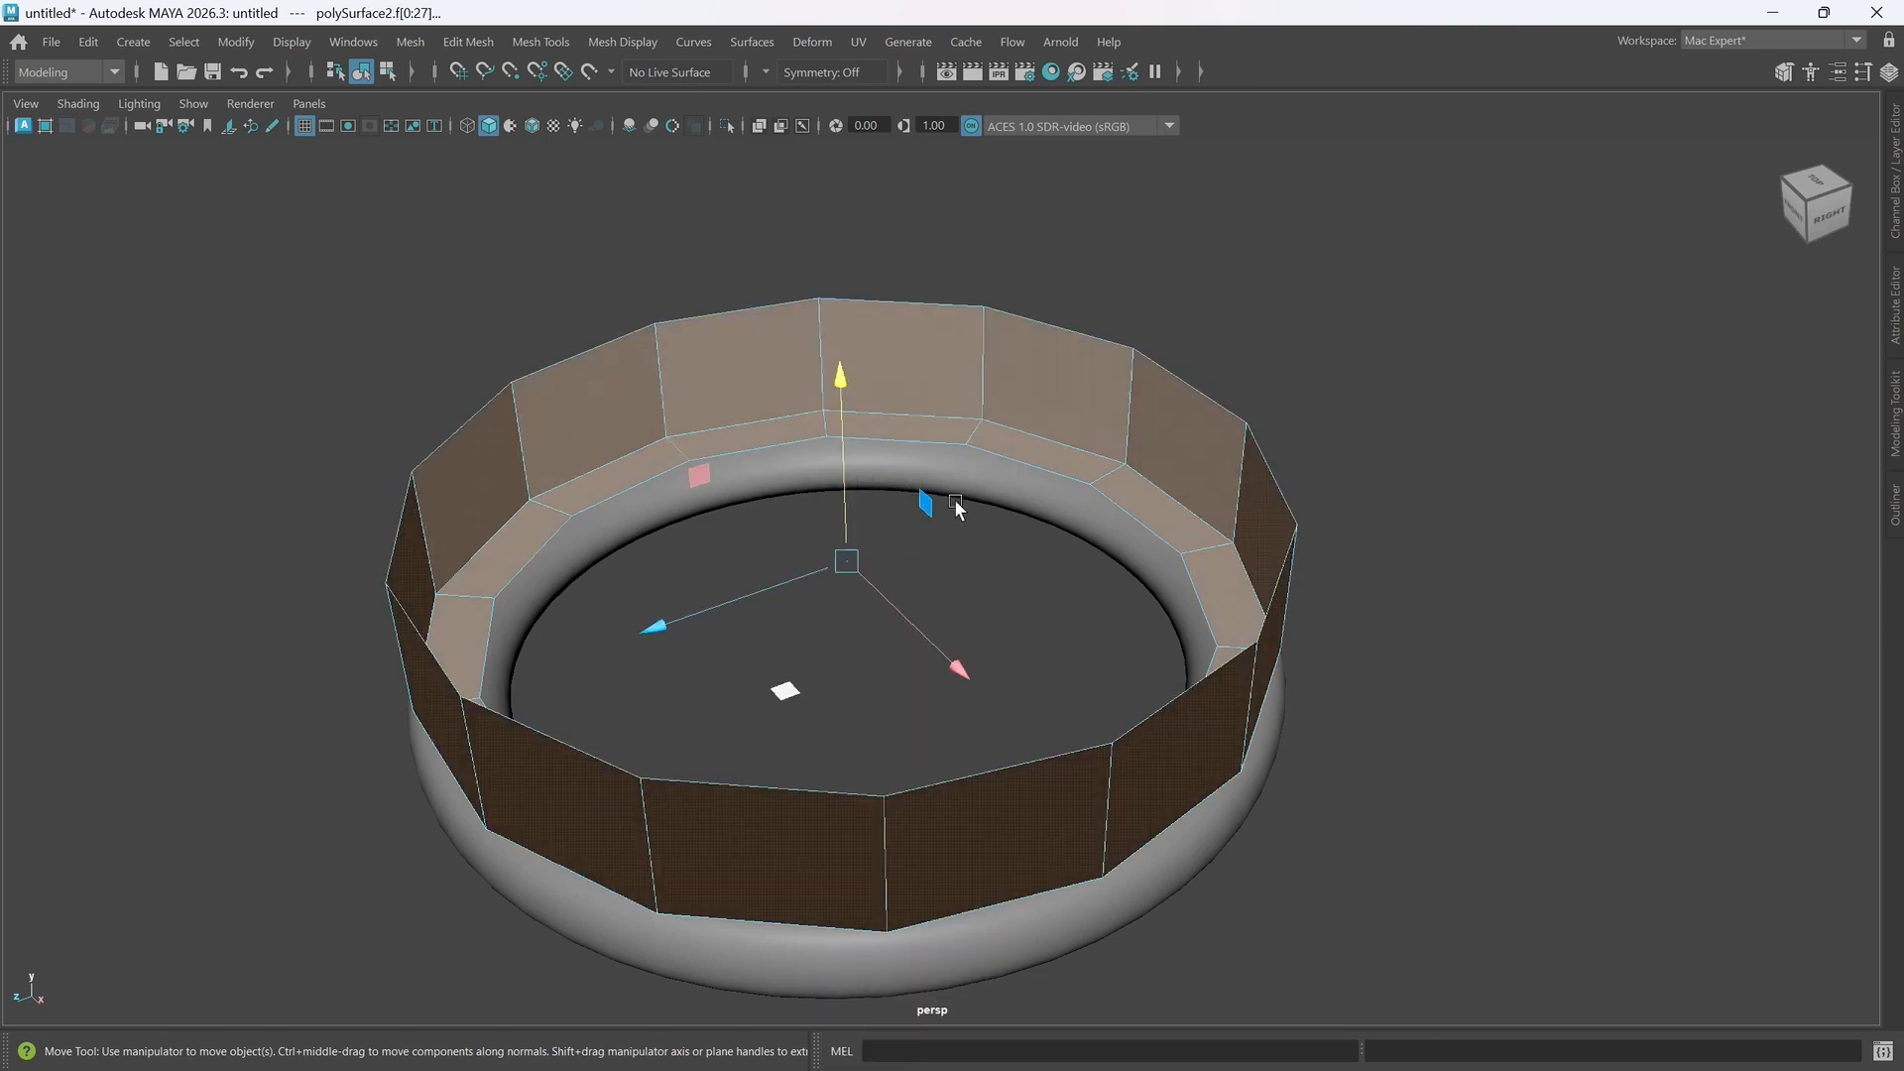
click(1043, 448)
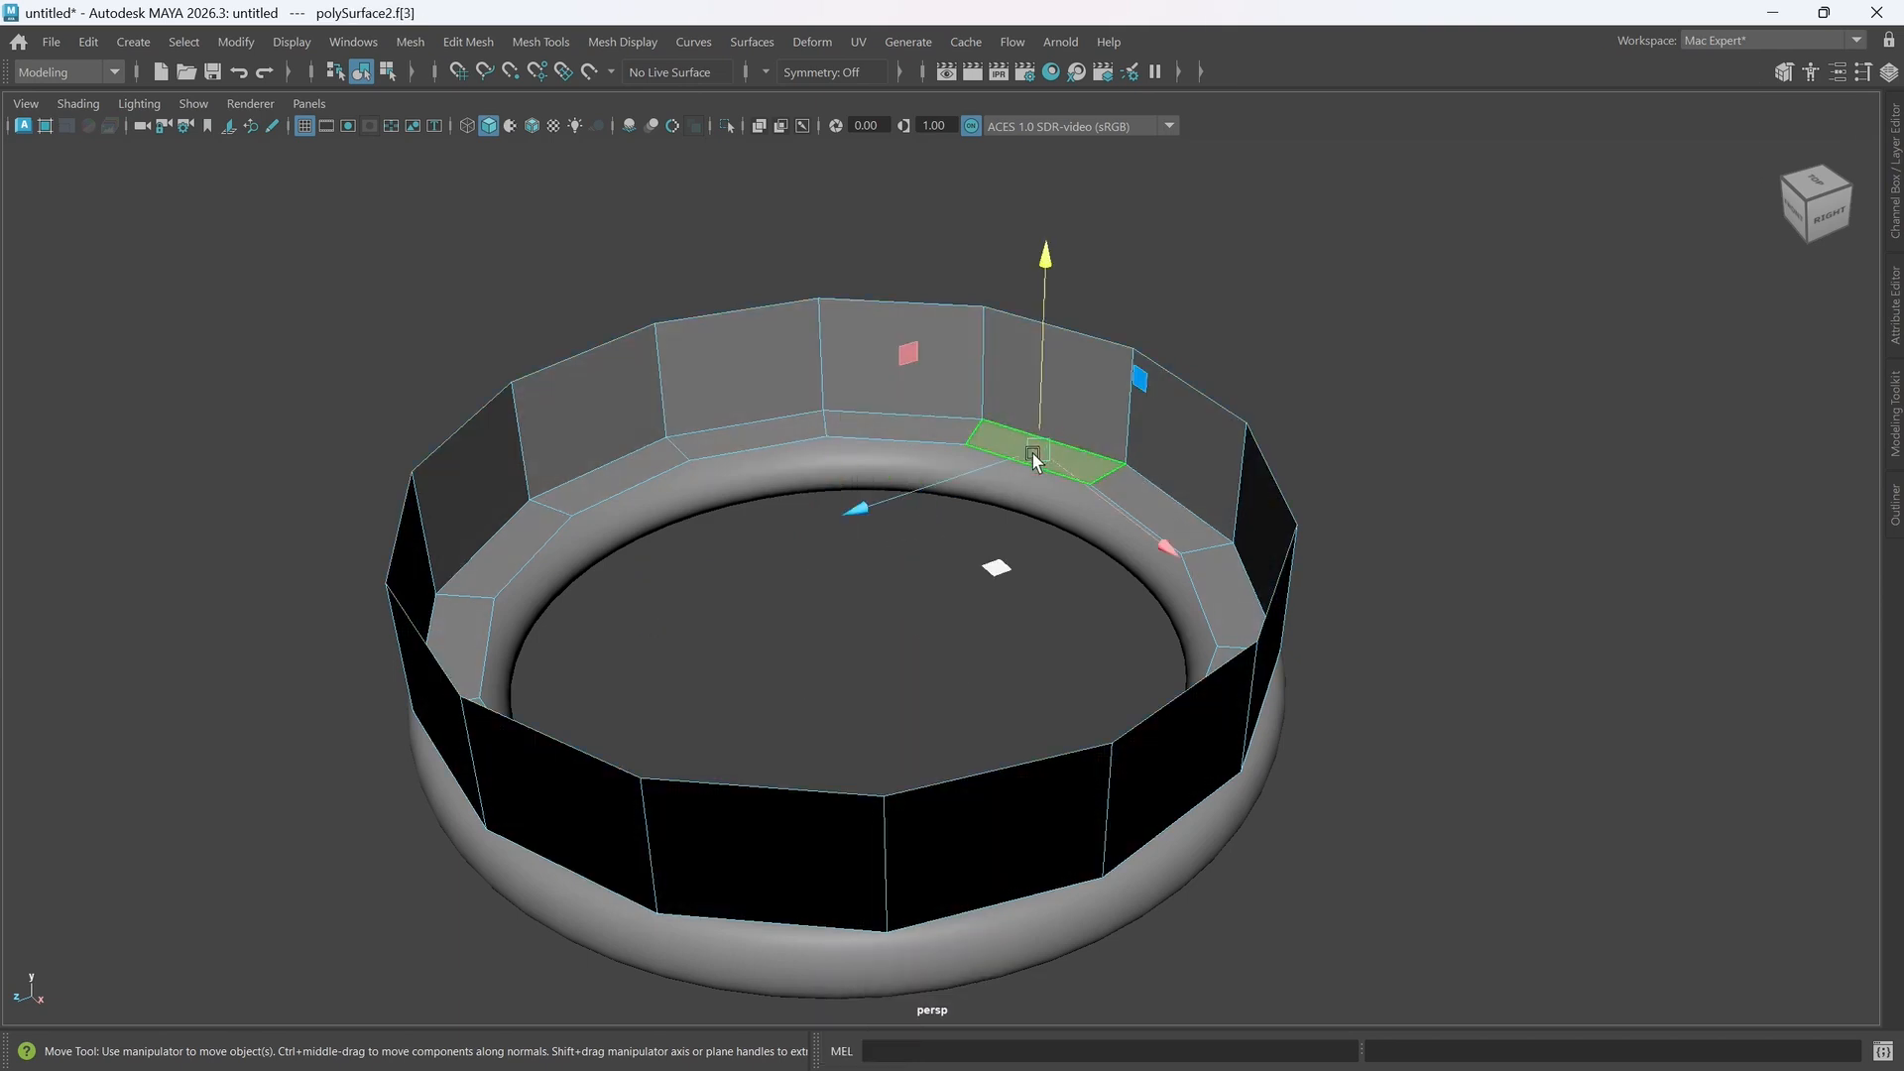
shift+double_click(884, 424)
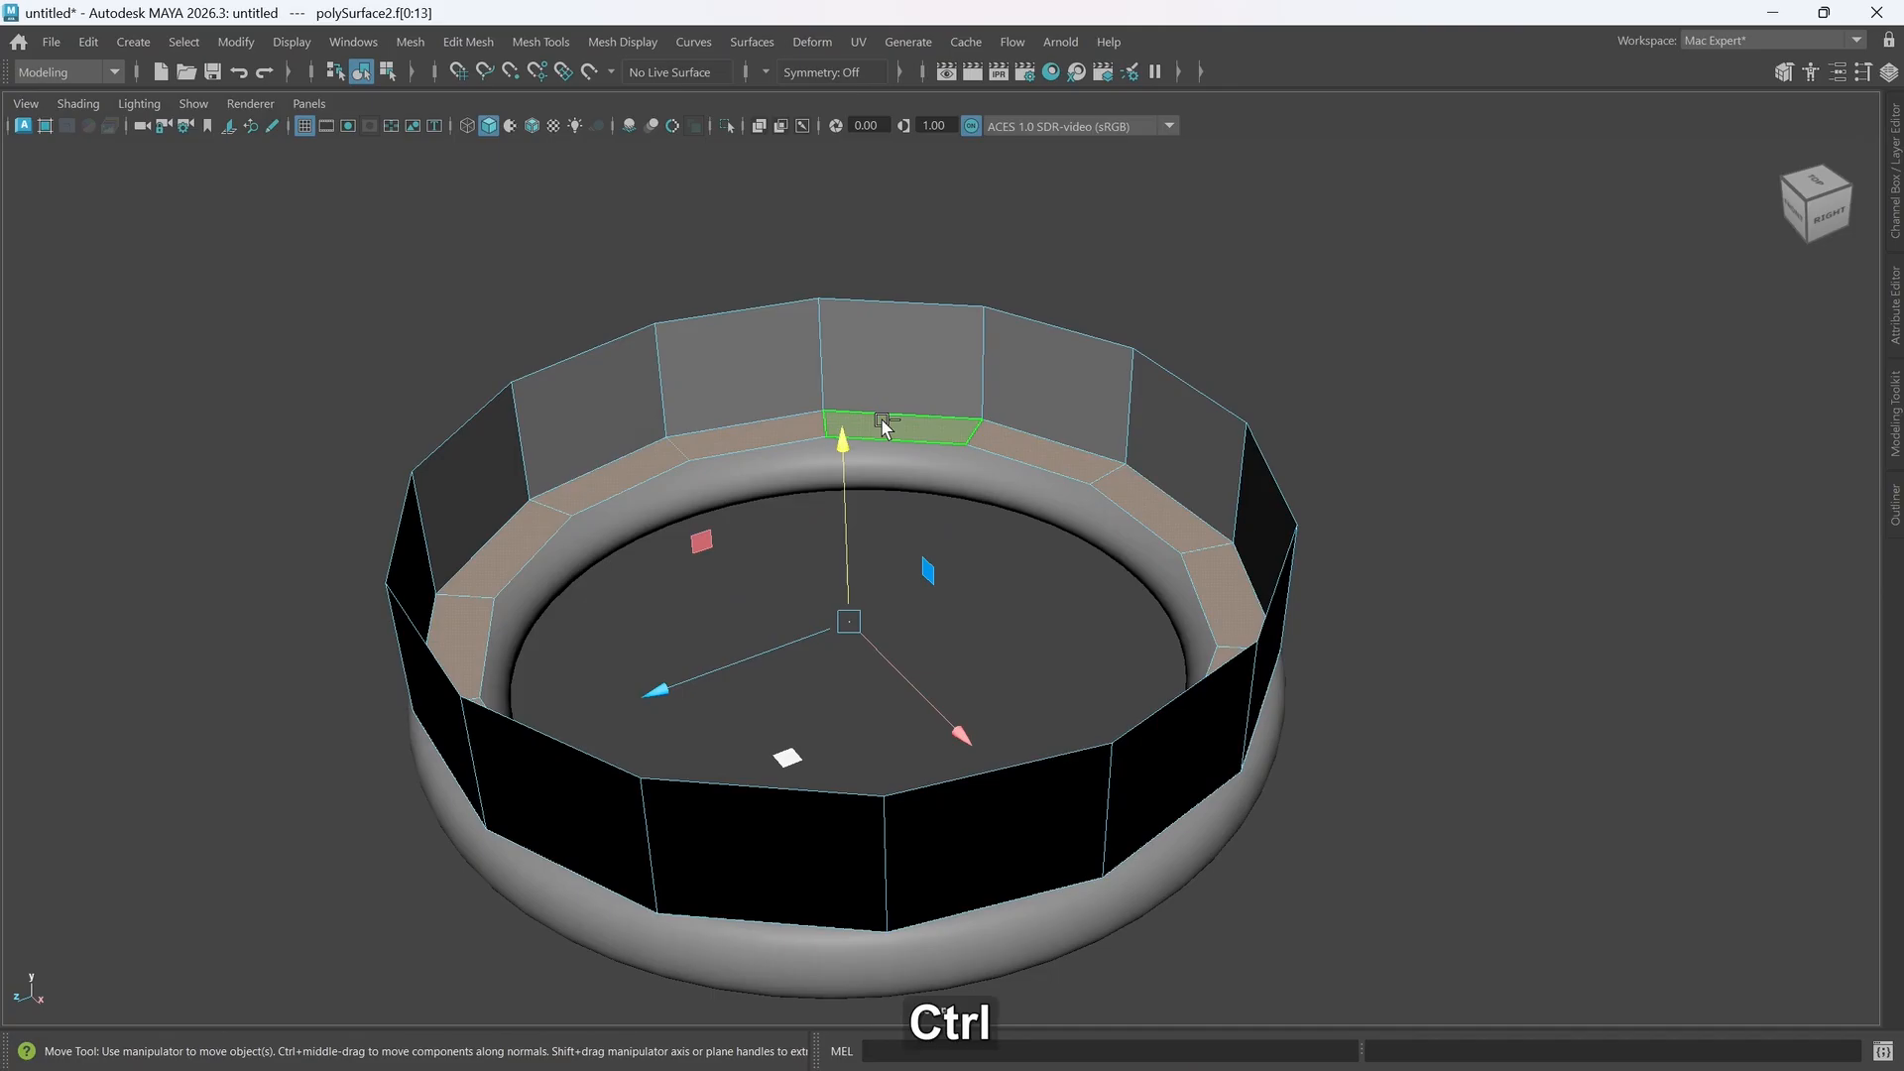
key(ctrl+Delete)
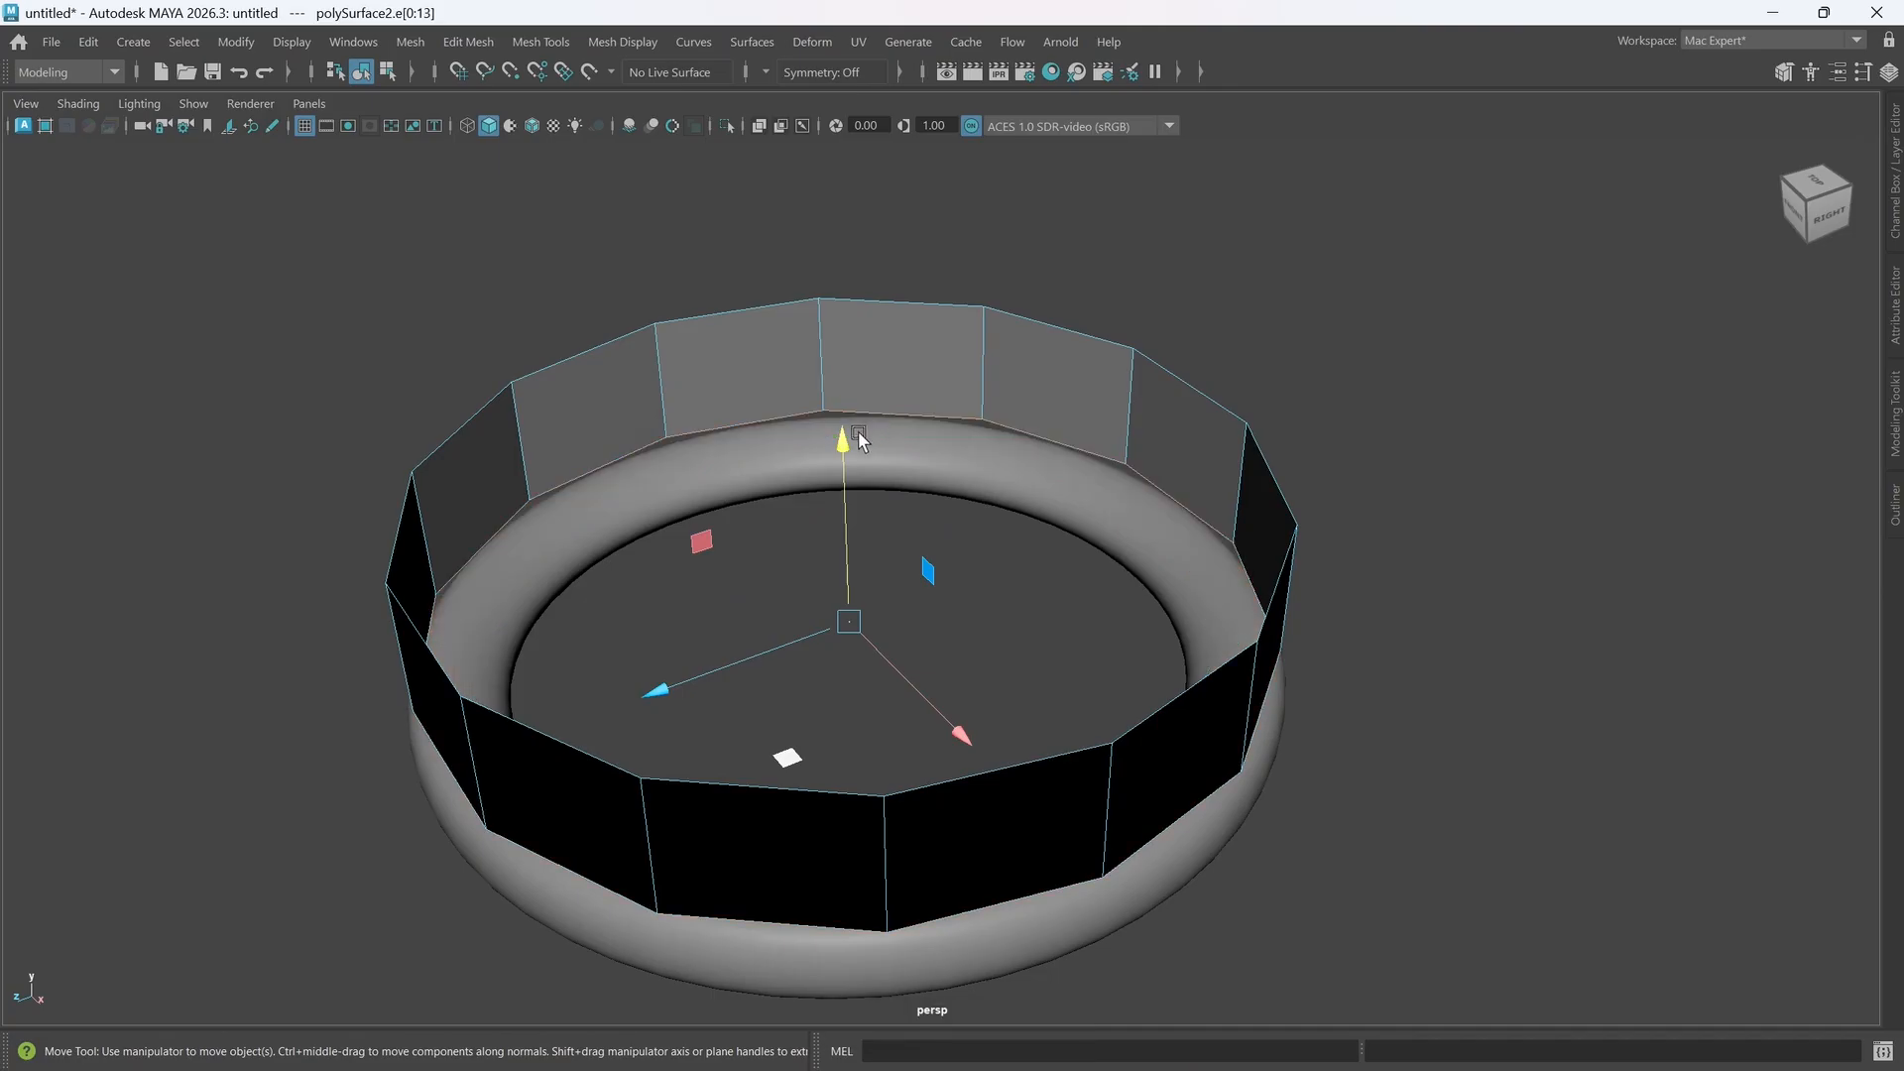
alt+drag(902, 705, 953, 710)
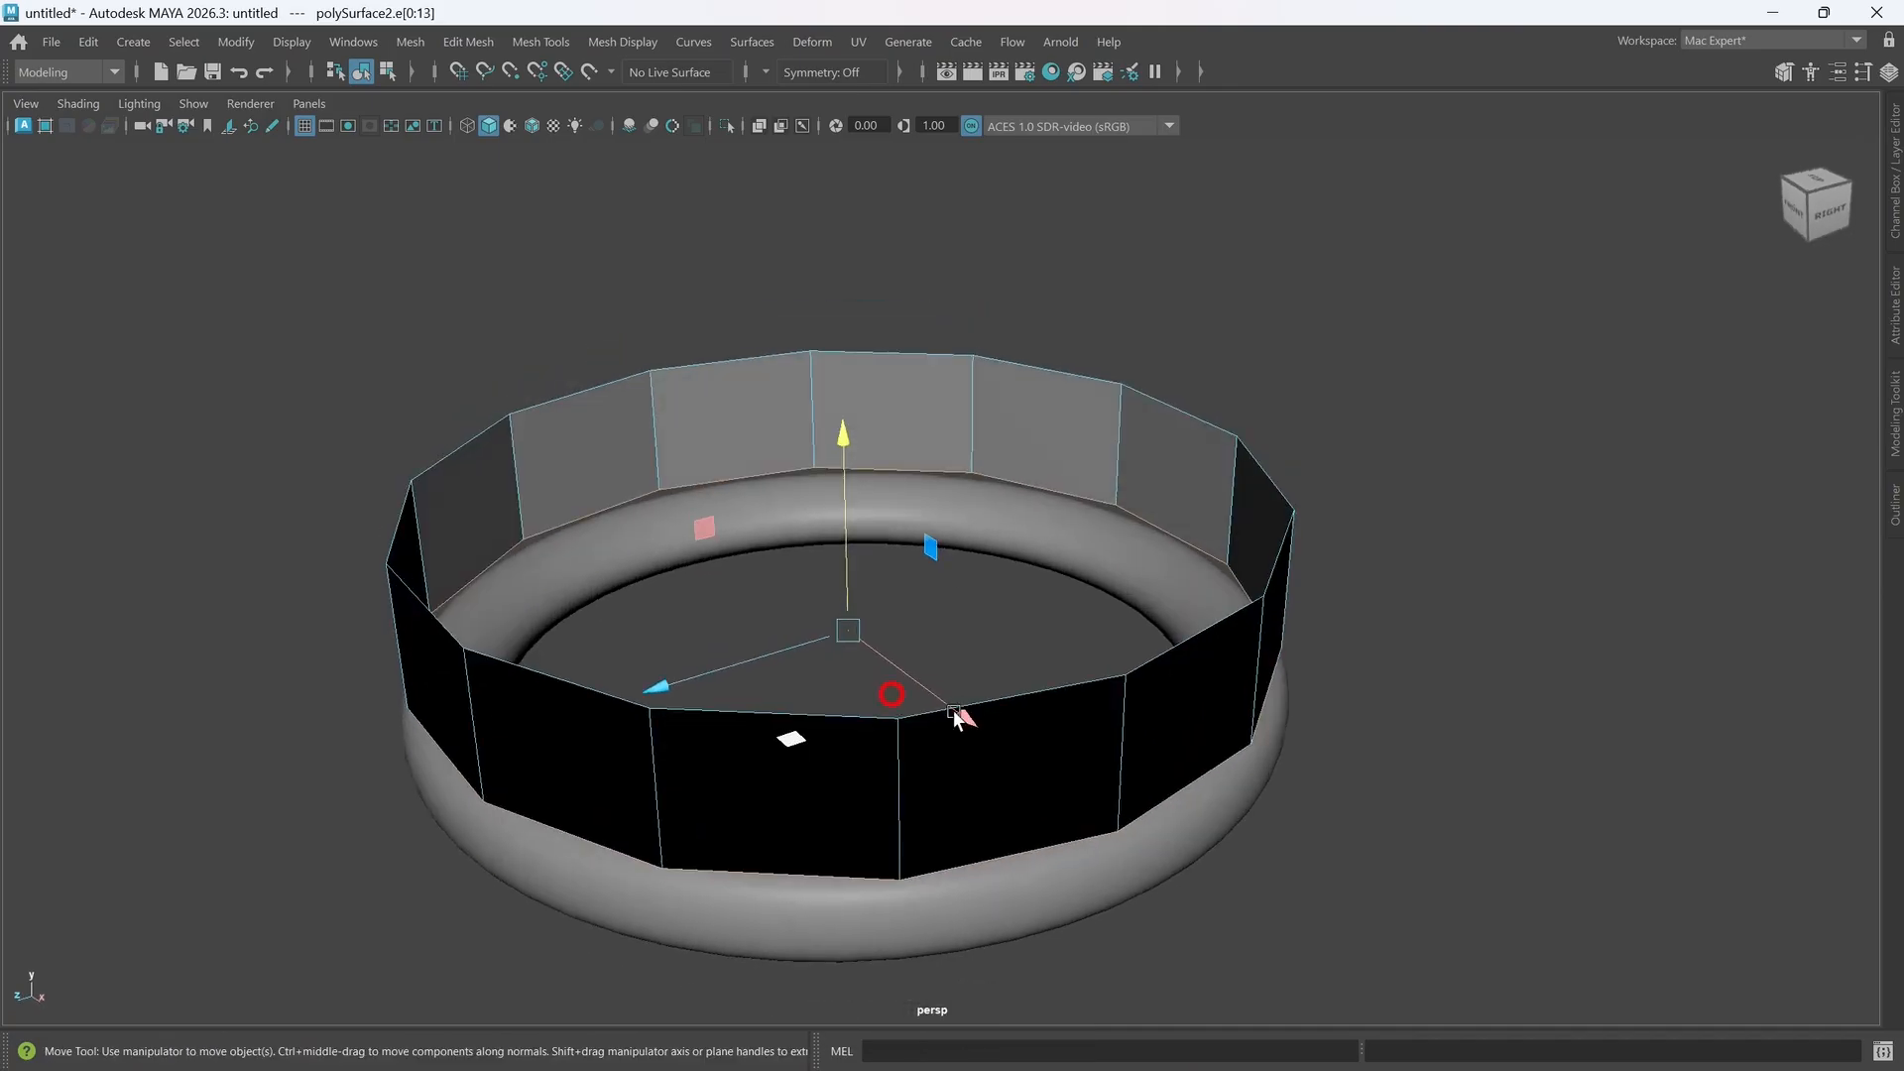
- Return the wall to object mode and reverse its normals so the faces point outward
right_click(1000, 736)
click(1110, 408)
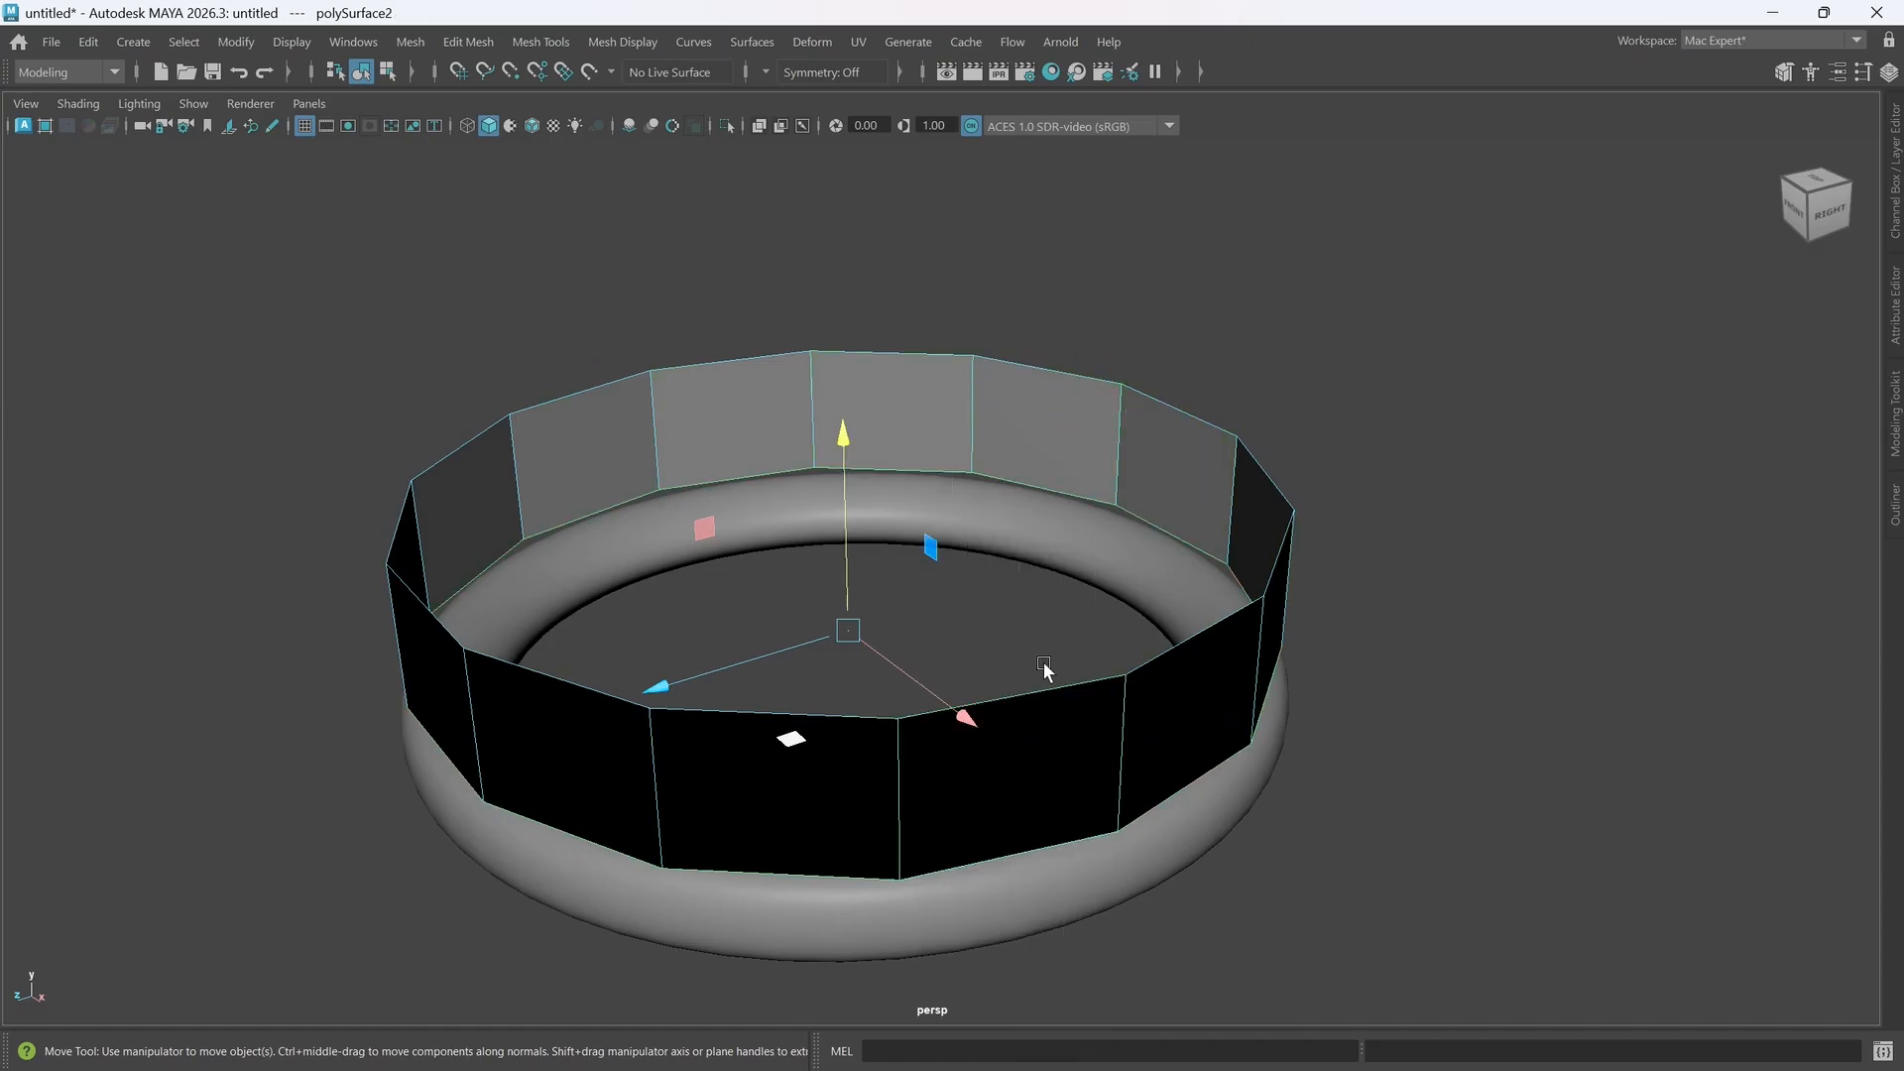
key(space)
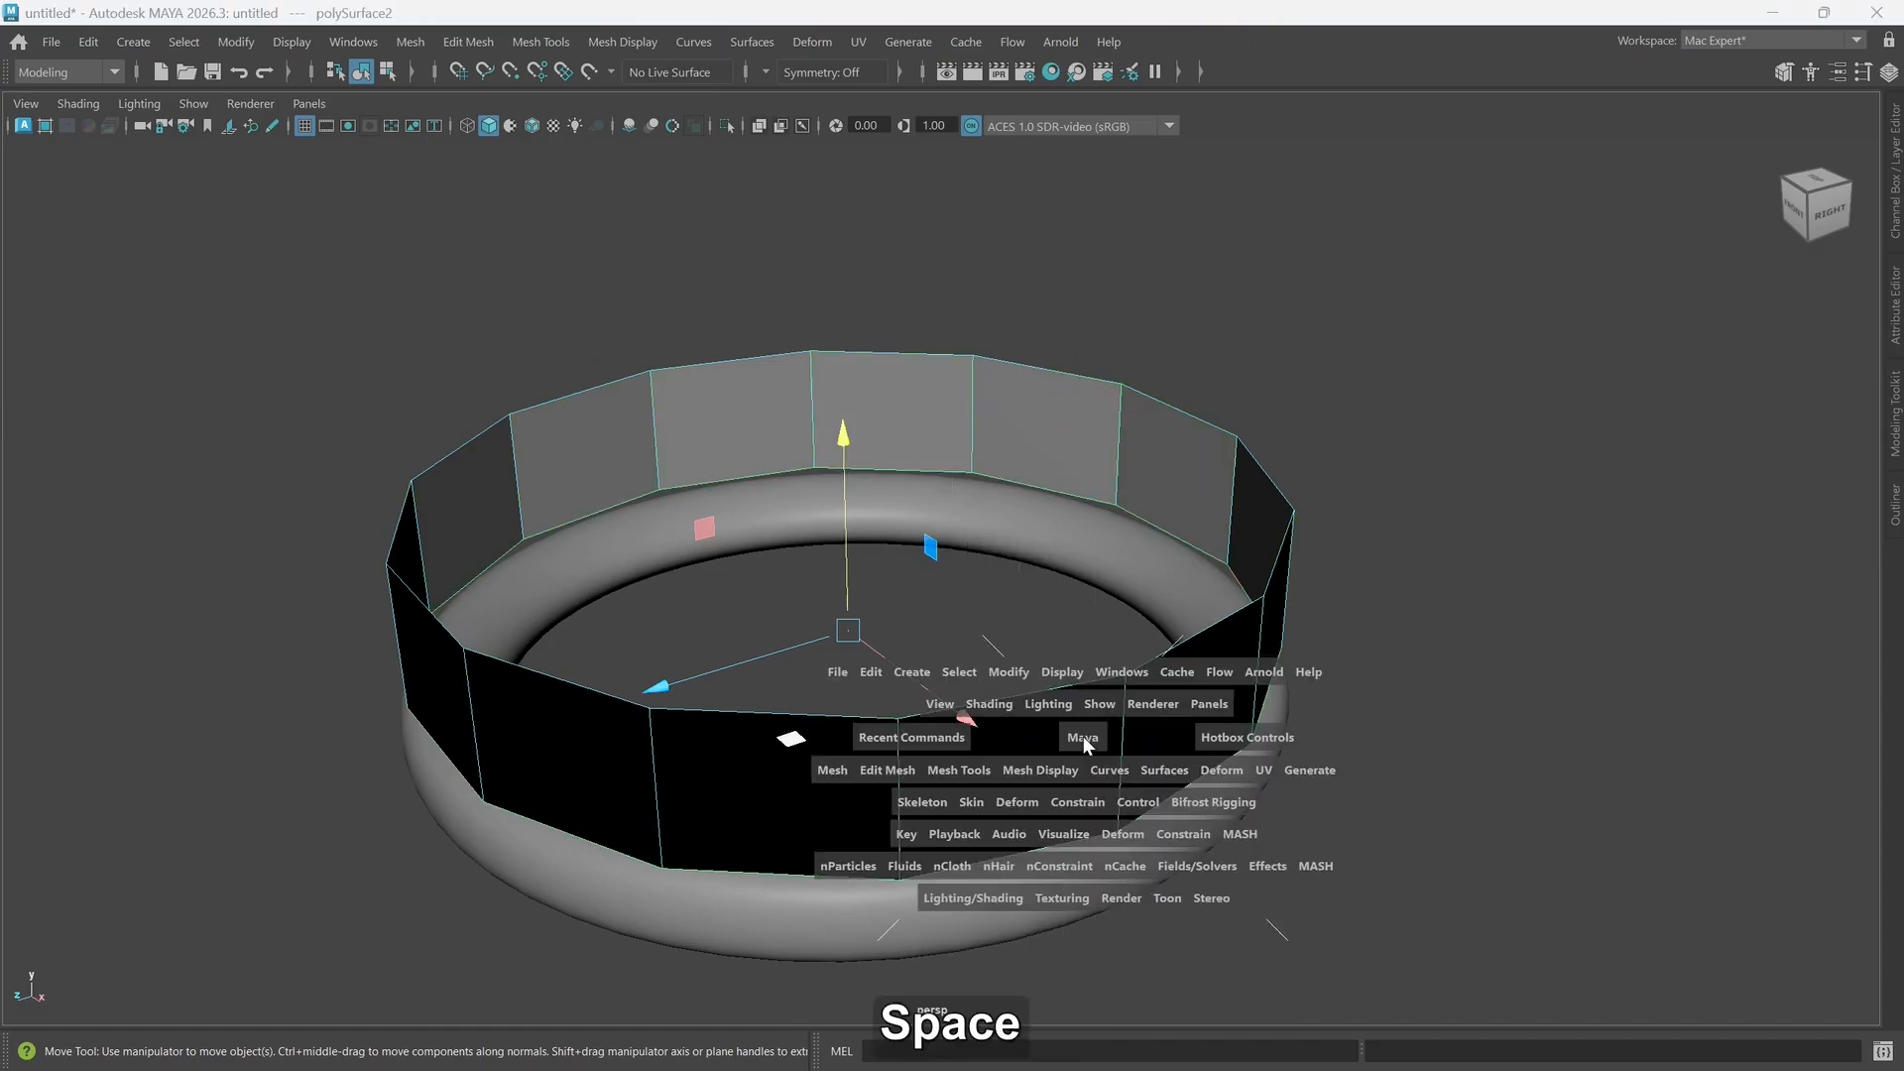
click(1035, 772)
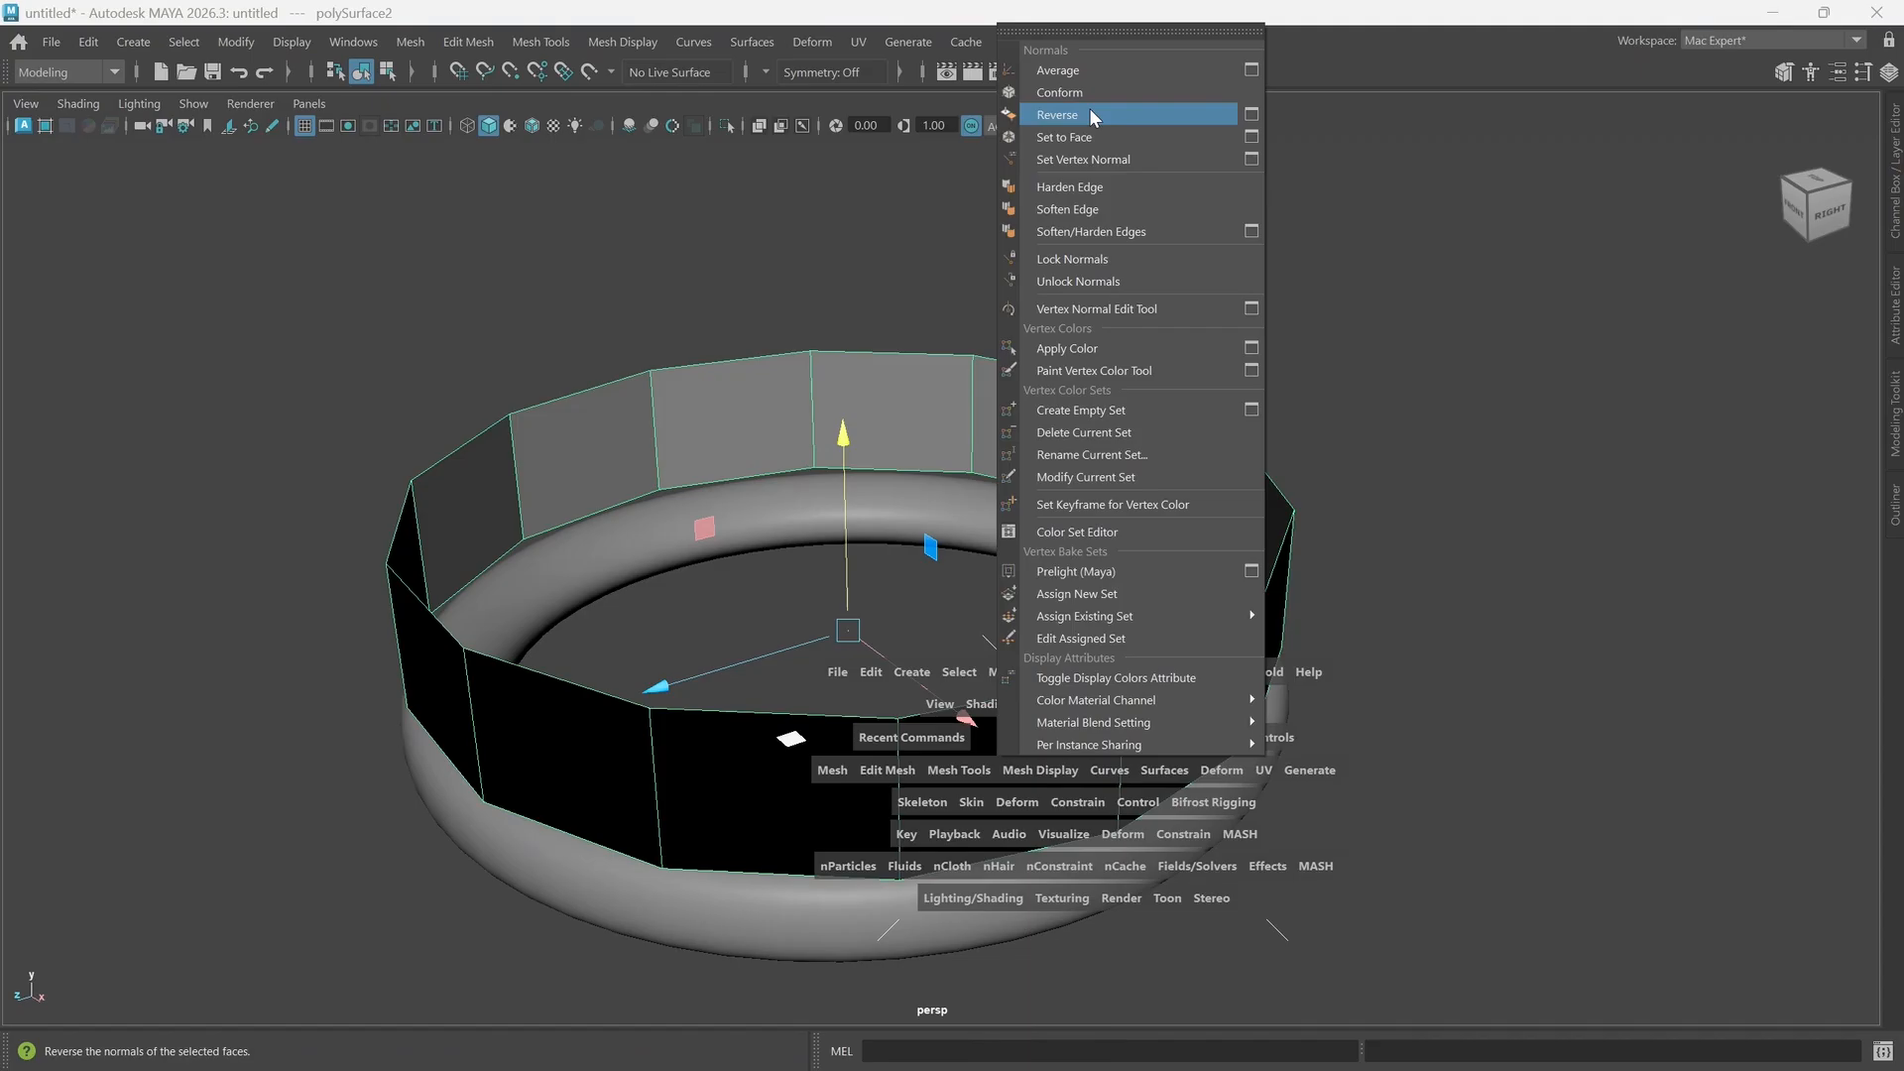
click(1088, 113)
click(1305, 704)
- Turn on smooth preview for the wall and check how it sits on the ring
alt+drag(1289, 658, 1101, 552)
click(1033, 605)
key(3)
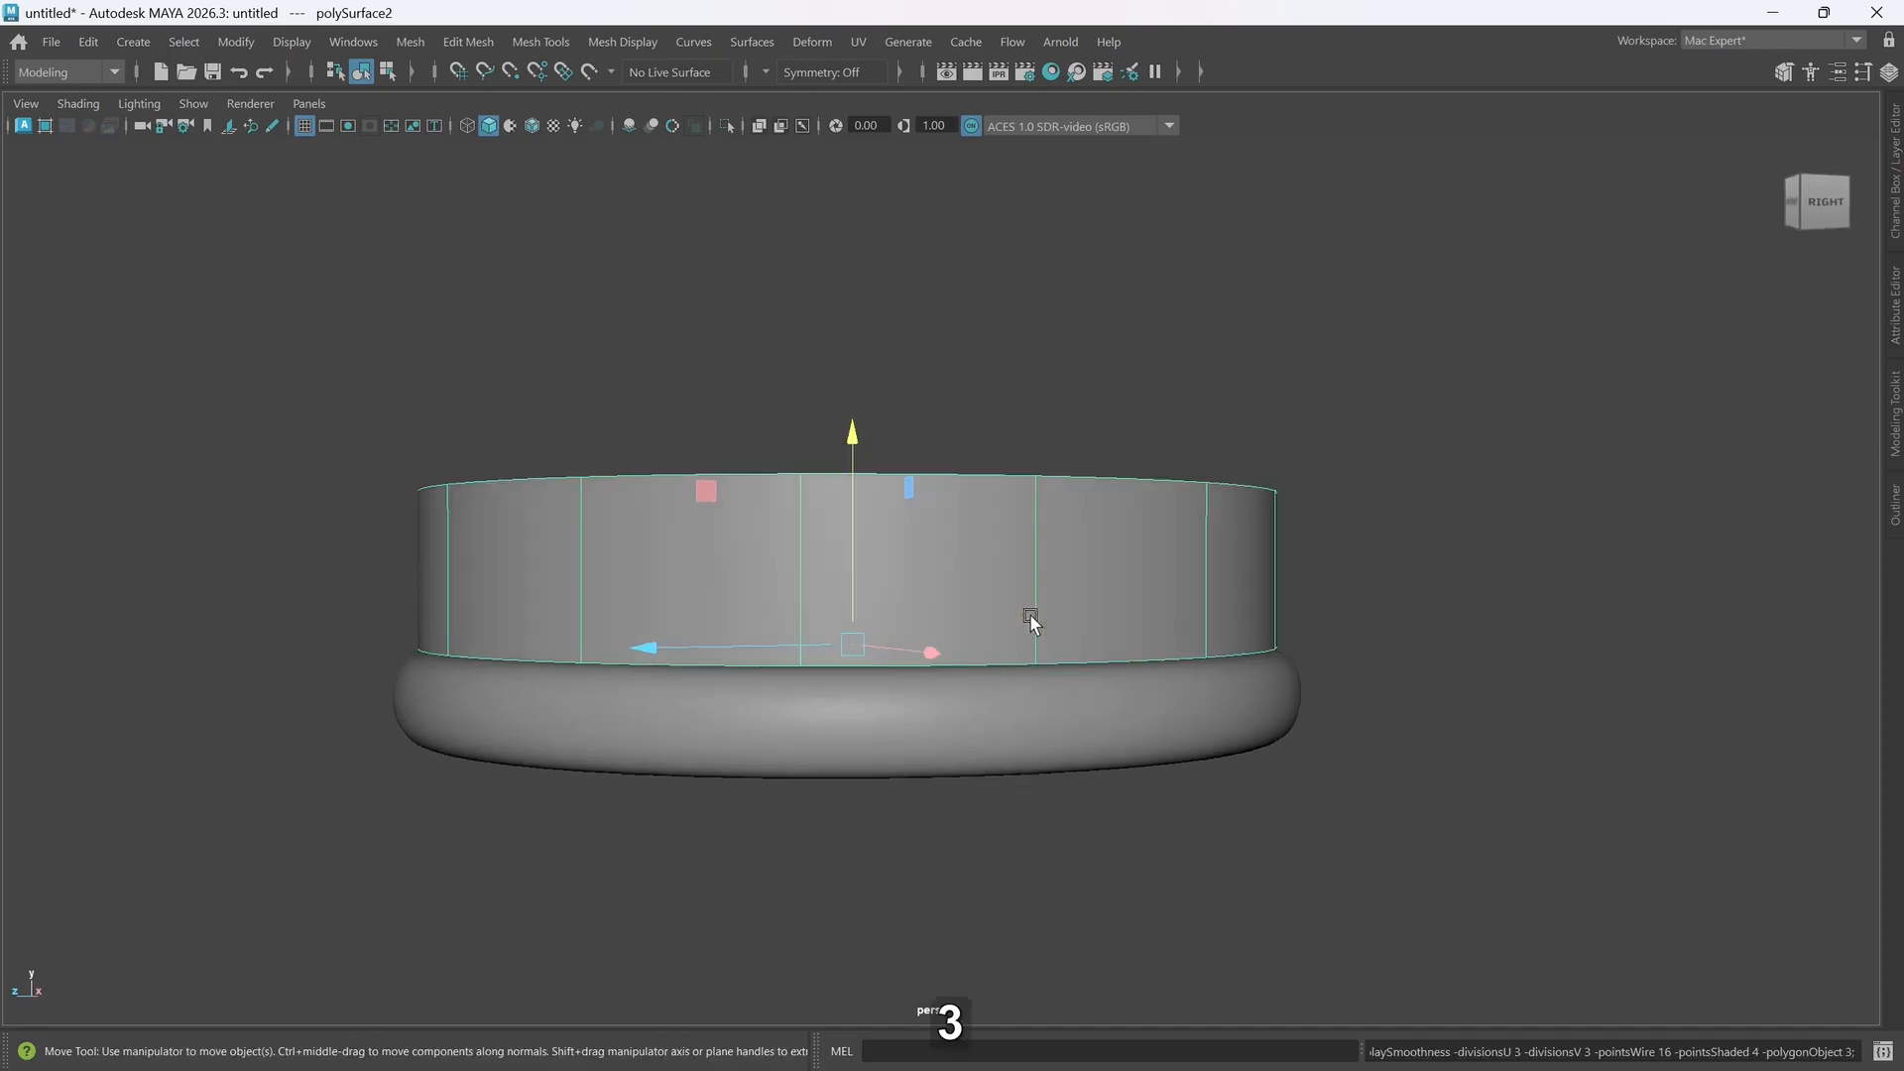
click(1418, 674)
alt+drag(1267, 626, 1164, 681)
- Fine-tune the wall's uniform scale and its vertical position on the smooth ring
click(935, 729)
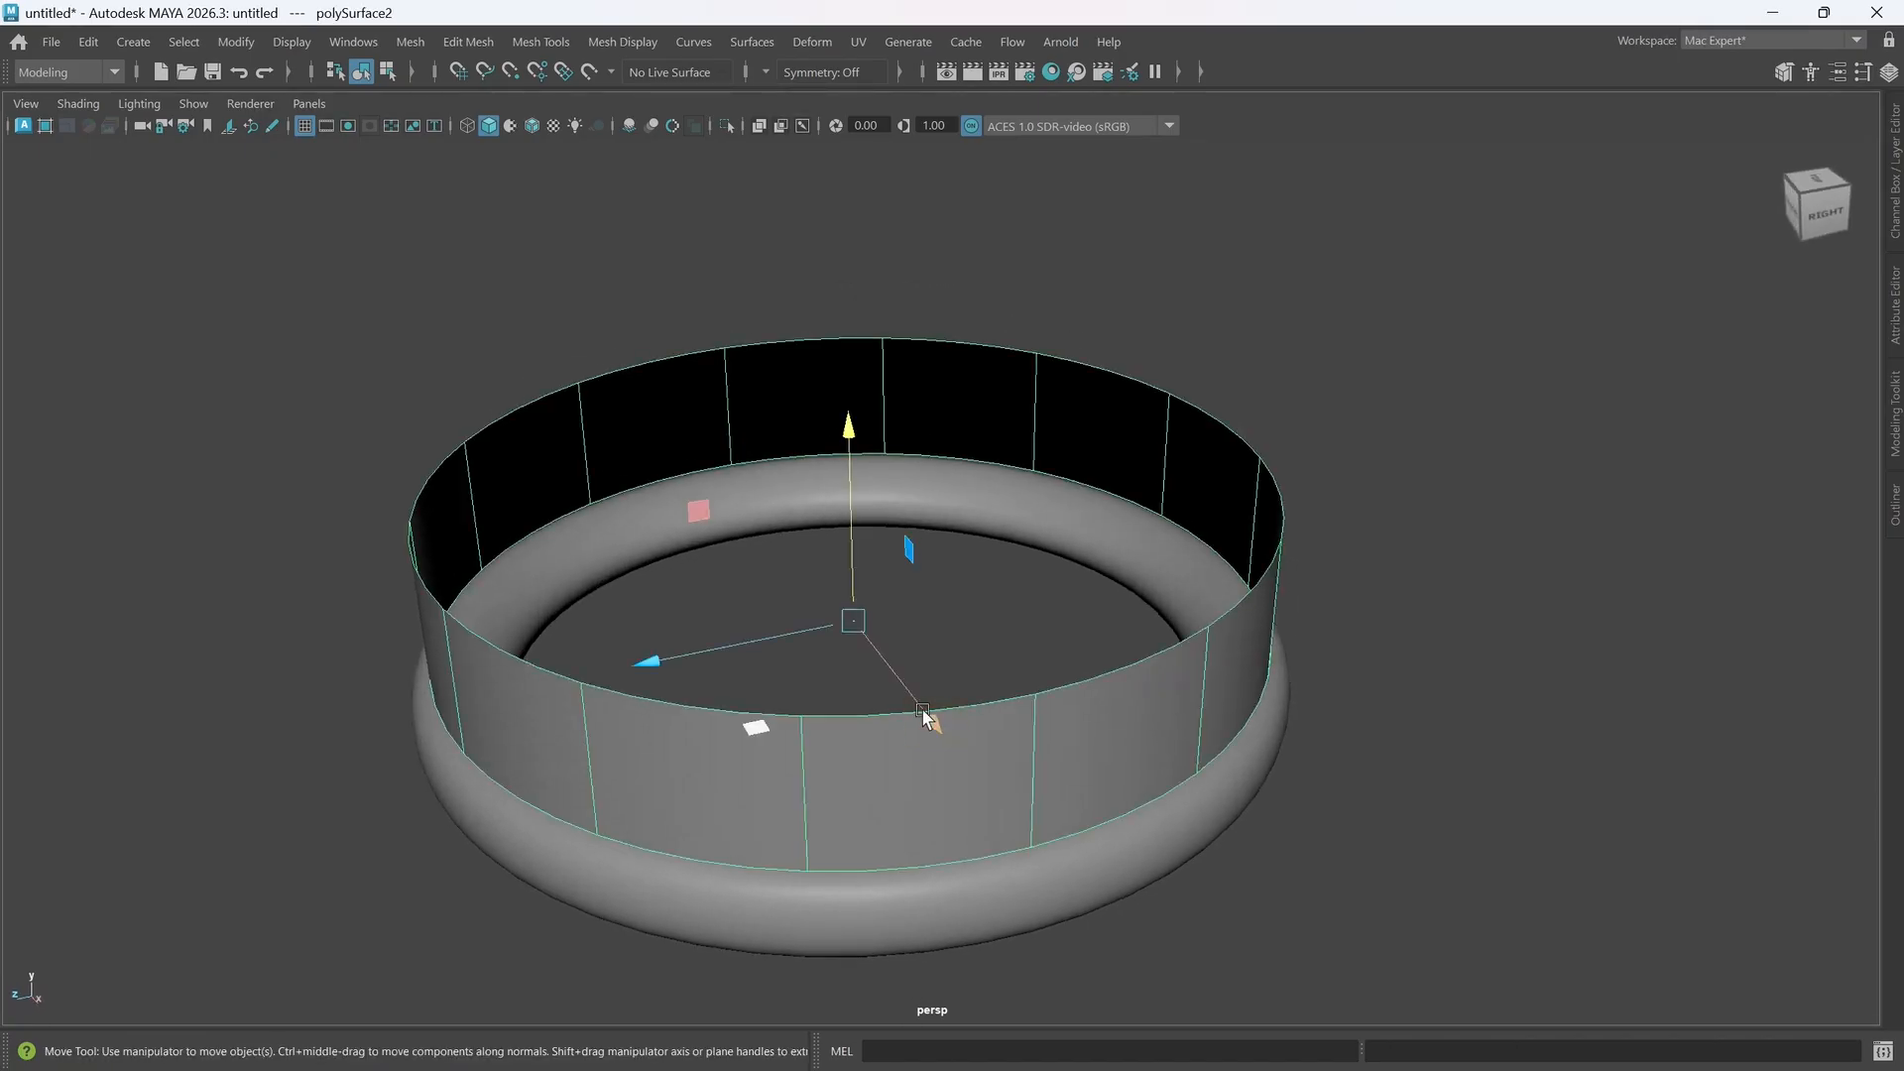
key(r)
alt+drag(894, 738, 992, 835)
drag(837, 657, 877, 766)
key(w)
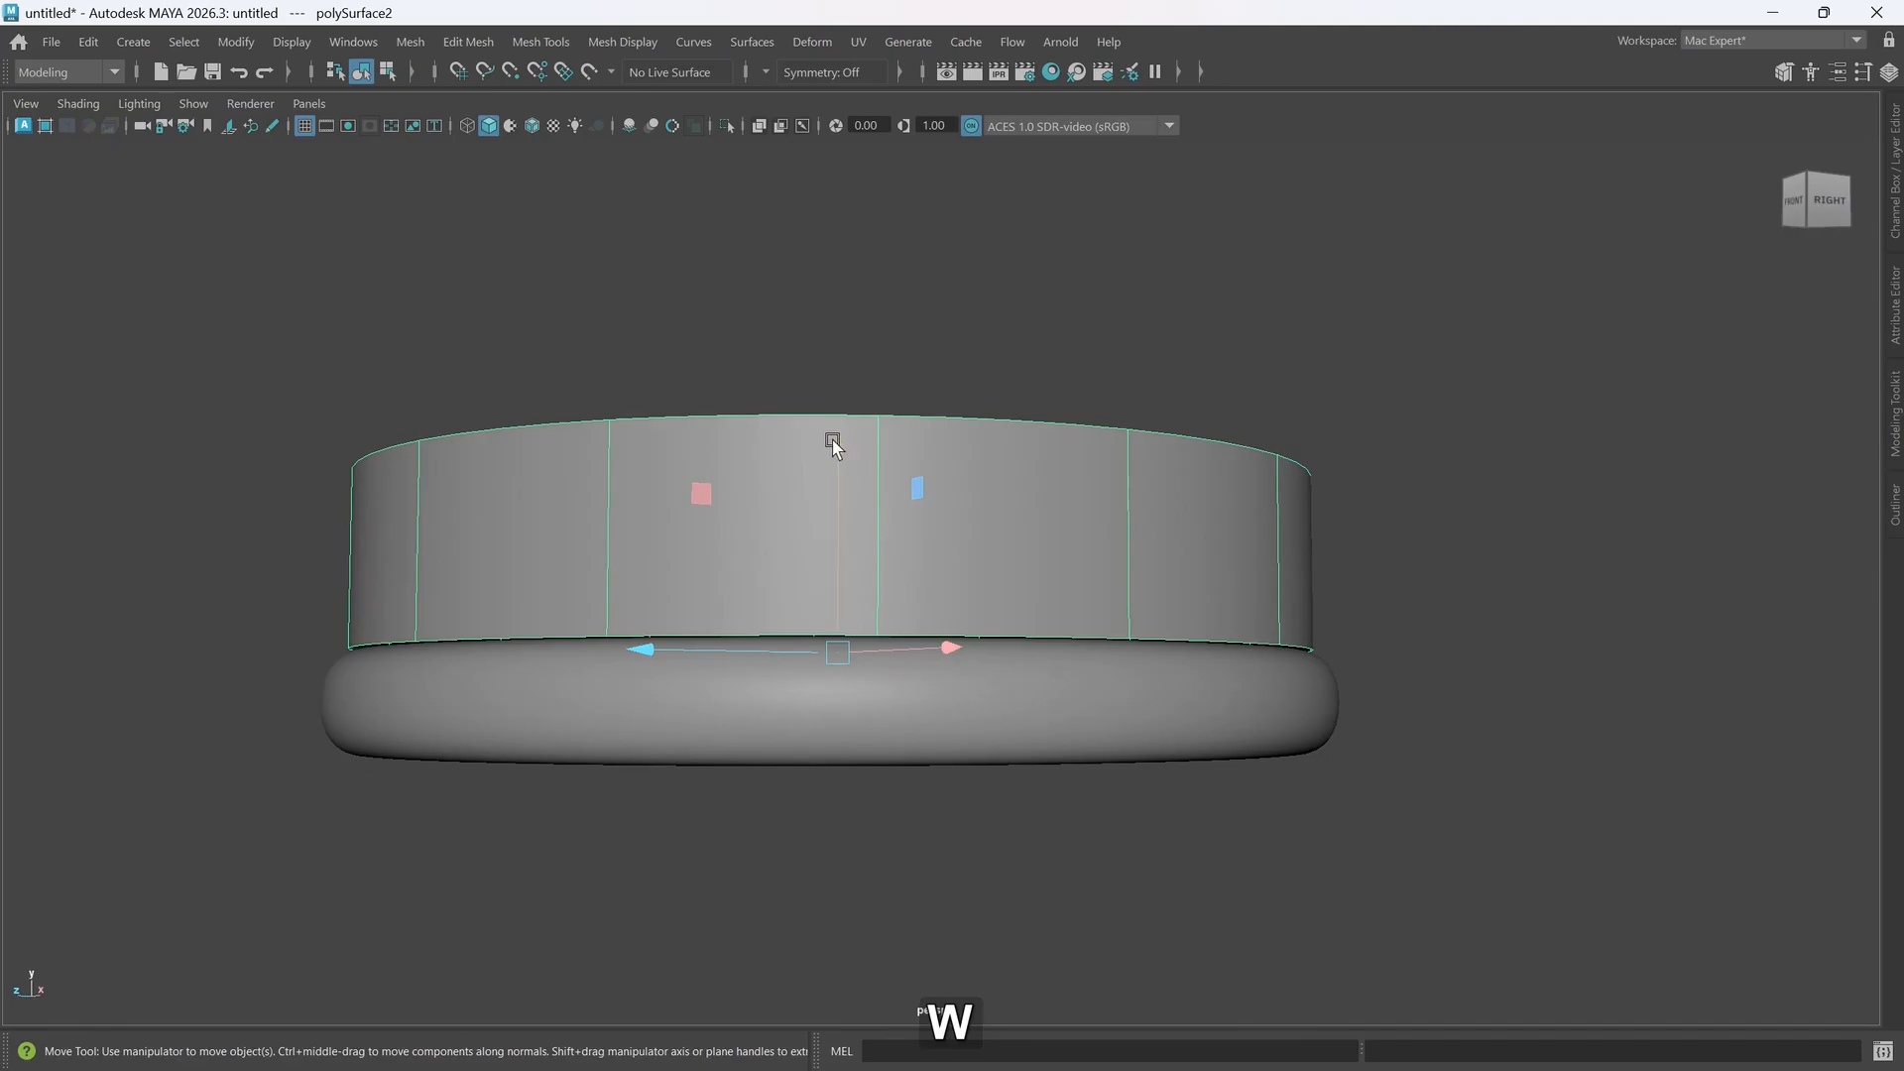
drag(833, 439, 837, 442)
alt+drag(1020, 521, 916, 835)
scroll(917, 835, down, 4)
alt+middle_drag(916, 834, 918, 831)
alt+drag(930, 807, 935, 819)
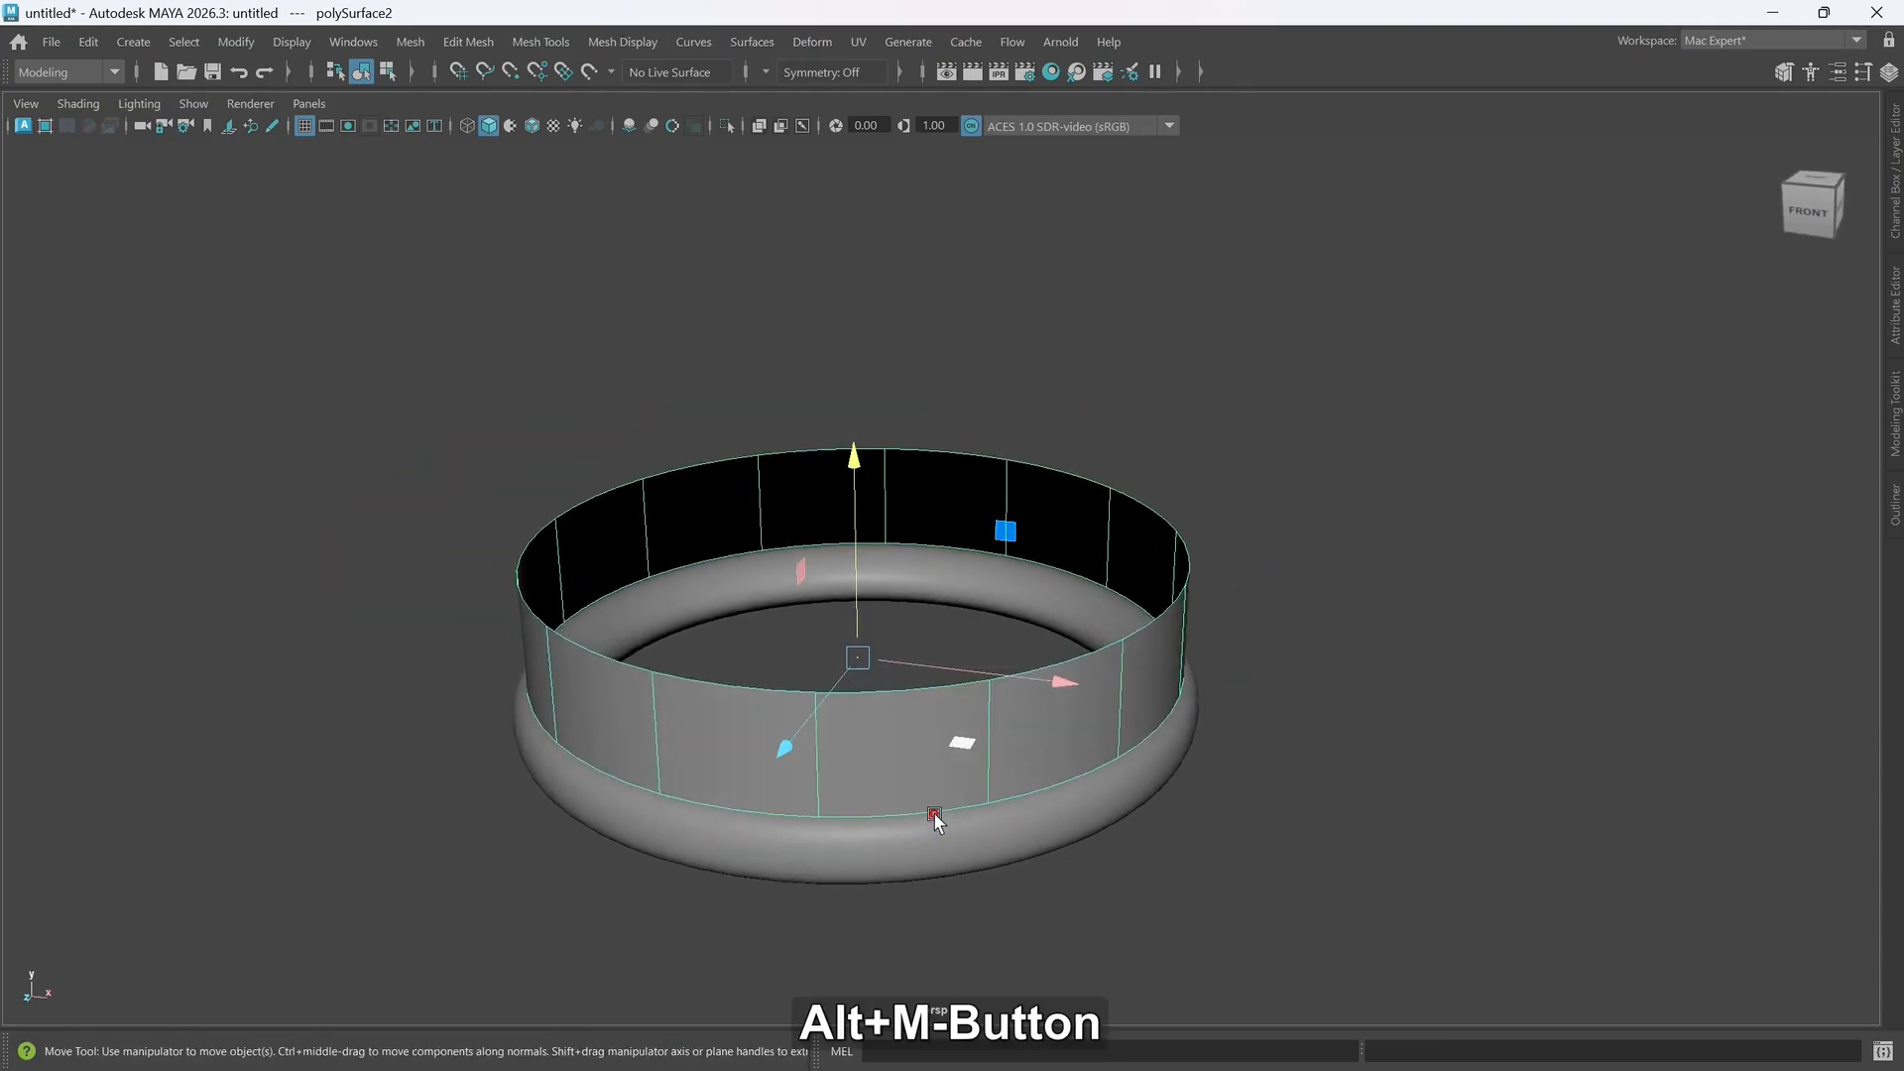
- Turn off smooth preview on the wall, switch to edge selection and select the edge loop around its upper rim
key(1)
scroll(919, 787, up, 2)
alt+middle_drag(947, 761, 919, 752)
alt+drag(910, 752, 927, 766)
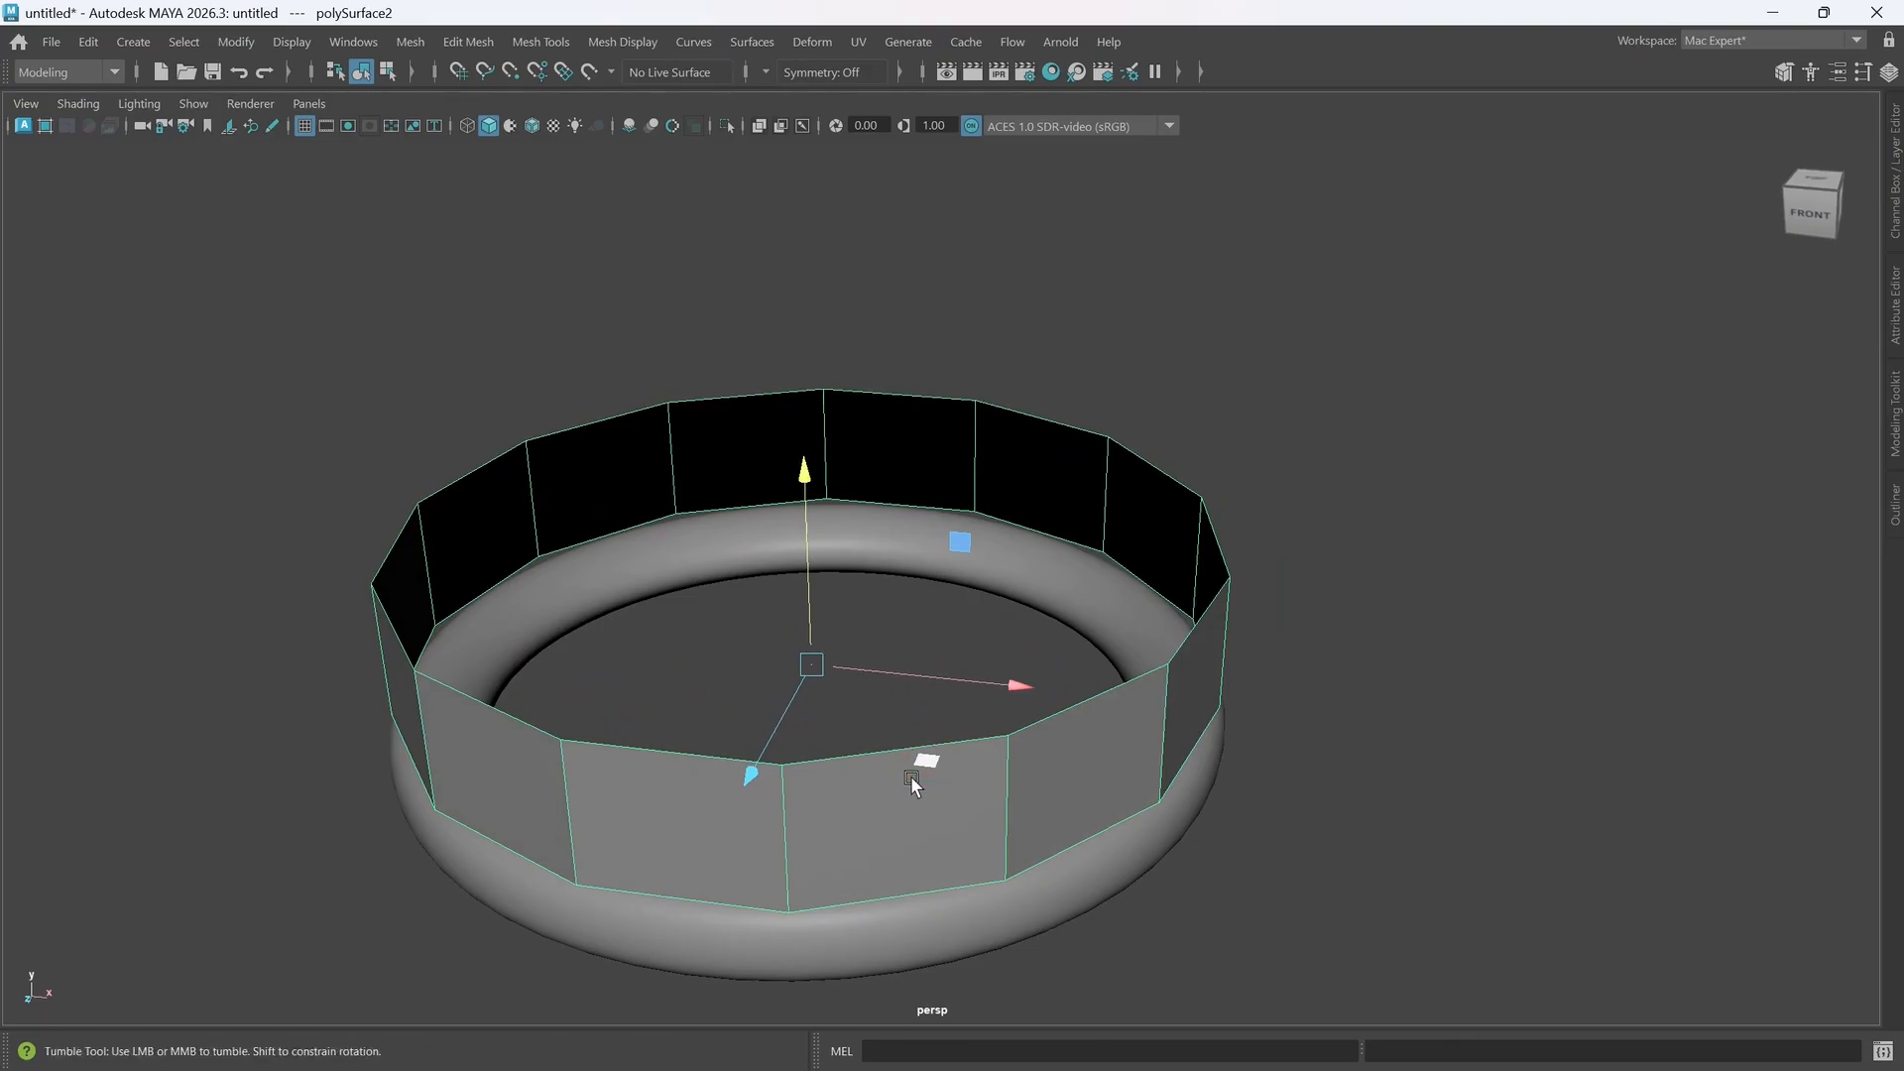
click(910, 776)
right_drag(1009, 466, 996, 379)
double_click(1037, 724)
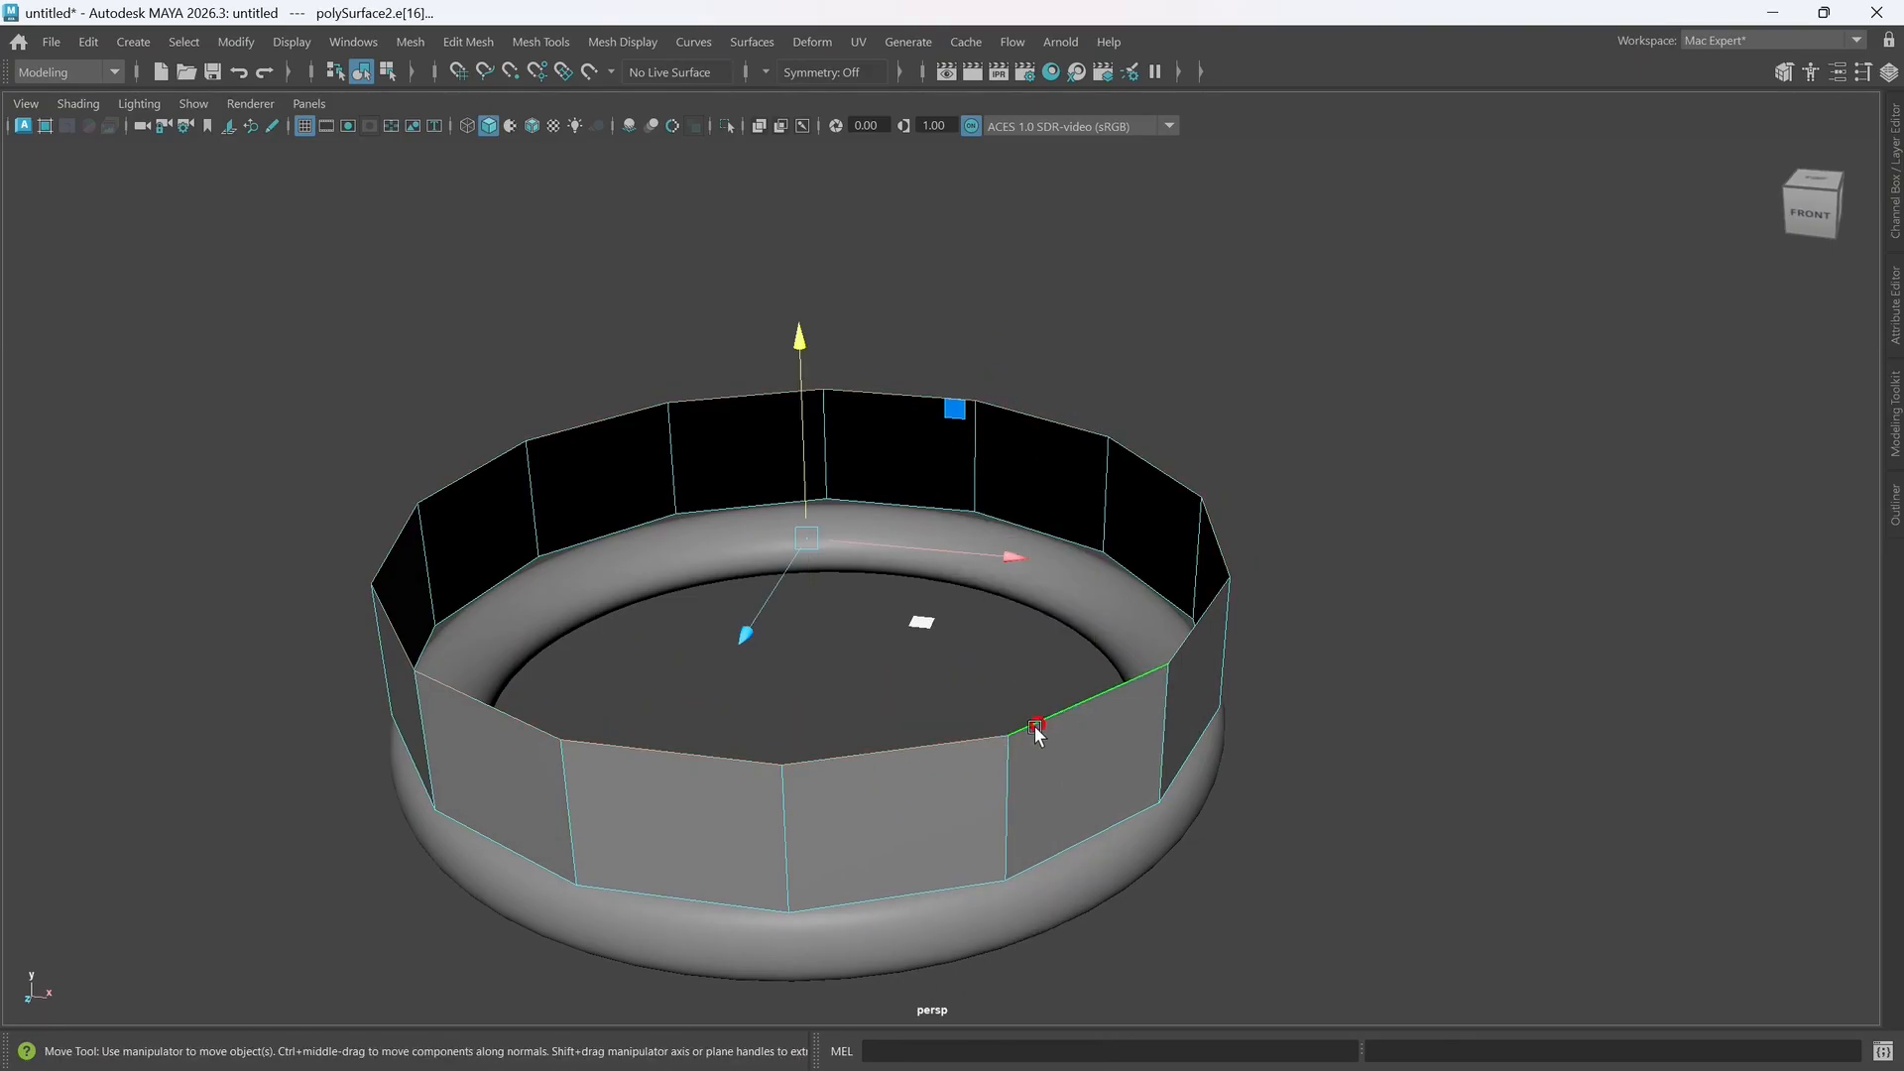
- Extrude the upper rim edges inward twice by uniform scaling, forming two concentric bands of faces across the lid top
alt+drag(1033, 726, 1071, 807)
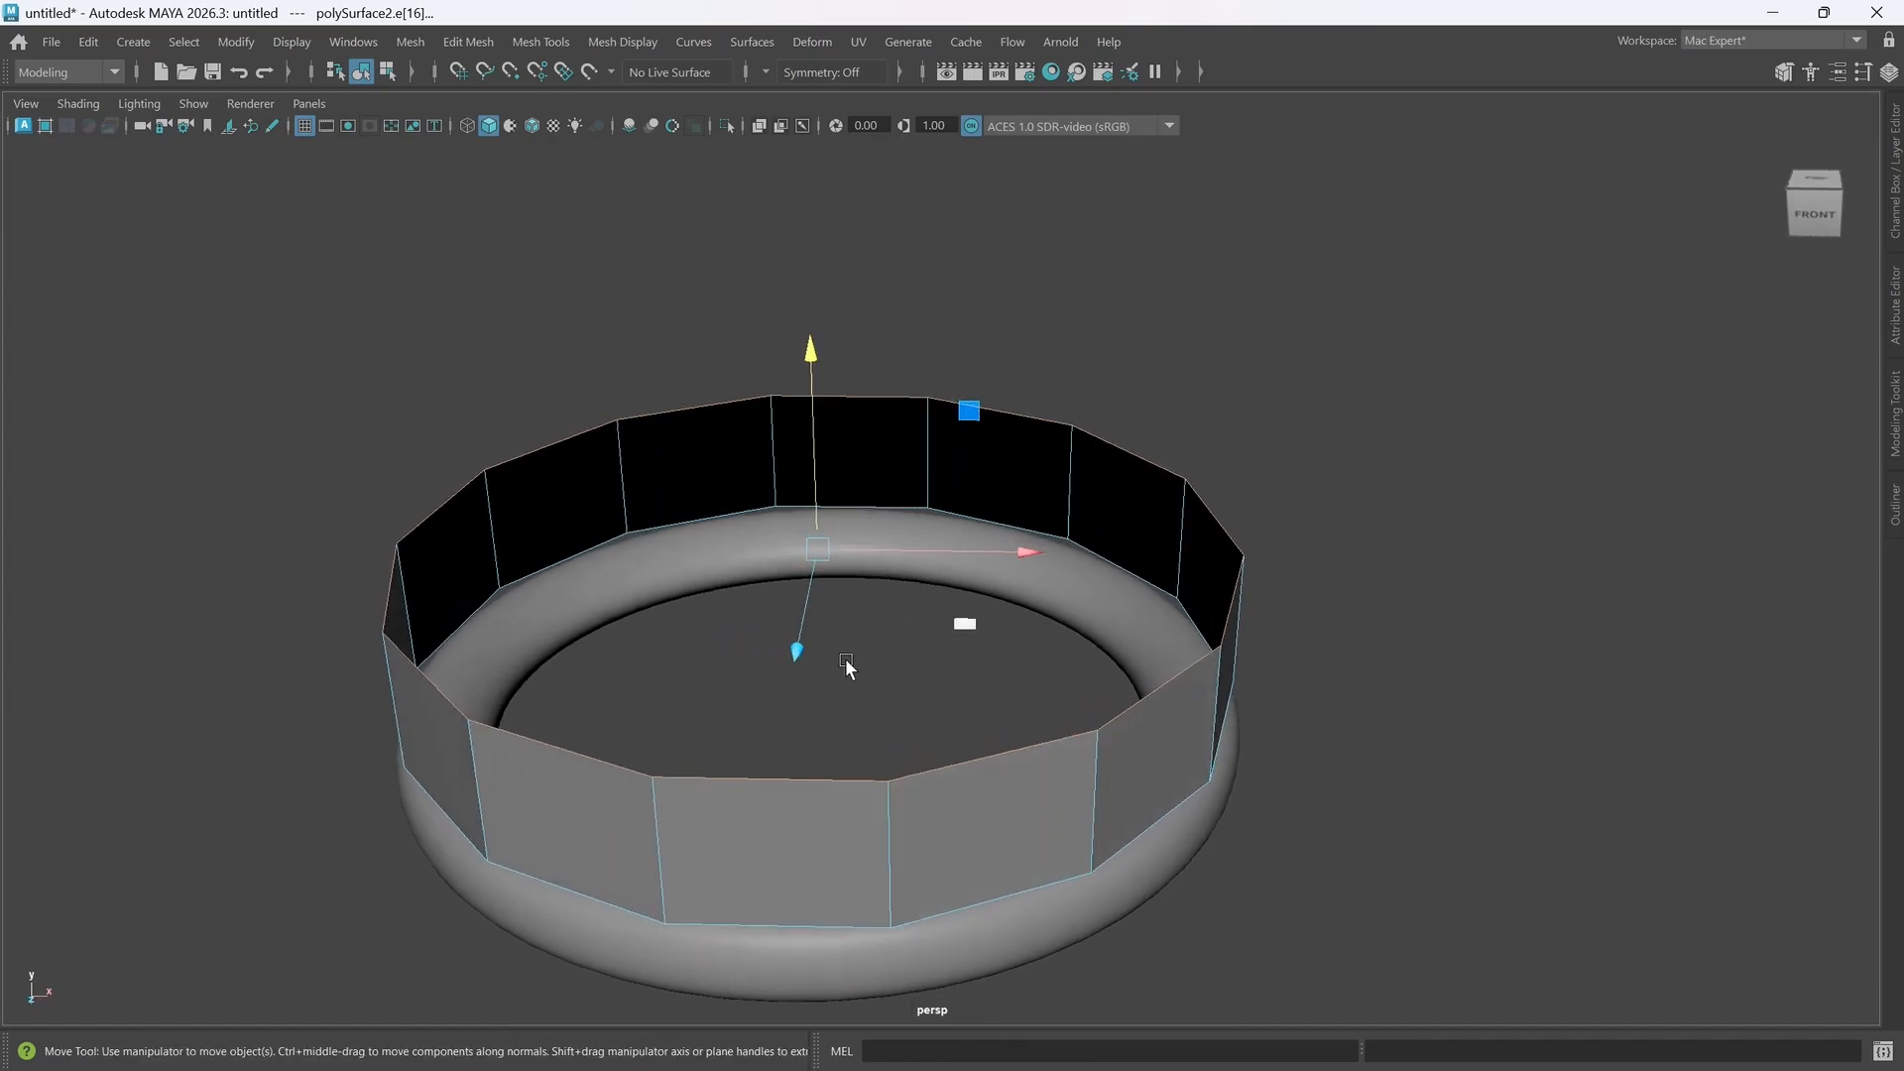
alt+drag(861, 687, 973, 698)
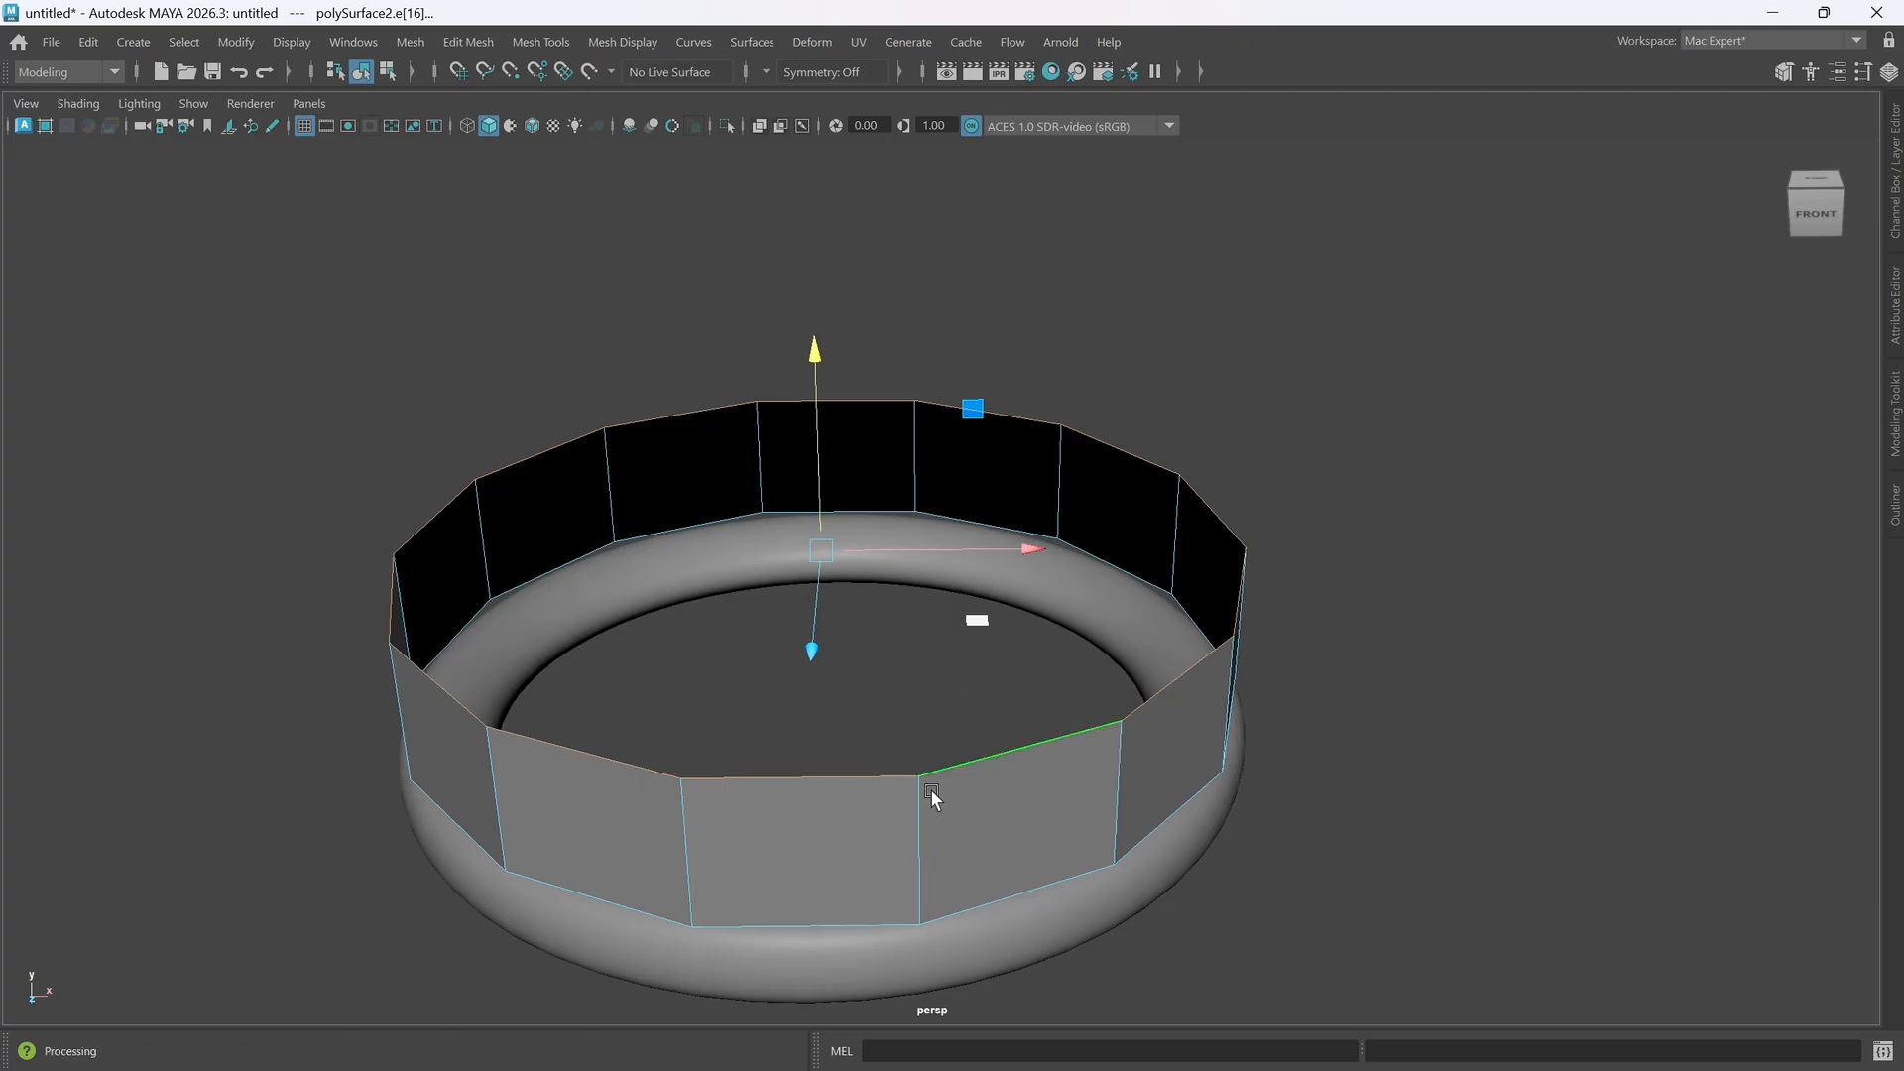
alt+middle_drag(911, 837, 864, 688)
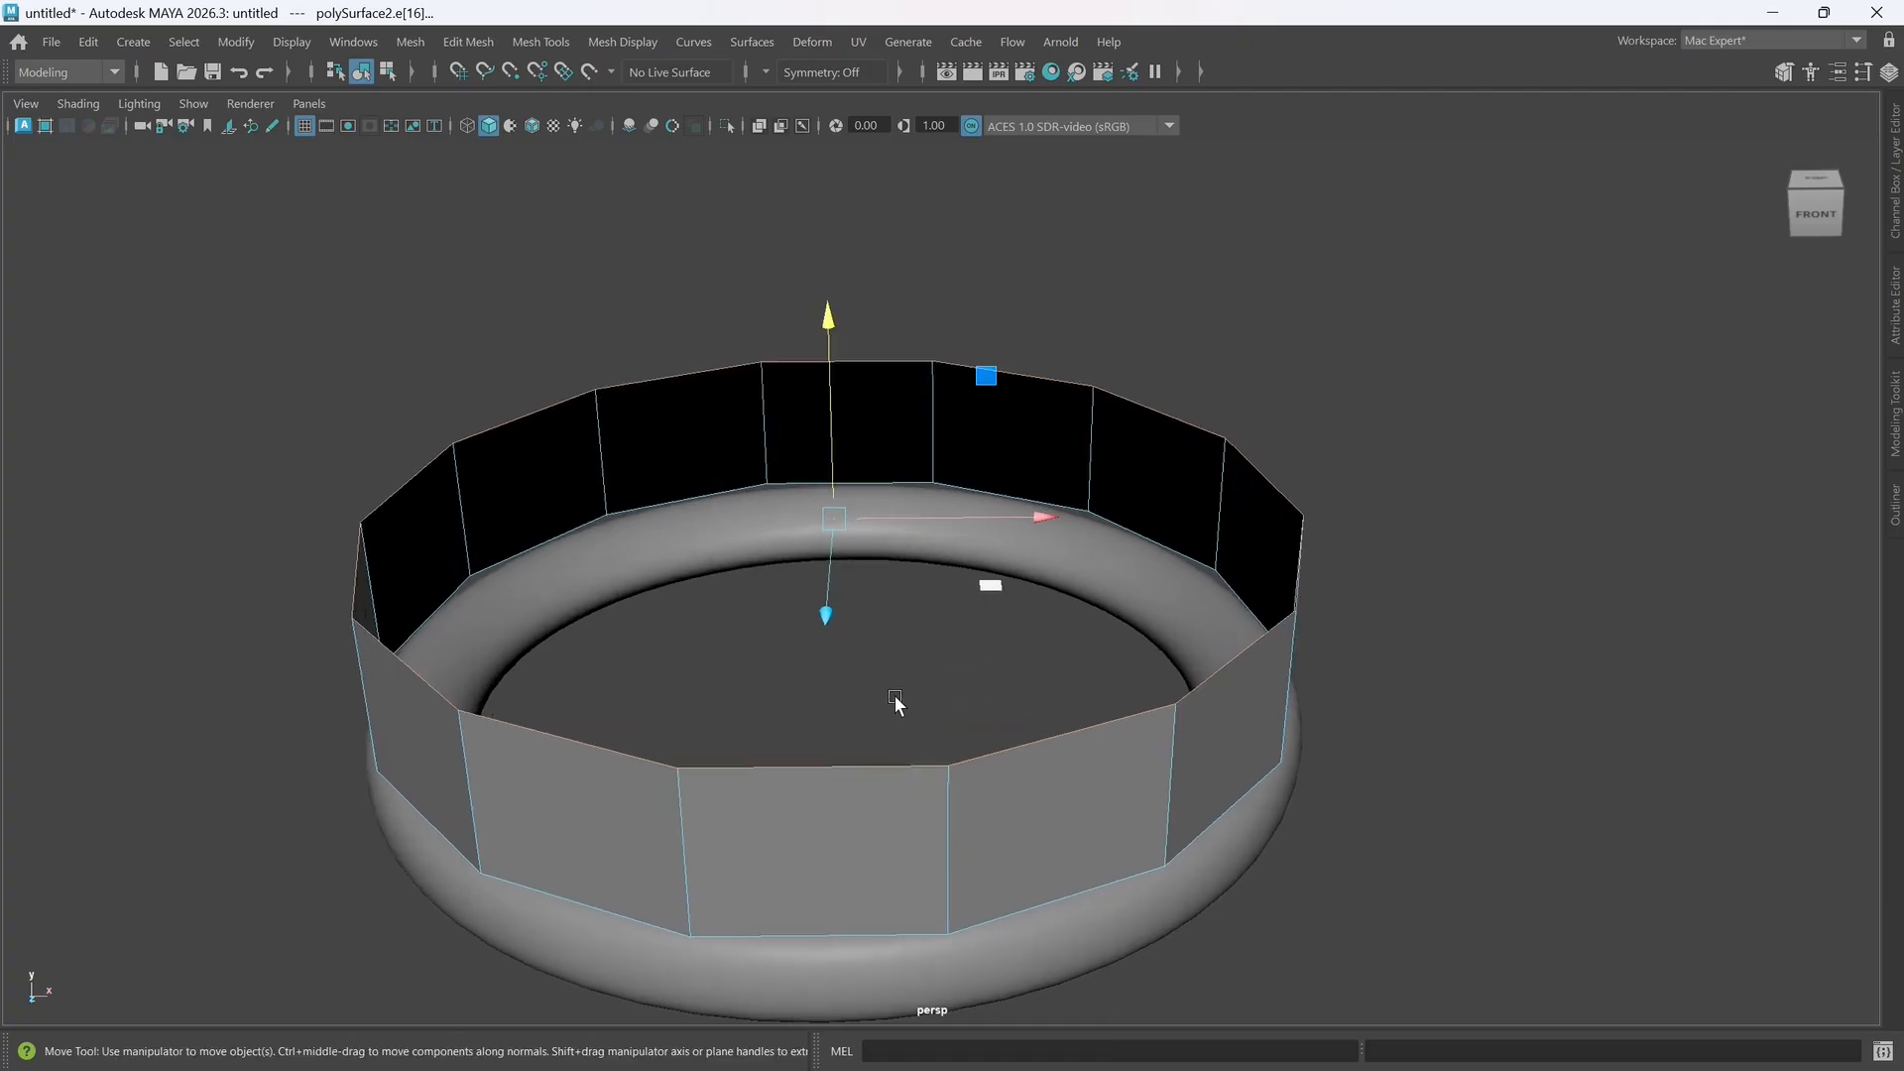
key(r)
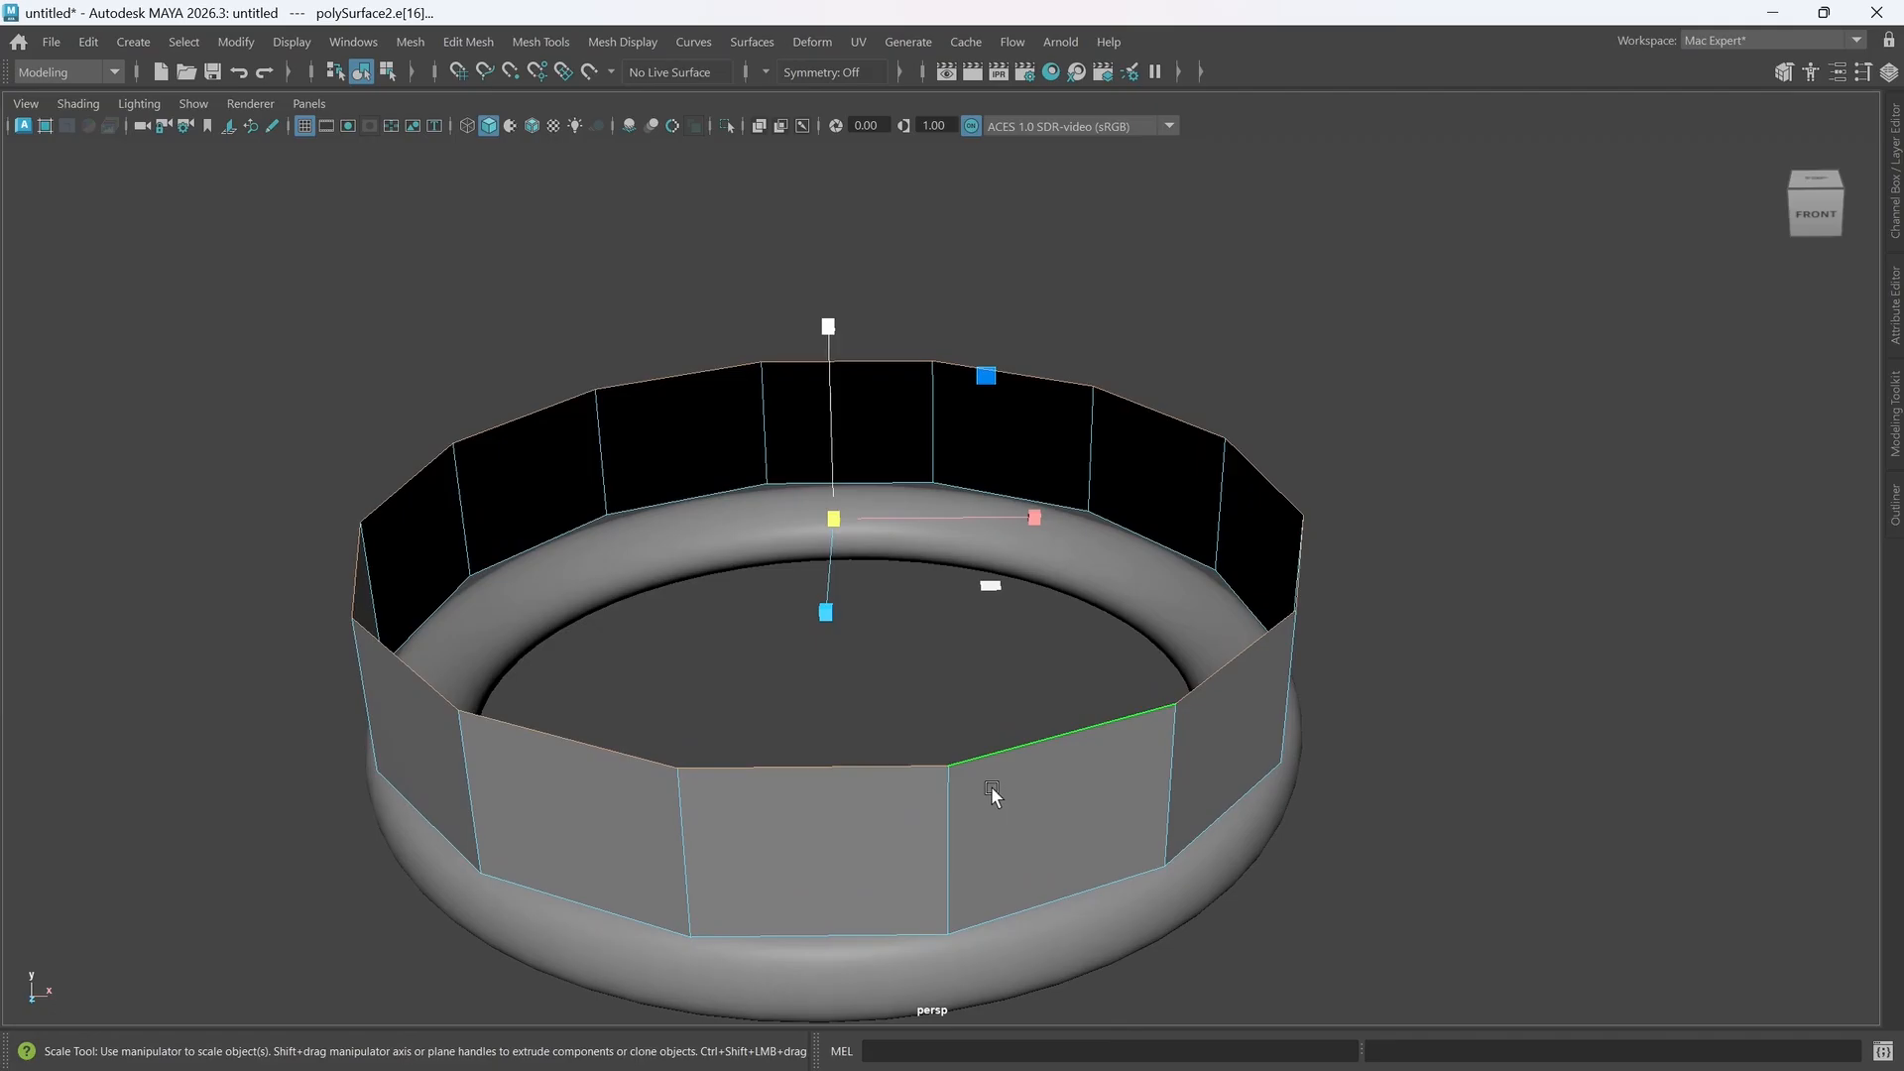
alt+drag(920, 771, 933, 766)
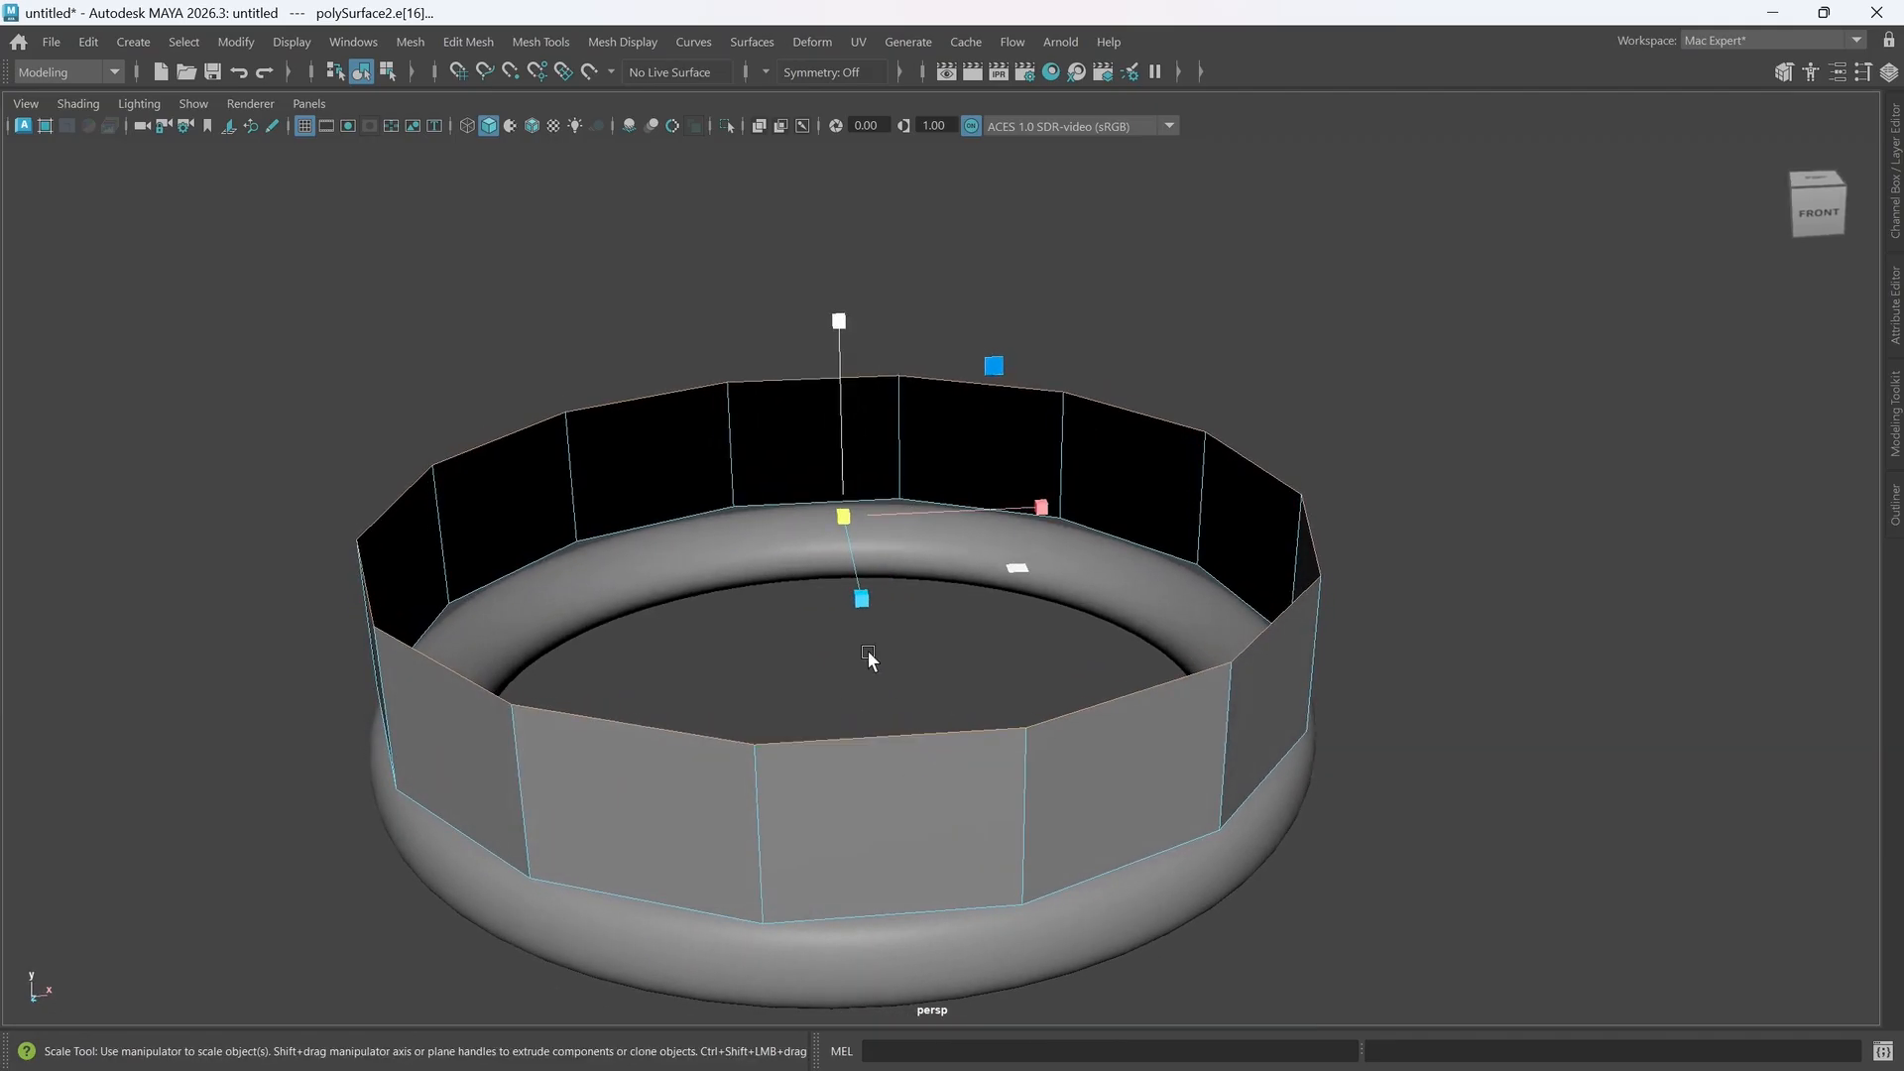
shift+drag(850, 520, 850, 519)
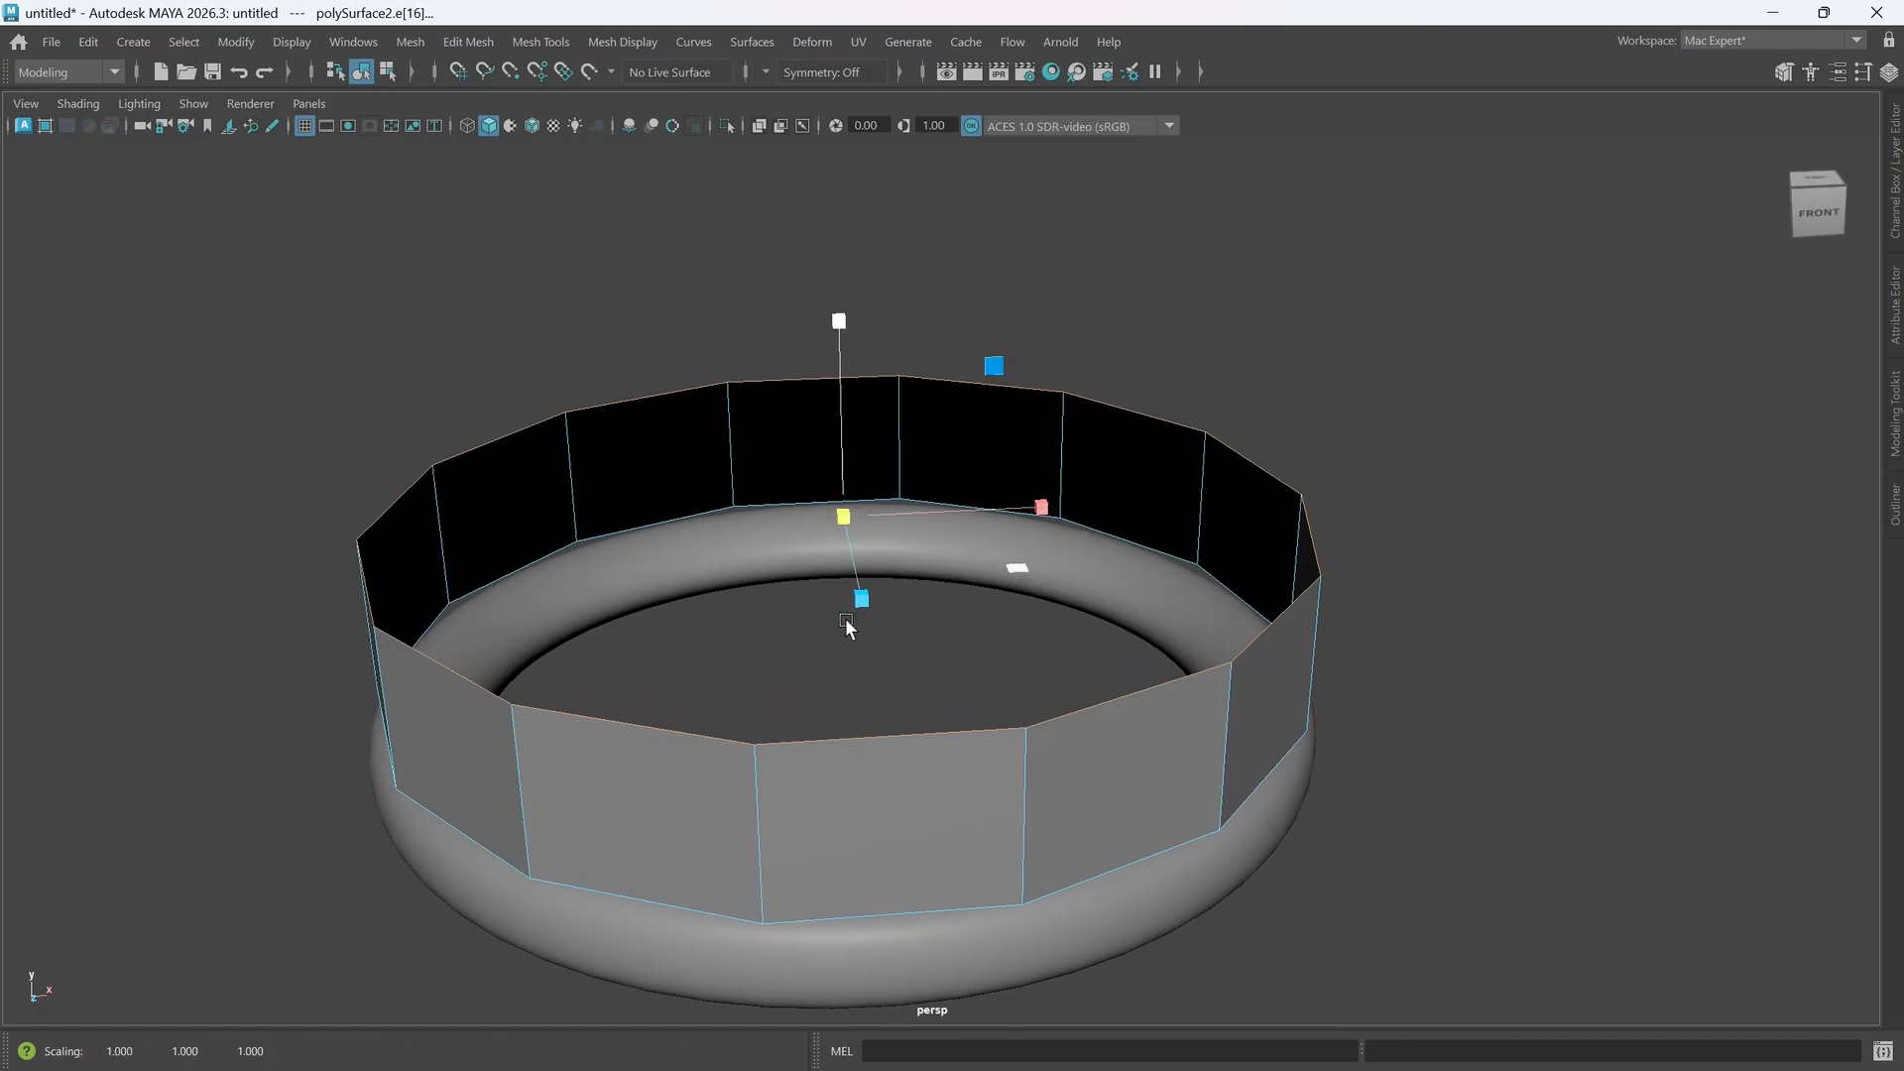
alt+drag(925, 721, 935, 705)
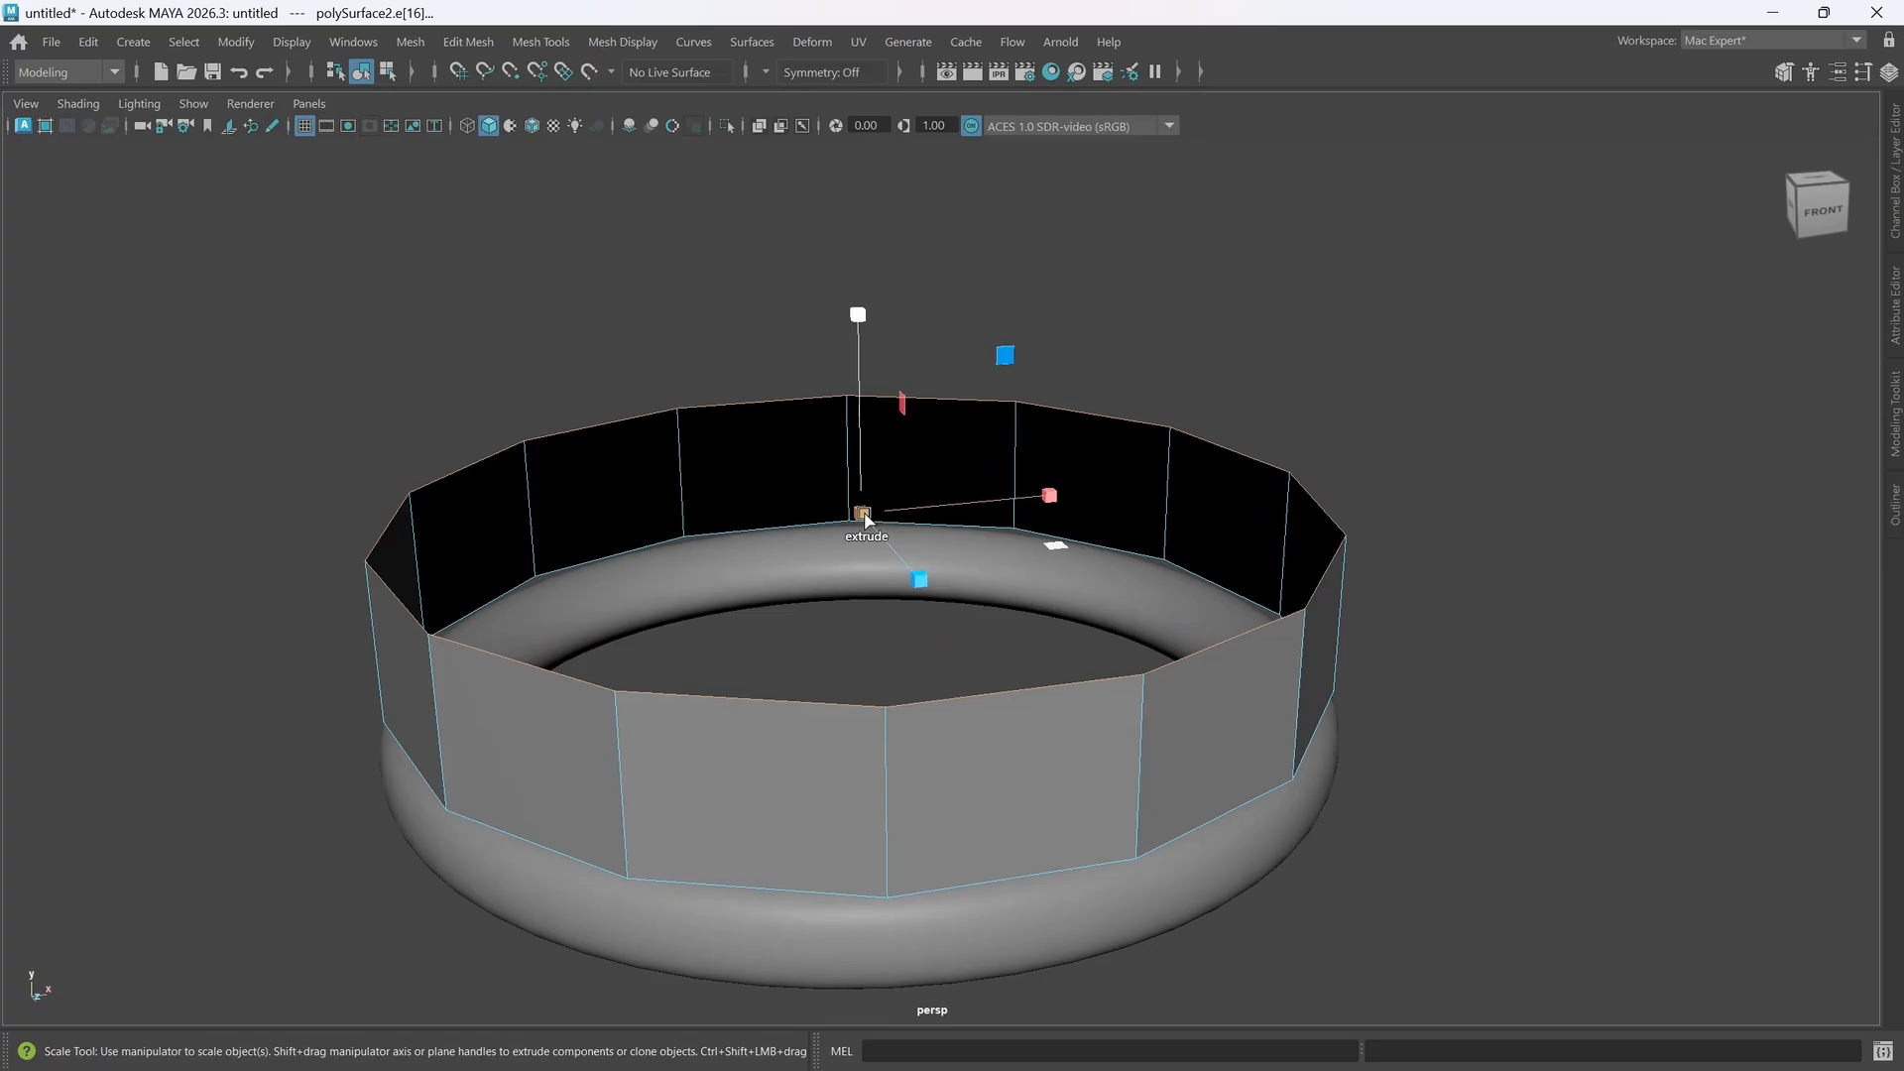
shift+drag(866, 517, 751, 534)
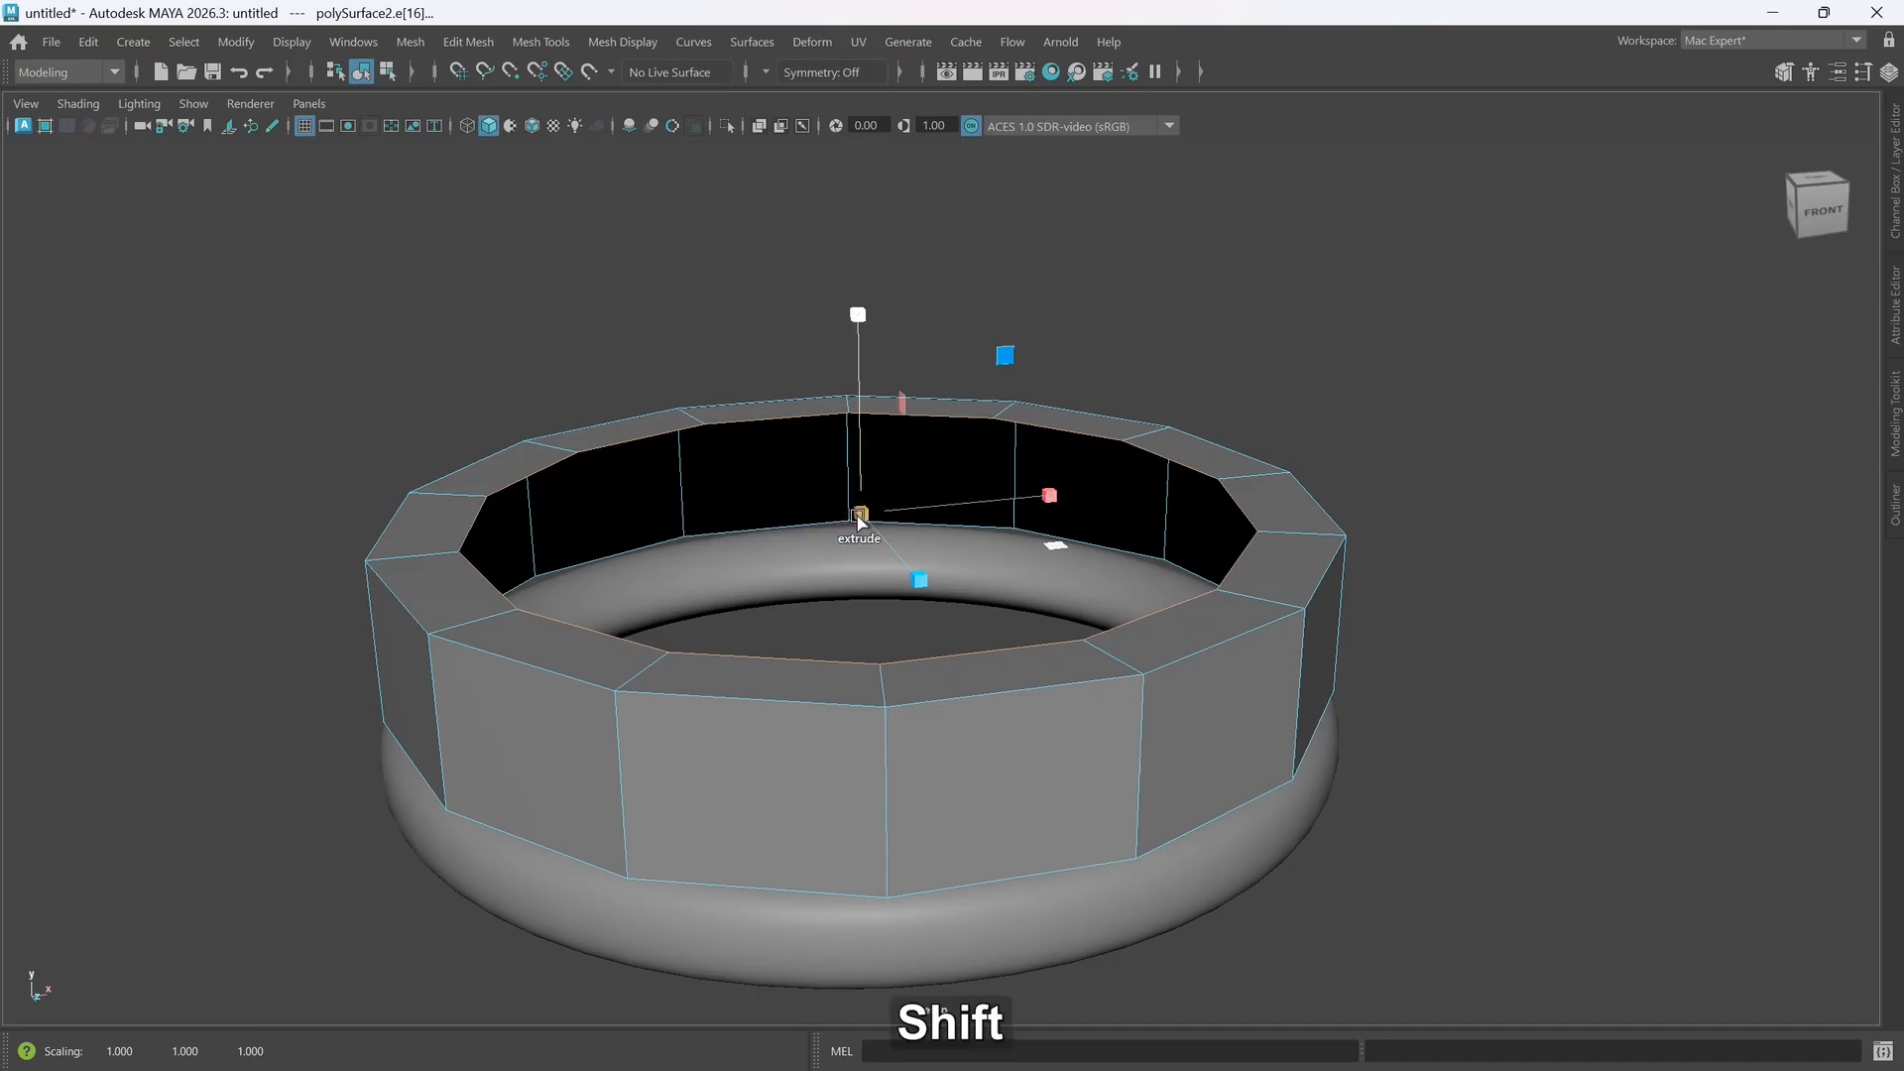
shift+drag(862, 517, 1216, 684)
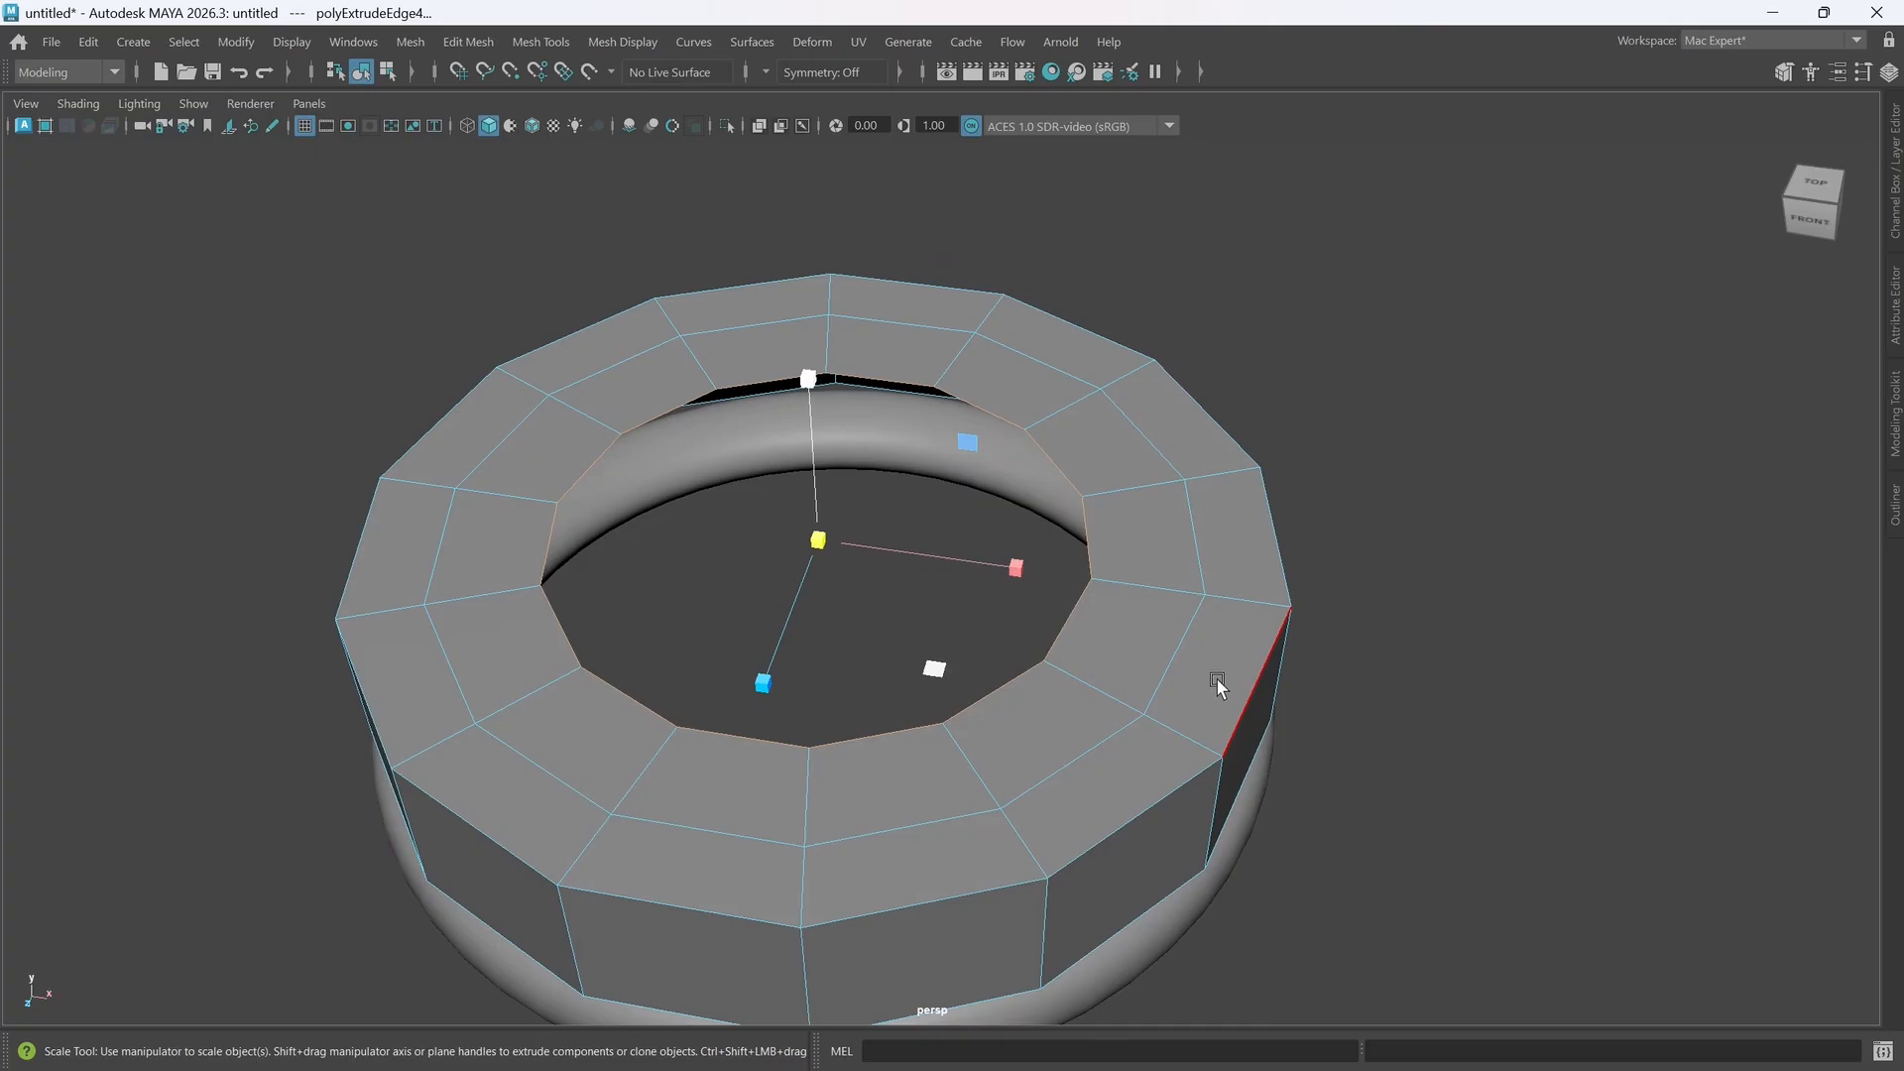
- Fill the remaining hole in the middle of the lid top with a single face
alt+drag(1253, 736, 1366, 721)
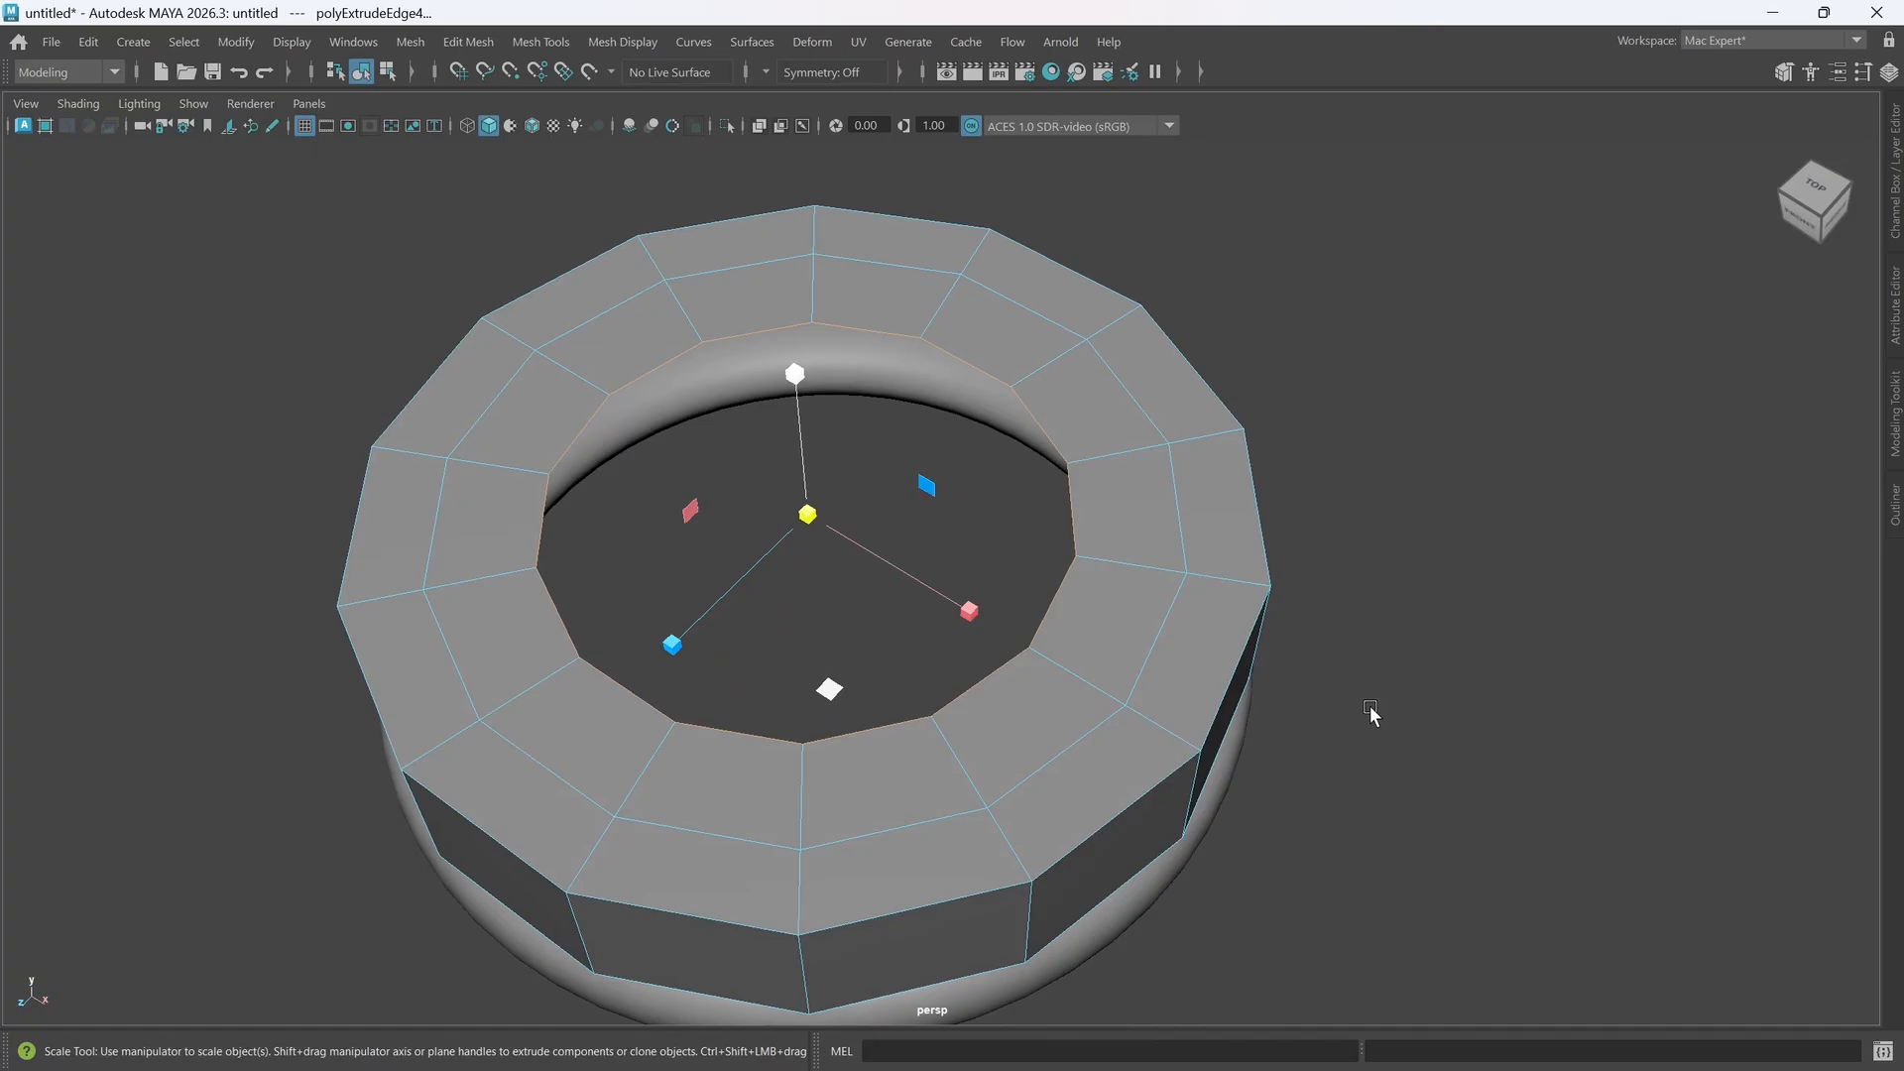
alt+drag(943, 745, 949, 748)
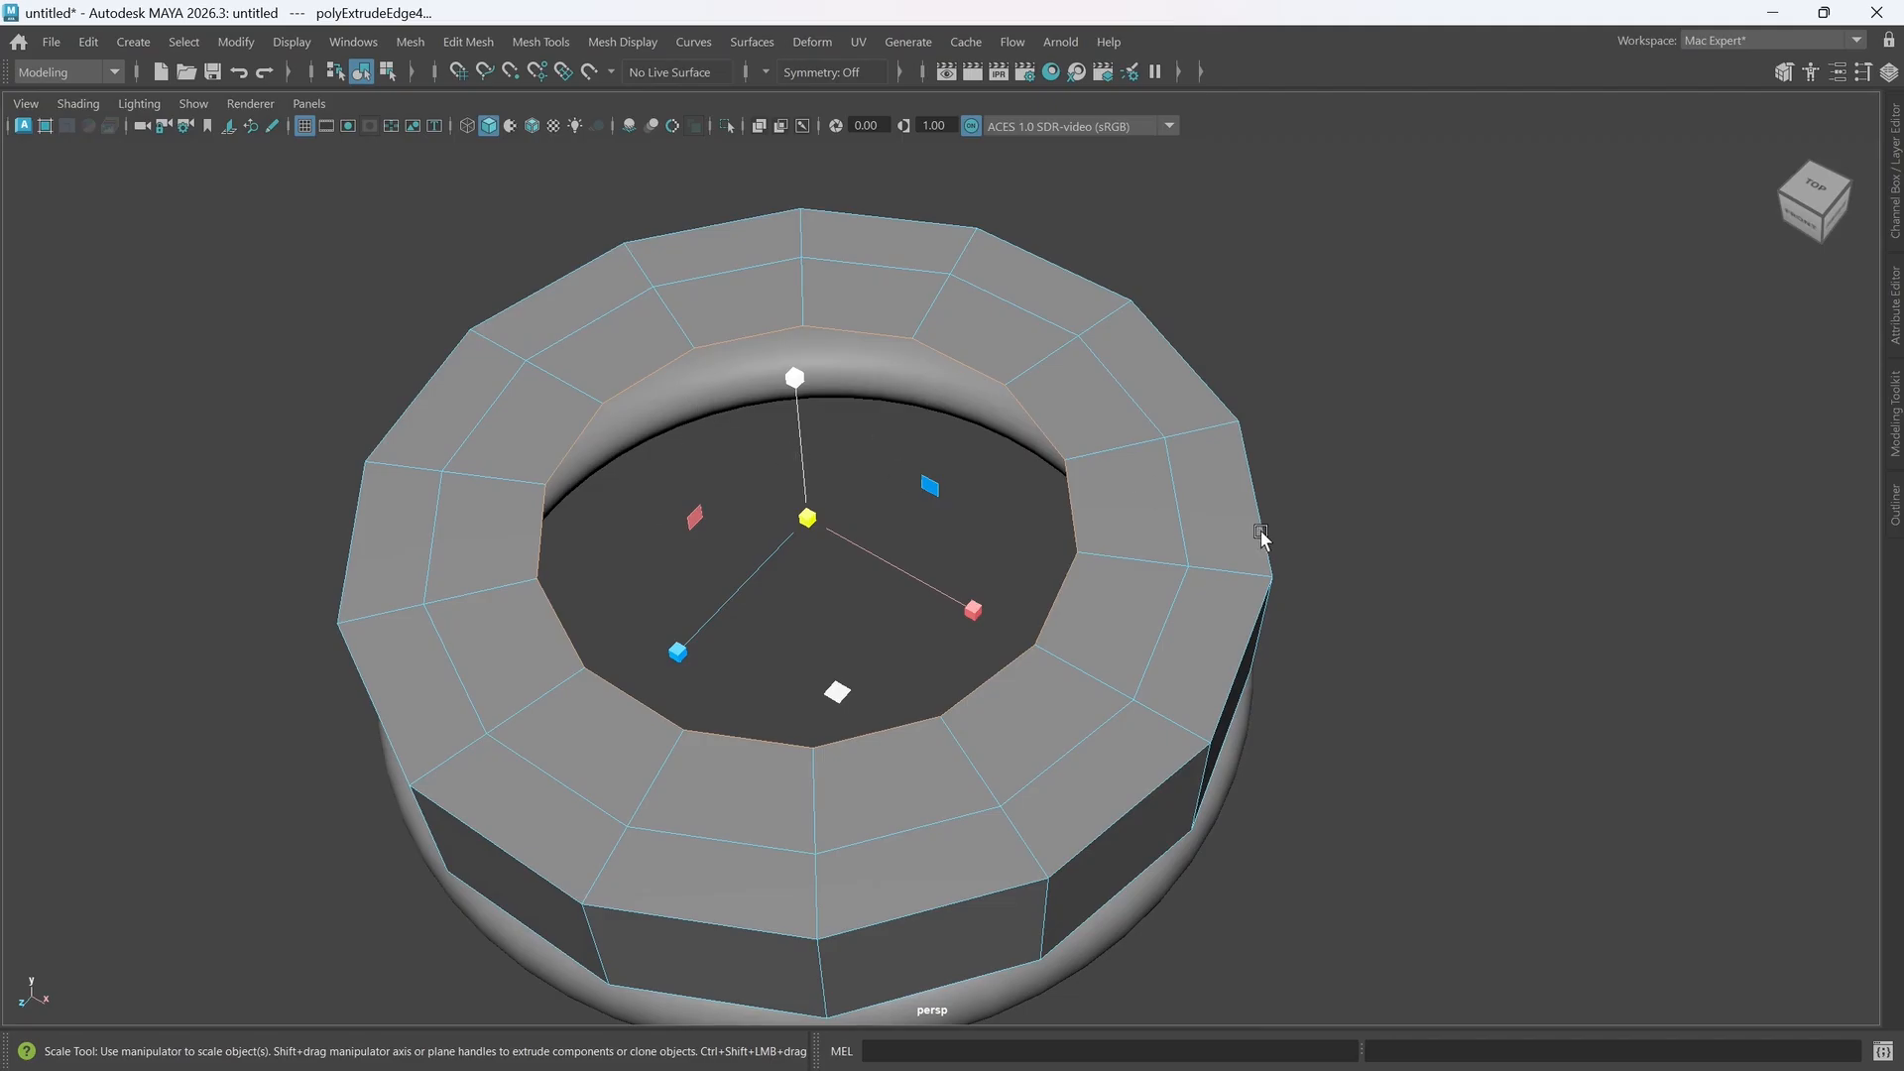
shift+right_click(853, 498)
shift+right_drag(853, 496, 848, 809)
alt+drag(969, 799, 901, 714)
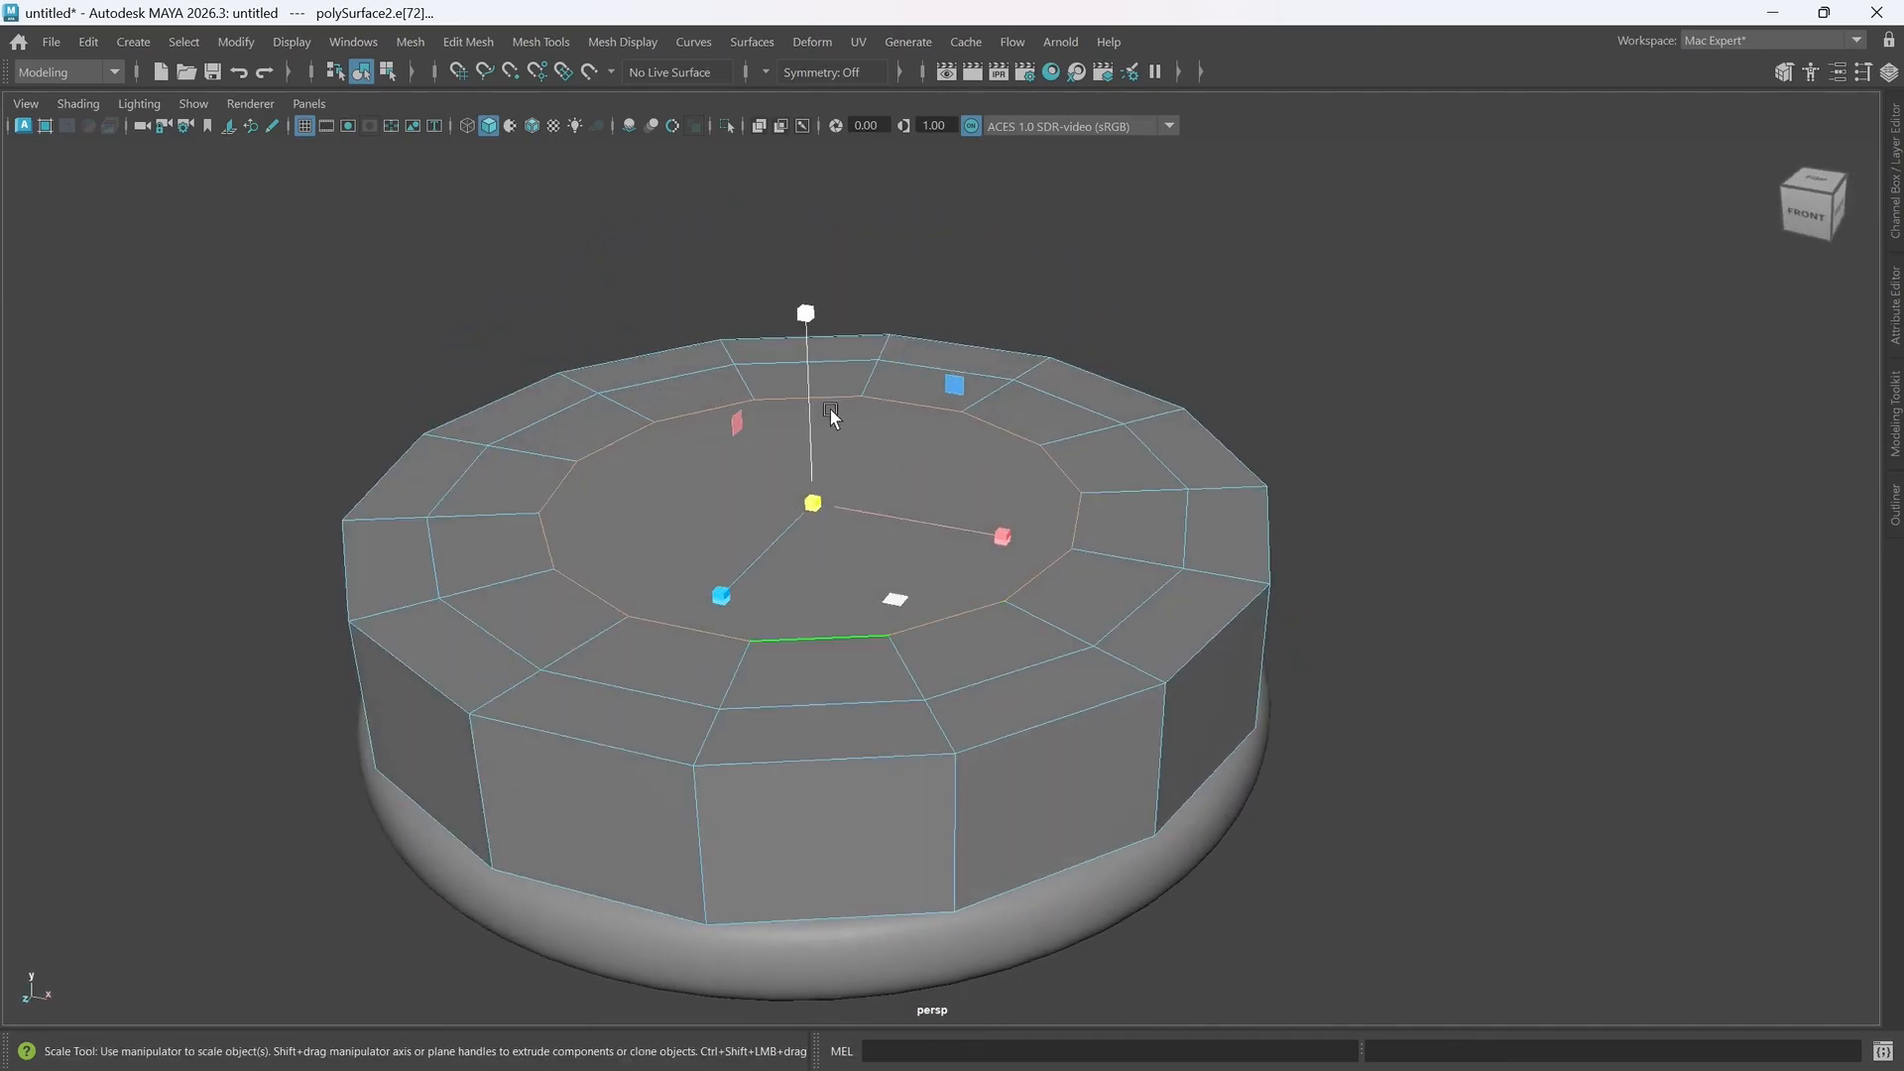
- Bevel the lid's outer top edge loop with a fraction of 0.169
alt+middle_drag(986, 671, 1028, 688)
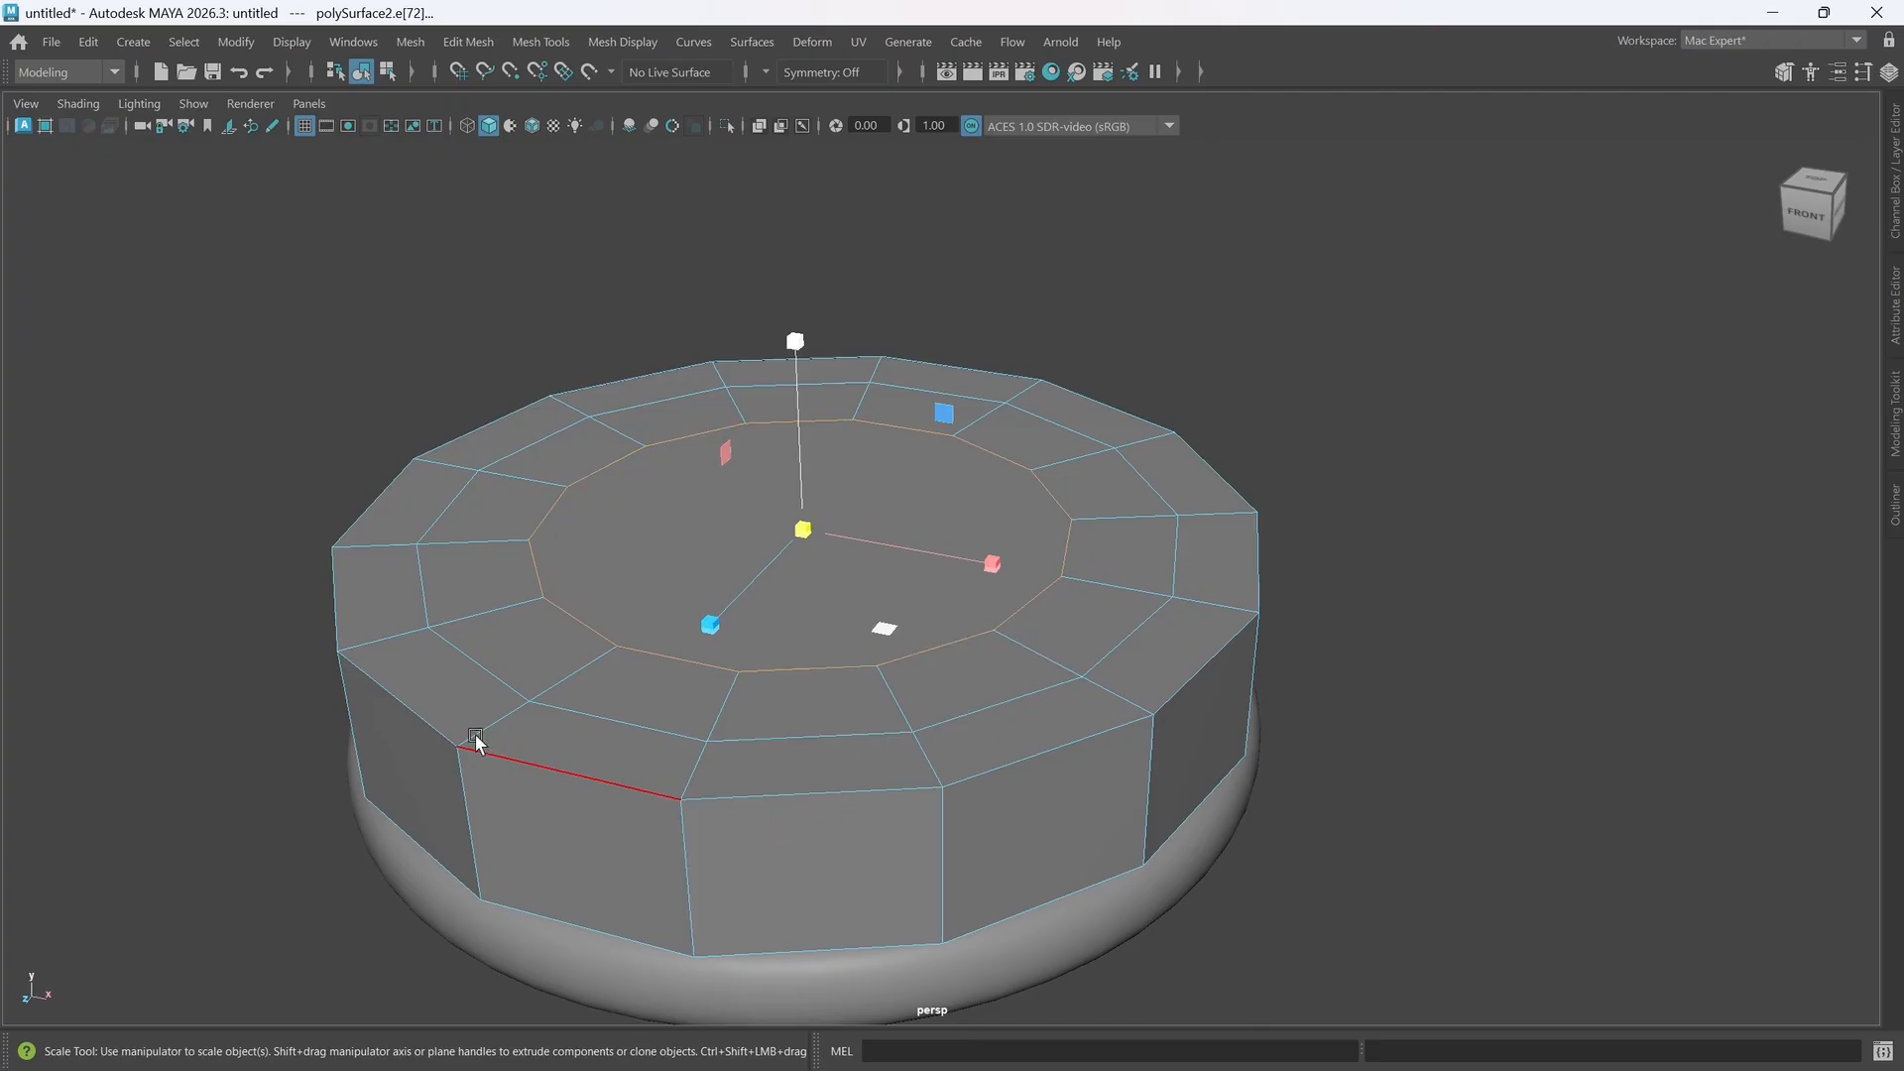
double_click(829, 799)
key(ctrl+b)
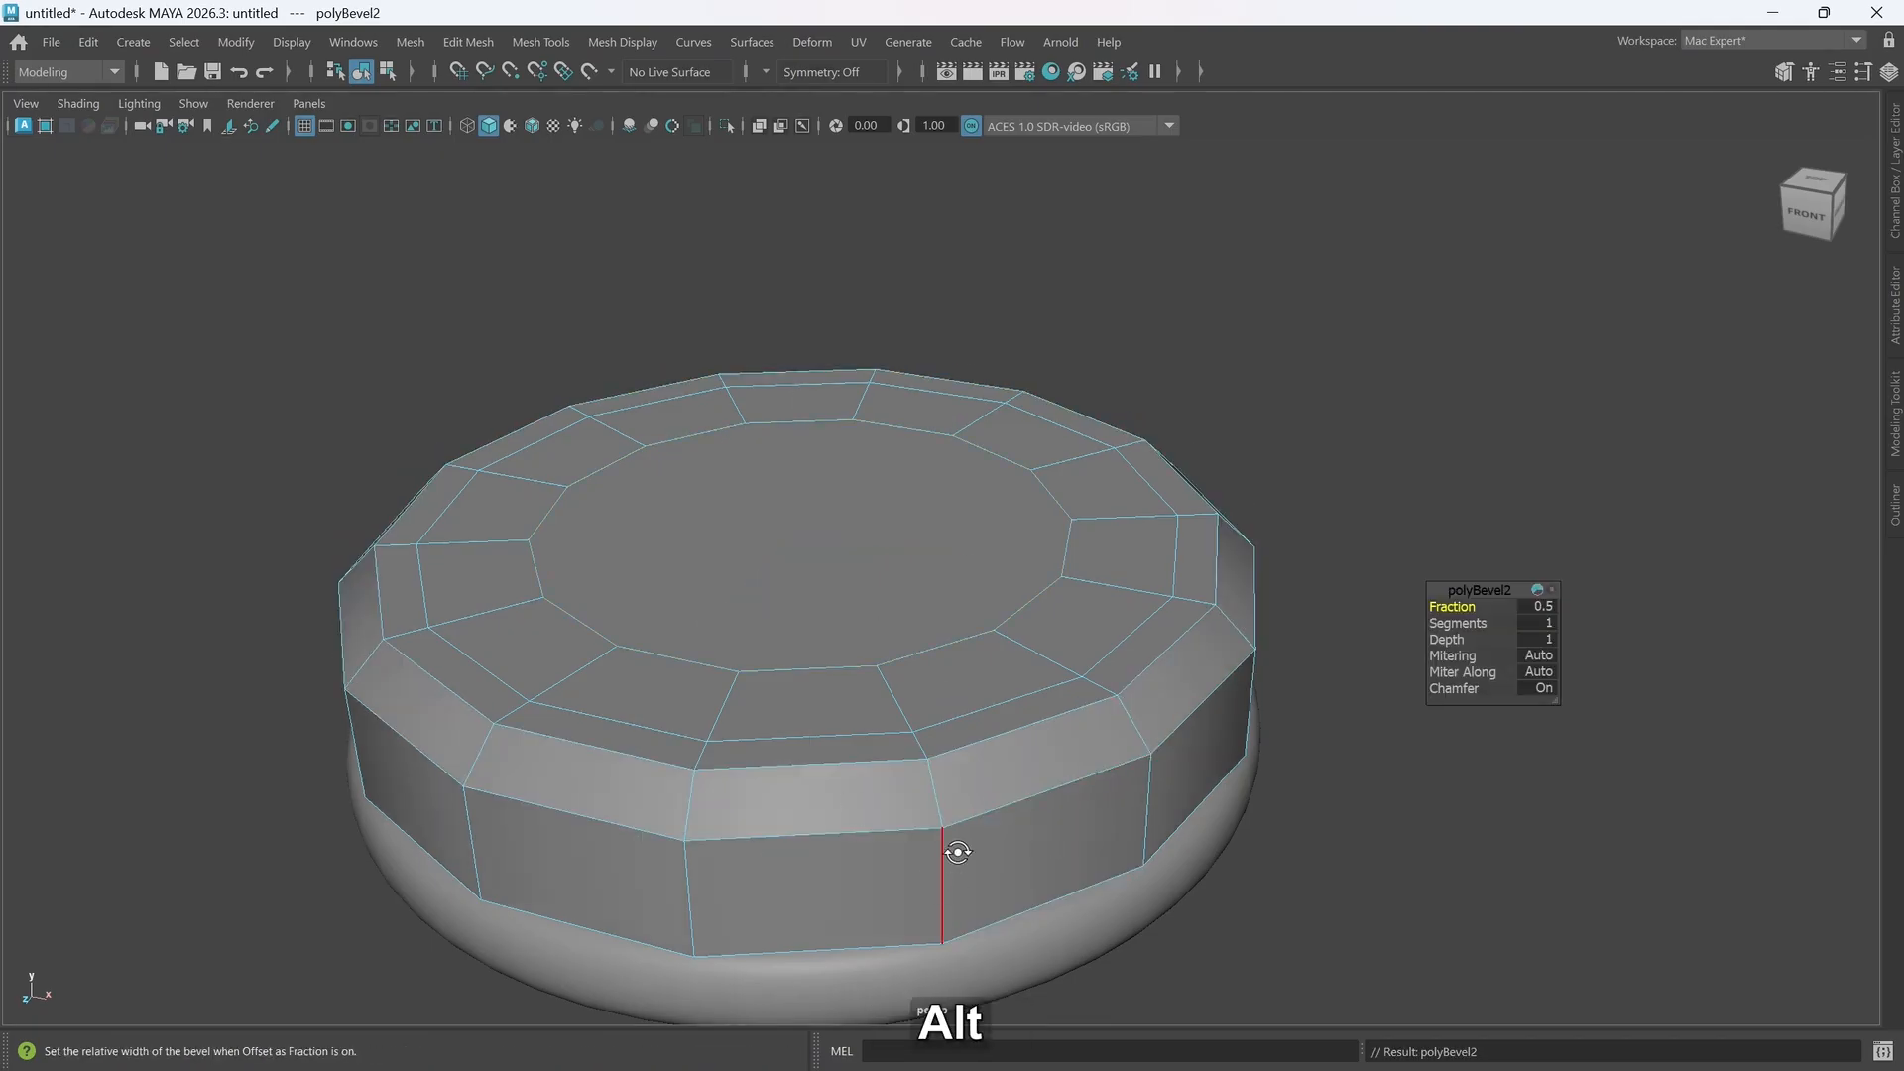
alt+drag(952, 854, 958, 852)
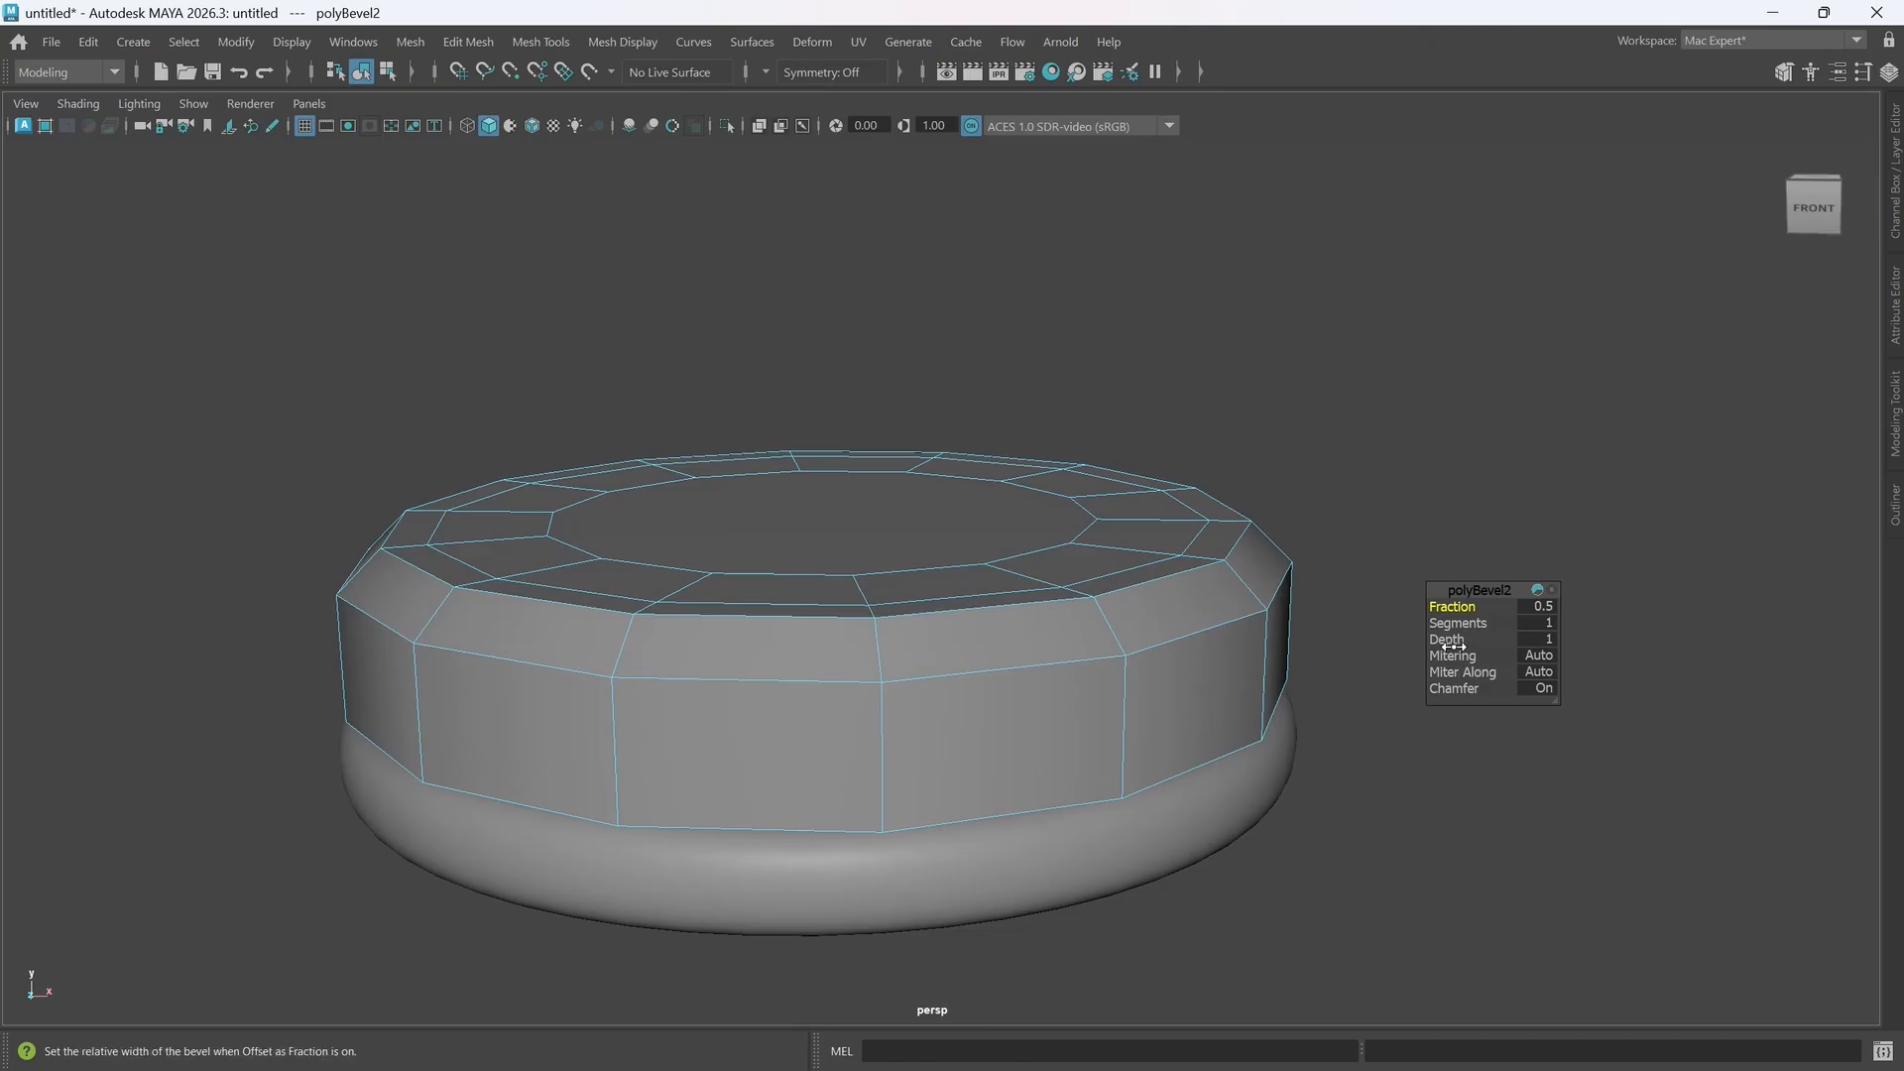
key(ctrl)
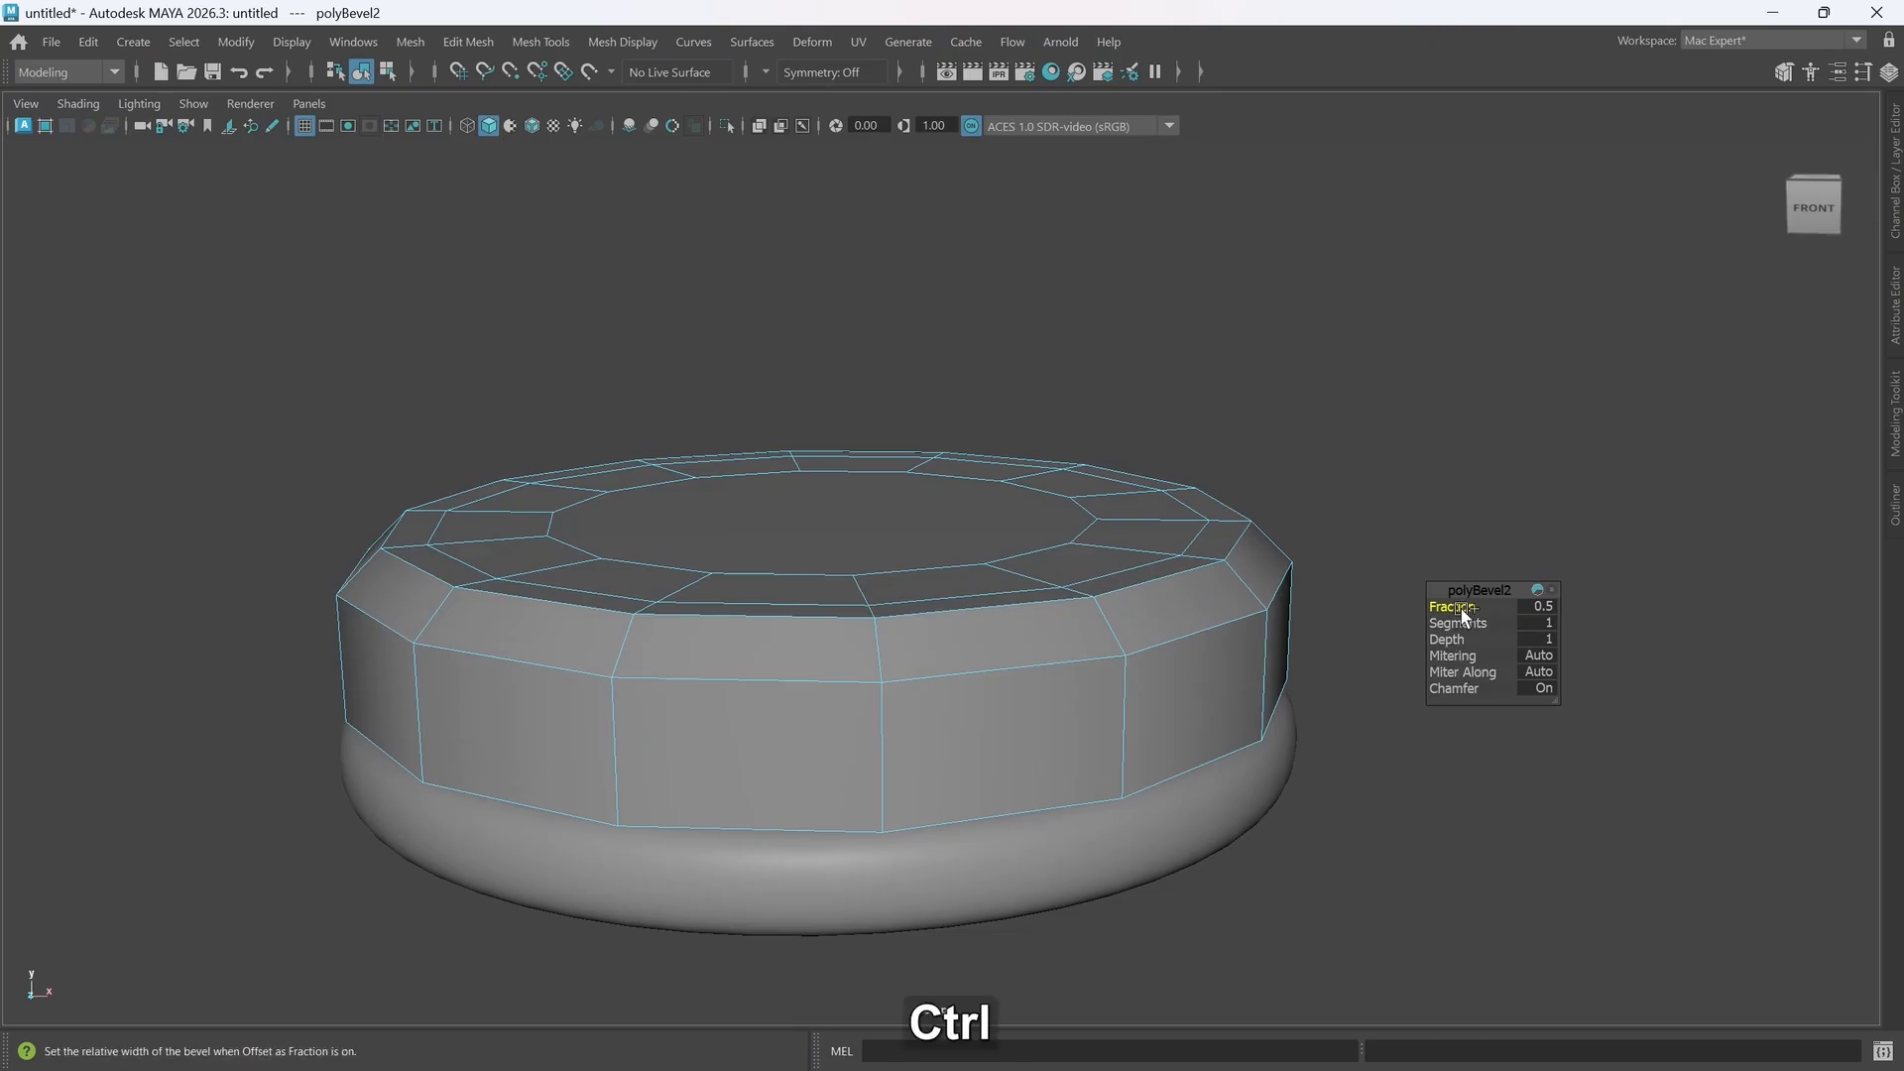
ctrl+drag(1462, 607, 1216, 610)
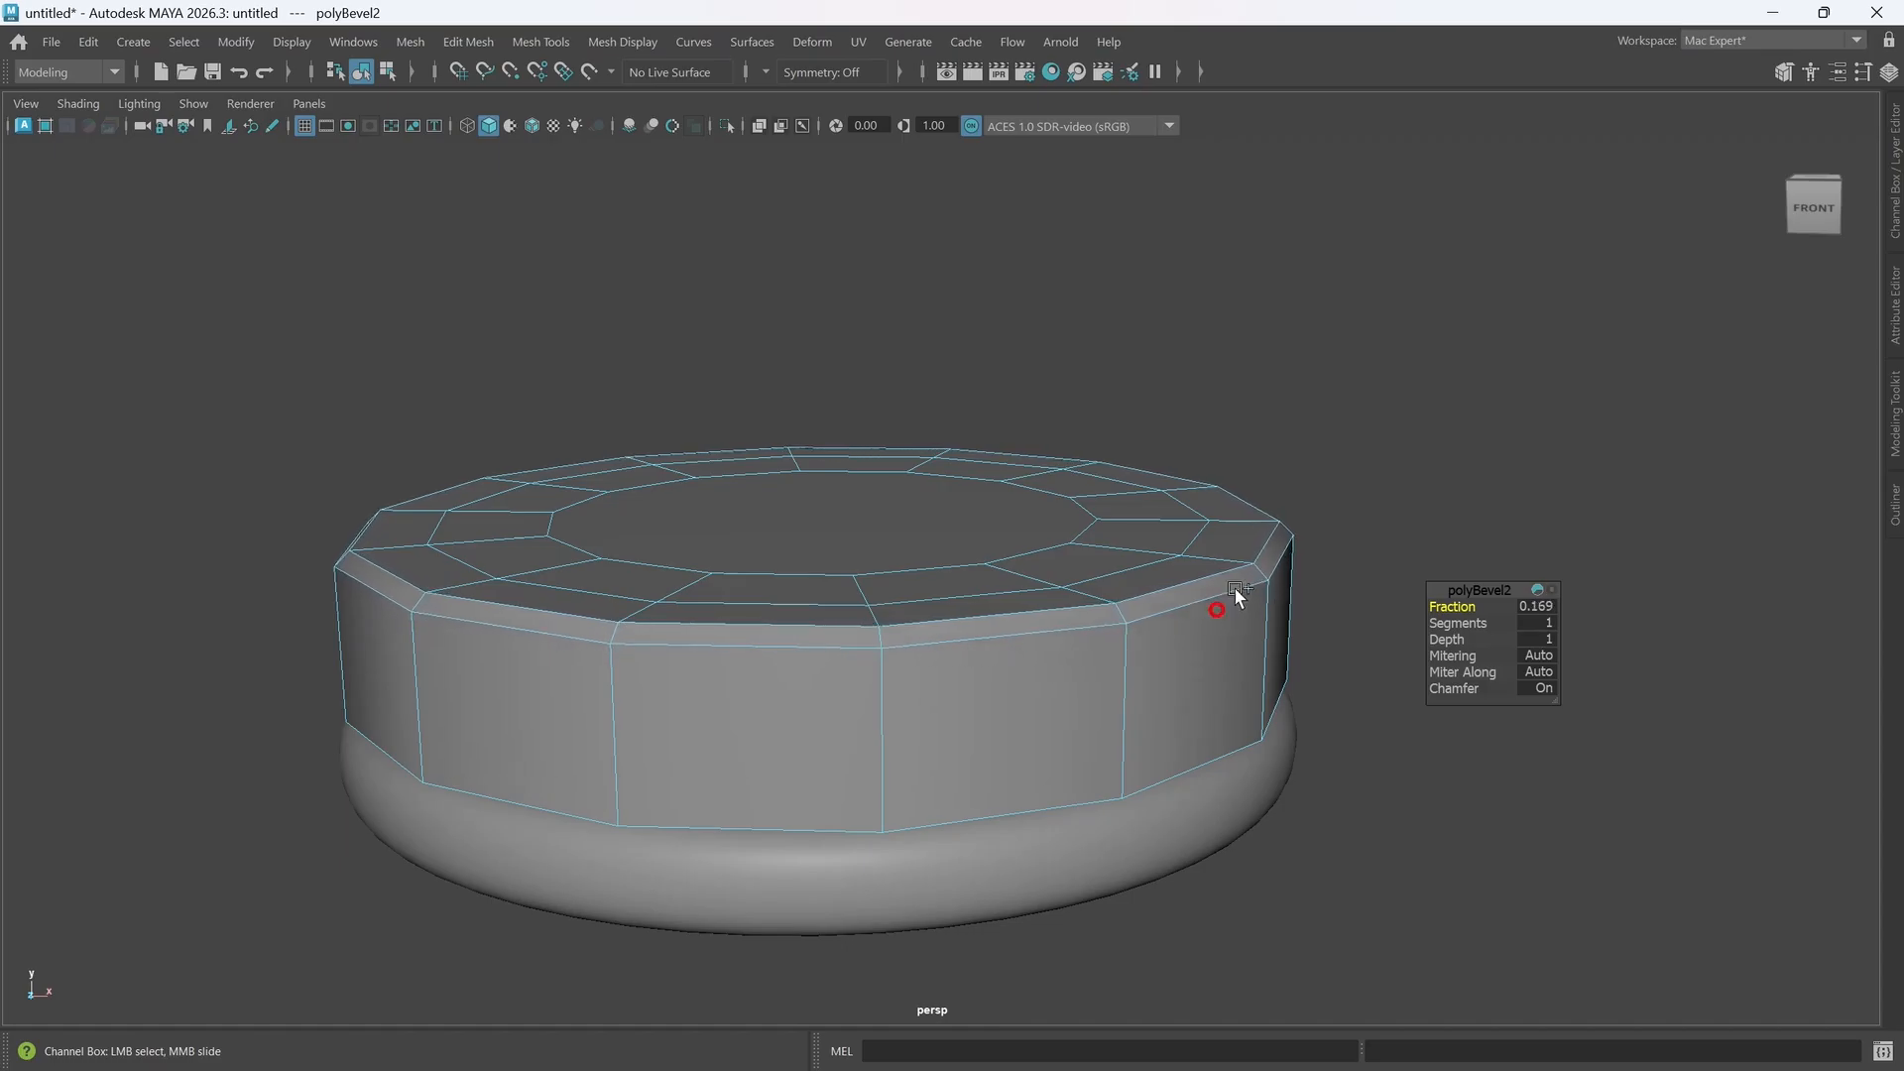
- Check the bevelled rim in smooth preview, turn the preview off and reduce the bevel fraction to about 0.151
key(3)
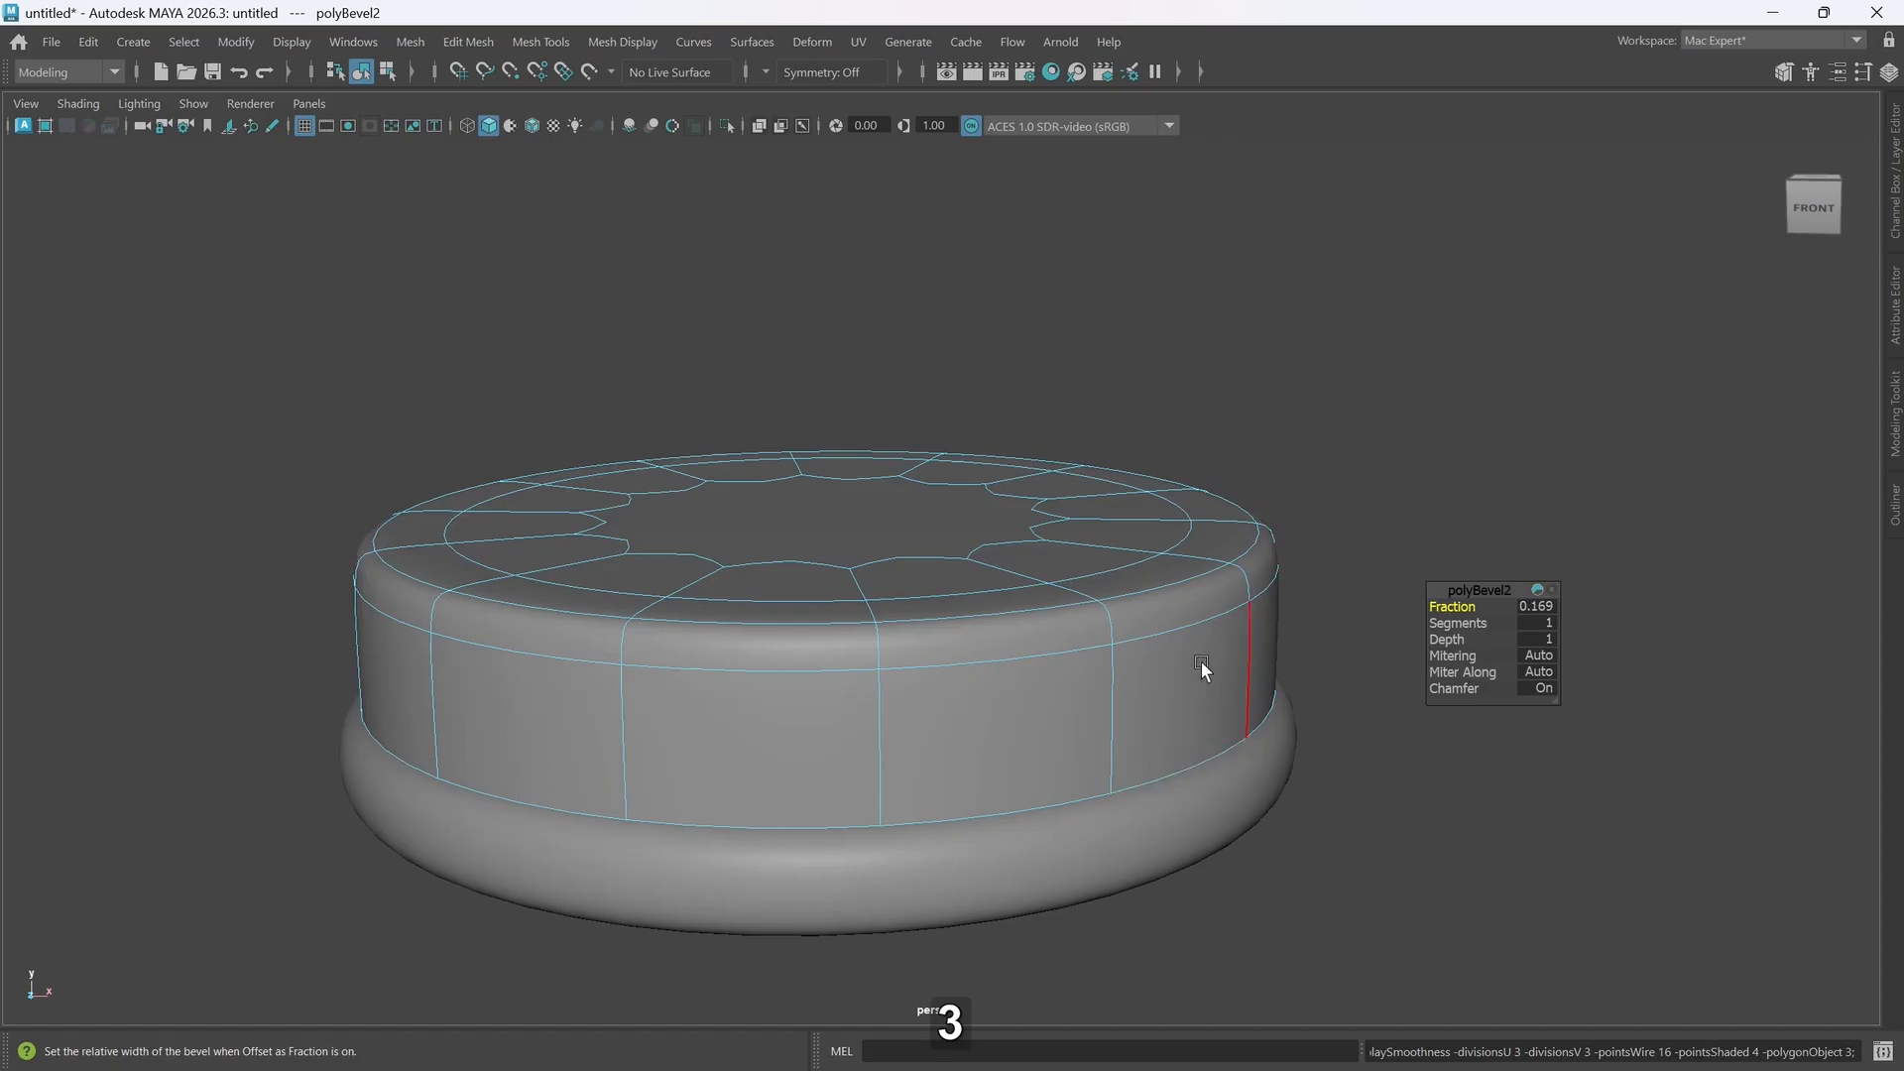
alt+drag(1202, 666, 1190, 616)
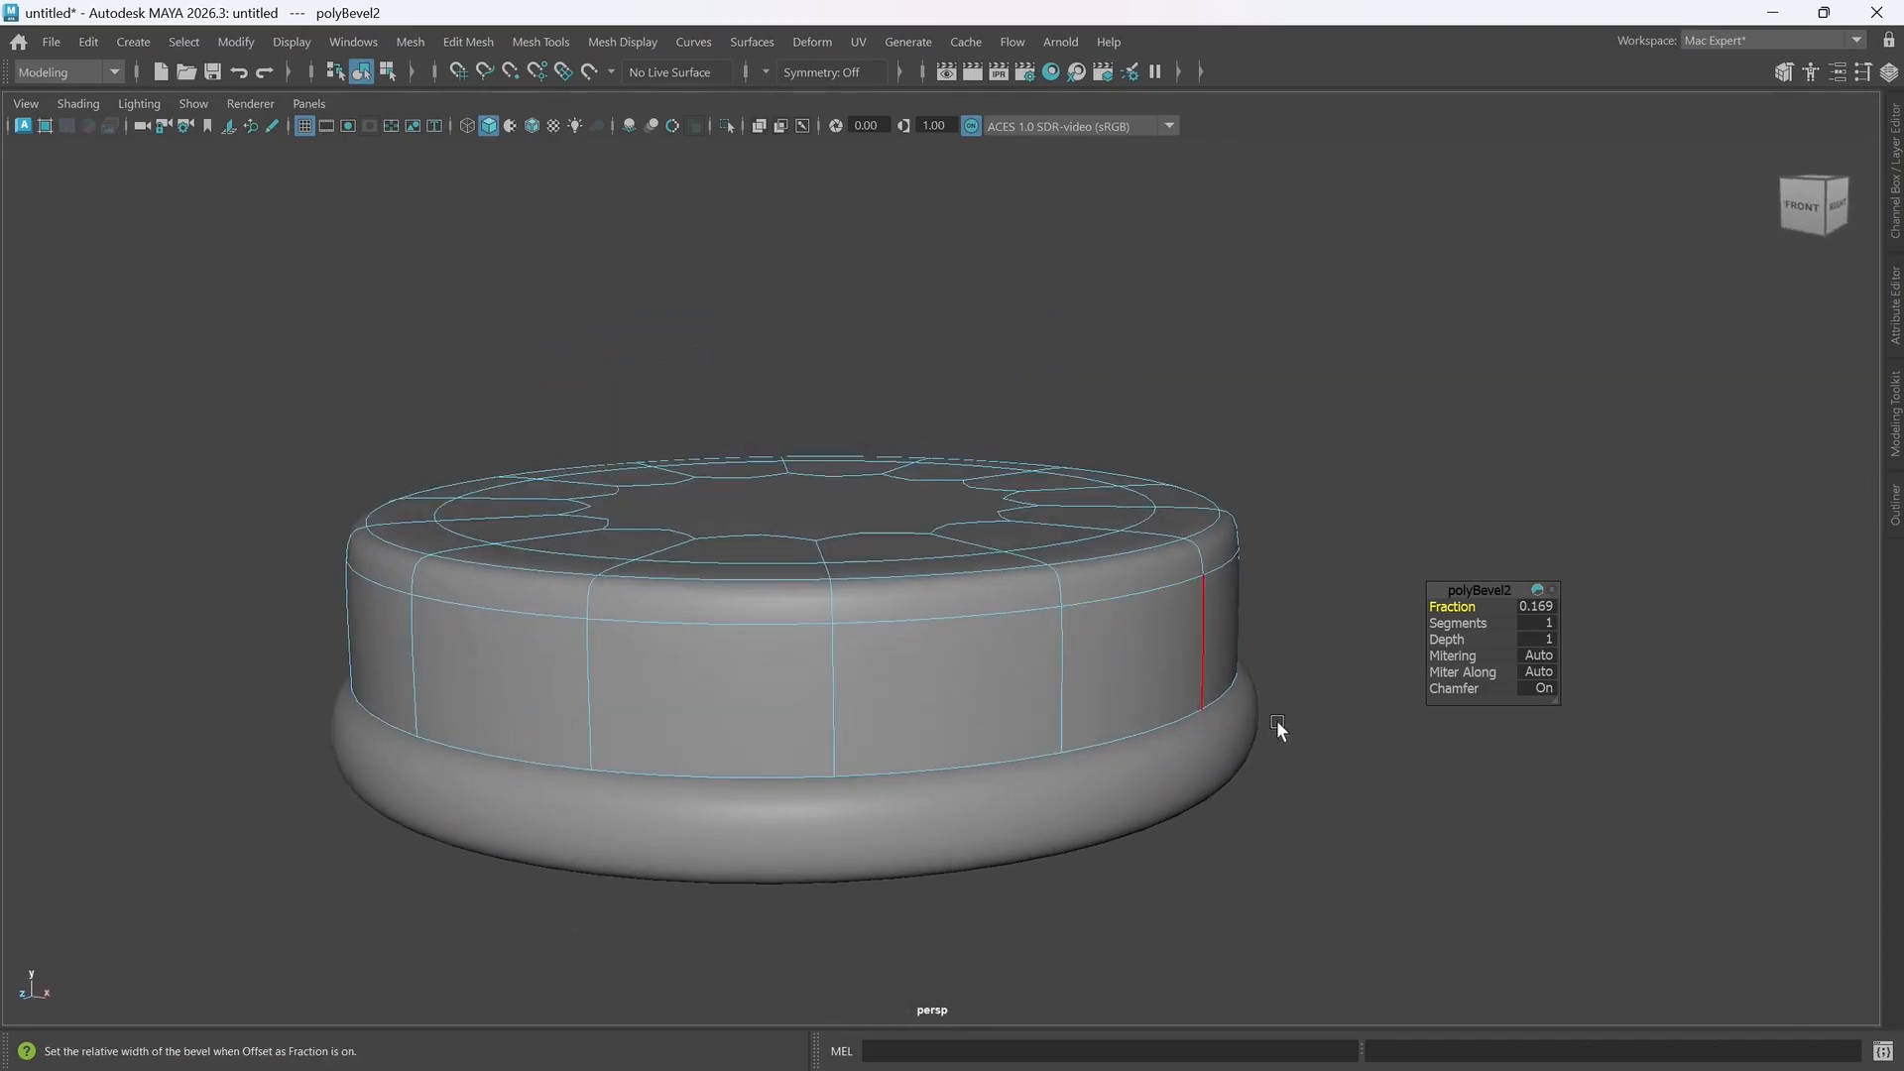
key(1)
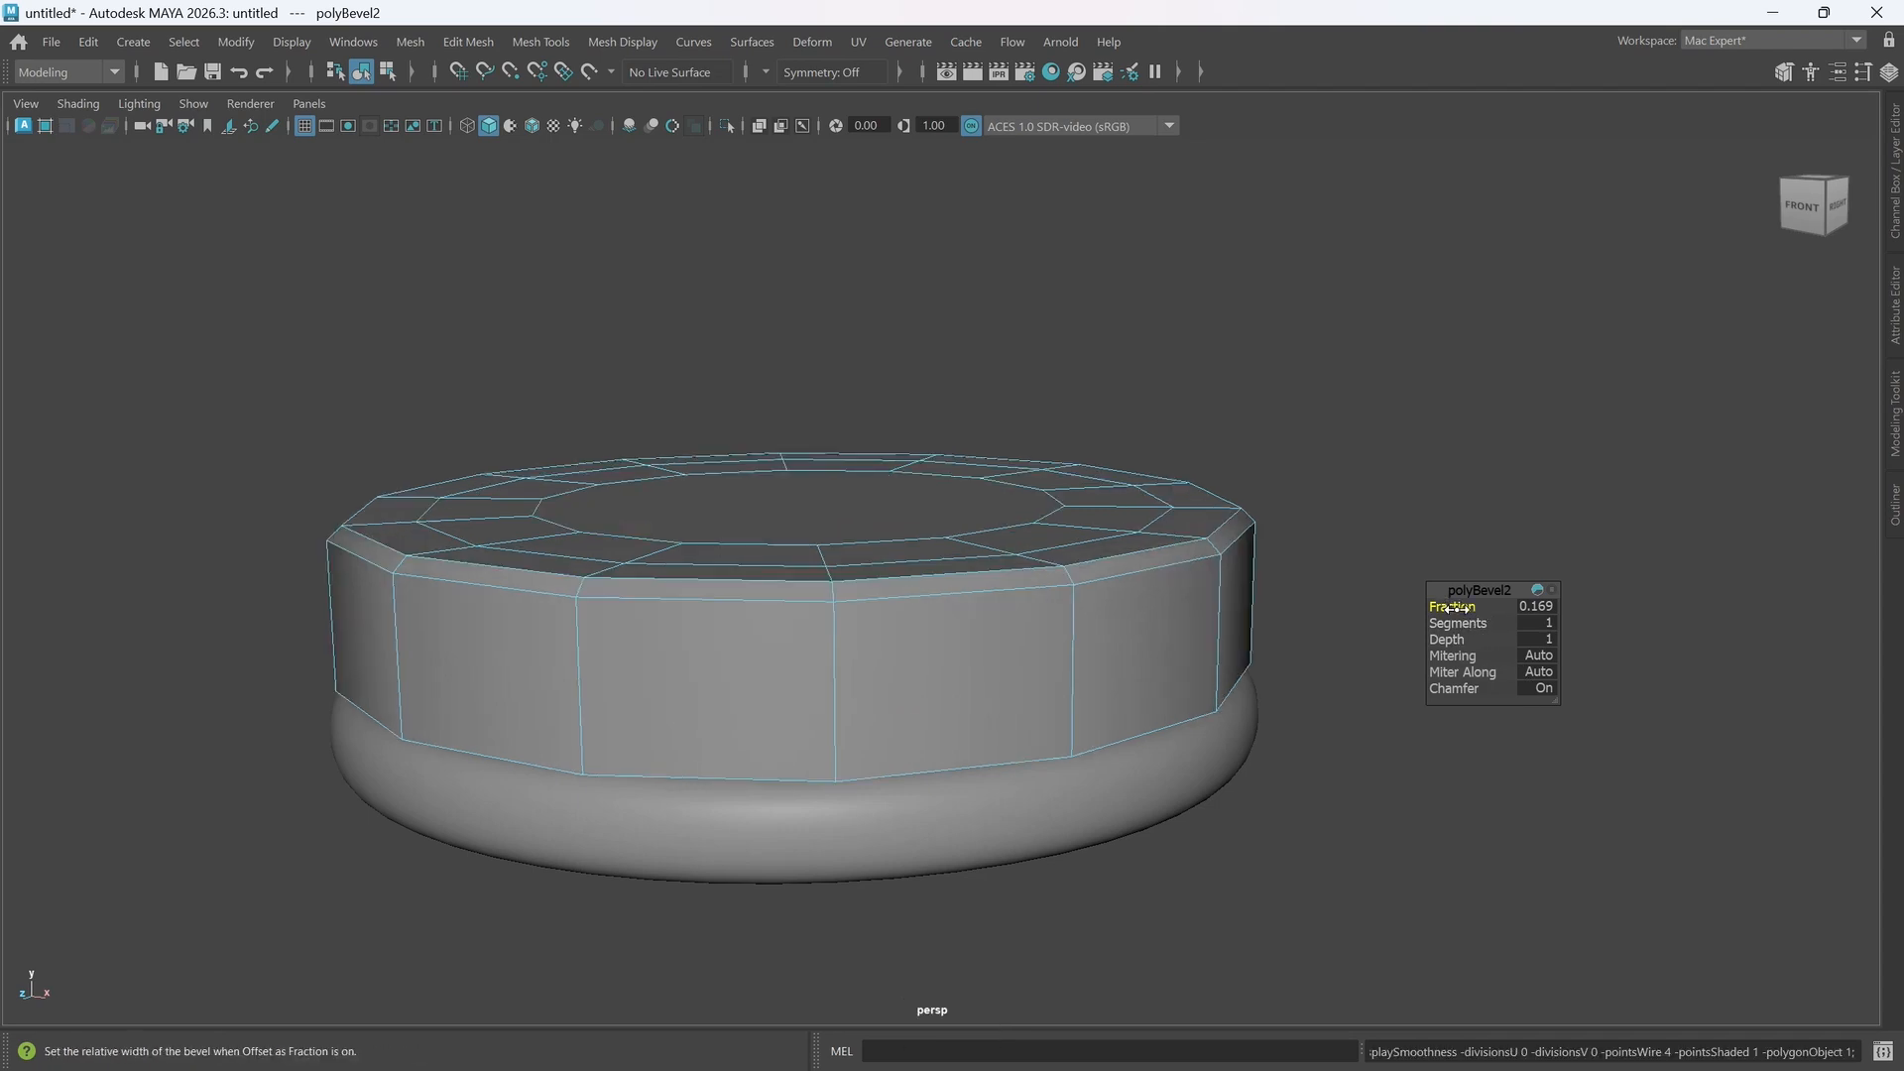
drag(1453, 607, 1436, 611)
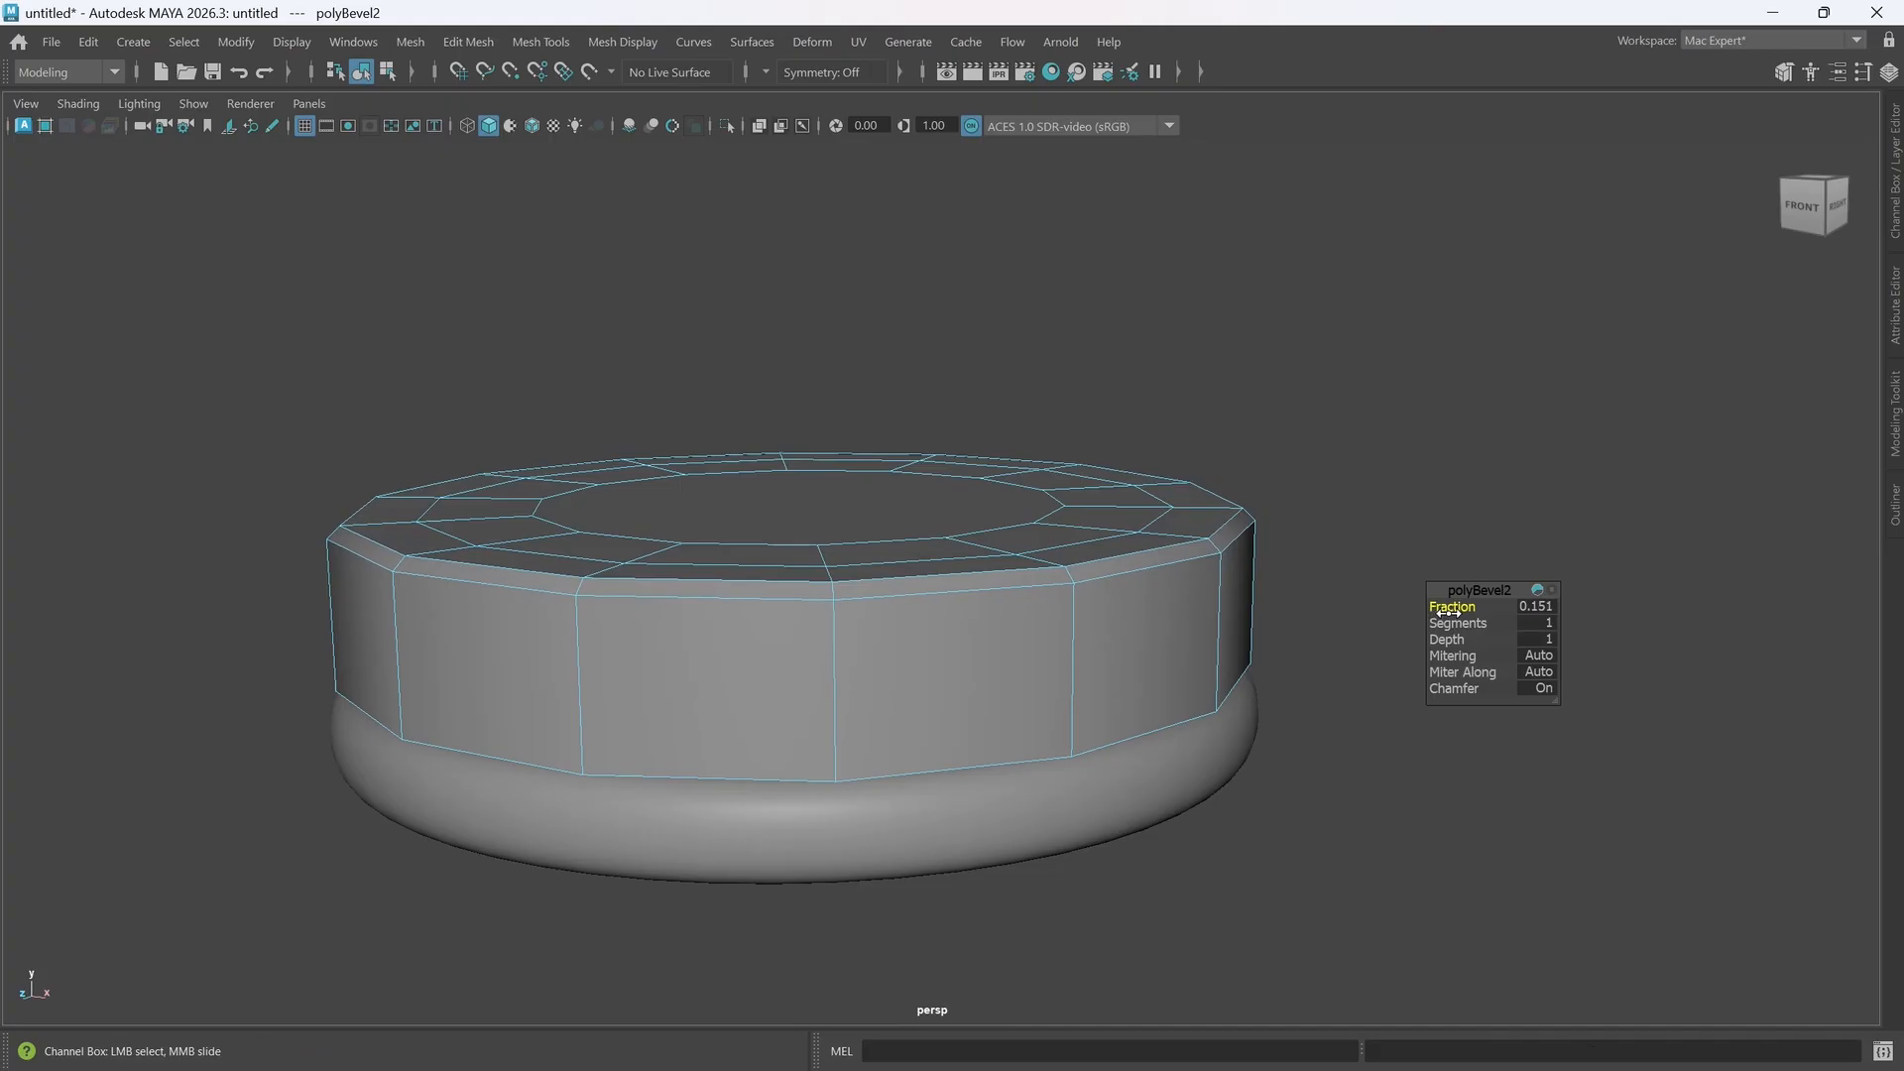
click(1408, 461)
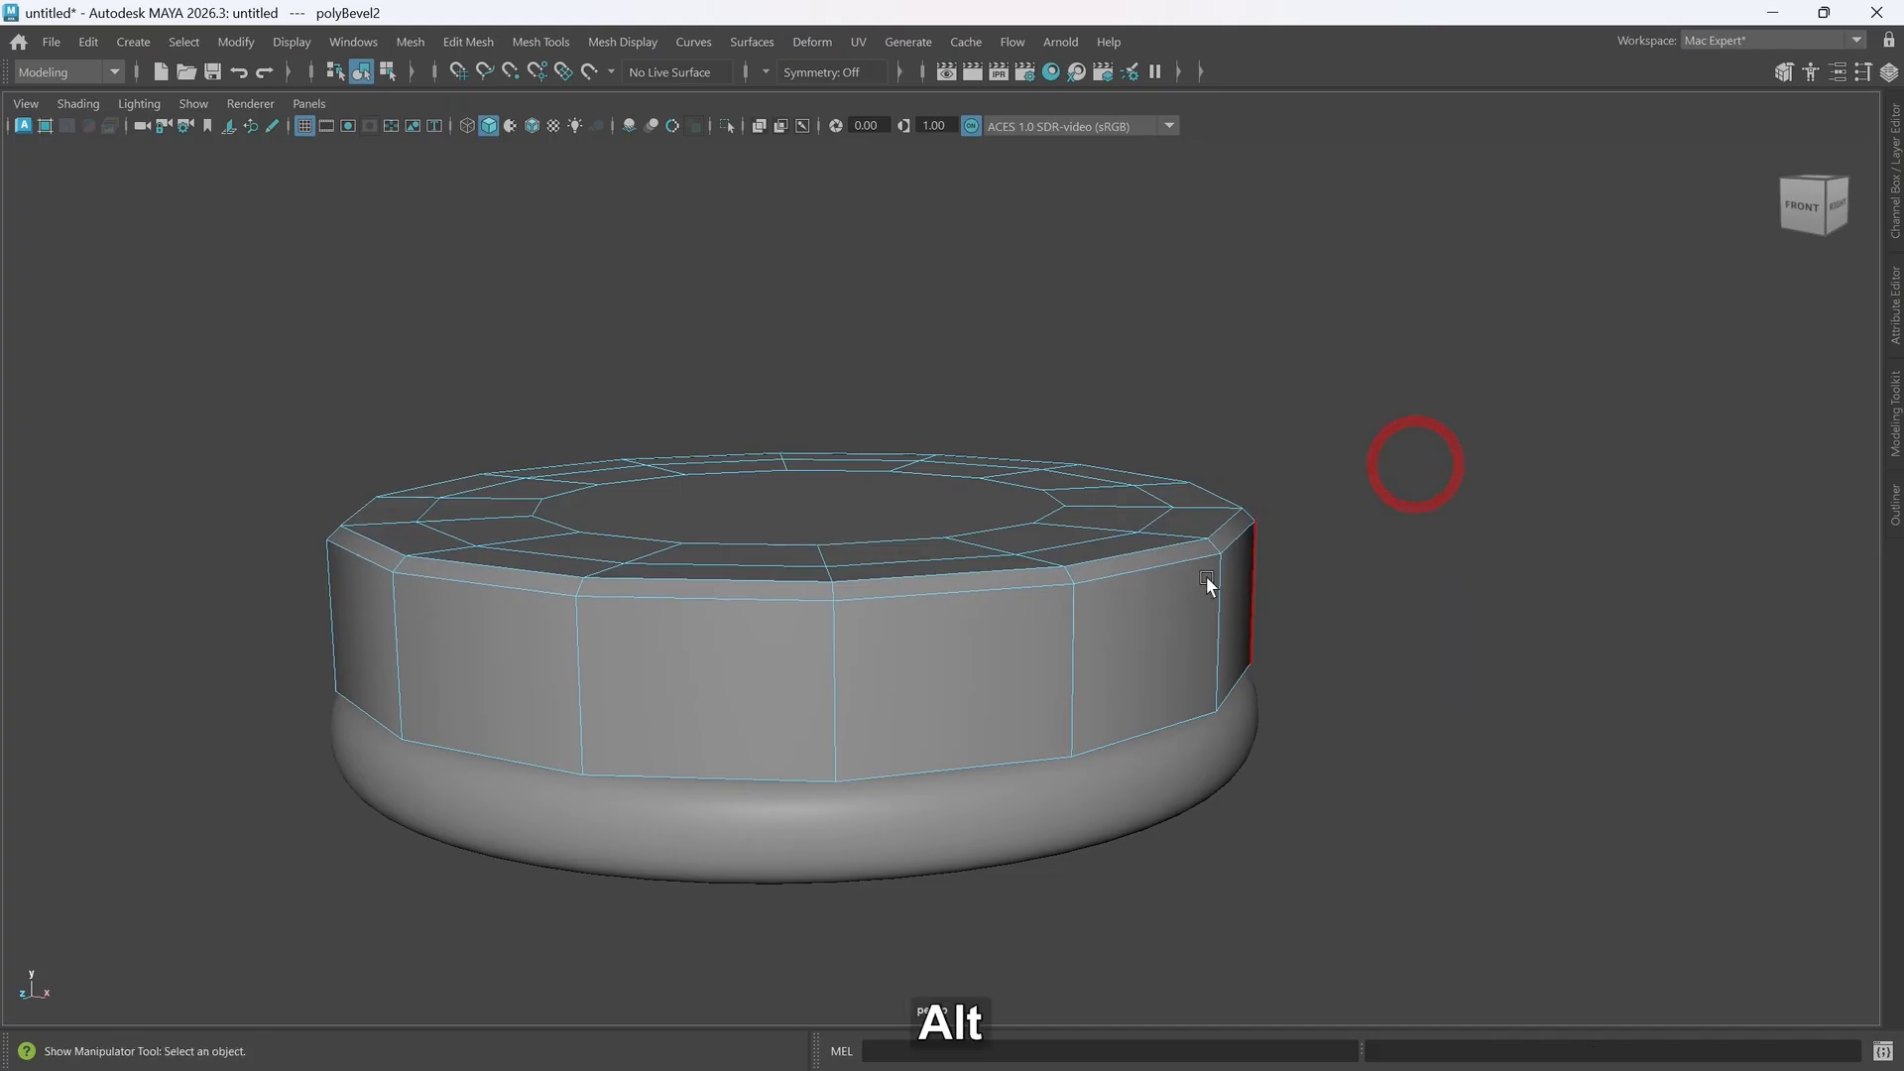
- Select both edge loops bordering the rim bevel and bevel them with chamfer off and a fraction of 0.488
alt+drag(1210, 582, 1181, 608)
click(1074, 656)
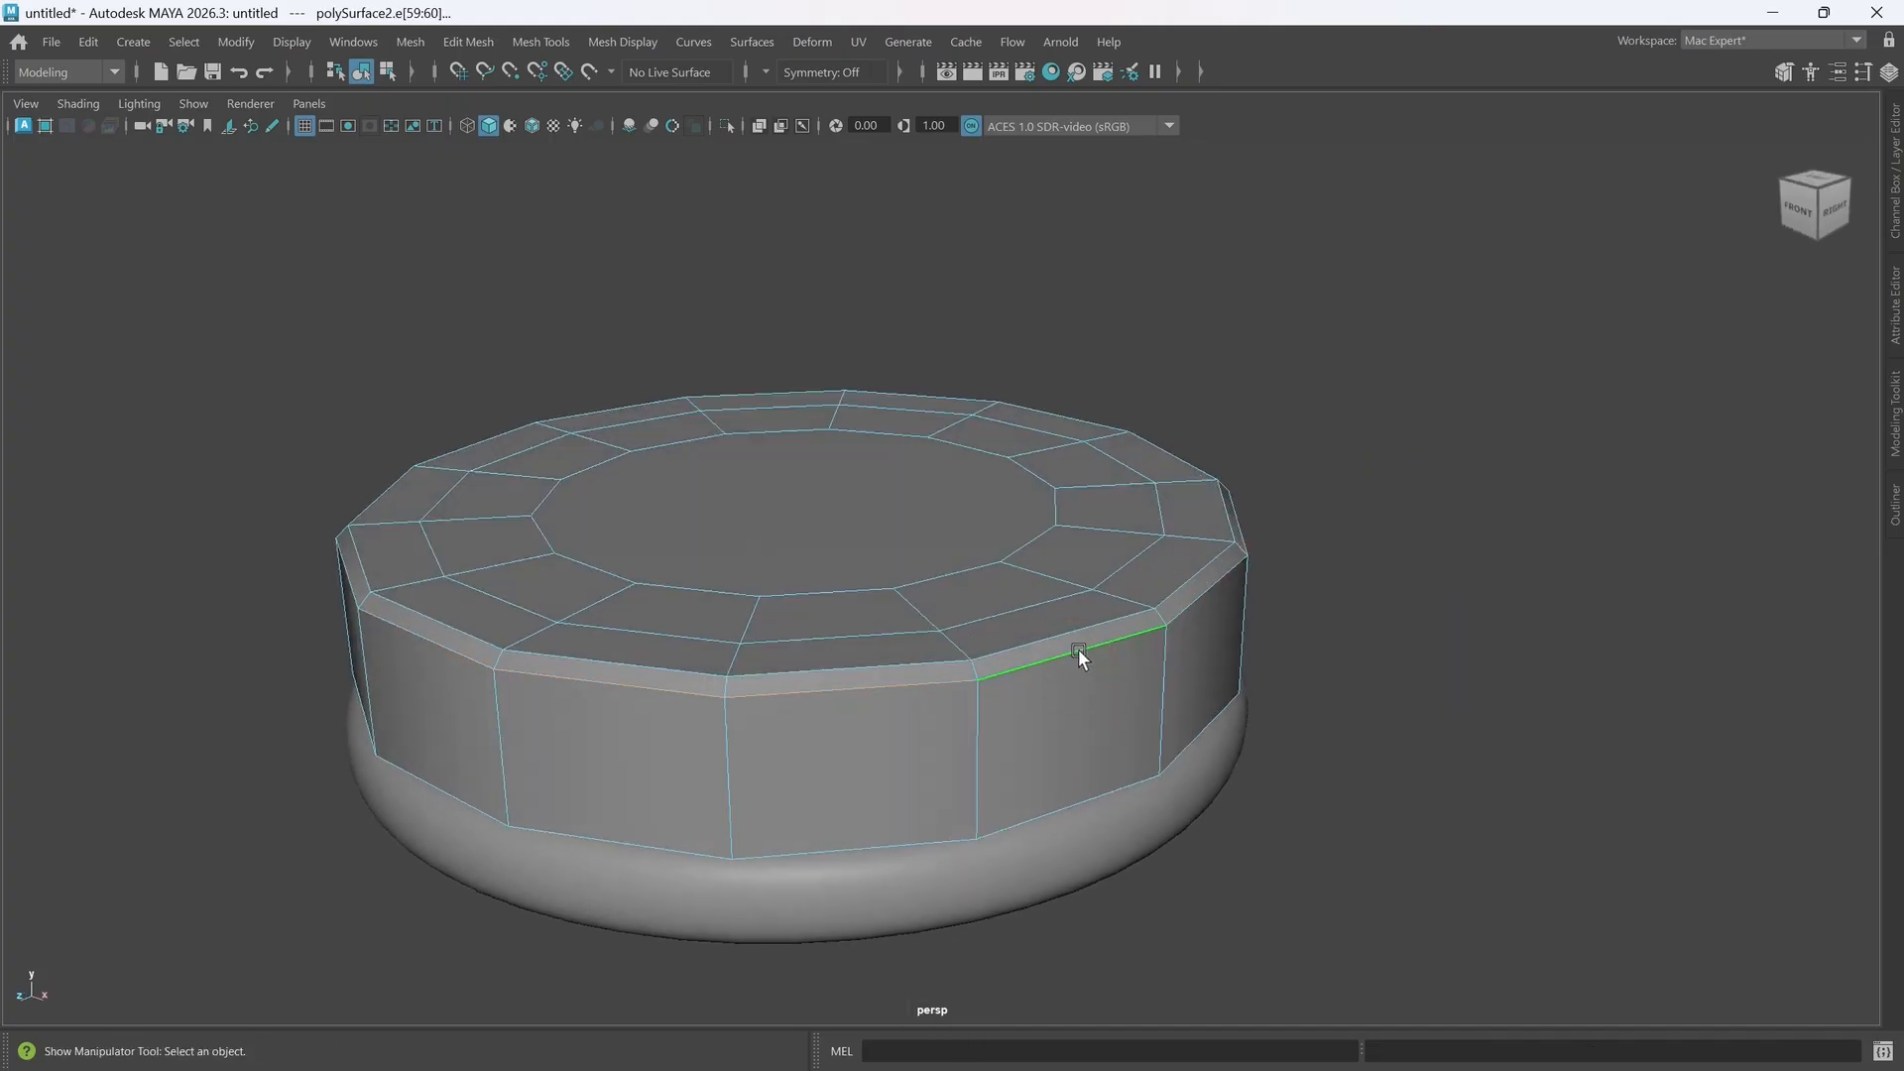
shift+click(1086, 621)
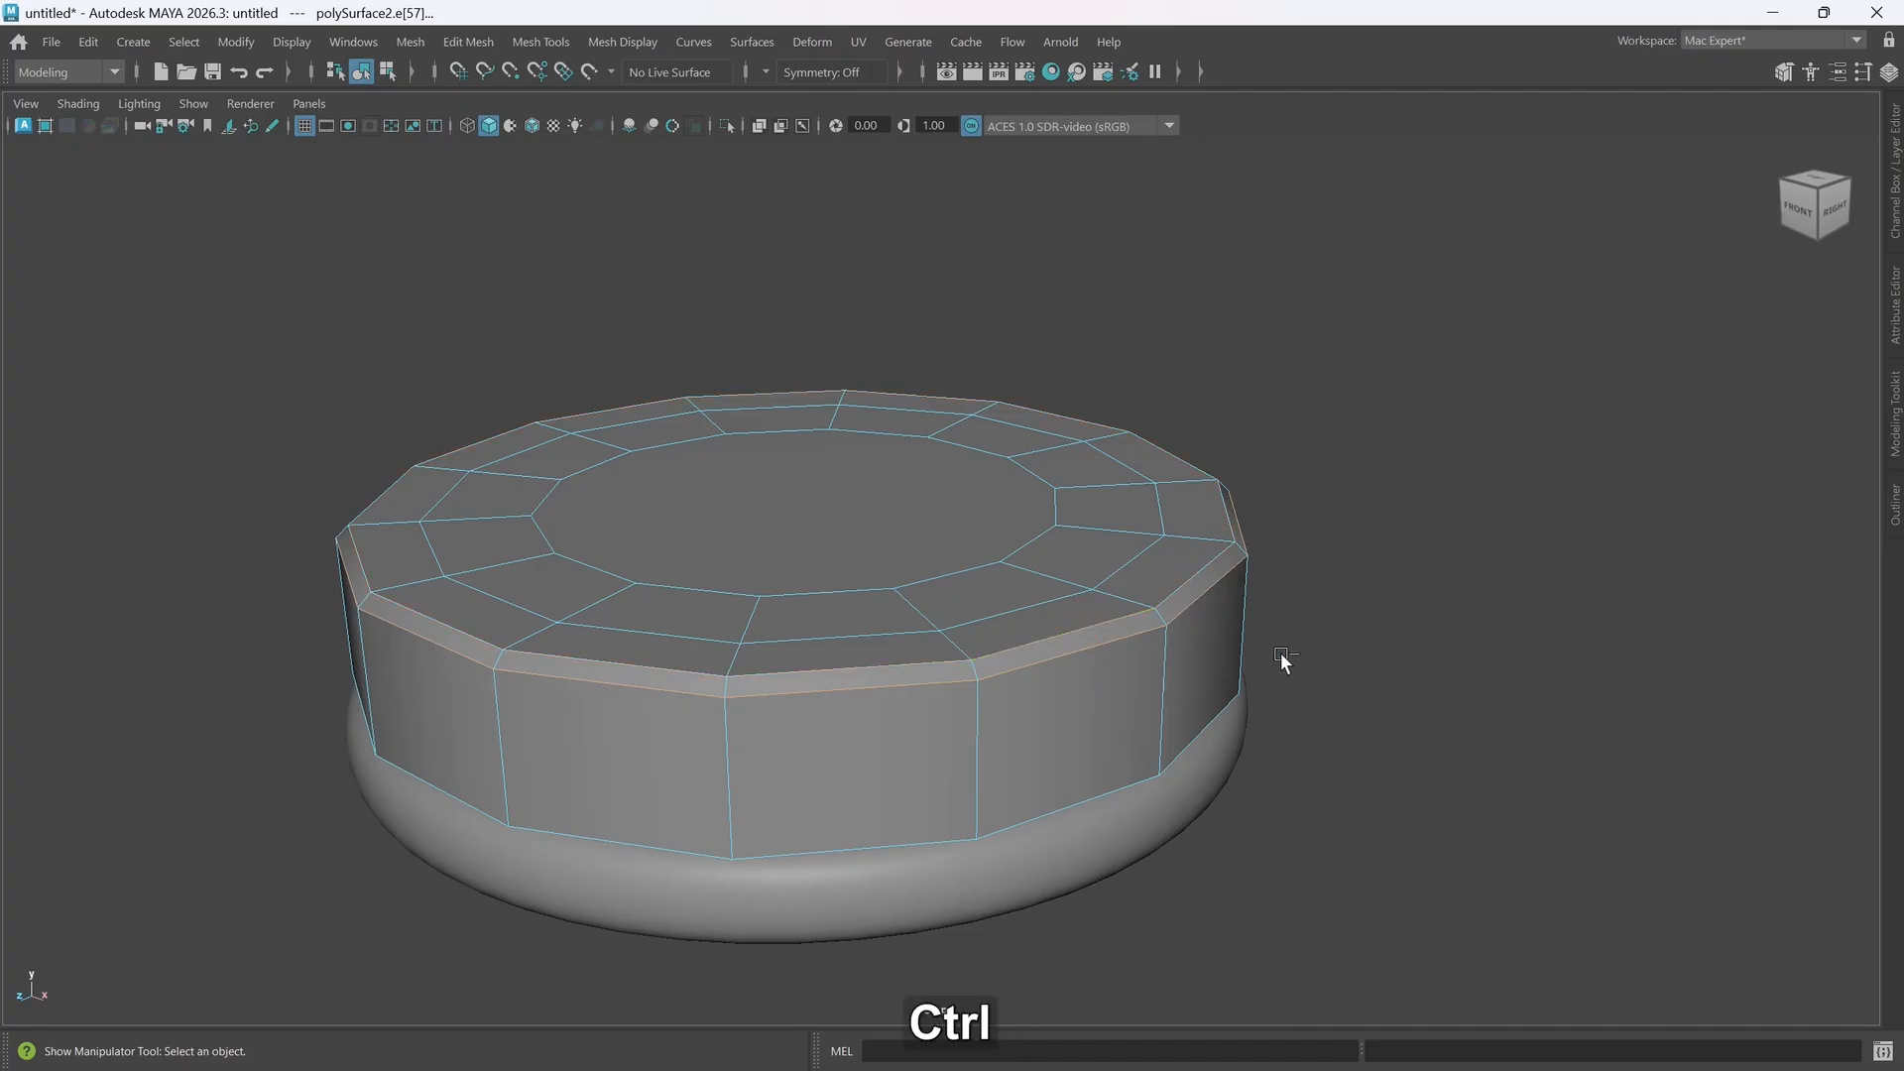
key(ctrl+b)
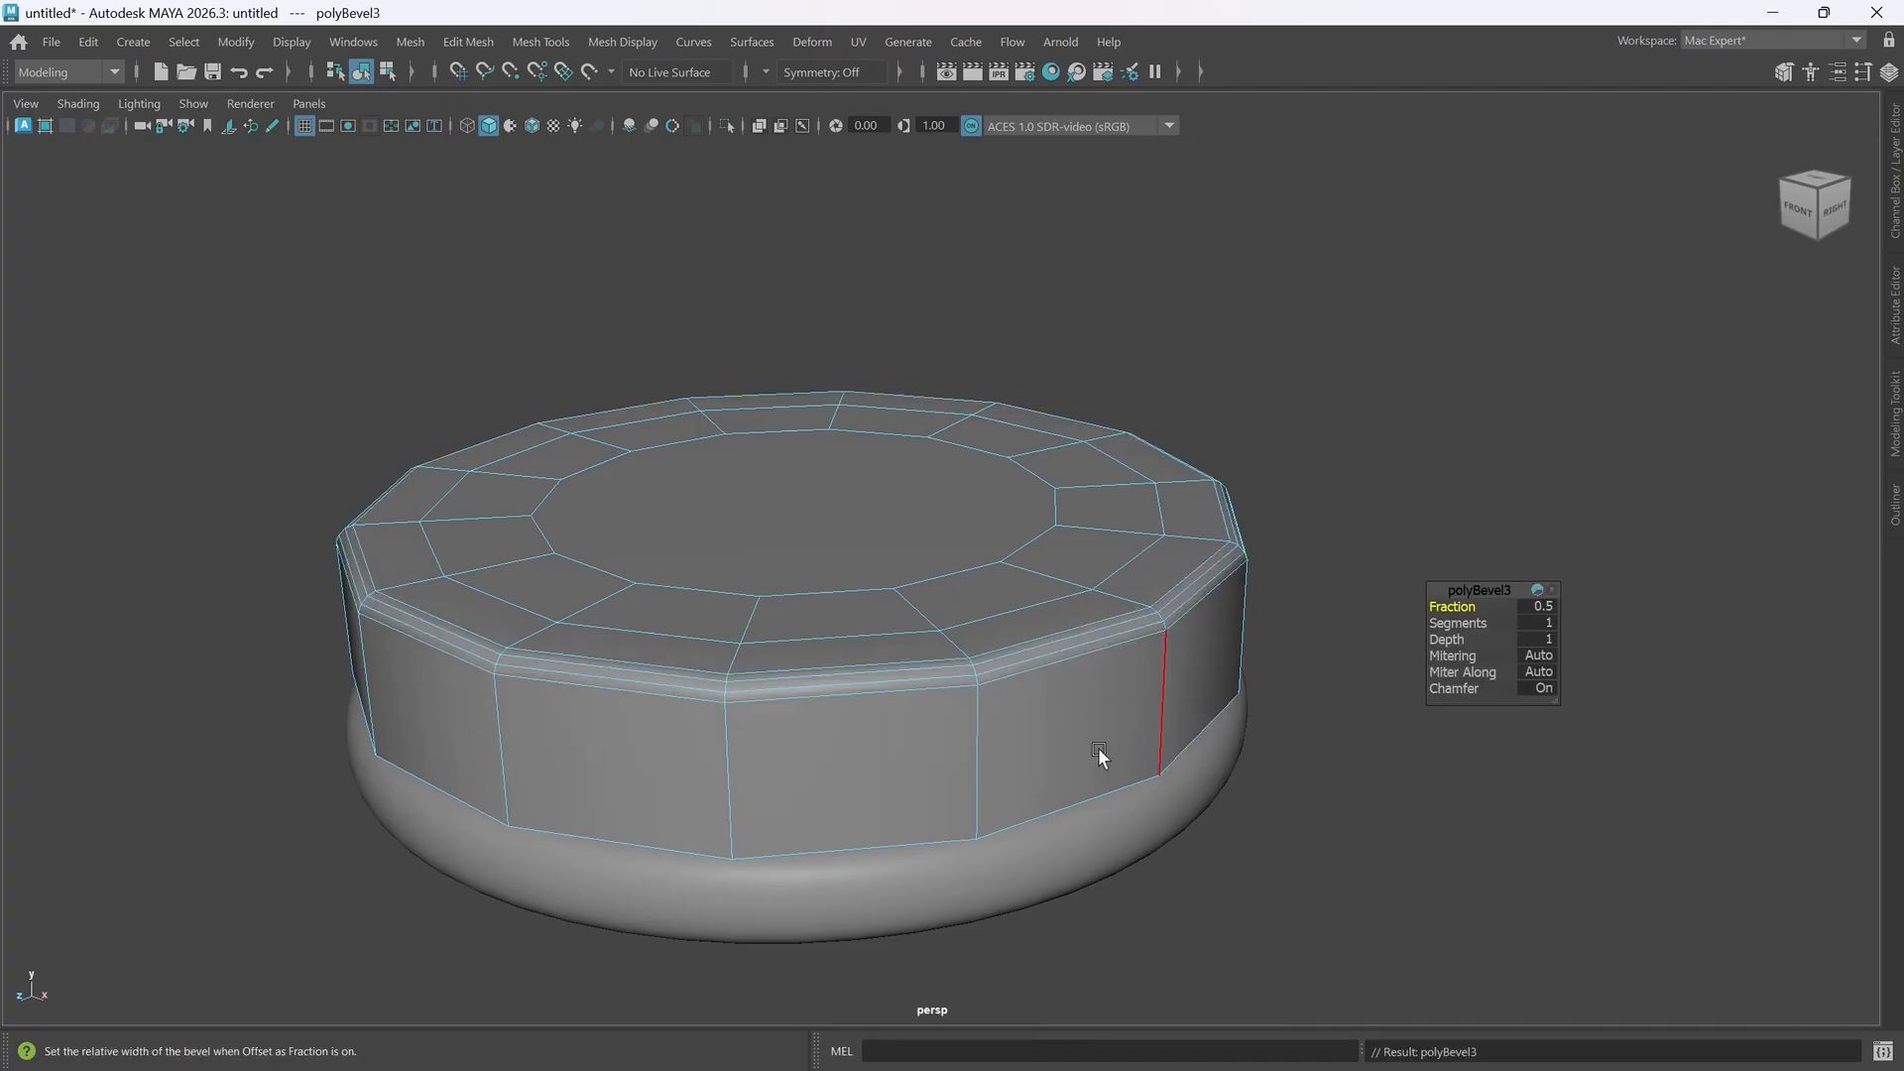
alt+drag(1097, 748, 1027, 715)
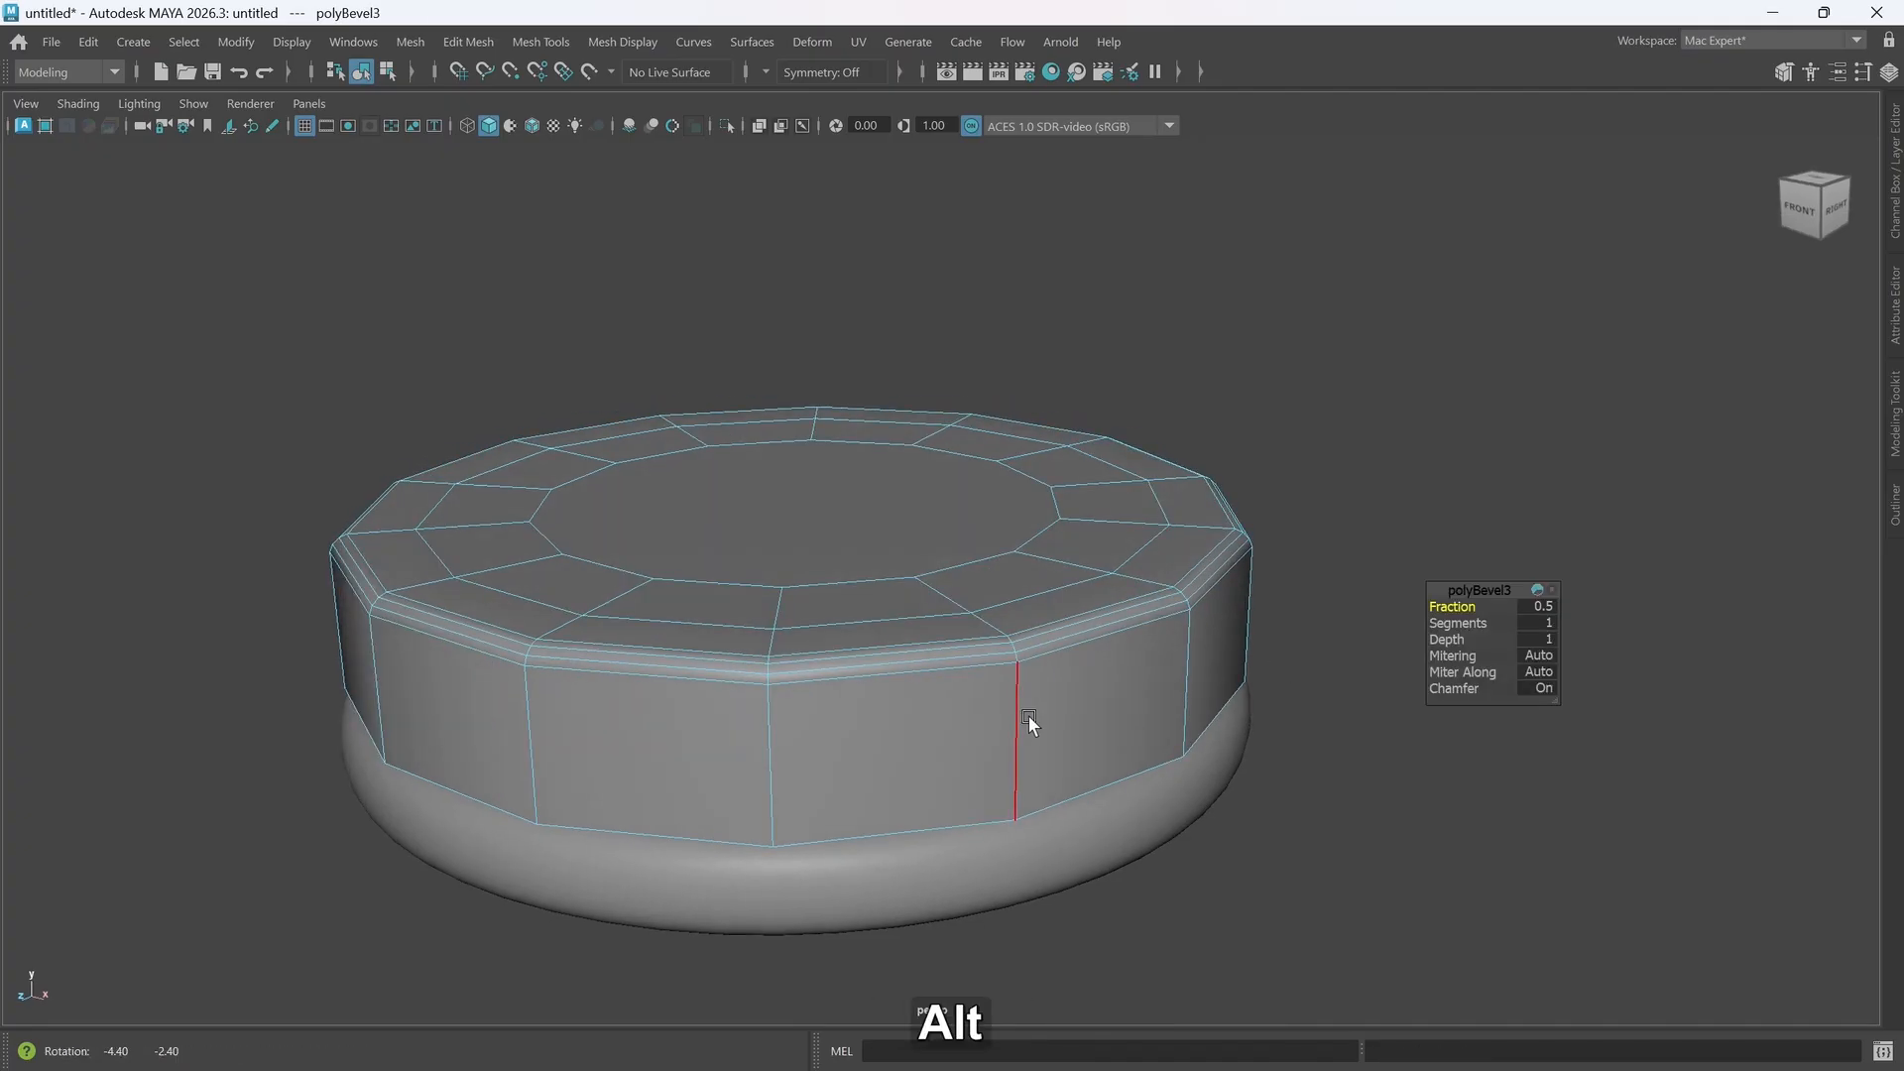
click(1457, 689)
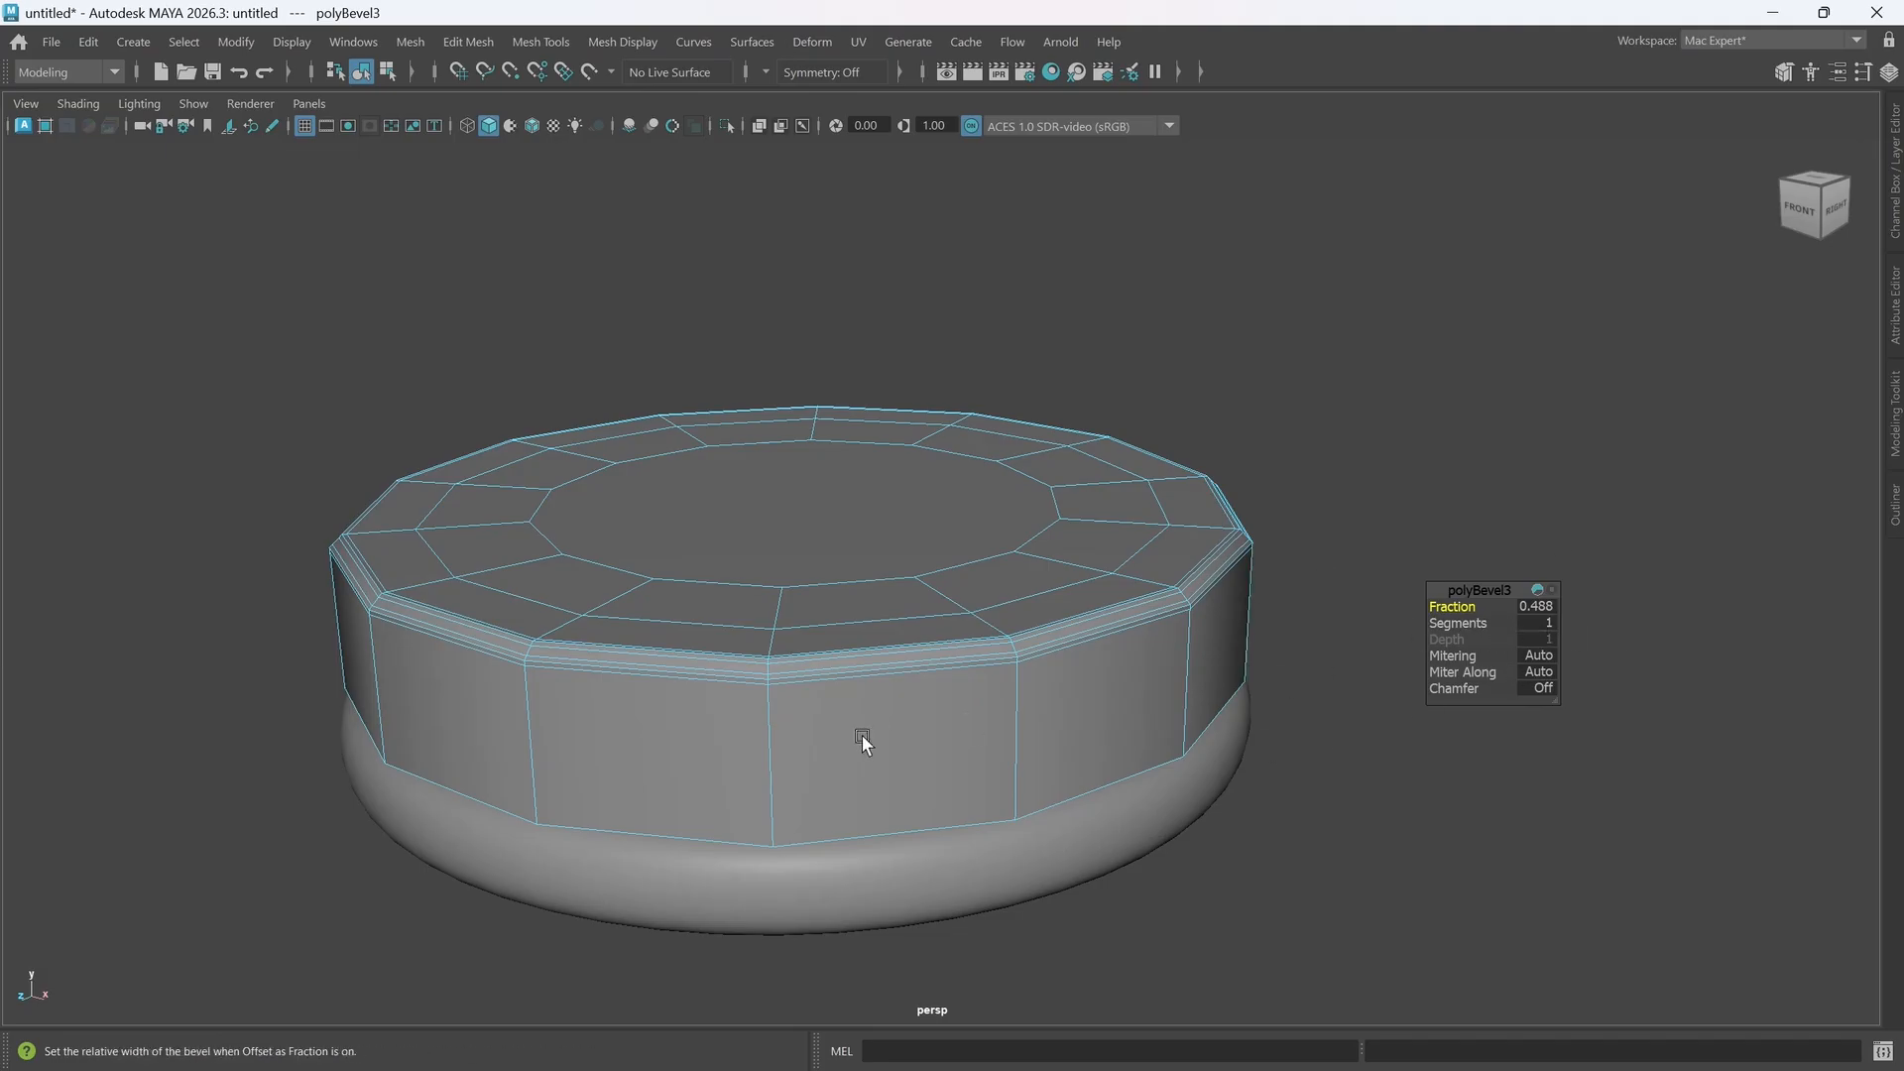
- Turn on smooth preview for the lid, return to object mode and inspect the rounded rim from several angles
right_click(1194, 698)
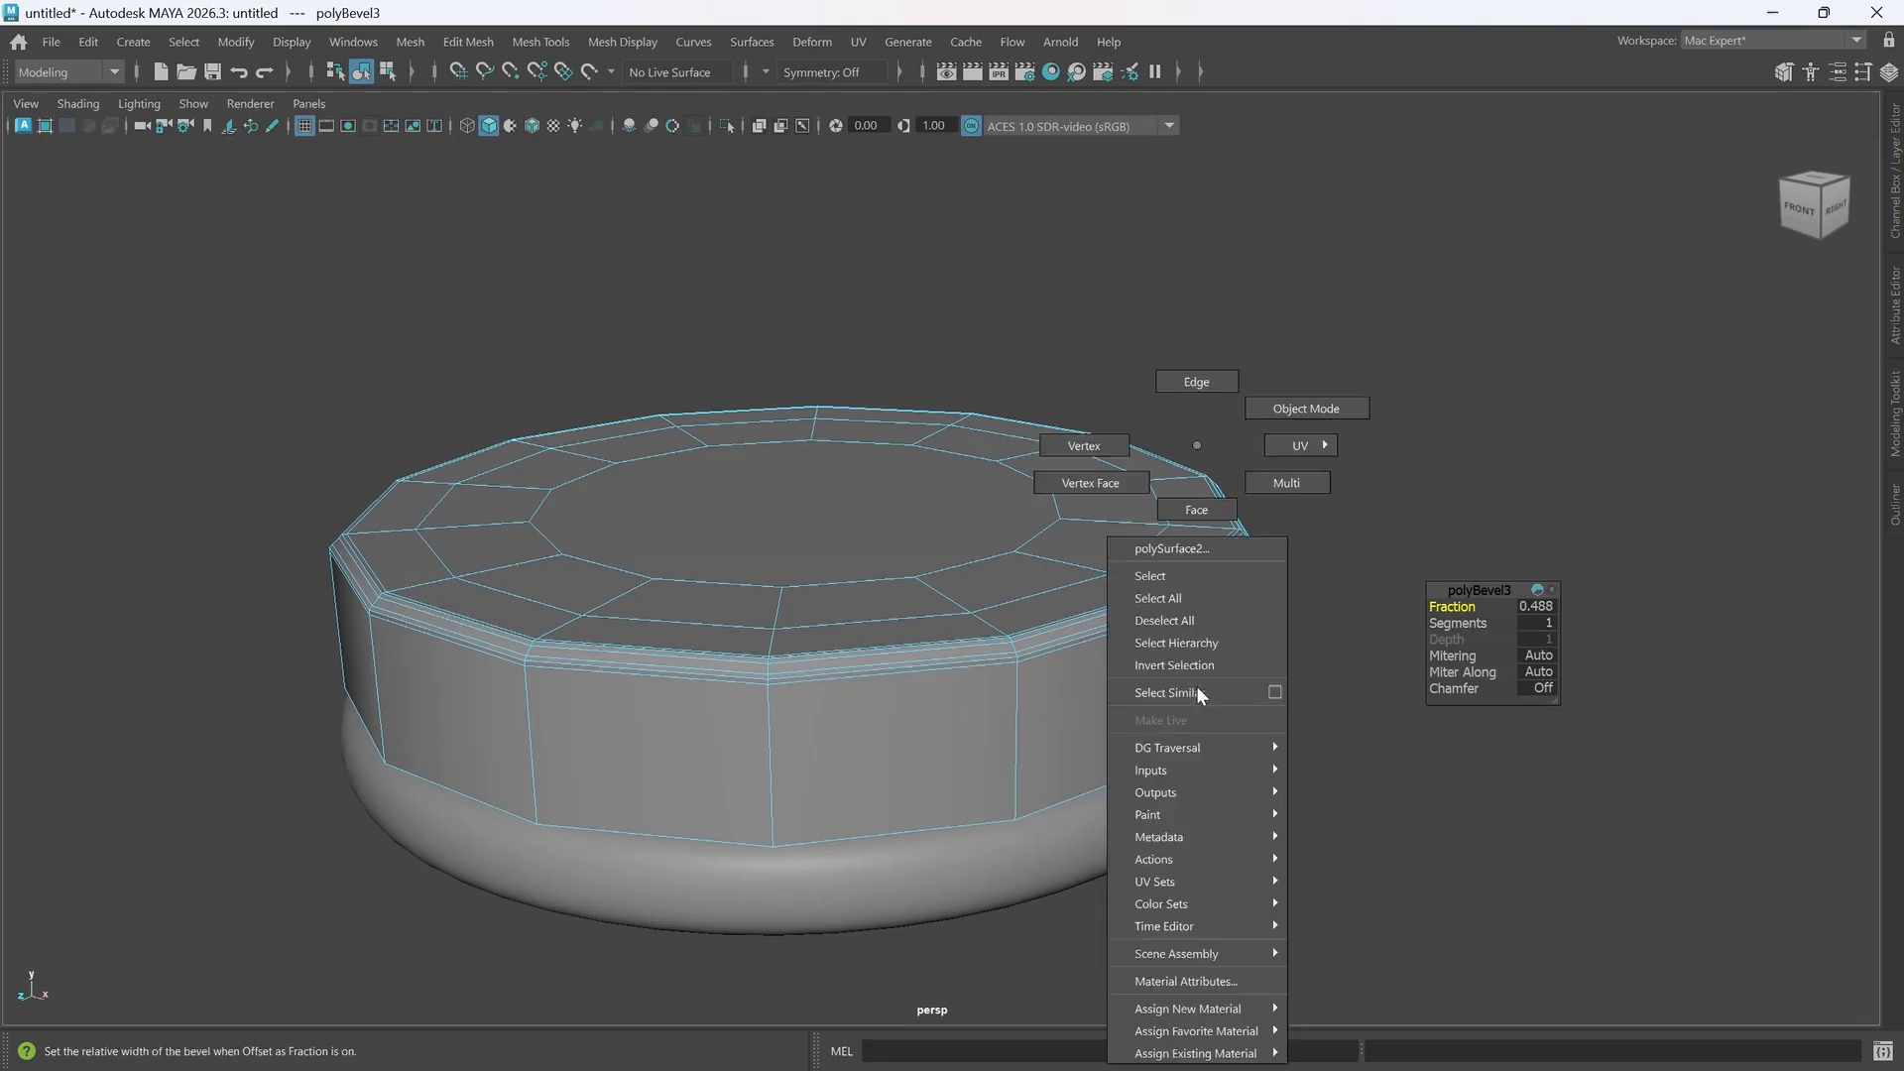
click(1203, 444)
key(3)
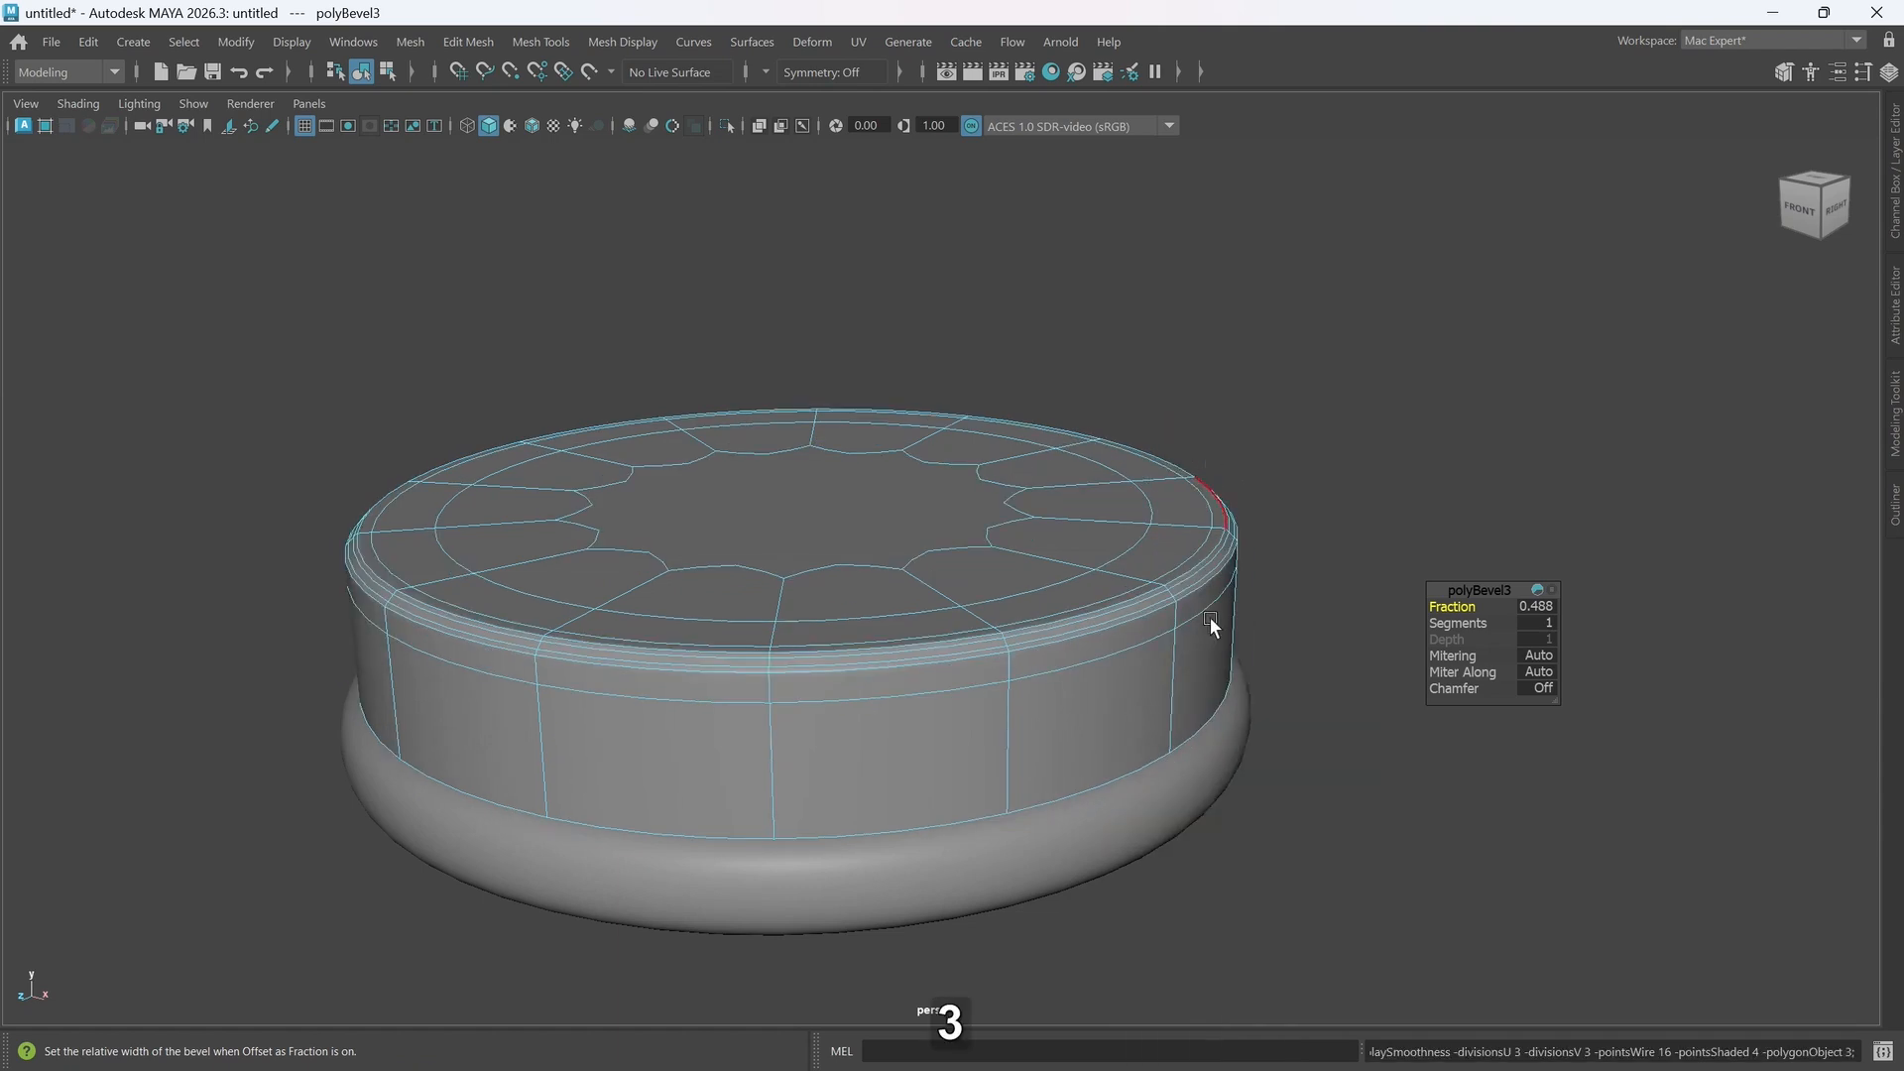
right_drag(1324, 451, 1424, 409)
alt+drag(1181, 646, 1229, 650)
alt+drag(888, 564, 968, 595)
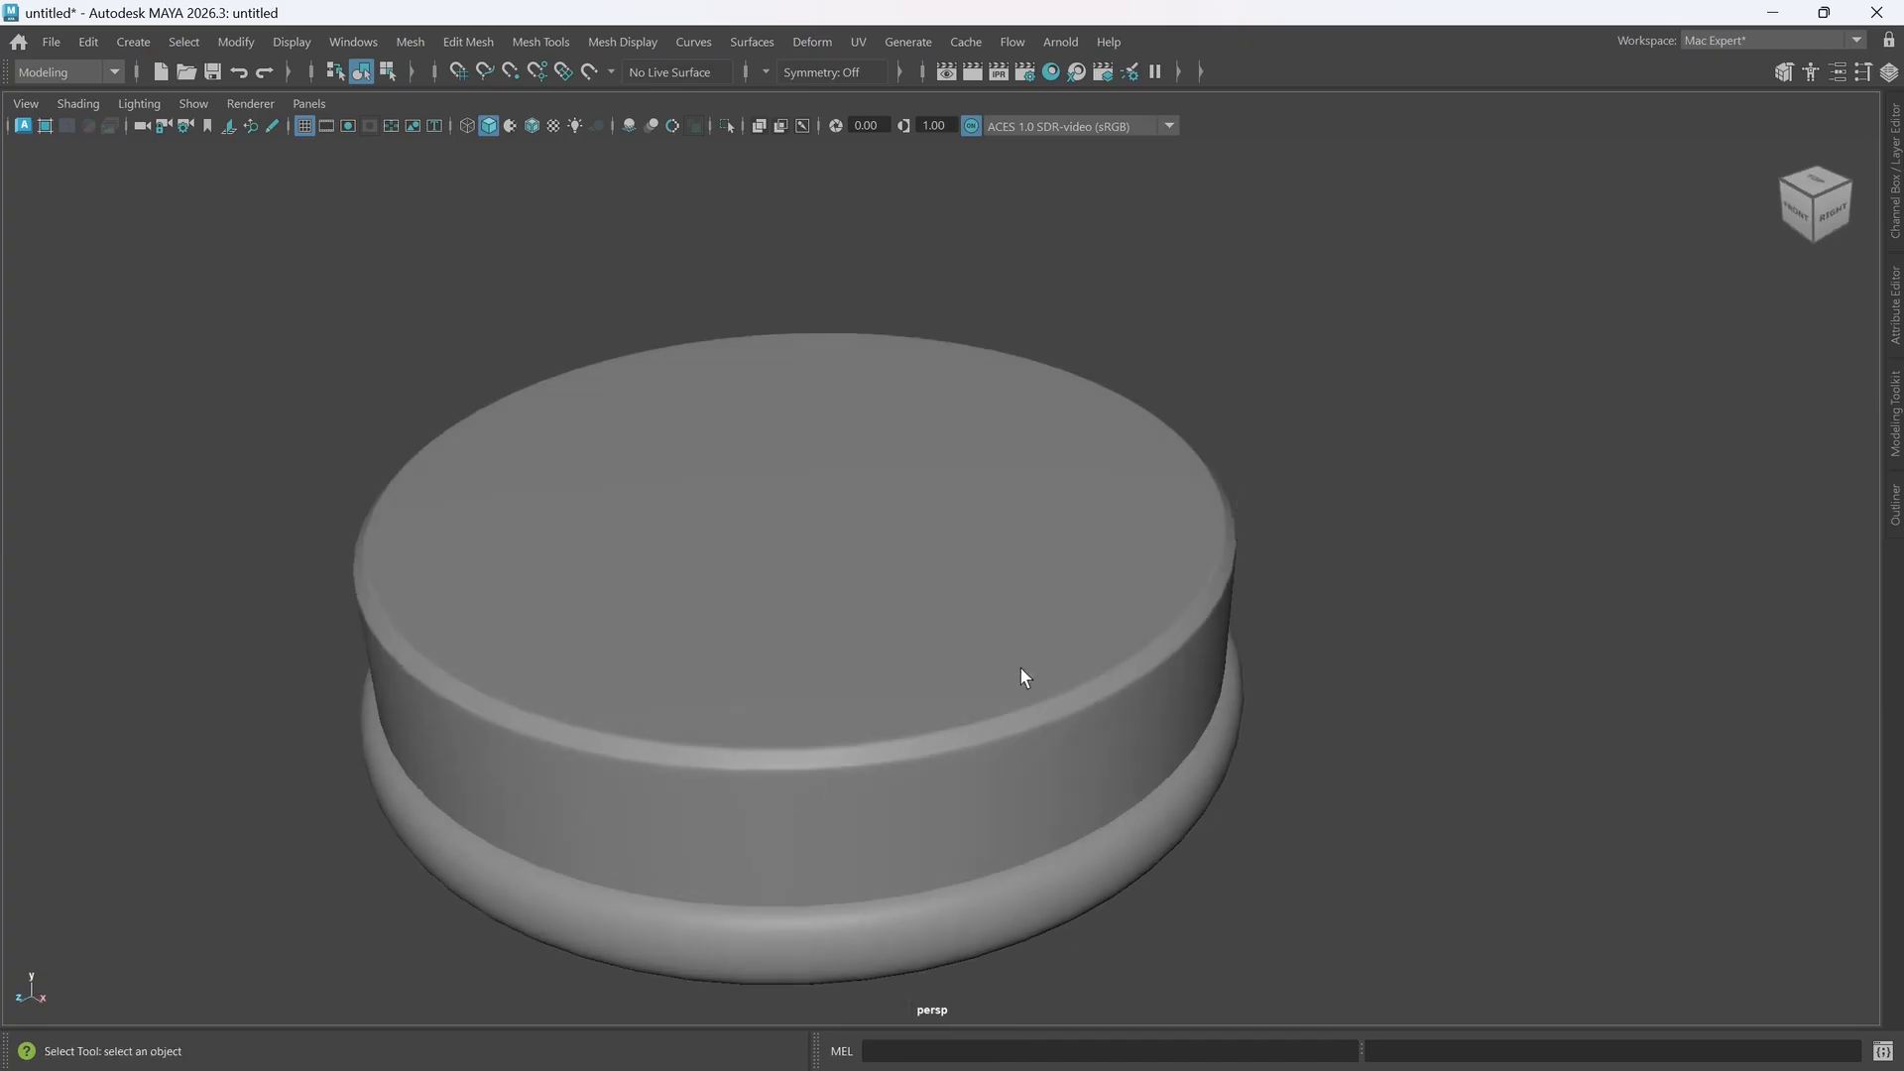
alt+drag(1021, 669, 1219, 635)
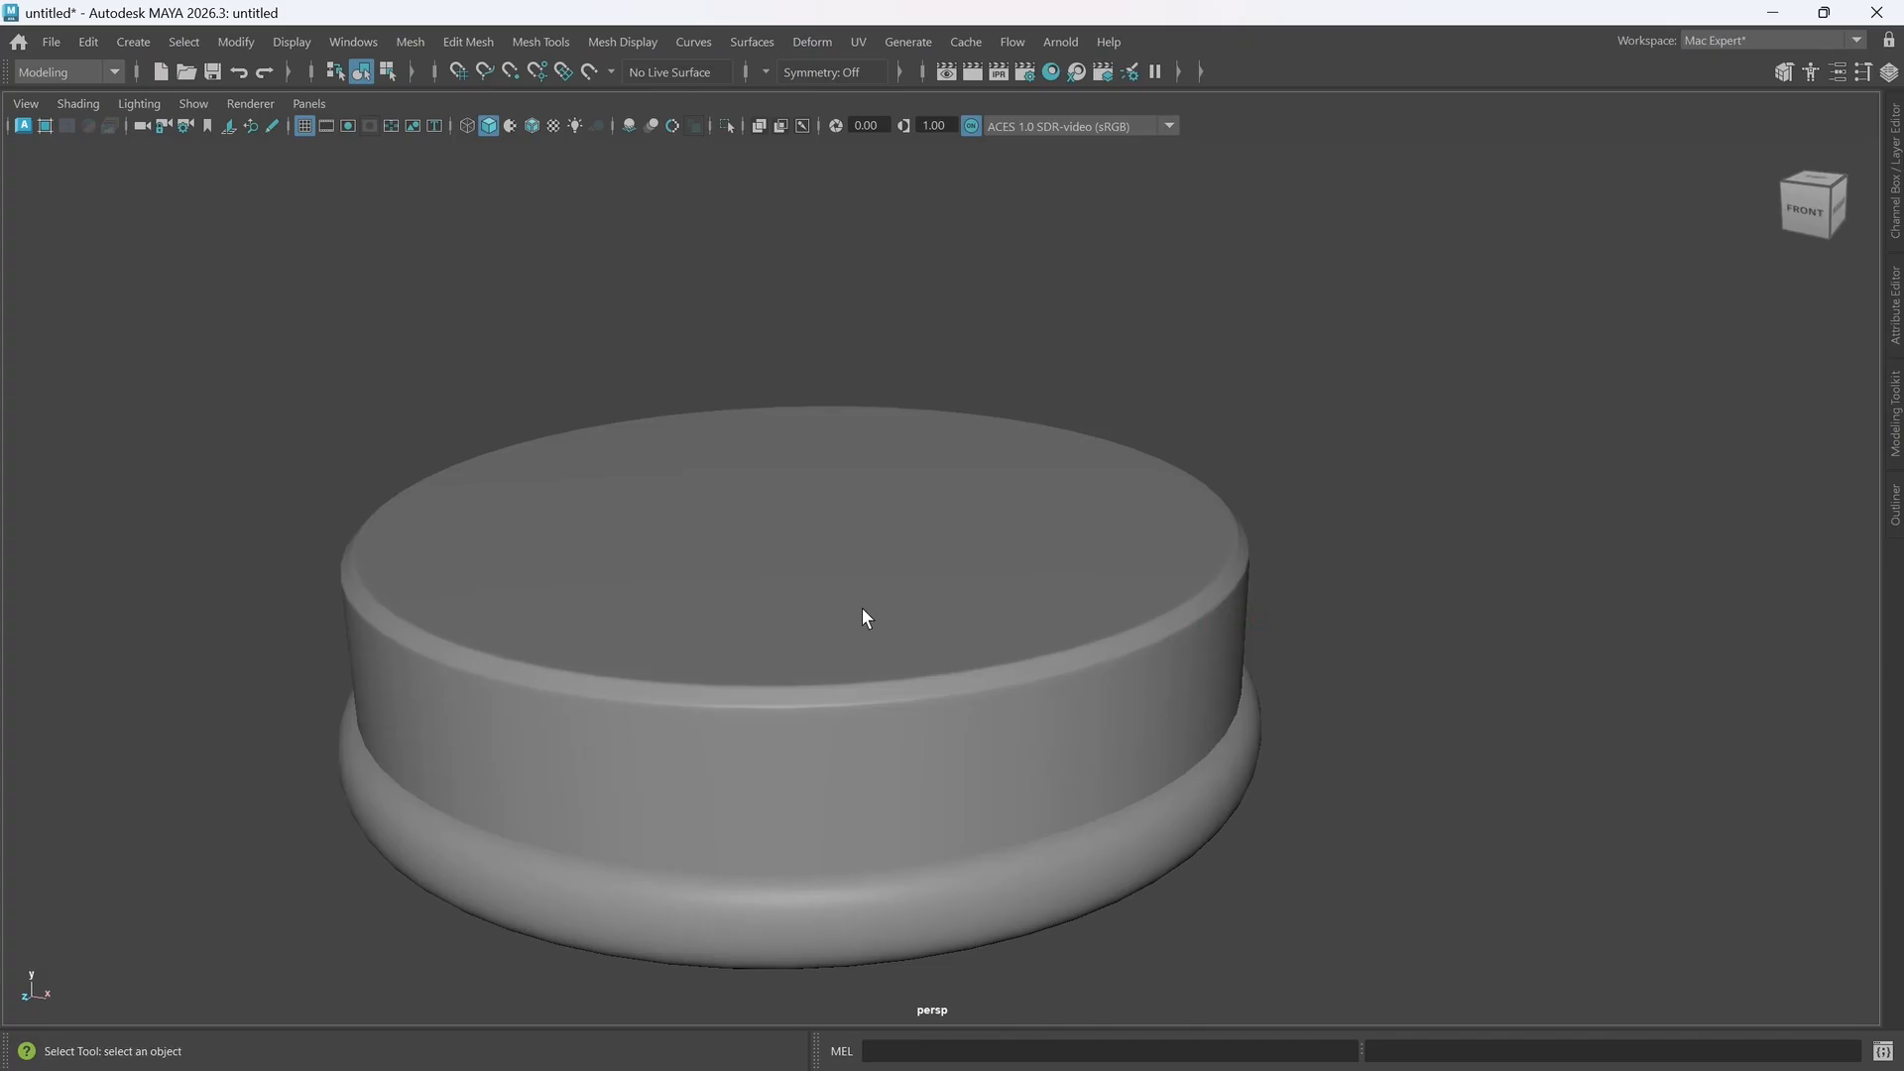
- Select the lid, turn off its smooth preview and examine the top face layout from above
click(860, 609)
mouse_move(1084, 702)
alt+middle_down()
mouse_move(1126, 680)
mouse_move(1109, 718)
alt+middle_up()
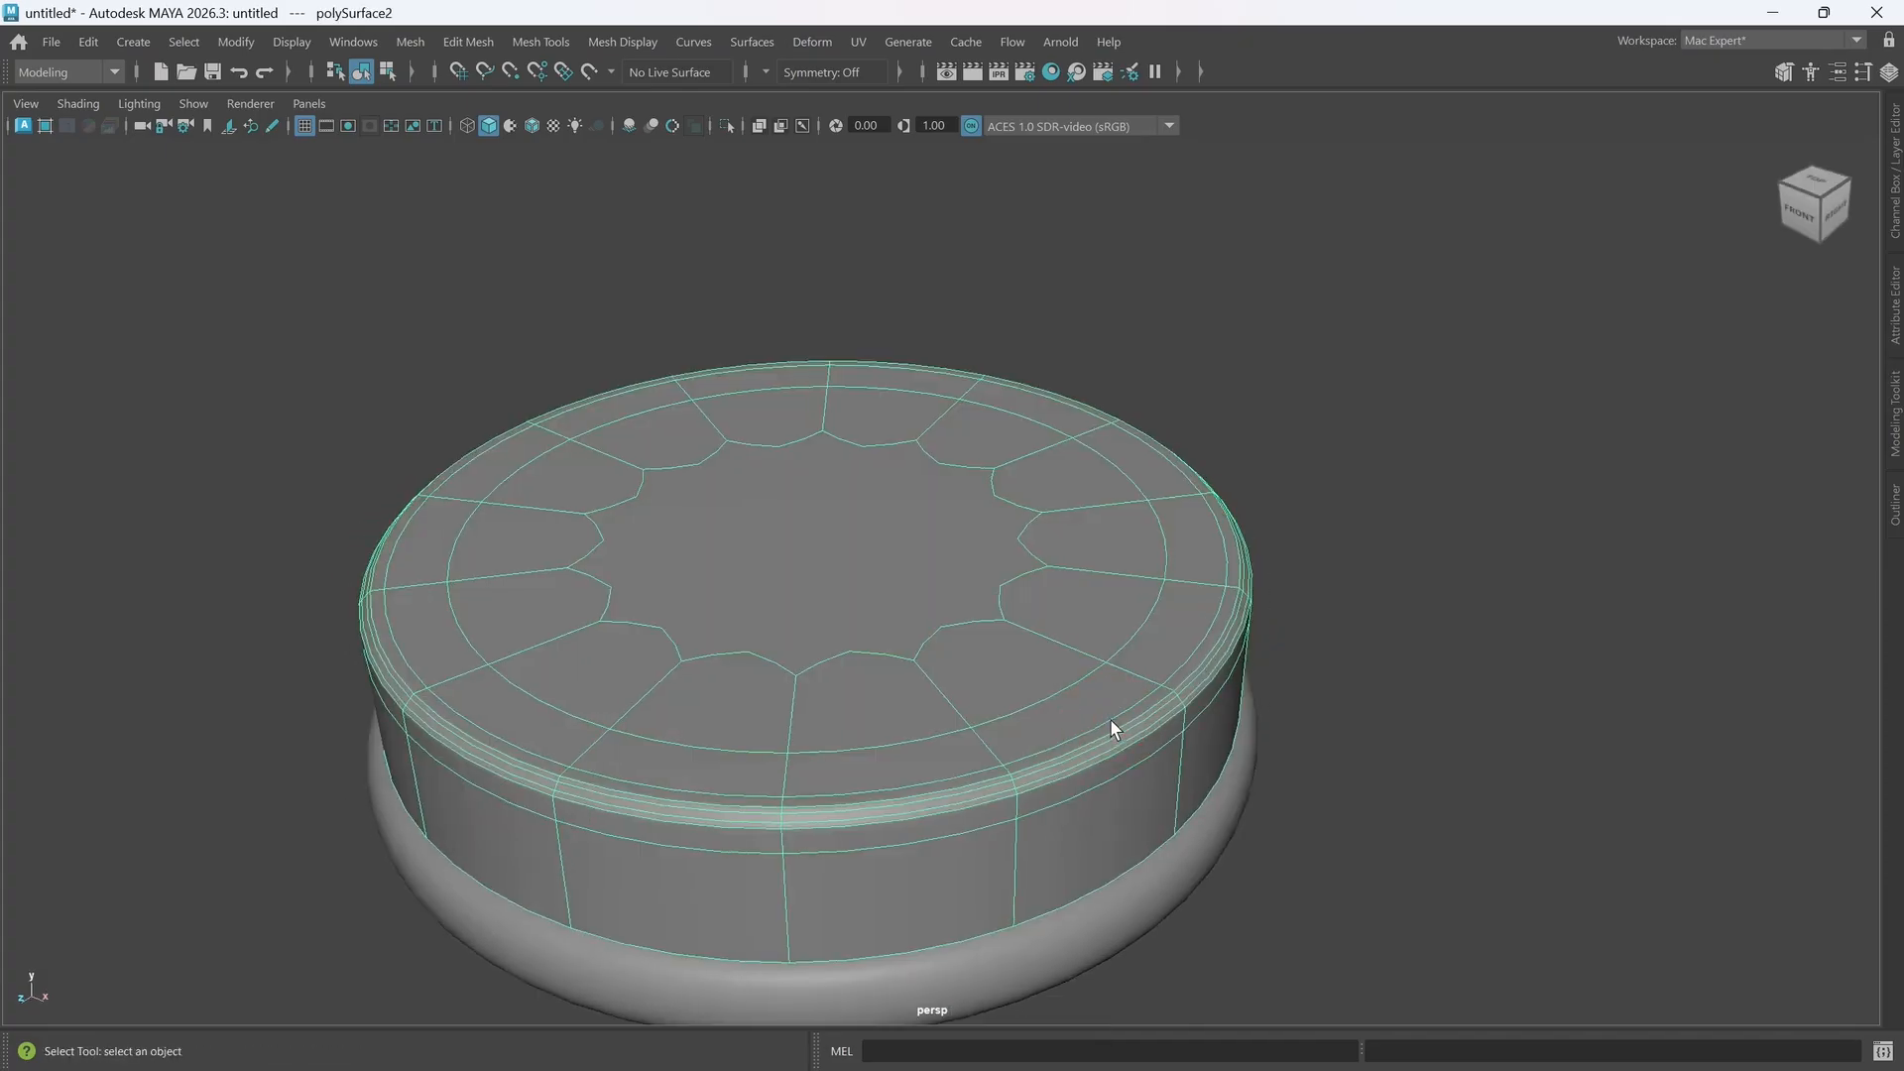
key(1)
alt+drag(994, 641, 1035, 619)
alt+middle_drag(1037, 616, 1023, 543)
alt+drag(1037, 636, 1036, 629)
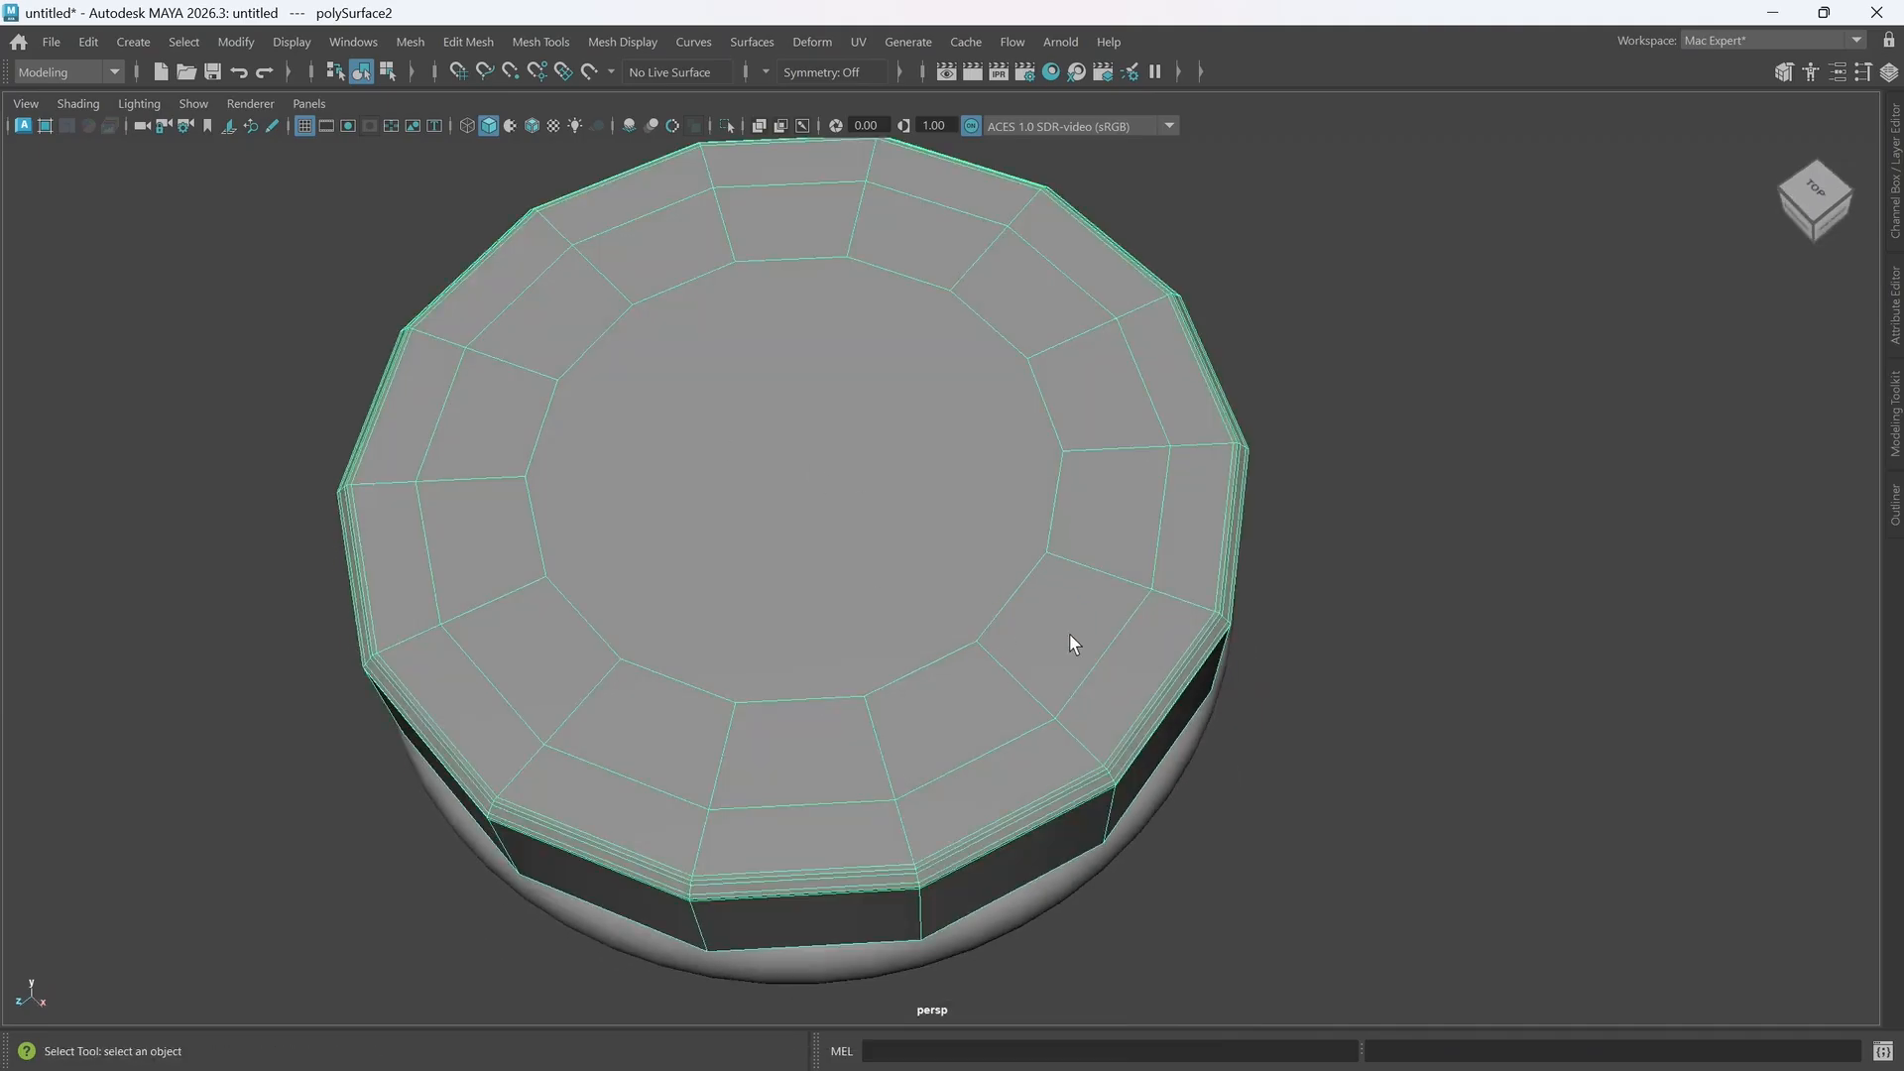
- Start Multi-Cut and cut one edge across the middle of the lid's top face between opposite inner-ring vertices
alt+middle_drag(1071, 642, 1054, 646)
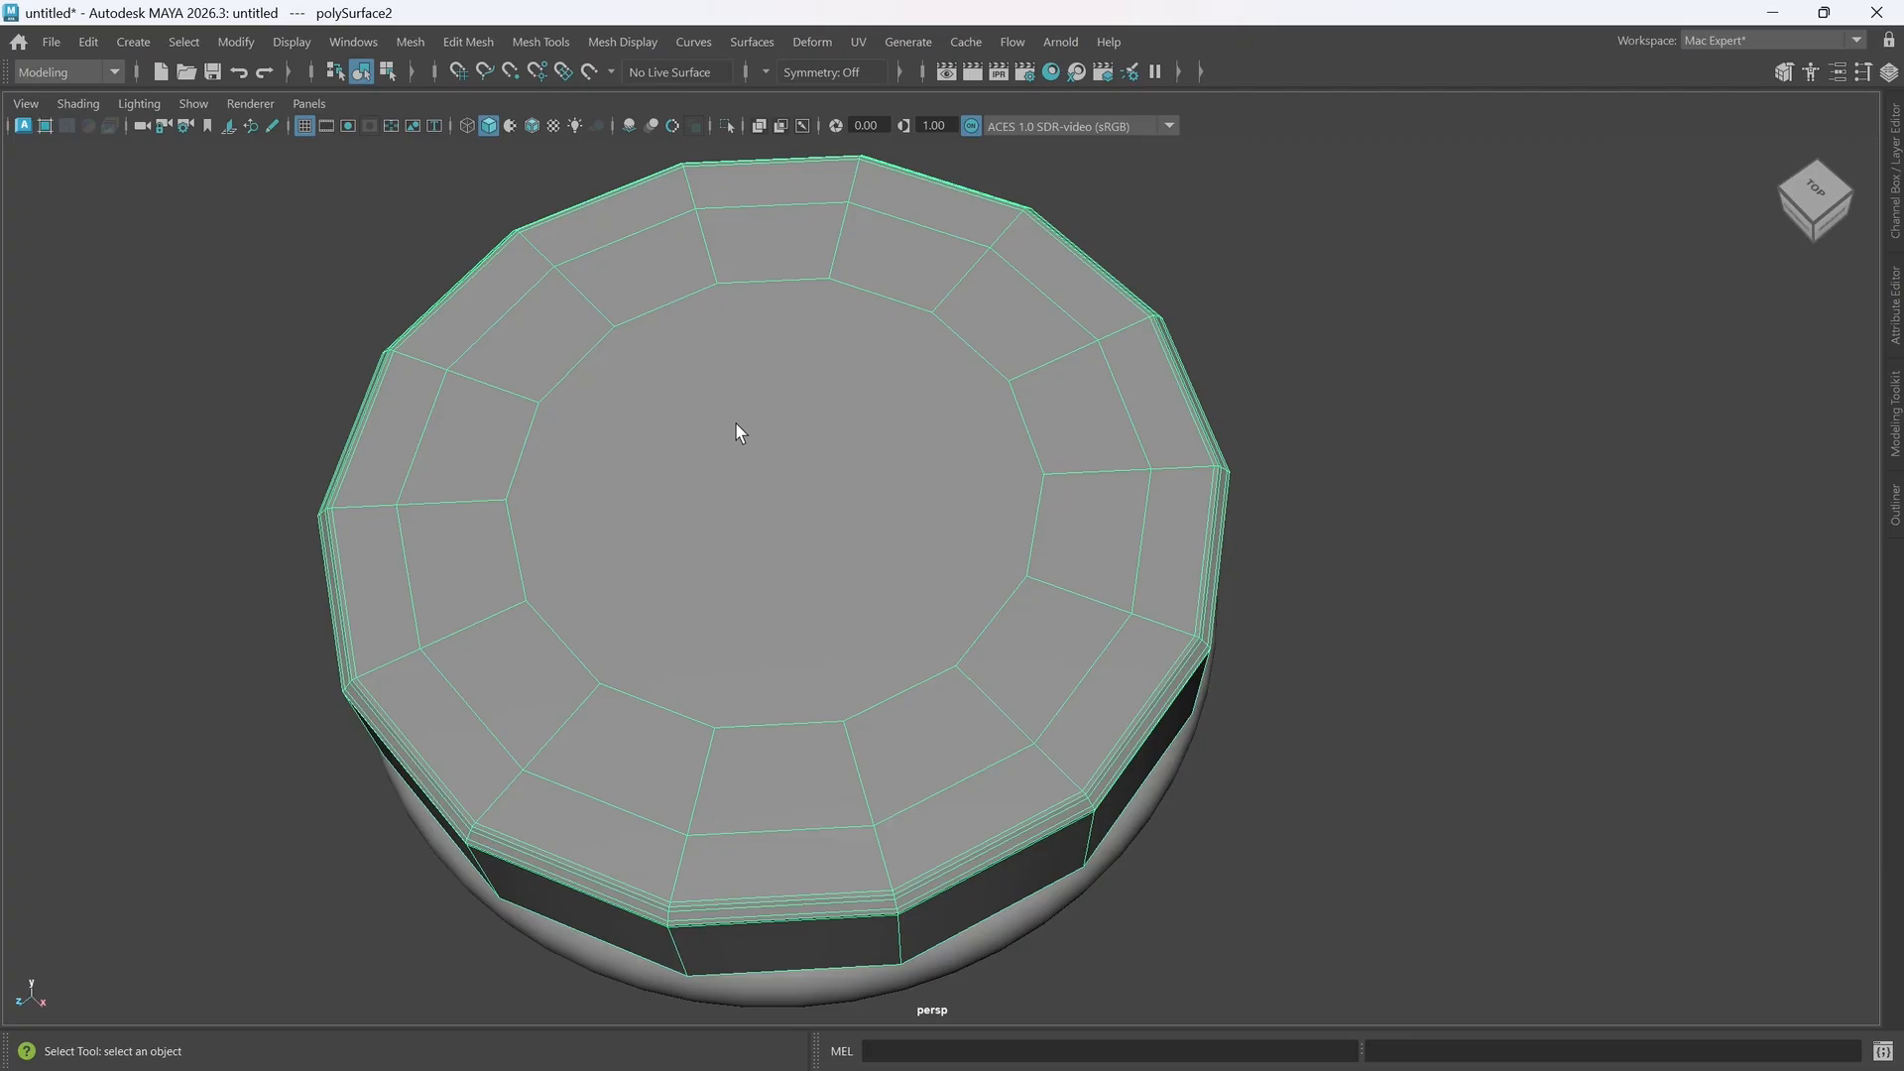
alt+middle_drag(976, 559, 969, 552)
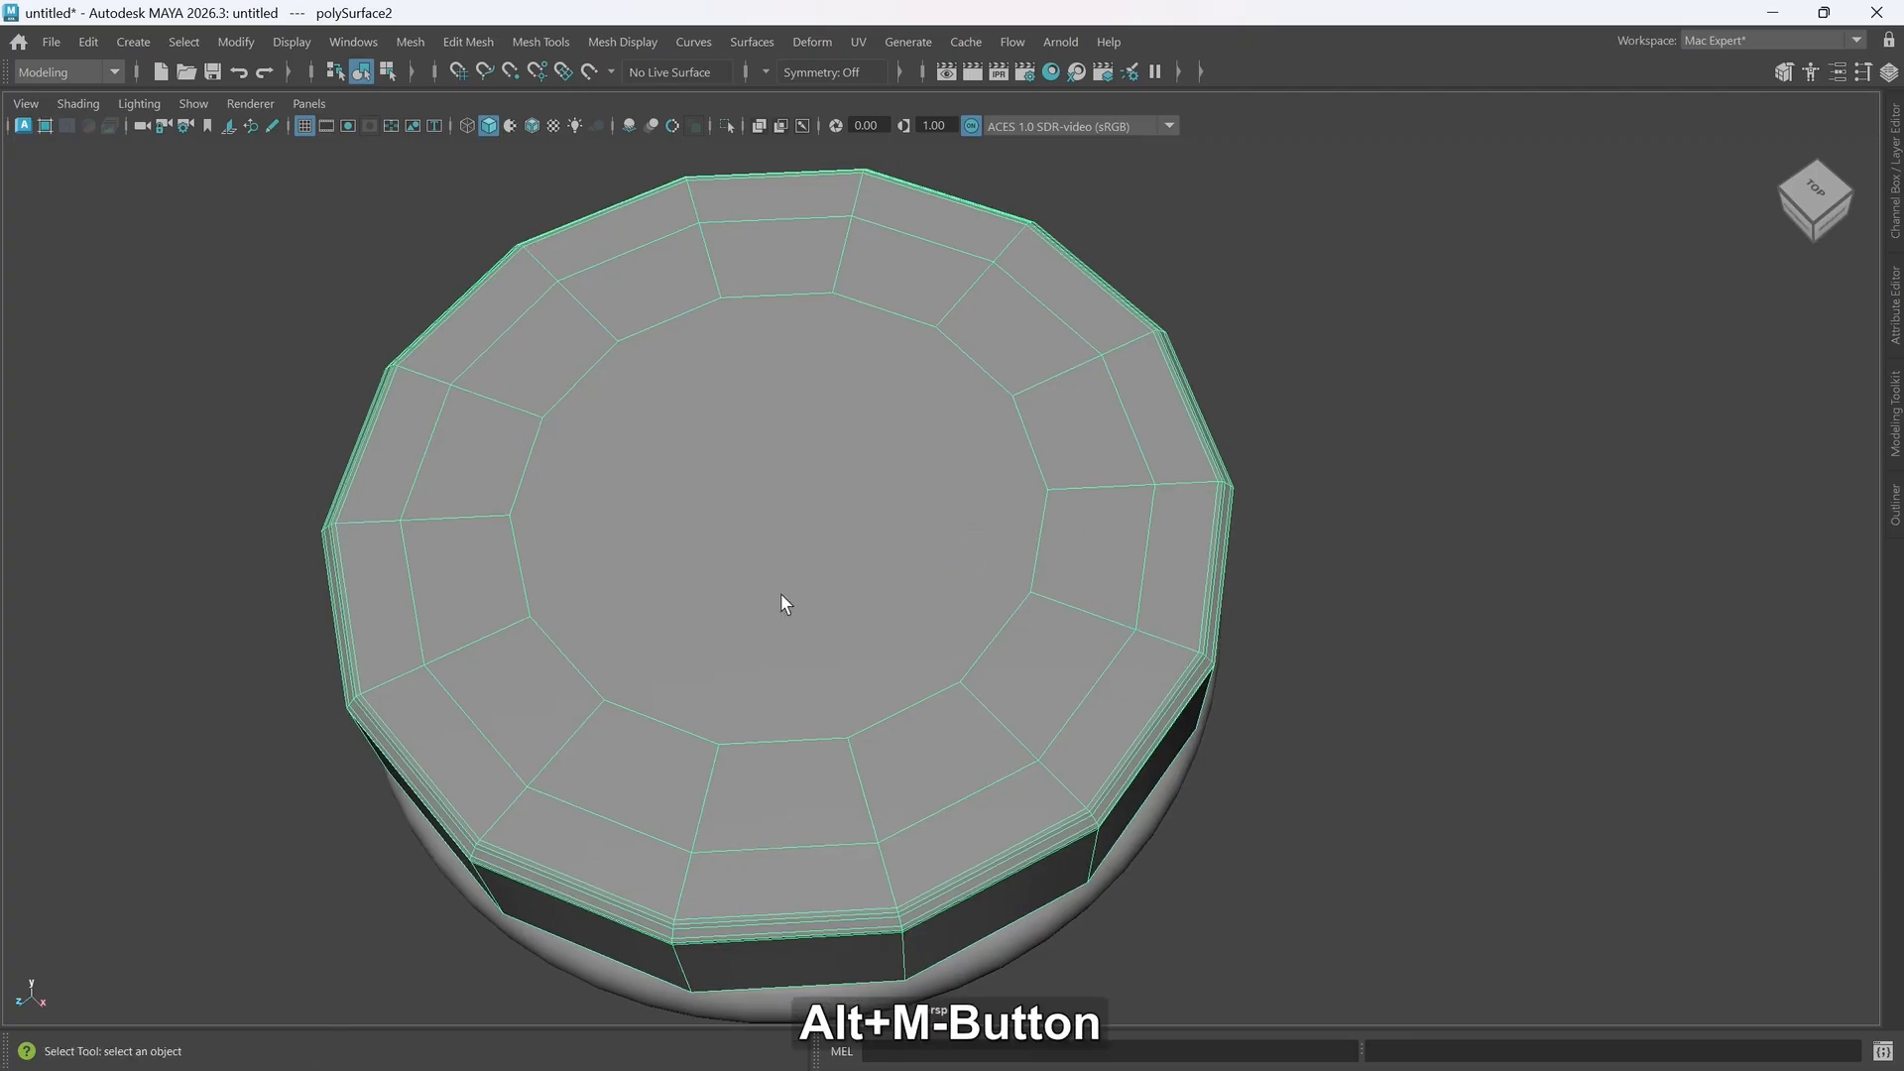
click(1895, 451)
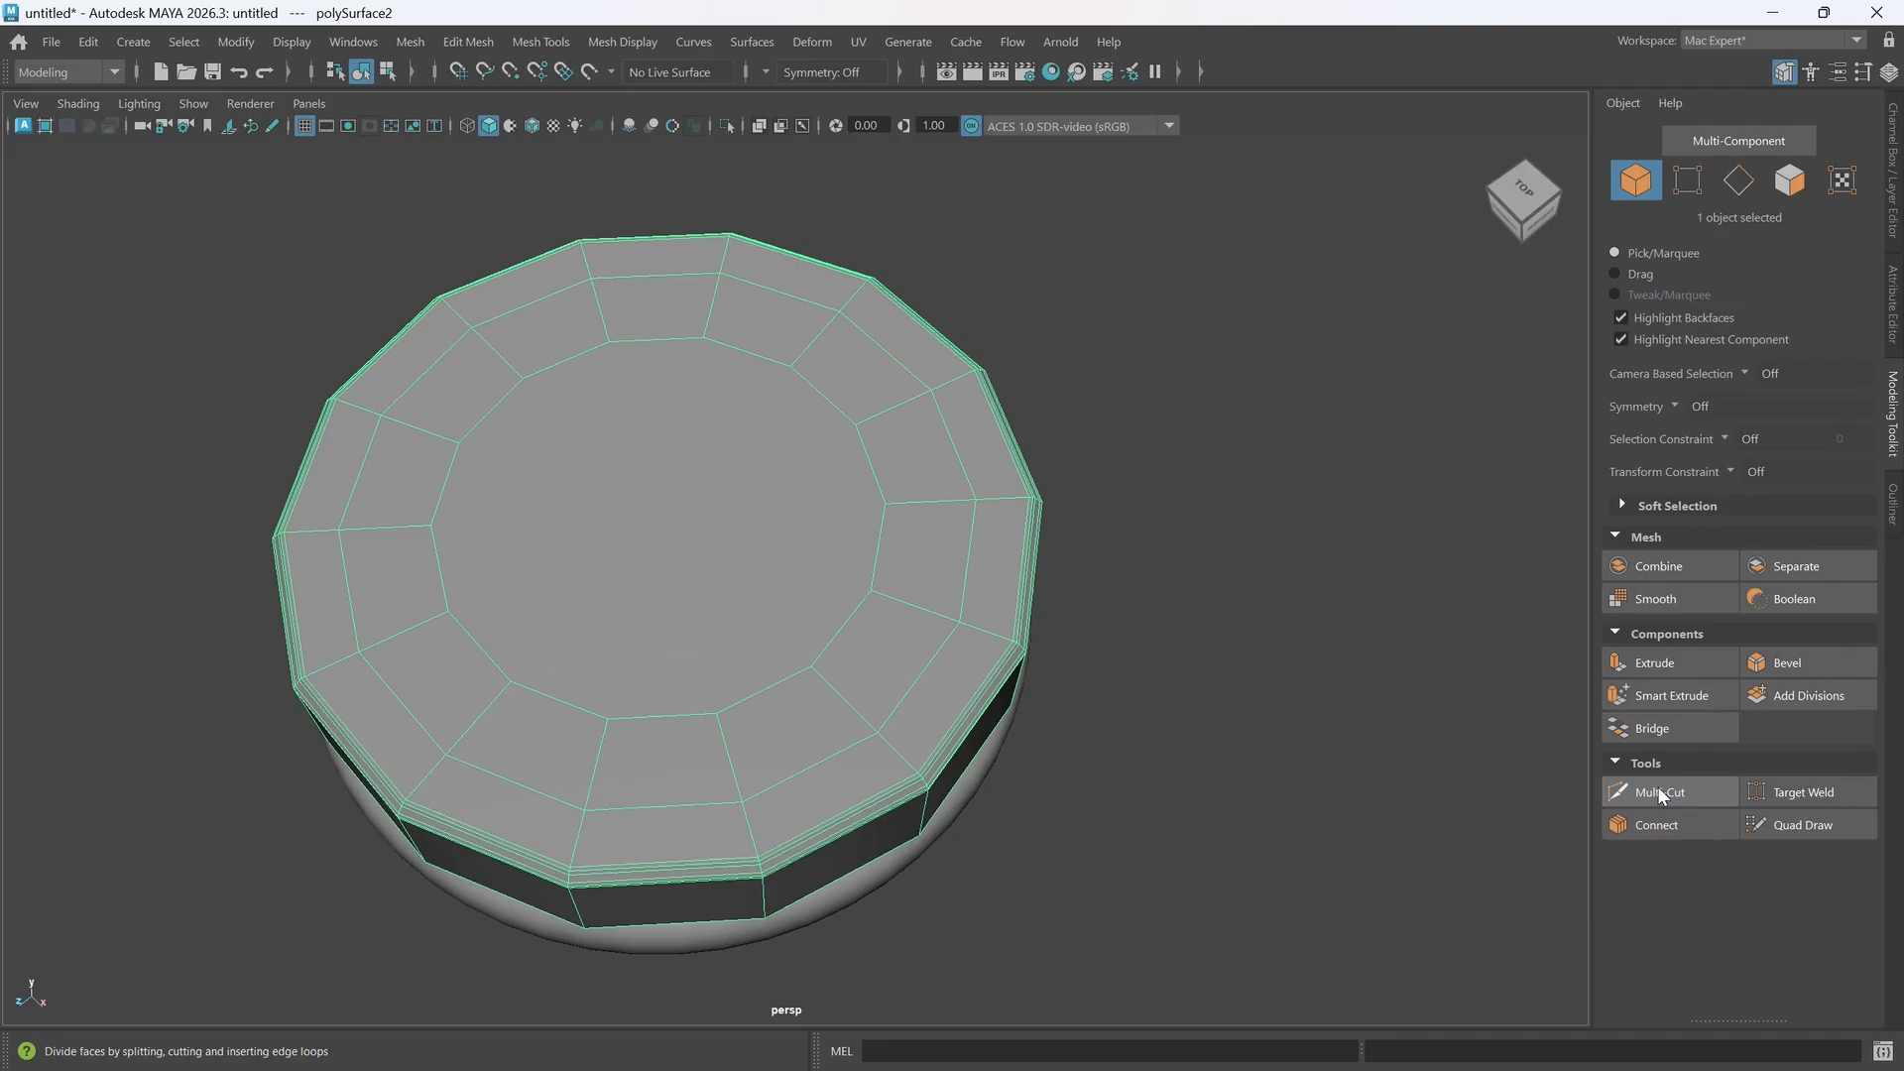
click(1892, 424)
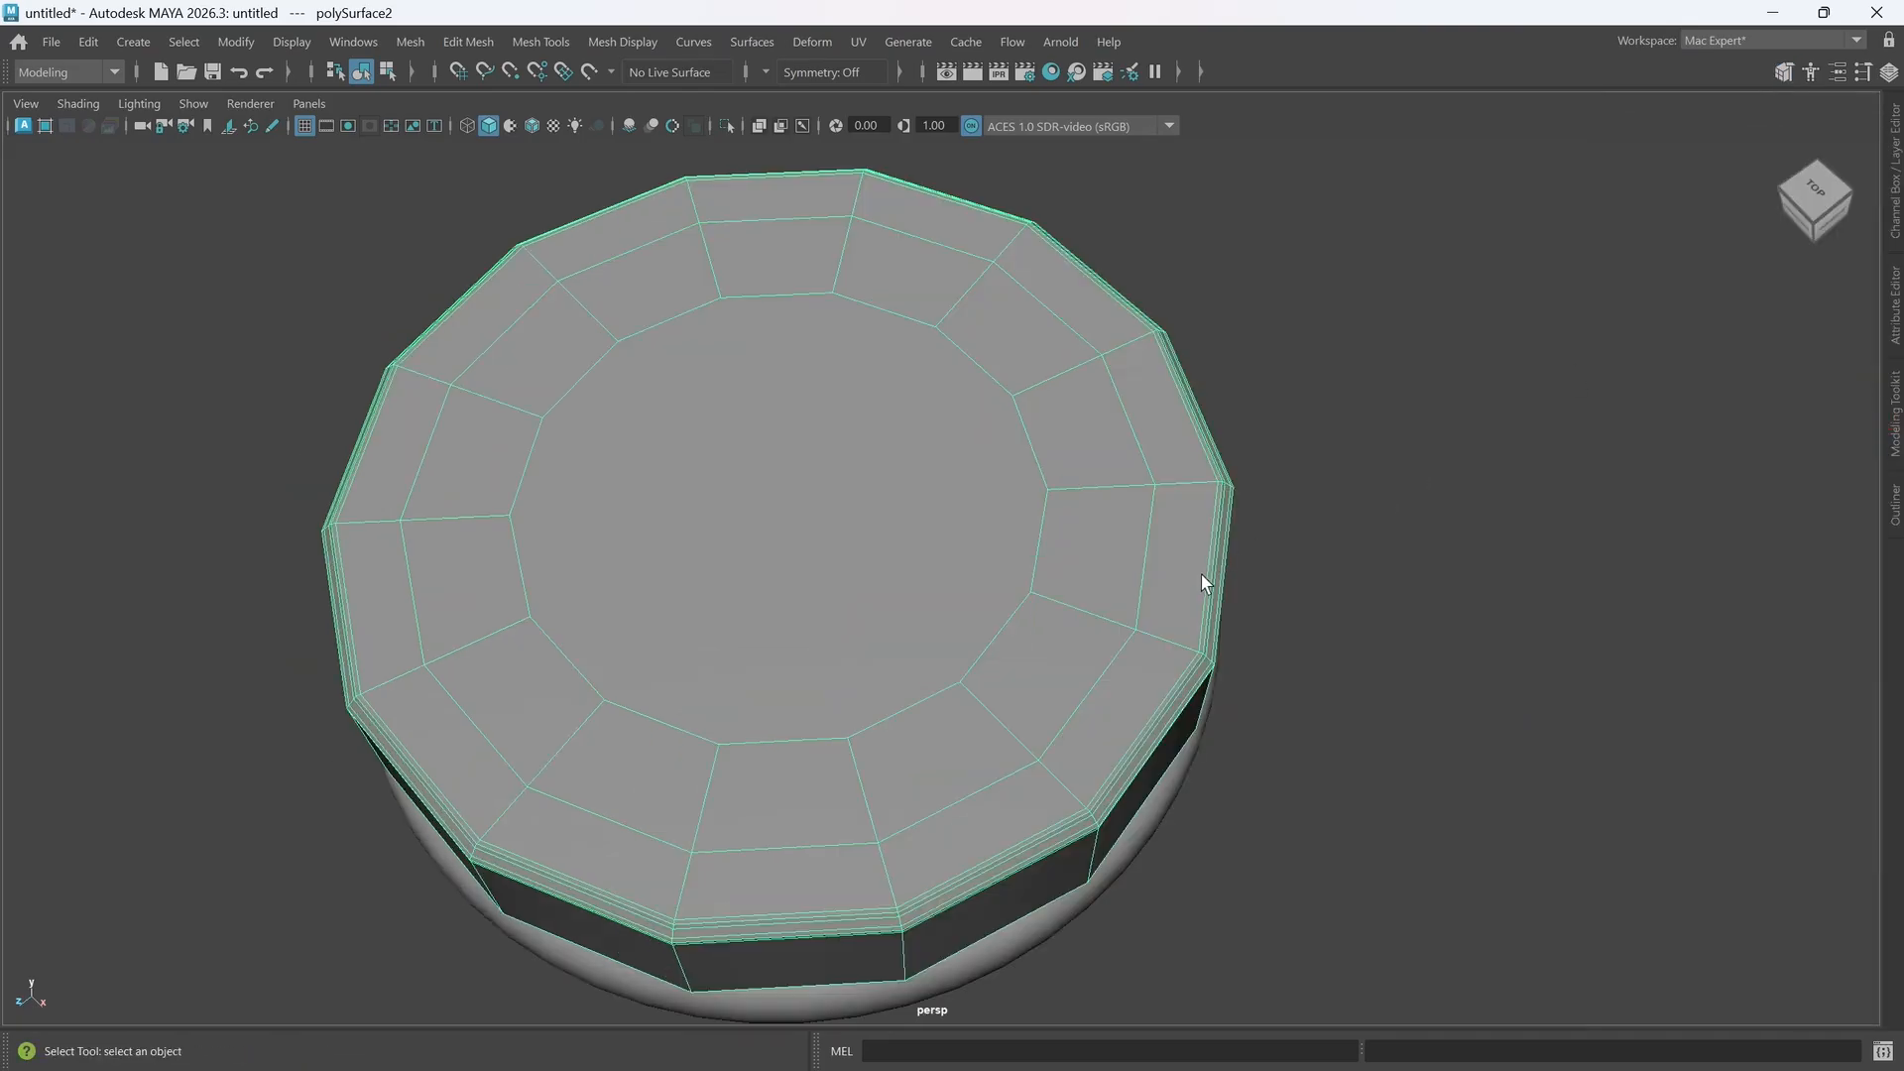
key(m)
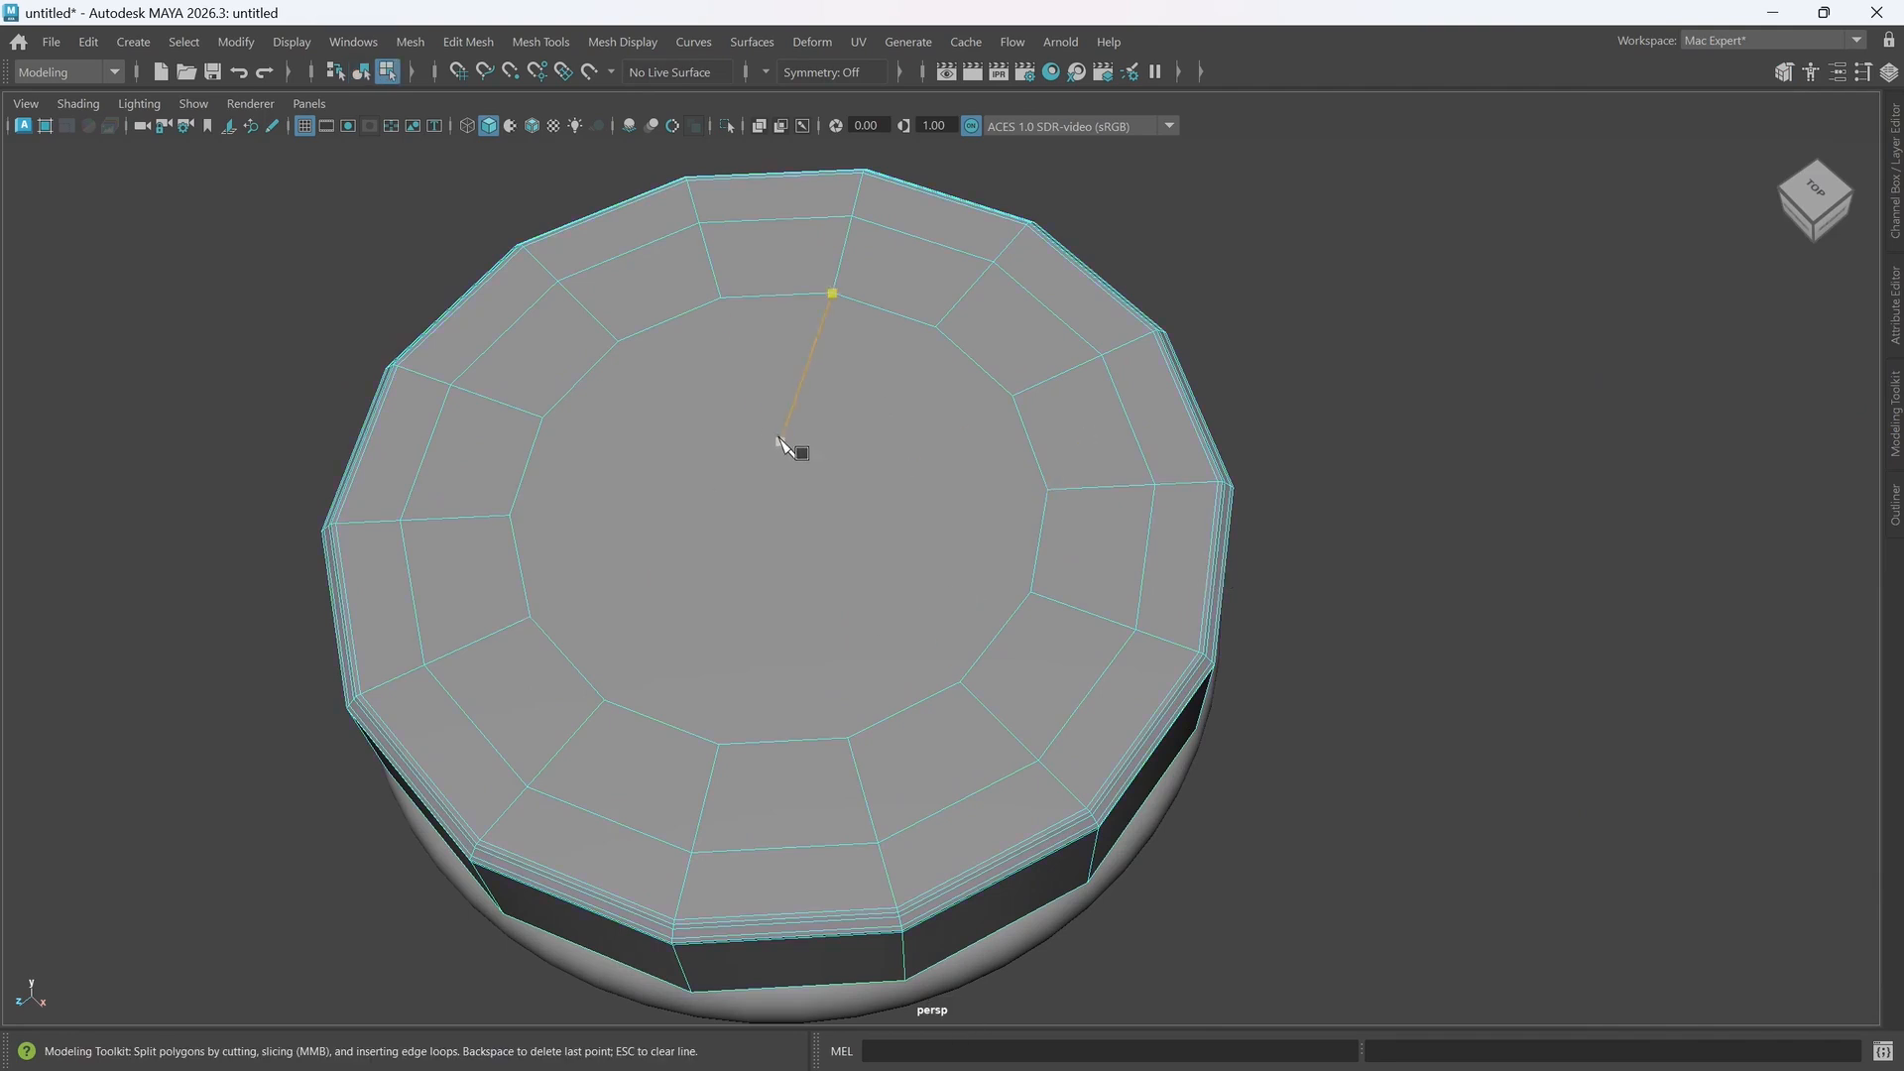
alt+drag(823, 548, 721, 298)
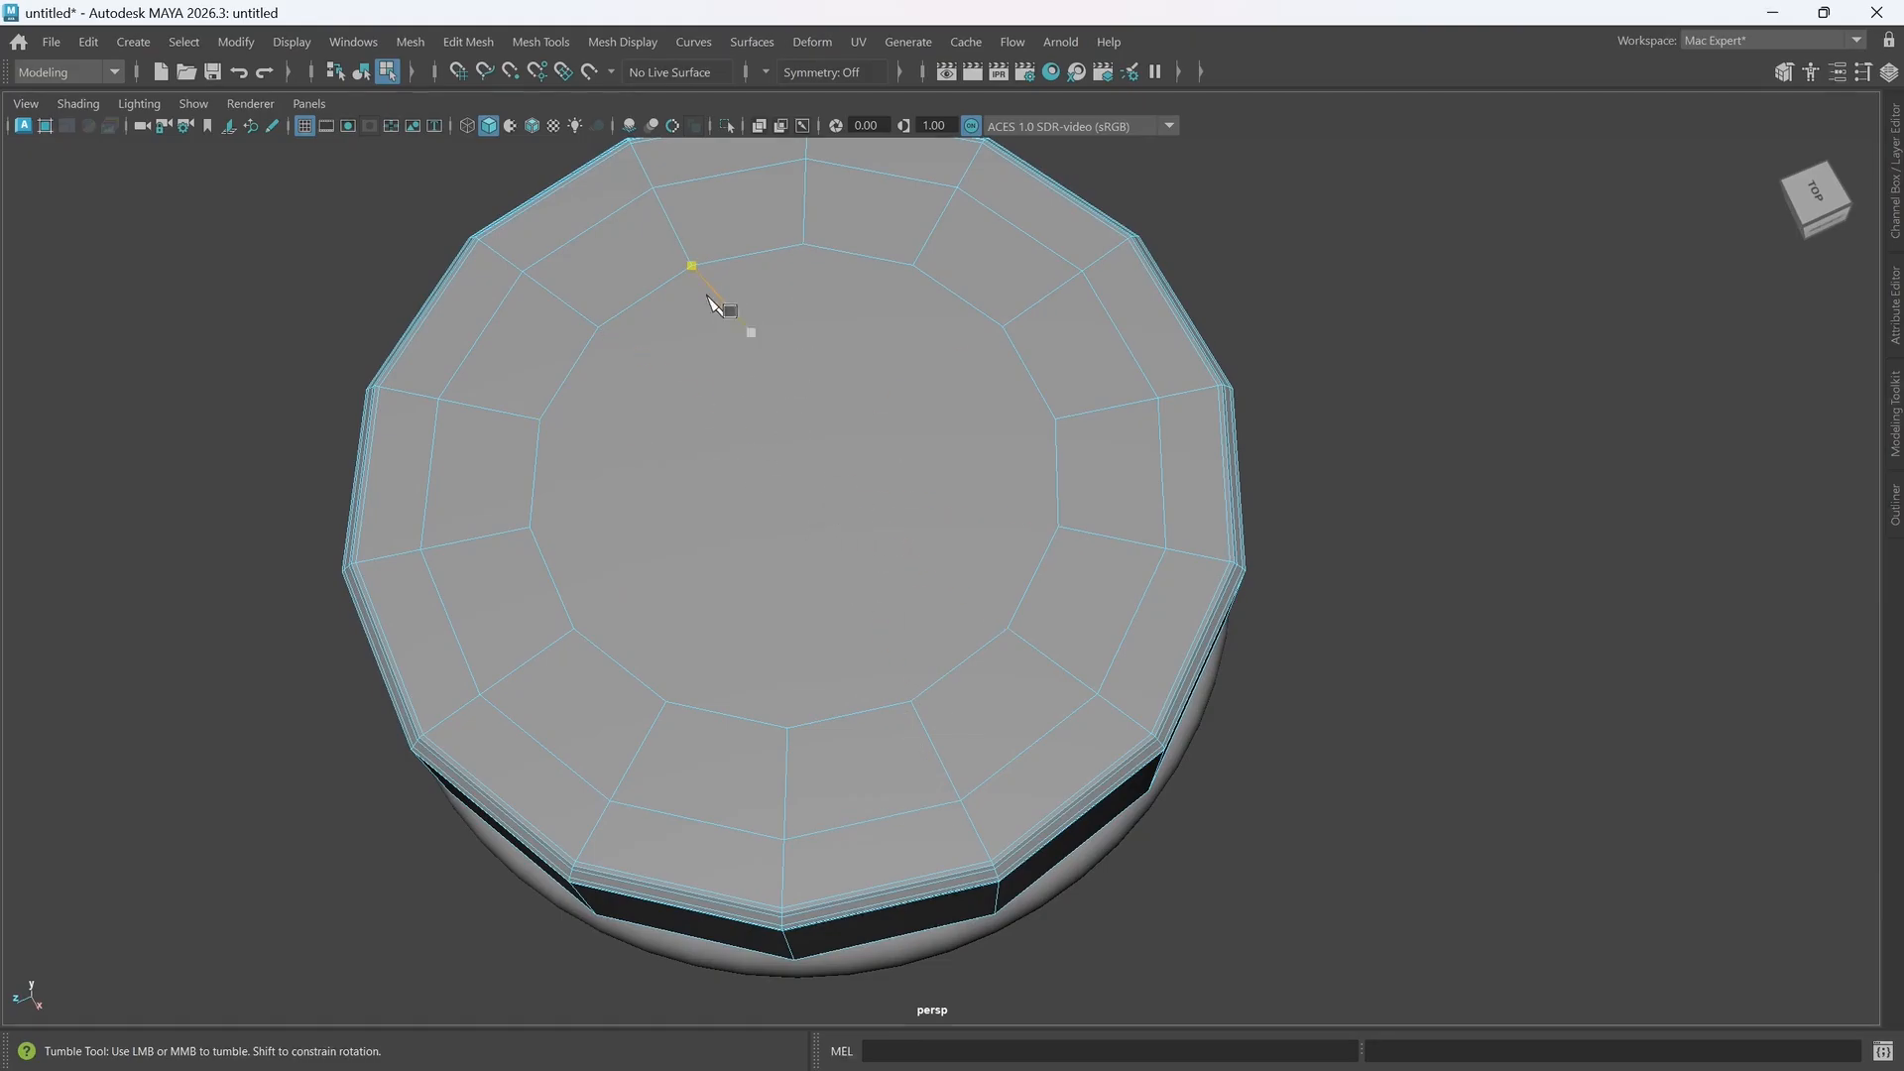
click(691, 266)
click(910, 701)
key(Return)
- Cut two more edges across the top face on one side of the middle cut, parallel to it
click(803, 244)
click(1007, 629)
key(Return)
click(915, 269)
click(1058, 527)
key(Return)
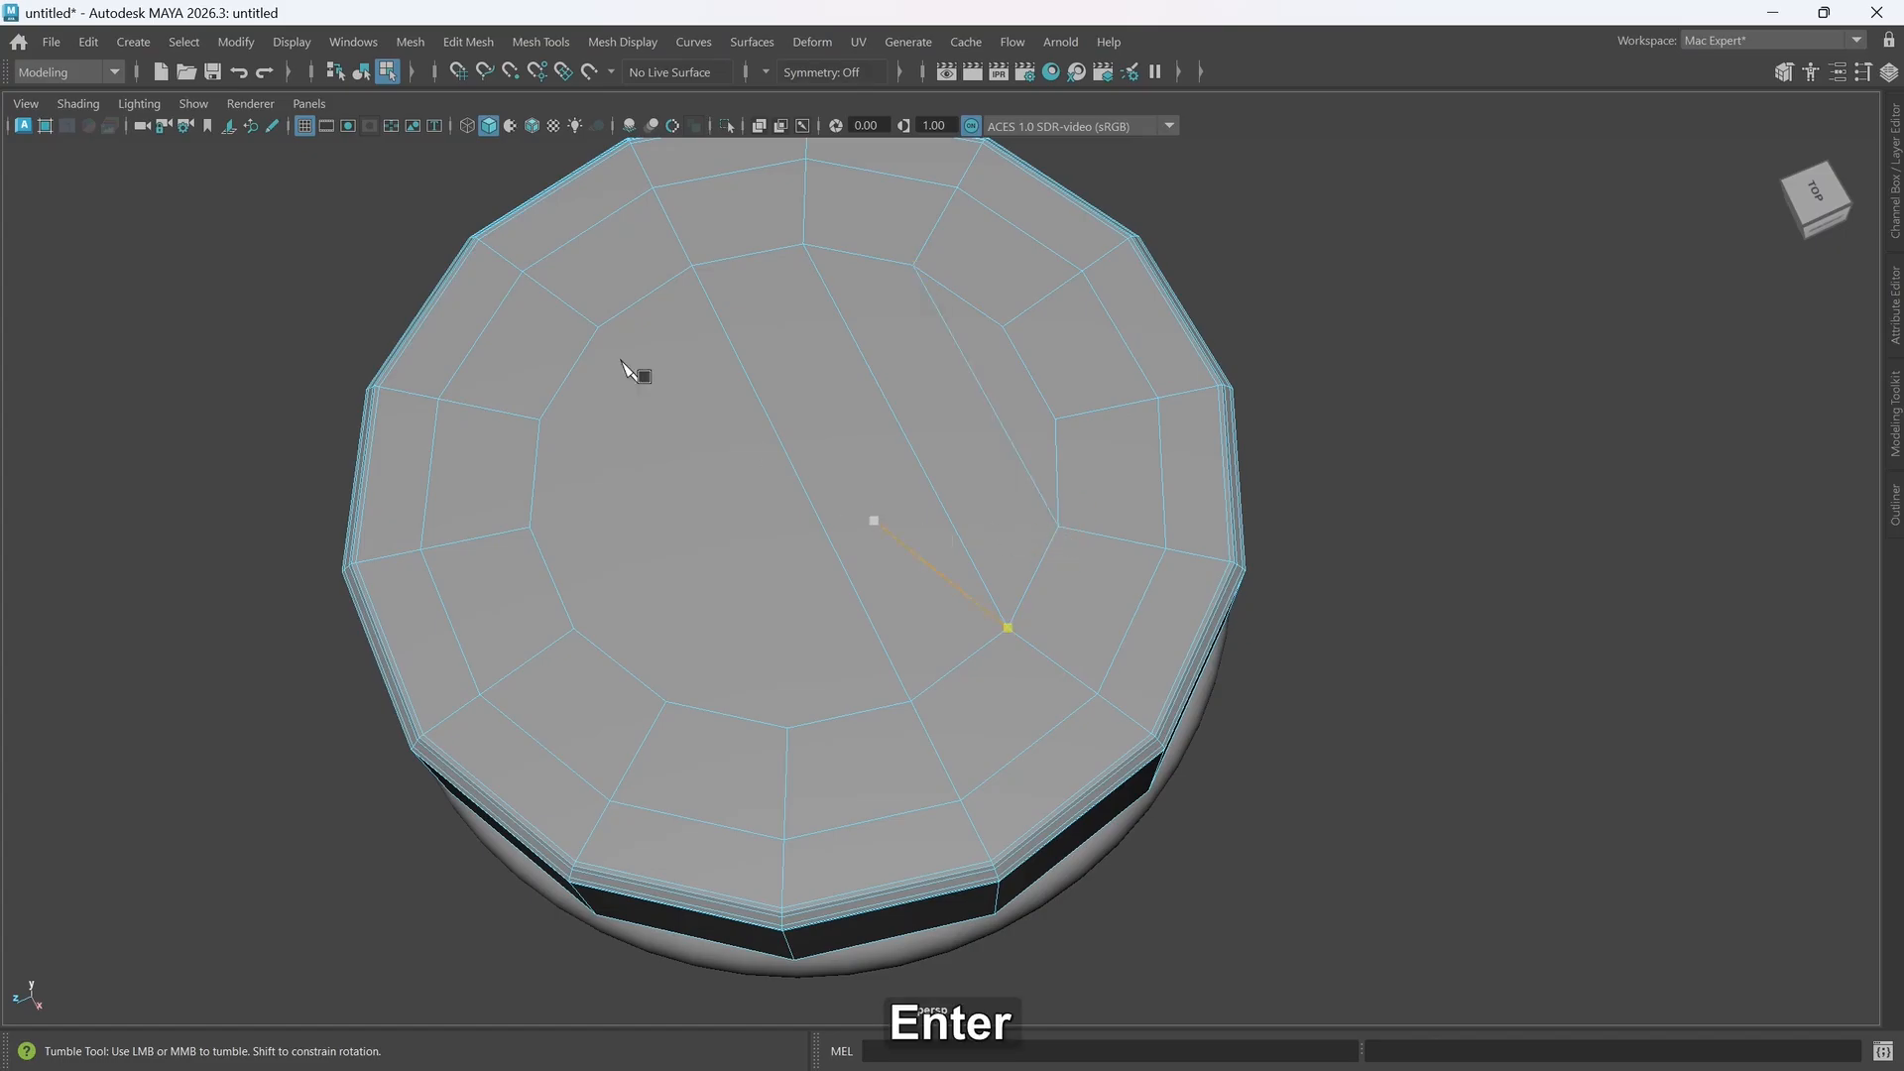
- Cut two parallel edges across the top face on the opposite side of the middle cut
click(598, 327)
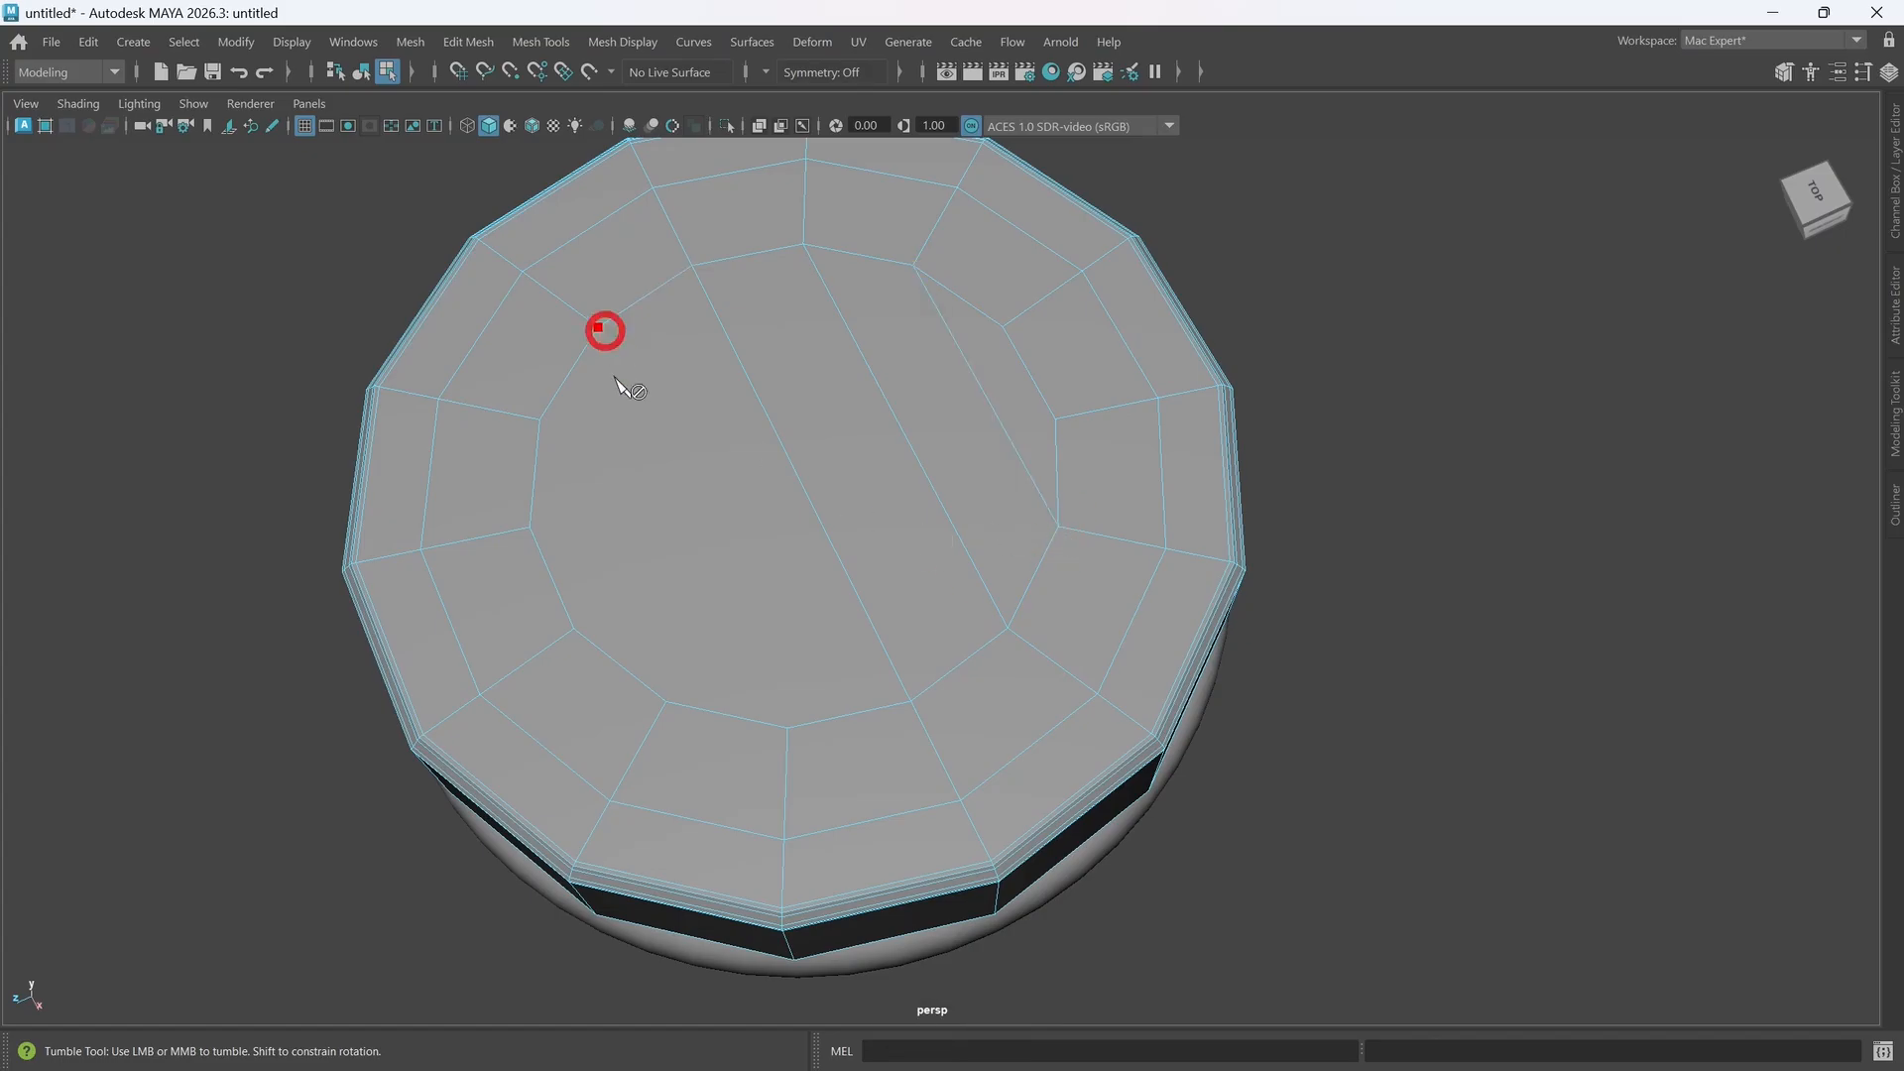
click(788, 728)
key(Return)
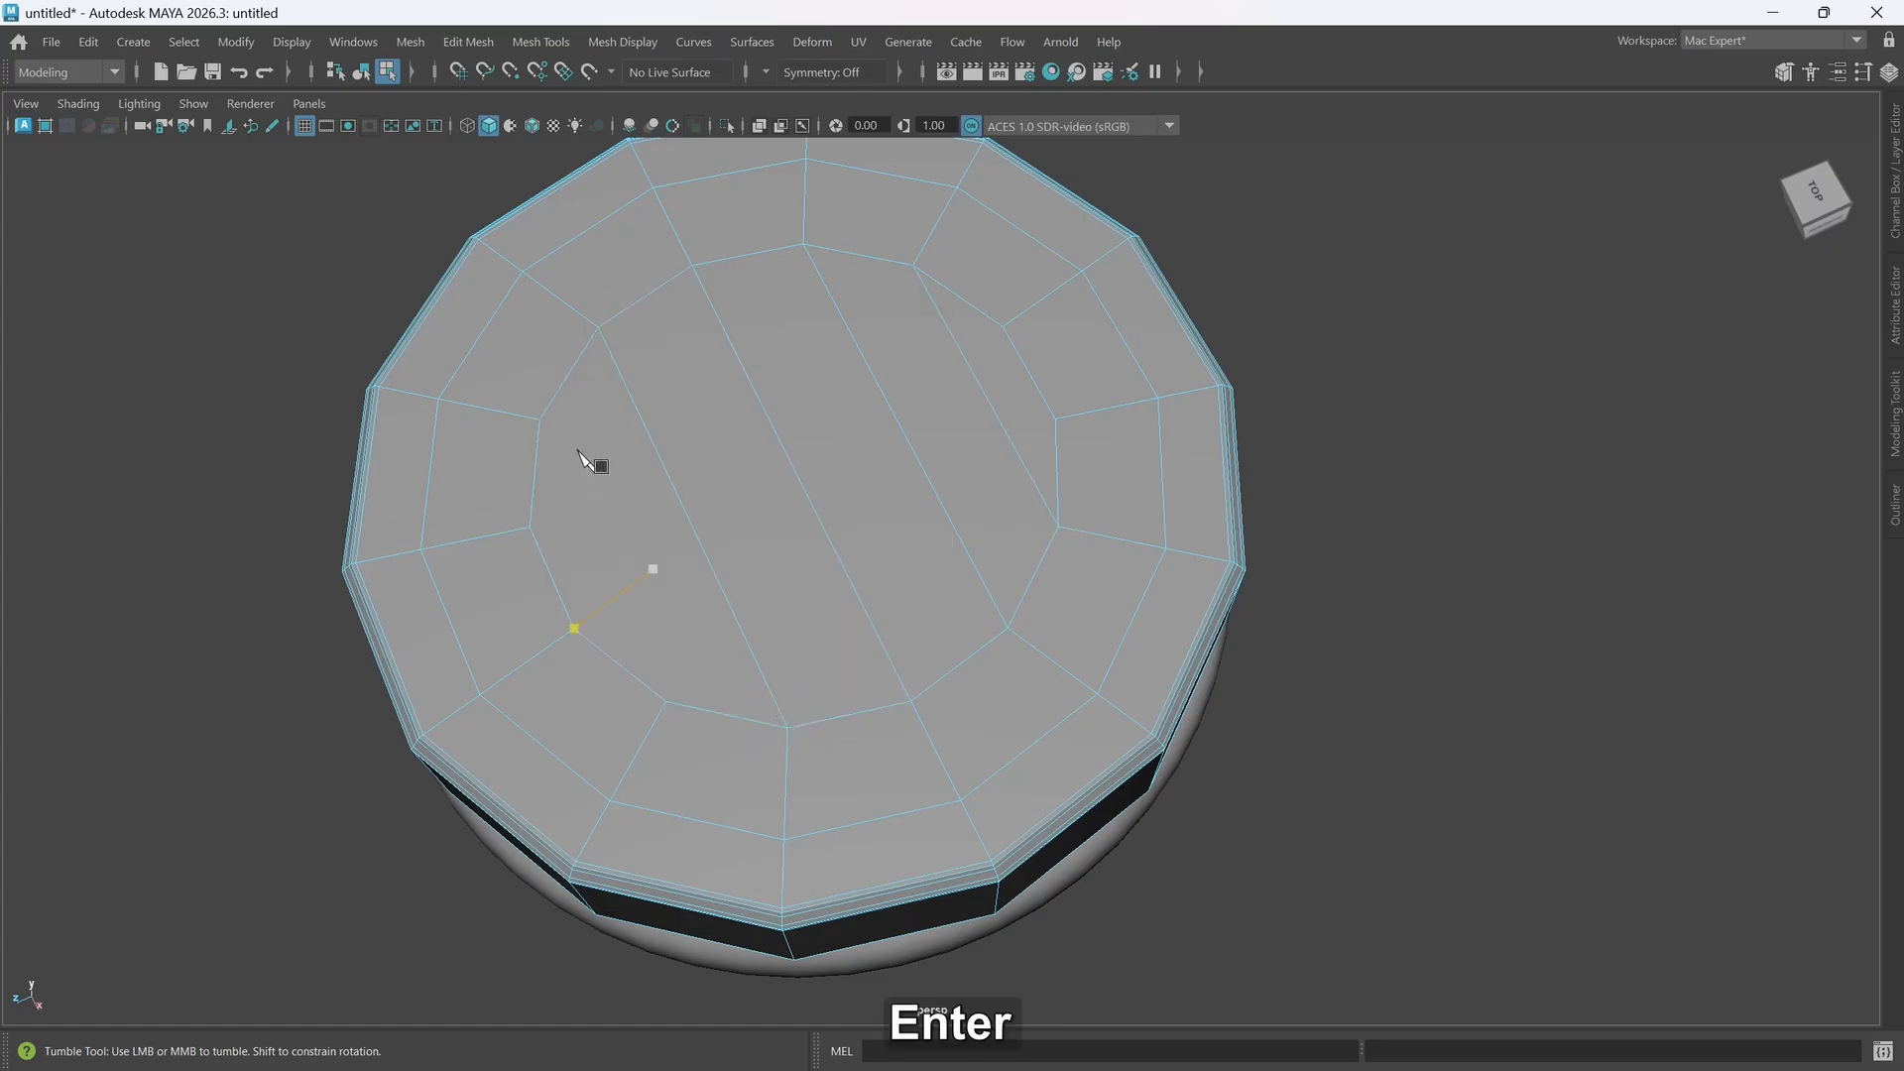
click(539, 419)
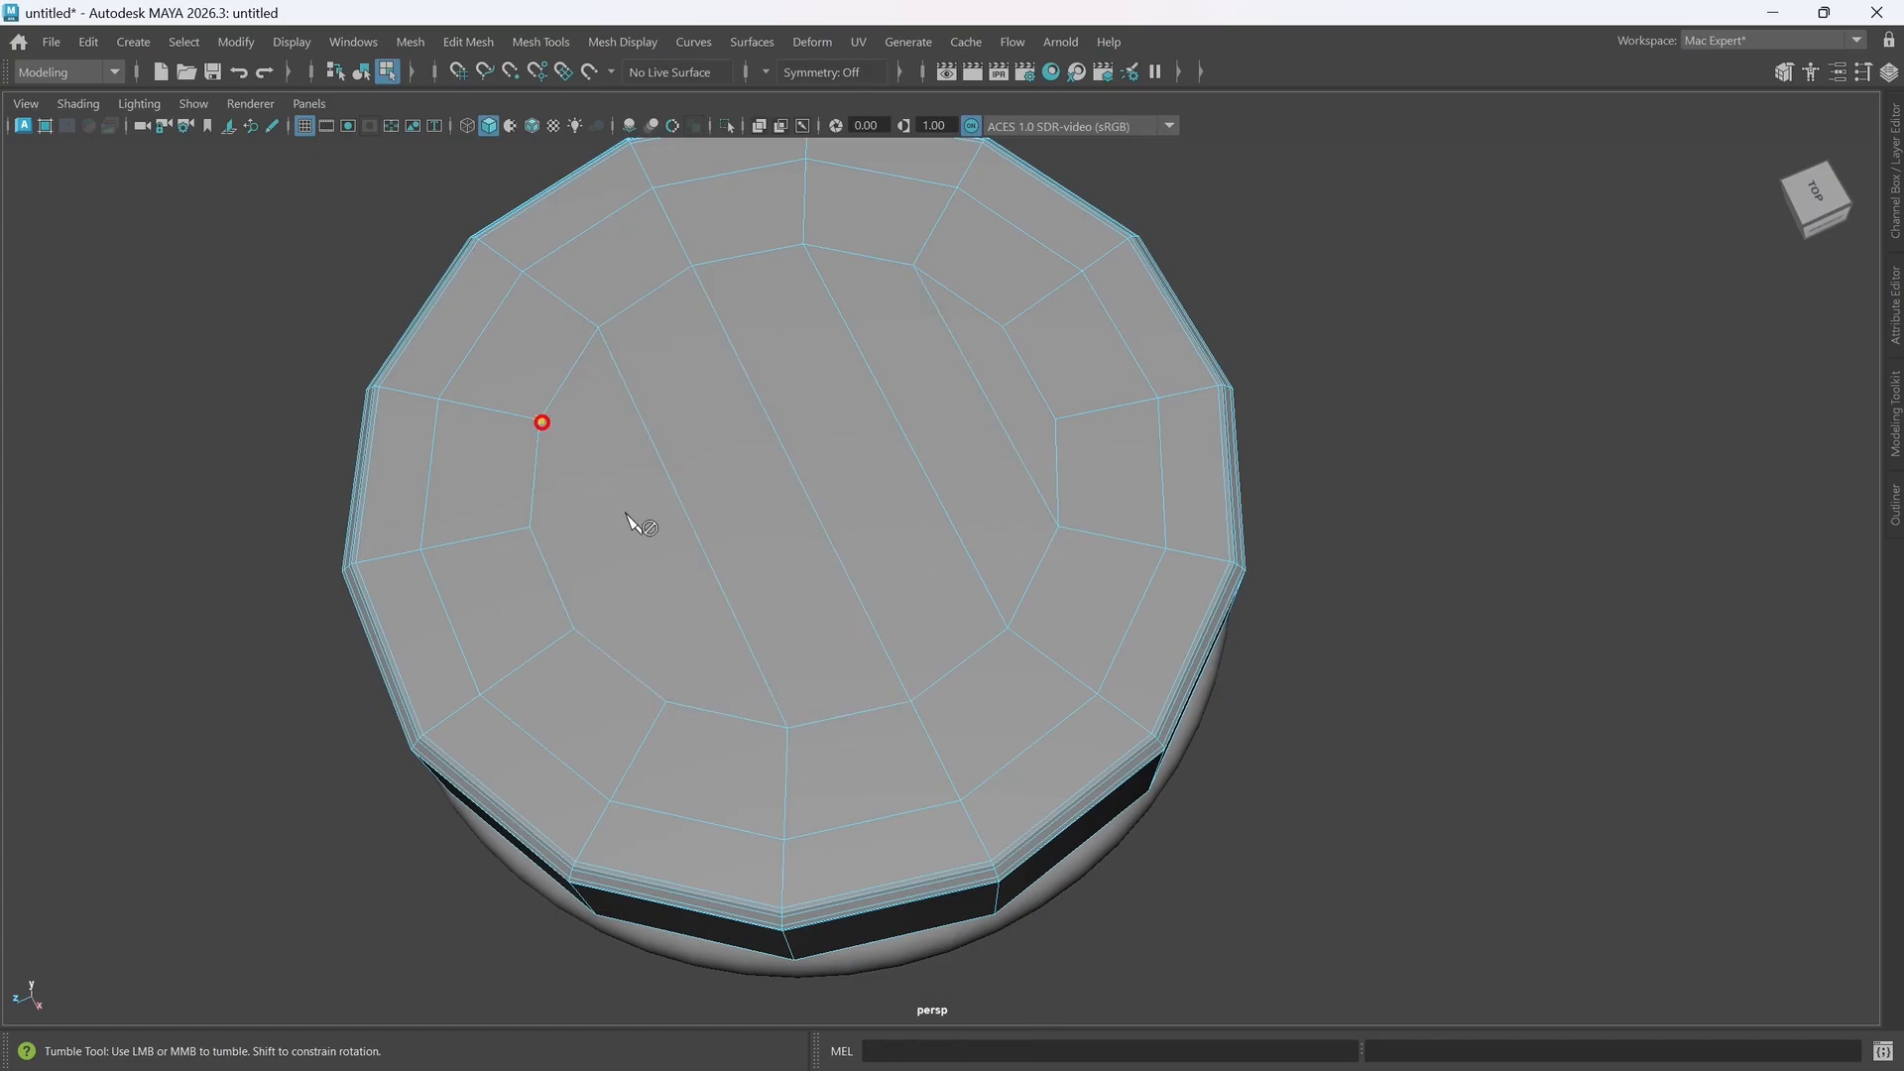
click(667, 701)
key(Return)
- Cut two edges crossing the five parallel cuts on the lid top, joining opposite inner-ring vertices
click(574, 627)
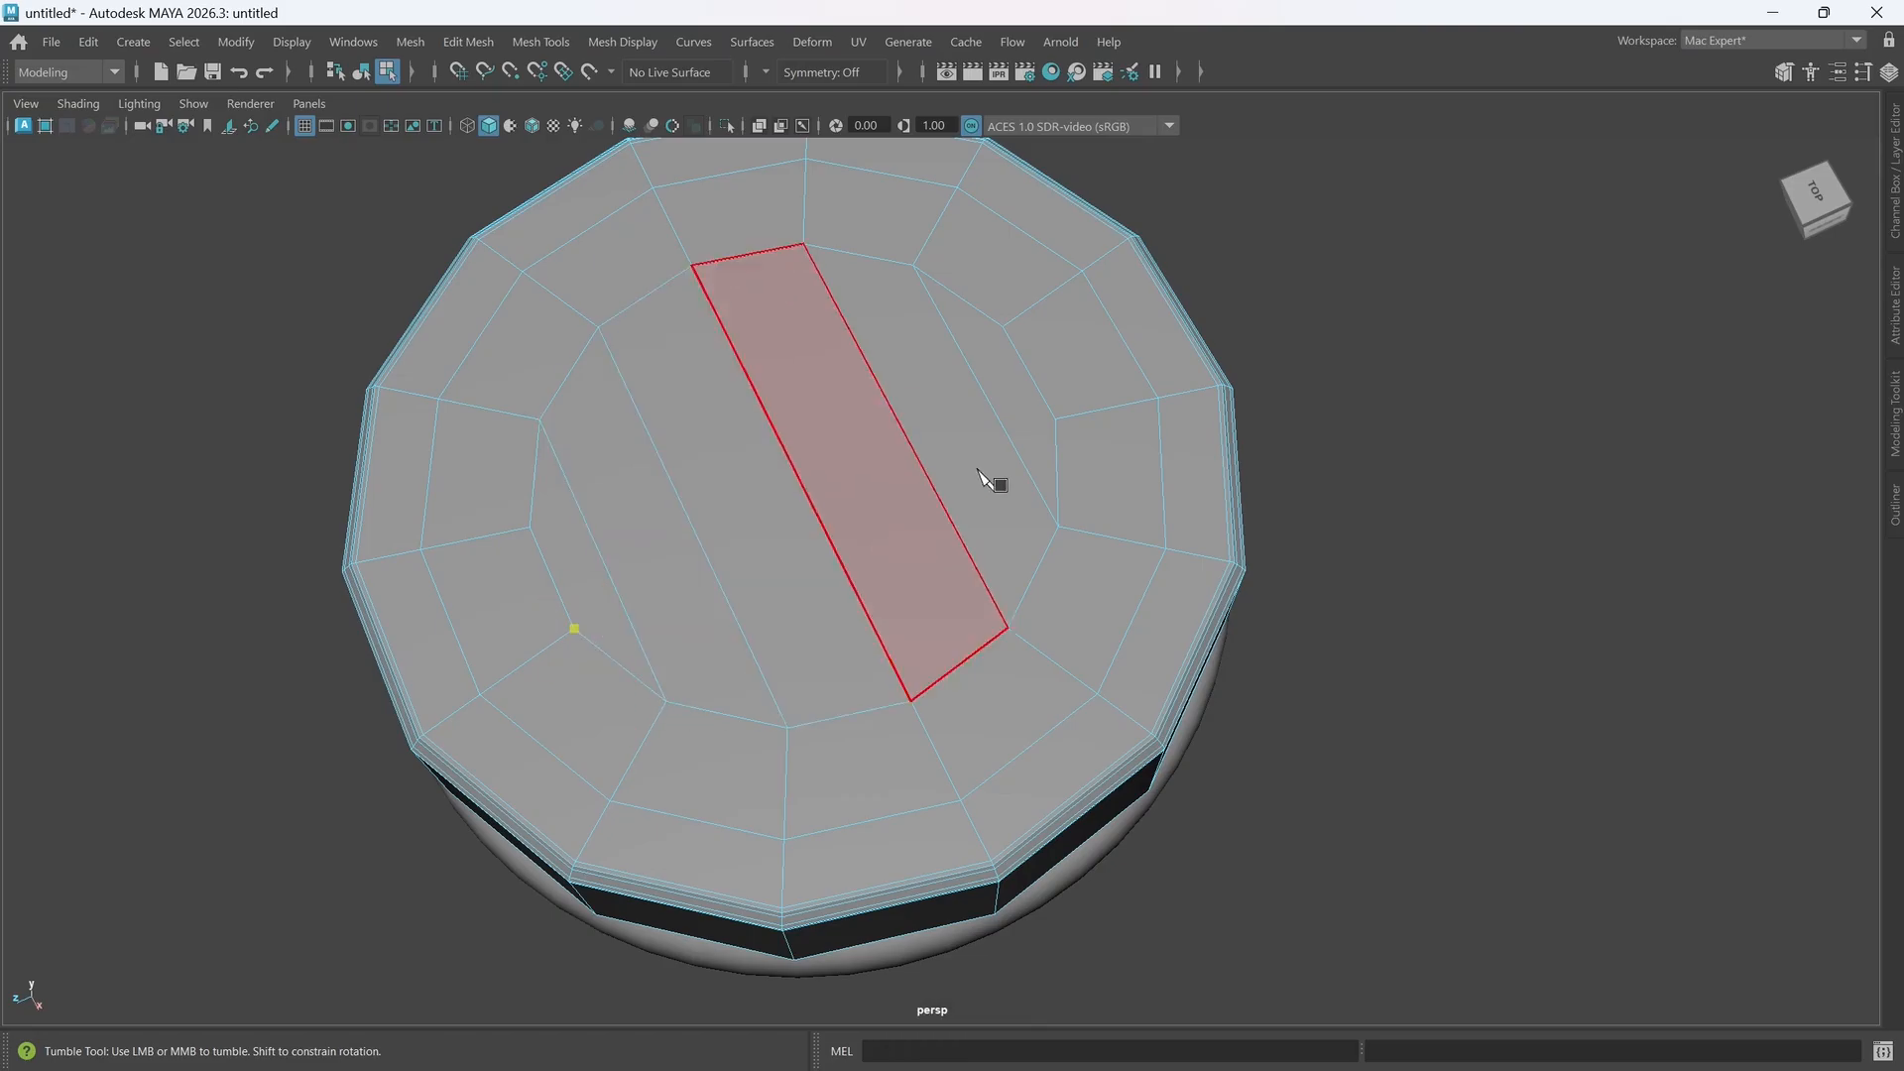
click(1055, 419)
key(Return)
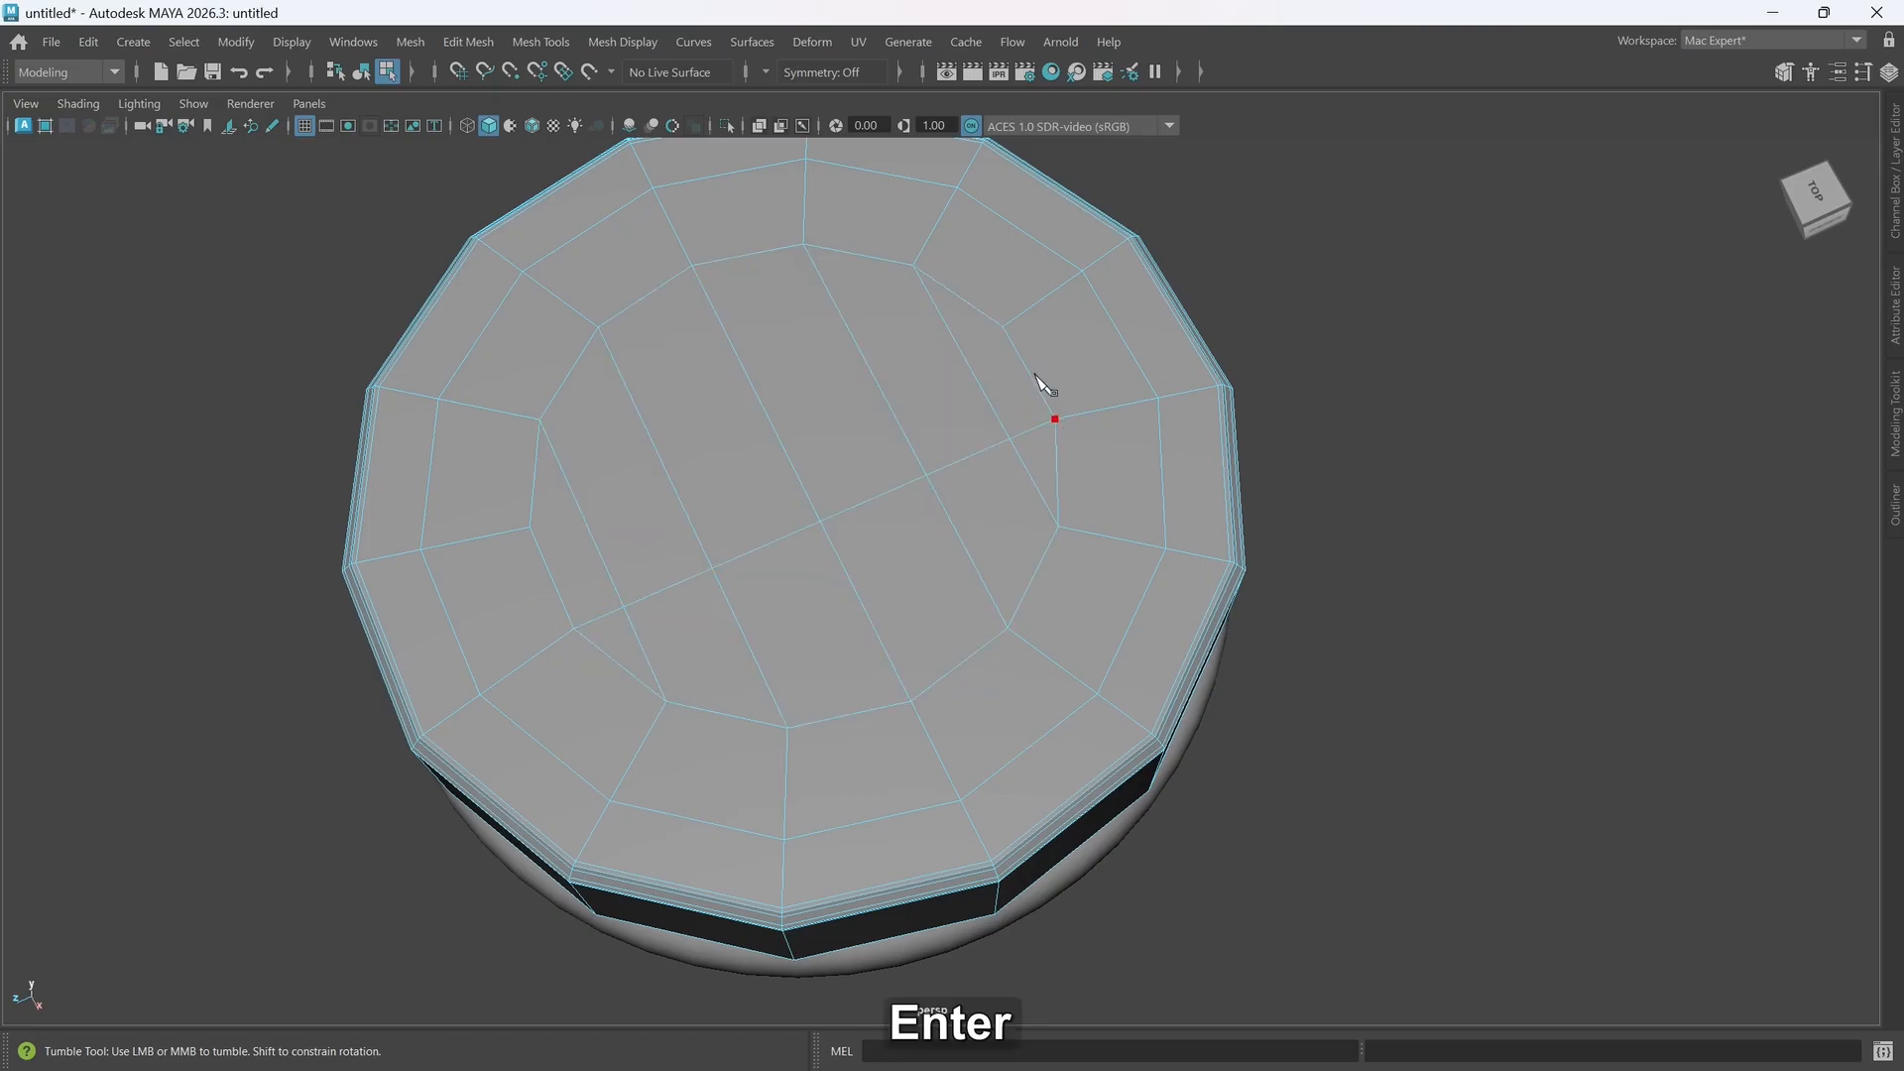
click(1002, 326)
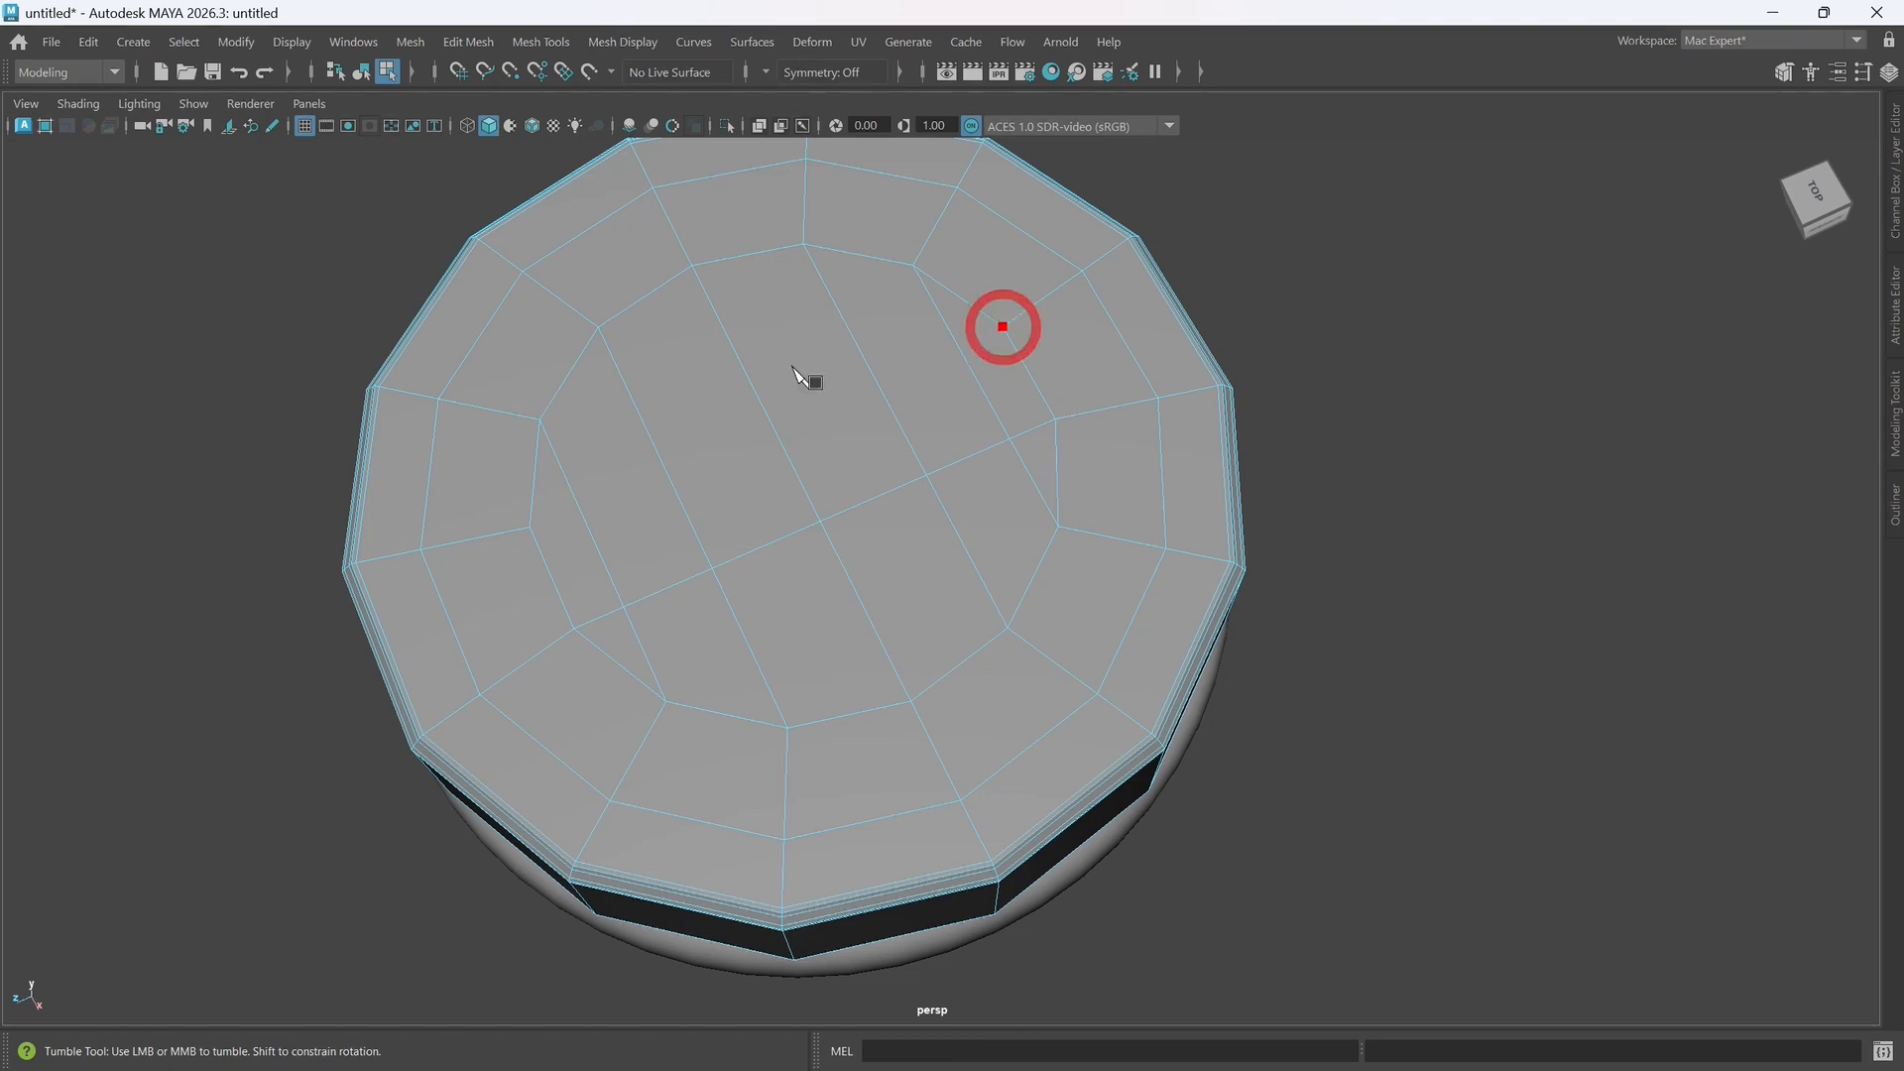
click(530, 527)
key(Return)
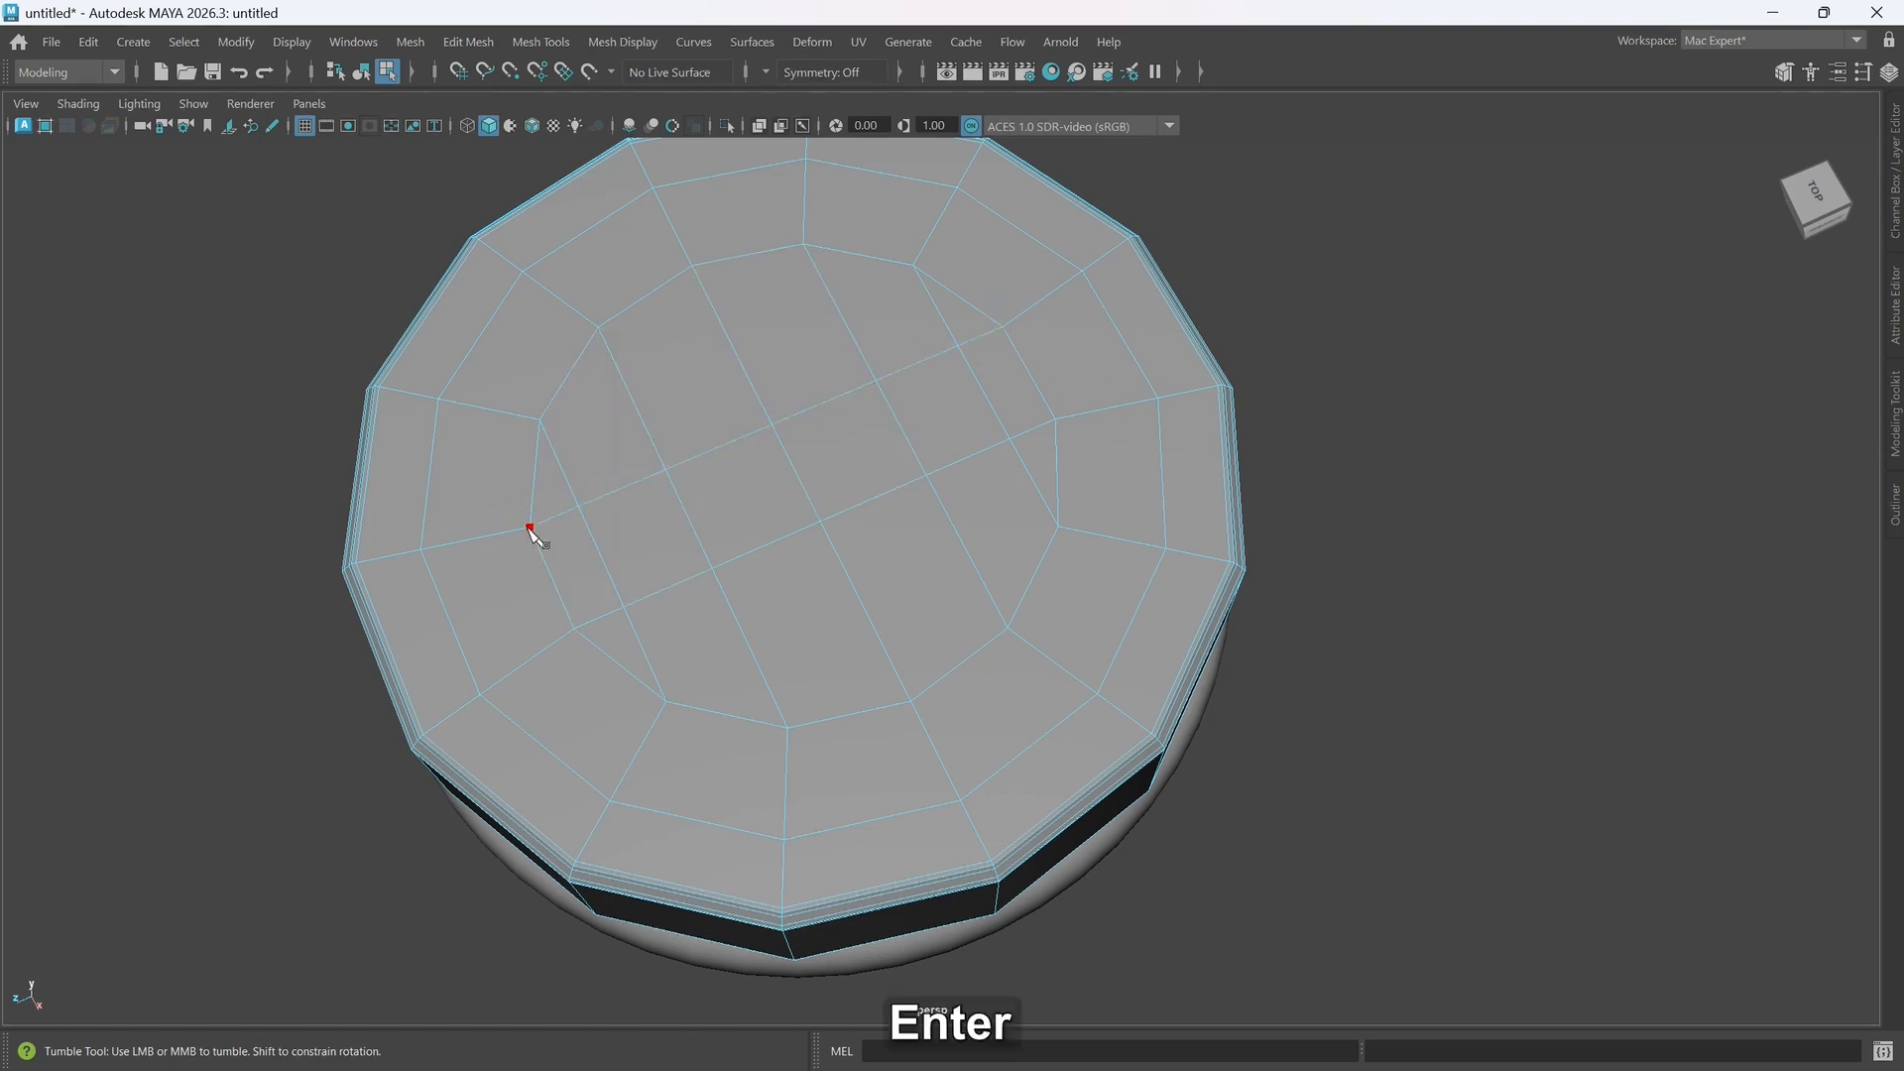
- Examine the grid and its corner faces on the lid top, check them in smooth preview and turn the preview off
click(624, 607)
mouse_move(714, 608)
alt+mouse_down()
mouse_move(807, 591)
mouse_move(812, 611)
mouse_move(763, 635)
mouse_move(693, 621)
mouse_move(718, 621)
alt+mouse_up()
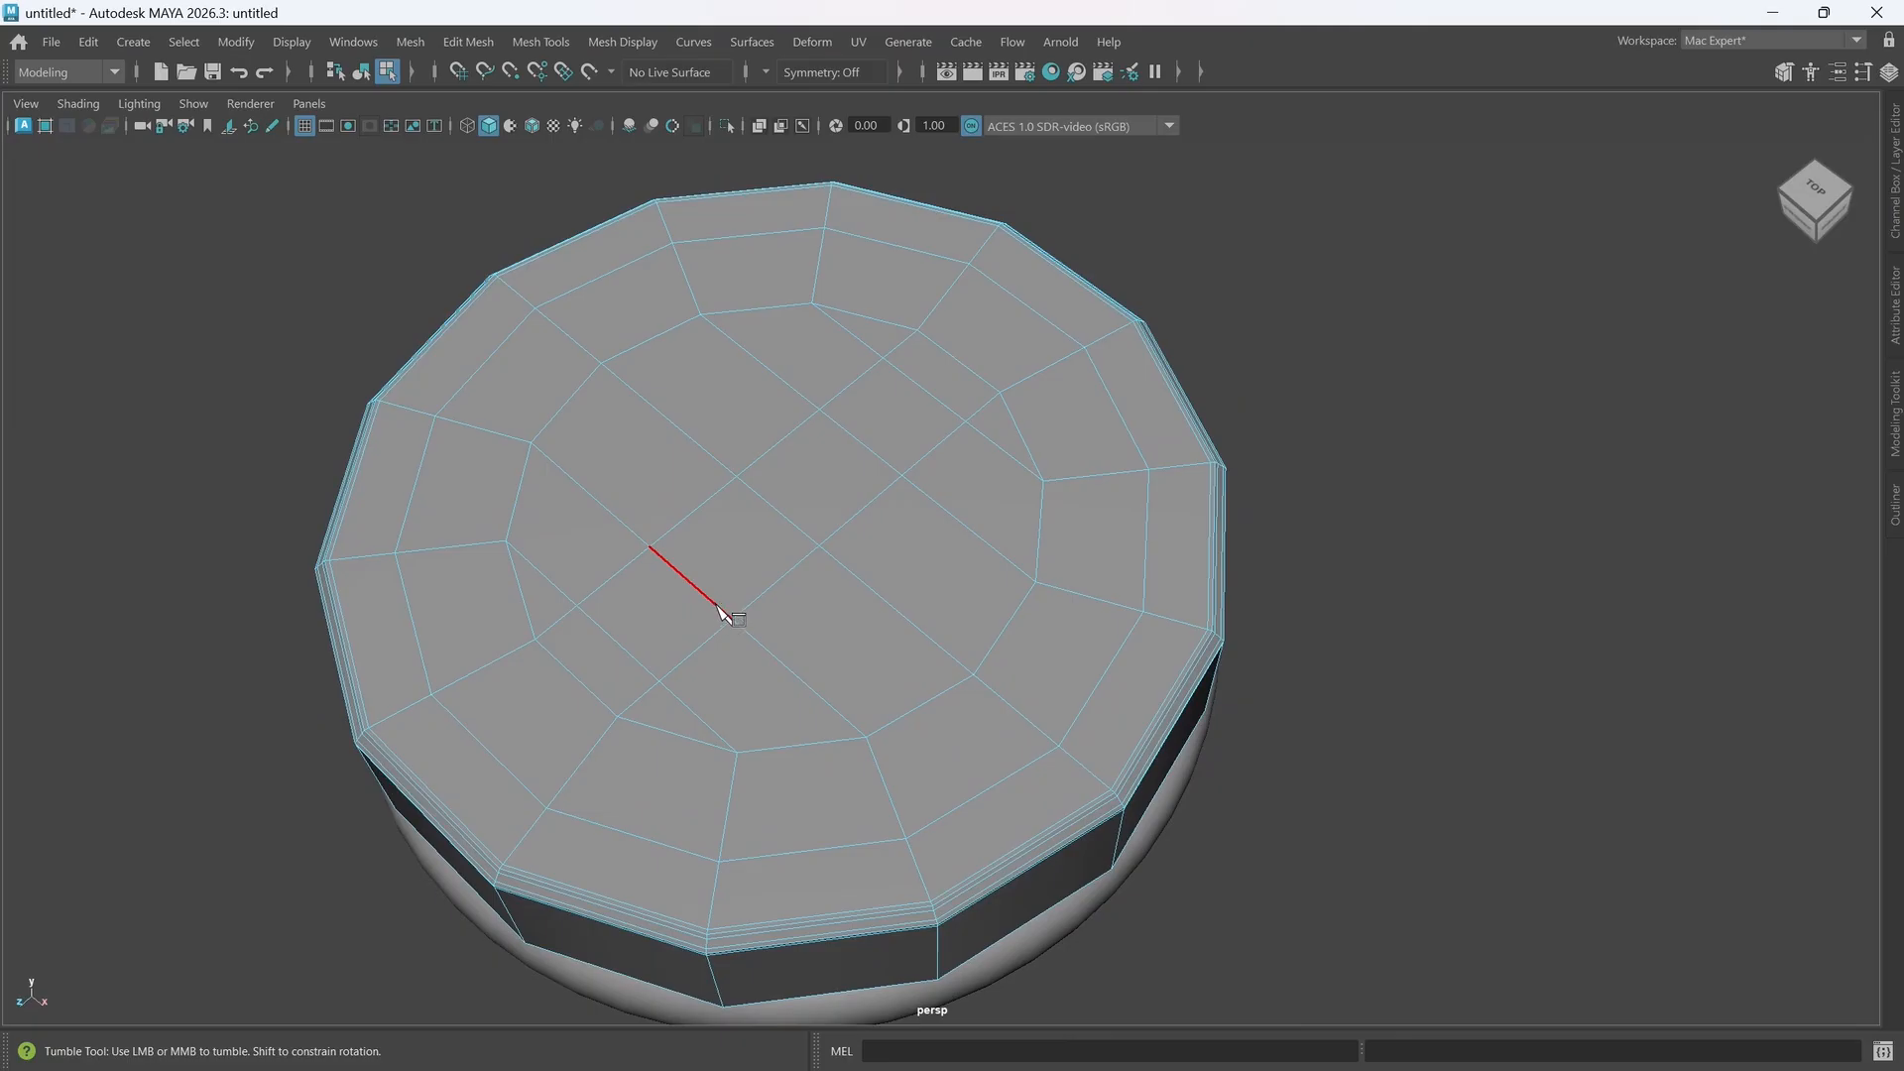
click(727, 594)
click(866, 737)
click(865, 737)
alt+middle_drag(912, 742, 943, 748)
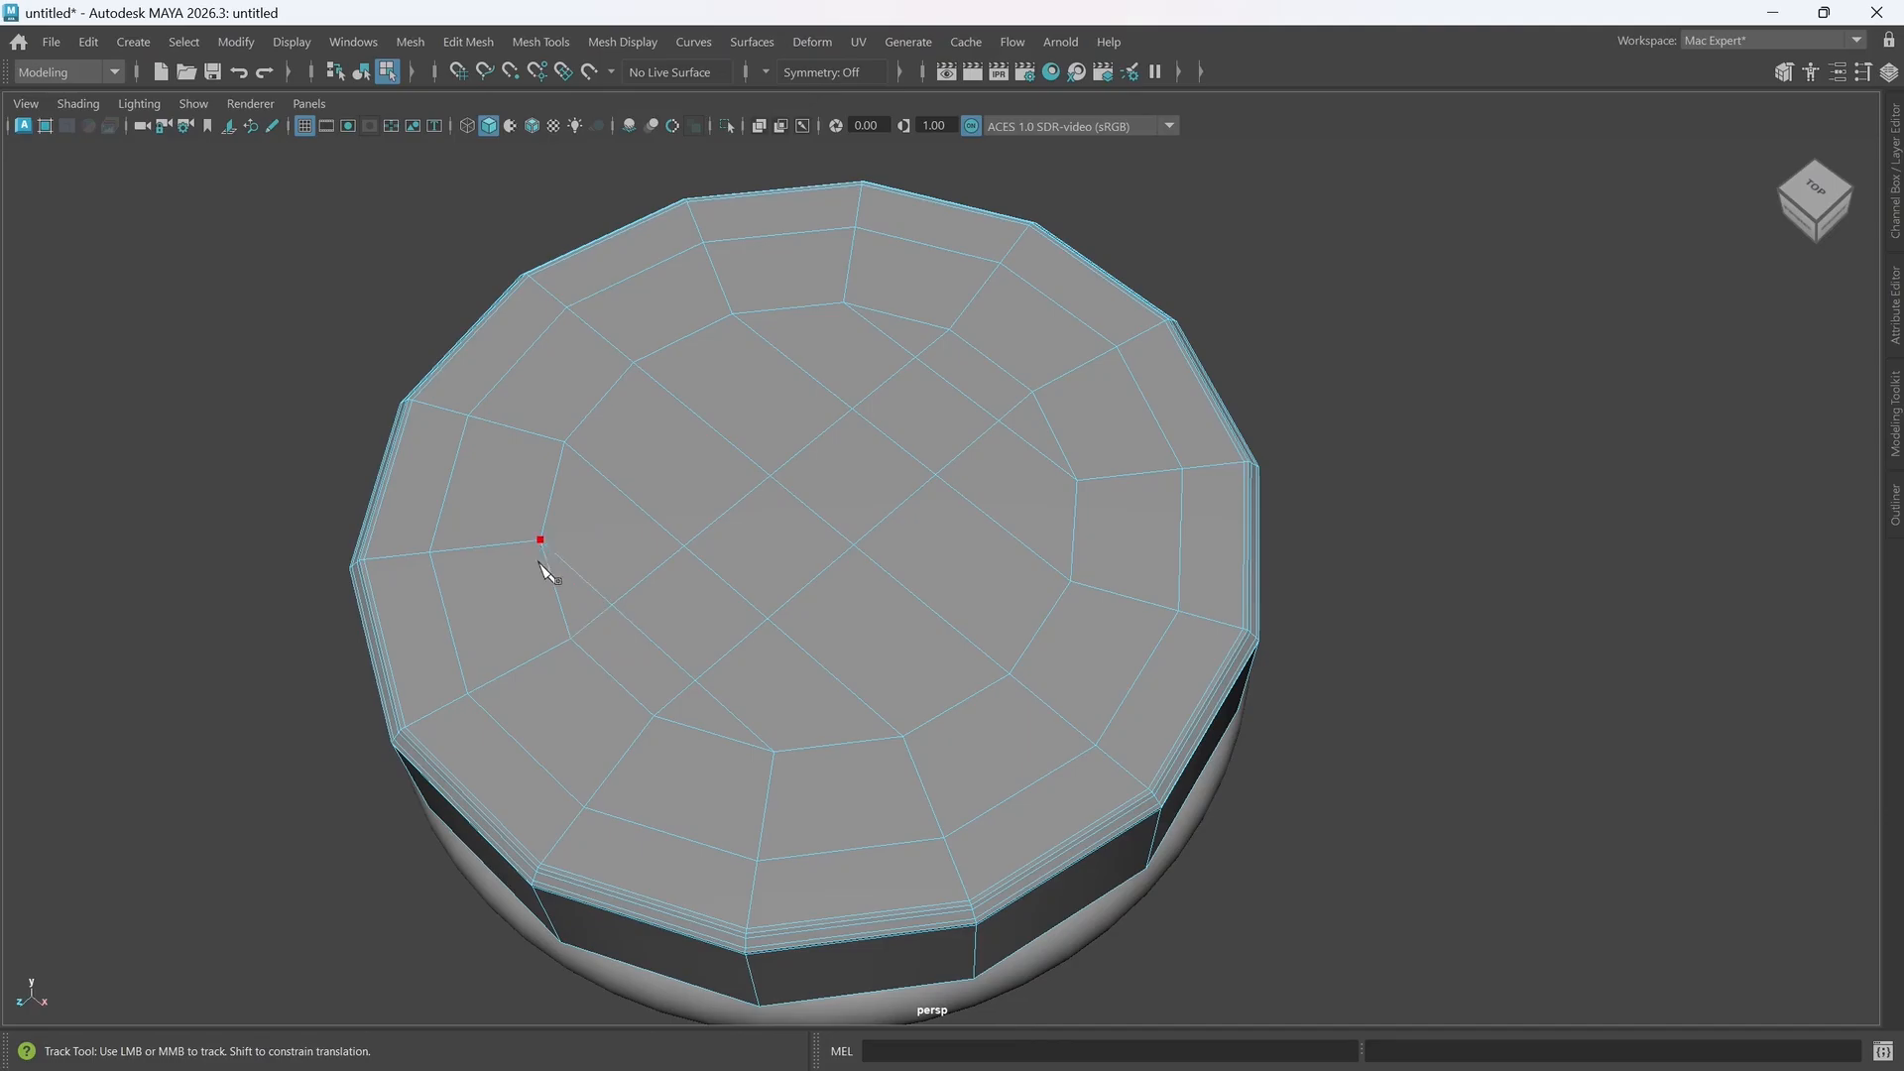
click(700, 756)
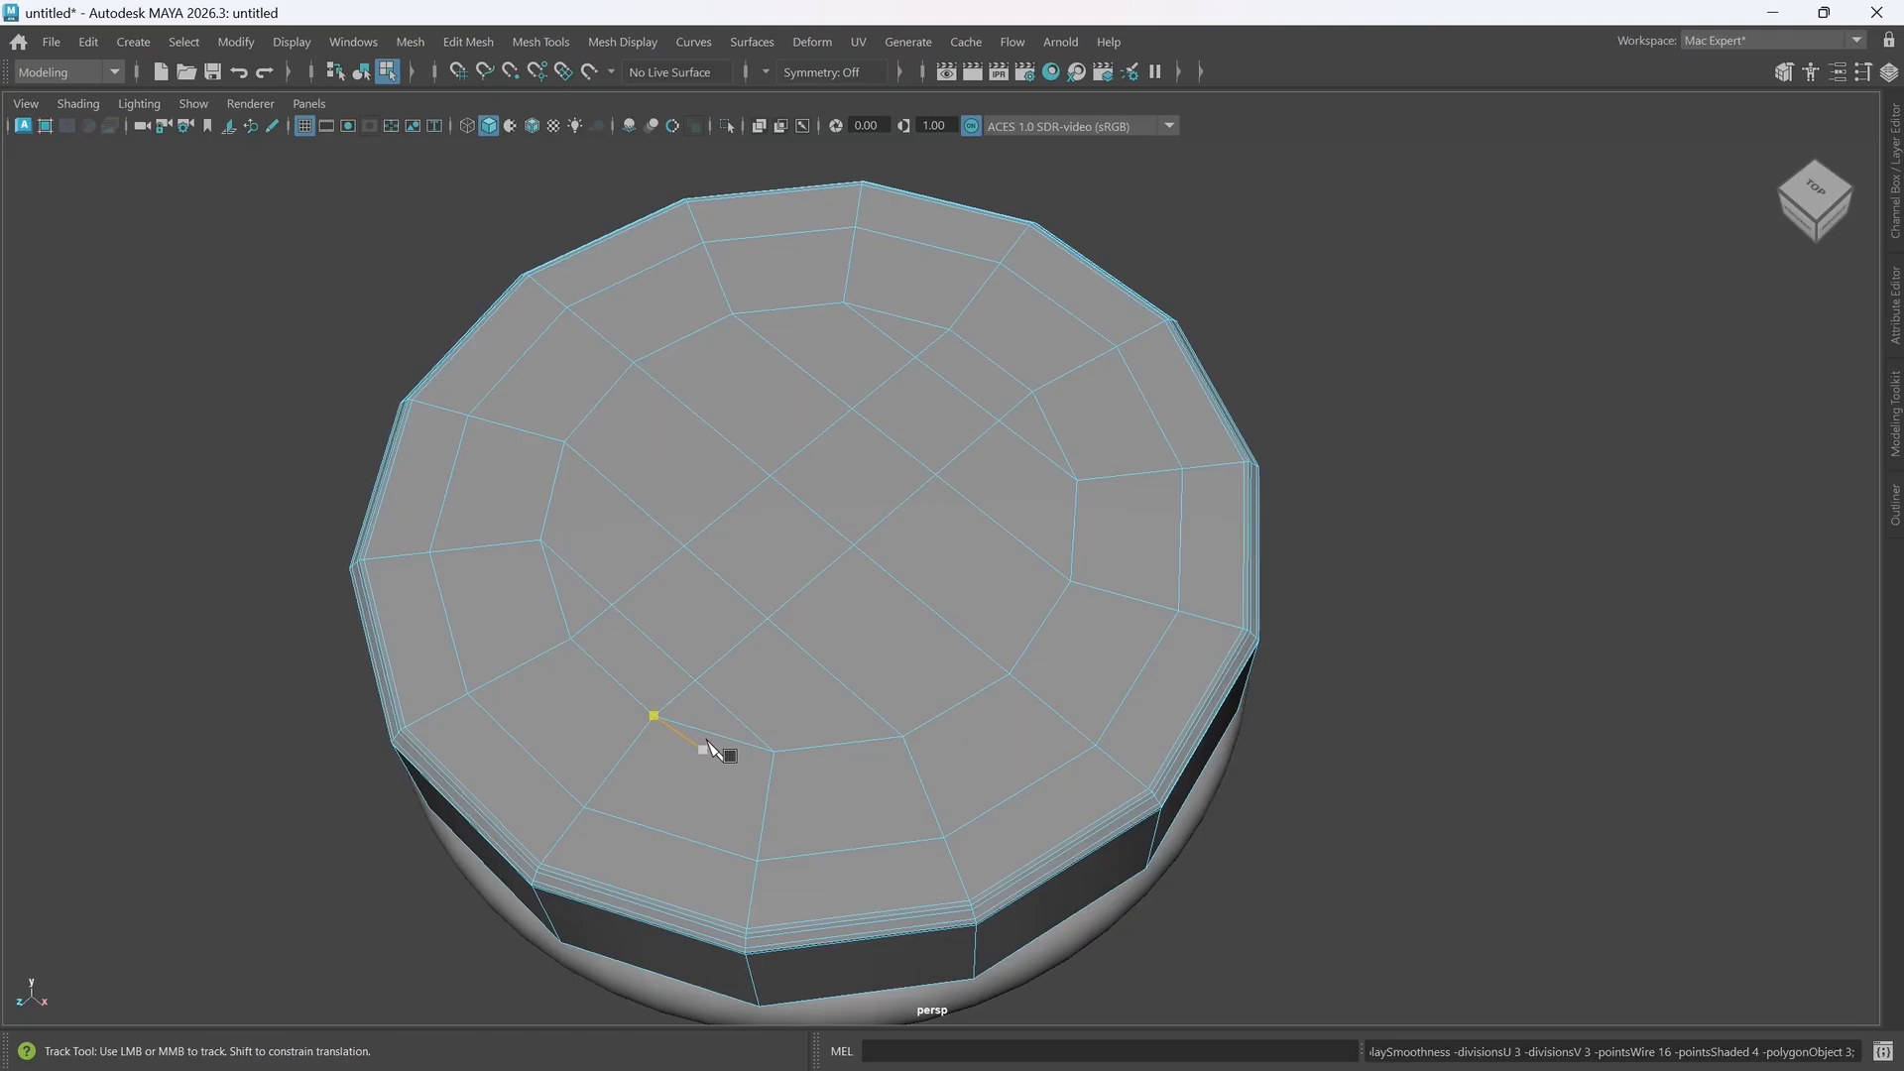
key(3)
alt+drag(1031, 682, 980, 699)
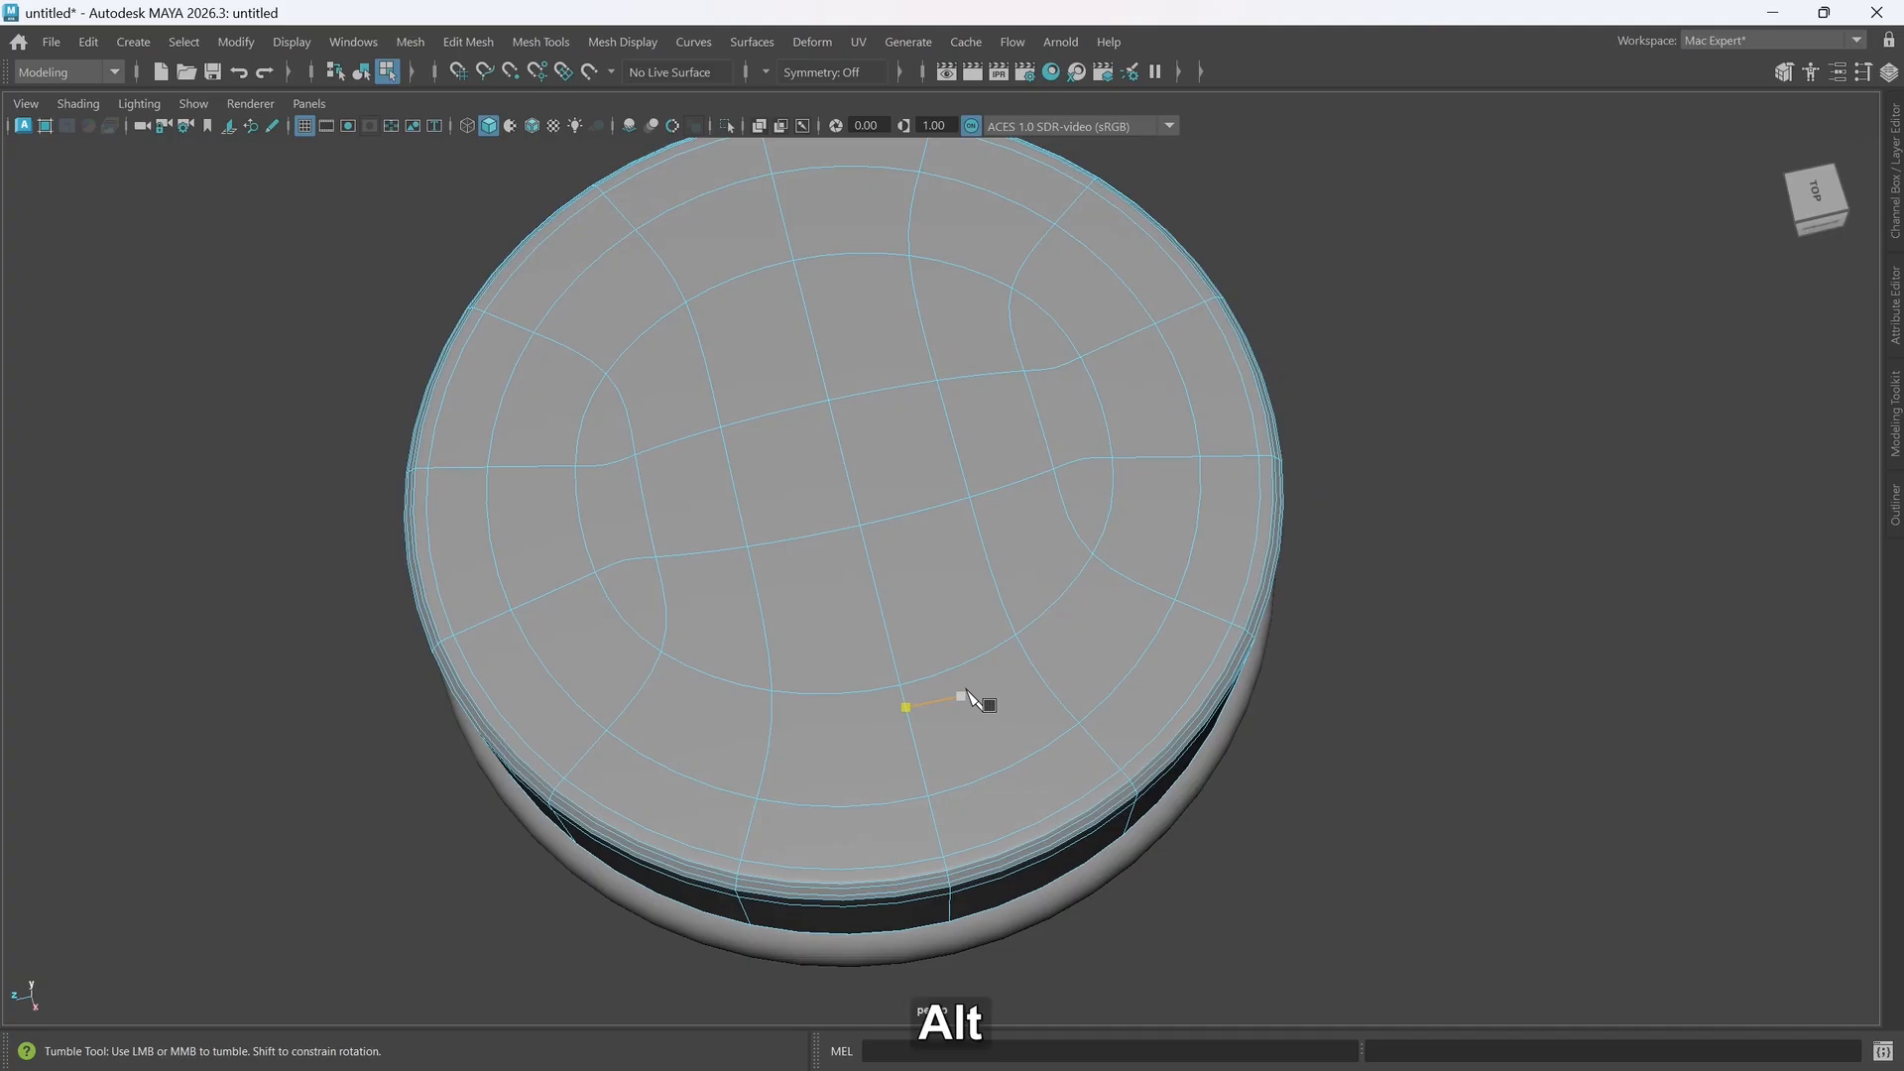
mouse_move(905, 812)
alt+mouse_down()
mouse_move(922, 764)
mouse_move(928, 799)
mouse_move(910, 786)
alt+mouse_up()
key(1)
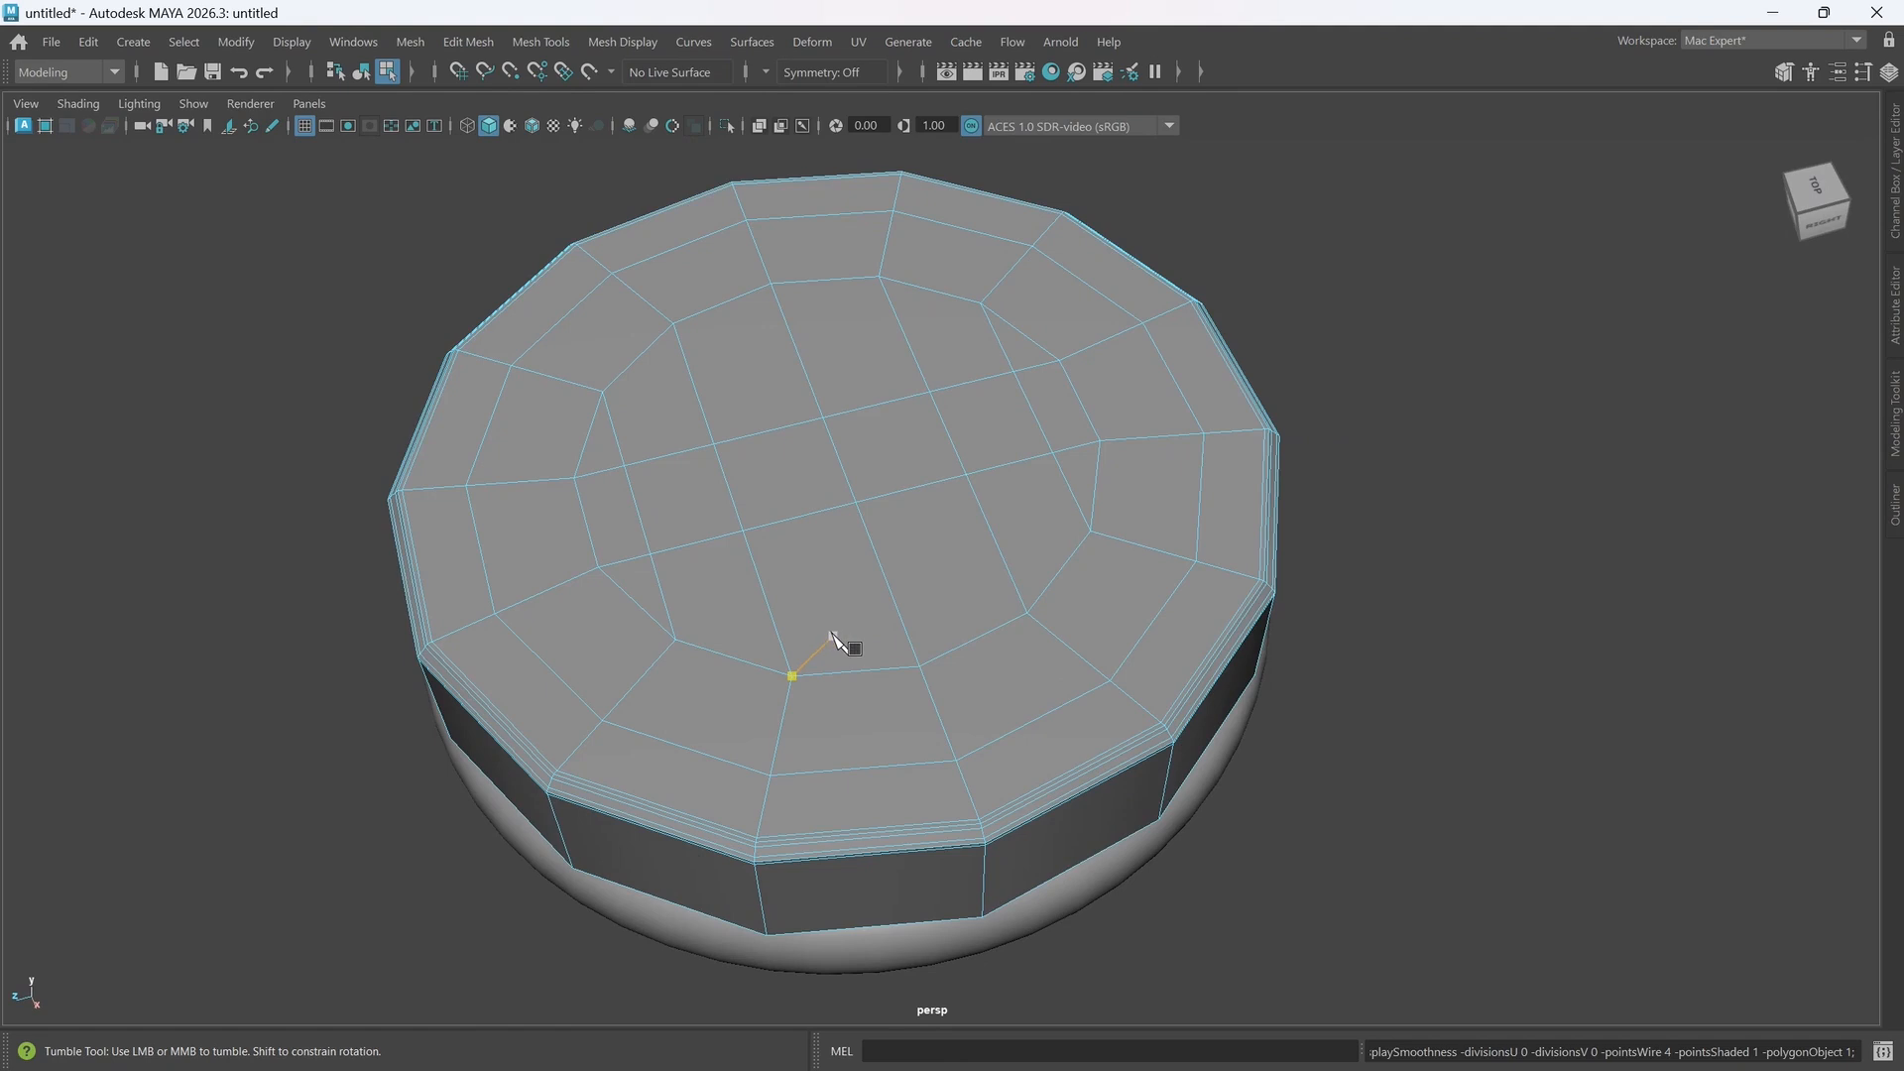
- Switch to the Move tool and select two edge segments of an outermost parallel cut on the lid top
key(w)
scroll(844, 654, up, 2)
alt+middle_drag(846, 671, 902, 697)
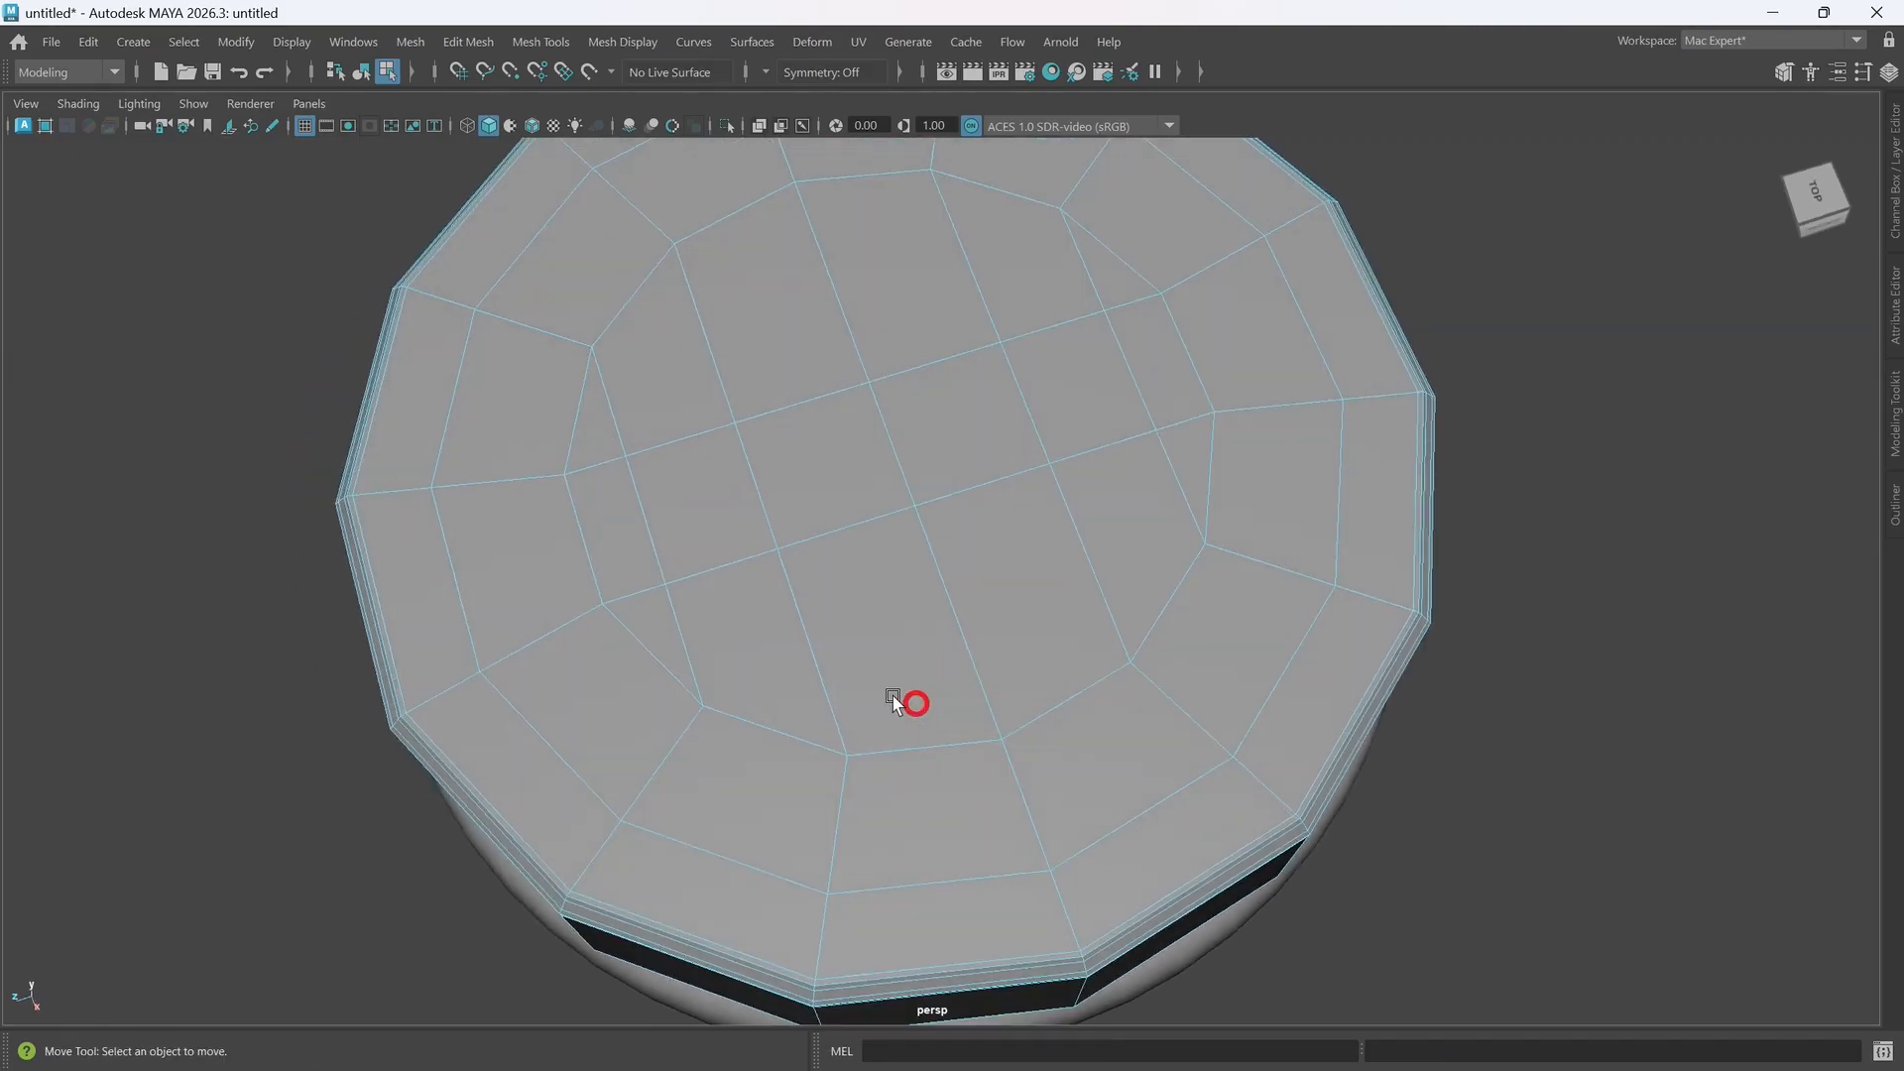
click(614, 406)
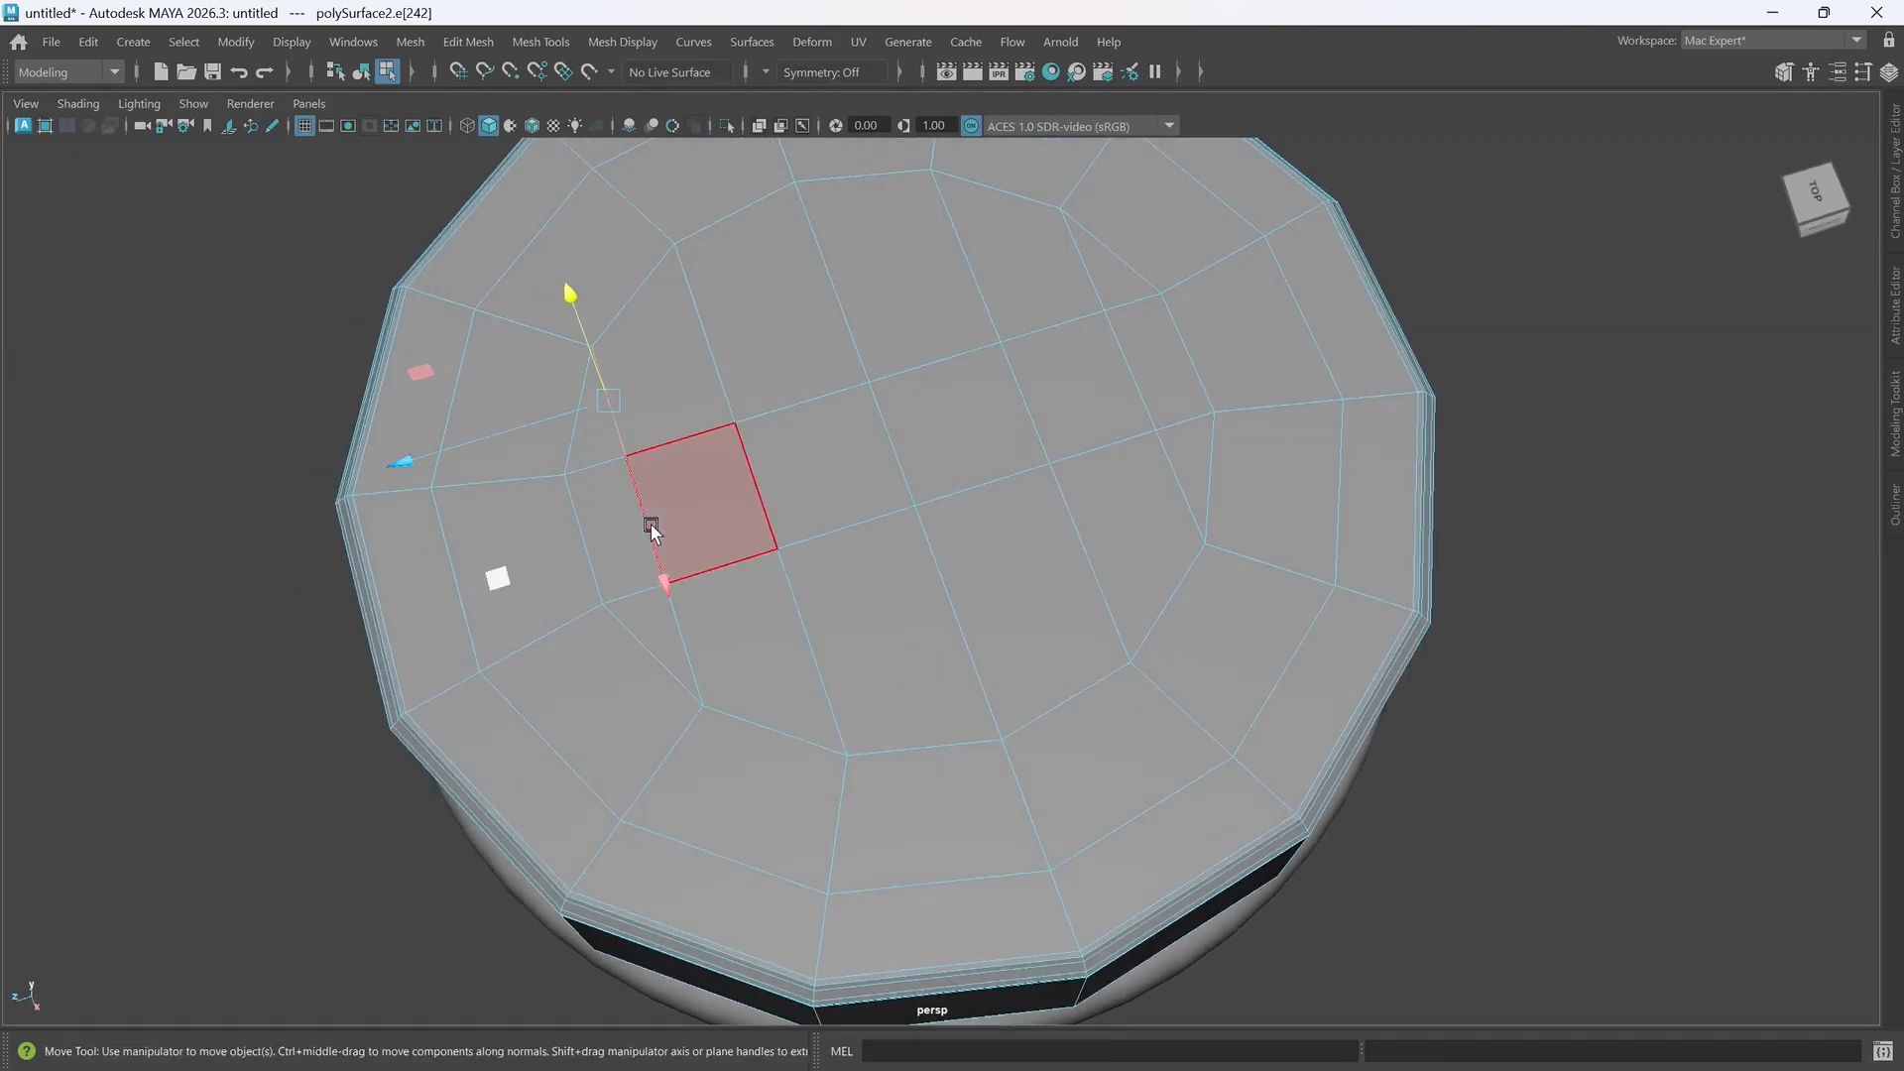
shift+click(692, 672)
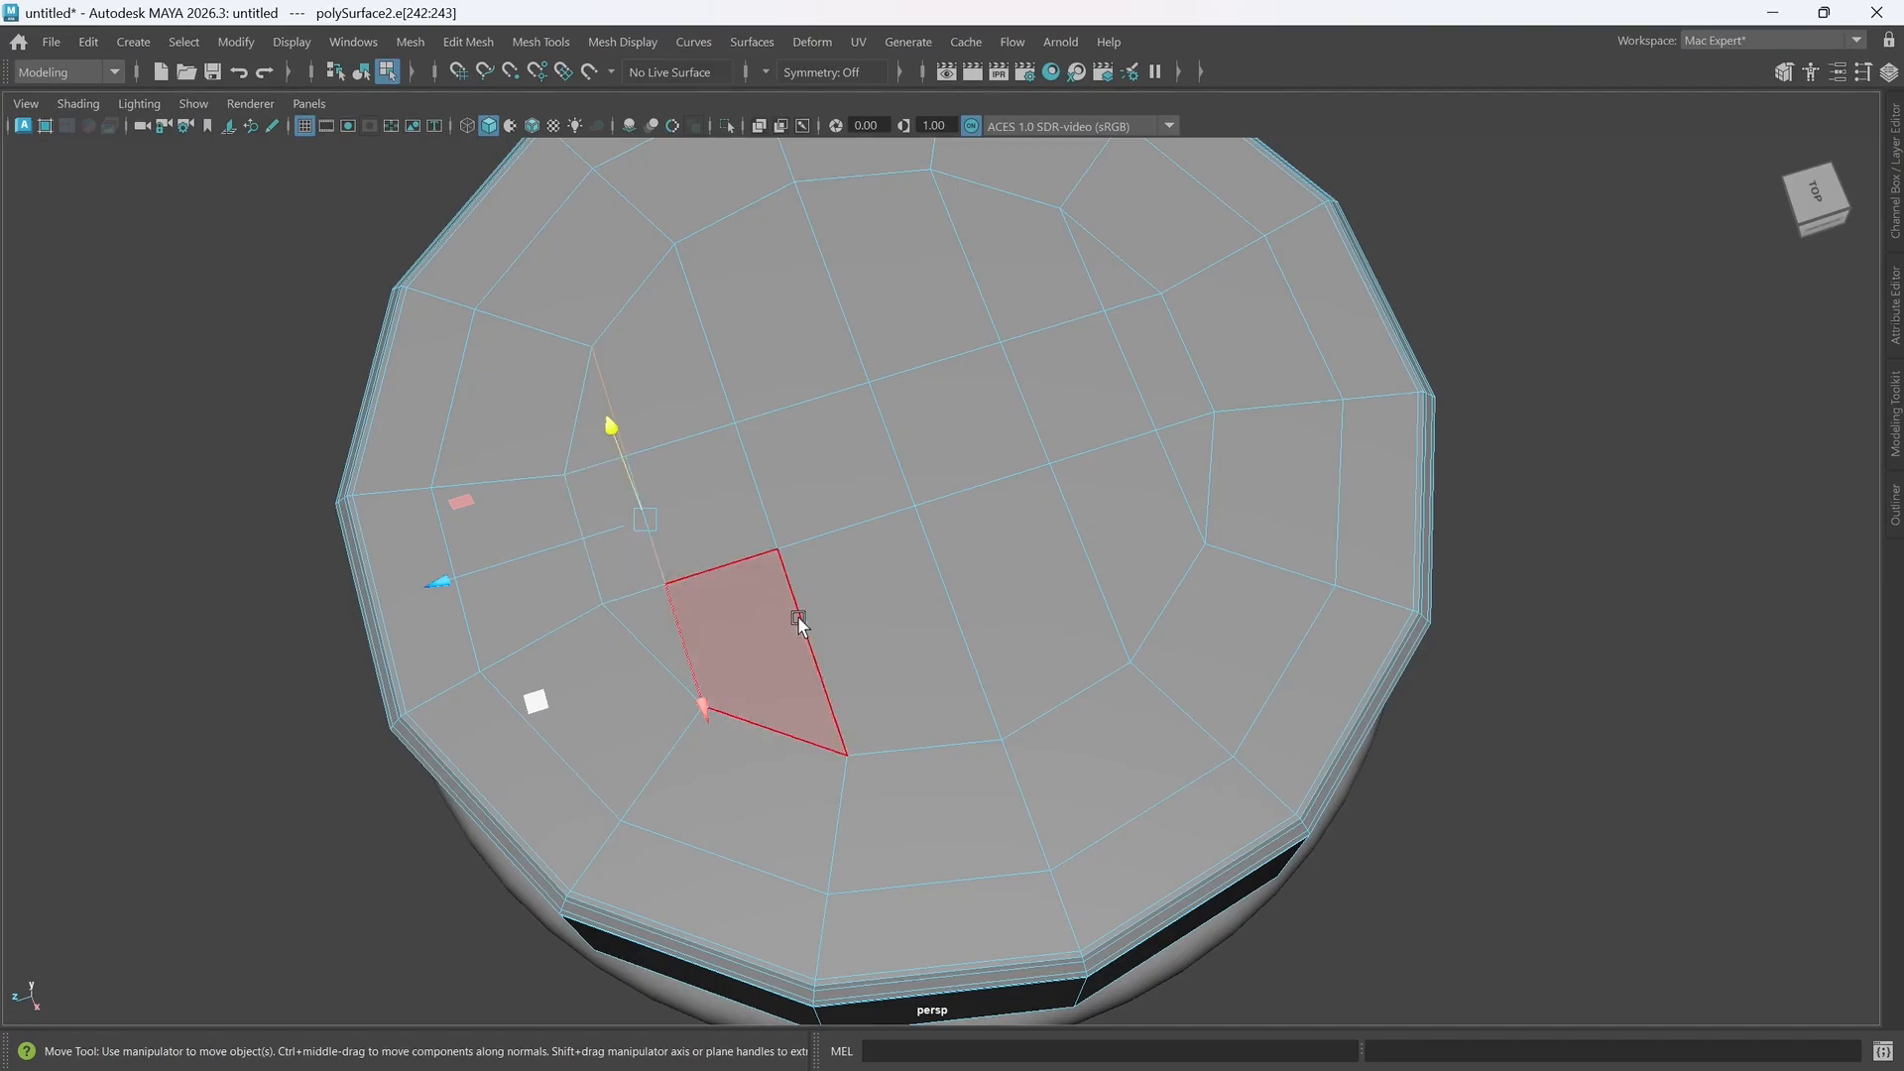
alt+drag(799, 625, 820, 629)
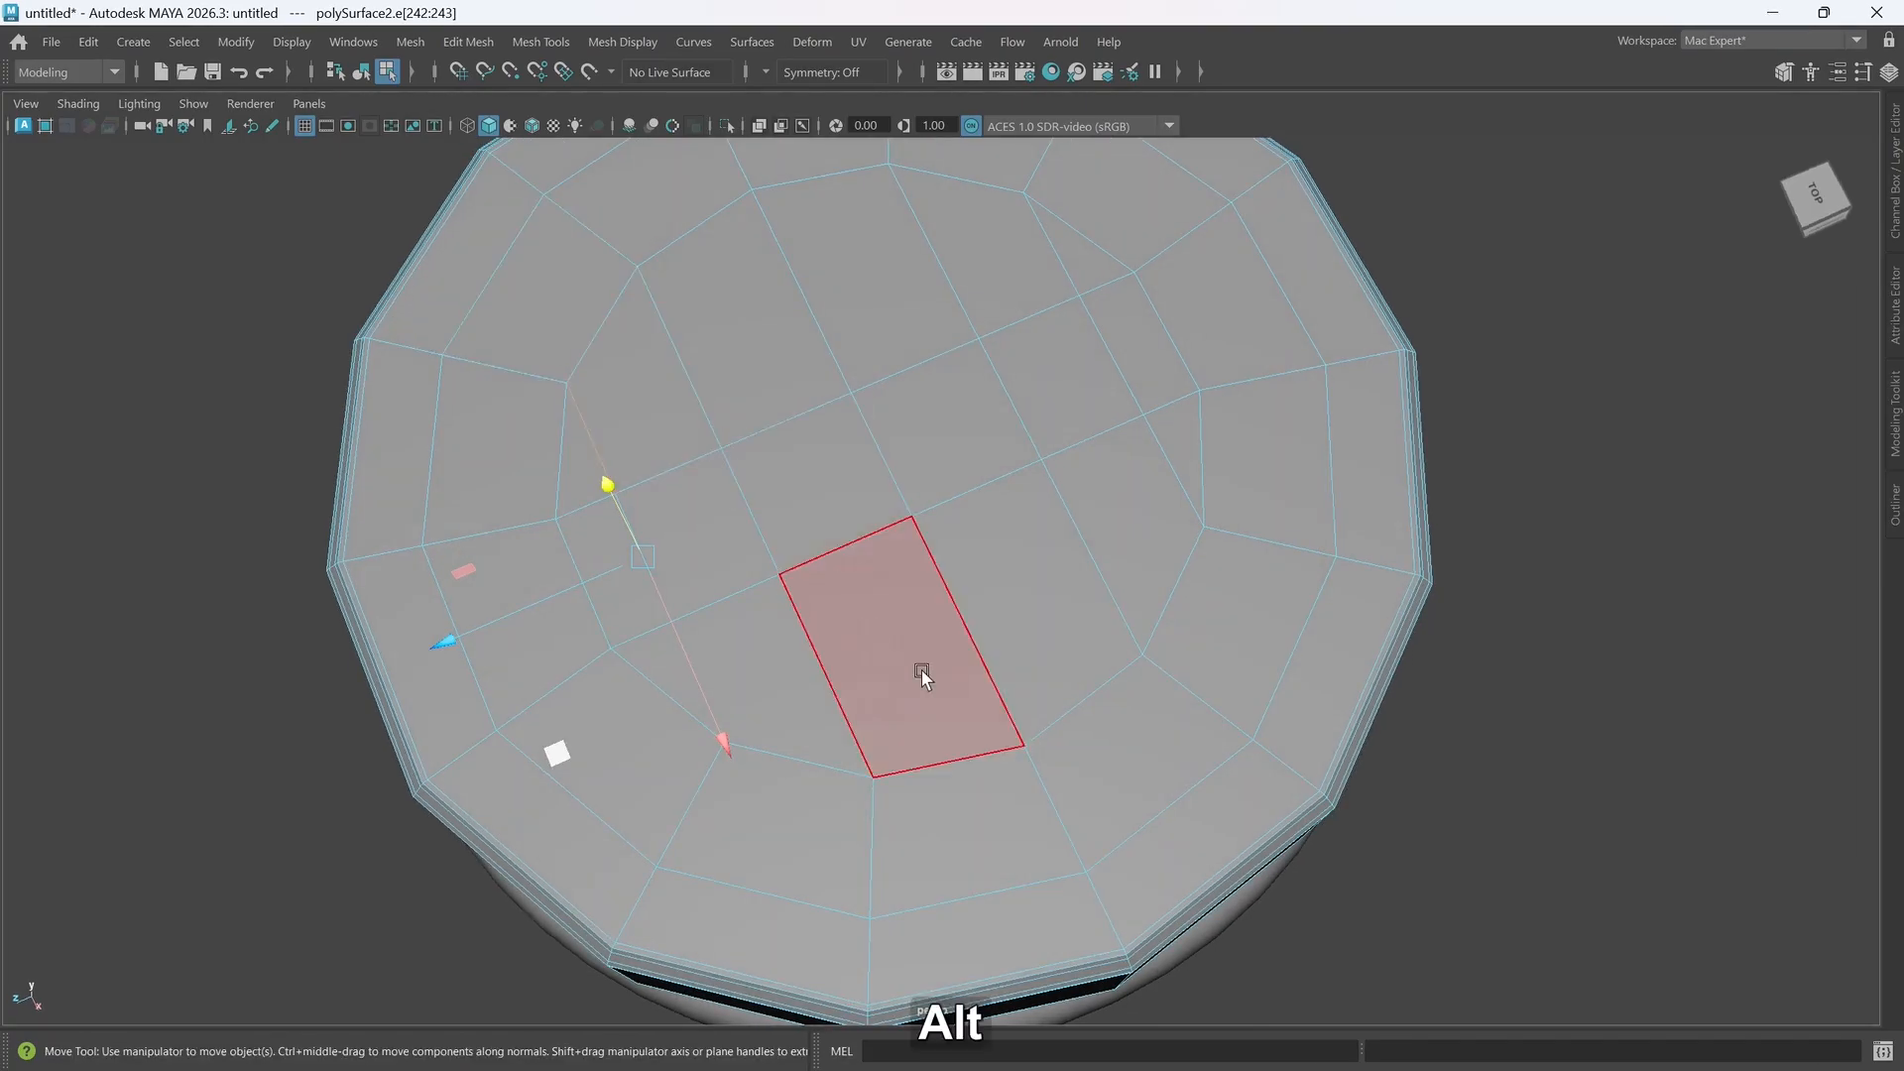
alt+drag(921, 666, 920, 666)
- Undo all the cuts across the lid's top face
key(ctrl+z)
key(ctrl+z)
key(ctrl+z)
key(ctrl+z)
key(ctrl+z)
key(ctrl+z)
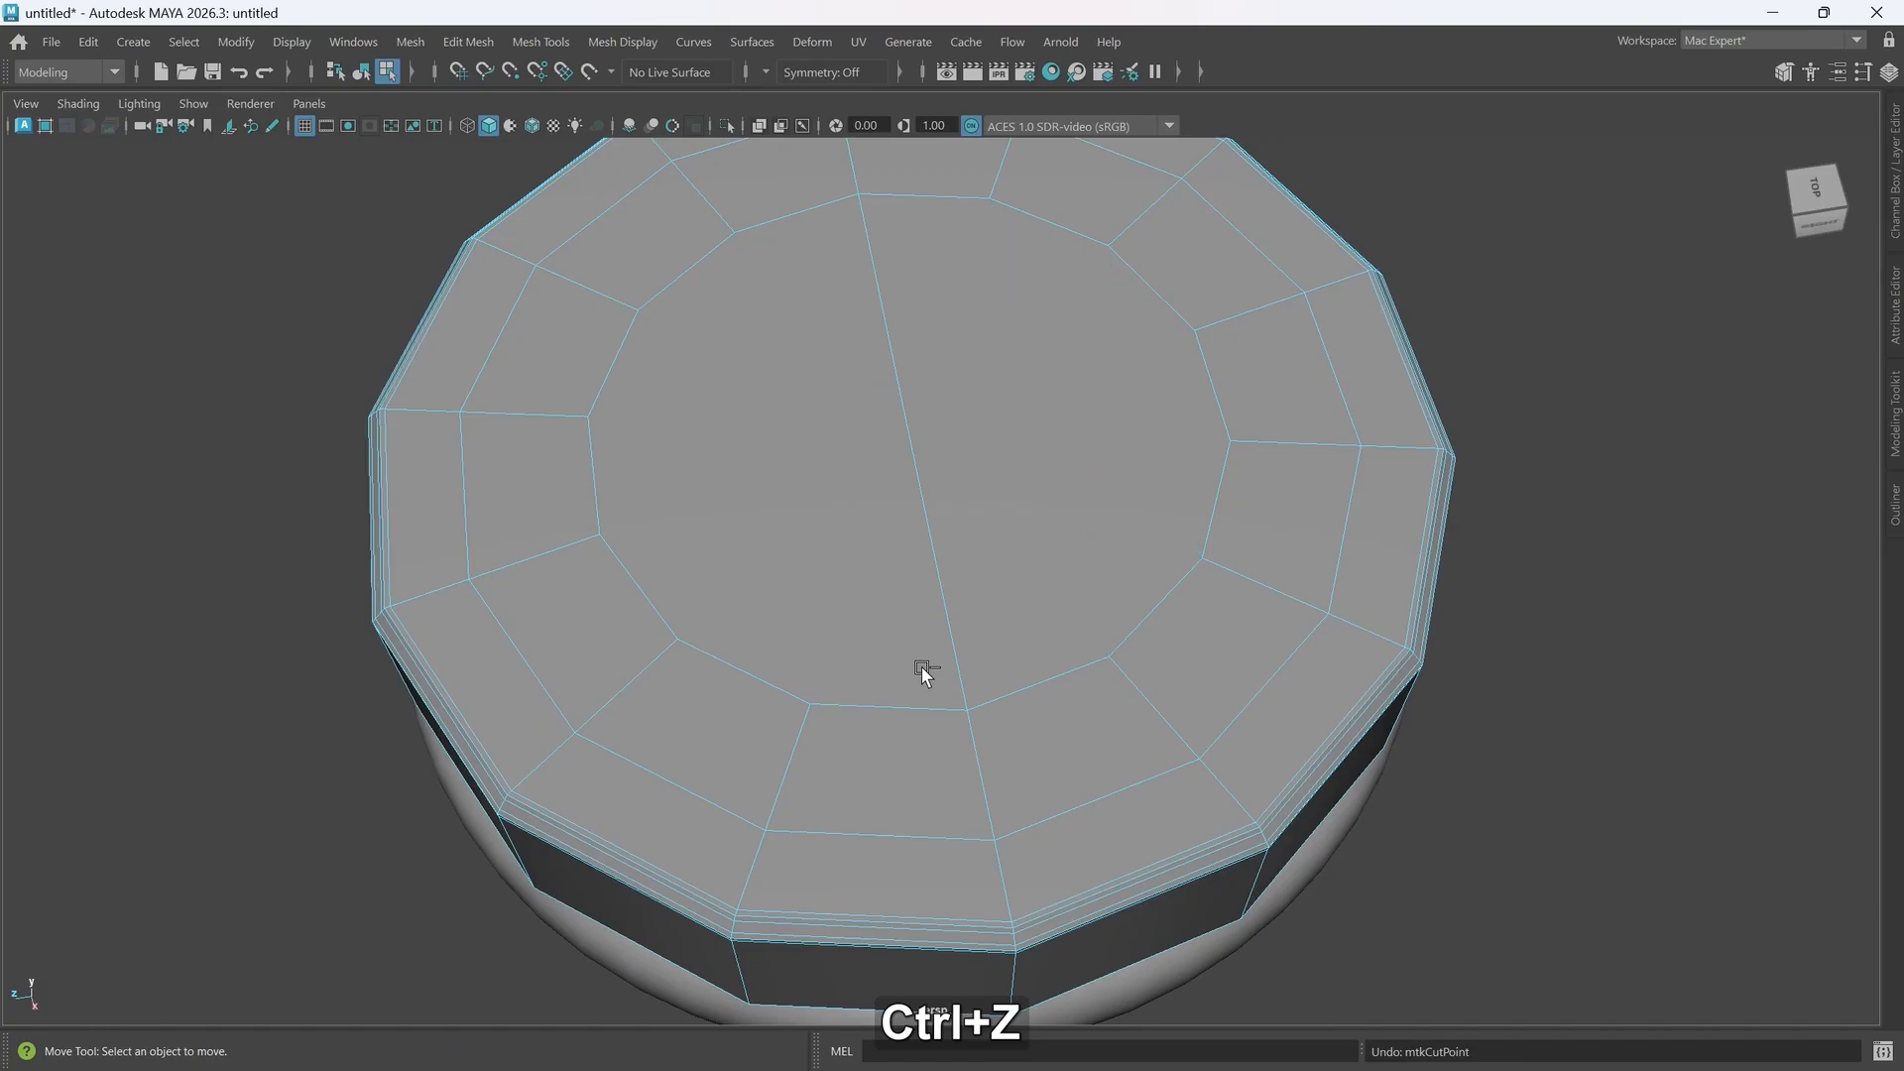
key(ctrl+z)
key(ctrl+z)
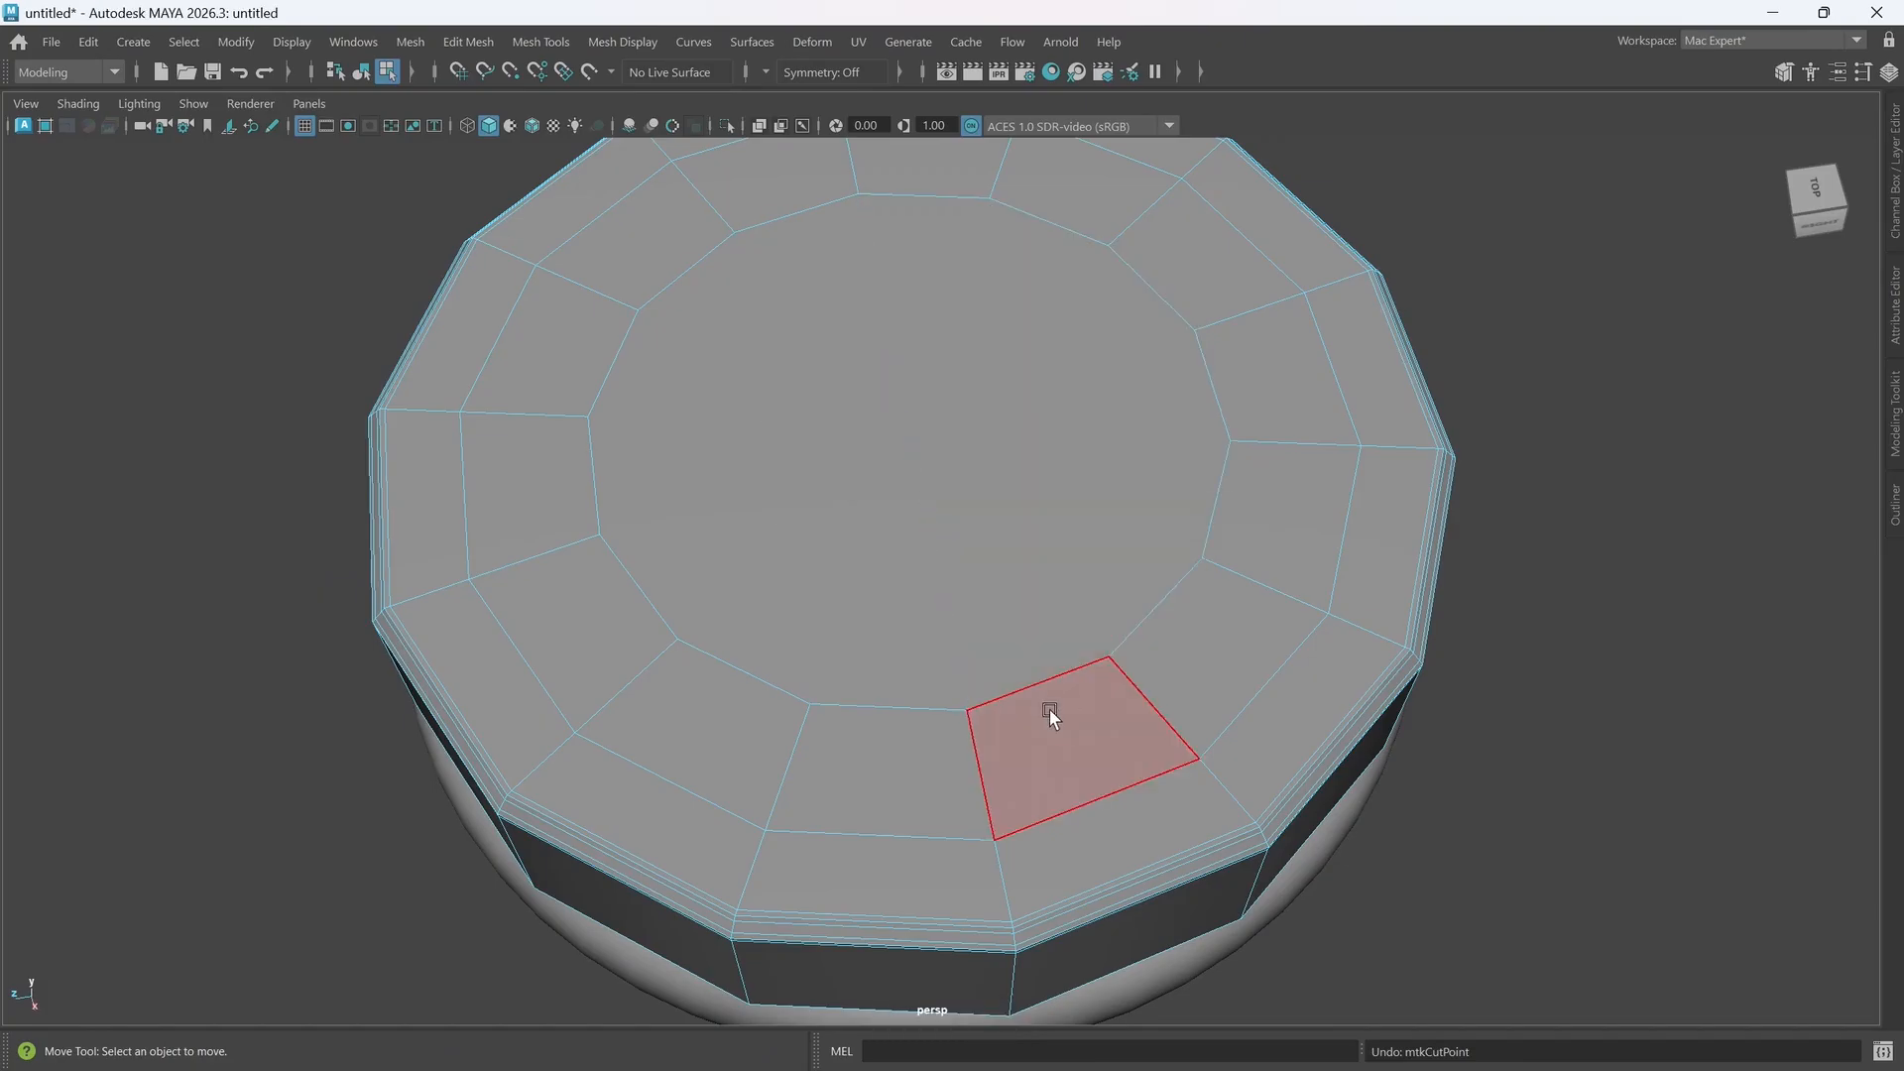
- Restart Multi-Cut and cut three adjacent parallel edges across the lid's top face between opposite inner-ring vertices
key(m)
alt+middle_drag(972, 575, 983, 639)
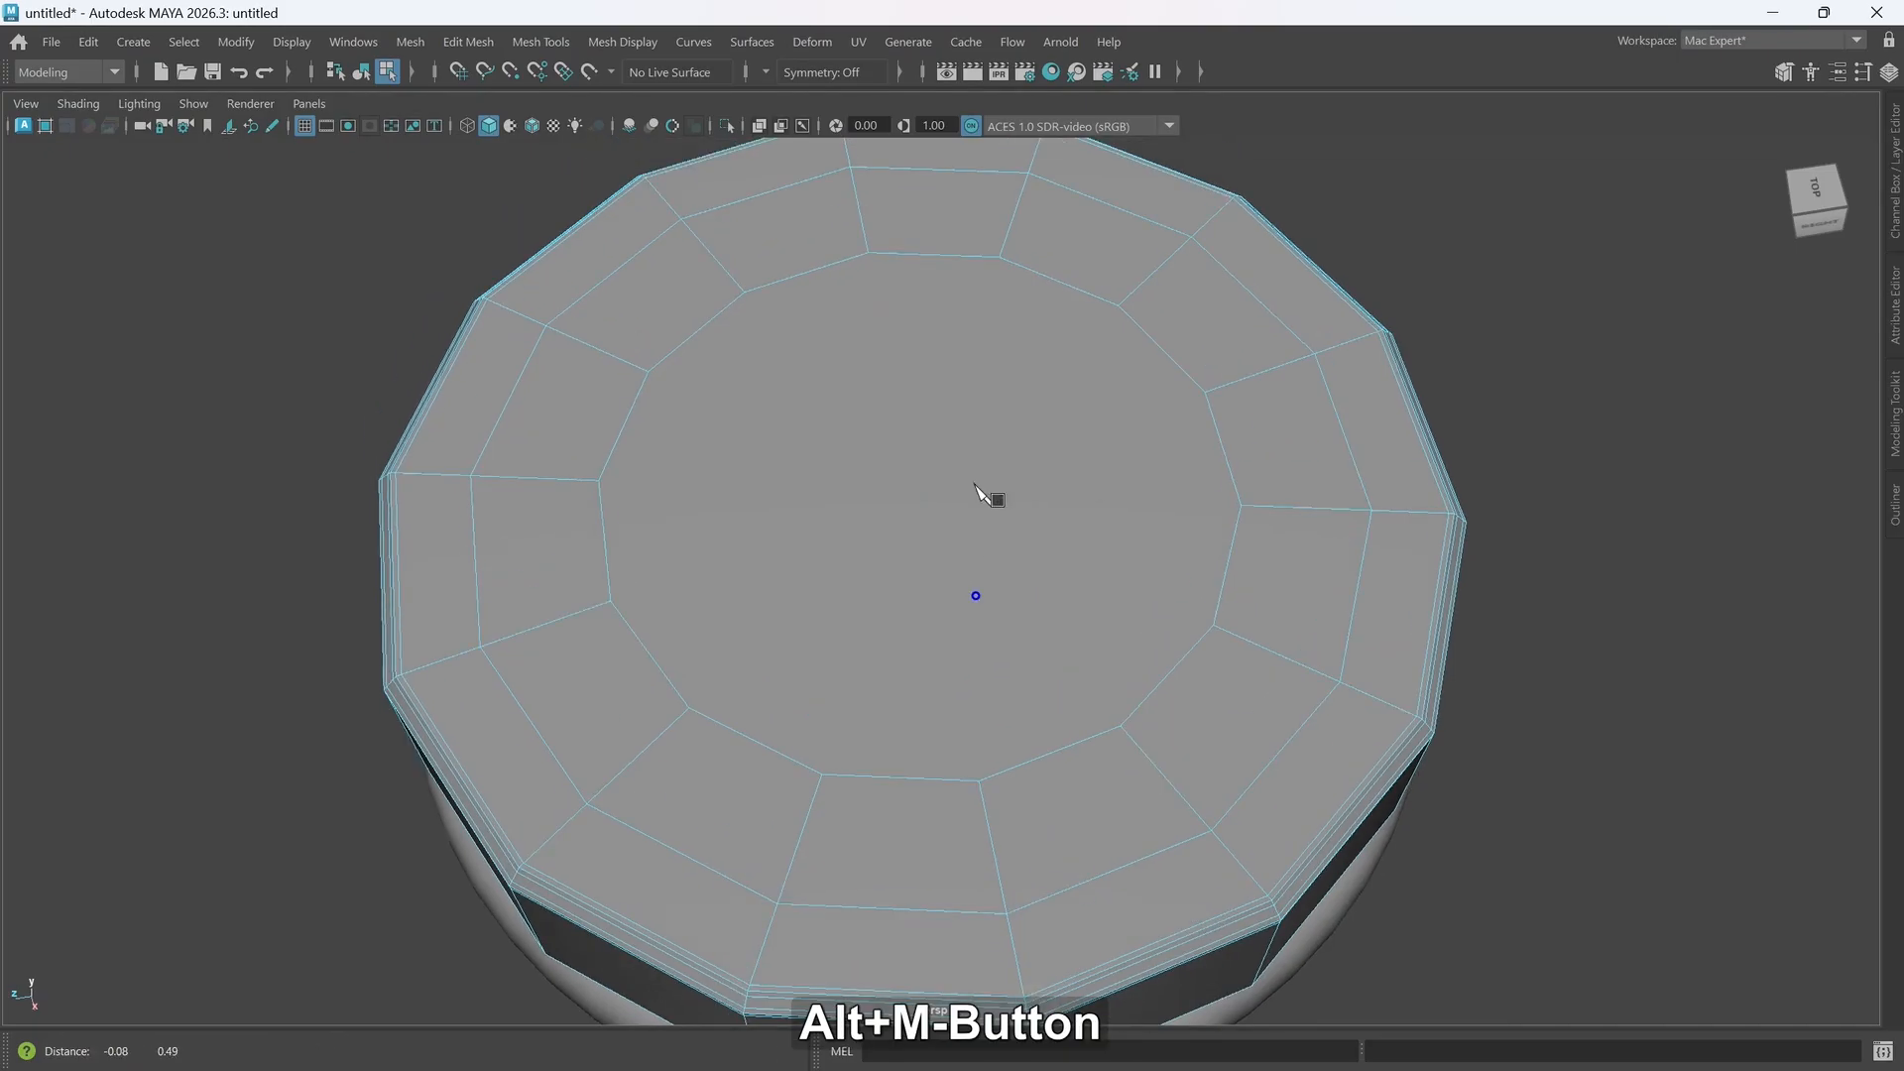
click(868, 255)
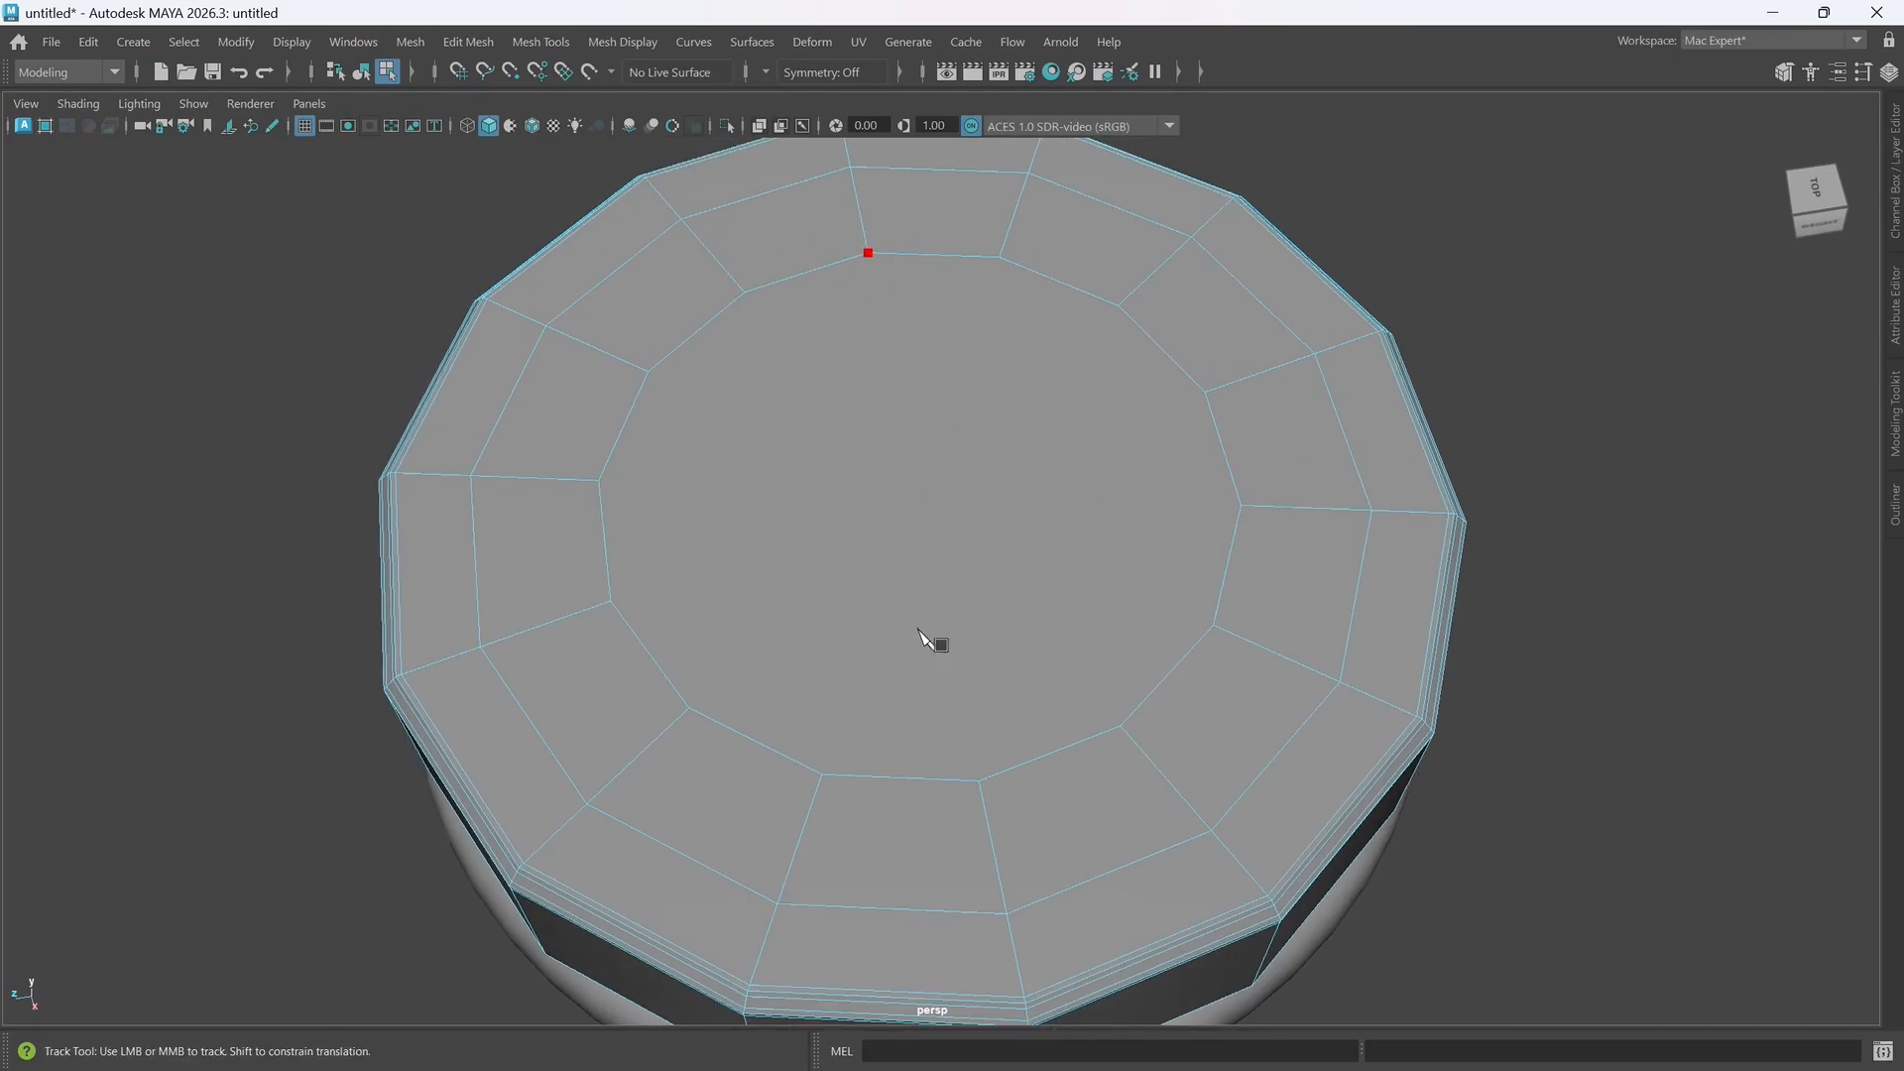
click(977, 780)
key(Return)
click(999, 256)
key(Return)
key(Return)
- Cut two edges crossing the three parallel cuts on the lid top, joining opposite inner-ring vertices
click(647, 372)
click(599, 481)
click(598, 482)
click(1205, 392)
key(Return)
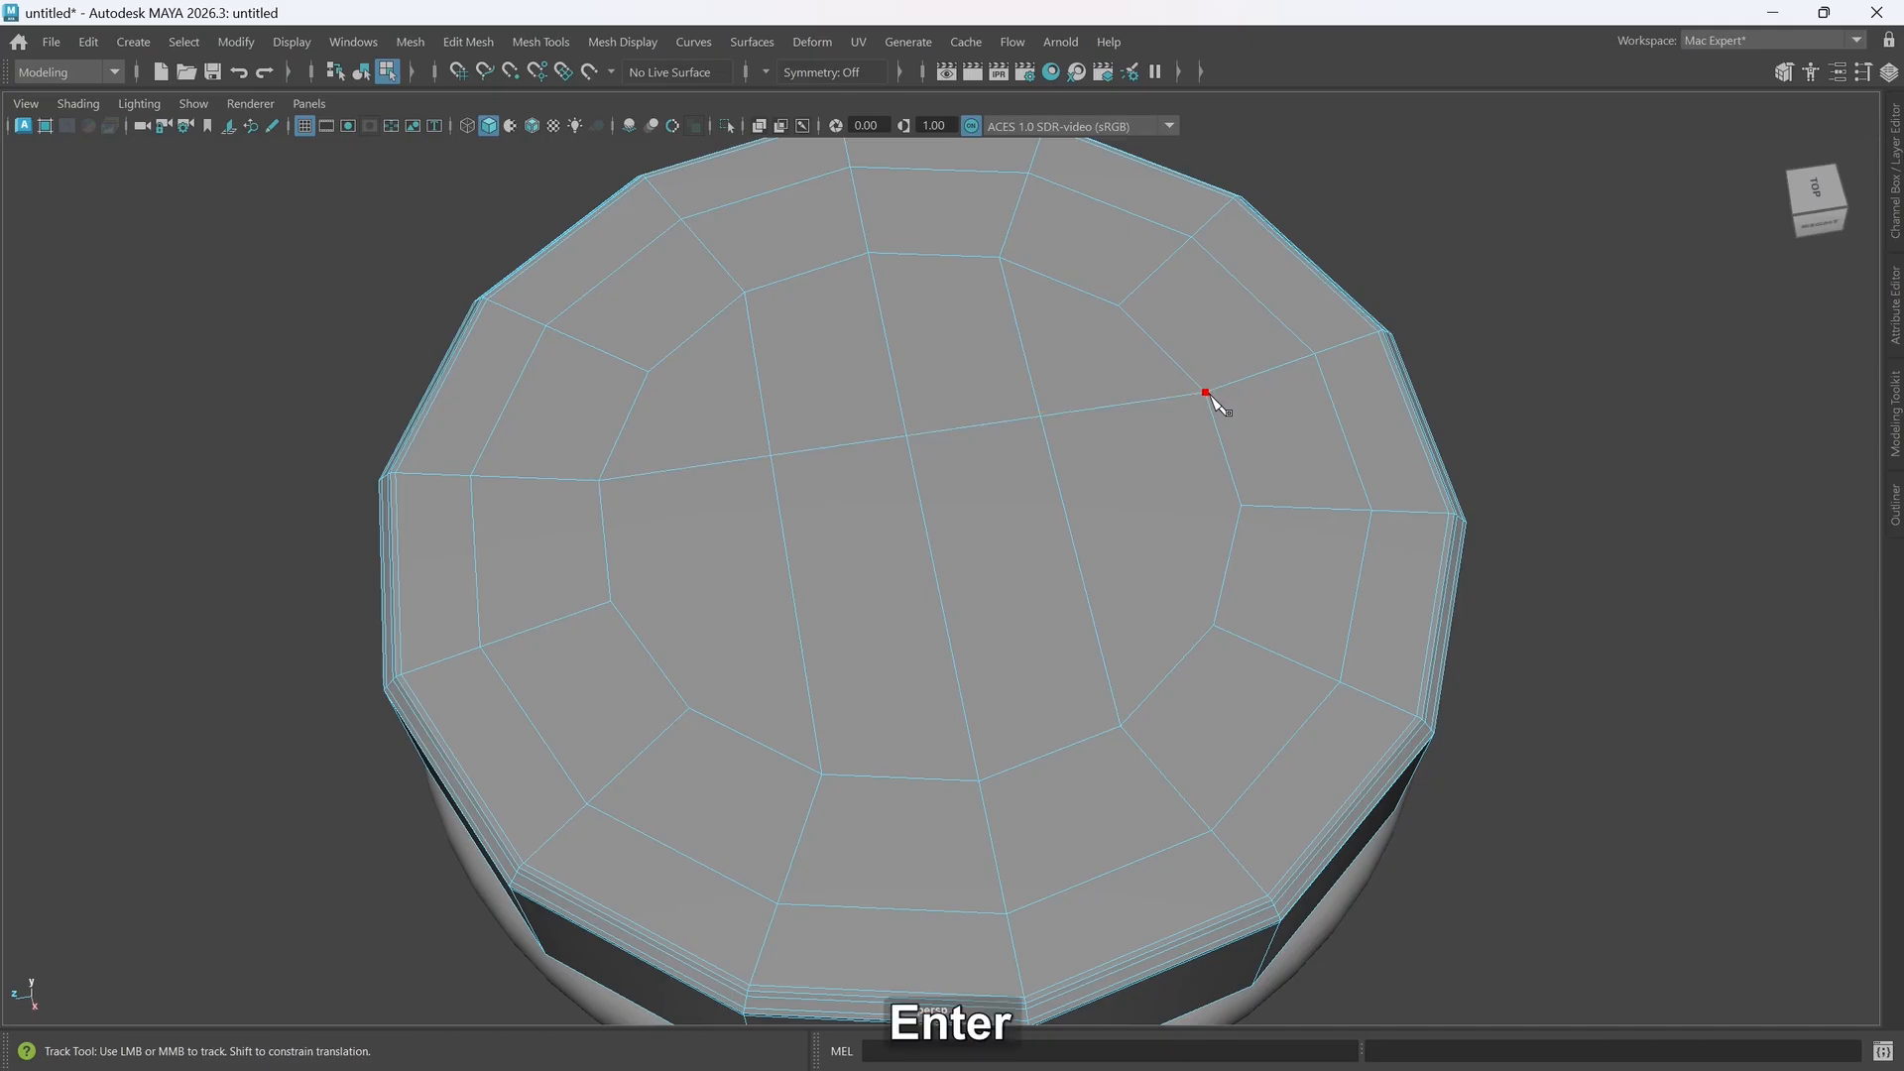
click(610, 601)
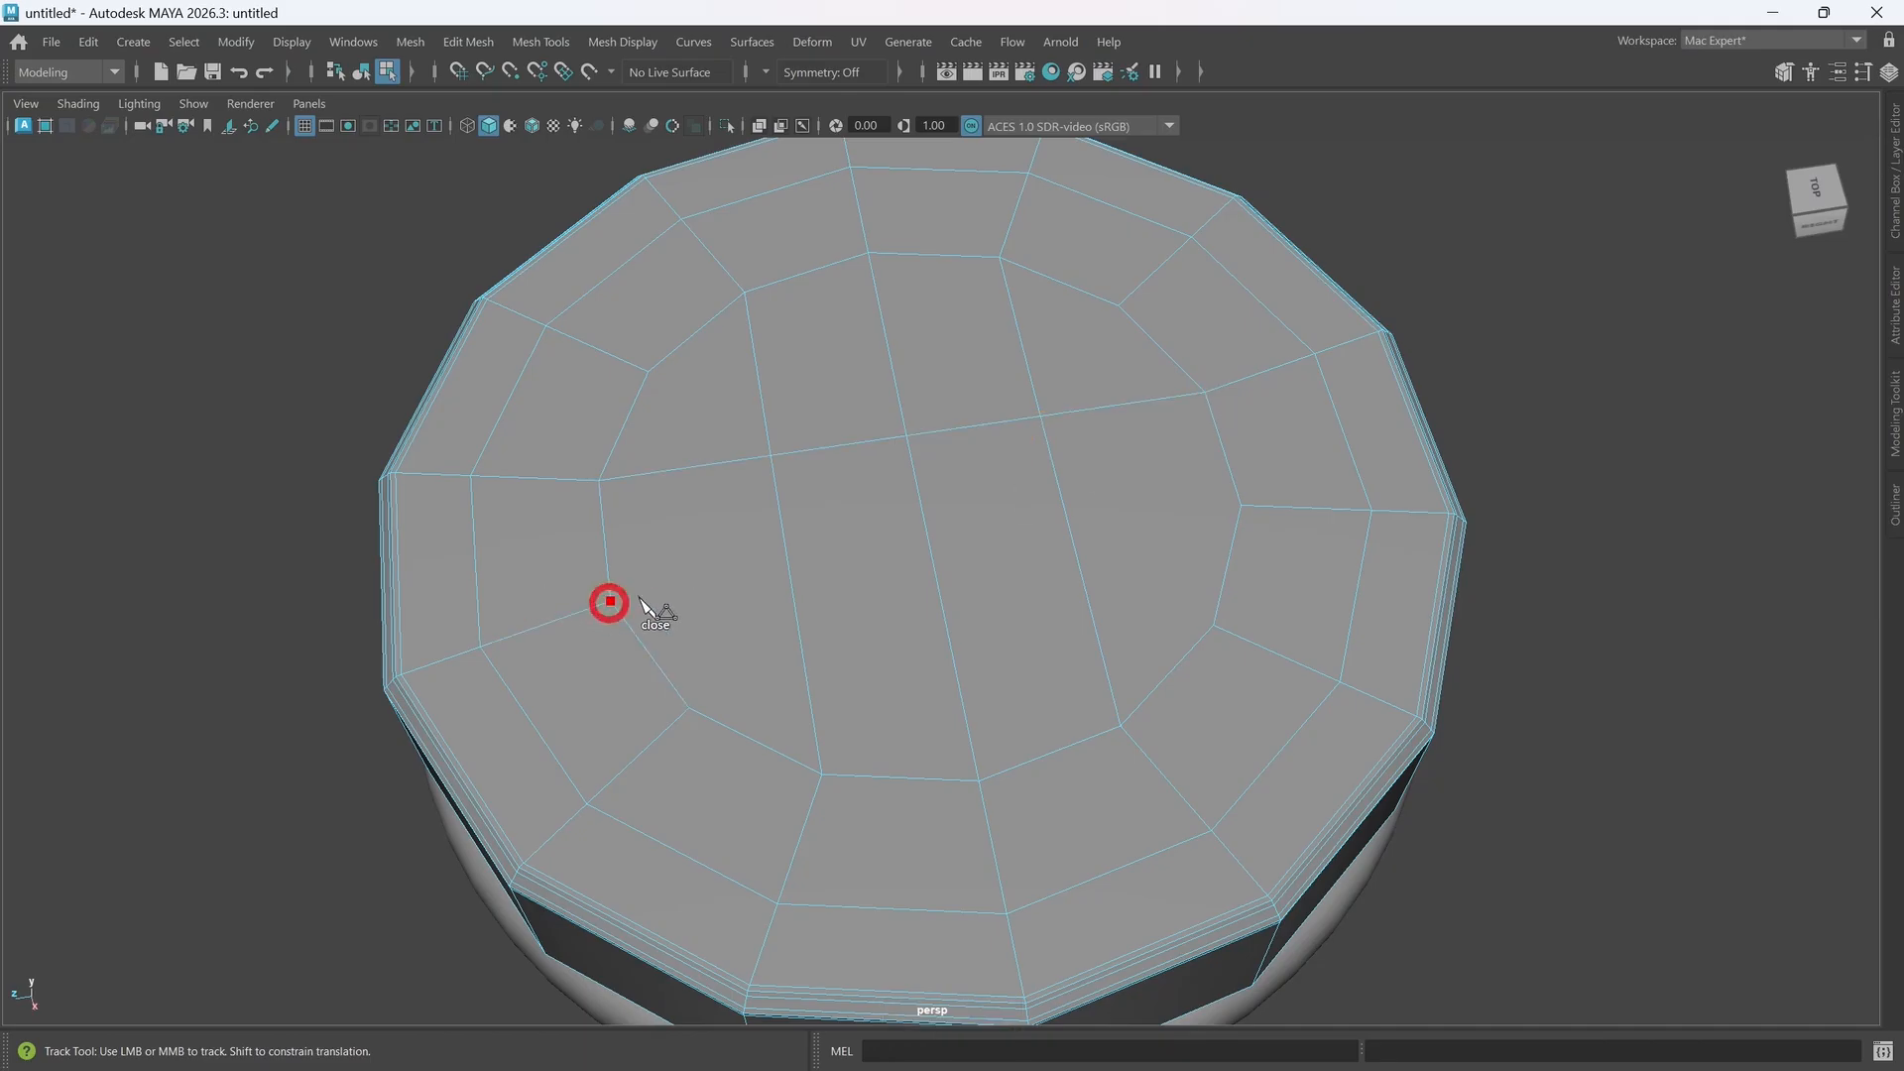
click(1241, 505)
key(Return)
- Inspect the new grid on the lid top from several angles and turn on smooth preview to check it
alt+drag(694, 760, 766, 753)
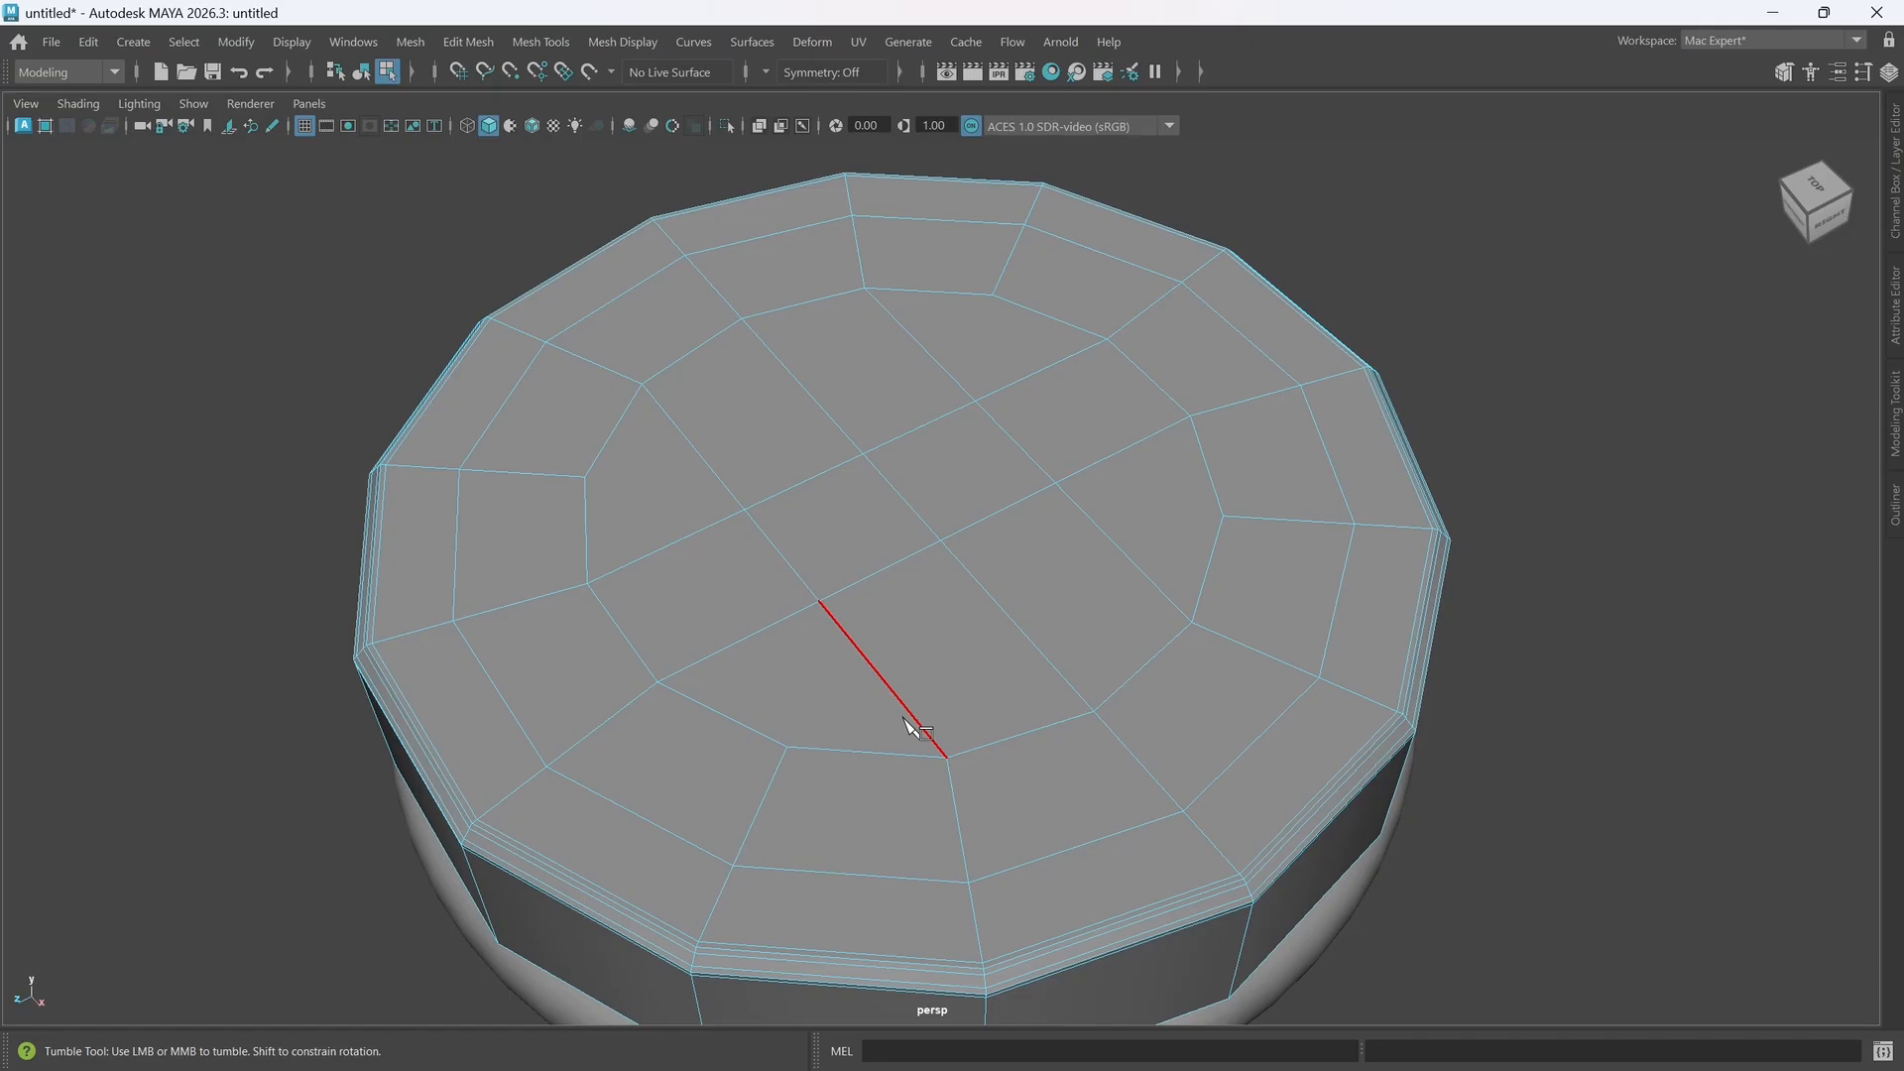
alt+drag(904, 723, 918, 808)
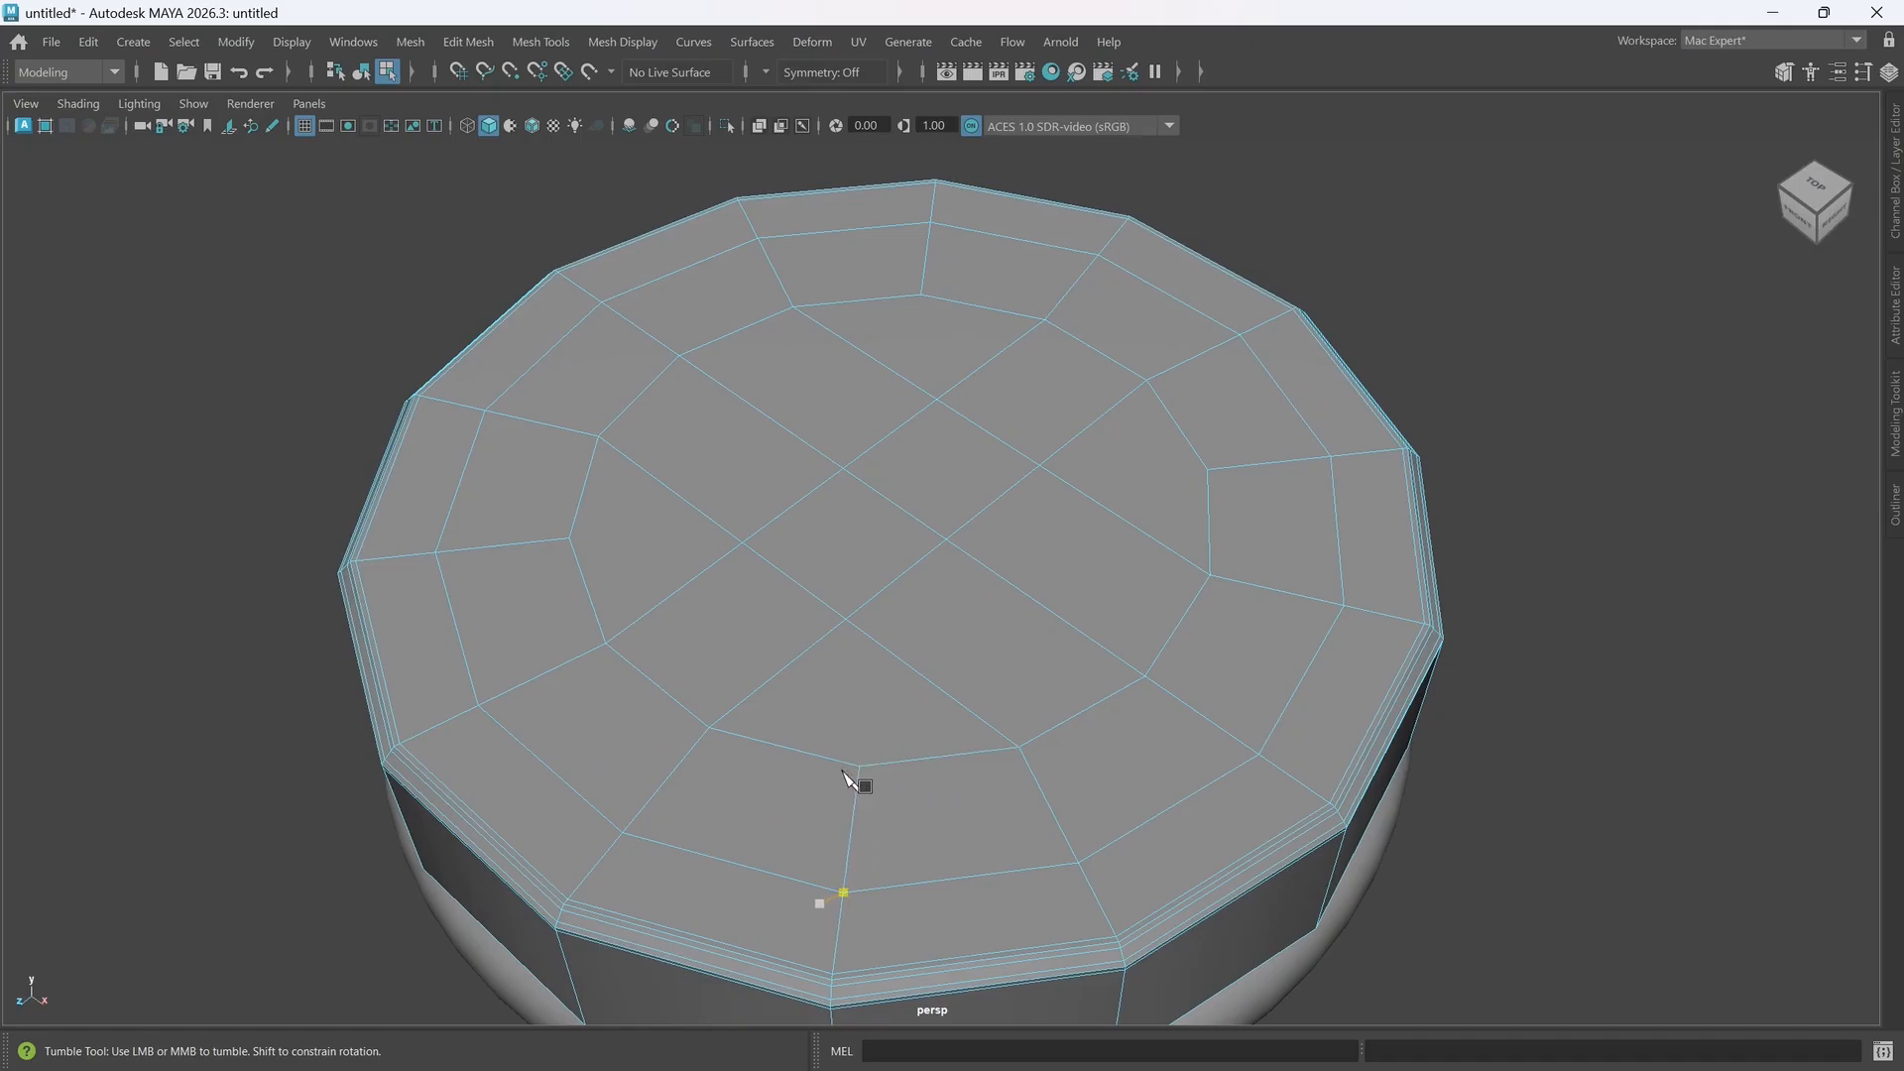
alt+drag(1075, 863, 914, 472)
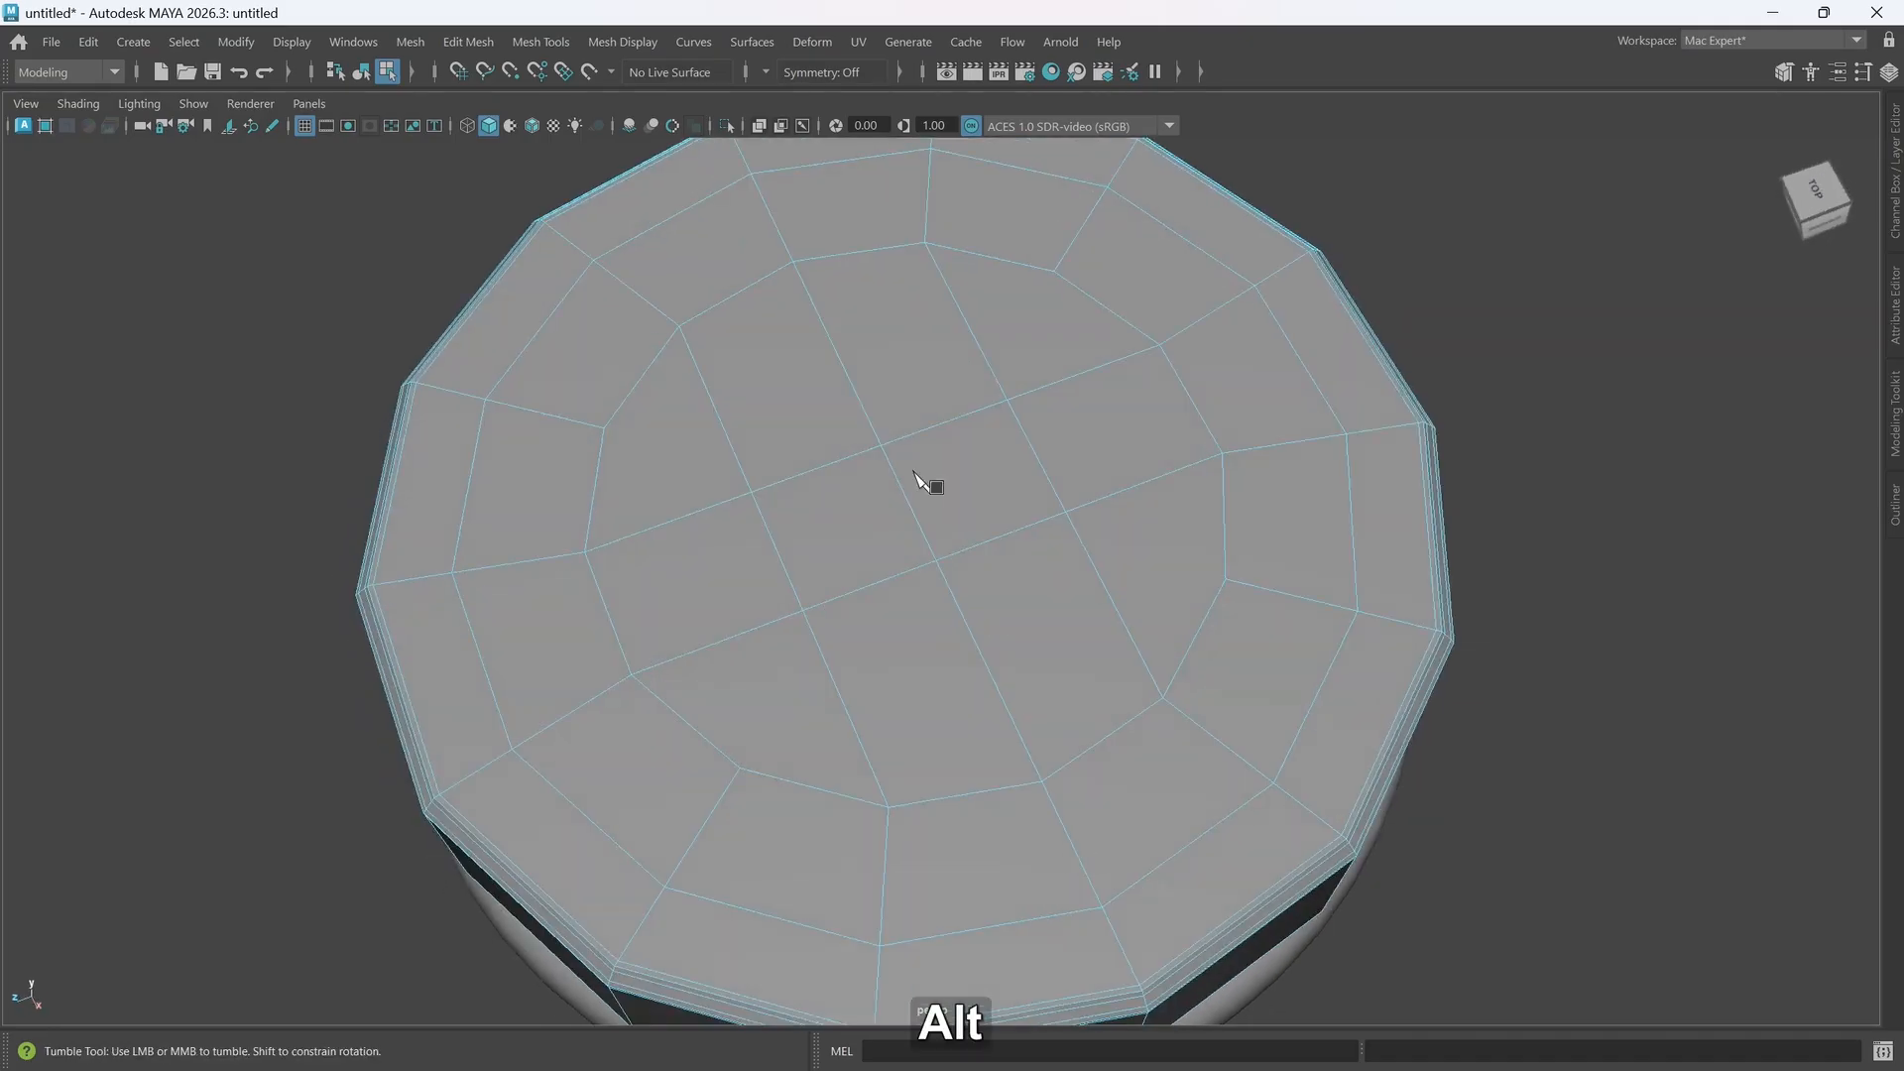
click(936, 561)
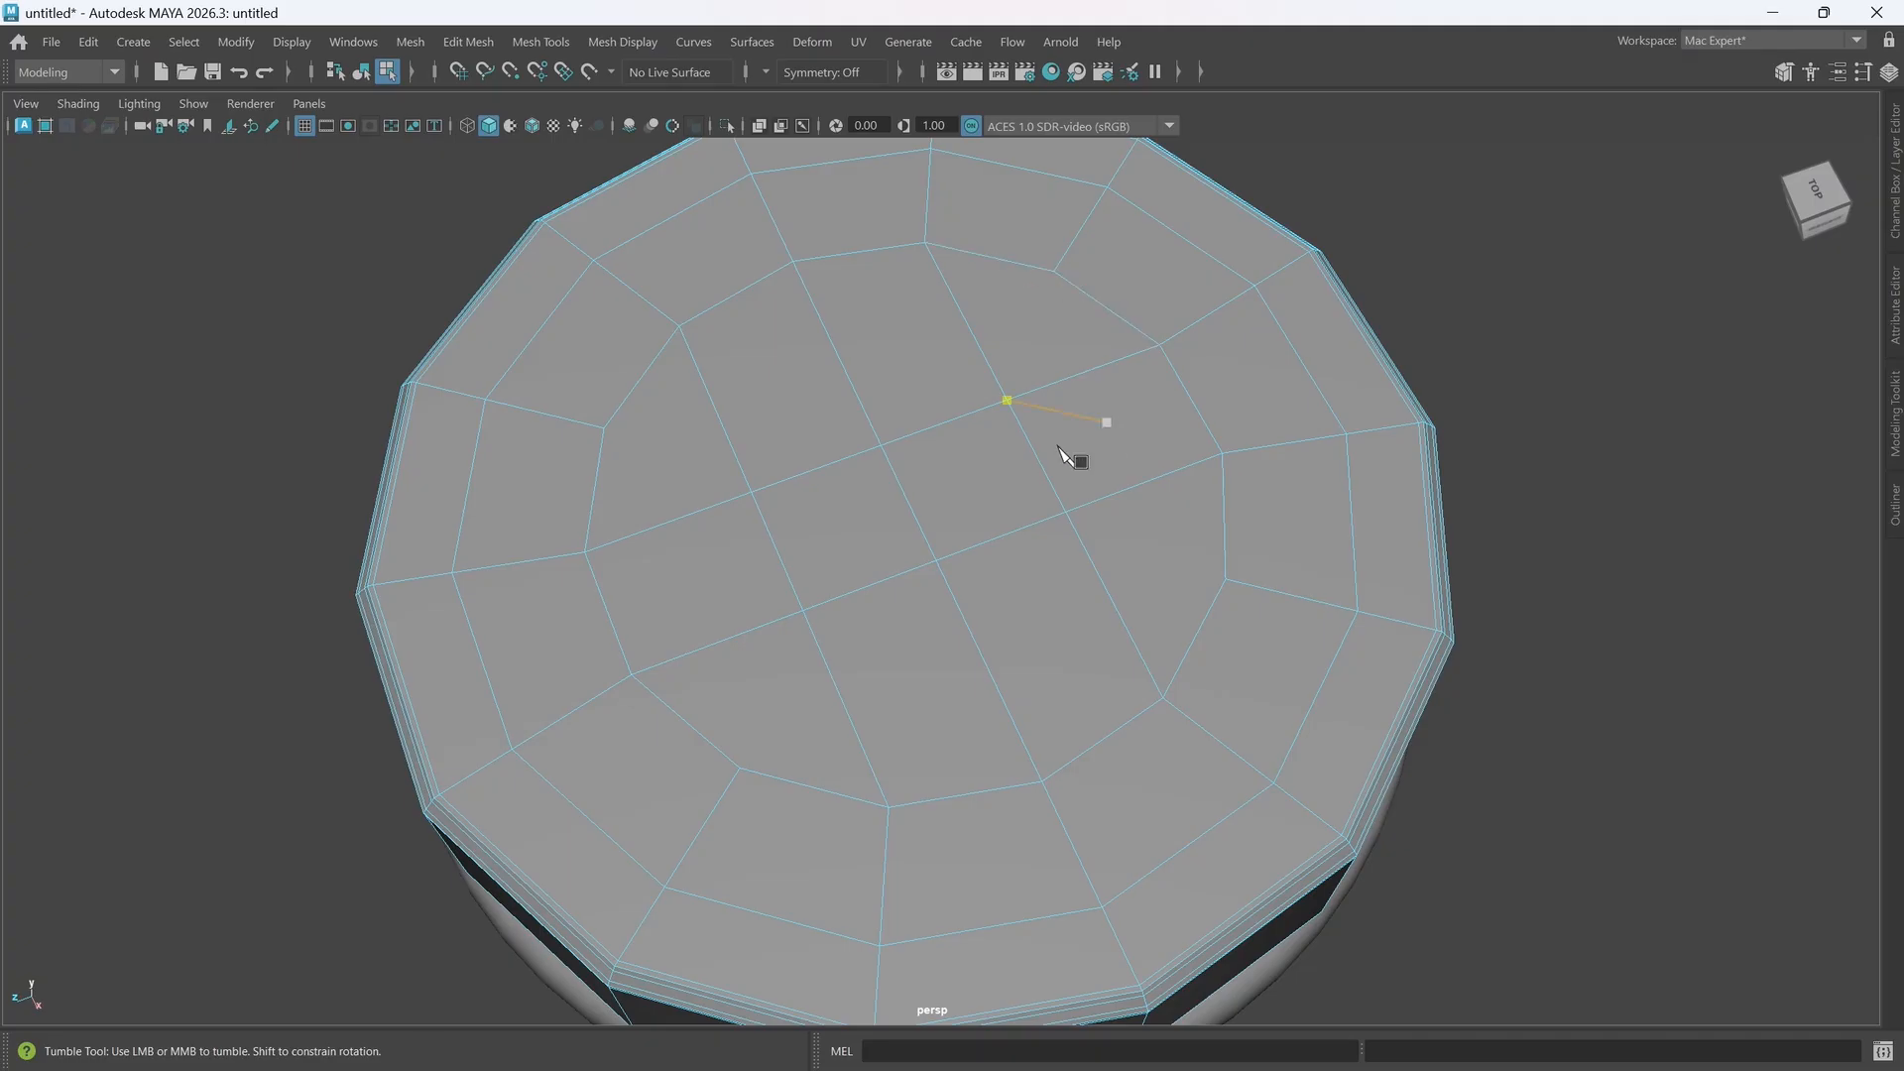
key(3)
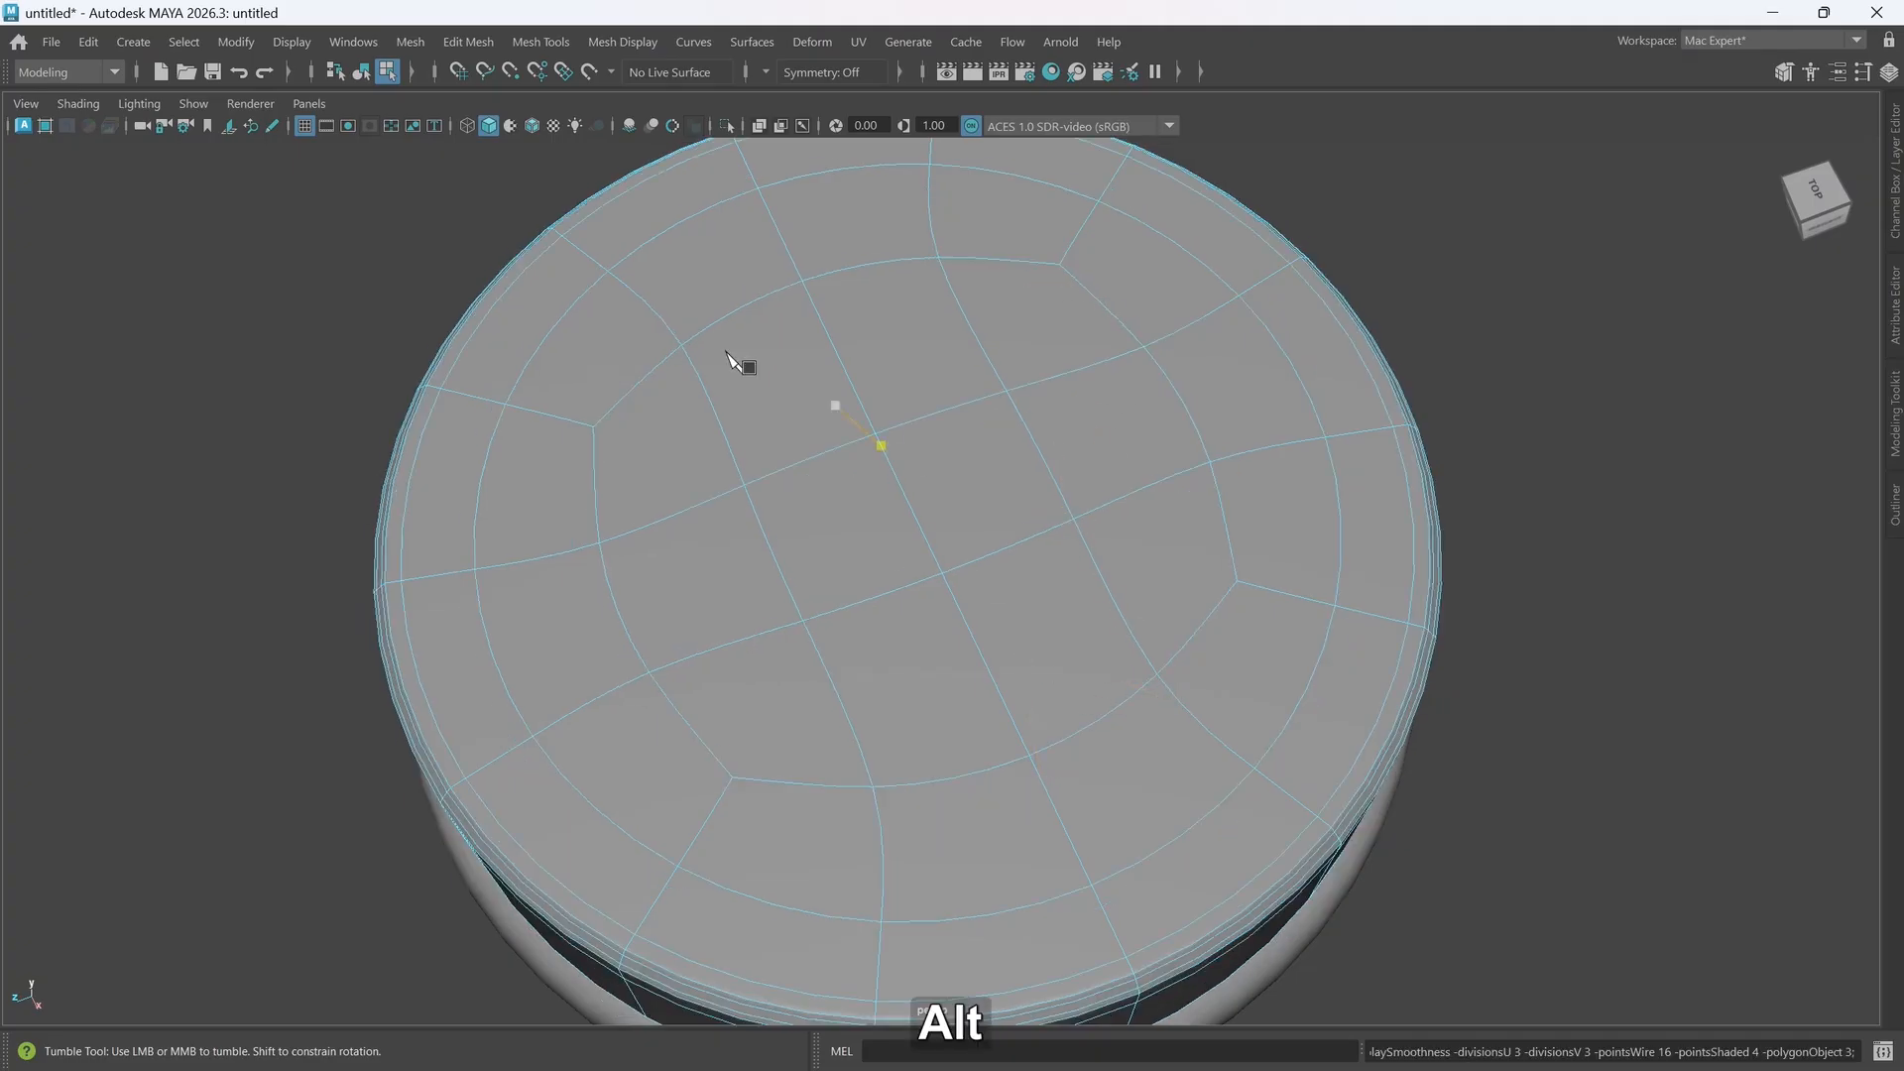
alt+drag(844, 608, 843, 606)
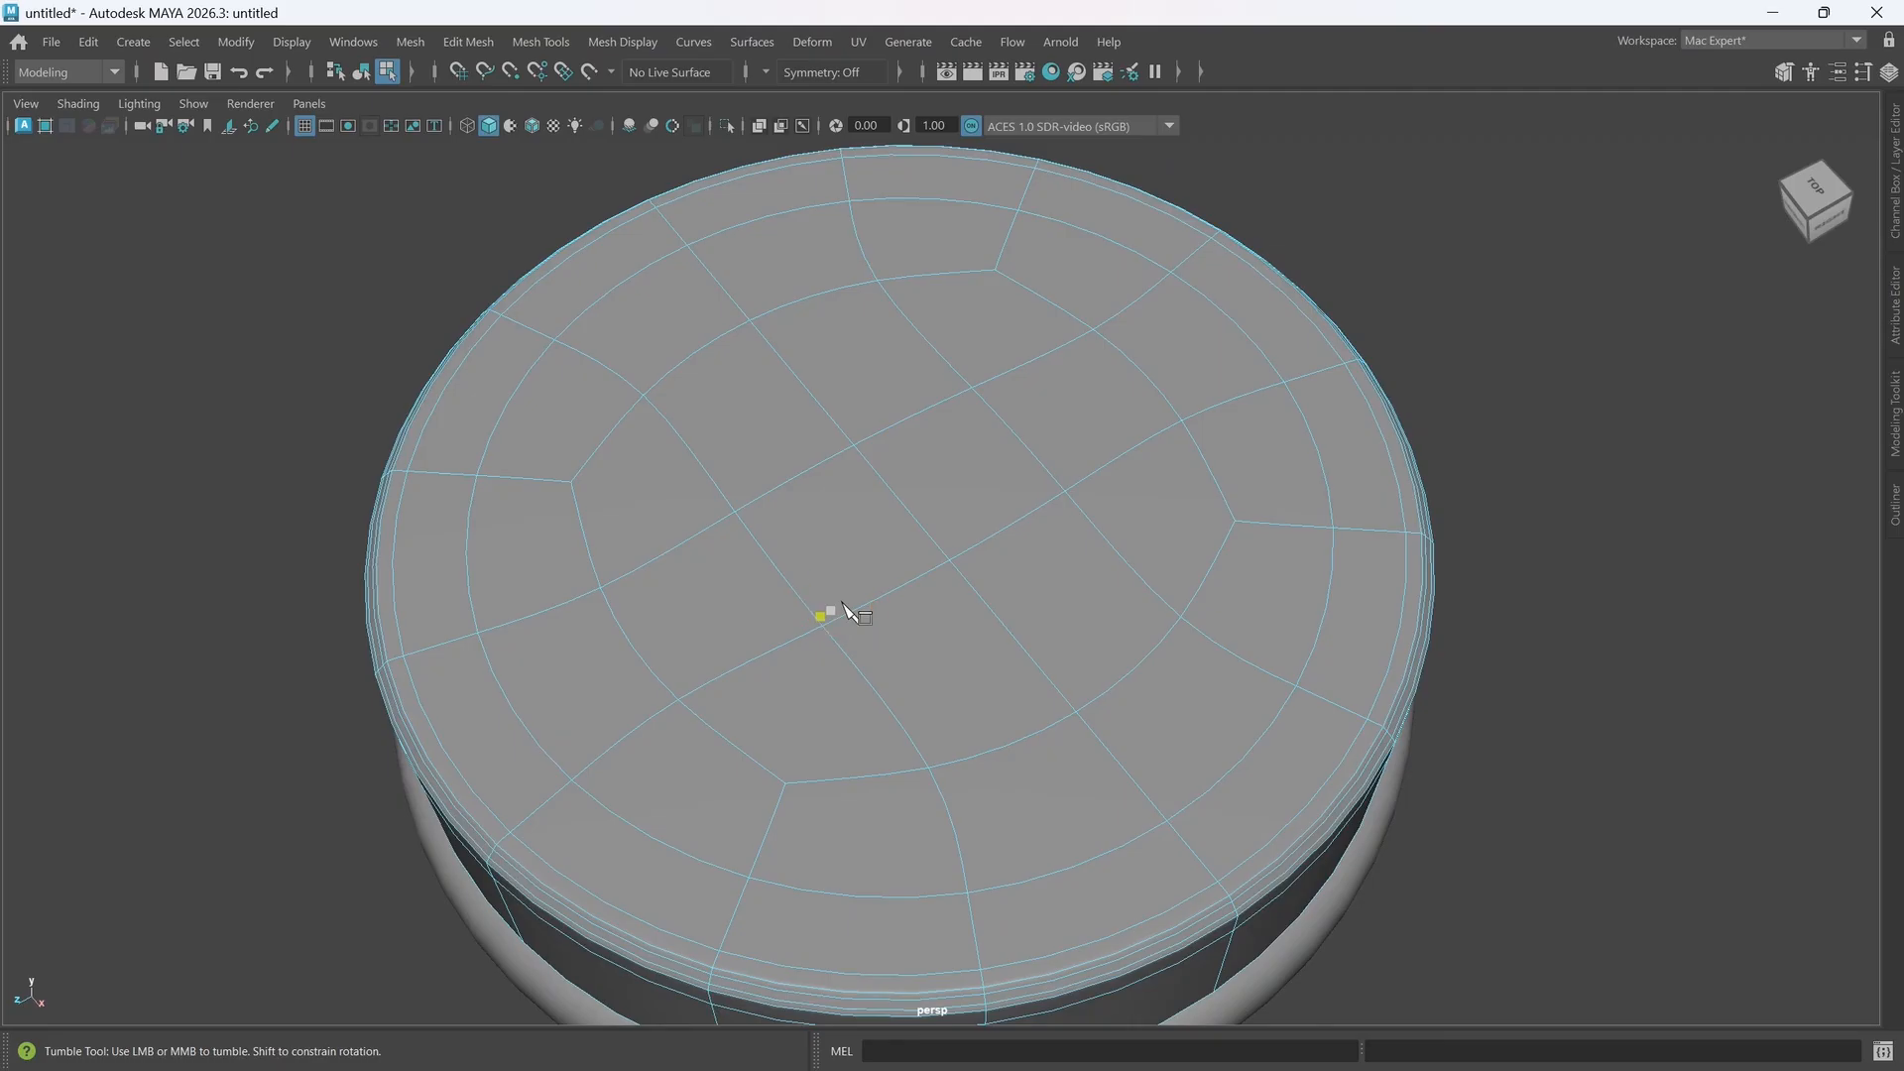
- Check the lid top's grid with and without smooth preview, exit Multi-Cut and return to object mode
key(1)
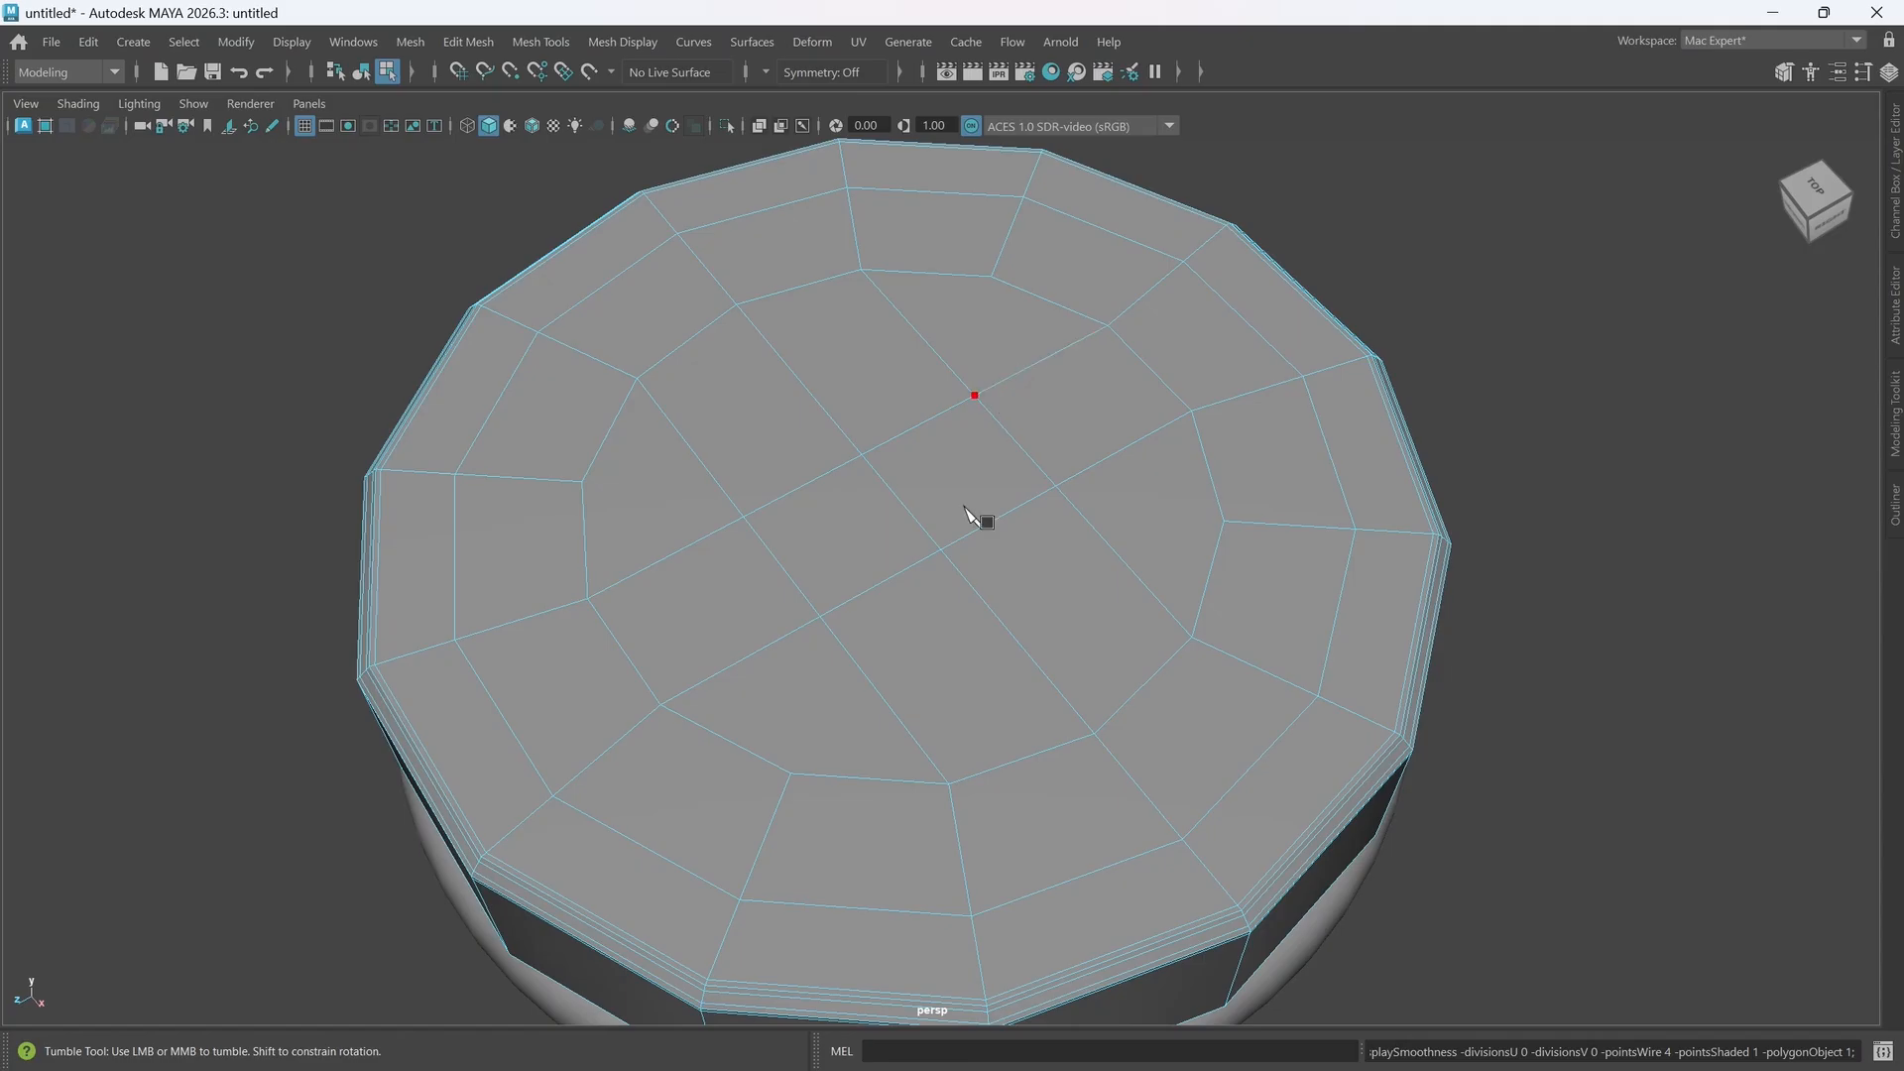
key(3)
mouse_move(1131, 706)
alt+mouse_down()
mouse_move(1147, 663)
mouse_move(1126, 700)
alt+mouse_up()
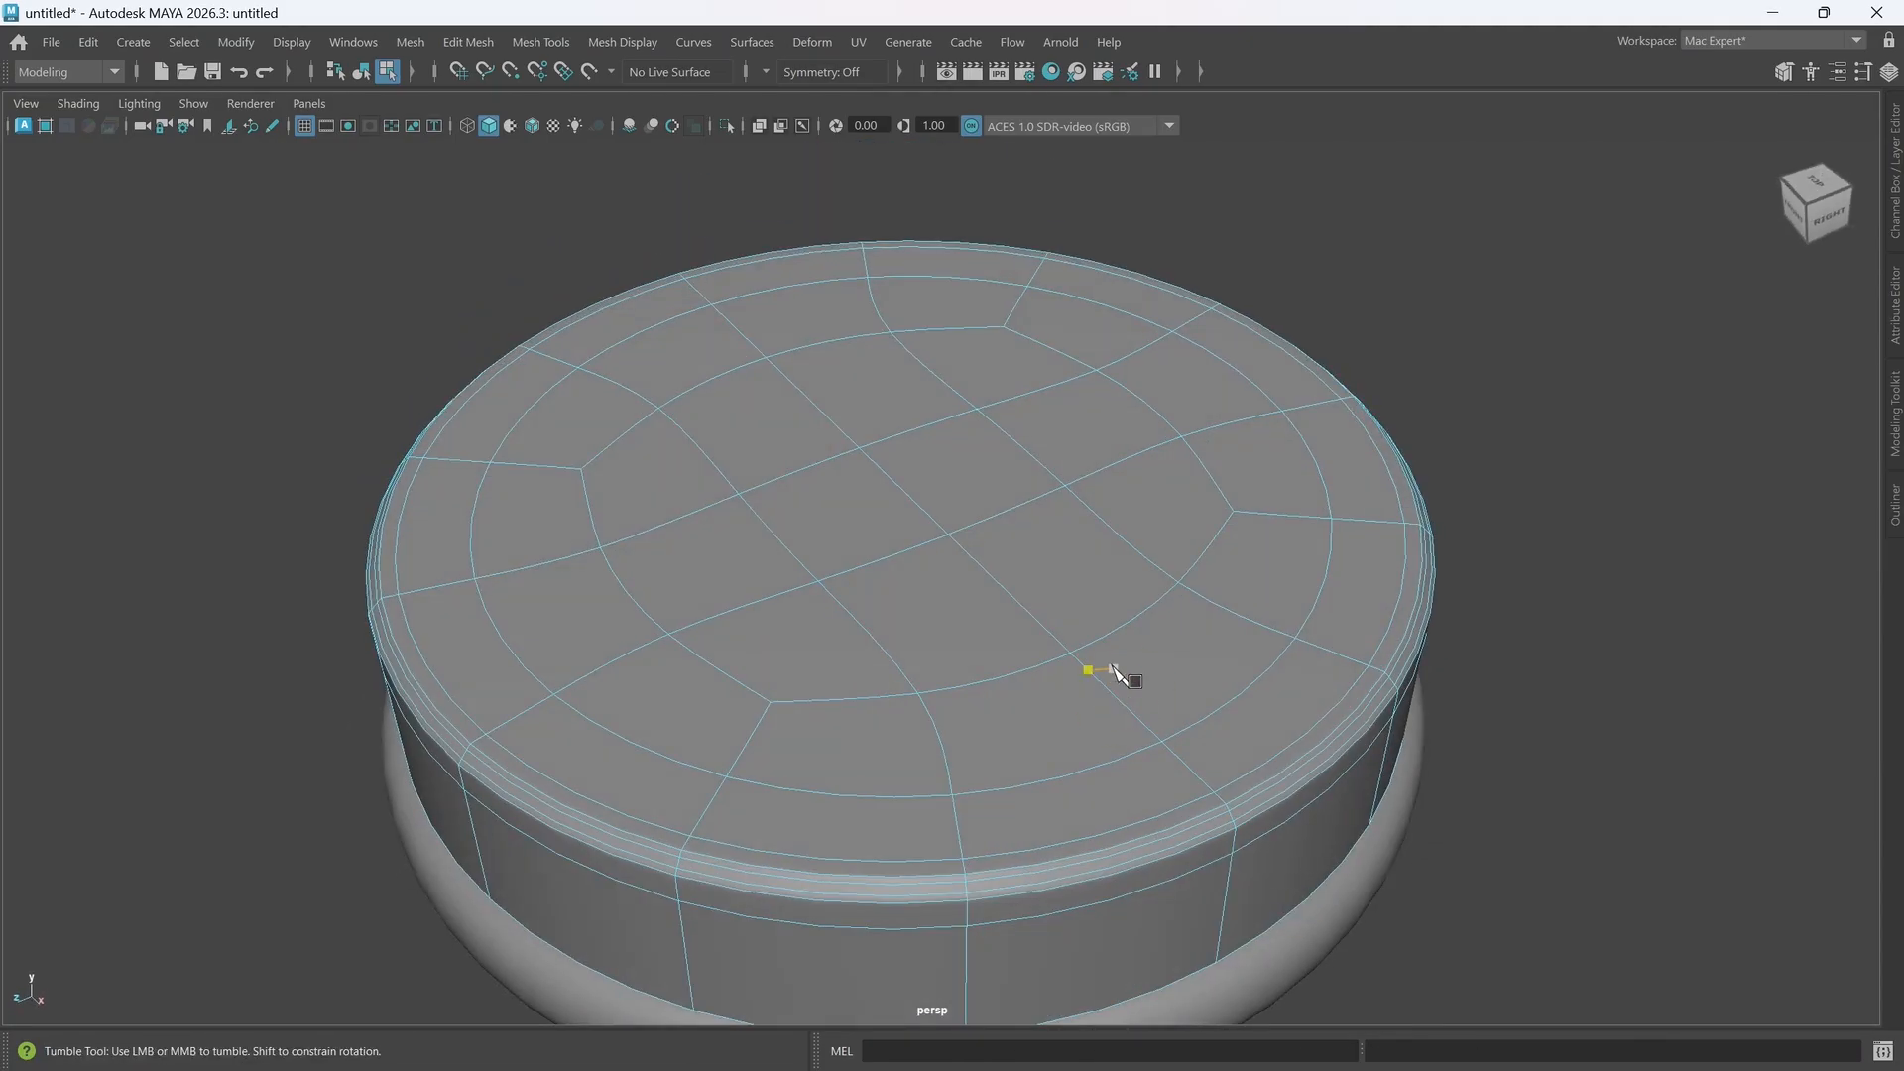
key(w)
alt+drag(1216, 777, 1484, 445)
mouse_move(1483, 446)
right_down()
mouse_move(1483, 622)
mouse_move(1572, 482)
mouse_move(1593, 406)
right_up()
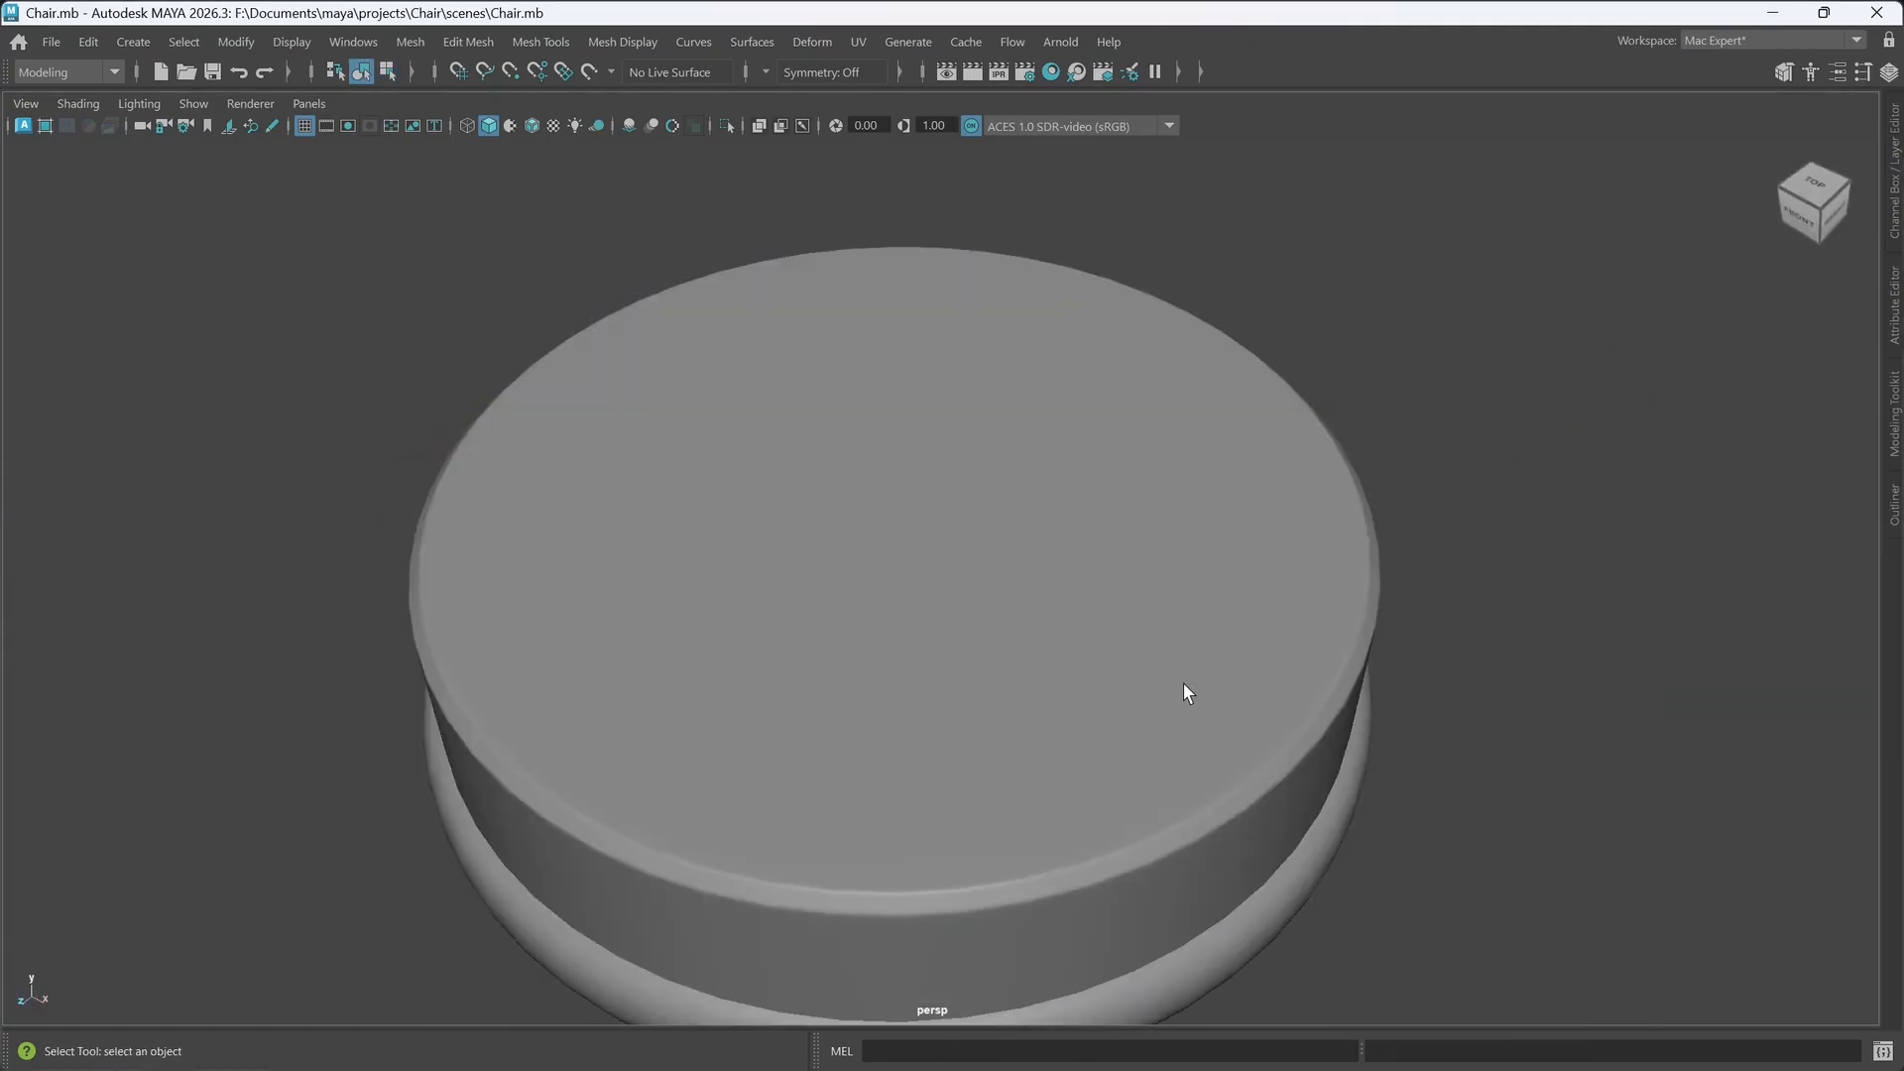
alt+drag(998, 704, 905, 756)
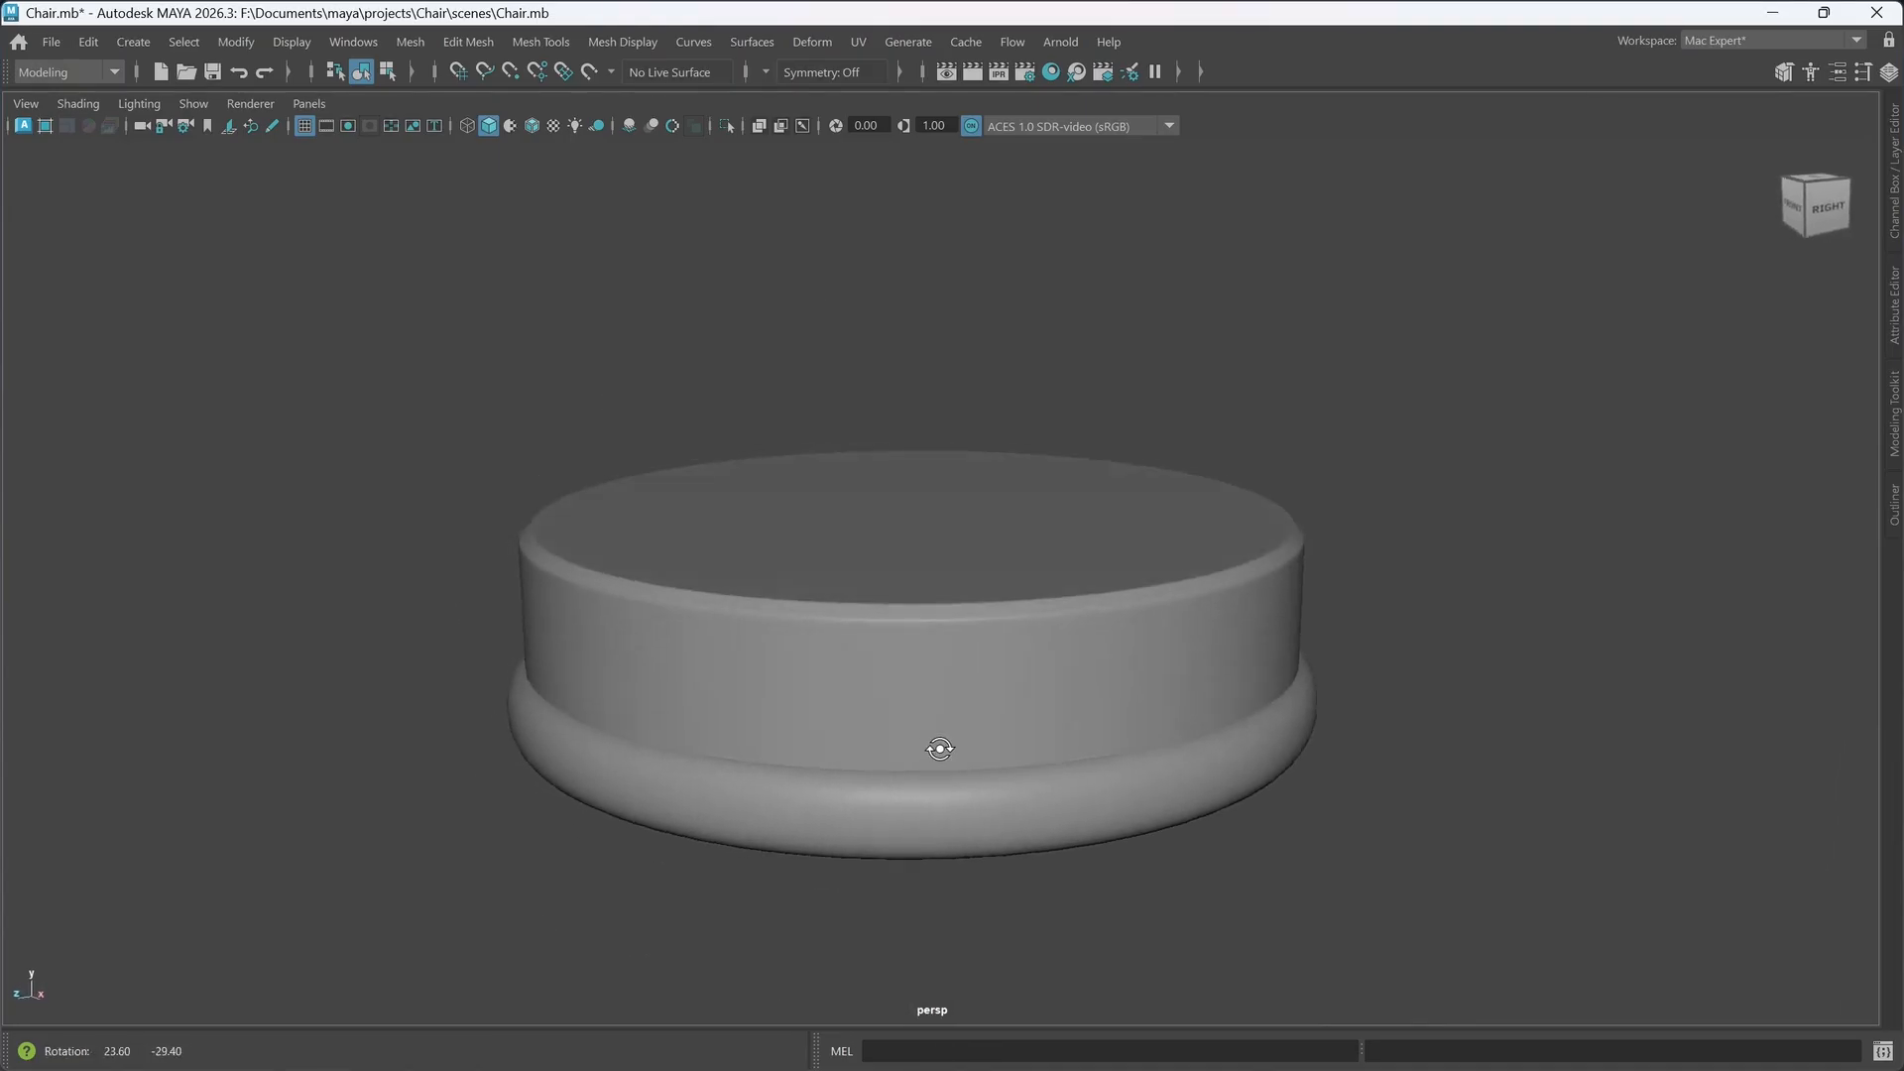
- Select the lid, turn off its smooth preview and isolate it to expose its open underside
click(947, 717)
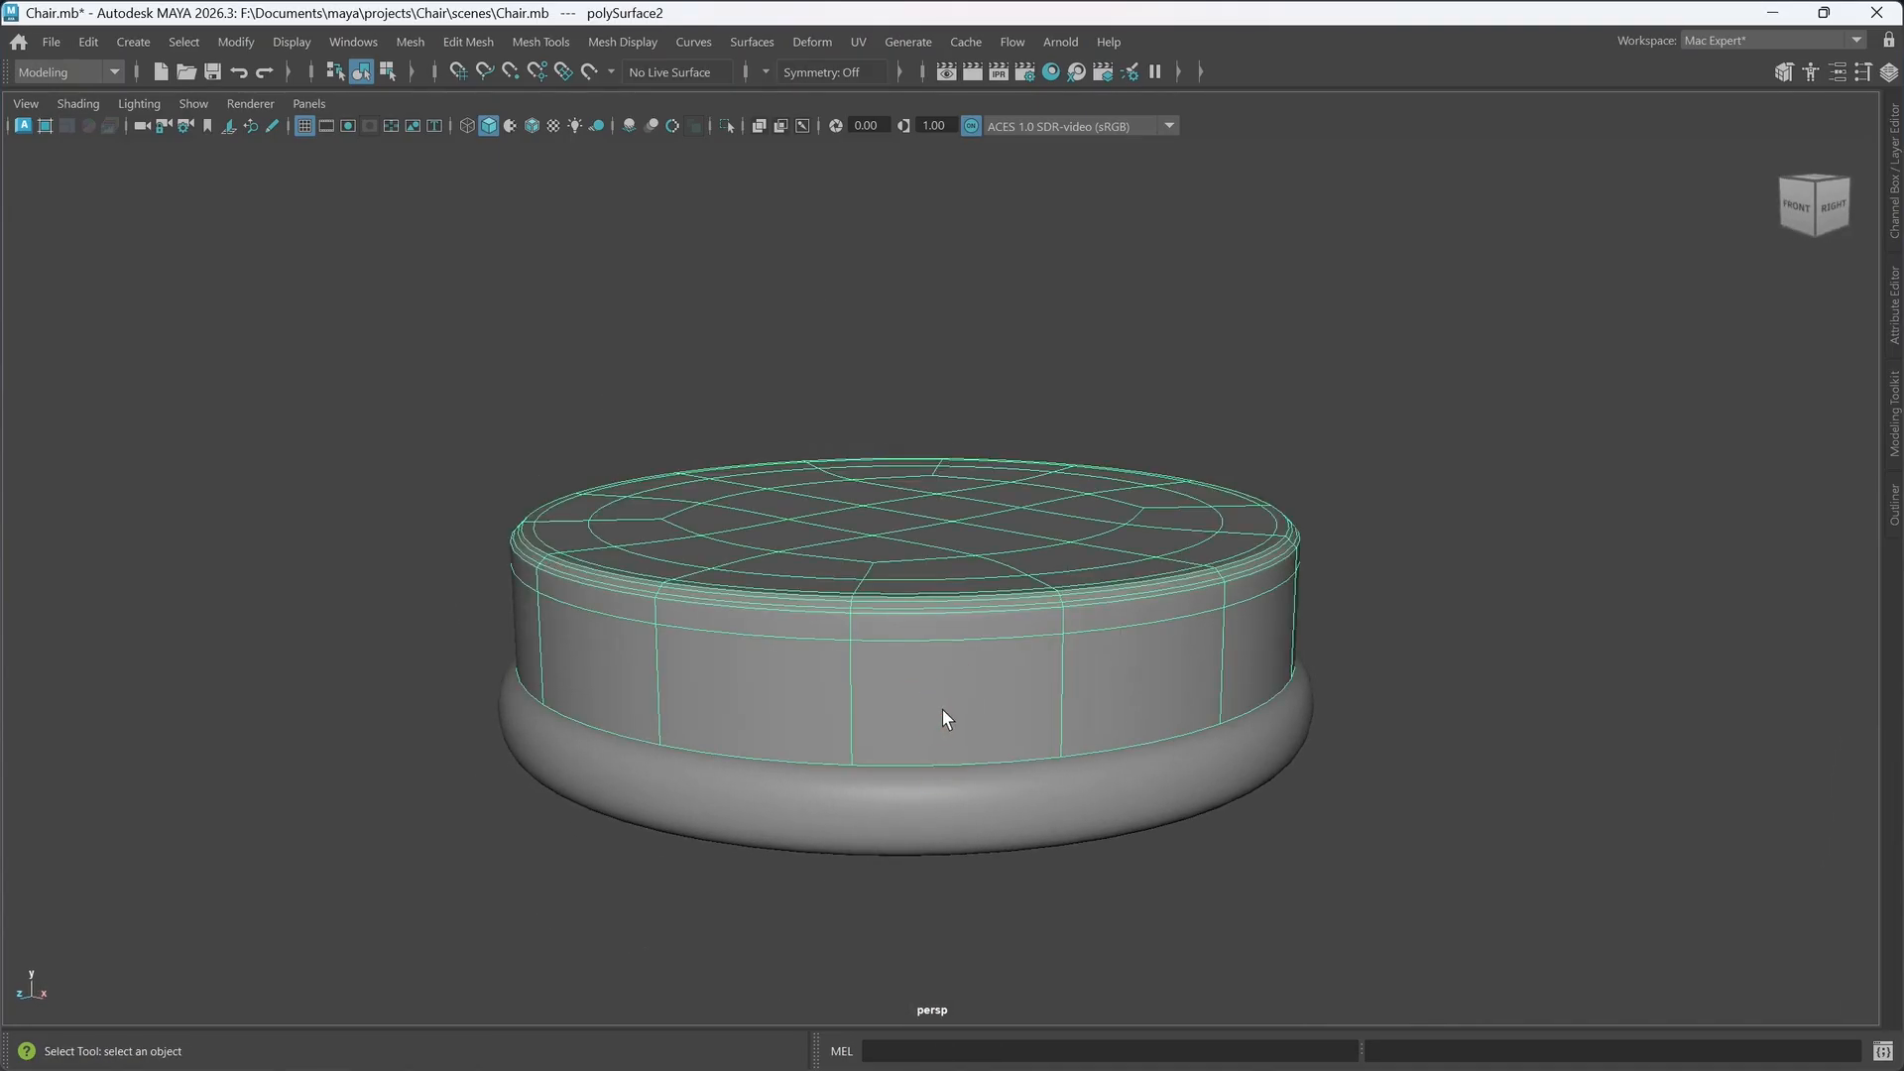
mouse_move(969, 722)
alt+mouse_down()
mouse_move(991, 688)
mouse_move(982, 729)
mouse_move(943, 706)
alt+mouse_up()
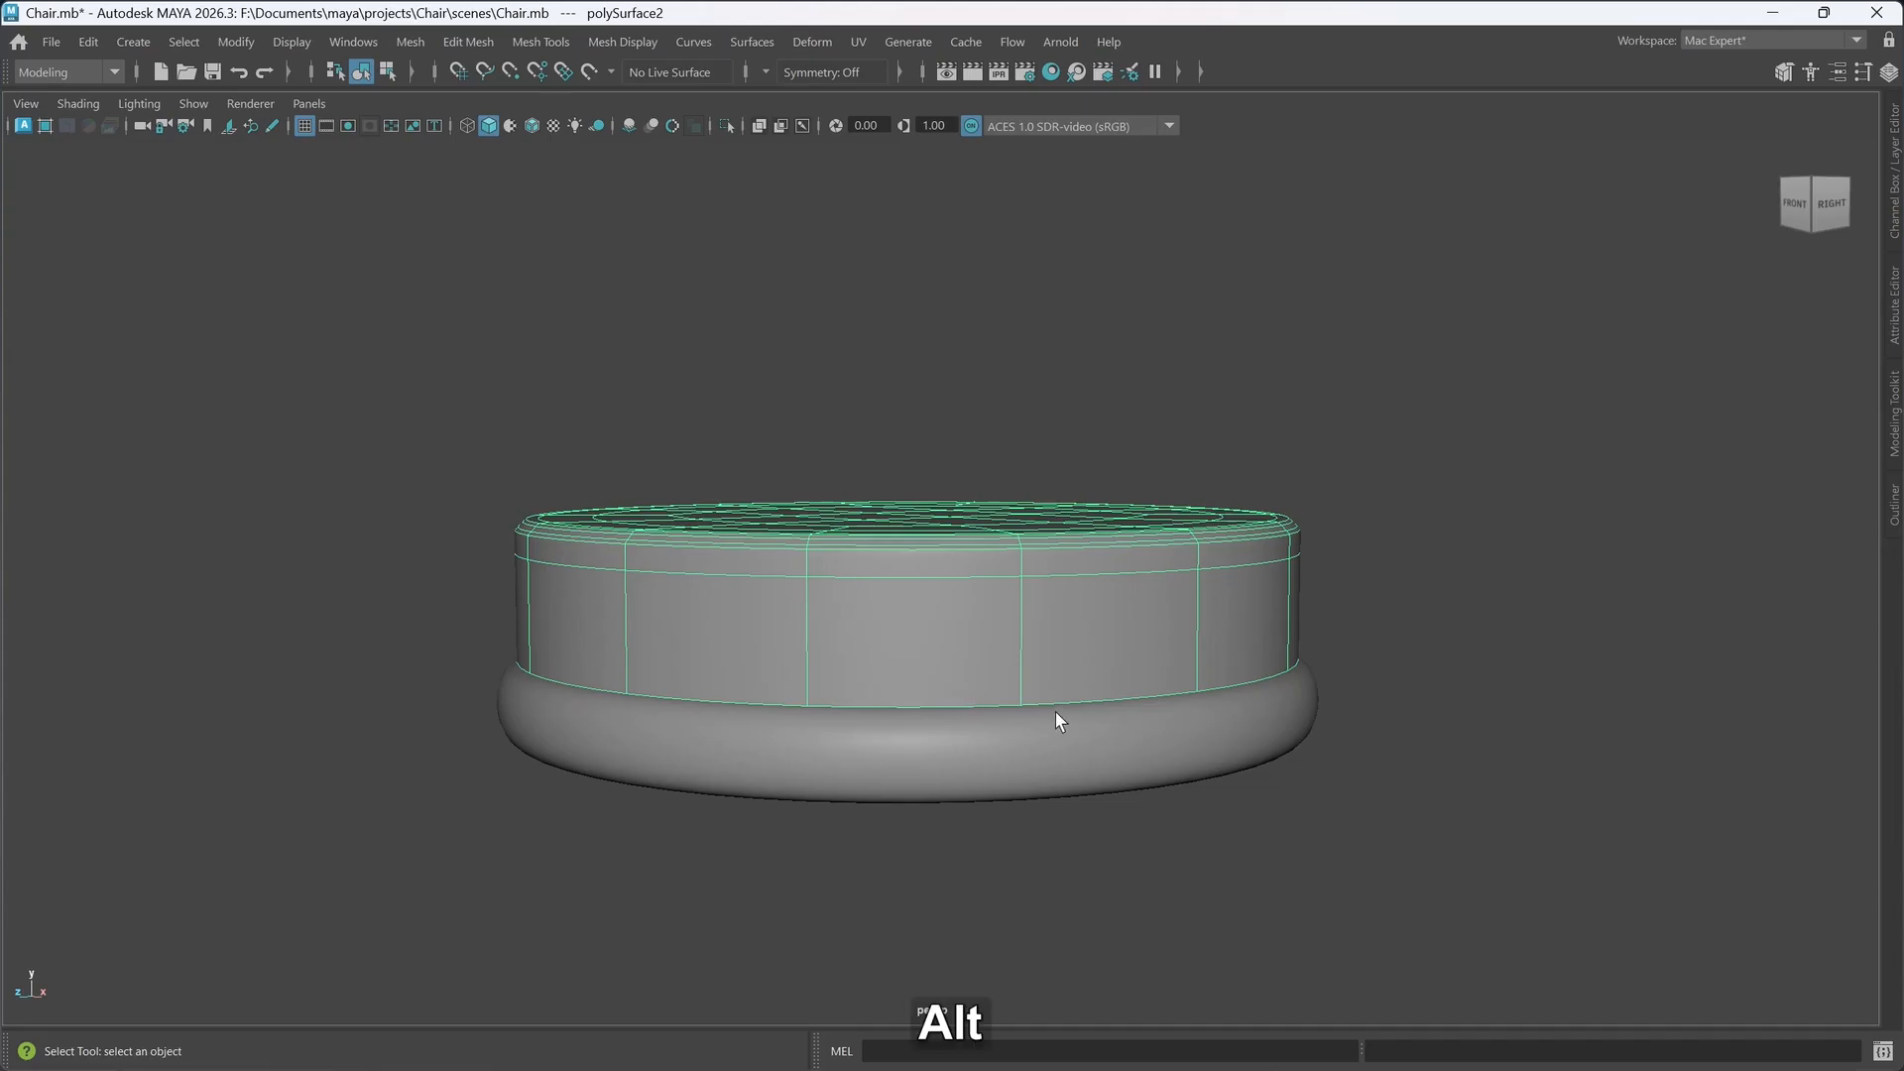
alt+middle_drag(1055, 711, 936, 686)
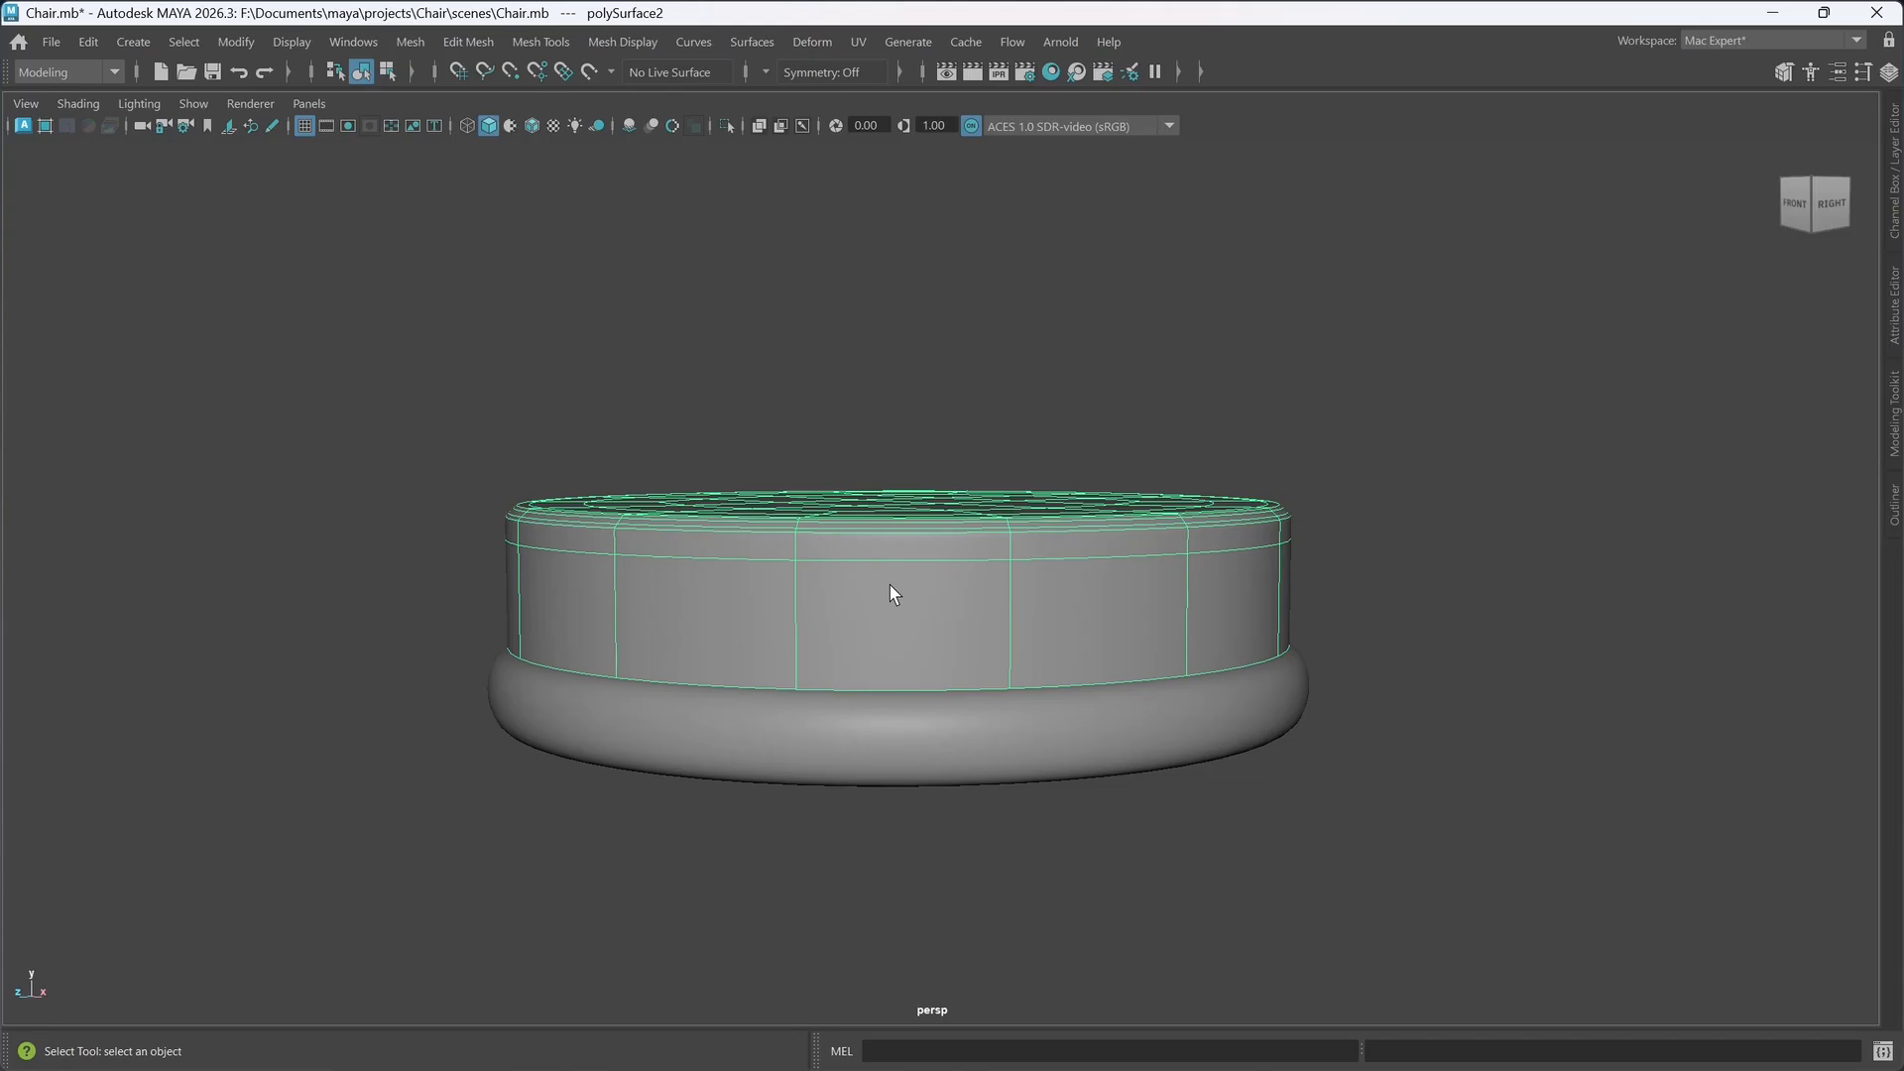
alt+drag(924, 697, 990, 705)
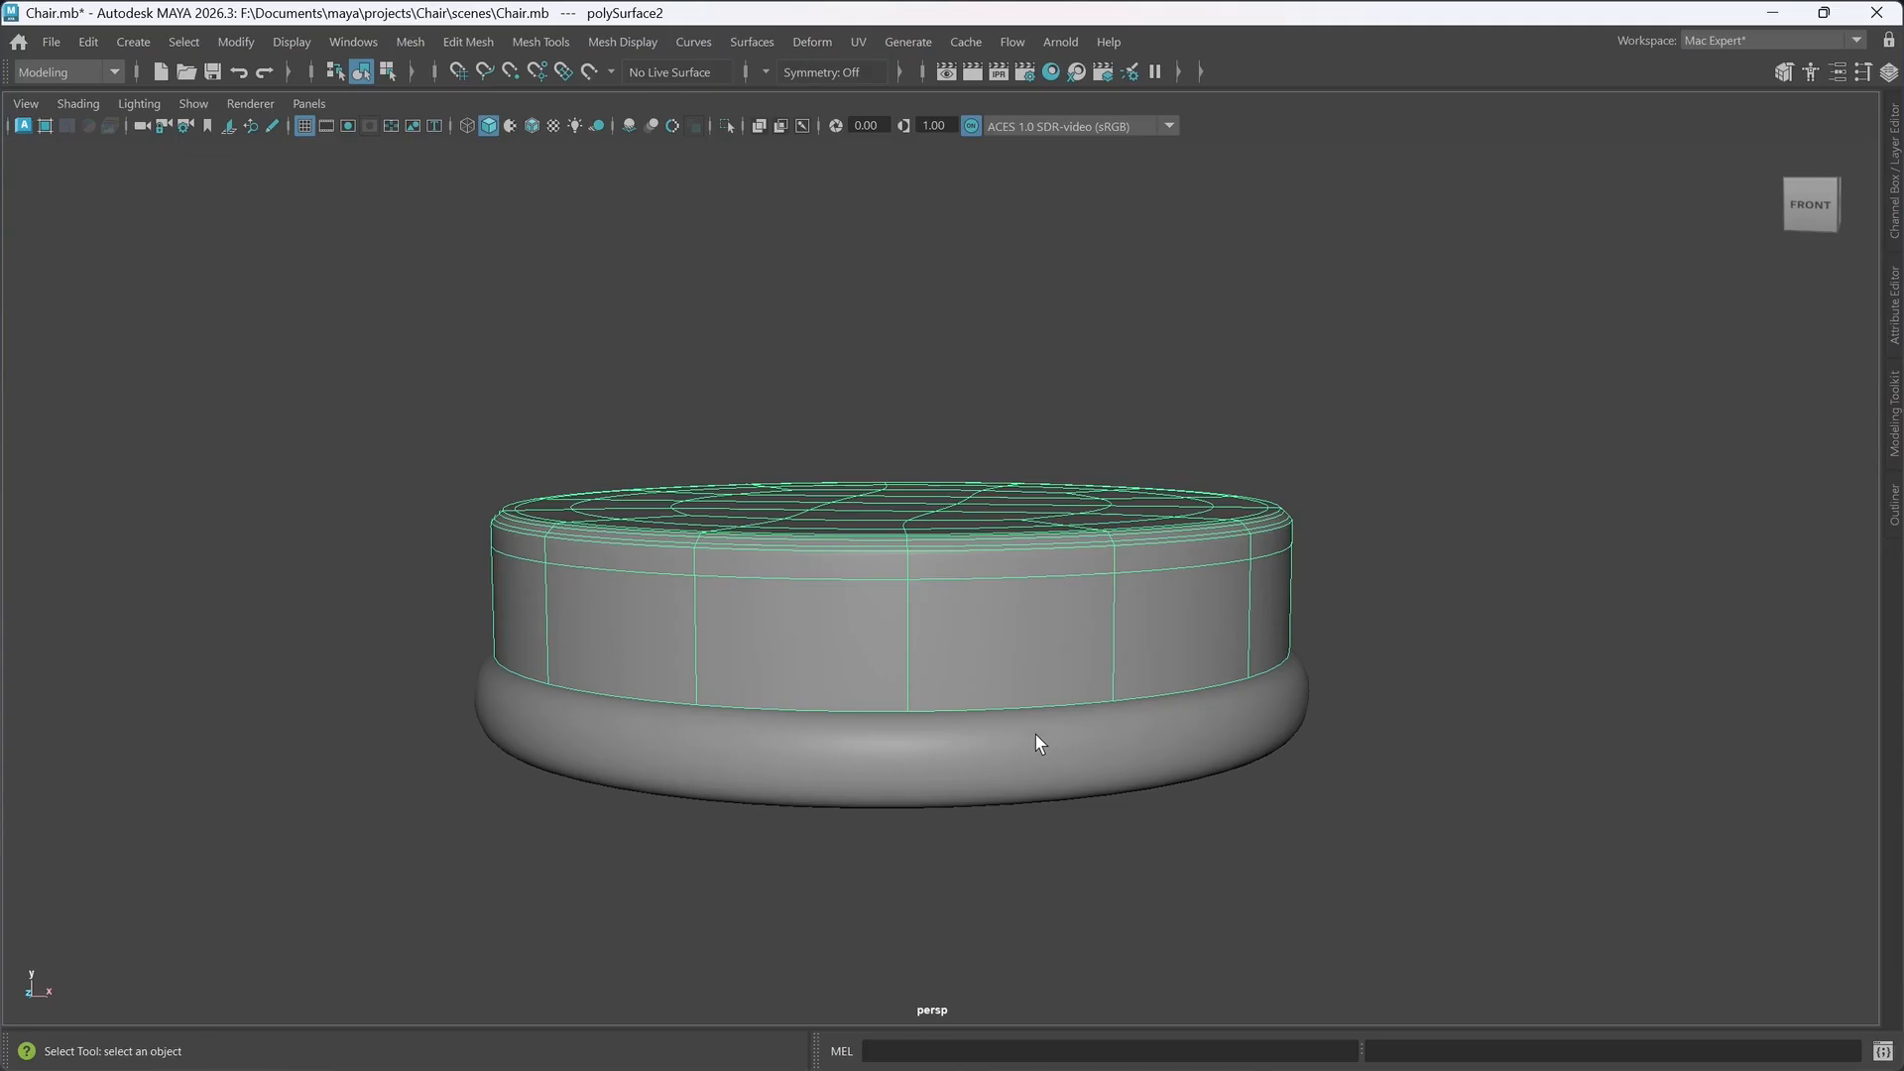
key(1)
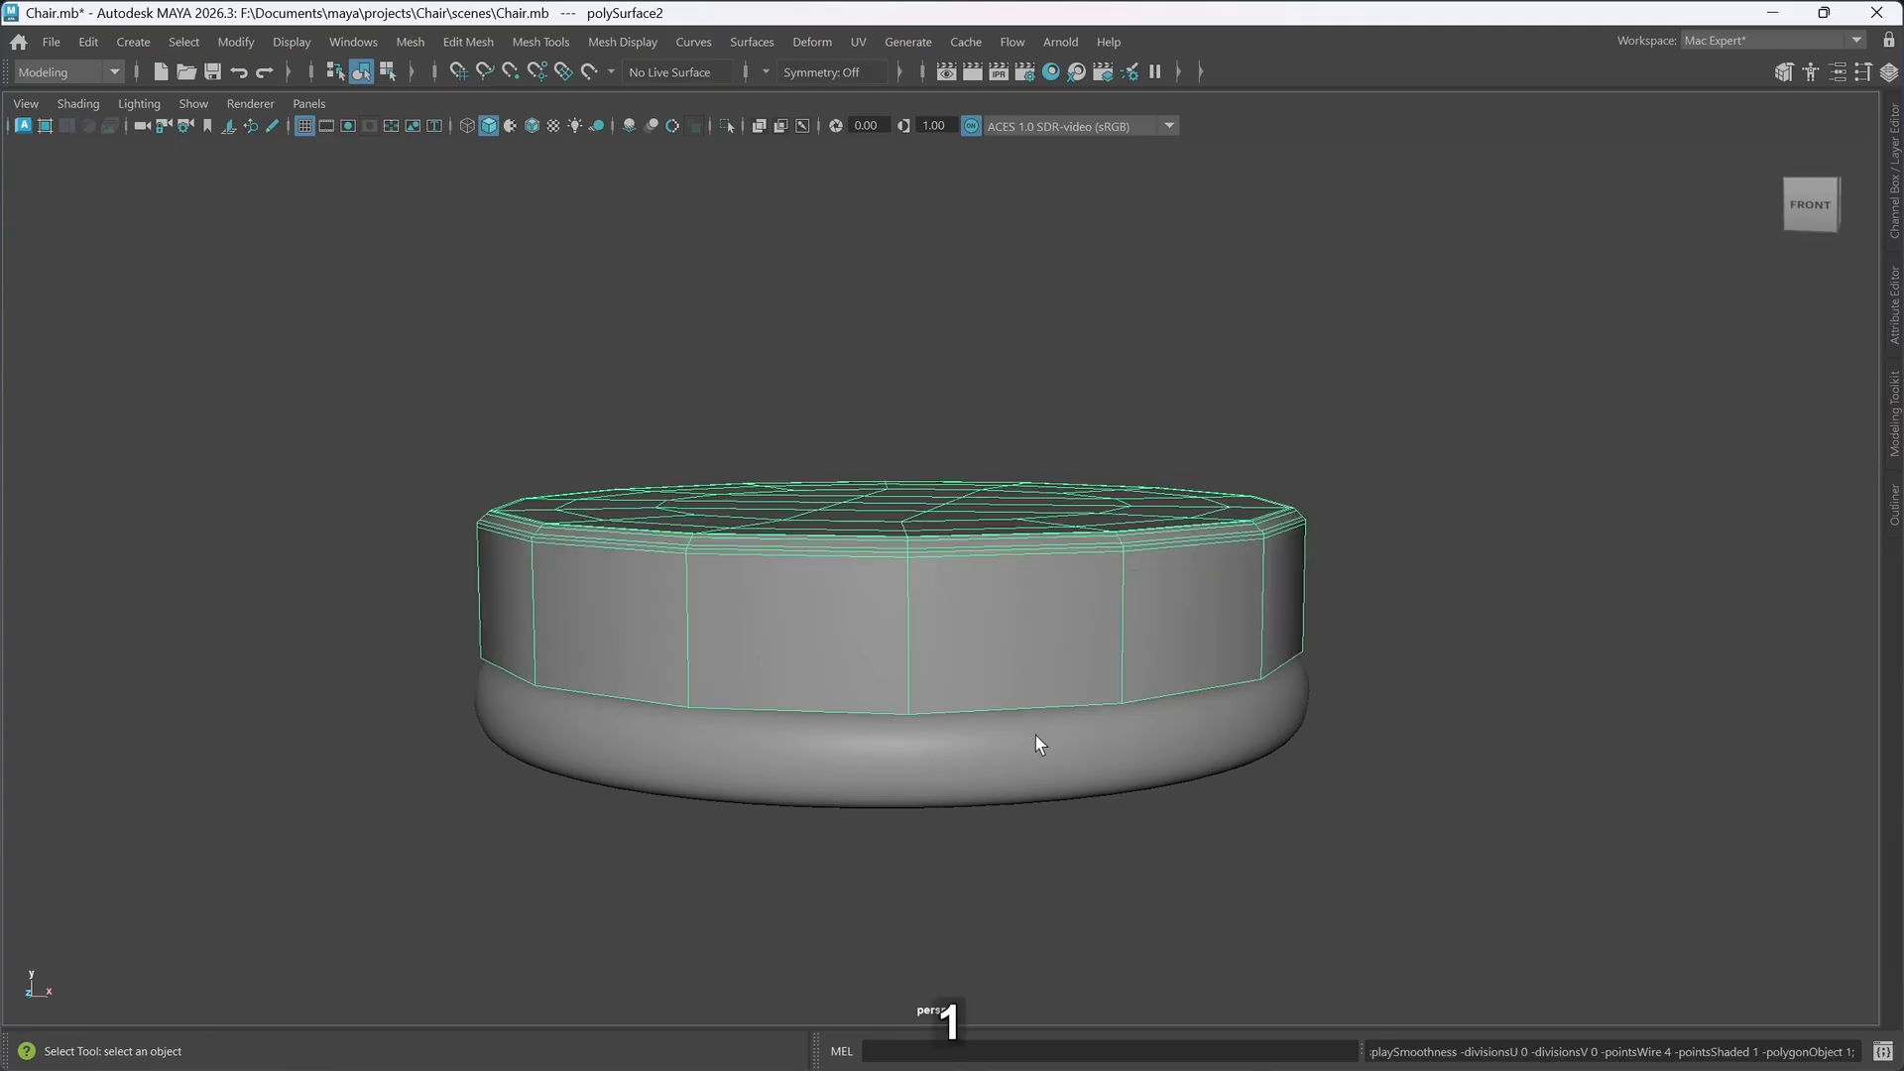
alt+drag(1012, 731, 1097, 742)
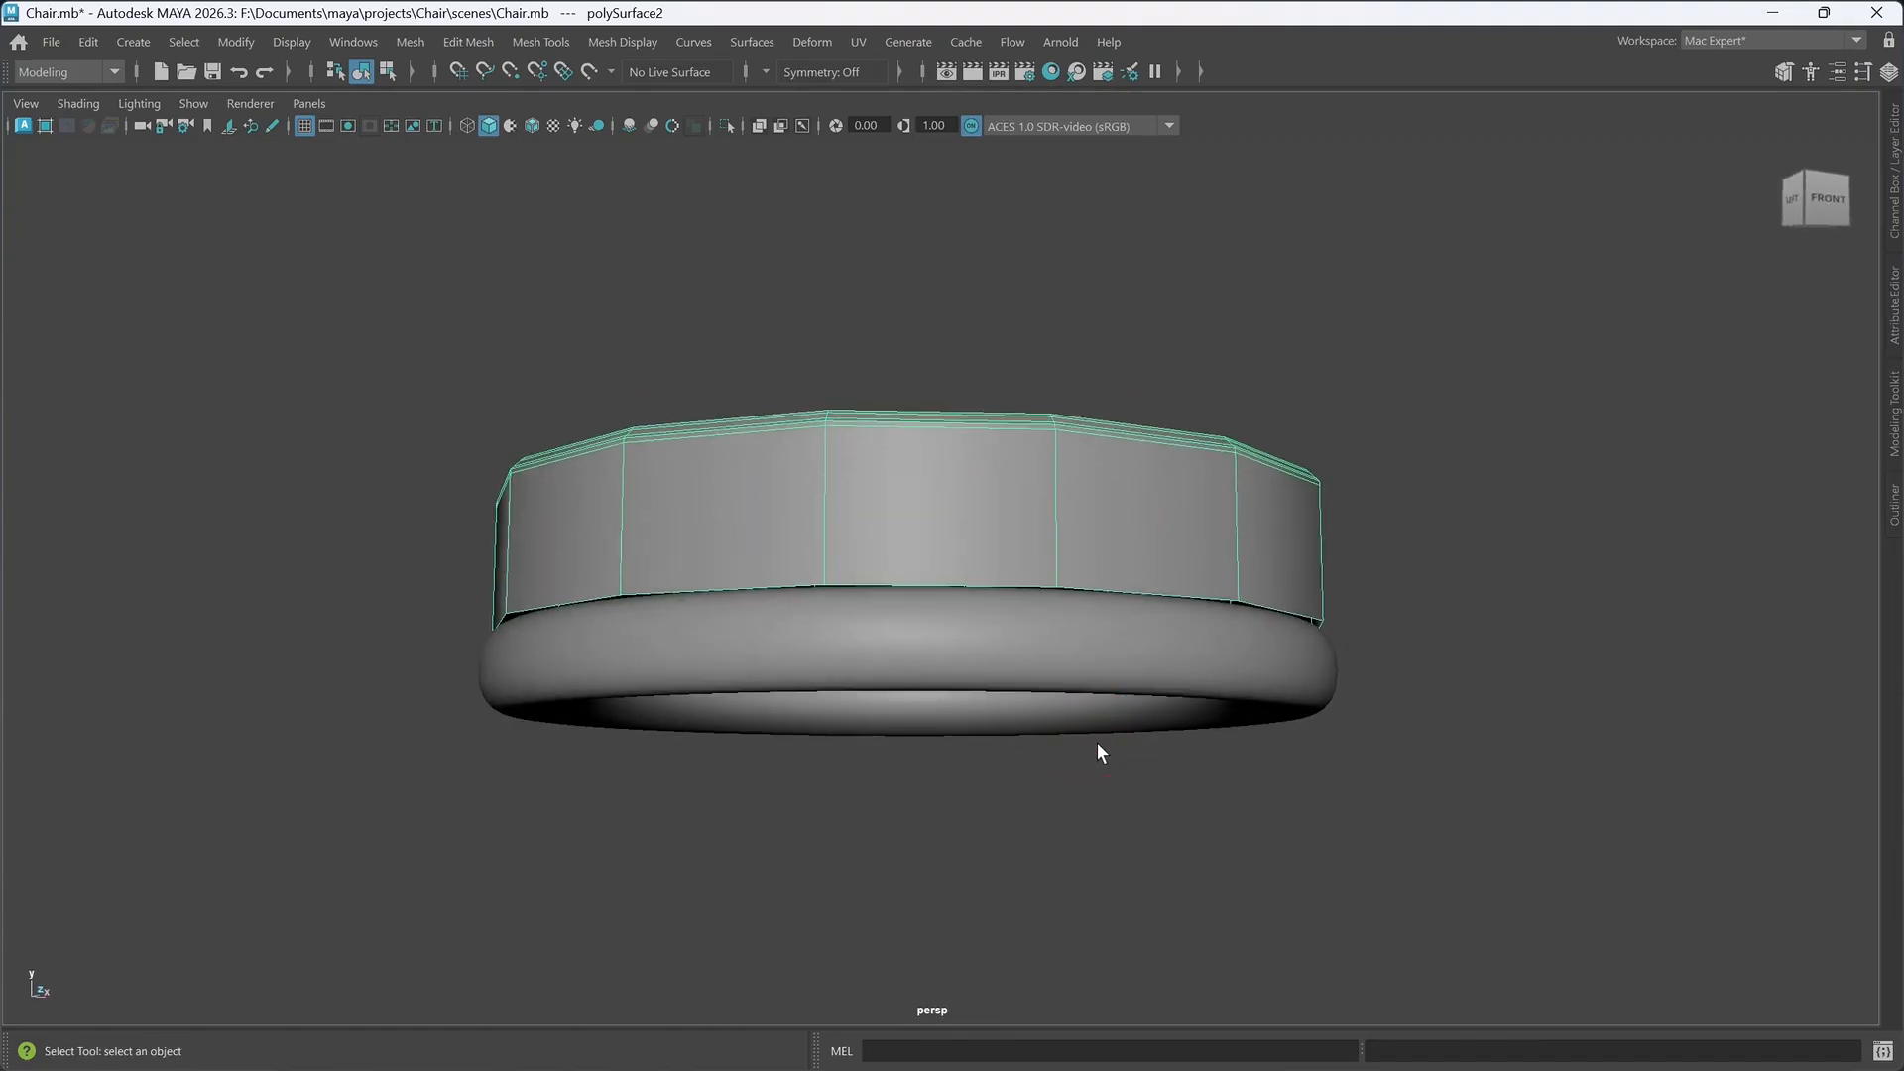
key(ctrl+1)
alt+middle_drag(1087, 790, 1083, 752)
- Extrude the lid's open bottom border inward by scaling to form two rings, and fill the remaining hole
right_drag(1051, 577, 1041, 377)
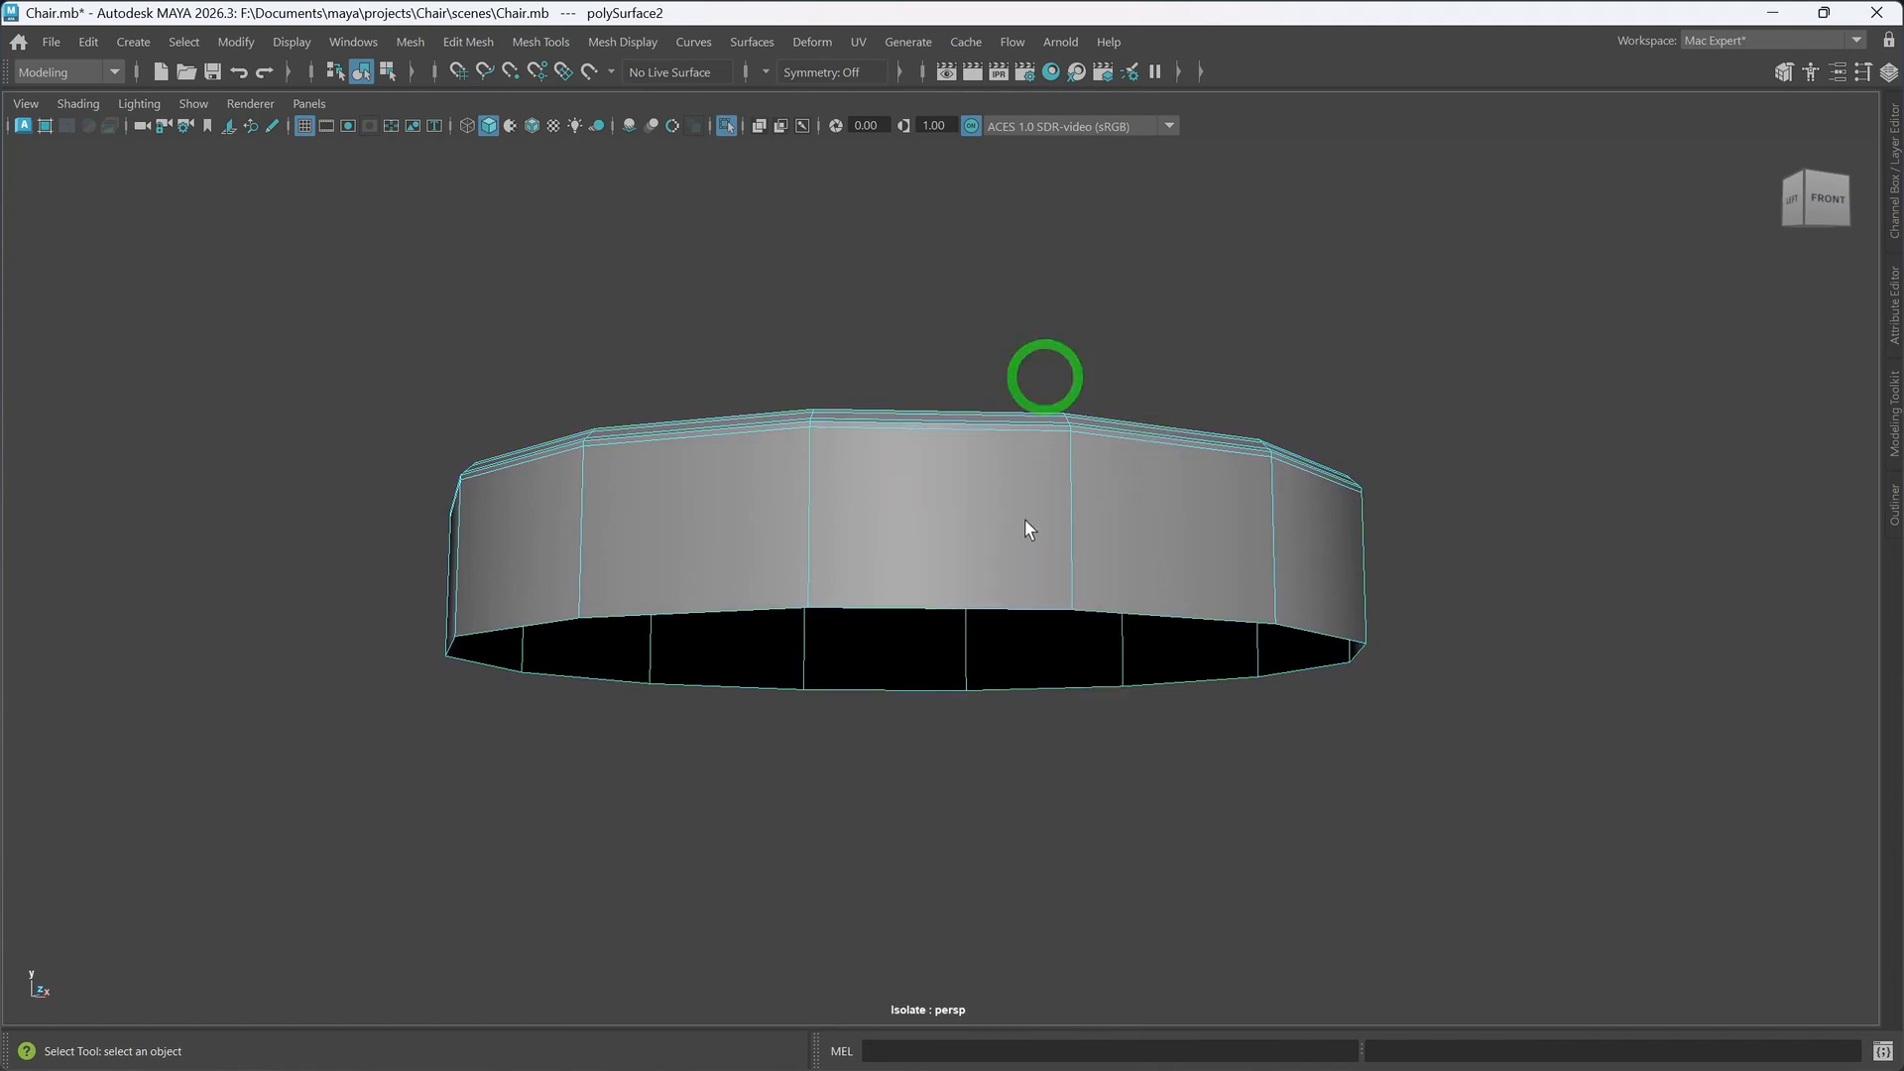
double_click(991, 601)
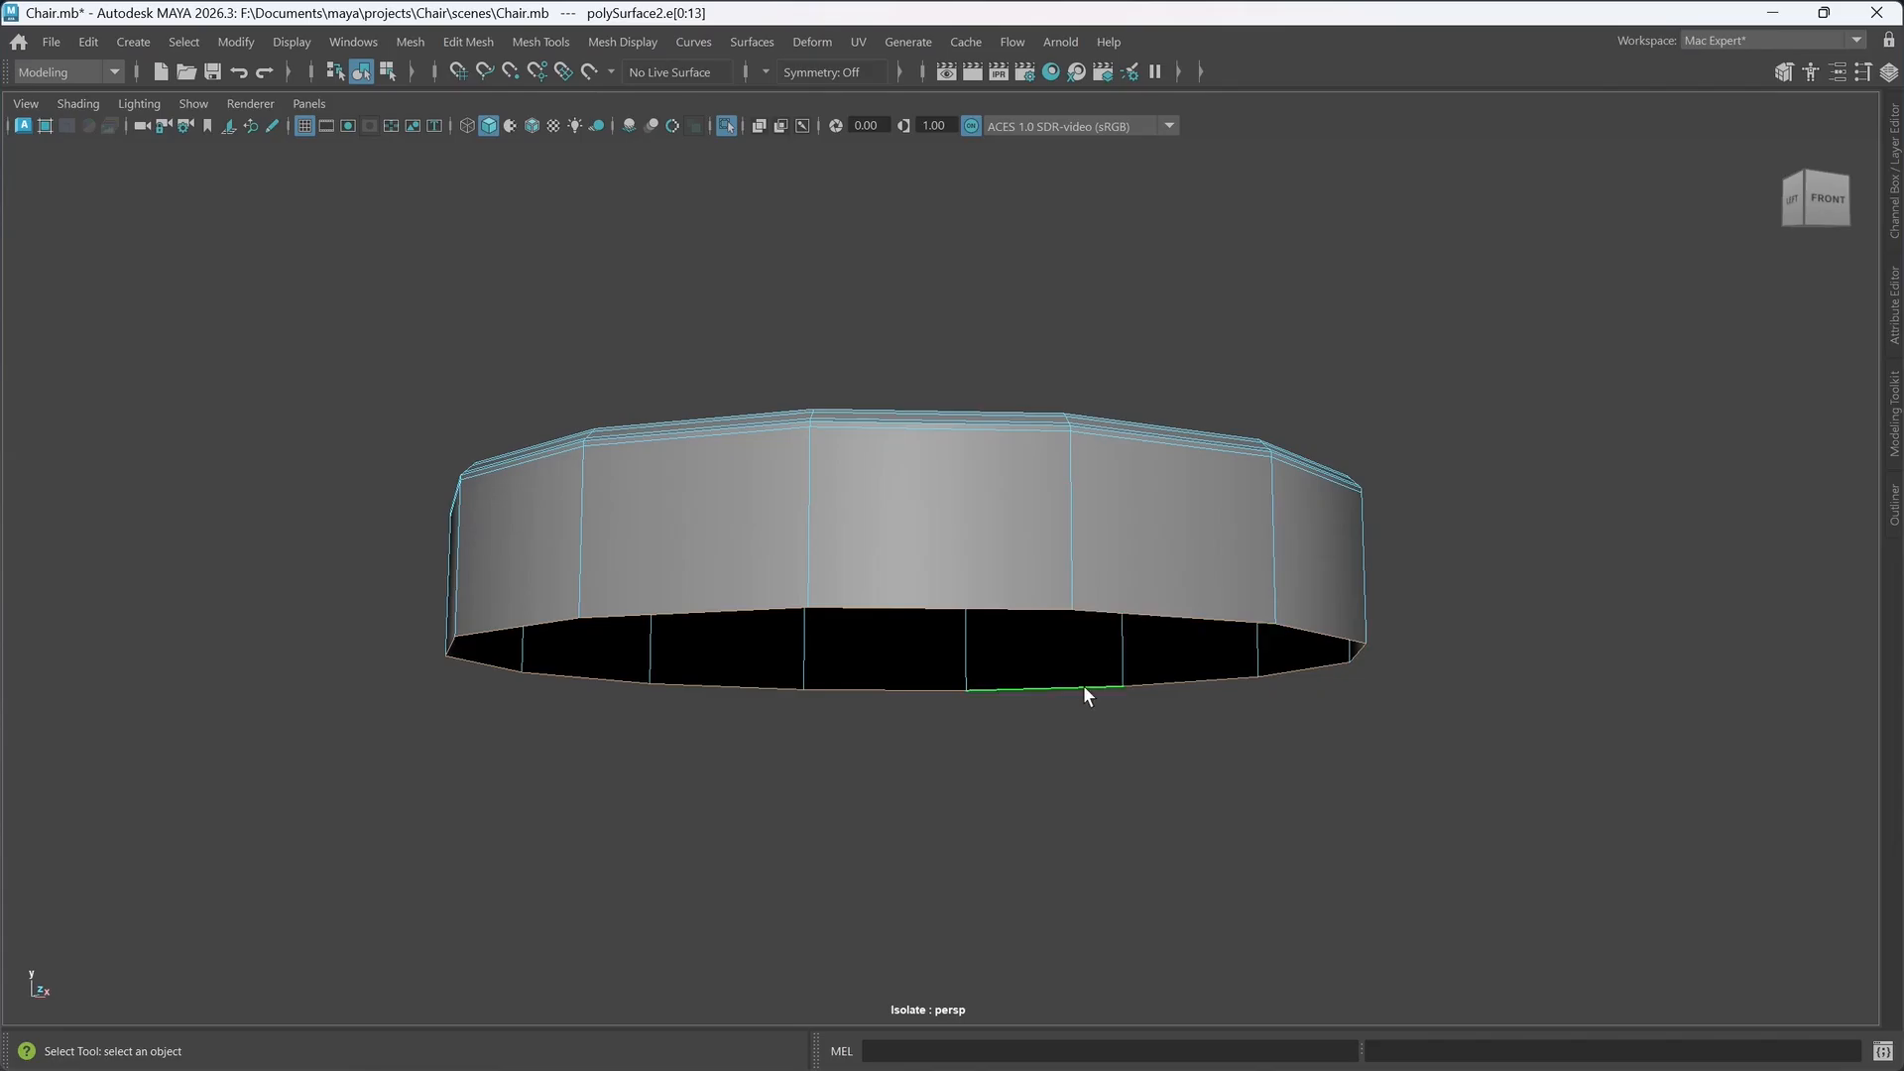
alt+drag(1082, 686, 1063, 680)
key(r)
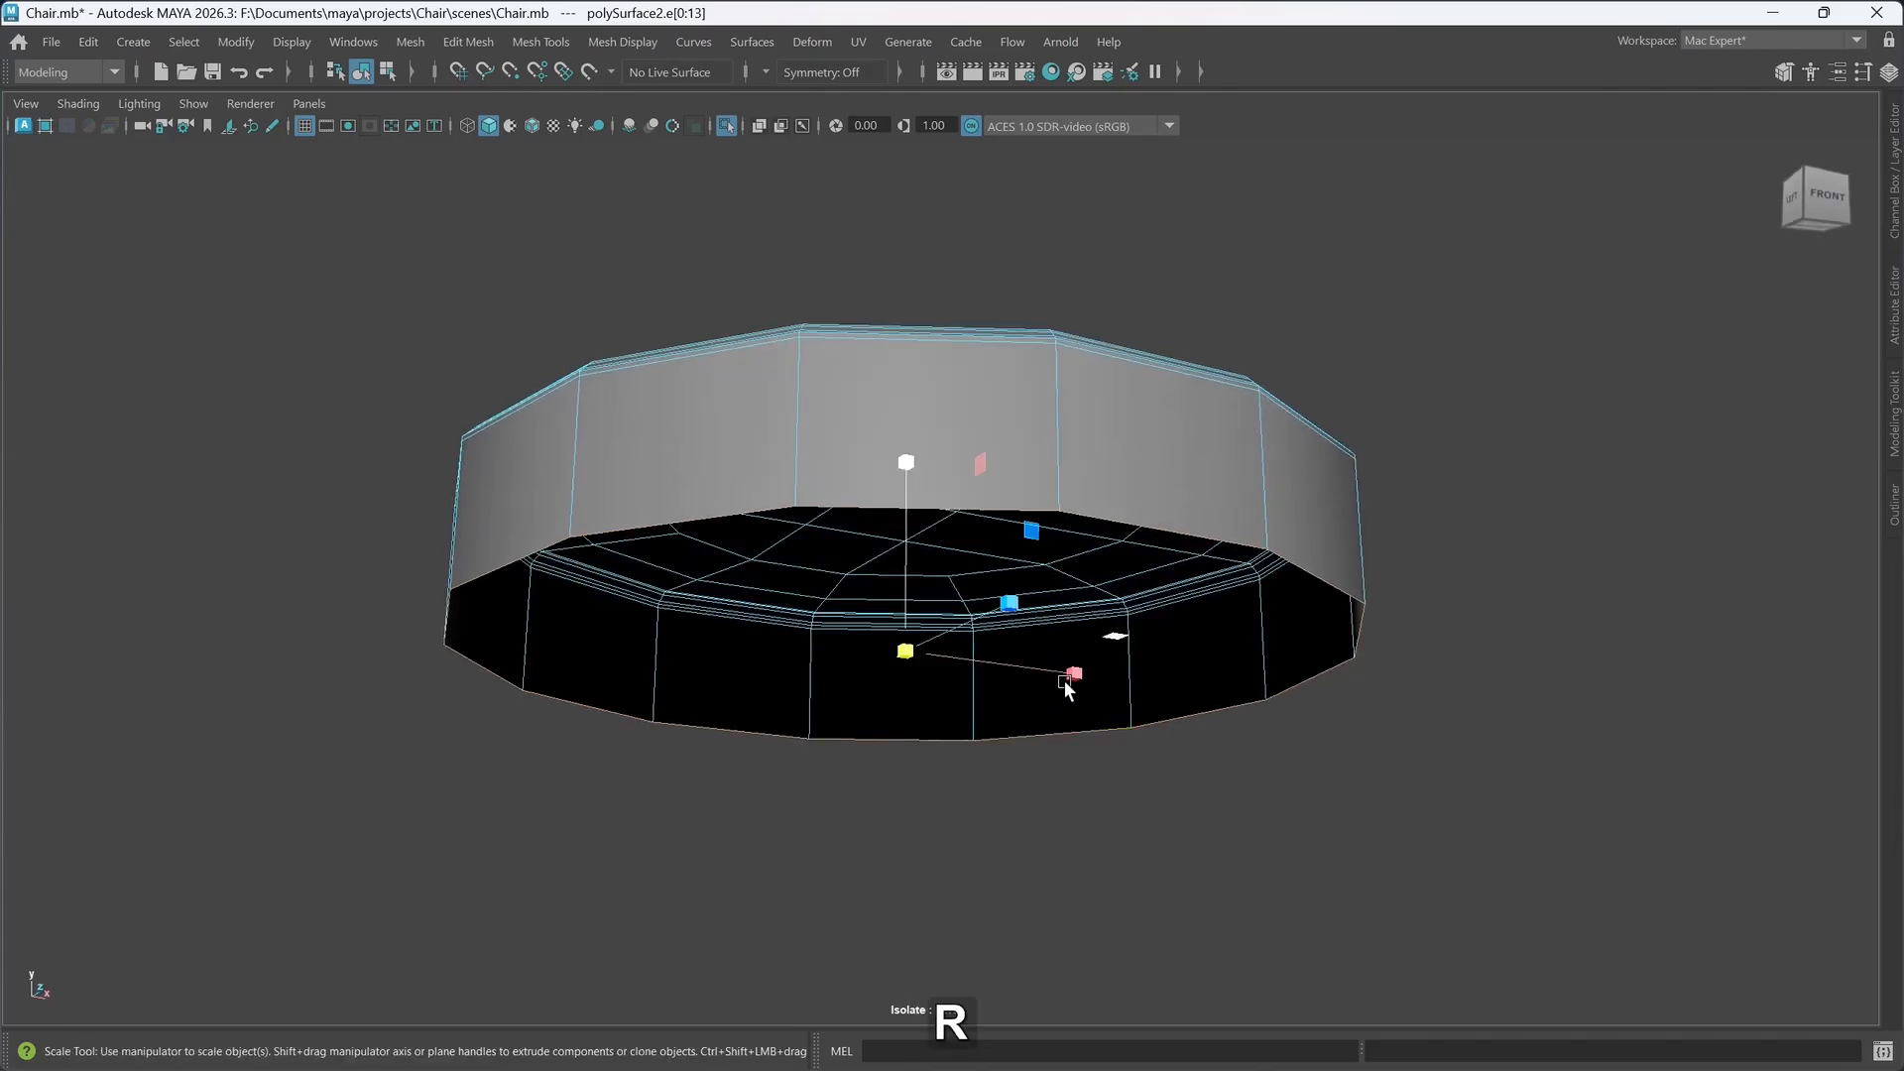
shift+drag(905, 651, 765, 646)
alt+drag(1002, 727, 1071, 582)
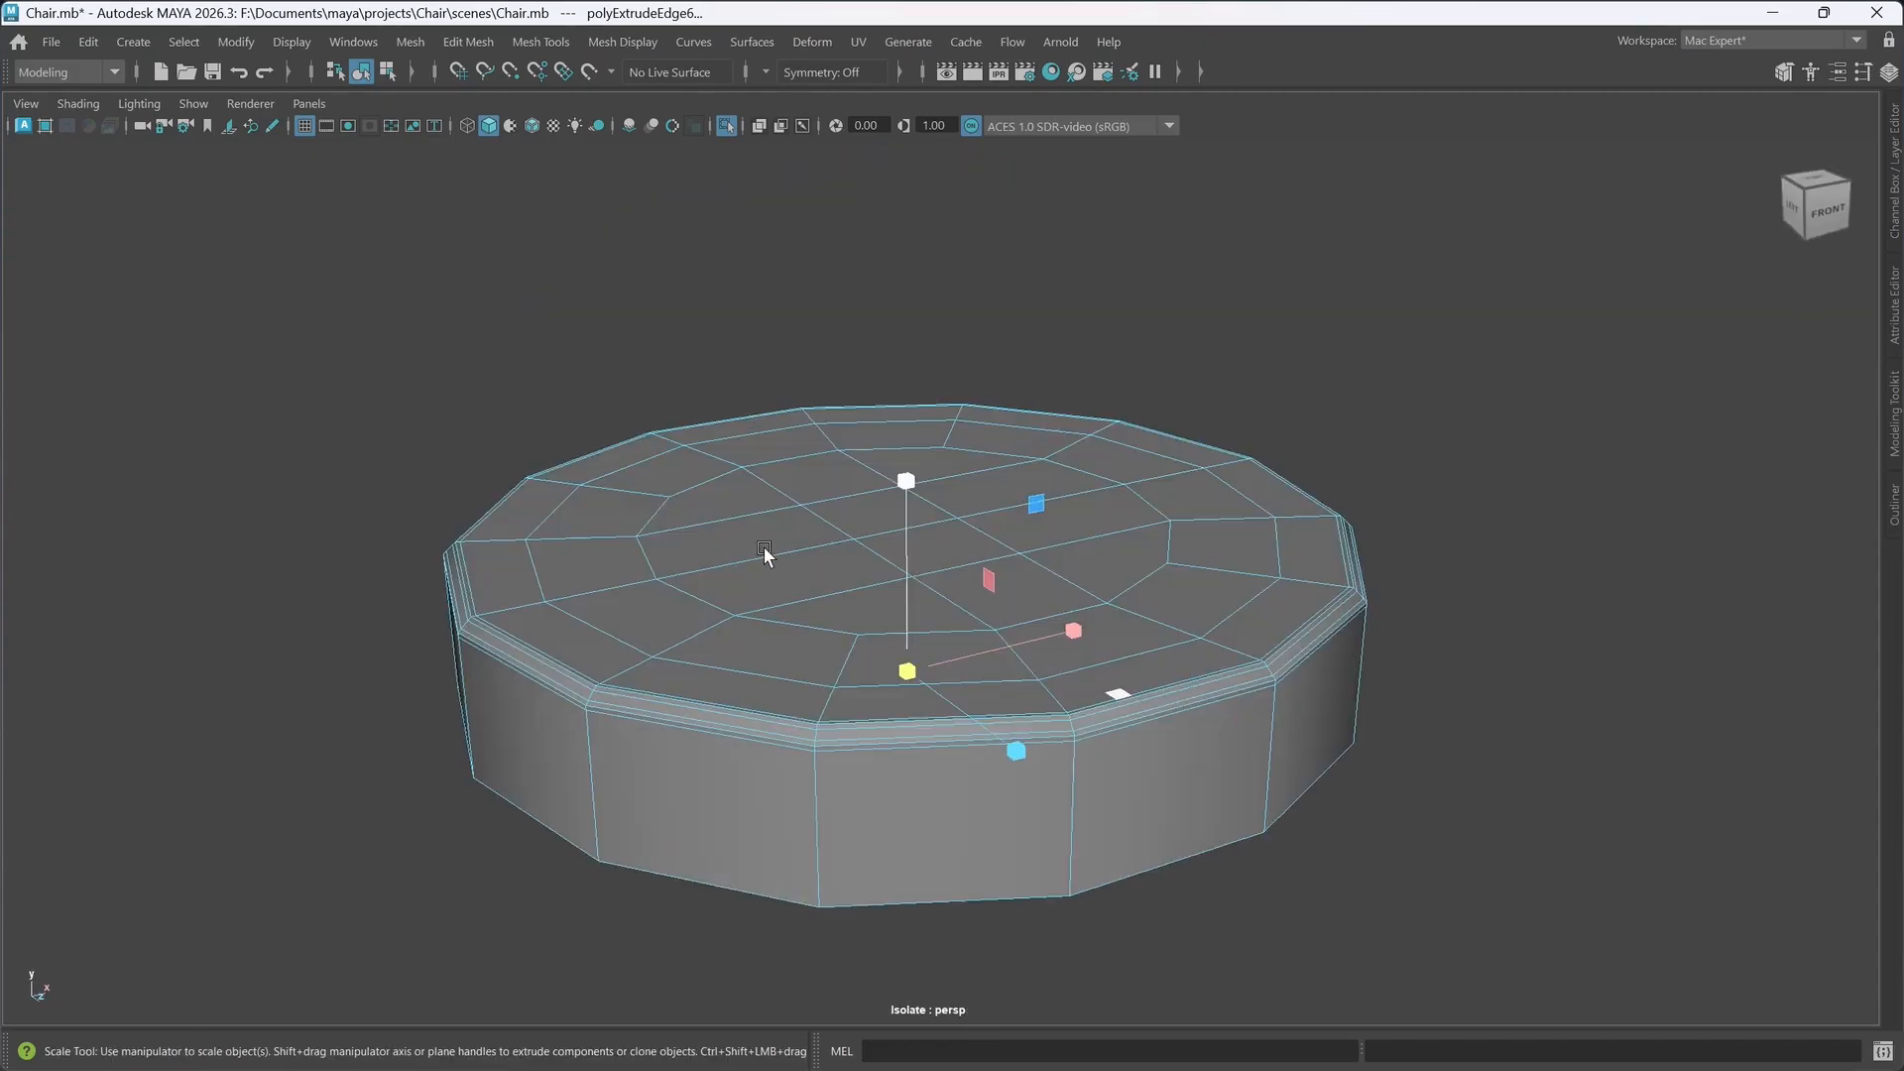
alt+drag(765, 553, 938, 662)
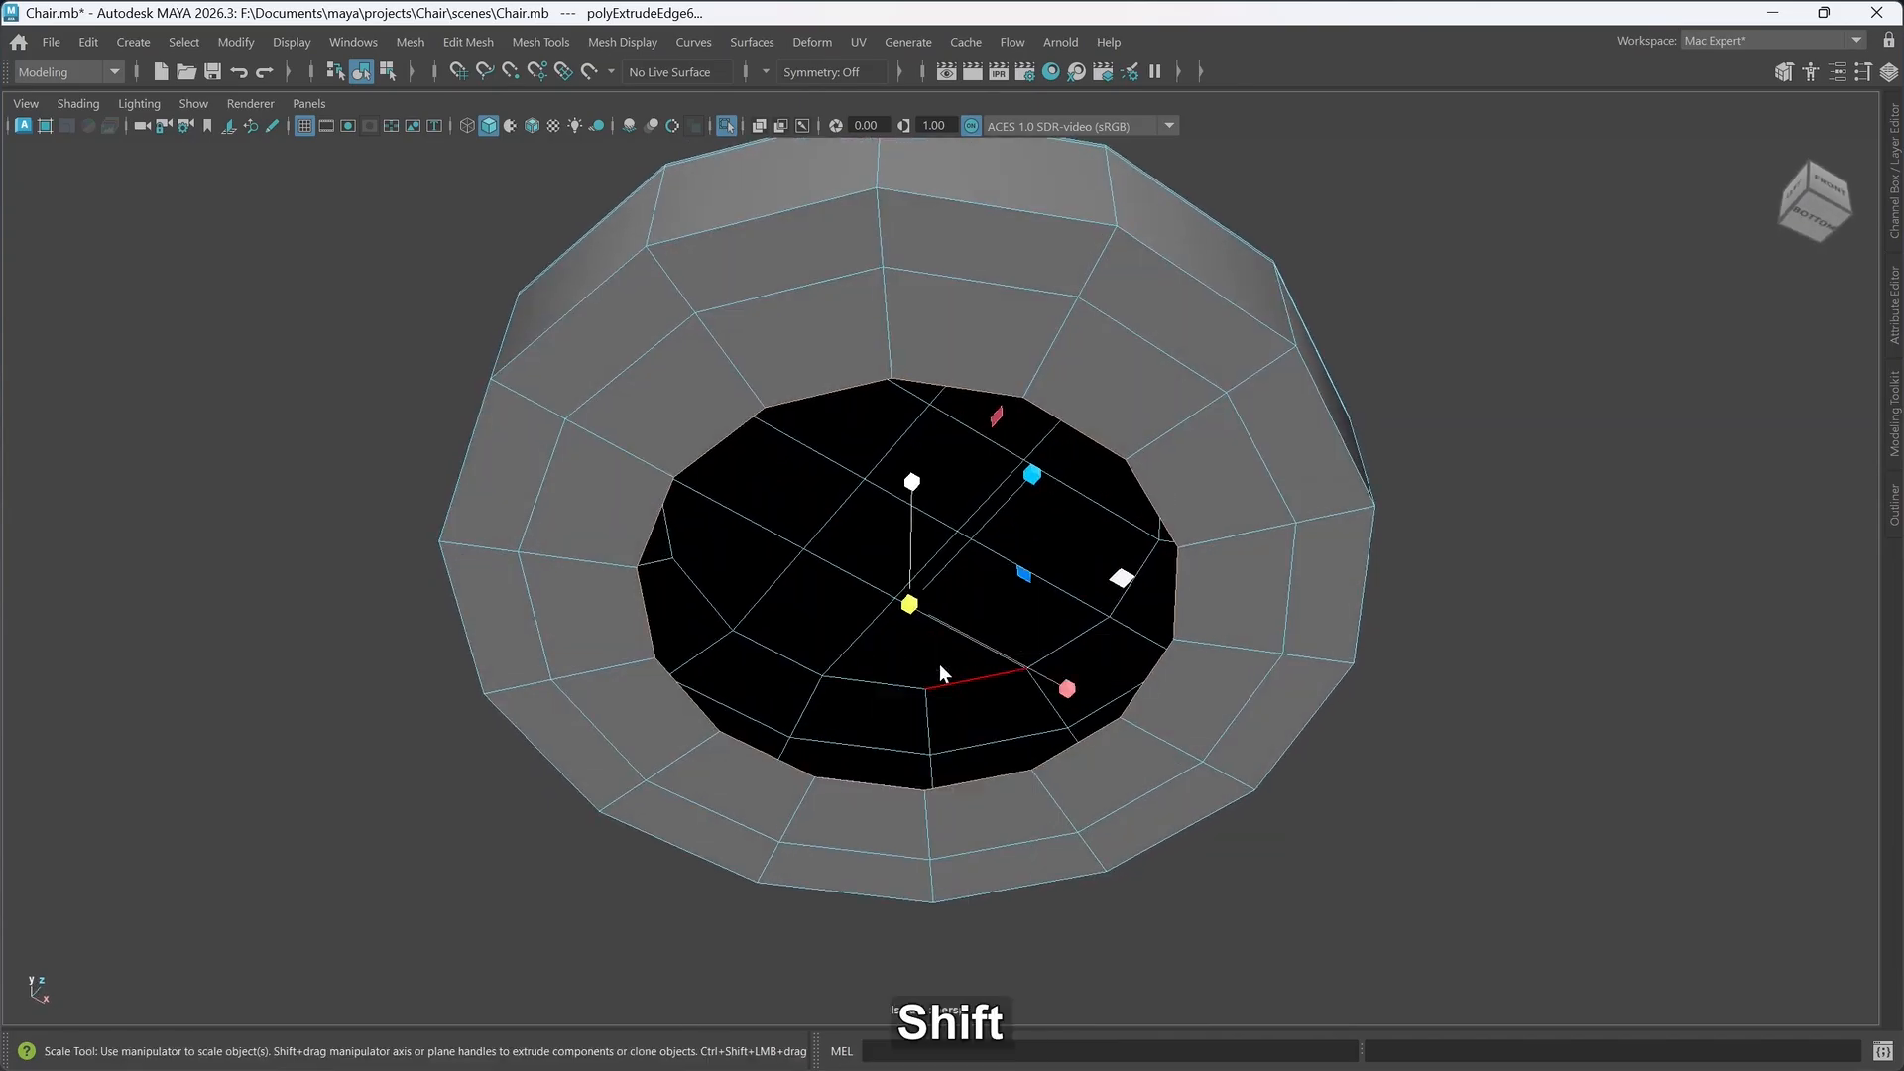
shift+right_drag(938, 664, 926, 930)
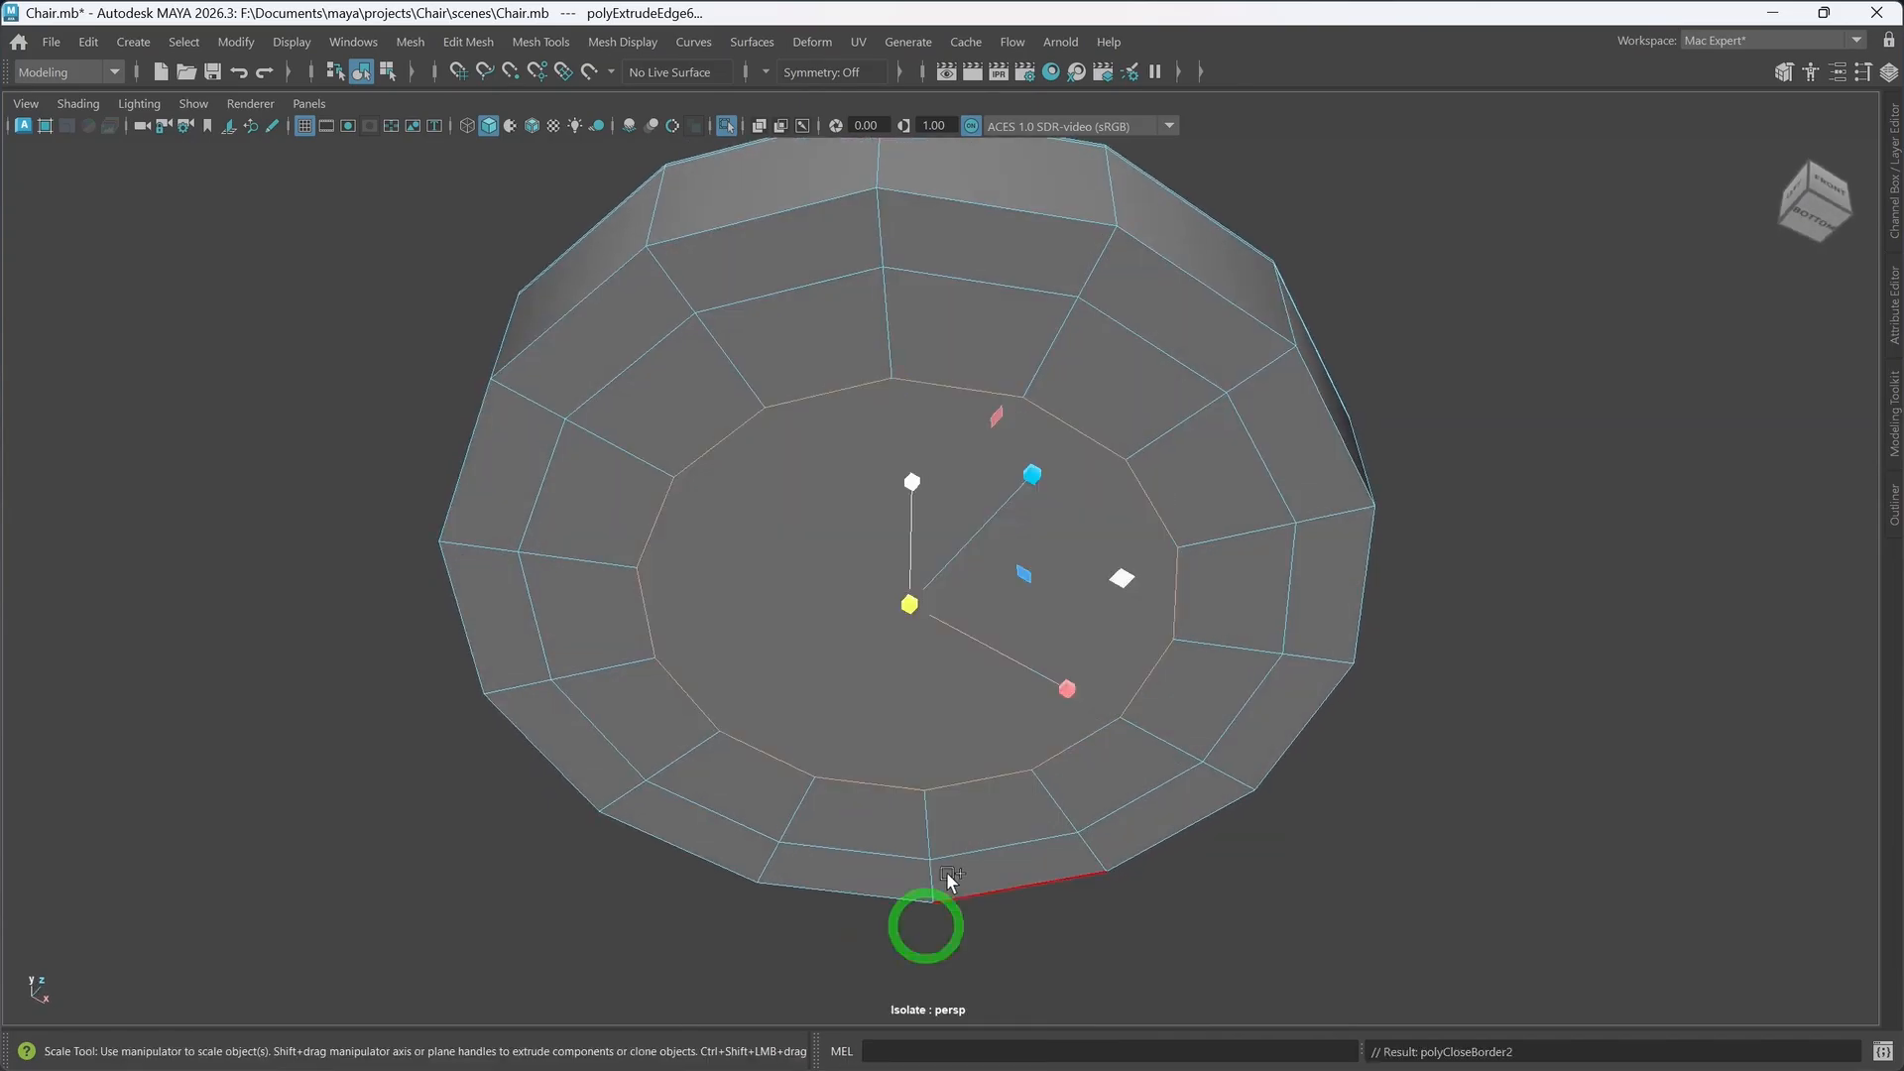
- Start Multi-Cut and cut three adjacent parallel edges across the lid's new bottom face between opposite inner-ring vertices
alt+drag(947, 874, 926, 831)
click(927, 832)
key(m)
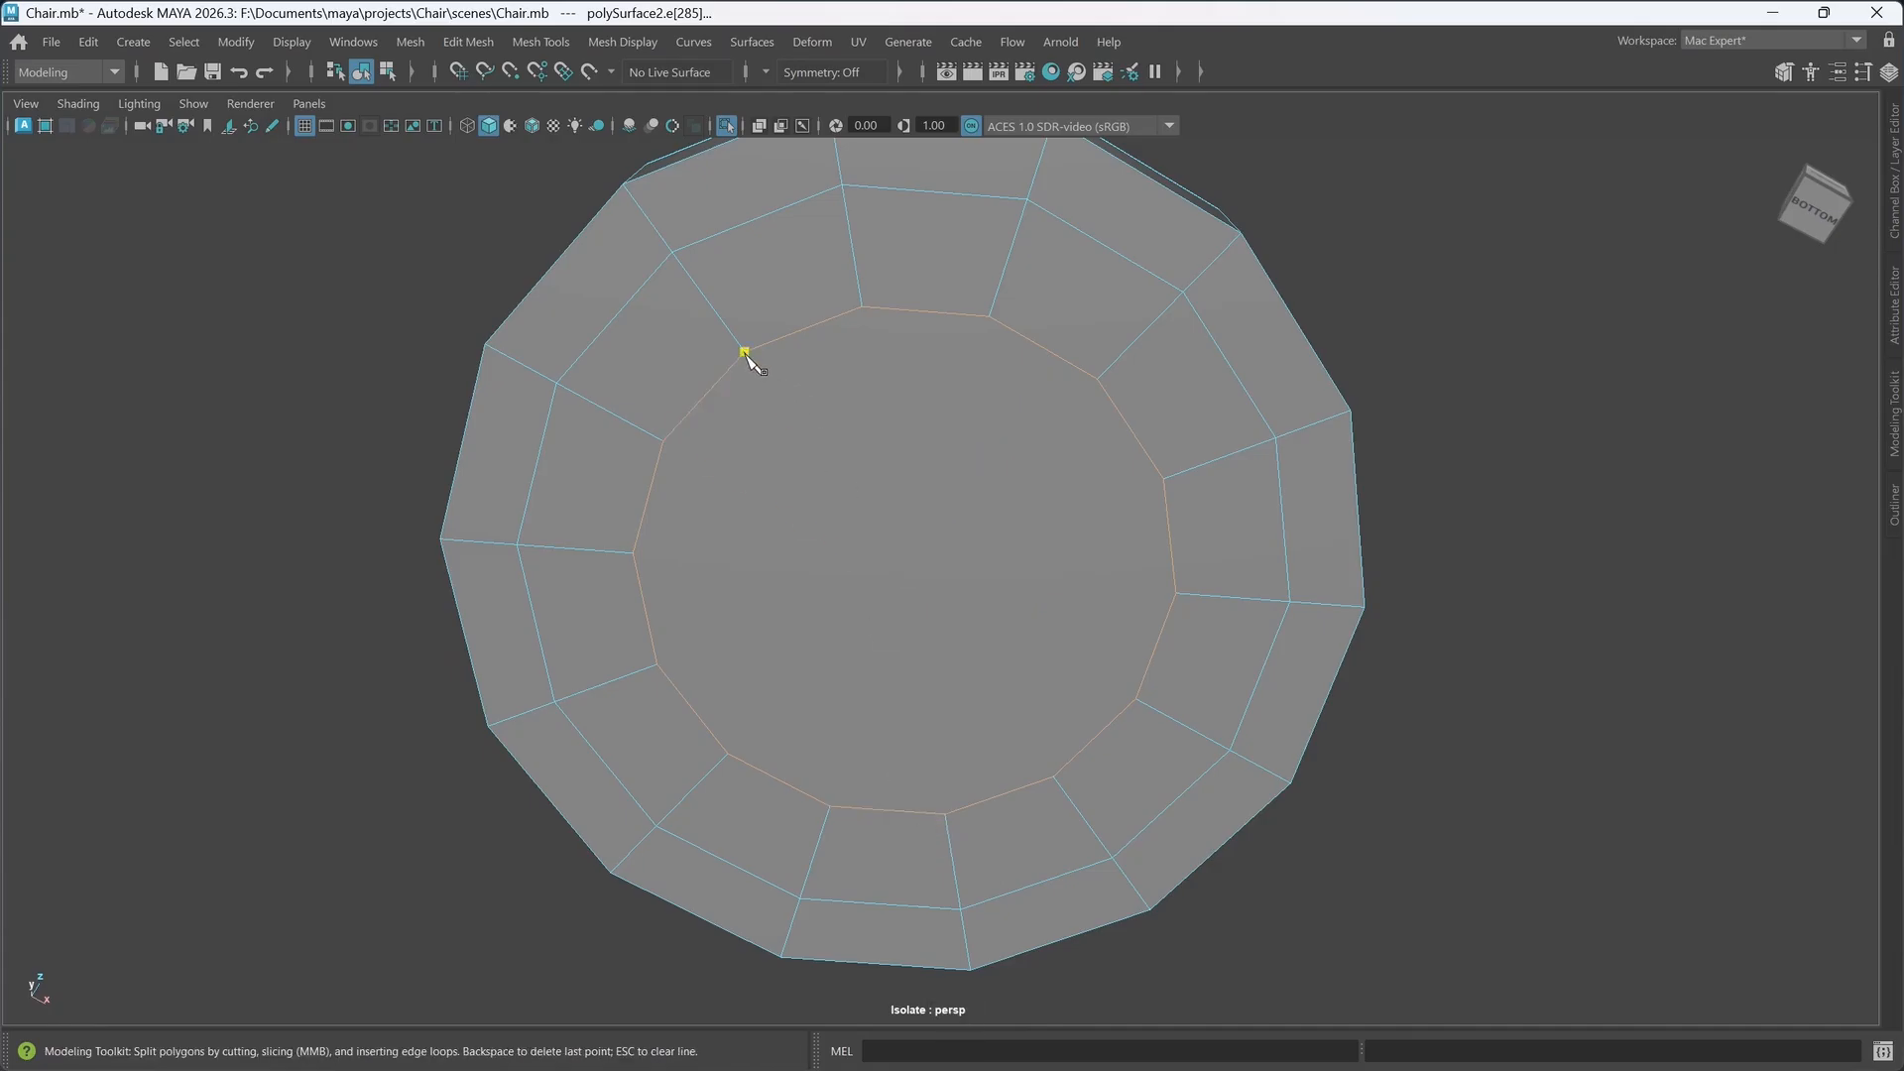
click(1054, 779)
key(Return)
click(1136, 699)
key(Return)
click(943, 815)
key(Return)
- Cut two edges crossing the three parallel cuts on the lid's bottom face, joining opposite inner-ring vertices
click(1162, 479)
key(Return)
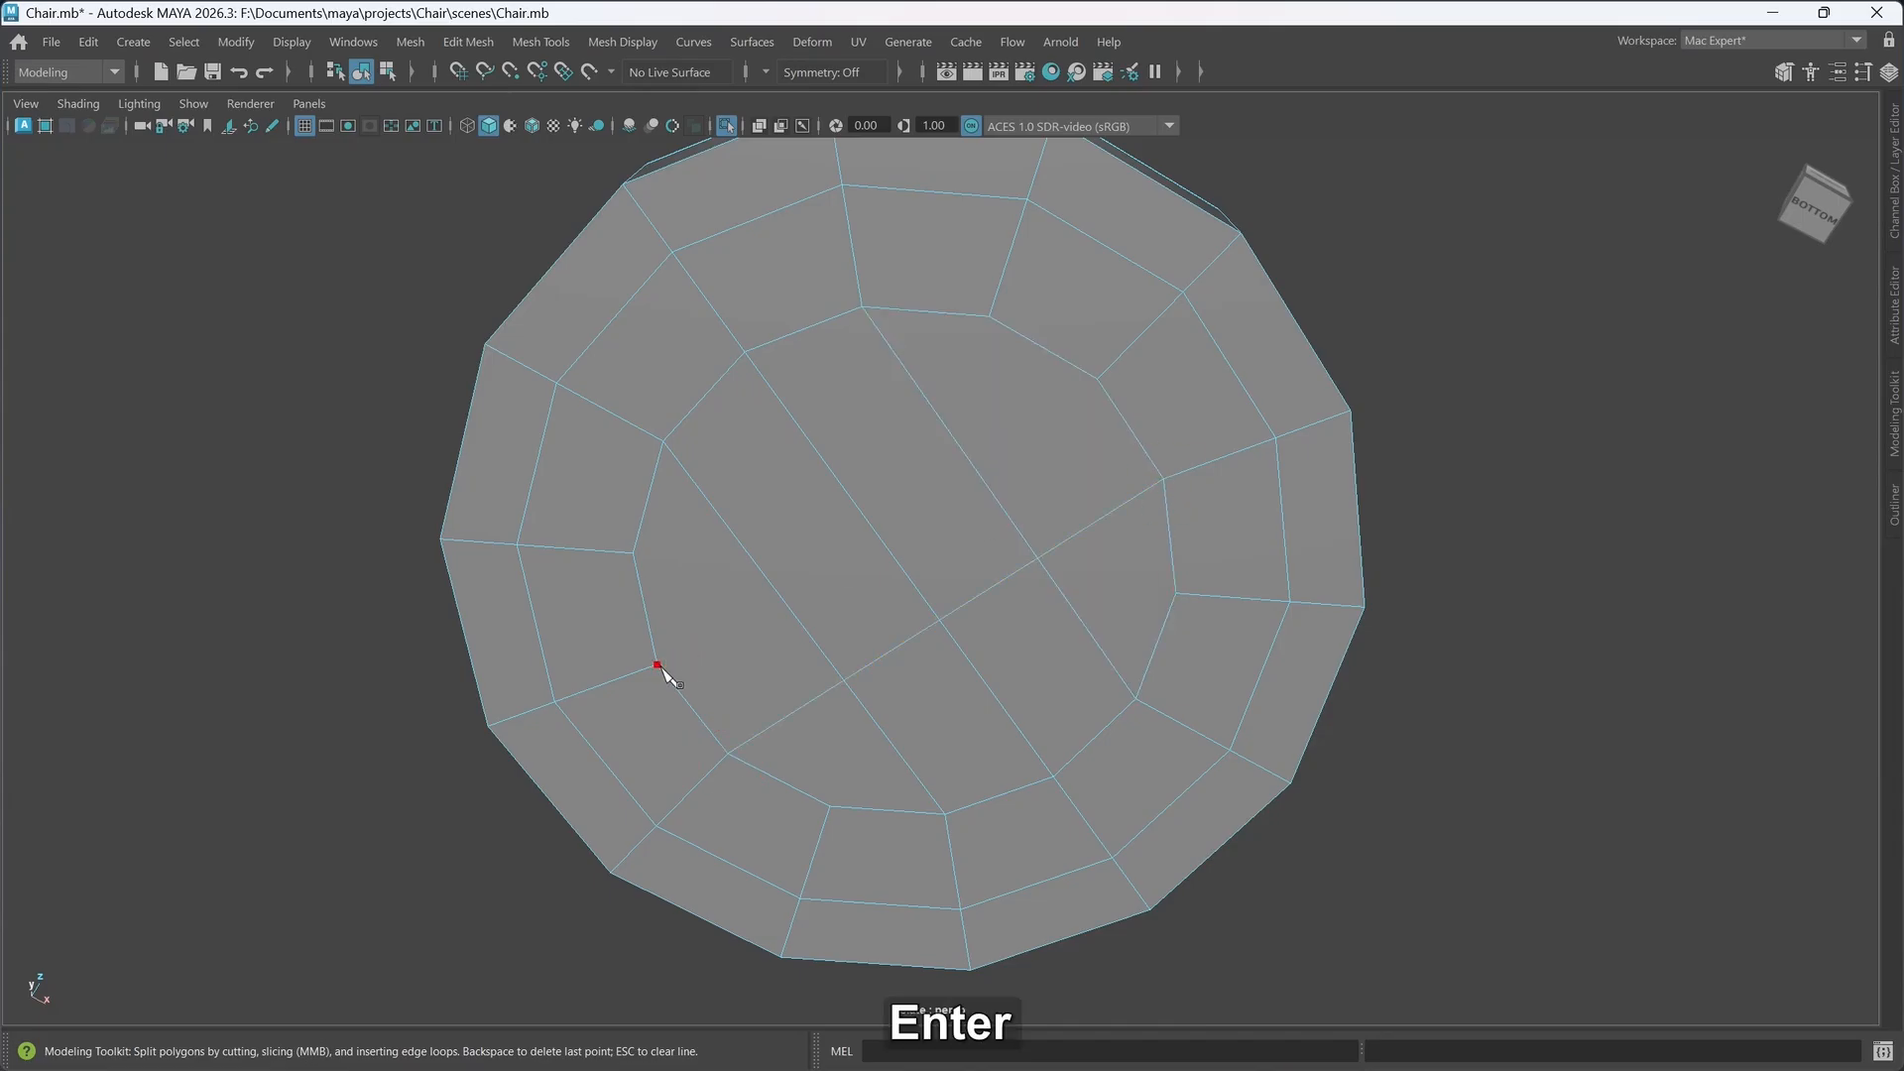
click(657, 664)
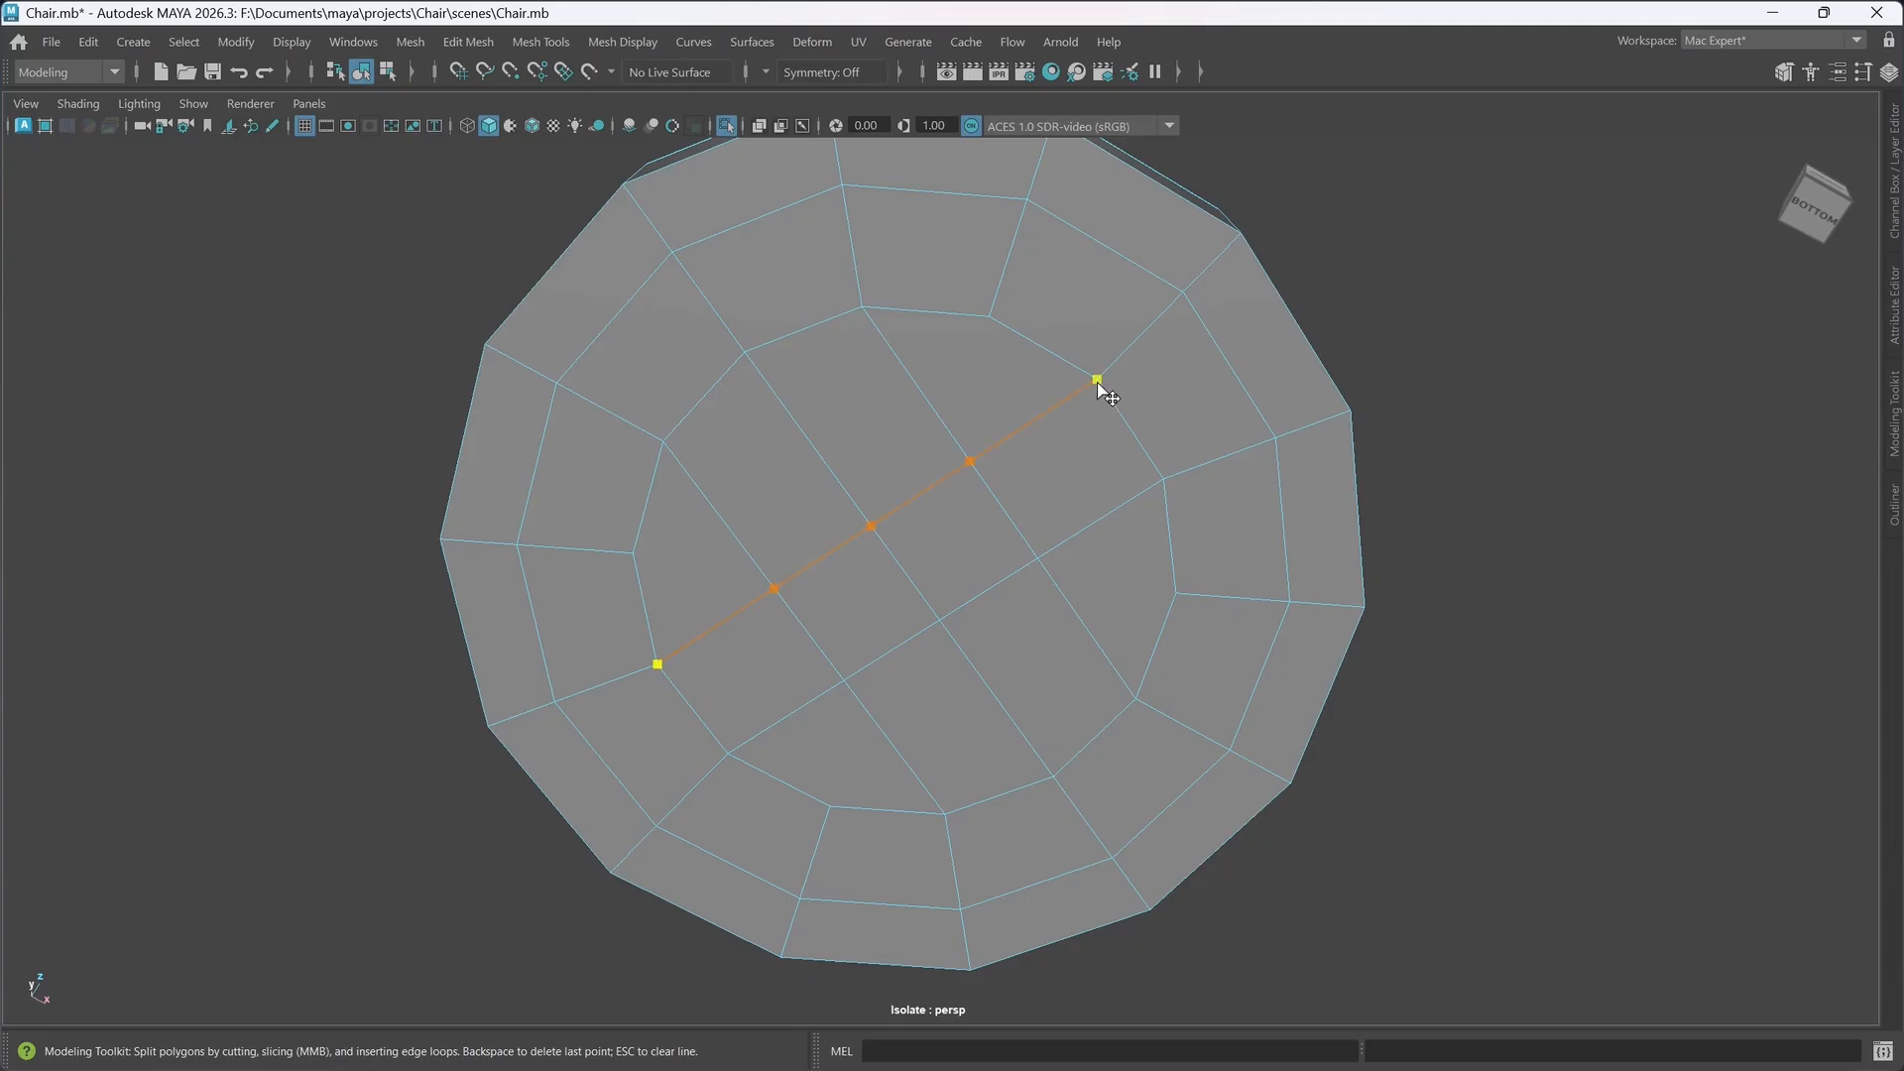
key(Return)
- Select the edge loop around the lid's bottom rim and bevel it with a fraction of 0.18
key(w)
alt+drag(1162, 611, 1127, 628)
alt+drag(1029, 397, 964, 412)
double_click(944, 407)
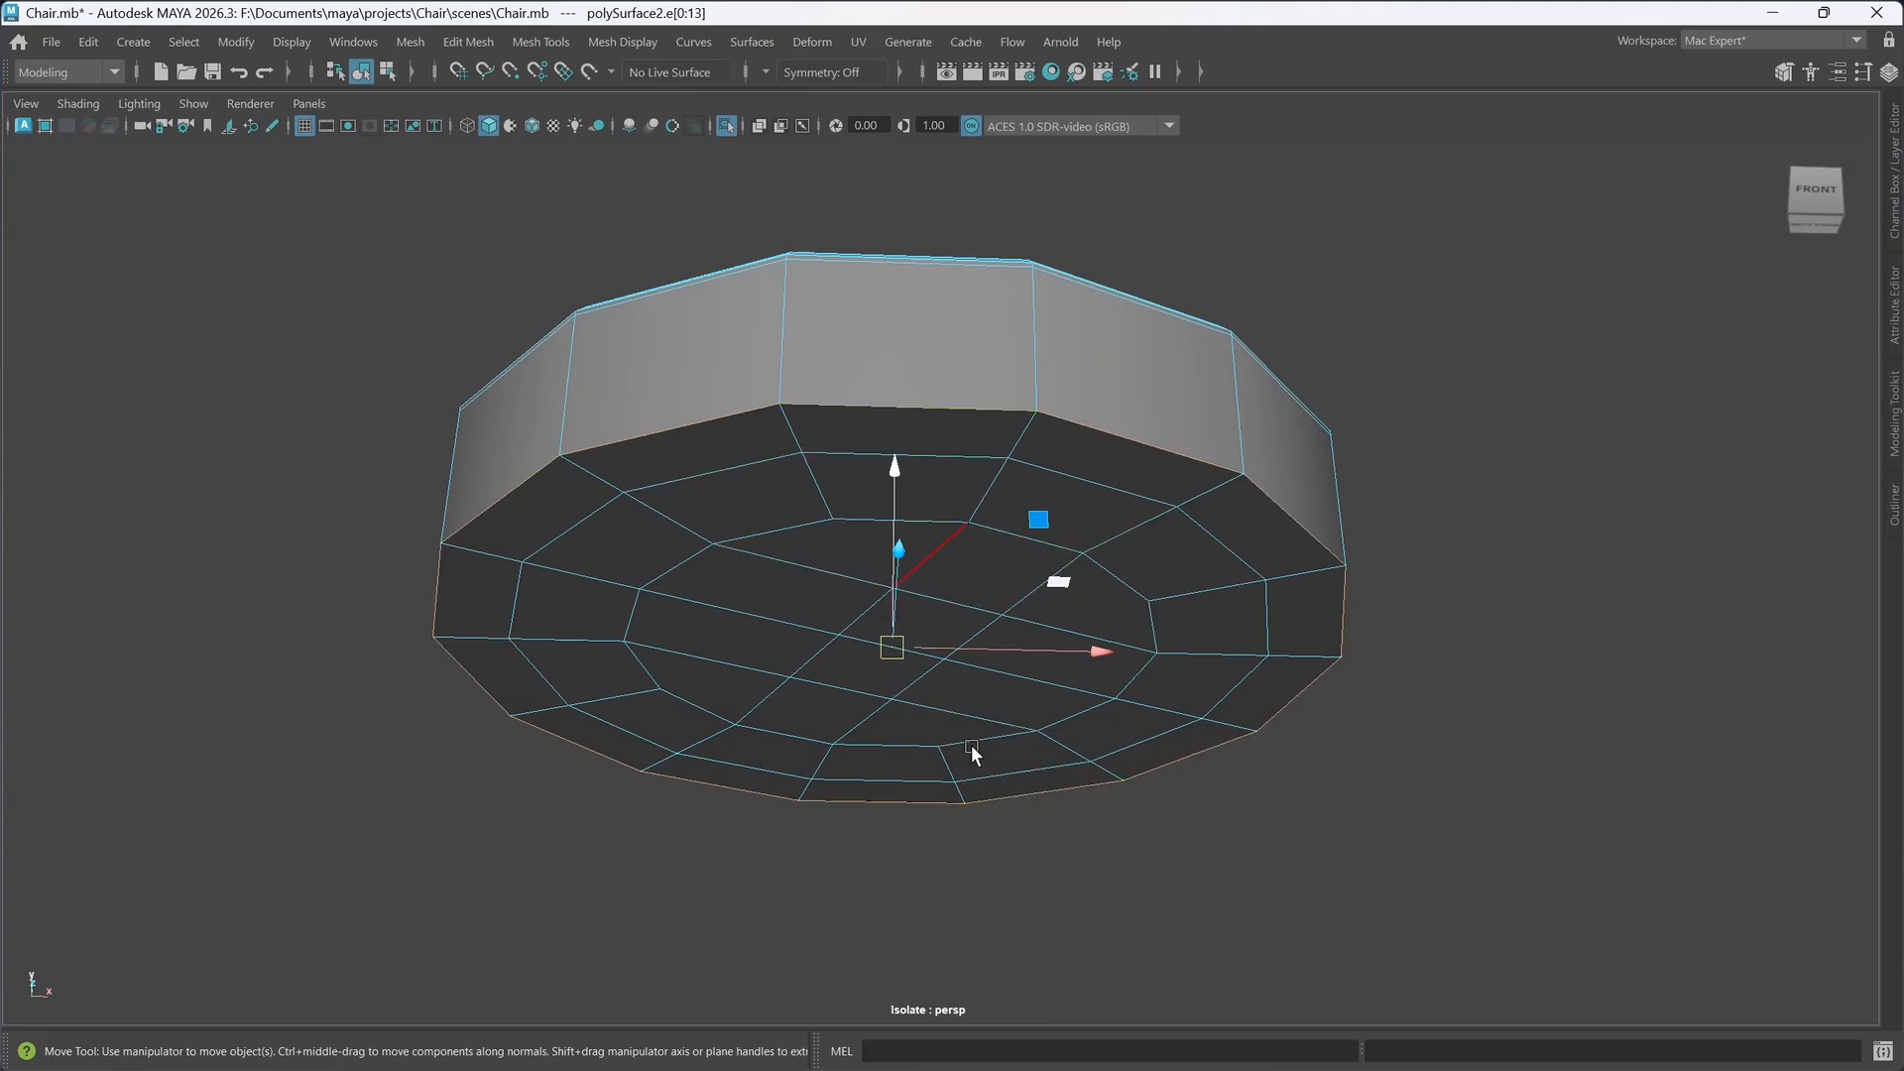
alt+middle_drag(1097, 662, 1097, 651)
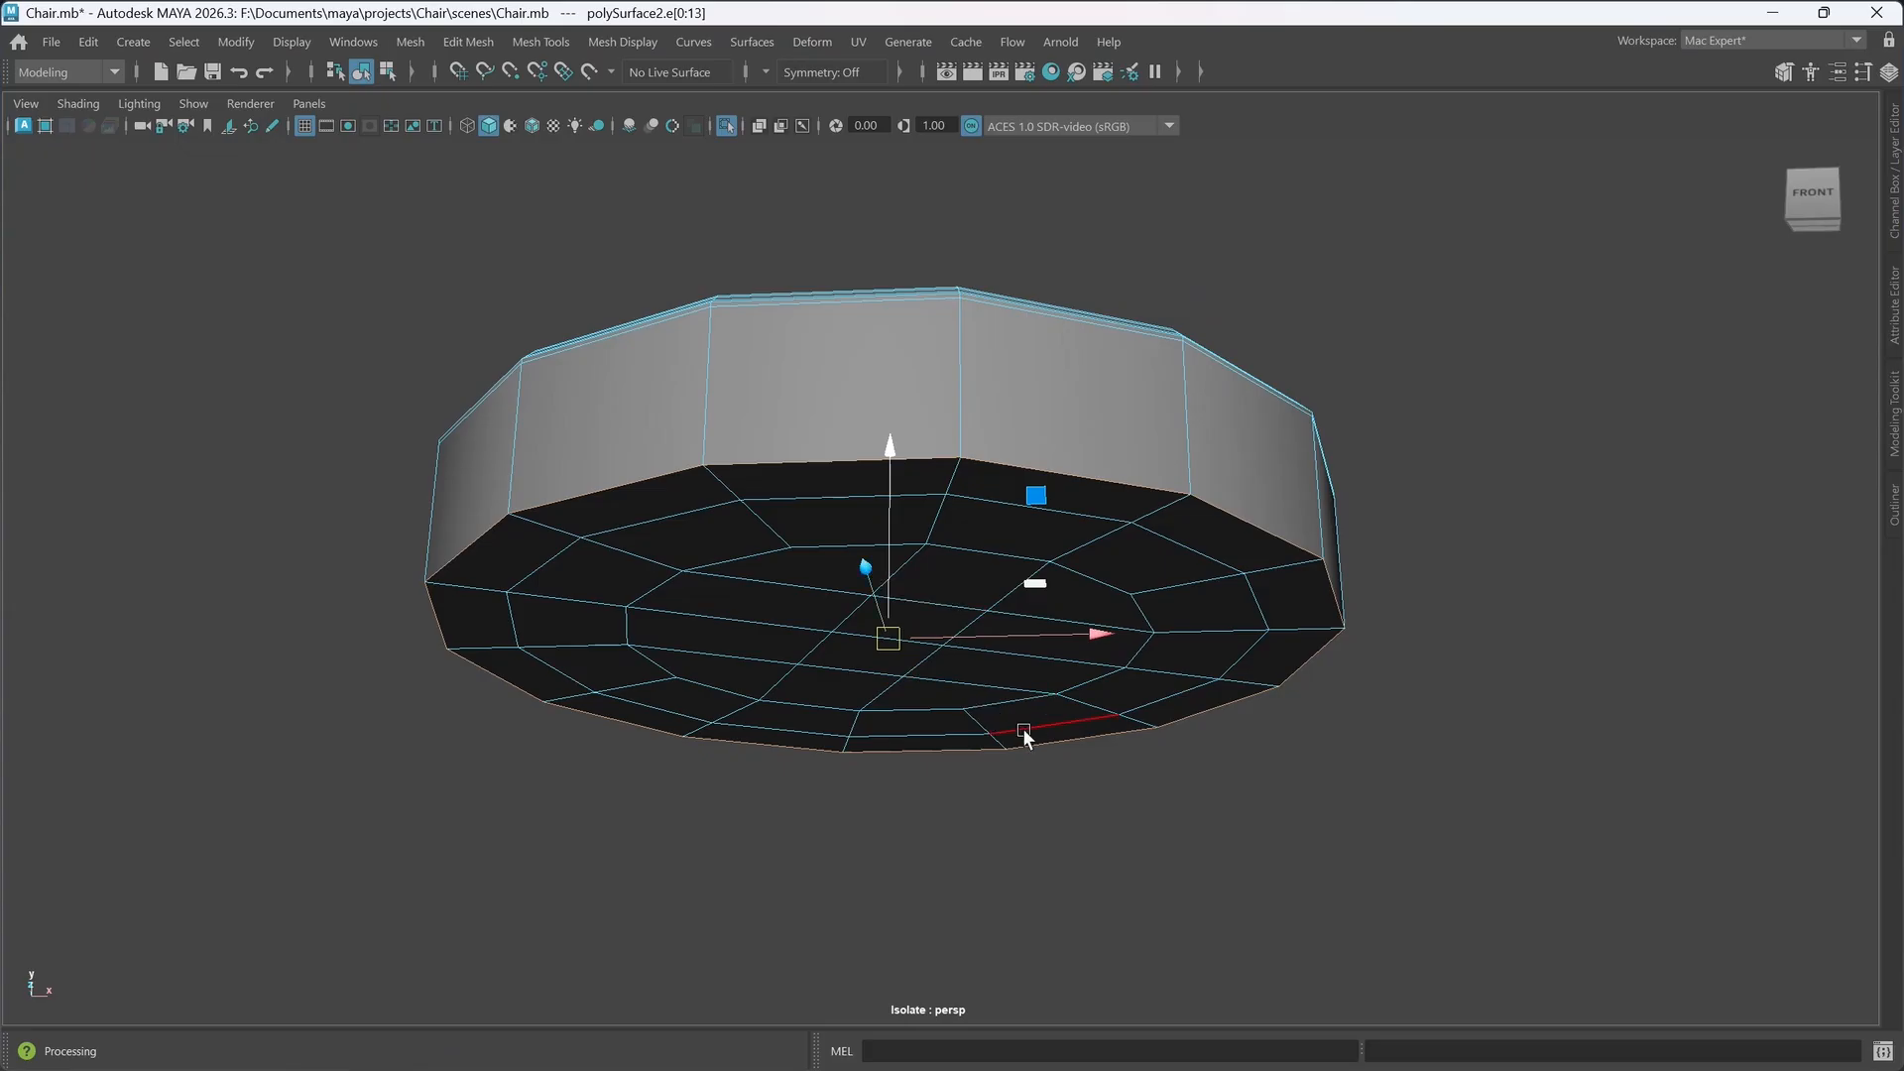
alt+drag(1021, 728, 950, 725)
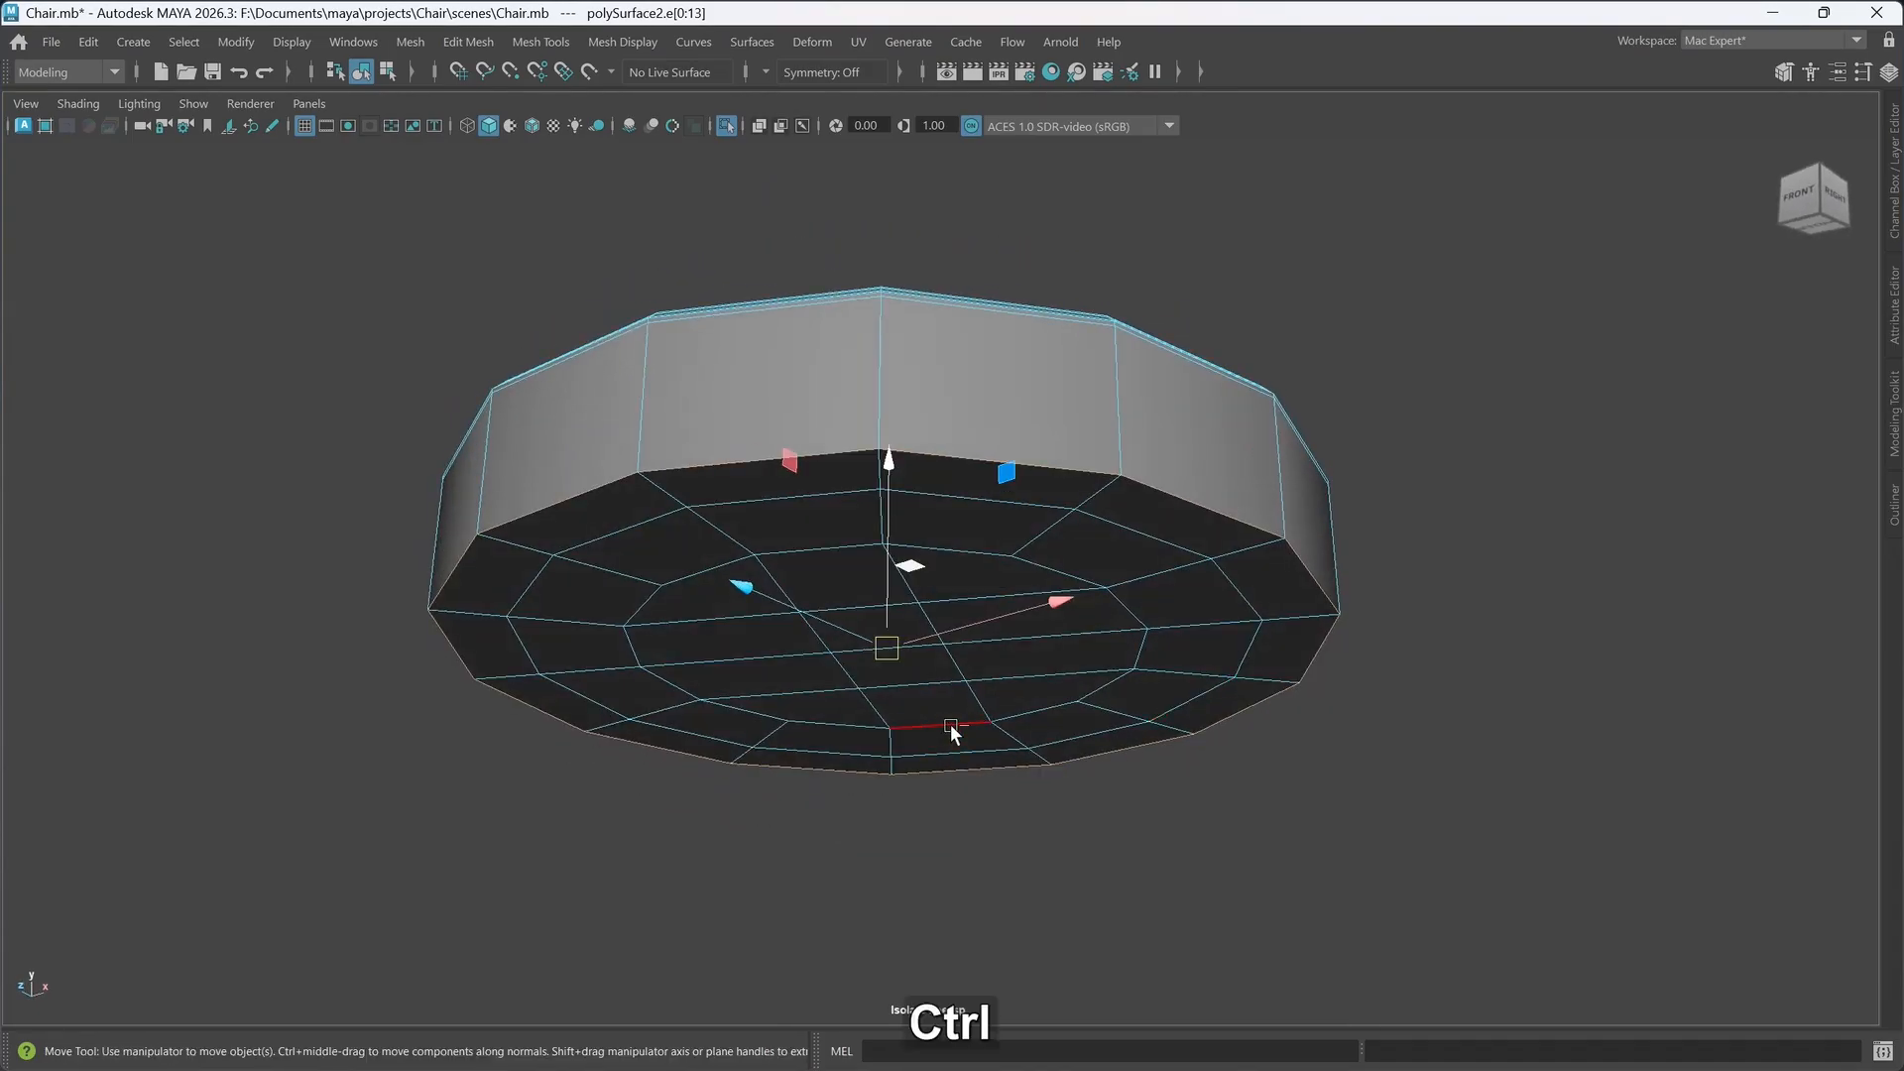
key(ctrl+b)
alt+drag(951, 716, 998, 680)
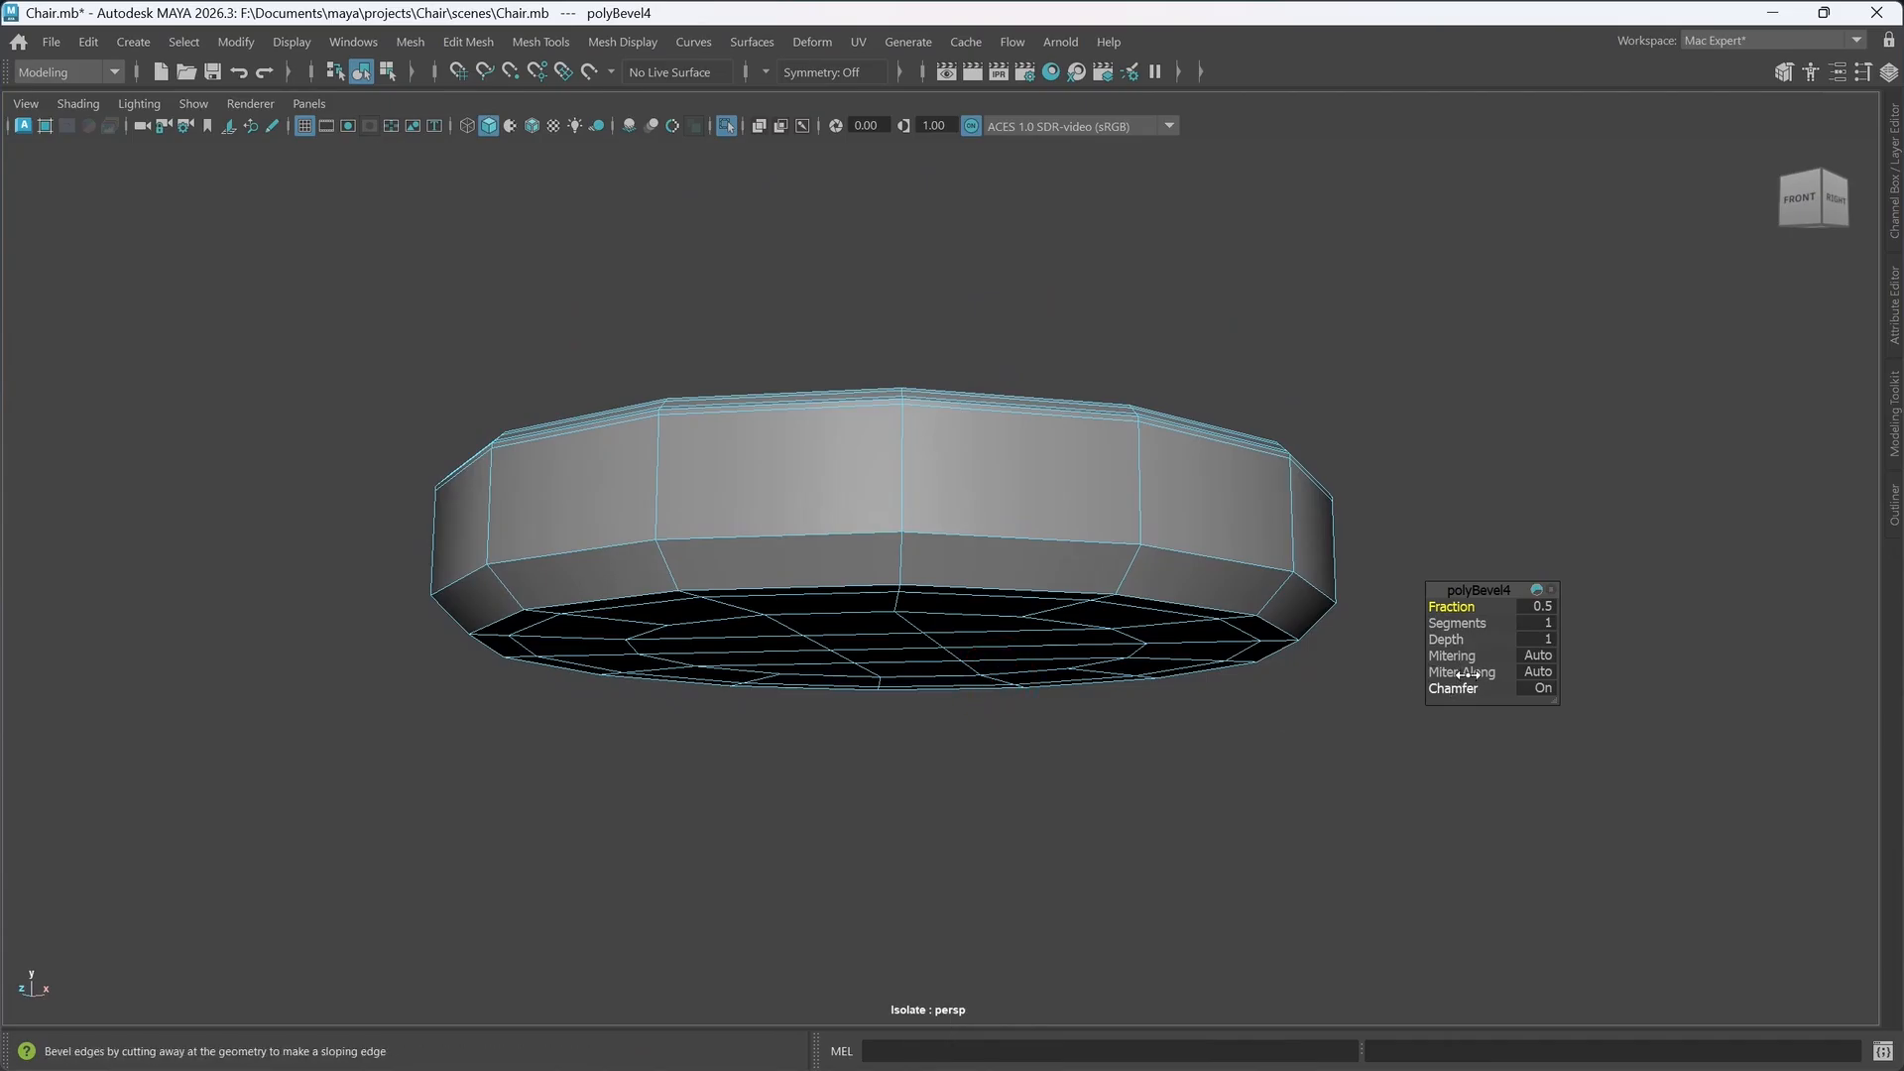
drag(1453, 606, 1261, 604)
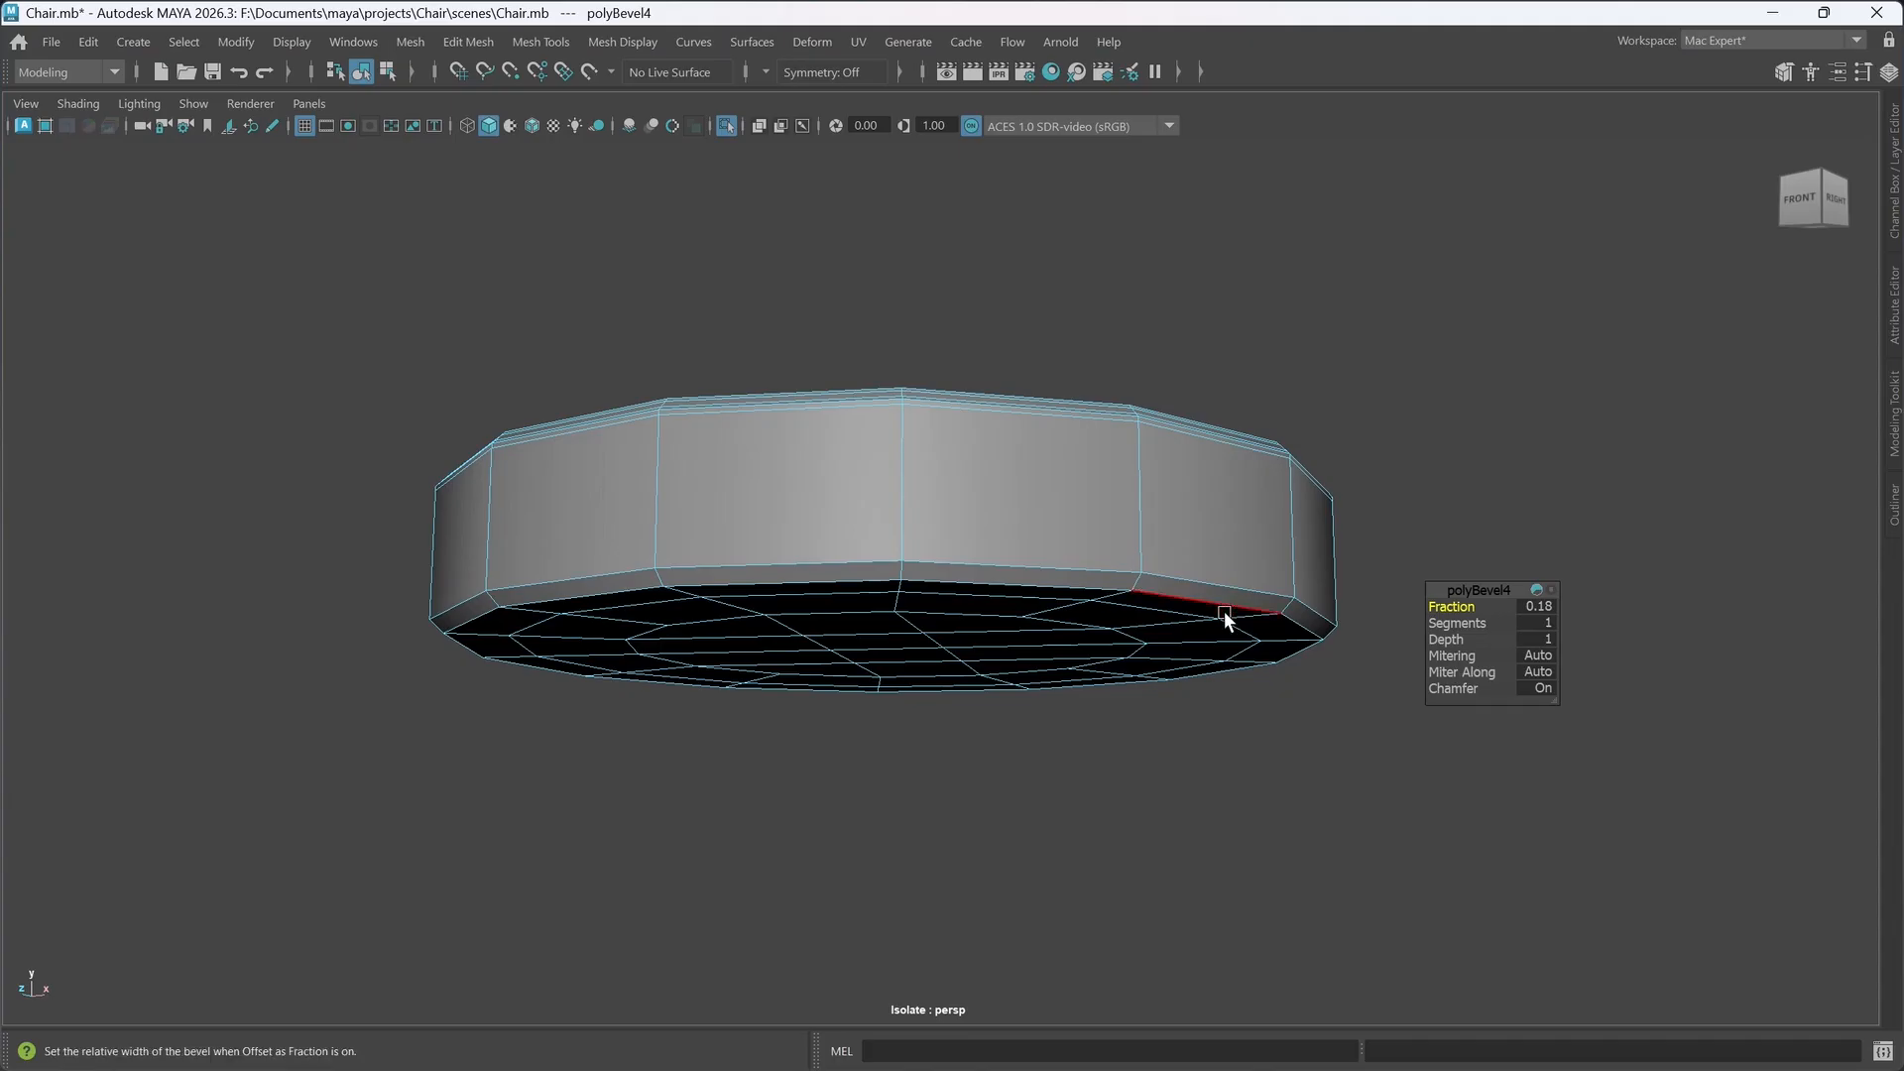
- Turn on smooth preview for the lid and set the bottom rim bevel to 2 segments
key(3)
alt+drag(1240, 687, 1177, 646)
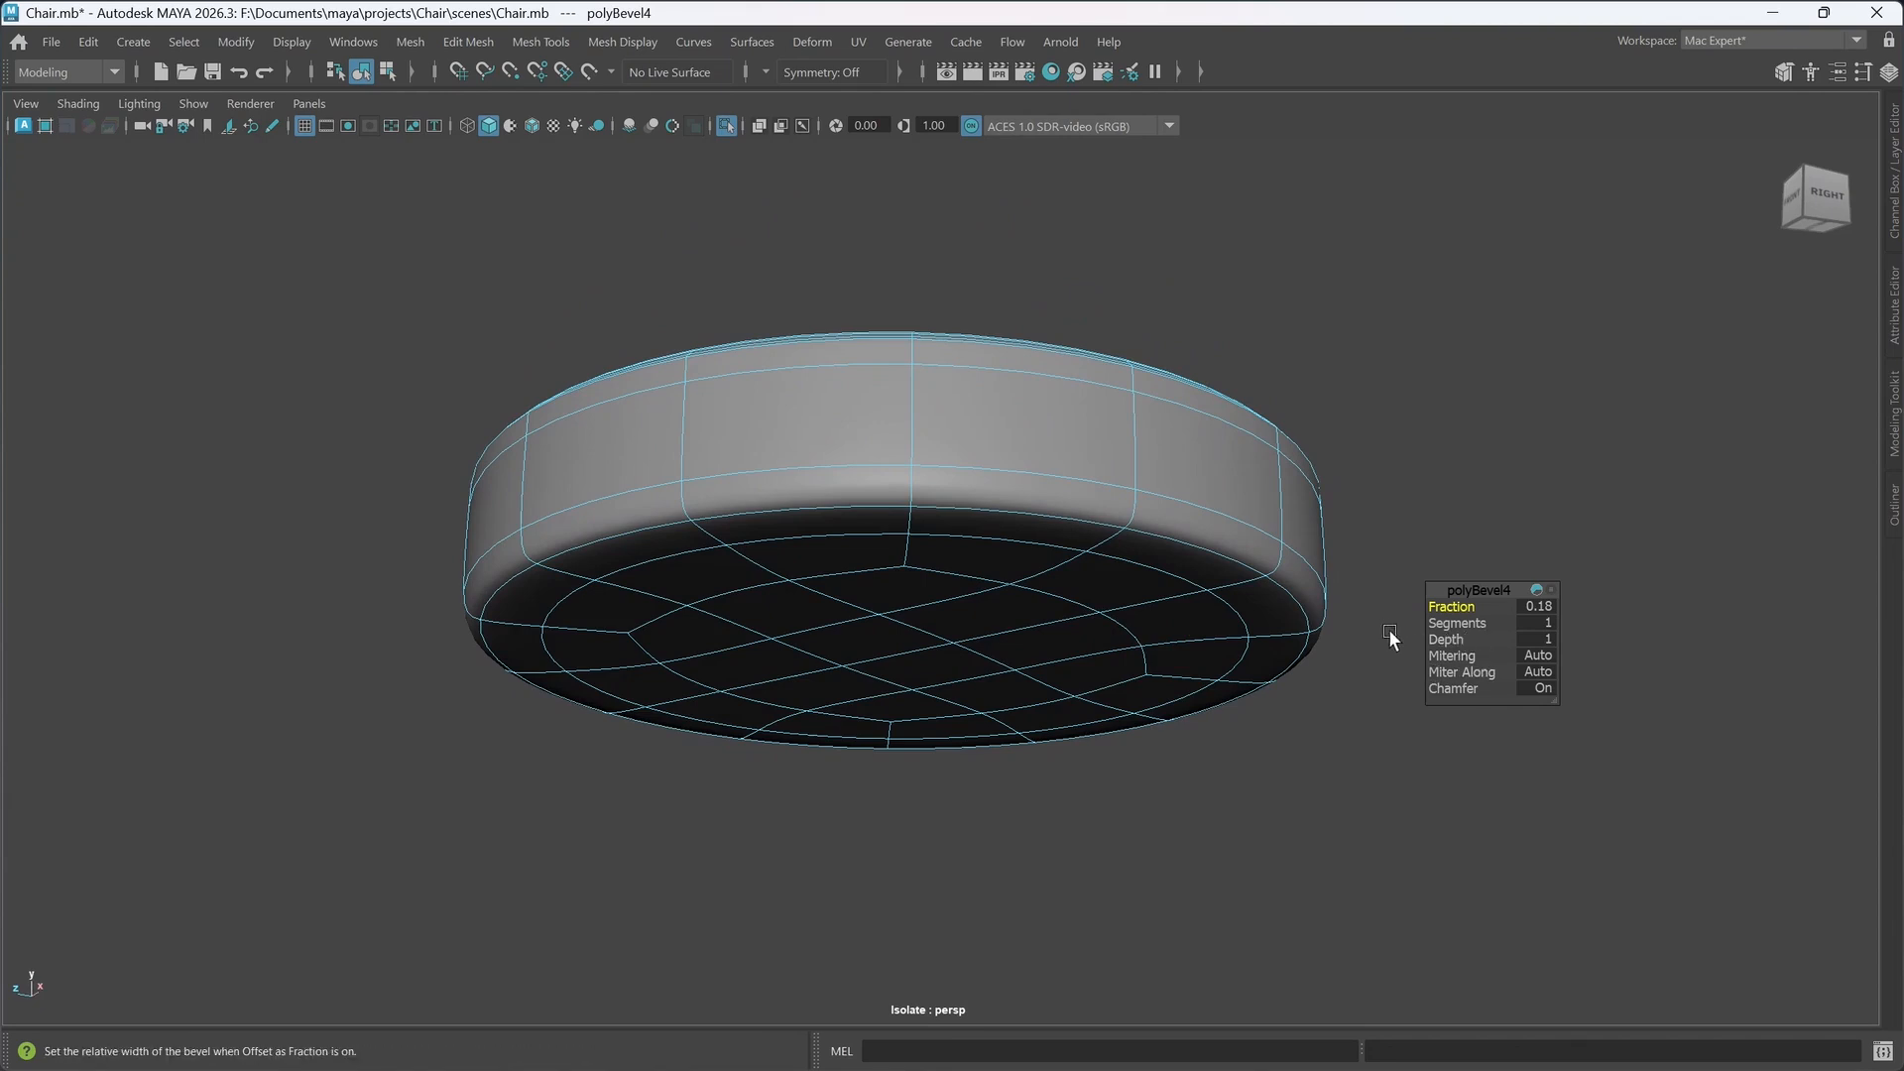
drag(1444, 623, 1453, 625)
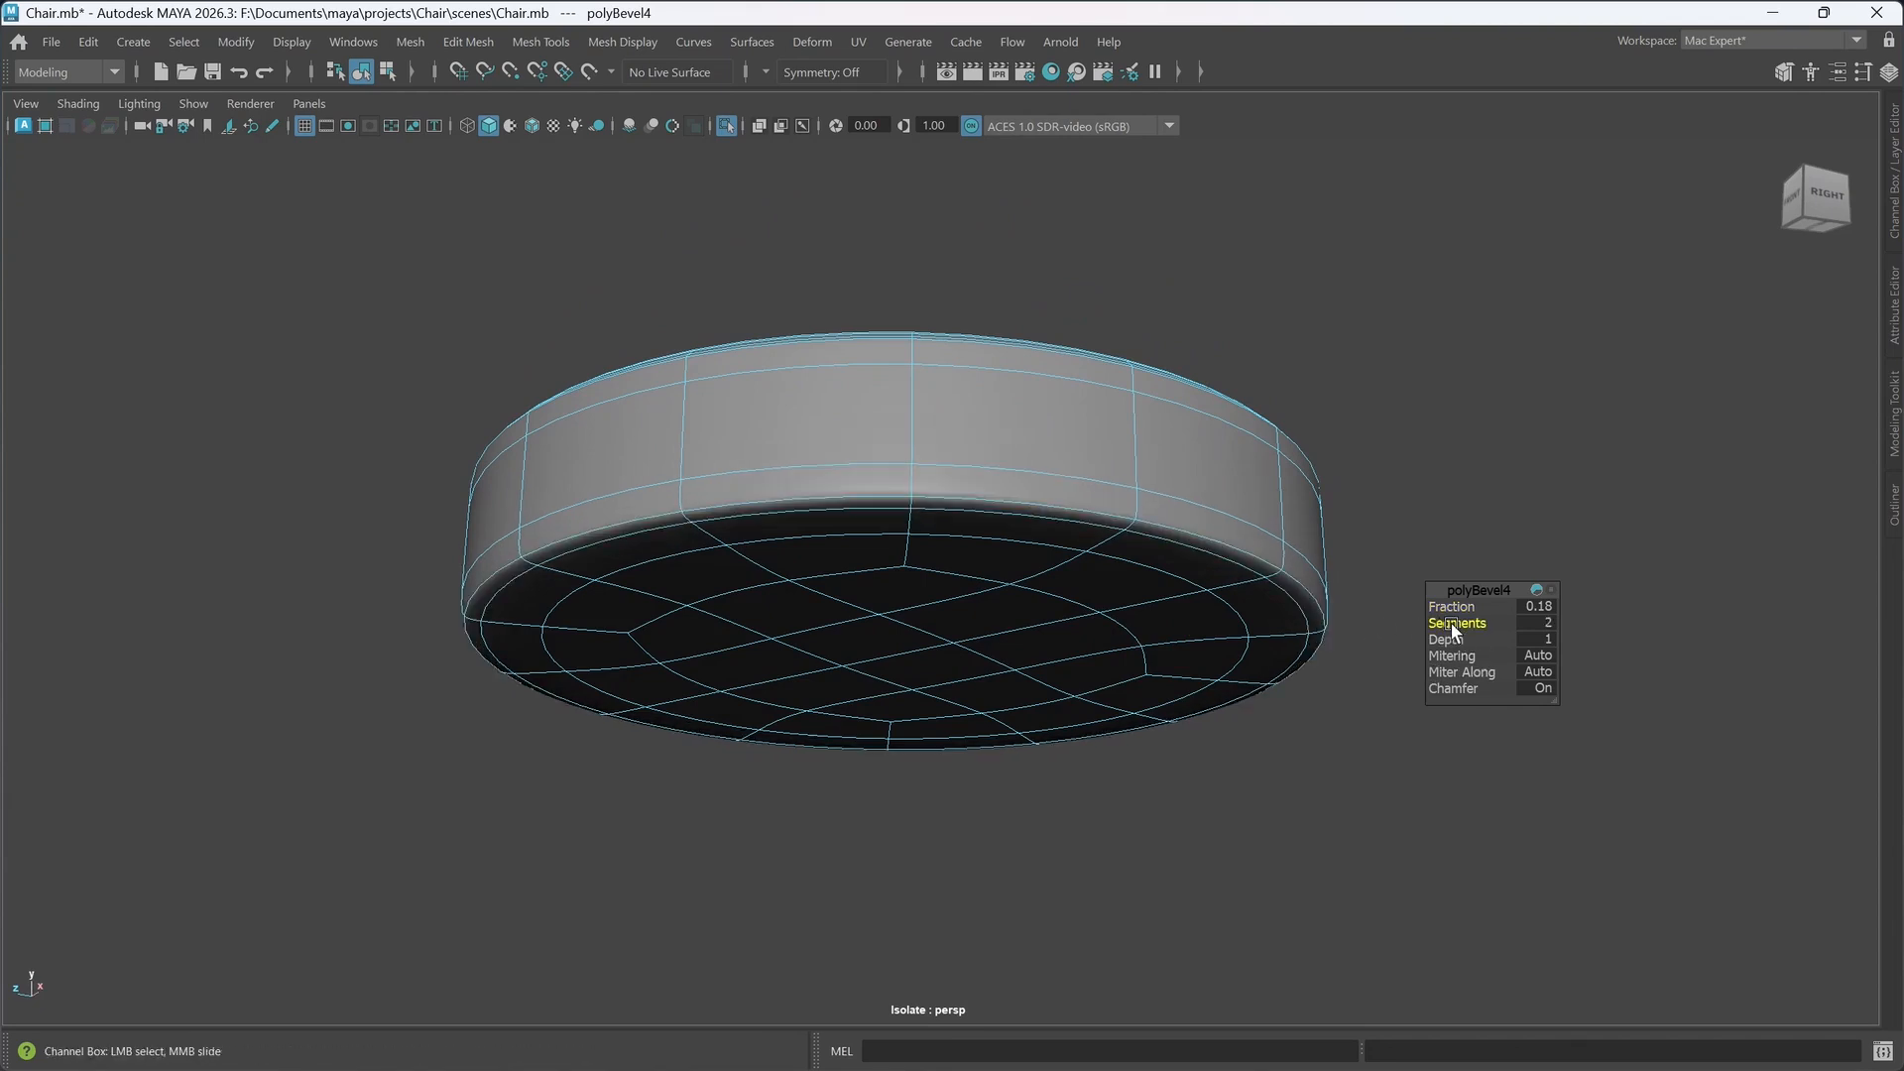
alt+drag(1230, 551, 1197, 588)
- Return to object mode, turn off isolation so the ring is shown again, and deselect the lid
right_drag(1420, 480, 1527, 408)
click(1332, 671)
alt+drag(1330, 670, 1142, 616)
alt+middle_drag(1146, 622, 1147, 664)
click(1099, 722)
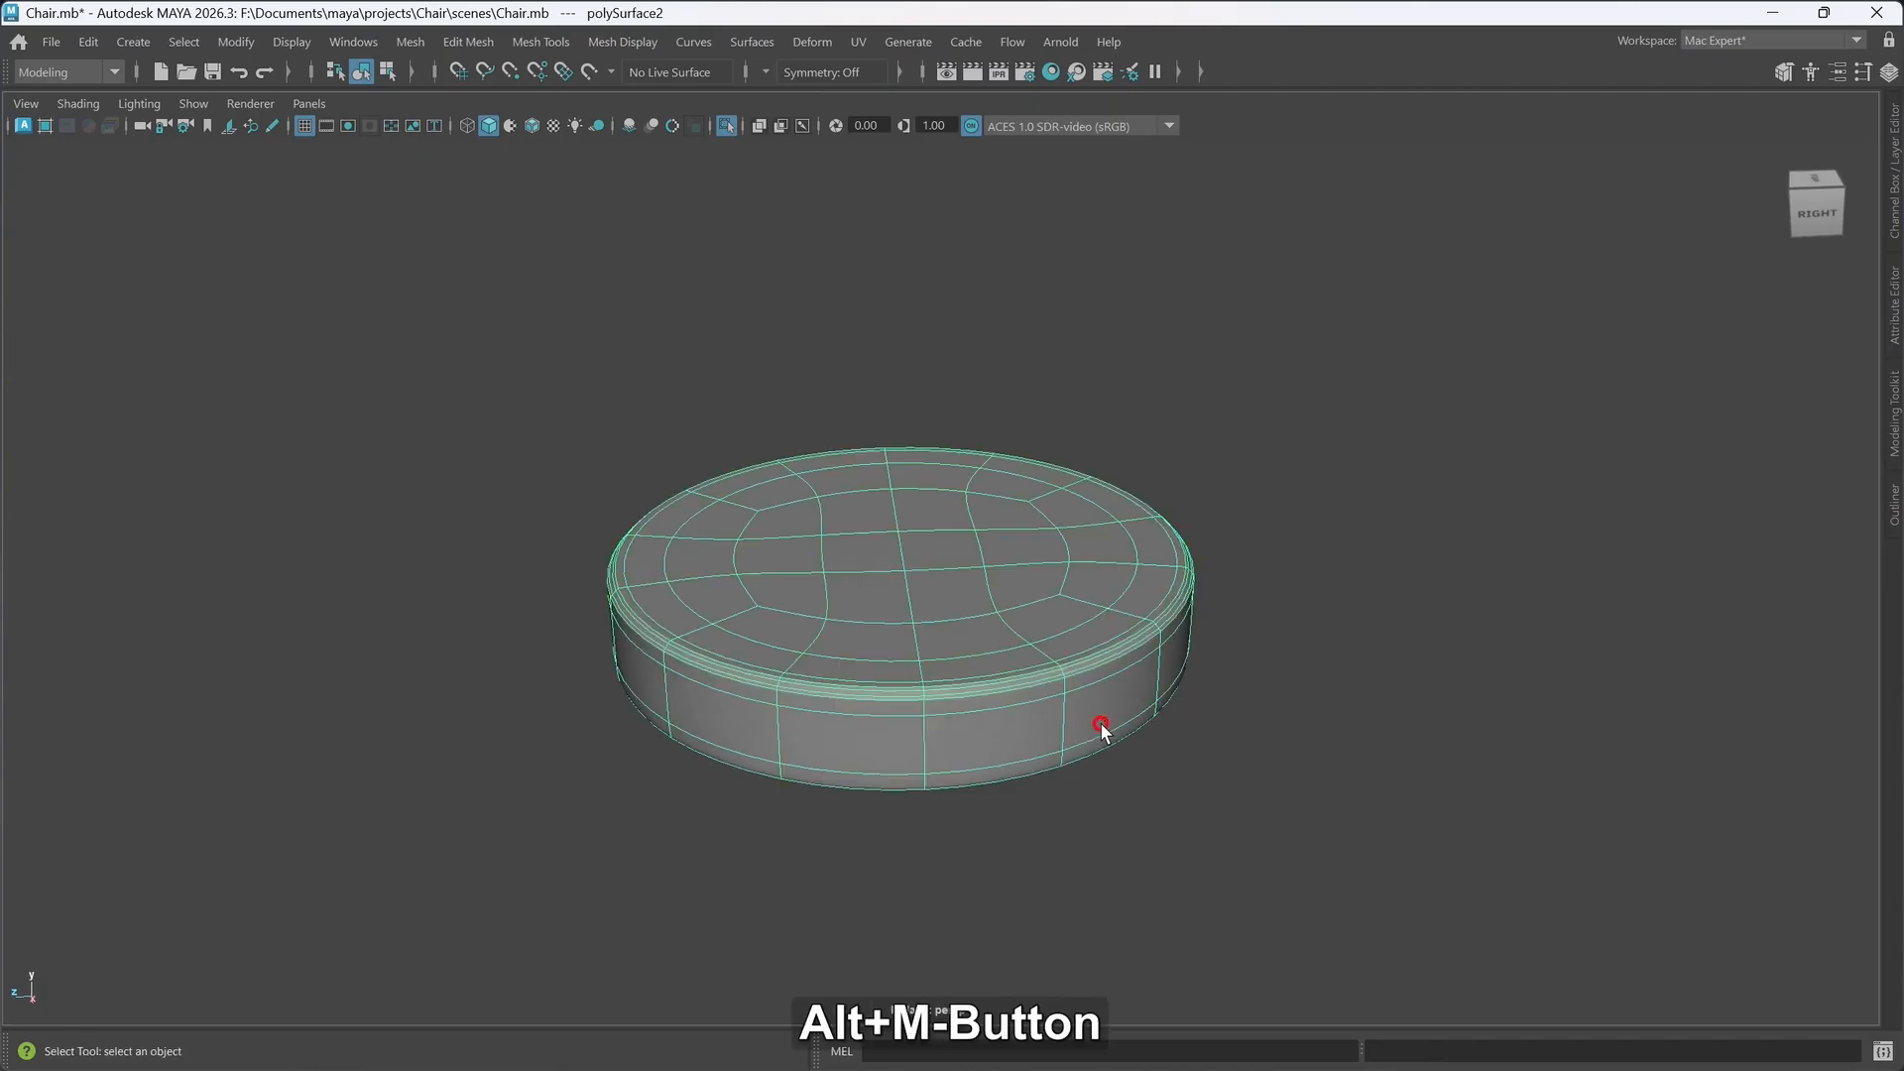
key(ctrl+1)
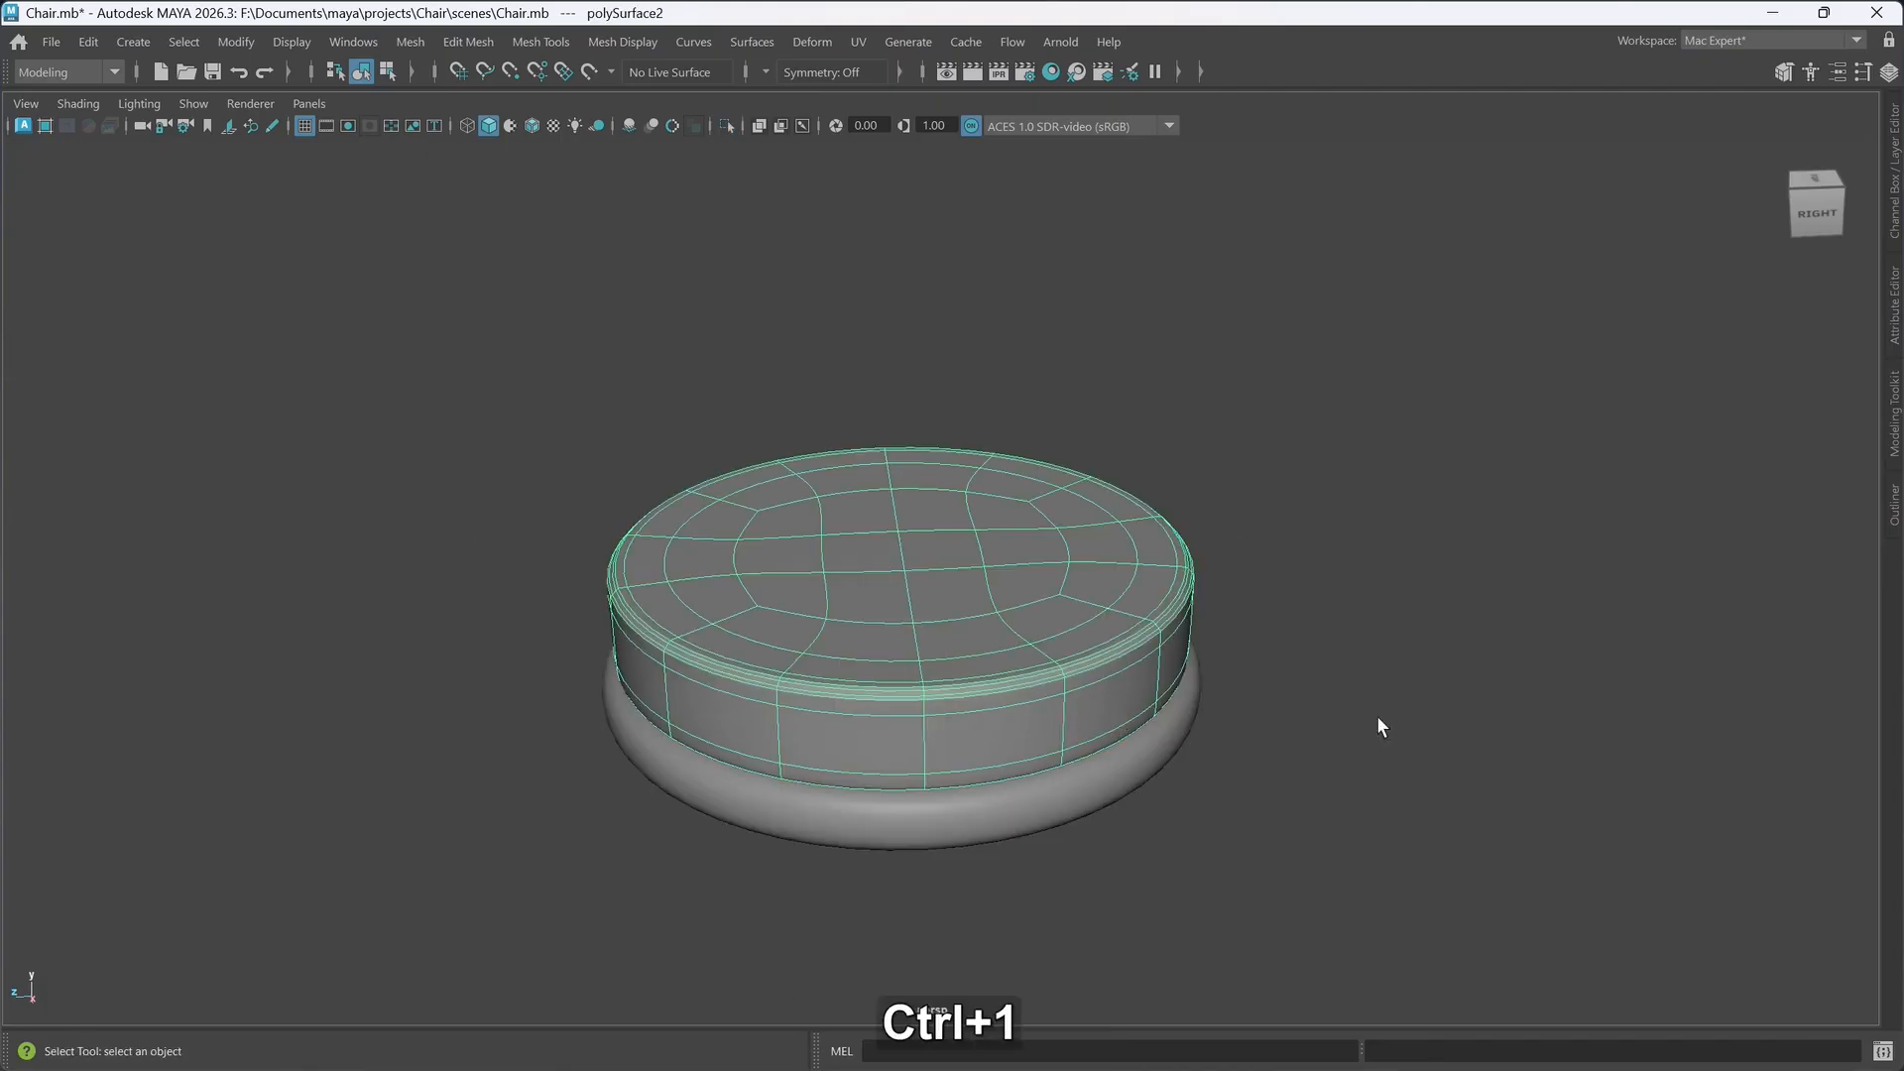
click(1368, 618)
- Select the inner lower face loop of the ring beneath the lid and move it up about 3.6 cm
alt+drag(1369, 618, 1275, 629)
alt+drag(1210, 758, 1233, 799)
click(1126, 772)
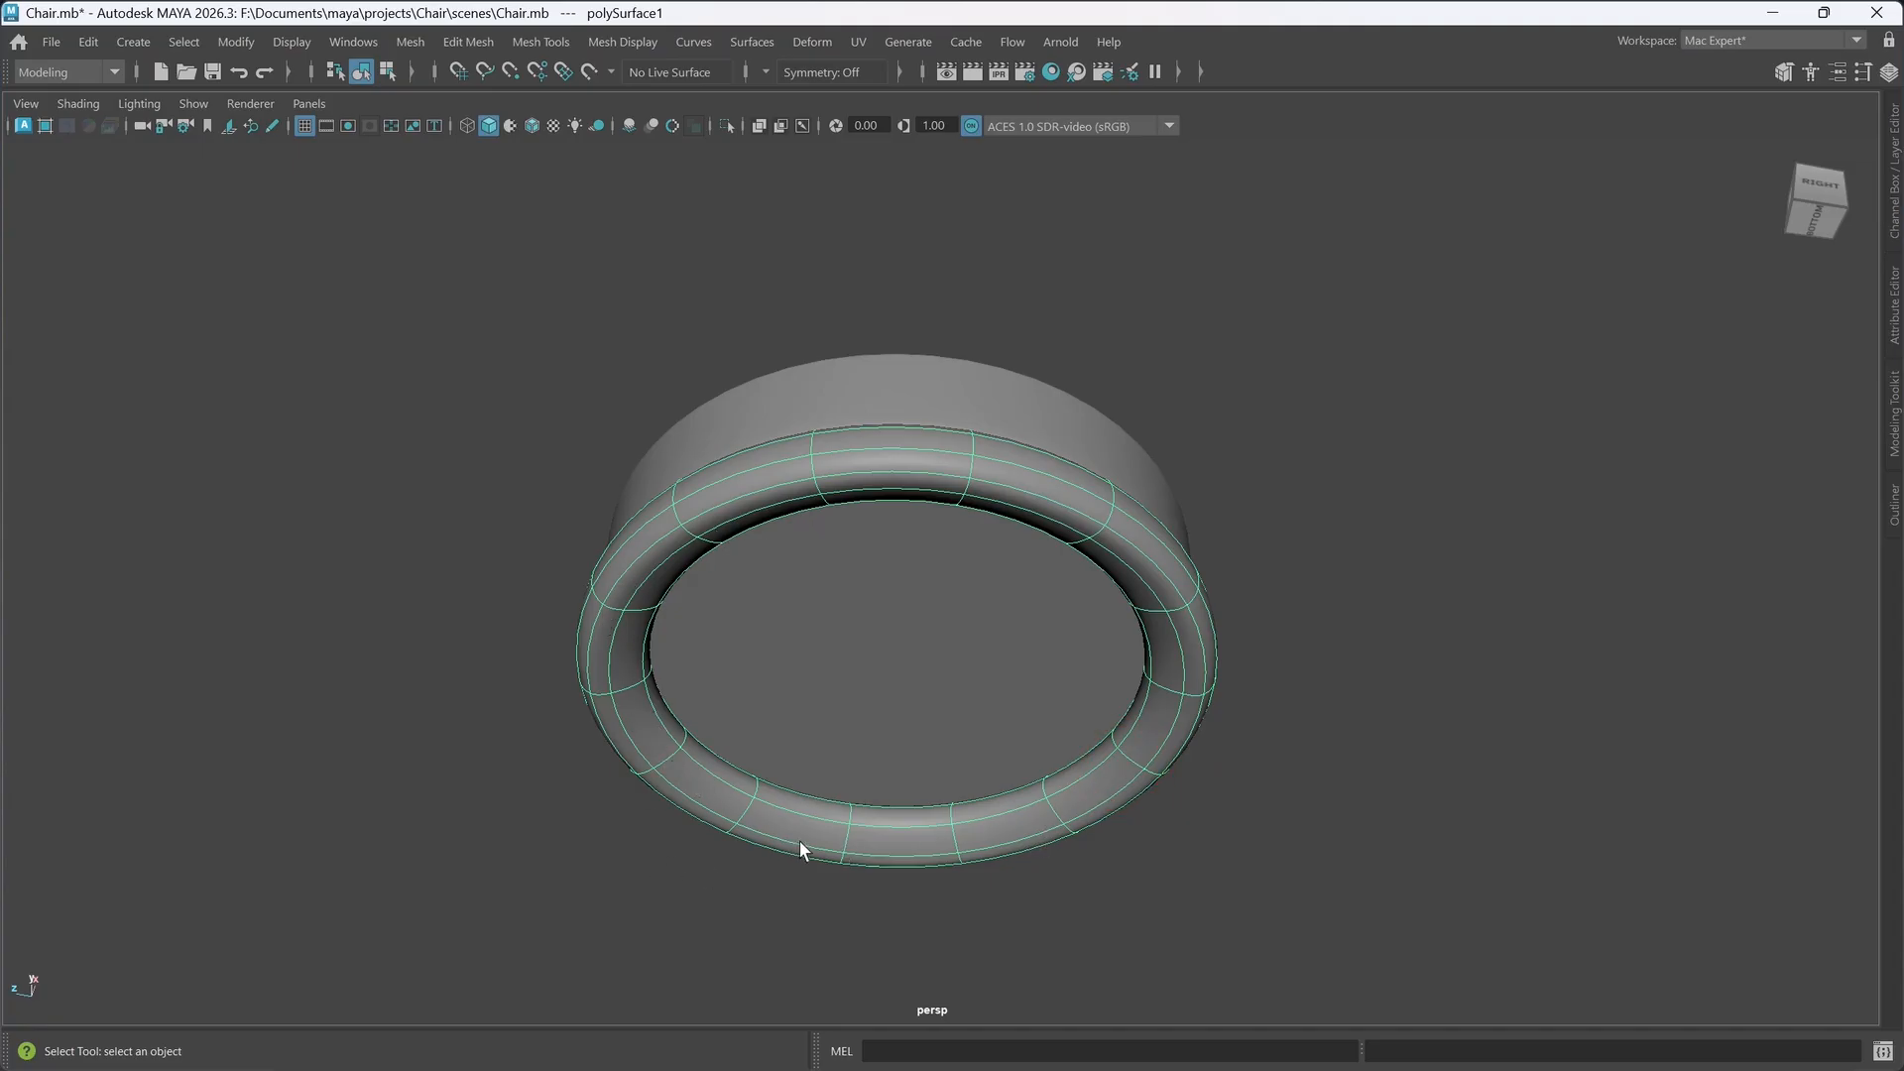
right_drag(912, 848, 982, 798)
click(921, 848)
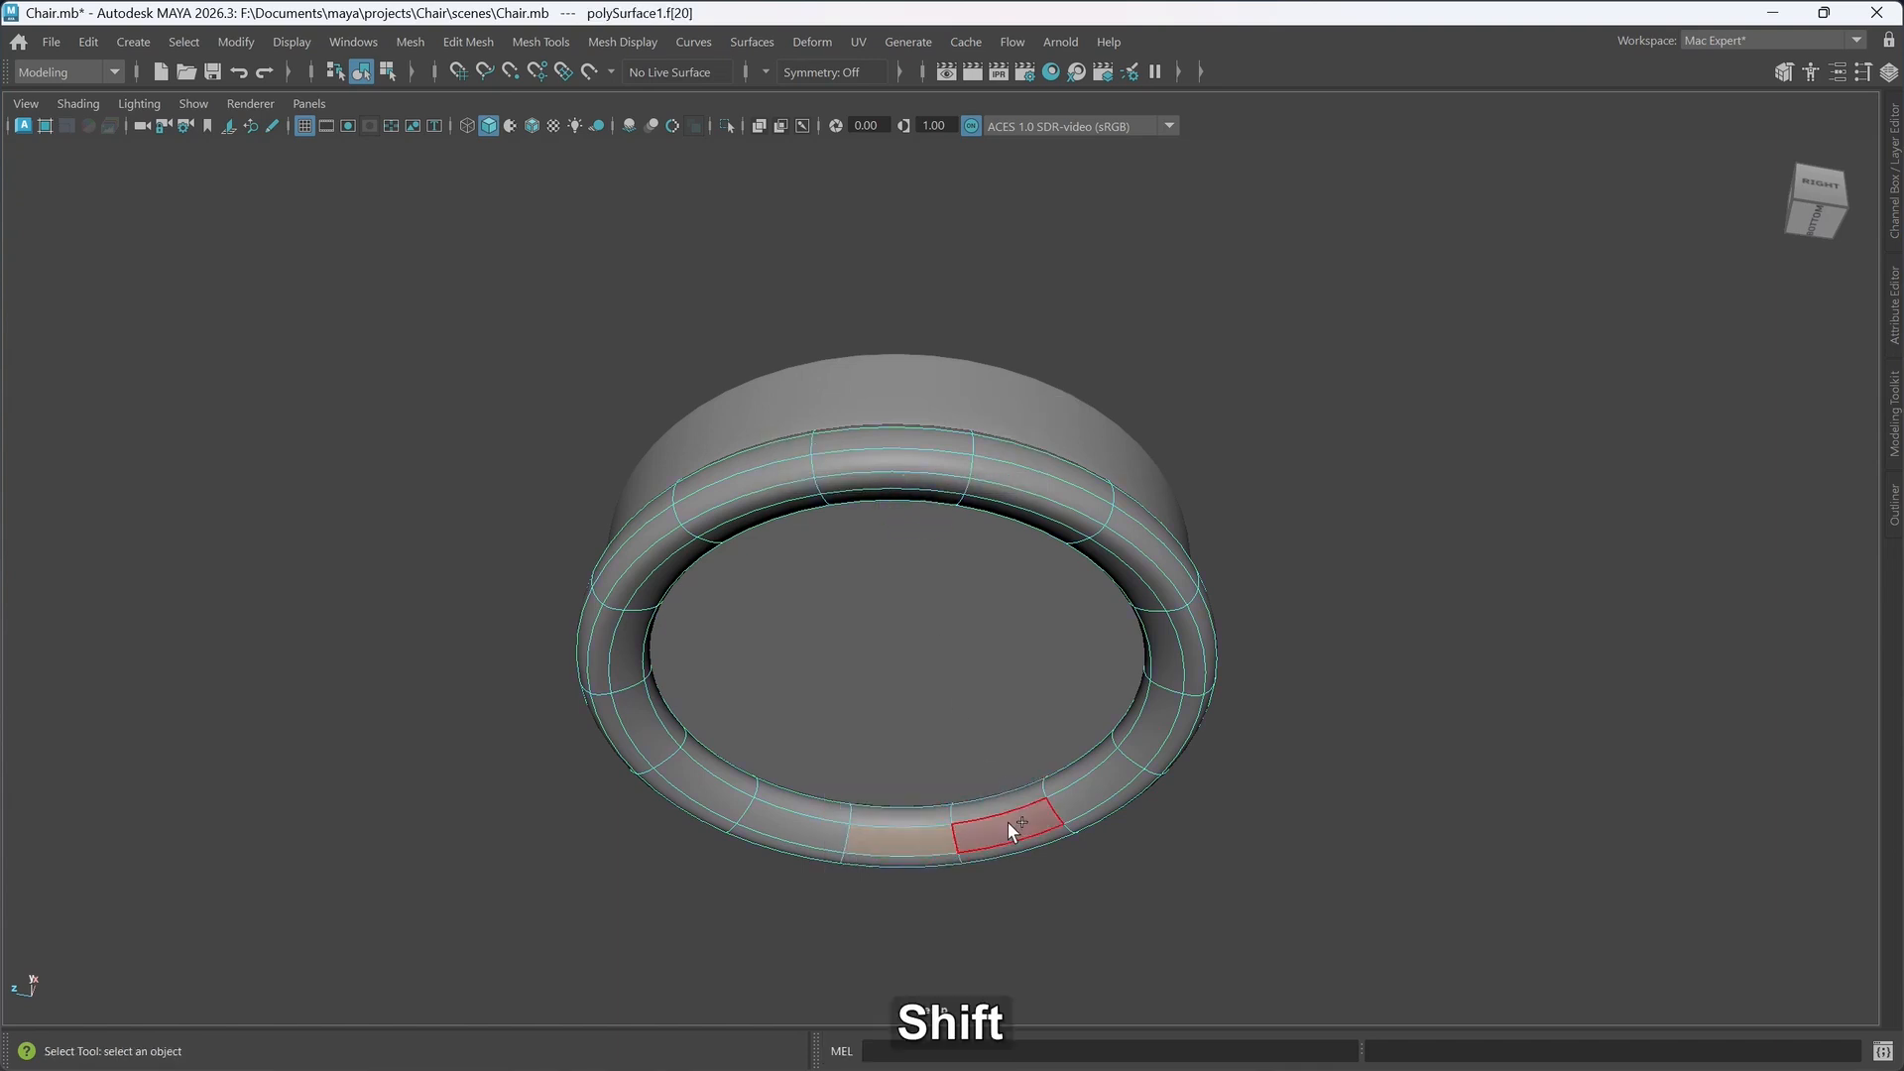
shift+double_click(1007, 823)
key(w)
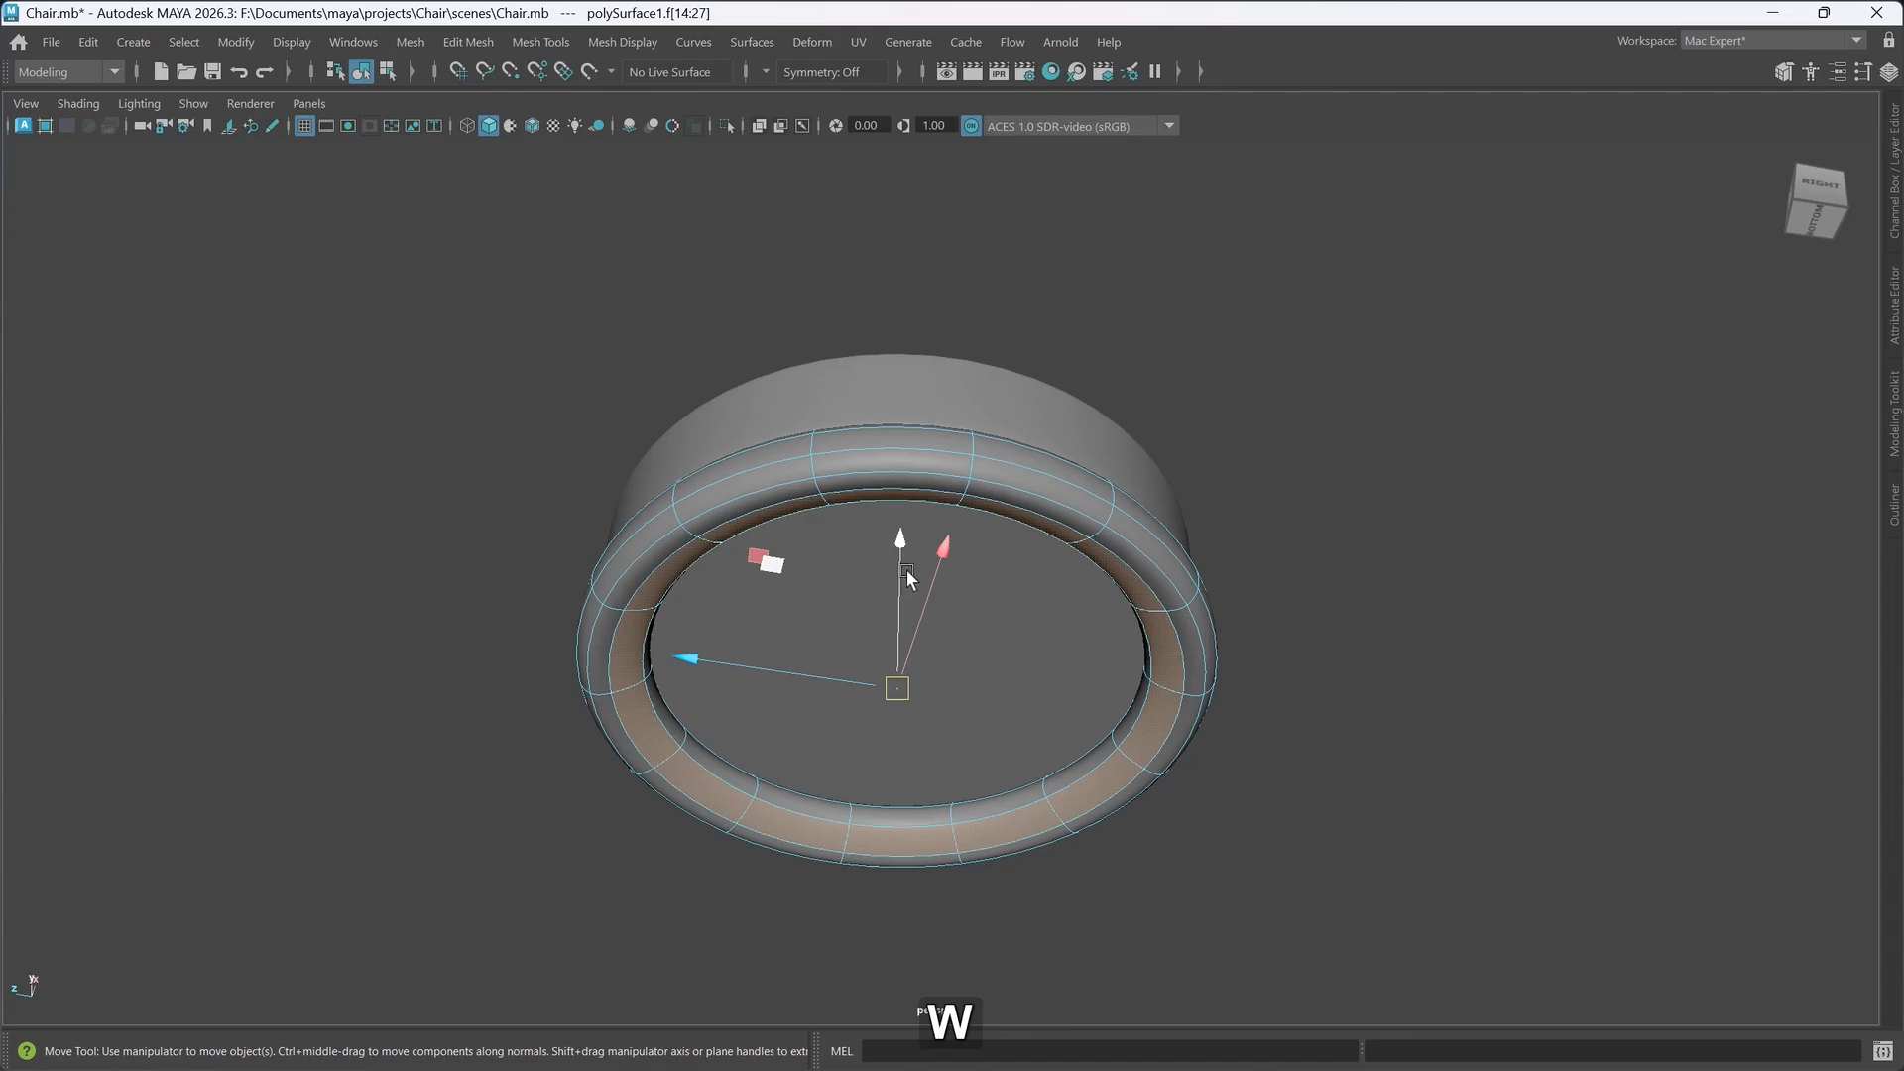
drag(906, 569, 902, 548)
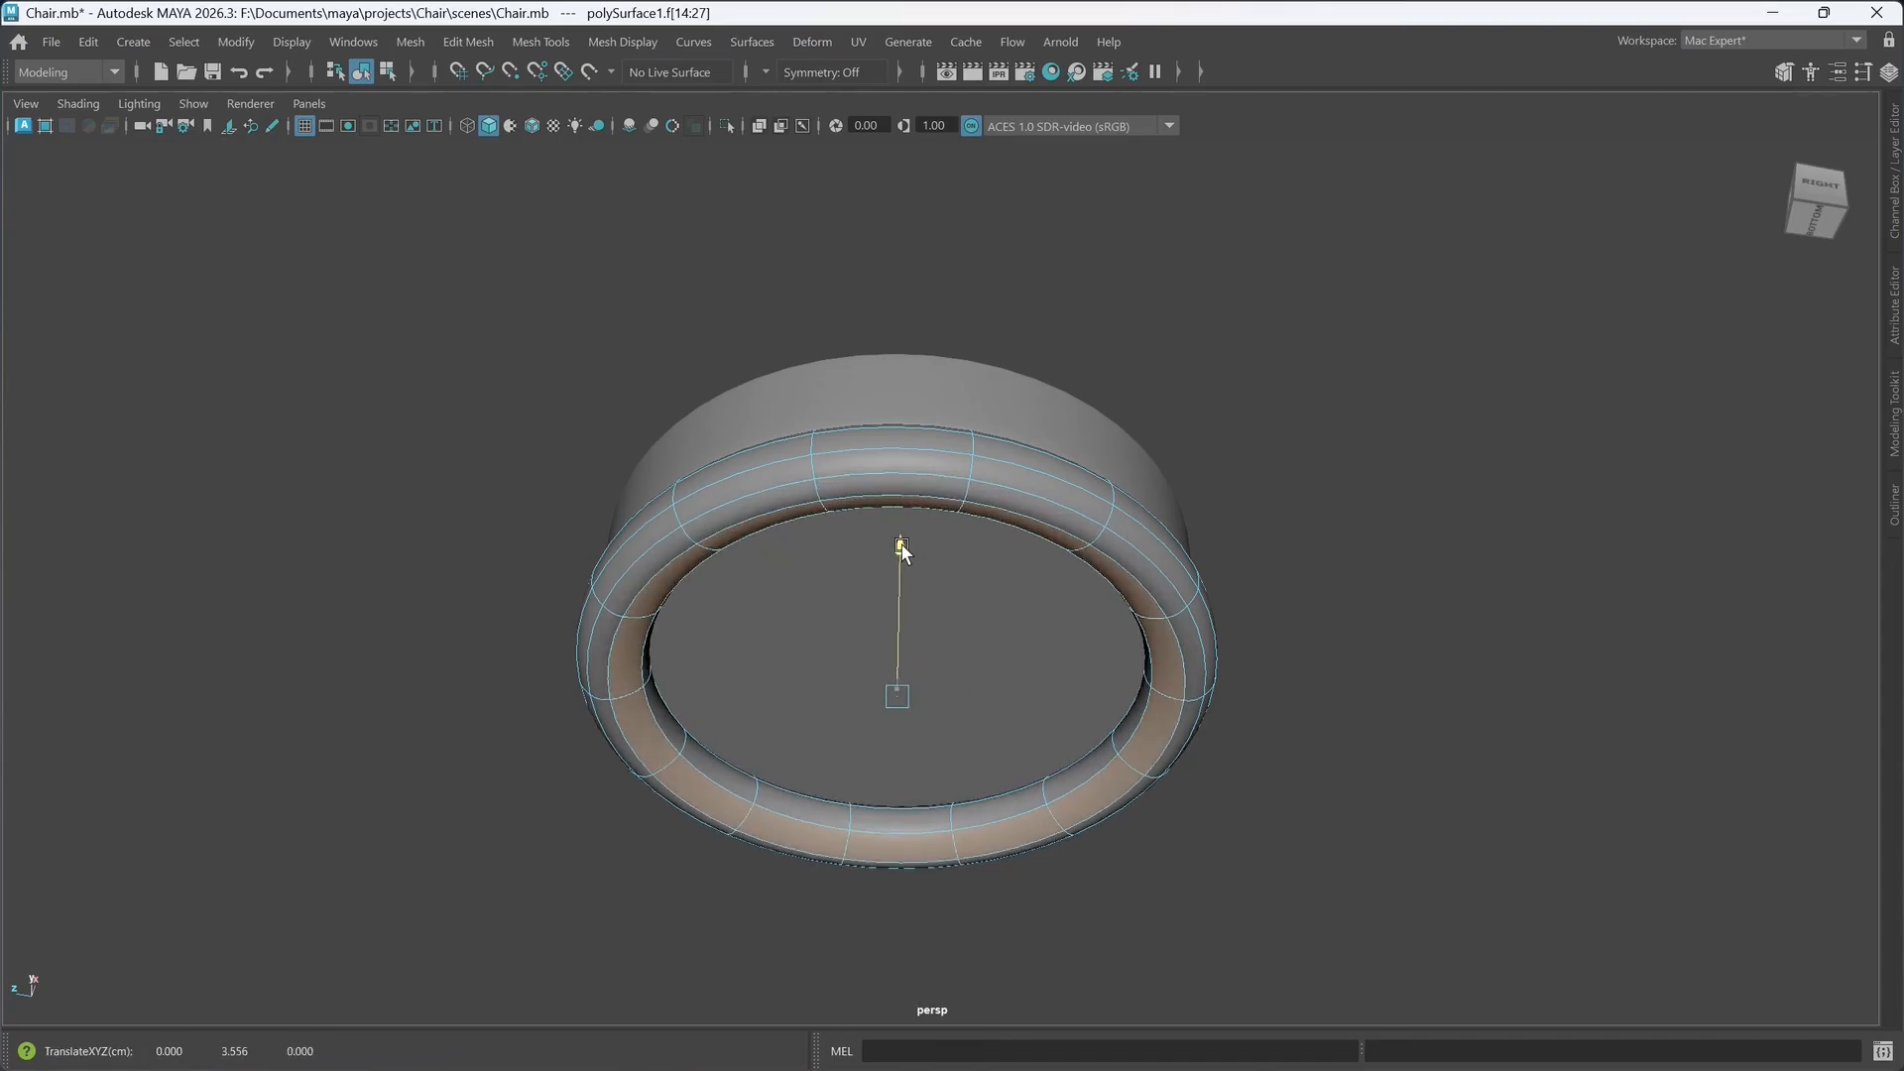
- Undo the last move on the ring, return to object mode and clear the selection
alt+drag(1111, 753, 1069, 767)
click(1377, 705)
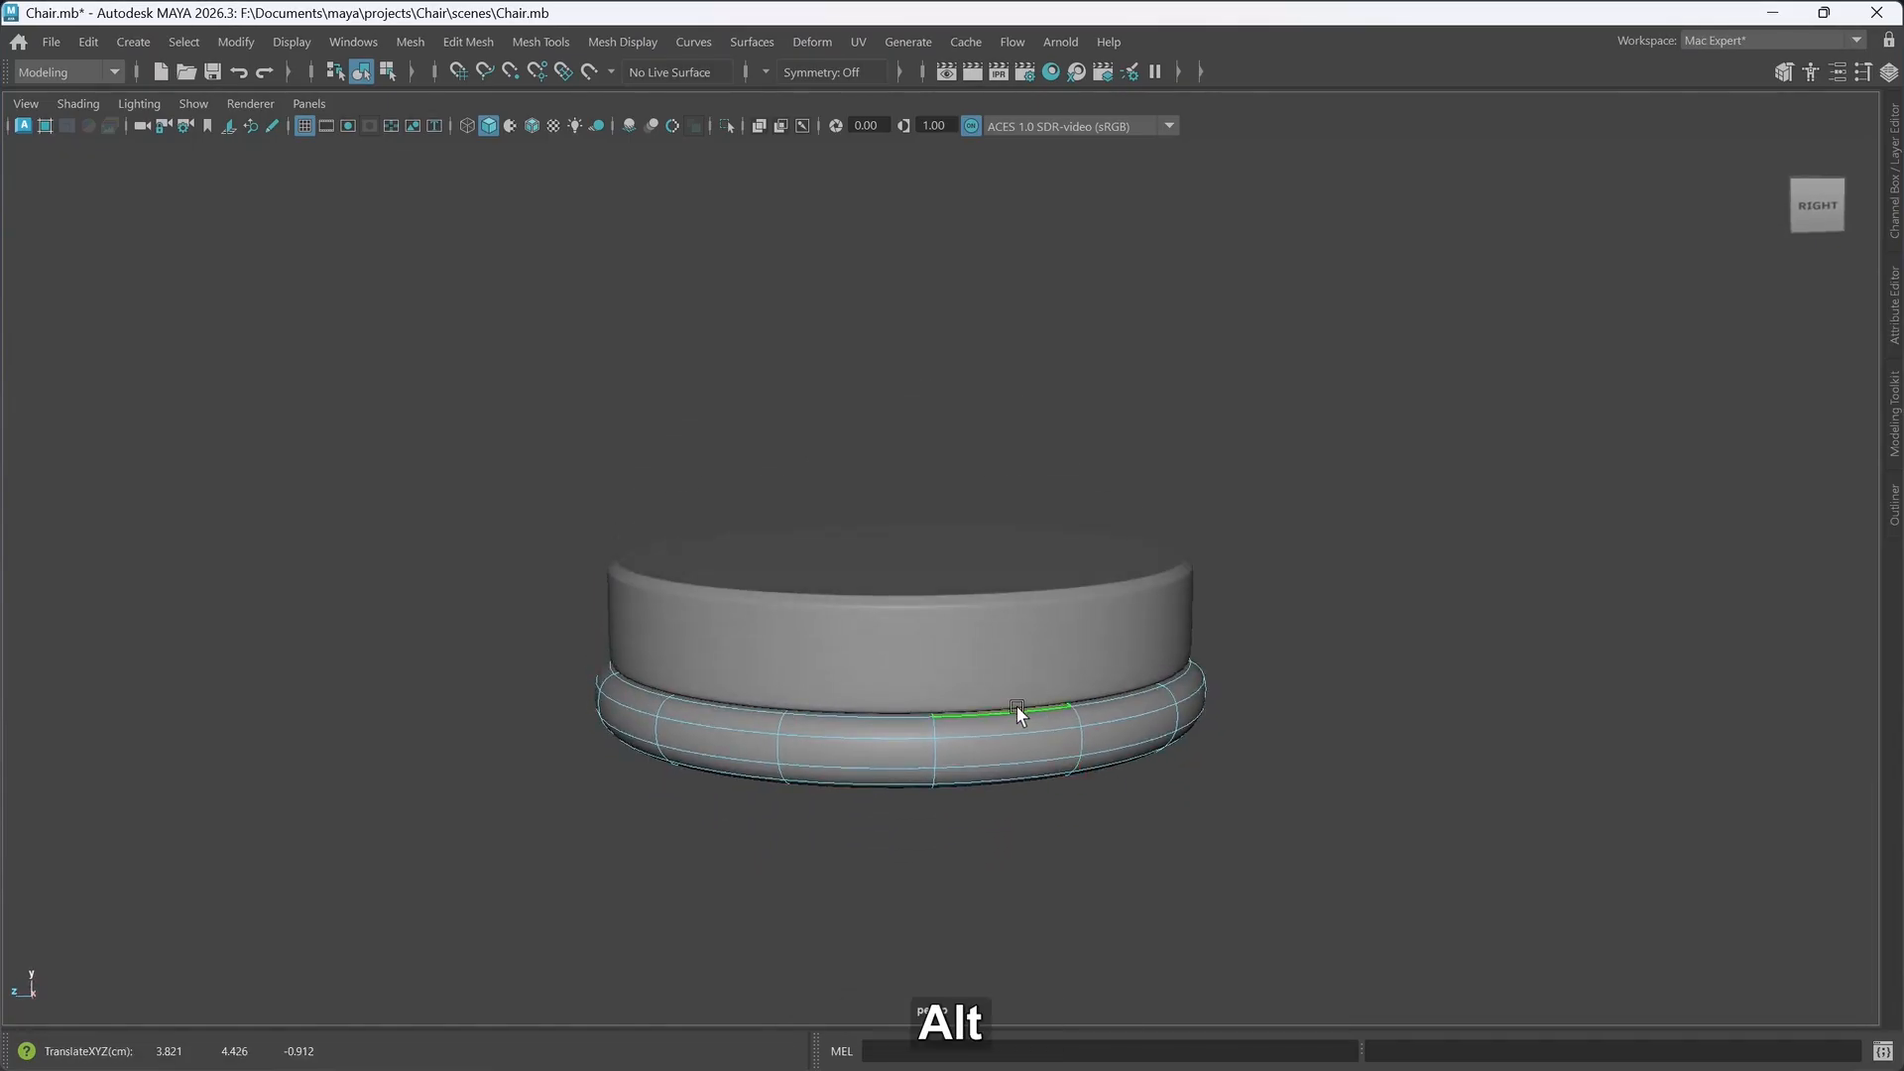
alt+drag(1004, 711, 1004, 711)
key(ctrl+z)
right_click(1308, 669)
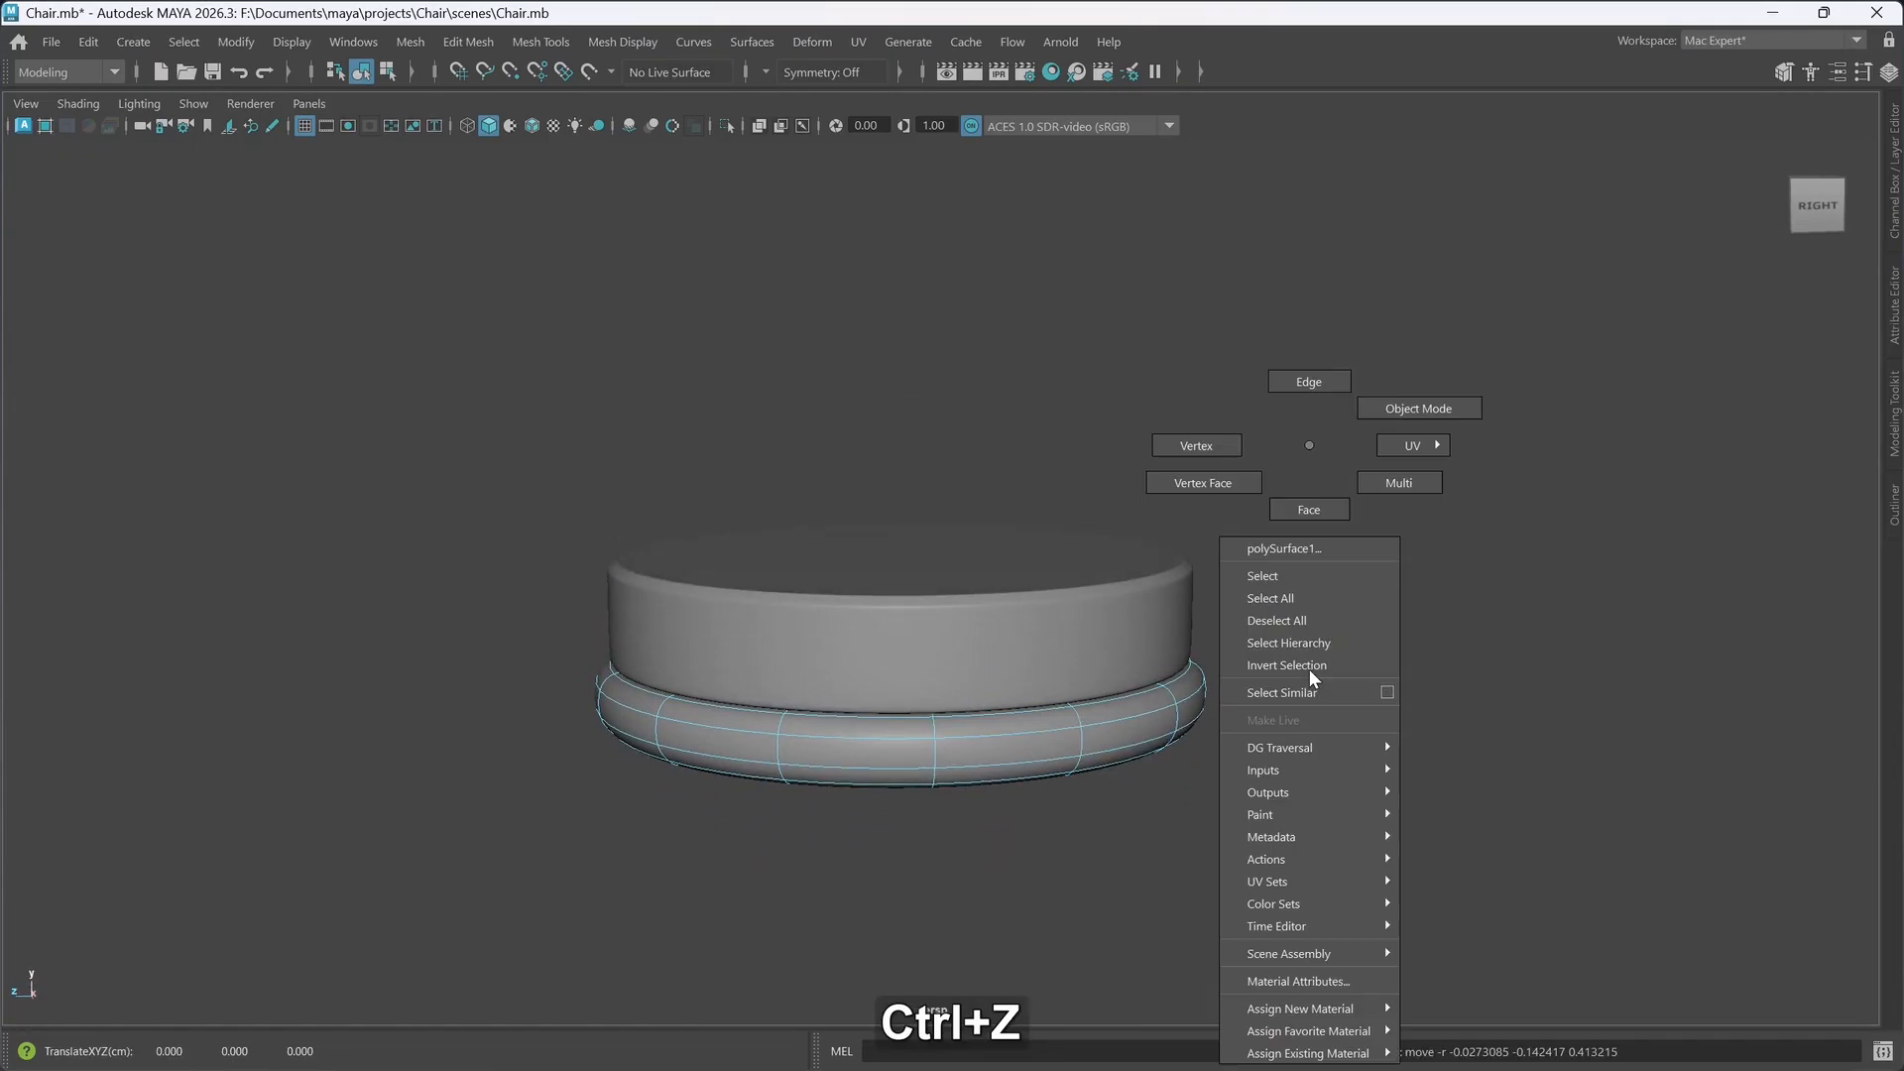
right_drag(1390, 449, 1418, 411)
click(1326, 522)
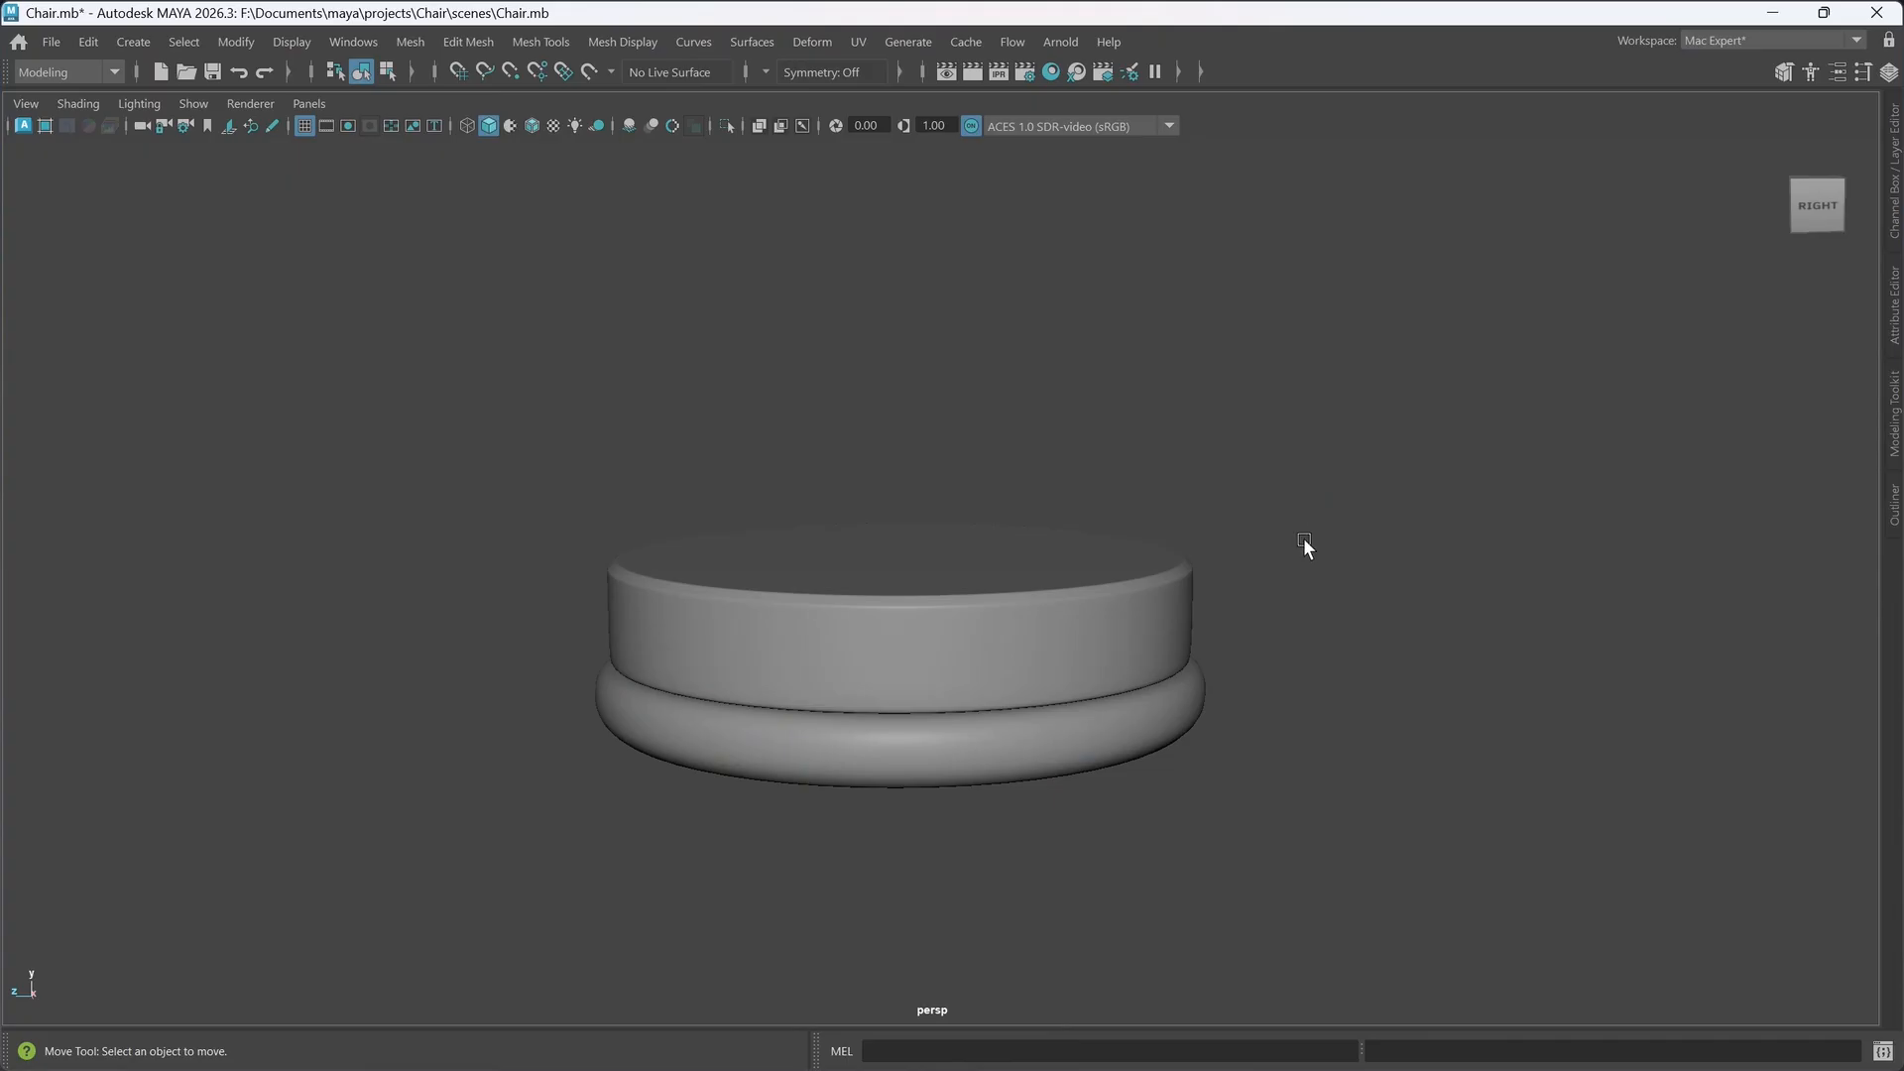
- Turn on the viewport grid and select both the lid and the ring beneath it
alt+middle_drag(1099, 625, 995, 679)
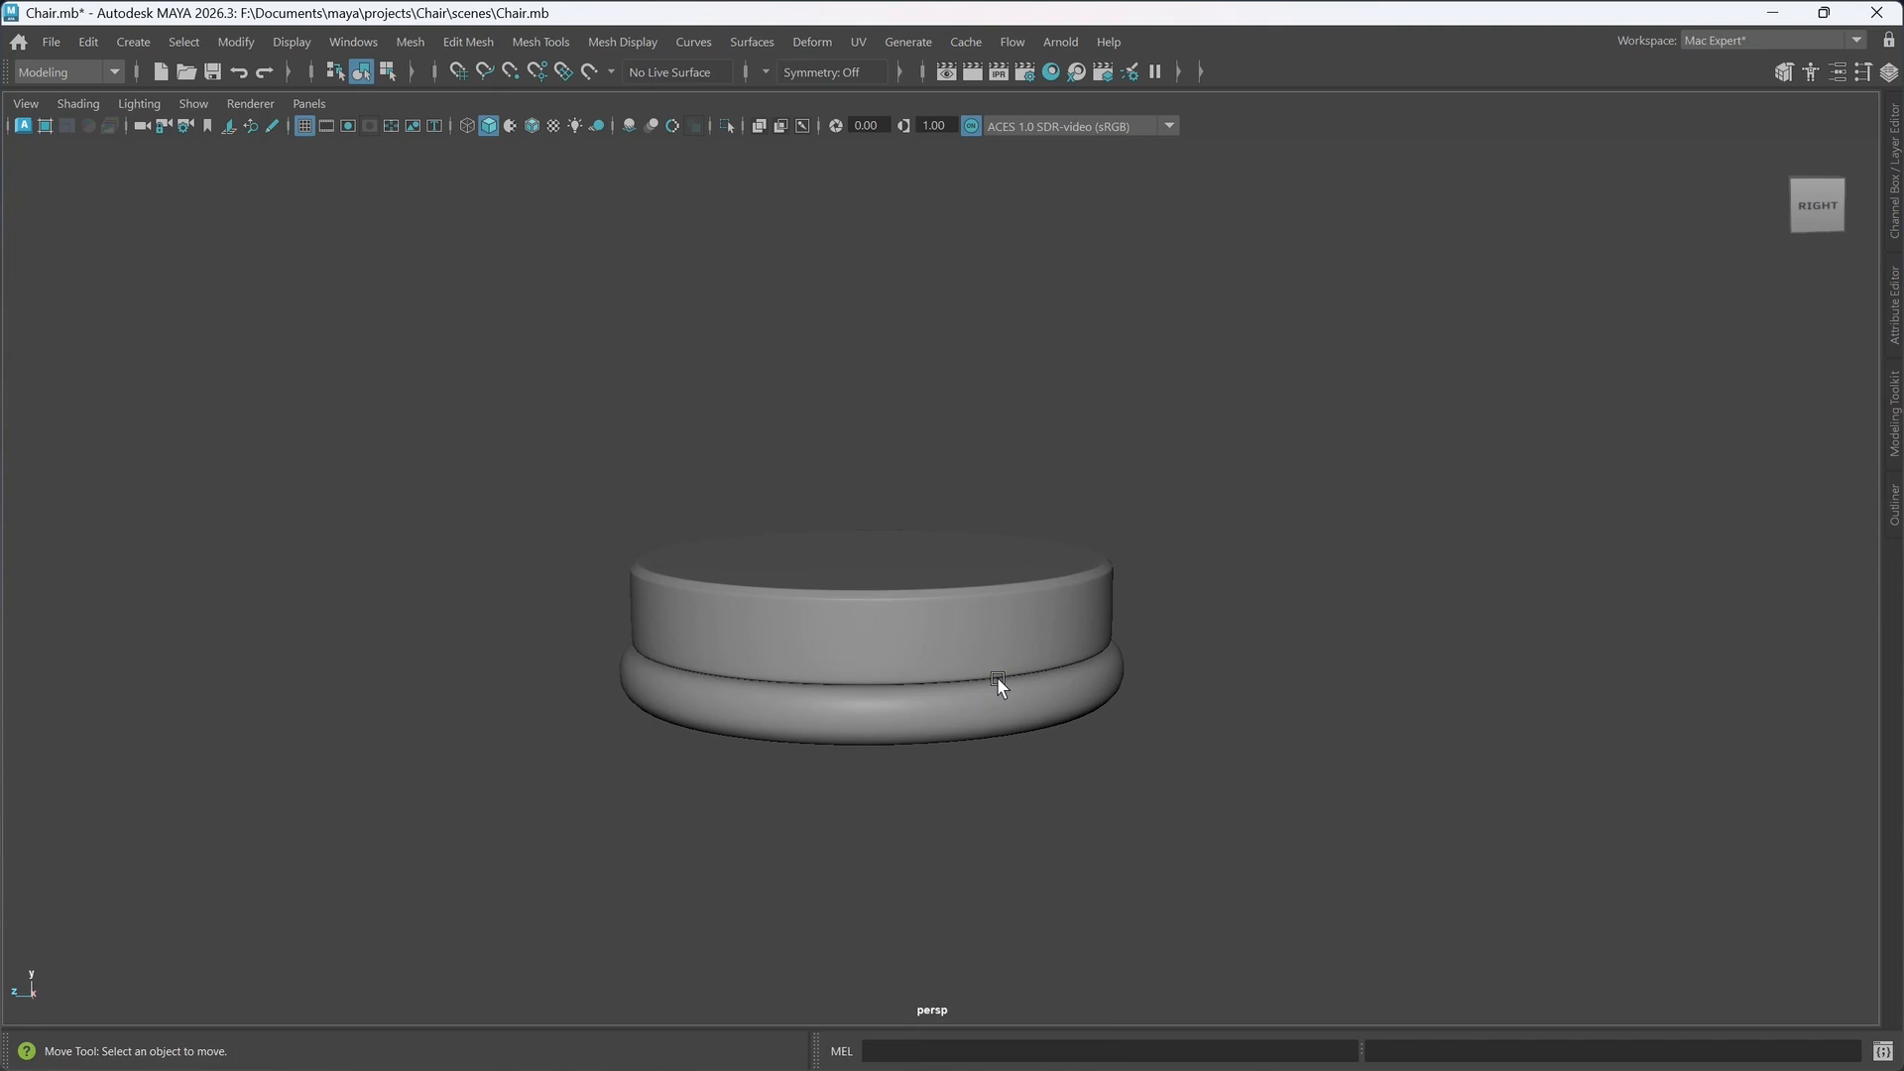
key(g)
mouse_move(1045, 745)
alt+mouse_down()
mouse_move(957, 796)
mouse_move(1095, 815)
mouse_move(1132, 775)
mouse_move(1089, 782)
mouse_move(1097, 757)
mouse_move(1064, 778)
alt+mouse_up()
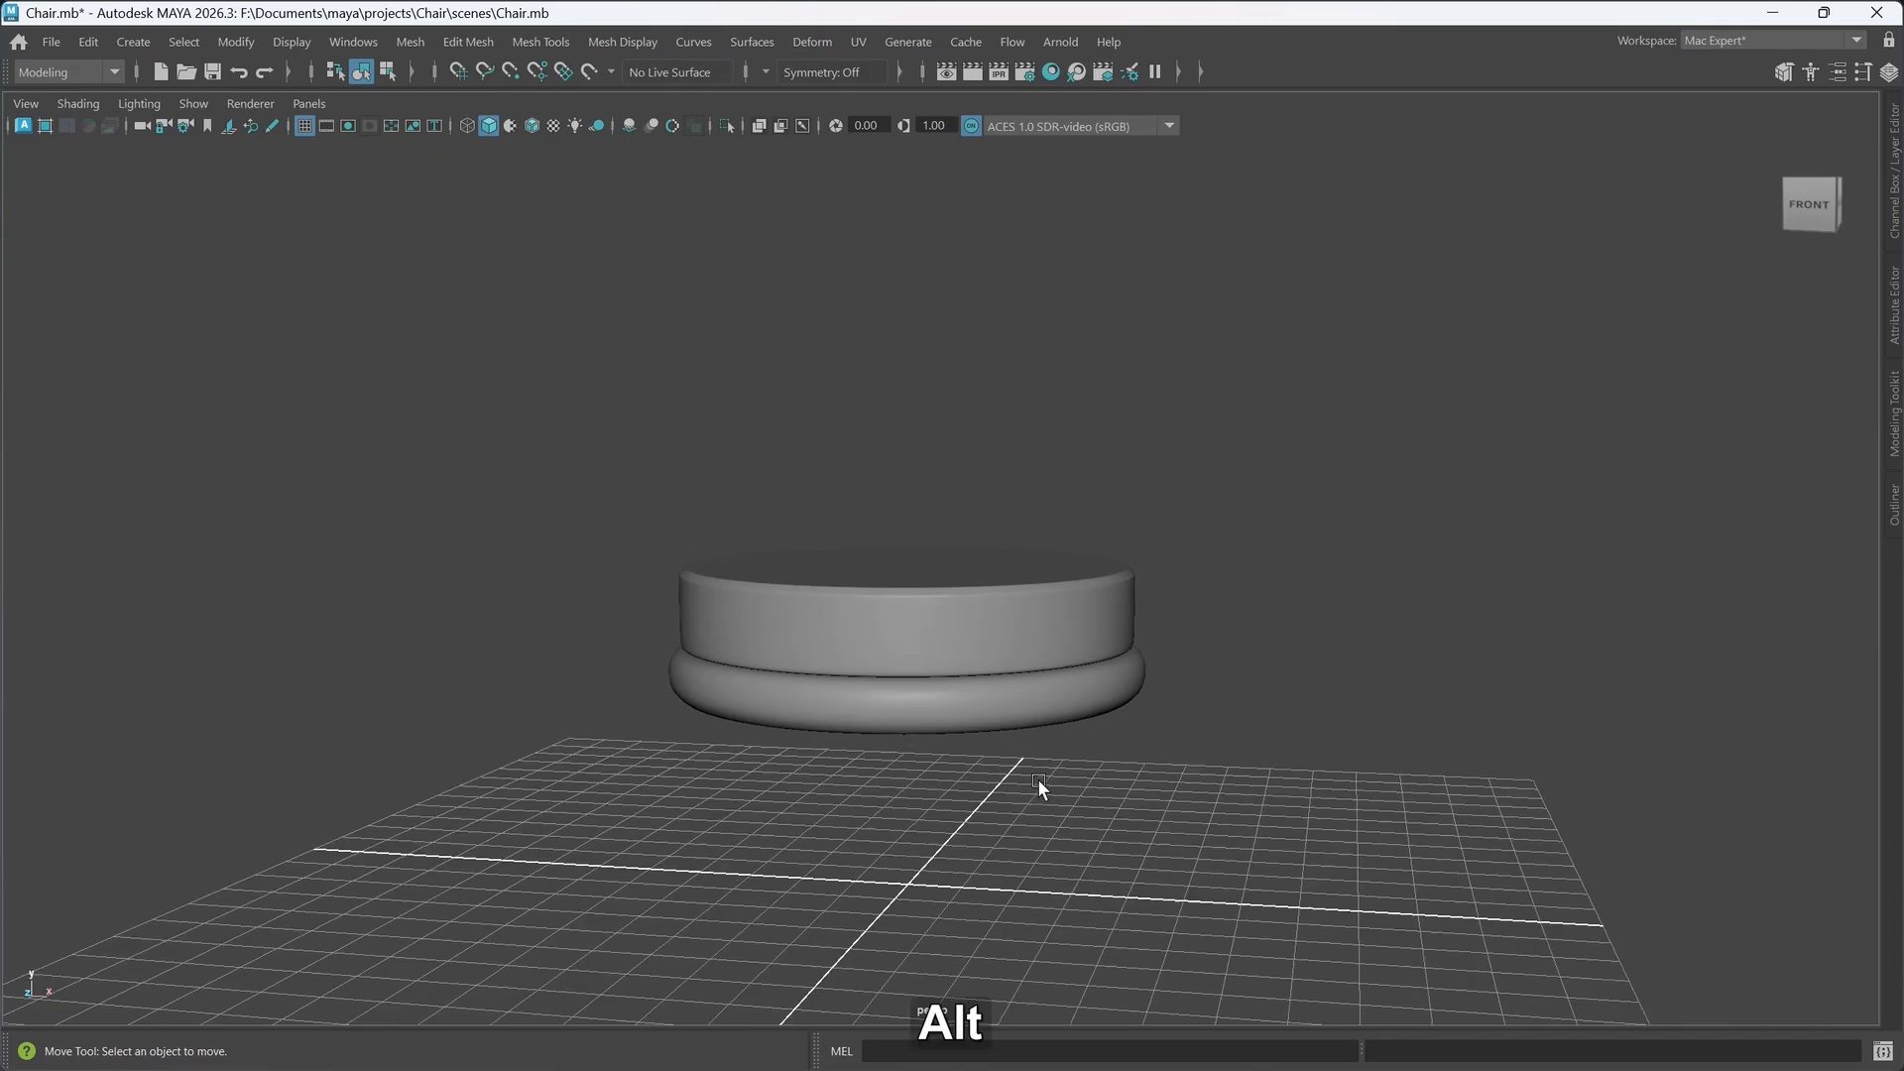
alt+middle_drag(1037, 777, 1108, 812)
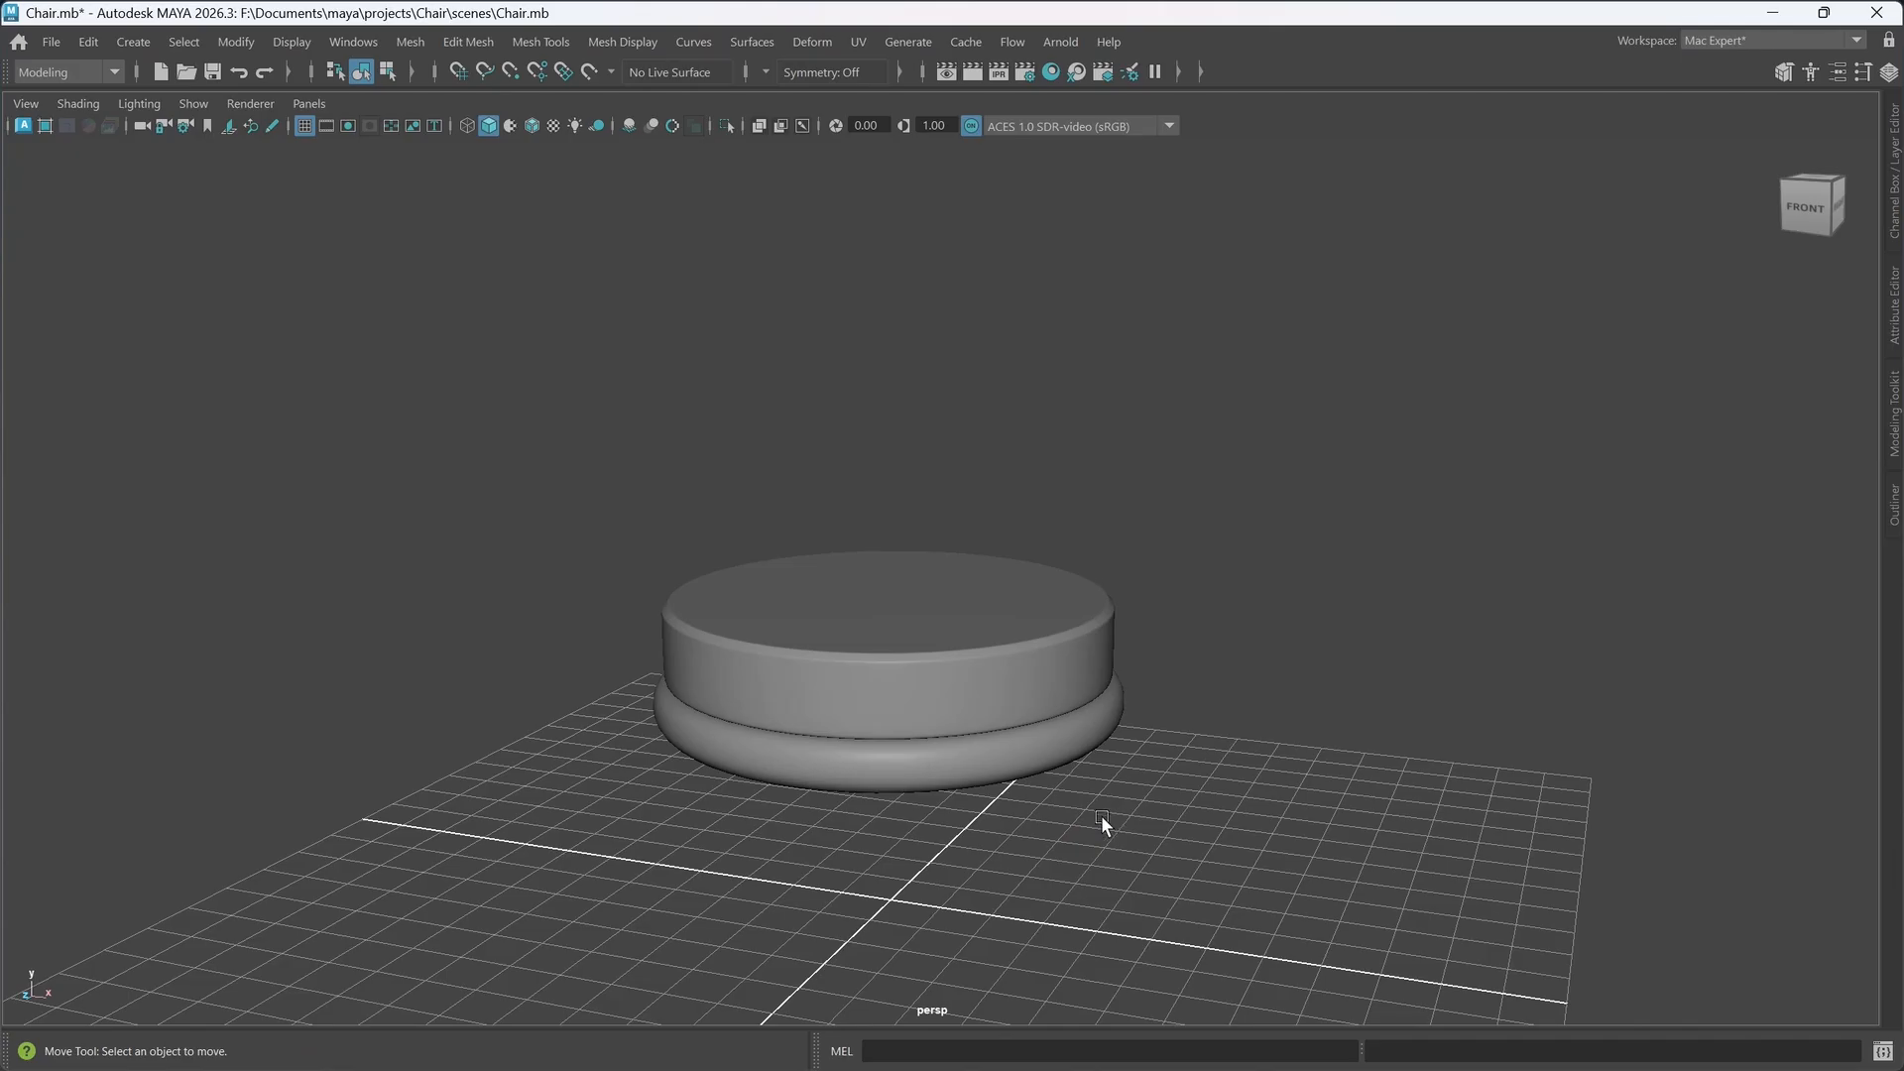
alt+middle_drag(1025, 795, 1092, 662)
alt+drag(1081, 695, 1127, 694)
drag(520, 337, 1435, 754)
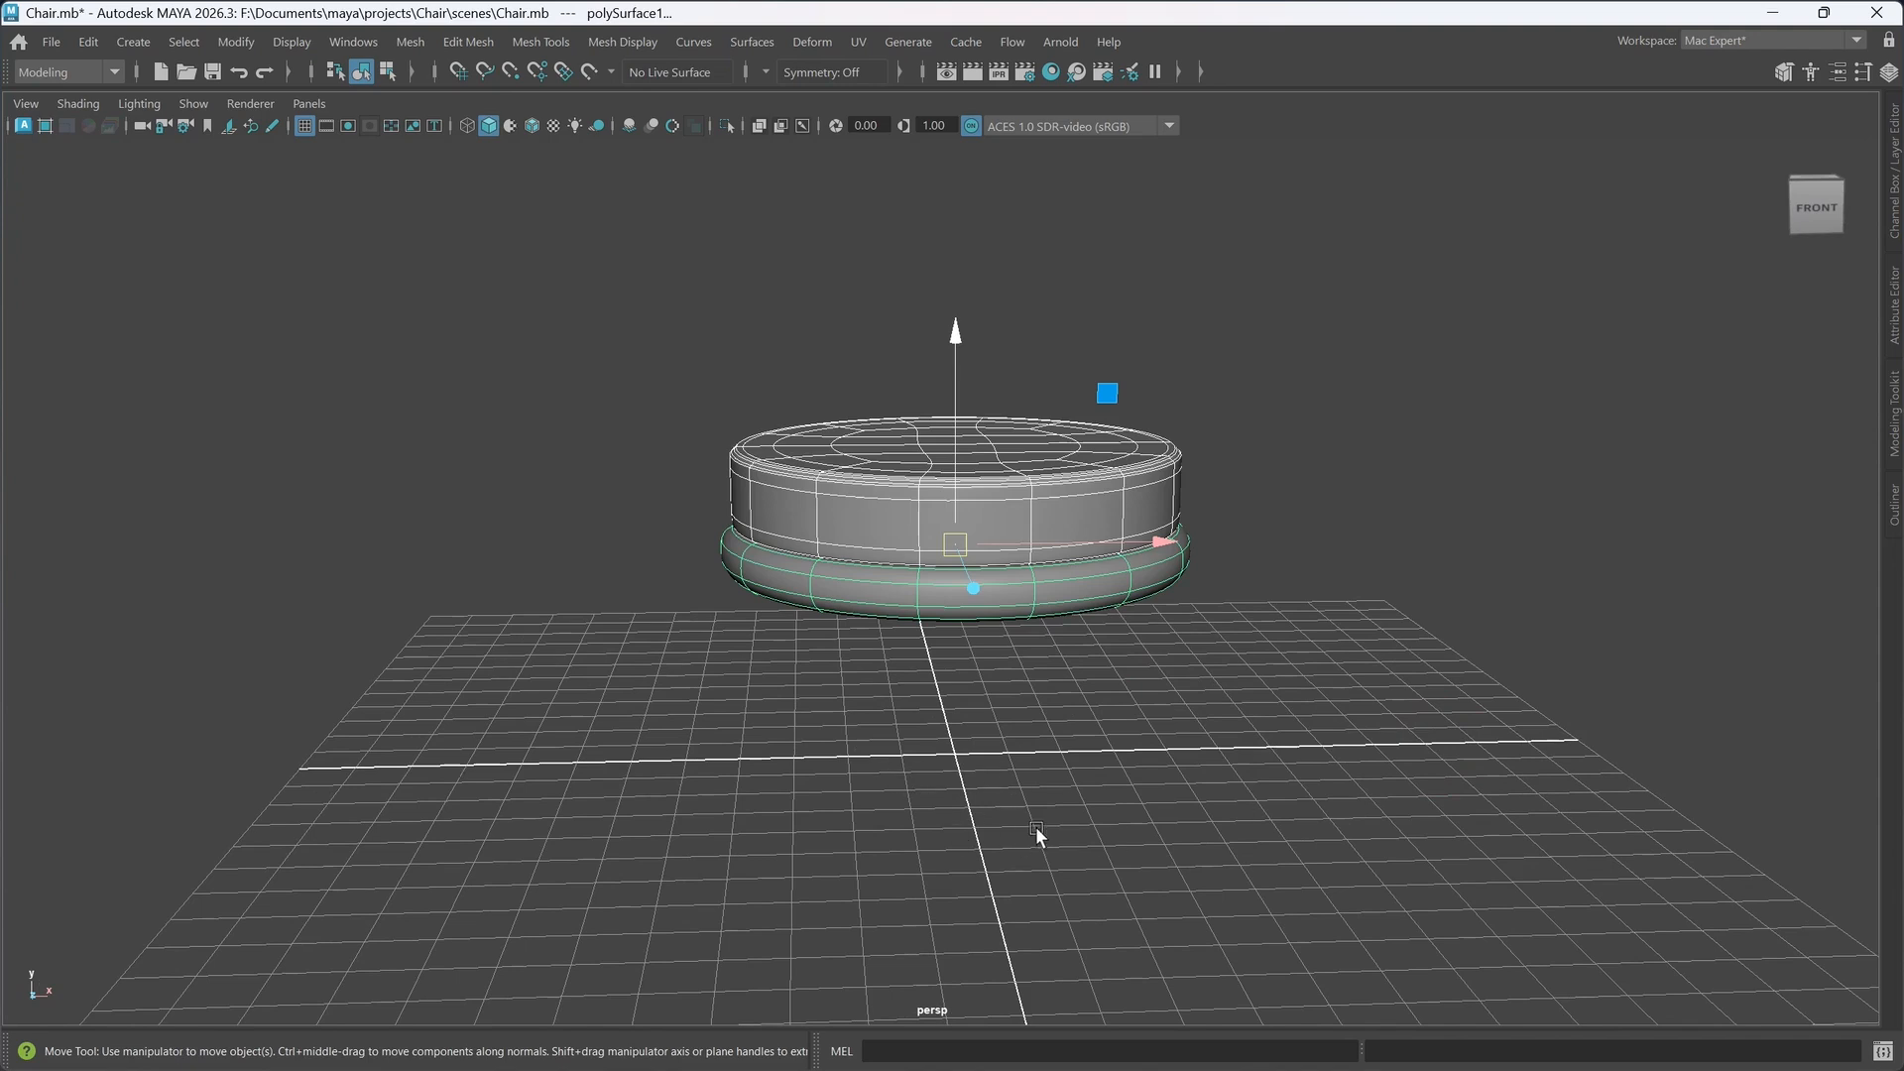
alt+drag(1037, 833, 1033, 823)
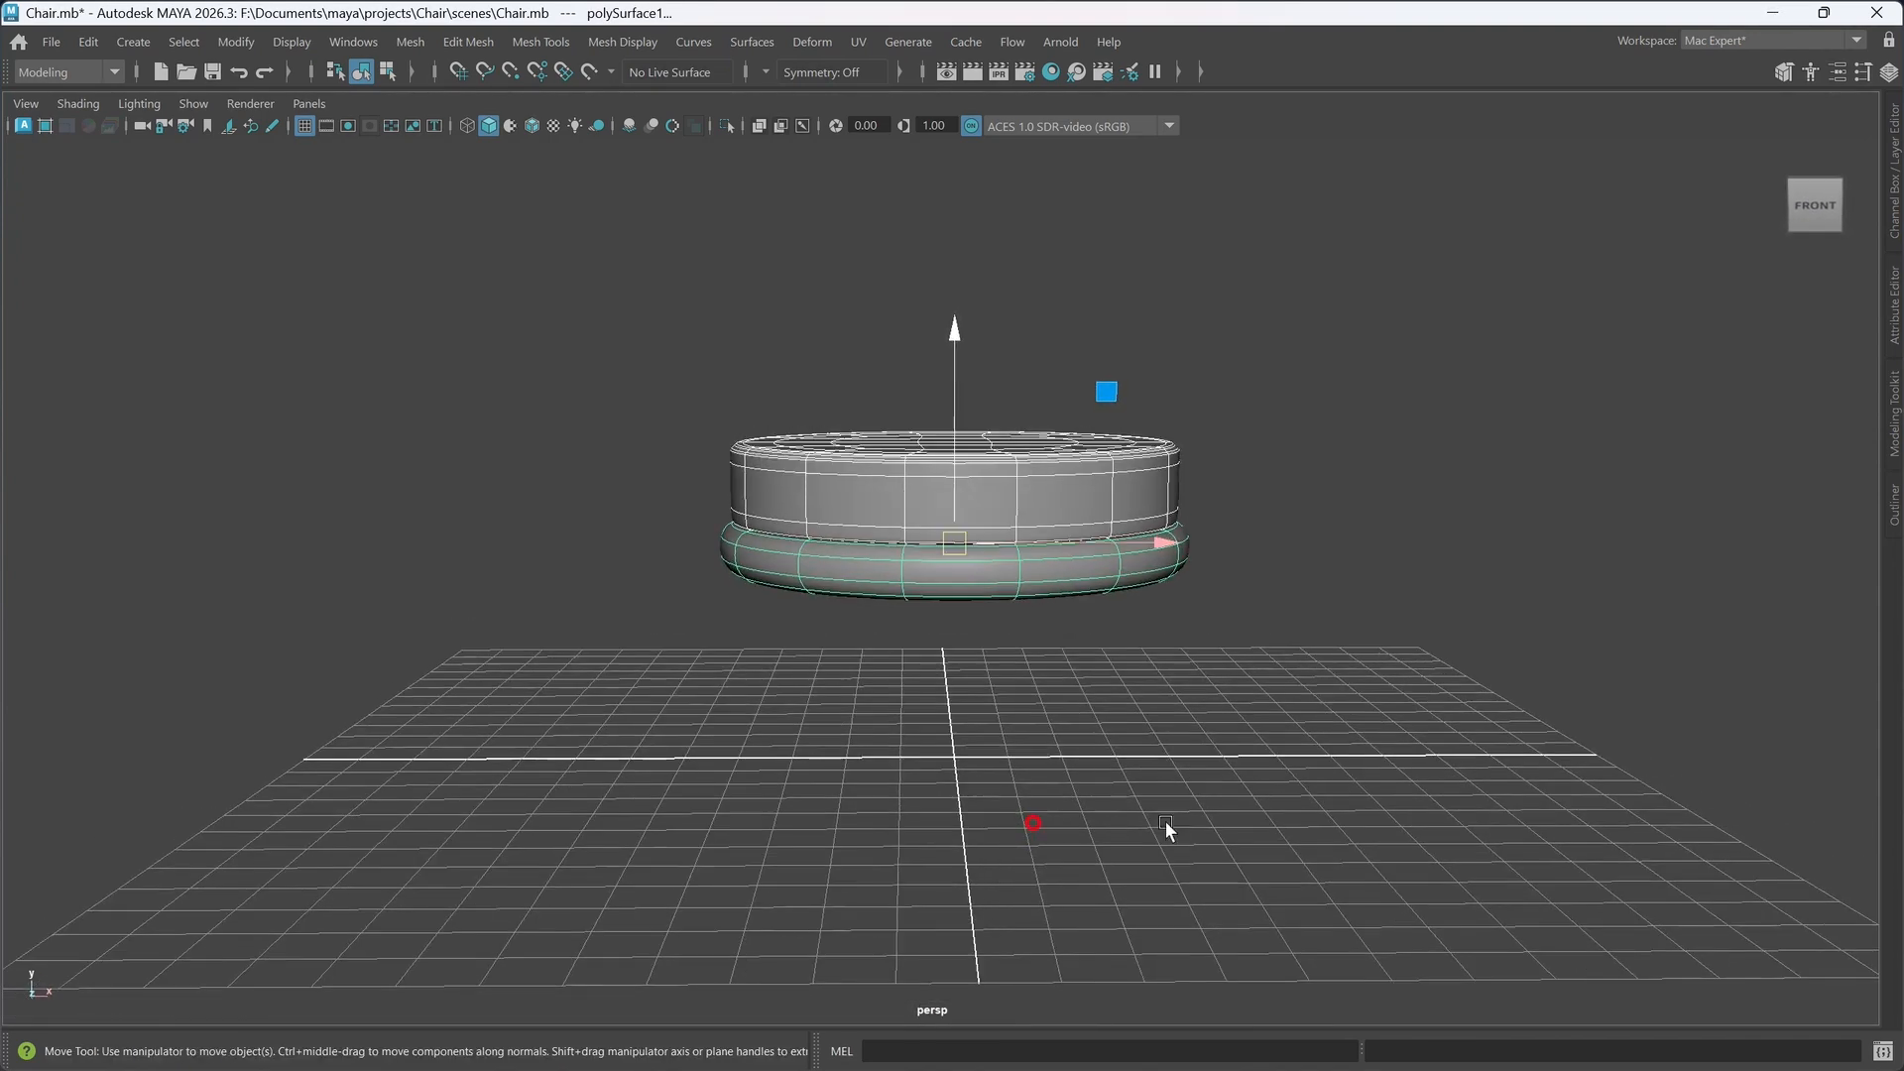
- Check the transform values of the lid and ring, then of the ring alone
click(1894, 226)
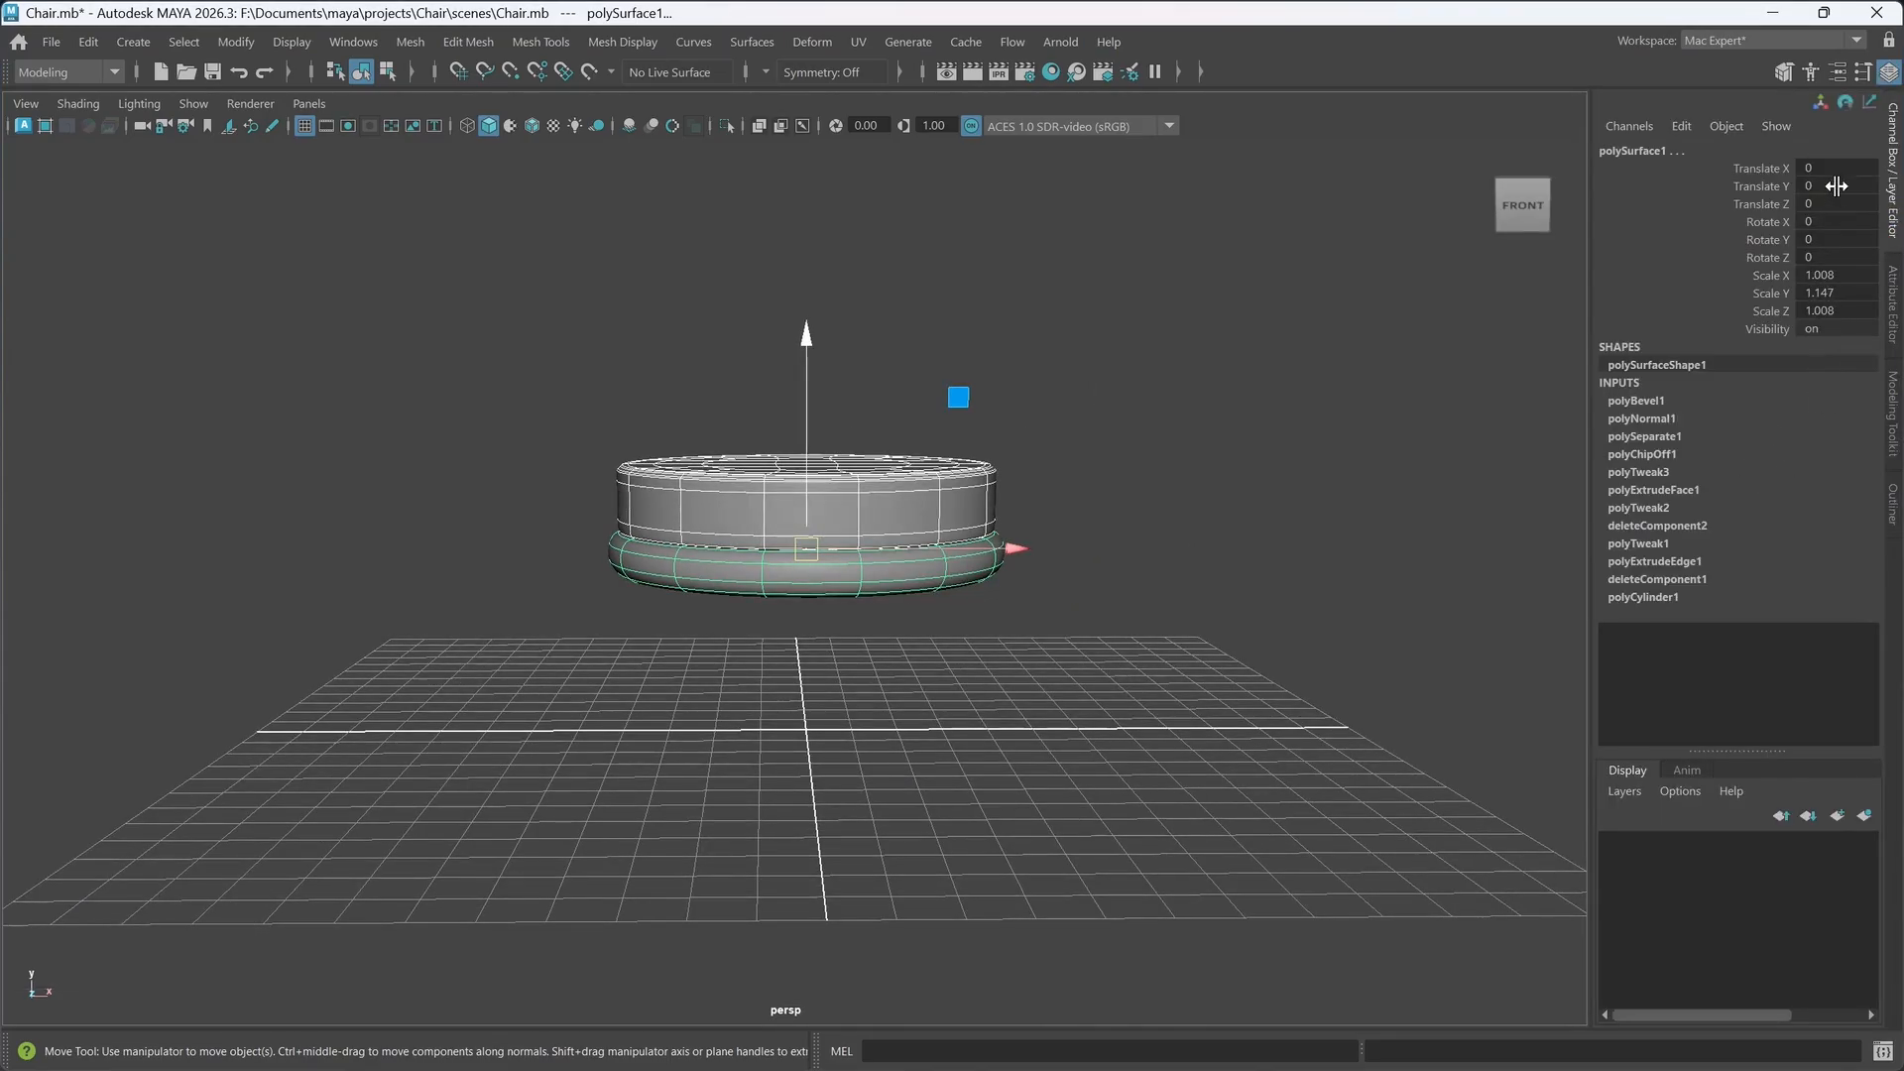
click(769, 303)
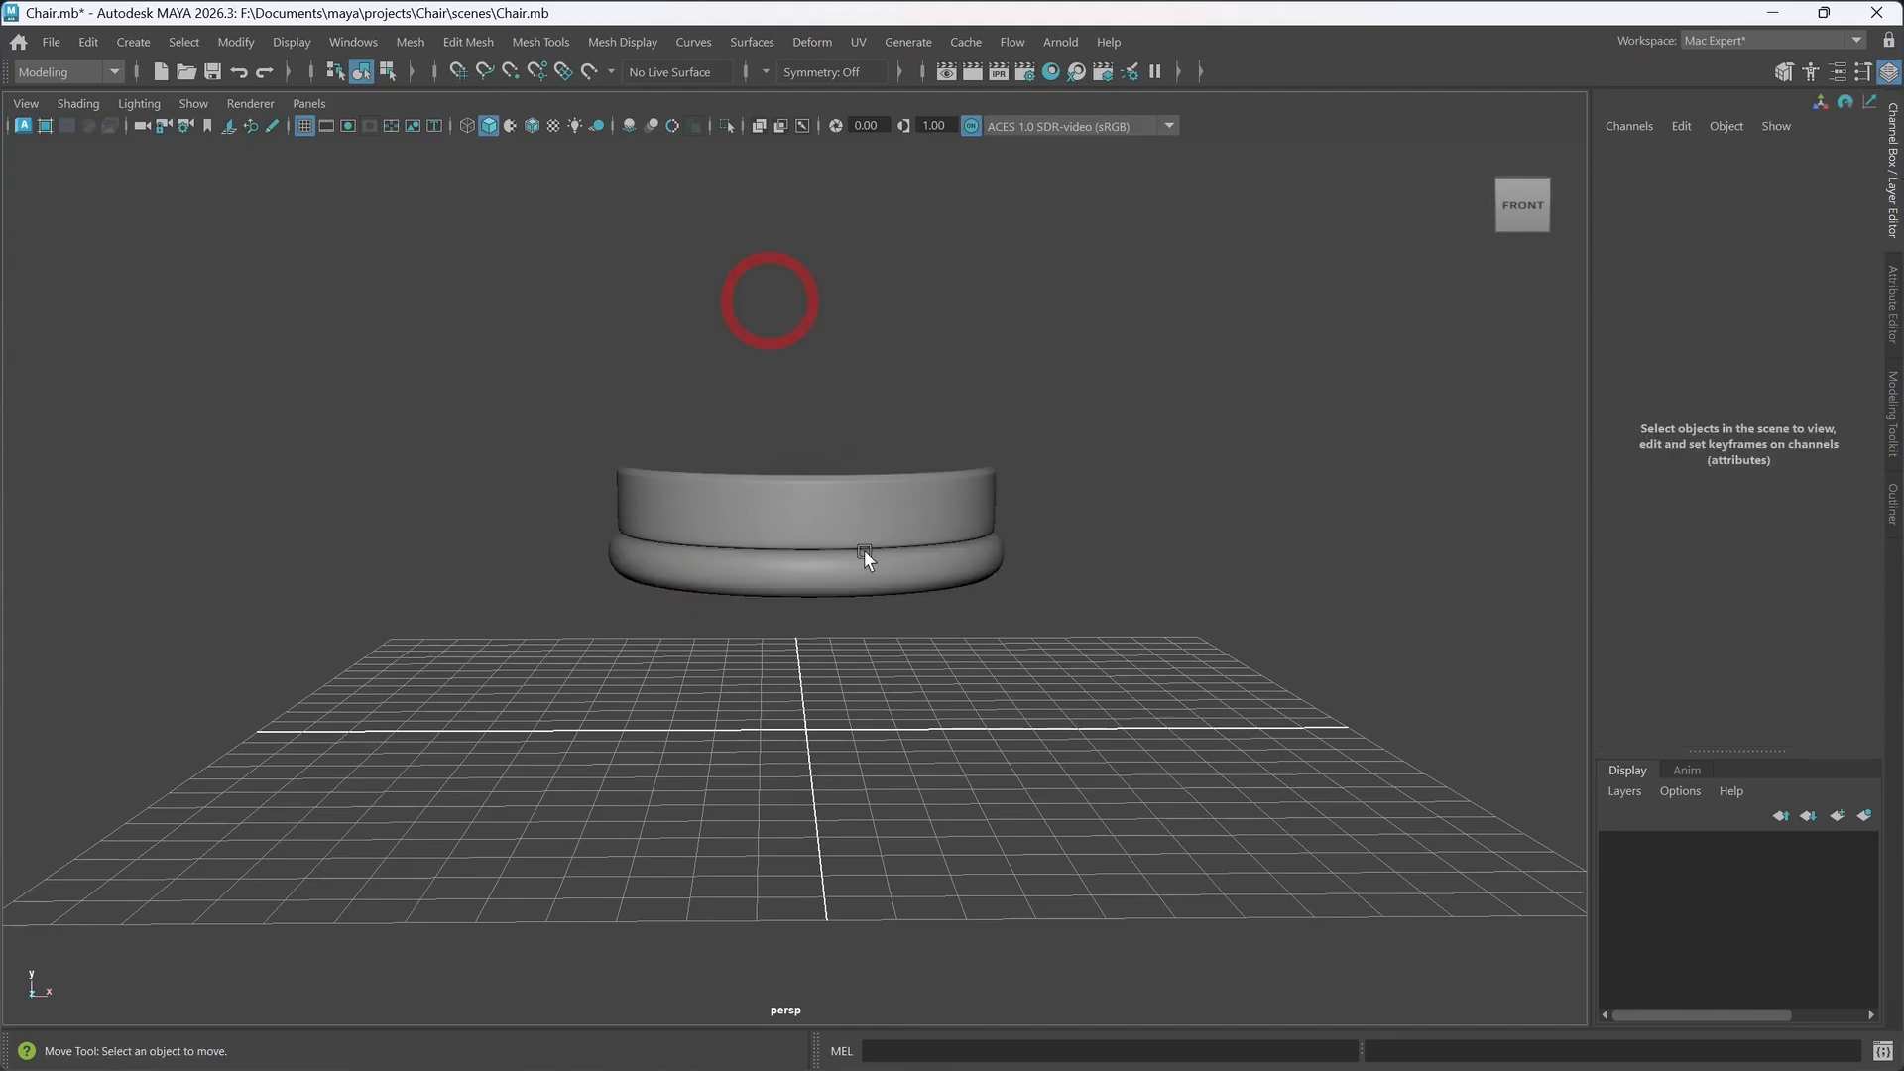
click(868, 558)
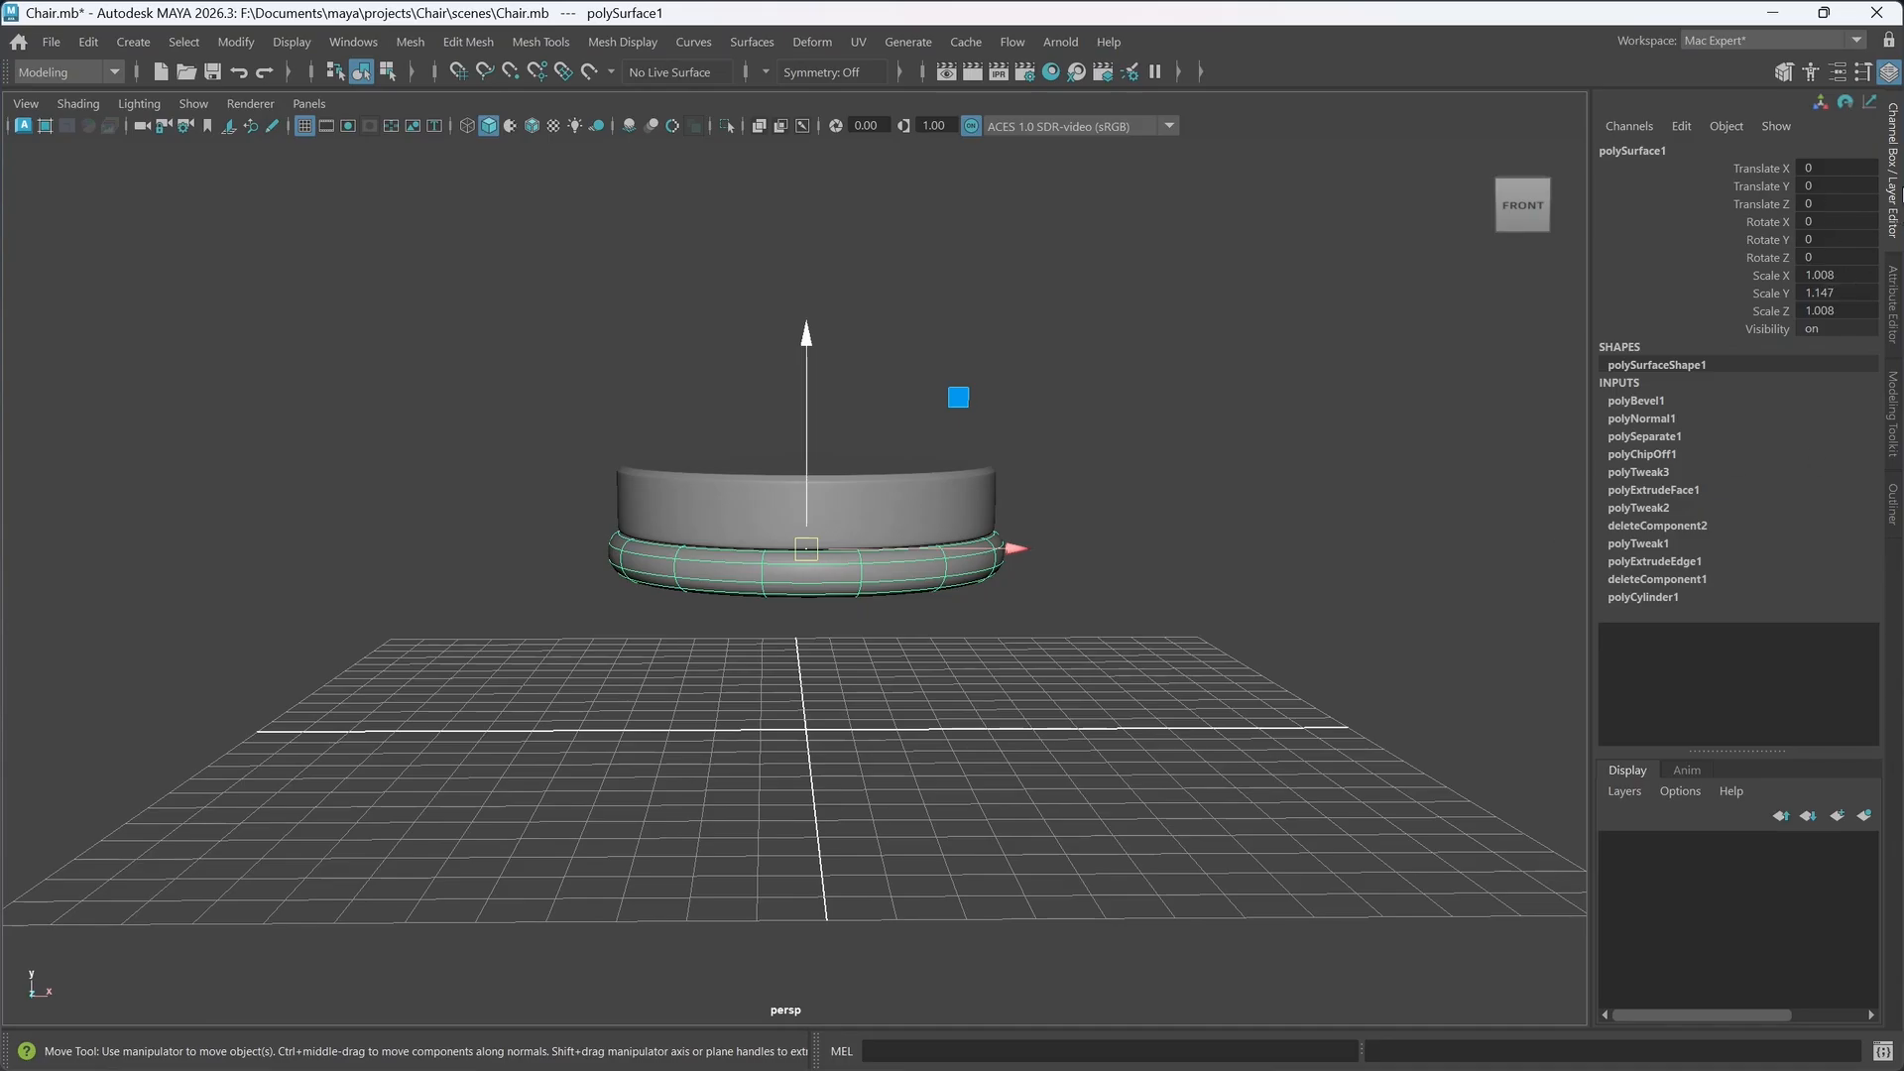
click(1892, 206)
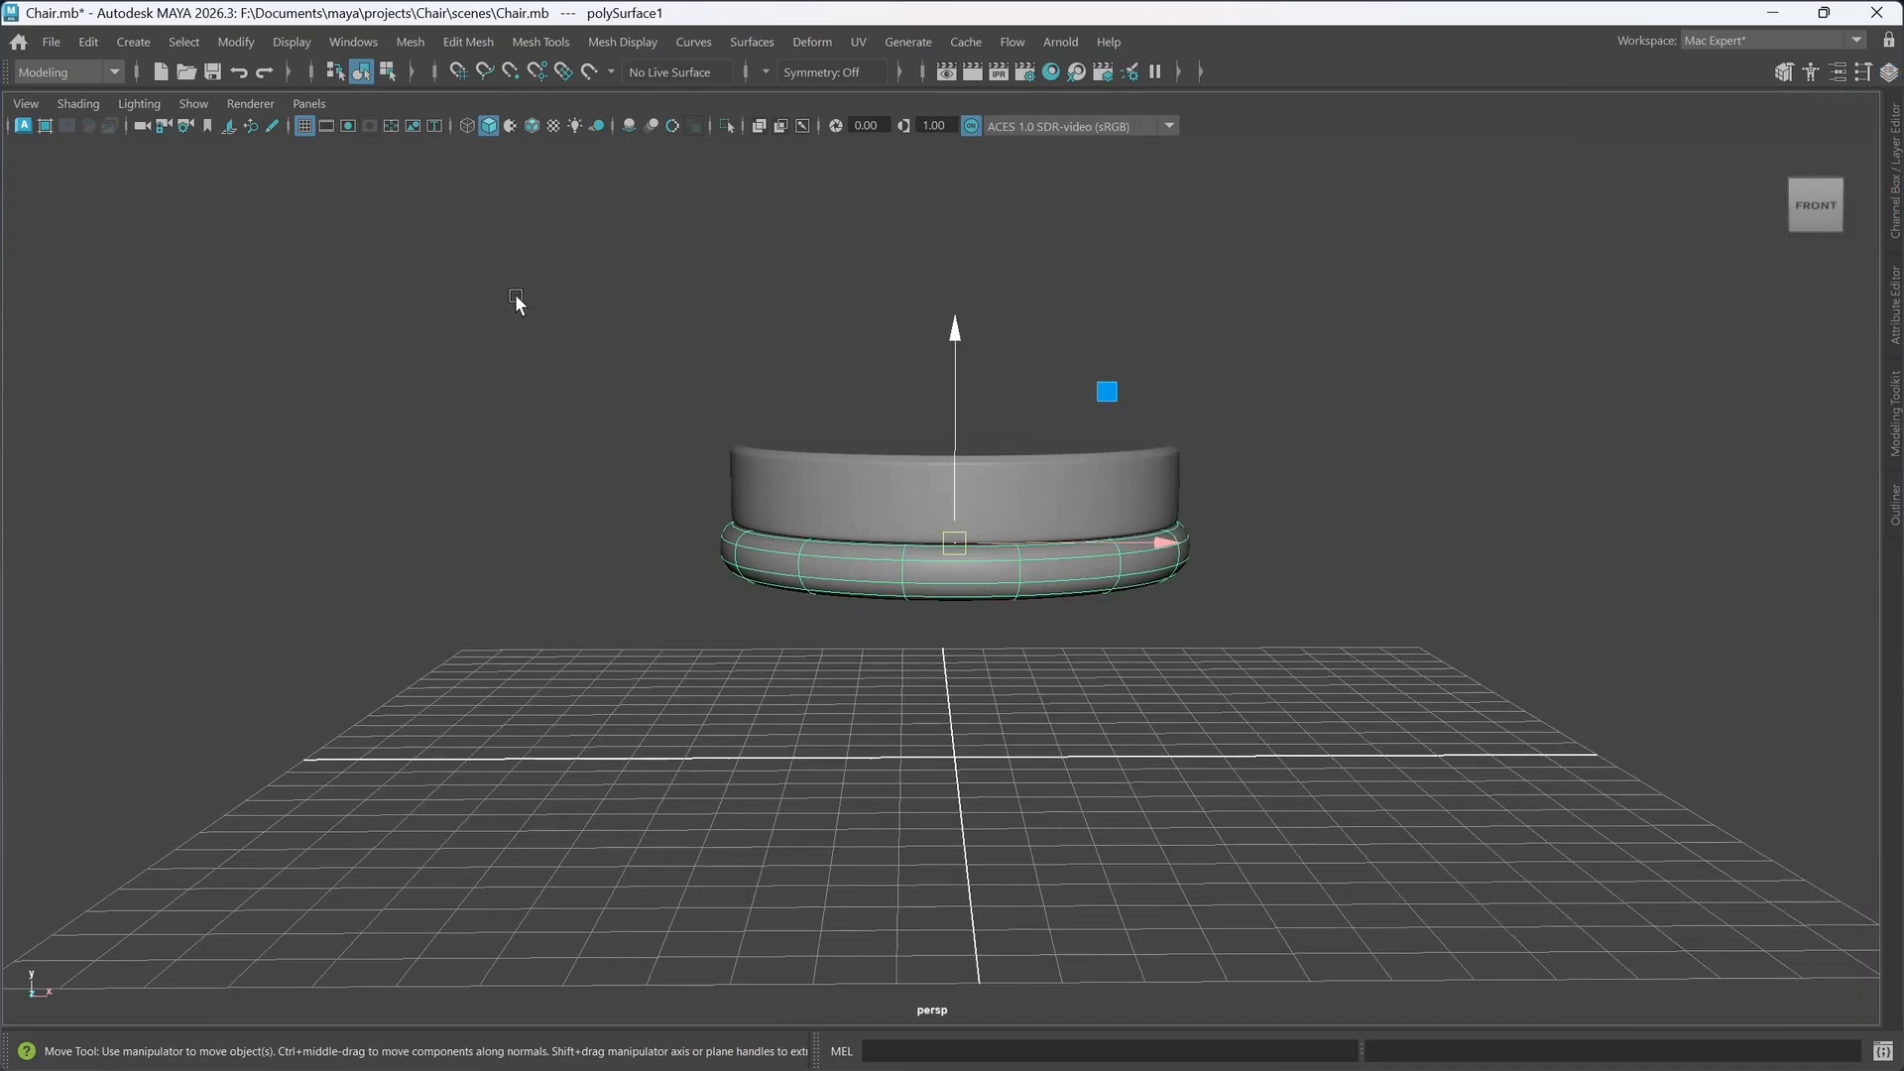
- Add the lid to the selection, inspect both parts against the grid in the front view, and return to the perspective view
shift+click(1140, 520)
key(space)
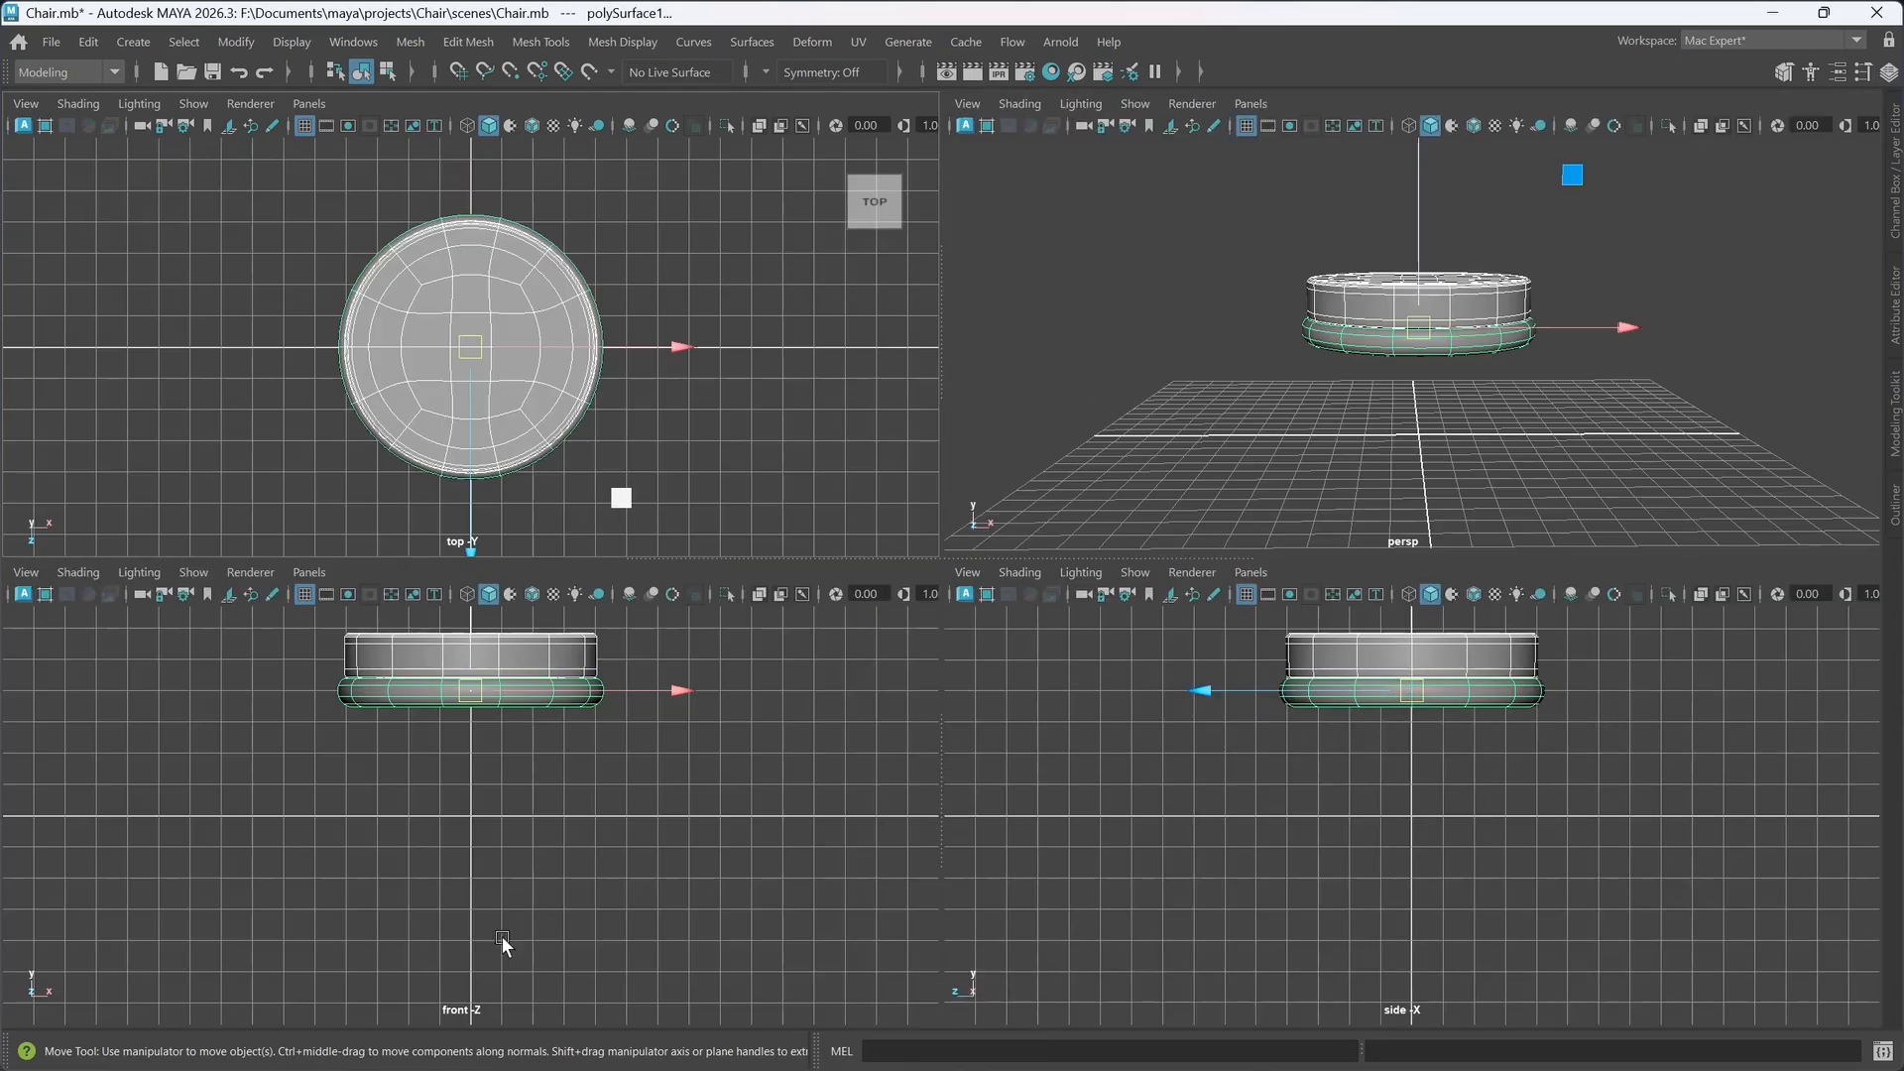
key(space)
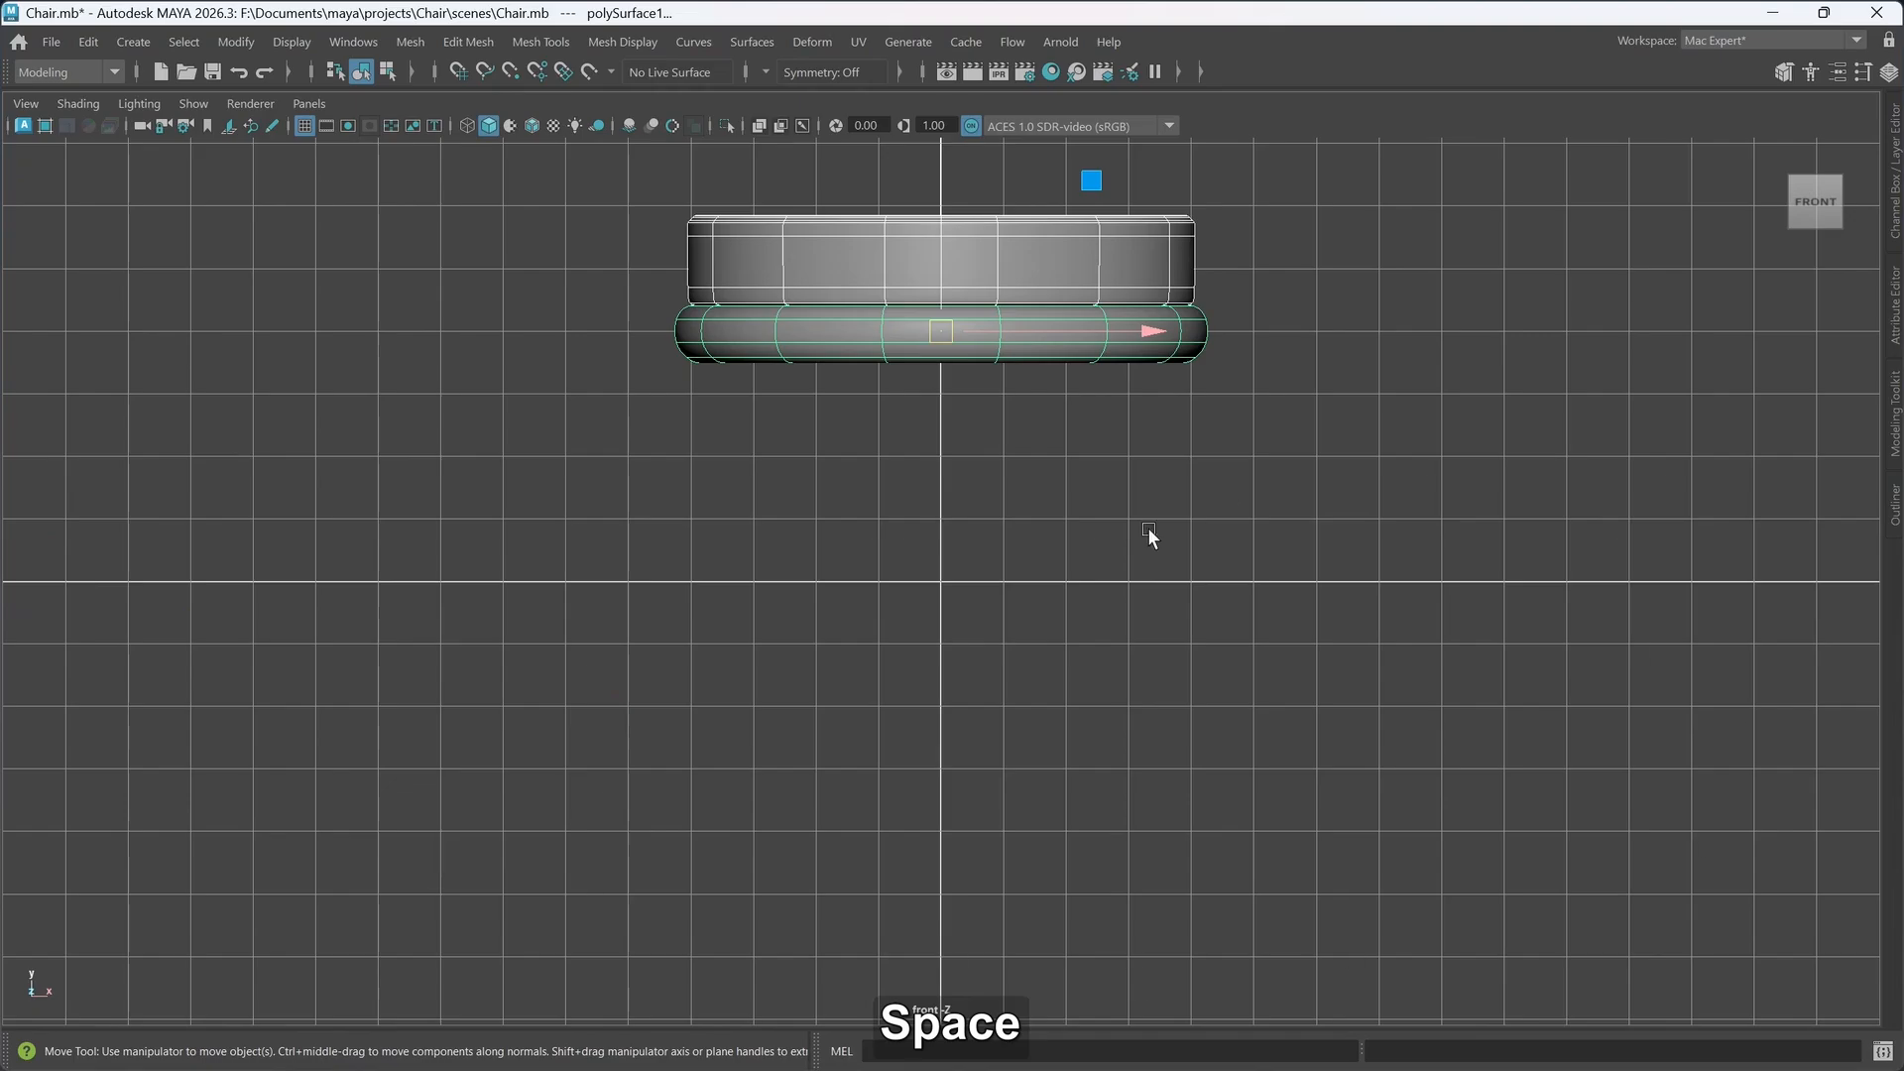
alt+middle_drag(1146, 482, 1113, 659)
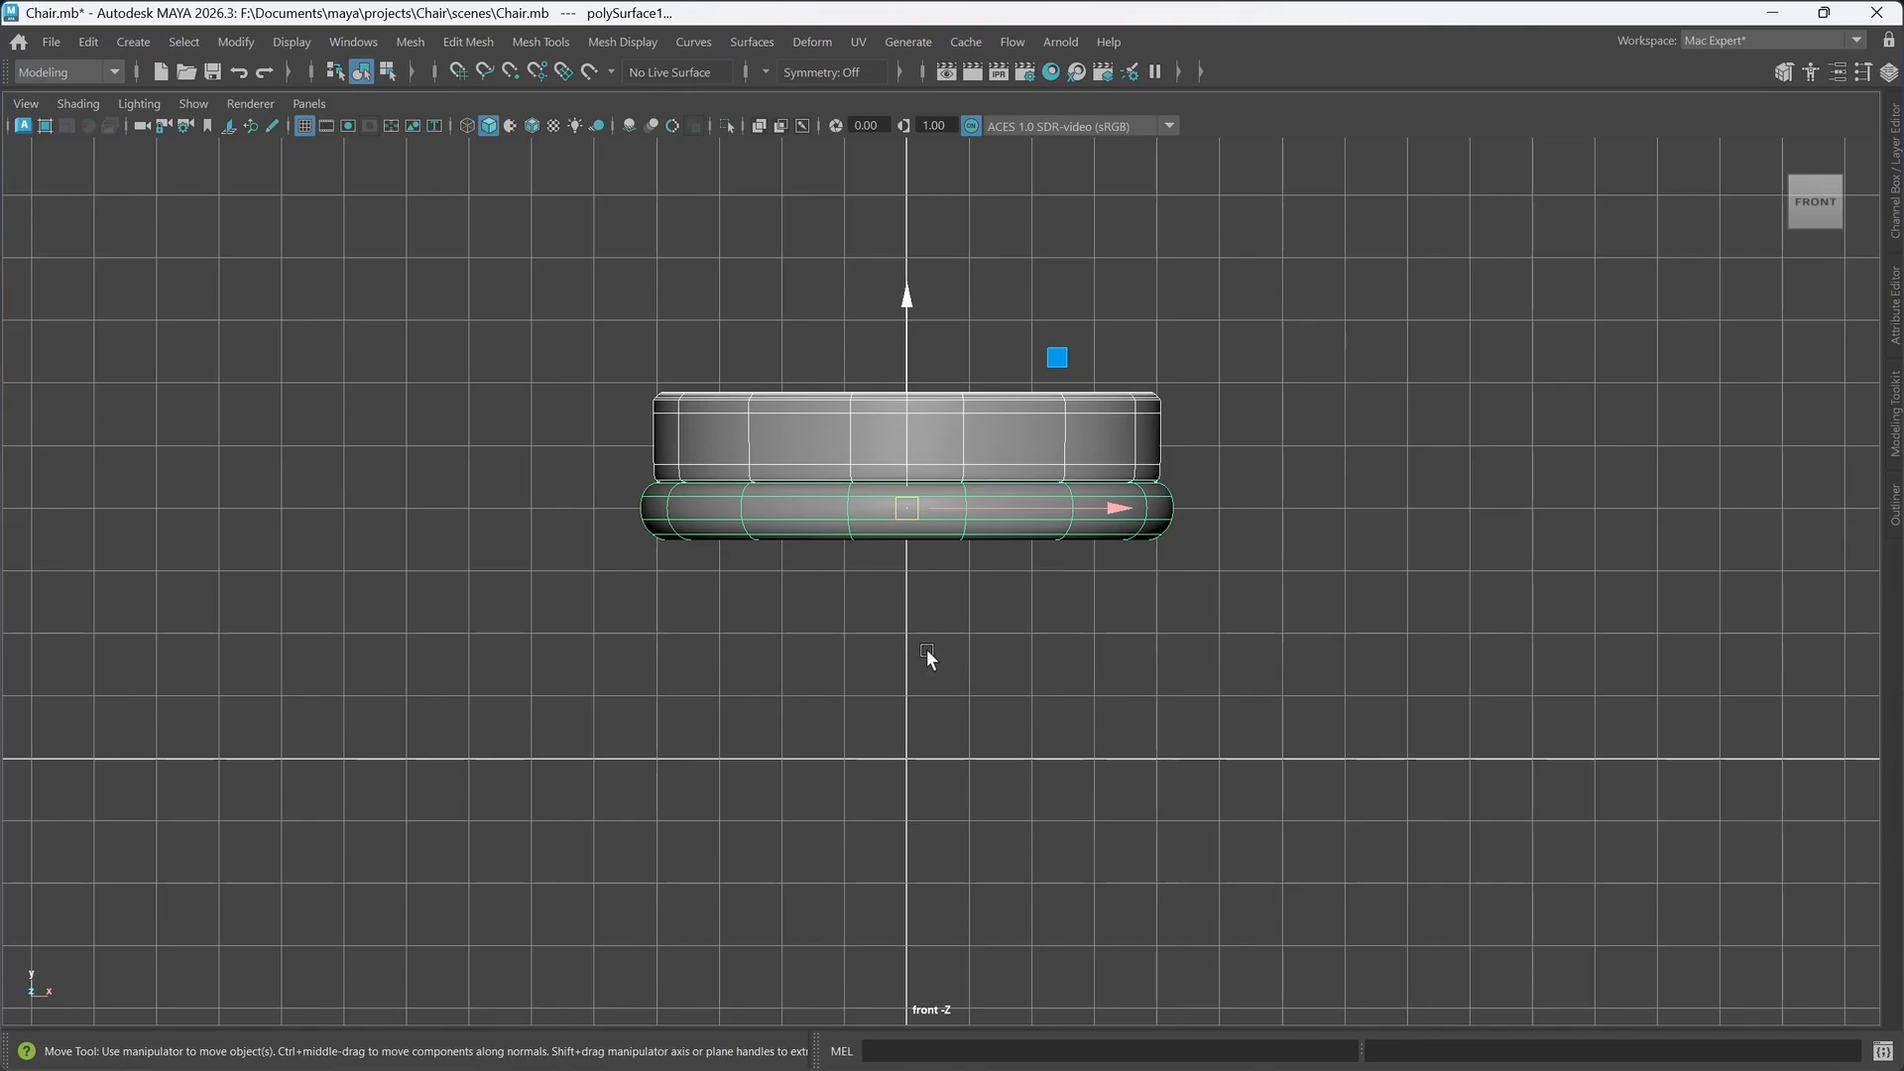
key(space)
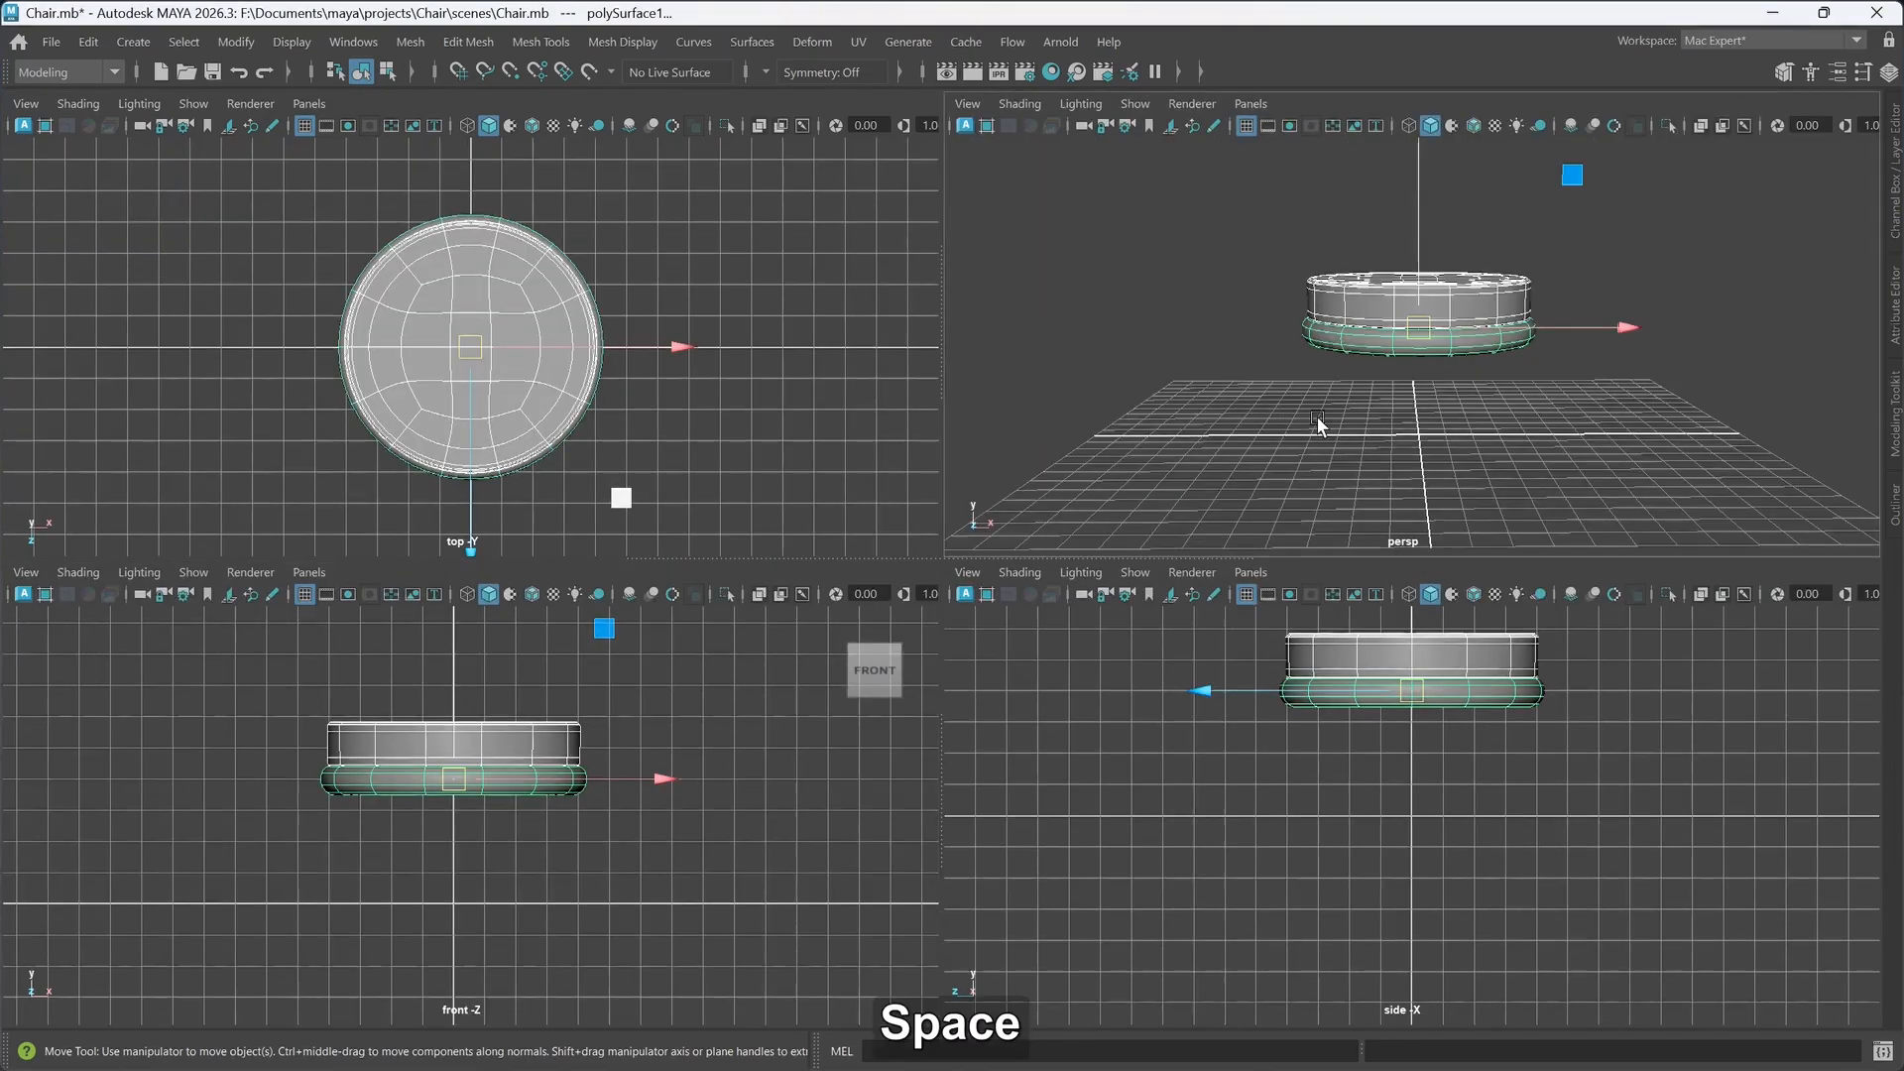
key(space)
alt+drag(1354, 490, 1078, 708)
- Select only the ring, show it without smooth preview, and start editing its pivot
click(1219, 523)
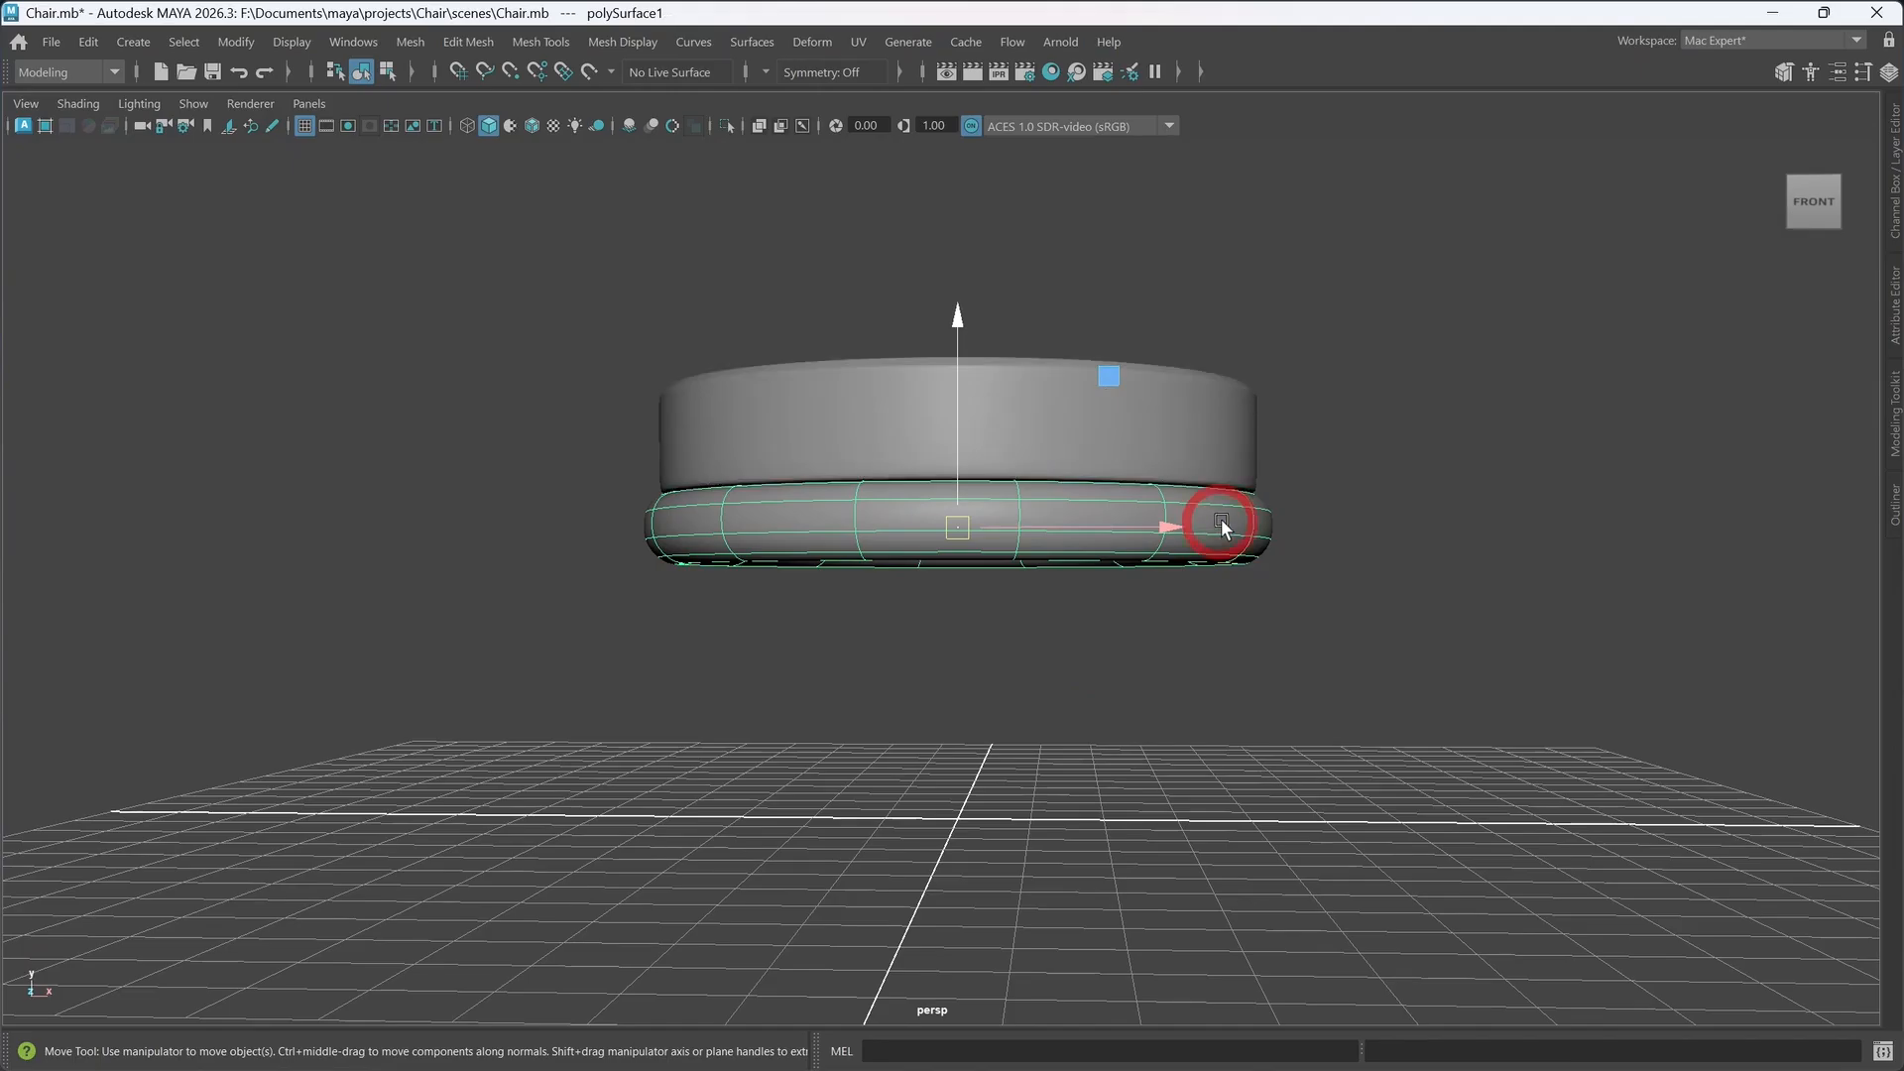
alt+drag(1067, 593, 837, 626)
key(d)
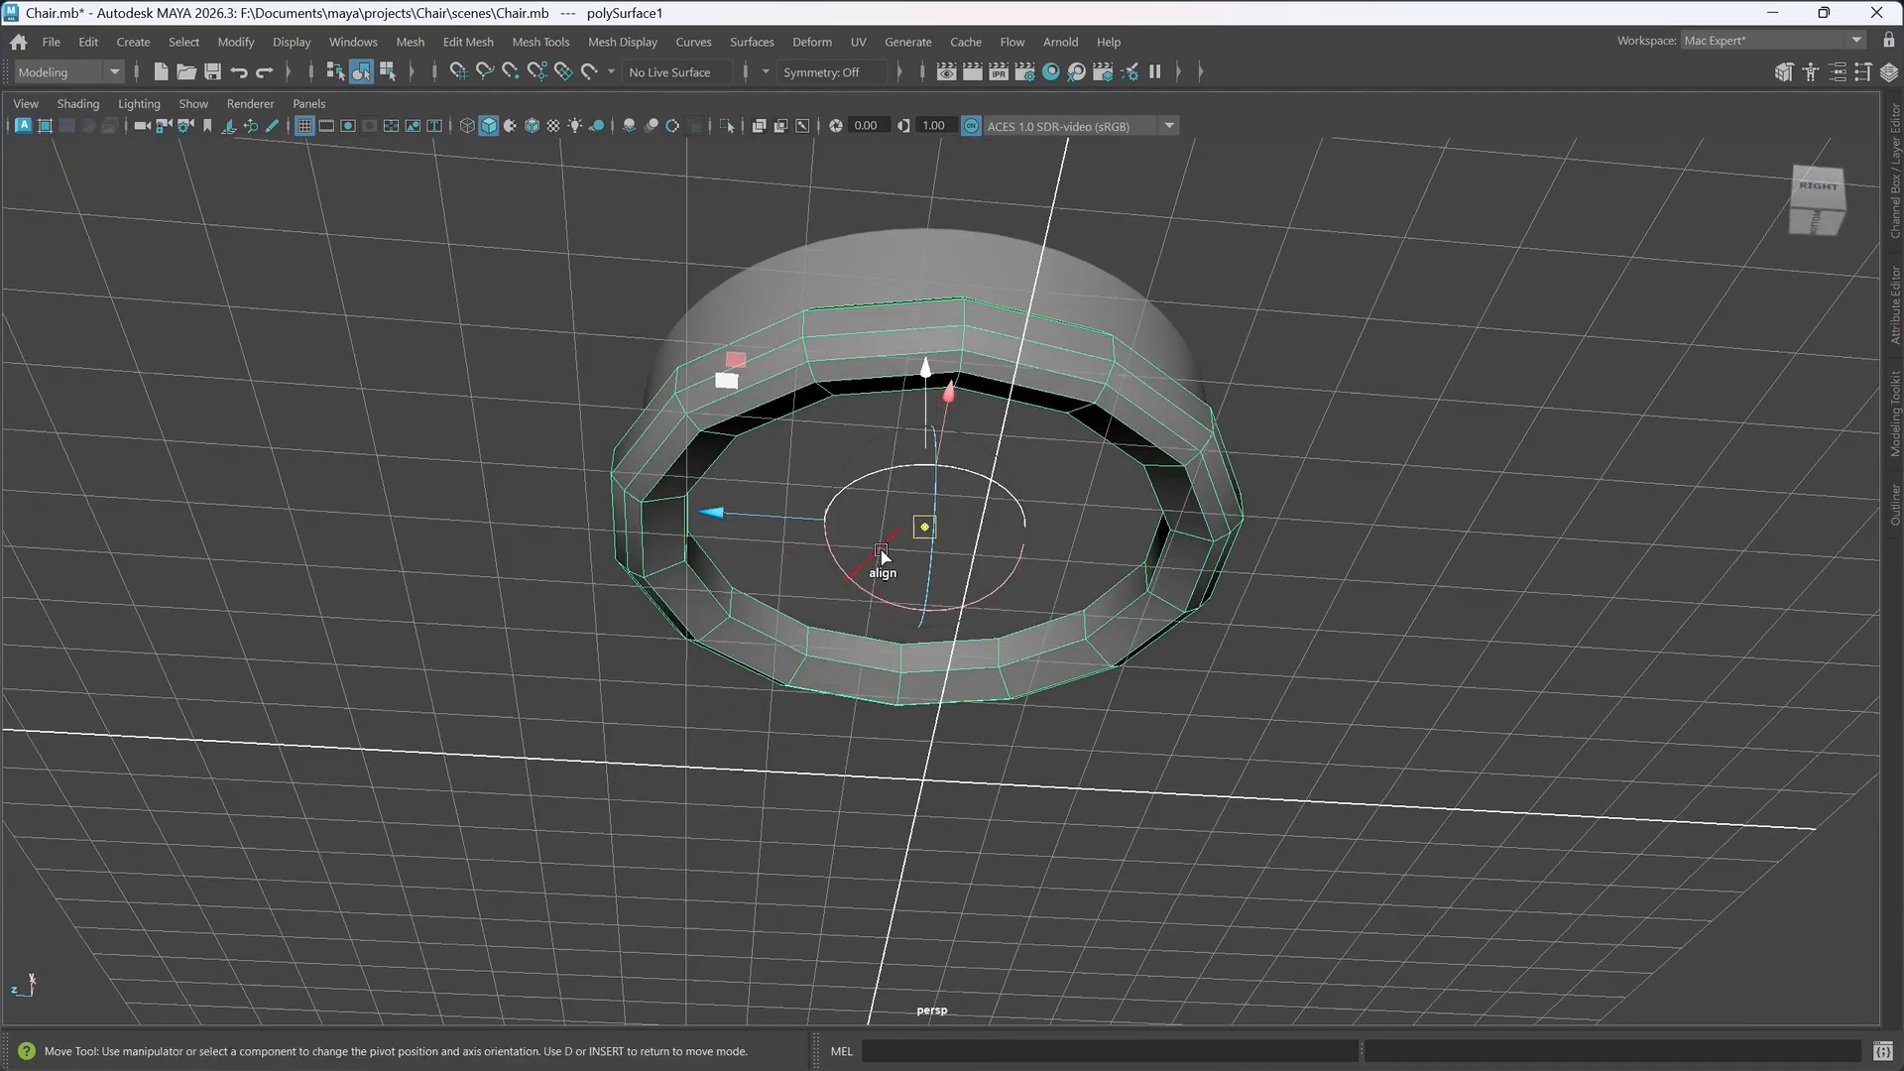
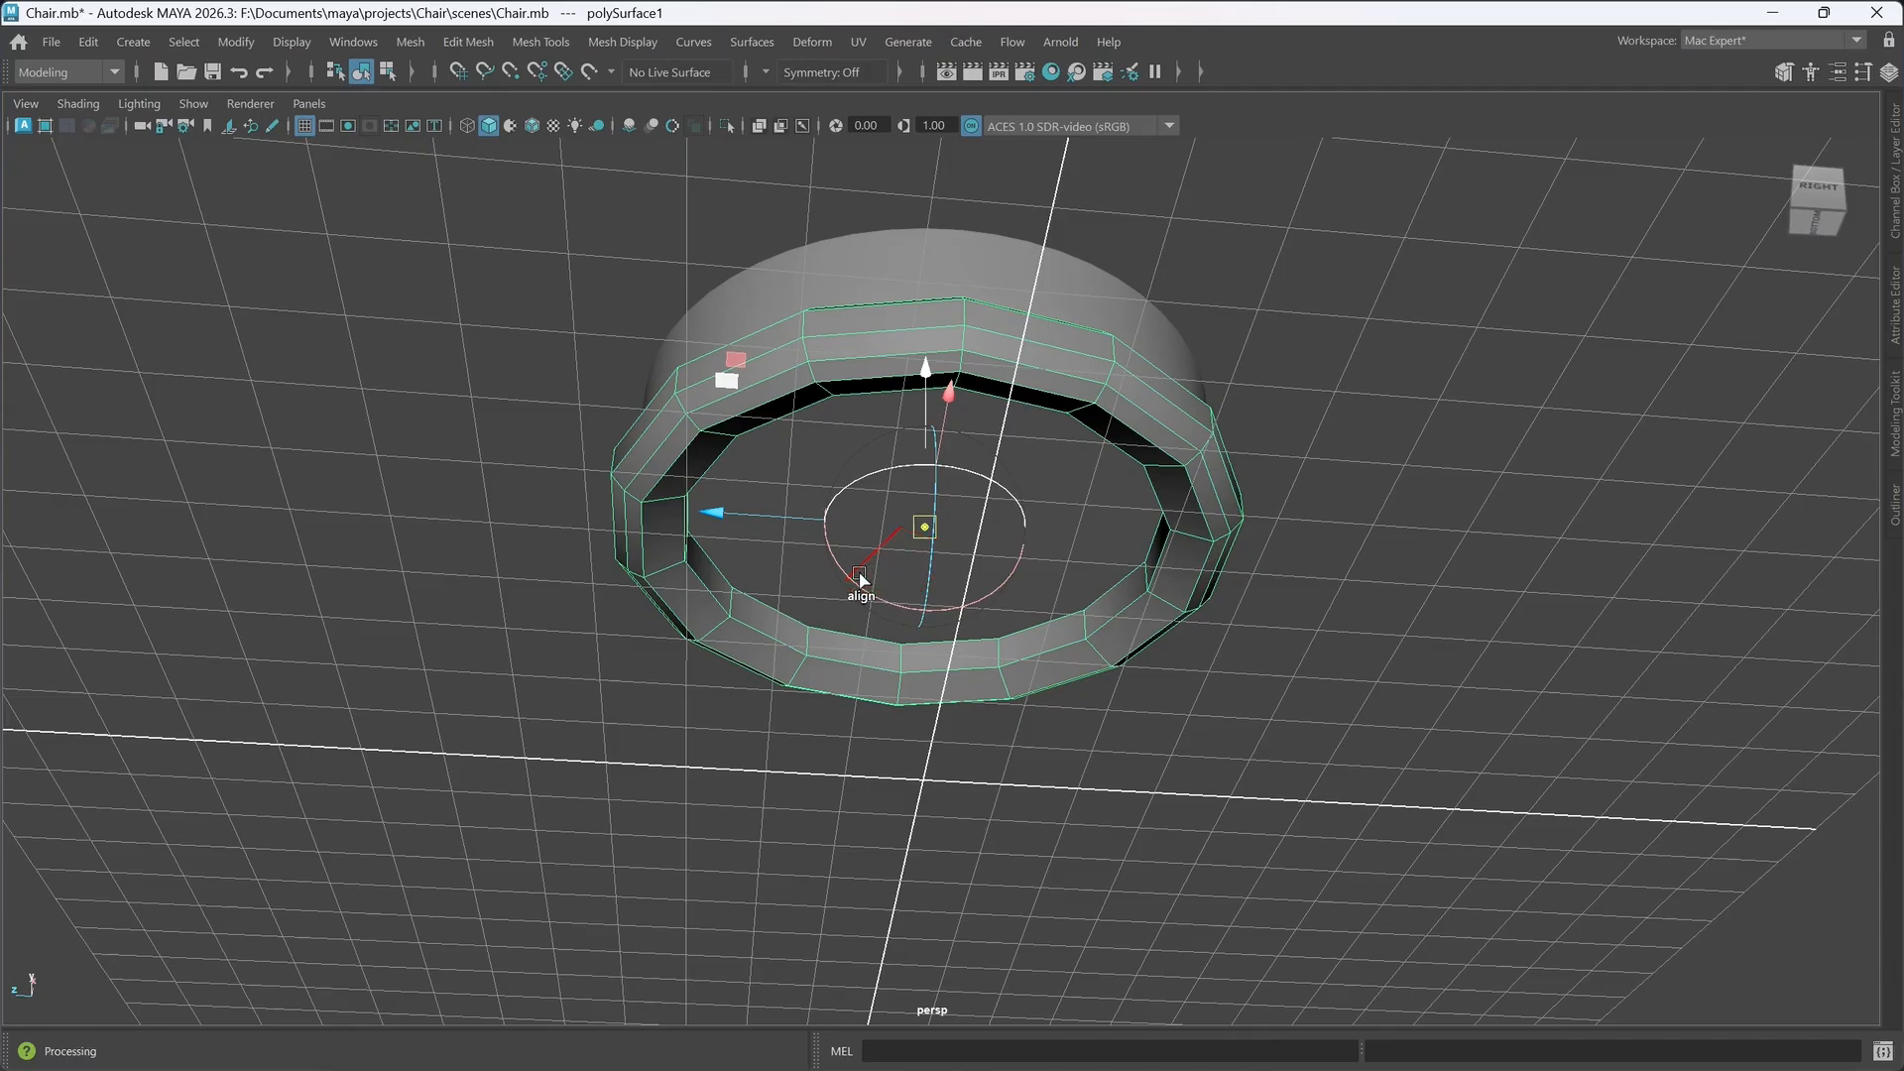
- Try to snap the ring's pivot along the Z axis to a vertex on its lower rim
key(v)
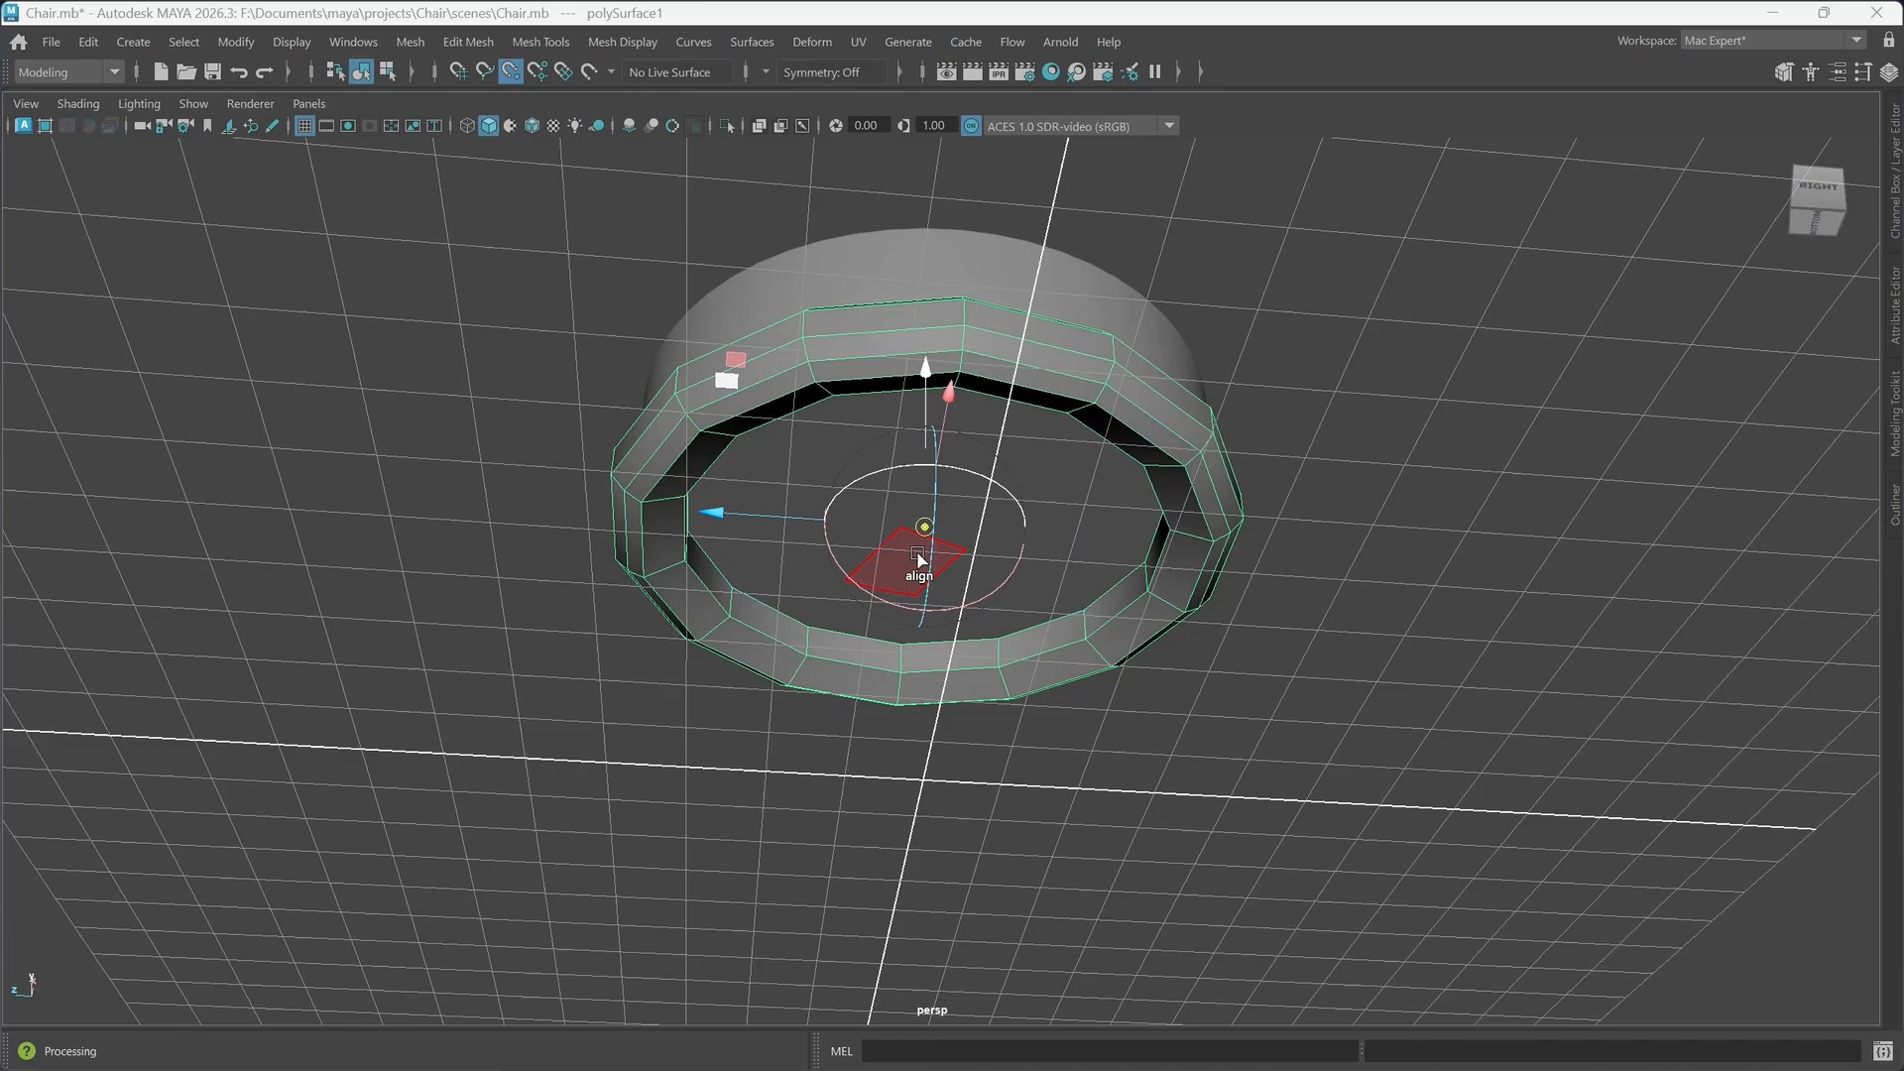
key(v)
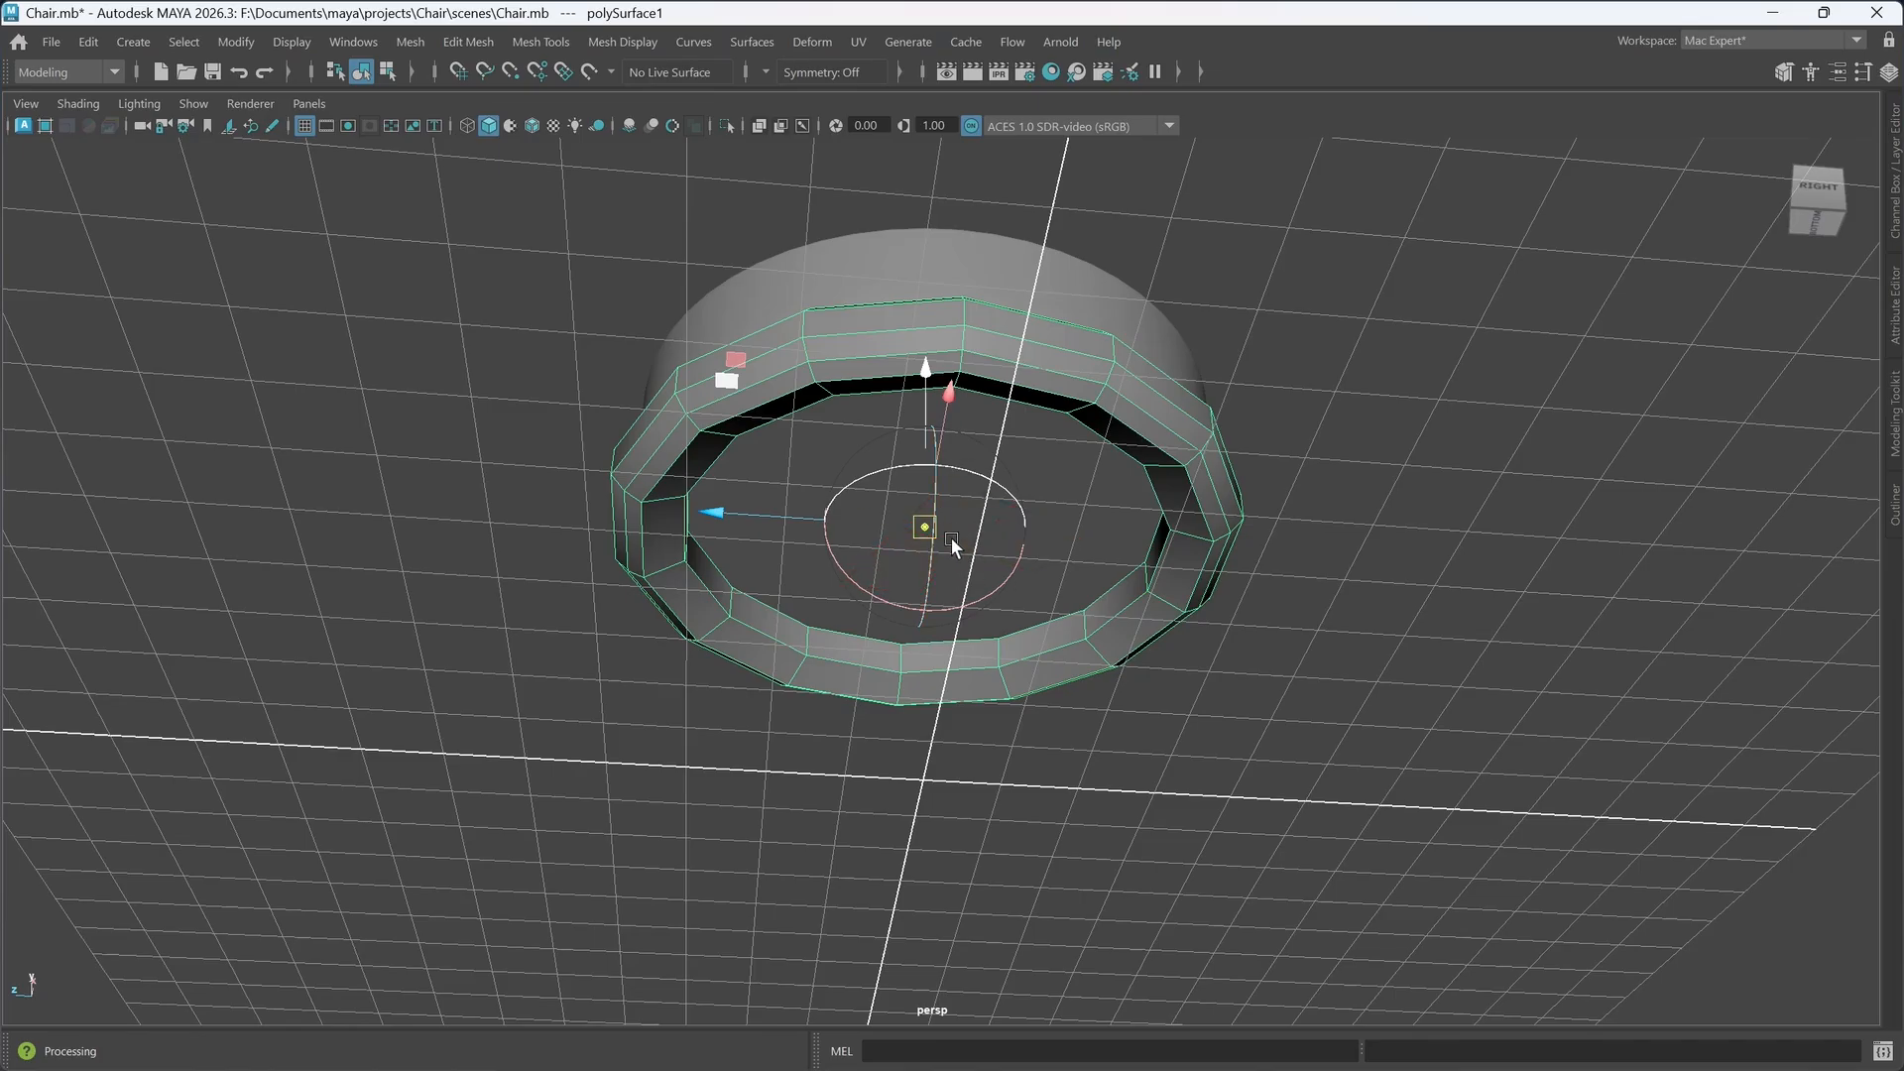
key(v)
key(v)
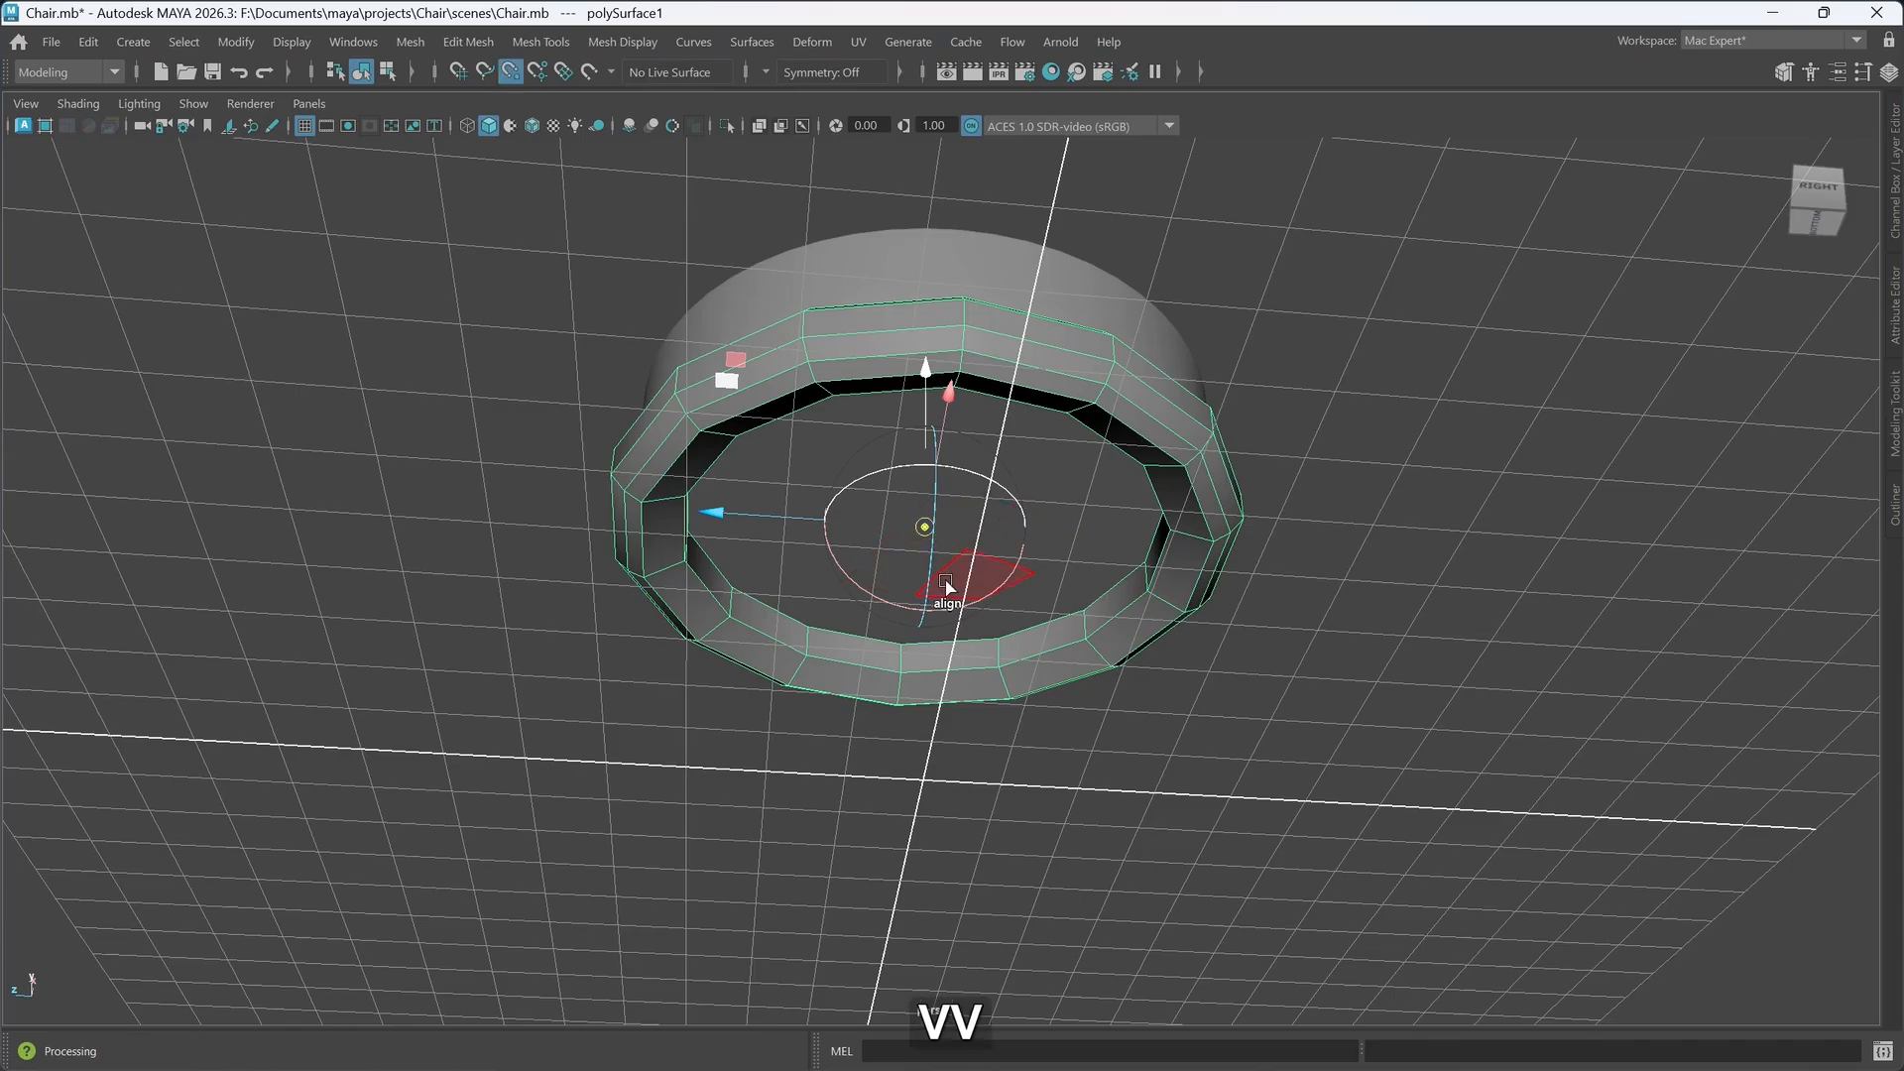
key(v)
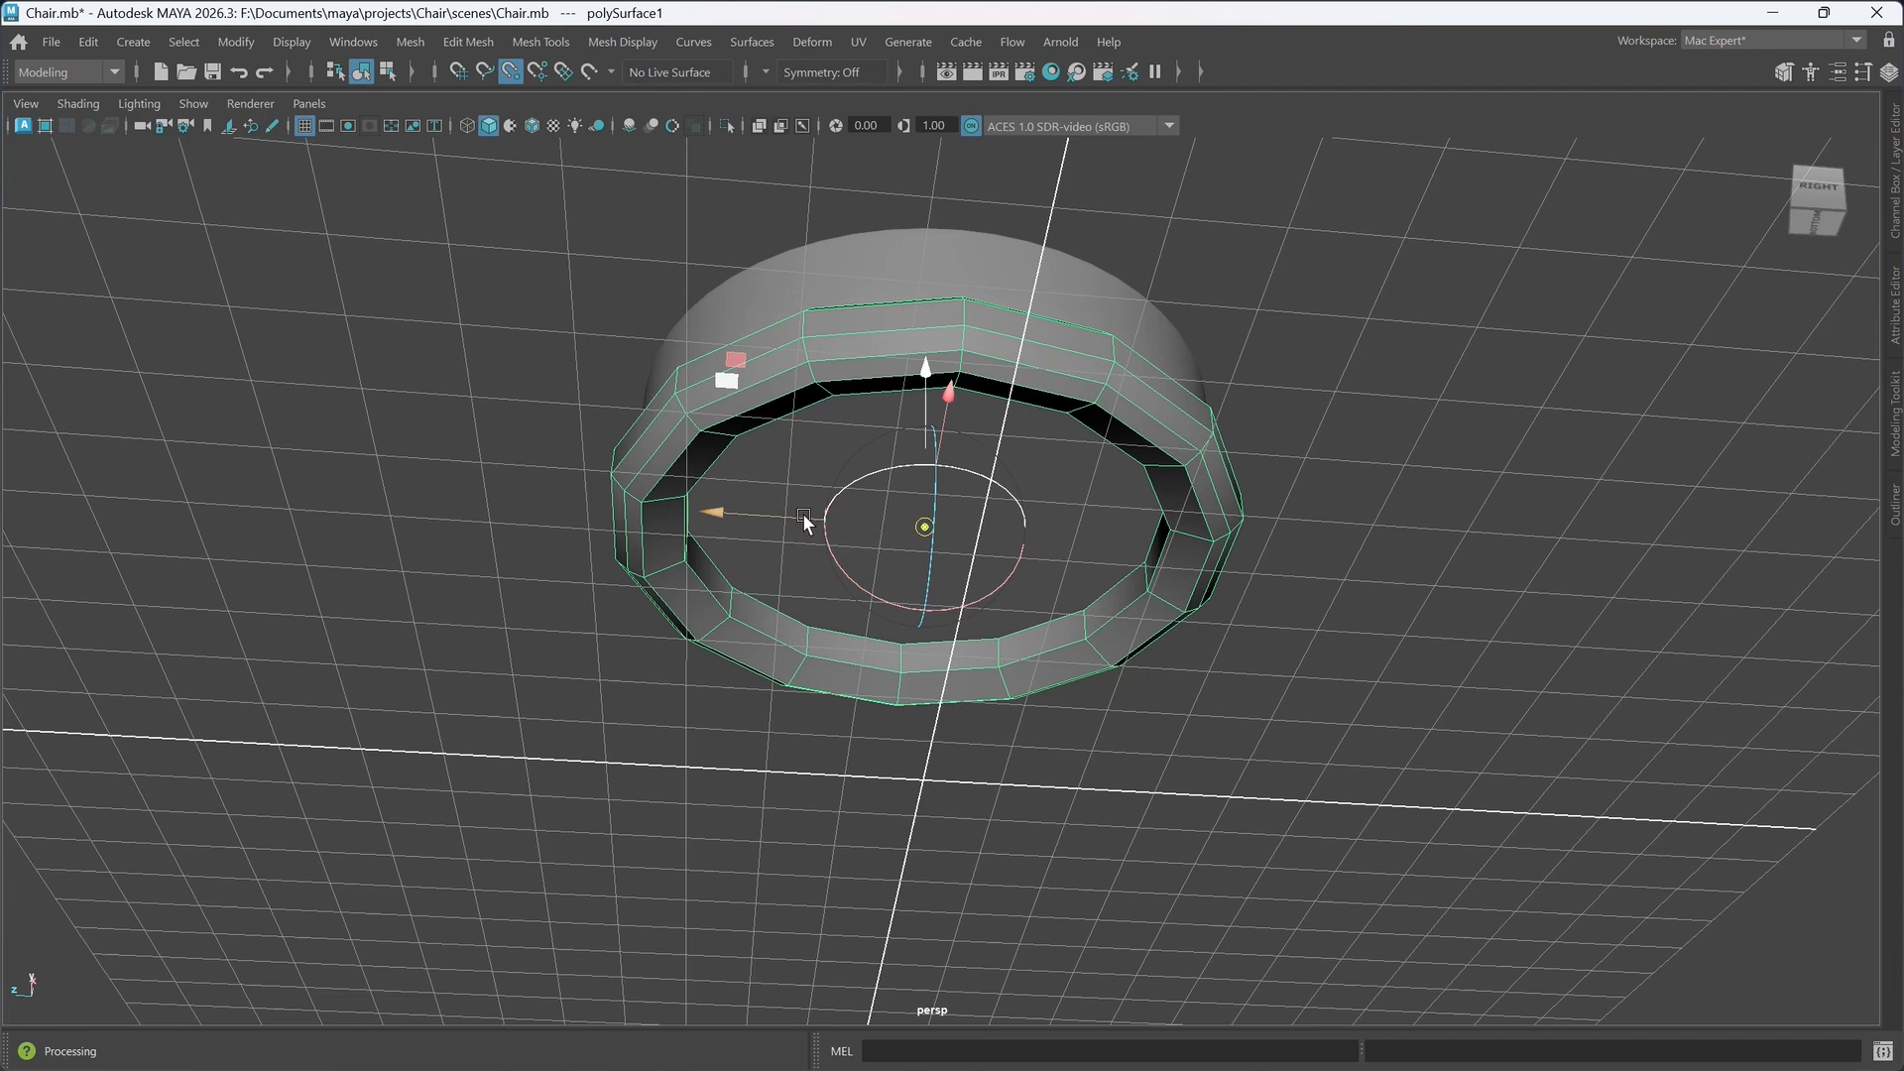
drag(804, 519, 649, 510)
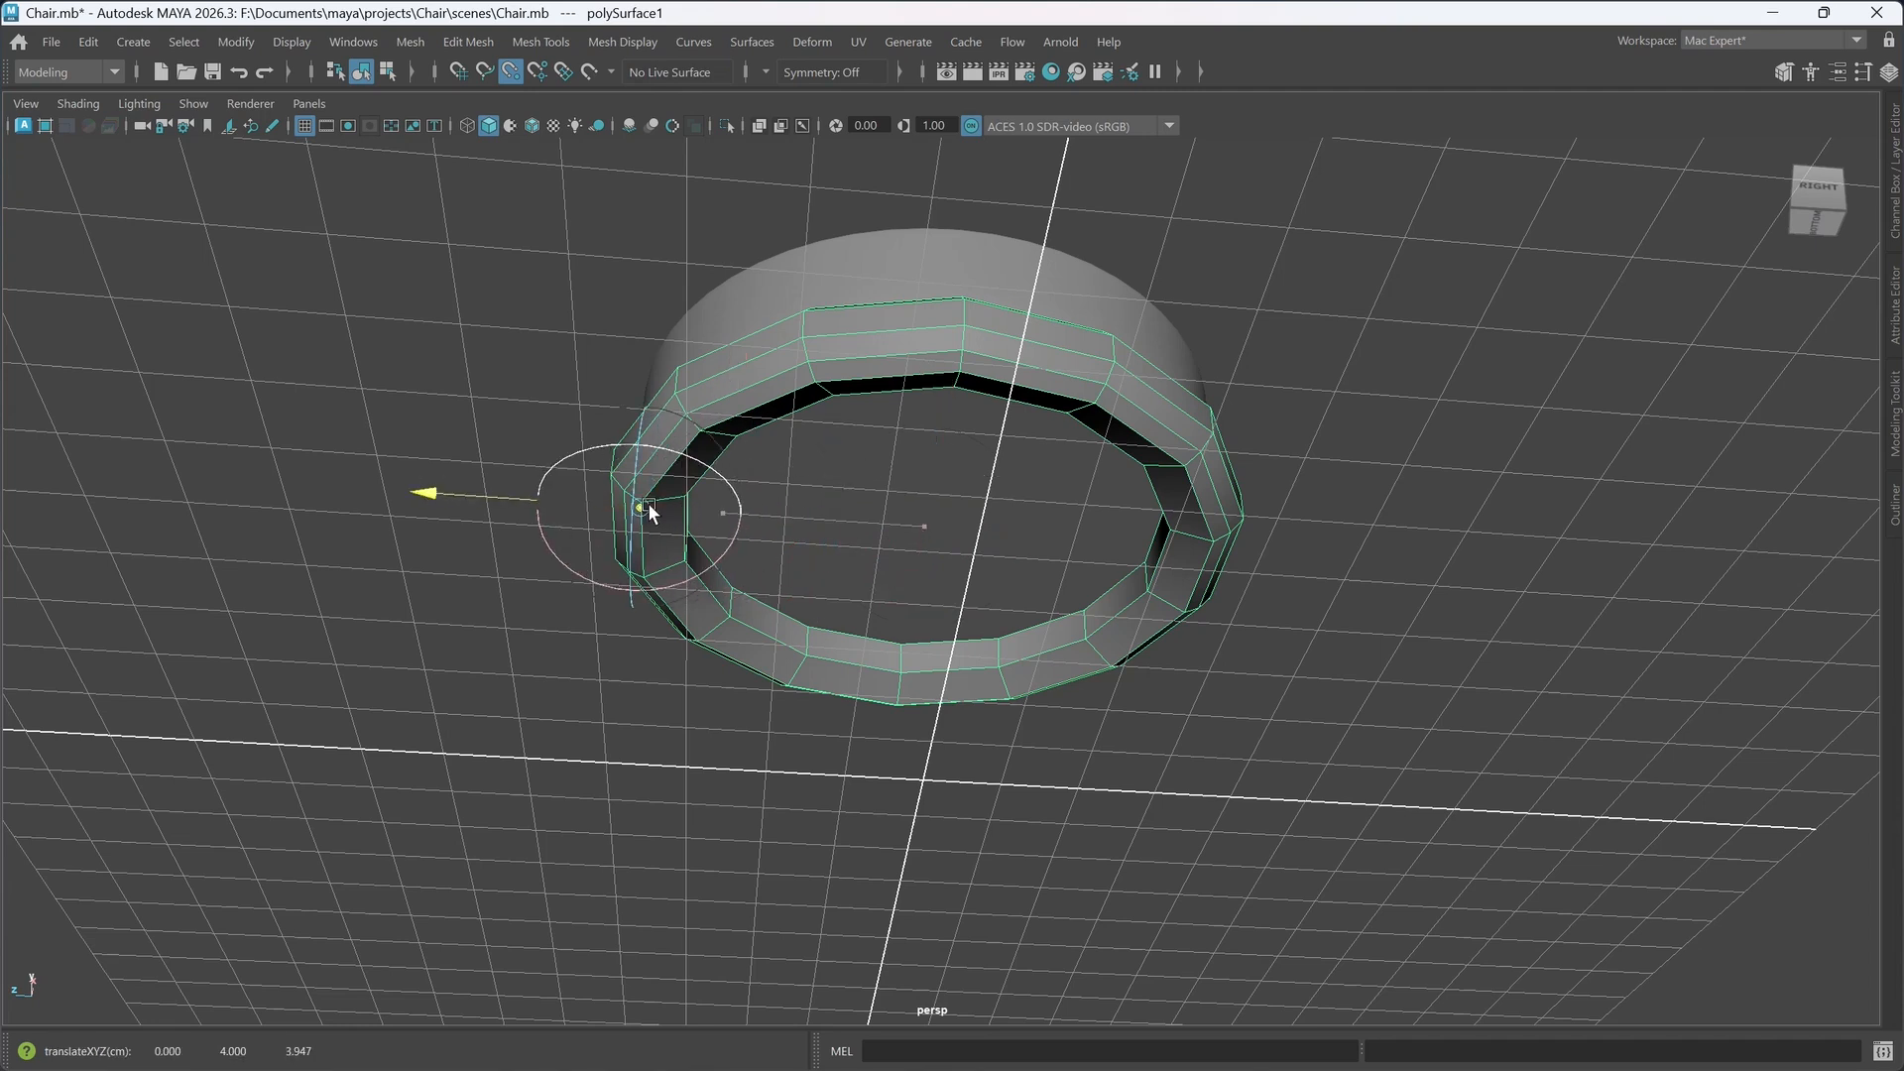
scroll(674, 591, up, 5)
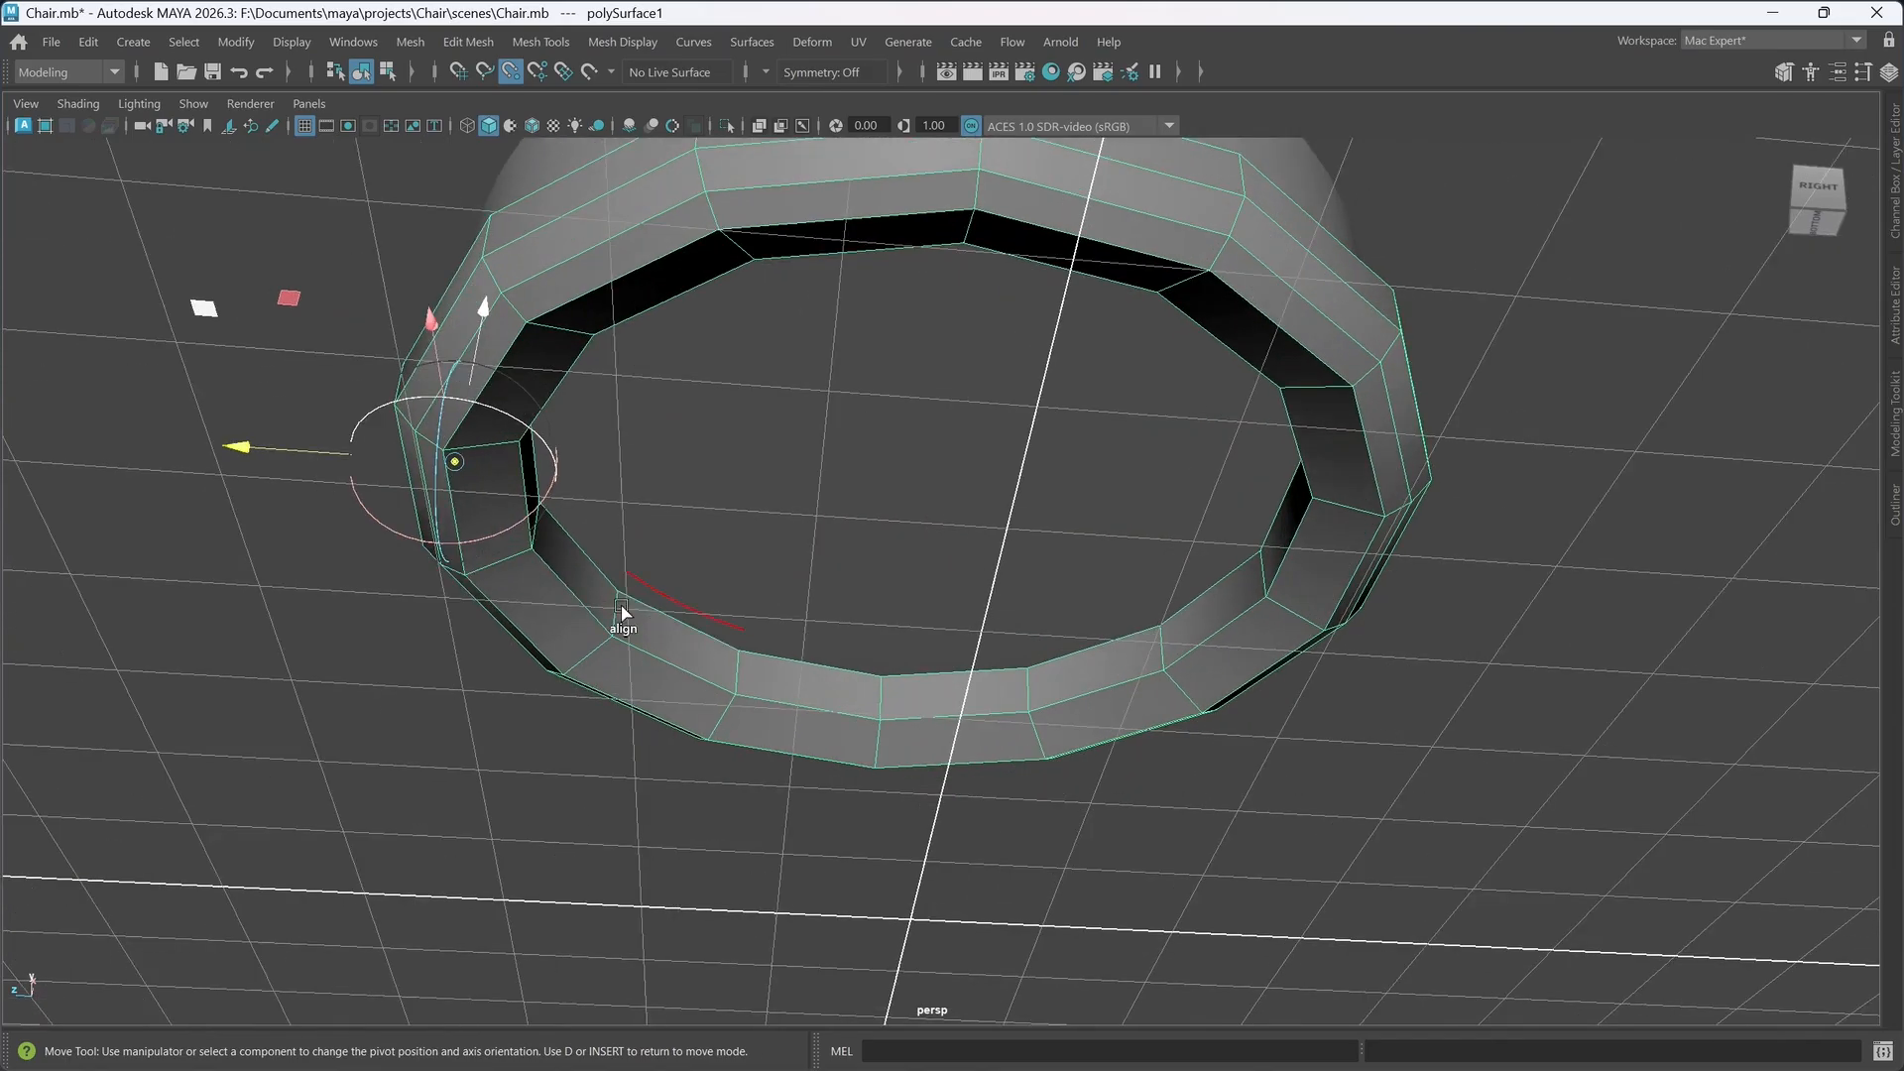
scroll(624, 615, up, 3)
alt+middle_drag(680, 566, 841, 582)
- Undo the pivot move on the ring
key(ctrl+z)
key(ctrl+z)
key(ctrl+z)
key(ctrl+z)
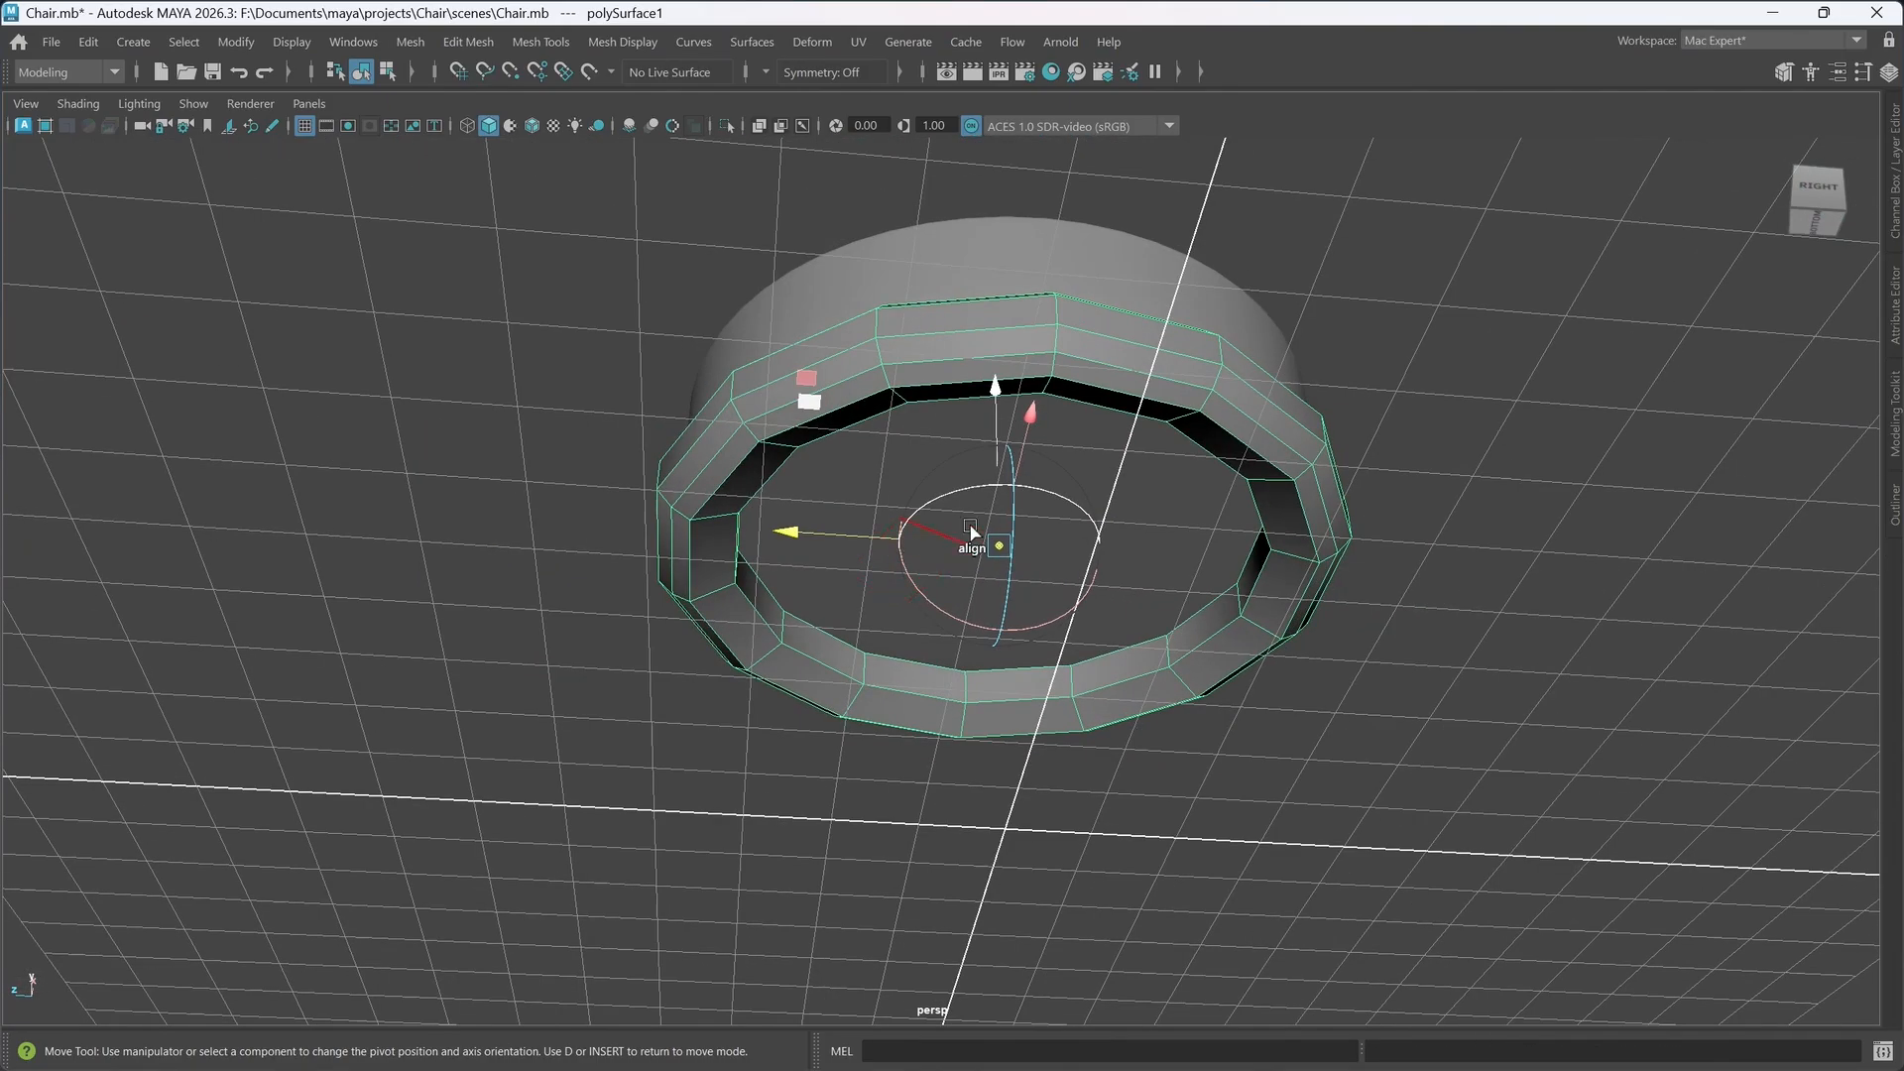
- Try to place the ring's pivot by vertex-snapping it along the Z axis and along the Y axis
key(v)
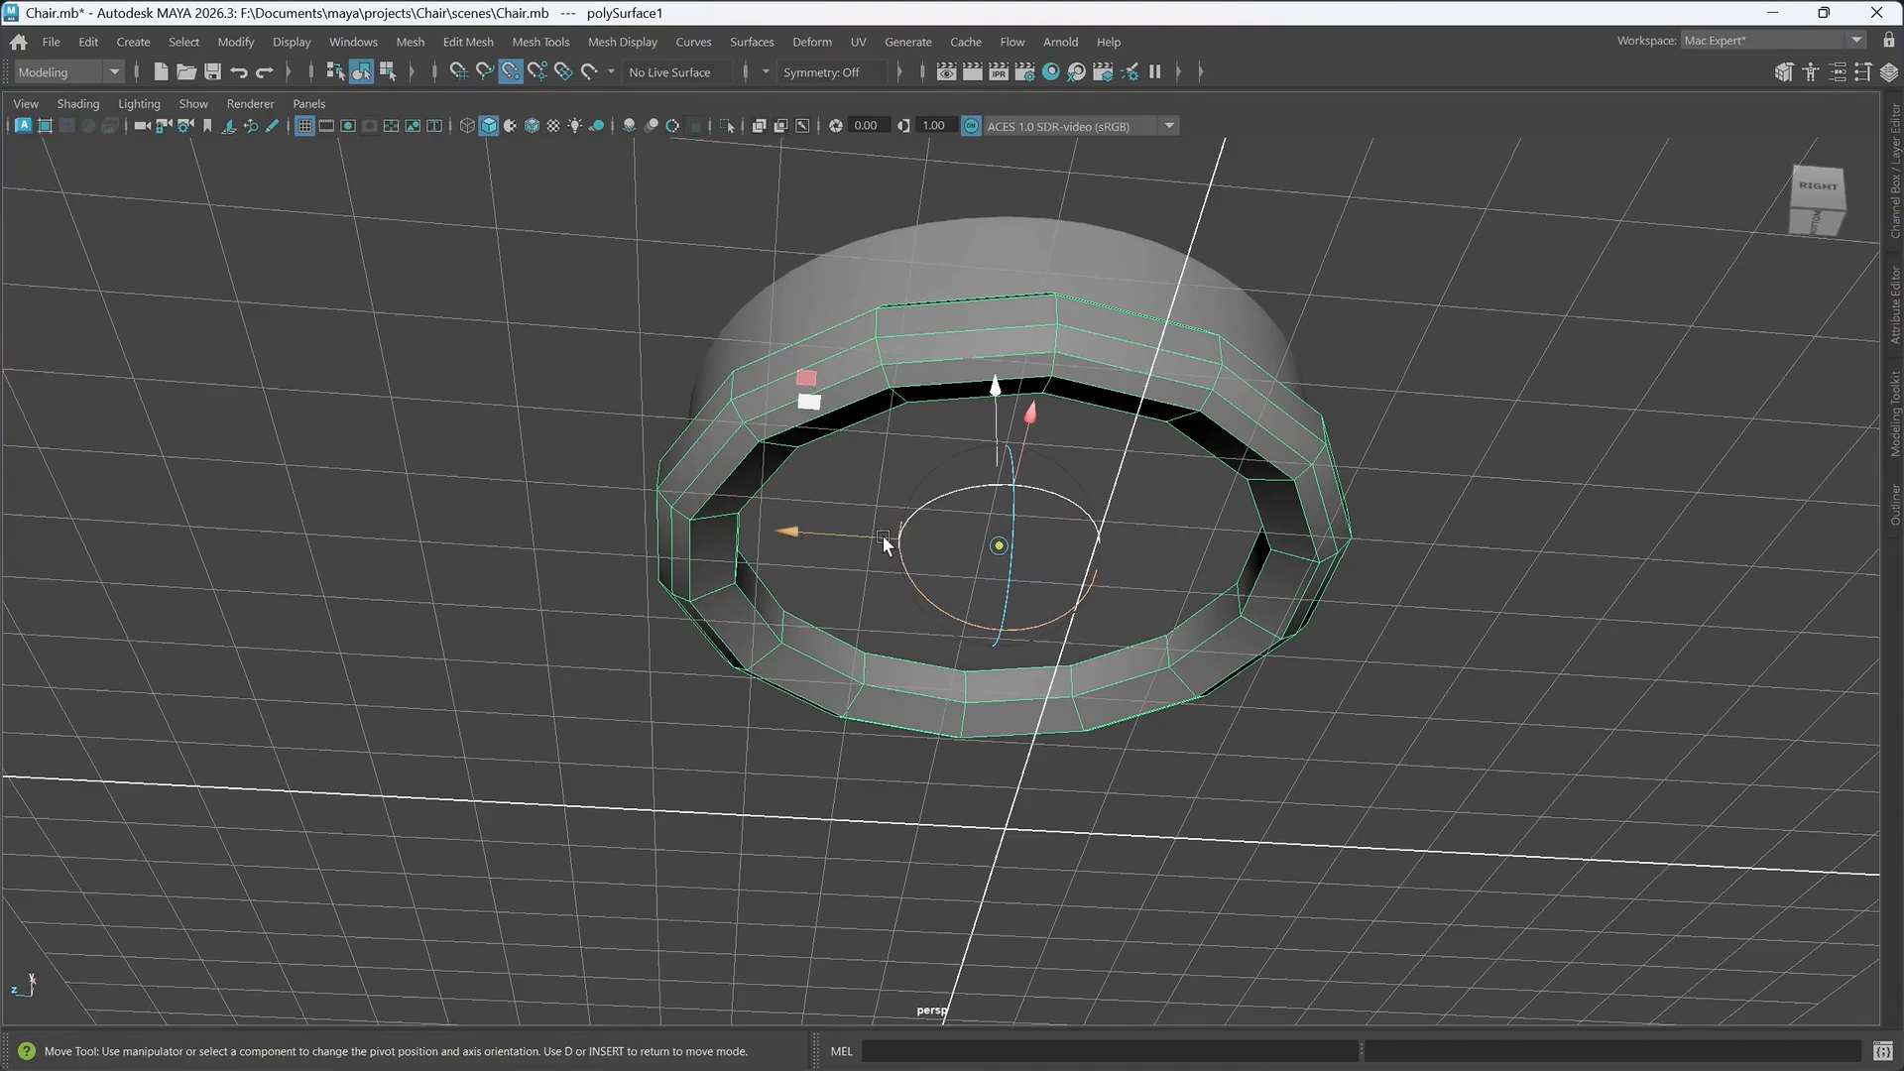
middle_drag(882, 536, 694, 501)
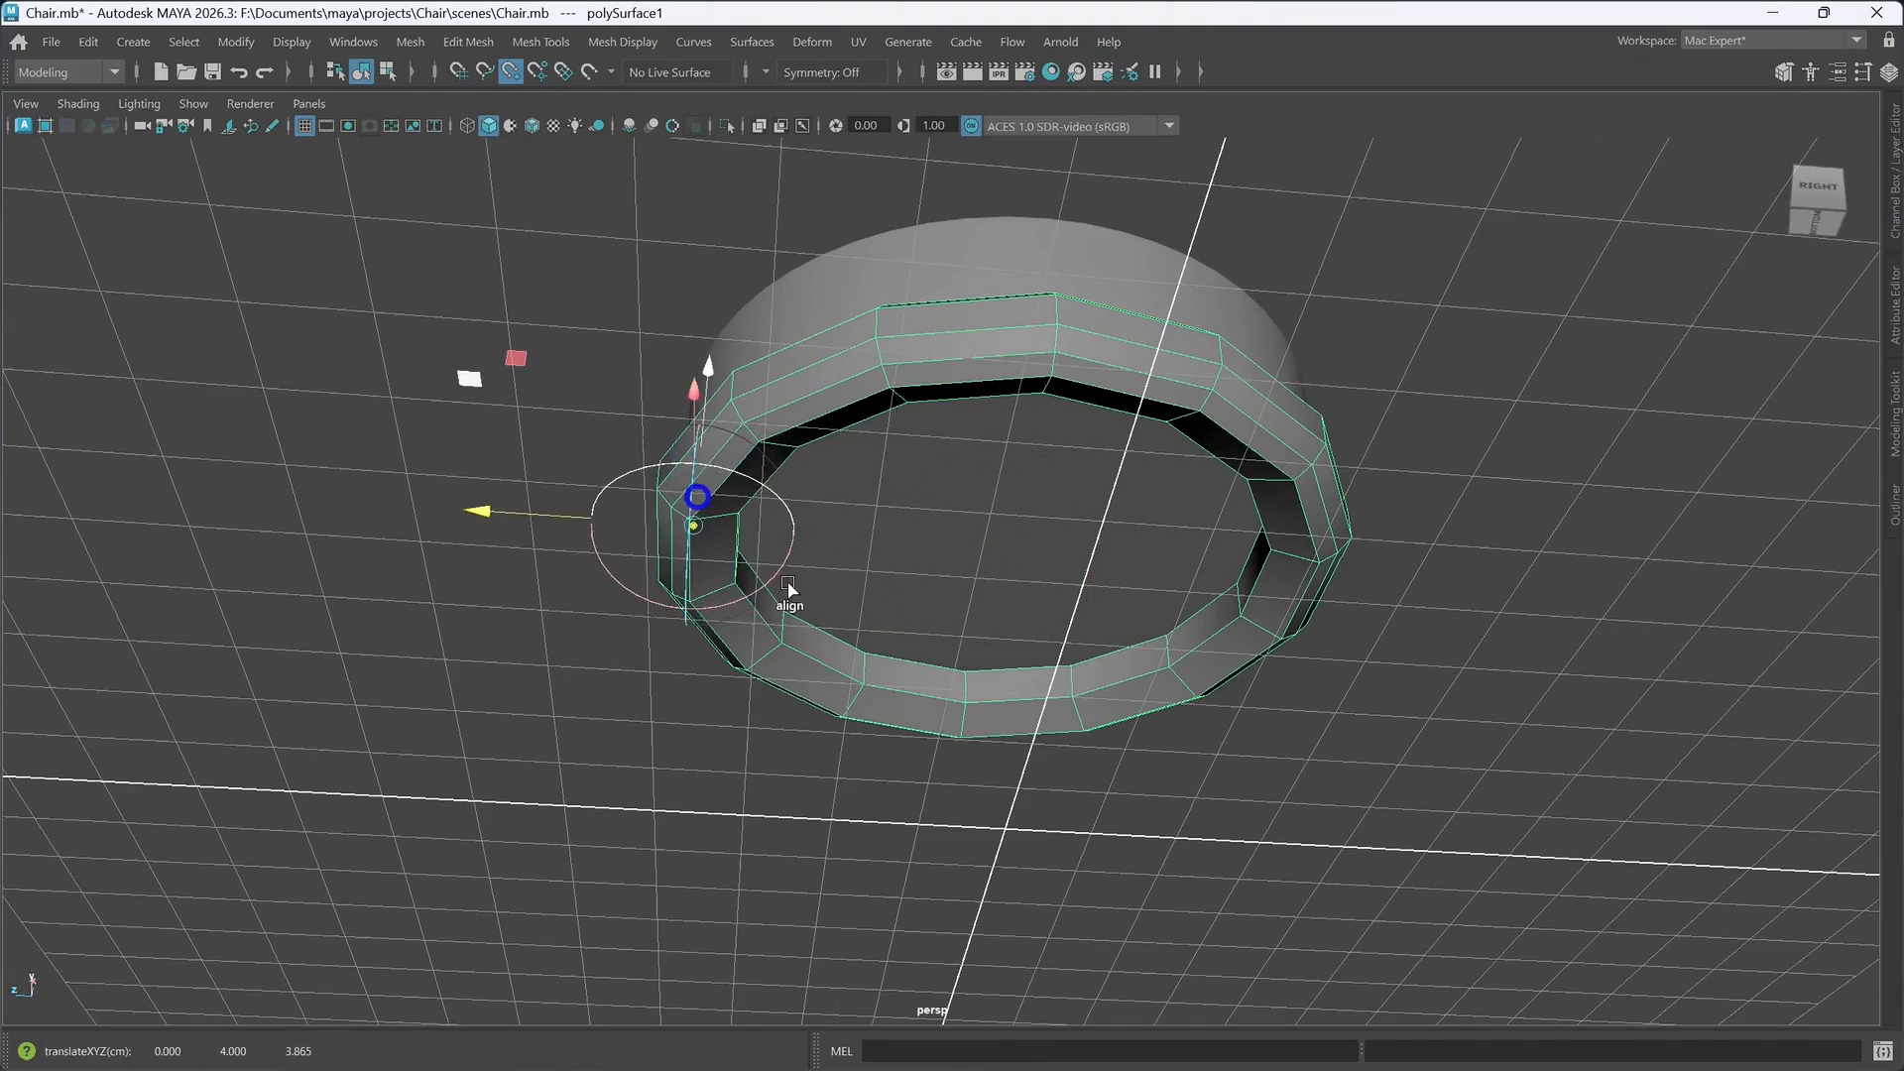
alt+drag(836, 690, 1034, 757)
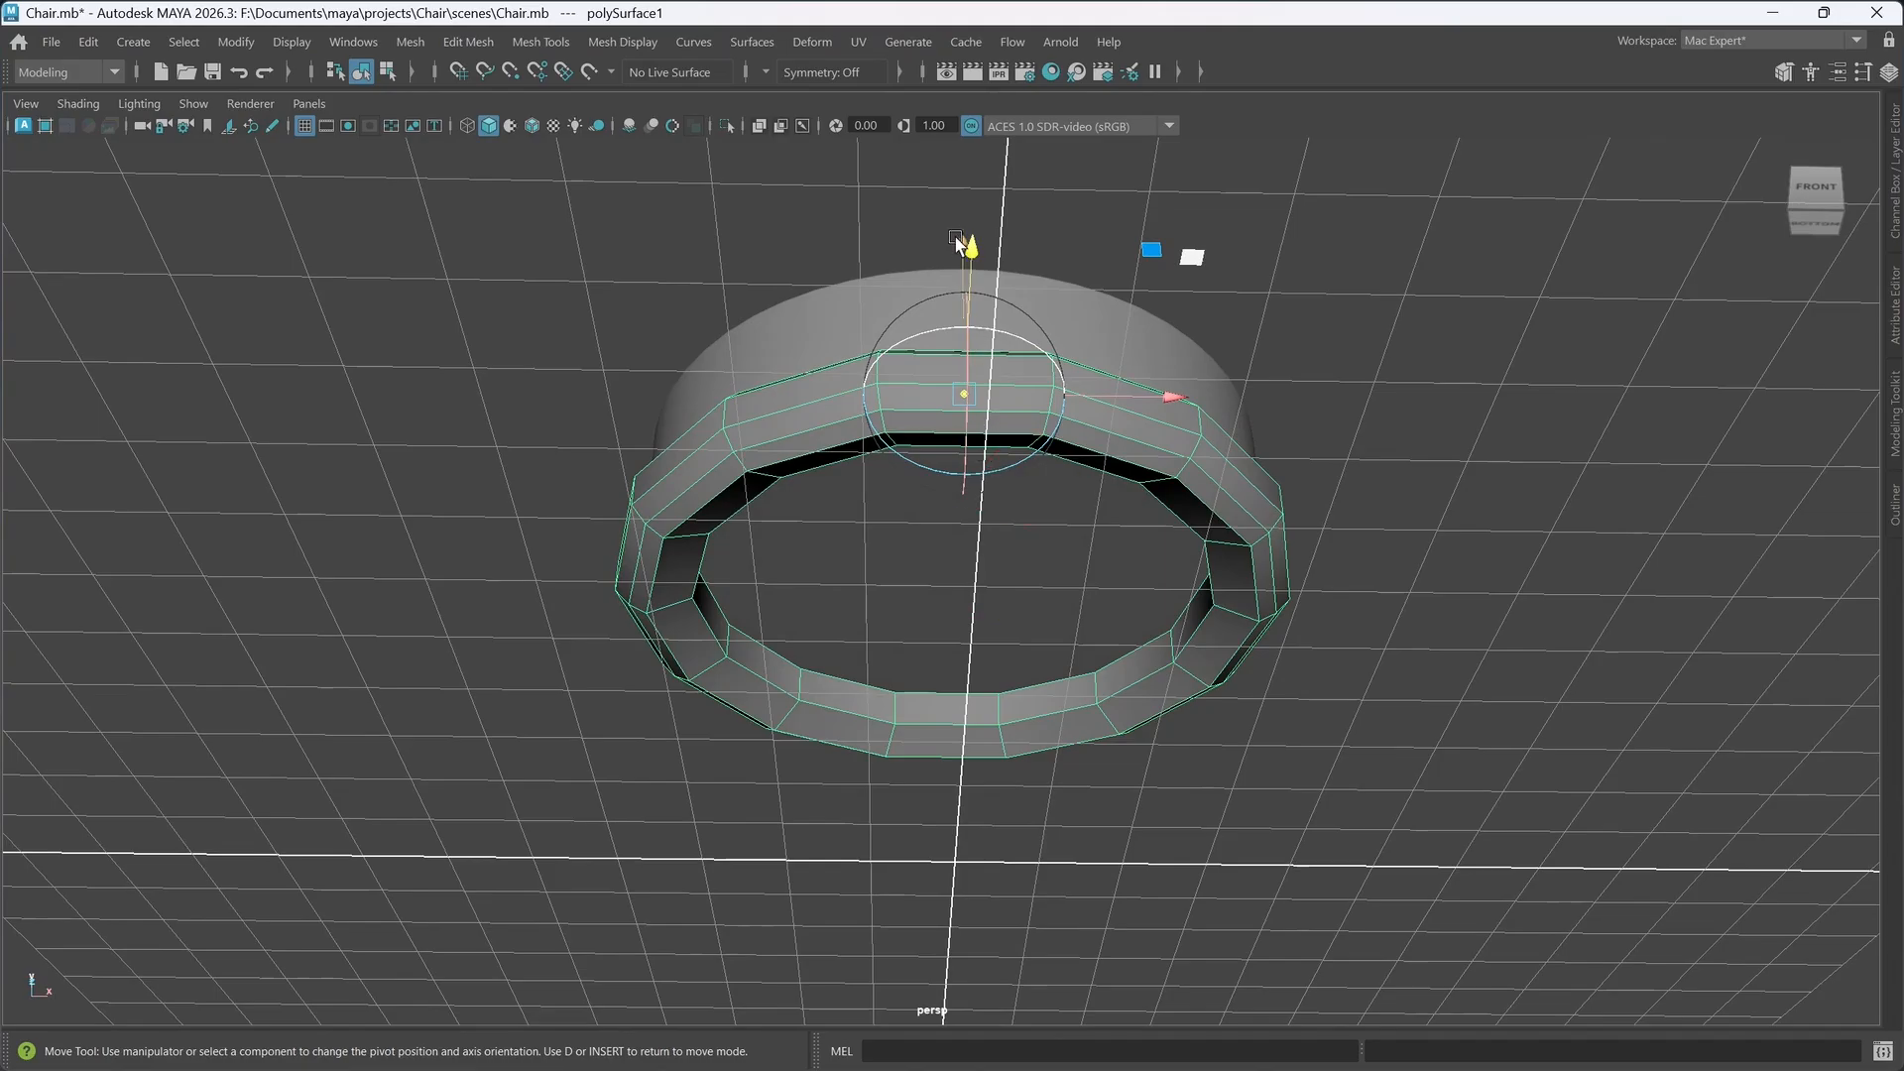
key(v)
drag(958, 232, 928, 575)
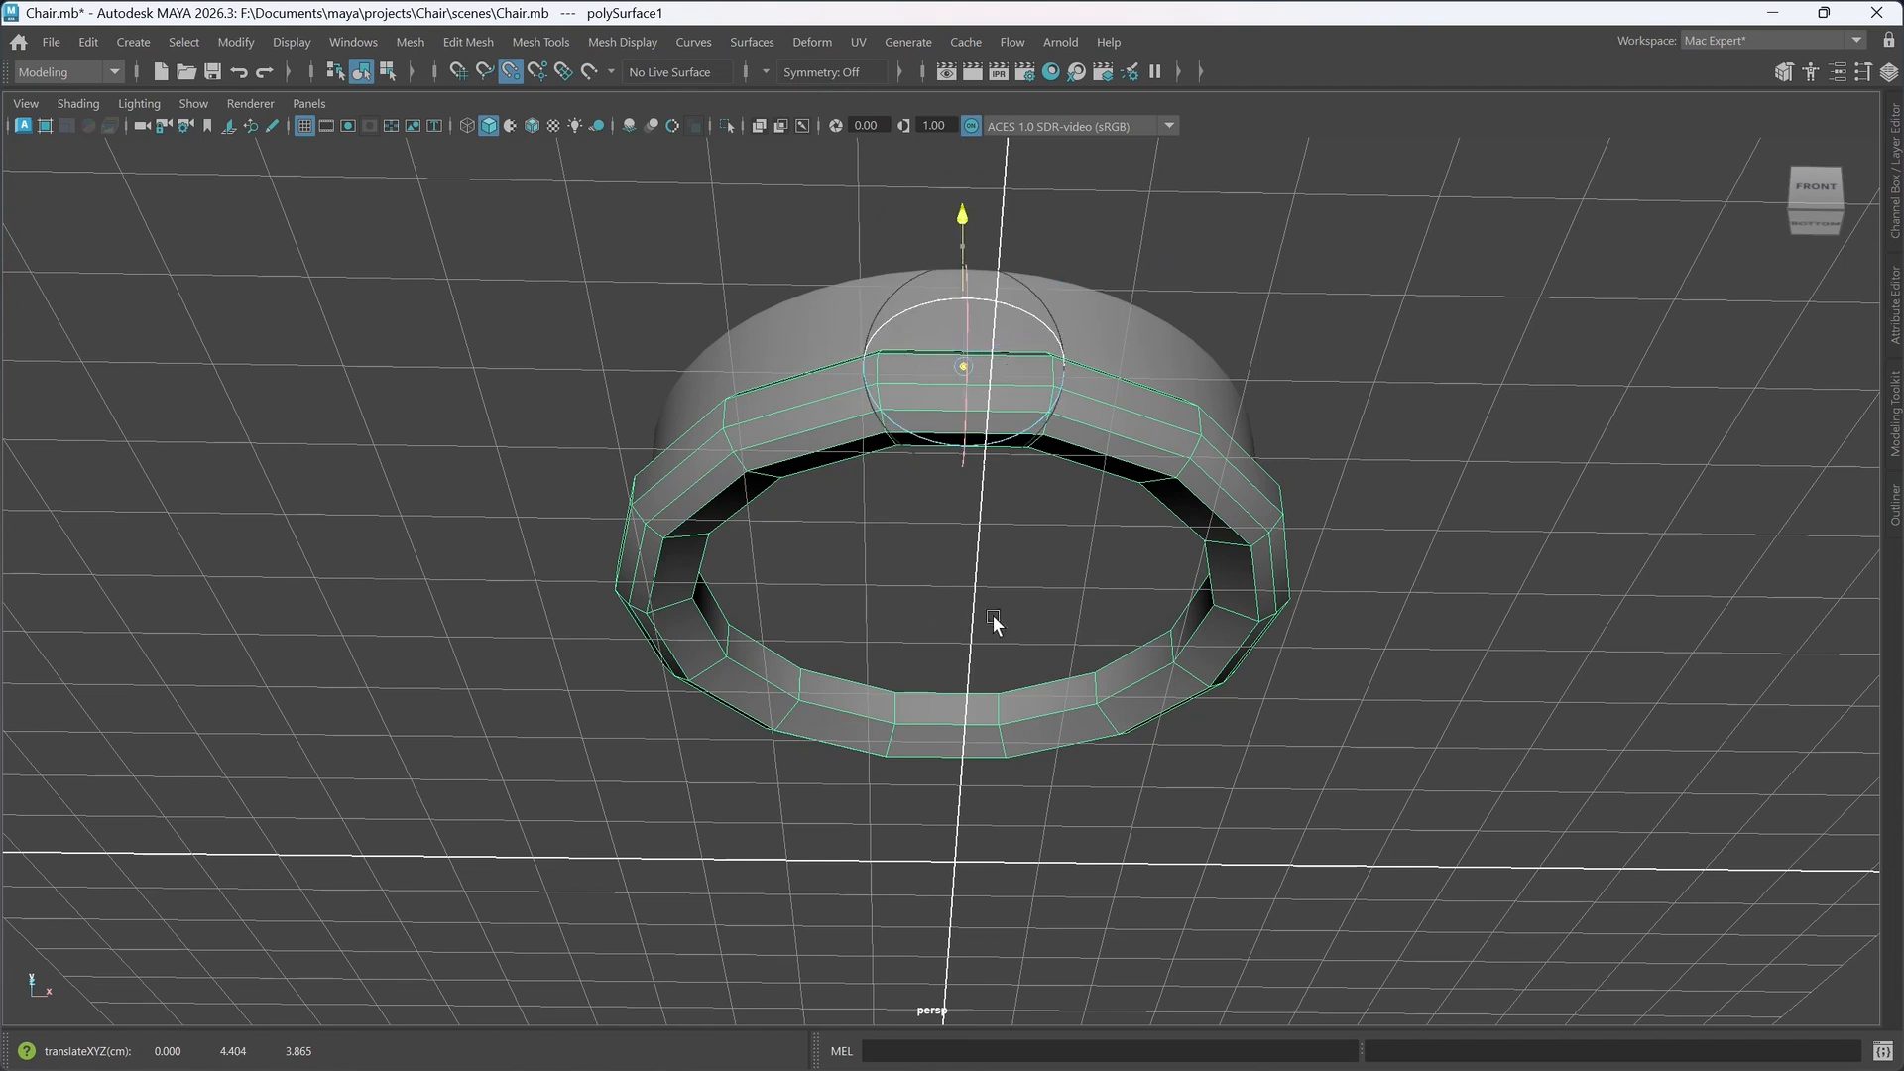
drag(1074, 613, 1071, 608)
- Snap the ring's pivot freely to a vertex on its bottom edge and leave pivot editing
middle_drag(958, 360, 1023, 457)
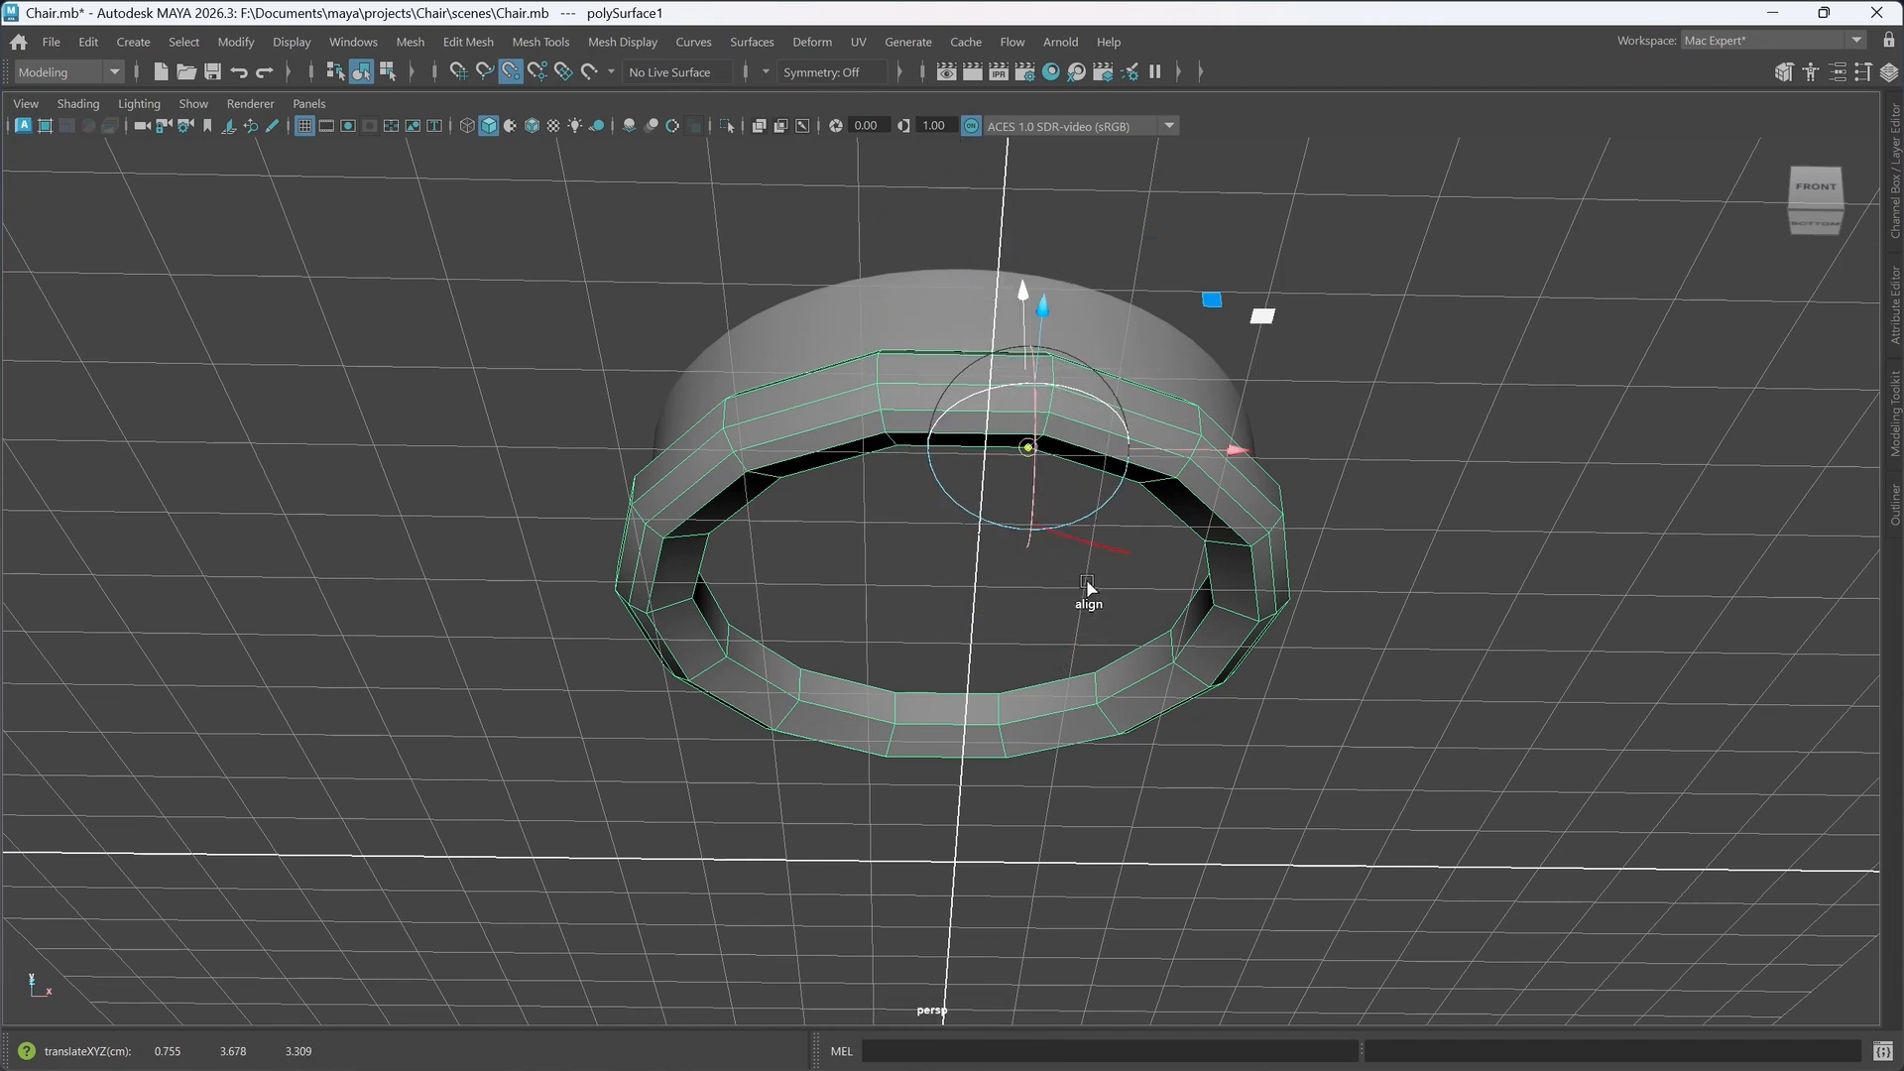
alt+drag(1087, 587, 913, 574)
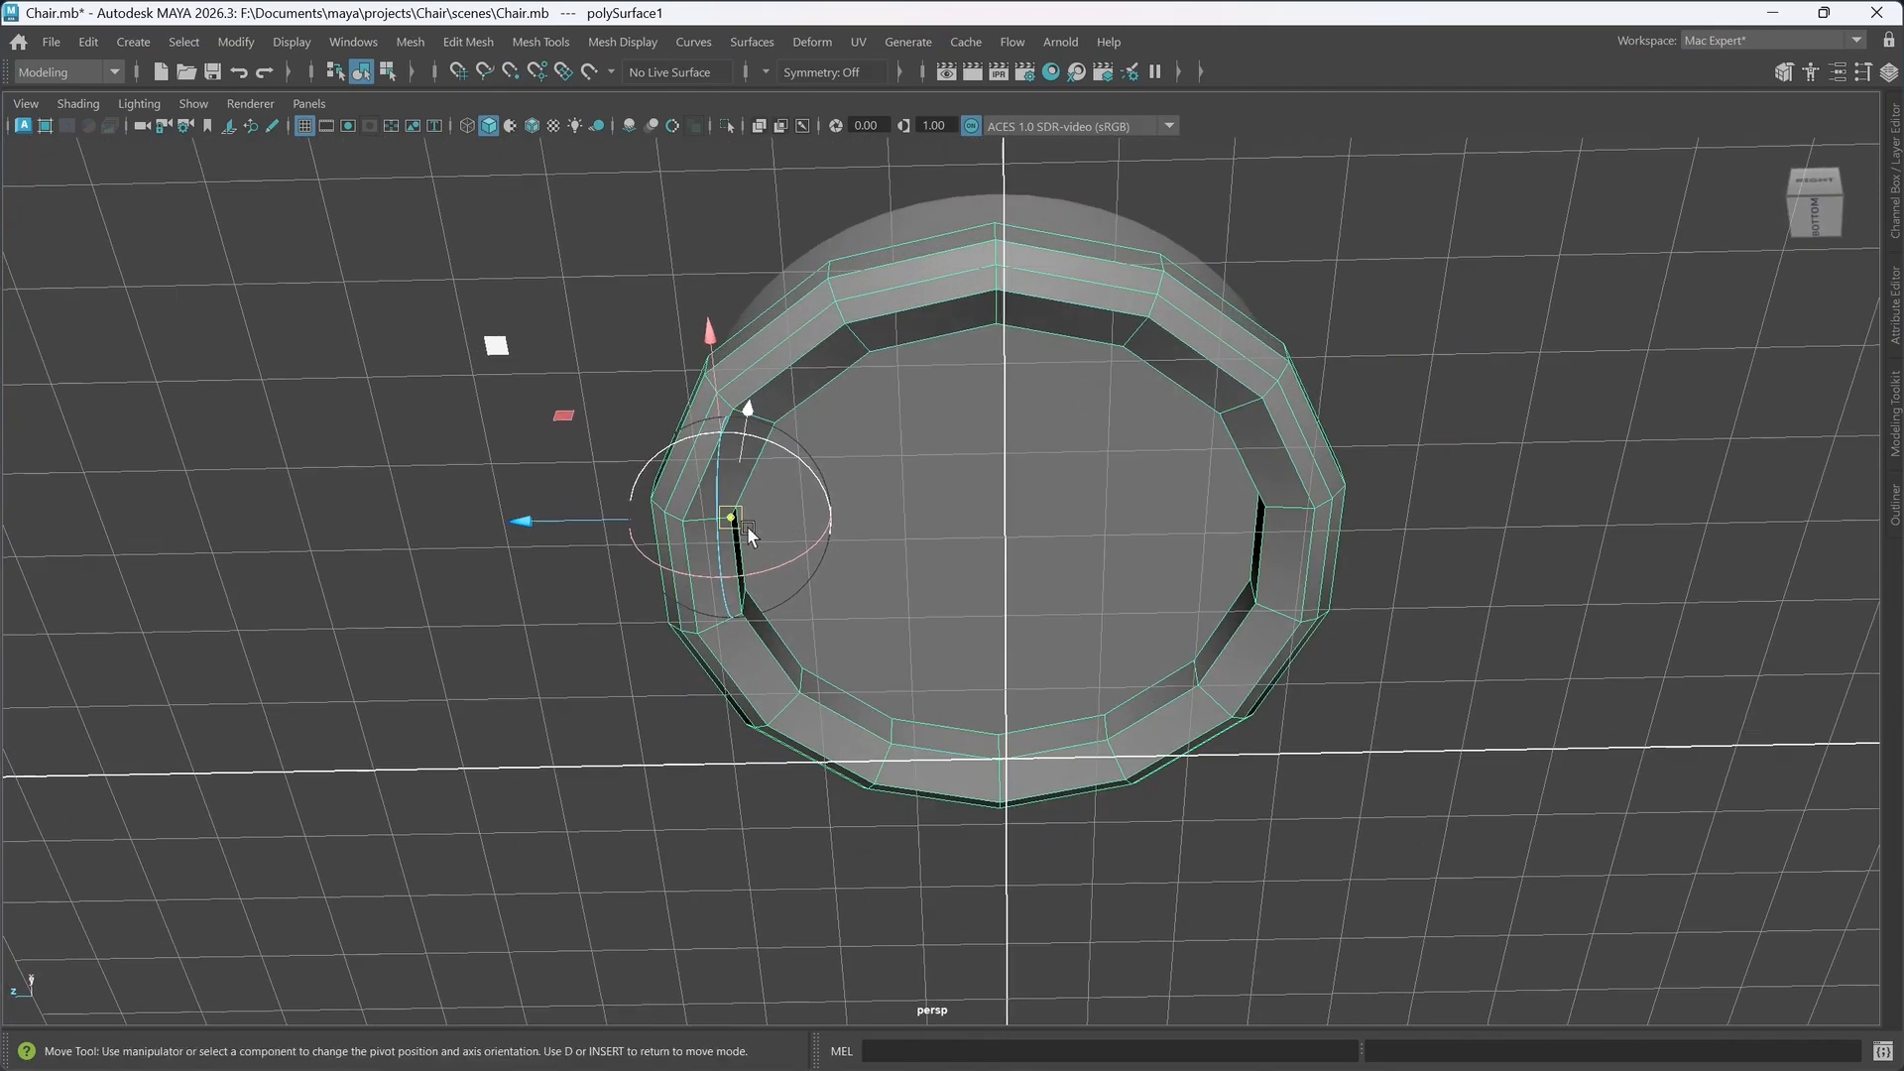
key(v)
middle_drag(732, 527, 689, 527)
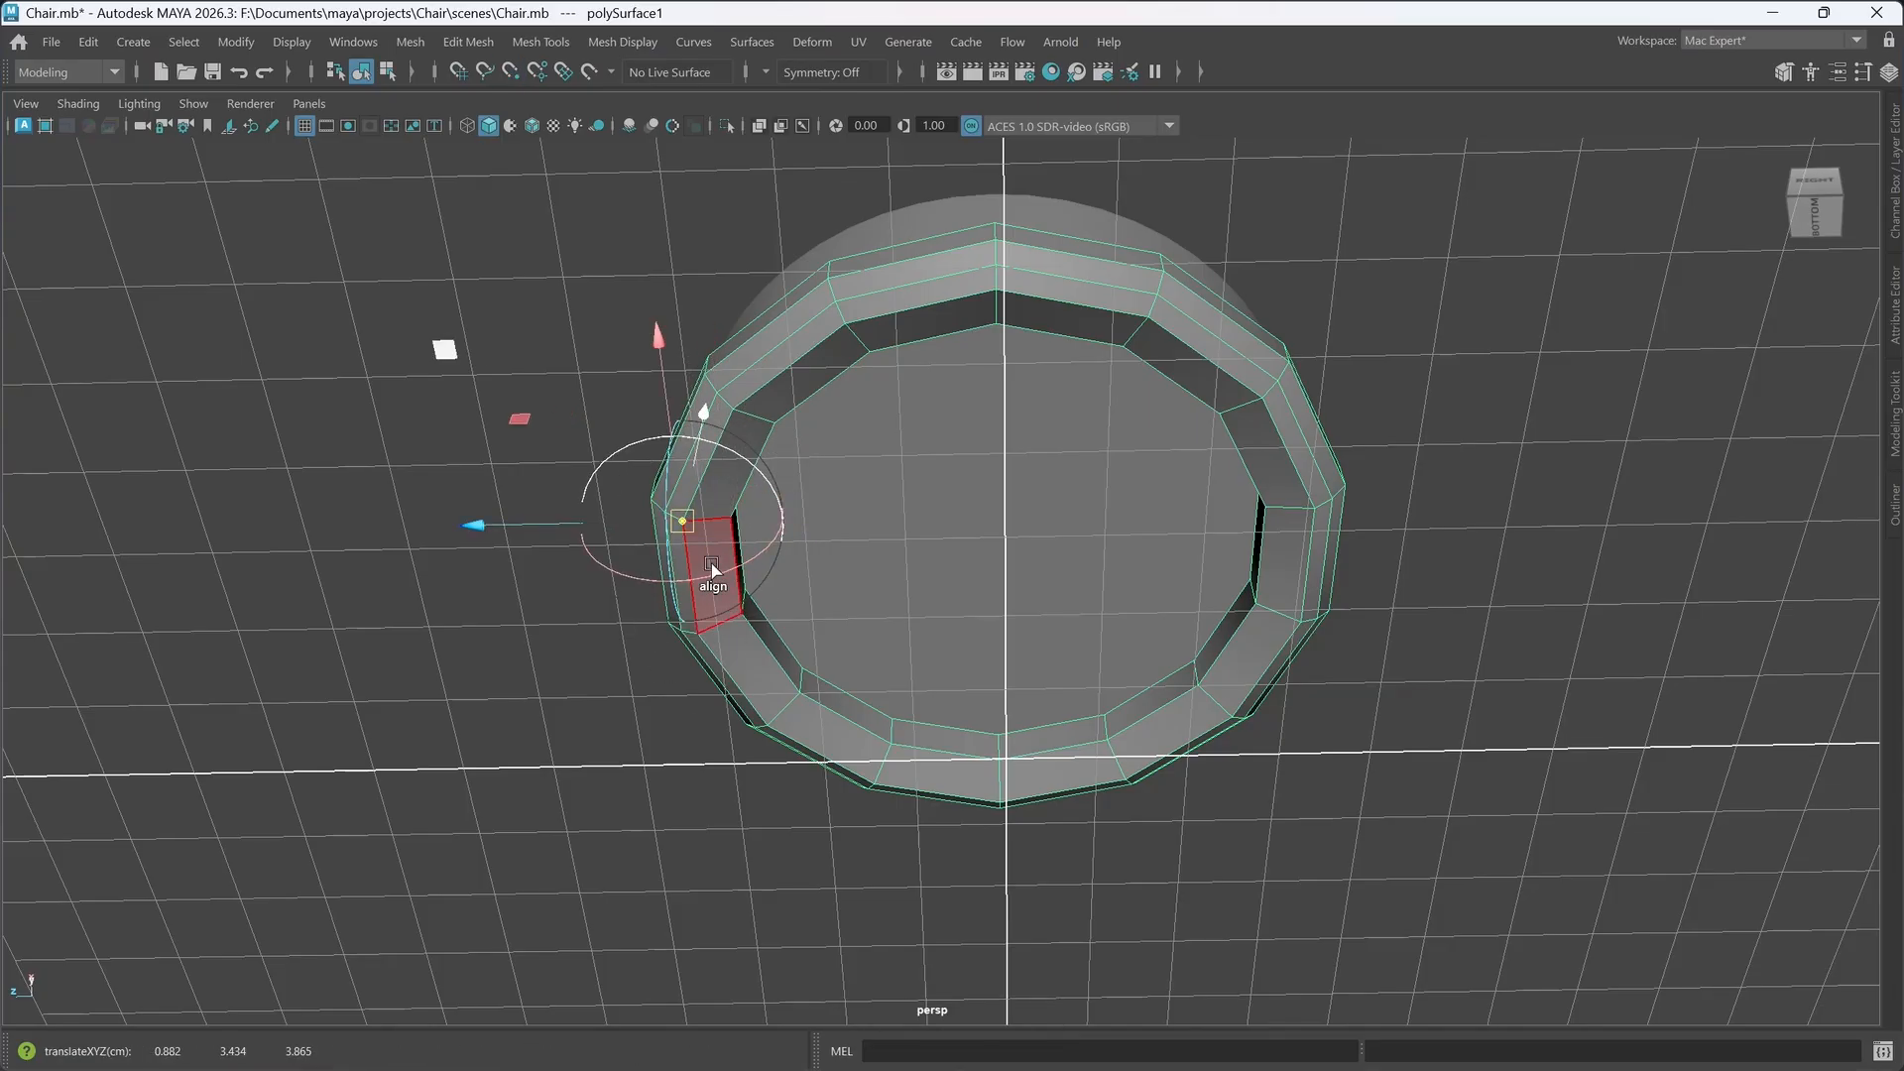
alt+drag(714, 571, 1000, 616)
mouse_move(1000, 616)
alt+middle_down()
mouse_move(1008, 522)
mouse_move(1049, 558)
mouse_move(1023, 610)
mouse_move(966, 628)
alt+middle_up()
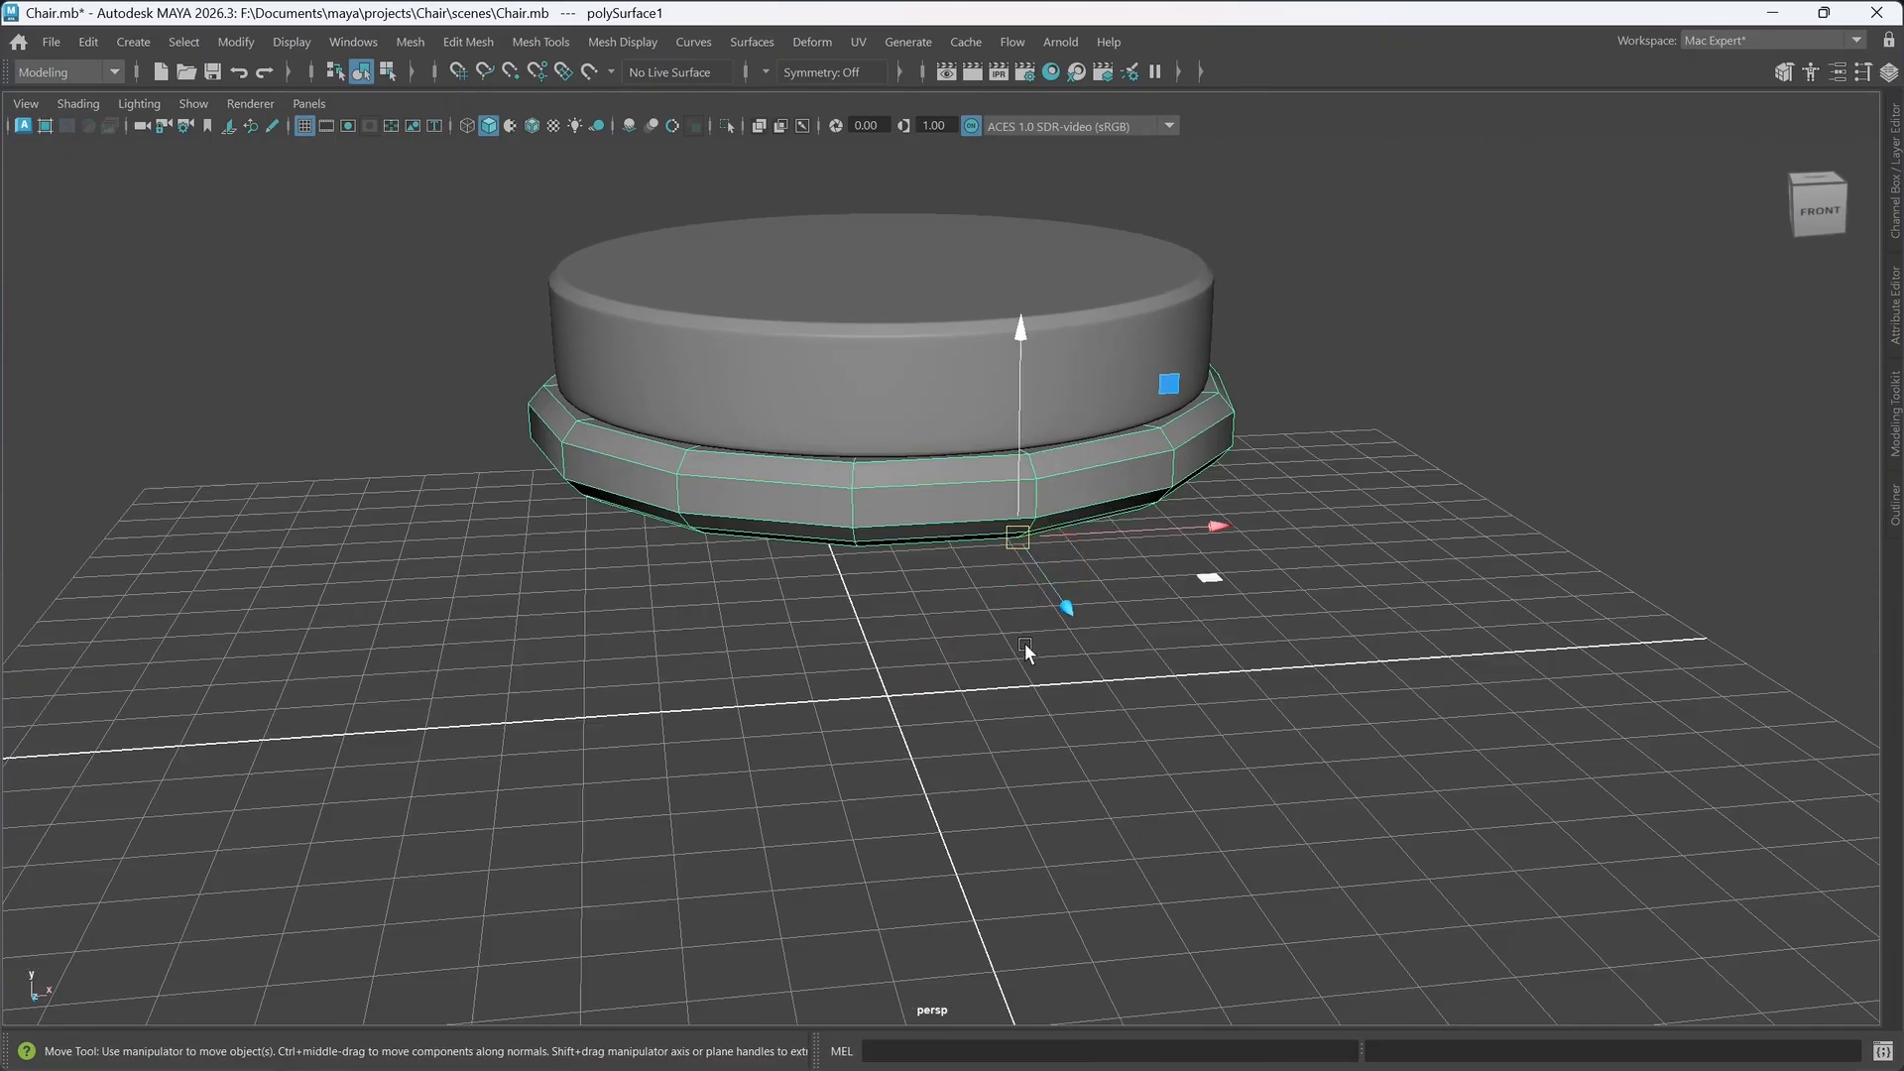
- Enable grid snapping and move the ring down along the Y axis to one grid unit below the ground plane
scroll(1025, 645, down, 2)
key(x)
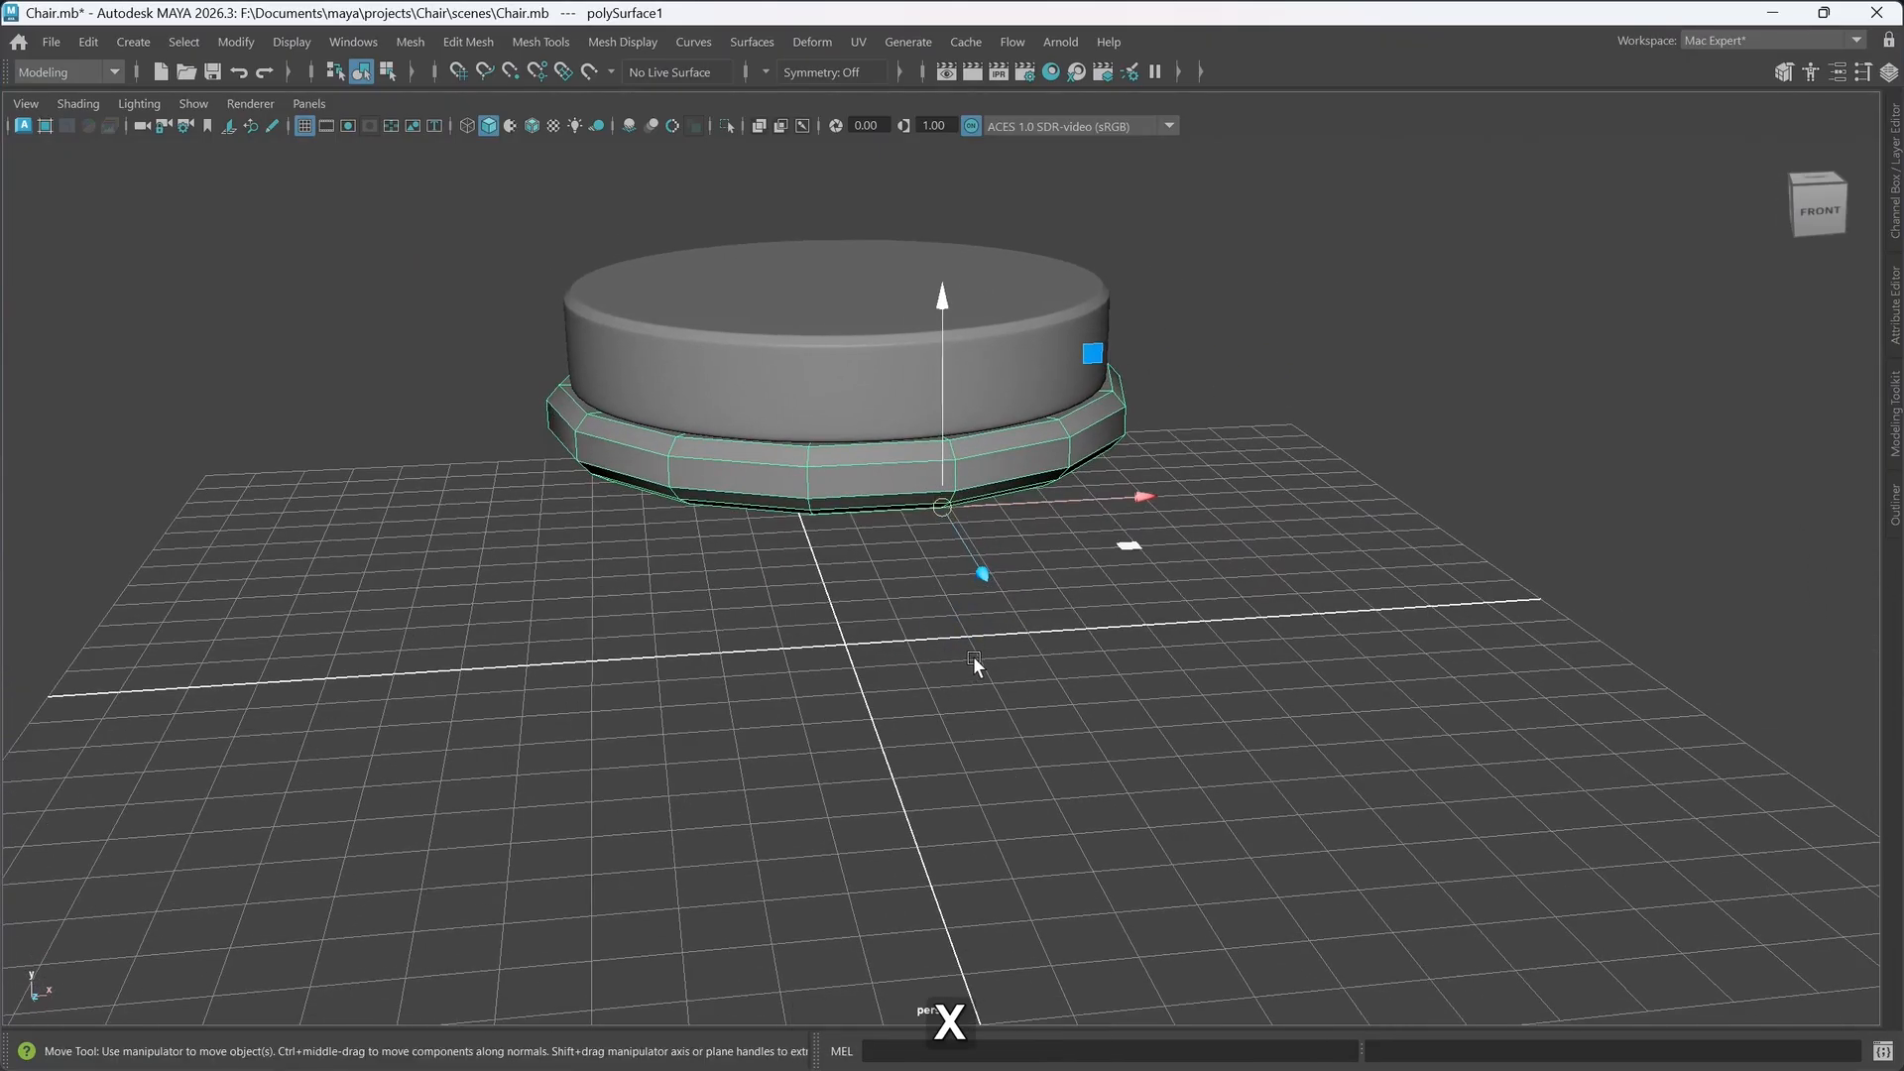
key(x)
key(x)
key(x)
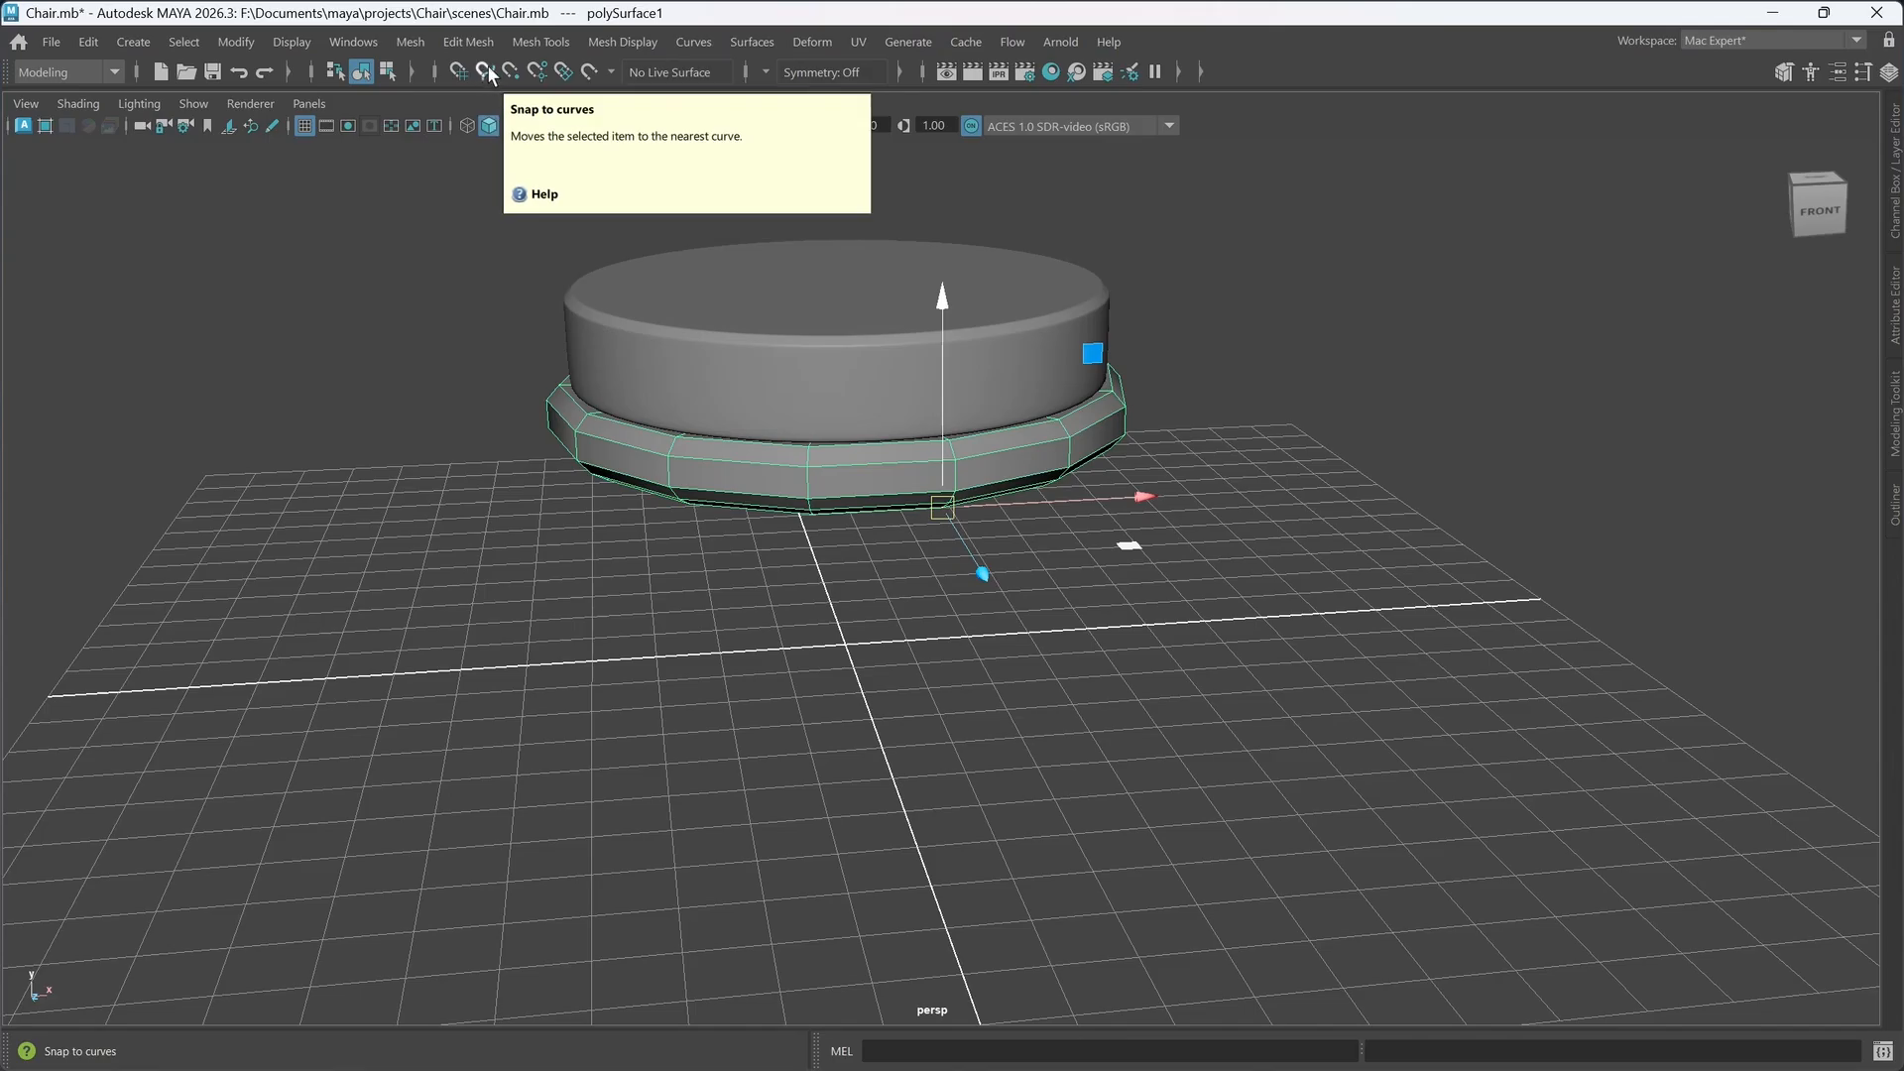
click(459, 80)
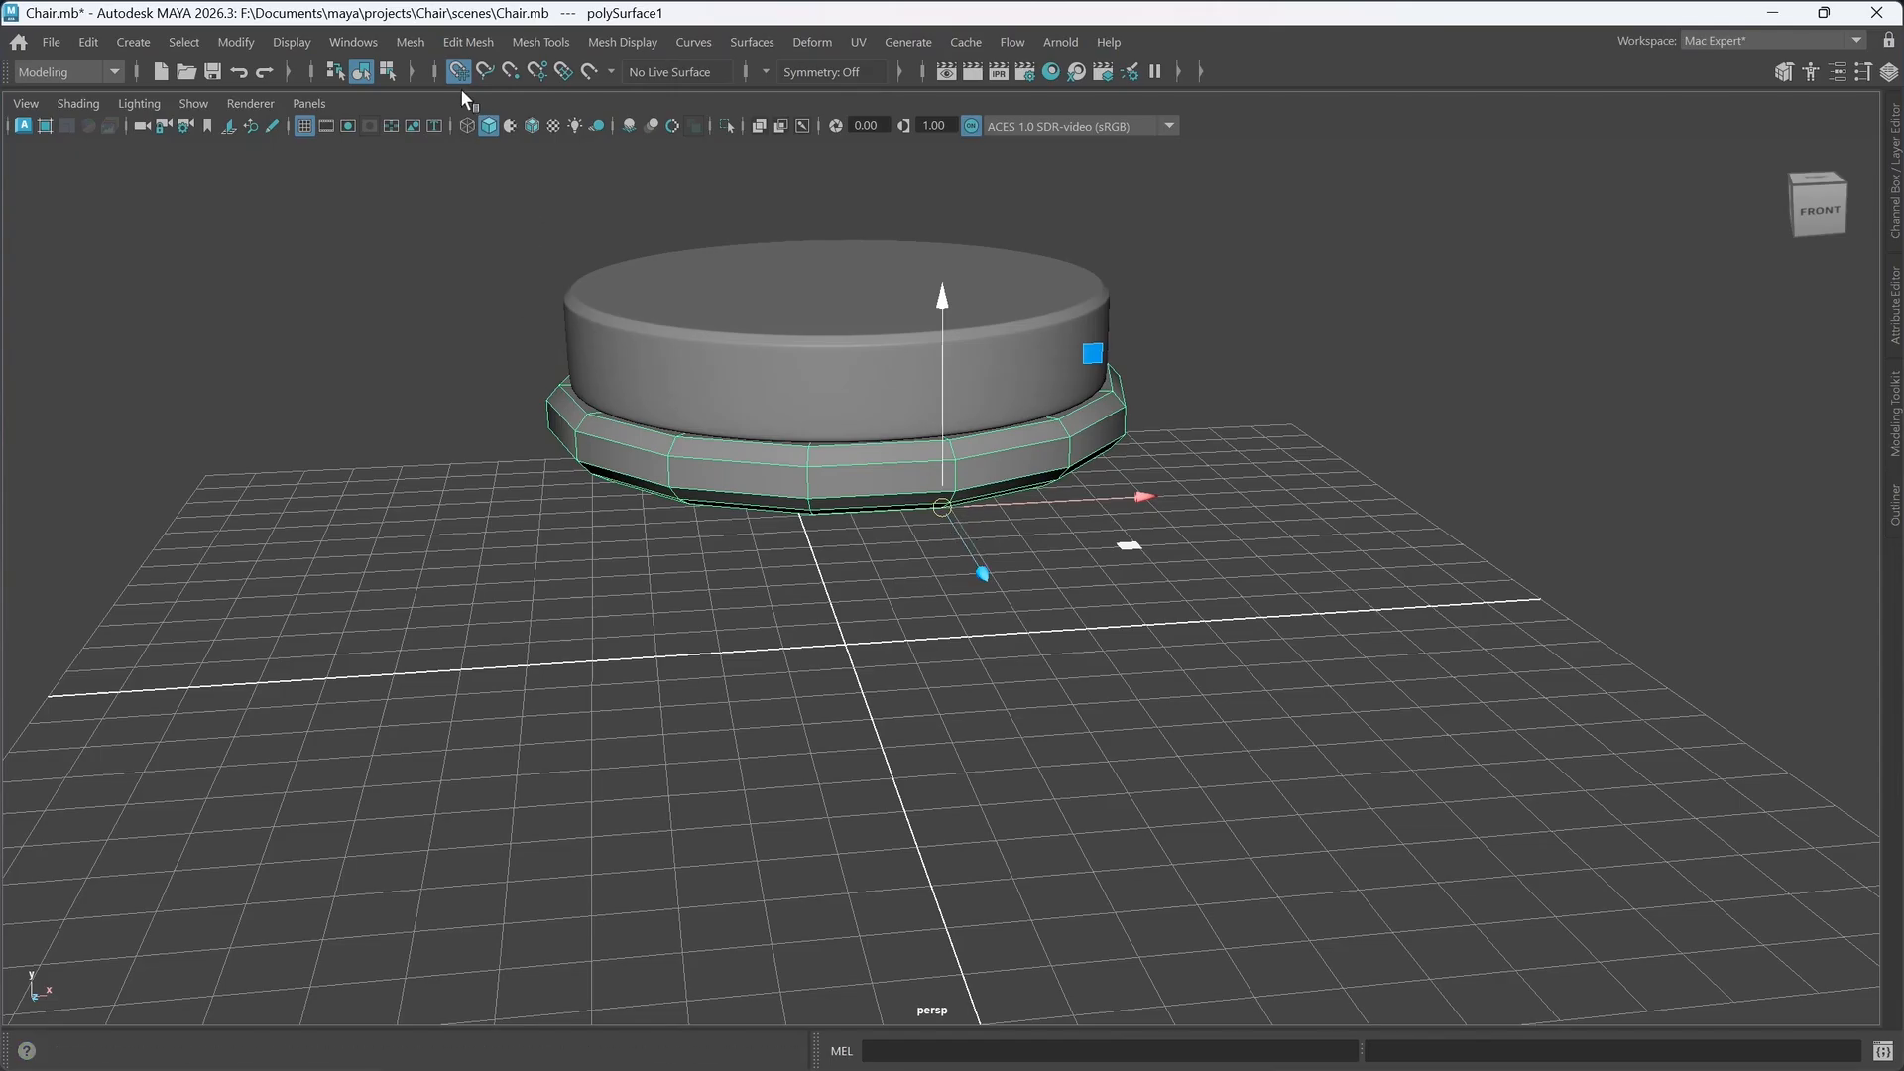
key(x)
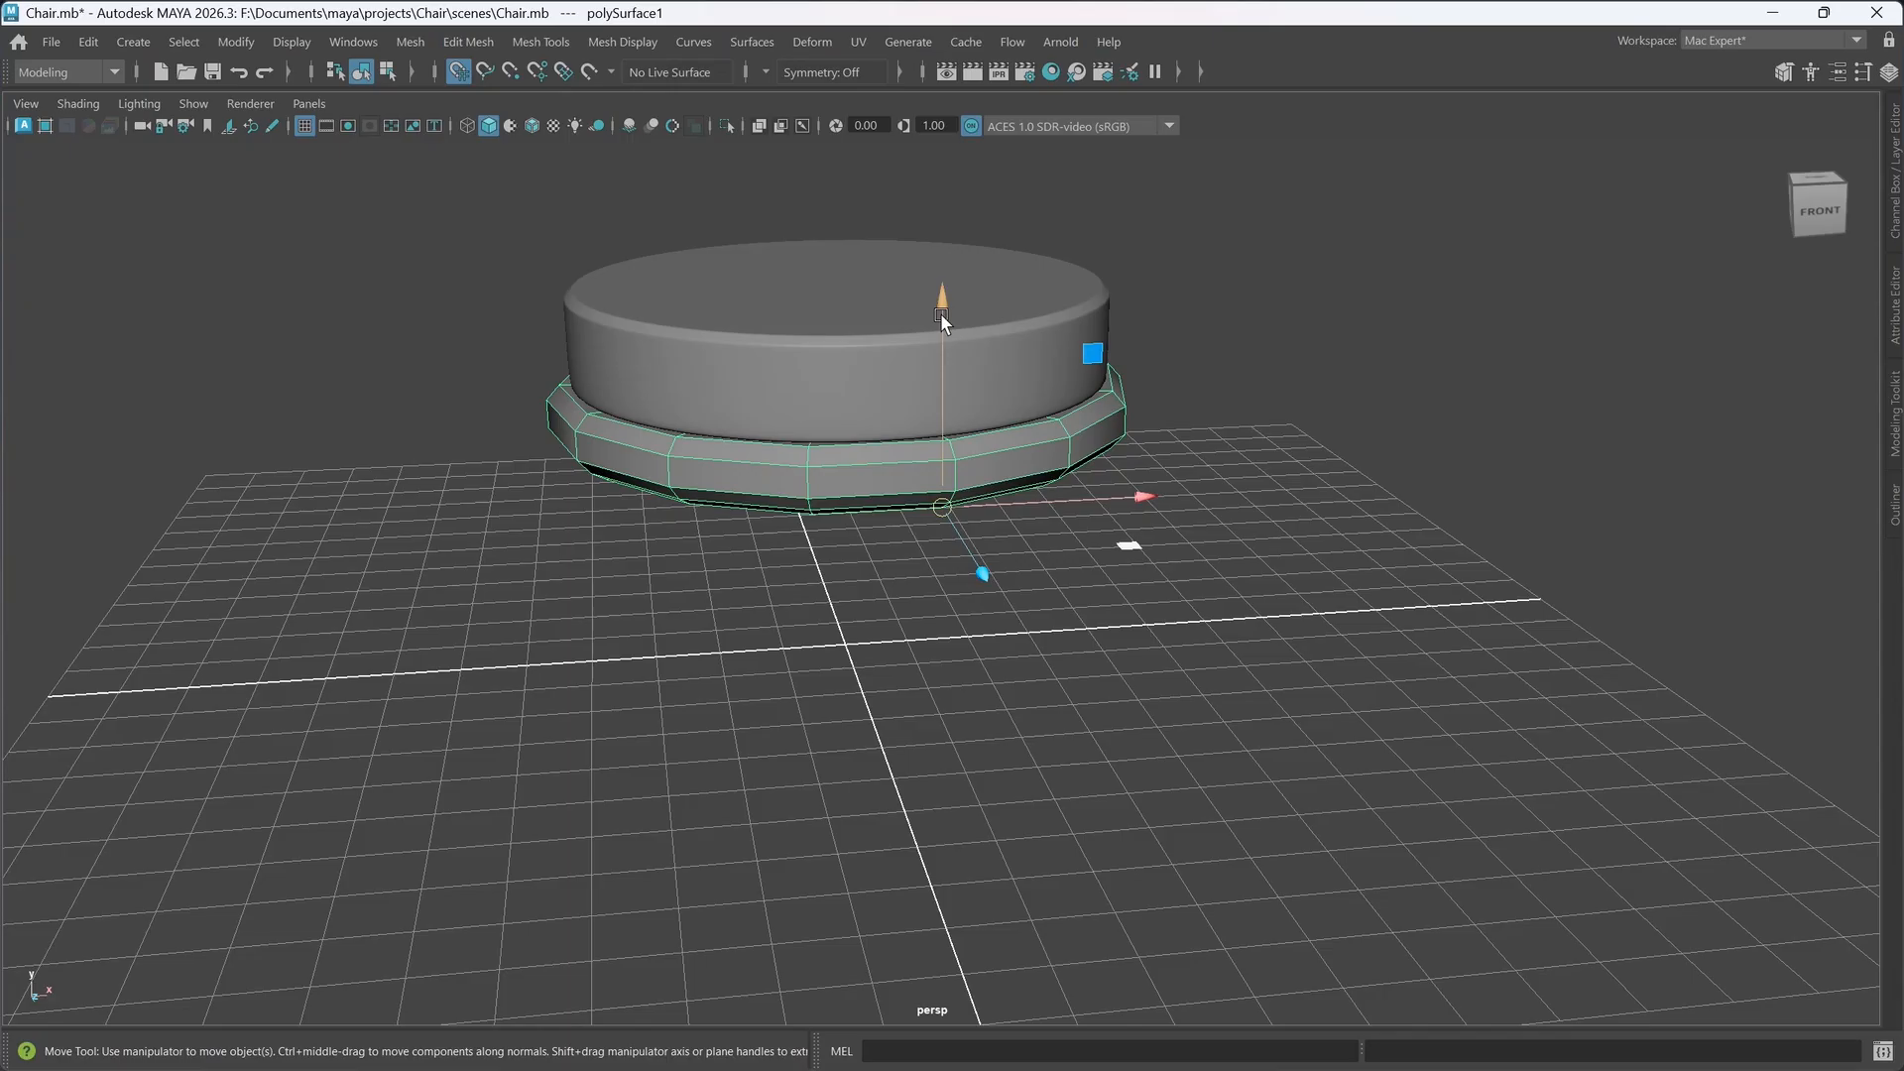
key(x)
drag(944, 300, 932, 771)
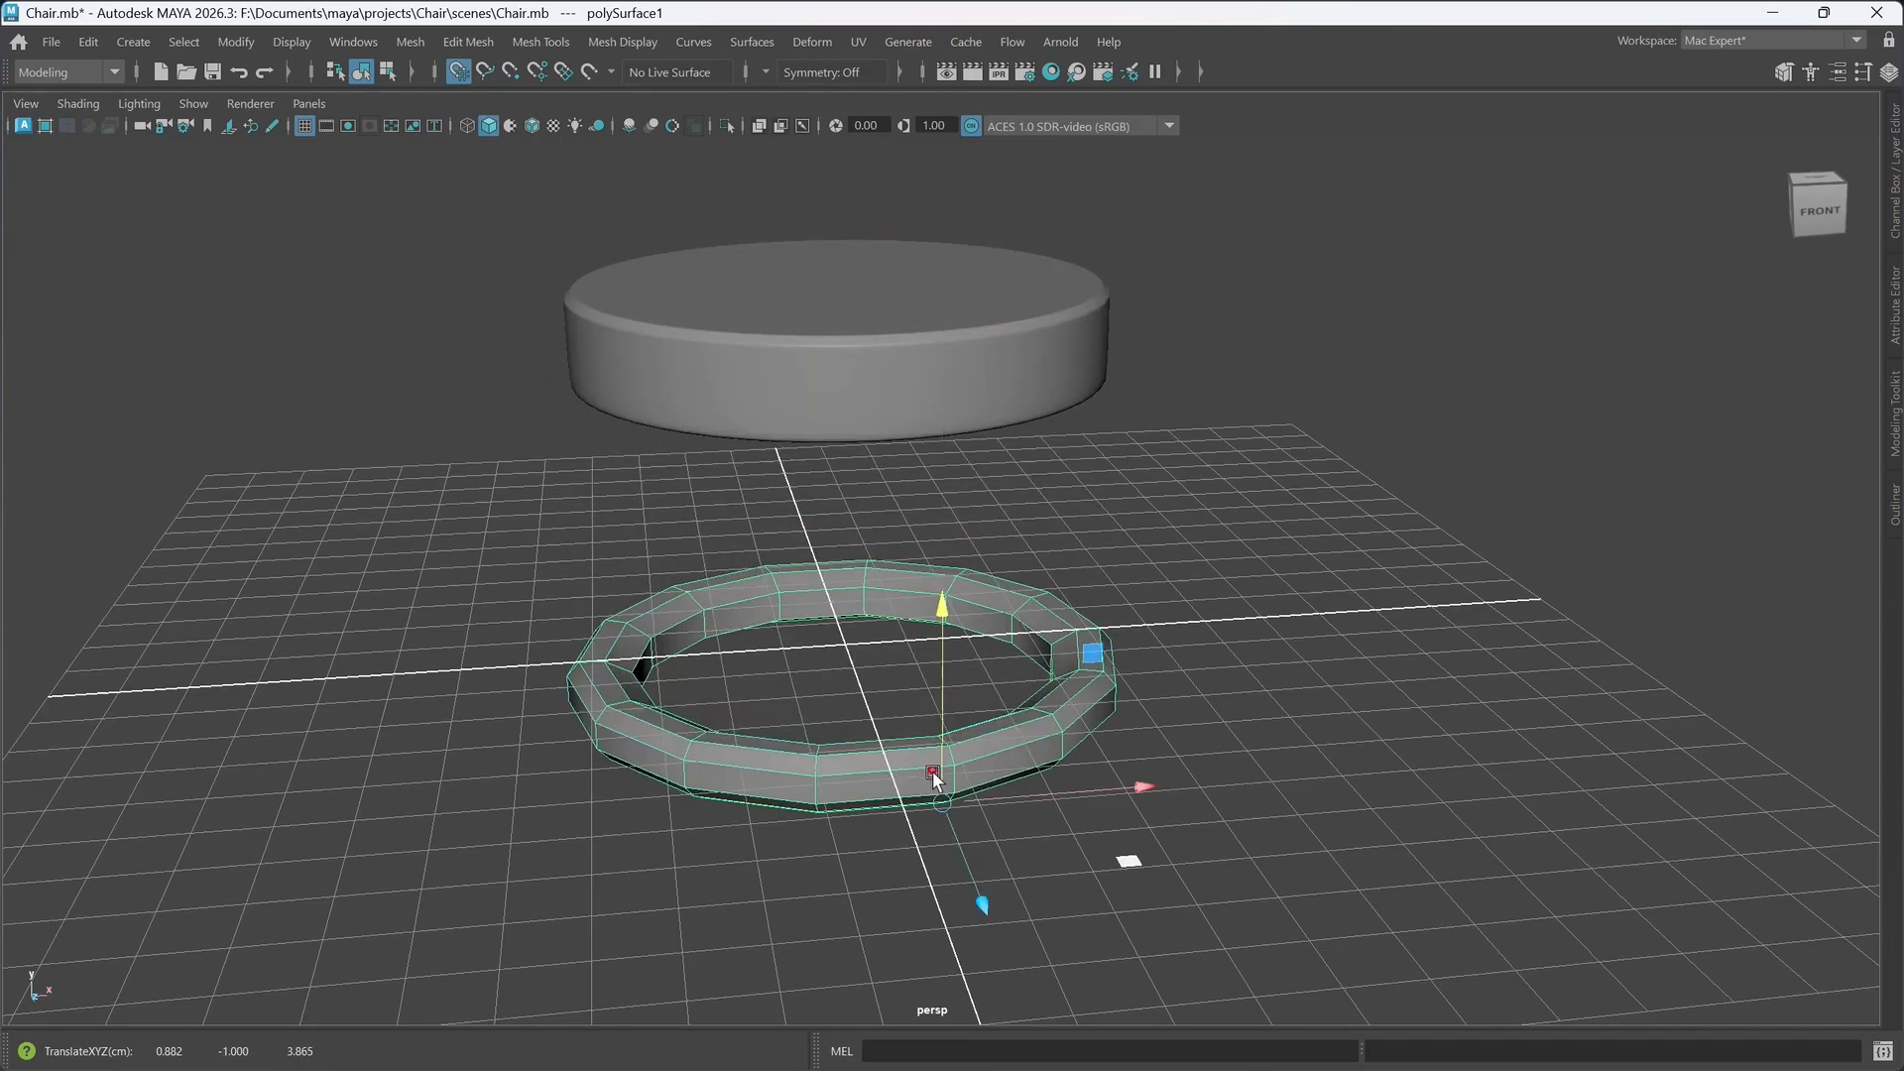
- Grid-snap the ring up along the Y axis so its bottom edge sits on the ground plane at height 0
alt+drag(981, 917, 949, 939)
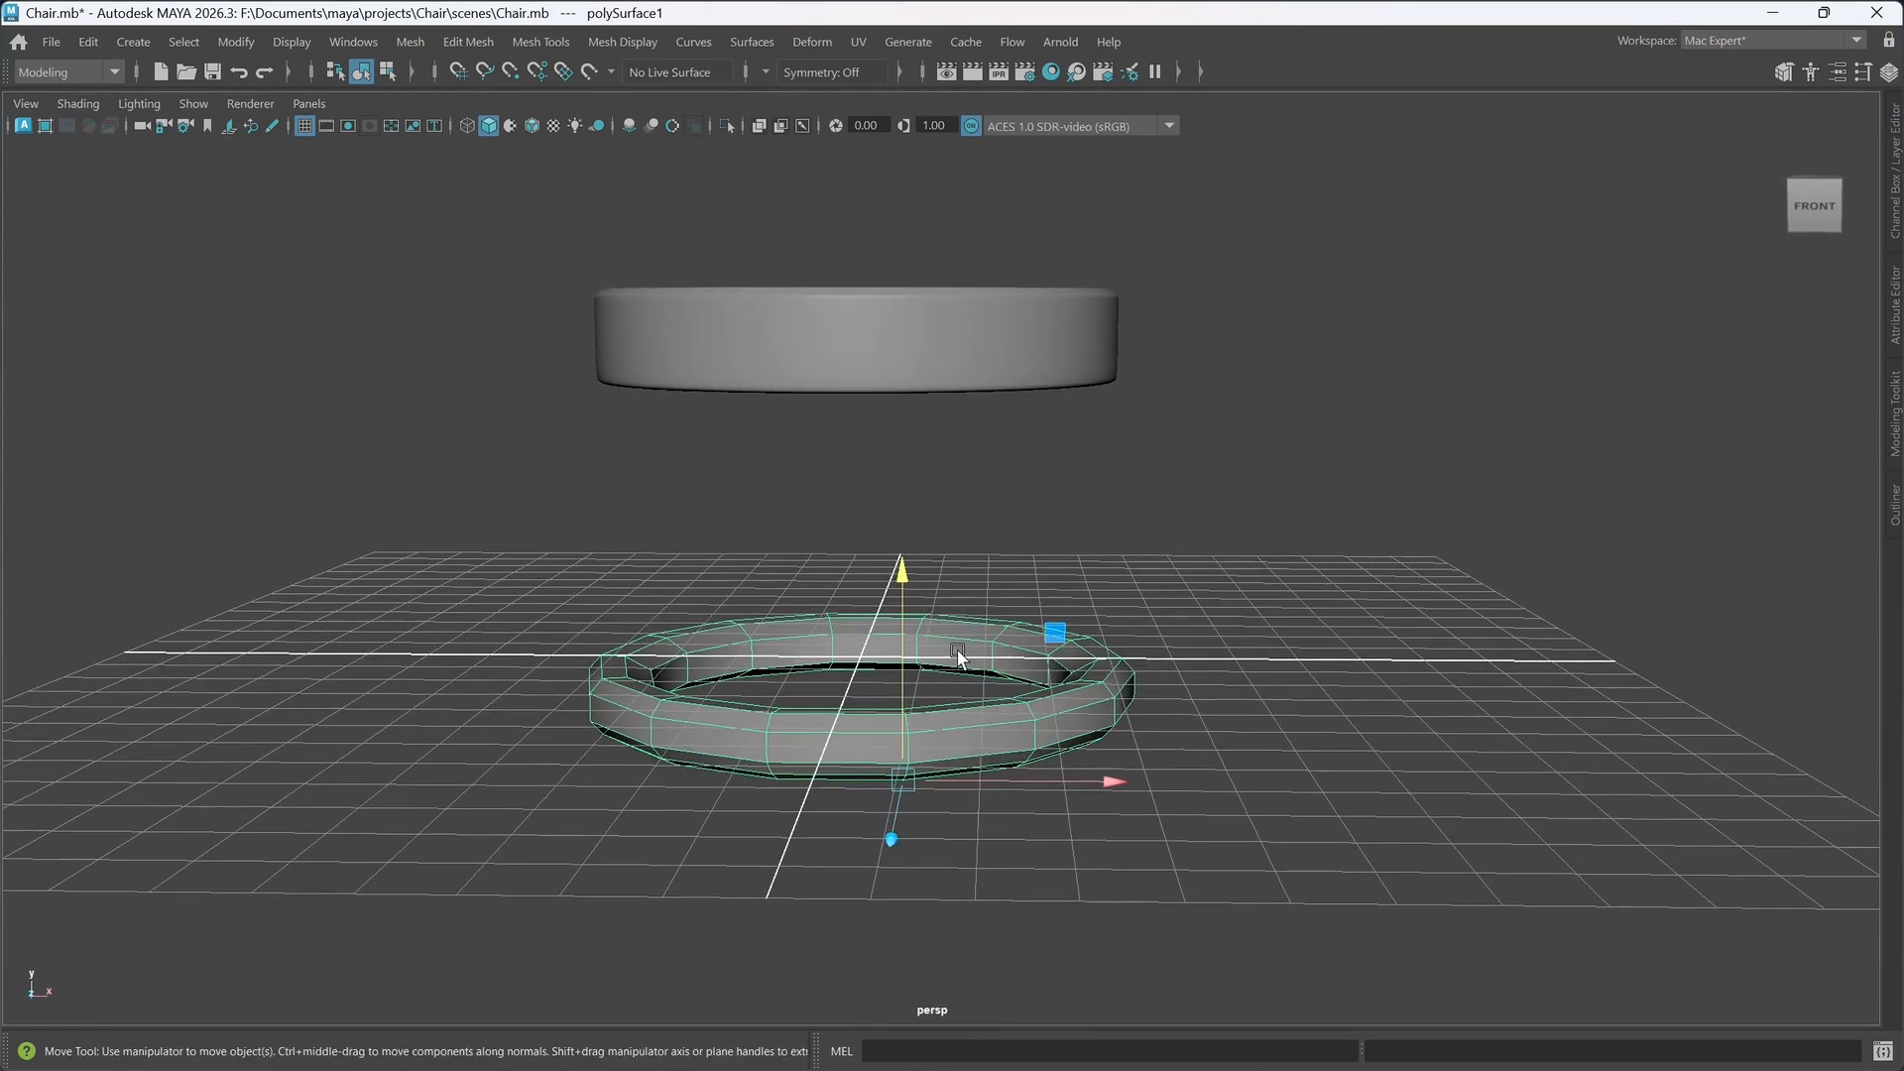
key(x)
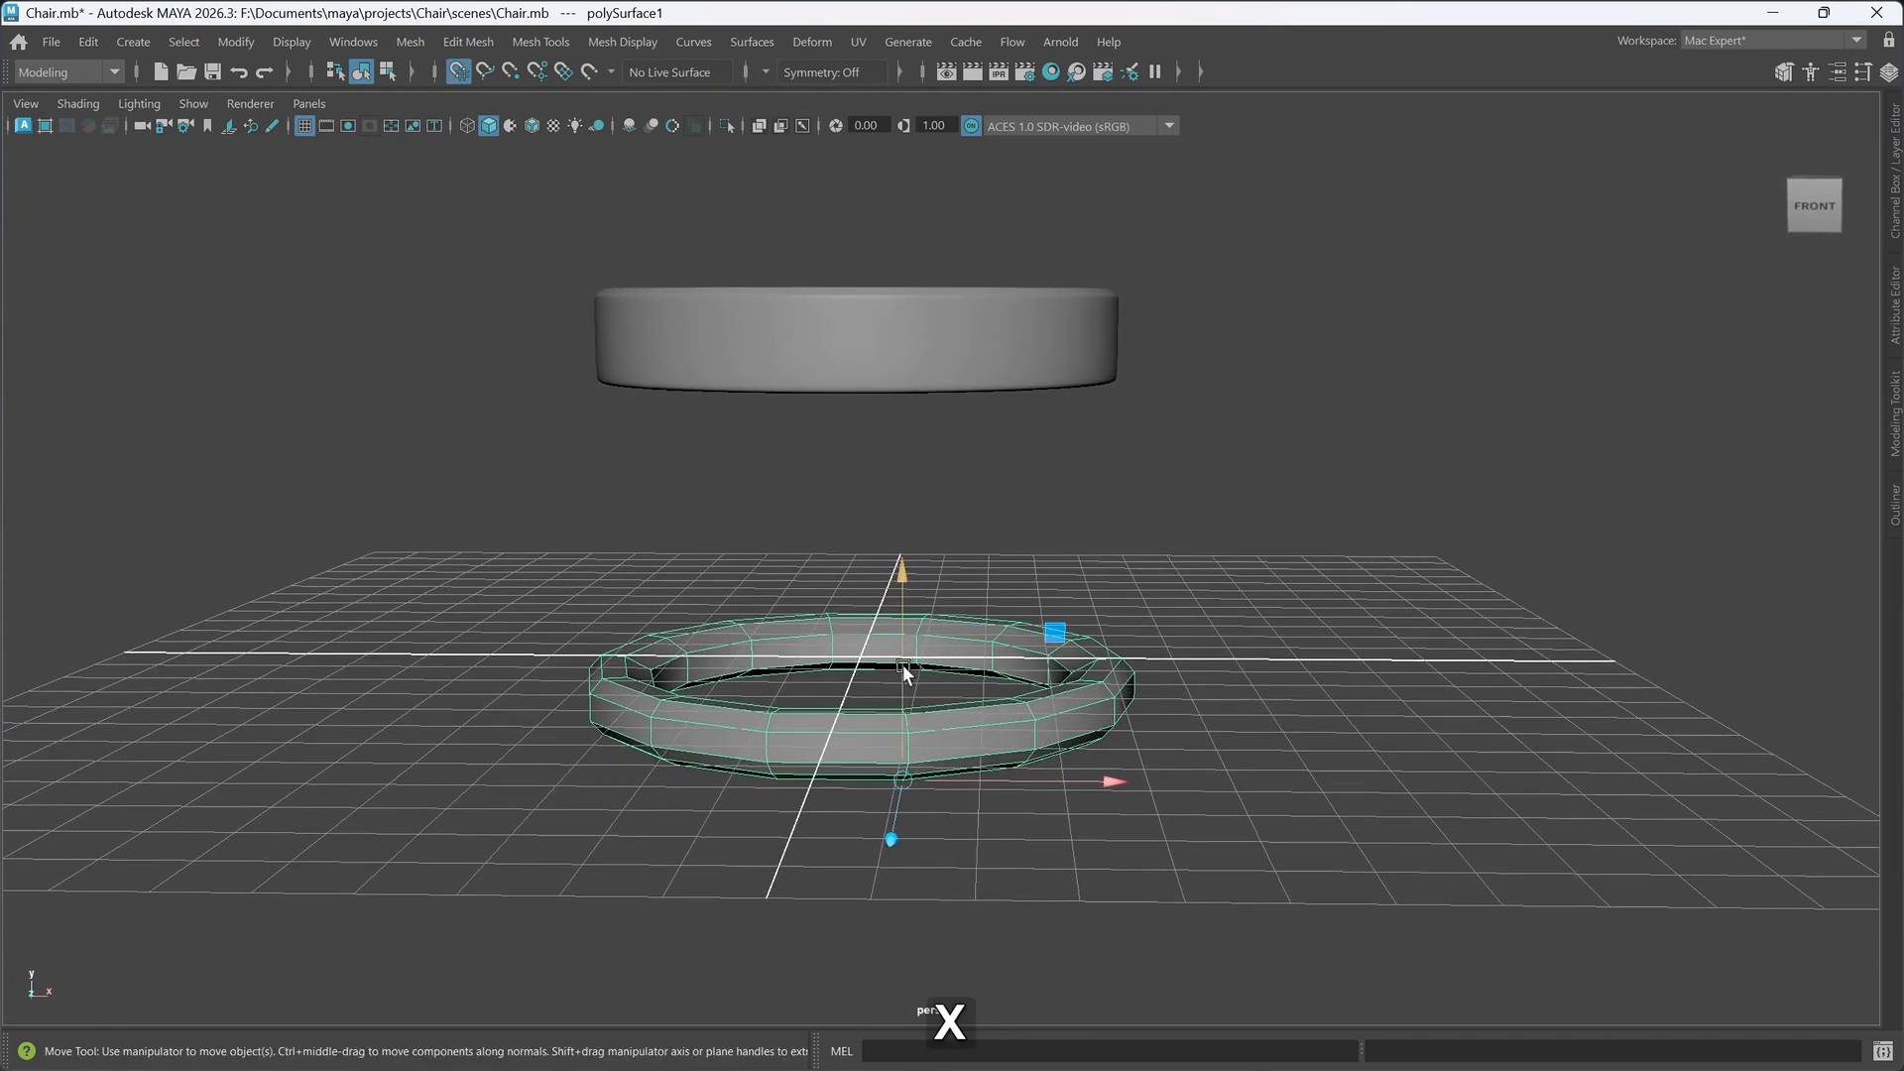
drag(902, 664, 902, 644)
alt+drag(910, 794, 931, 787)
middle_drag(963, 506, 878, 739)
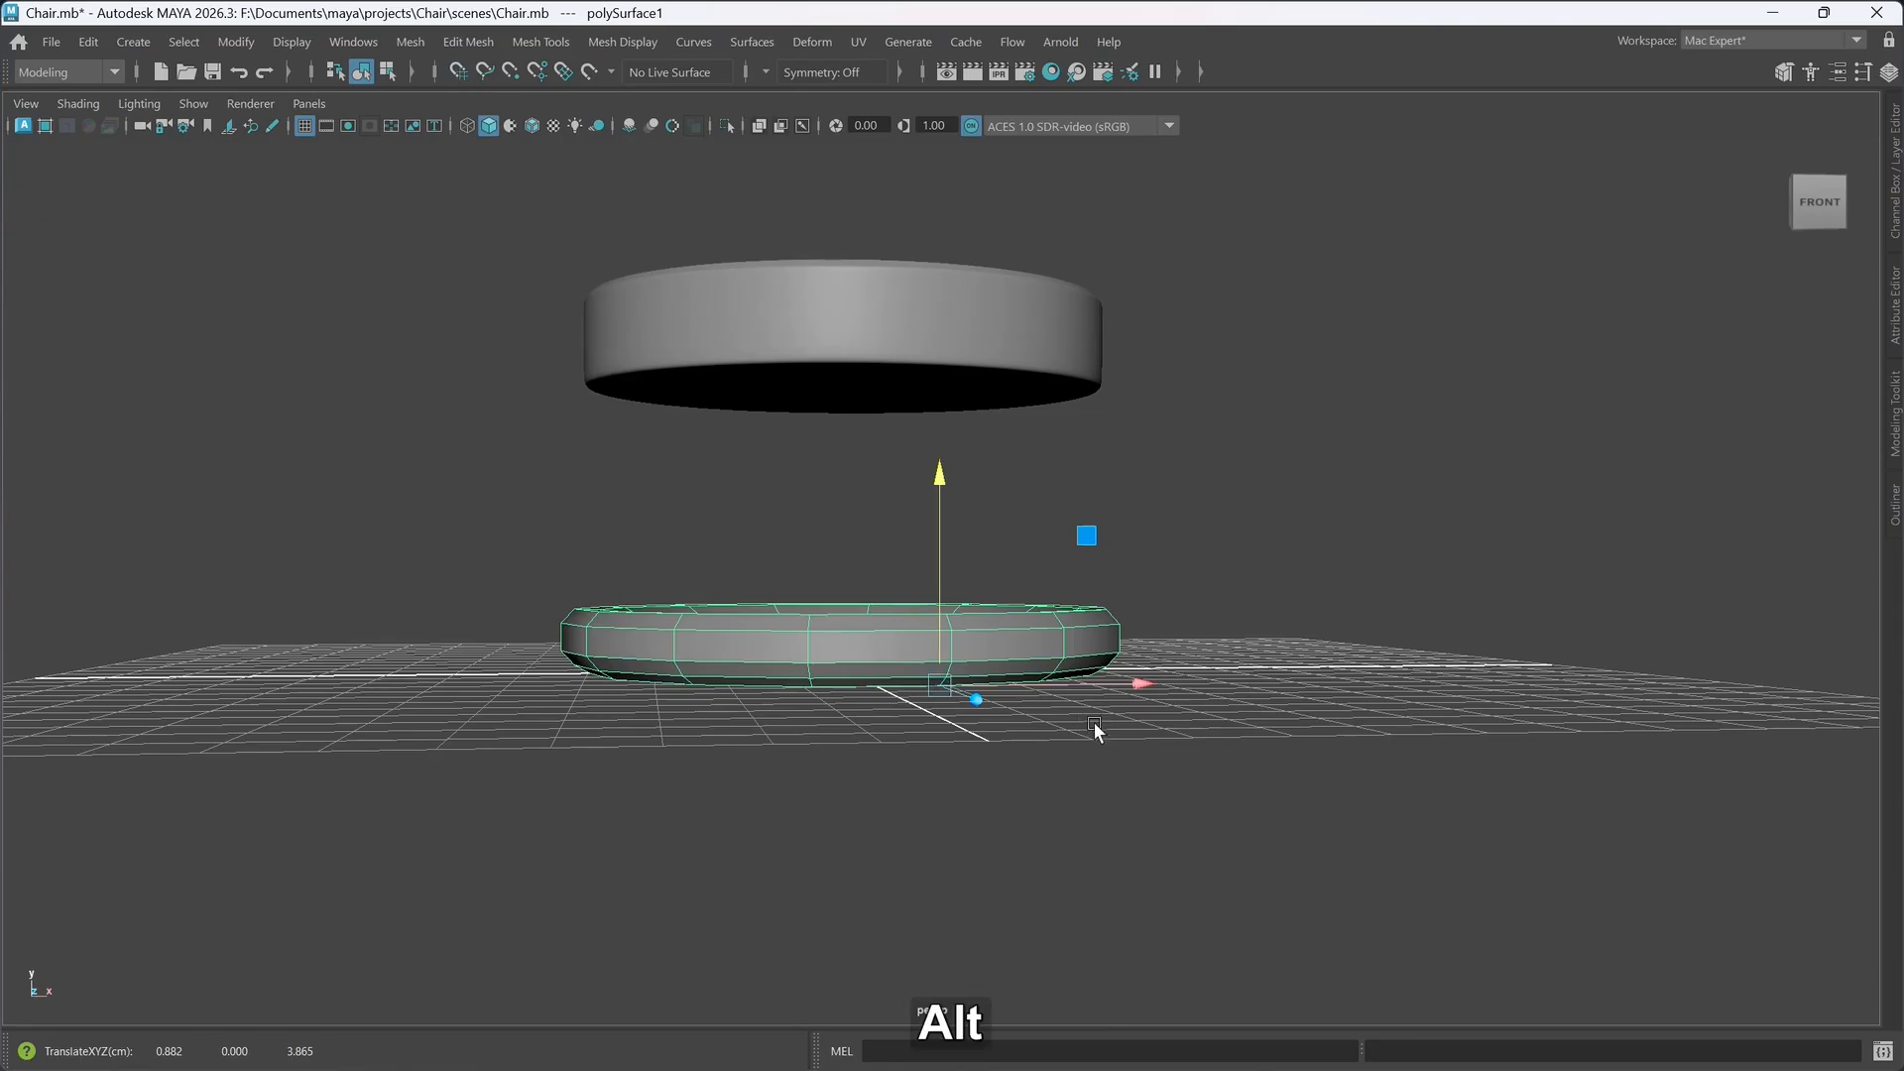
alt+drag(1097, 731, 1026, 747)
click(1025, 749)
- Center the ring's pivot in pivot editing and return to the normal move mode
click(960, 663)
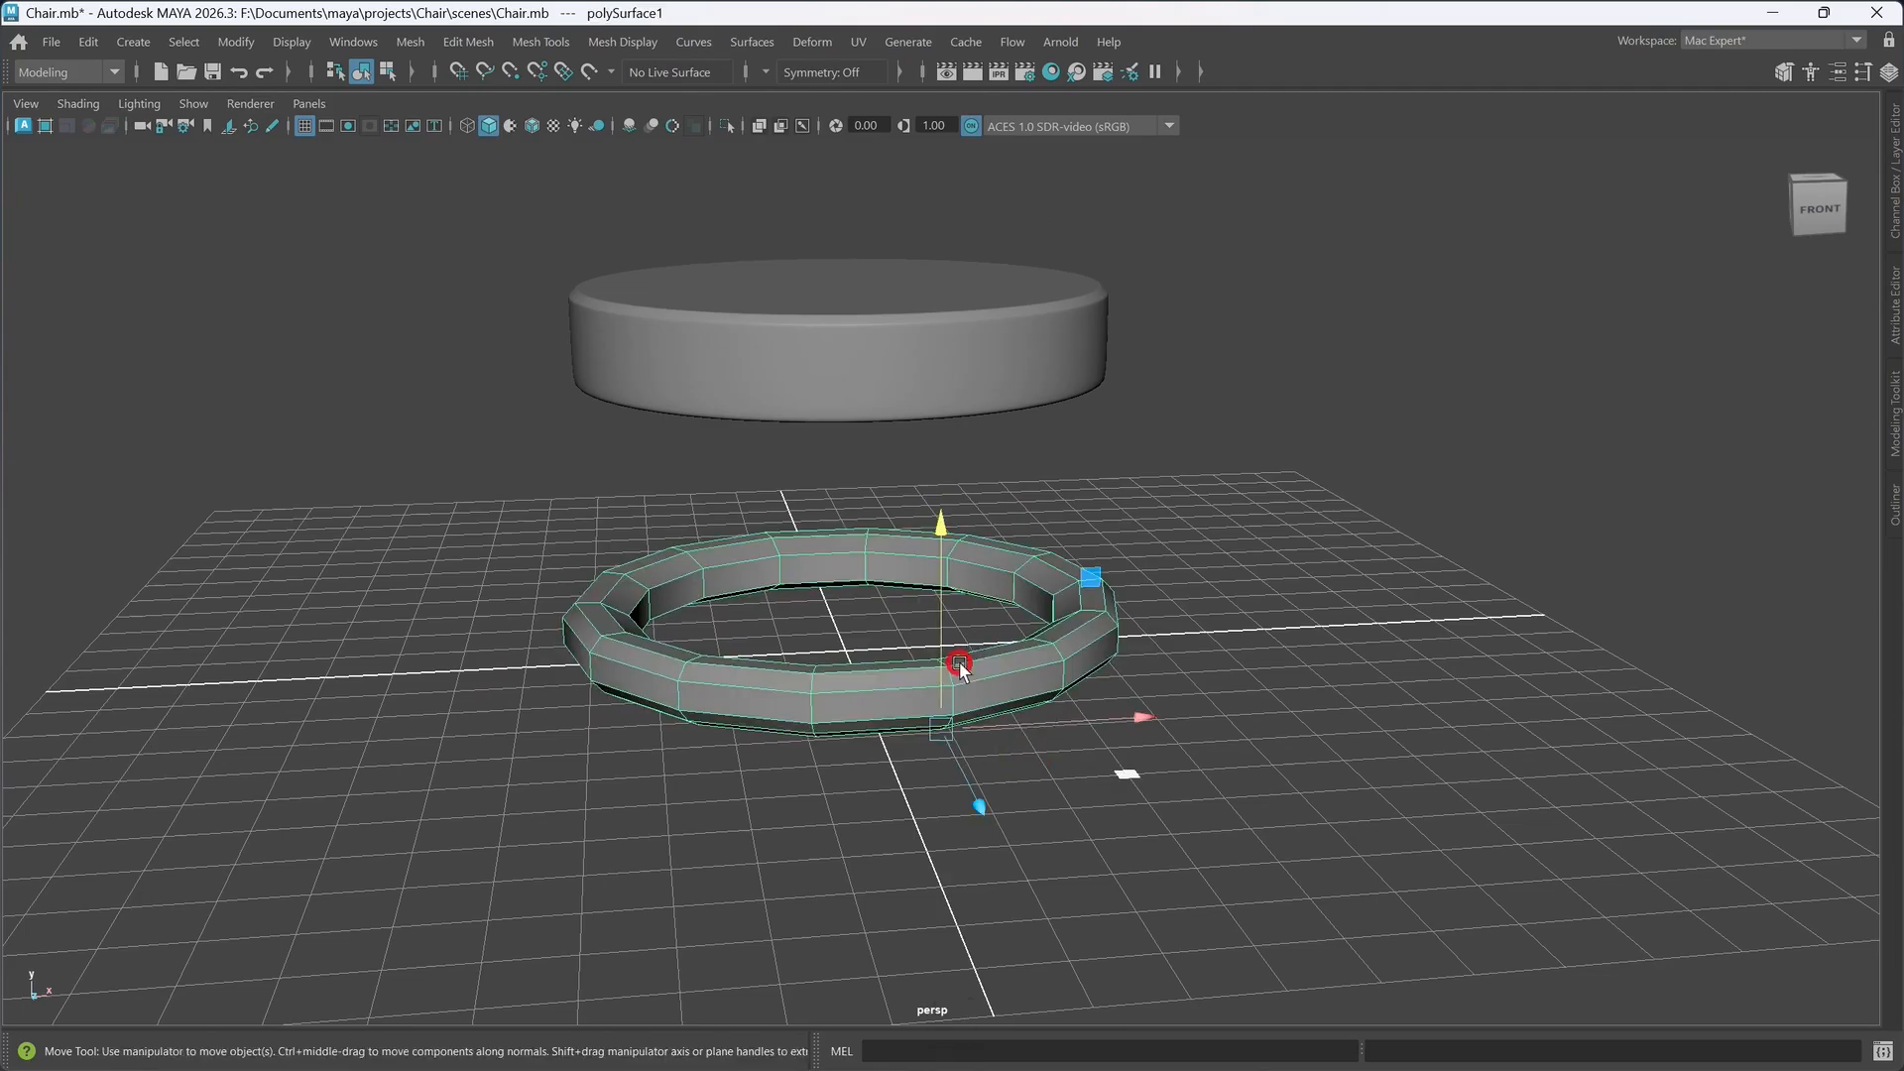
key(d)
ctrl+shift+right_drag(967, 643, 964, 719)
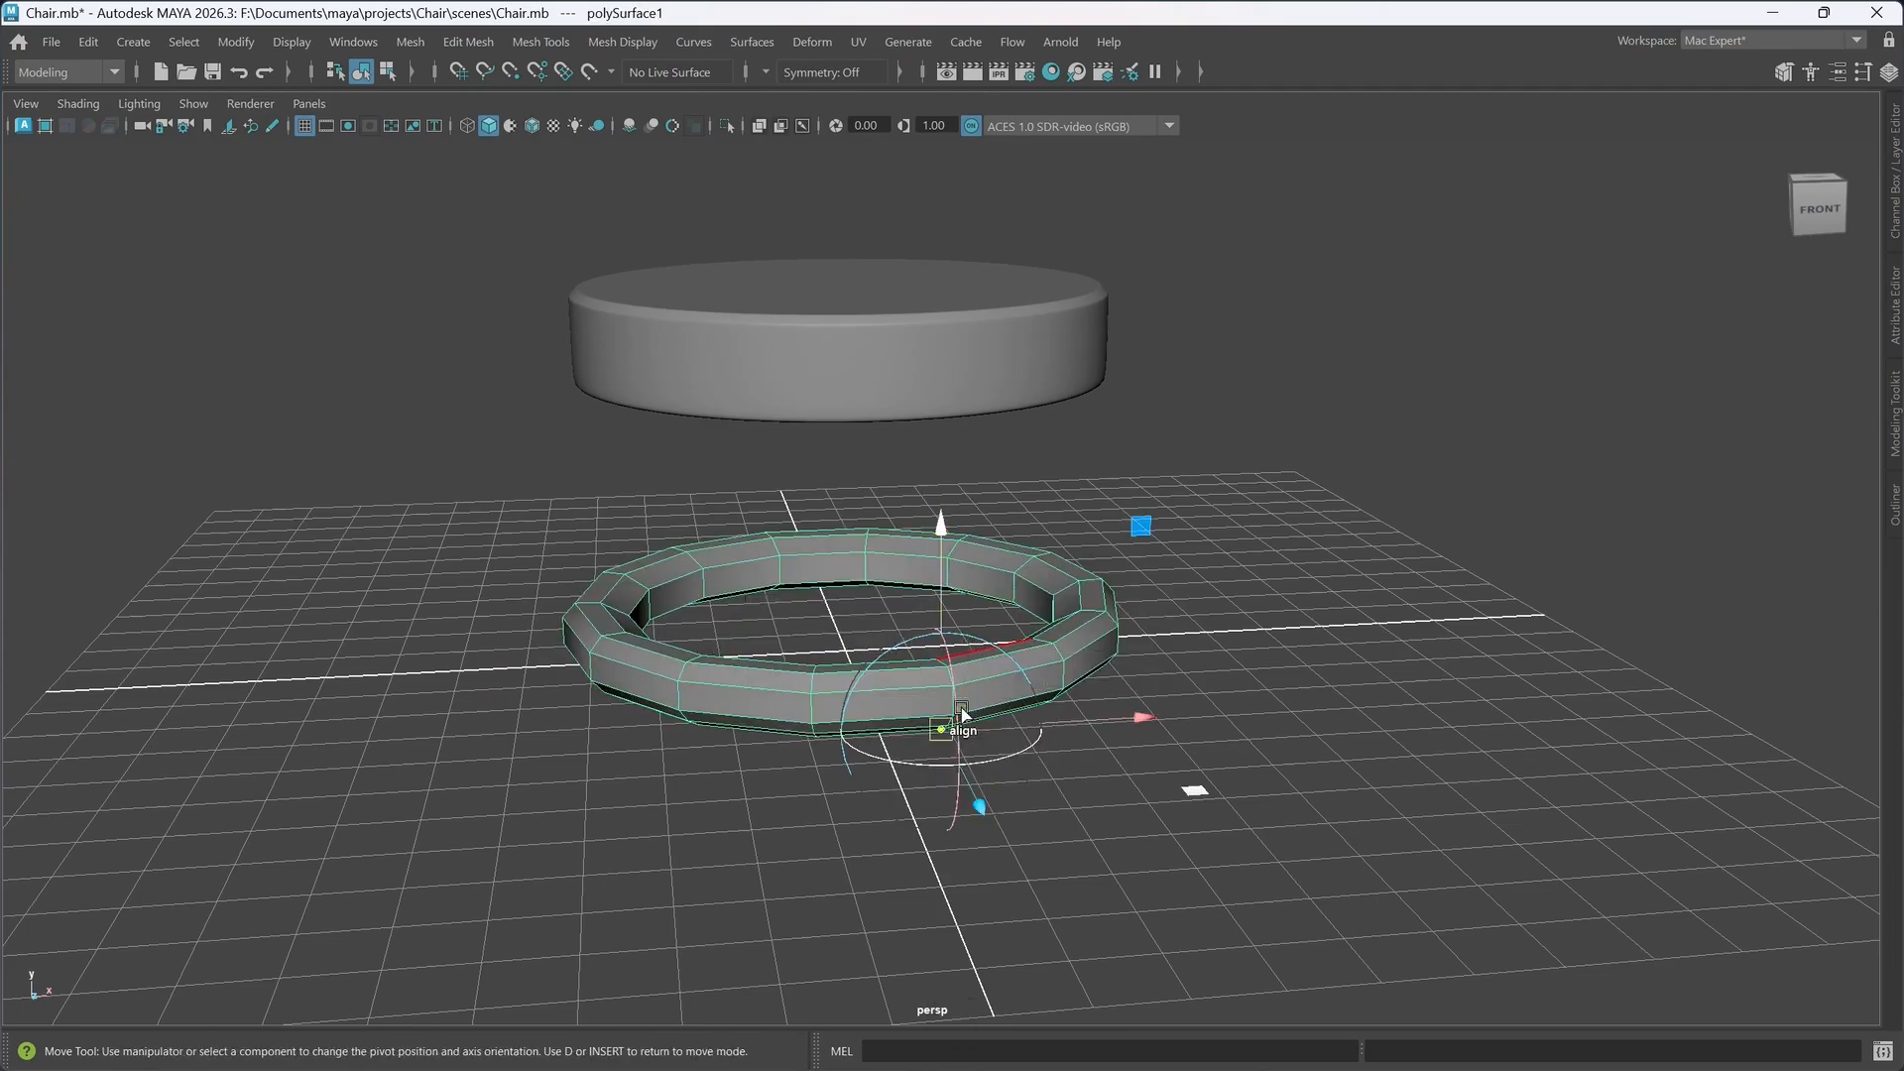
key(d)
key(d)
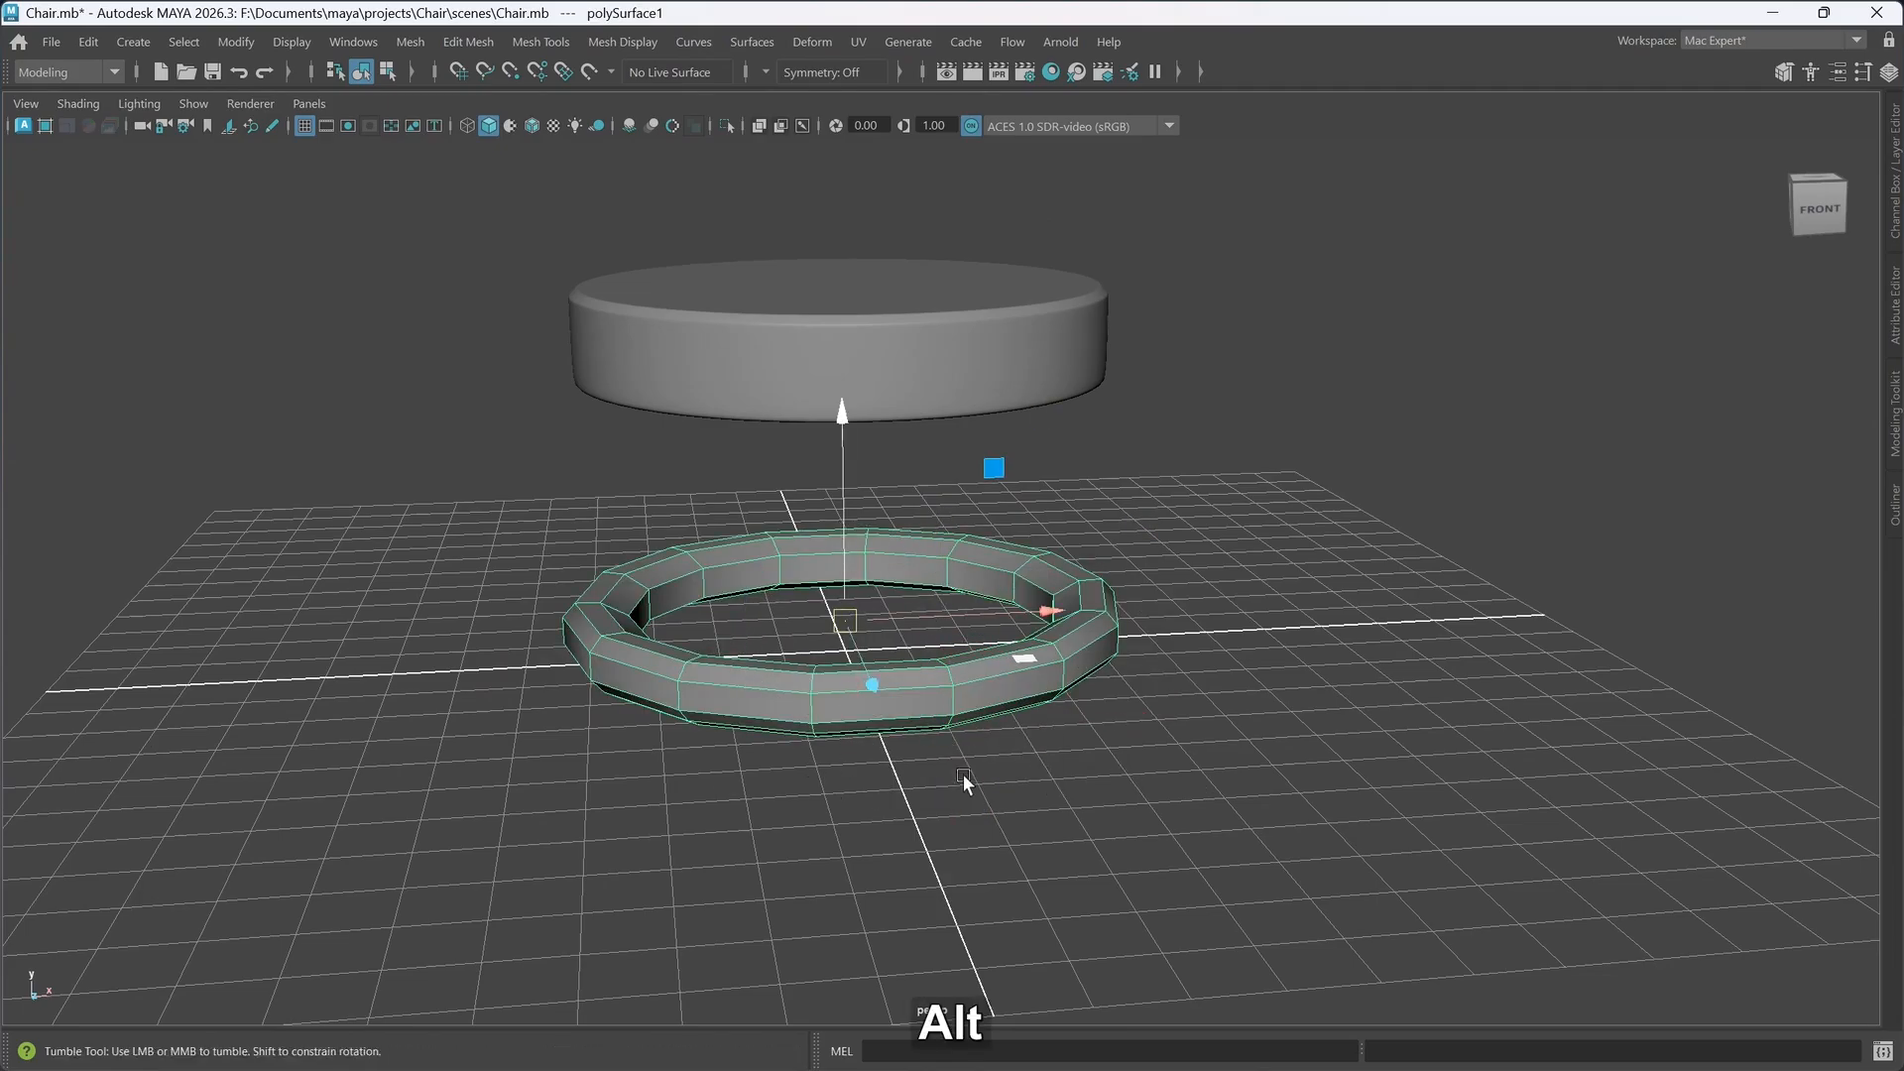
- Select the lid disc above the ring and turn off its smooth preview
alt+drag(969, 778, 1029, 756)
click(913, 337)
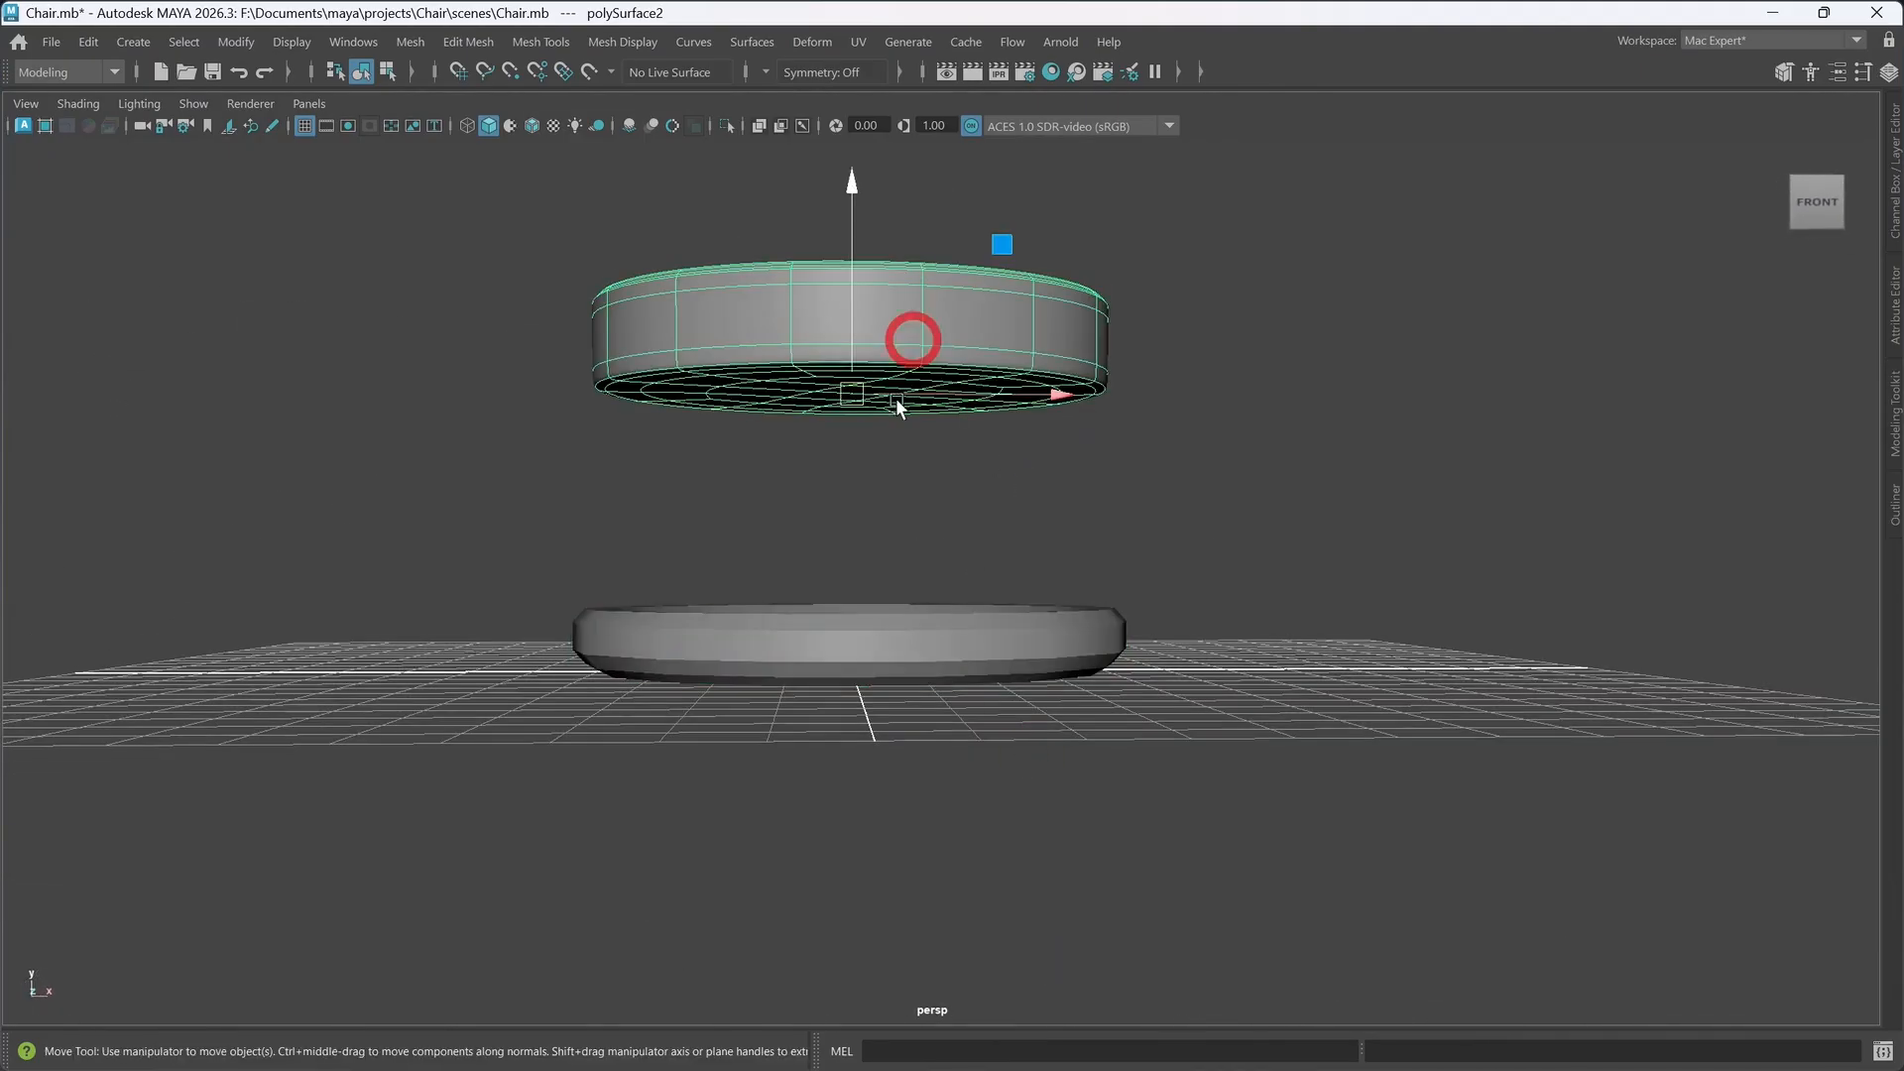
alt+drag(896, 544, 901, 367)
click(914, 674)
click(902, 357)
alt+middle_drag(901, 359, 925, 454)
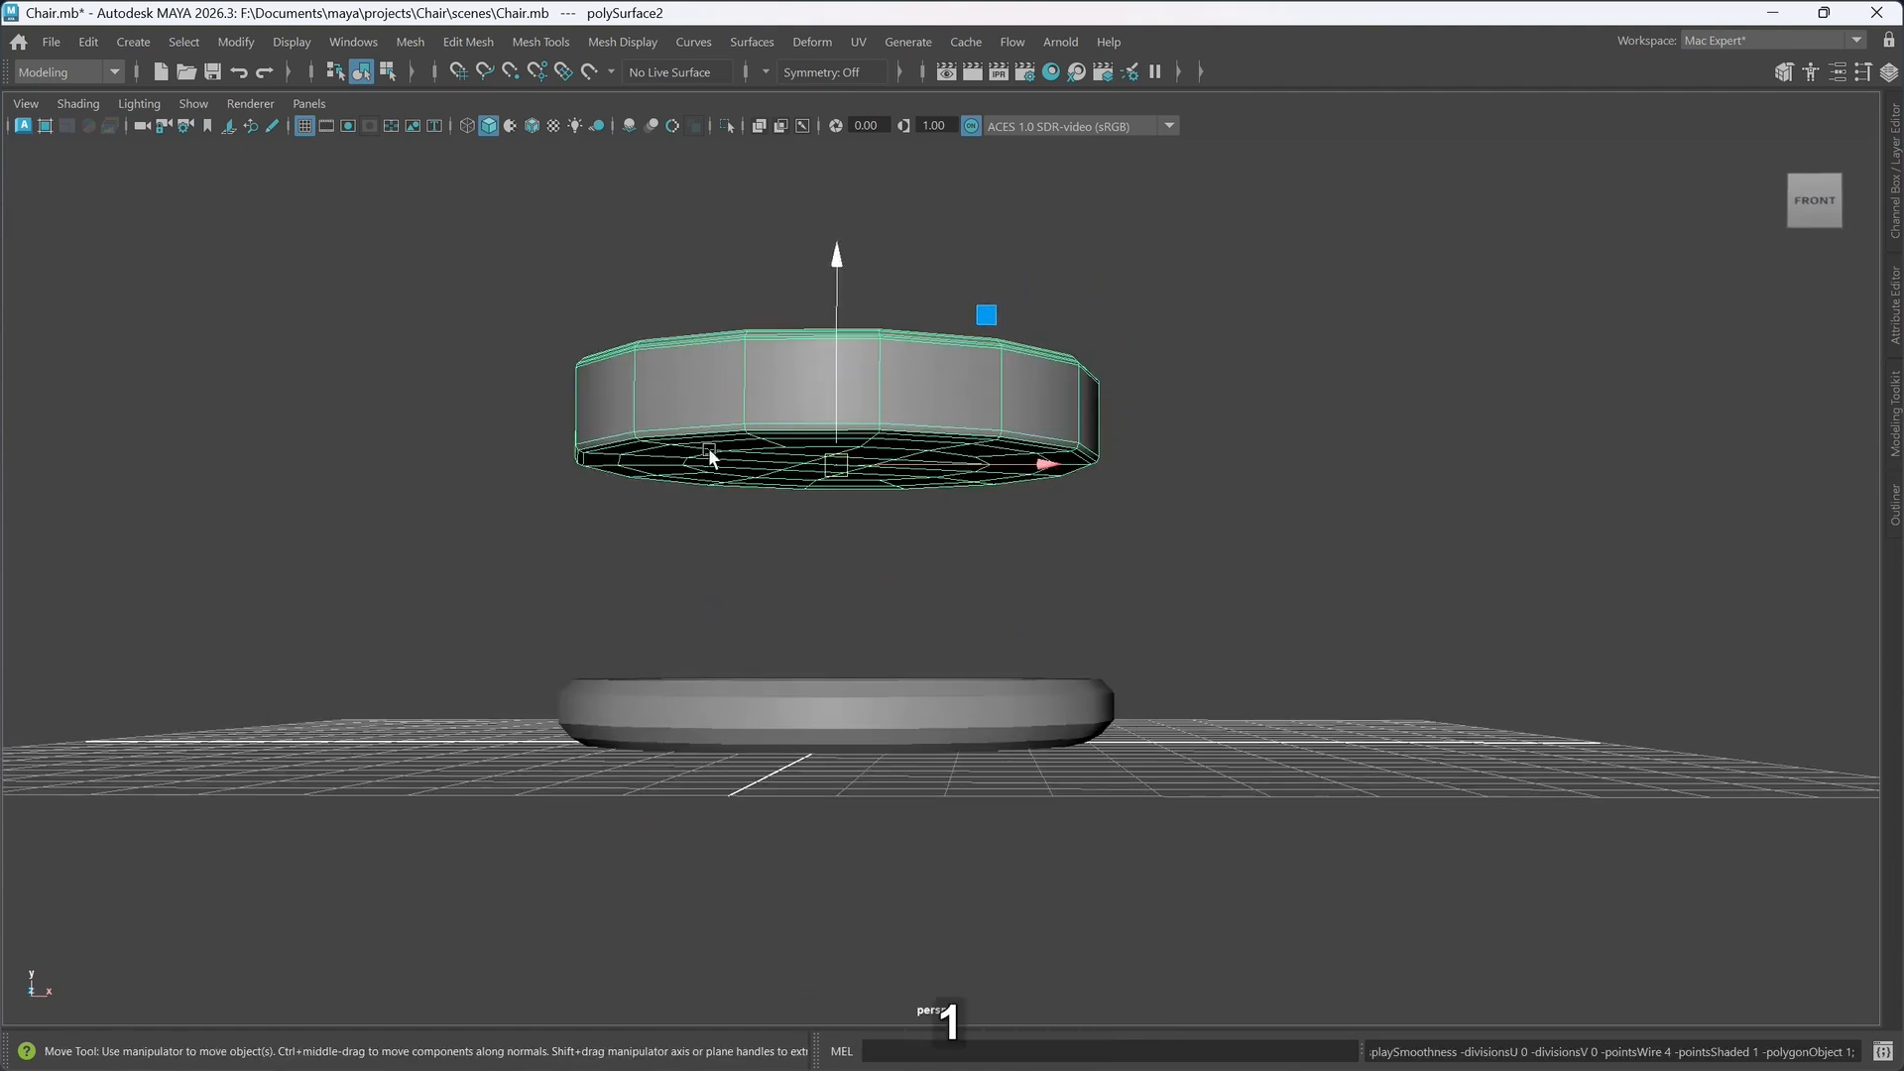
mouse_move(916, 545)
alt+mouse_down()
mouse_move(835, 551)
mouse_move(936, 515)
mouse_move(908, 509)
alt+mouse_up()
- Hide the viewport grid with the lid's underside in view
key(d)
key(v)
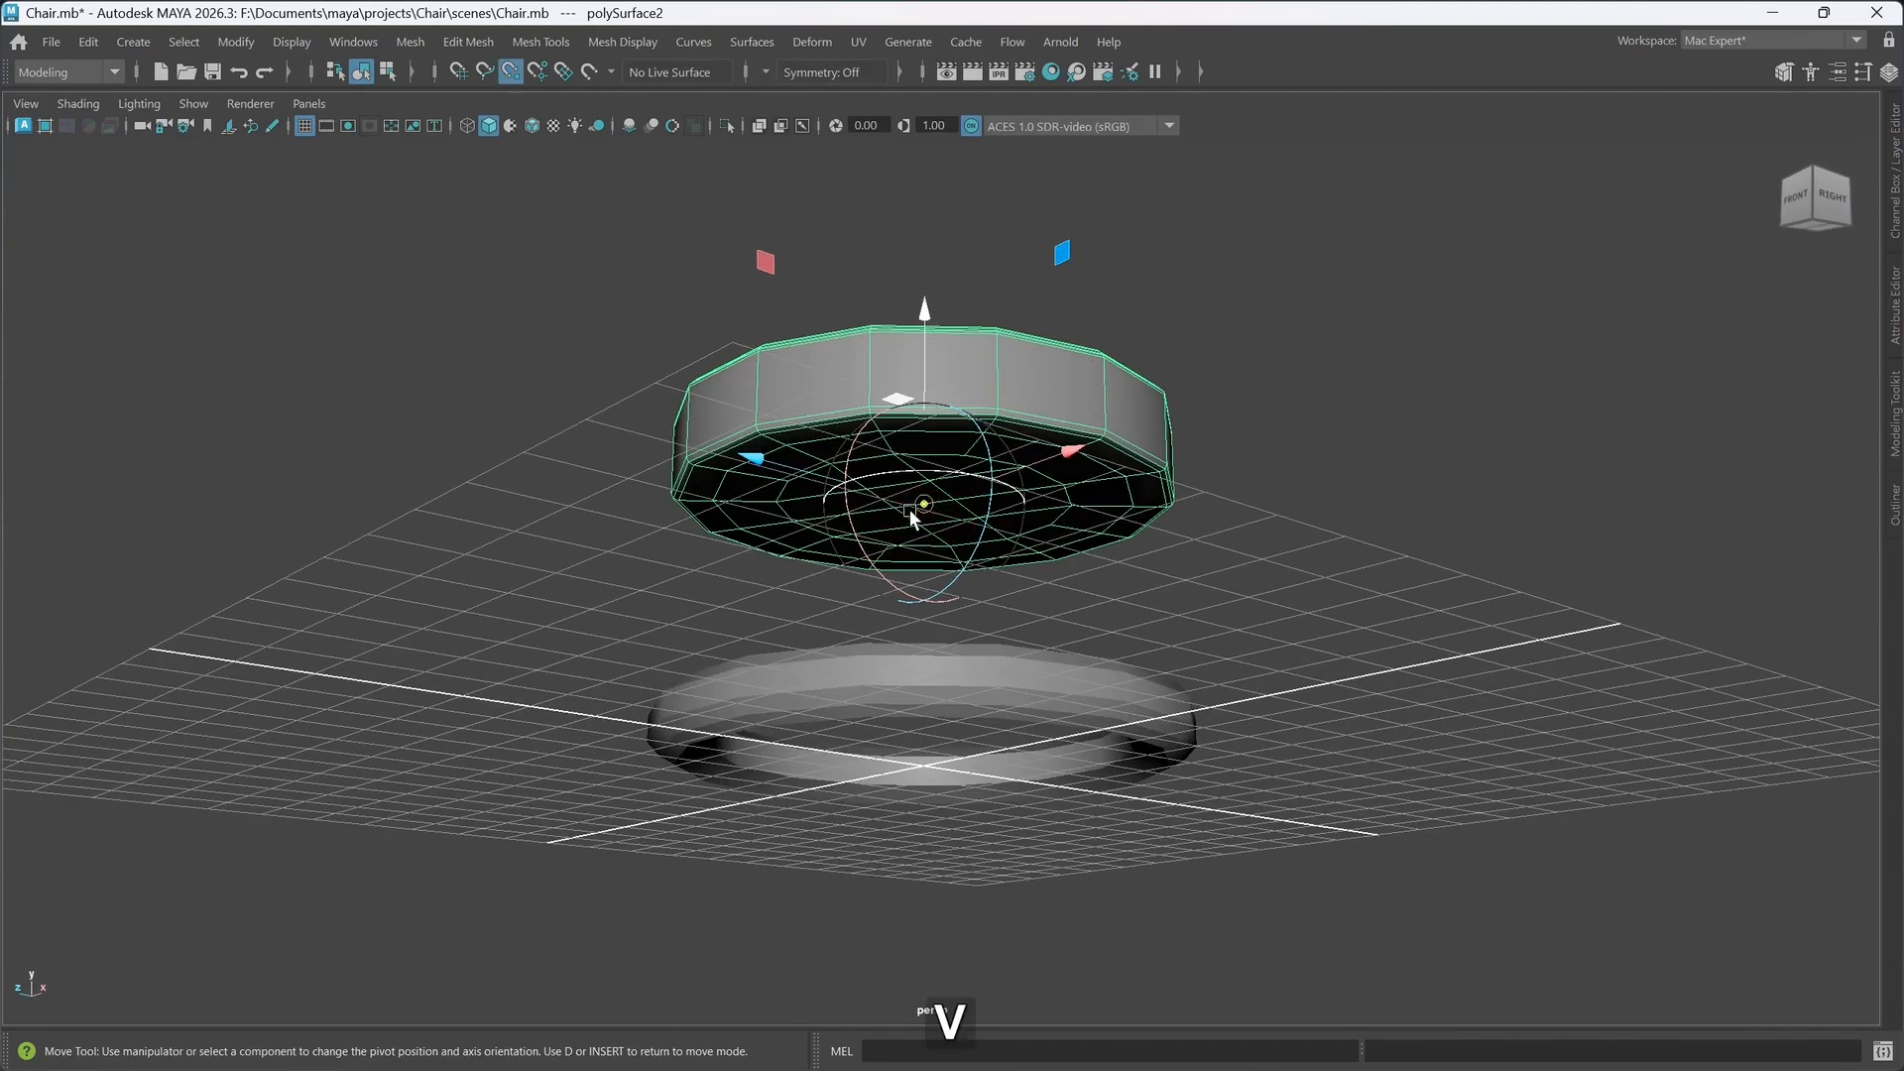
alt+drag(925, 593, 903, 591)
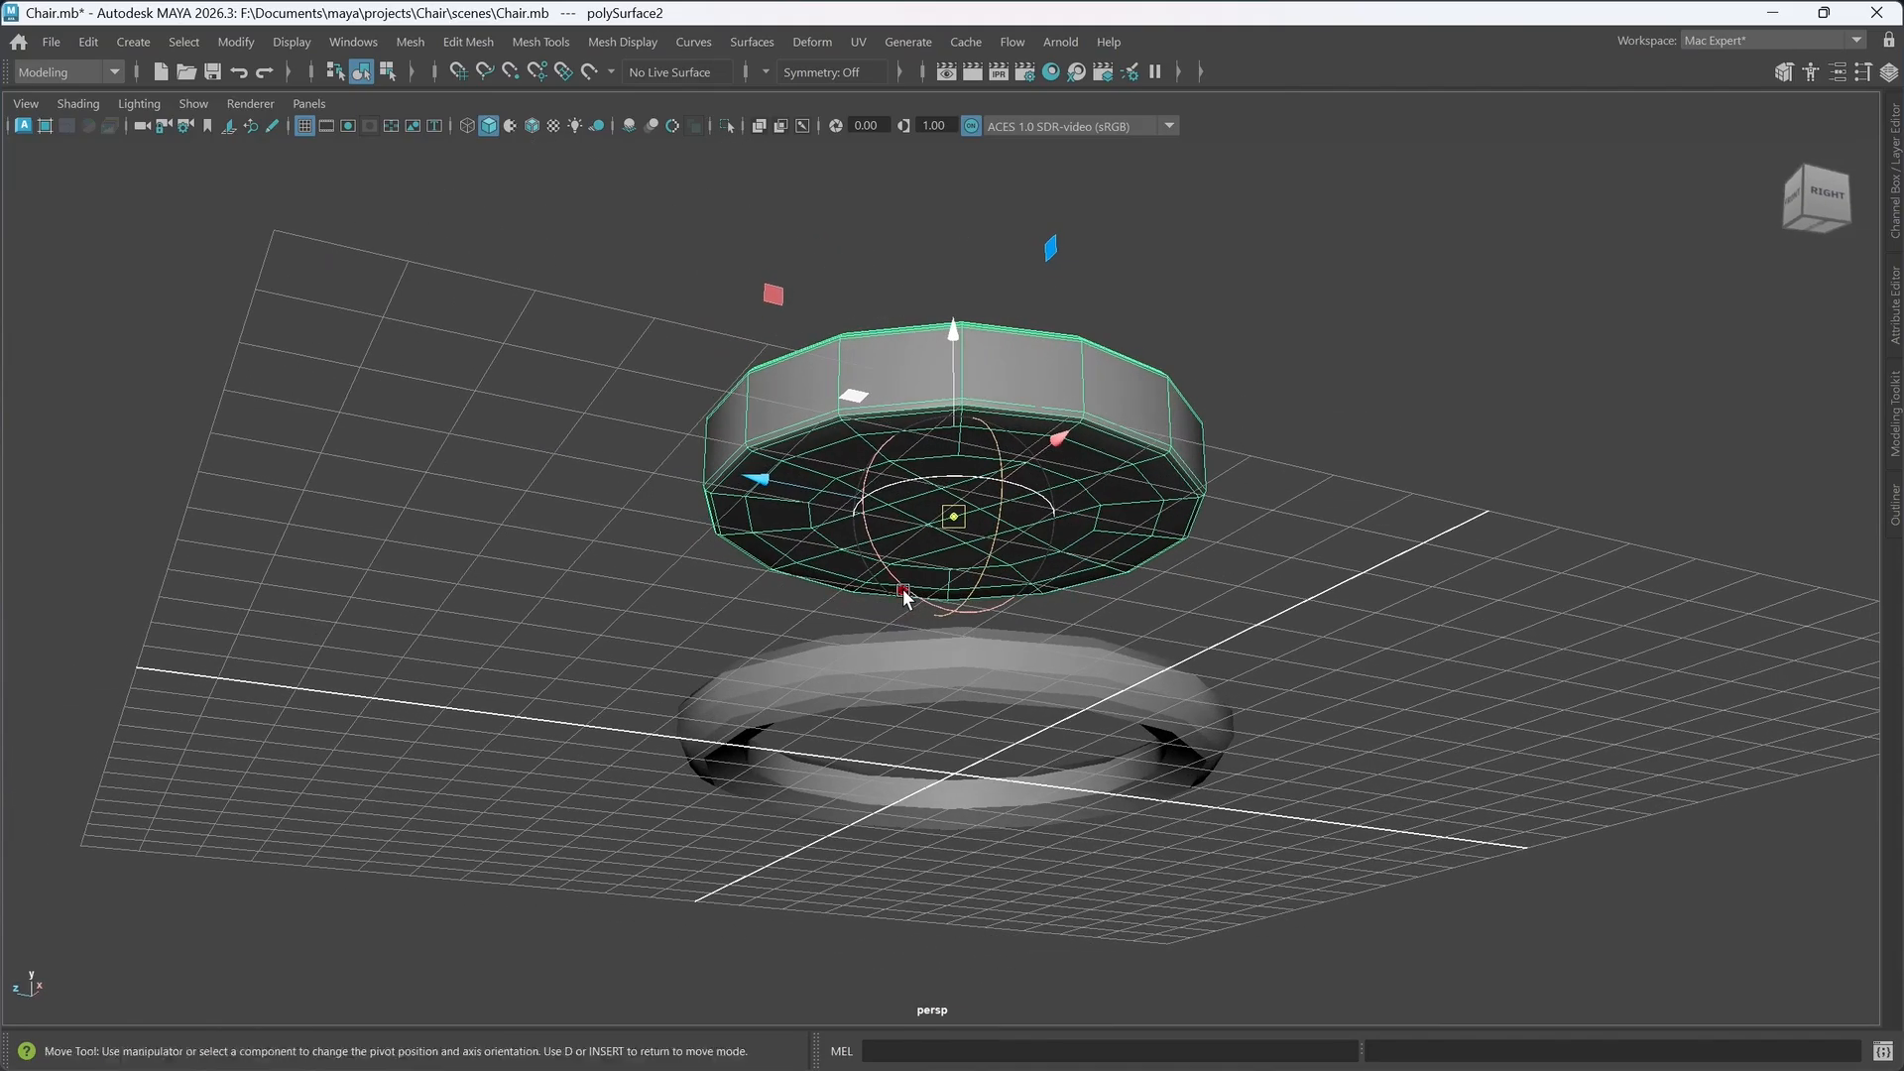
key(g)
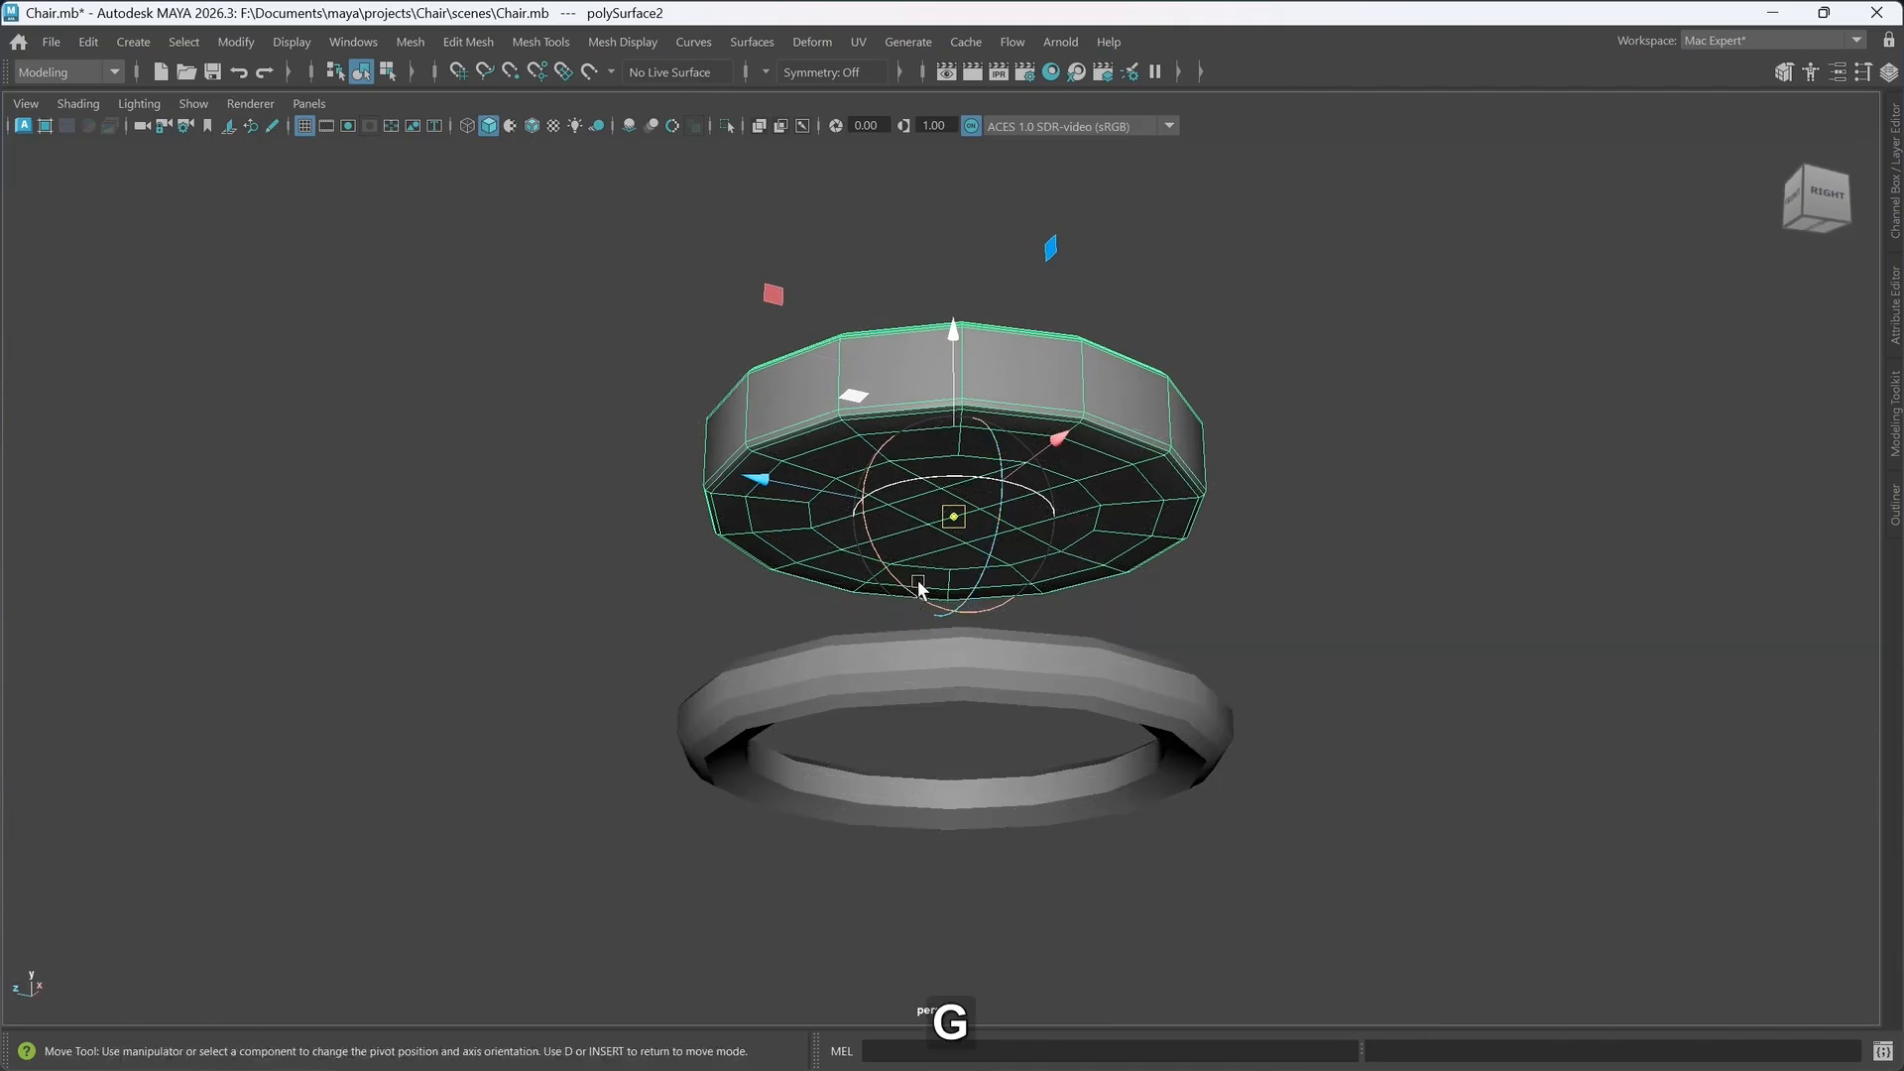
key(d)
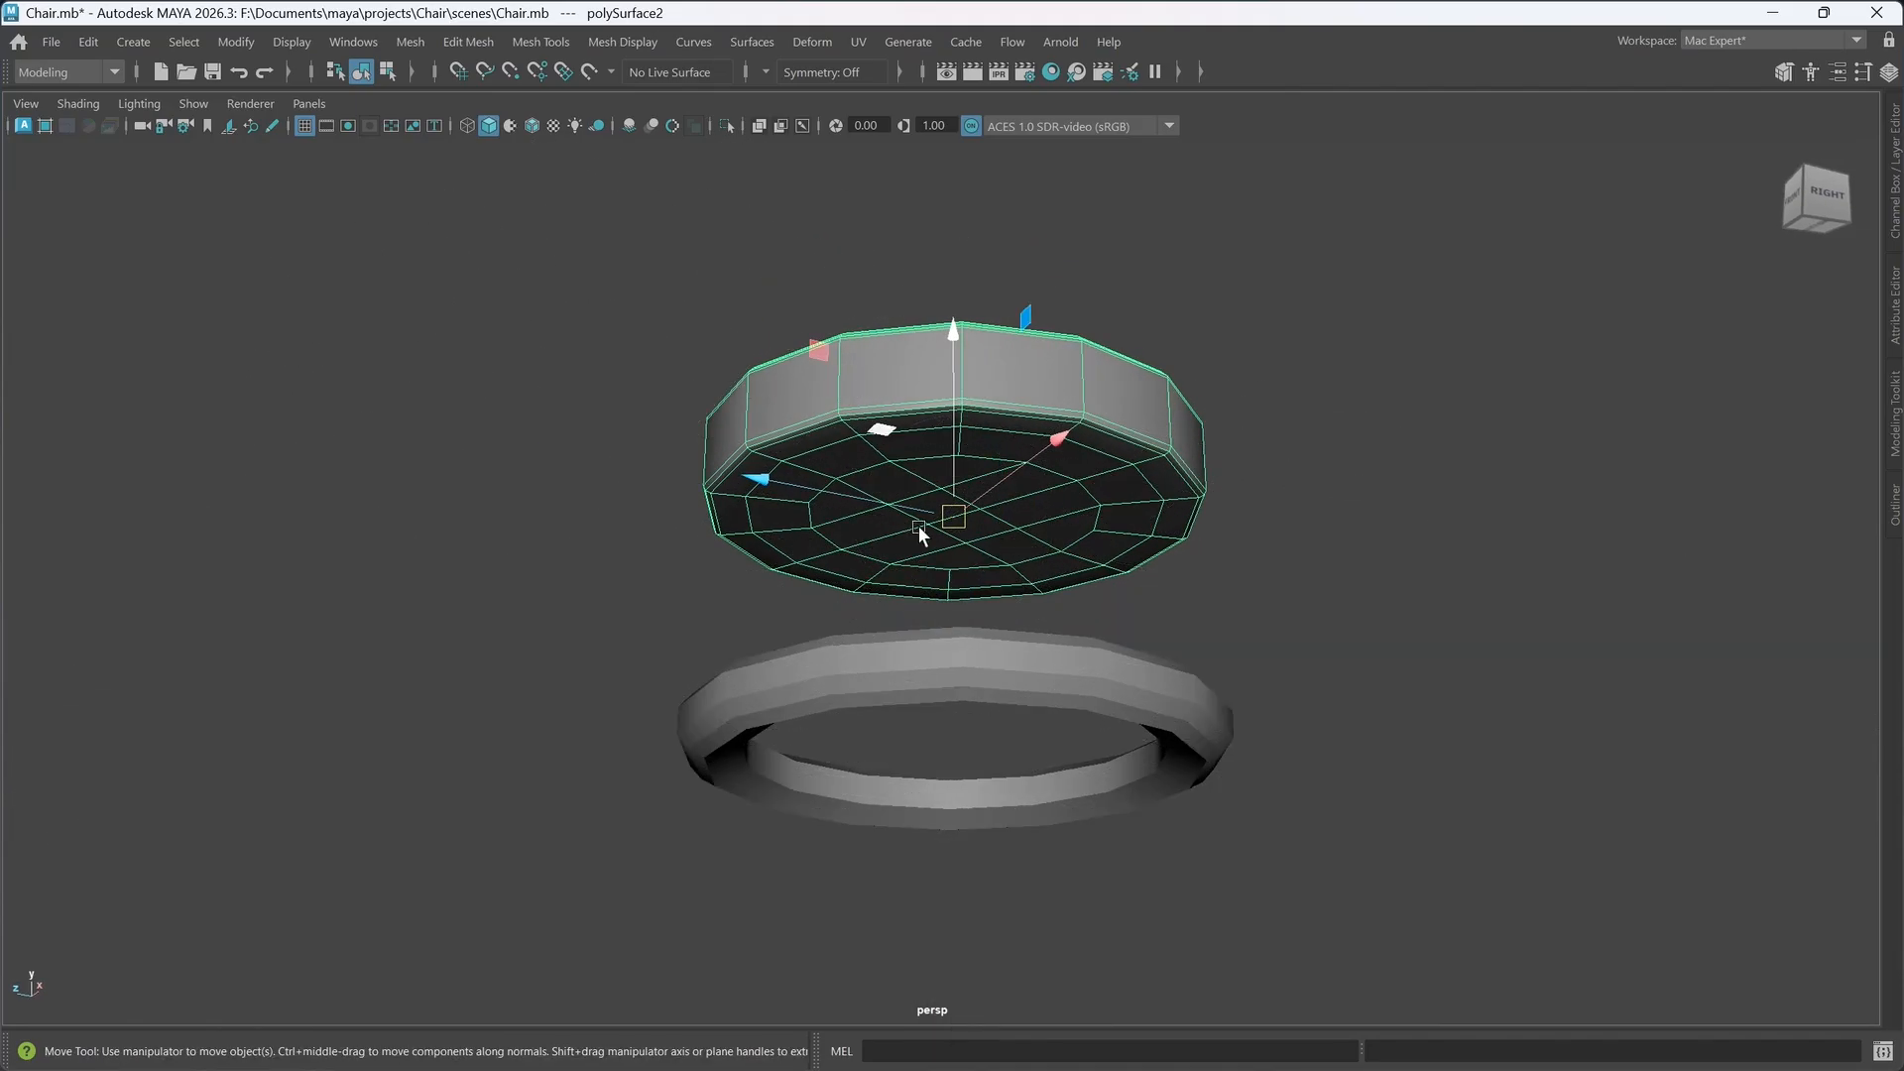
- Vertex-snap the lid's pivot to a vertex on its outer bottom rim and leave pivot editing
key(d)
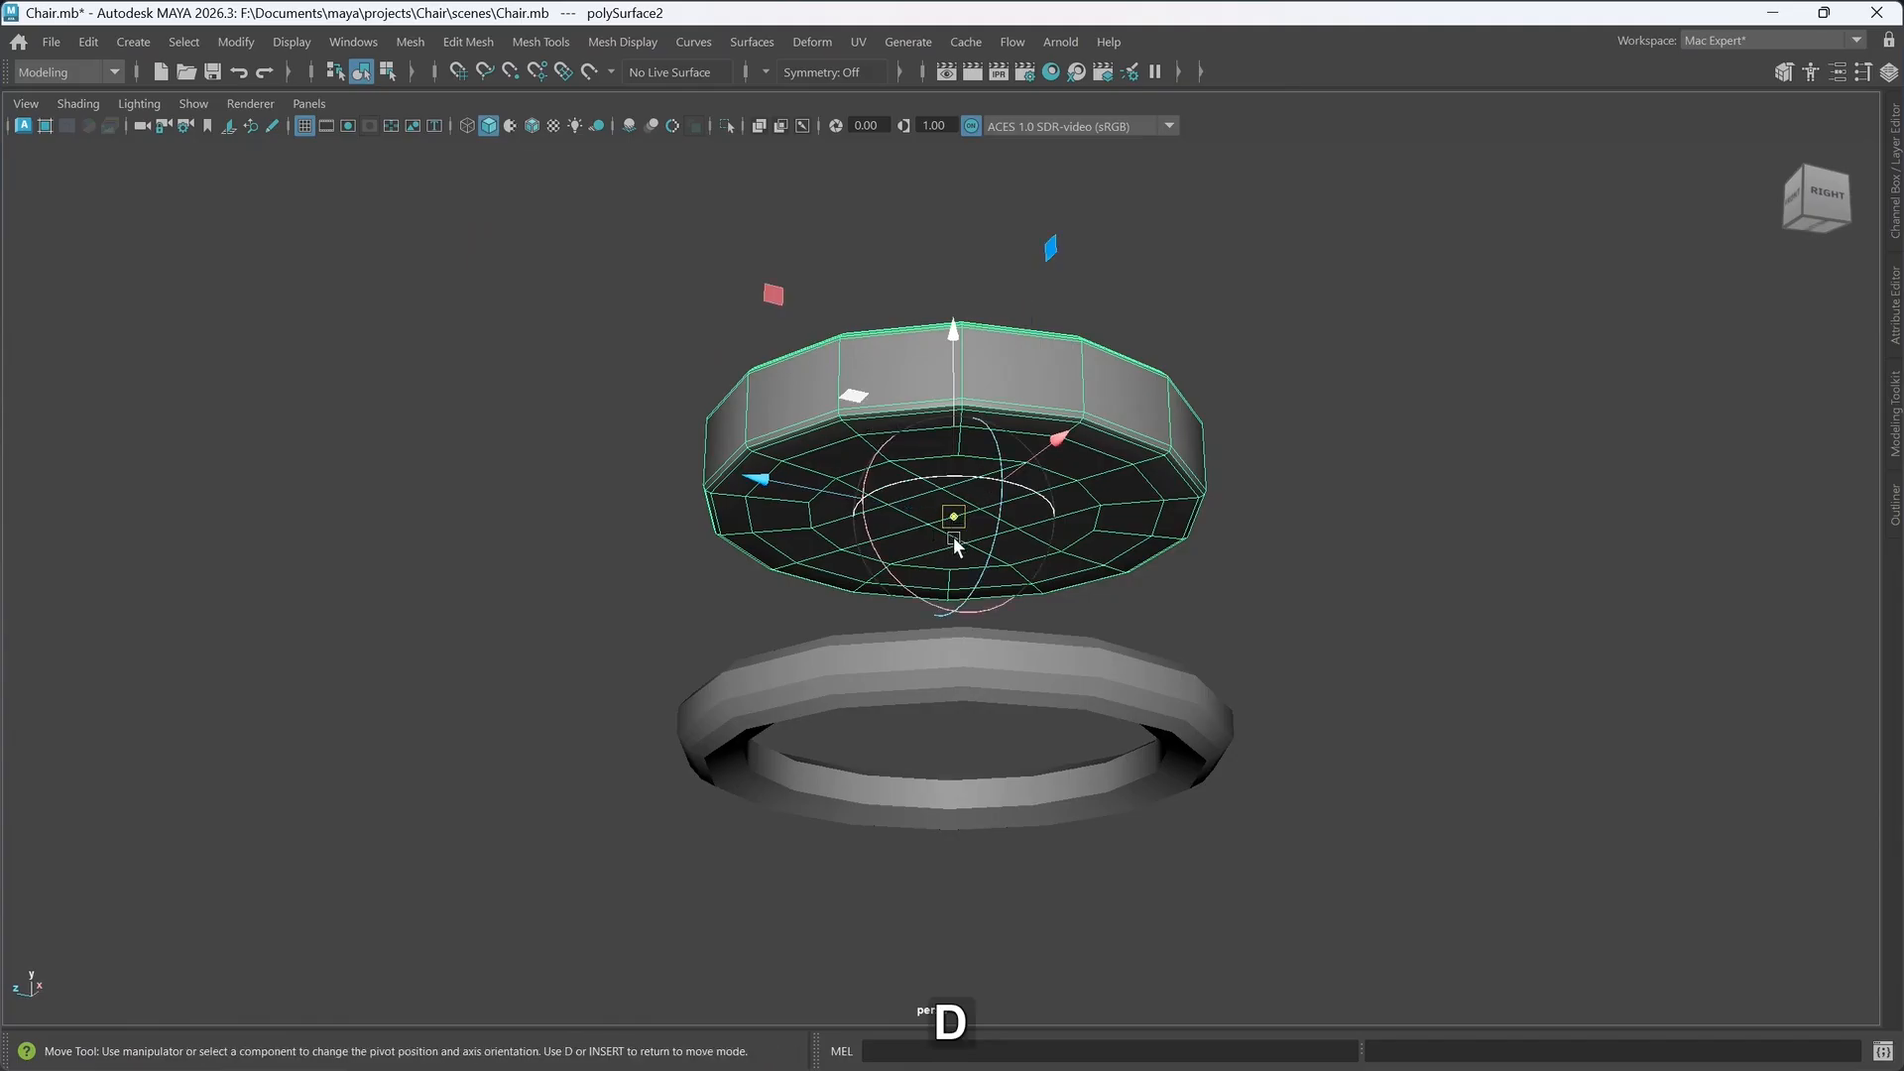
key(v)
middle_drag(953, 529, 835, 484)
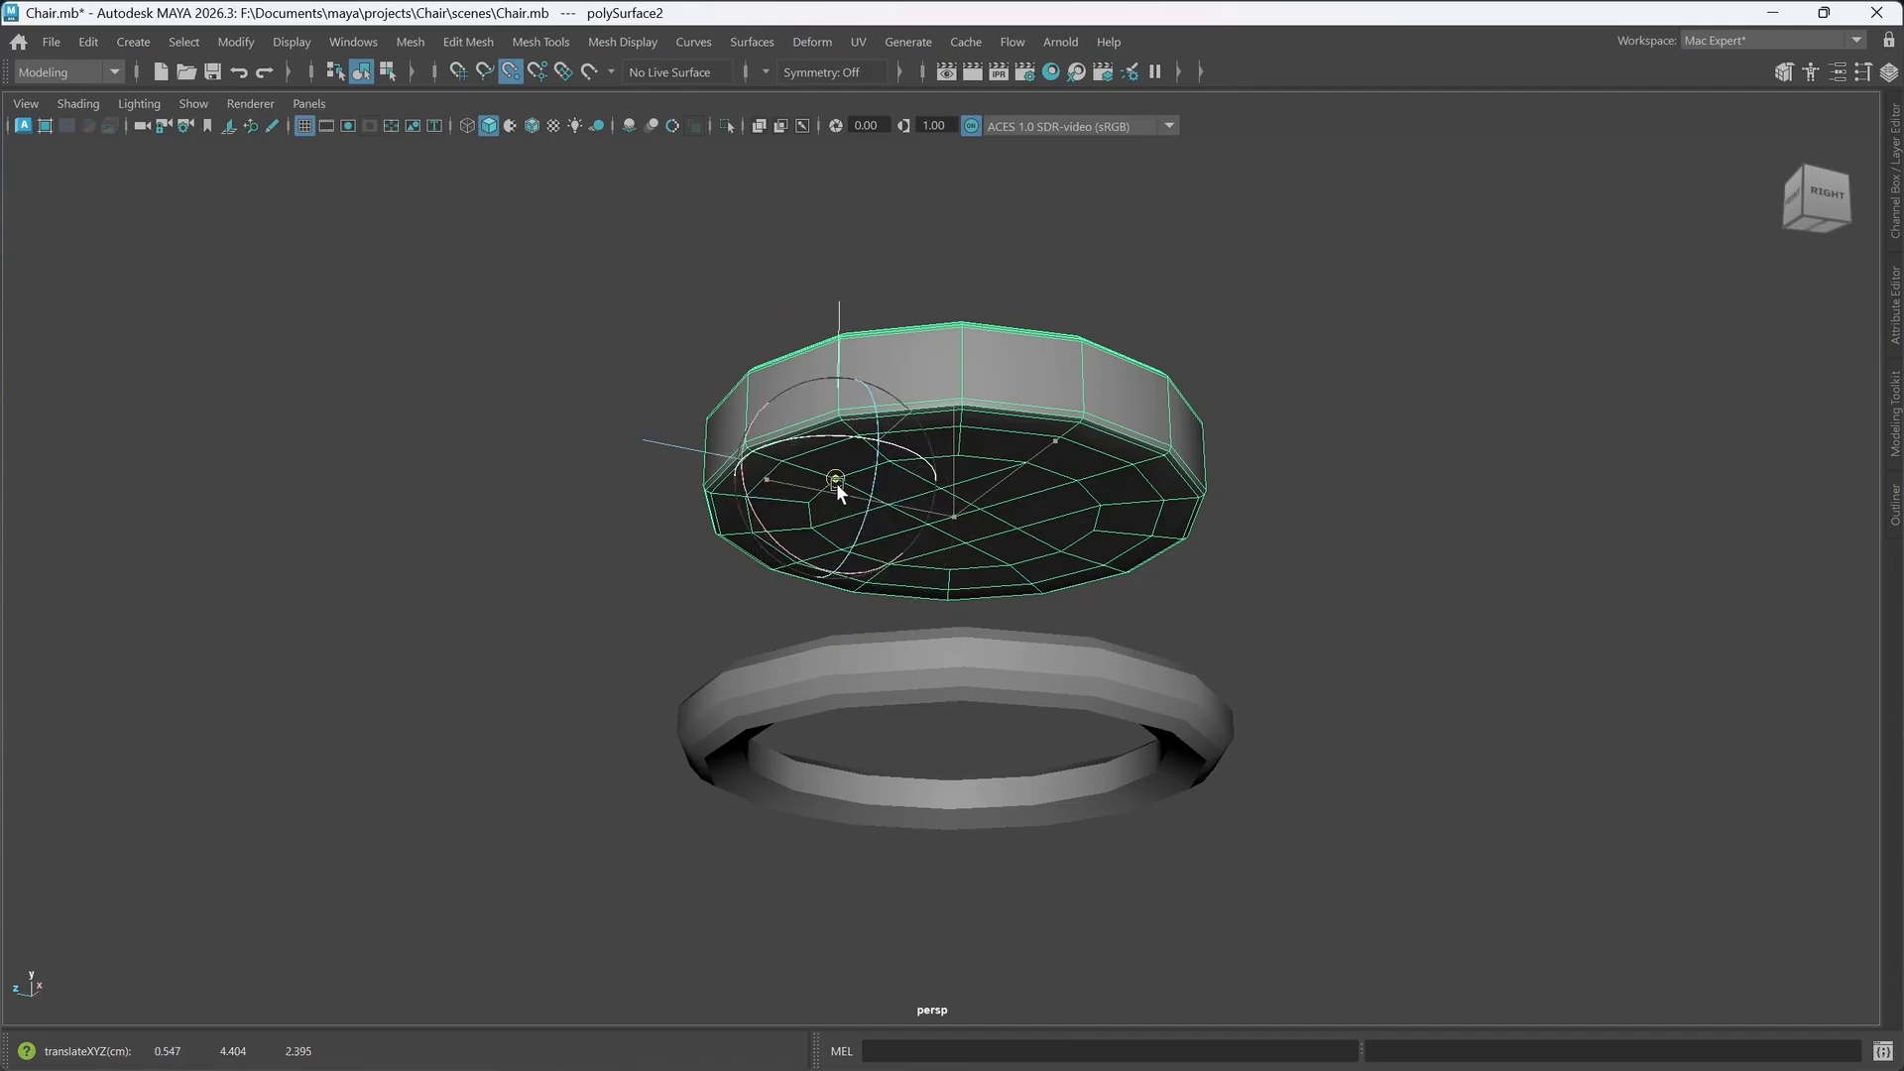
scroll(900, 555, up, 5)
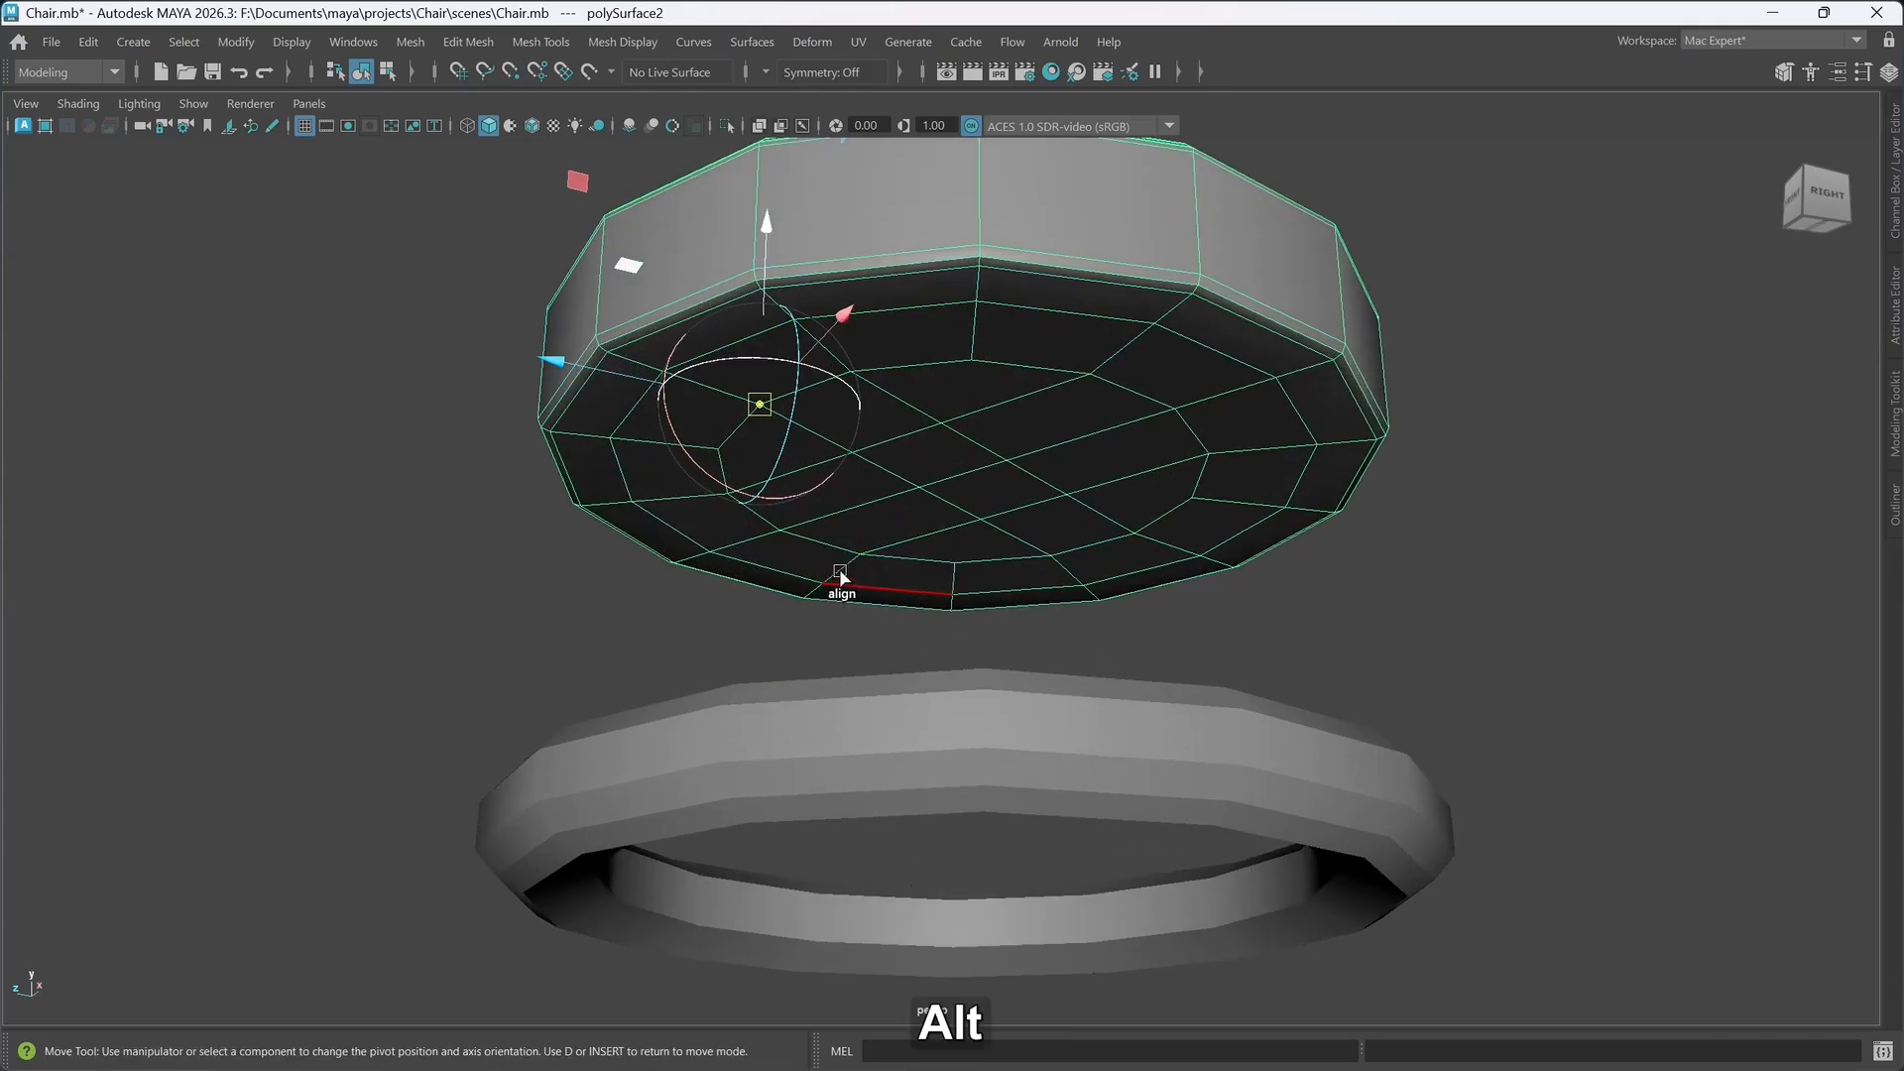
alt+drag(841, 578, 603, 361)
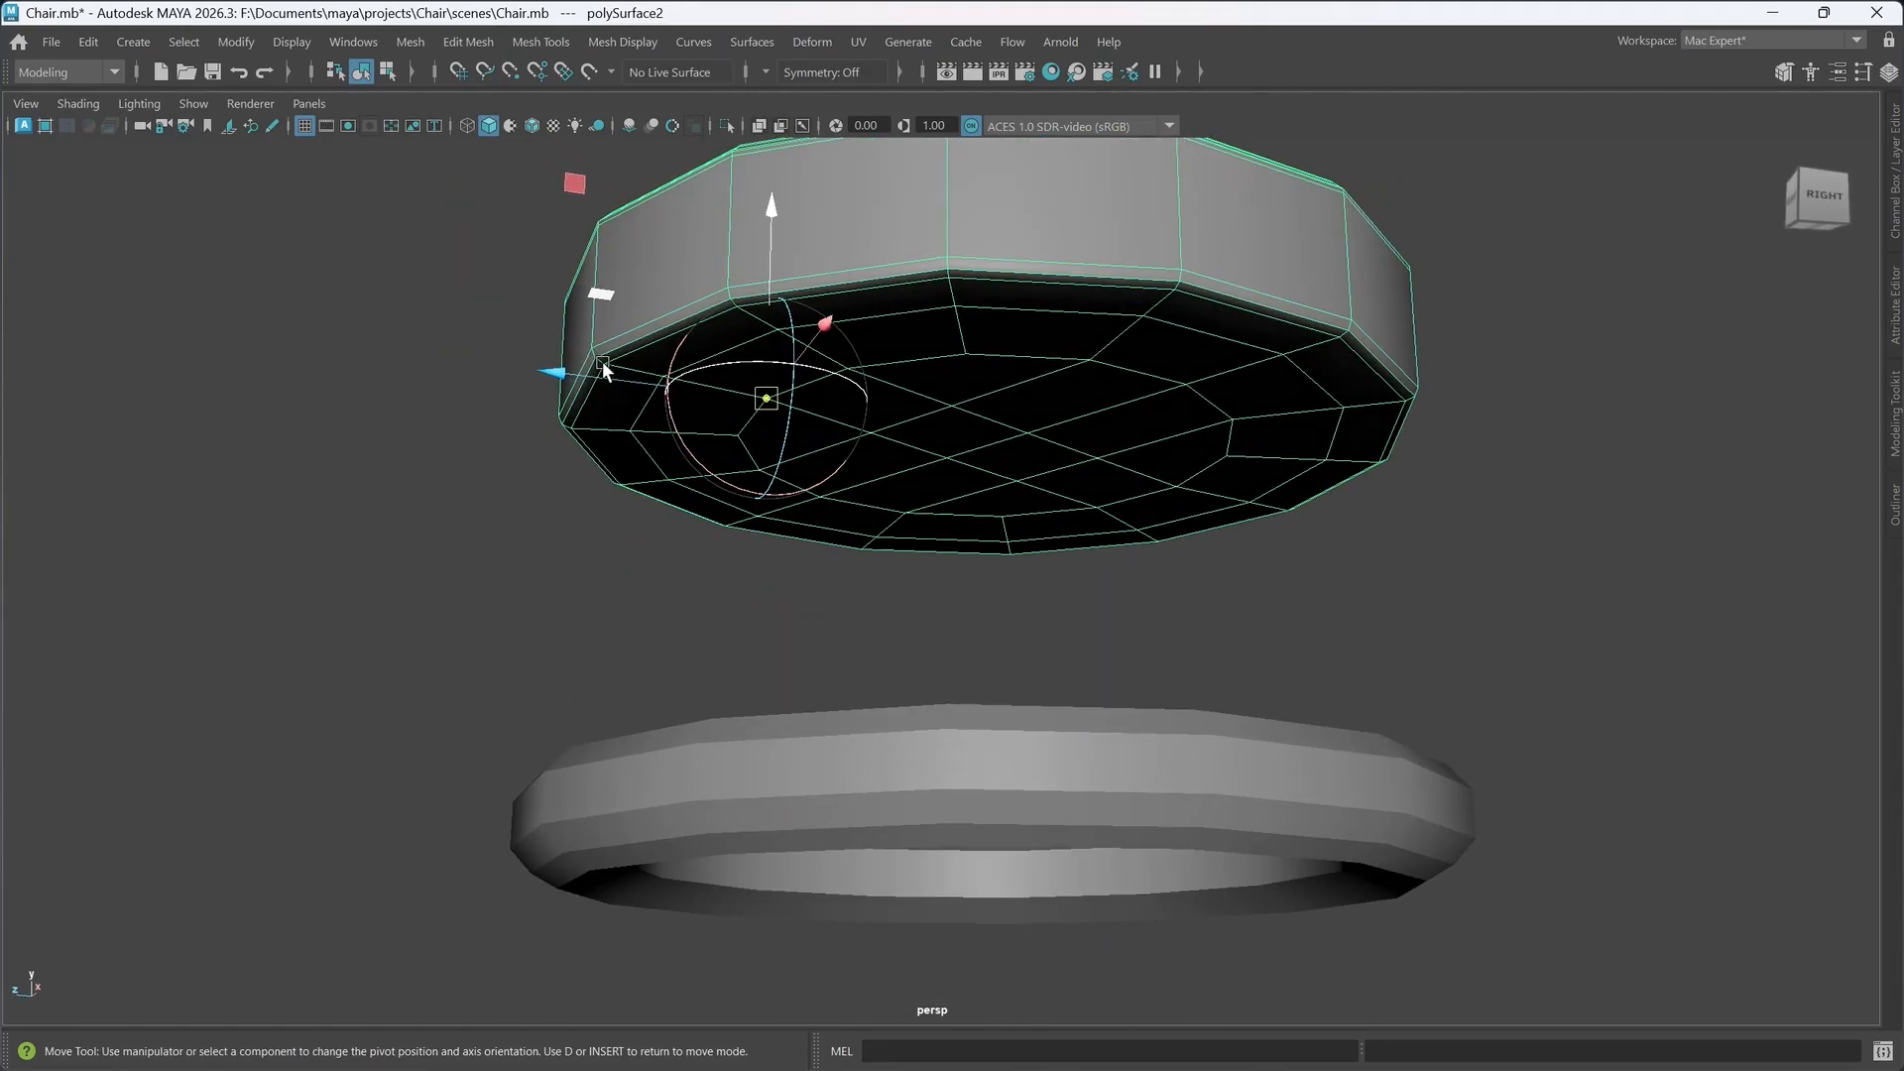
key(v)
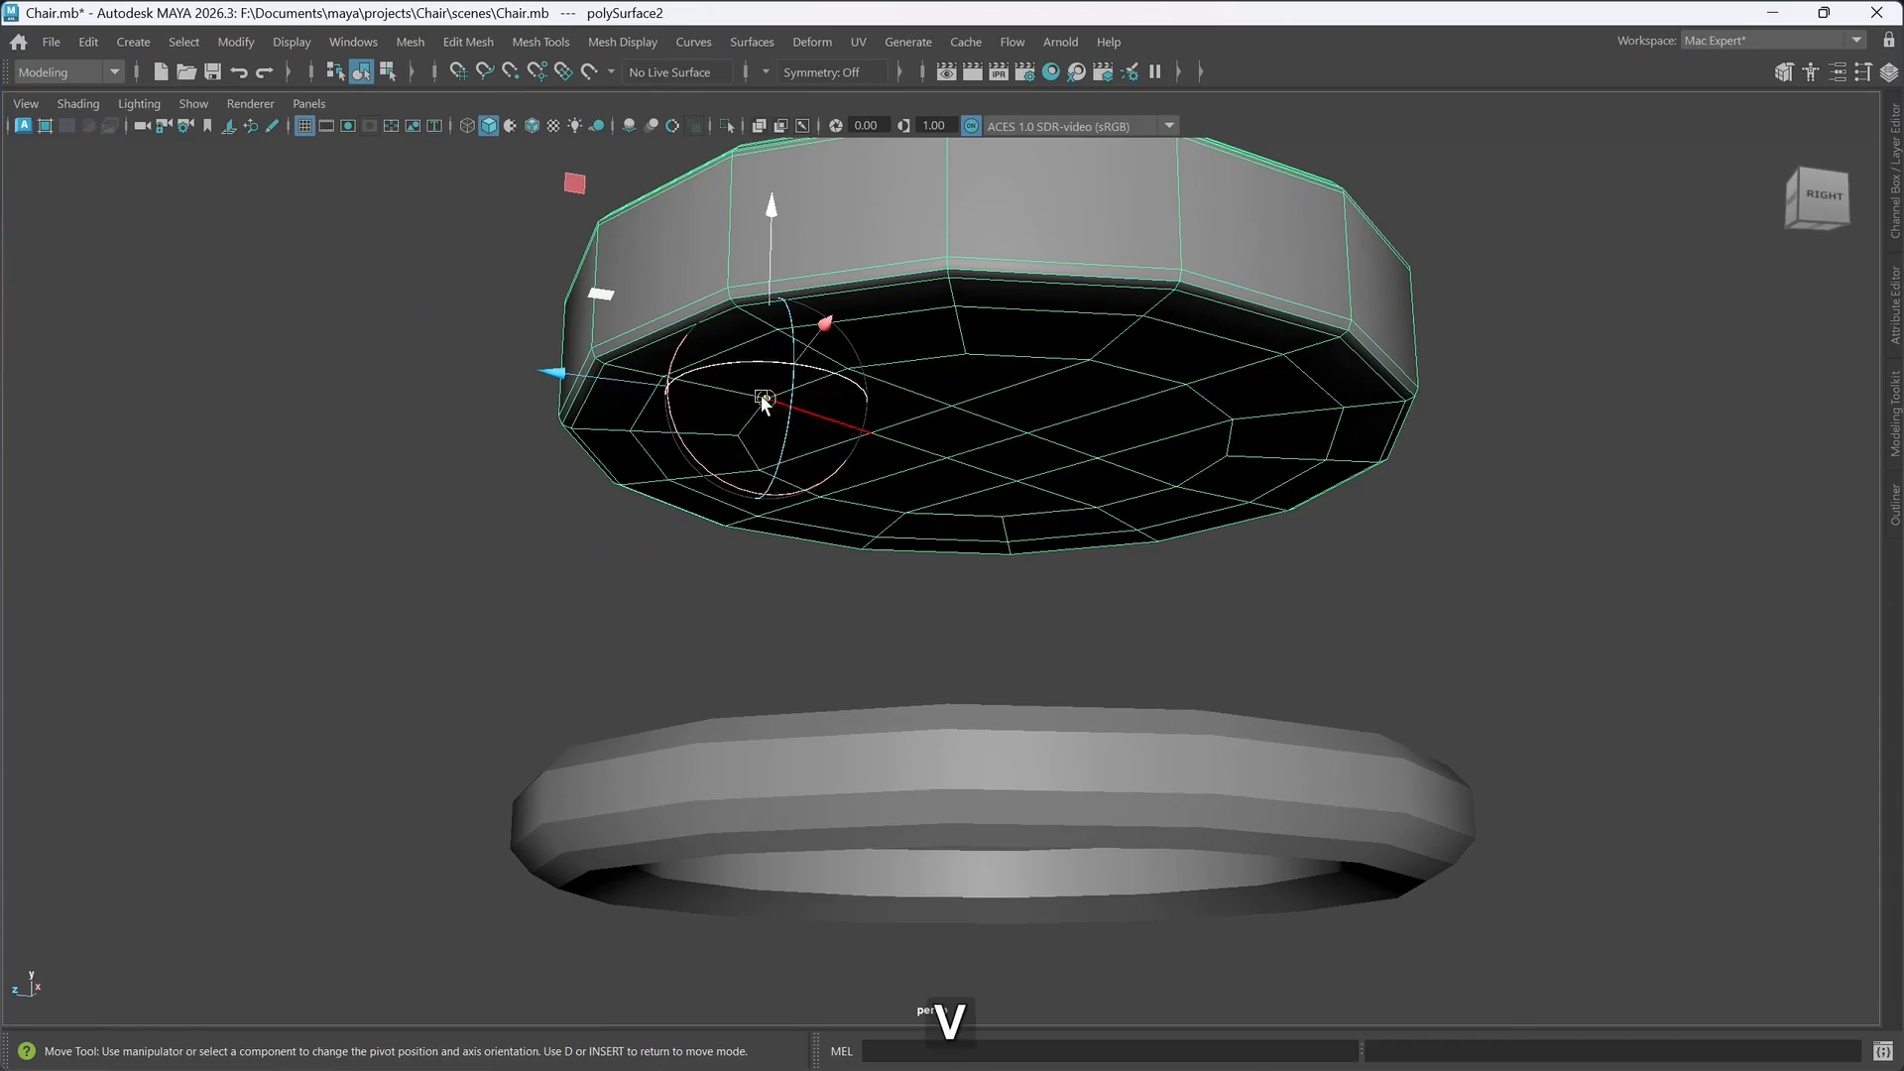
middle_drag(759, 392, 603, 373)
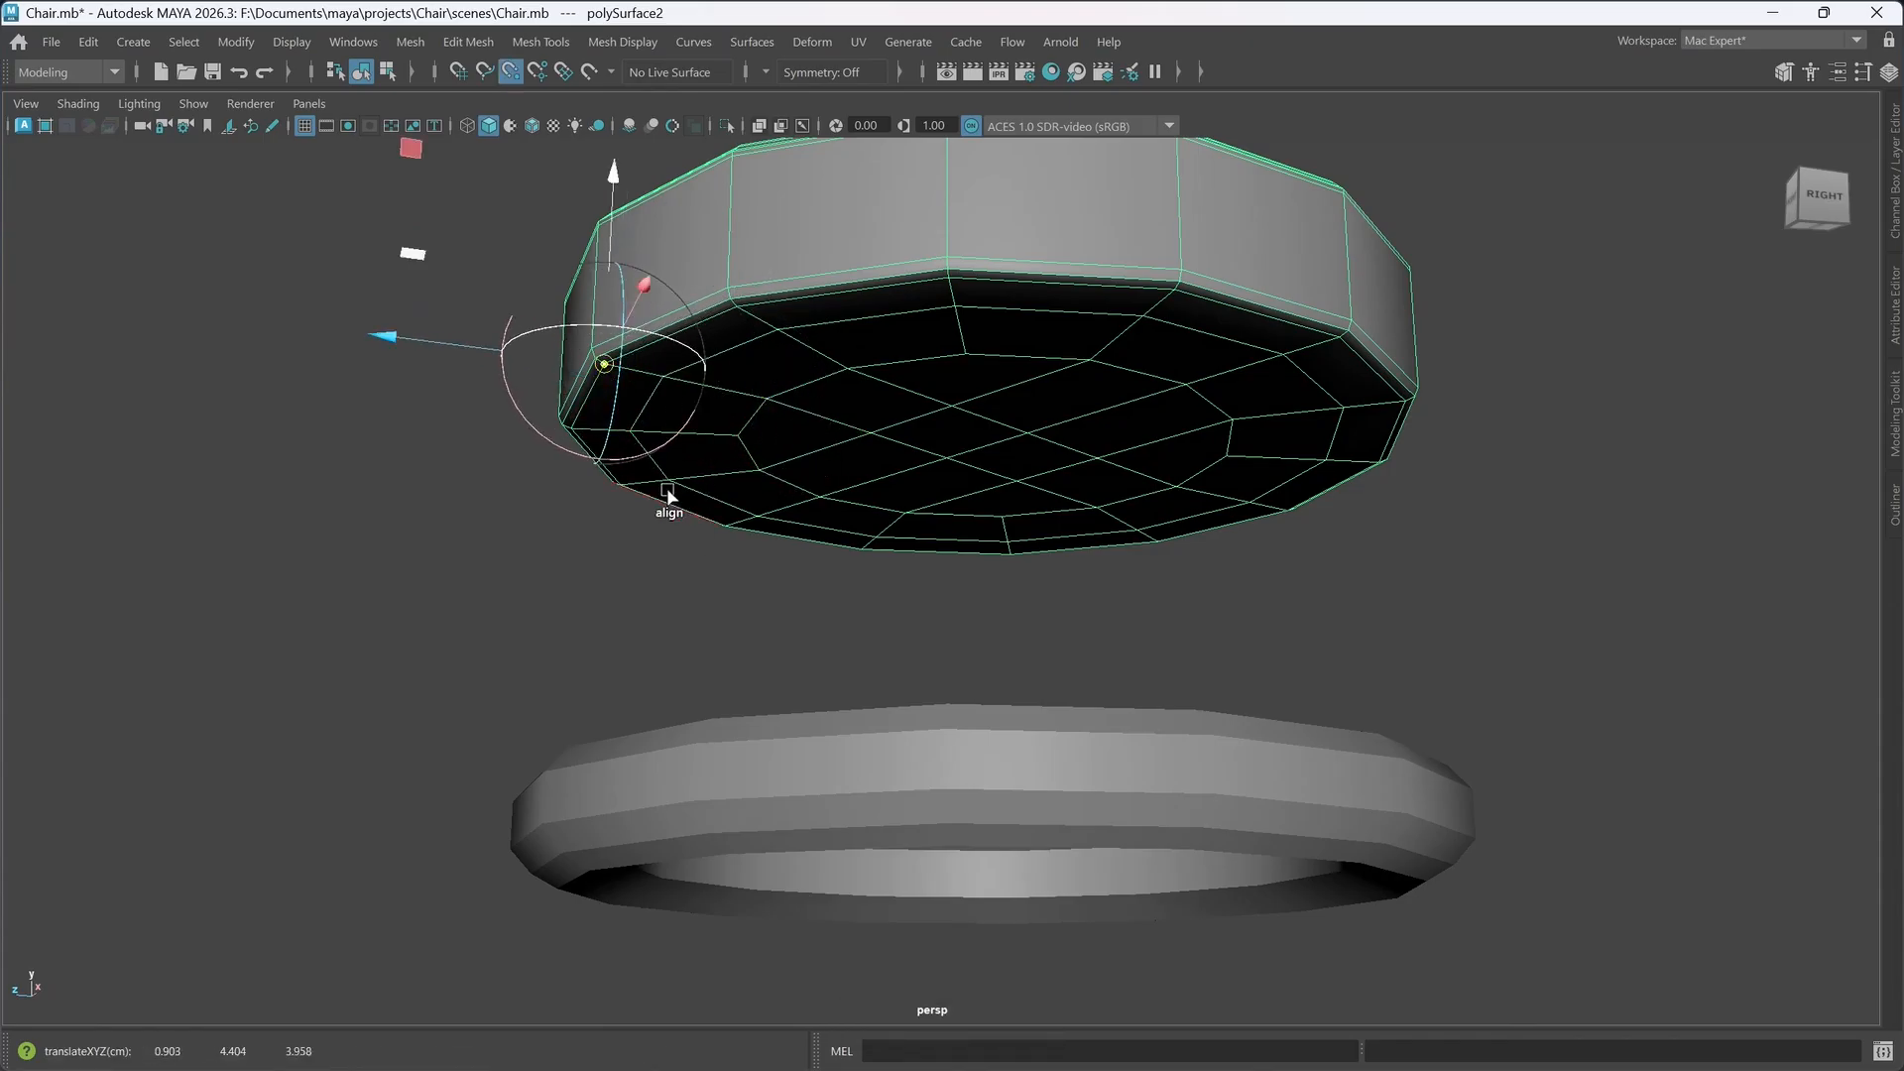
key(d)
- Vertex-snap the lid down along the Y axis so its bottom rim rests on the ring's top edge
alt+drag(758, 522, 857, 555)
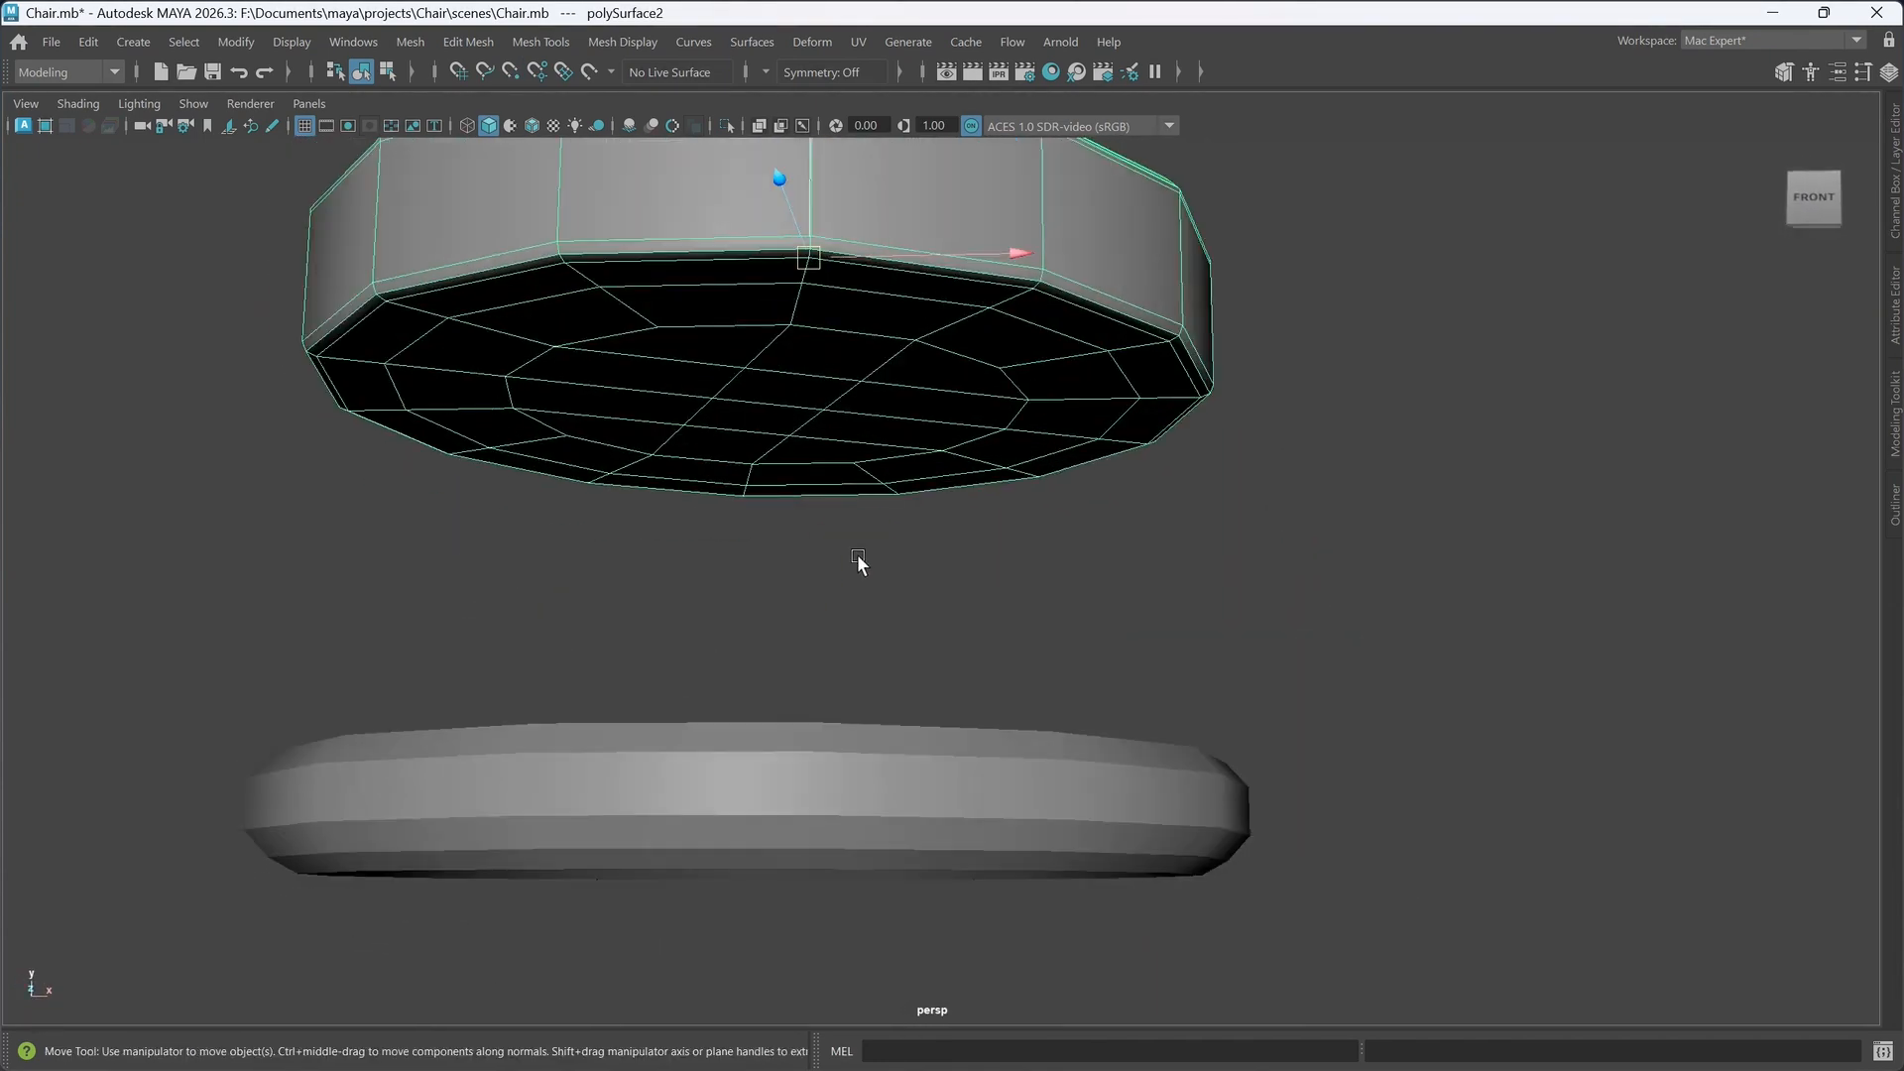
alt+middle_drag(856, 556, 914, 548)
alt+drag(914, 542, 900, 545)
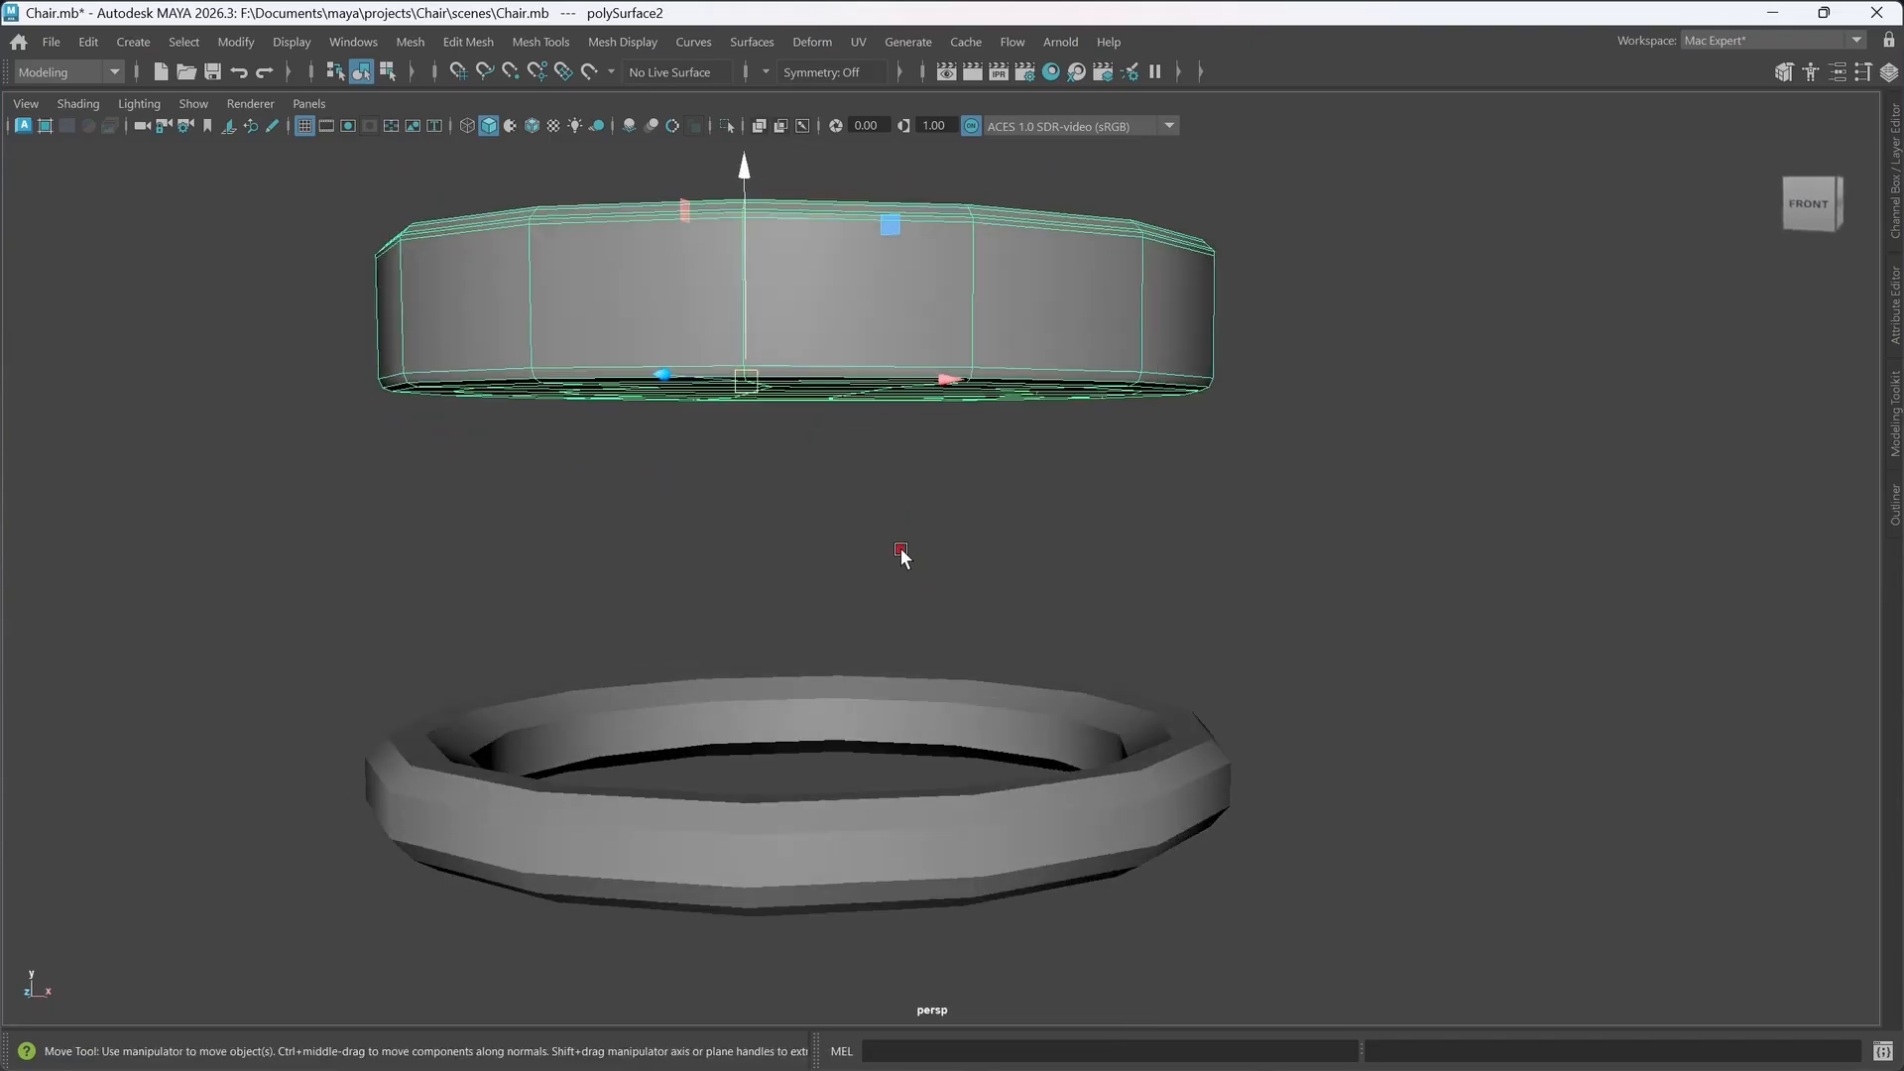
key(v)
drag(745, 171, 748, 243)
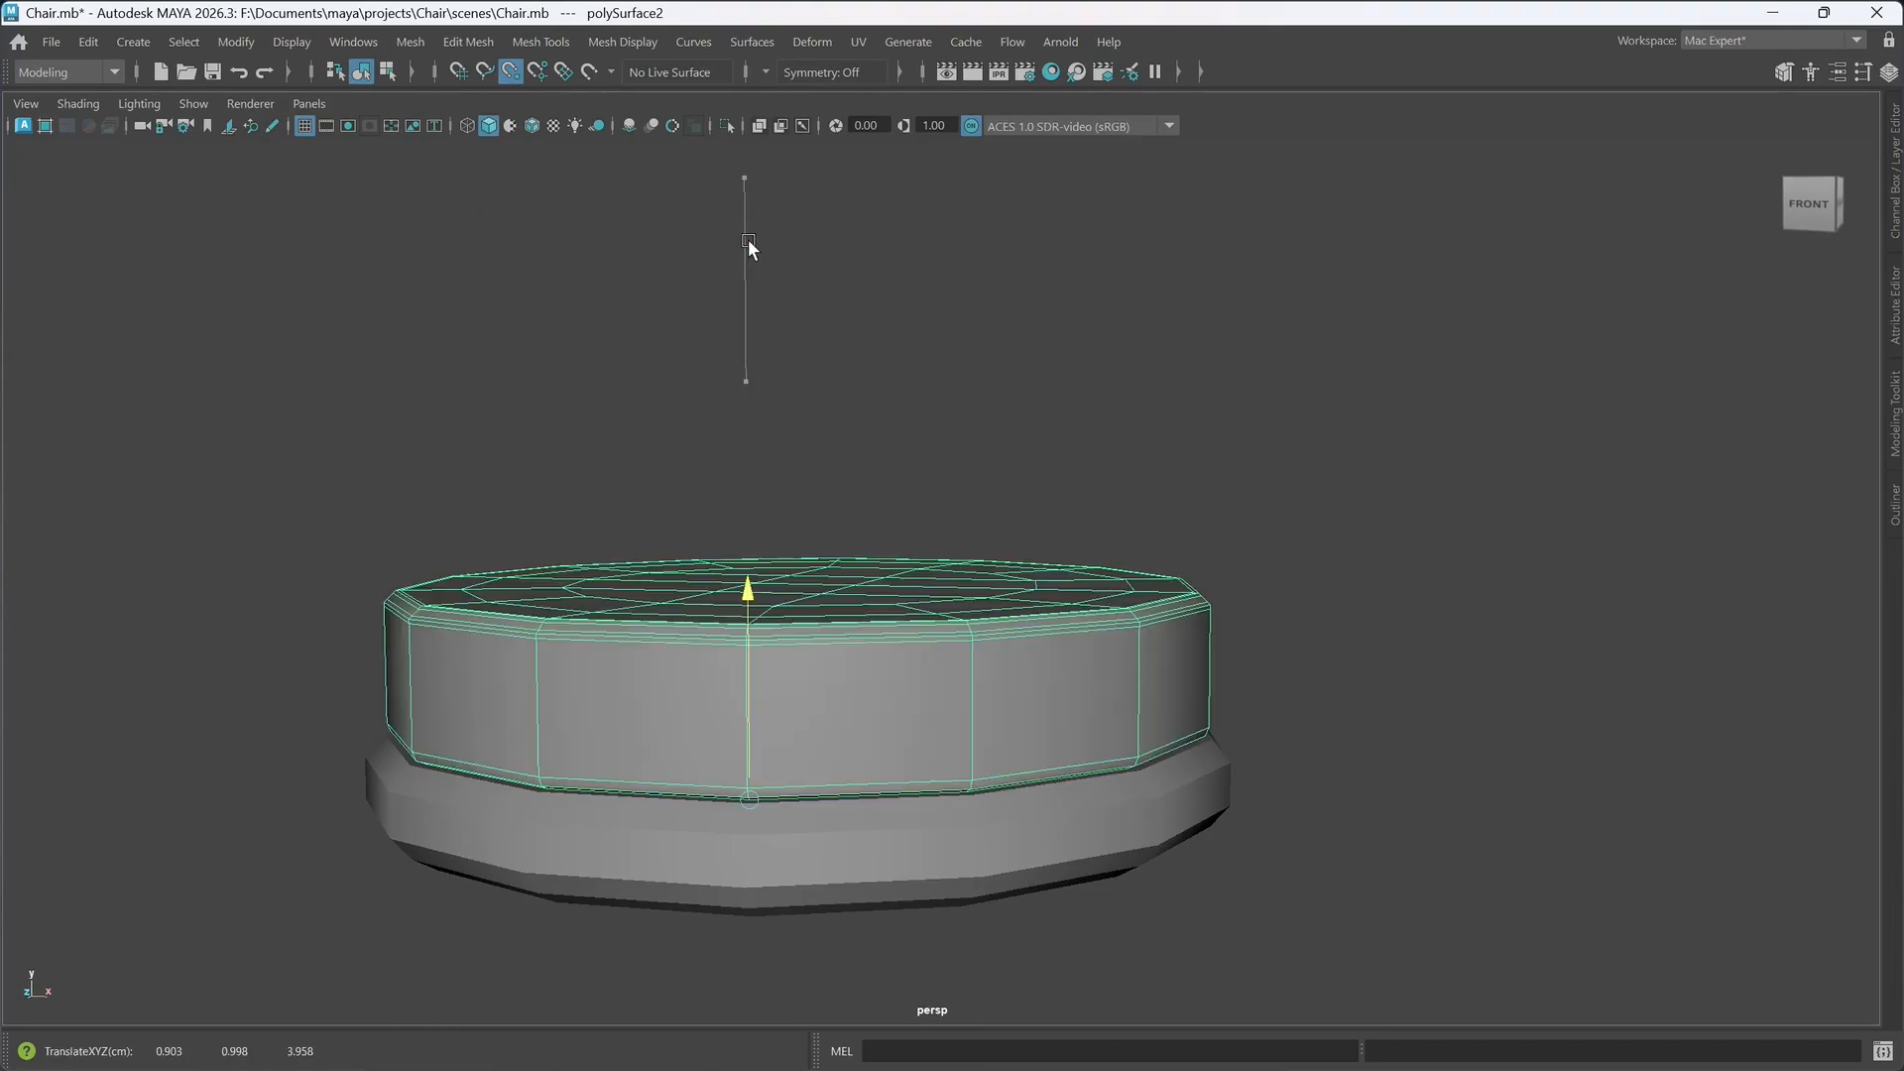
- Display wireframe on the shaded models and check the seam between the lid and the ring
alt+drag(776, 868, 786, 896)
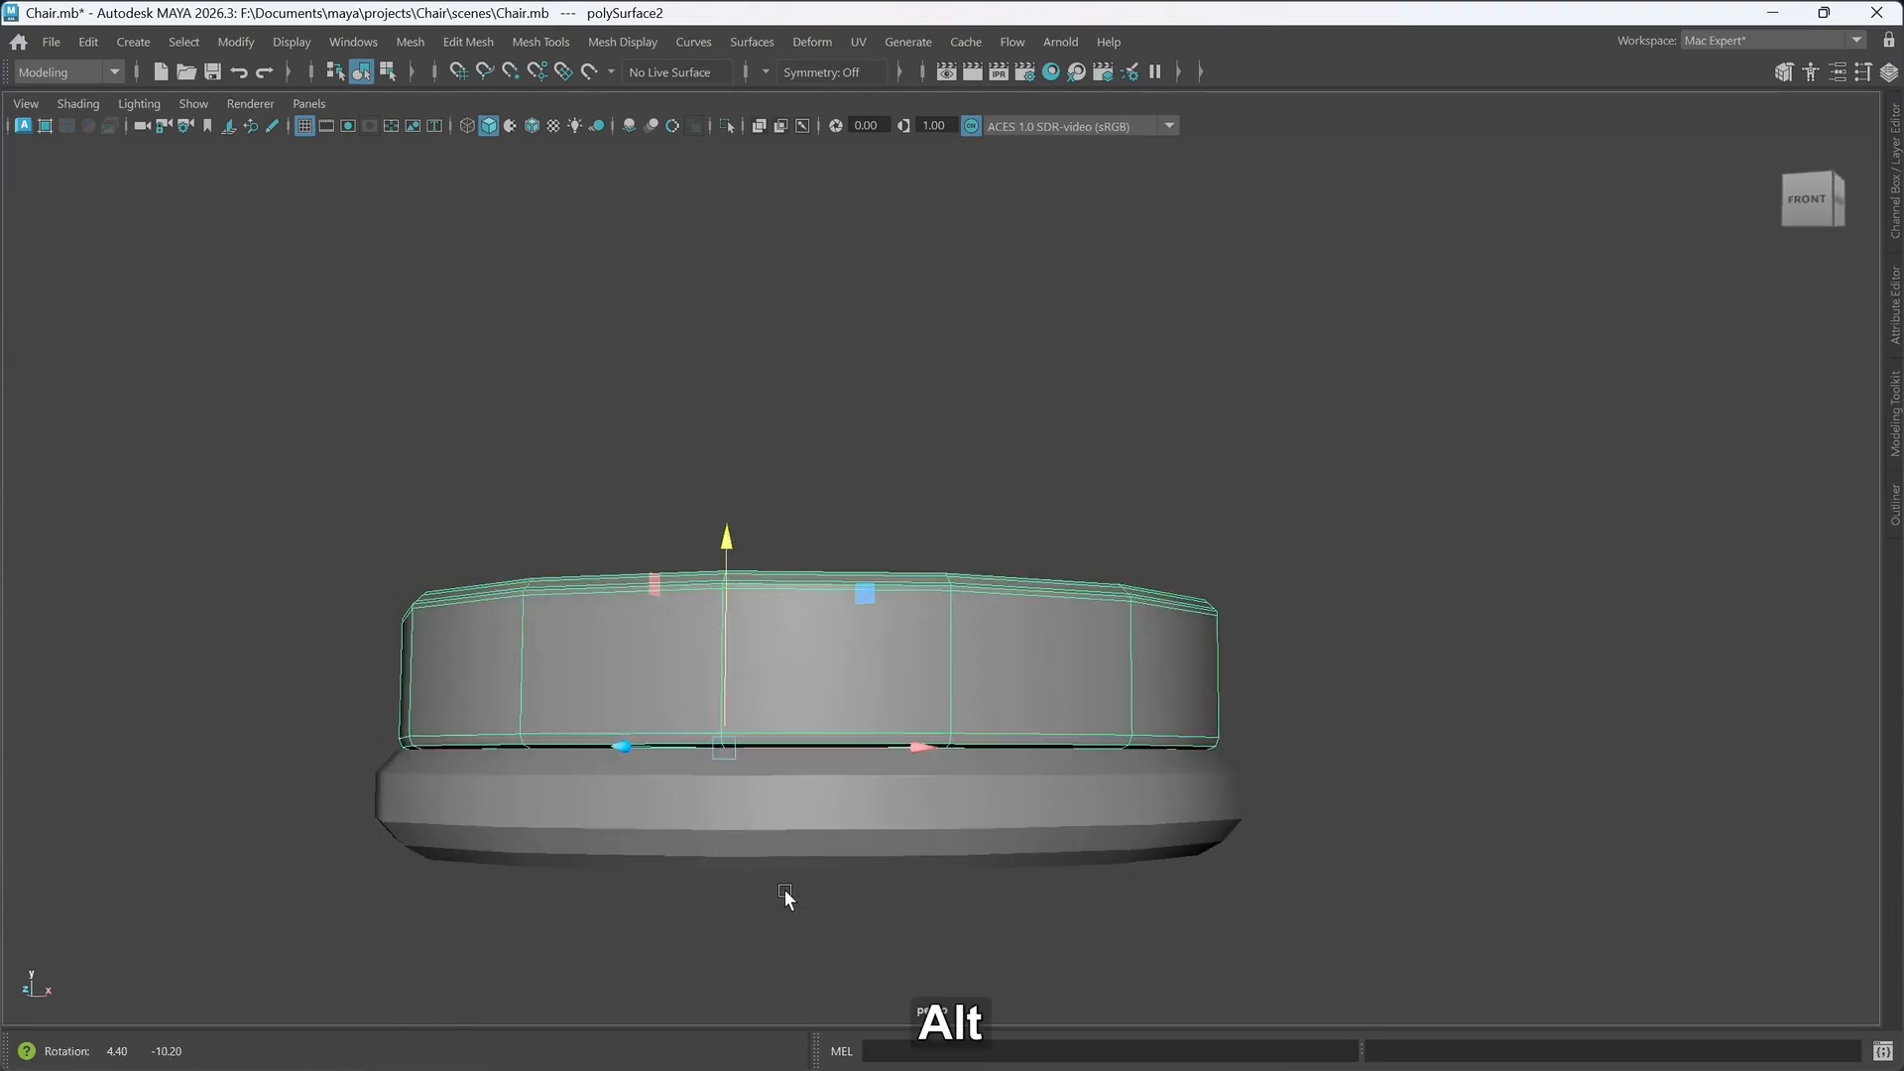
alt+drag(748, 835, 745, 756)
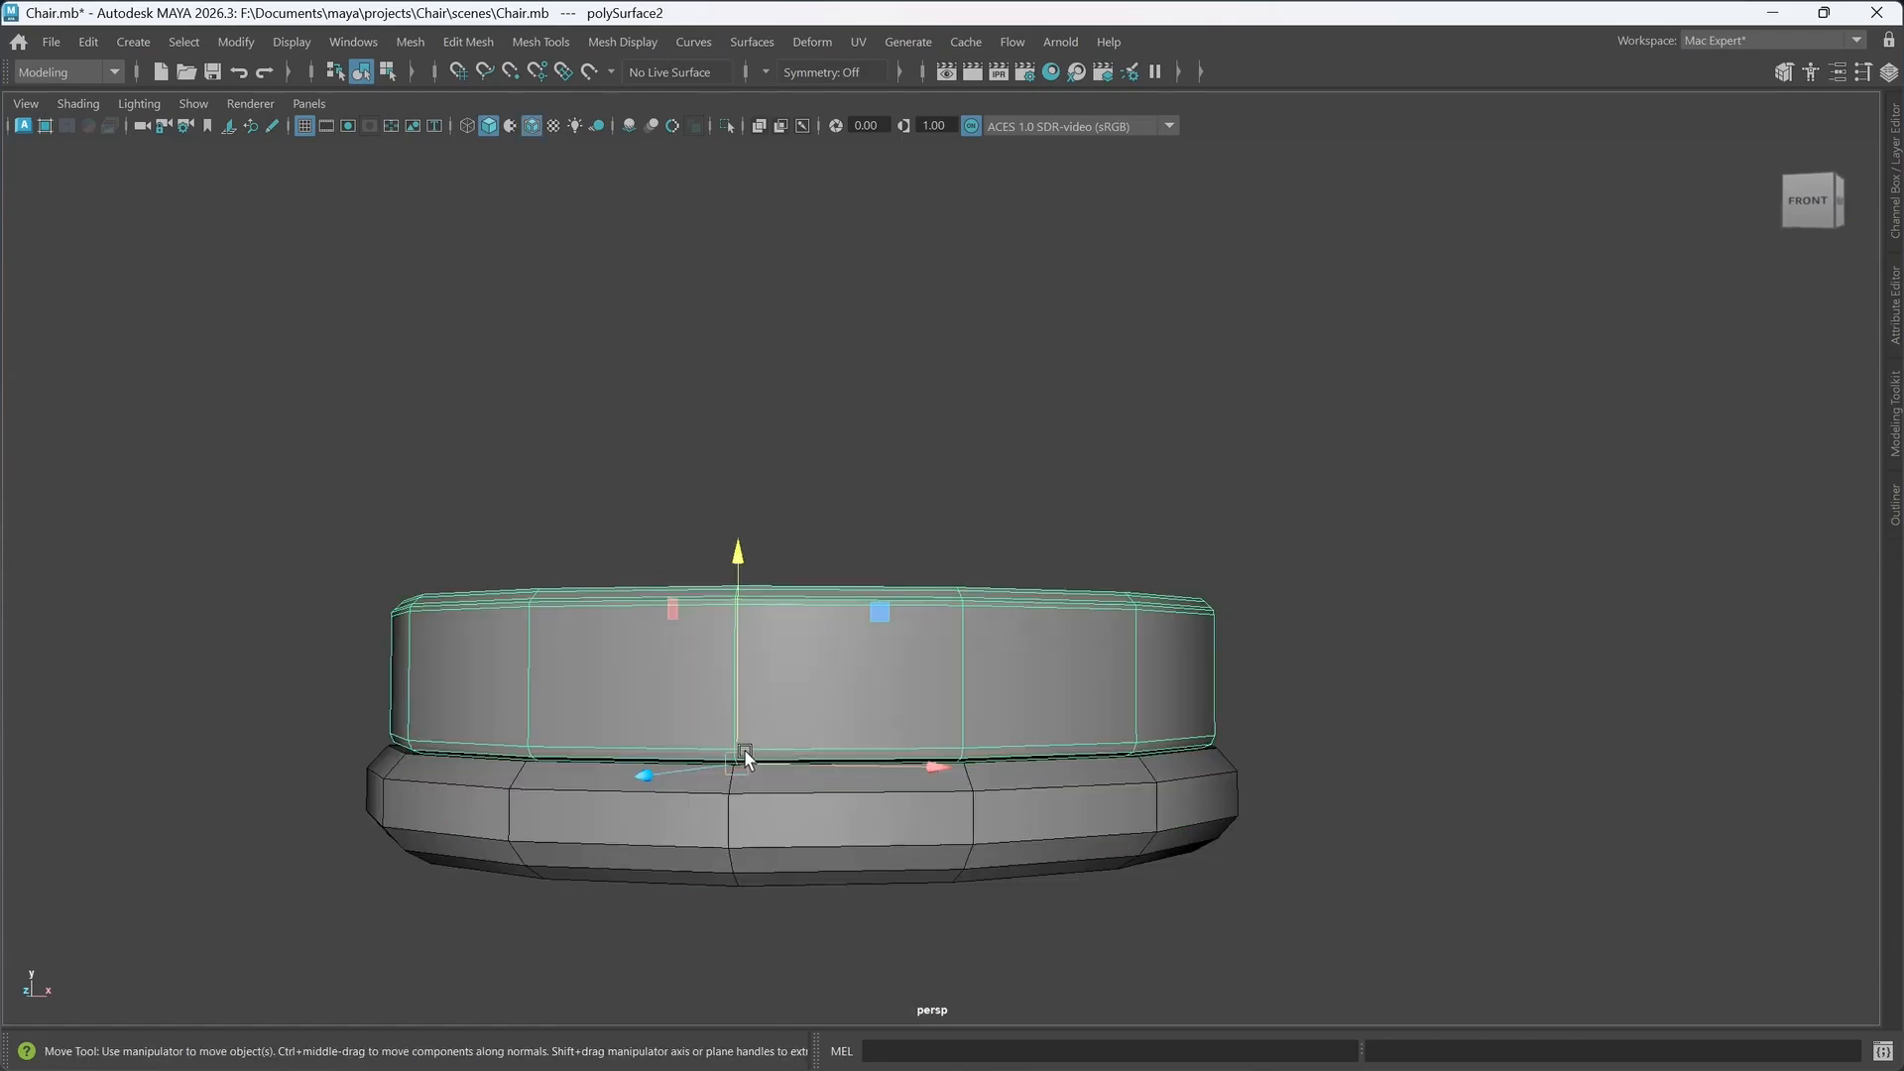
alt+drag(918, 809, 872, 765)
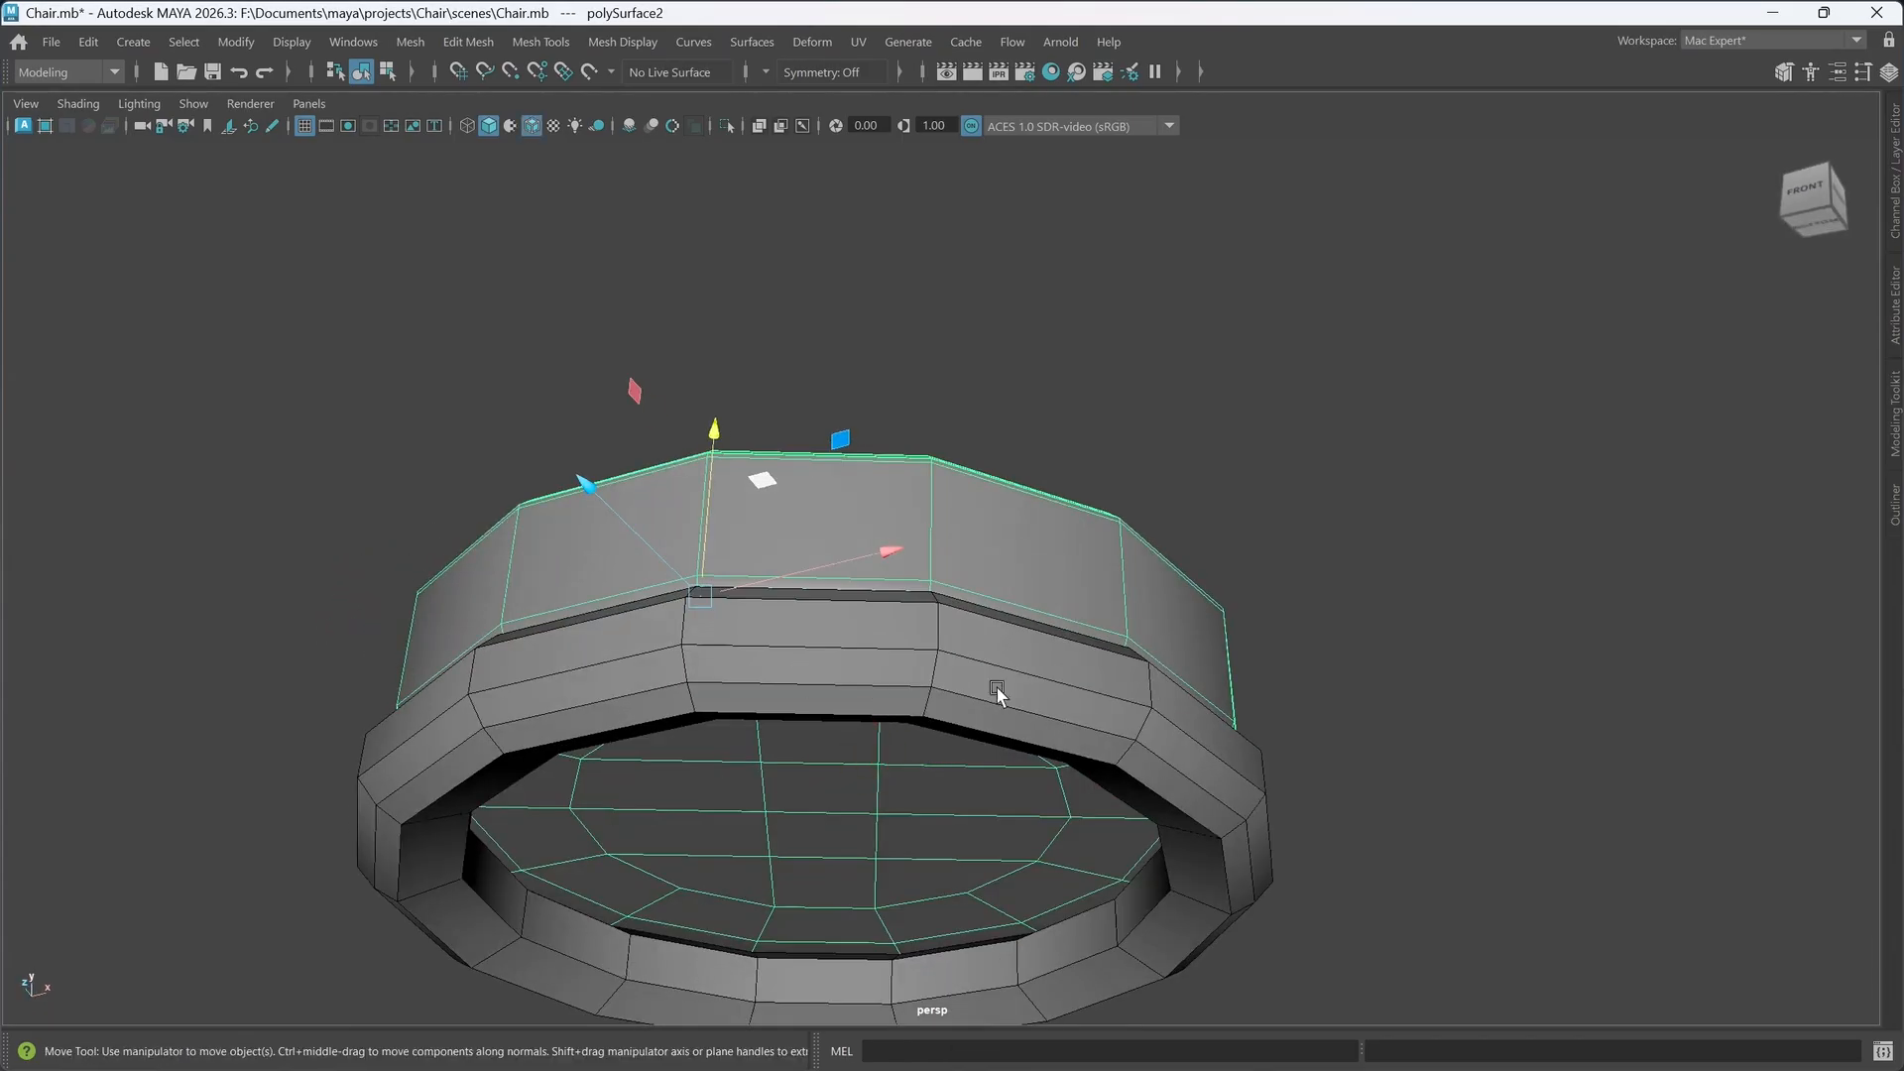
alt+drag(998, 693, 973, 722)
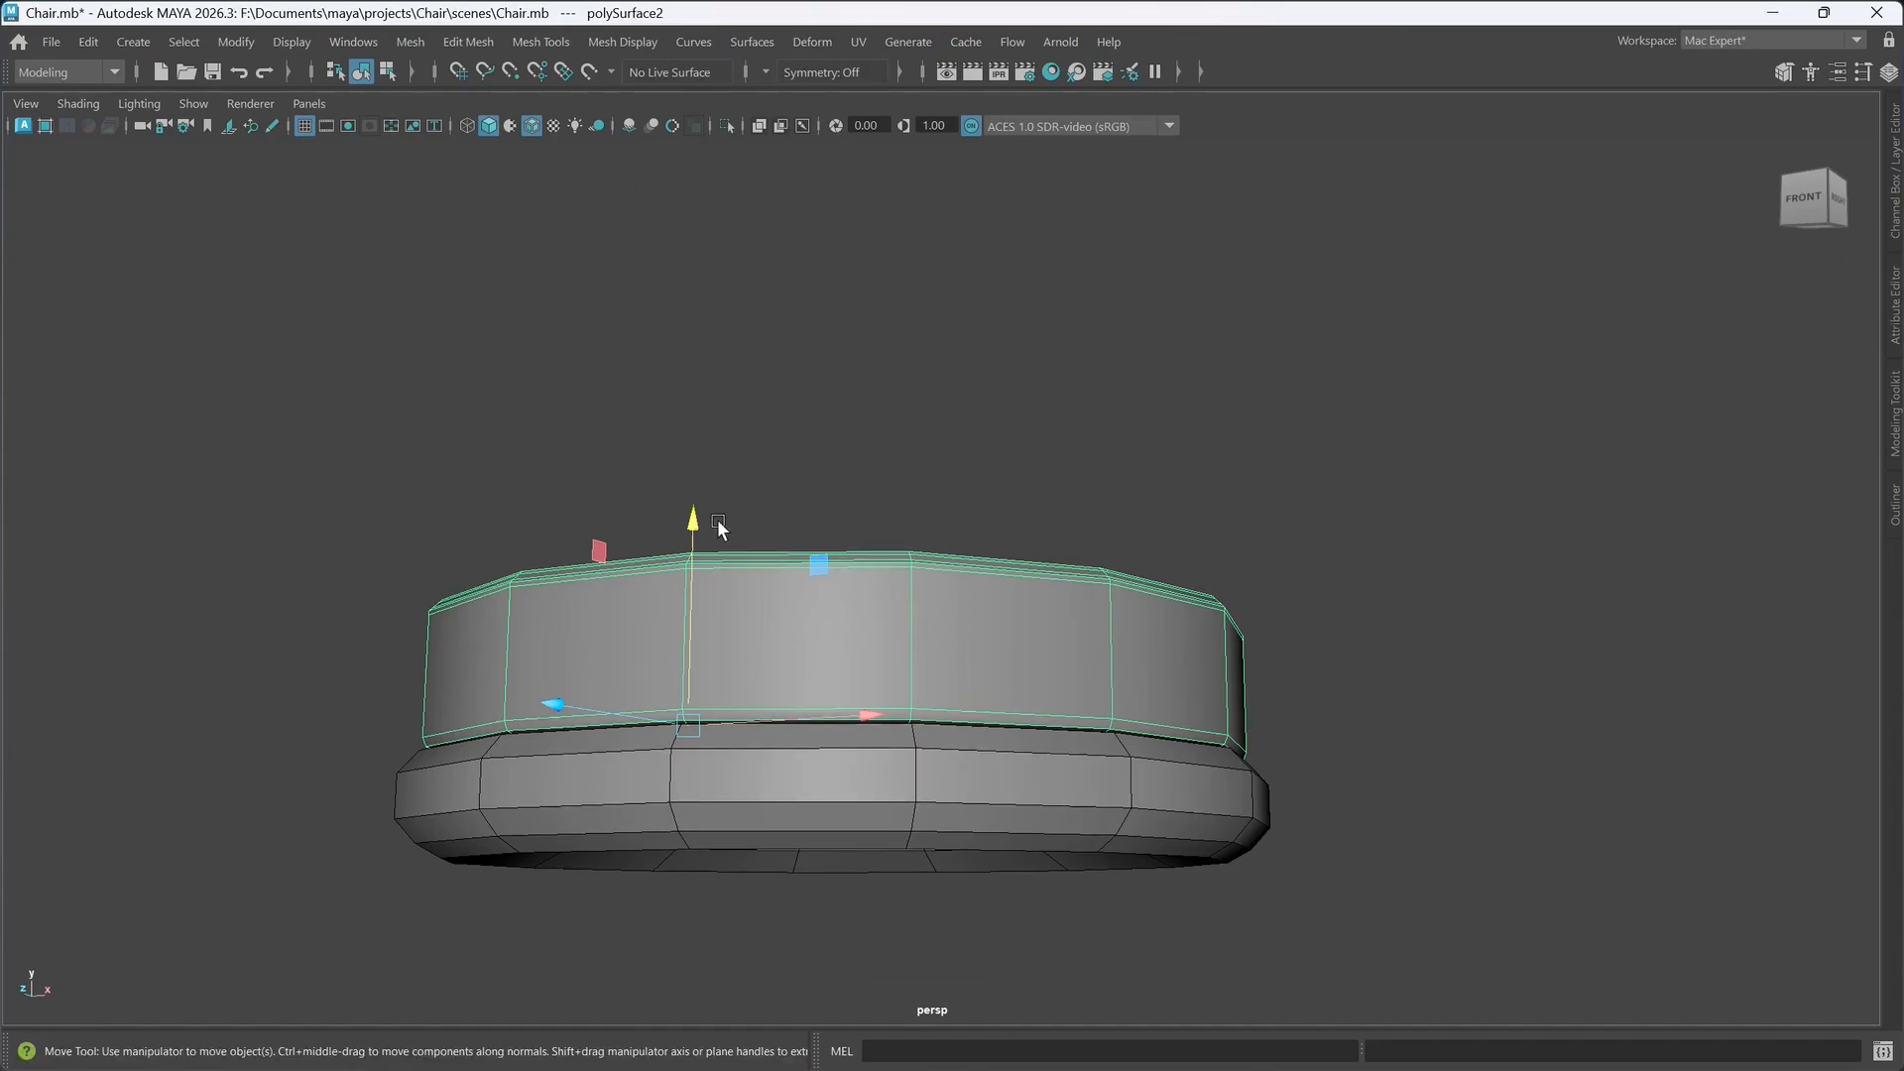
- Center the lid's pivot in pivot editing and return to the normal move mode
alt+drag(920, 470, 948, 490)
key(d)
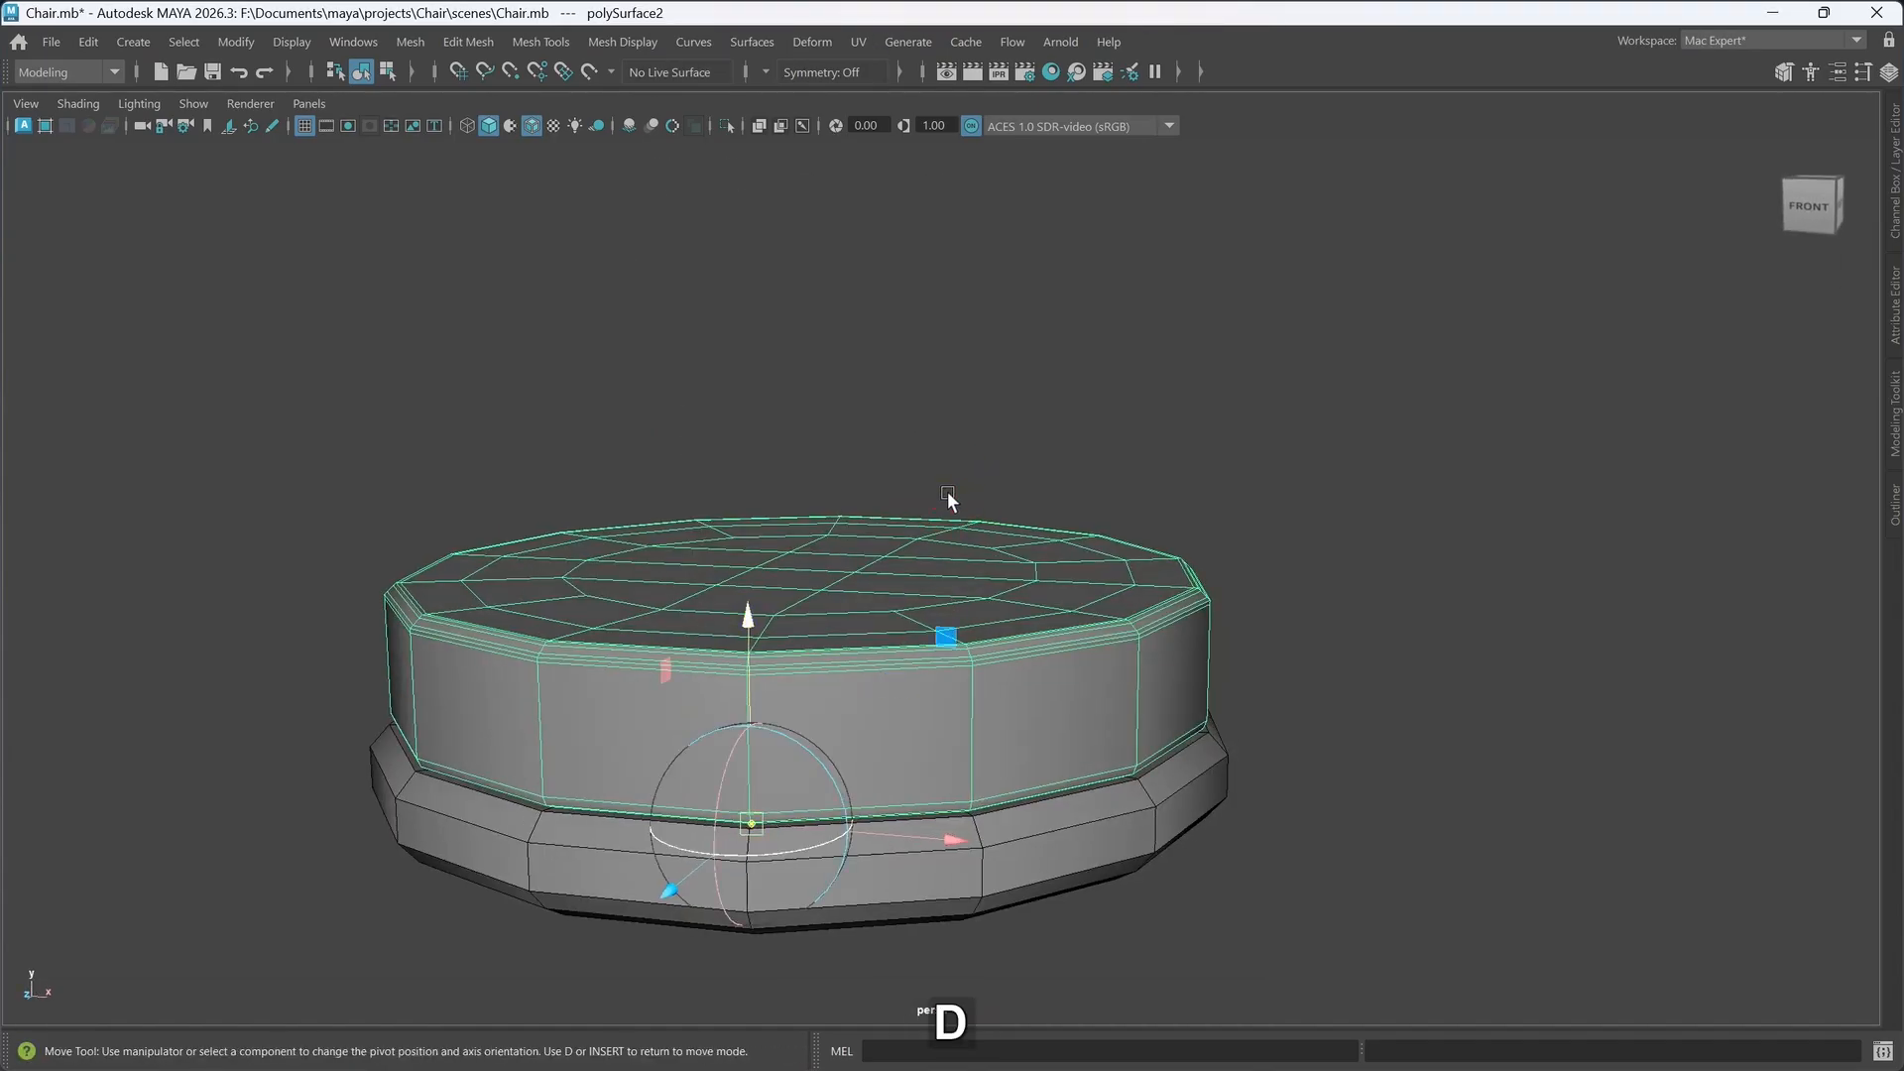
right_drag(851, 768, 917, 884)
key(d)
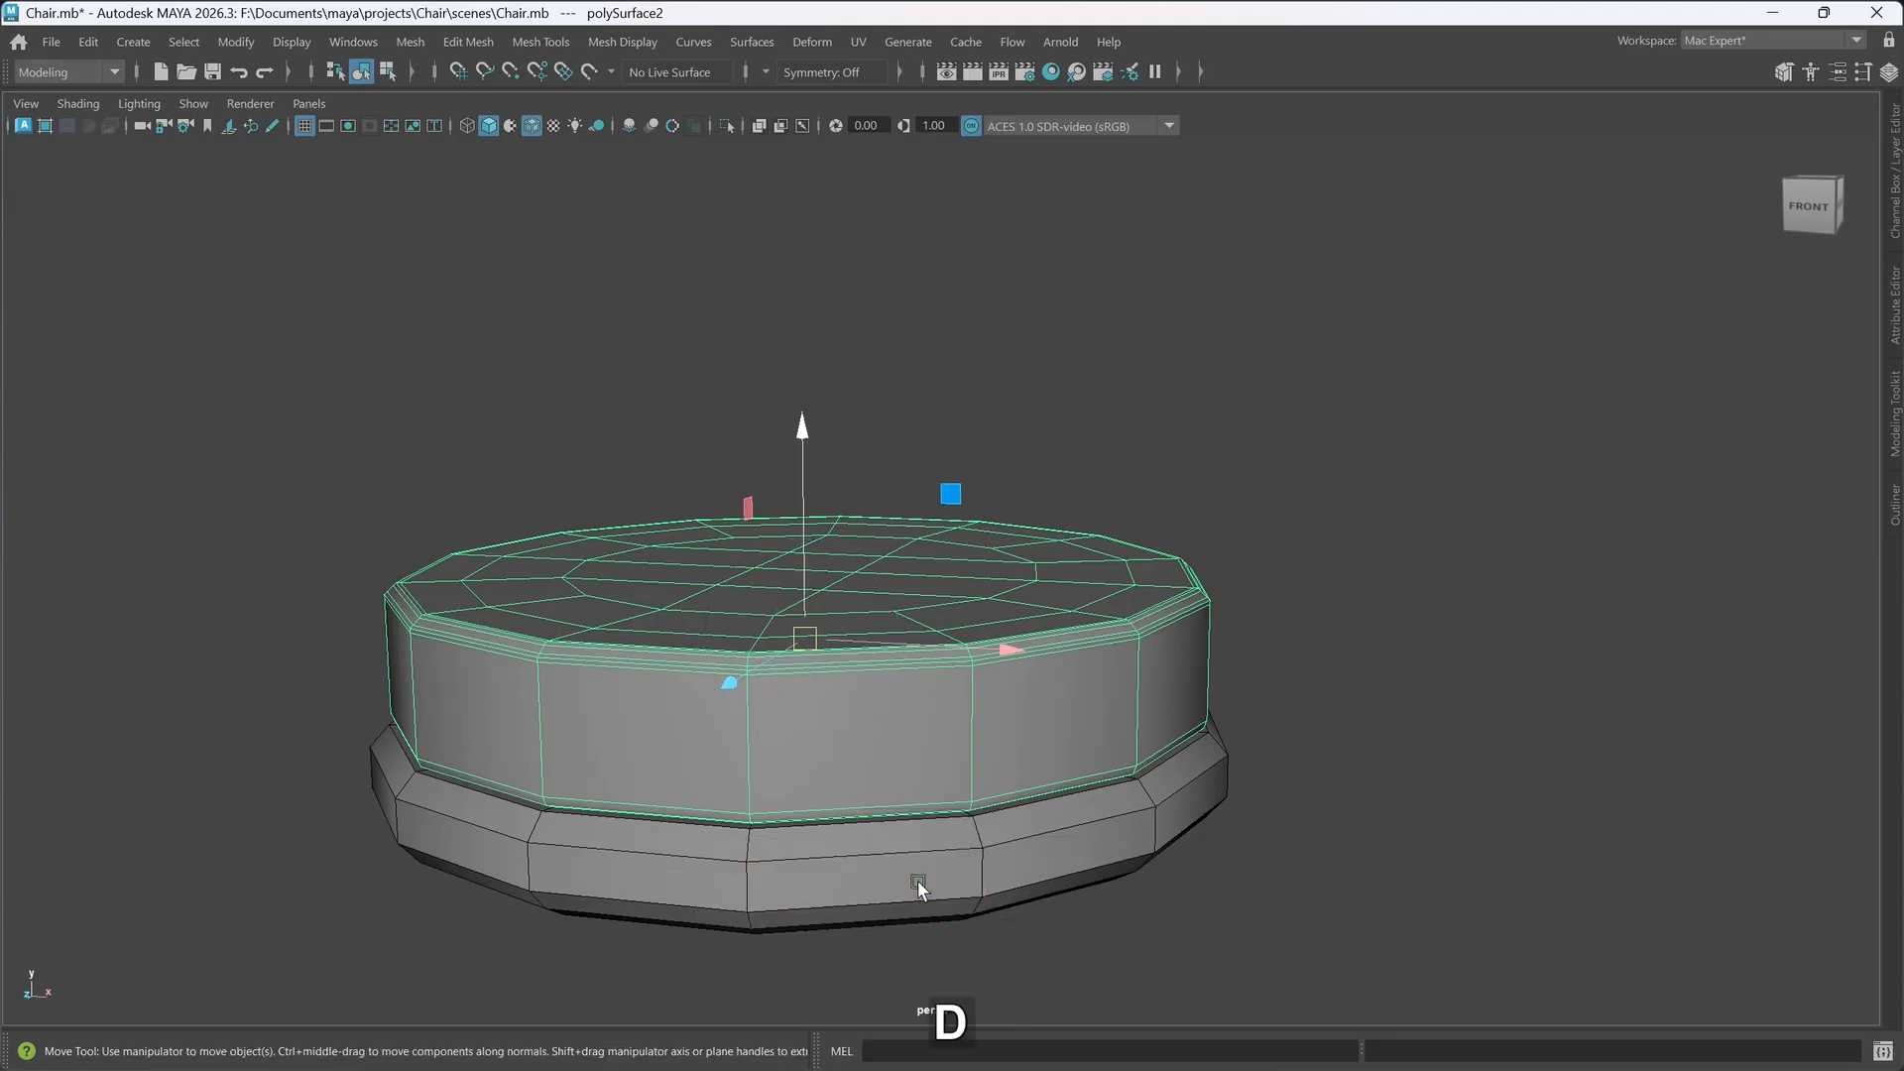
- Select the ring beneath the lid and show the viewport grid again
right_drag(918, 445, 996, 431)
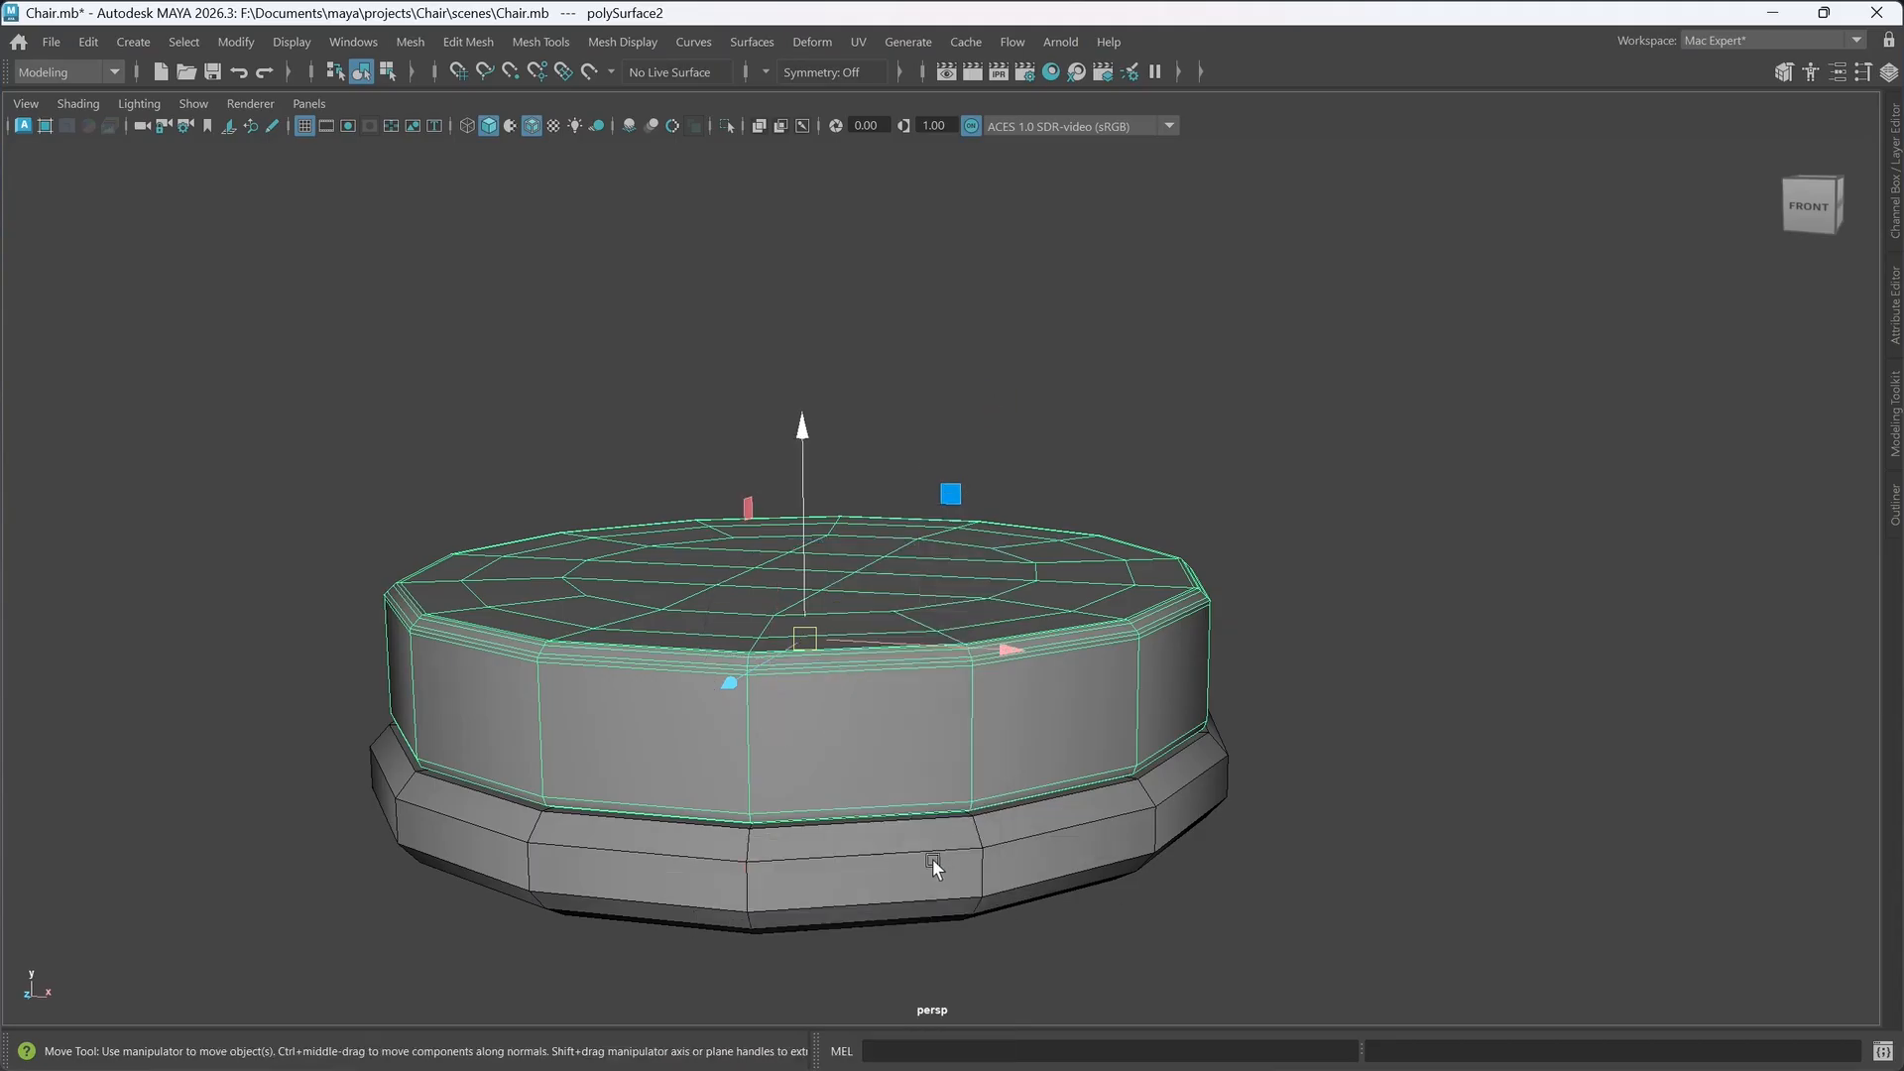
click(932, 858)
alt+drag(892, 837, 1049, 838)
alt+middle_drag(1049, 838, 1007, 771)
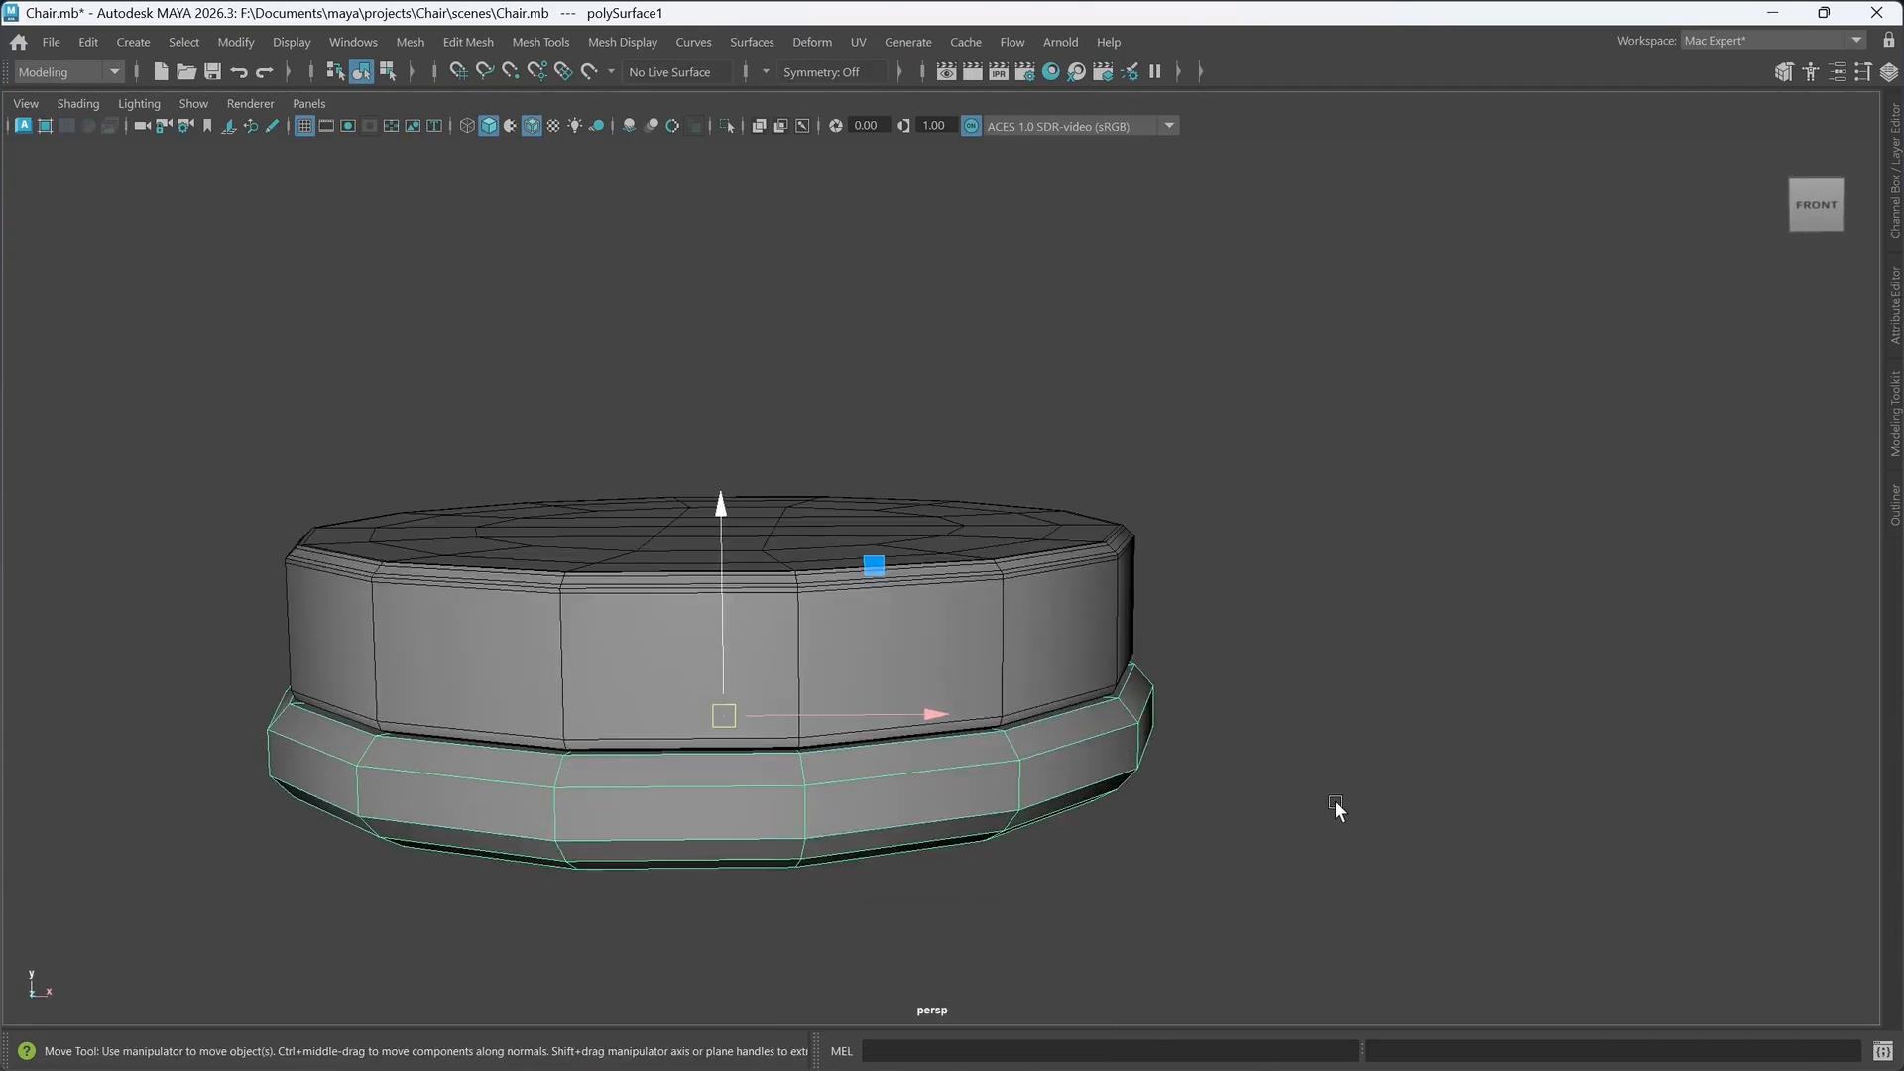
key(g)
scroll(1151, 742, down, 4)
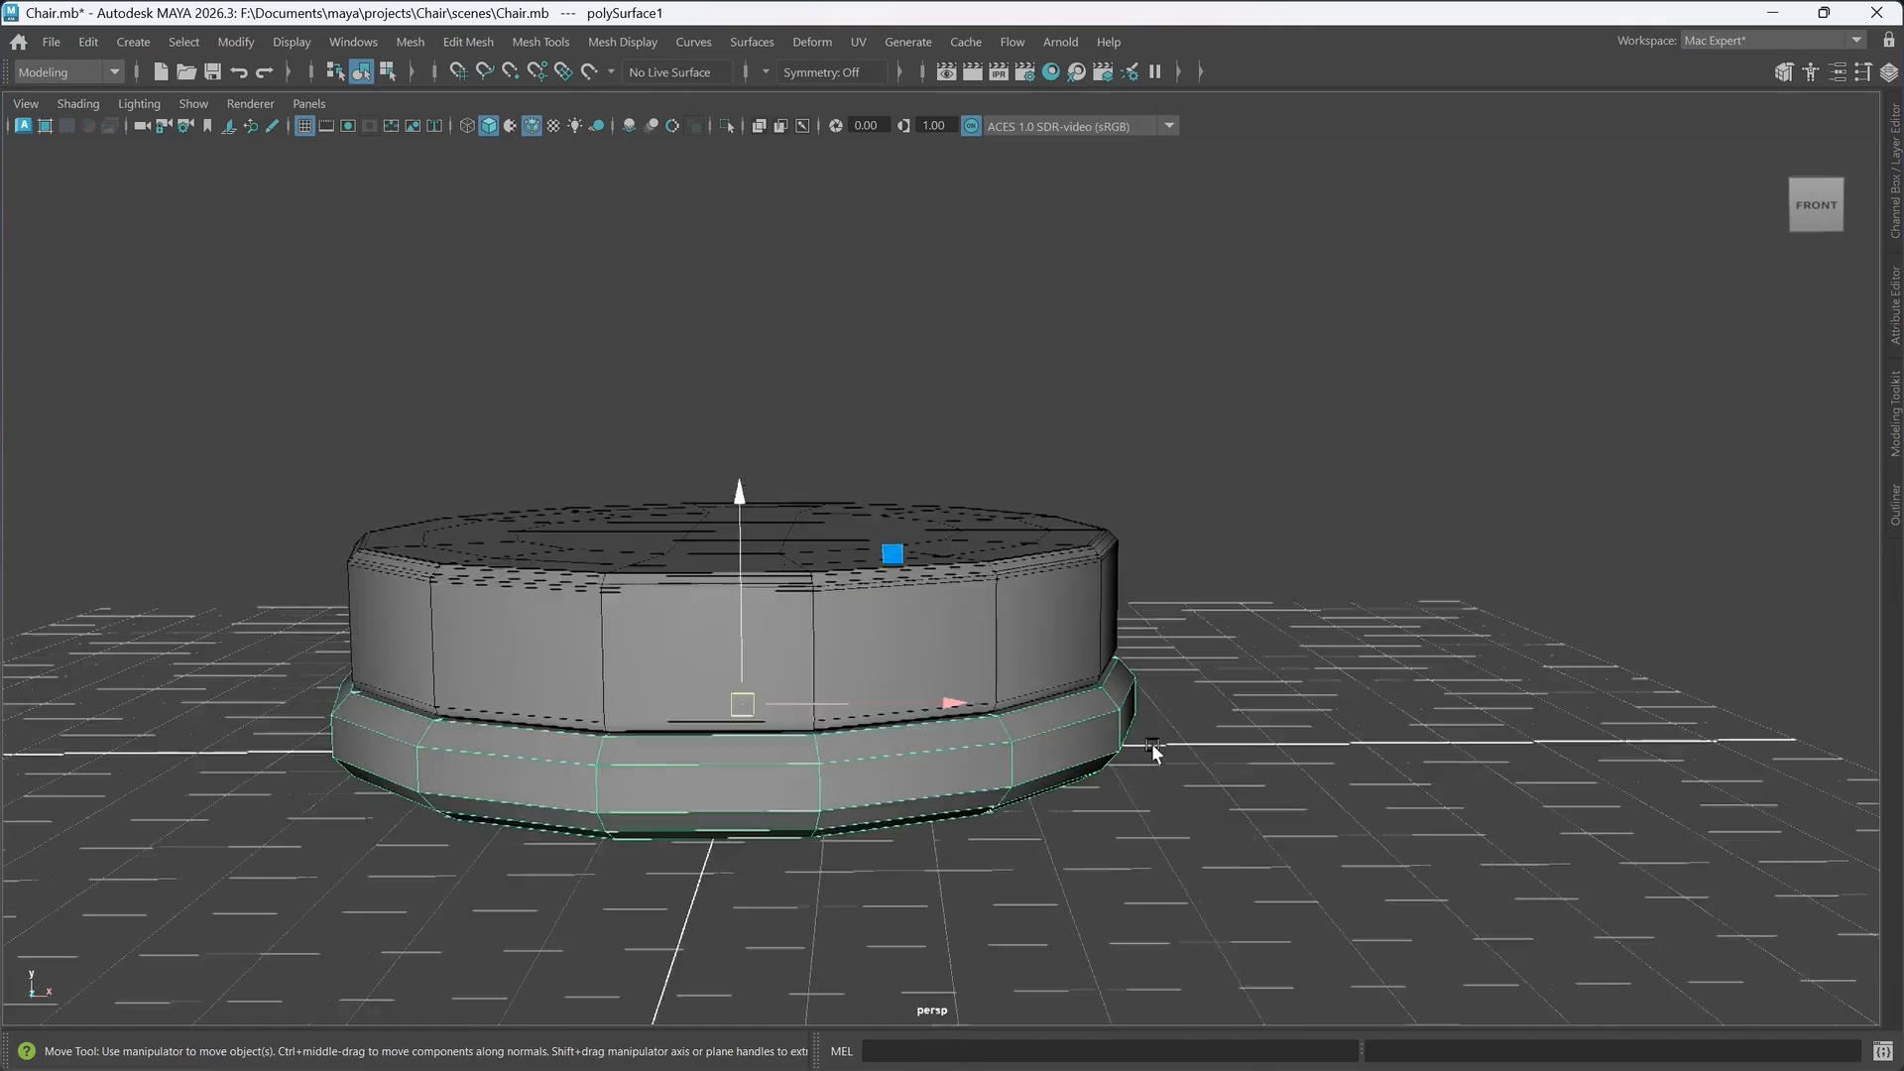
- Inspect the lid seated on the ring and their alignment with the grid from all sides
alt+drag(1192, 758, 1077, 761)
alt+drag(1067, 759, 1032, 782)
alt+drag(1053, 710, 1045, 799)
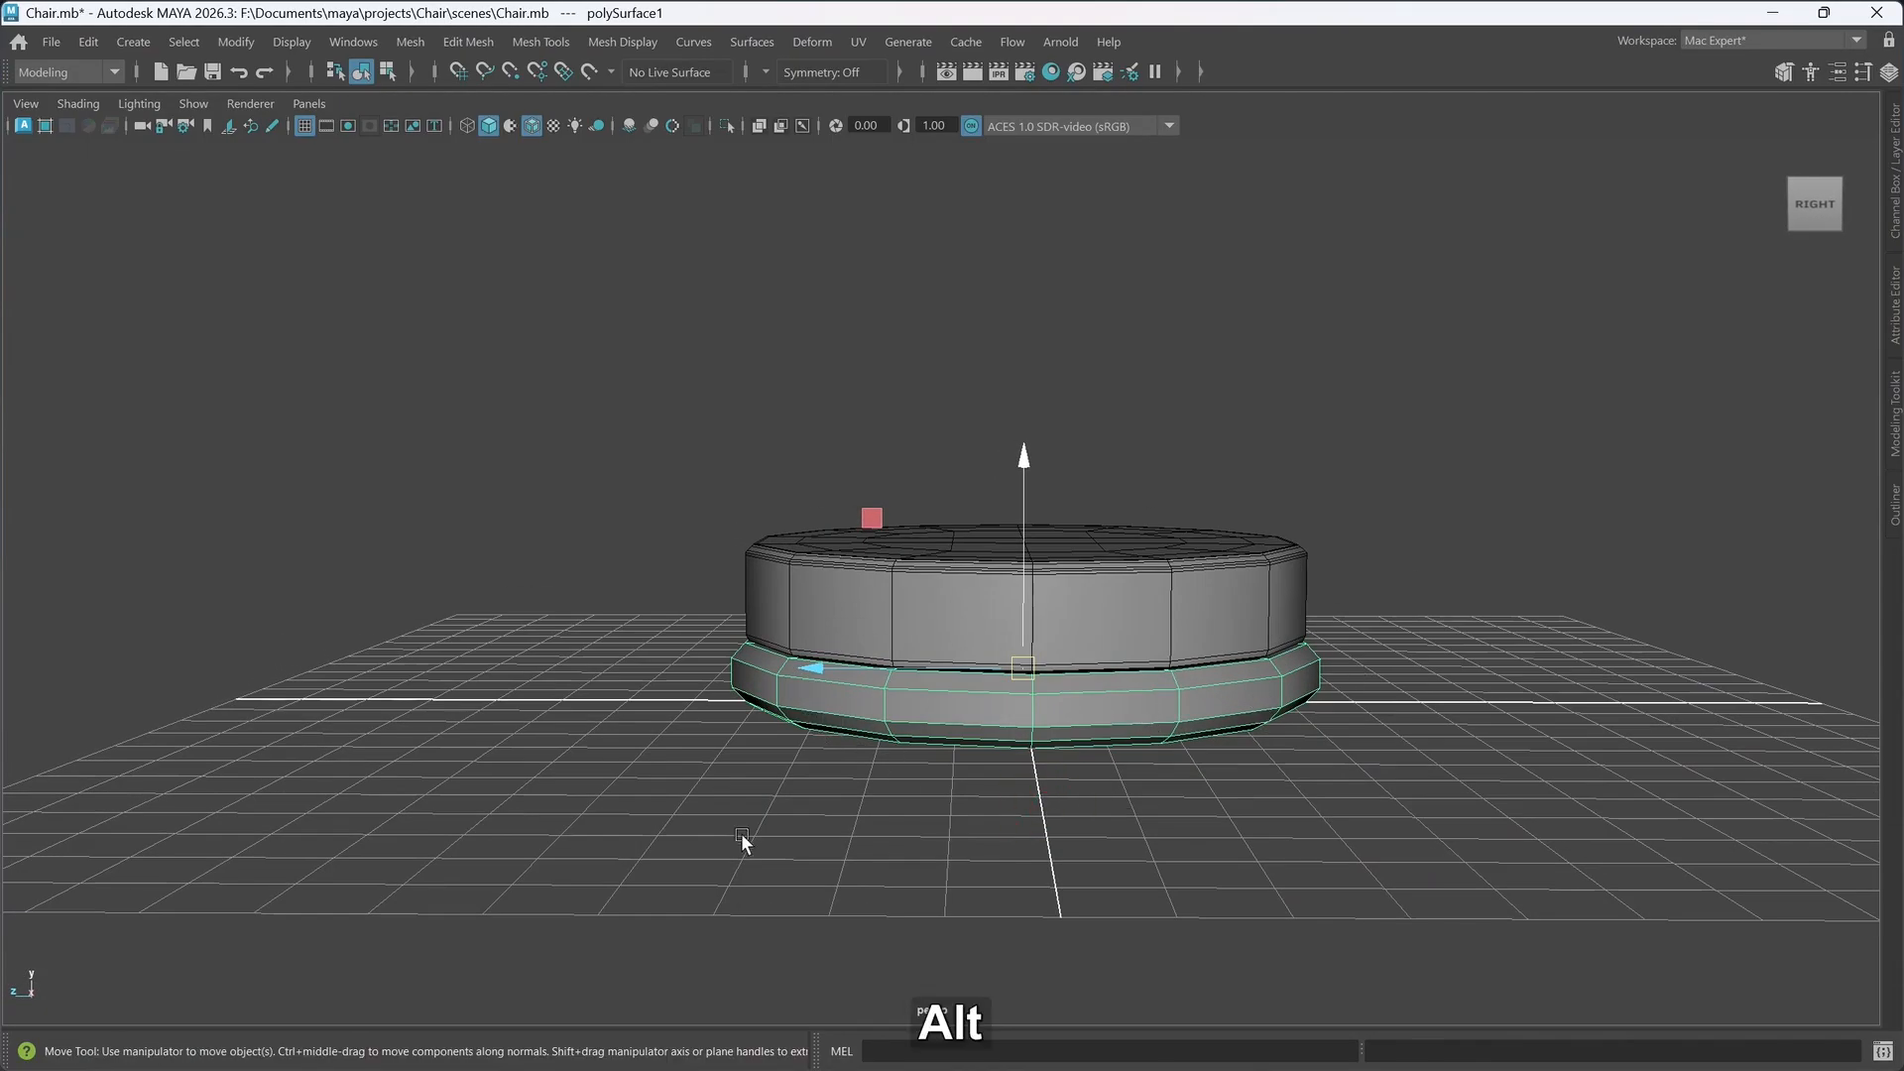
alt+drag(740, 833, 1084, 801)
alt+middle_drag(1085, 801, 1072, 756)
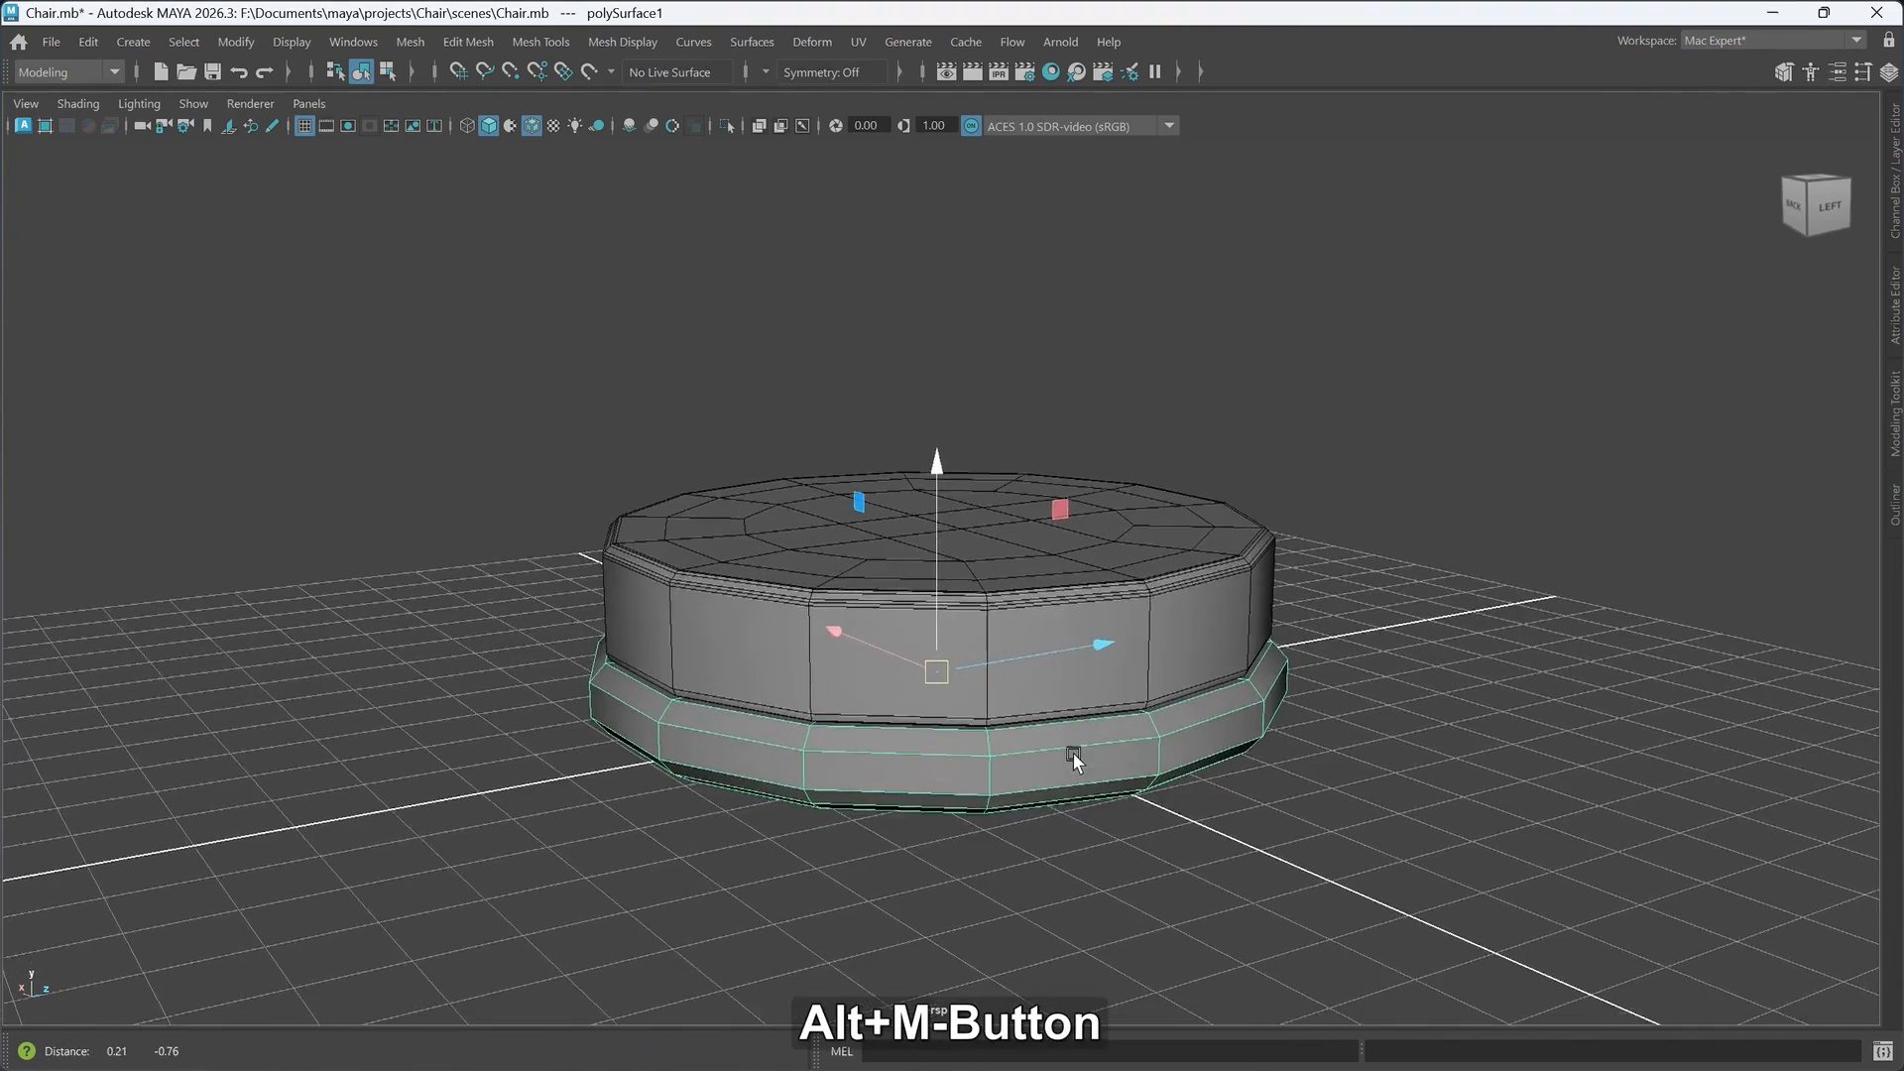
alt+drag(1071, 757, 905, 756)
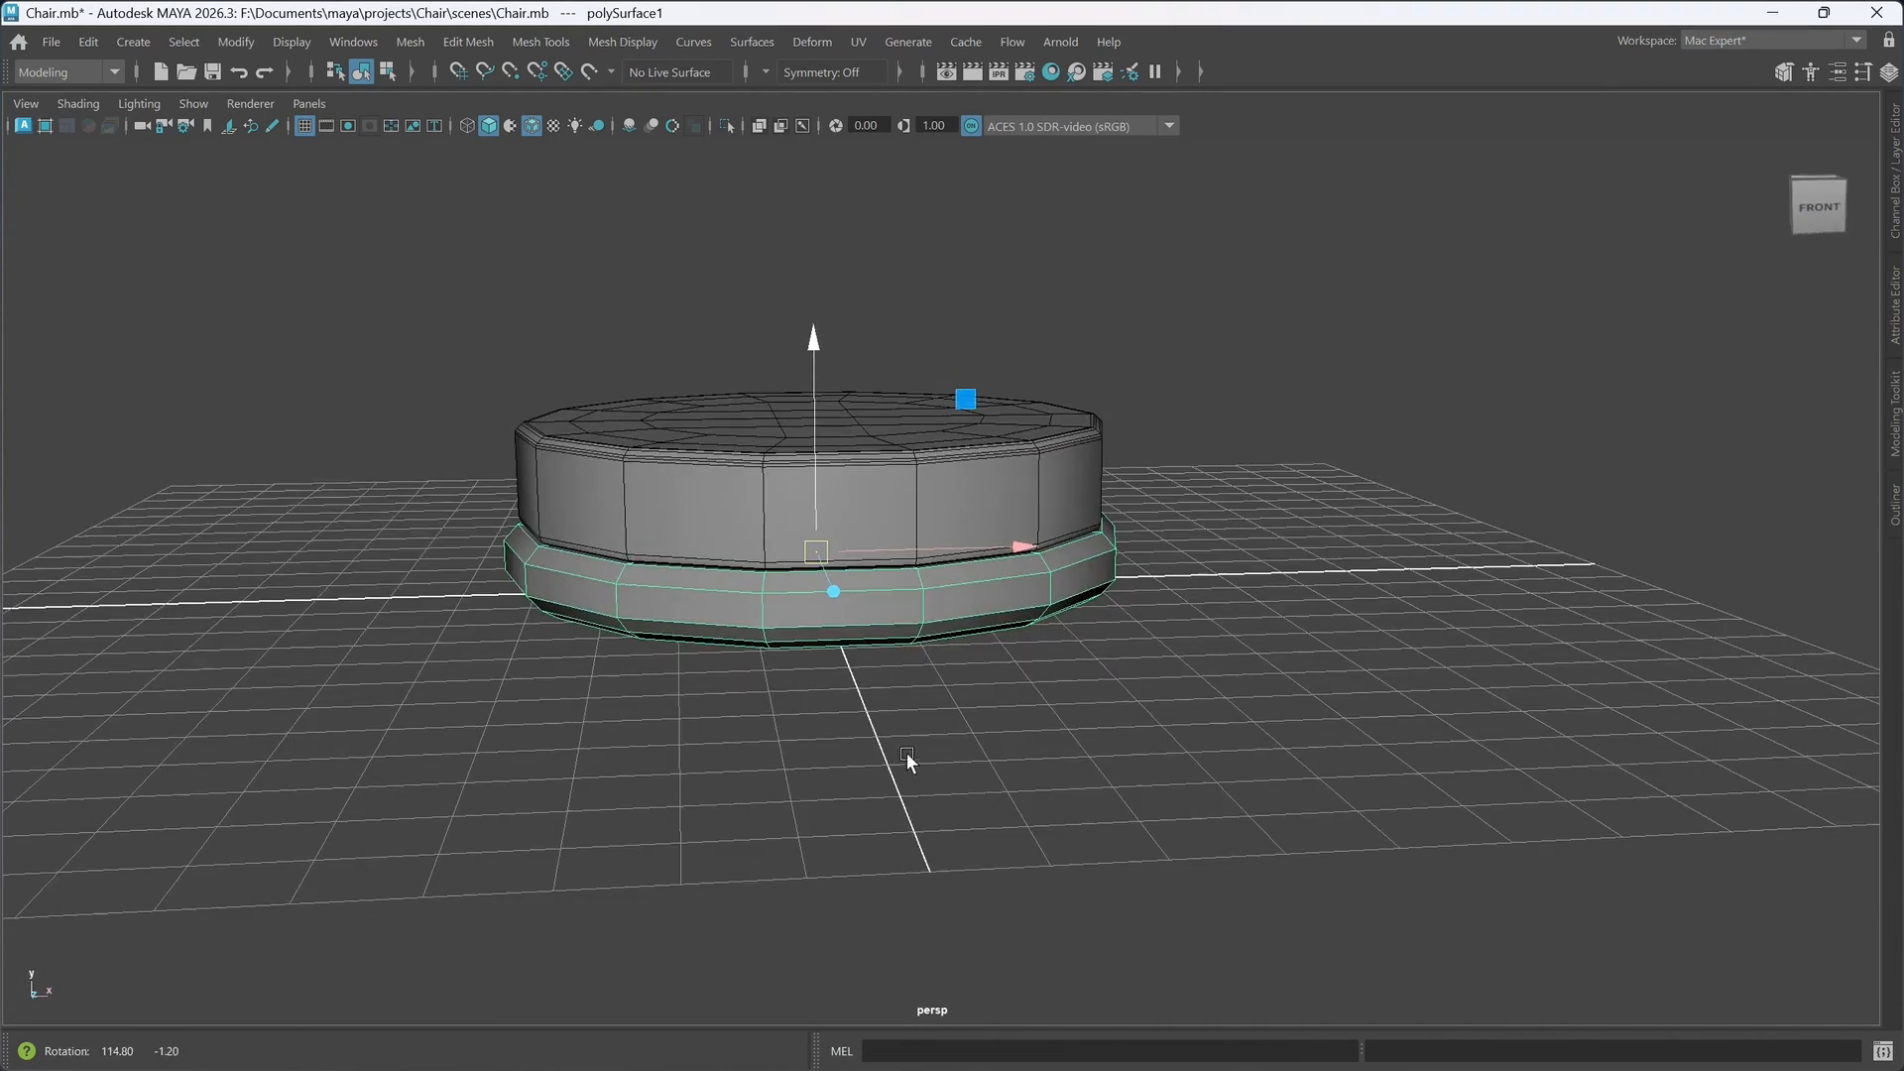
alt+drag(835, 682, 1168, 748)
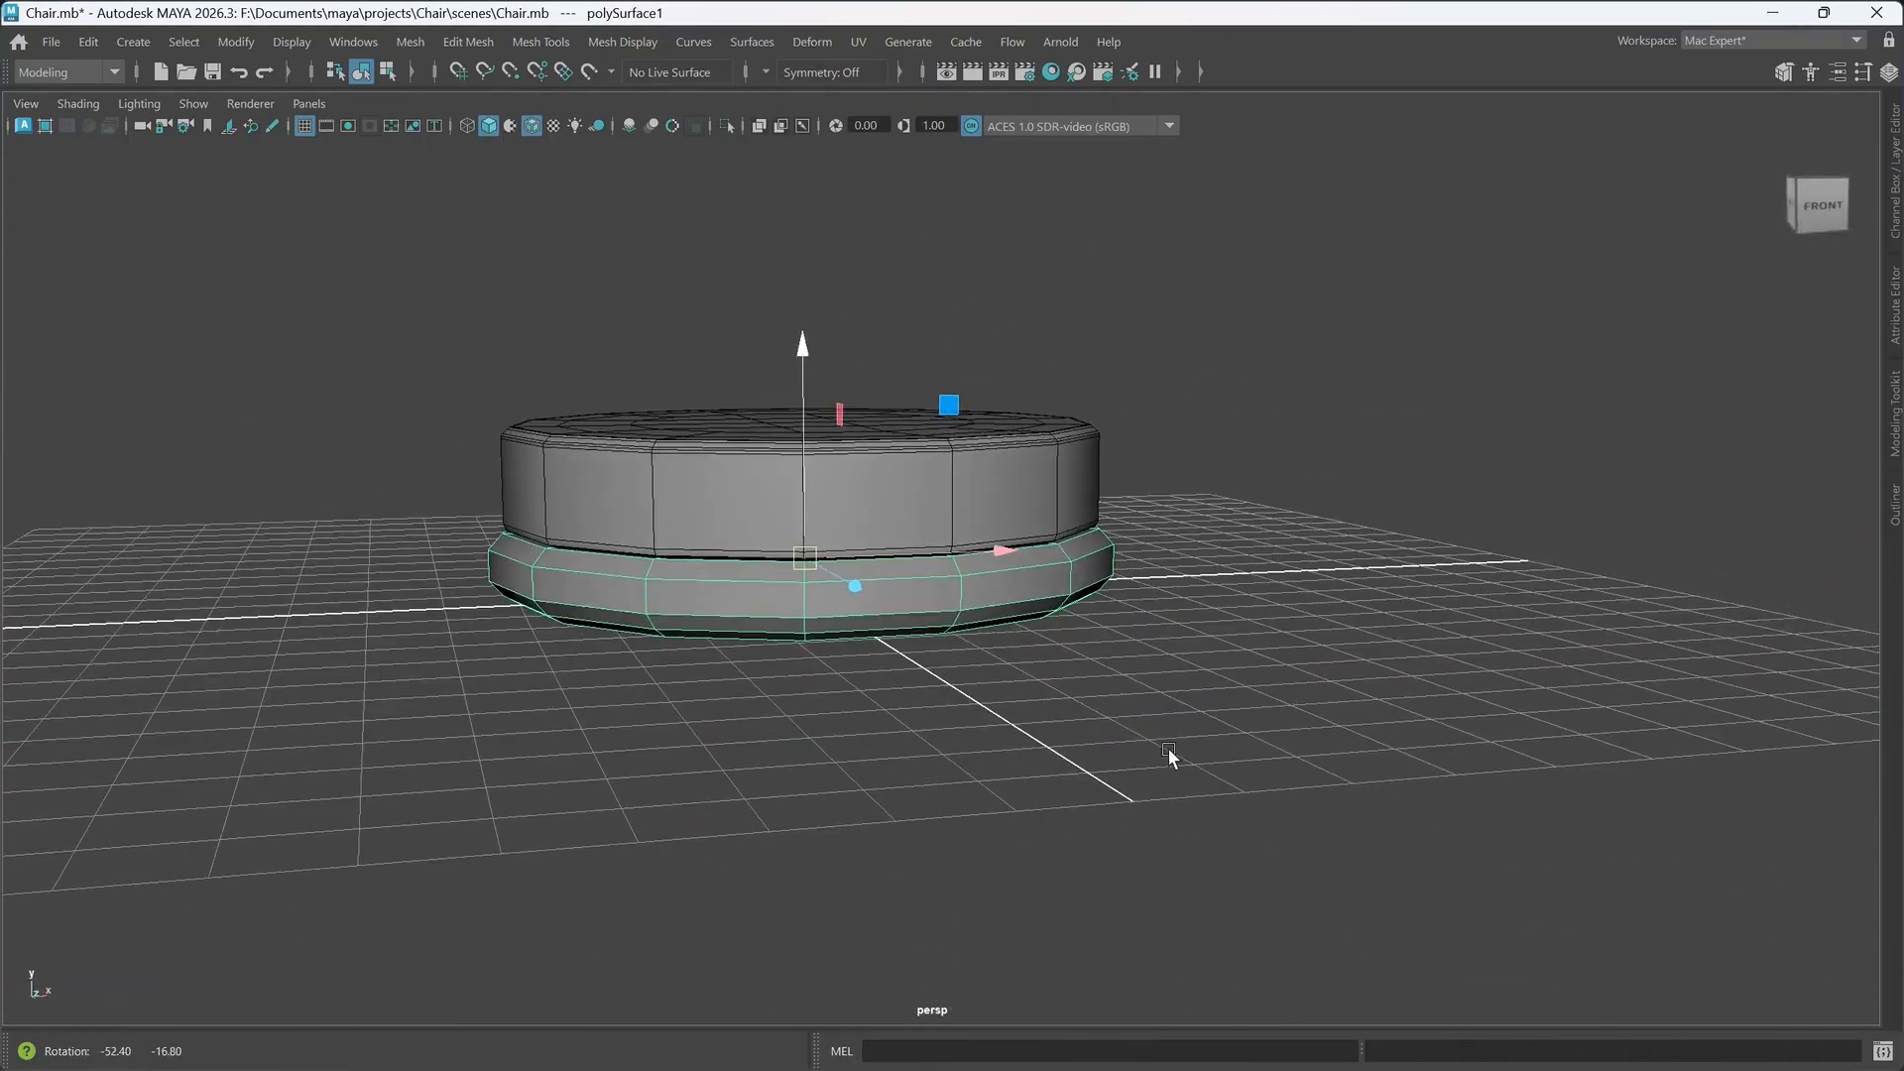
alt+drag(909, 692, 837, 644)
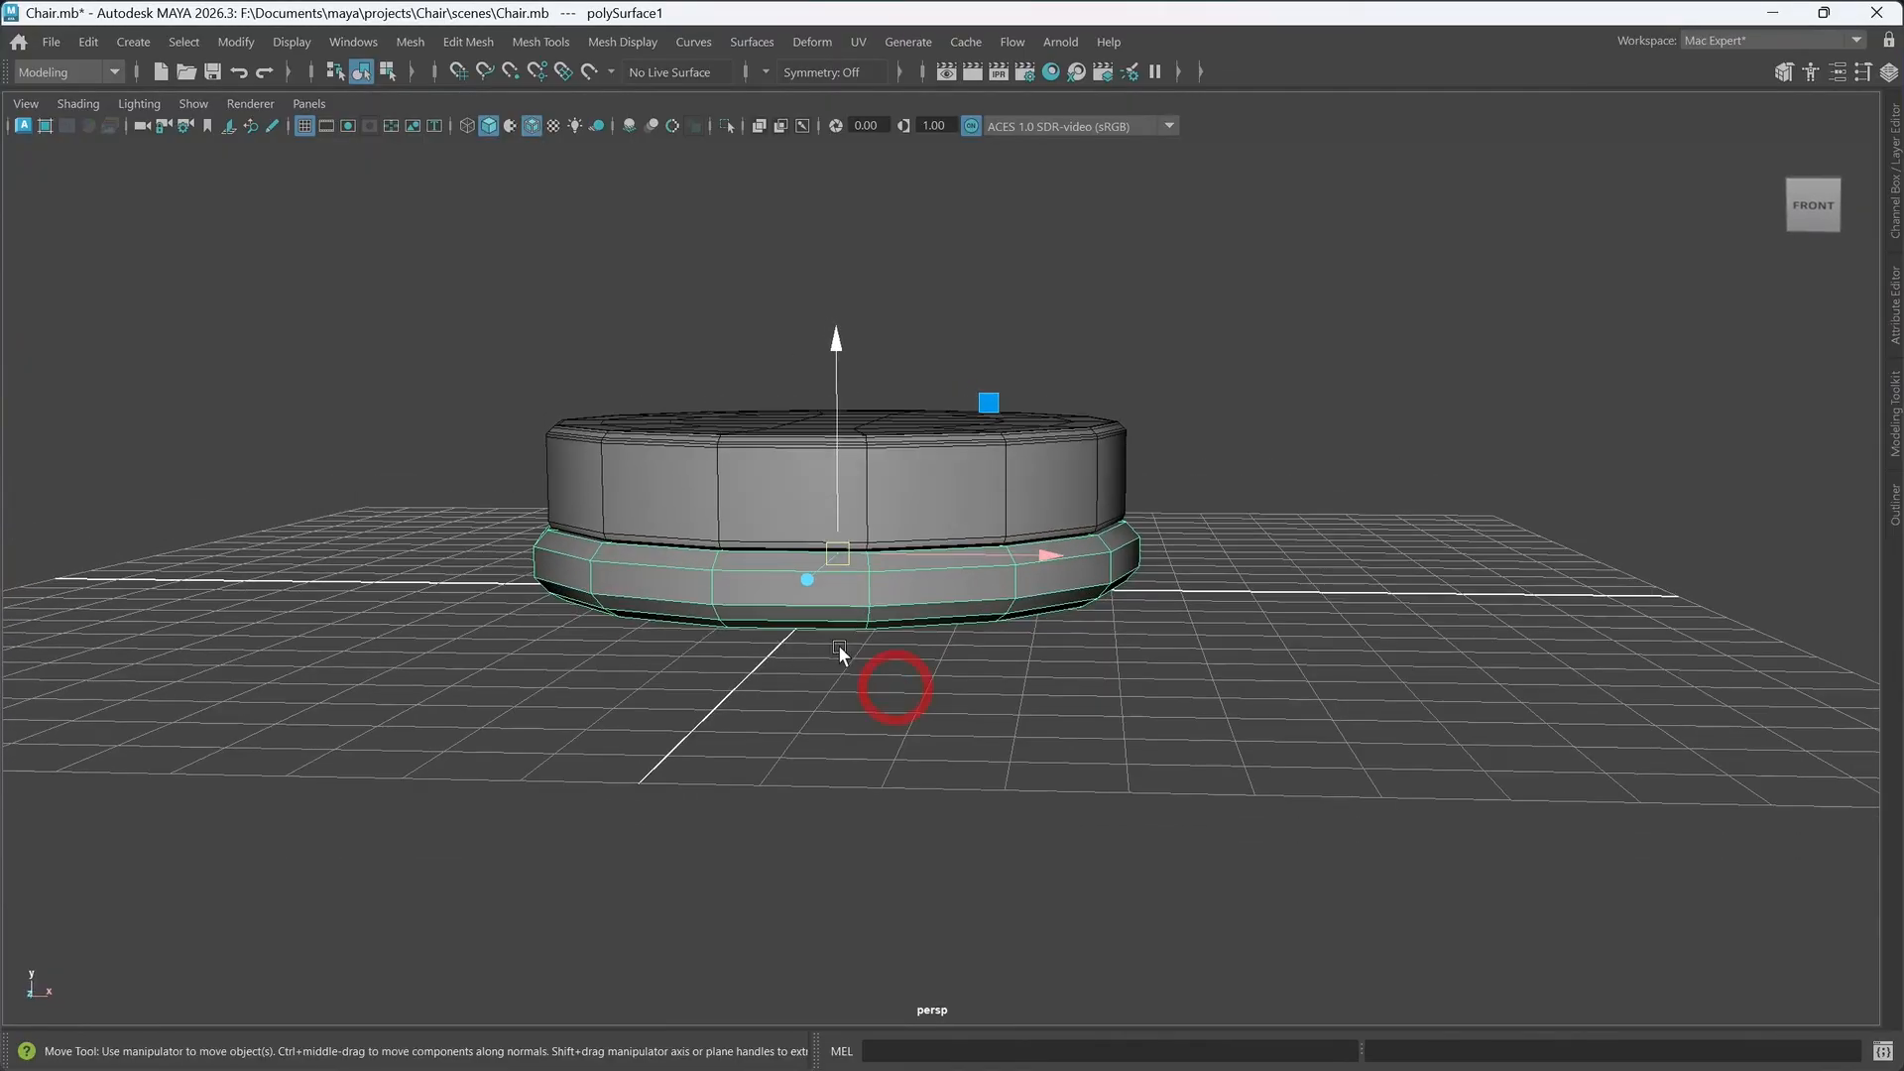
alt+drag(956, 679, 736, 684)
alt+middle_drag(735, 684, 909, 751)
mouse_move(909, 750)
alt+mouse_down()
mouse_move(936, 743)
mouse_move(936, 658)
mouse_move(883, 738)
alt+mouse_up()
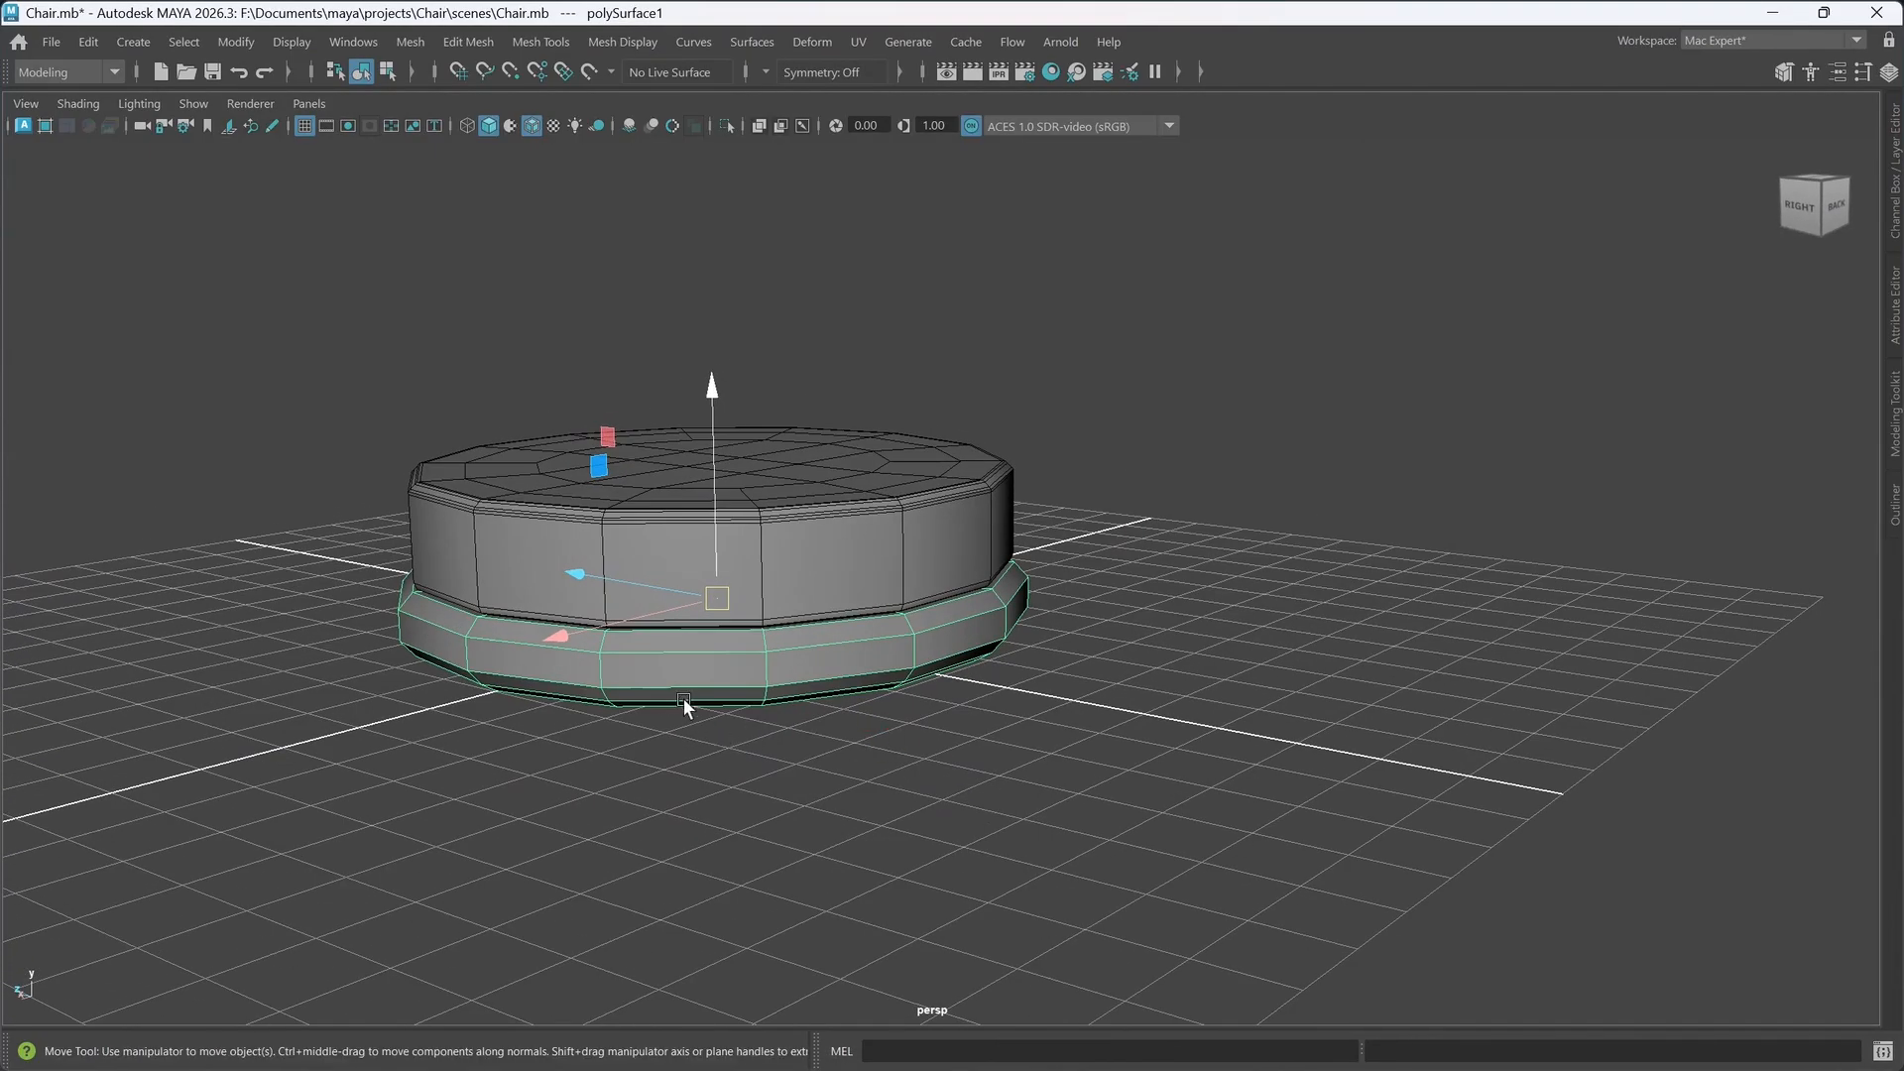
alt+drag(816, 688, 1087, 704)
mouse_move(1086, 704)
alt+middle_down()
mouse_move(1071, 680)
mouse_move(1059, 693)
alt+middle_up()
alt+drag(1059, 693, 974, 694)
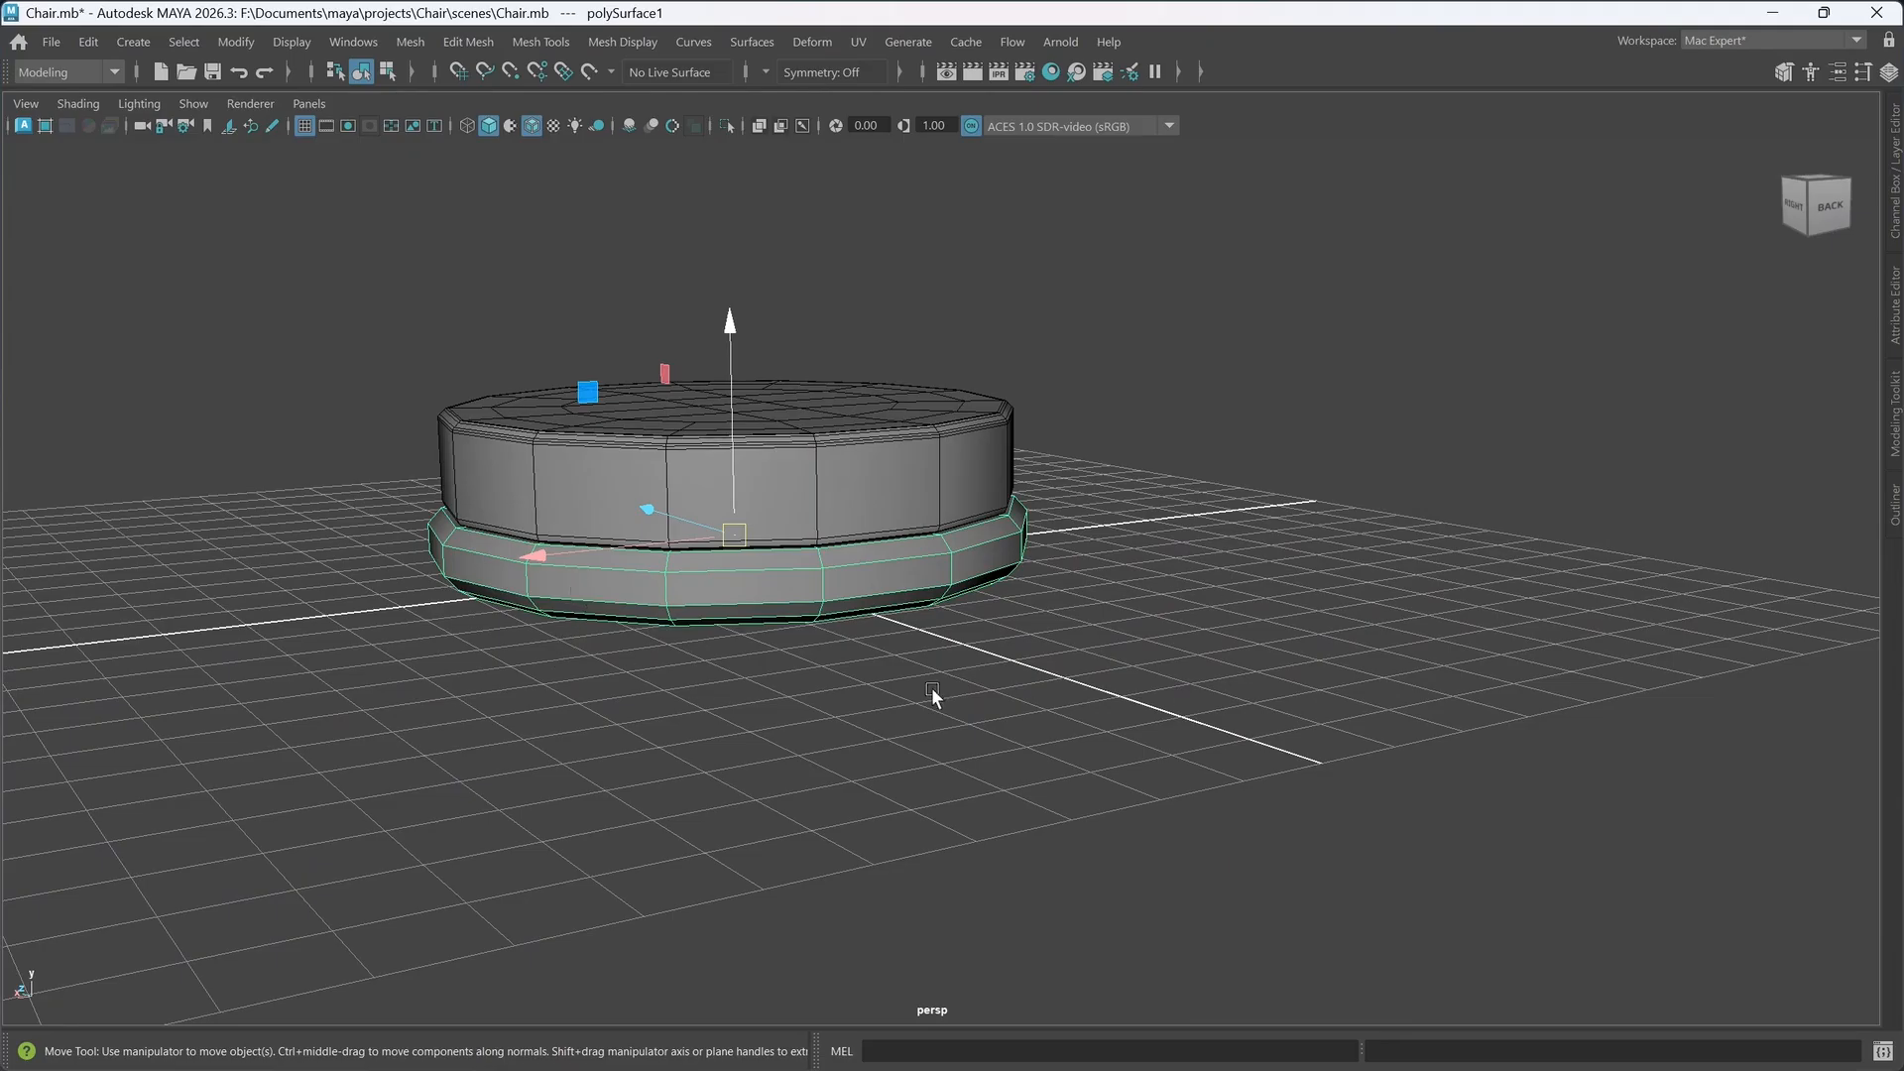
alt+drag(931, 687, 1055, 812)
- Create a polygon cylinder and move it along the Z axis until it stands clear of the ring
click(1059, 812)
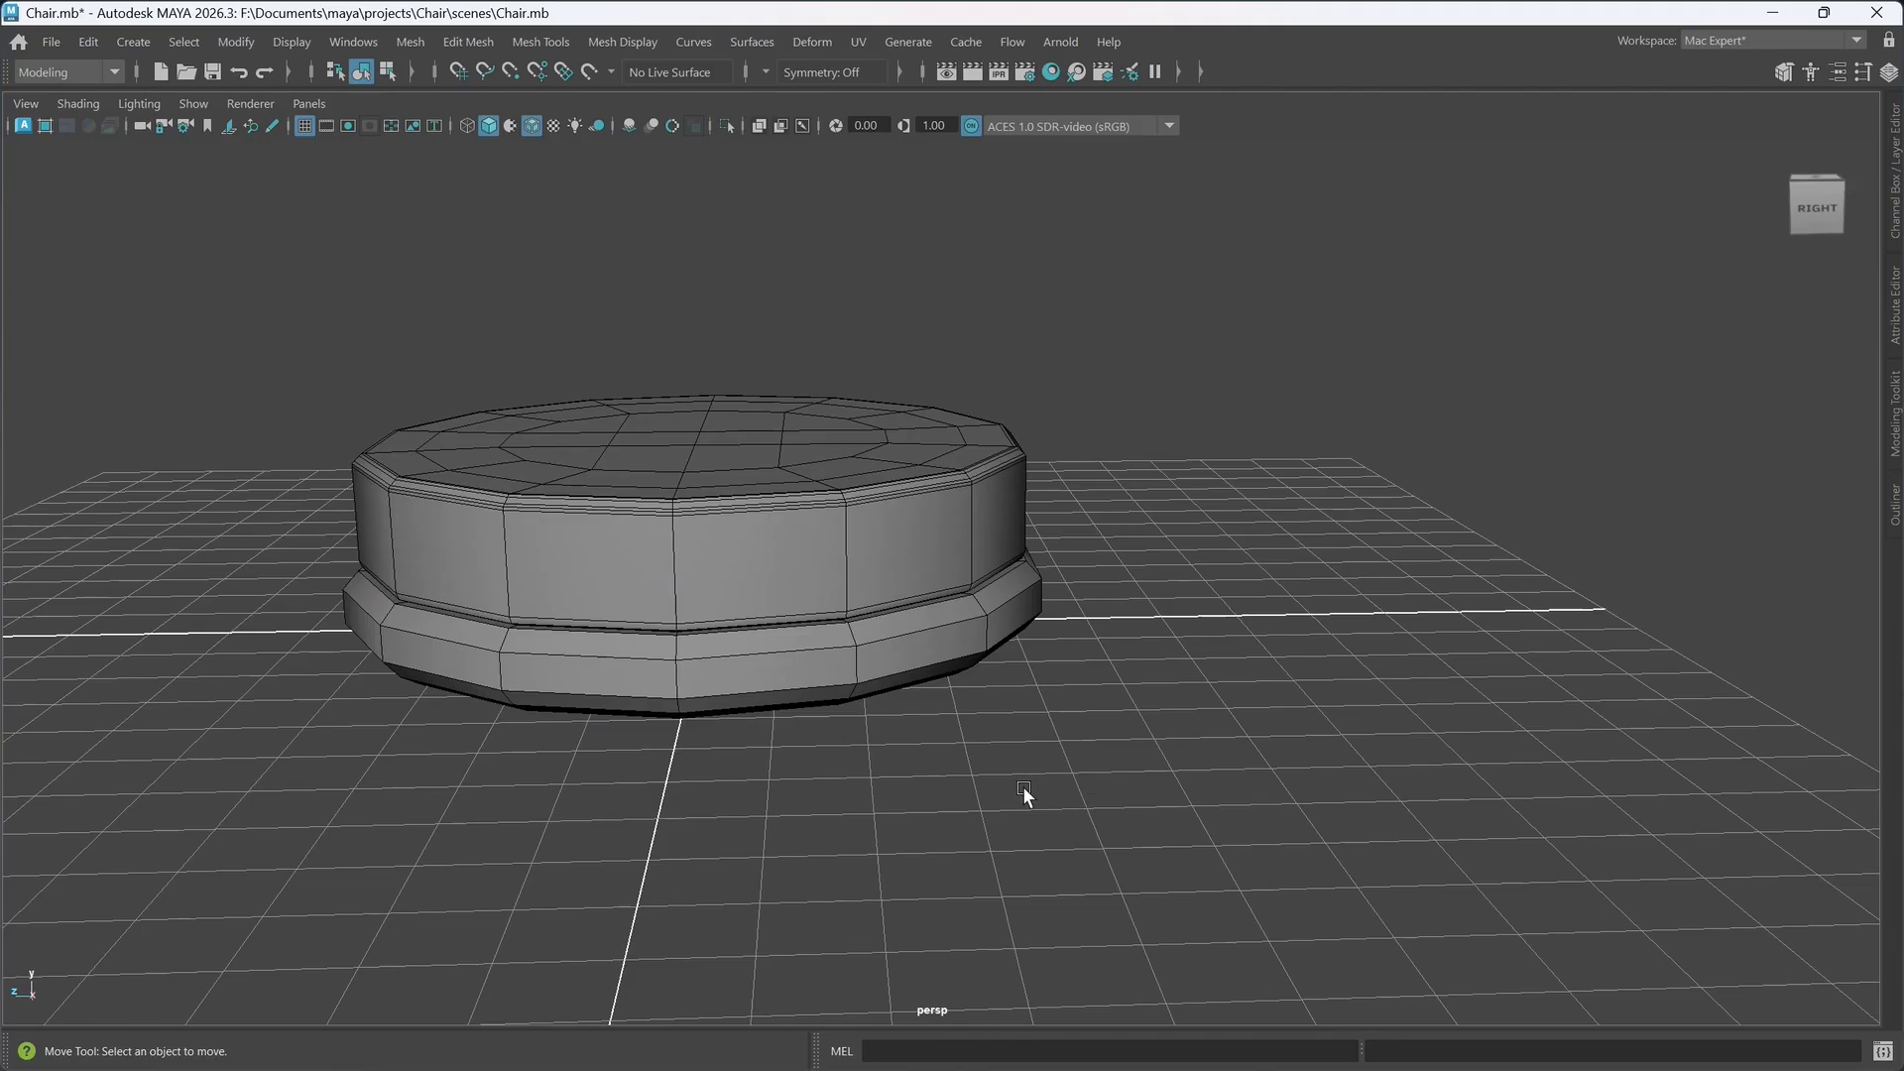
shift+right_click(1134, 747)
click(1014, 598)
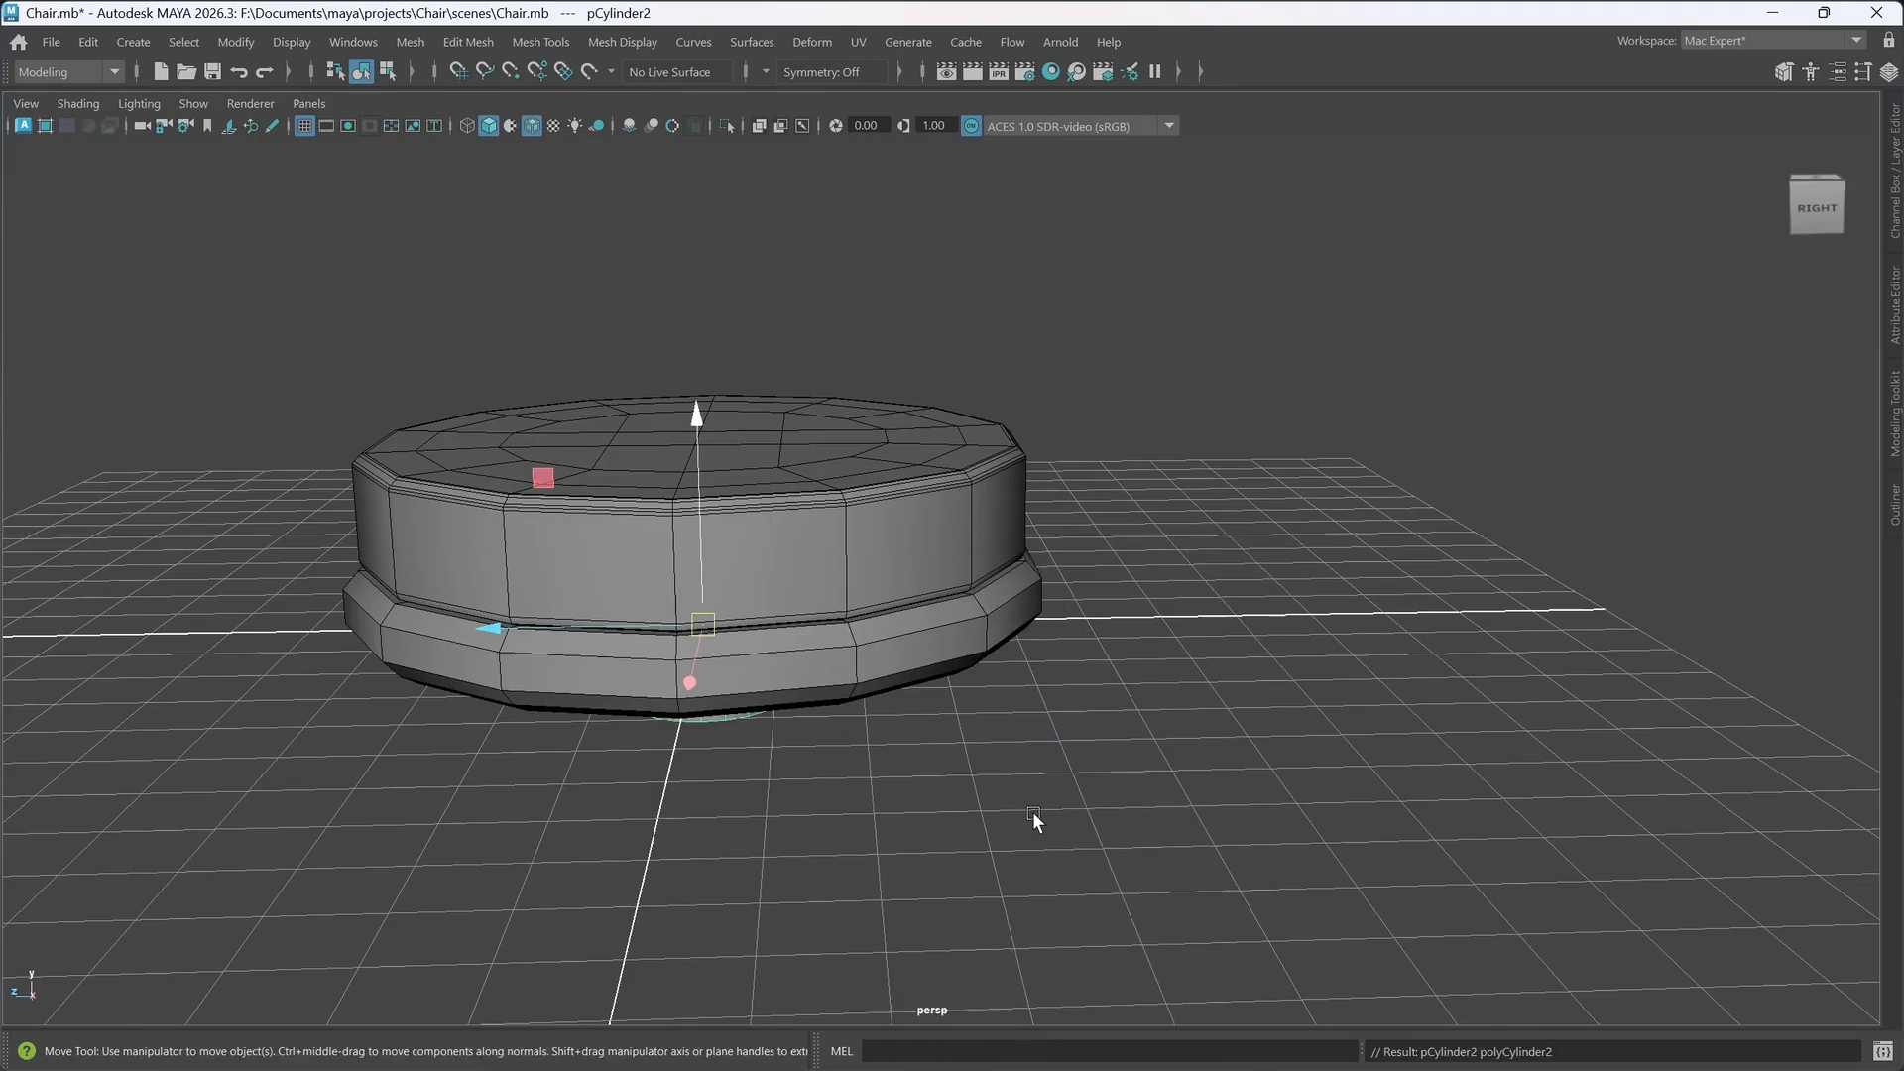
drag(526, 629, 1075, 604)
alt+middle_drag(1334, 694, 1115, 704)
- Rotate the cylinder by -90 degrees around the X axis using stepped rotation so it lies horizontally
key(e)
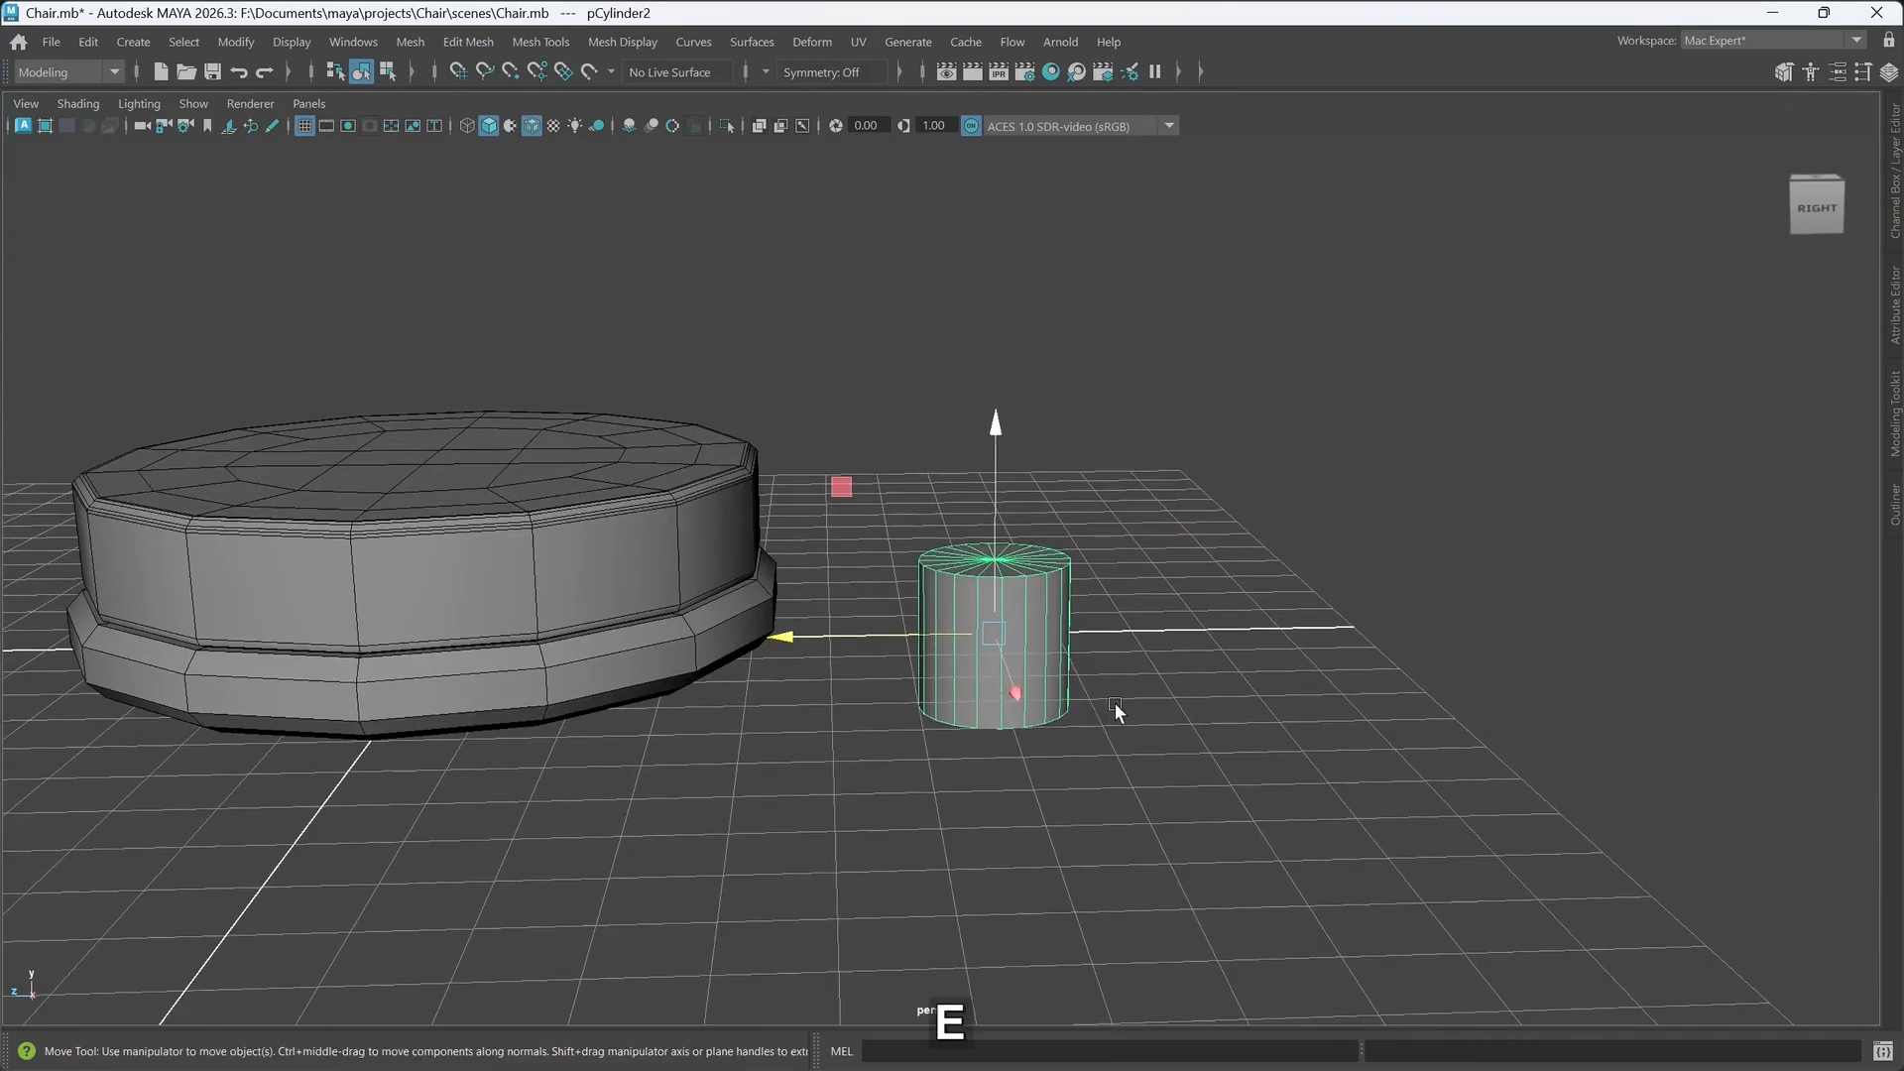
key(j)
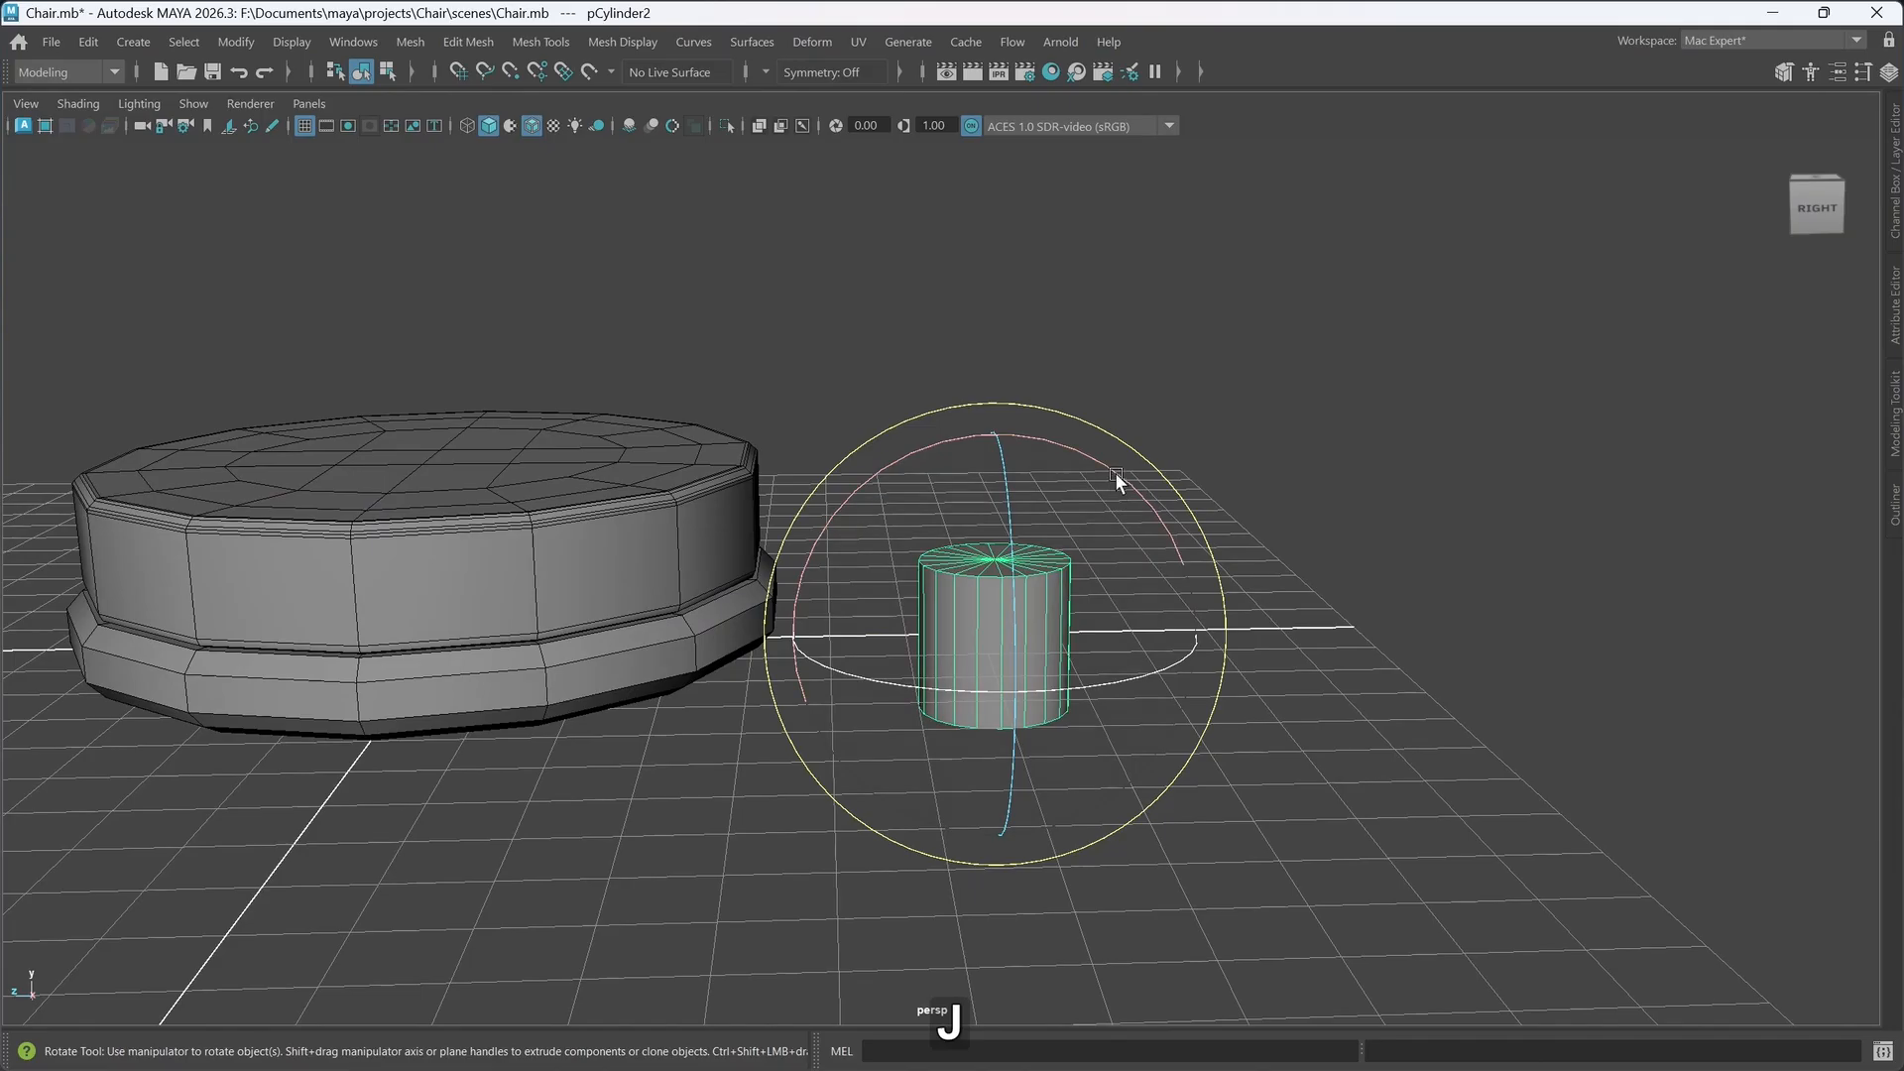
drag(1110, 471, 1152, 515)
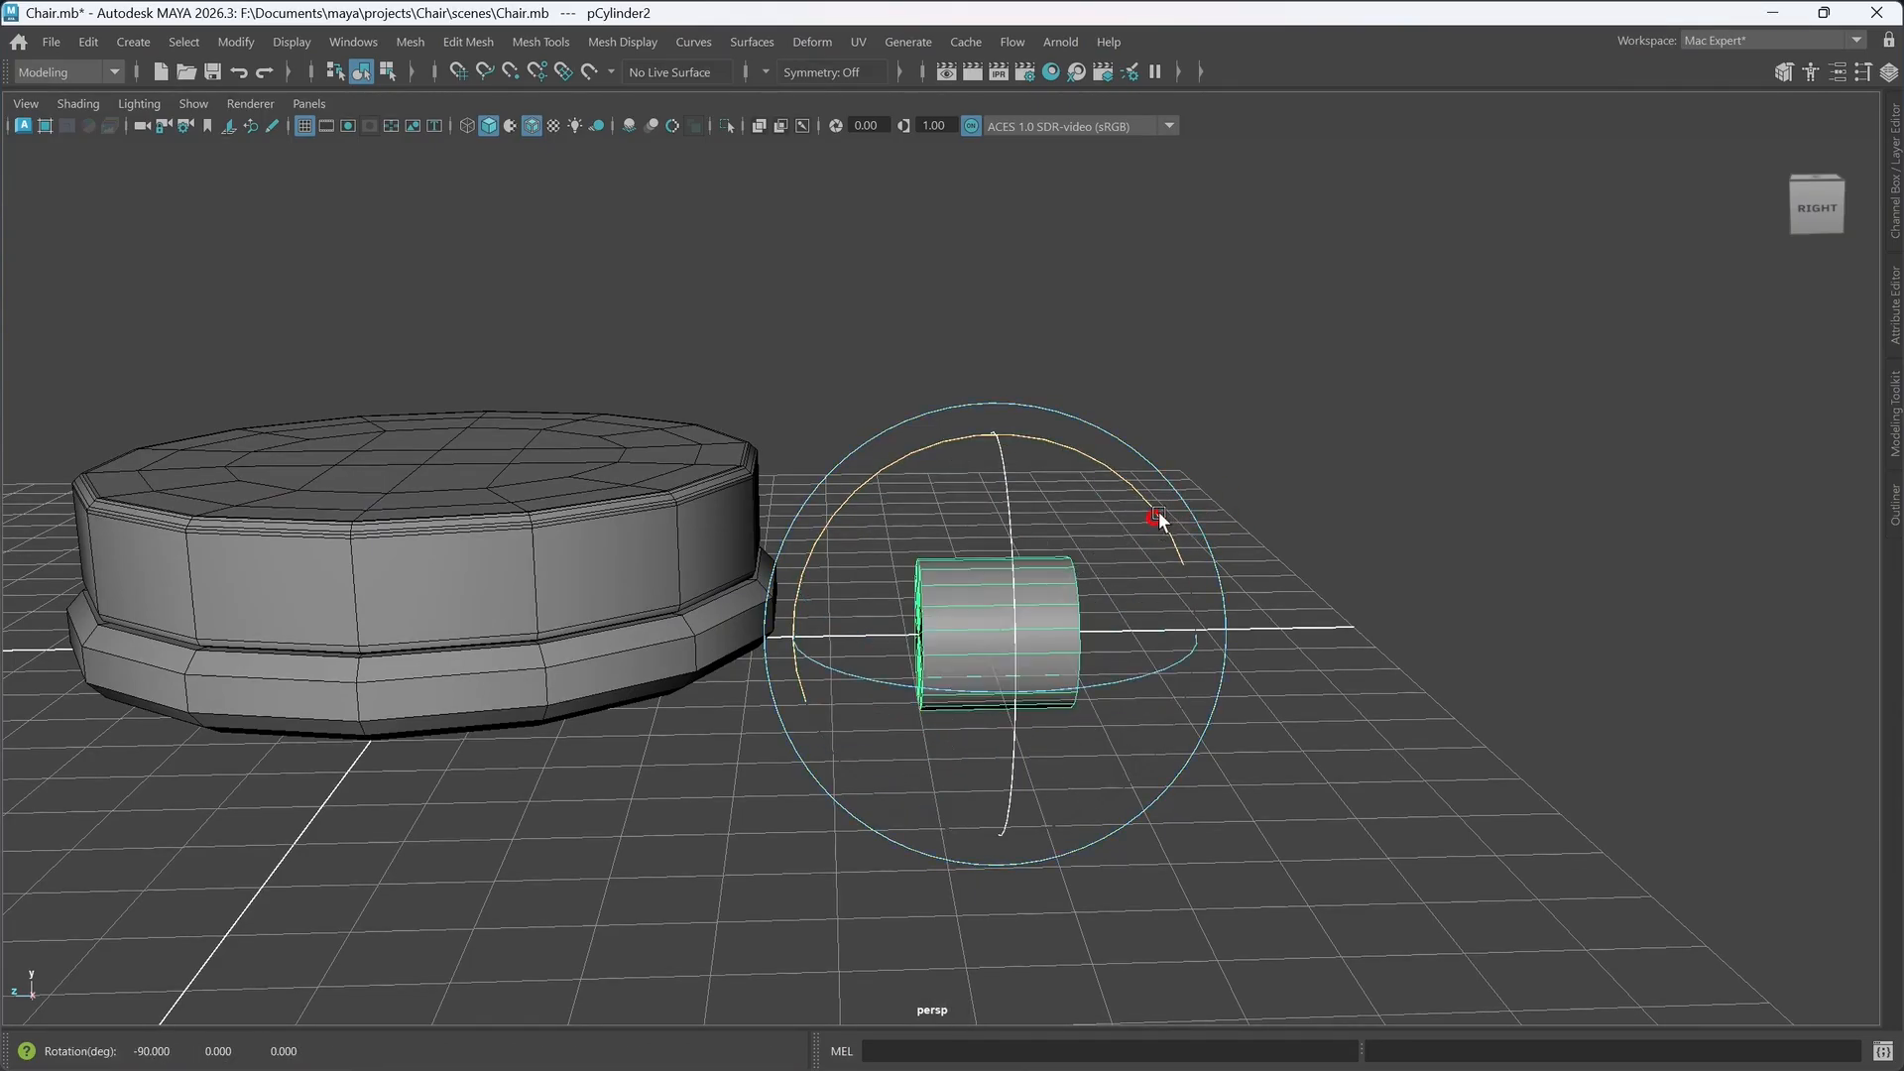
- Scale the horizontal cylinder down uniformly to a small peg thinner than the ring's height
mouse_move(1199, 714)
alt+mouse_down()
mouse_move(1152, 726)
mouse_move(1257, 683)
mouse_move(1016, 823)
mouse_move(1019, 628)
mouse_move(1112, 765)
mouse_move(1031, 764)
alt+mouse_up()
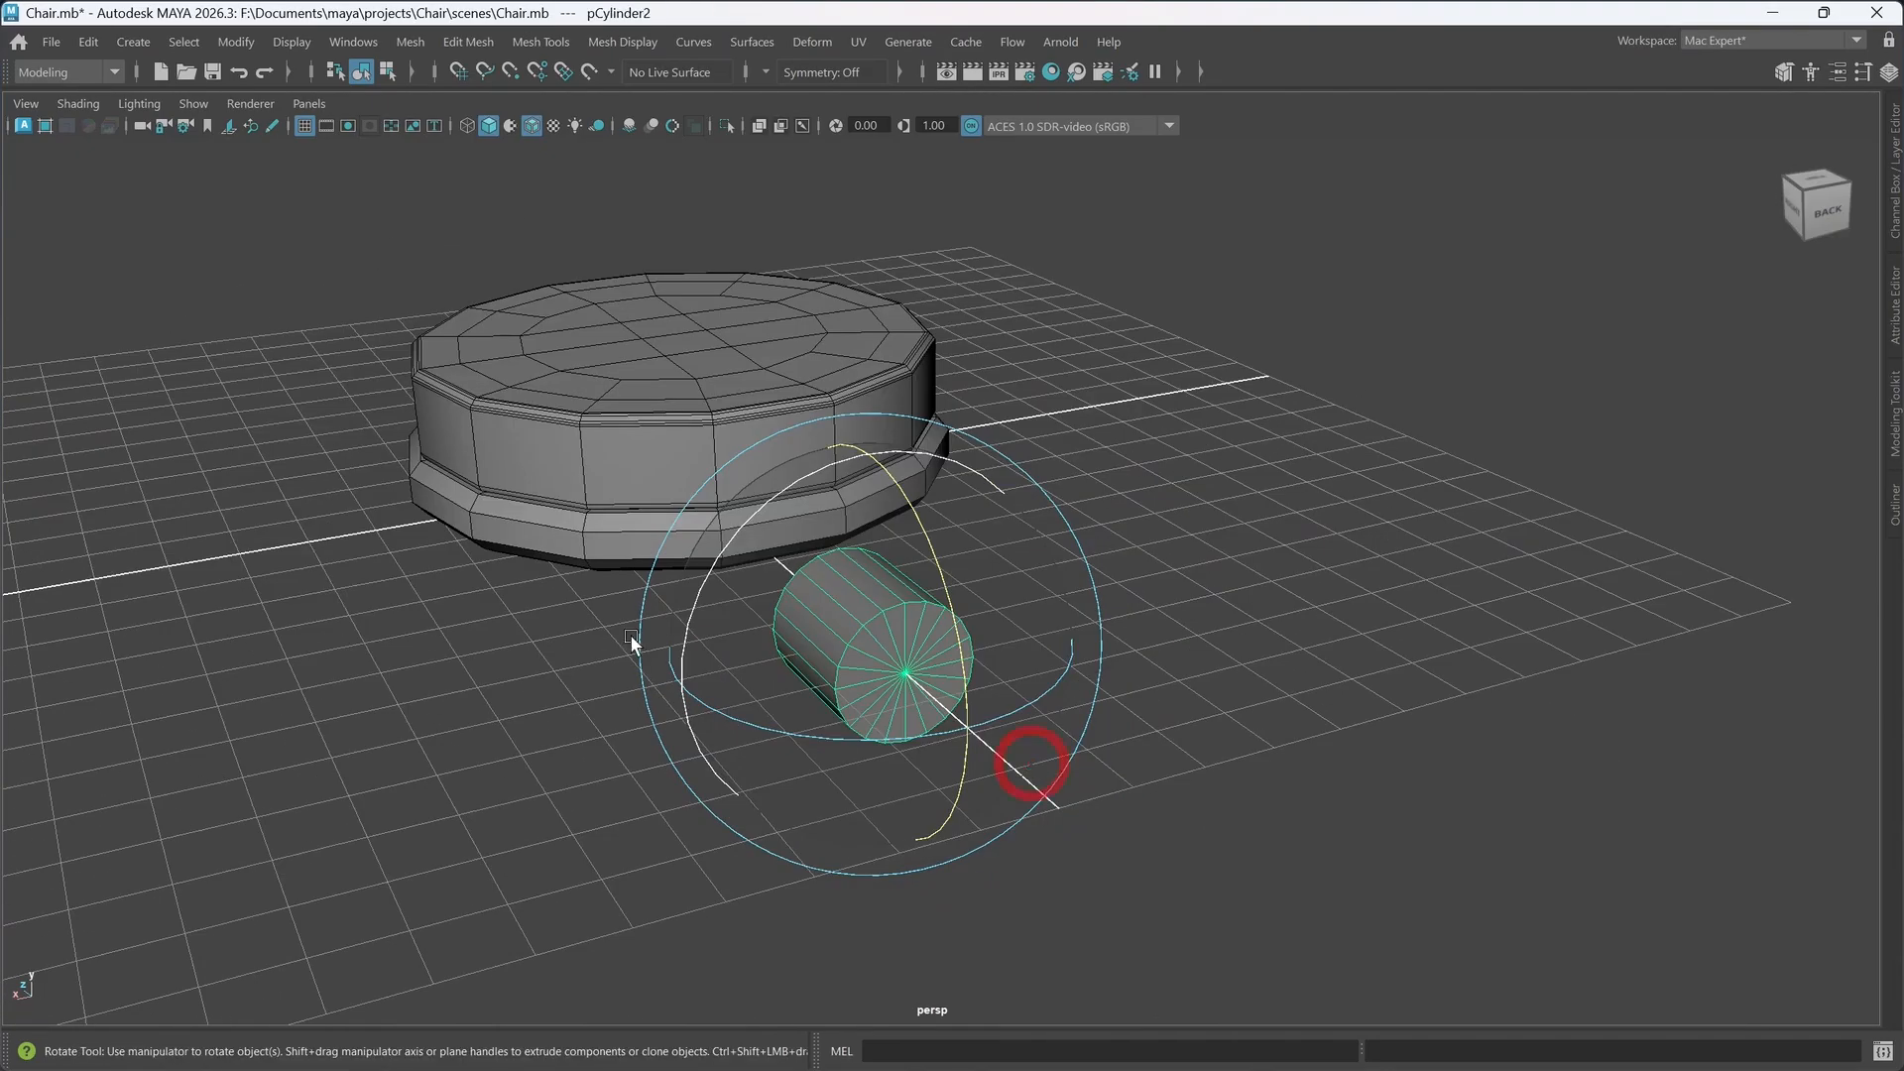
click(704, 587)
alt+drag(677, 774, 730, 771)
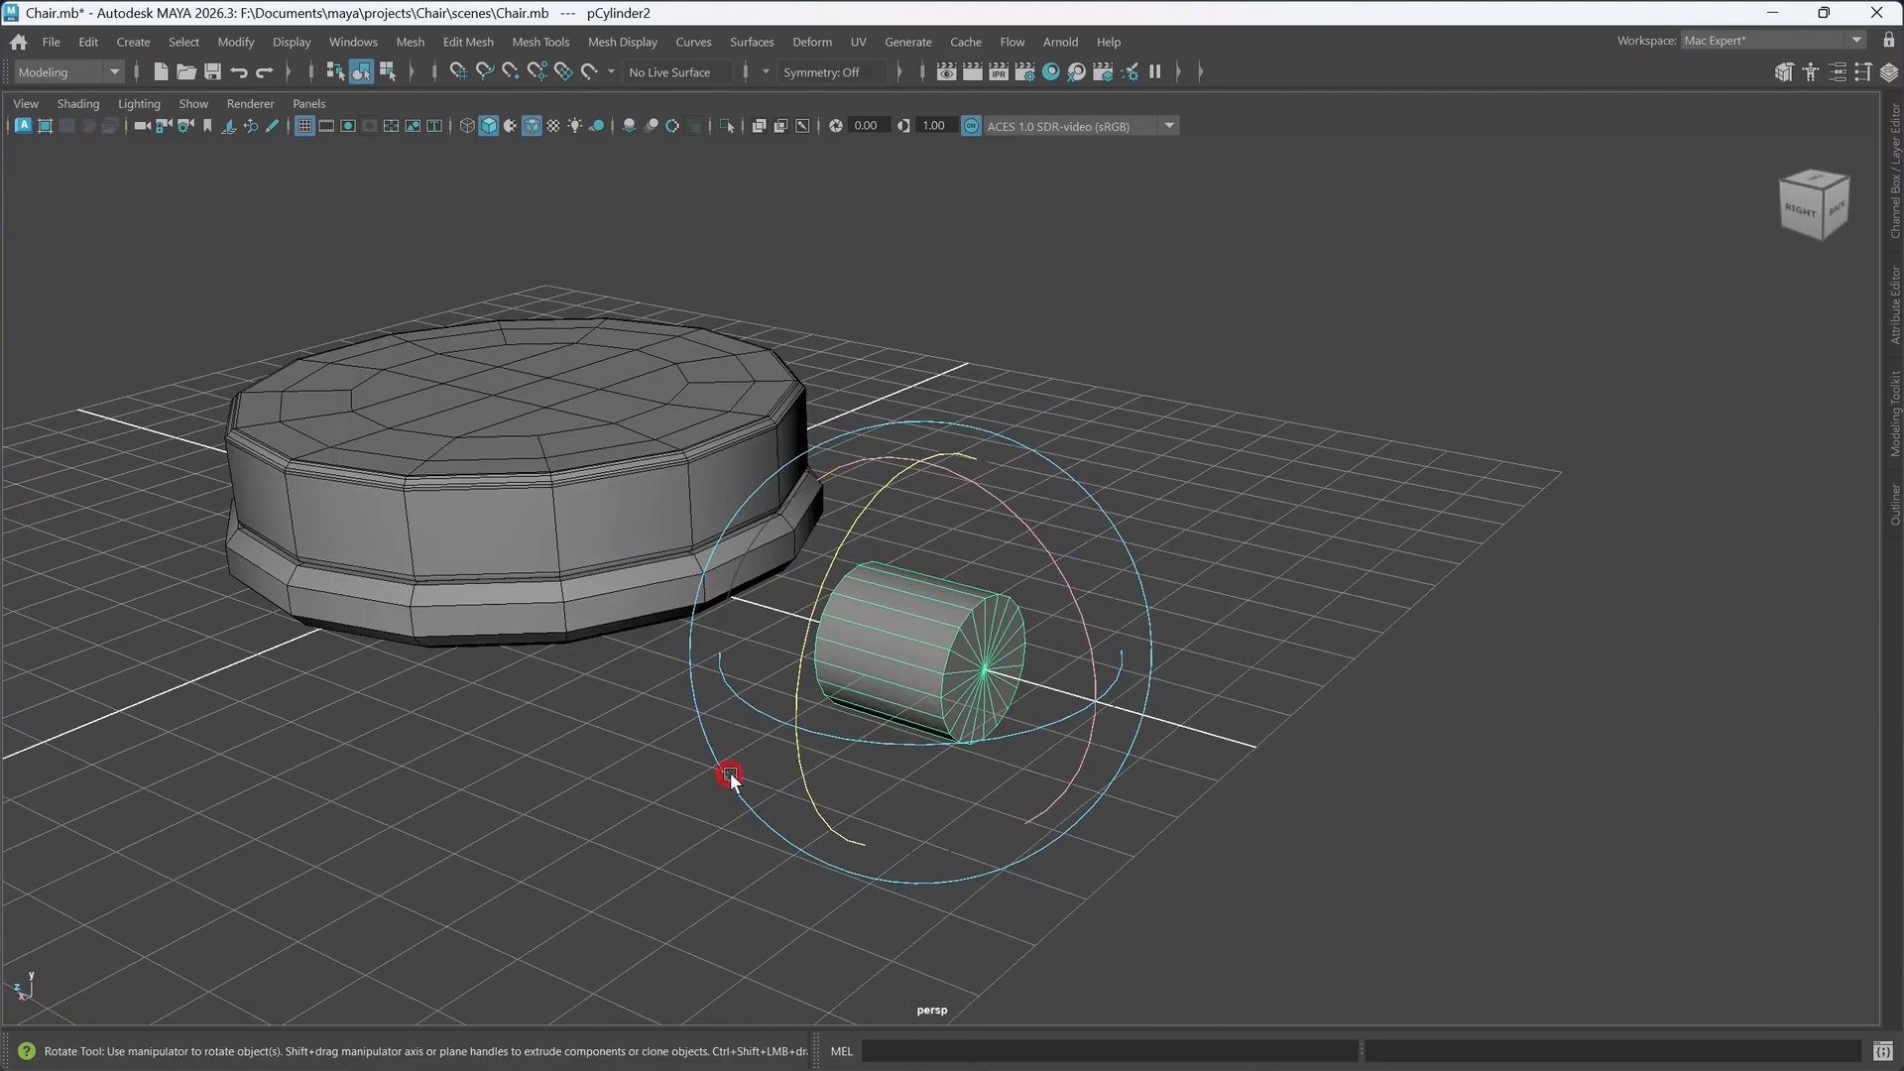
key(r)
drag(912, 653, 880, 791)
- Move the cylinder into the side of the ring, at about X 3.05, Y 0.59, Z -2.73 cm
key(w)
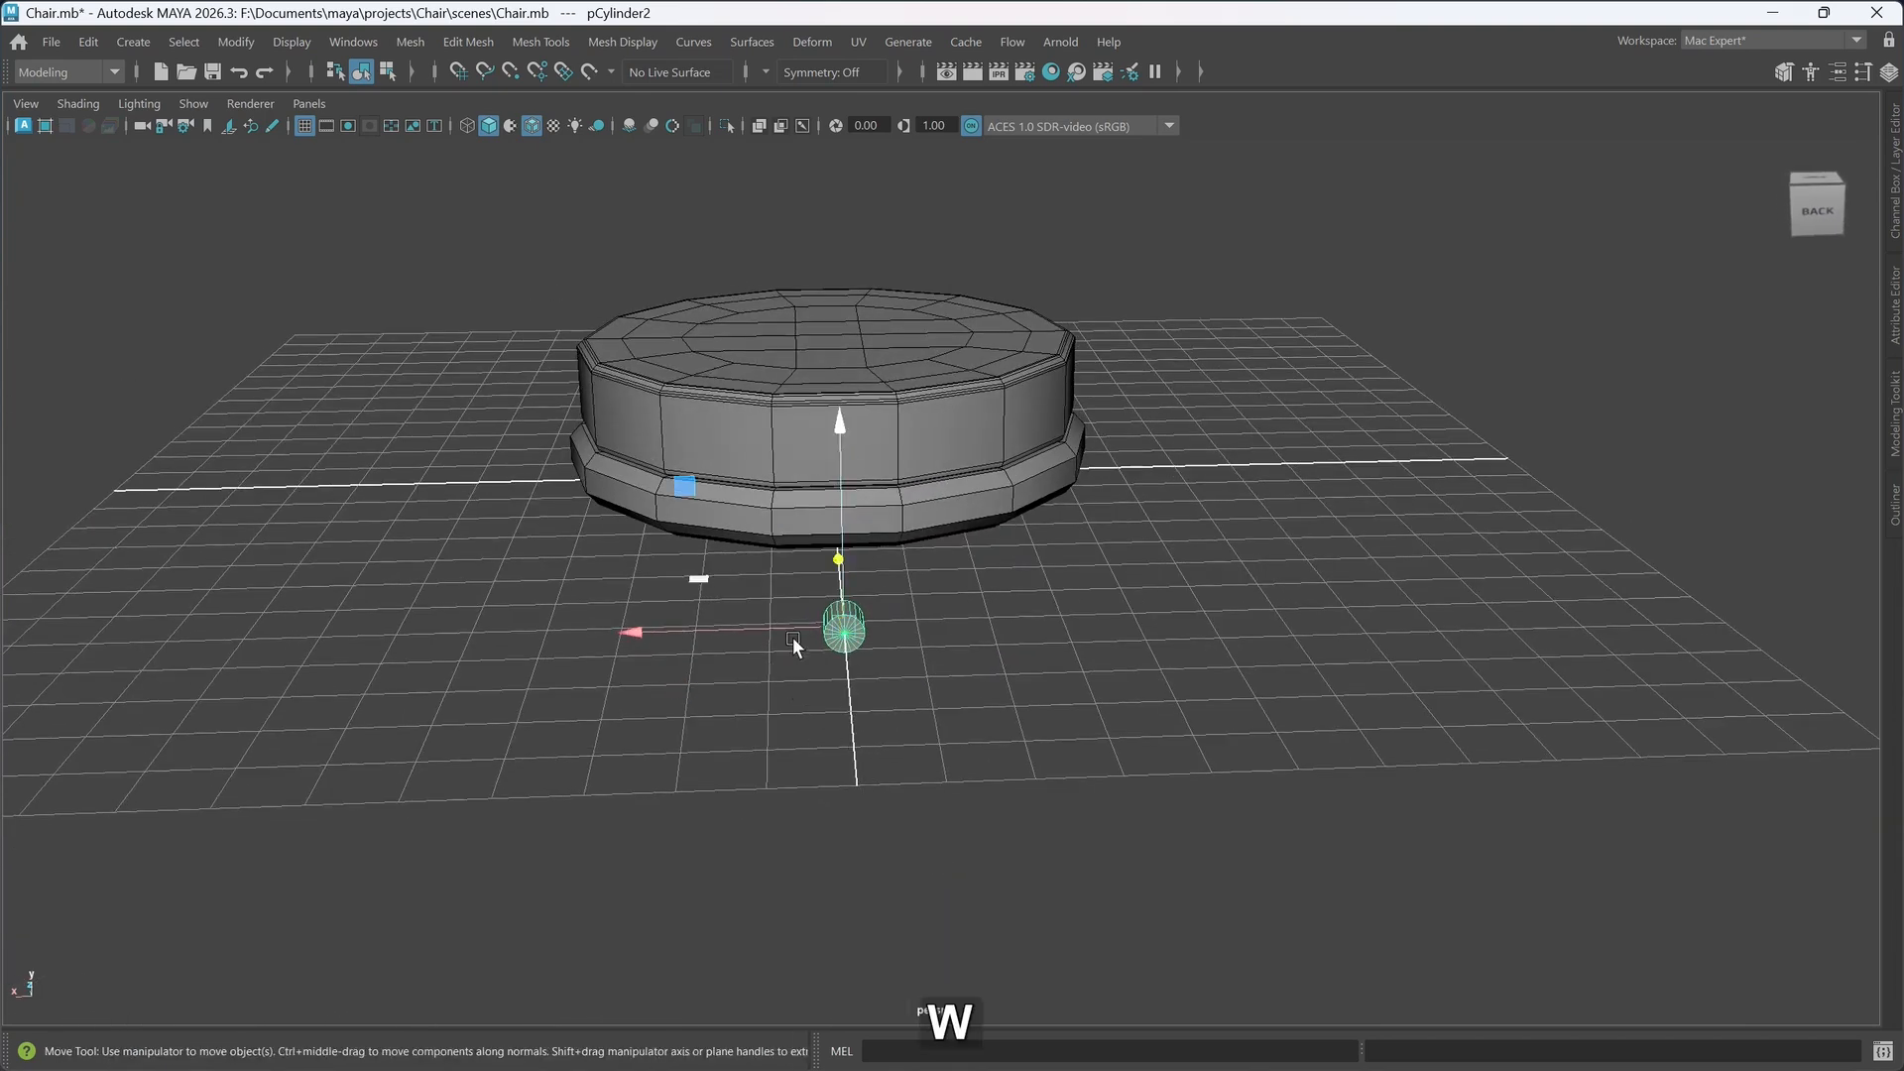
drag(787, 624, 790, 777)
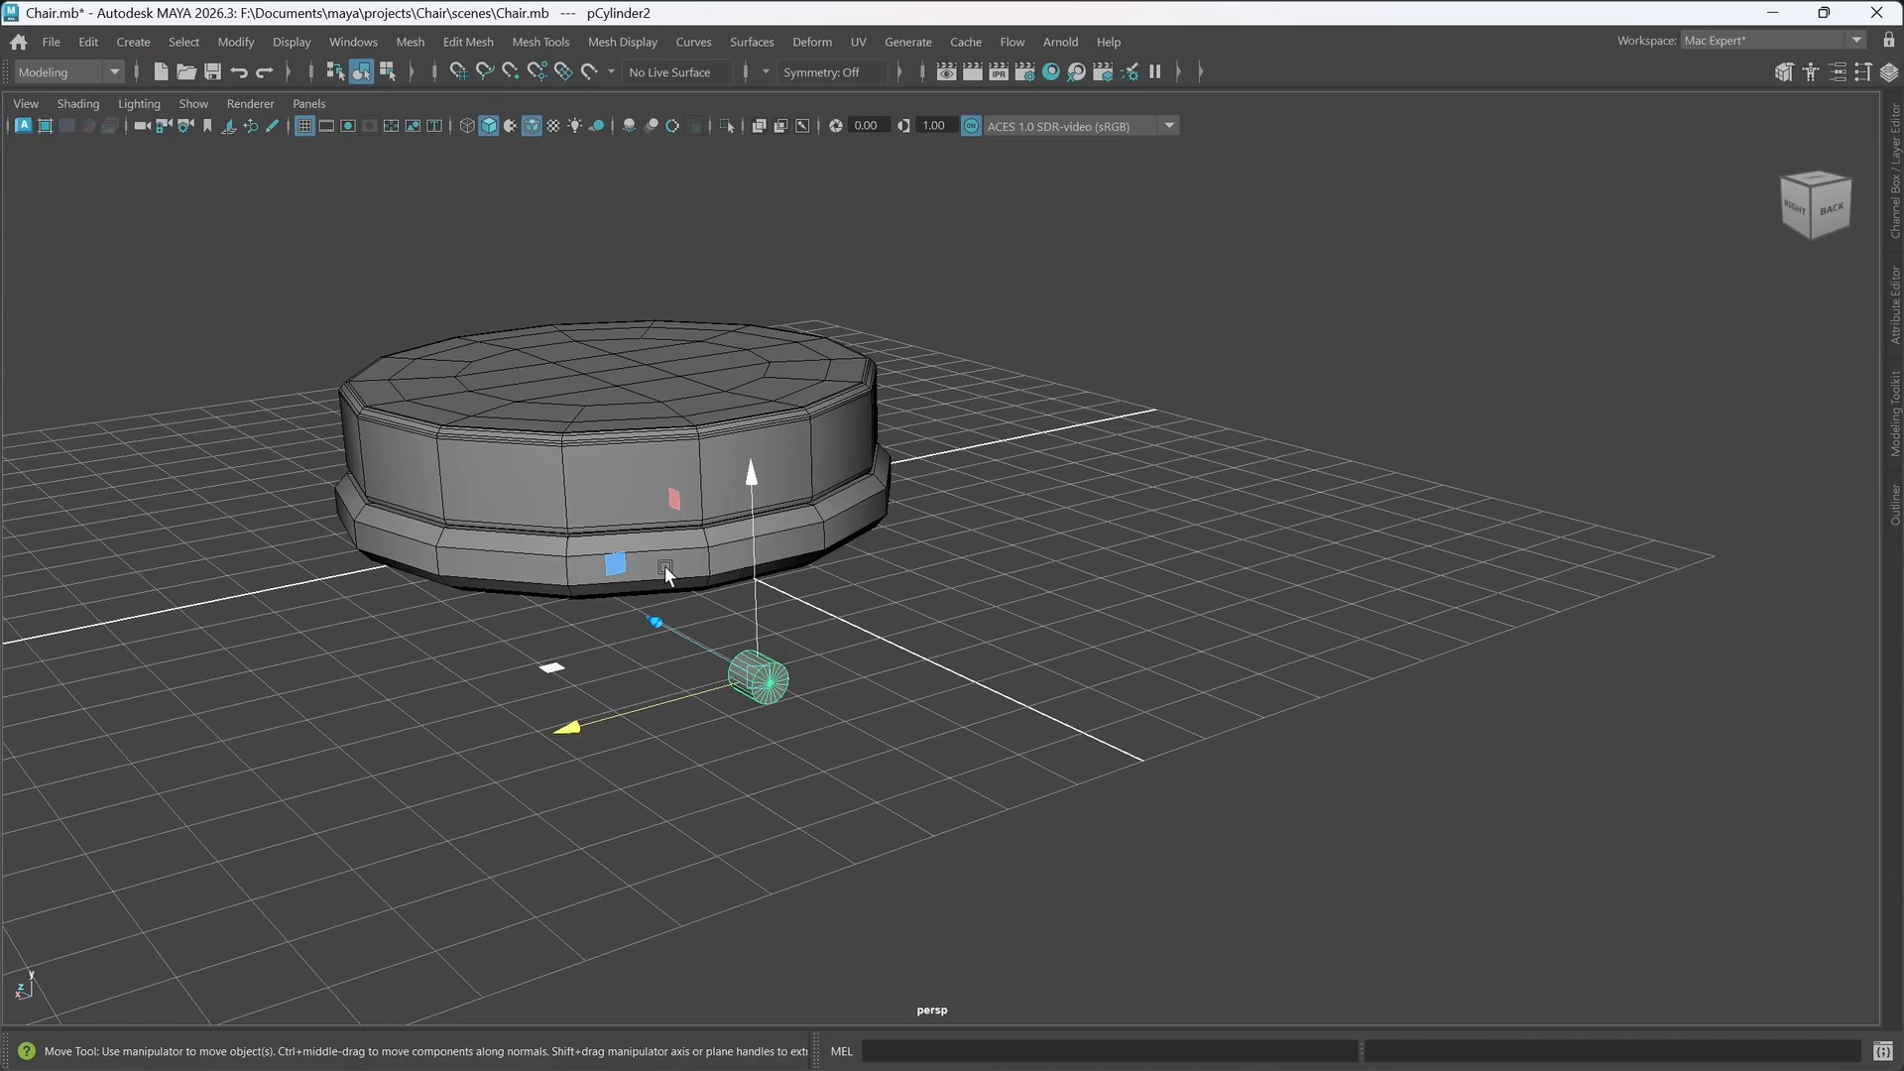
drag(664, 700, 560, 724)
alt+drag(749, 825, 799, 783)
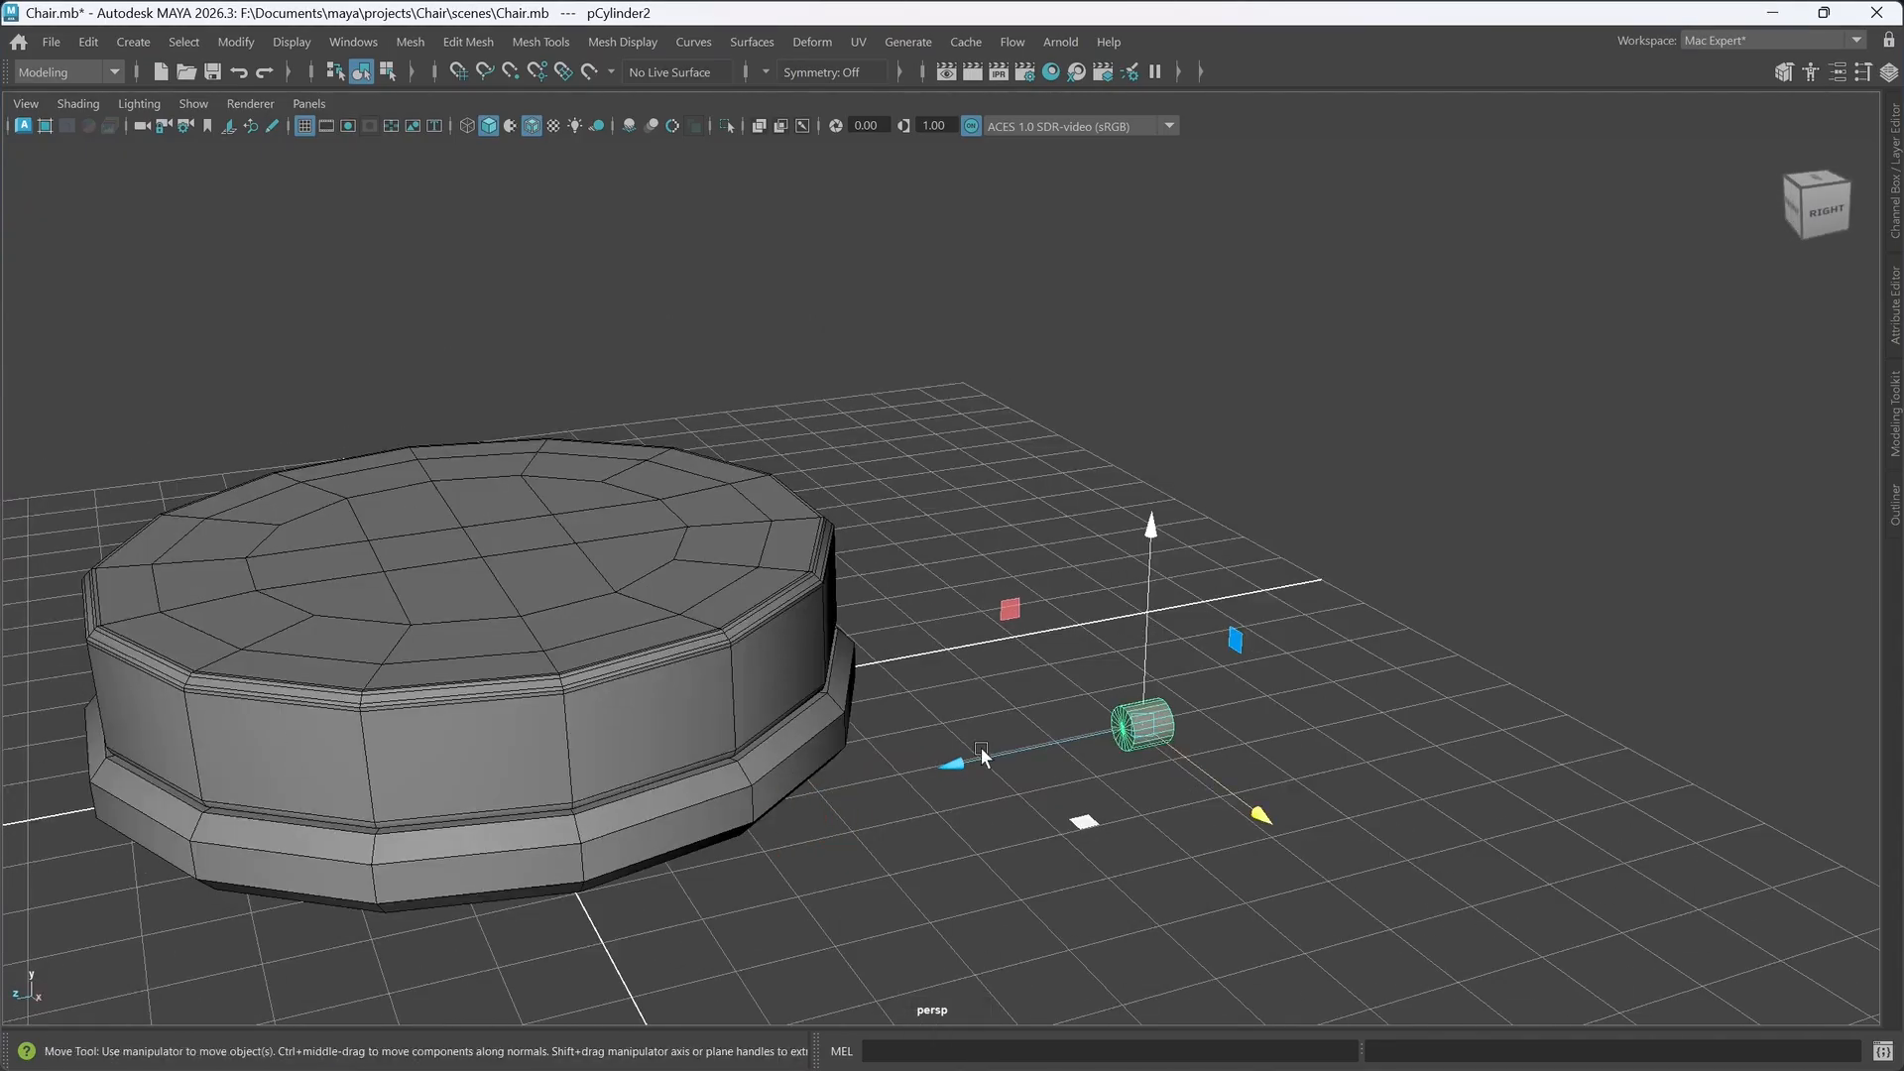
drag(957, 766, 774, 911)
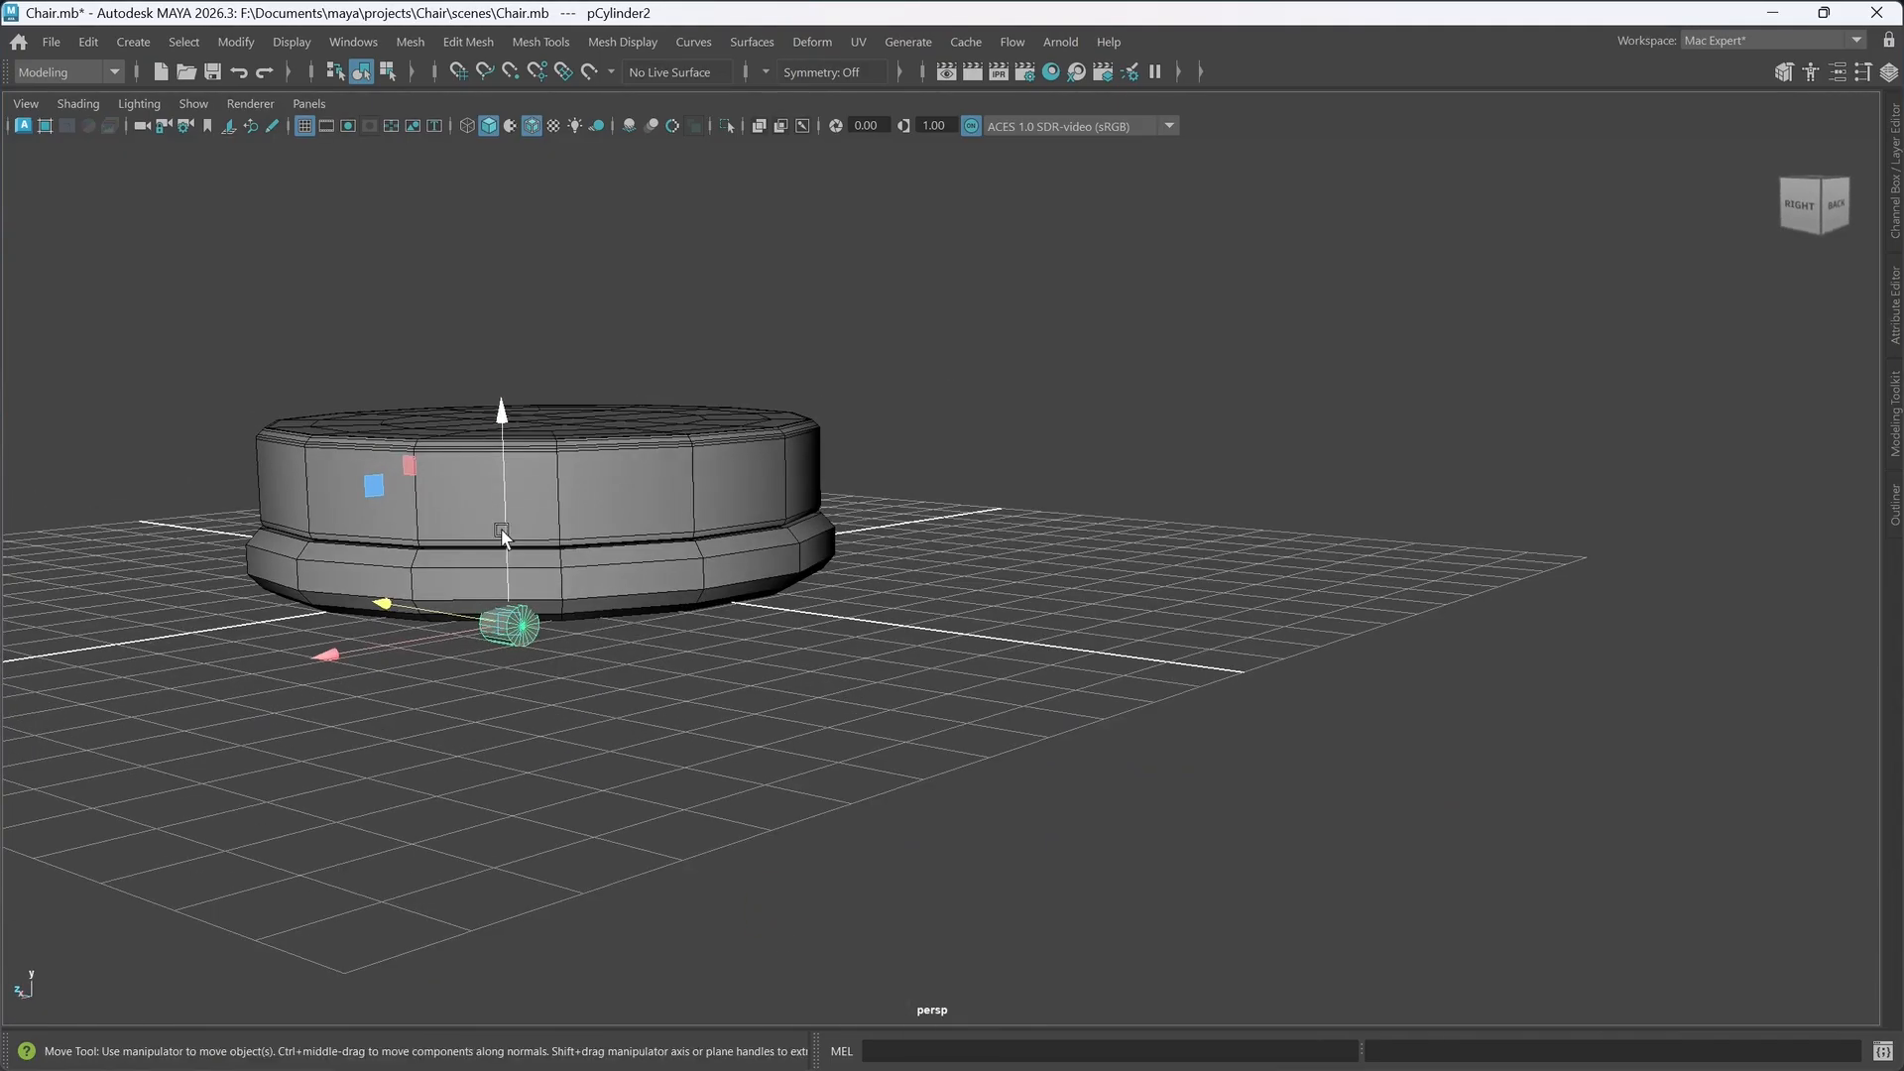
drag(501, 529, 505, 481)
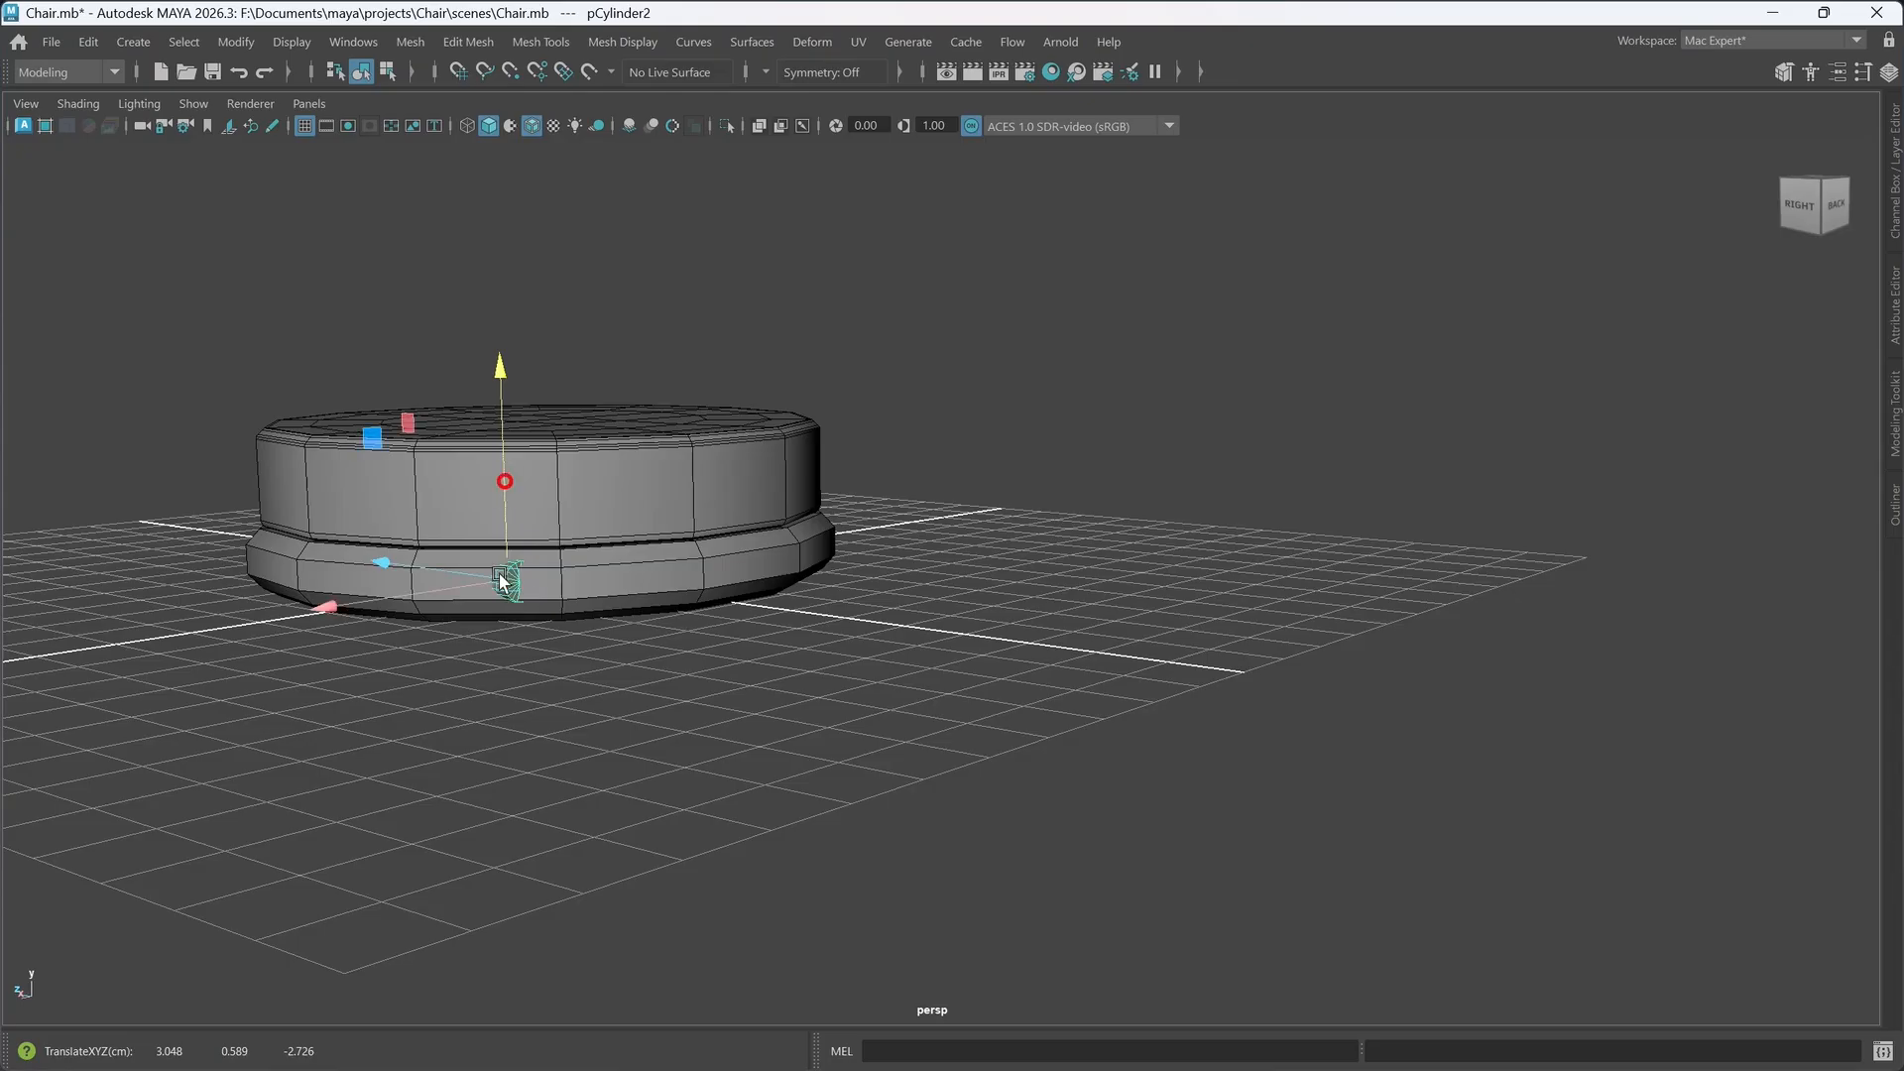
- Scale the cylinder uniformly to about 0.367 and pull it out of the ring along the Z axis
alt+drag(501, 582, 567, 603)
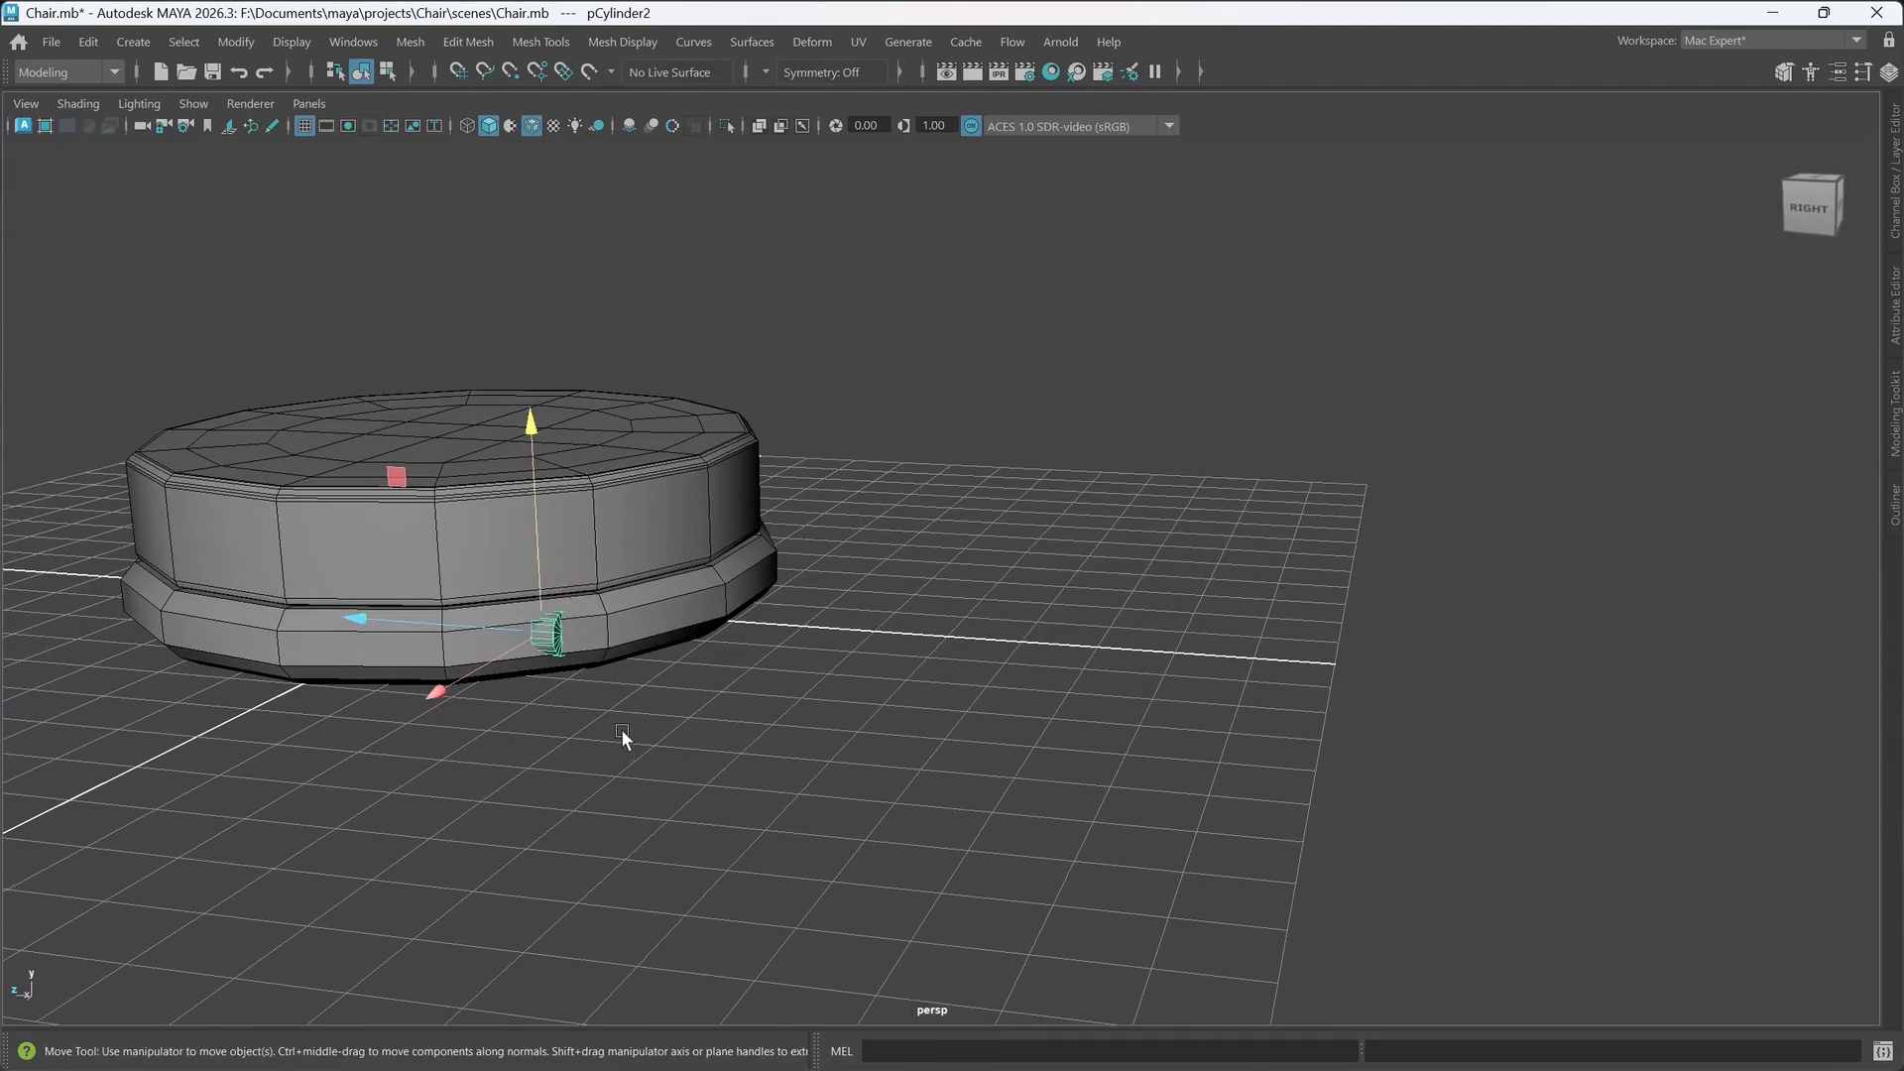
key(r)
drag(544, 629, 563, 628)
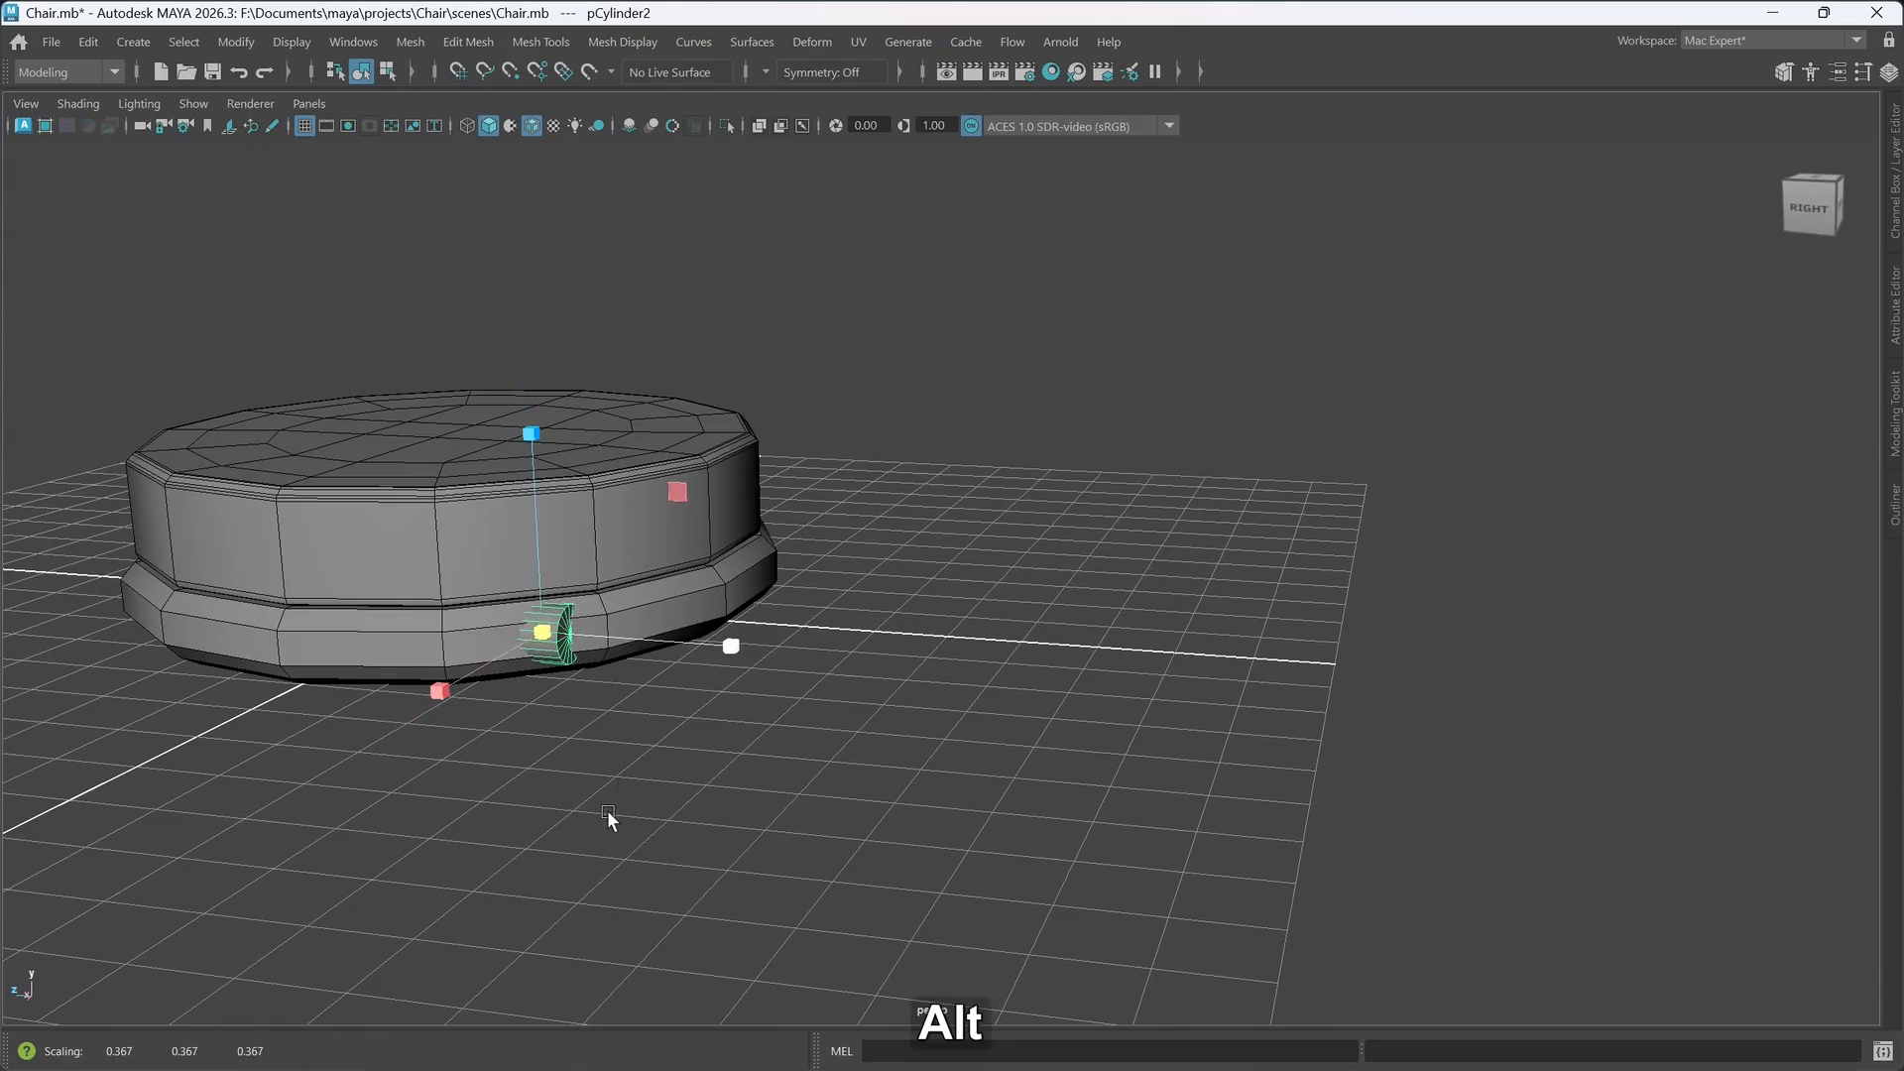
alt+drag(606, 811, 646, 816)
key(w)
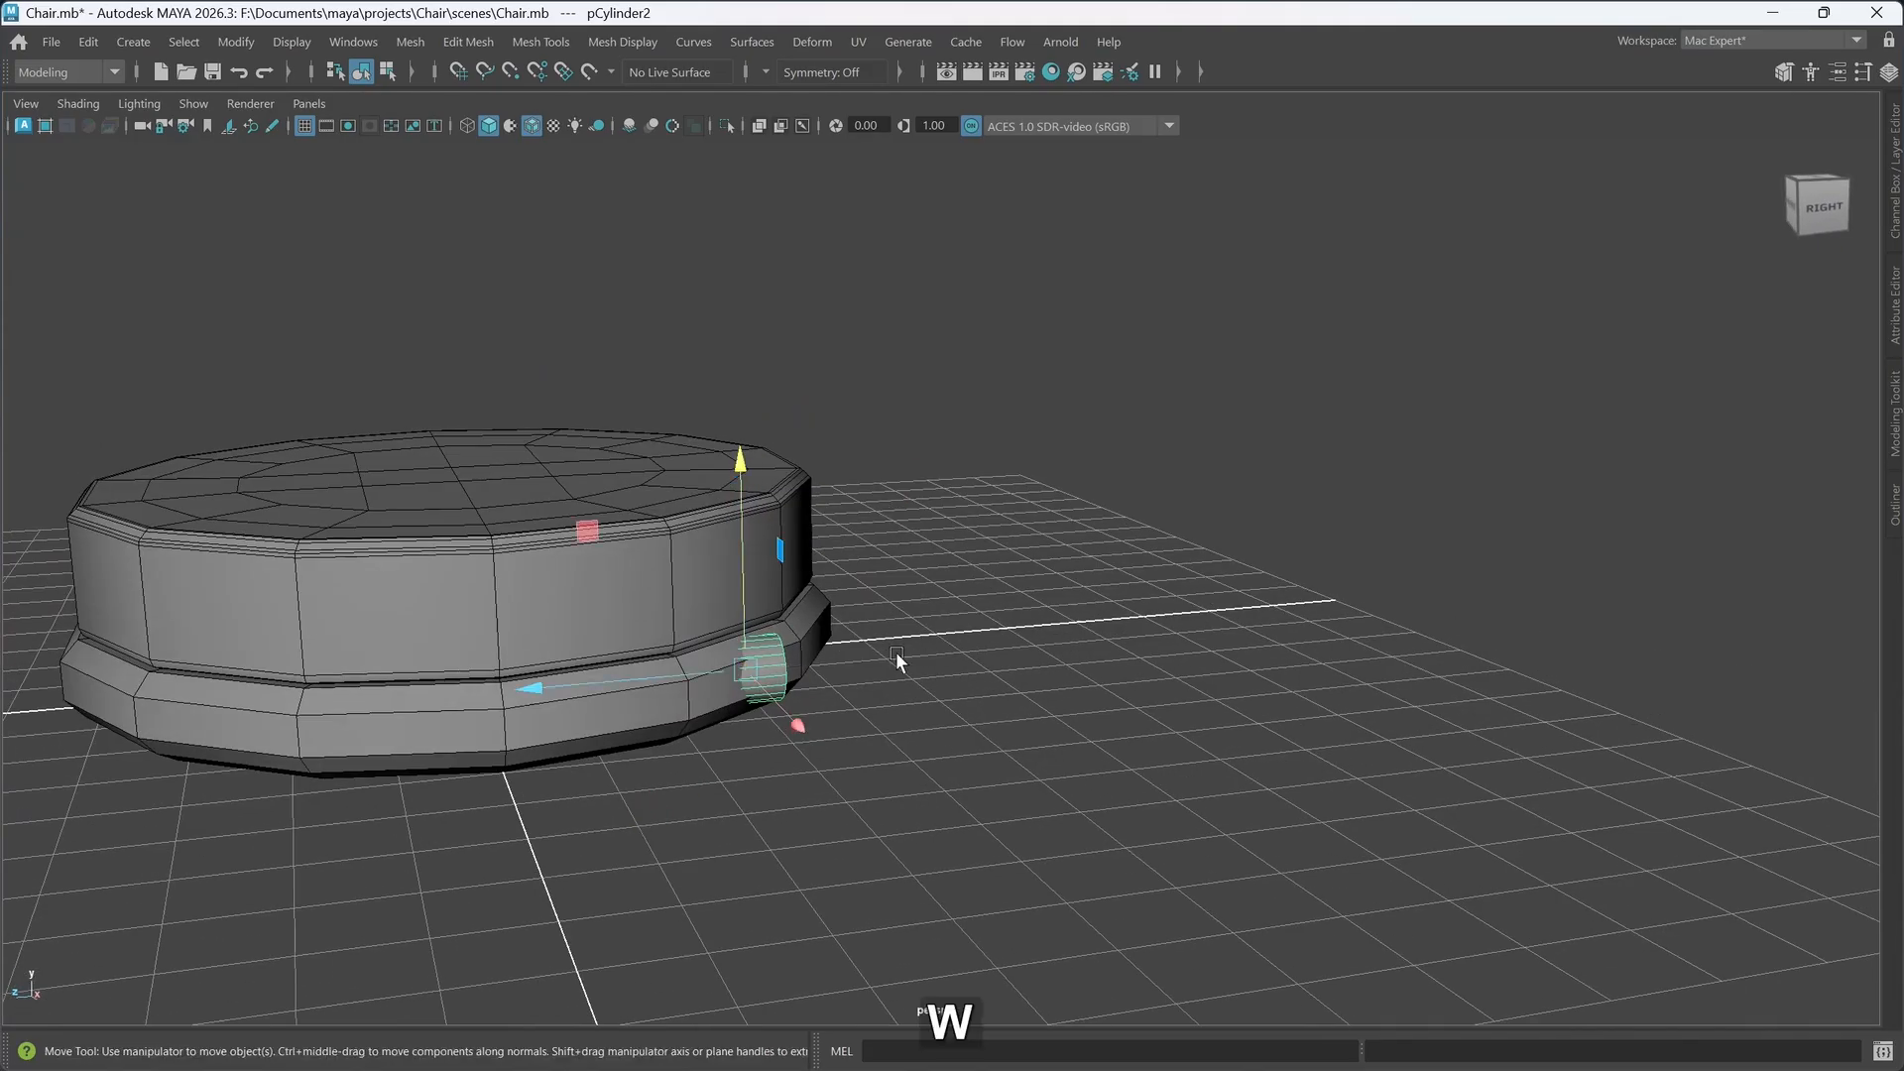
drag(634, 682, 837, 800)
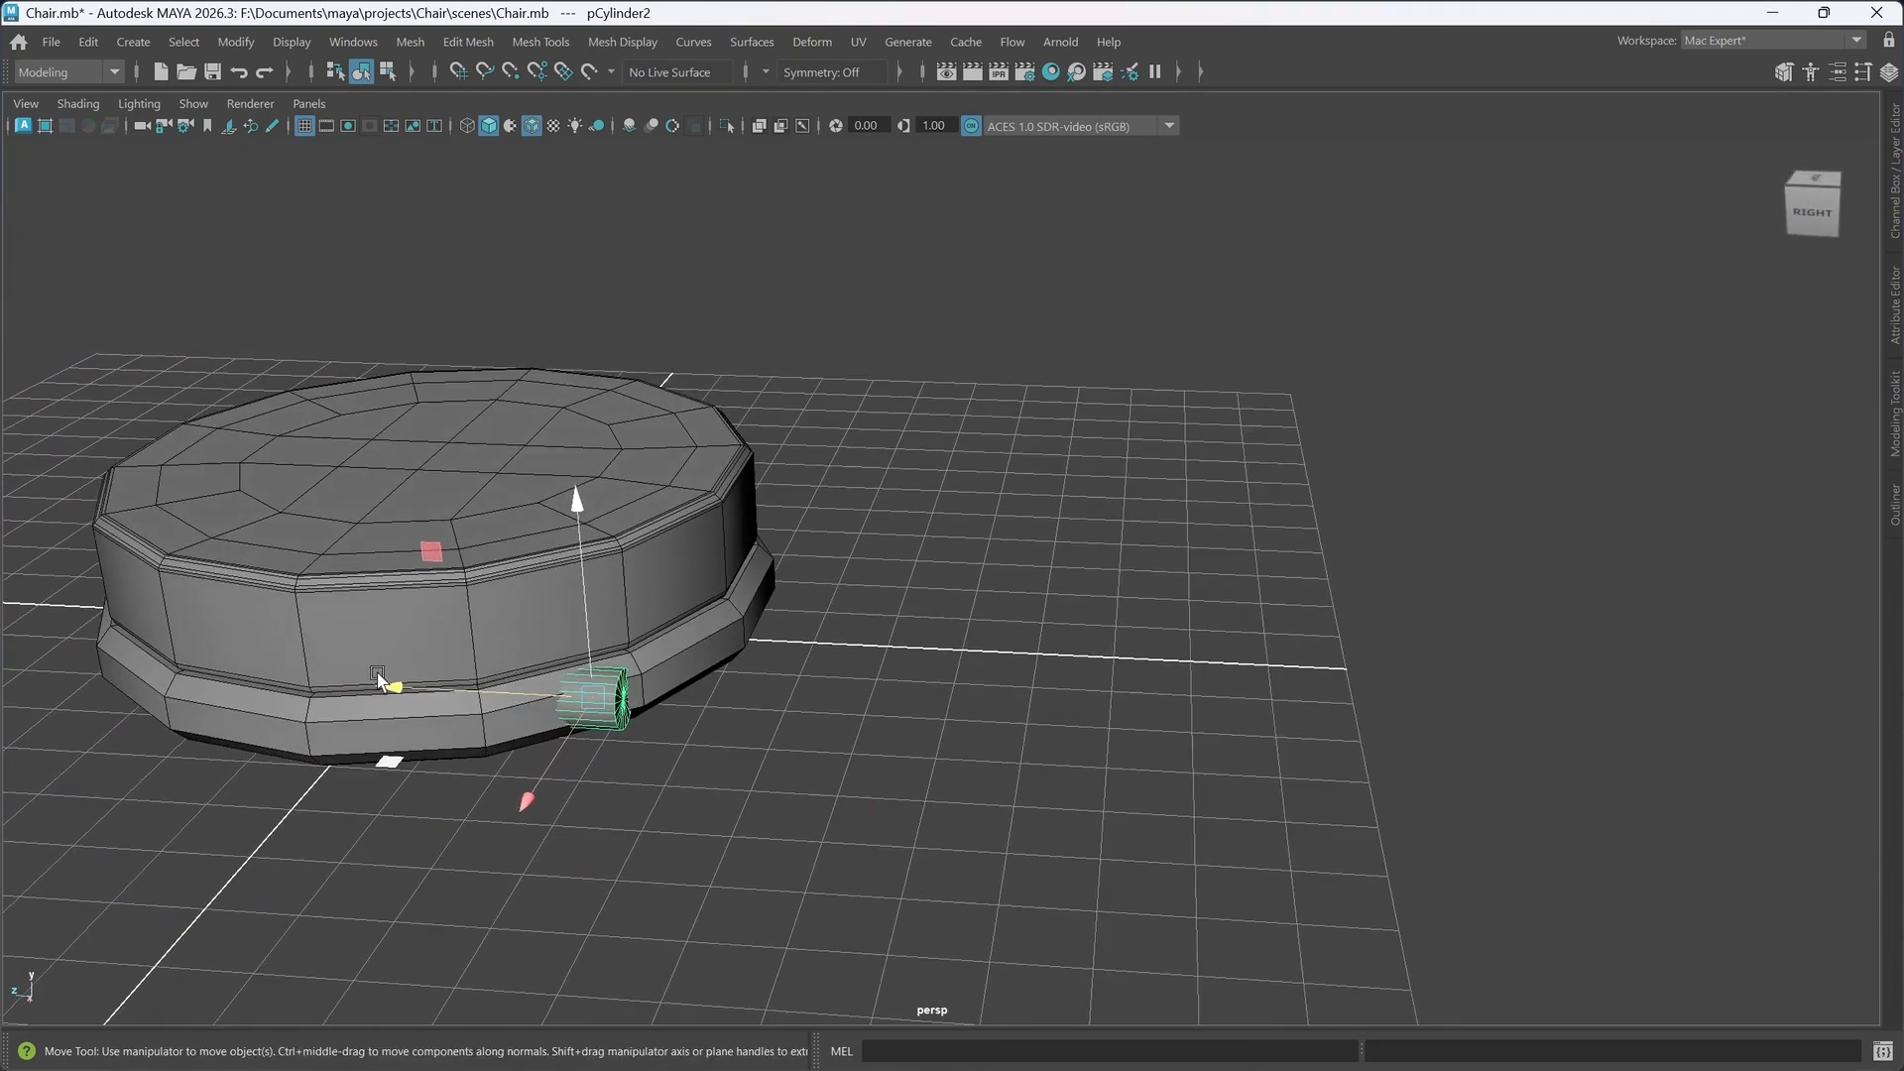
drag(401, 684, 624, 710)
- Stretch the cylinder along its length and shift it along the Z axis beside the ring
alt+scroll(860, 791, up, 5)
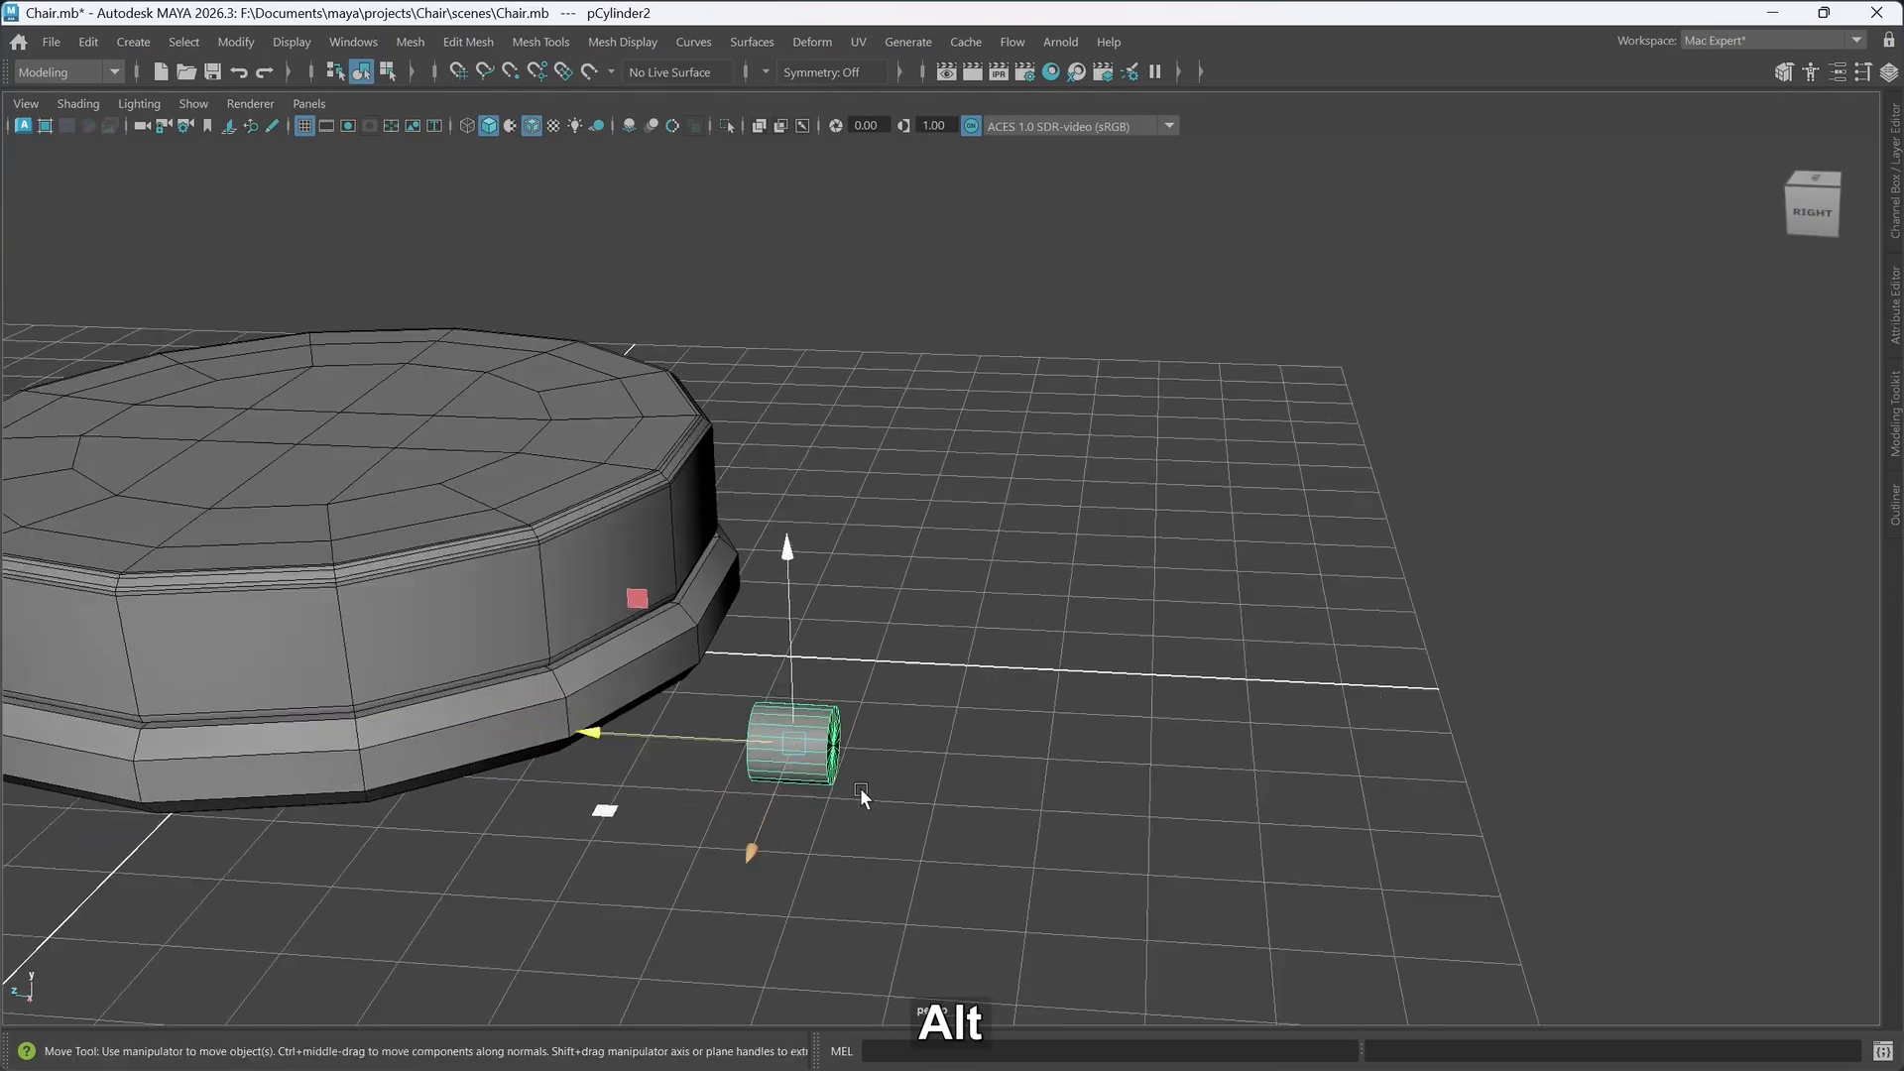
alt+middle_drag(856, 841, 873, 769)
alt+drag(868, 817, 886, 799)
alt+middle_drag(886, 799, 881, 793)
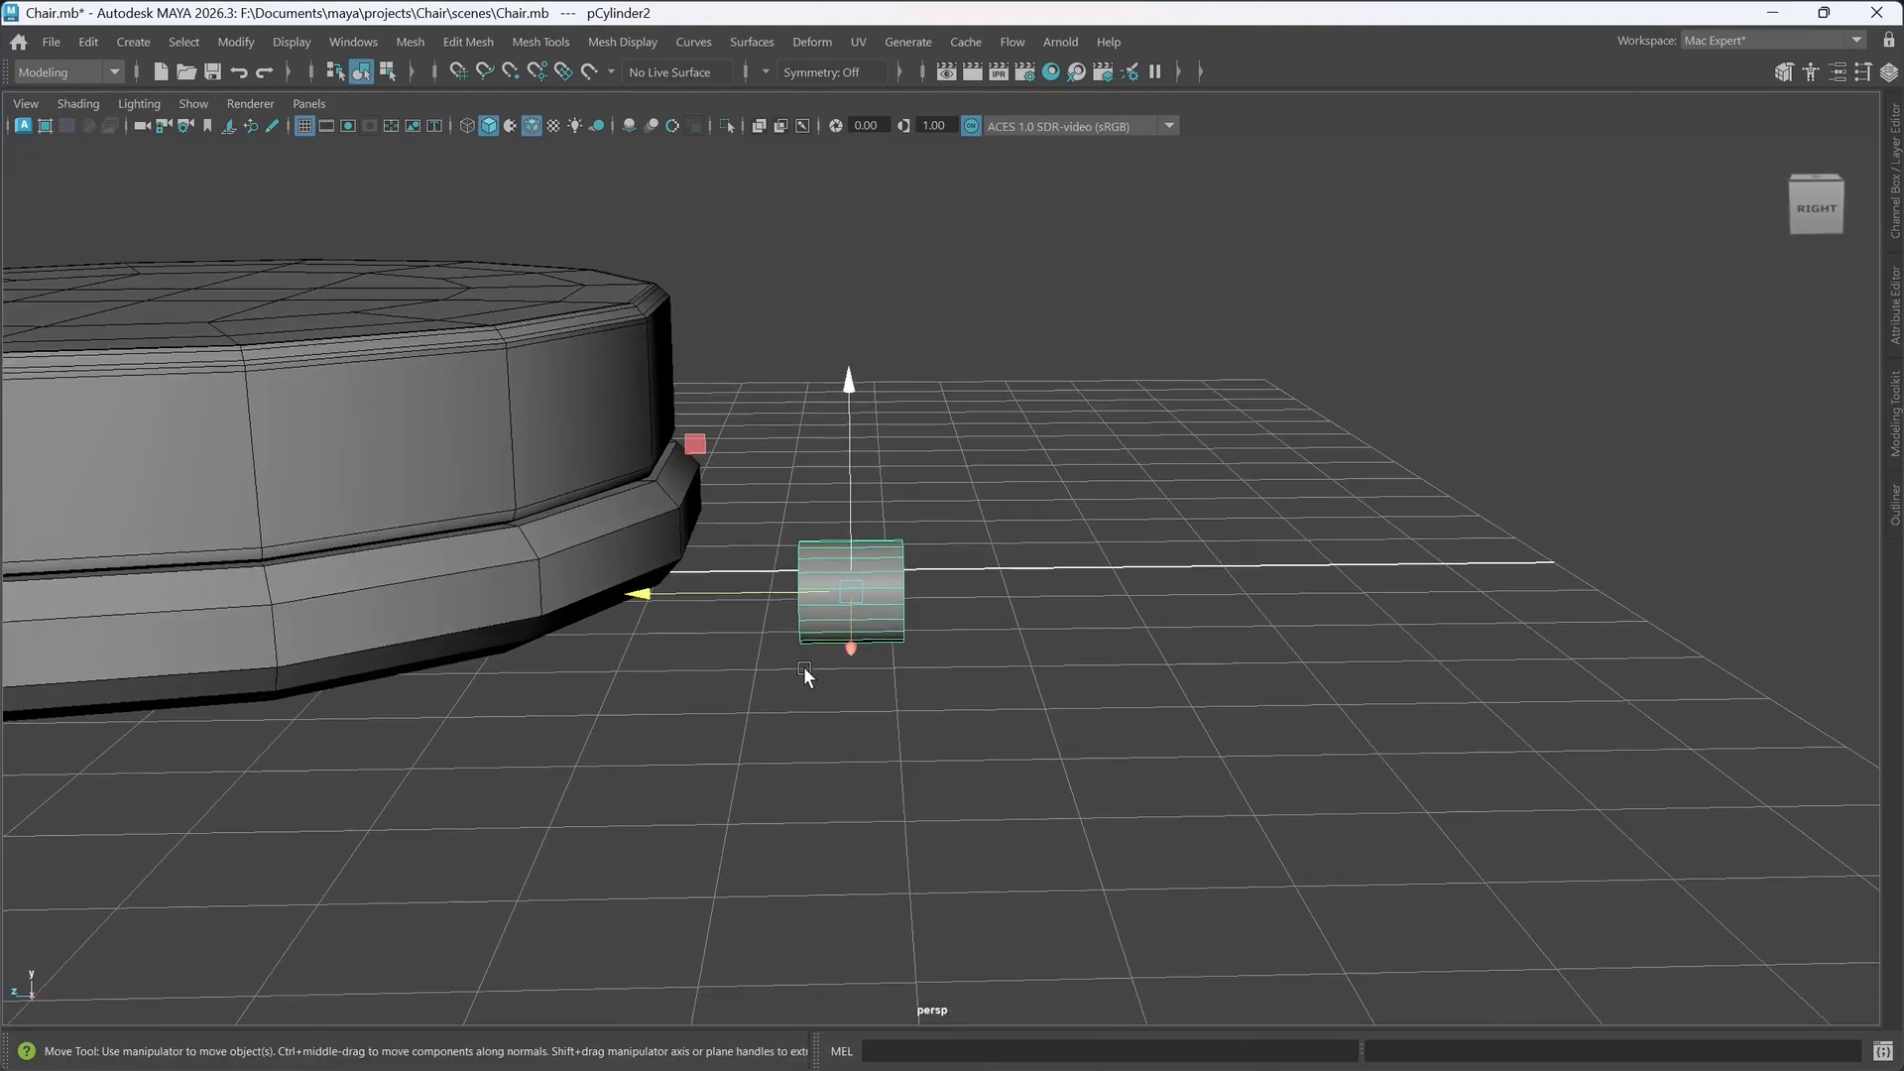
key(r)
drag(1052, 590, 1154, 597)
key(w)
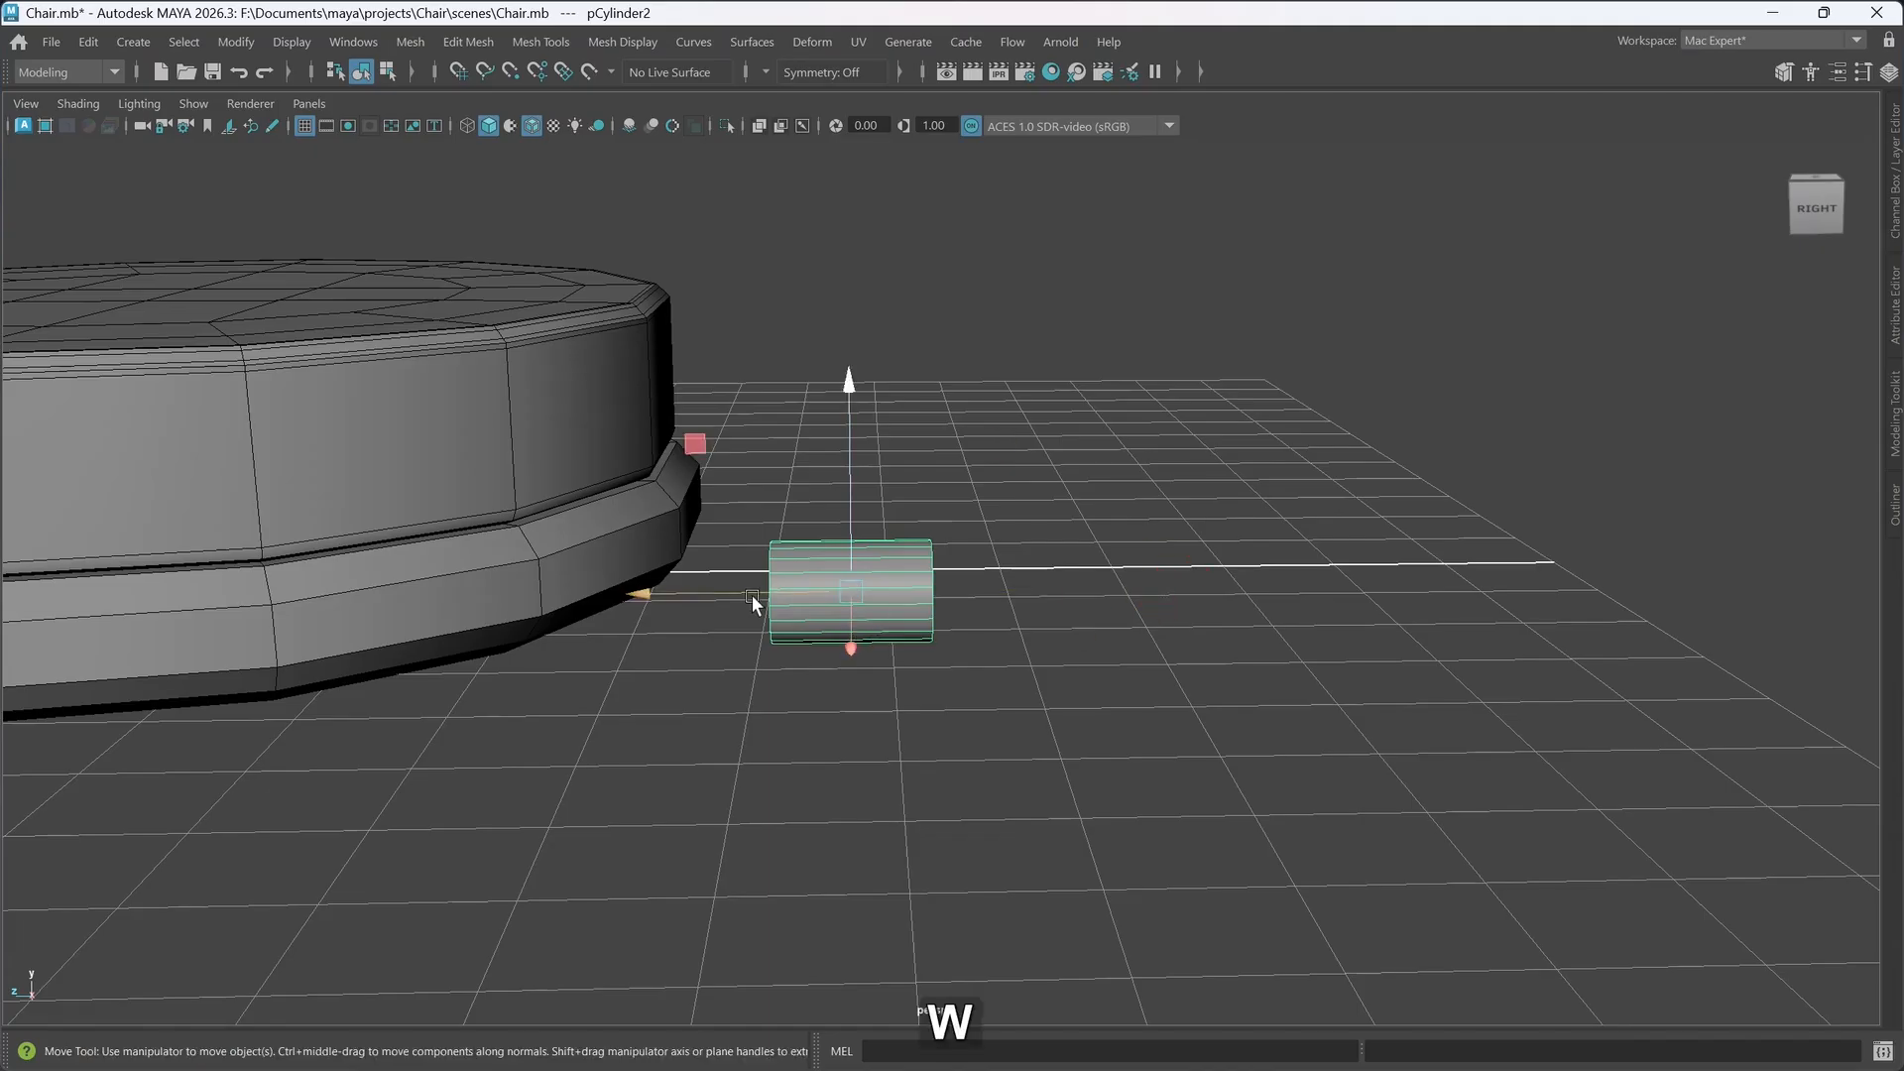
drag(754, 595, 904, 656)
- Select the faces of both cylinder end caps and delete them, leaving an open tube
alt+drag(1025, 787, 1037, 593)
right_drag(1037, 444, 1043, 395)
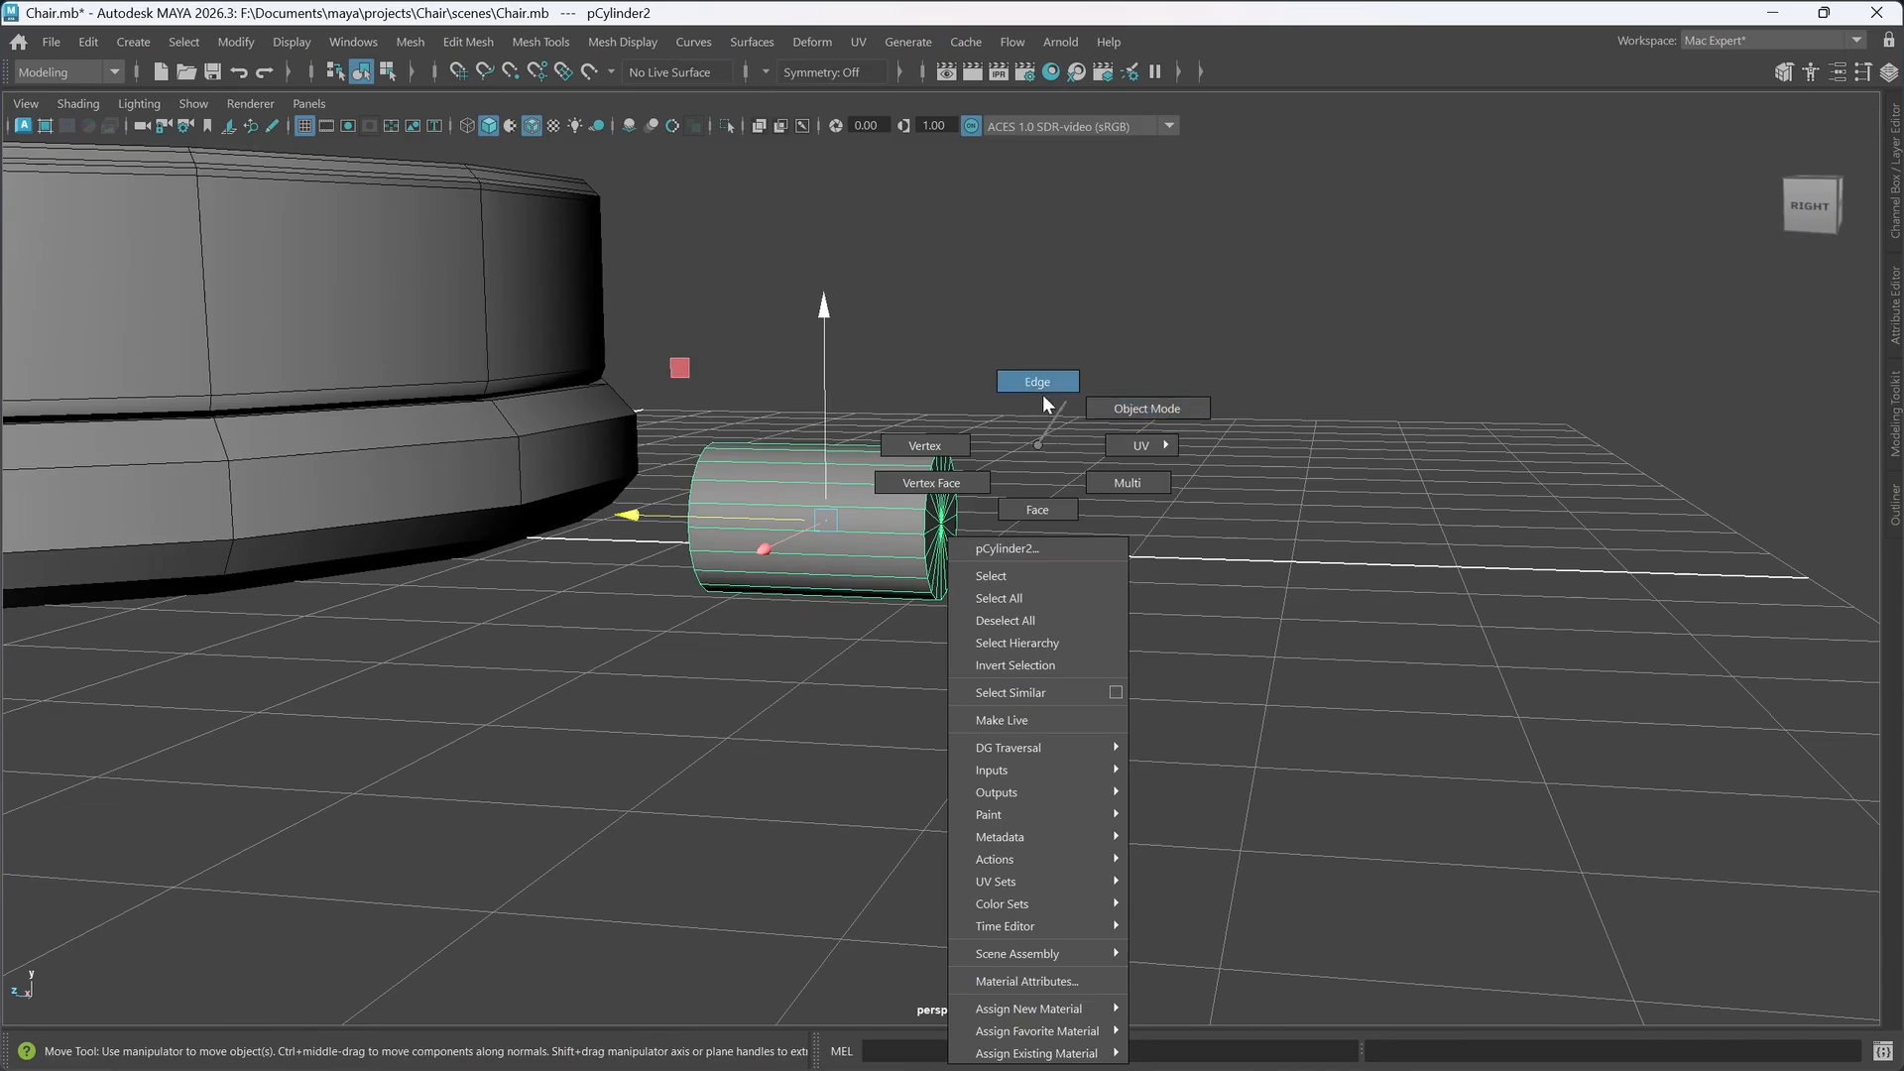
right_drag(1027, 519, 1026, 514)
drag(1092, 750, 716, 330)
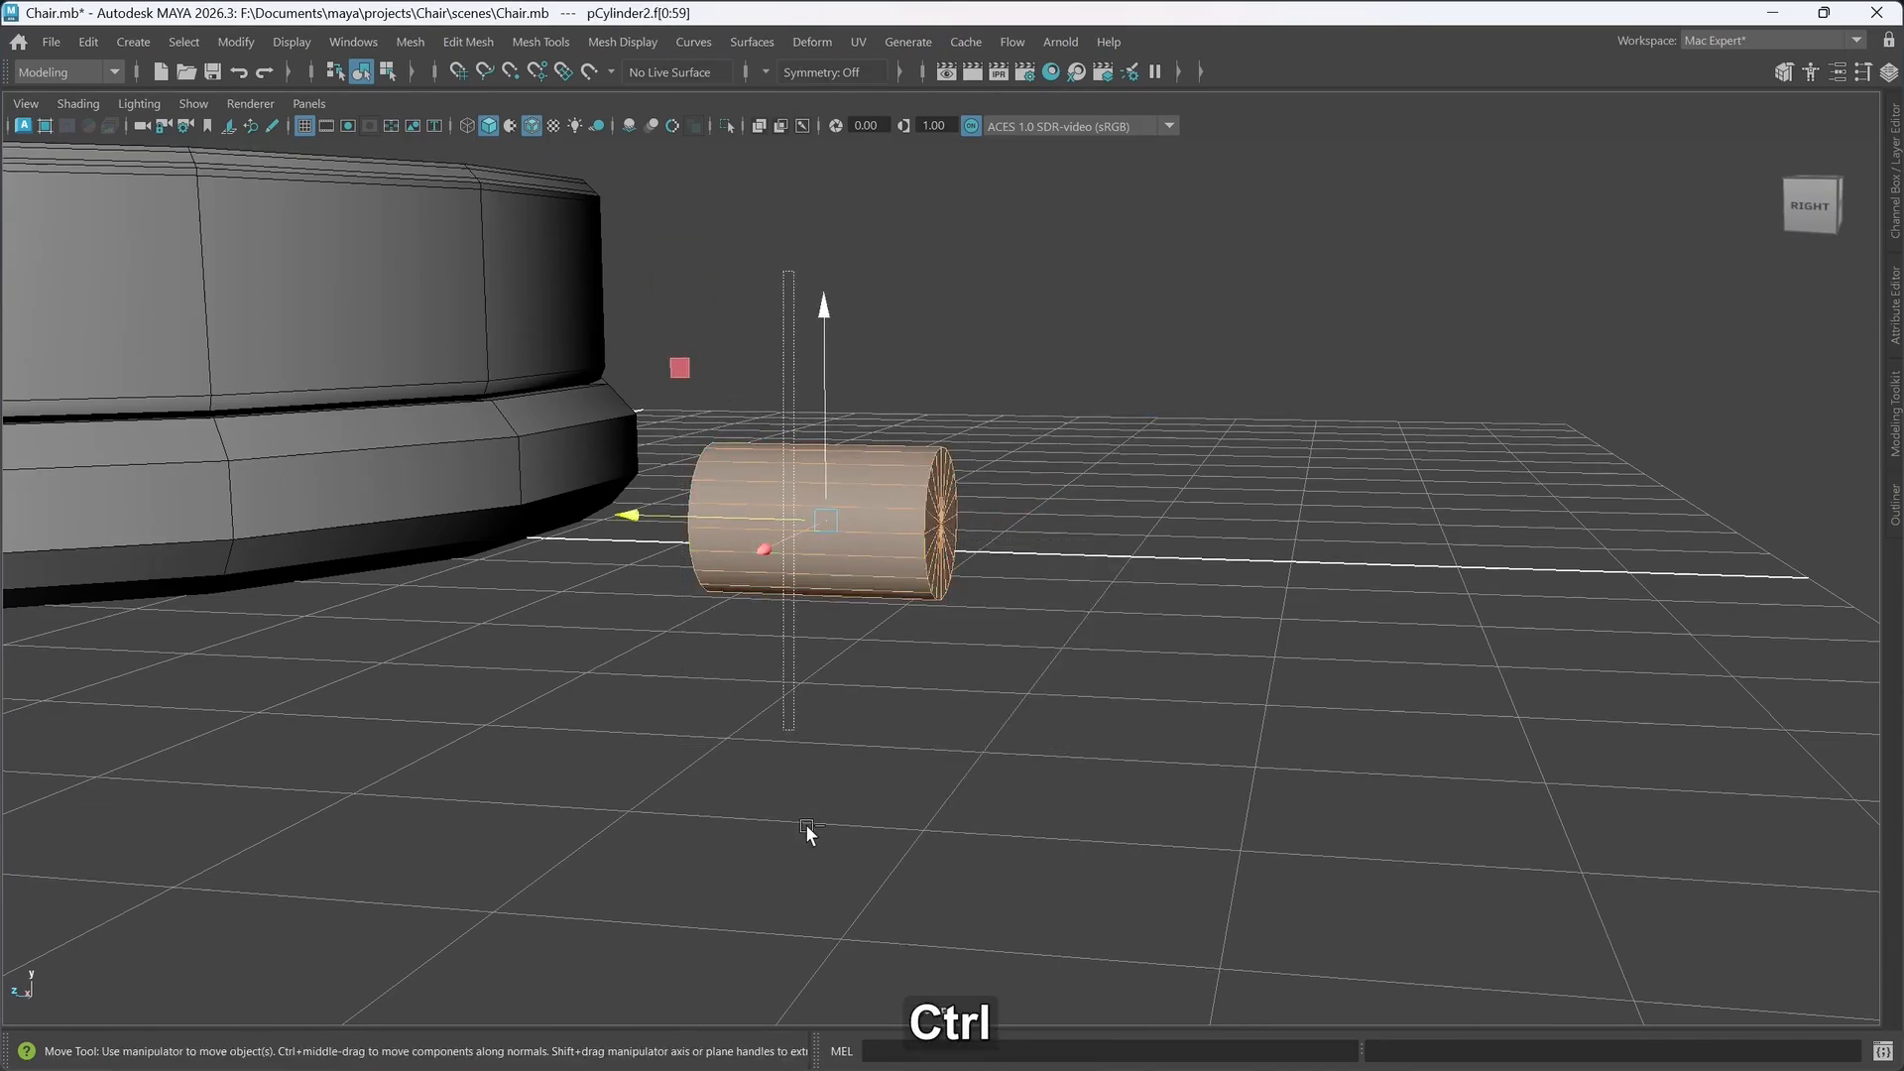
ctrl+drag(783, 381, 852, 892)
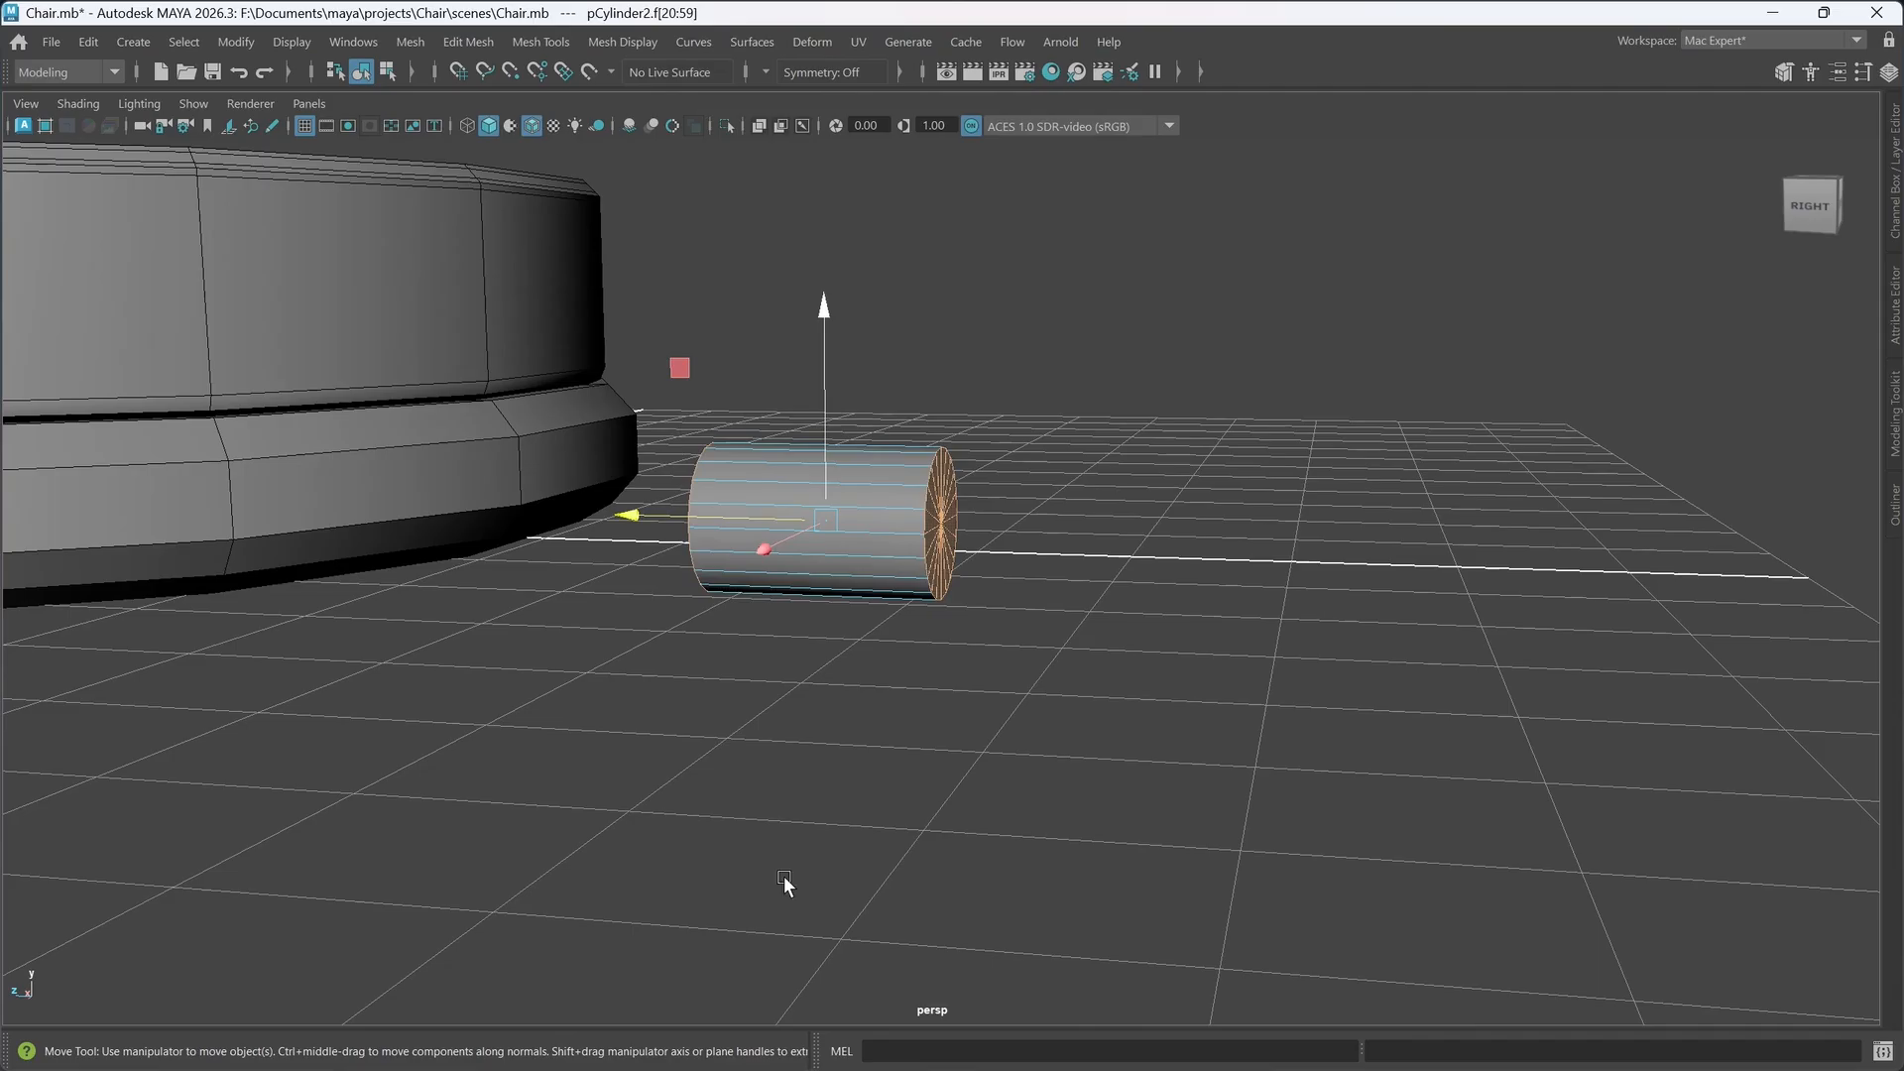
mouse_move(733, 849)
alt+mouse_down()
mouse_move(784, 825)
mouse_move(755, 840)
alt+mouse_up()
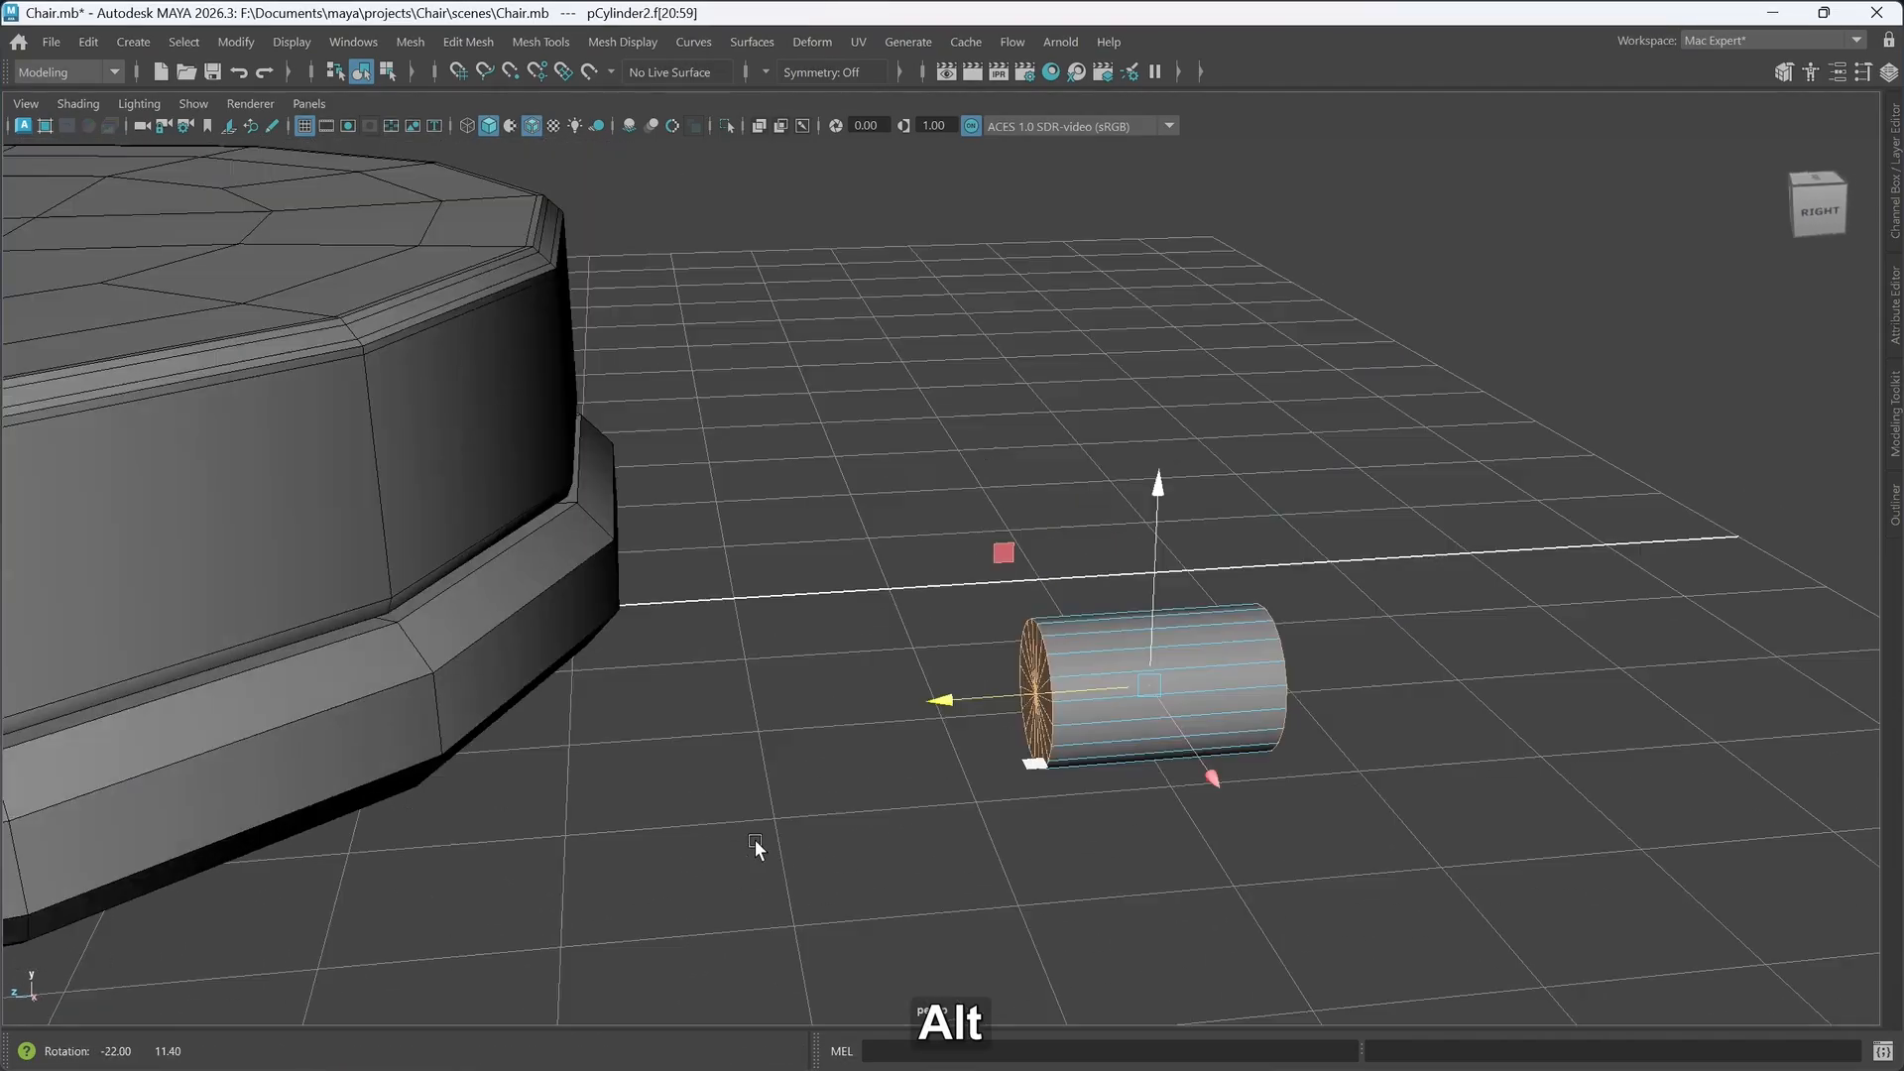
key(ctrl+Delete)
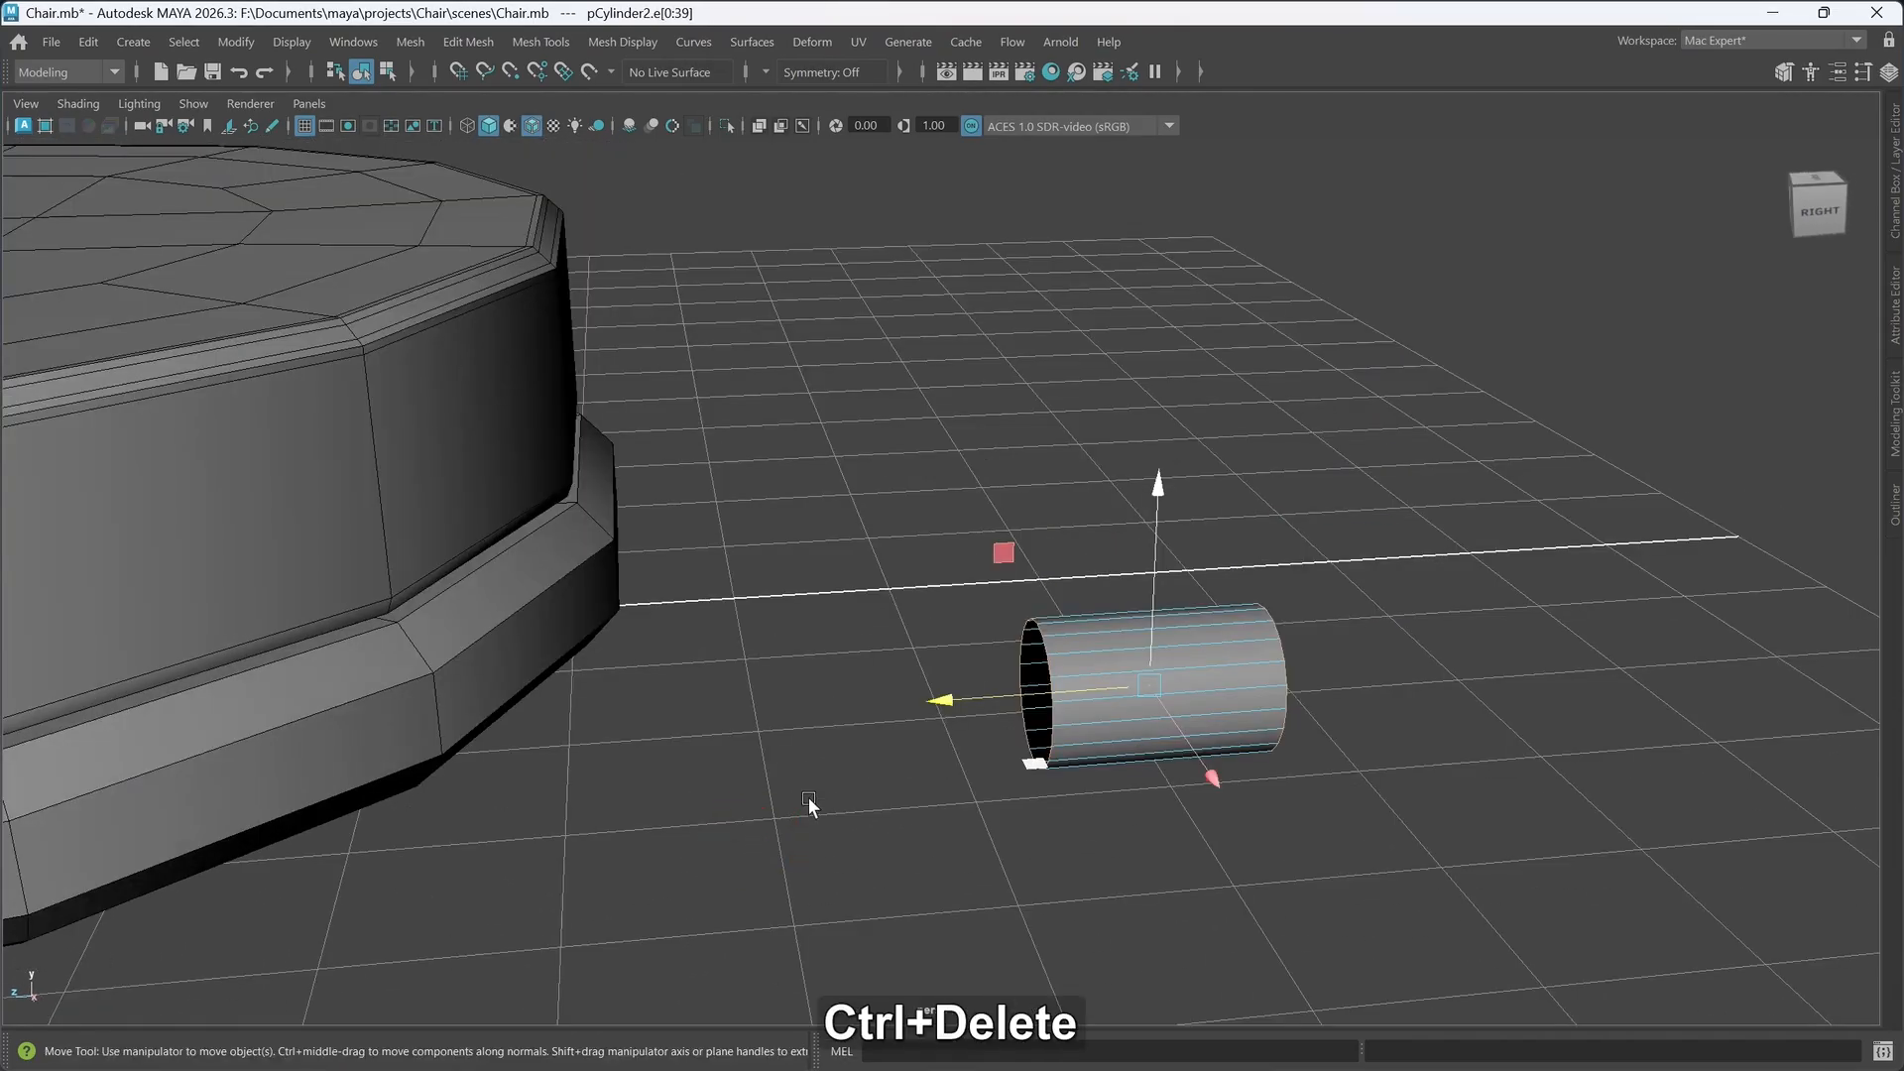
- Extrude the tube's outer open edge loop away from the ring along the Z axis and activate the Rotate tool on it
alt+middle_drag(1032, 815, 928, 828)
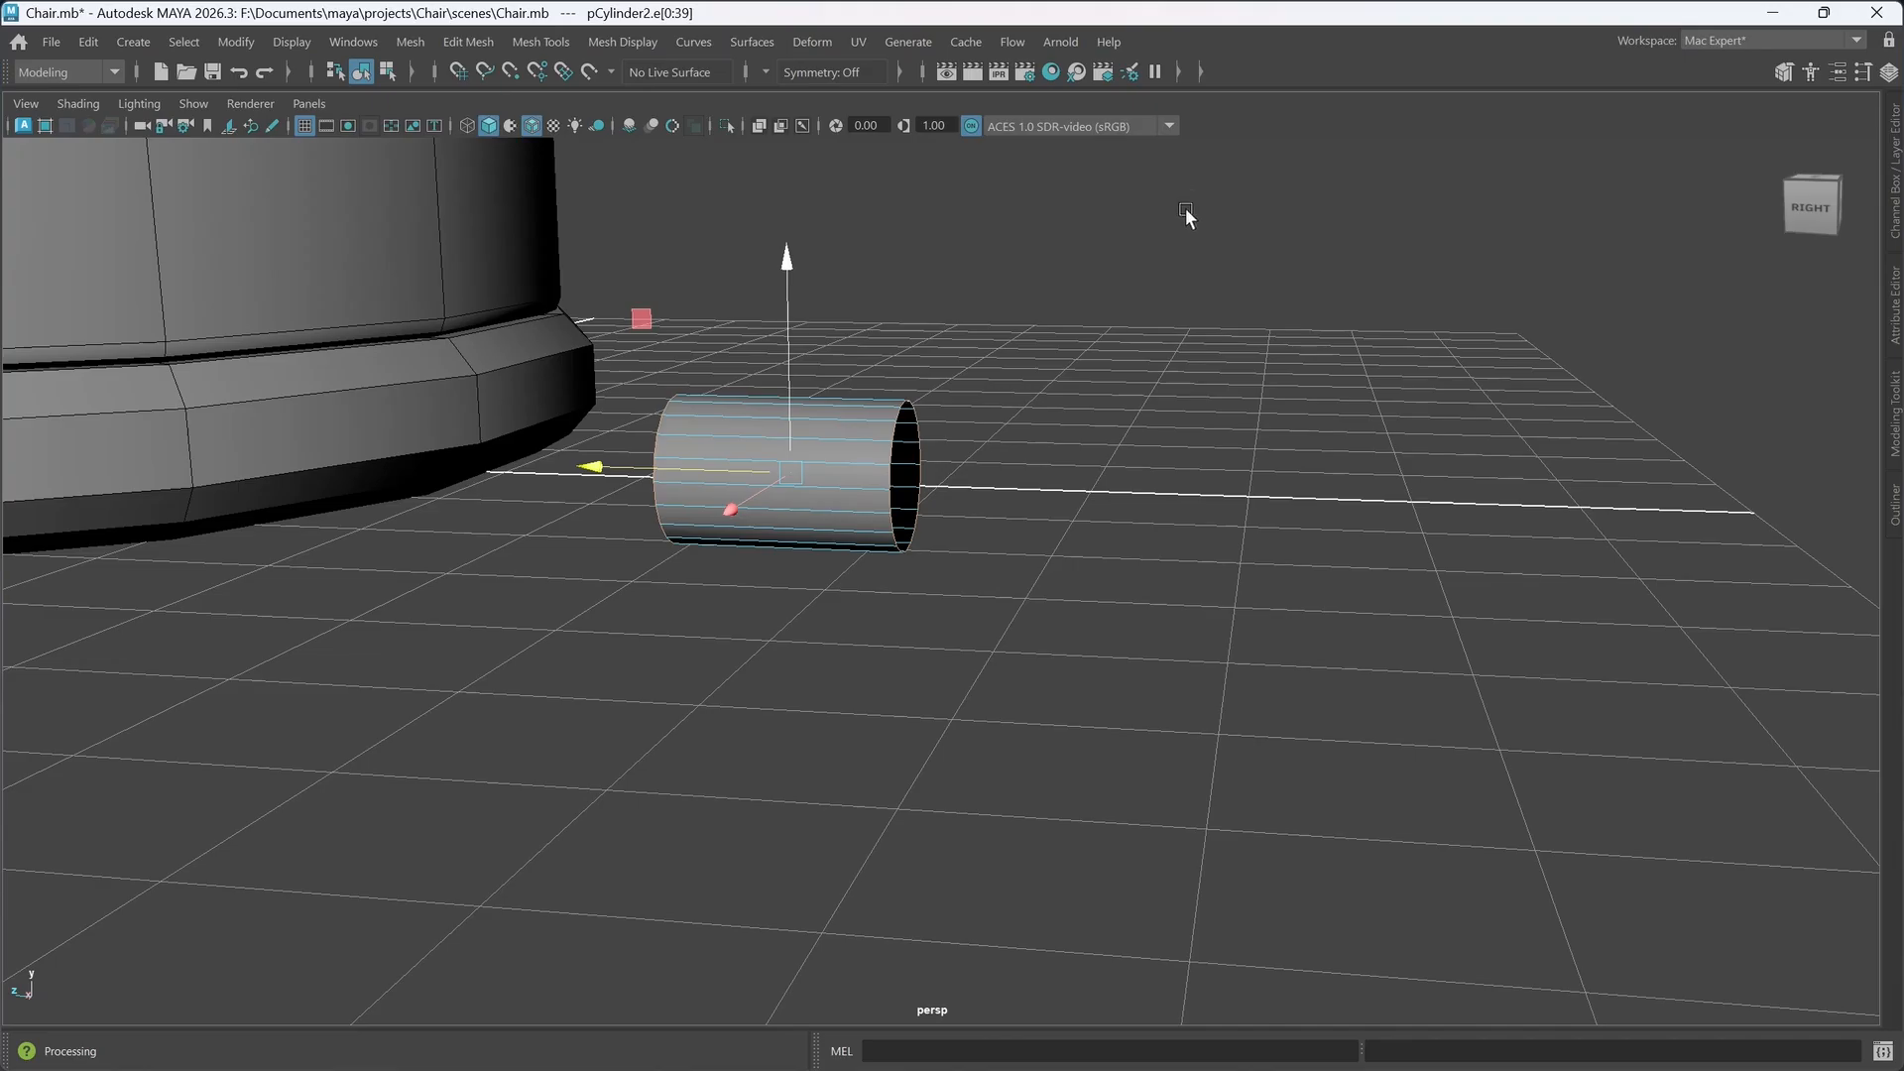
alt+middle_drag(1126, 558, 1117, 564)
click(1055, 666)
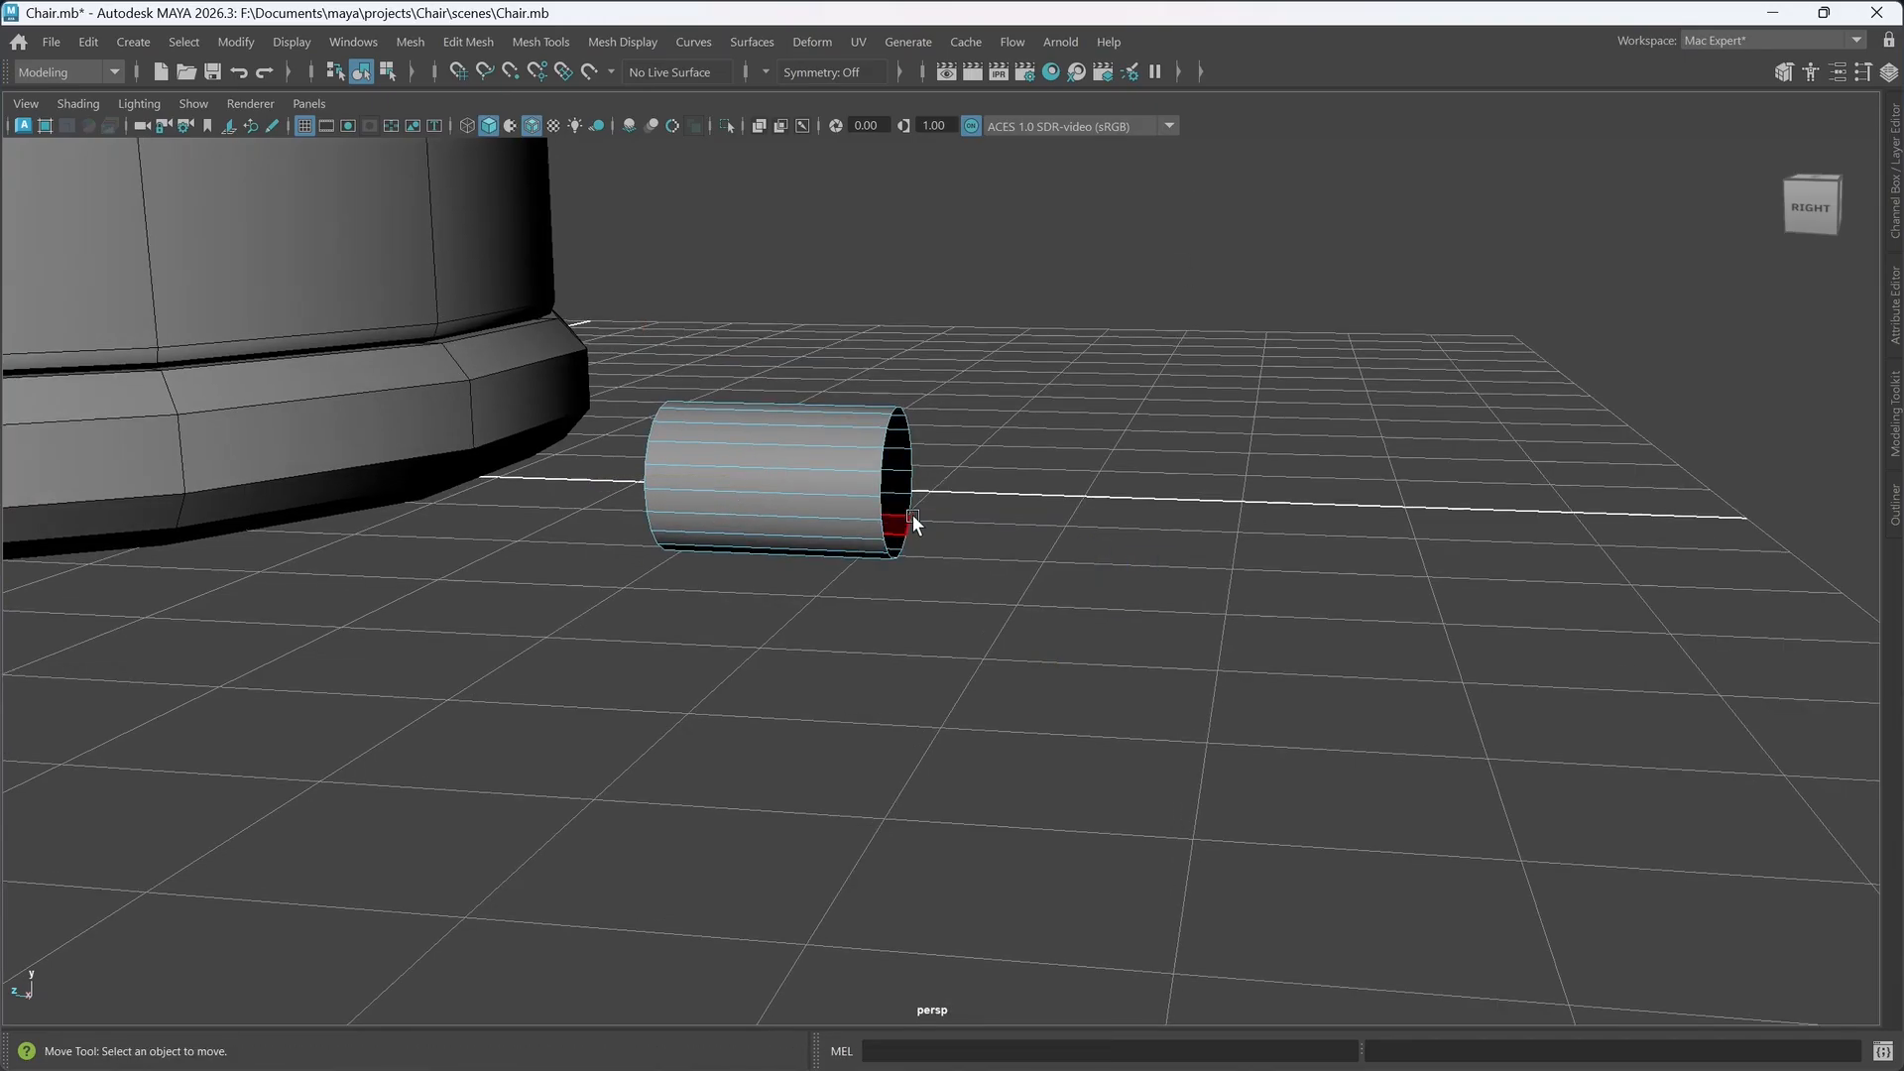
right_drag(910, 510, 918, 375)
double_click(881, 461)
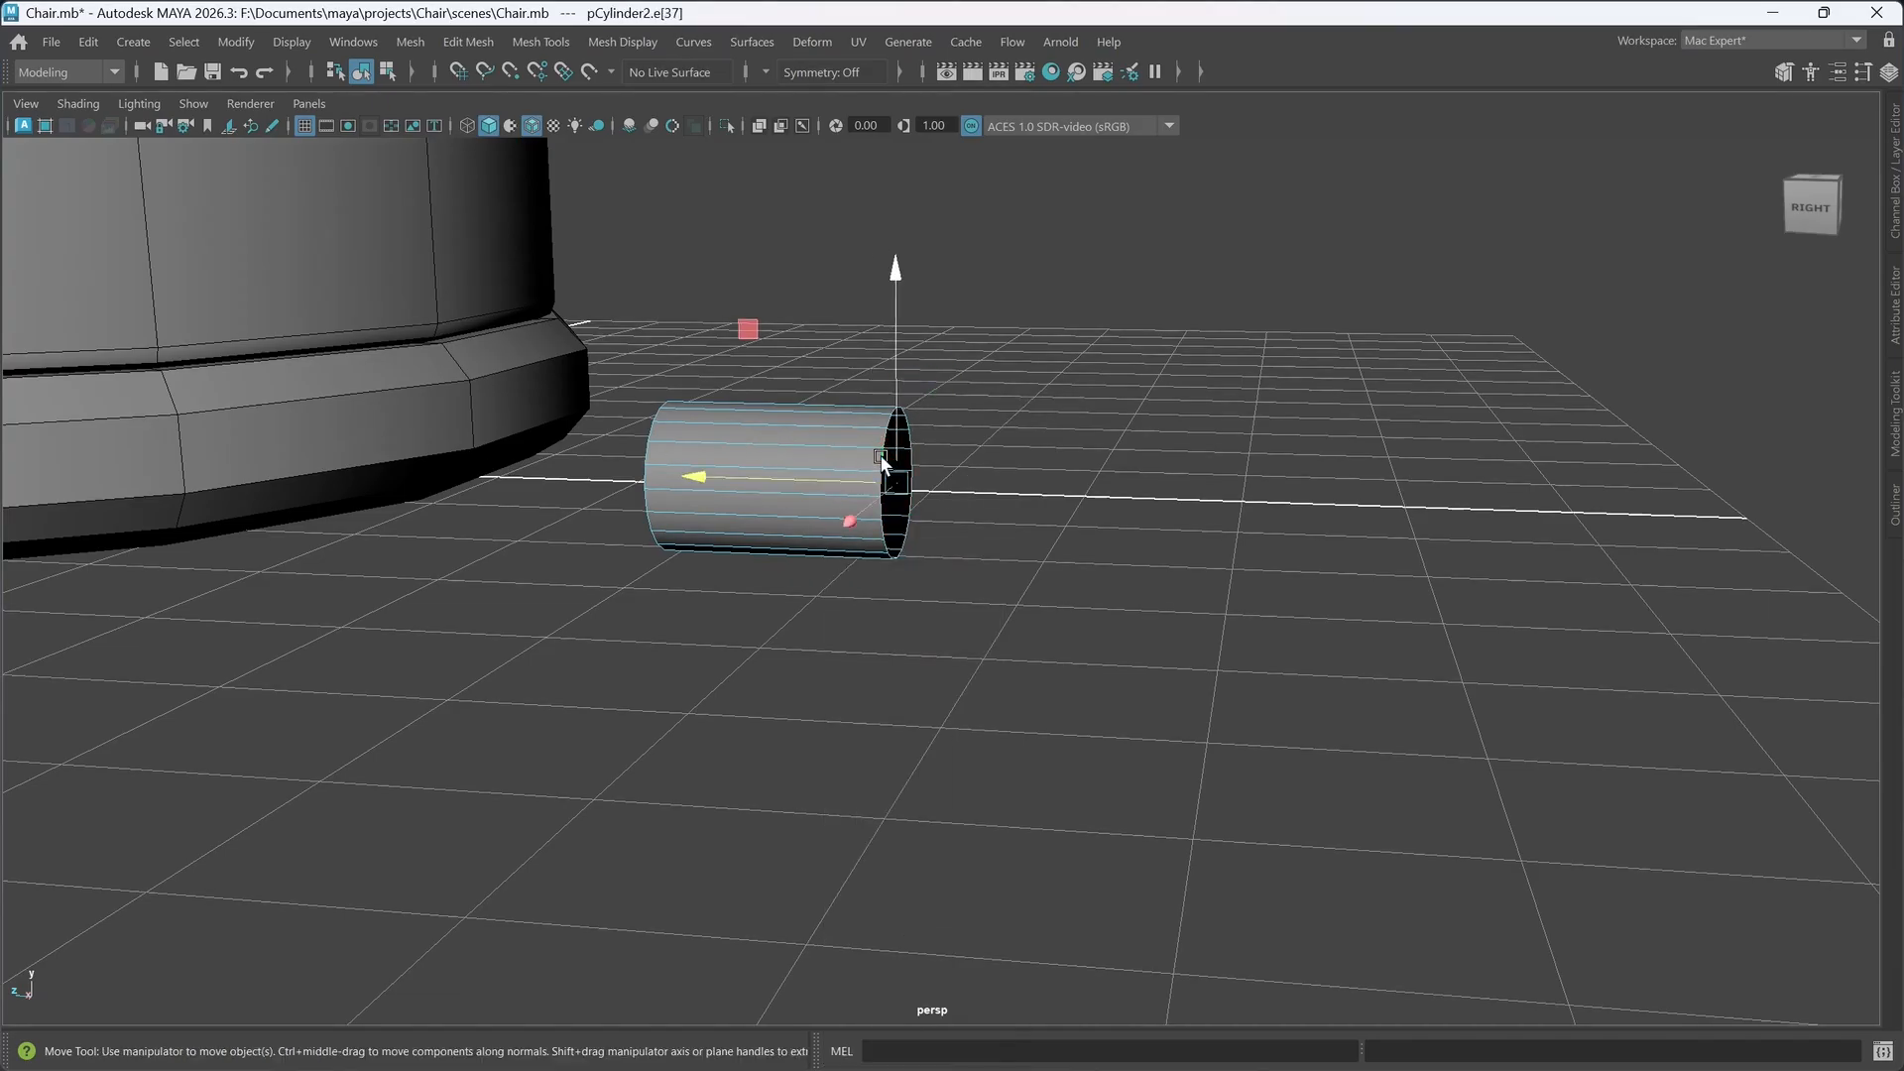
shift+drag(786, 489, 932, 494)
key(e)
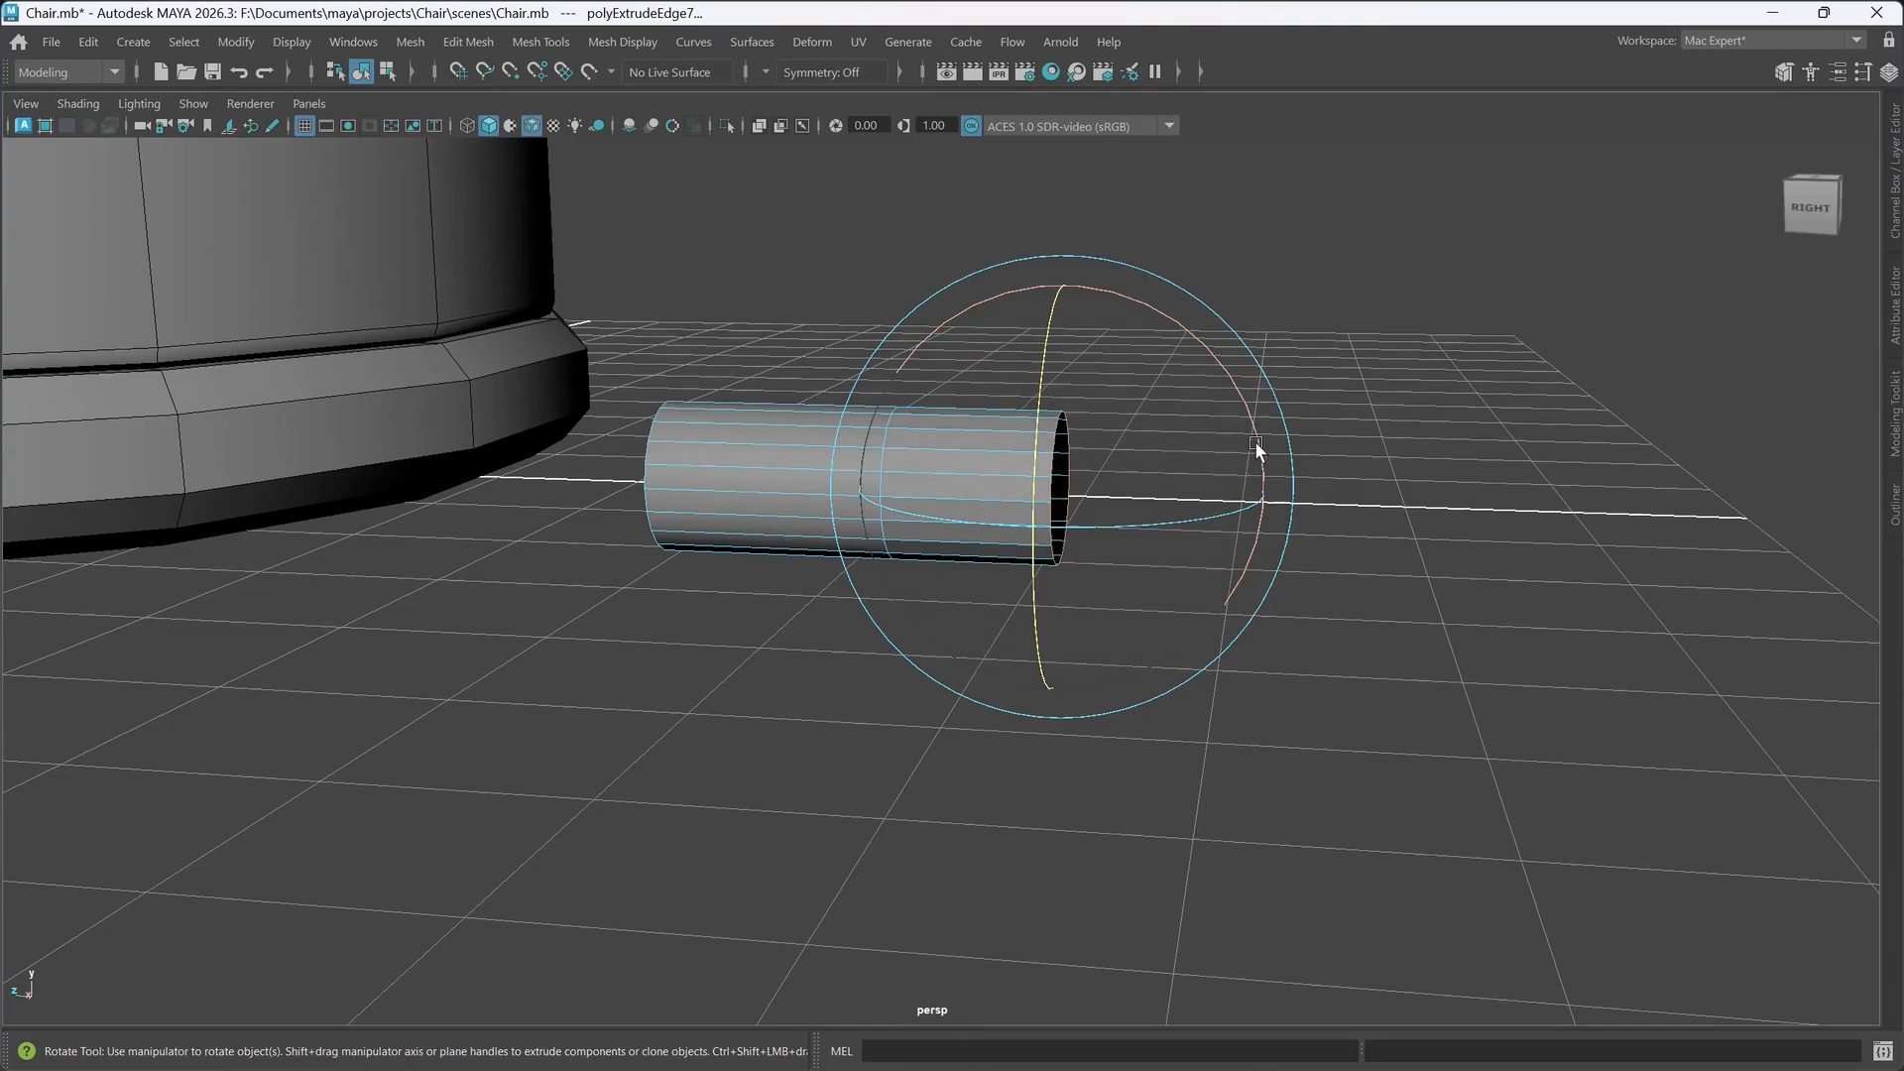
- Try to tilt the tube's outer open edge loop with Rotate and extrude it straight up along the Y axis
click(1256, 387)
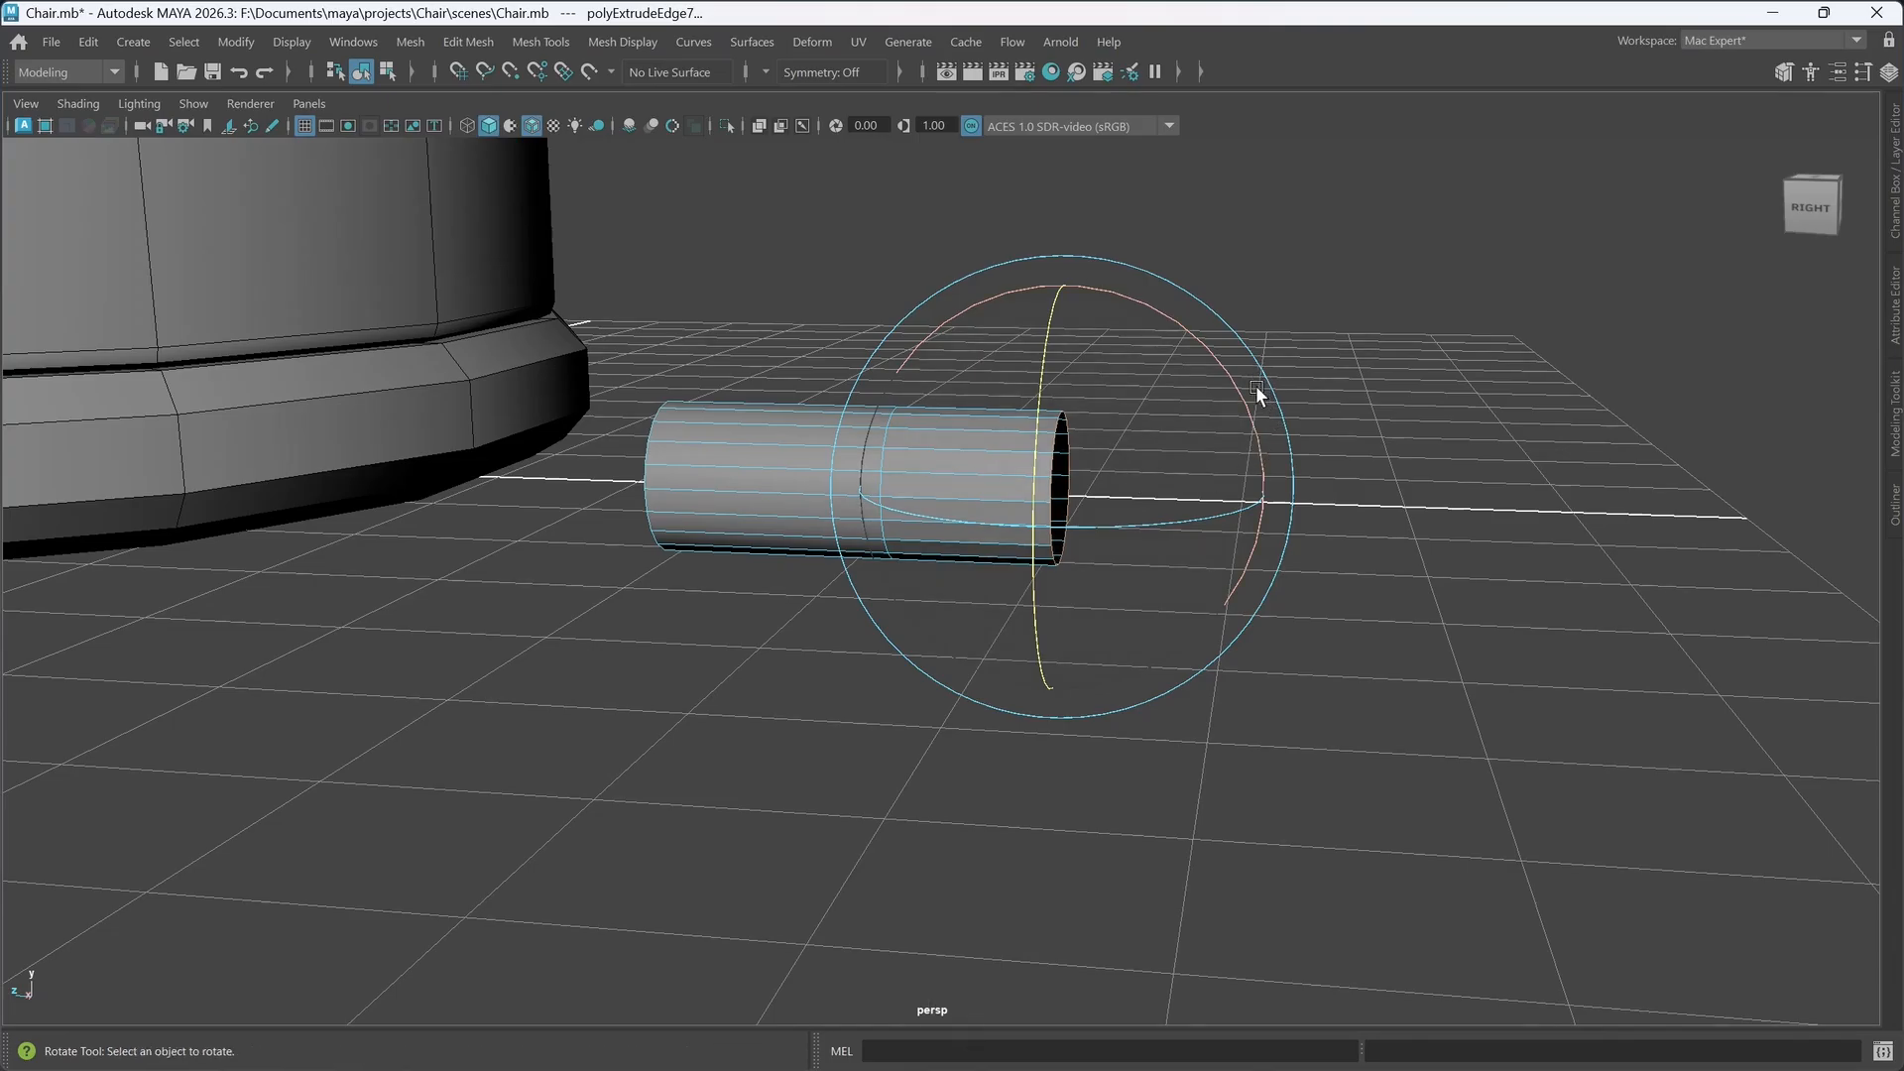
click(1021, 432)
click(1222, 577)
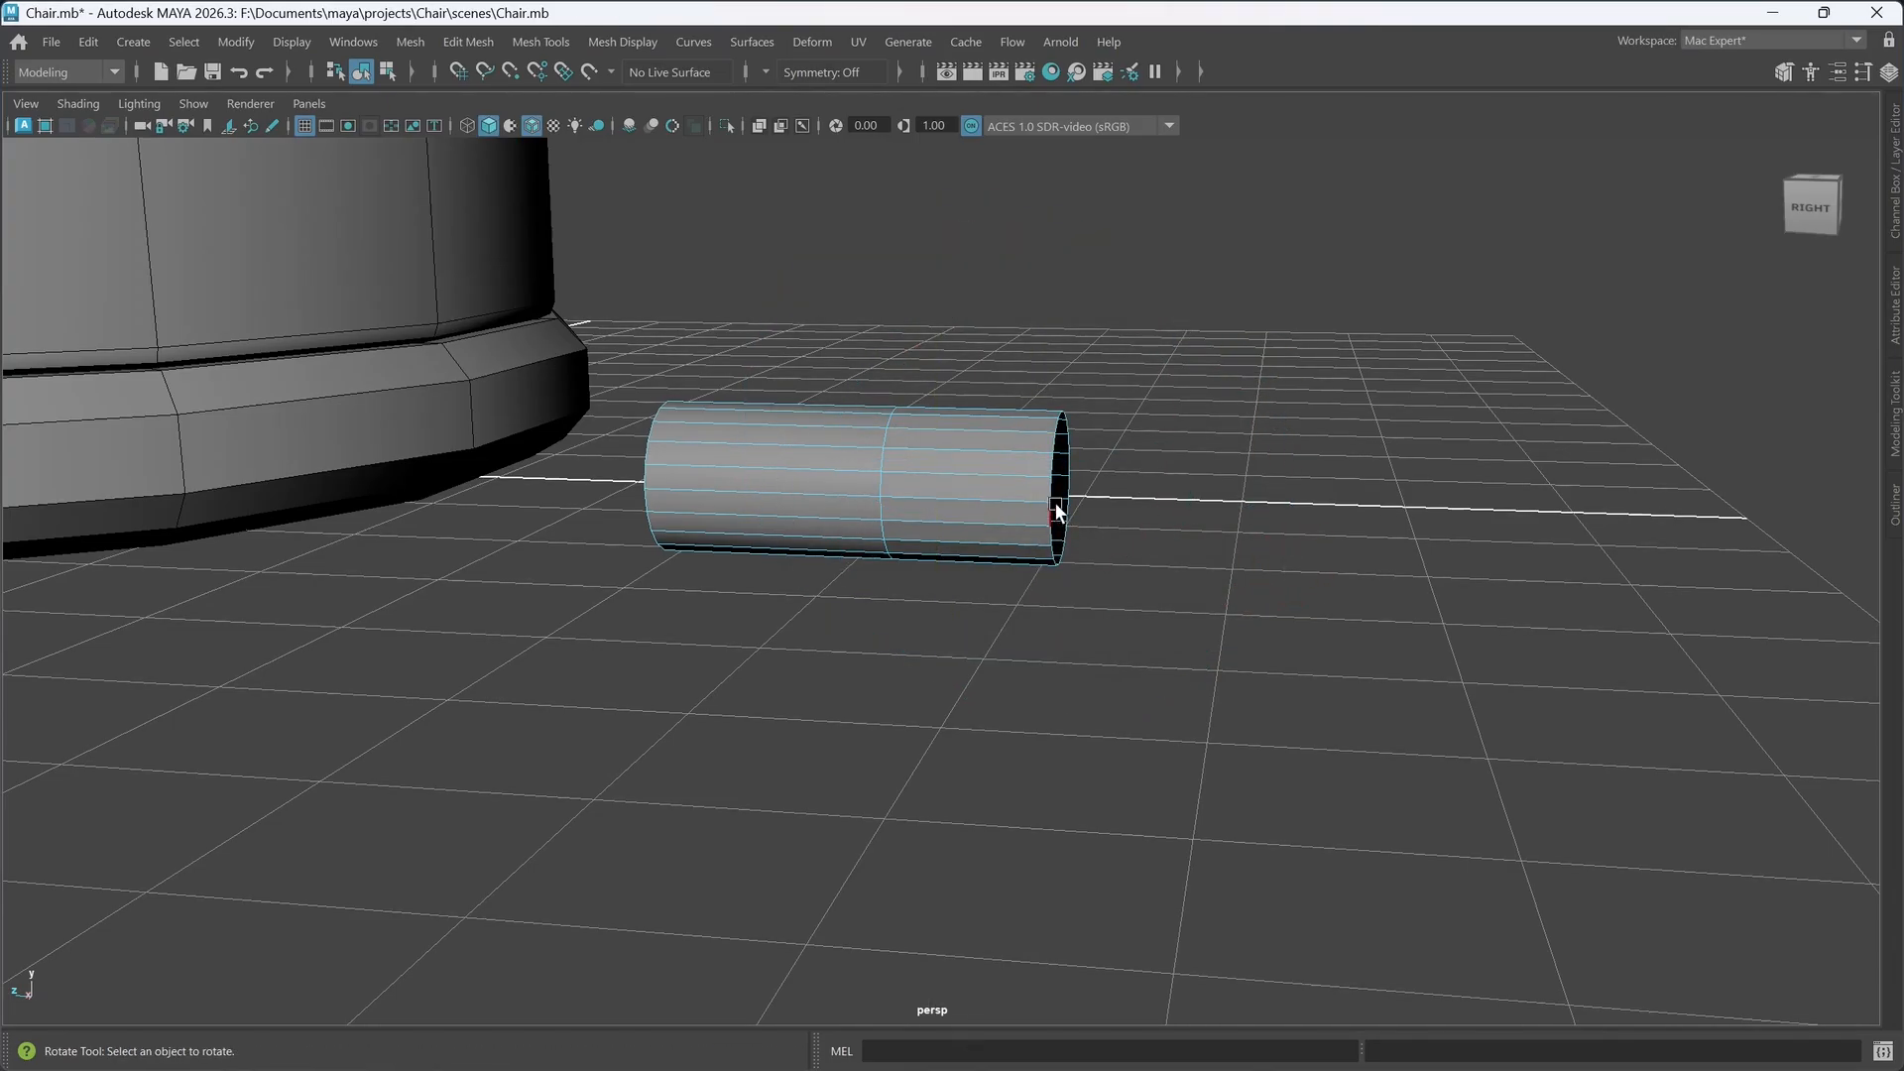
double_click(1053, 515)
drag(1257, 437, 1218, 367)
key(w)
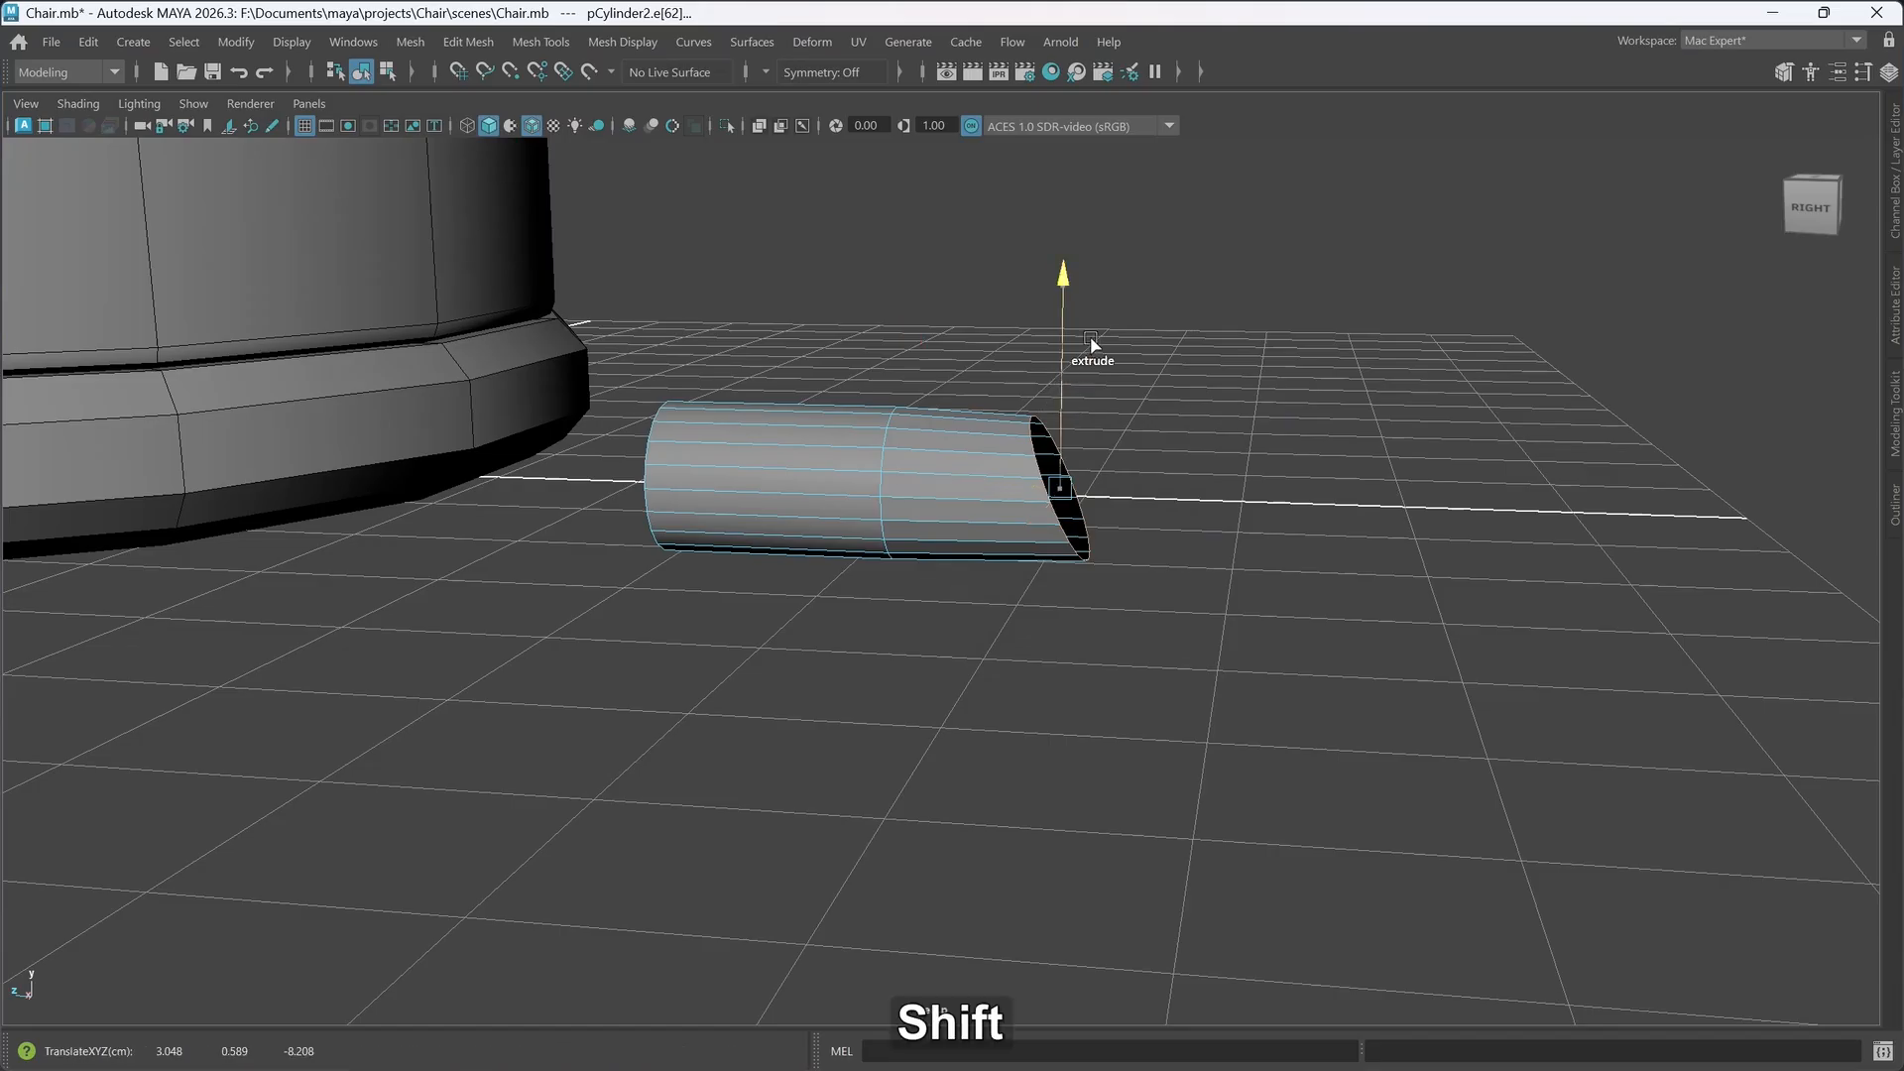
shift+drag(1091, 342, 1115, 233)
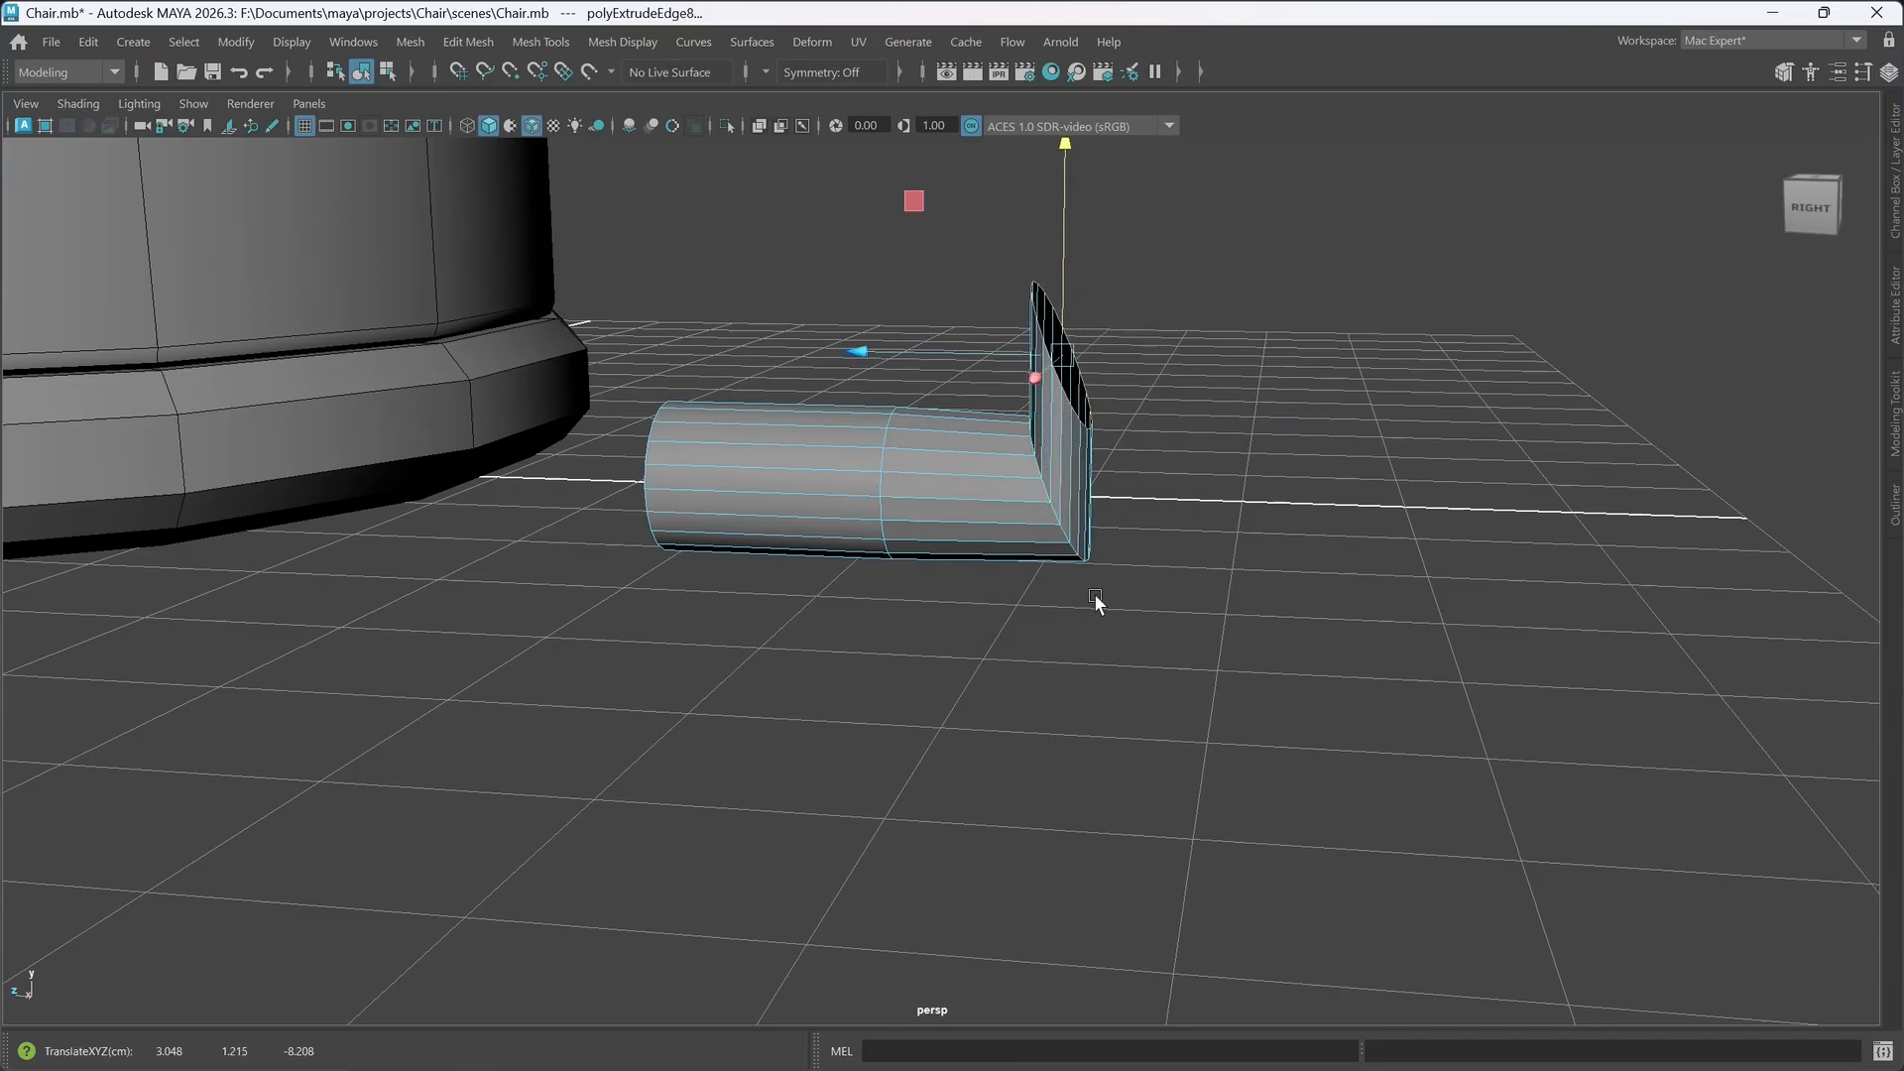
- Undo the upward extrusion, the edge loop's tilt and the preceding lengthwise extrusion of the tube
key(ctrl+z)
key(ctrl+z)
key(ctrl+z)
key(ctrl+z)
key(ctrl+z)
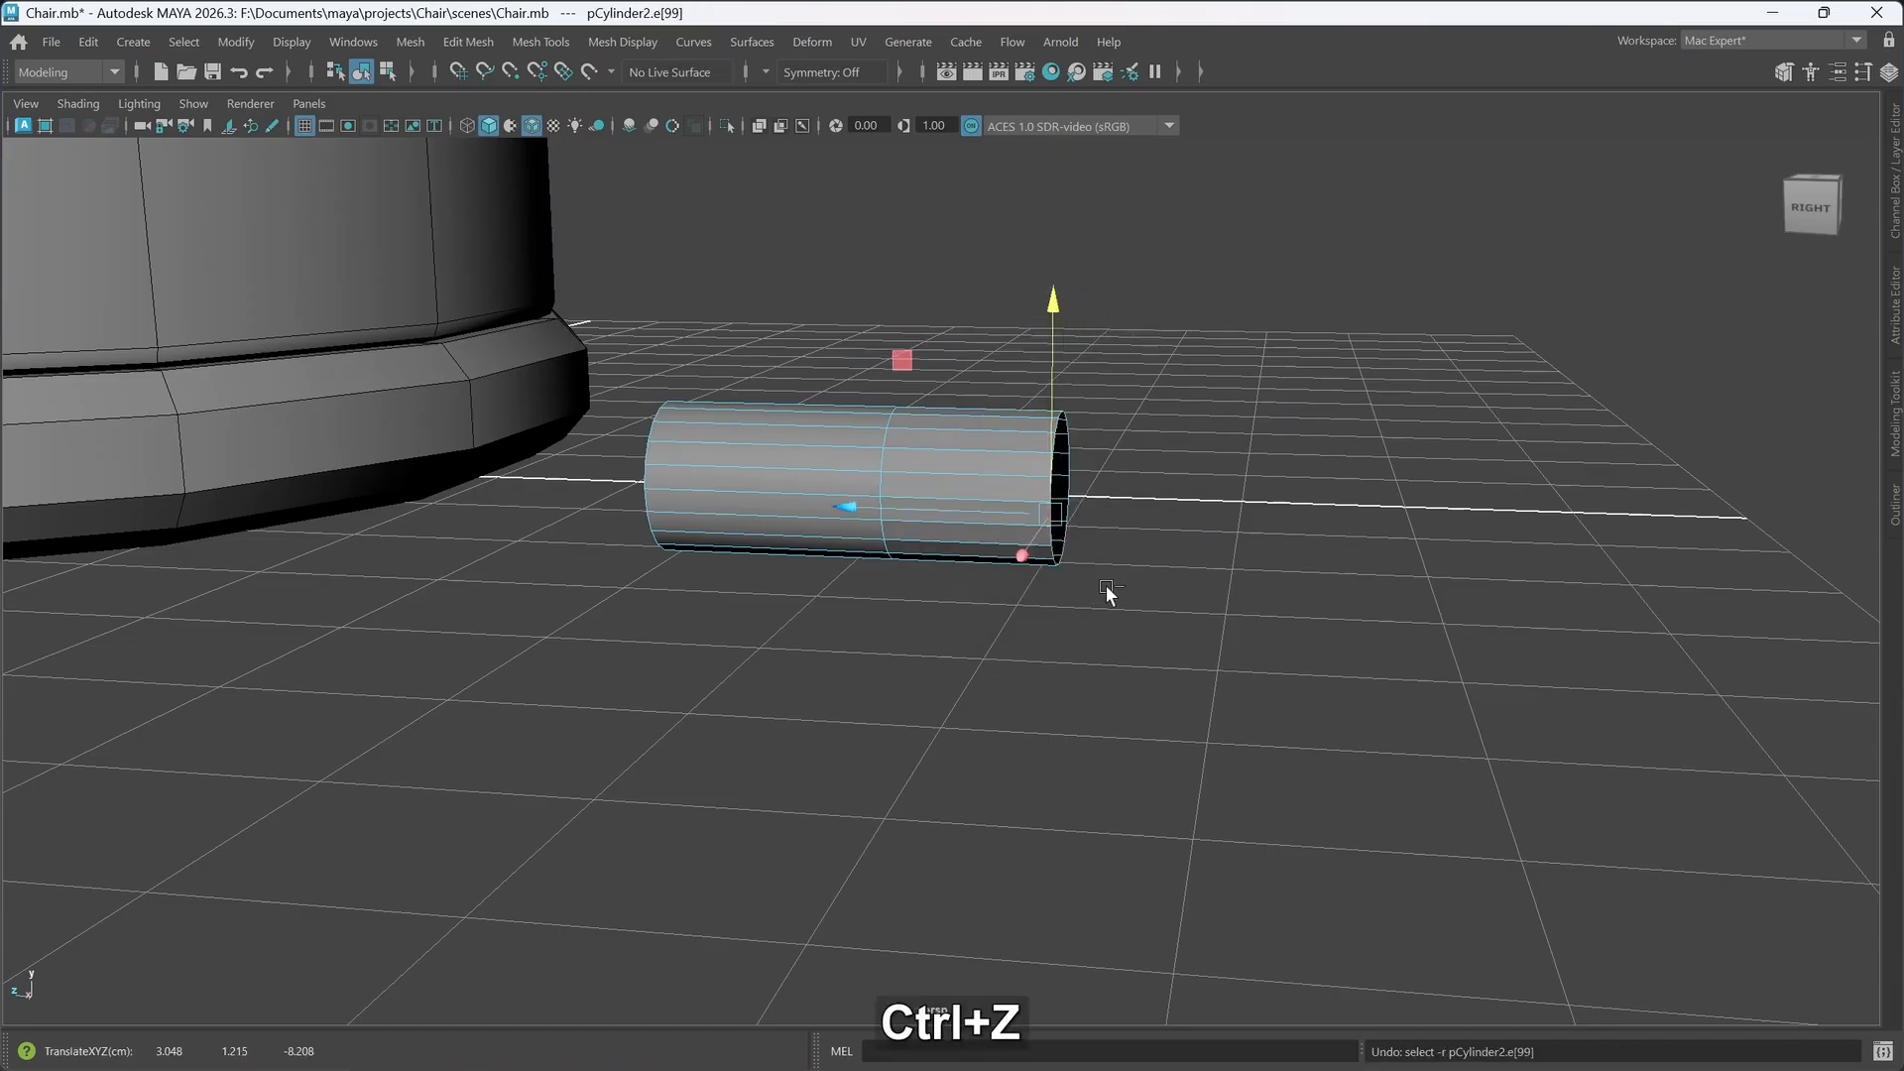
key(ctrl+z)
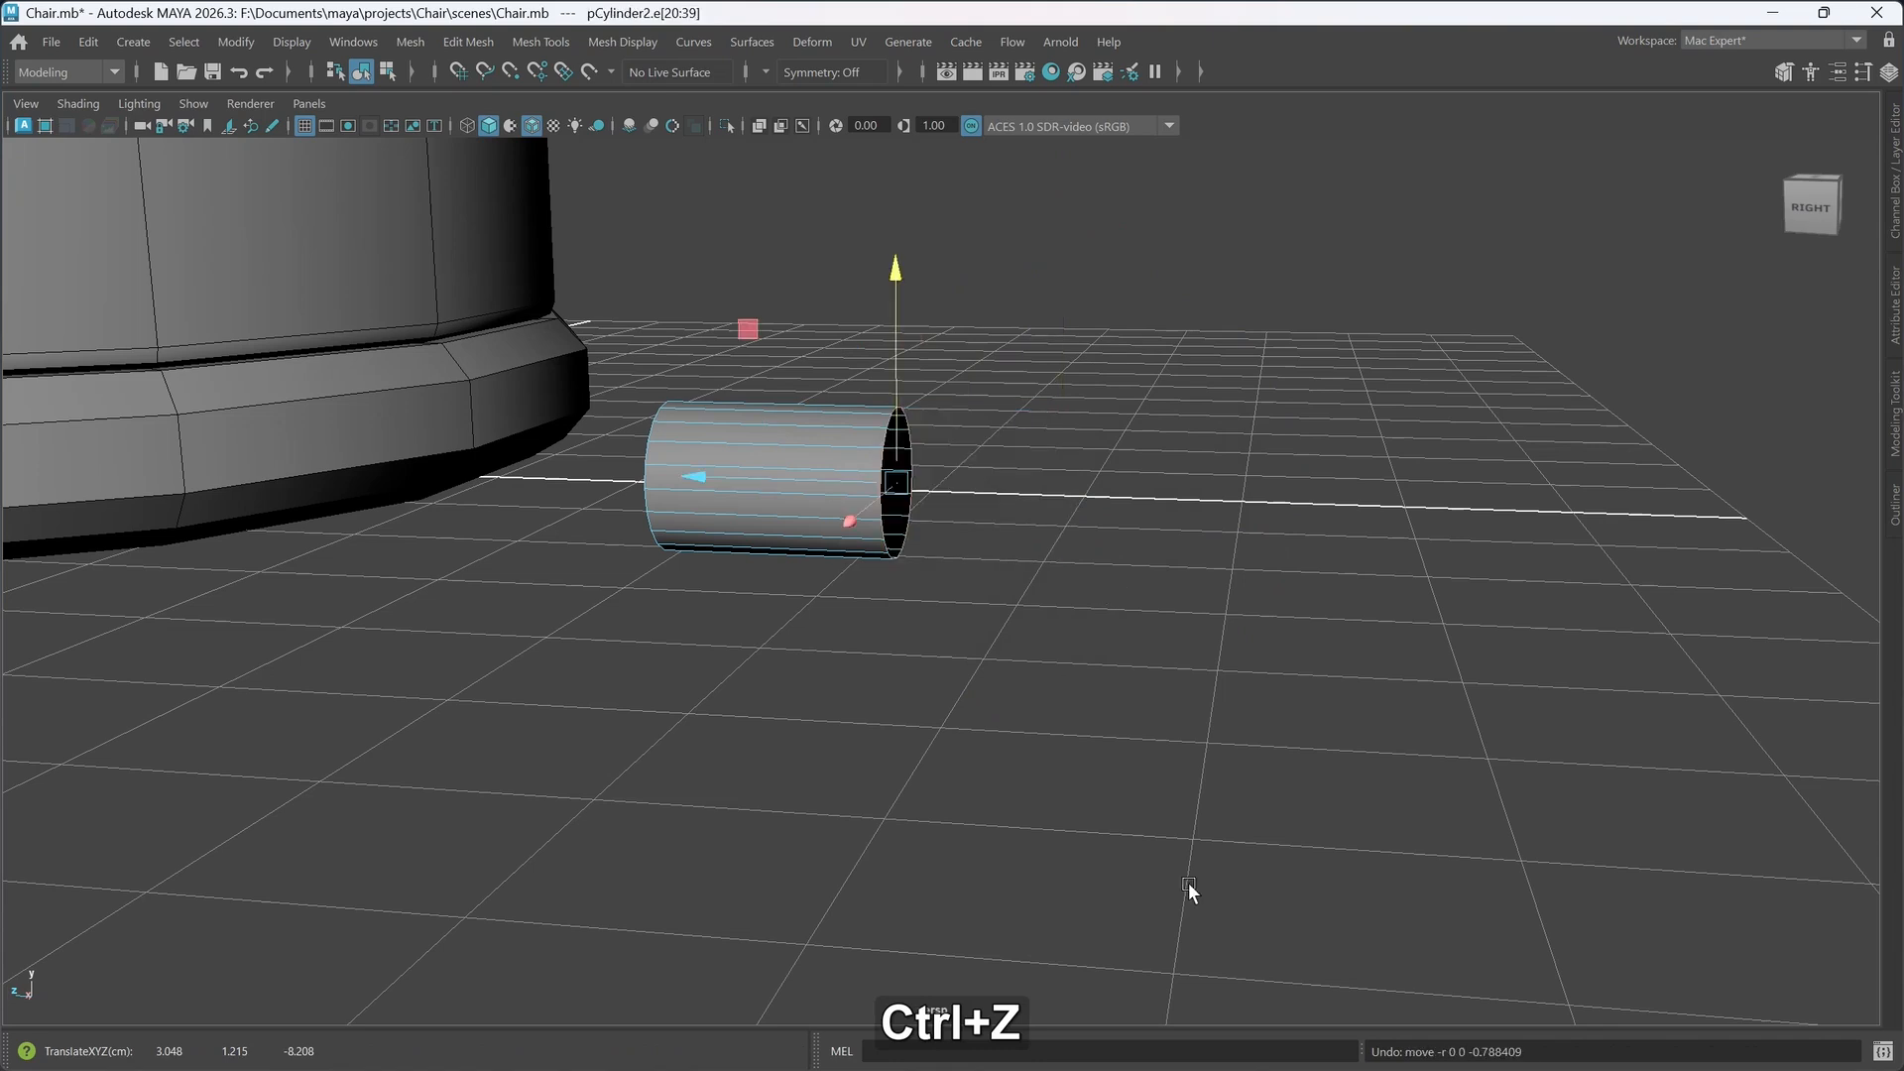
- Duplicate the open cylinder outward from the large round chair part and rotate the copy 90 degrees about the vertical axis
mouse_move(1134, 722)
alt+mouse_down()
mouse_move(1105, 756)
mouse_move(1156, 727)
alt+mouse_up()
alt+middle_drag(1182, 684, 1153, 641)
right_drag(1153, 640, 1303, 408)
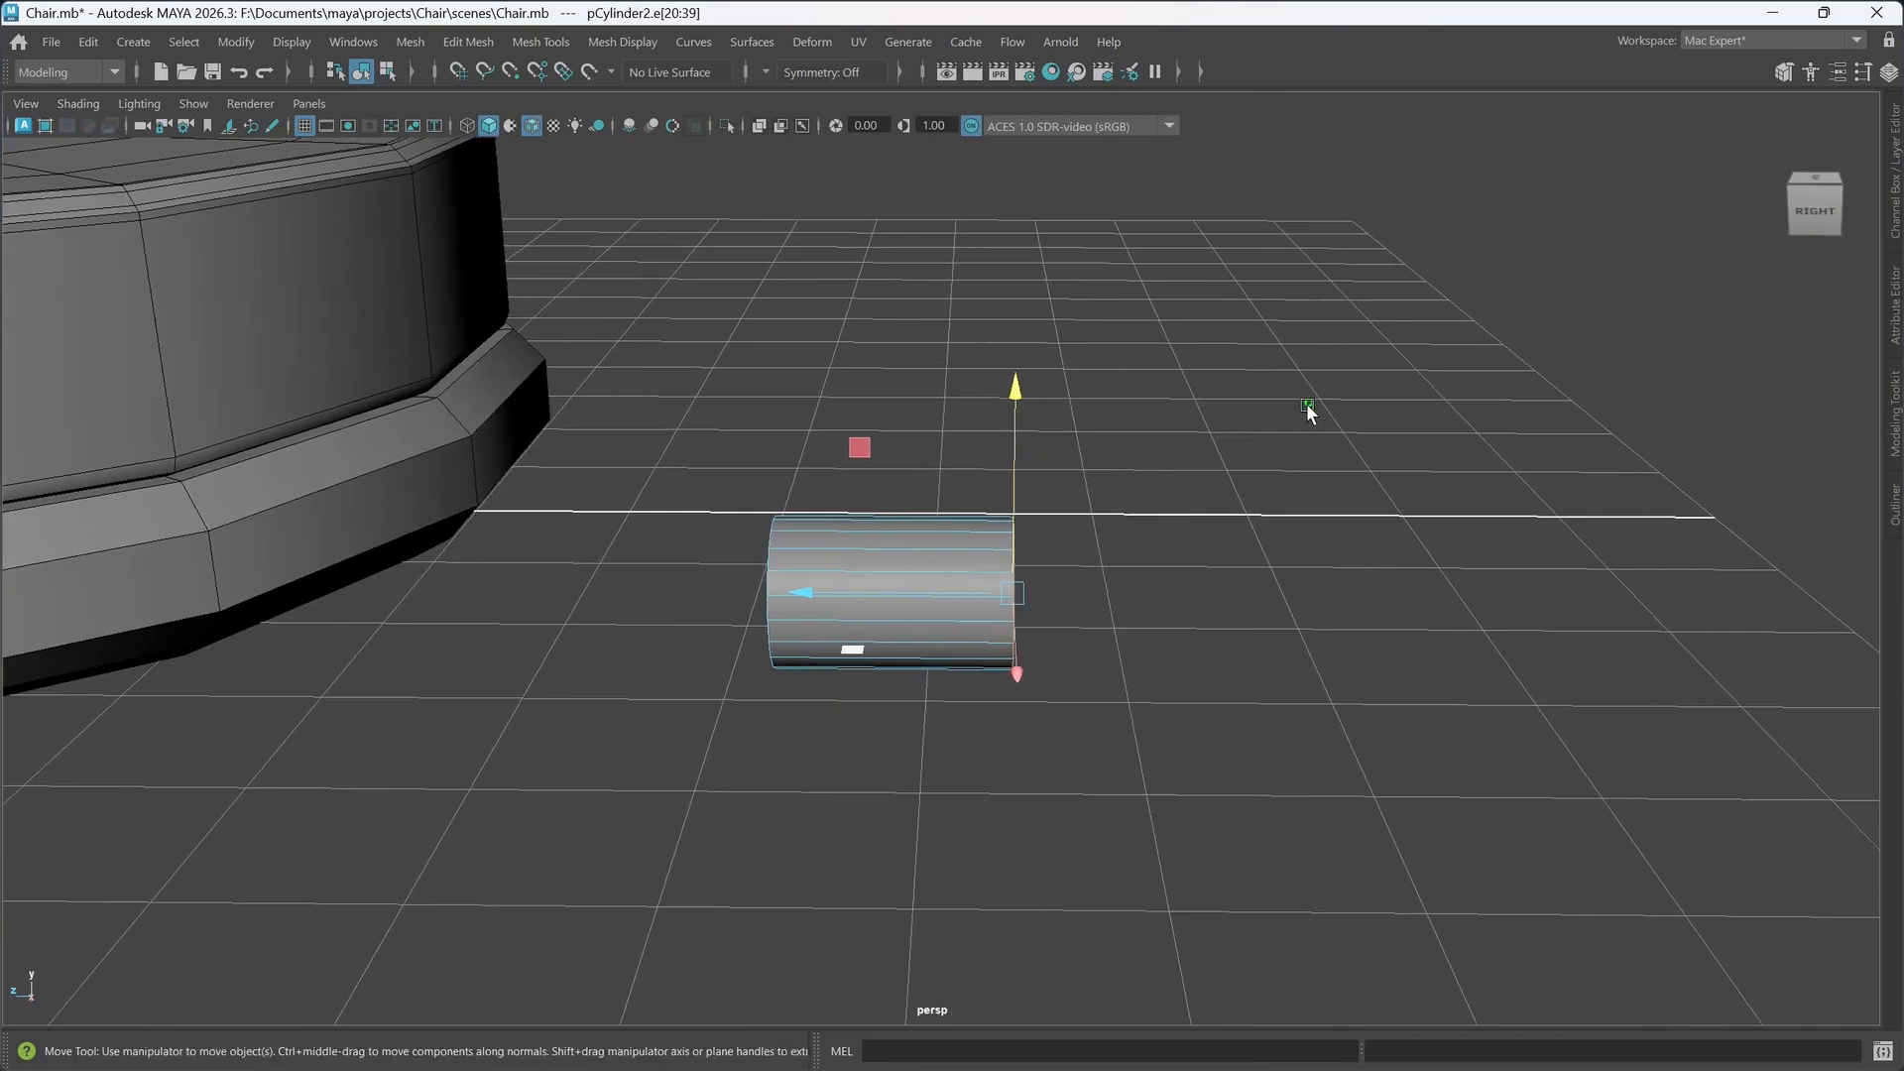
mouse_move(692, 599)
shift+mouse_down()
mouse_move(1041, 638)
mouse_move(977, 628)
shift+mouse_up()
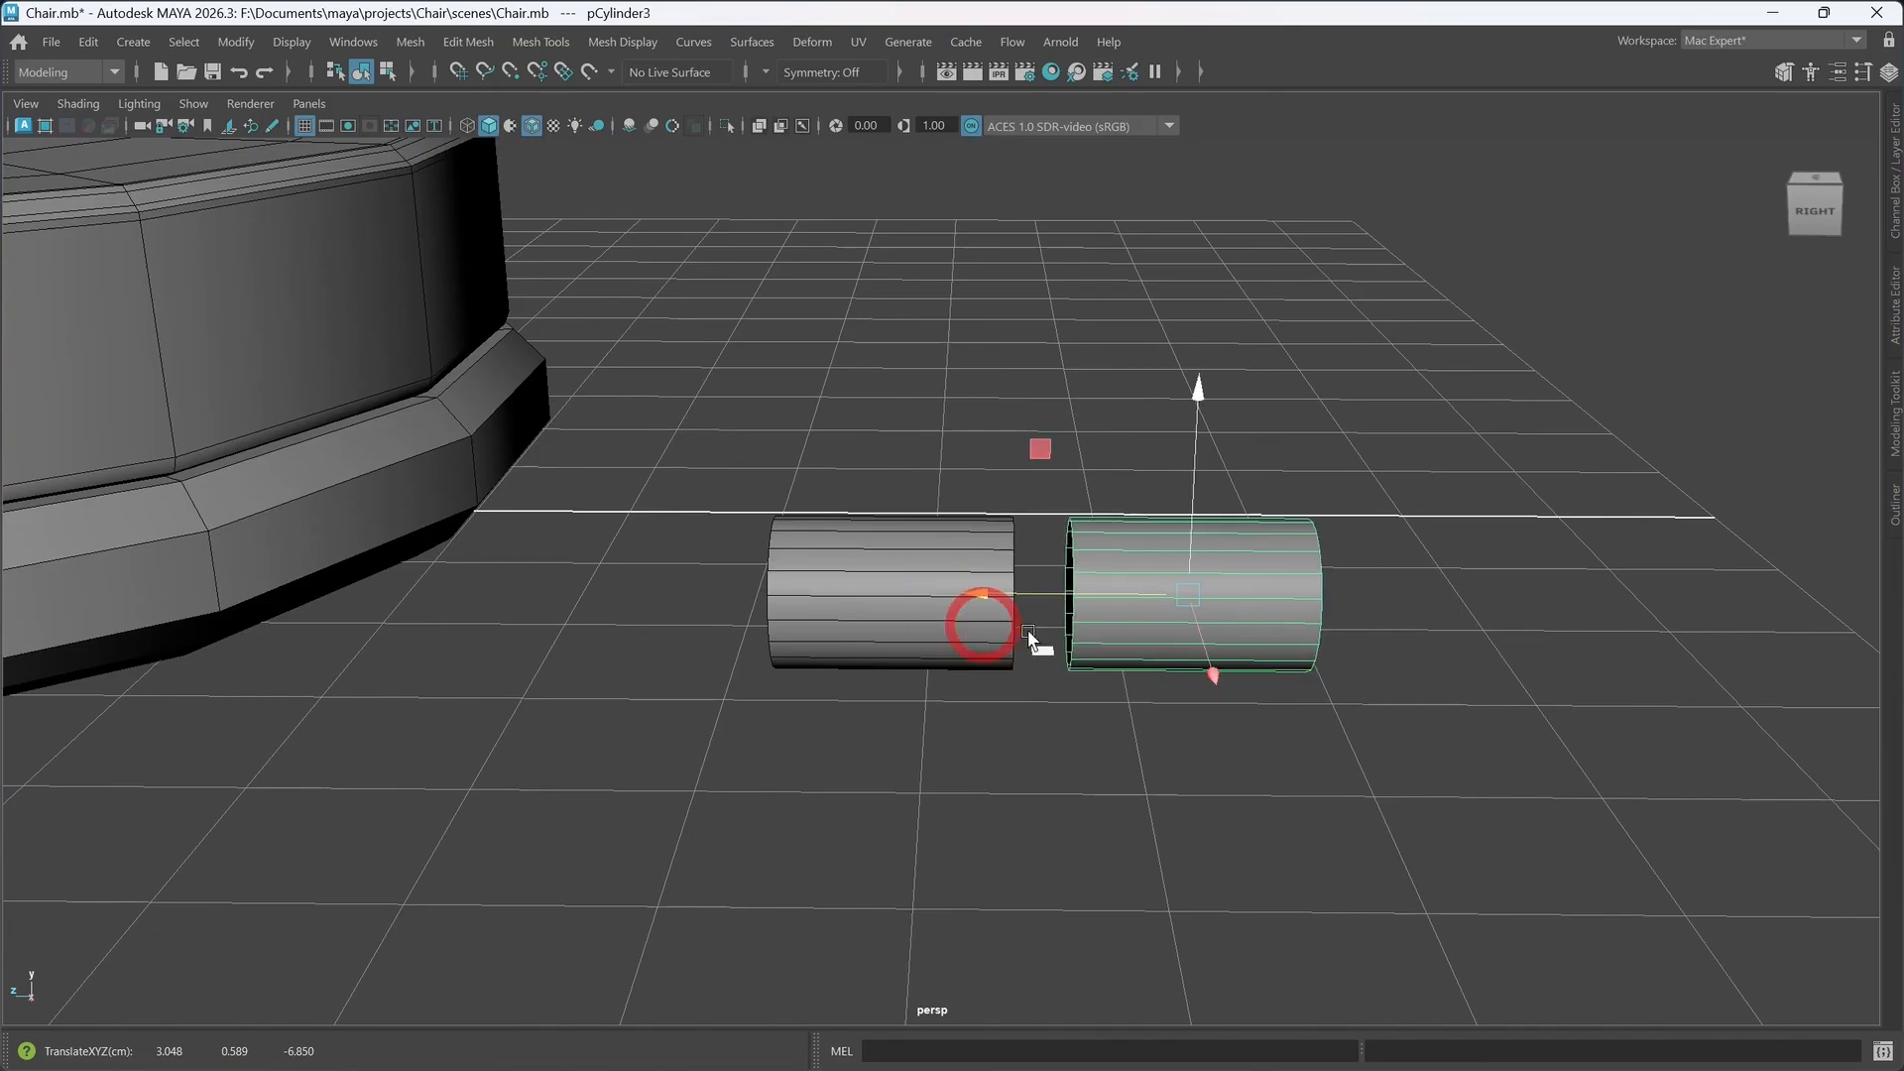
key(e)
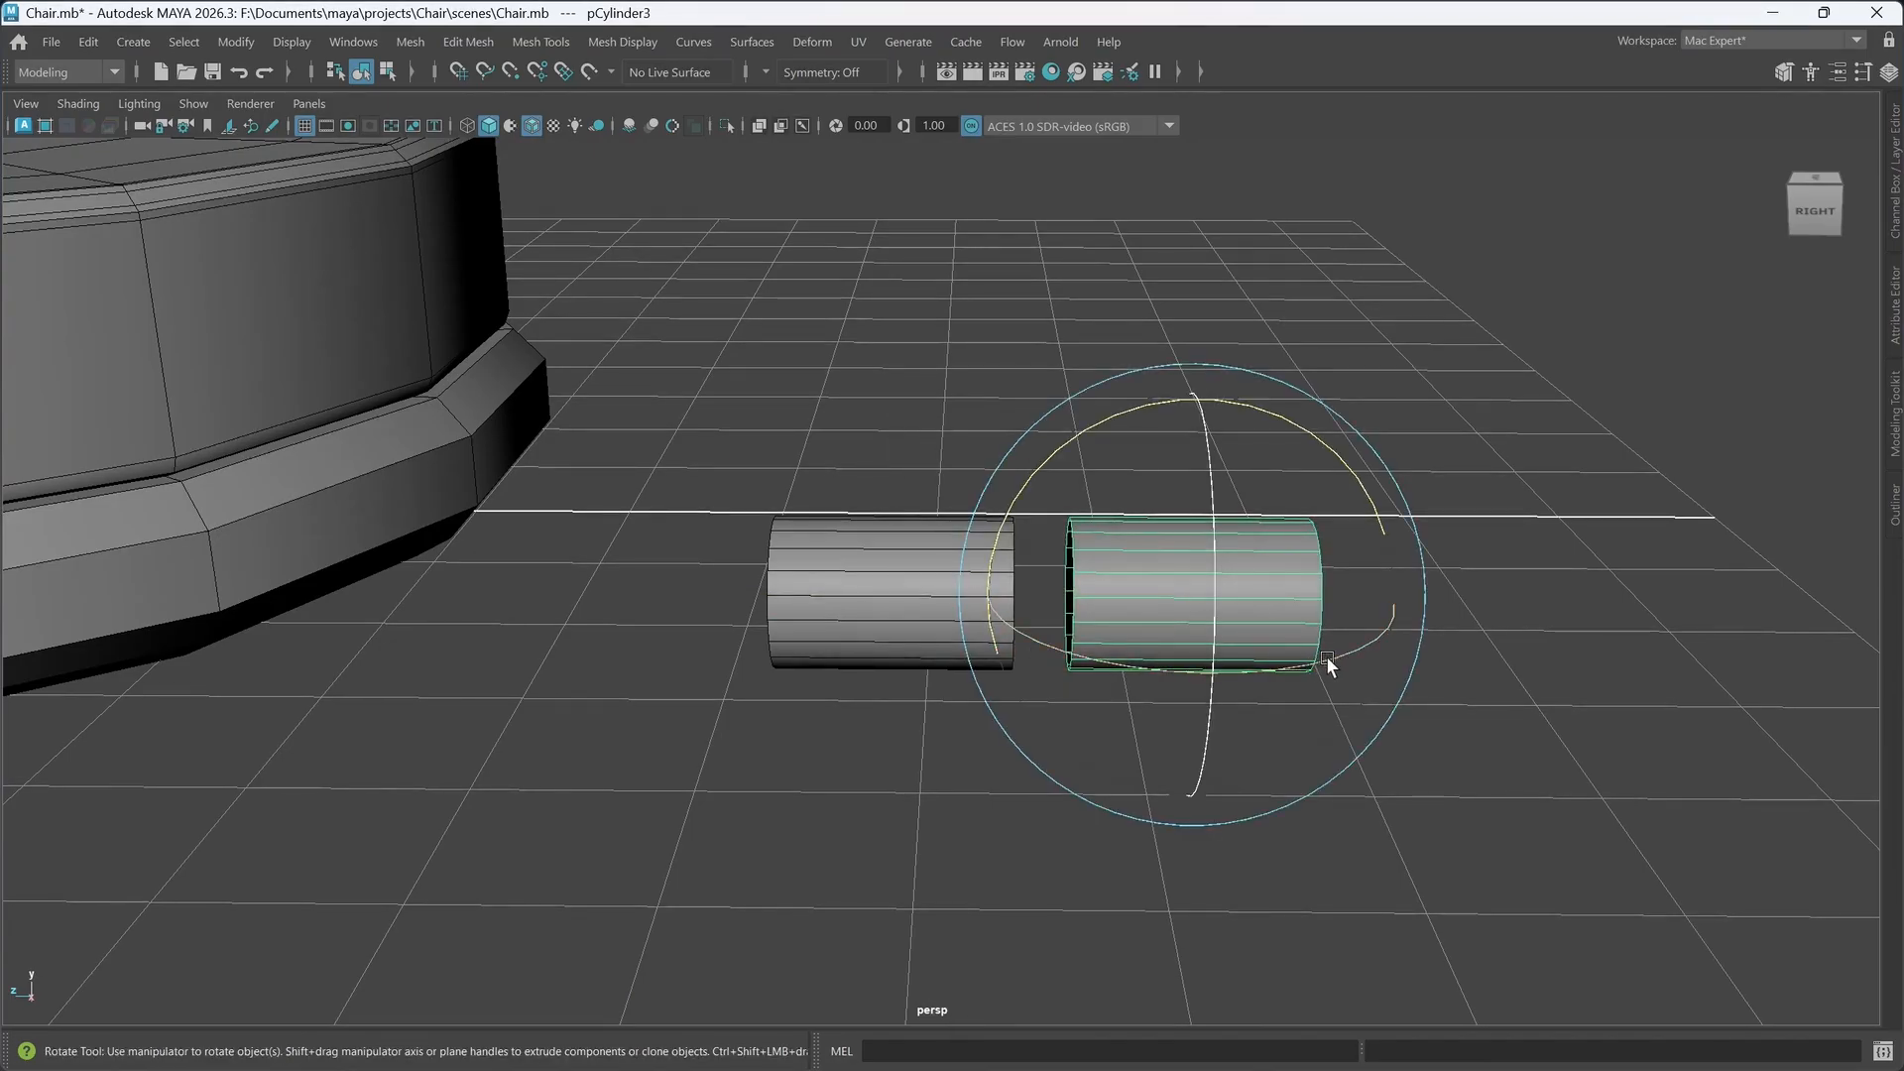
key(j)
drag(1364, 639, 1276, 666)
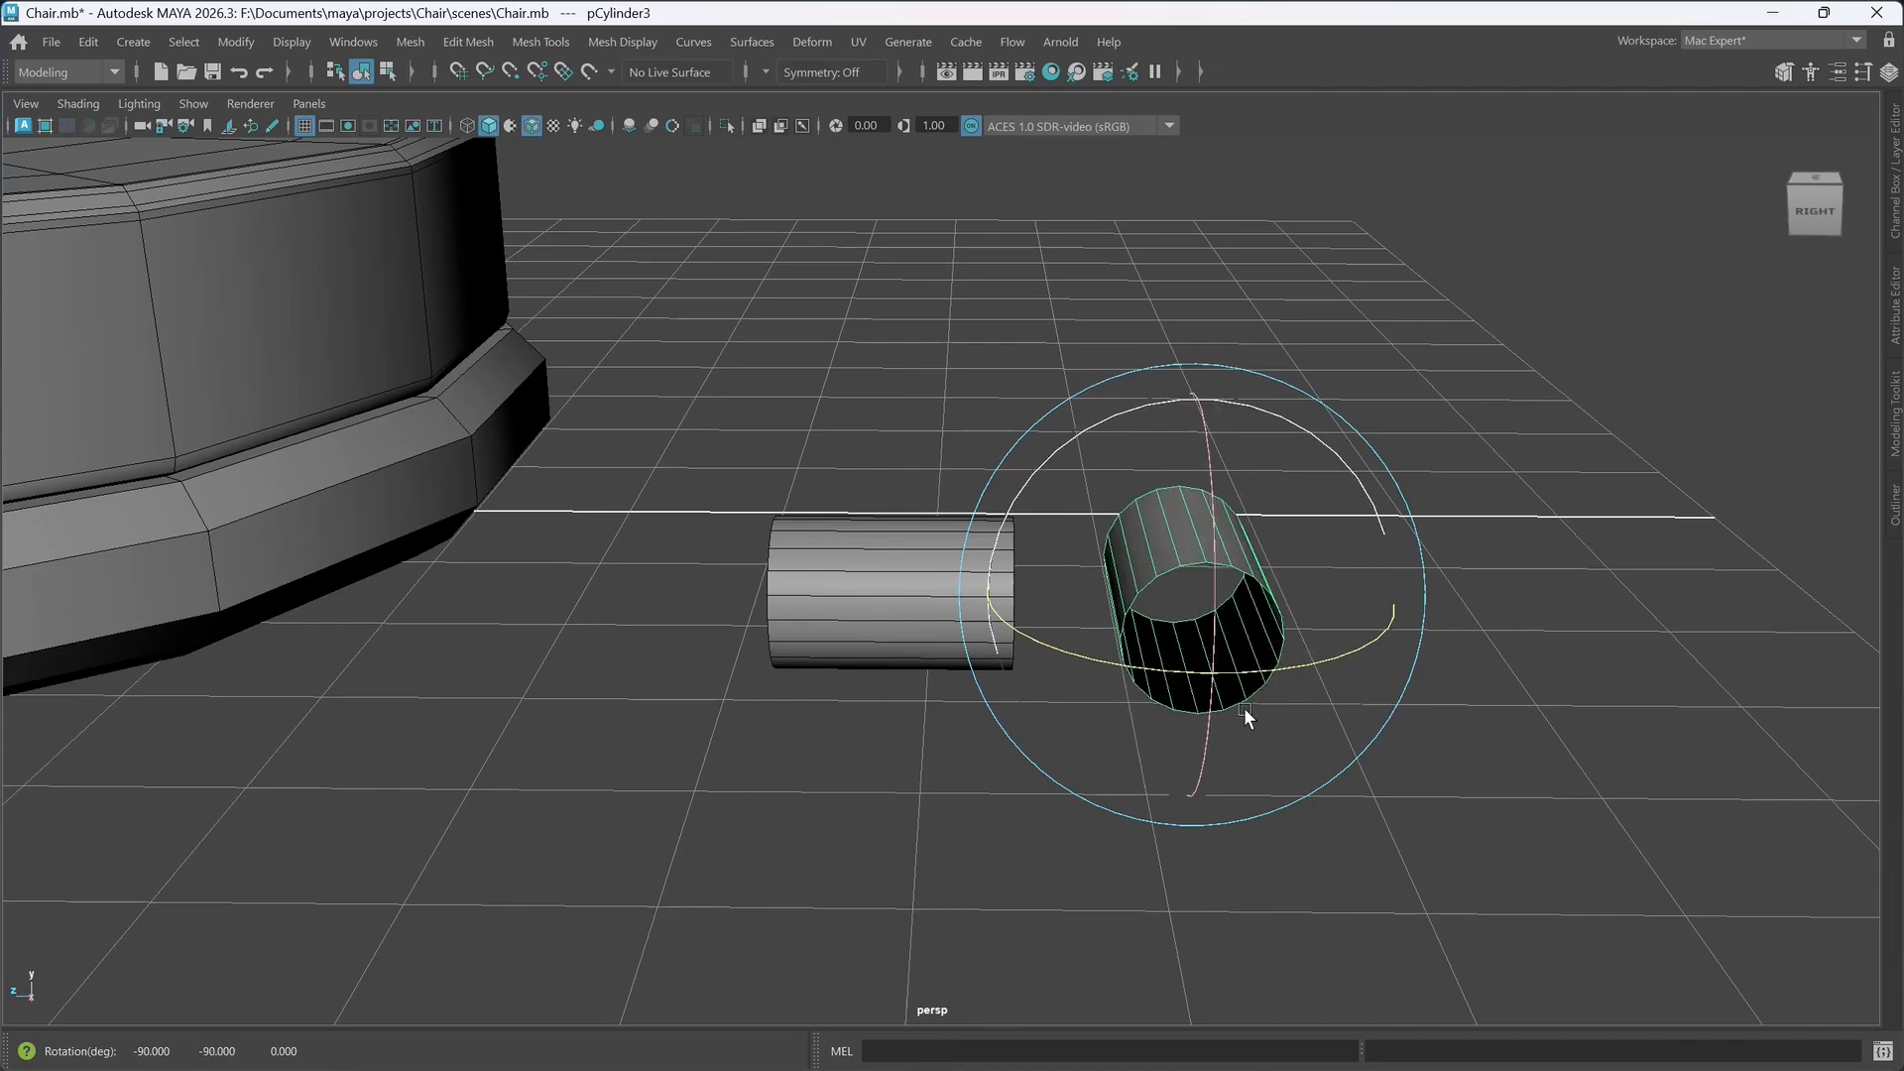
- Move the rotated copy above and outward from the horizontal cylinder, to about Y 1.38 and Z -8.43
key(w)
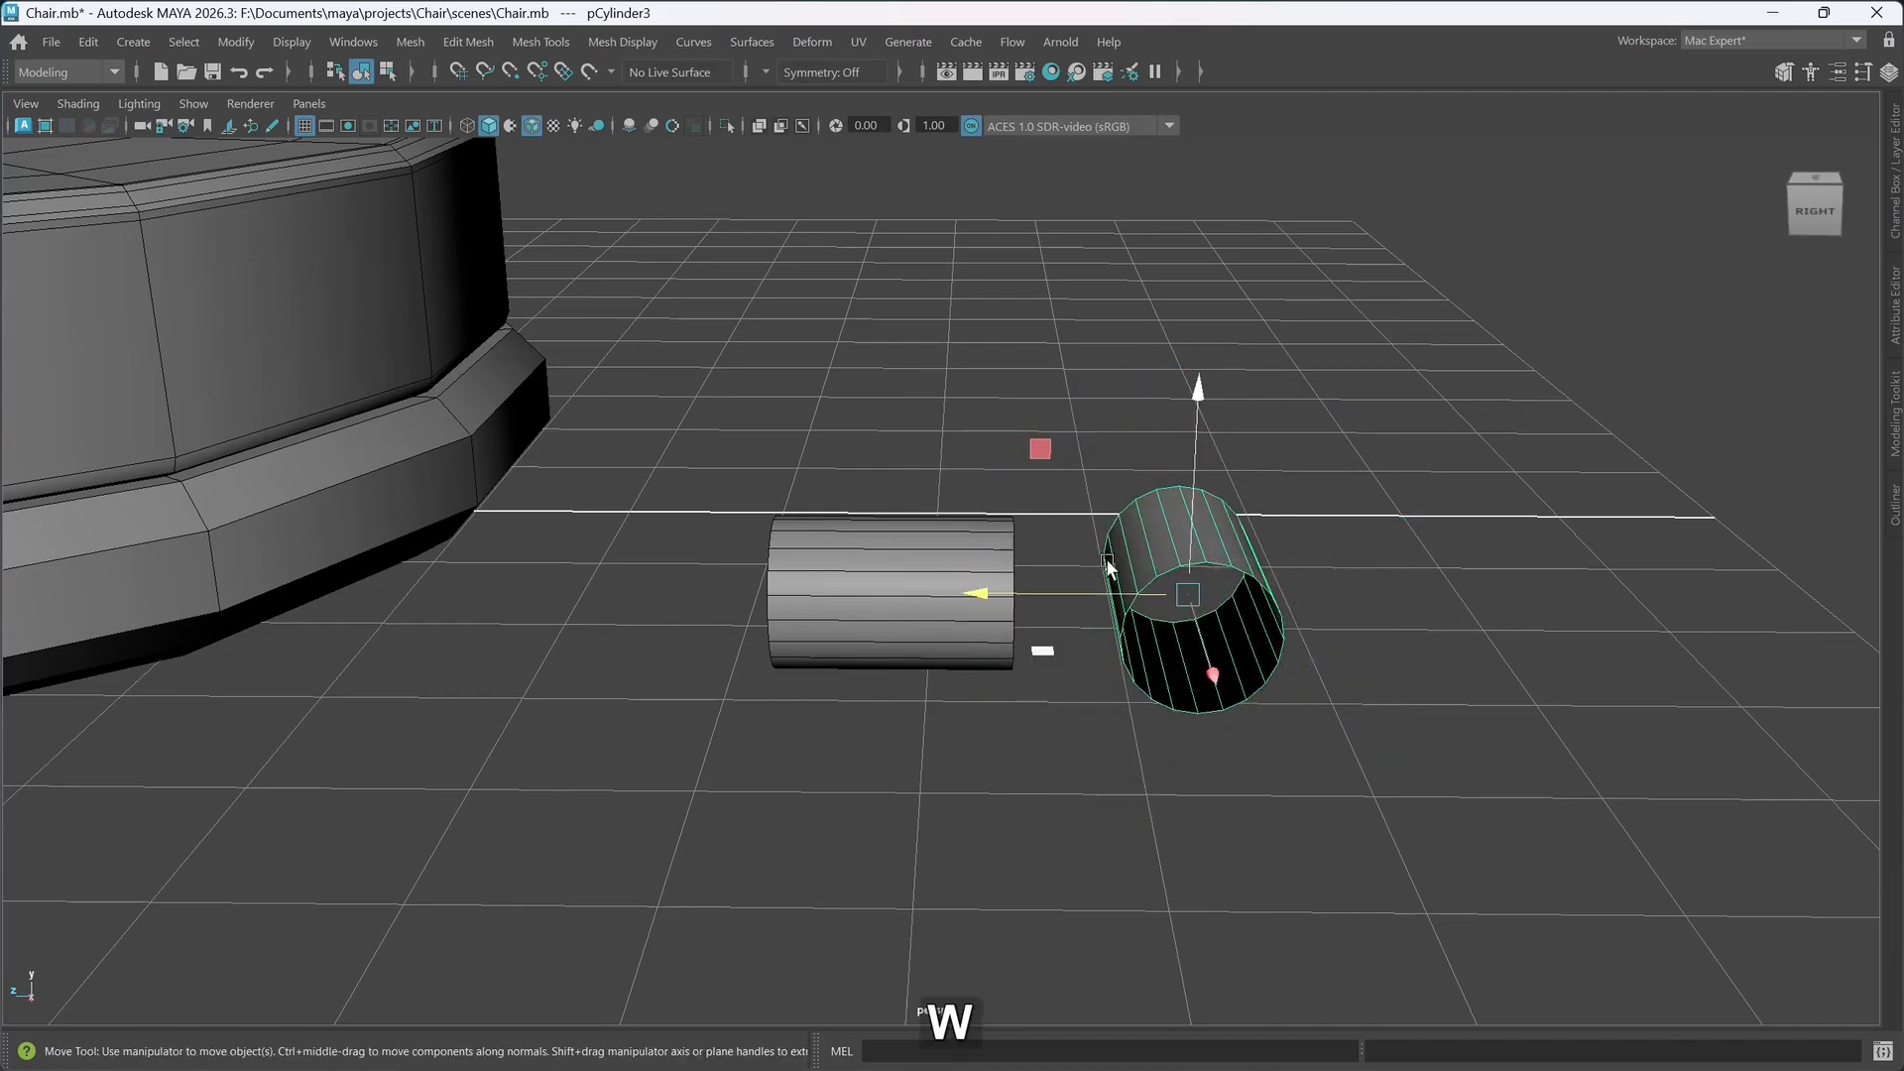
drag(1186, 551, 995, 448)
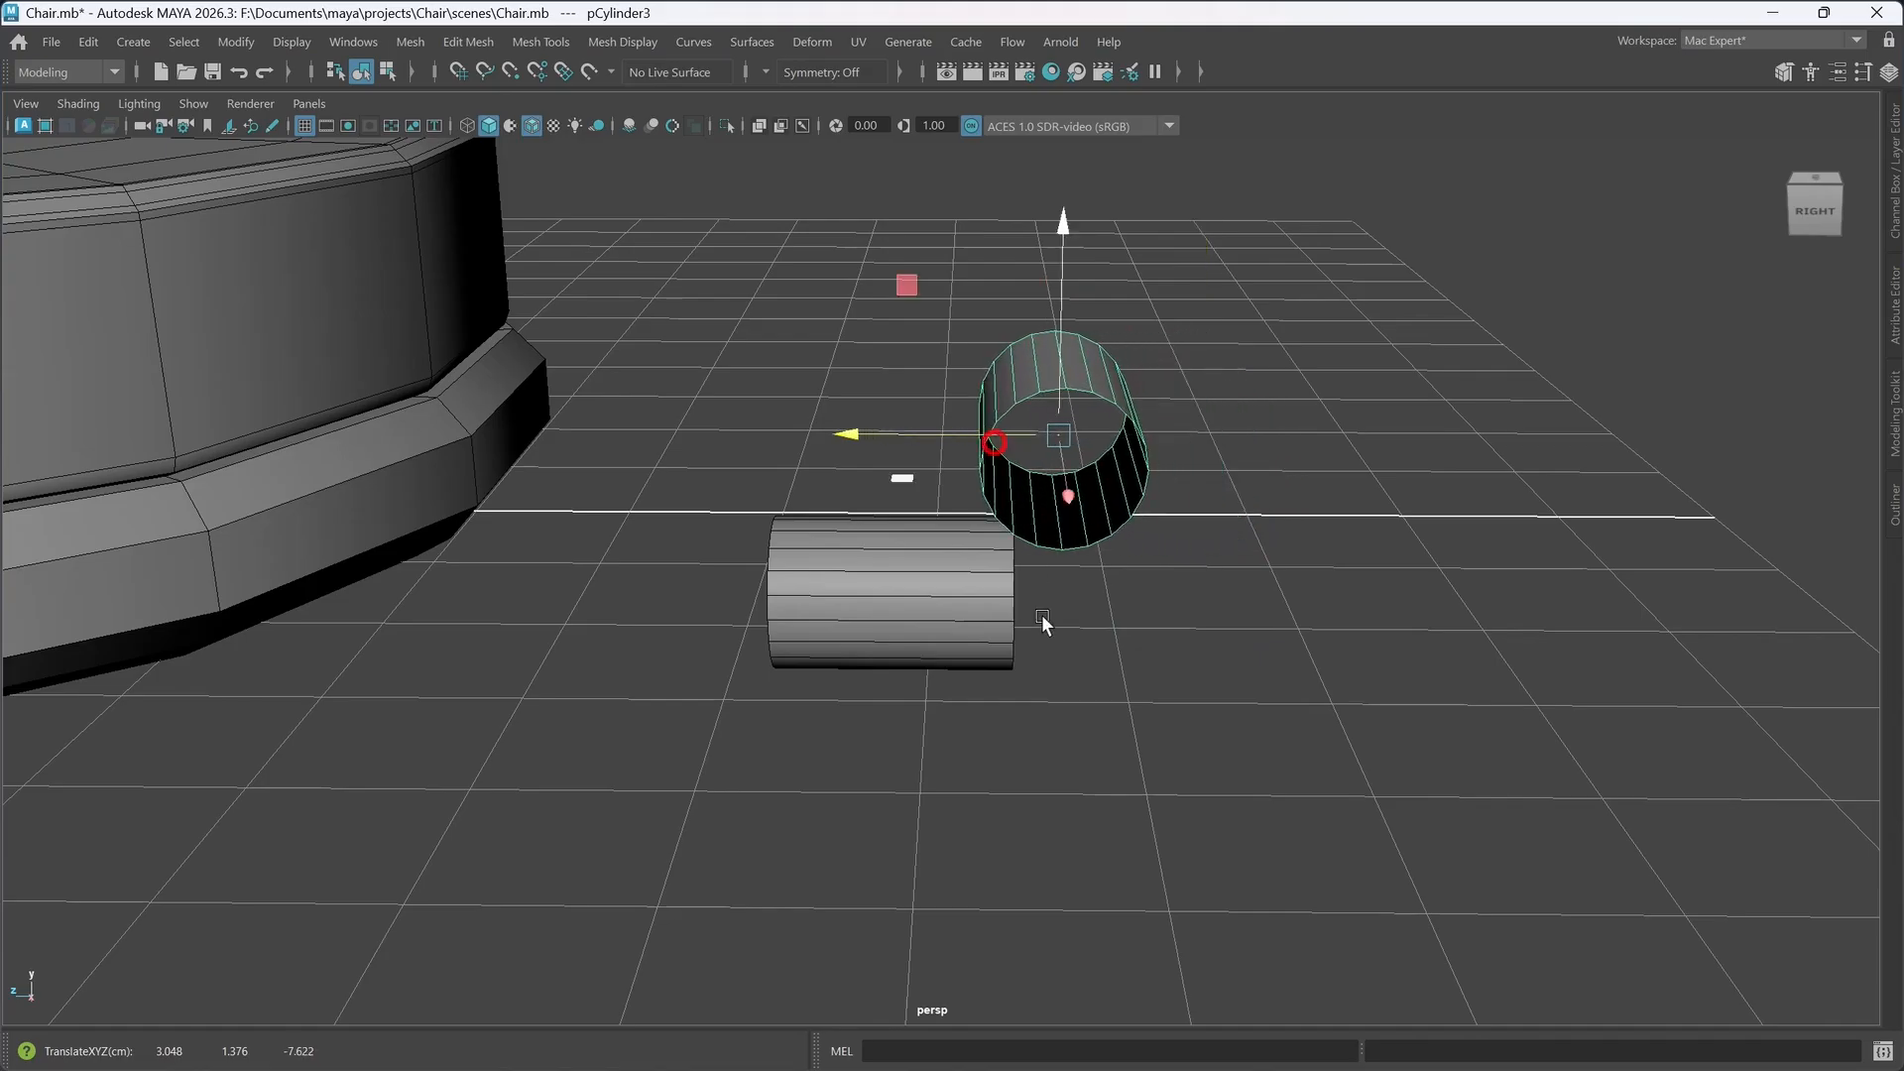
alt+drag(1061, 813, 1100, 712)
alt+middle_drag(1101, 712, 1085, 723)
drag(749, 364, 871, 388)
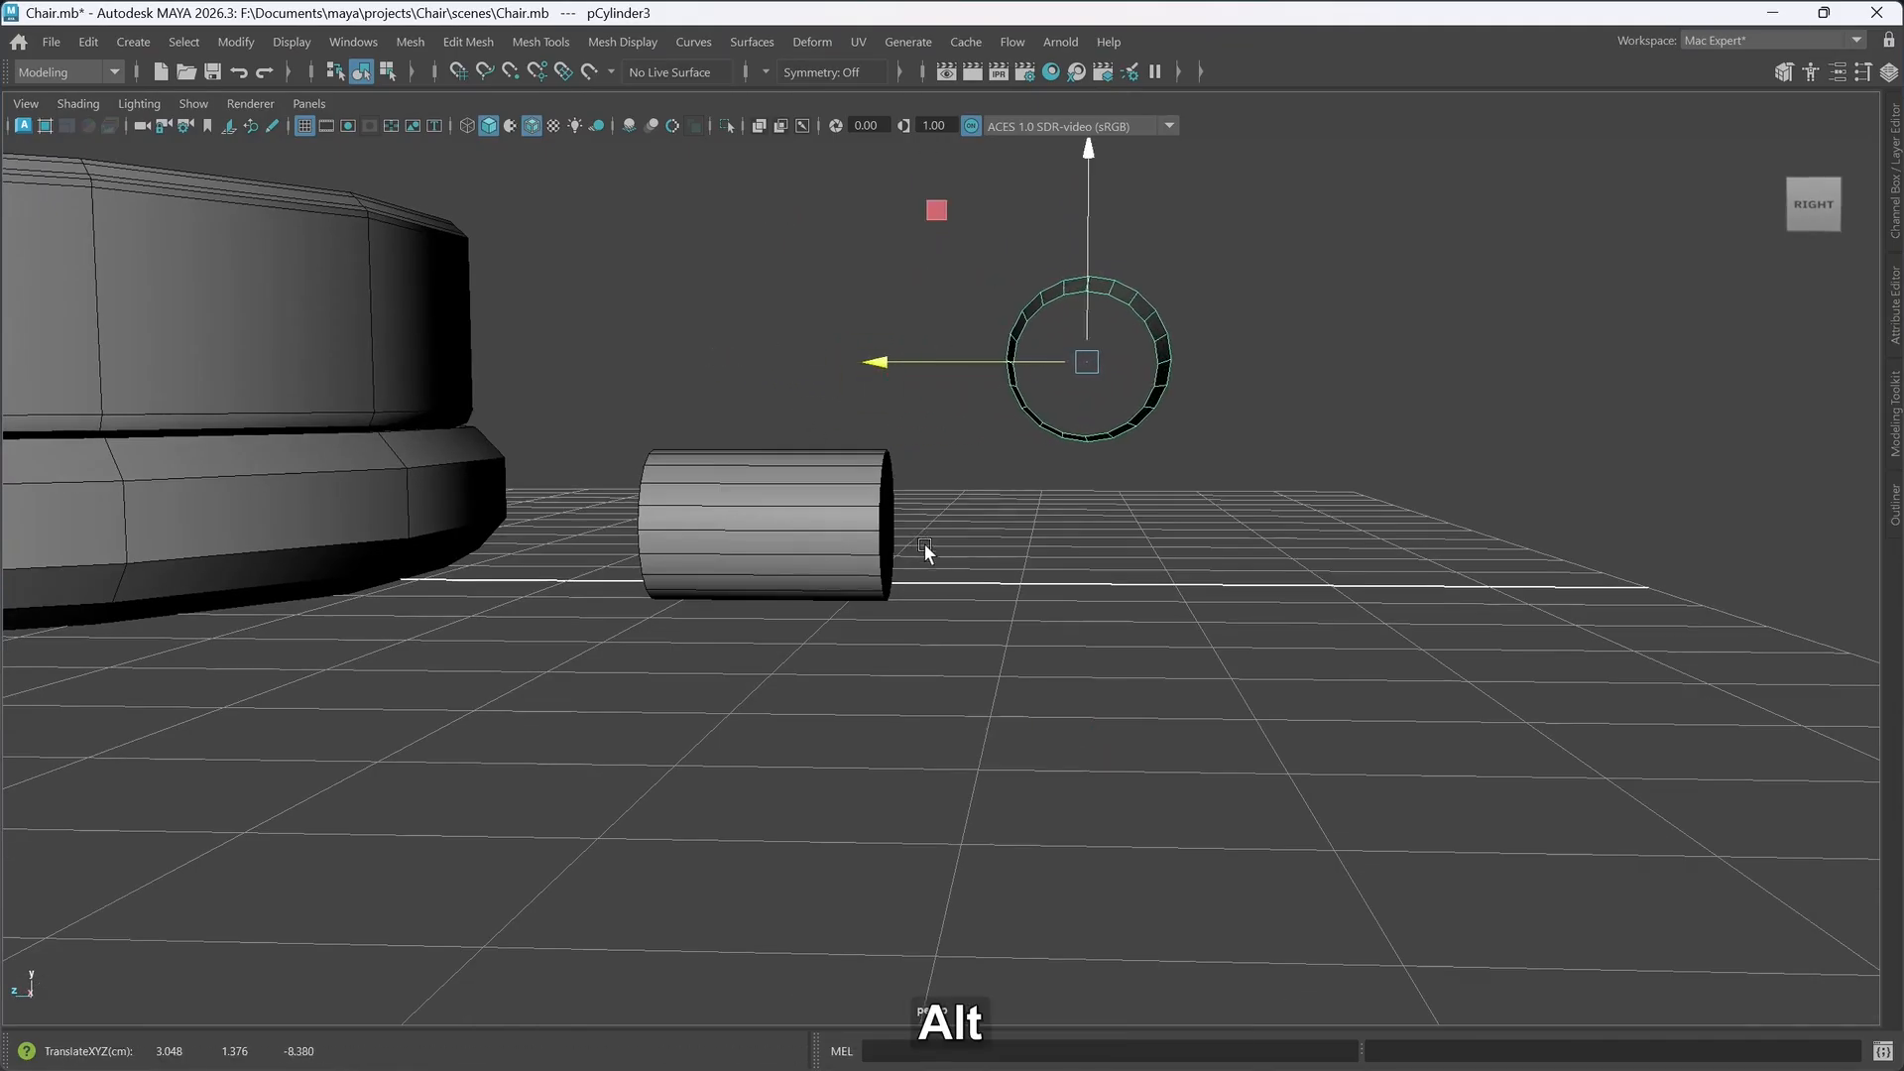
alt+drag(924, 544, 913, 553)
alt+middle_drag(1088, 606, 1011, 525)
alt+drag(976, 597, 981, 562)
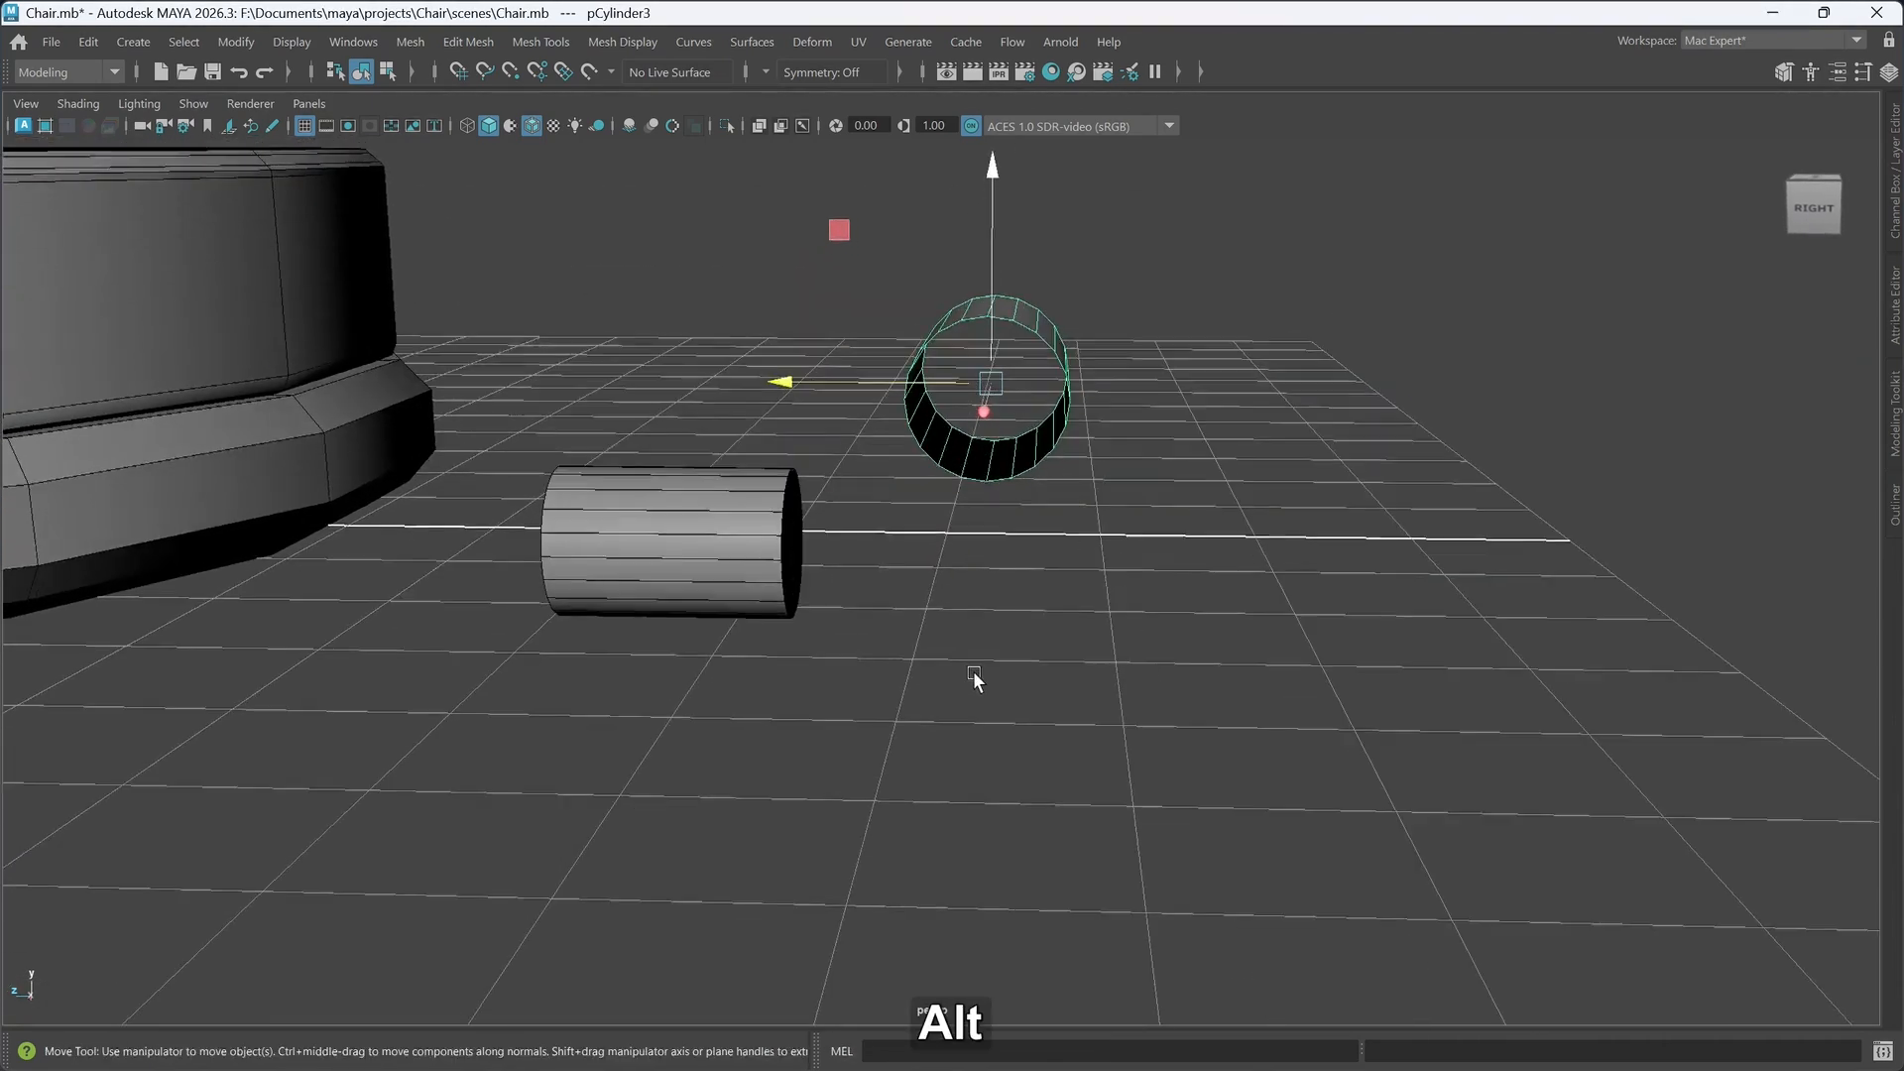
alt+drag(973, 676, 969, 671)
drag(813, 369, 825, 371)
alt+middle_drag(1037, 526, 1016, 524)
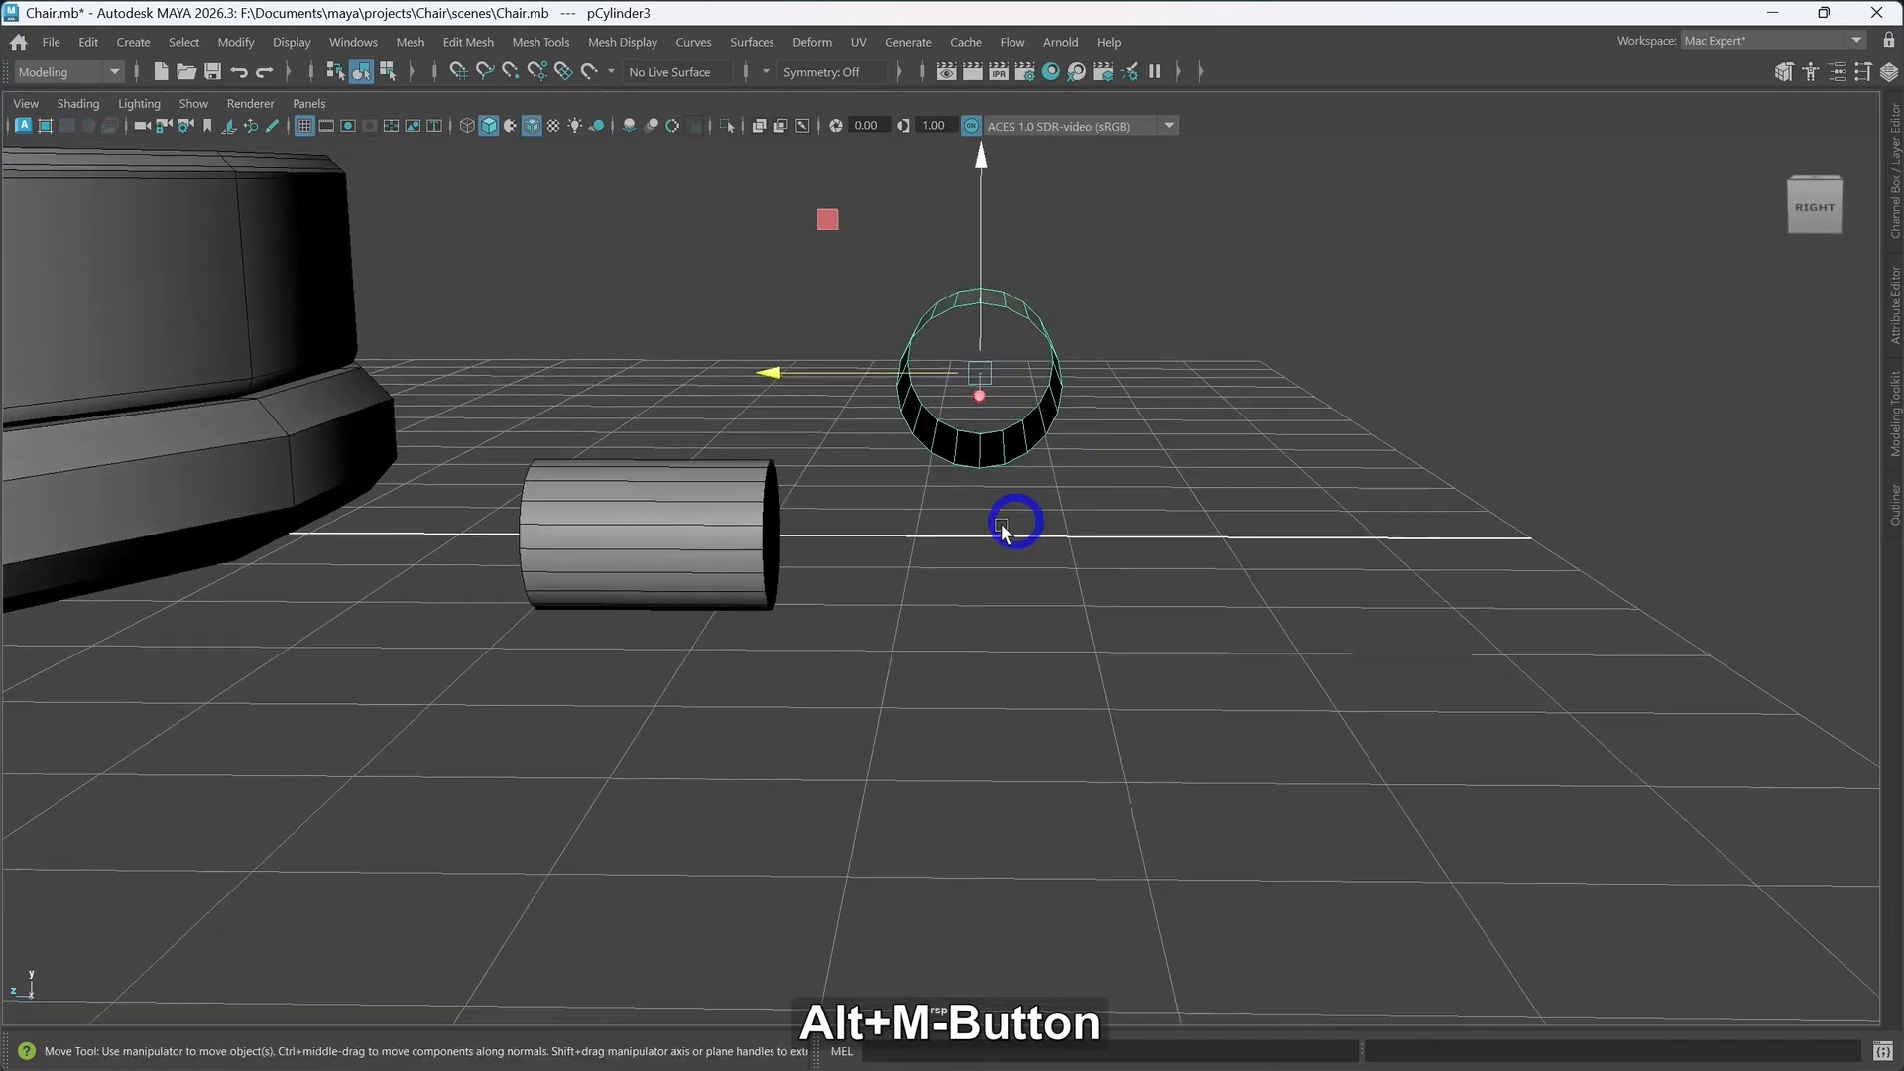
- Try duplicating the raised, rotated cylinder farther outward and undo the duplication
alt+drag(1013, 540, 1017, 549)
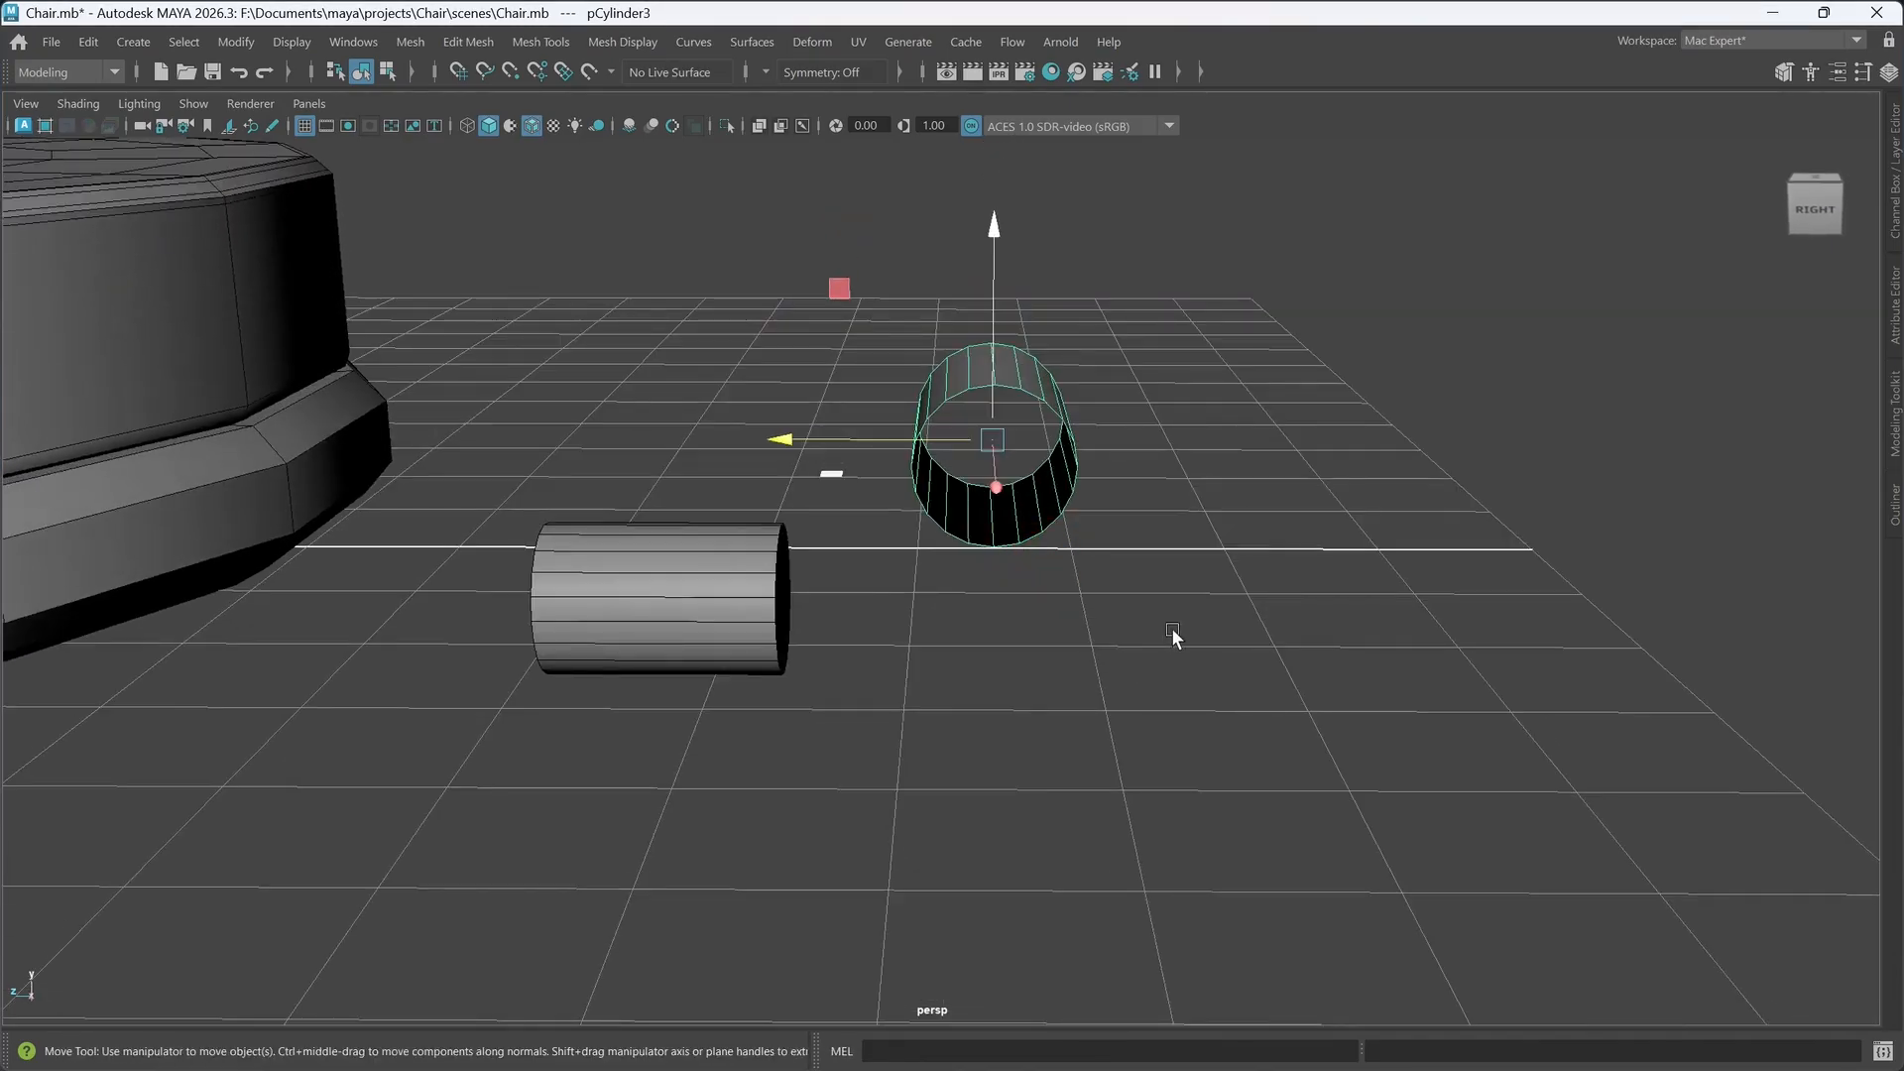
alt+middle_drag(1170, 628, 1118, 611)
alt+drag(1119, 612, 1120, 612)
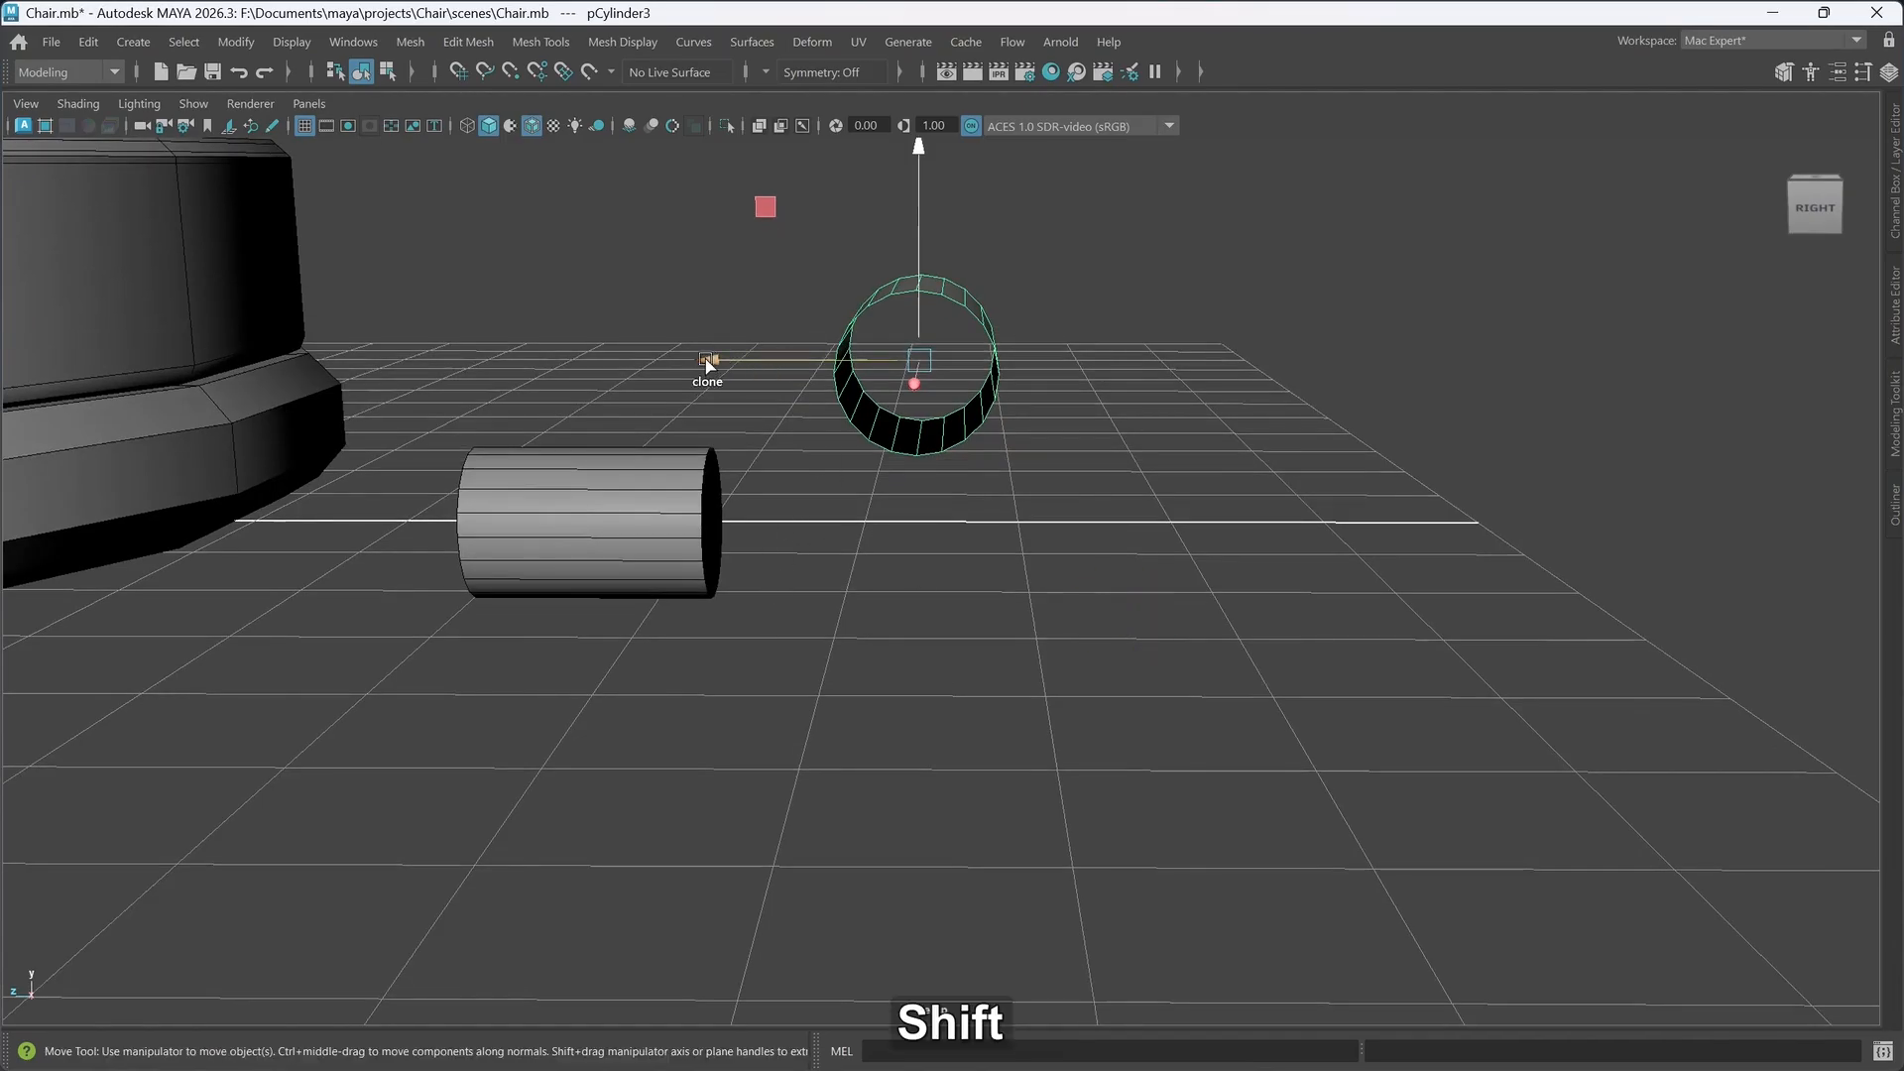
shift+drag(724, 359, 857, 370)
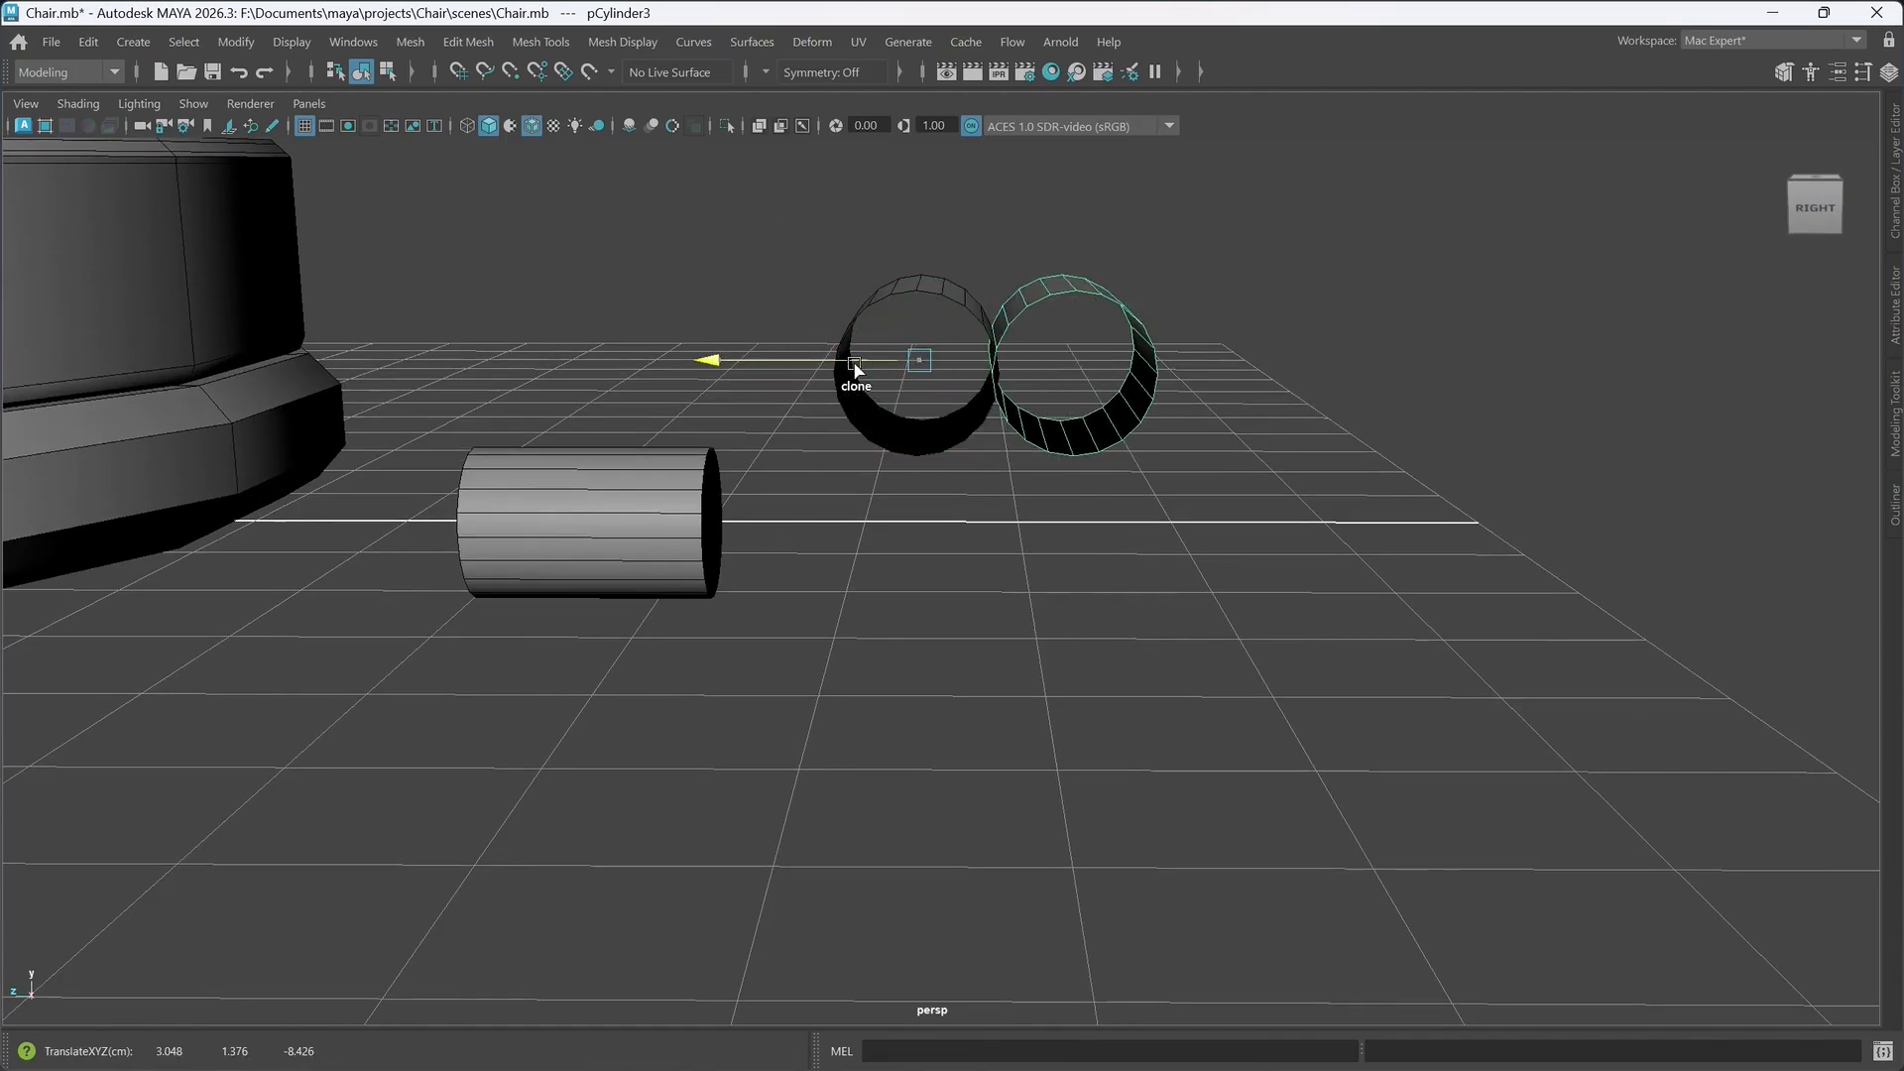
key(ctrl+z)
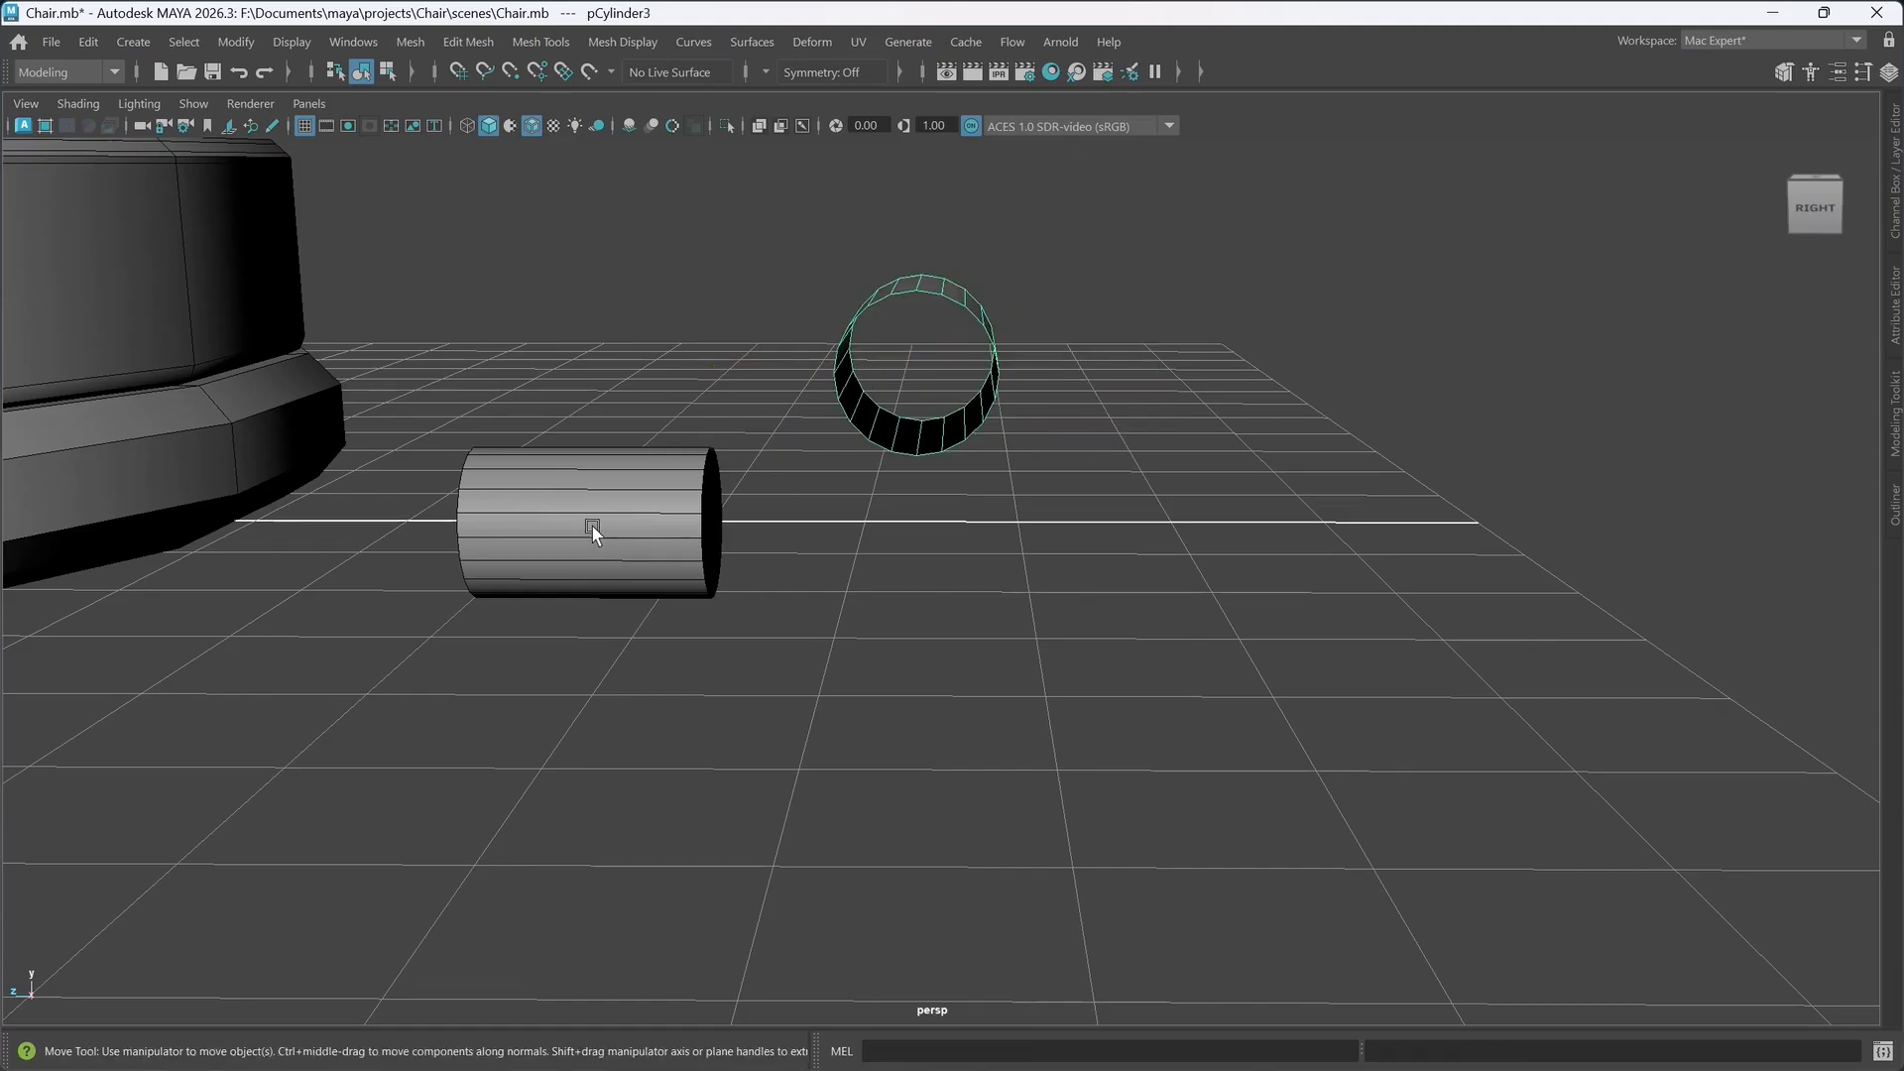
- Duplicate the original horizontal cylinder outward and rotate the copy 90 degrees so that it stands upright
click(637, 516)
mouse_move(395, 520)
shift+mouse_down()
mouse_move(991, 515)
mouse_move(952, 513)
shift+mouse_up()
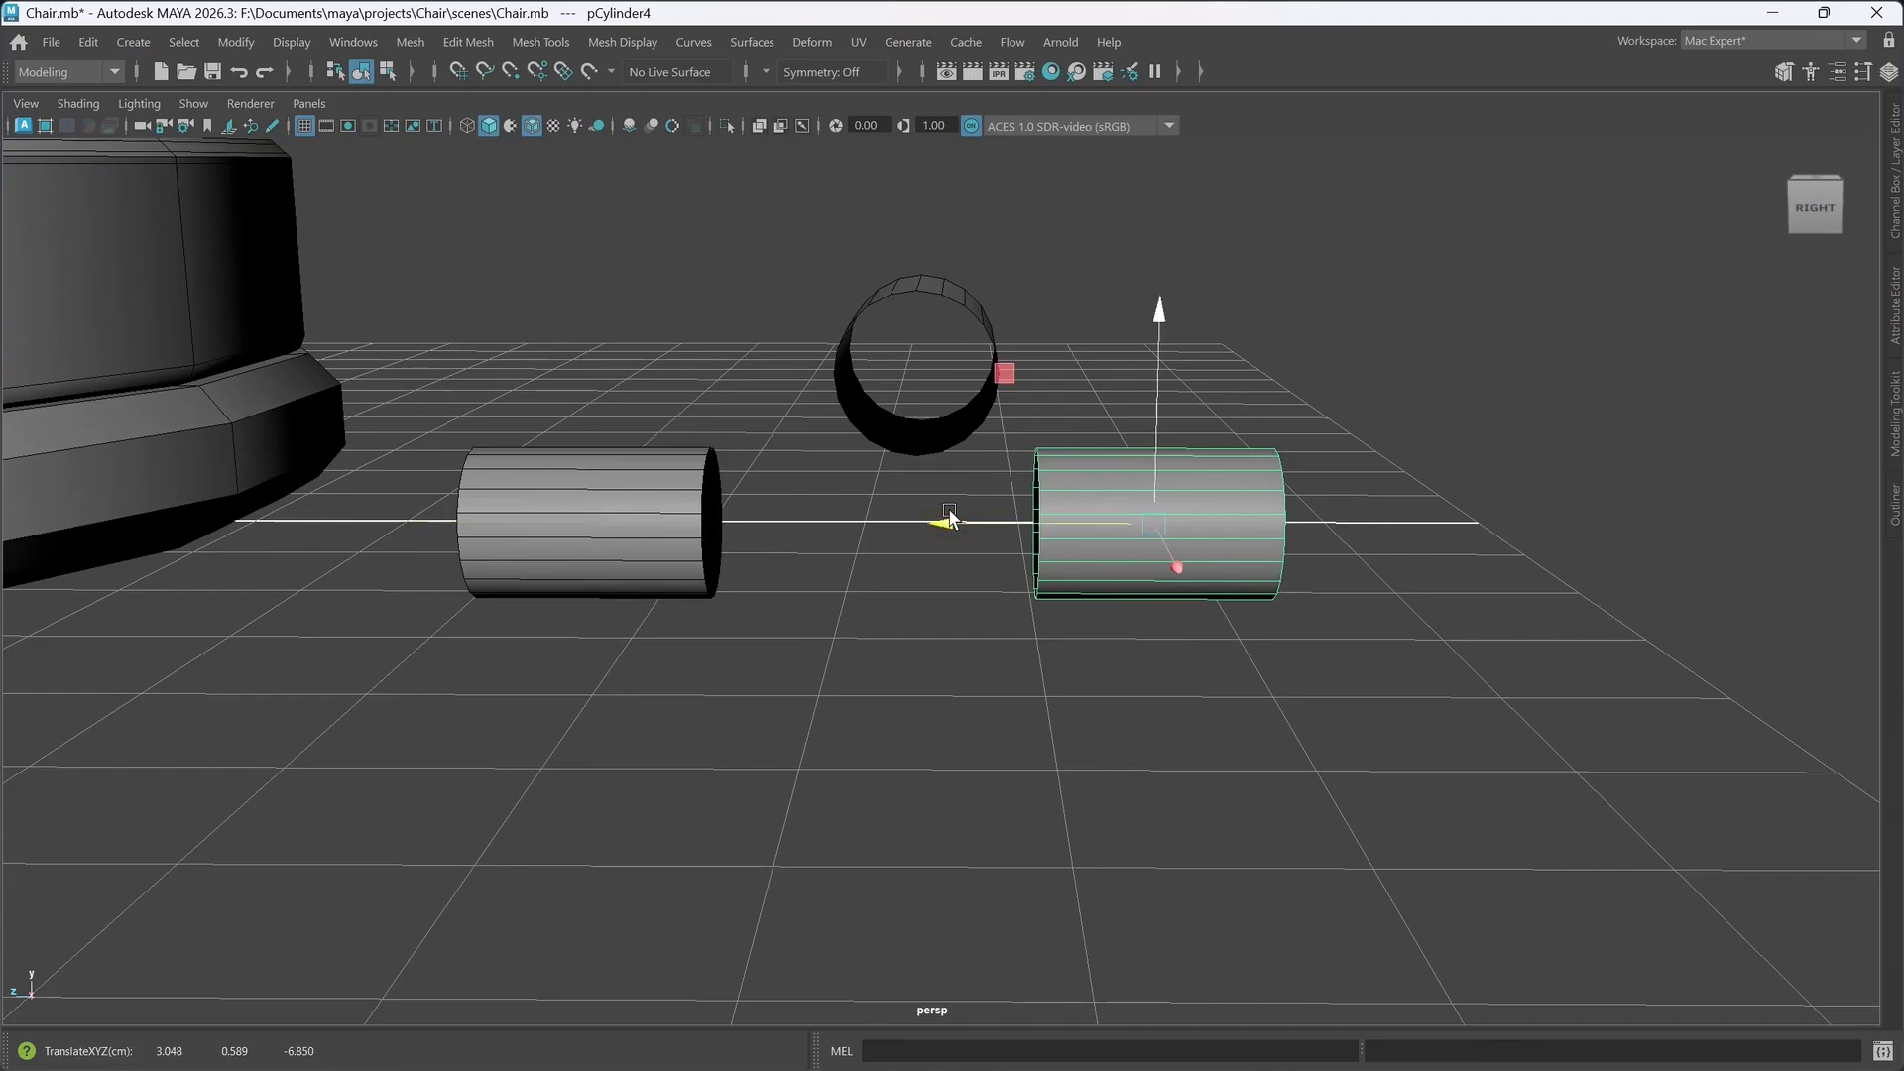
key(e)
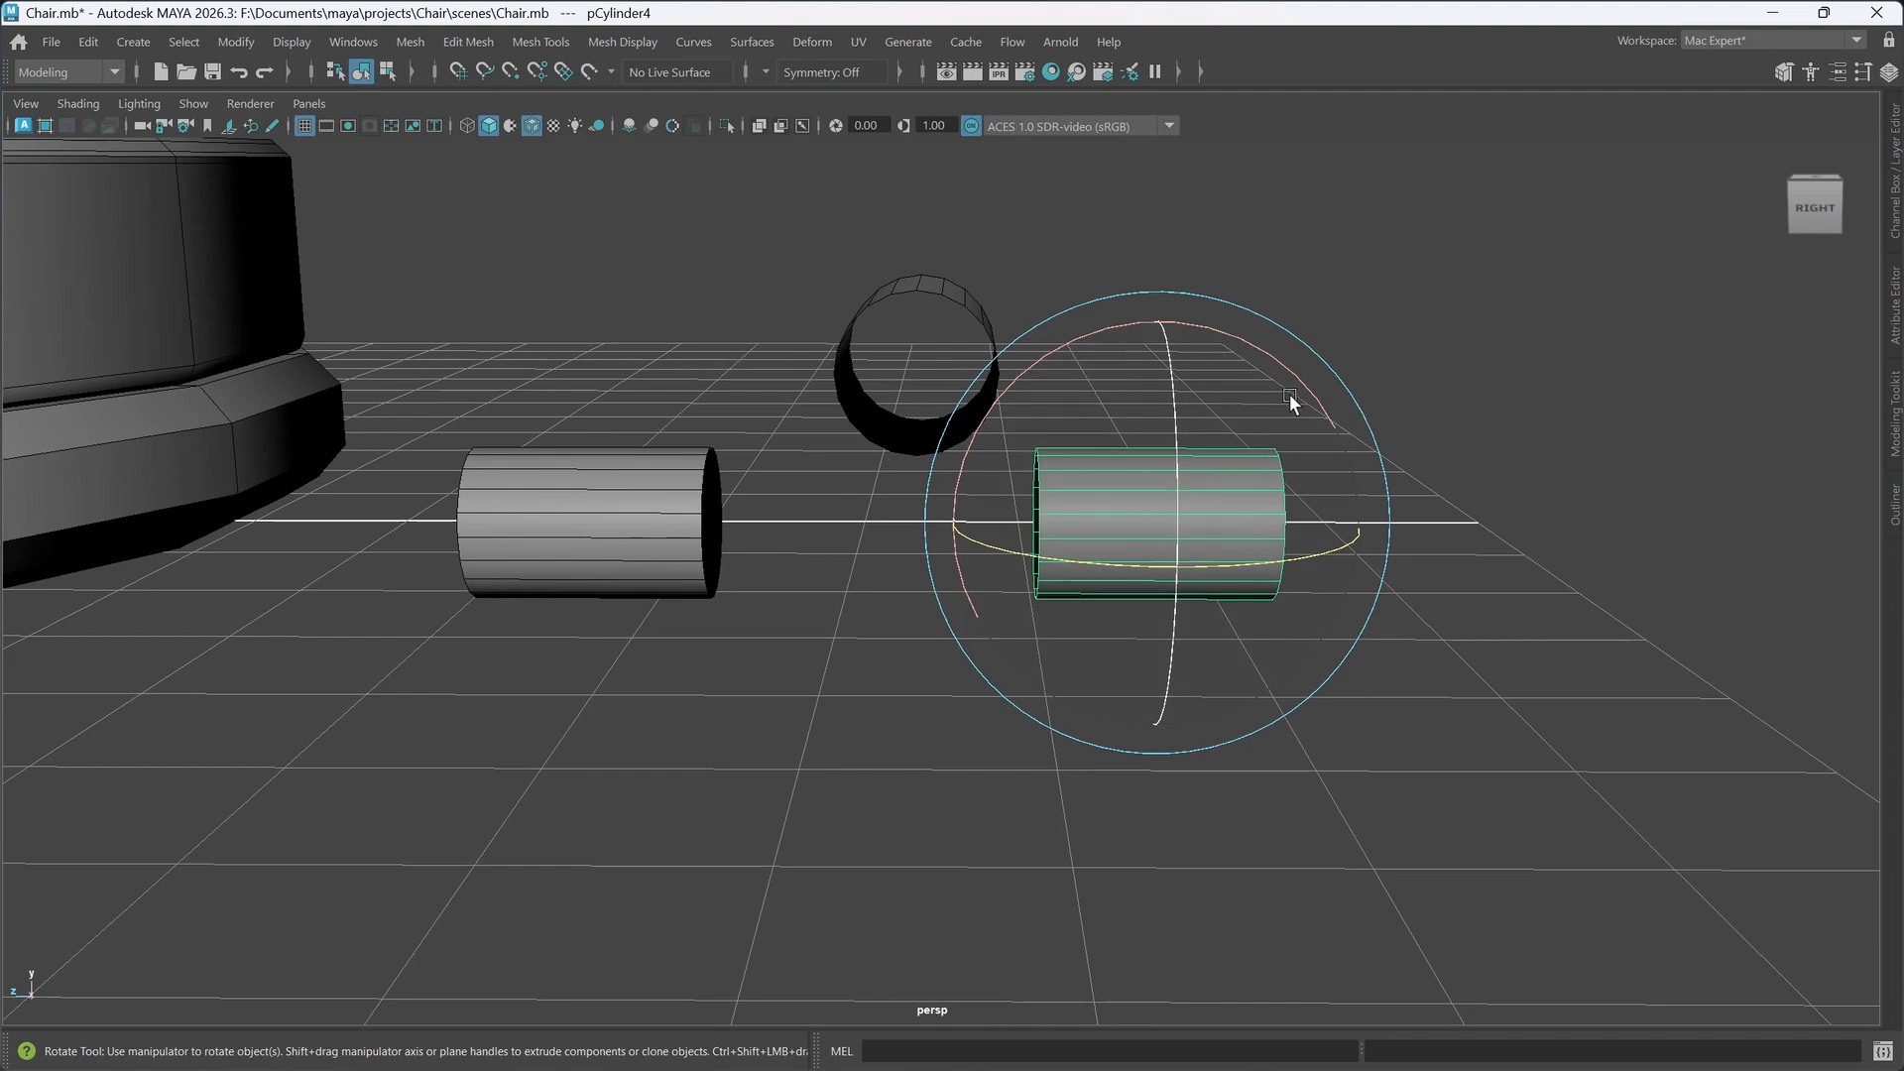
key(j)
drag(1265, 347, 1343, 407)
alt+middle_drag(1400, 497, 1311, 504)
- Raise the upright cylinder and position it just outward of the raised, rotated cylinder
key(w)
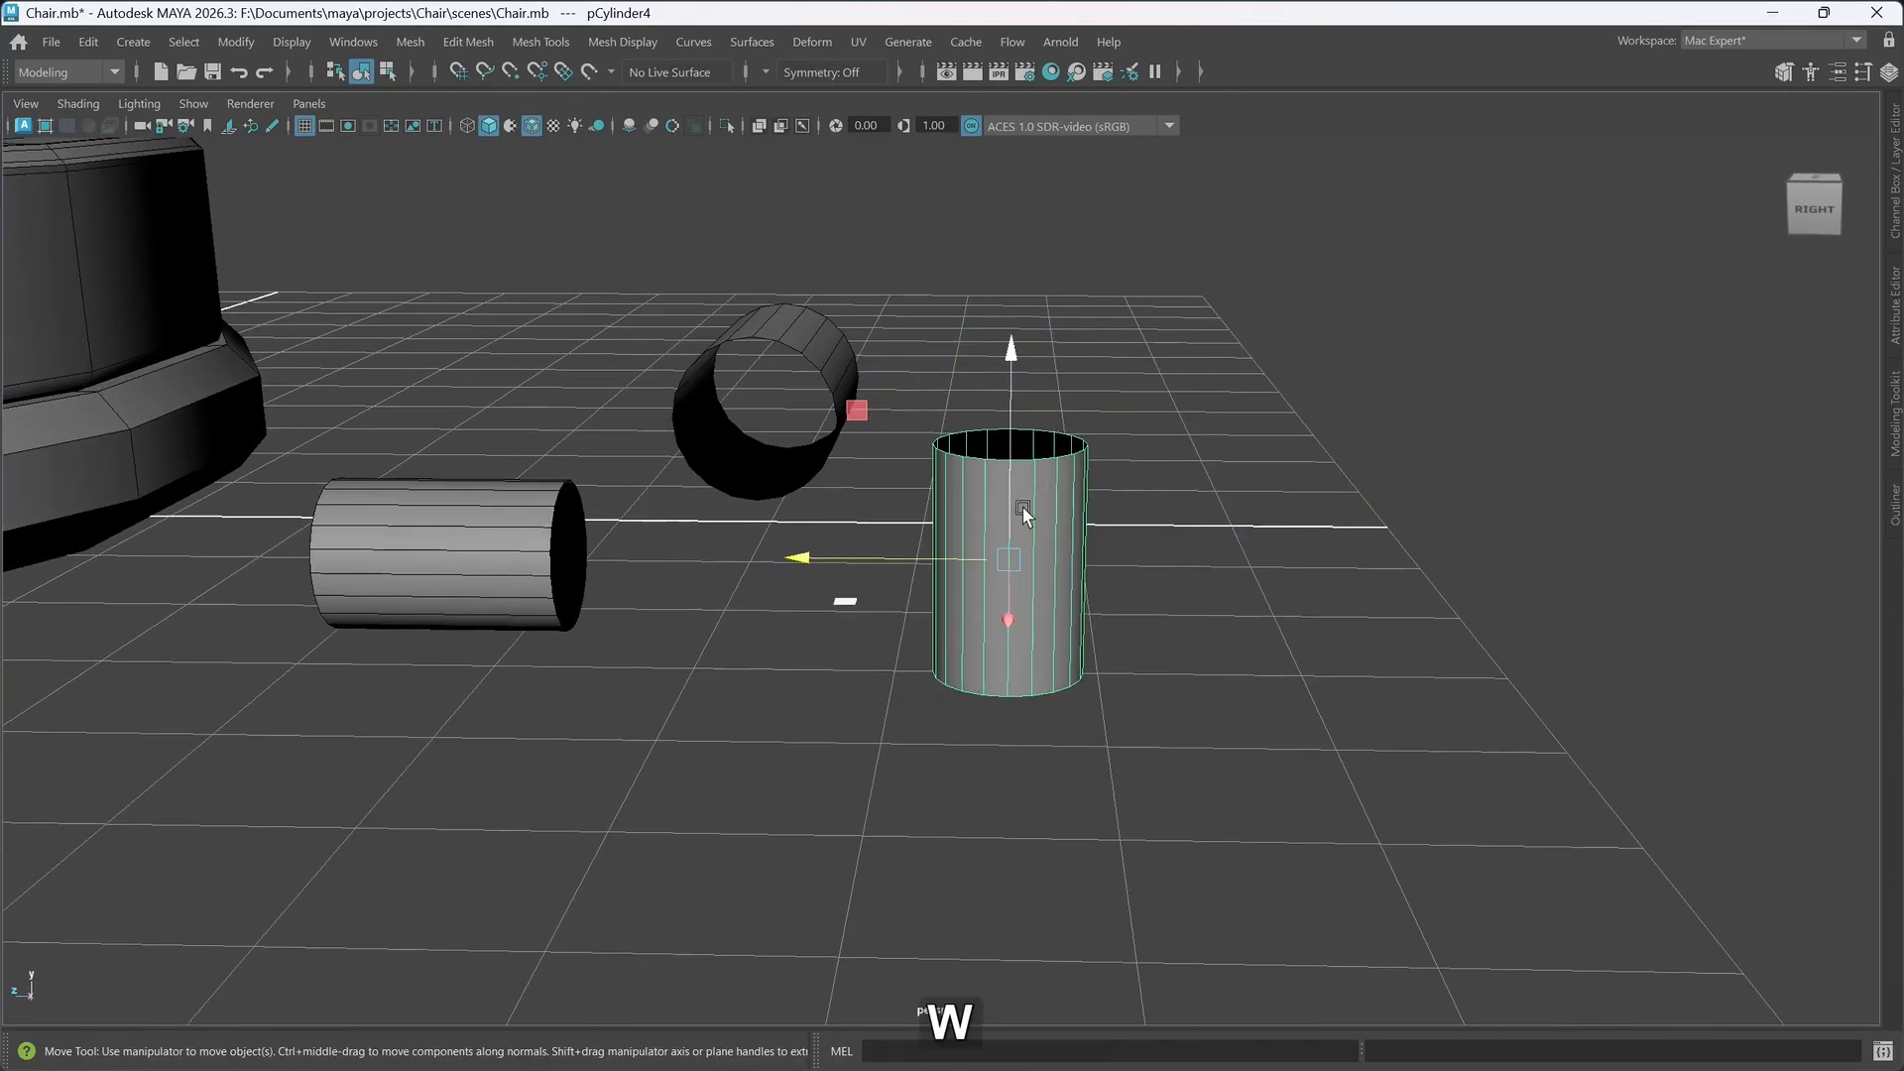
drag(1022, 507, 1018, 277)
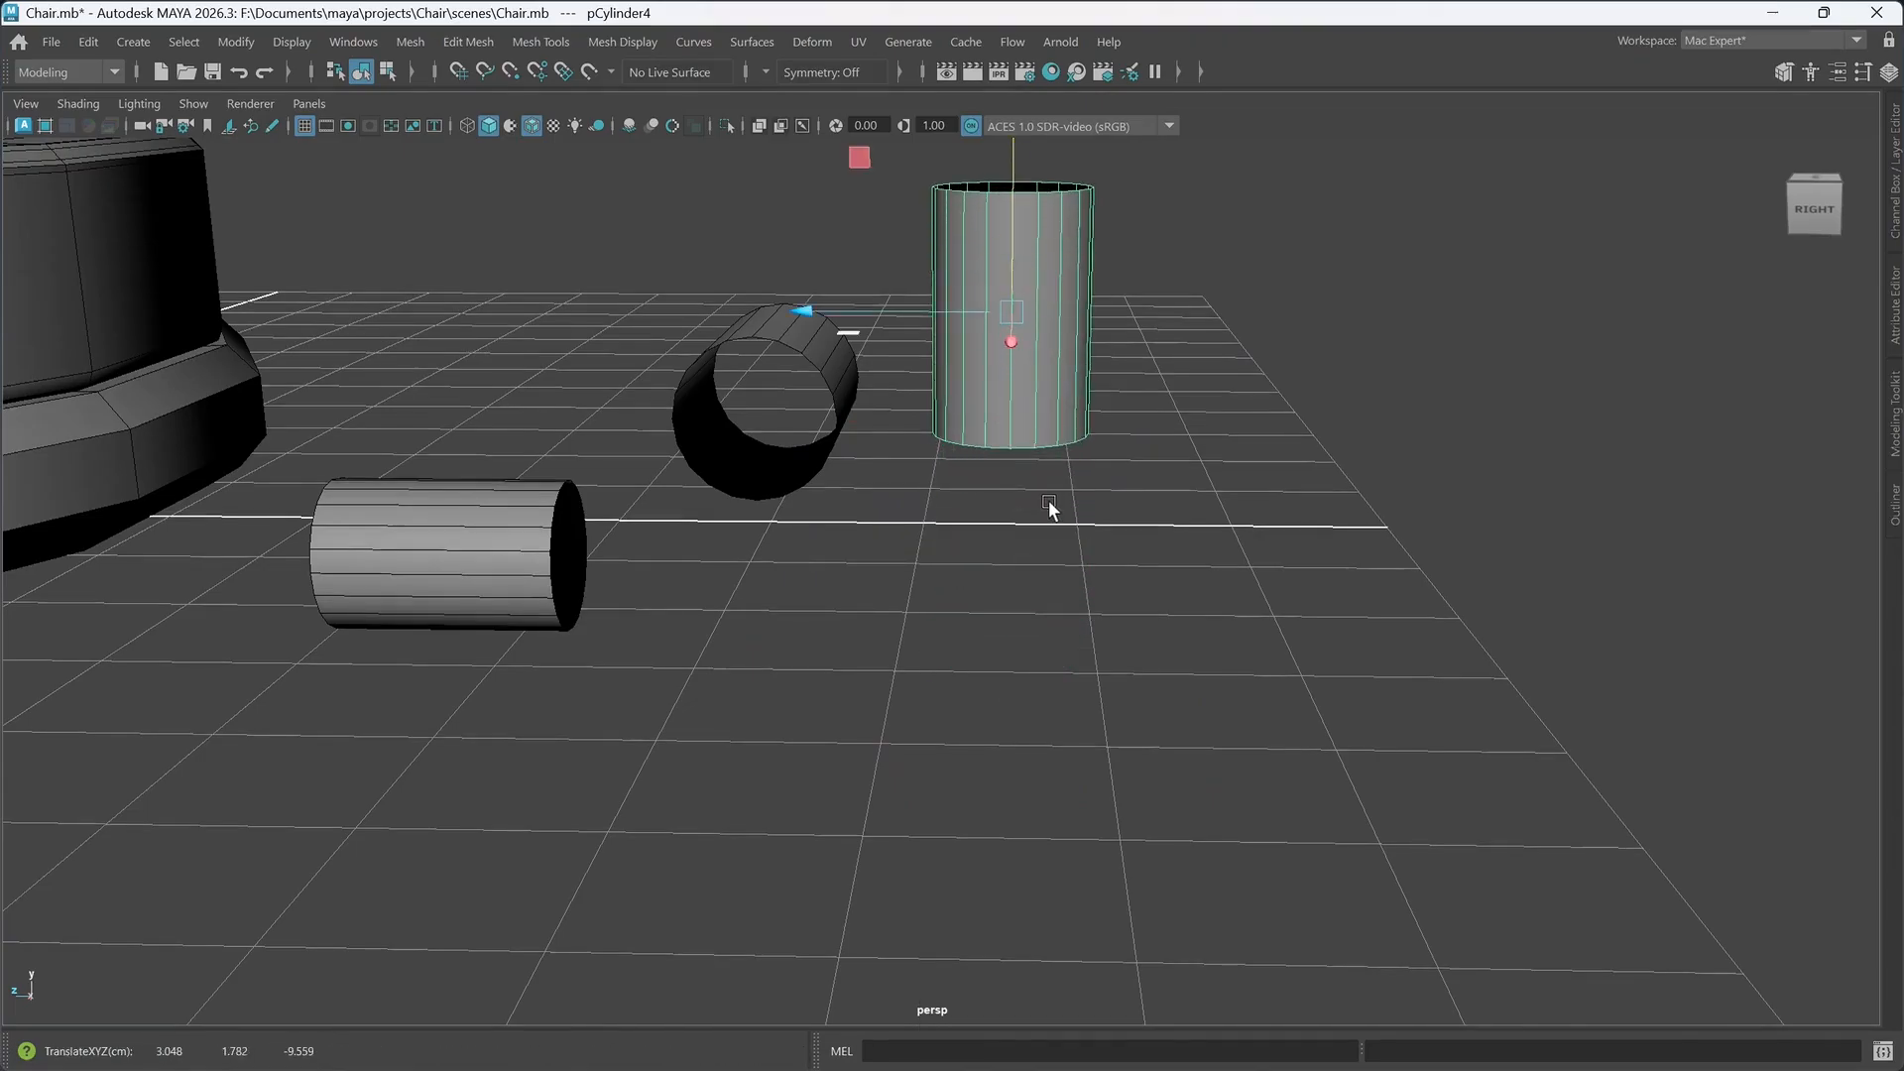
alt+drag(1049, 508, 1062, 501)
drag(967, 264, 895, 264)
alt+middle_drag(1028, 395, 1050, 445)
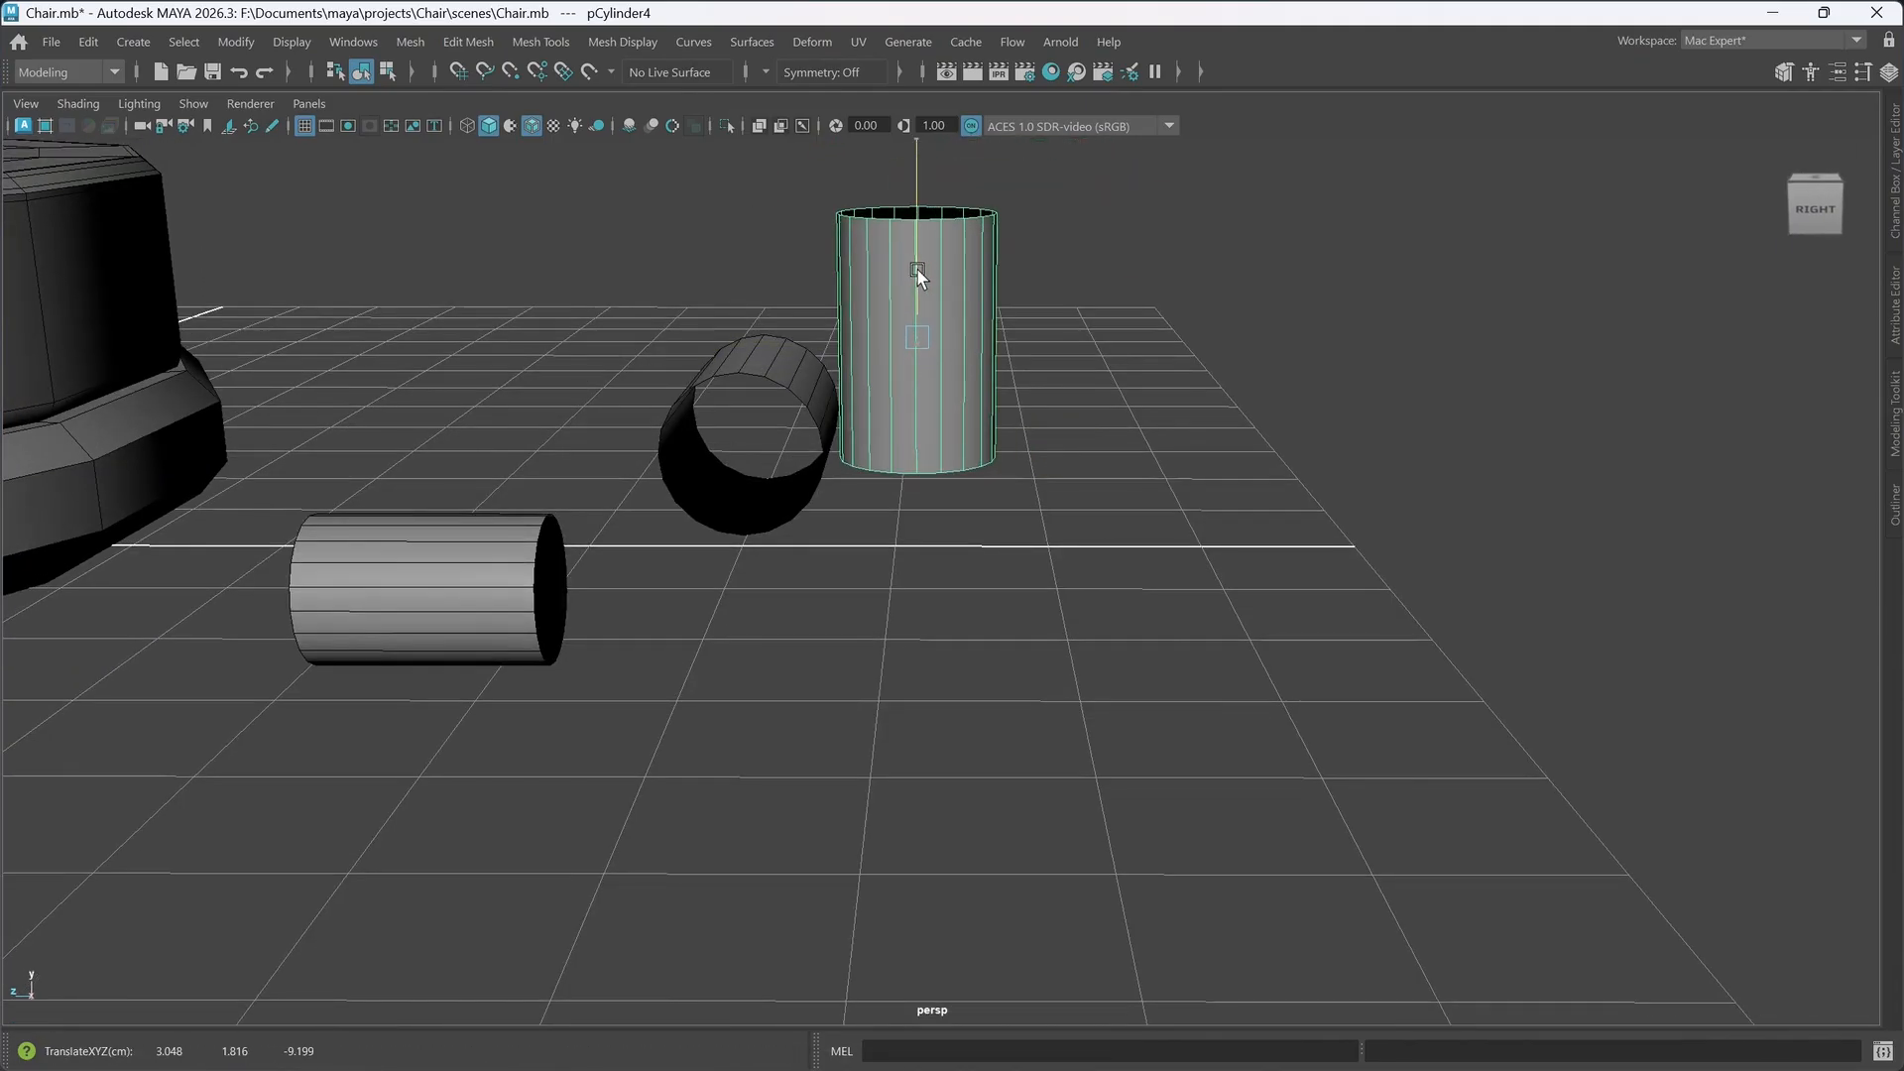
mouse_move(918, 282)
alt+mouse_down()
mouse_move(913, 263)
mouse_move(973, 442)
mouse_move(955, 443)
alt+mouse_up()
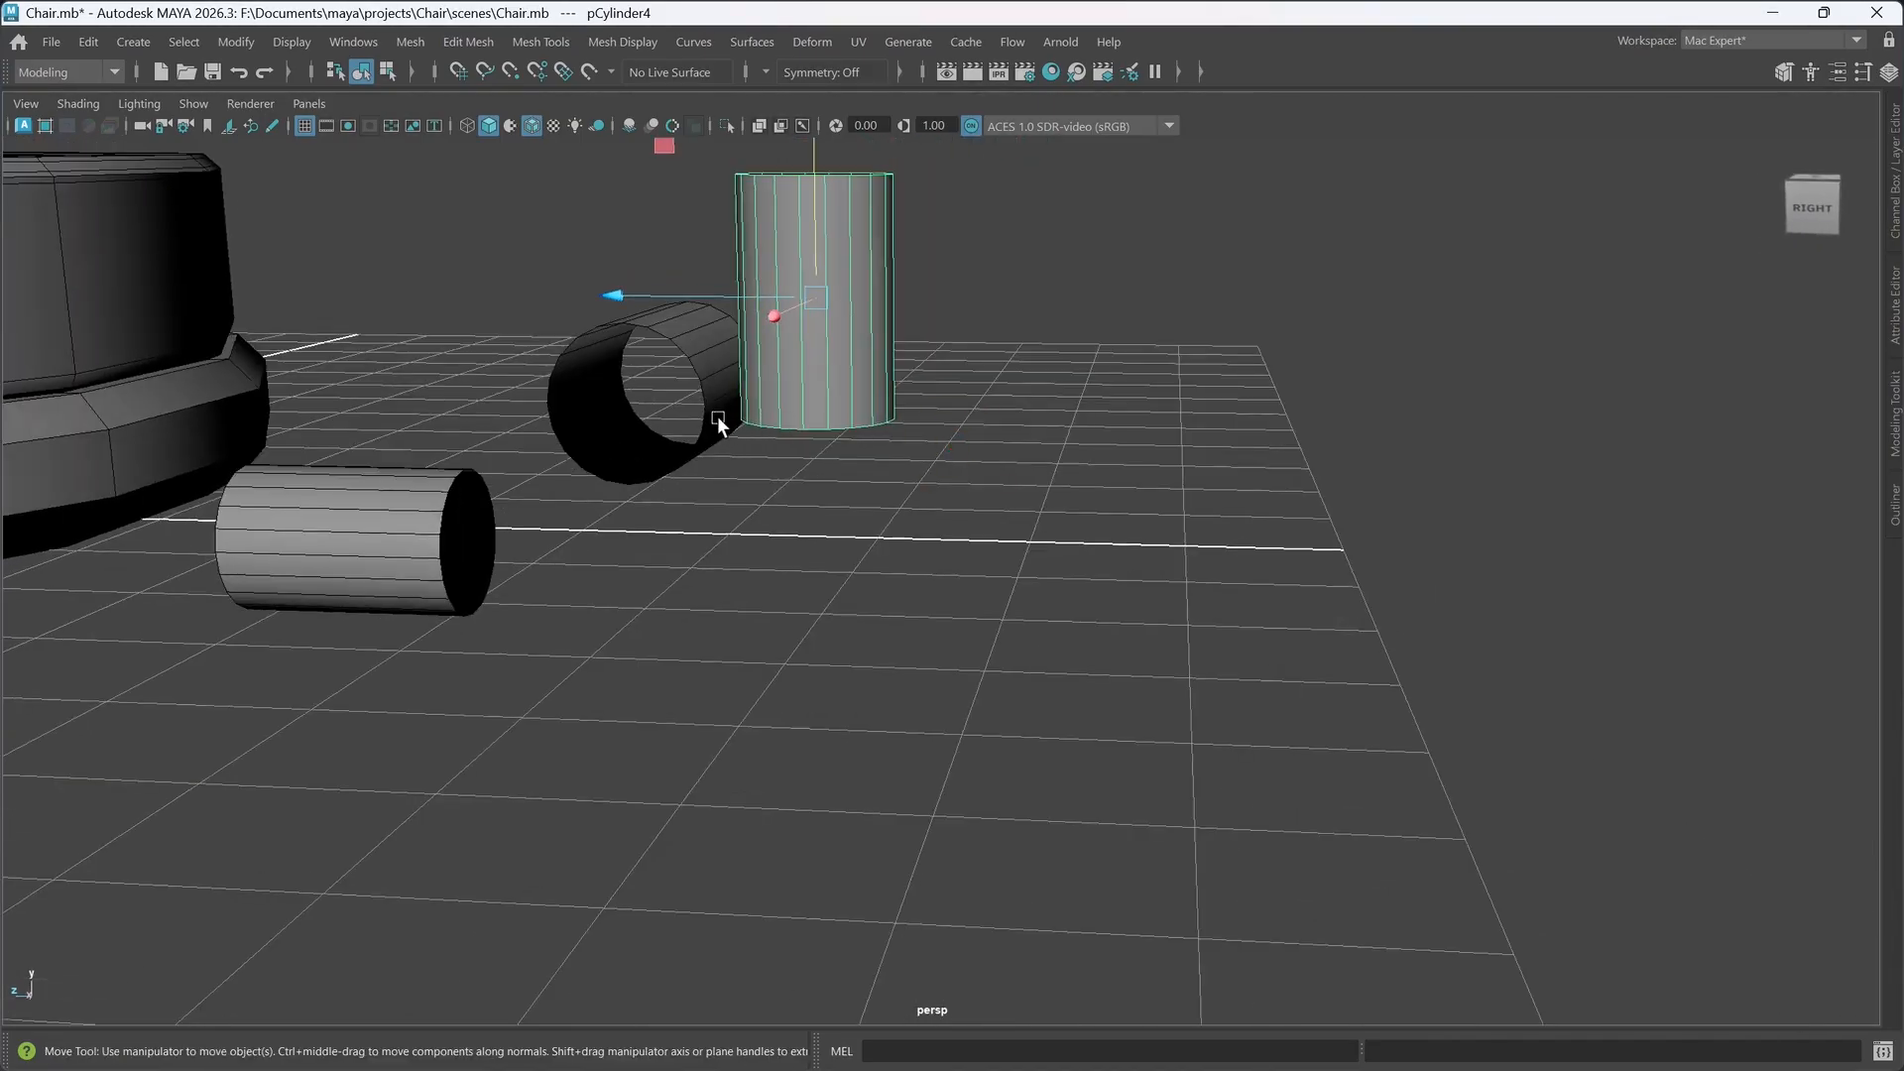
drag(815, 260, 853, 391)
- Combine the upright cylinder and the original horizontal cylinder into one mesh
alt+drag(990, 430, 1020, 454)
alt+drag(962, 576, 968, 573)
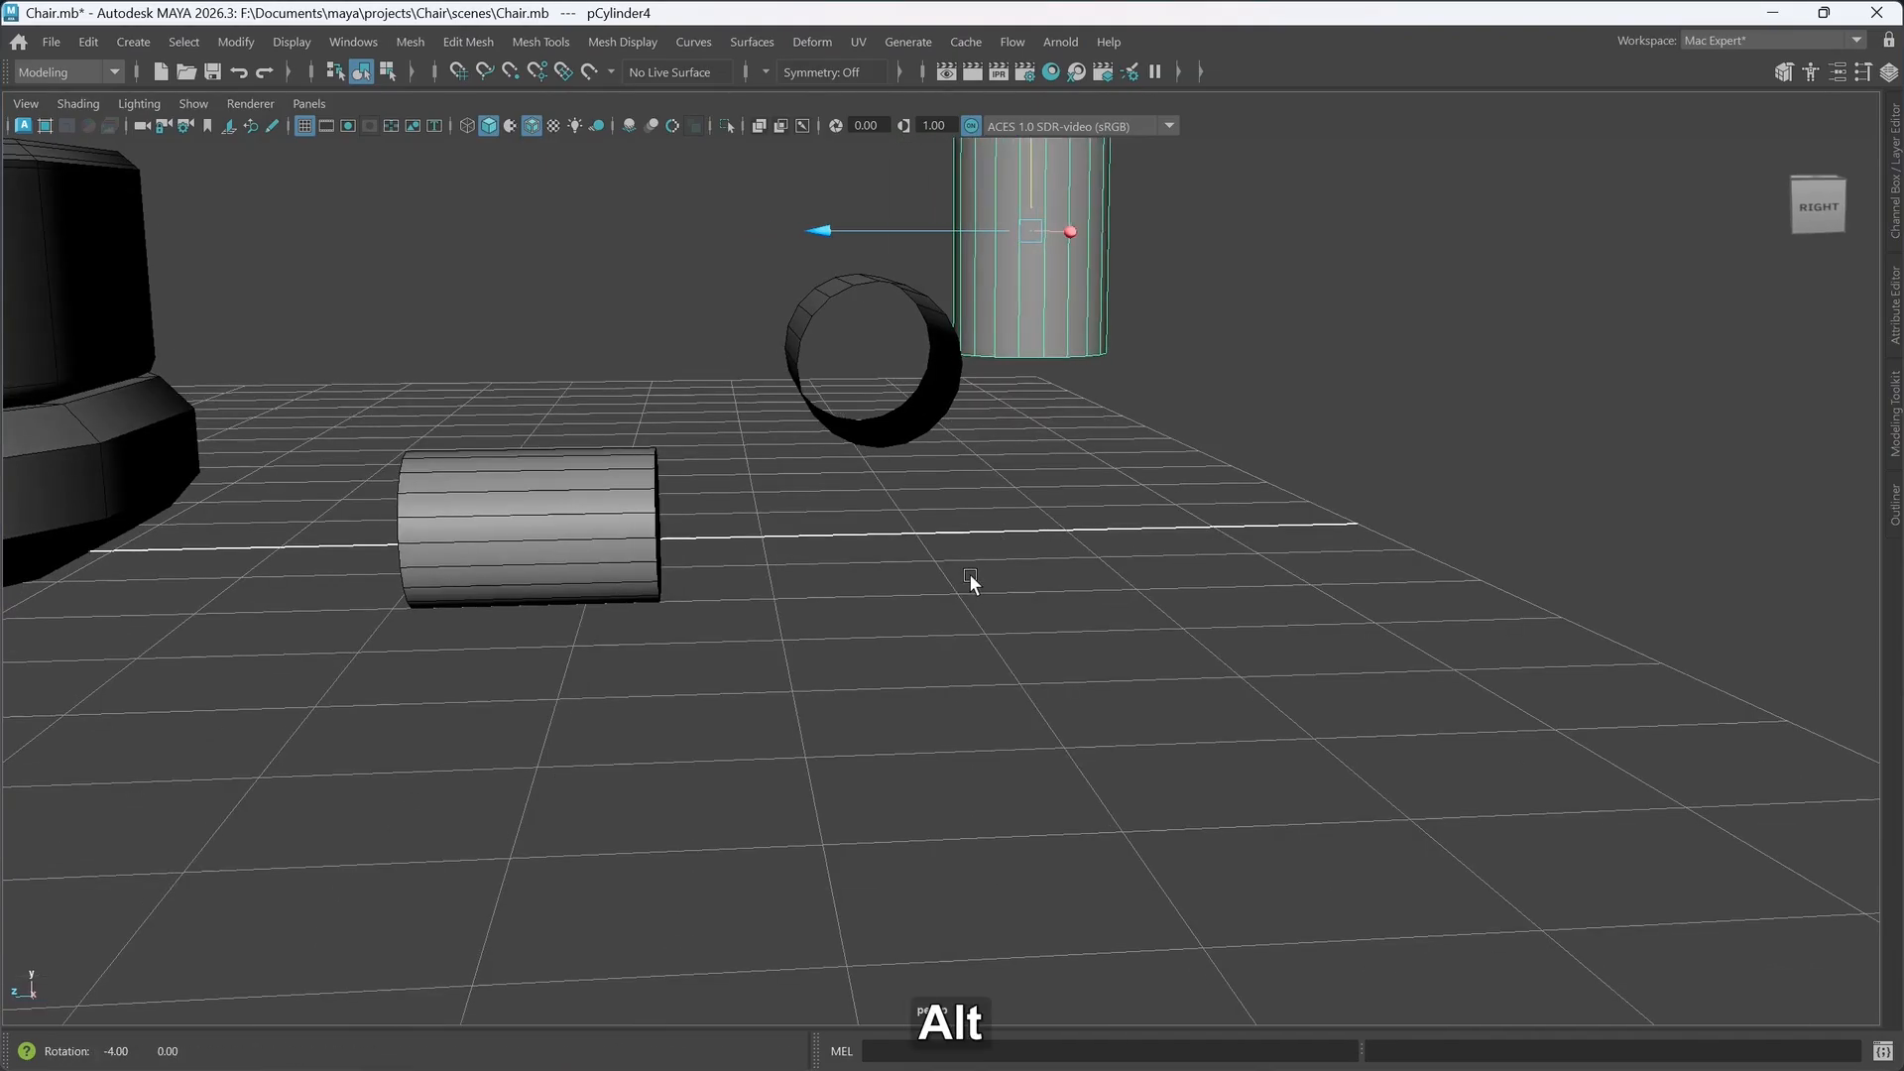
shift+click(579, 555)
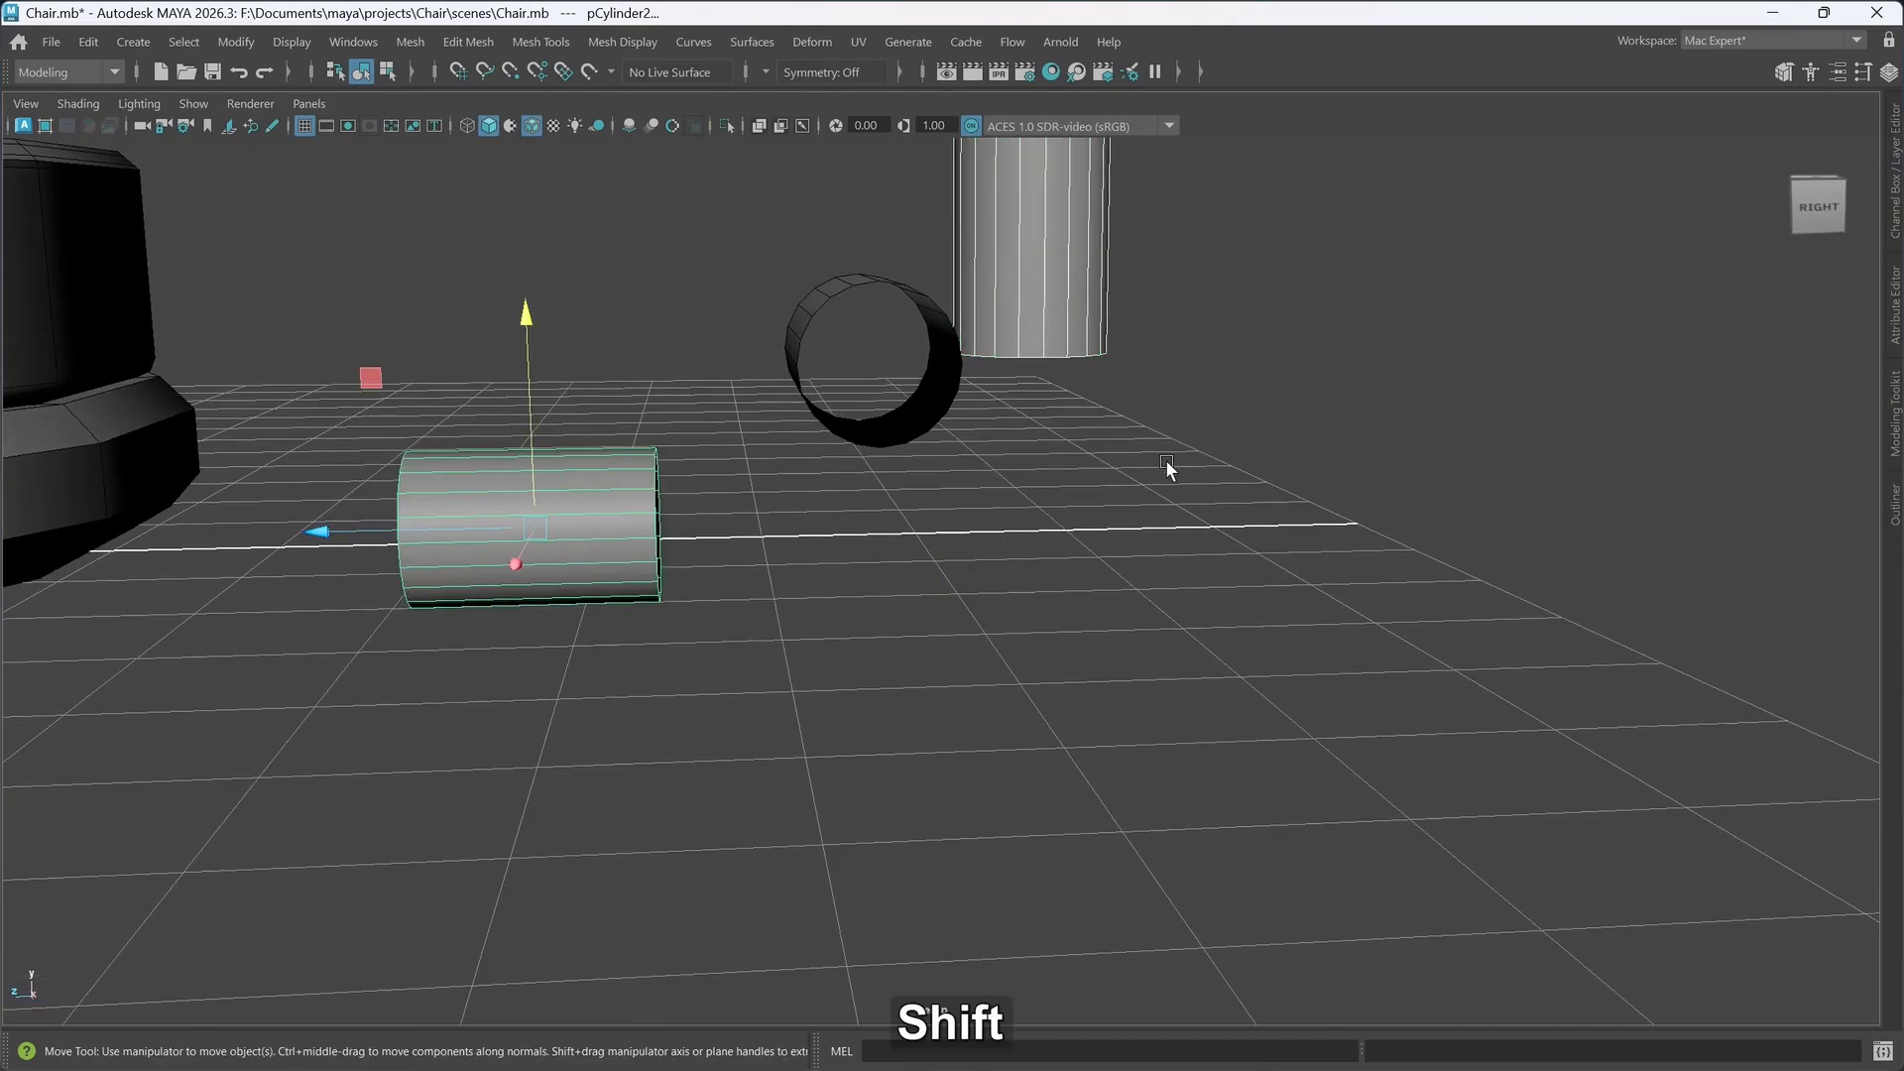
shift+right_drag(1166, 461, 1123, 930)
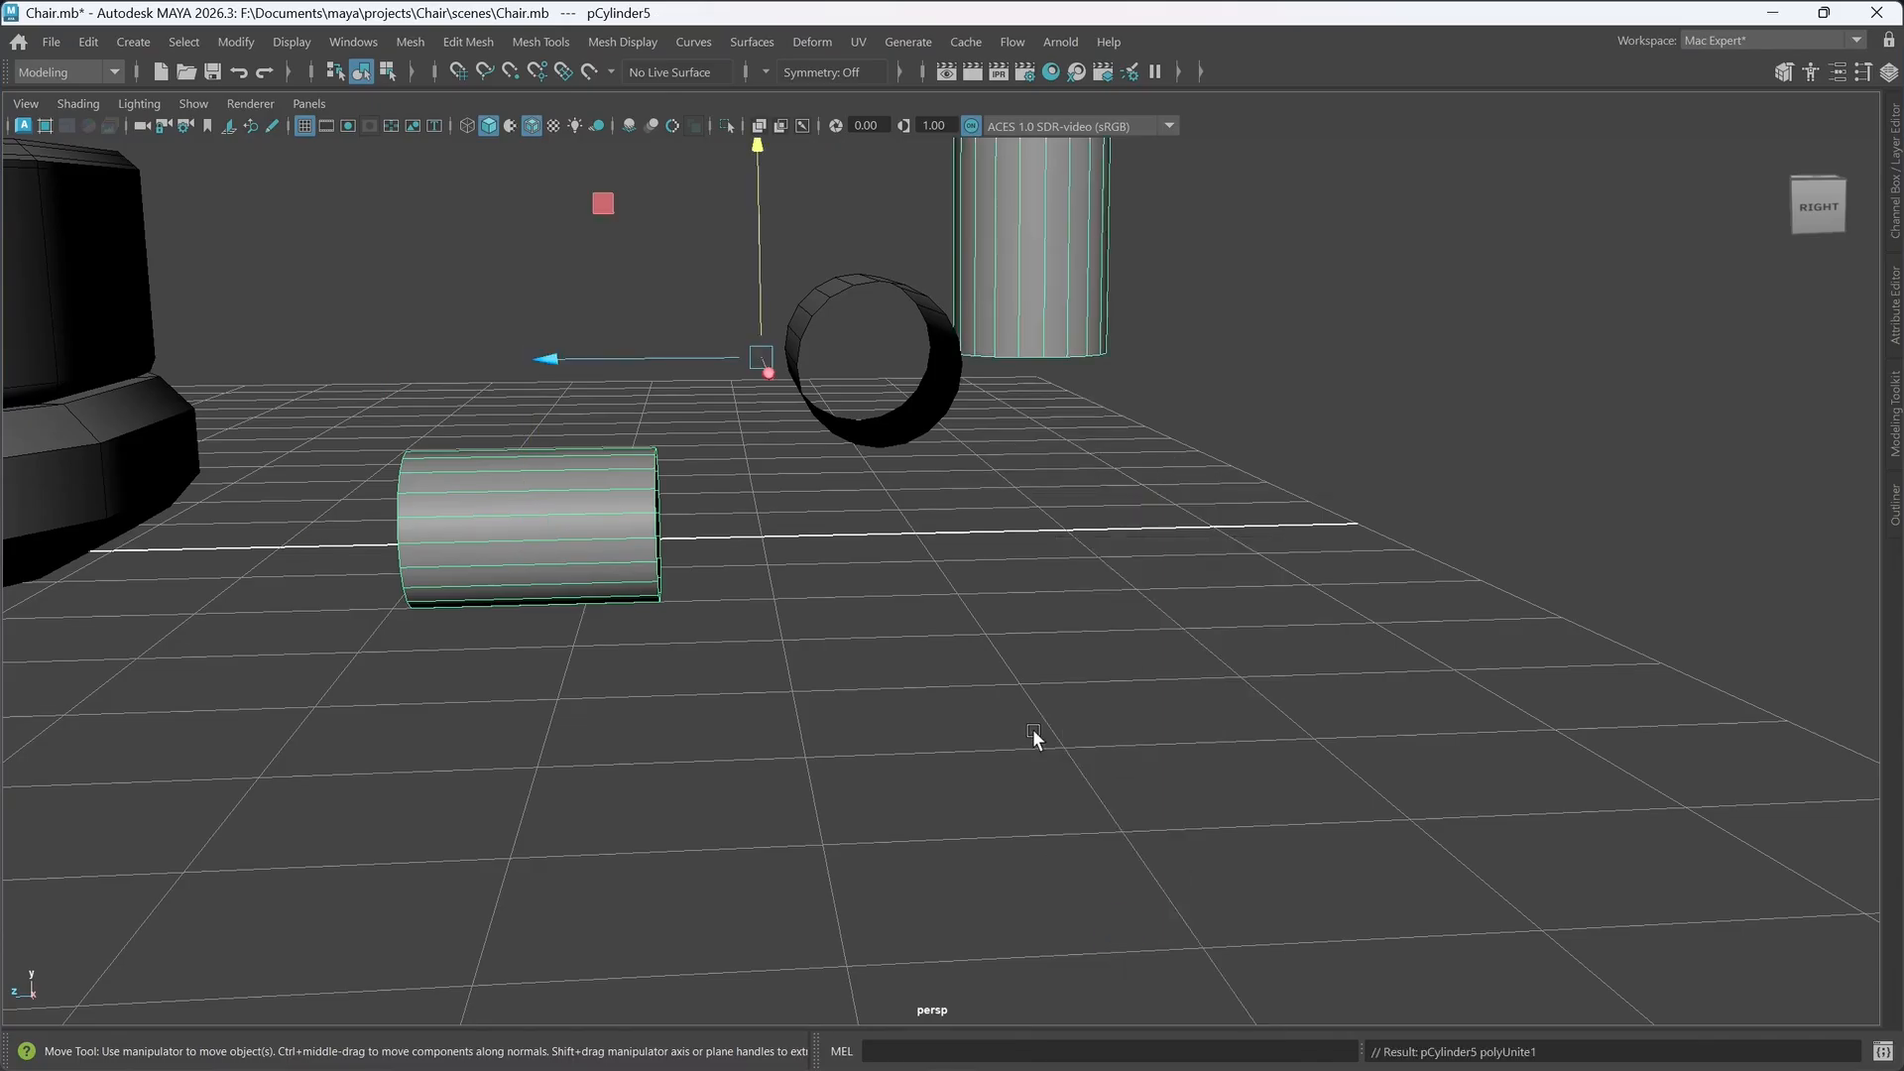
alt+drag(1033, 731, 1095, 736)
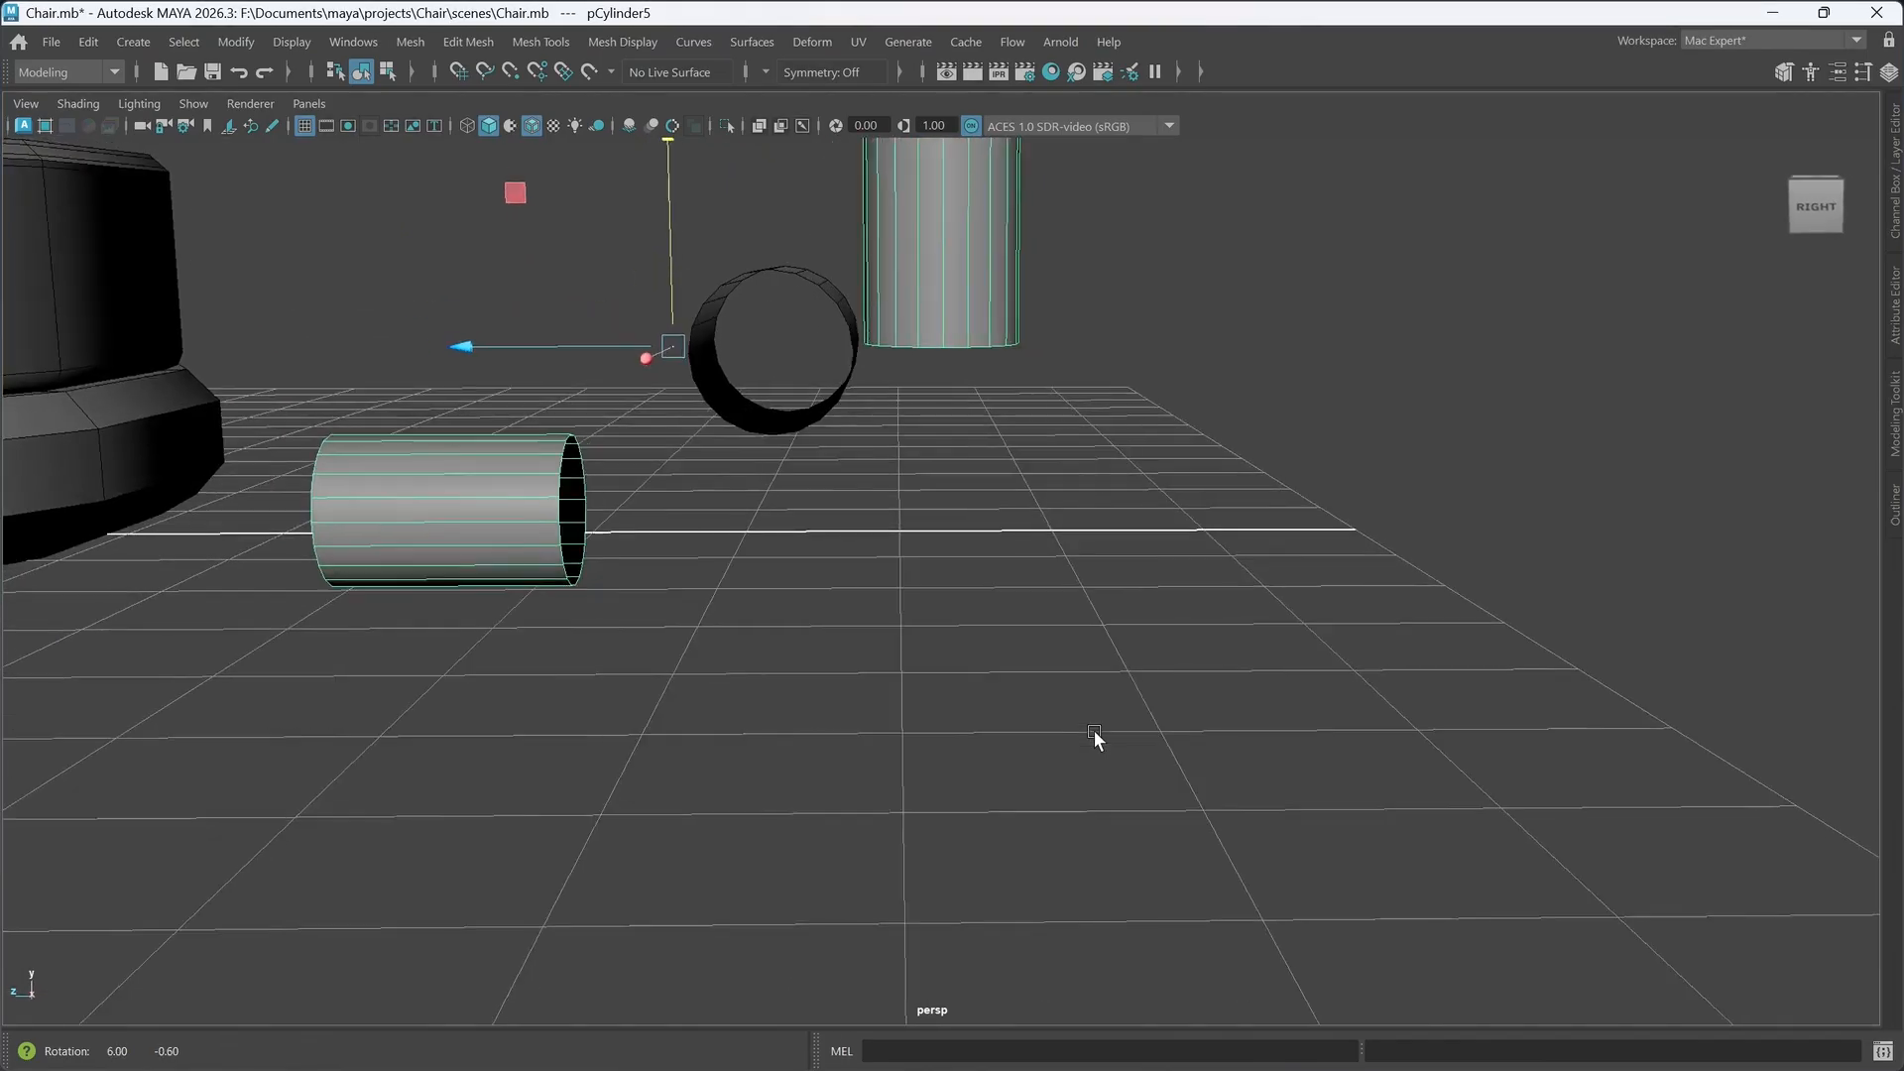
- Bridge the upright cylinder's lower border edge loop to the horizontal cylinder's outer border edge loop
right_drag(1024, 445, 1032, 381)
alt+drag(1019, 502, 1020, 325)
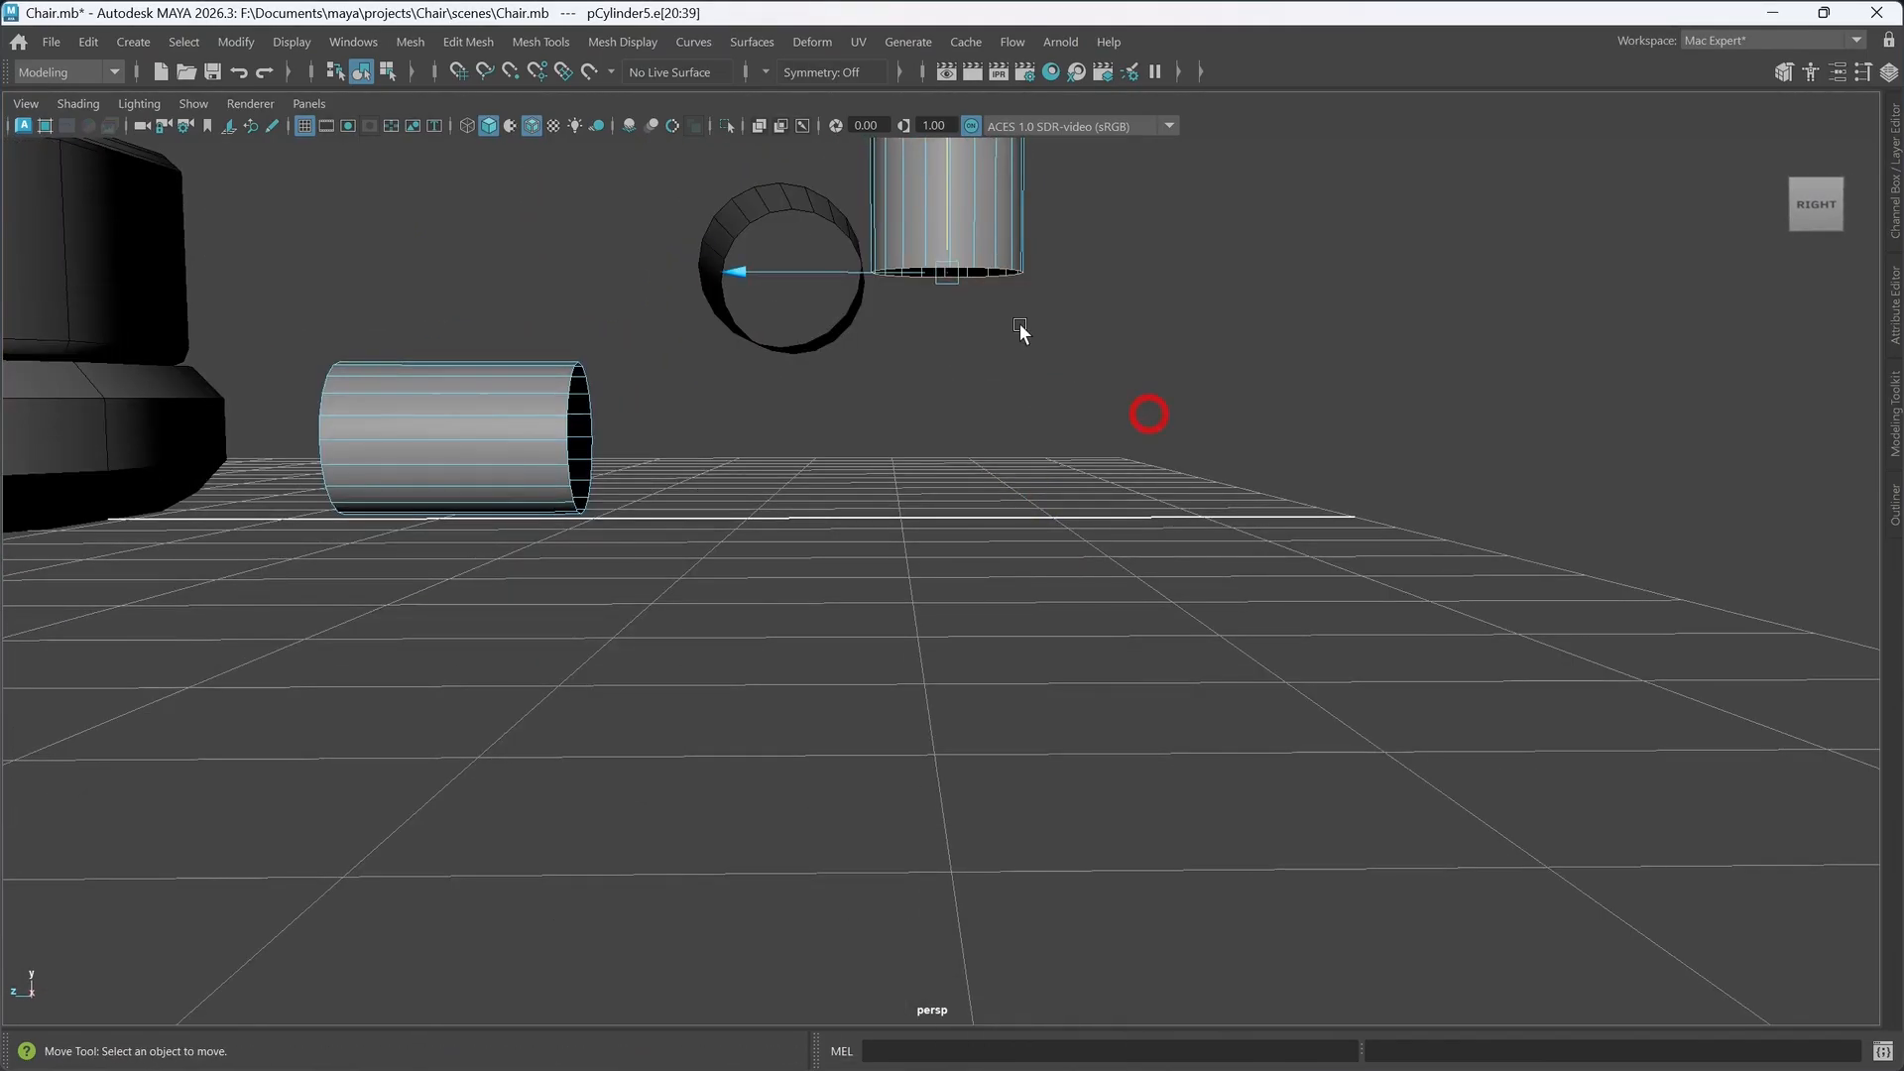
double_click(1008, 264)
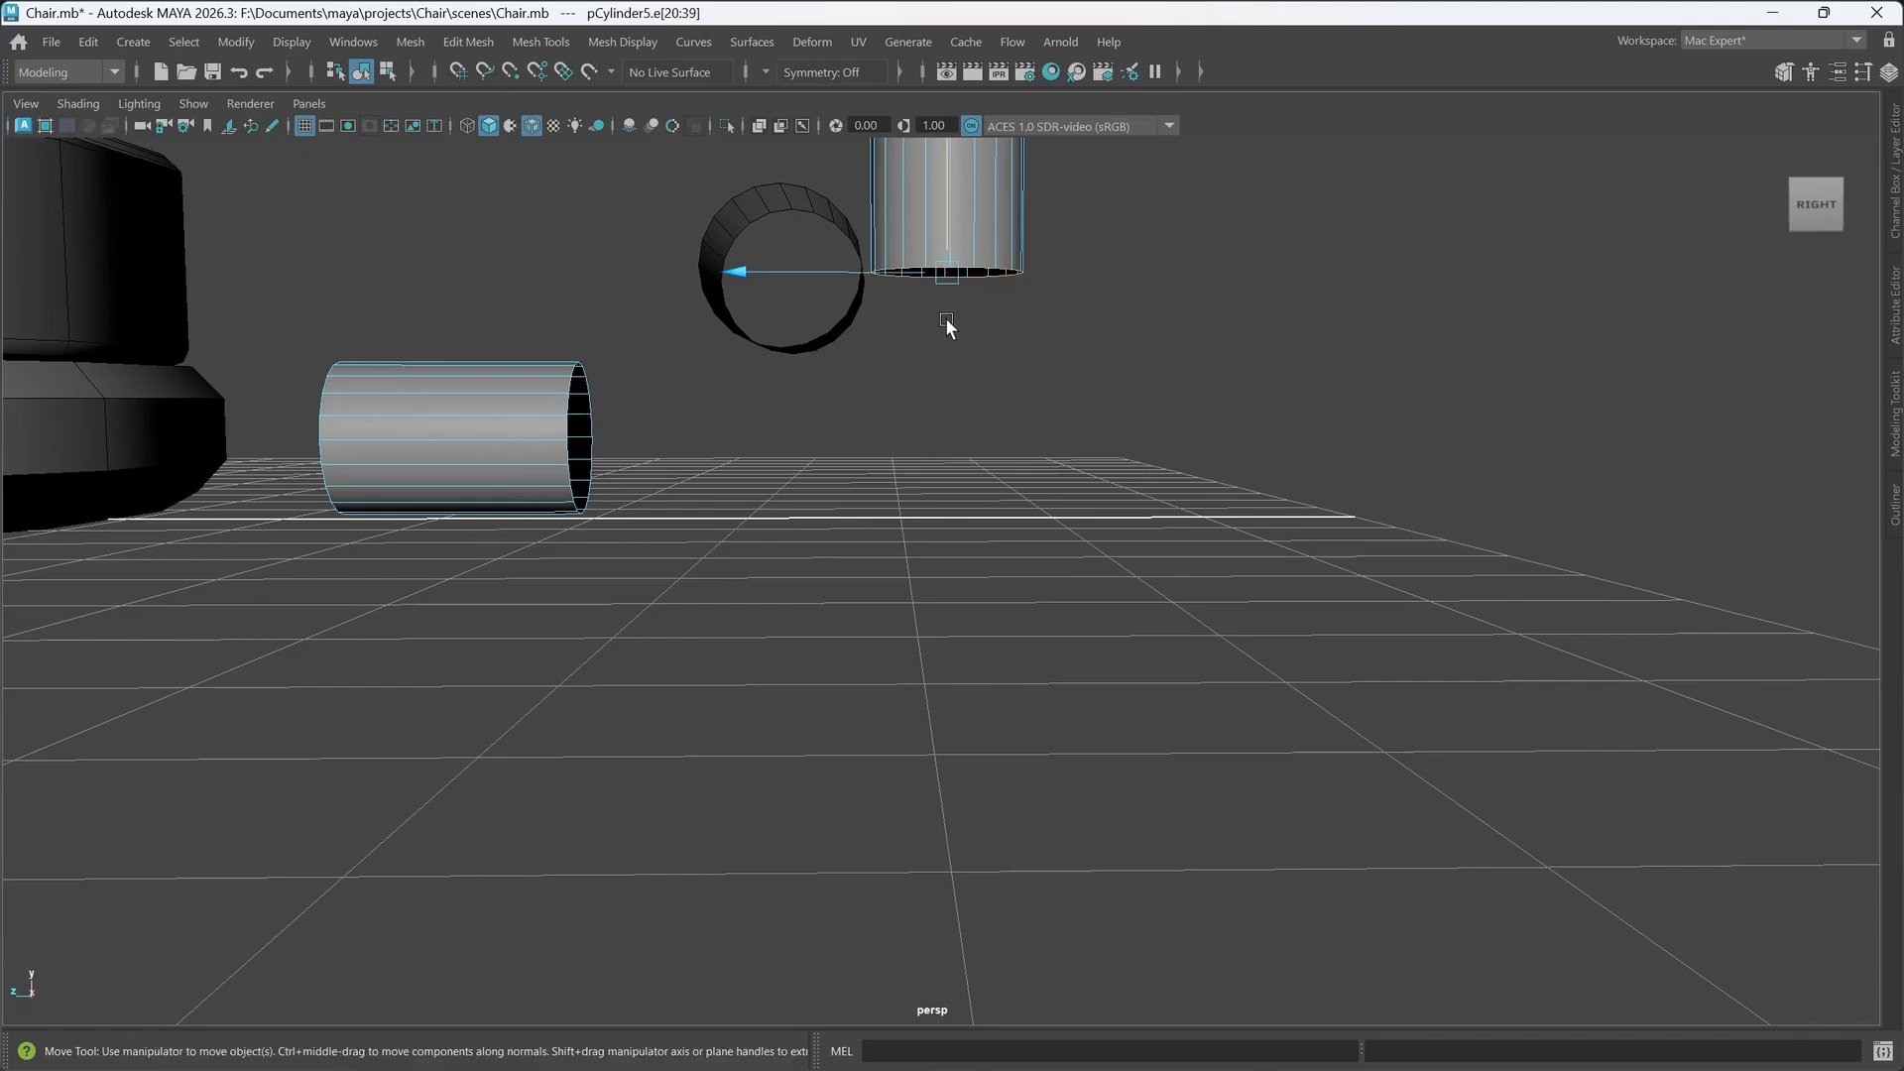
shift+double_click(563, 450)
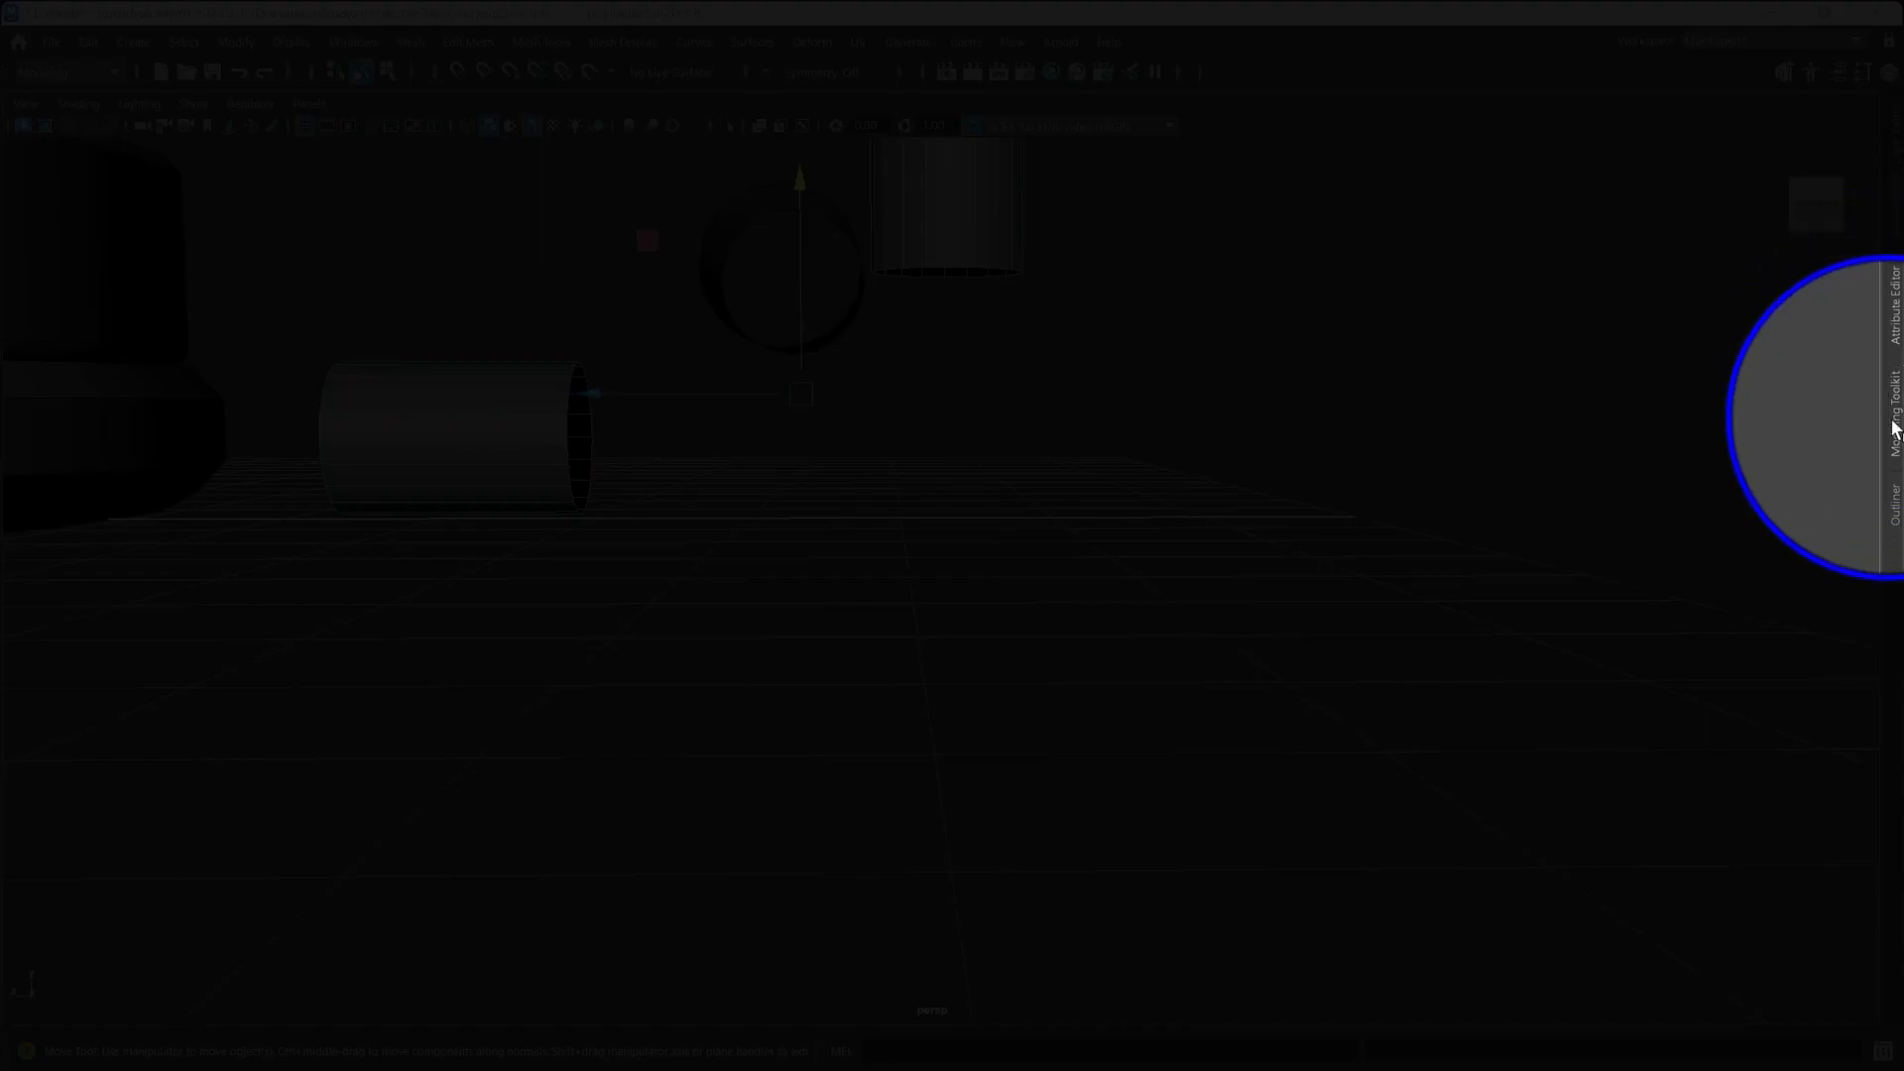
click(1894, 421)
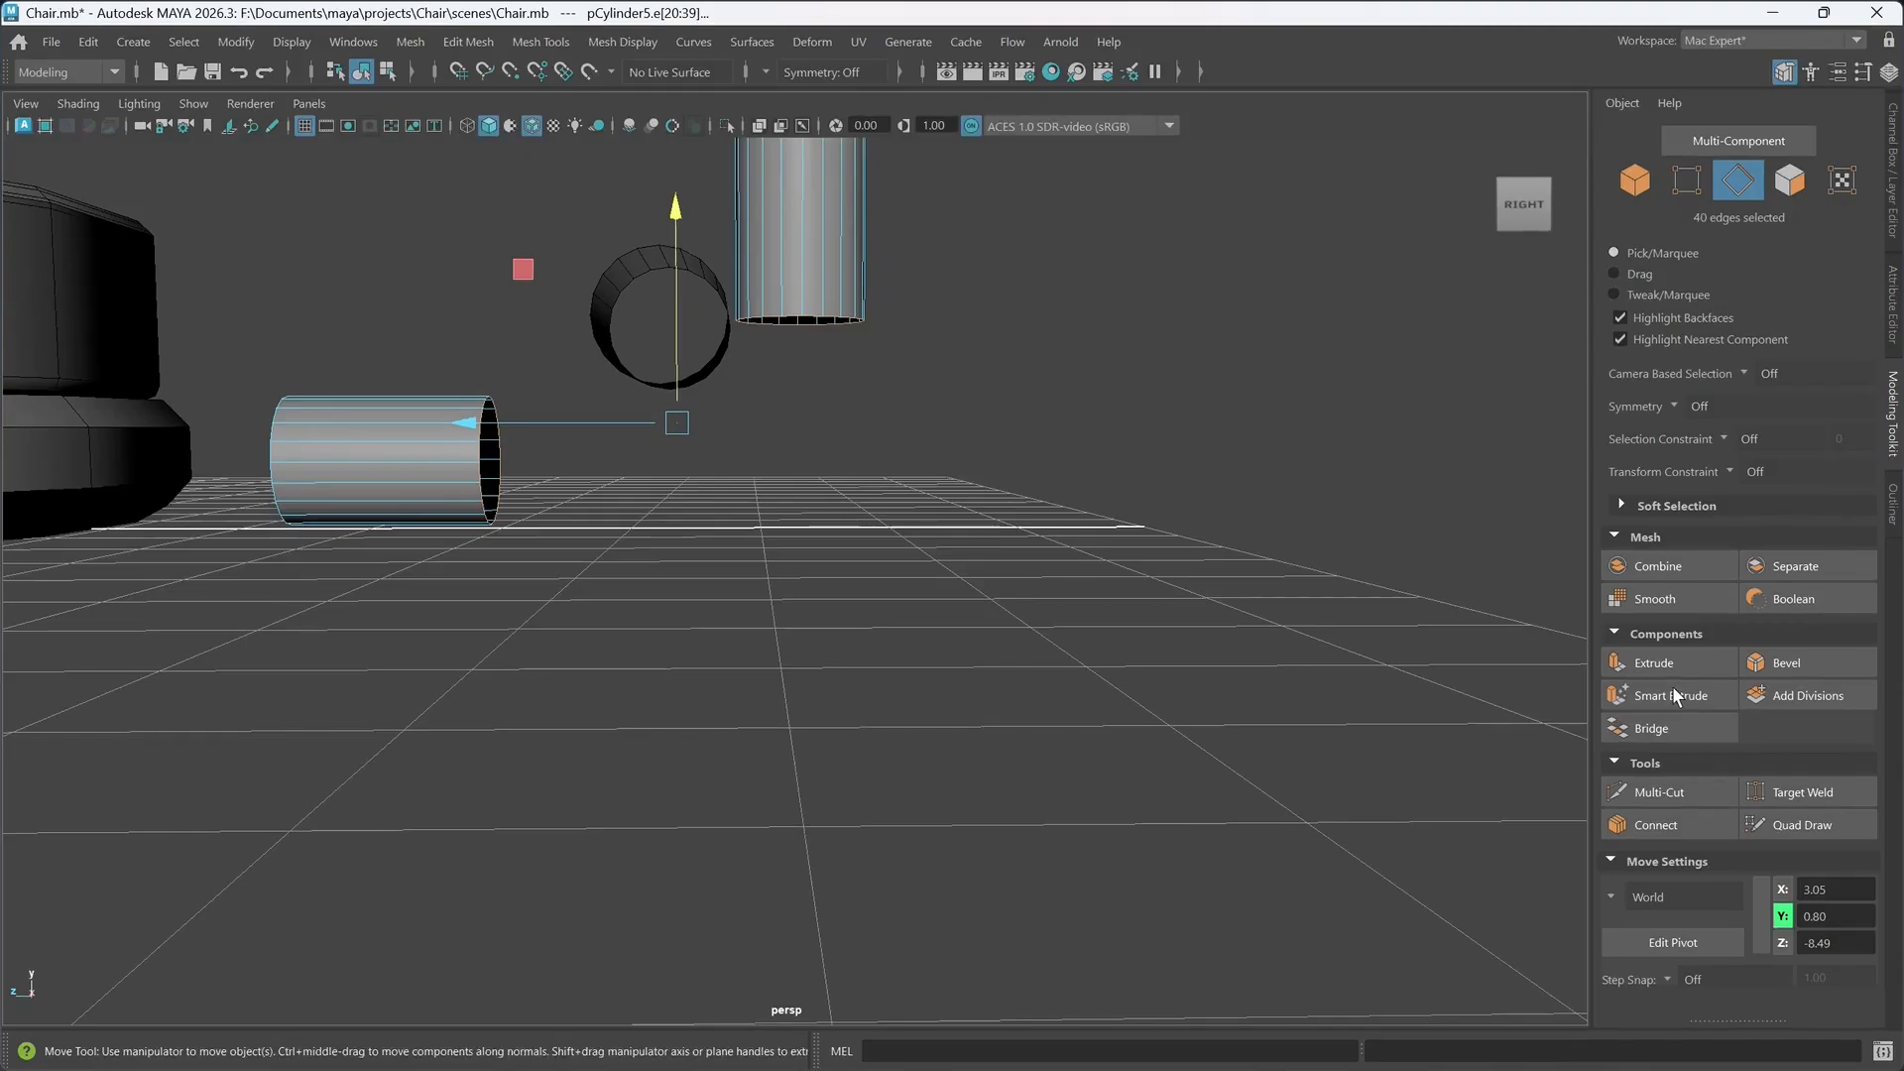
click(1887, 436)
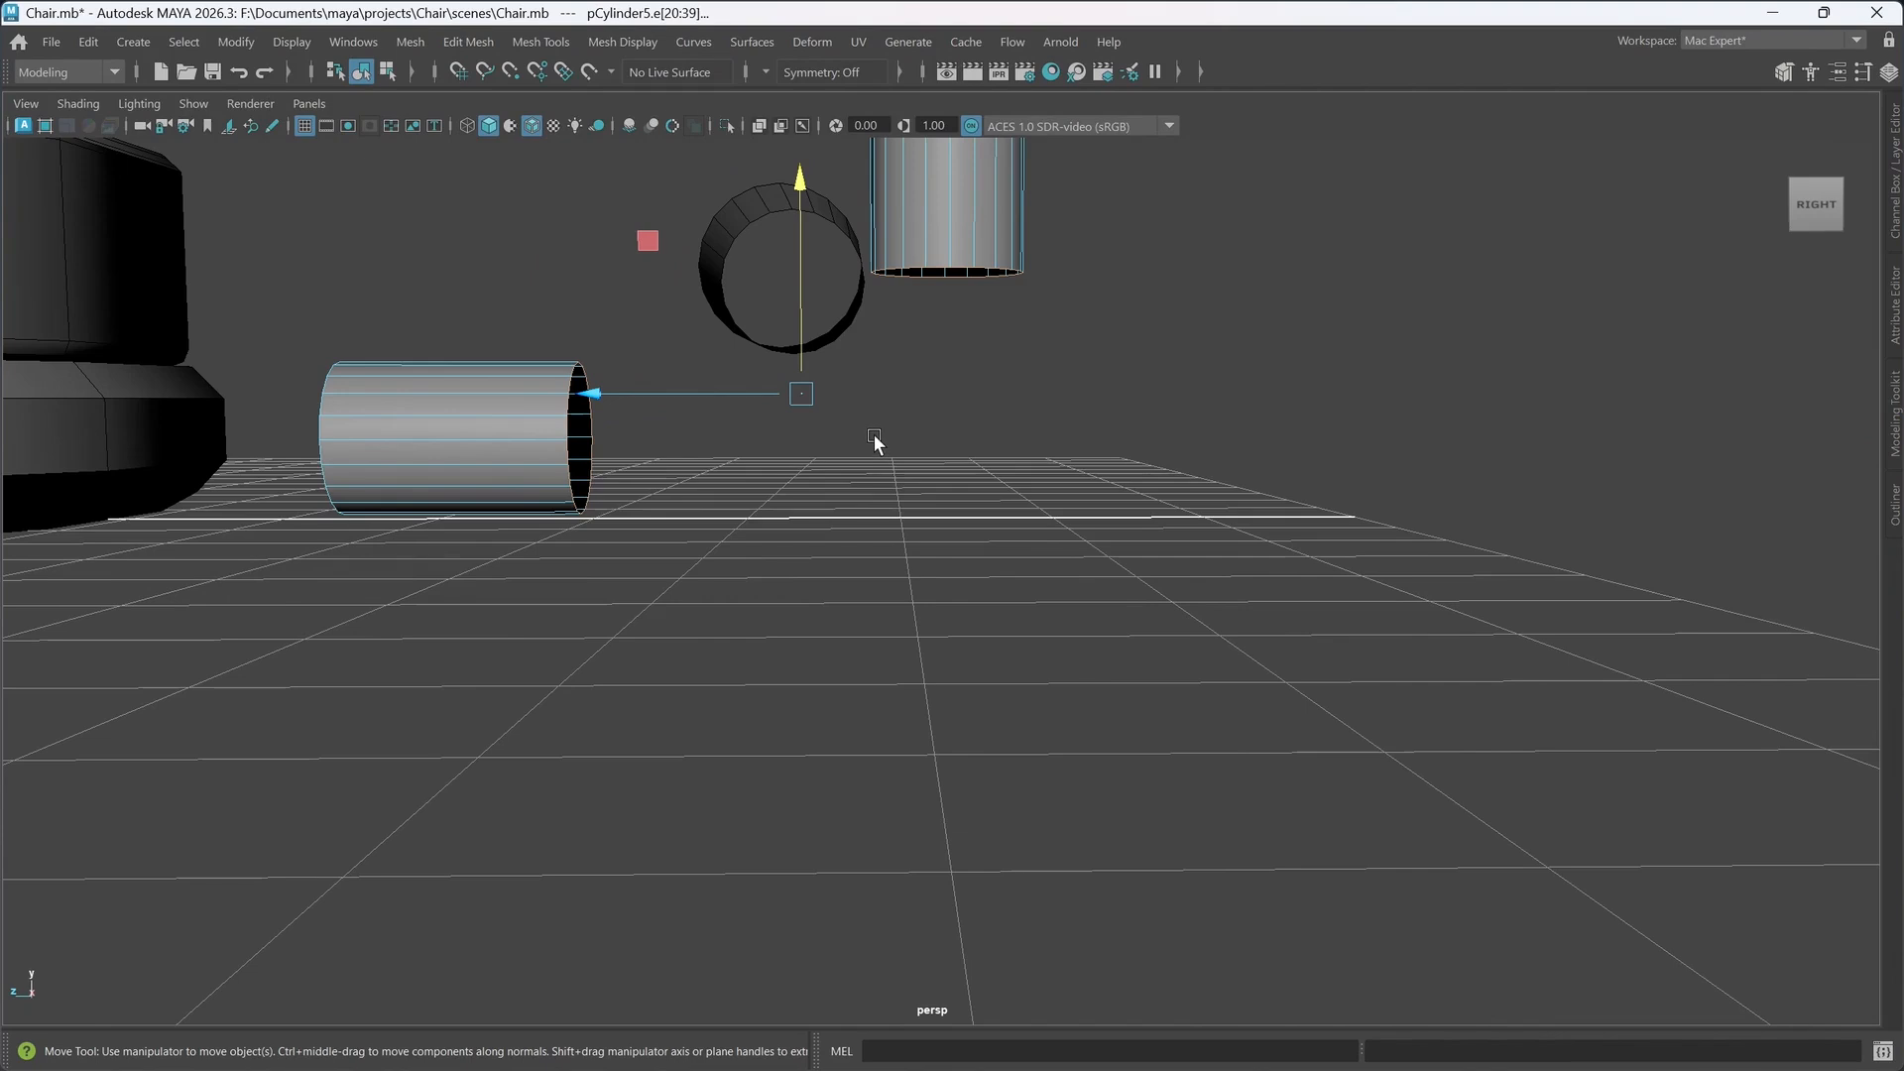
shift+right_click(875, 435)
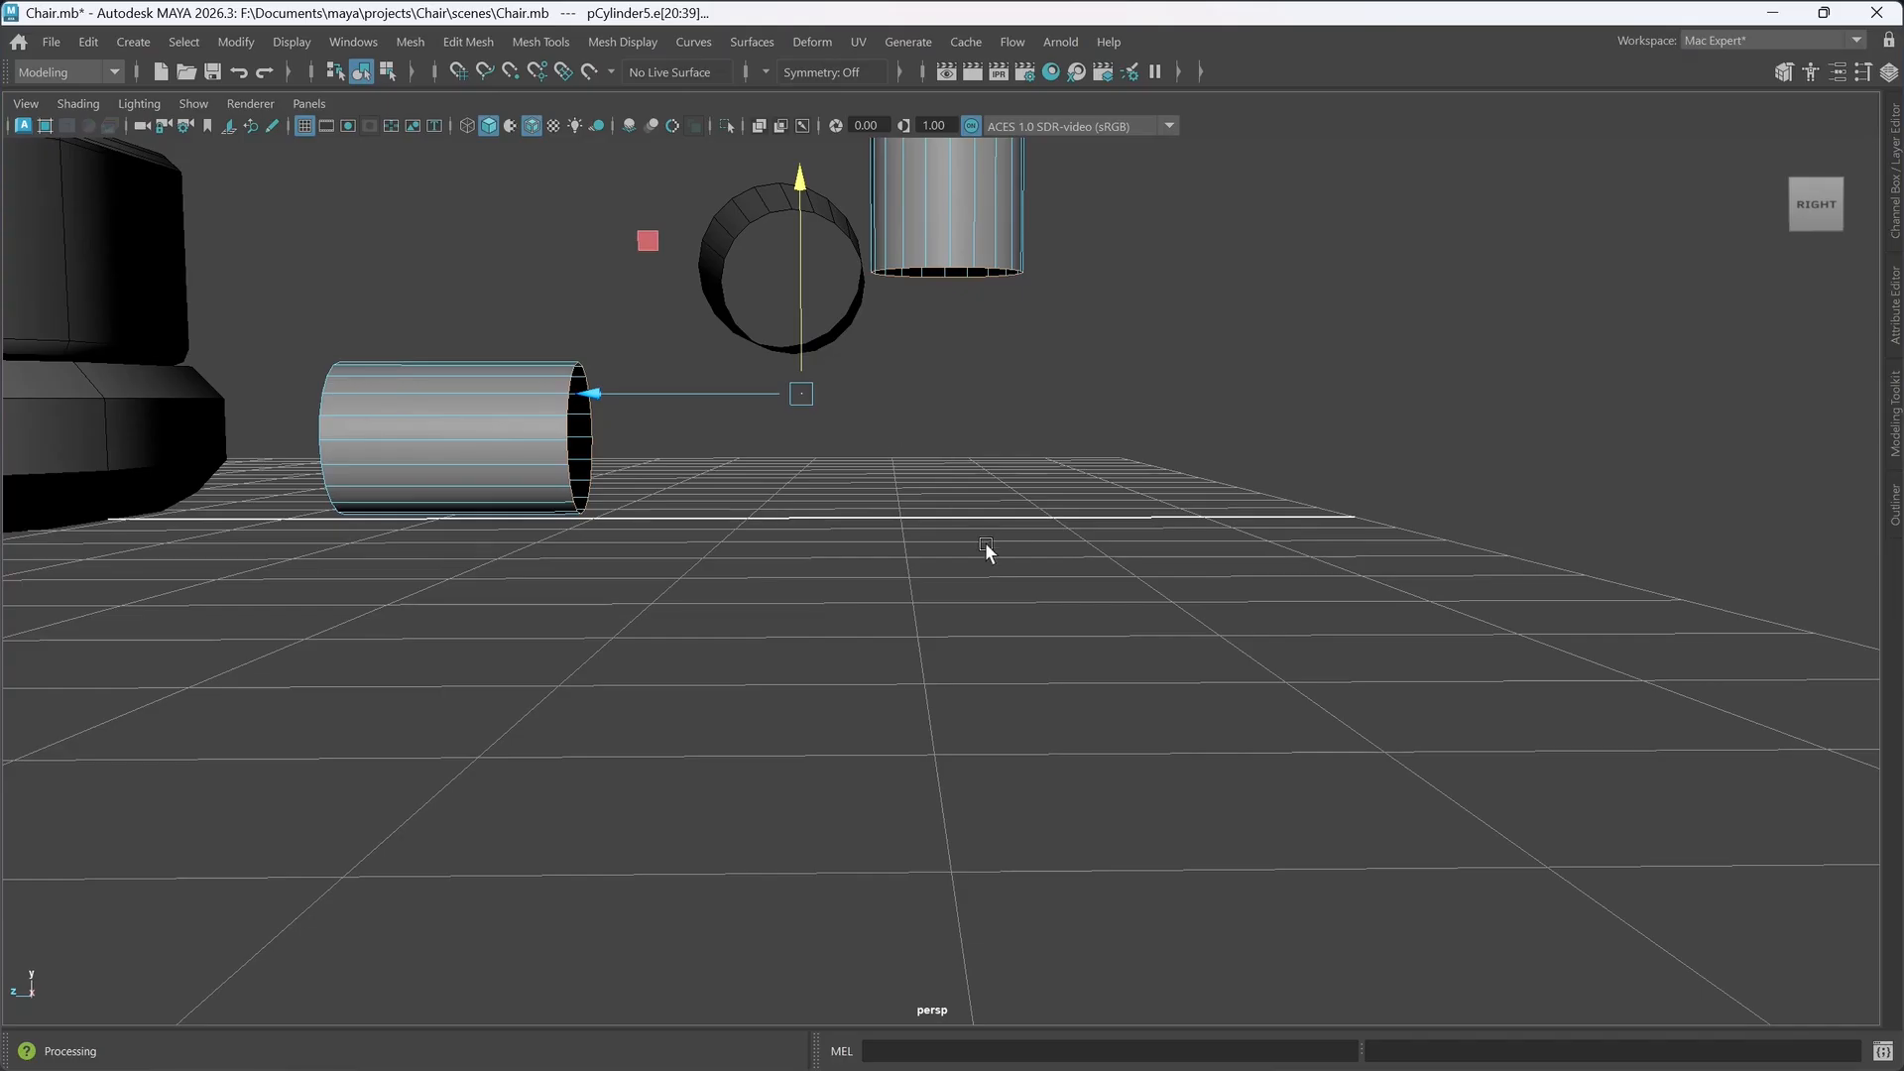
alt+middle_drag(884, 450, 867, 496)
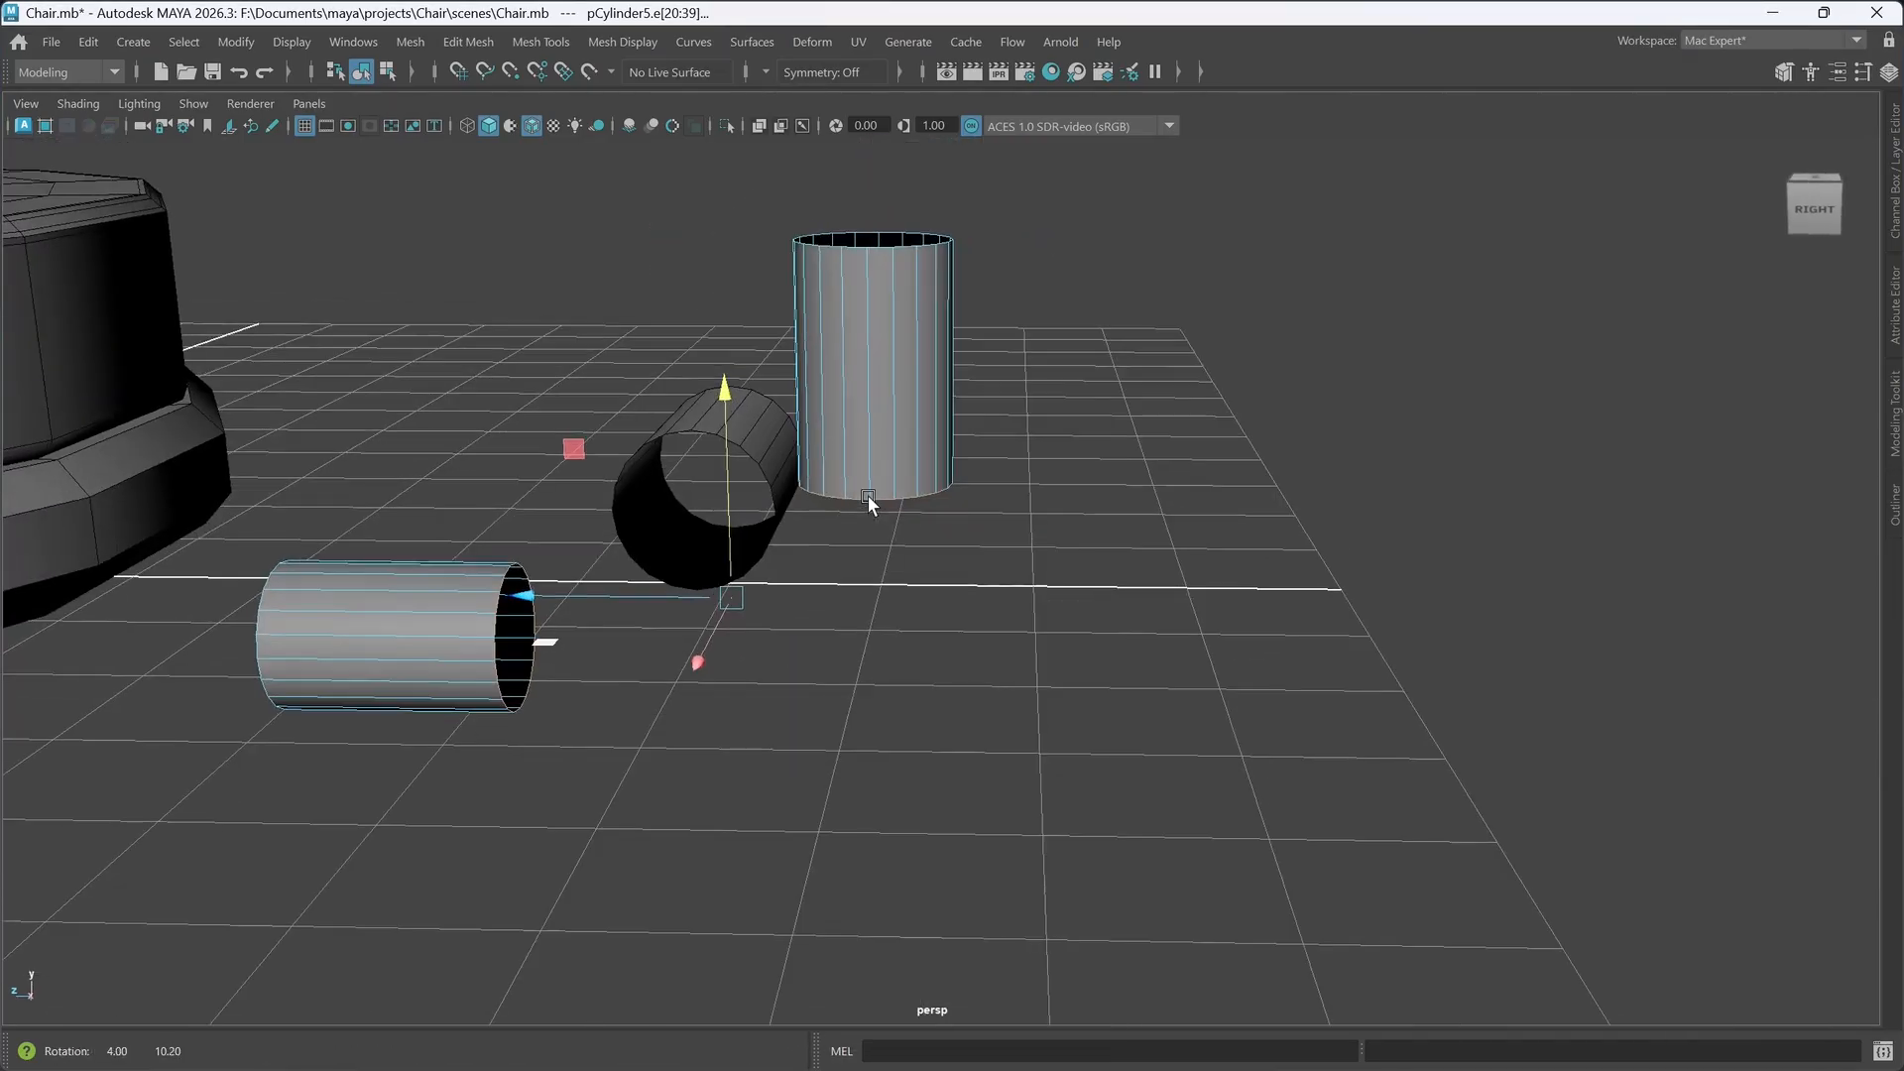
shift+right_click(868, 495)
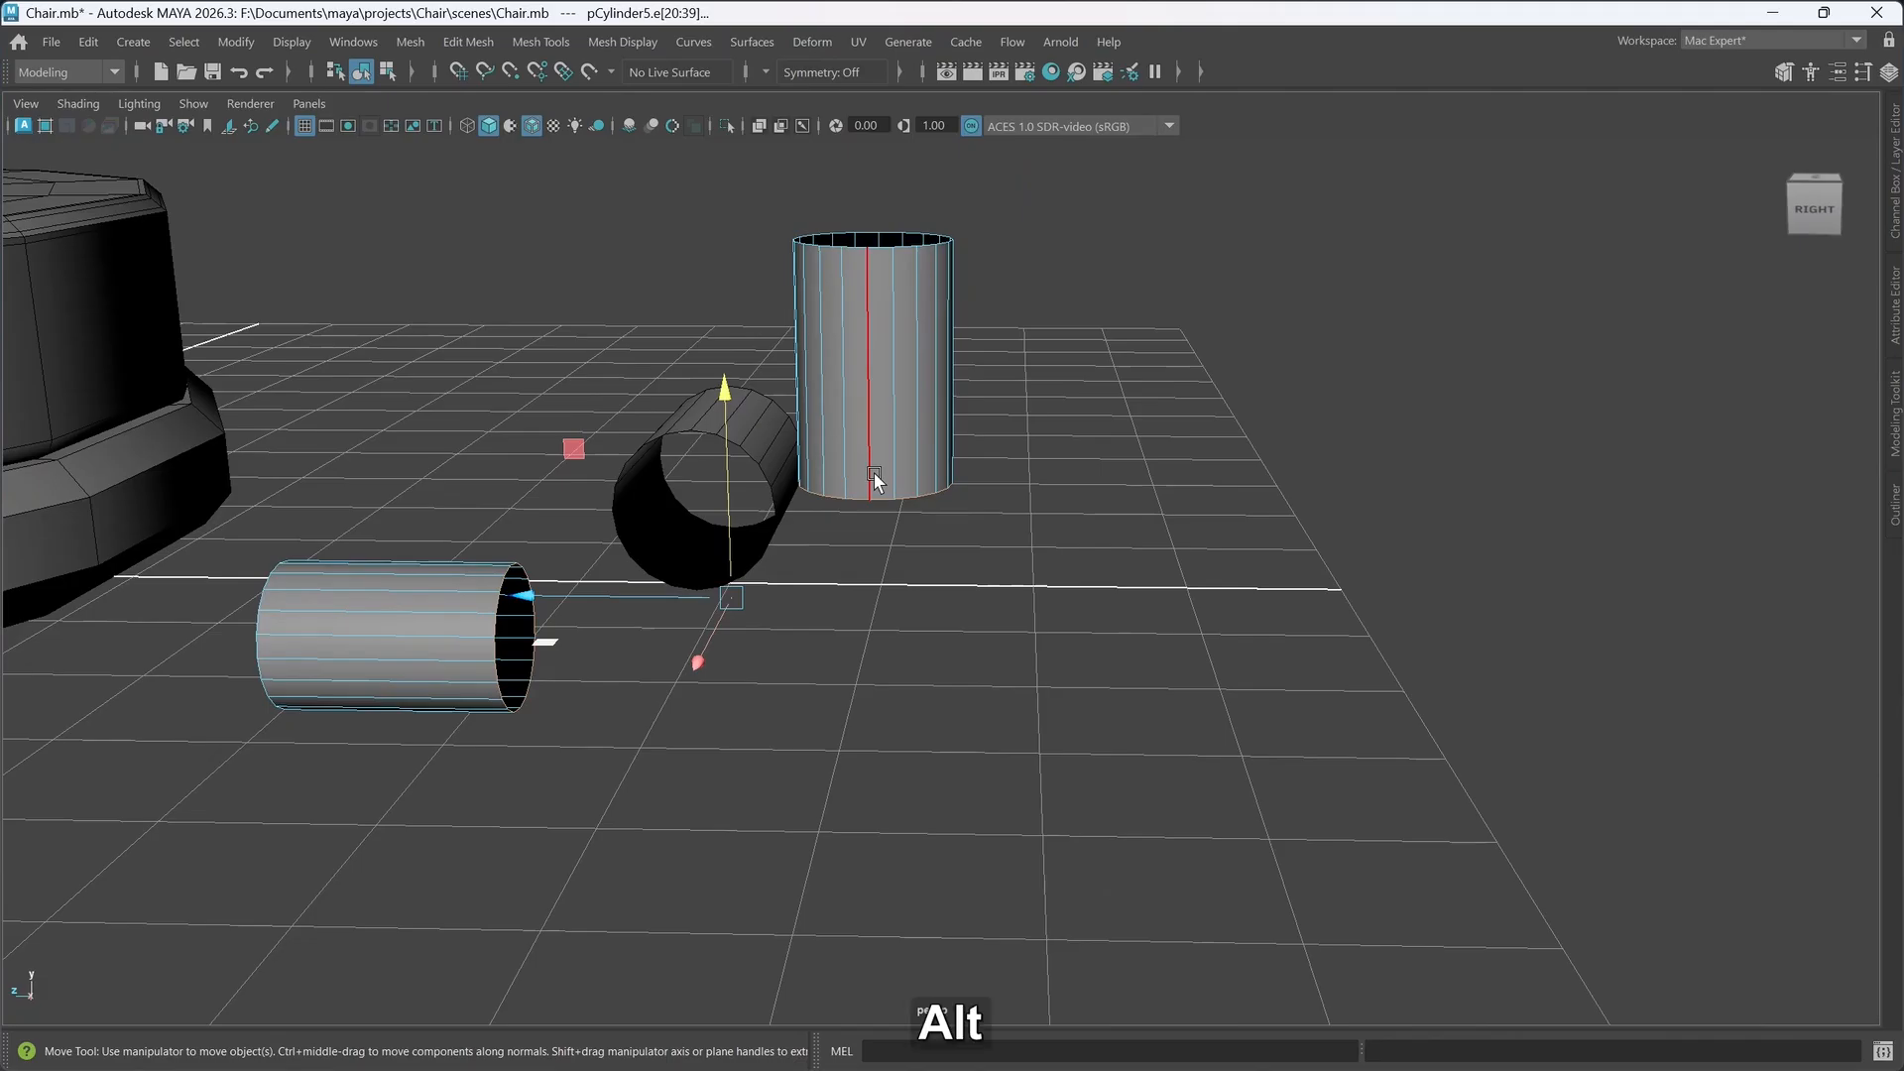
key(alt+b)
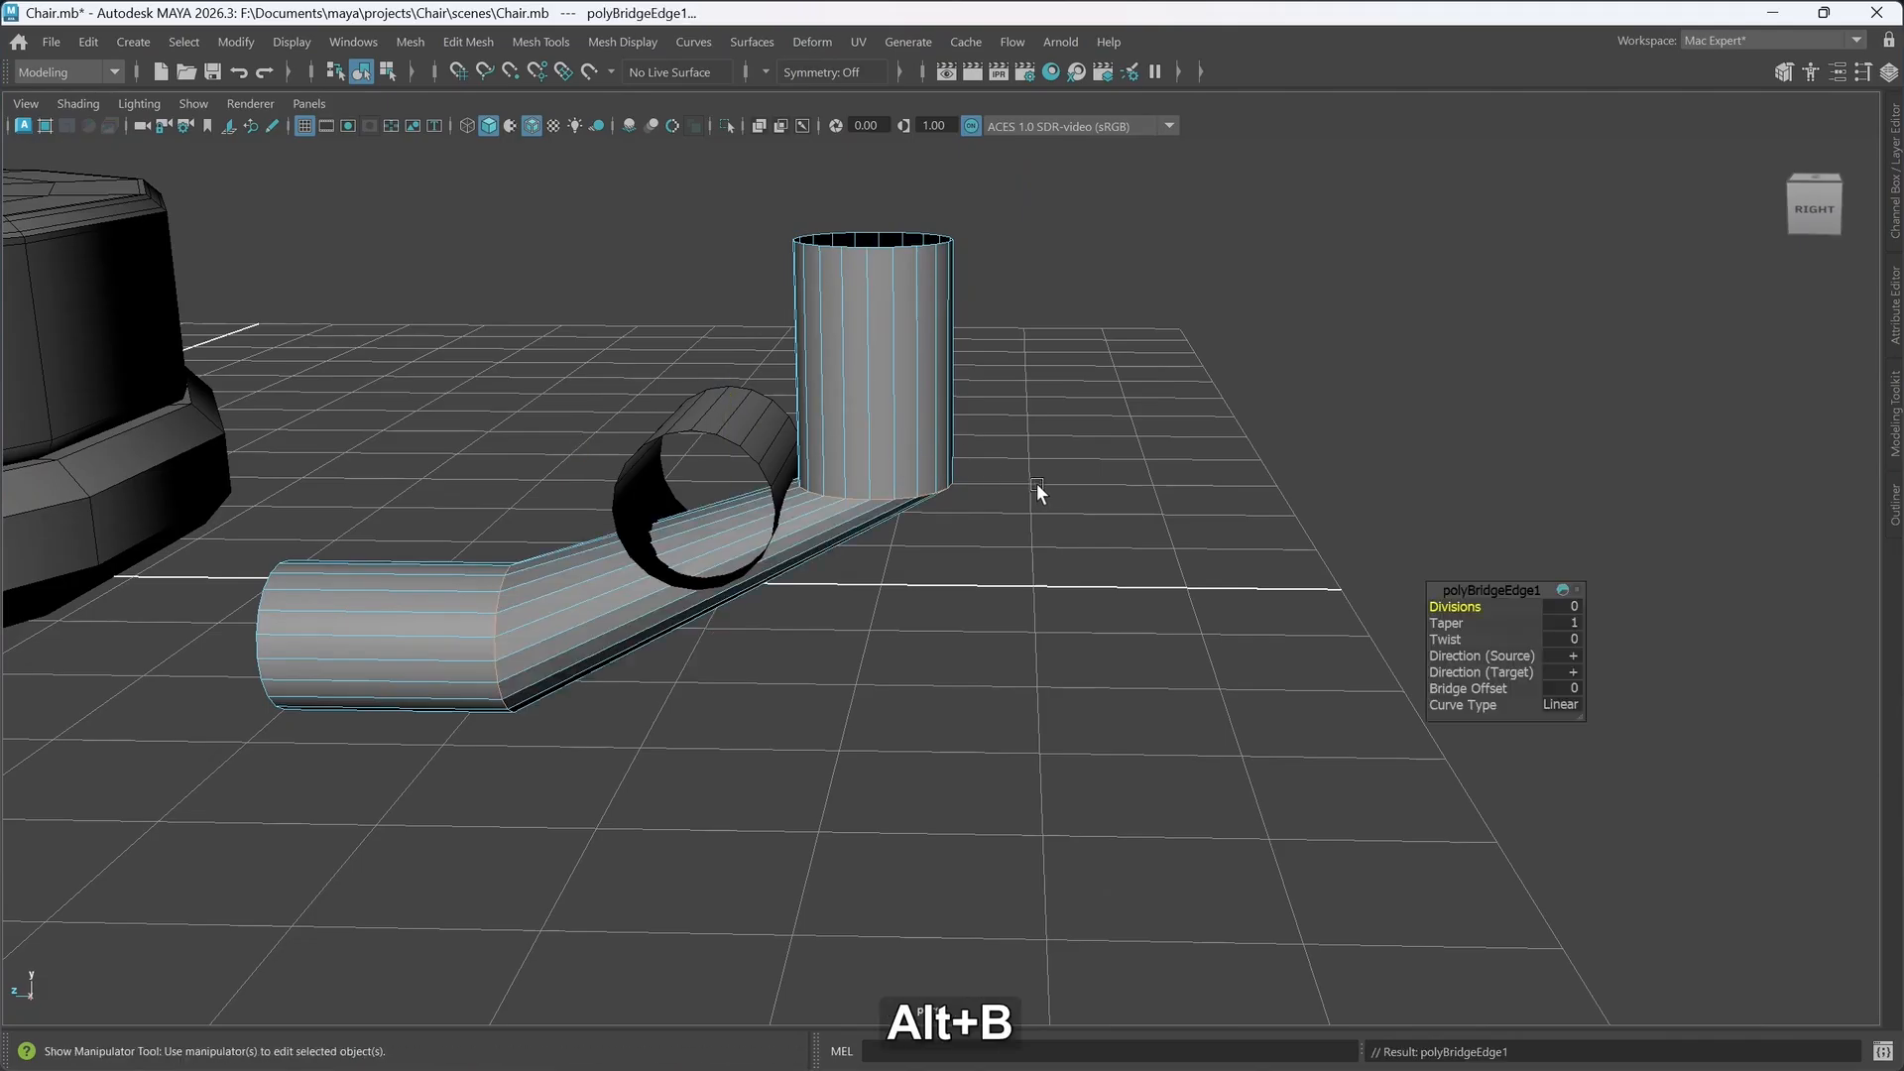
- Set the new bridge's curve type to Blend
alt+drag(817, 639, 808, 645)
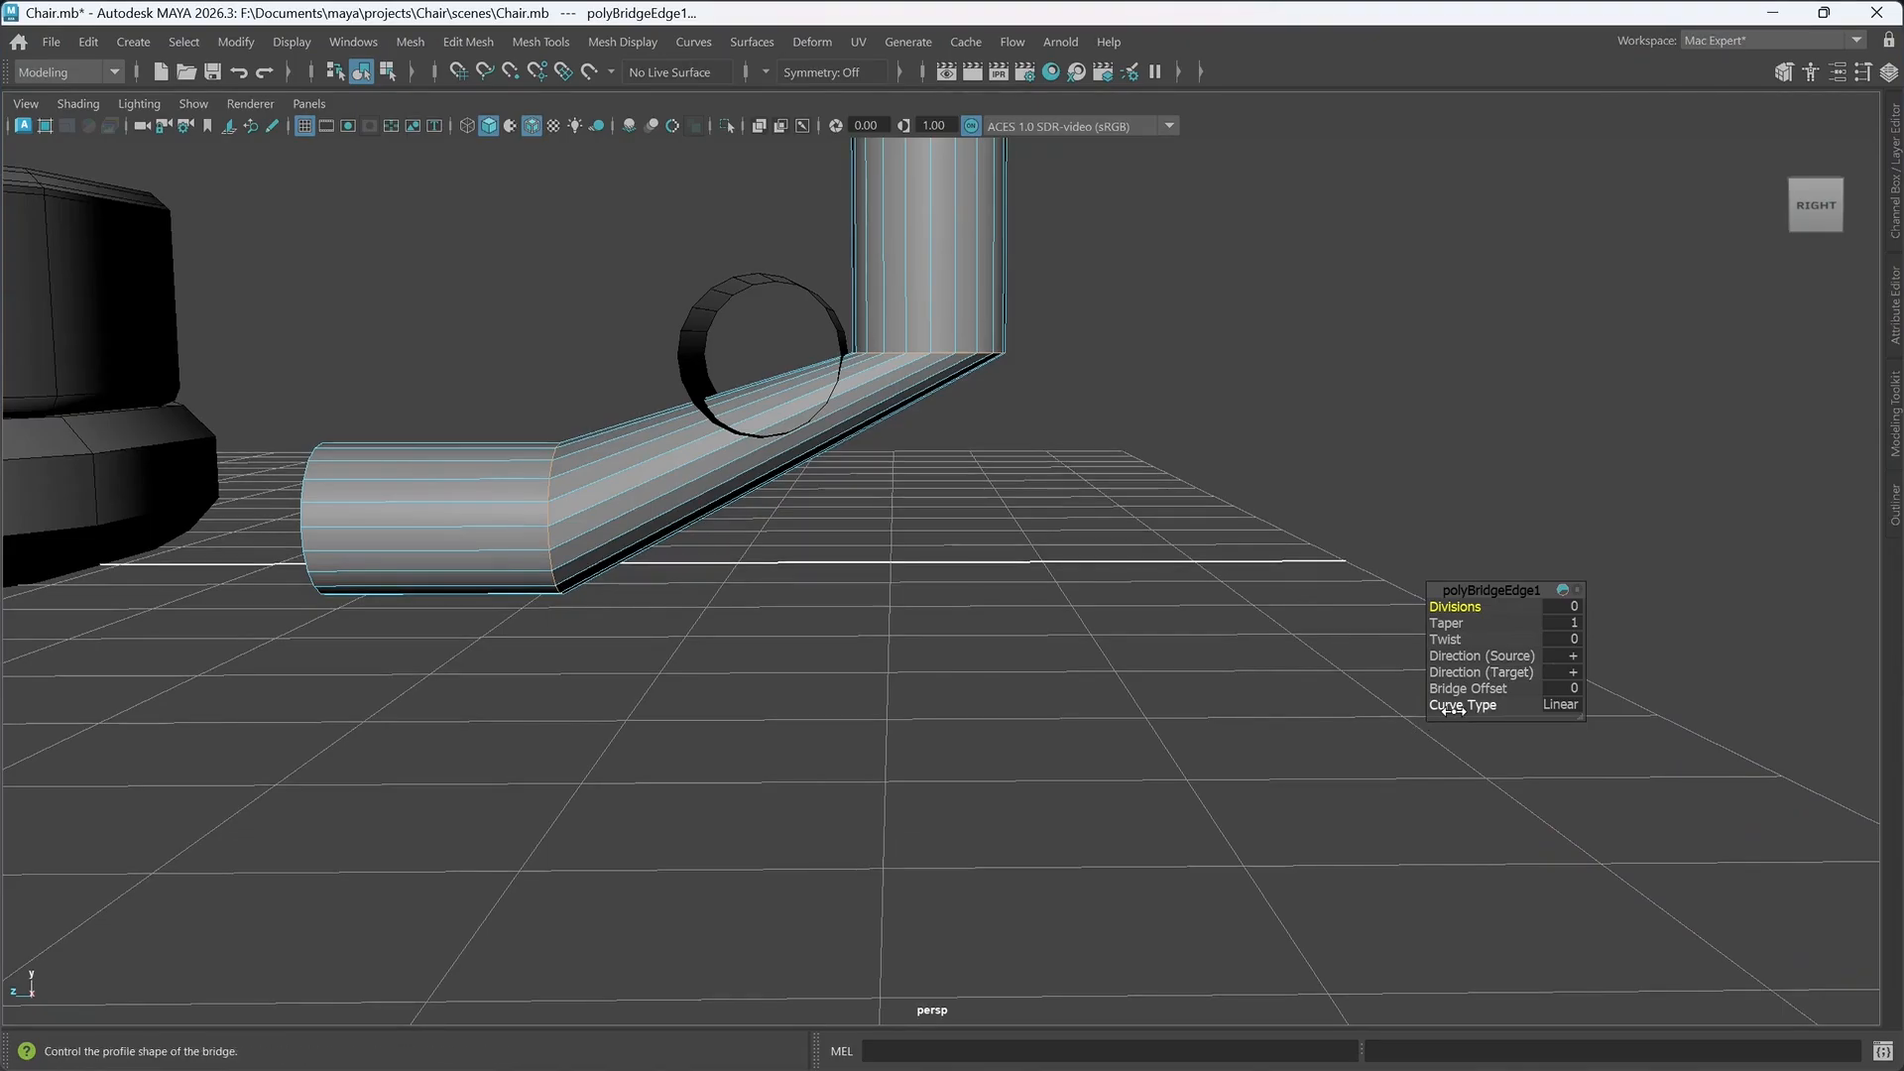
click(1553, 704)
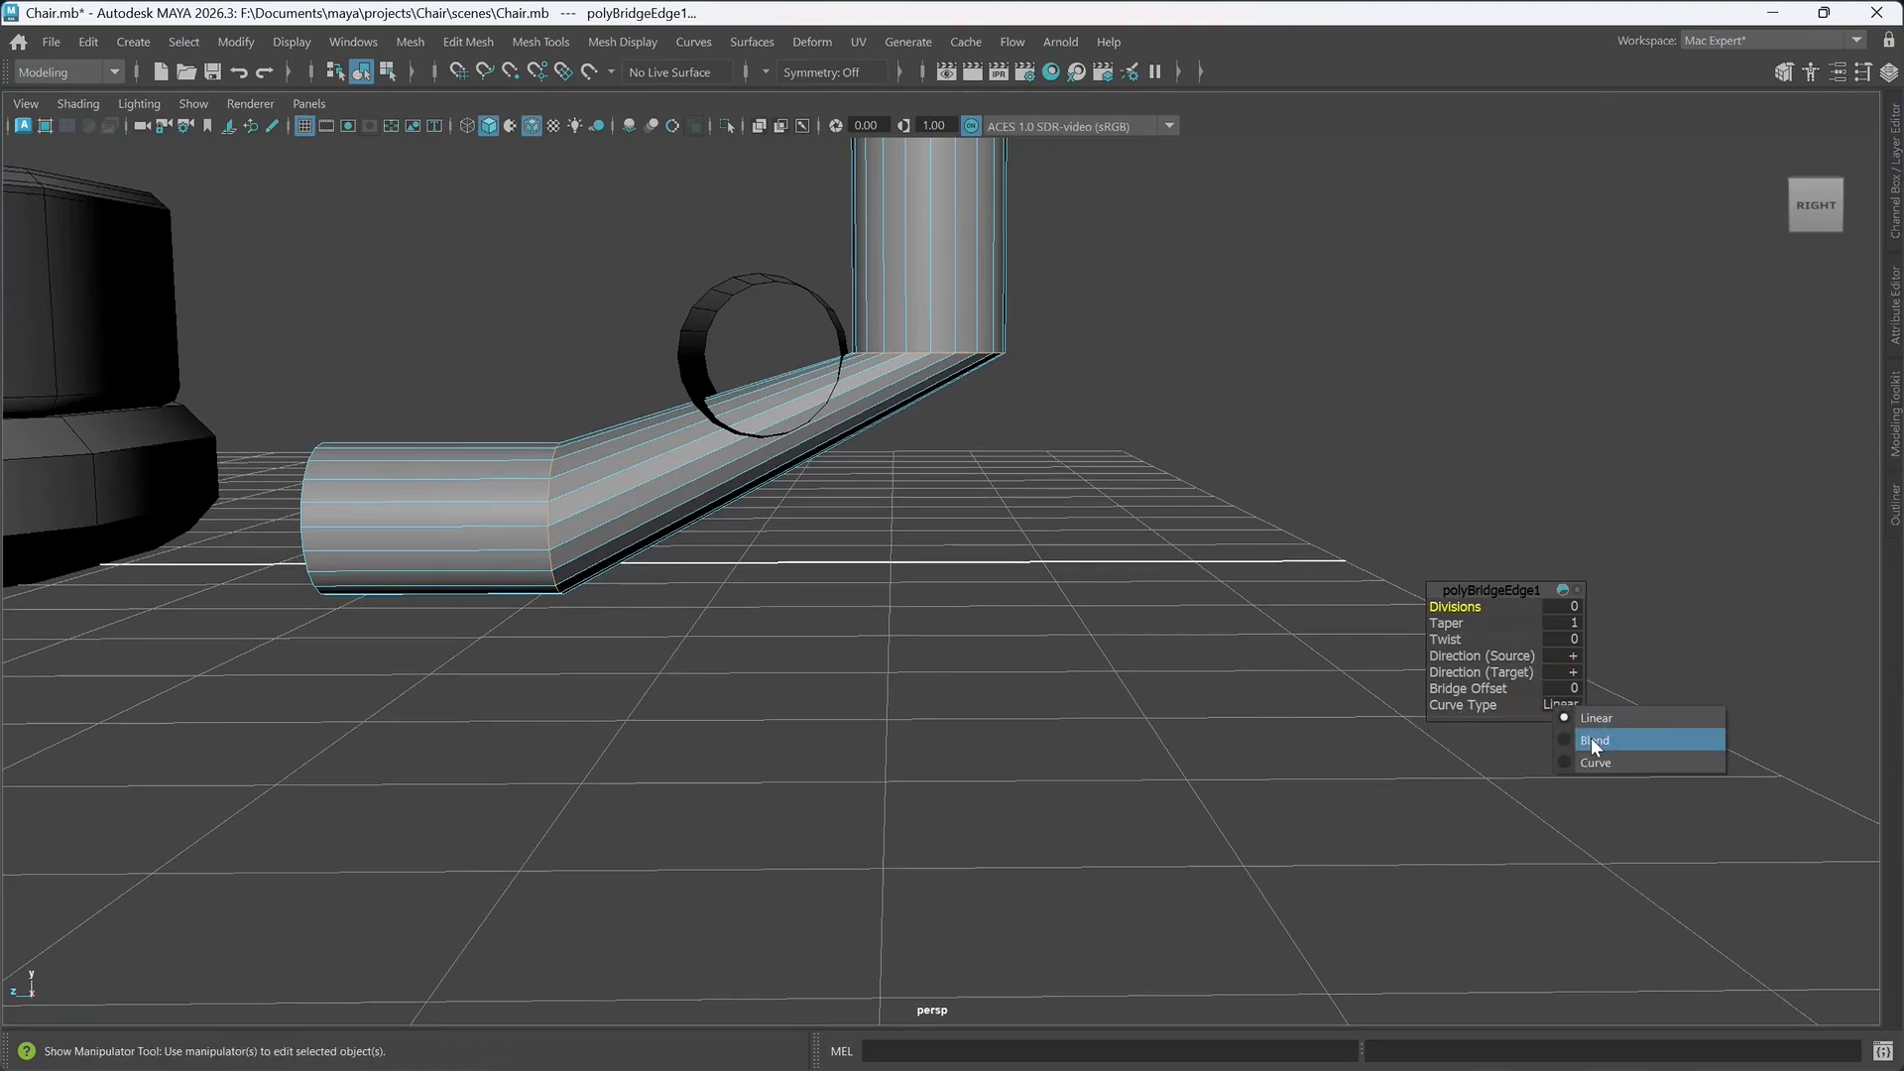
click(1590, 739)
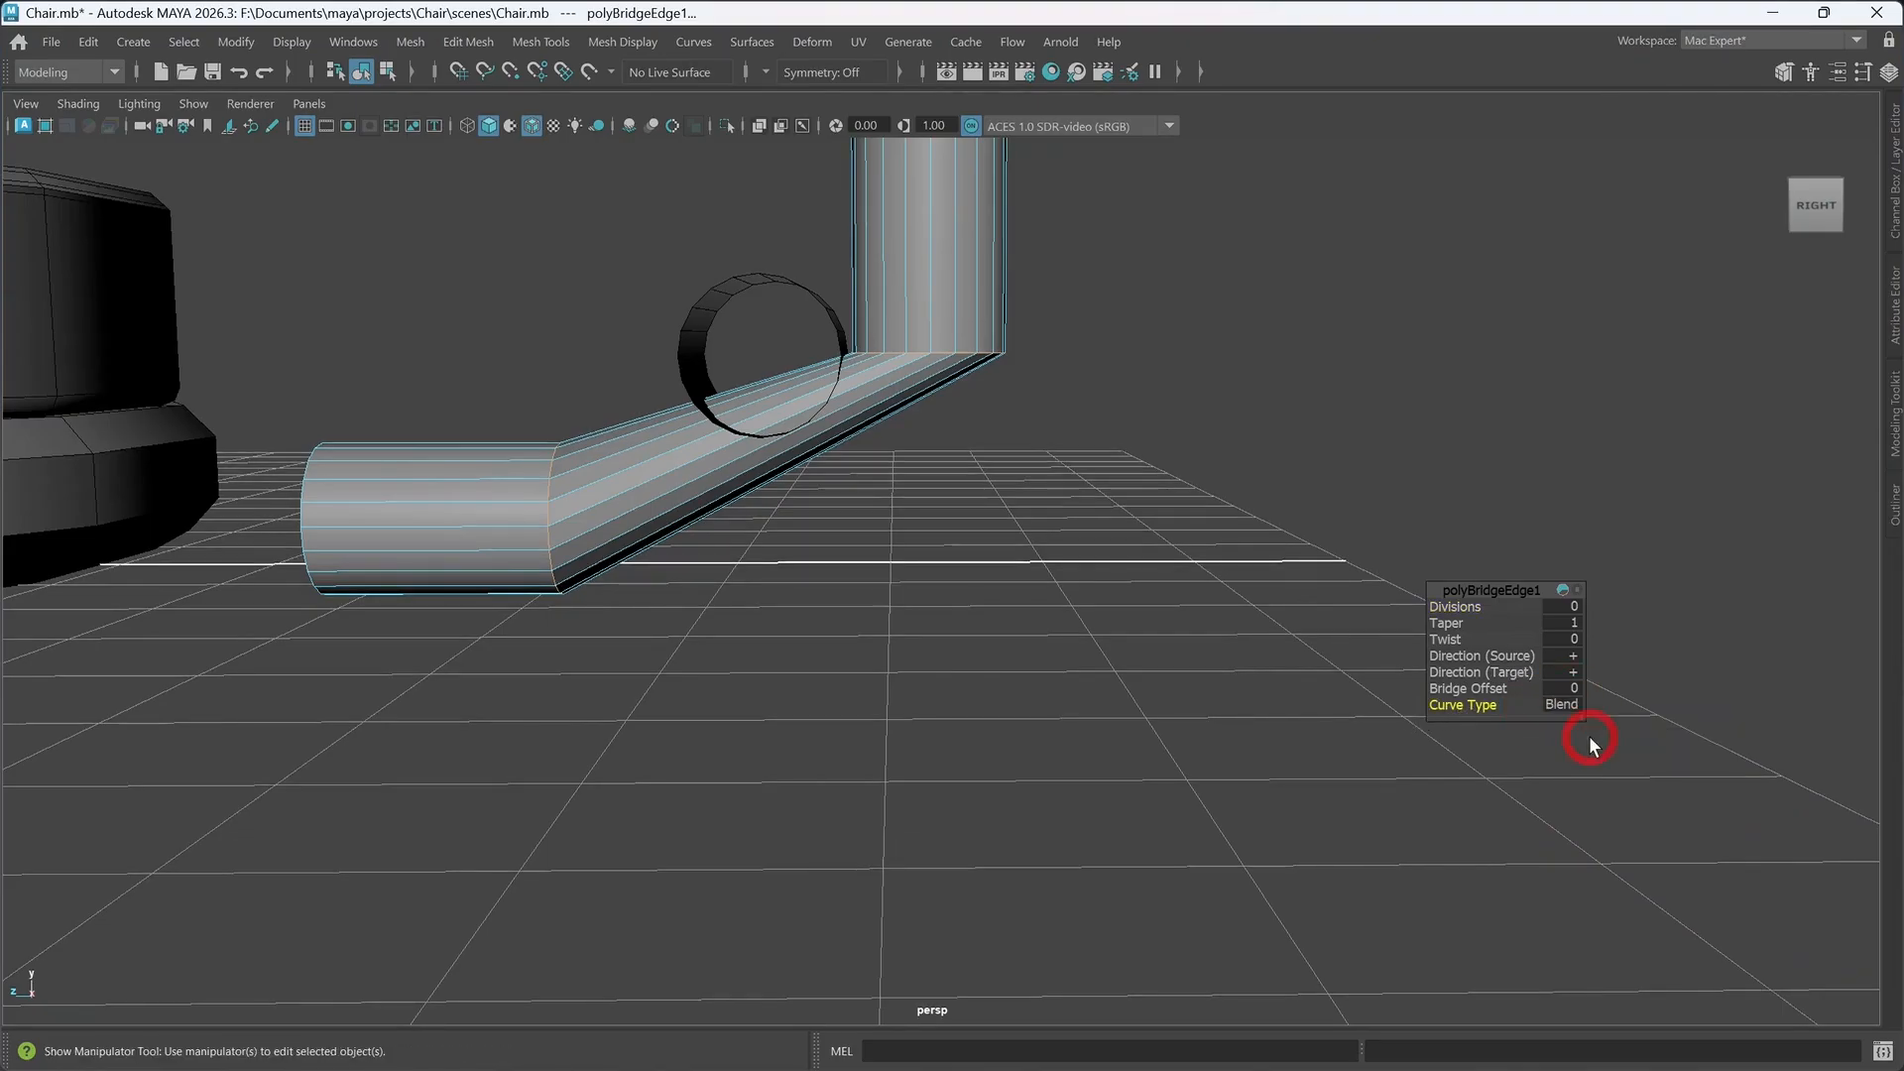
- Set the bridge's divisions to 3 and turn on the smooth preview of the bent tube
click(1453, 605)
middle_drag(1453, 605, 1471, 609)
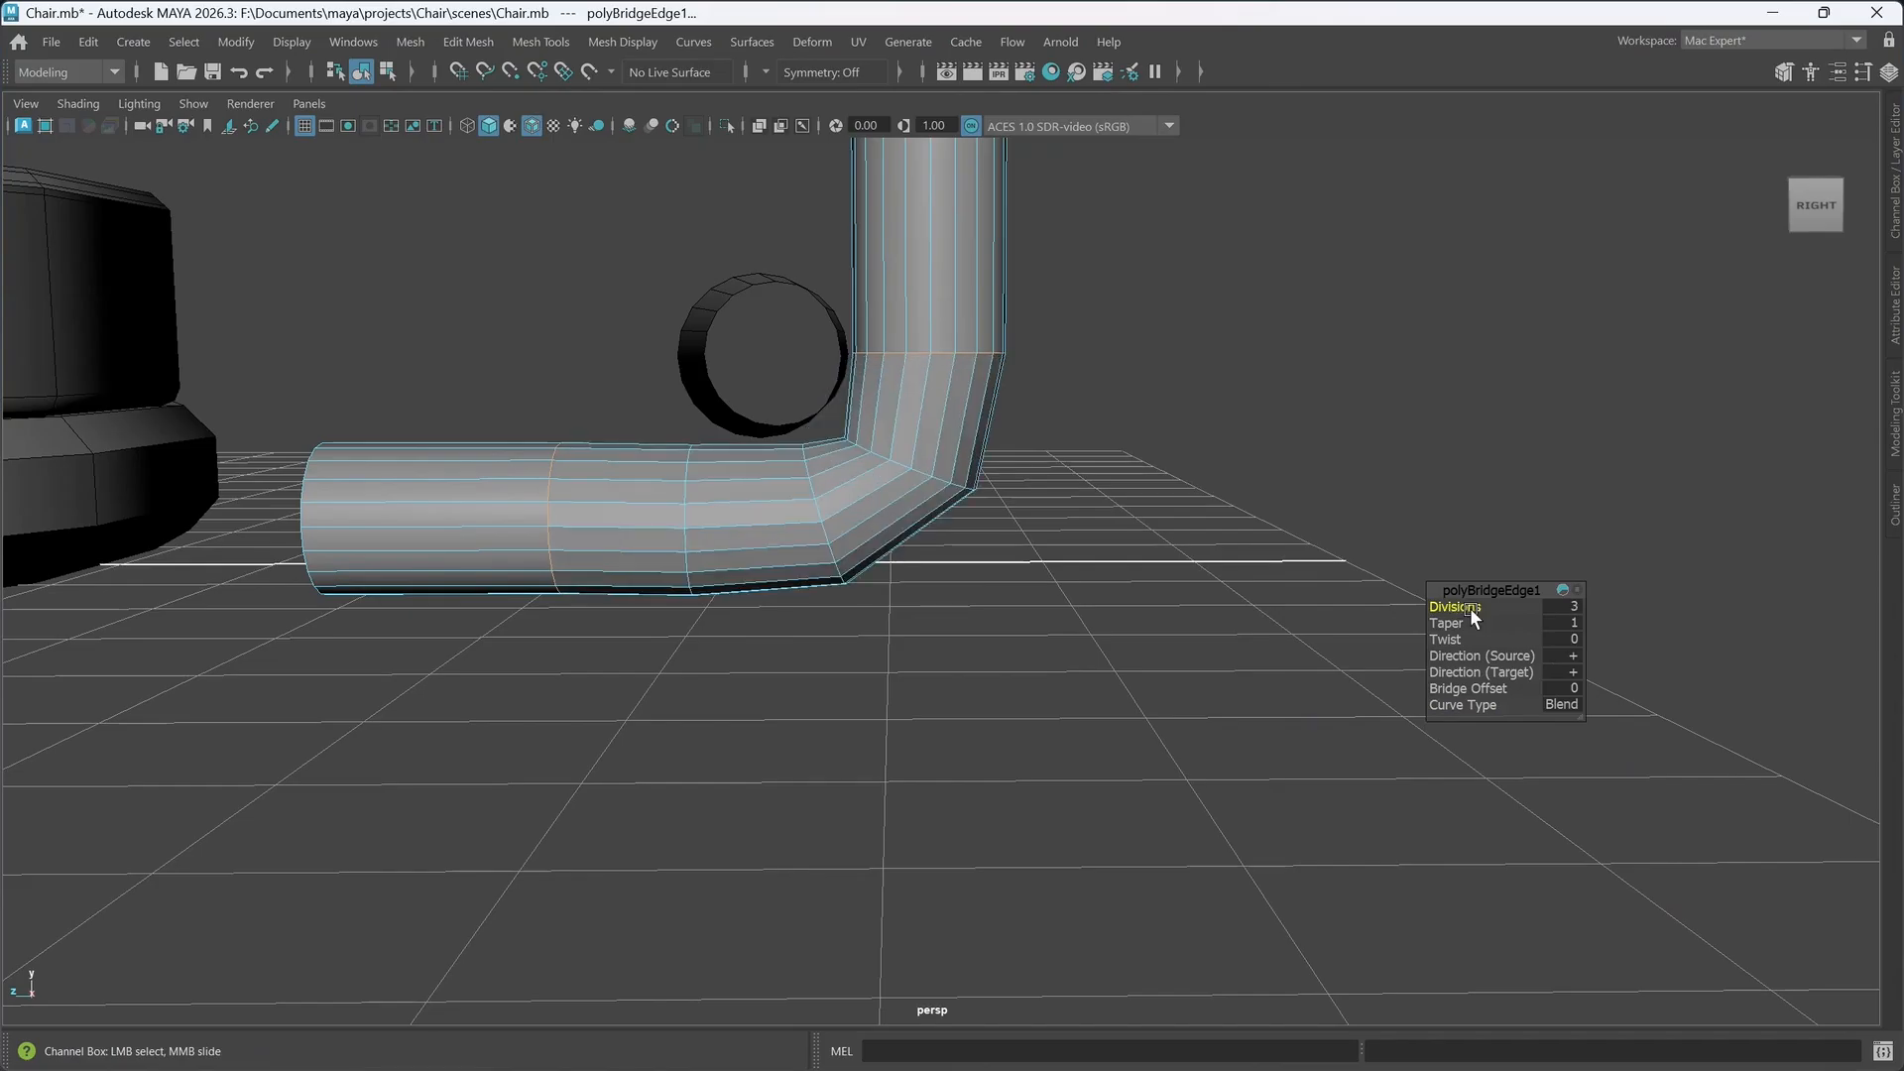
alt+drag(1177, 681, 1210, 654)
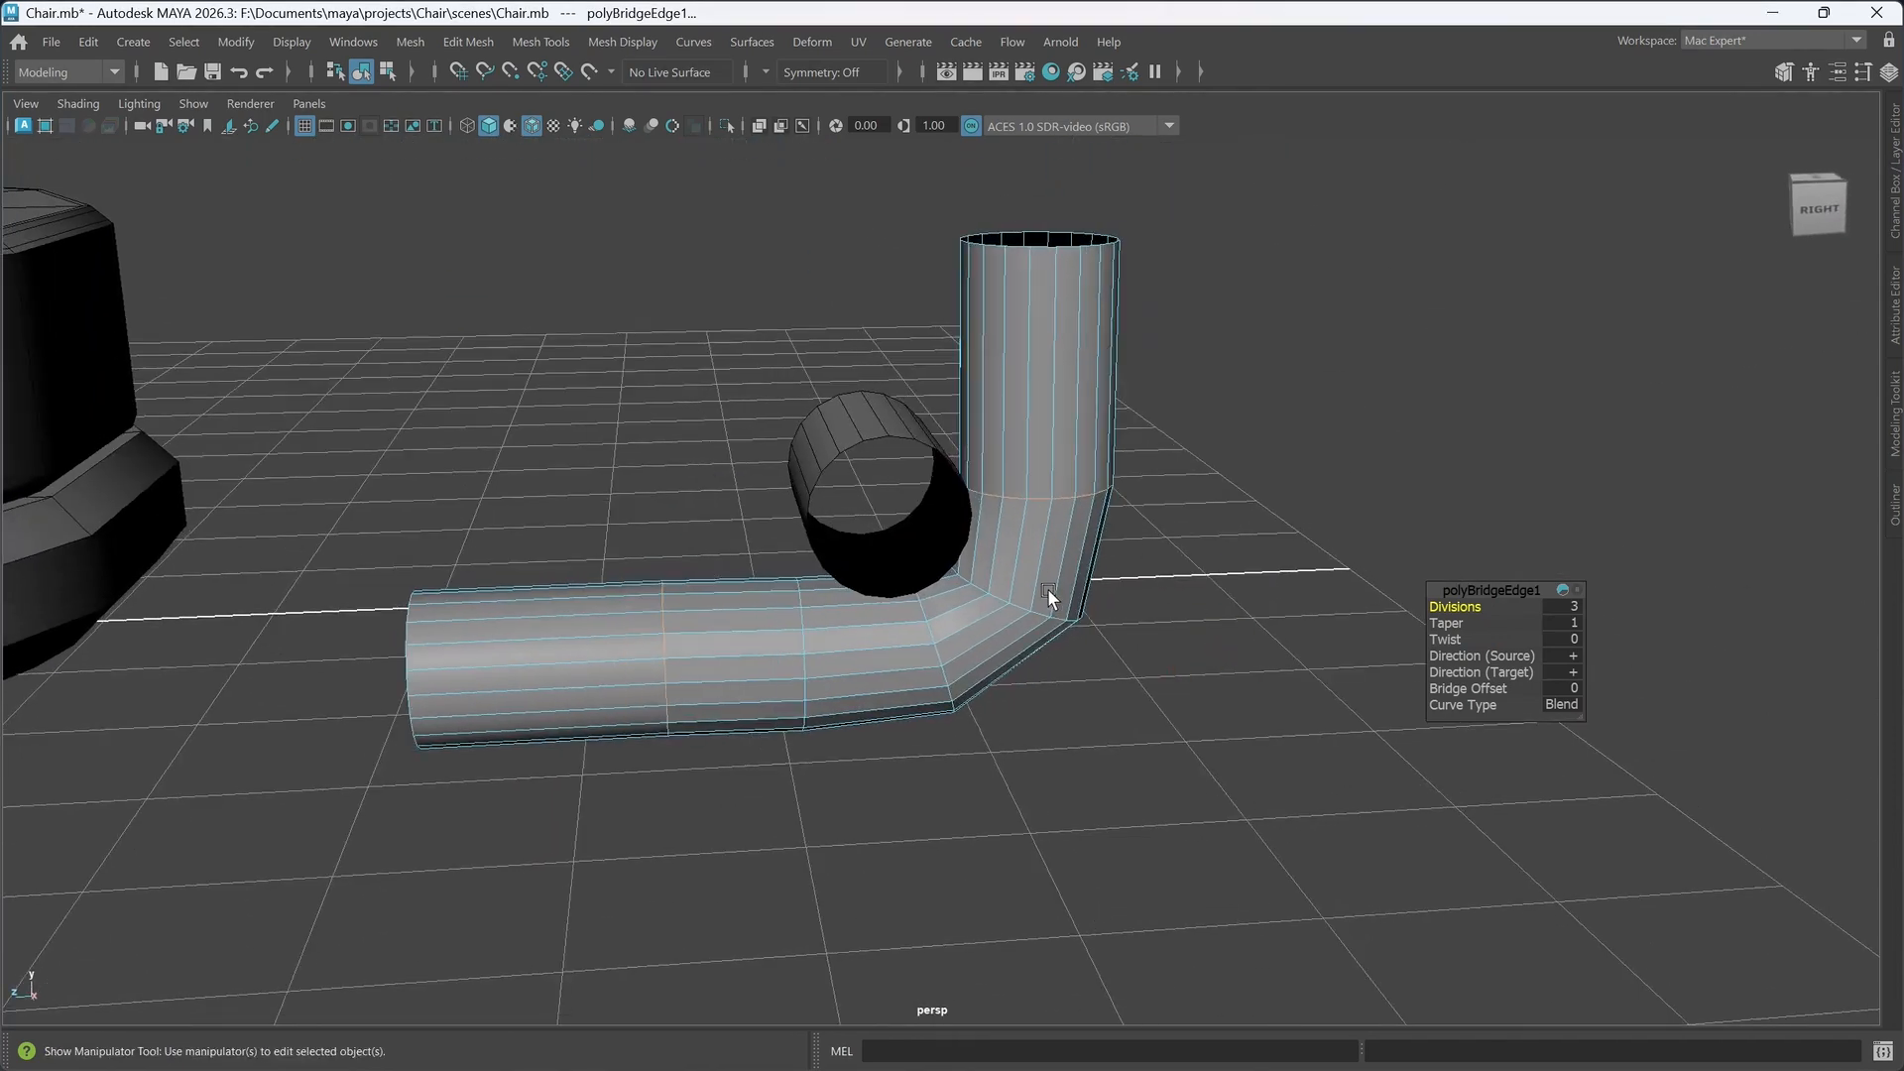
key(3)
alt+drag(1116, 694, 1114, 678)
alt+drag(1008, 605, 1046, 604)
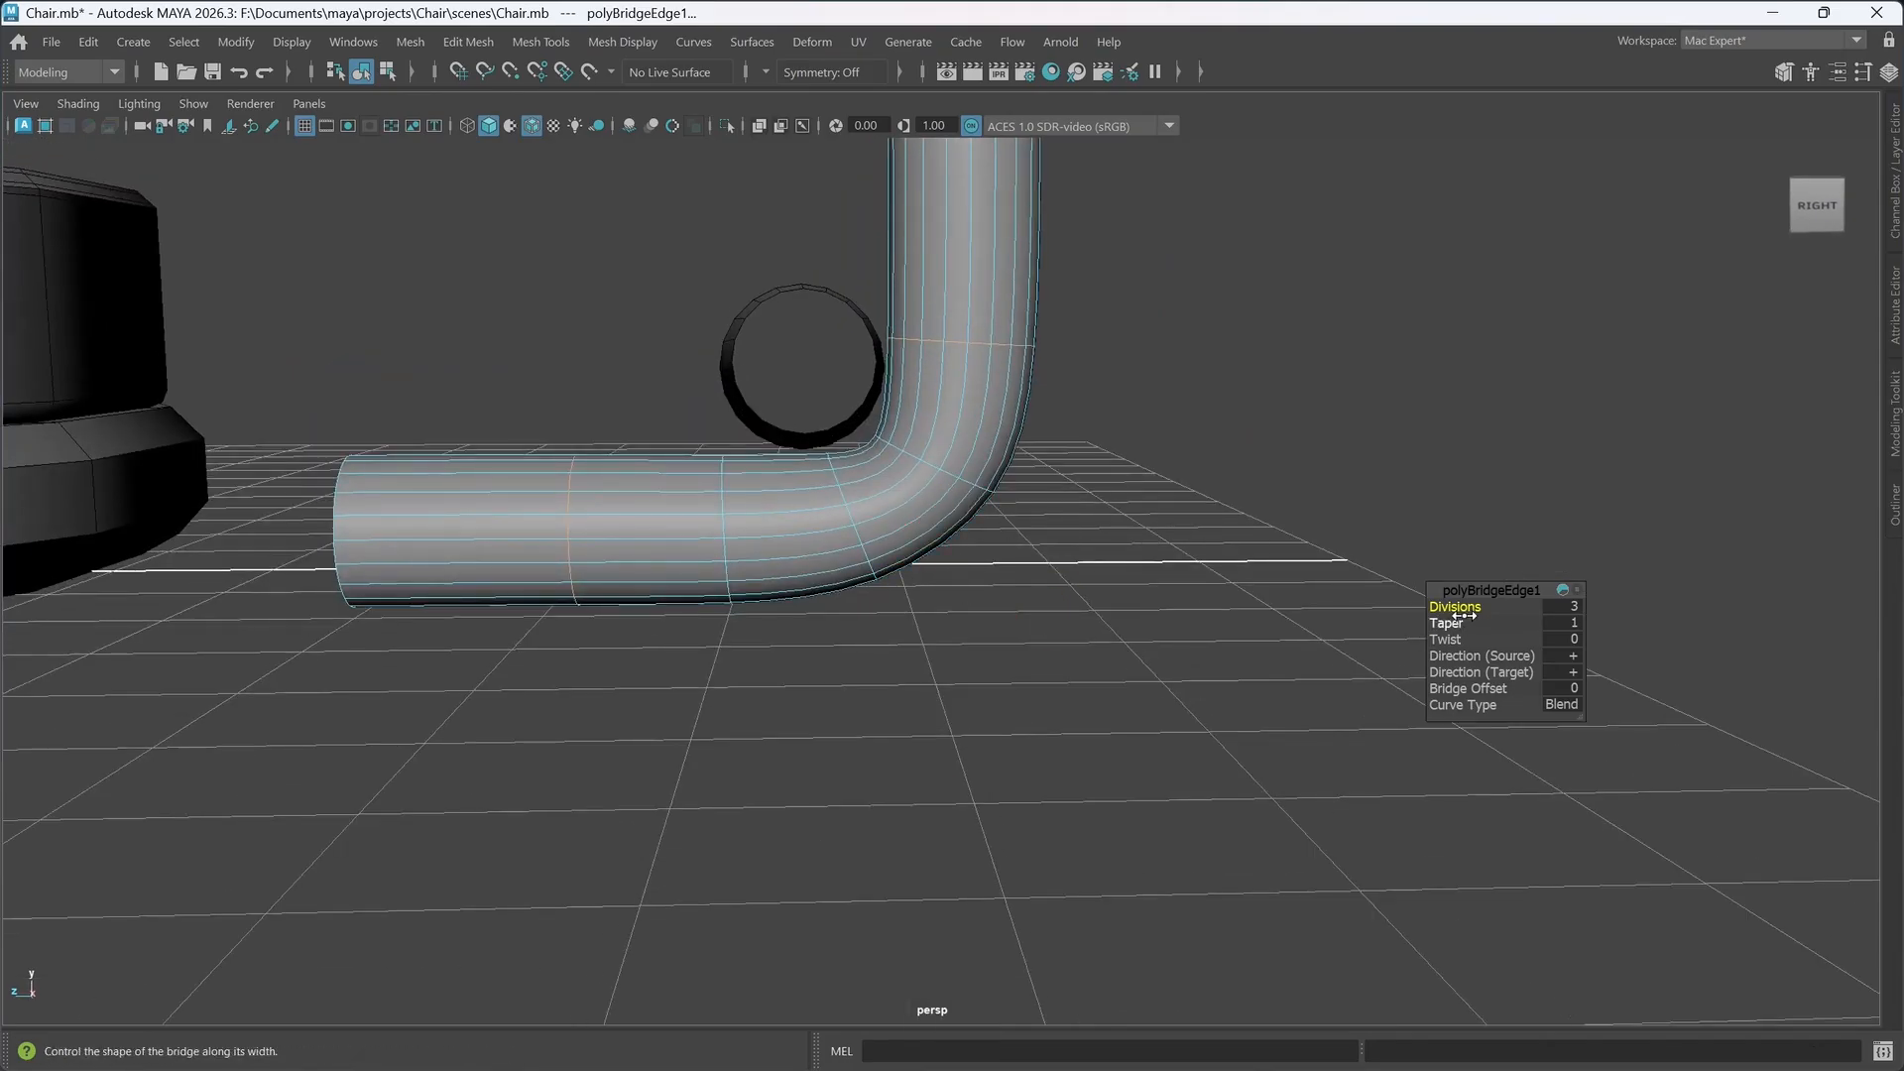
- Try 5, 2 and 4 divisions on the bridge to compare the shape of the bend
drag(1469, 611, 1479, 610)
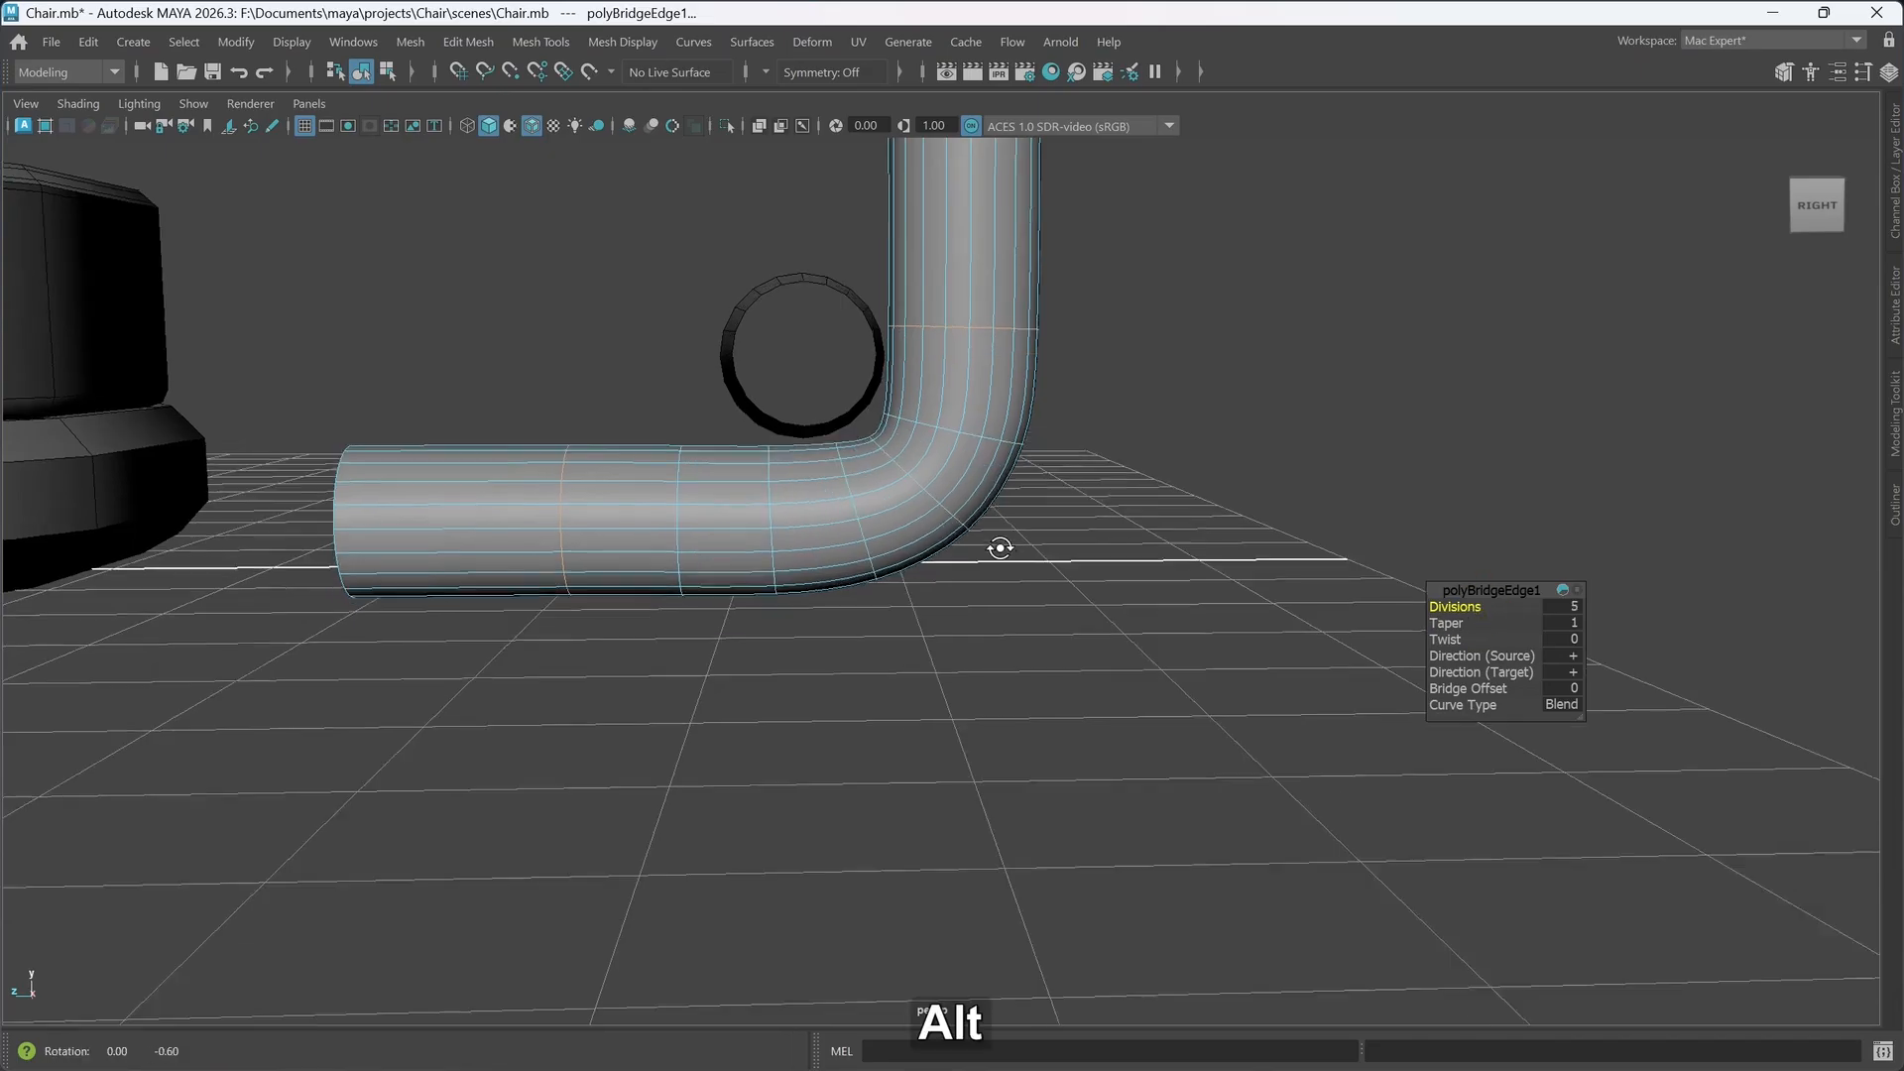
mouse_move(999, 544)
alt+mouse_down()
mouse_move(978, 549)
mouse_move(1020, 556)
alt+mouse_up()
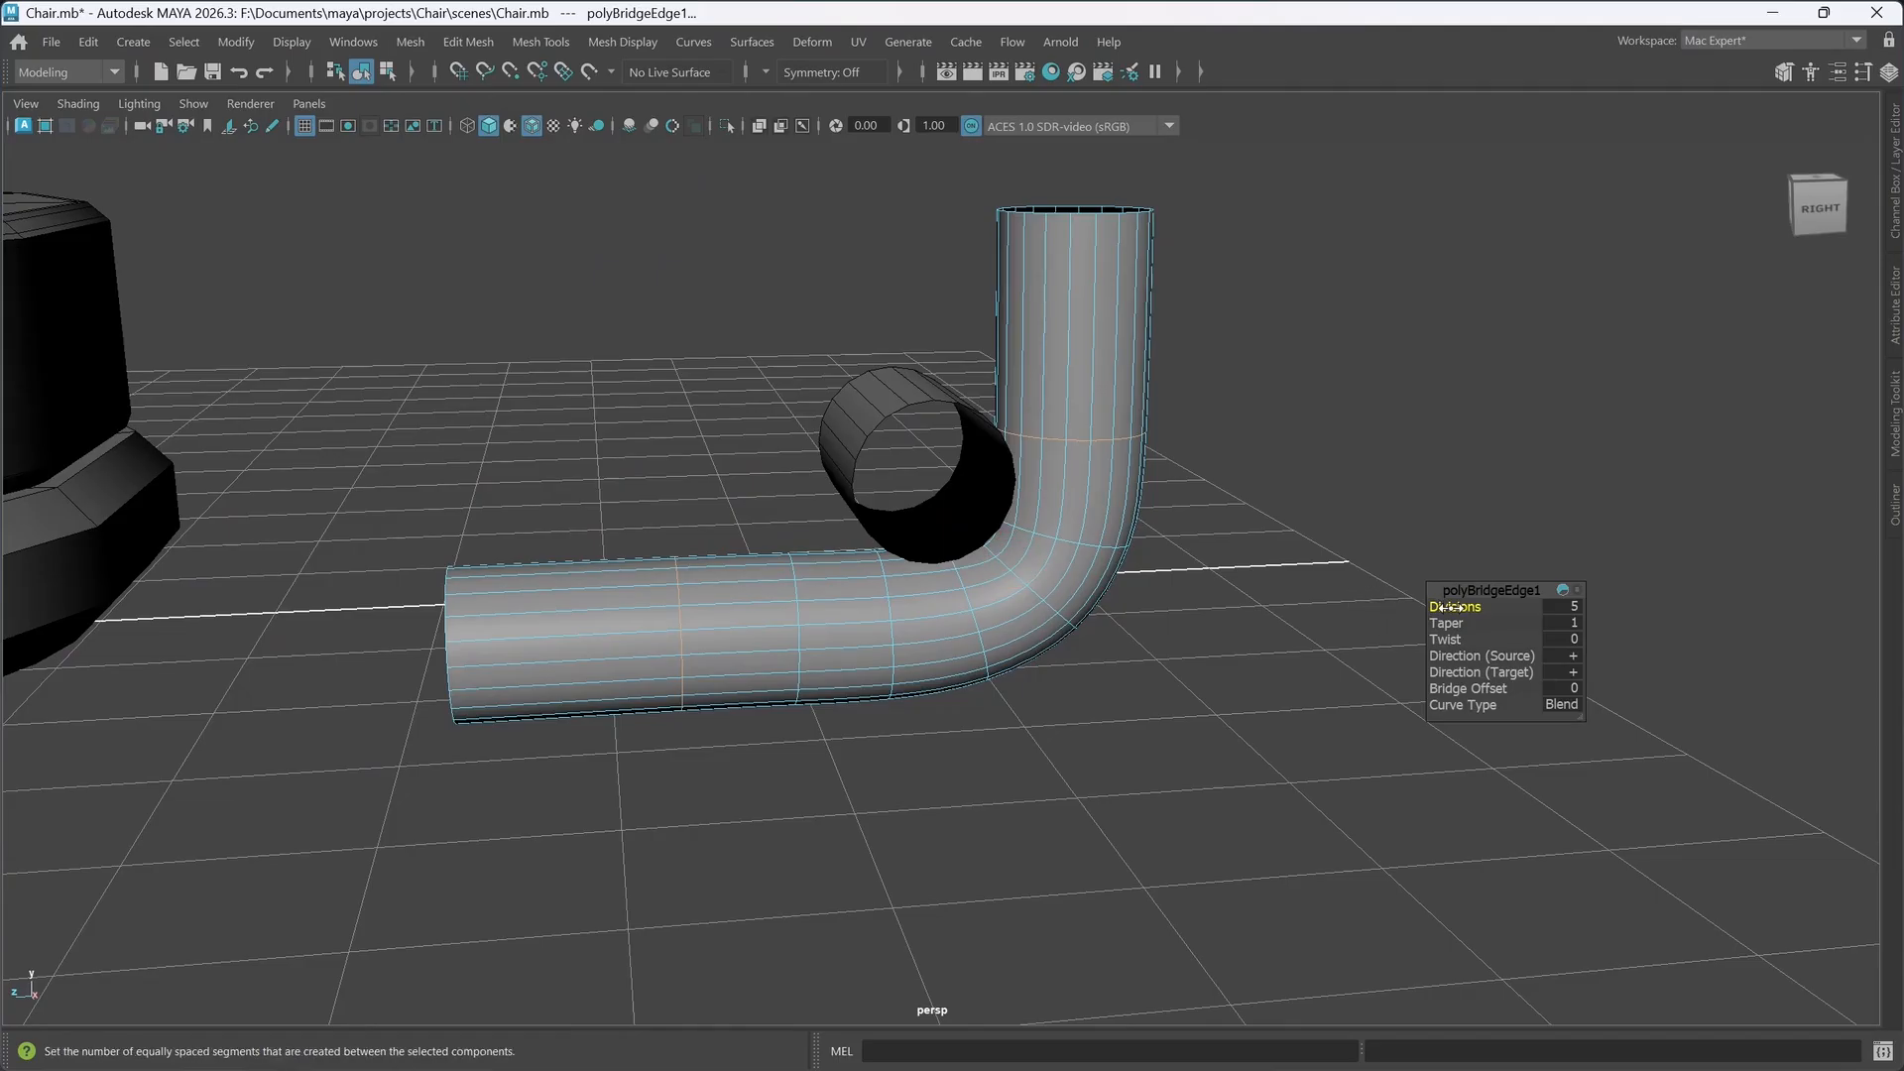
drag(1439, 607, 1426, 608)
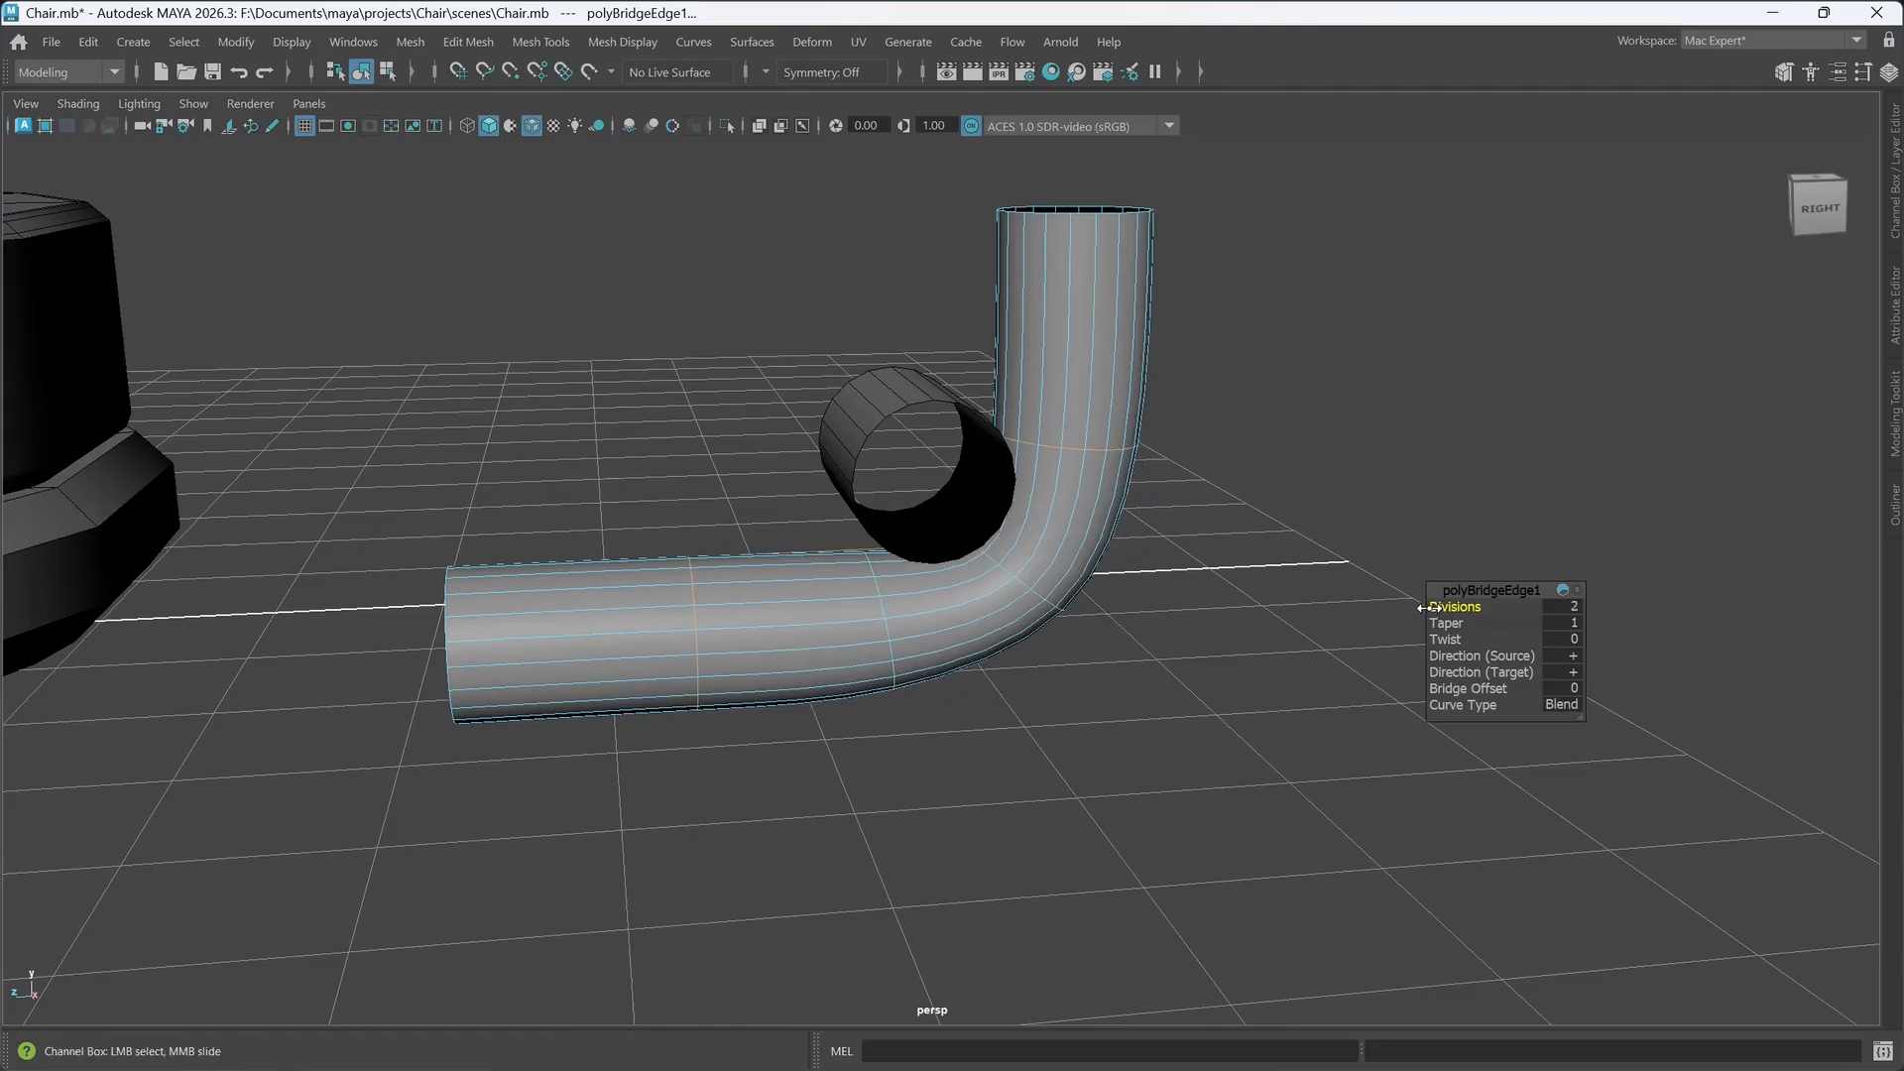
alt+drag(1283, 620, 1241, 669)
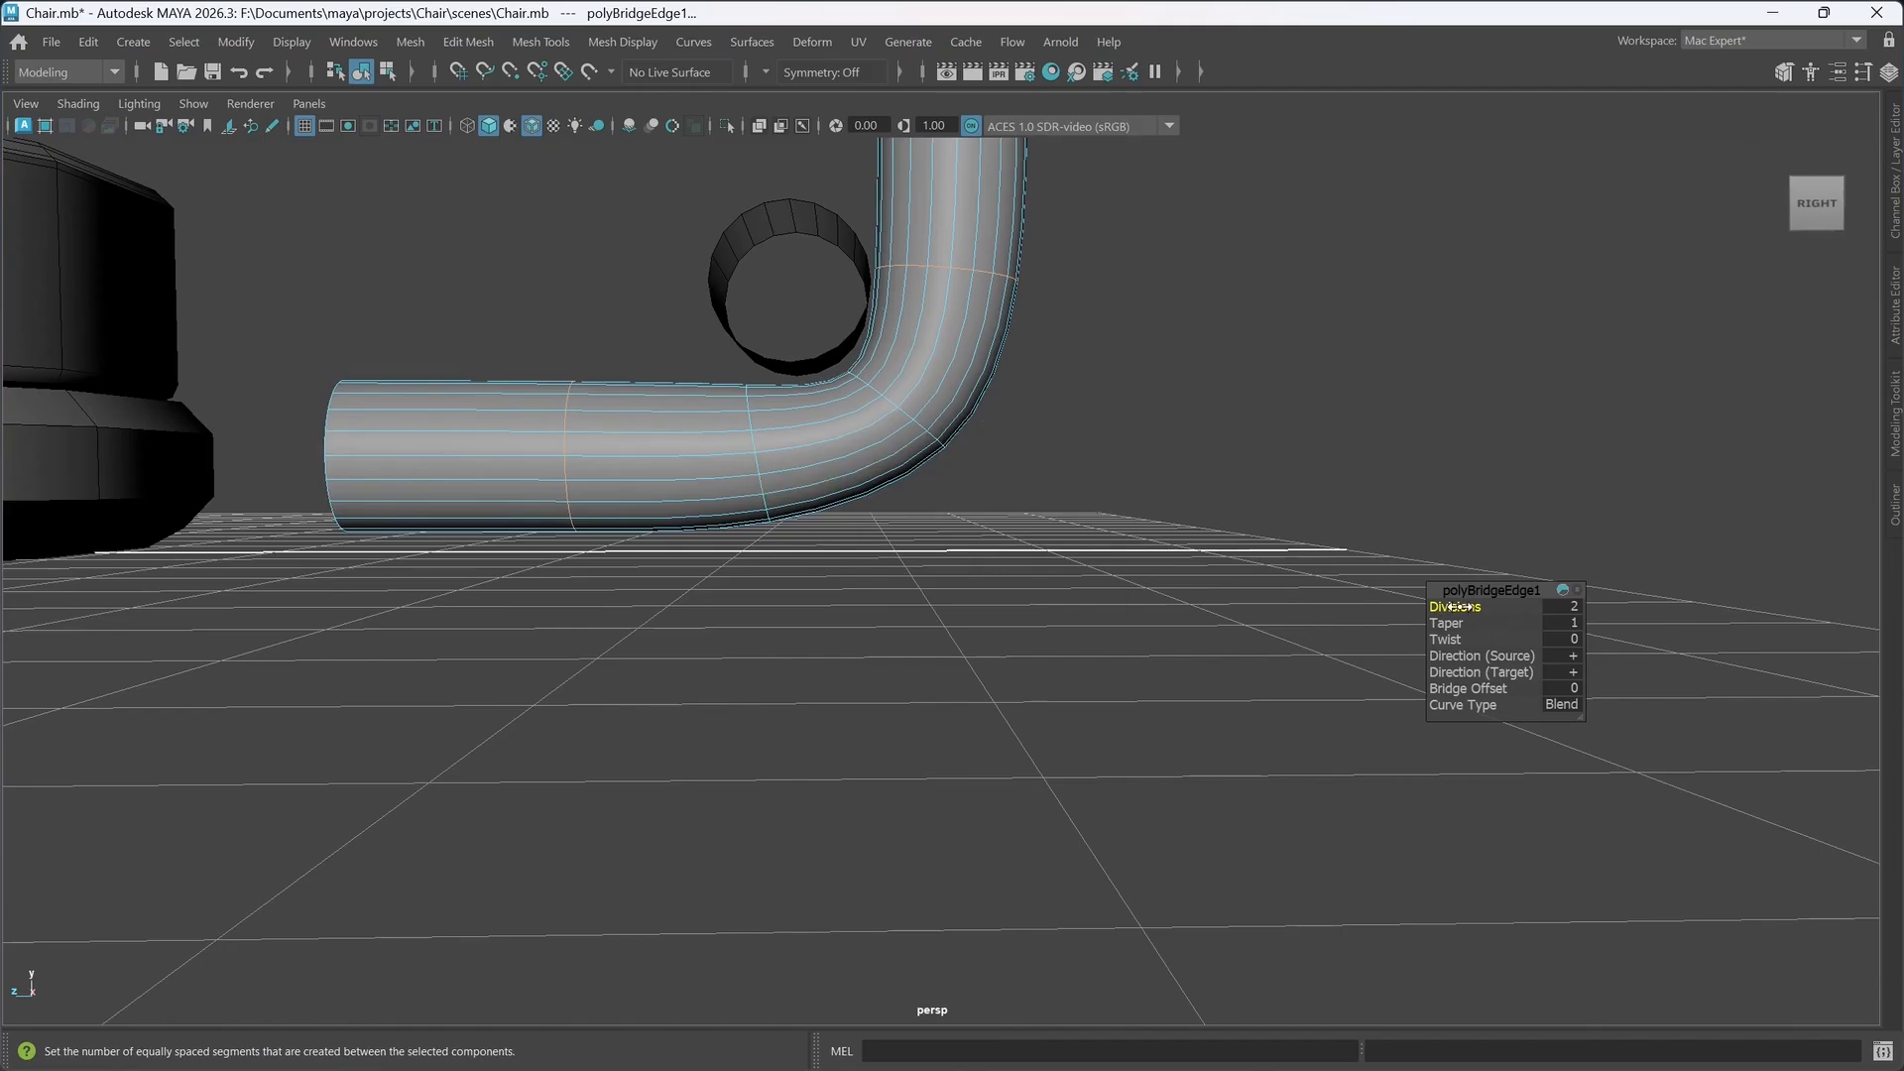
drag(1461, 606, 1474, 607)
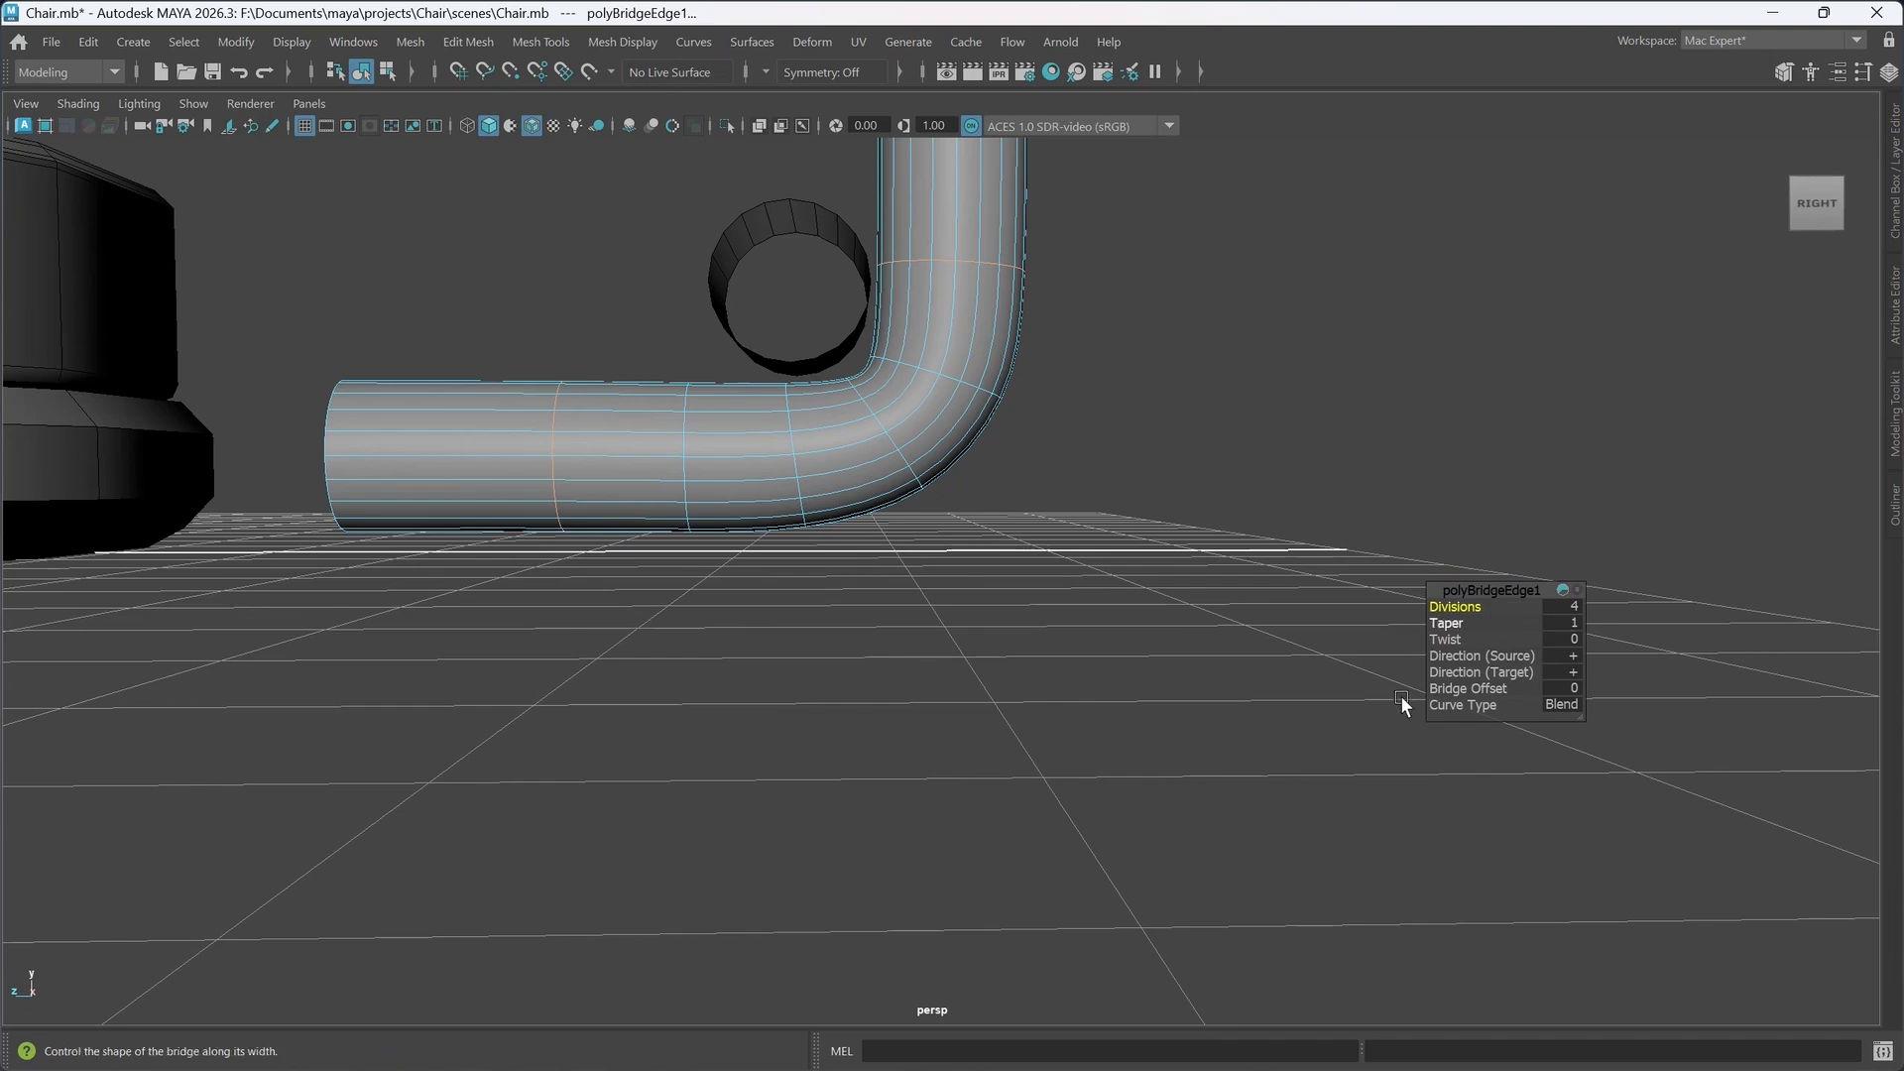
- Try a bridge offset of 2 with 7 divisions, and reset the offset to 0
click(1488, 688)
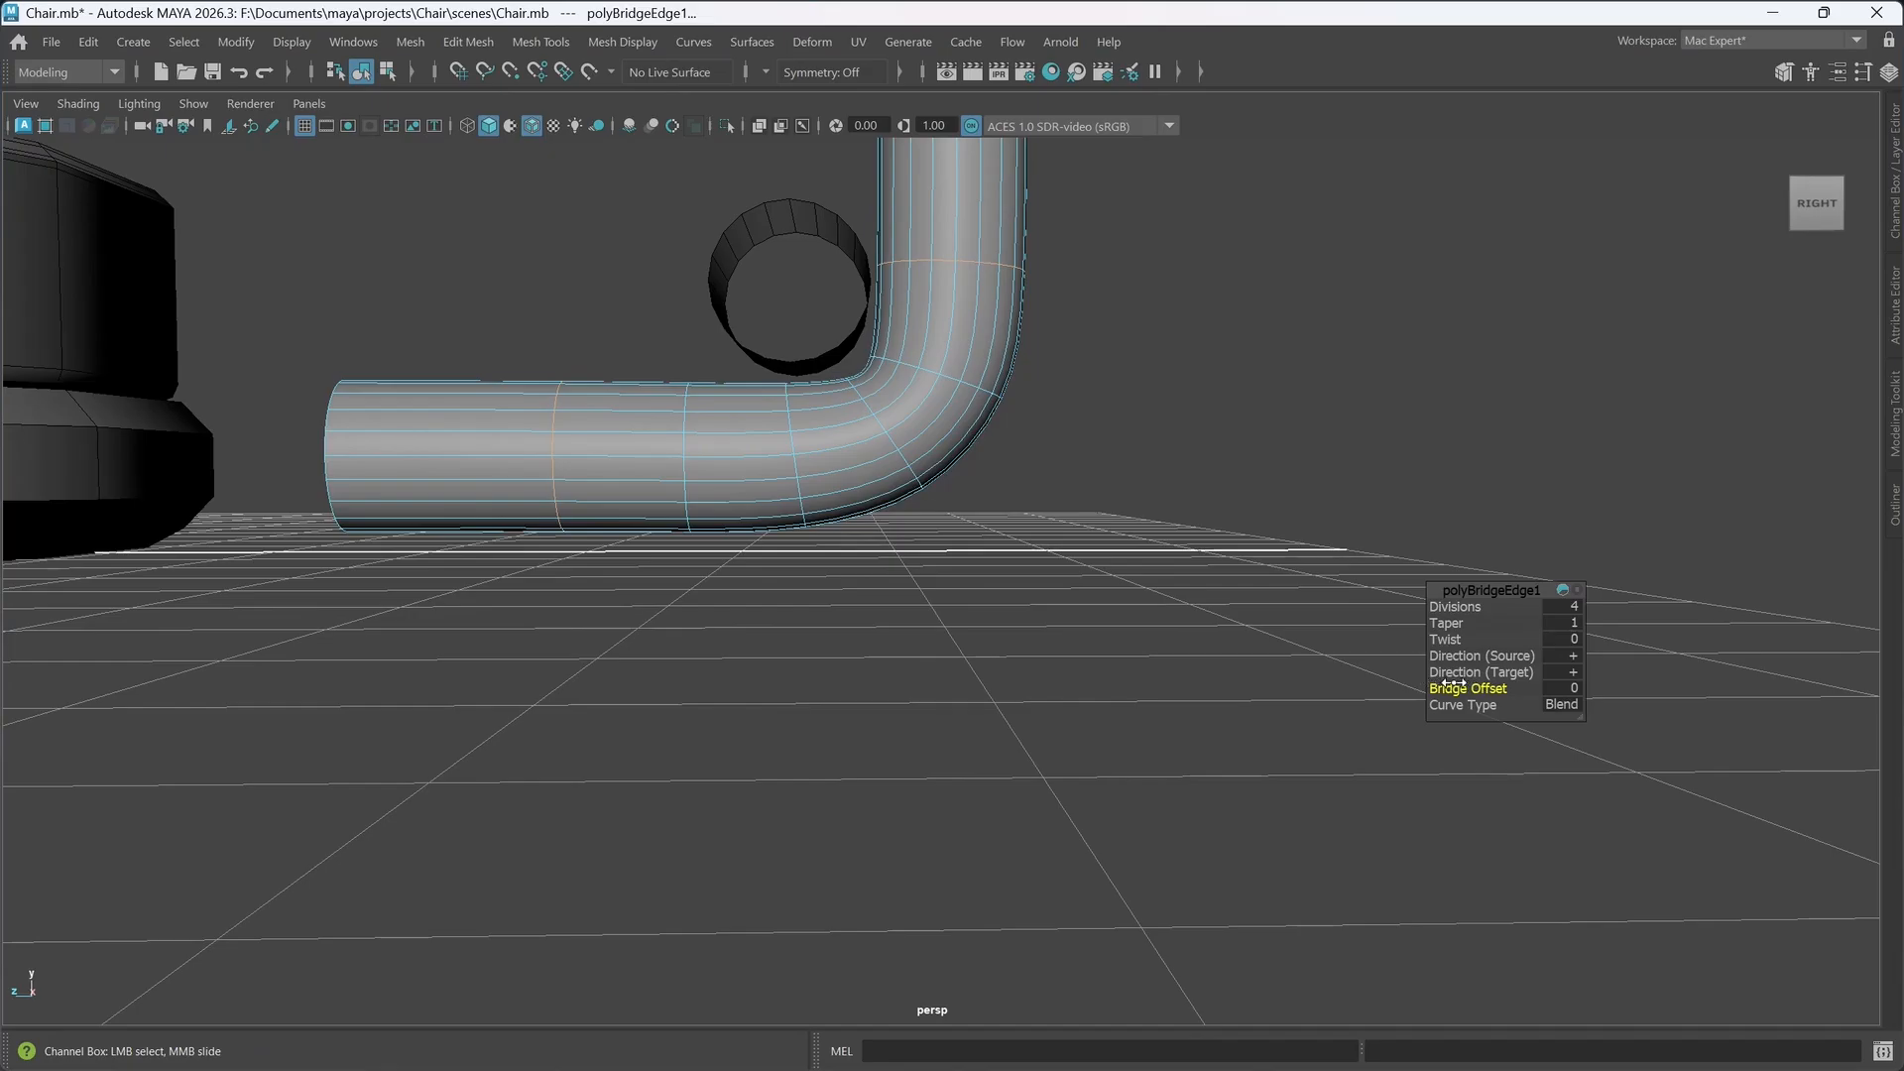
middle_drag(1514, 687, 1508, 699)
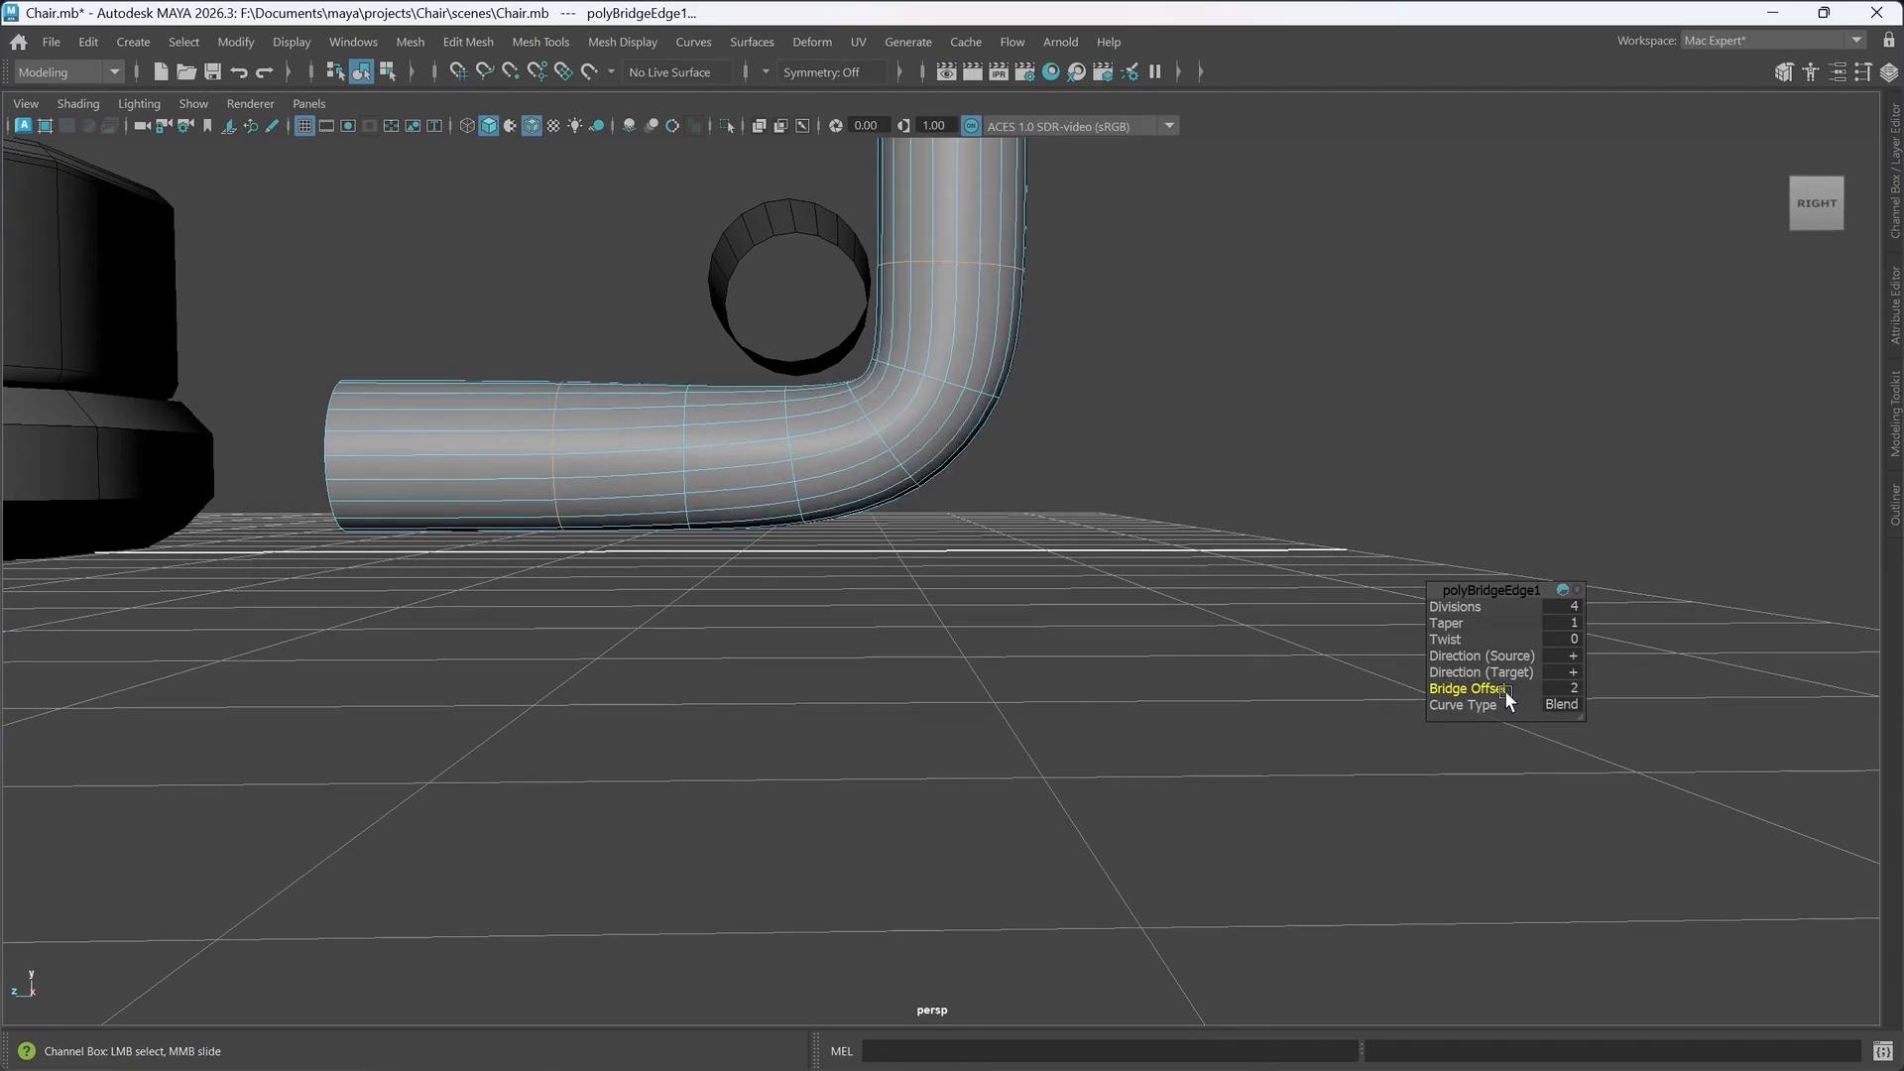
click(1456, 607)
middle_drag(1456, 607, 1475, 608)
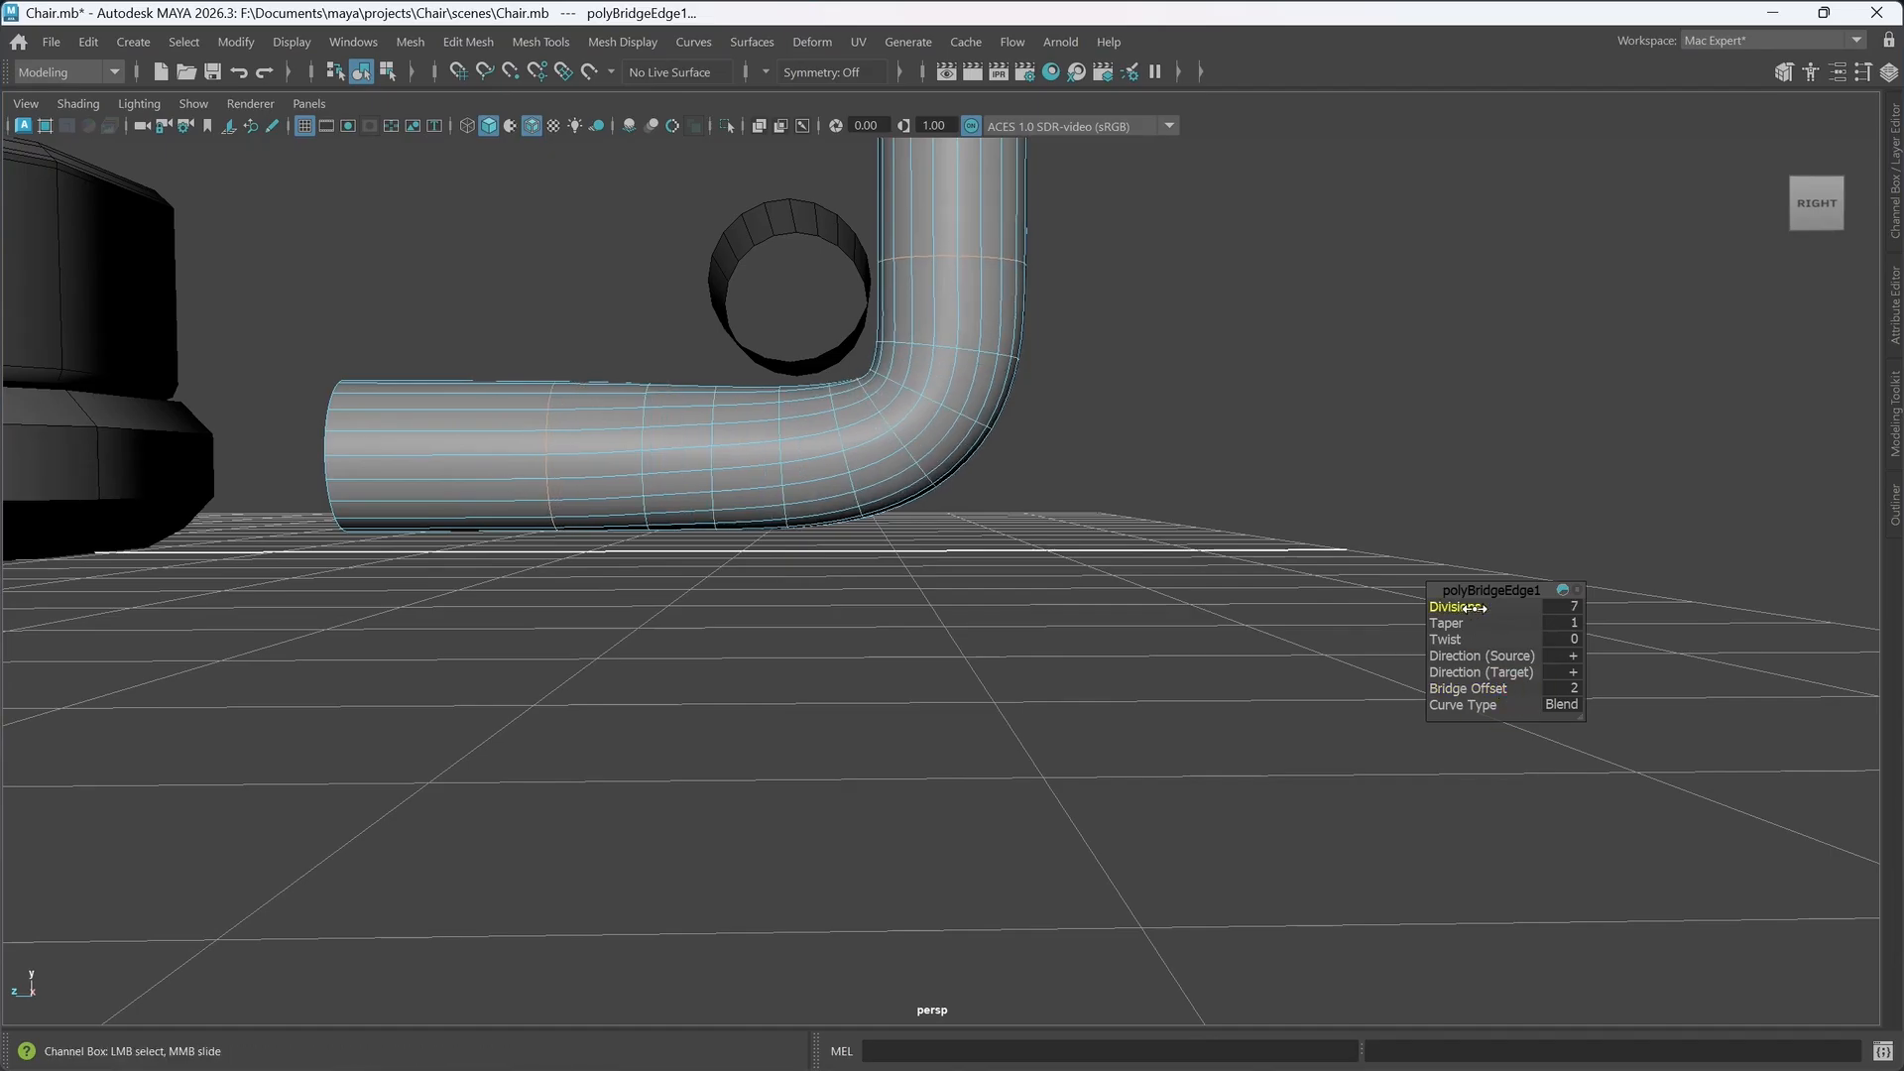
alt+drag(991, 535, 926, 522)
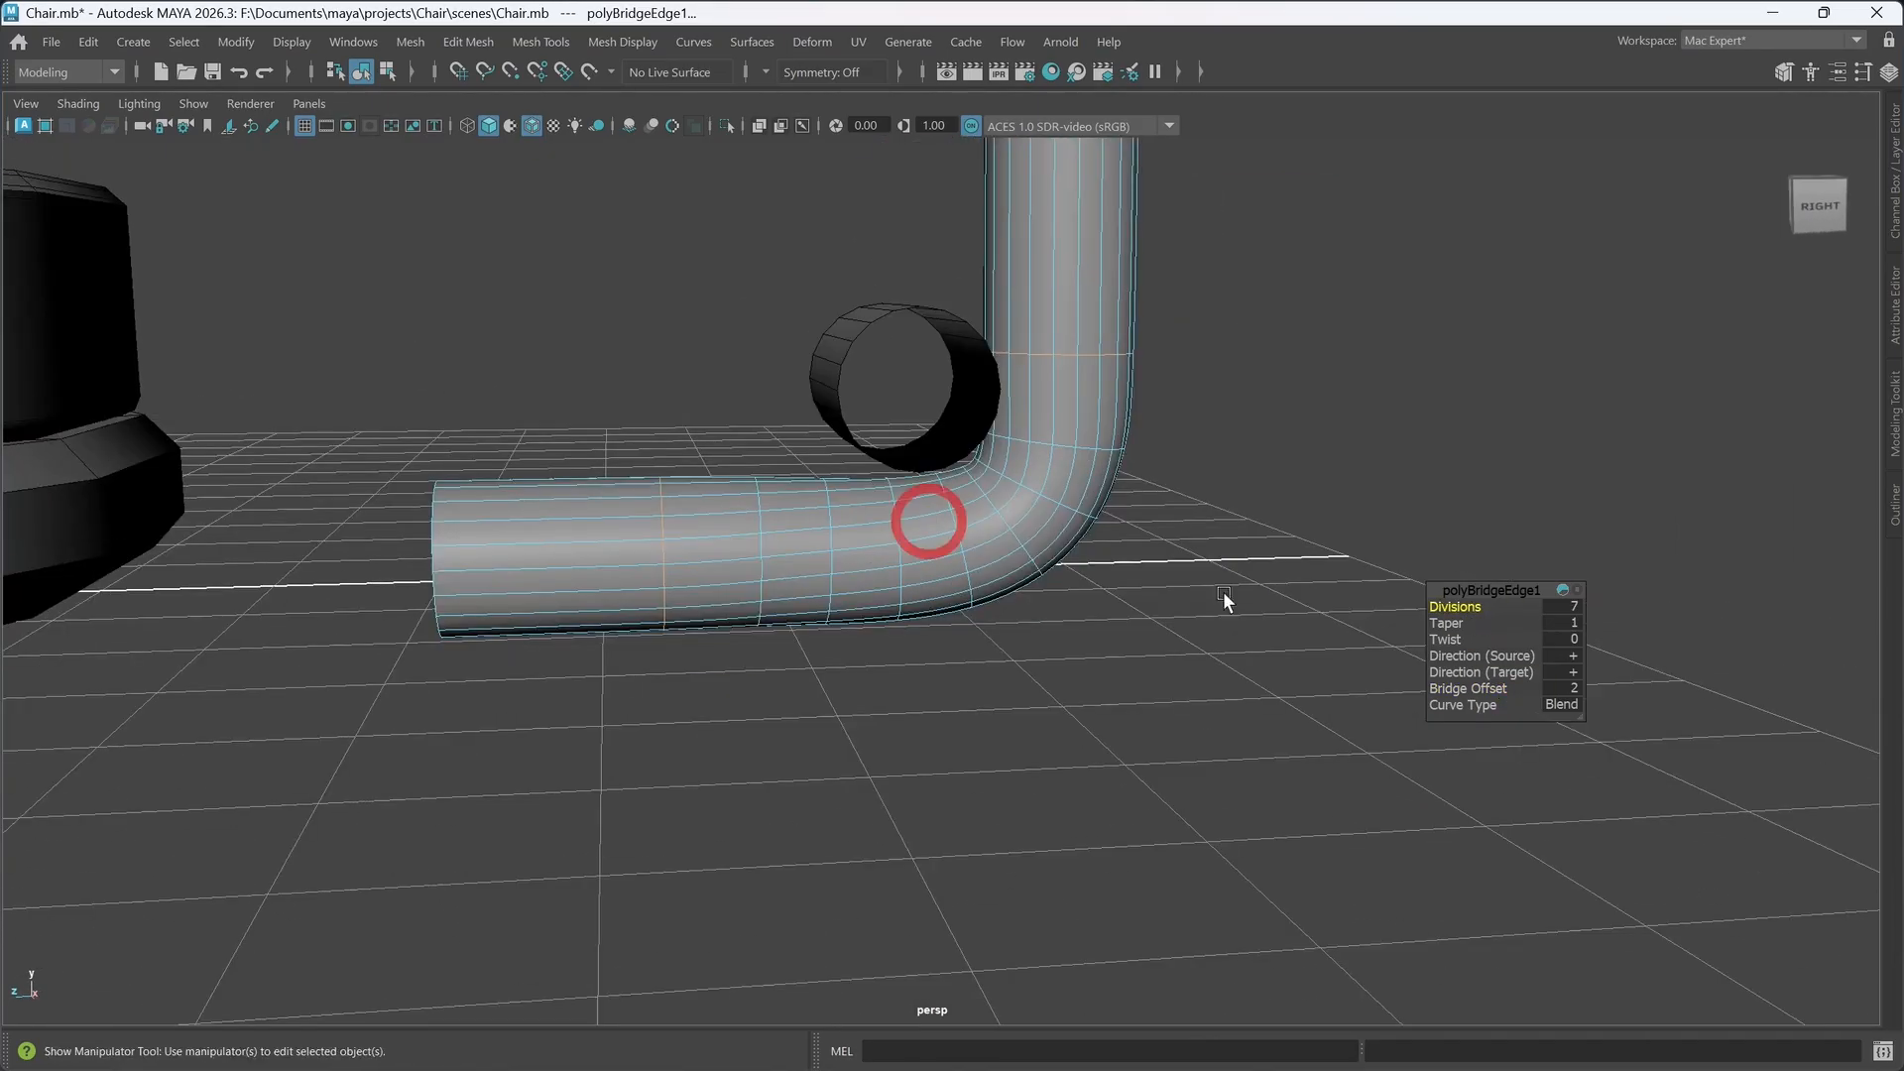
middle_drag(1467, 689, 1435, 689)
alt+drag(1083, 580, 997, 608)
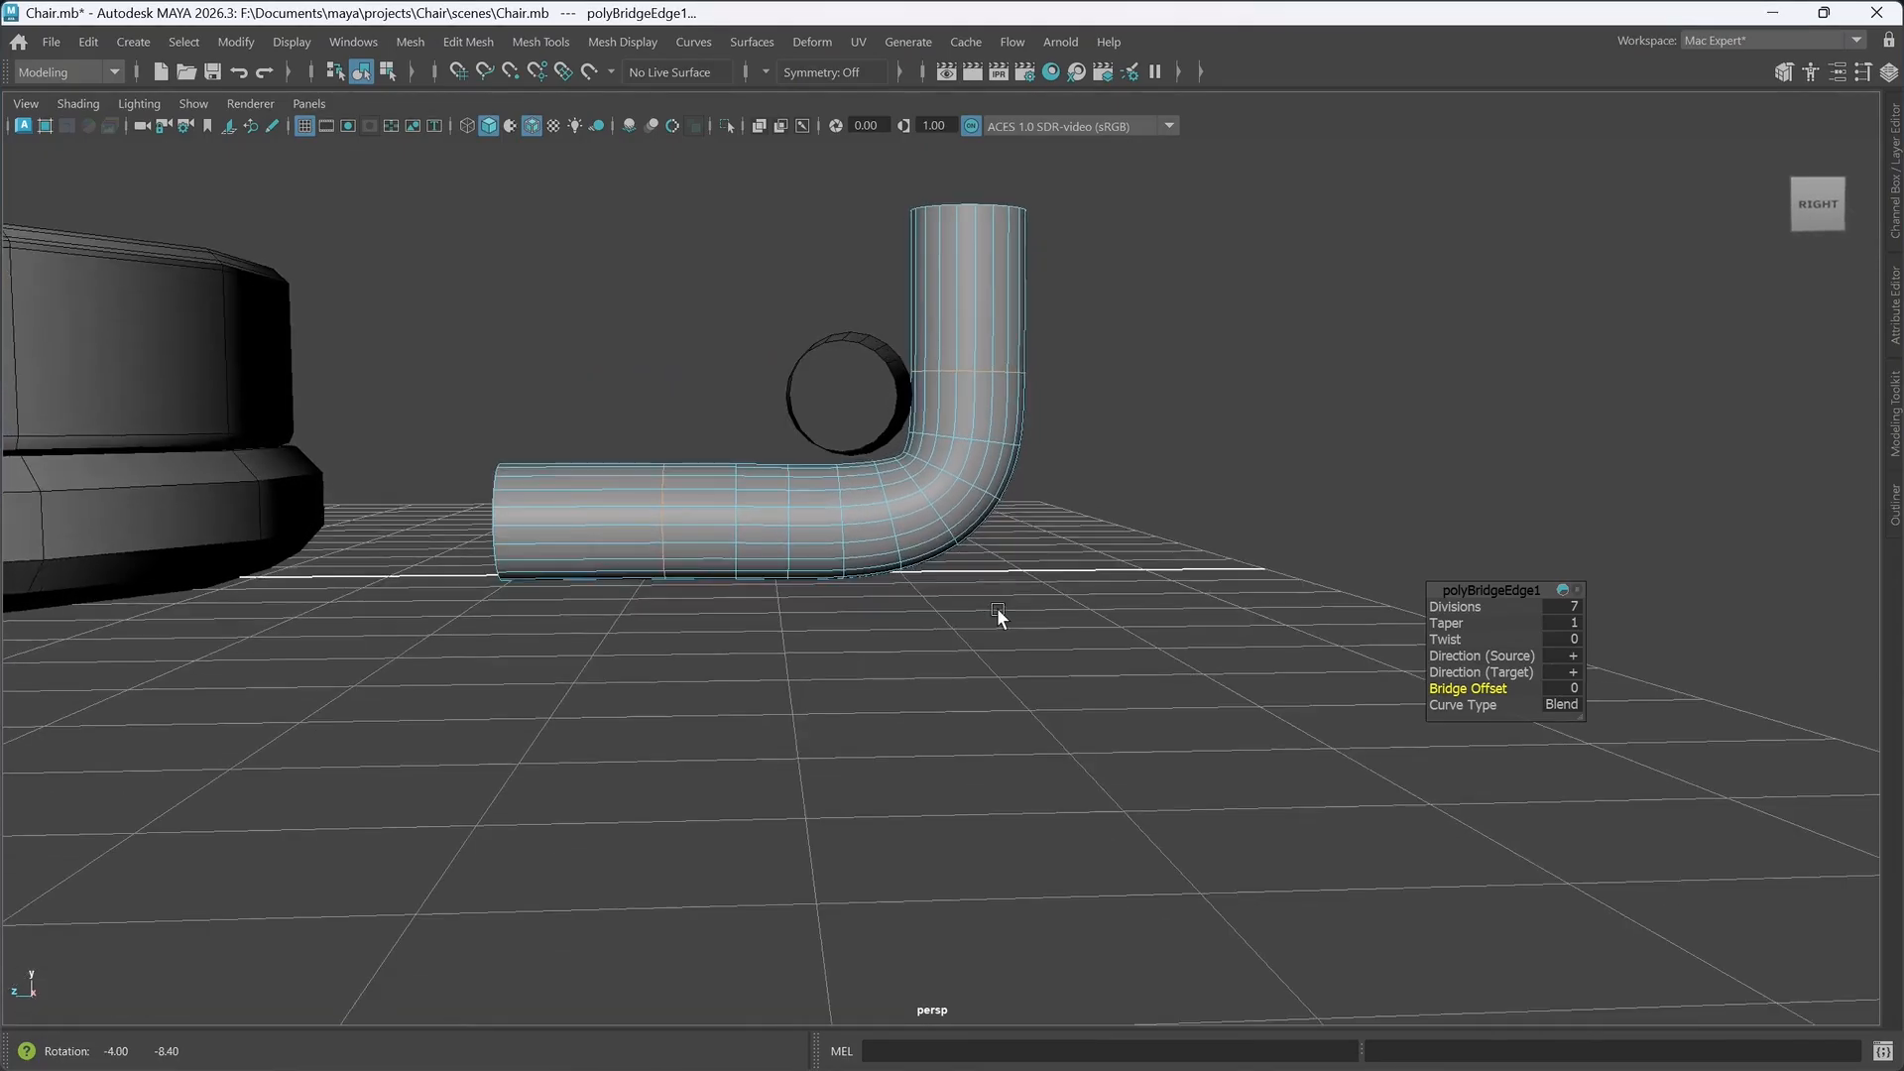
alt+drag(1057, 697, 1081, 679)
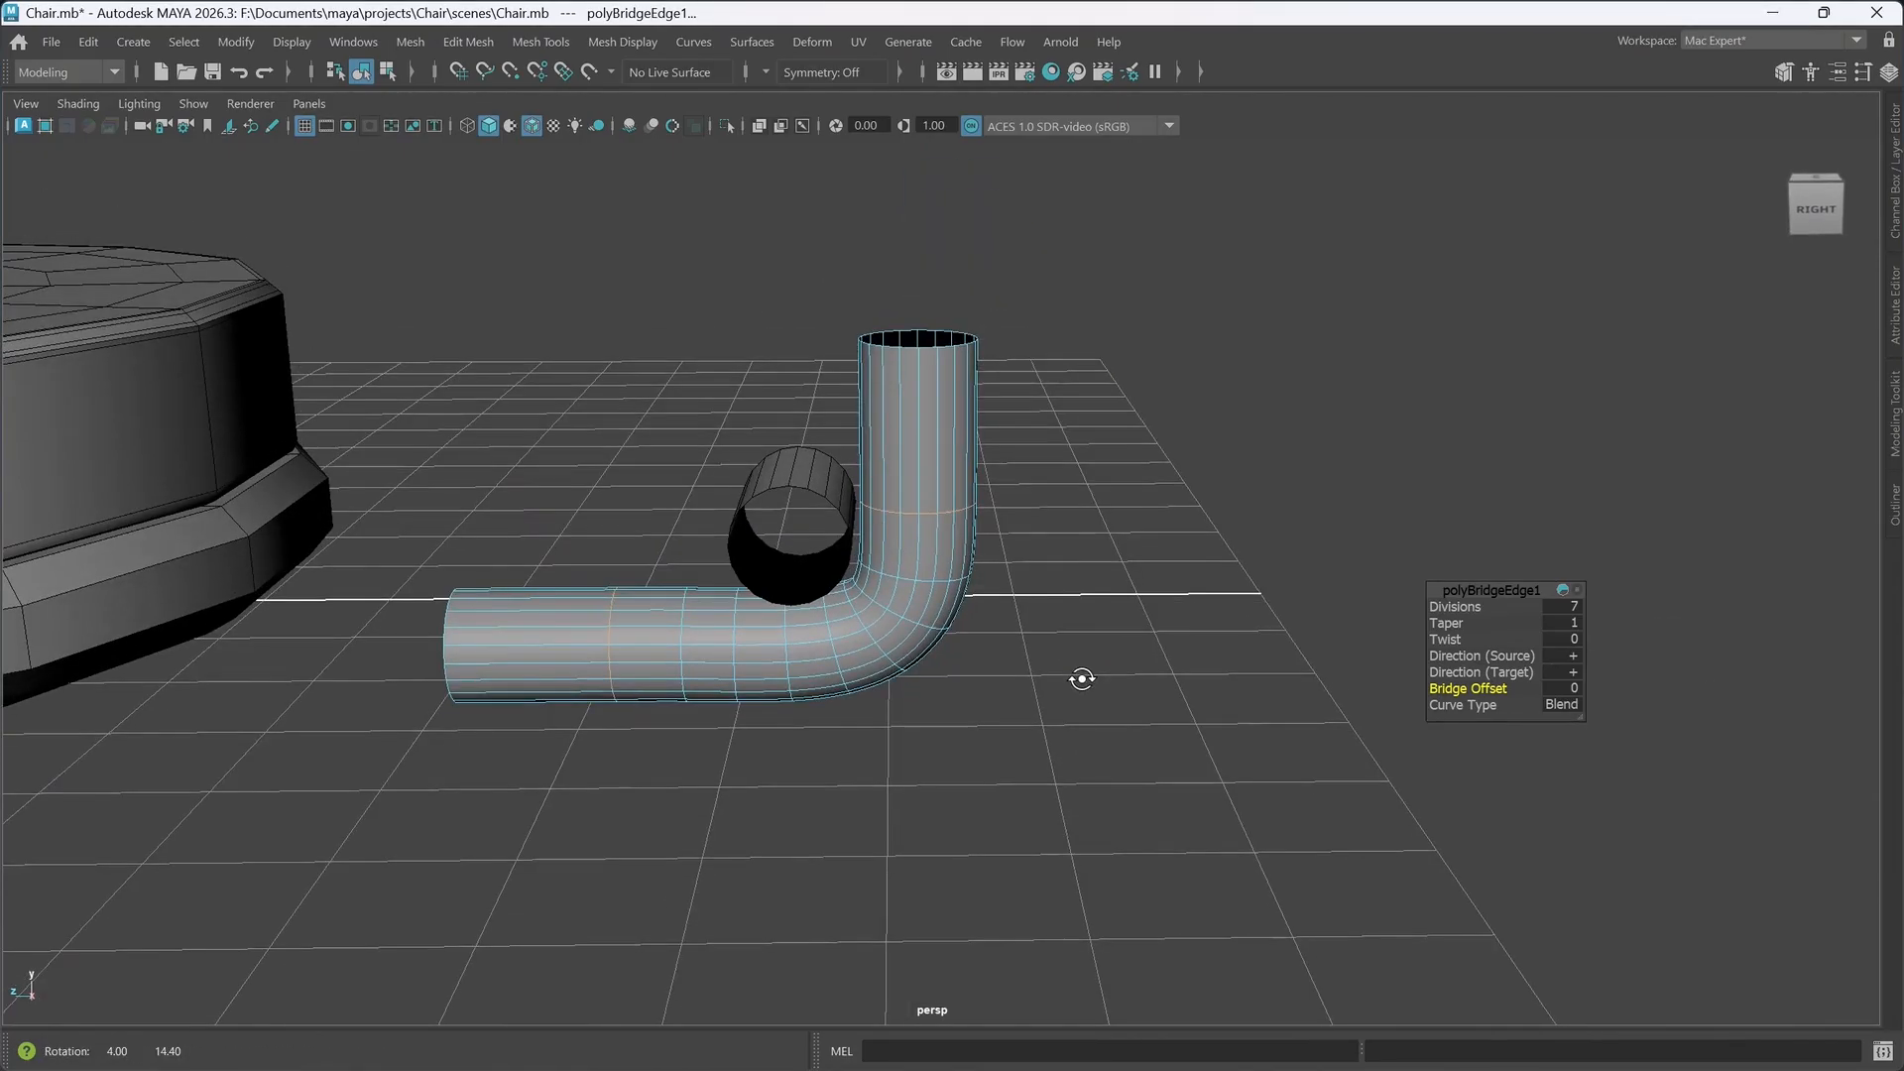
- Set the bridge's divisions to 6
click(1465, 608)
middle_drag(1465, 608, 1454, 608)
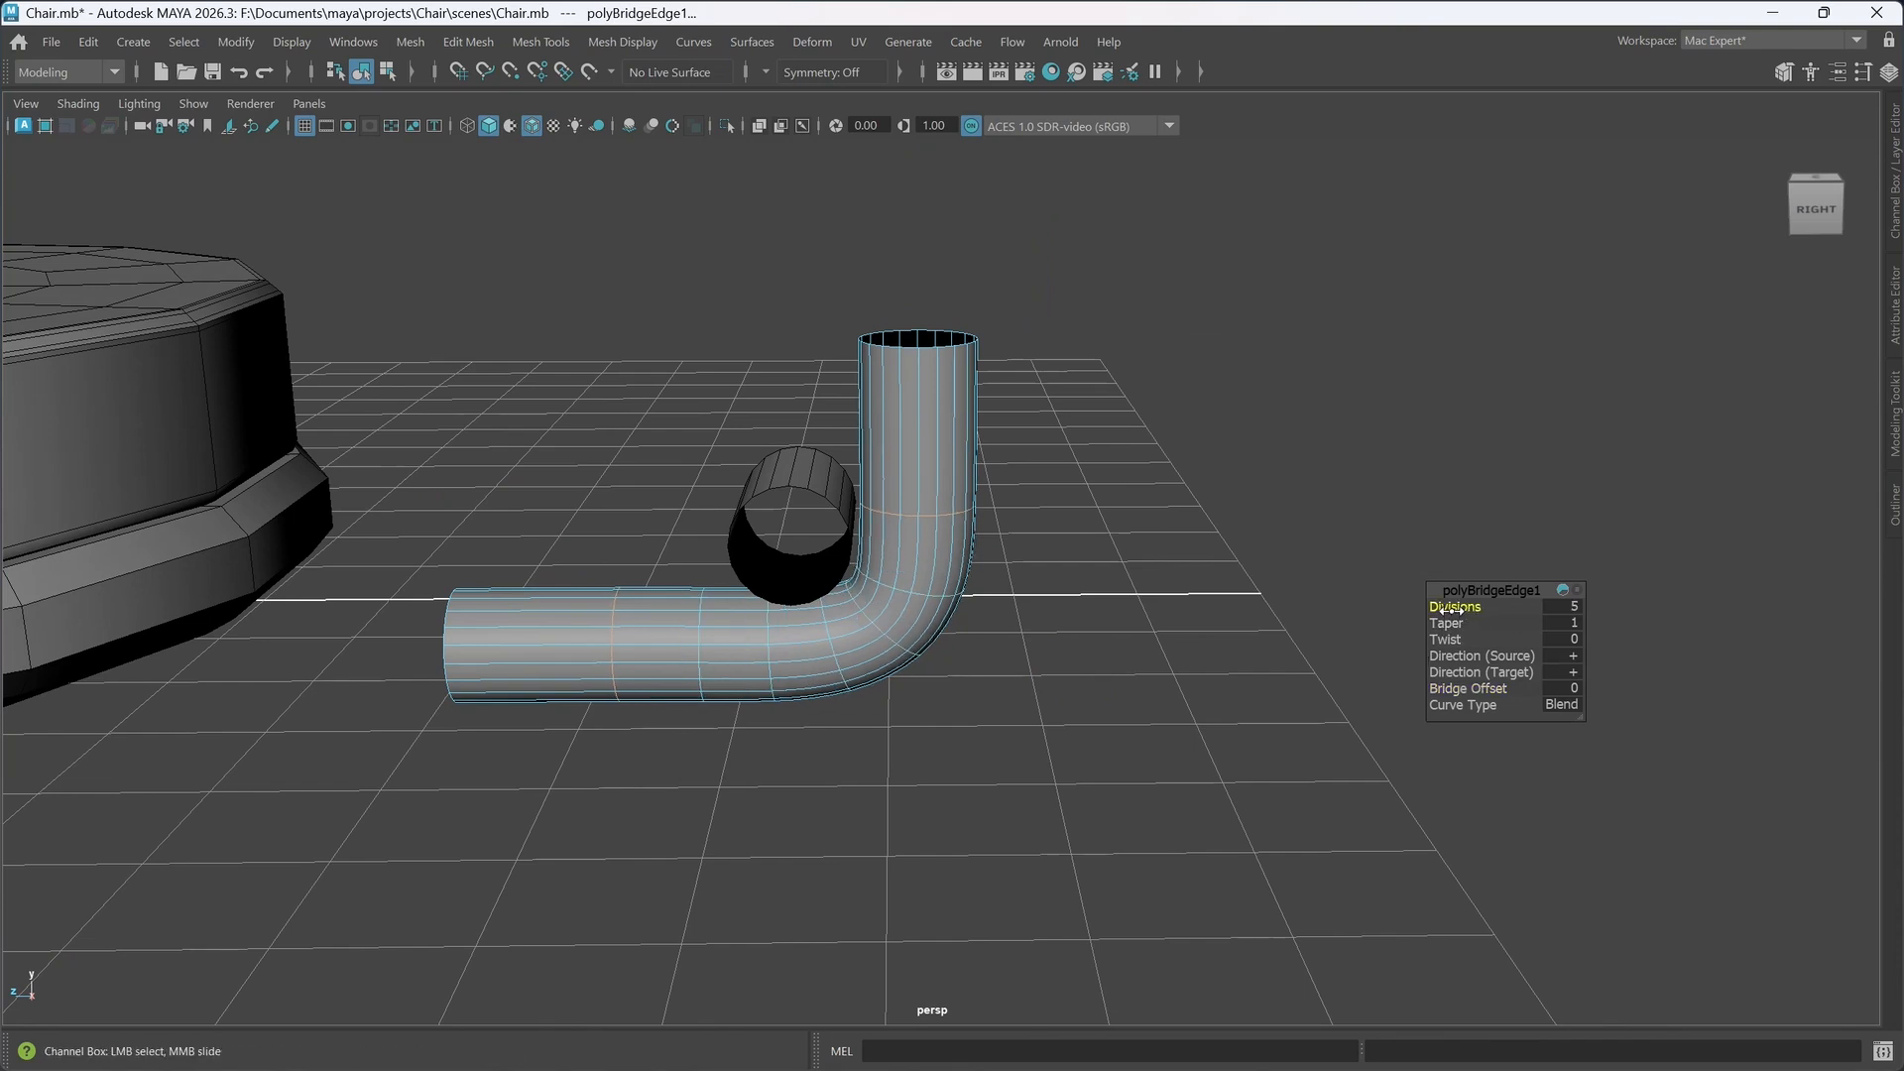
alt+drag(1084, 676, 1079, 663)
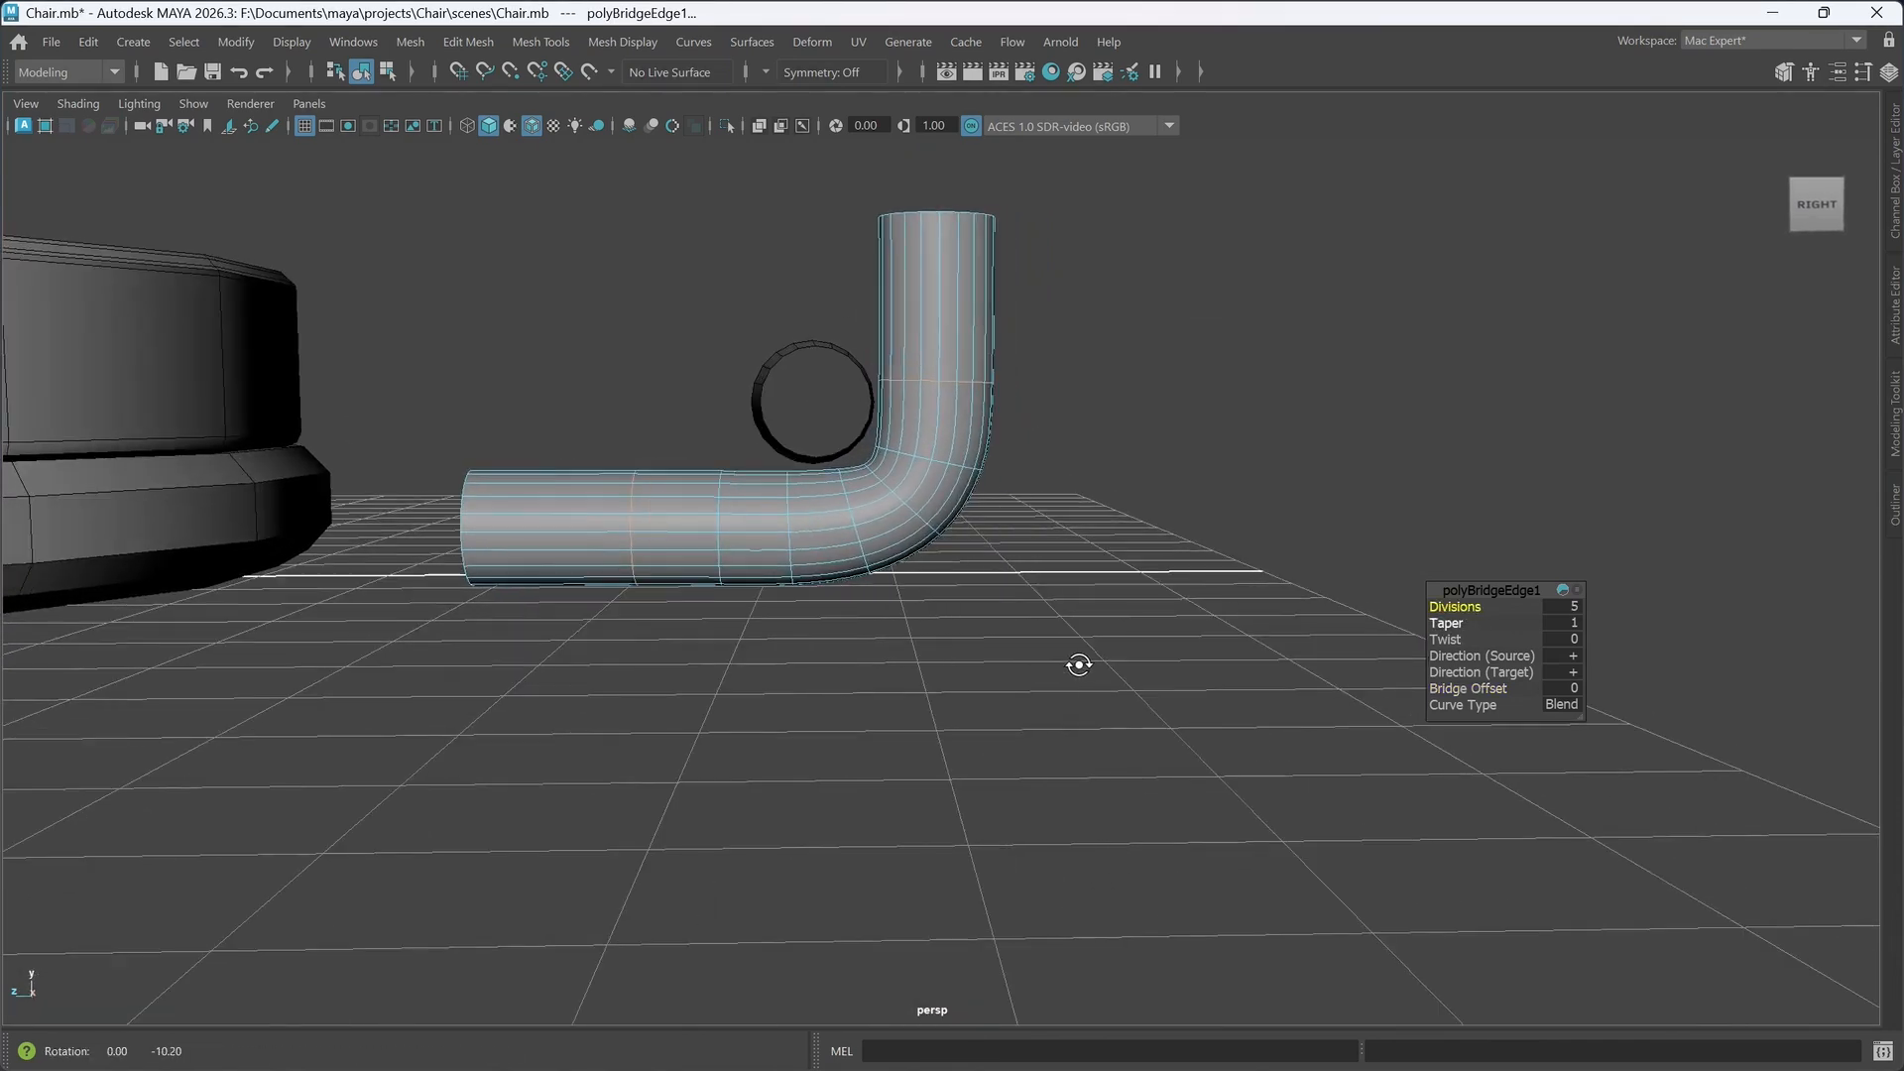
mouse_move(1473, 608)
middle_down()
mouse_move(1452, 607)
mouse_move(1482, 606)
middle_up()
click(1479, 605)
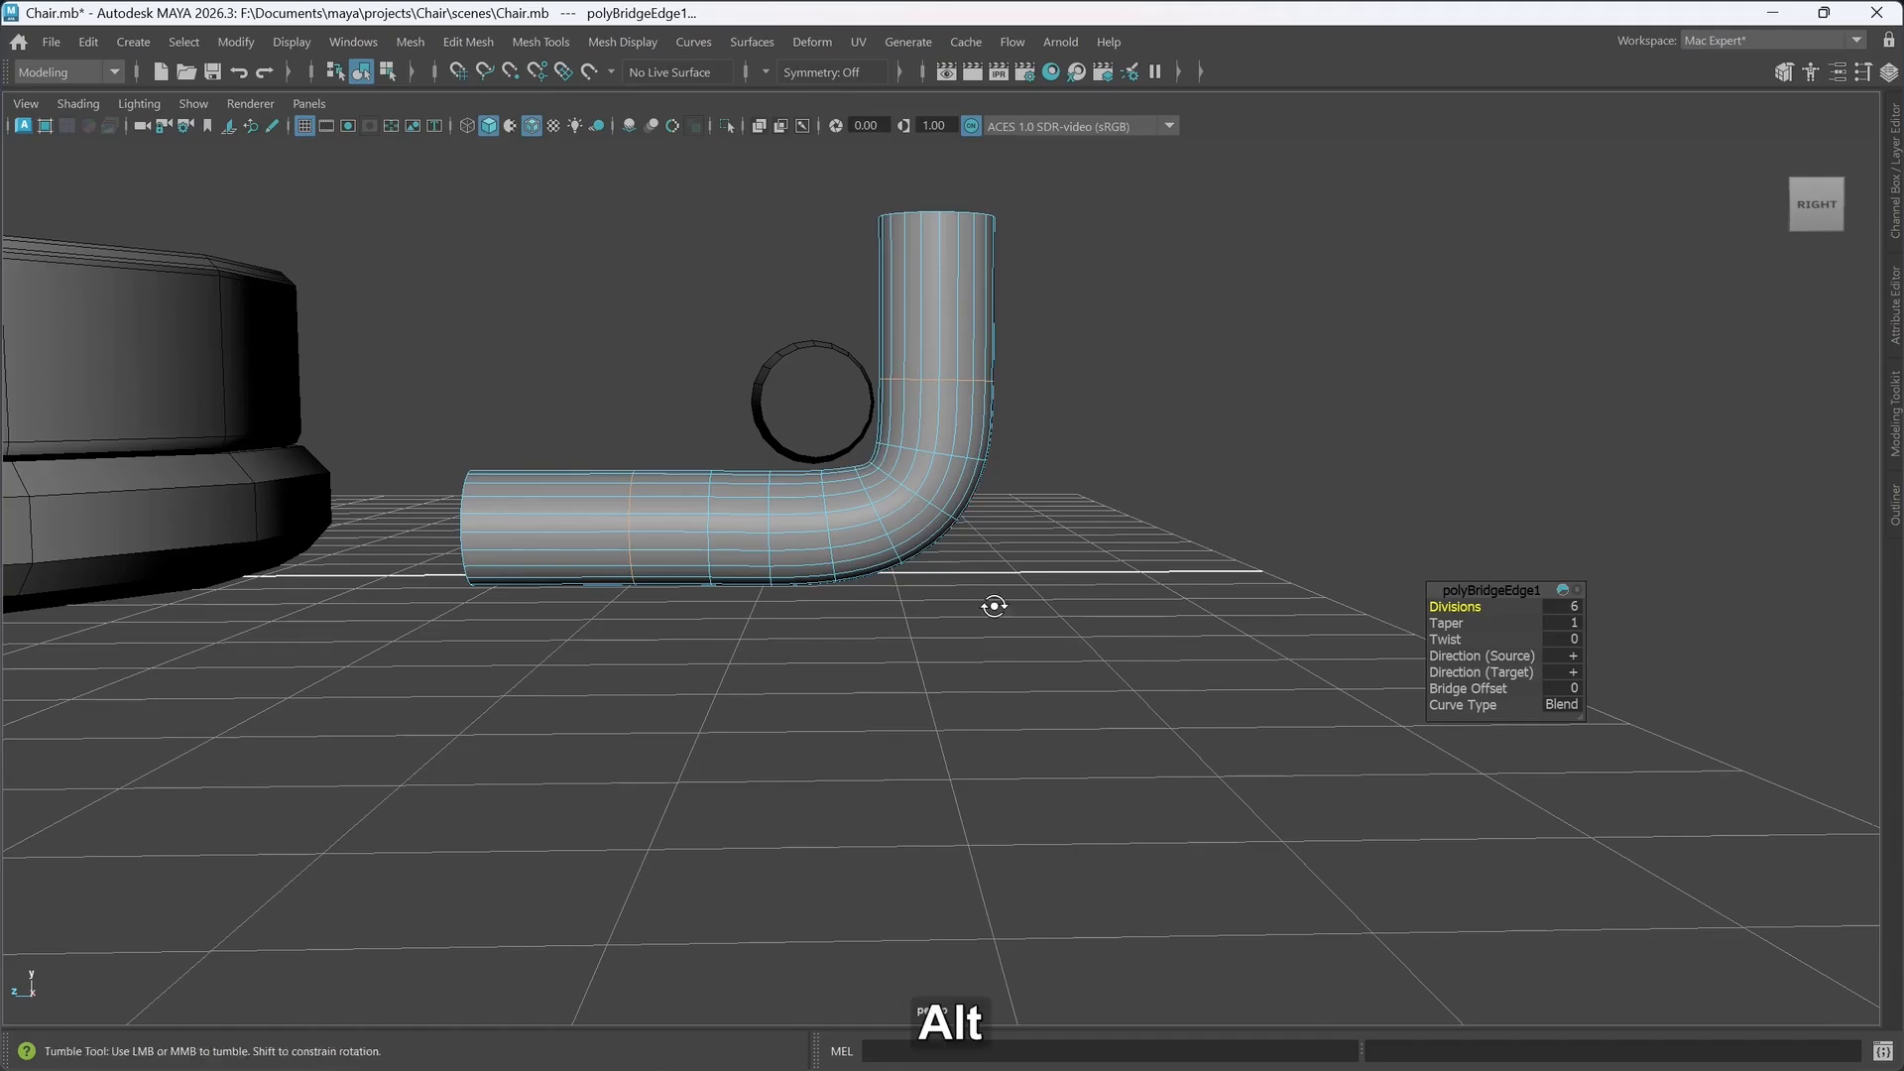
alt+drag(991, 608, 995, 625)
alt+drag(918, 678, 919, 677)
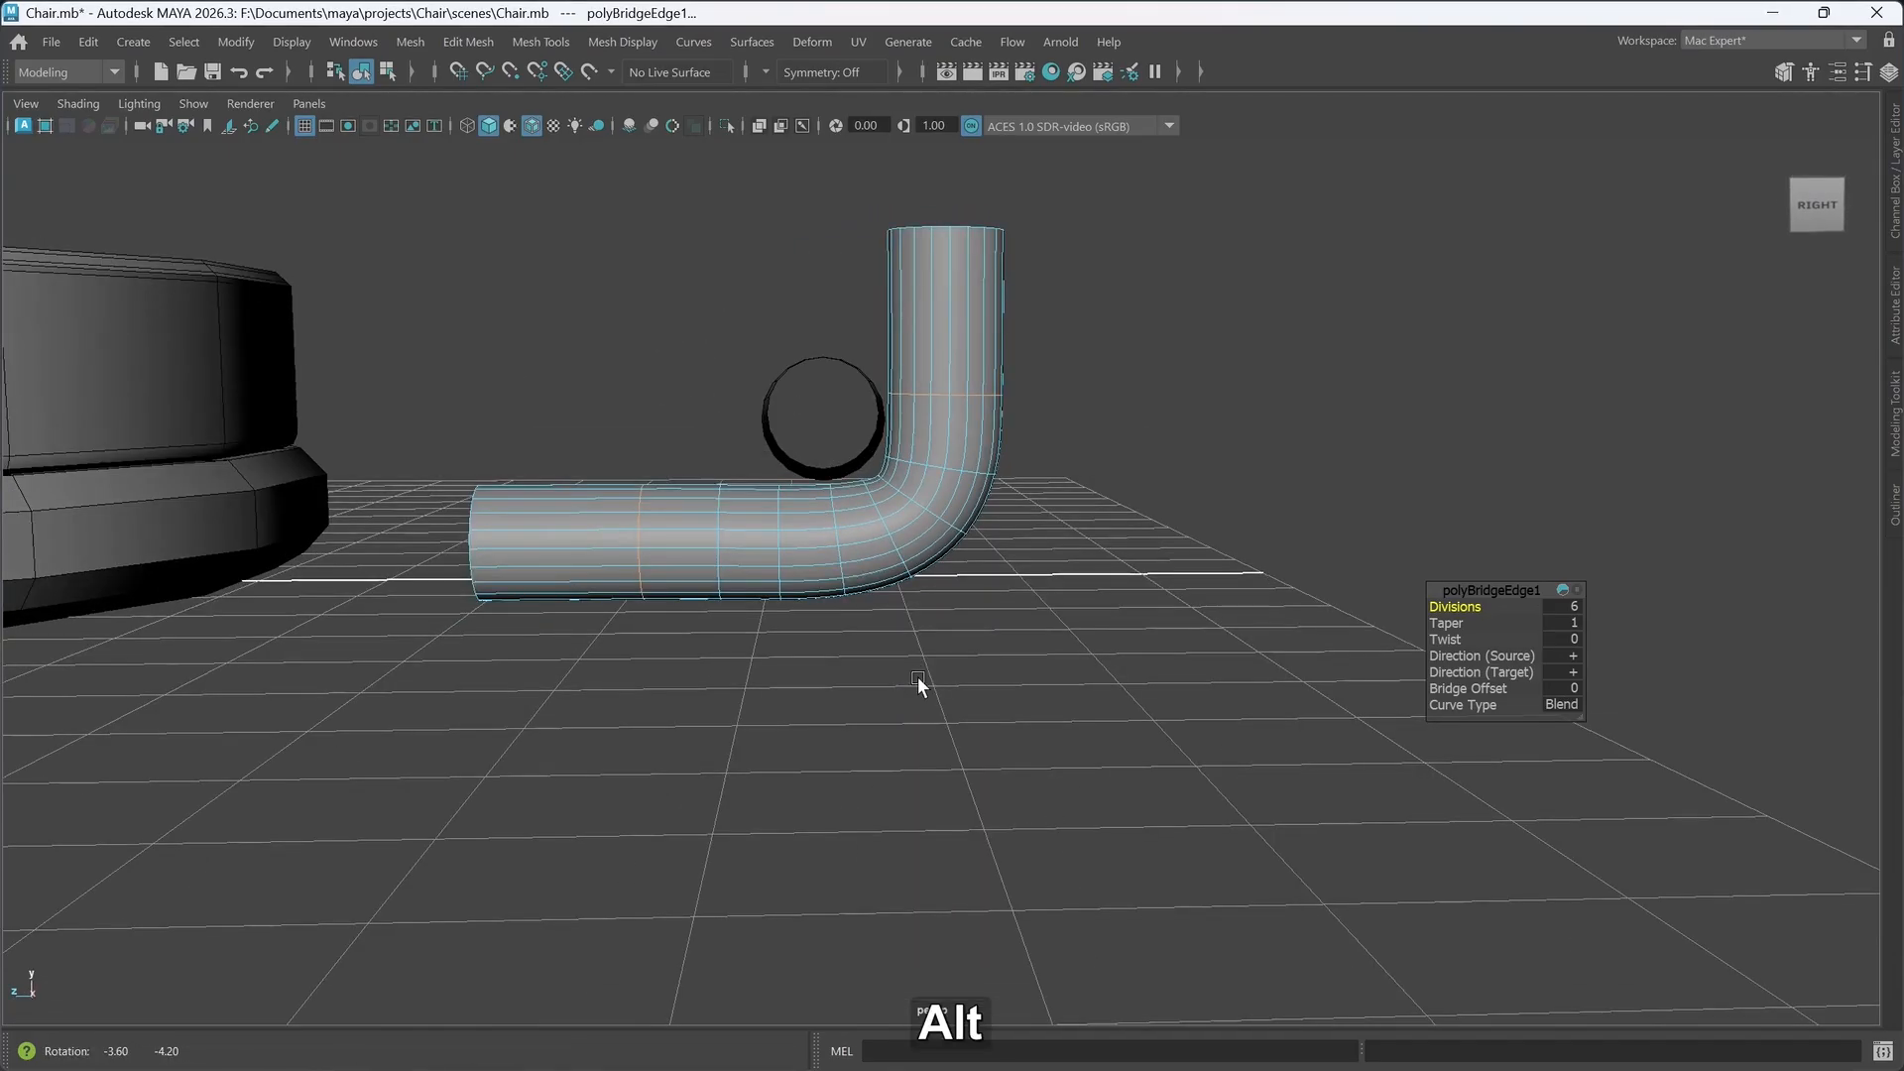
- Delete the separate cylinder sitting inside the tube's bend
click(821, 384)
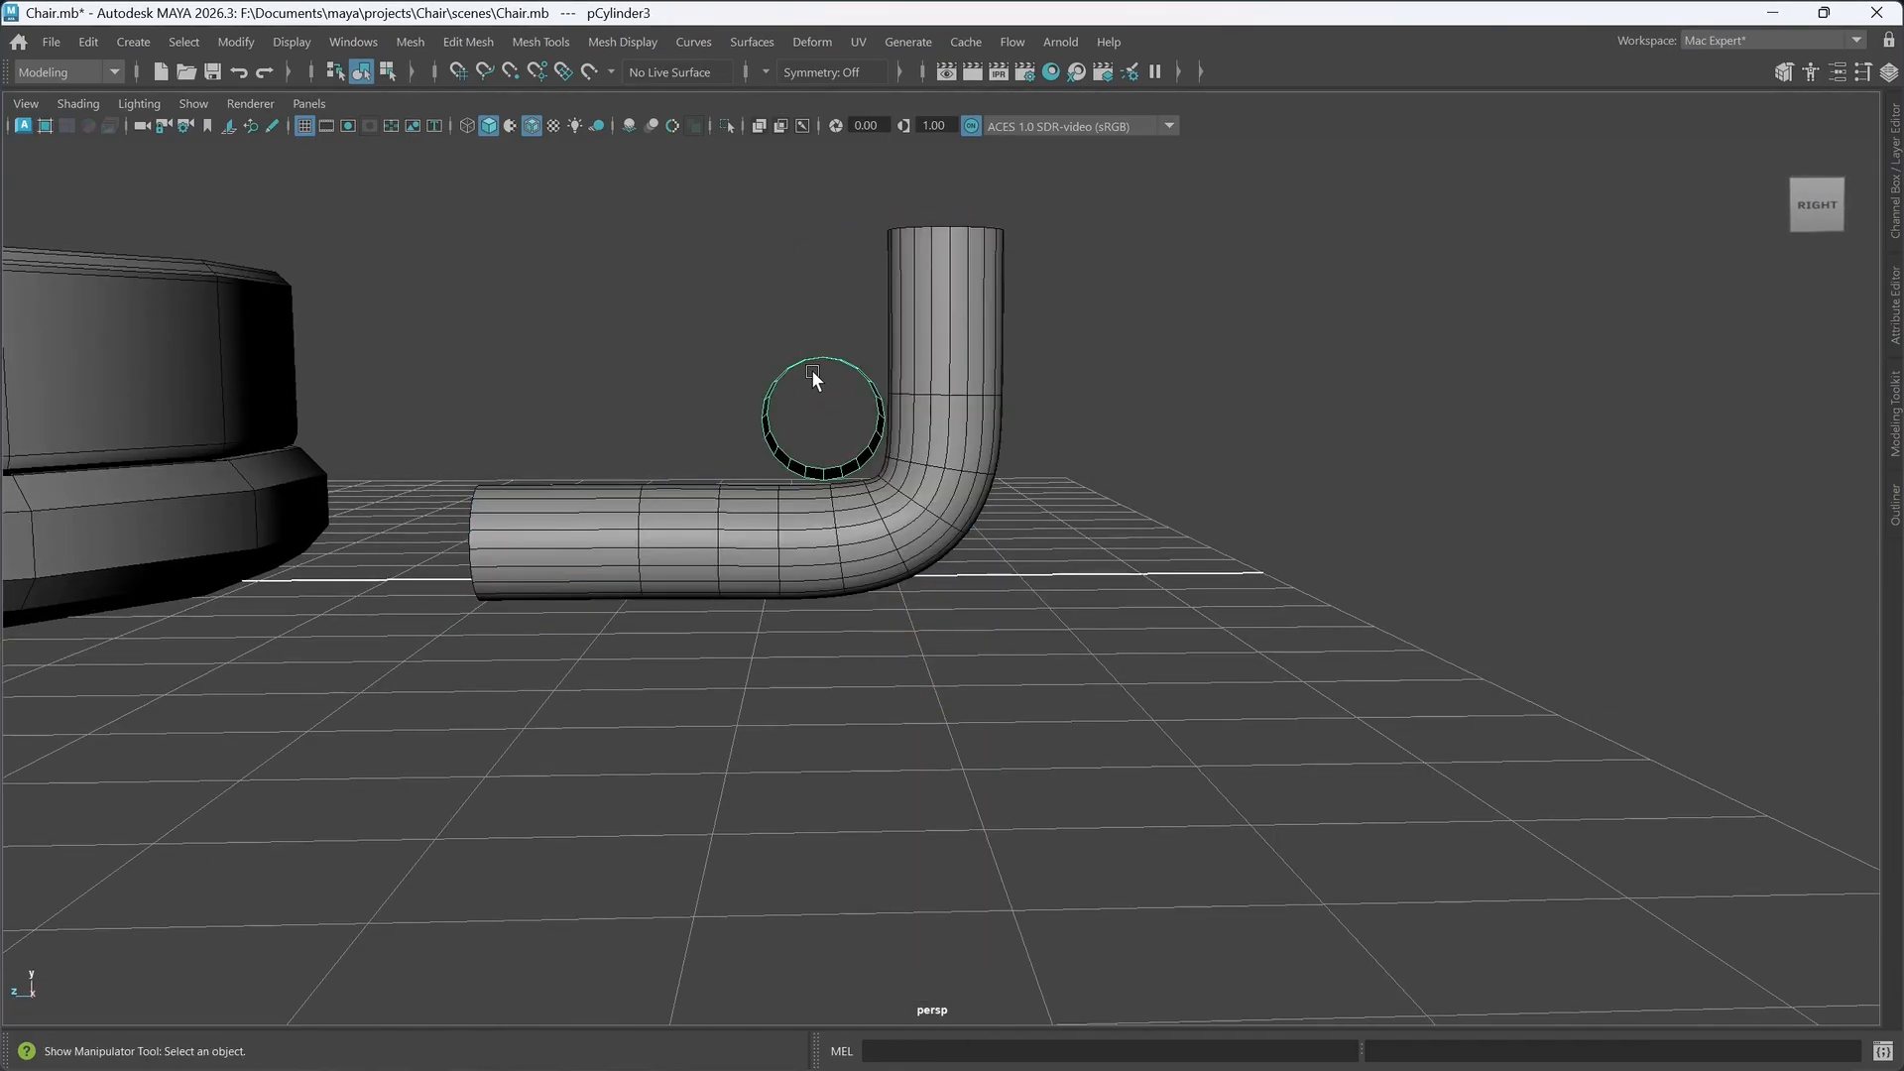
key(Delete)
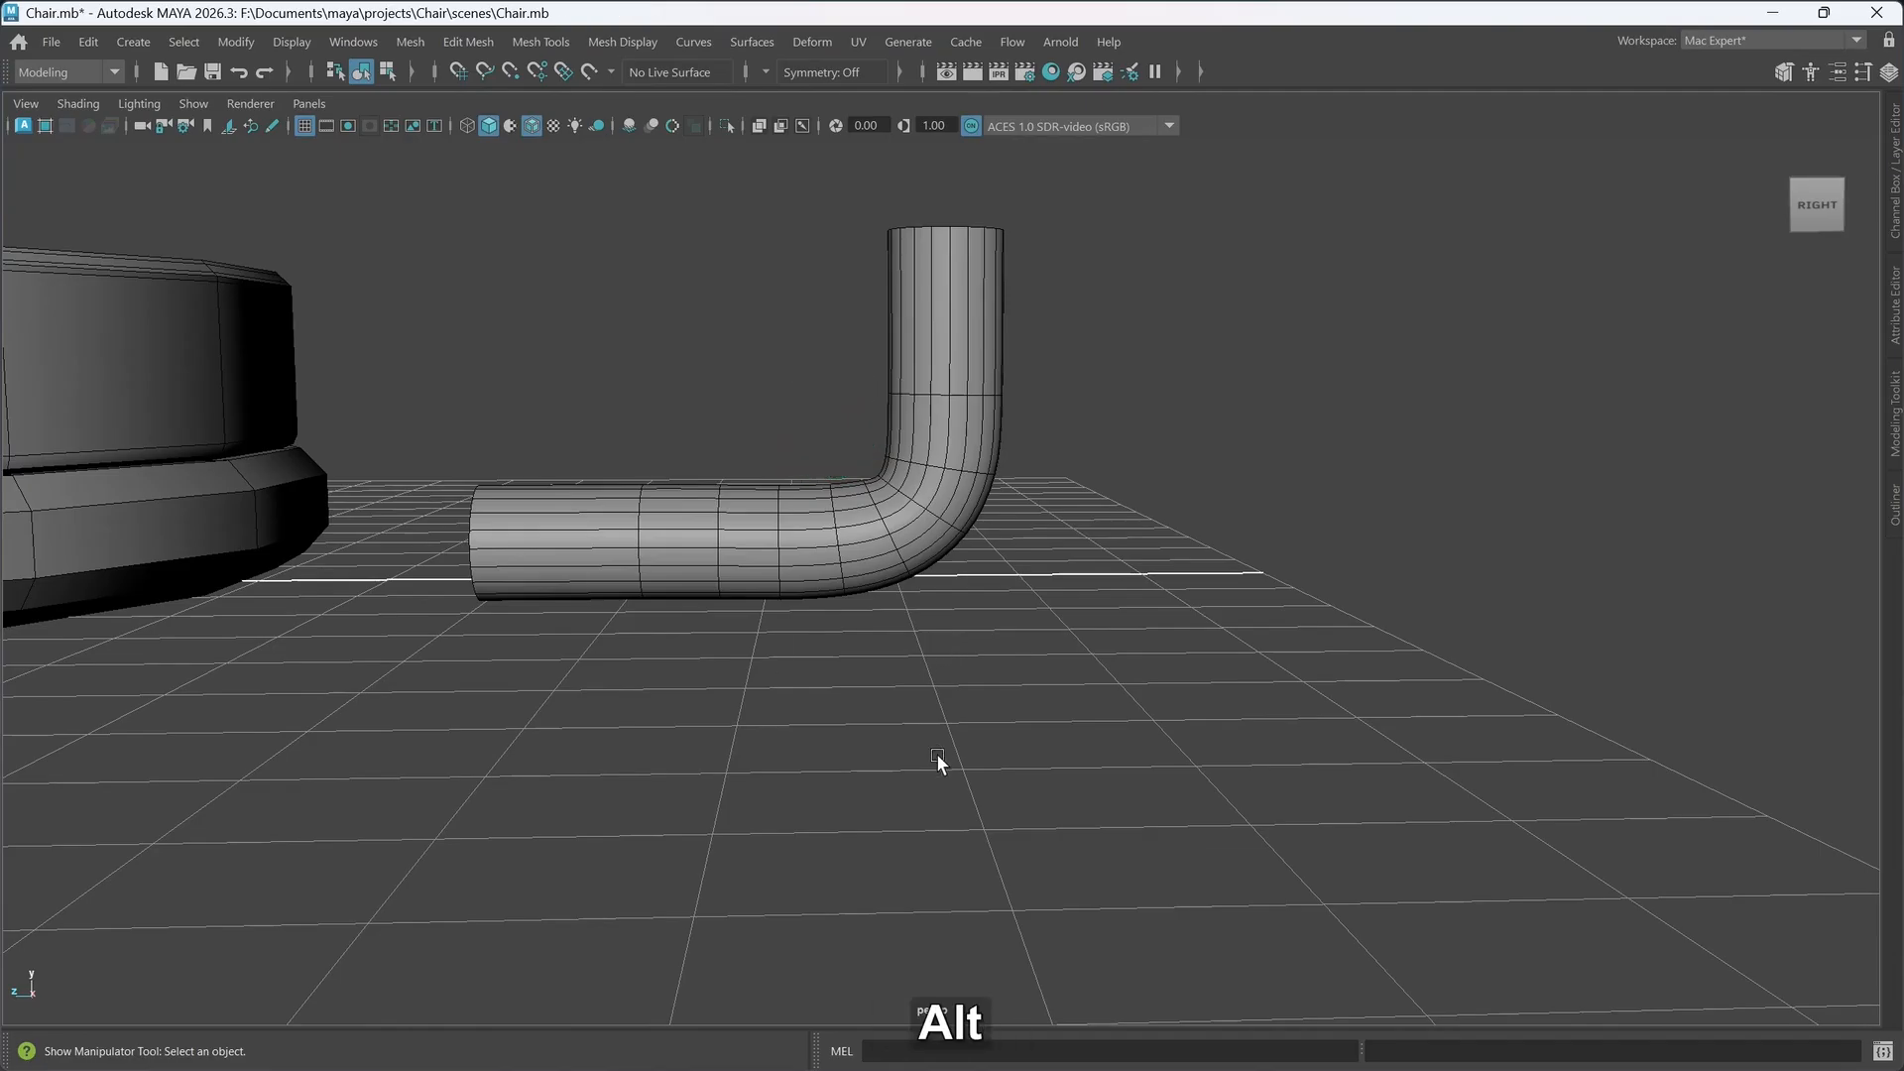
alt+middle_drag(935, 764, 938, 718)
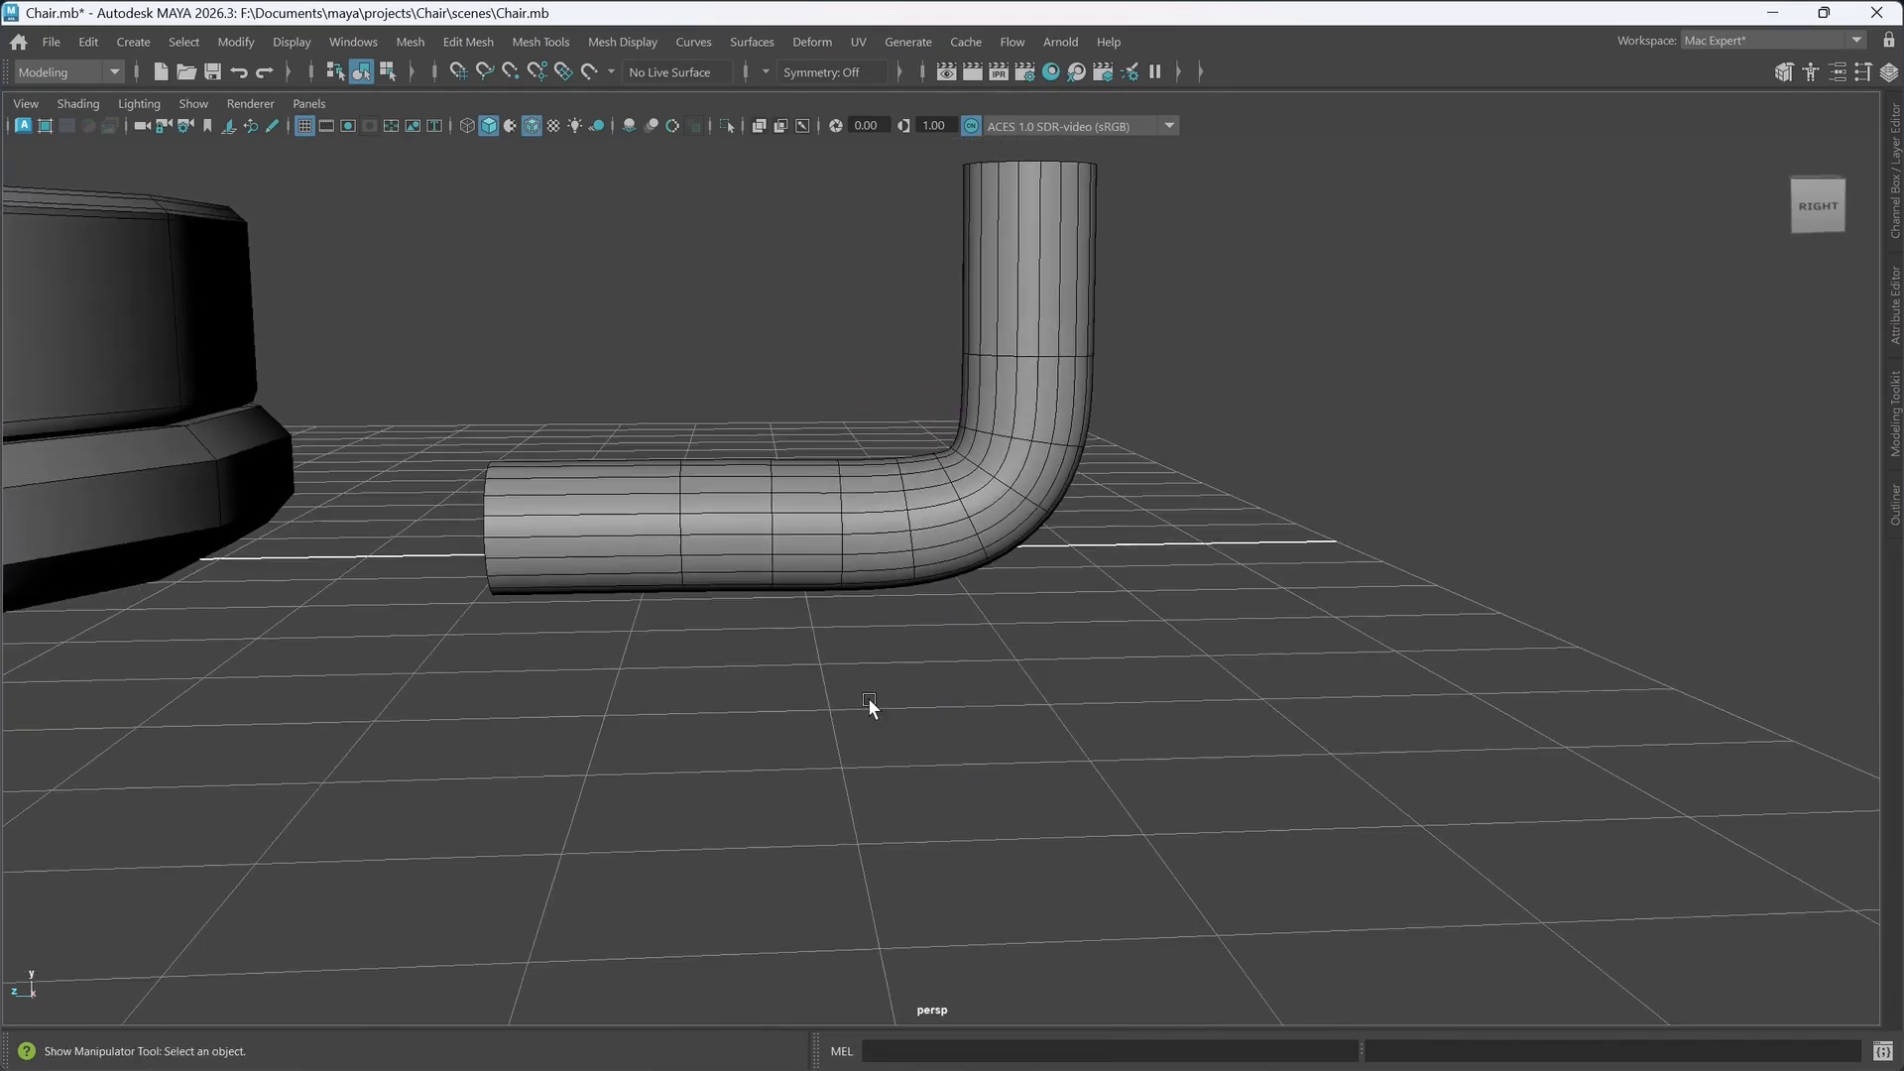
- Select the second edge loop along the tube's horizontal section and lower it slightly
right_click(786, 615)
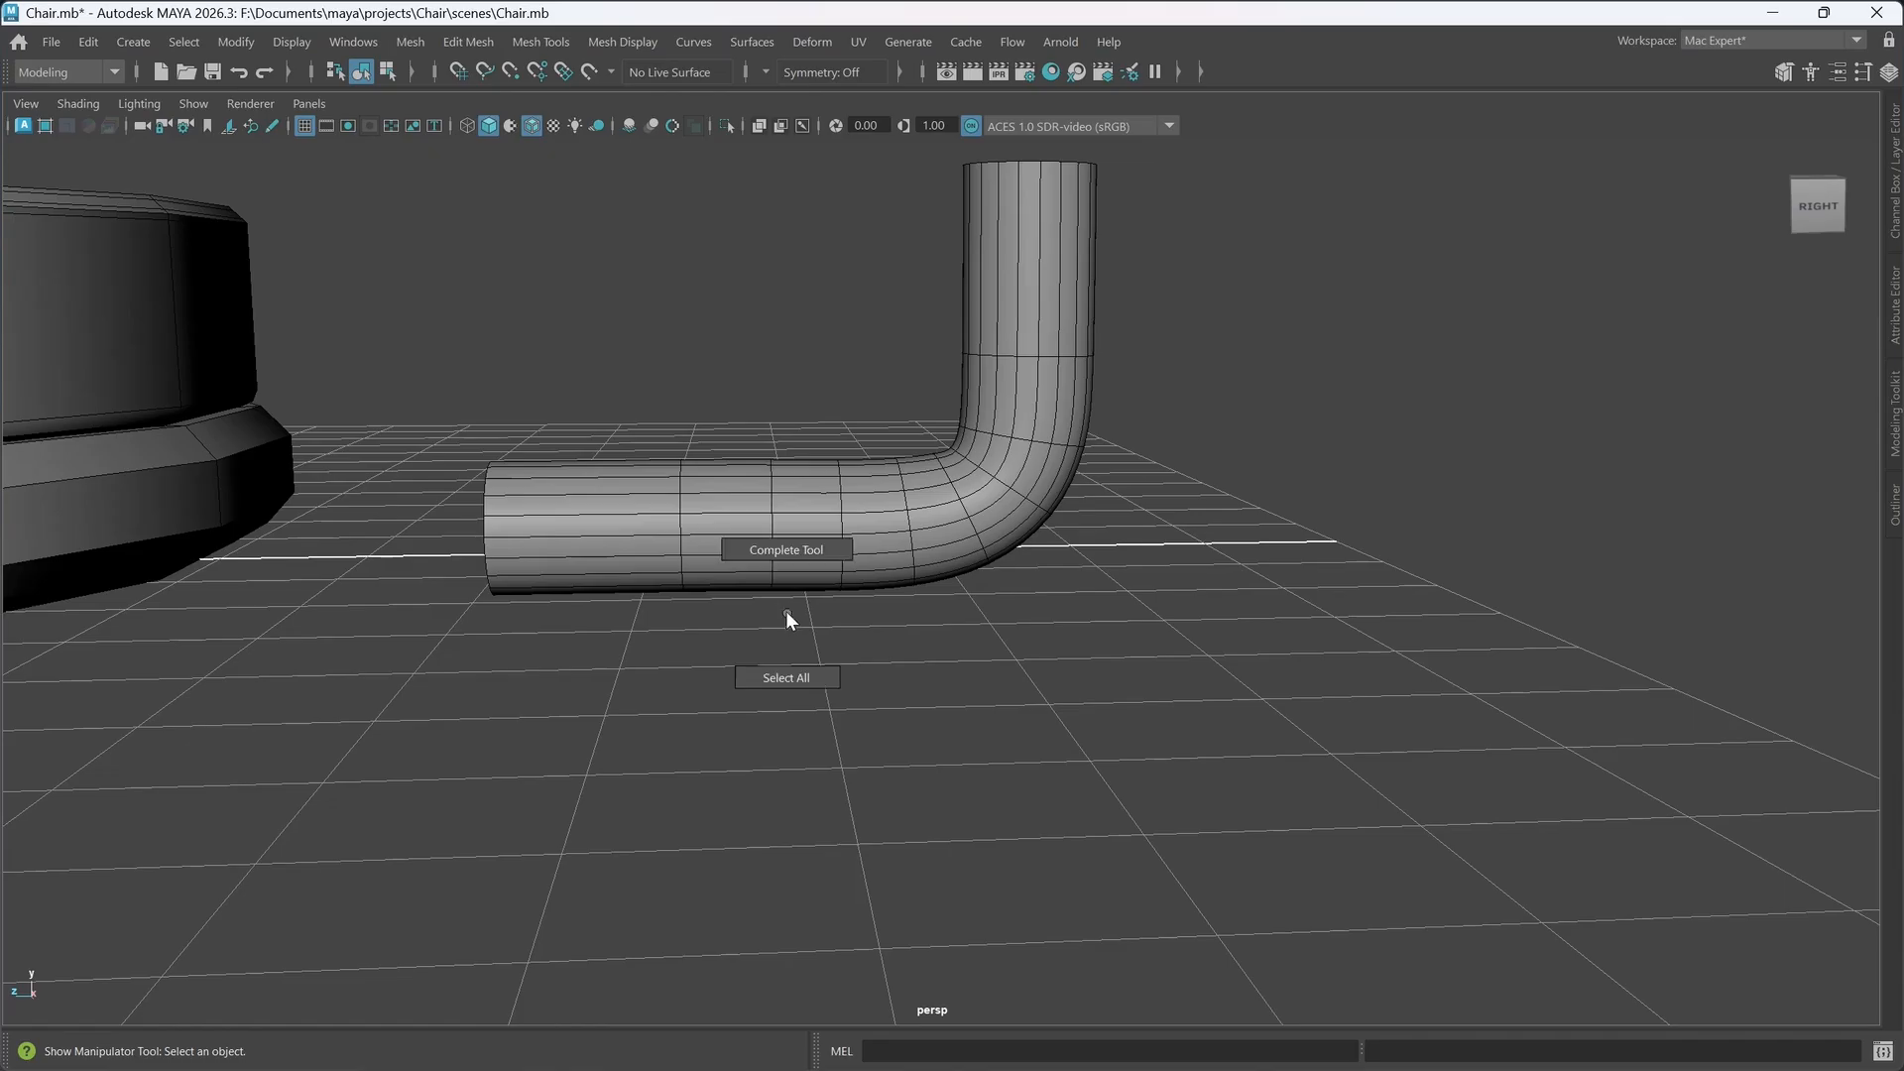
click(793, 532)
right_click(793, 532)
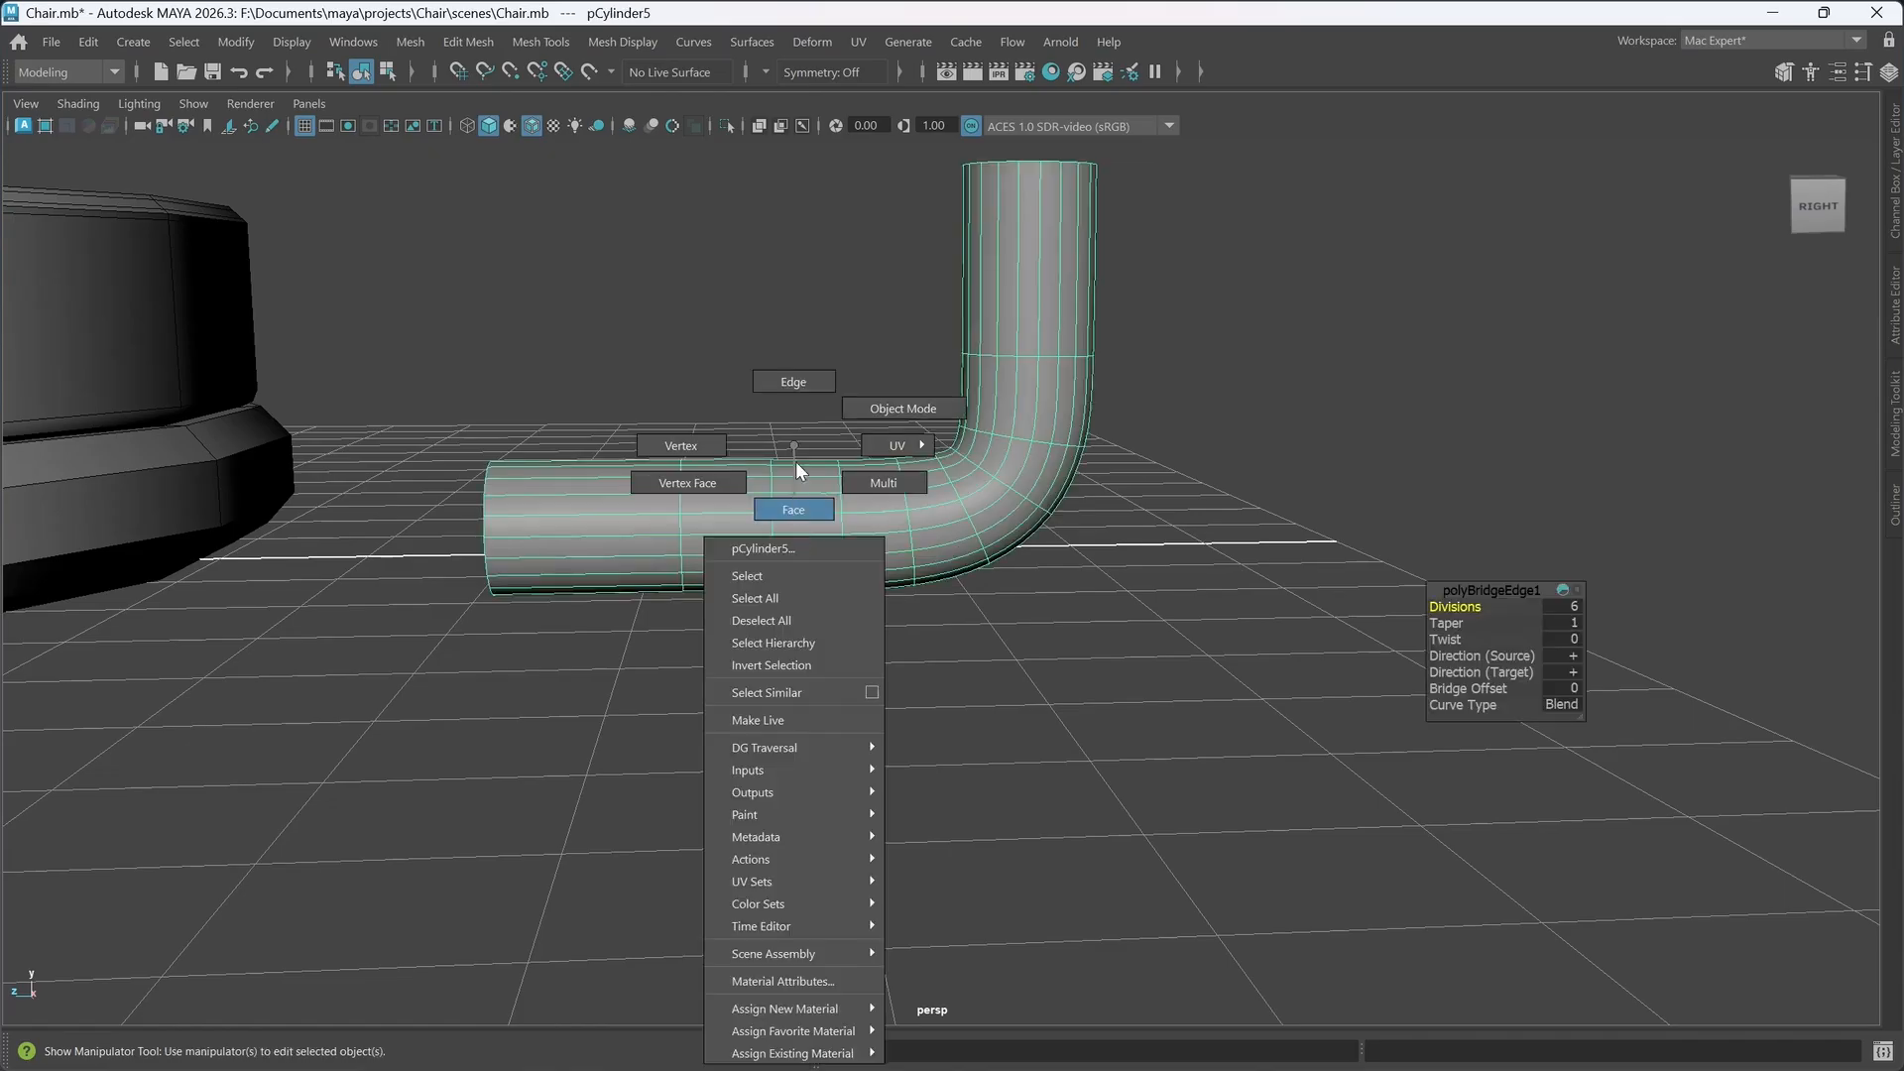
click(798, 381)
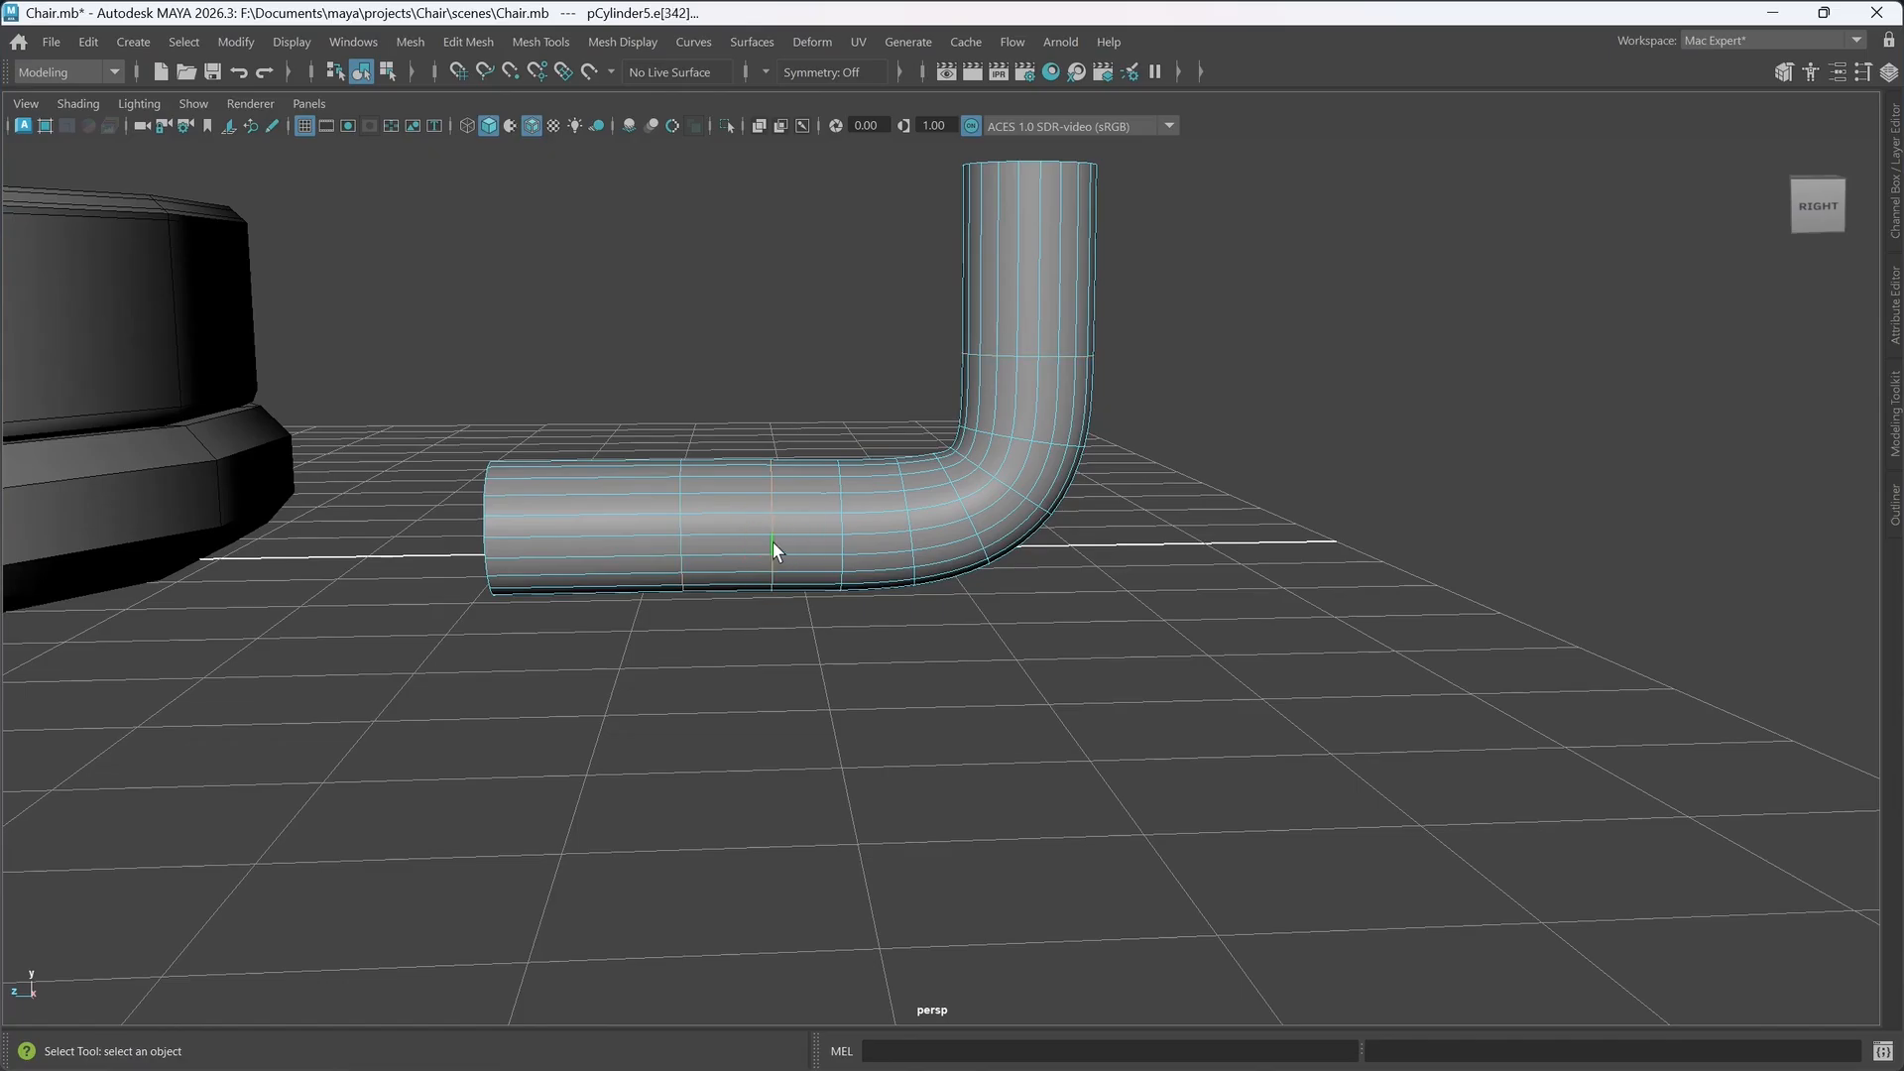
key(w)
drag(767, 319, 771, 322)
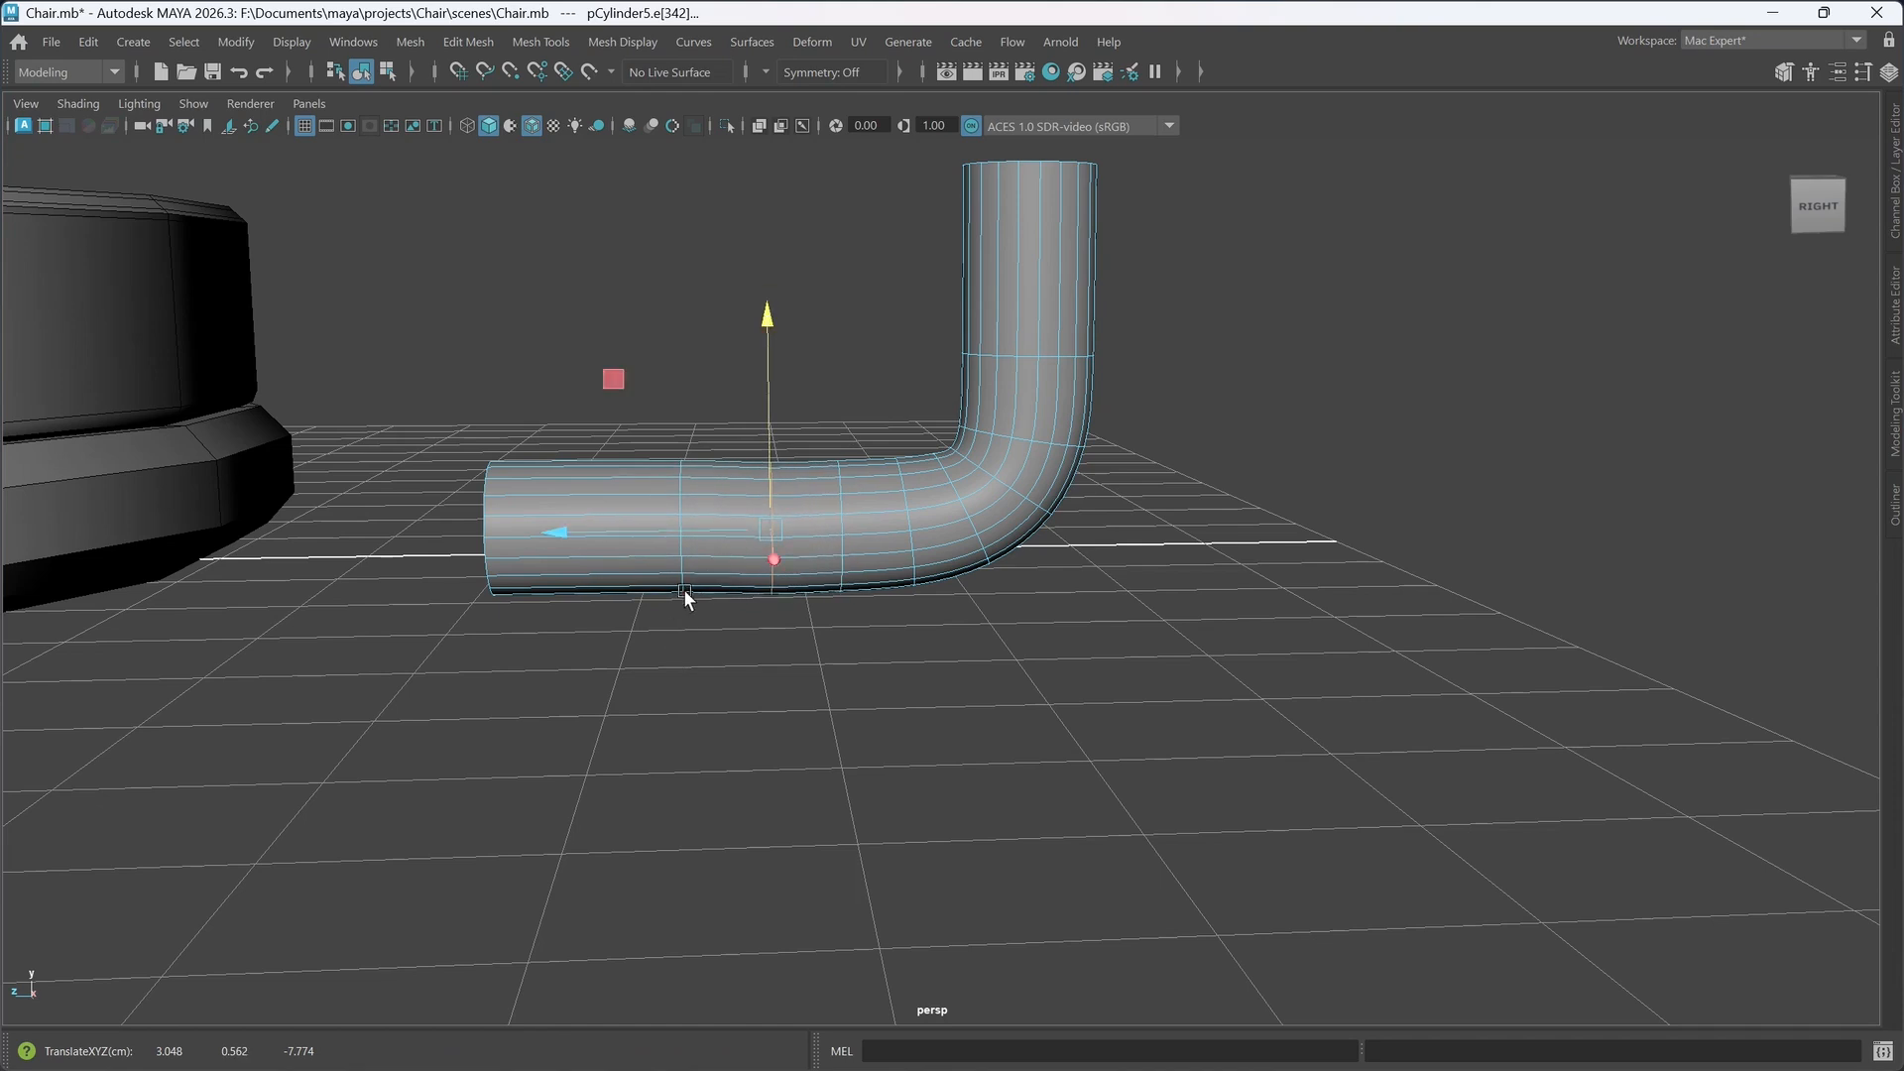
- Lower the two neighbouring edge loops slightly, one on each side of the adjusted loop, and clear the selection
double_click(681, 564)
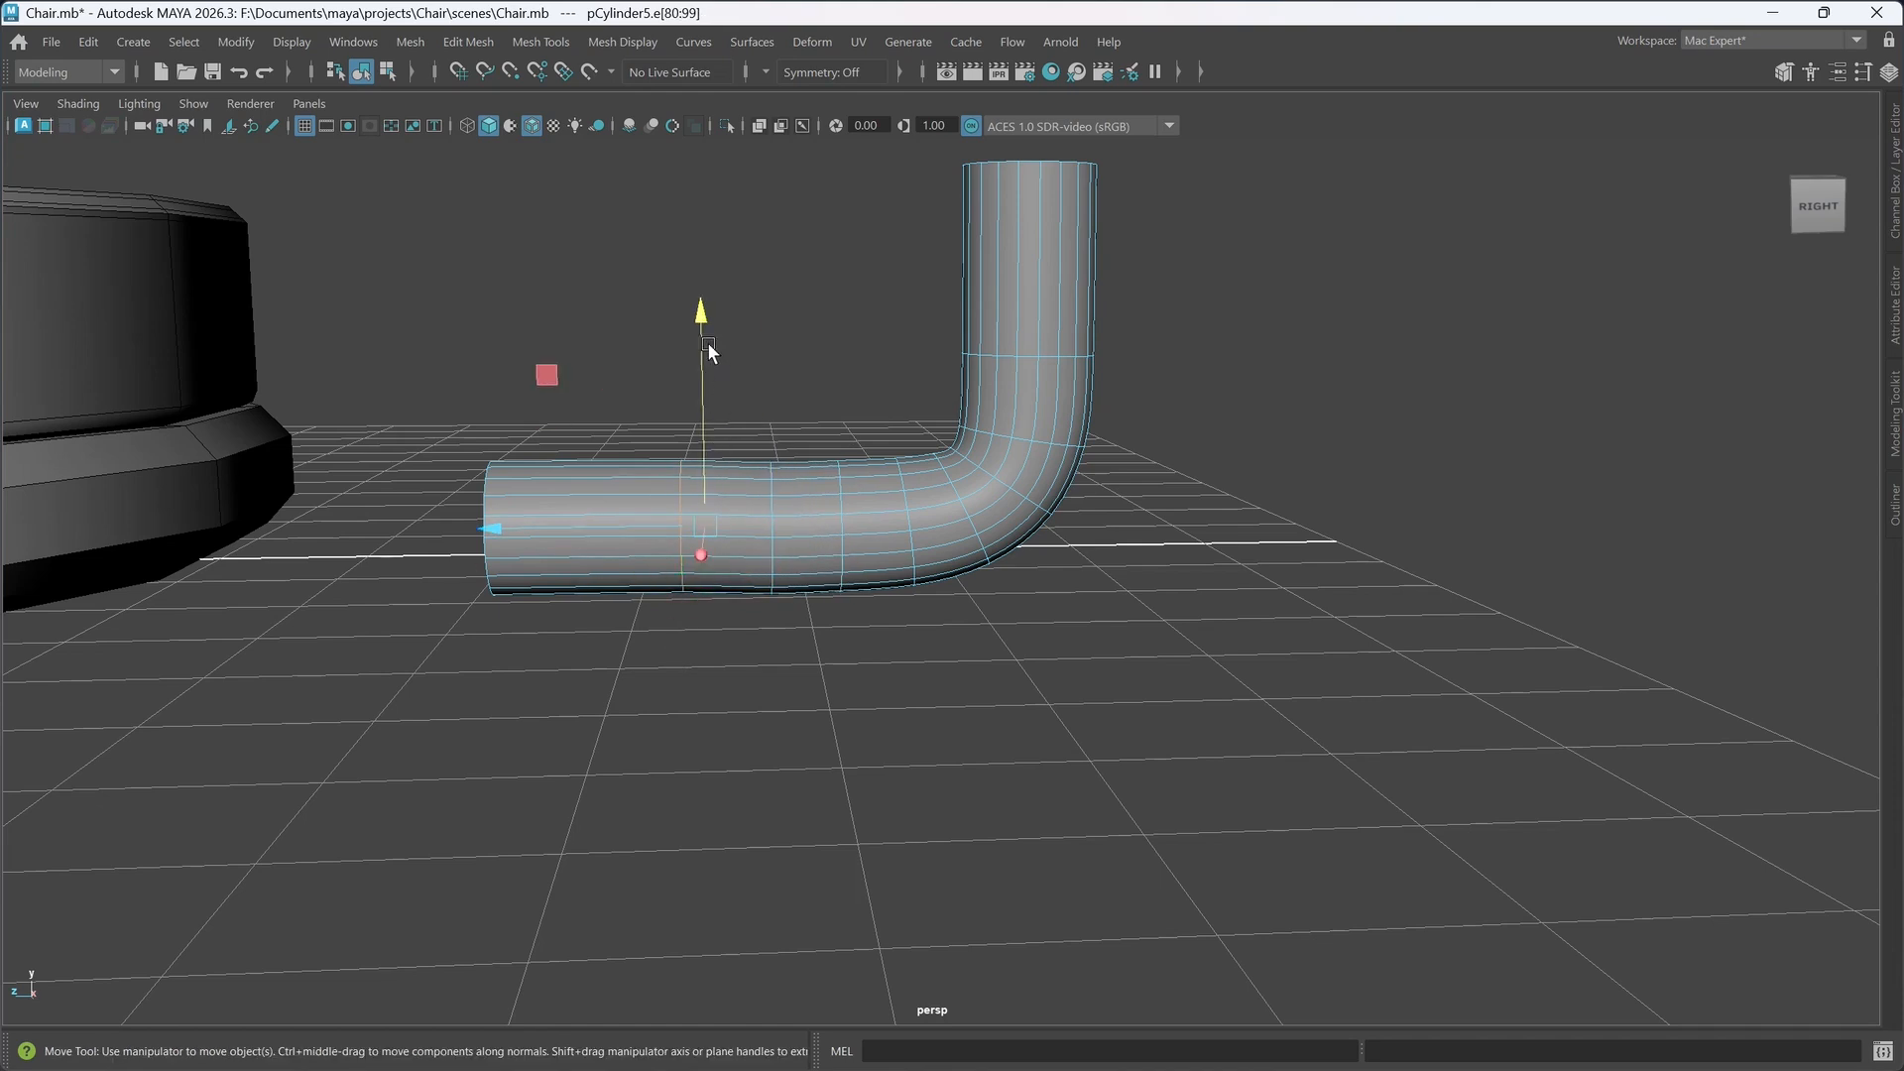
drag(700, 319, 702, 327)
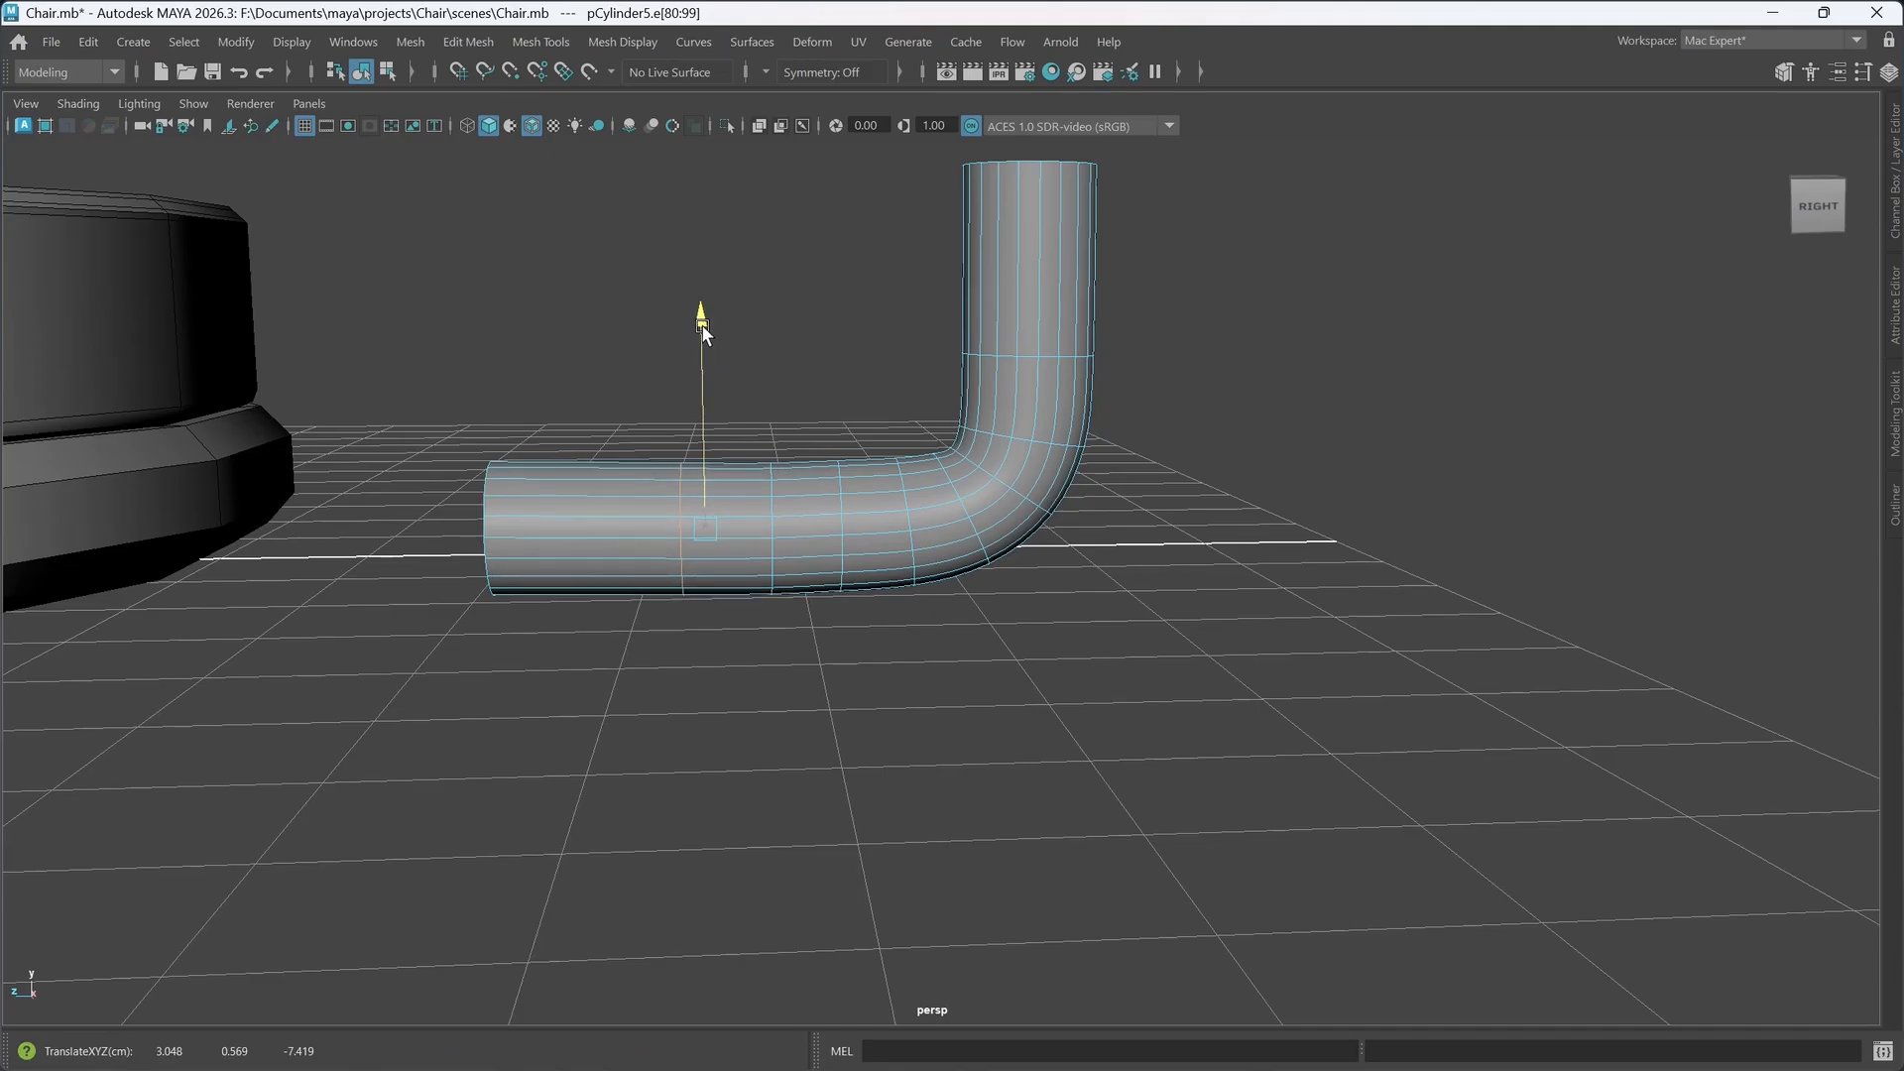
alt+drag(928, 752, 908, 682)
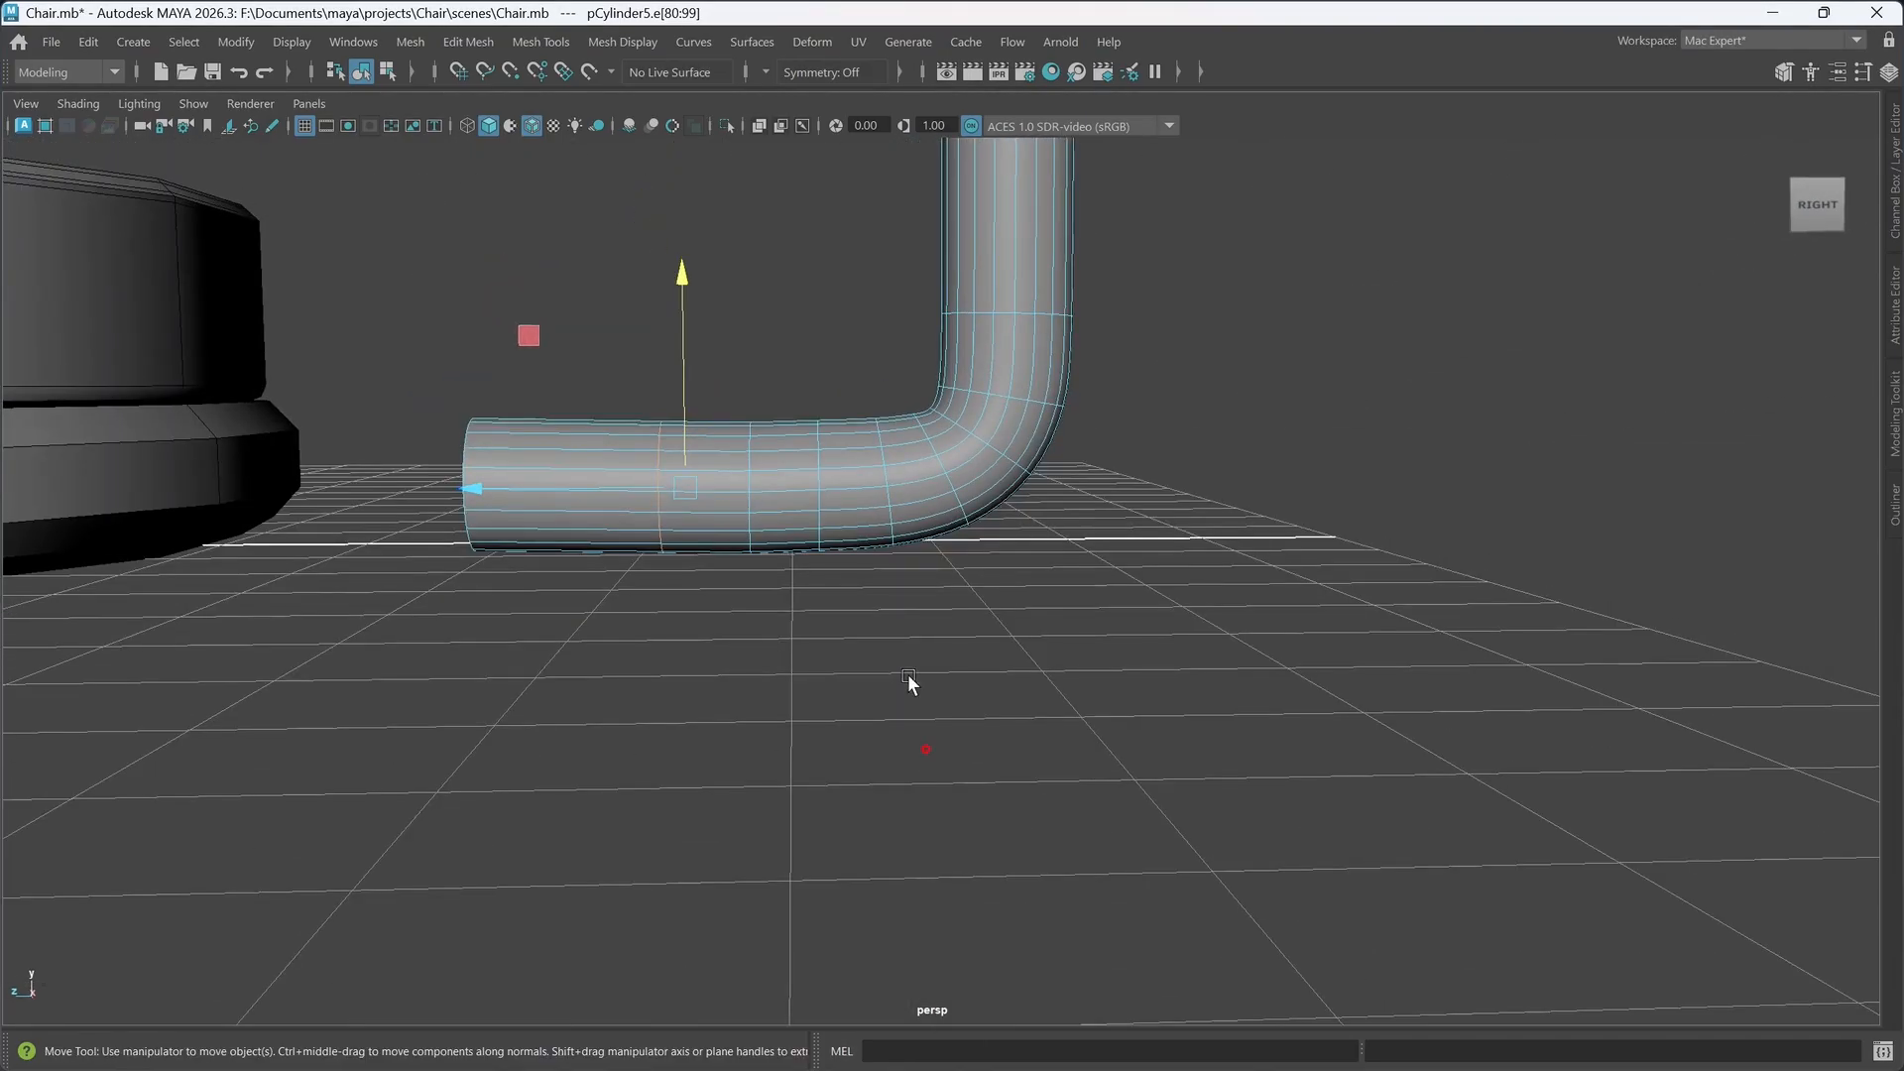
double_click(819, 508)
drag(815, 270, 816, 282)
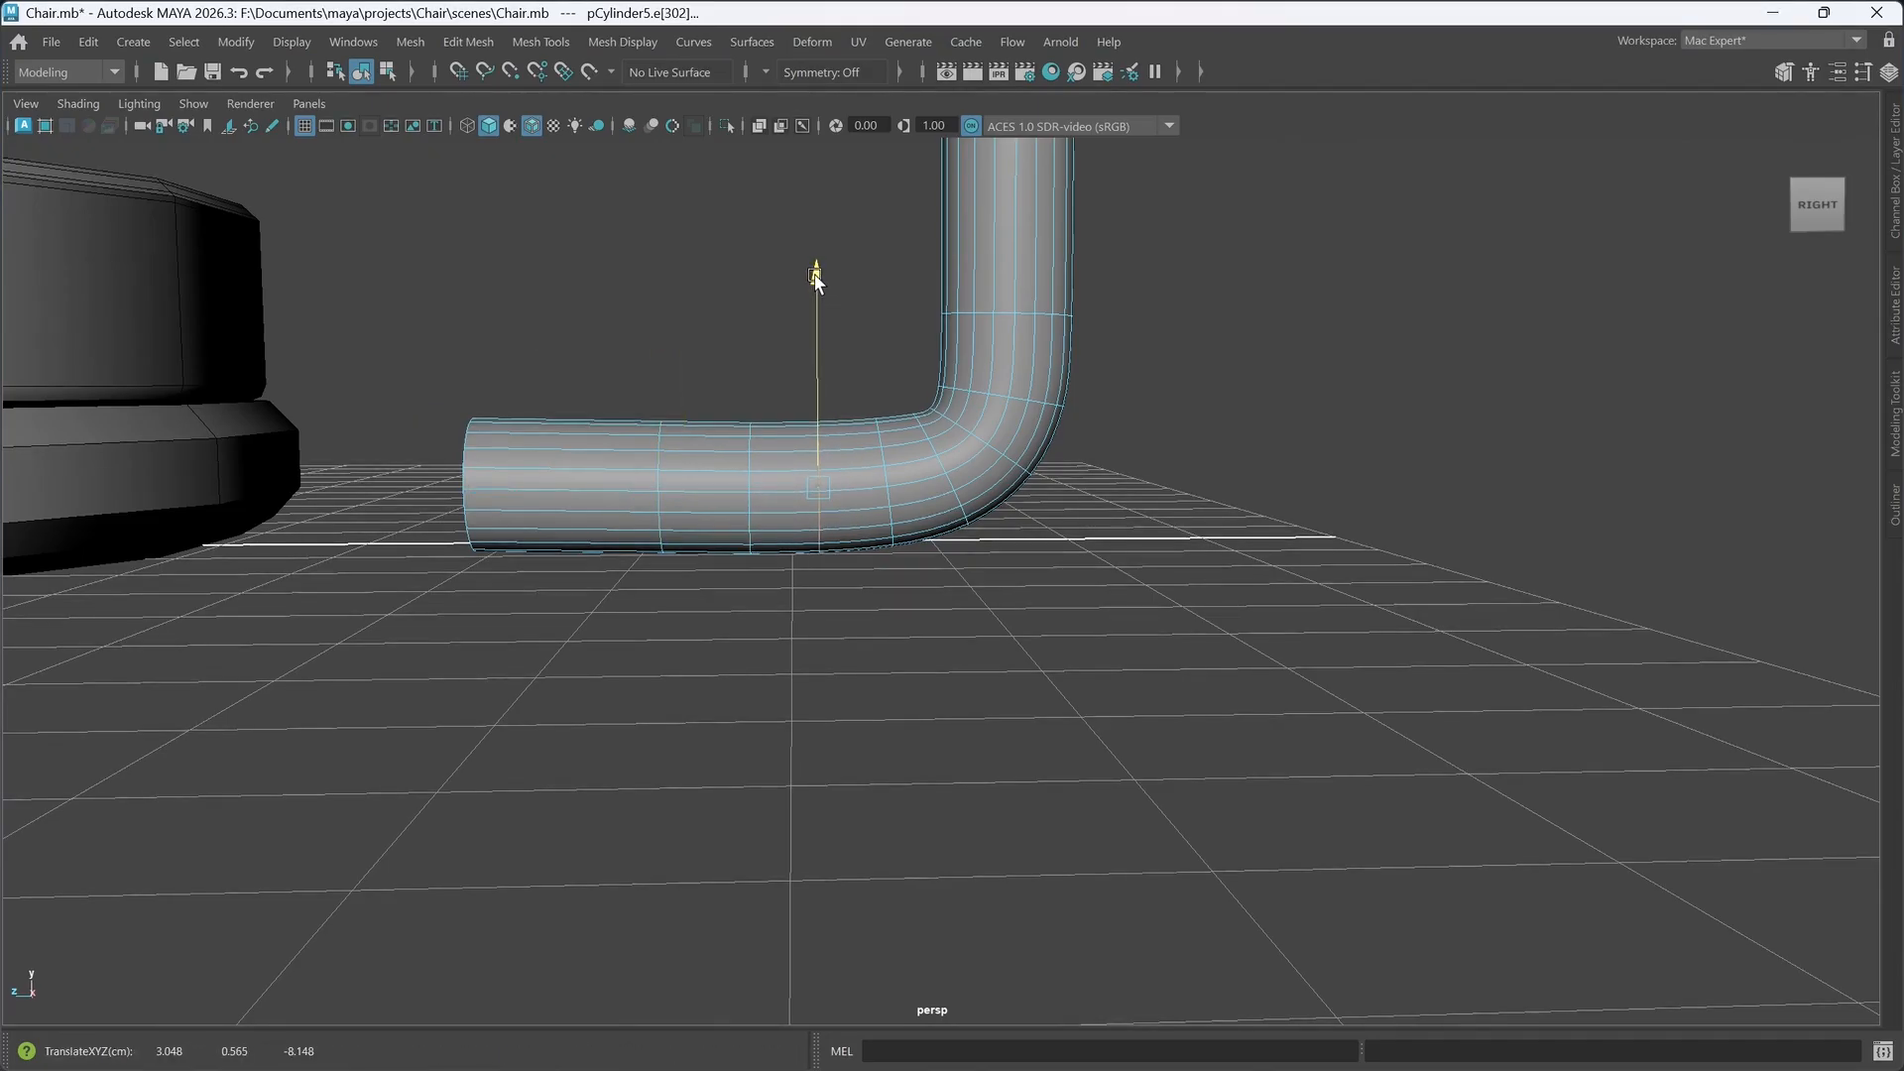
click(1047, 697)
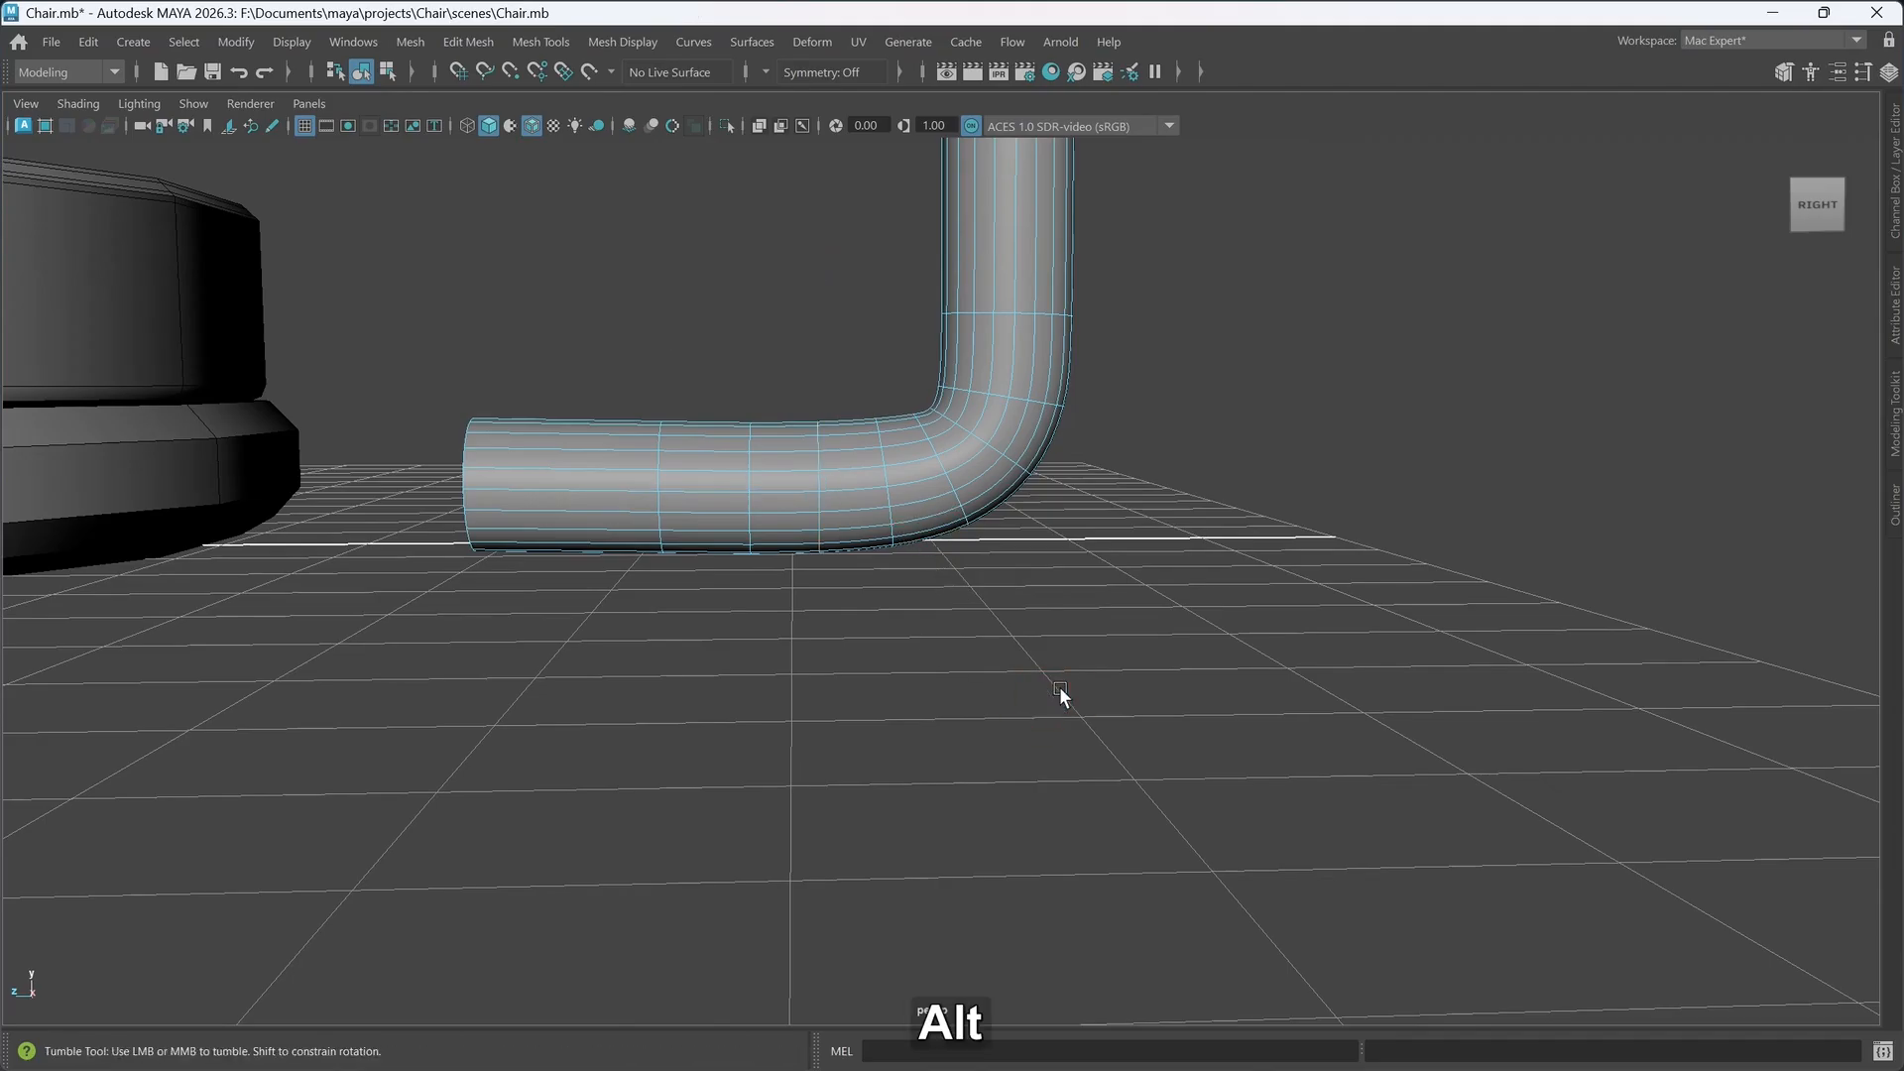
- Delete the faces of the two end segments of the tube's horizontal section
mouse_move(1058, 697)
alt+mouse_down()
mouse_move(1114, 692)
mouse_move(1085, 692)
alt+mouse_up()
right_drag(1020, 445, 1011, 510)
drag(444, 281, 788, 918)
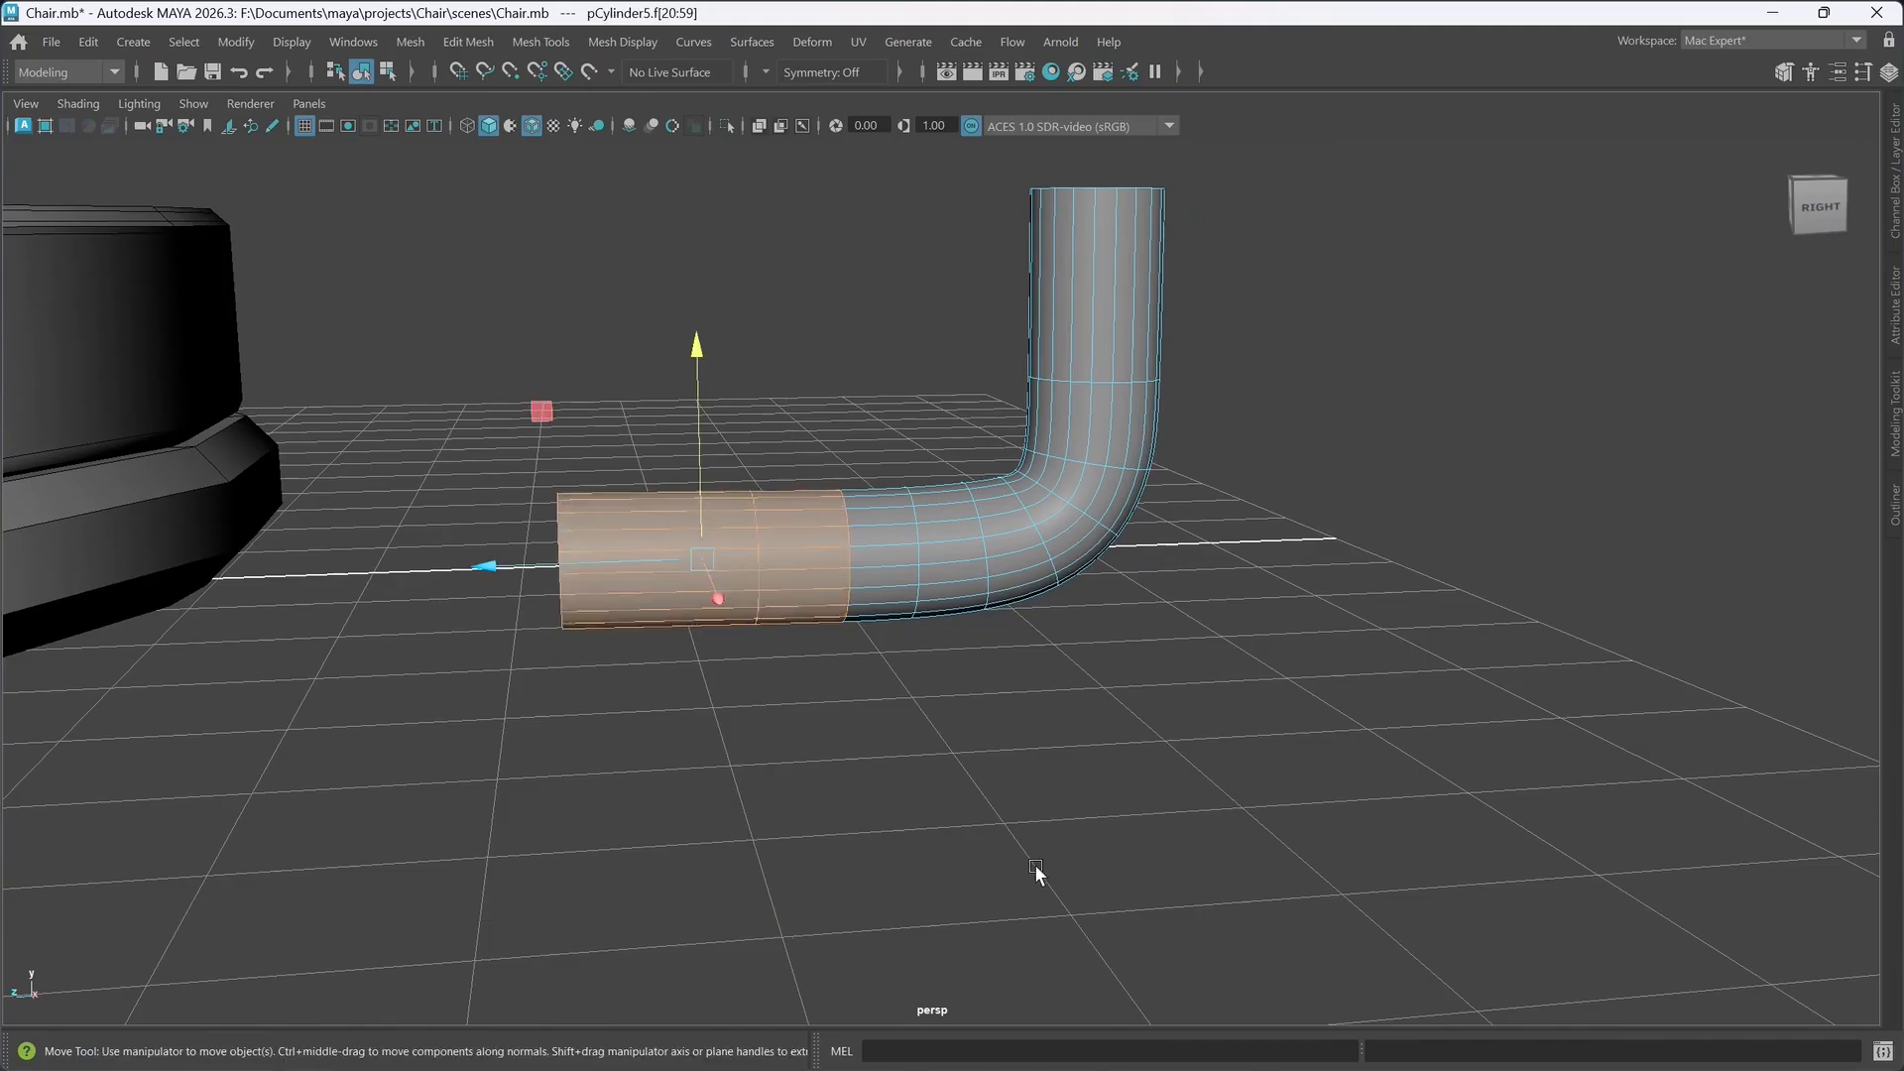
key(ctrl+Delete)
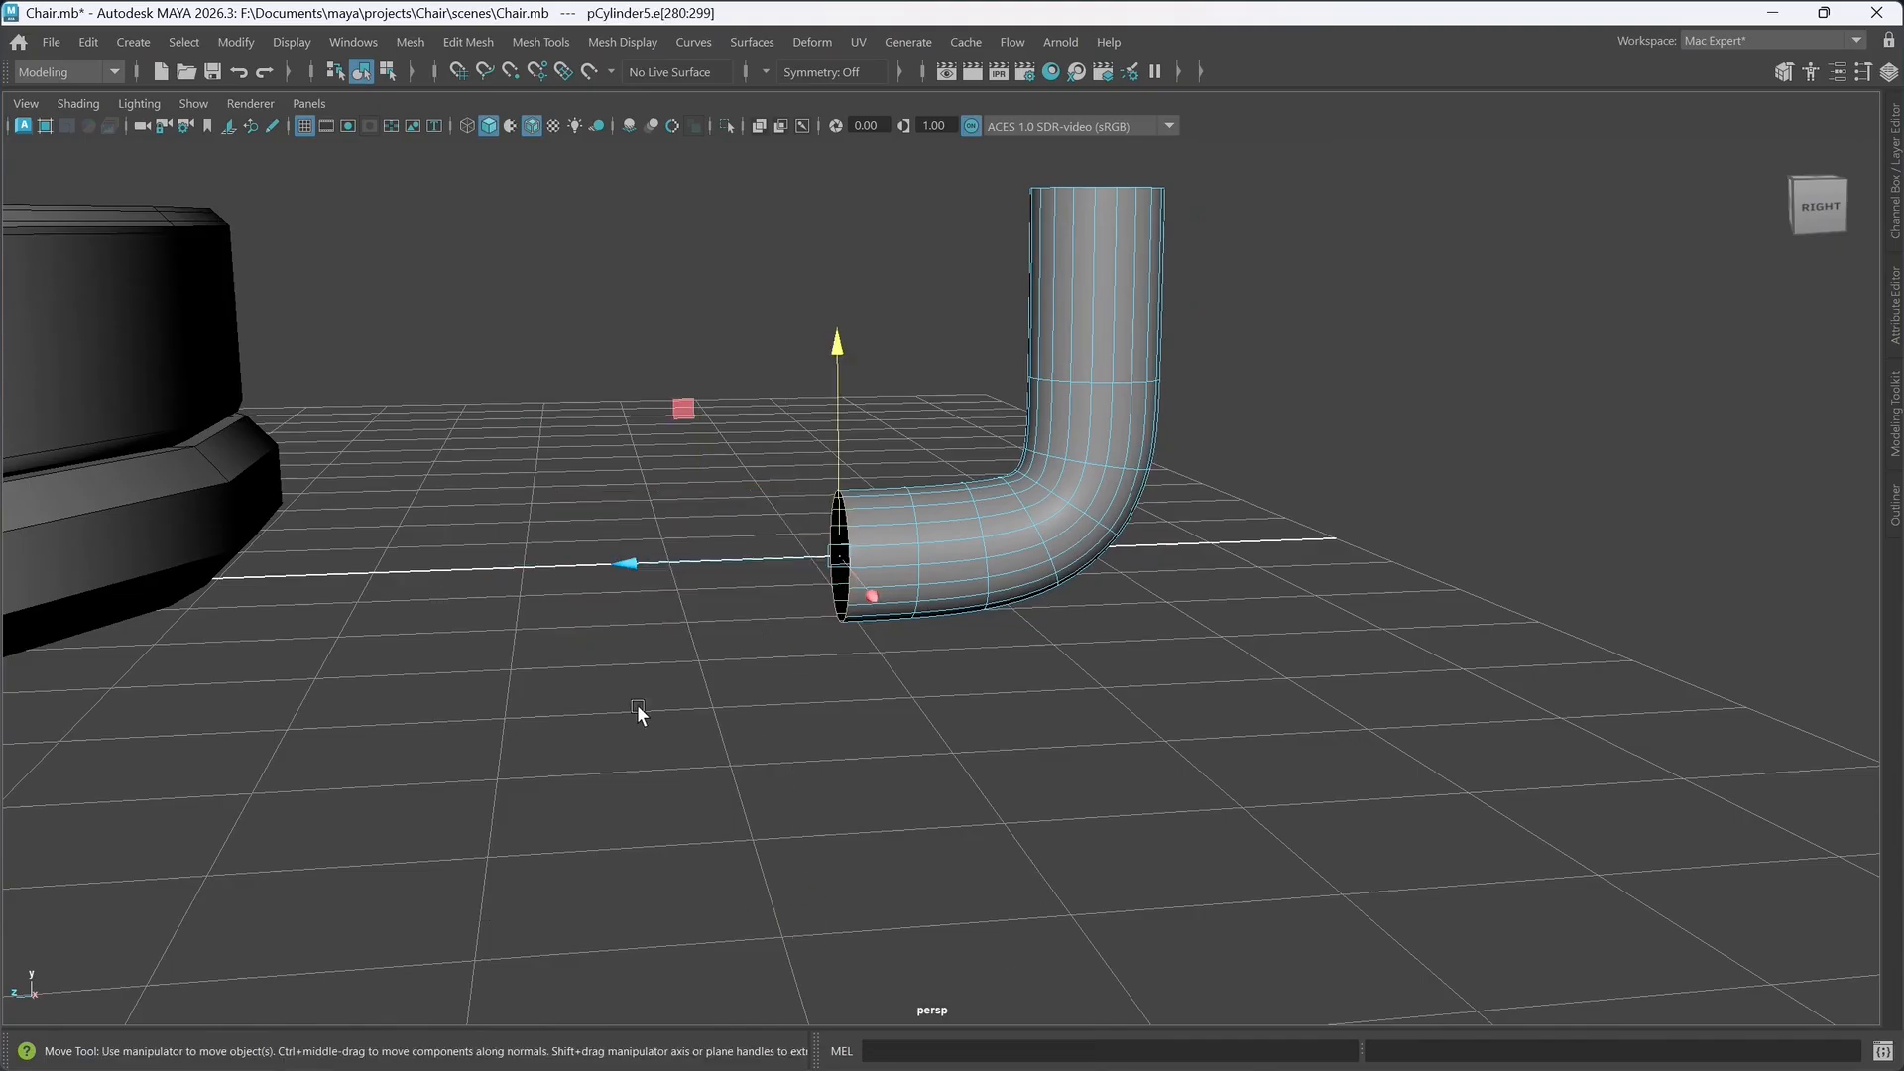
- Extrude the horizontal section's open border edge loop straight outward toward the chair base, and turn off the smooth preview
key(shift)
shift+drag(631, 568, 498, 569)
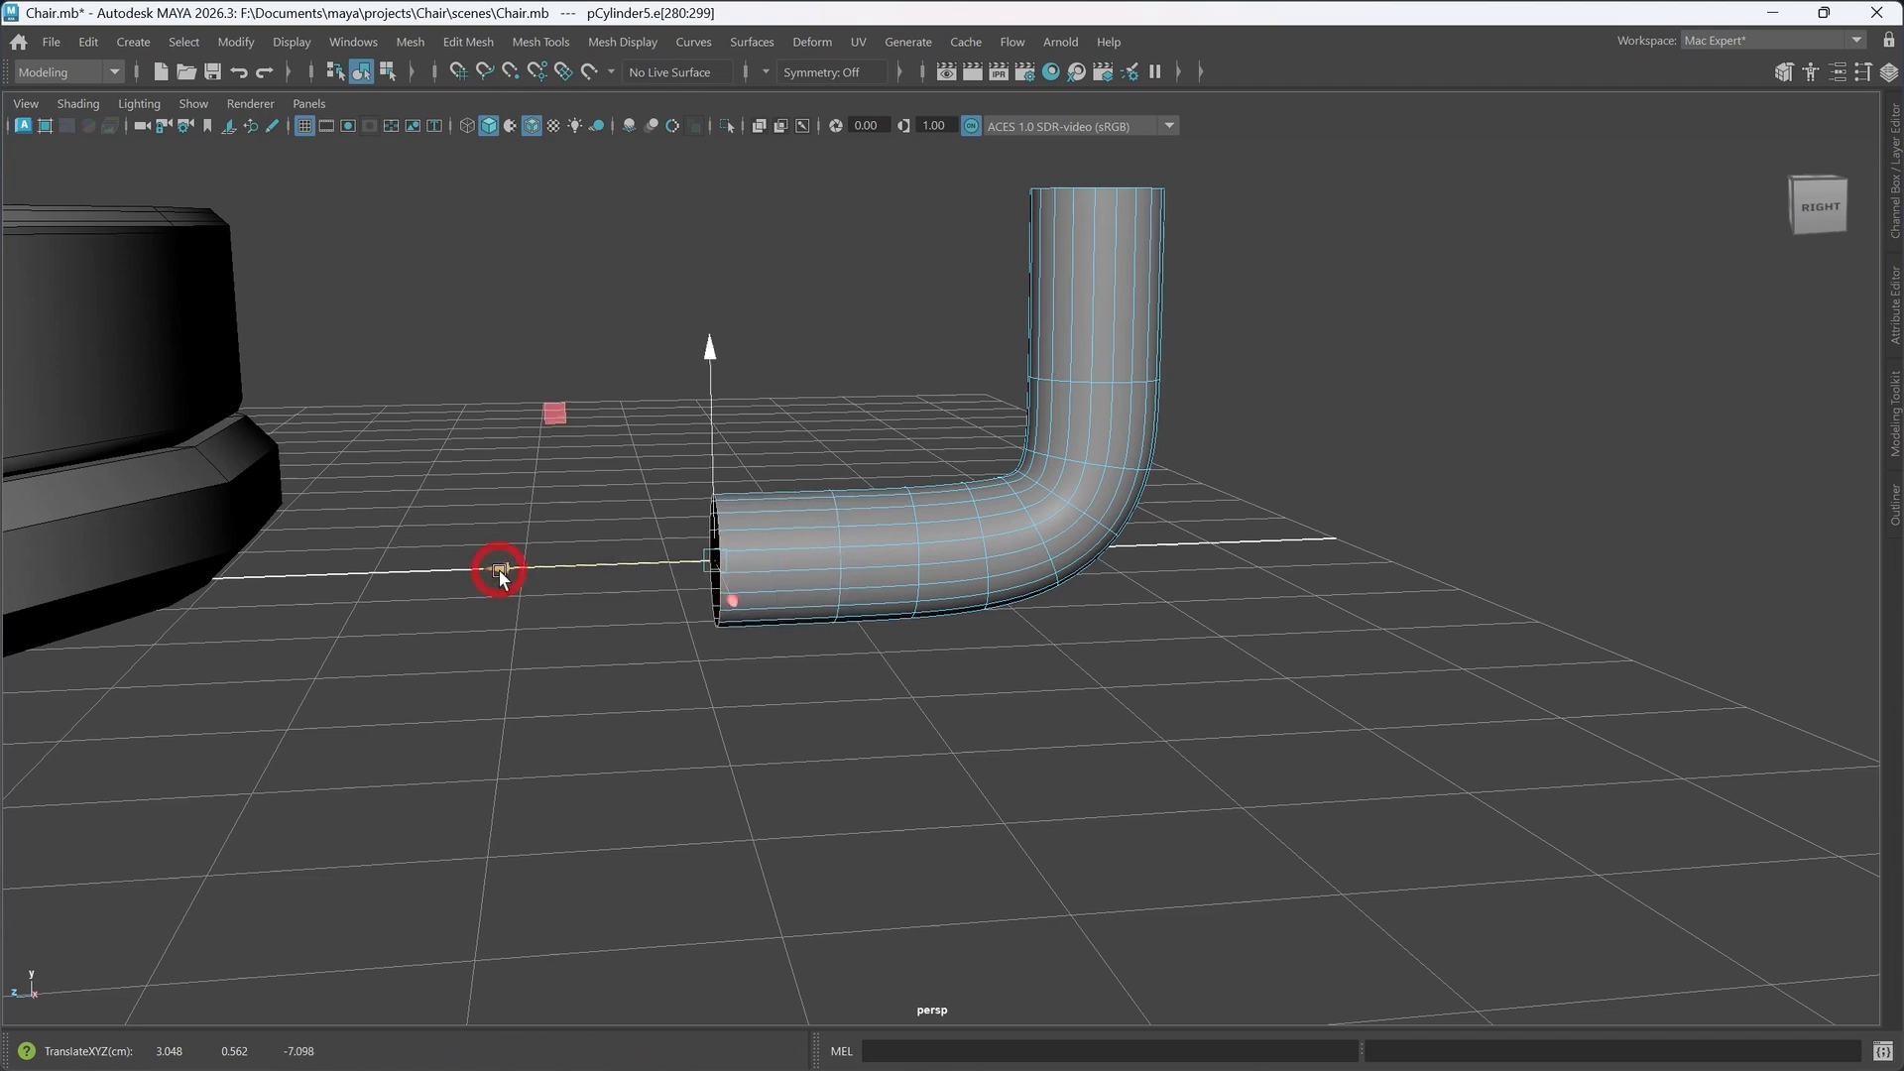
key(1)
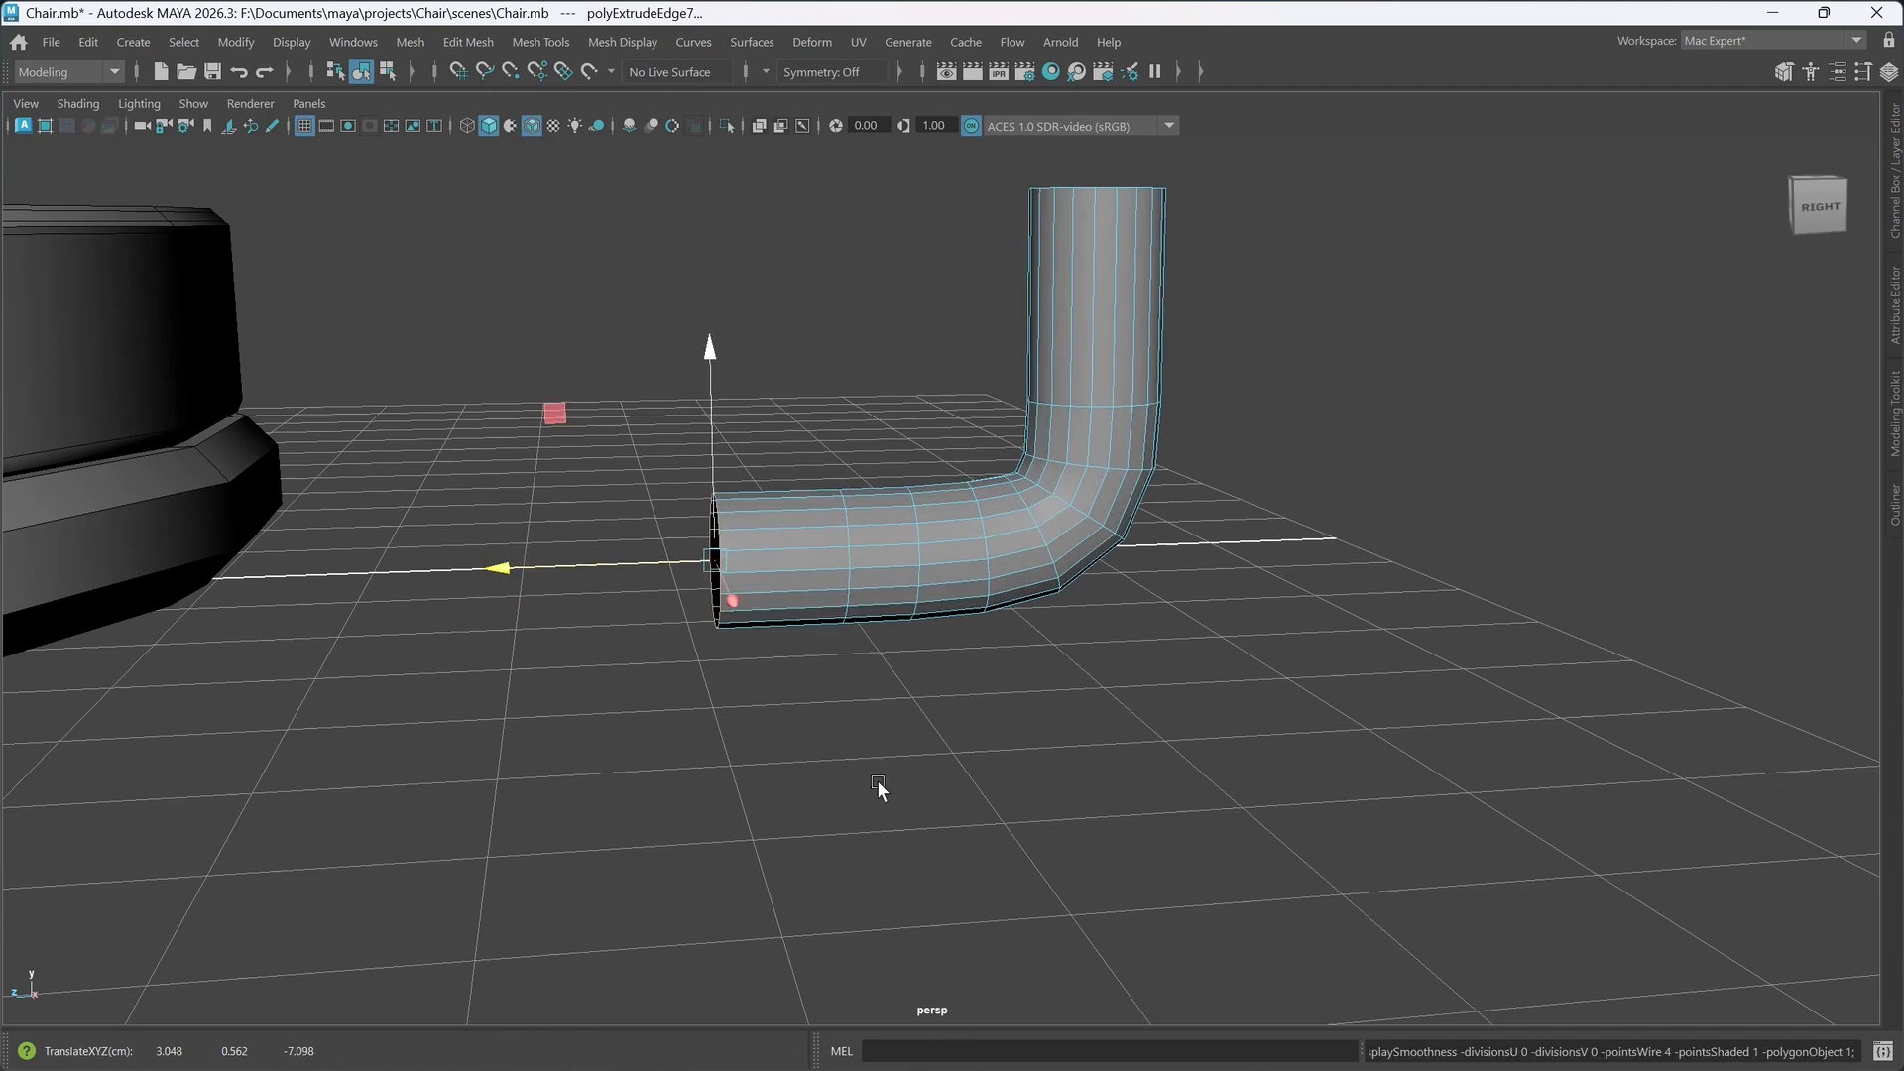
alt+drag(990, 785, 940, 789)
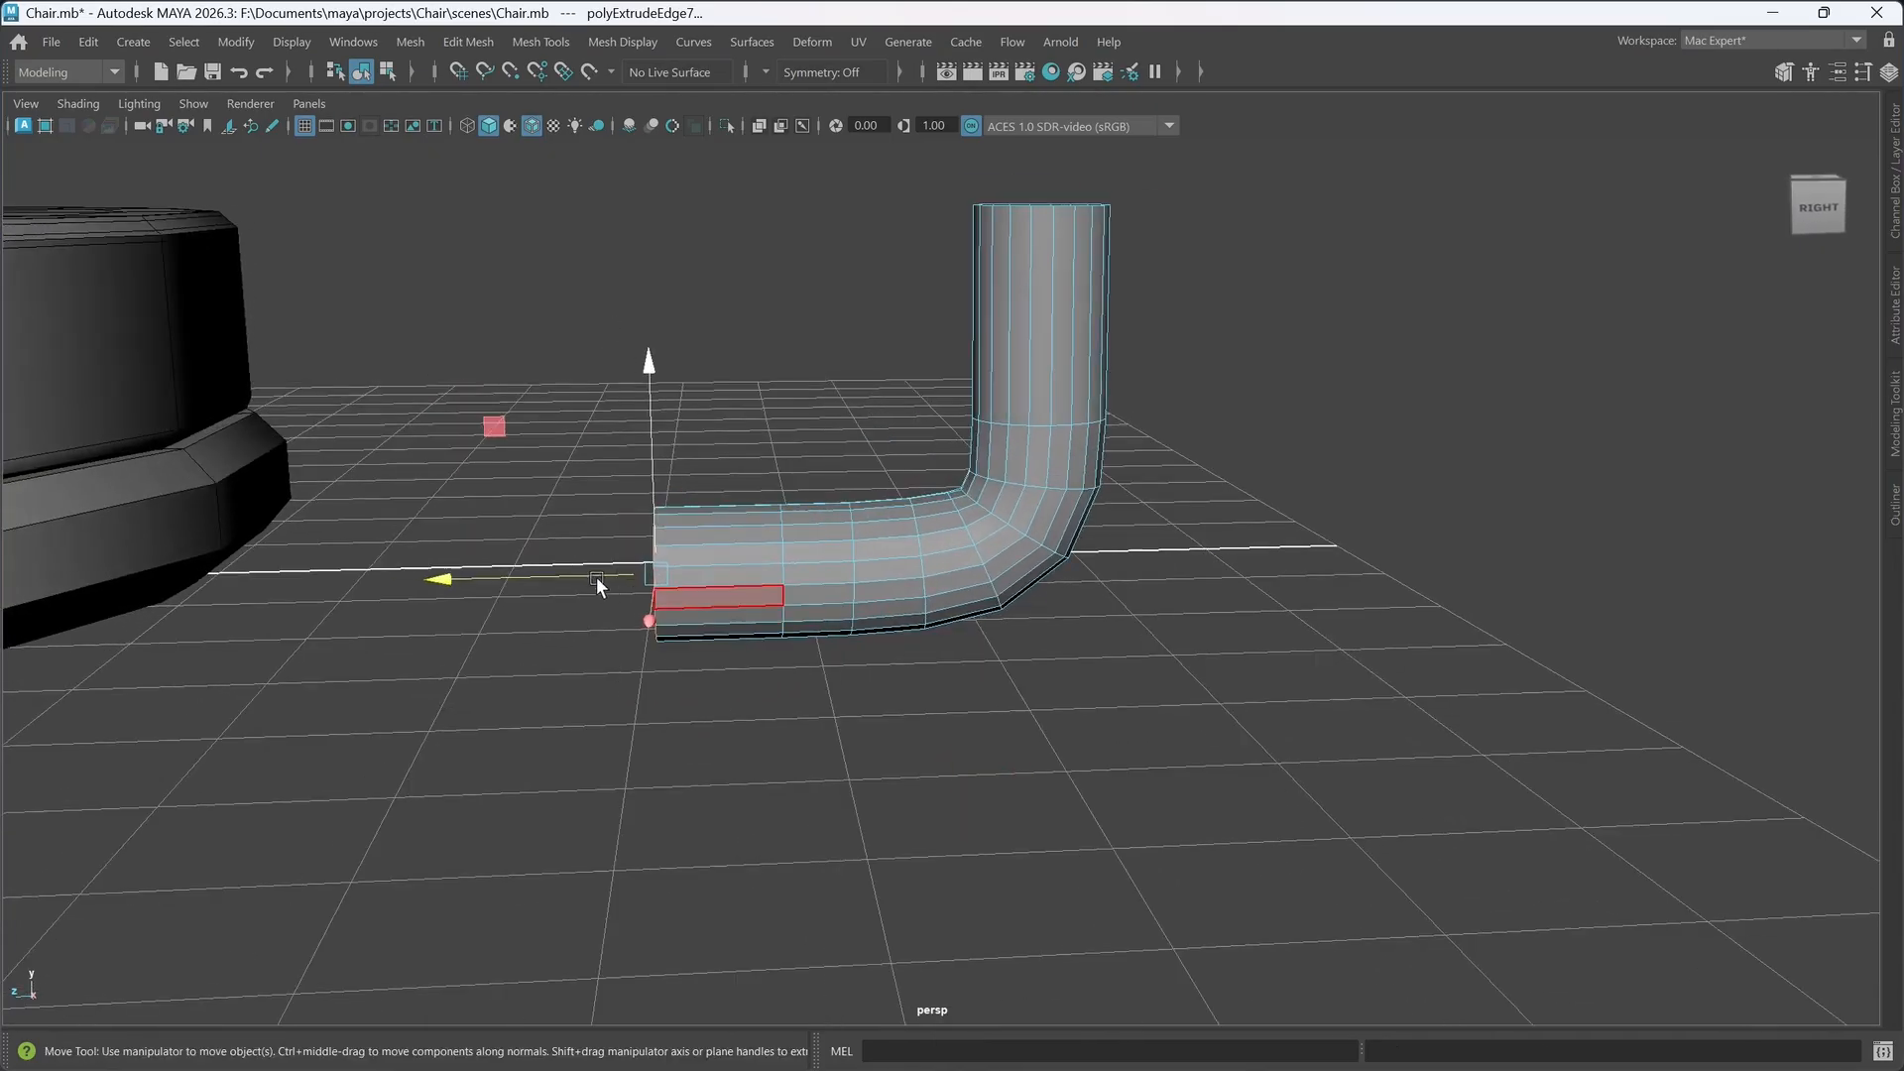
shift+drag(648, 365, 649, 371)
key(ctrl+z)
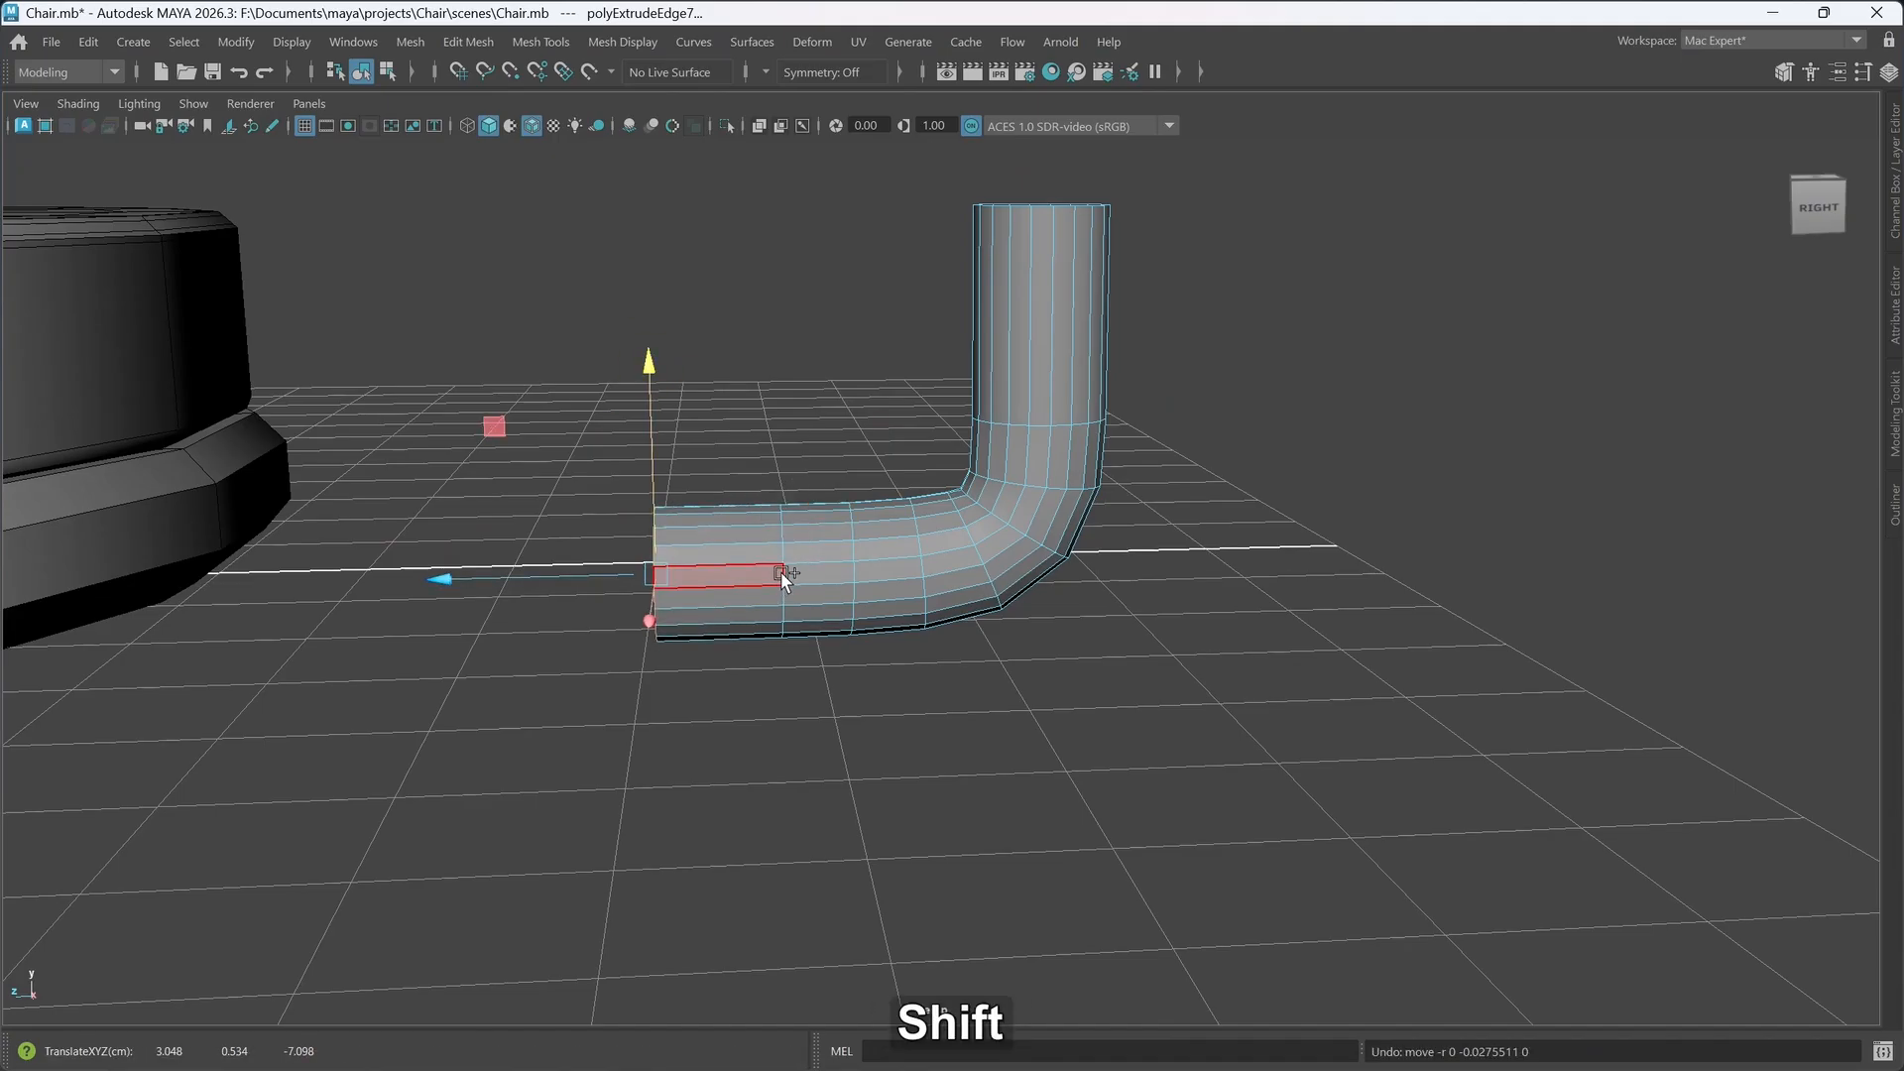
right_drag(781, 571, 792, 378)
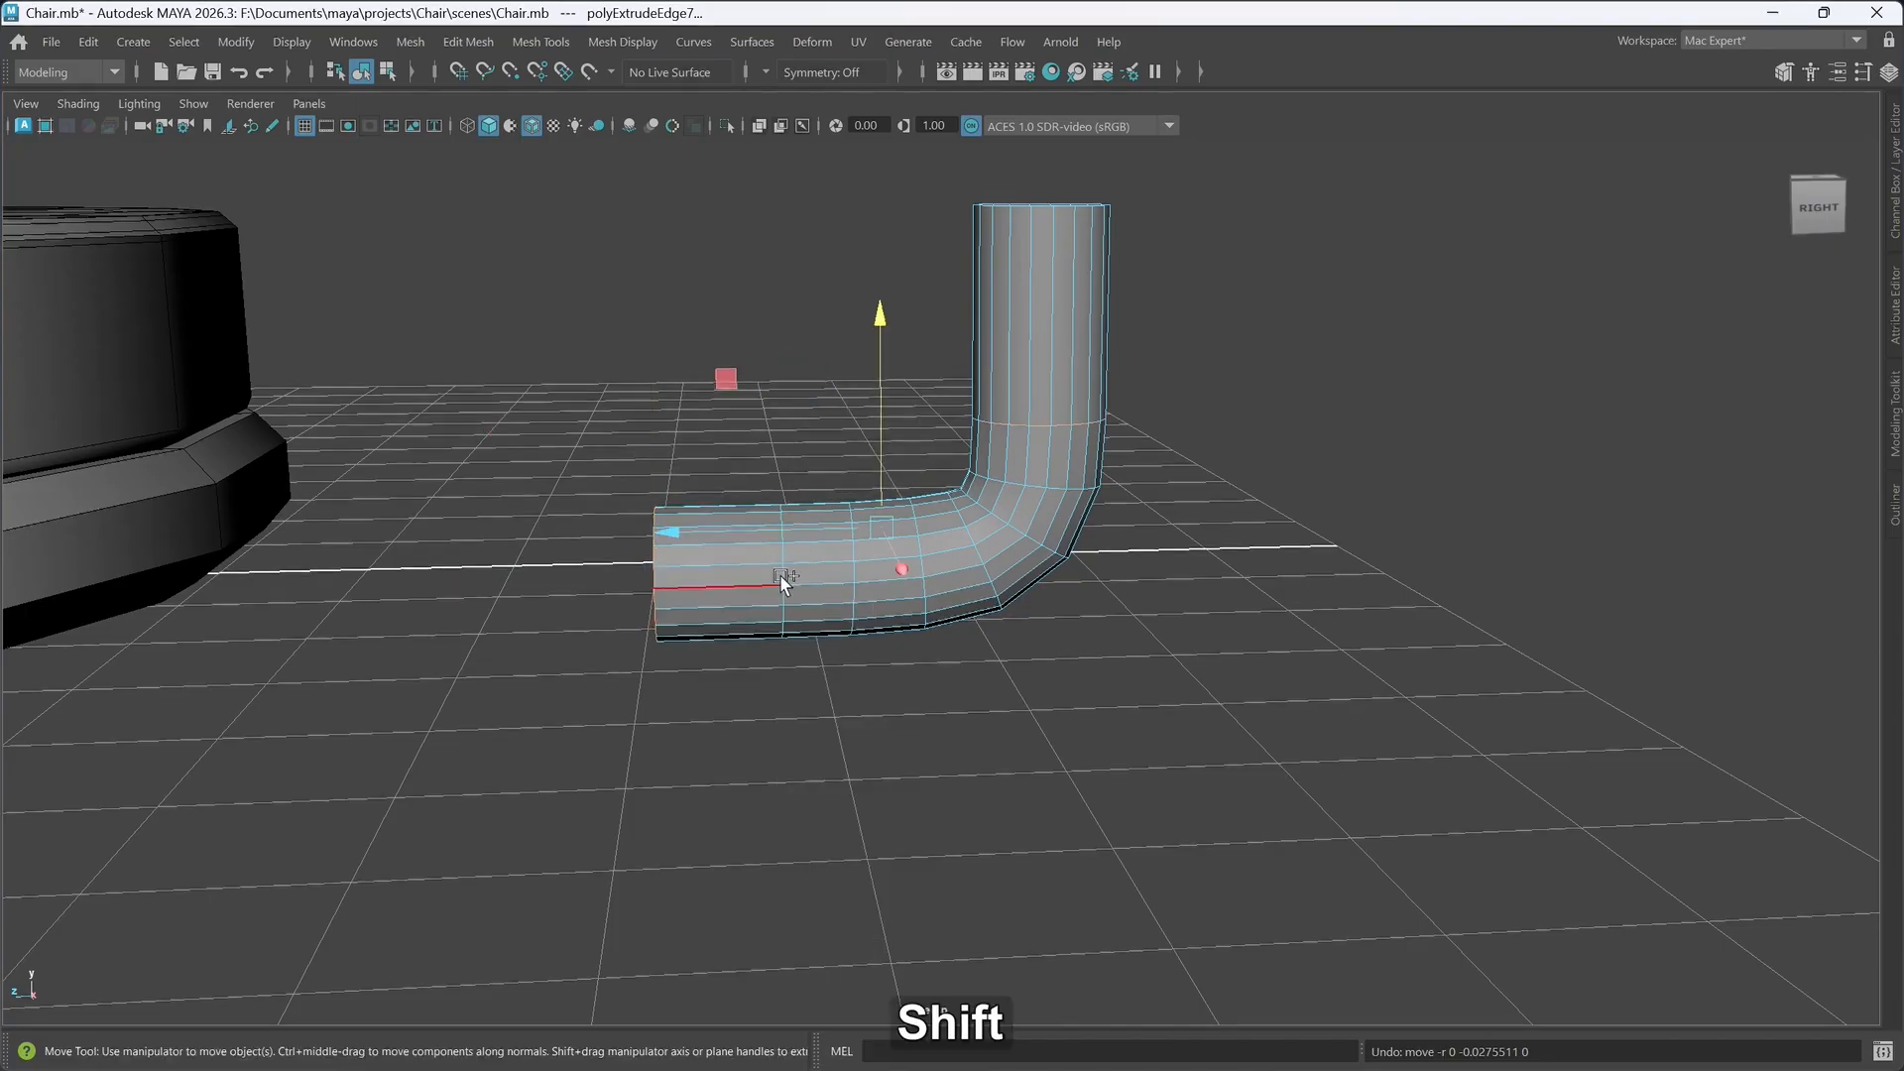
shift+double_click(781, 575)
click(884, 785)
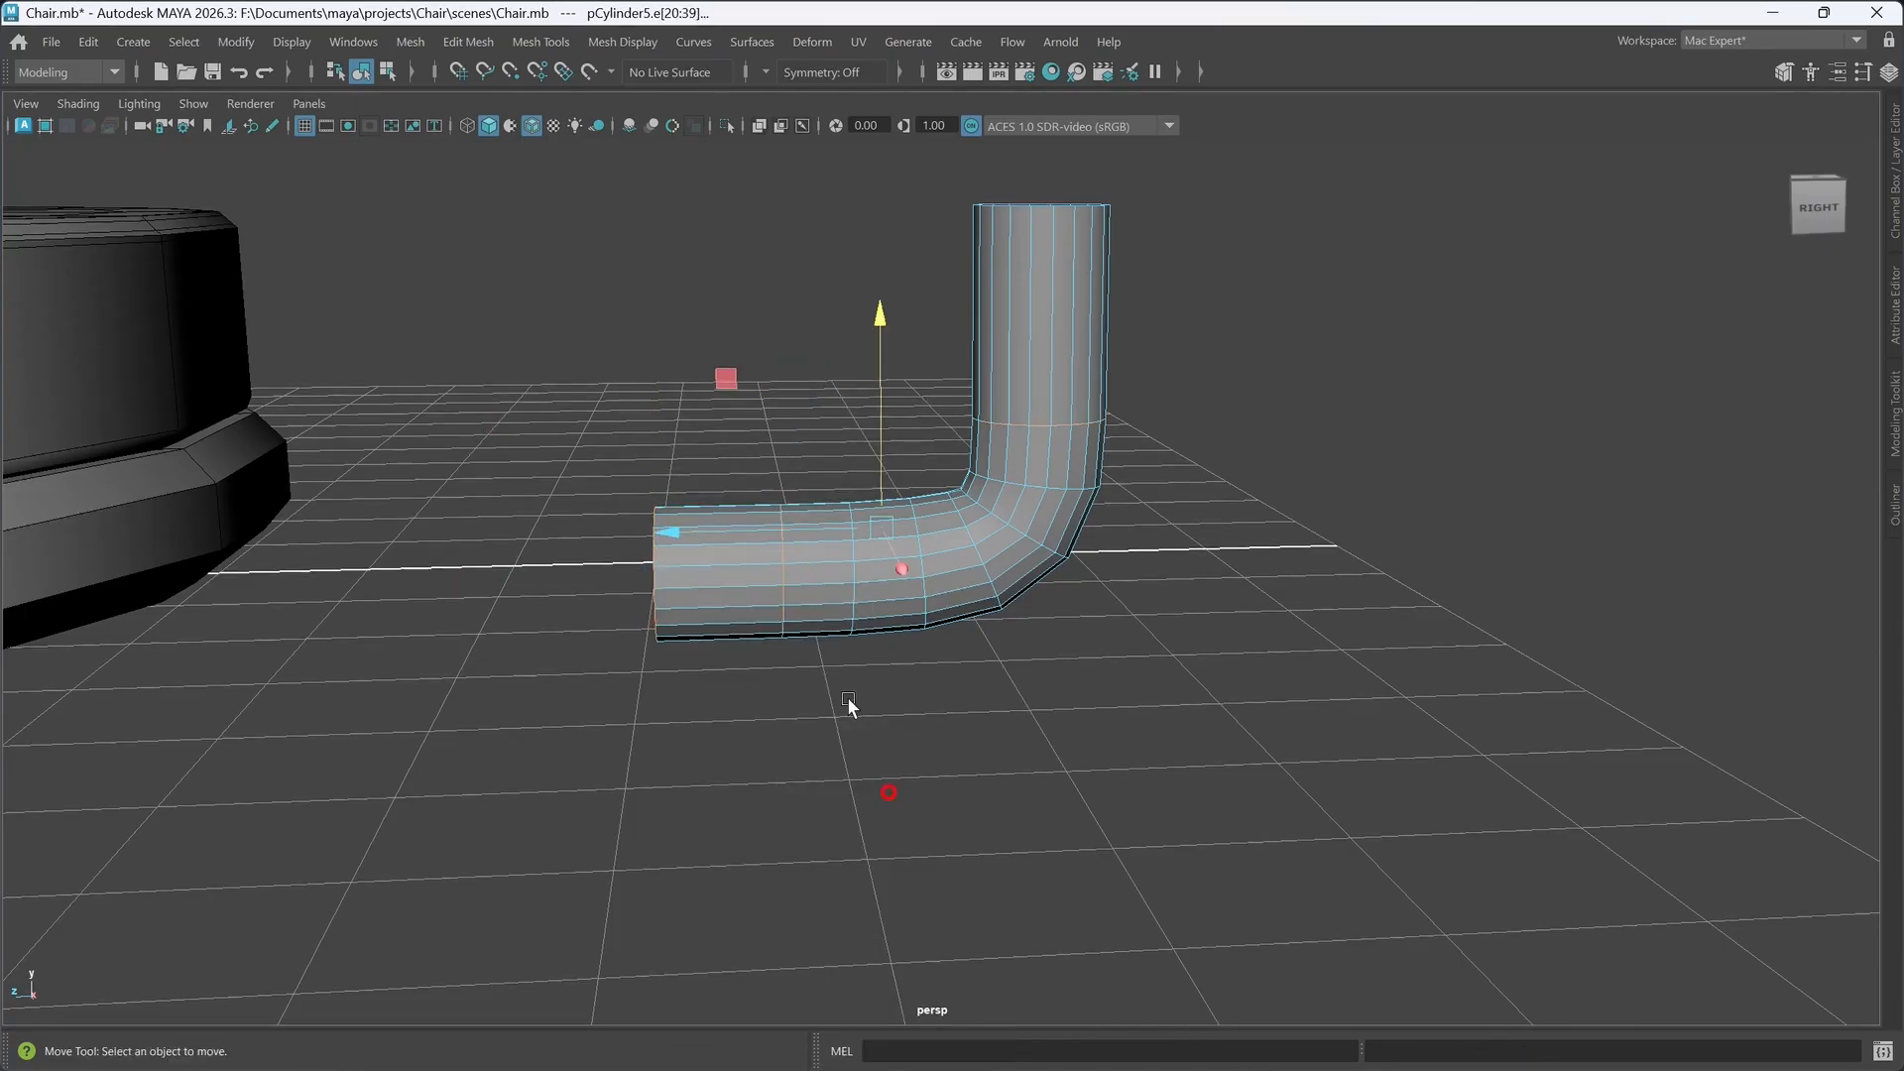
- Lower the horizontal section's open-end edge loop and the loop beside it together slightly, and lower the adjacent loop toward the bend slightly
double_click(784, 575)
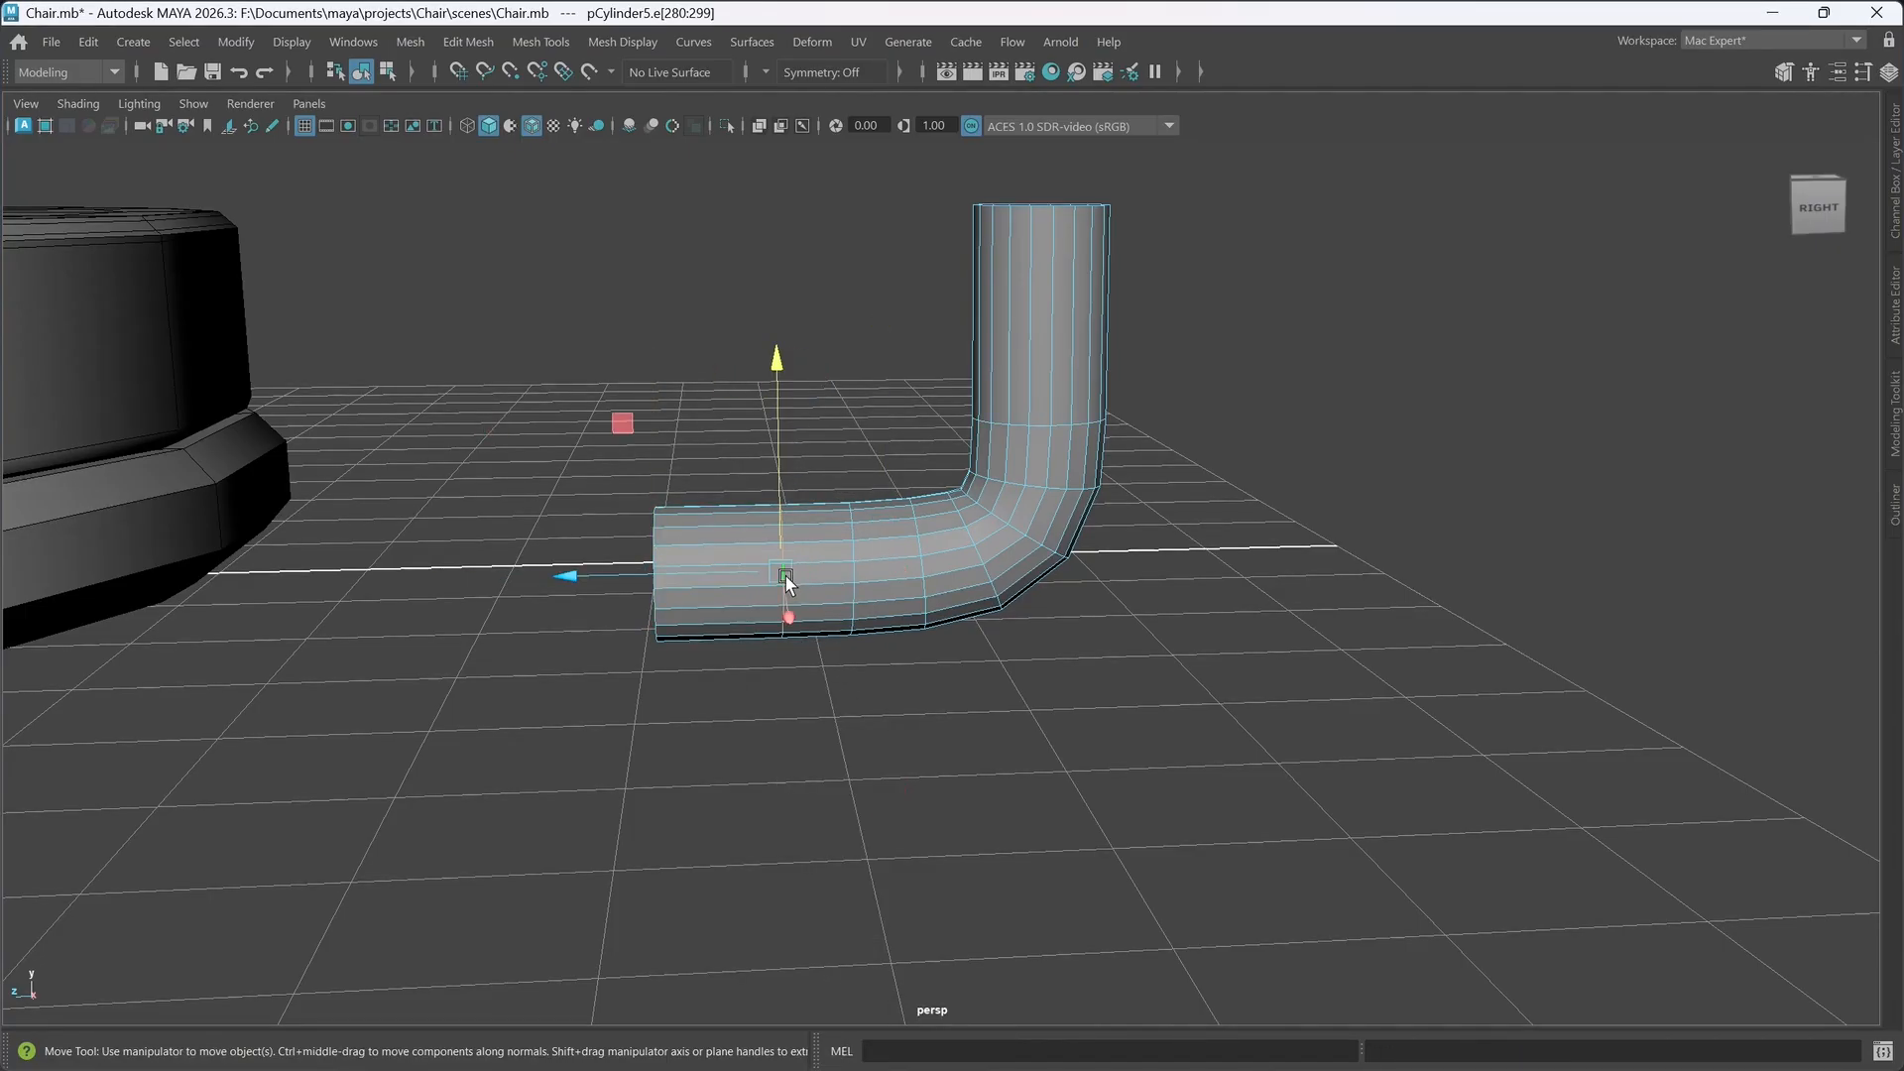
shift+double_click(654, 620)
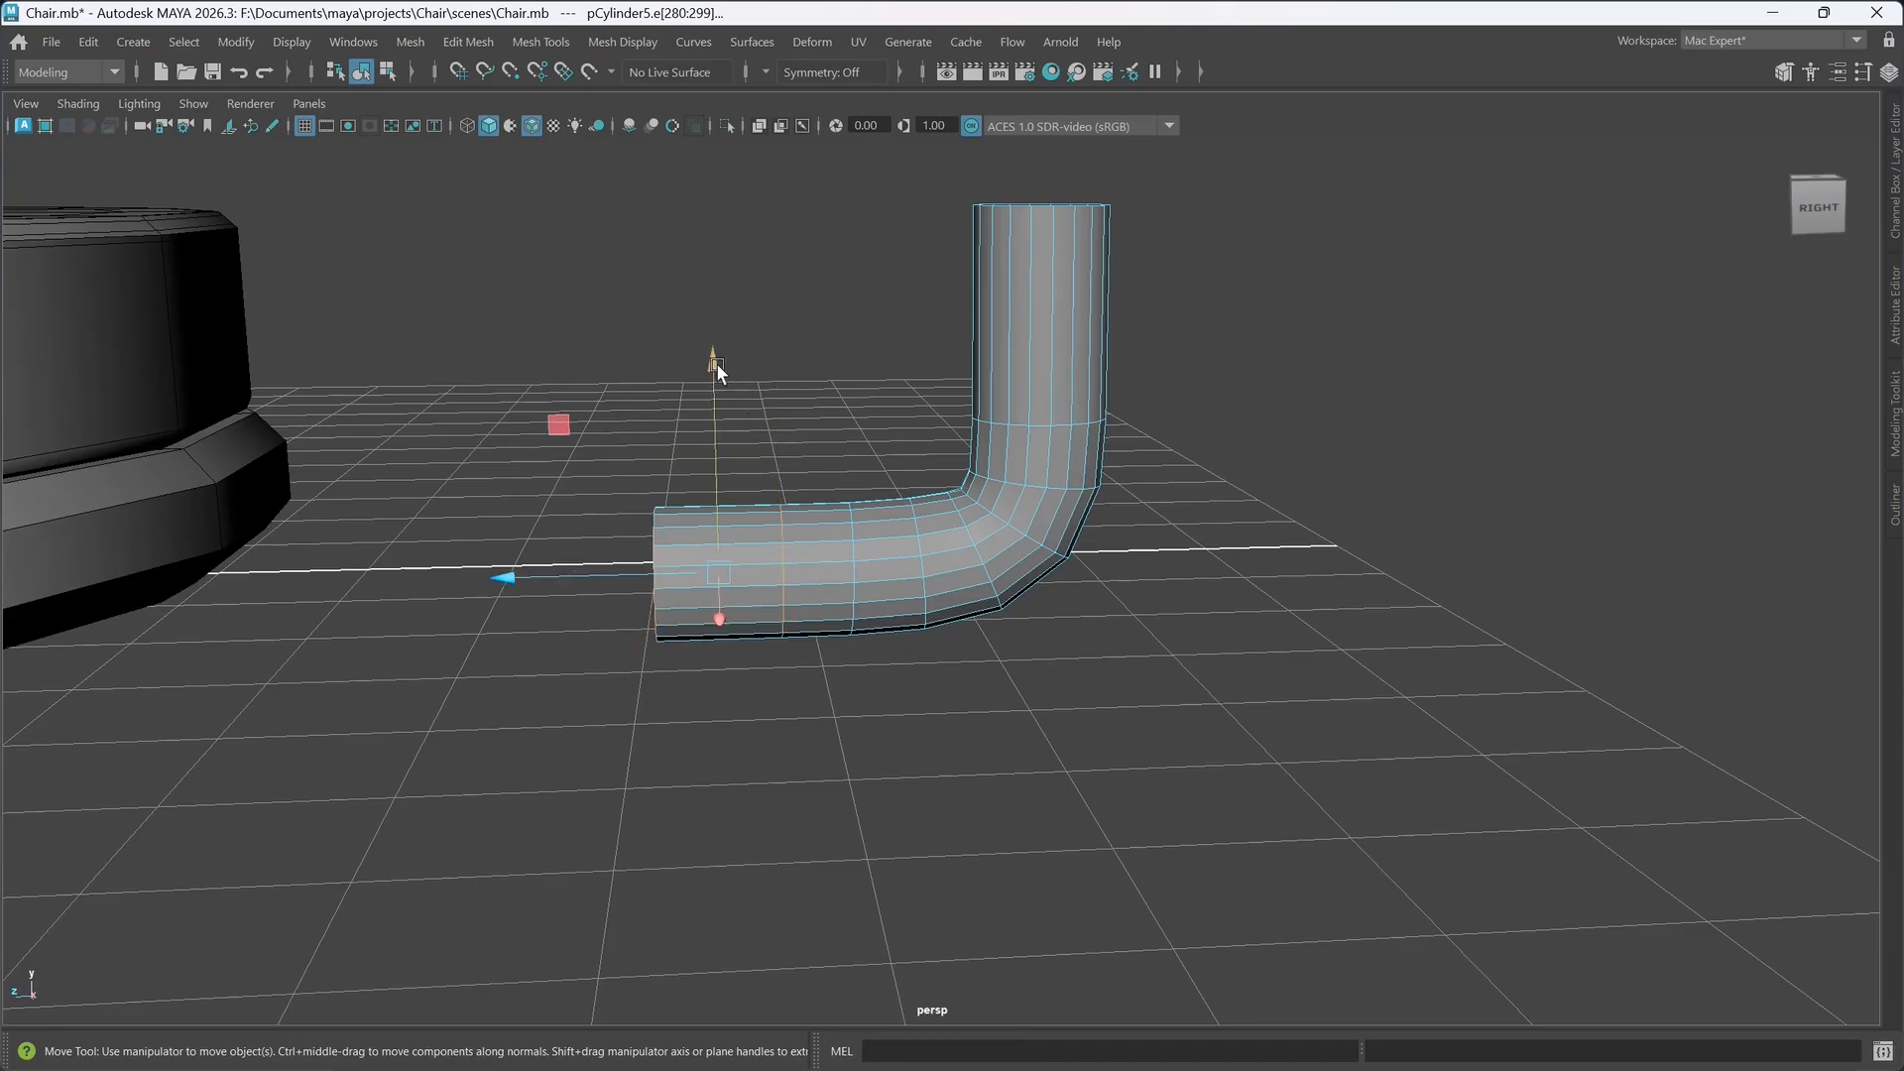
drag(718, 367, 718, 374)
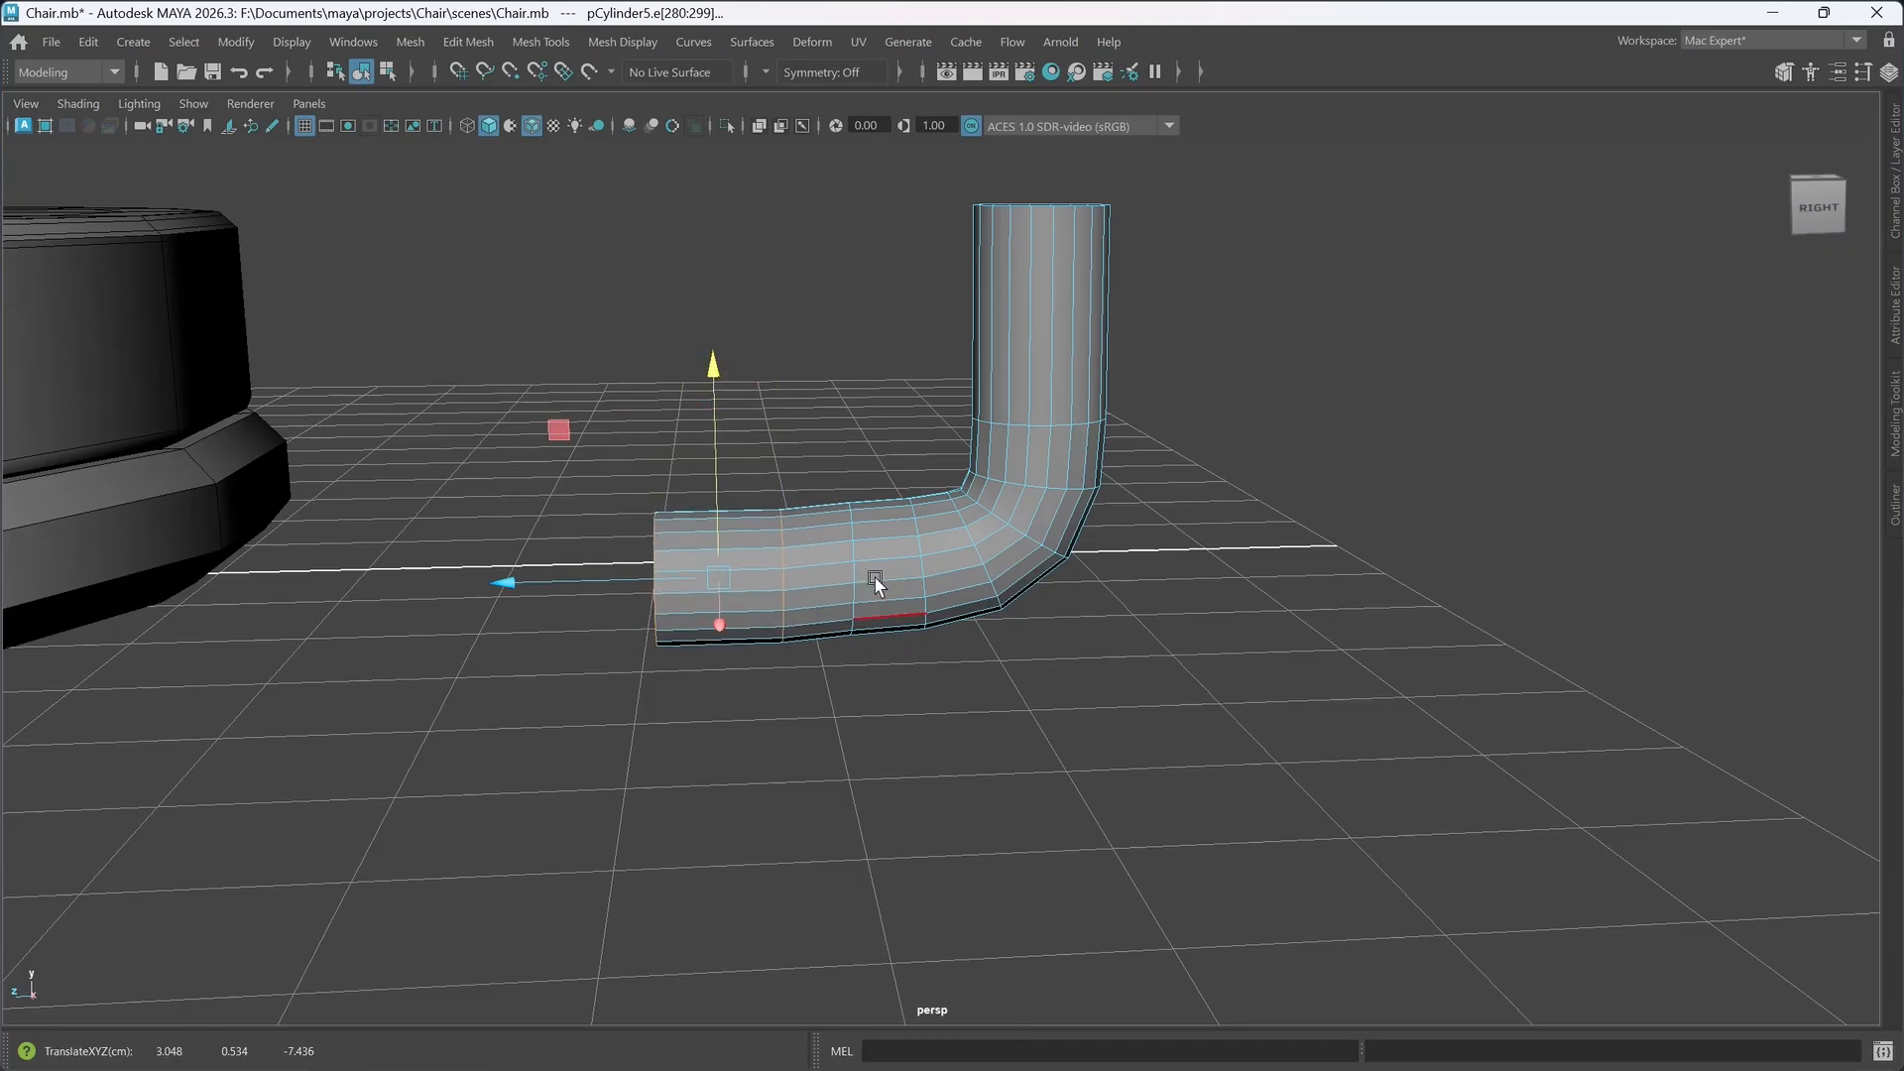
click(856, 555)
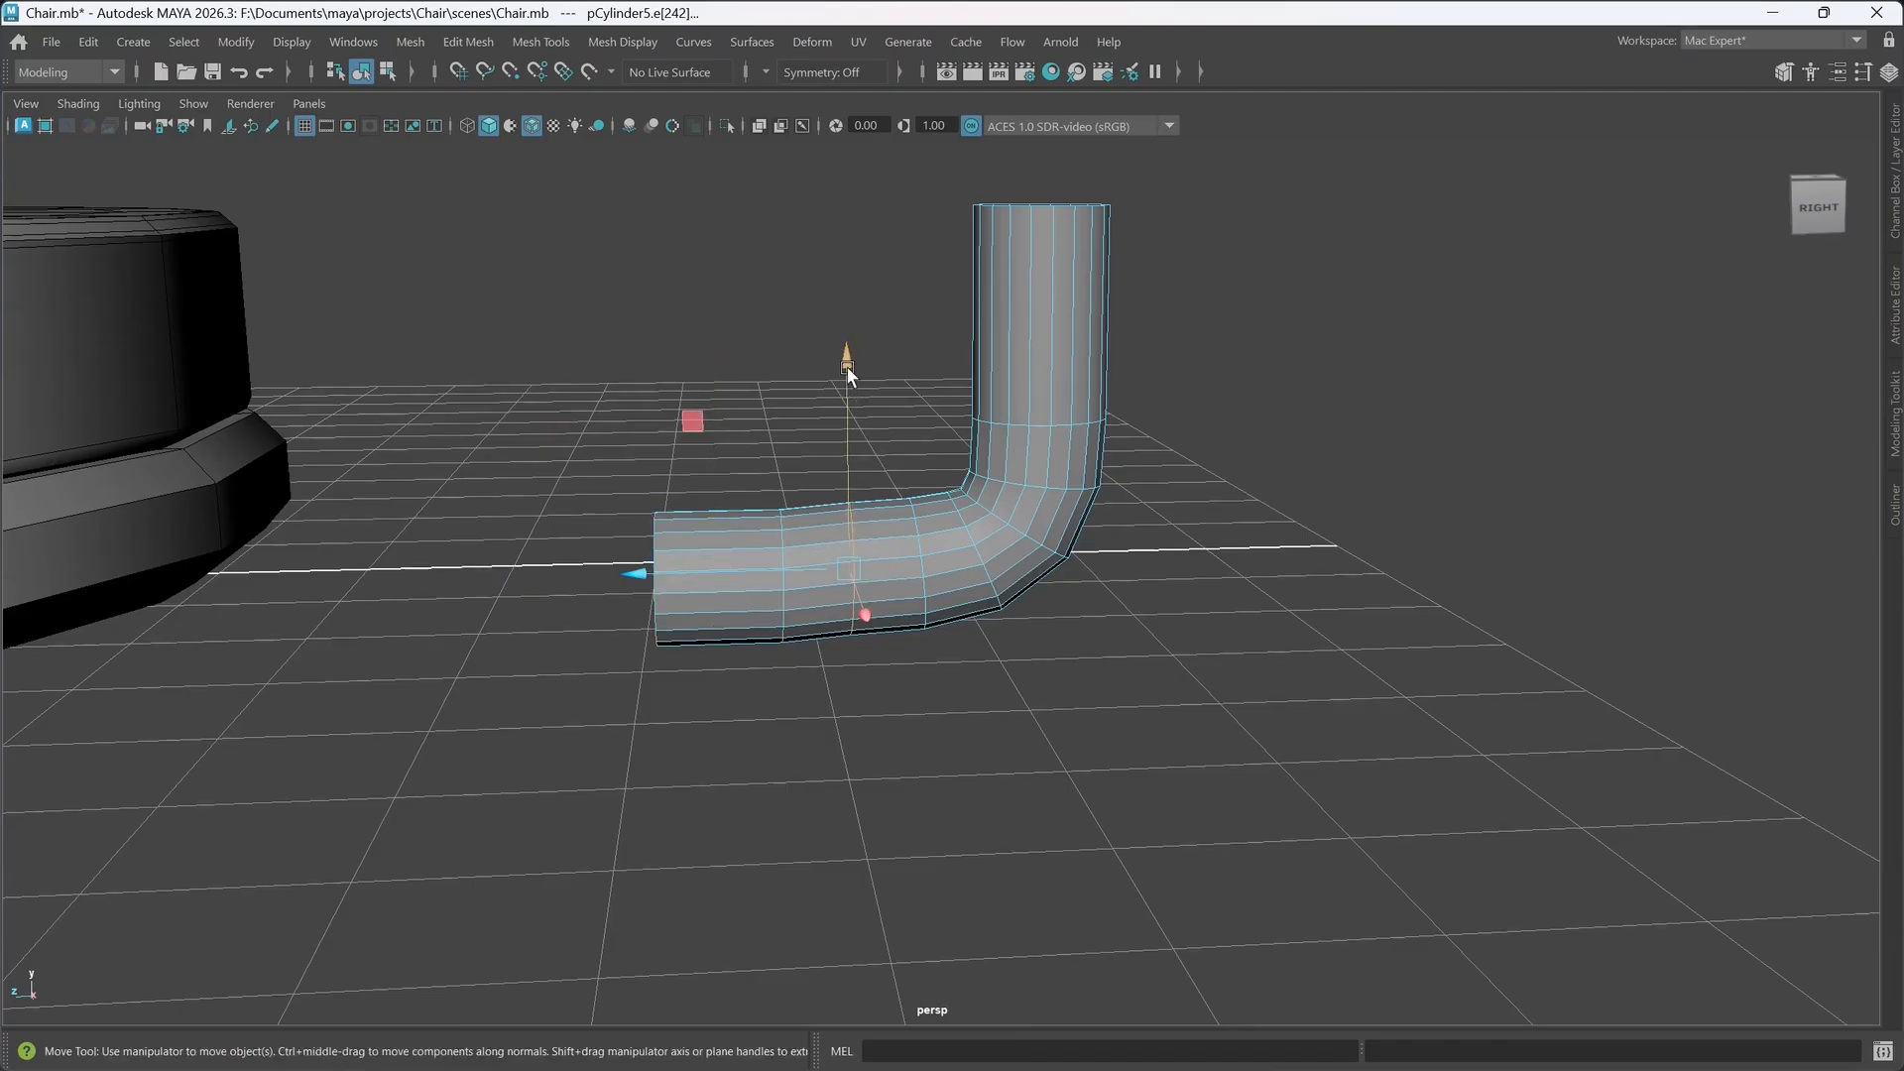
drag(847, 366, 847, 378)
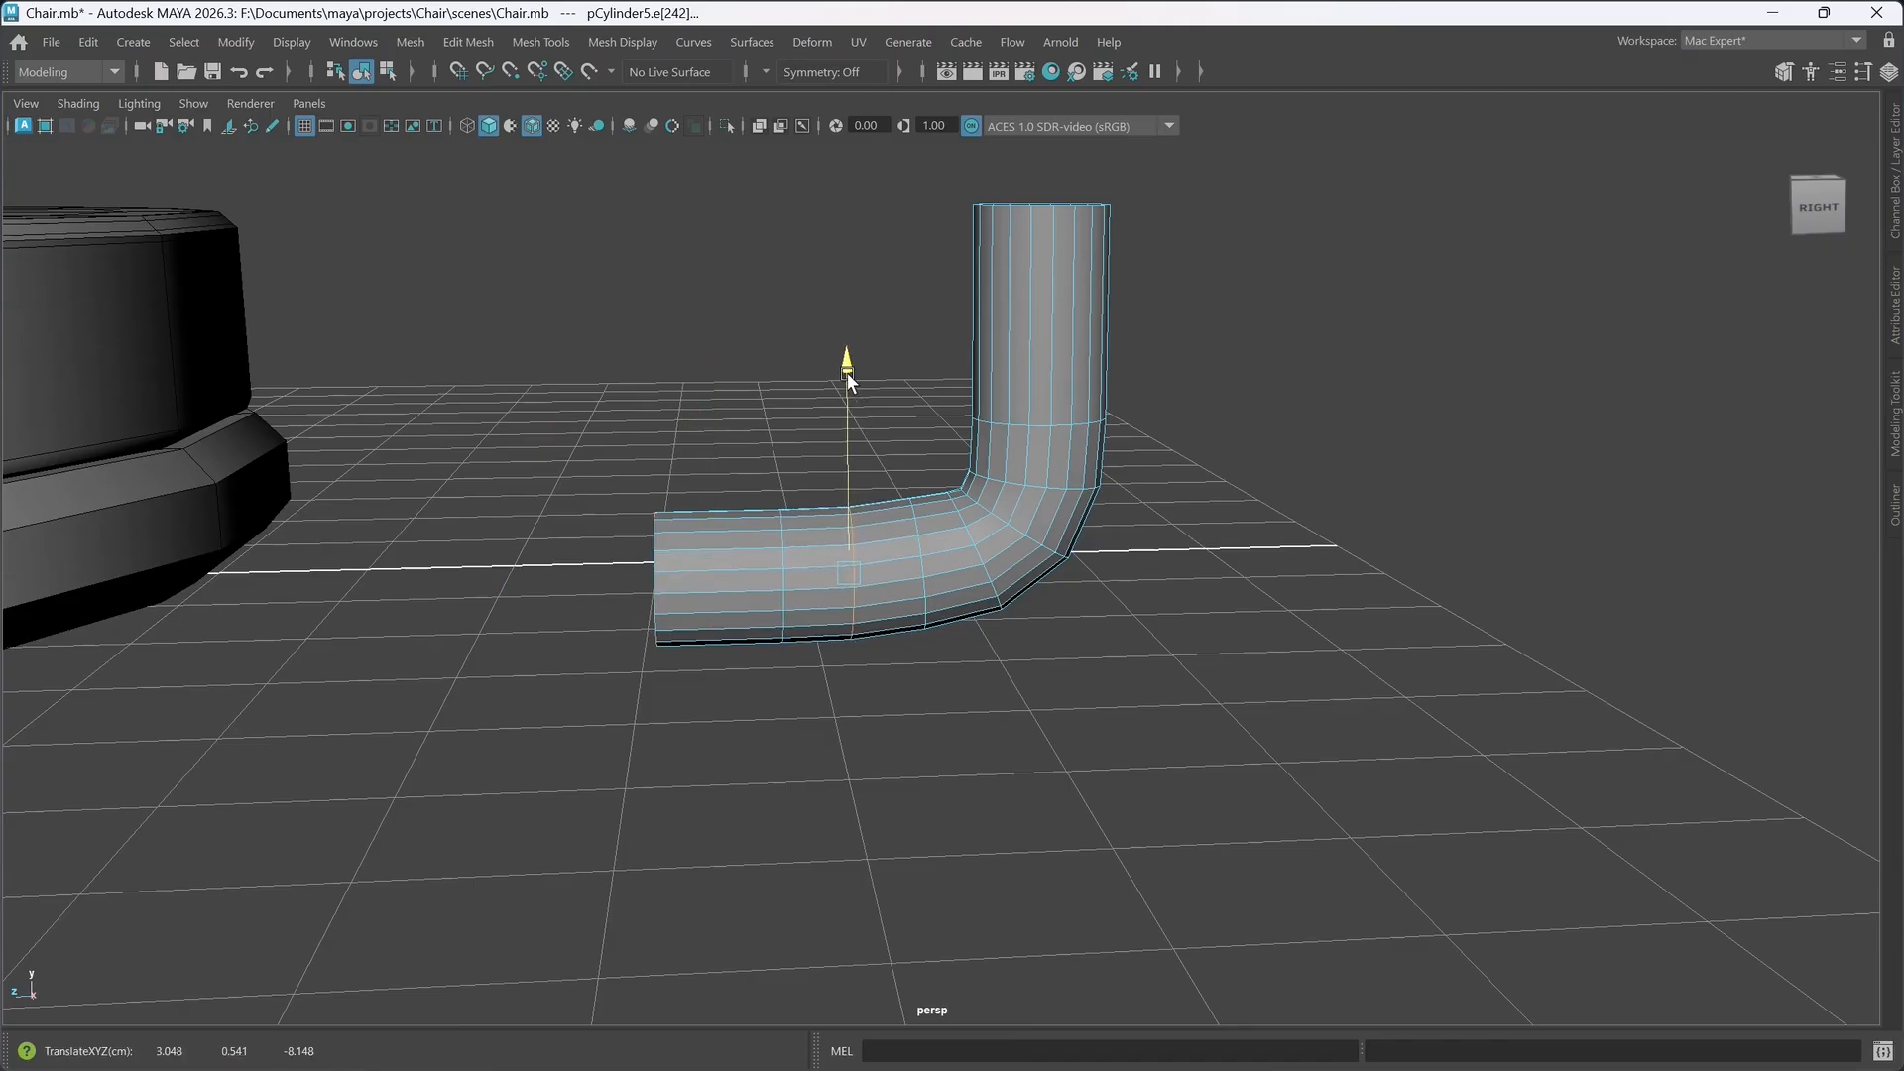
- Select the border edge loop at the horizontal section's open end and fine-tune its height to level it with the tube
alt+drag(877, 819, 878, 806)
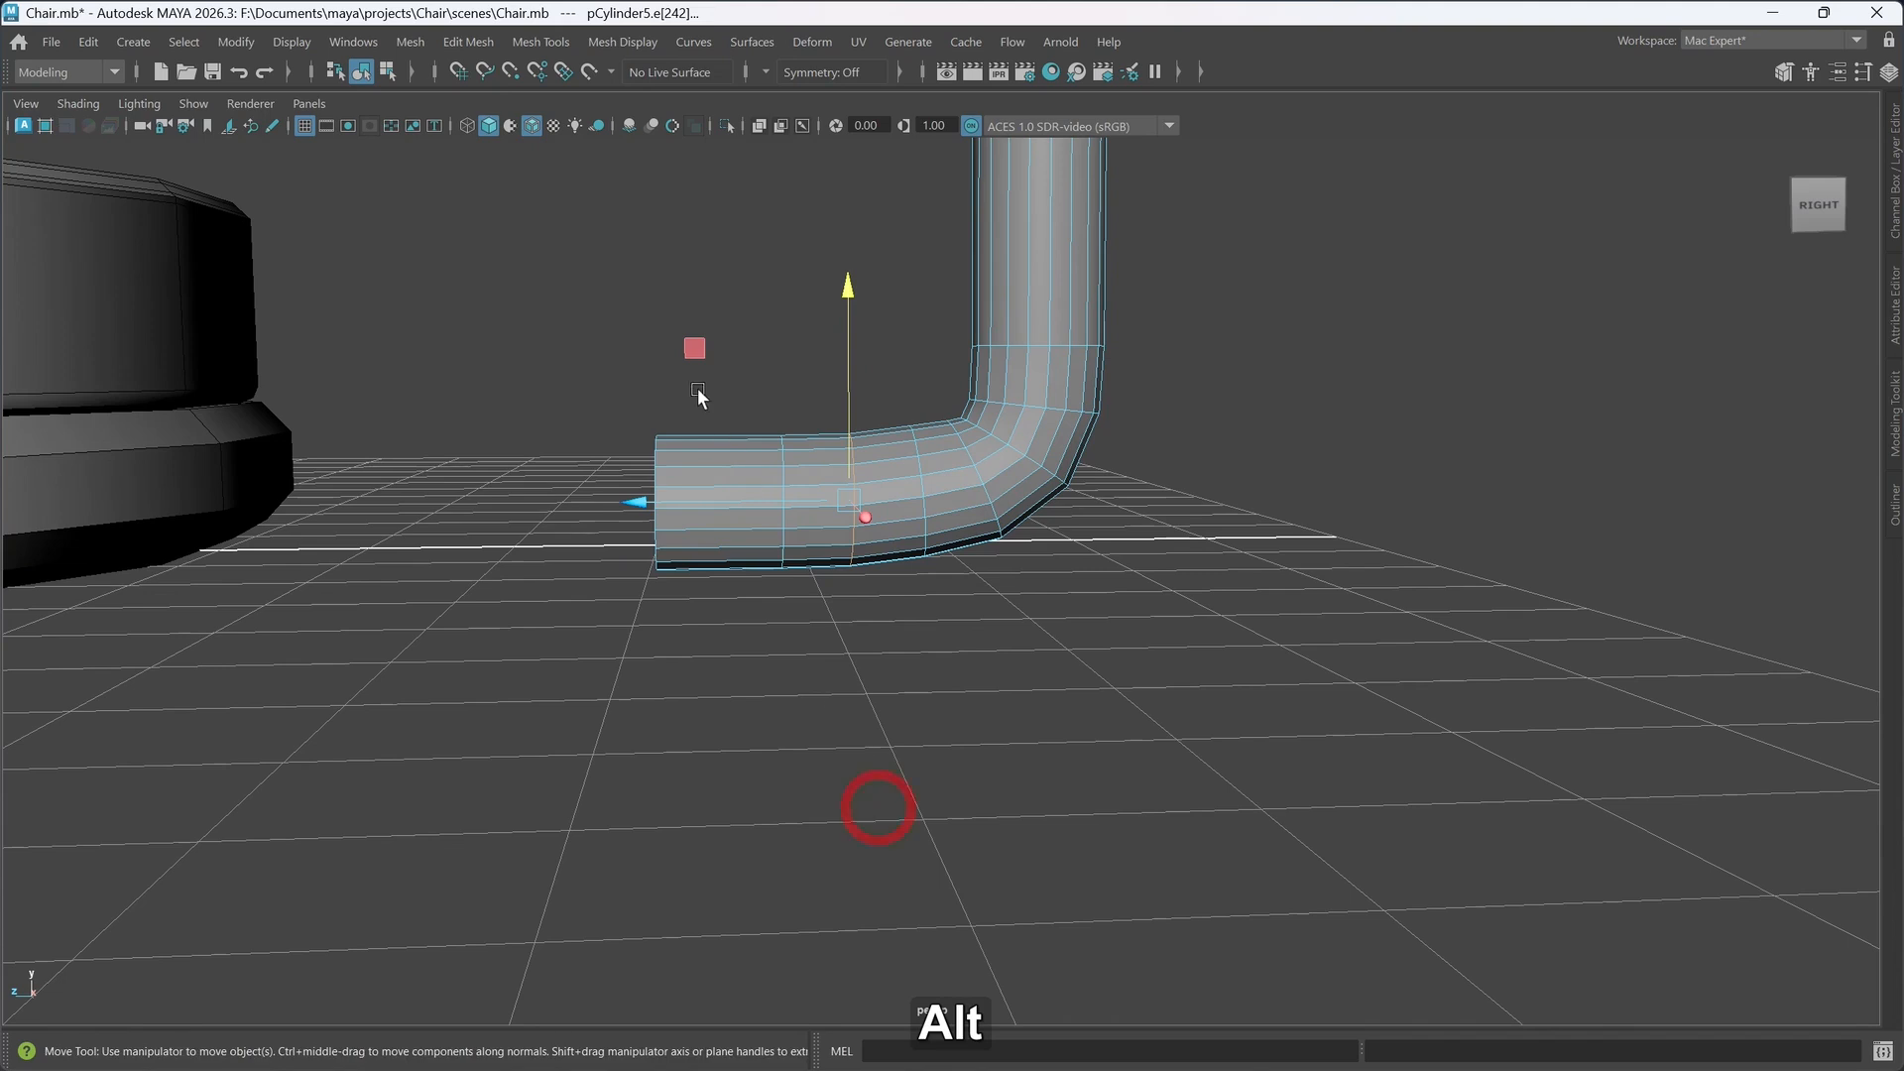
click(649, 442)
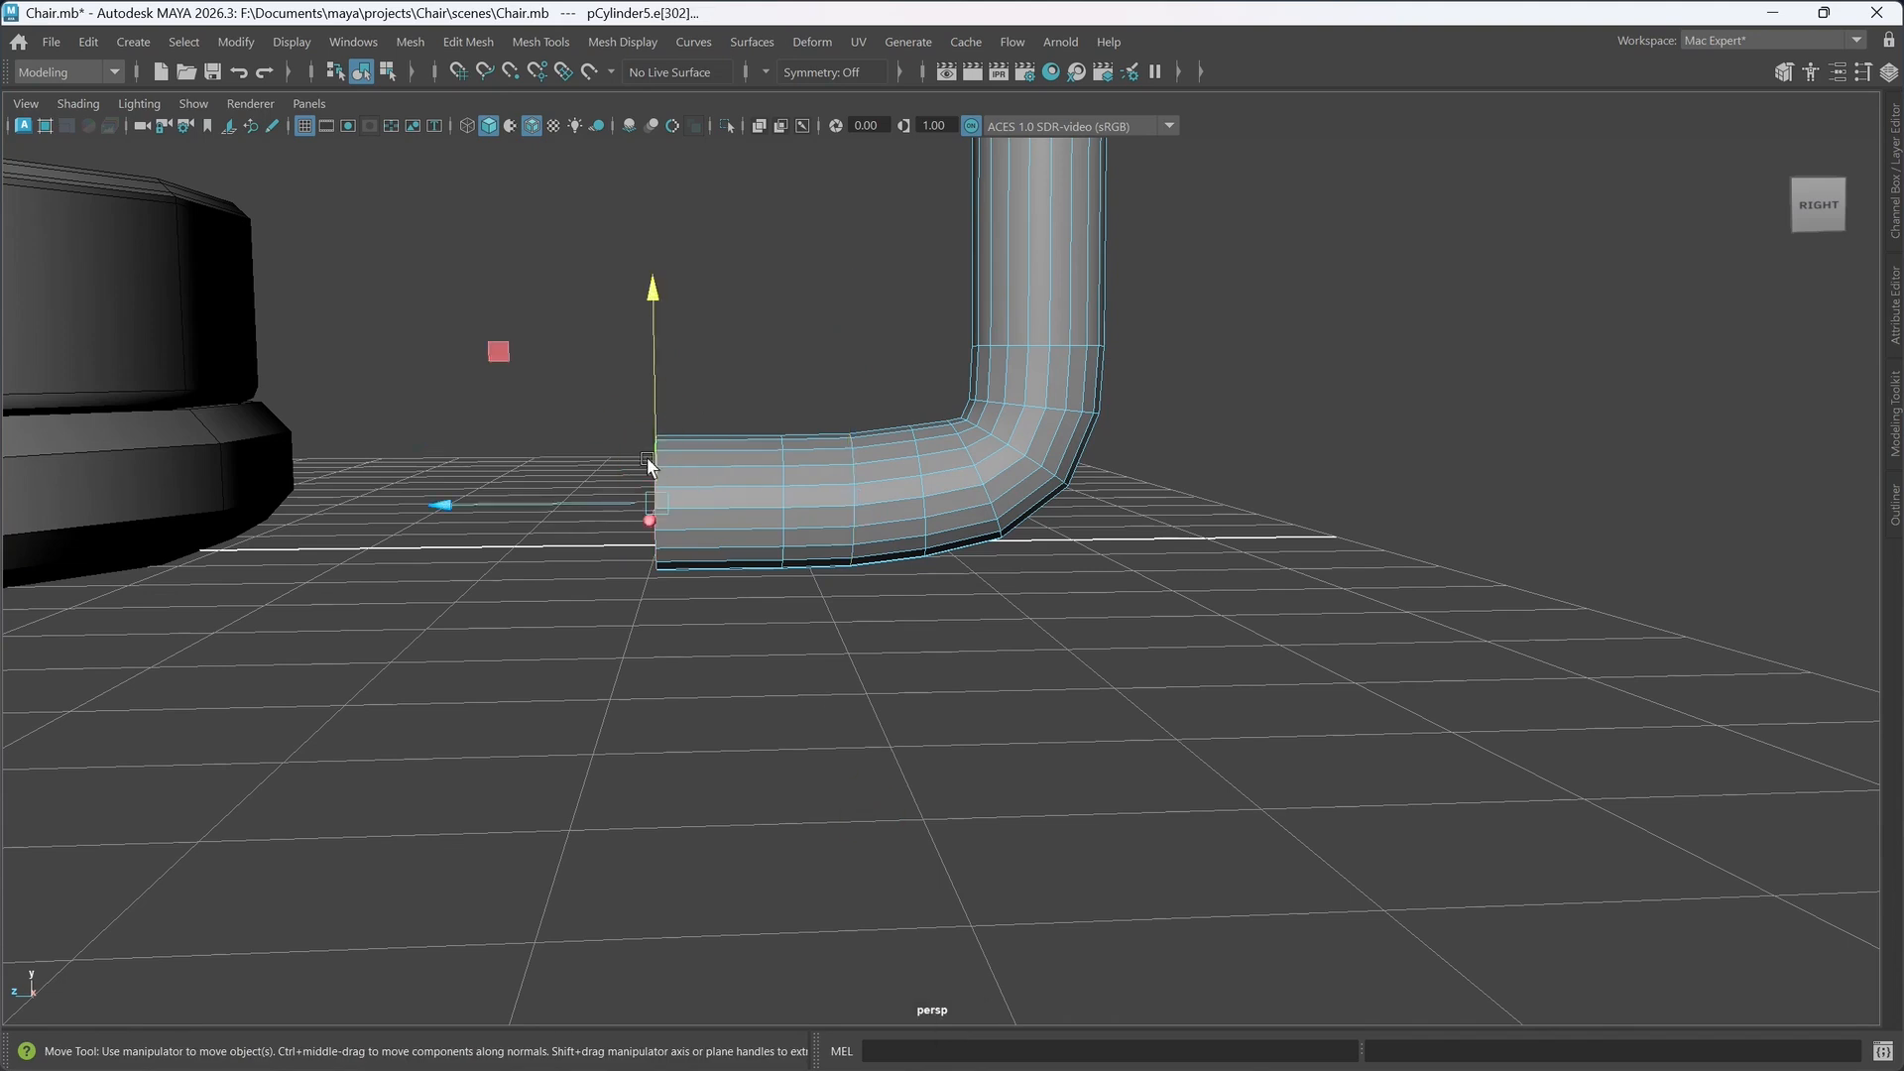
alt+drag(609, 484, 724, 402)
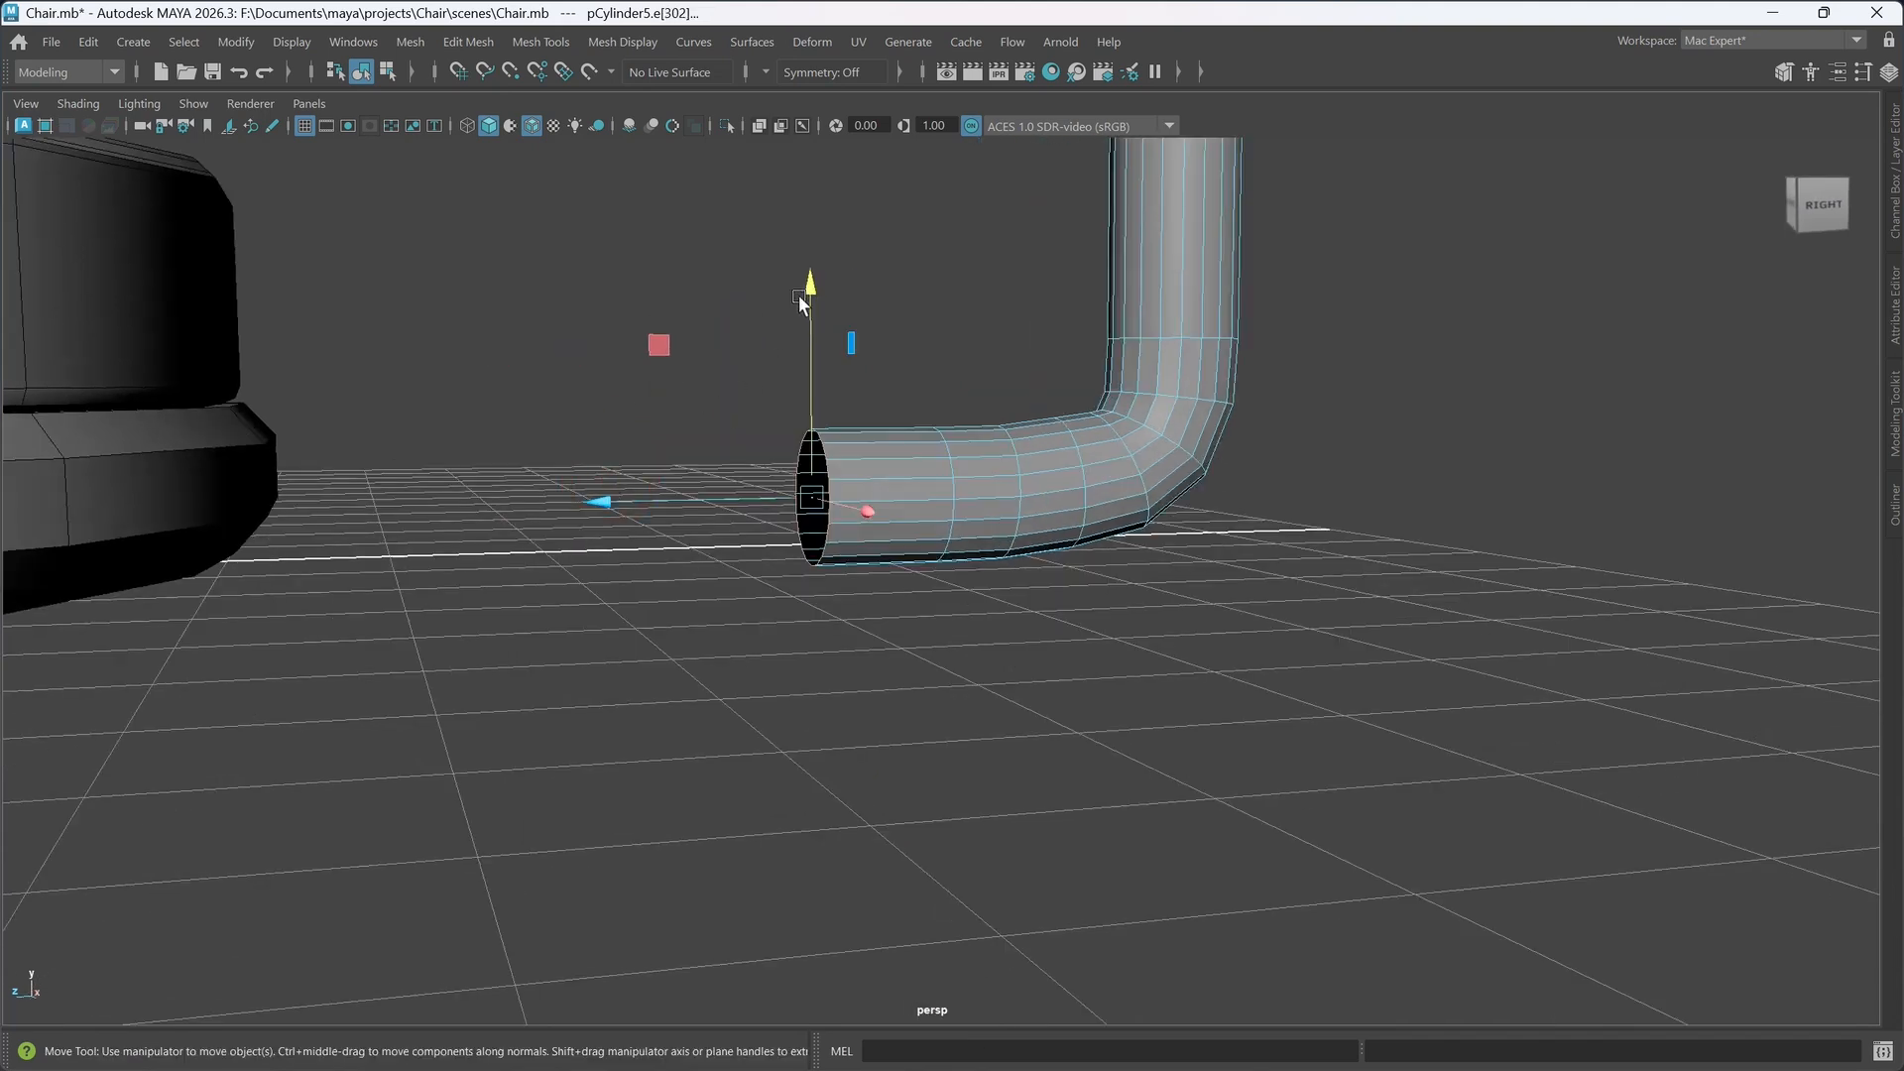
drag(811, 295, 812, 298)
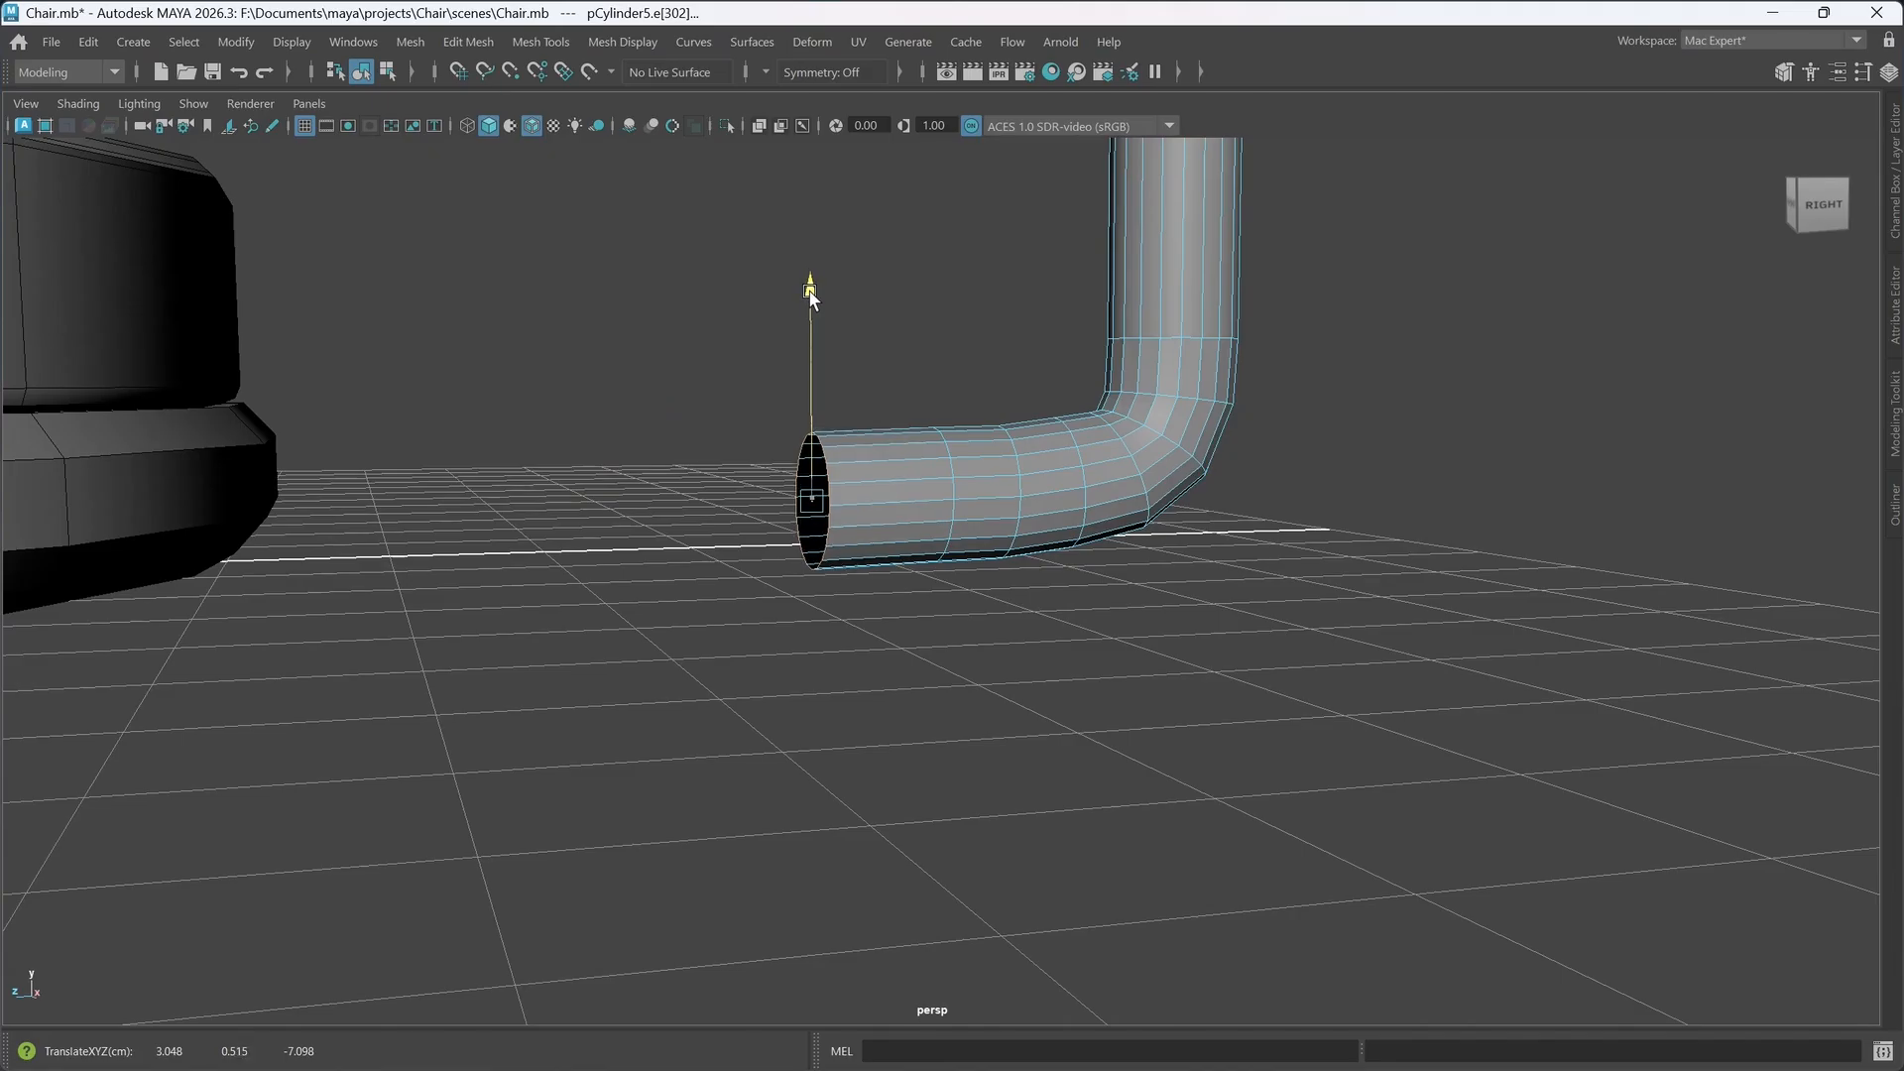
drag(811, 294, 811, 298)
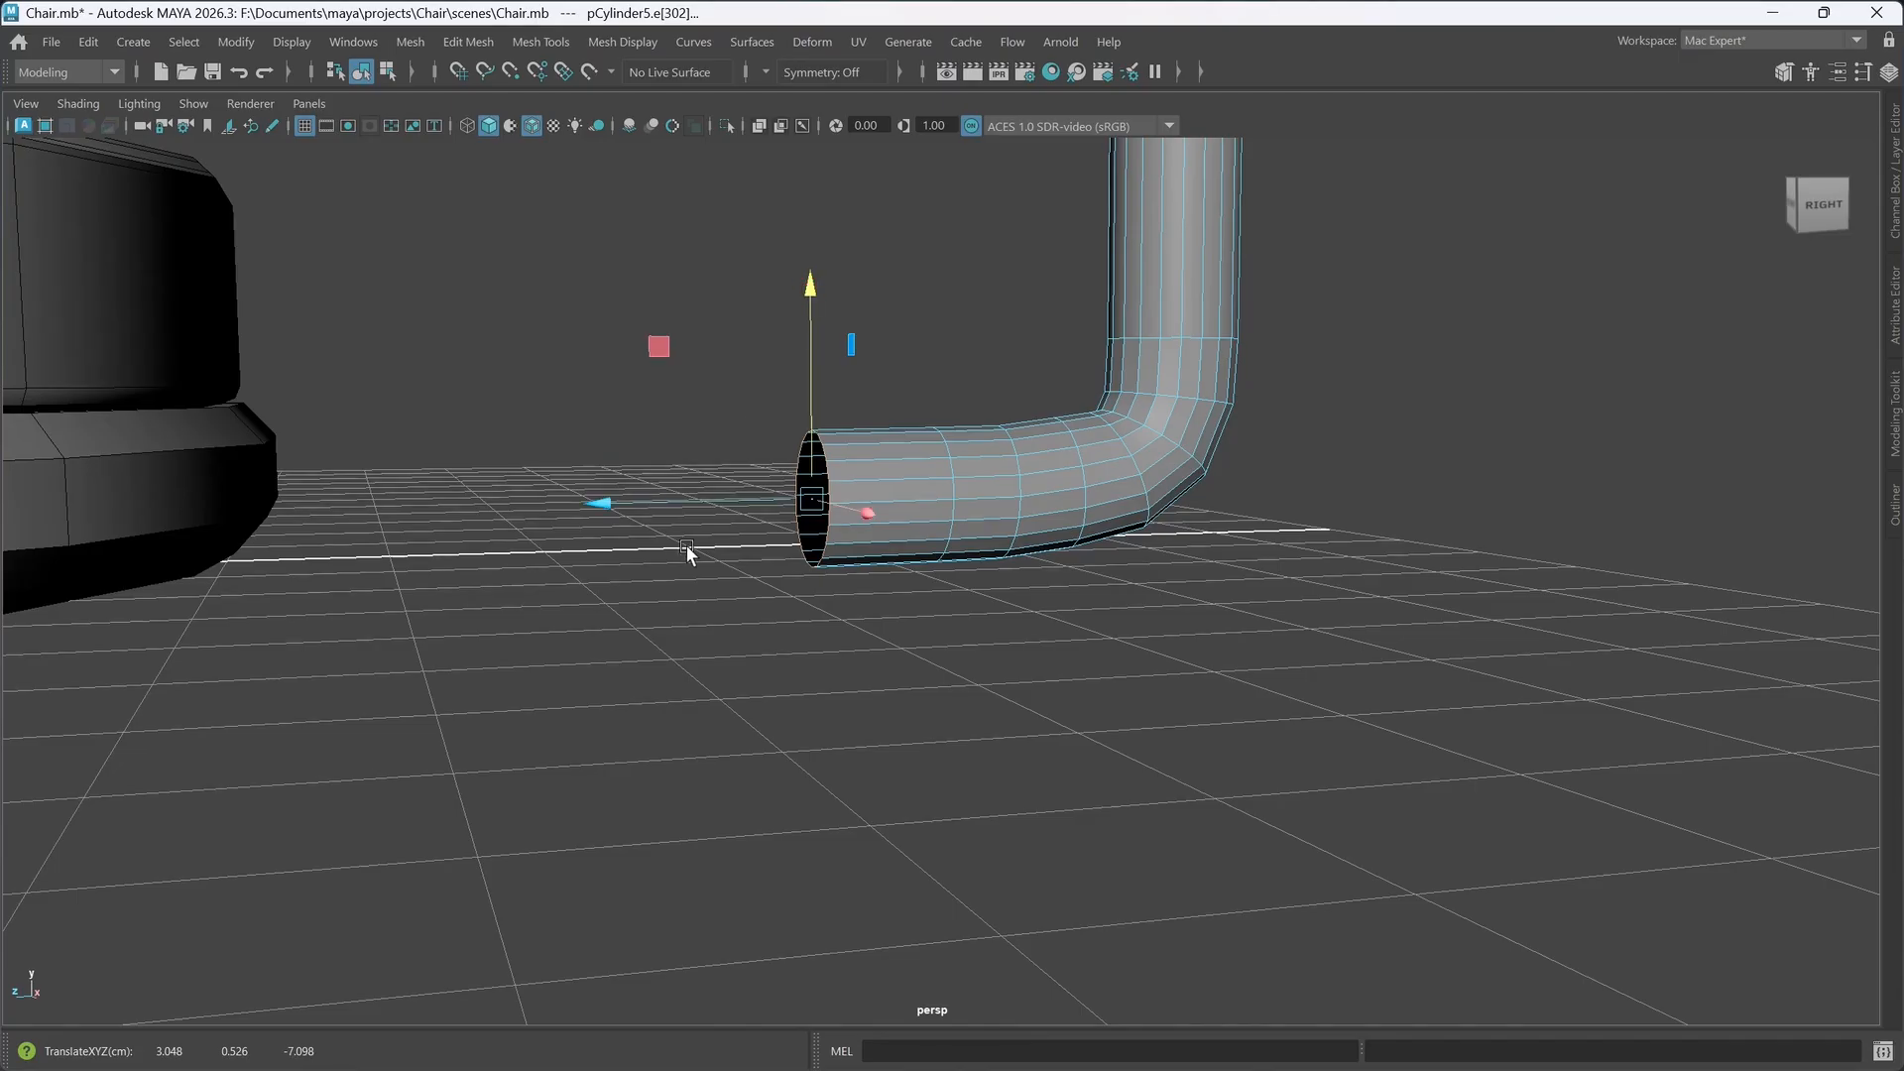
- Extrude the open-end border loop a short distance toward the chair base and nudge the new loop down slightly
shift+drag(705, 509, 617, 513)
drag(728, 291, 729, 293)
alt+drag(1043, 772, 1025, 772)
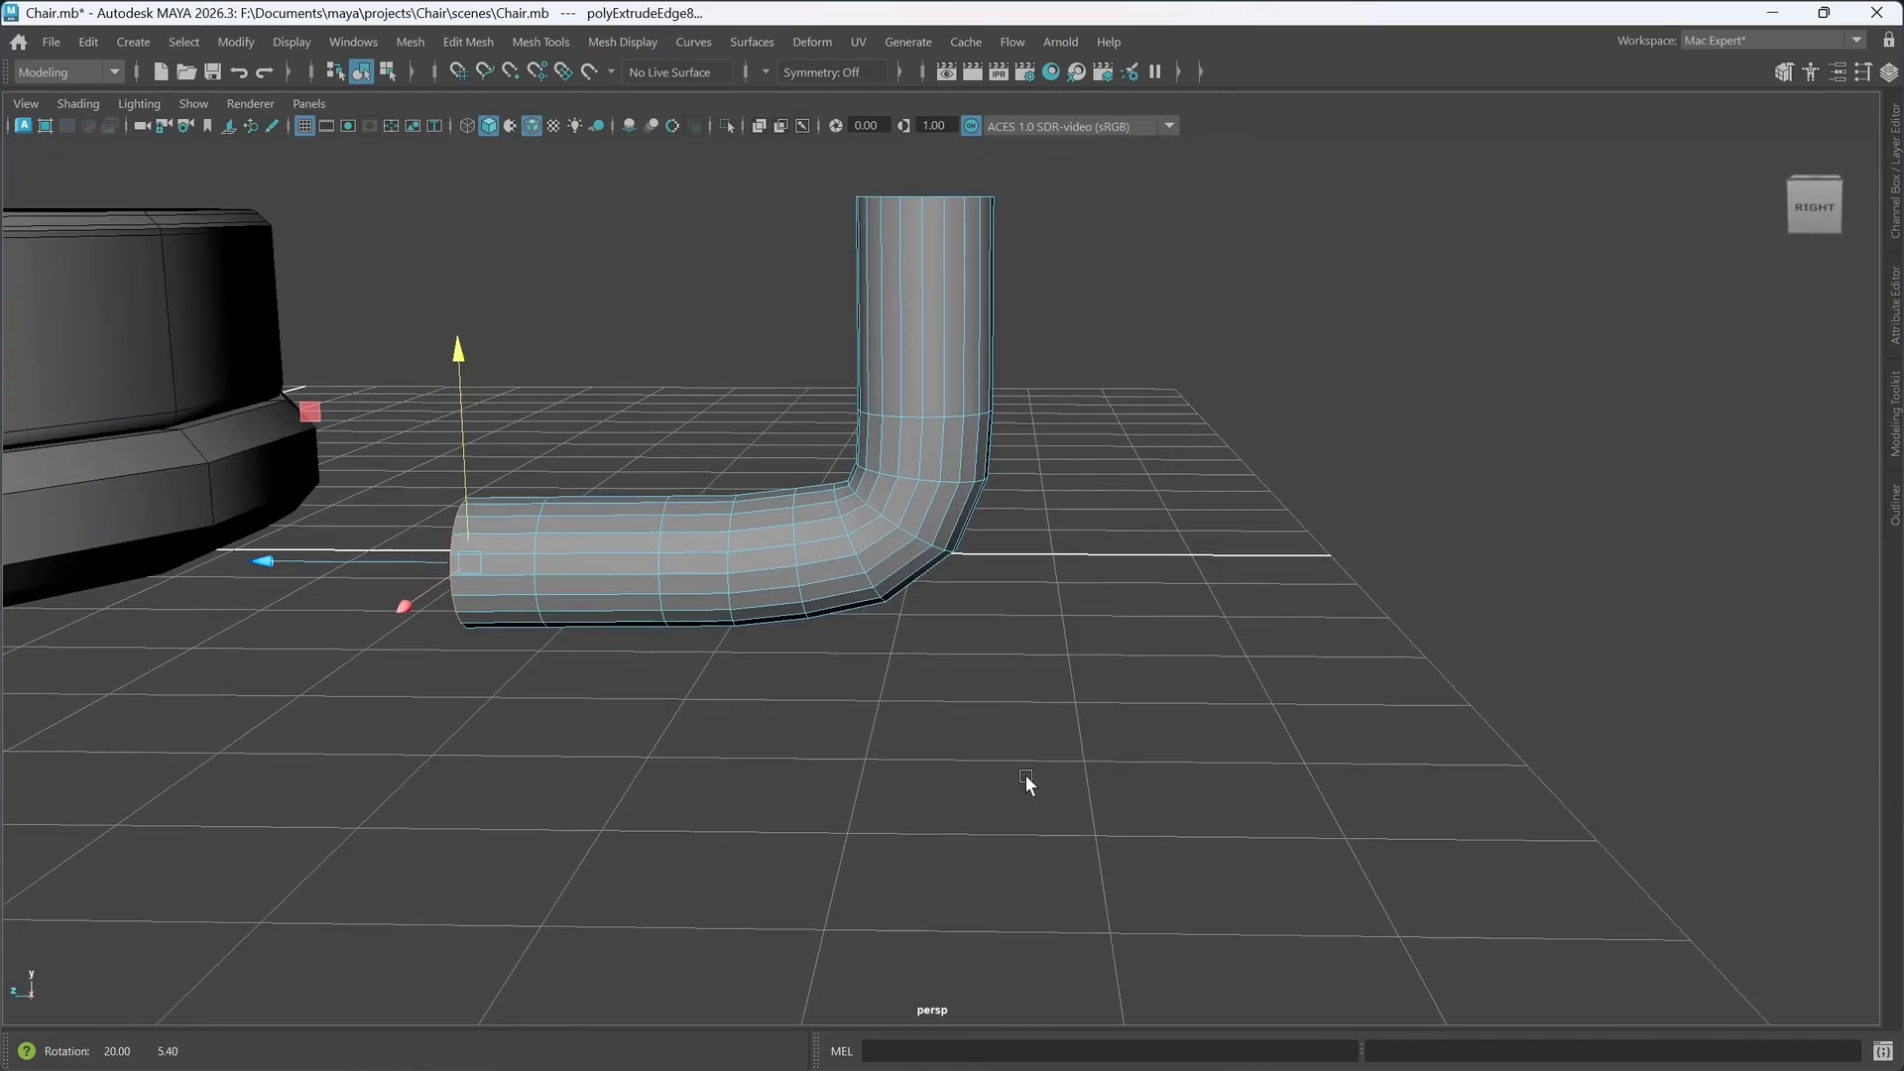
- Move the whole tube toward the chair base until the end of its horizontal section sinks into the base's side
right_drag(1061, 451, 1181, 414)
alt+drag(888, 731, 890, 735)
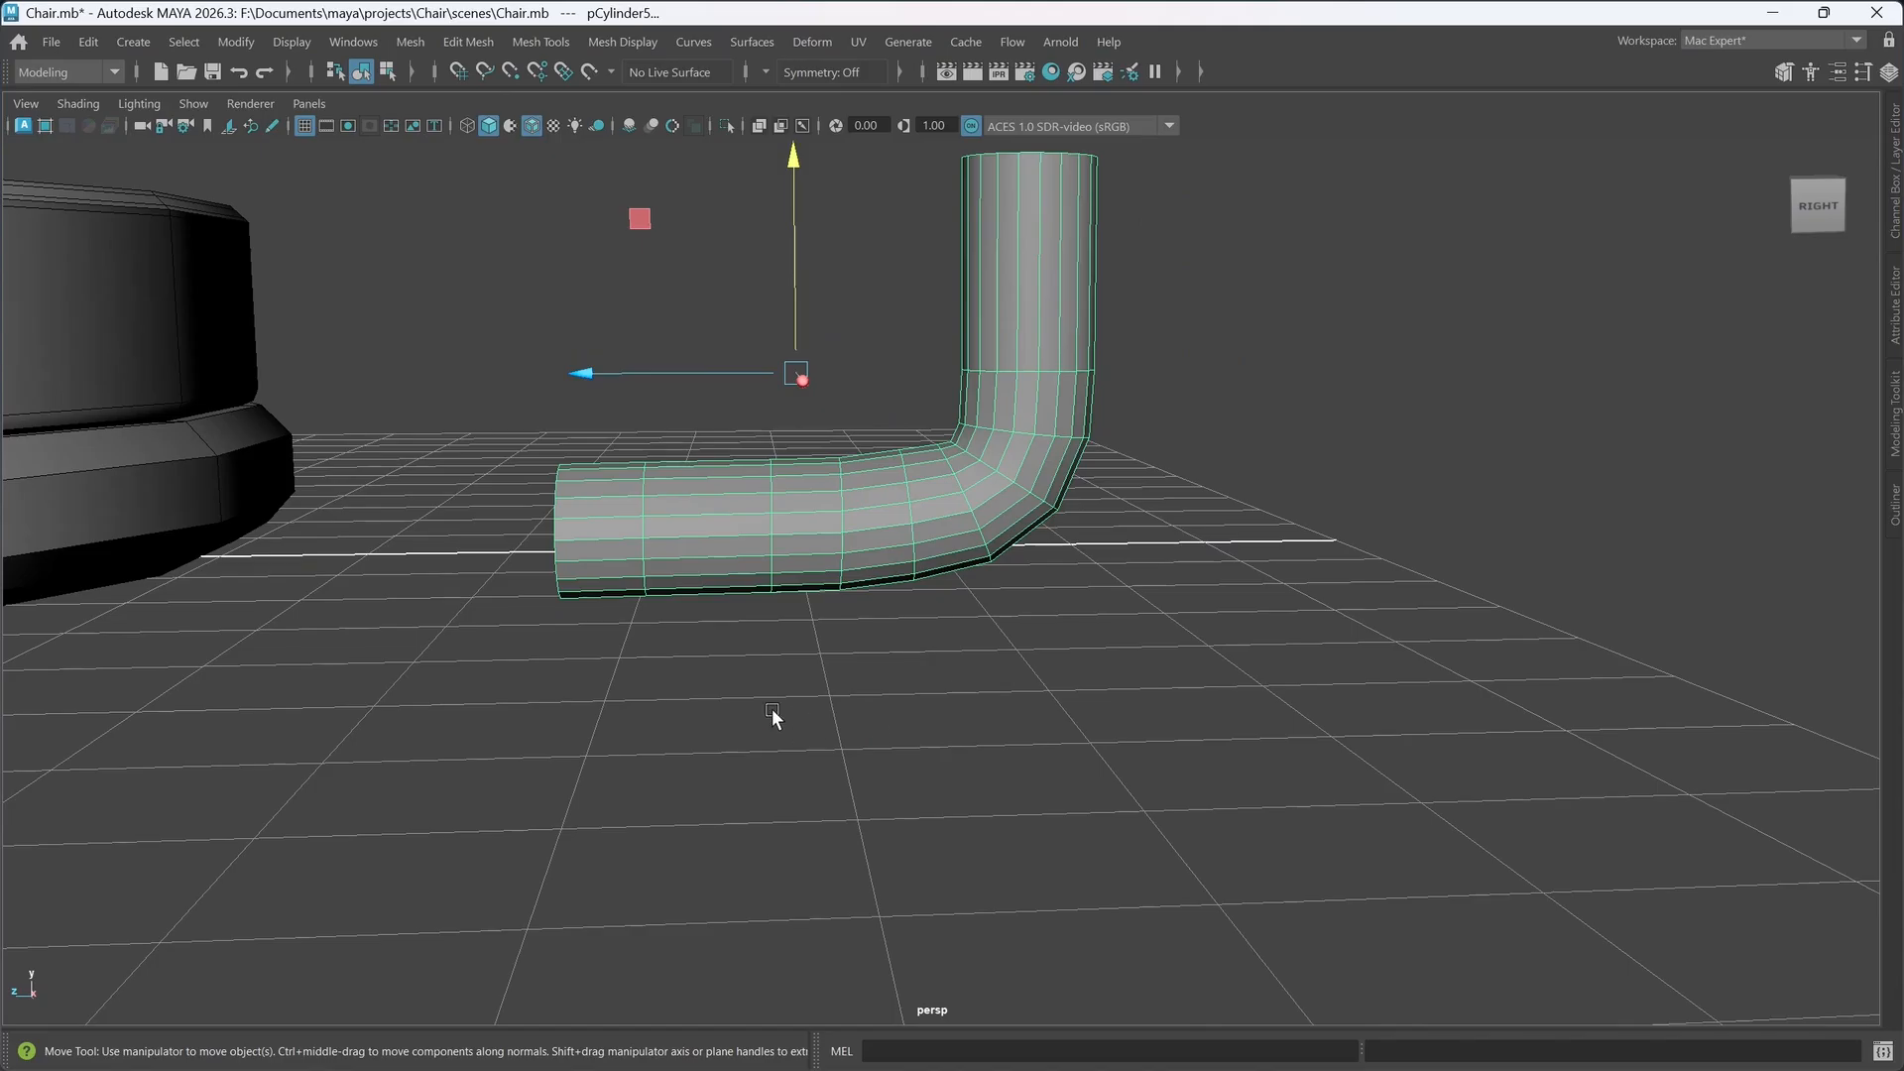
drag(652, 376, 109, 390)
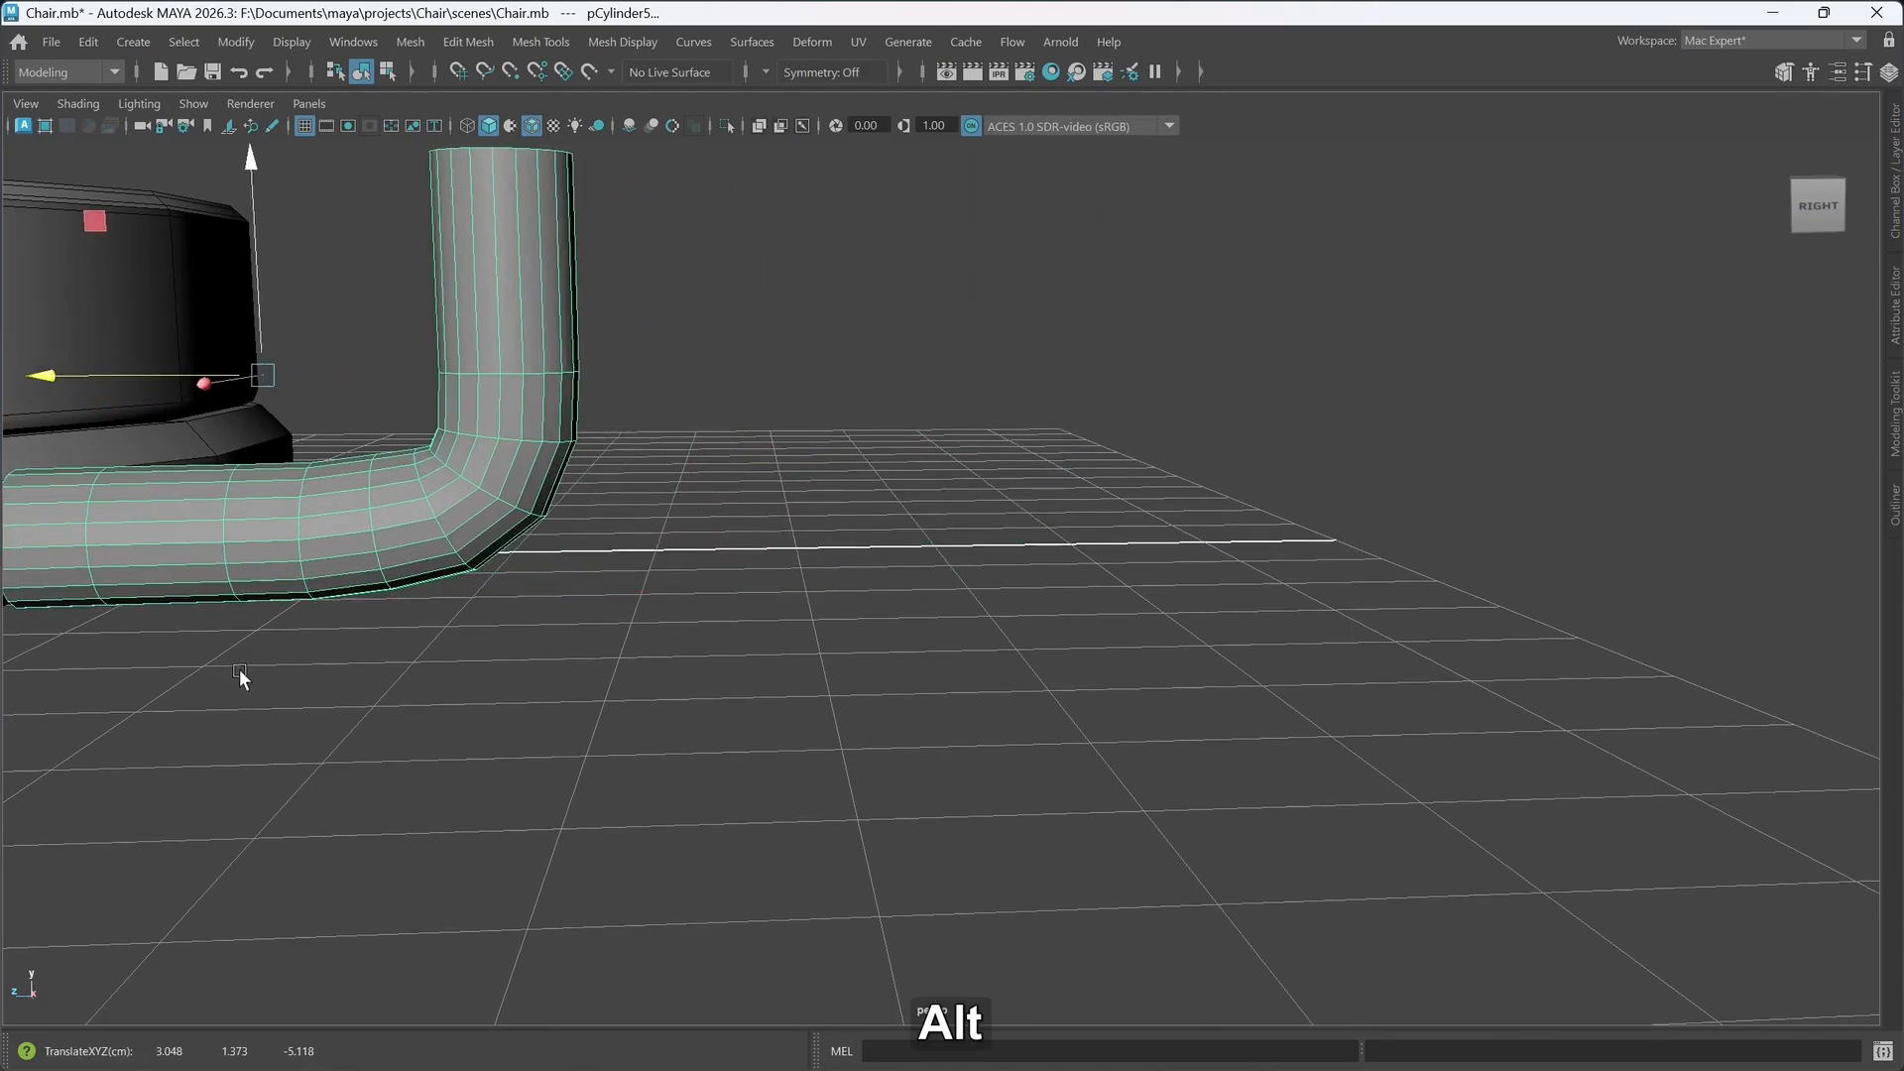
alt+middle_drag(240, 668, 765, 782)
alt+drag(674, 710, 711, 742)
drag(740, 621, 581, 666)
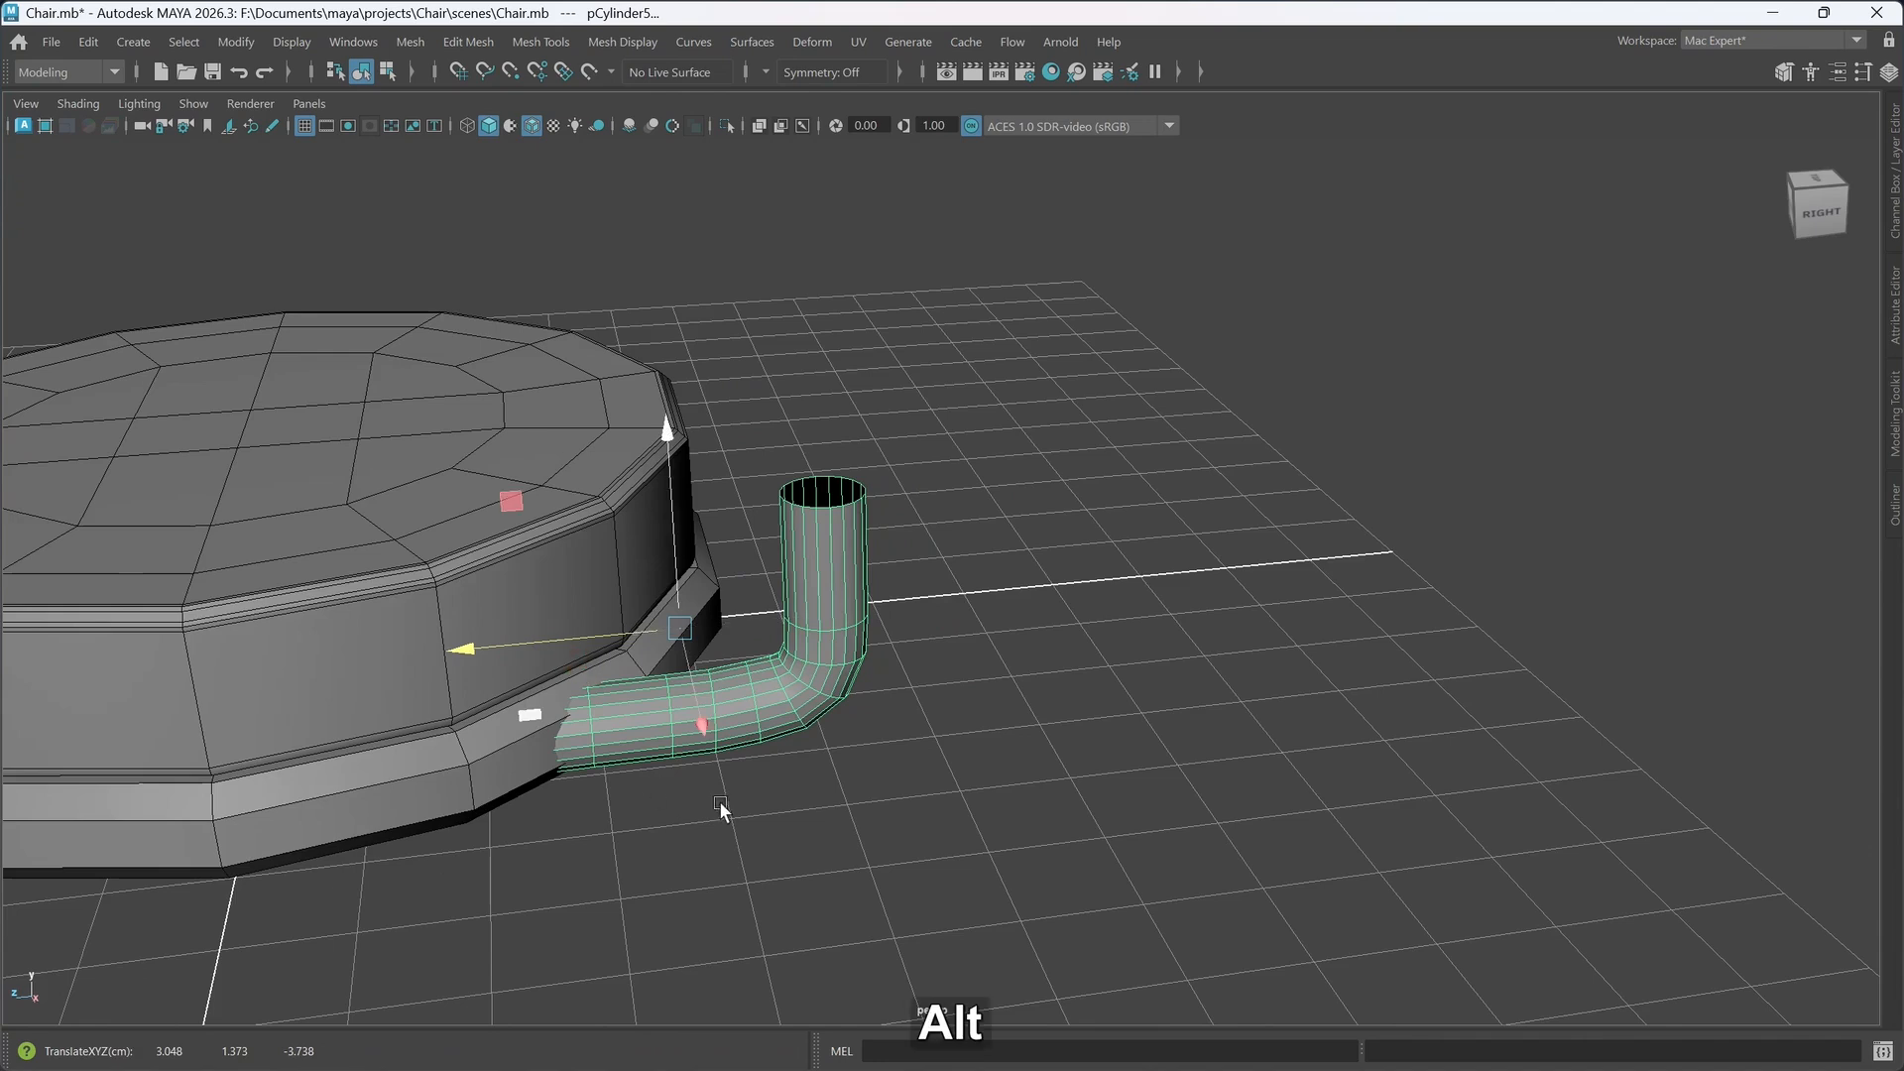
- Turn on the smooth preview for the tube and inspect its bend and fit against the chair base
alt+drag(718, 800, 977, 805)
key(3)
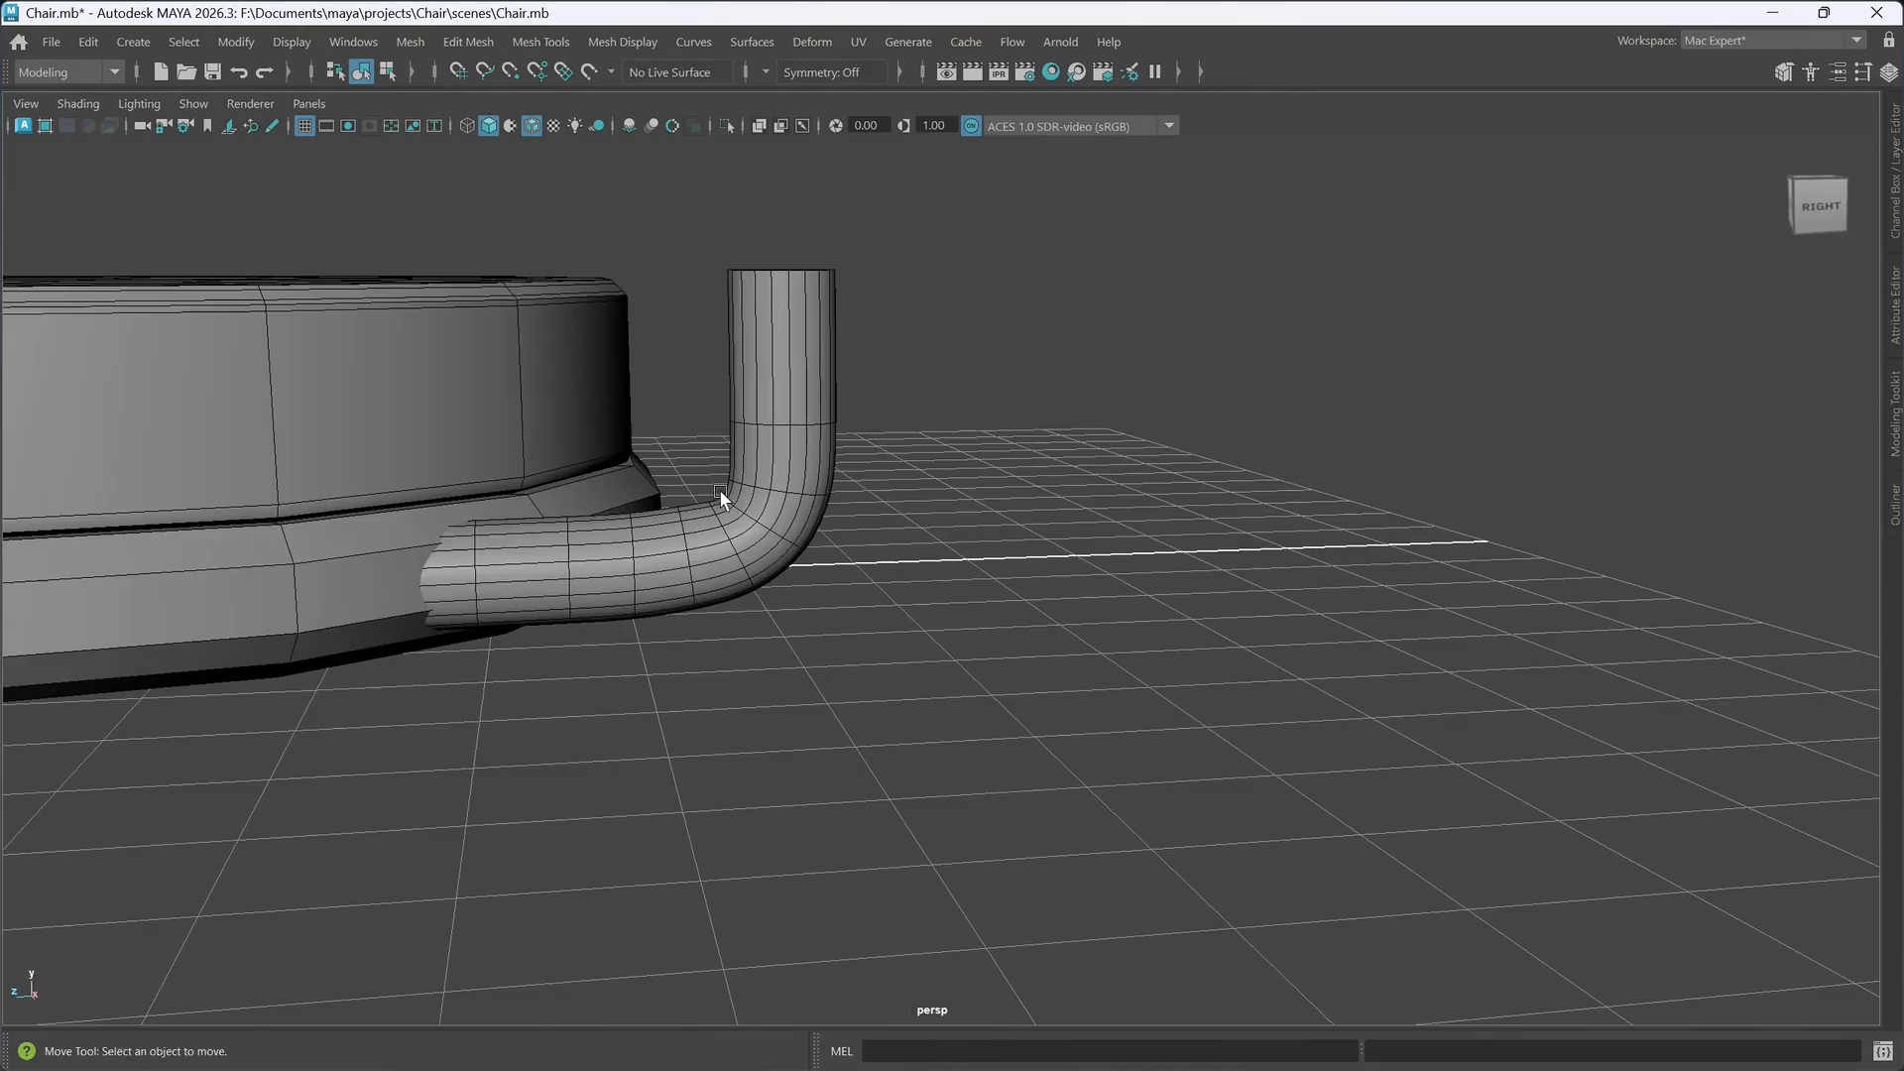
alt+scroll(828, 658, down, 4)
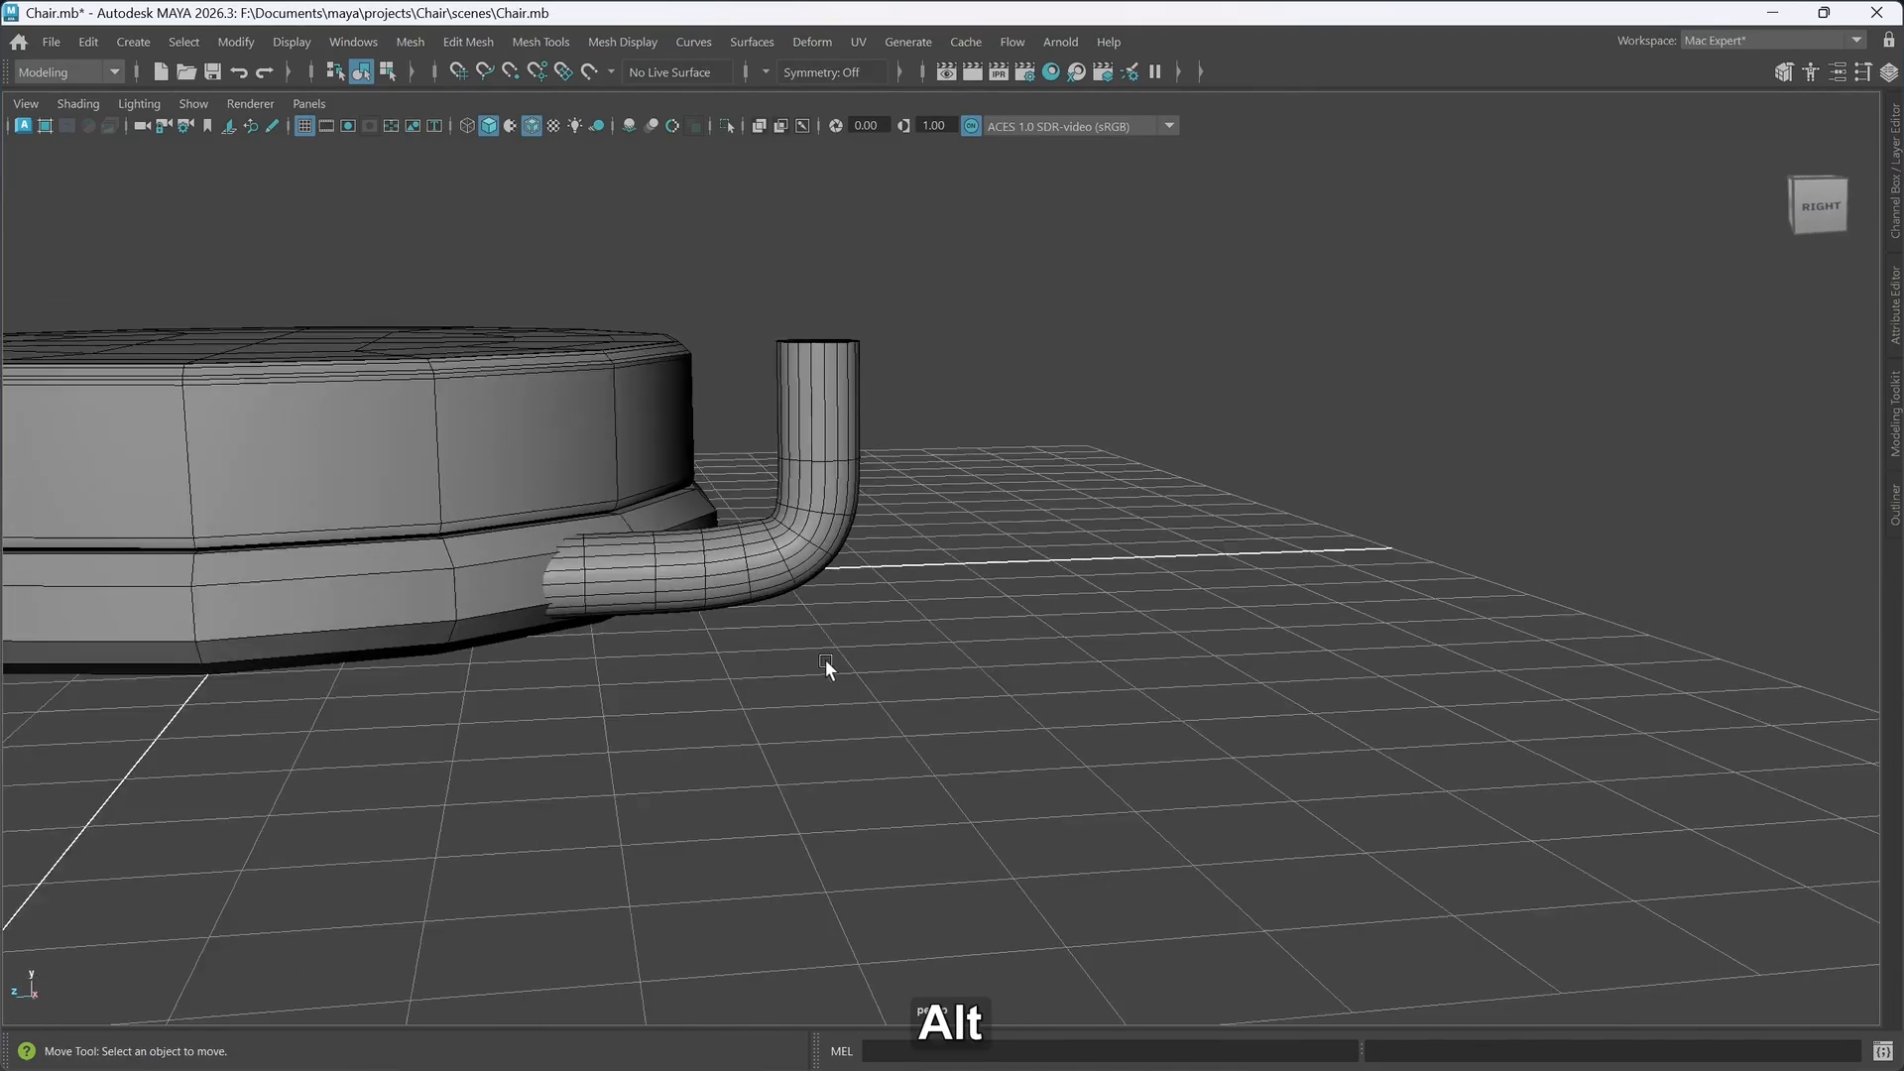
alt+drag(871, 566, 969, 650)
- Move the tube outward from the chair base and extrude its horizontal open-end border loop back into the base
click(797, 740)
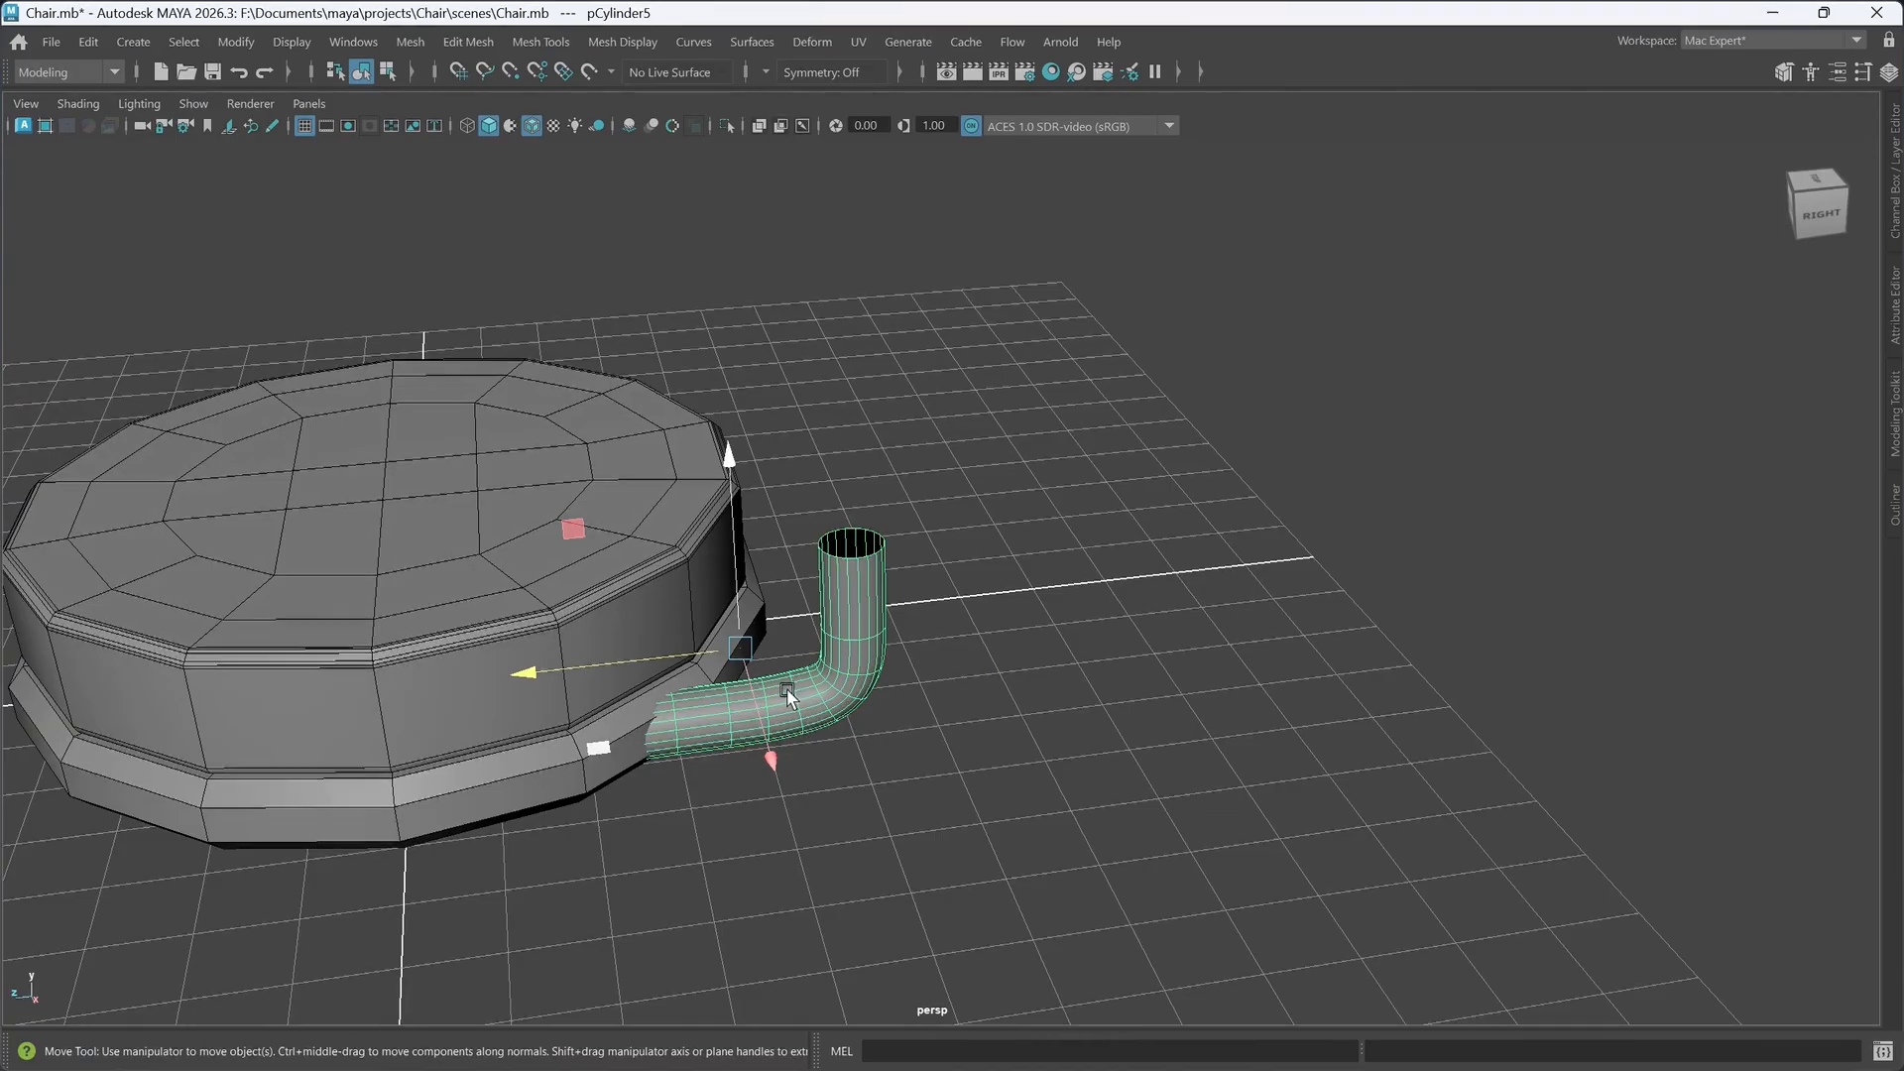
drag(639, 663, 722, 655)
right_drag(758, 457, 780, 387)
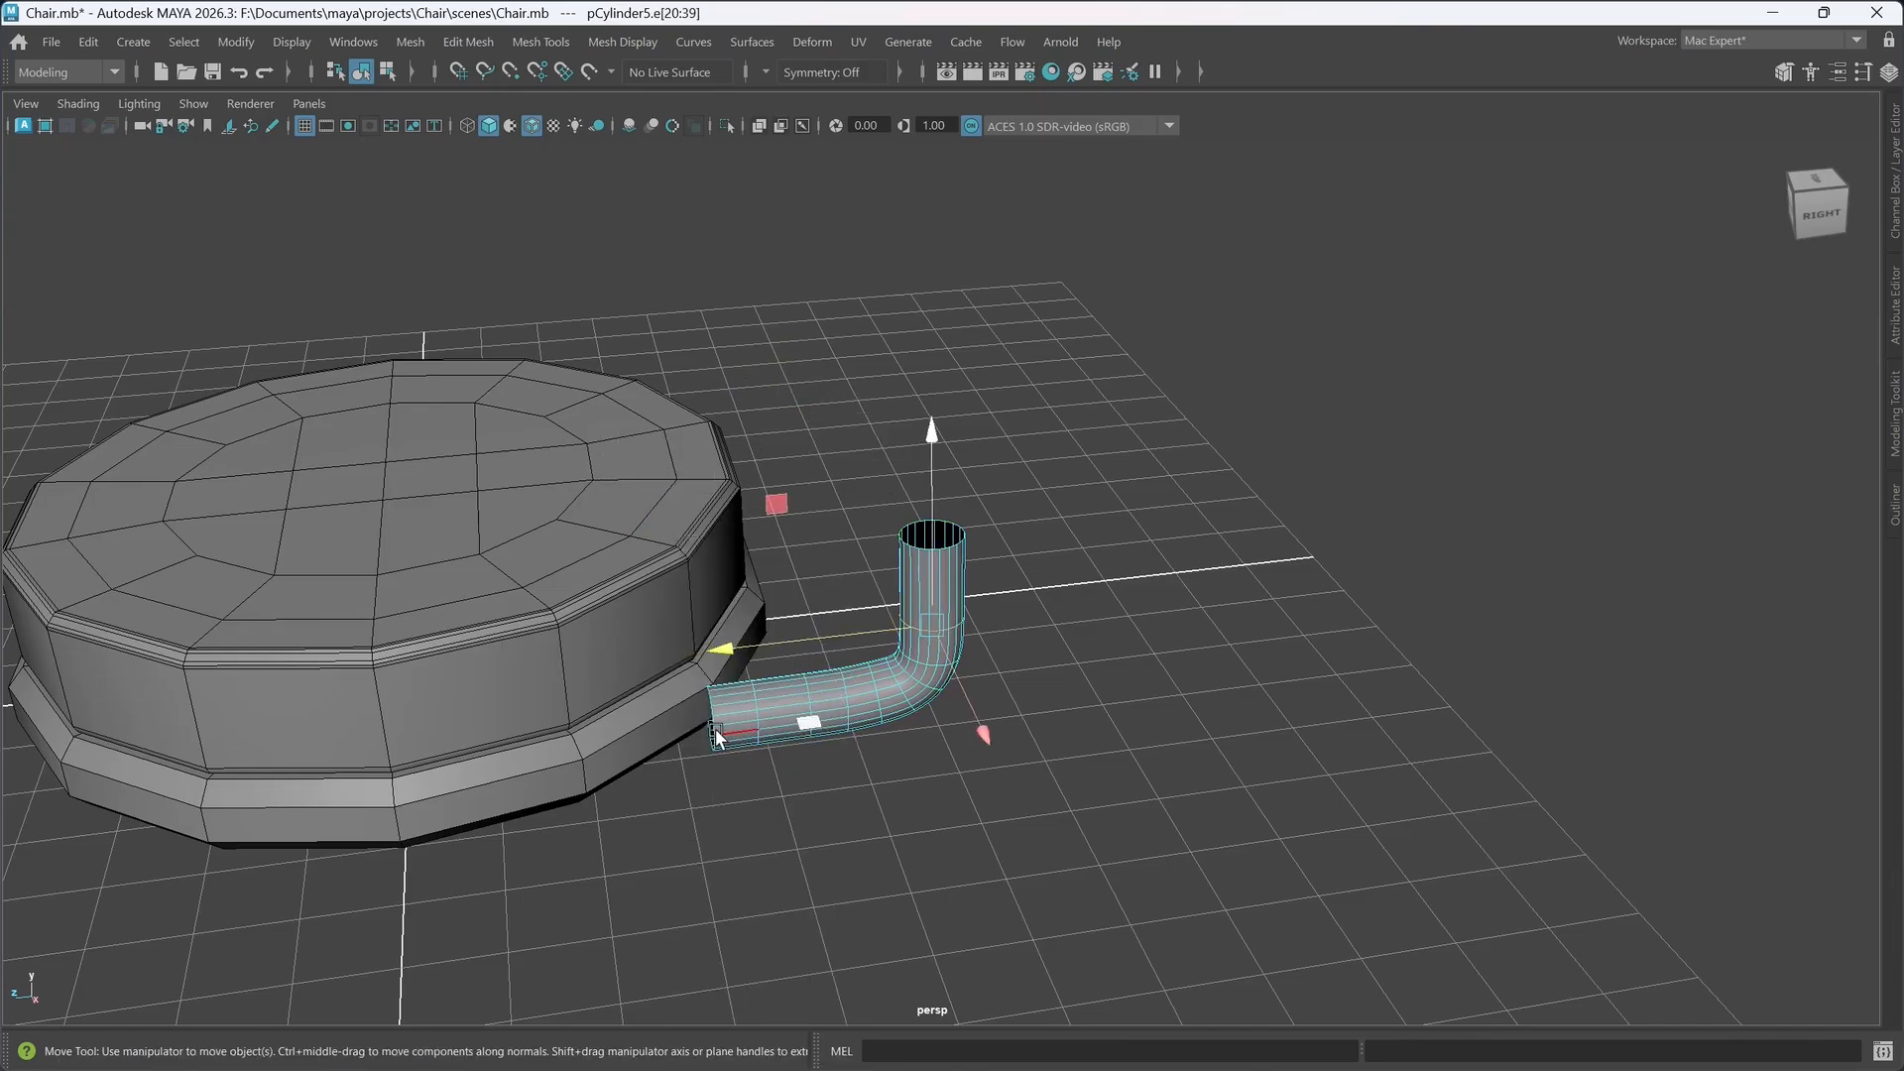
double_click(711, 727)
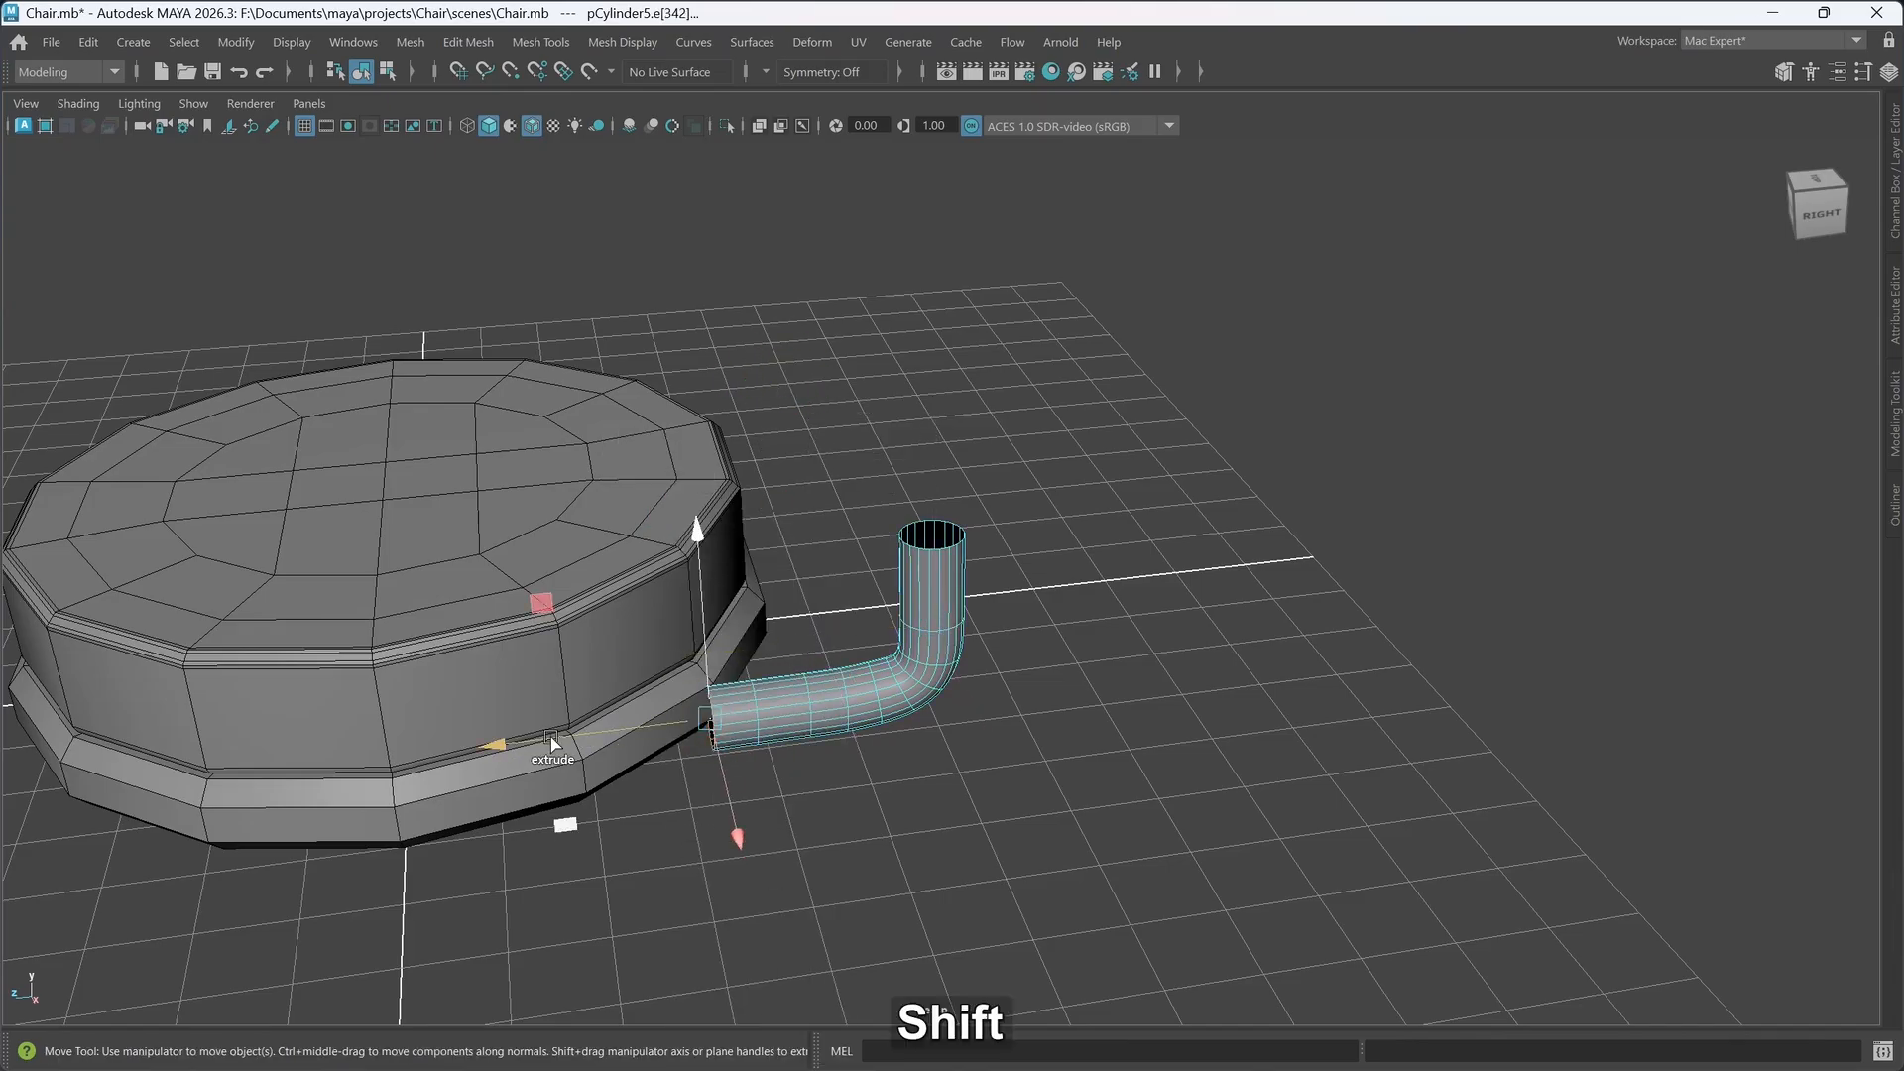
shift+drag(515, 747, 439, 764)
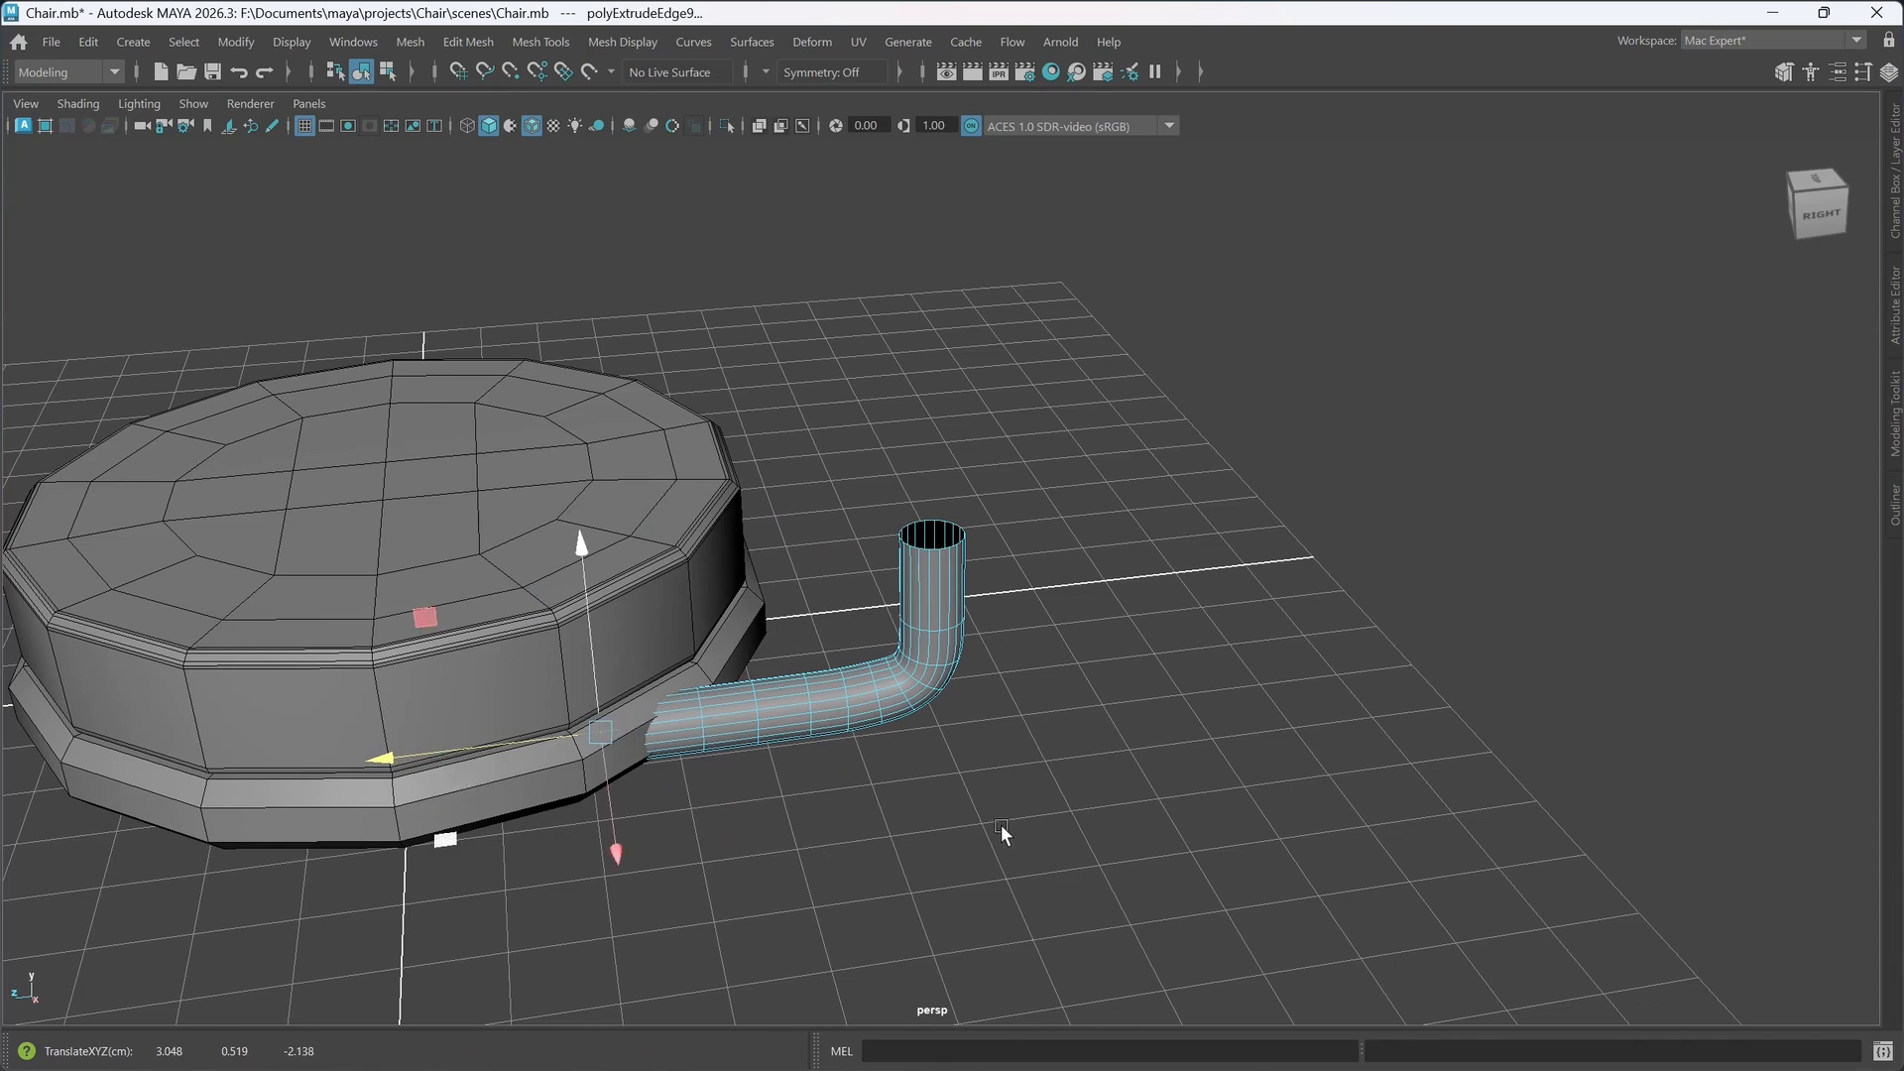
- Turn off the smooth preview and extrude the border edge loop at the tube's open top straight upward
alt+drag(1002, 824, 896, 822)
alt+right_drag(896, 823, 962, 805)
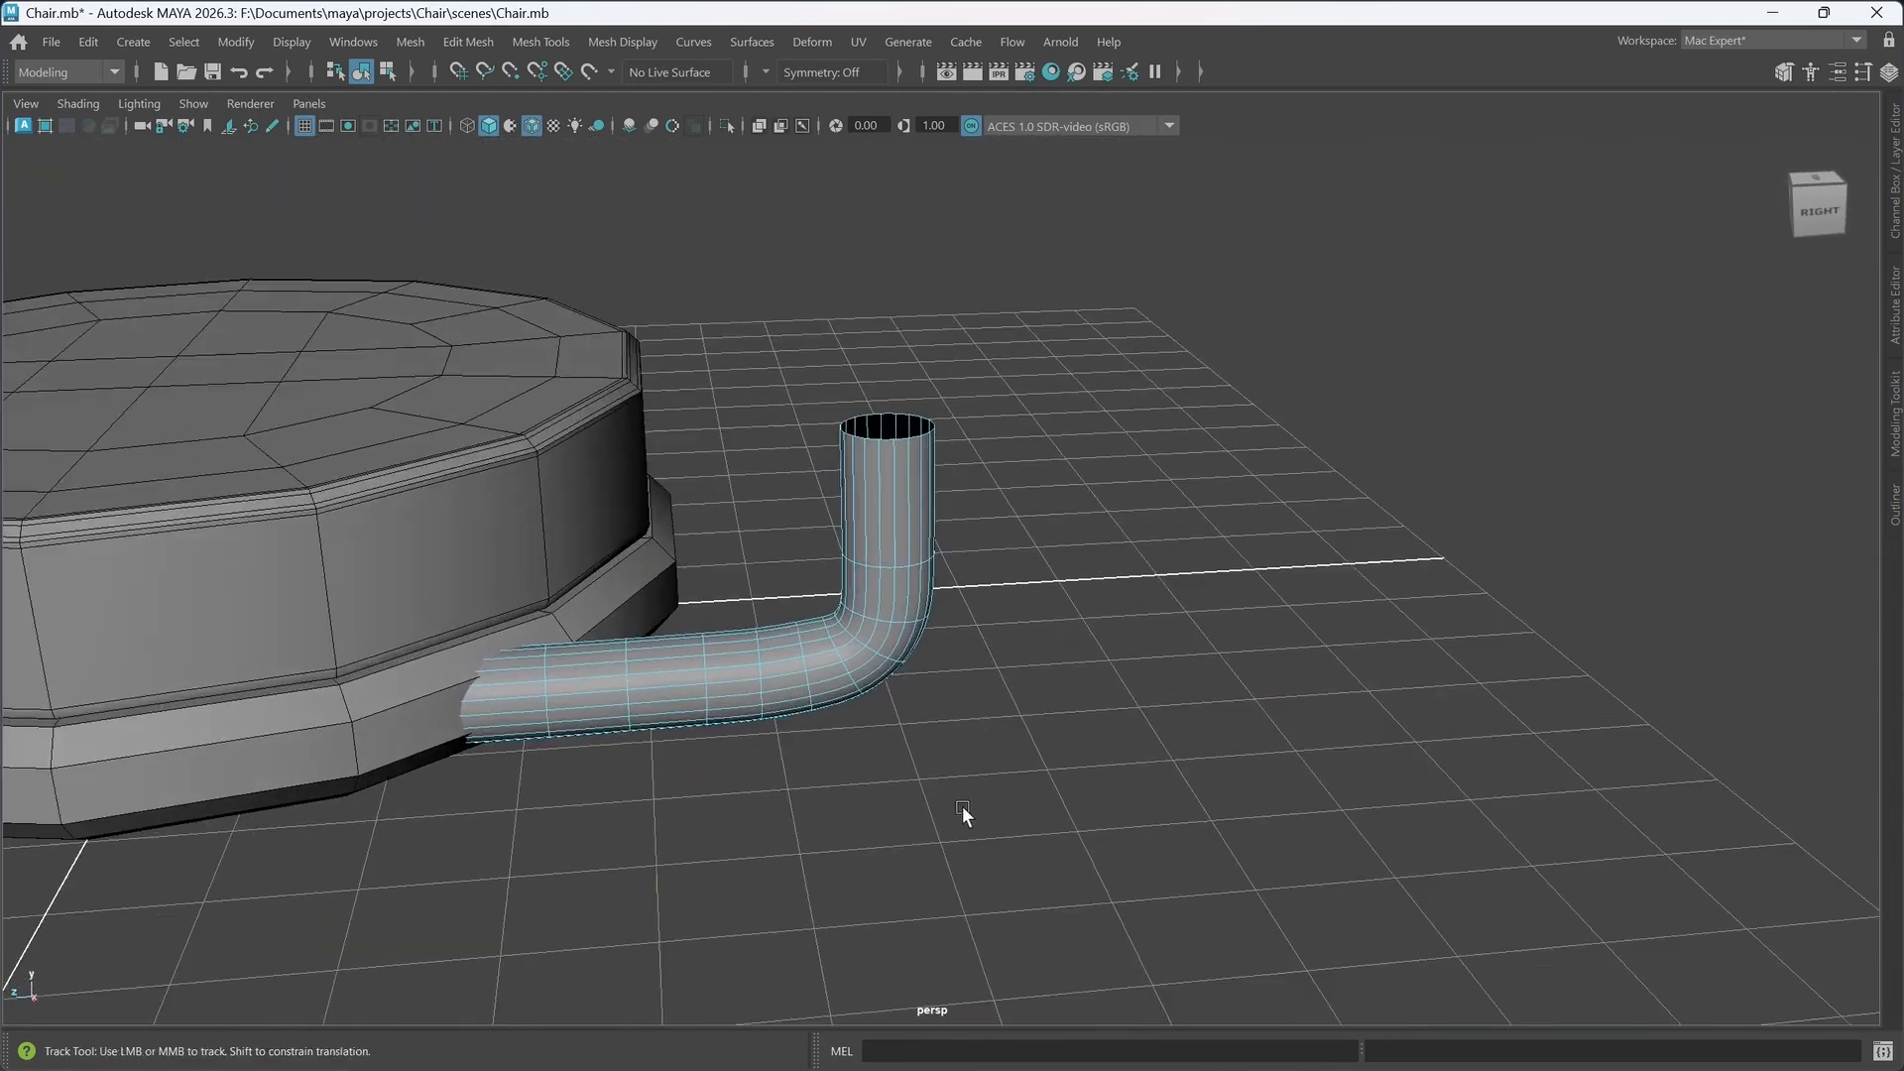
alt+middle_drag(962, 807, 899, 608)
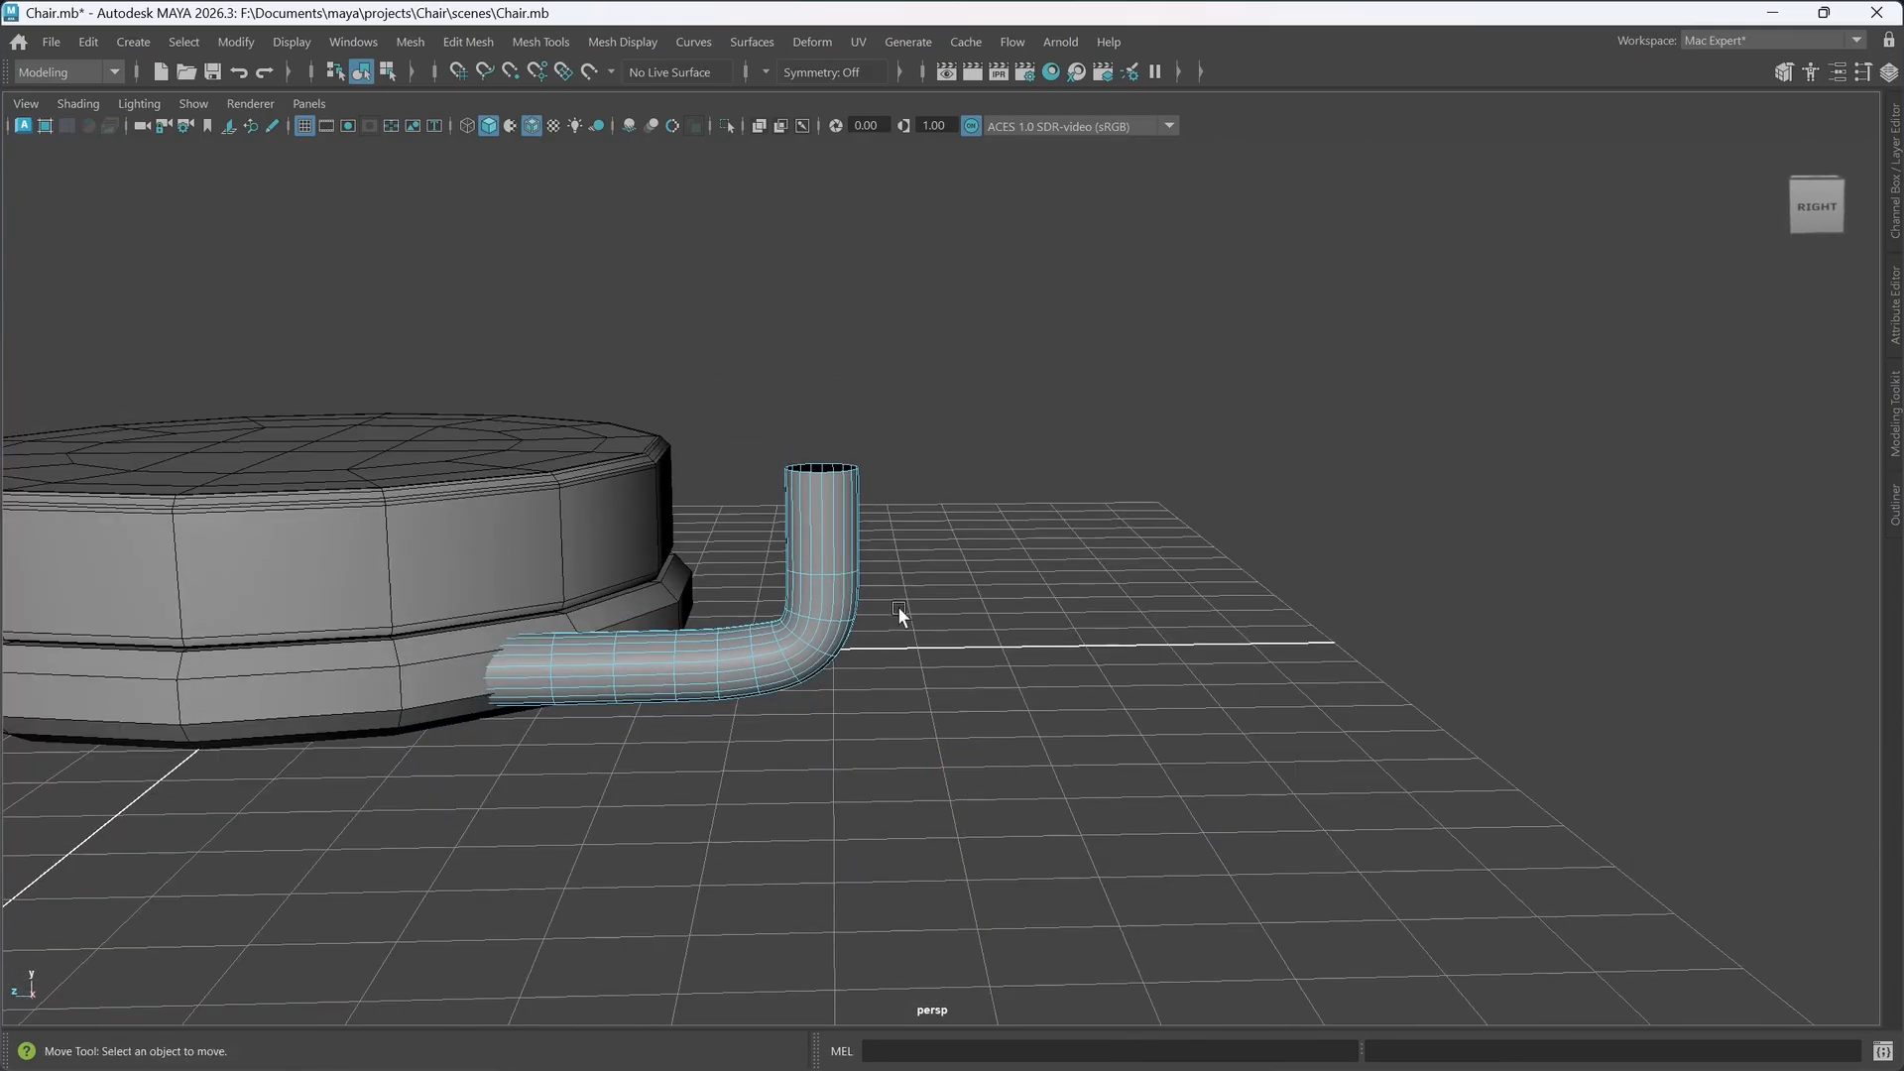
right_click(833, 478)
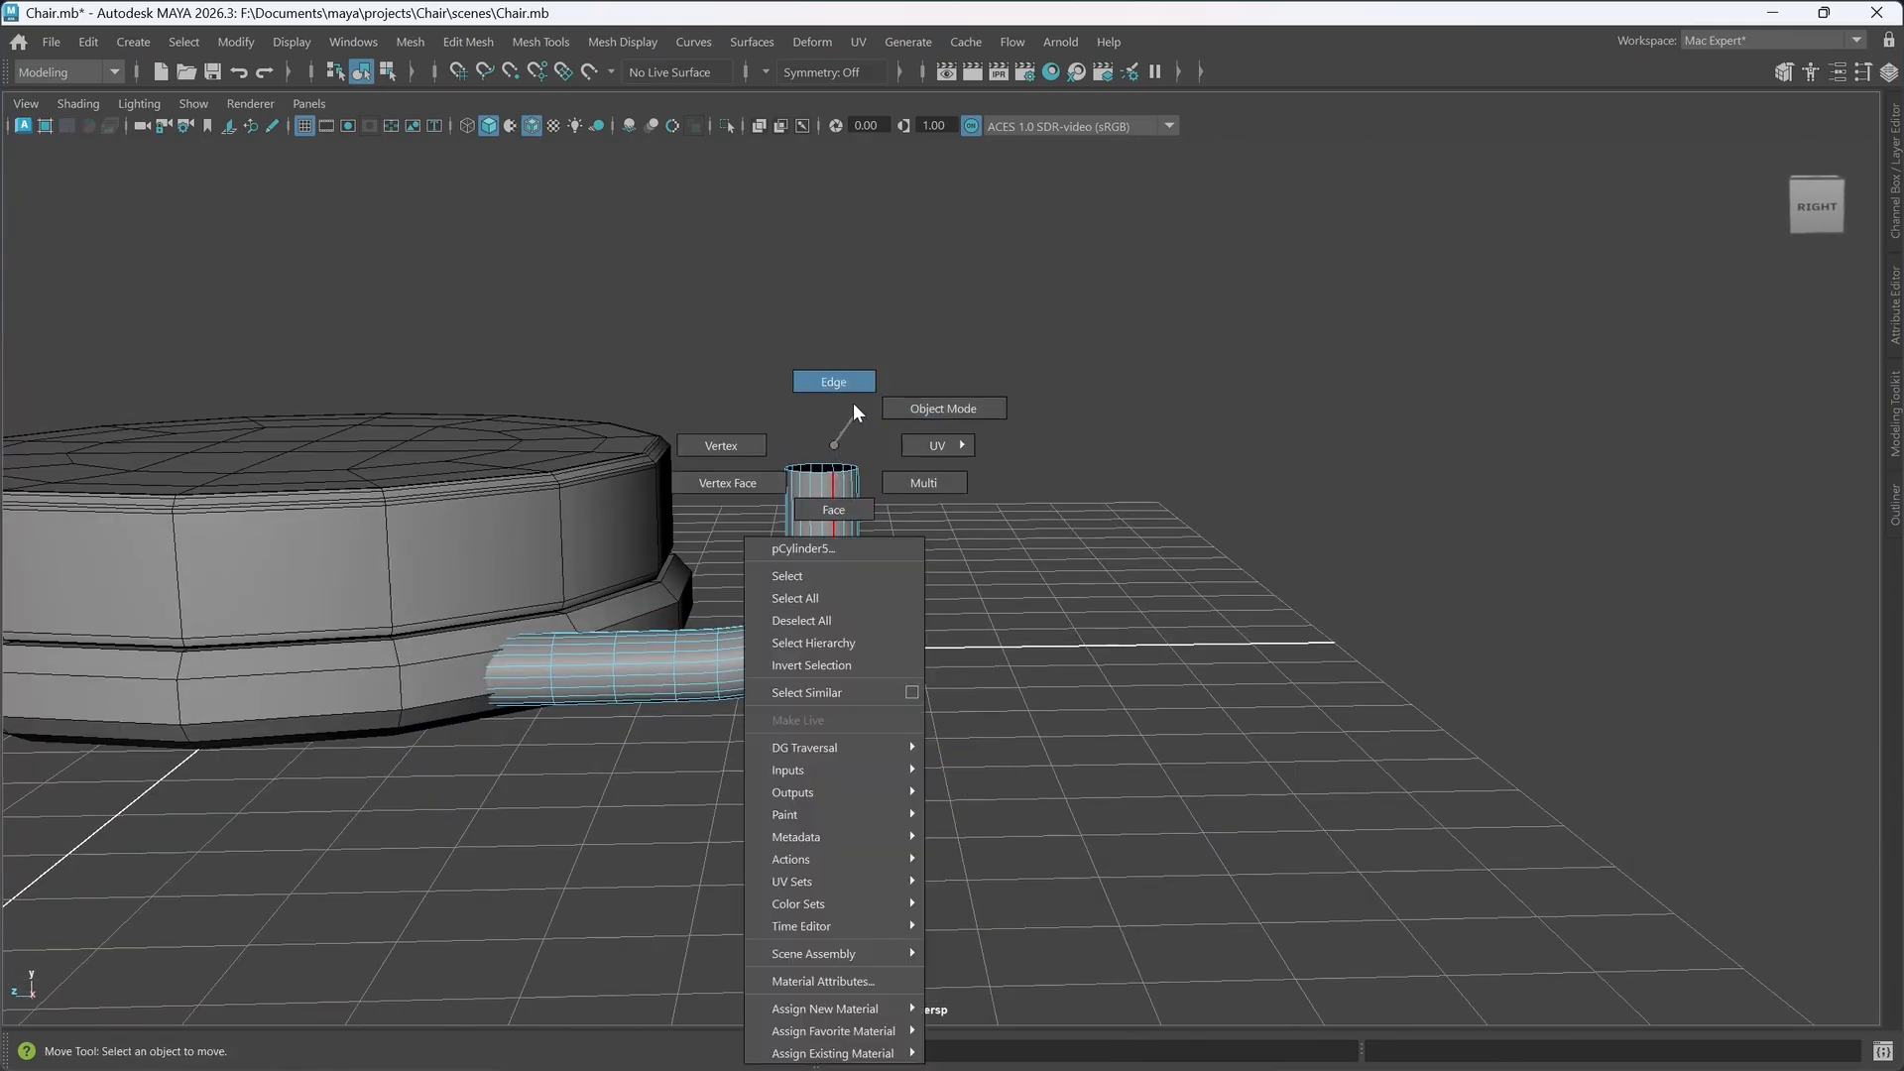
right_drag(853, 403, 846, 383)
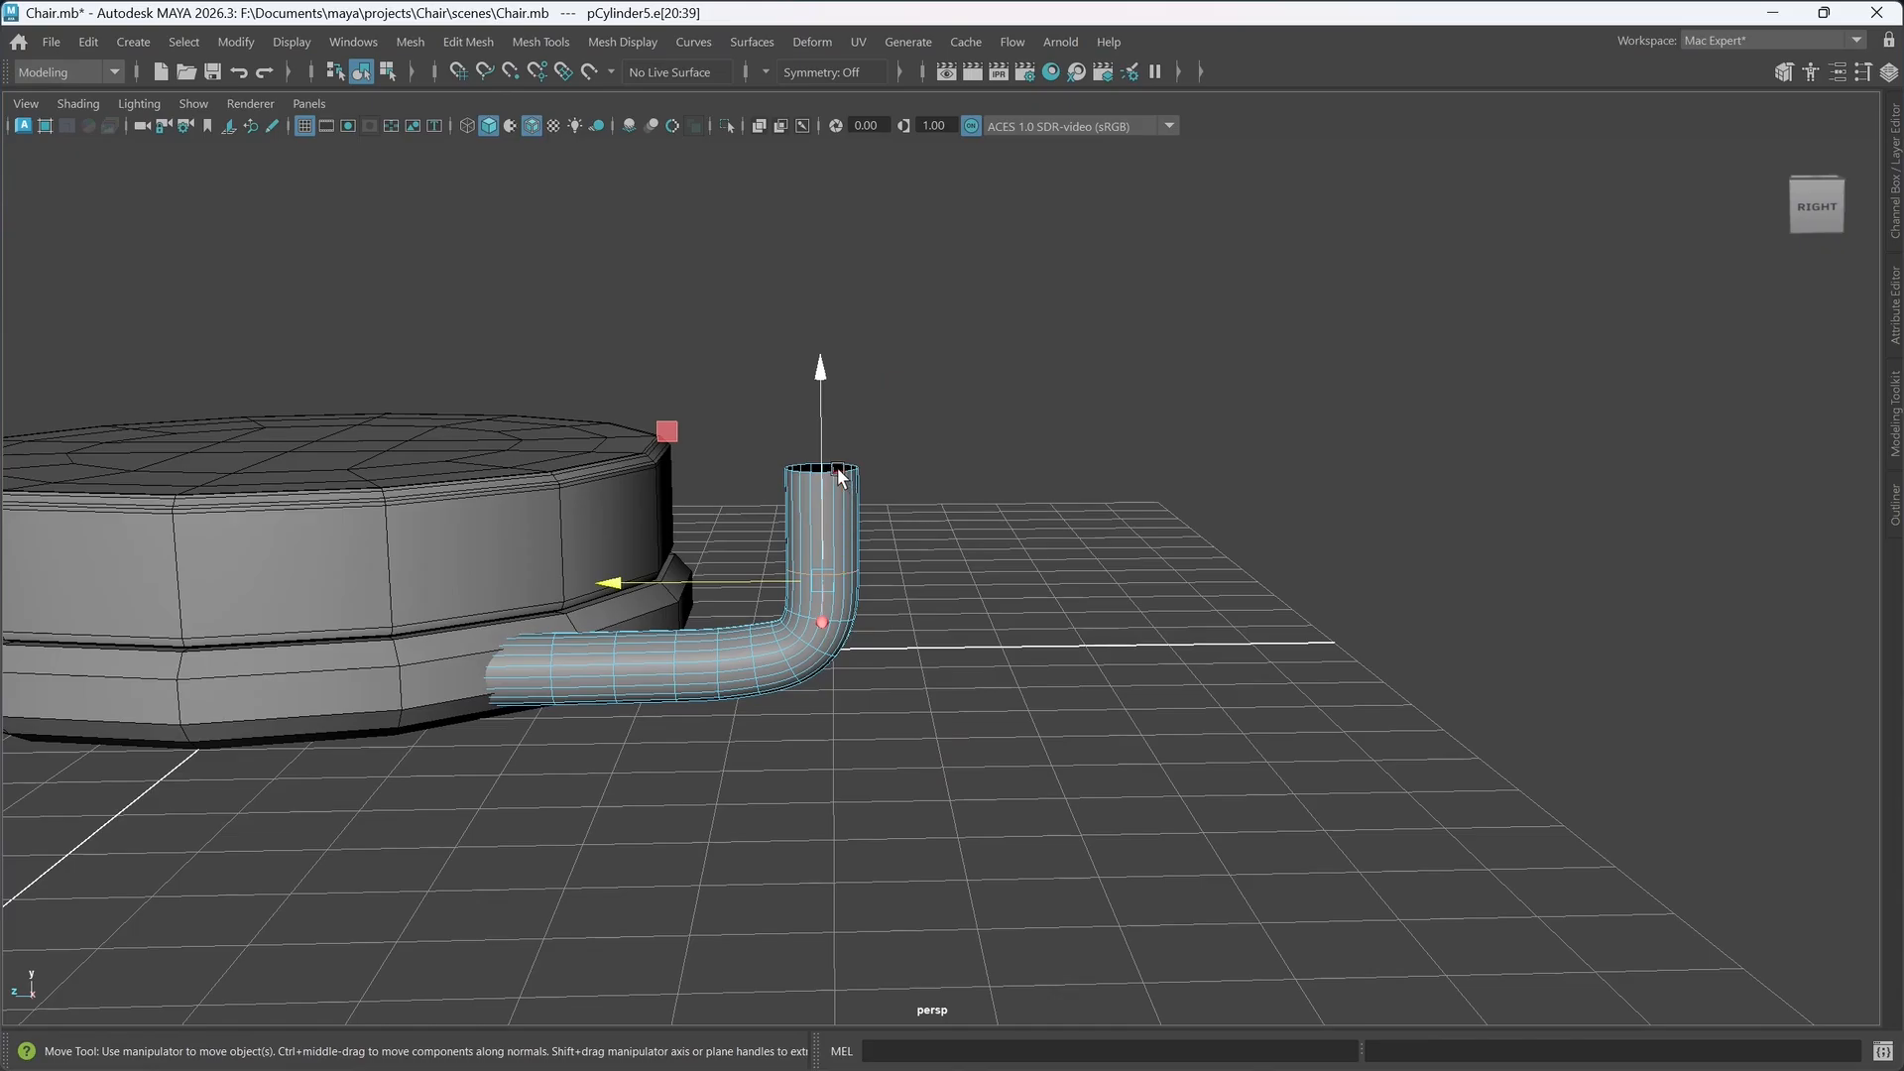
double_click(837, 468)
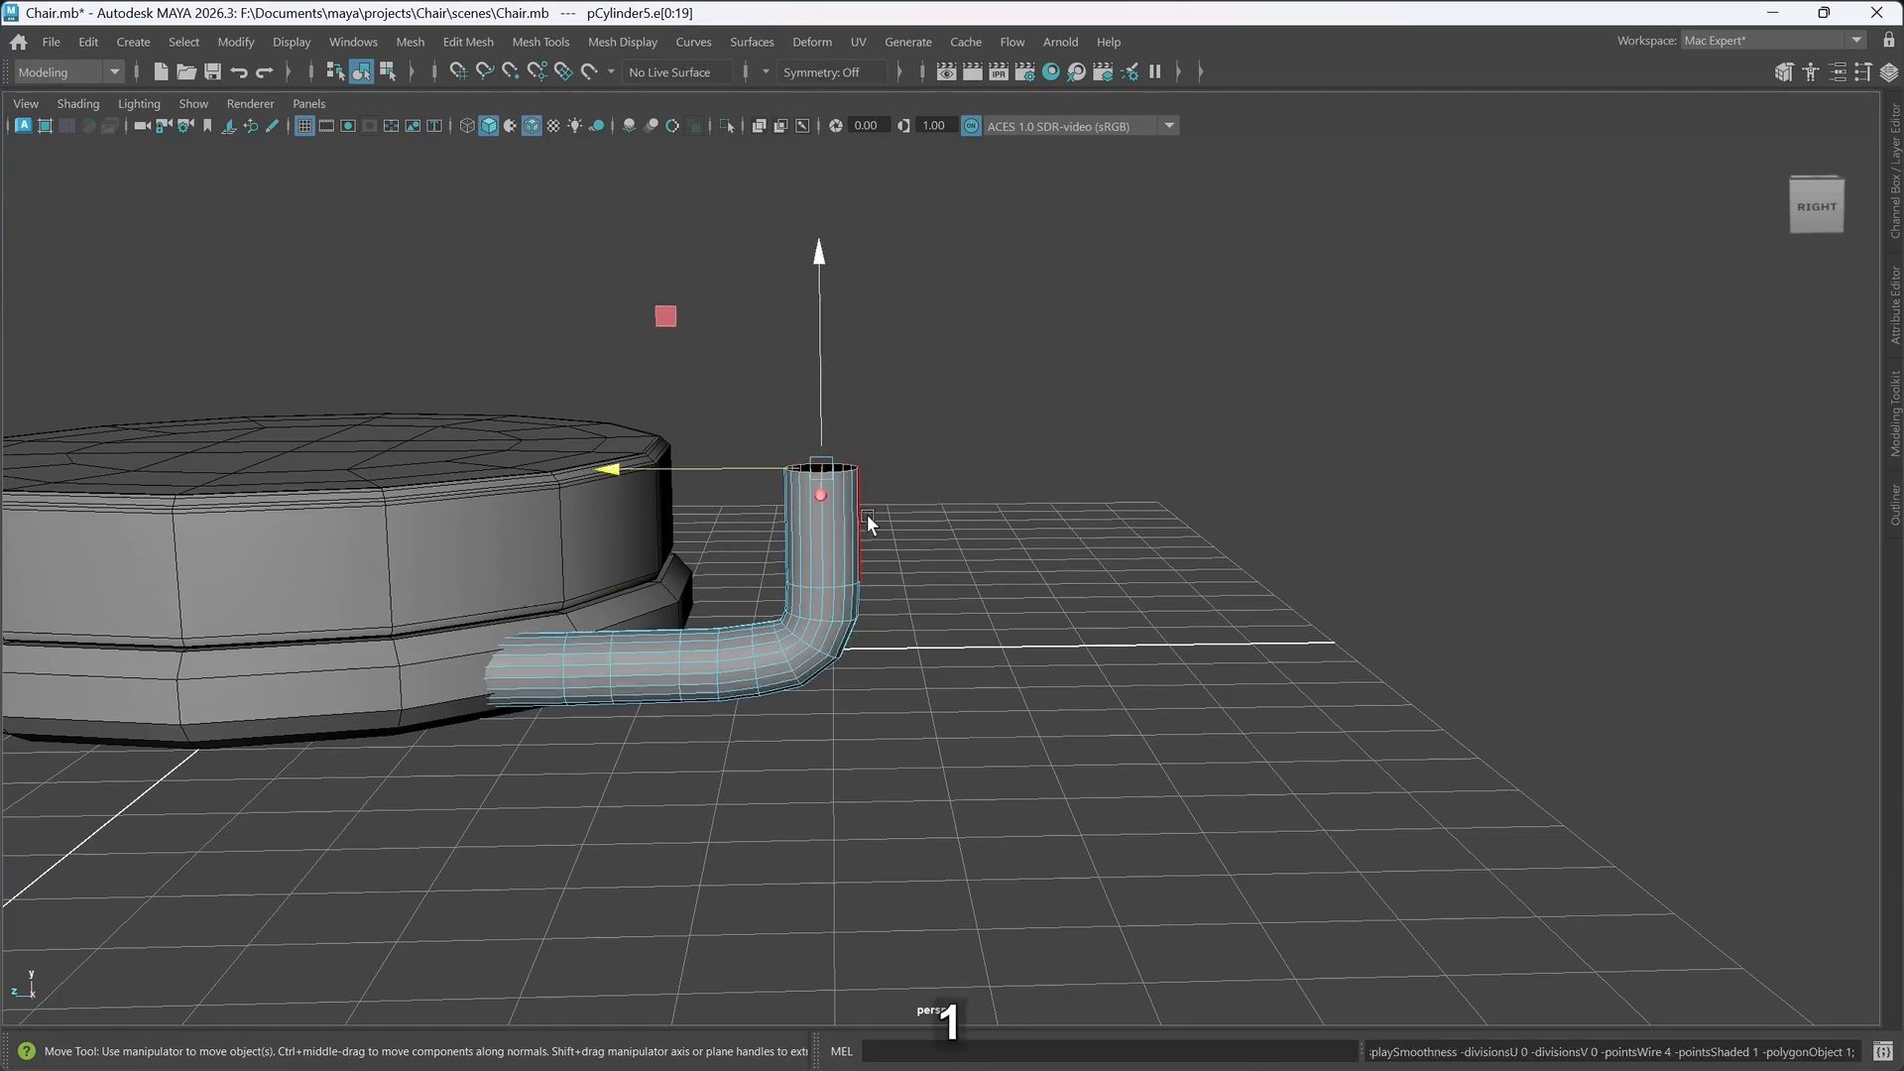
alt+middle_drag(936, 552, 942, 627)
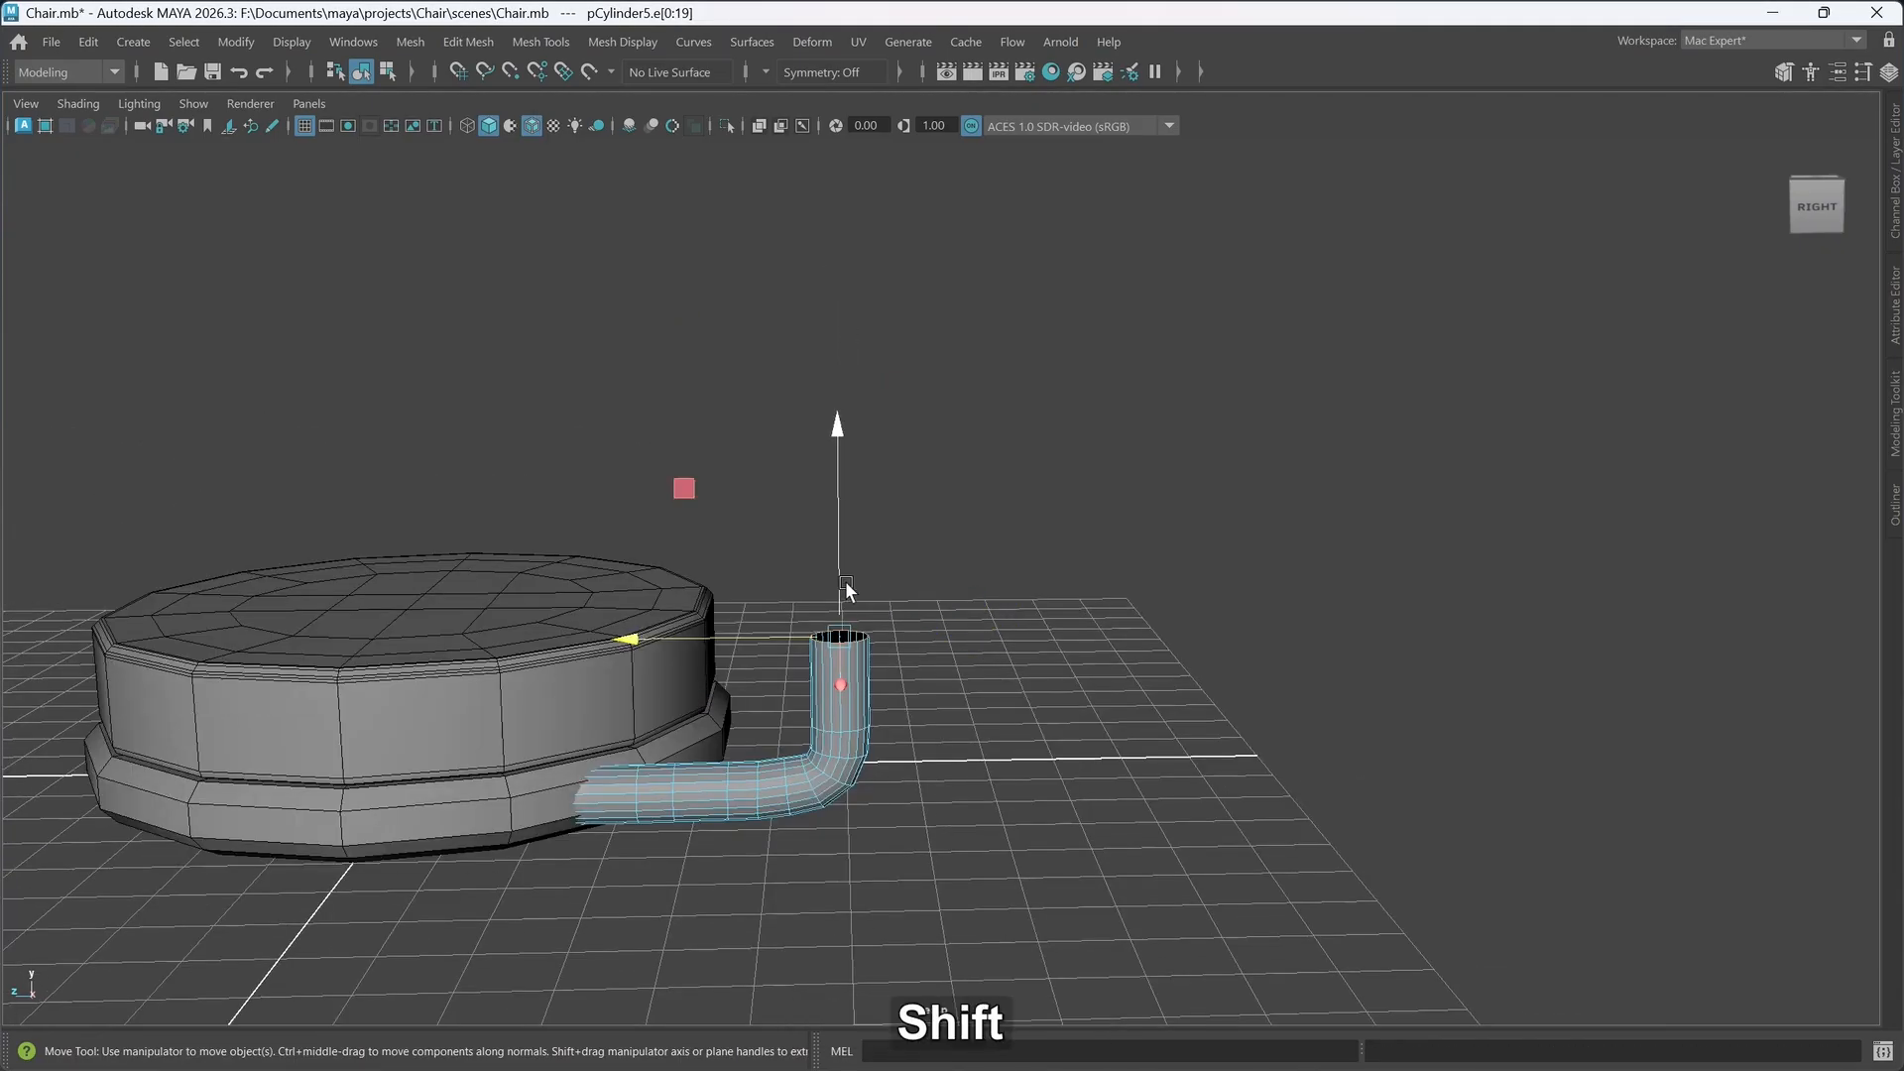
shift+drag(835, 593, 849, 473)
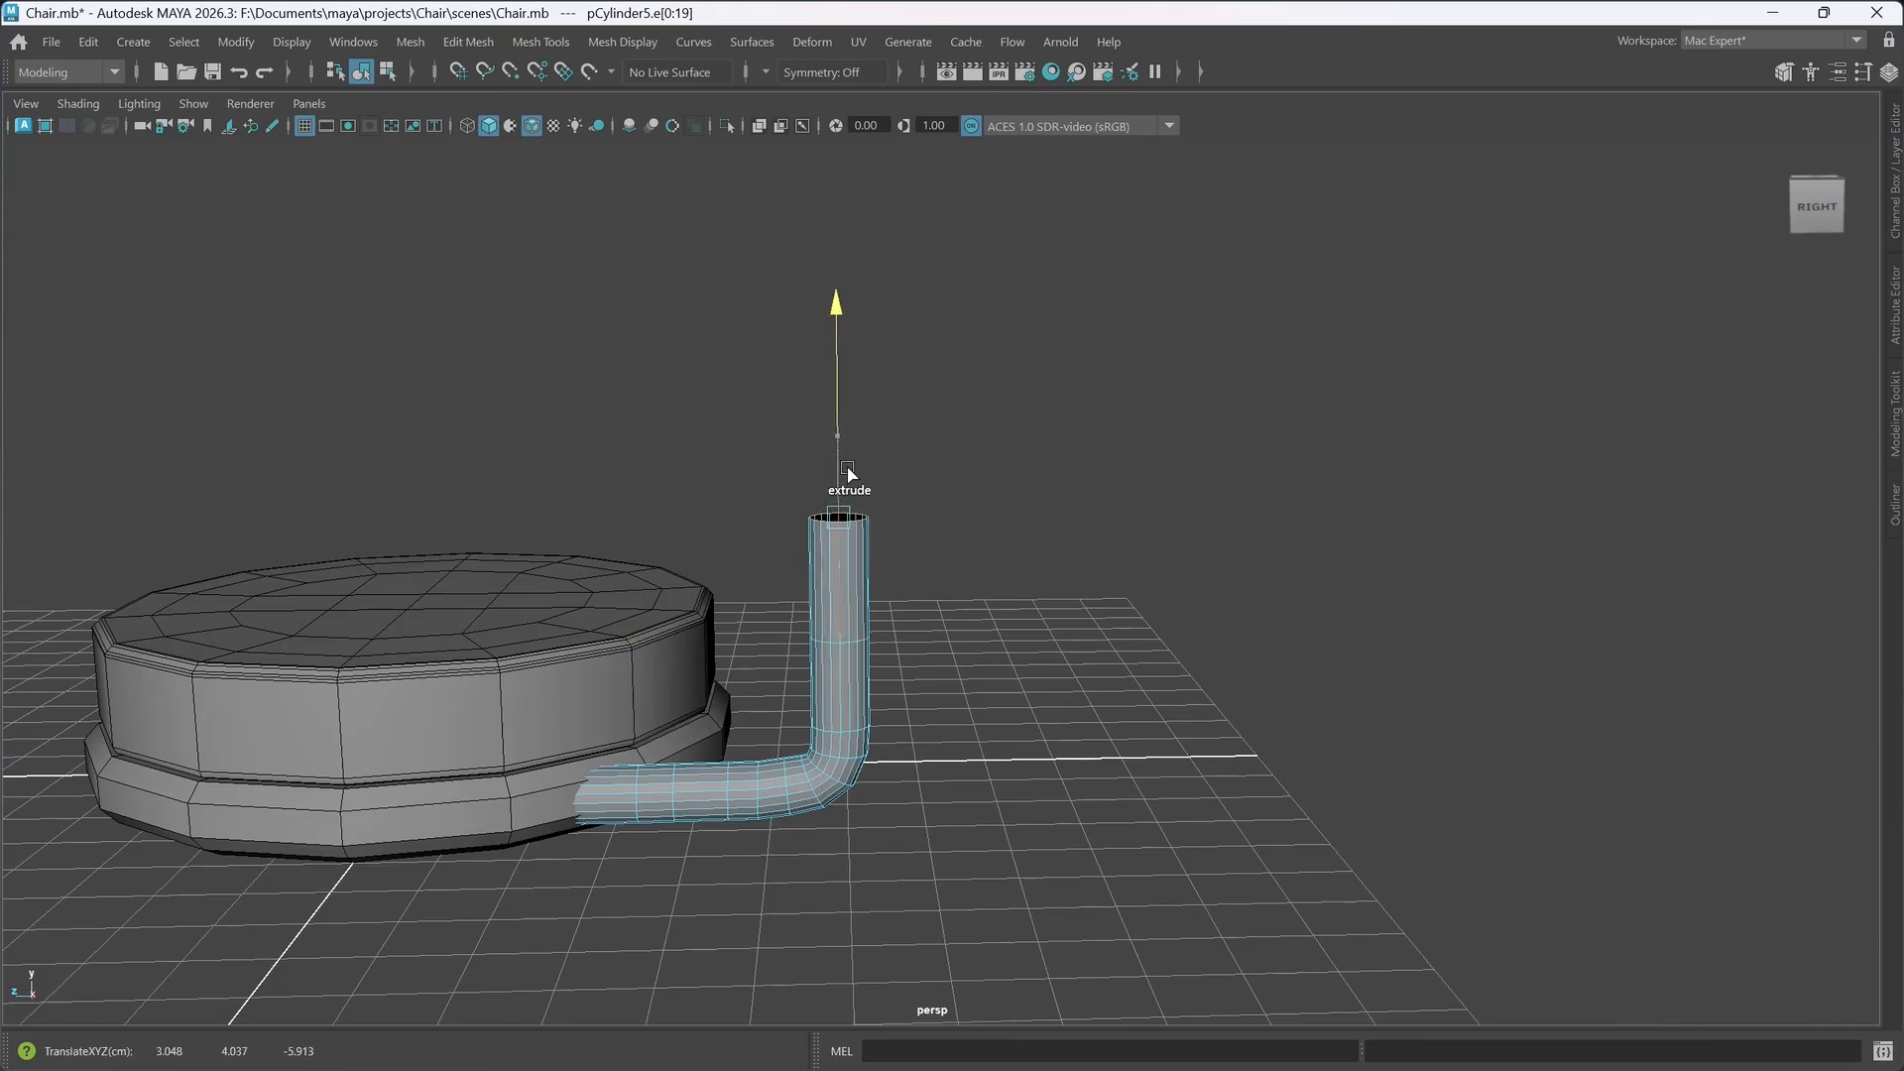
- Extrude the tube's top border loop further upward into a tall post, and undo the last extra upward move
scroll(985, 524, down, 3)
alt+middle_drag(985, 528, 952, 658)
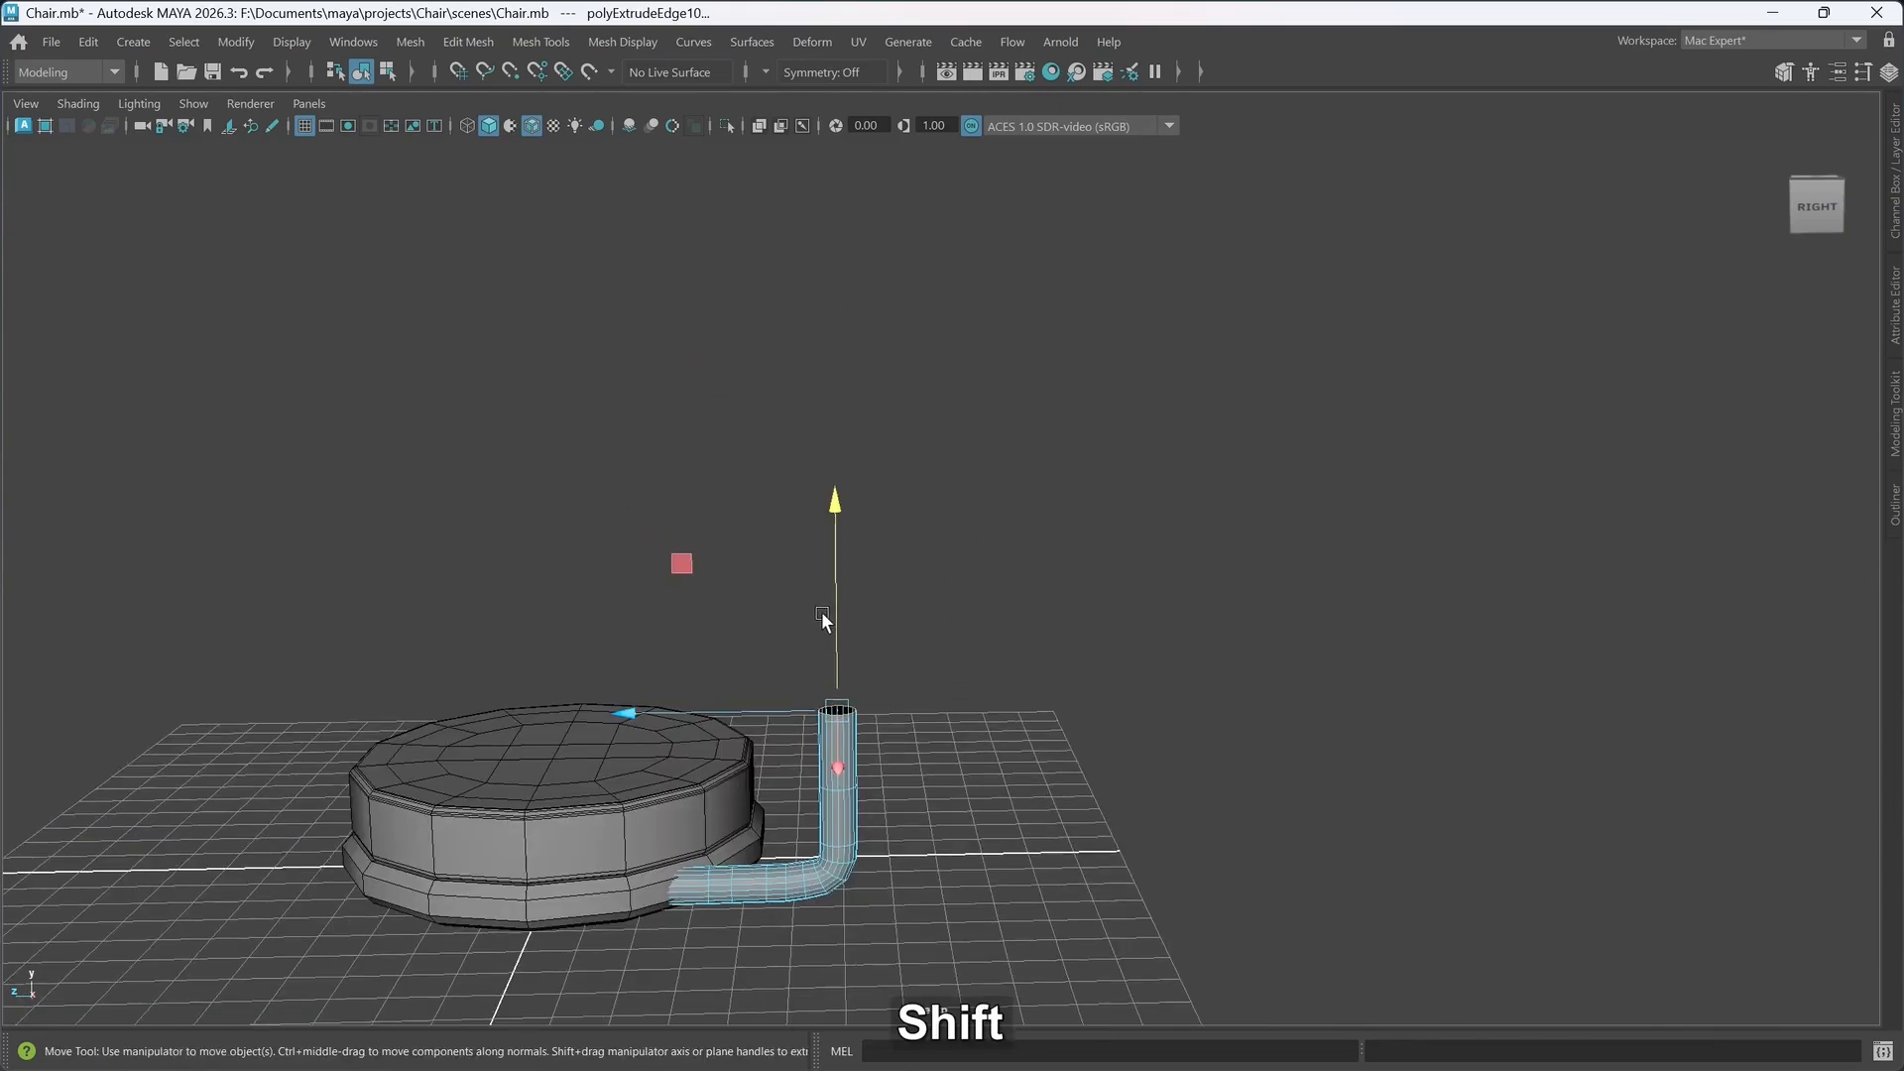
shift+drag(838, 627, 850, 412)
key(ctrl+z)
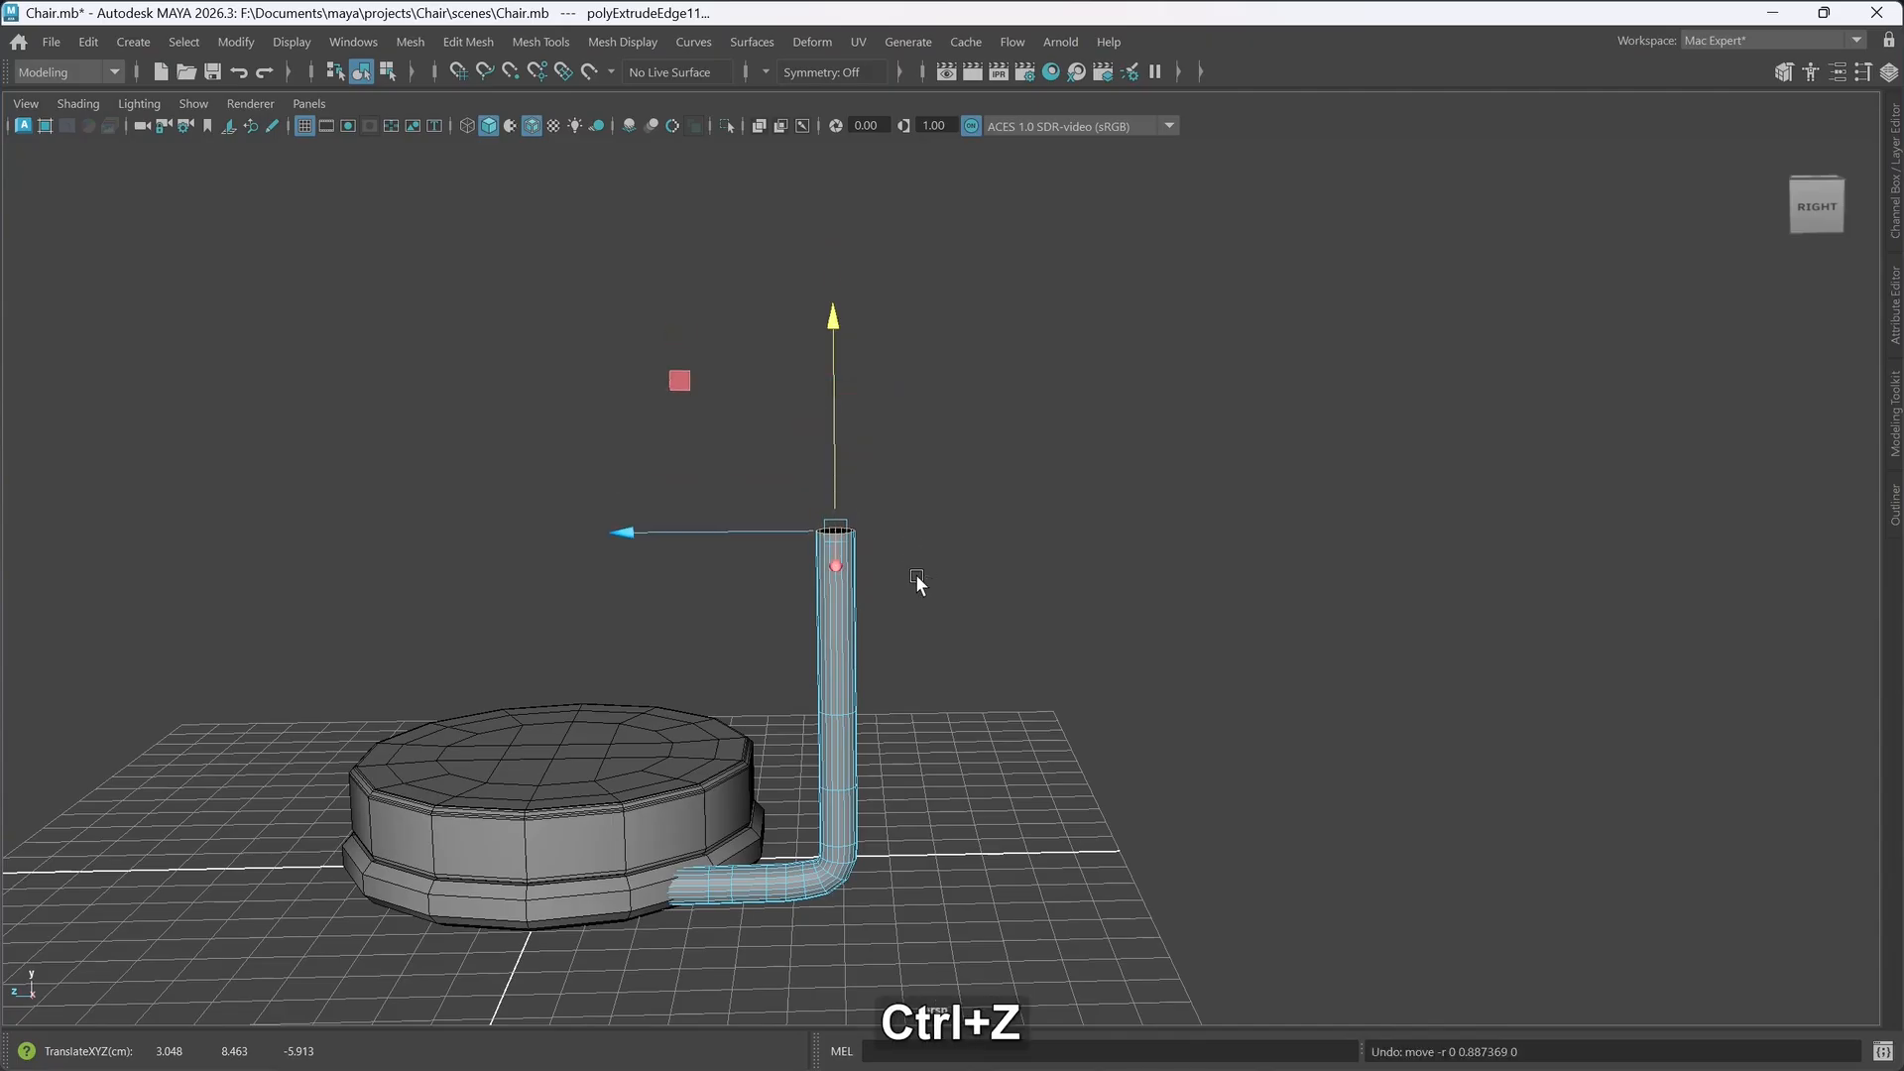
- Turn on the tube's smooth preview, return to object mode with nothing selected, and review the tall post beside the base
alt+drag(958, 734, 853, 764)
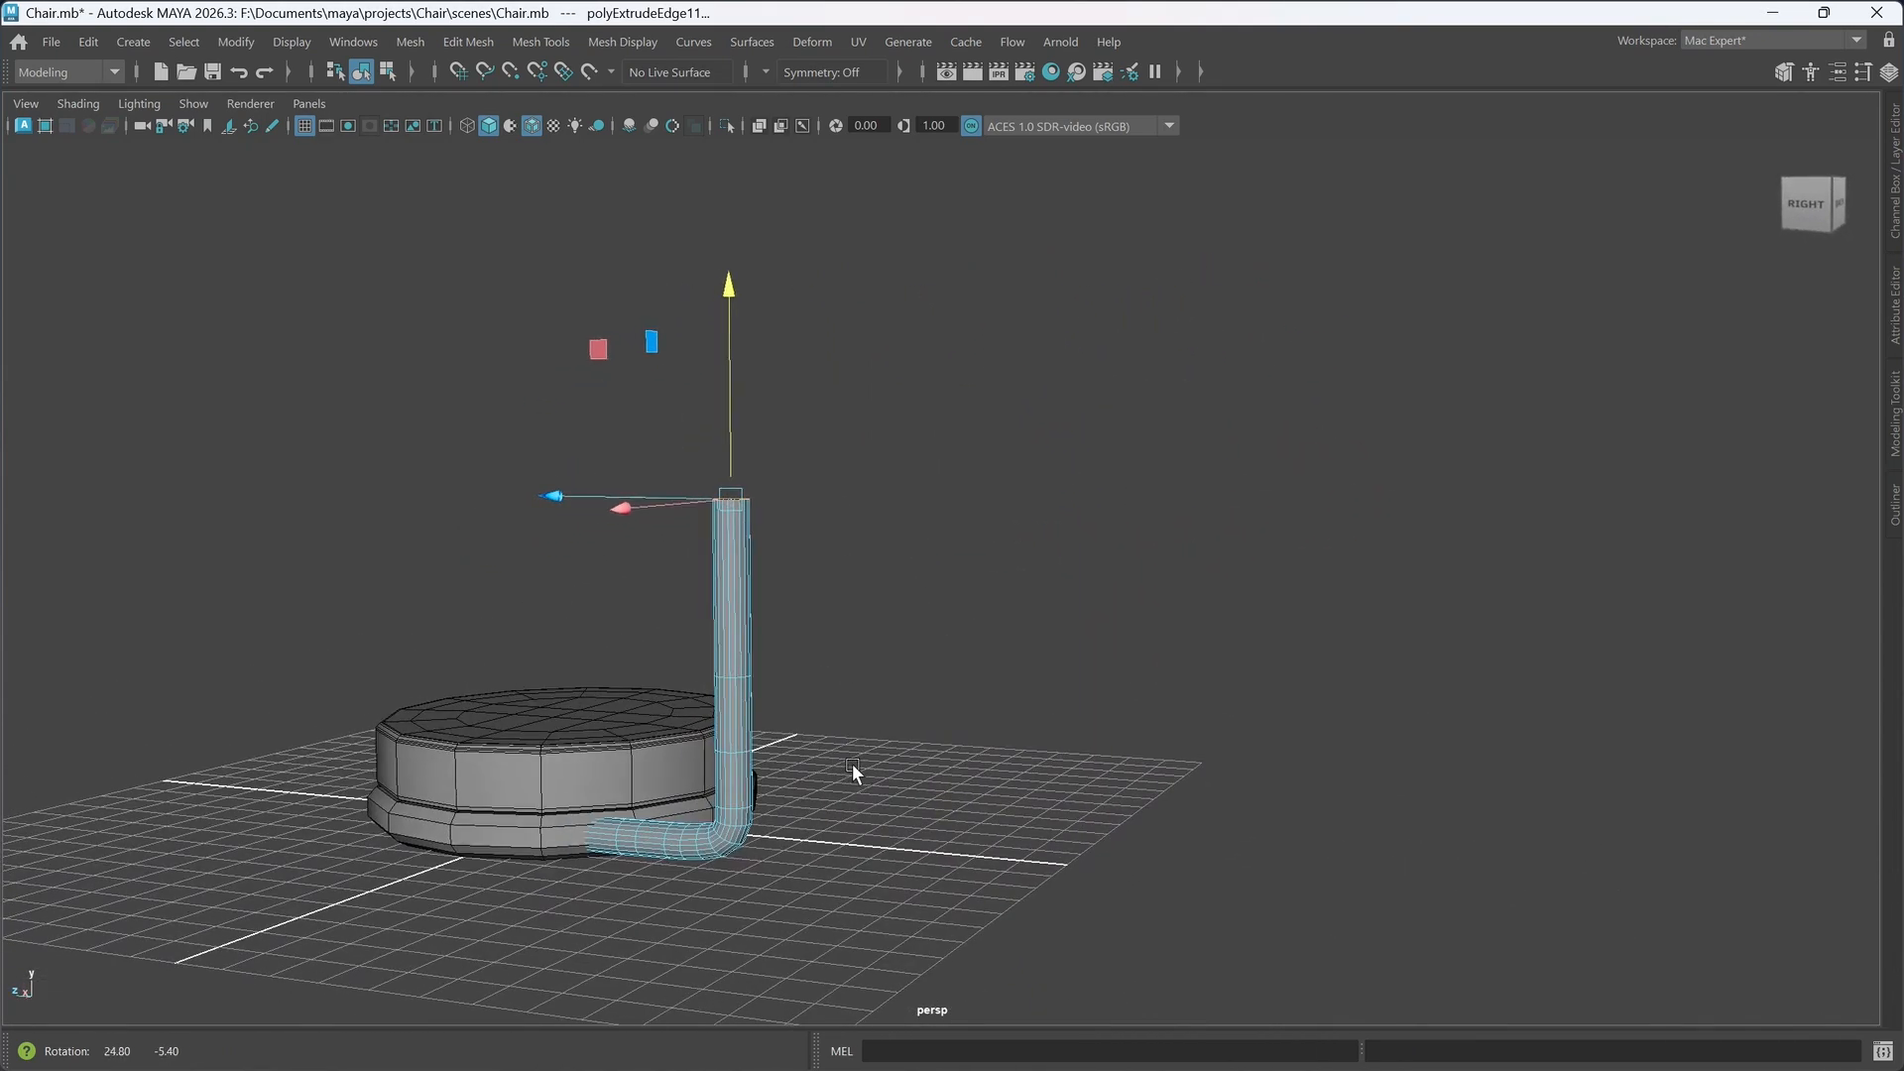
click(1245, 741)
alt+drag(717, 726, 747, 735)
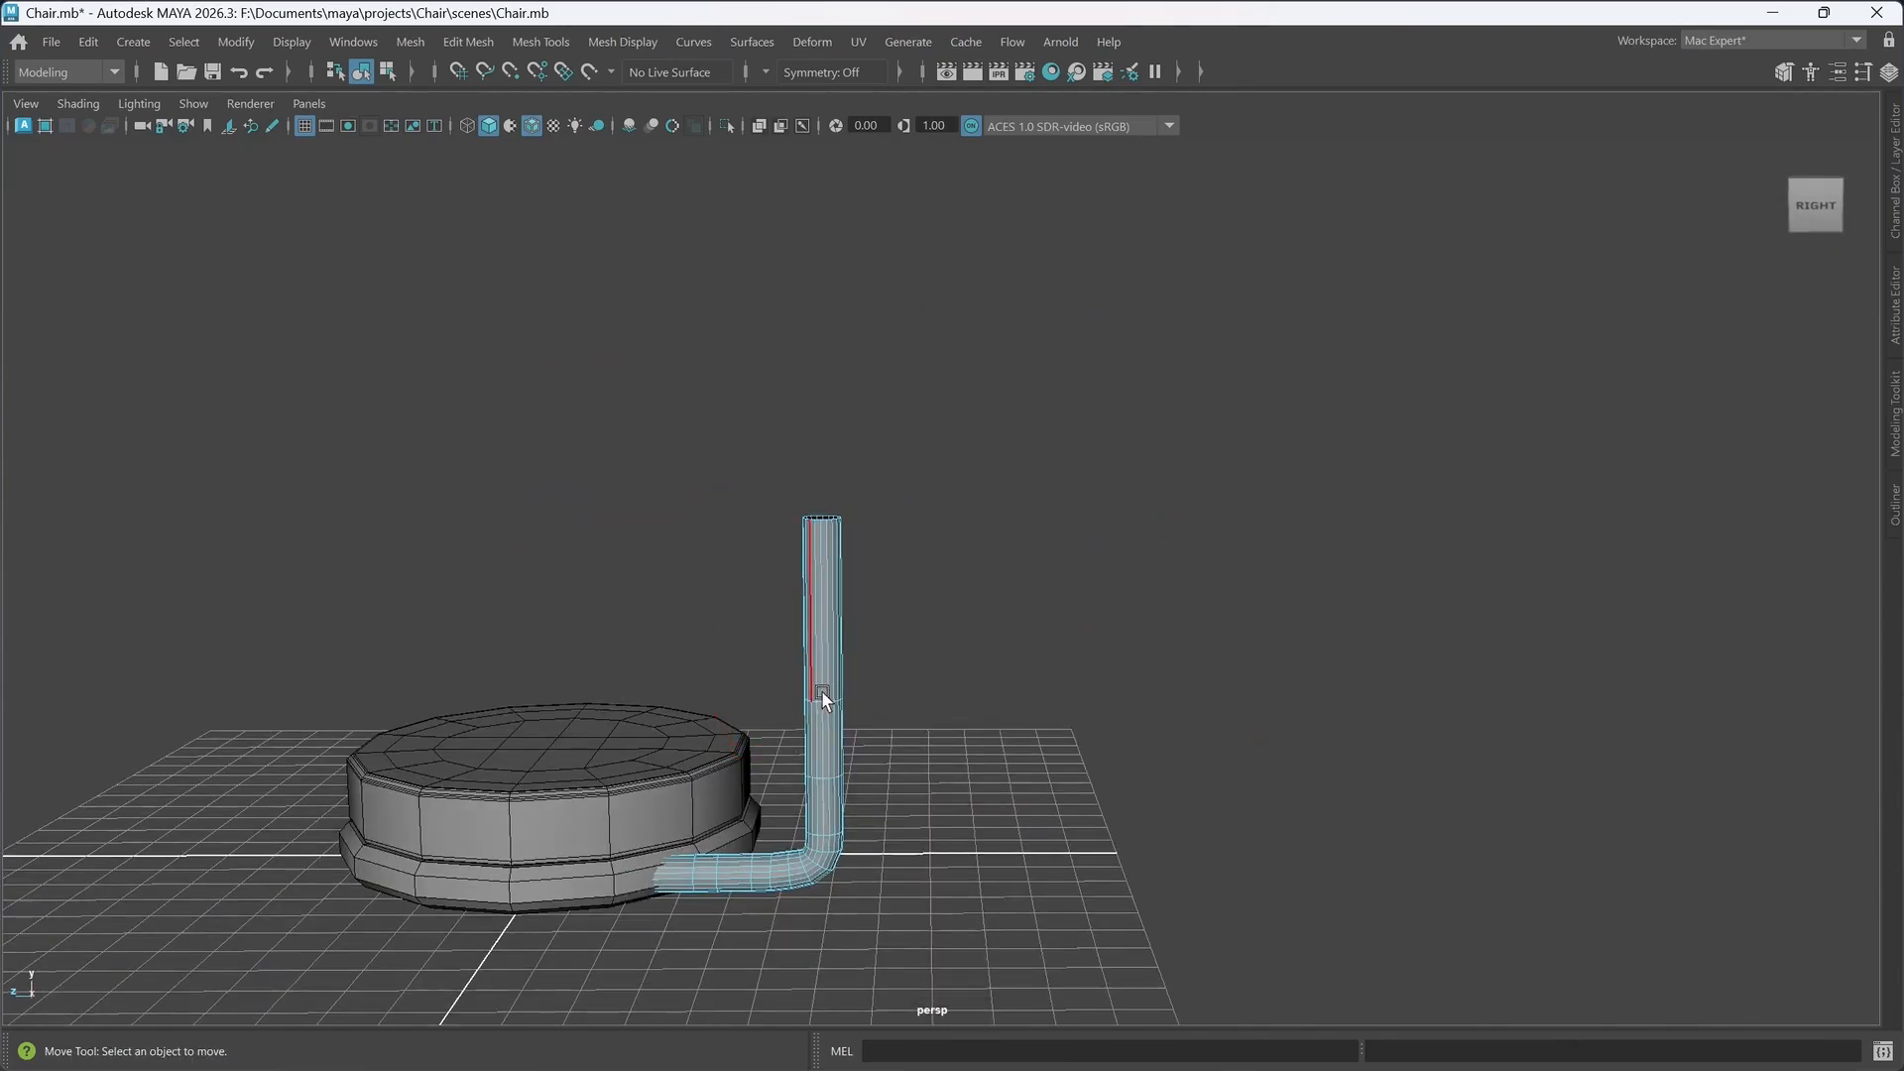
alt+drag(838, 686, 840, 678)
alt+drag(774, 745, 1033, 674)
key(3)
right_drag(1033, 671, 1142, 400)
click(1242, 508)
alt+drag(1242, 508, 1224, 769)
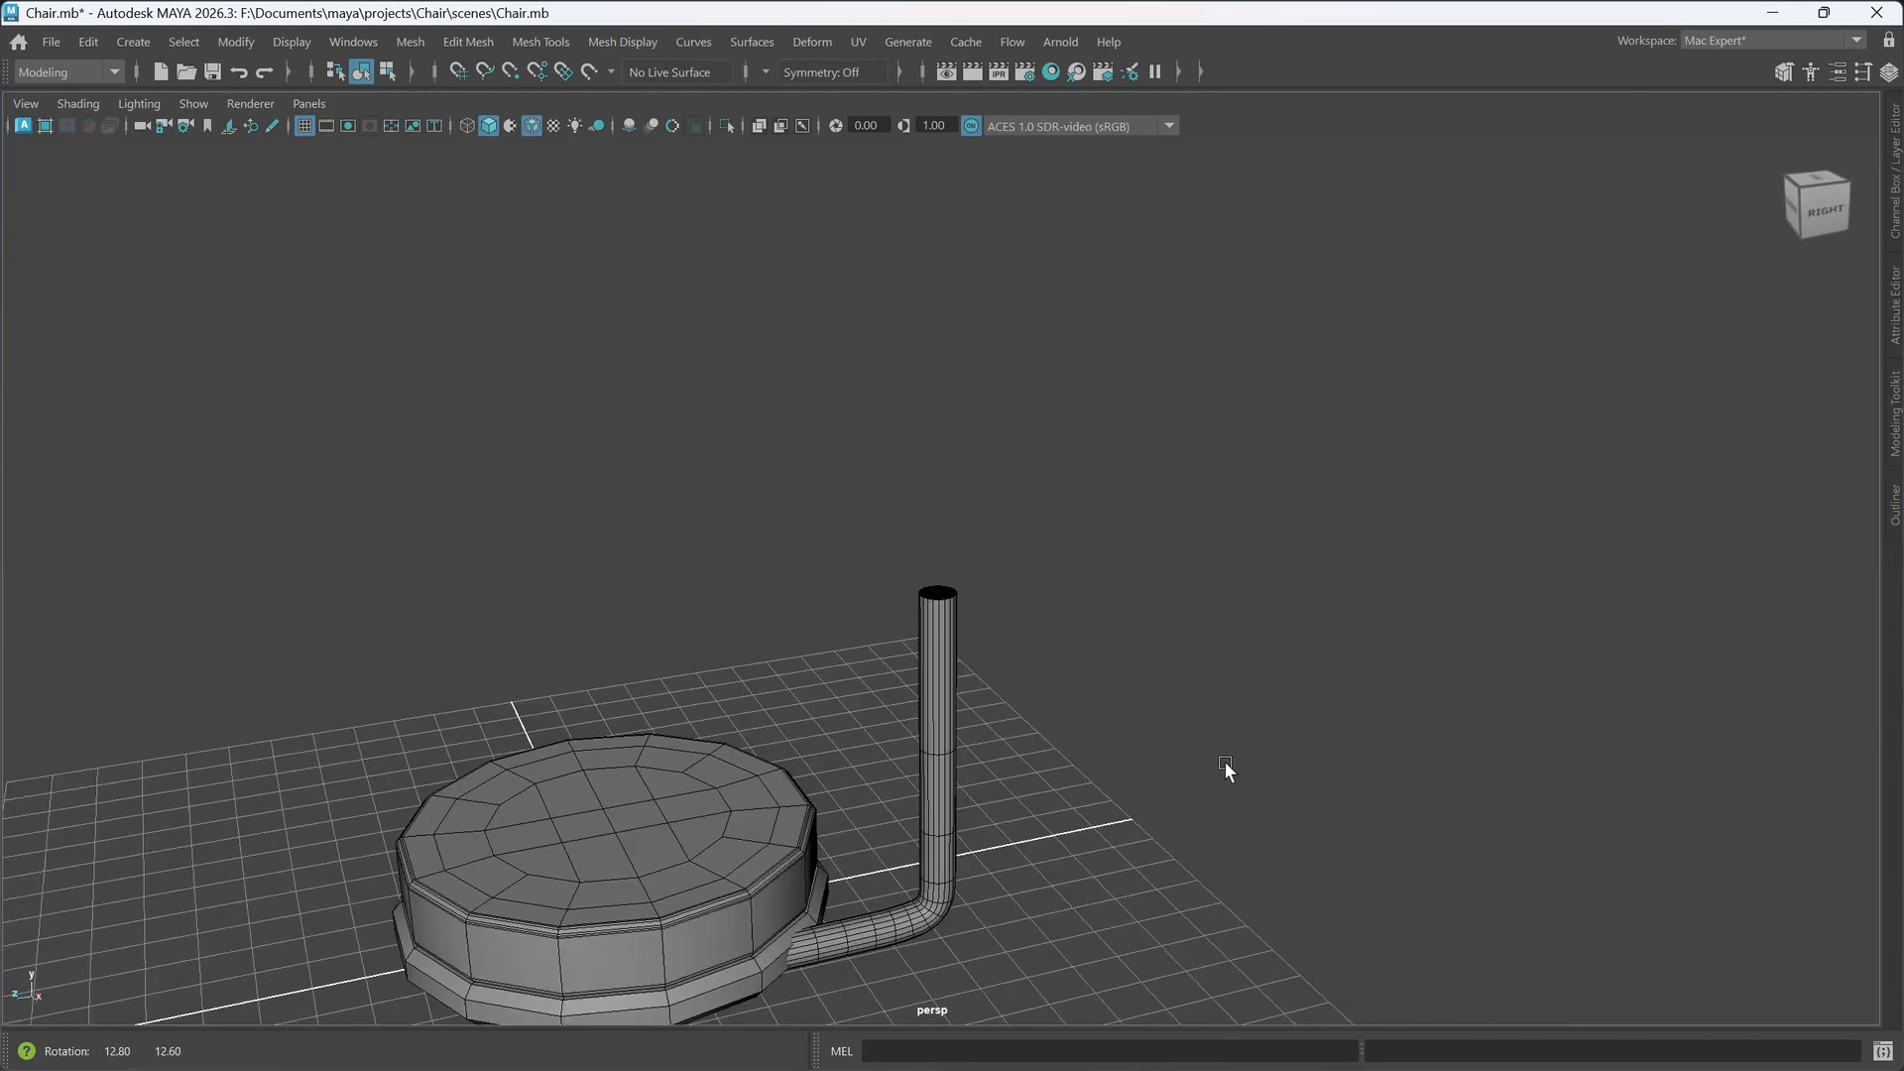
- Mirror the bent tube across the world X axis to the other side of the chair base, and leave it deselected
click(932, 777)
alt+middle_drag(967, 741, 978, 677)
shift+right_drag(972, 668, 920, 716)
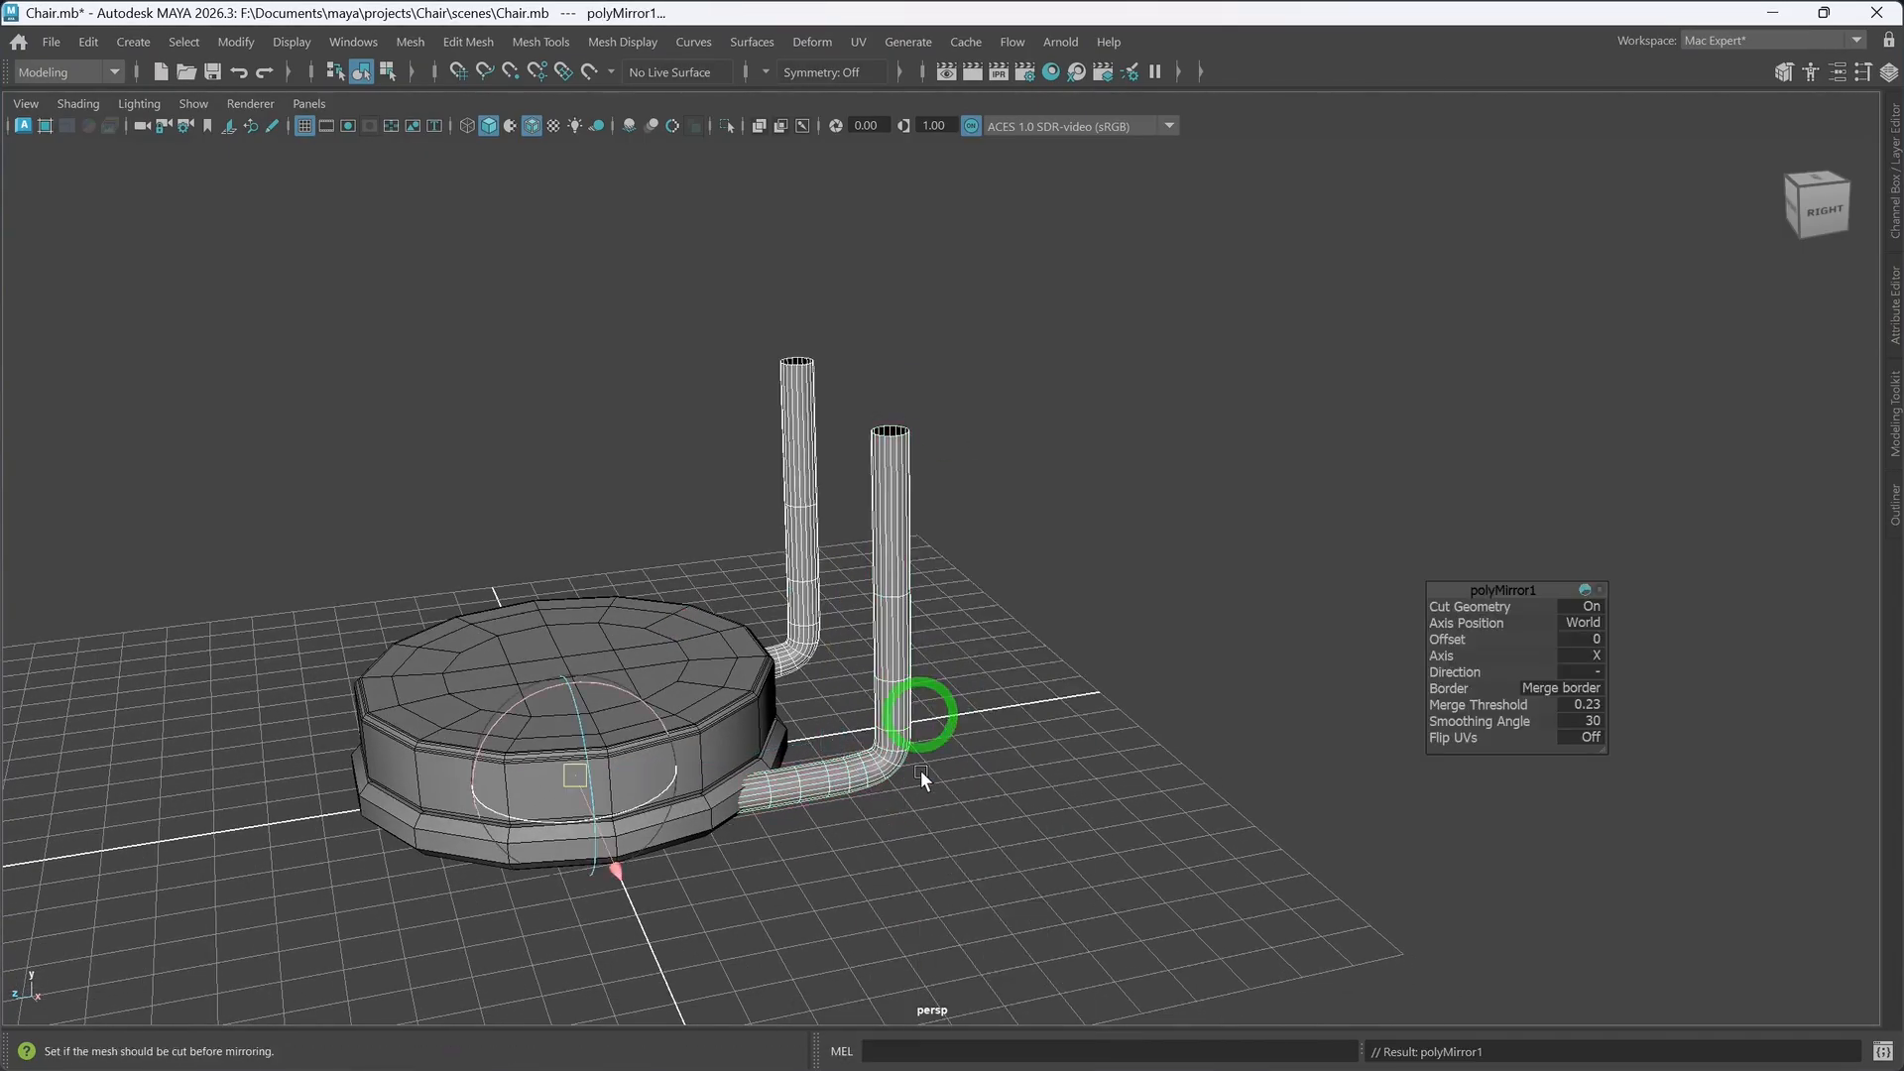
alt+drag(920, 769, 742, 817)
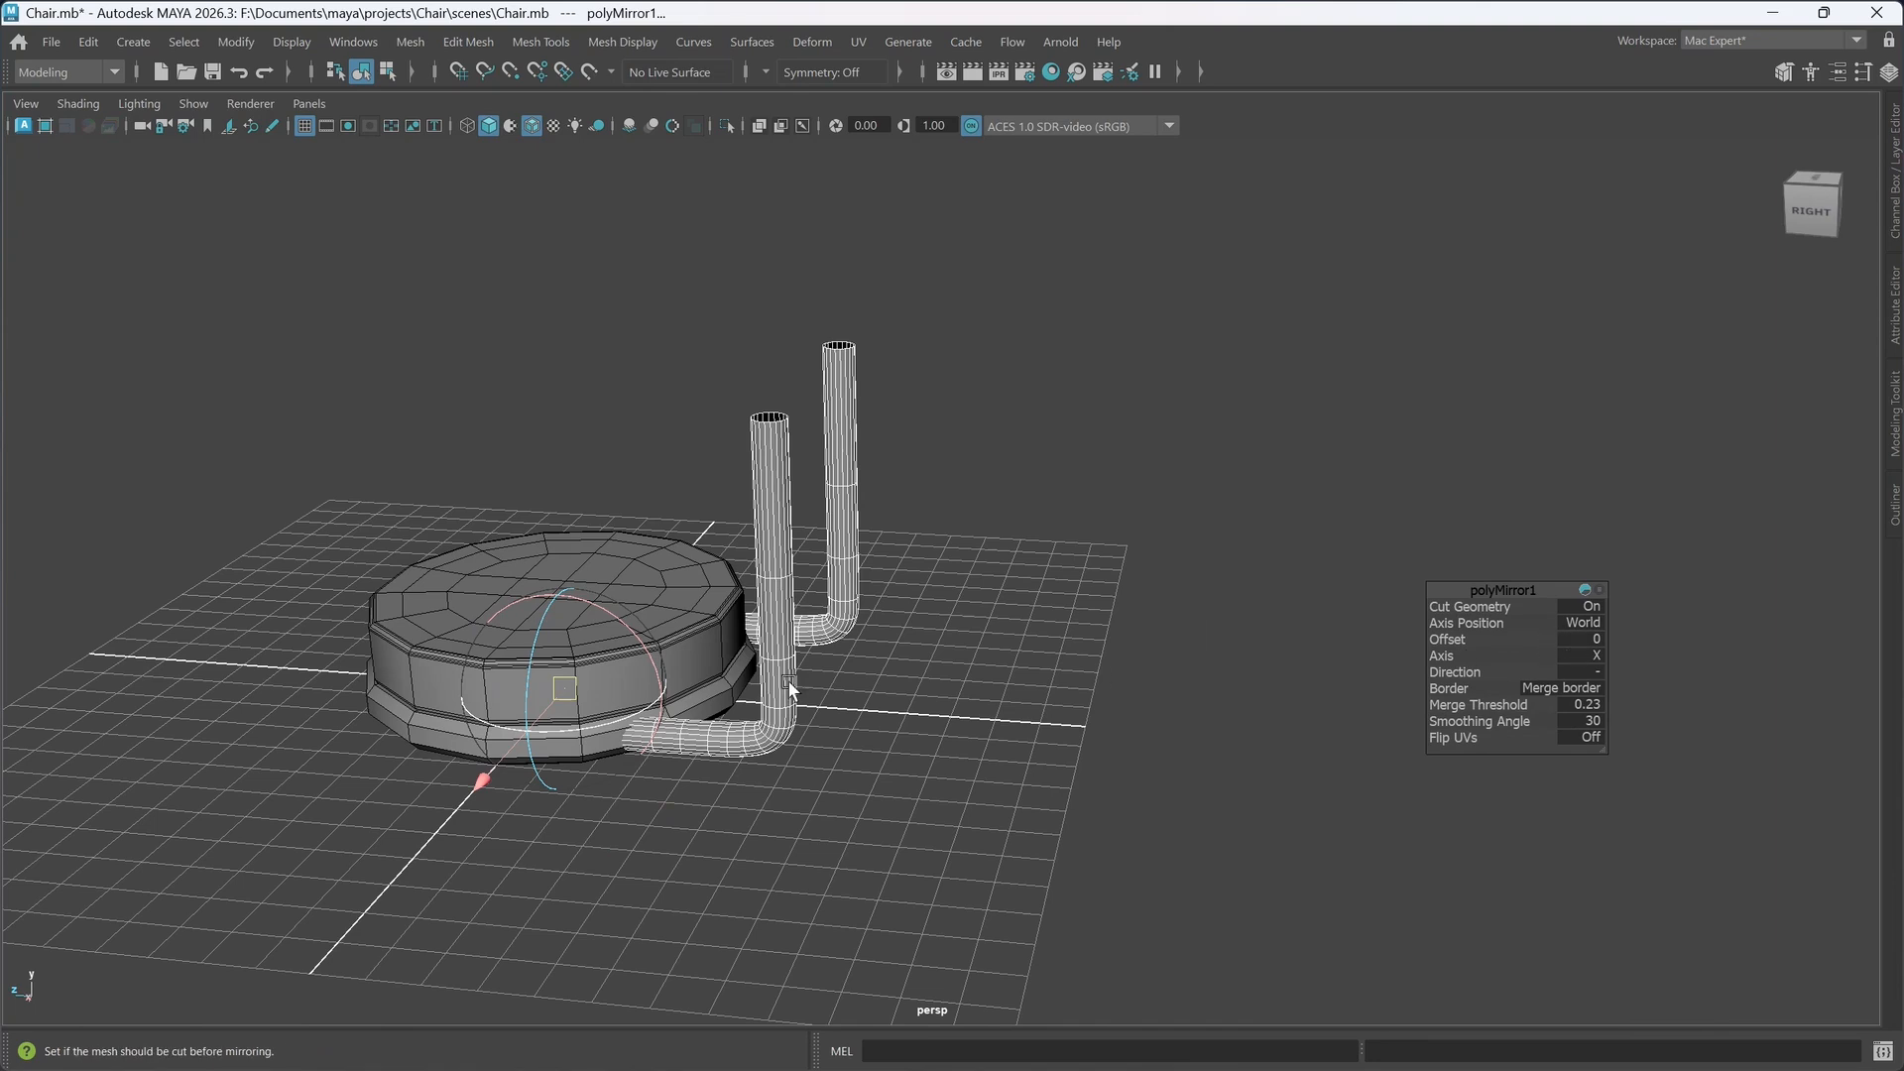
alt+drag(892, 774, 1035, 807)
click(912, 704)
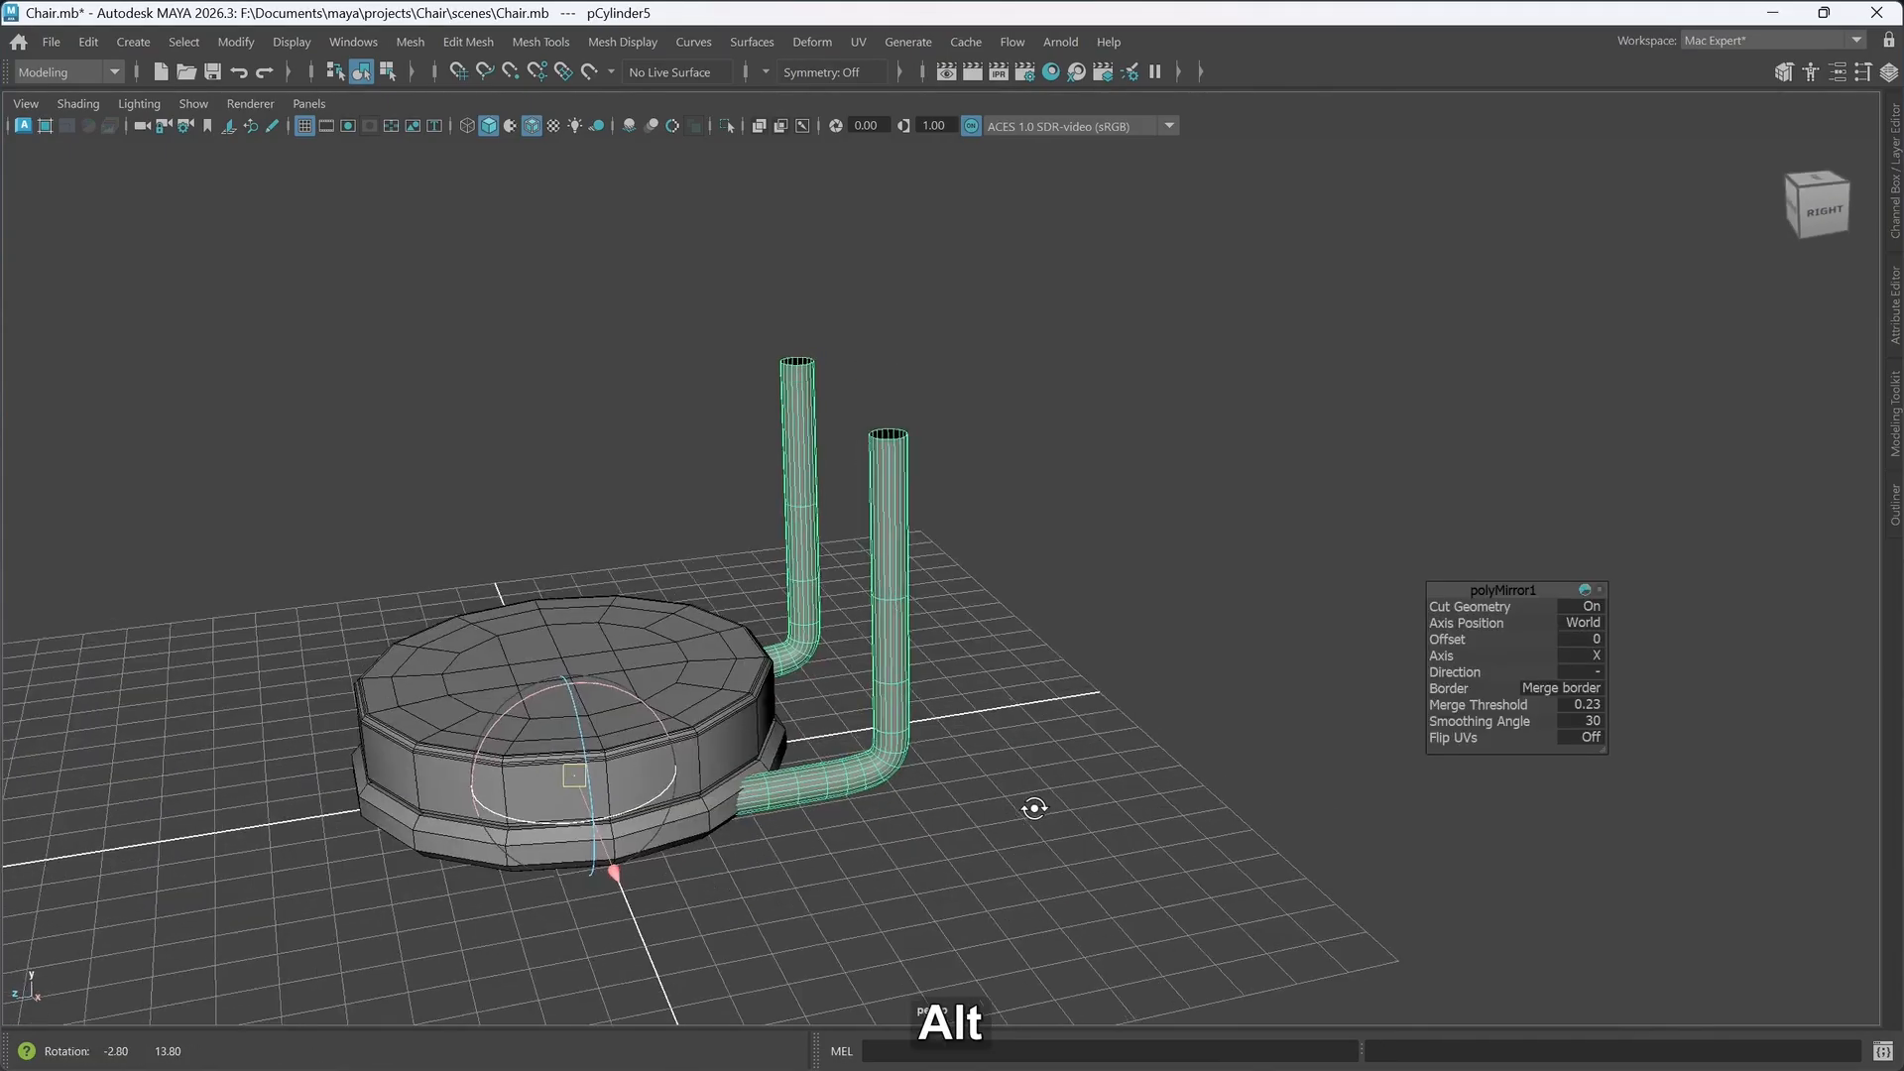
alt+drag(956, 756, 864, 543)
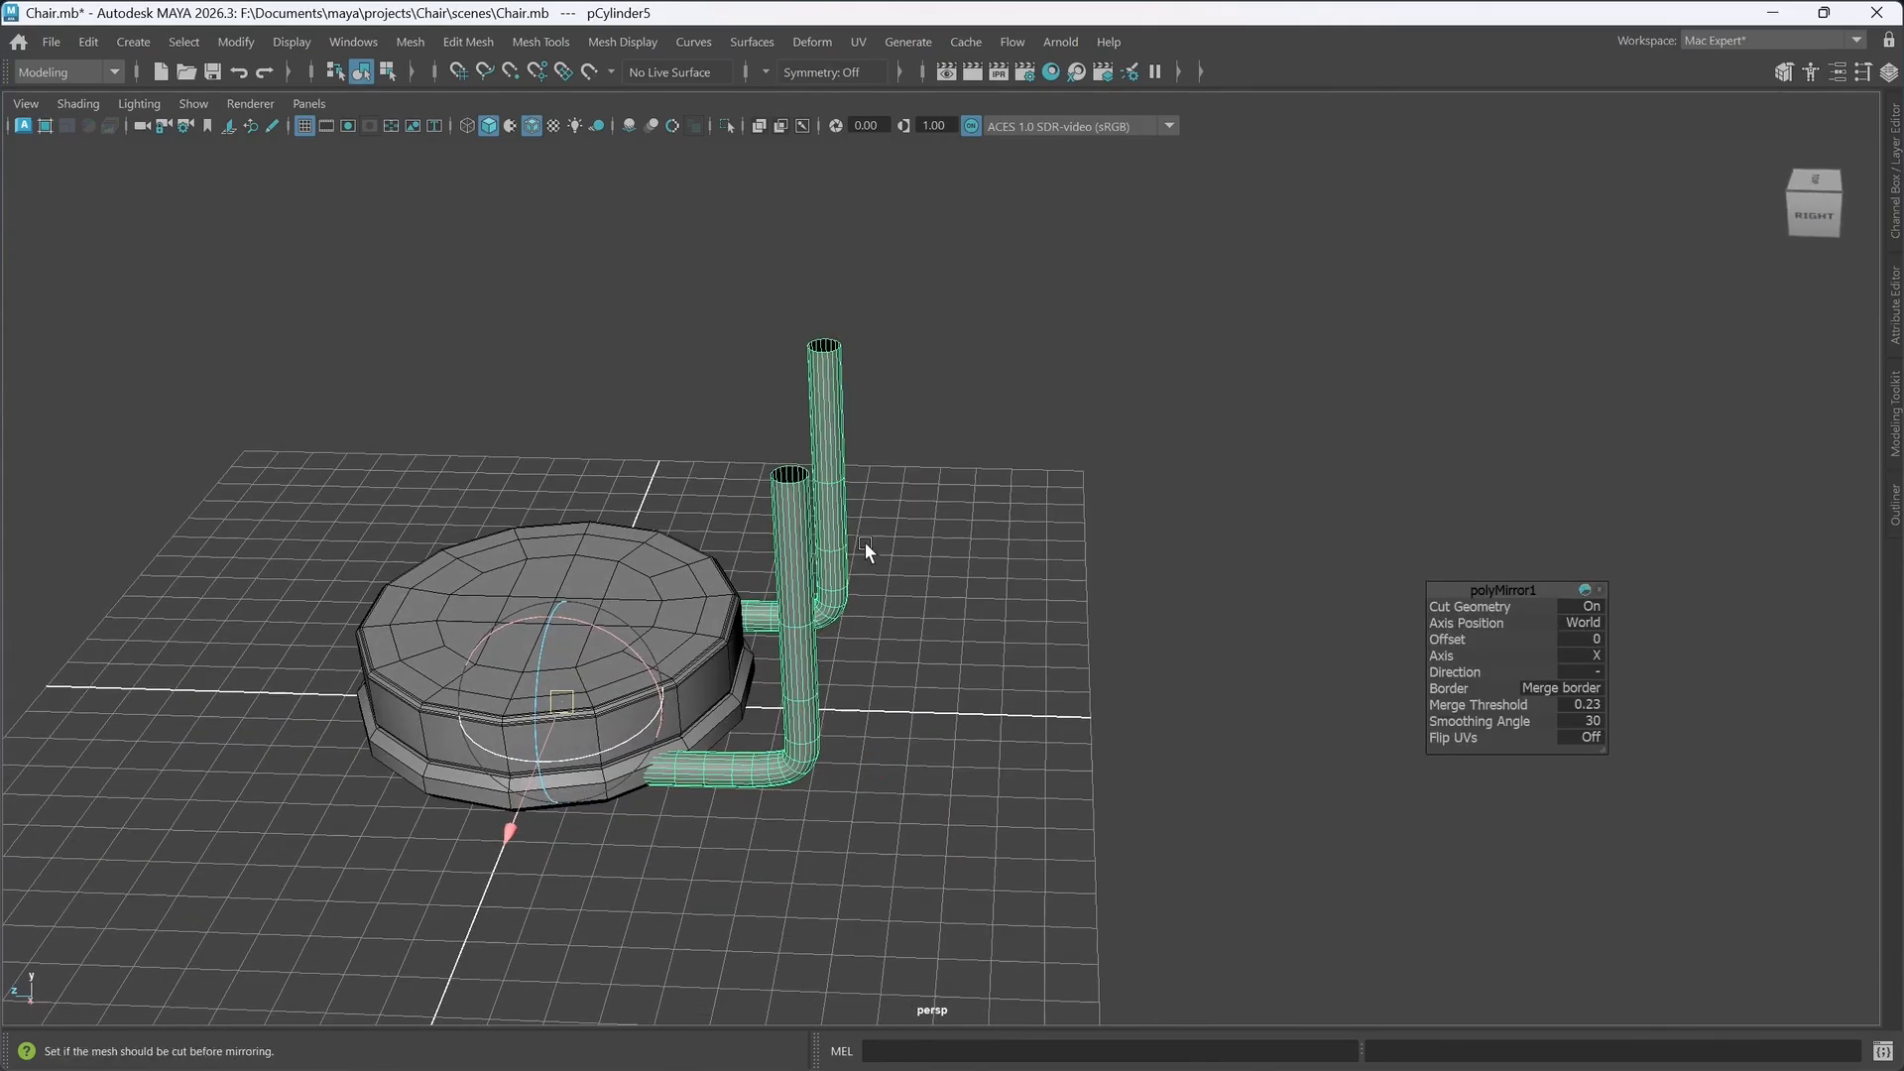
shift+right_click(904, 445)
alt+drag(794, 721, 825, 720)
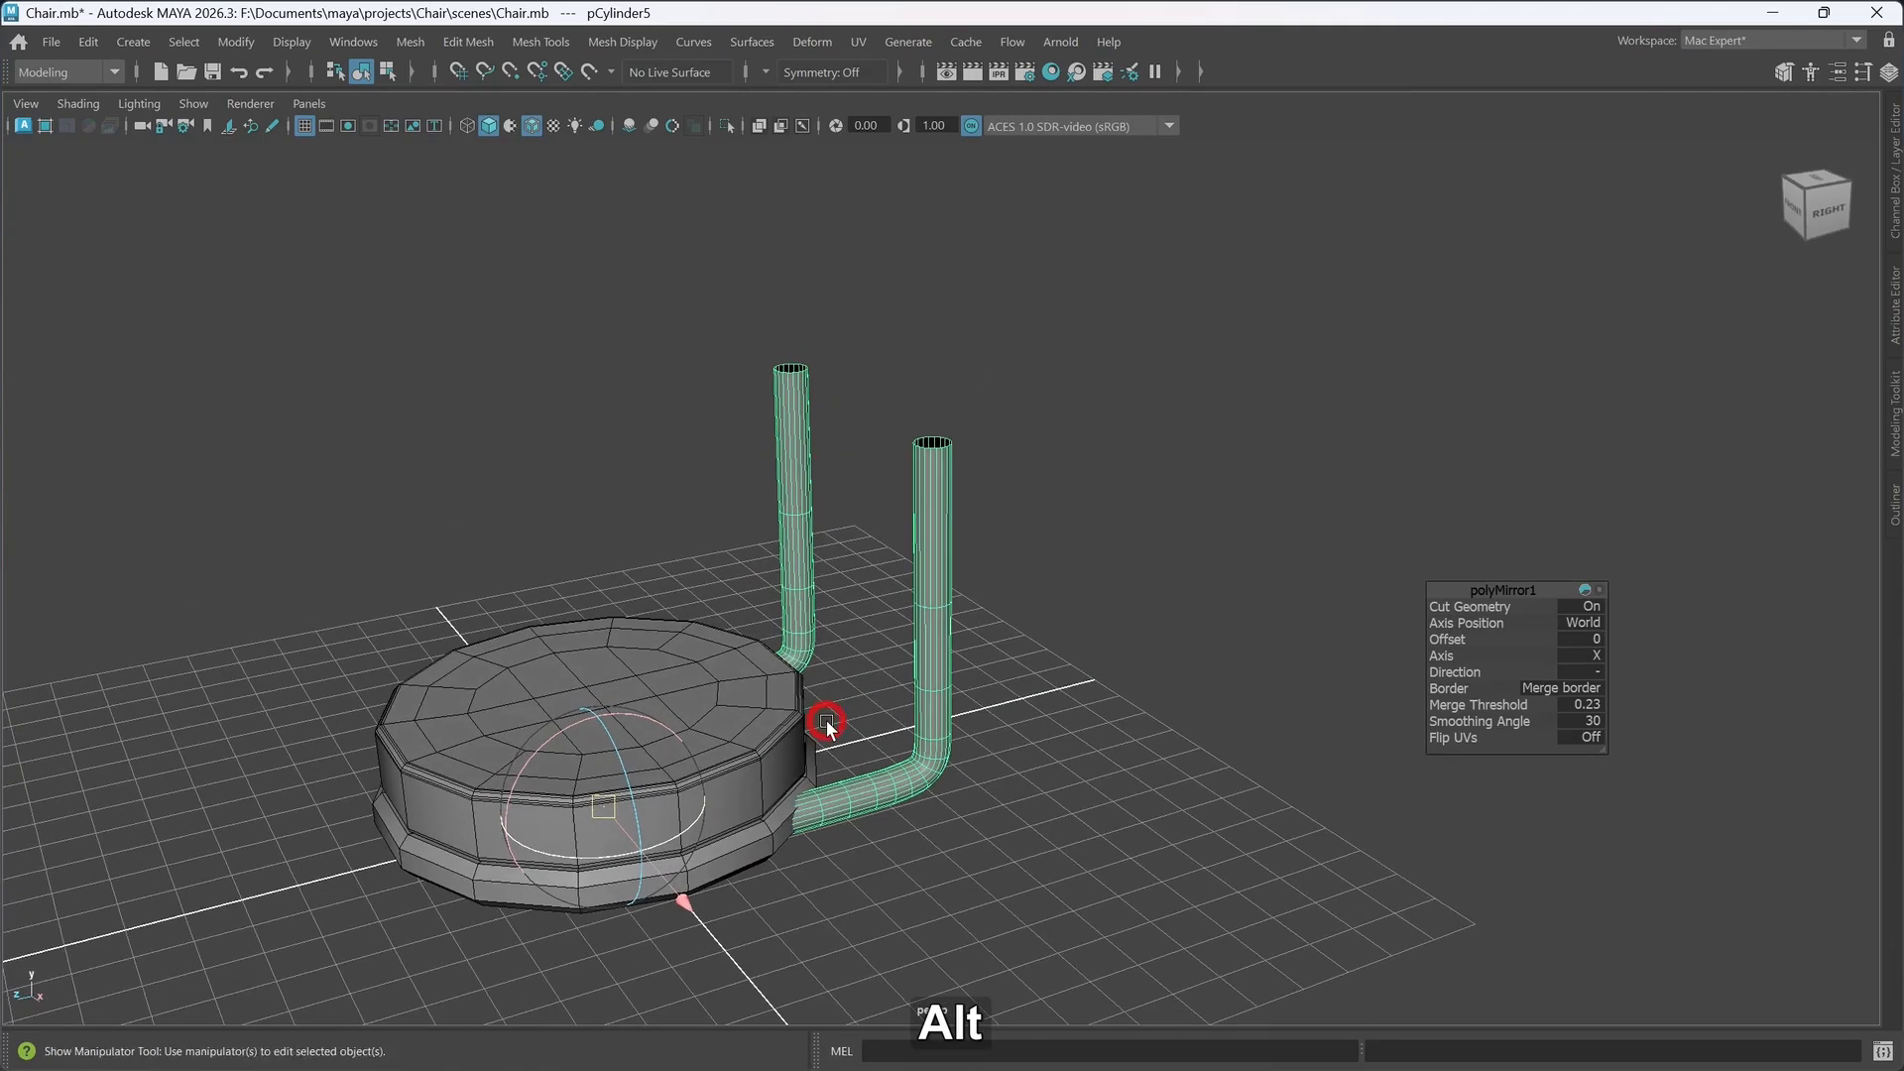
click(1140, 571)
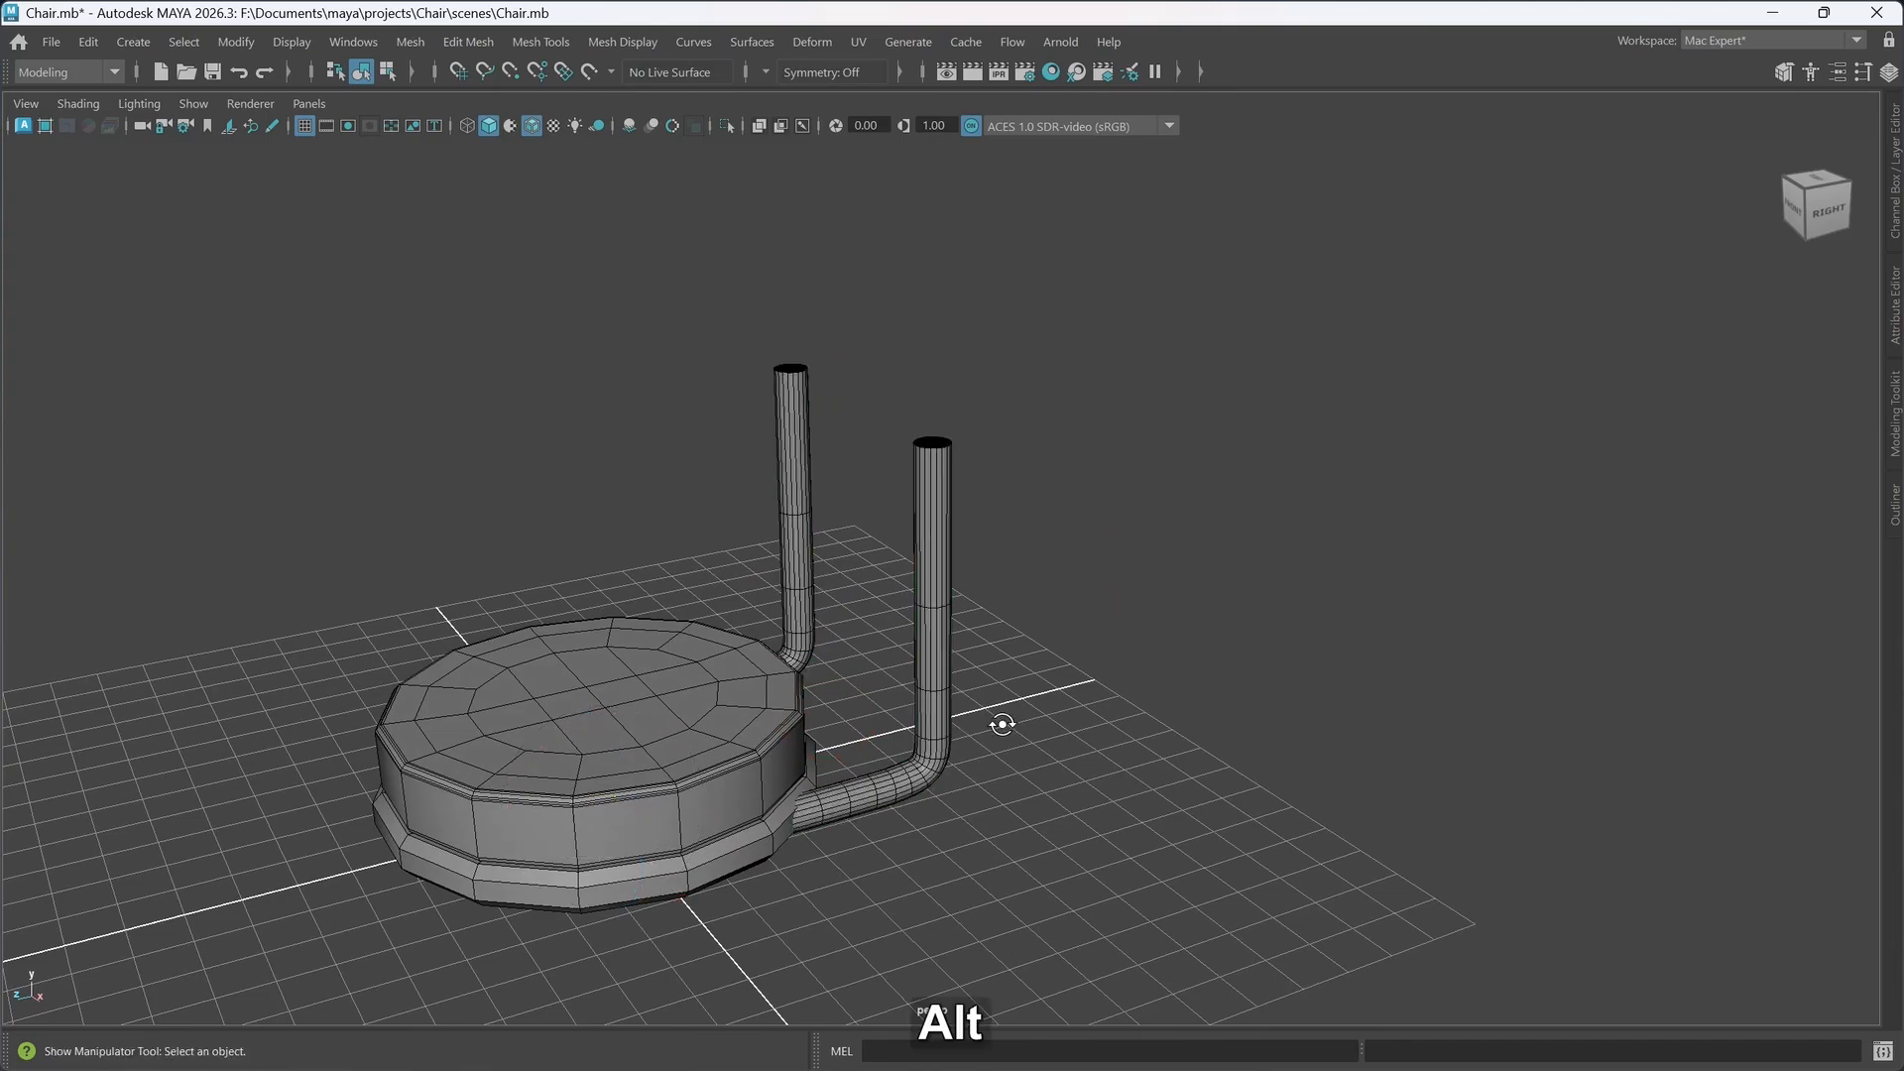
- Create a new polygon cube with default dimensions at the centre of the chair base
alt+drag(1002, 722, 1080, 622)
click(1069, 622)
alt+drag(1022, 801, 1025, 741)
alt+middle_drag(983, 739, 982, 758)
click(1070, 683)
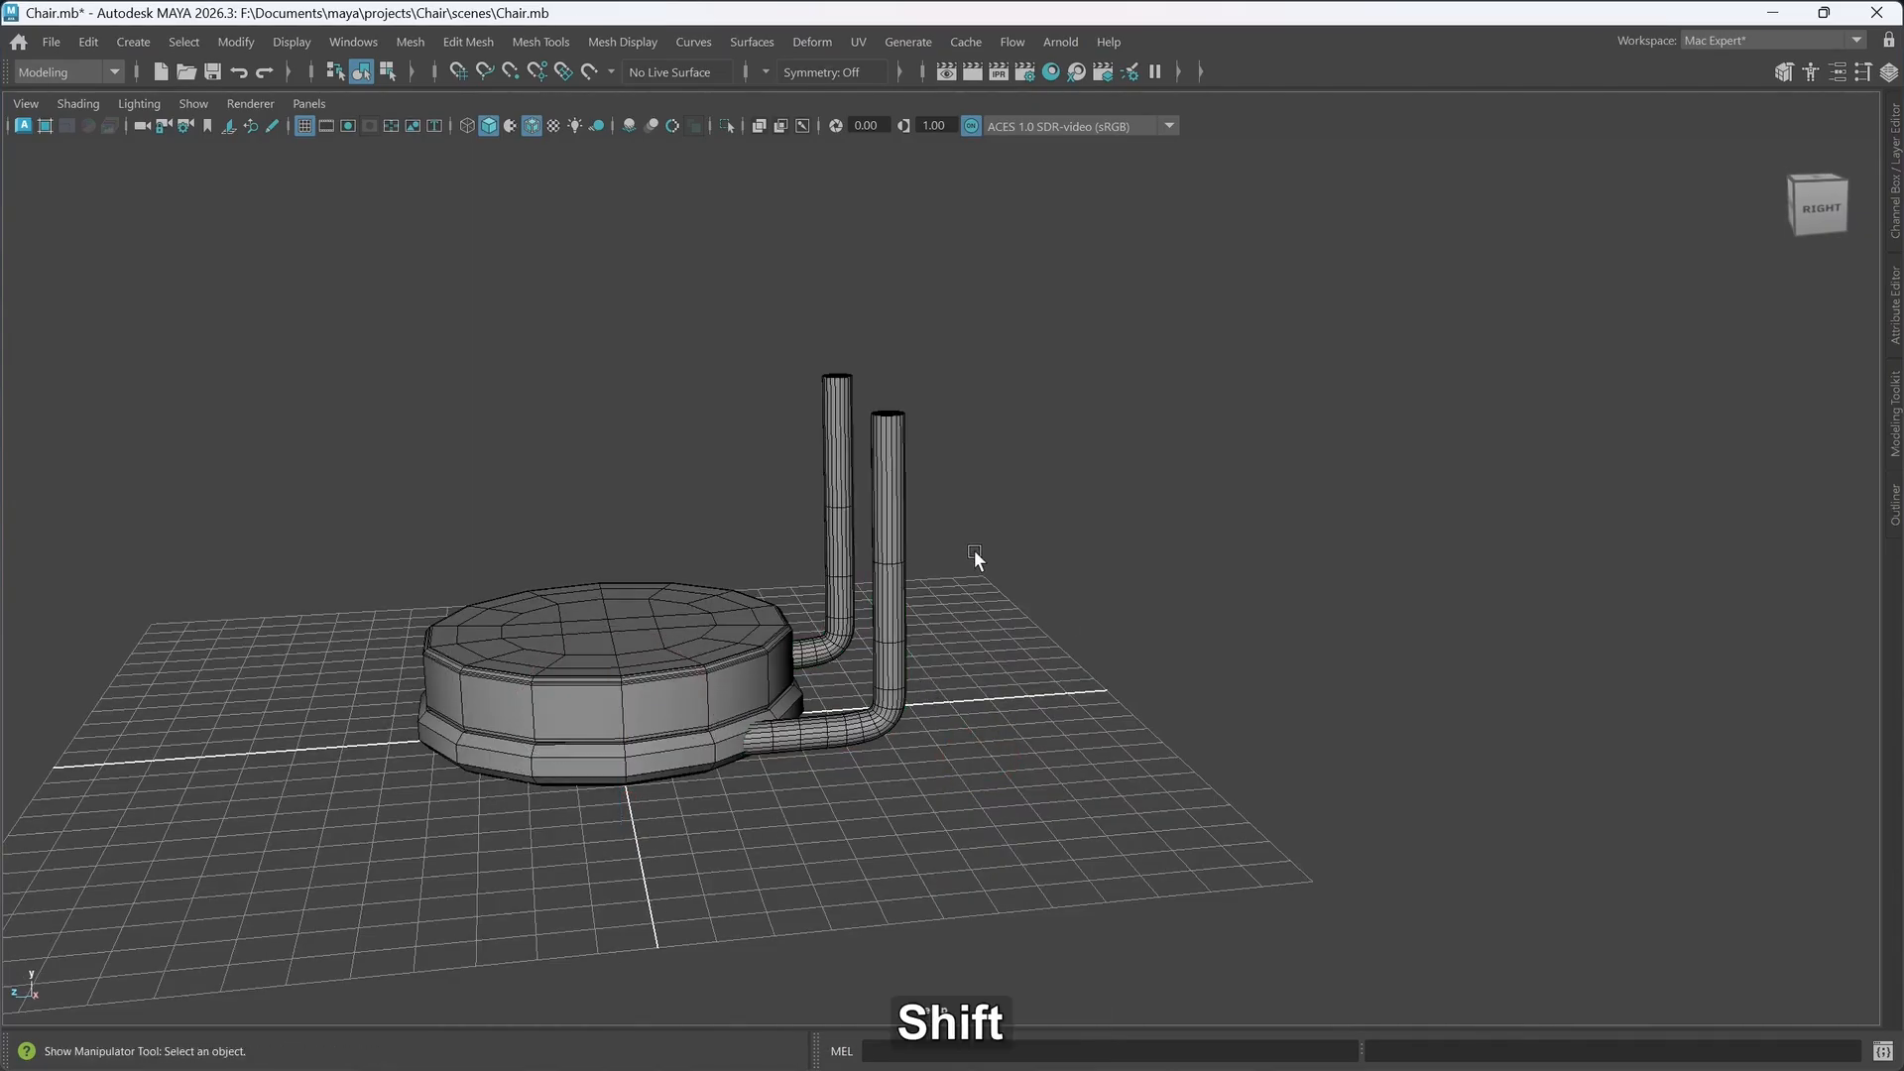
shift+right_drag(974, 552, 979, 616)
alt+drag(829, 794, 868, 805)
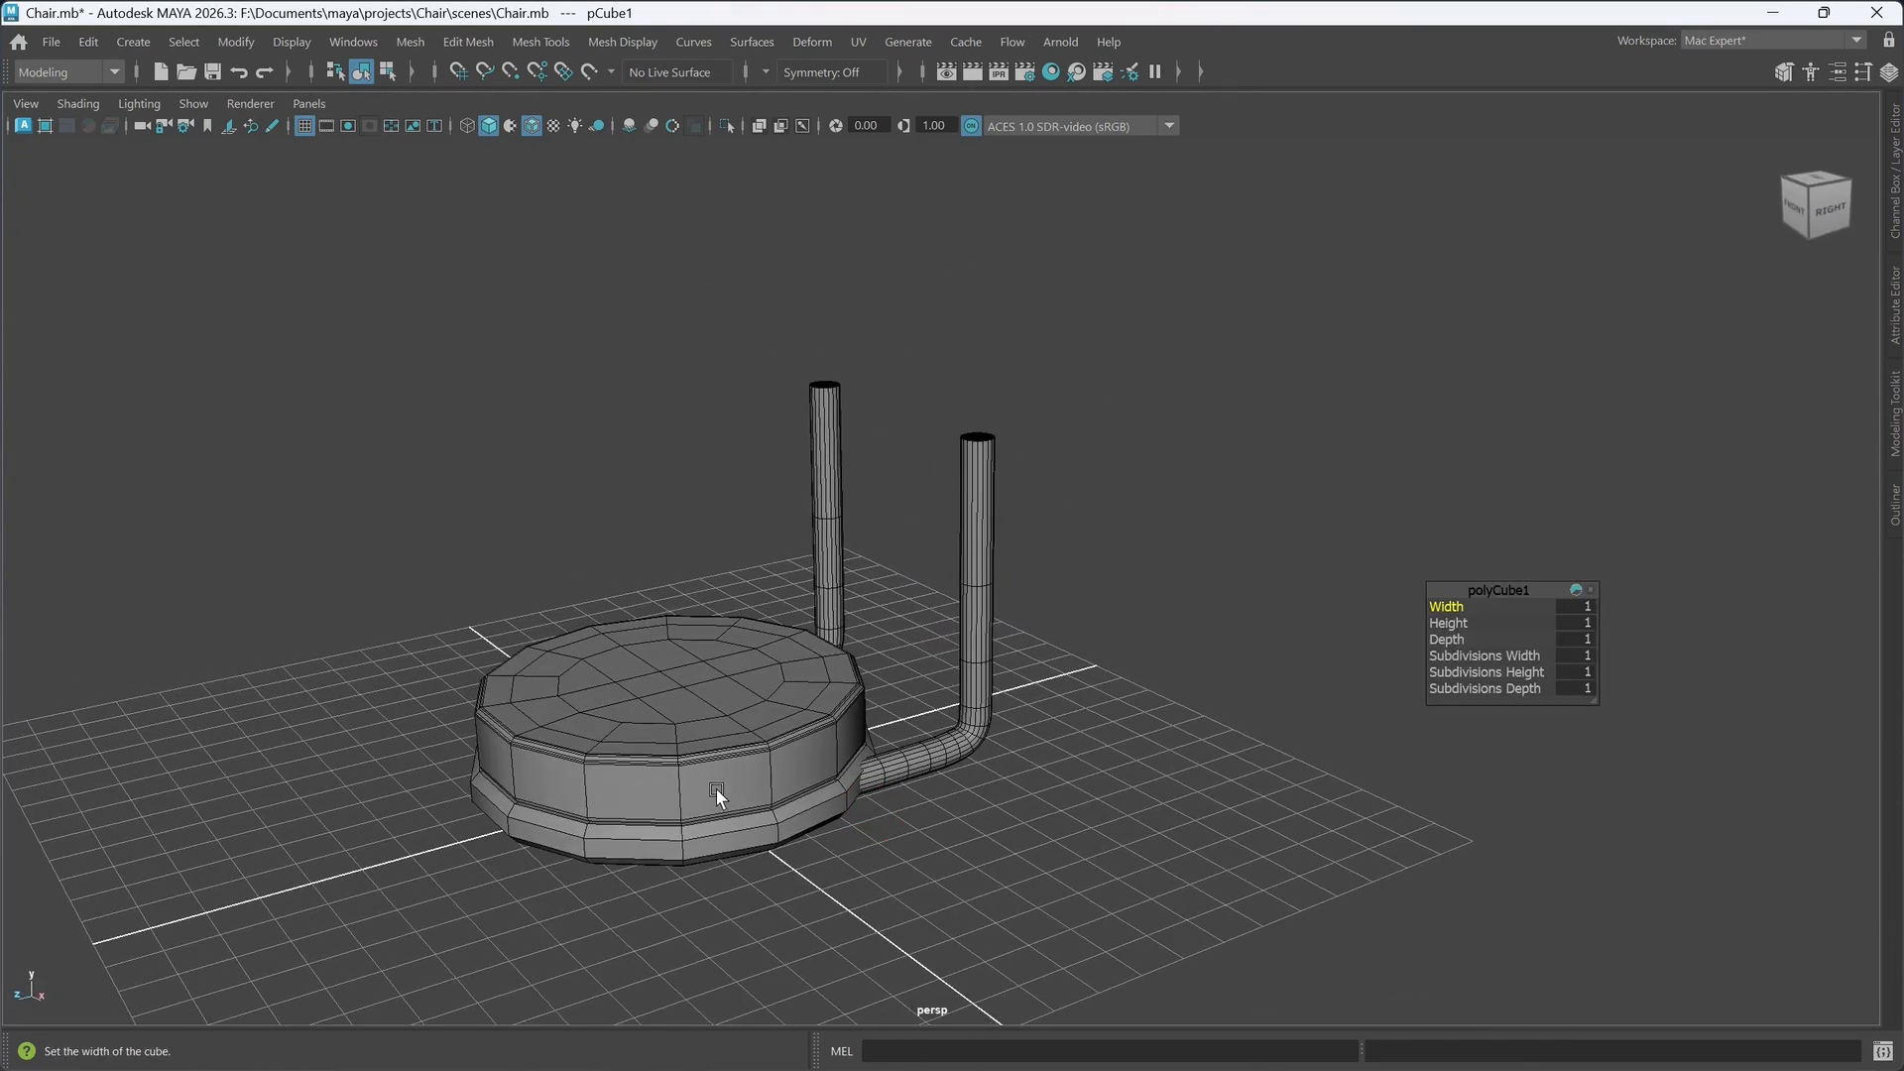
- Raise the cube above the chair base to the height of the tube tops, at about 7.5 cm in Y
key(w)
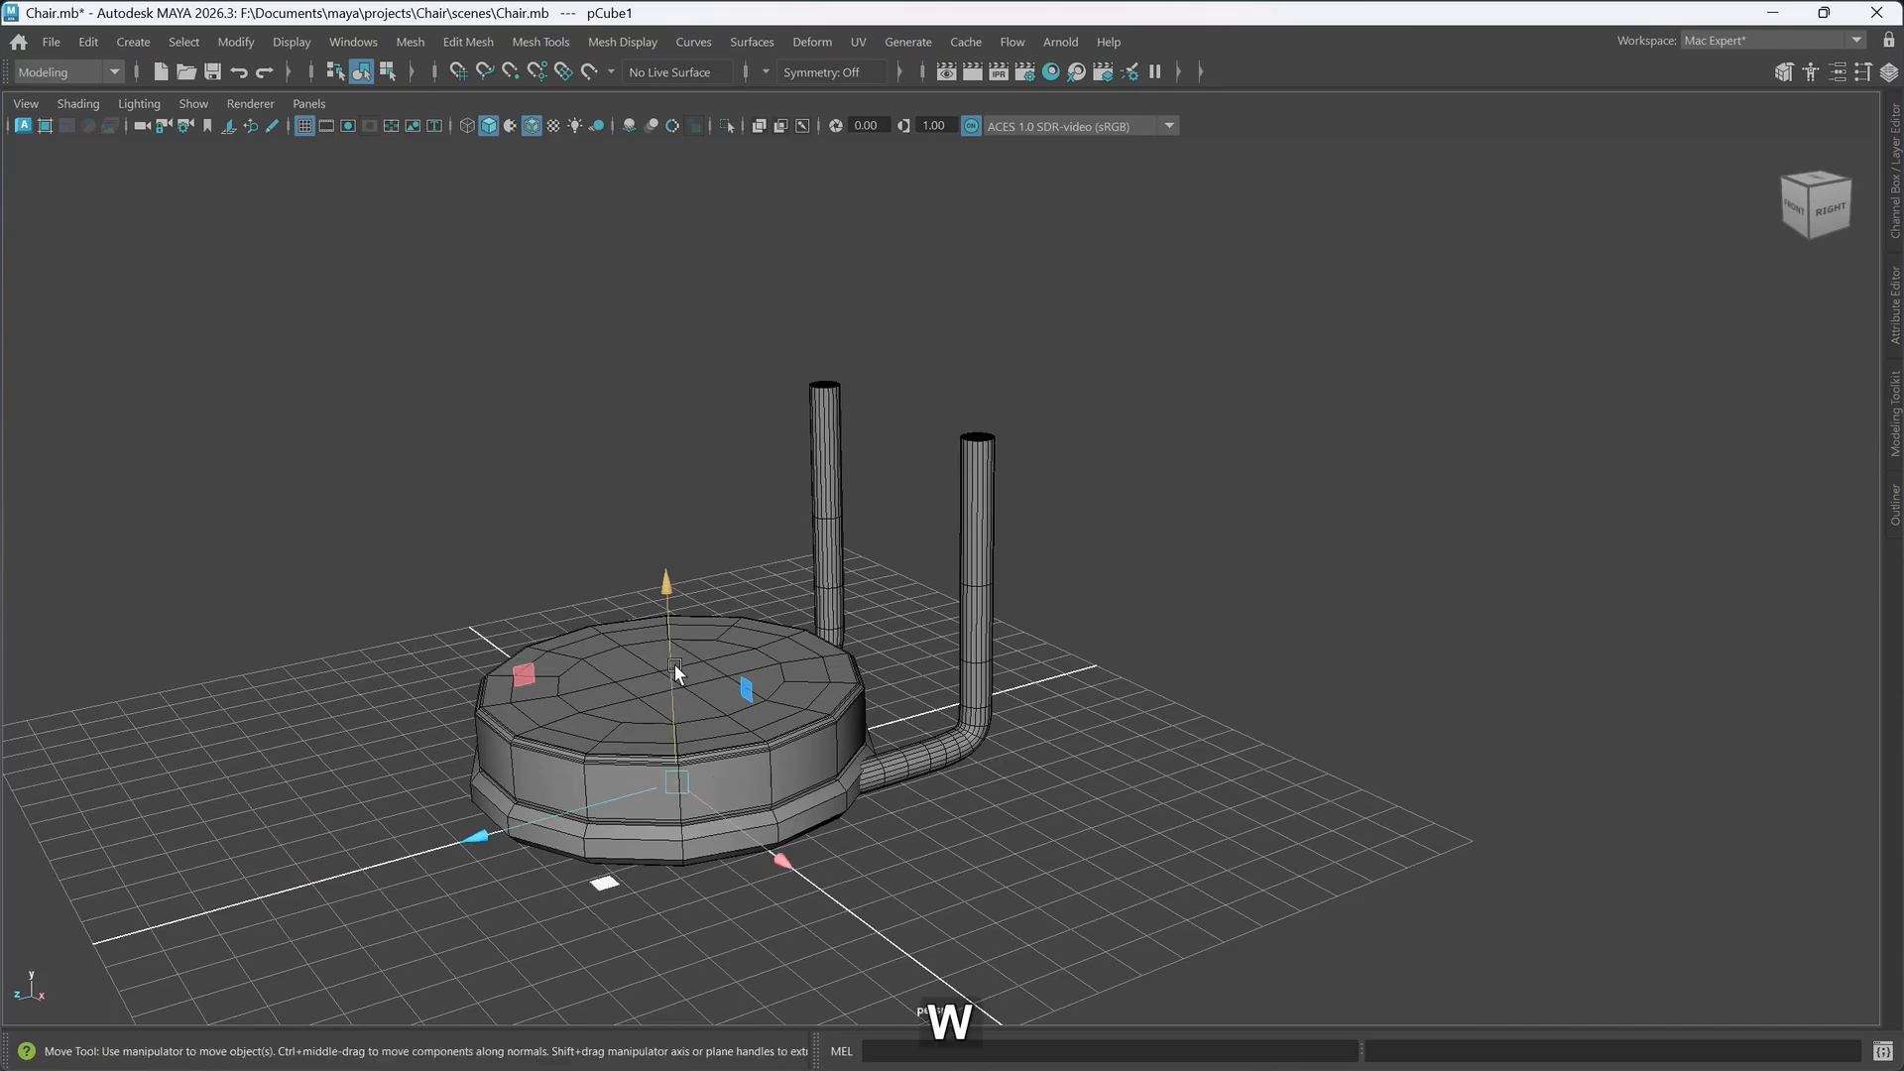
drag(674, 672, 691, 510)
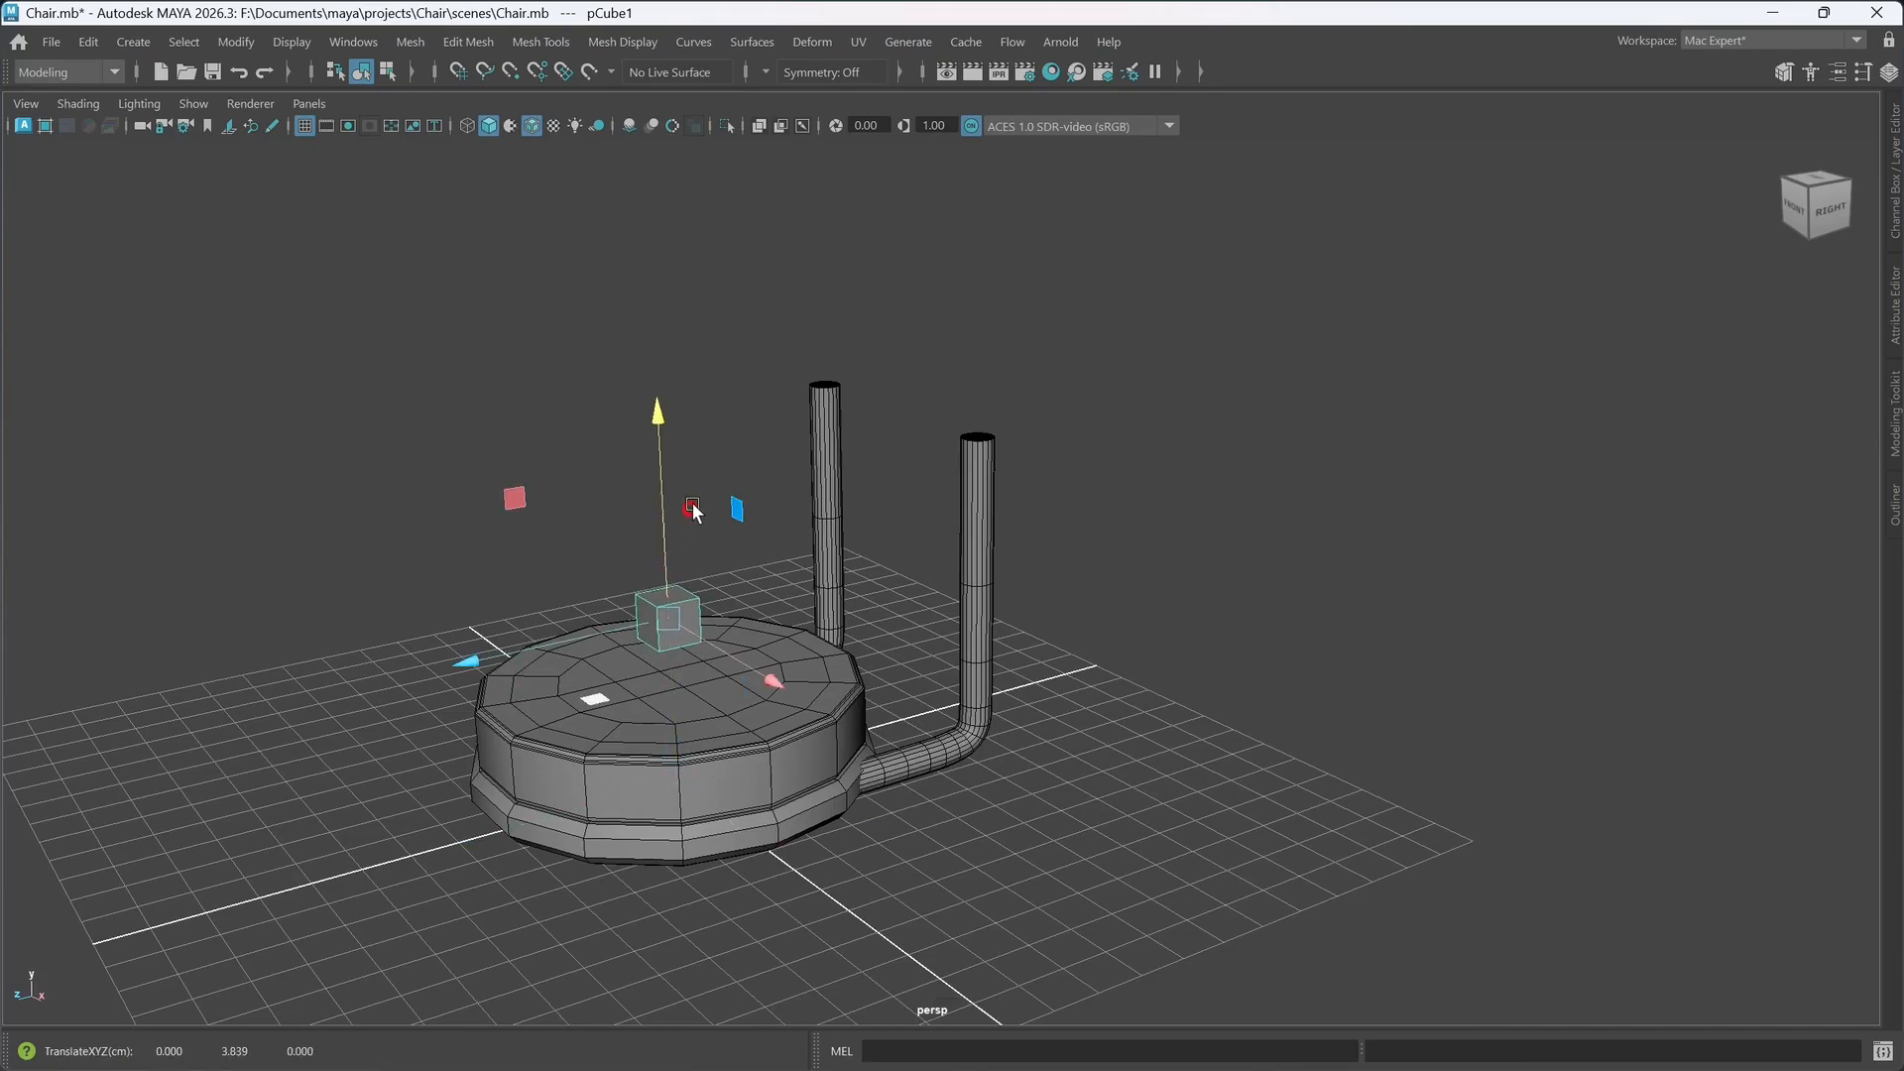
key(space)
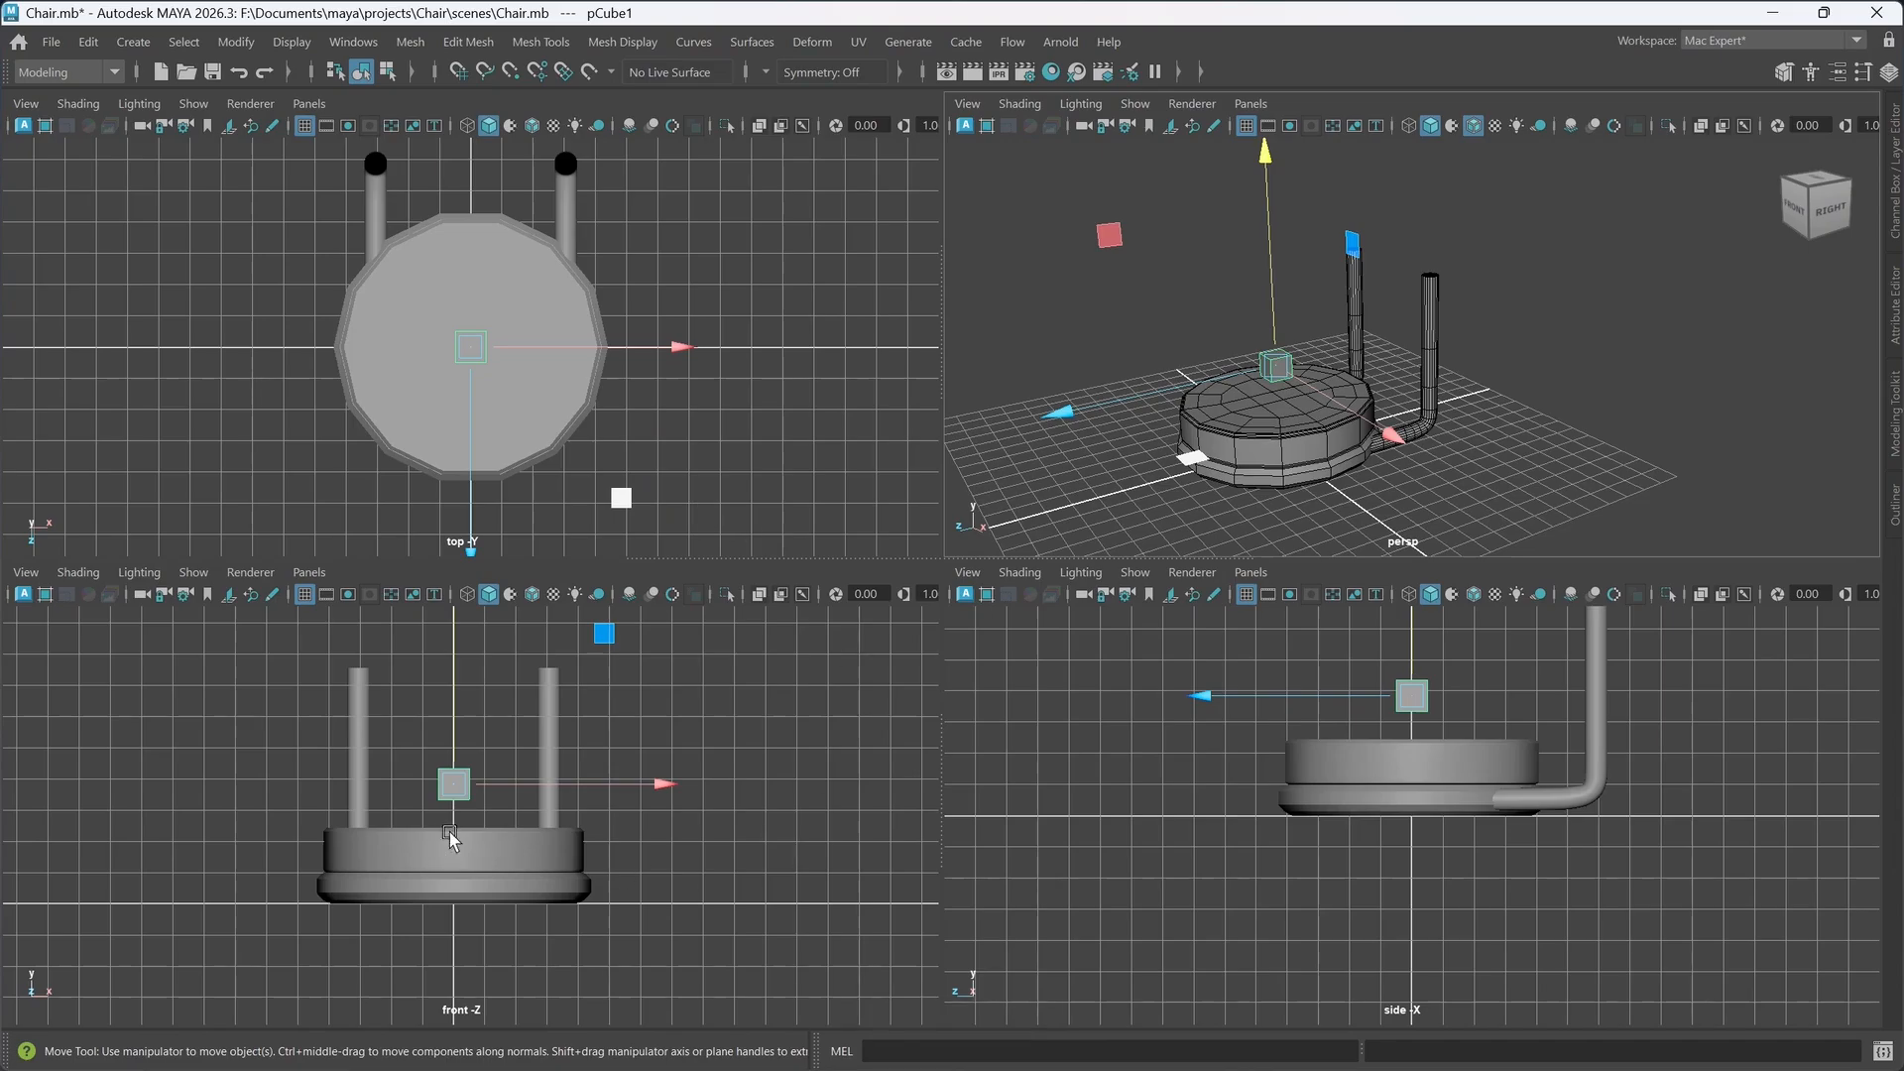
key(space)
scroll(960, 544, up, 4)
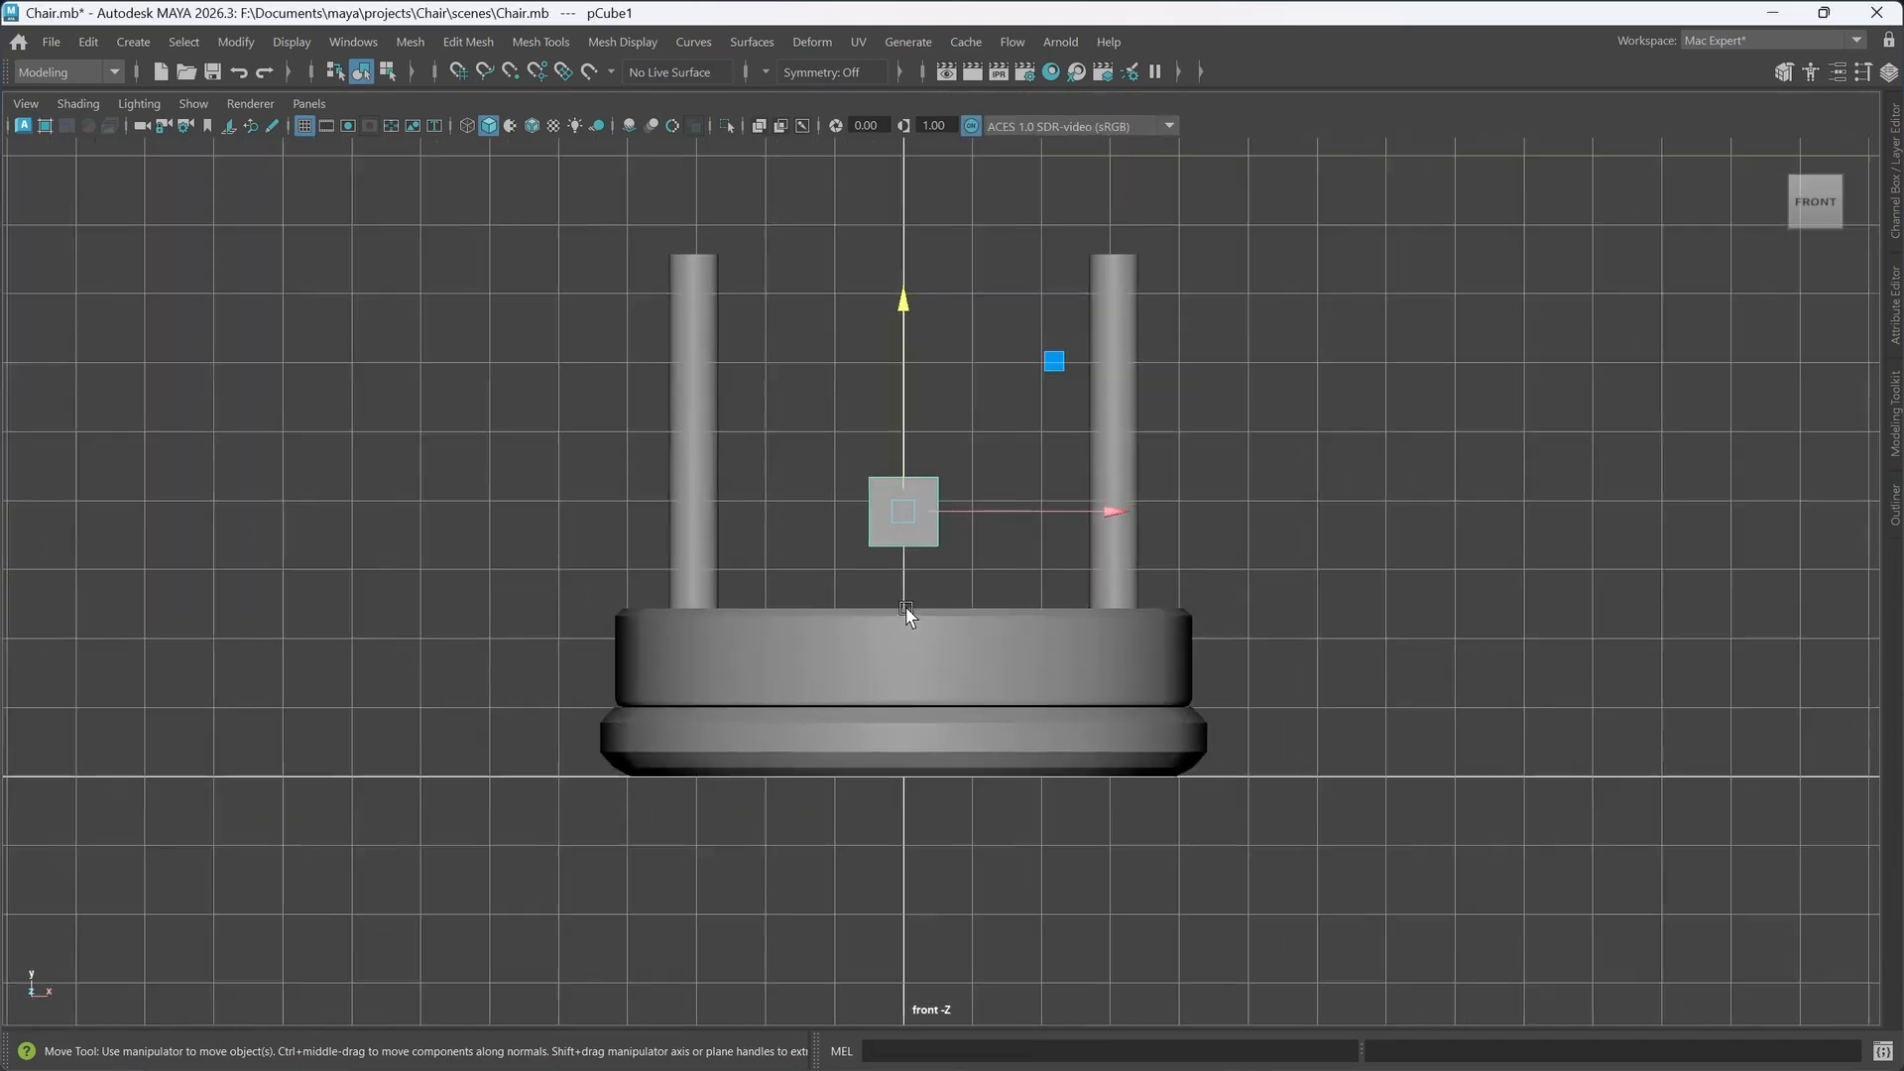
alt+middle_drag(972, 557, 946, 730)
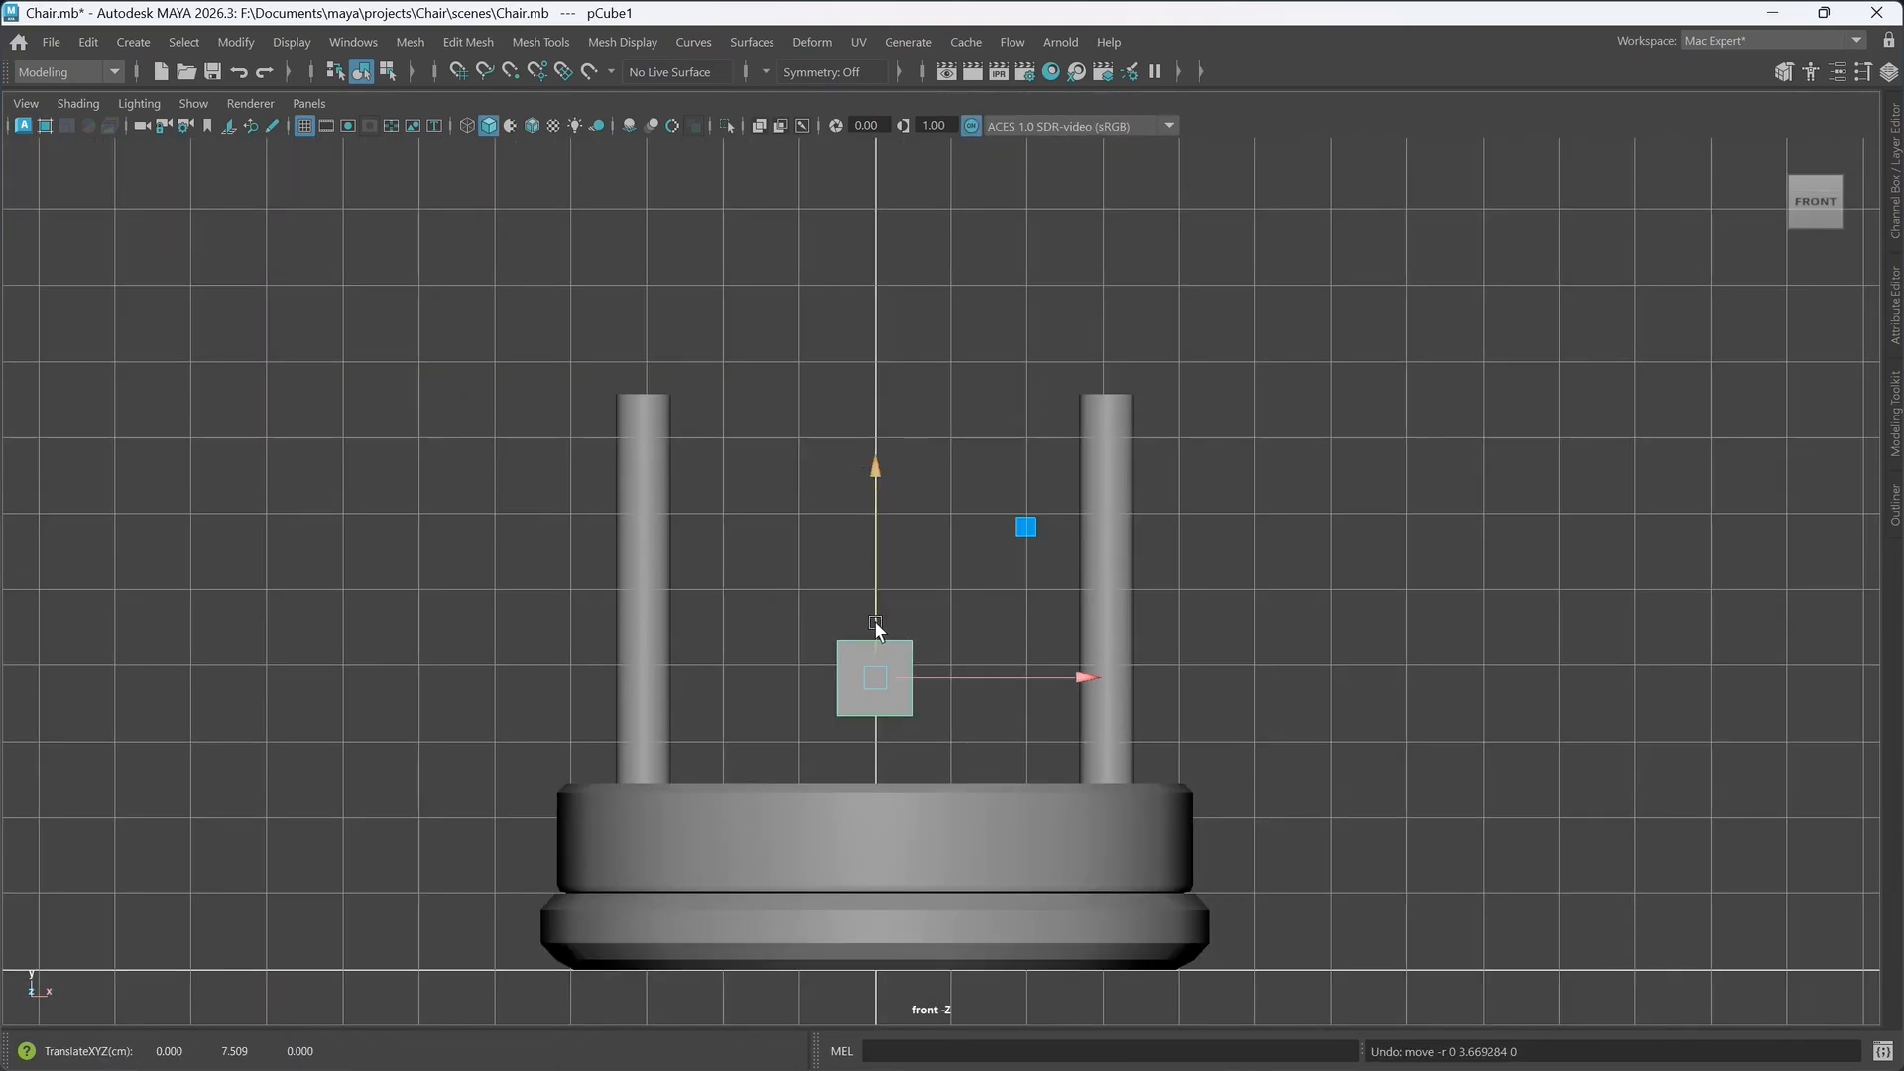
drag(889, 585, 912, 342)
- Scale the cube along X to about 8.2 so it spans slightly past both upright tubes
key(r)
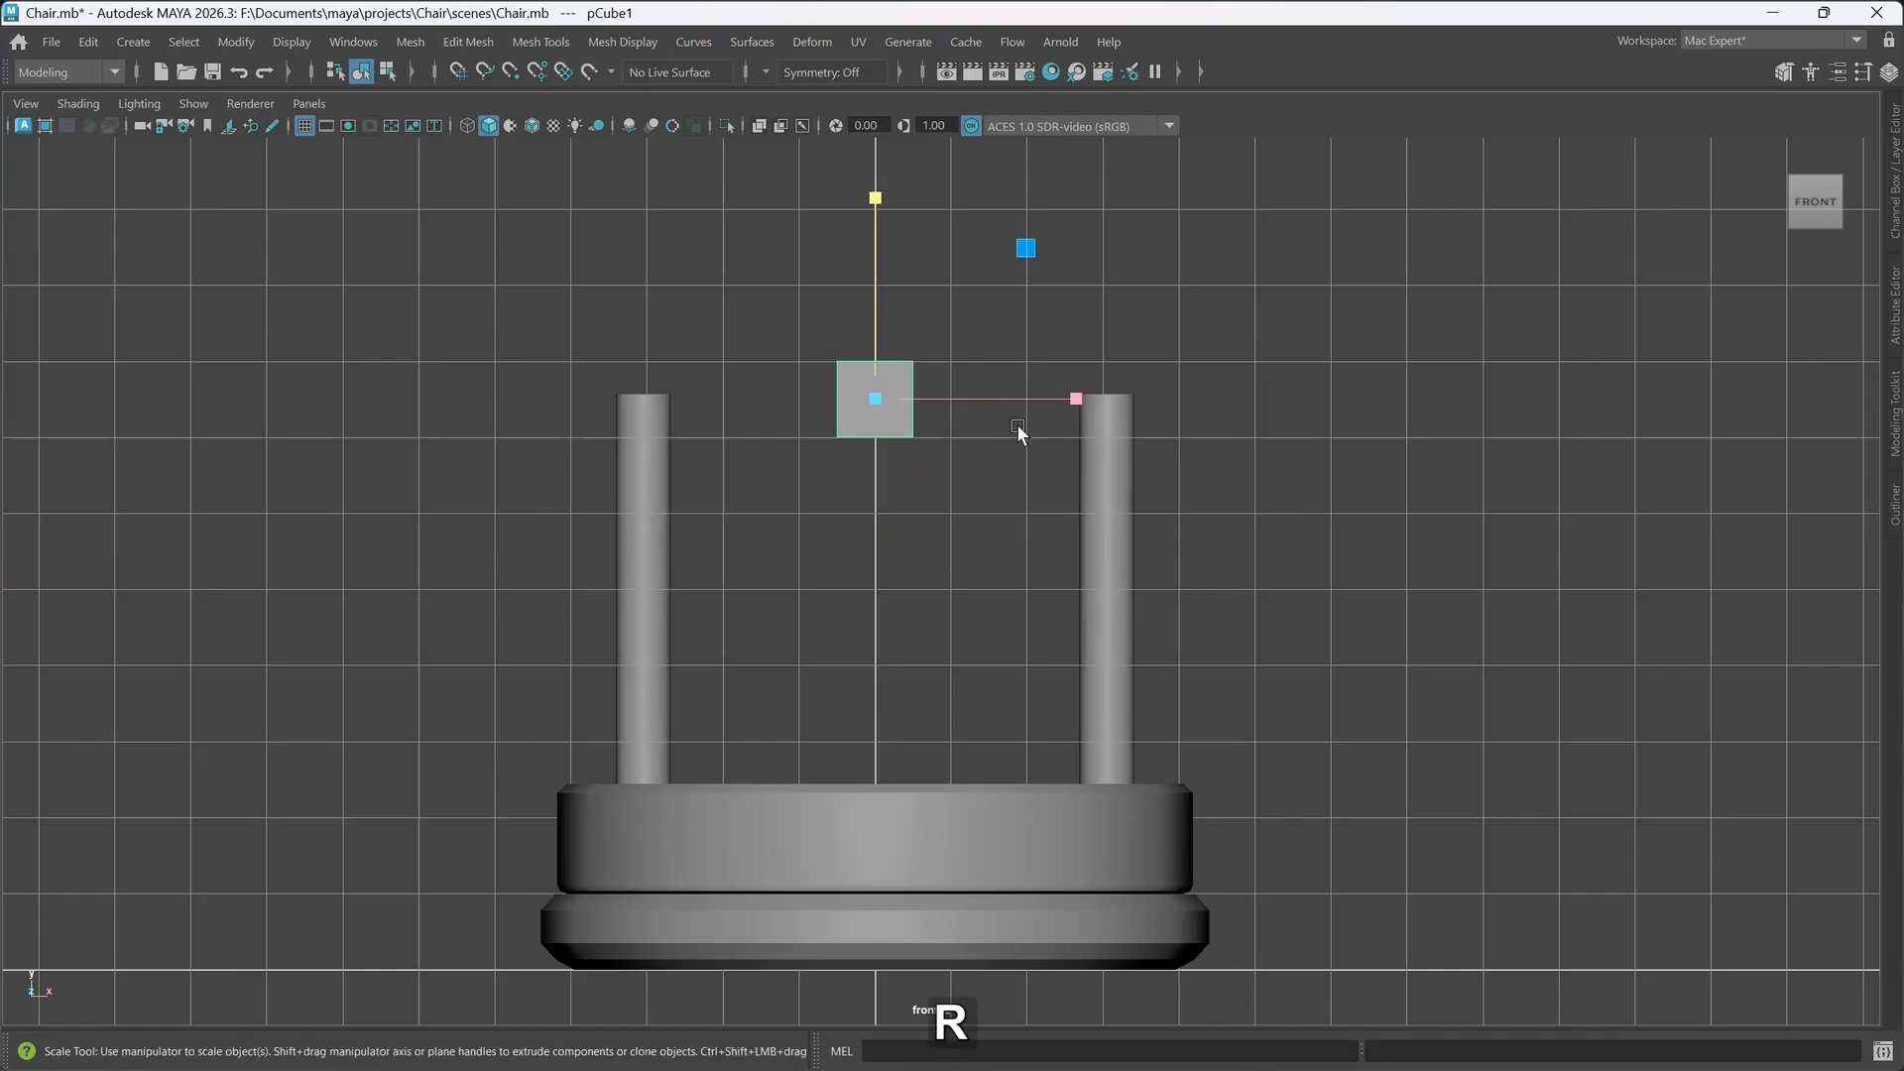
drag(1074, 396, 1109, 393)
drag(1324, 399, 1781, 414)
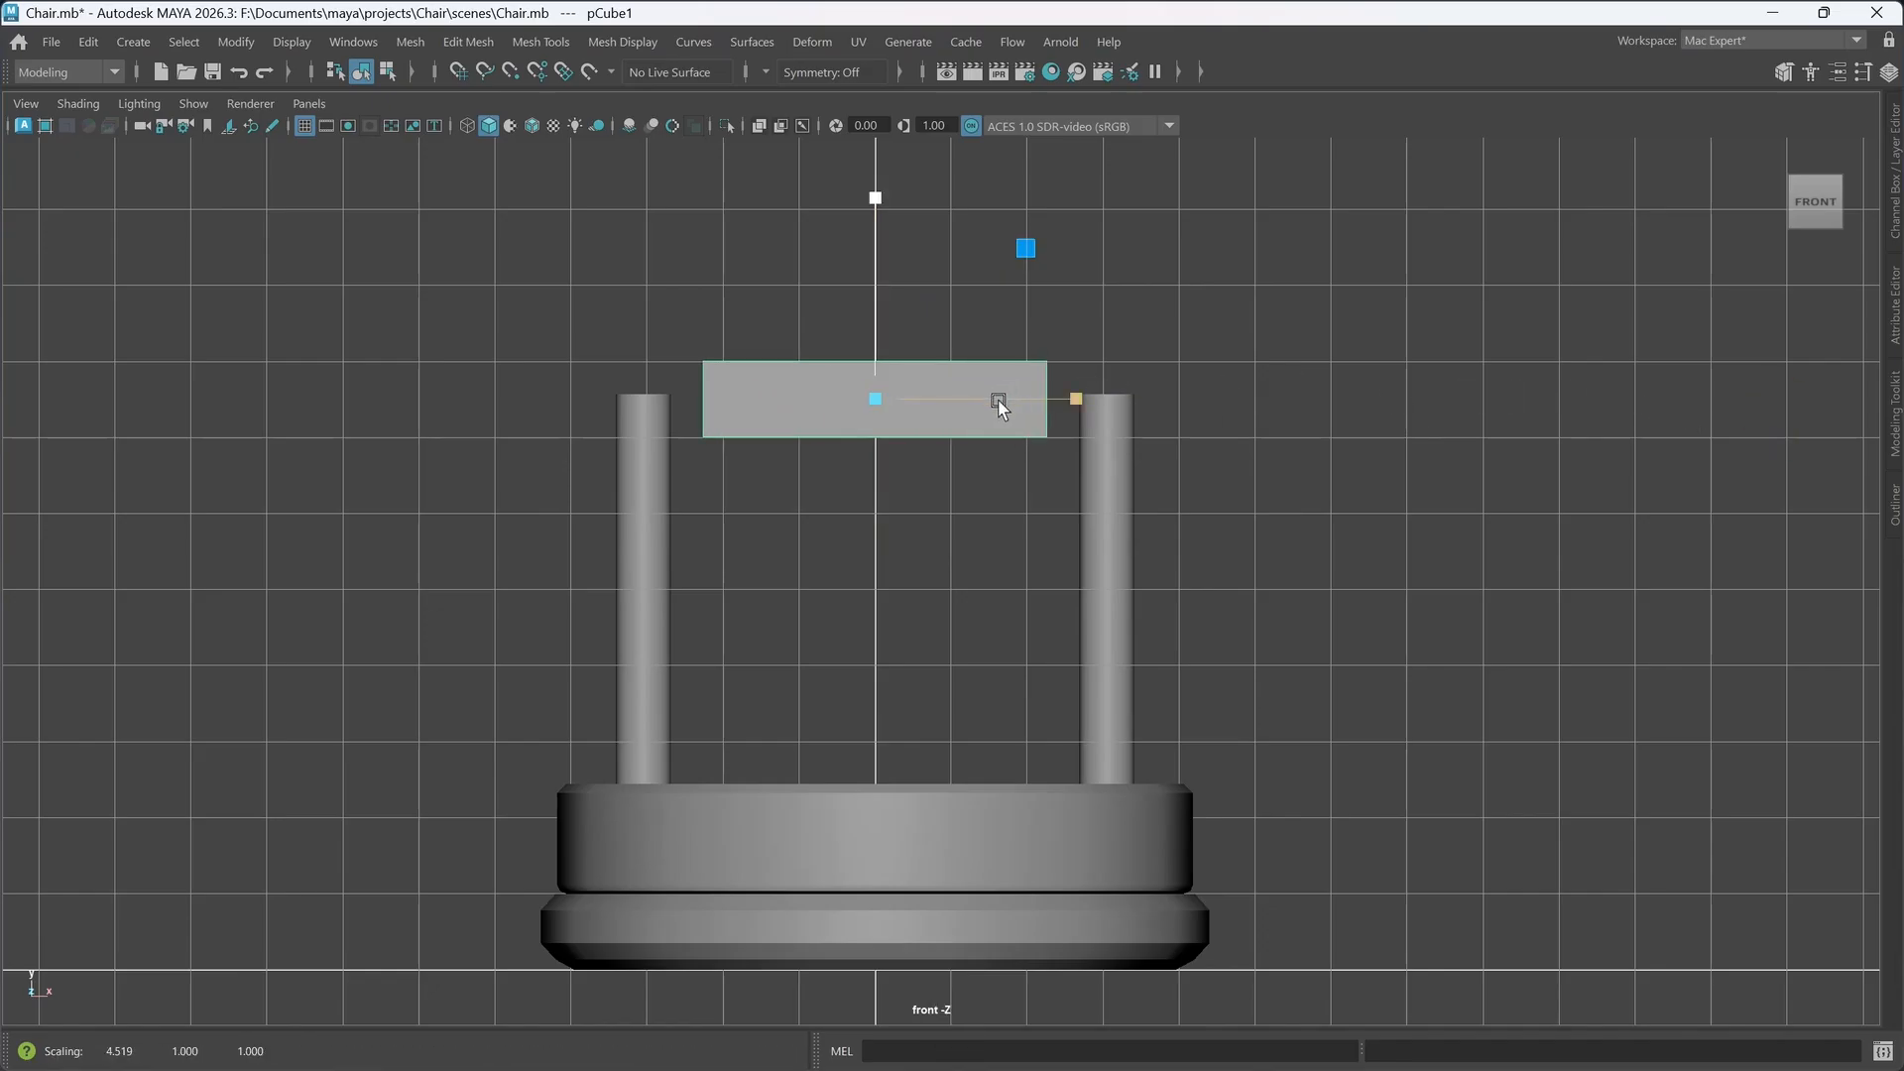
drag(994, 406, 1163, 402)
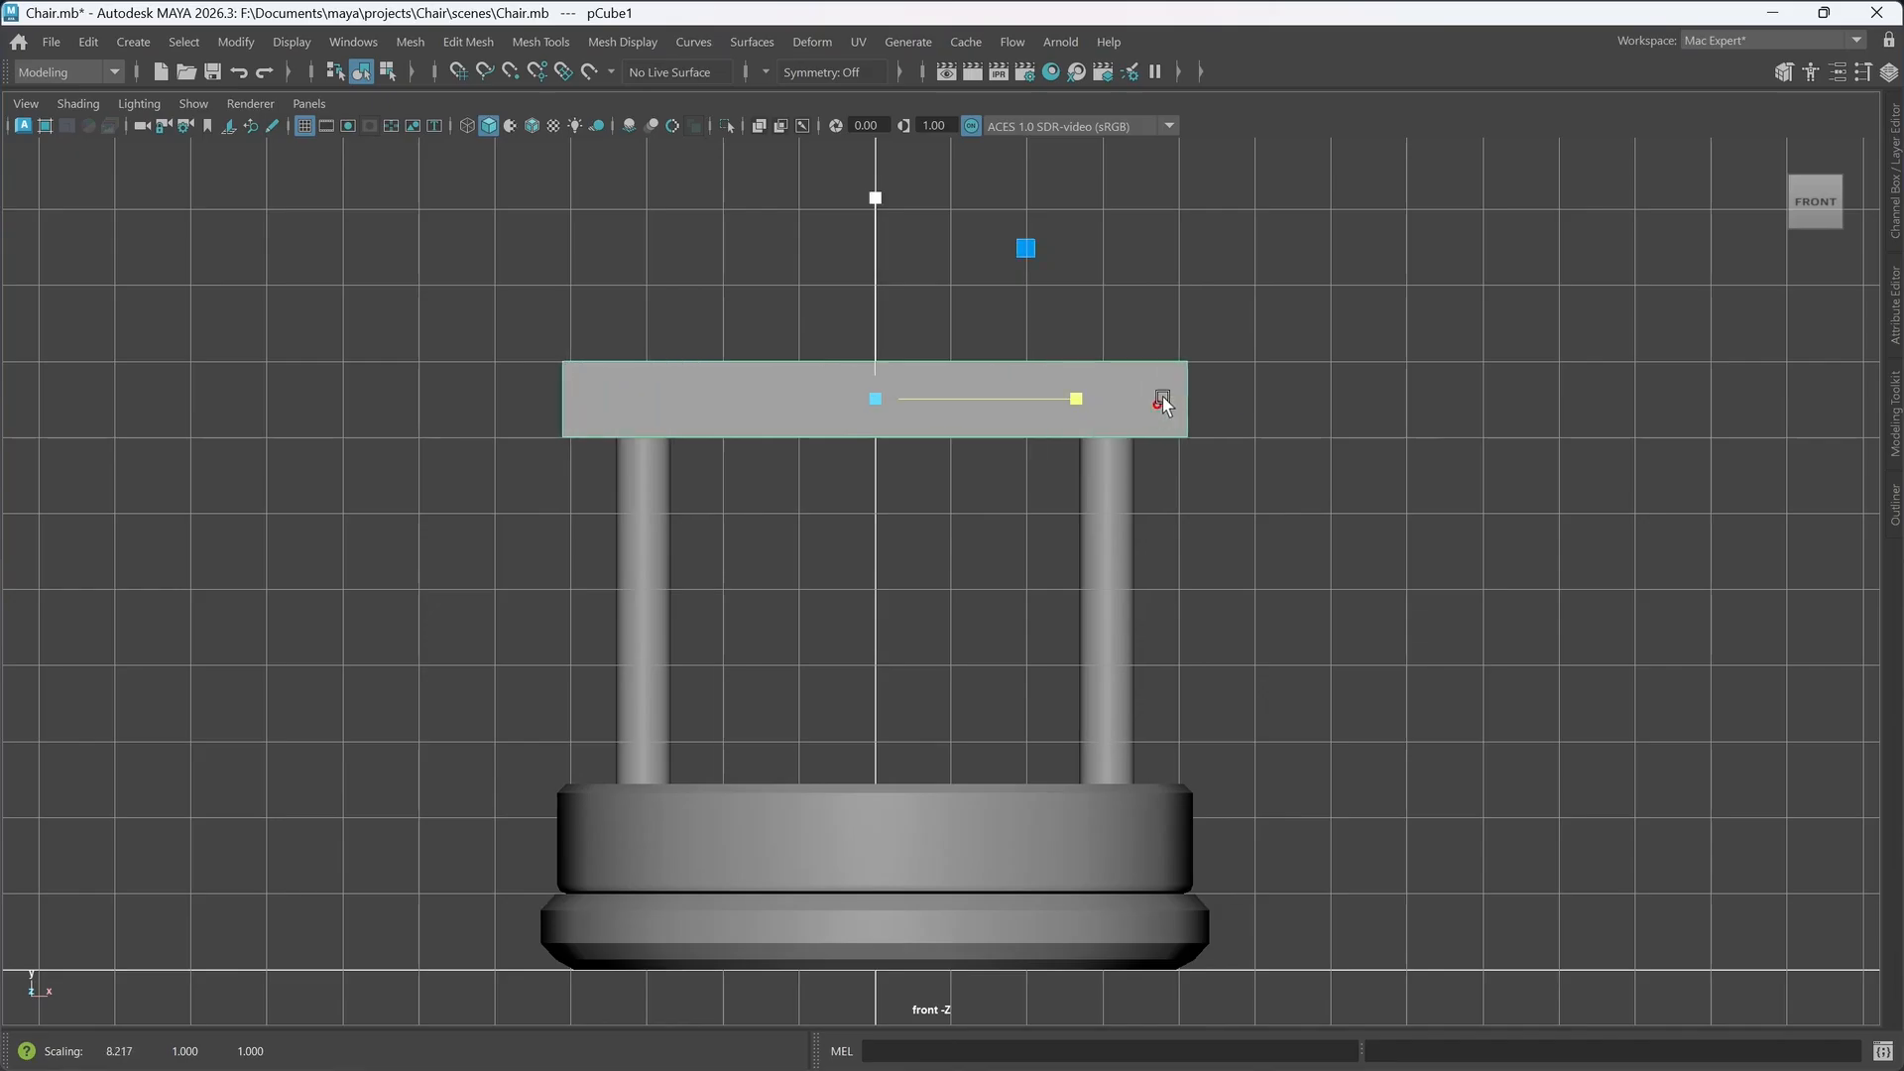
- Move the long bar back along Z to about -5.85 cm so it sits over both tube tops
key(space)
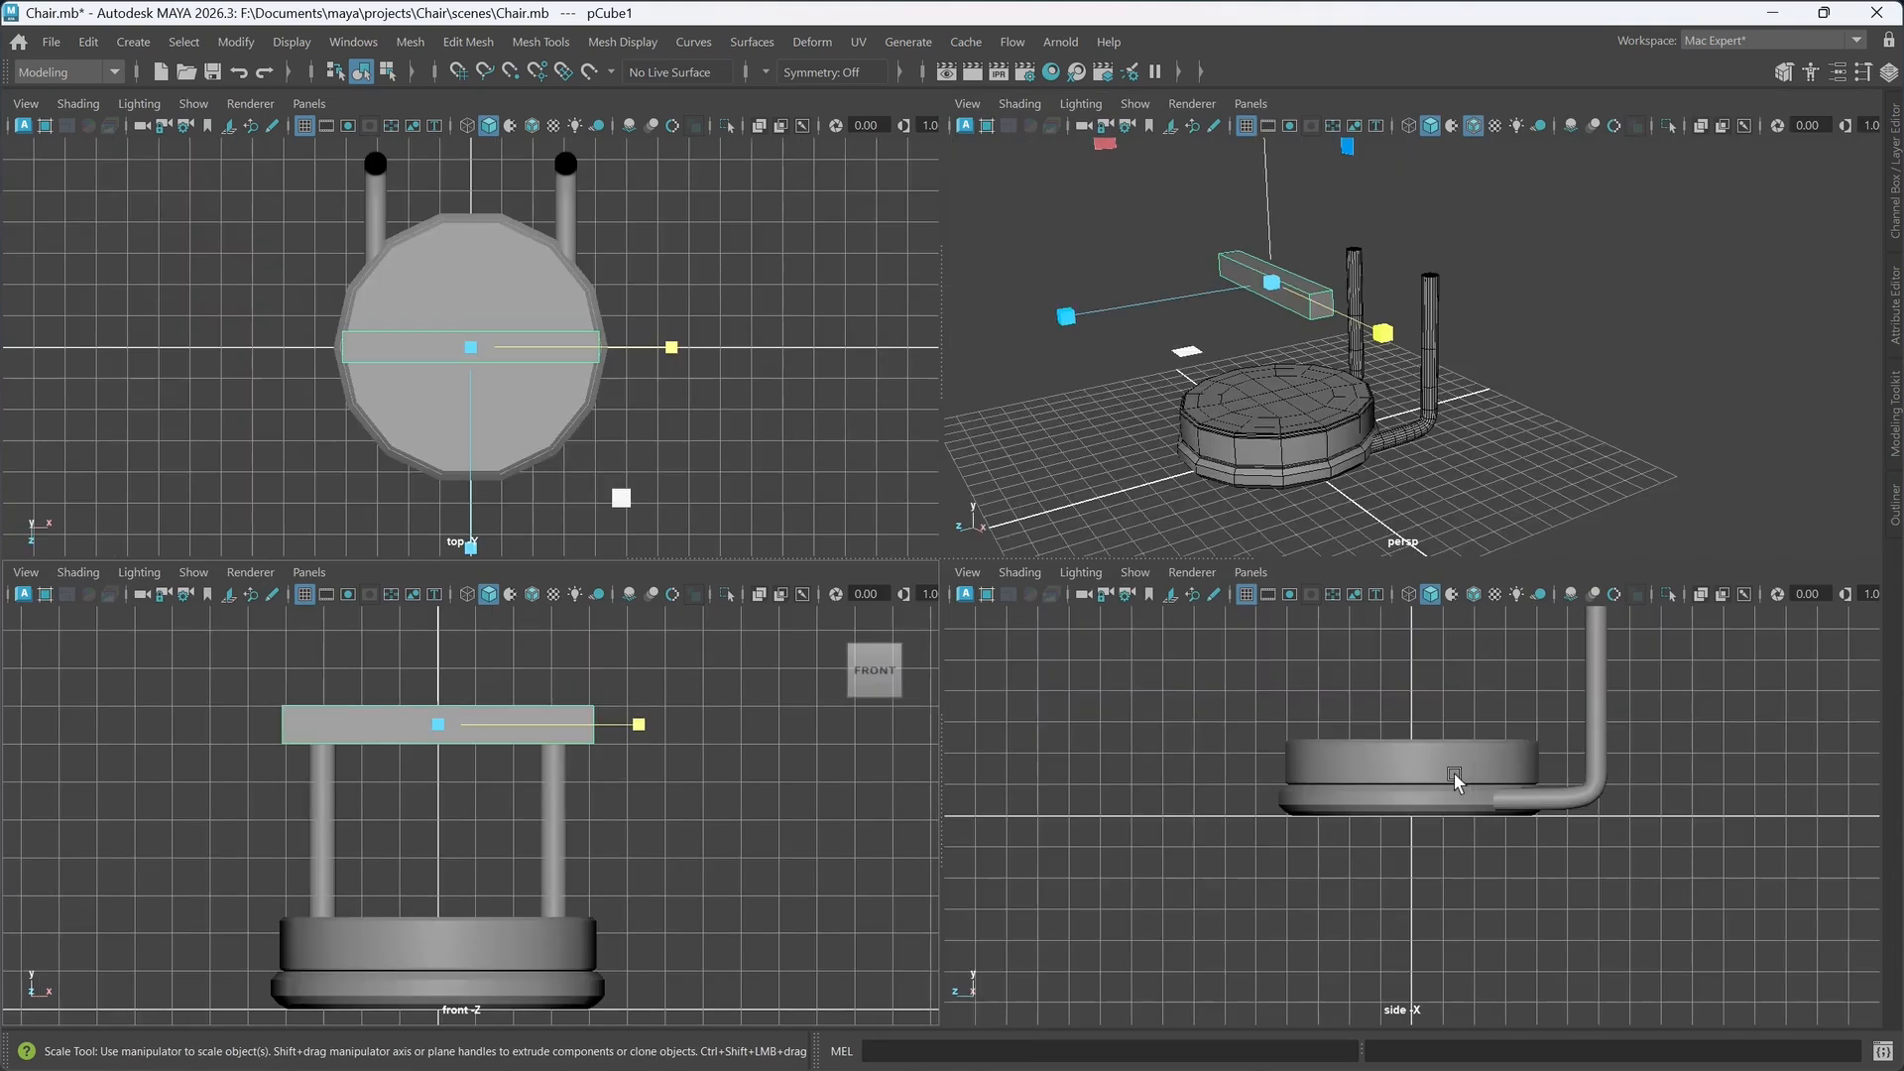
key(space)
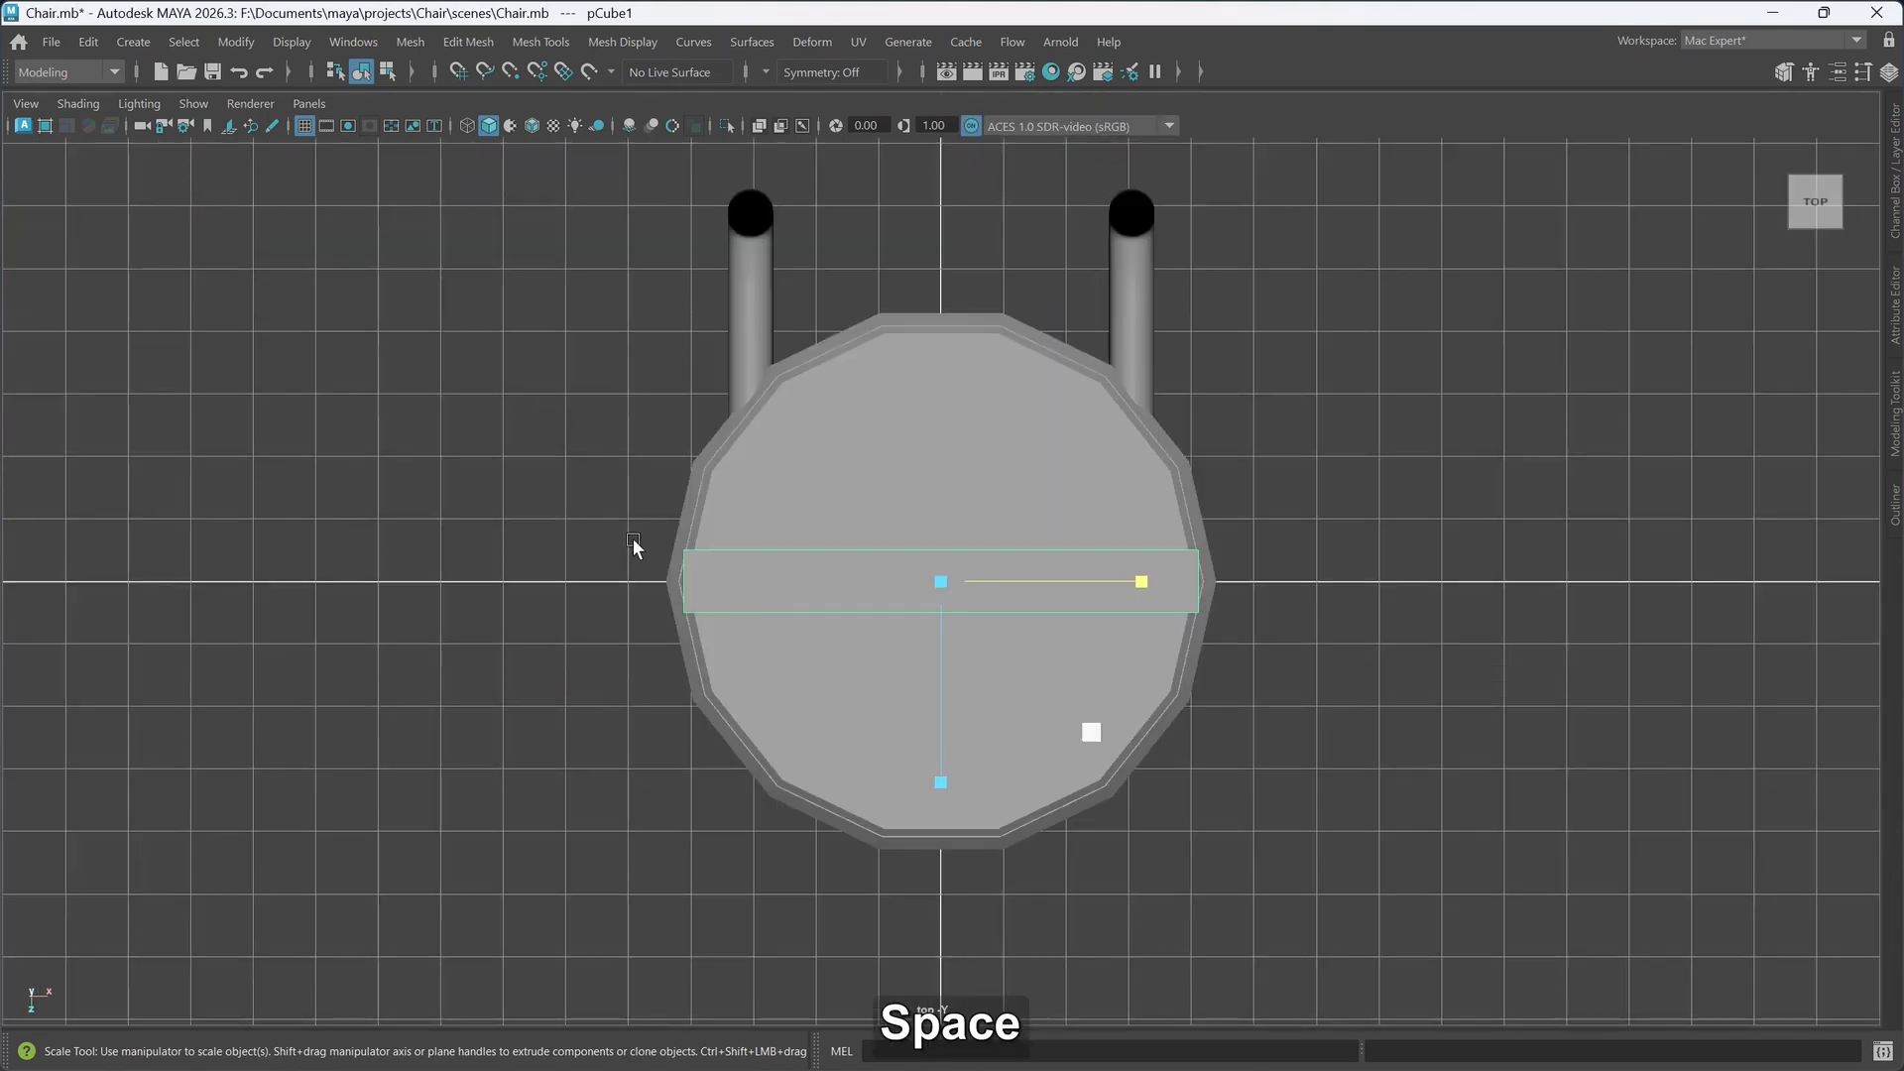
key(w)
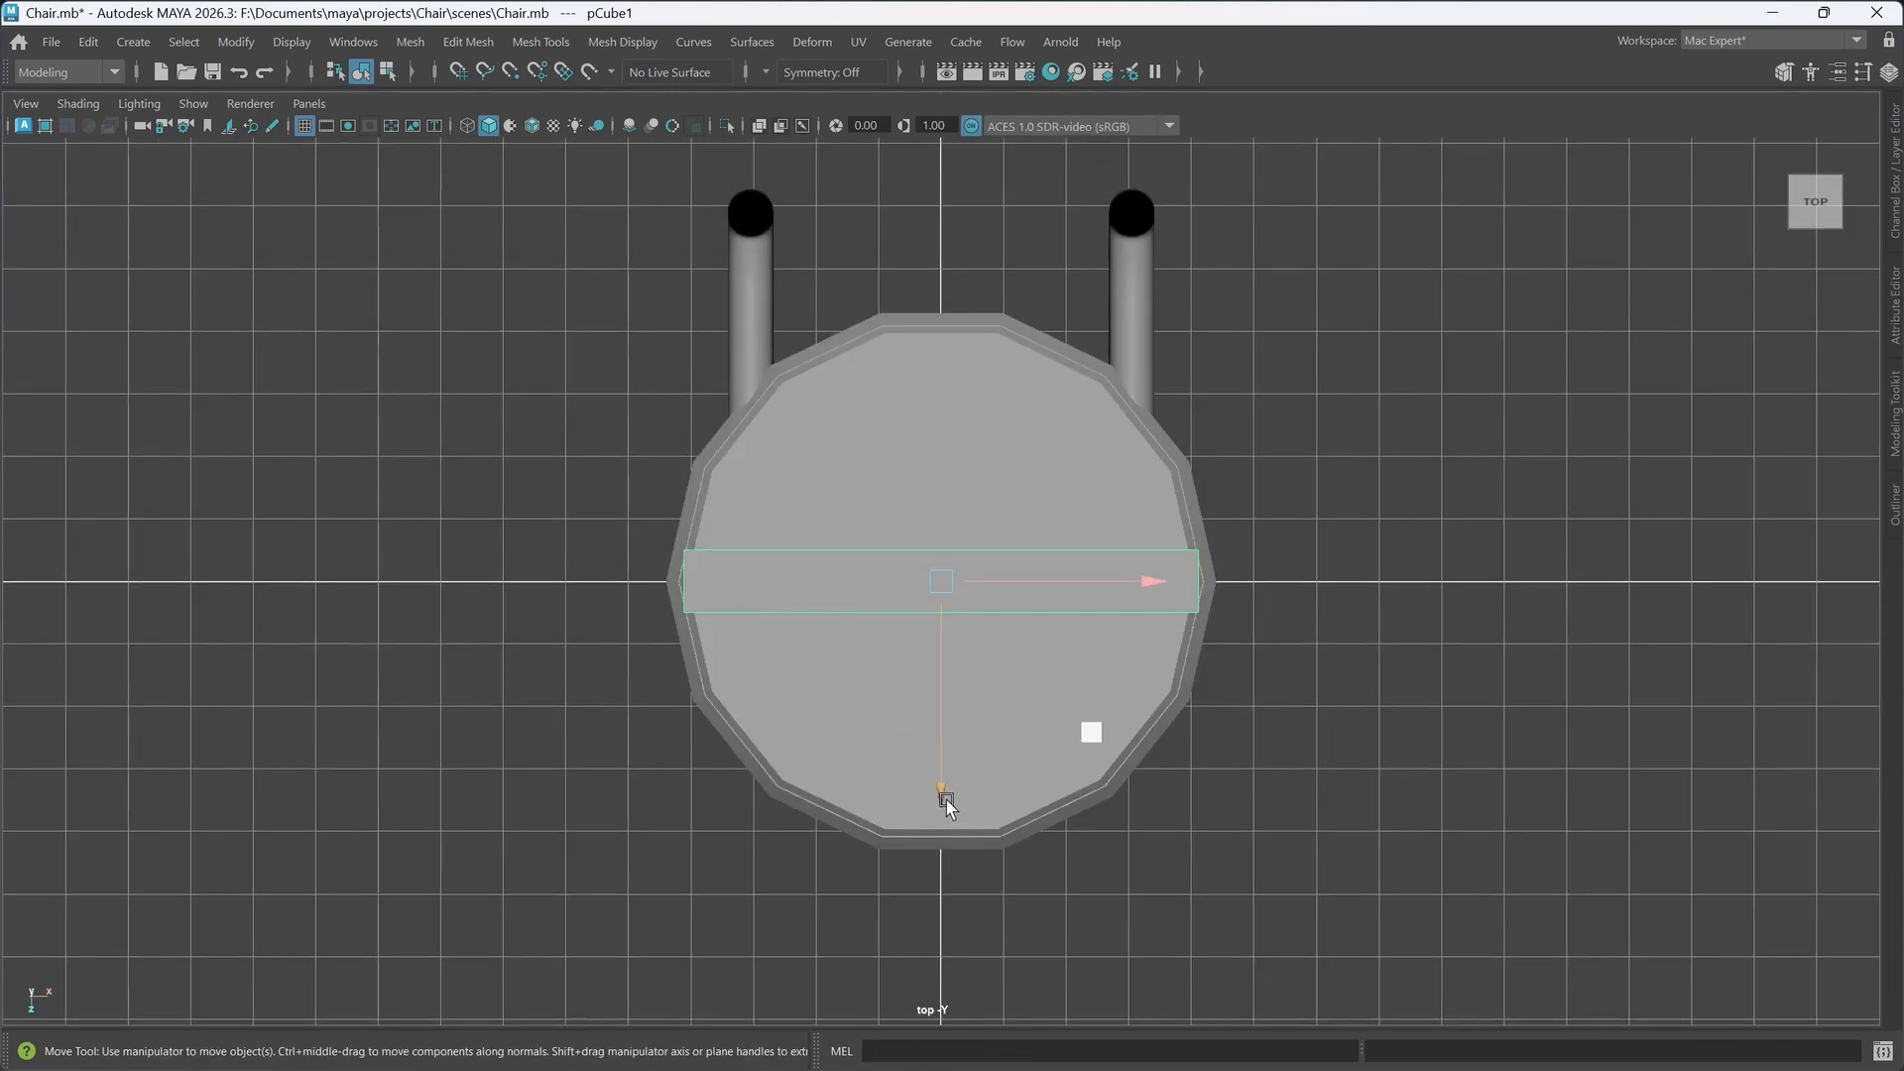
drag(943, 794, 967, 437)
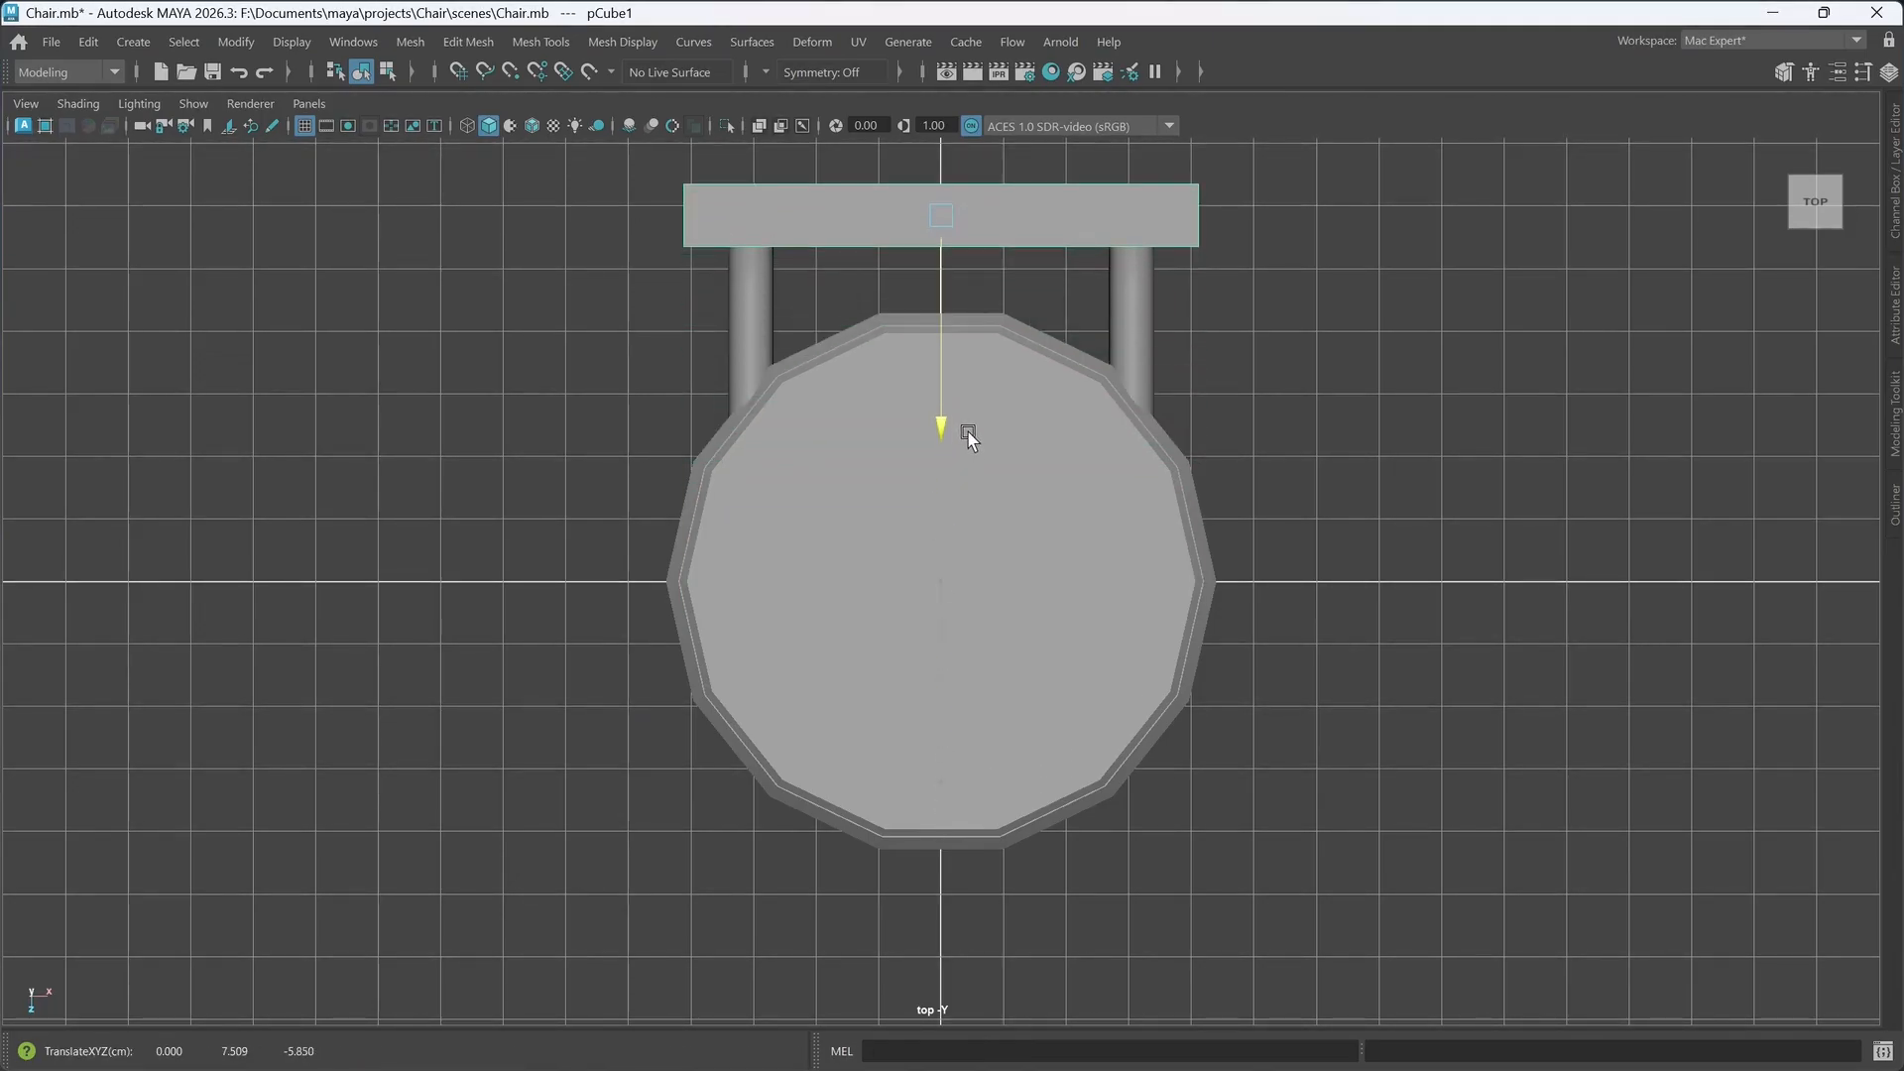
key(space)
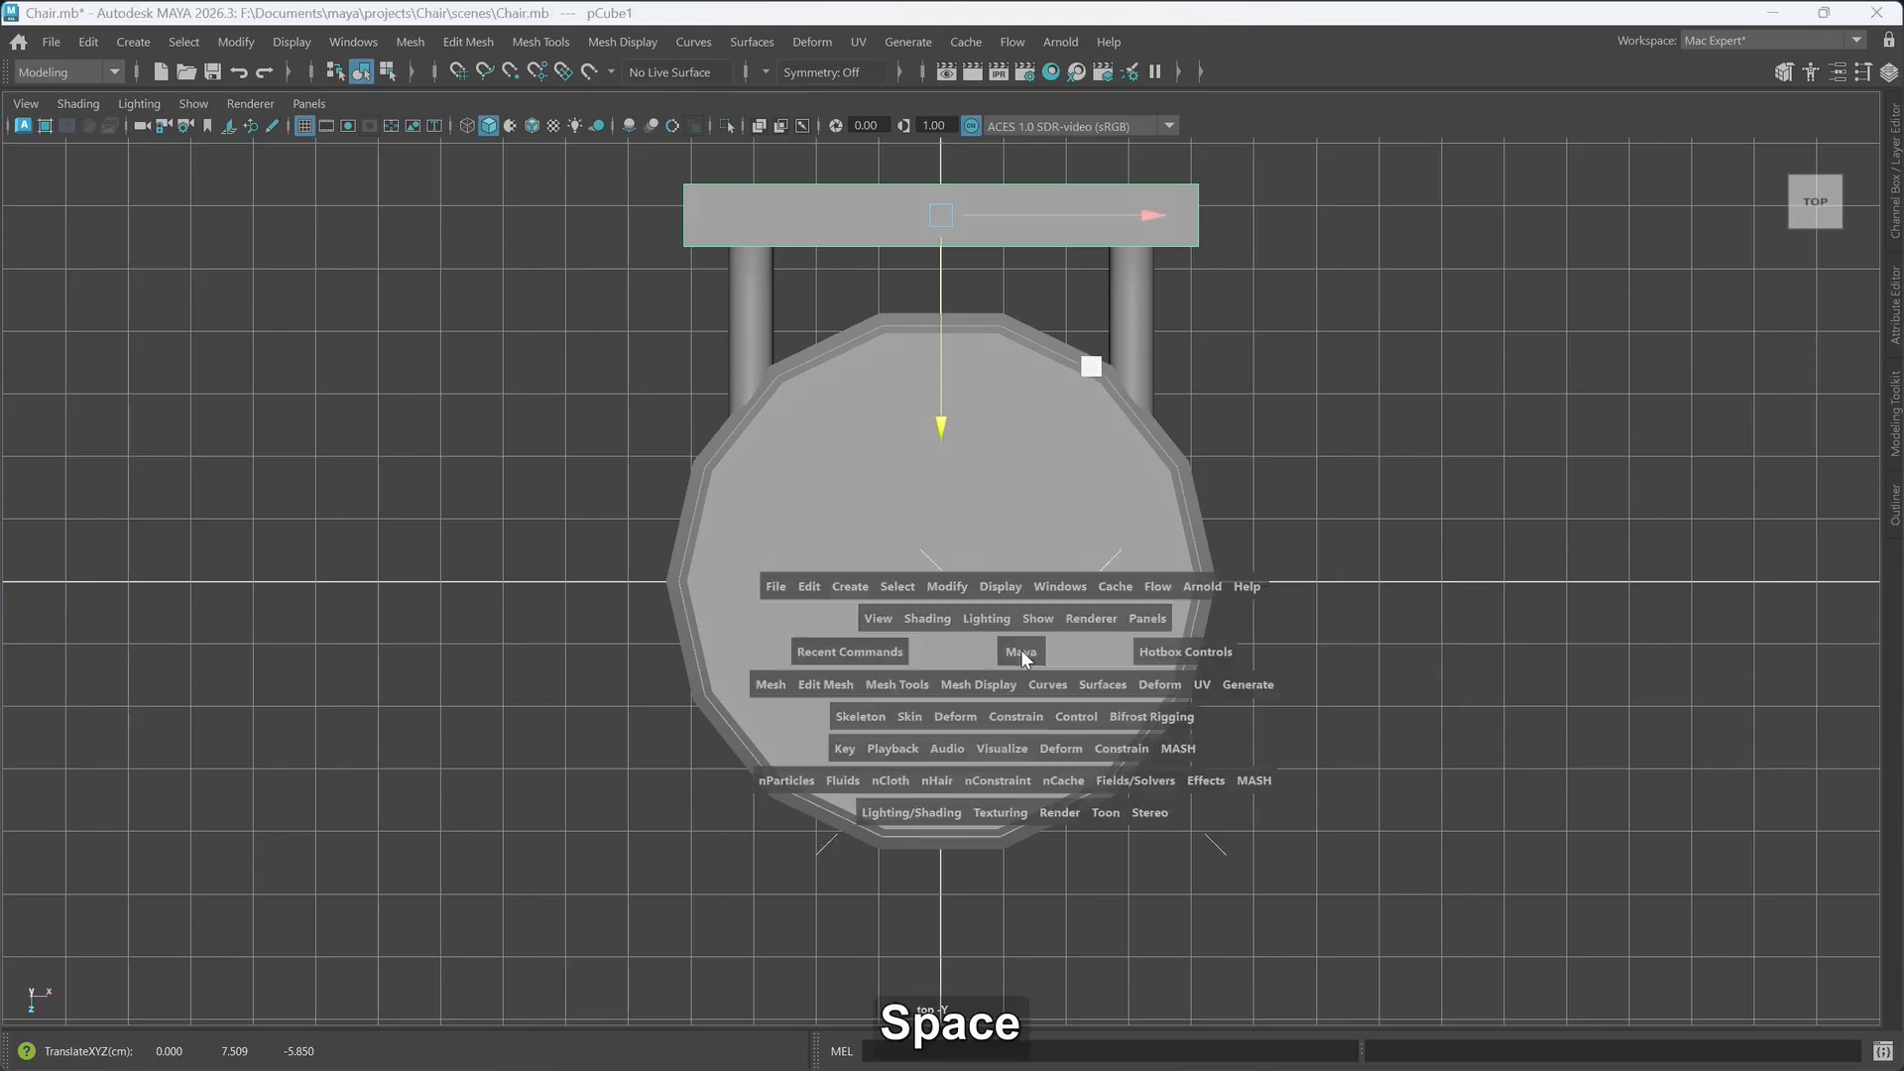
key(space)
key(space)
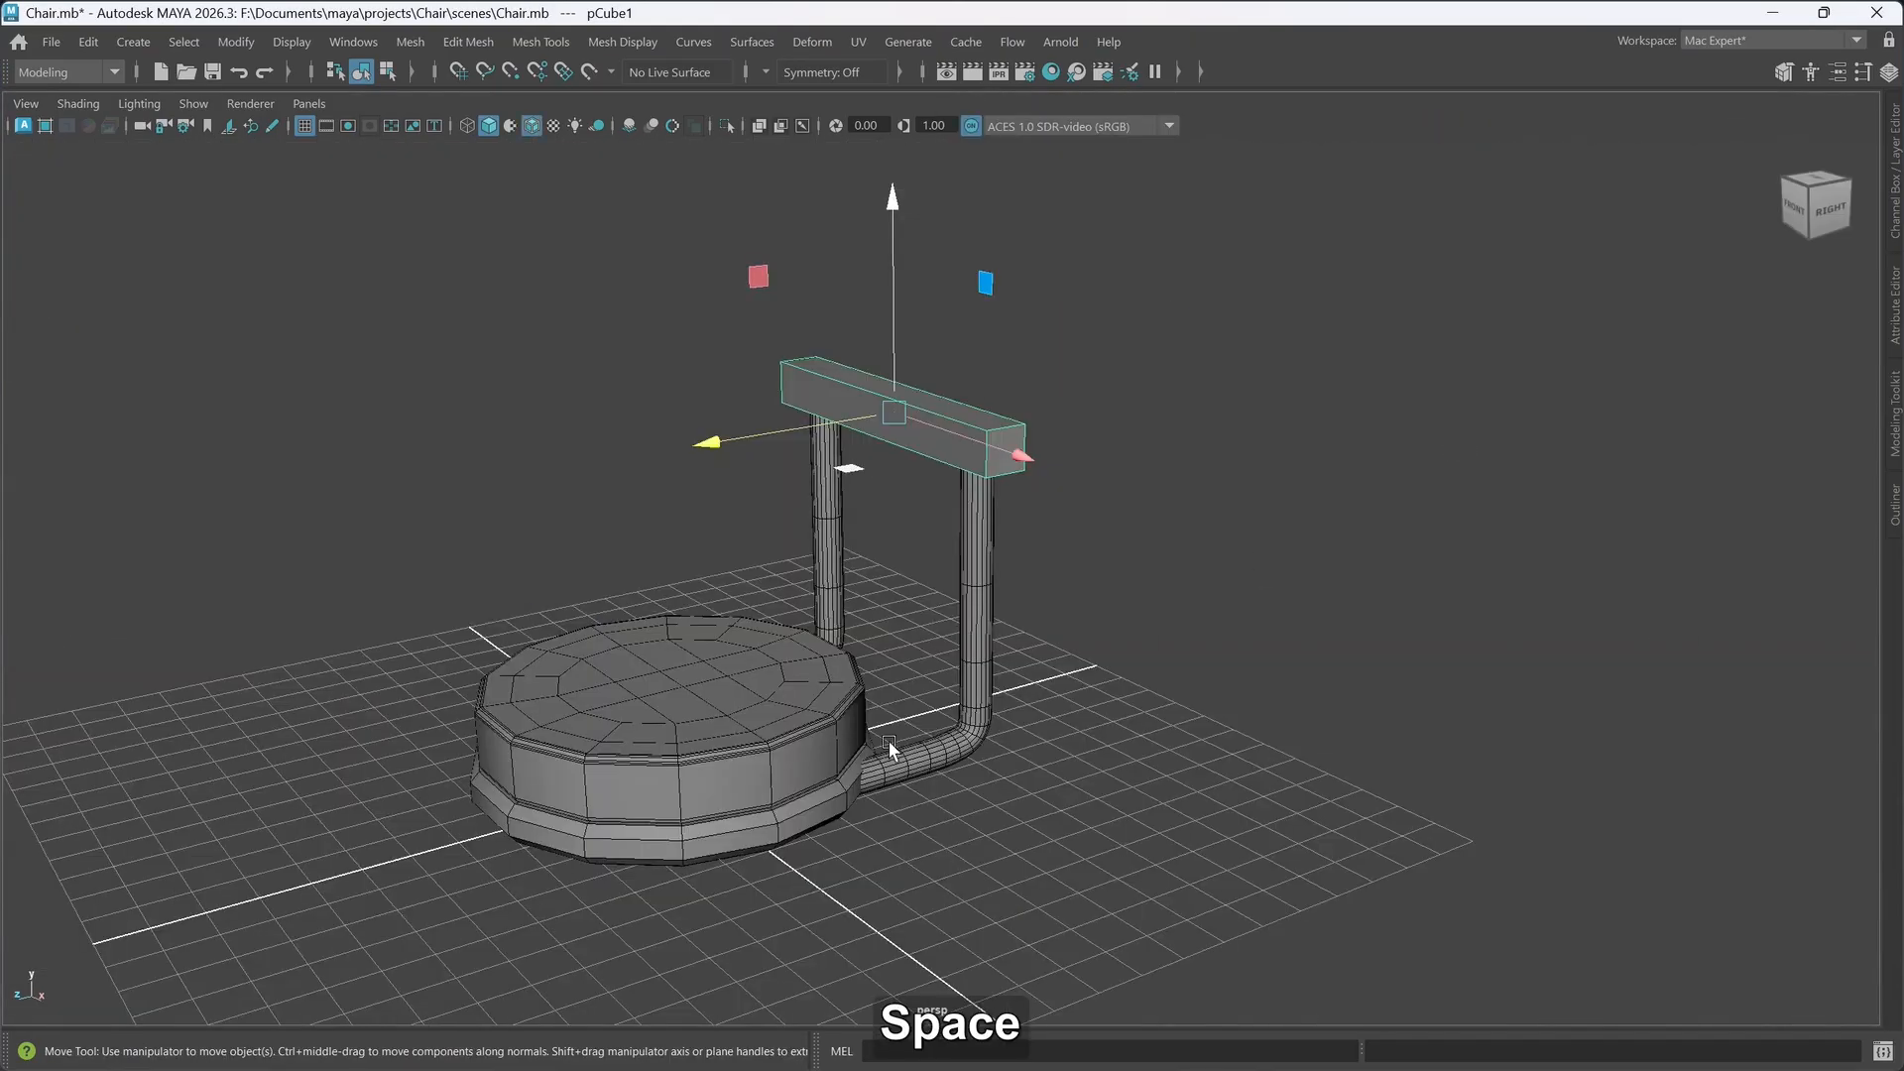
- Scale the bar's height to about 1.6 so it forms a taller backrest block
alt+drag(888, 741, 944, 593)
alt+middle_drag(943, 593, 985, 656)
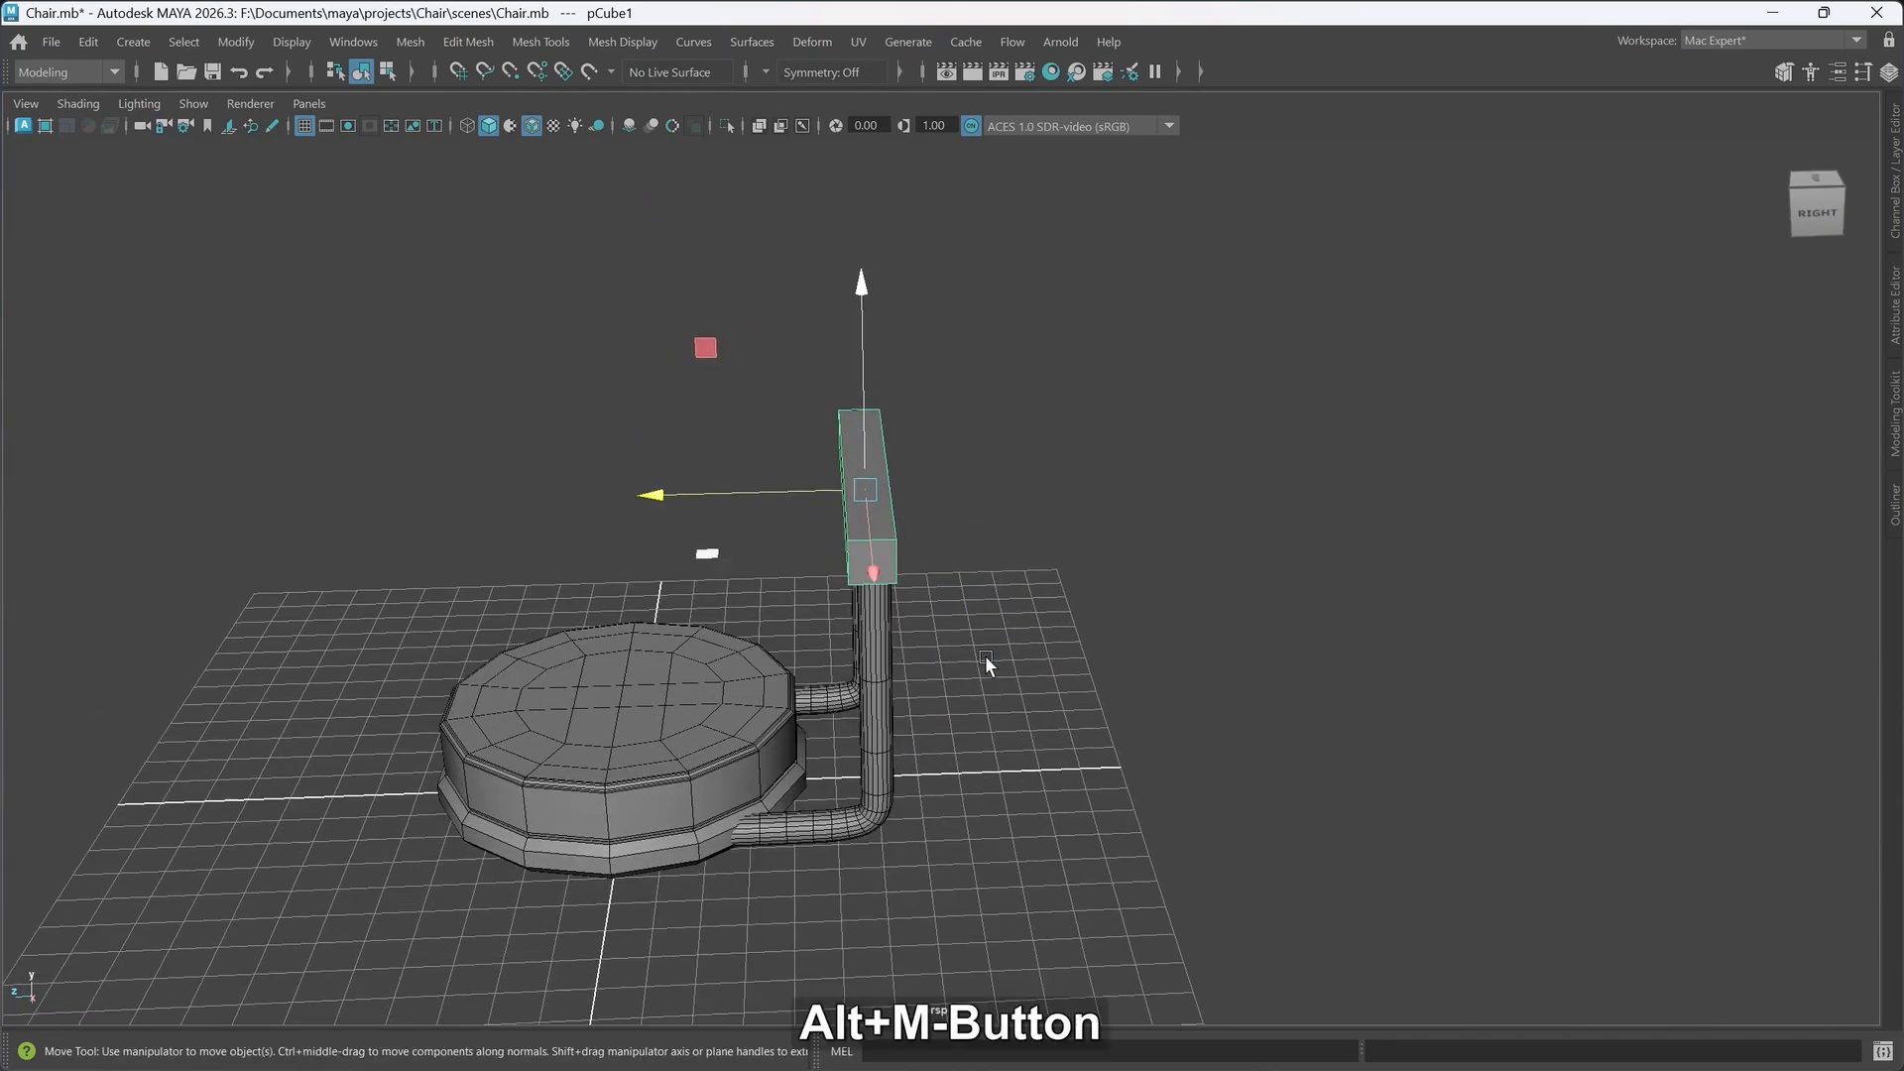
key(g)
scroll(949, 680, up, 2)
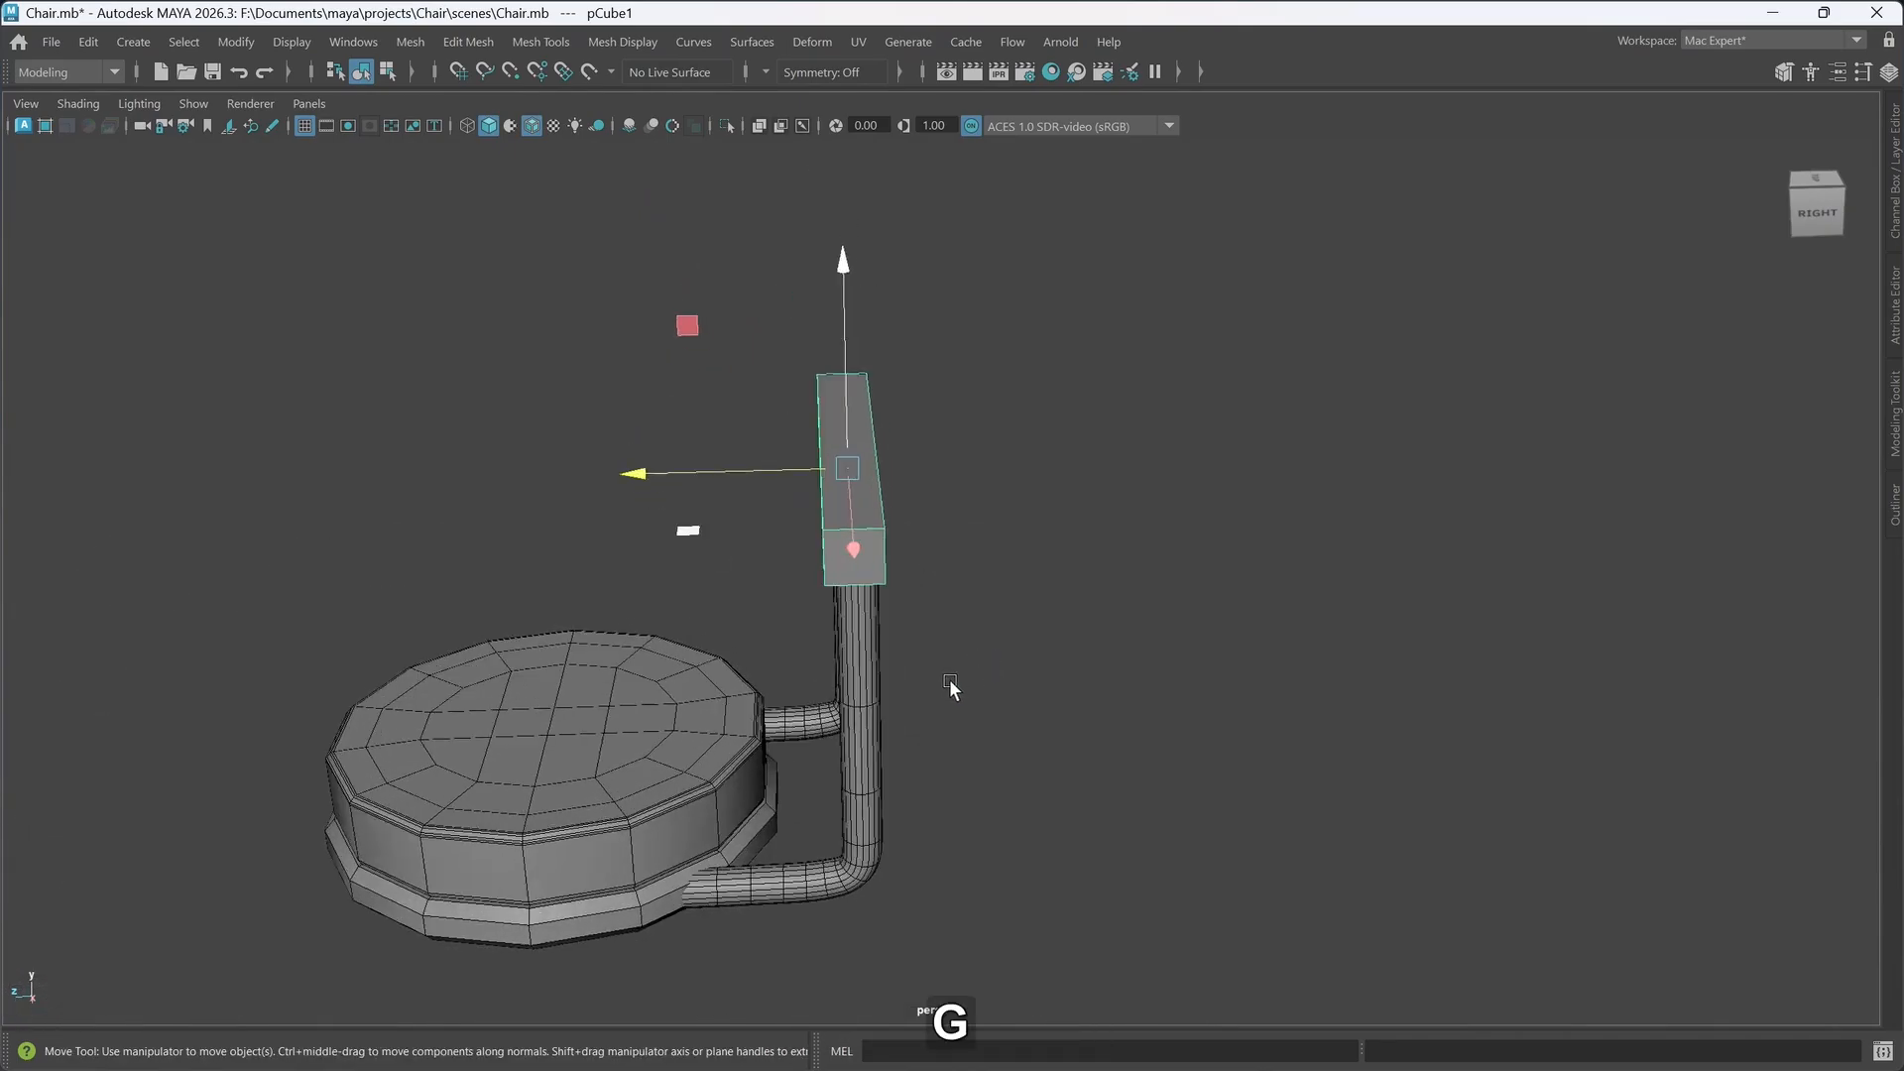
alt+middle_drag(961, 643, 1063, 663)
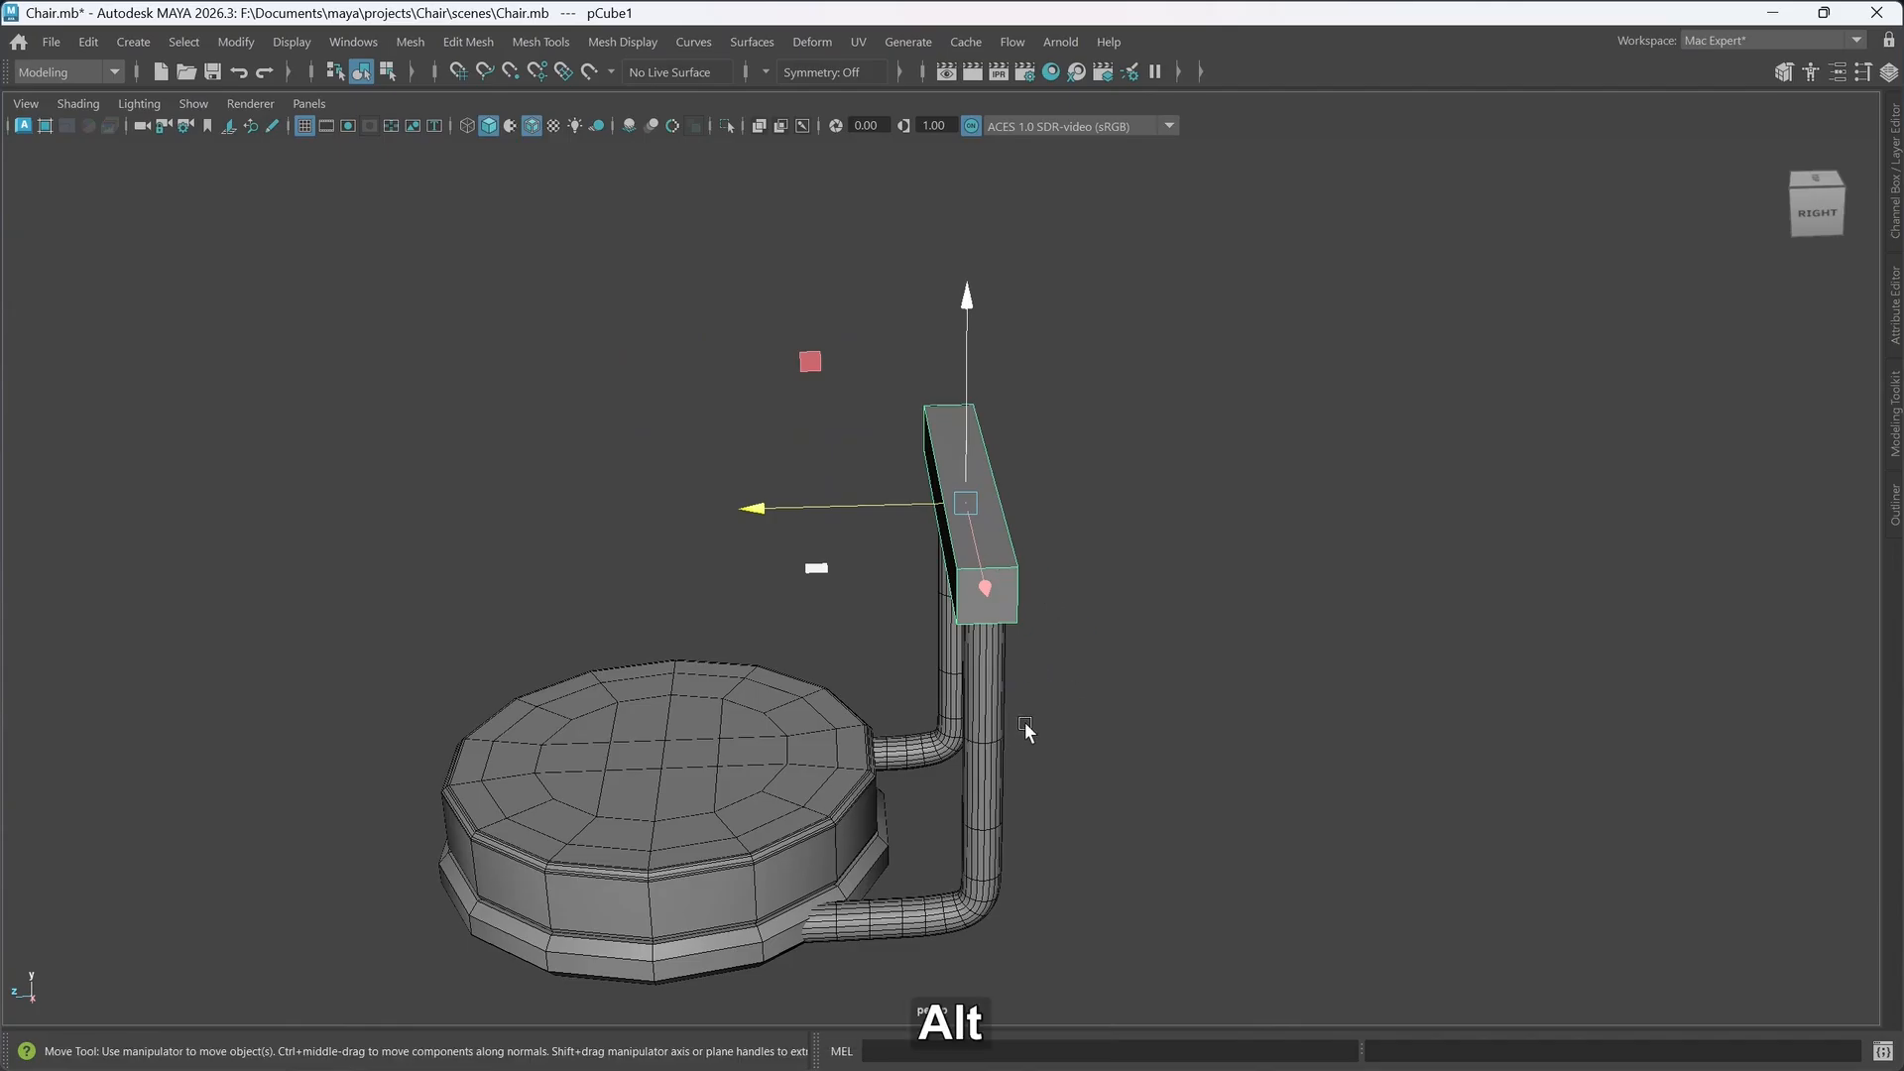
alt+drag(1026, 721, 1024, 714)
key(r)
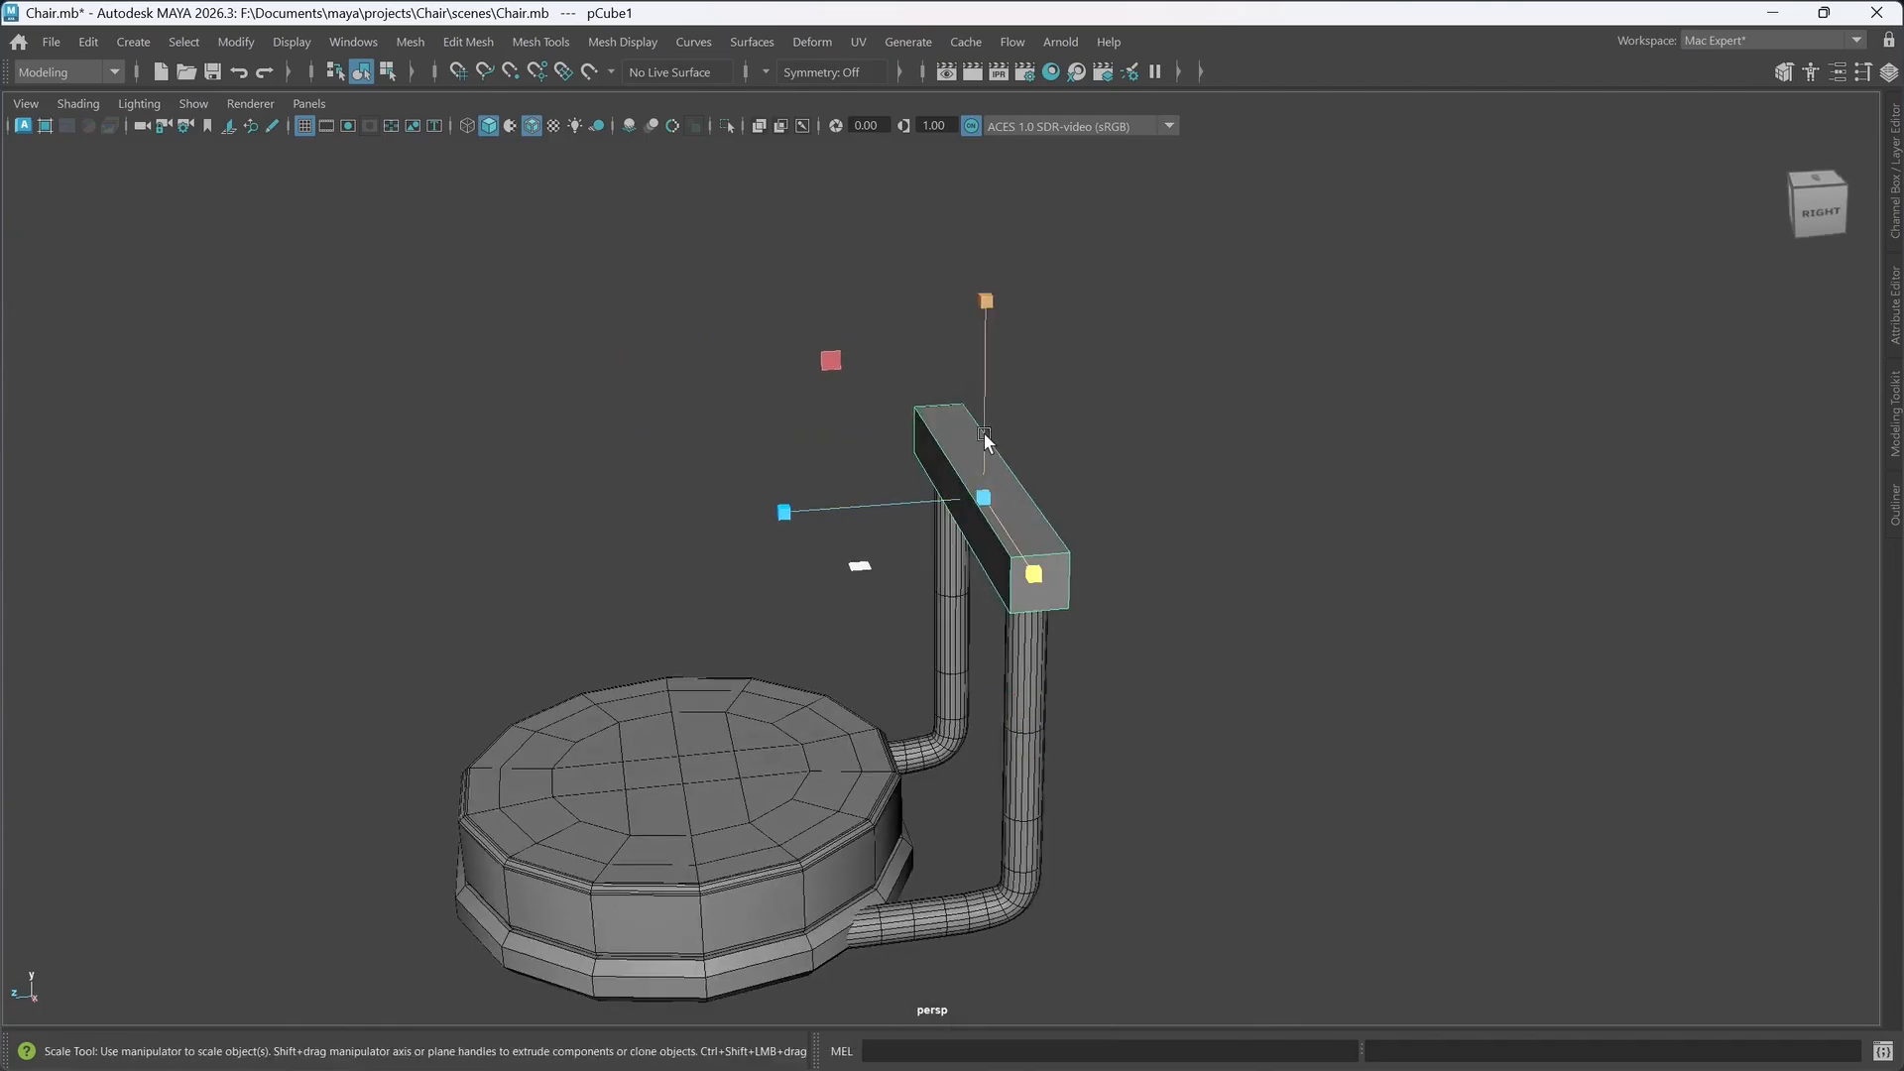
drag(983, 432, 999, 308)
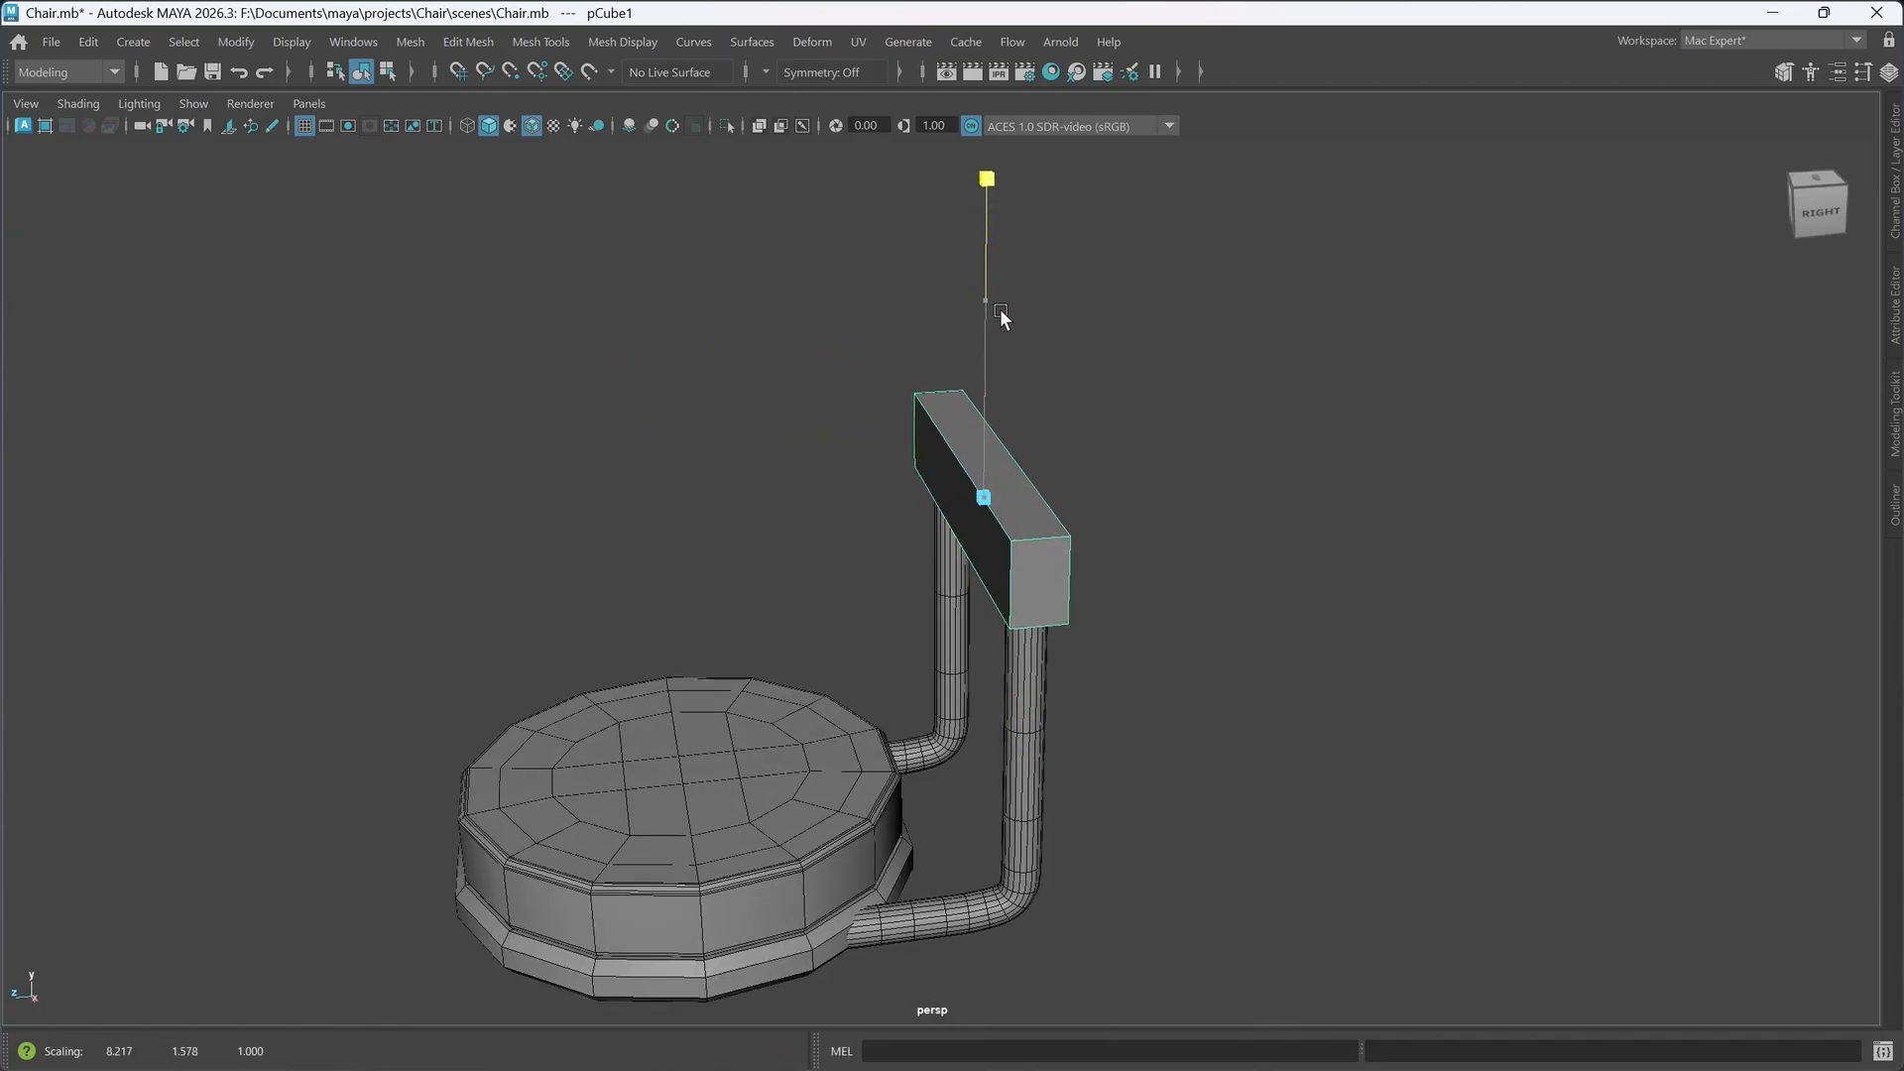
mouse_move(924, 561)
alt+mouse_down()
mouse_move(1020, 532)
mouse_move(1019, 508)
mouse_move(950, 504)
mouse_move(936, 555)
mouse_move(978, 594)
mouse_move(944, 575)
alt+mouse_up()
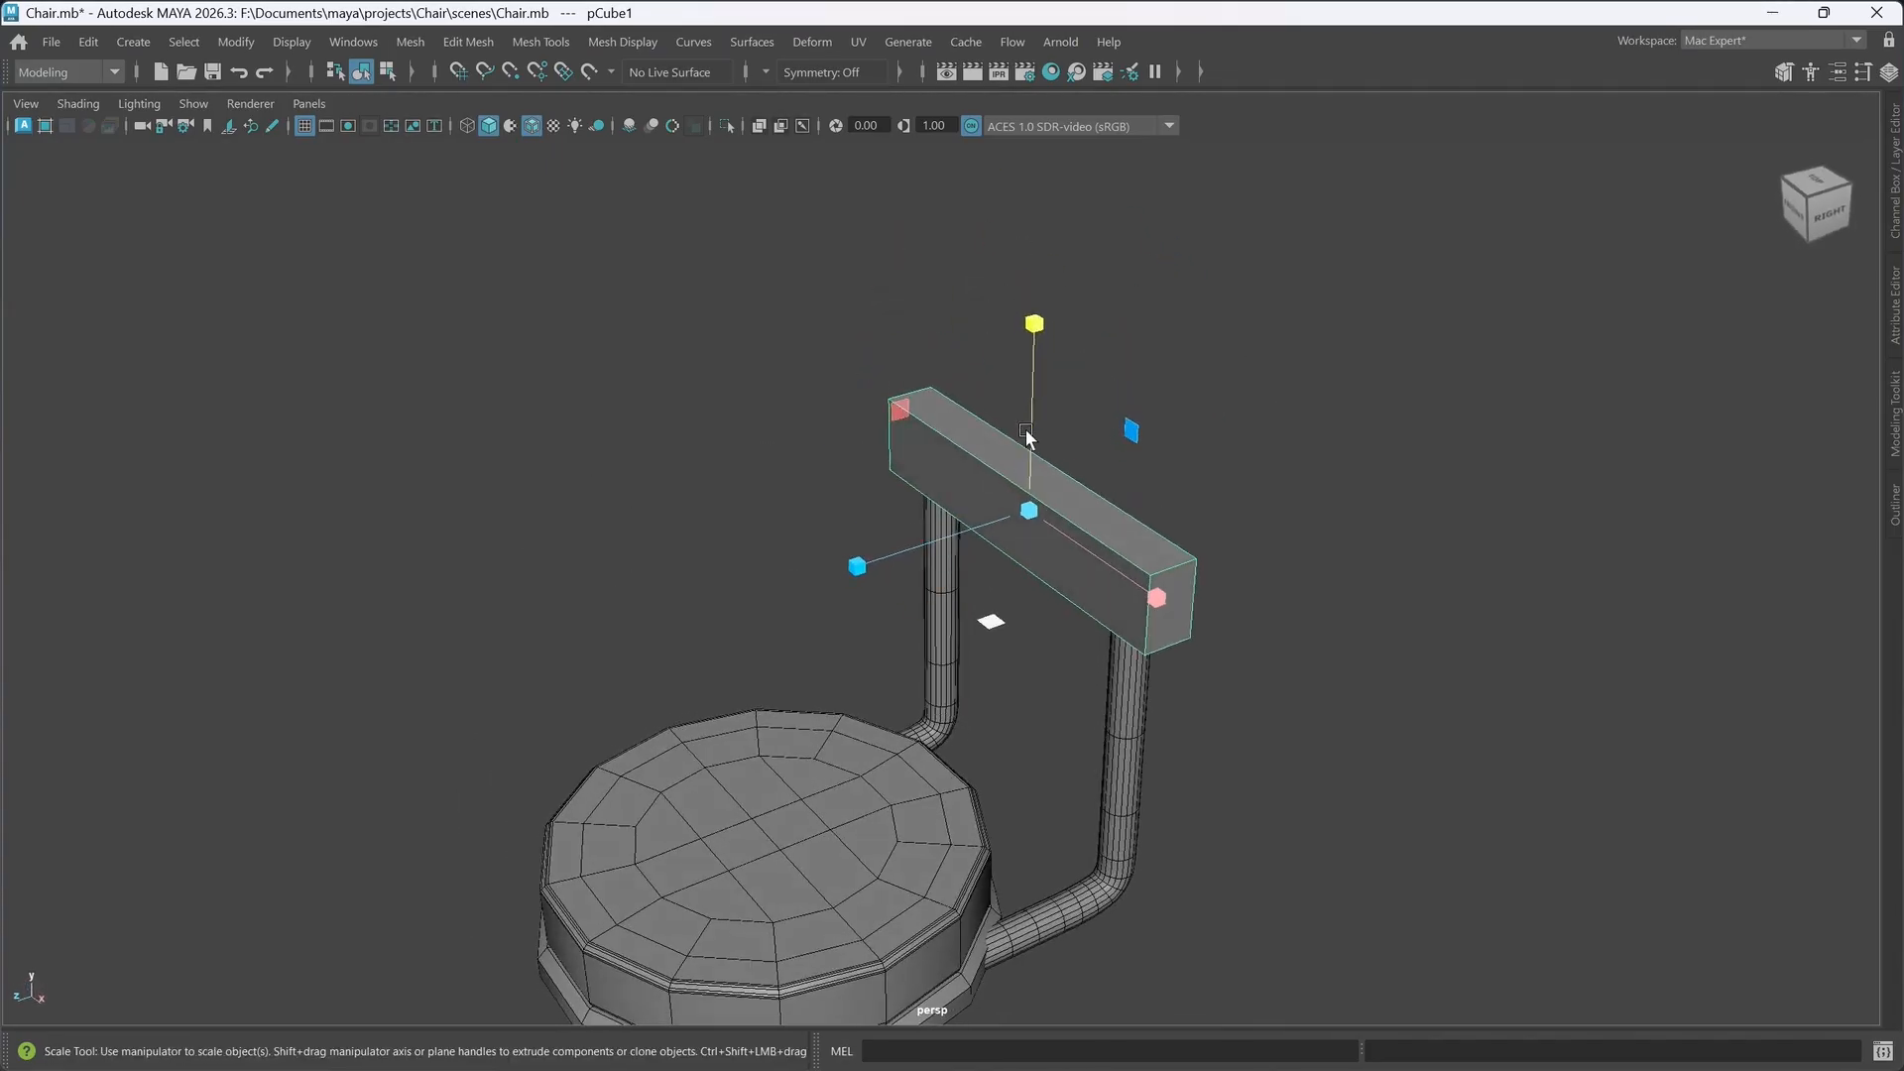
drag(1027, 436, 1032, 539)
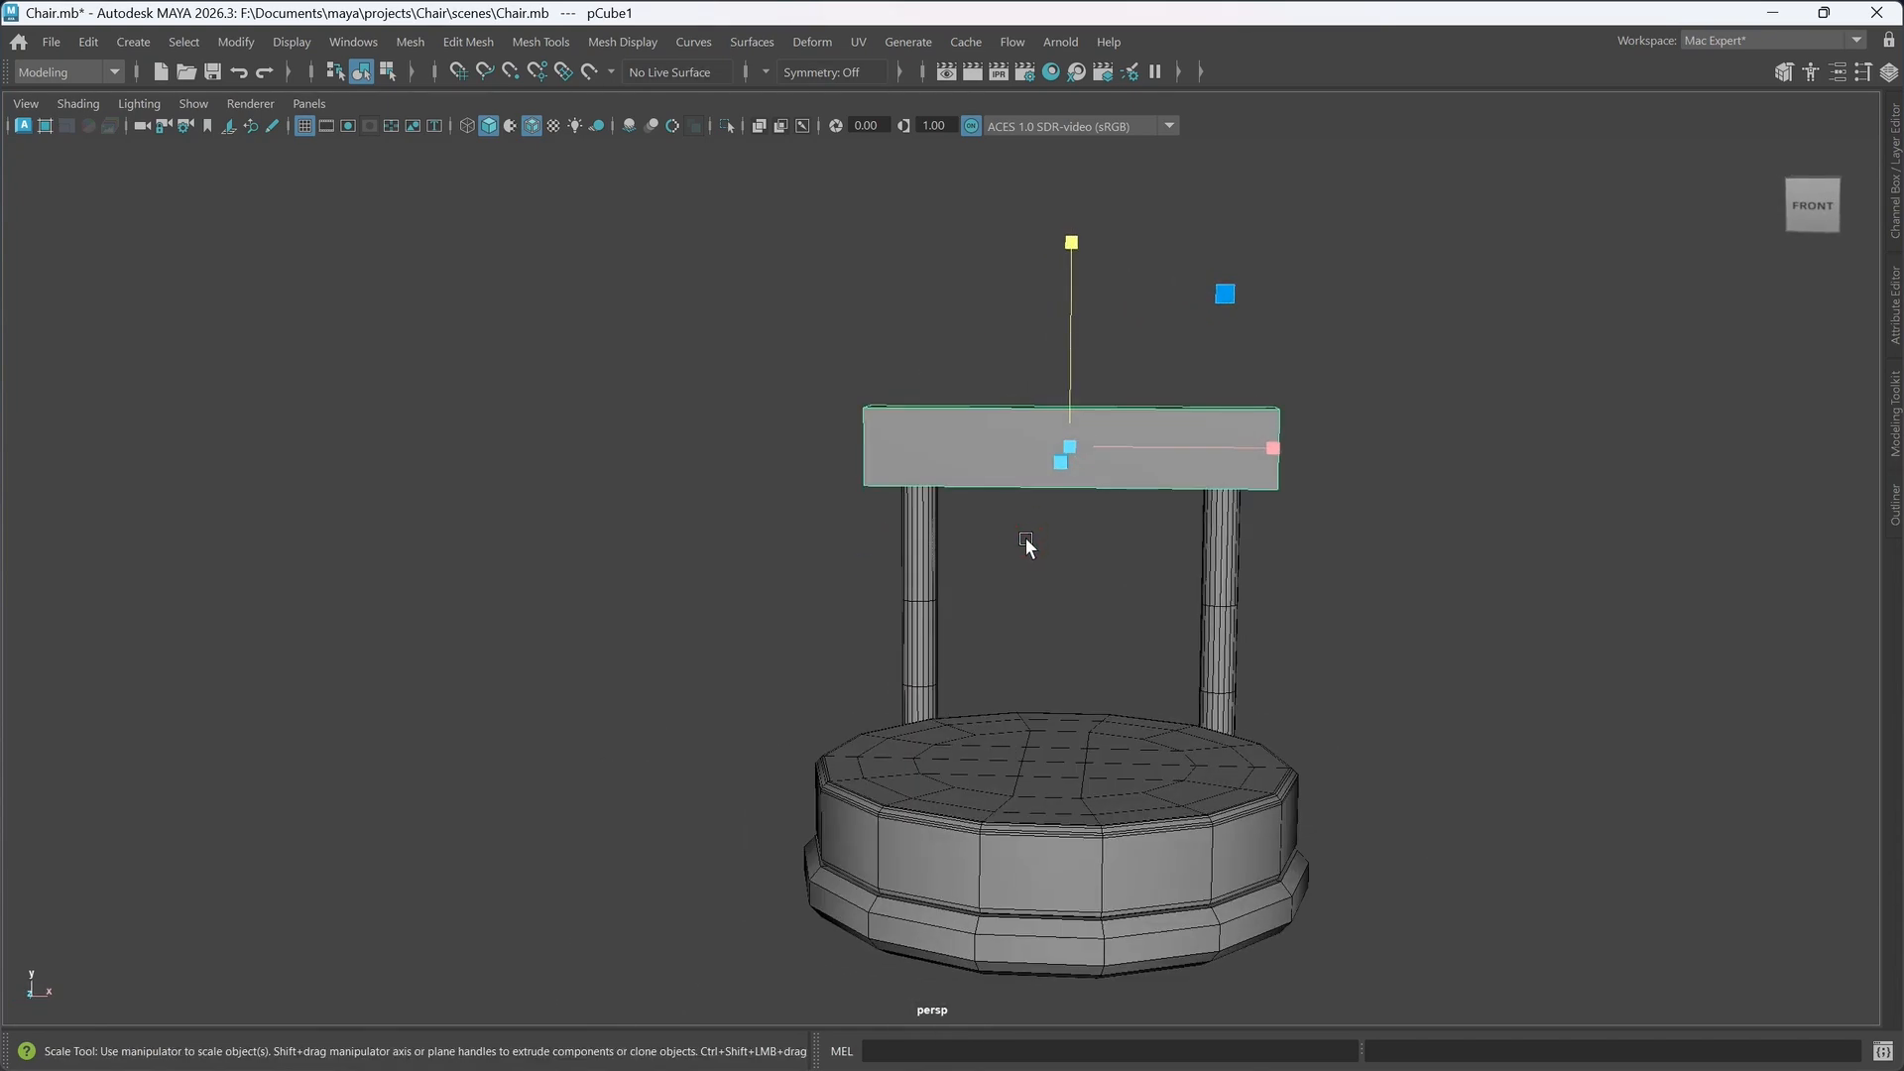
- Insert a vertical edge loop through the exact middle of the backrest bar
key(m)
scroll(1053, 635, up, 1)
alt+middle_drag(1083, 575, 1074, 575)
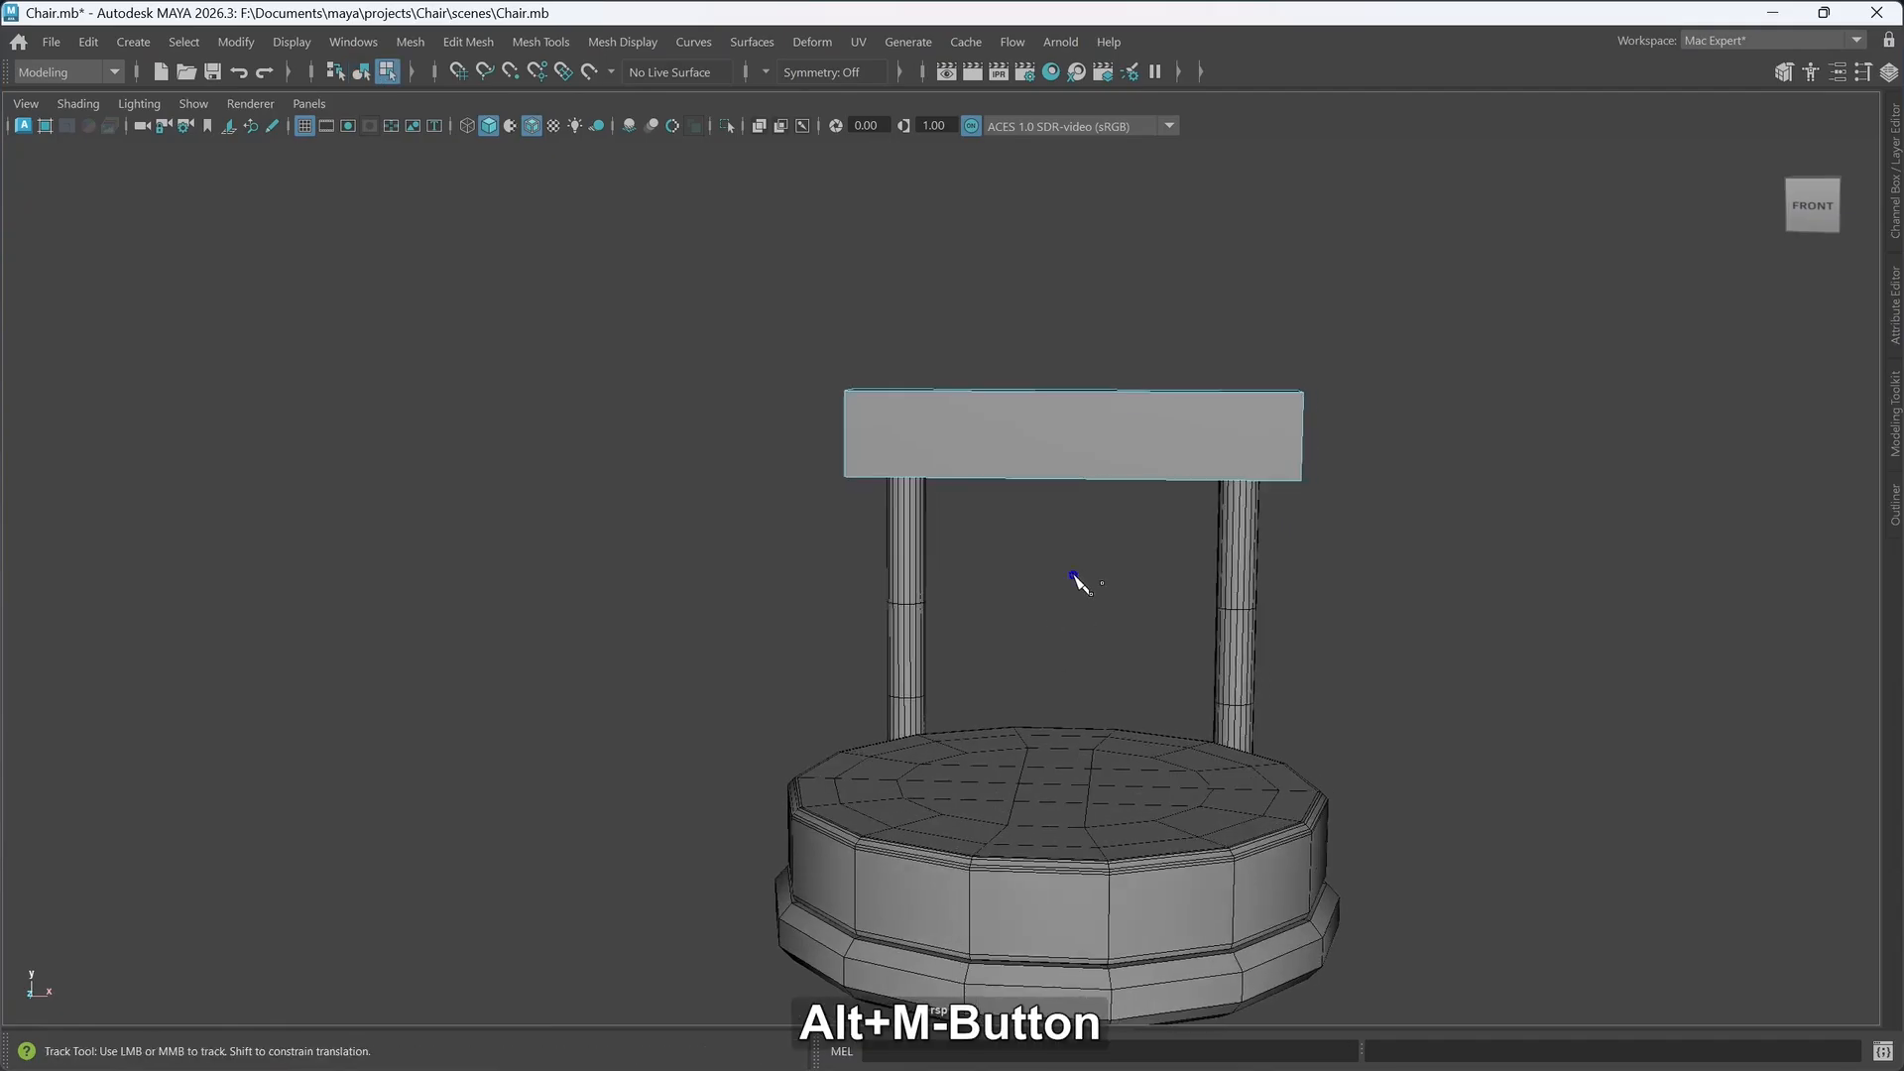
ctrl+middle_click(1063, 468)
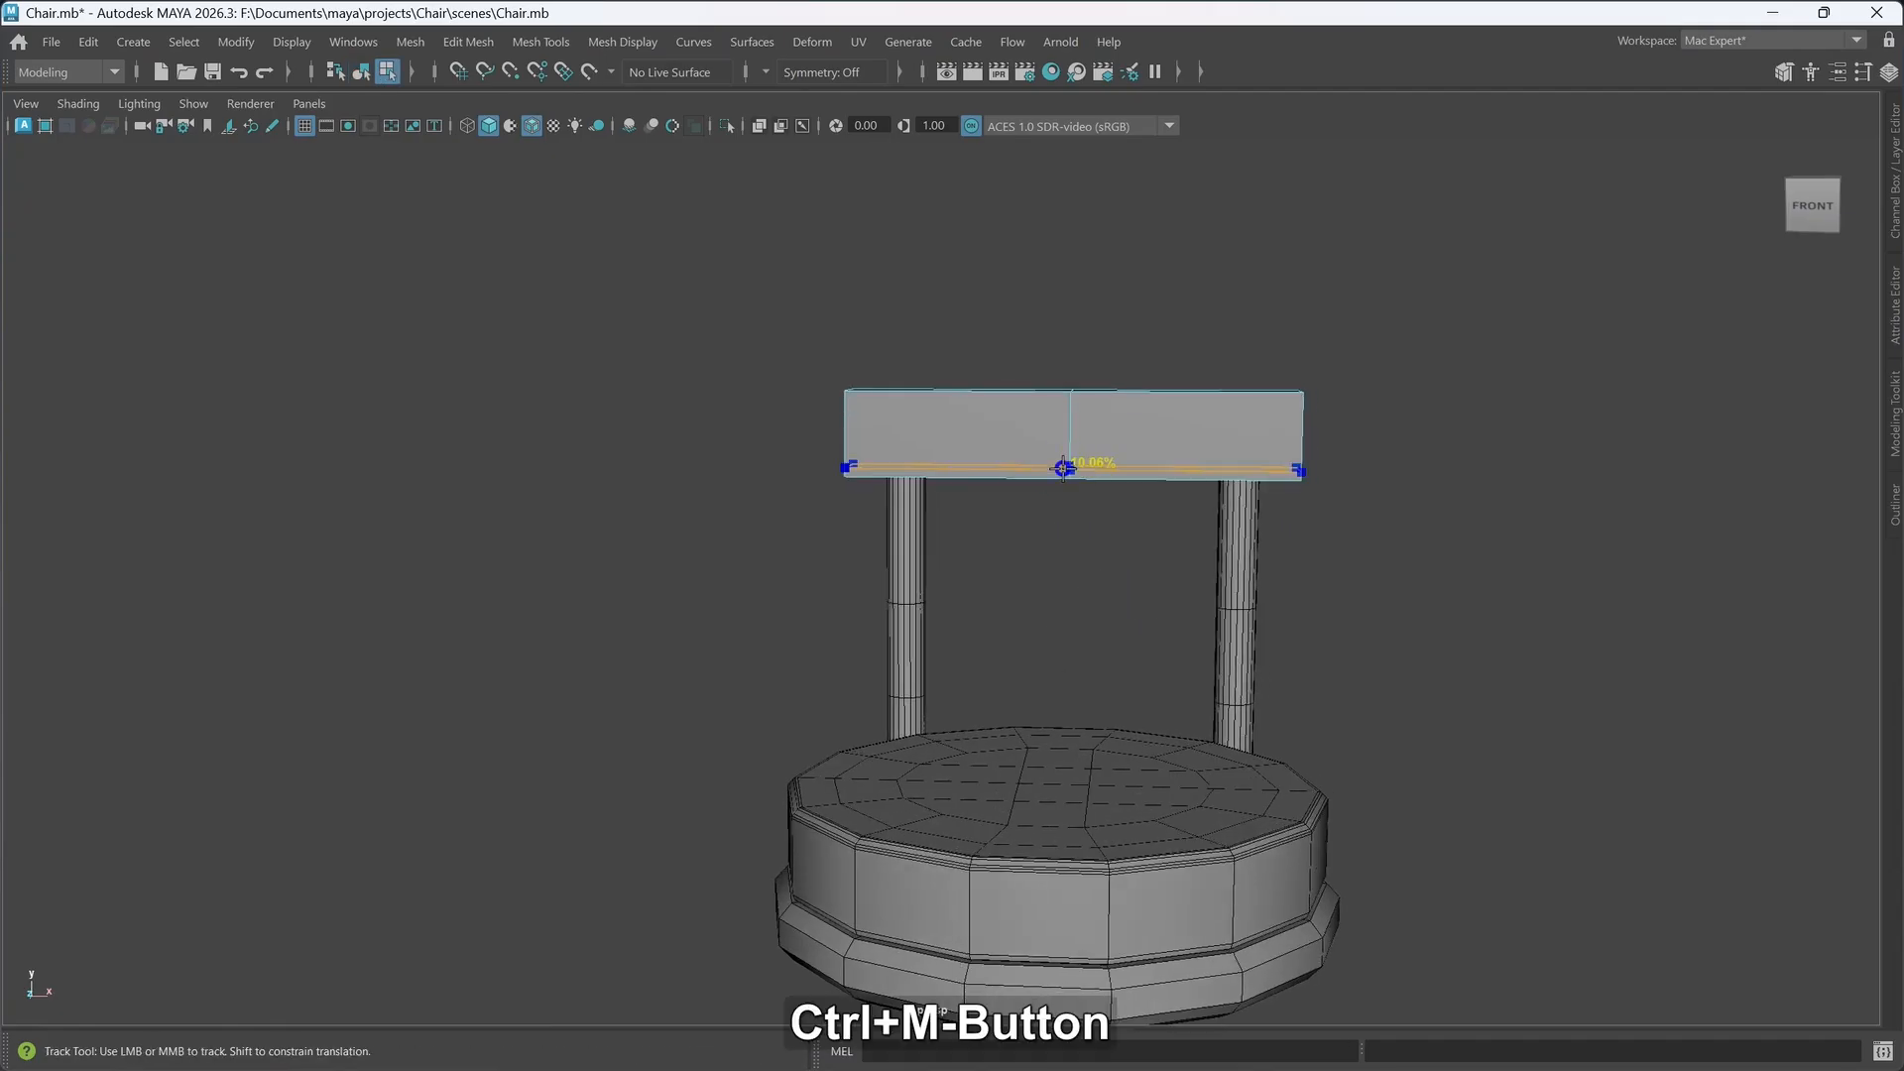
- Move the backrest bar's centre edge loop backward, away from the base, and bevel it with a fraction of 0.5 and one segment
alt+drag(1062, 590, 1120, 585)
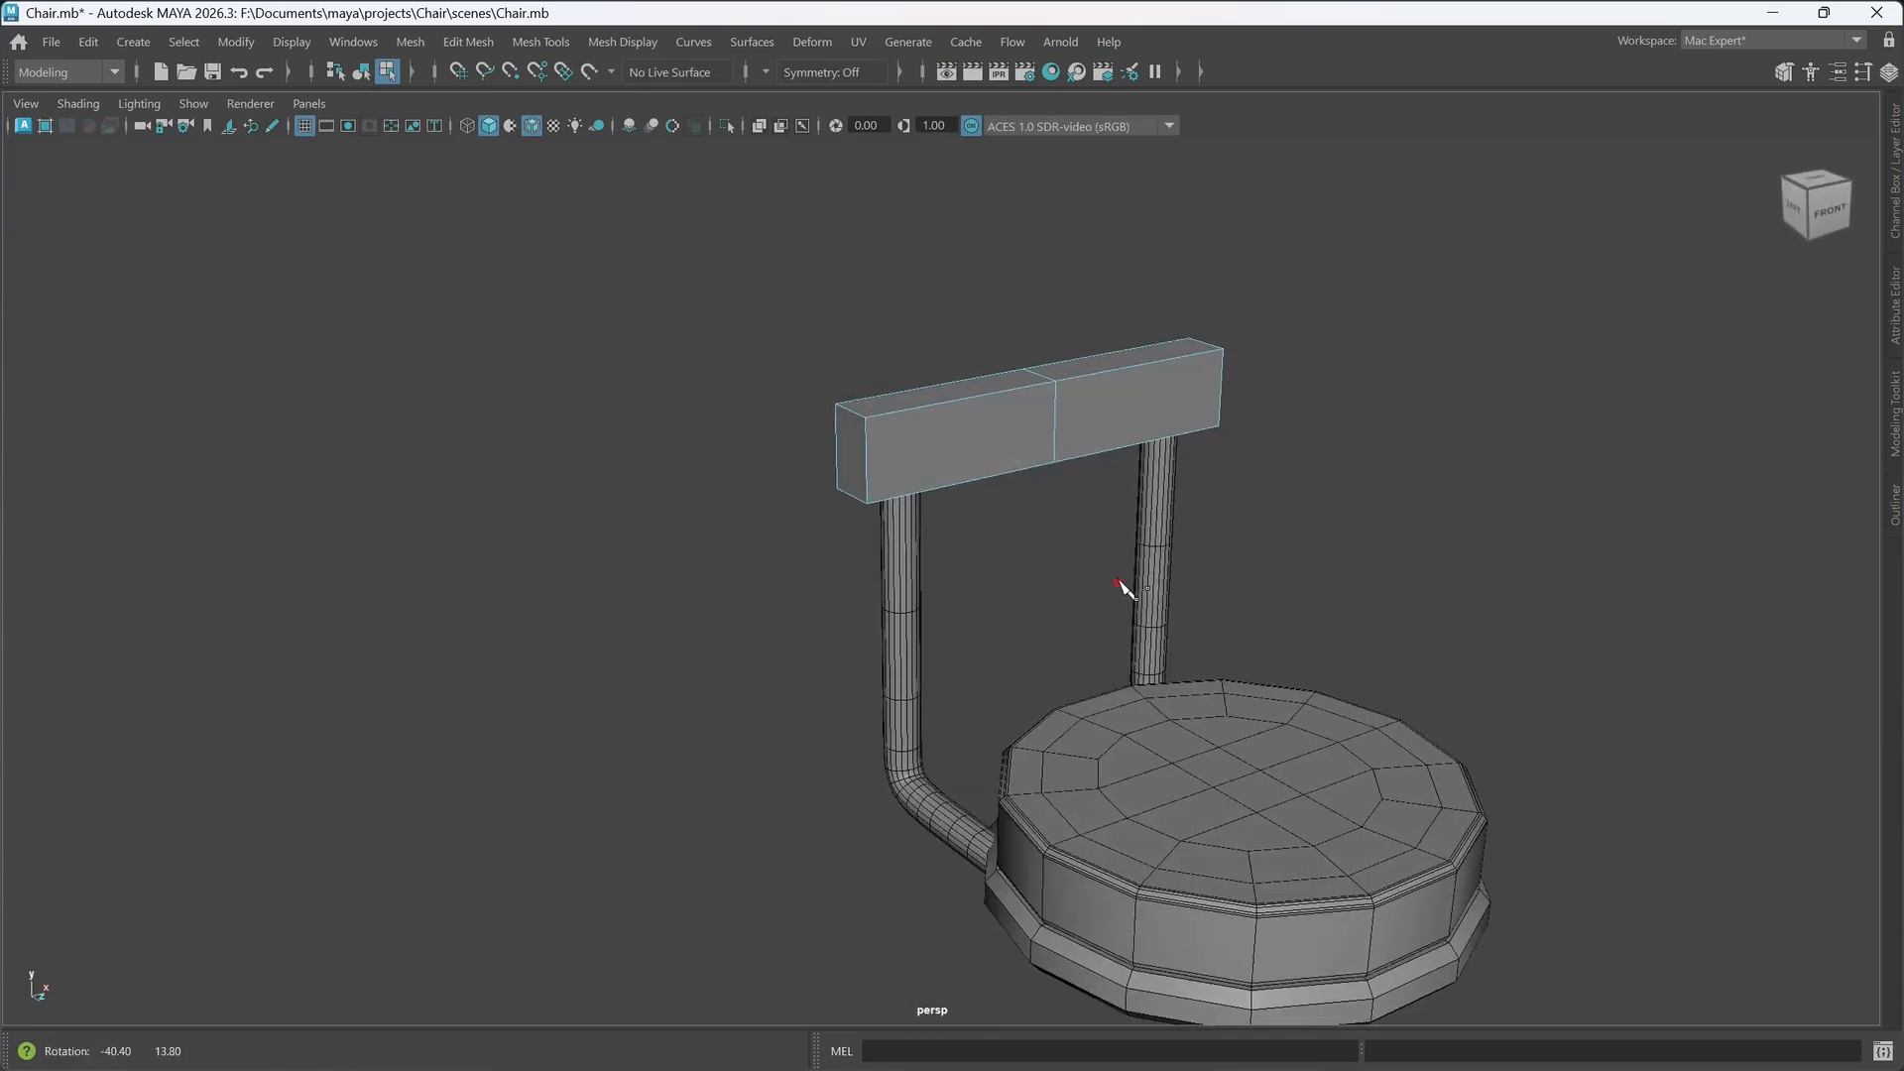
key(w)
double_click(1059, 443)
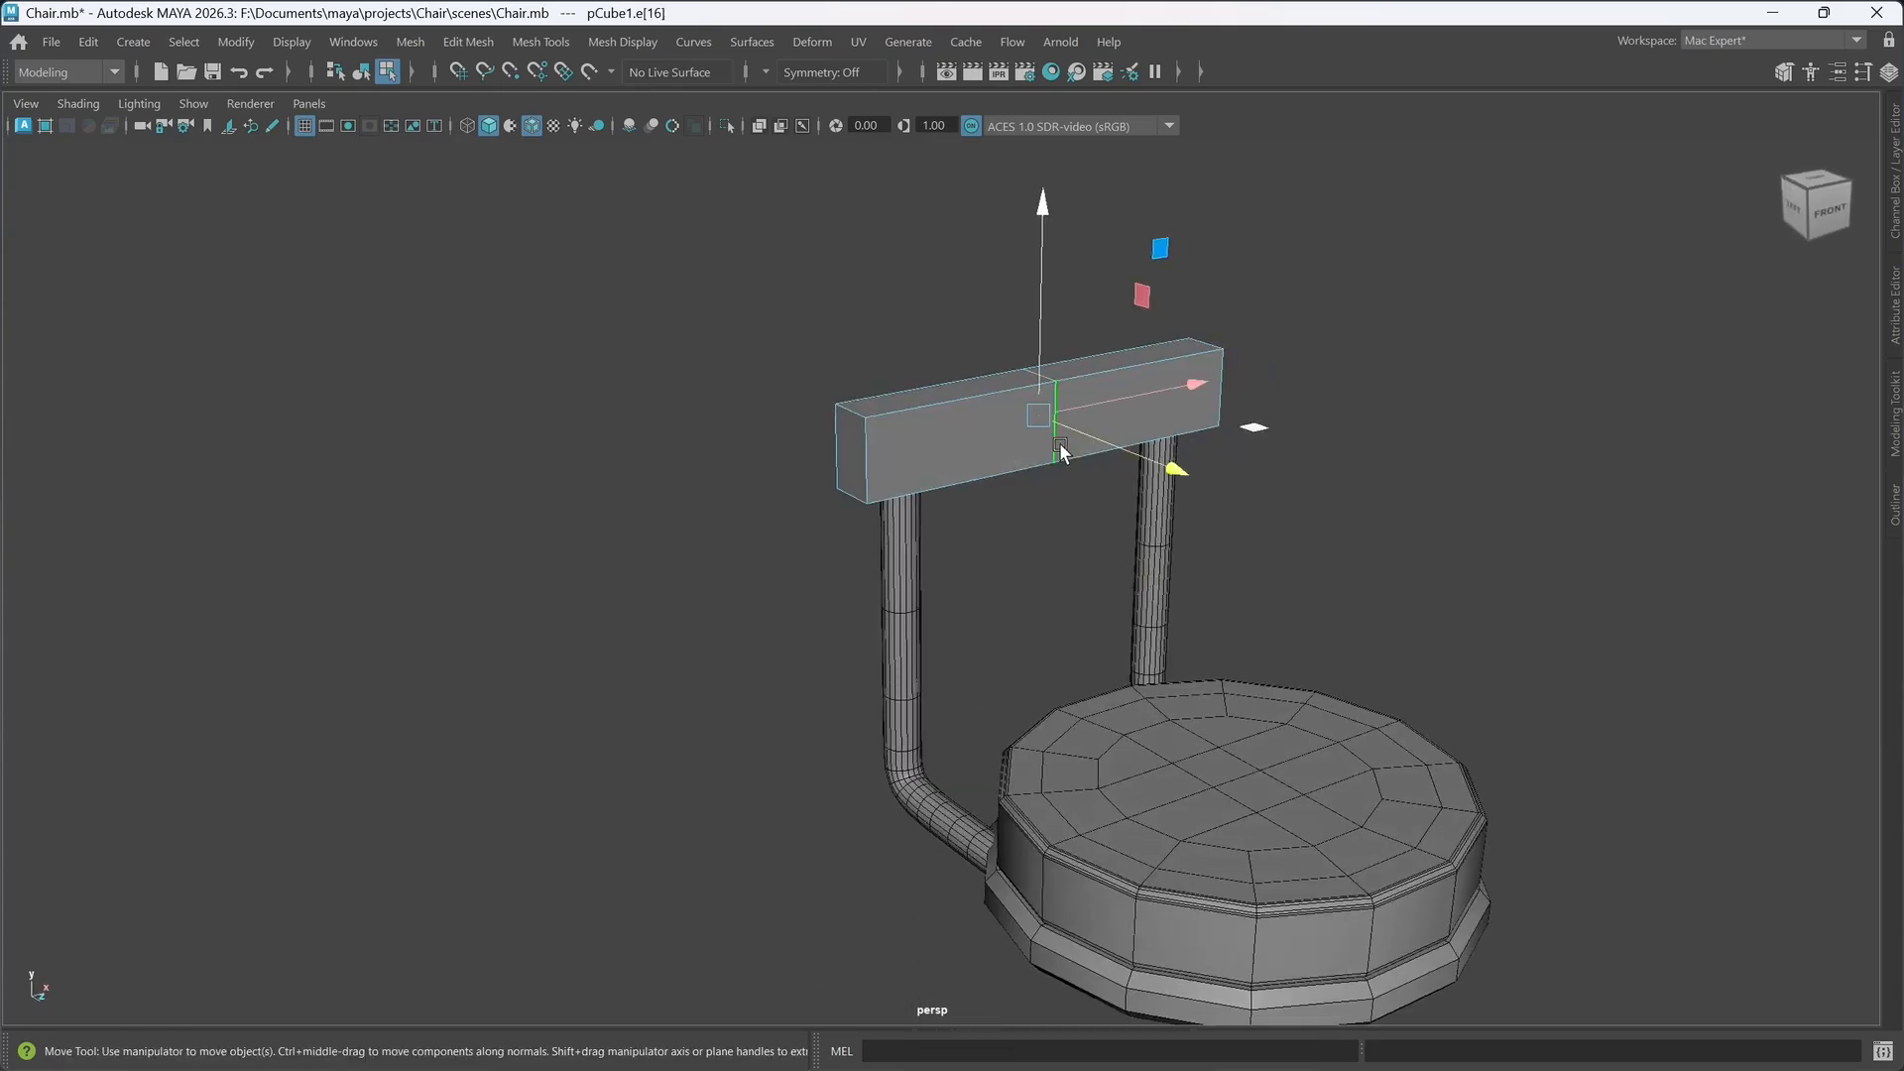
alt+middle_drag(1059, 442, 1051, 587)
alt+drag(1051, 585, 1104, 581)
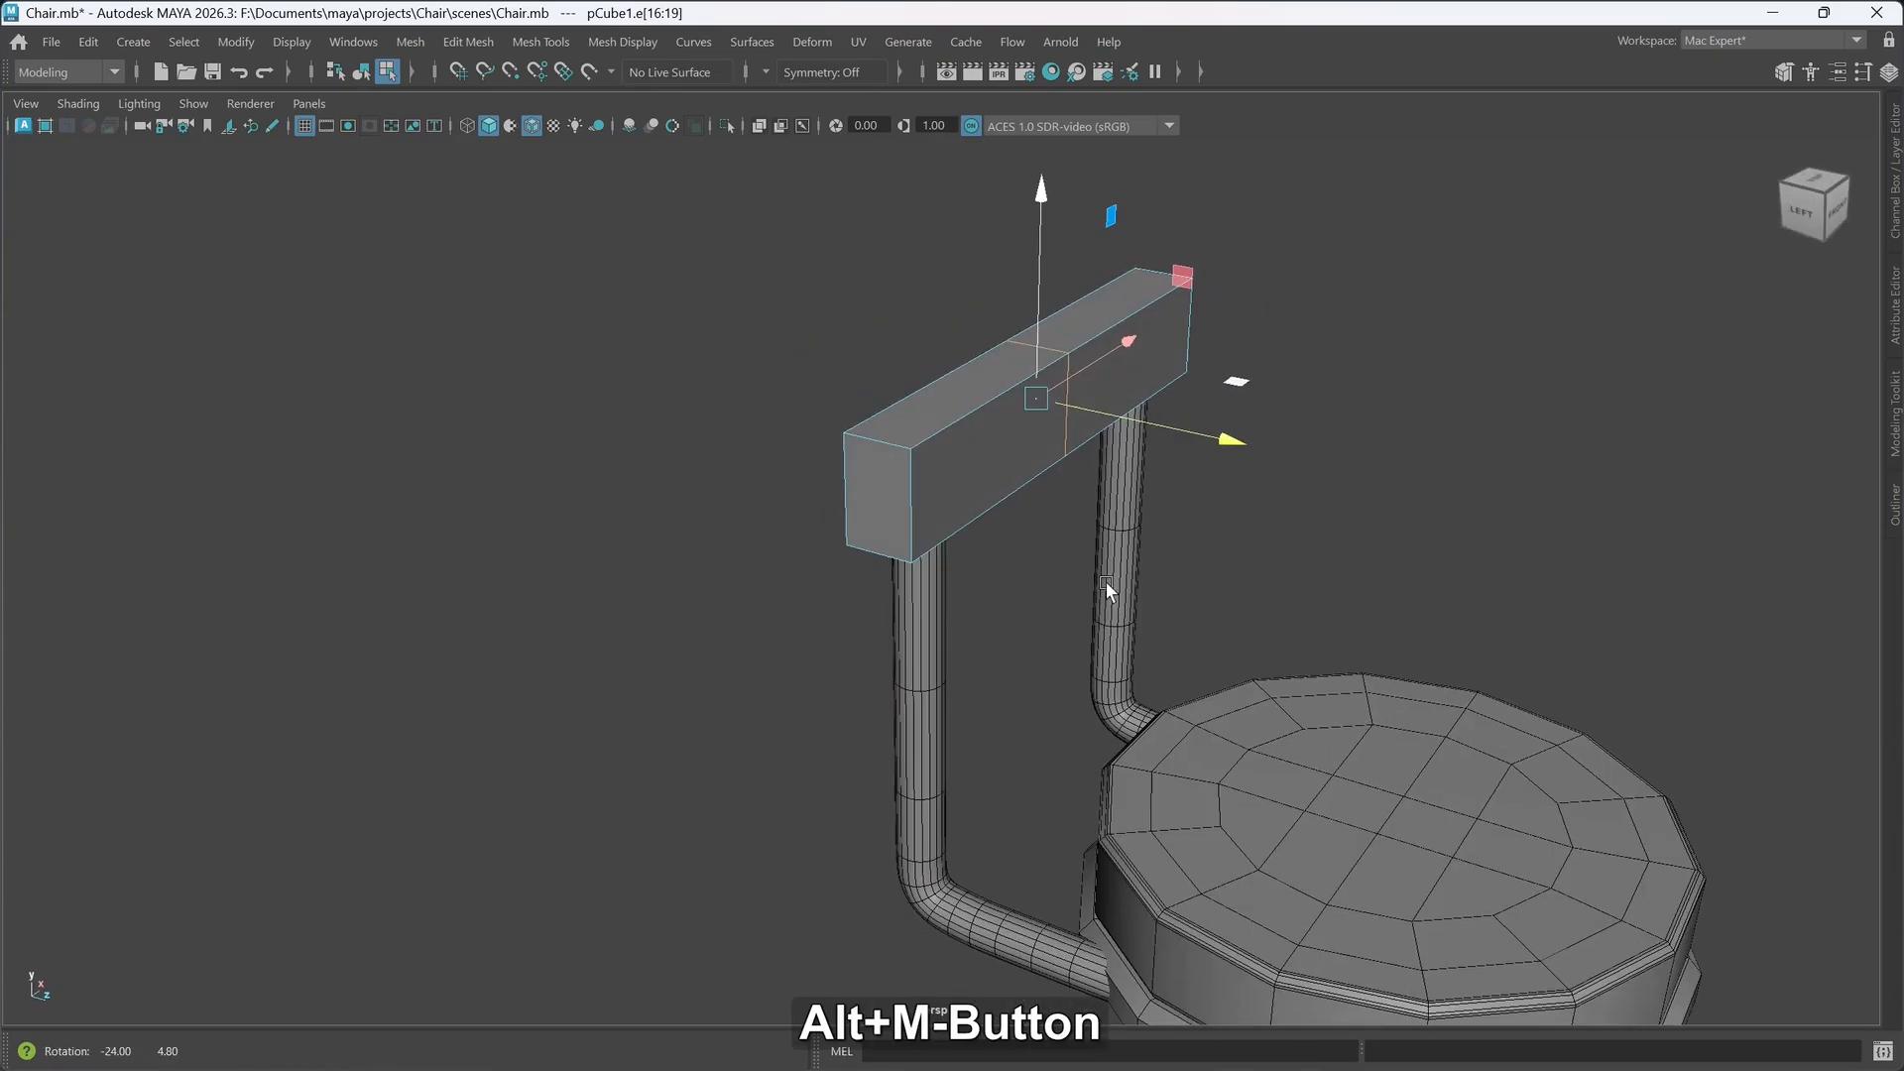
drag(1235, 442, 1060, 567)
key(ctrl+b)
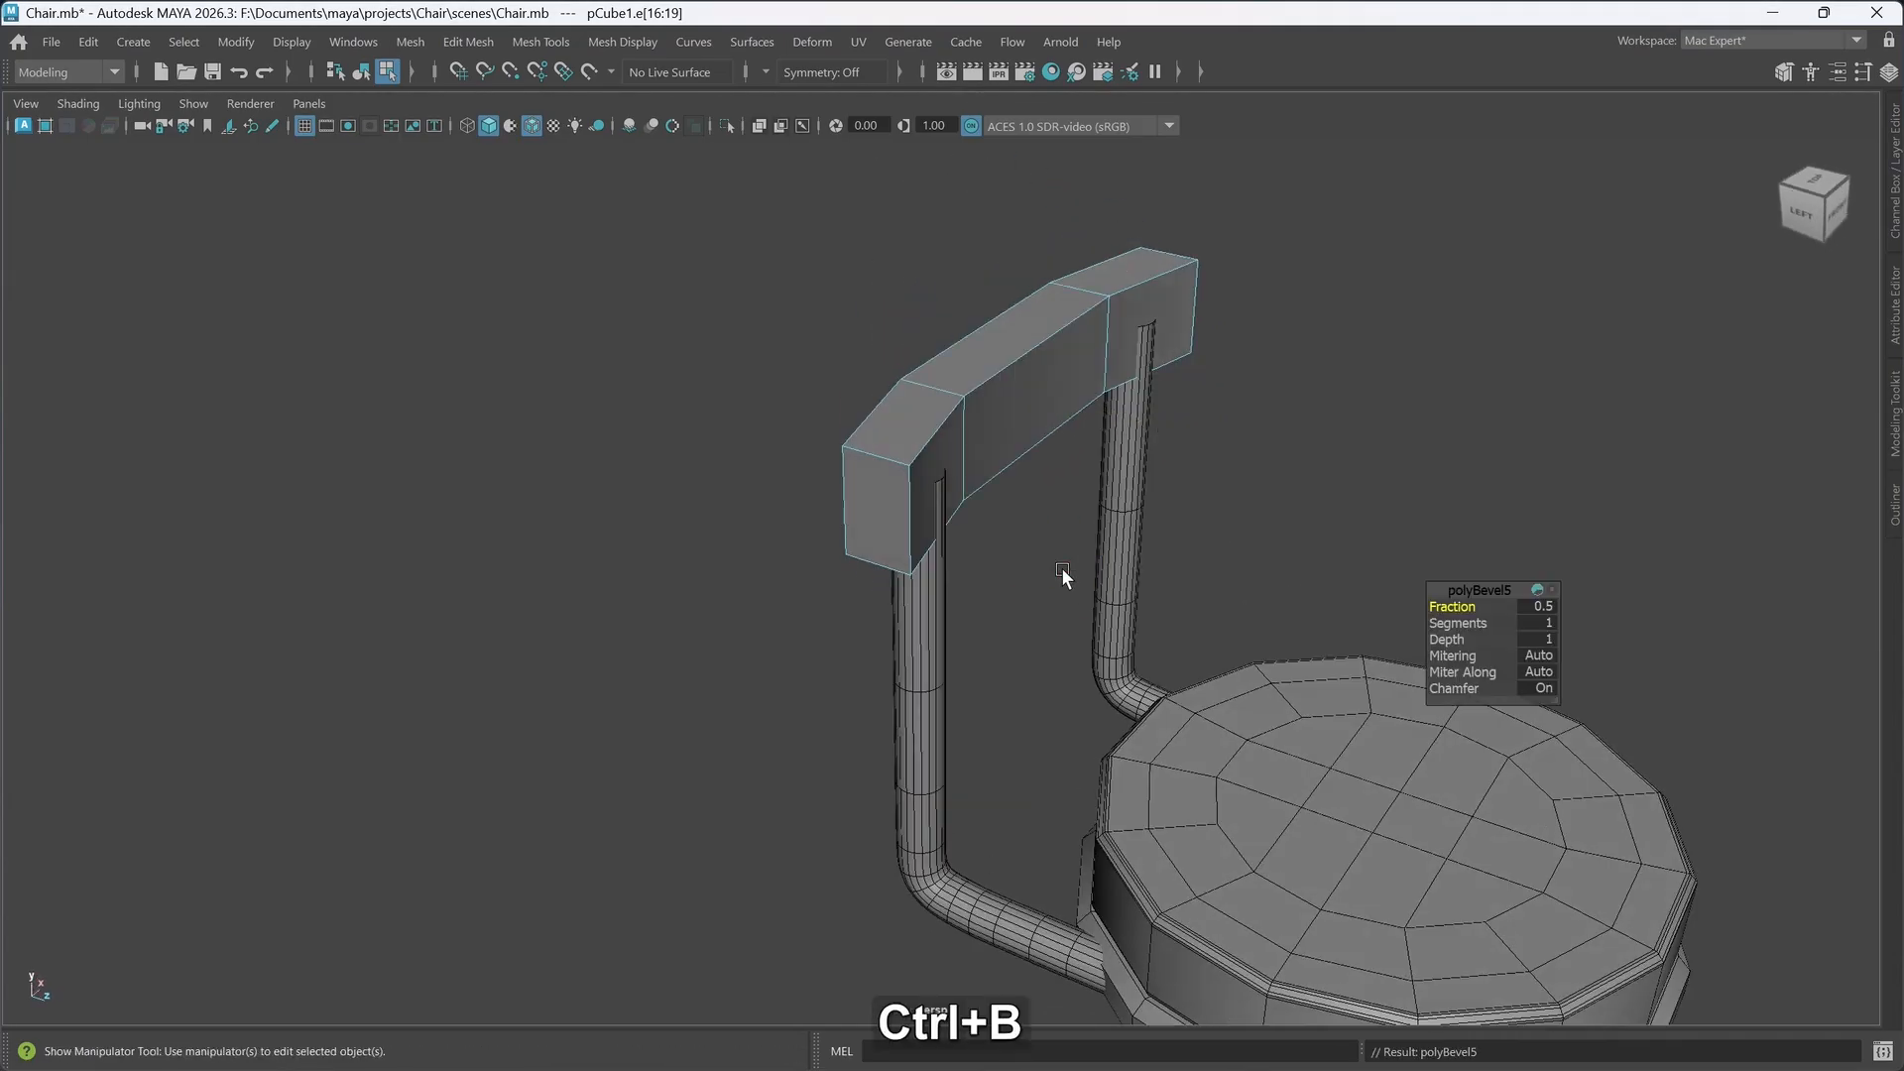
- Set the bevel on the backrest's centre edge loop to 3 segments for a rounder curve
click(1442, 625)
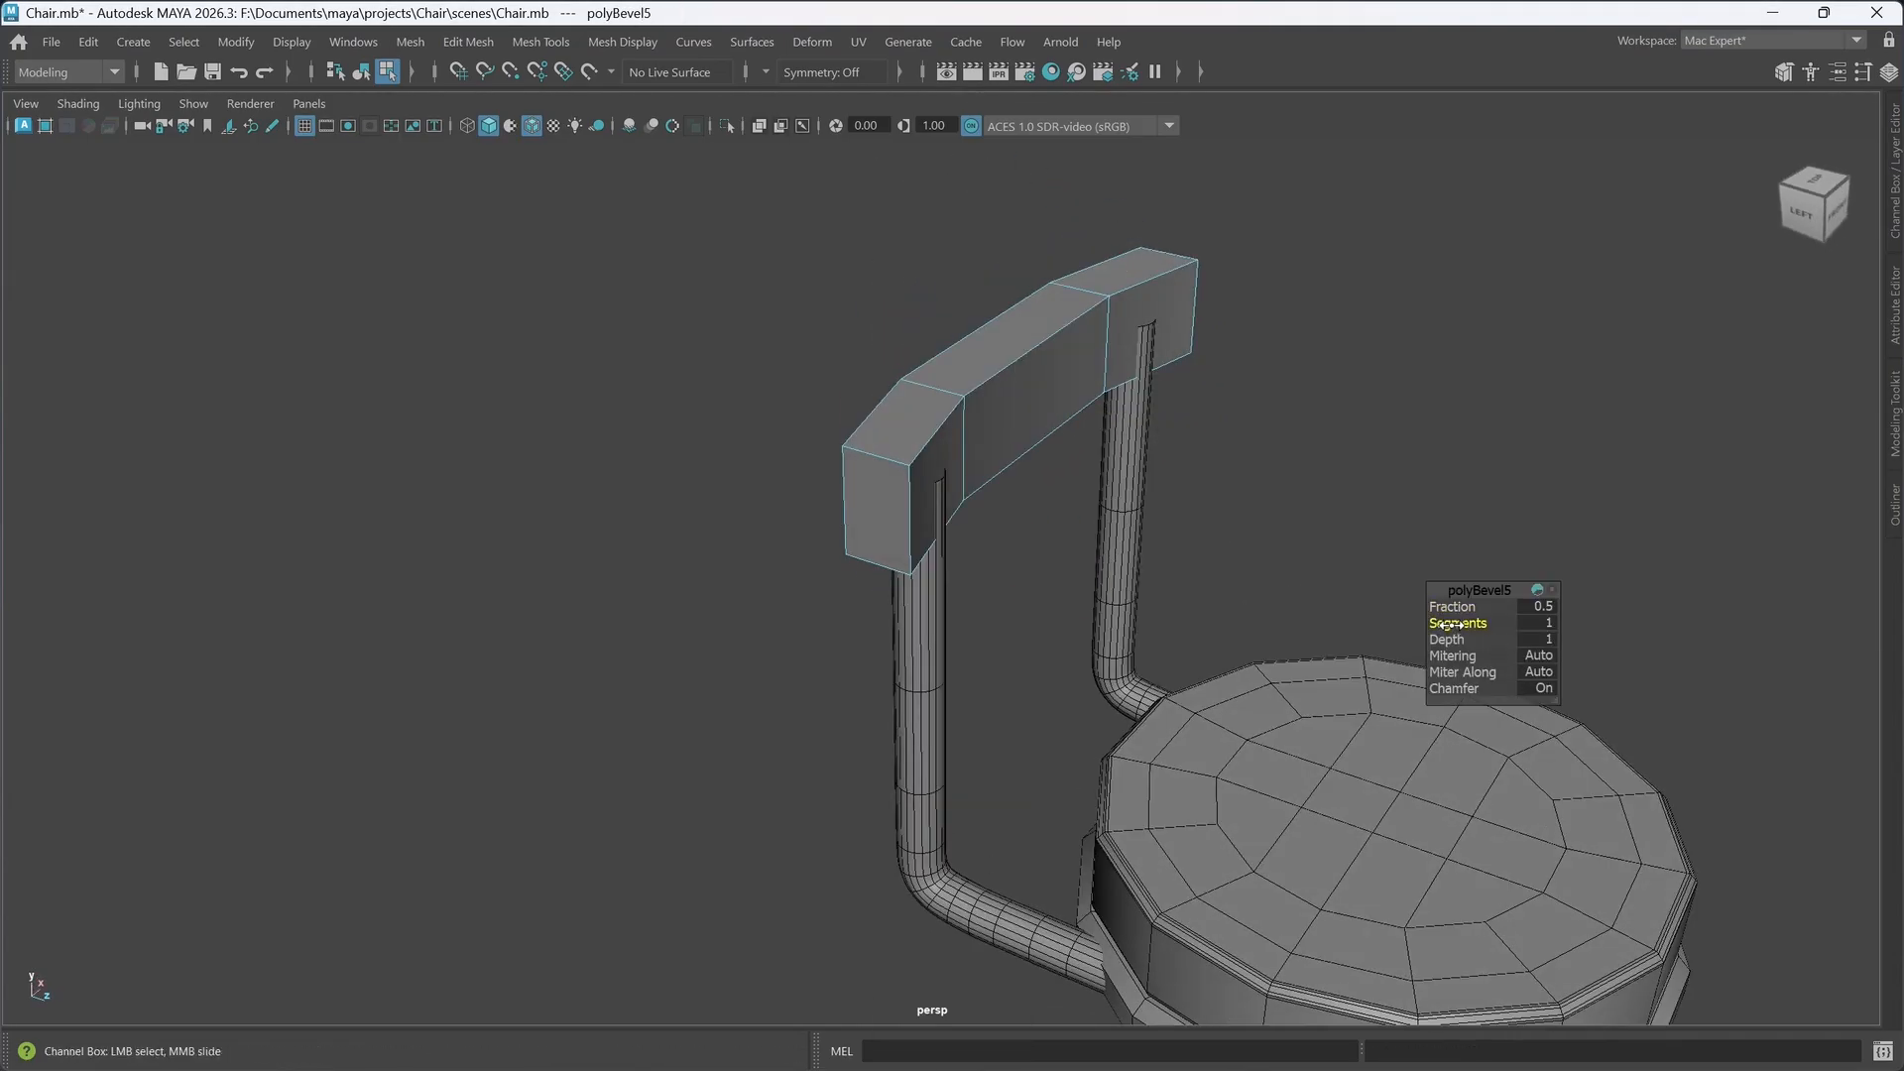
drag(1448, 624, 1460, 624)
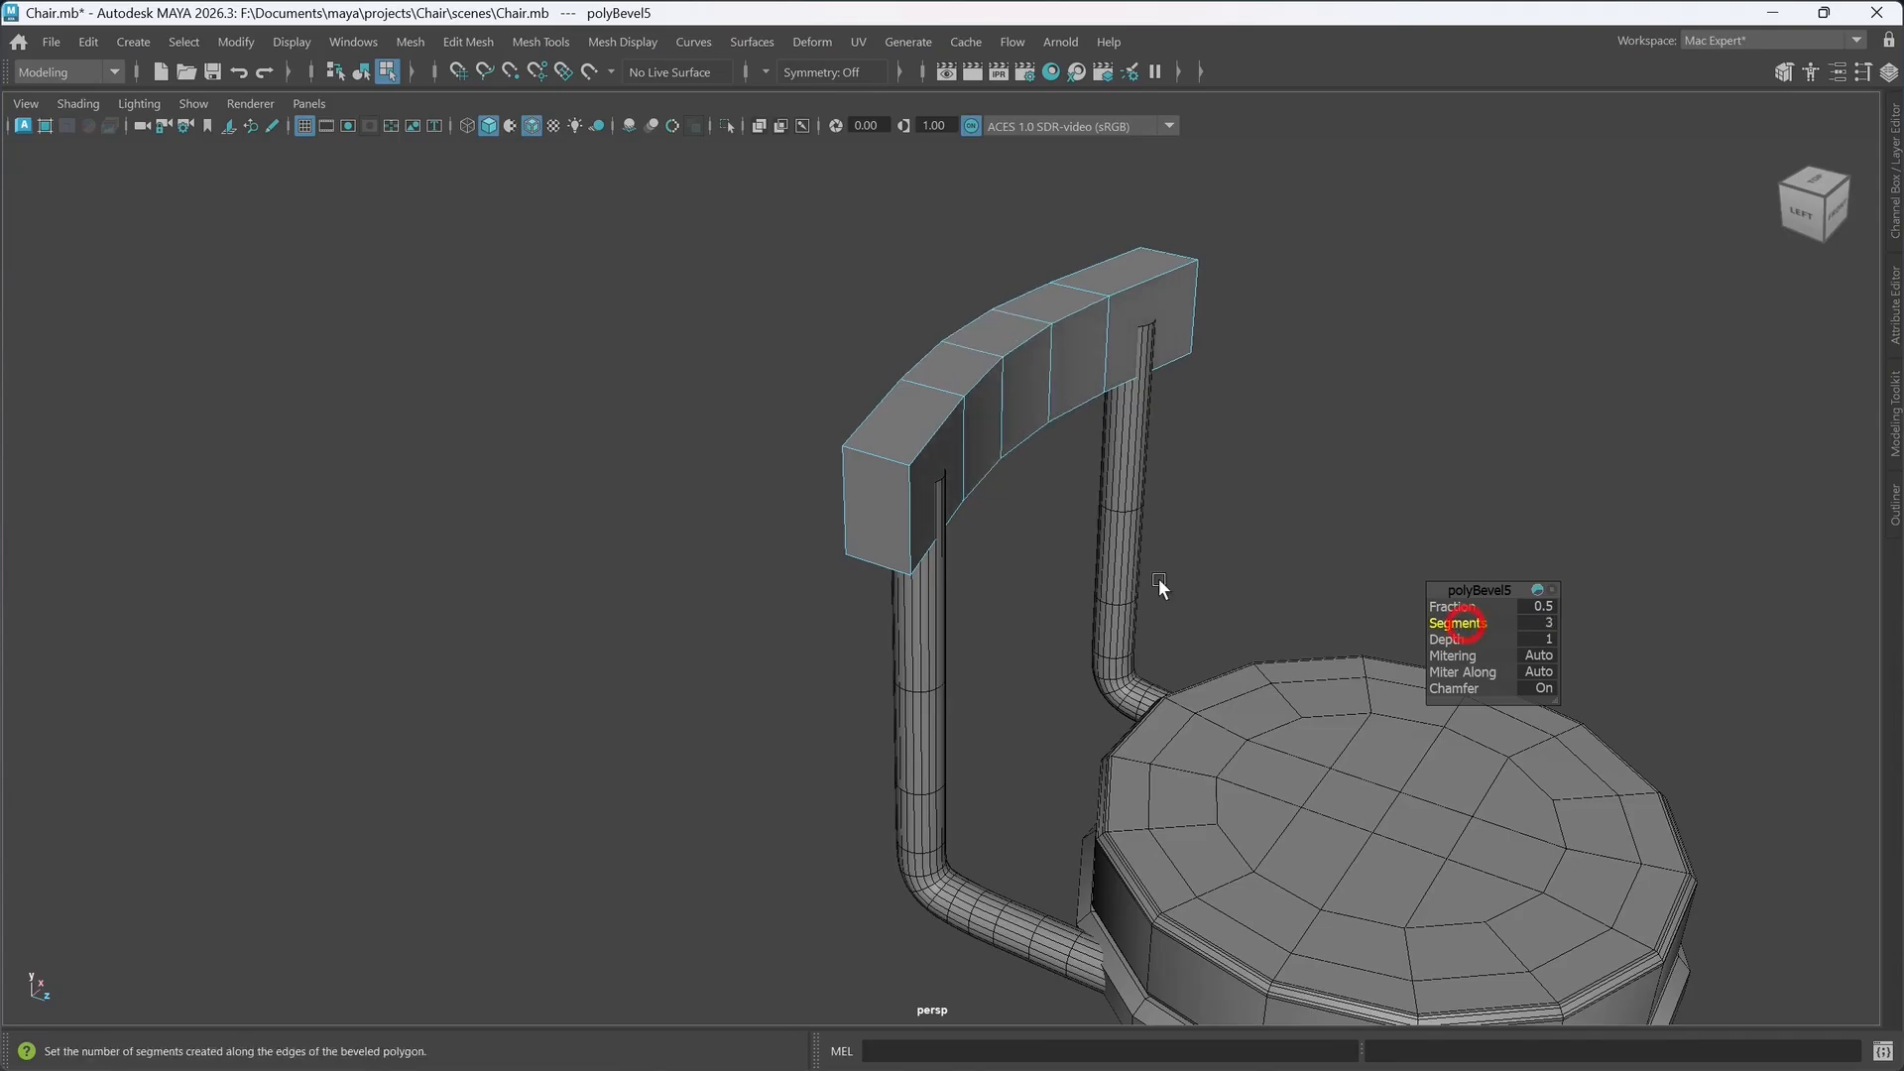
alt+drag(1156, 591, 1009, 549)
- Move the whole backrest block forward along Z to about -5.66 cm so its ends sit over the tube tops
key(w)
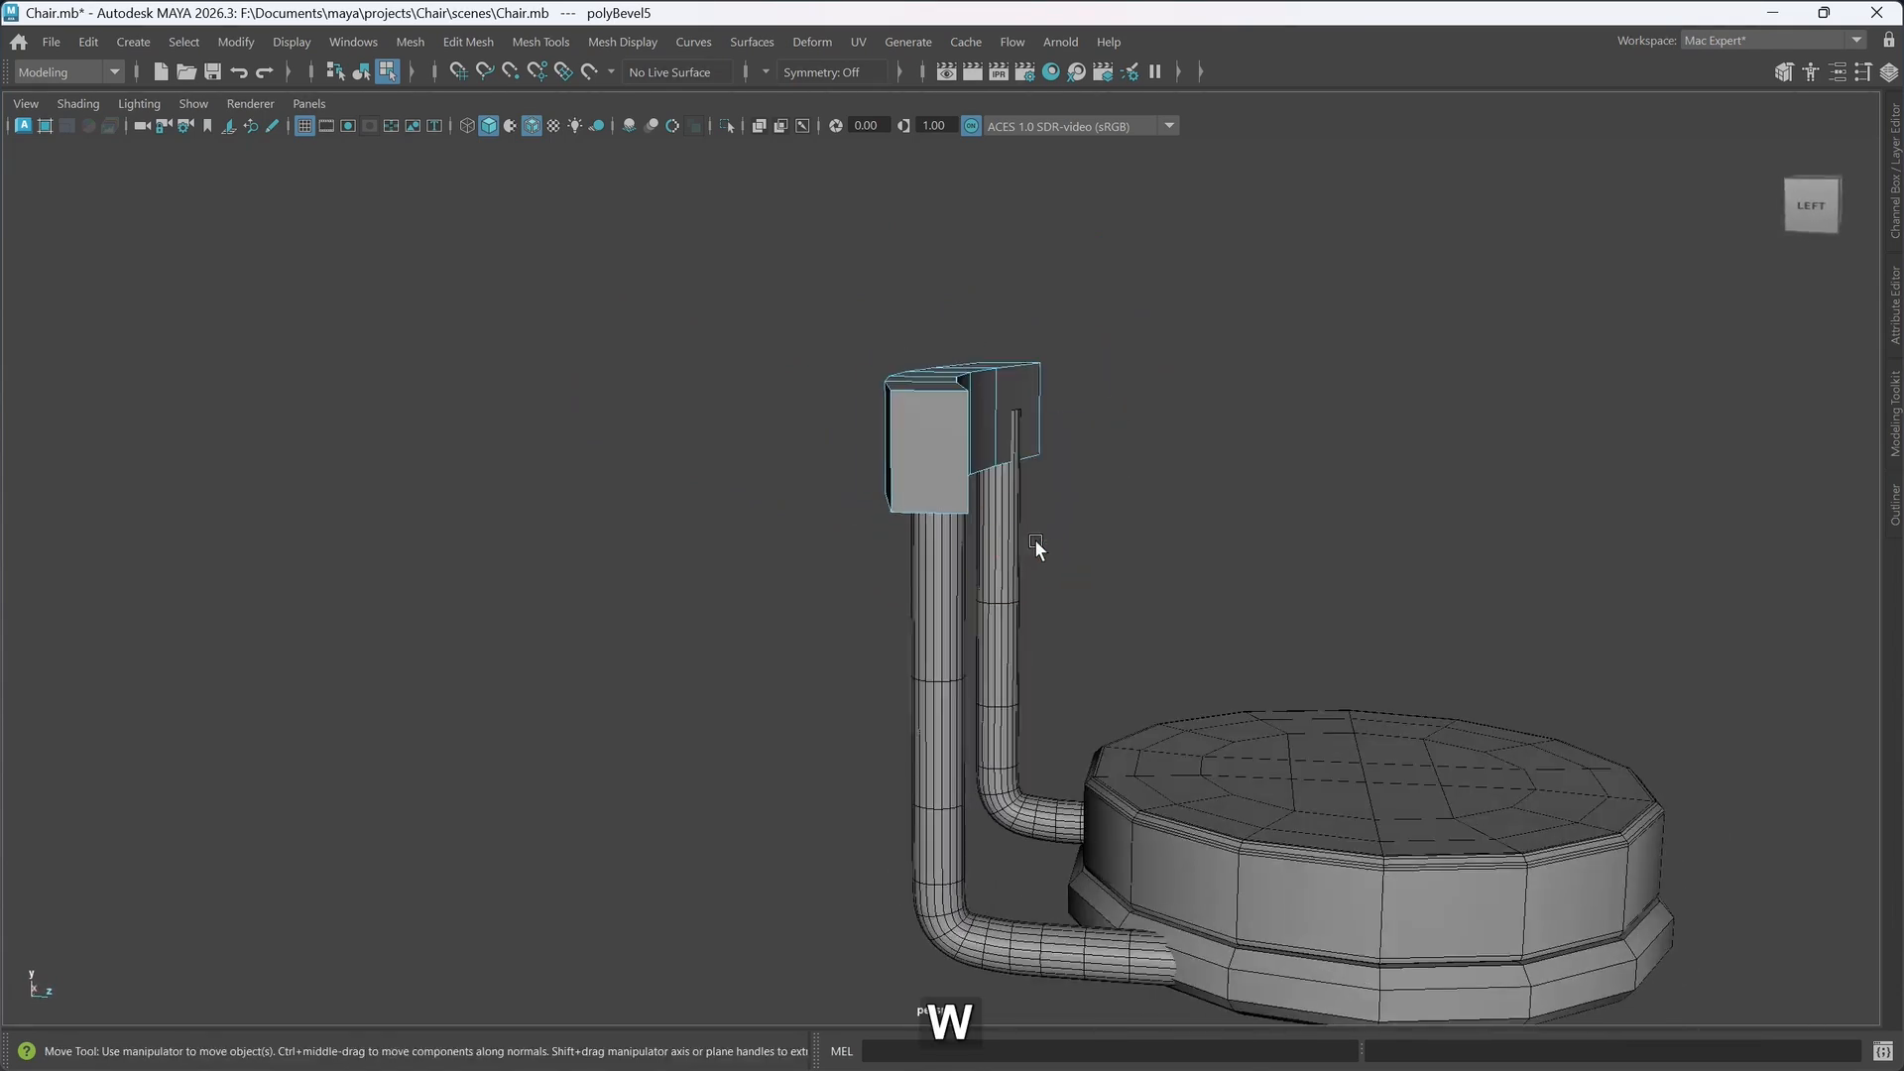
right_drag(1009, 443, 1110, 392)
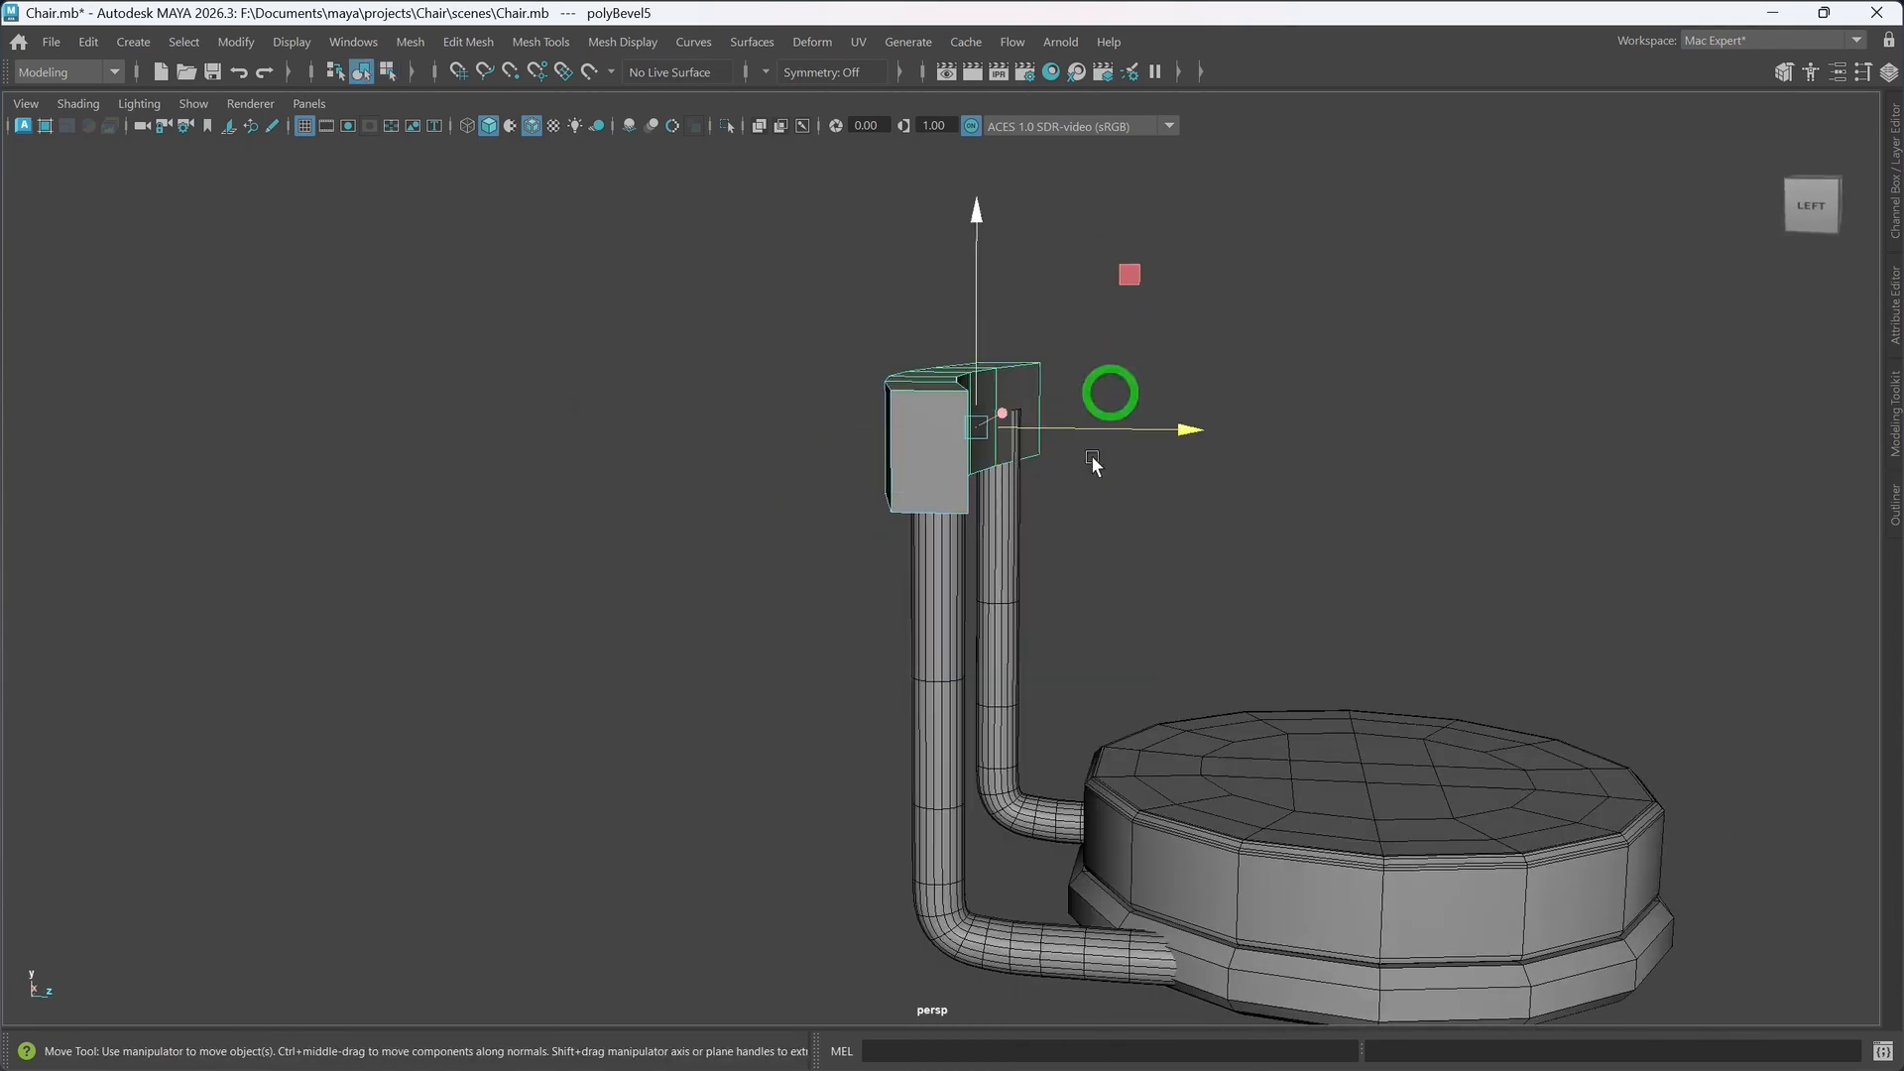
drag(1174, 433, 1194, 548)
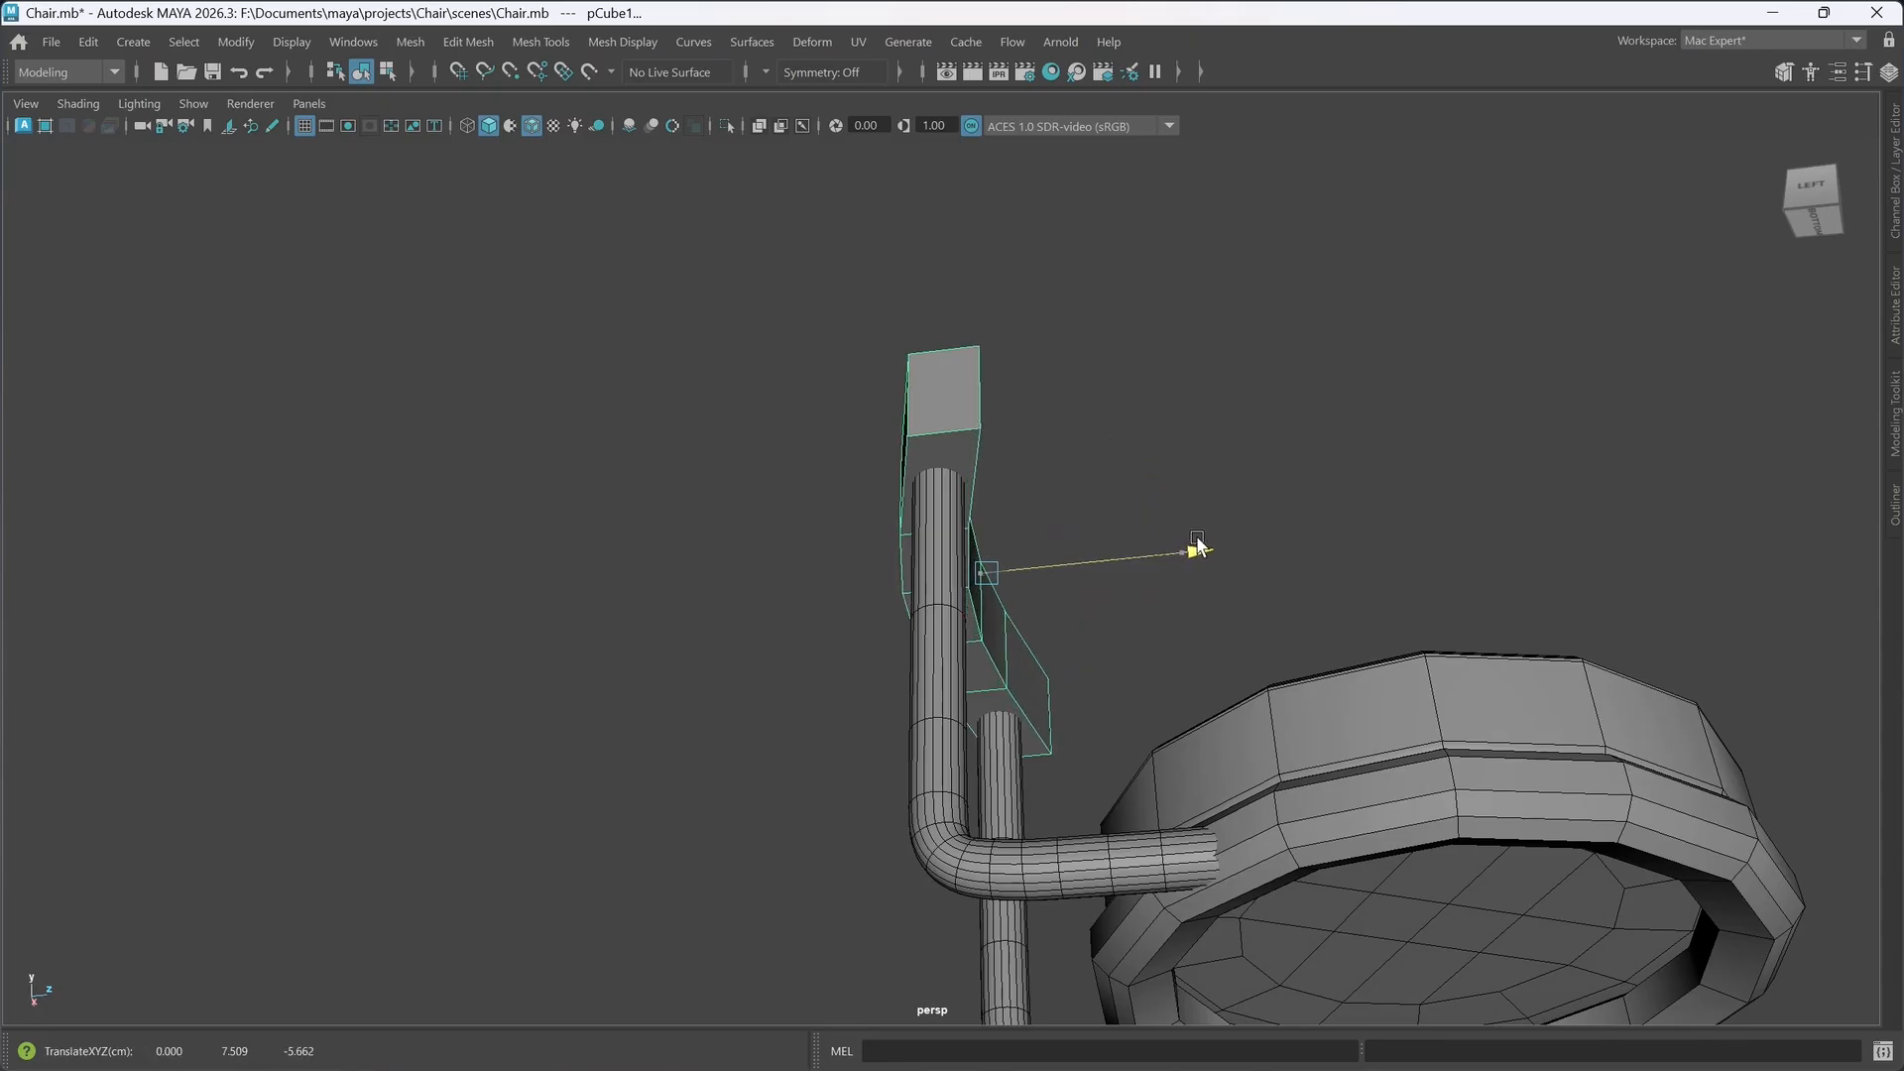
alt+drag(1175, 598, 1127, 514)
alt+drag(1091, 364, 1109, 539)
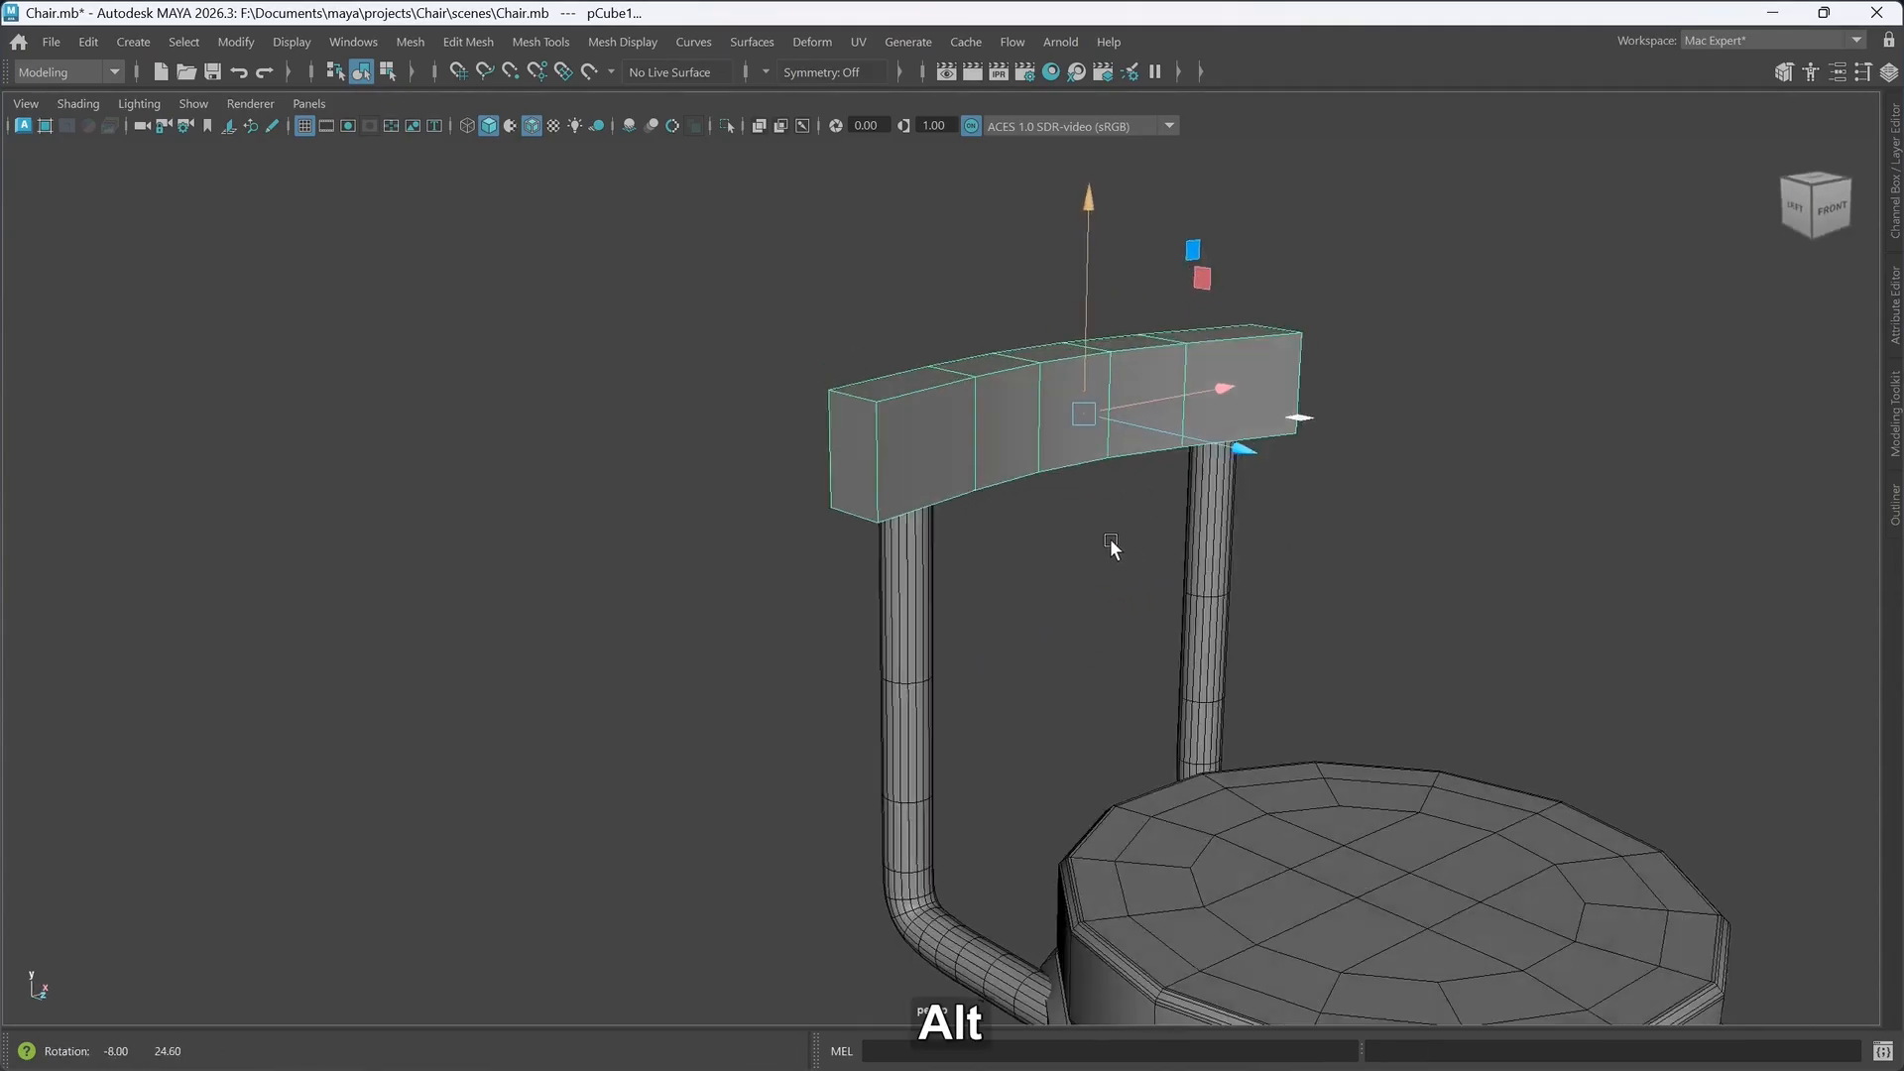
- Bevel all outer border edges of the backrest block, front, back and both ends, with a fraction of 0.5 and one segment
right_drag(1097, 445, 1083, 375)
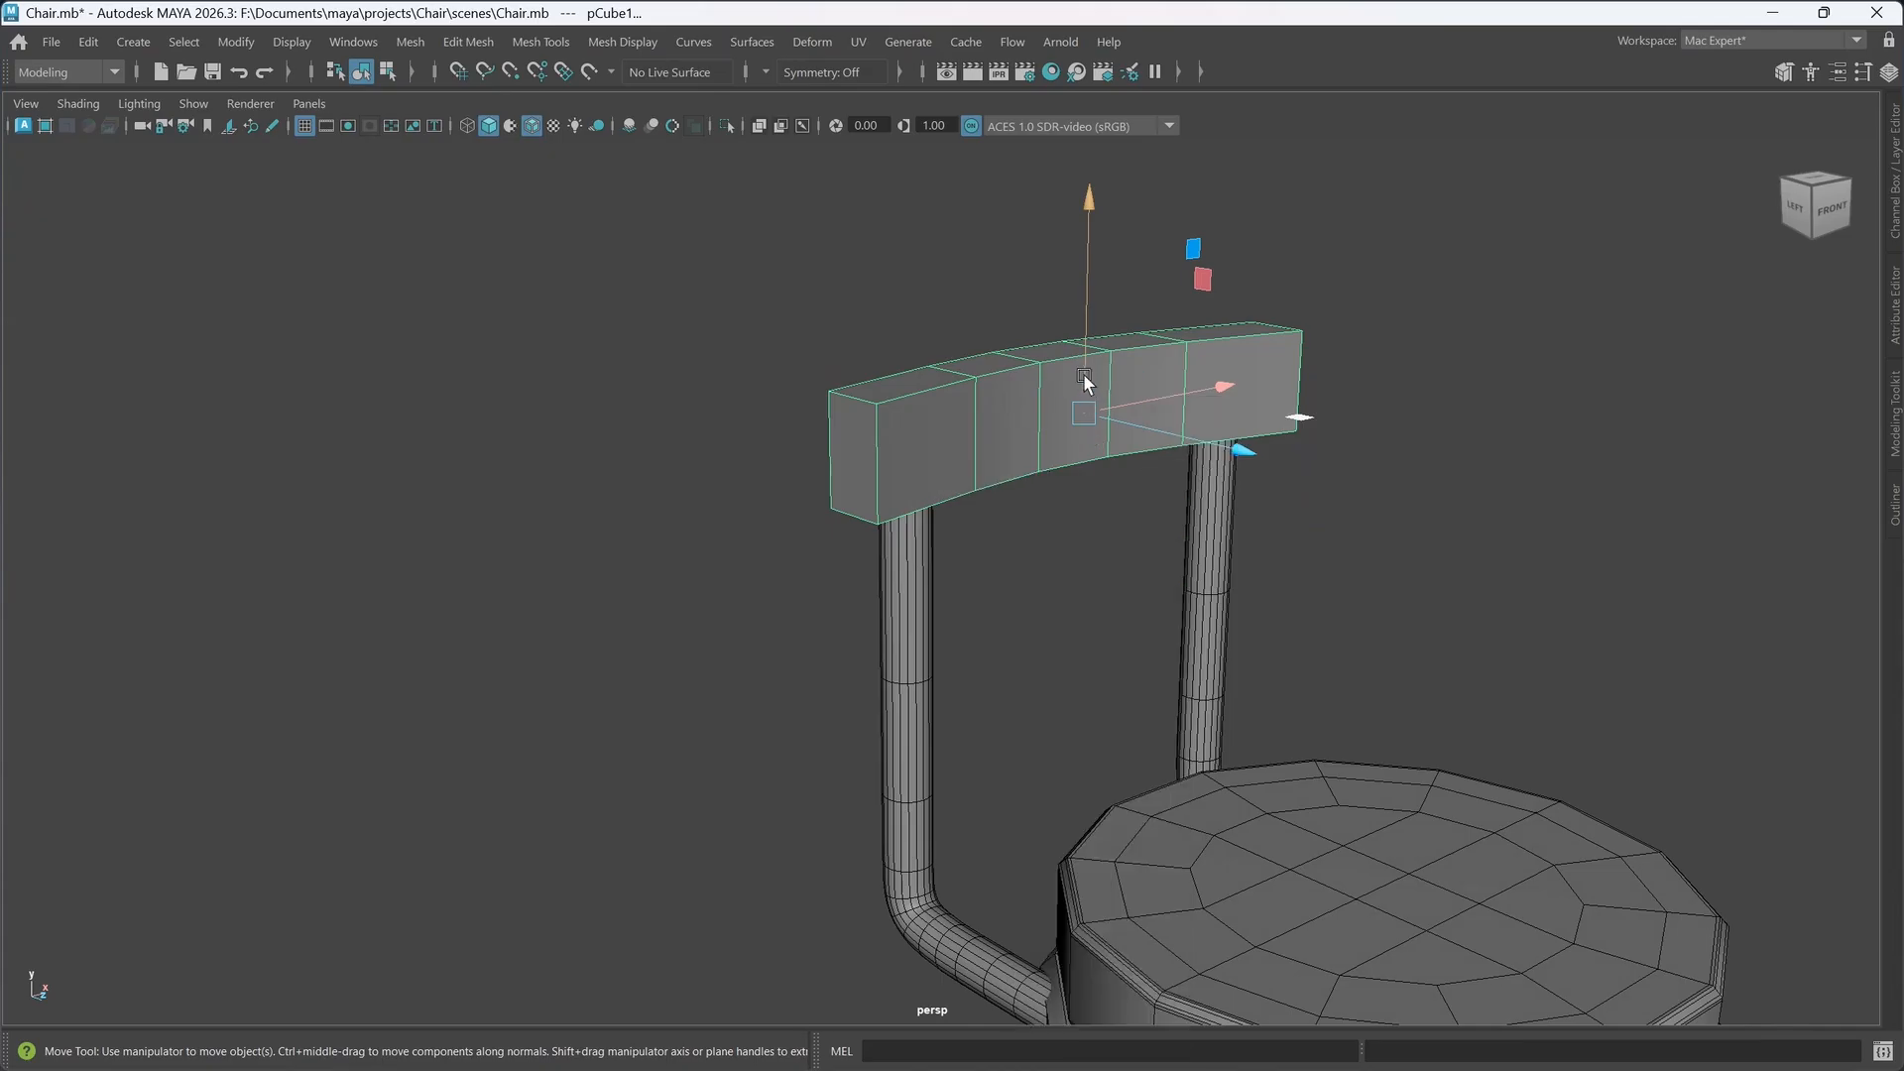
click(914, 397)
double_click(914, 397)
shift+click(885, 463)
shift+double_click(931, 503)
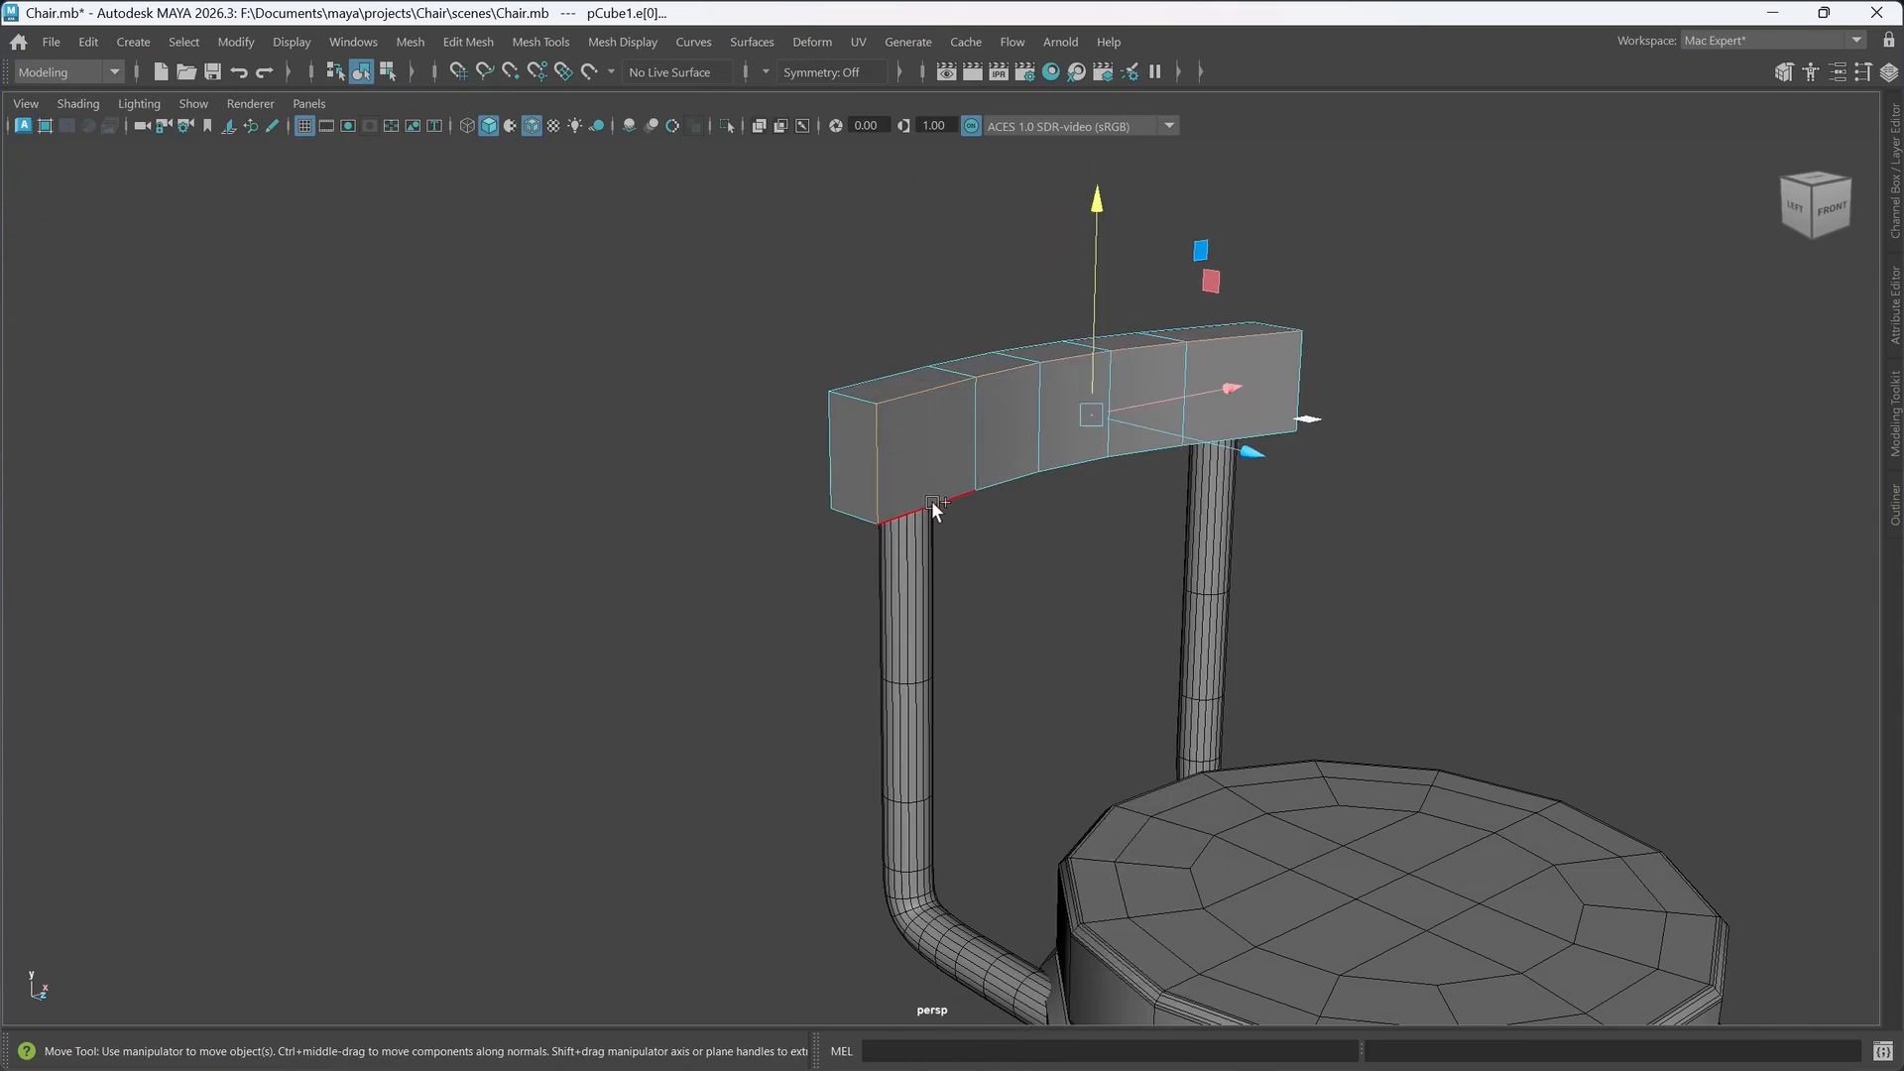
shift+click(827, 460)
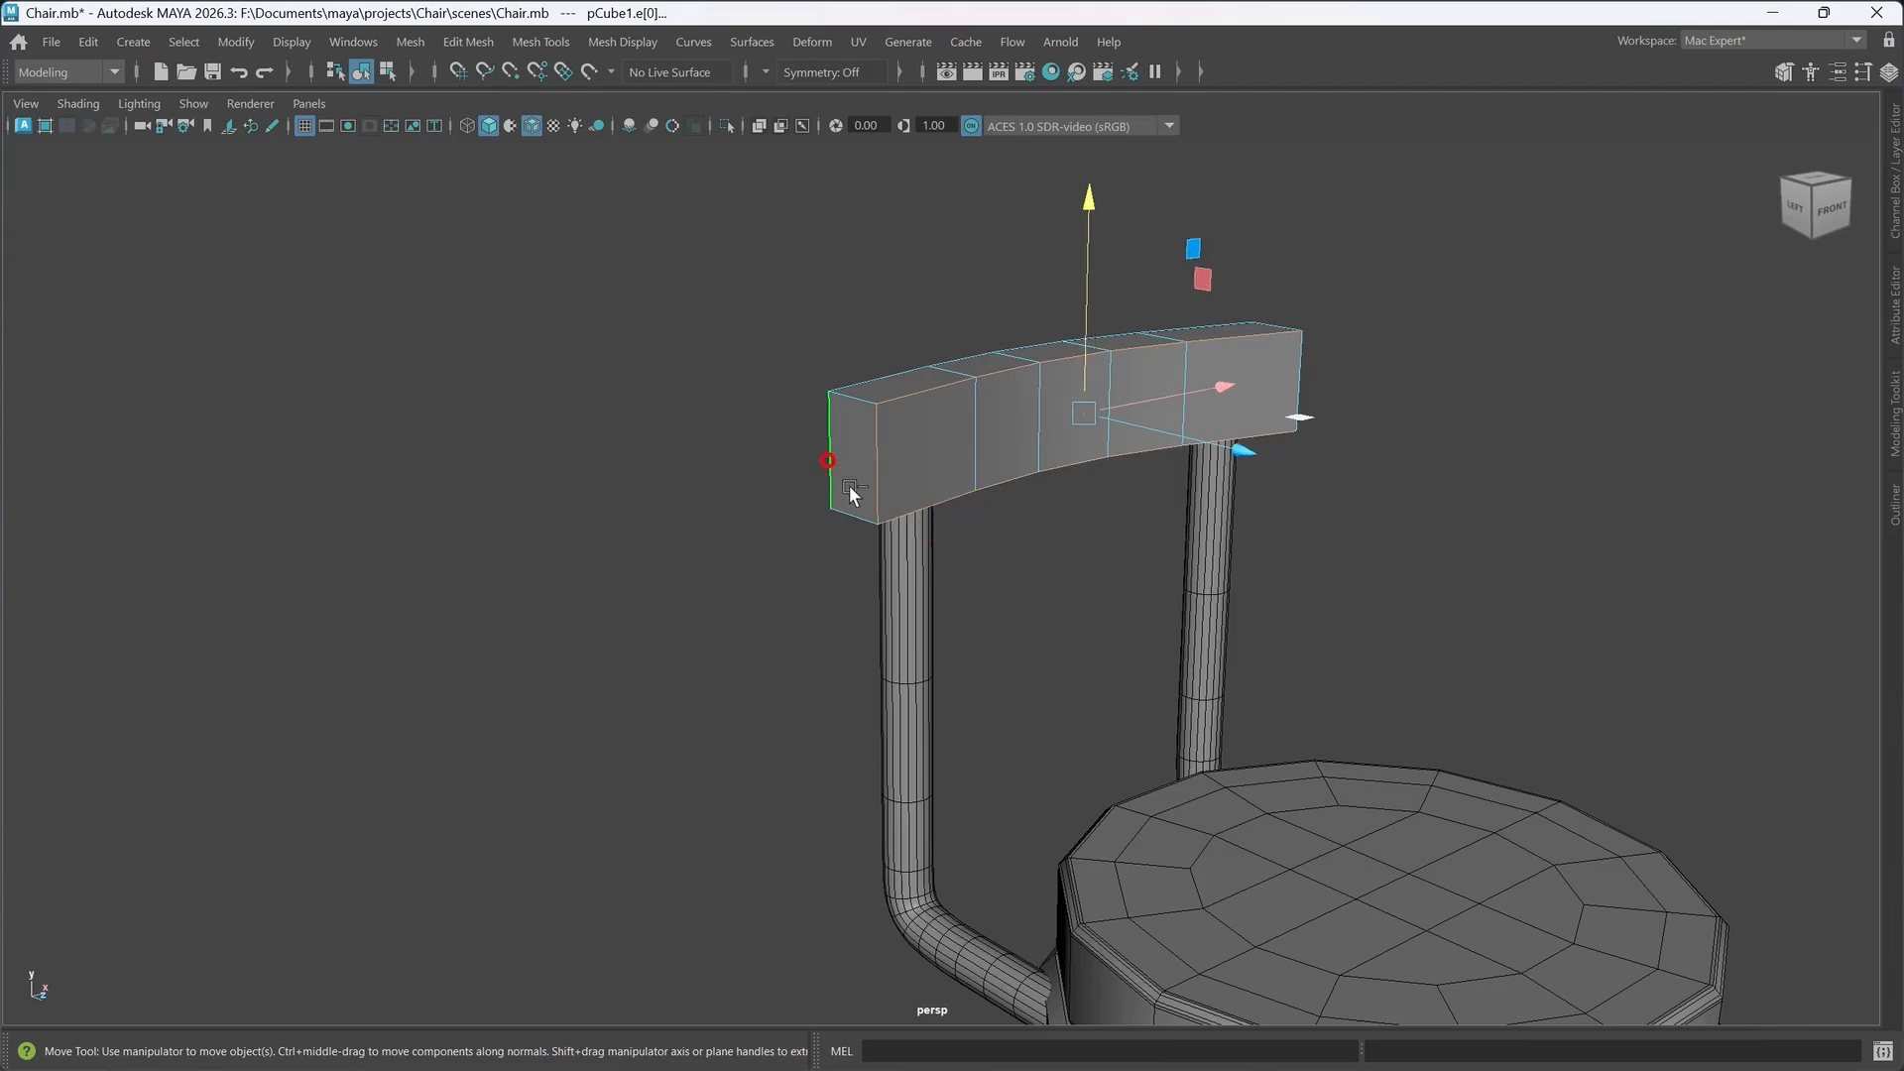
shift+click(869, 391)
shift+click(1320, 337)
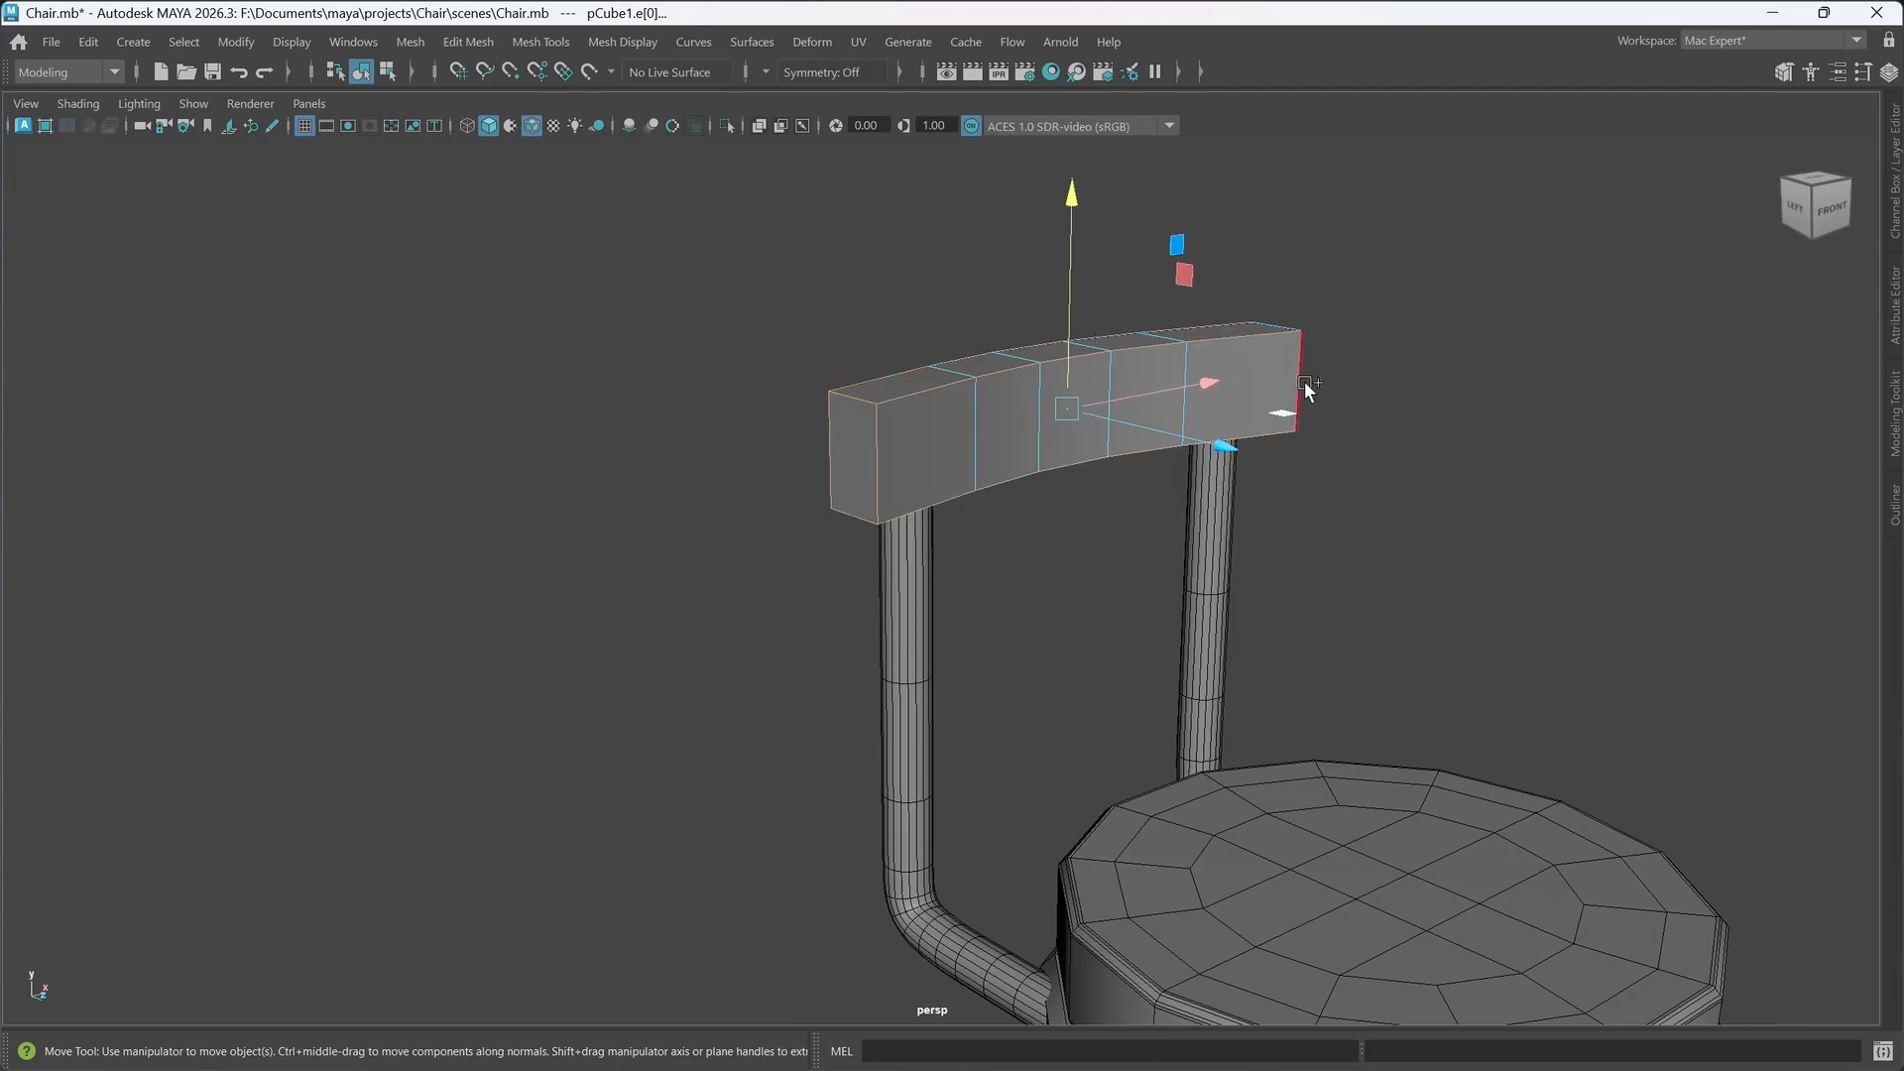
shift+click(1285, 319)
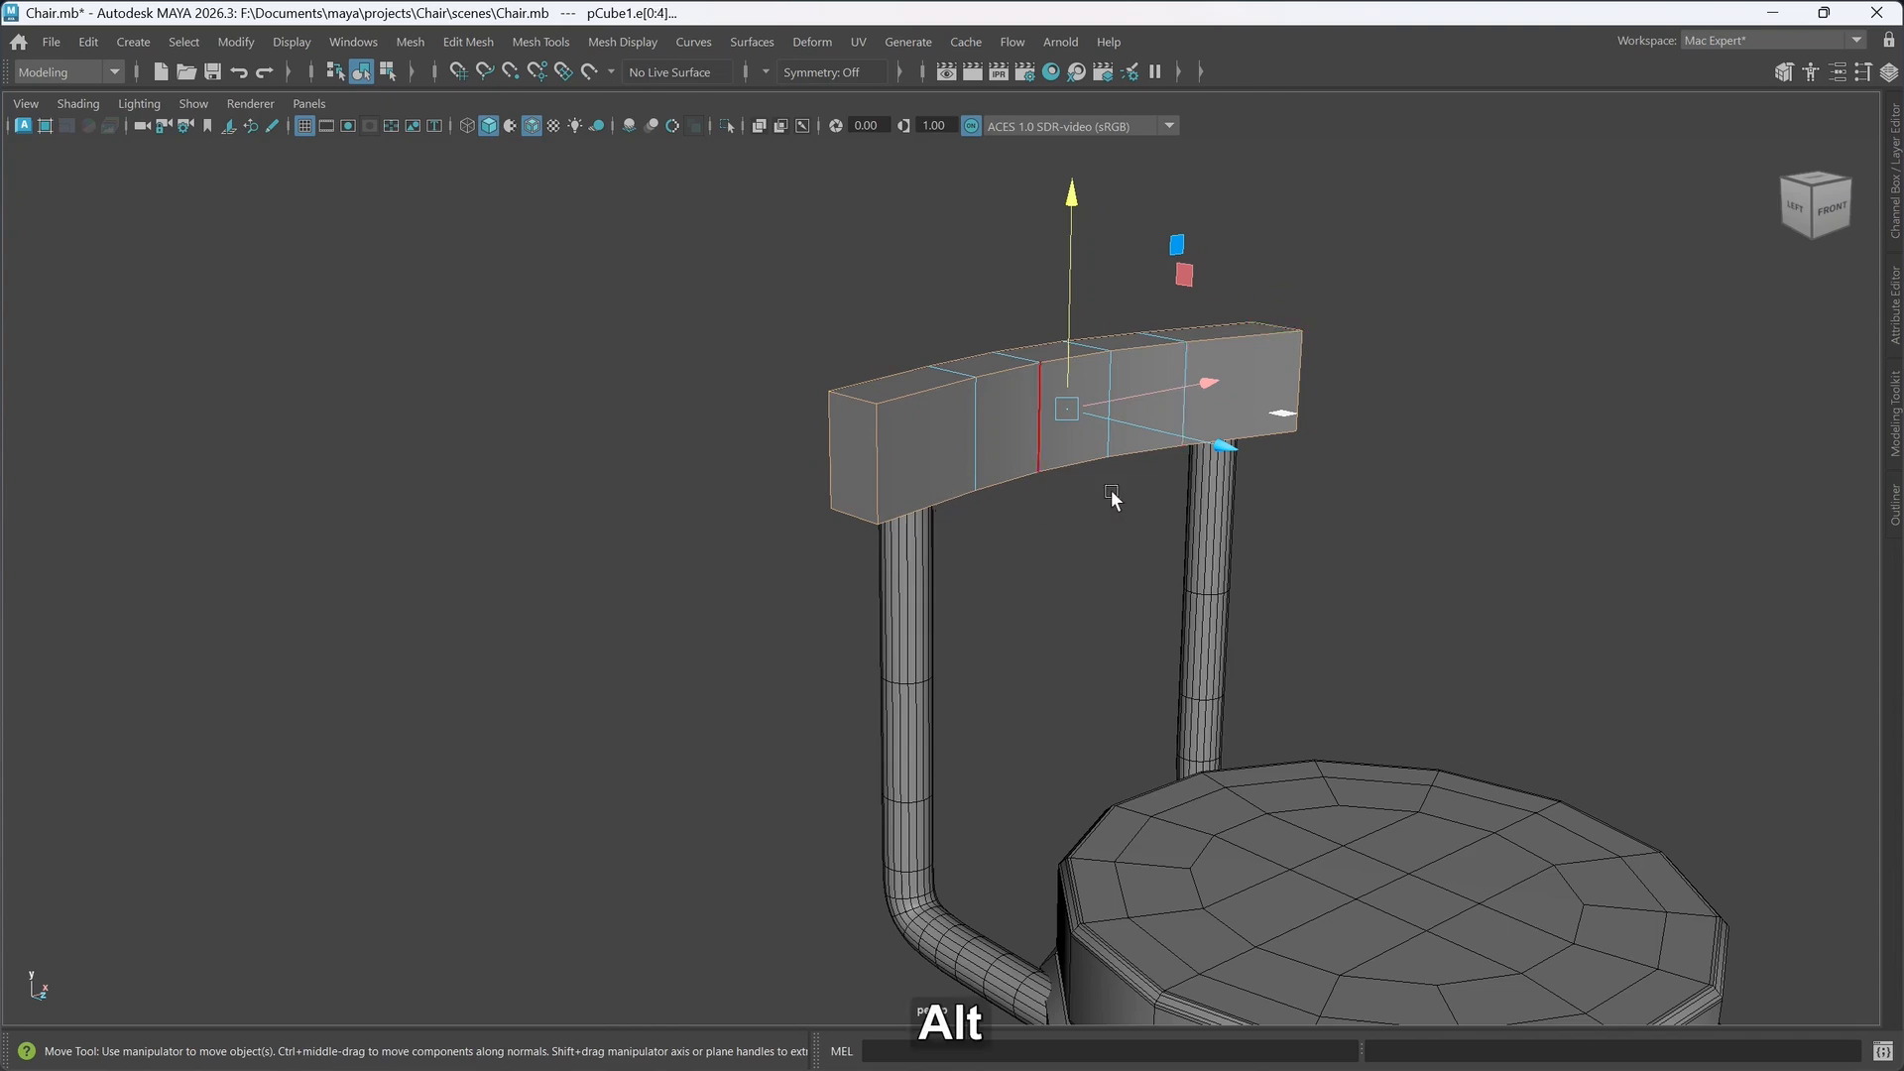
alt+drag(1114, 502, 1194, 464)
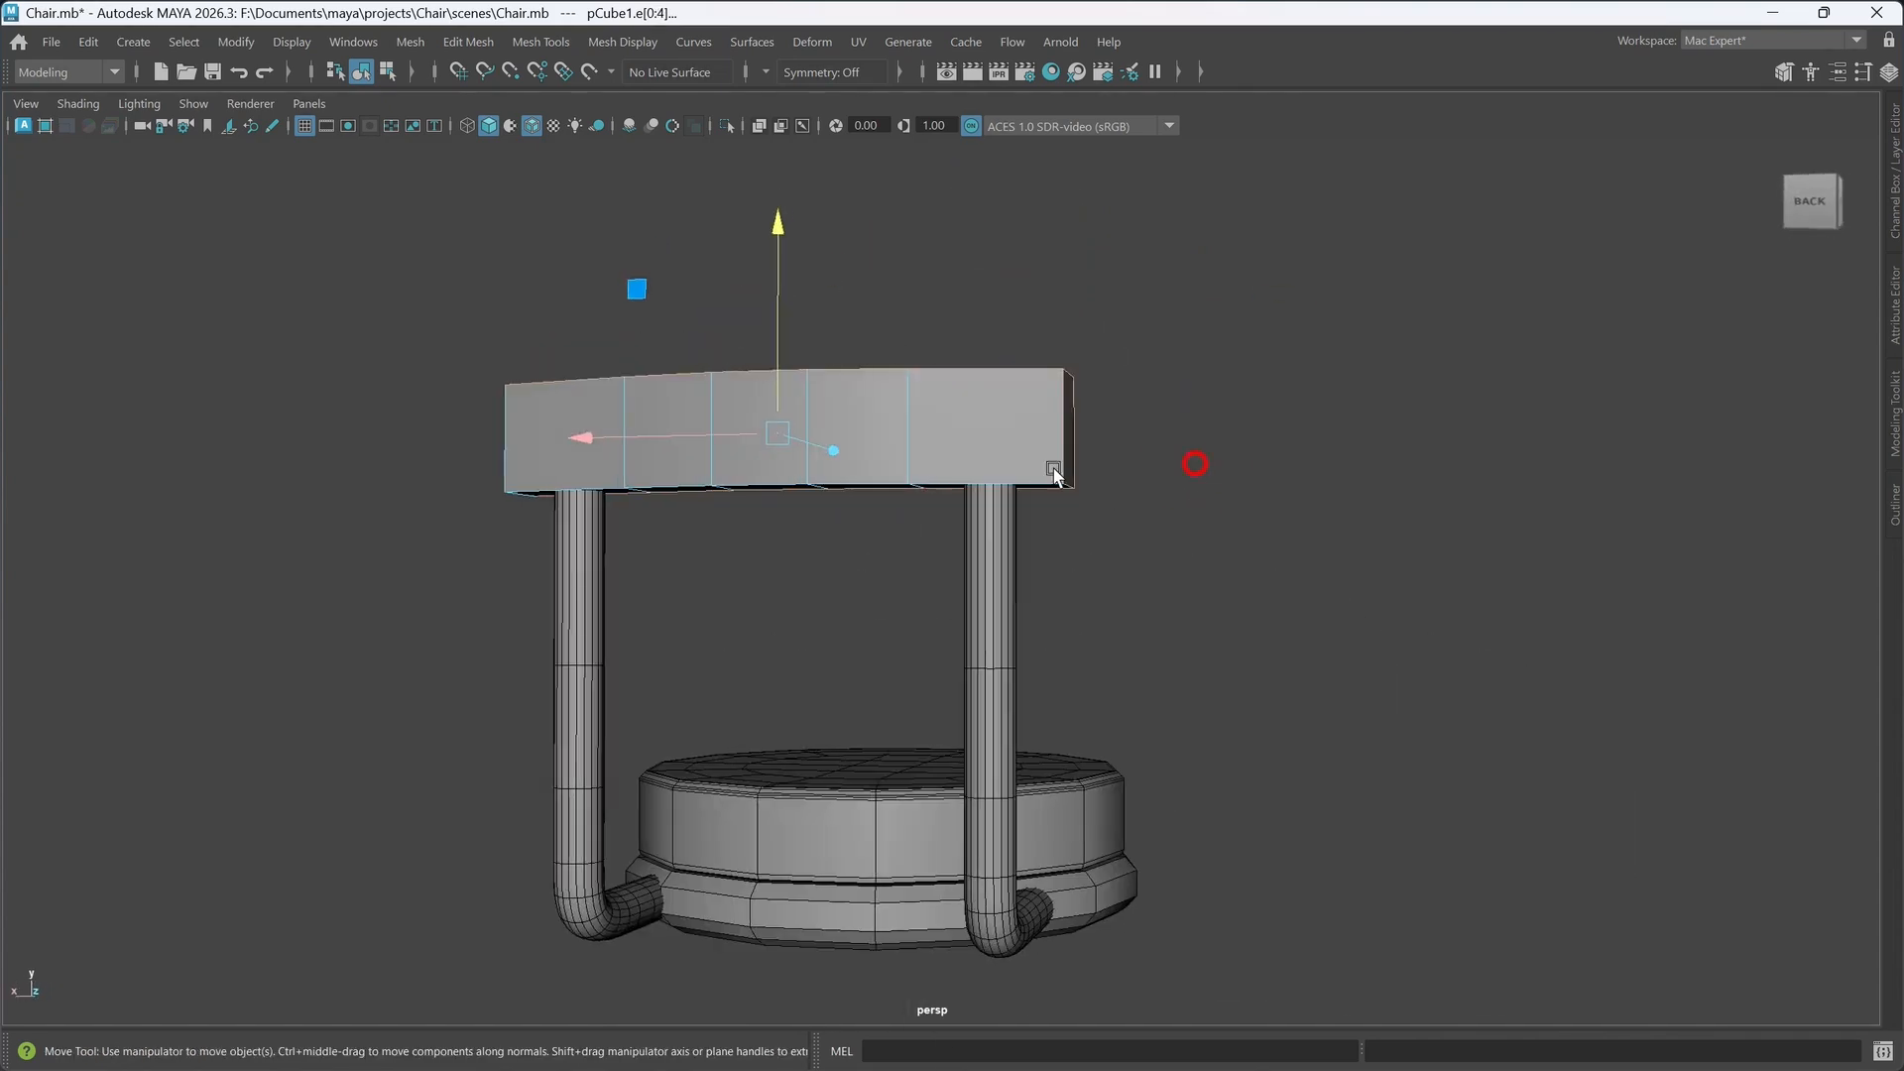
shift+click(880, 477)
shift+click(508, 441)
alt+drag(532, 579, 986, 688)
shift+click(477, 471)
key(ctrl+b)
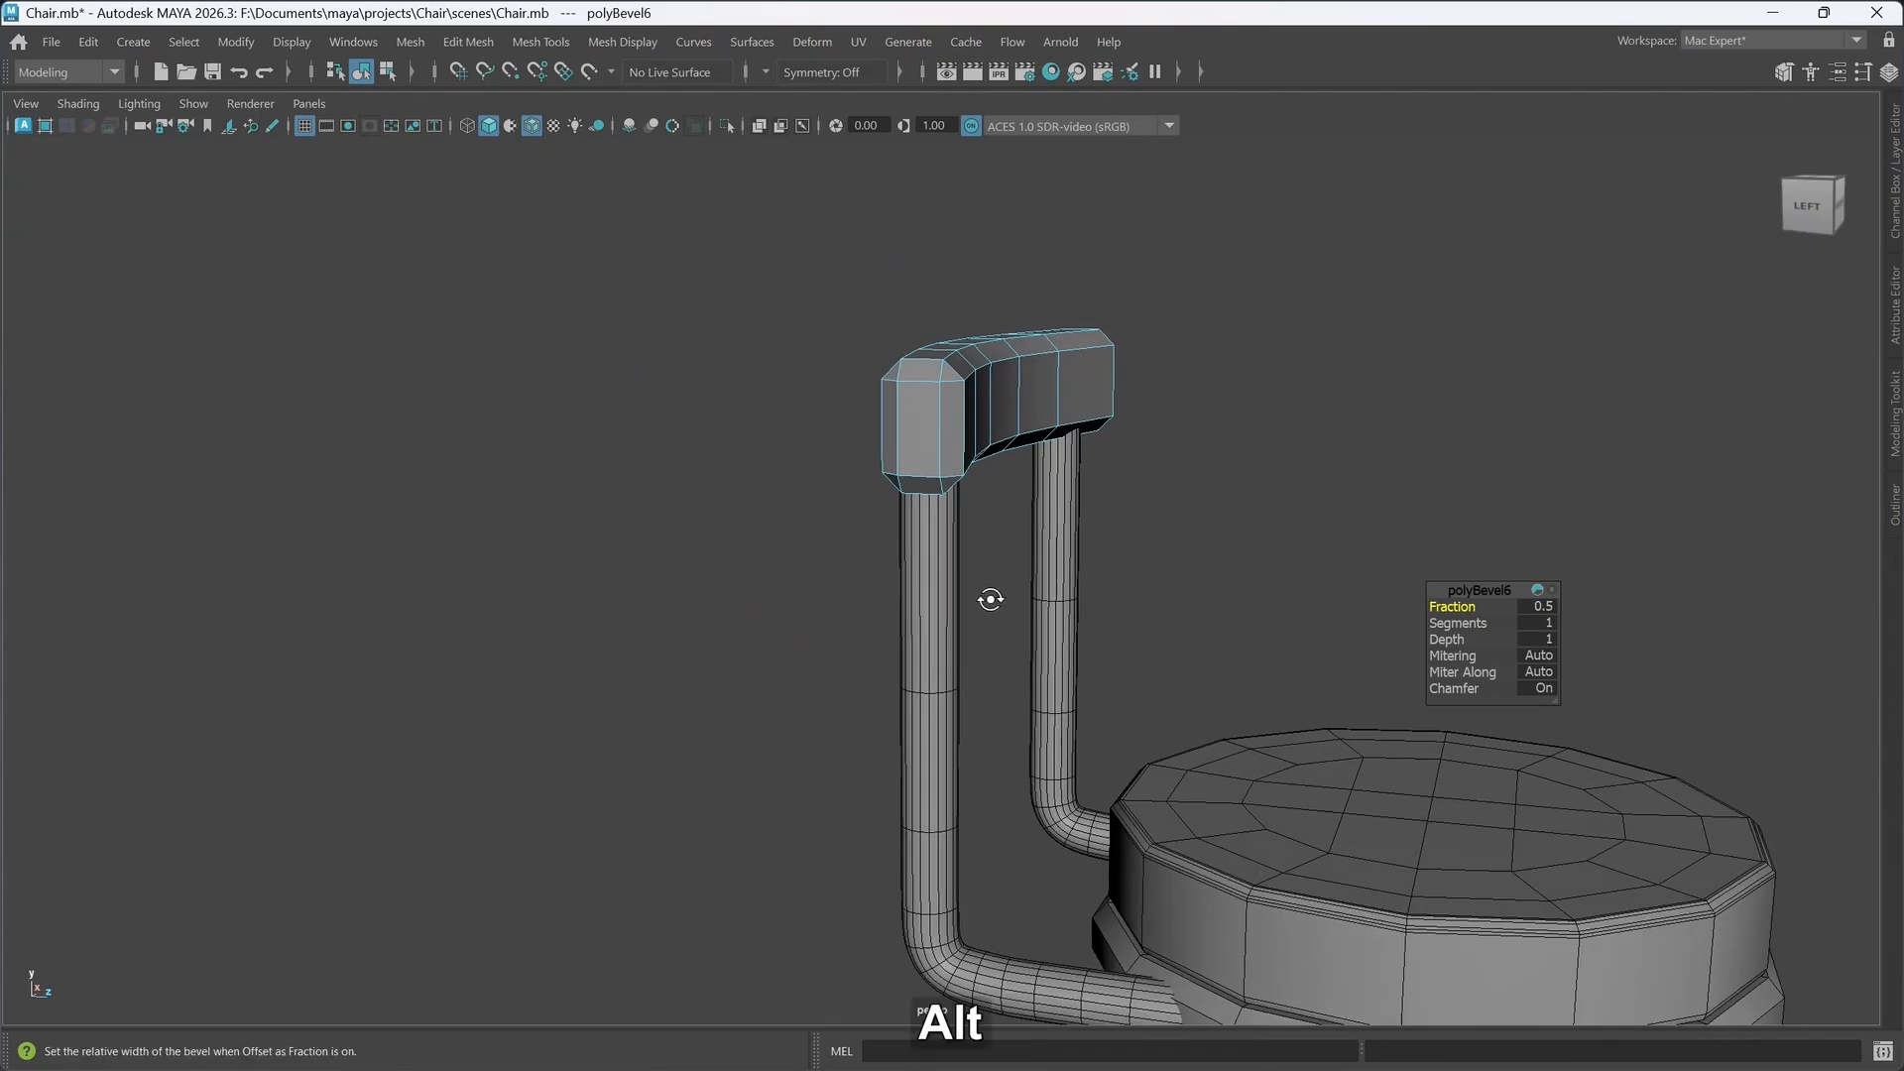
- Turn off Chamfer for the backrest's border bevel and show the block in smooth preview
alt+drag(990, 599, 987, 604)
drag(1454, 689, 1175, 678)
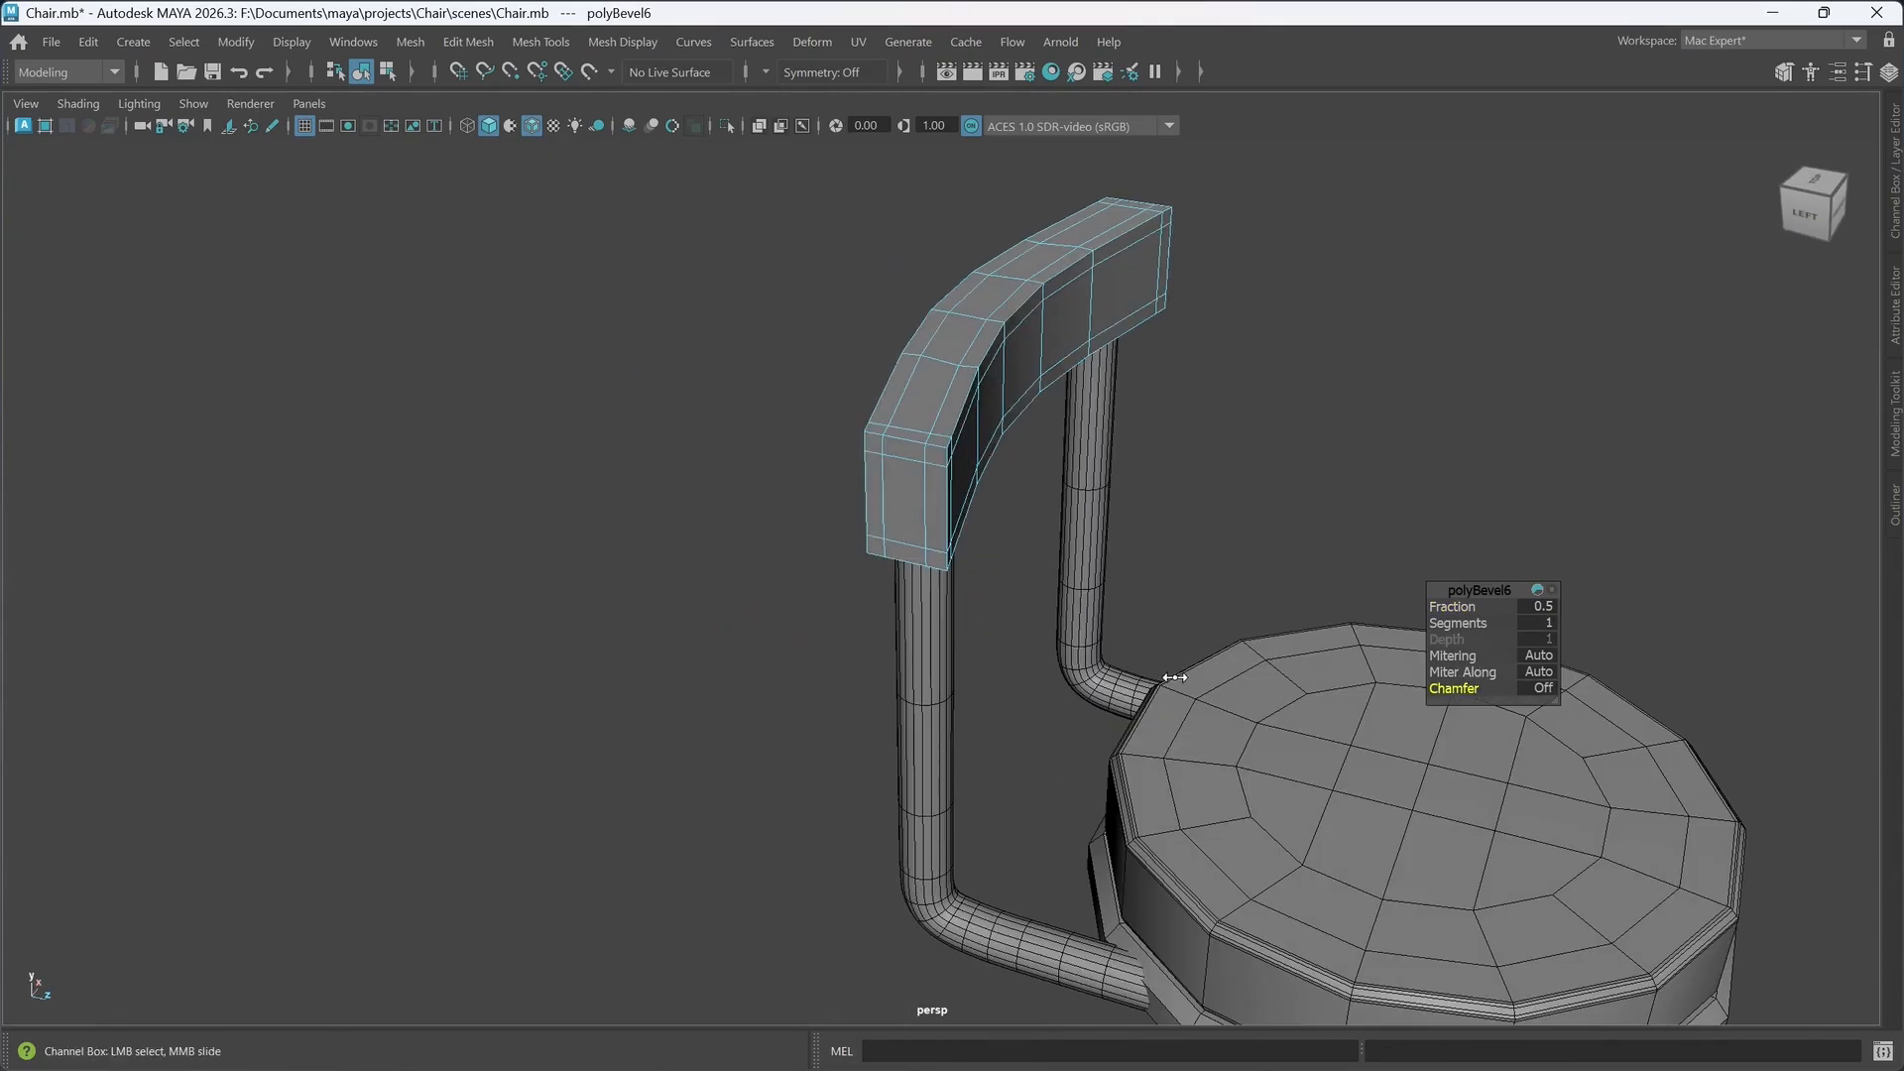
alt+middle_drag(1089, 679, 972, 664)
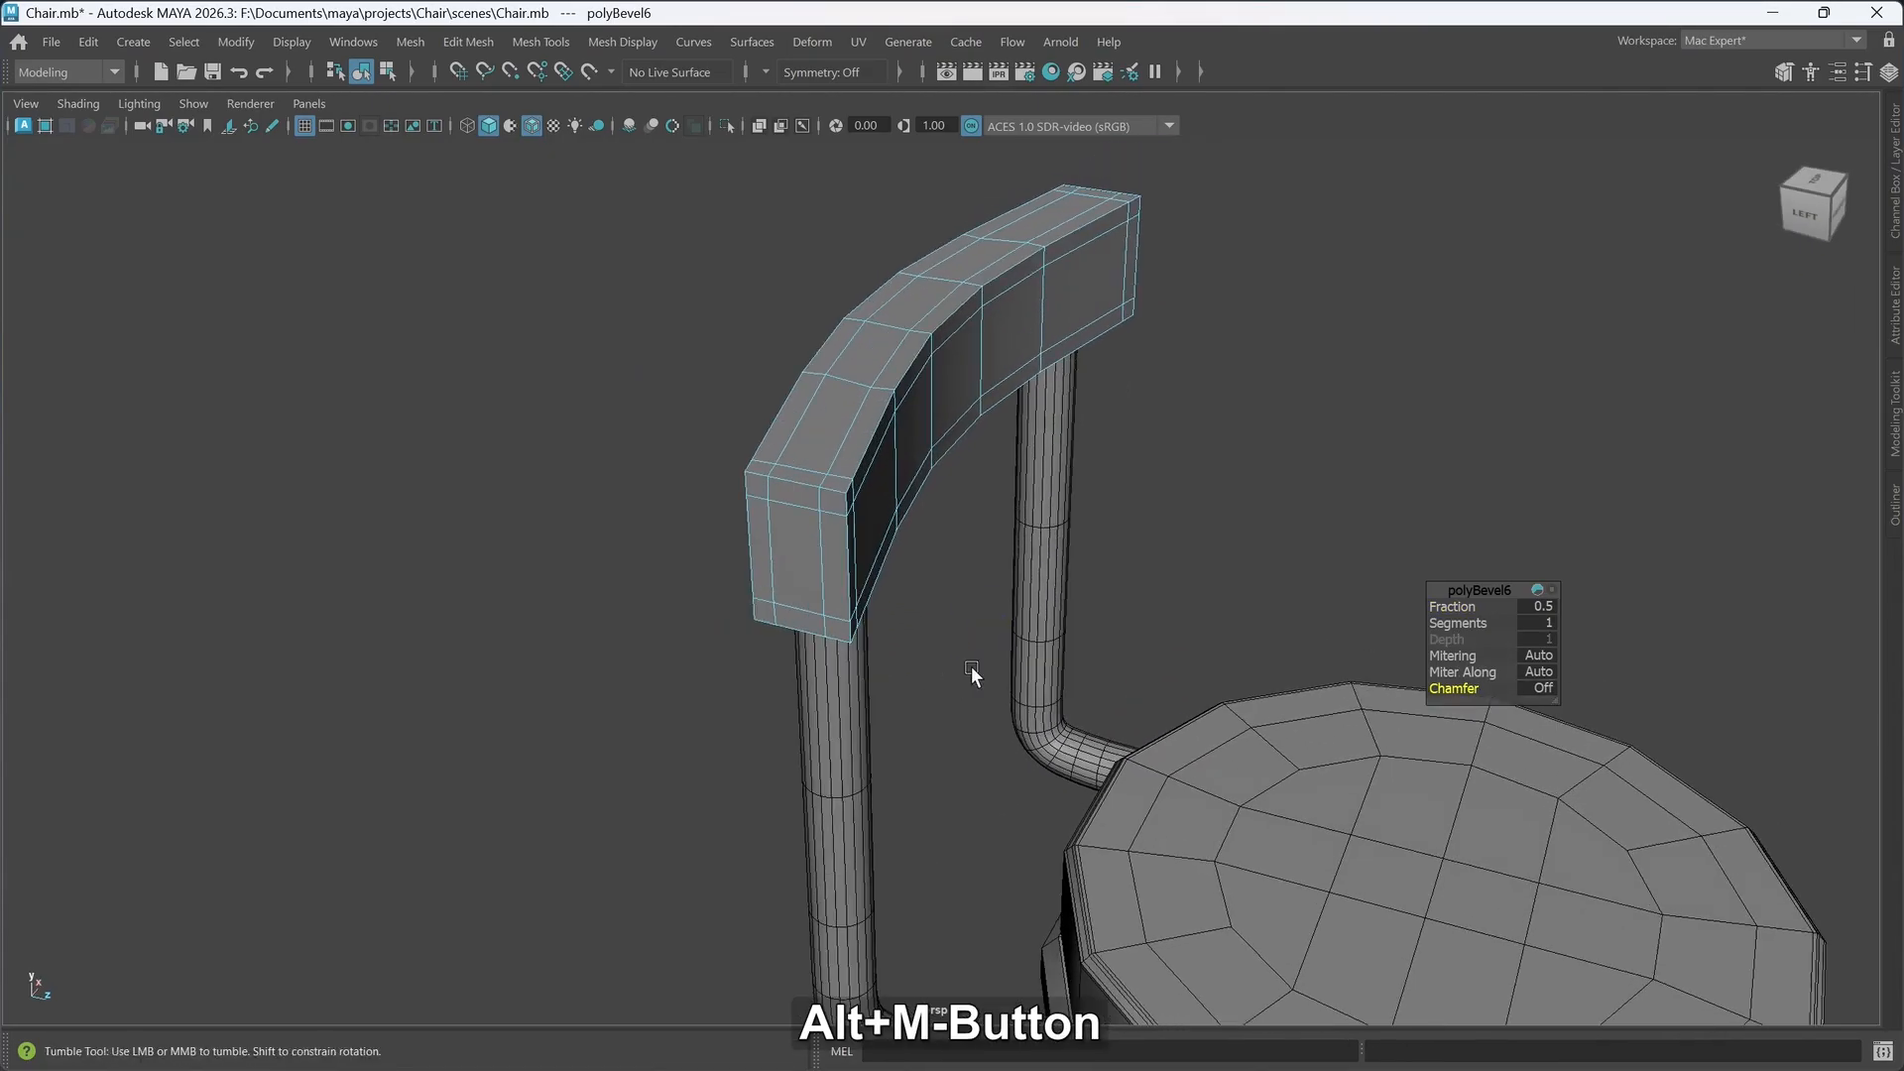
key(3)
alt+drag(948, 705, 924, 640)
- Insert a horizontal edge loop at the middle of the backrest's height and a vertical loop midway through each of its five curve sections
key(m)
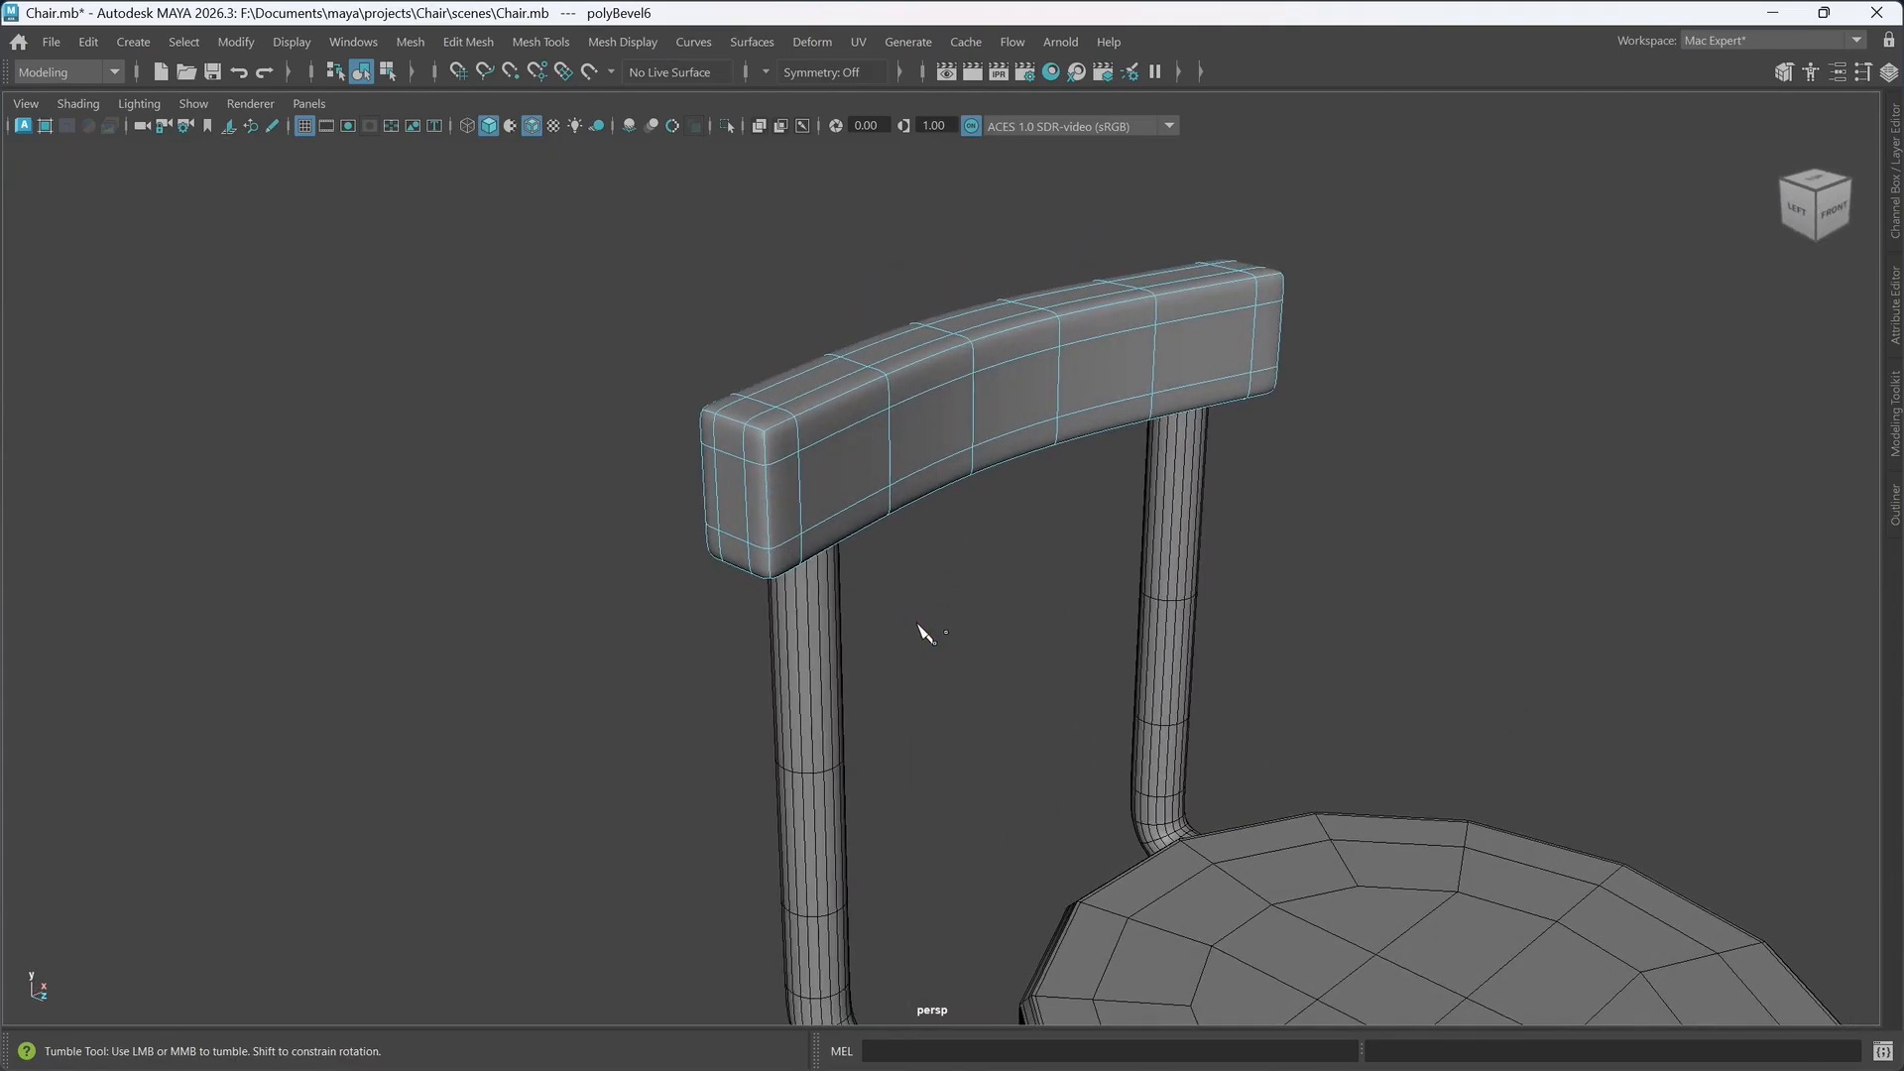
ctrl+middle_click(767, 511)
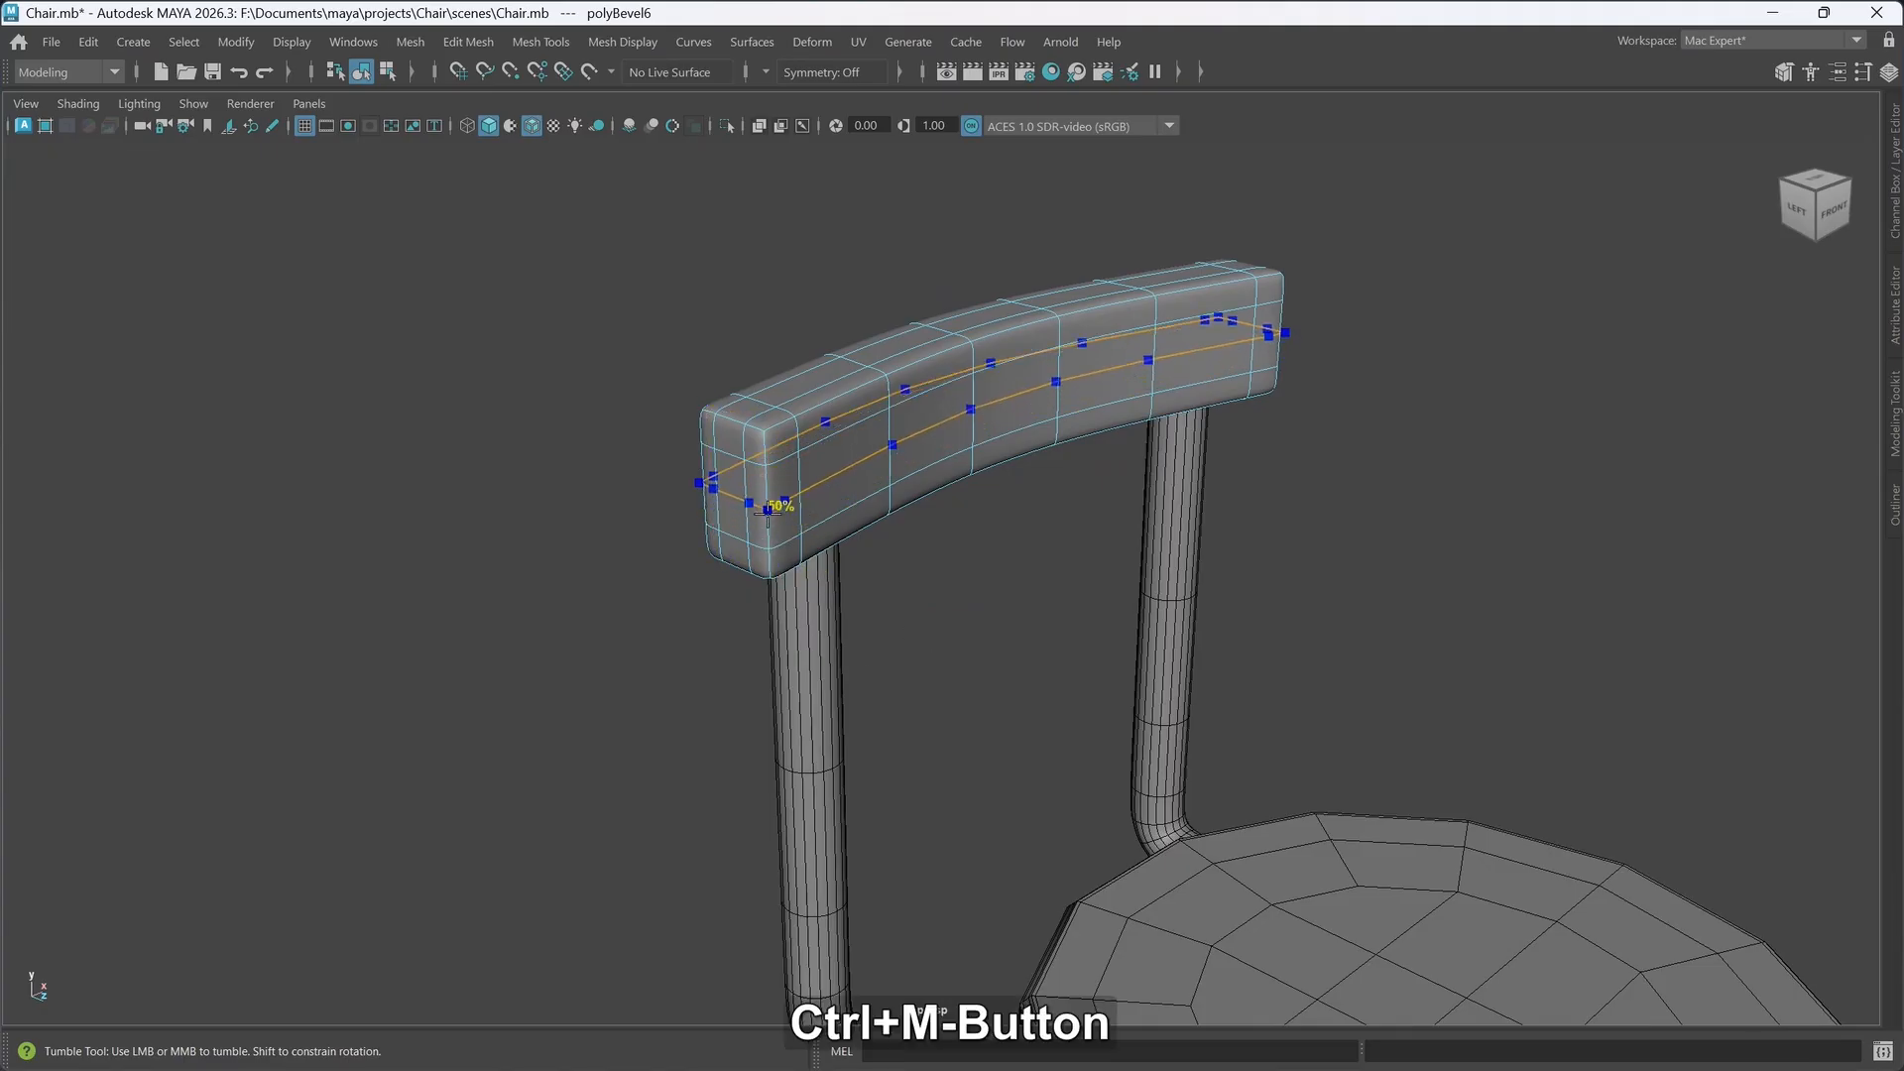
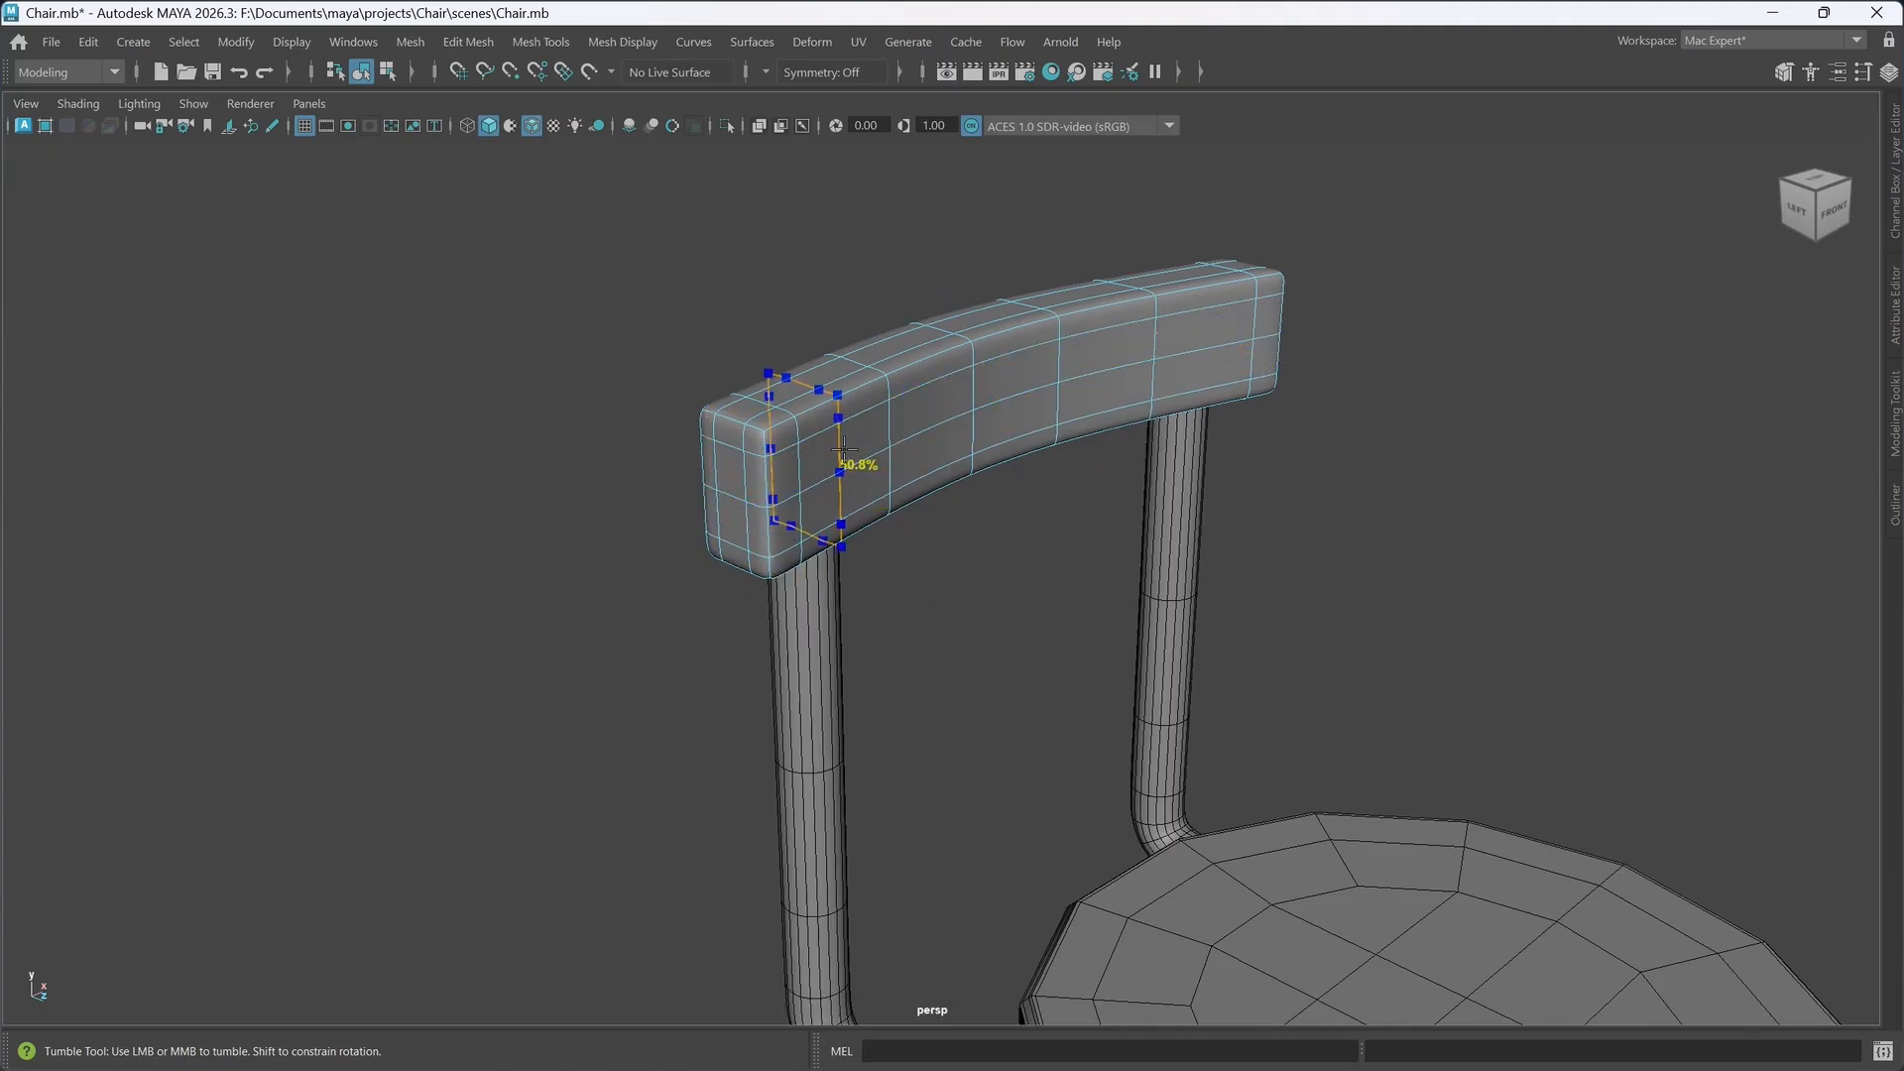
ctrl+middle_click(842, 450)
ctrl+middle_click(947, 417)
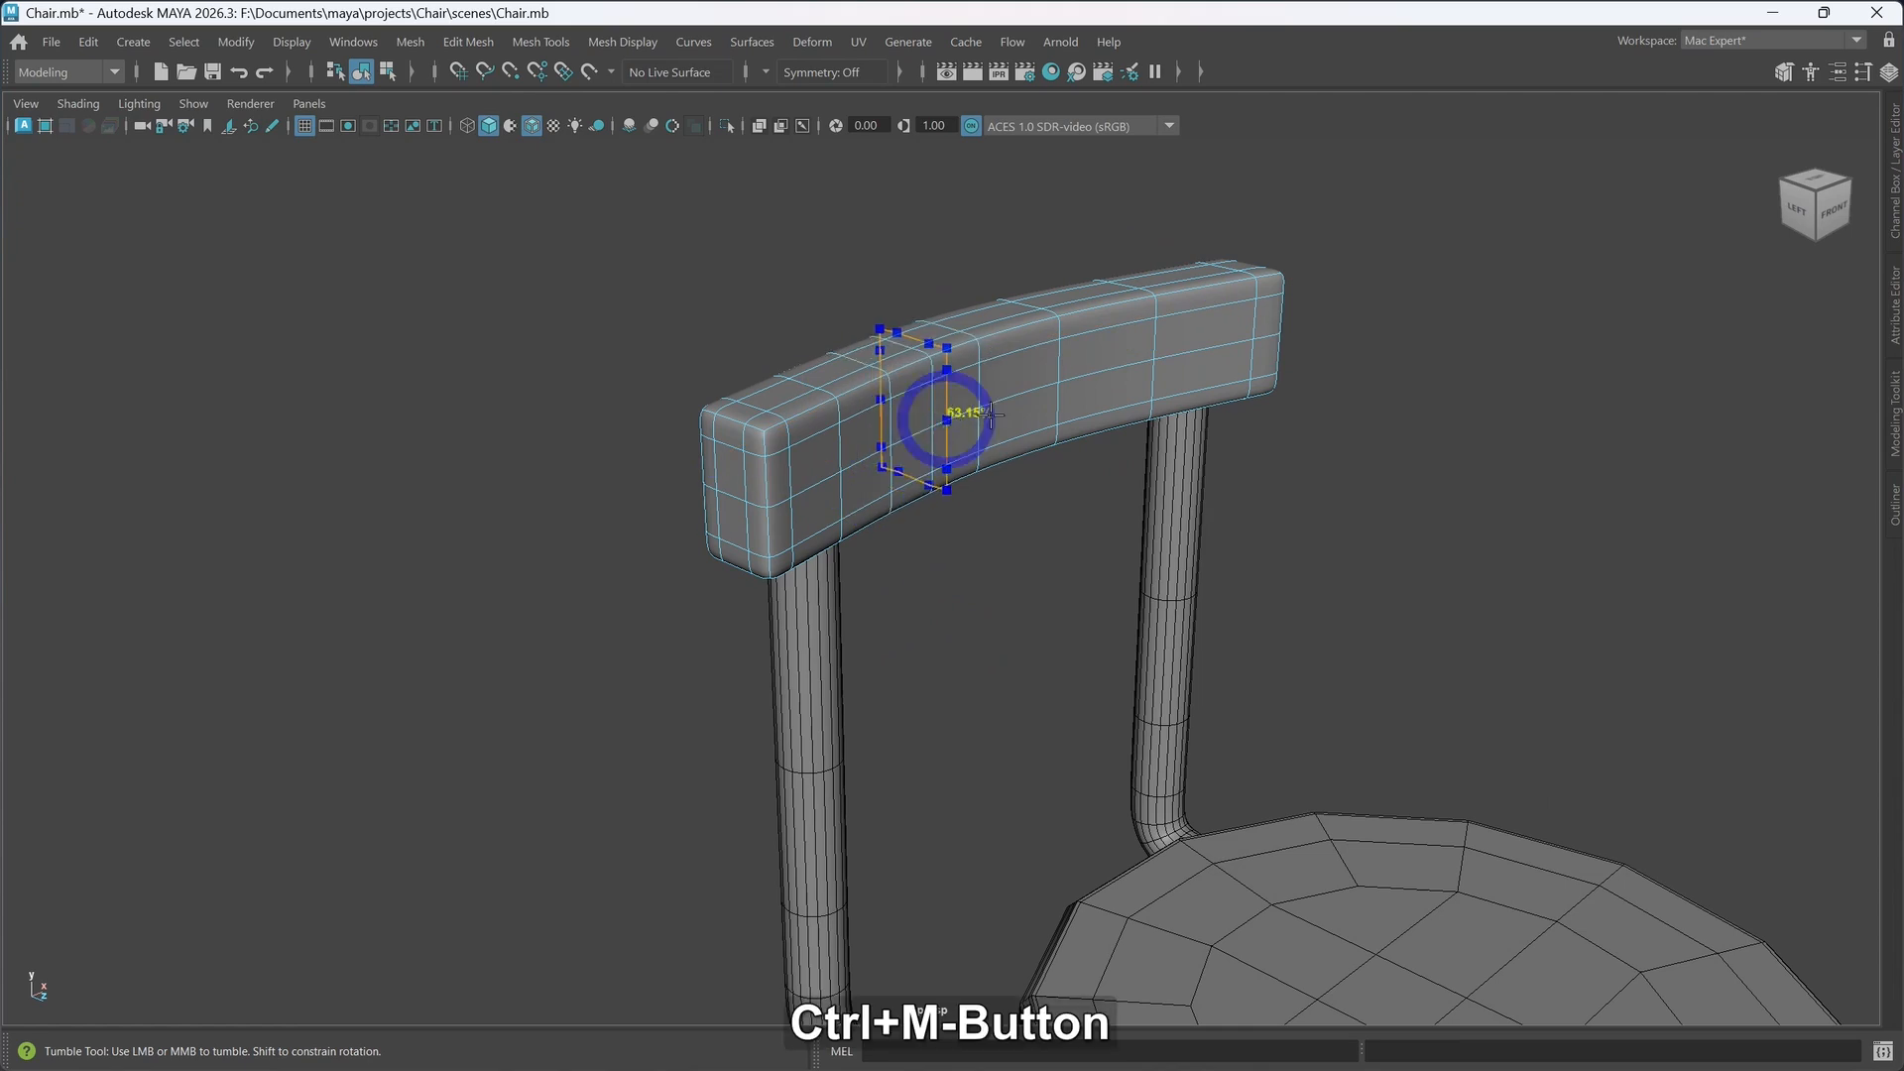
ctrl+middle_click(1037, 385)
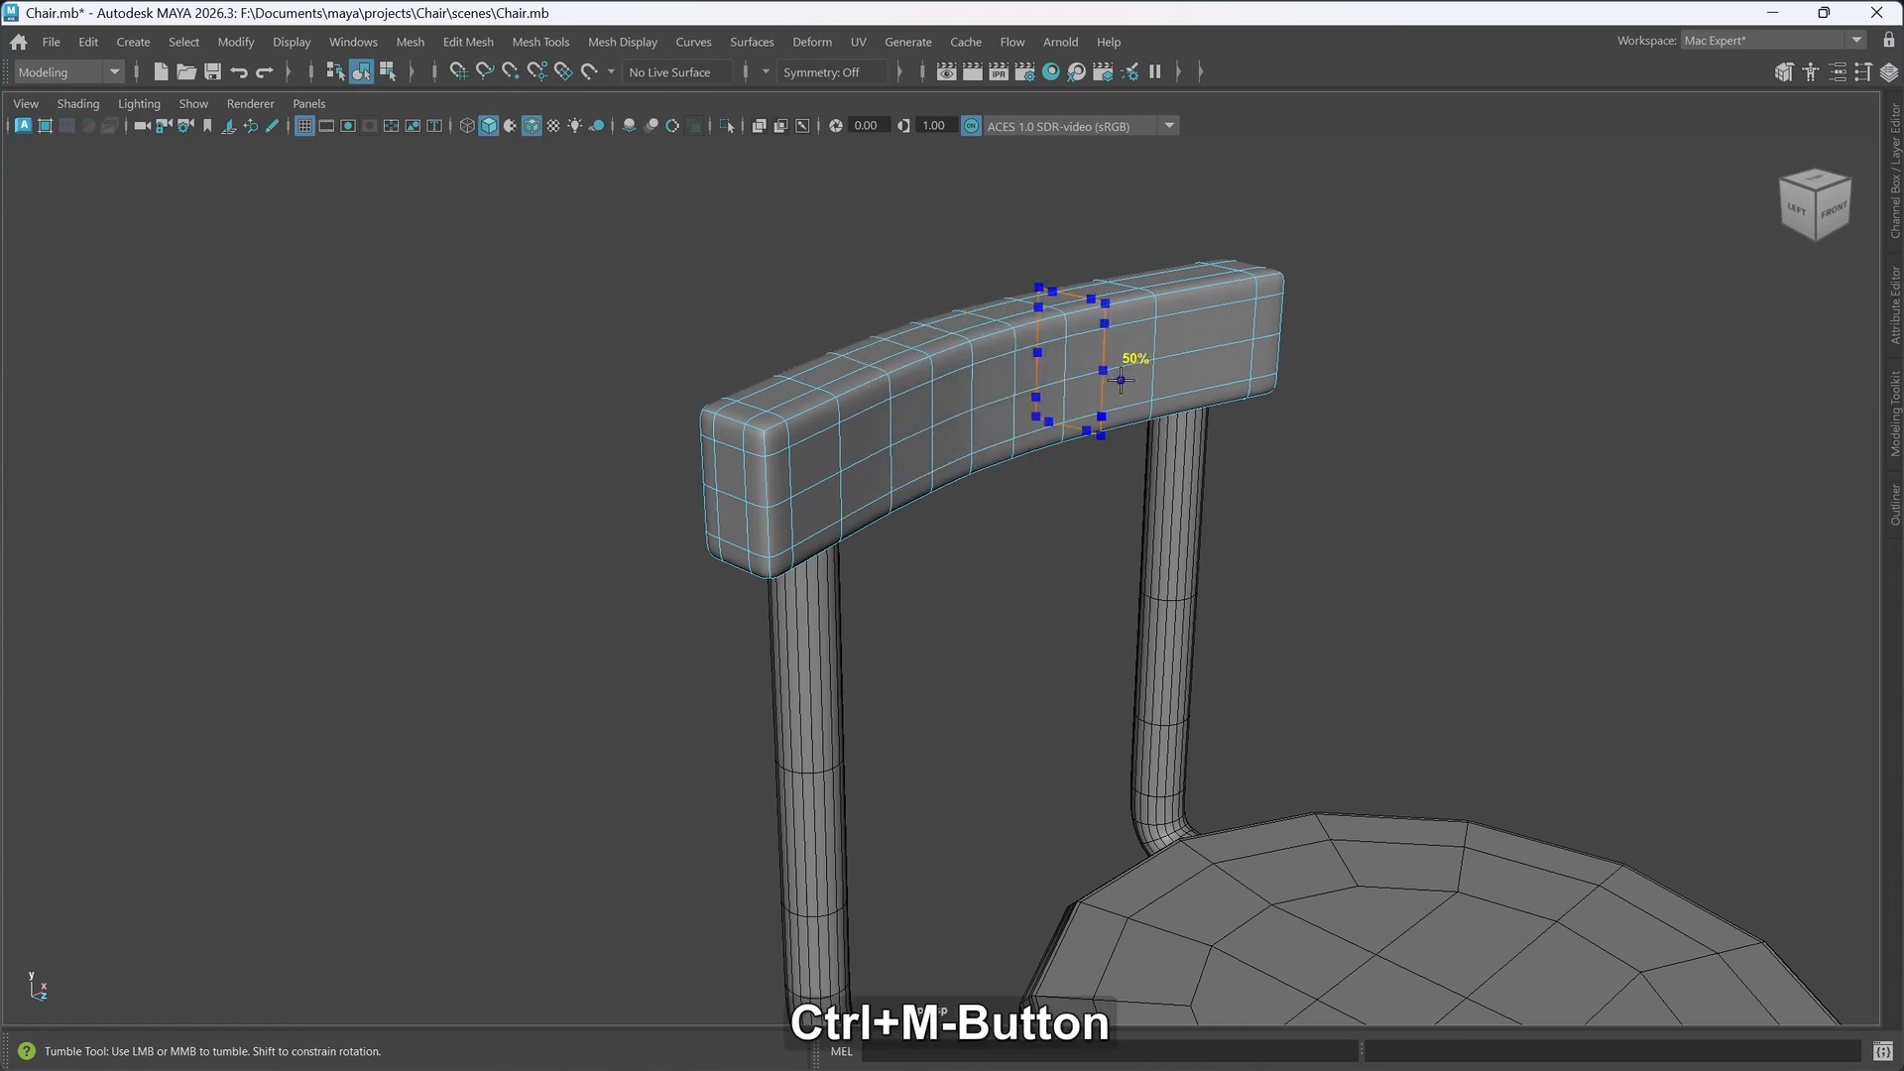
ctrl+middle_click(1226, 339)
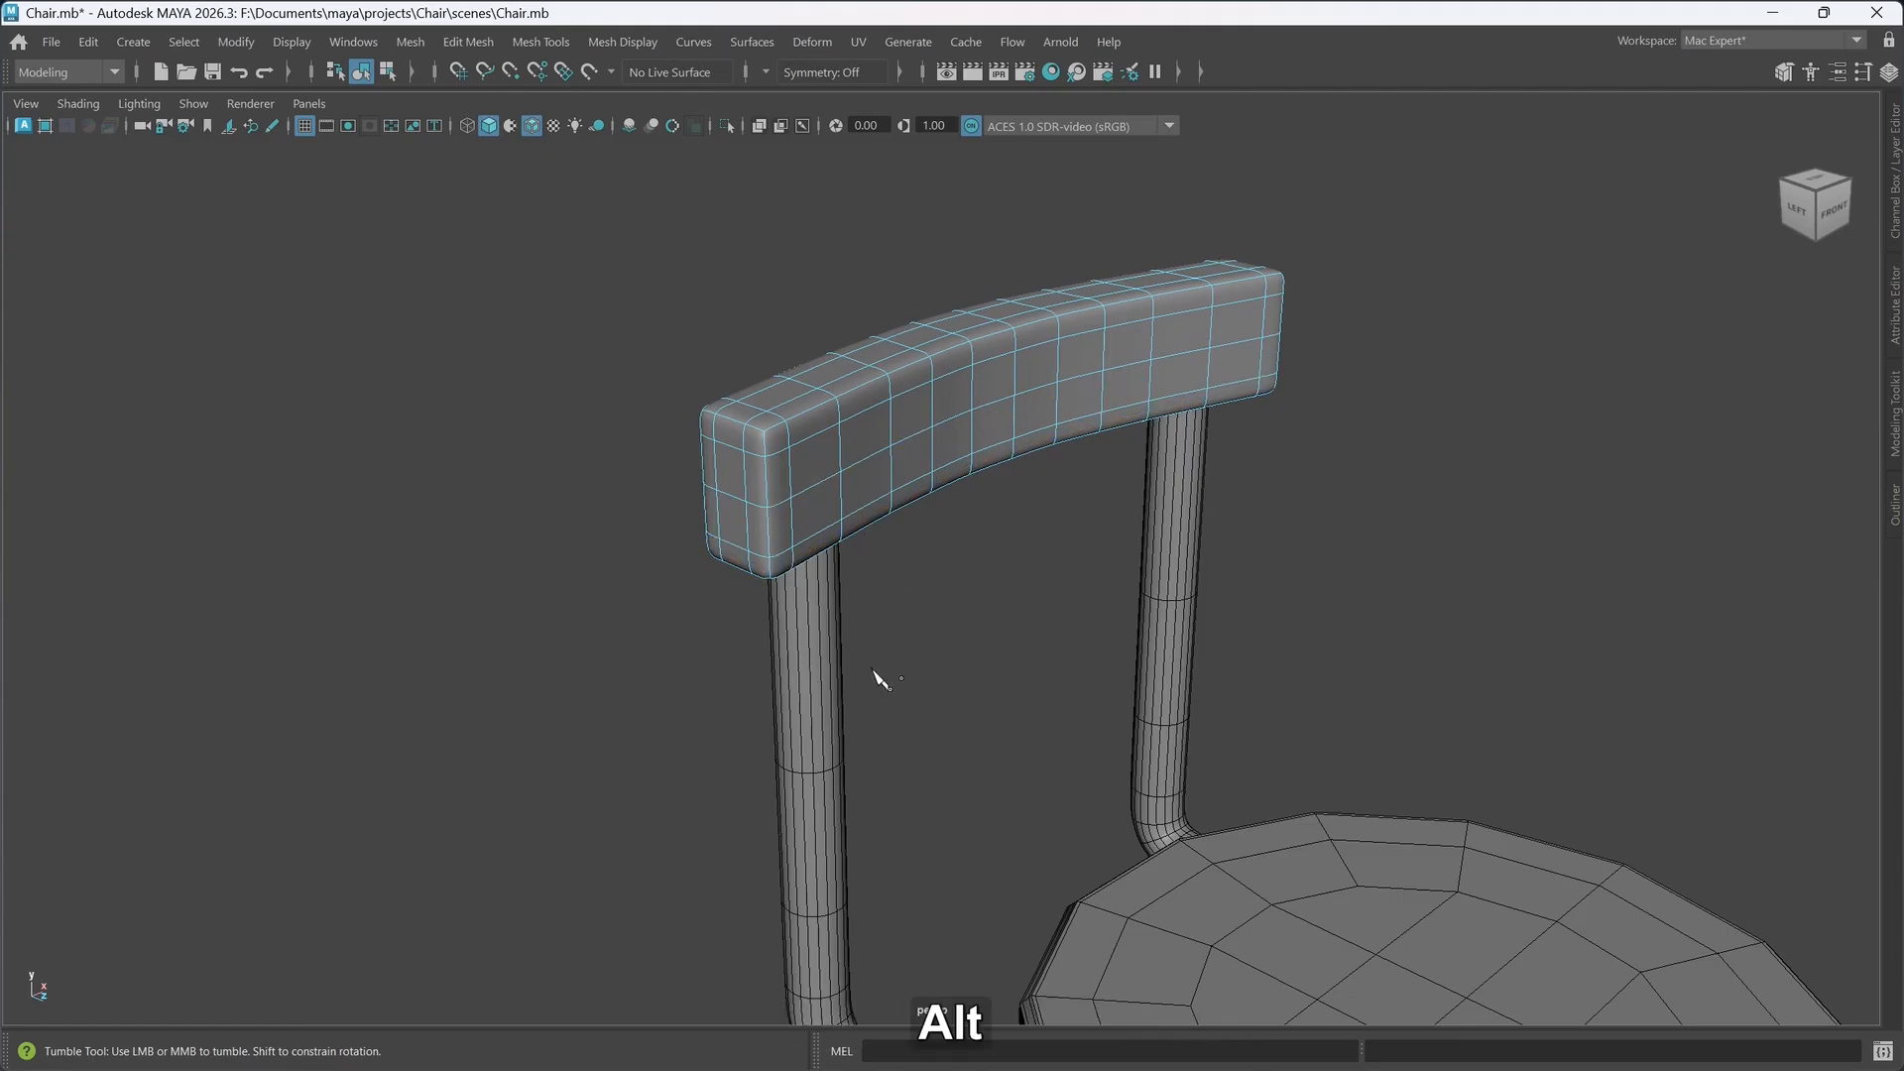
- Insert a centred lengthwise edge loop through the backrest's thickness, return to object mode and deselect the block
mouse_move(871, 672)
alt+mouse_down()
mouse_move(905, 663)
mouse_move(892, 674)
alt+mouse_up()
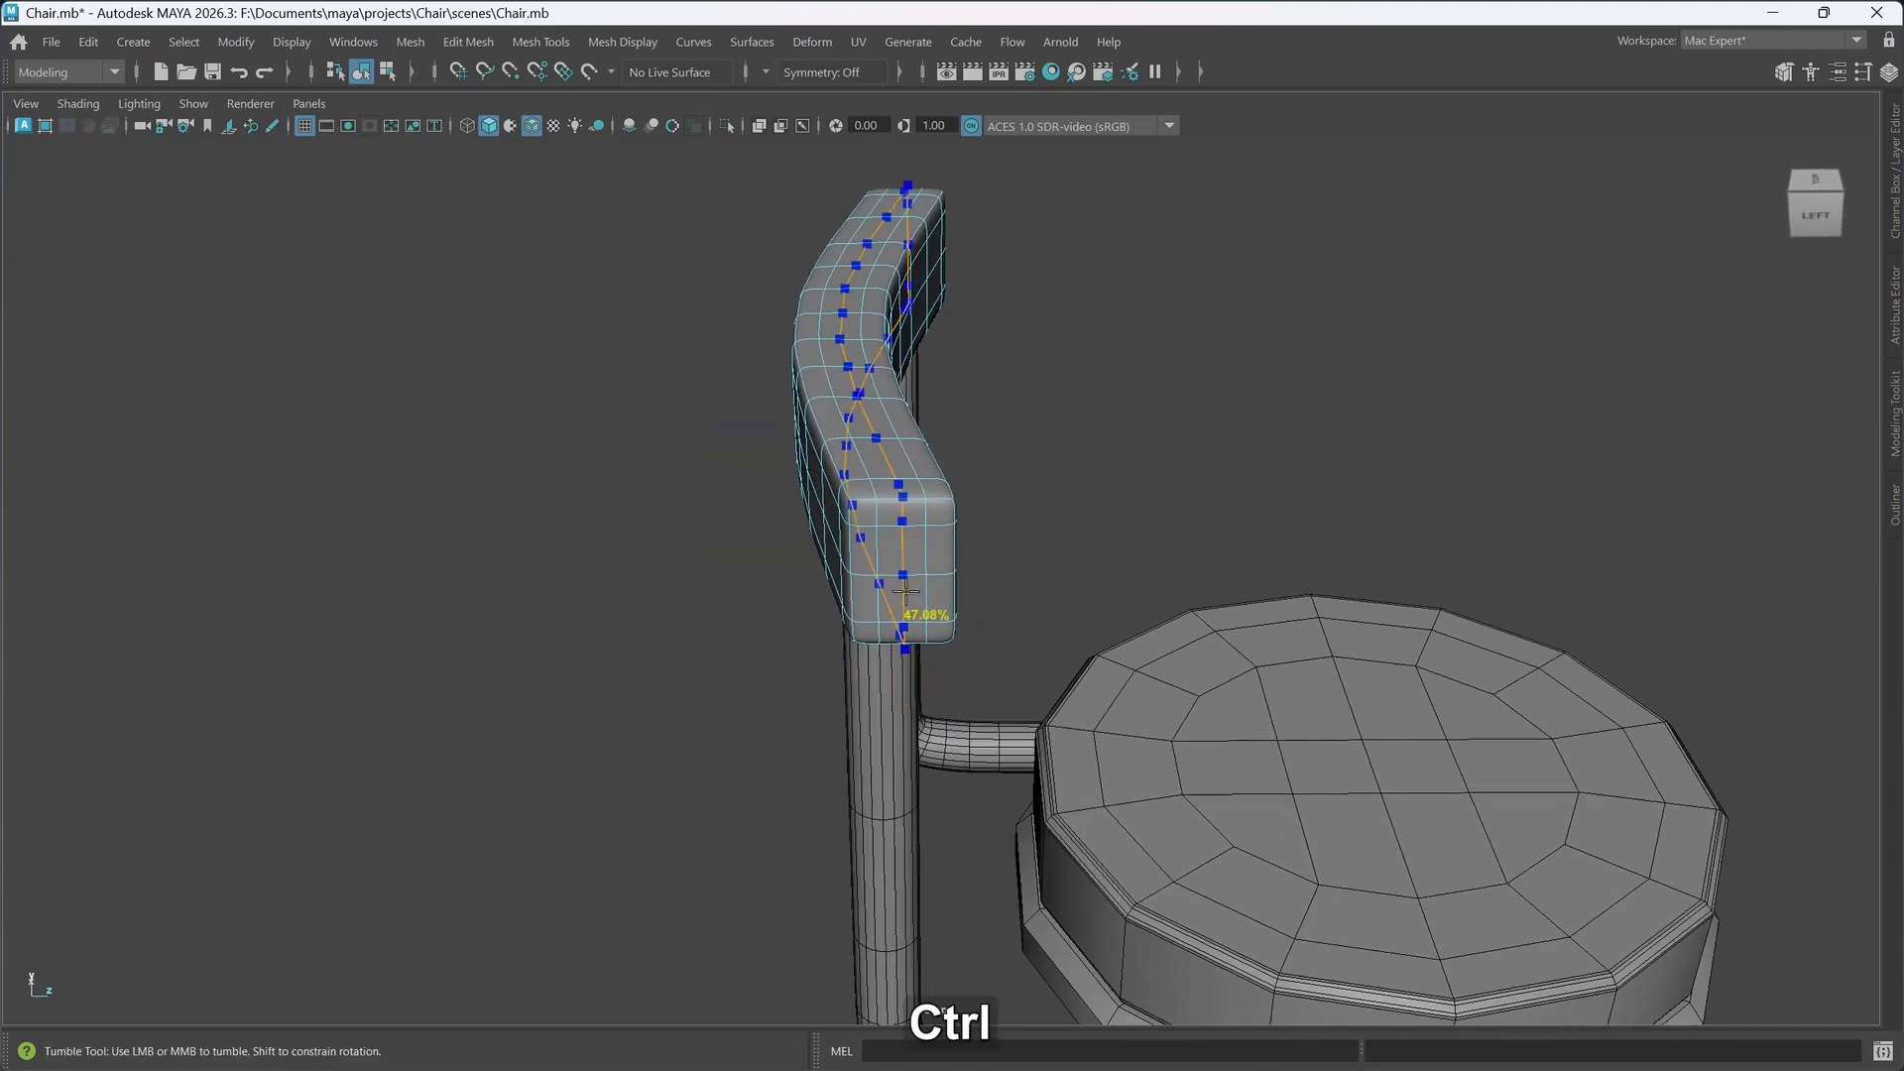
ctrl+middle_click(896, 555)
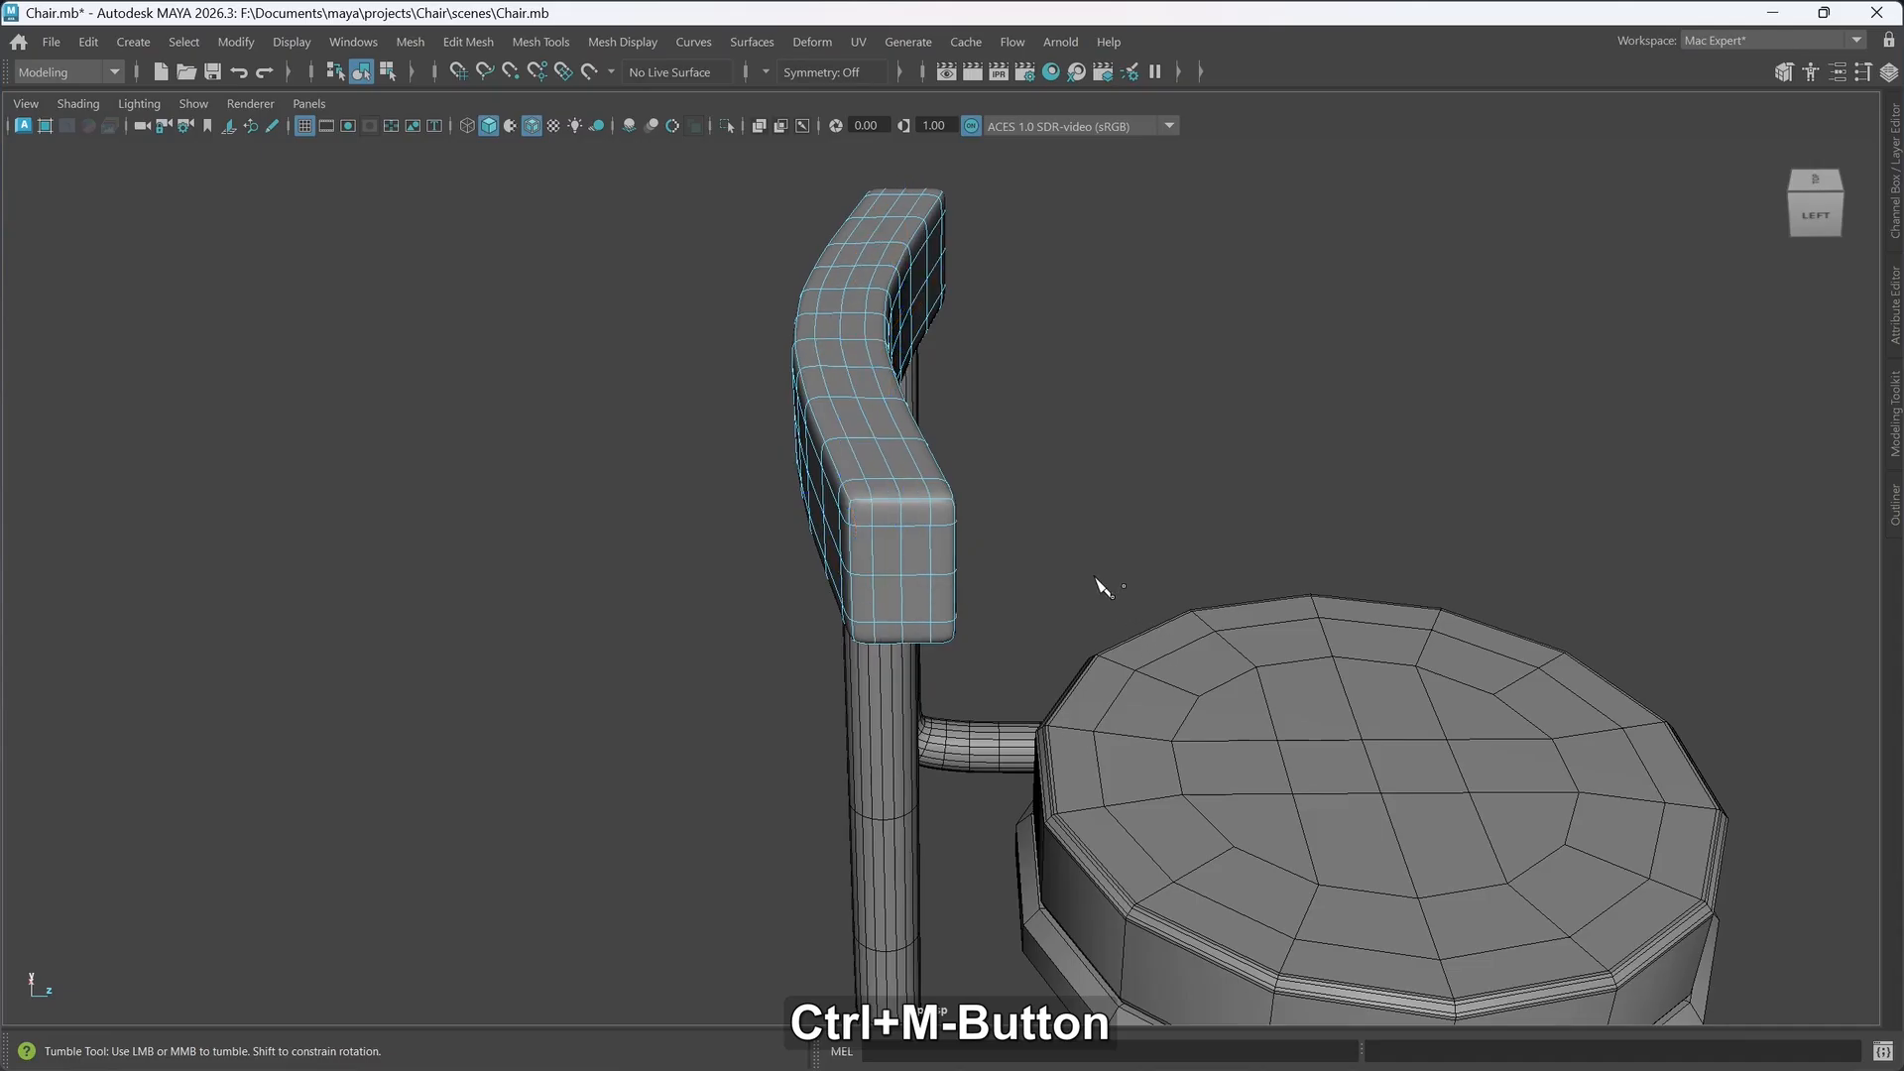
alt+drag(1100, 587, 996, 565)
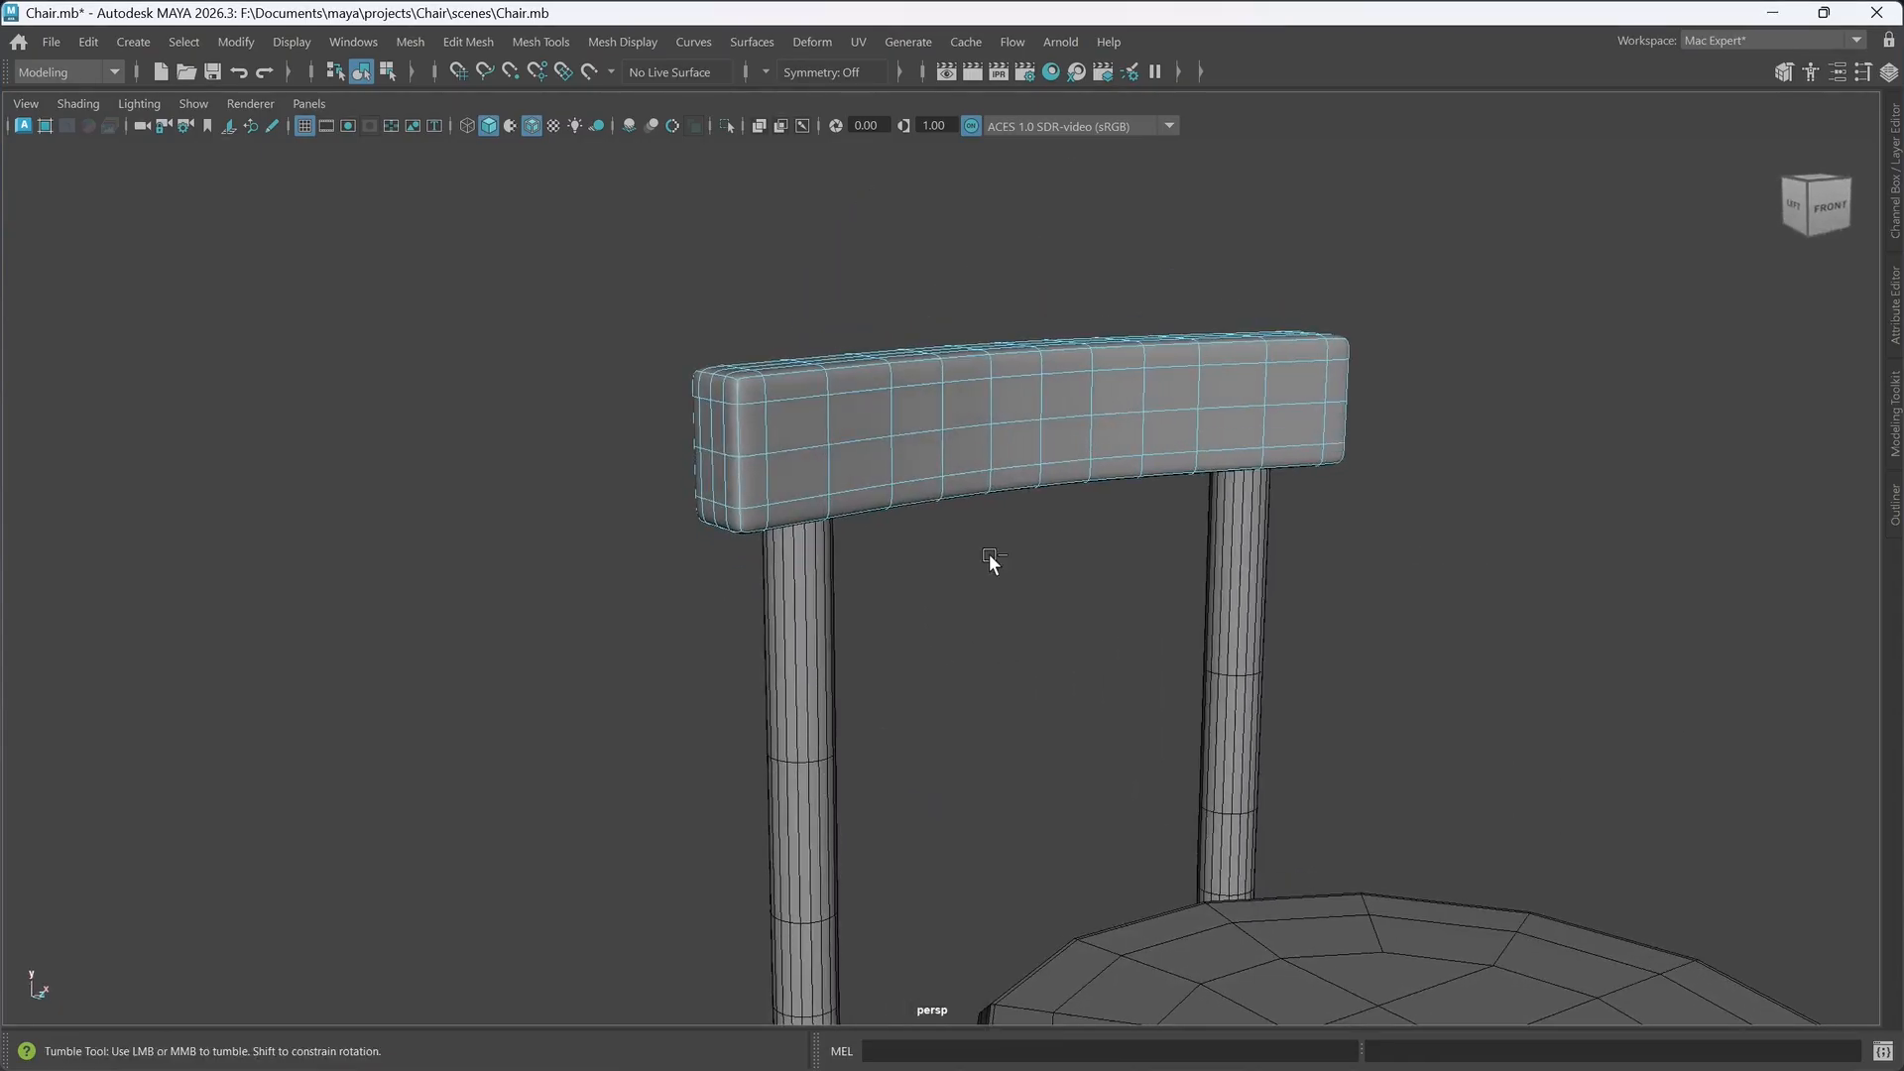
key(w)
right_drag(1115, 702, 1216, 409)
click(960, 765)
alt+drag(959, 765, 1061, 769)
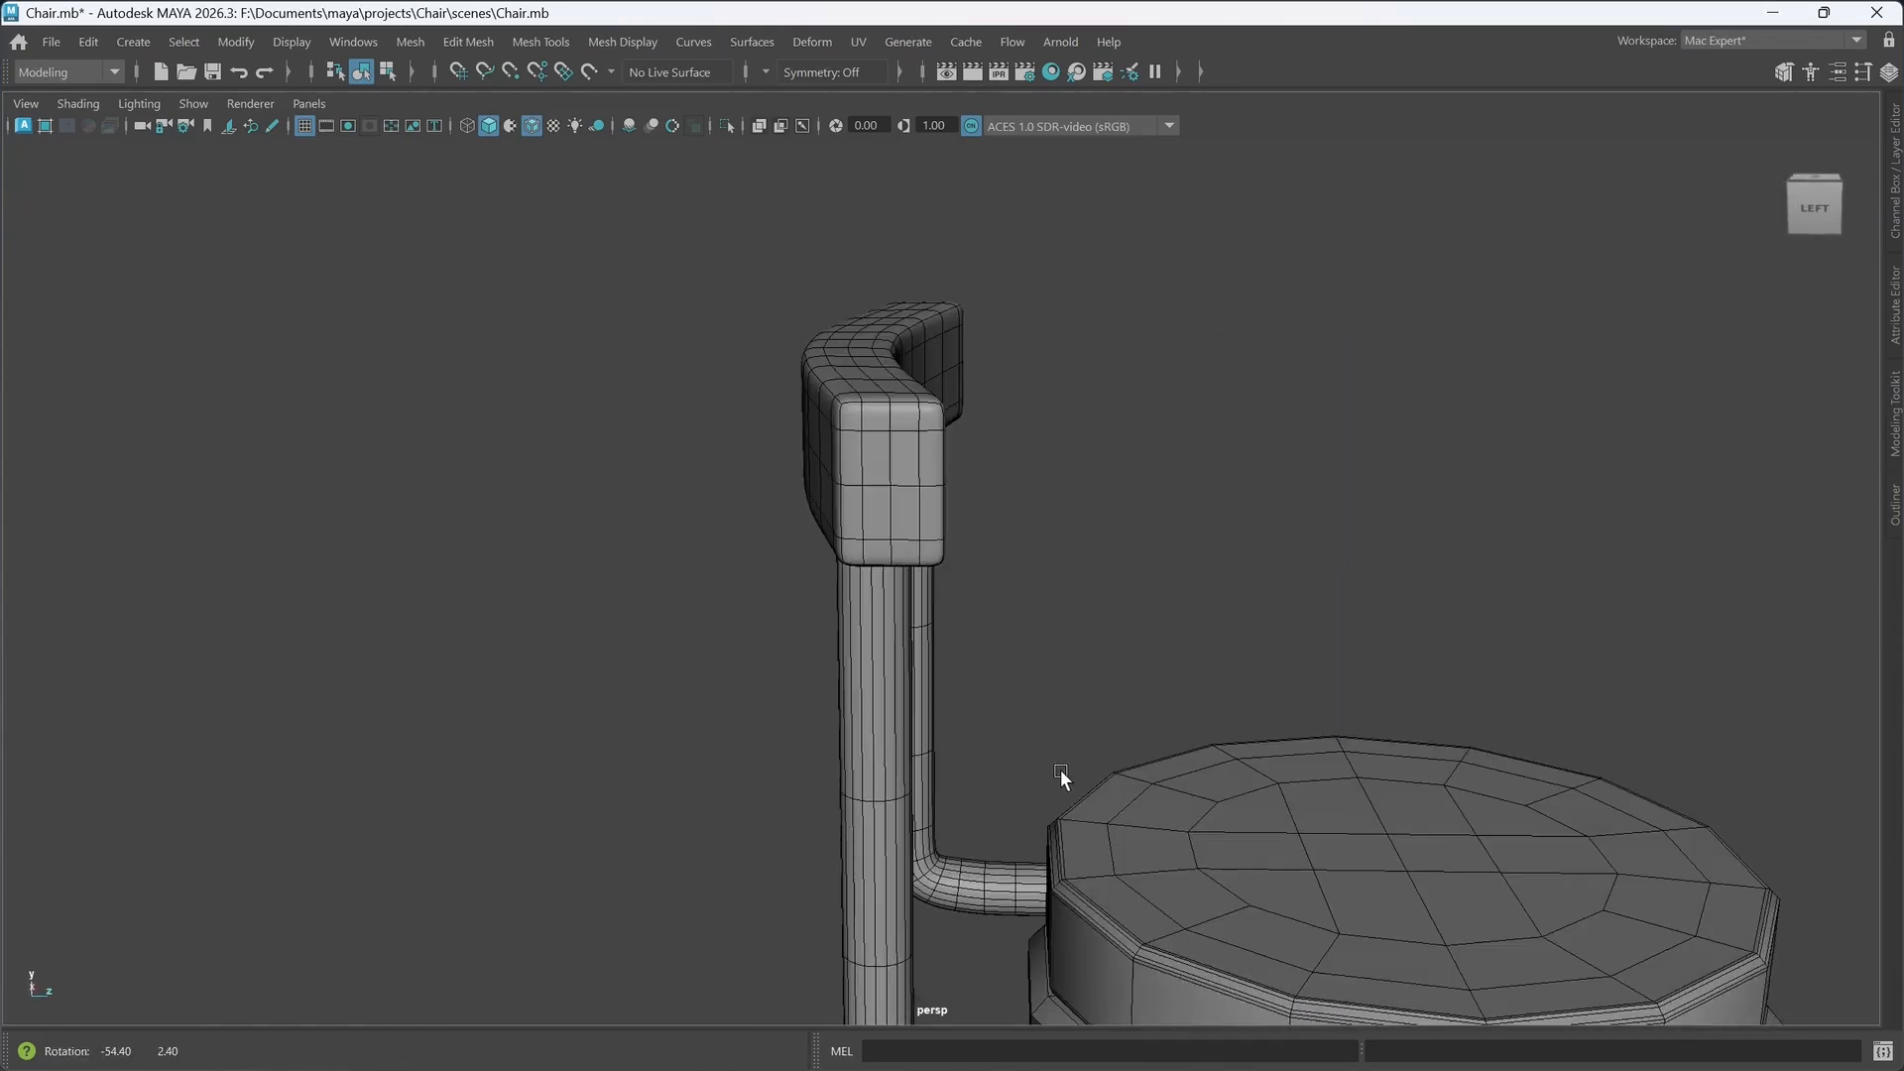
- Hide the wireframe overlay on the shaded chair and inspect the smooth backrest
click(531, 126)
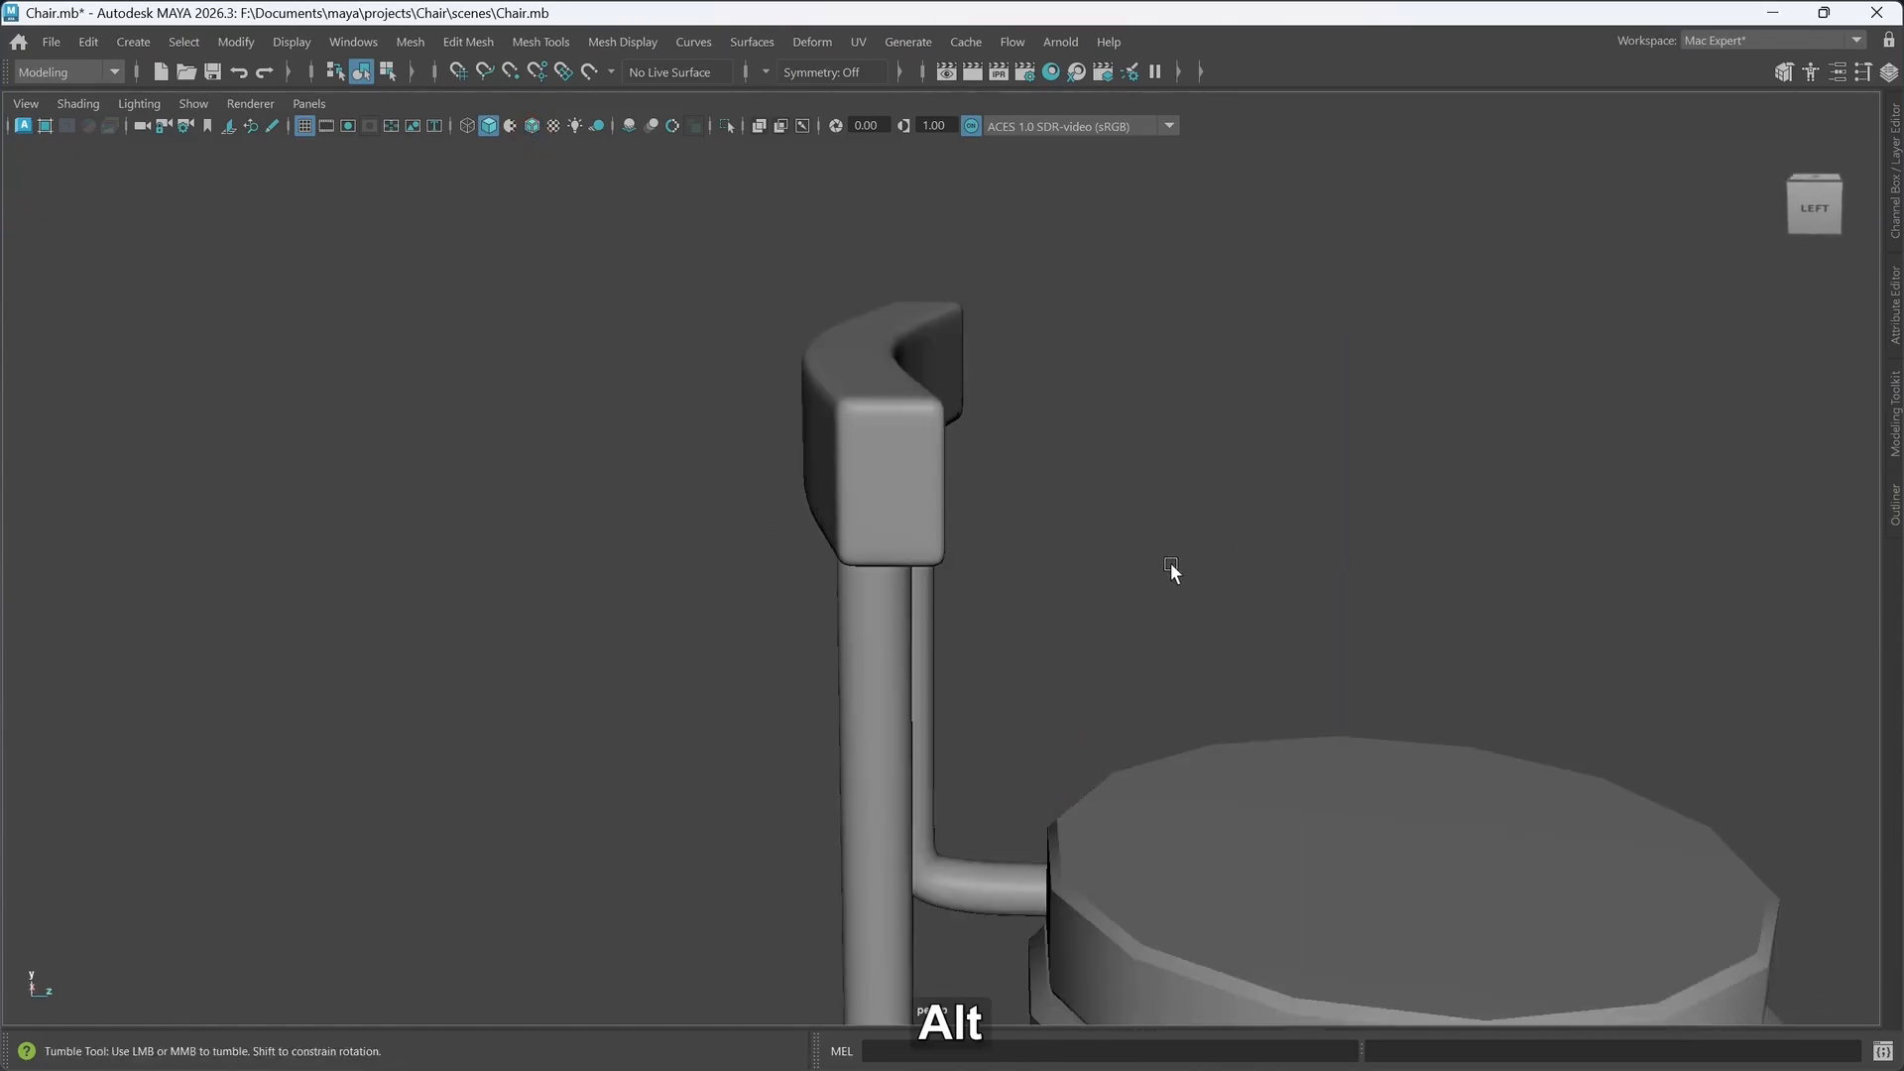
alt+drag(1170, 562, 1087, 446)
alt+middle_drag(1078, 563, 1029, 580)
alt+drag(1015, 593, 1050, 569)
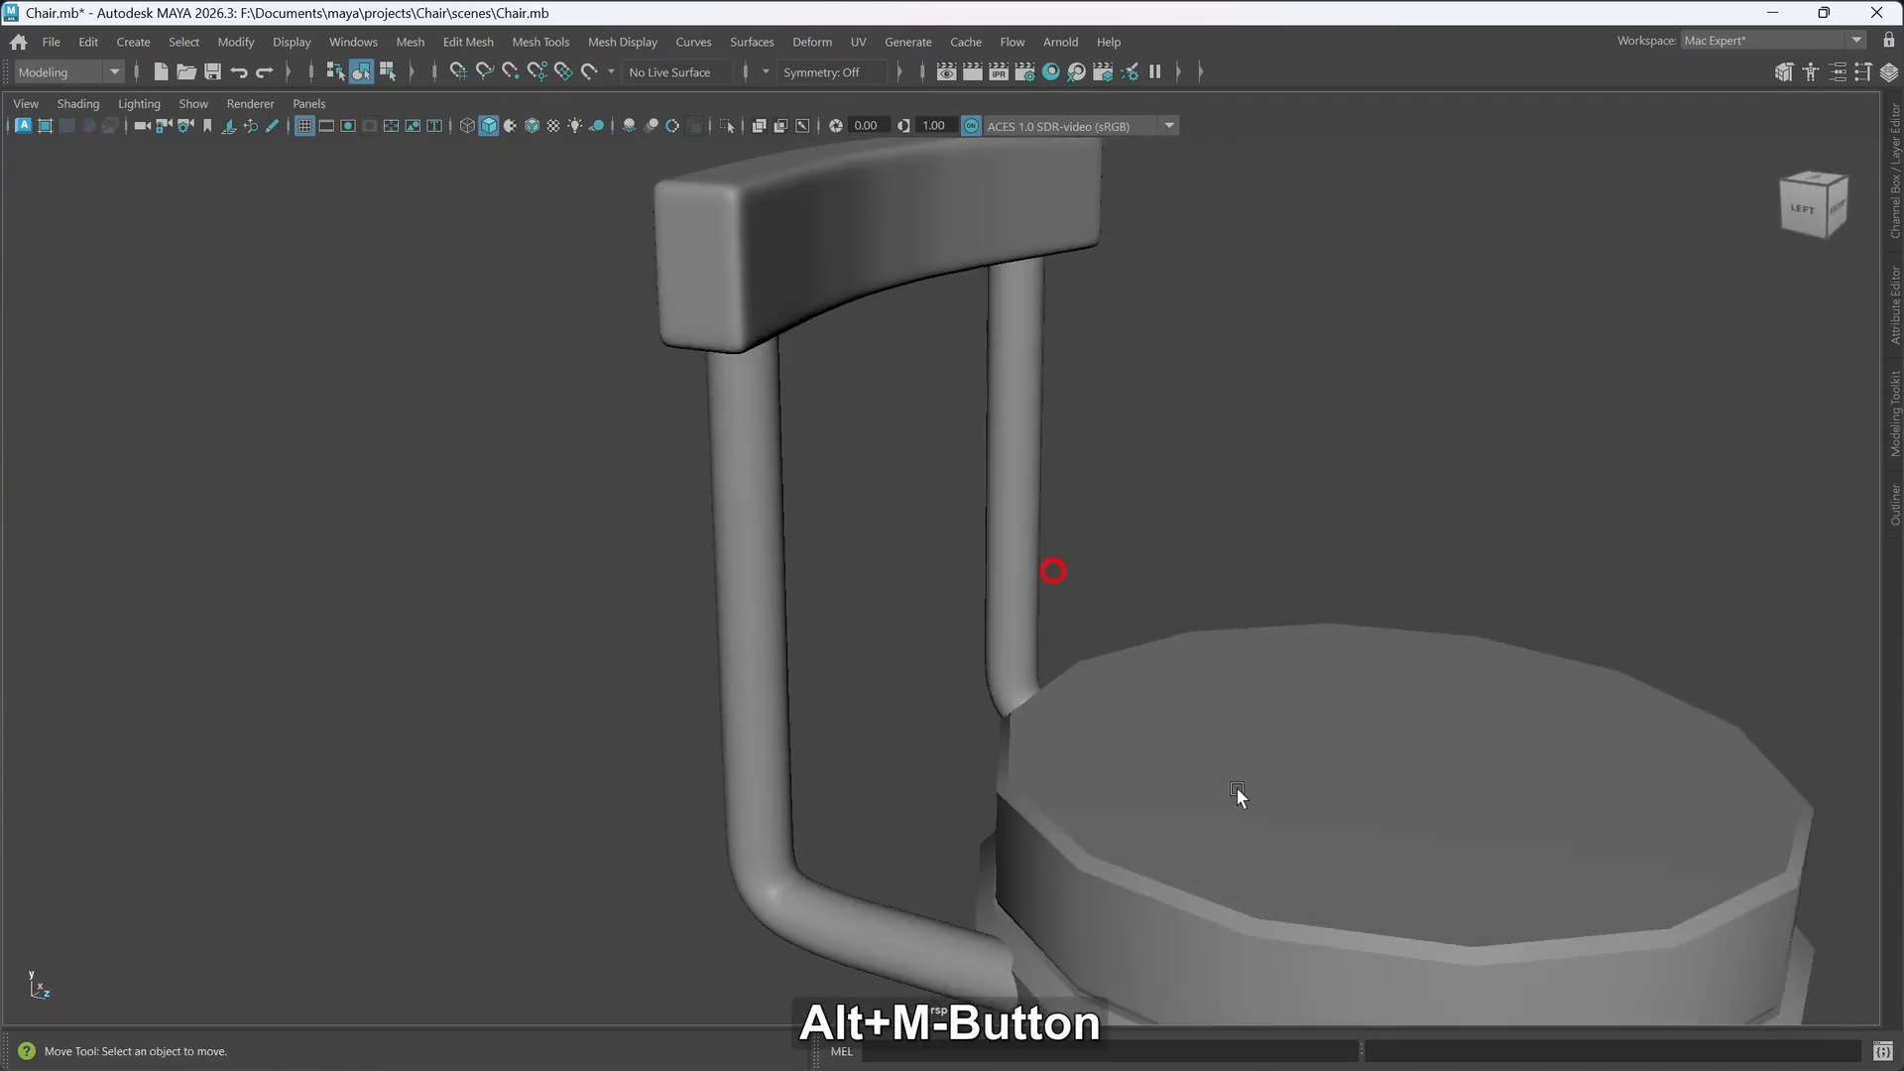
- Show the round seat cushion and the base ring beneath it in smooth preview
click(1236, 787)
alt+middle_drag(1295, 805, 1029, 606)
key(3)
scroll(1200, 751, down, 2)
click(1168, 811)
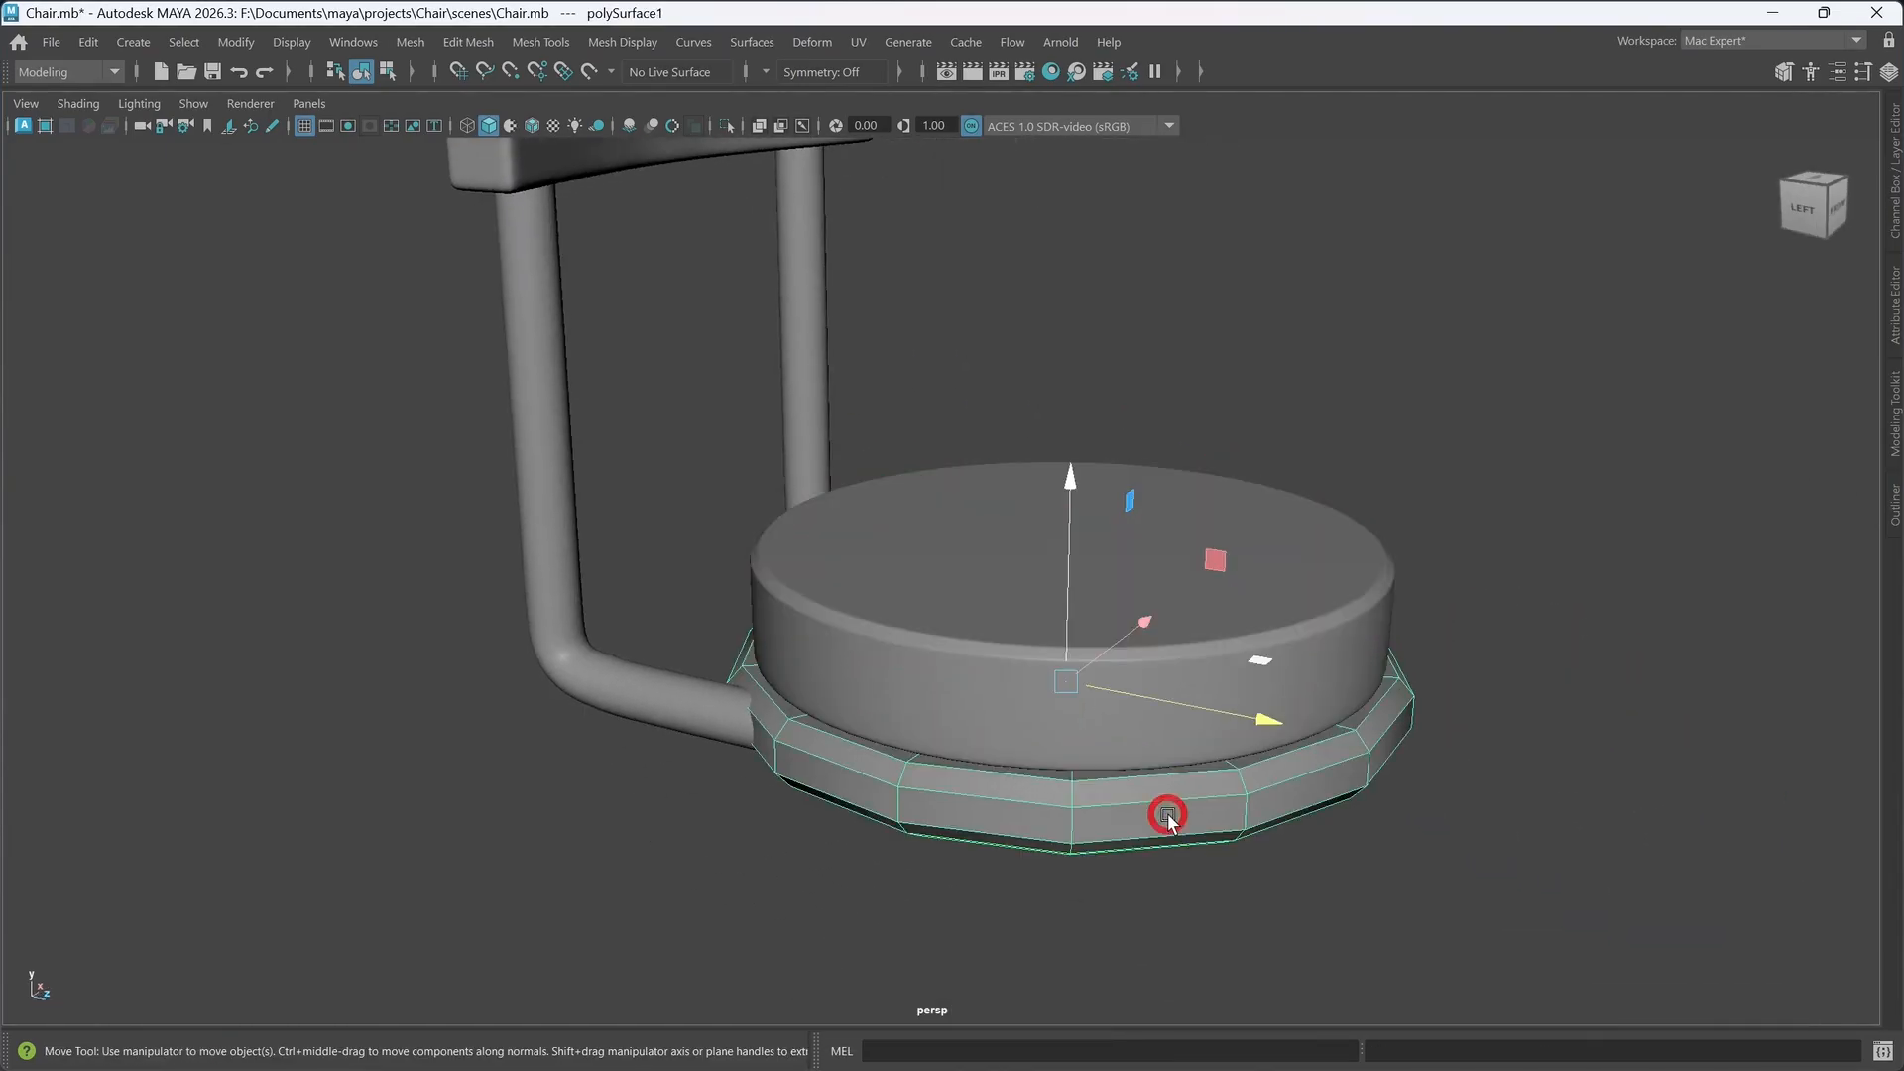
key(3)
click(1508, 692)
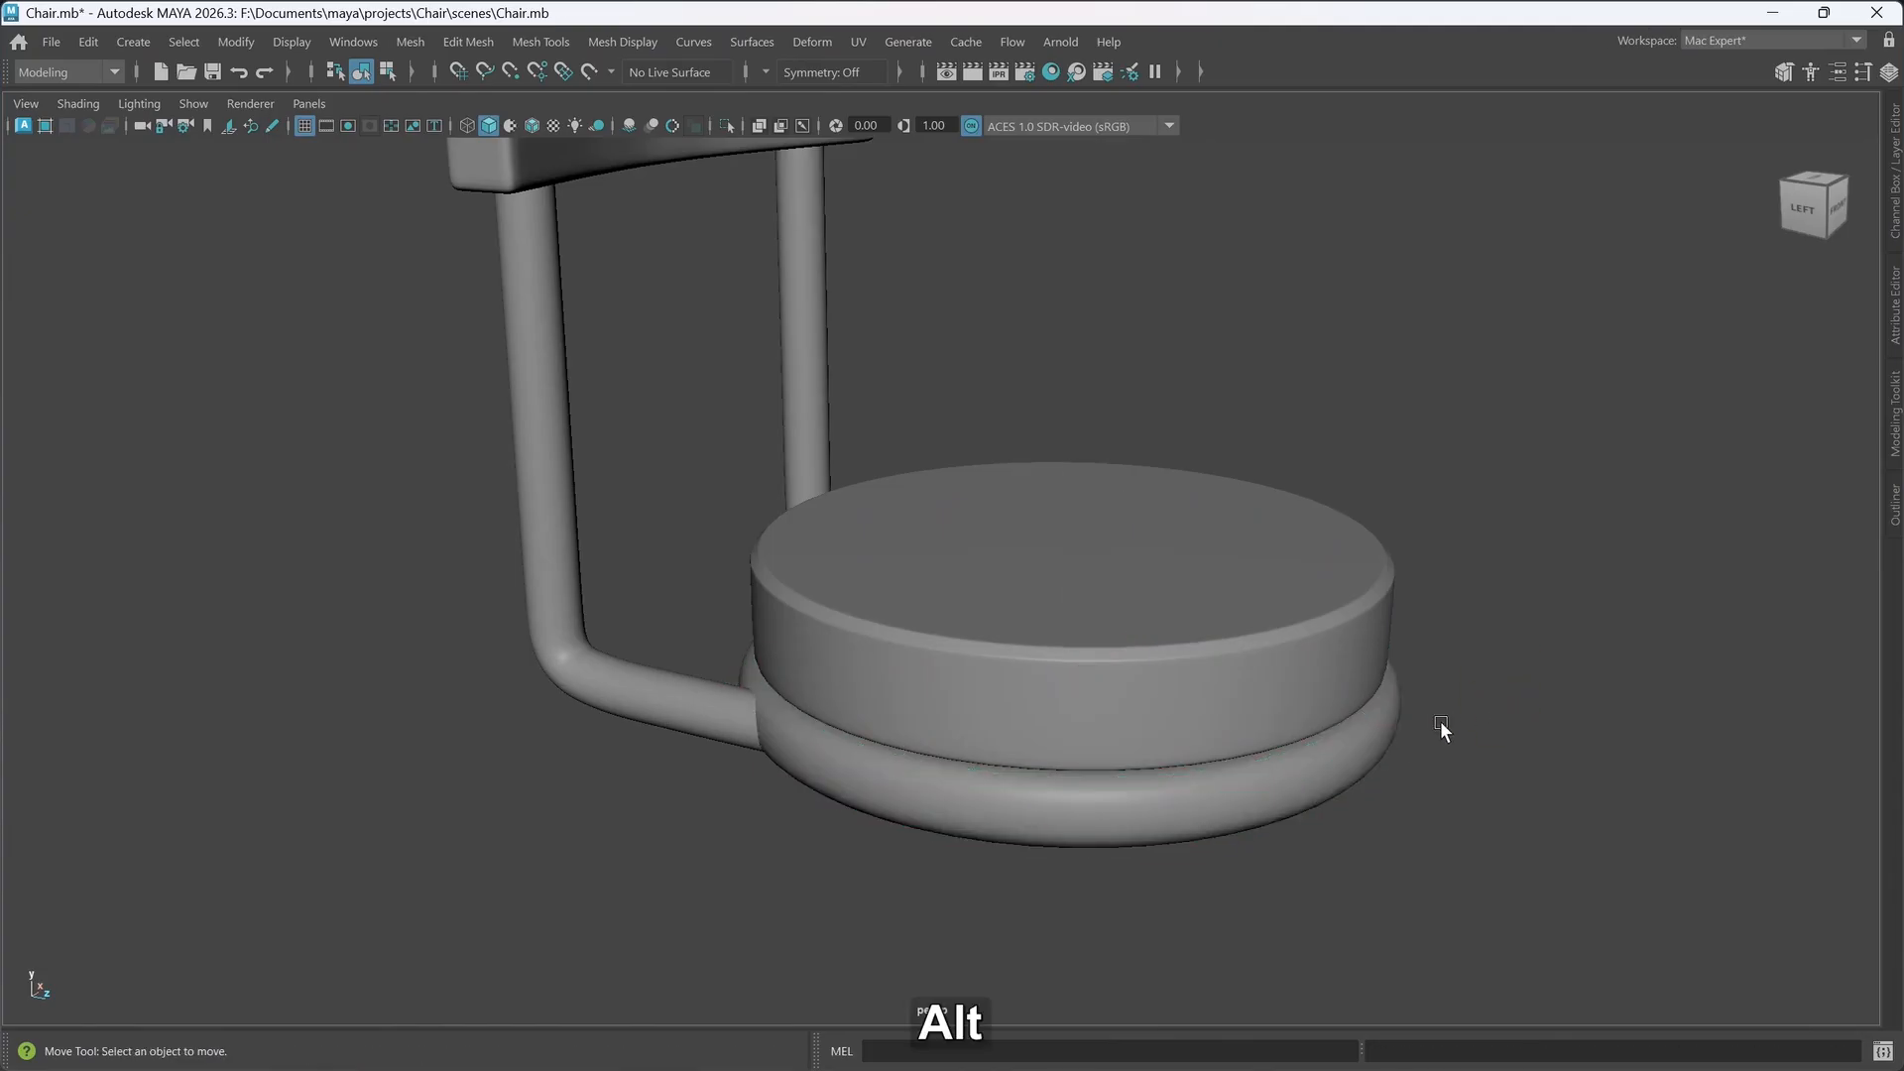
- Insert an edge loop around the nearer backrest tube's vertical part, about 35% along the section above the lower bend
alt+drag(1441, 727, 1092, 687)
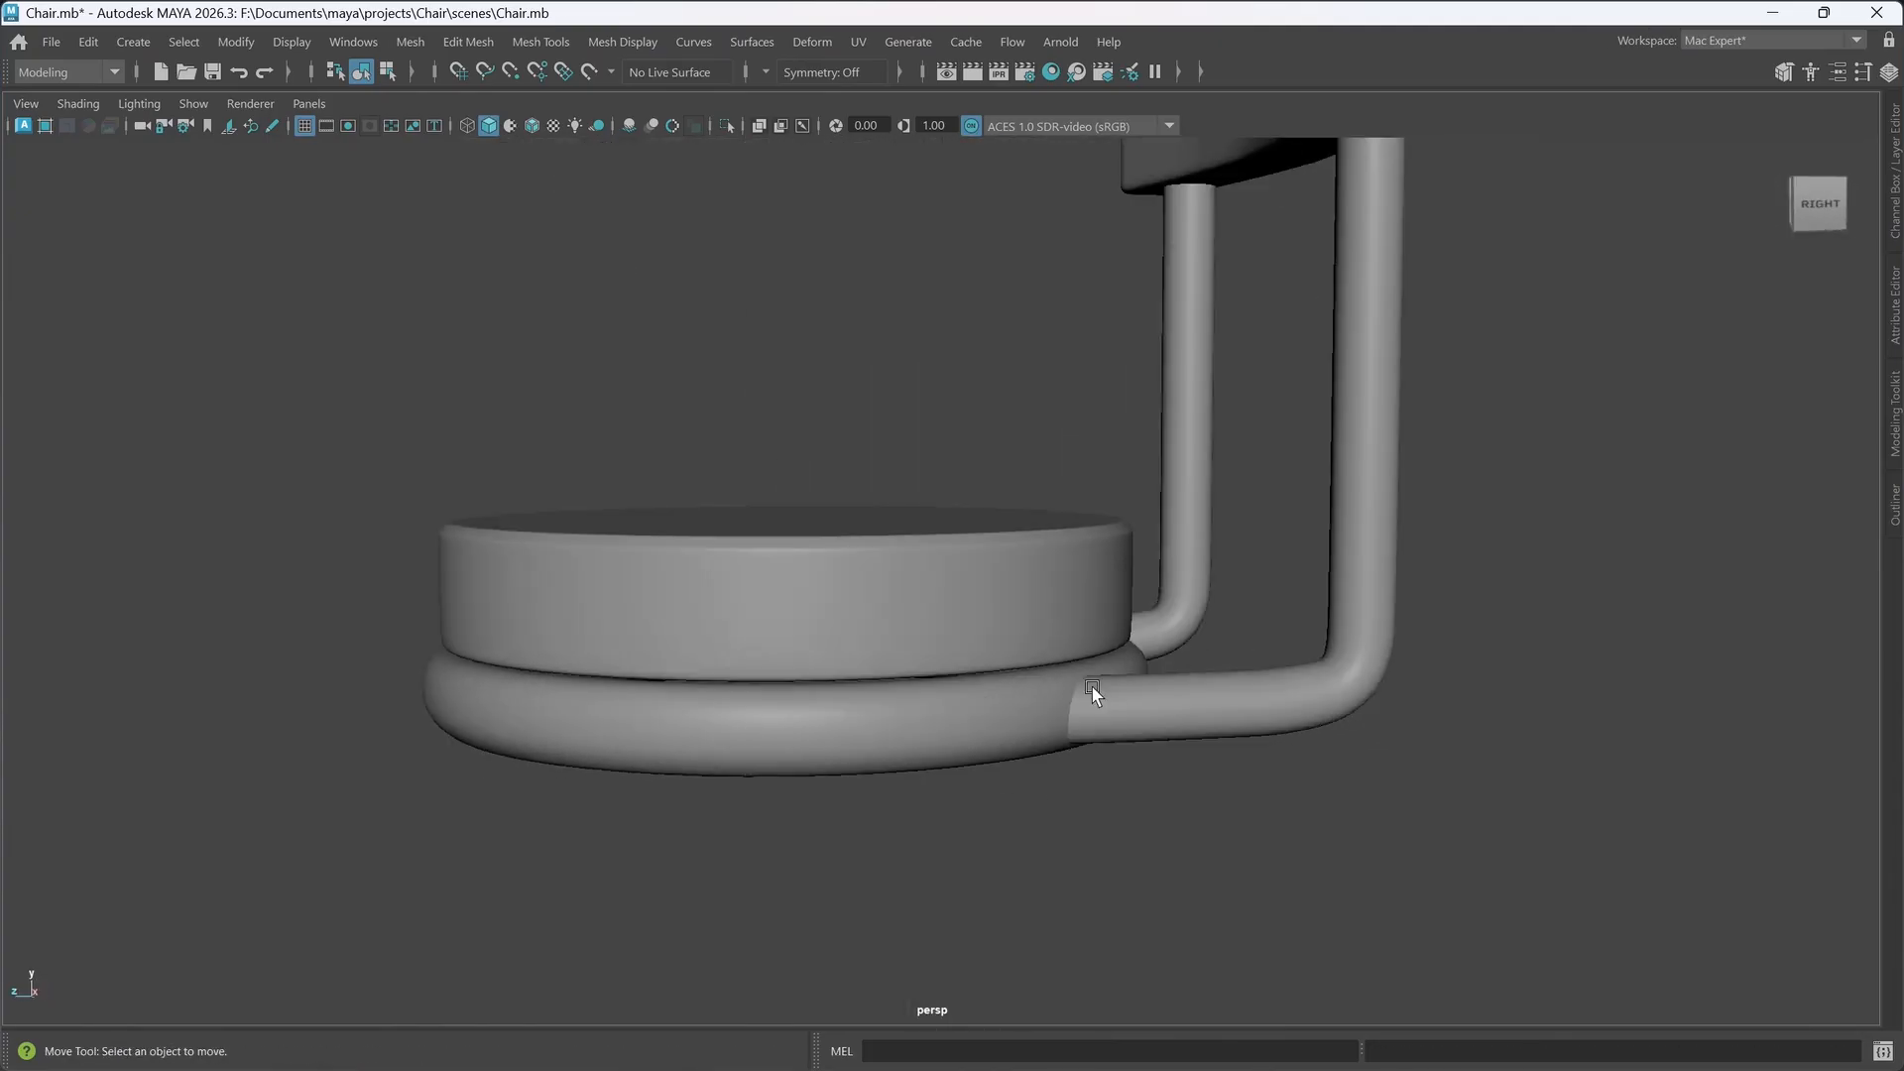
mouse_move(1091, 831)
alt+mouse_down()
mouse_move(973, 824)
mouse_move(1003, 800)
mouse_move(1095, 815)
alt+mouse_up()
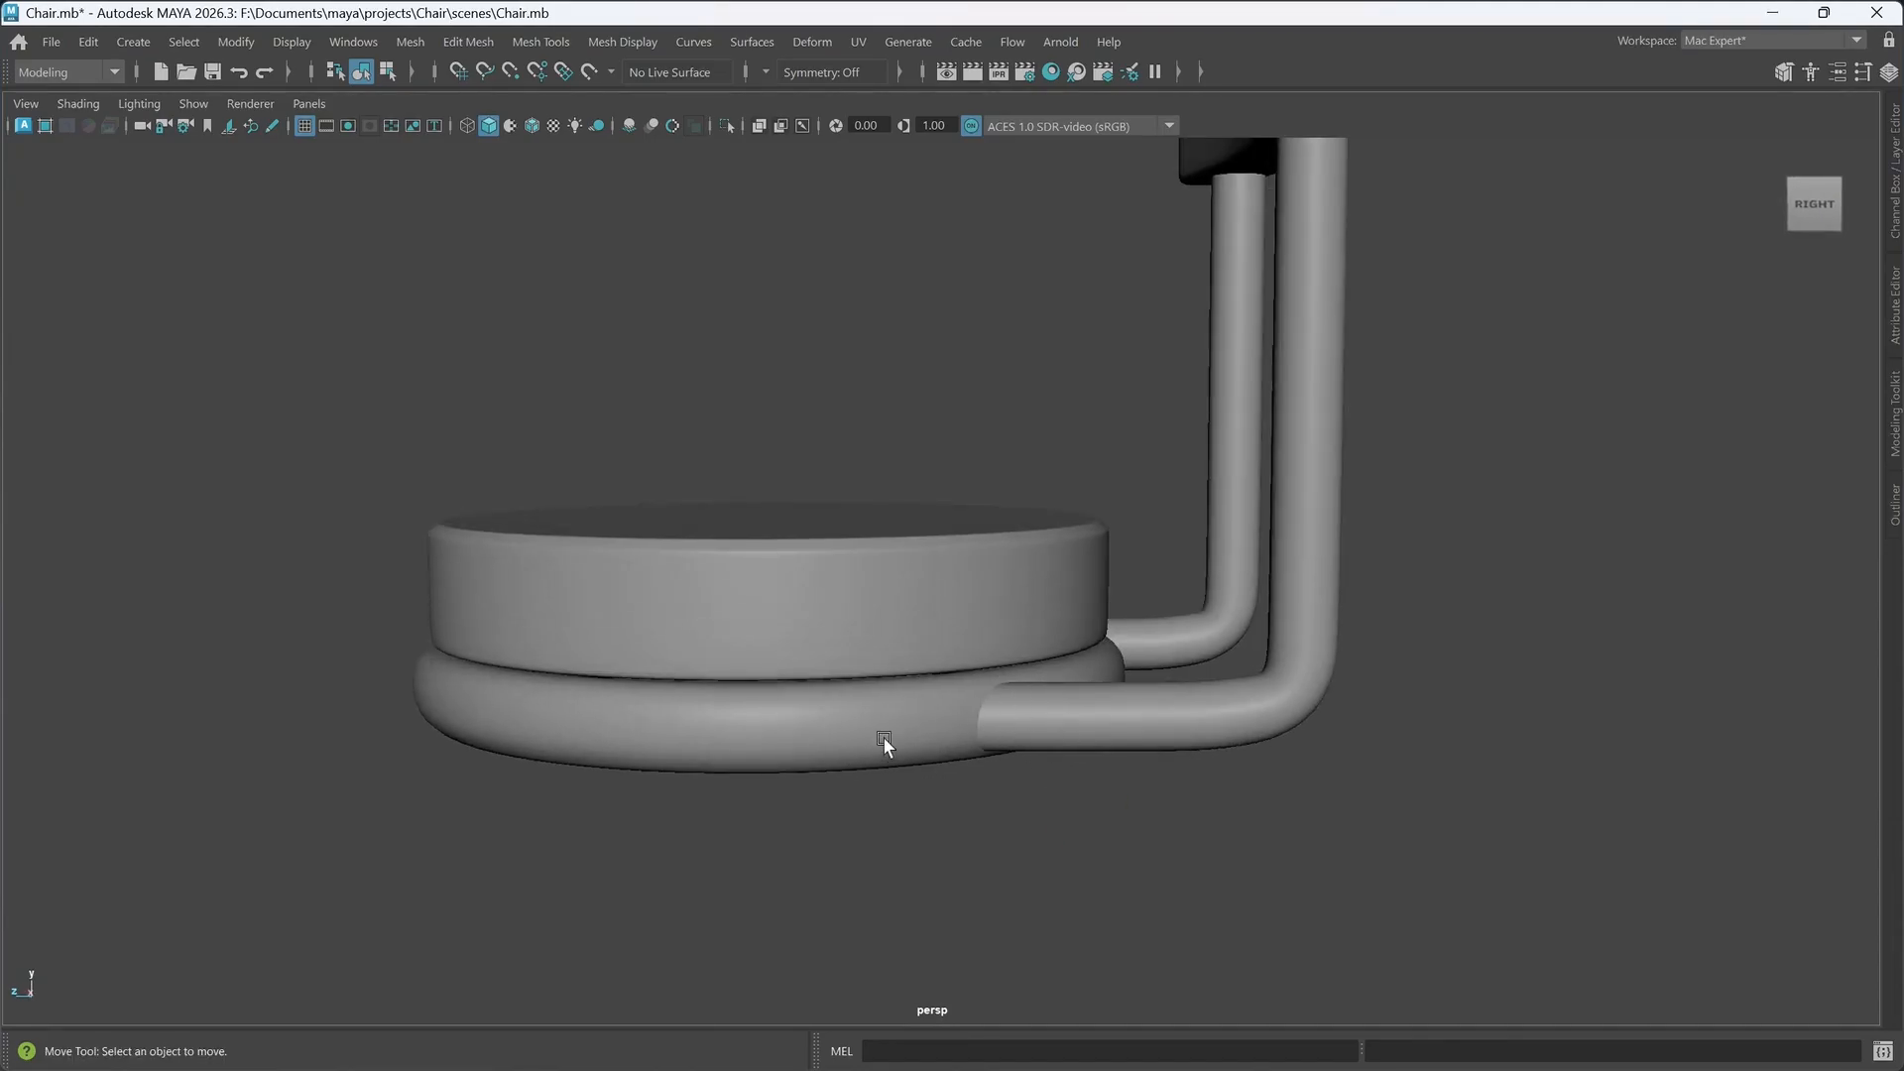
alt+drag(883, 737, 956, 751)
scroll(981, 646, down, 4)
alt+middle_drag(1018, 662, 1038, 670)
alt+drag(1038, 671, 1121, 704)
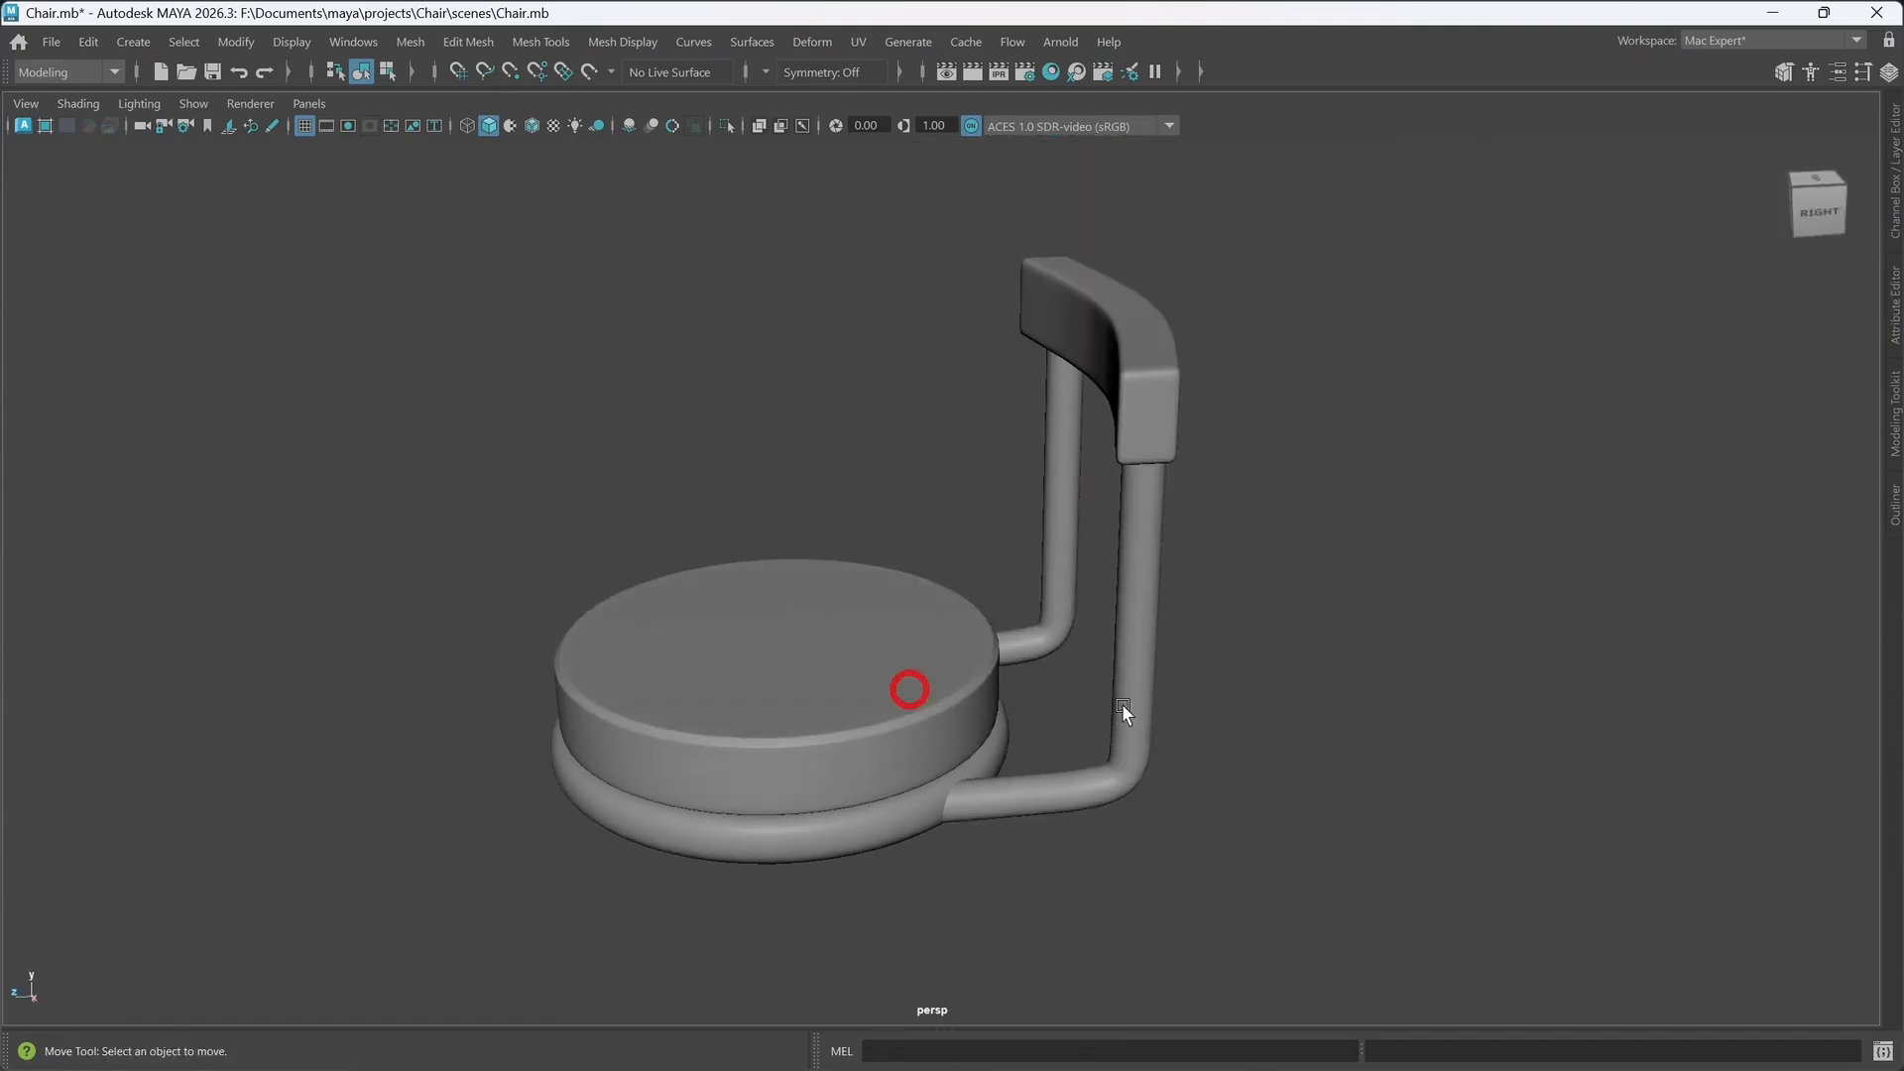
click(1121, 704)
alt+middle_drag(1126, 710, 1059, 710)
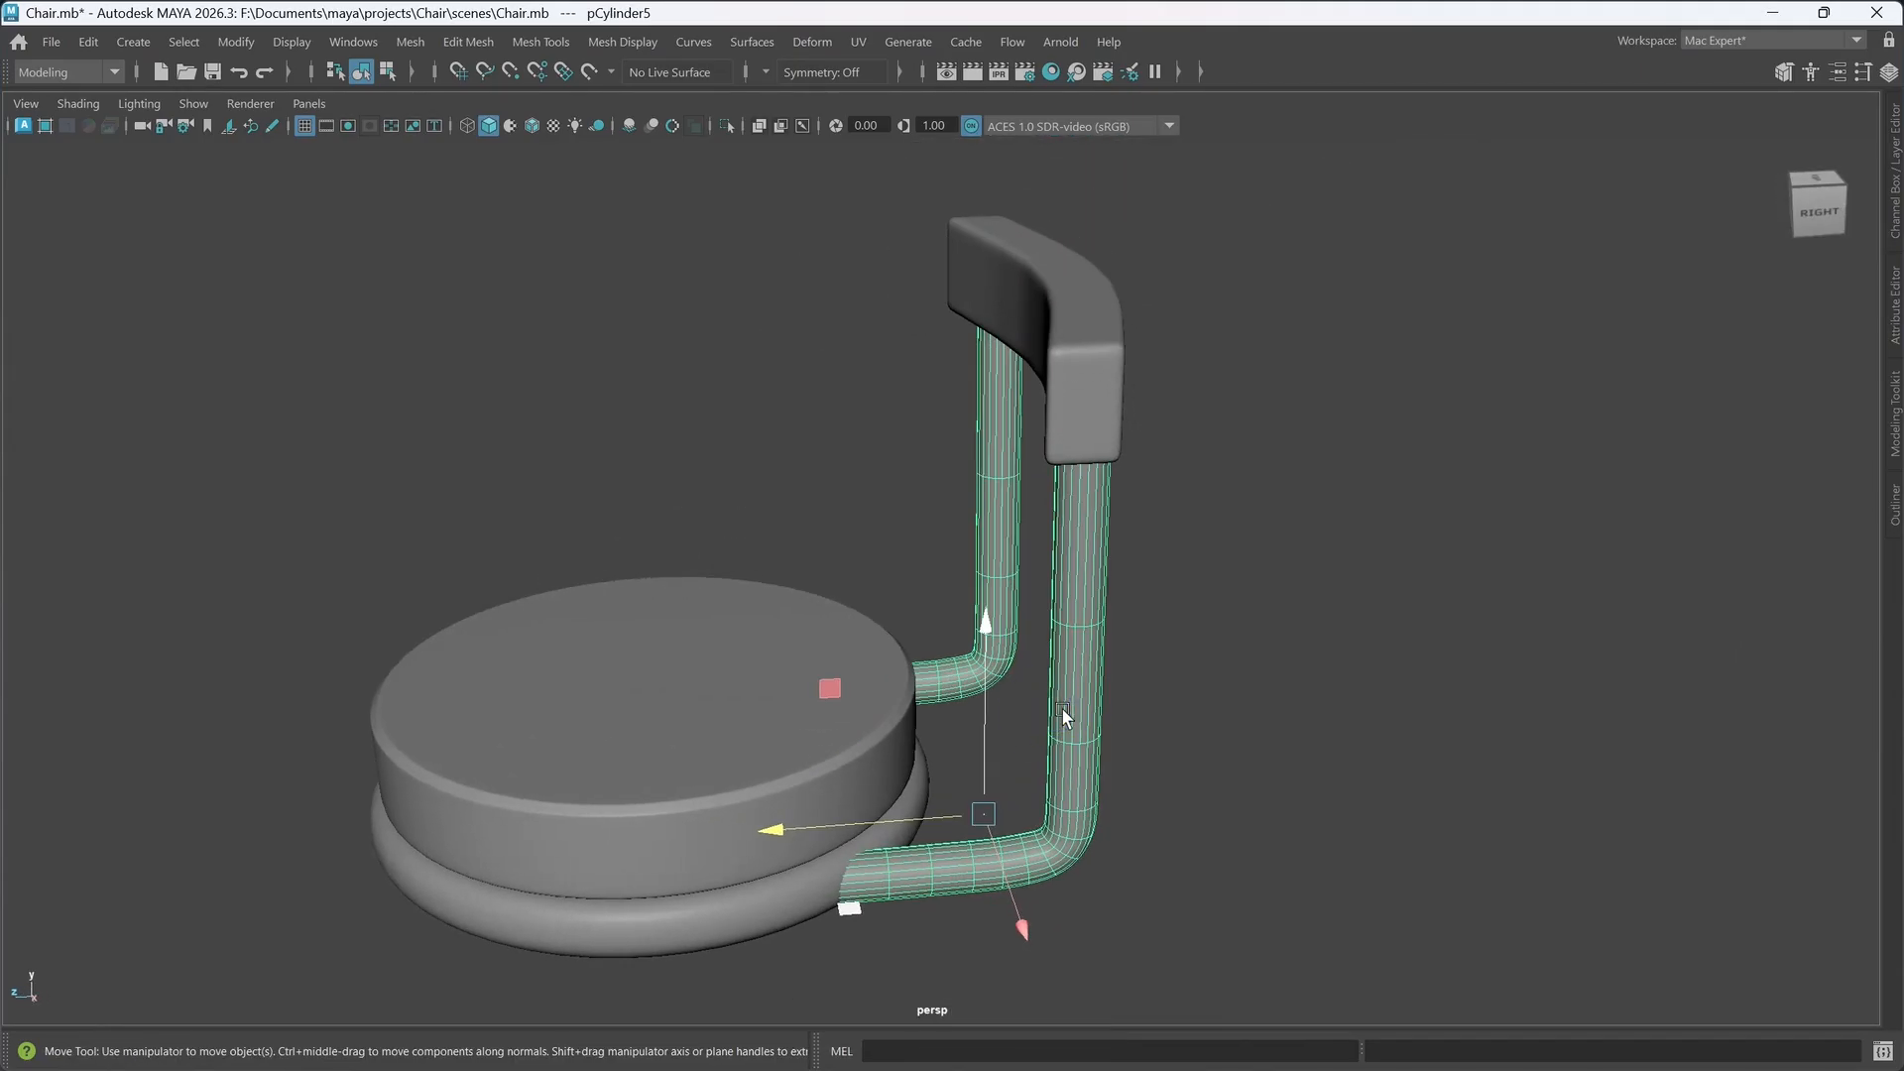
key(m)
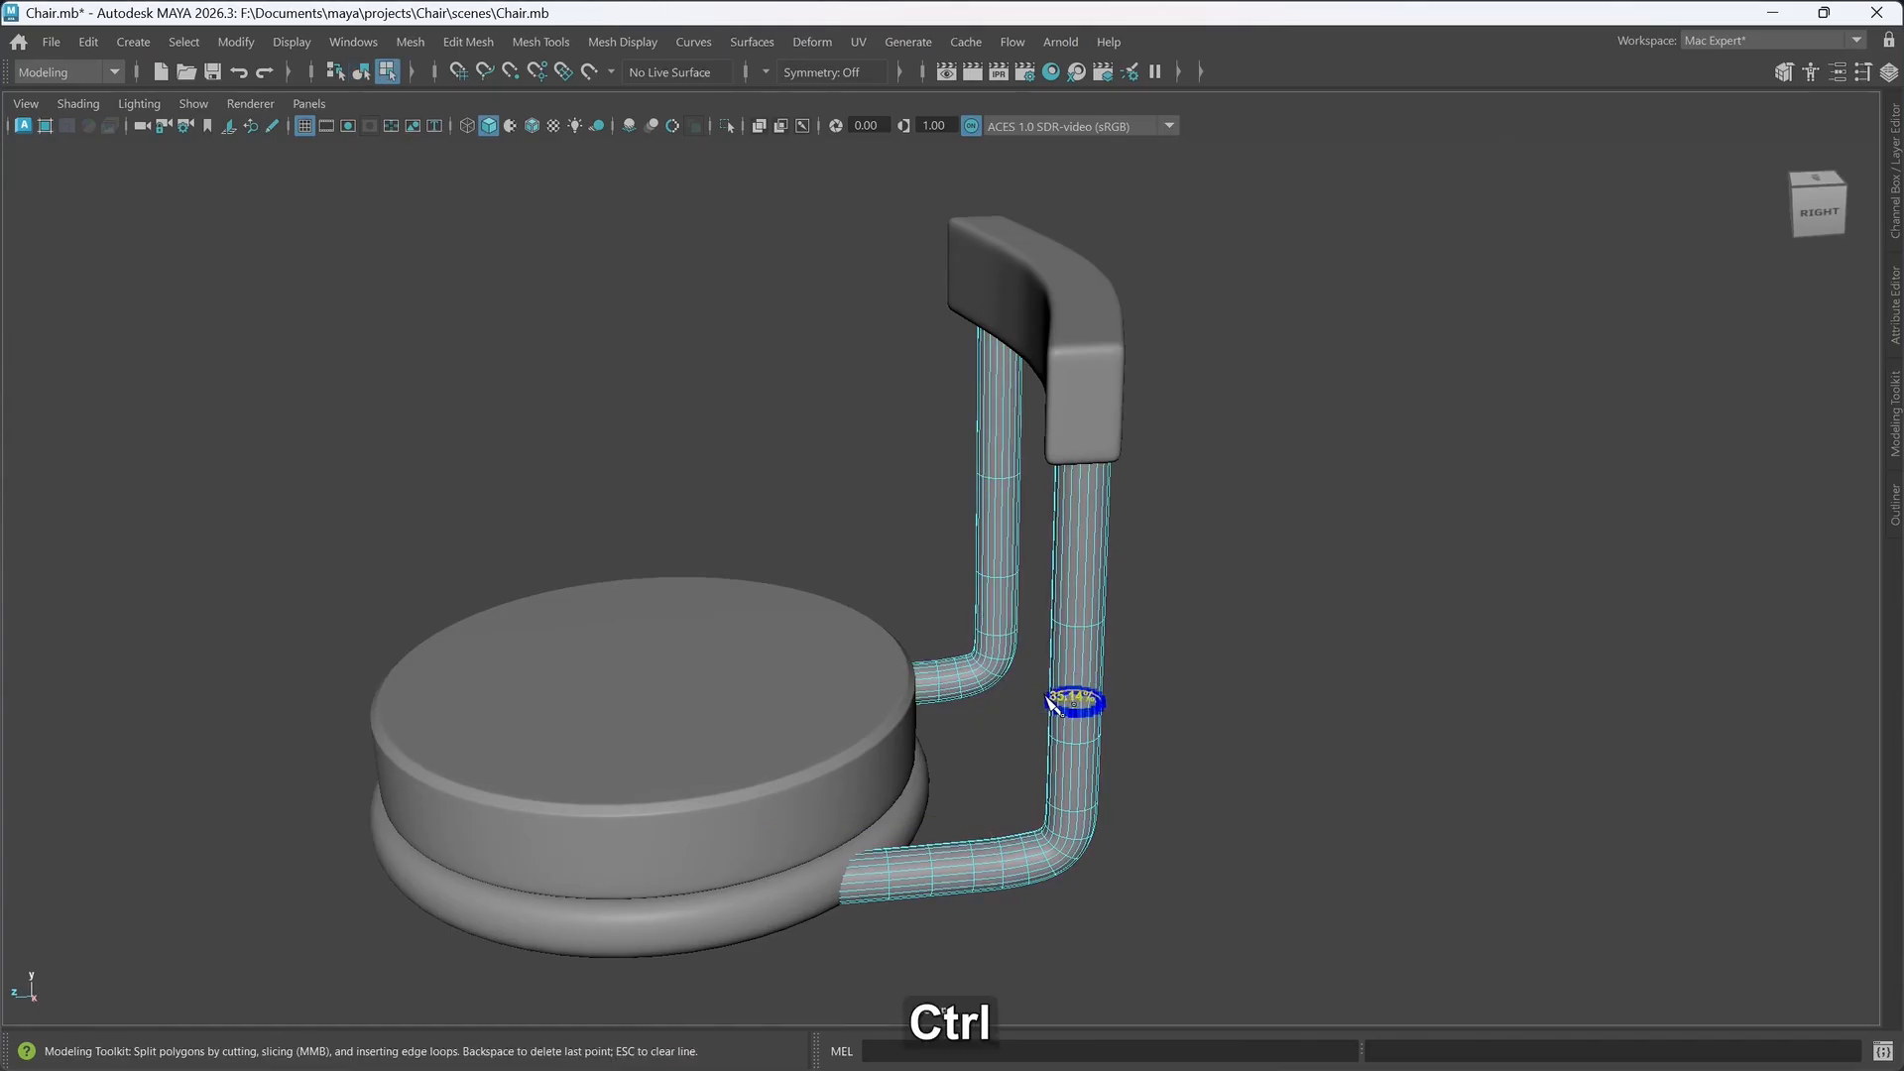
ctrl+middle_click(1051, 700)
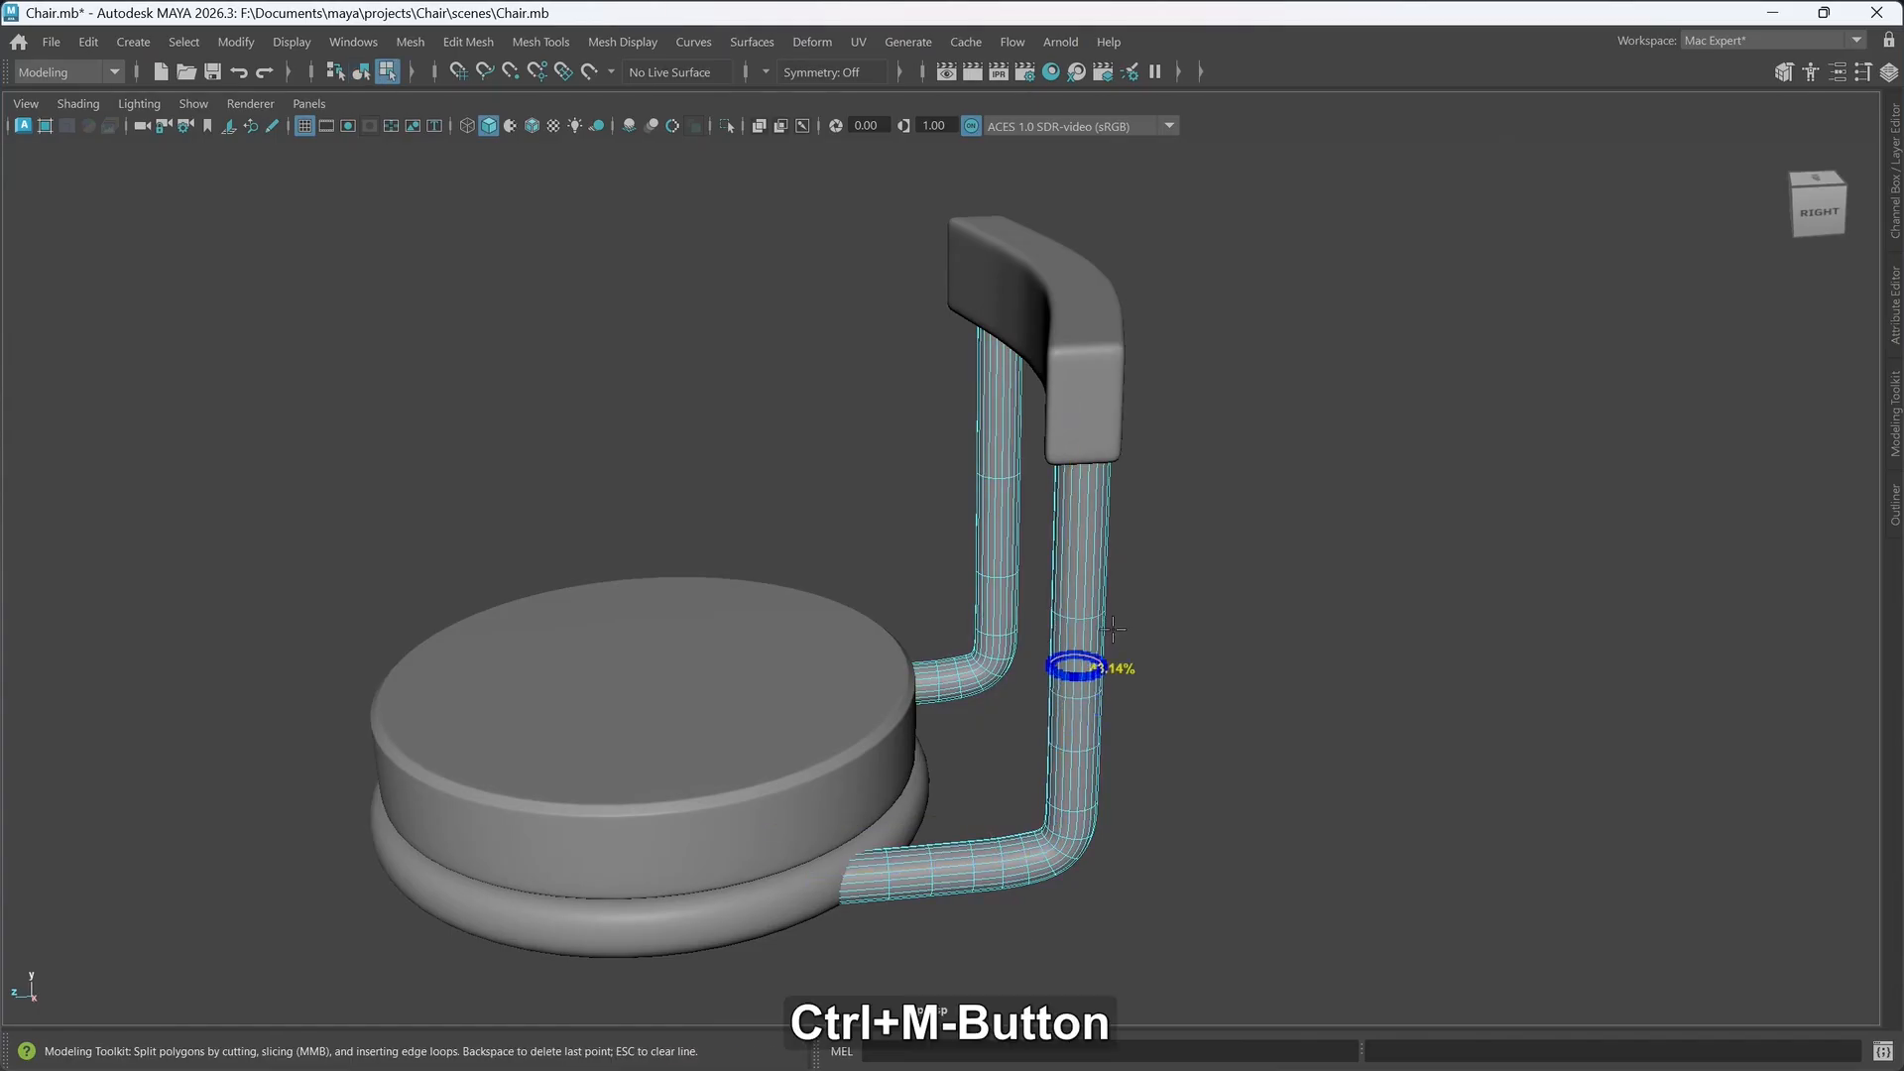
- Insert further edge loops at regular intervals around the upper vertical parts of the nearer and farther backrest tubes
ctrl+middle_click(1092, 572)
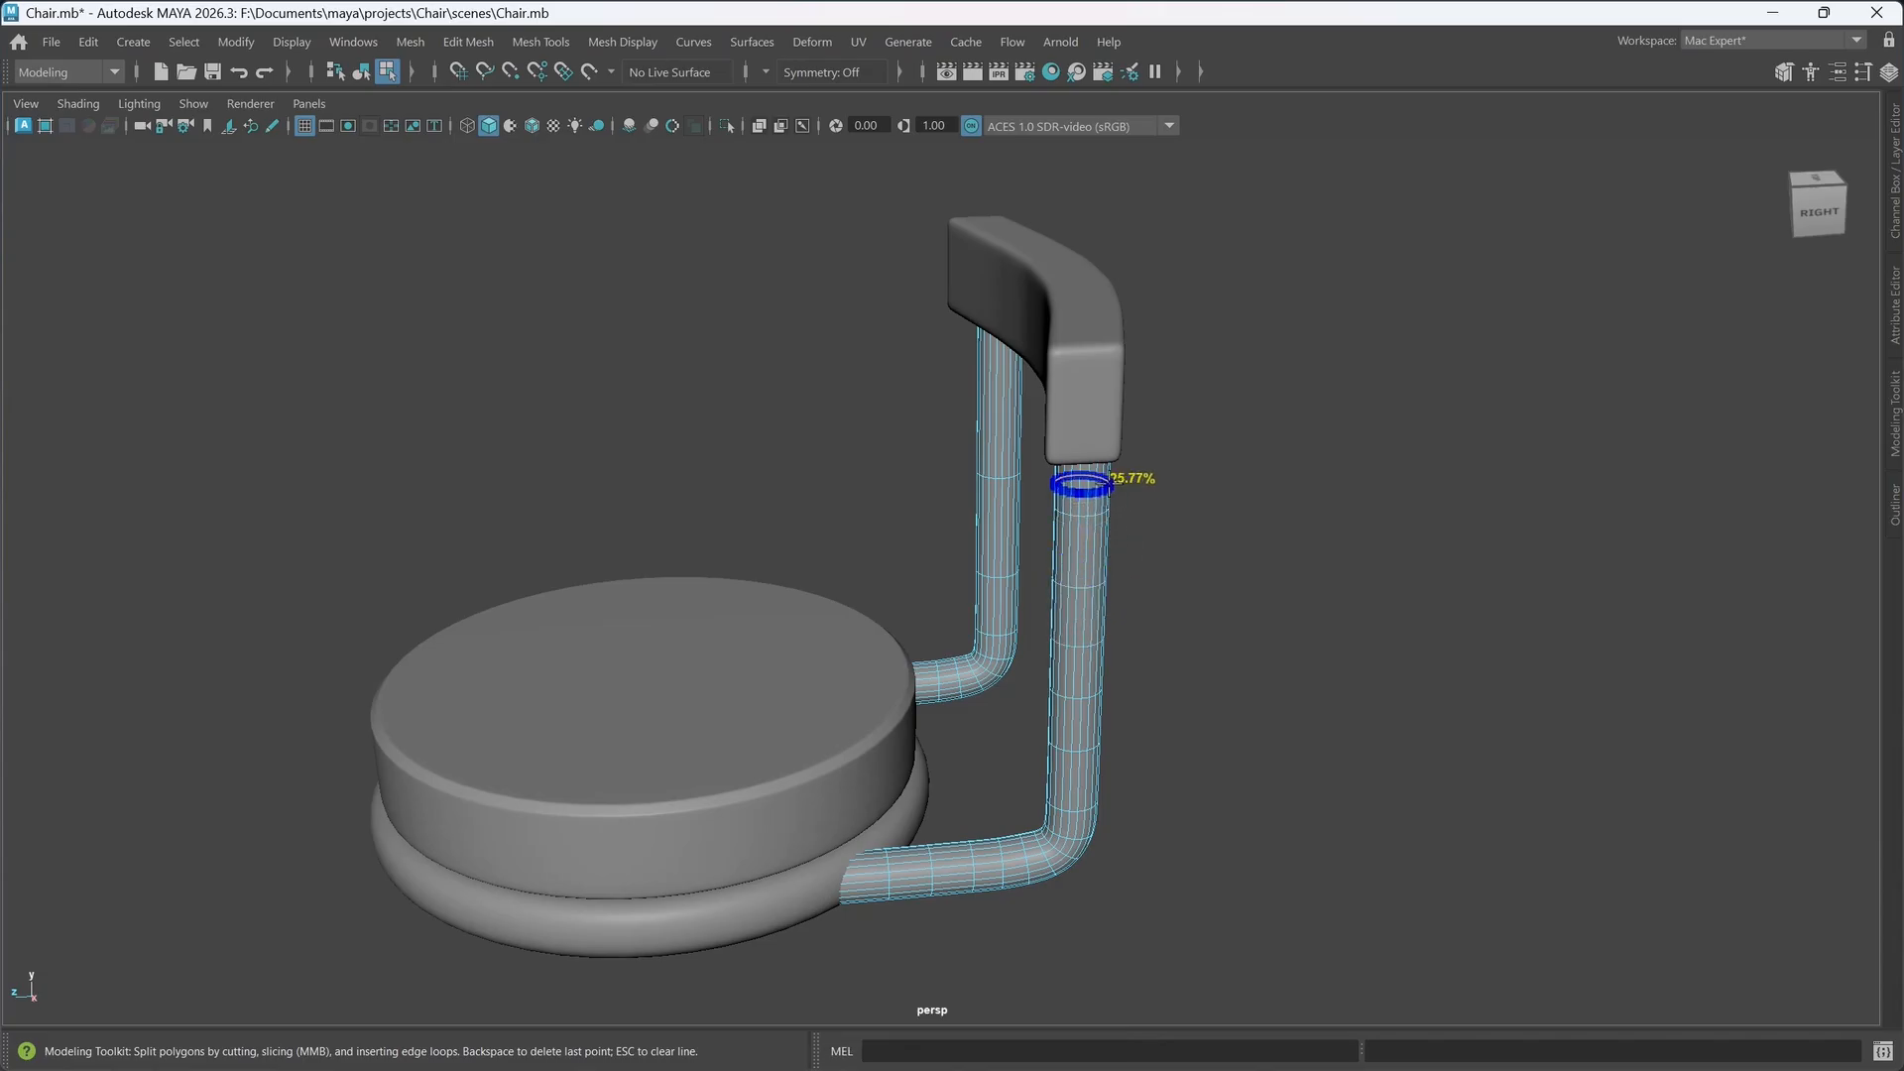
ctrl+middle_click(1108, 484)
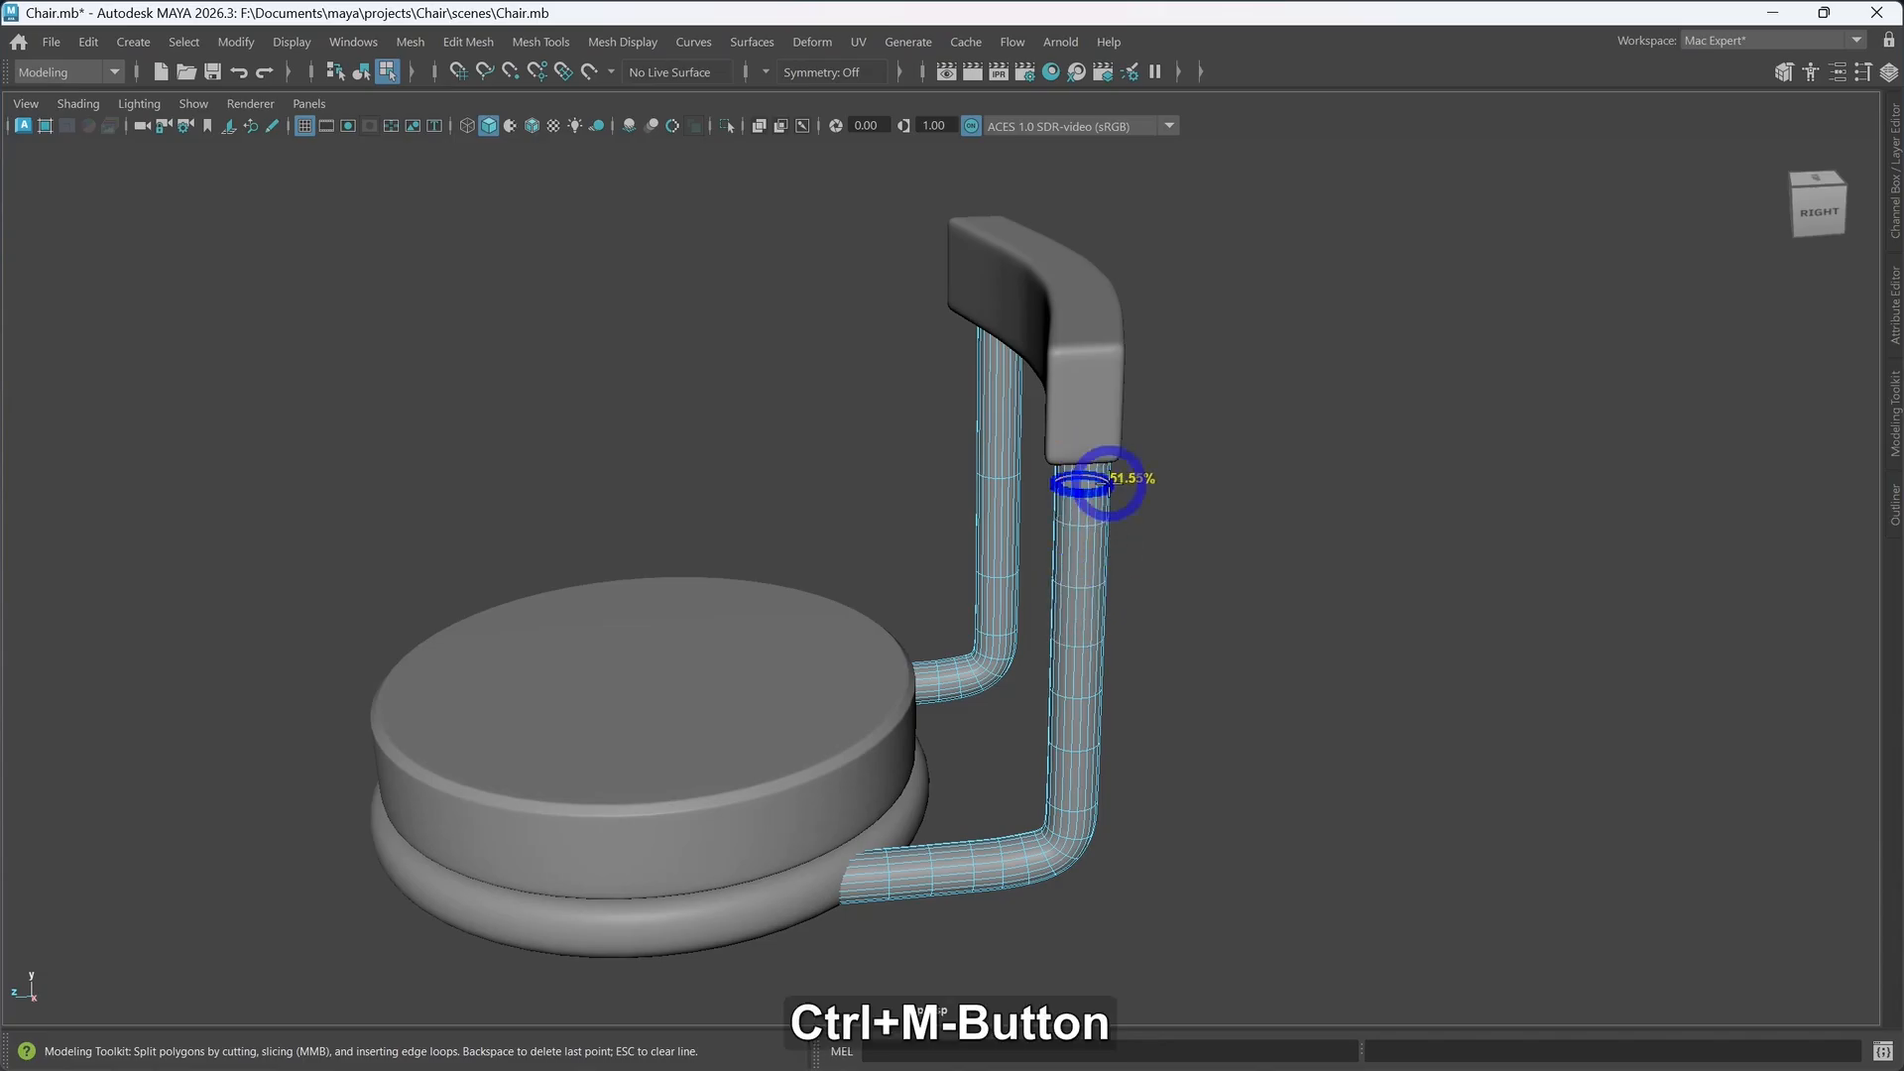
ctrl+middle_click(1008, 602)
ctrl+middle_click(1010, 532)
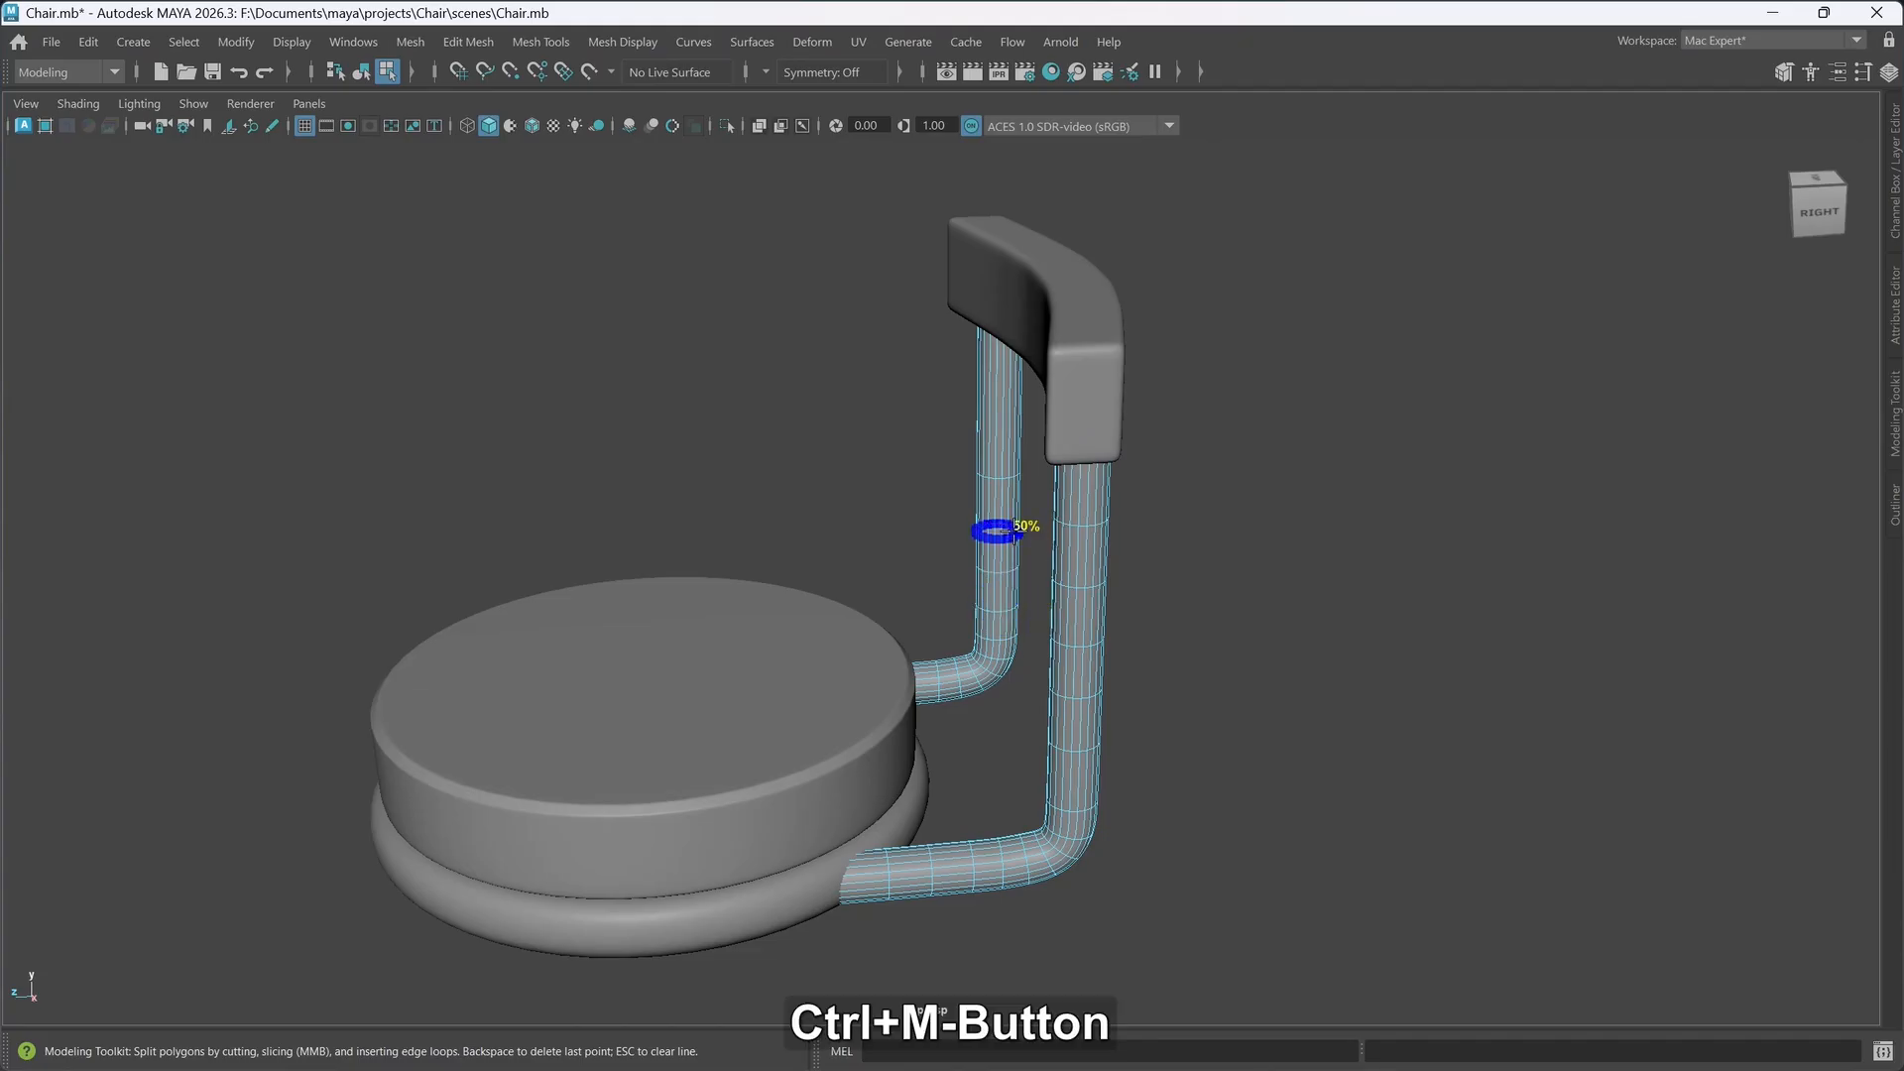
ctrl+middle_click(1010, 435)
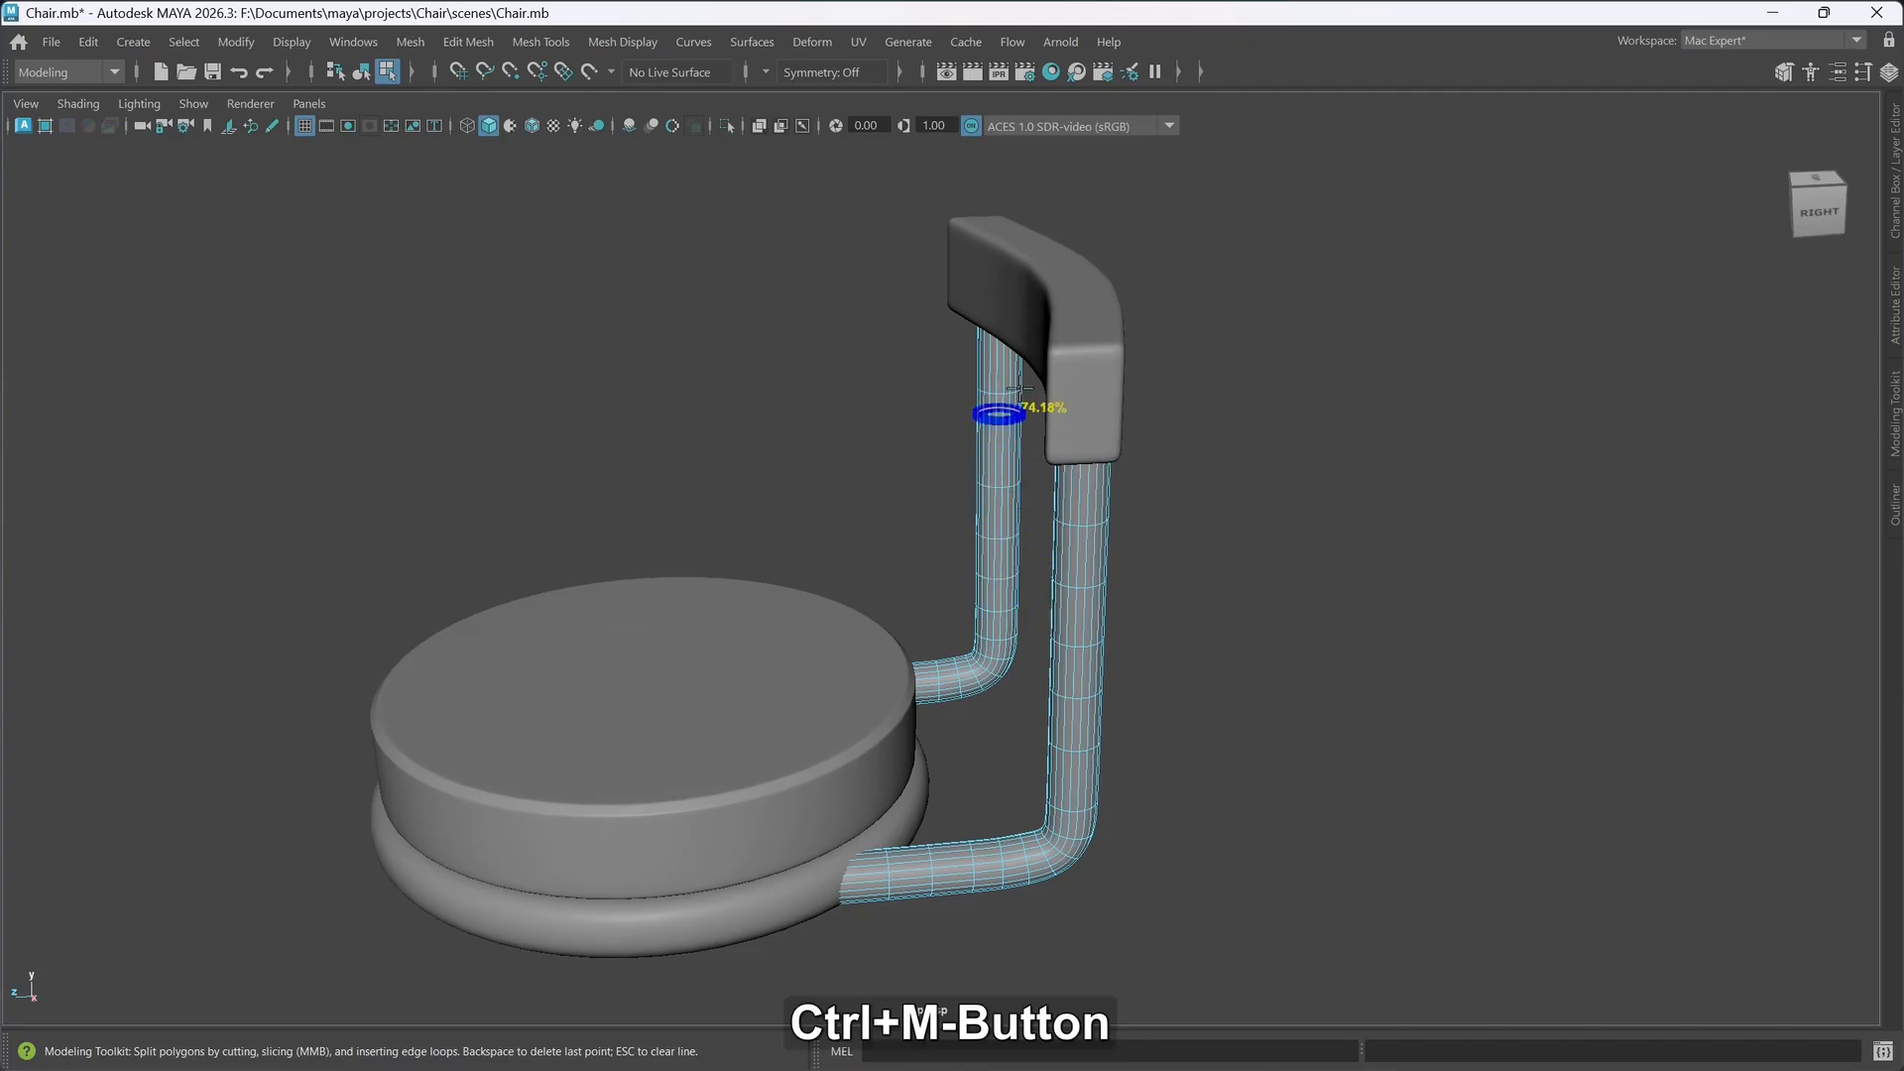
ctrl+middle_click(1013, 365)
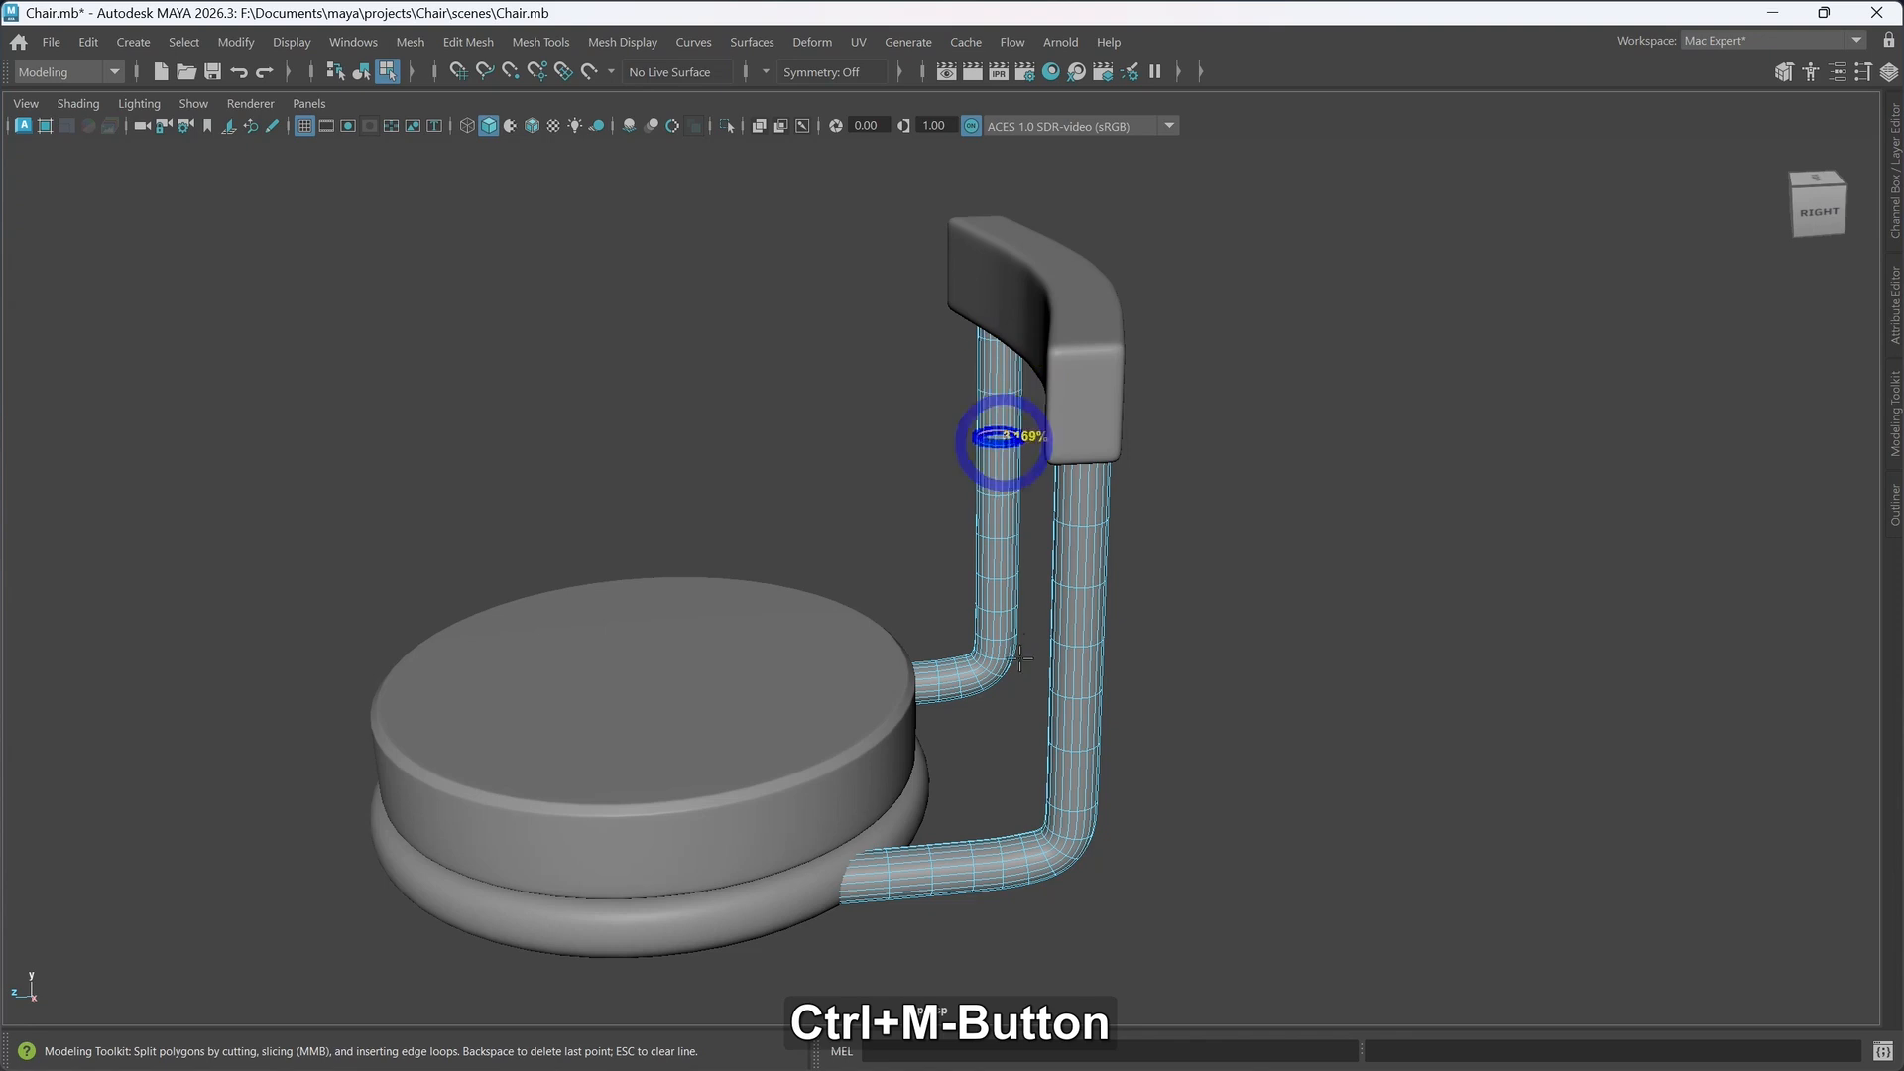
- Return the tubes to object mode, deselect them and inspect the whole chair's edge layout with the wireframe overlay shown
alt+drag(1015, 663, 1092, 663)
key(w)
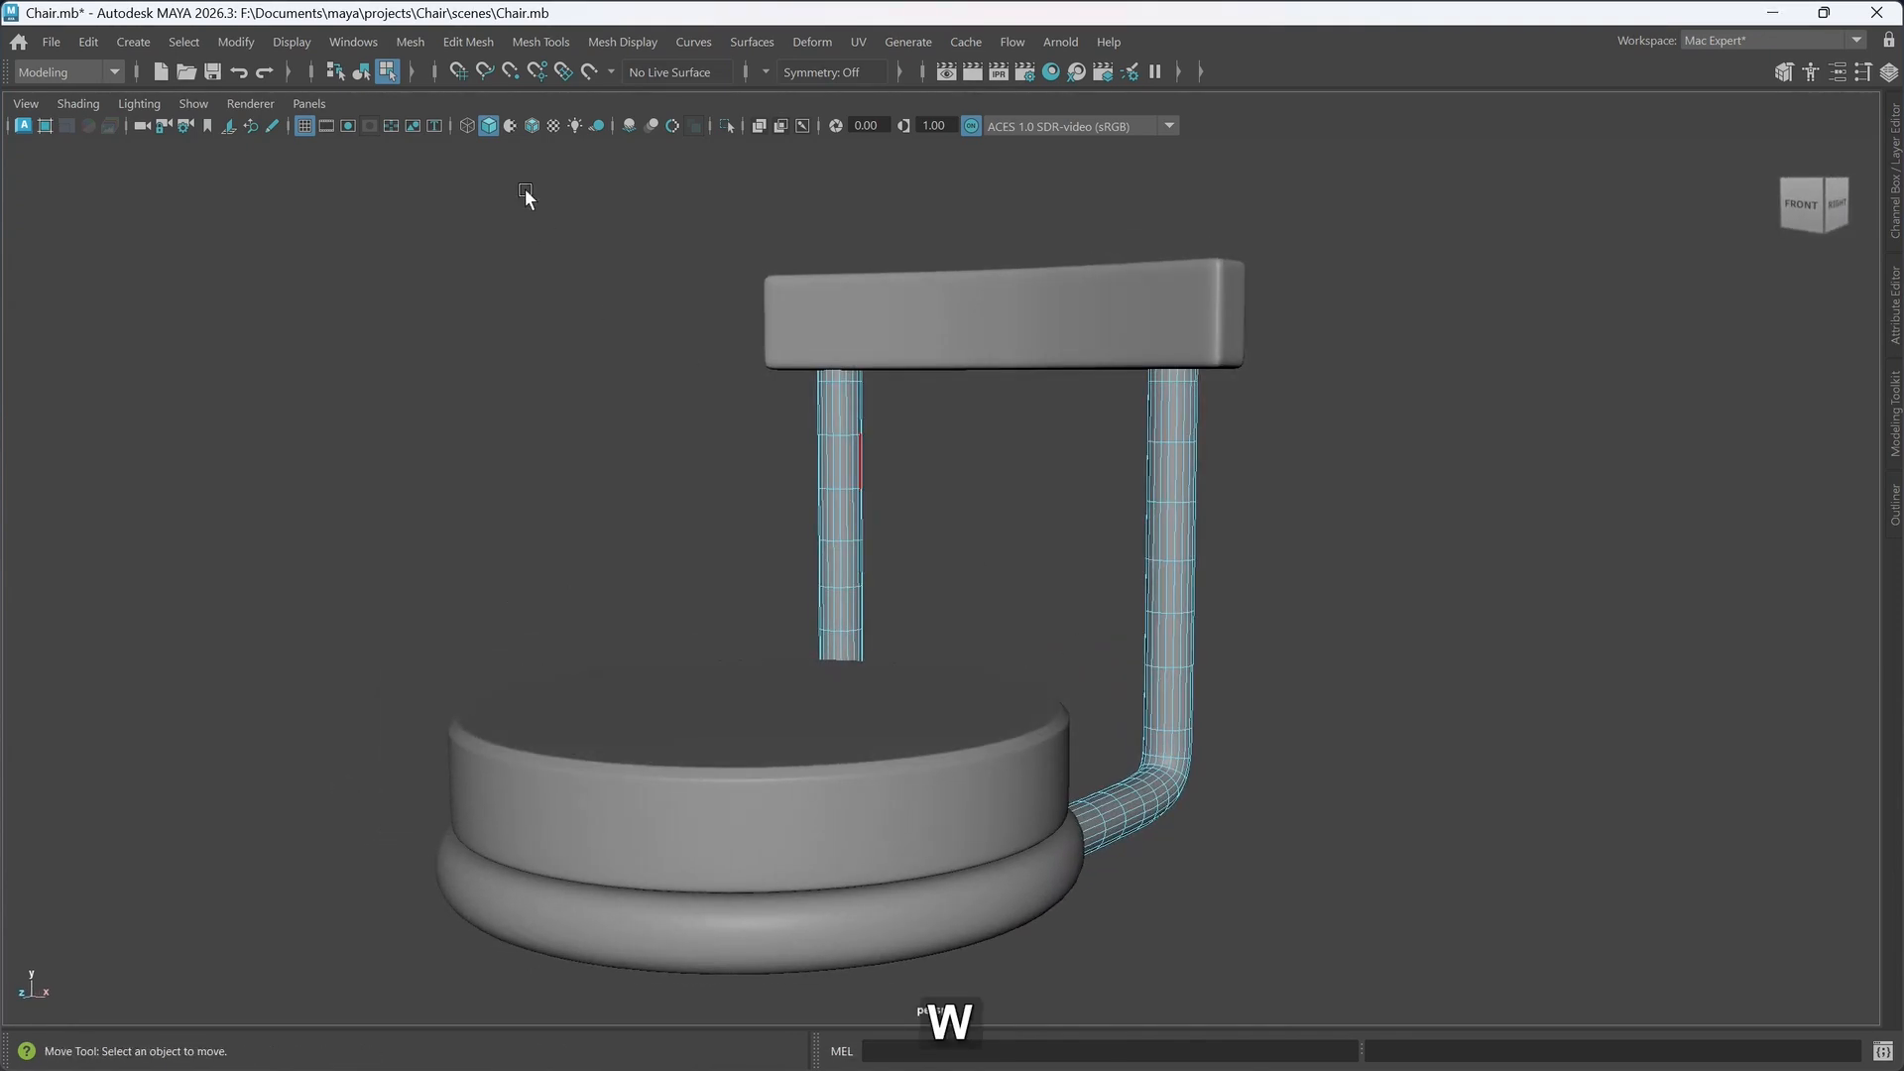
right_drag(532, 284, 607, 242)
click(574, 247)
click(532, 127)
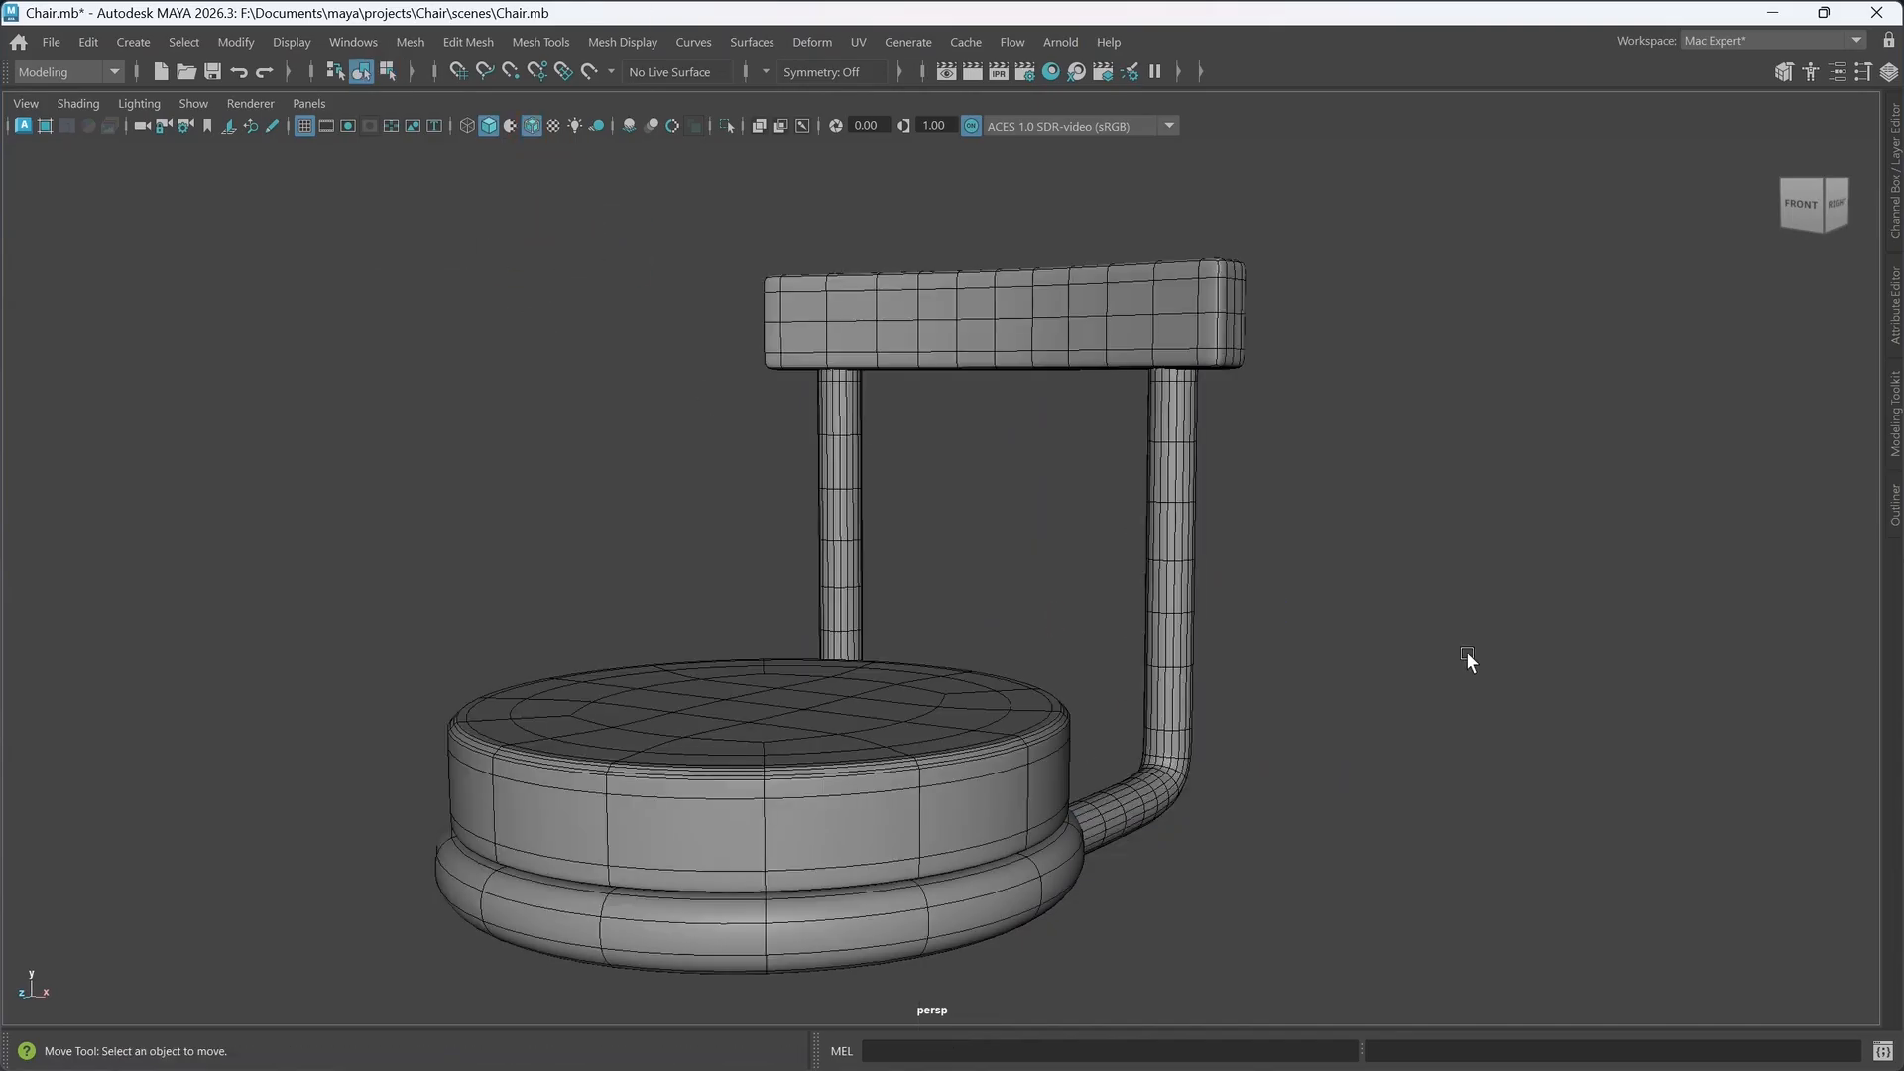
alt+drag(1353, 733, 1293, 705)
mouse_move(750, 786)
alt+mouse_down()
mouse_move(950, 784)
mouse_move(773, 777)
alt+mouse_up()
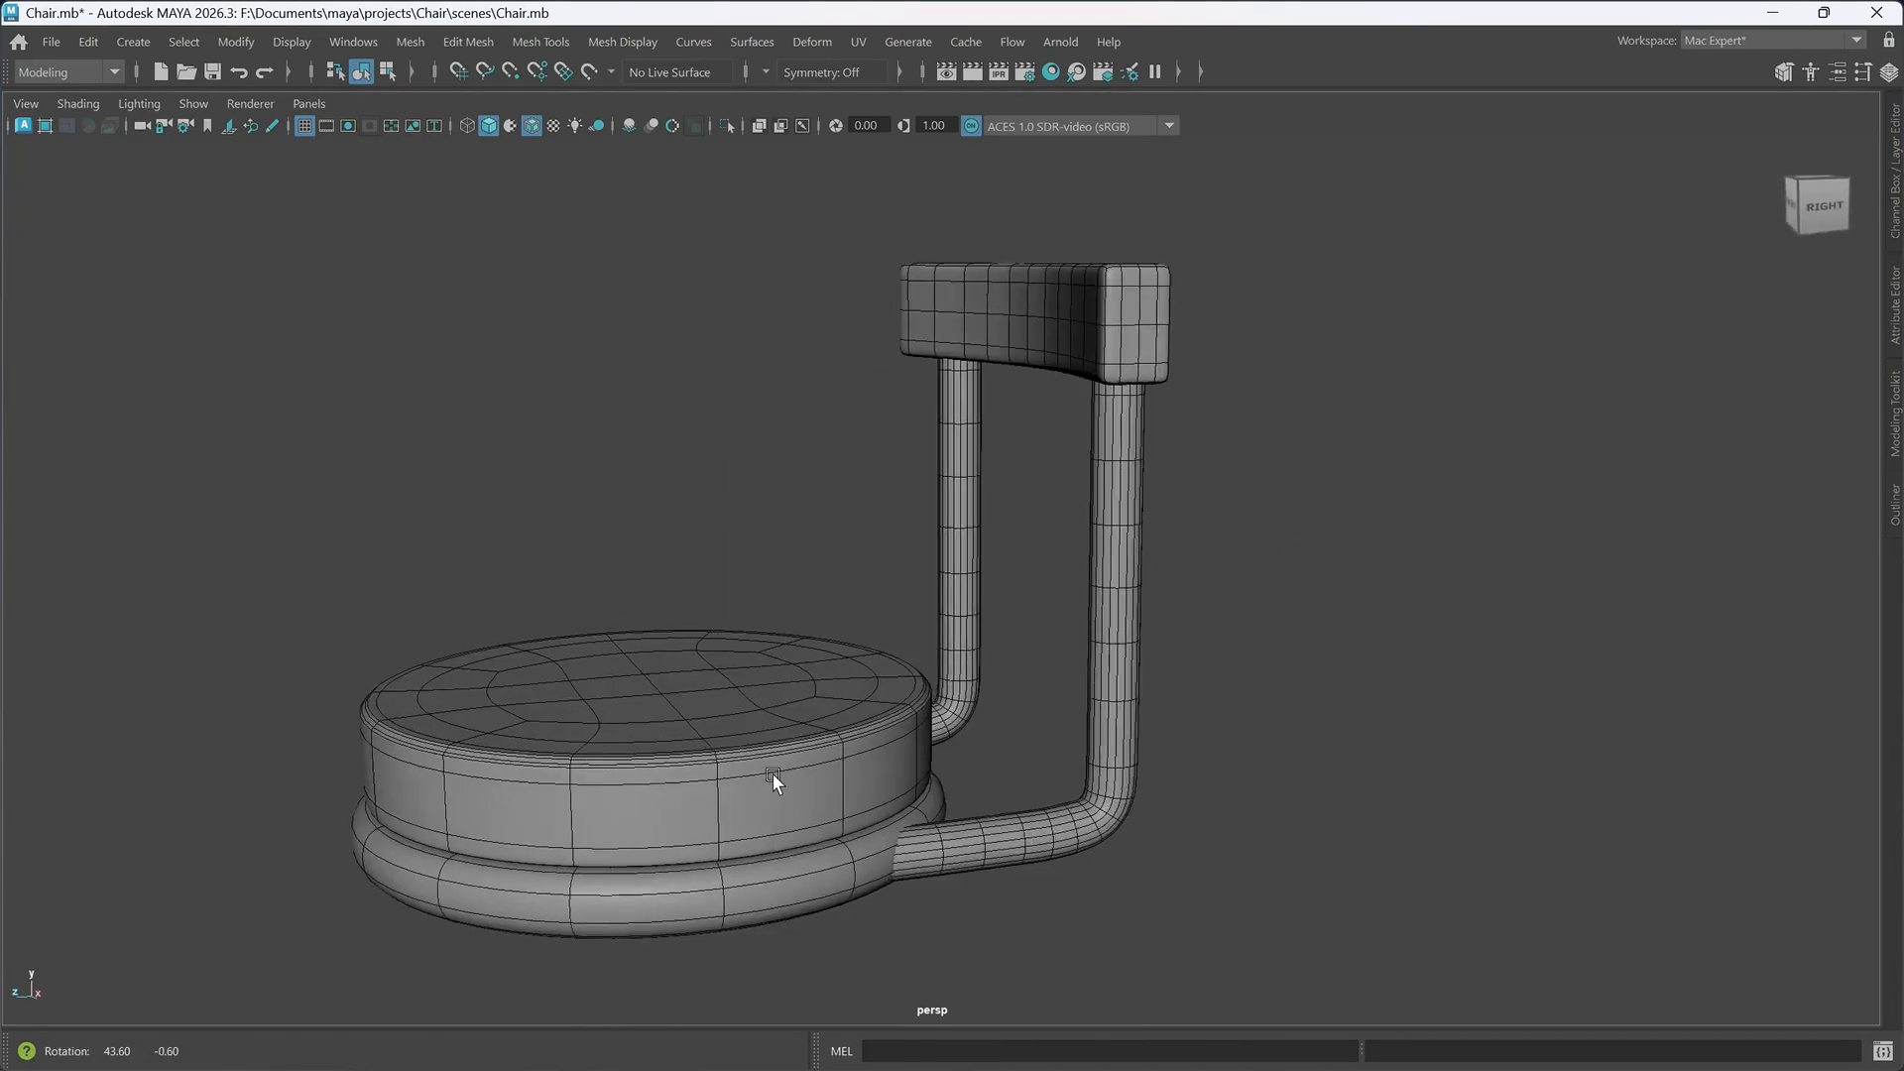
scroll(769, 763, down, 3)
alt+middle_drag(764, 756, 1055, 700)
alt+drag(1055, 700, 1041, 586)
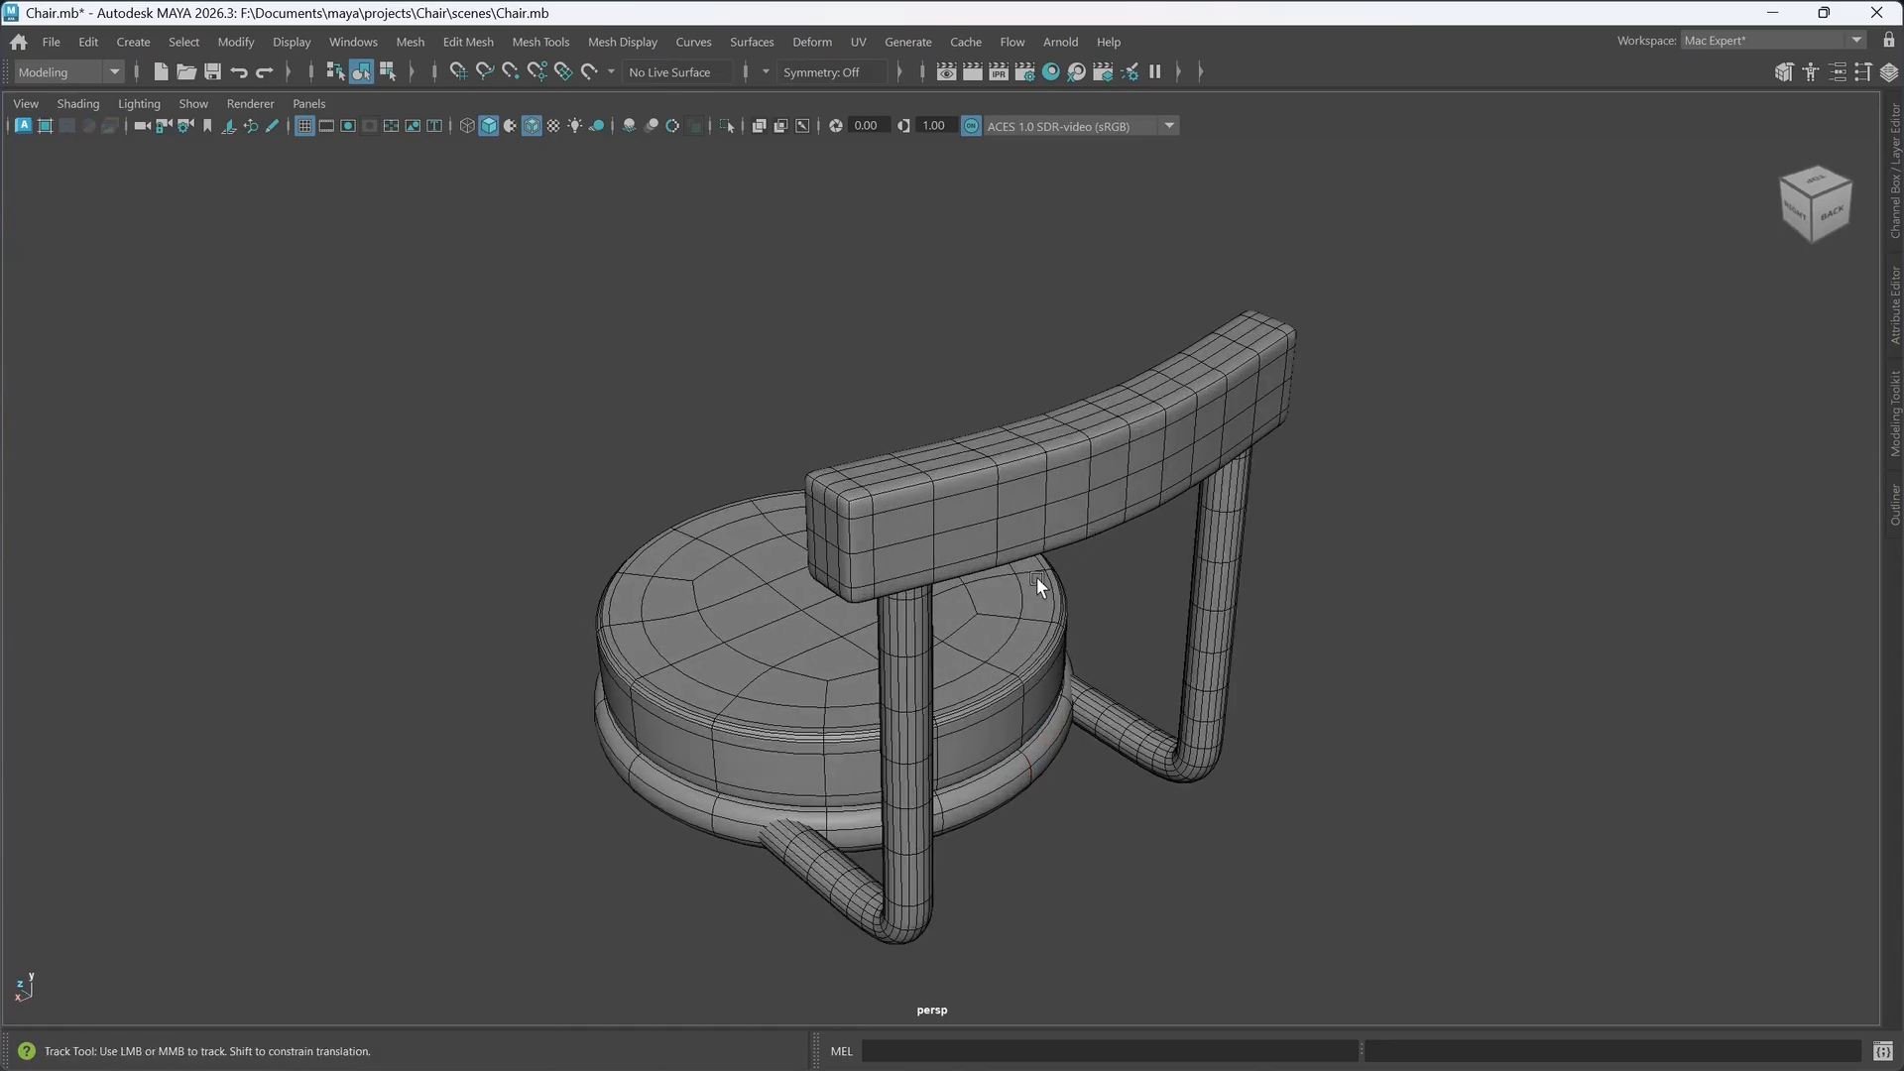
alt+middle_drag(1041, 586, 1097, 510)
- Turn off the wireframe-on-shaded display and clear the selection
click(1045, 573)
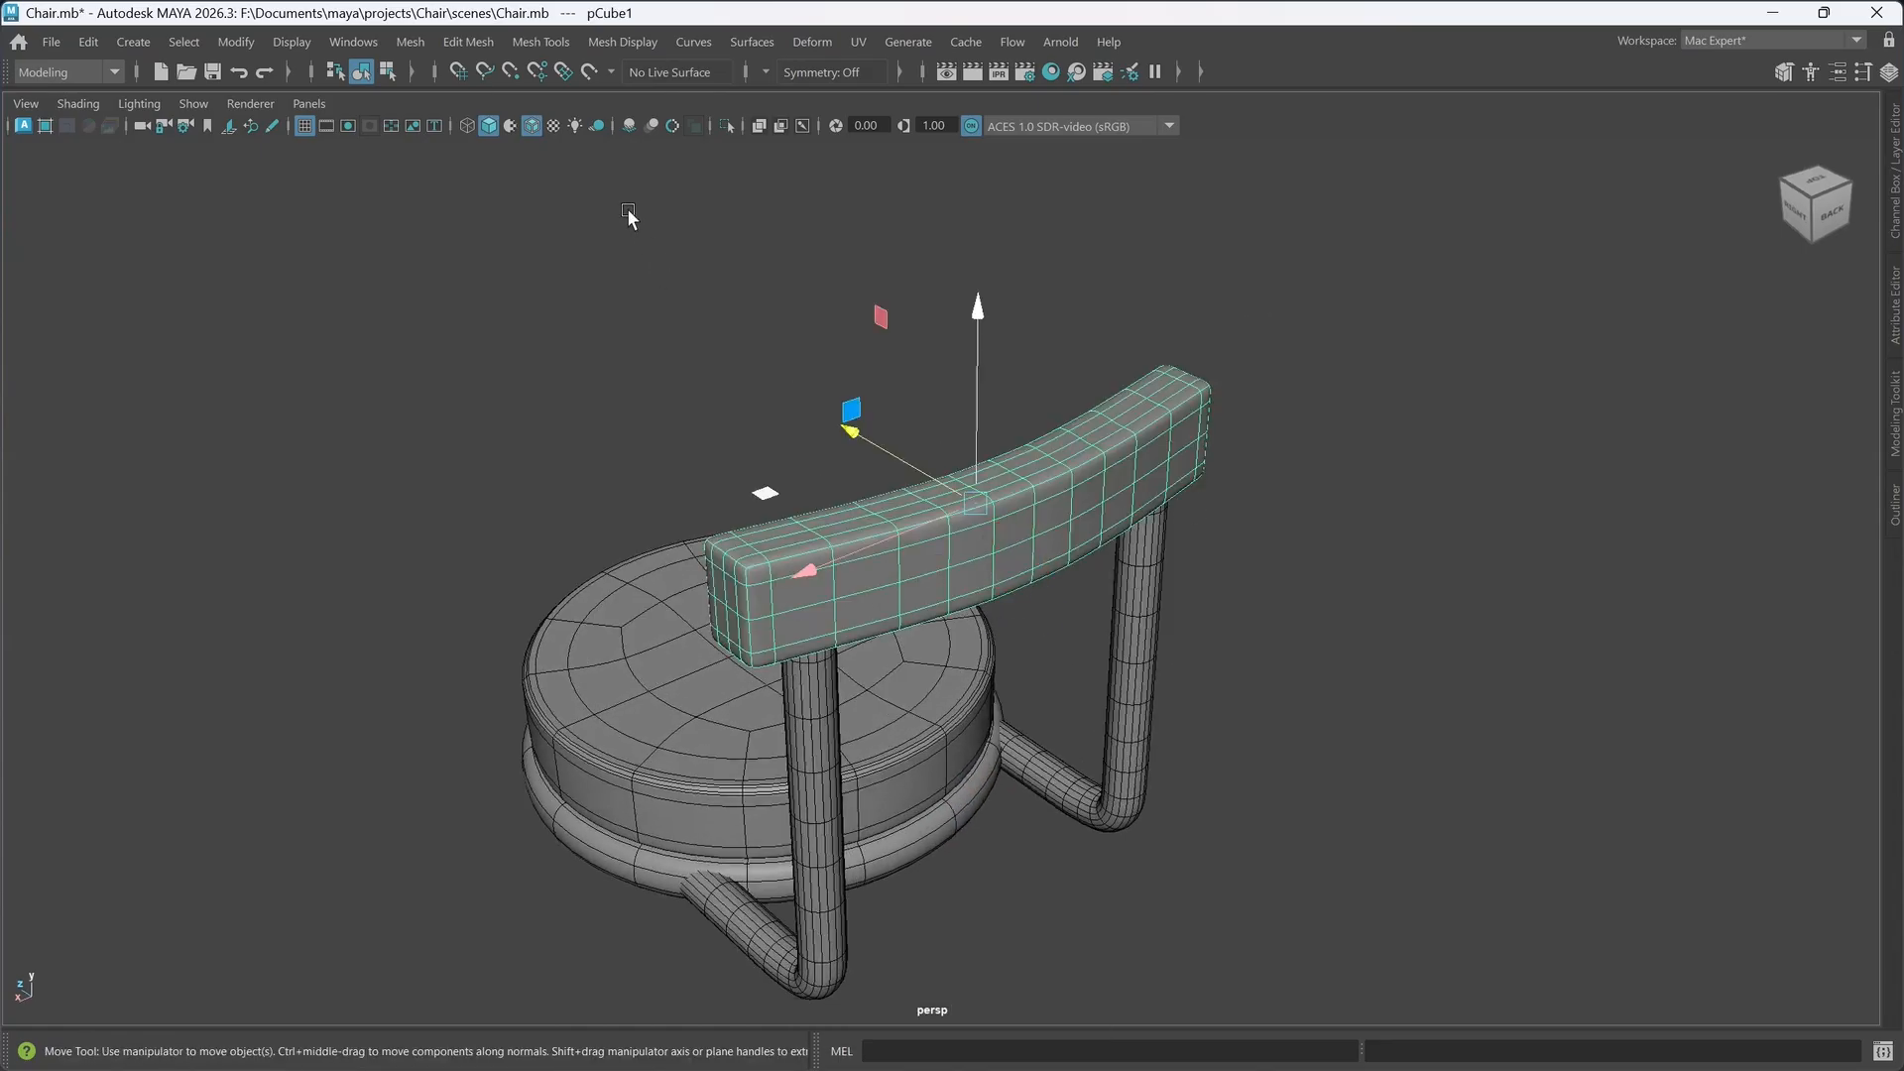
click(531, 126)
click(736, 325)
mouse_move(736, 326)
alt+mouse_down()
mouse_move(1117, 659)
mouse_move(1061, 662)
mouse_move(1008, 712)
mouse_move(1160, 684)
alt+mouse_up()
- Delete three alternate crosswise edge loops around the middle of the curved backrest
click(1029, 567)
scroll(1063, 599, up, 2)
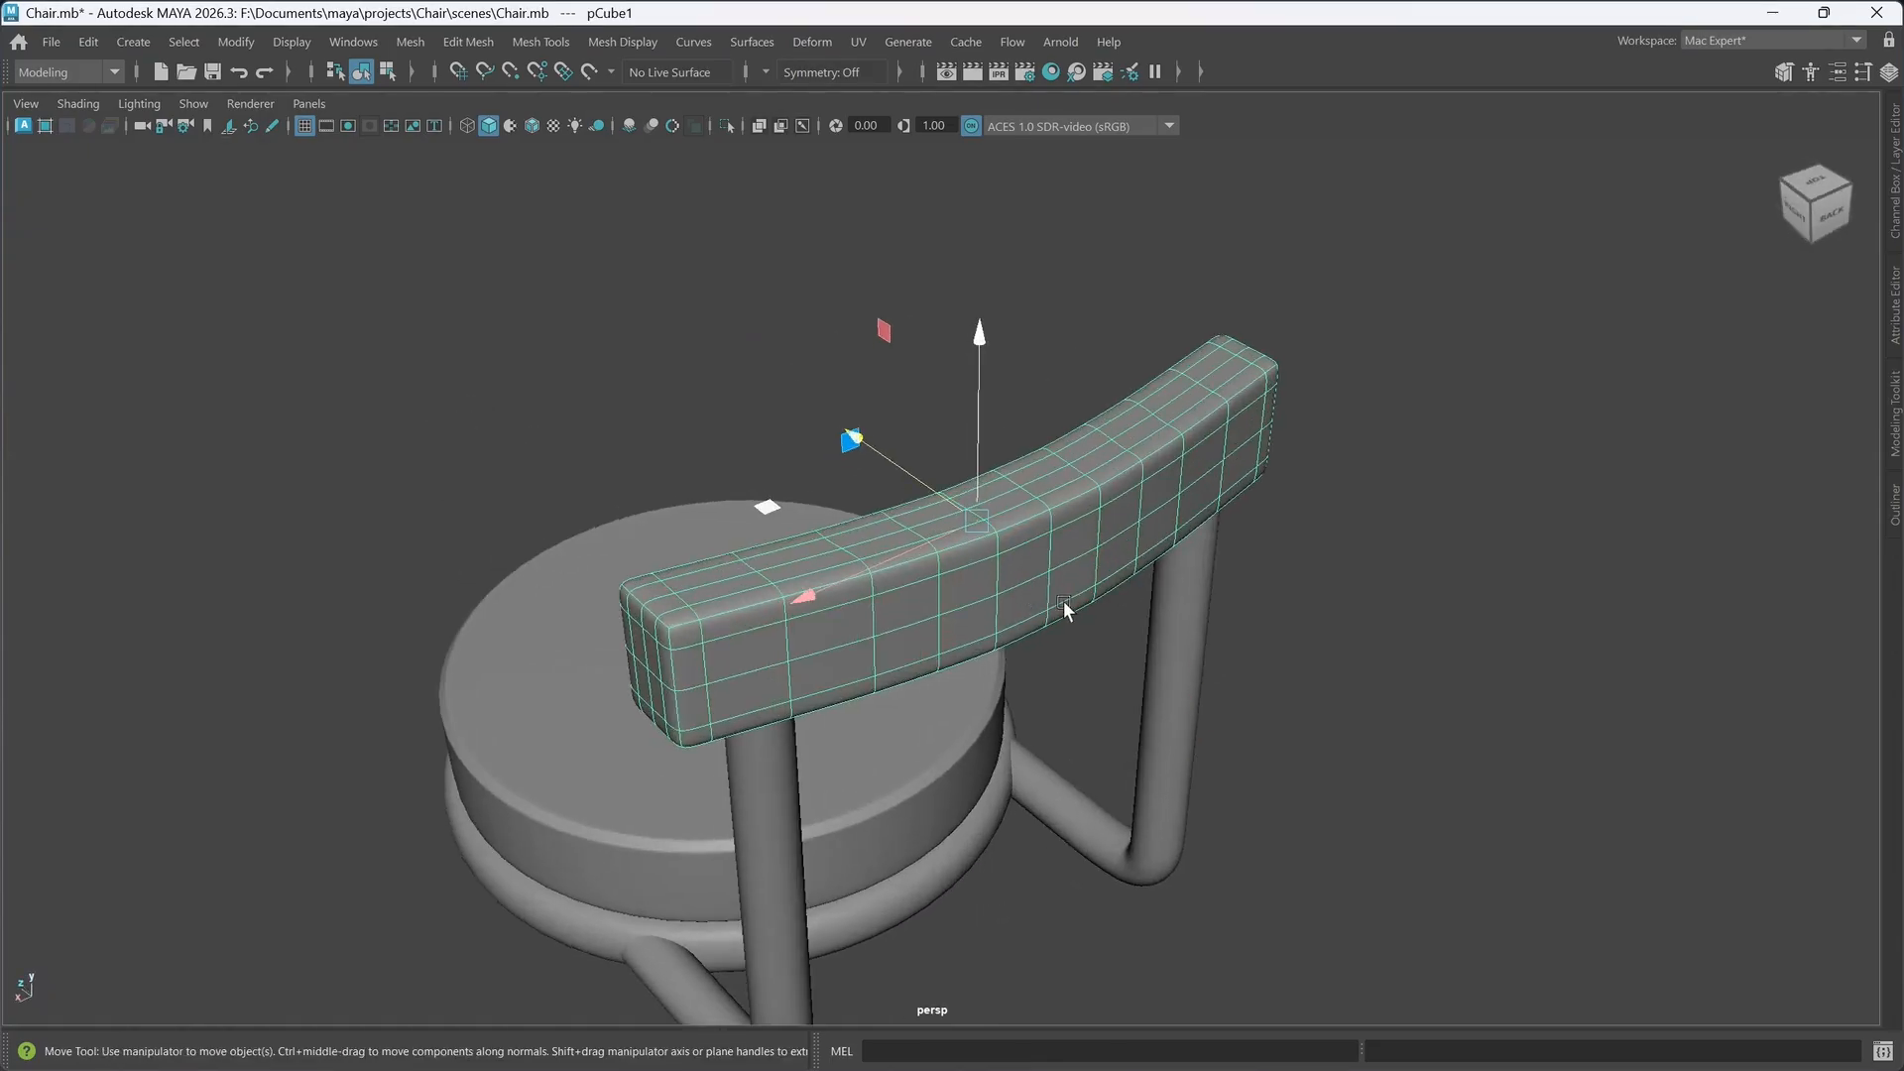
right_drag(1067, 586, 1067, 378)
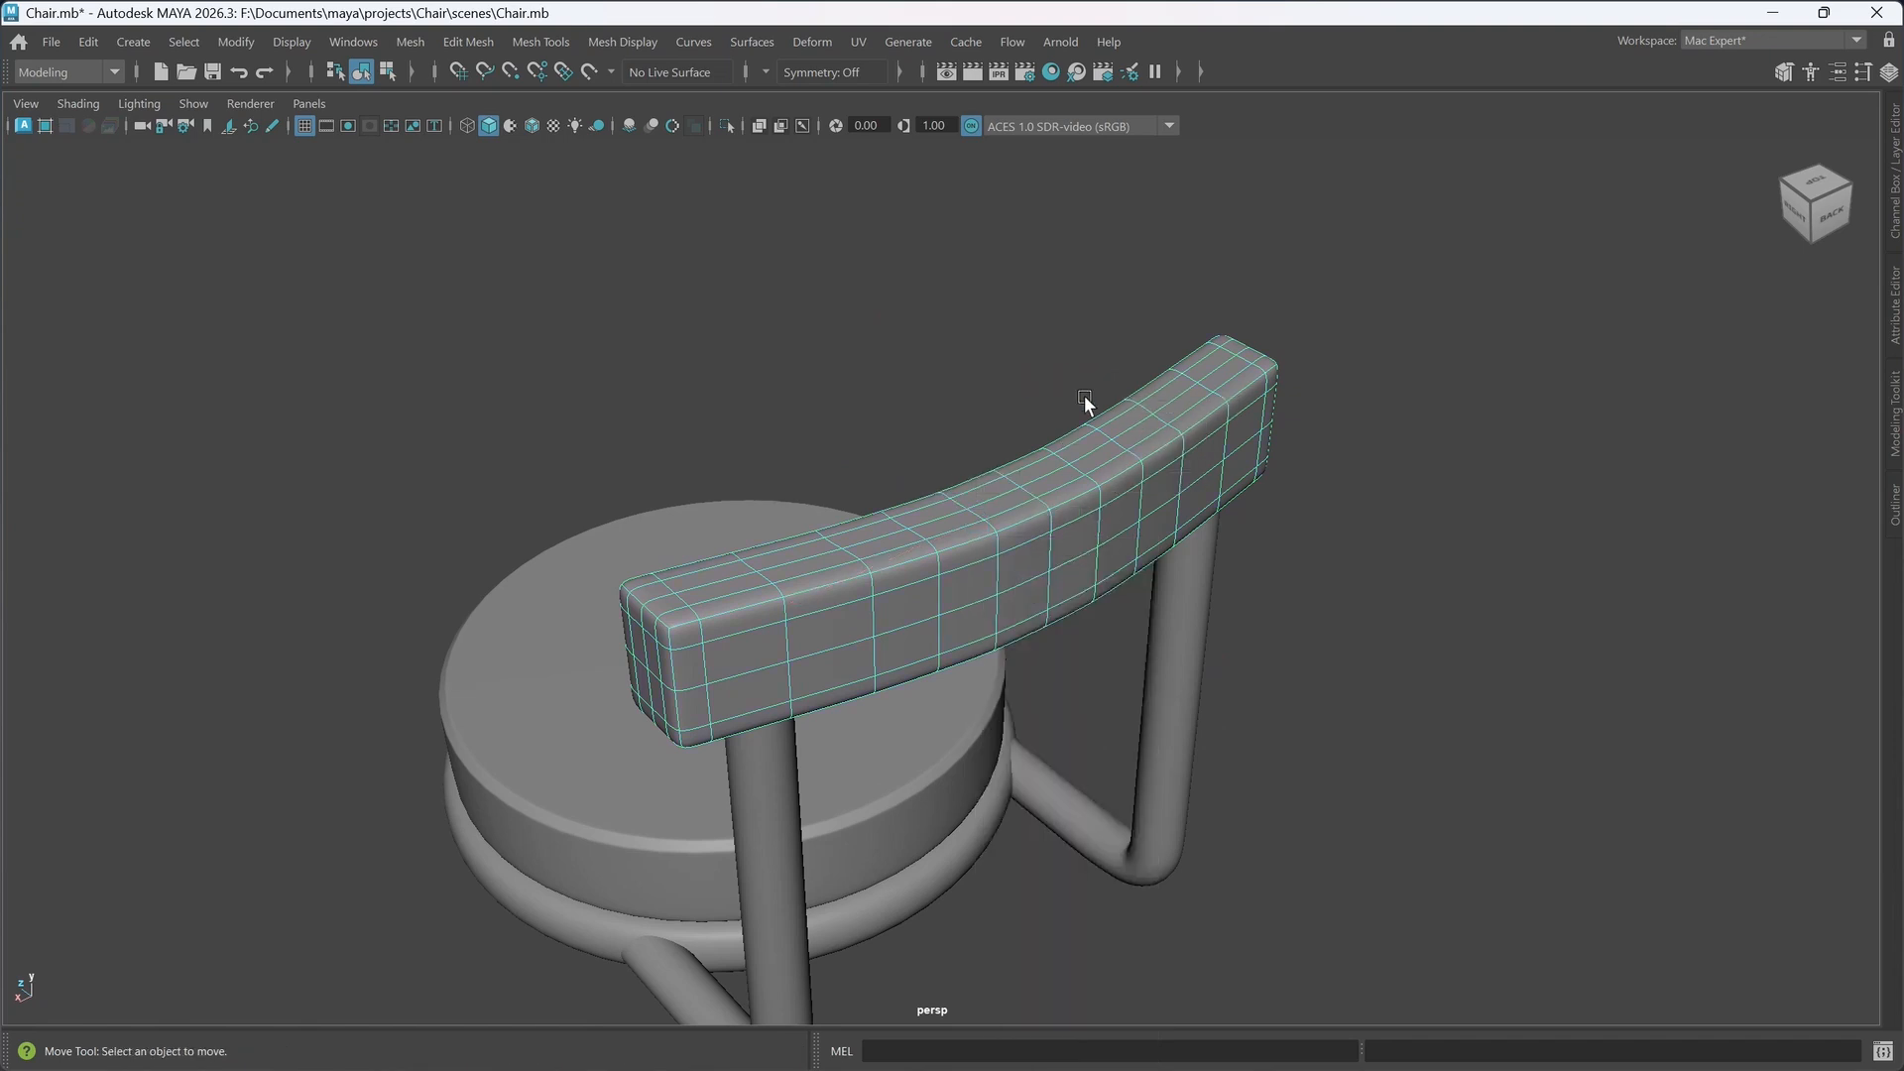
alt+drag(1088, 506, 1013, 605)
double_click(1004, 597)
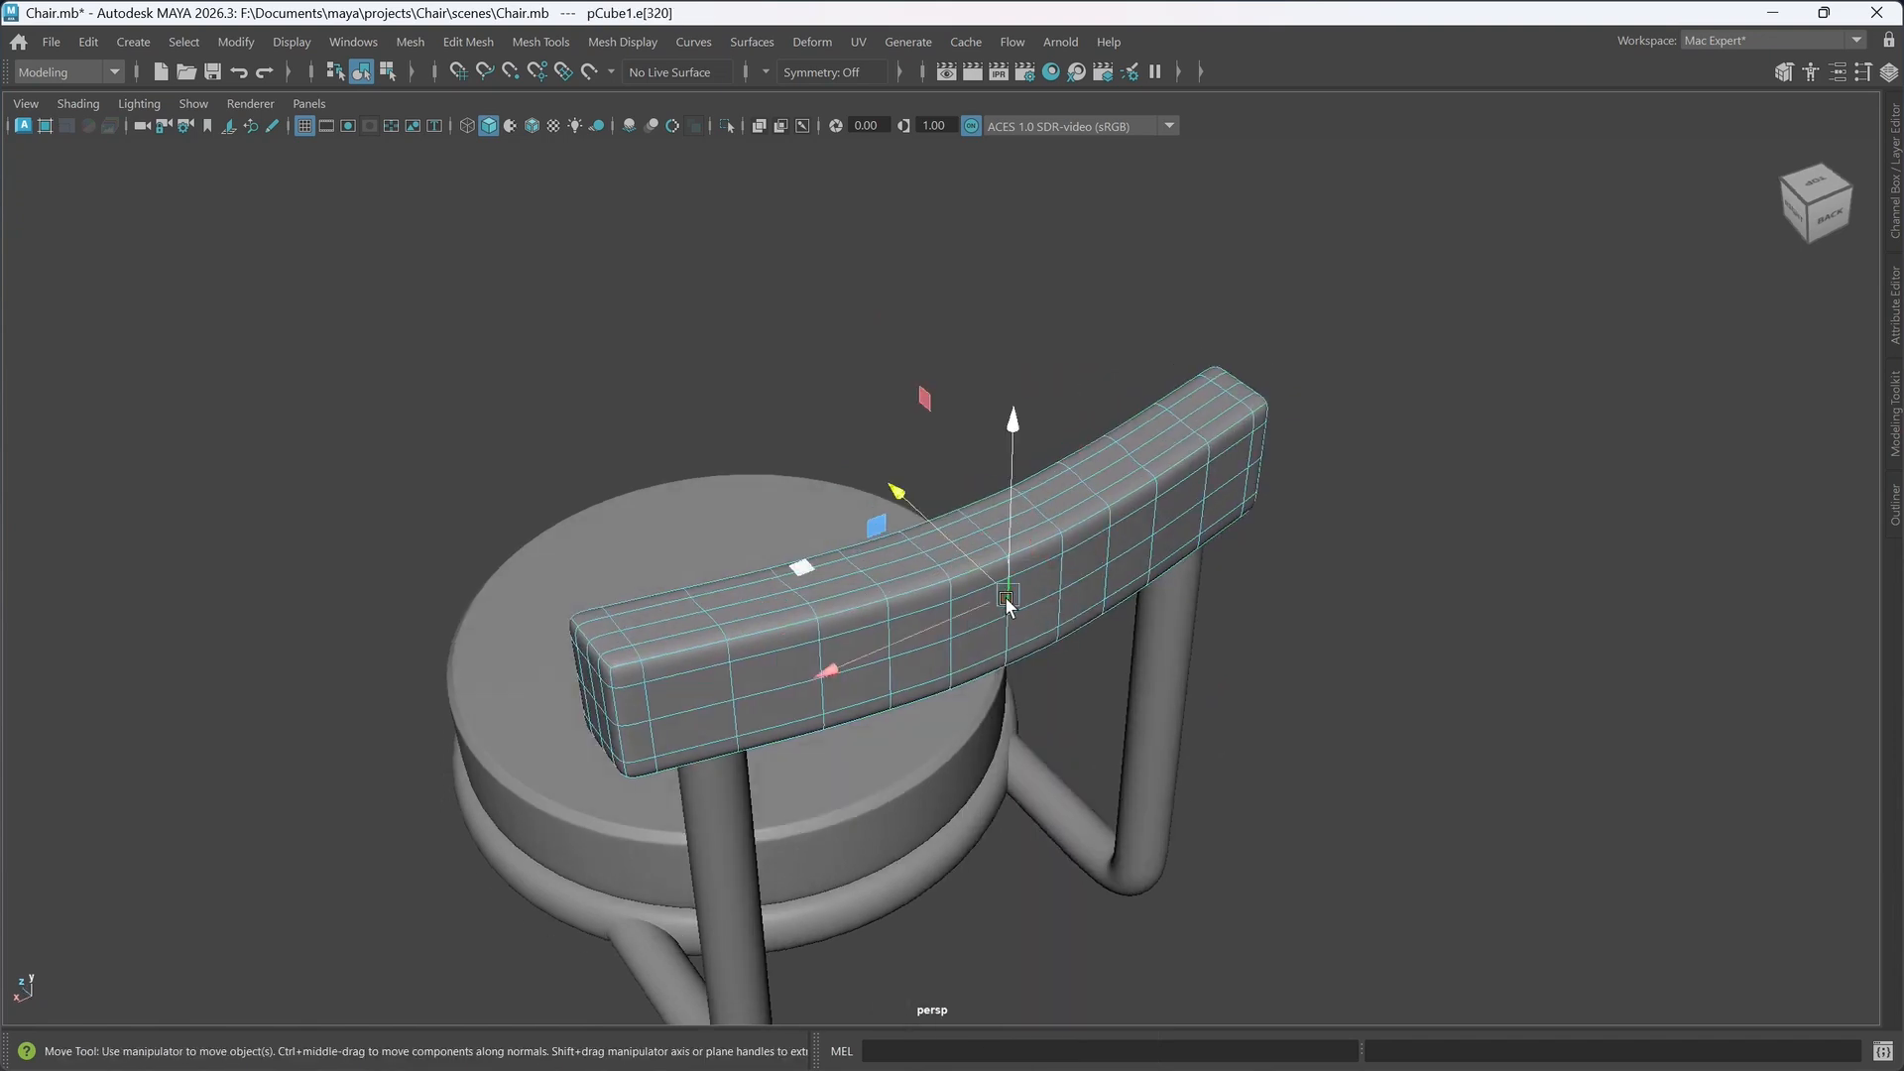
key(ctrl+Delete)
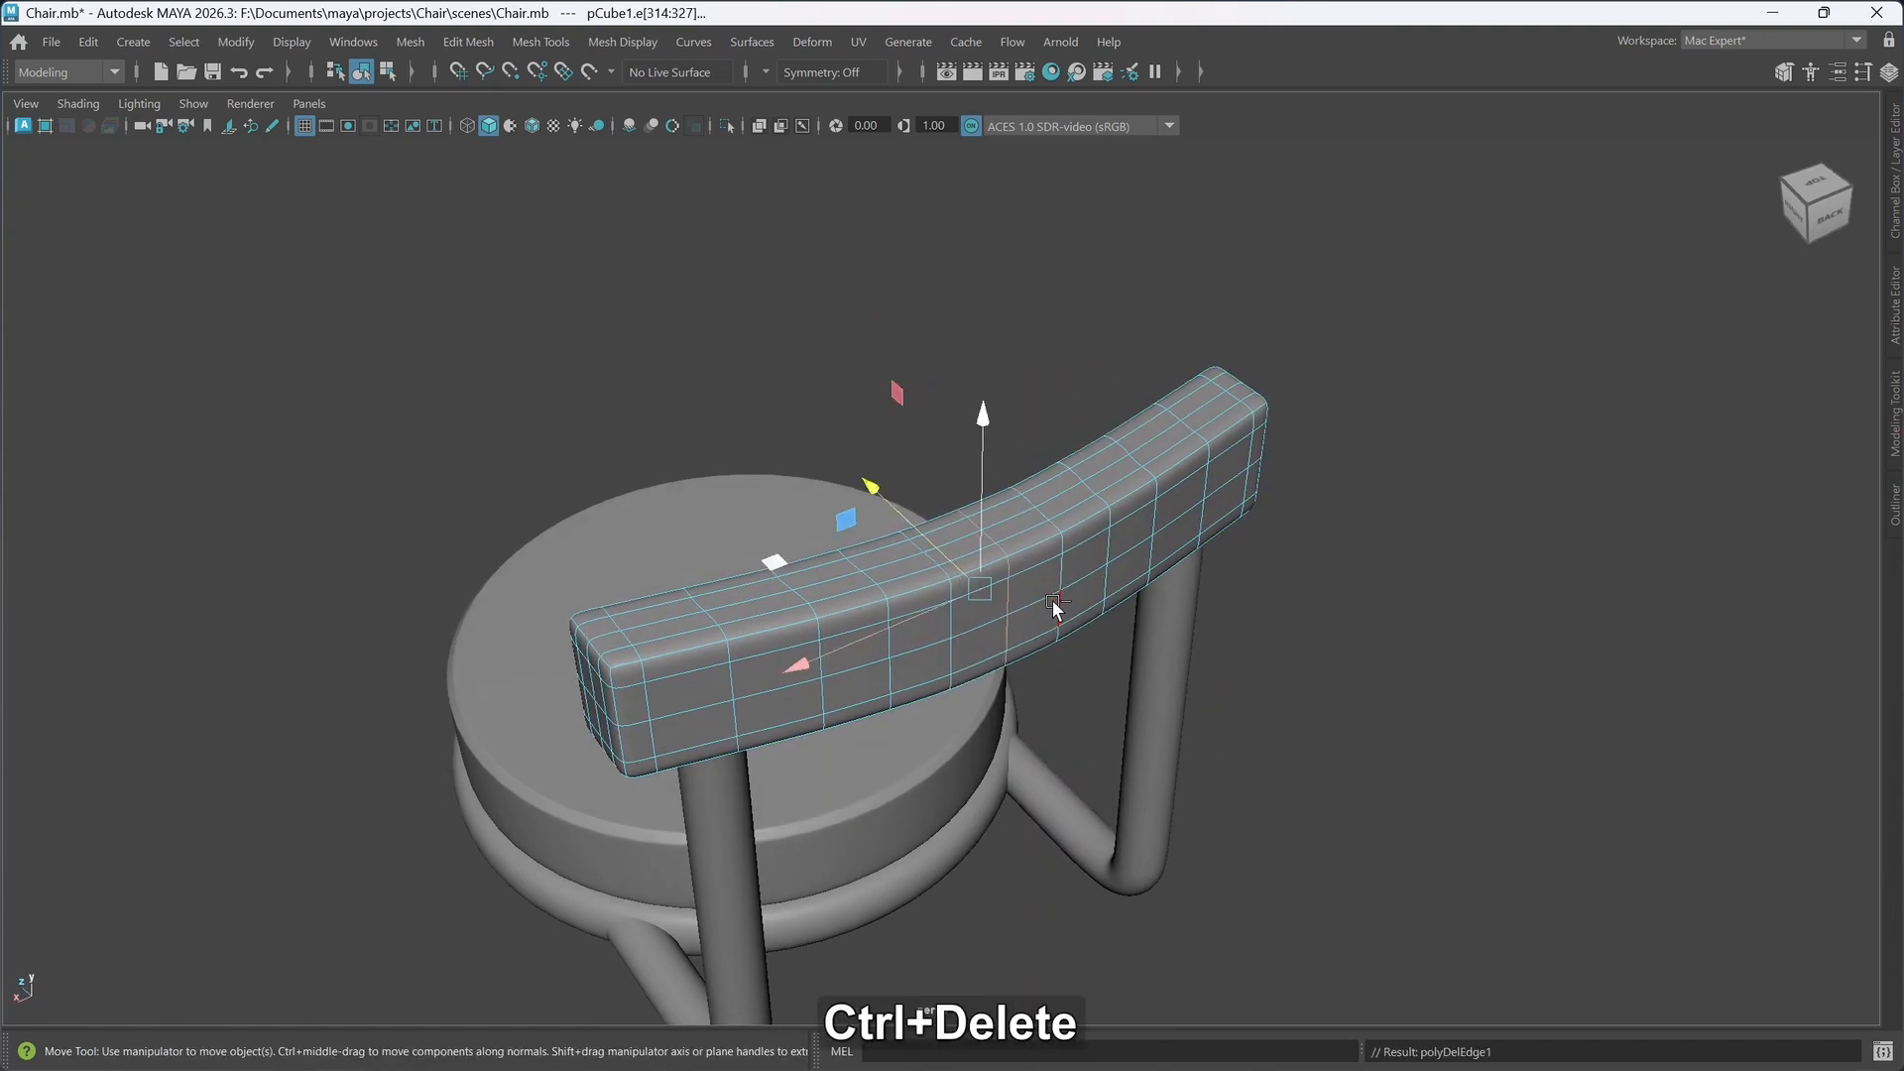
double_click(960, 622)
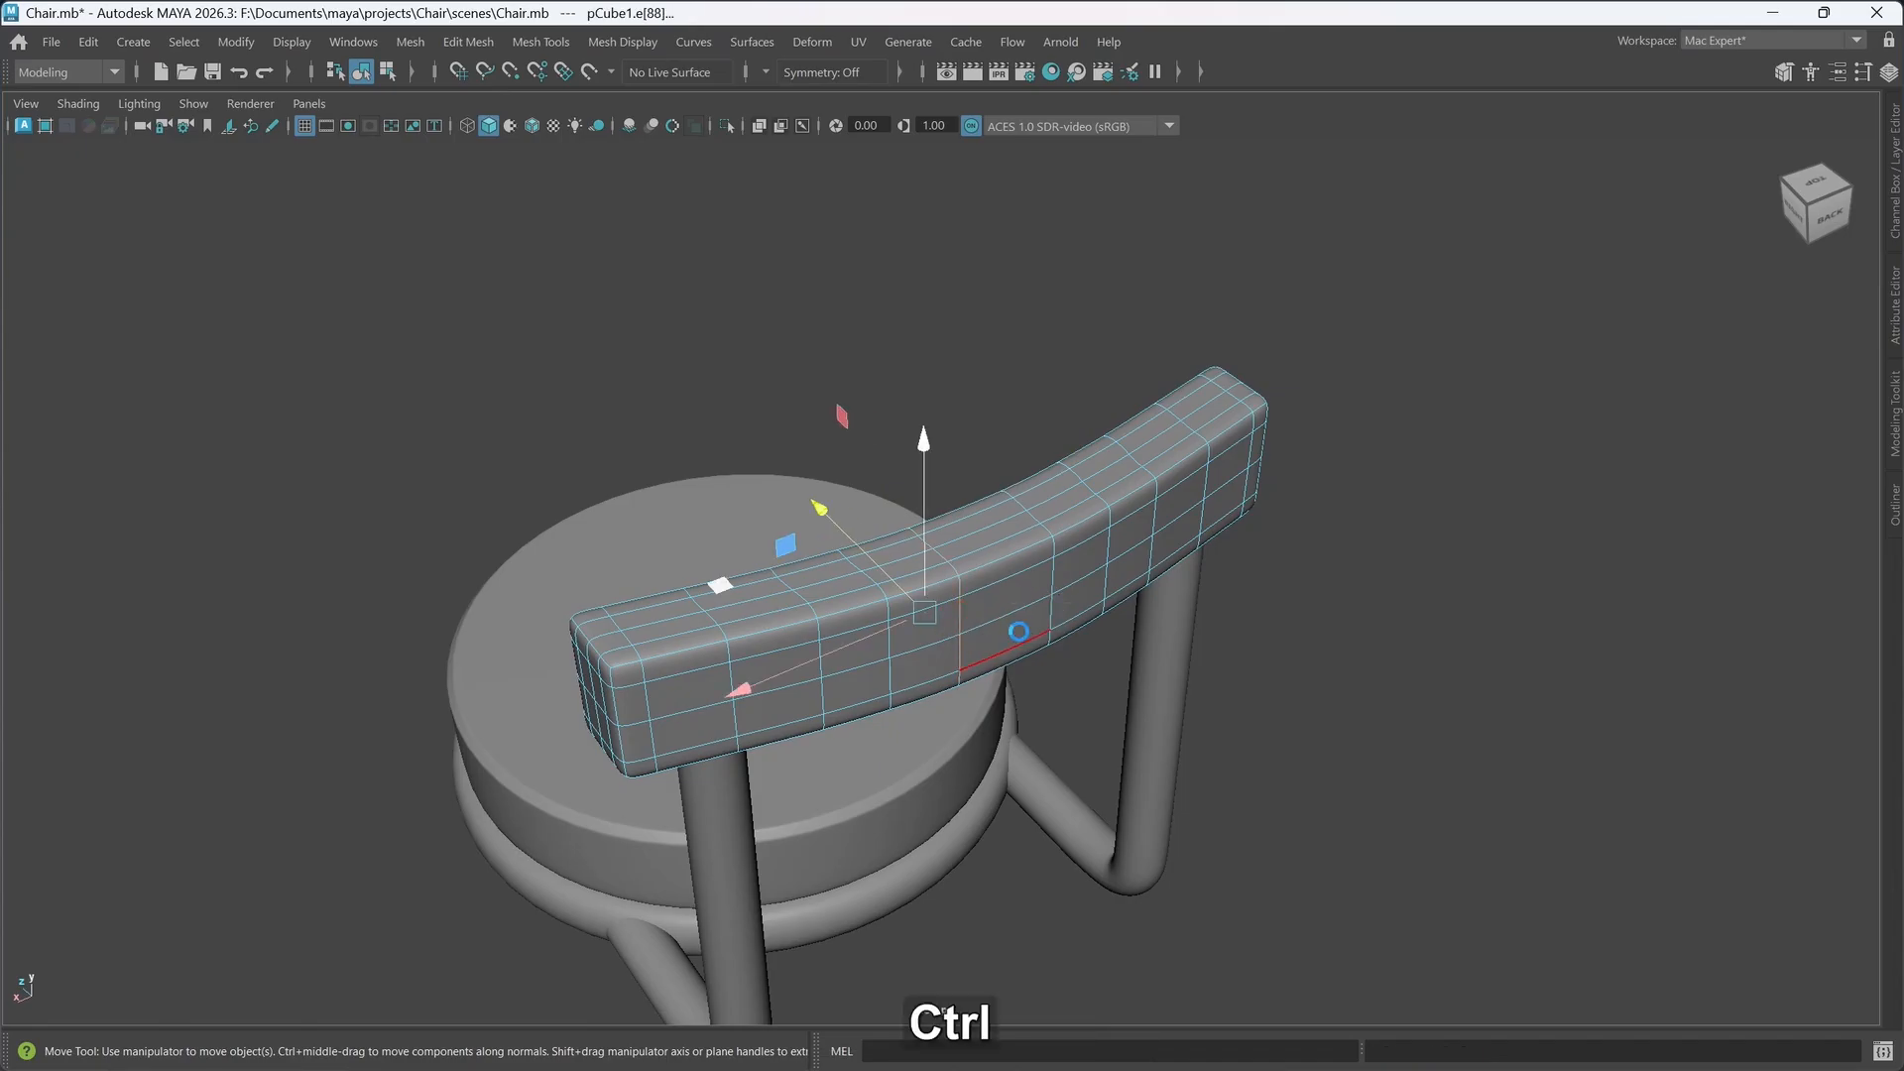
key(ctrl+Delete)
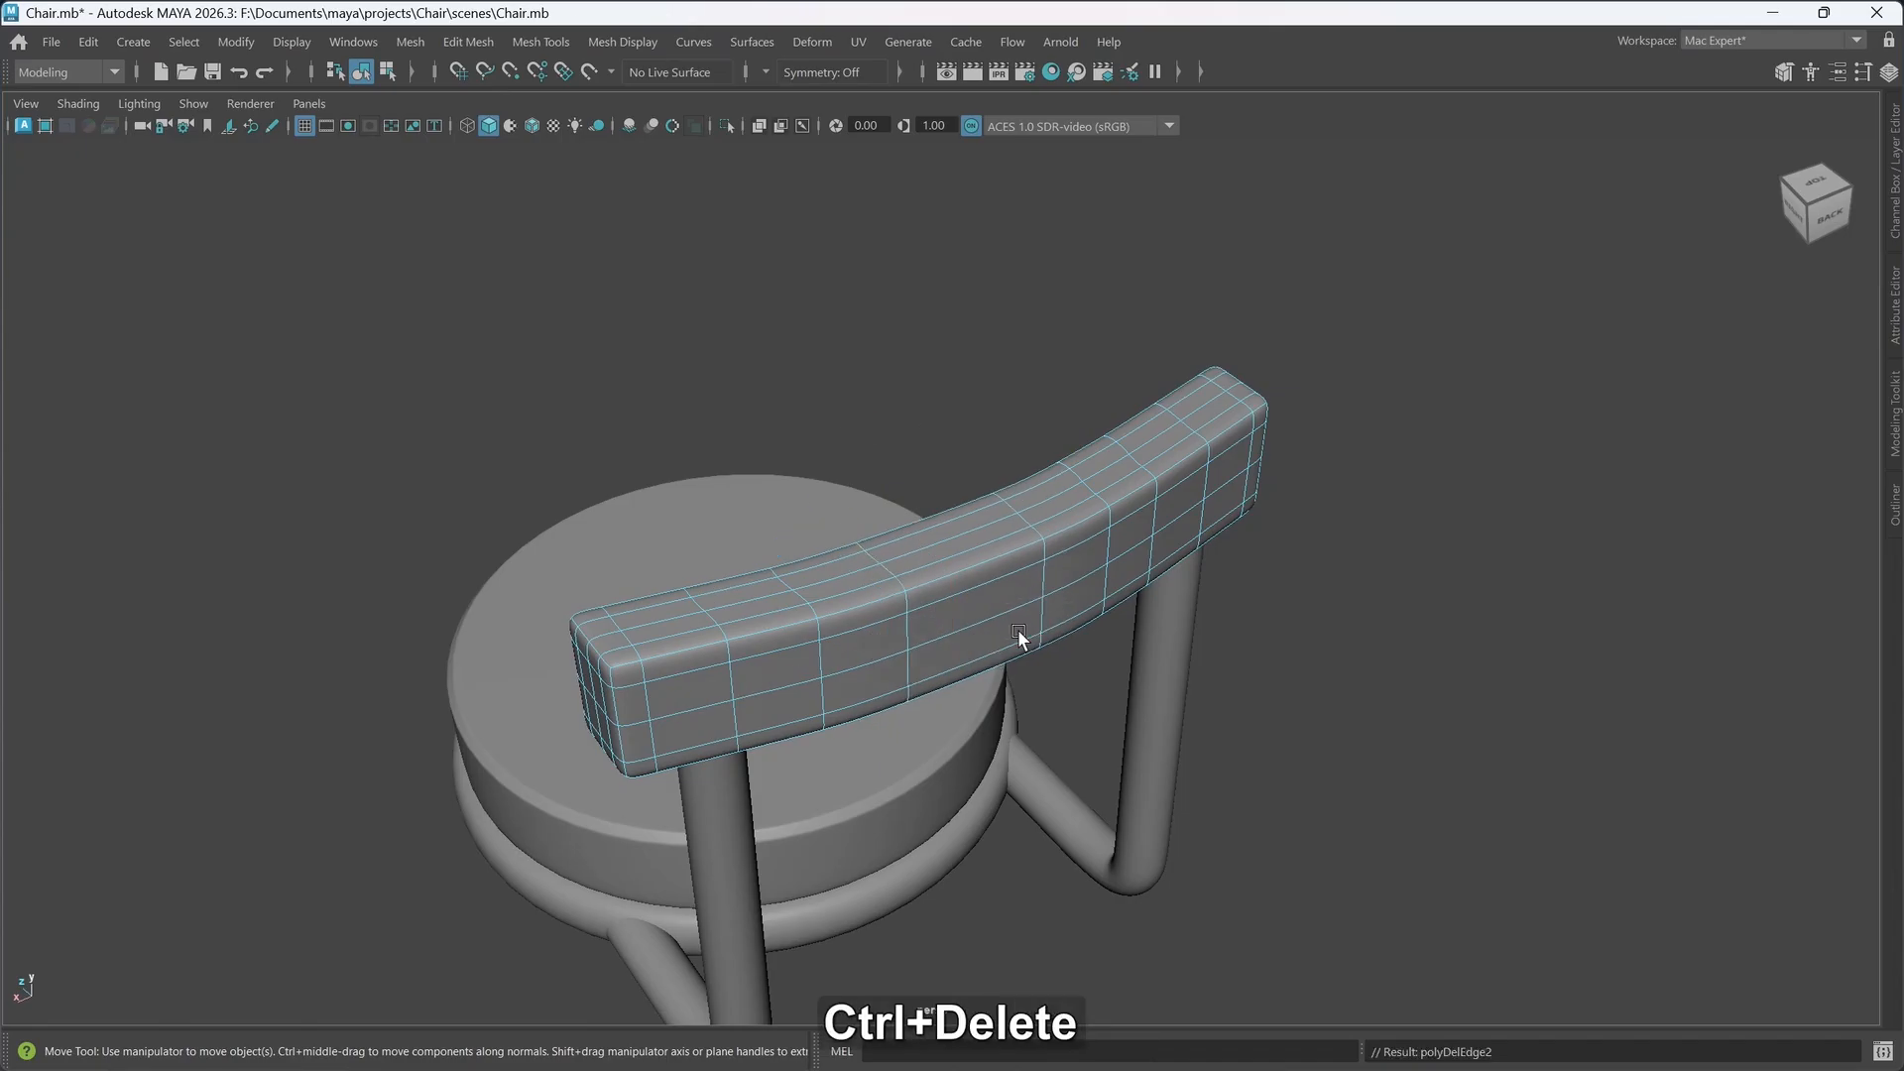
double_click(1110, 549)
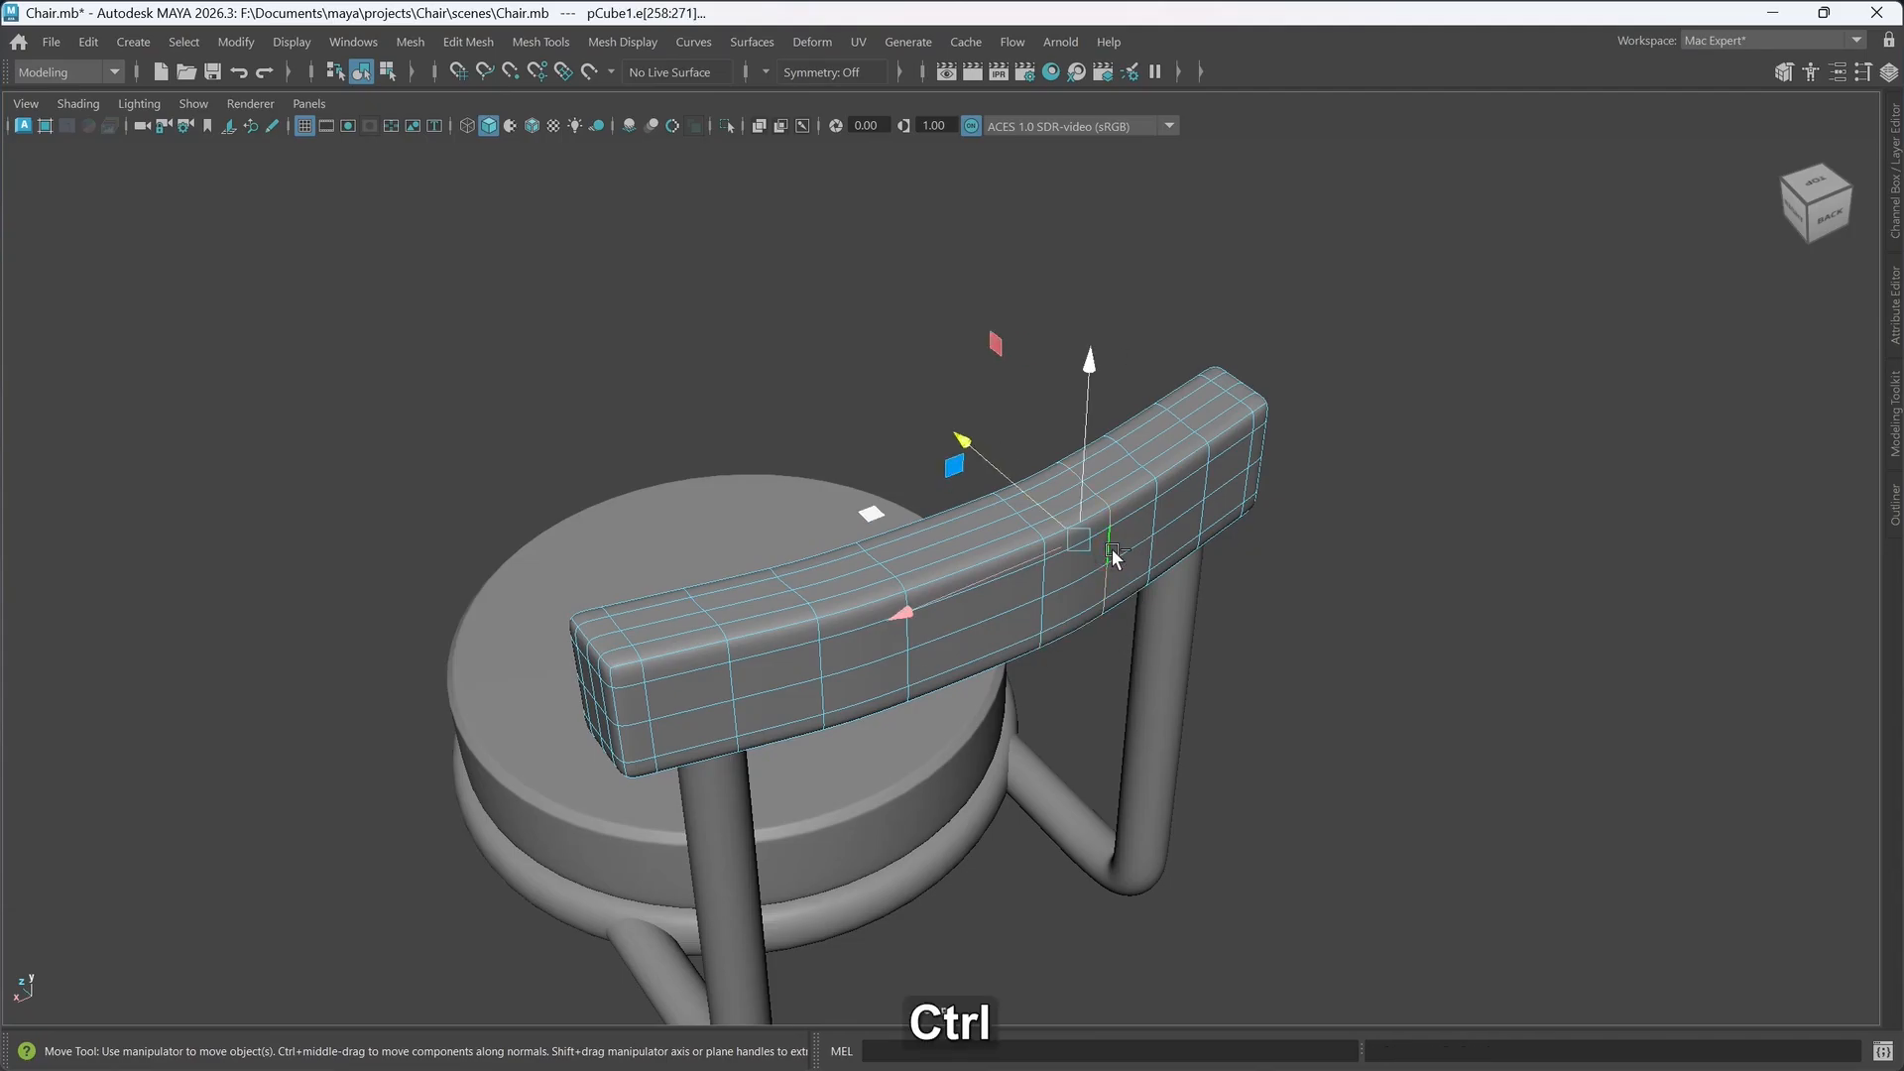
key(ctrl+Delete)
- Delete two more crosswise edge loops from the backrest, one towards each end, to leave a wider, even spacing
alt+drag(850, 794, 984, 748)
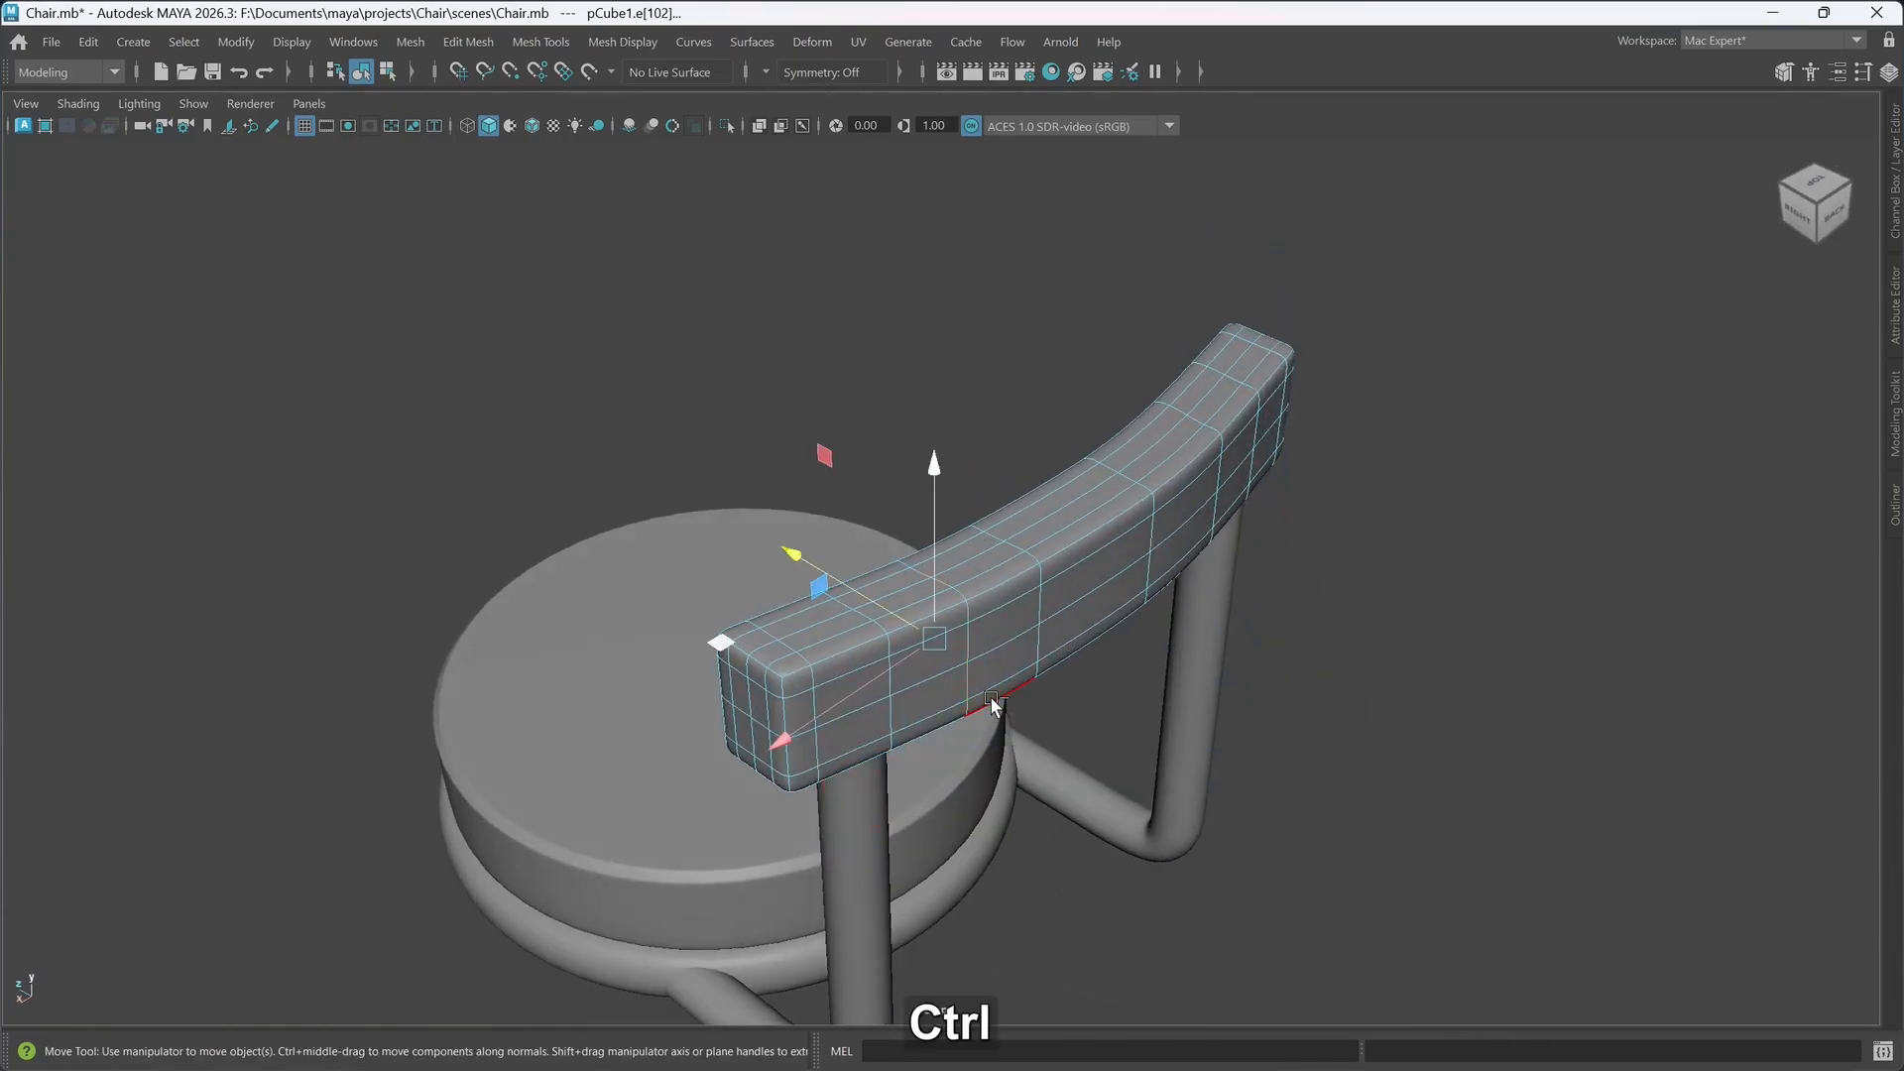
key(ctrl+Delete)
alt+drag(1083, 680, 1123, 668)
click(1134, 593)
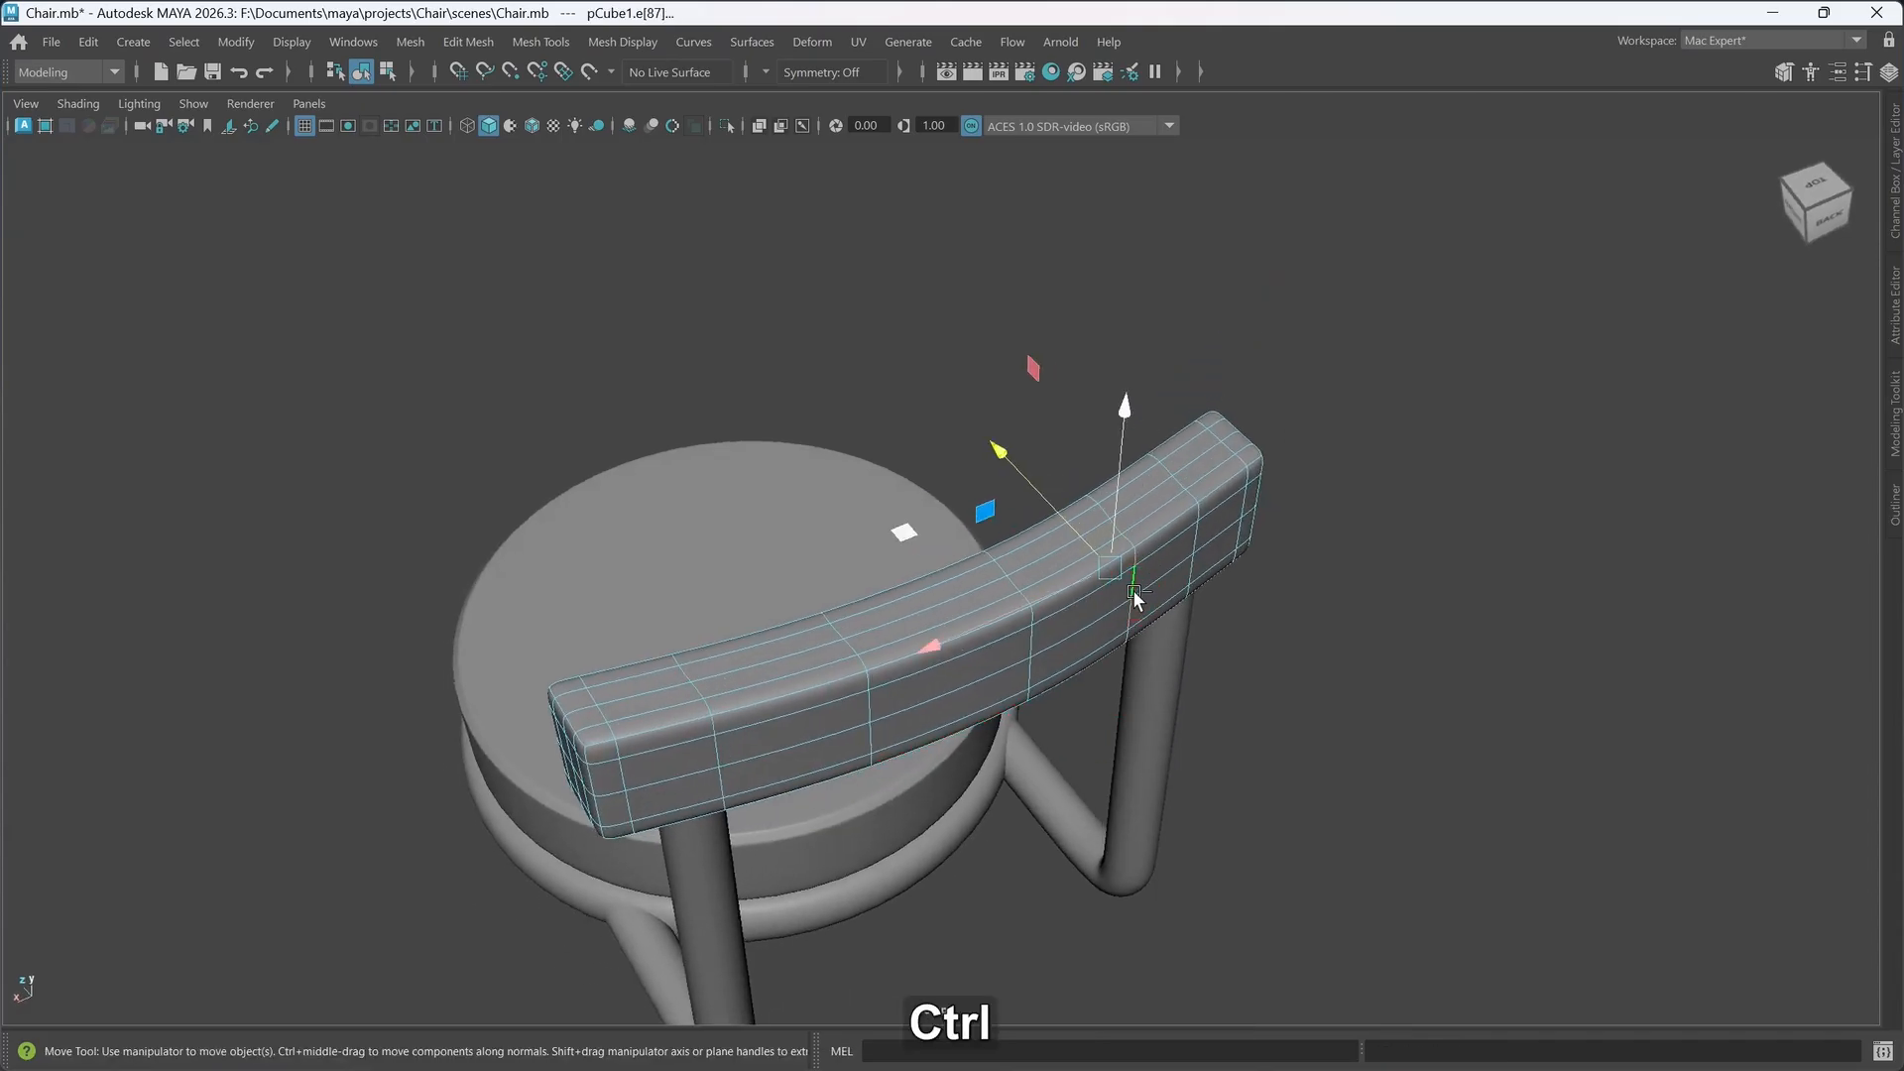
key(ctrl+Delete)
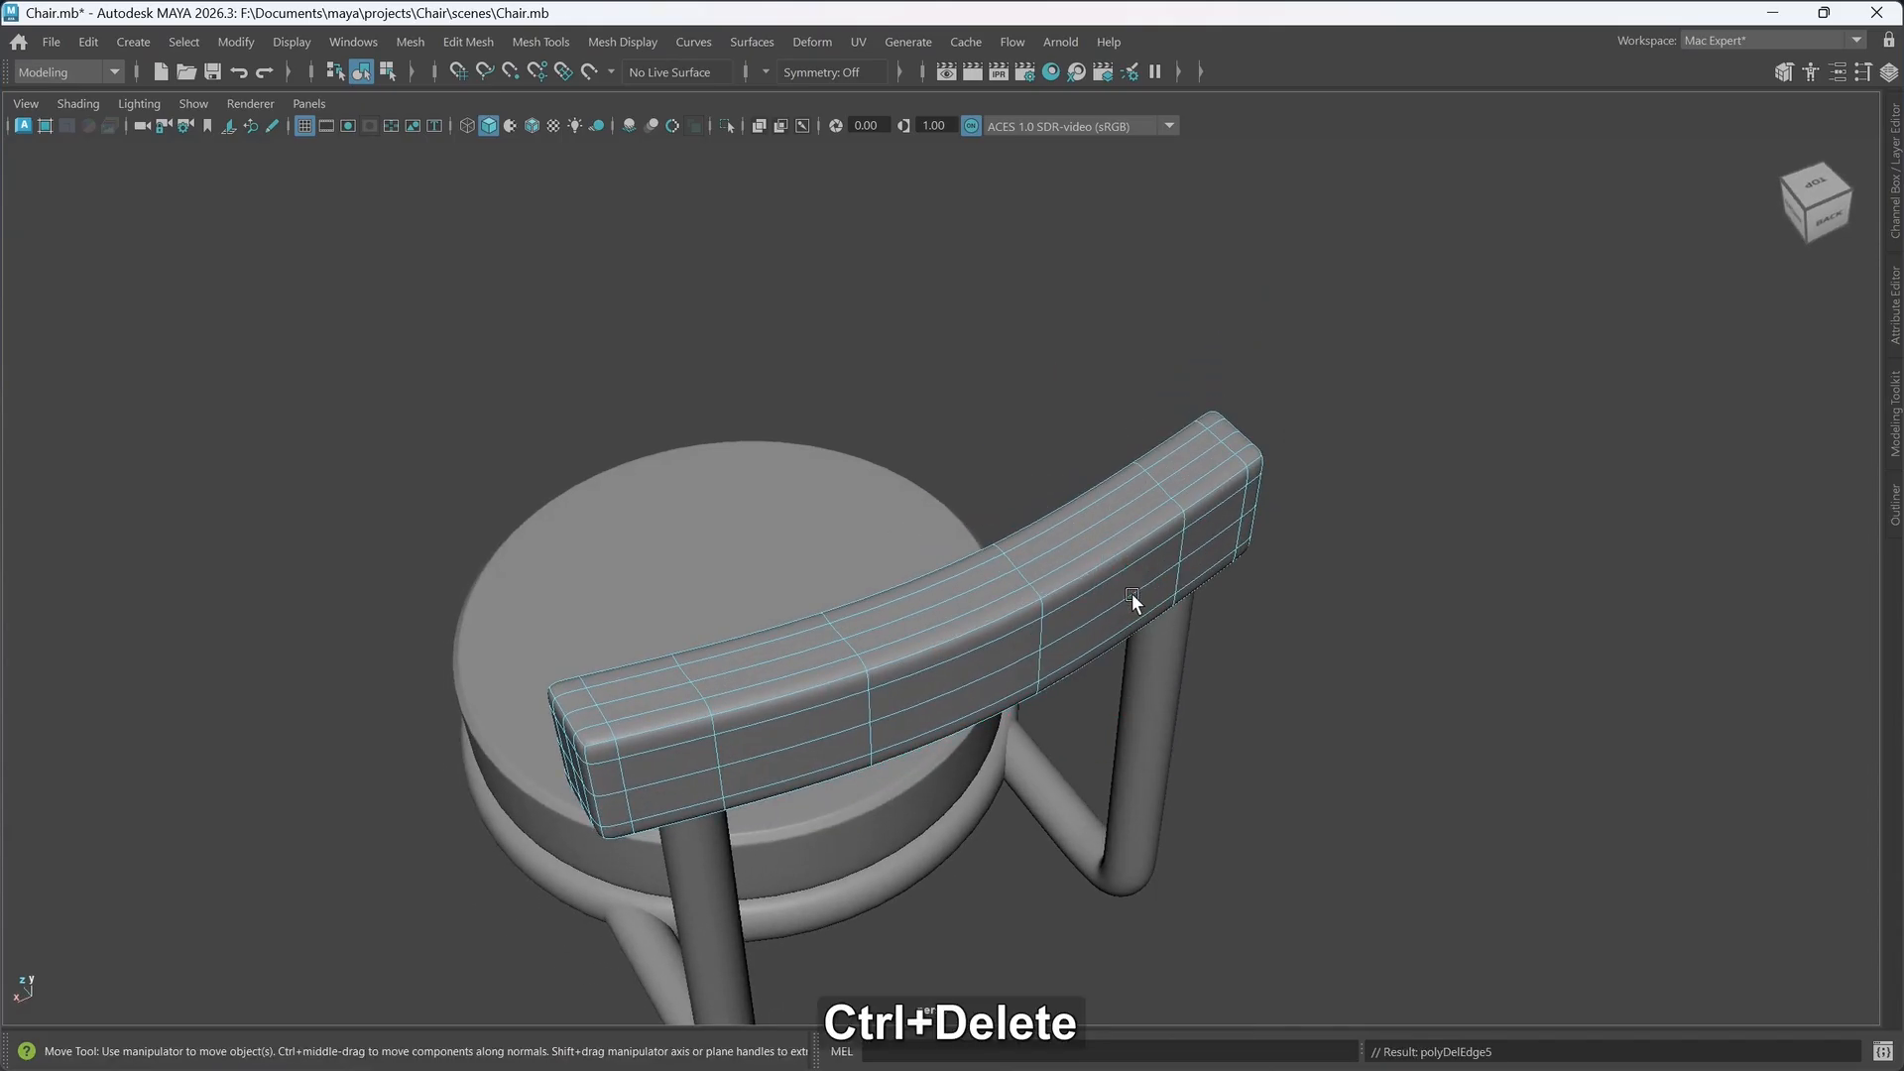
- Return the backrest to object mode and inspect its smoothed curve from above, behind and the front
alt+drag(824, 793, 1224, 658)
right_drag(1219, 445, 1328, 408)
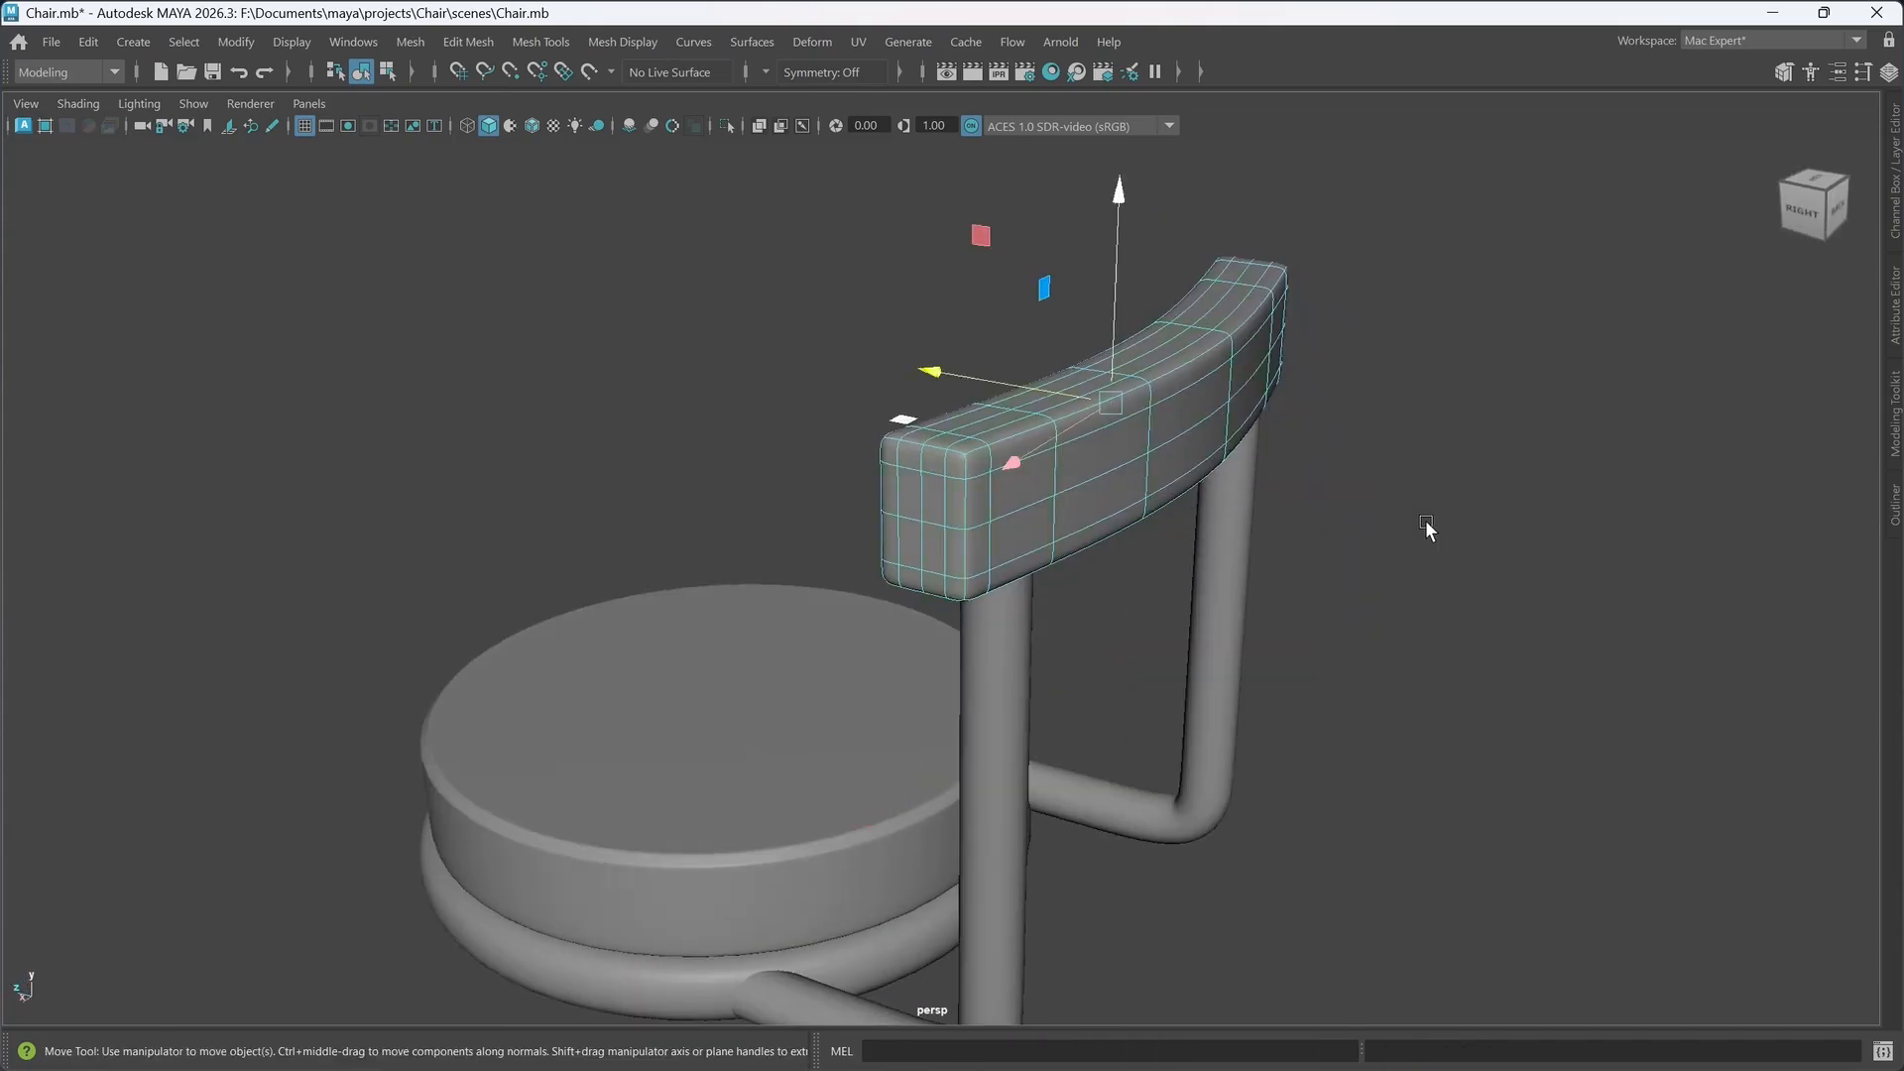
click(1425, 520)
alt+drag(1425, 520, 1461, 723)
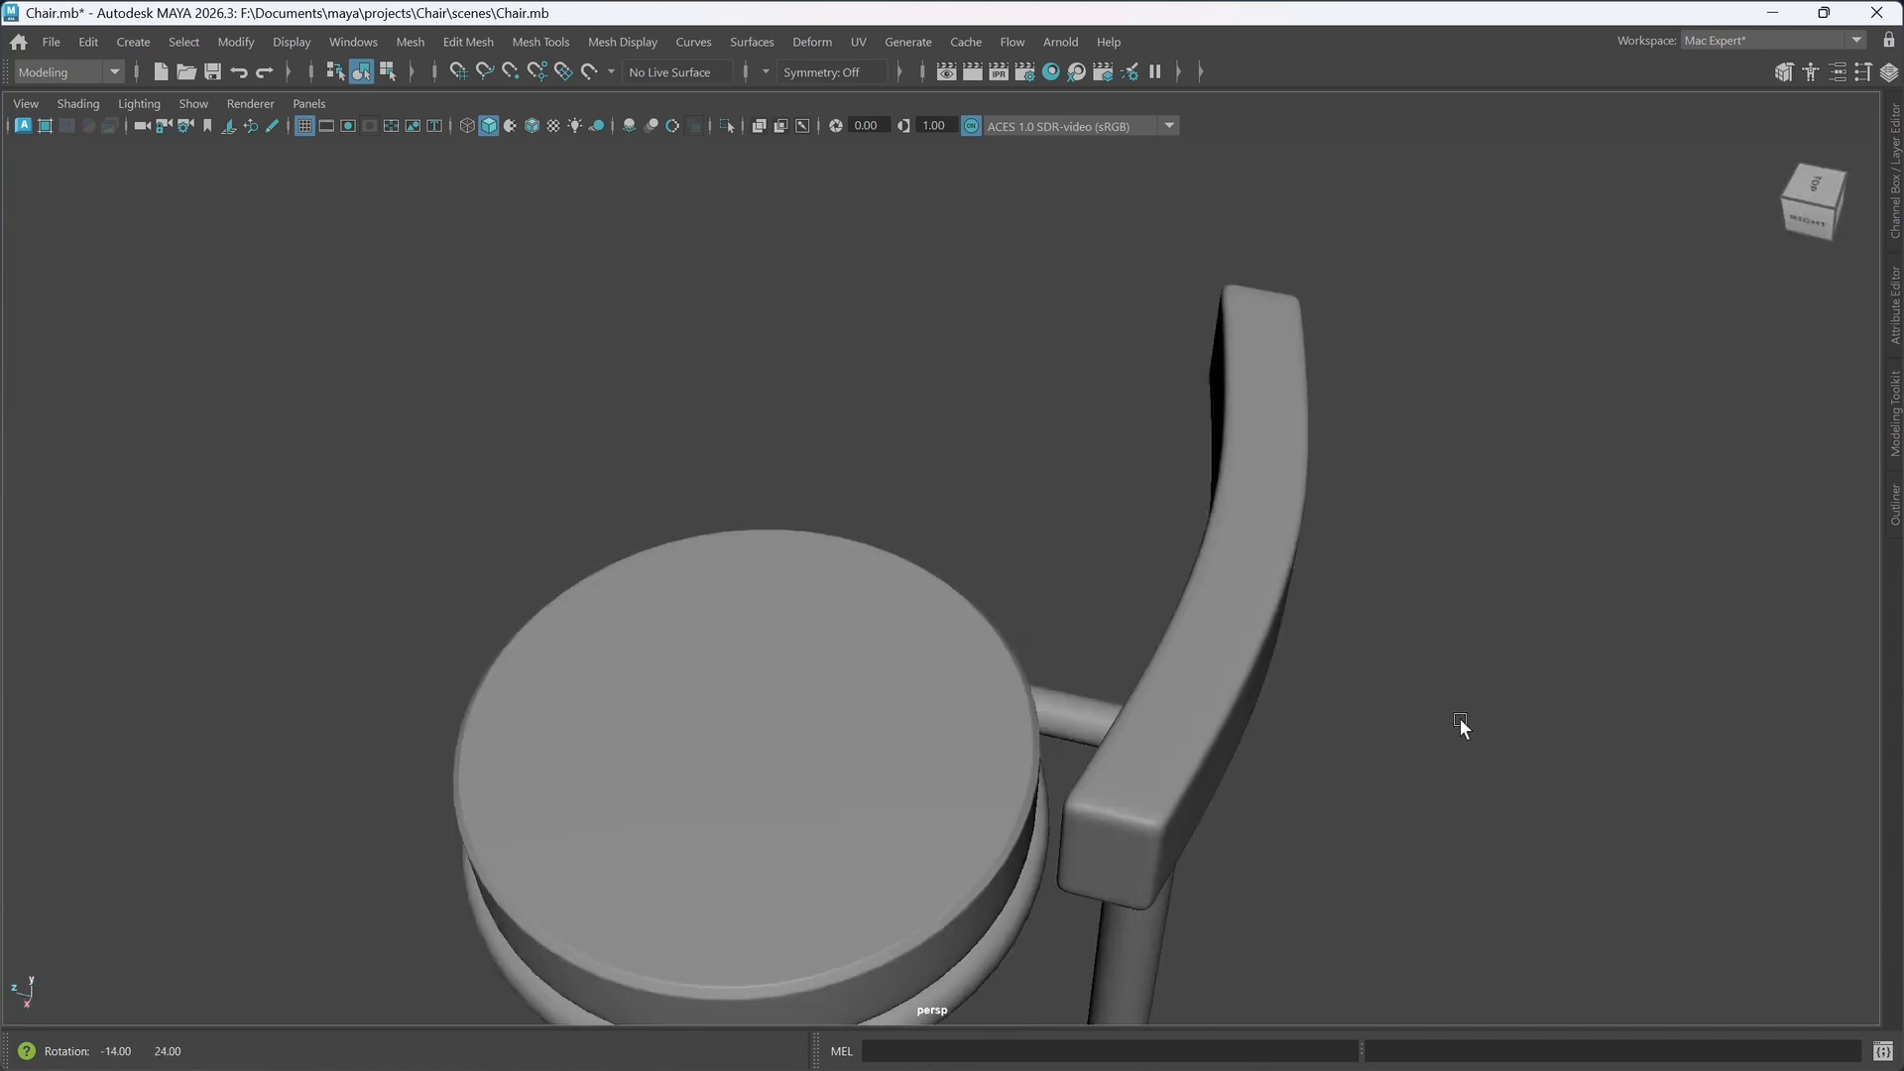
alt+drag(1170, 793, 1345, 645)
click(1295, 375)
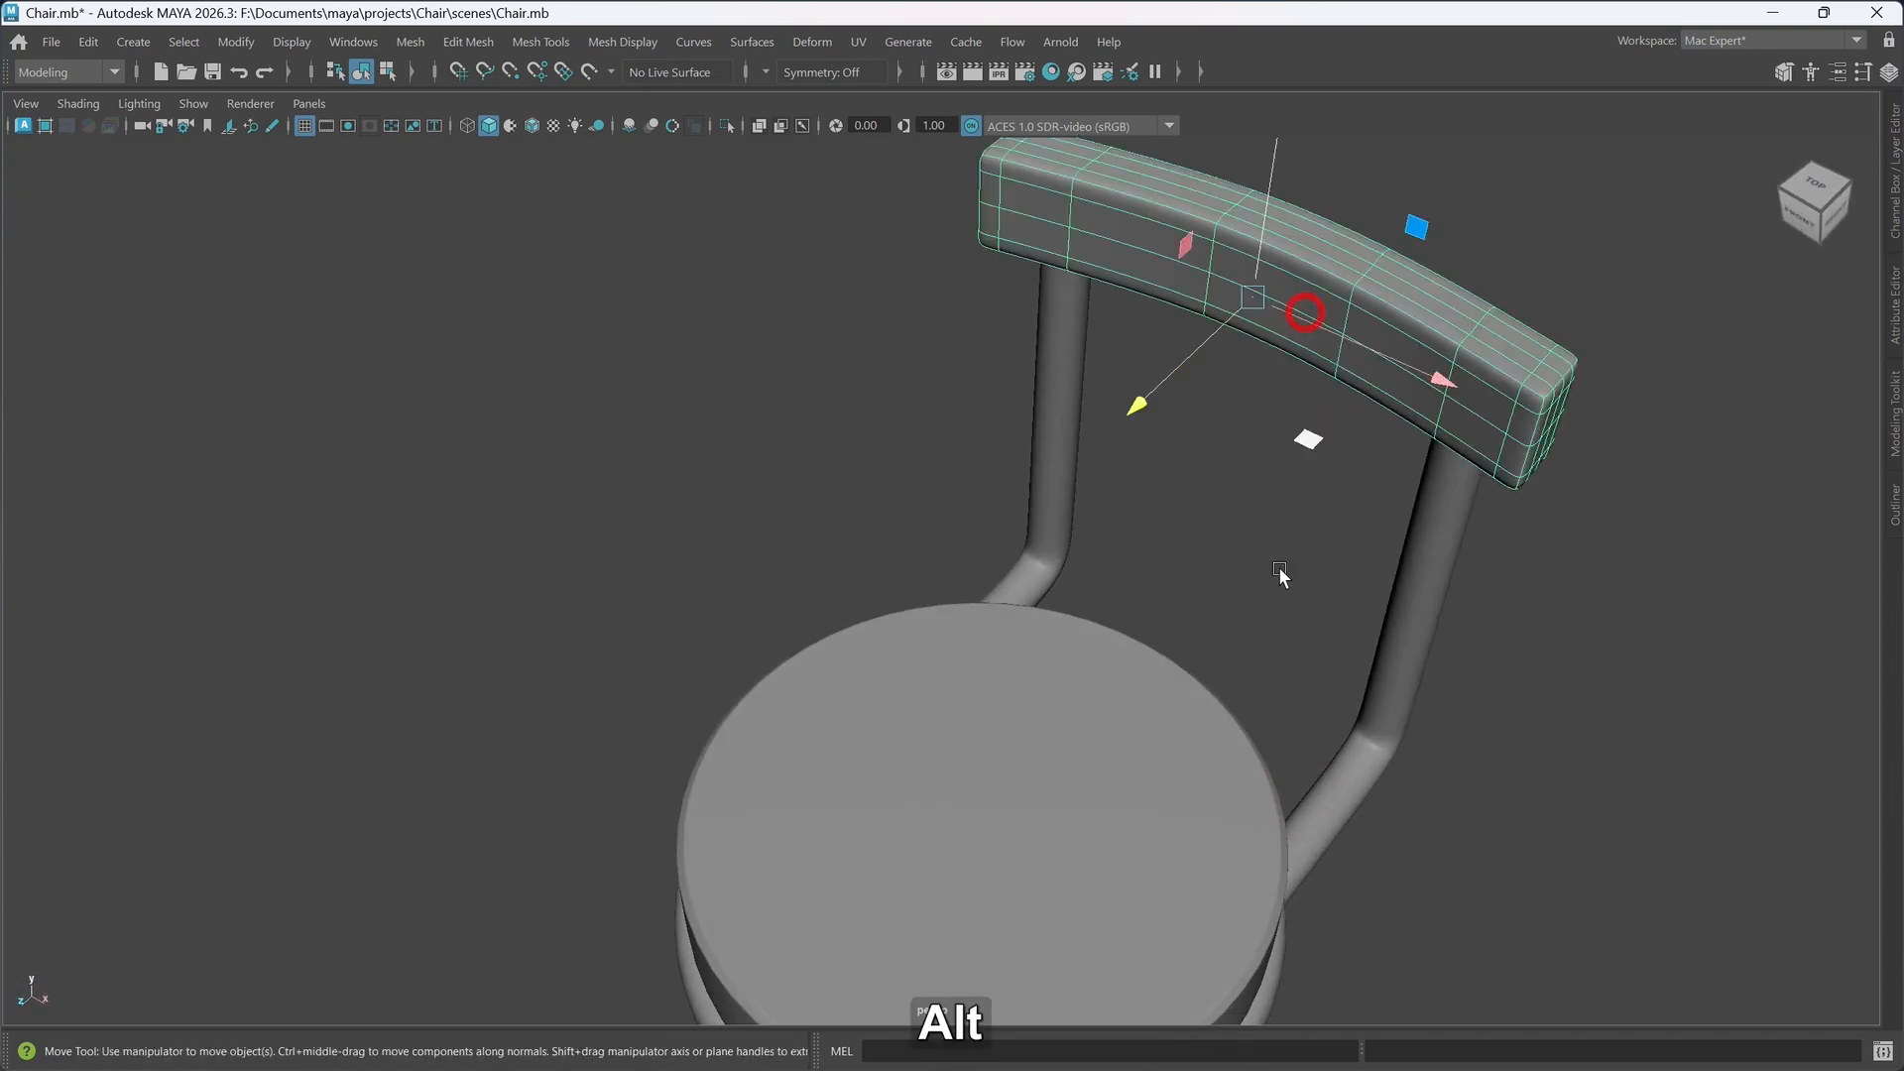
alt+drag(1277, 567, 1223, 592)
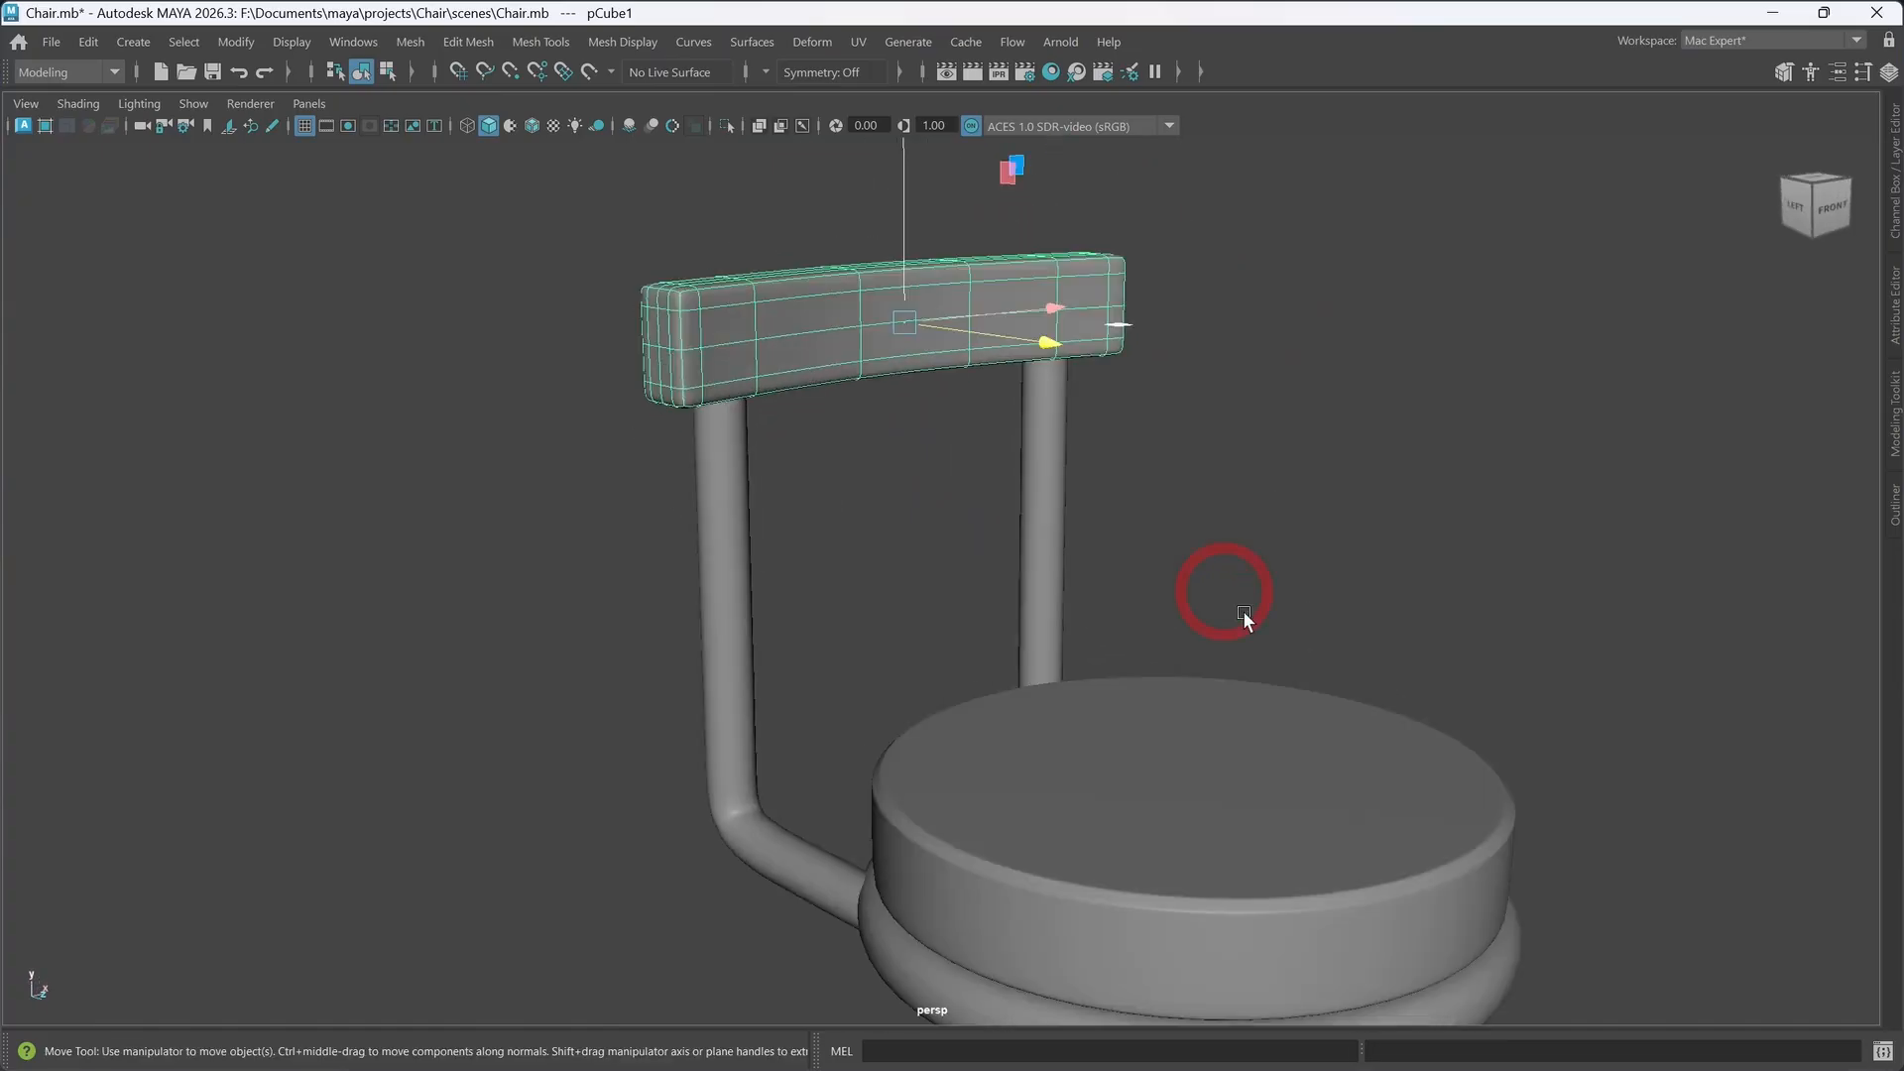
- Deselect the backrest and create a polygon cylinder beneath the seat
scroll(1241, 612, down, 3)
alt+drag(1330, 806, 851, 726)
scroll(849, 723, down, 5)
alt+middle_drag(876, 676, 833, 580)
alt+drag(774, 704, 790, 666)
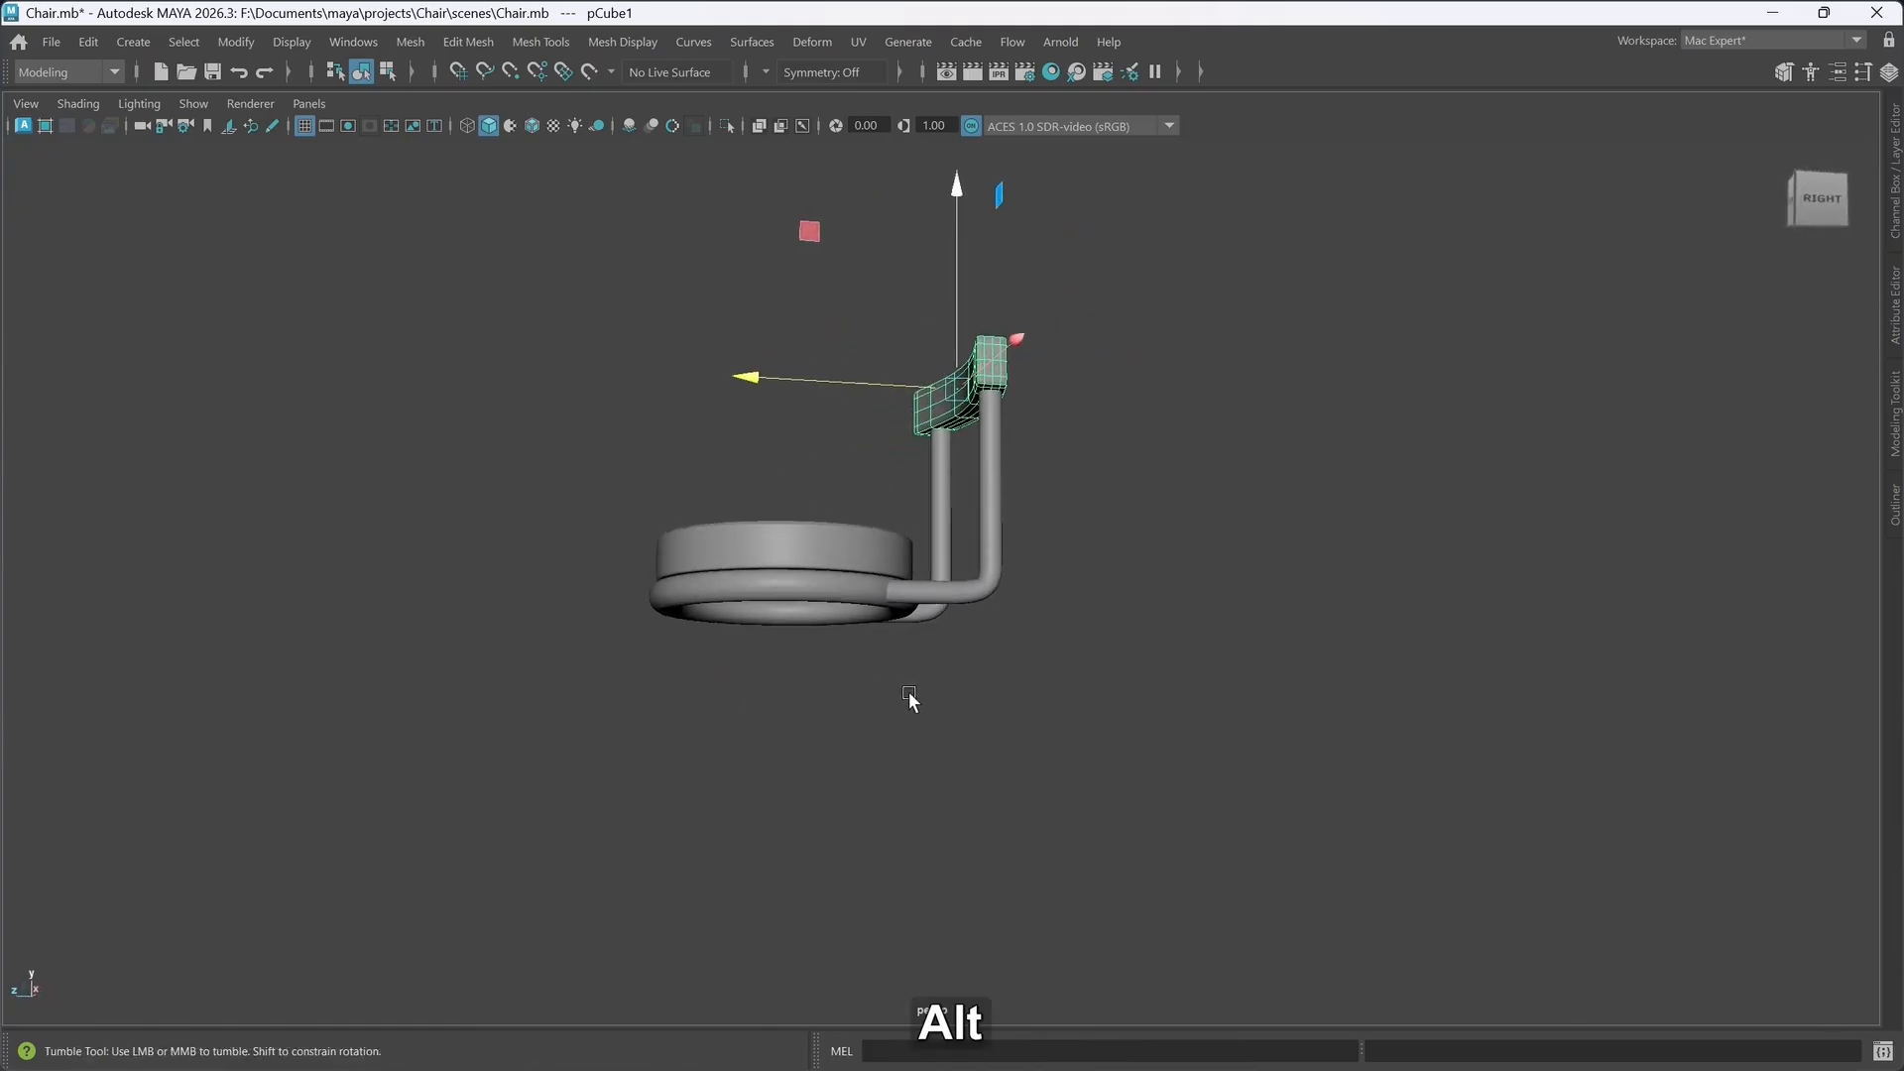
mouse_move(905, 705)
alt+mouse_down()
mouse_move(909, 658)
mouse_move(935, 645)
mouse_move(927, 691)
alt+mouse_up()
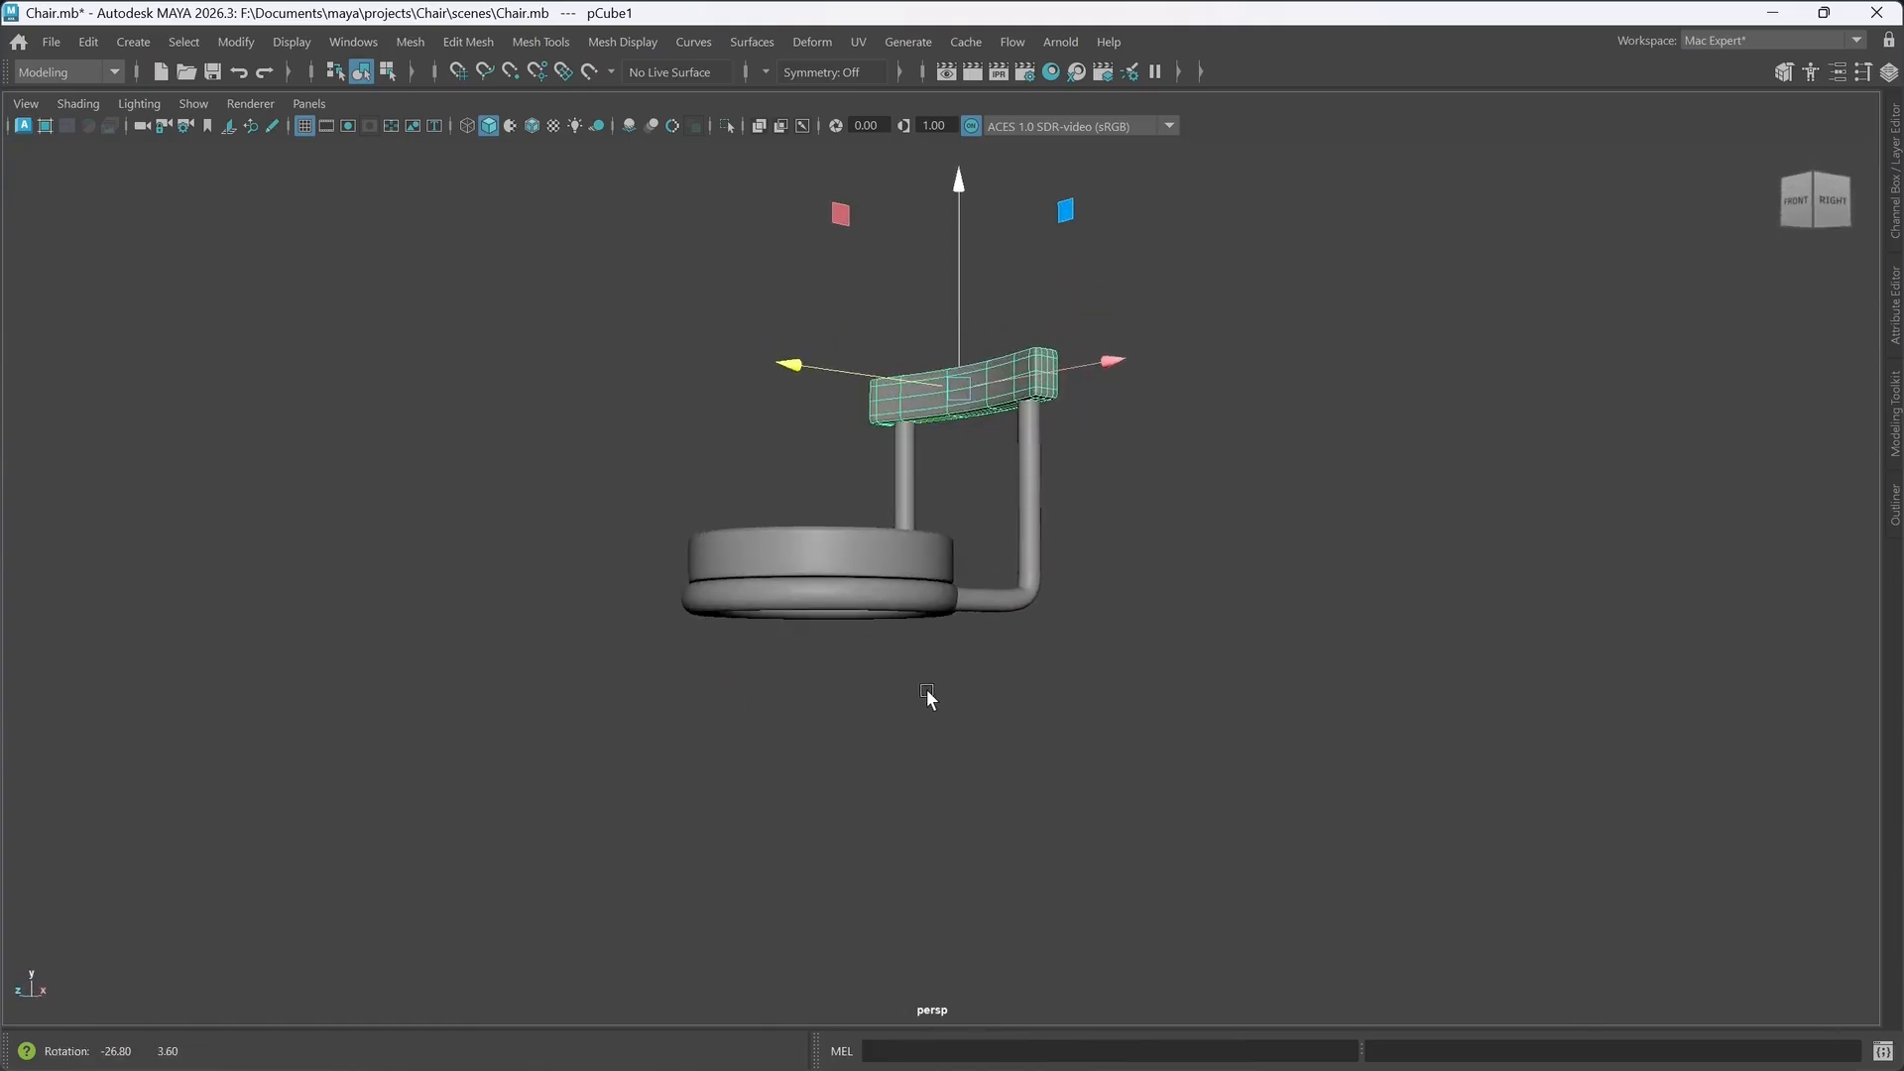
scroll(917, 692, down, 4)
alt+middle_drag(913, 686, 901, 708)
mouse_move(904, 687)
alt+mouse_down()
mouse_move(884, 696)
mouse_move(911, 698)
alt+mouse_up()
shift+right_click(1139, 674)
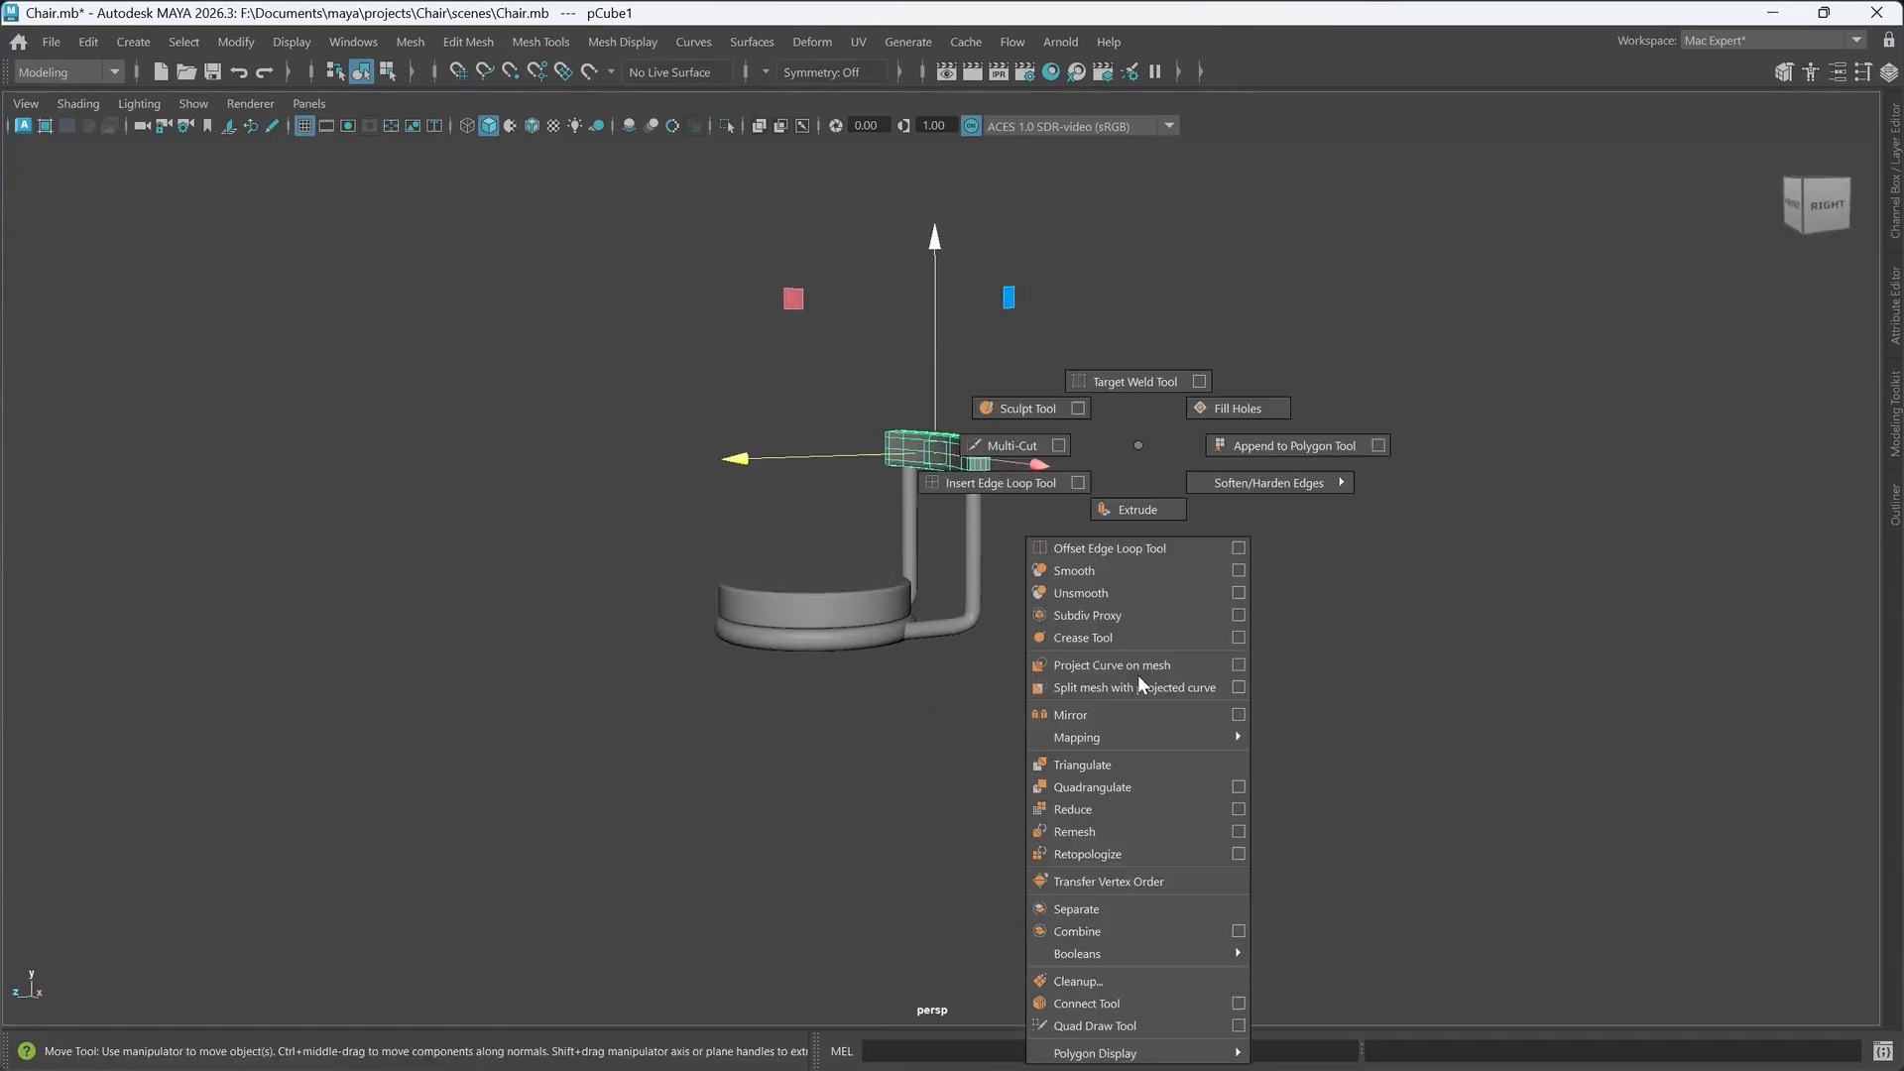
click(1140, 452)
right_click(1143, 449)
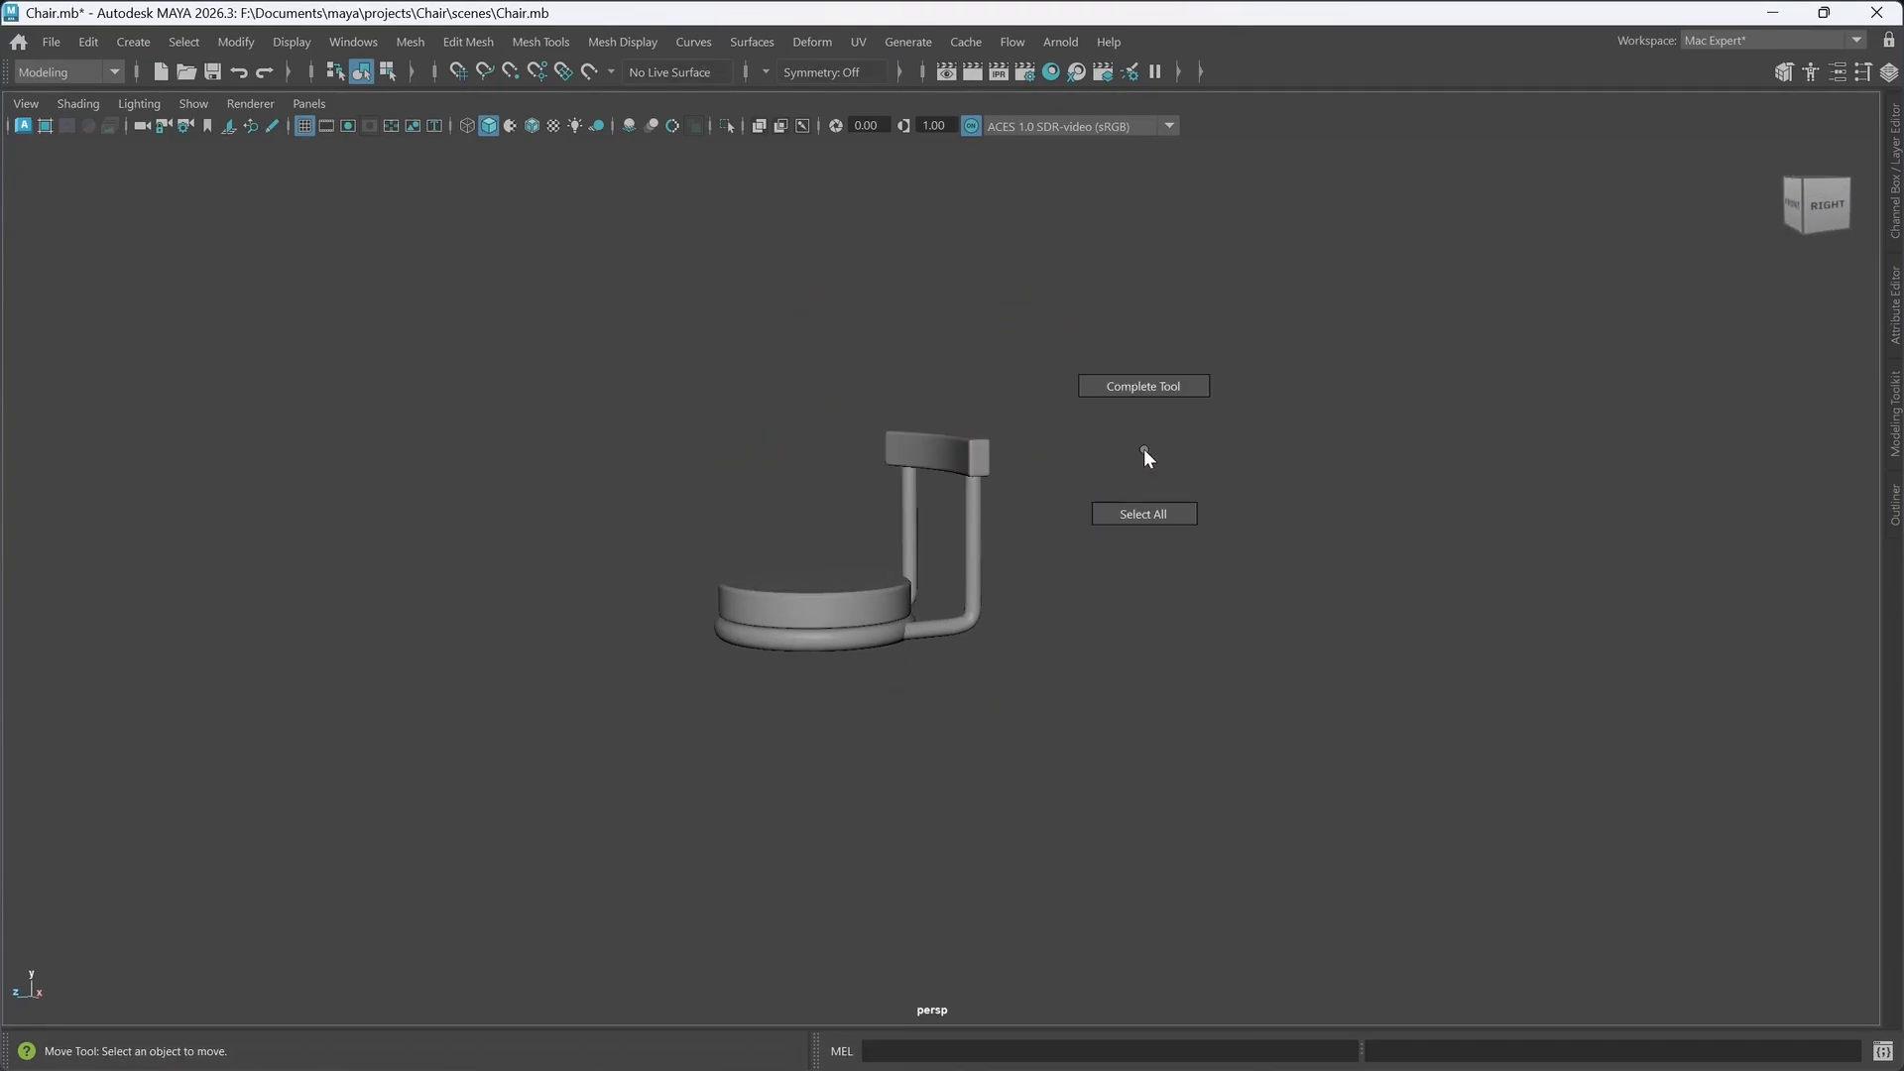
shift+right_click(1156, 449)
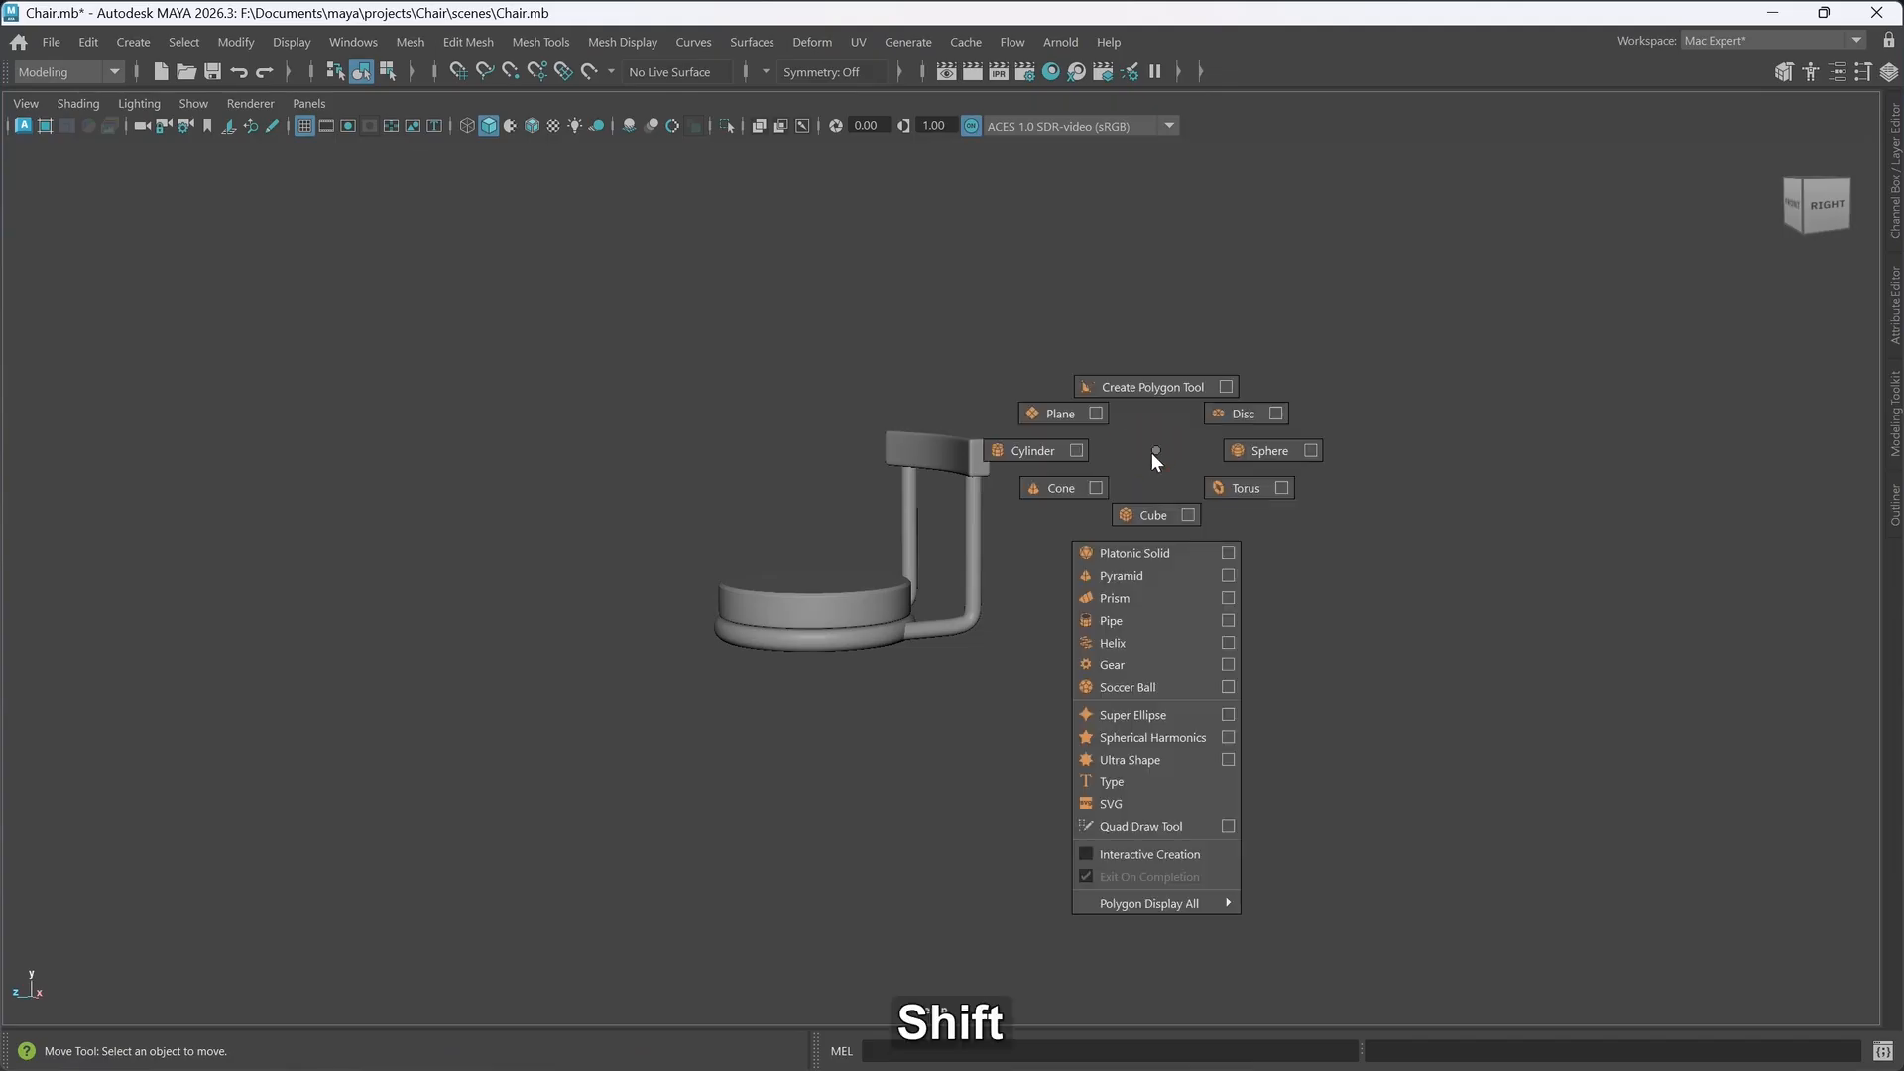
shift+right_drag(1151, 452, 1037, 448)
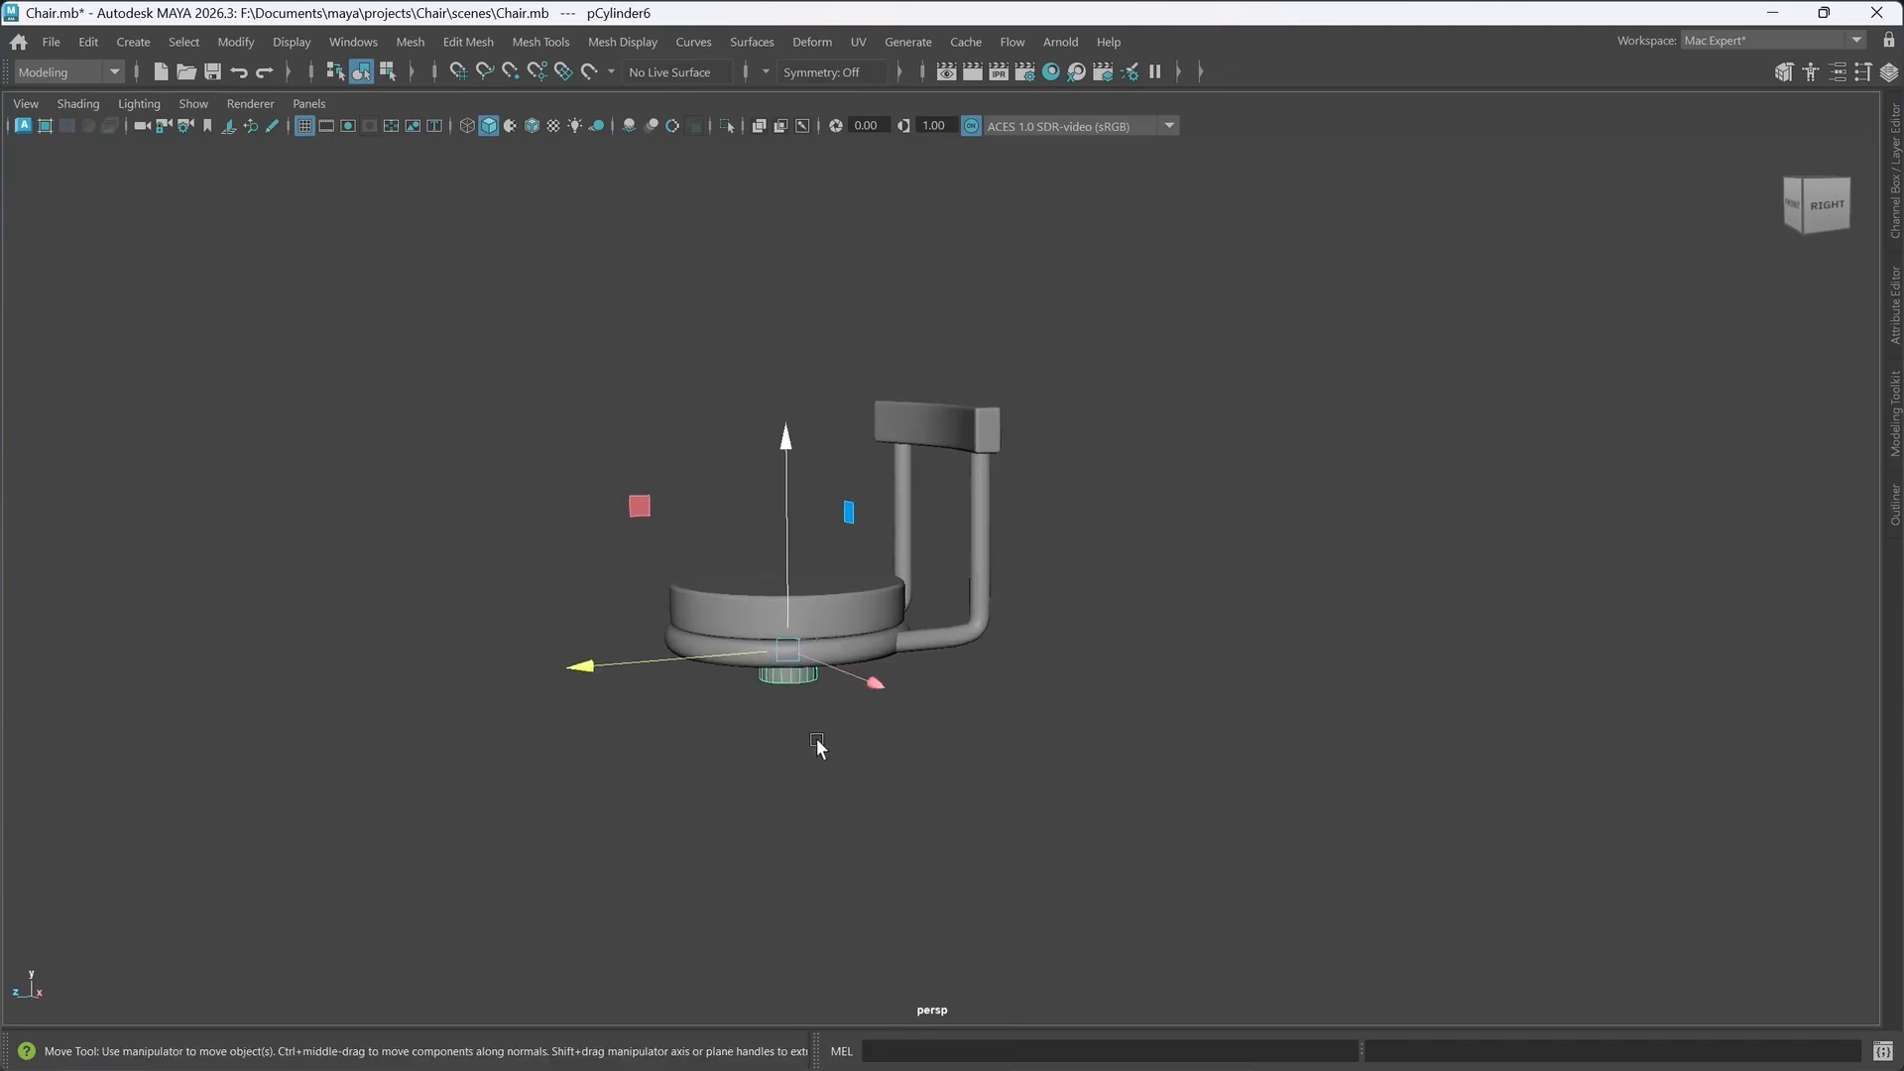
- Scale the new cylinder to about 0.42 in width and depth and about 6.1 in height, forming a slender column
scroll(817, 737, up, 3)
alt+drag(778, 805, 782, 790)
scroll(767, 839, up, 3)
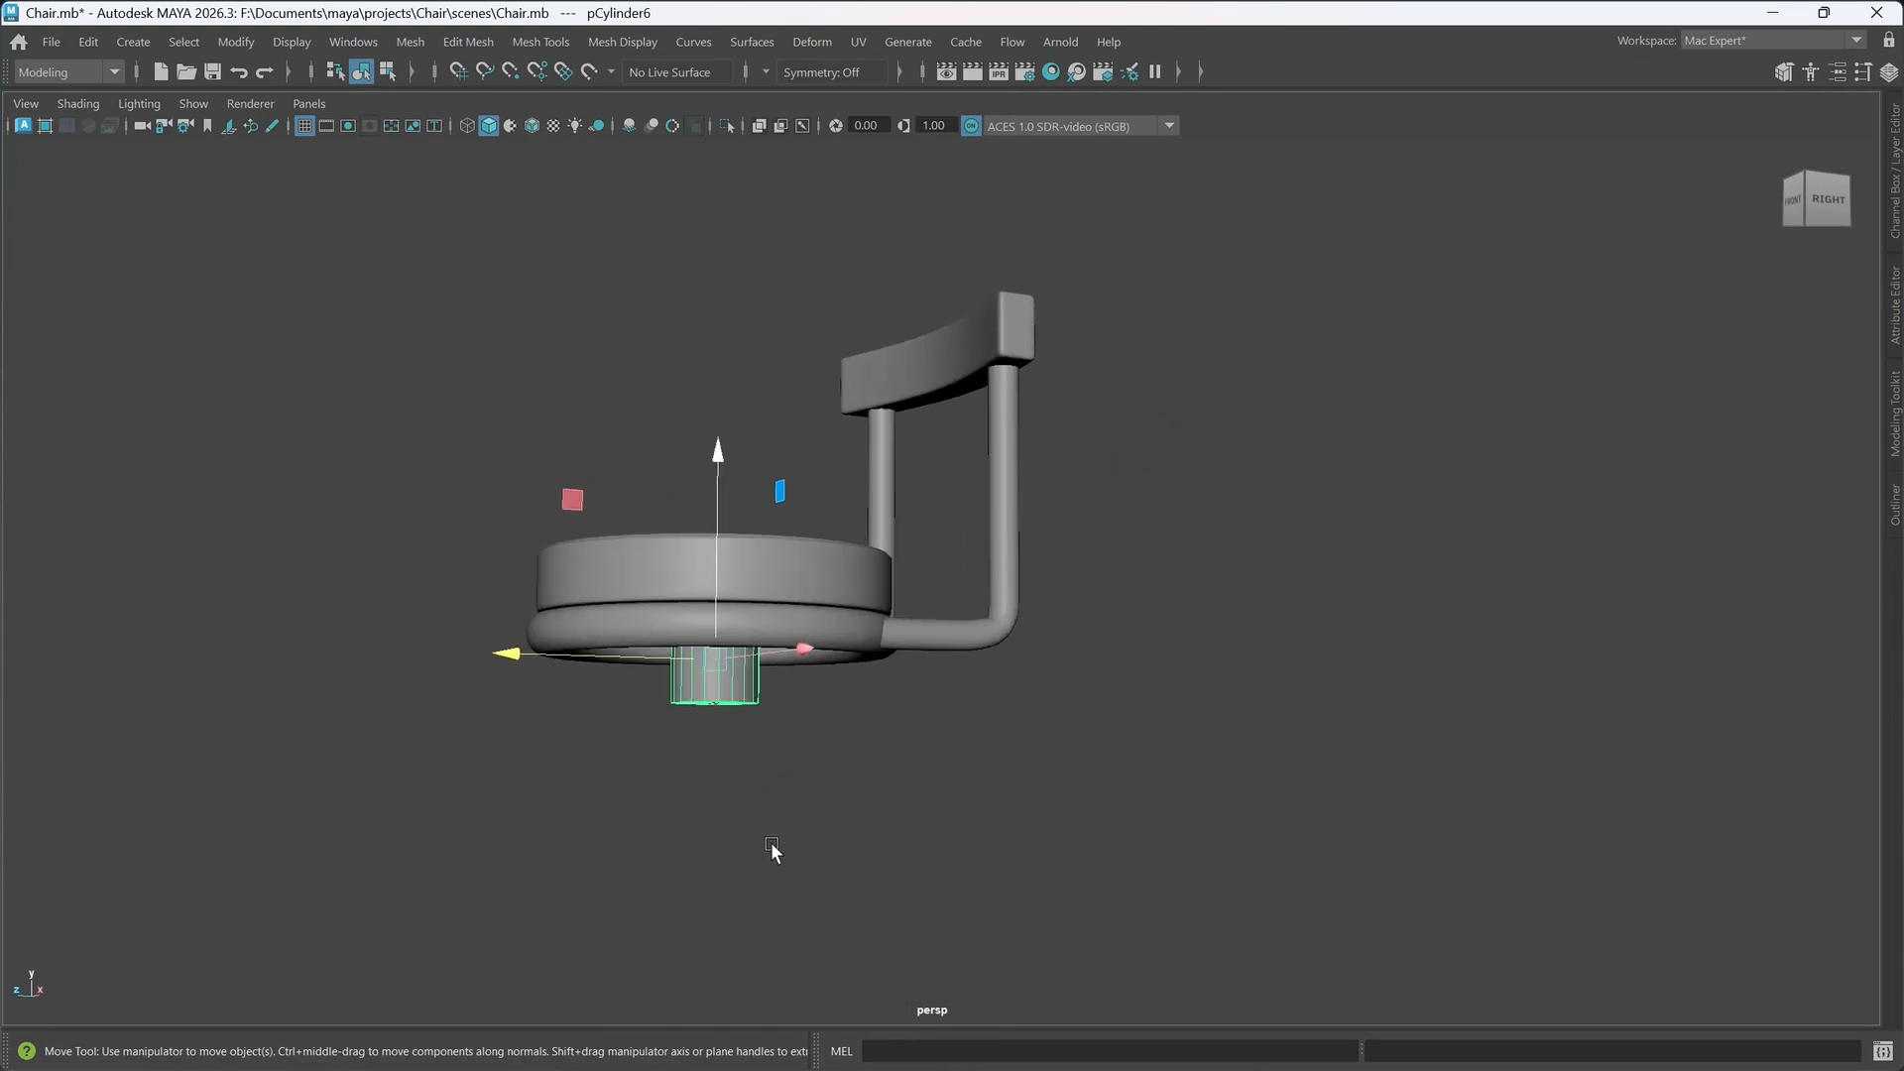
alt+middle_drag(774, 846, 807, 854)
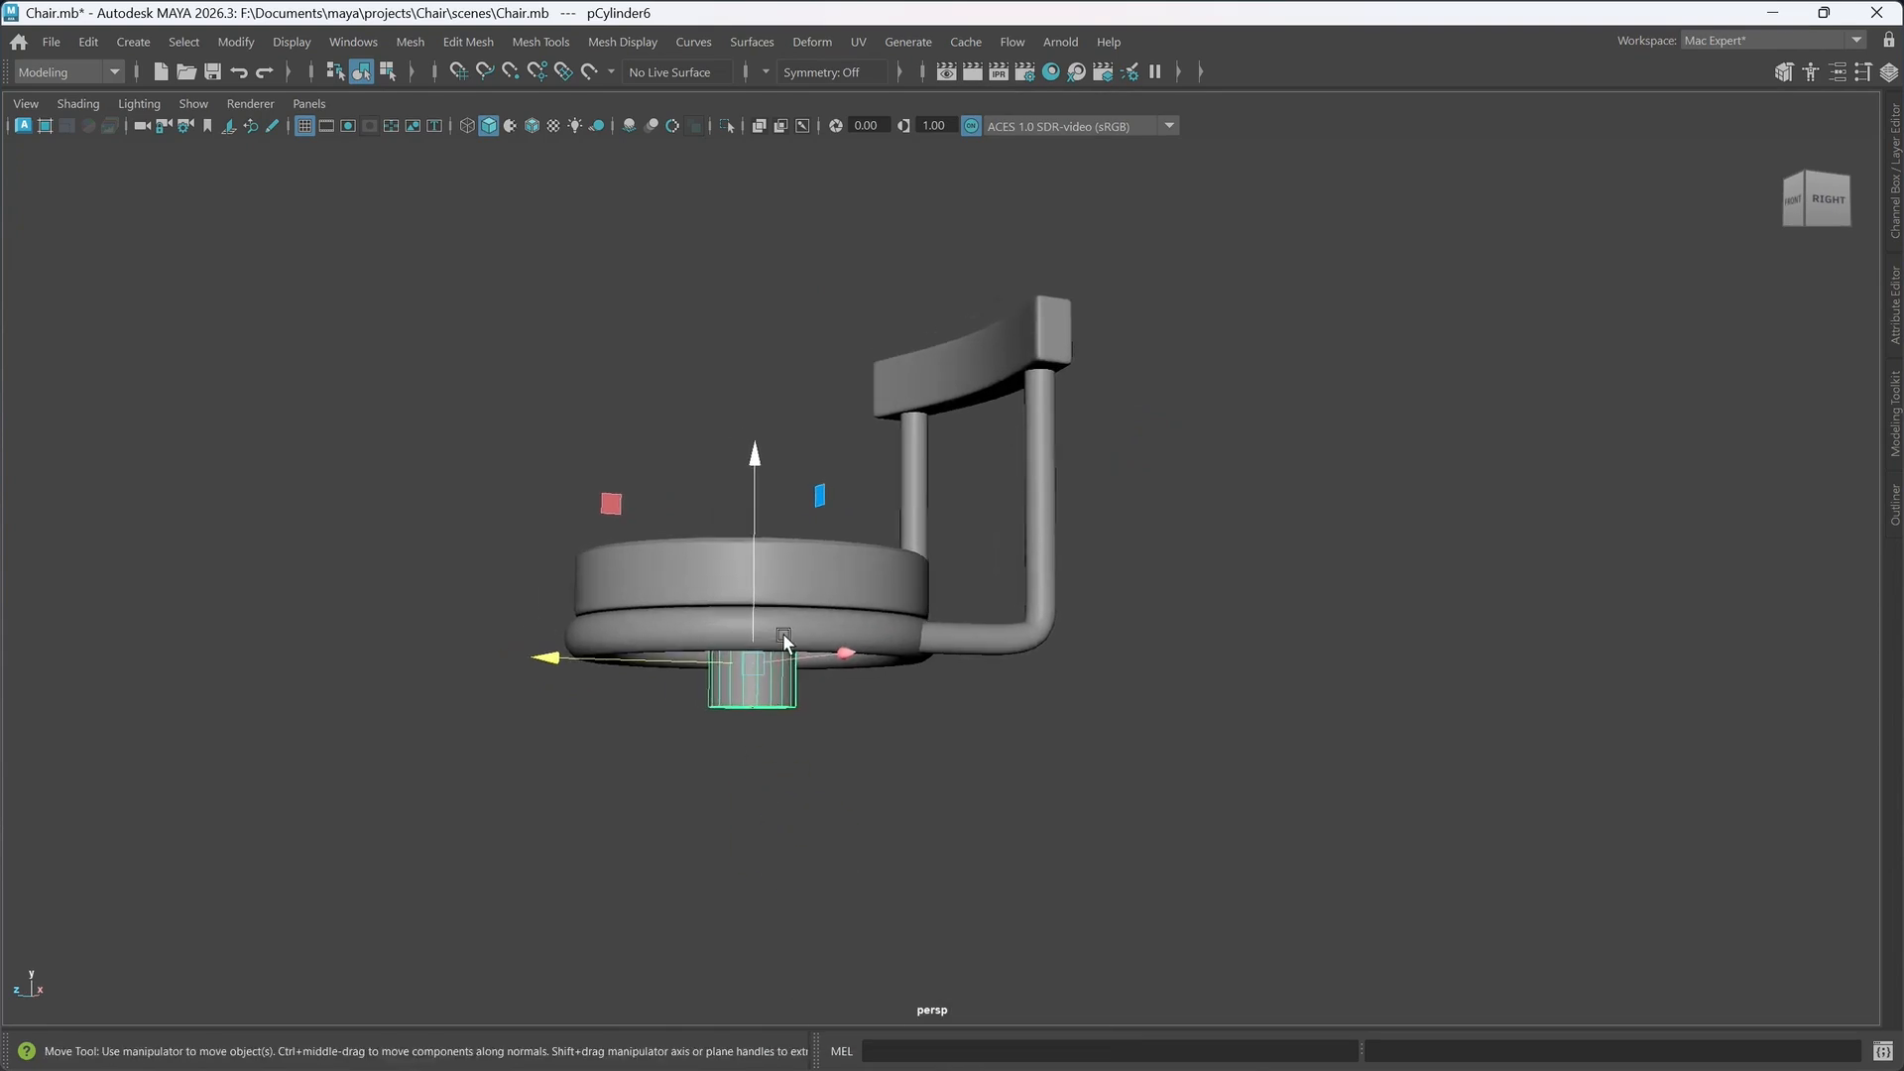
key(r)
drag(753, 670, 776, 318)
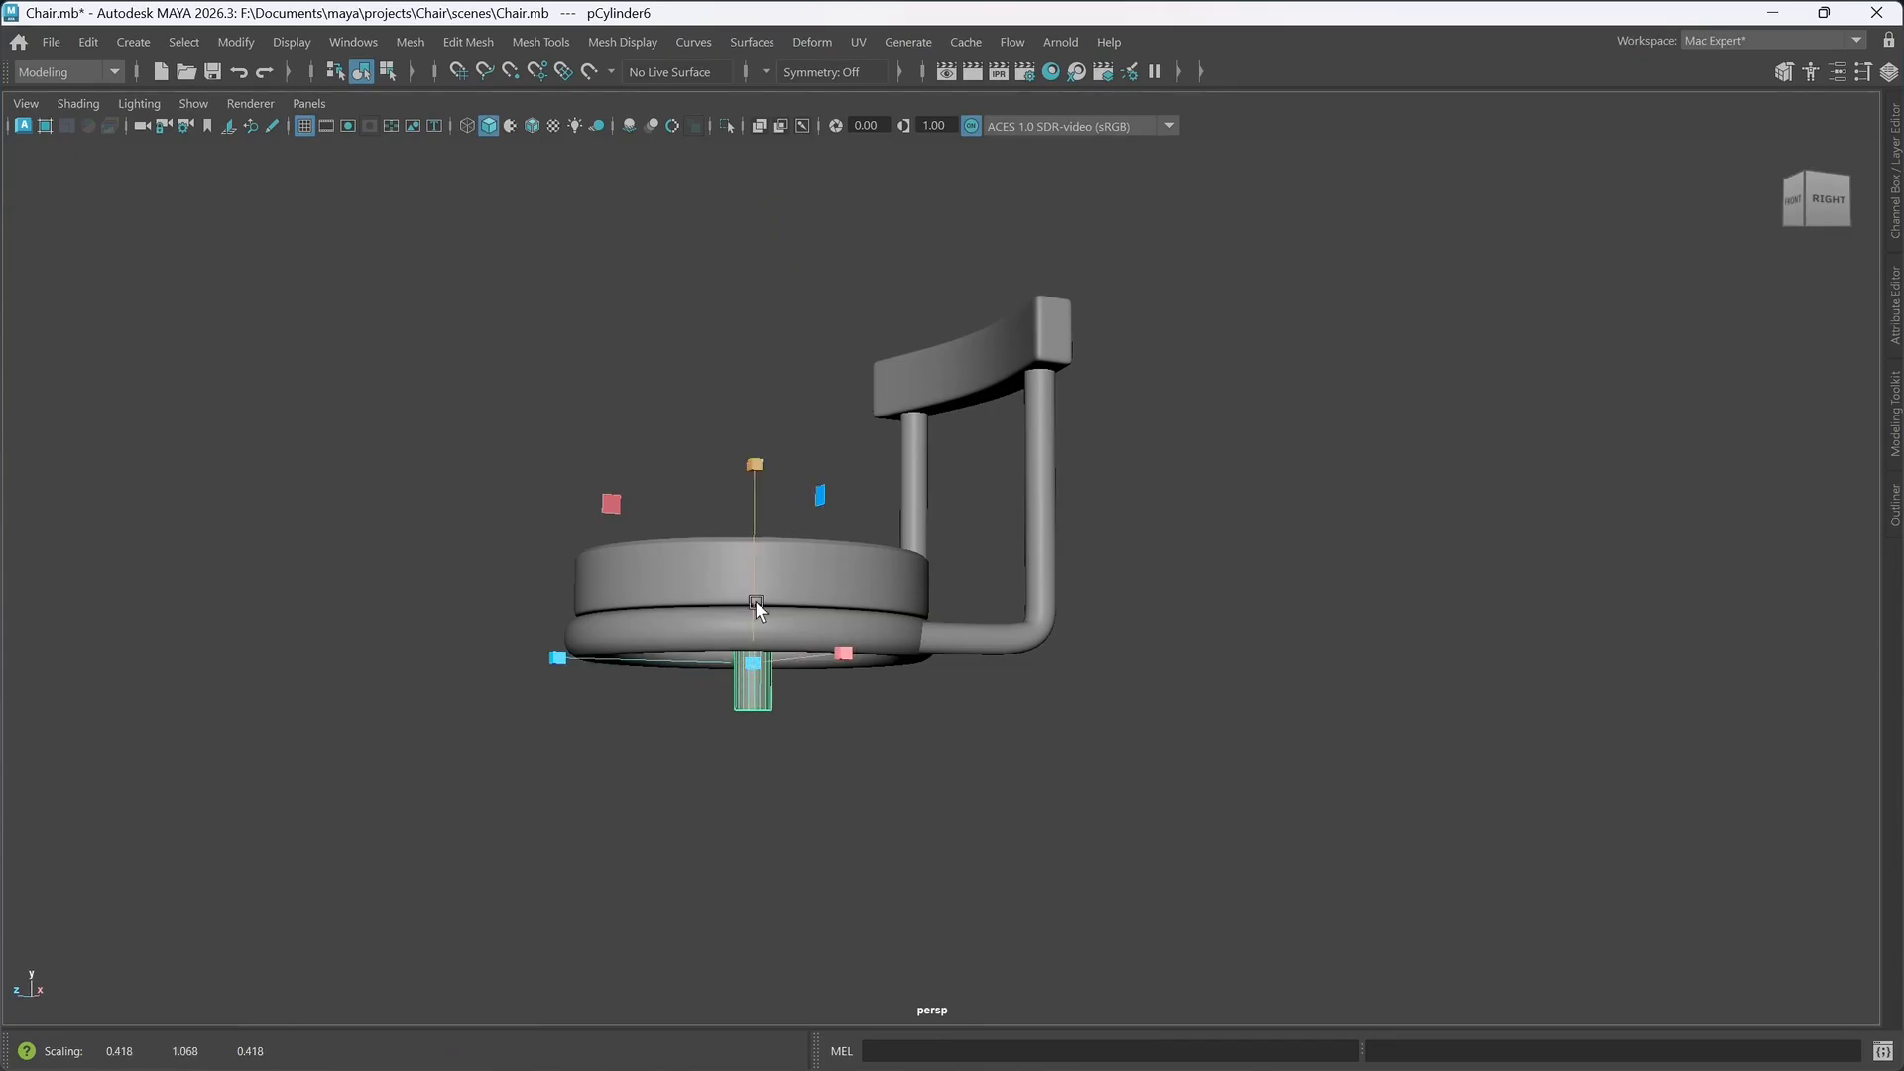
drag(754, 623, 782, 294)
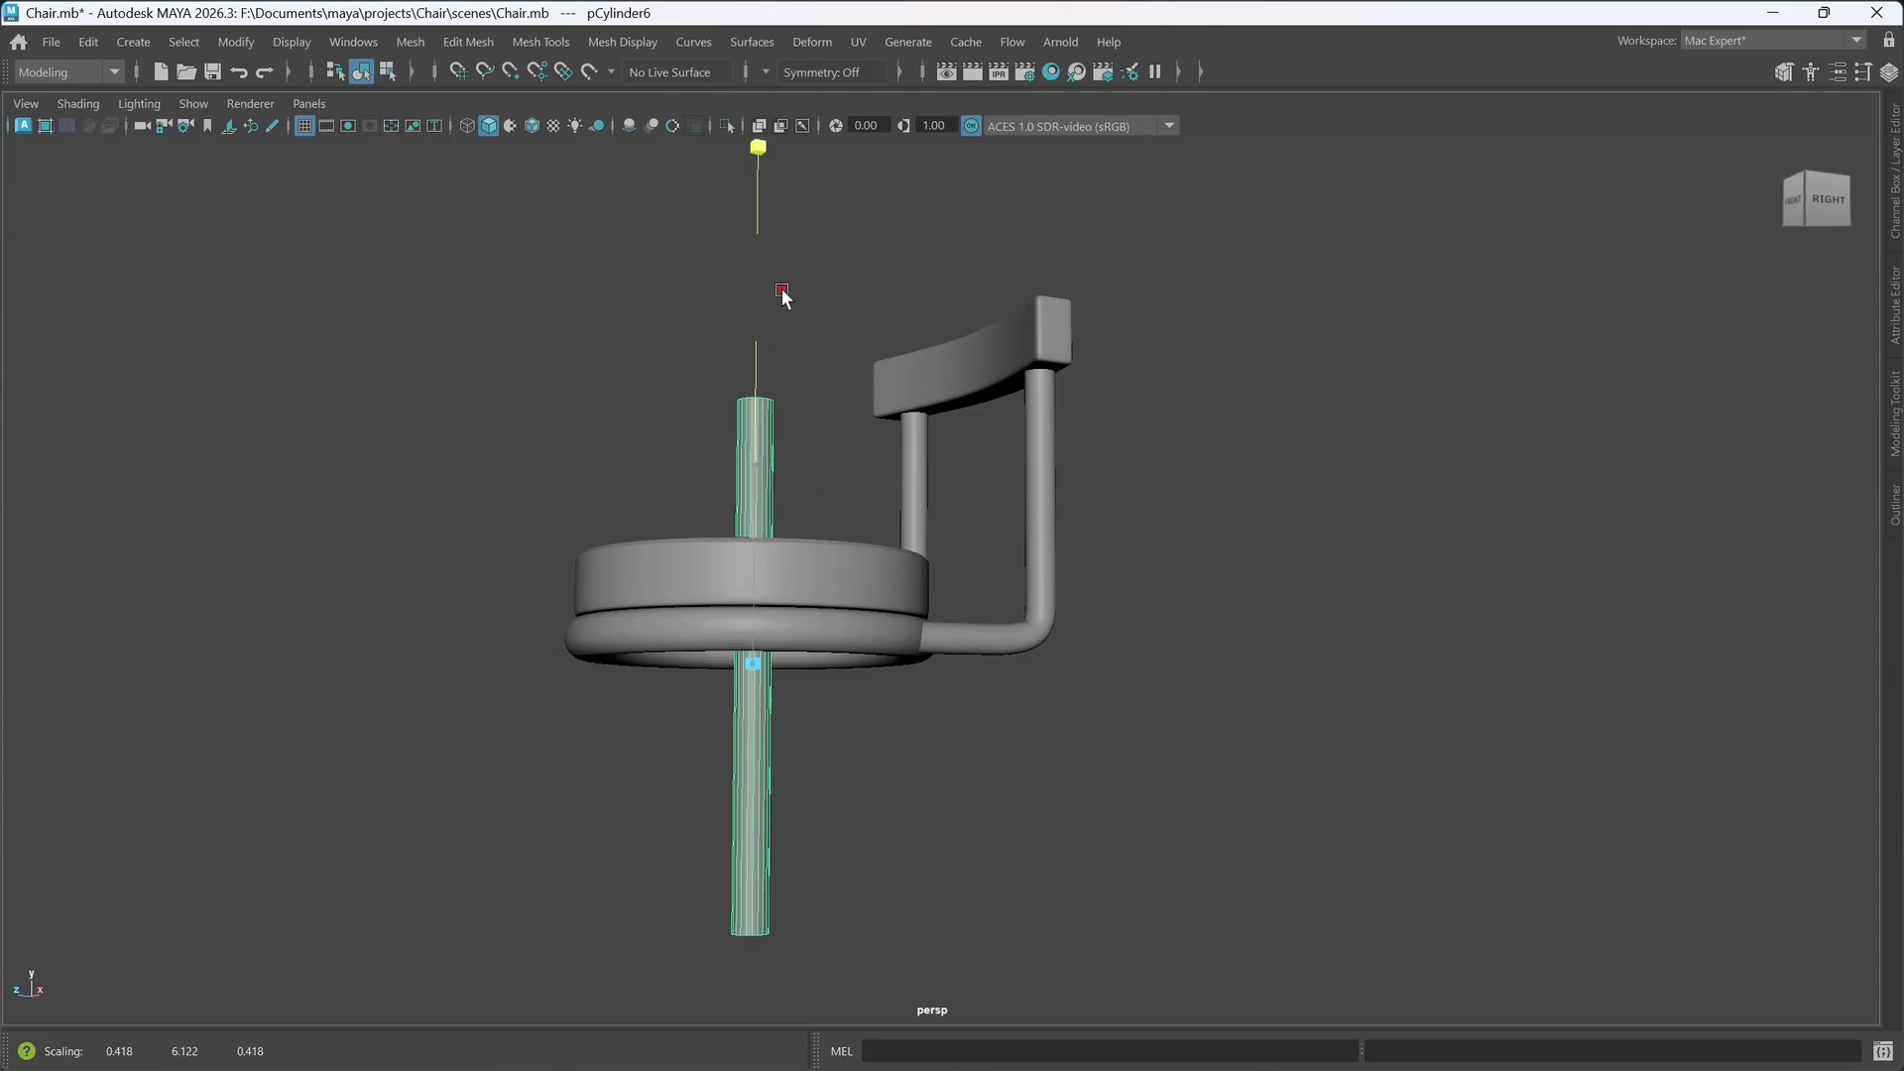
- Move the tall cylinder straight down until its upper end sits at the underside of the seat's base ring
alt+middle_drag(895, 647, 993, 636)
drag(993, 637, 877, 682)
alt+middle_drag(1195, 772, 943, 562)
alt+scroll(1011, 694, up, 2)
key(w)
drag(801, 512, 948, 630)
drag(710, 300, 799, 511)
- Scale the column up uniformly and lower it until its top meets the underside of the seat's base ring
key(r)
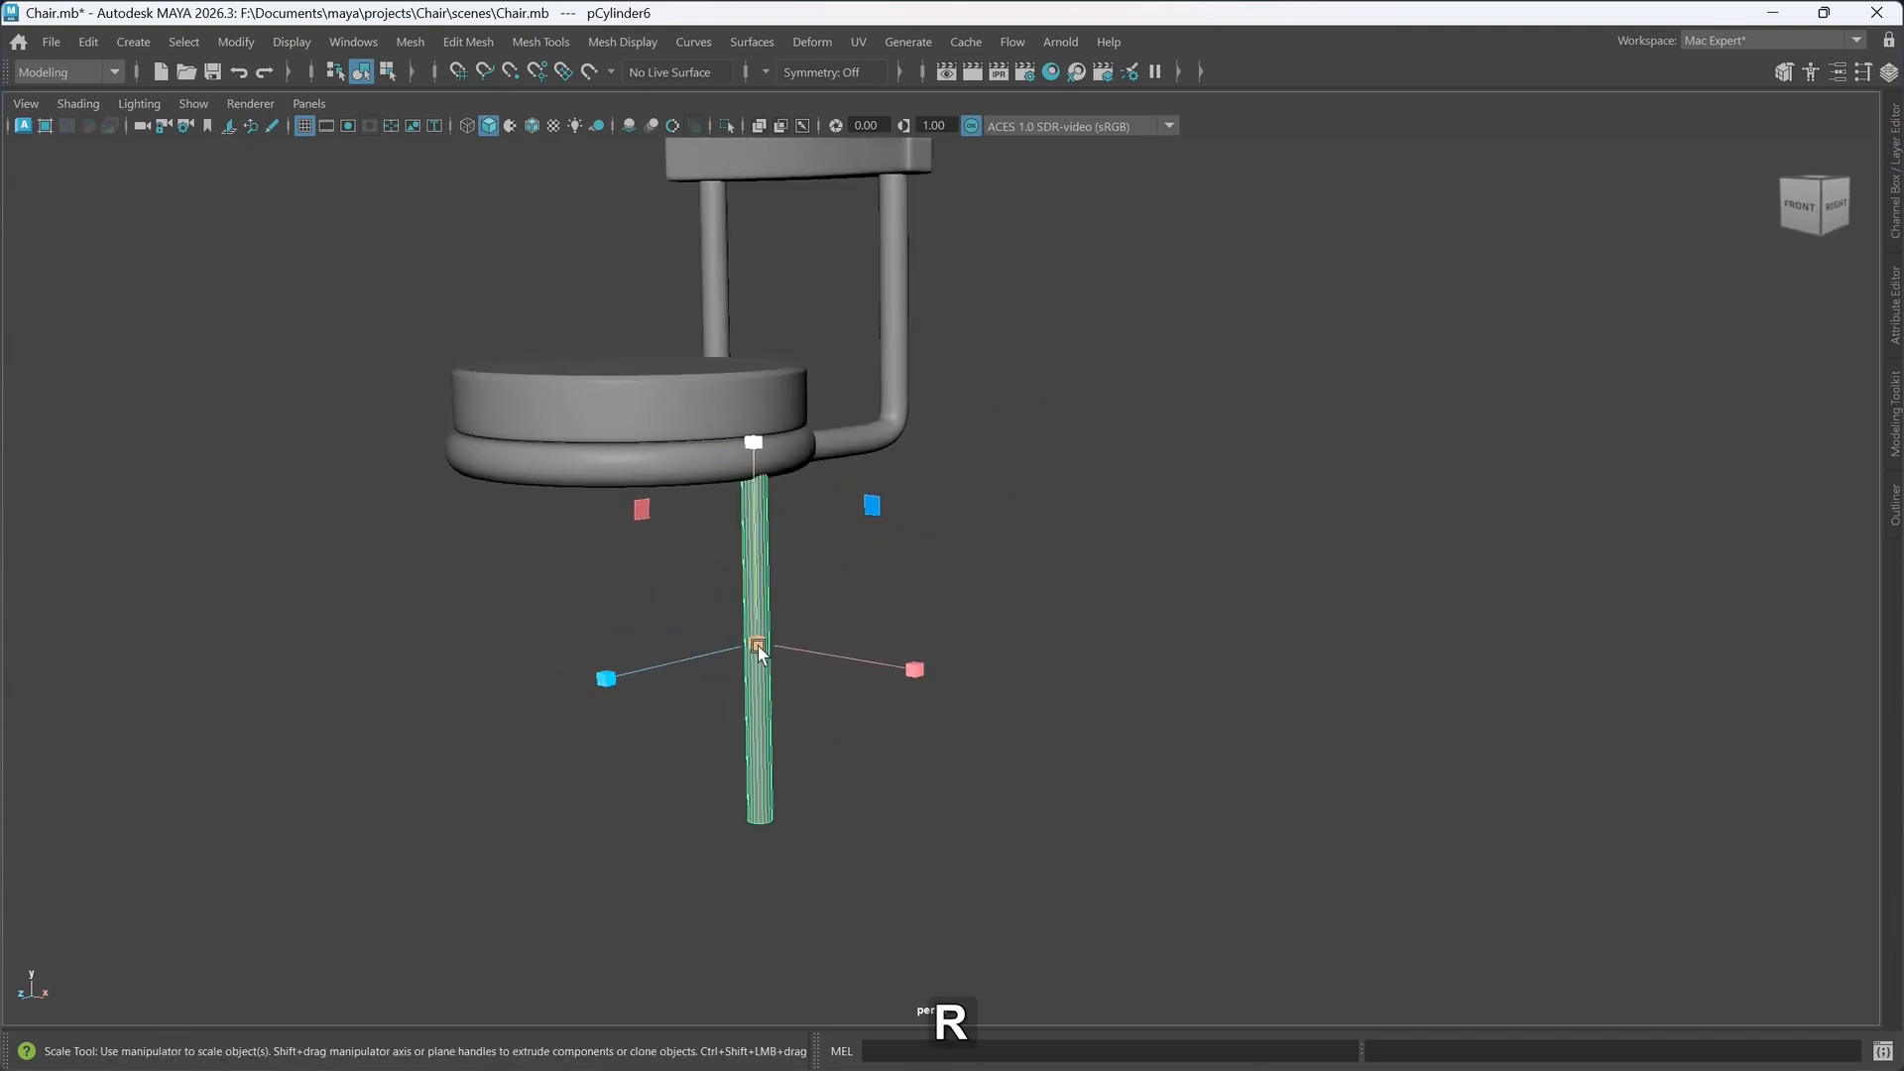
drag(759, 643, 812, 670)
key(w)
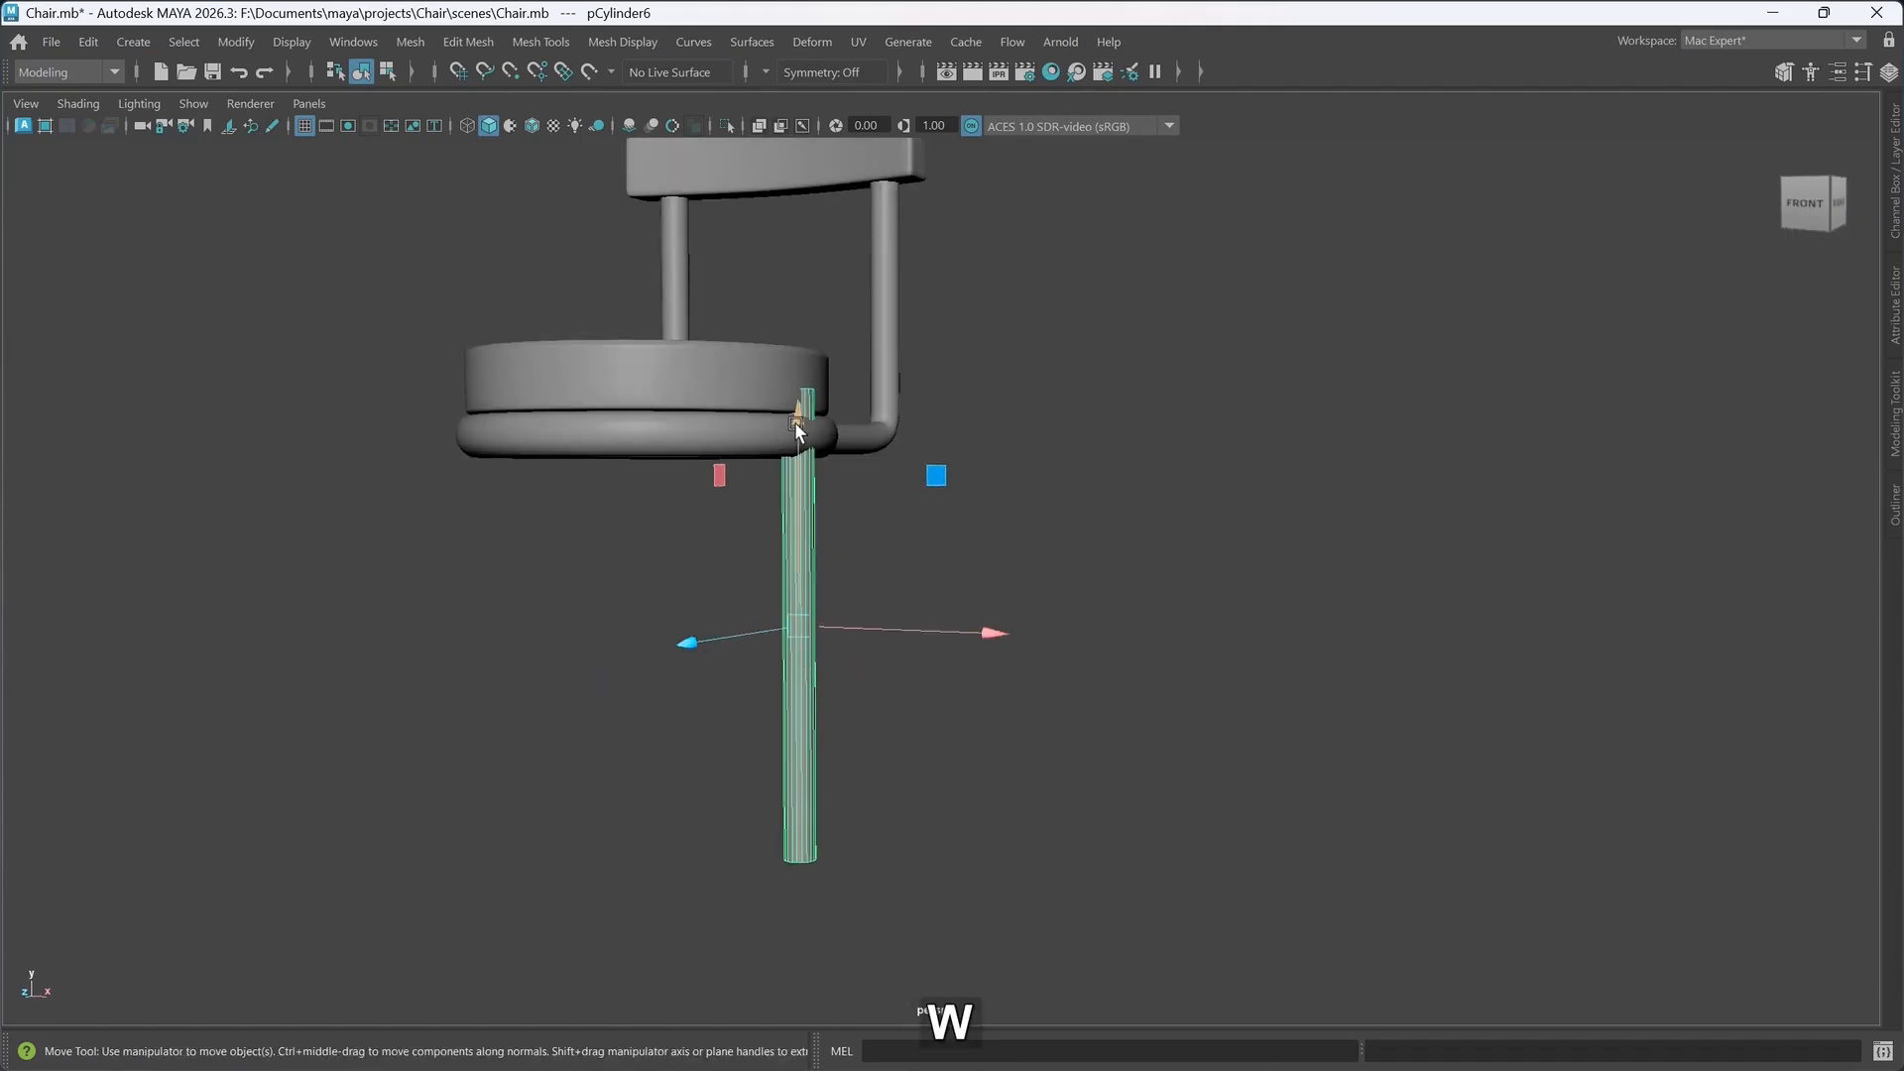
drag(795, 421, 779, 513)
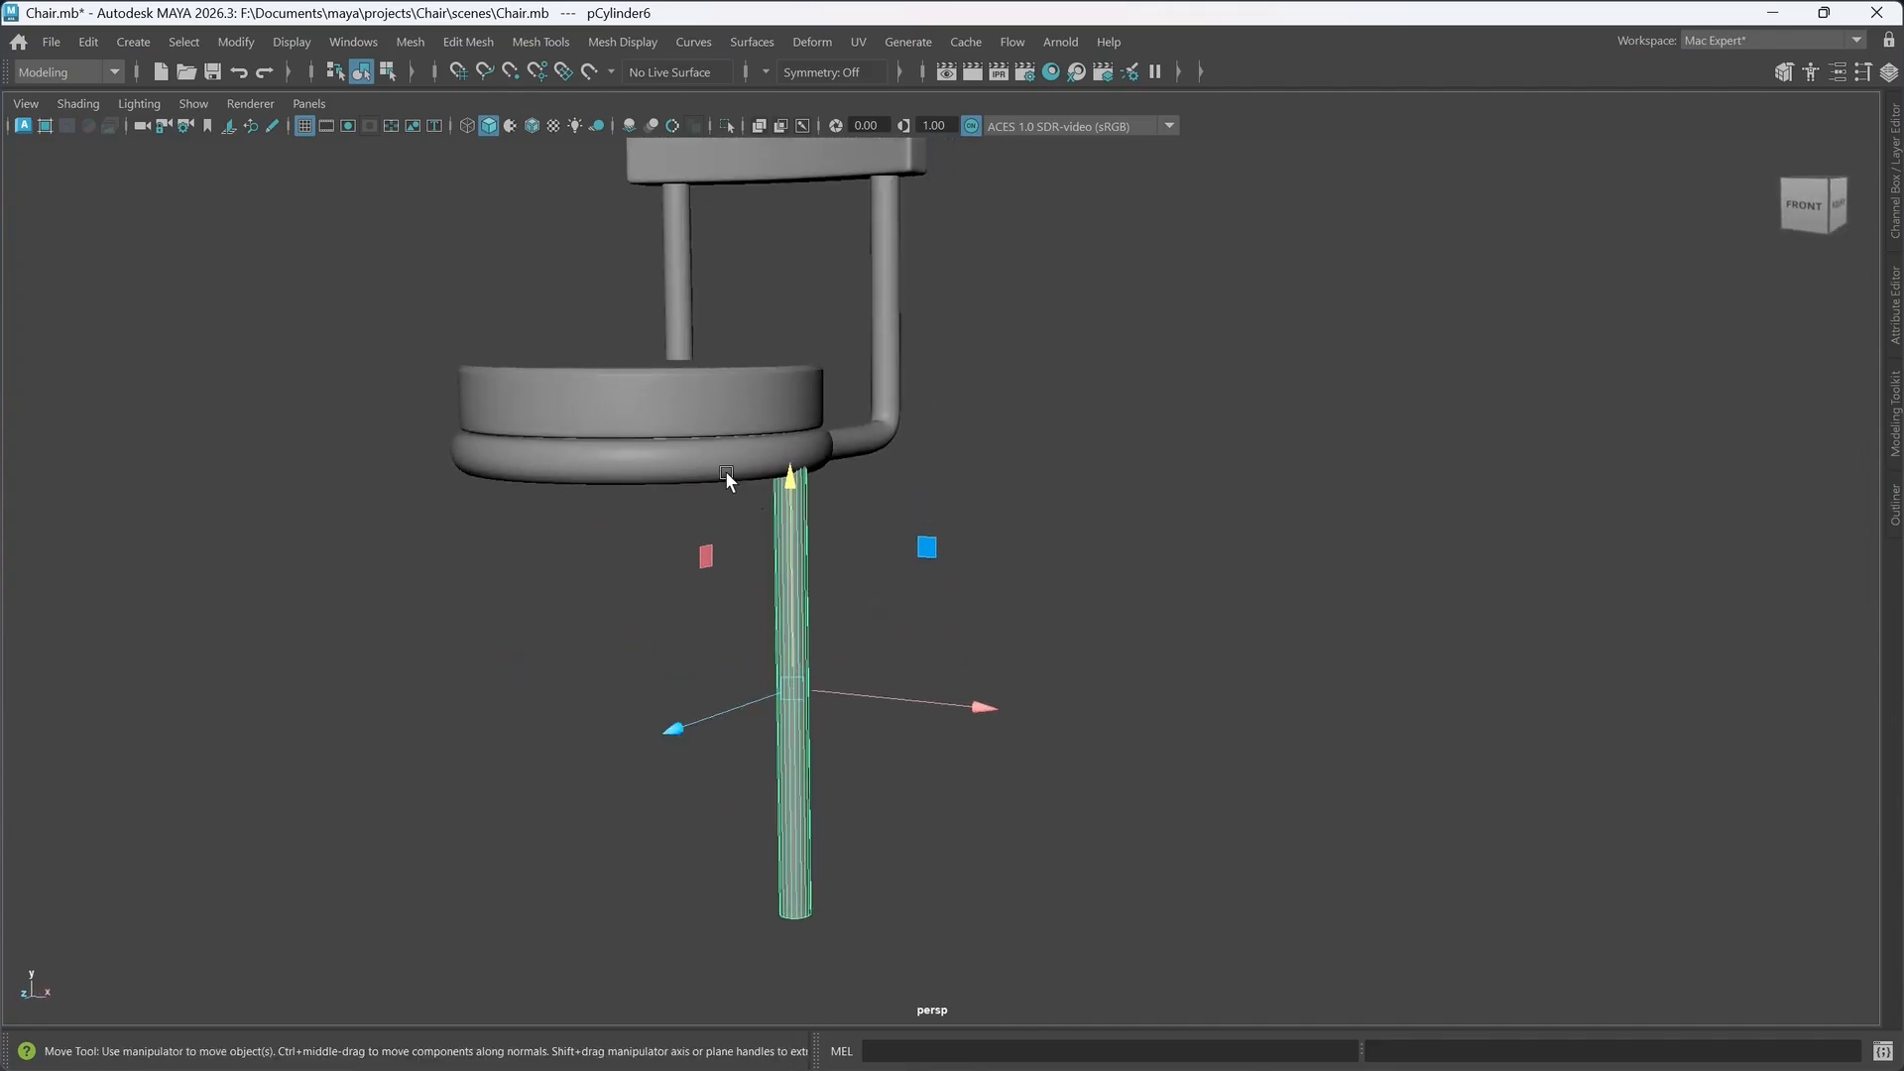
- Stretch the cylinder along its height so it becomes a longer, slender leg
mouse_move(902, 551)
alt+mouse_down()
mouse_move(798, 561)
mouse_move(872, 539)
alt+mouse_up()
key(r)
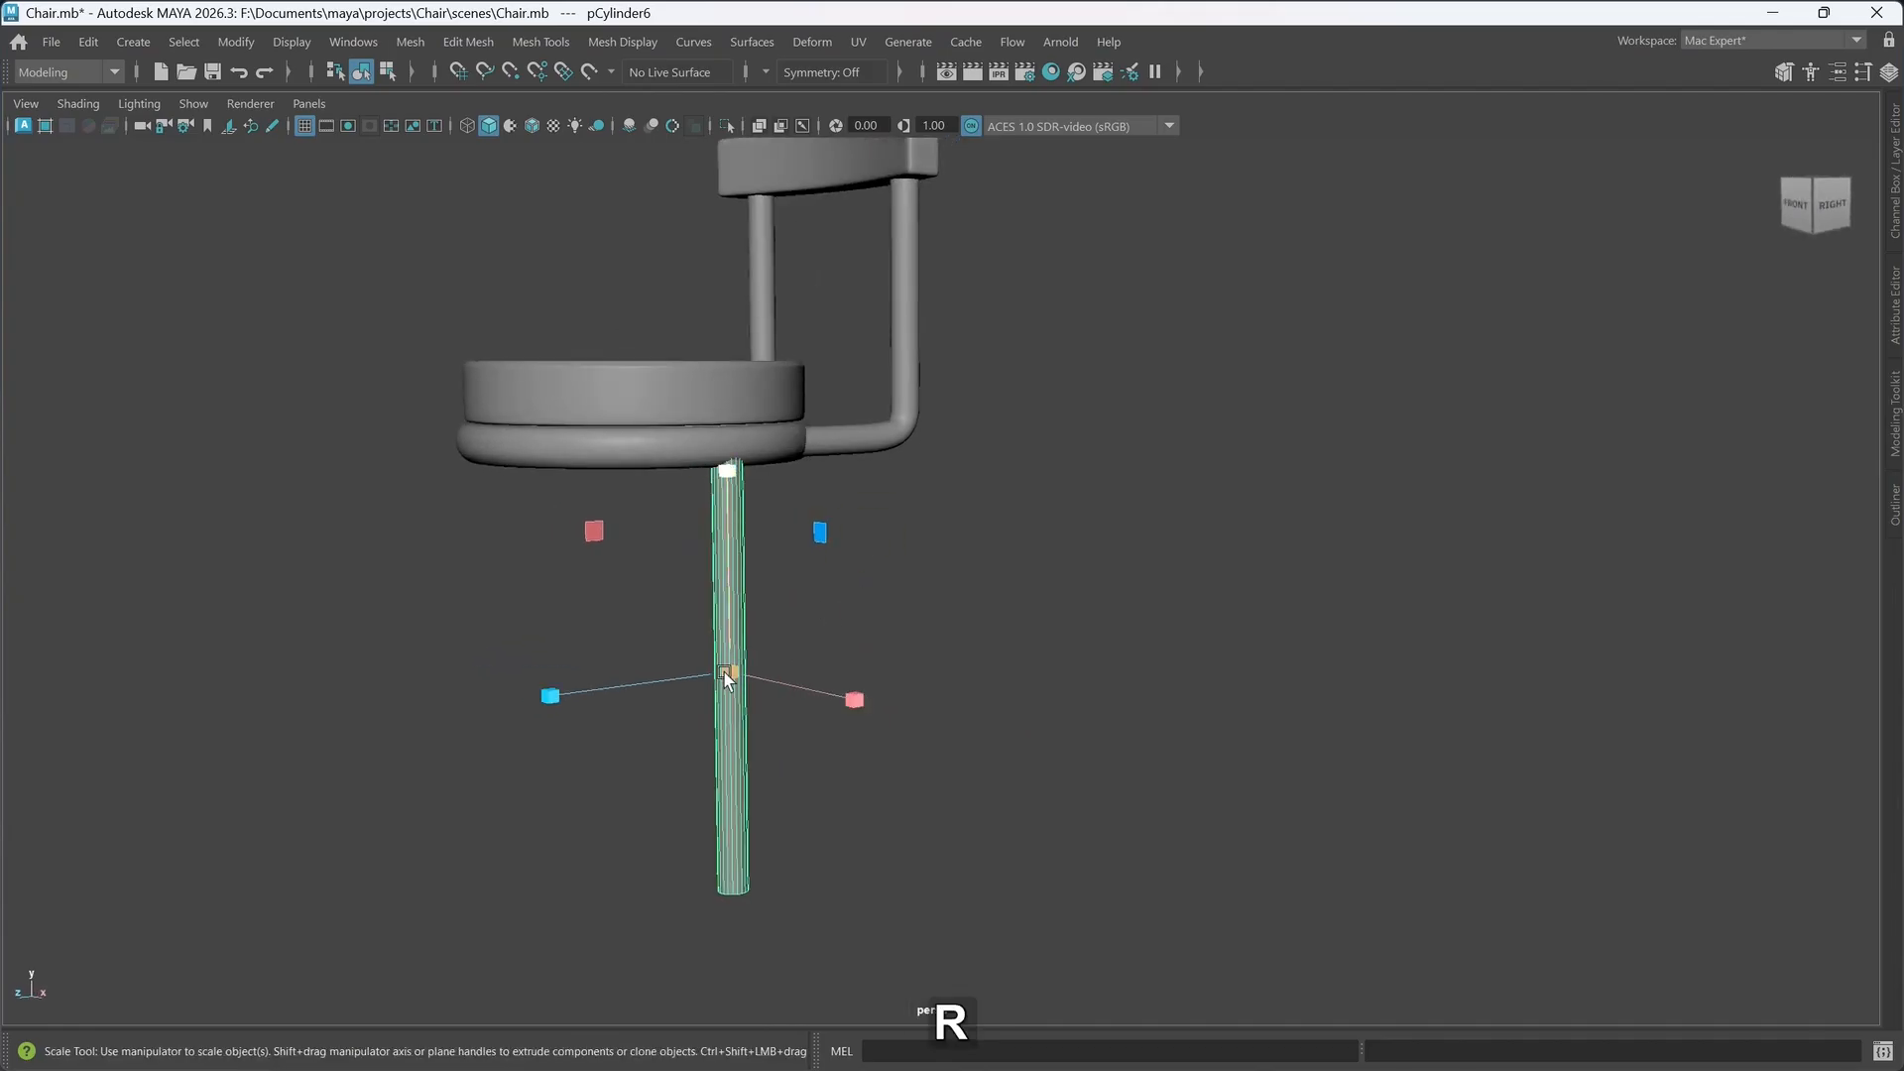
alt+drag(729, 674, 707, 520)
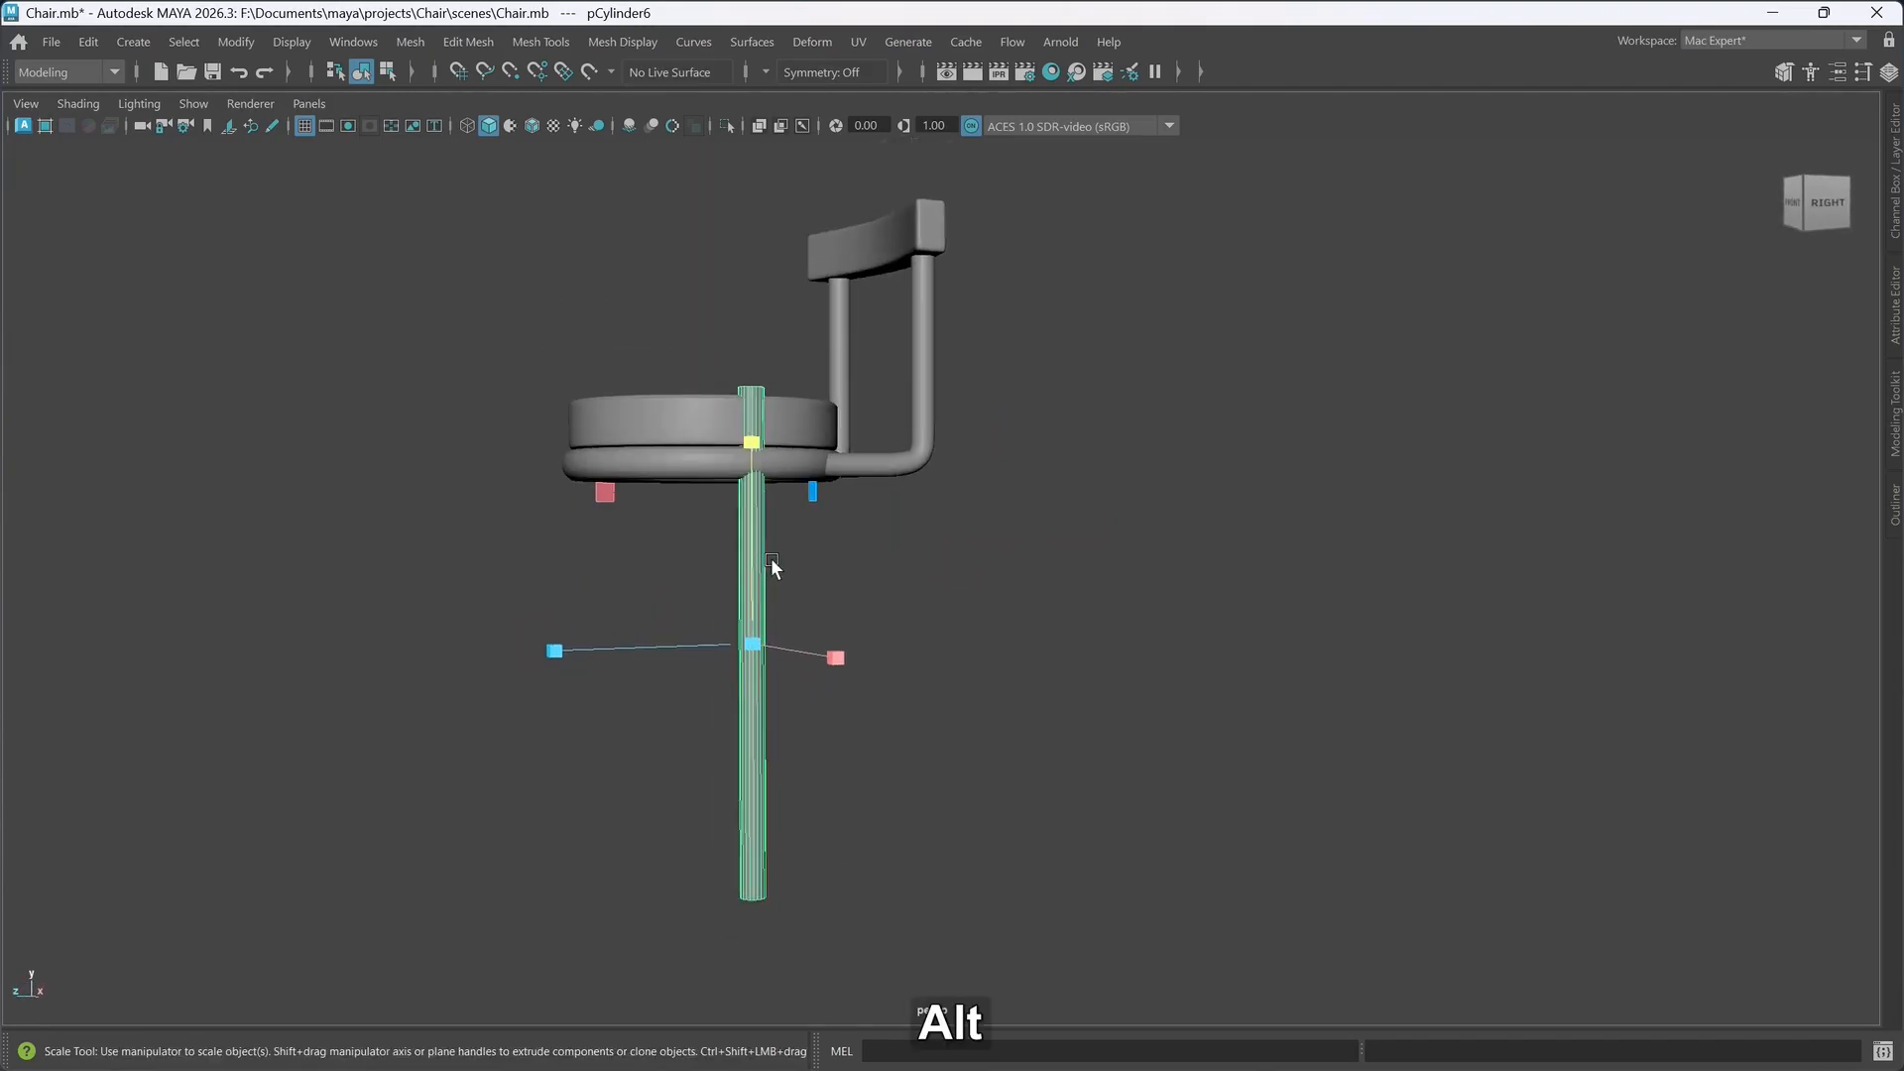
alt+middle_drag(771, 557, 819, 533)
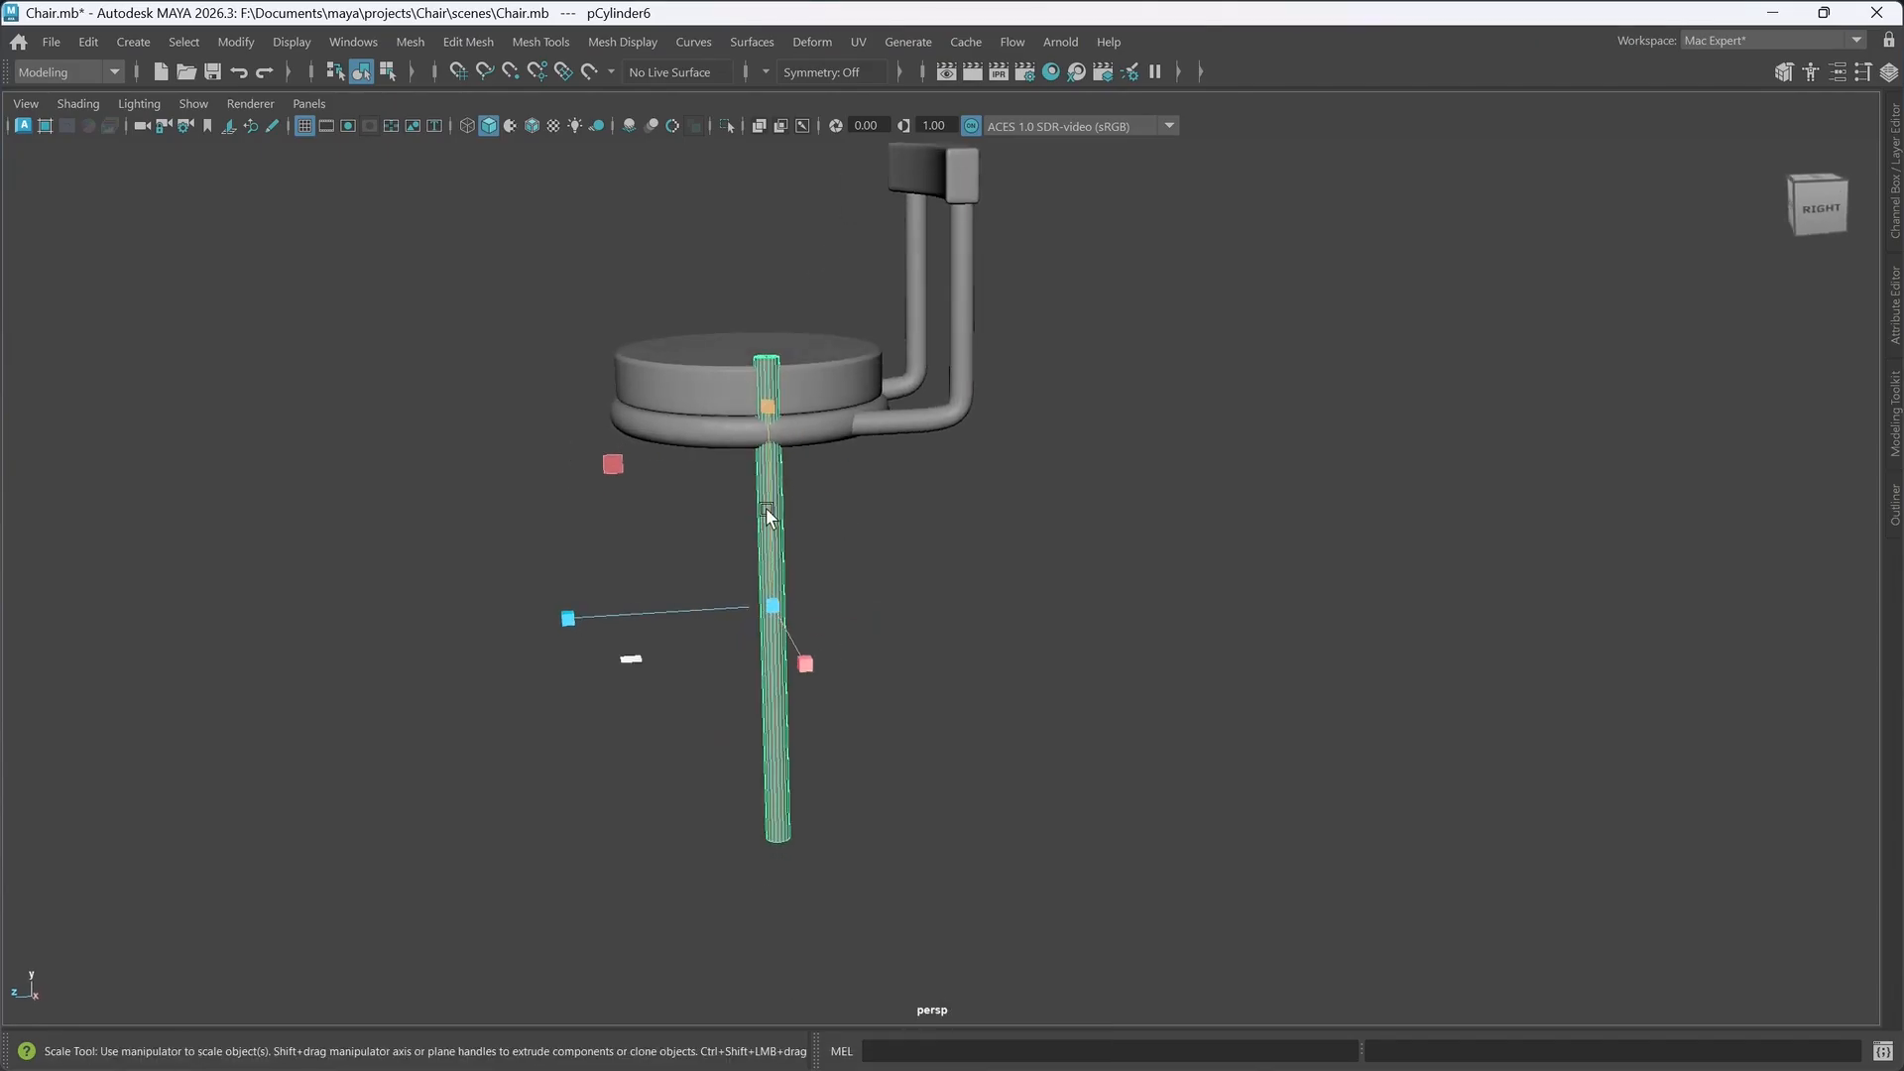
drag(768, 513, 769, 501)
alt+drag(831, 640, 813, 595)
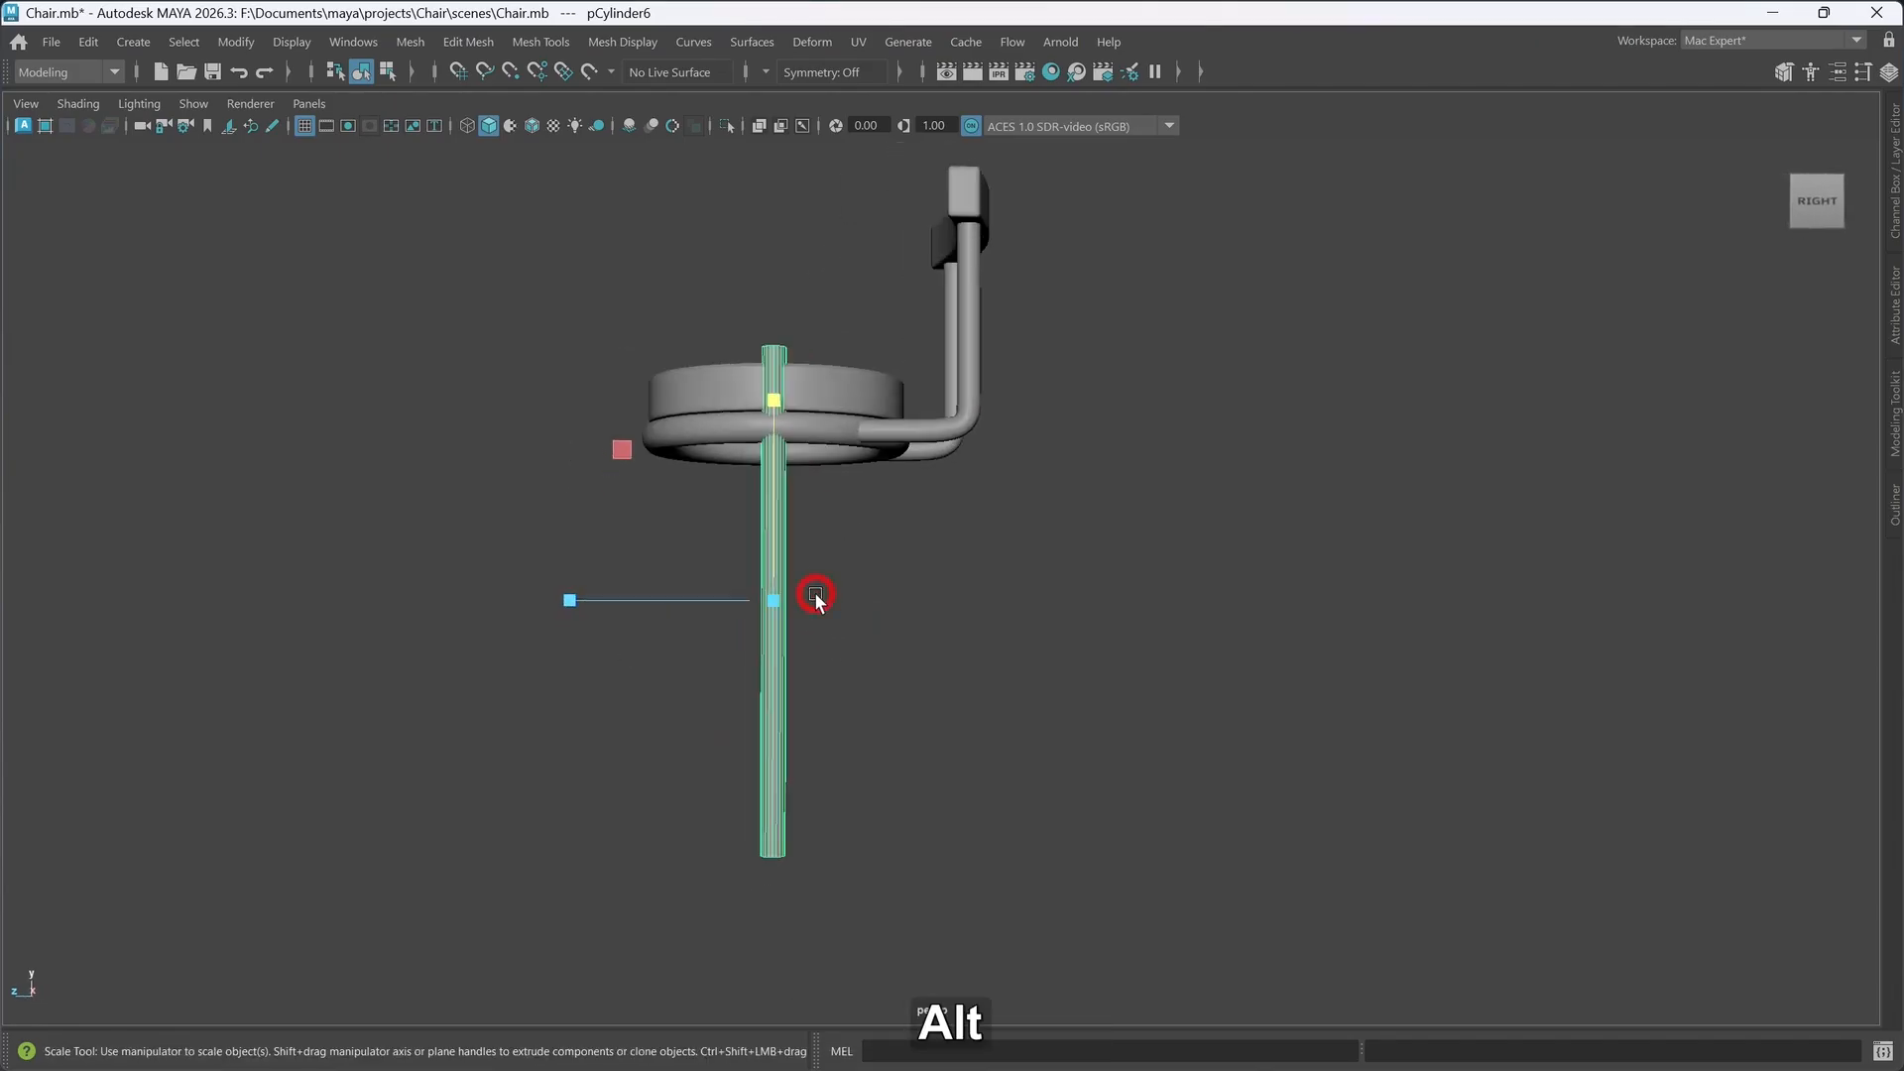
- In the side view, lower the lengthened leg to about Y -7.17 so its top meets the base ring
key(space)
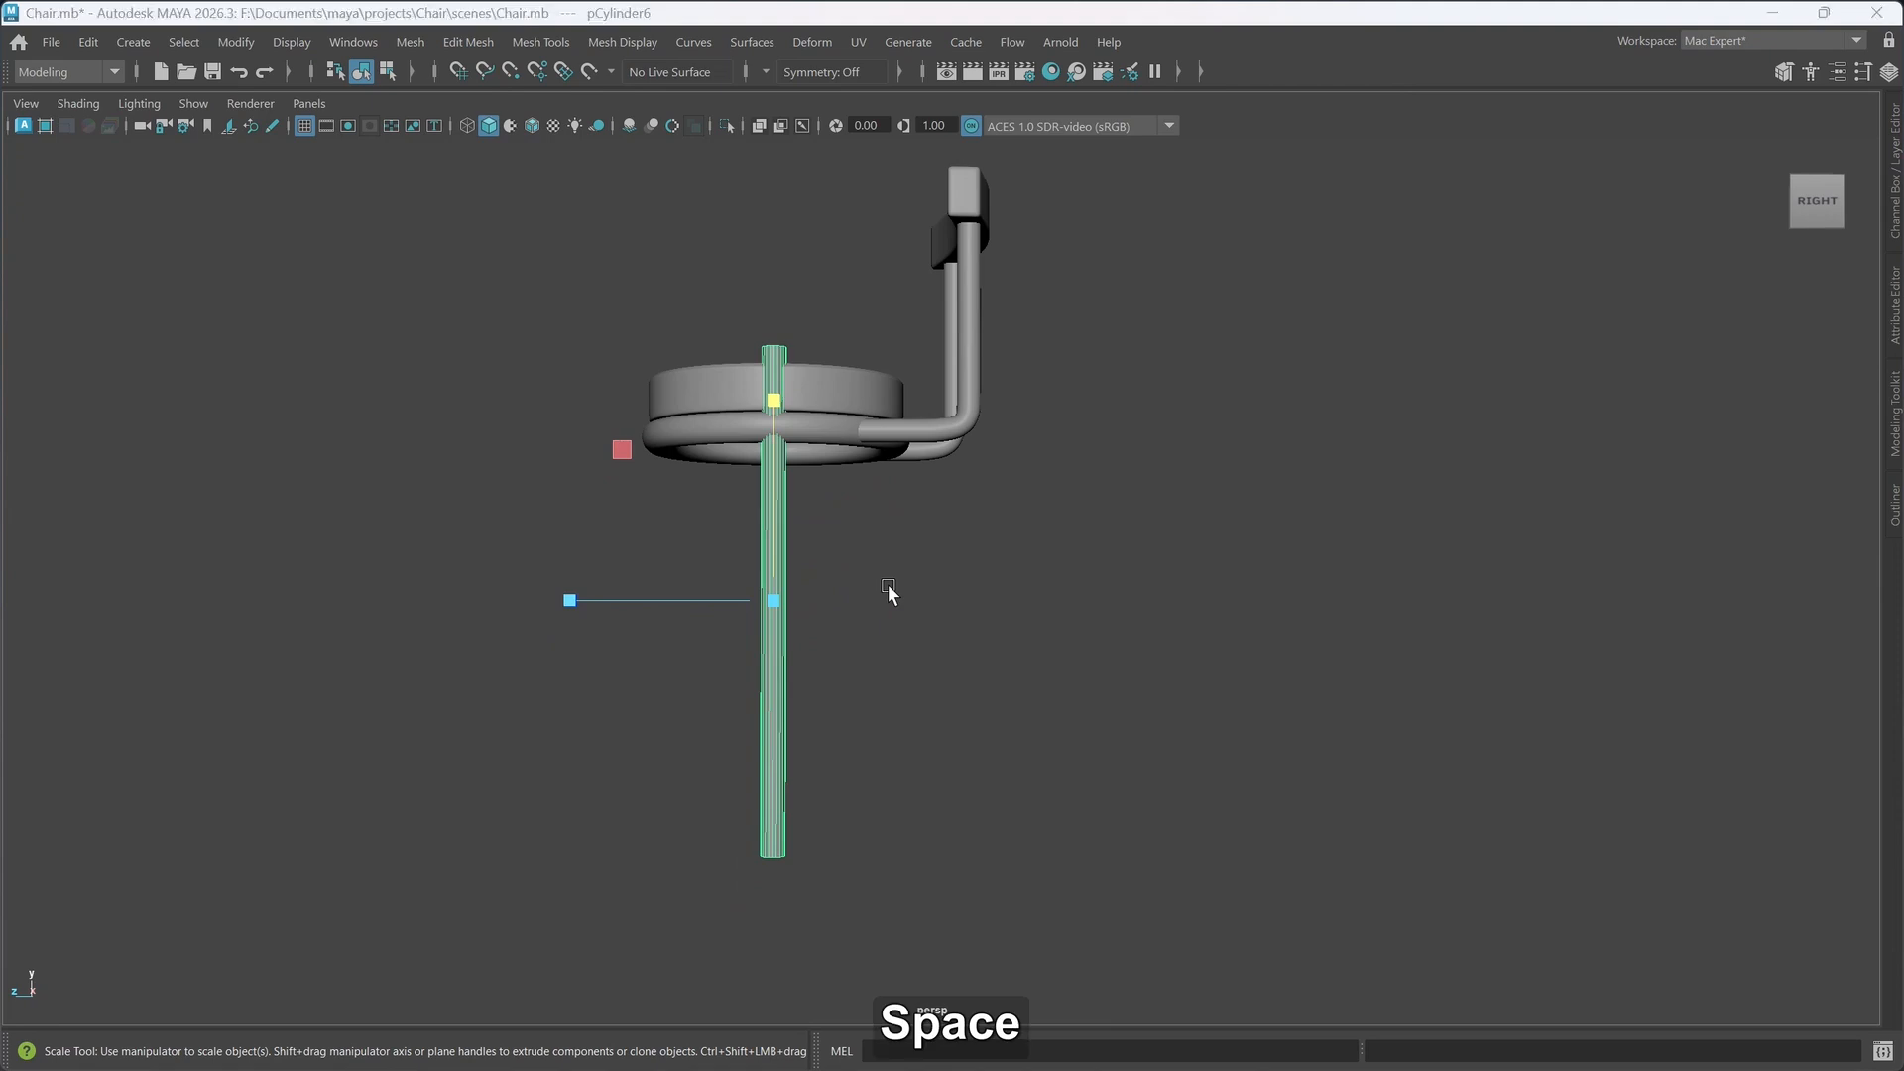
scroll(652, 822, down, 2)
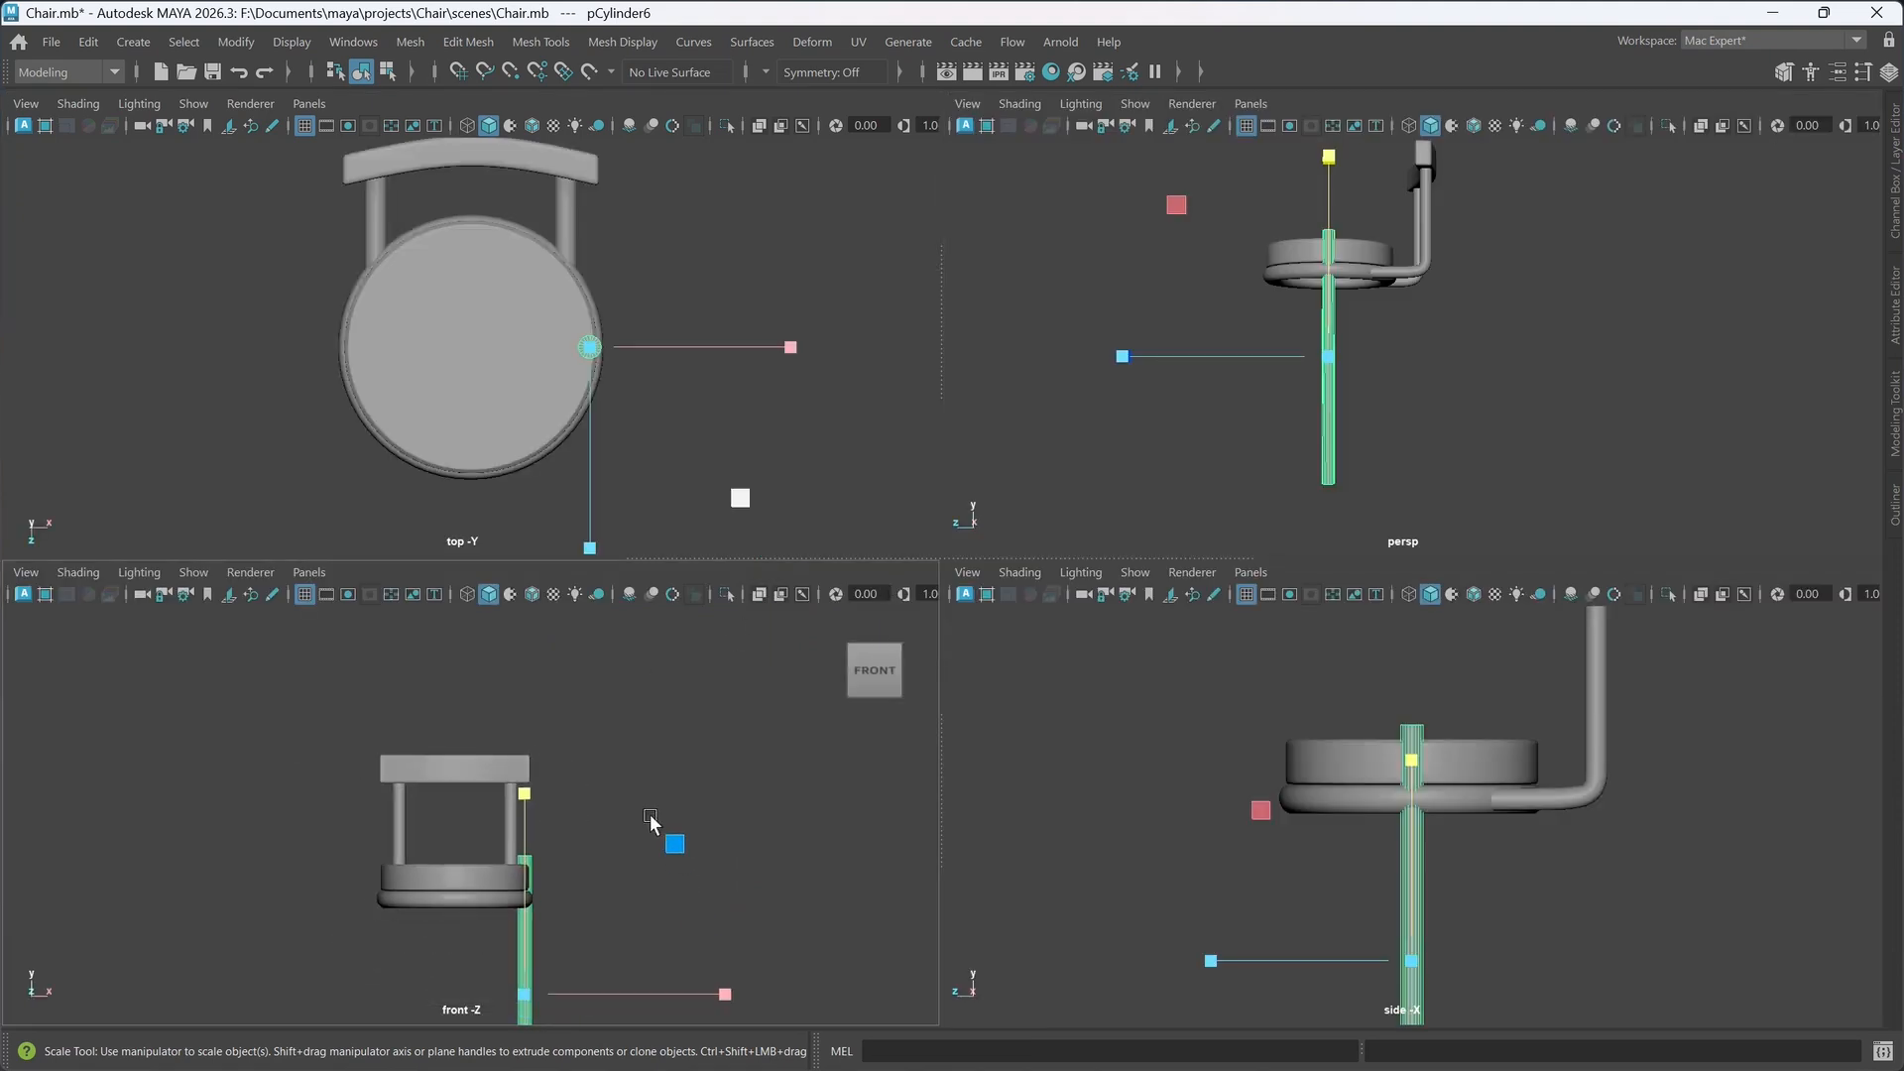
scroll(1536, 842, down, 2)
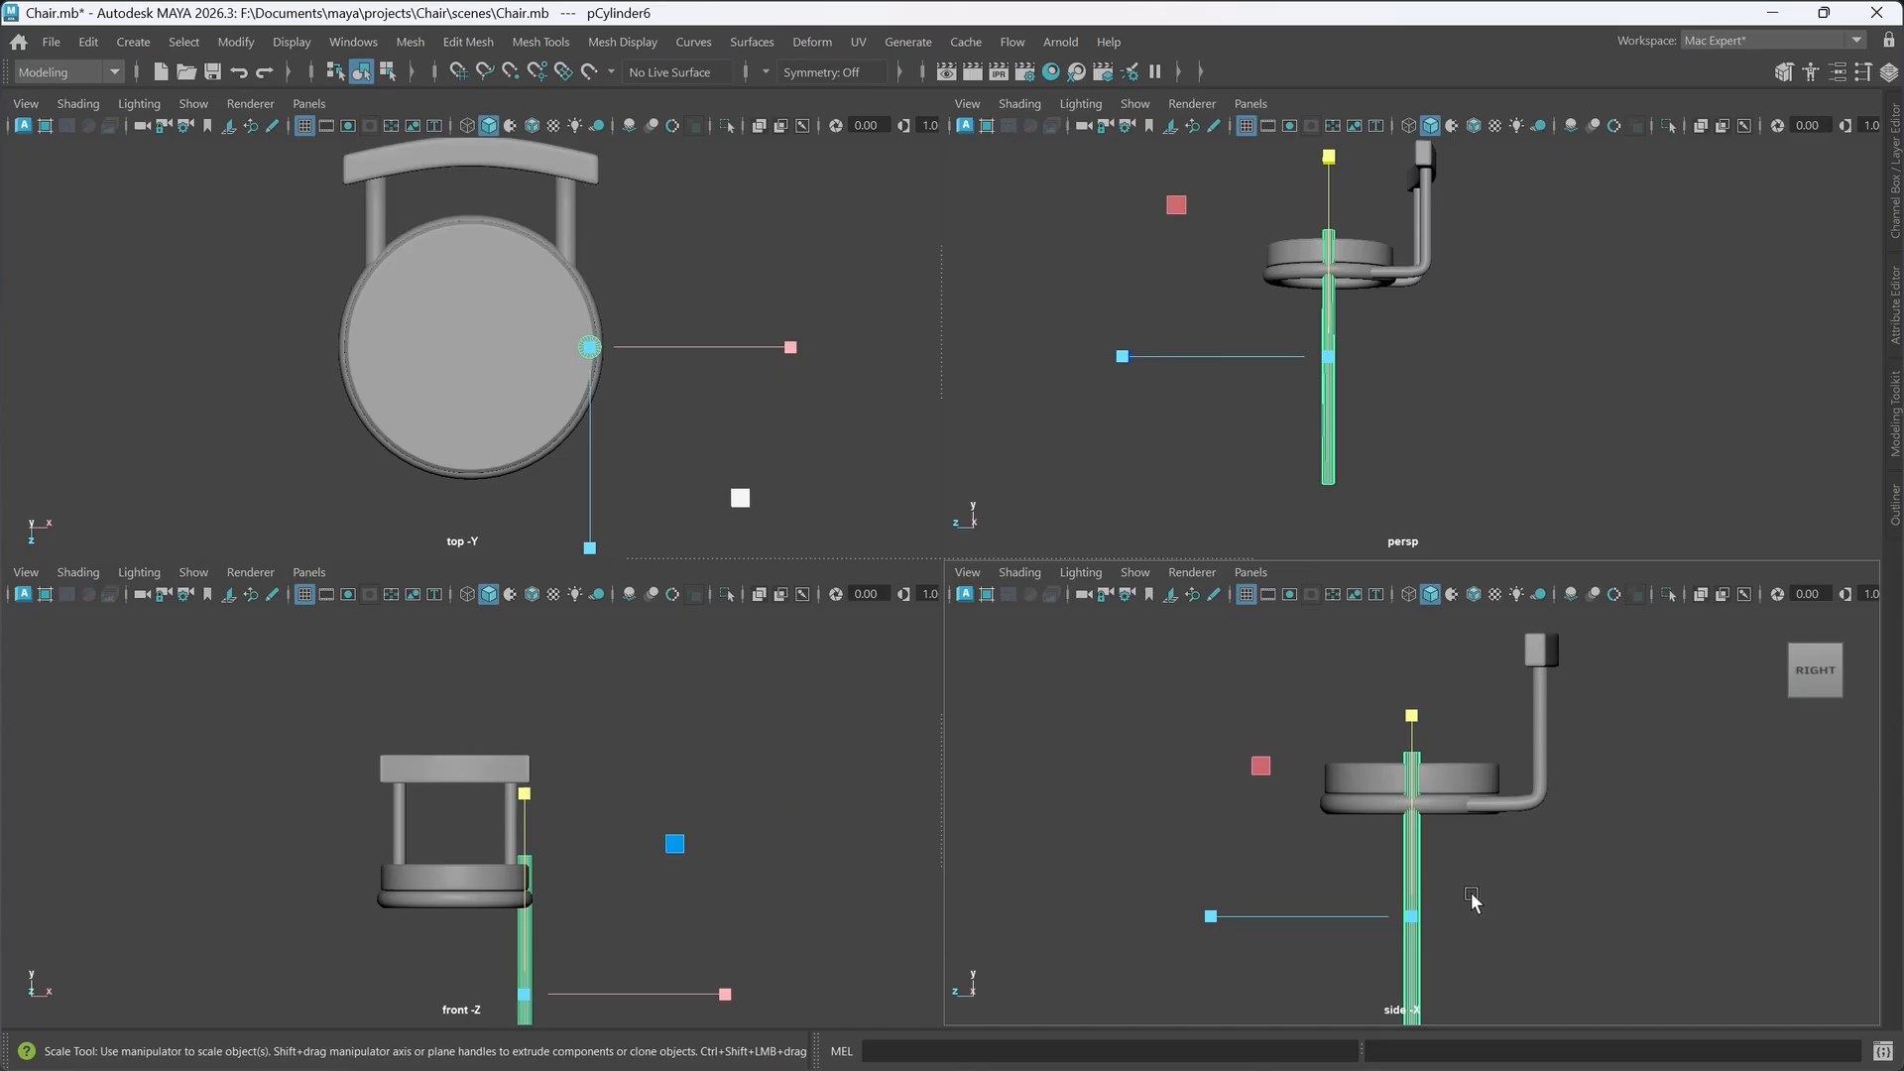
middle_drag(1472, 895, 1436, 867)
key(ctrl+z)
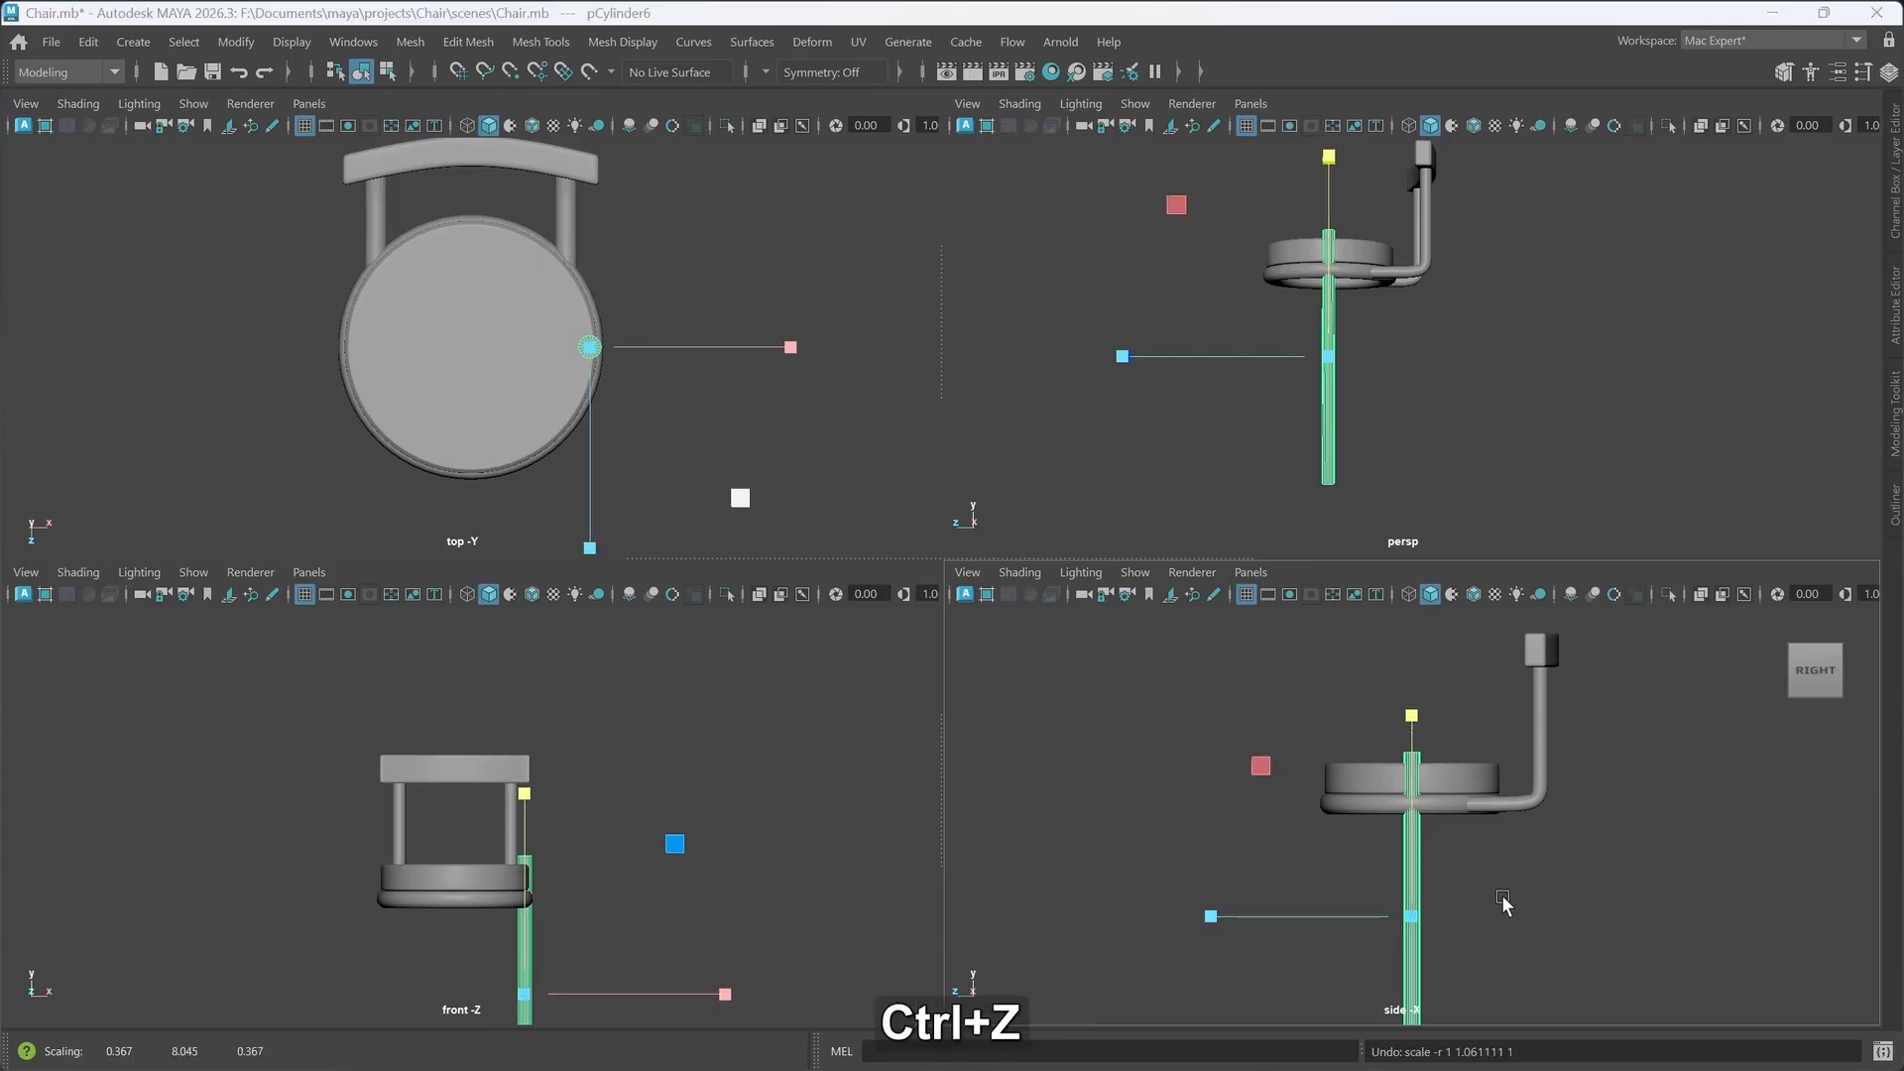
key(space)
middle_click(1503, 900)
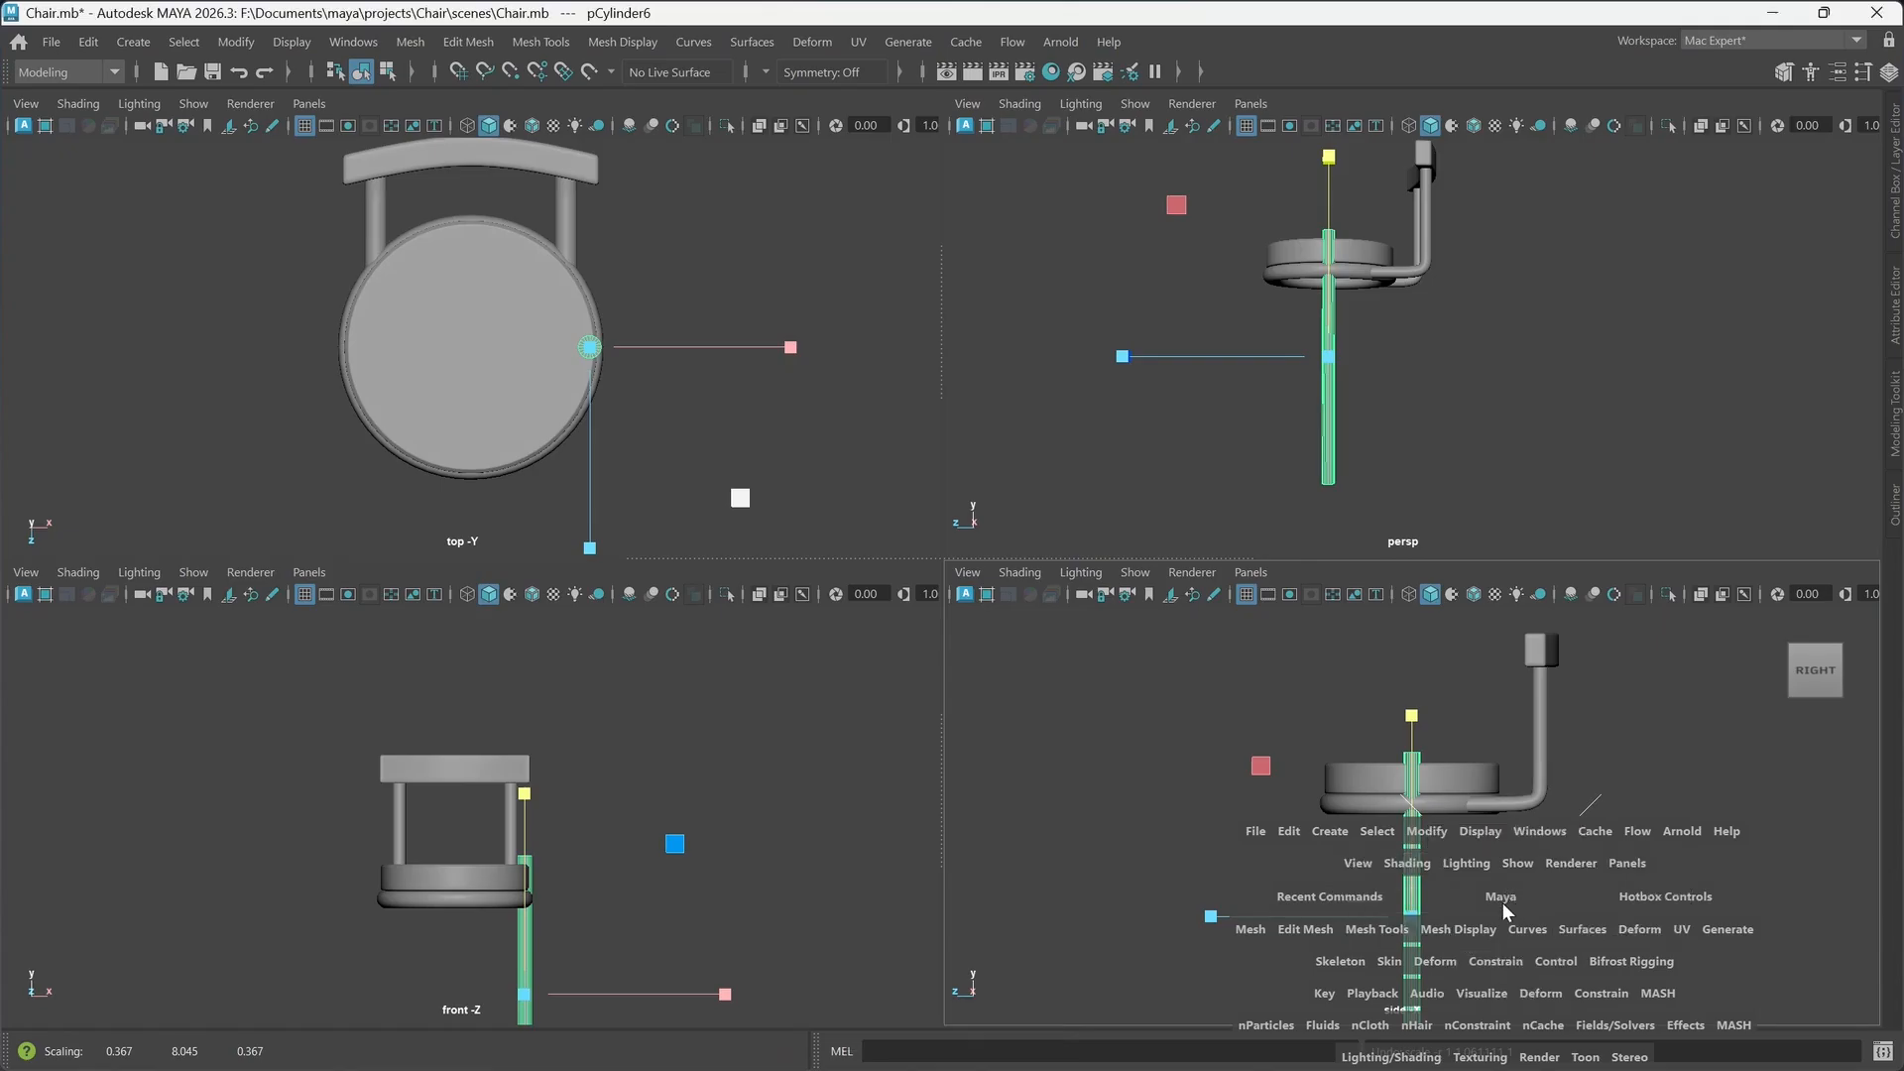
alt+middle_drag(1507, 884, 1382, 797)
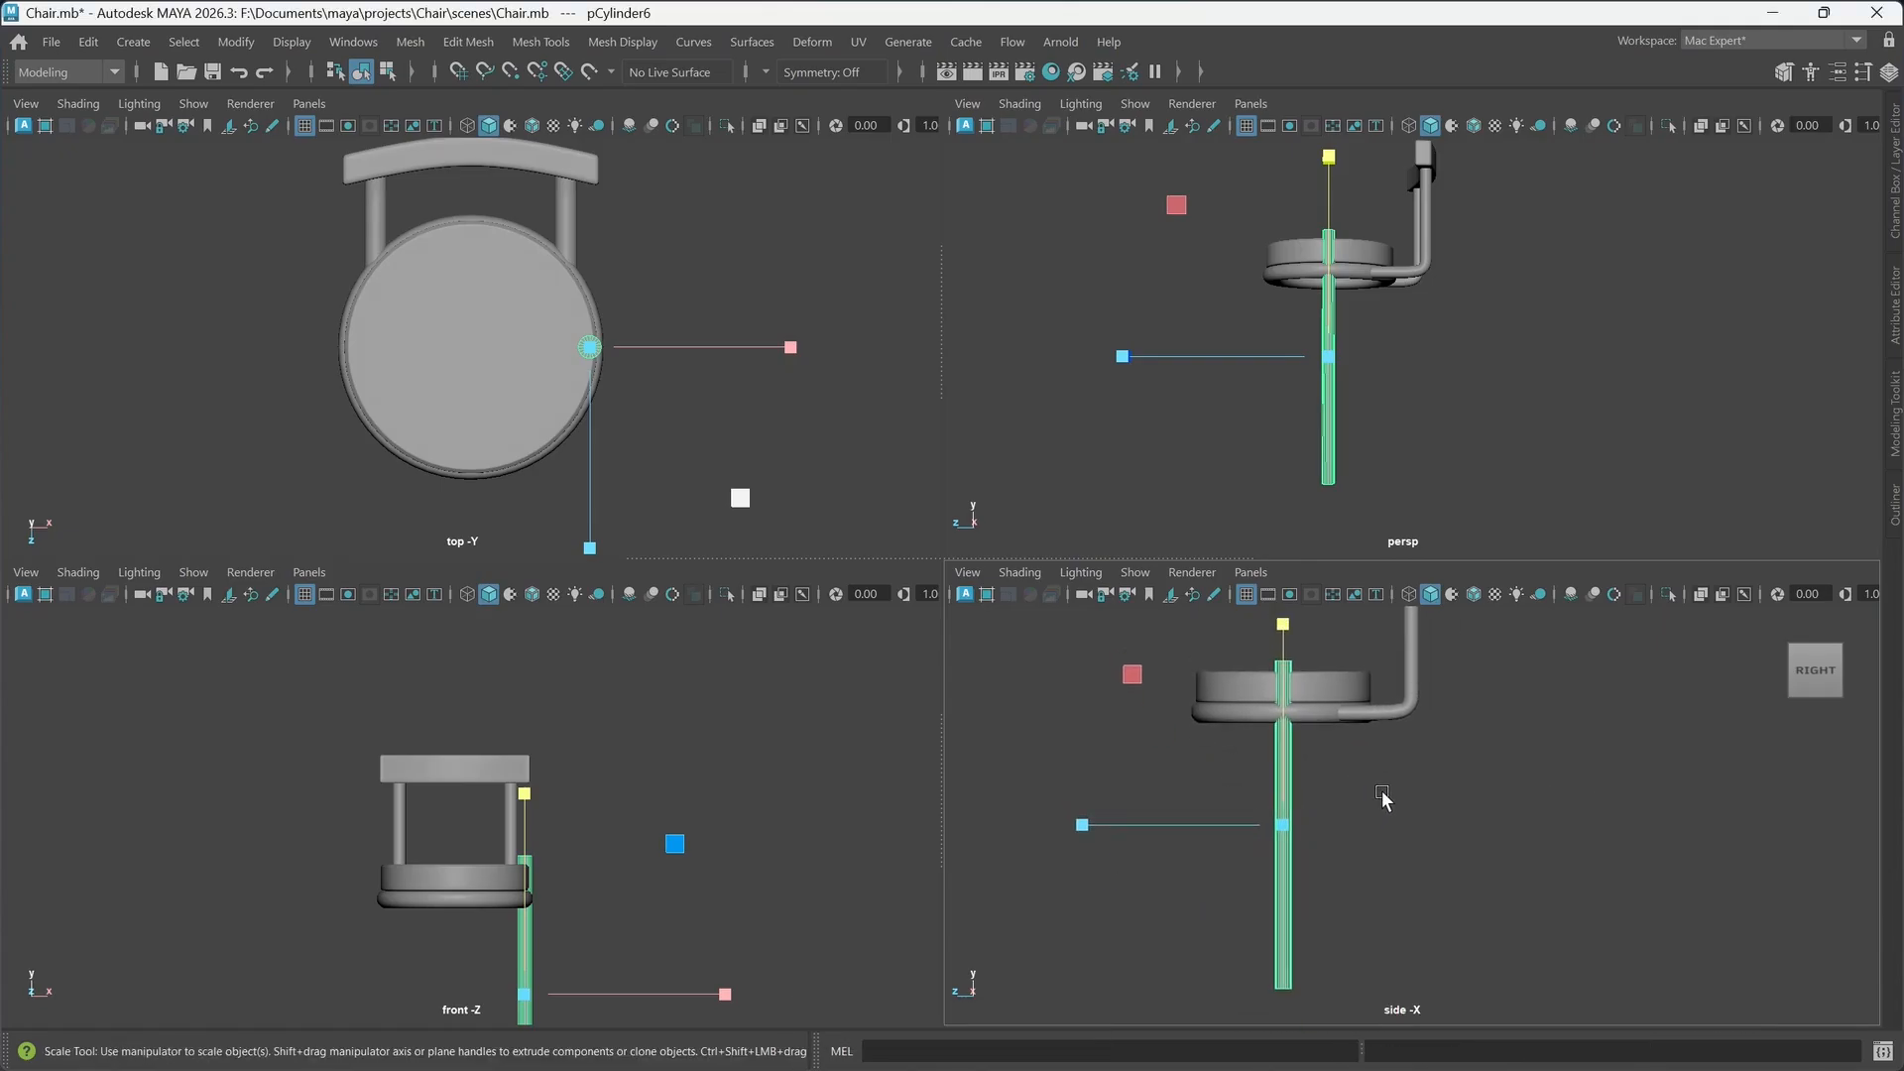
key(w)
drag(1280, 654, 1279, 697)
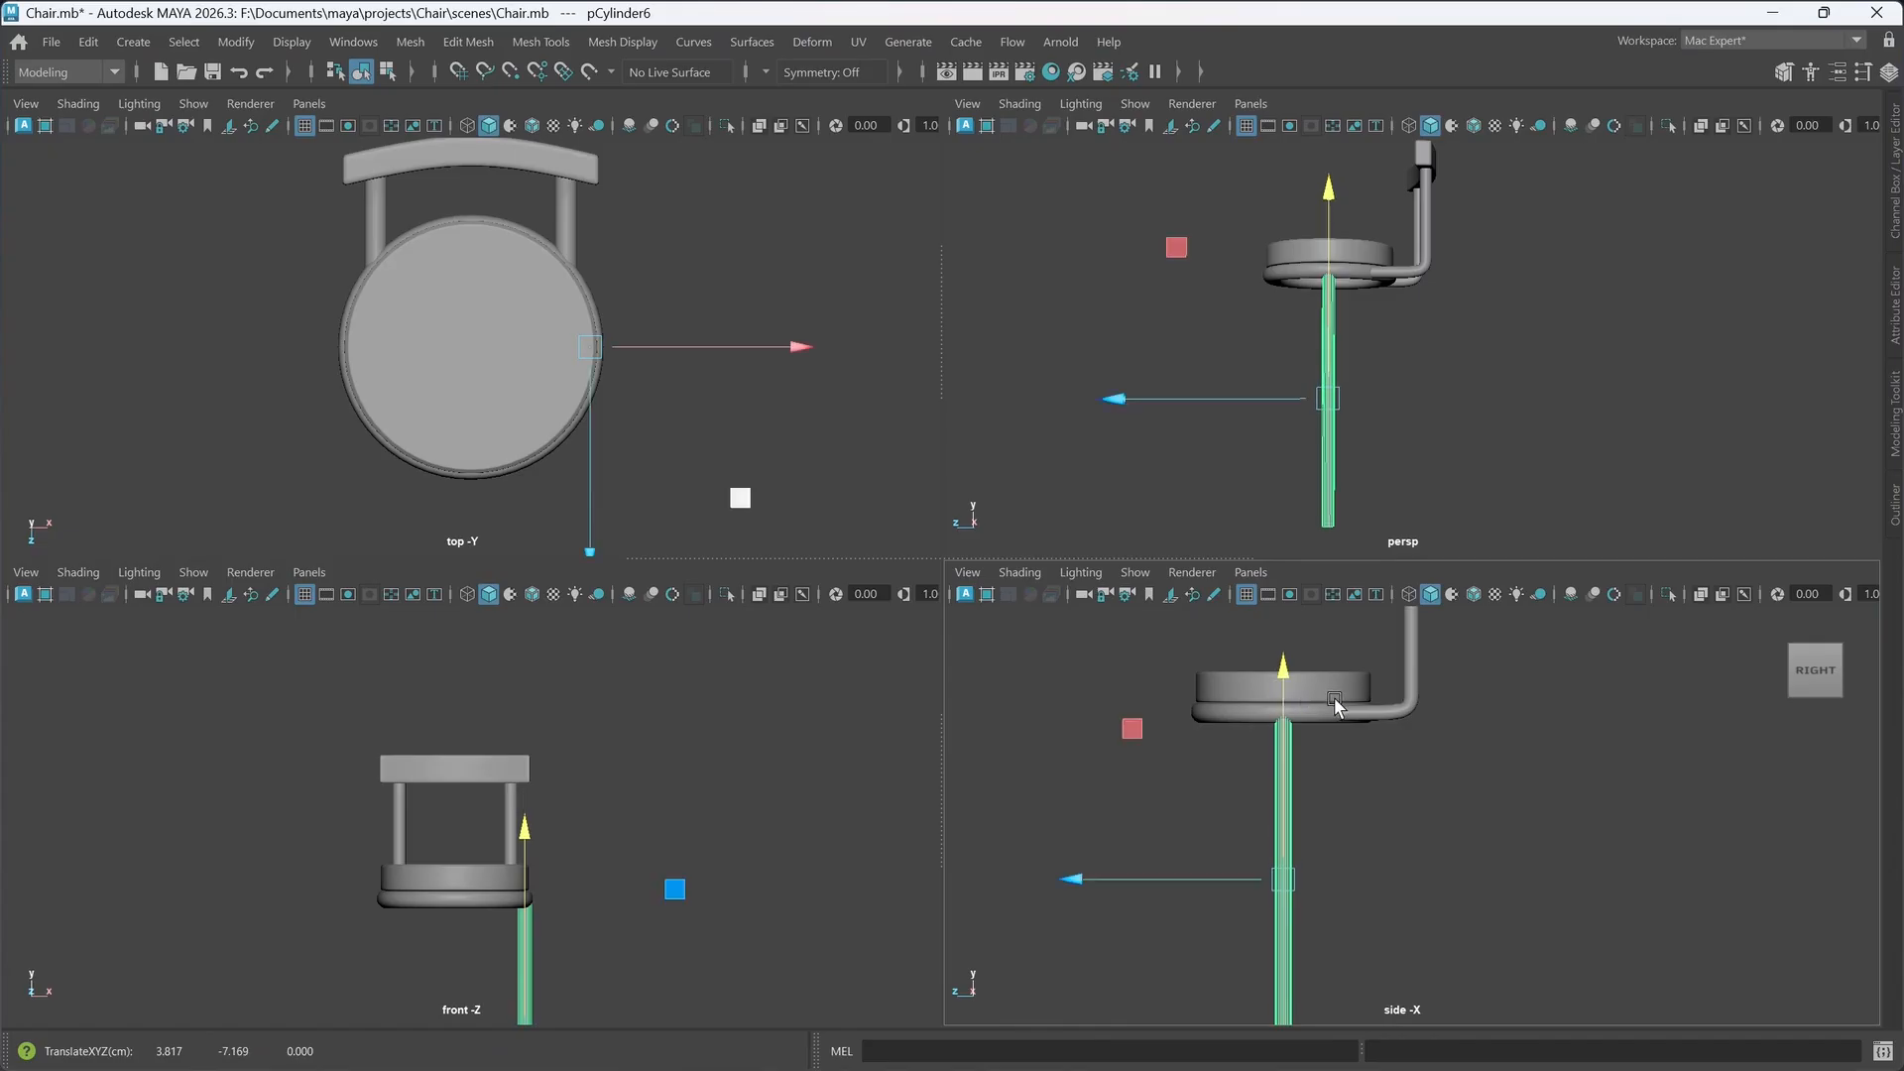
- Tilt the leg in the side view so its foot leans forward, away from the backrest
key(r)
key(e)
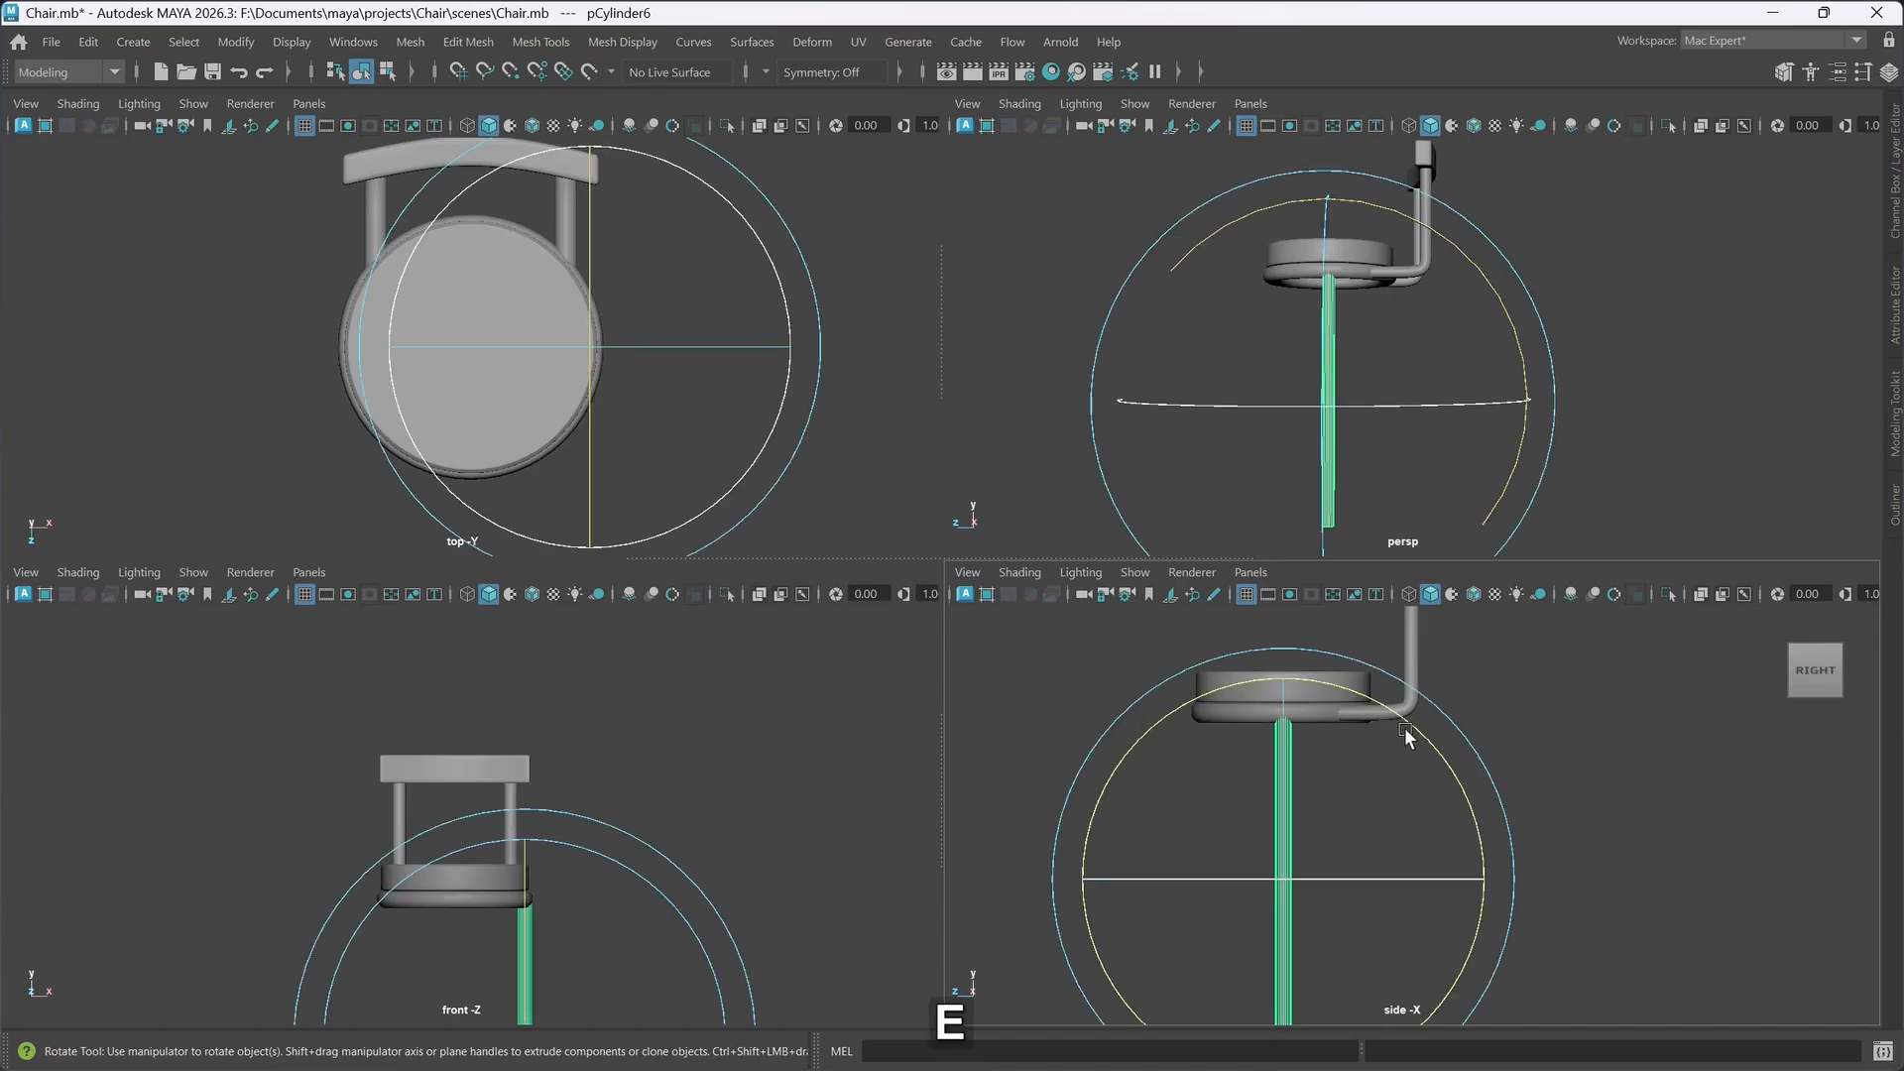
drag(1406, 722, 1434, 726)
- Tilt the leg in the front view so its foot splays outward from beneath the seat
alt+middle_drag(564, 895, 552, 740)
alt+middle_drag(629, 833, 615, 767)
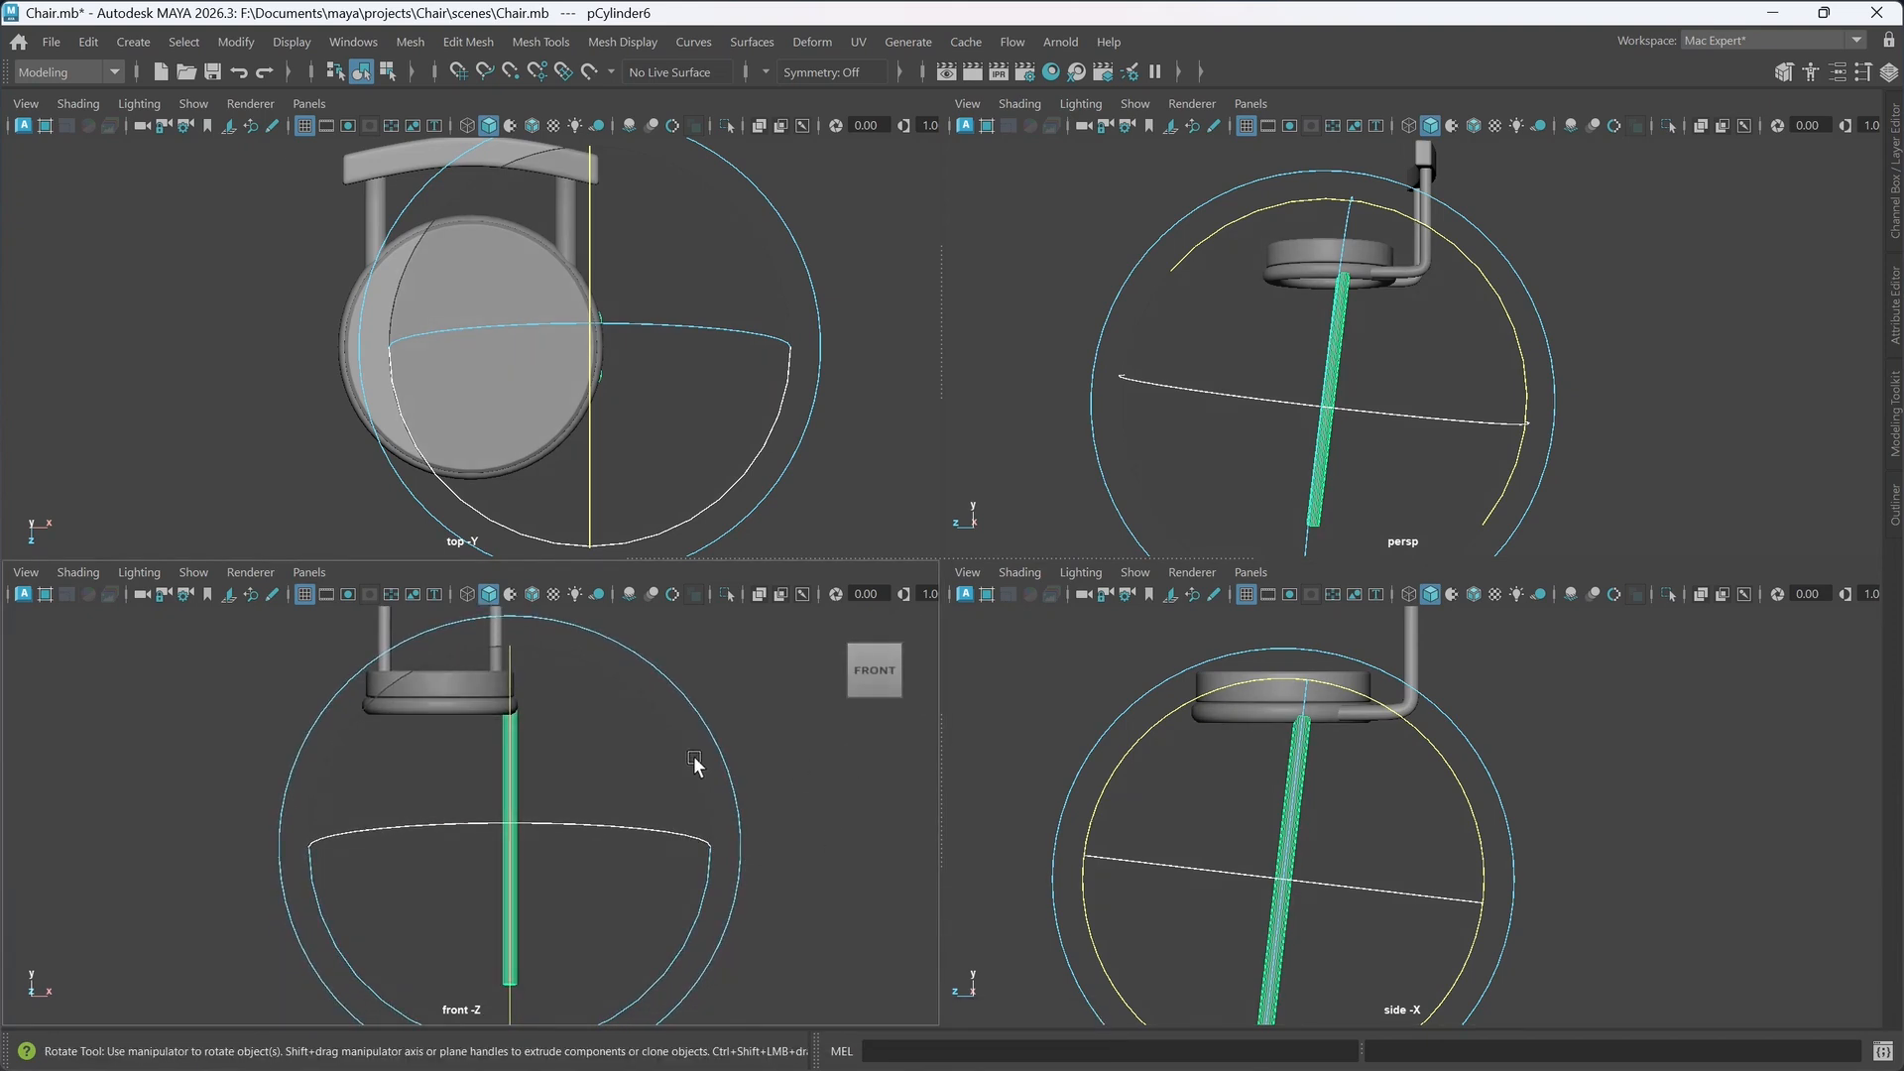
mouse_move(688, 756)
mouse_down()
mouse_move(686, 735)
mouse_move(670, 758)
mouse_move(676, 740)
mouse_up()
key(ctrl+z)
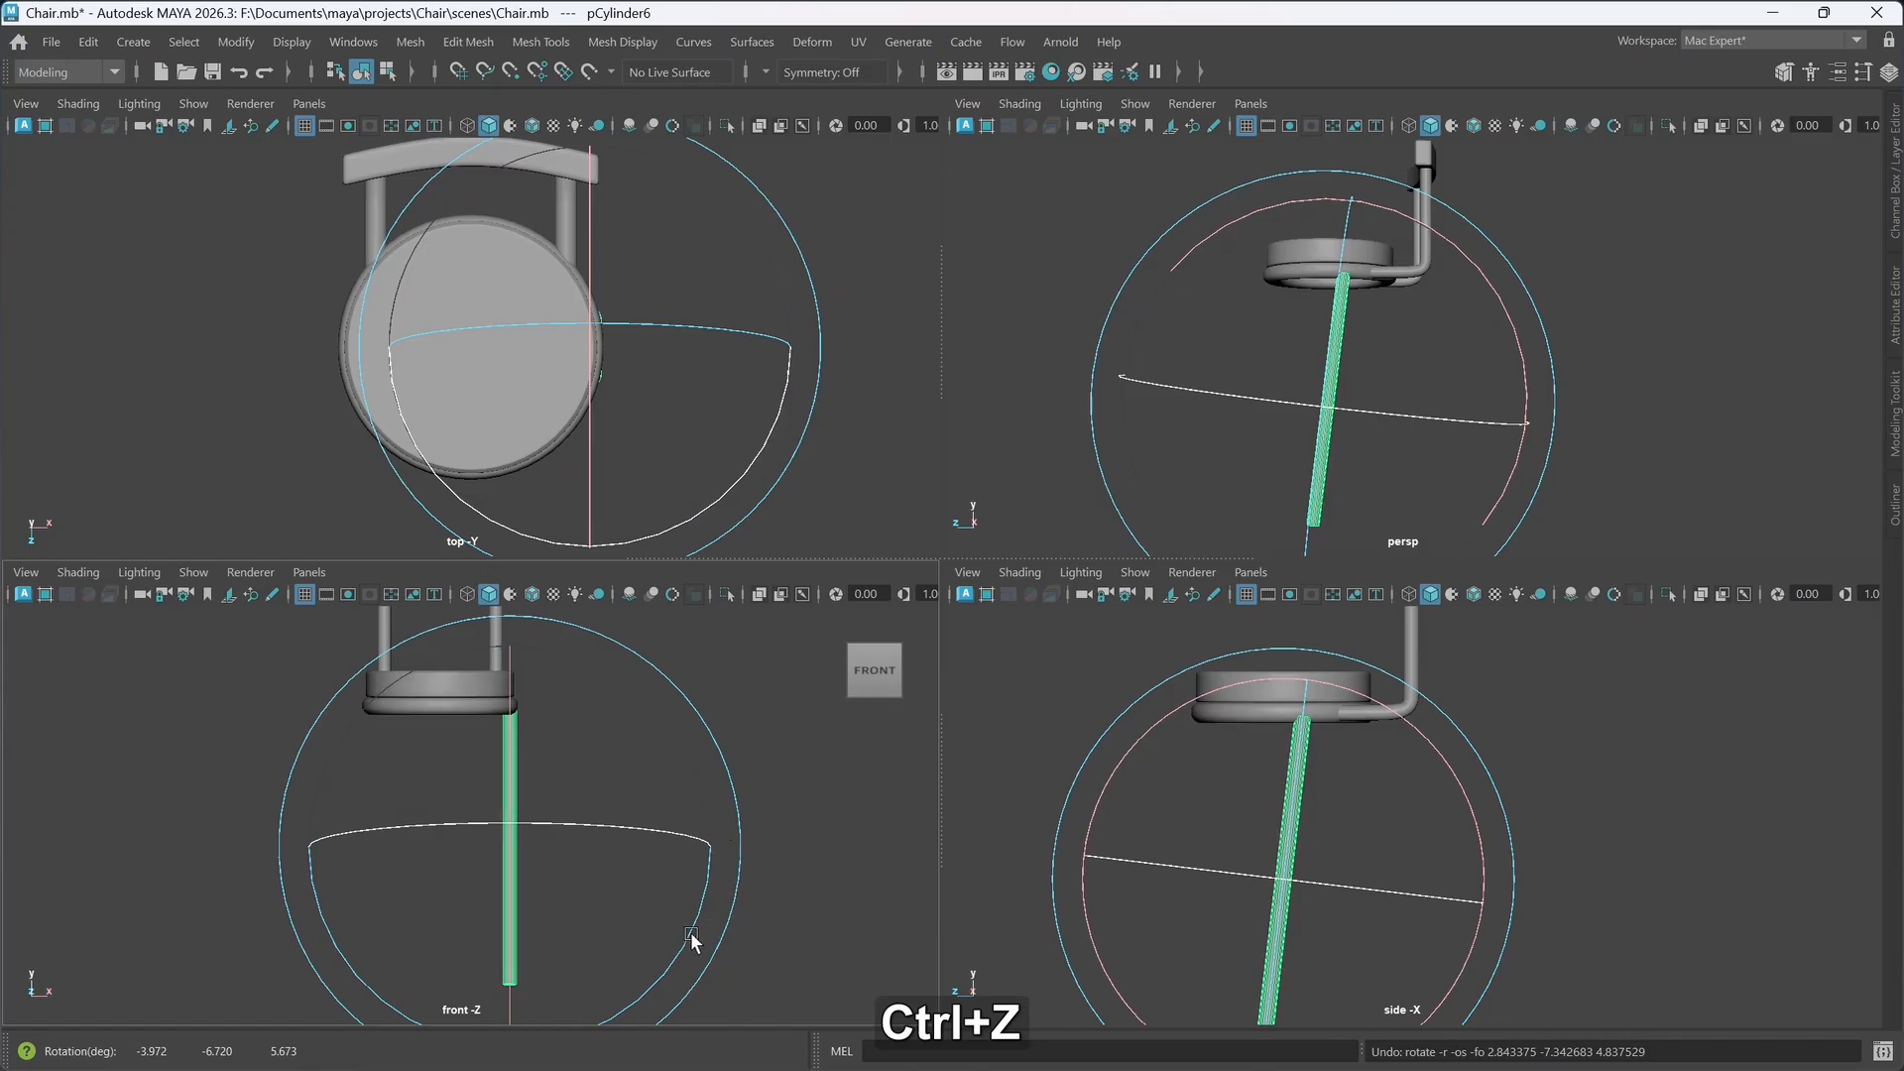
mouse_move(686, 932)
mouse_down()
mouse_move(708, 875)
mouse_move(711, 908)
mouse_up()
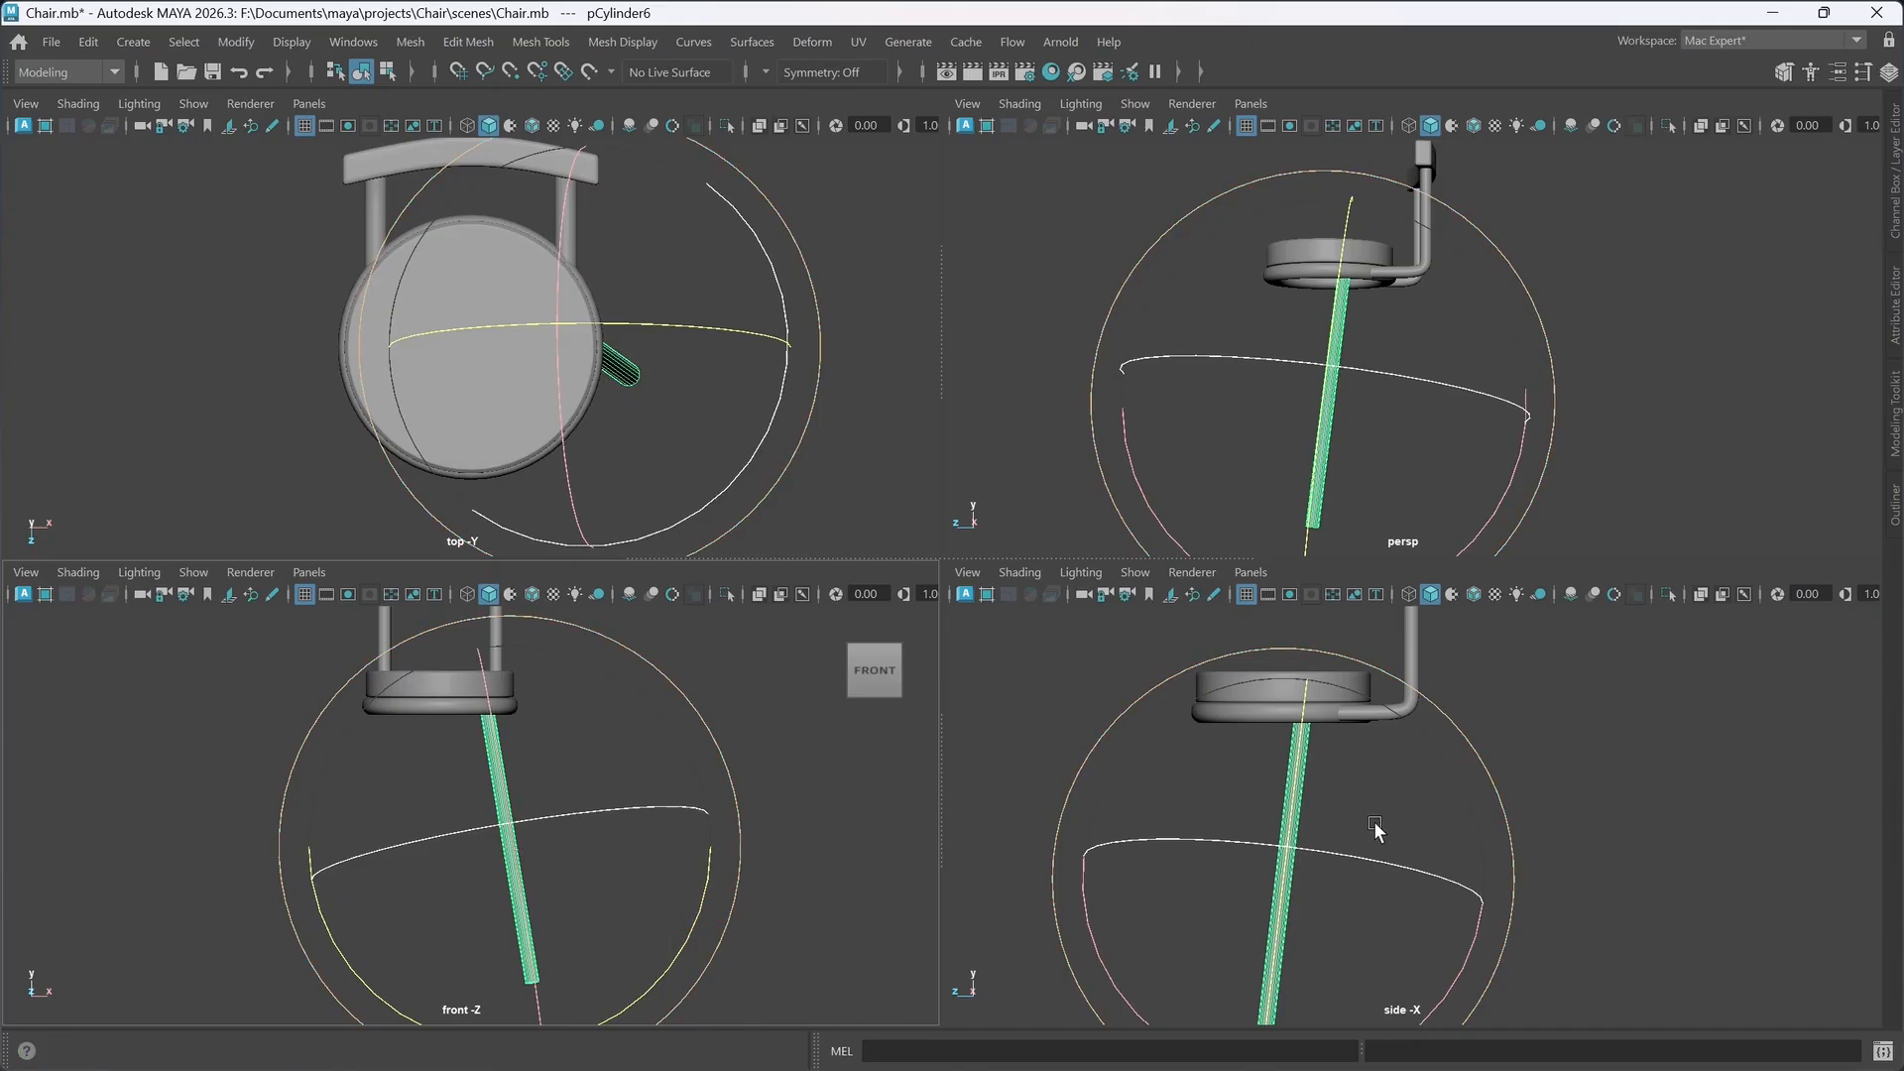
- Move the tilted leg forward to about Z 3.57 and raise it to about Y -7.1, against the ring's front corner
key(w)
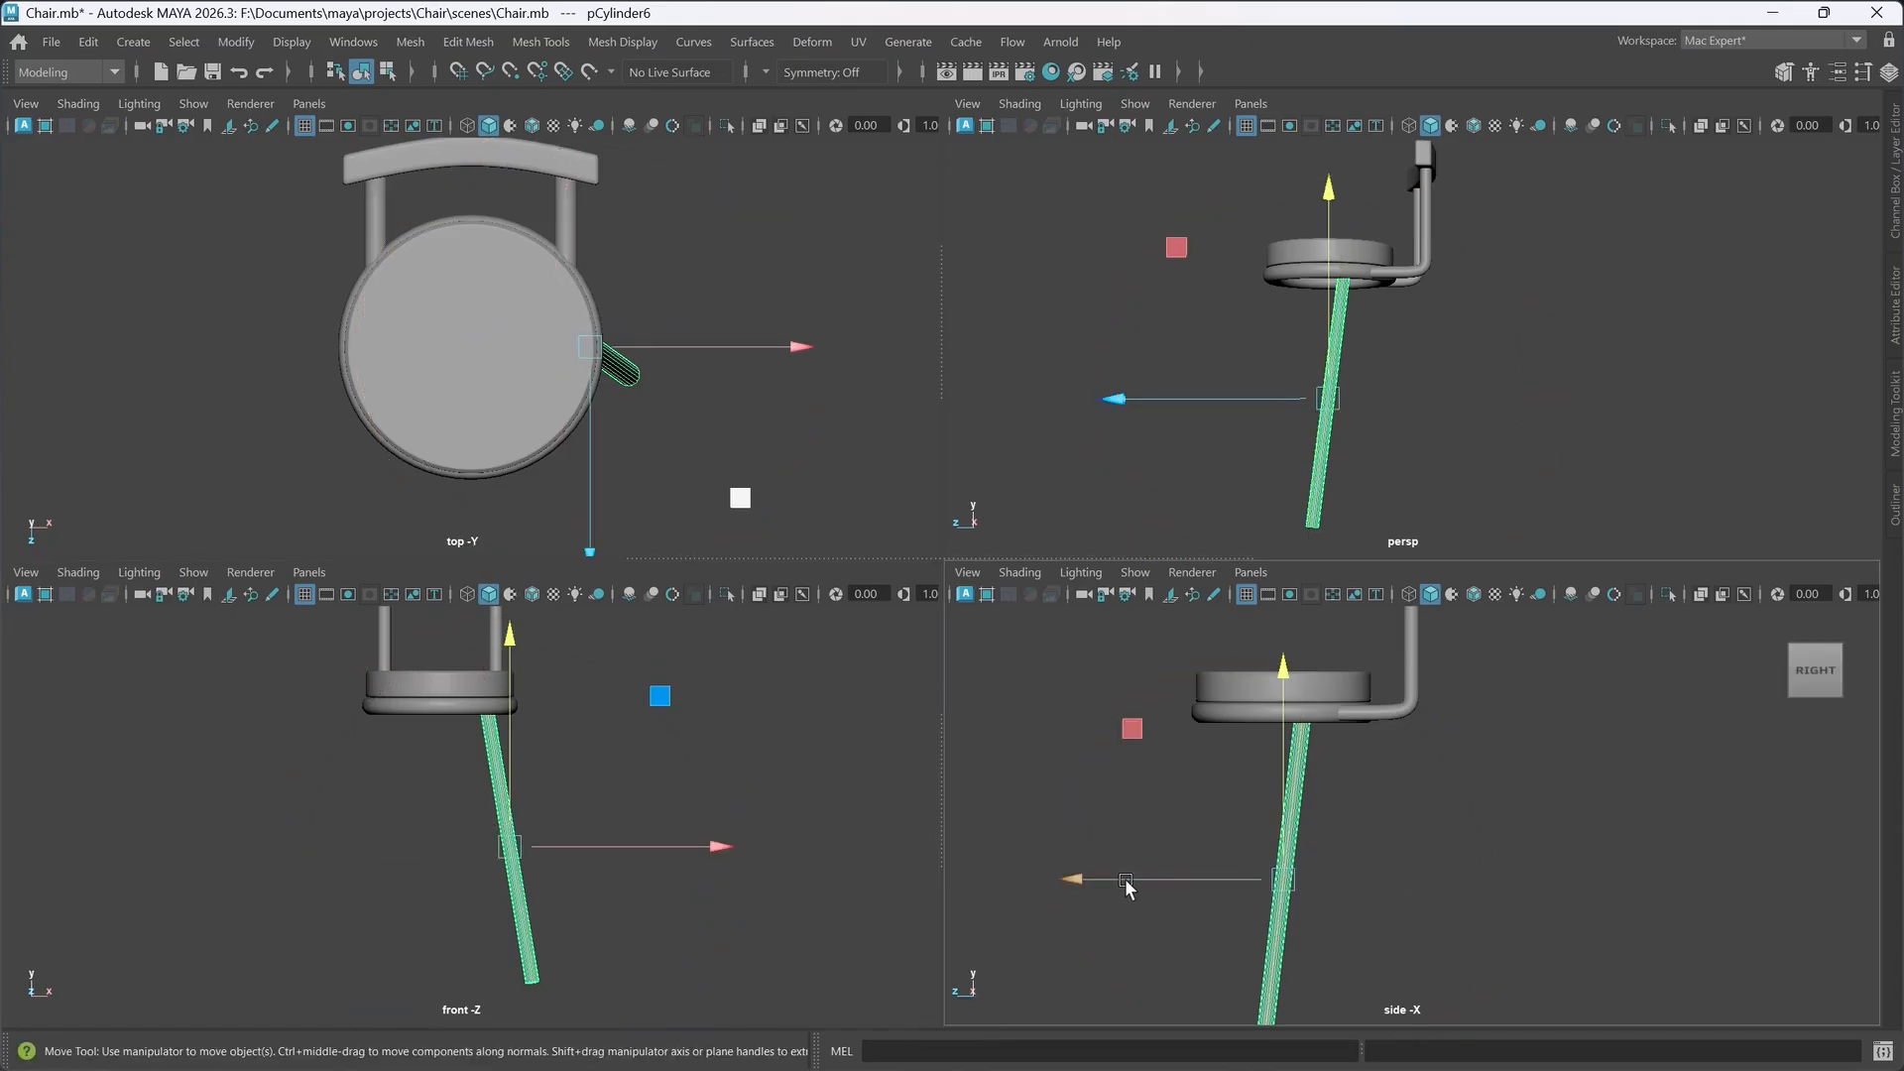
drag(1127, 883, 1049, 922)
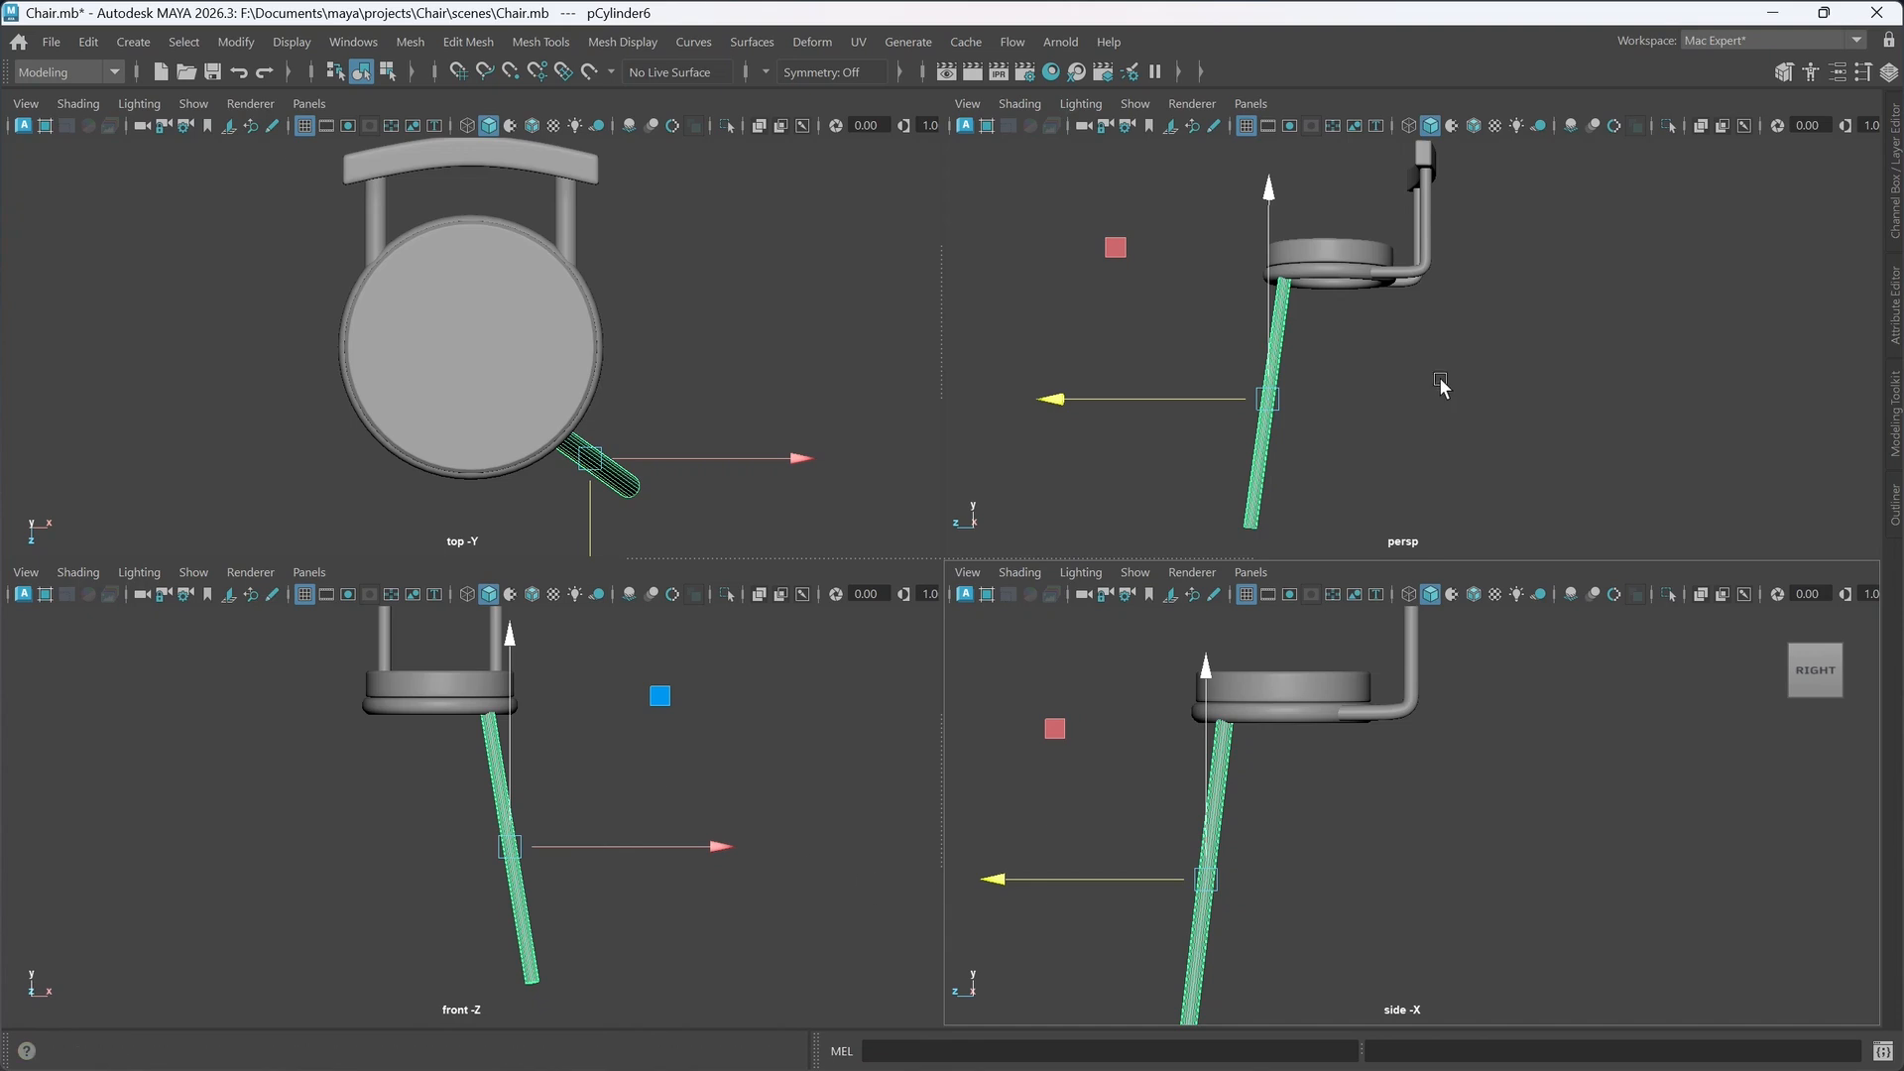
key(space)
alt+drag(1015, 575, 1170, 596)
alt+drag(895, 616, 1130, 646)
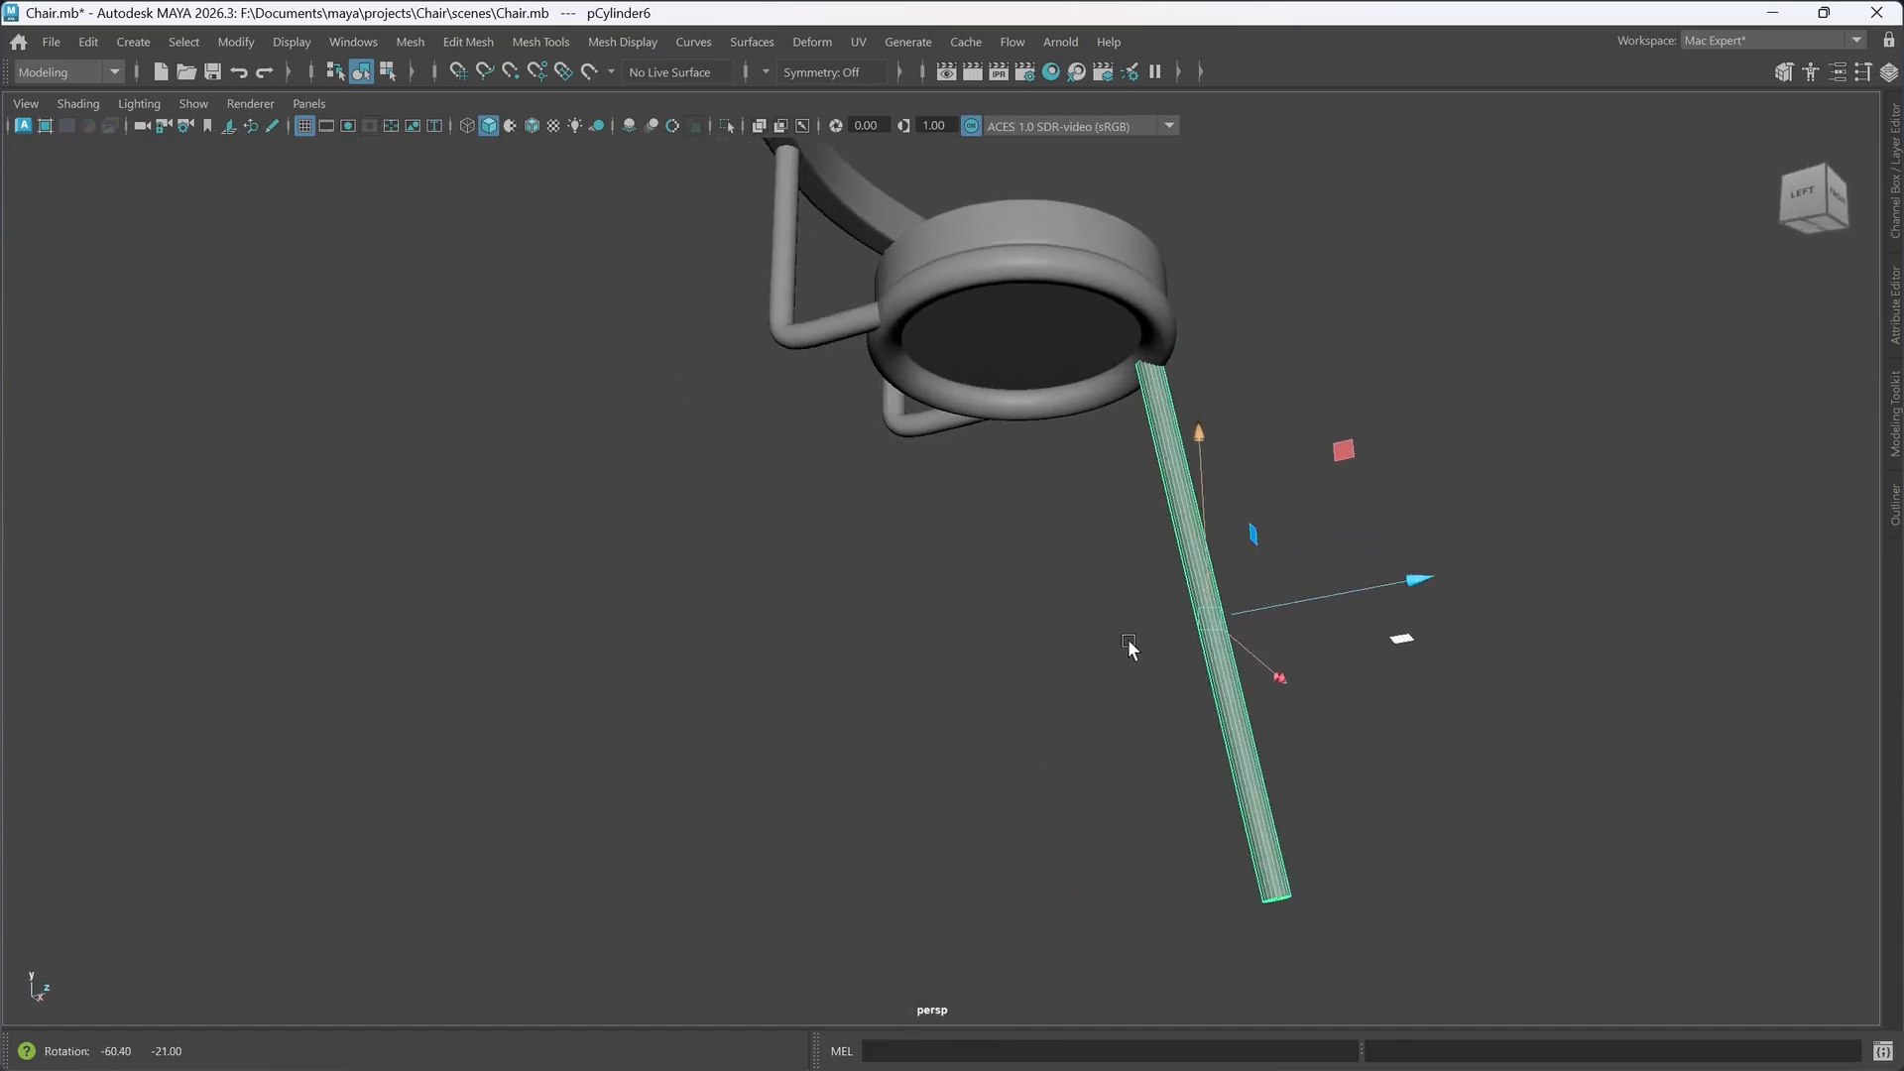
drag(1199, 452, 1198, 450)
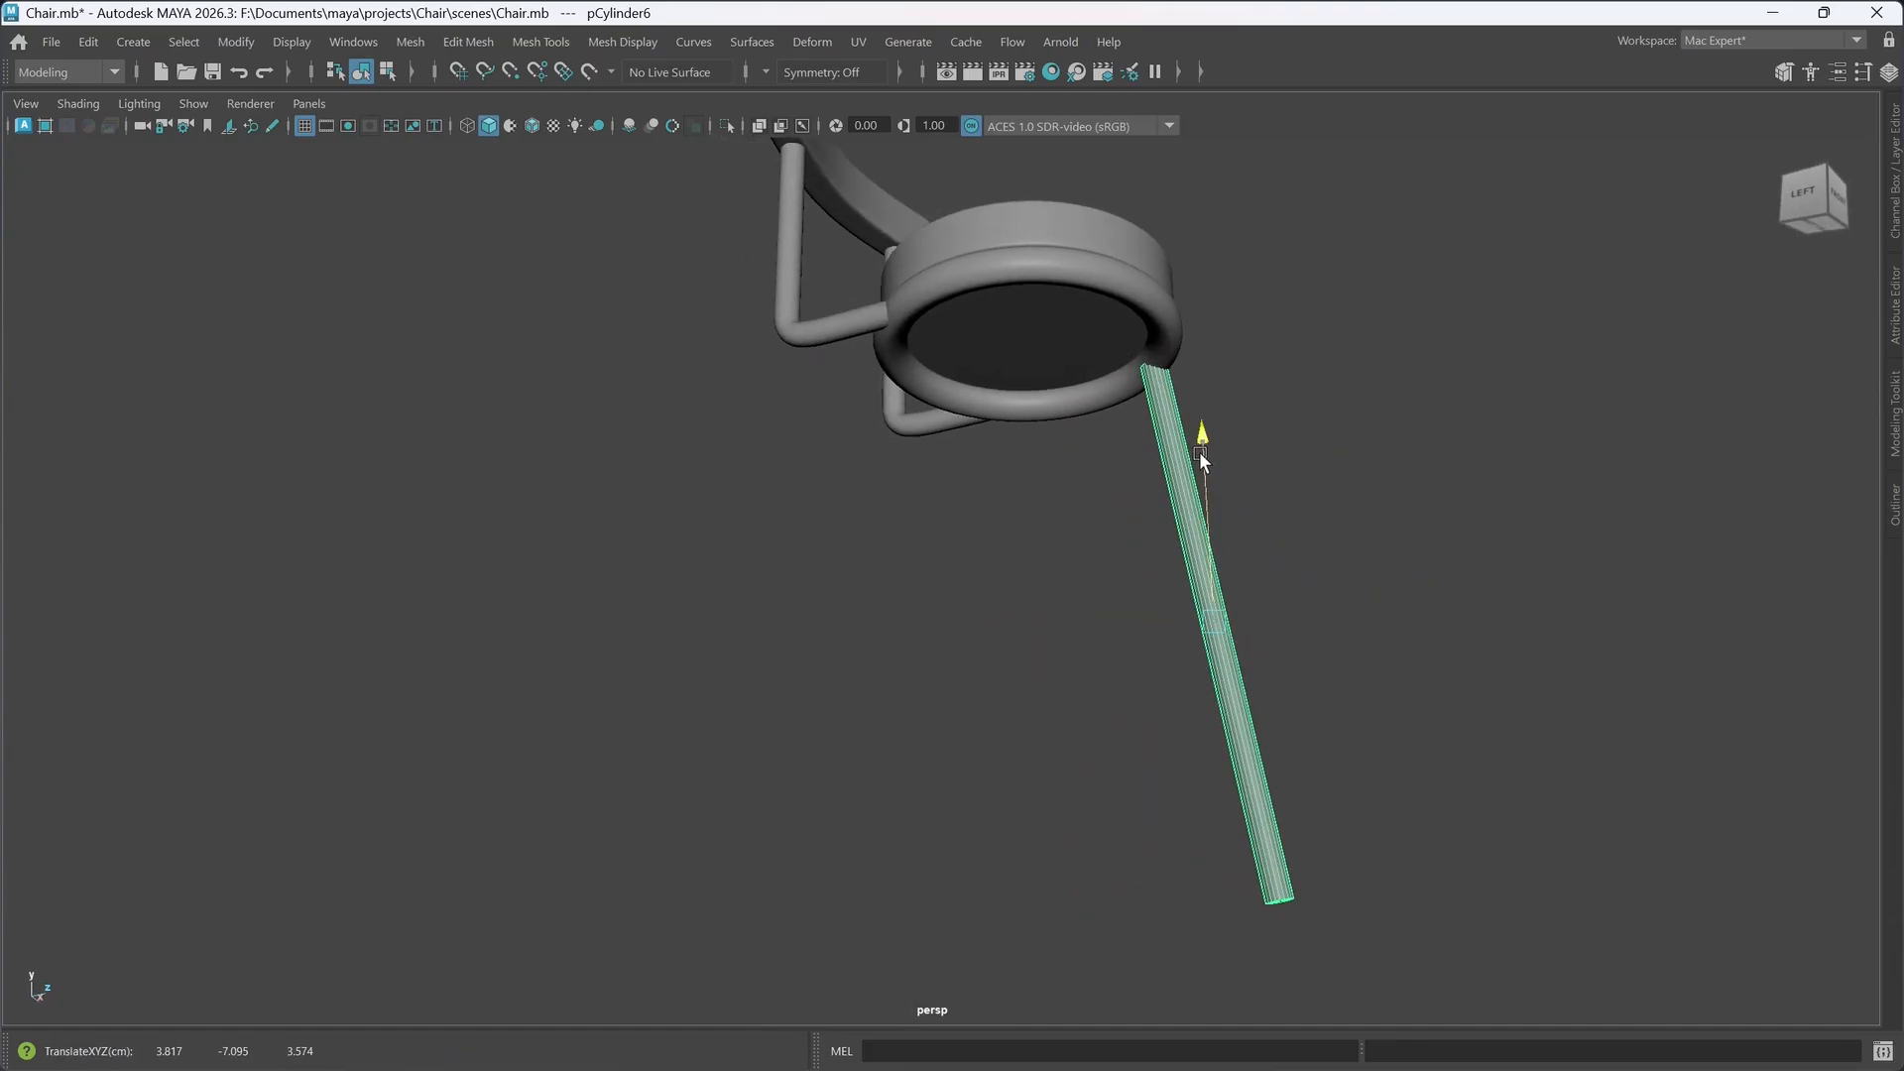
- Isolate the leg and delete its top cap, leaving the upper end open
alt+drag(1199, 555, 1116, 586)
key(ctrl+1)
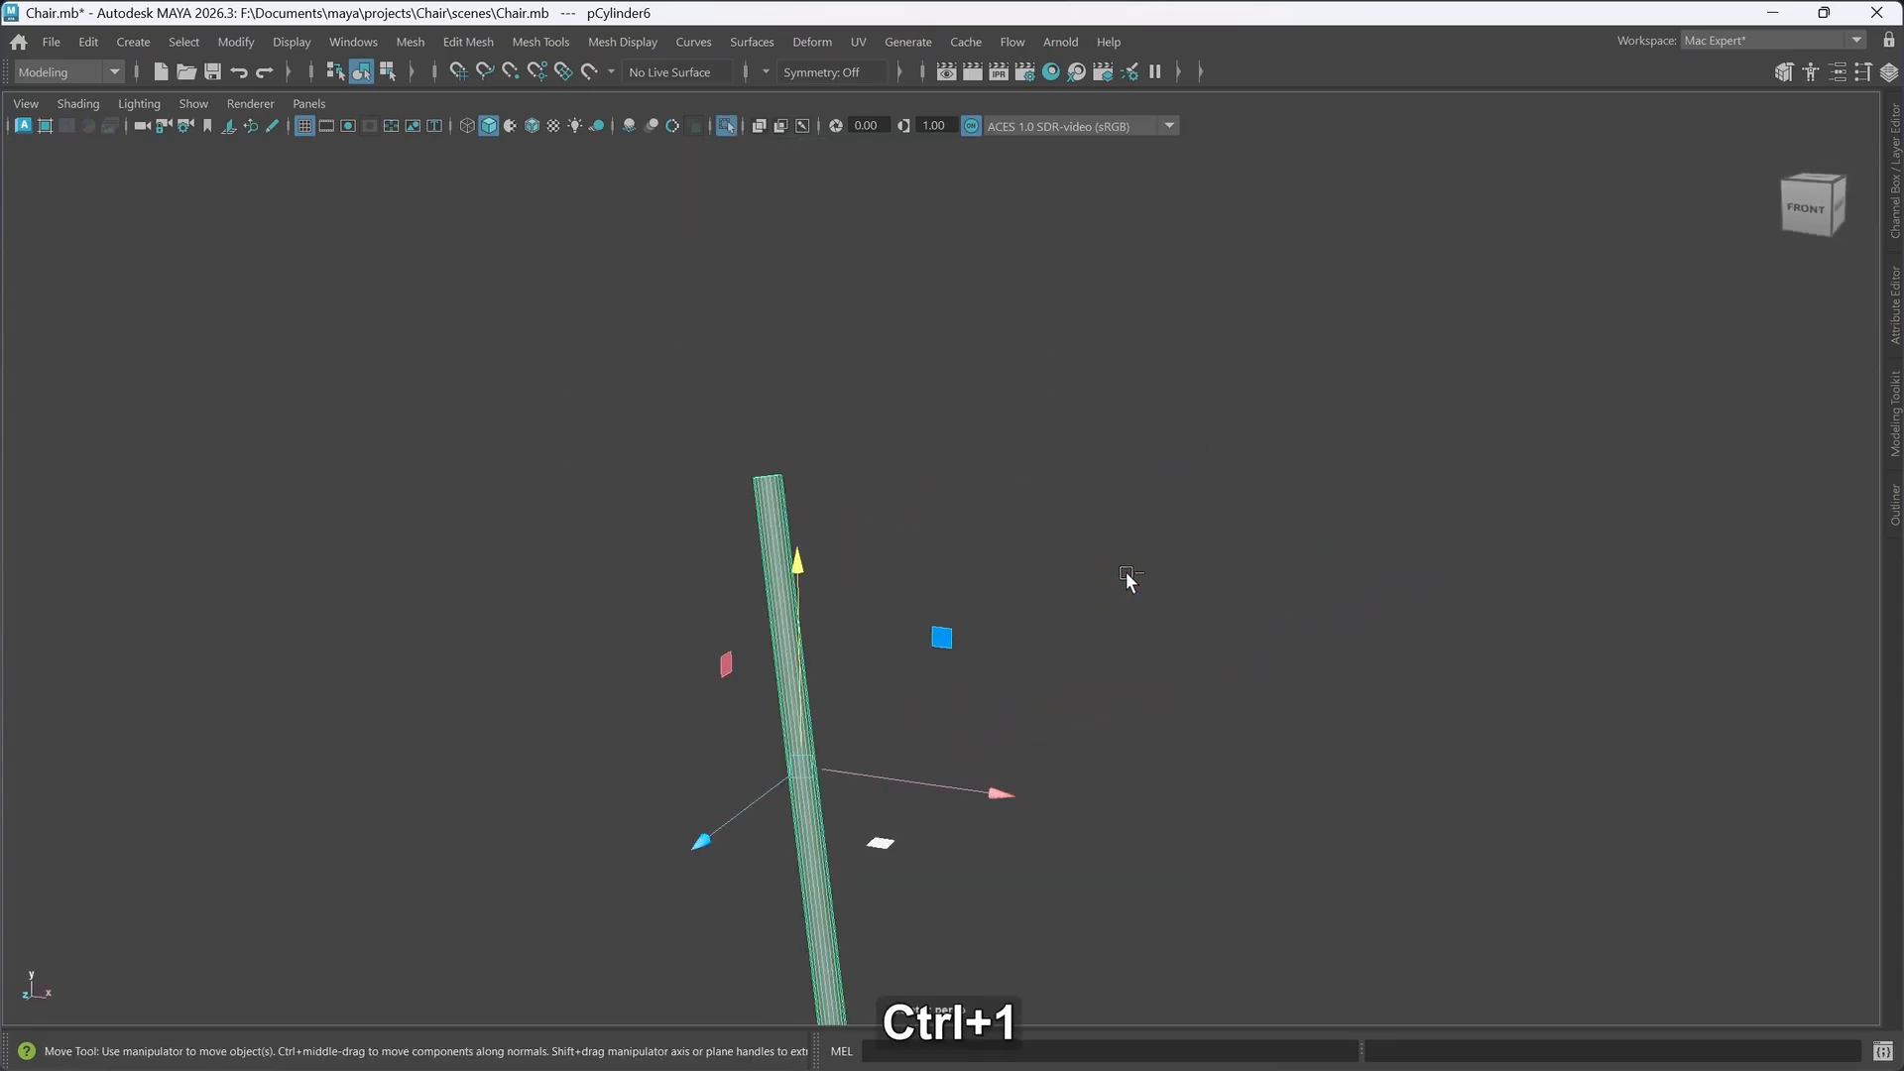
alt+drag(883, 617, 794, 578)
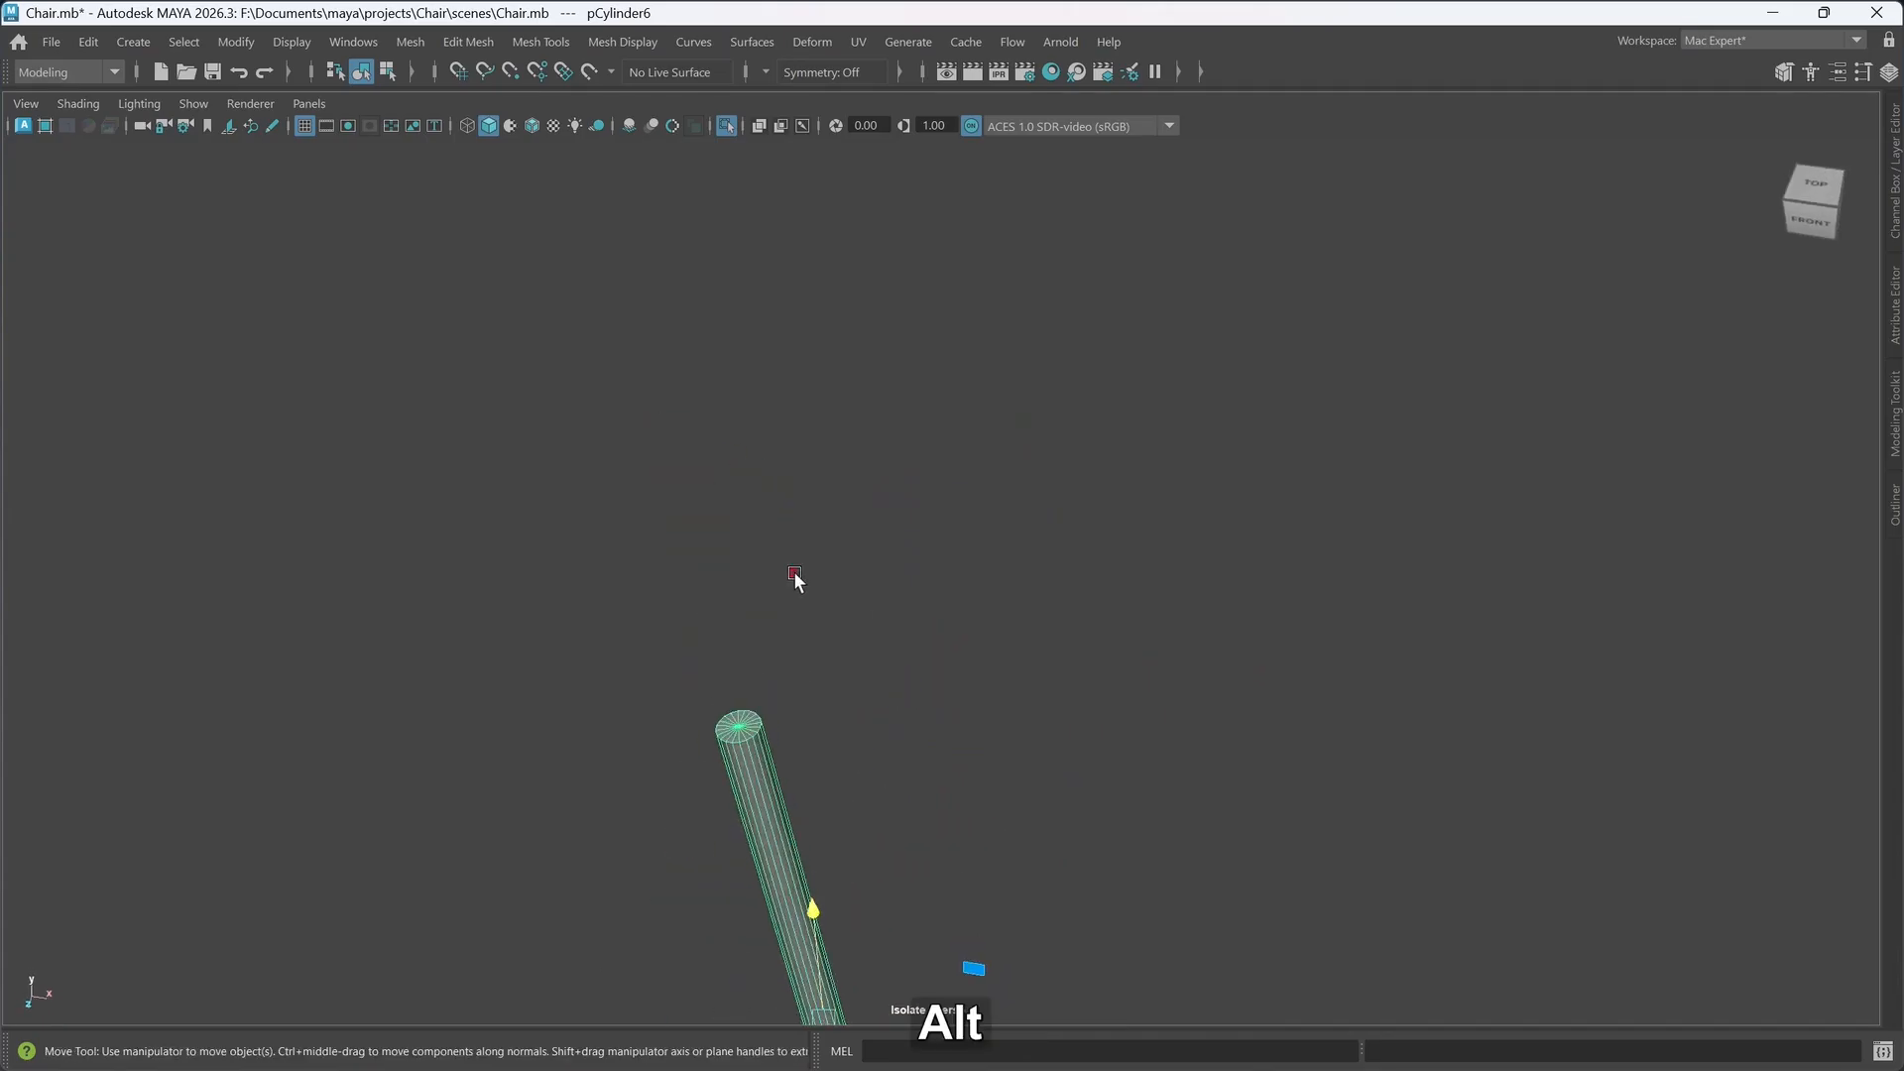
right_click(837, 745)
click(831, 509)
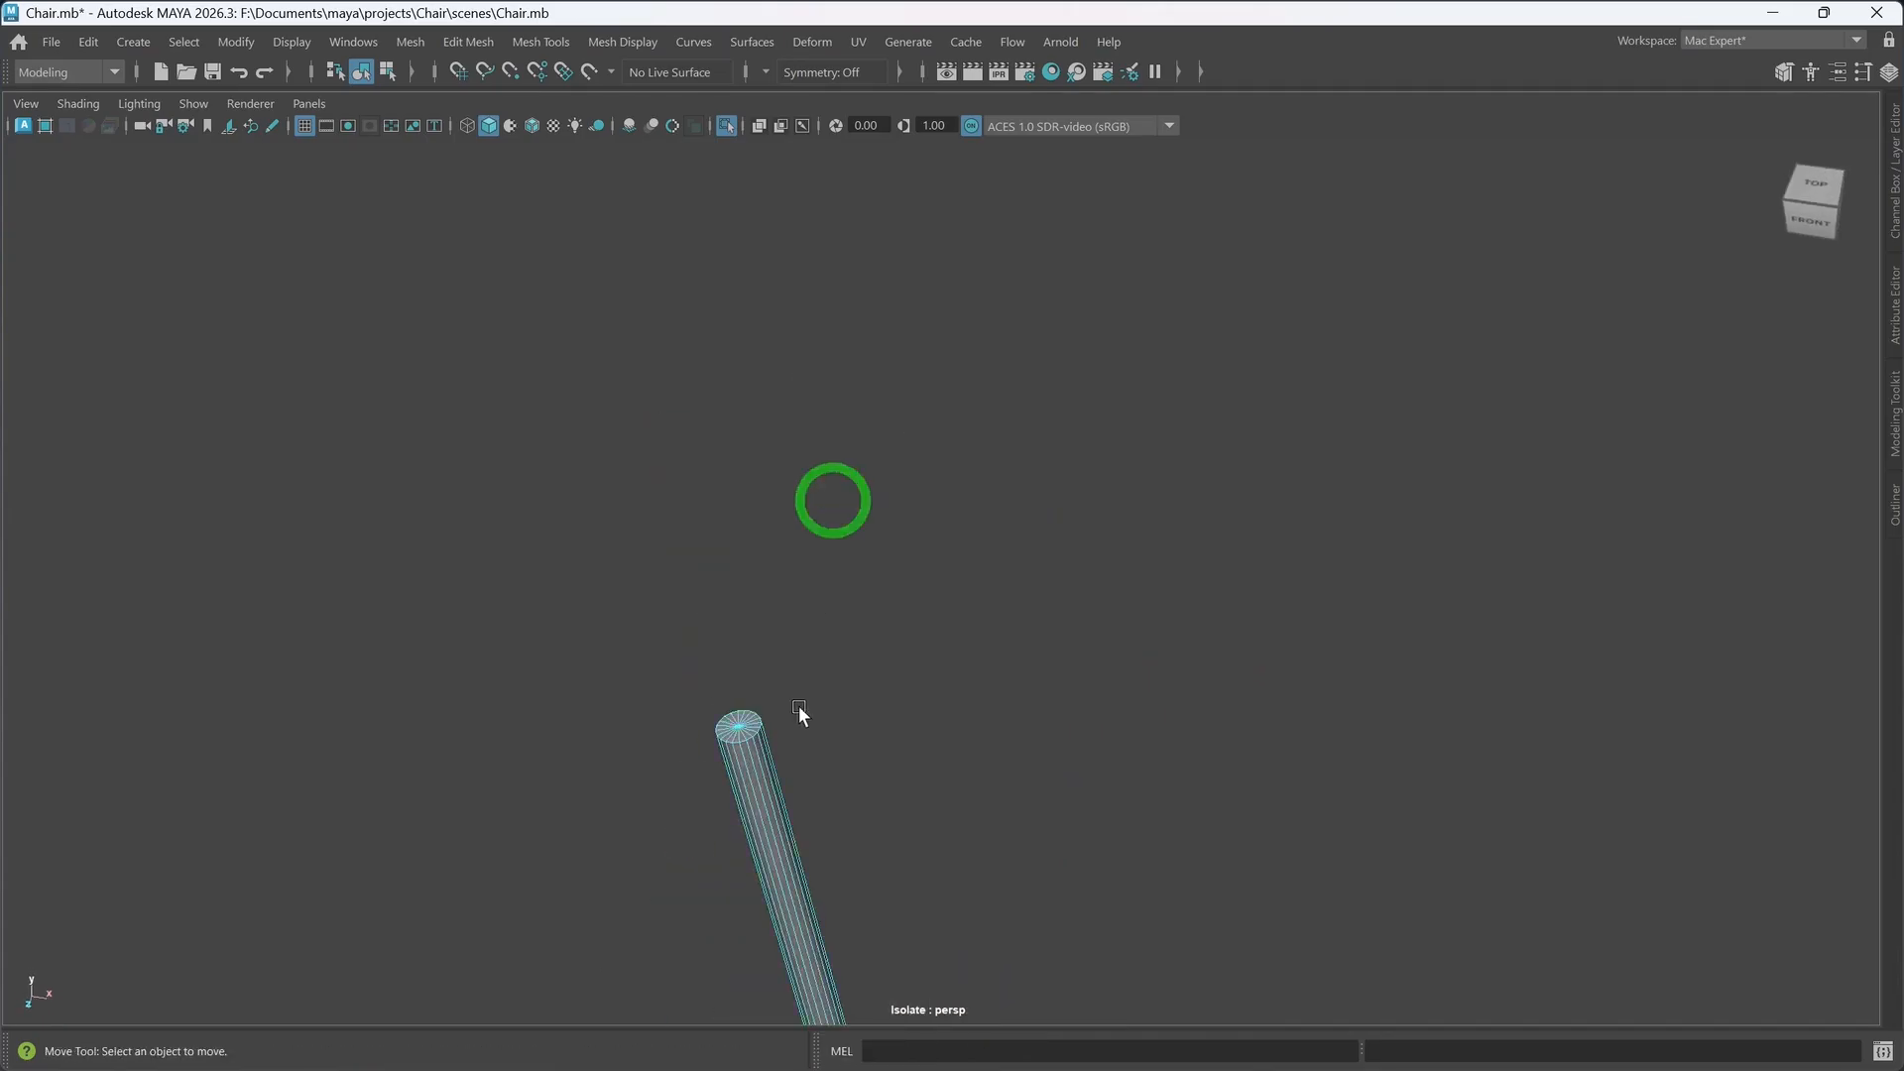
mouse_move(799, 705)
alt+mouse_down()
mouse_move(765, 778)
mouse_move(908, 843)
mouse_move(855, 847)
alt+mouse_up()
key(Tab)
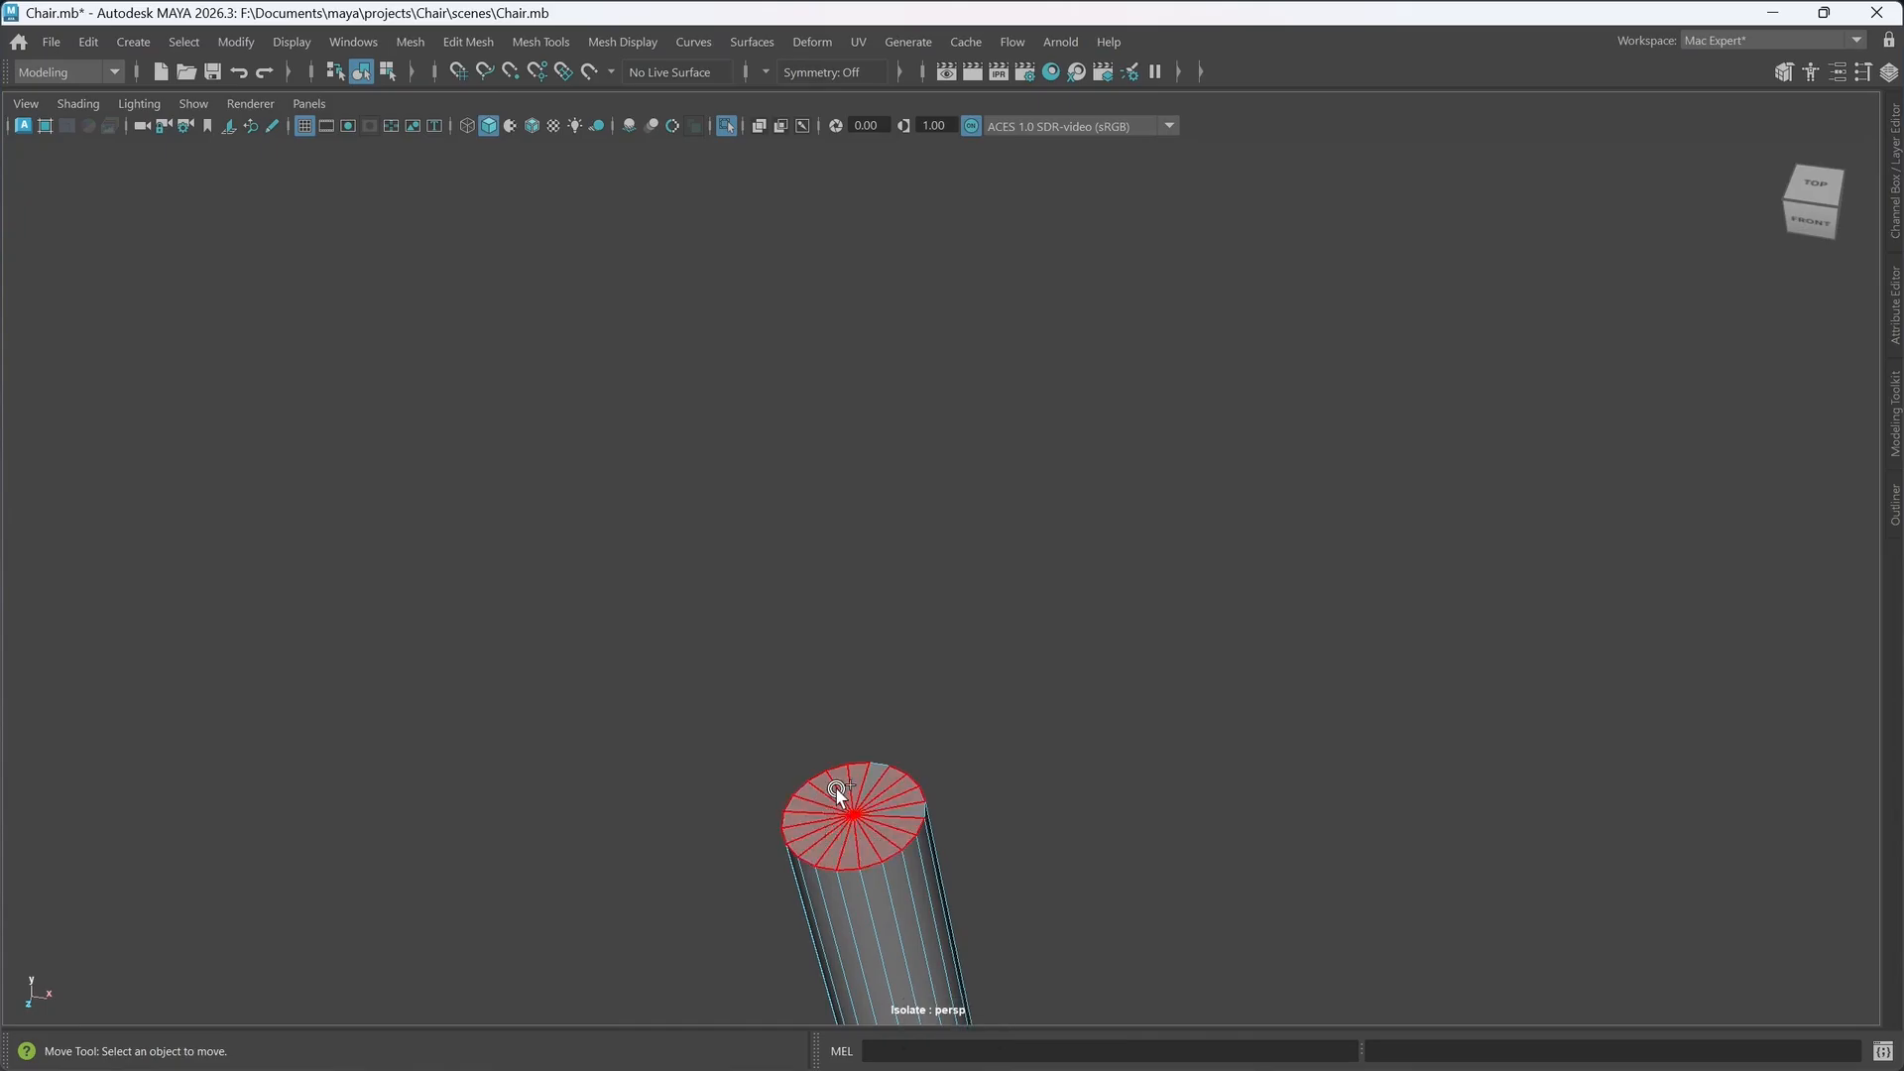
key(ctrl+Delete)
scroll(983, 803, down, 5)
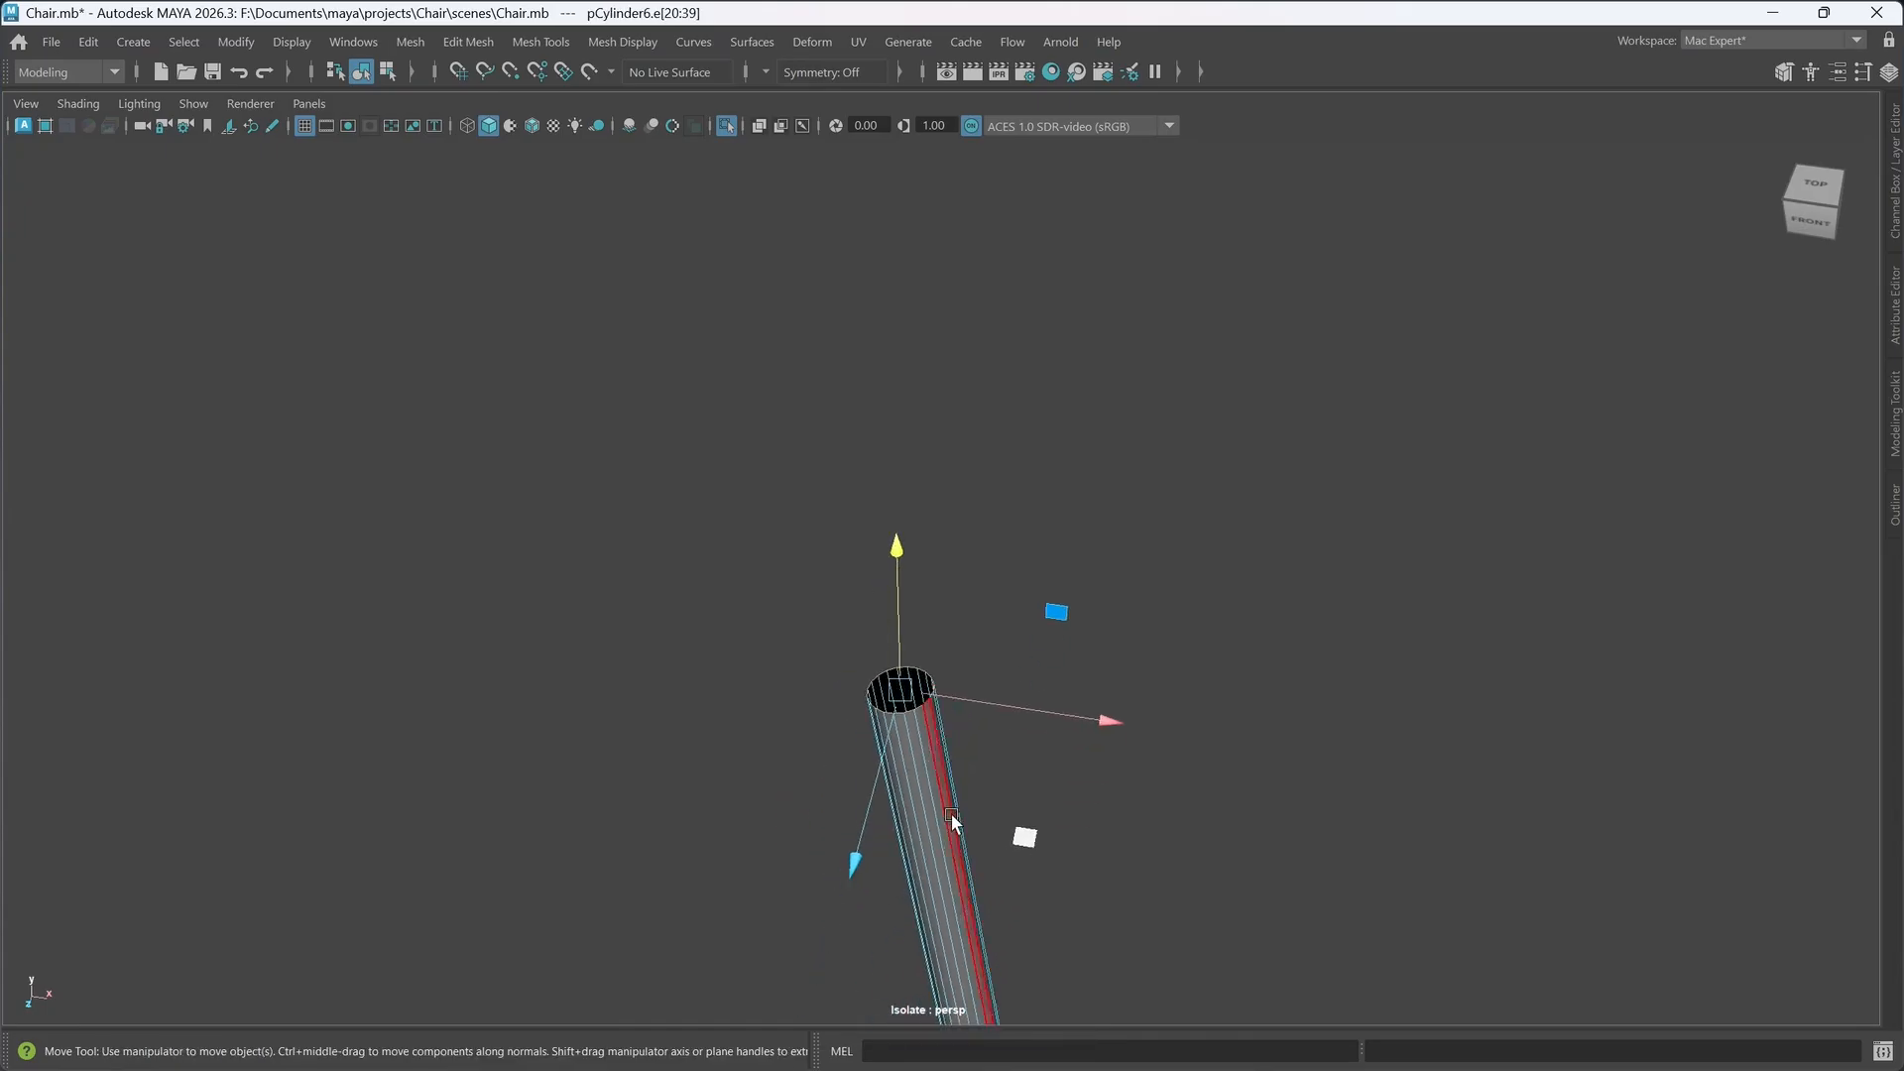
- Leave isolation to show the whole chair and clear the leg's edge selection
key(ctrl+1)
scroll(991, 807, down, 5)
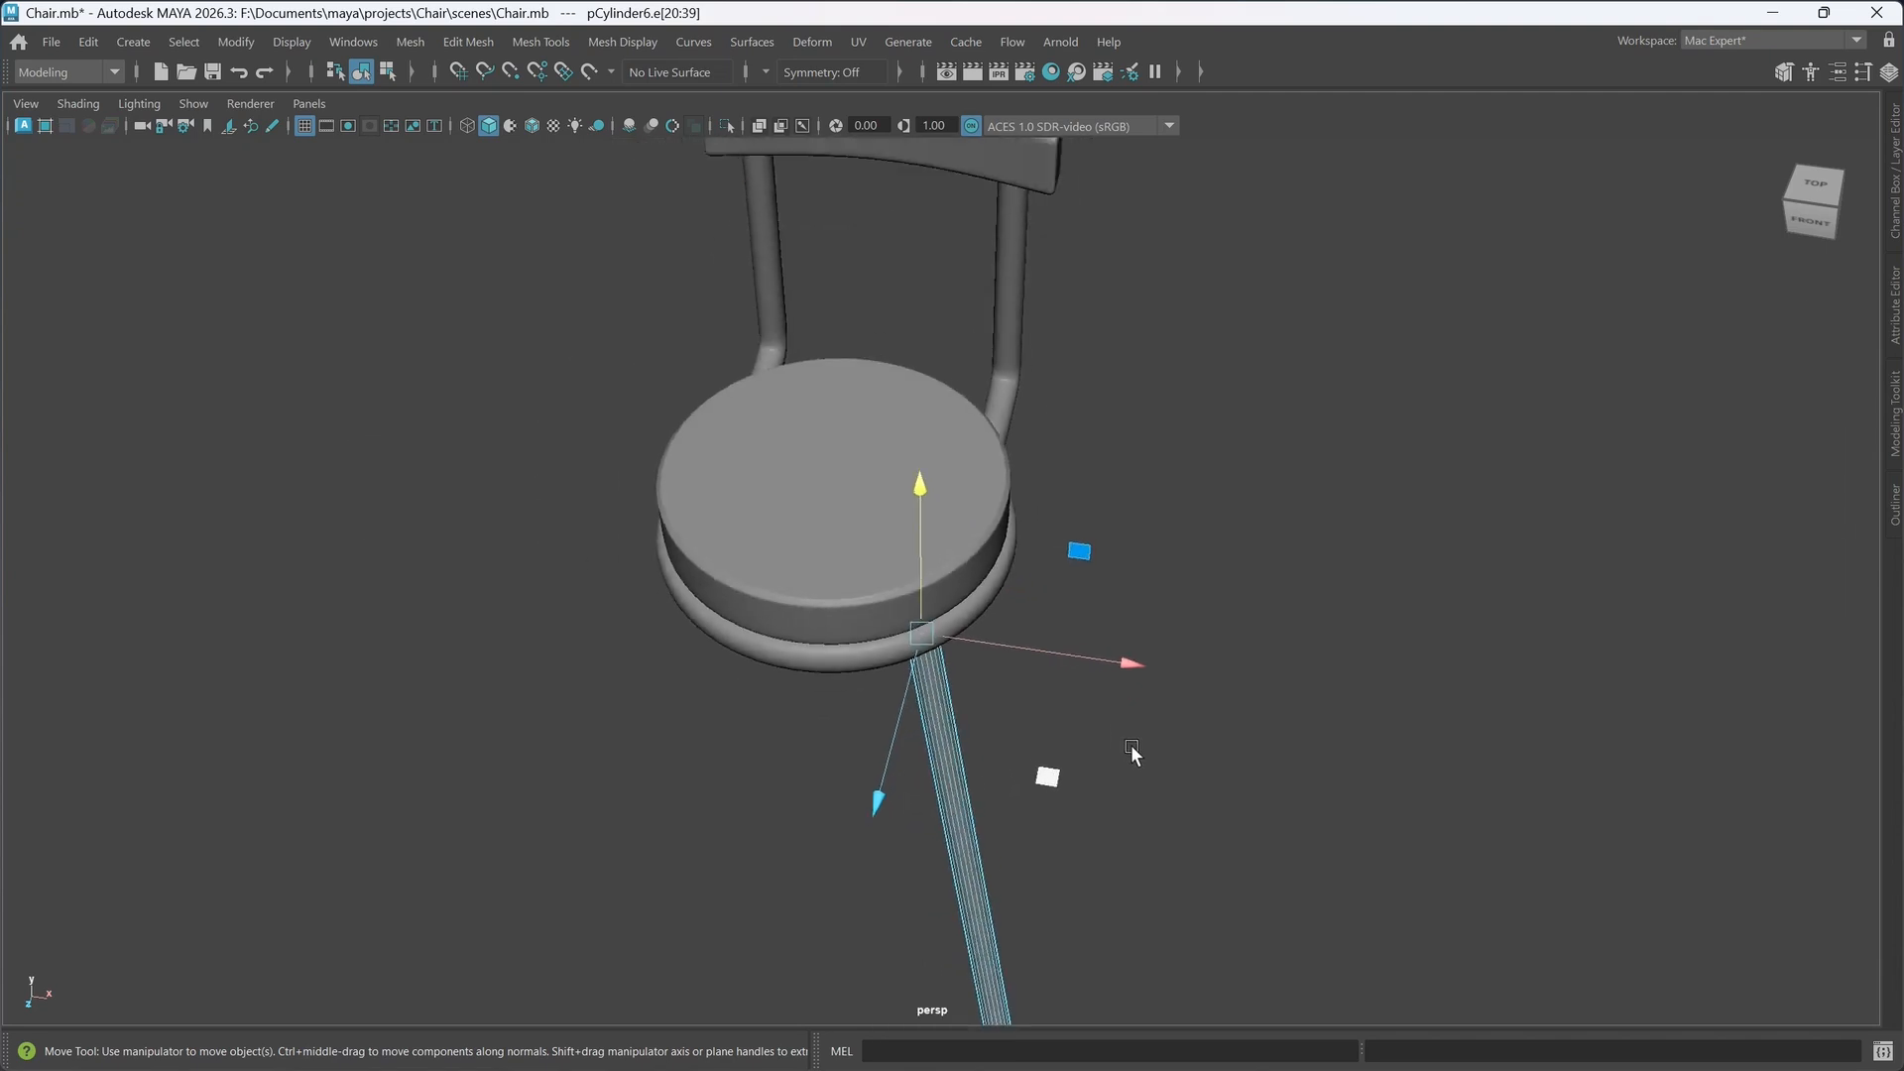
click(1319, 708)
- Examine the leg's length, splay and contact with the seat ring in the perspective, side and four-view layouts
alt+drag(1220, 821, 1218, 784)
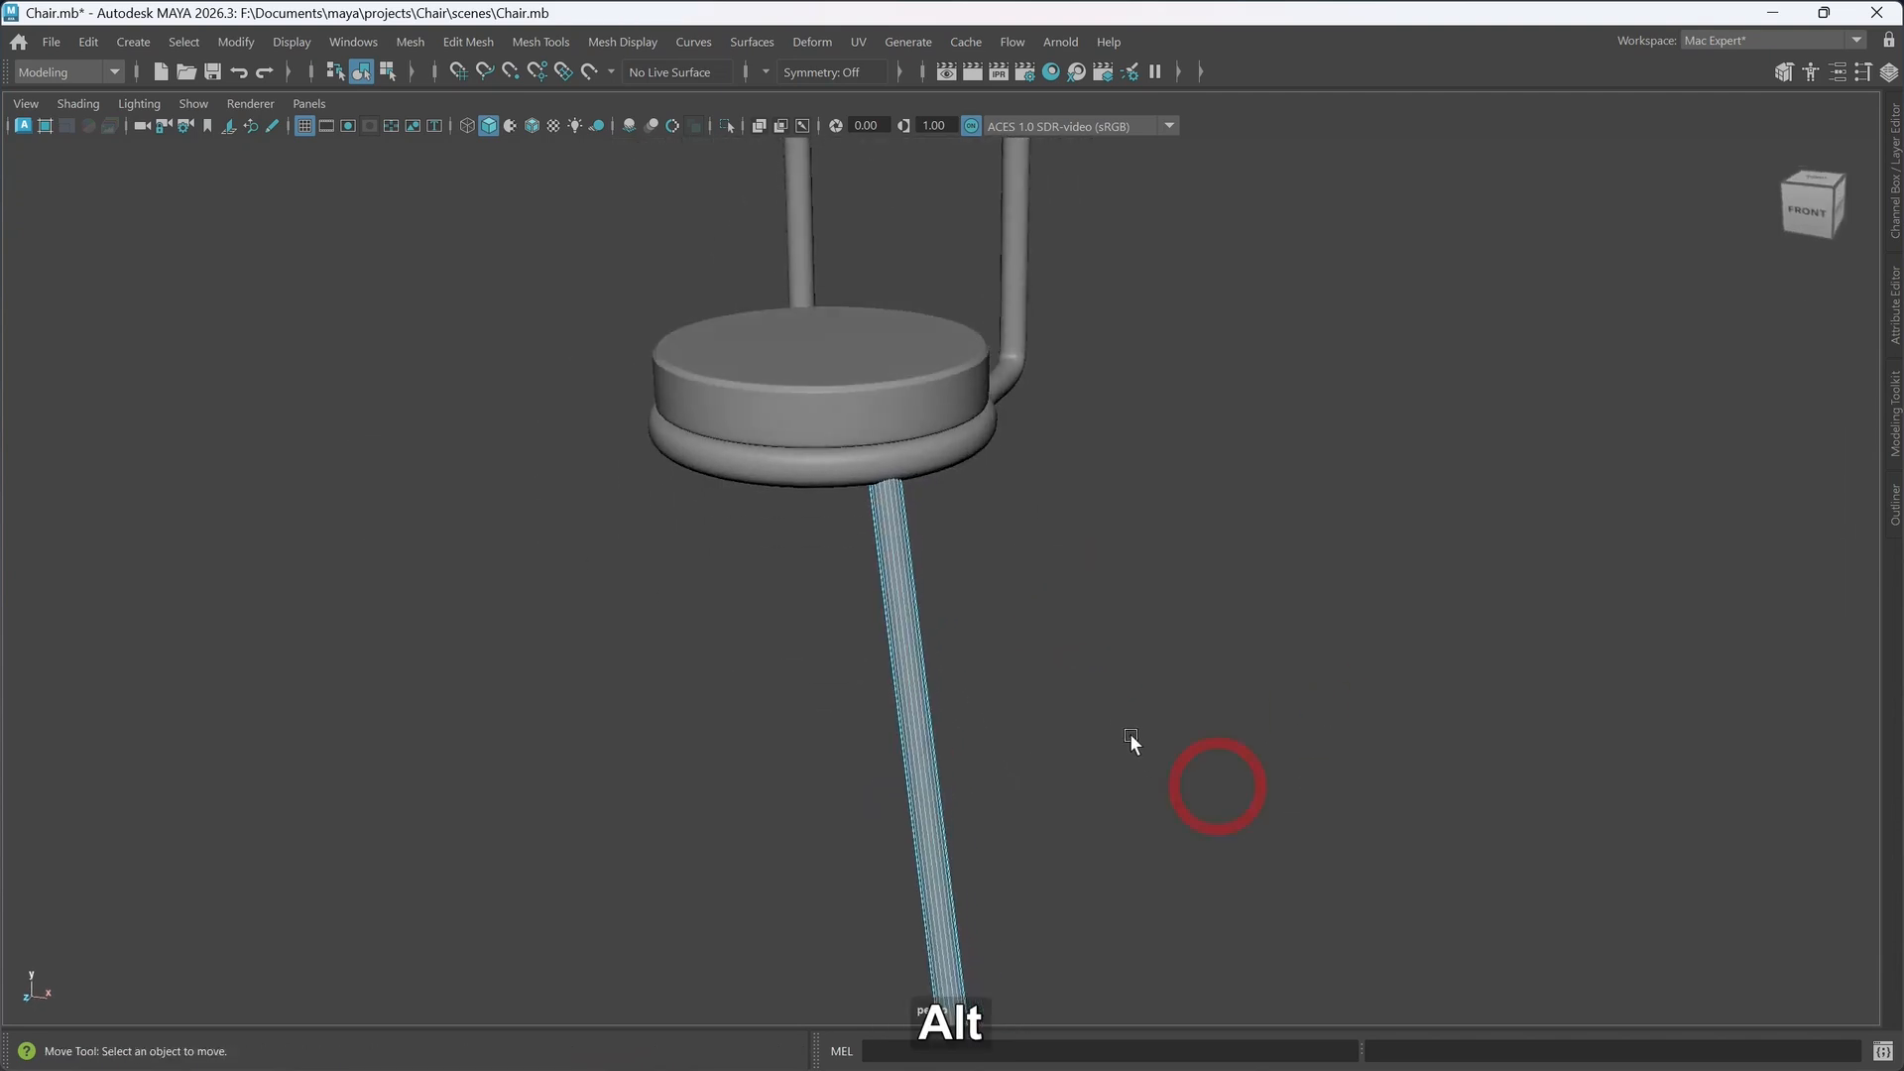
scroll(1128, 736, down, 4)
alt+middle_drag(1116, 796, 1033, 693)
alt+drag(1033, 693, 1037, 688)
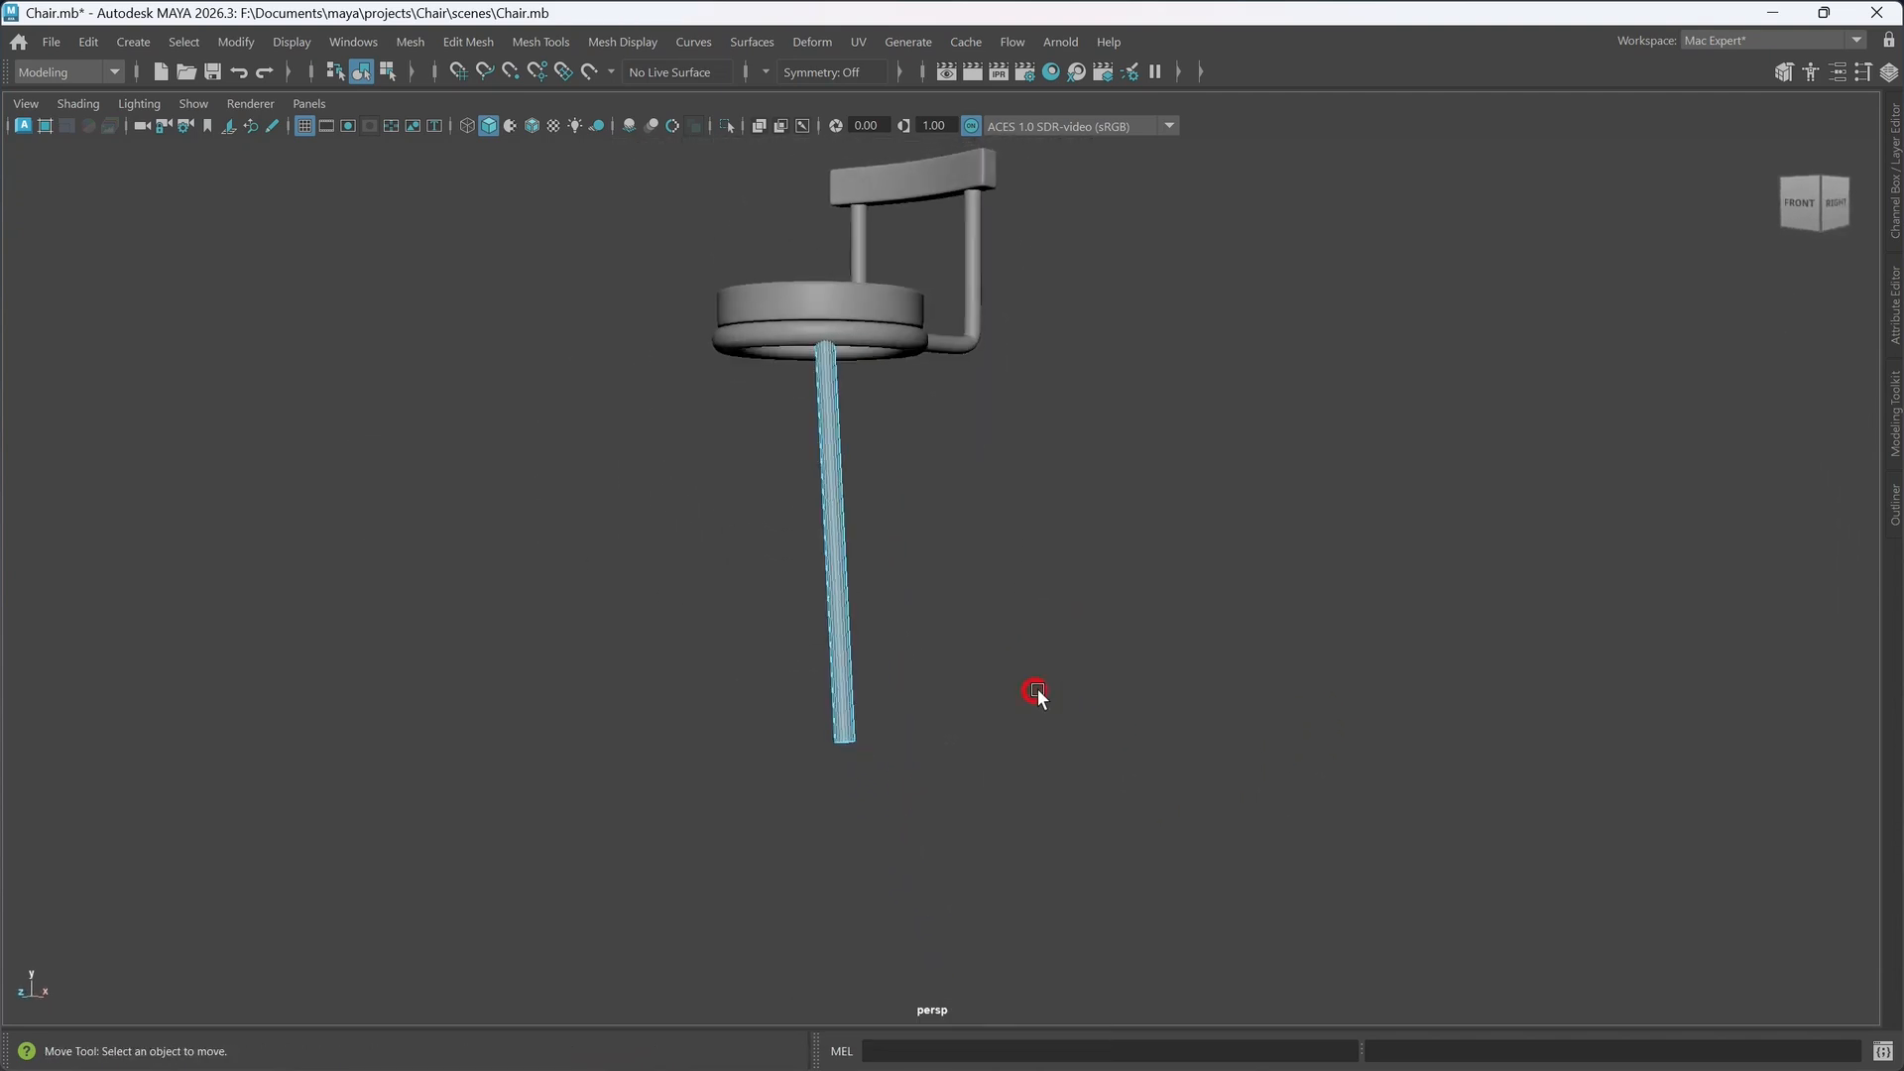
key(space)
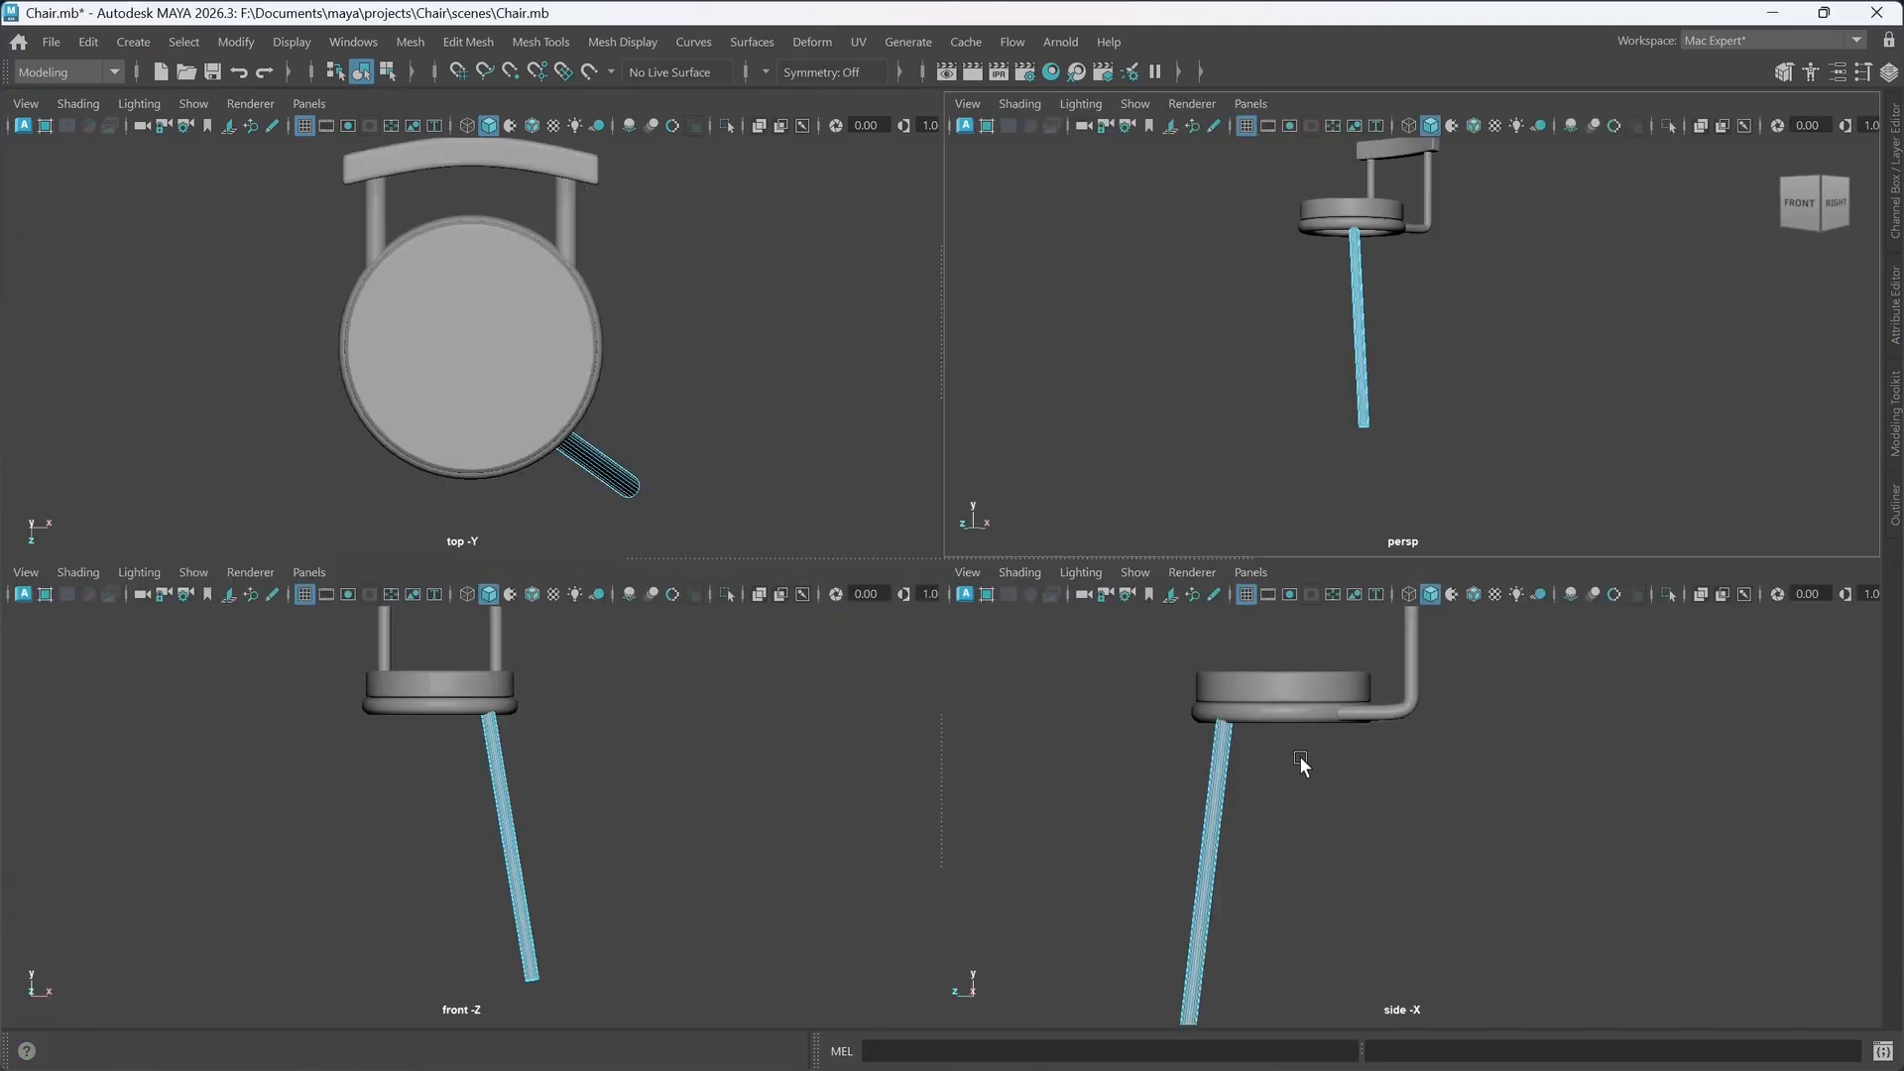
key(space)
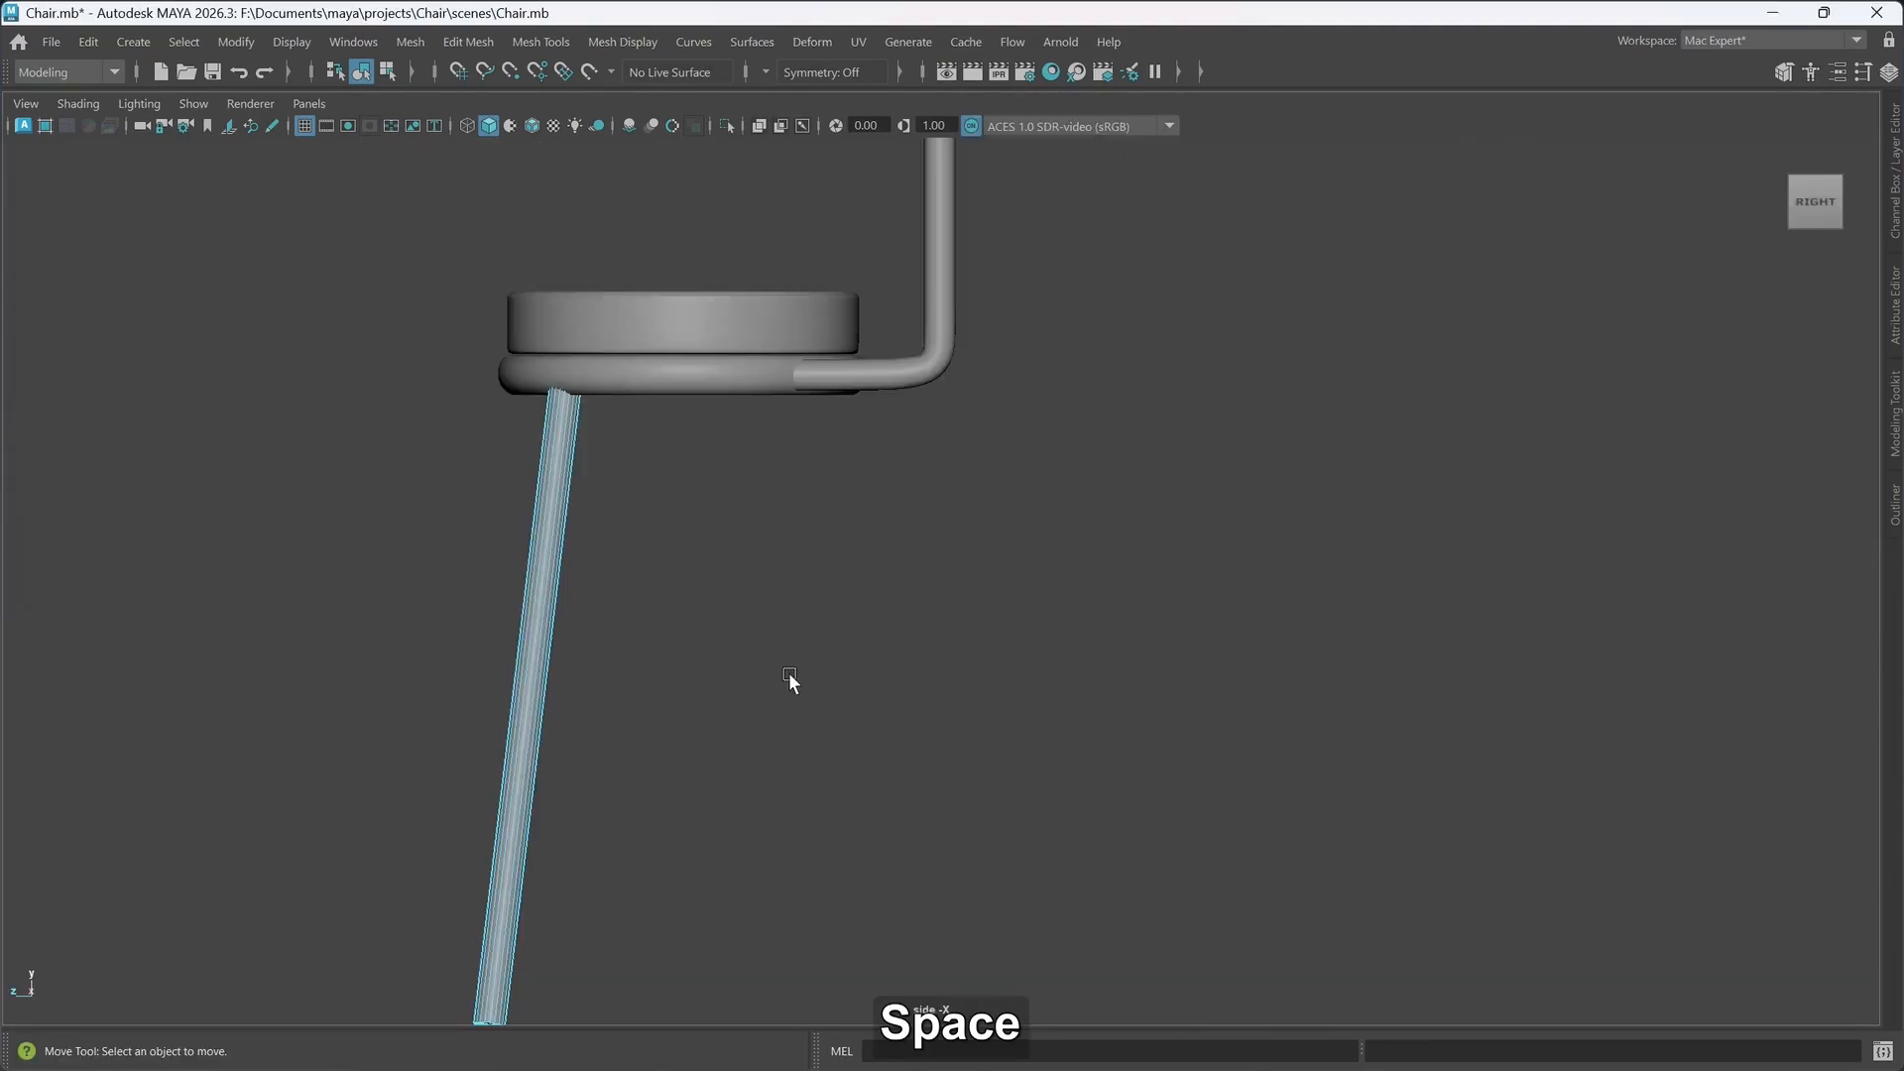
scroll(680, 515, down, 5)
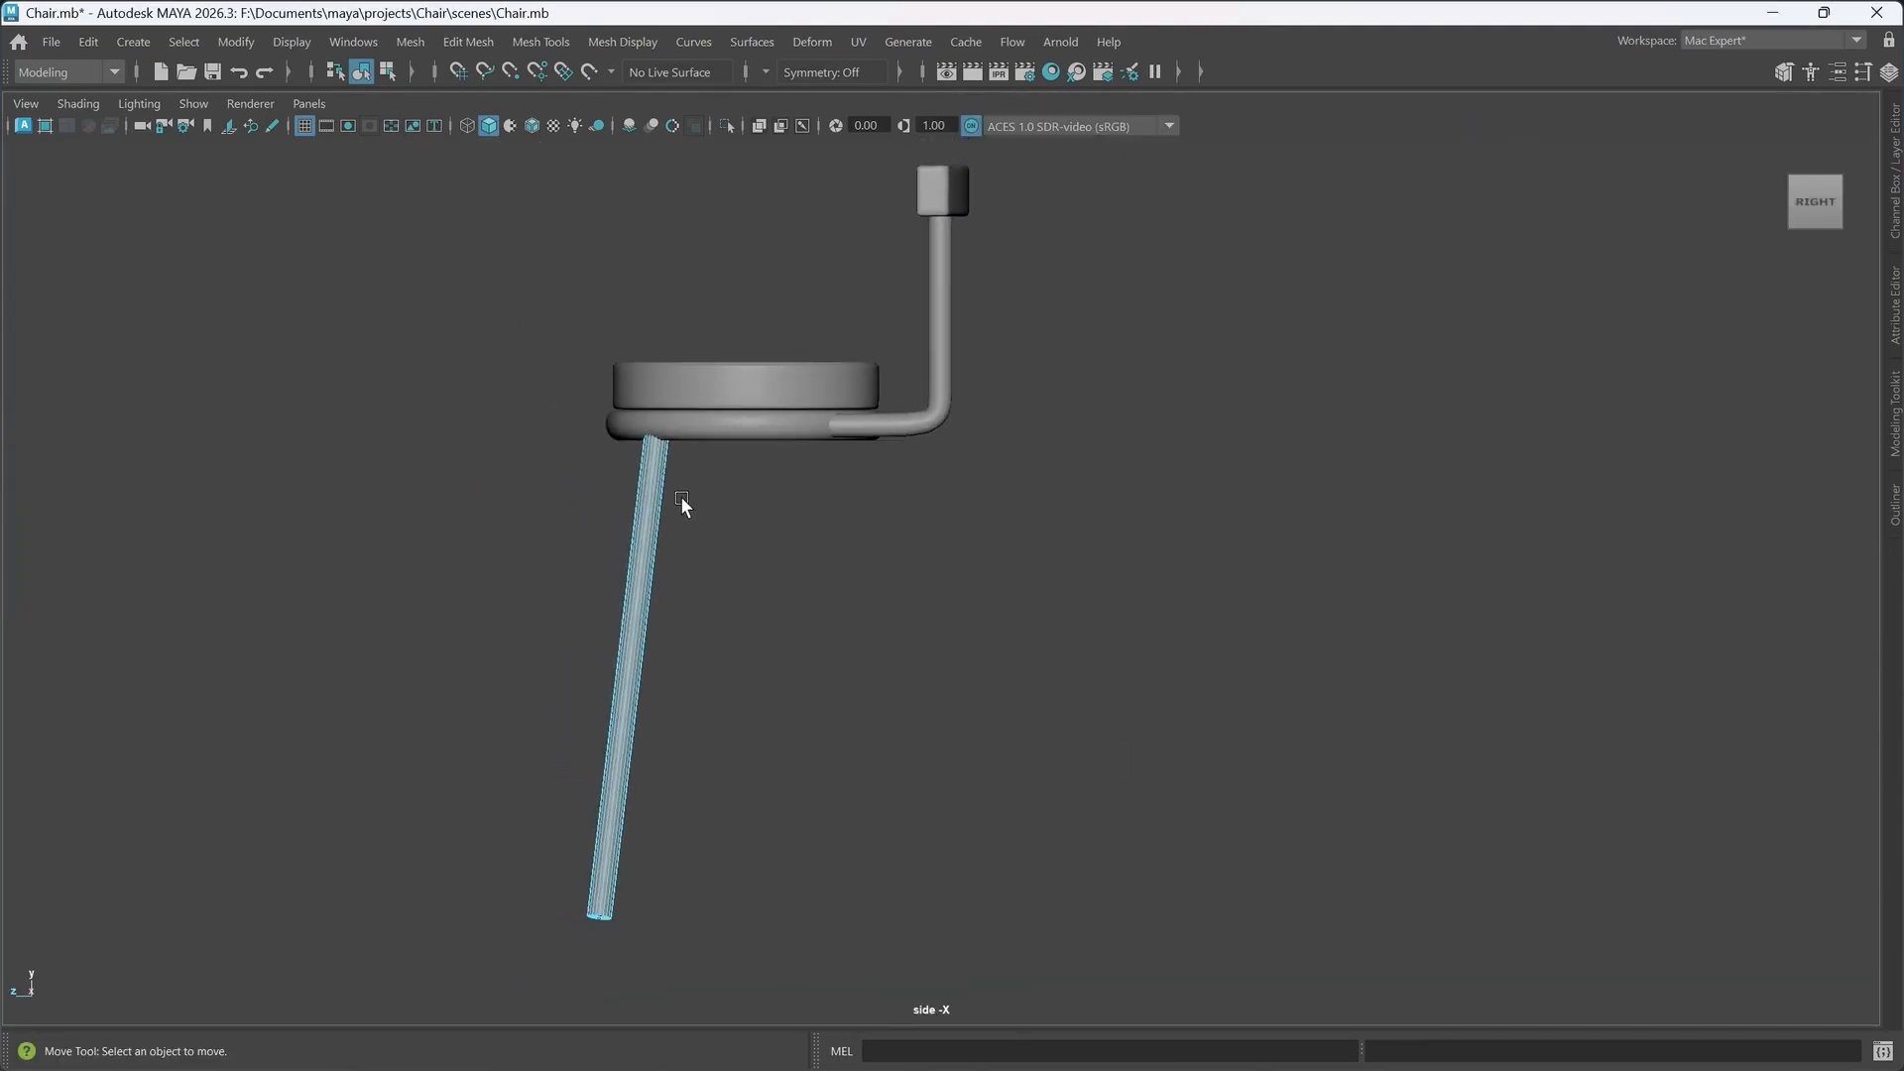
key(space)
key(space)
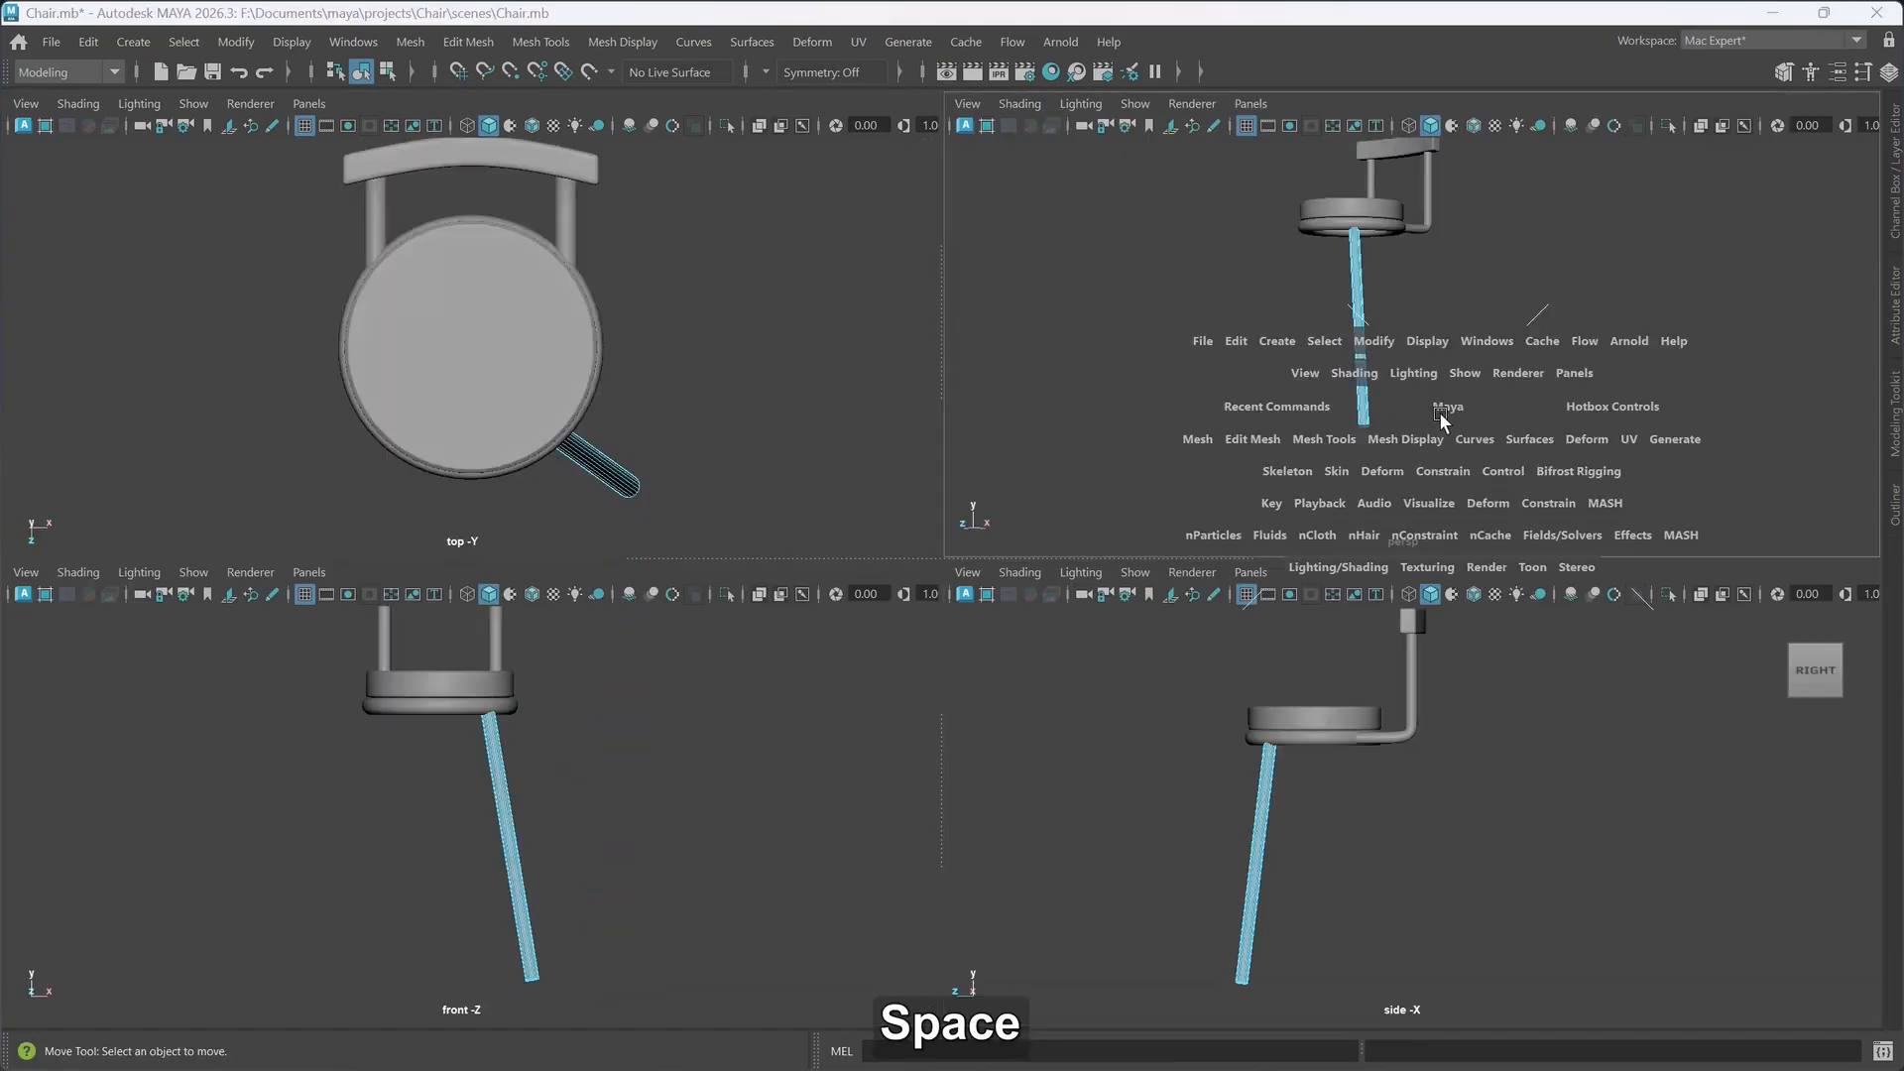
alt+drag(1404, 491, 1229, 514)
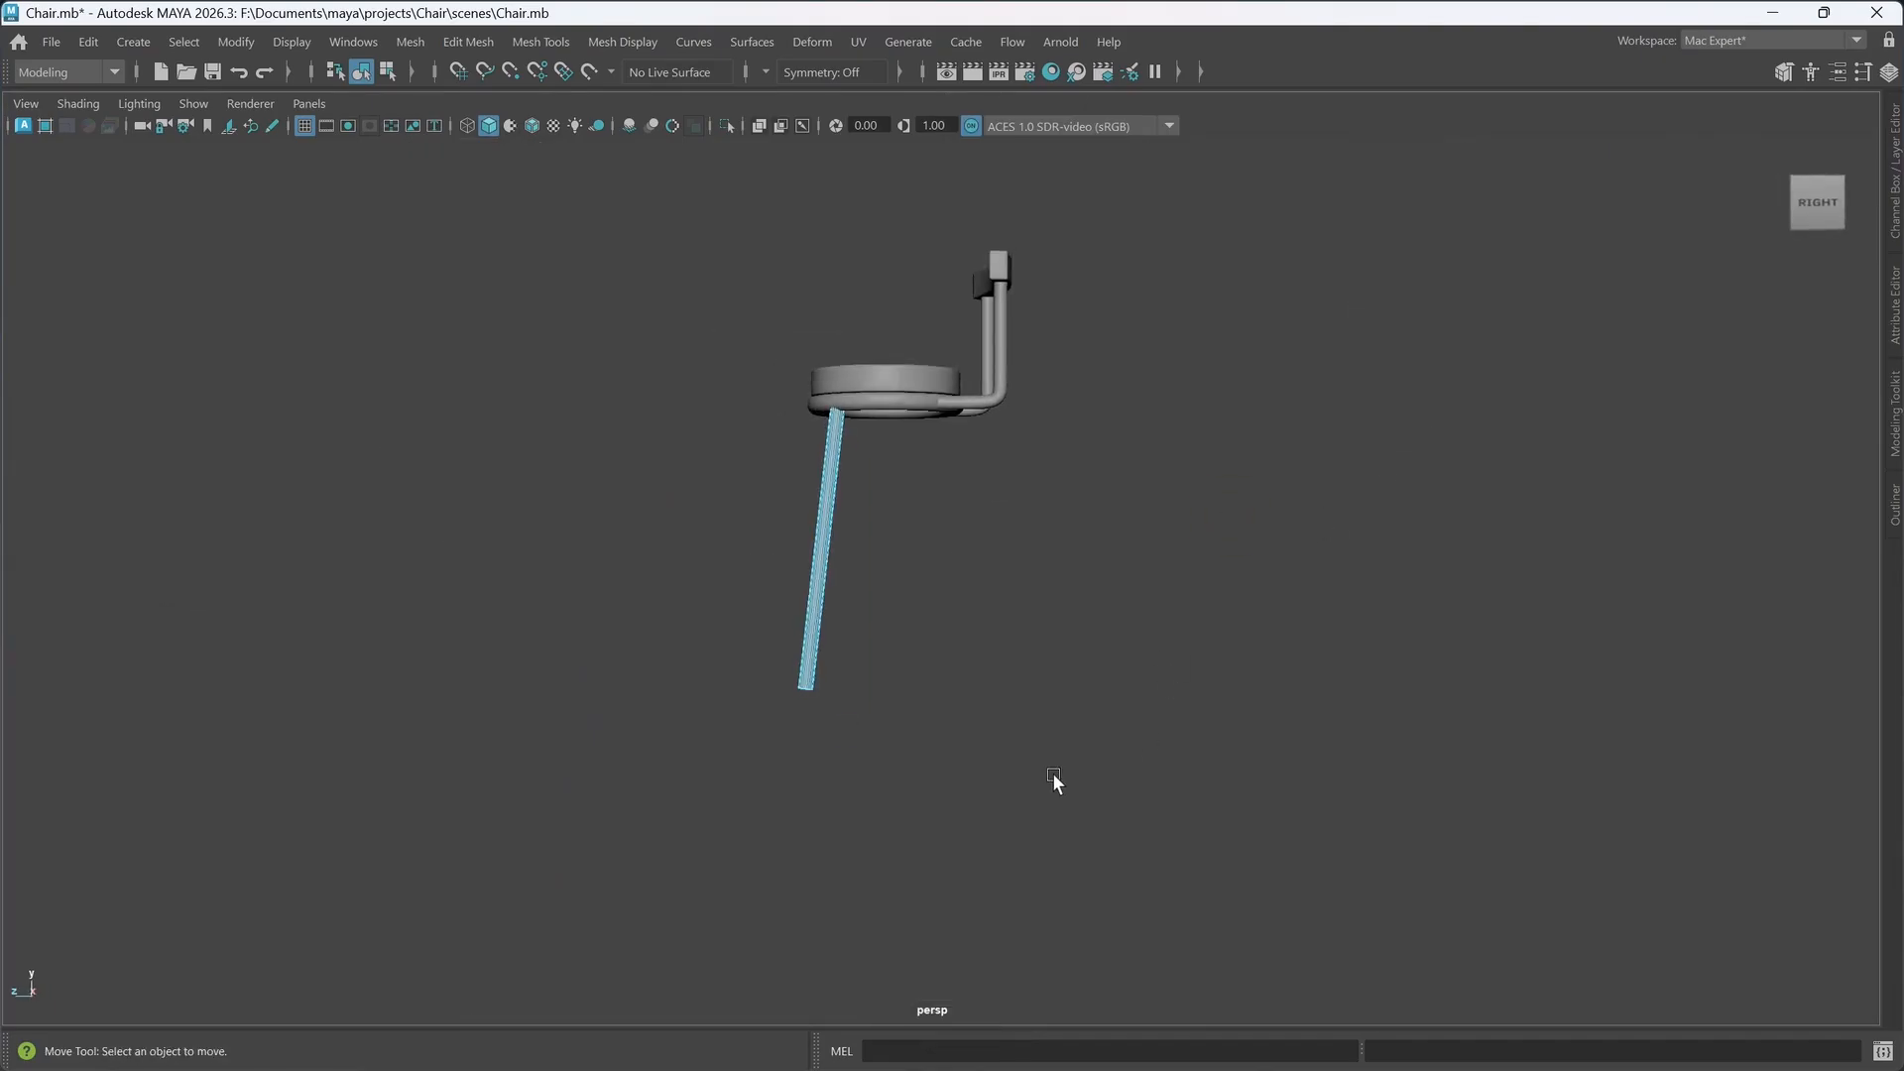
- Insert an edge loop around the leg a short distance above its lower end with the Multi-Cut tool
alt+middle_drag(806, 675, 812, 748)
scroll(752, 744, up, 4)
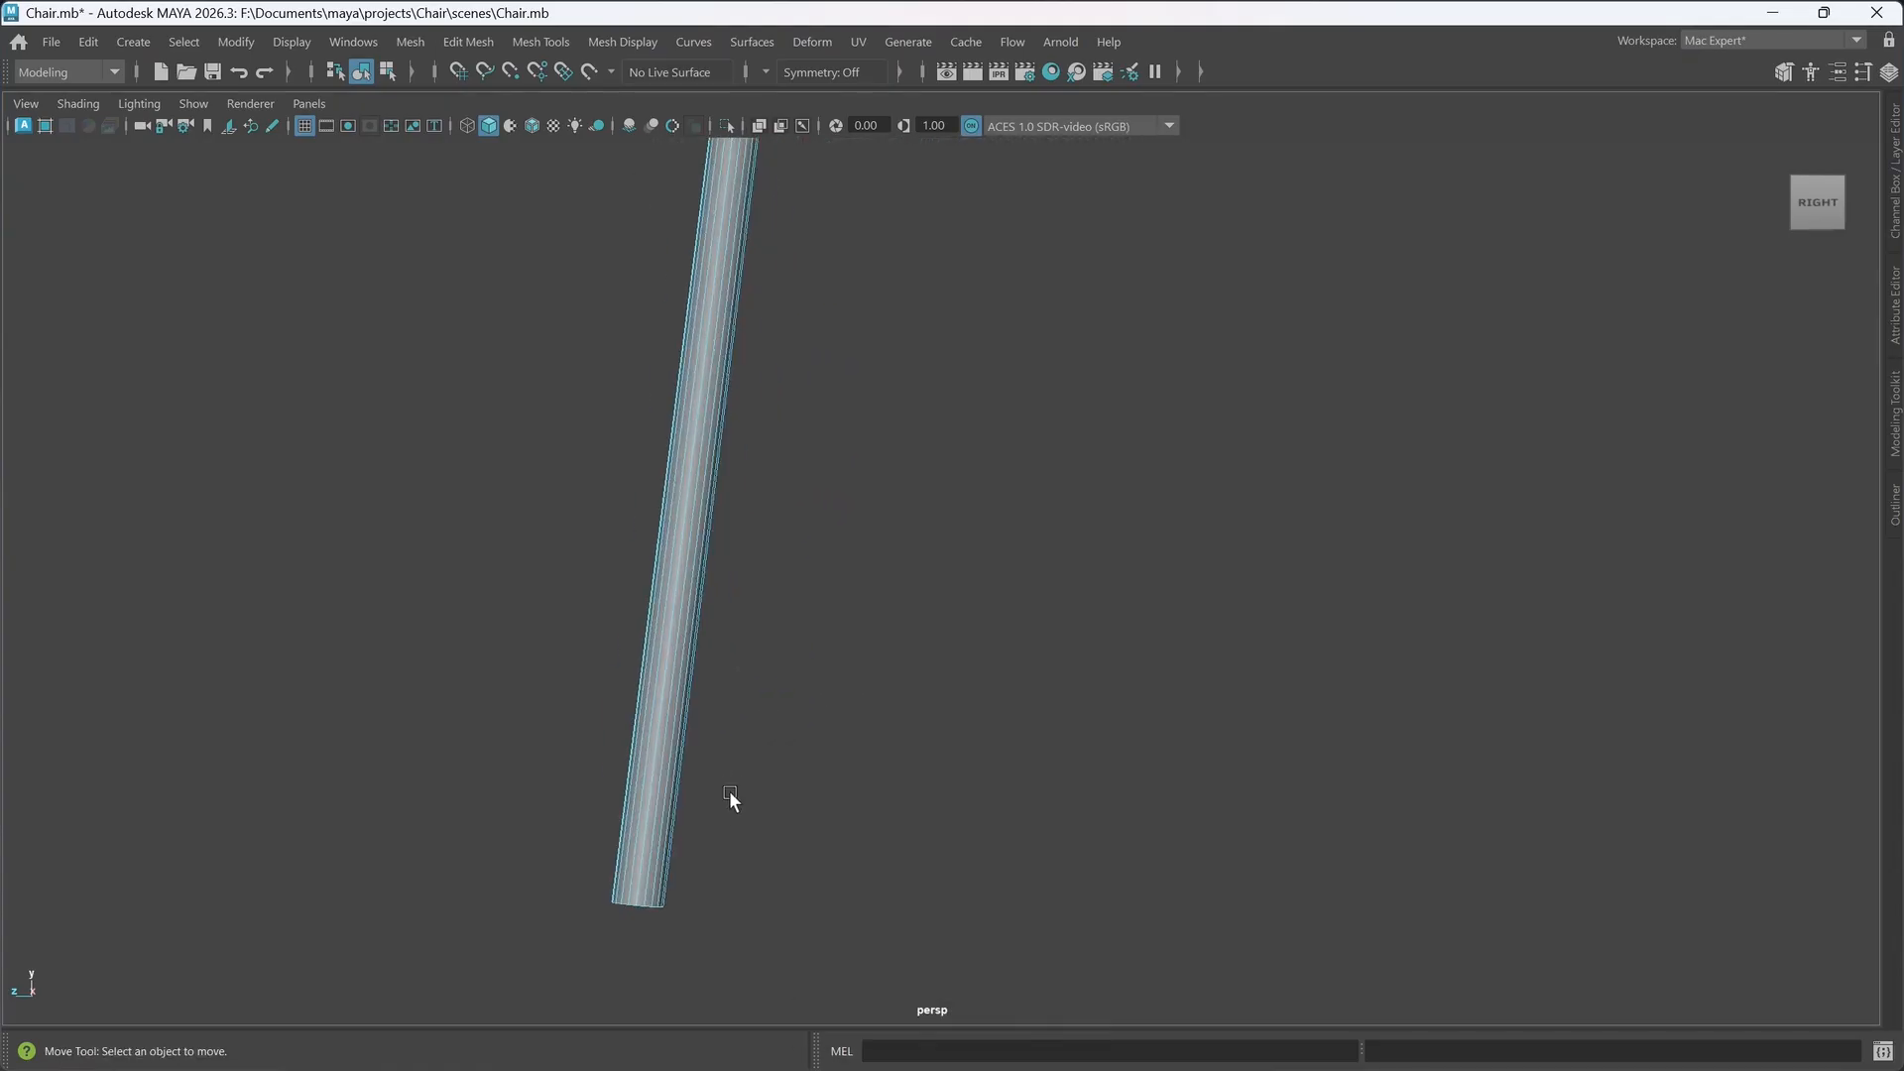
alt+middle_drag(709, 805, 890, 750)
scroll(864, 813, up, 2)
alt+middle_drag(863, 850, 931, 807)
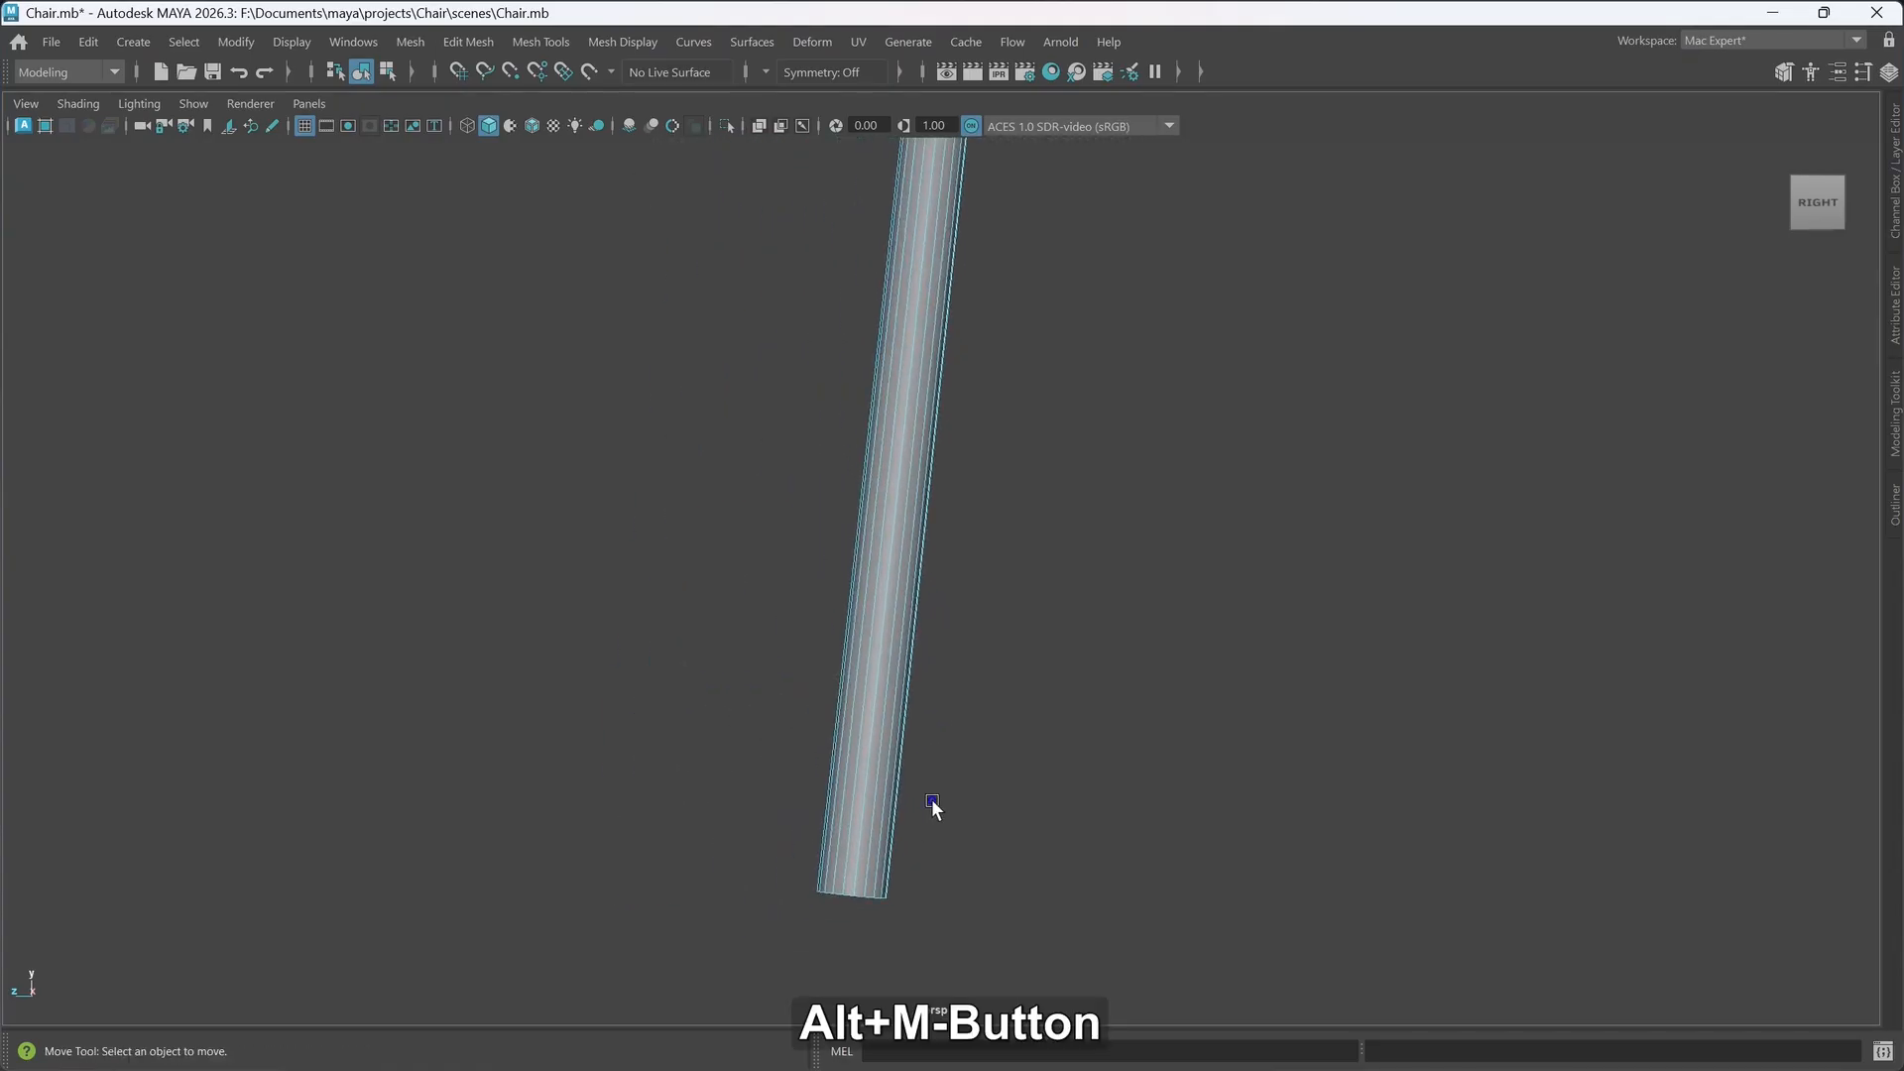
key(m)
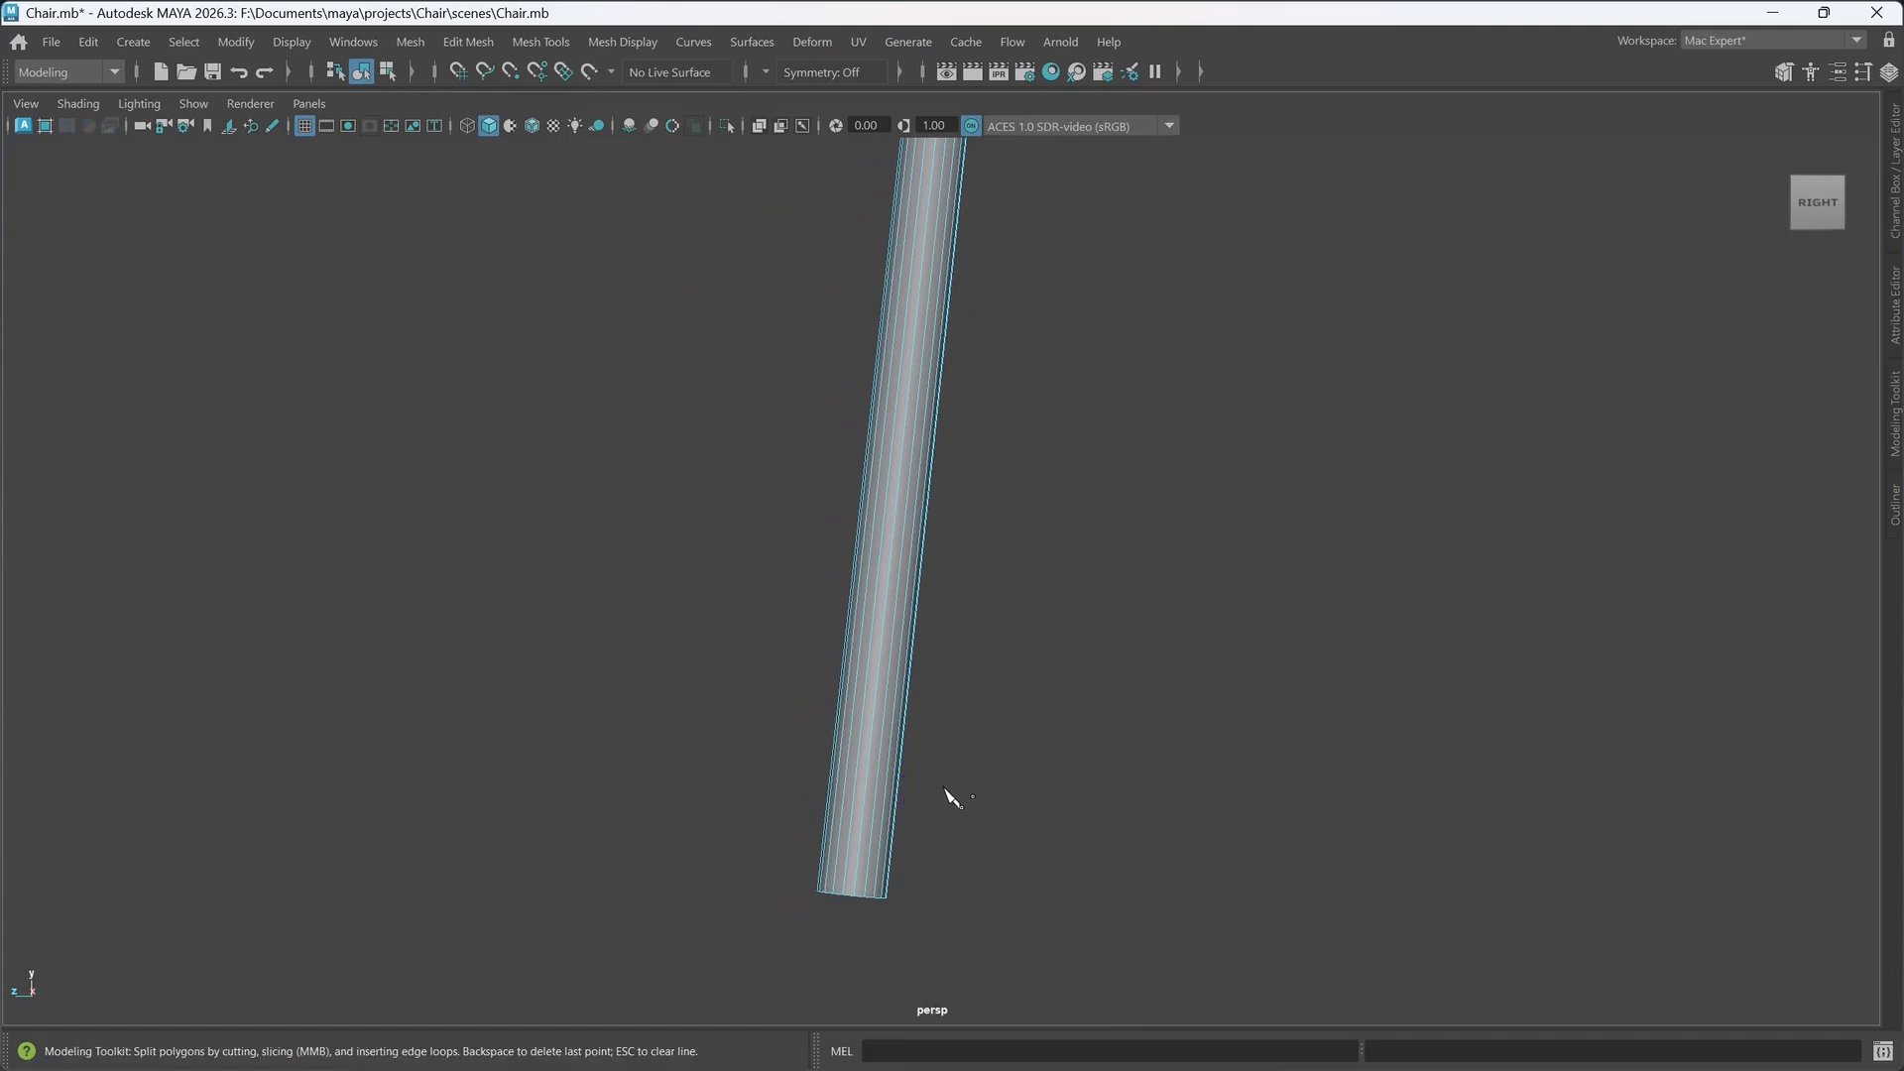
key(ctrl)
ctrl+click(903, 735)
key(w)
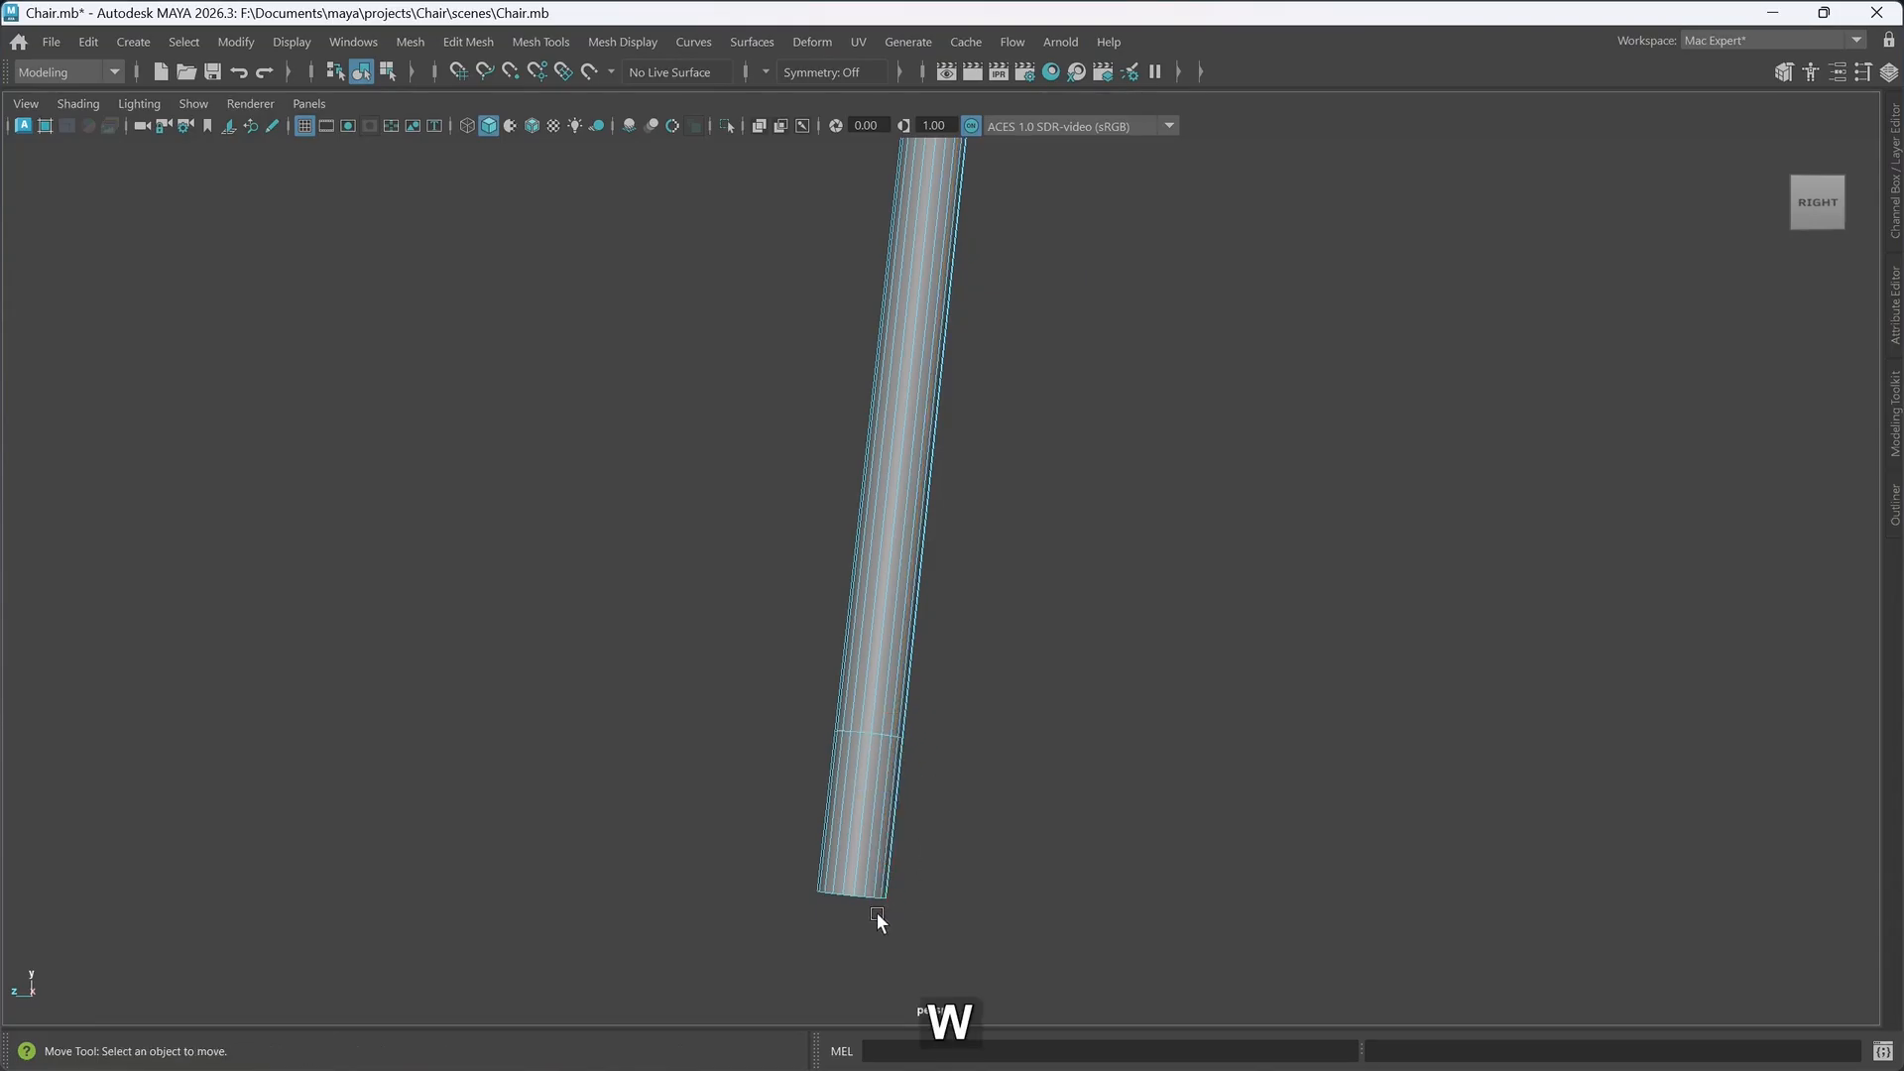
- Scale the edge loop at the leg's bottom end inward uniformly to taper the foot
alt+drag(876, 912, 855, 944)
alt+middle_drag(855, 944, 927, 634)
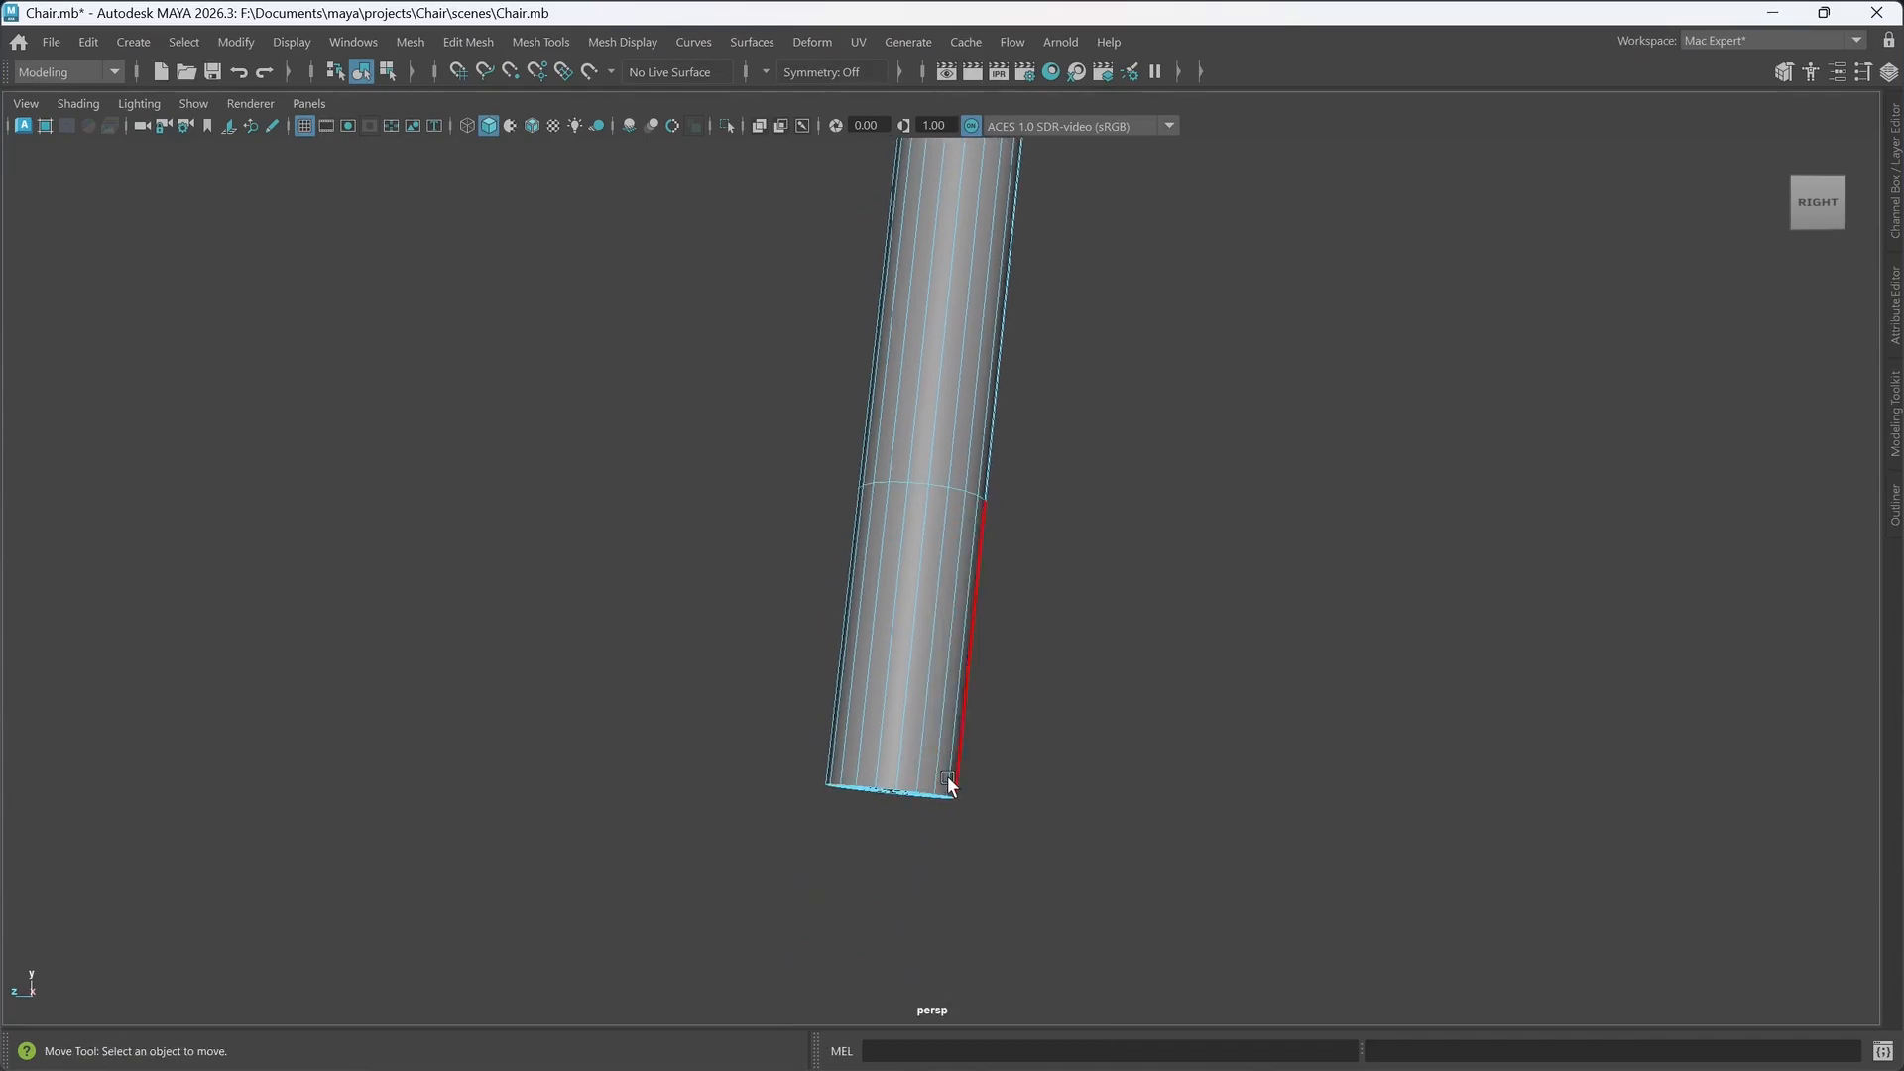
right_drag(932, 446, 967, 385)
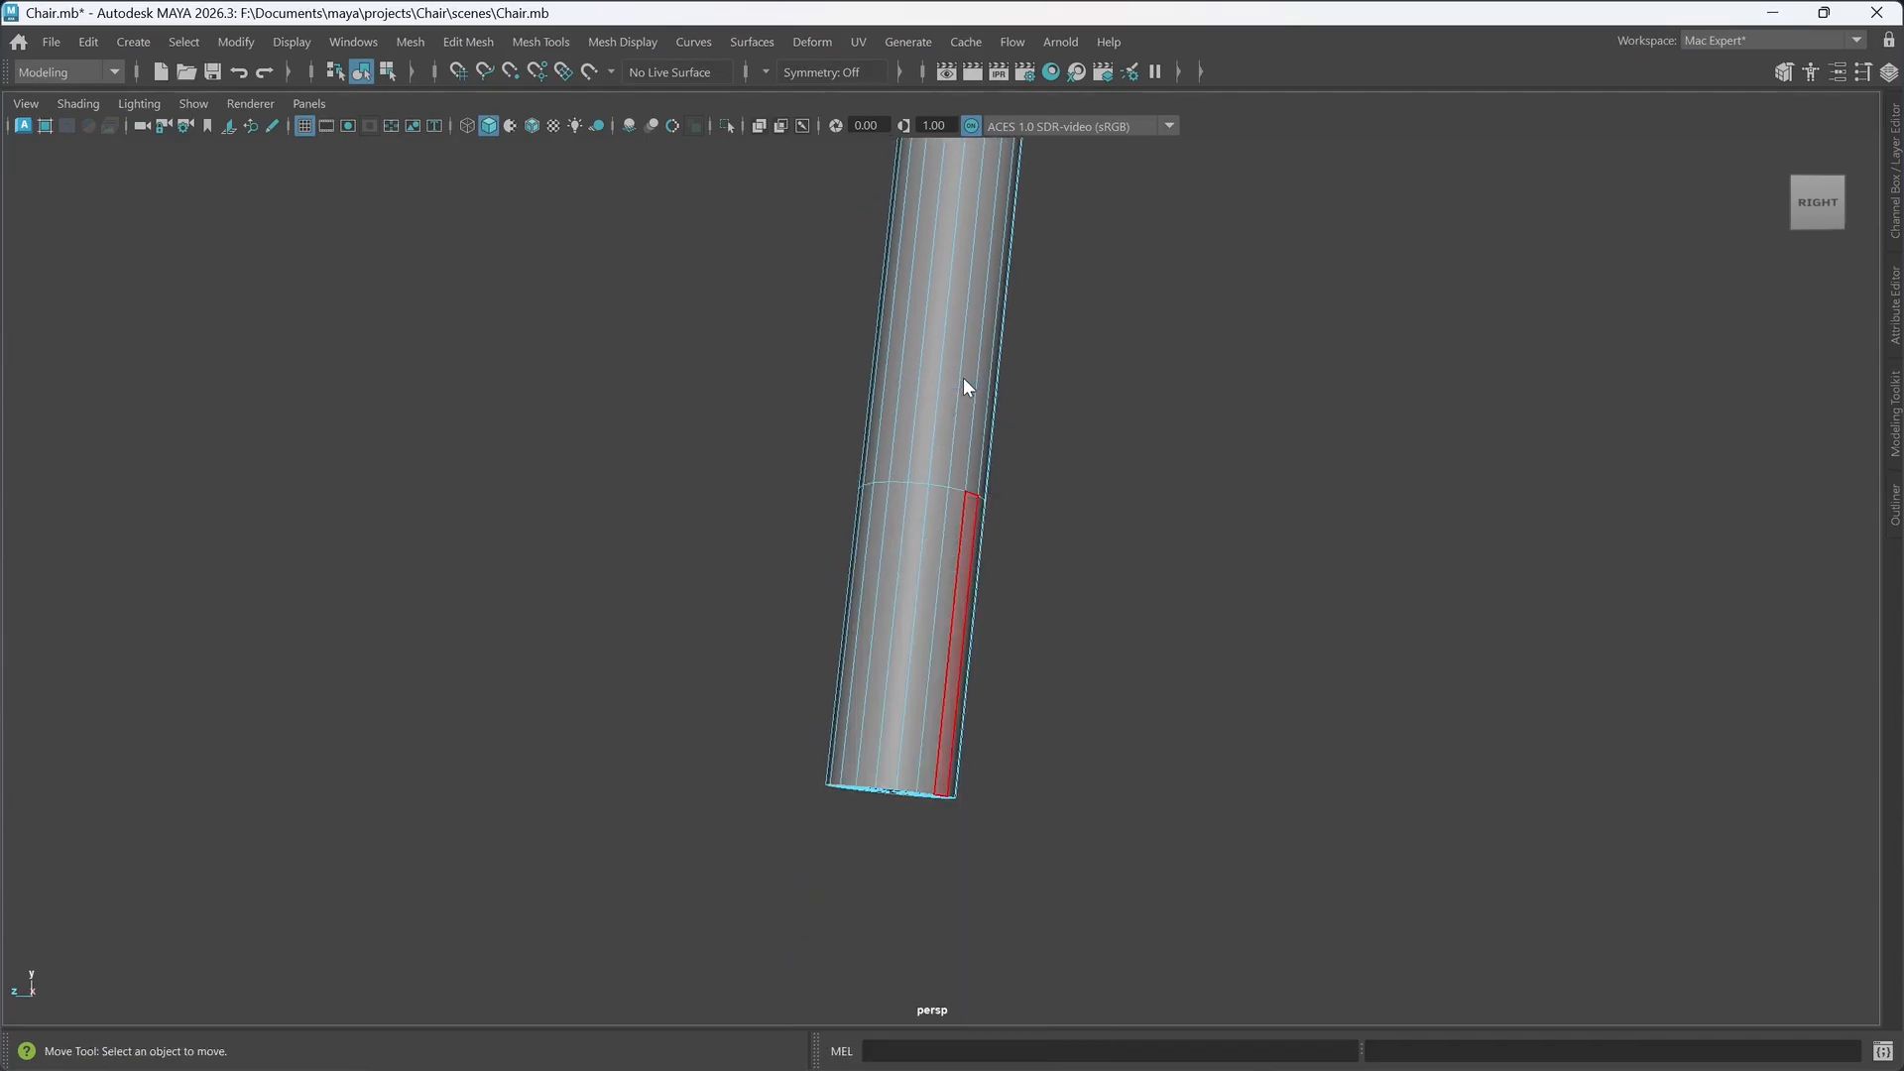
double_click(927, 790)
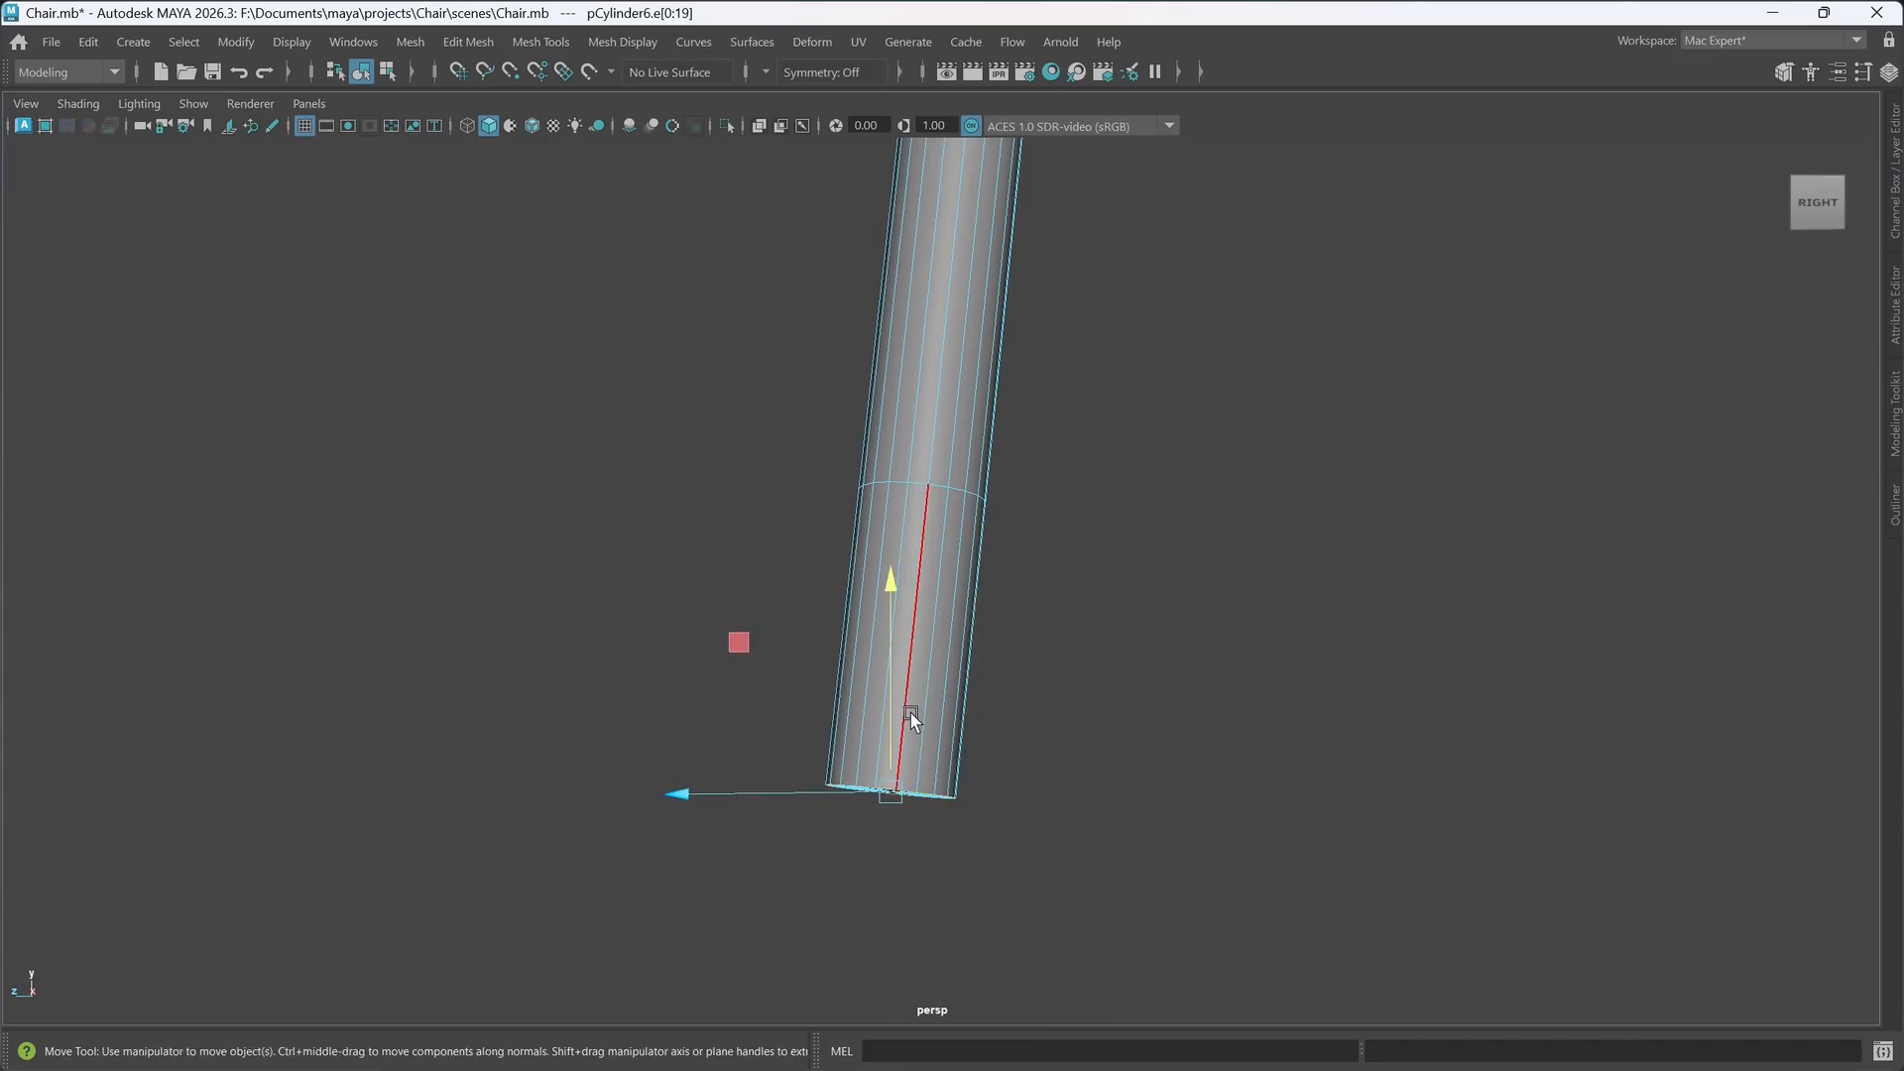
key(r)
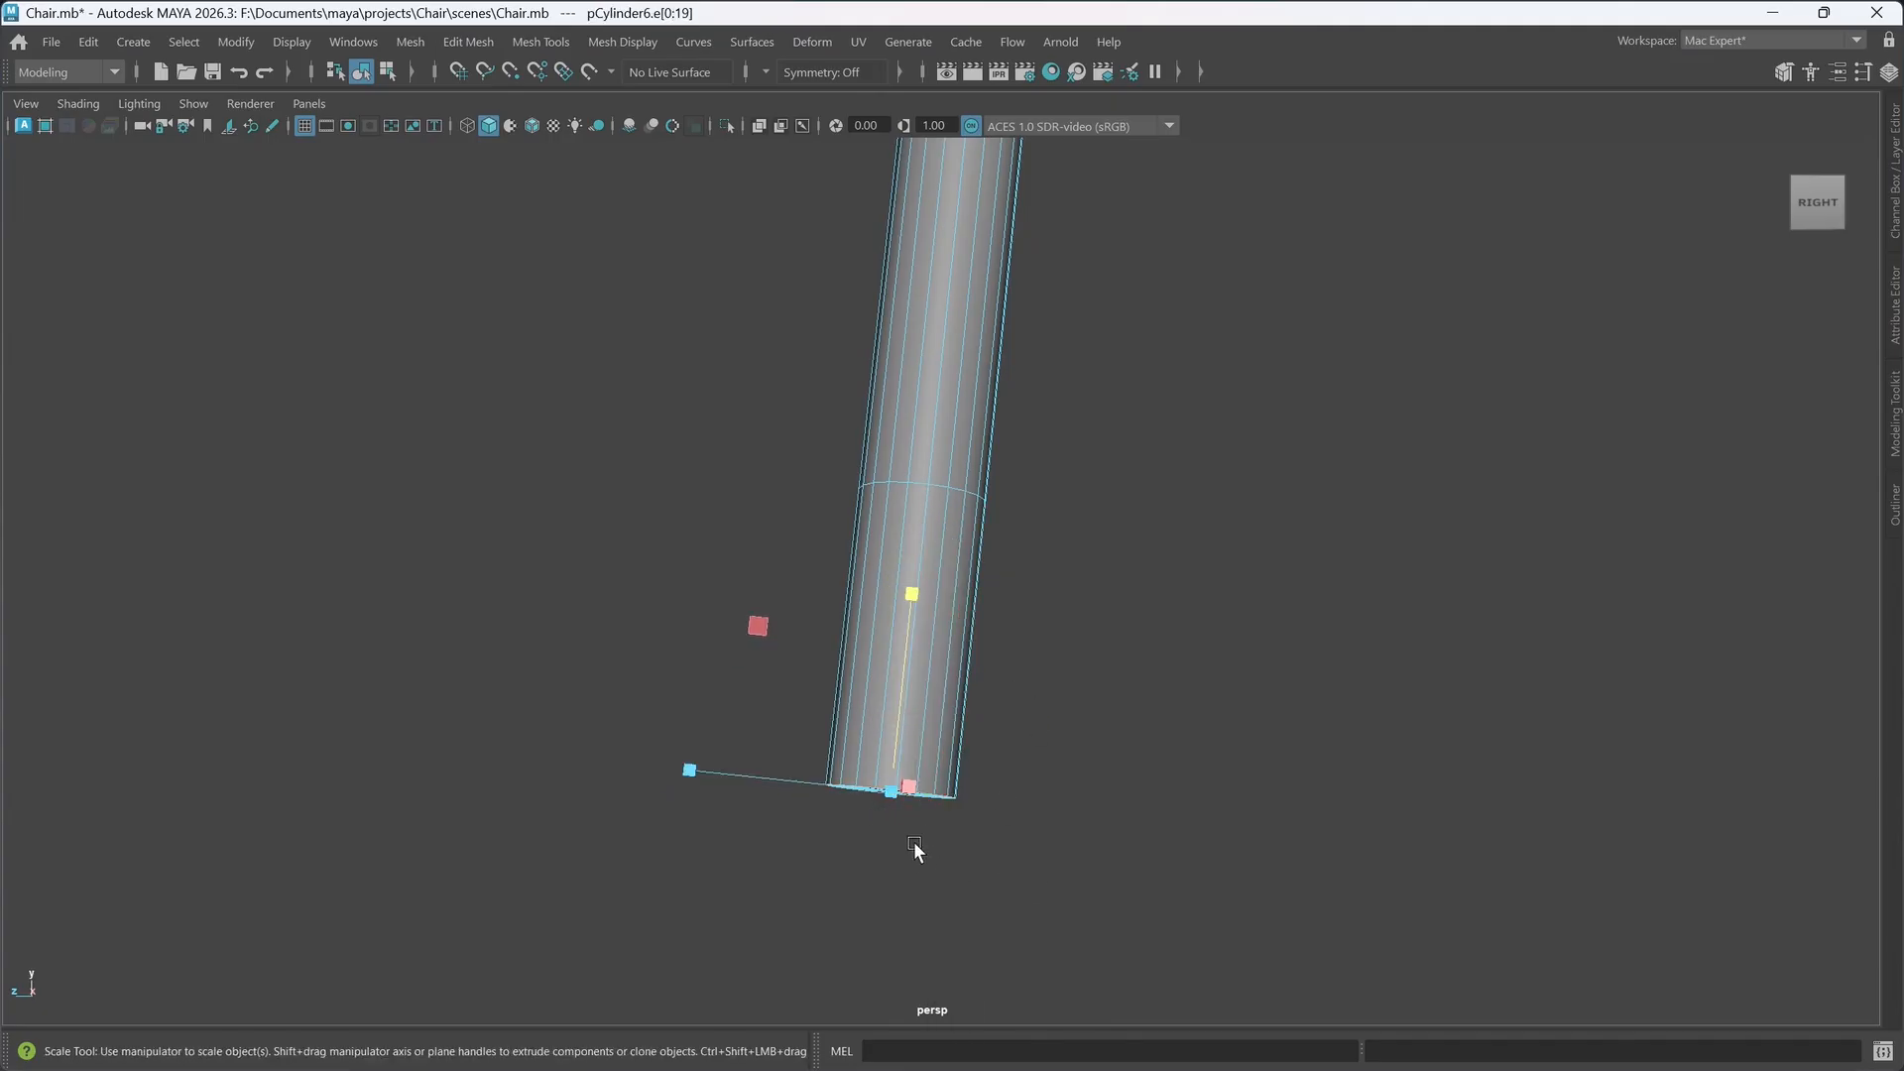
drag(895, 794, 905, 837)
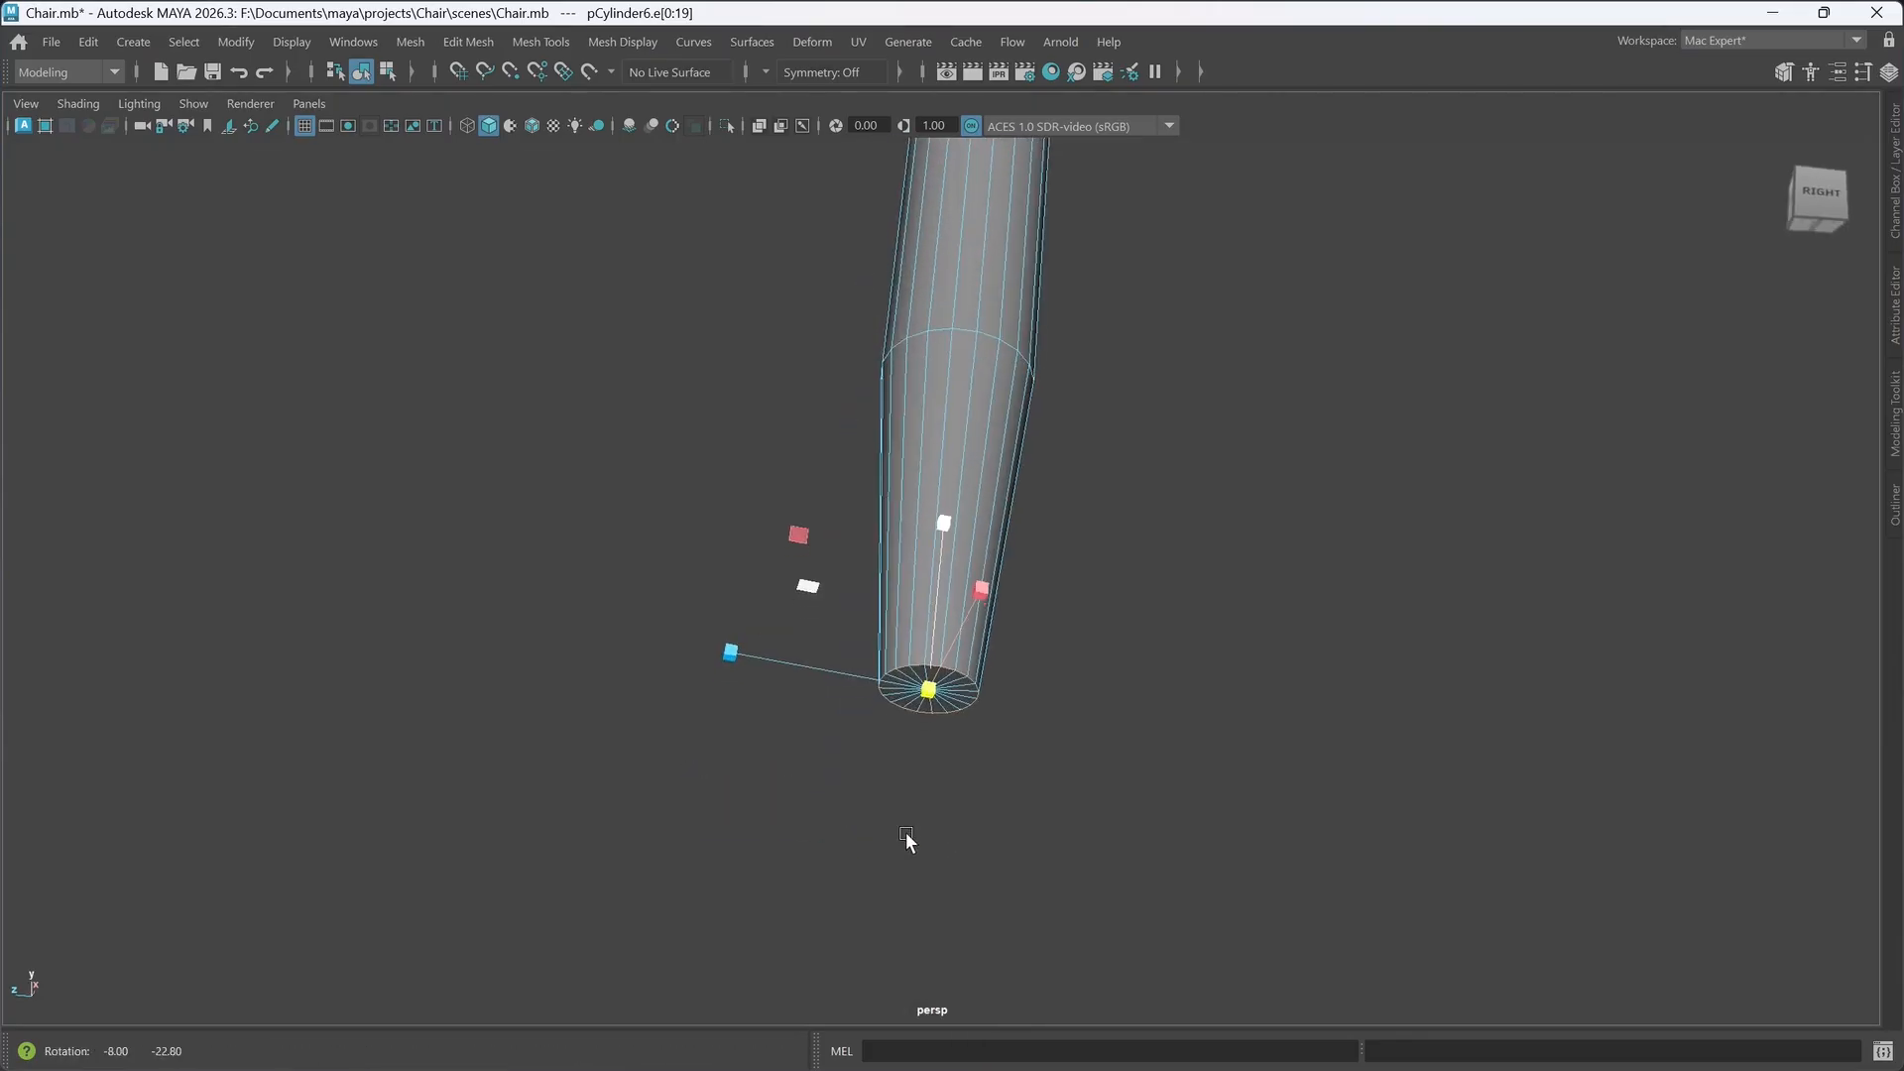
- Delete the cap faces at the foot of the leg, leaving the lower end open
right_drag(1081, 781, 1098, 514)
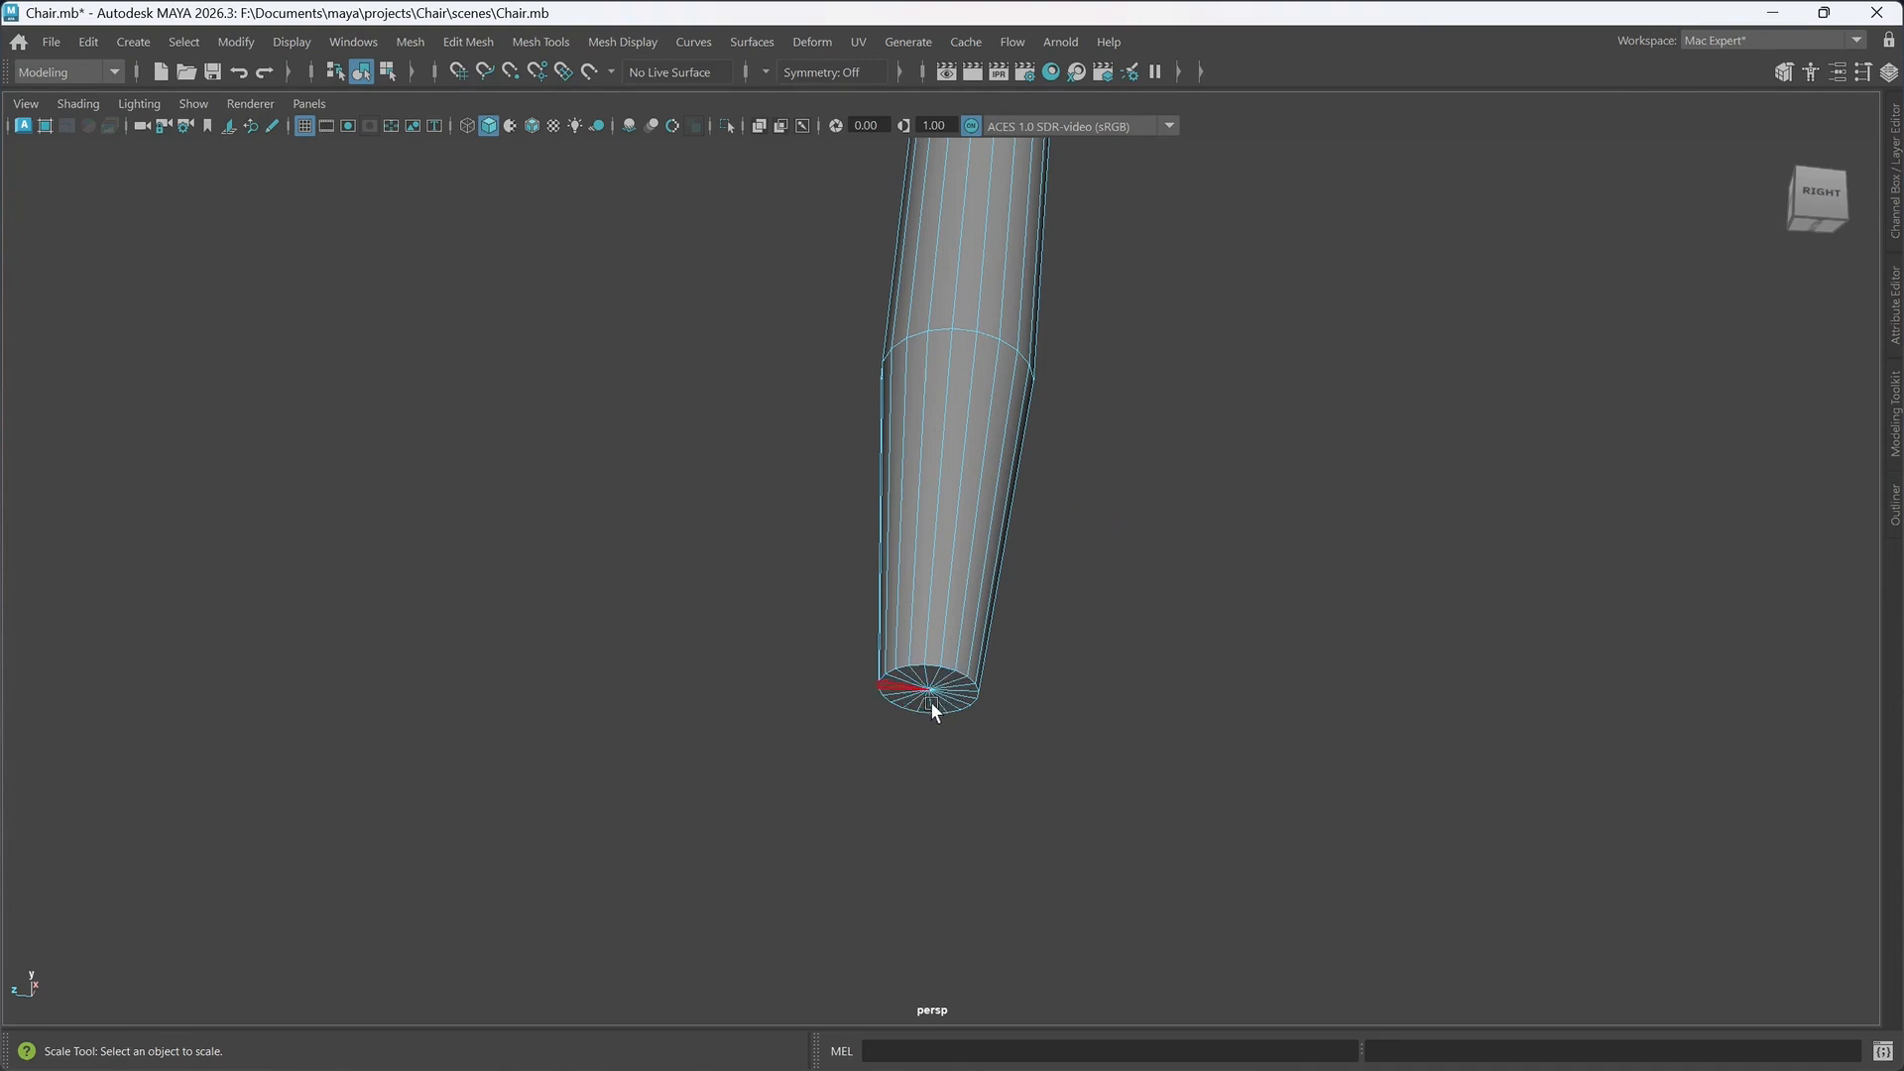
key(1)
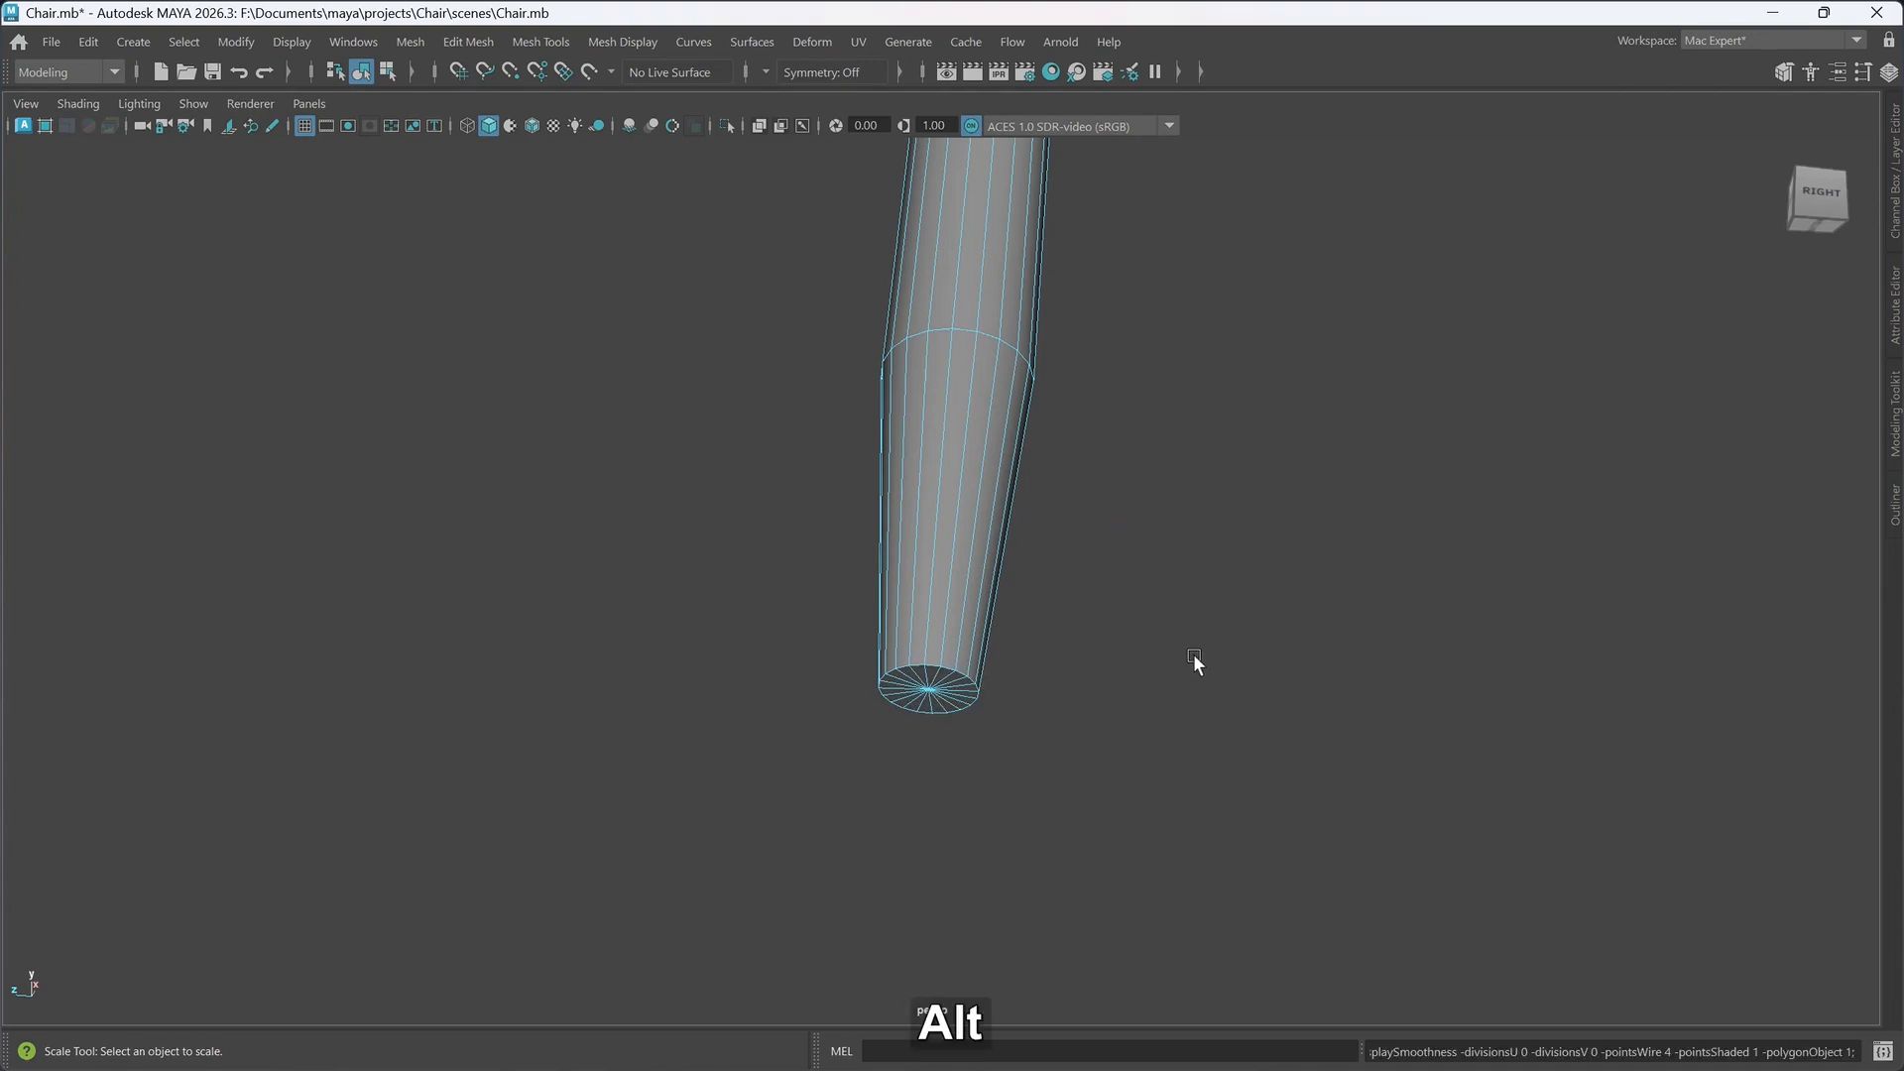
alt+drag(1193, 653, 1124, 771)
alt+middle_drag(1122, 769, 1105, 694)
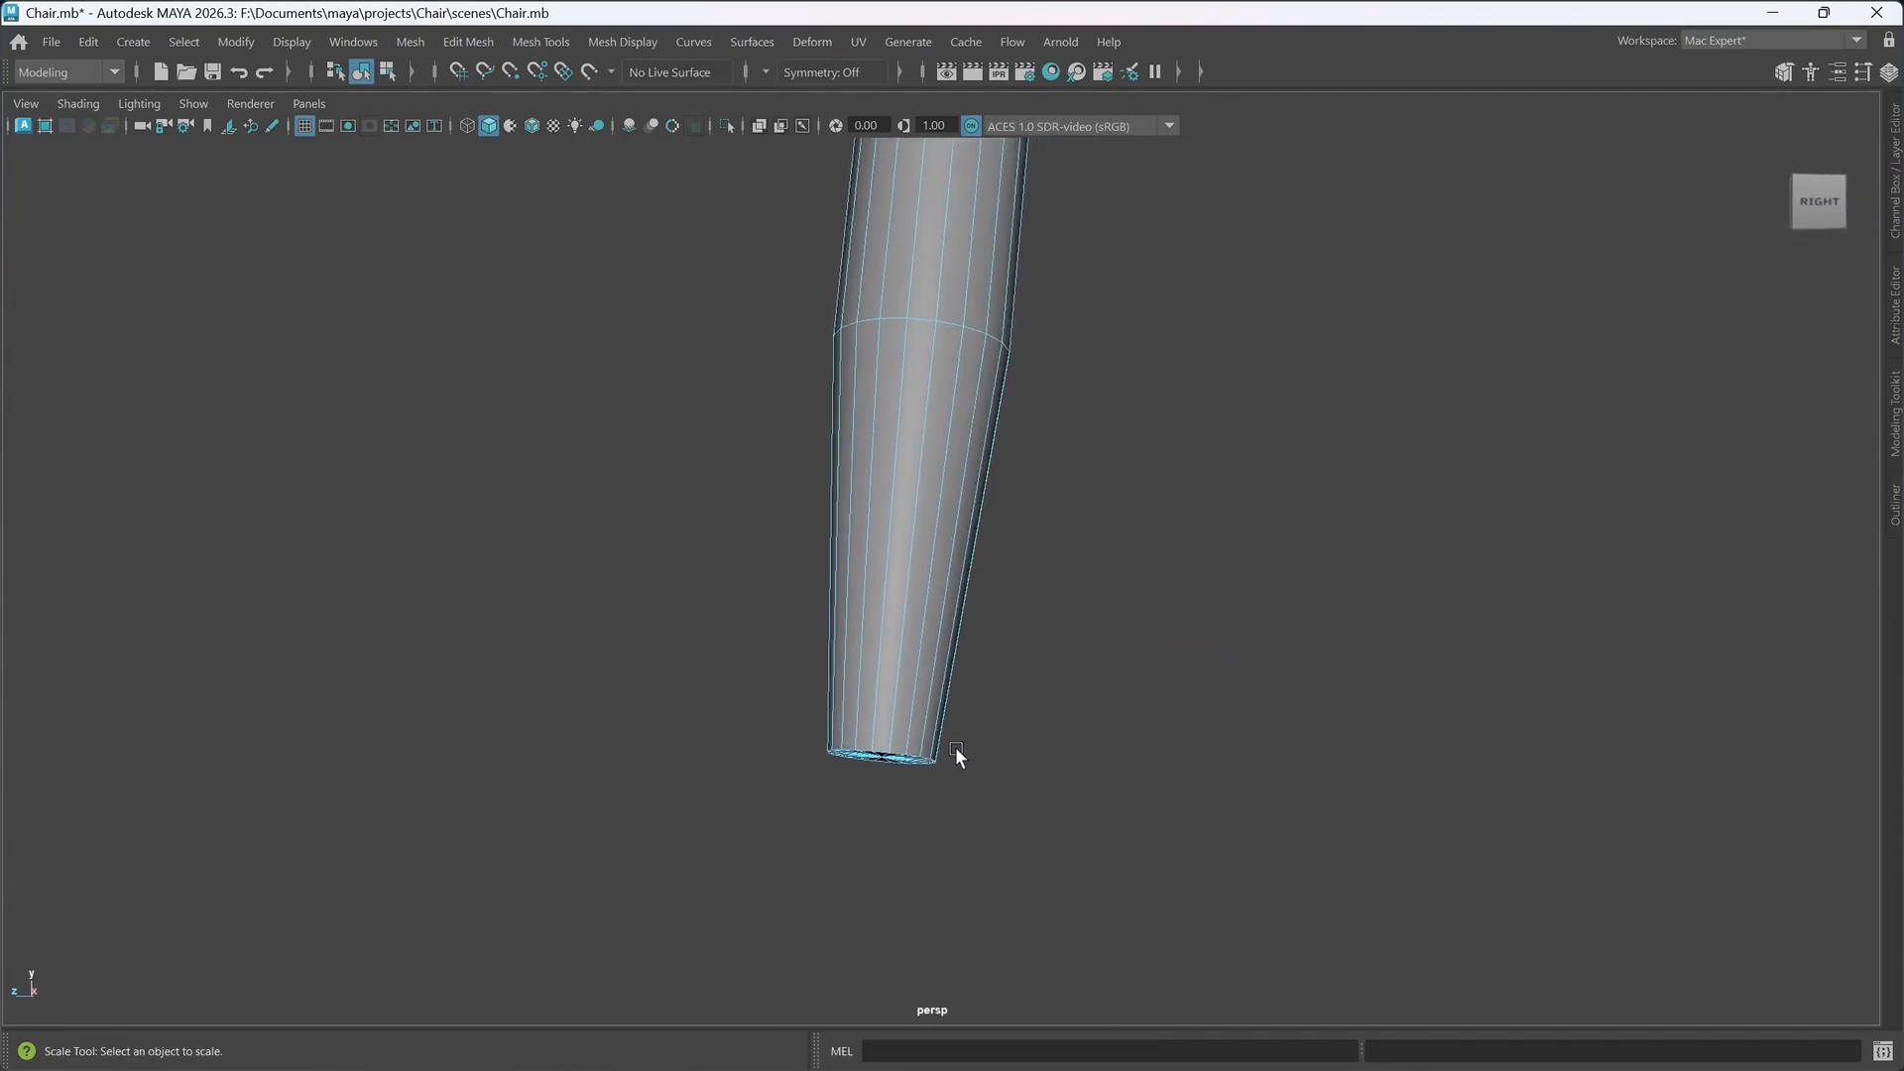
alt+middle_drag(955, 747, 1044, 627)
alt+drag(1044, 627, 918, 734)
alt+middle_drag(919, 733, 938, 714)
alt+drag(937, 714, 919, 684)
key(Tab)
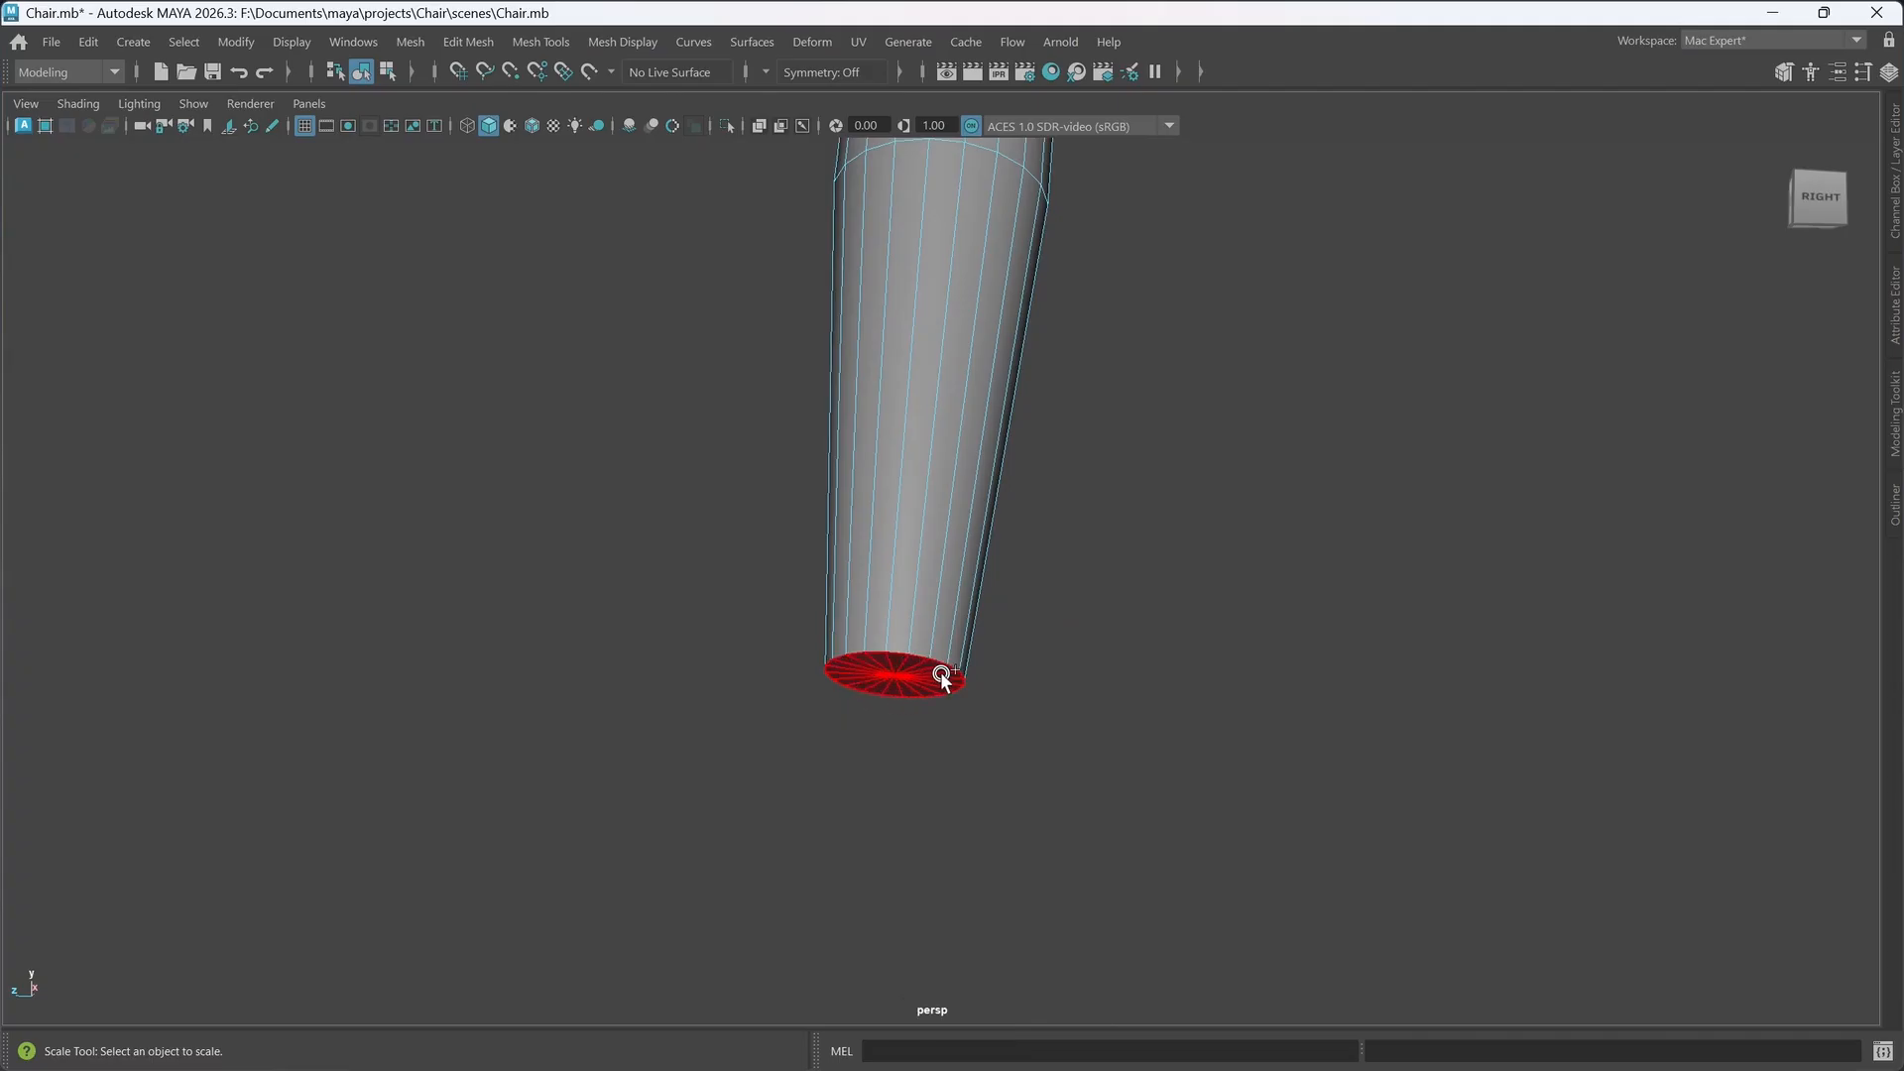
drag(942, 677, 945, 679)
key(ctrl+Delete)
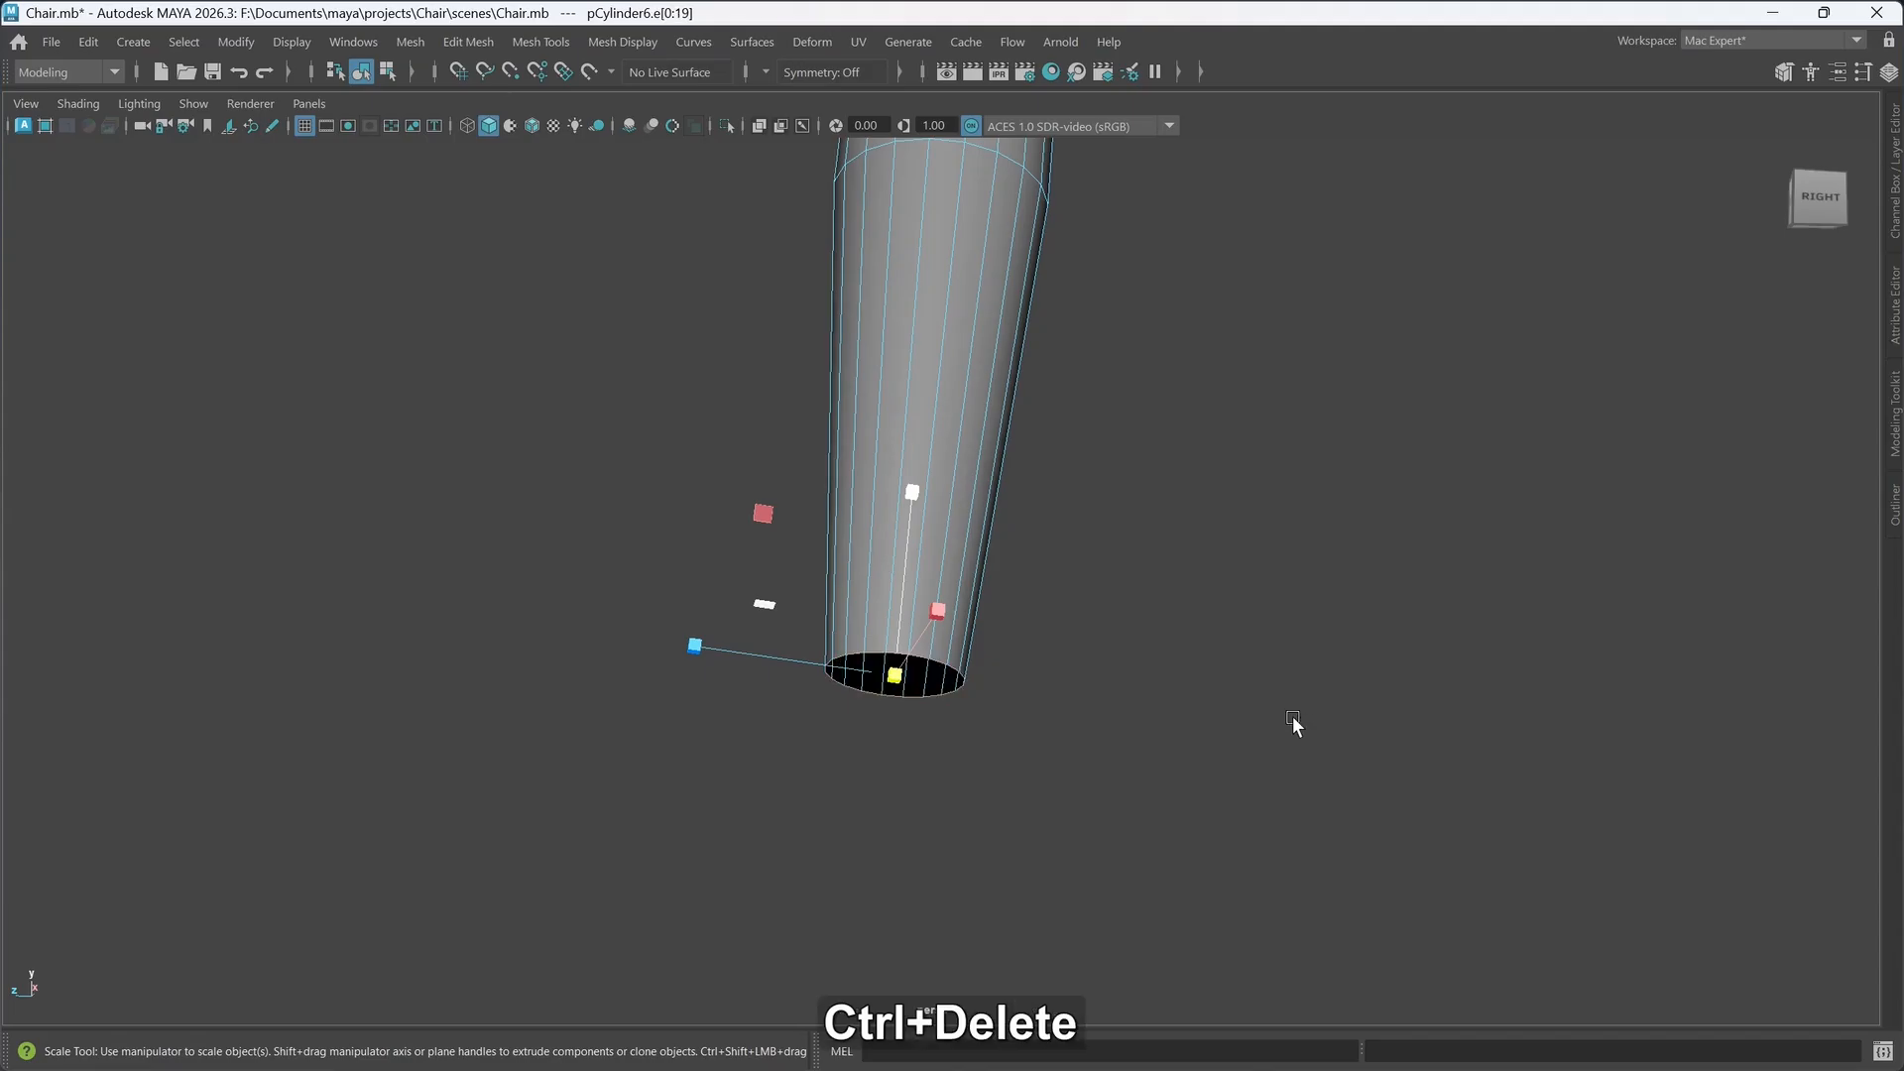
click(1293, 715)
- Check the foot in smooth preview, then bevel the edge loop where the taper begins with 2 segments
scroll(1293, 716, down, 3)
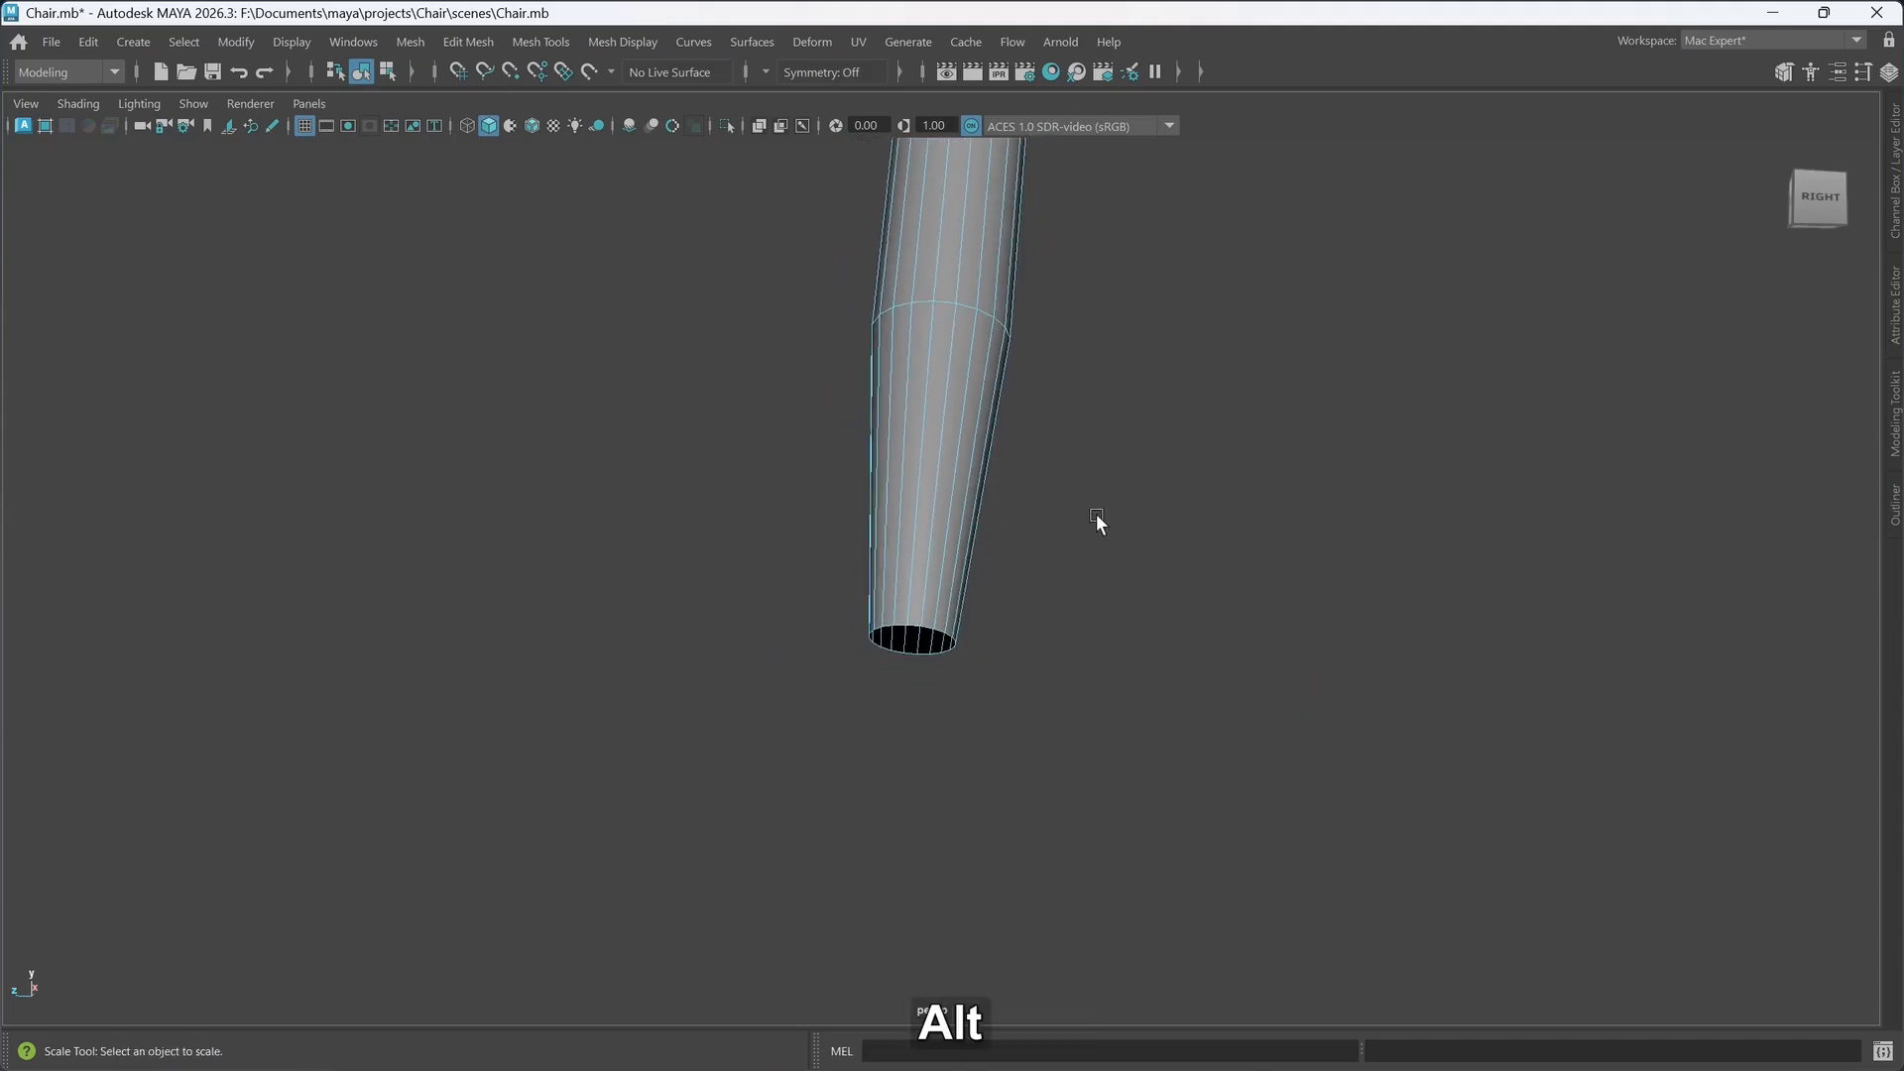
alt+middle_drag(1096, 527, 1068, 585)
key(3)
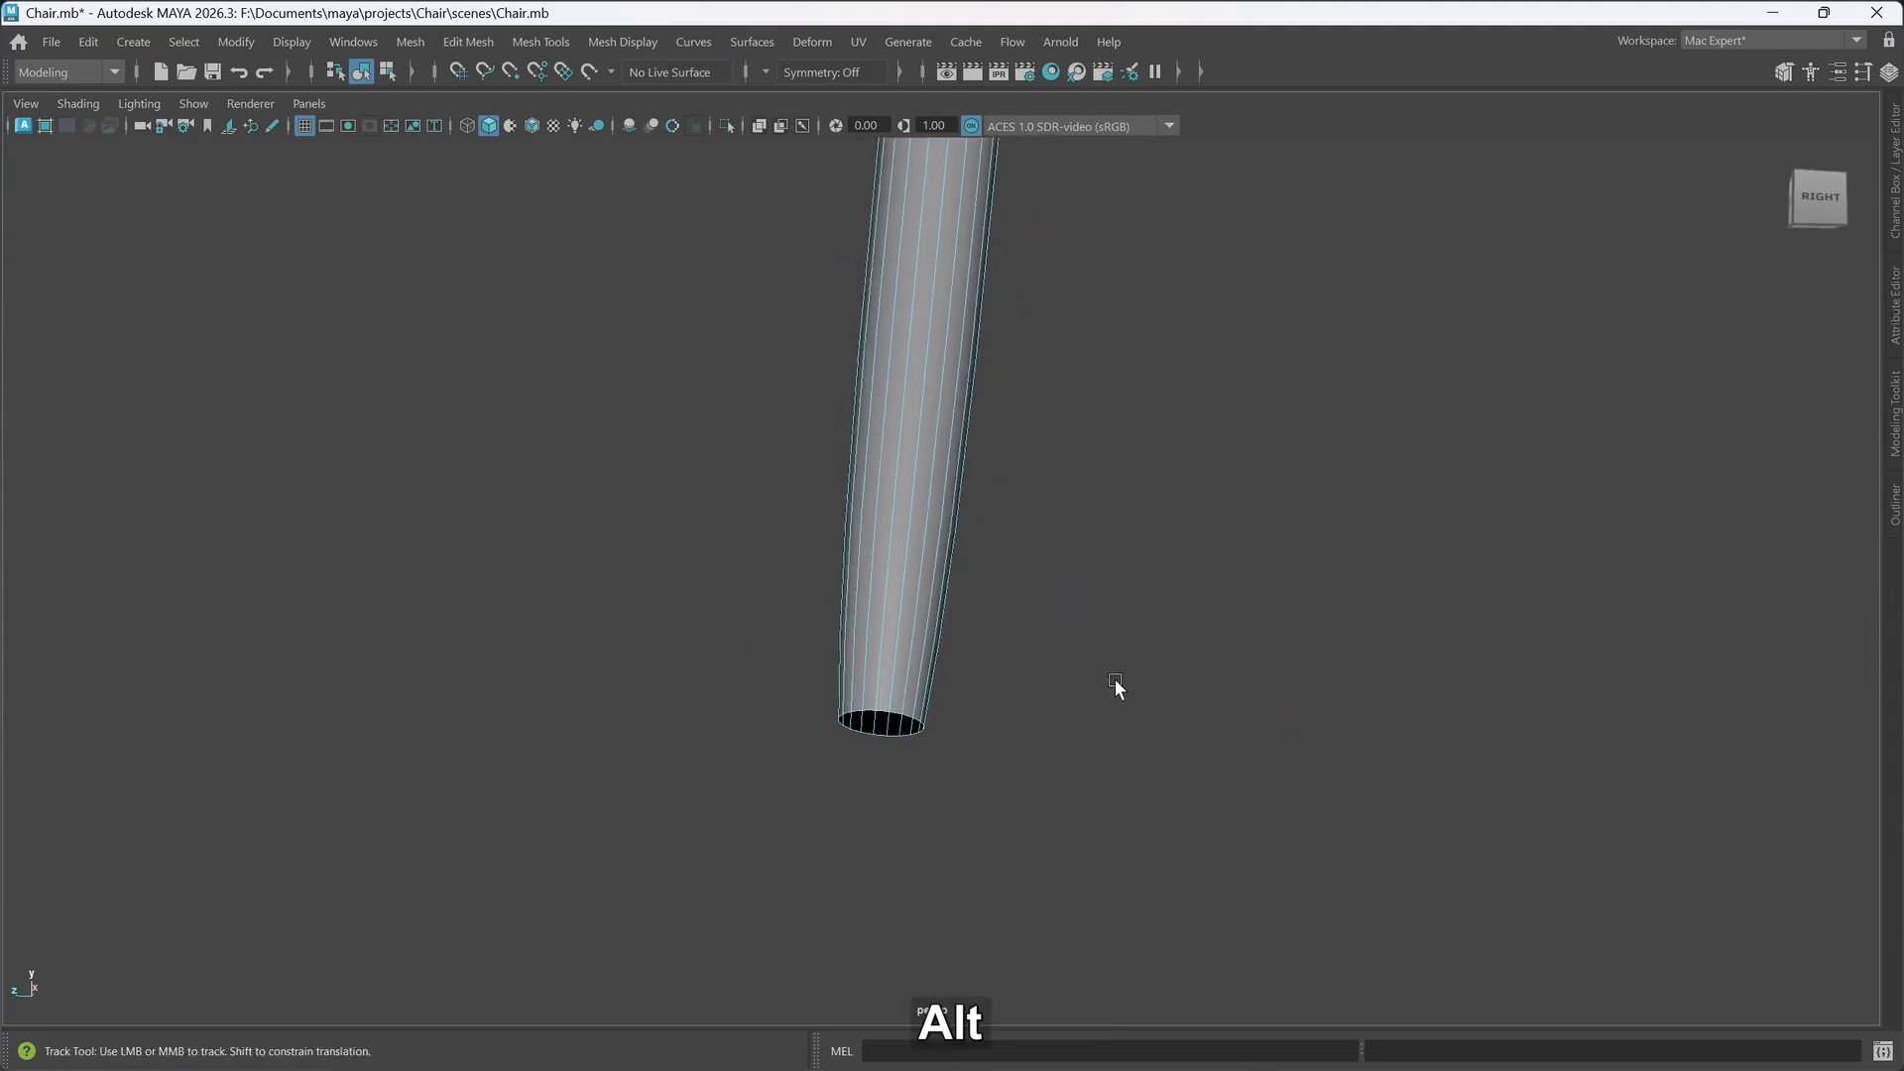
alt+middle_drag(1096, 723, 1057, 729)
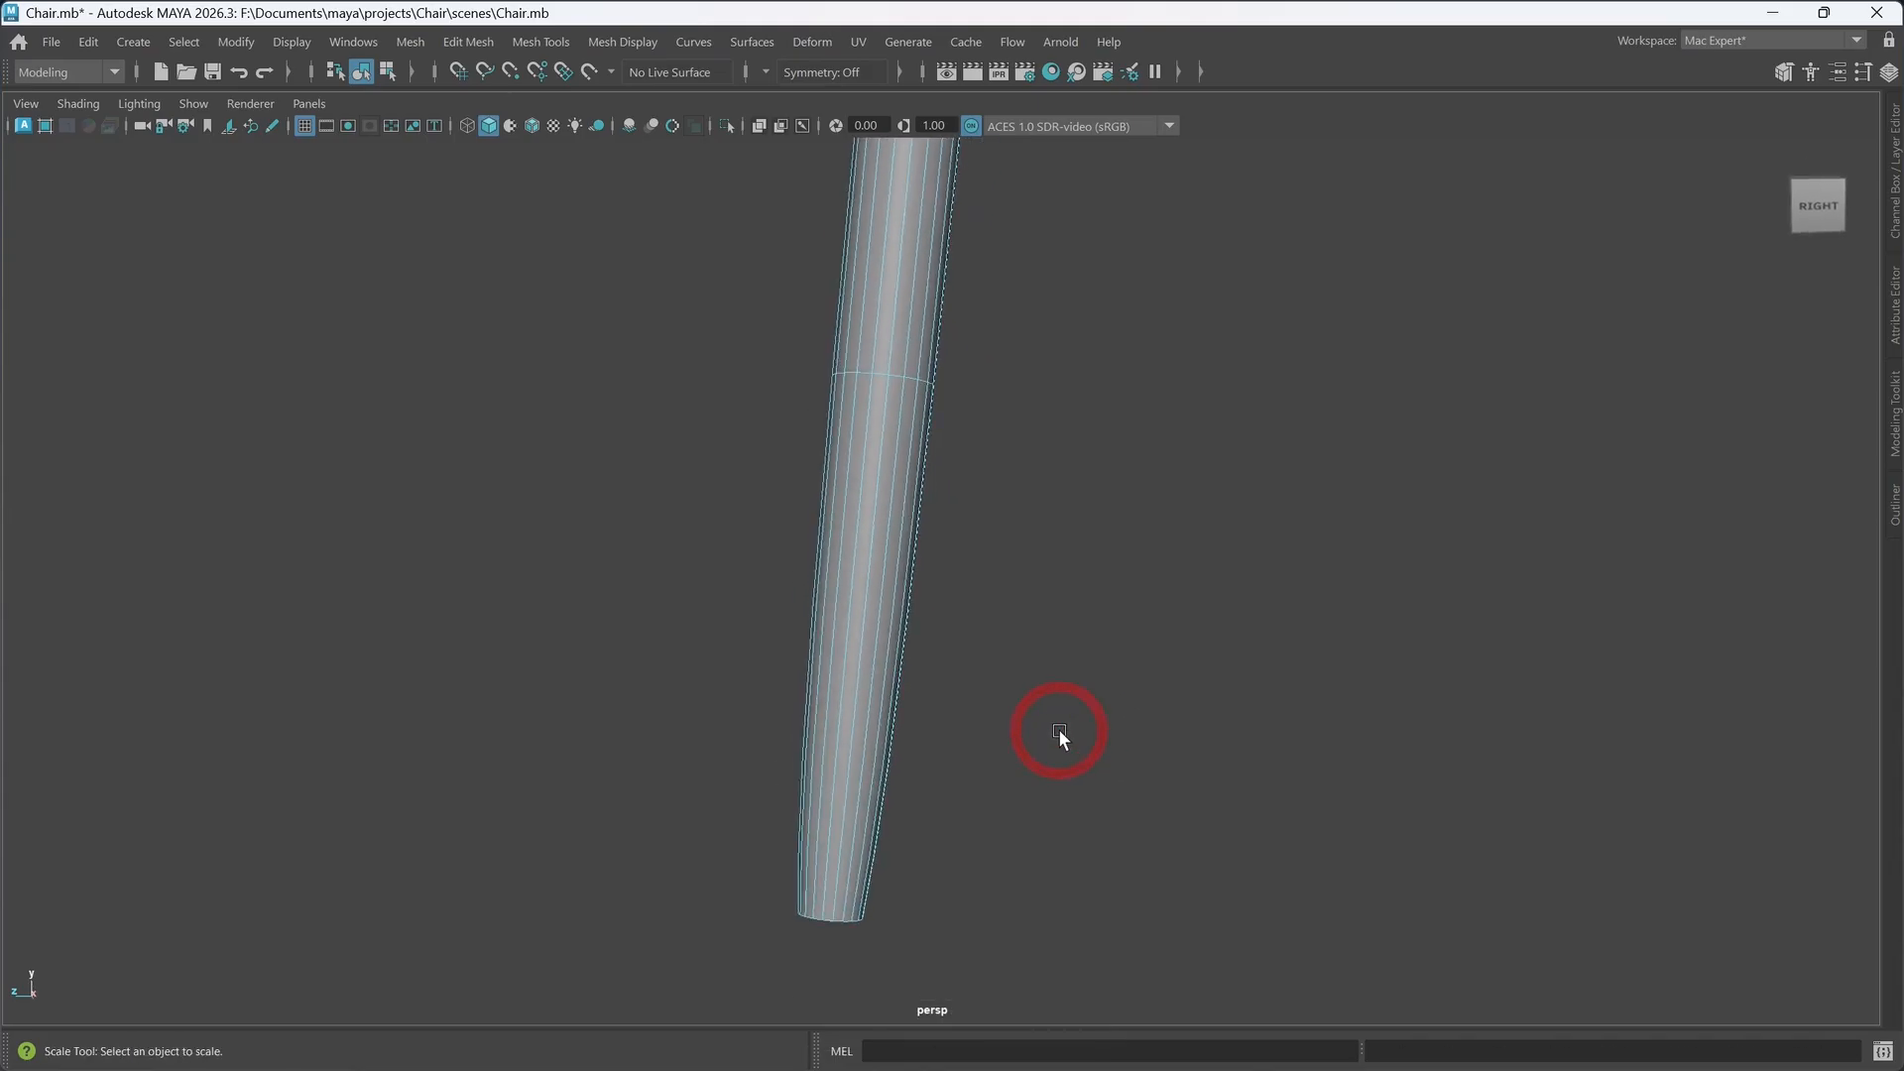
key(1)
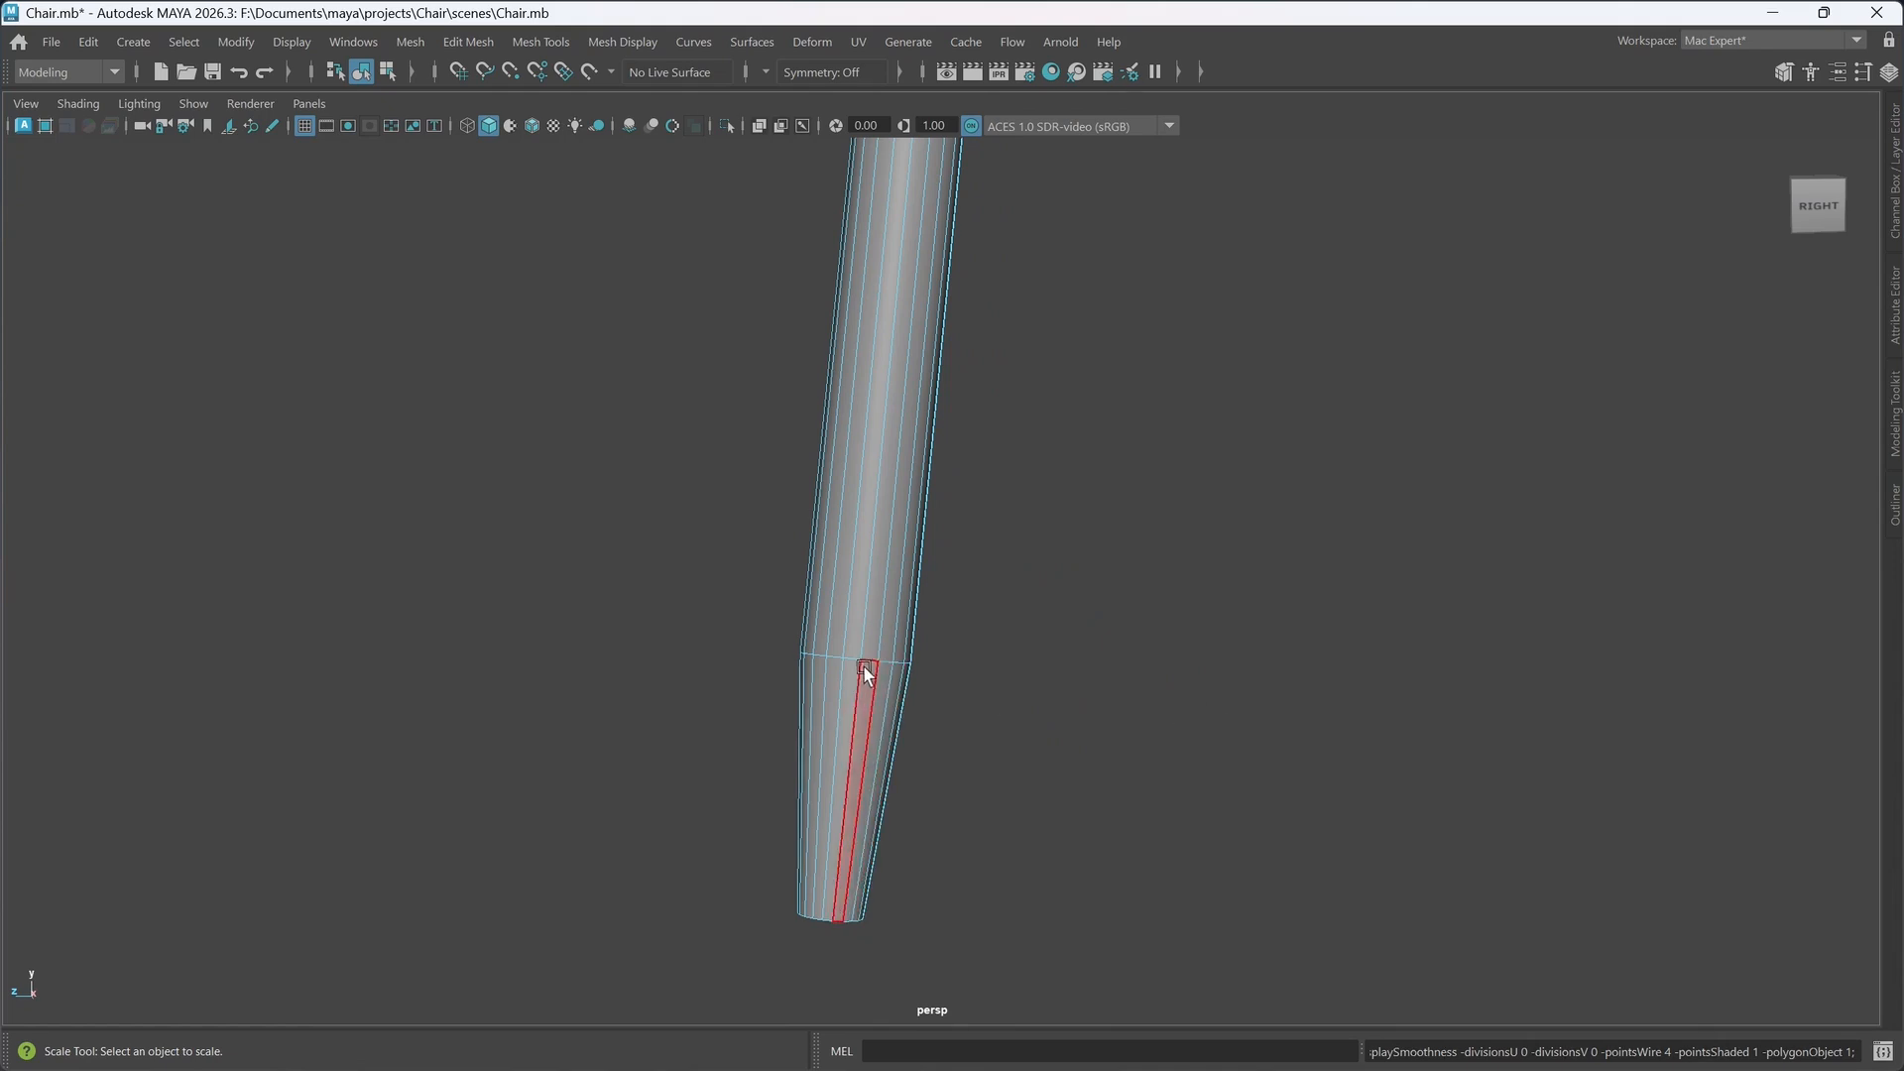
right_drag(871, 659, 888, 380)
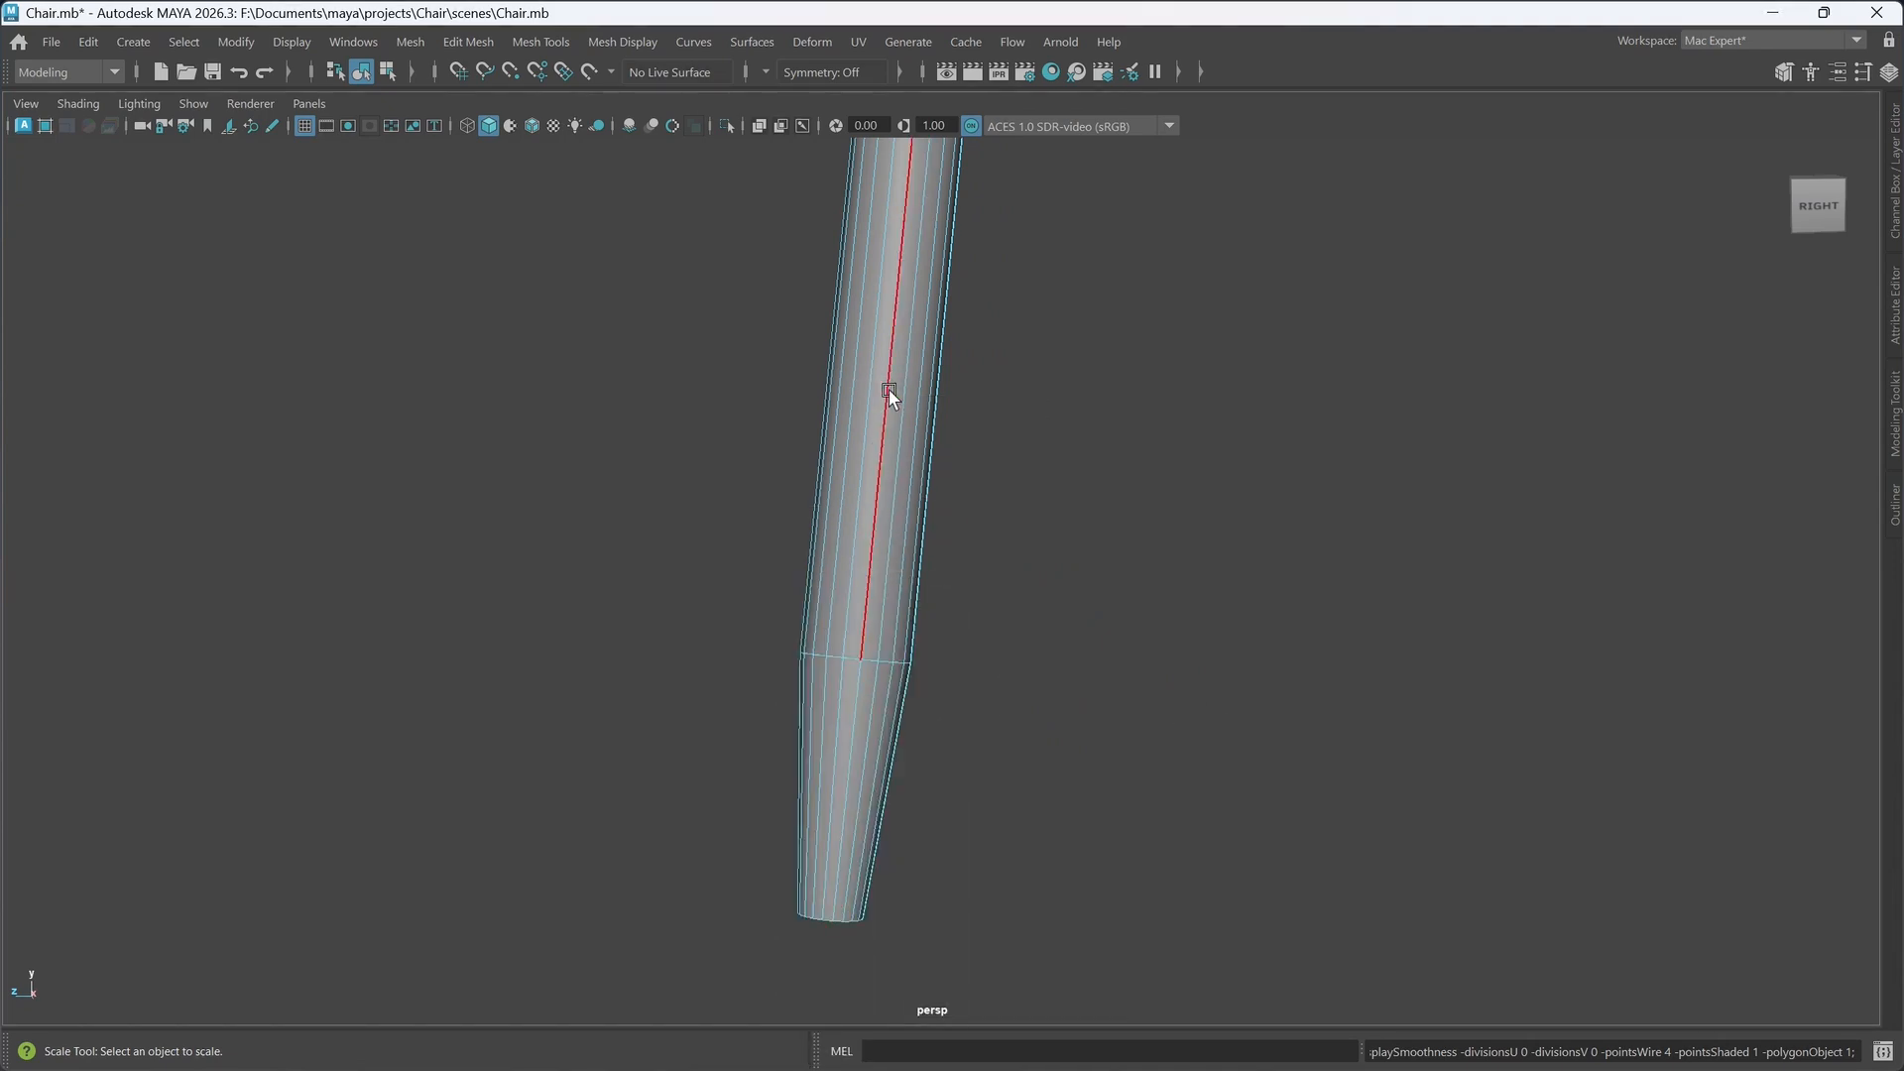
double_click(872, 654)
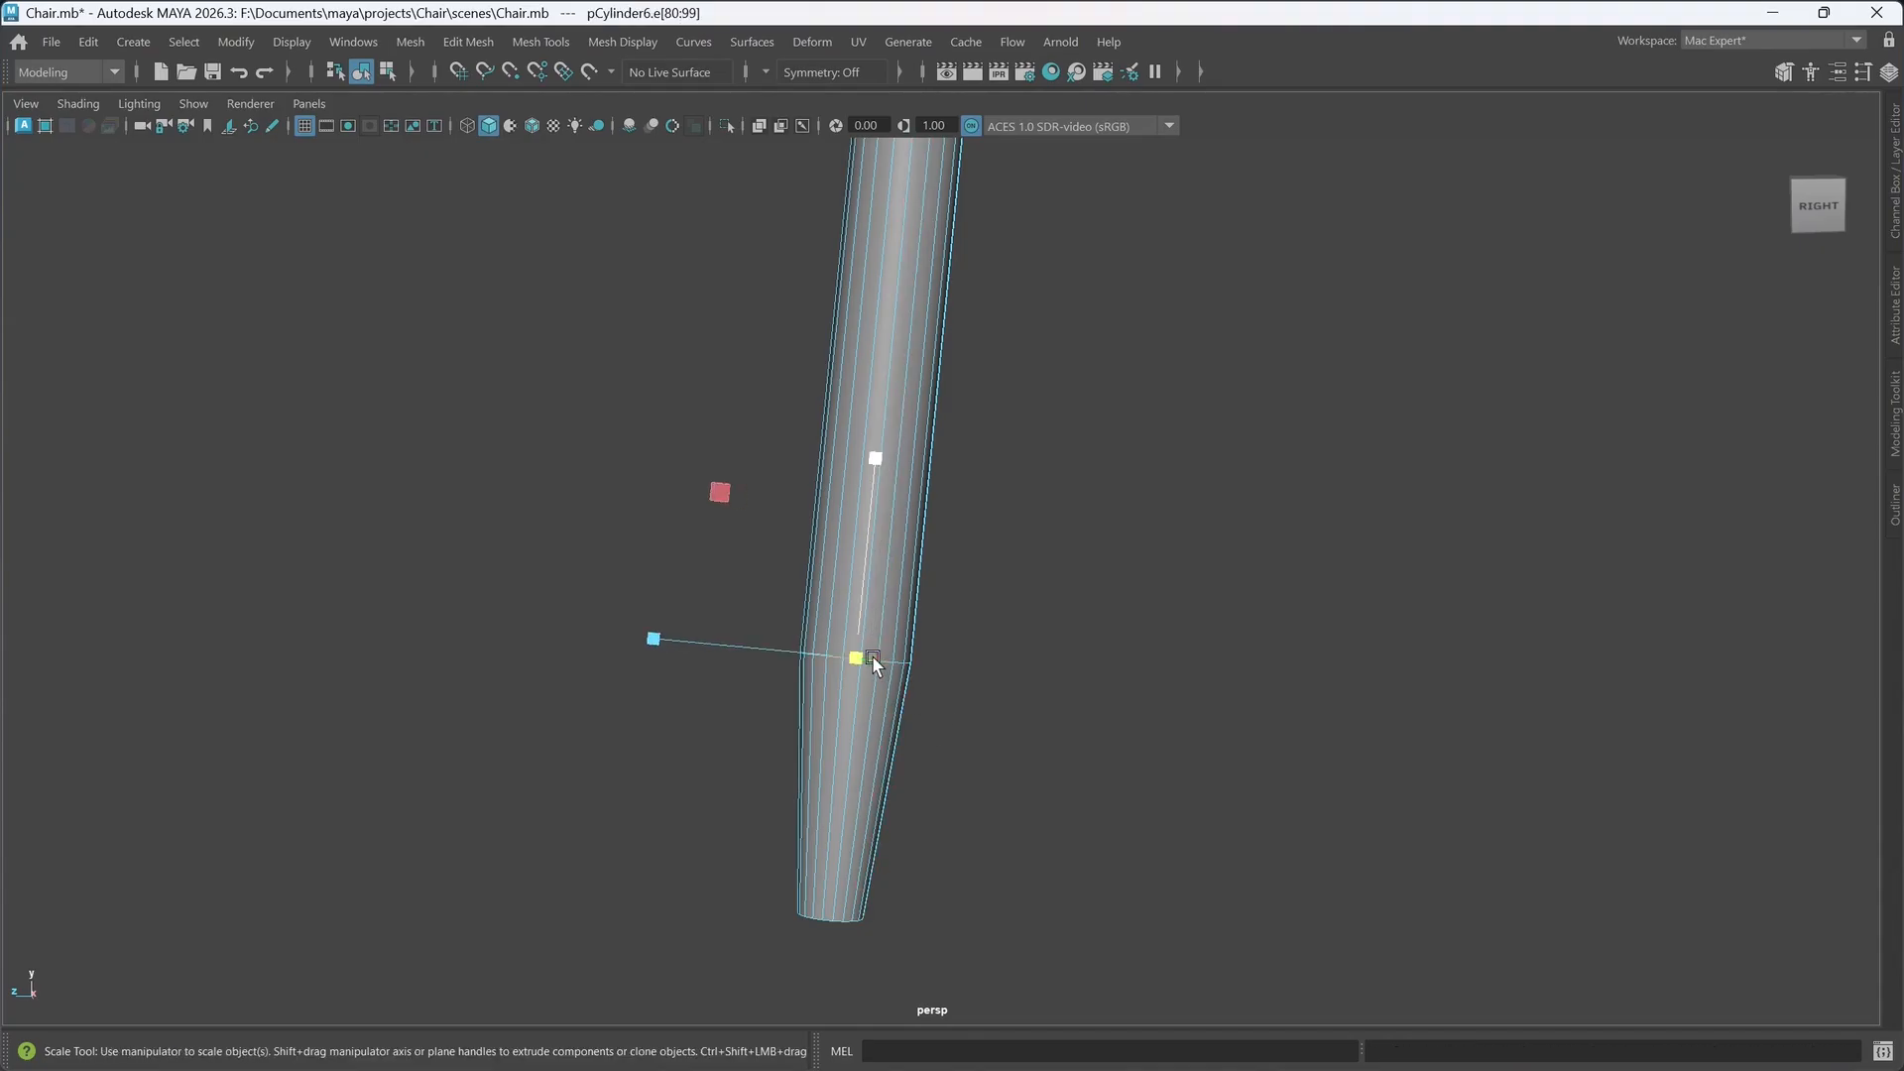
key(ctrl+b)
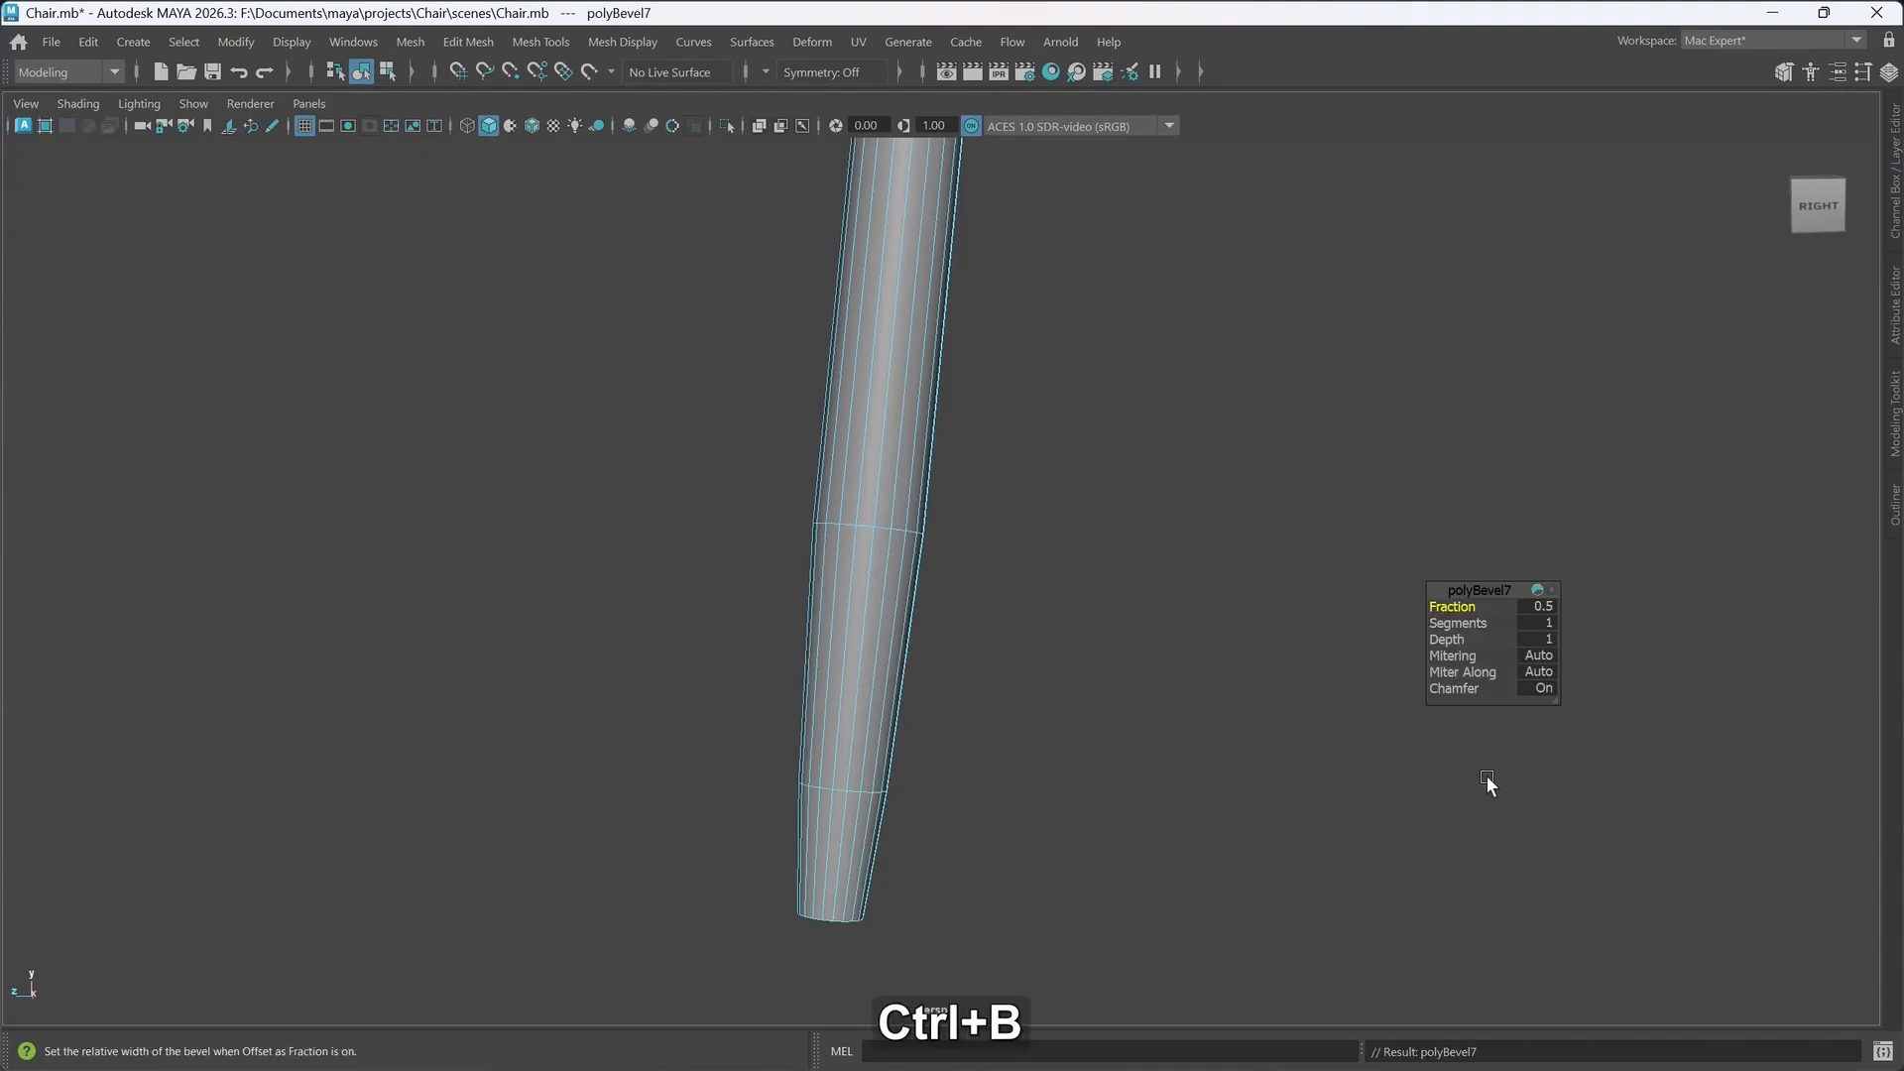
click(1457, 623)
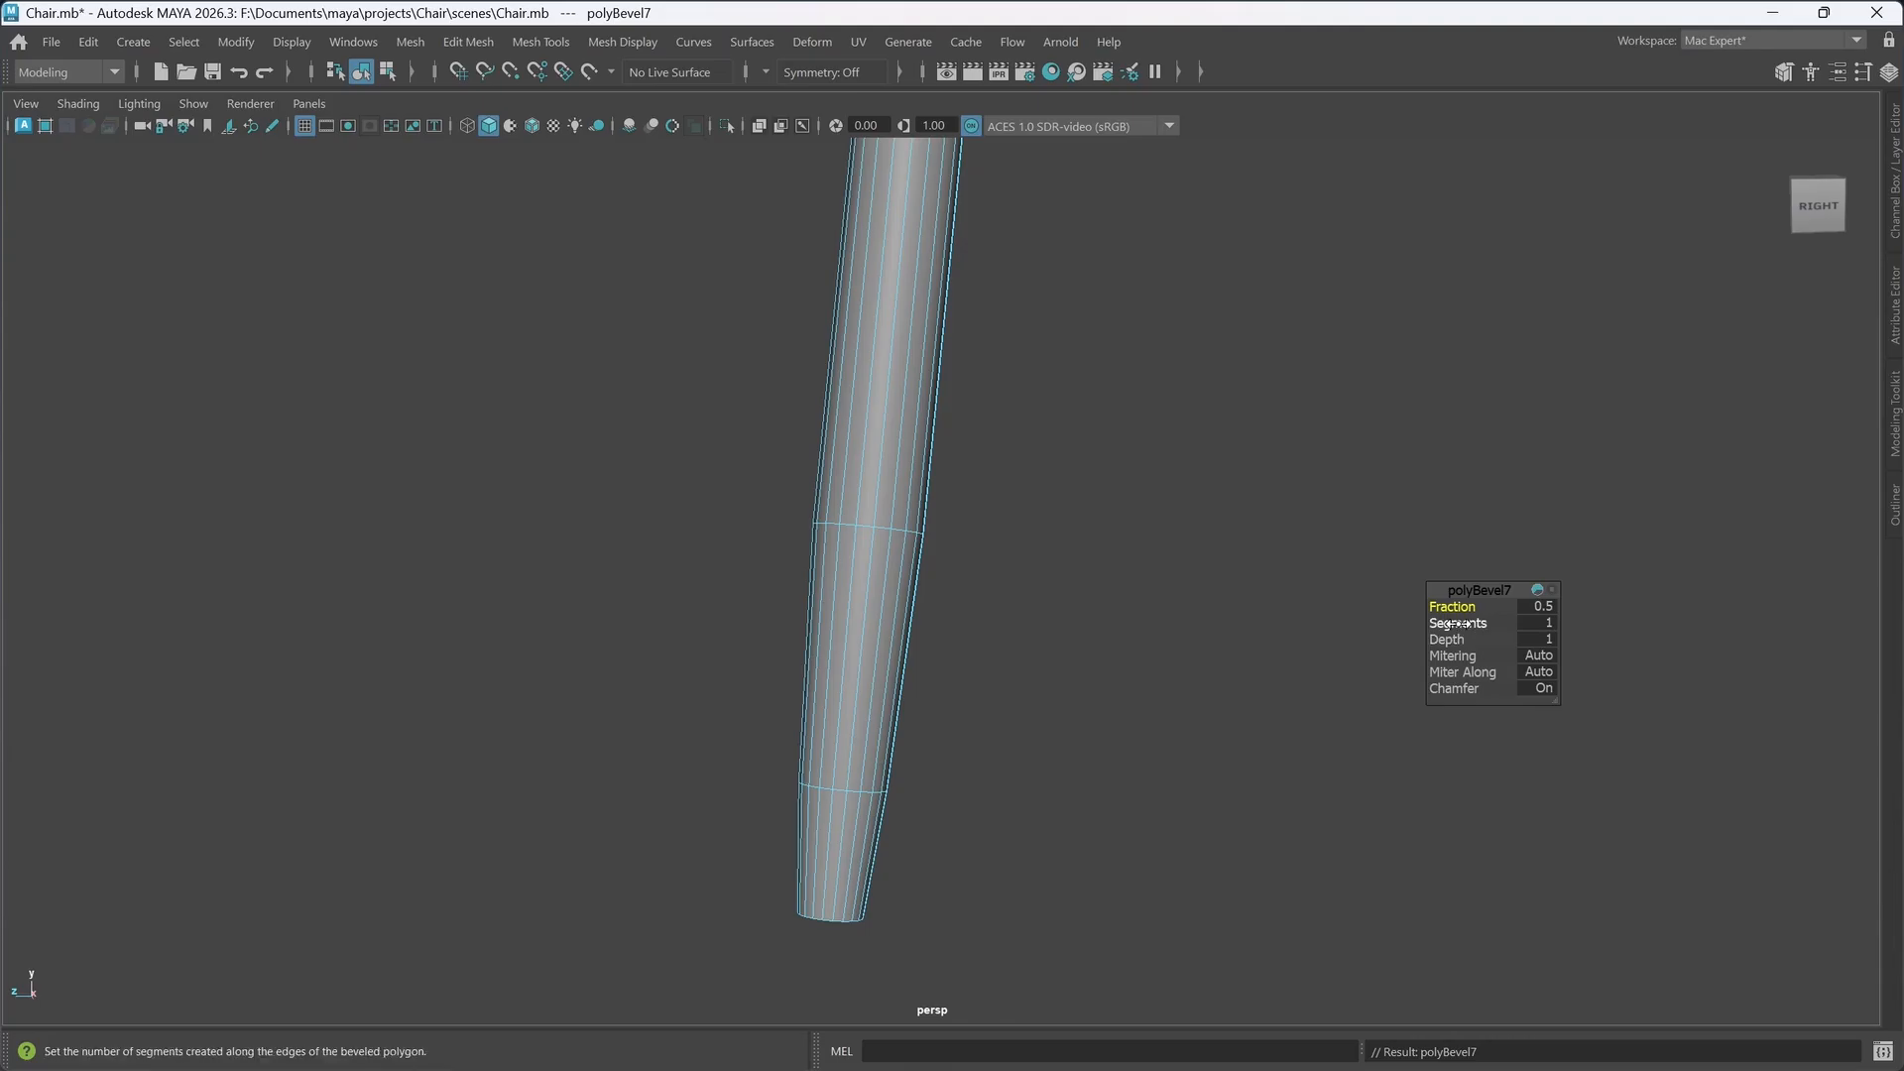
drag(1460, 623, 1471, 622)
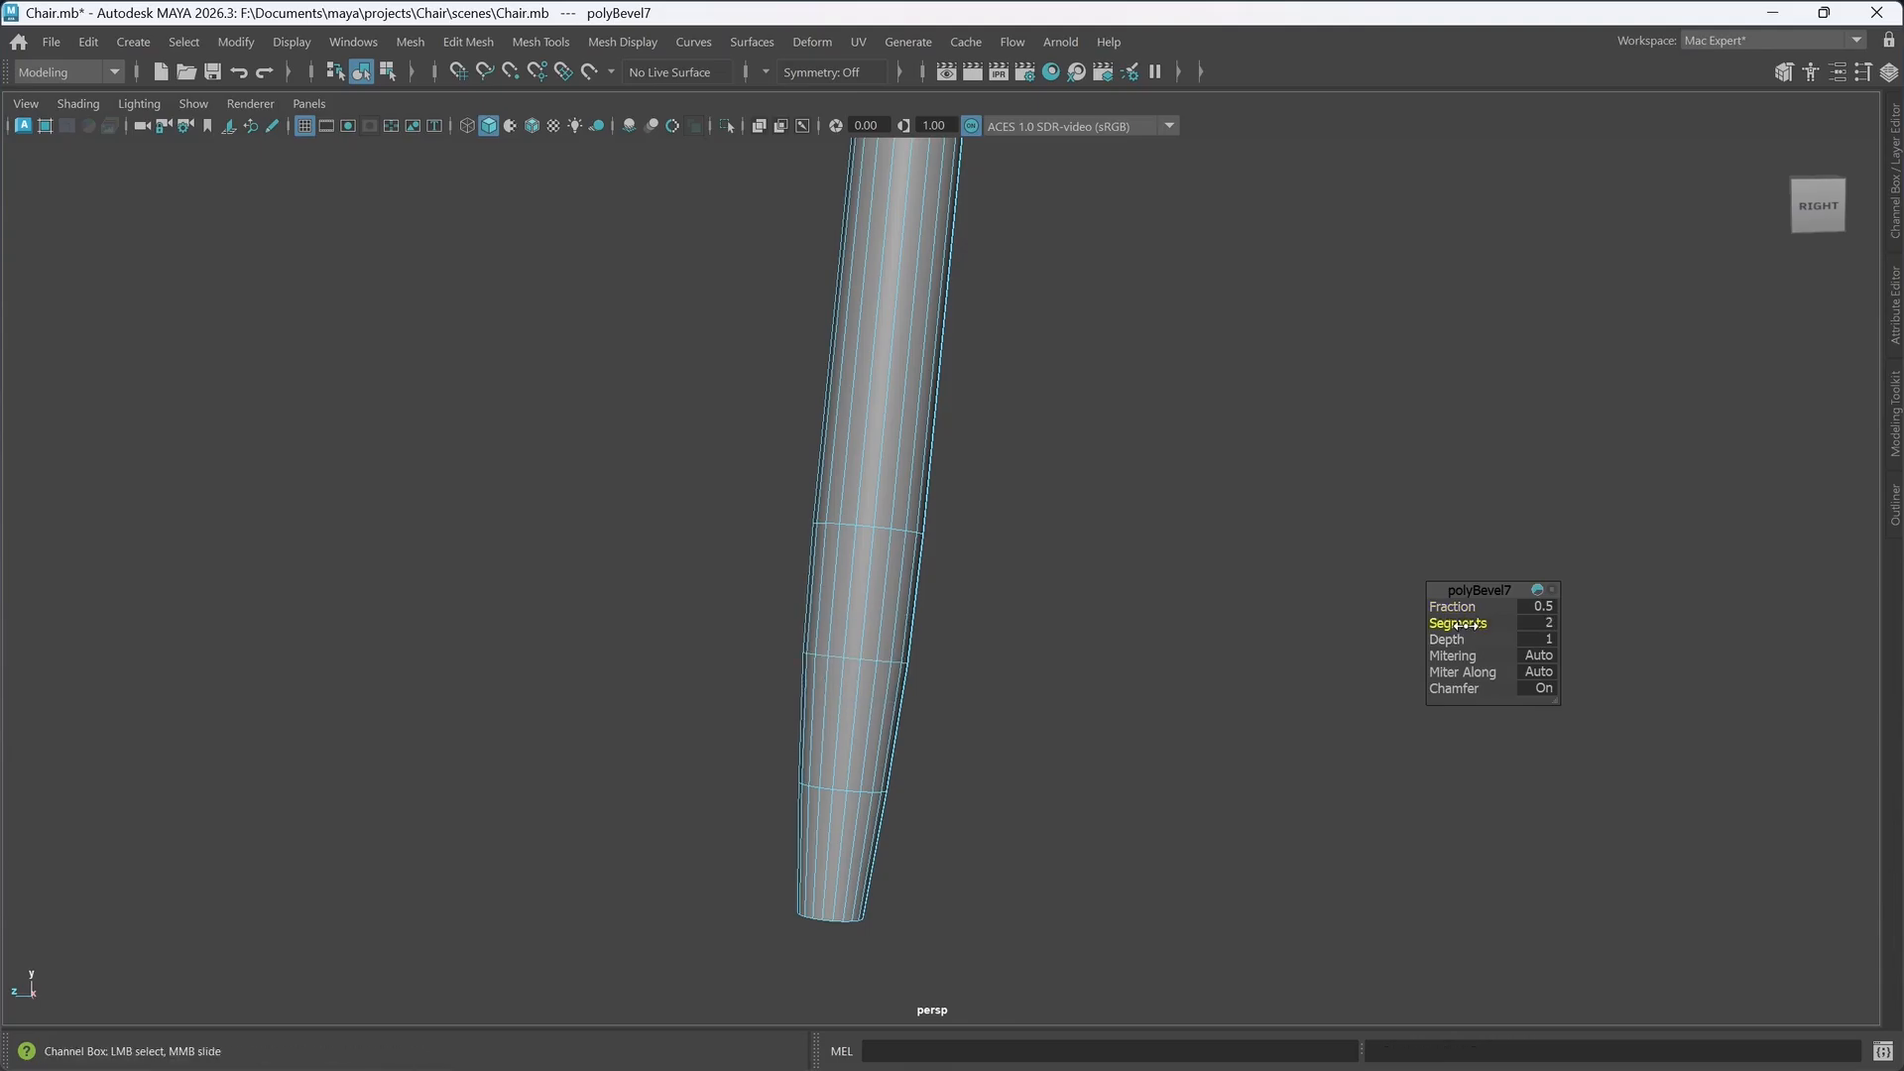
- Set the bevel fraction to 0.184 and display the leg with smooth mesh preview
click(1451, 607)
ctrl+drag(1453, 607, 1466, 608)
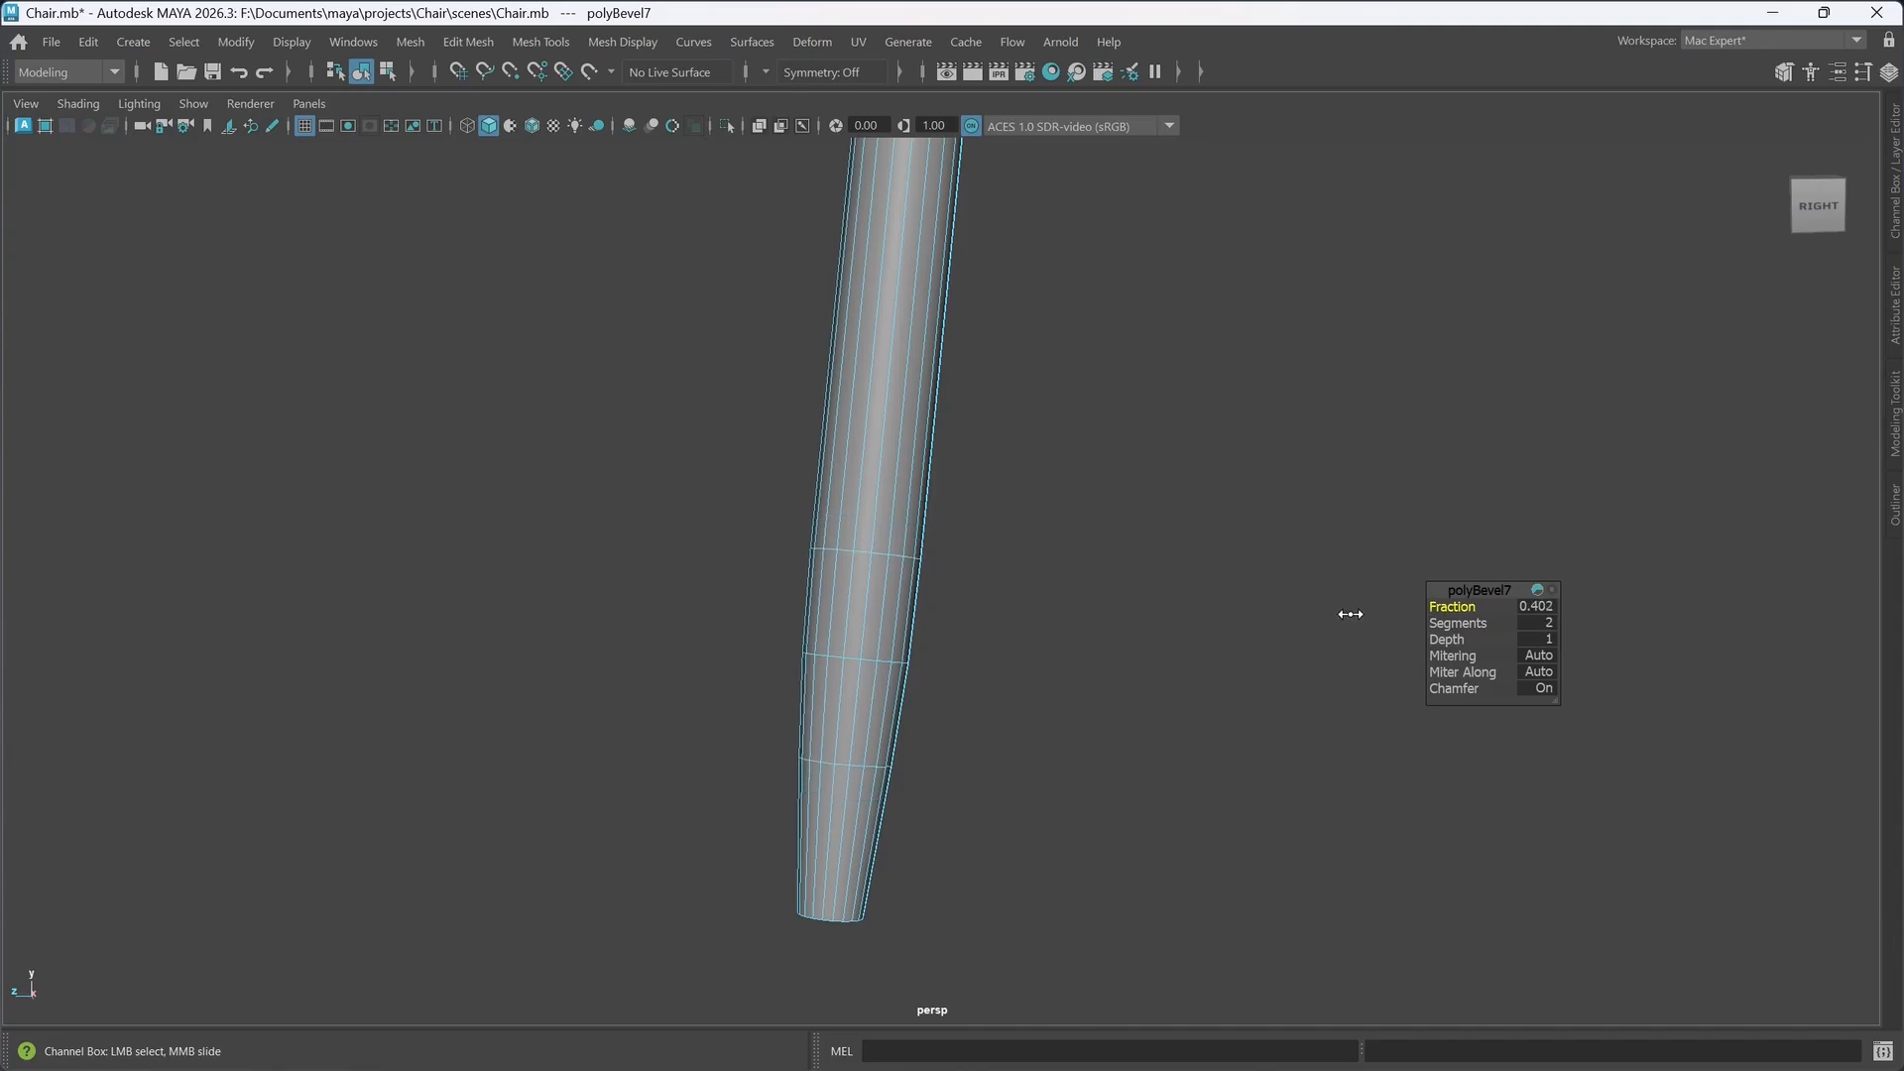
key(3)
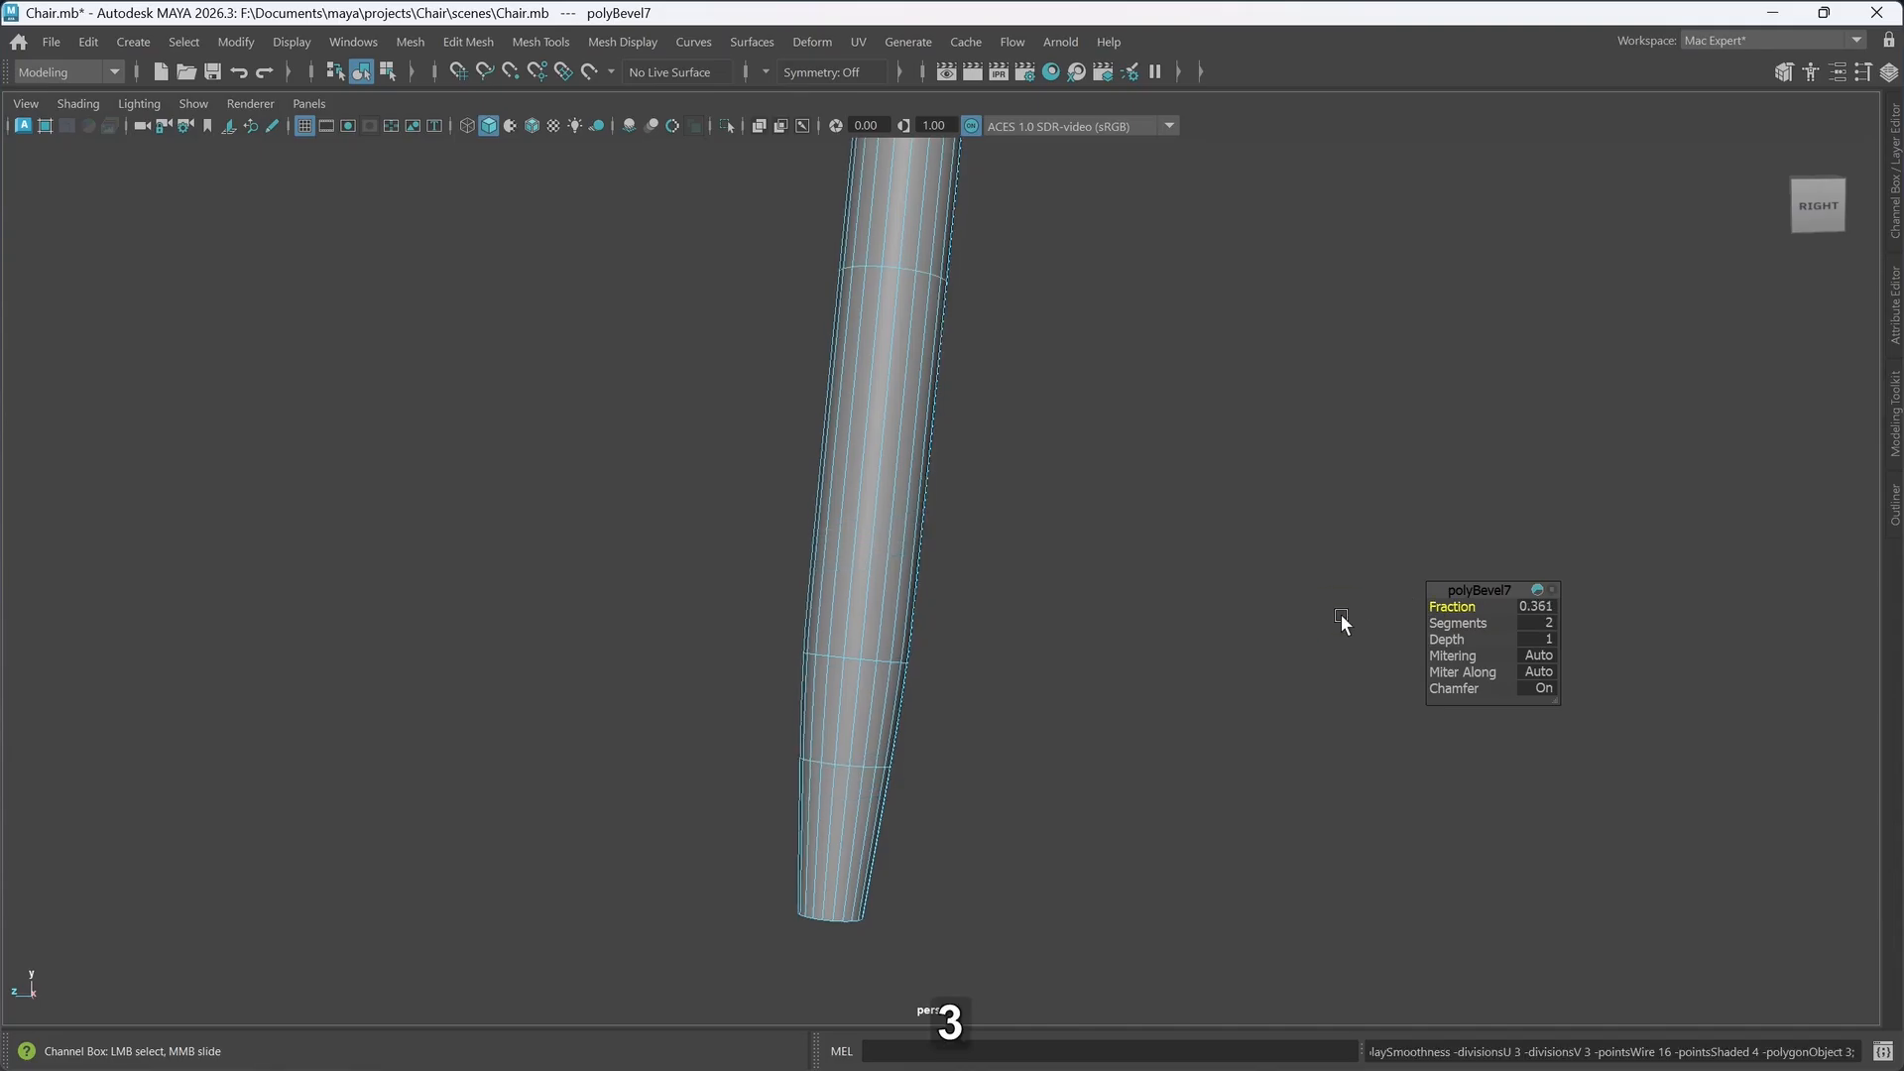
mouse_move(1186, 614)
alt+mouse_down()
mouse_move(1139, 629)
mouse_move(1177, 624)
alt+mouse_up()
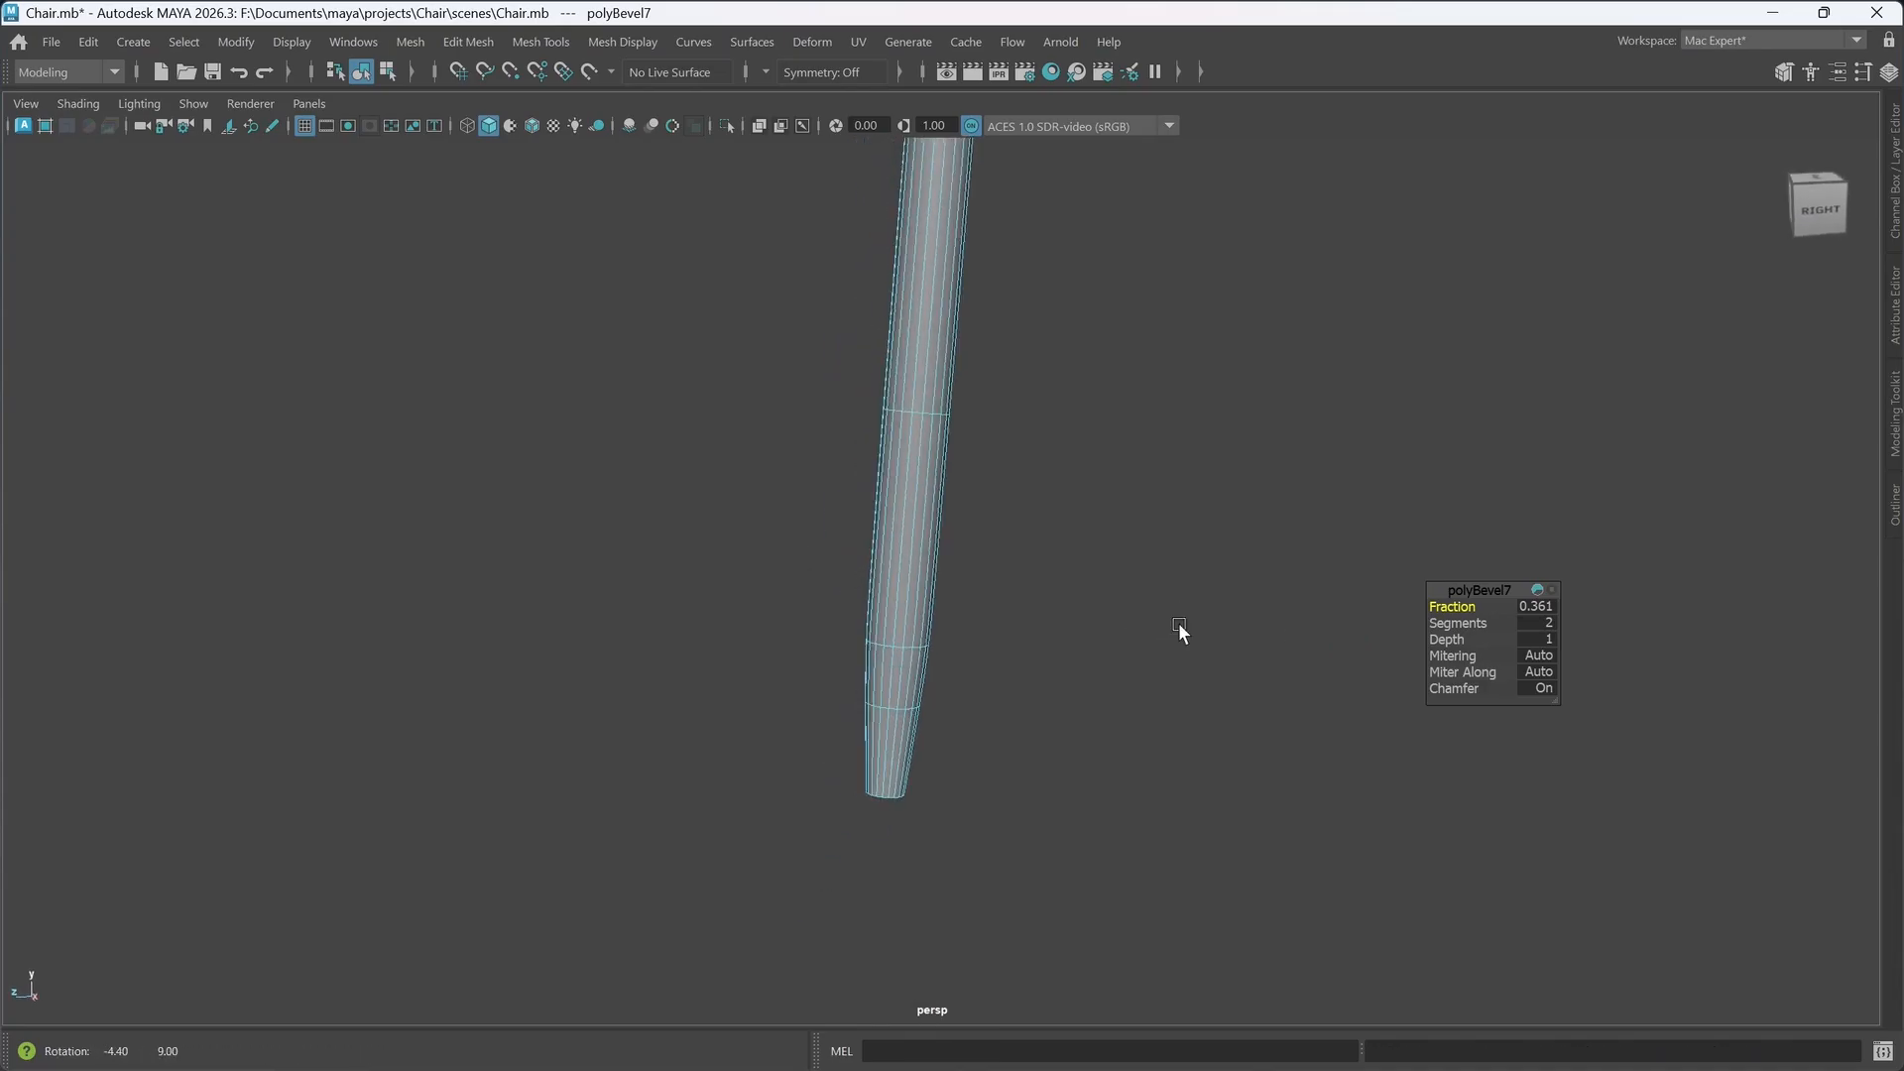
ctrl+drag(1454, 611, 1445, 610)
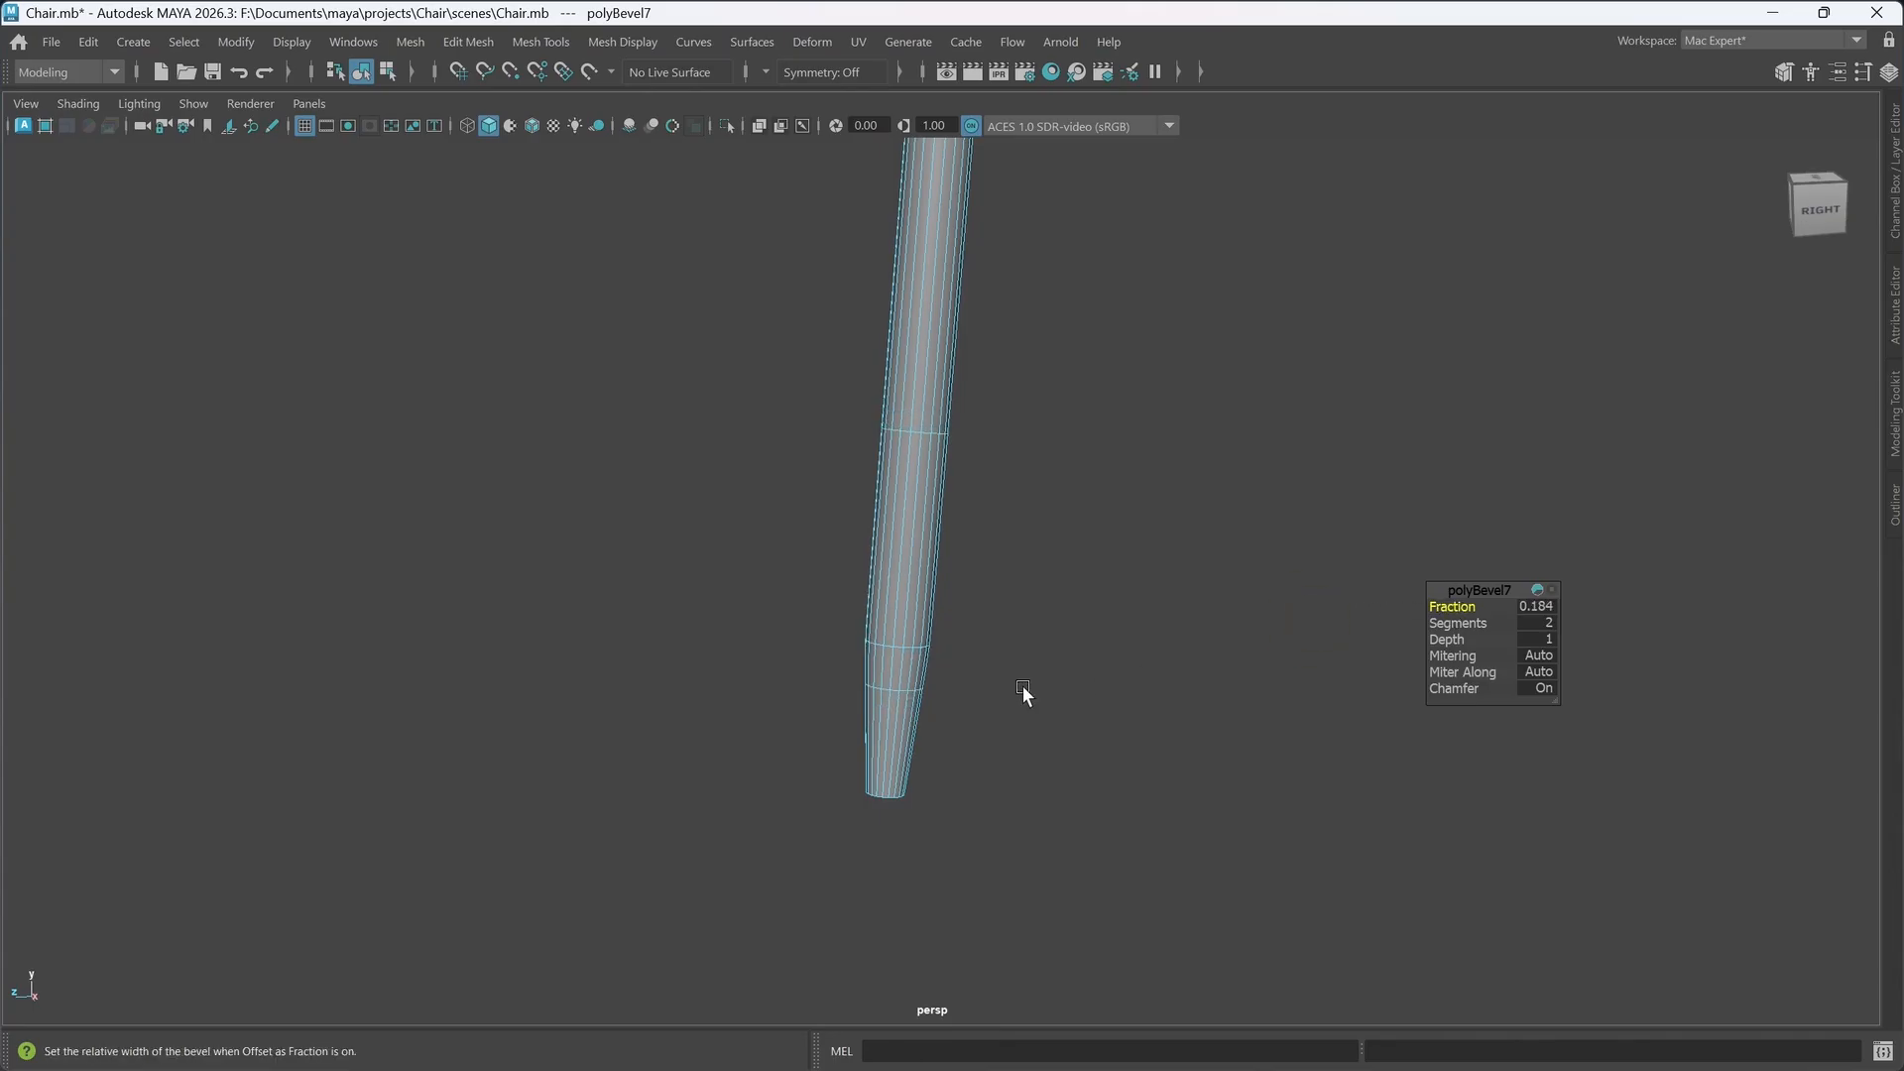
- Insert centred edge loops repeatedly along the leg with Multi-Cut, dividing it into short segments from the seat ring to the tapered foot
alt+middle_drag(1021, 686, 970, 660)
key(m)
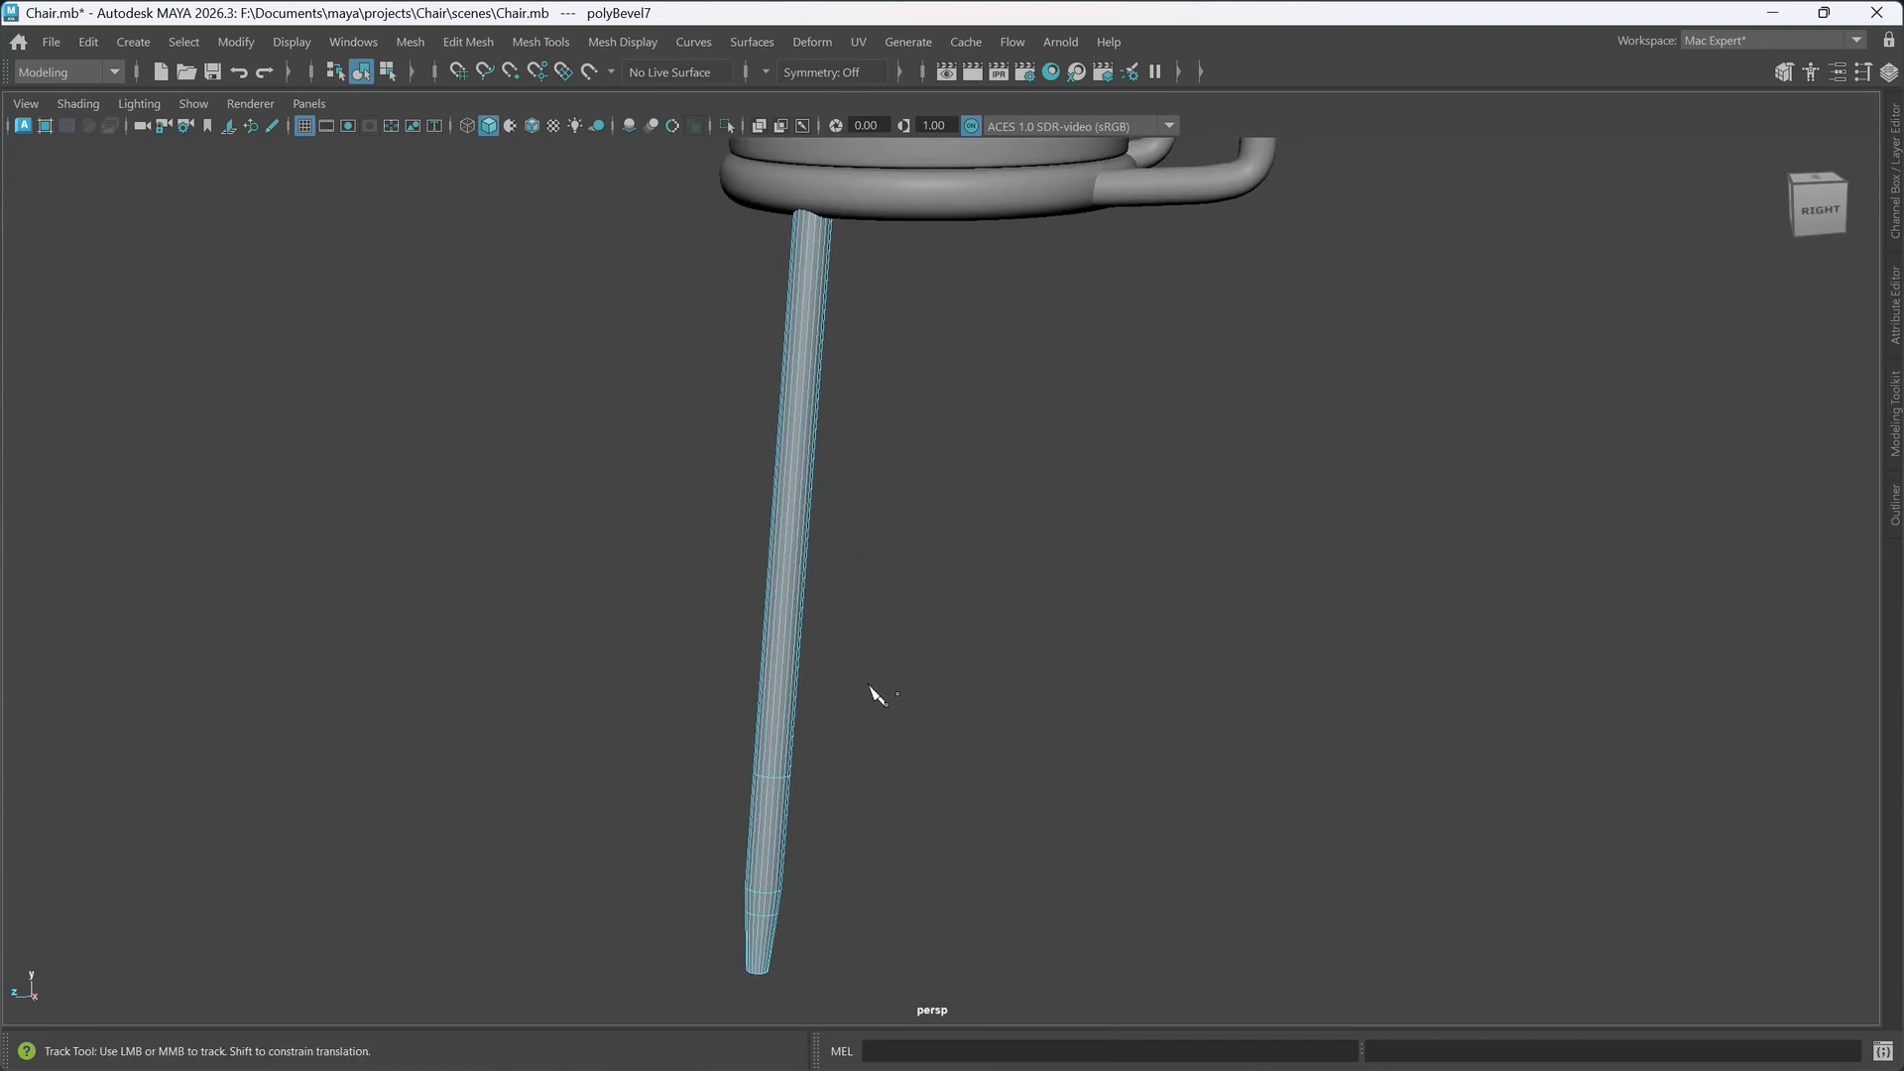
ctrl+middle_click(781, 634)
ctrl+middle_click(773, 728)
ctrl+middle_click(784, 601)
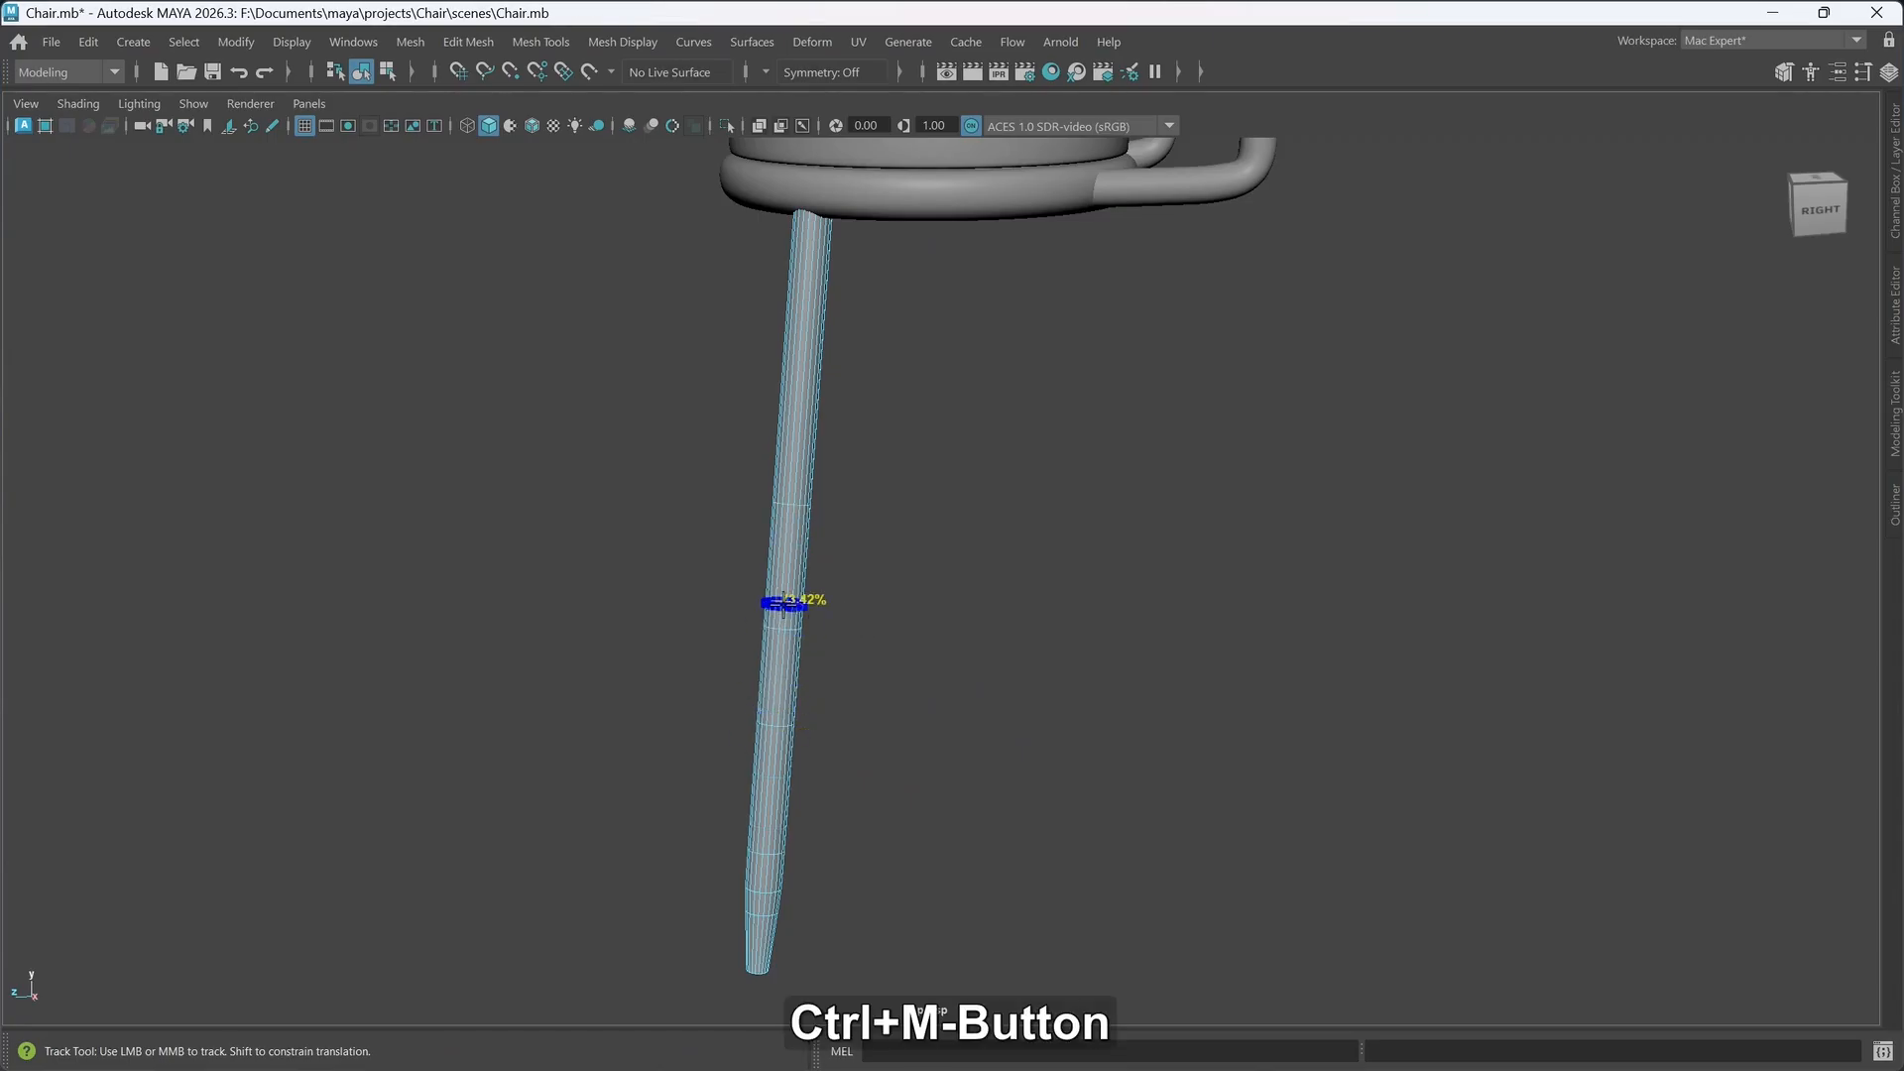
ctrl+middle_click(809, 411)
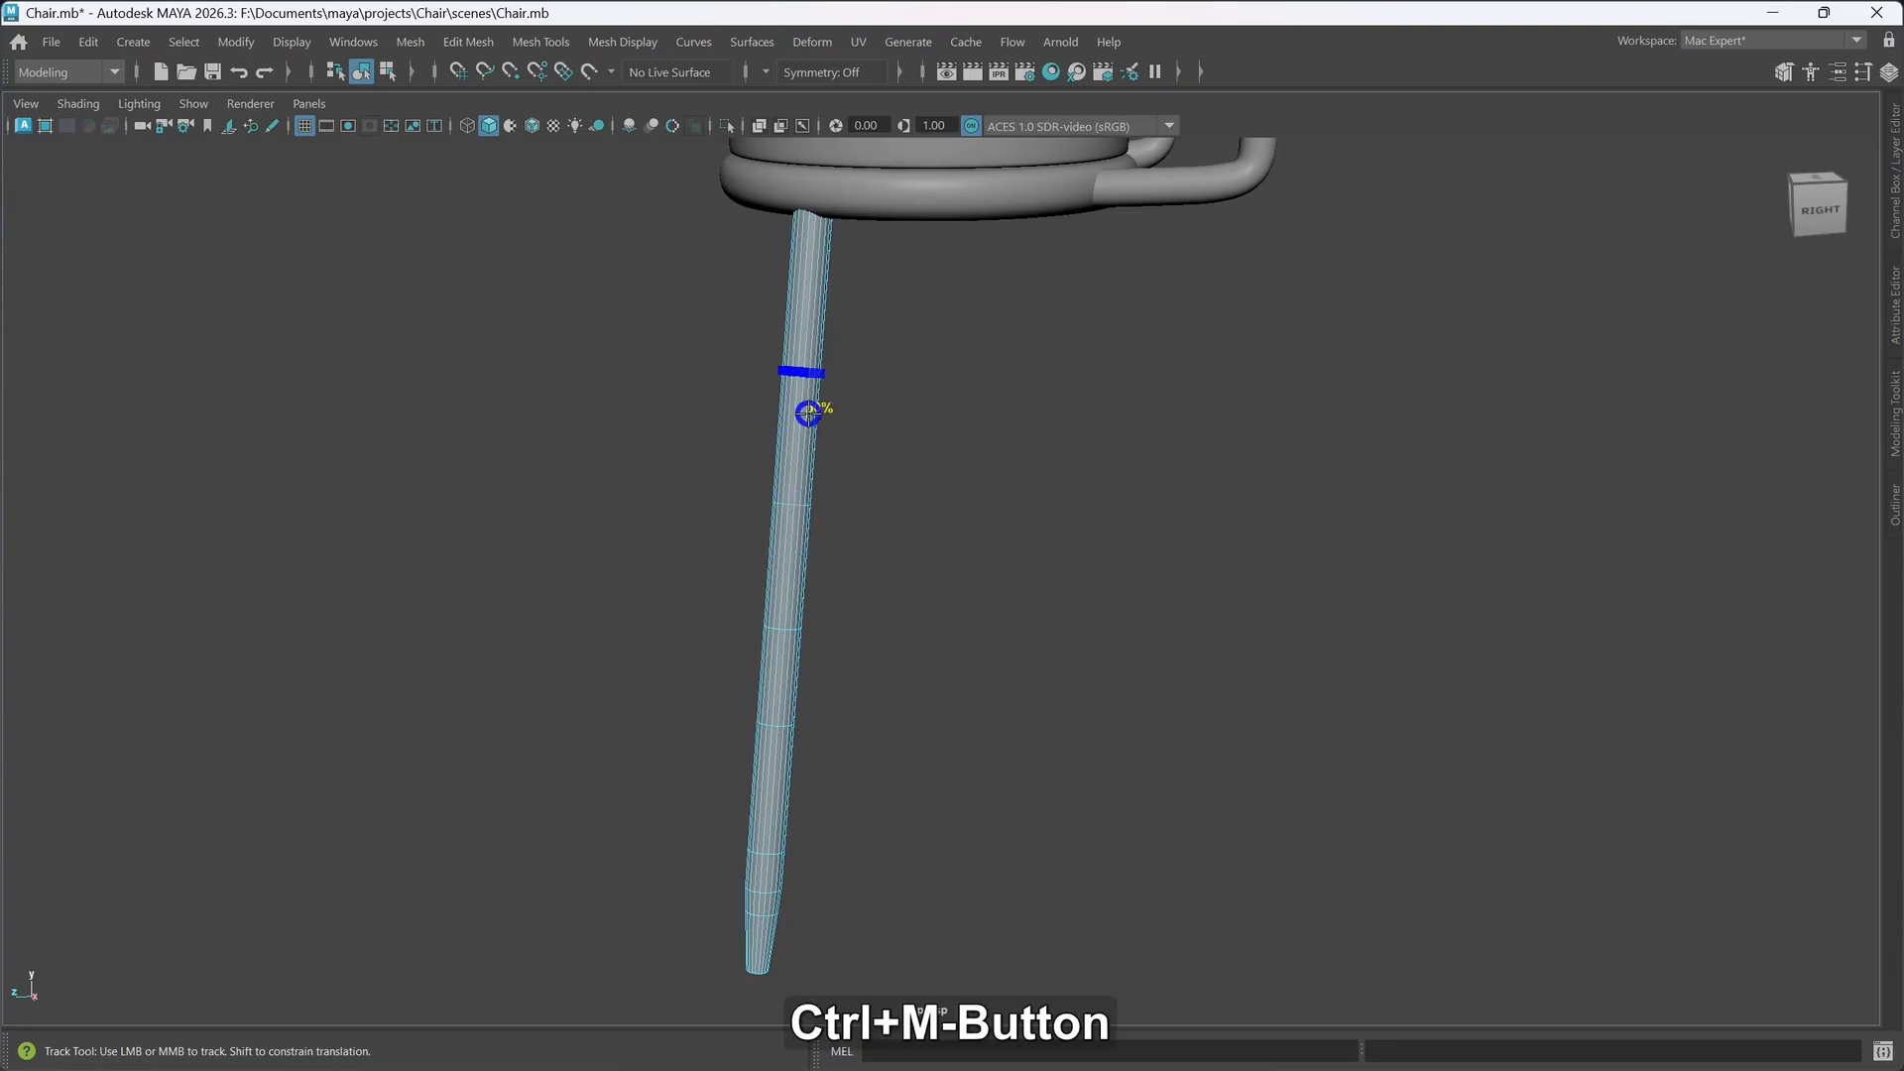
ctrl+middle_click(819, 278)
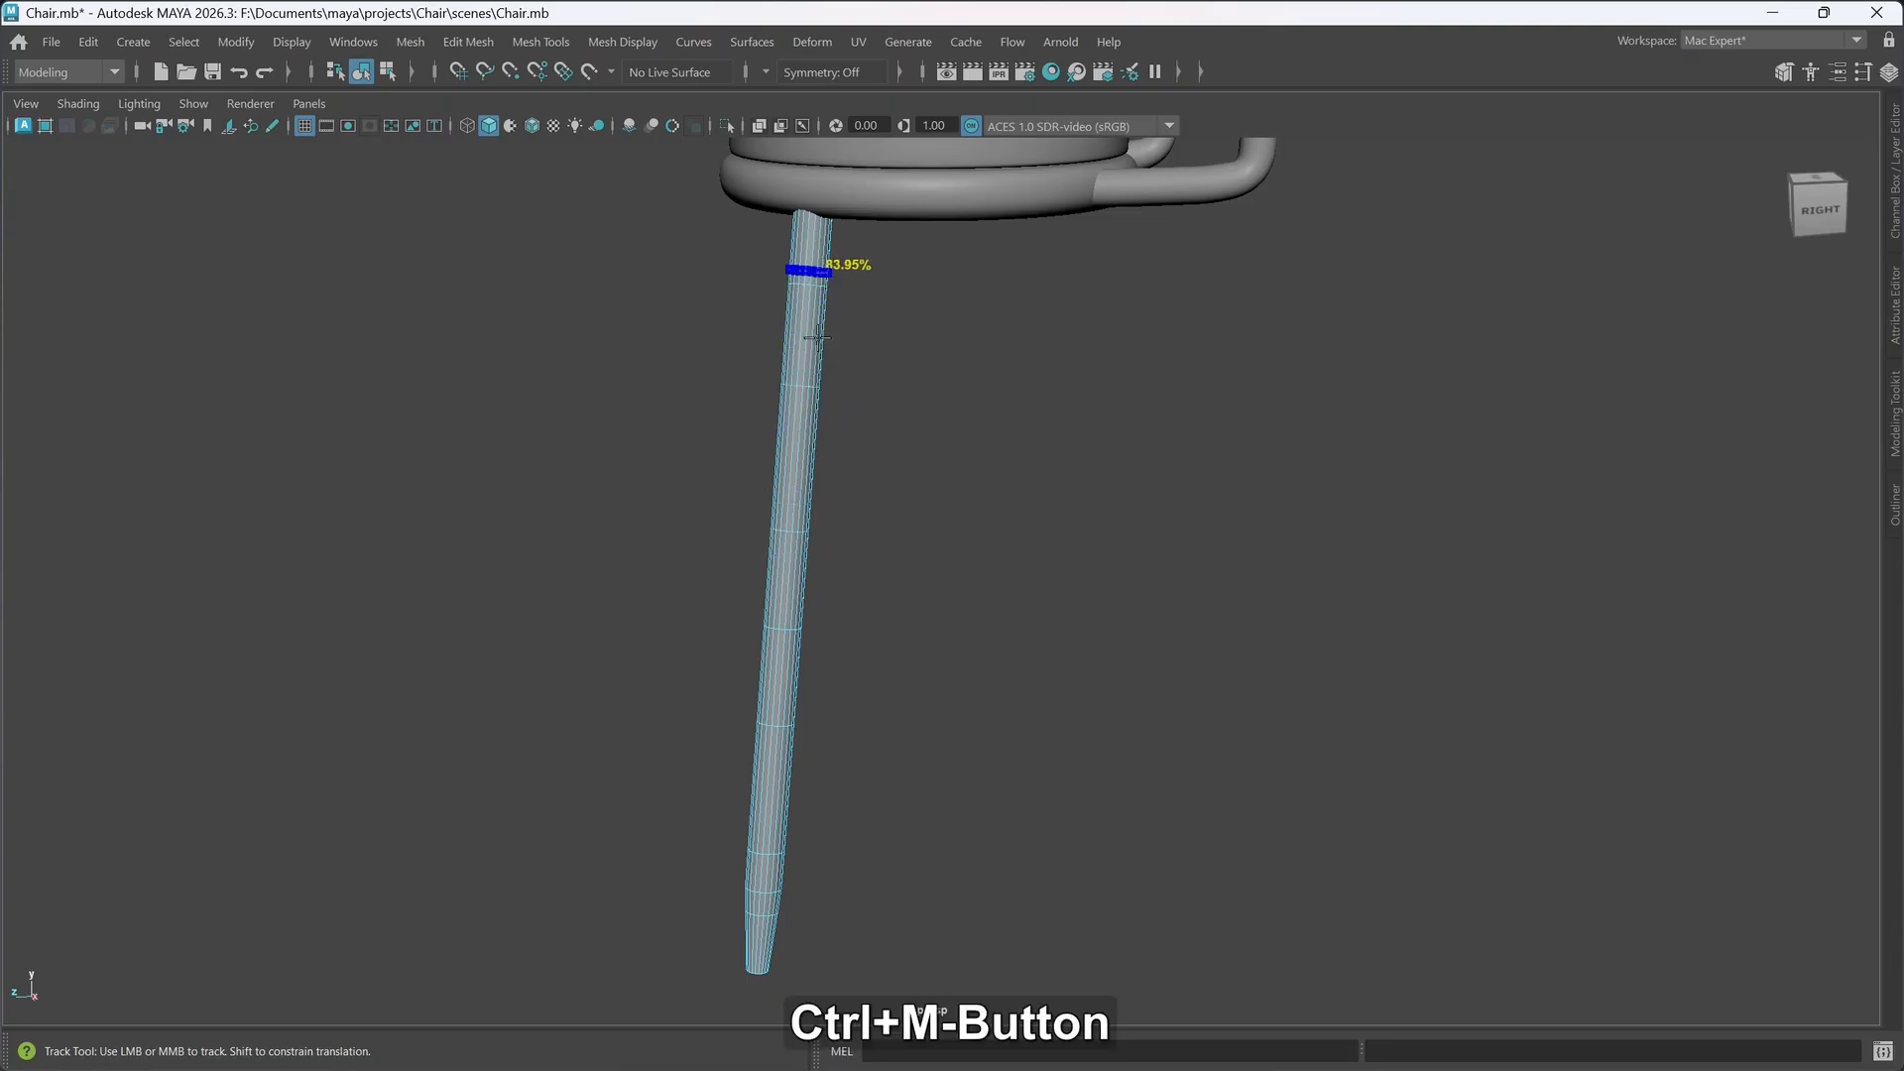
ctrl+middle_click(793, 446)
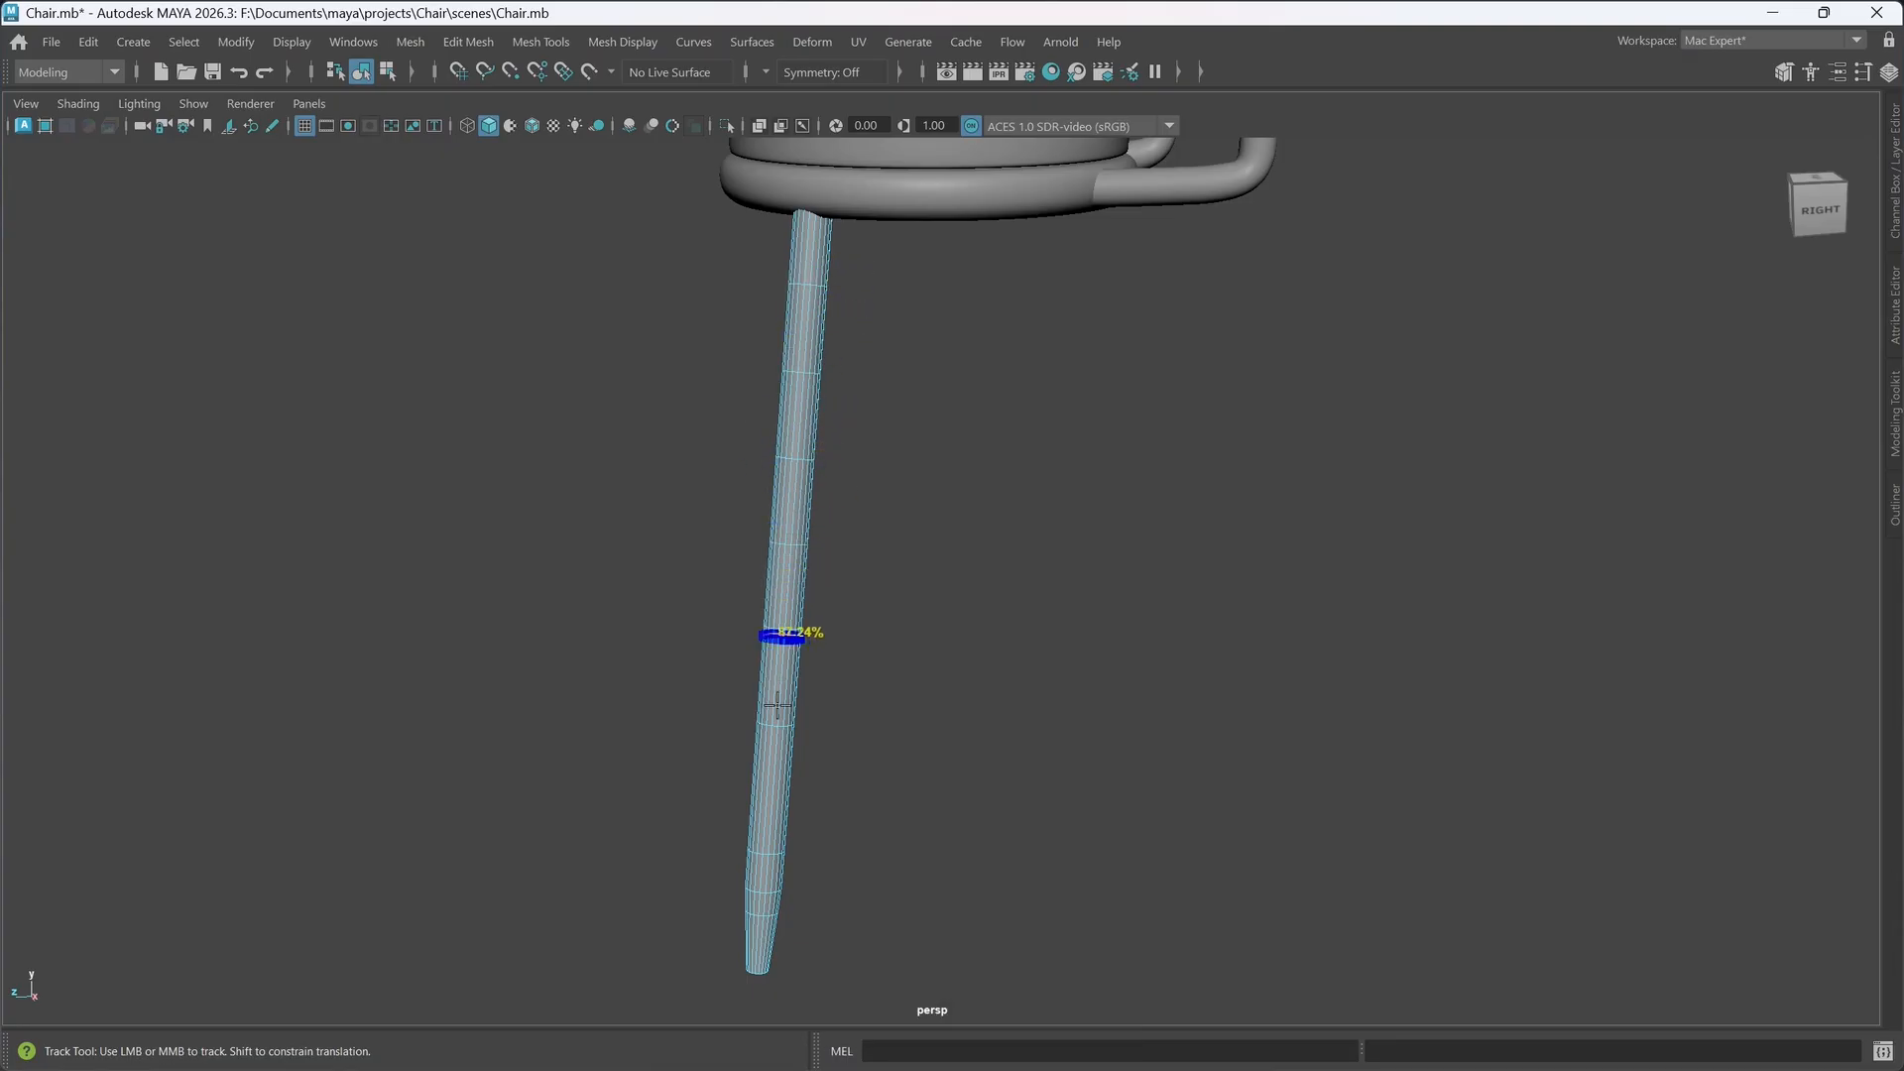
ctrl+middle_click(789, 782)
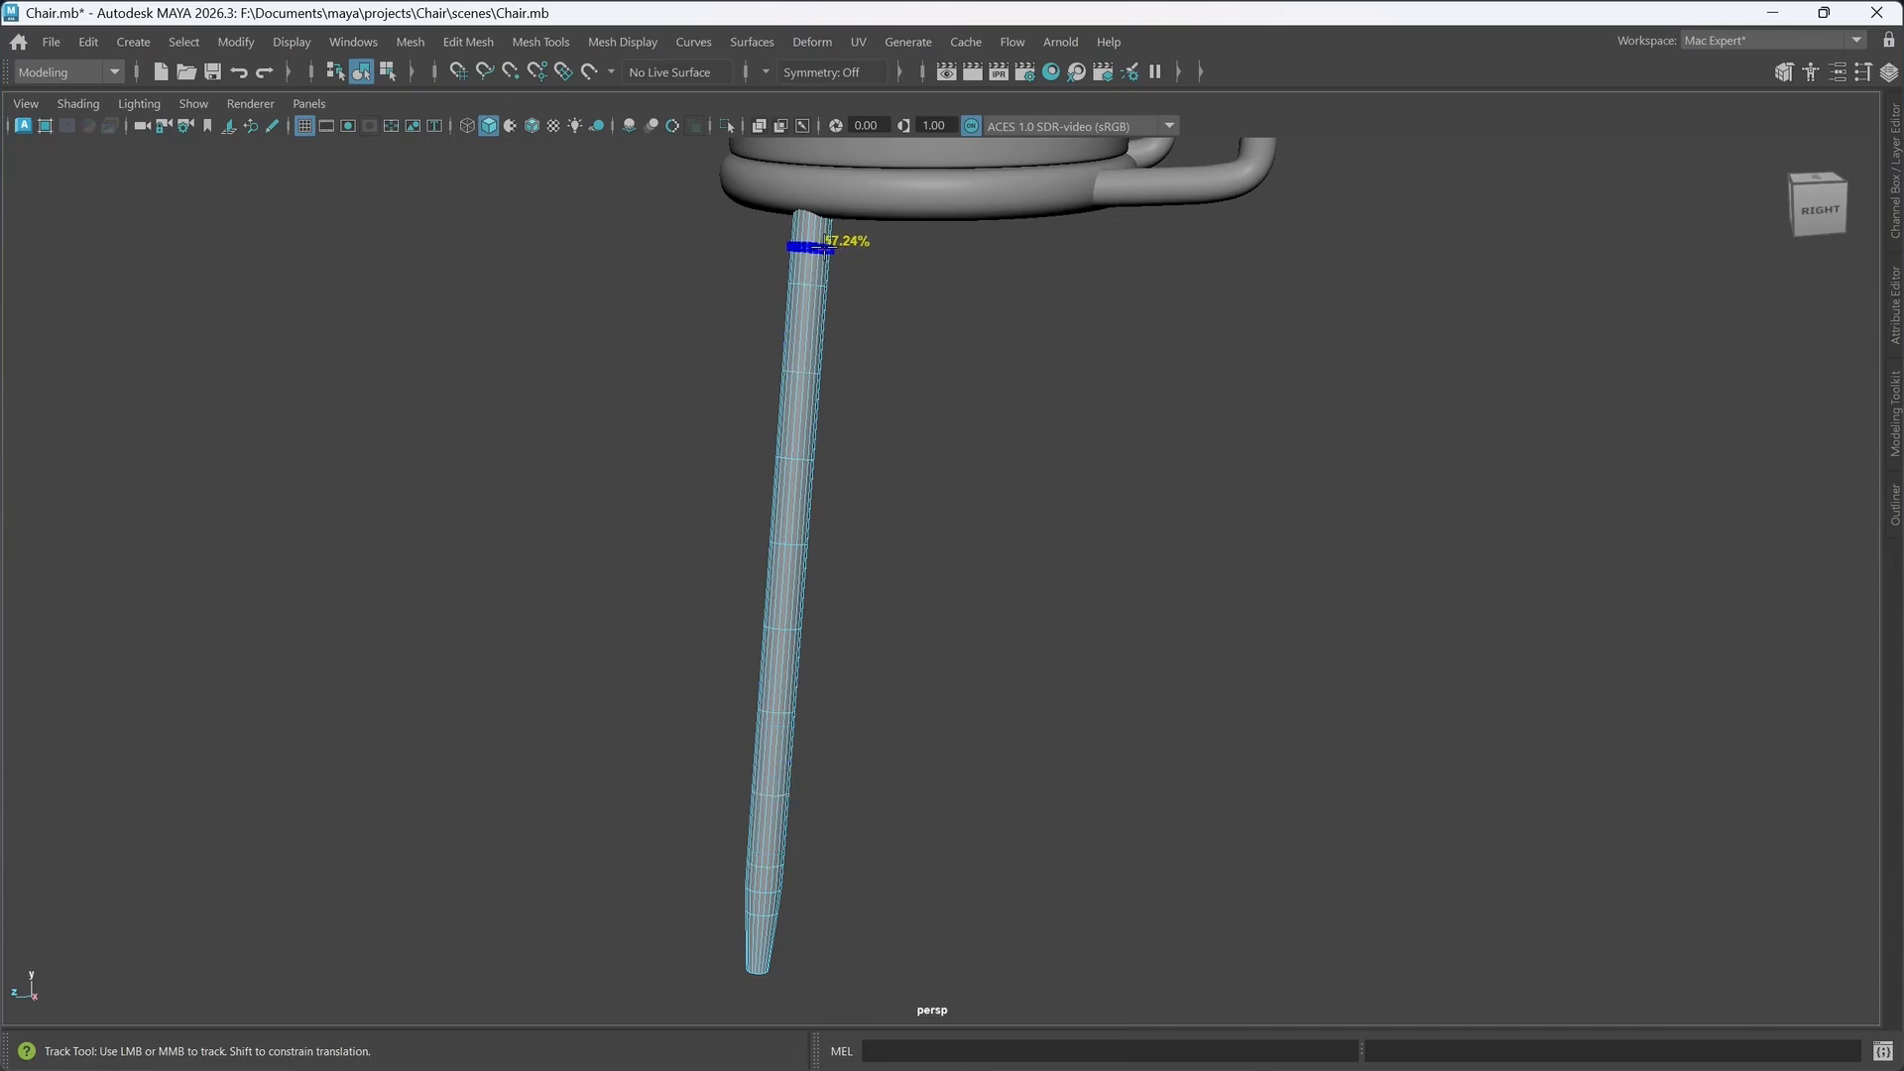
ctrl+middle_click(823, 243)
alt+drag(918, 722, 939, 745)
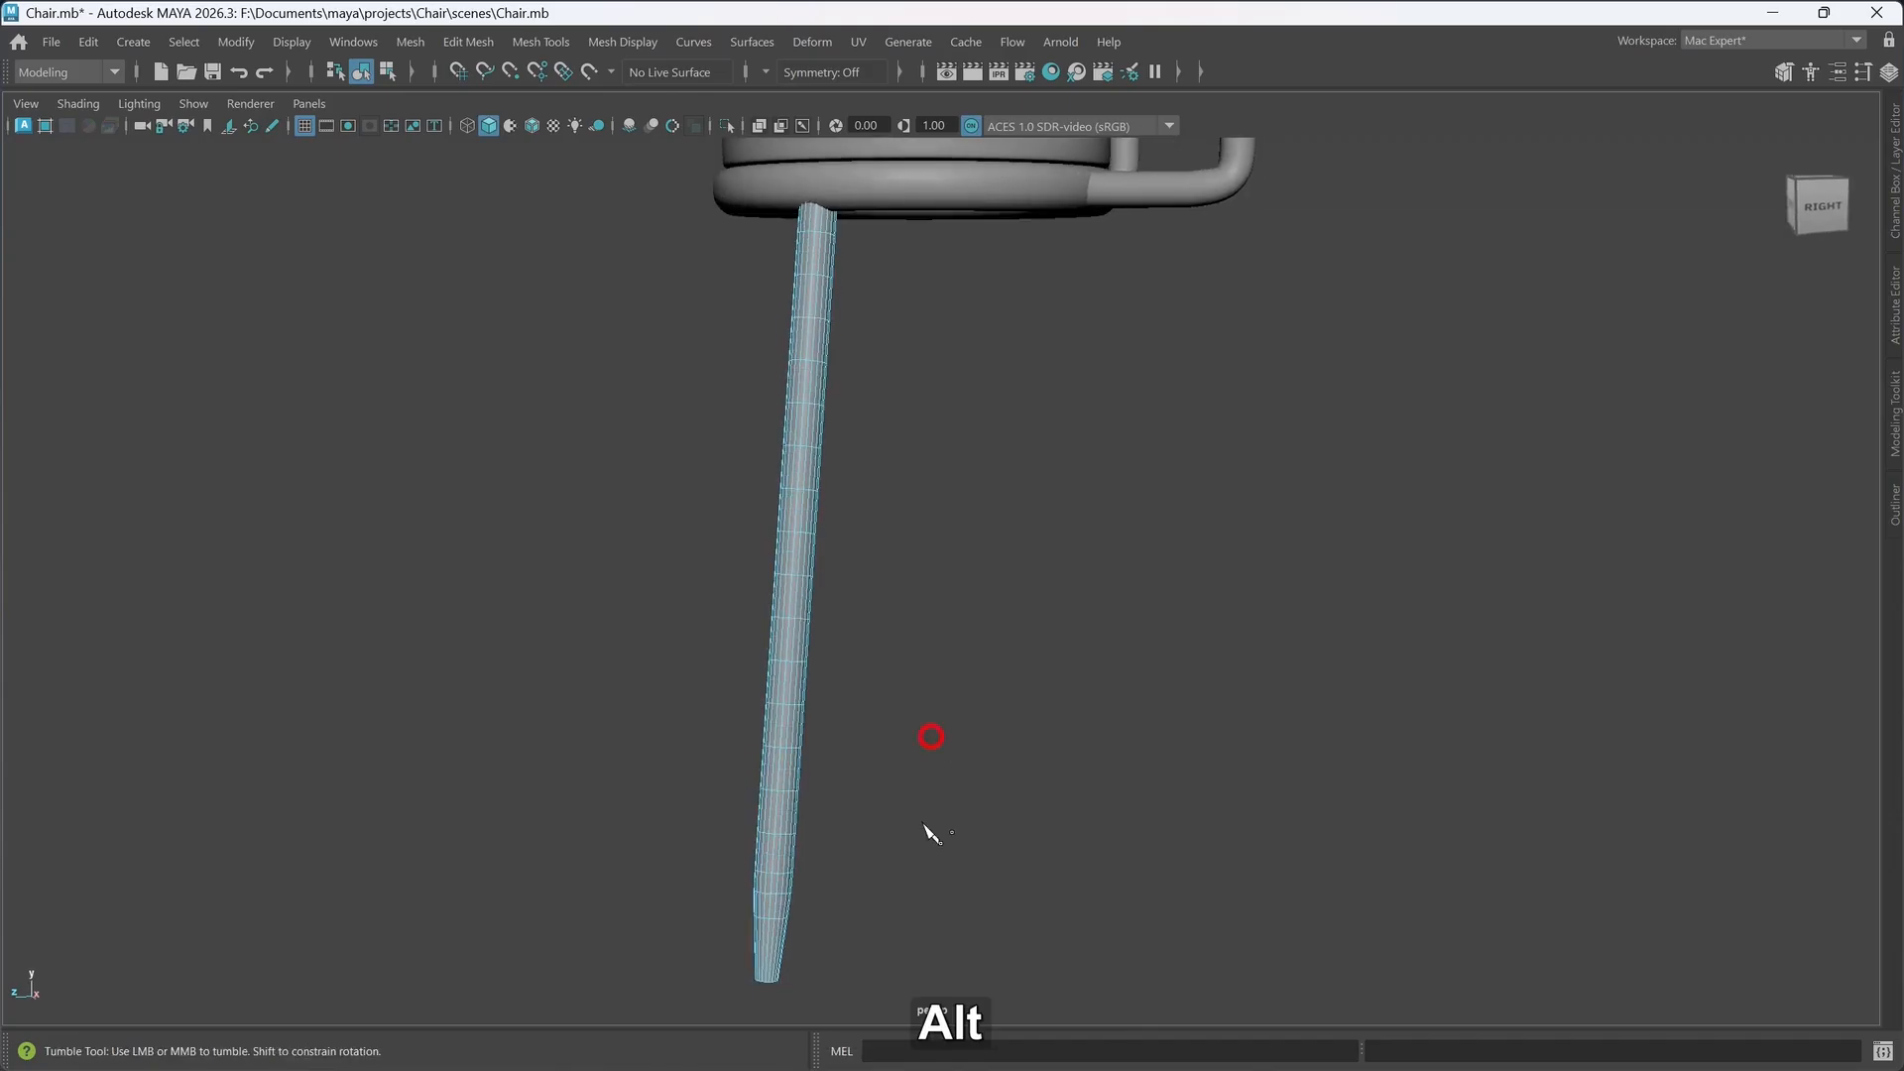
ctrl+middle_click(765, 948)
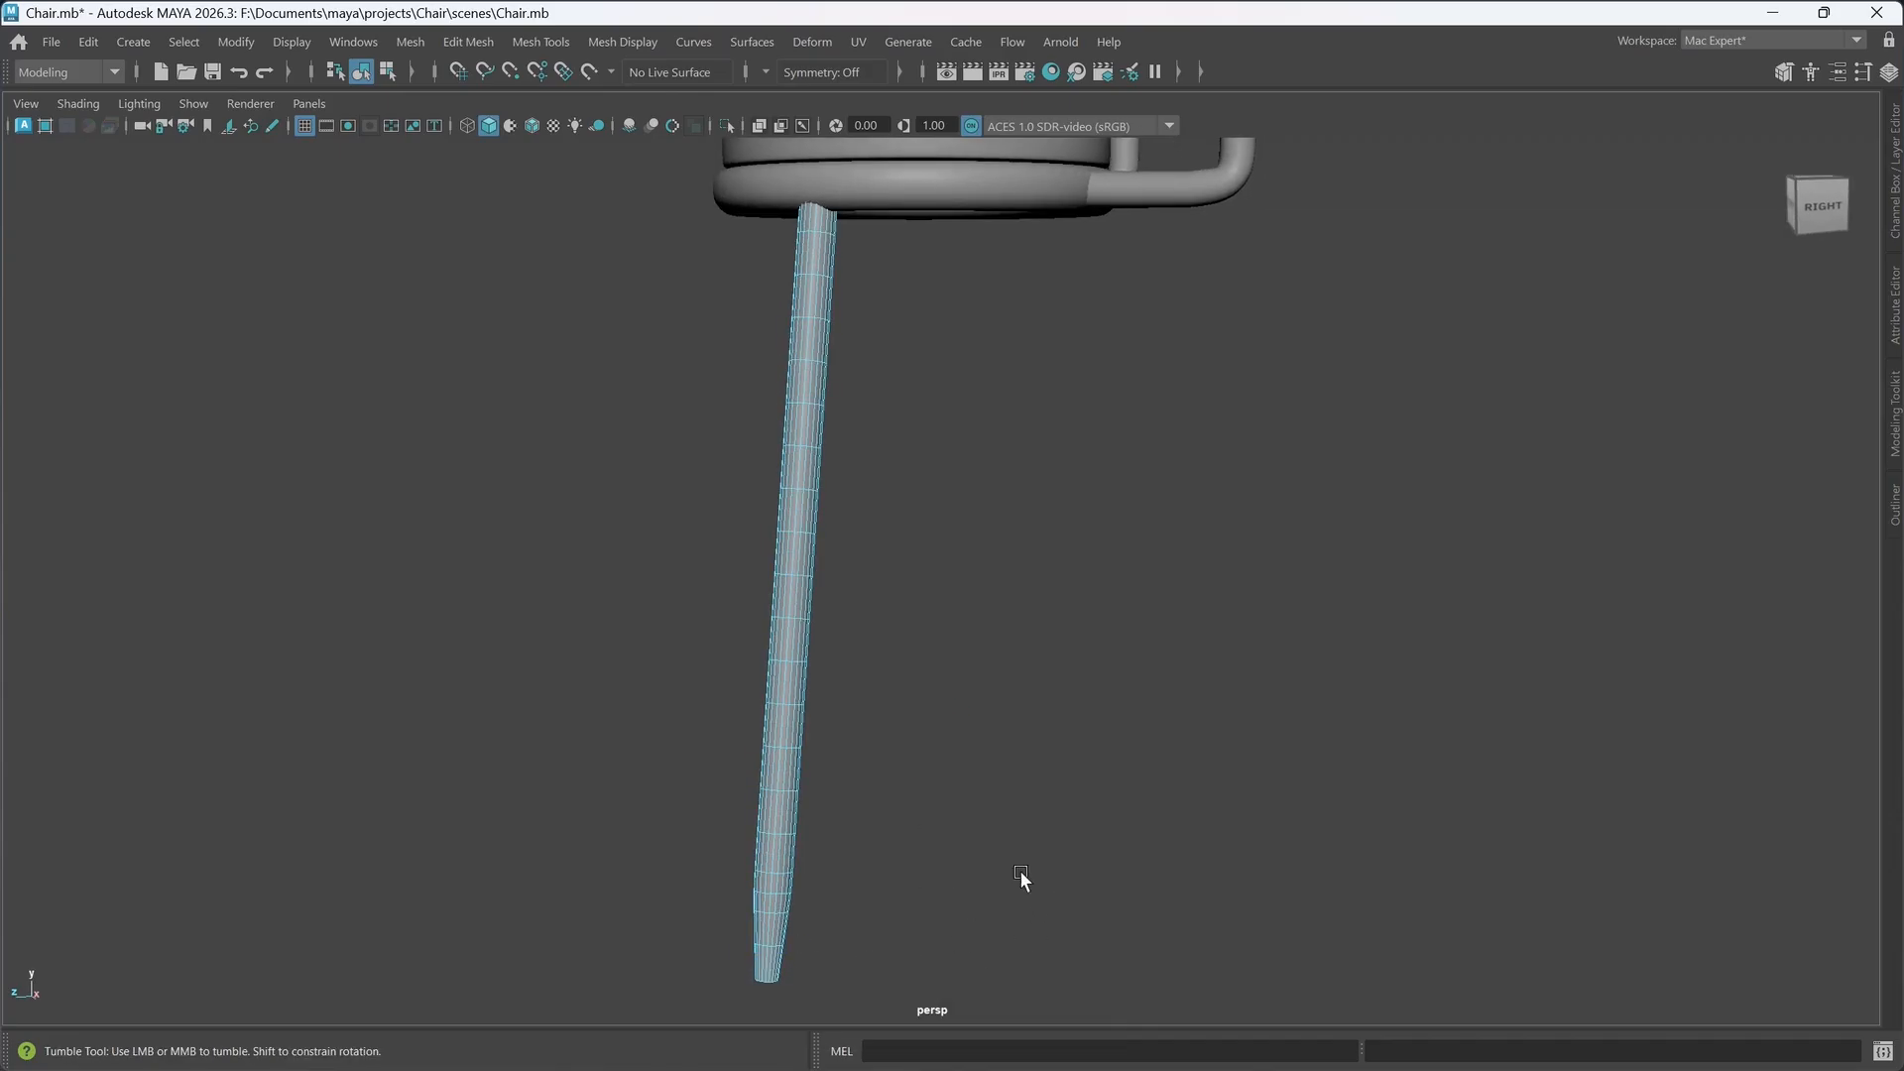
- Return to object mode and mirror the finished leg across the world X axis in the negative direction
key(w)
right_drag(1074, 686, 1216, 410)
click(1101, 651)
alt+drag(968, 646, 1053, 531)
alt+middle_drag(1053, 531, 1041, 574)
drag(1140, 582, 603, 580)
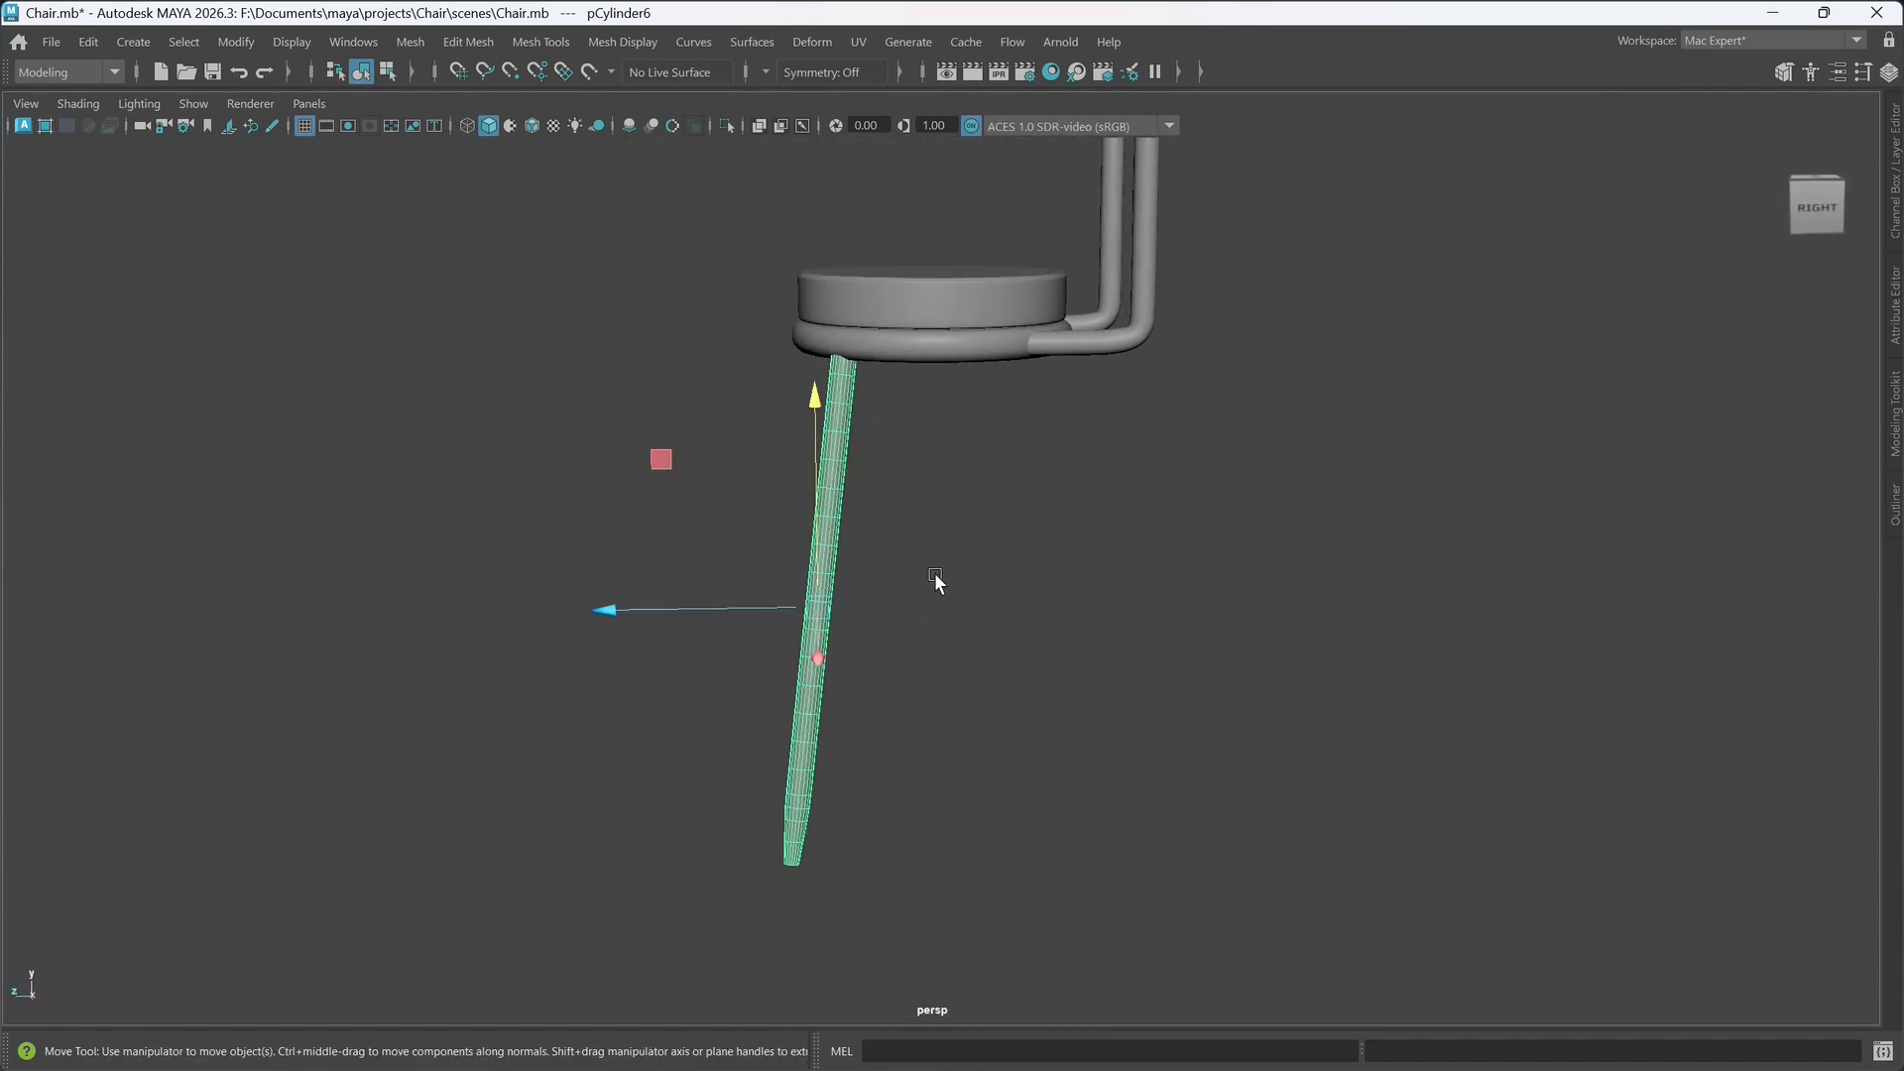
shift+right_drag(951, 524, 902, 716)
alt+drag(895, 853, 1077, 858)
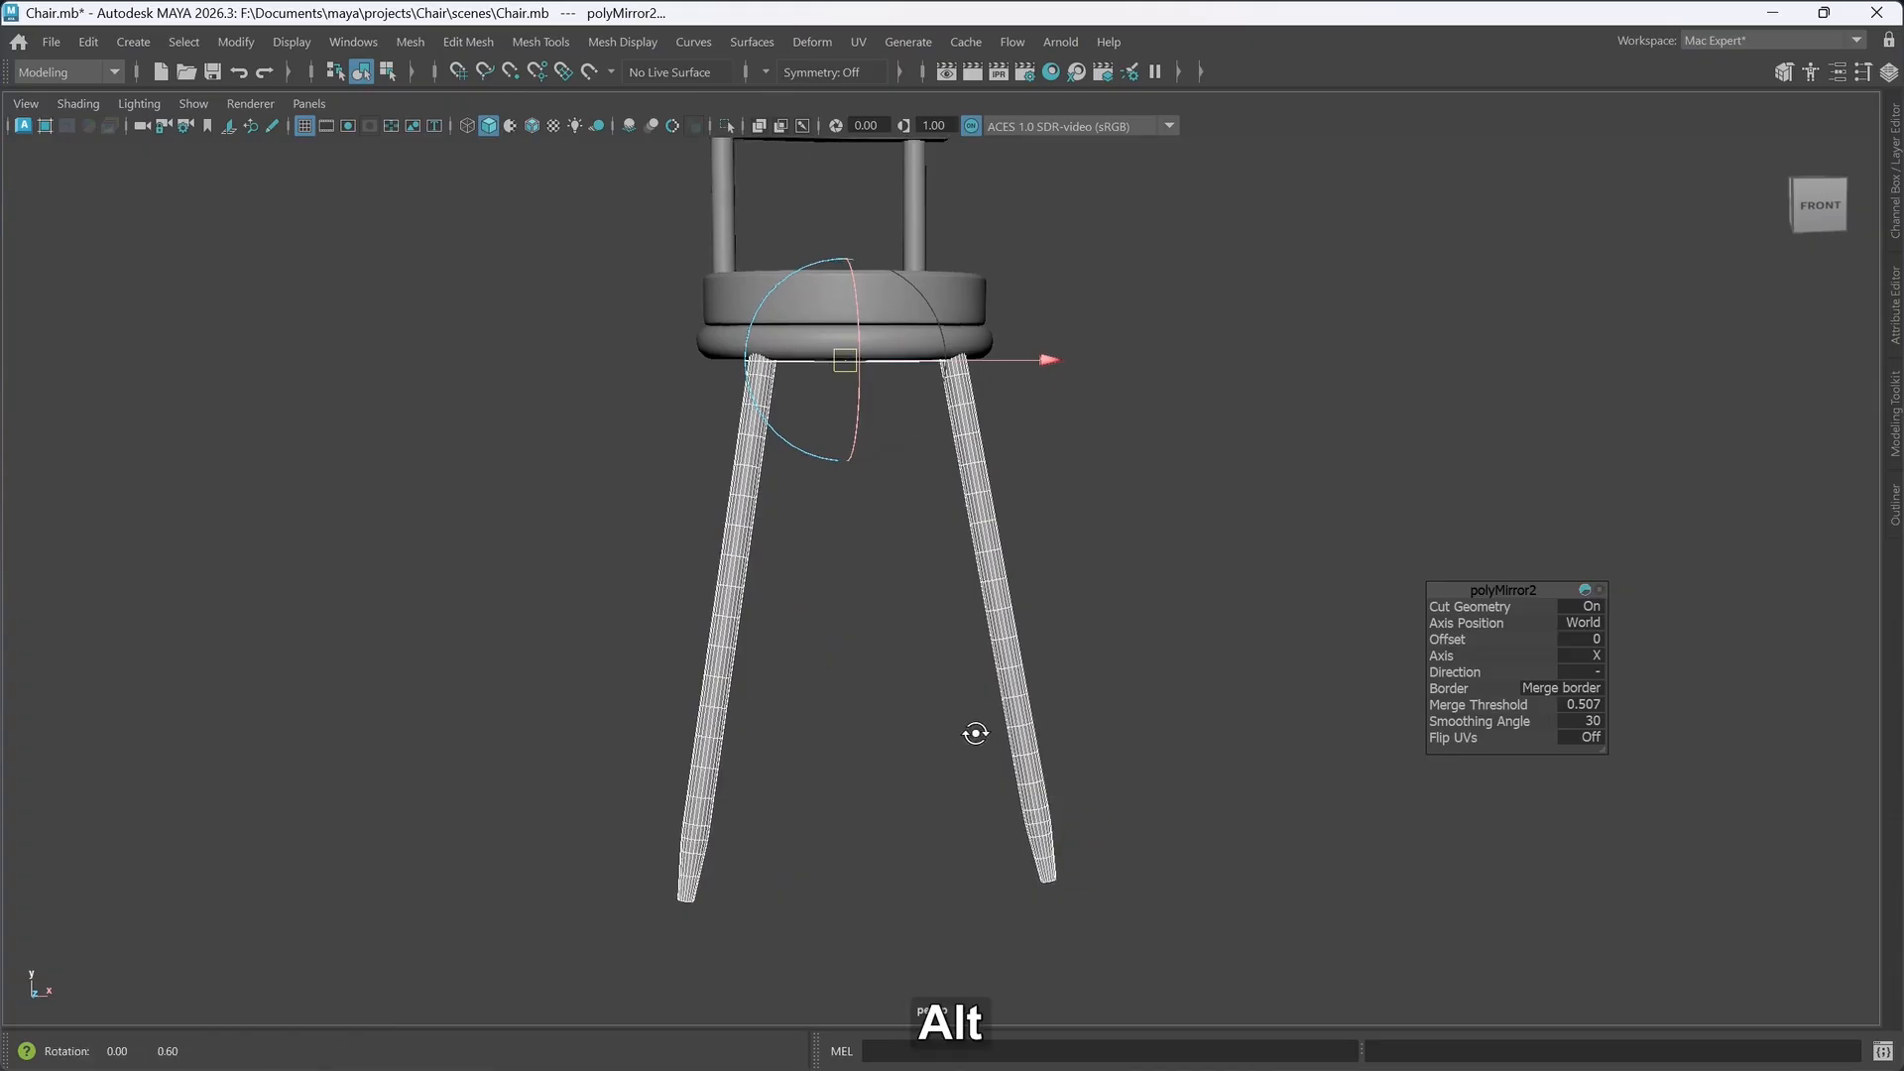
alt+drag(973, 731, 875, 641)
- Select both legs and mirror them again across the world Z axis to complete the set of four
click(977, 602)
drag(1357, 544, 627, 619)
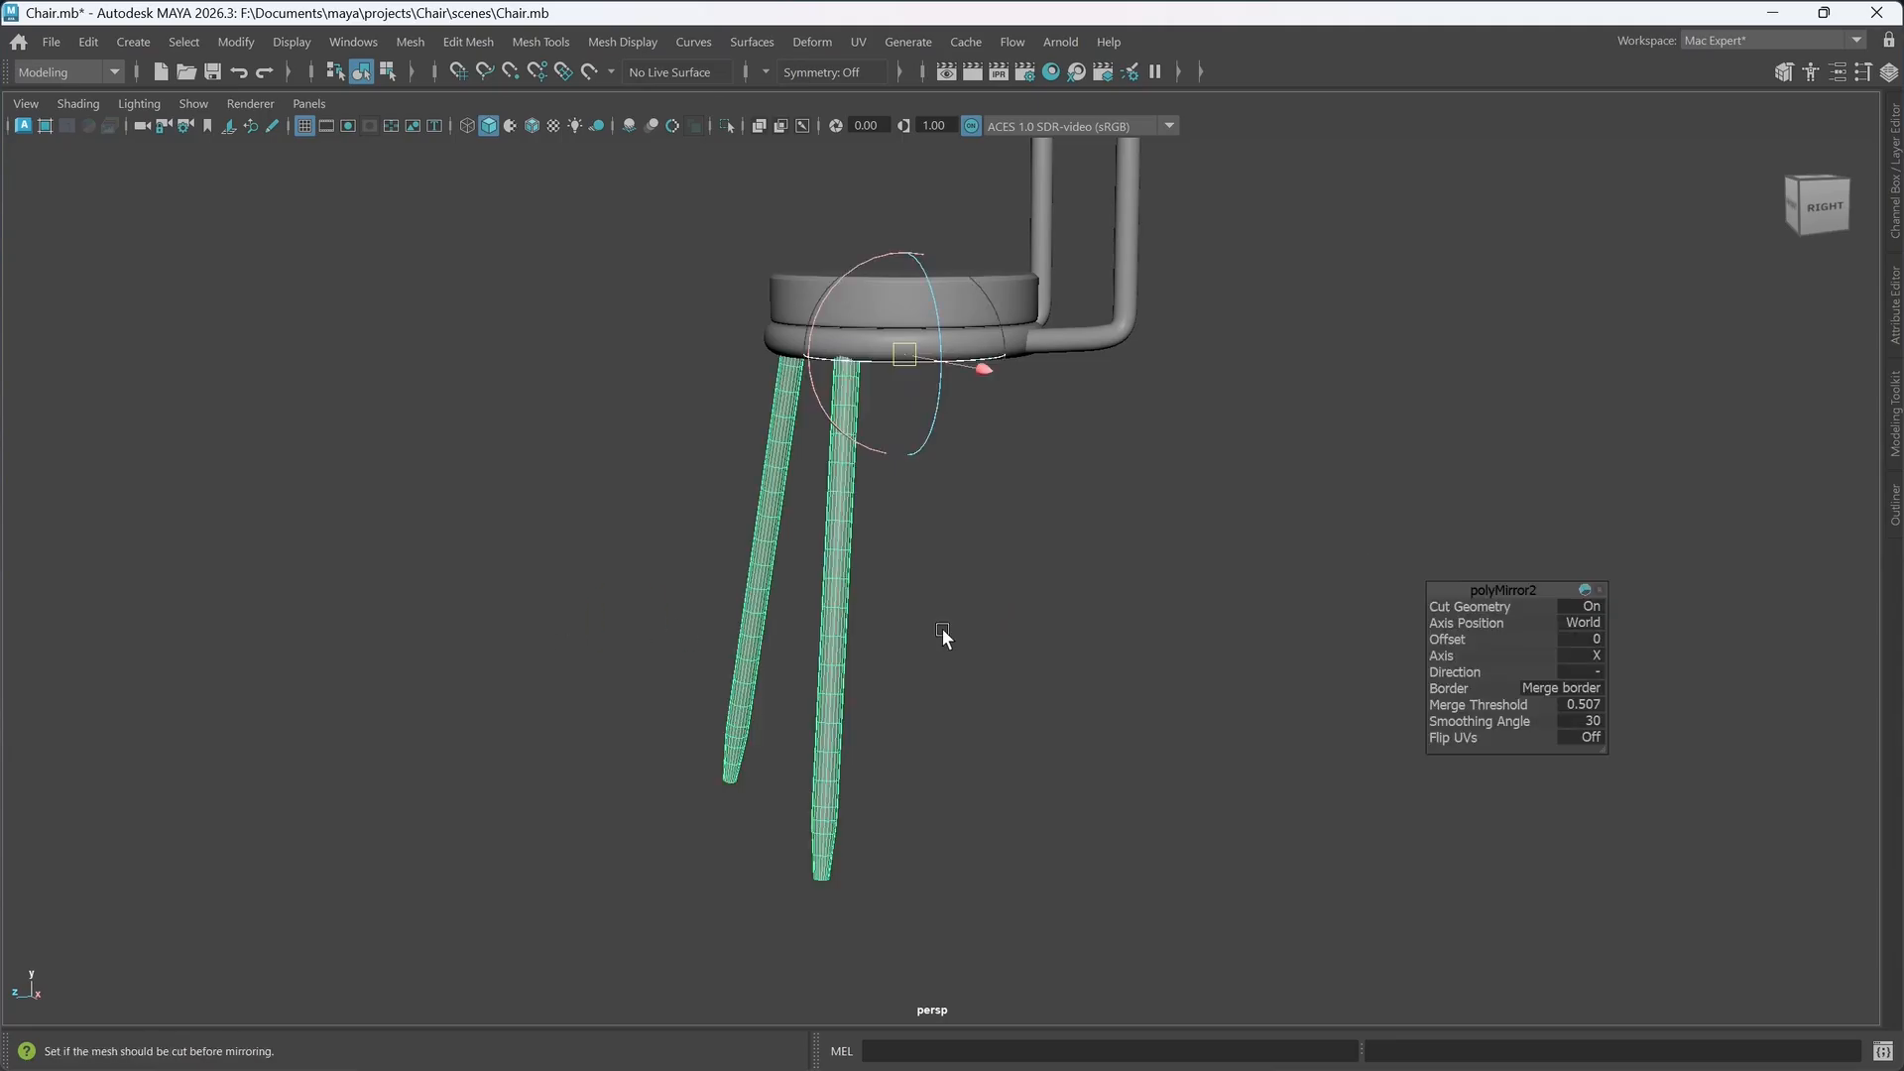
key(g)
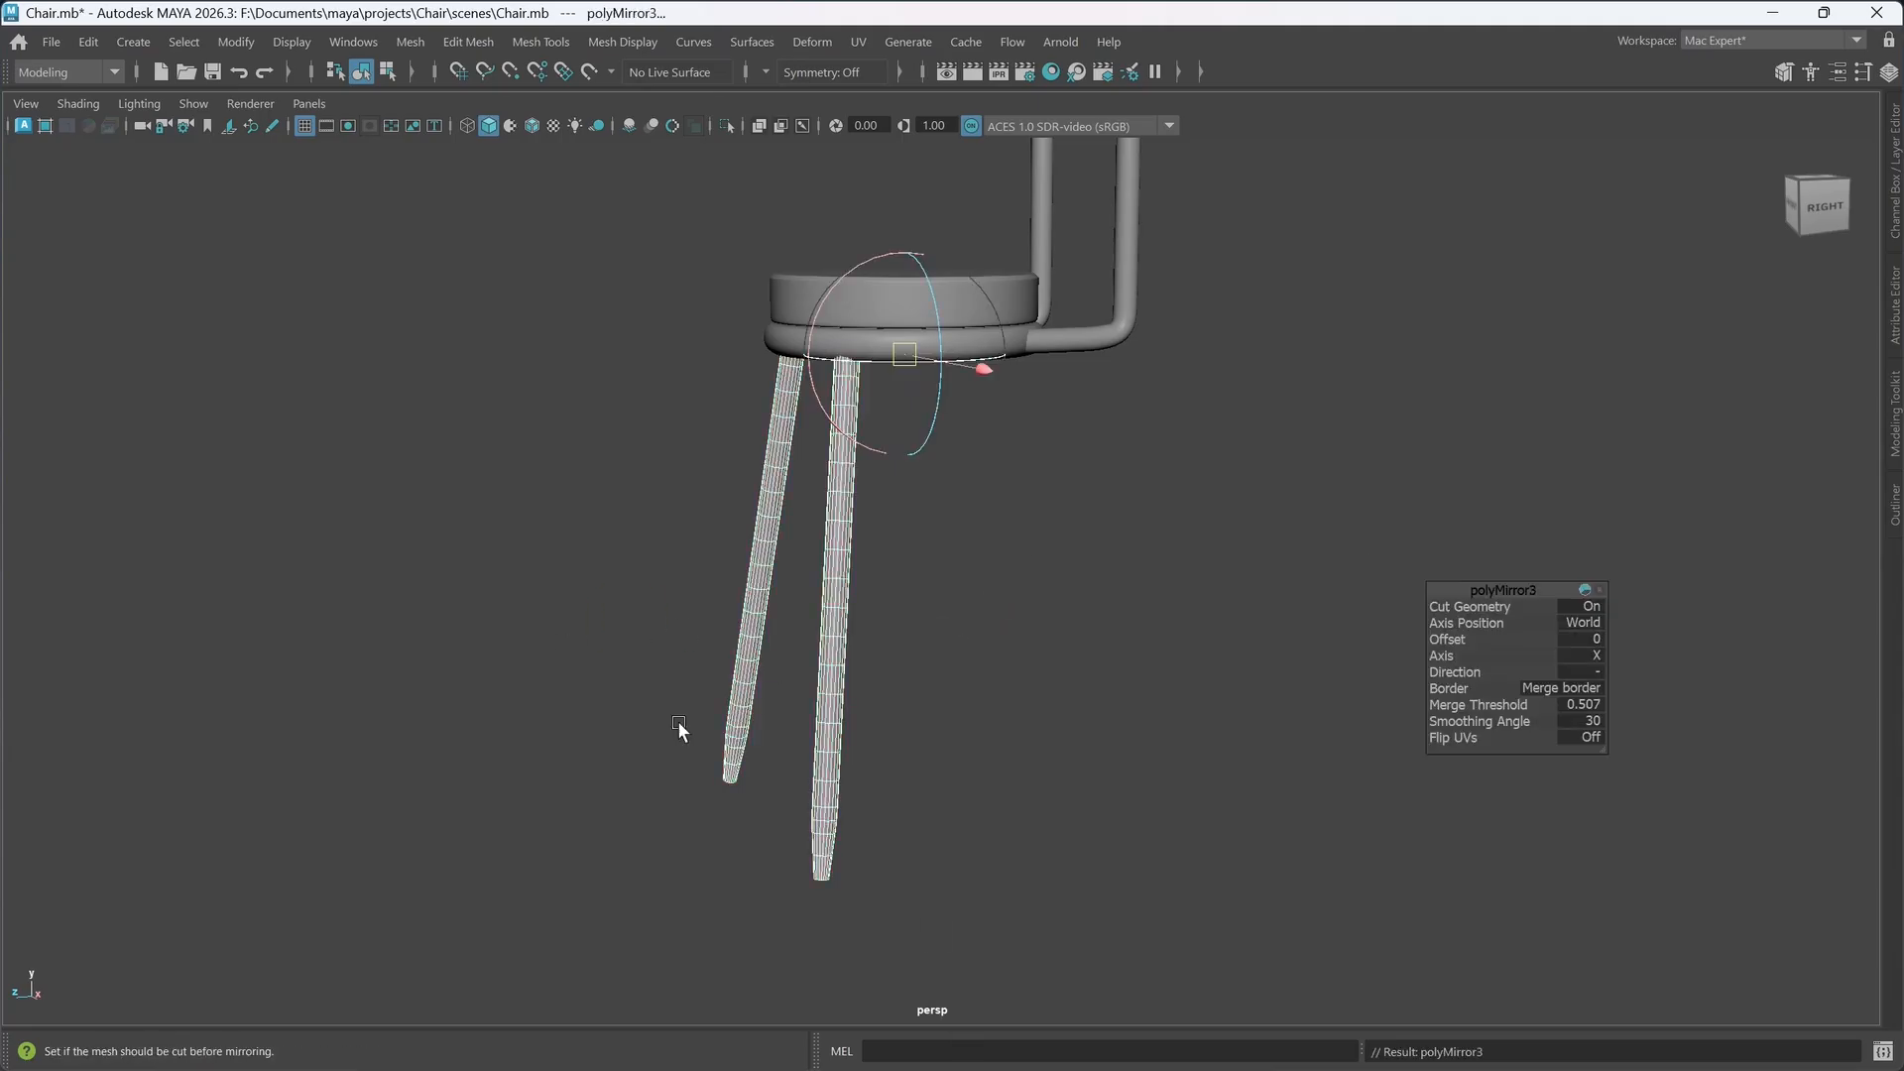
click(1598, 656)
click(1616, 708)
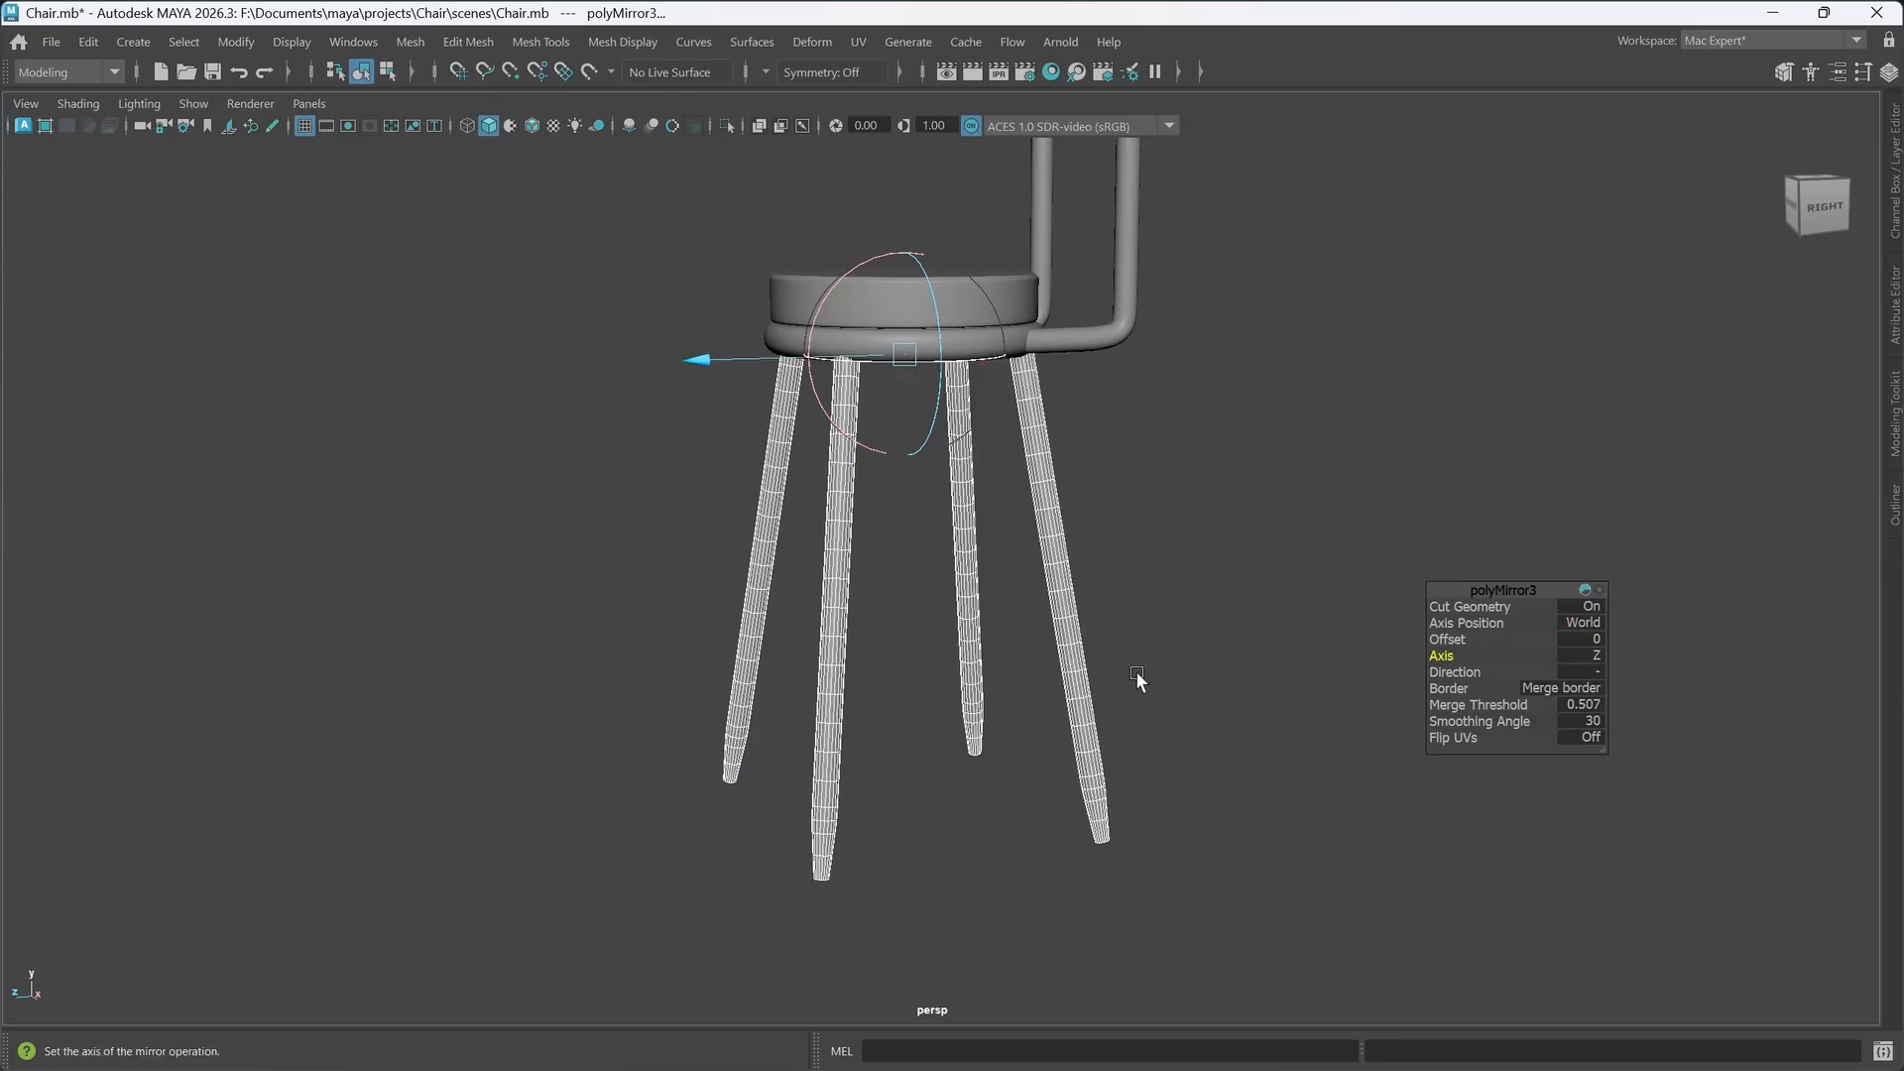
alt+drag(1136, 673, 1143, 739)
click(1223, 615)
- Duplicate the base ring under the seat and lower the copy between the legs as a footrest
click(913, 396)
alt+drag(884, 531, 886, 532)
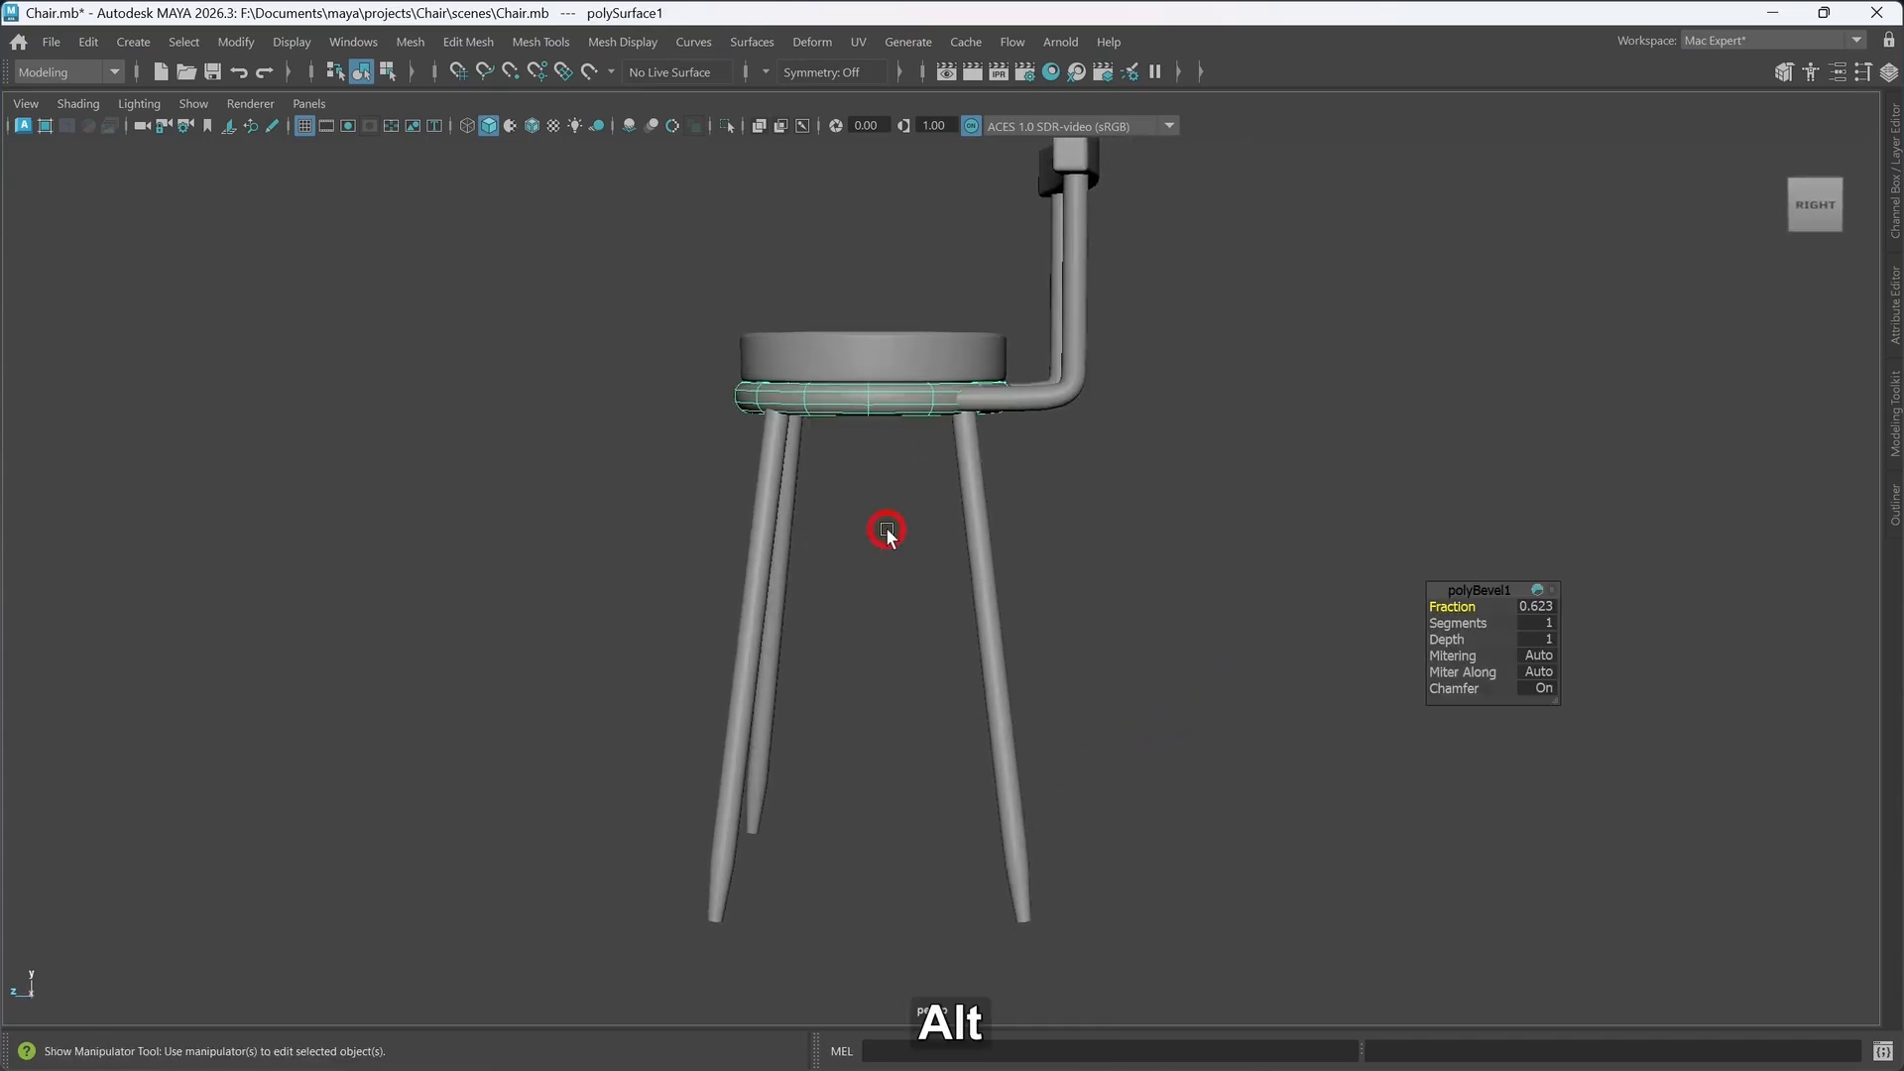
mouse_move(873, 270)
shift+mouse_down()
mouse_move(836, 416)
mouse_move(832, 591)
shift+mouse_up()
alt+scroll(807, 769, up, 4)
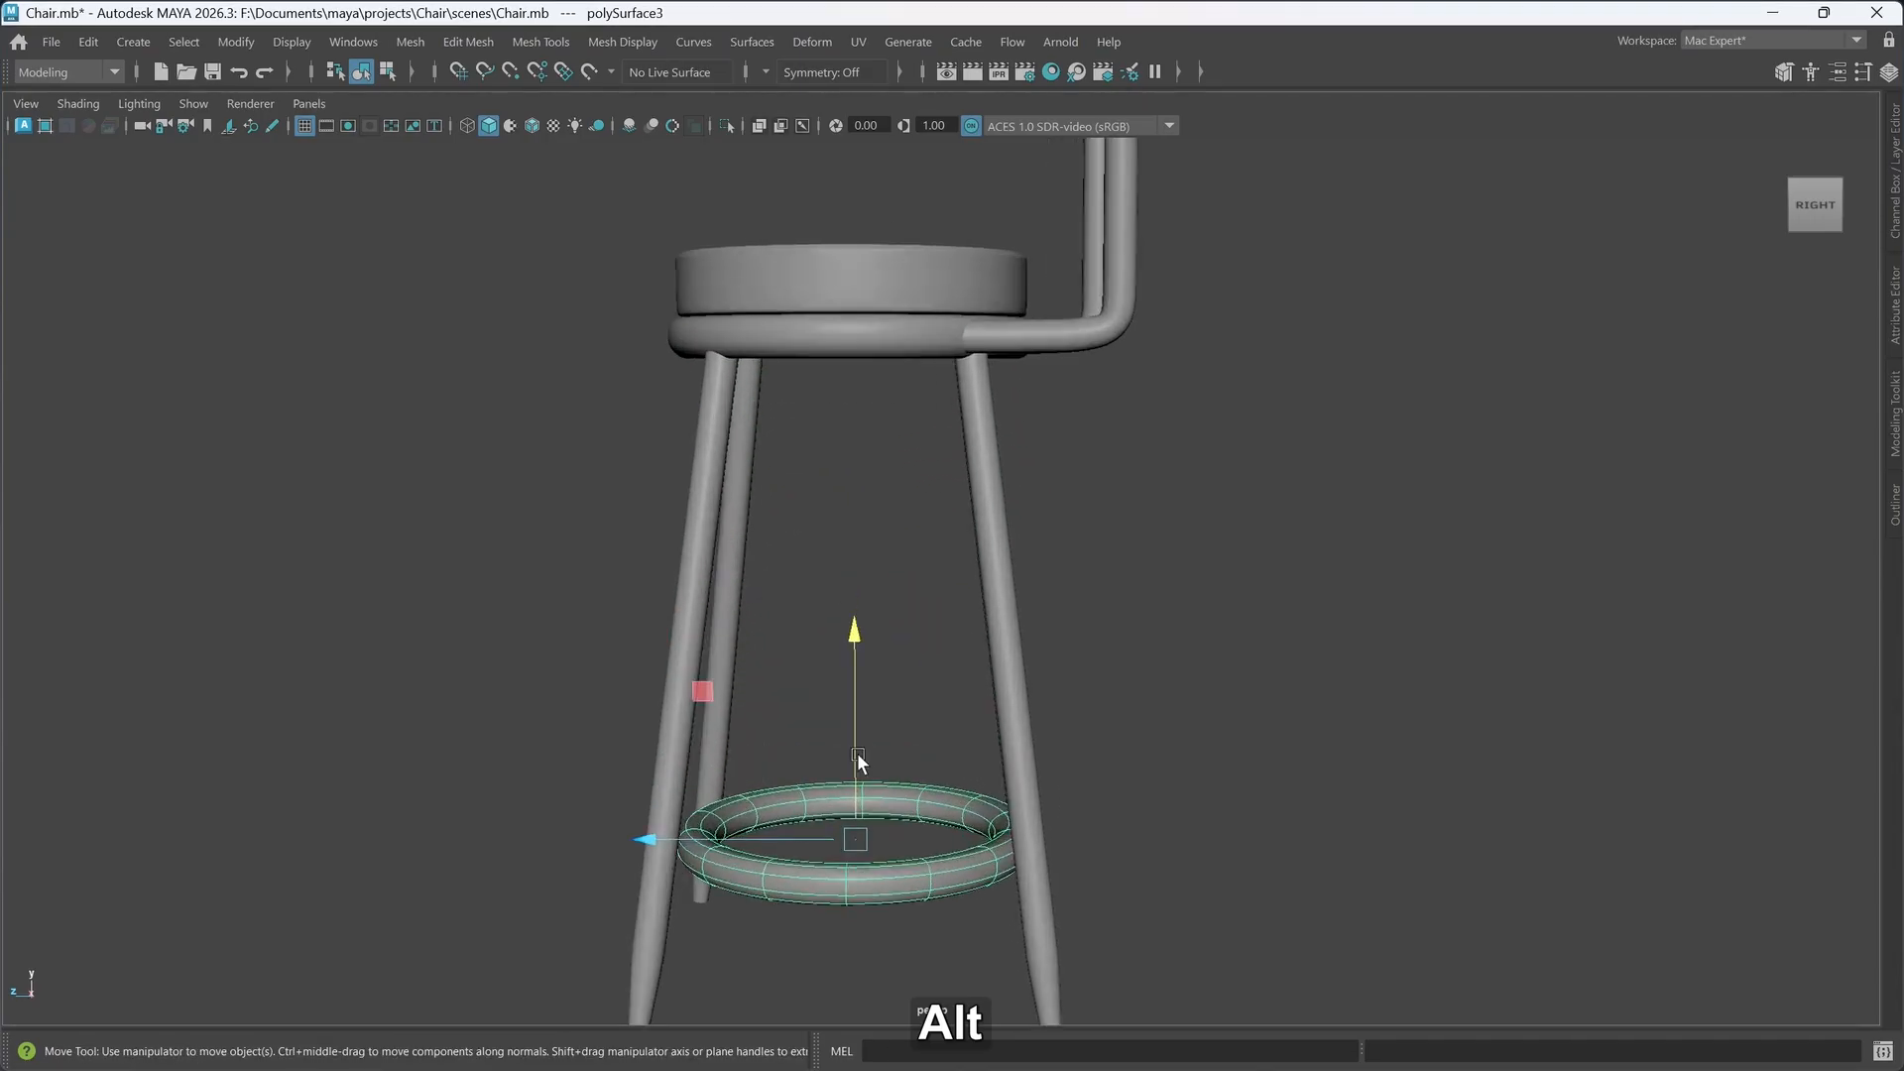
alt+middle_drag(858, 758, 859, 717)
alt+drag(898, 743, 904, 761)
scroll(932, 729, up, 4)
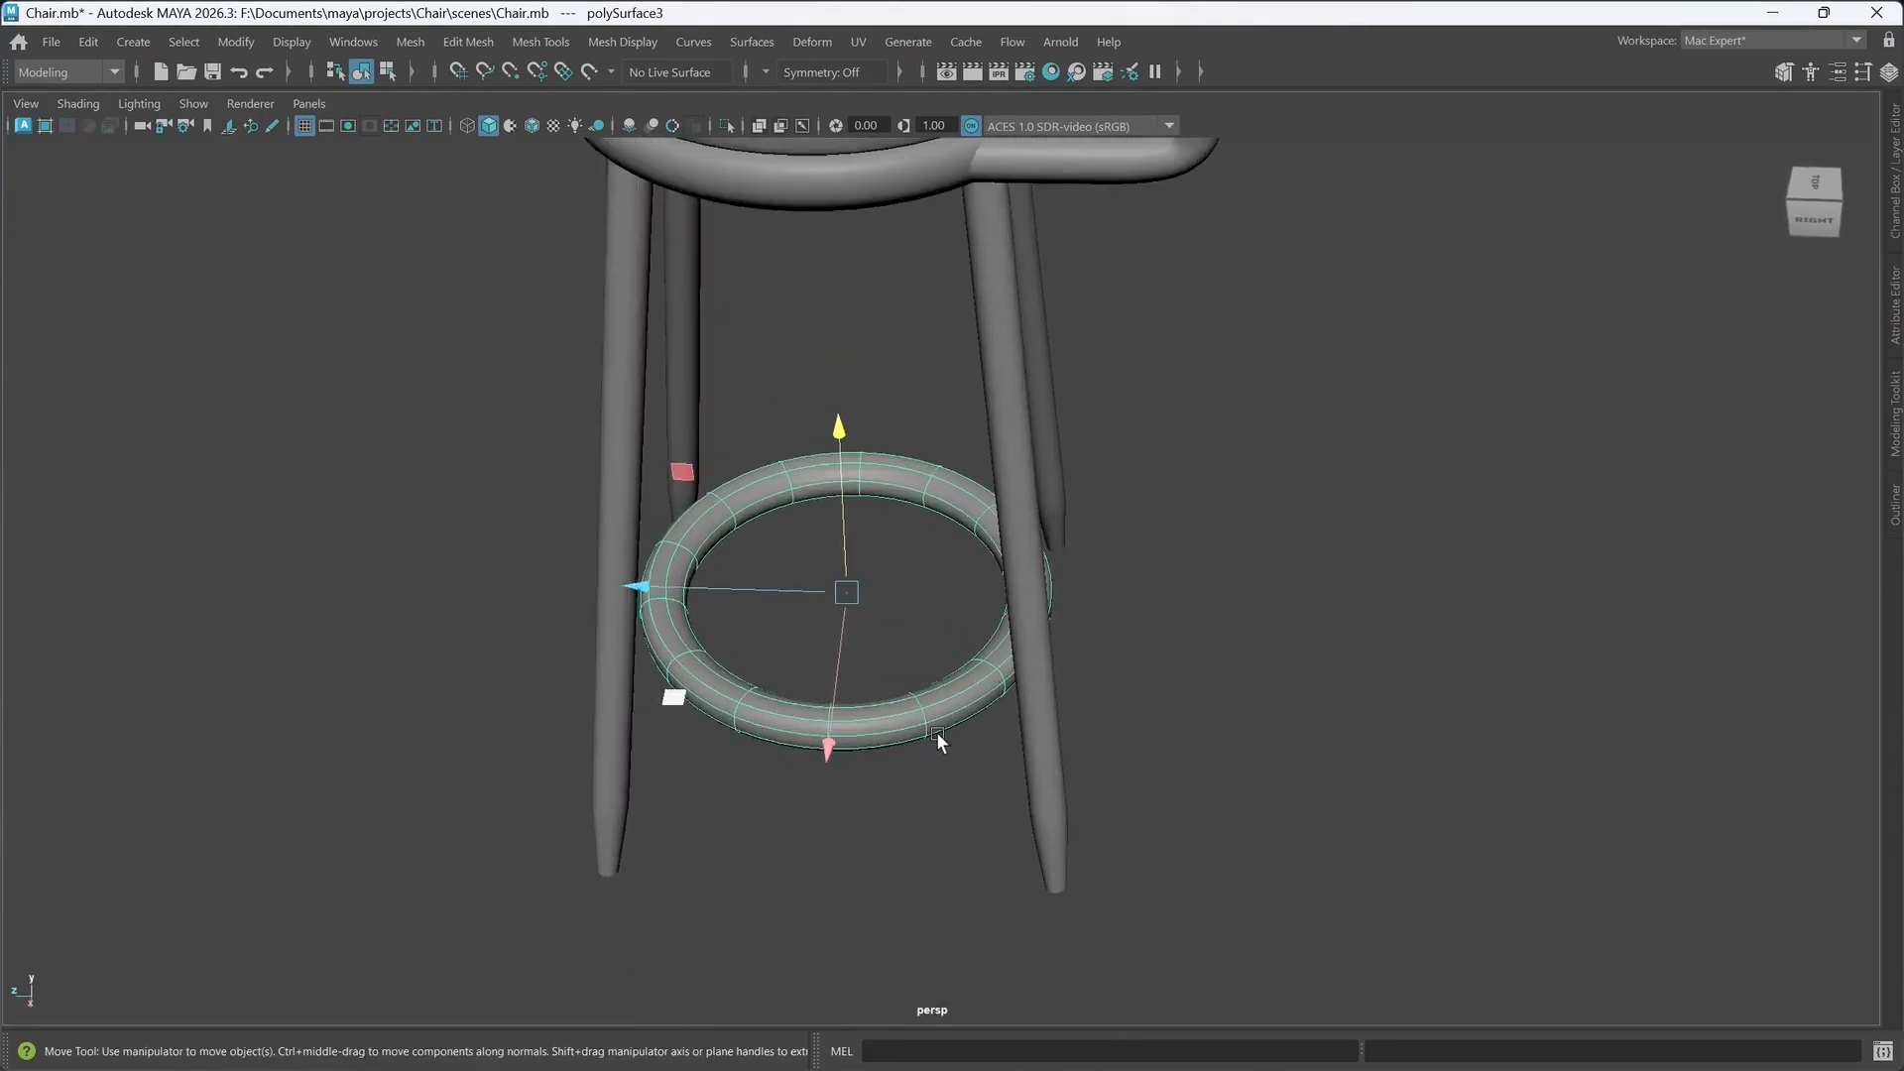
alt+middle_drag(883, 680, 889, 705)
- Select the inner face loop of the footrest ring, scale it outward to slim the tube, and return to object mode
right_click(897, 702)
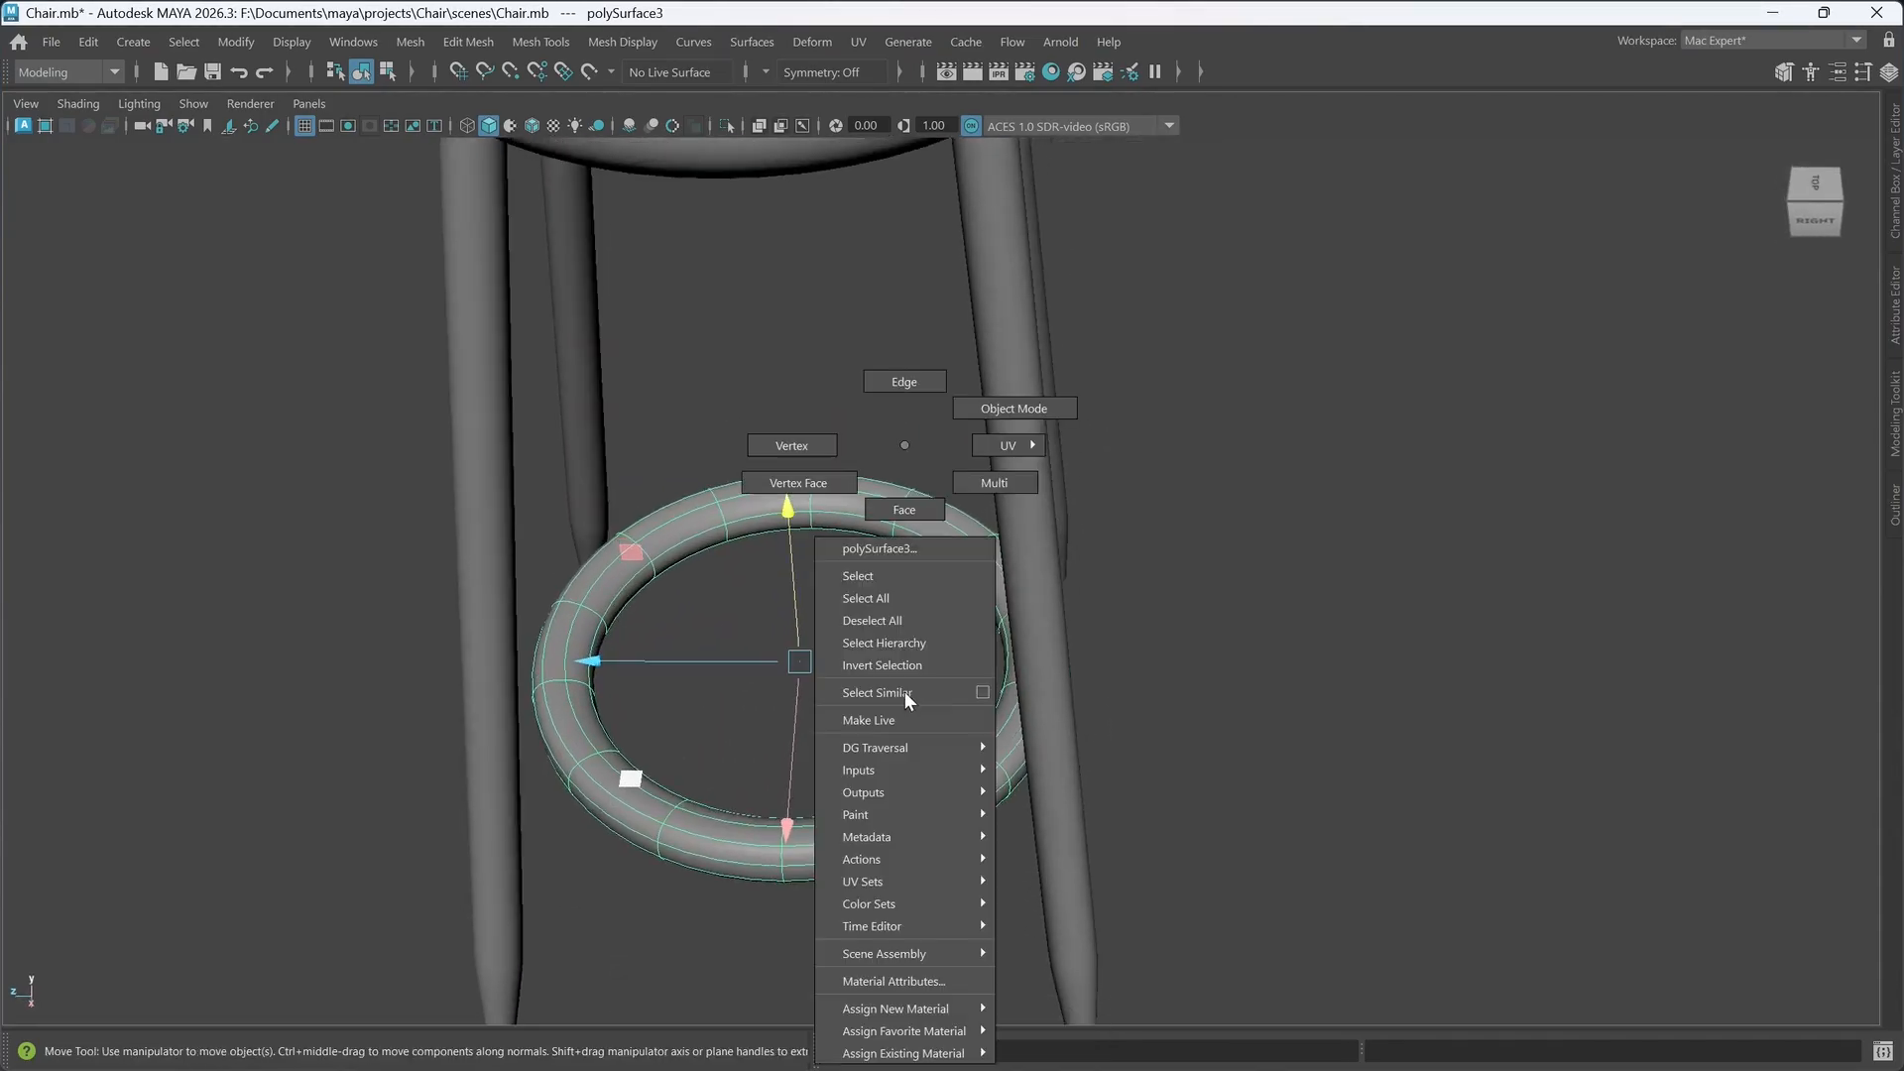
click(905, 508)
alt+drag(893, 555, 914, 680)
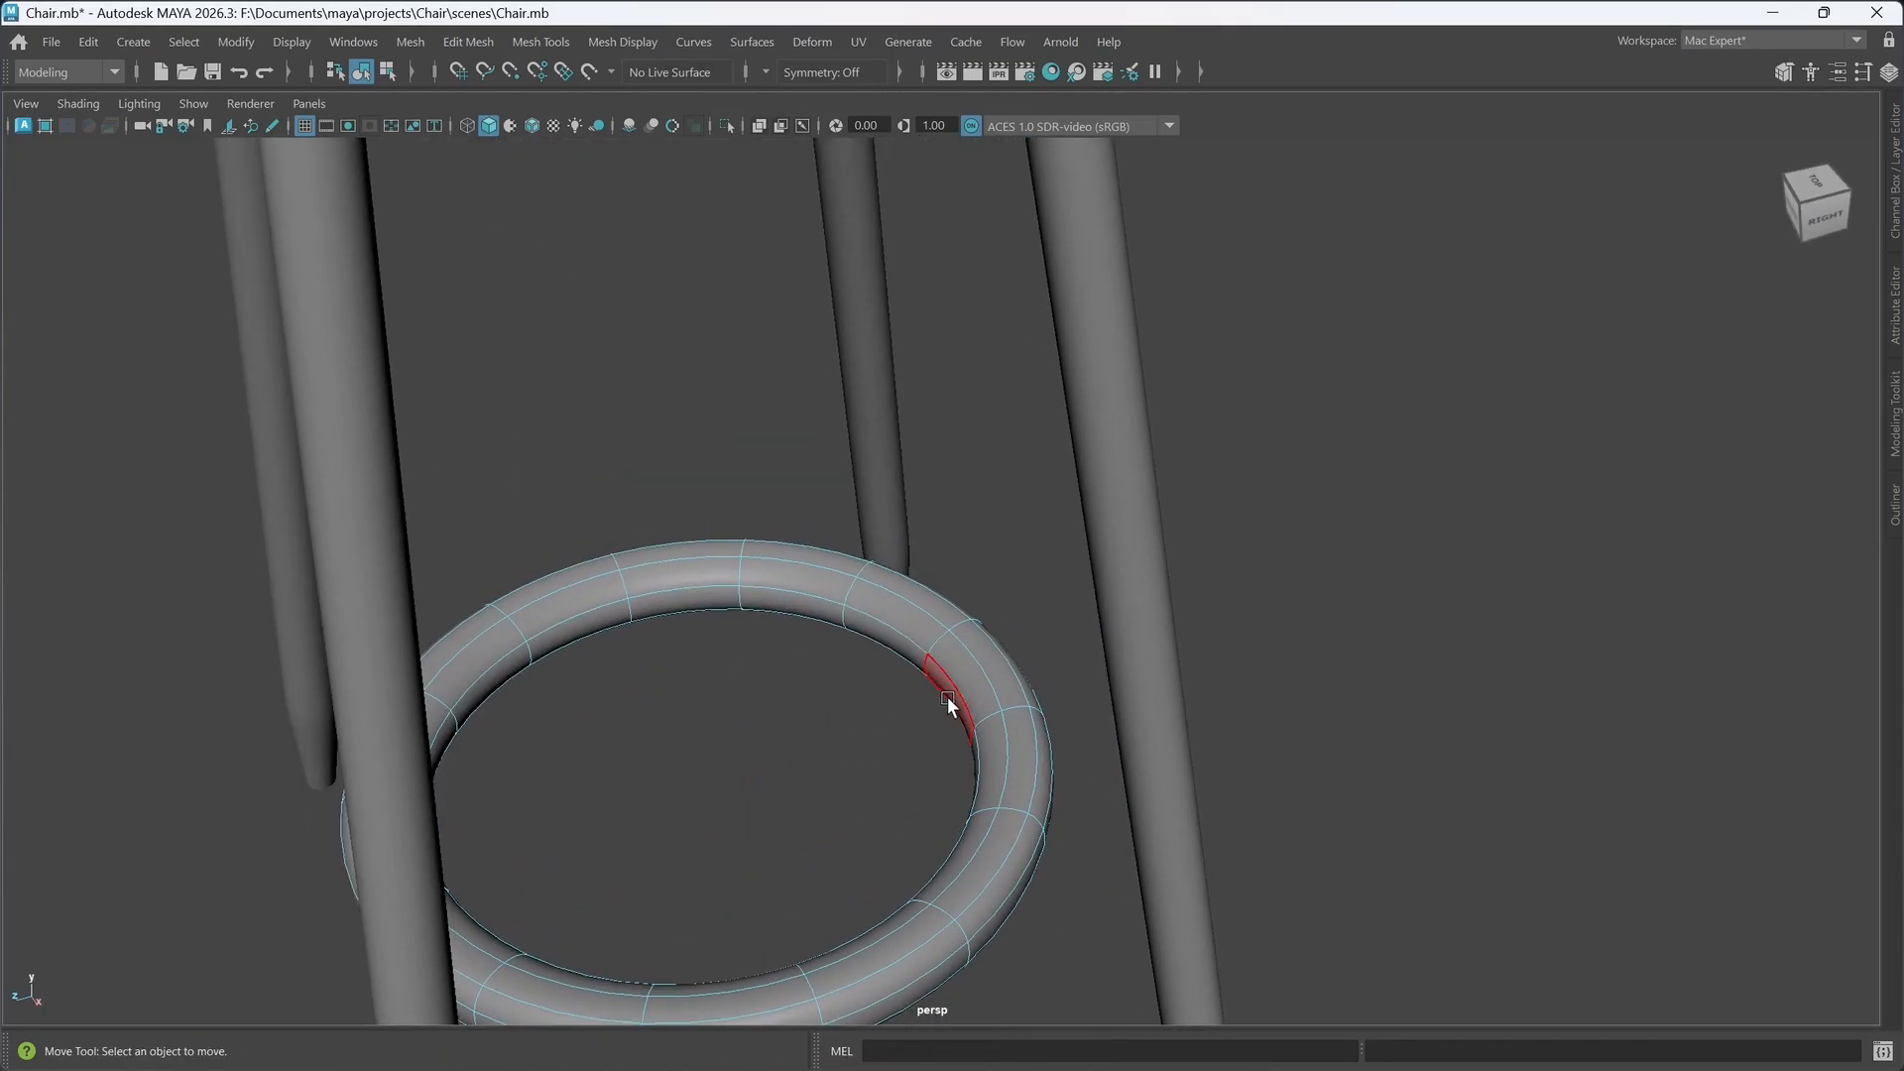
click(948, 696)
shift+click(902, 644)
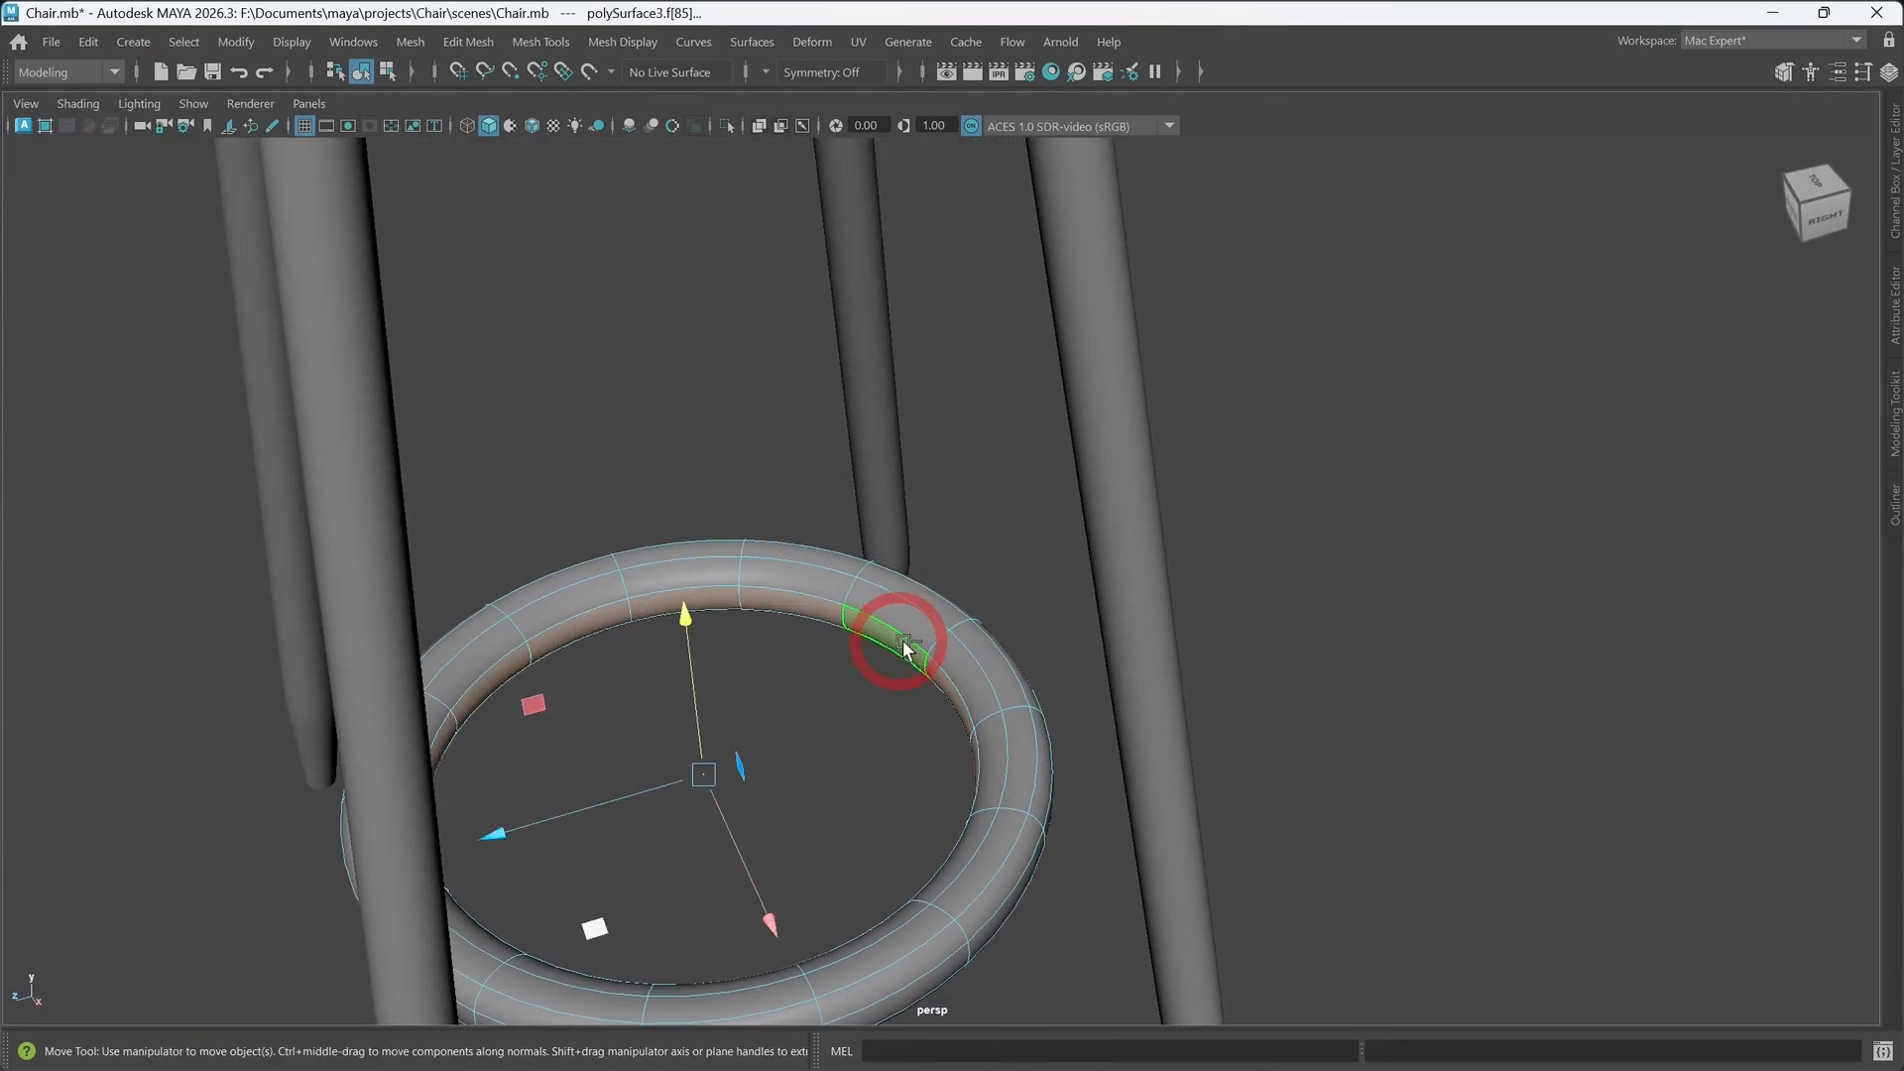
key(r)
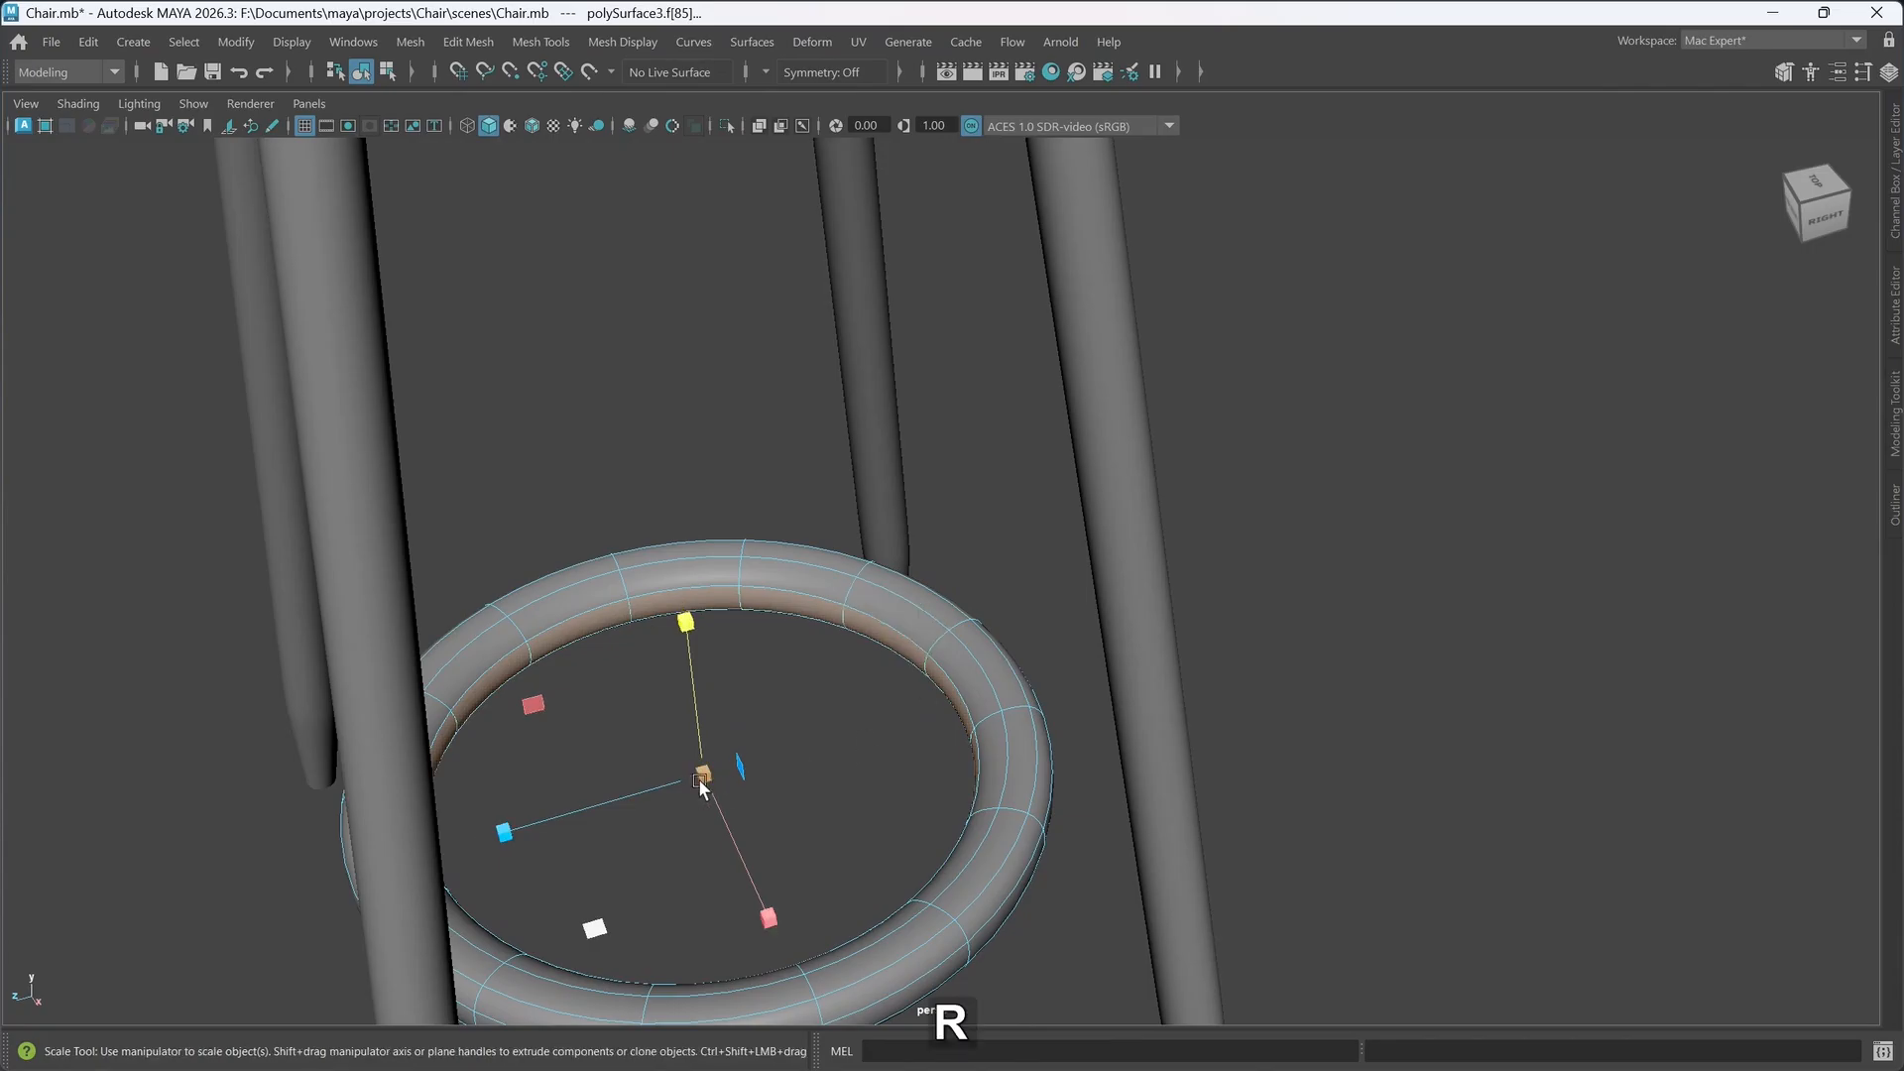
drag(698, 777, 801, 821)
scroll(843, 710, down, 3)
alt+middle_drag(846, 706, 845, 692)
mouse_move(845, 692)
alt+mouse_down()
mouse_move(880, 726)
mouse_move(938, 710)
mouse_move(890, 775)
mouse_move(869, 697)
alt+mouse_up()
click(930, 739)
right_click(870, 697)
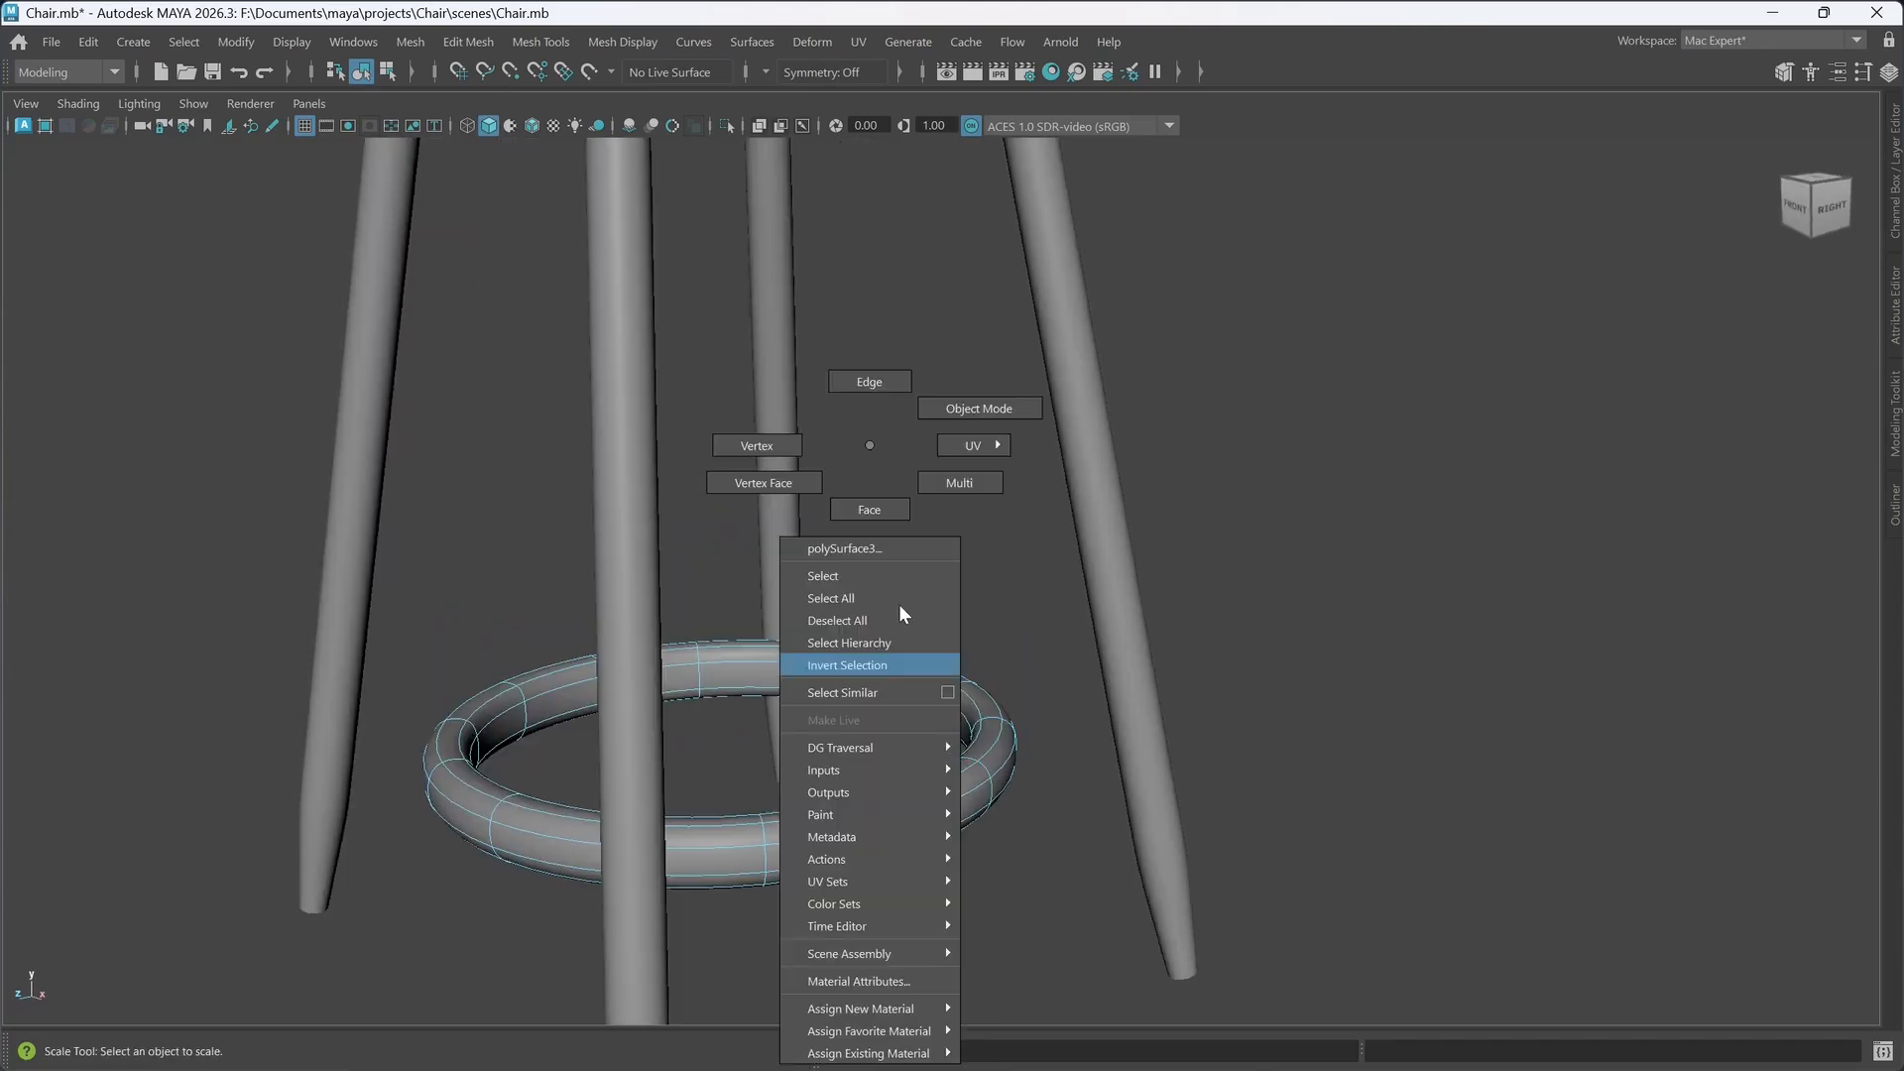
right_drag(977, 423, 977, 415)
- Raise the footrest ring slightly and enlarge it until it meets the four legs
scroll(896, 675, down, 4)
alt+middle_drag(859, 729, 807, 772)
scroll(826, 772, down, 1)
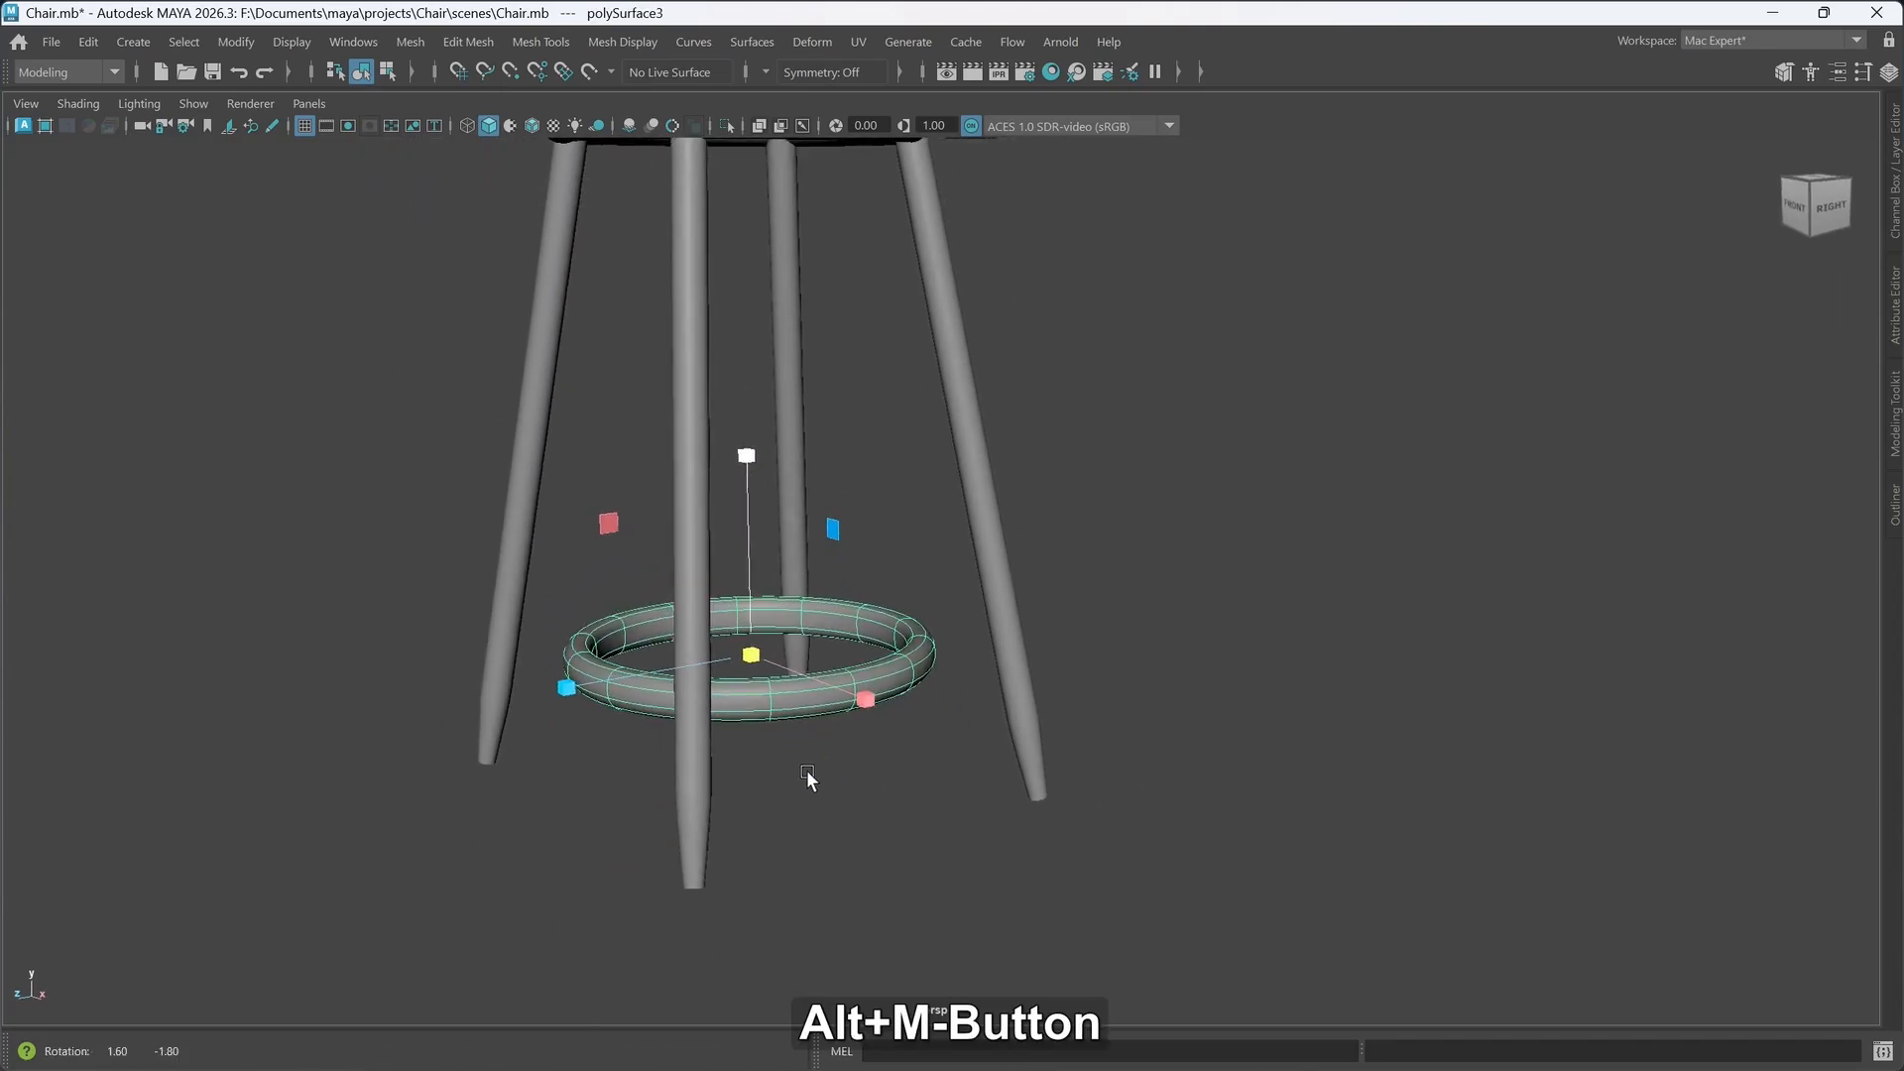
alt+drag(807, 772, 809, 752)
key(w)
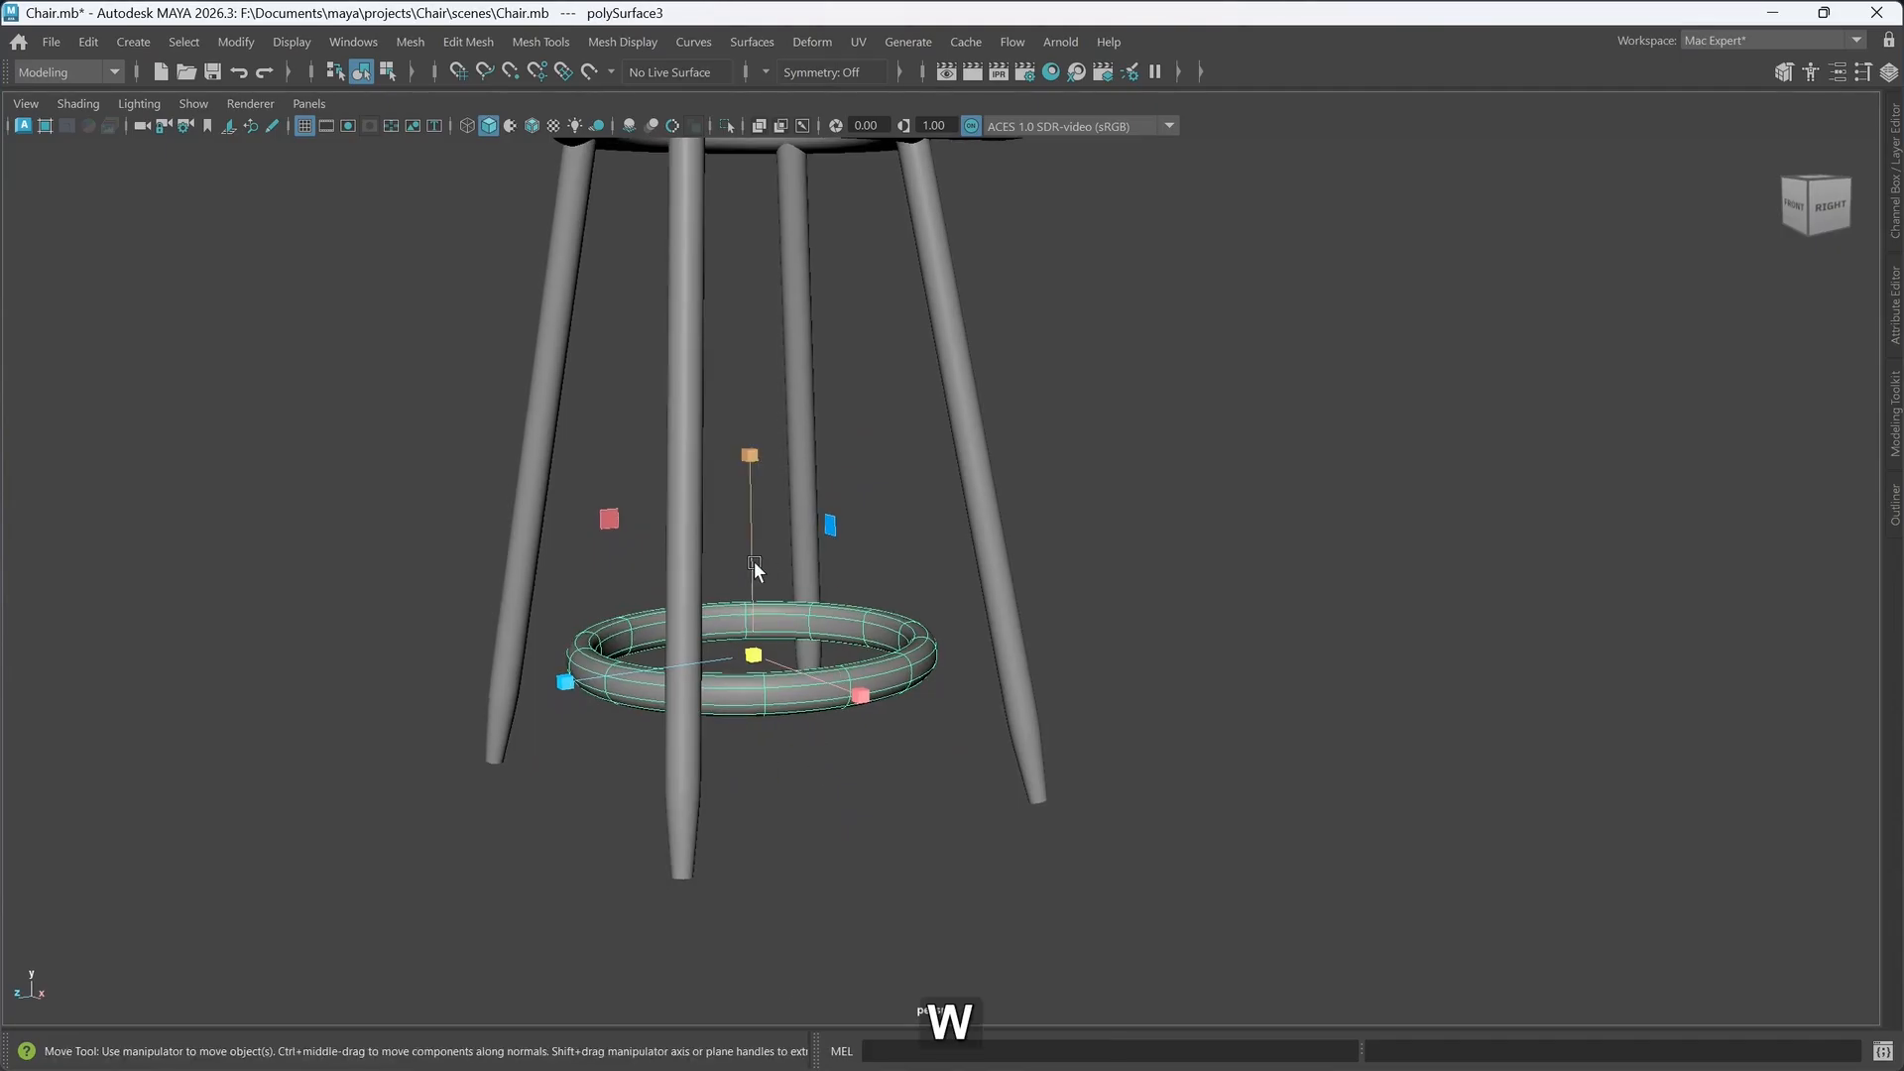
drag(753, 563, 763, 536)
key(r)
drag(753, 625, 854, 650)
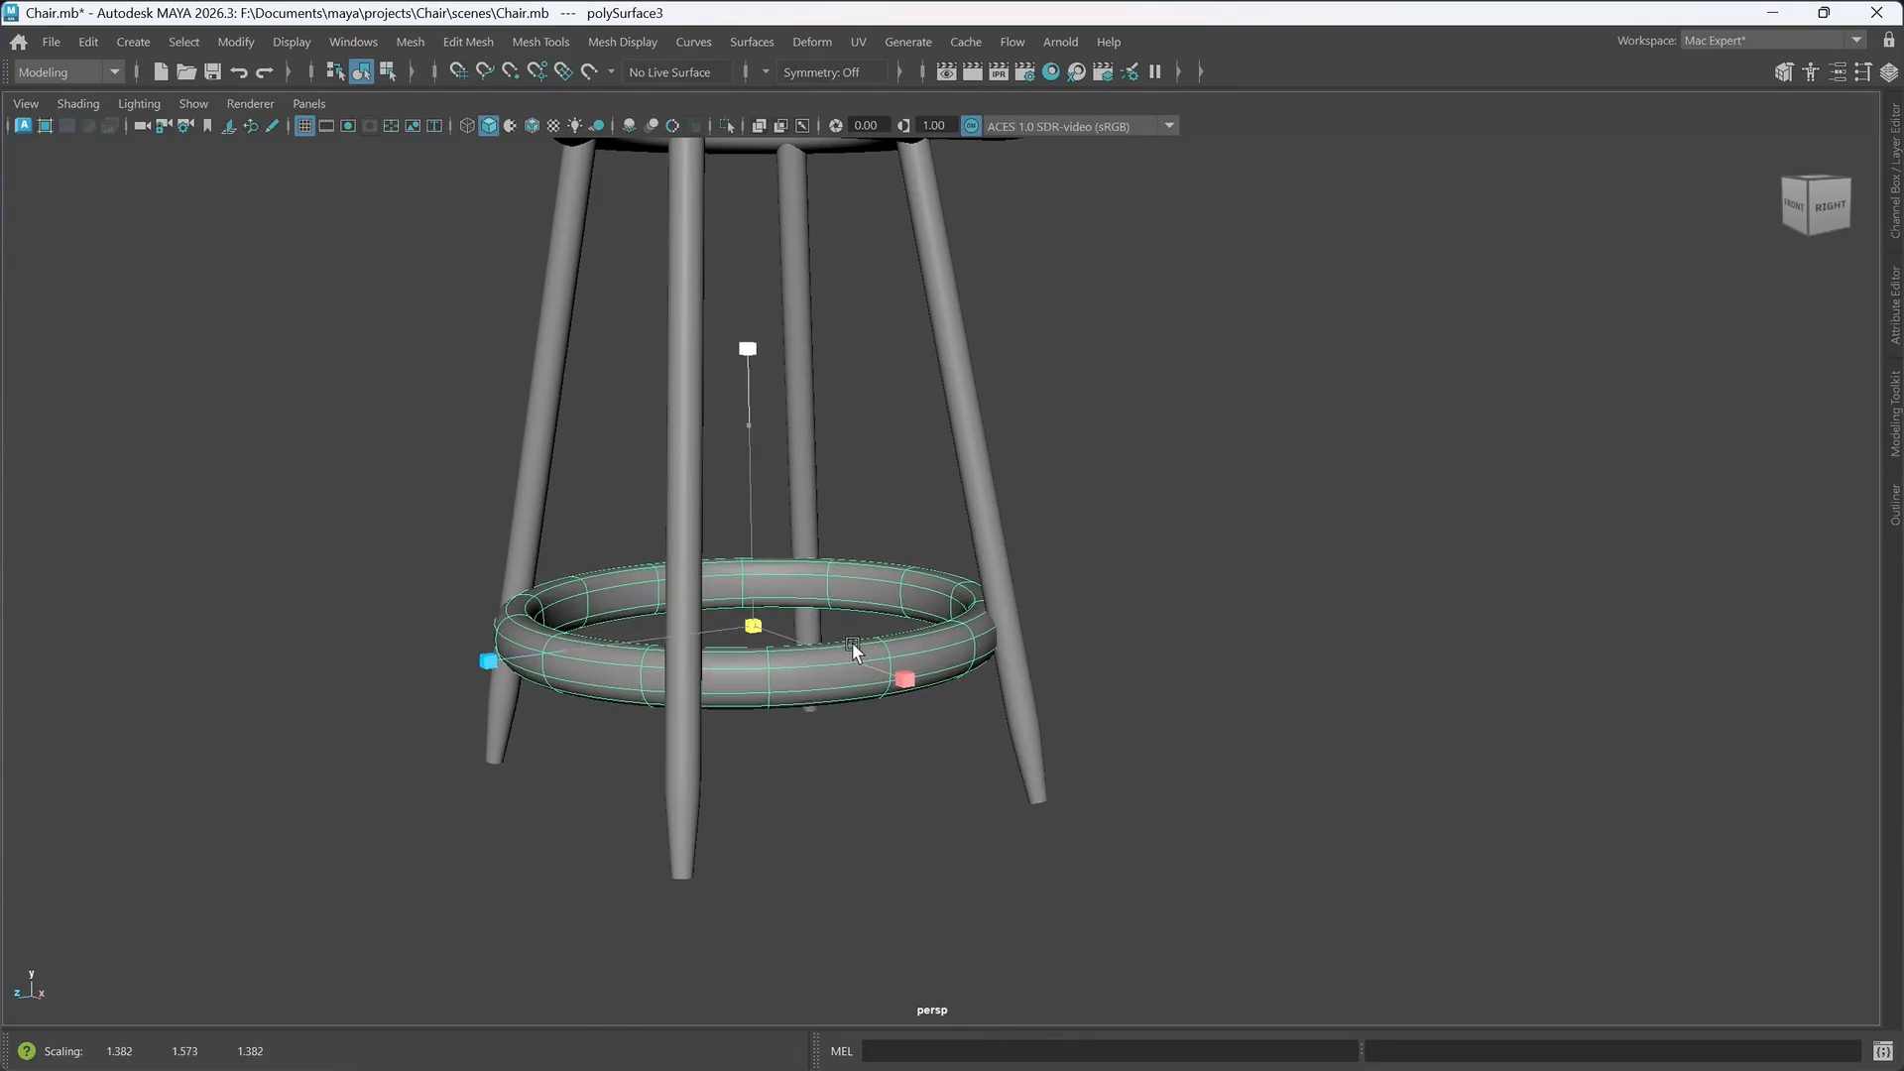
- Refine the footrest ring's scale to about 1.312 in X and Z and 1.081 in Y so it fits the legs
alt+drag(1038, 738, 832, 735)
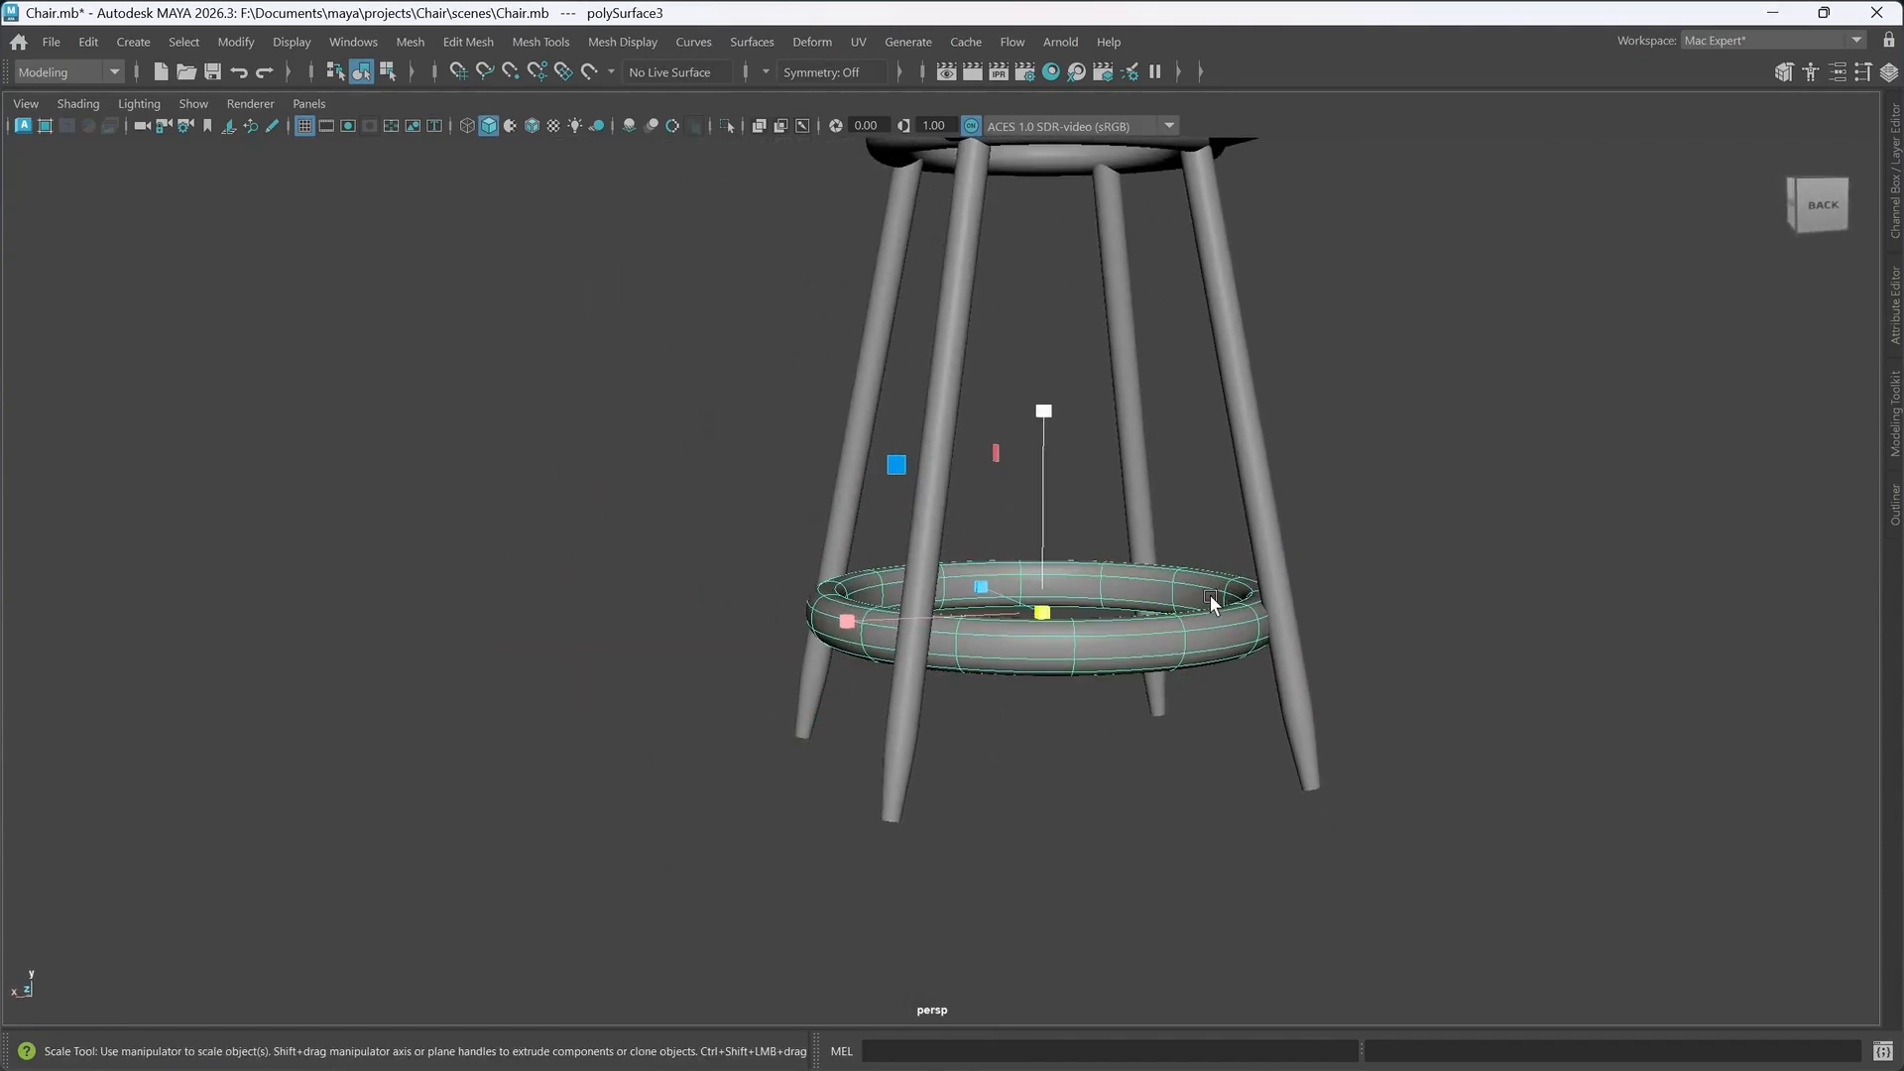
alt+drag(1211, 602, 860, 464)
alt+drag(863, 476, 1061, 766)
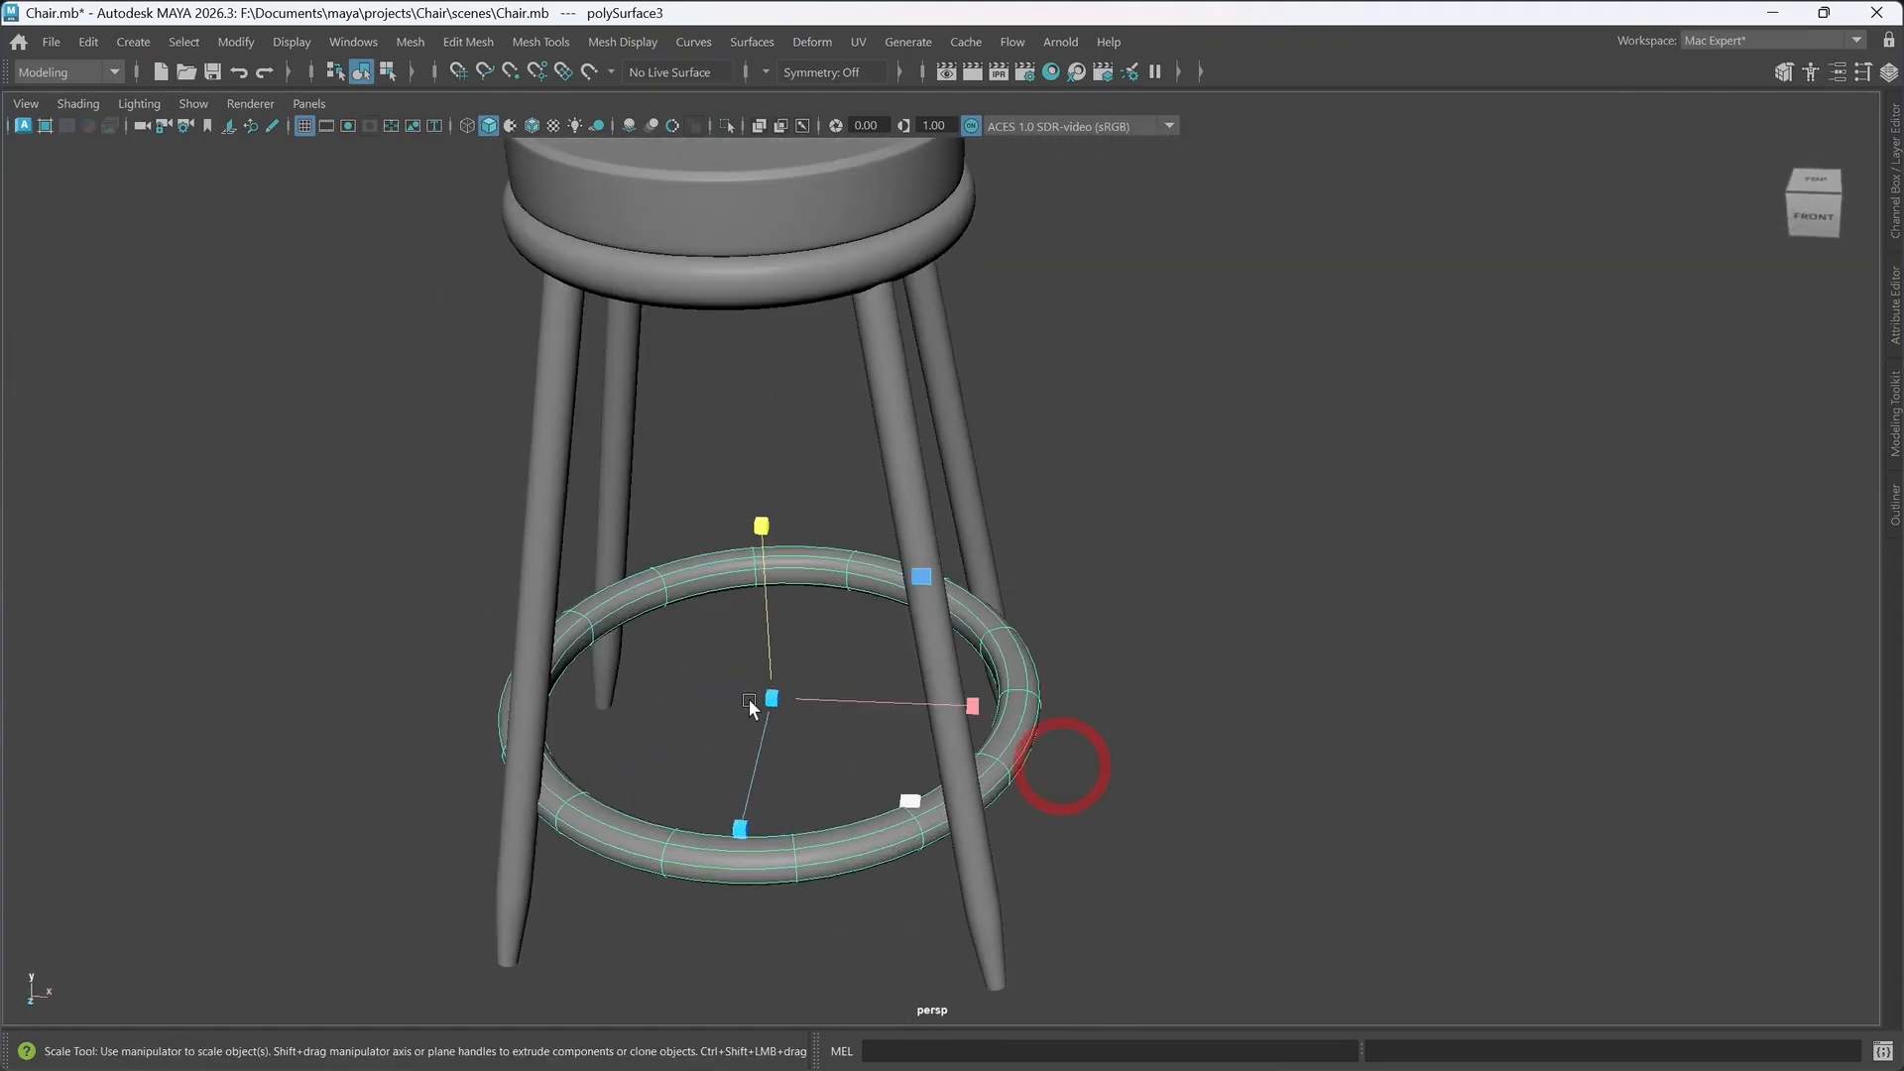
drag(770, 697, 883, 823)
drag(795, 587, 784, 595)
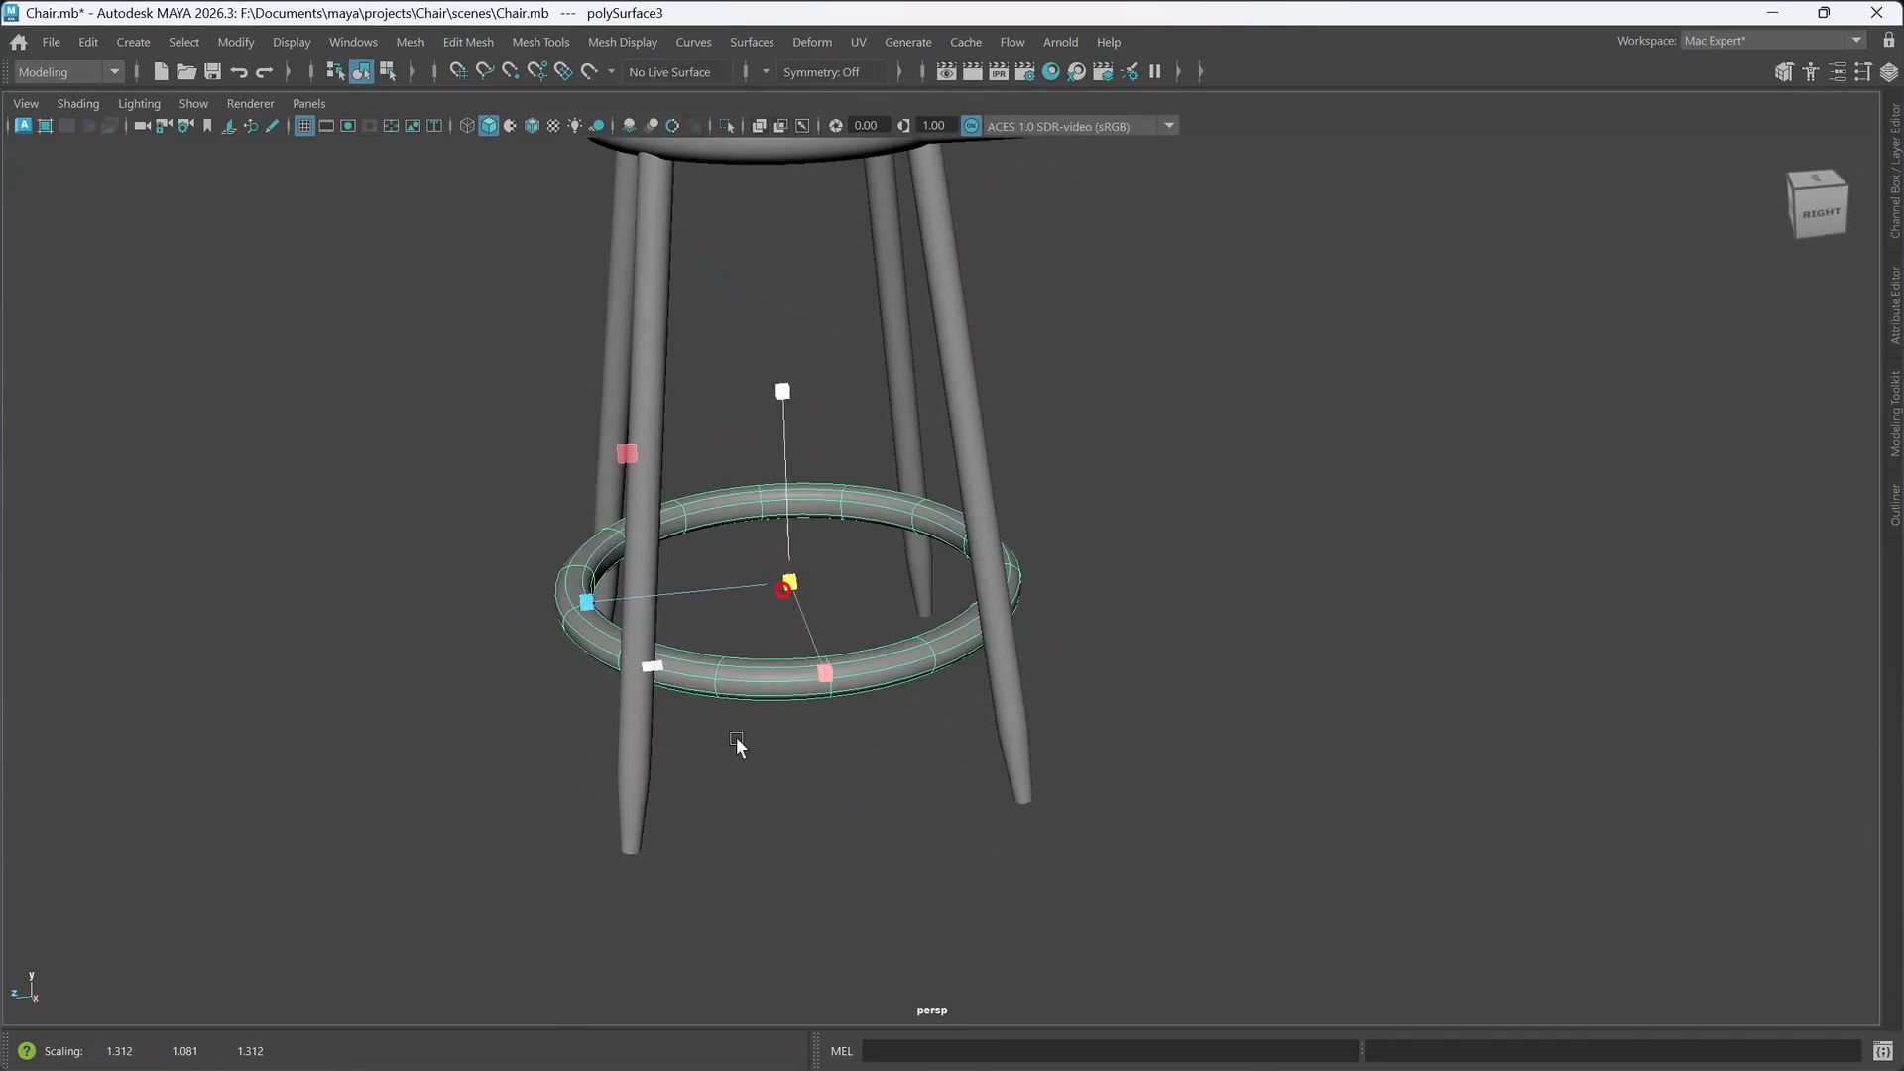
- Raise the footrest ring along the legs to about Y -9.971 cm, checking its contact with each leg
alt+drag(736, 745, 846, 735)
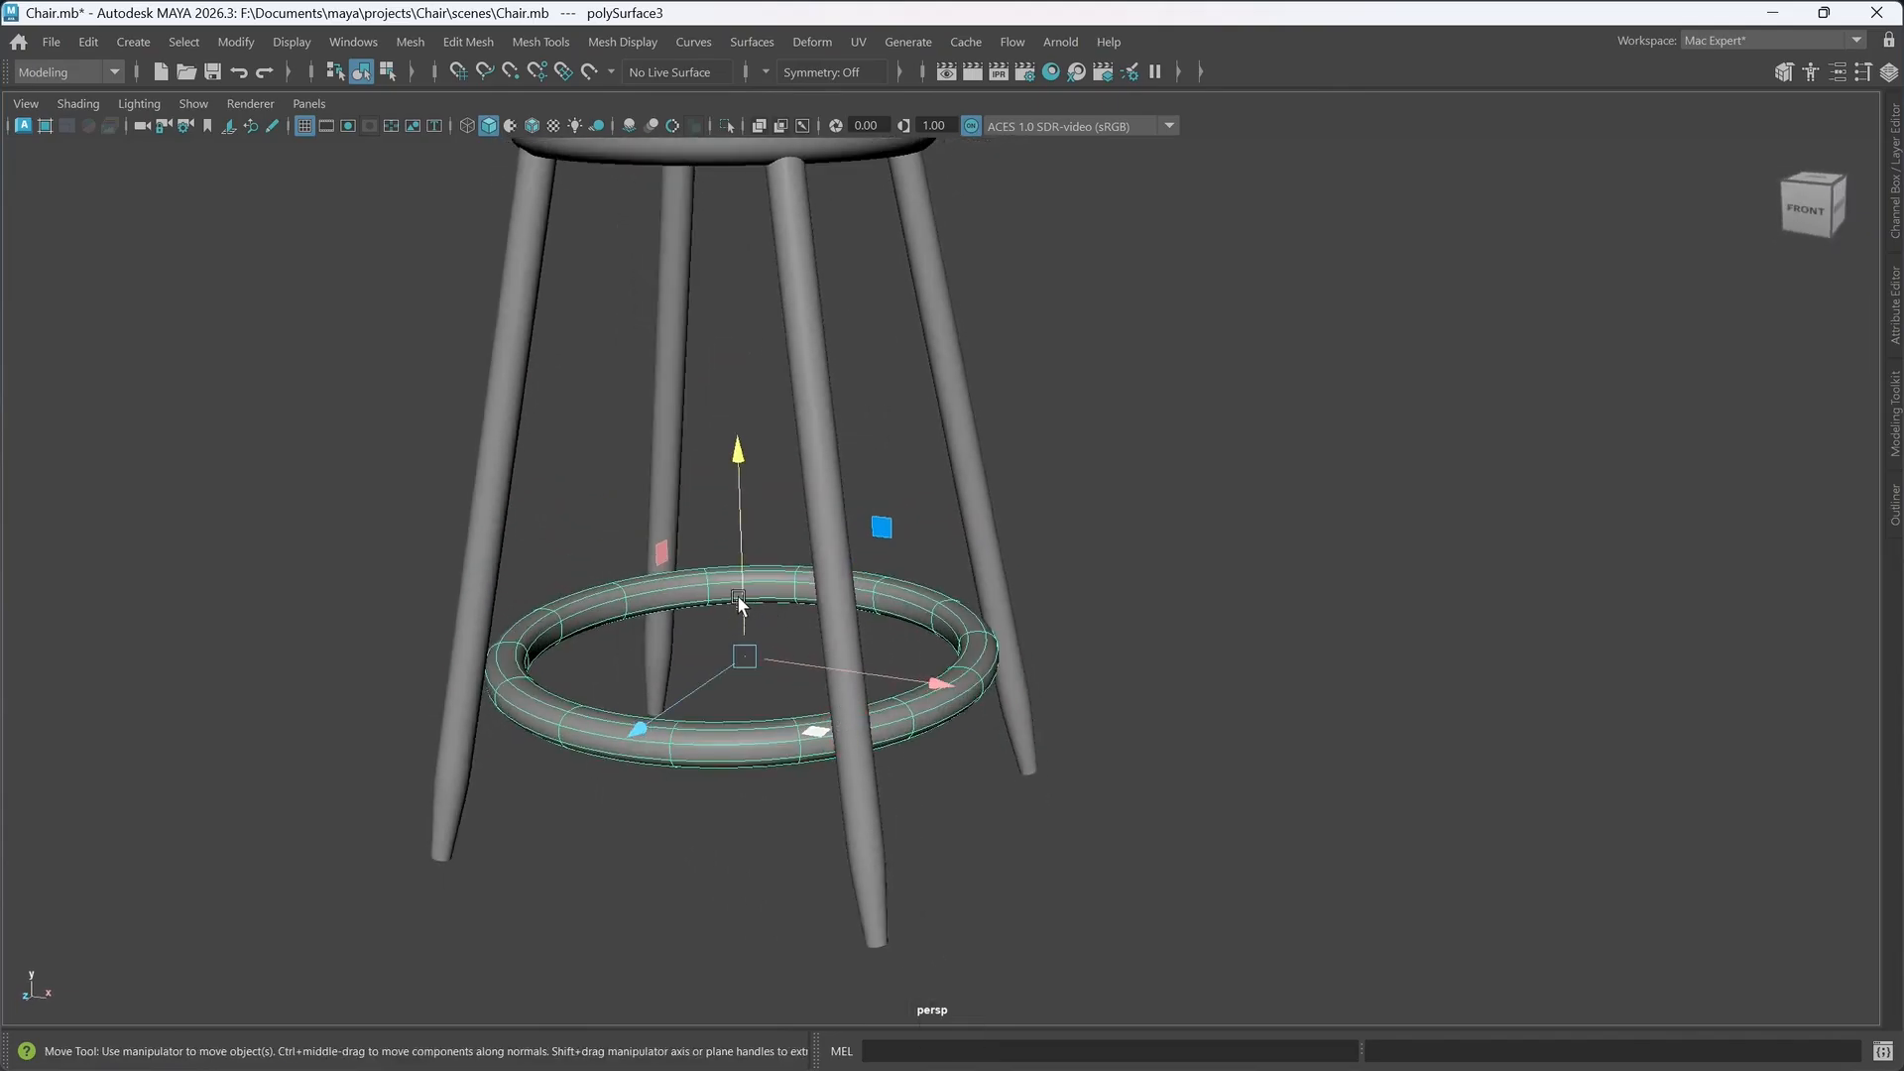
drag(739, 599, 742, 552)
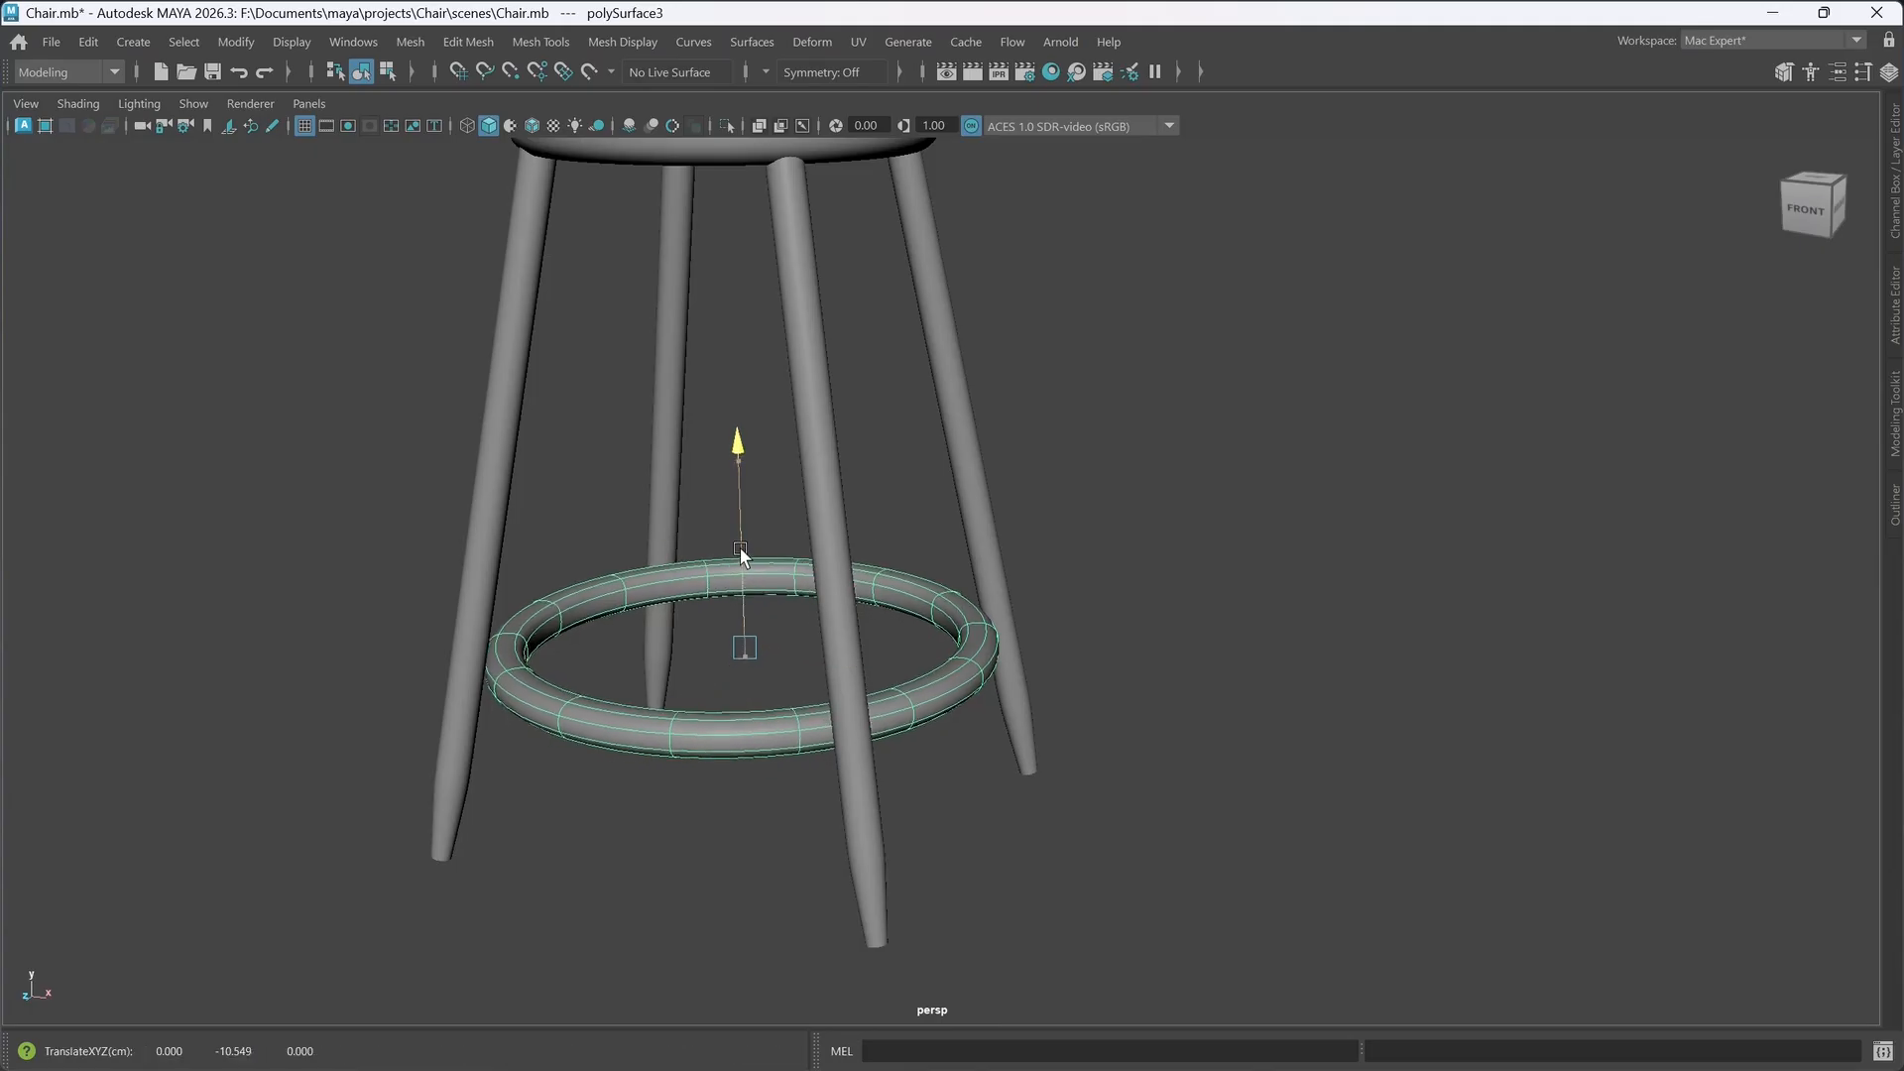
alt+drag(873, 734, 825, 732)
click(1223, 684)
click(911, 704)
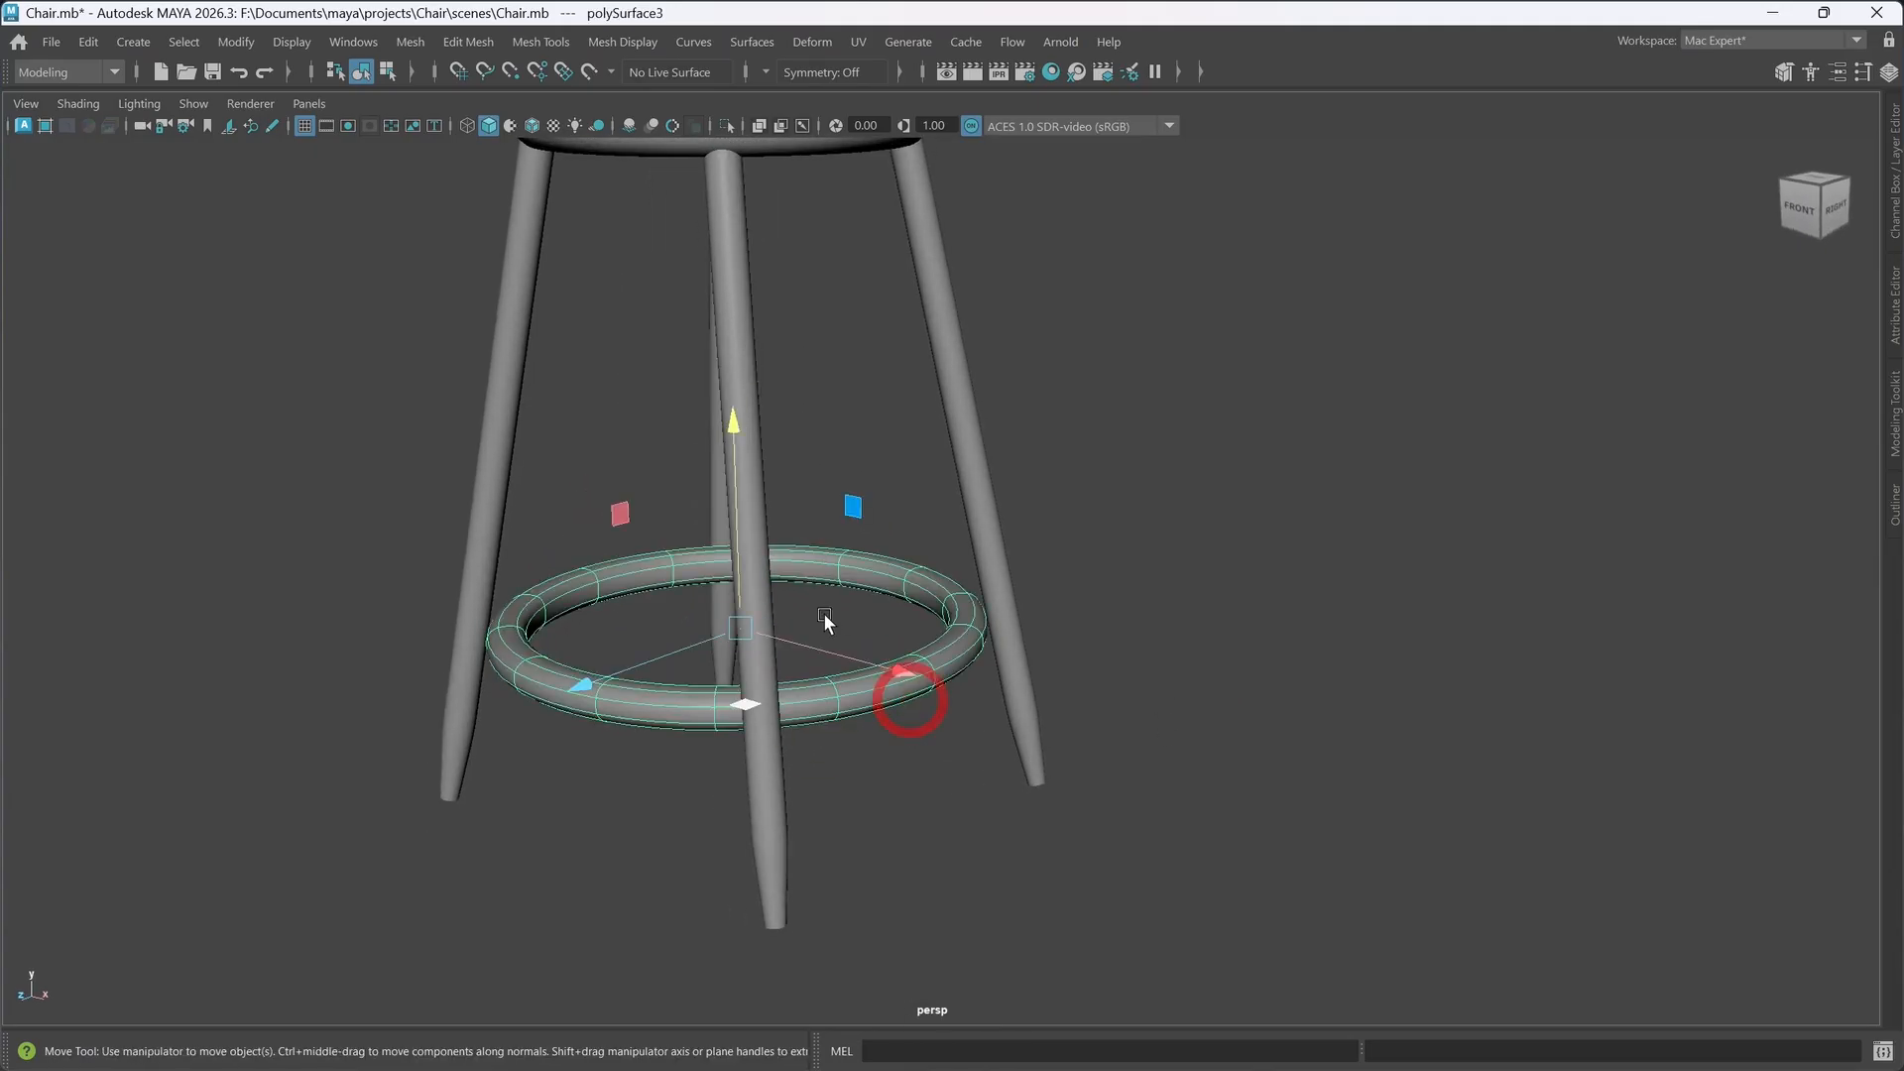
drag(730, 525, 871, 854)
click(1194, 785)
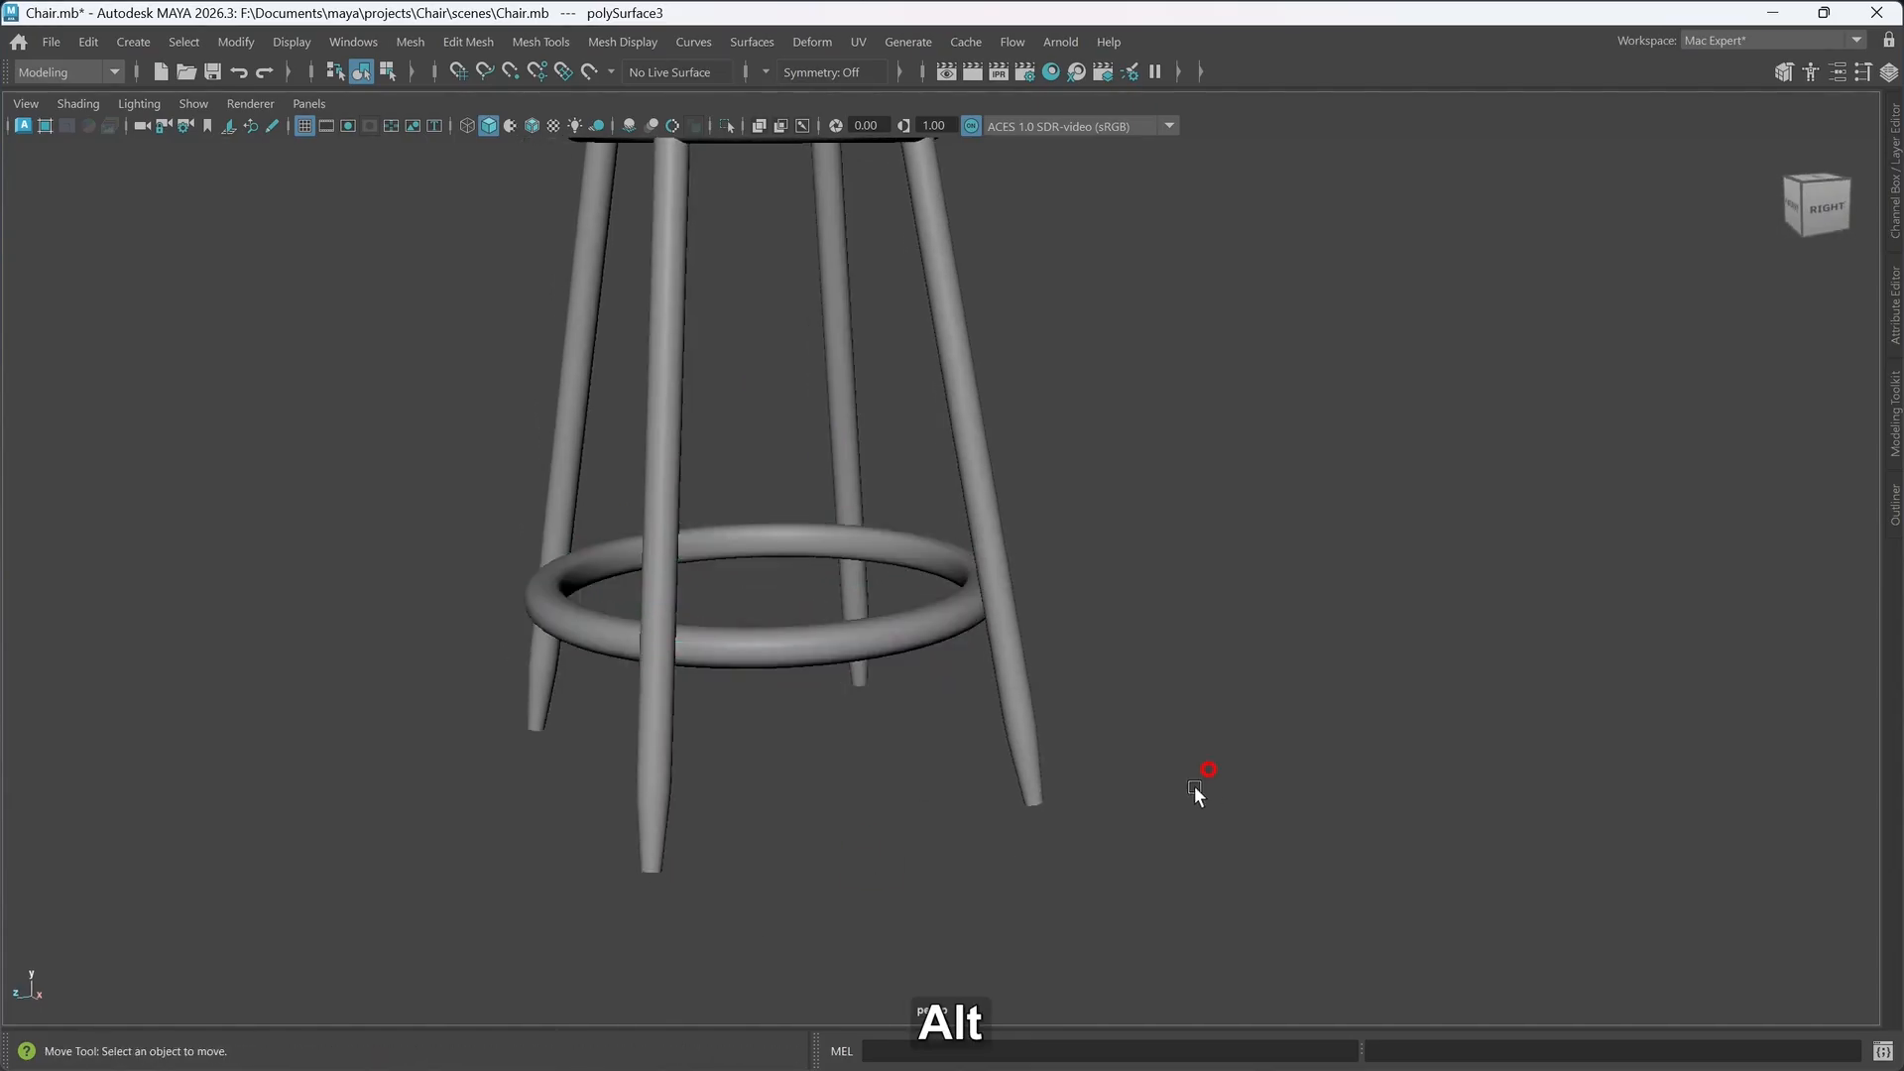
alt+drag(1194, 786, 930, 648)
click(930, 649)
drag(743, 511, 742, 498)
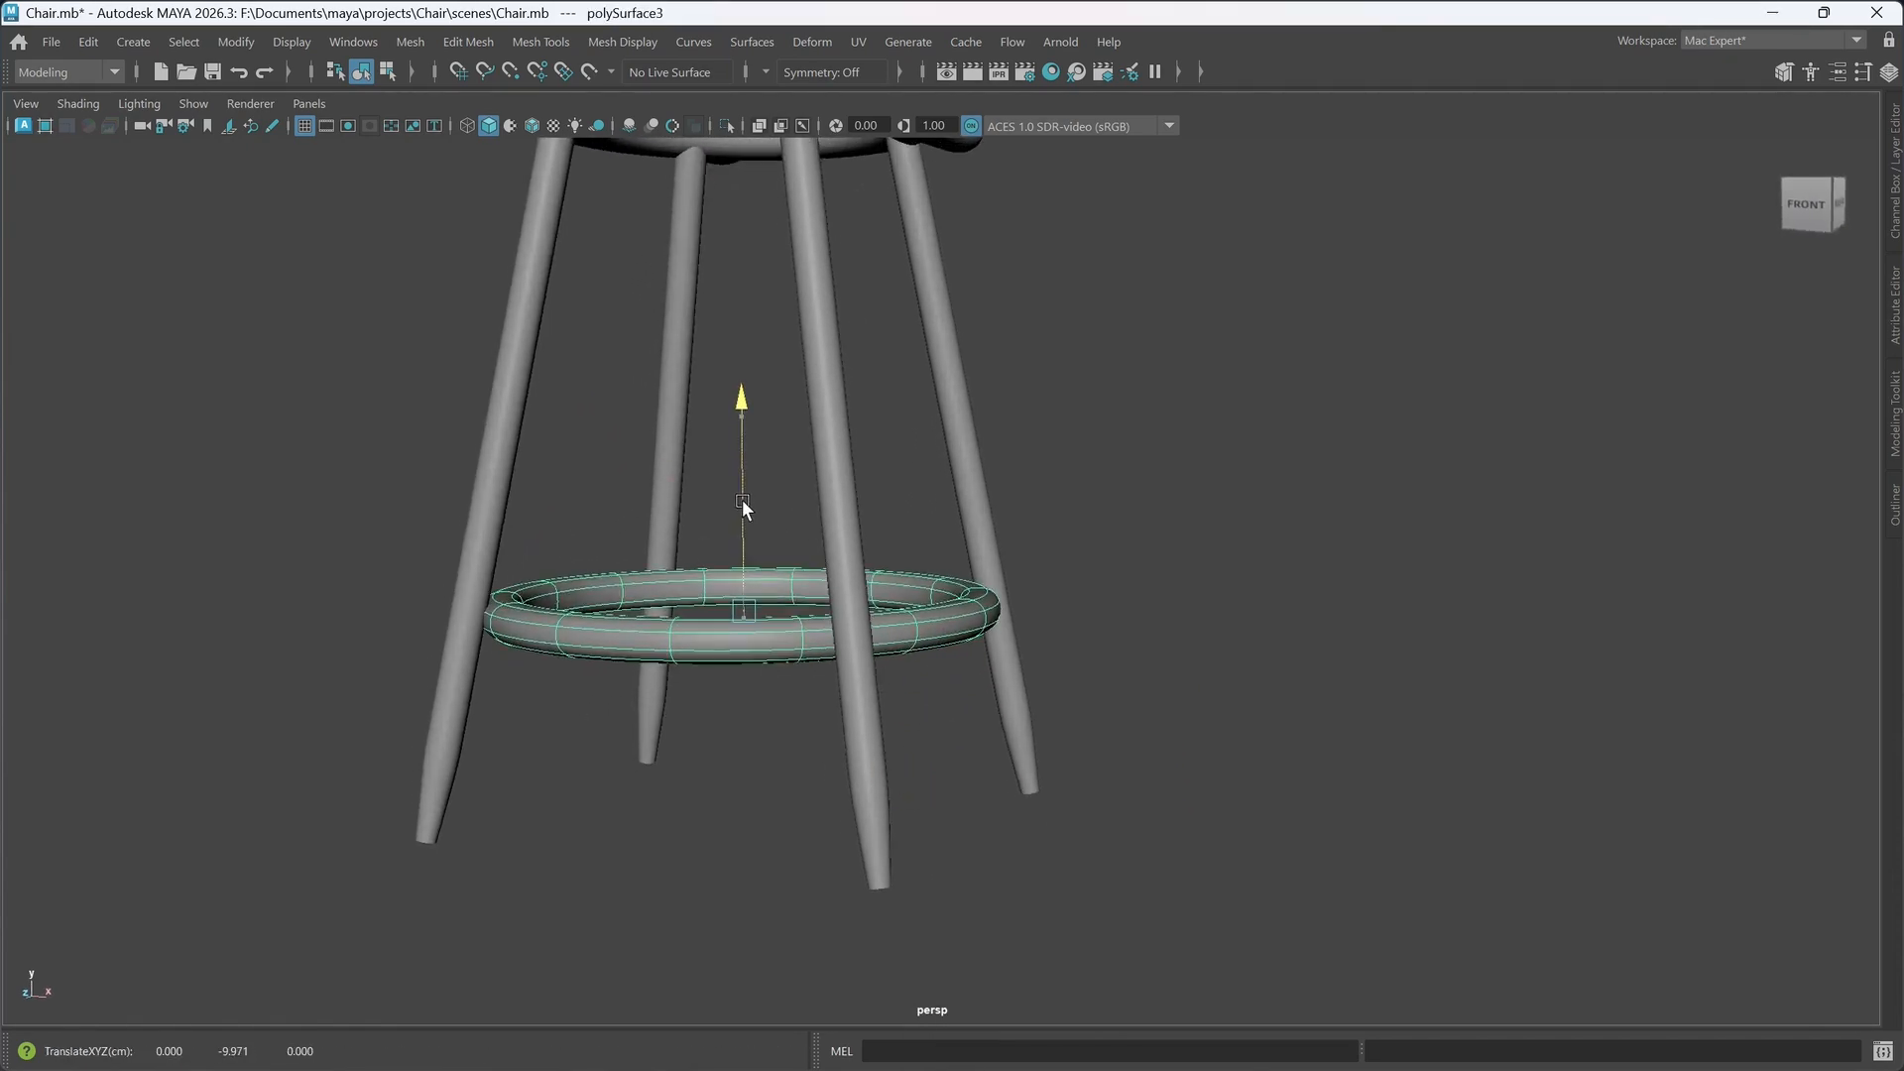
alt+drag(853, 680, 896, 684)
click(1212, 615)
- Check the complete chair from several angles and save the scene
alt+drag(1012, 756, 968, 718)
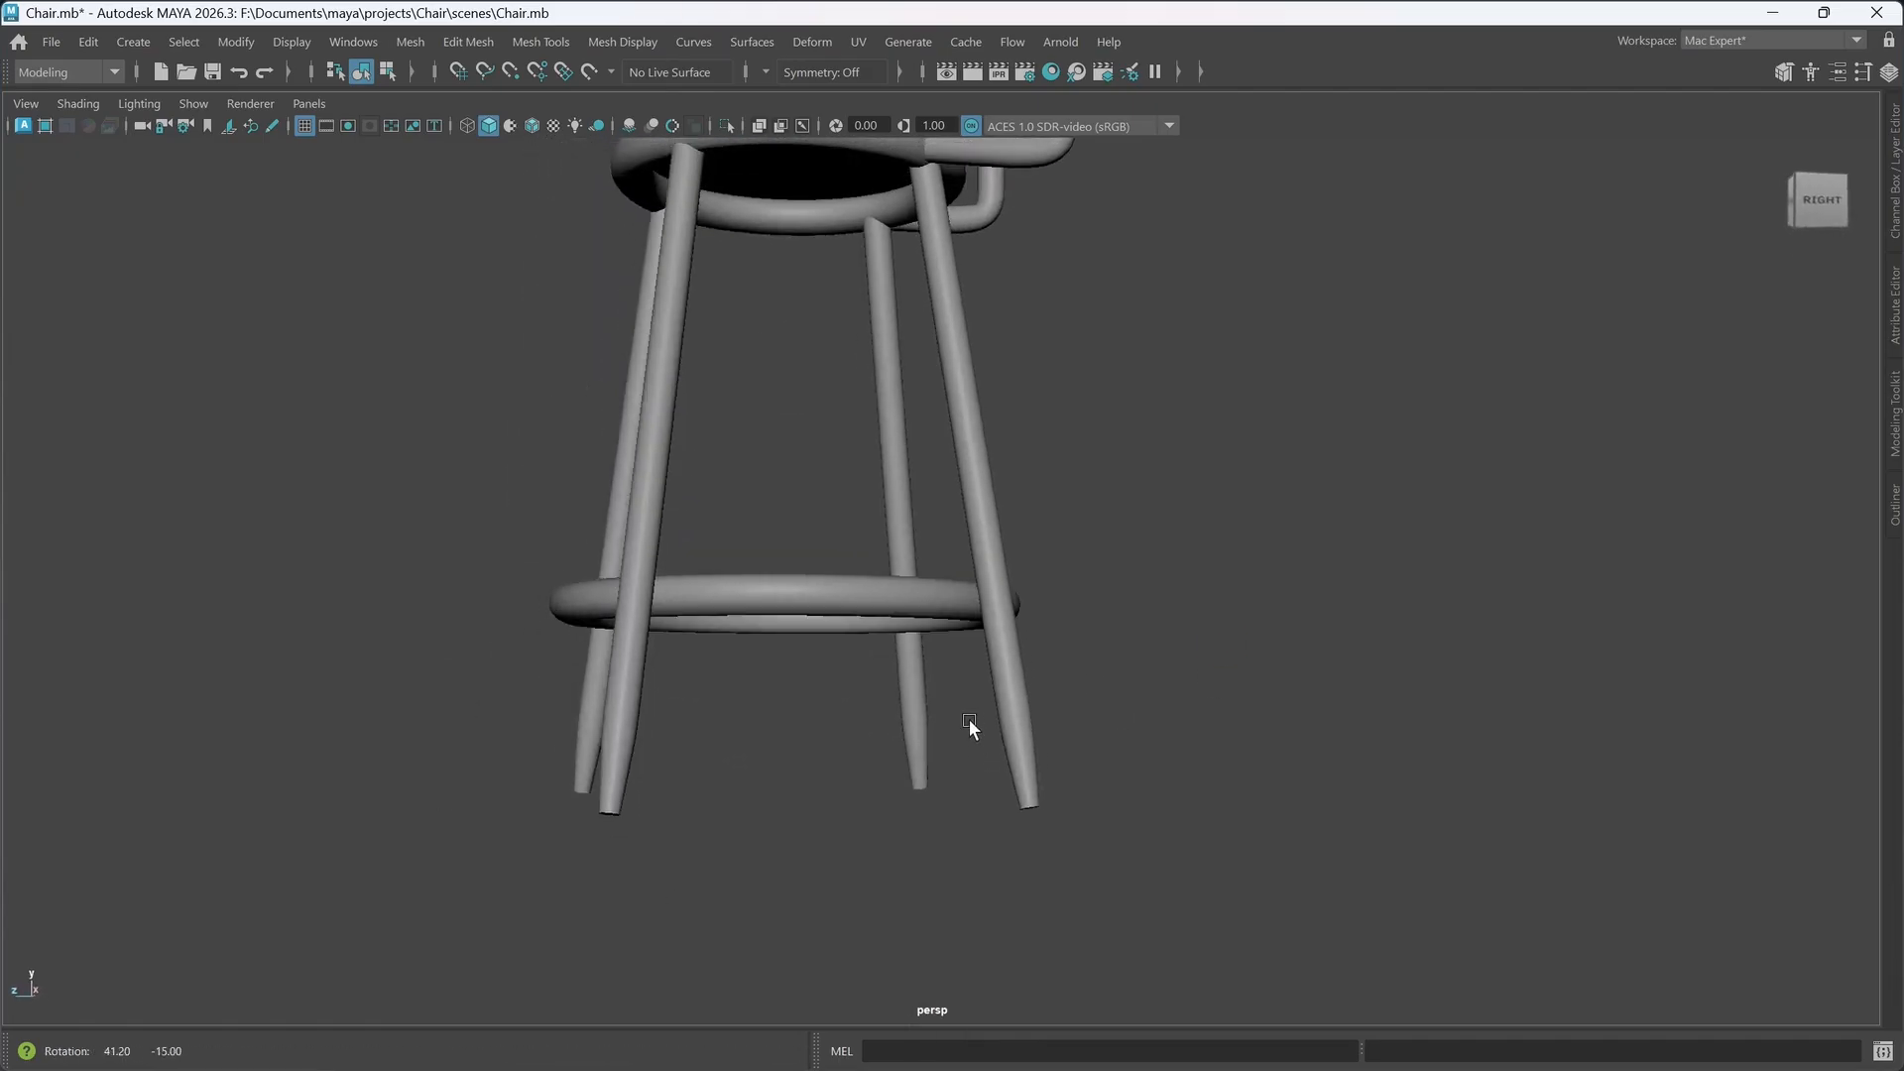
scroll(930, 752, down, 7)
alt+middle_drag(919, 593, 919, 676)
alt+drag(924, 589, 912, 643)
scroll(908, 598, down, 3)
alt+middle_drag(910, 593, 918, 658)
alt+drag(919, 659, 892, 688)
scroll(962, 696, up, 2)
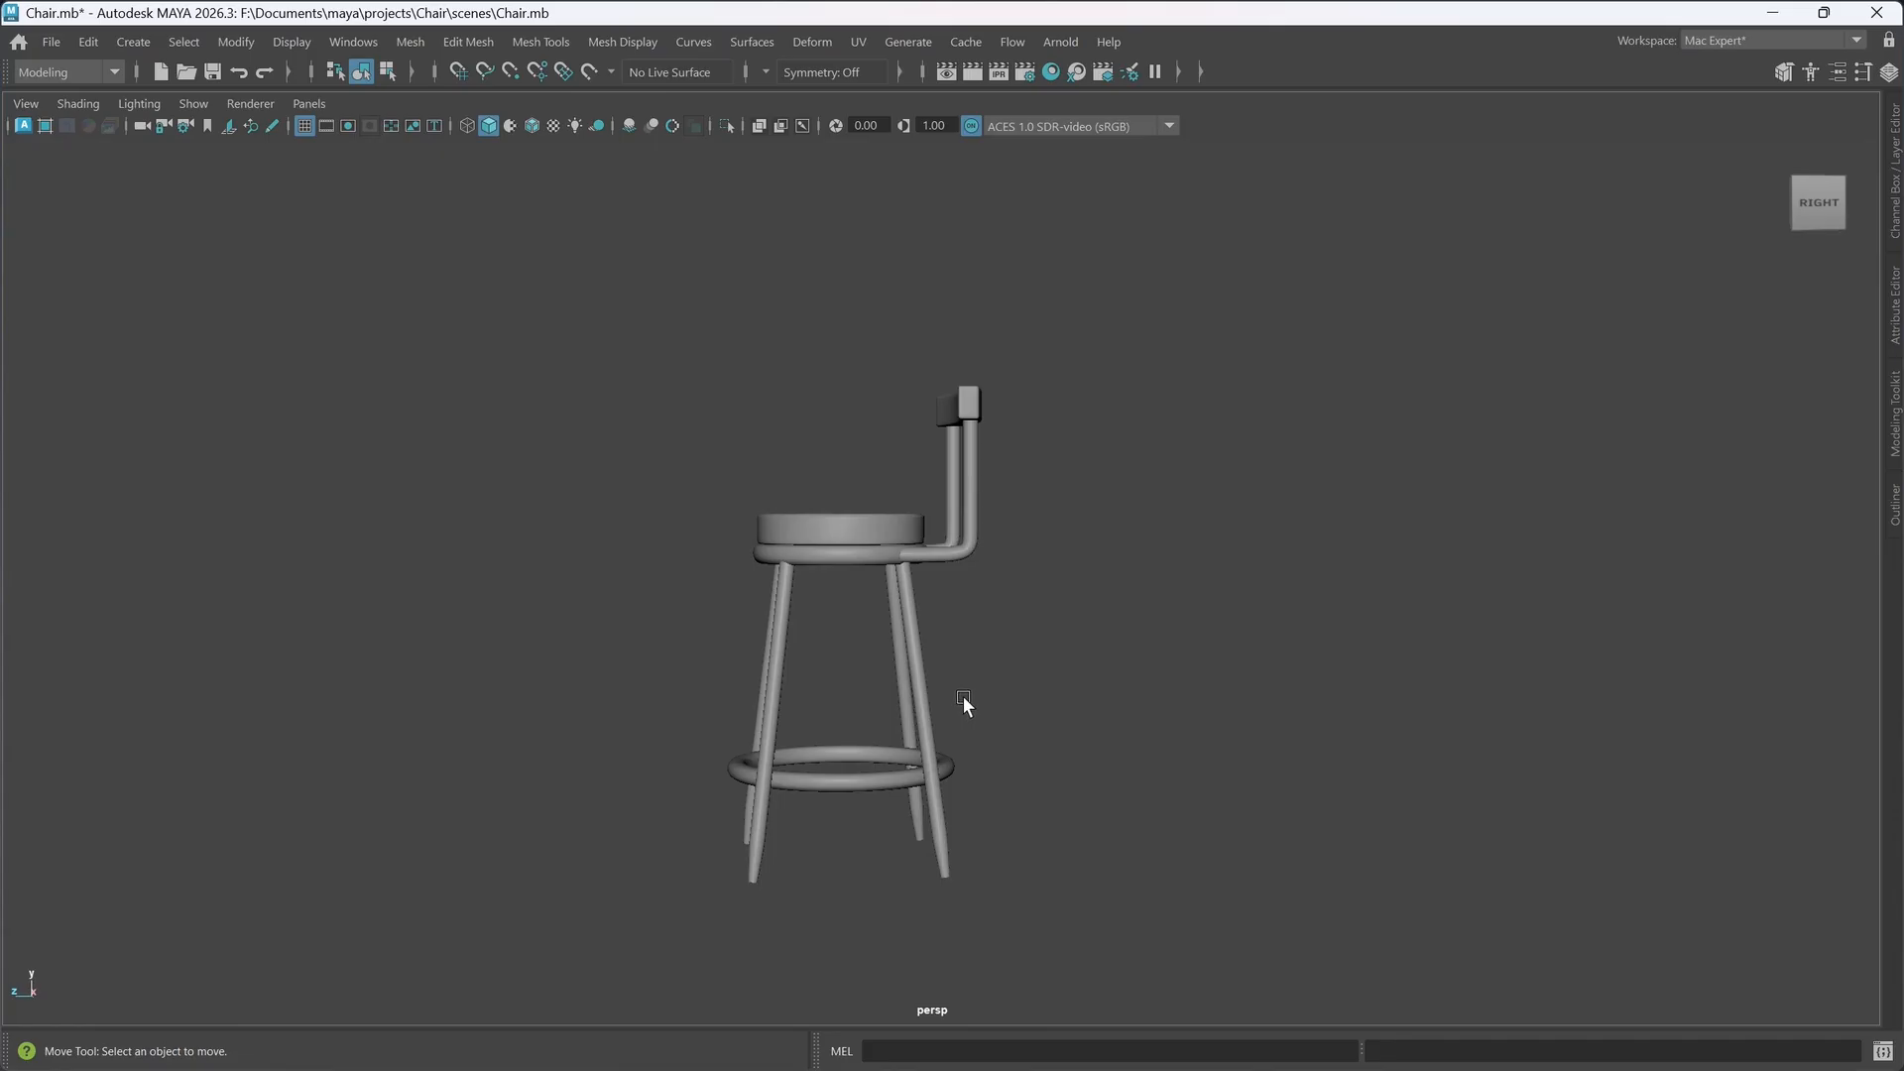
key(ctrl+s)
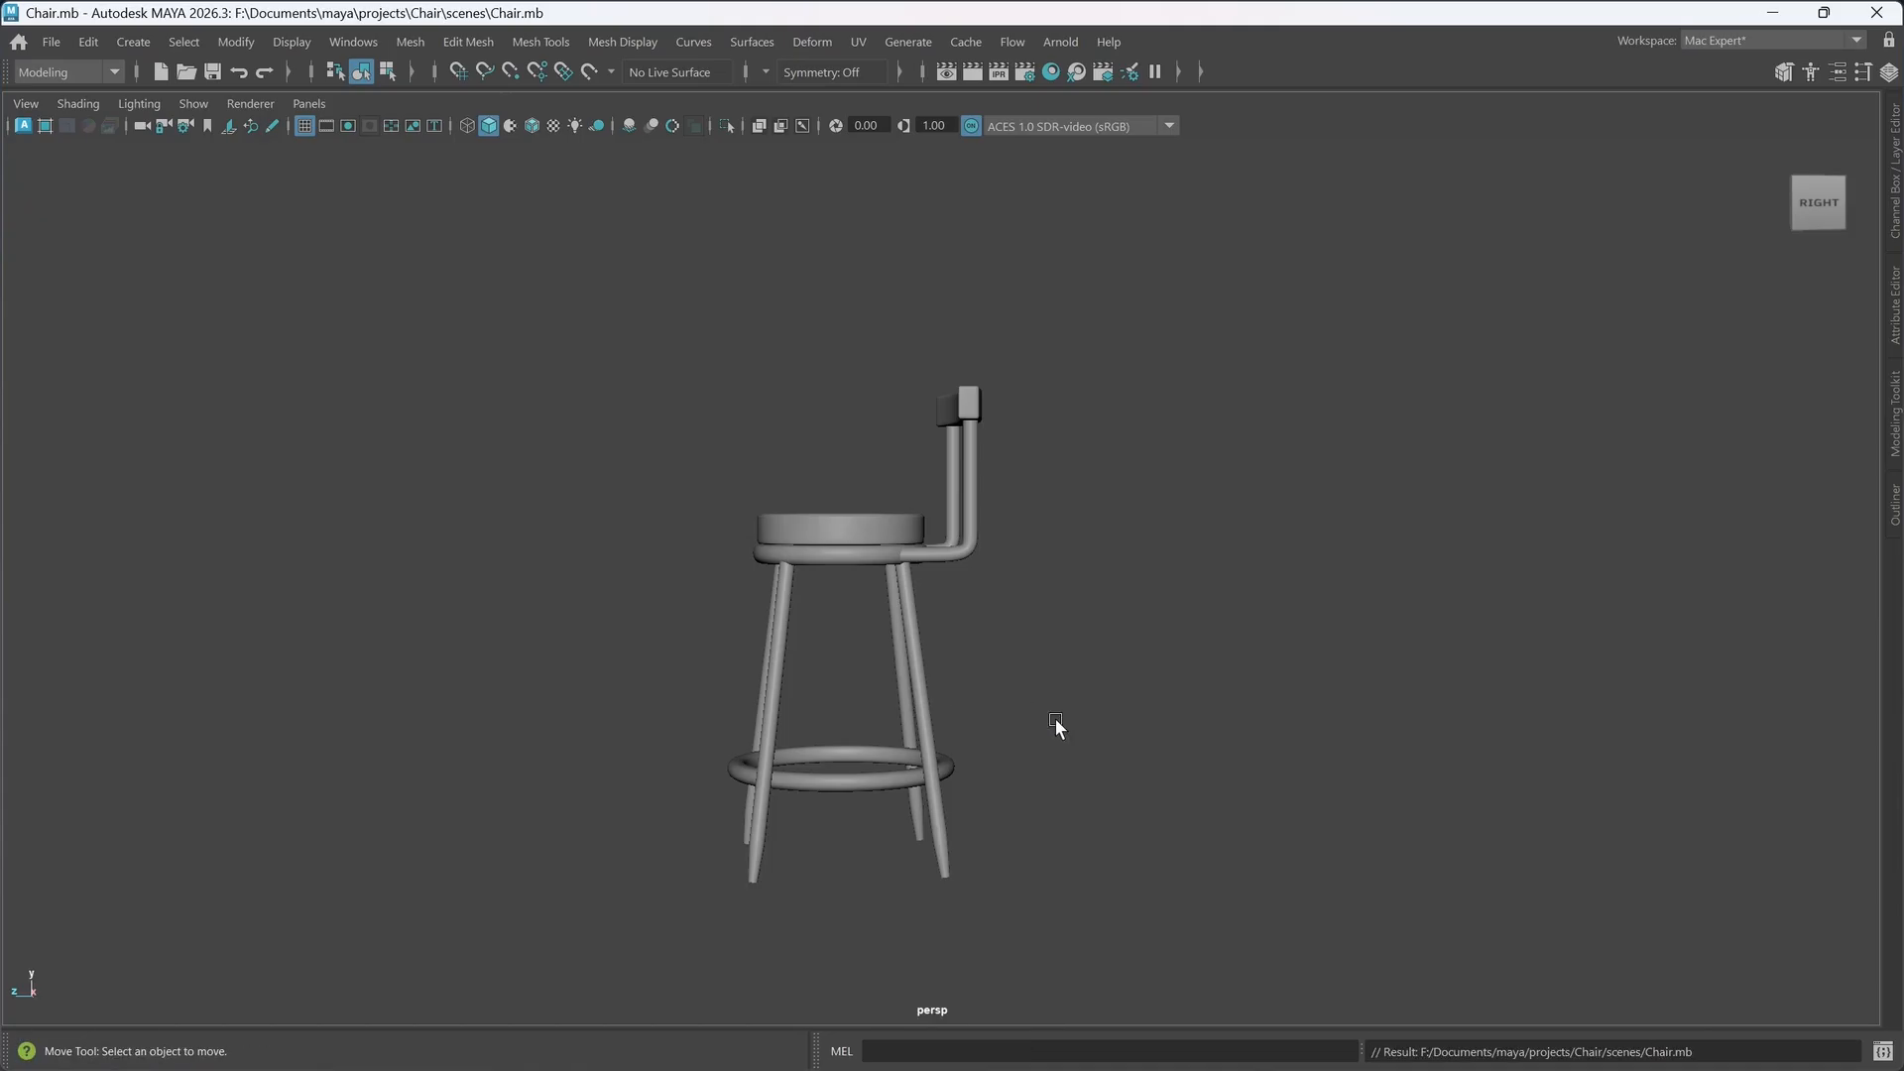
- Turn on the wireframe overlay for the shaded chair, frame the whole model, and save the scene
scroll(974, 738, up, 2)
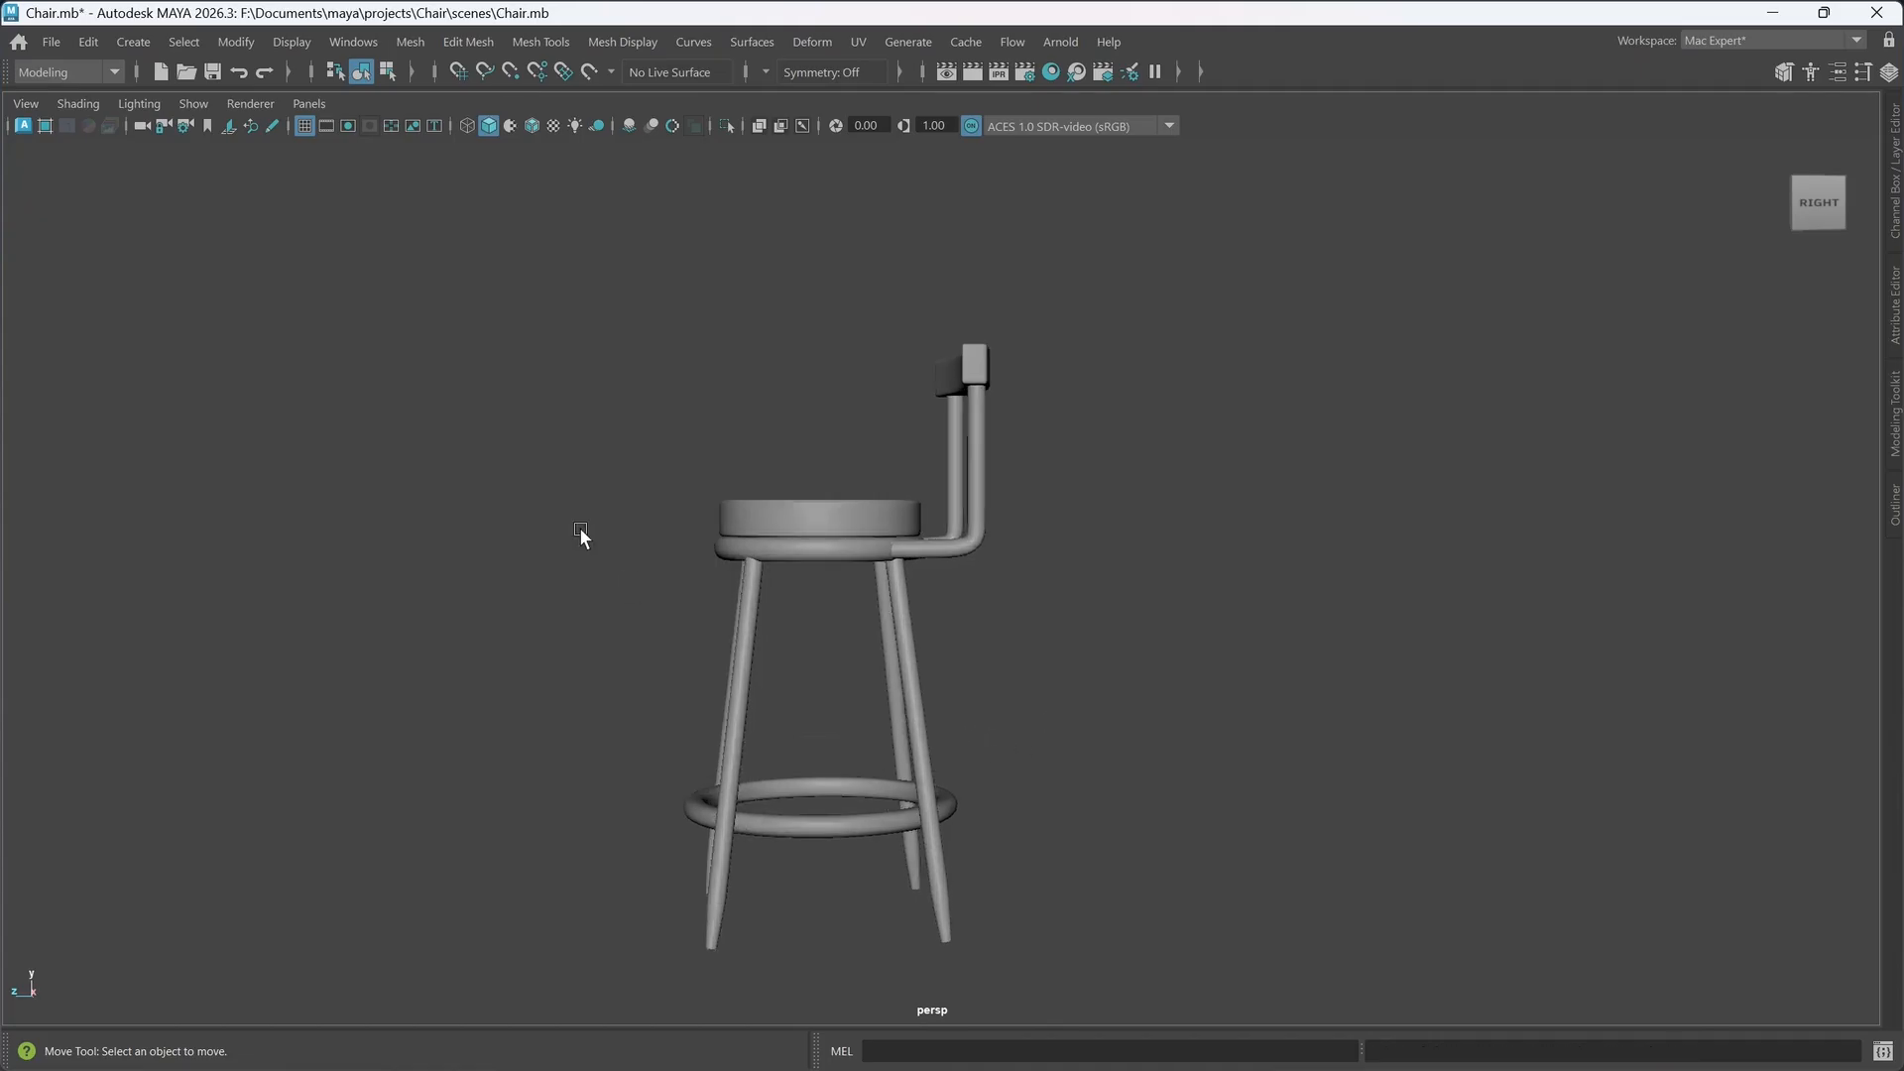
click(531, 125)
mouse_move(595, 297)
alt+mouse_down()
mouse_move(658, 456)
mouse_move(807, 466)
mouse_move(853, 418)
mouse_move(628, 433)
mouse_move(579, 476)
mouse_move(560, 427)
mouse_move(698, 458)
mouse_move(638, 455)
mouse_move(905, 829)
mouse_move(888, 898)
mouse_move(940, 653)
alt+mouse_up()
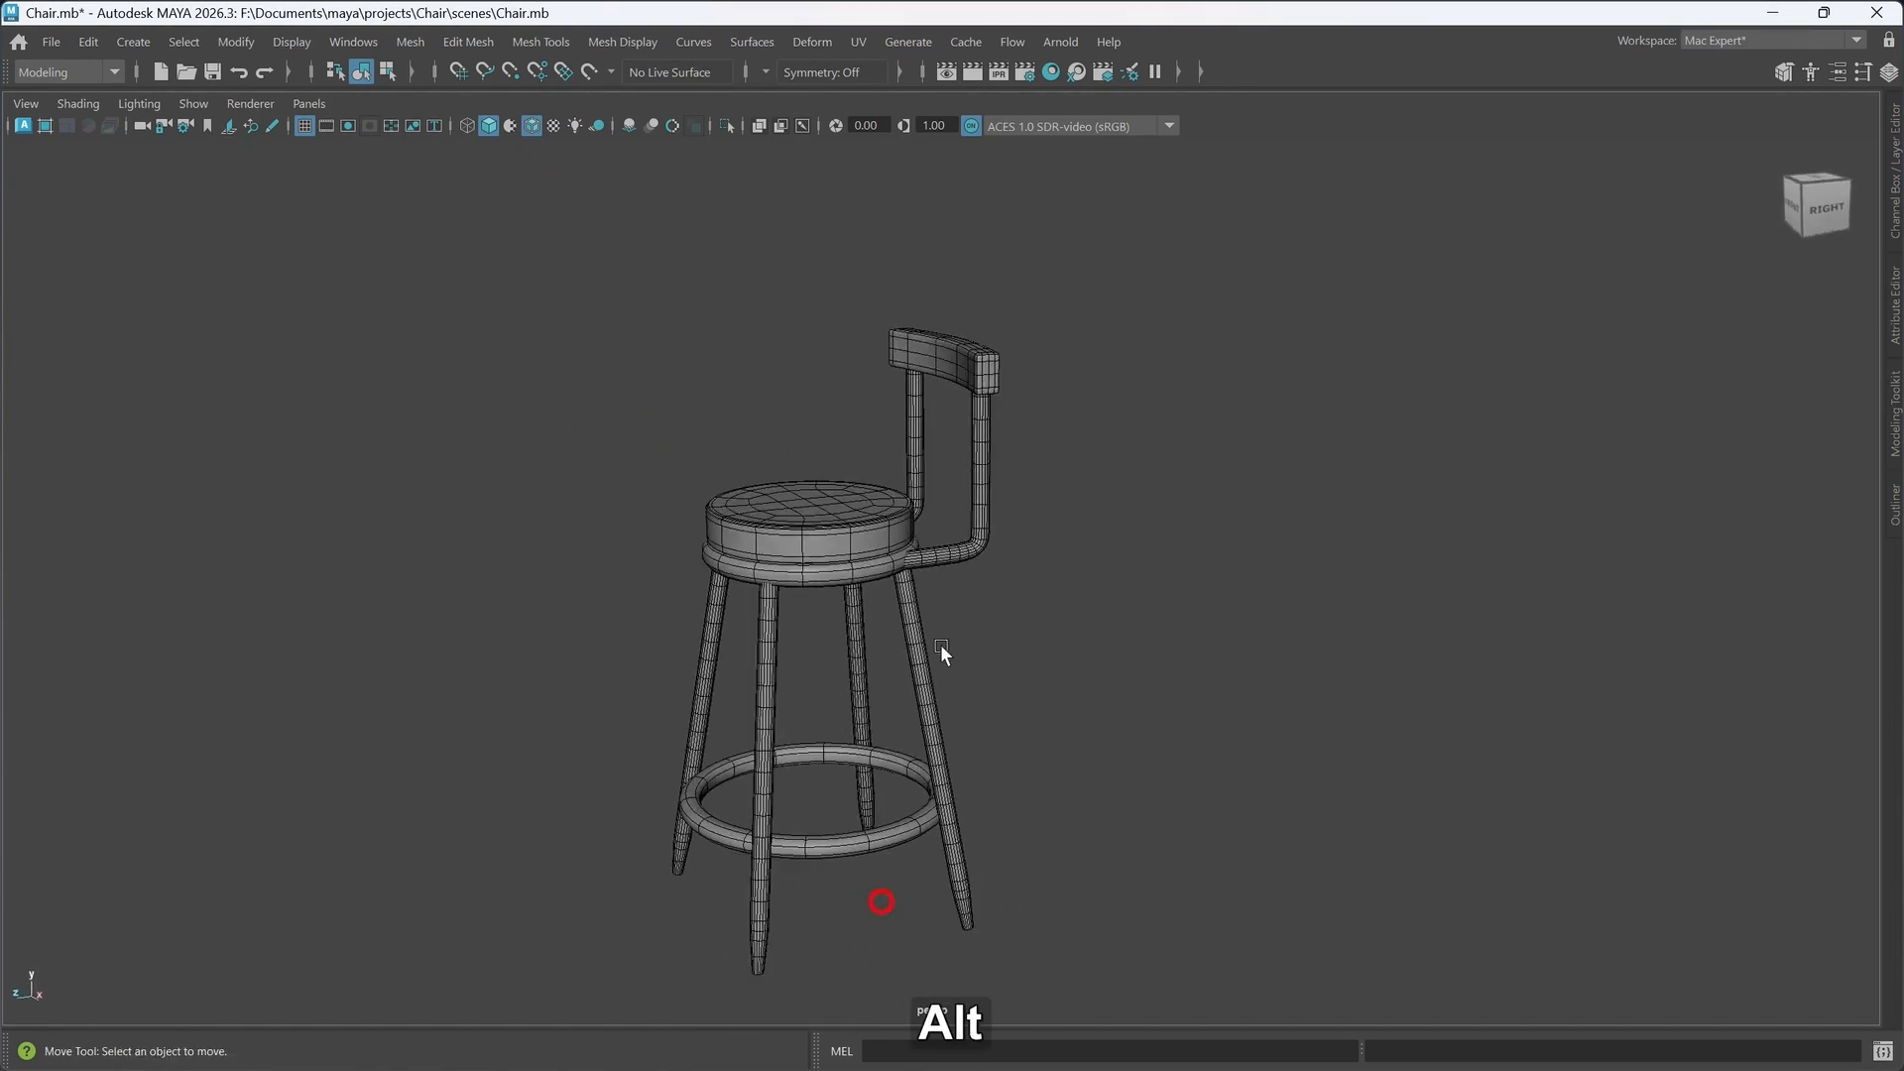
alt+middle_drag(933, 702, 980, 634)
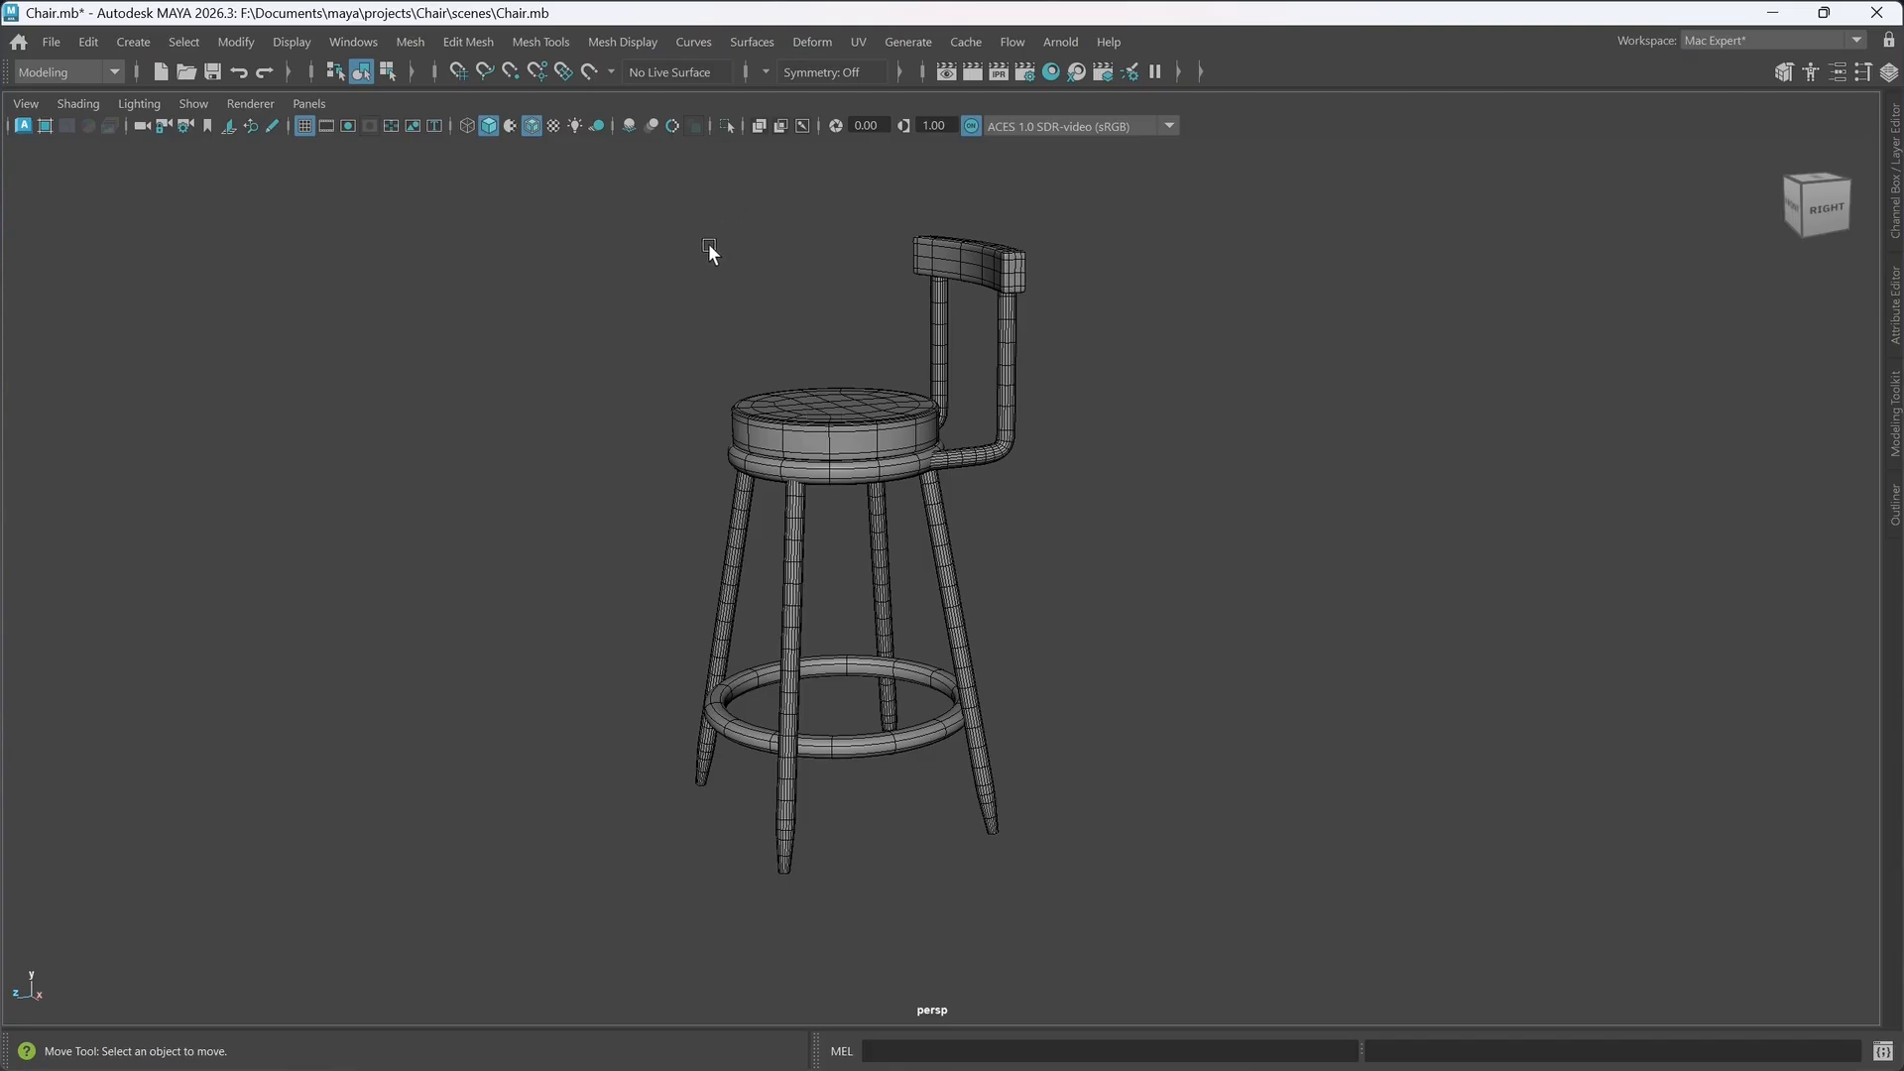
key(ctrl+s)
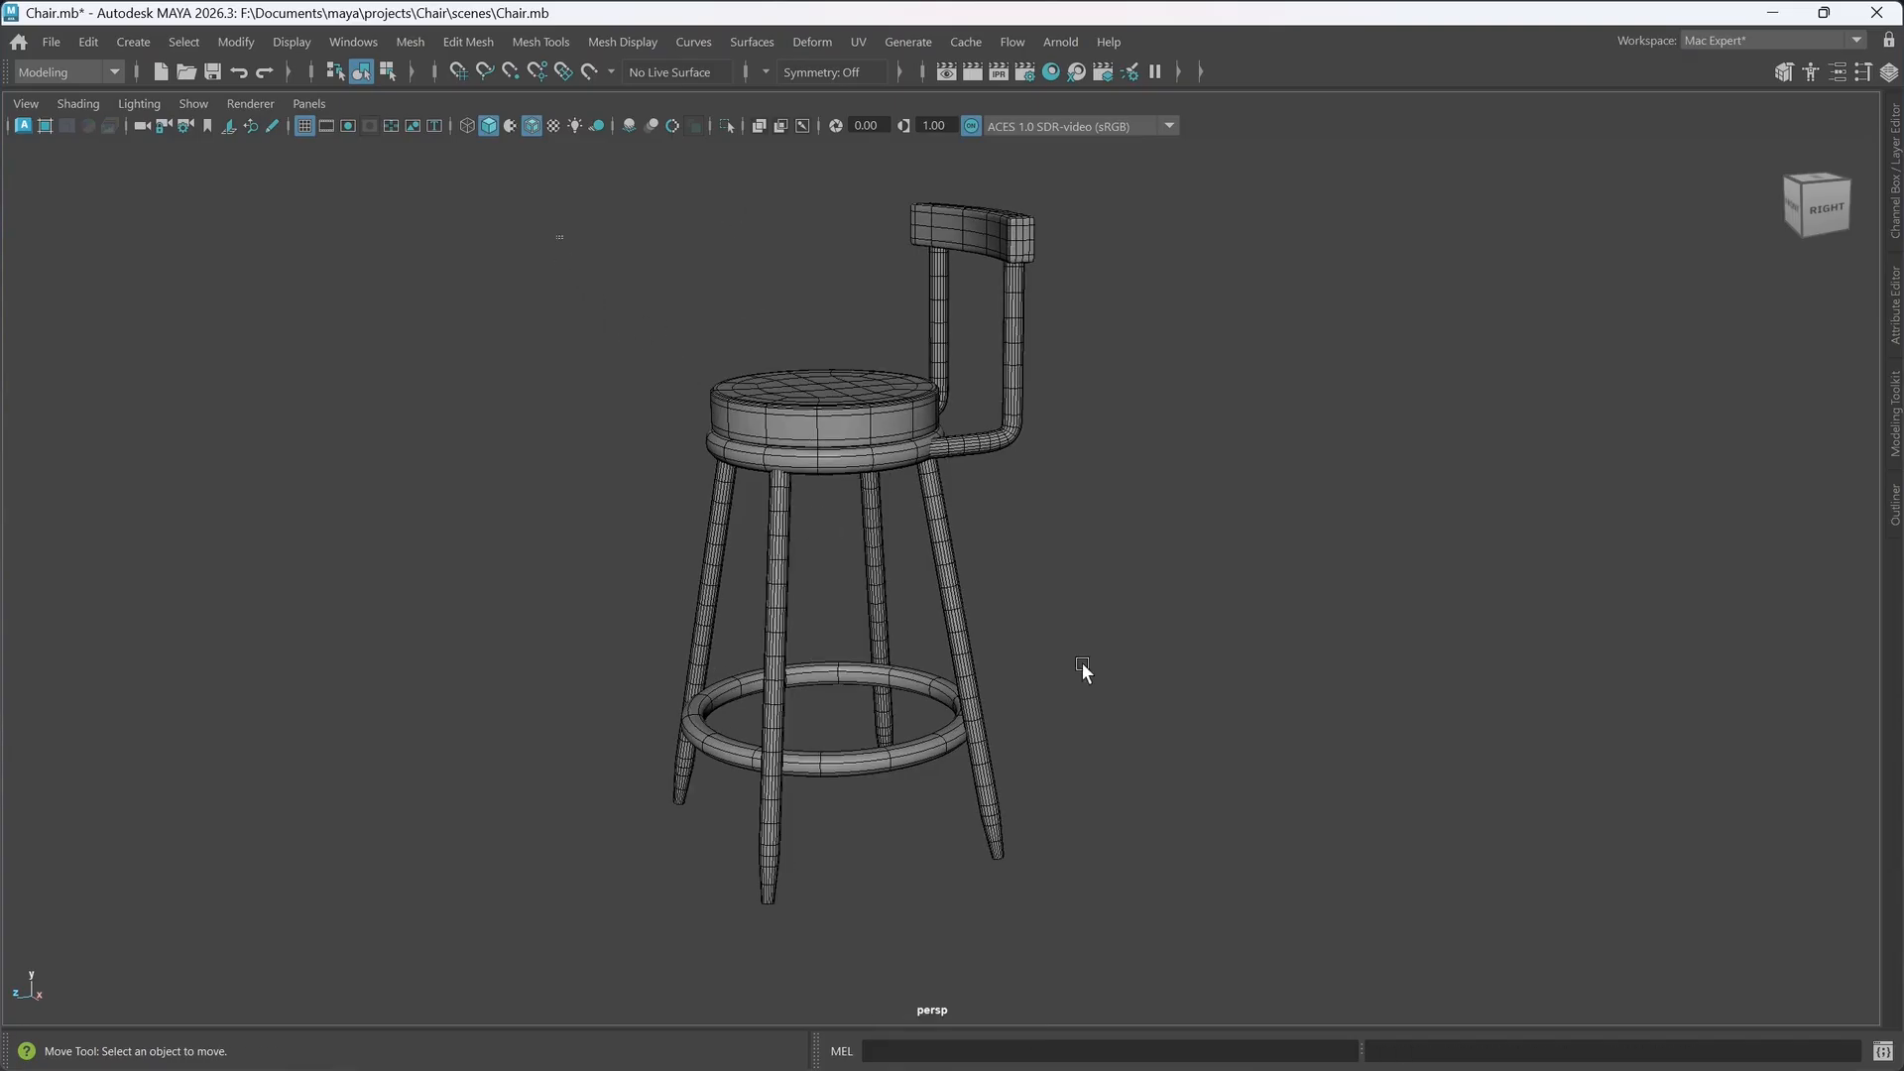
- Select all chair parts, apply Smooth with 1 division, and inspect the denser topology
drag(556, 235, 1296, 899)
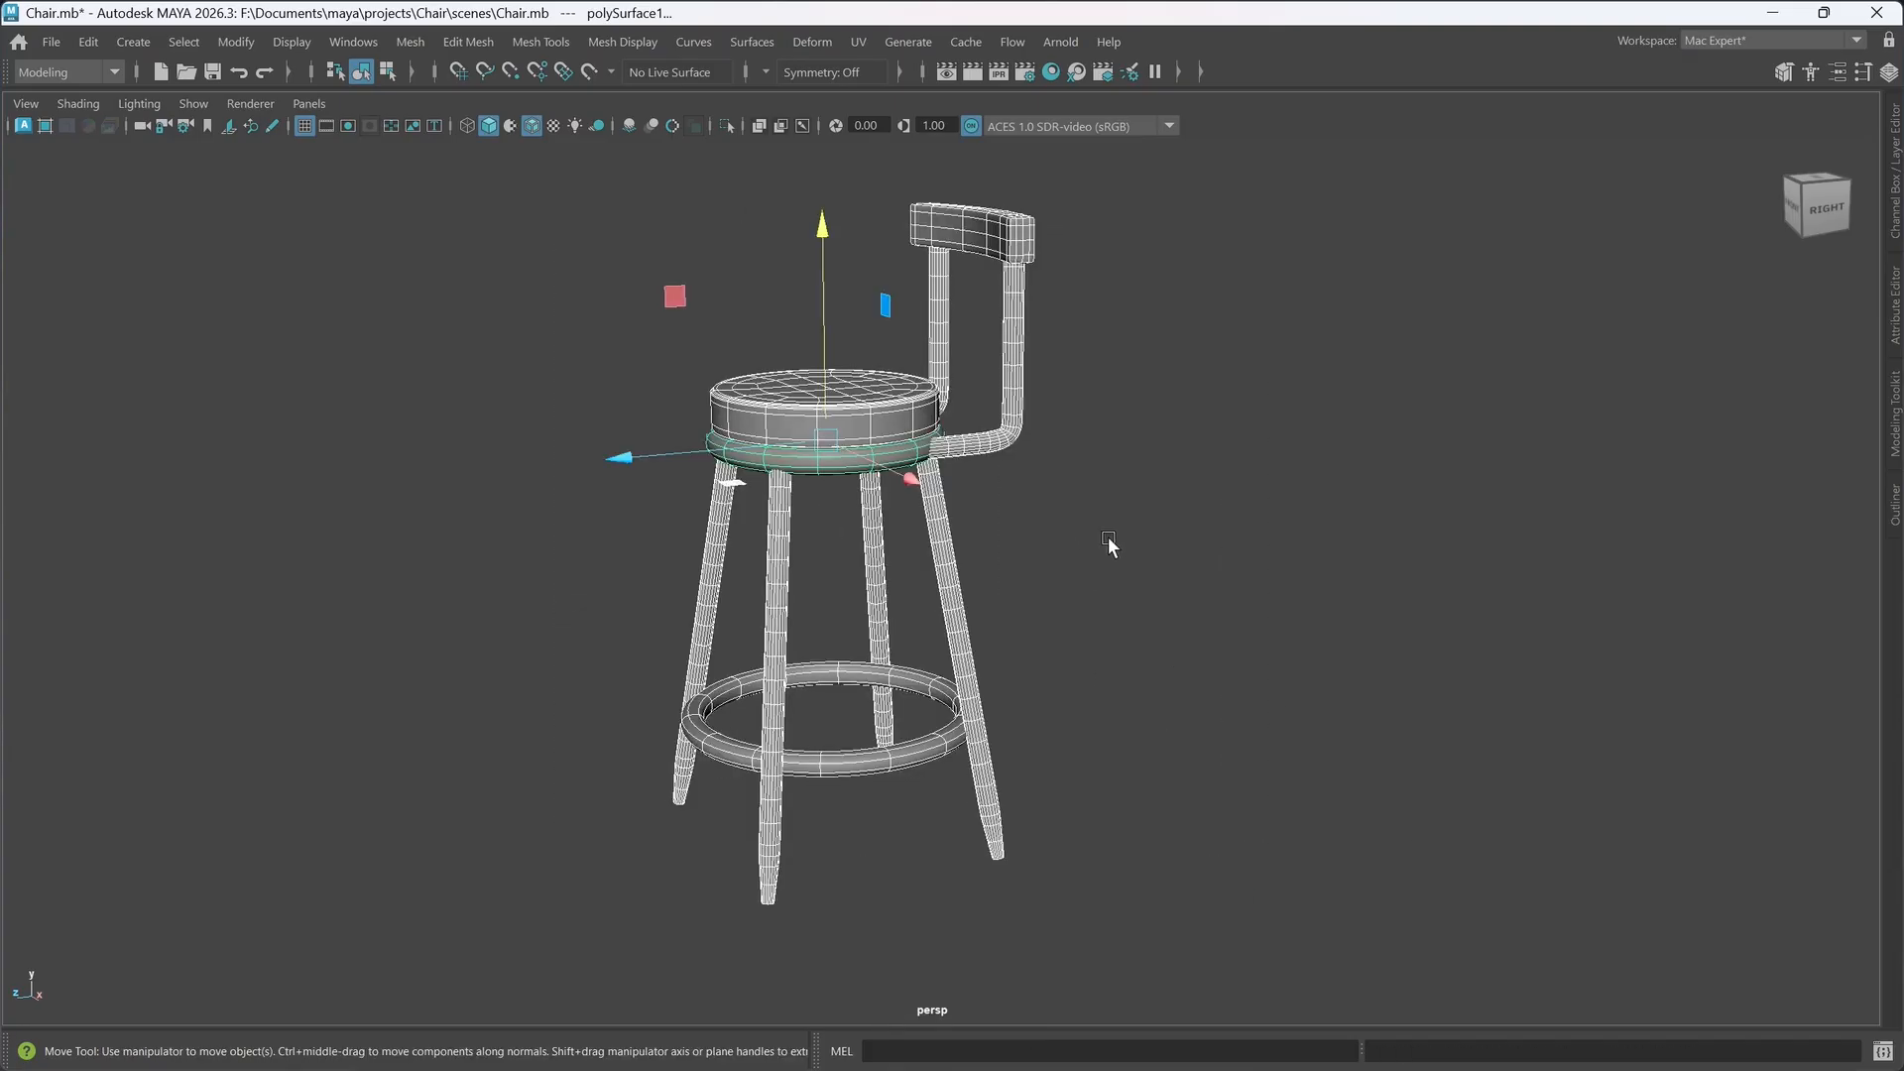
shift+right_drag(1109, 537, 1061, 573)
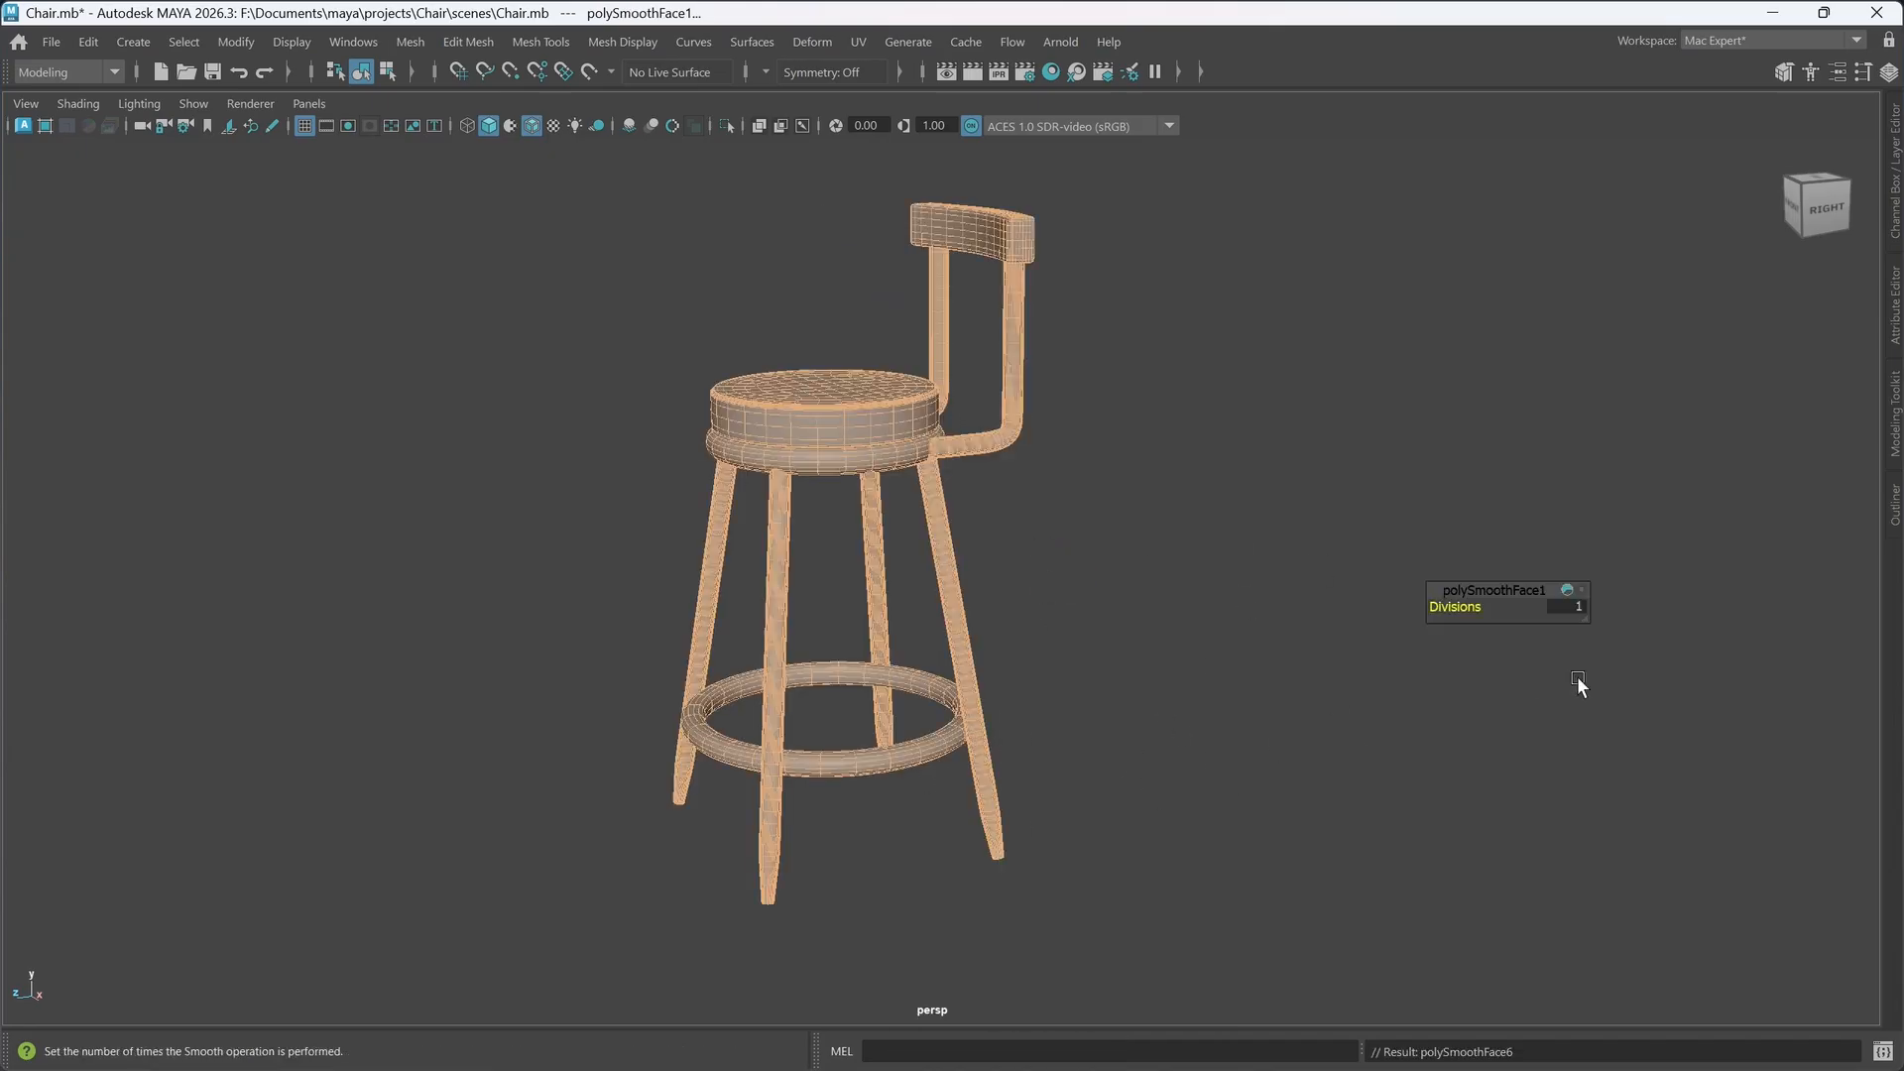
click(1262, 731)
mouse_move(1054, 701)
alt+mouse_down()
mouse_move(1121, 710)
mouse_move(1107, 767)
mouse_move(1079, 727)
mouse_move(1036, 720)
alt+mouse_up()
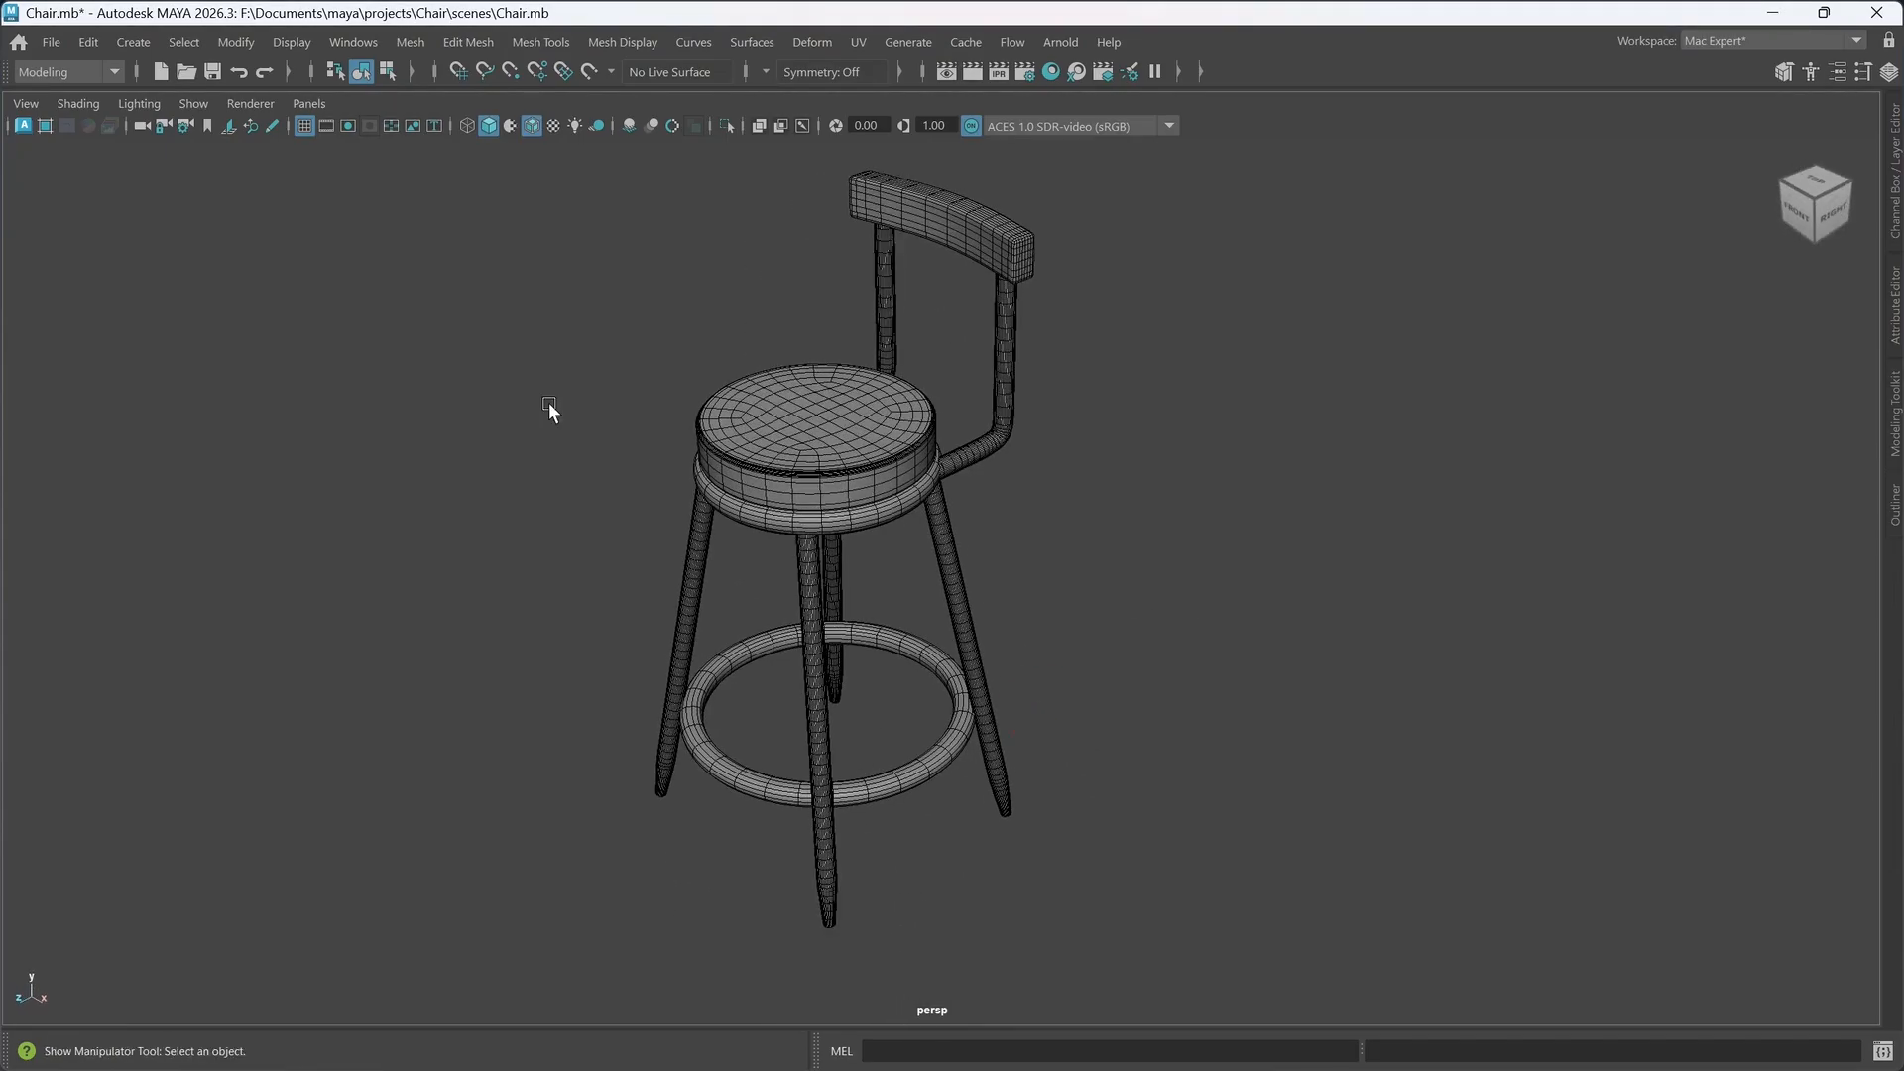
- Save the smoothed chair scene as an incremented version and turn off the wireframe overlay
click(58, 45)
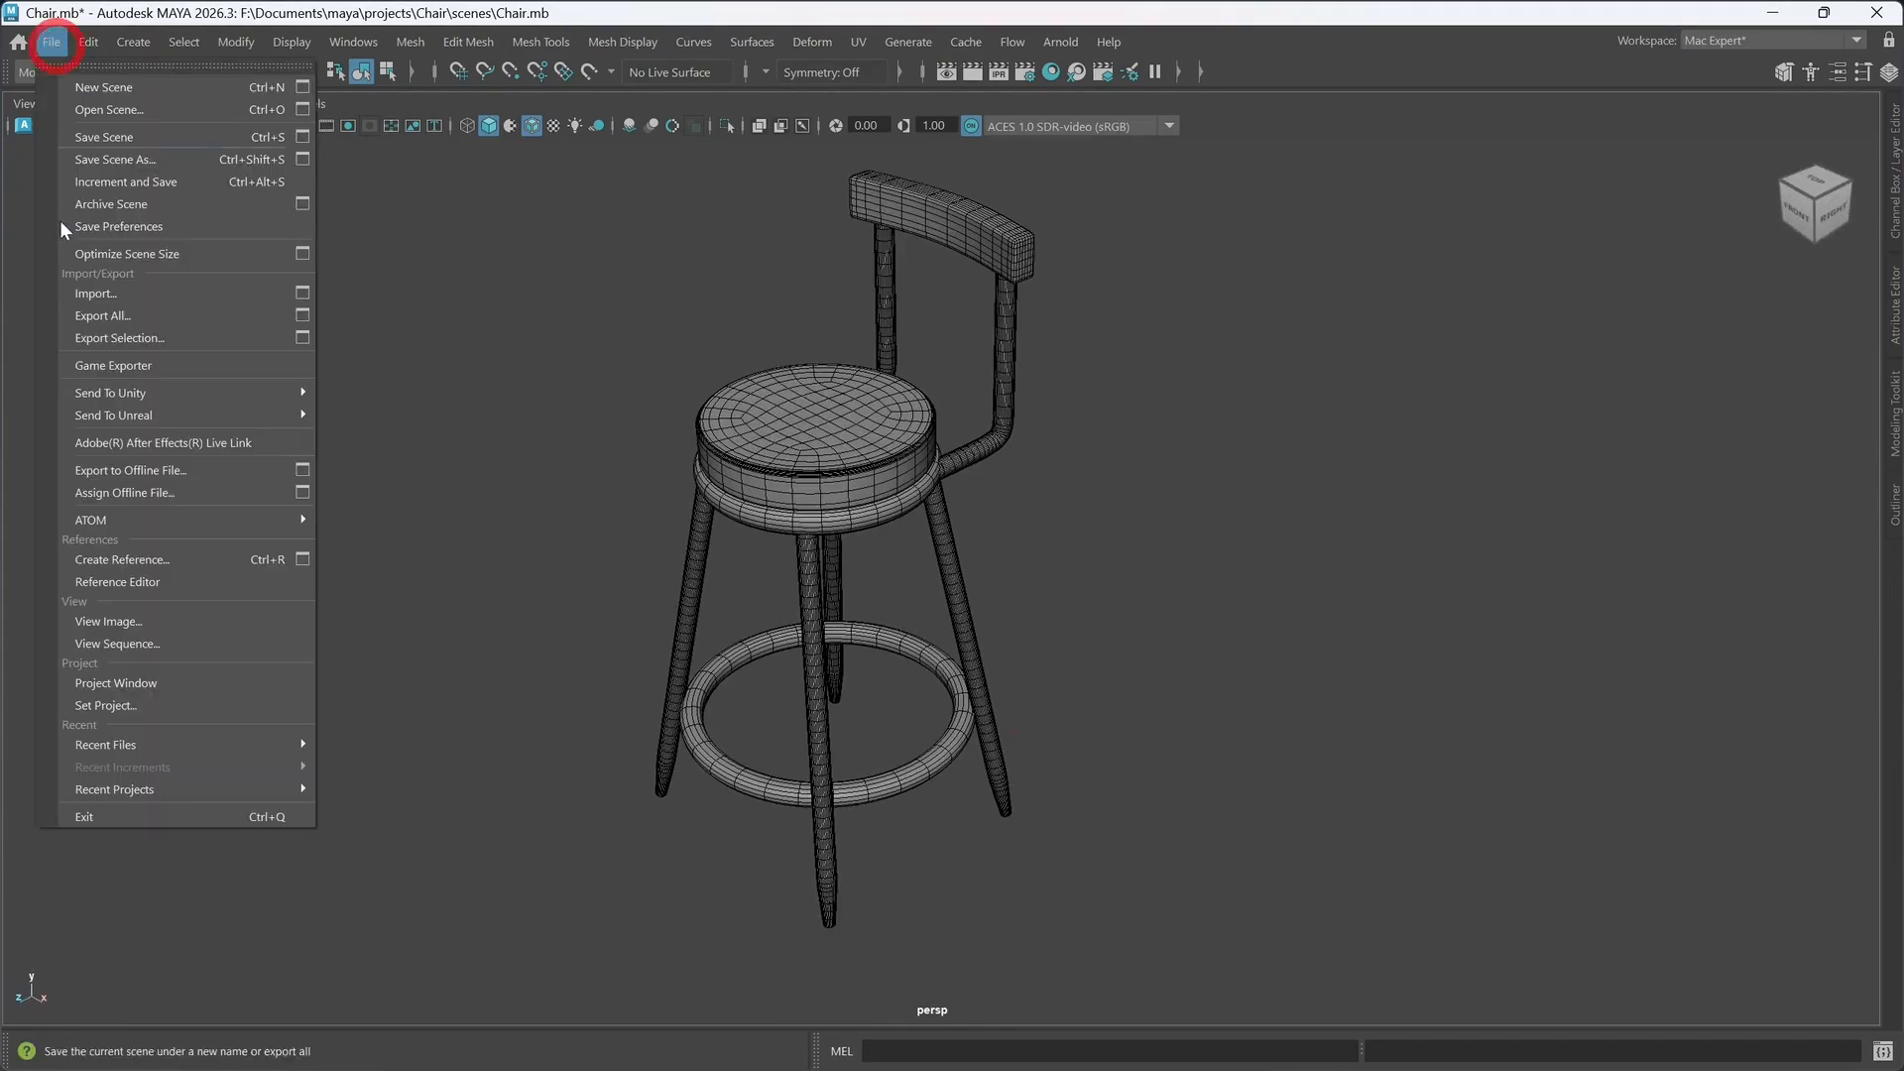
click(112, 178)
mouse_move(1135, 664)
alt+mouse_down()
mouse_move(1259, 672)
mouse_move(1272, 699)
mouse_move(1011, 714)
mouse_move(1104, 681)
alt+mouse_up()
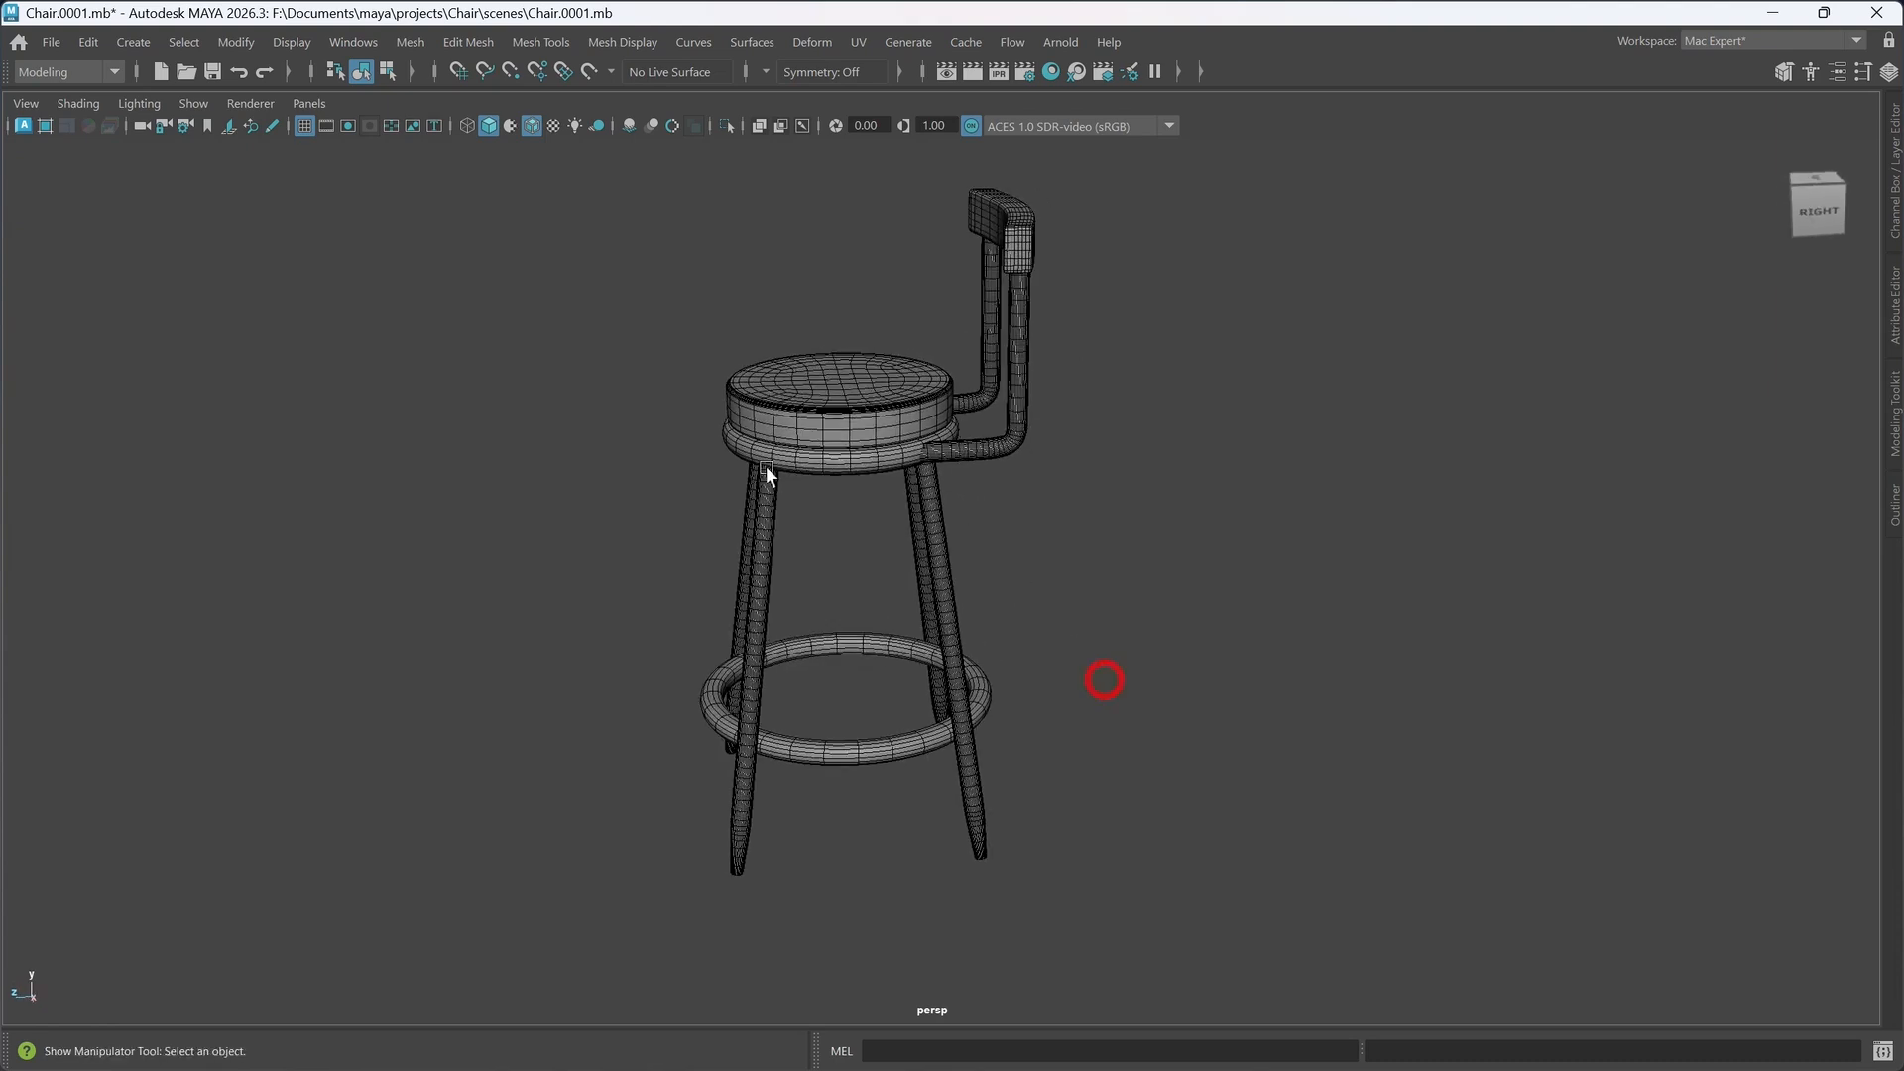
click(532, 127)
mouse_move(994, 650)
alt+mouse_down()
mouse_move(1082, 618)
mouse_move(1147, 641)
mouse_move(1109, 629)
mouse_move(1266, 604)
mouse_move(1239, 583)
alt+mouse_up()
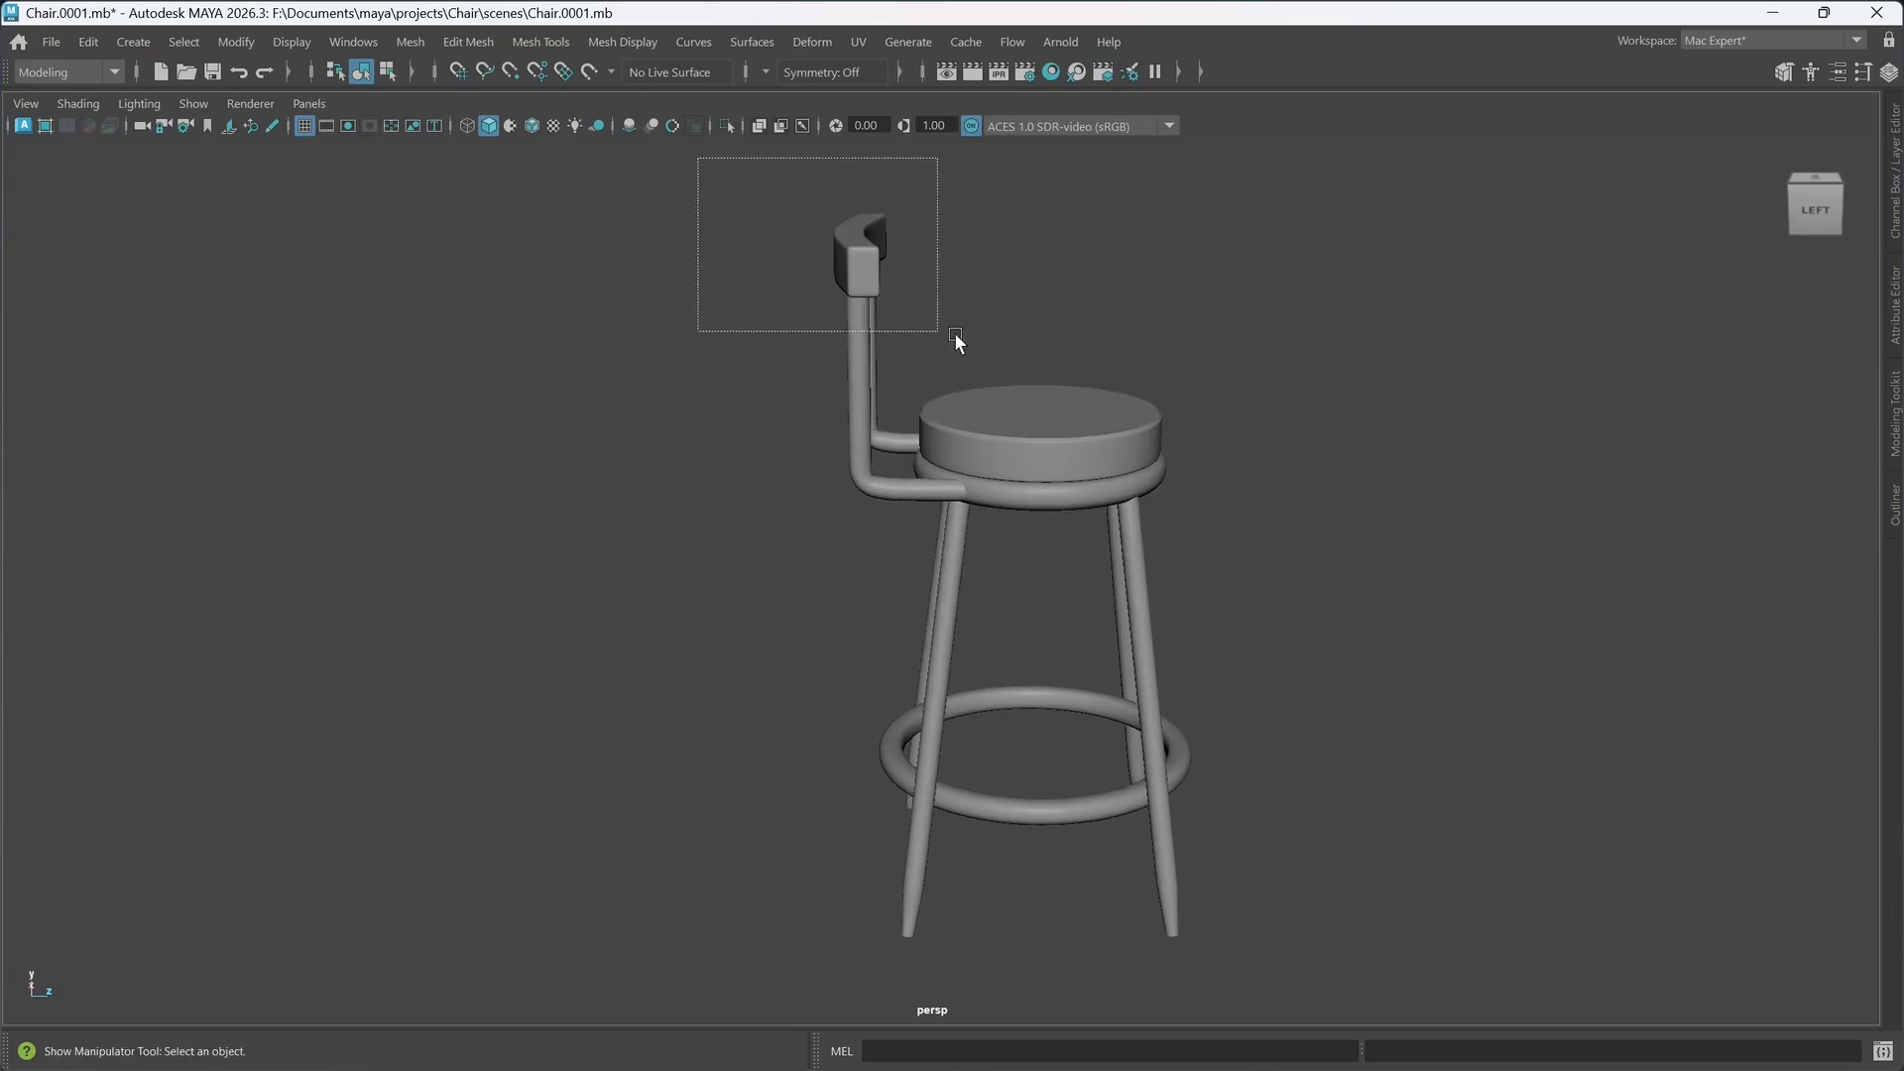
- Move the backrest and its support bars slightly toward the front of the seat
drag(953, 331, 959, 327)
key(w)
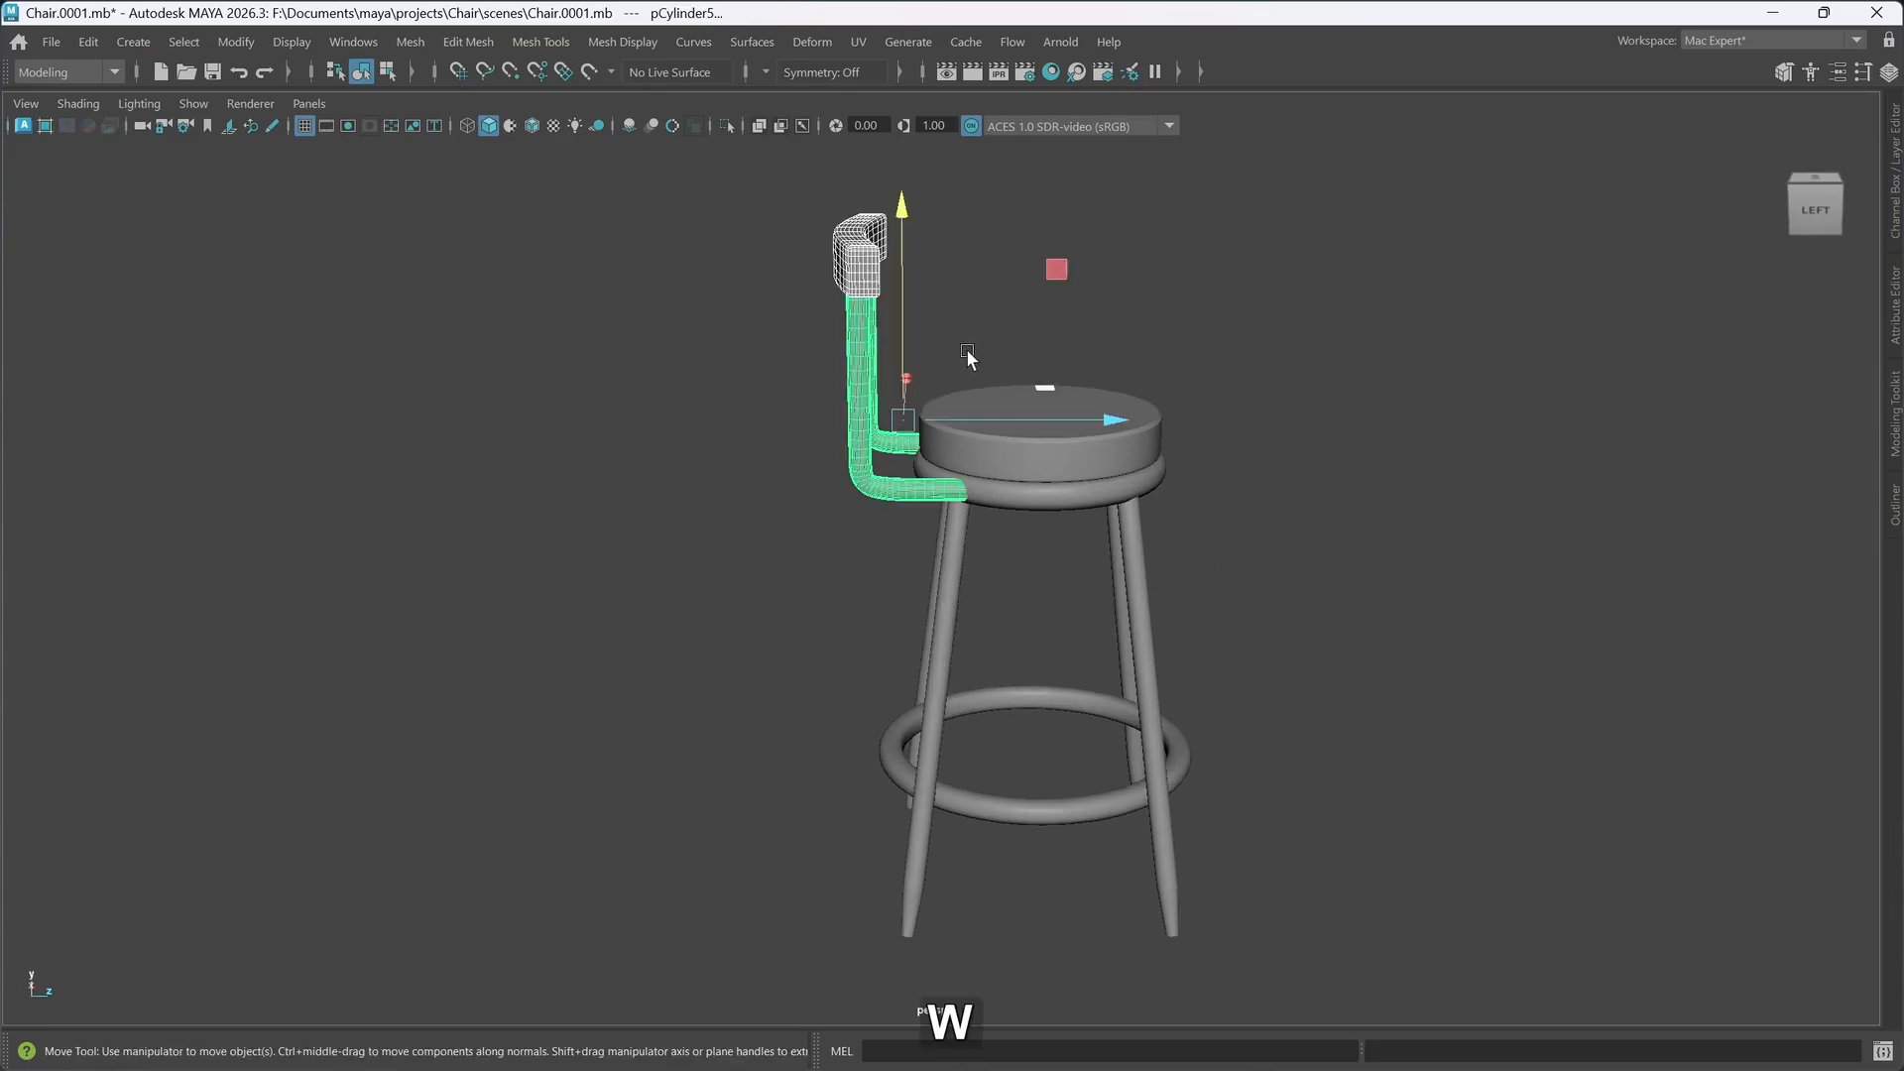
drag(1122, 413, 1141, 414)
alt+drag(1236, 537, 1128, 568)
click(1199, 526)
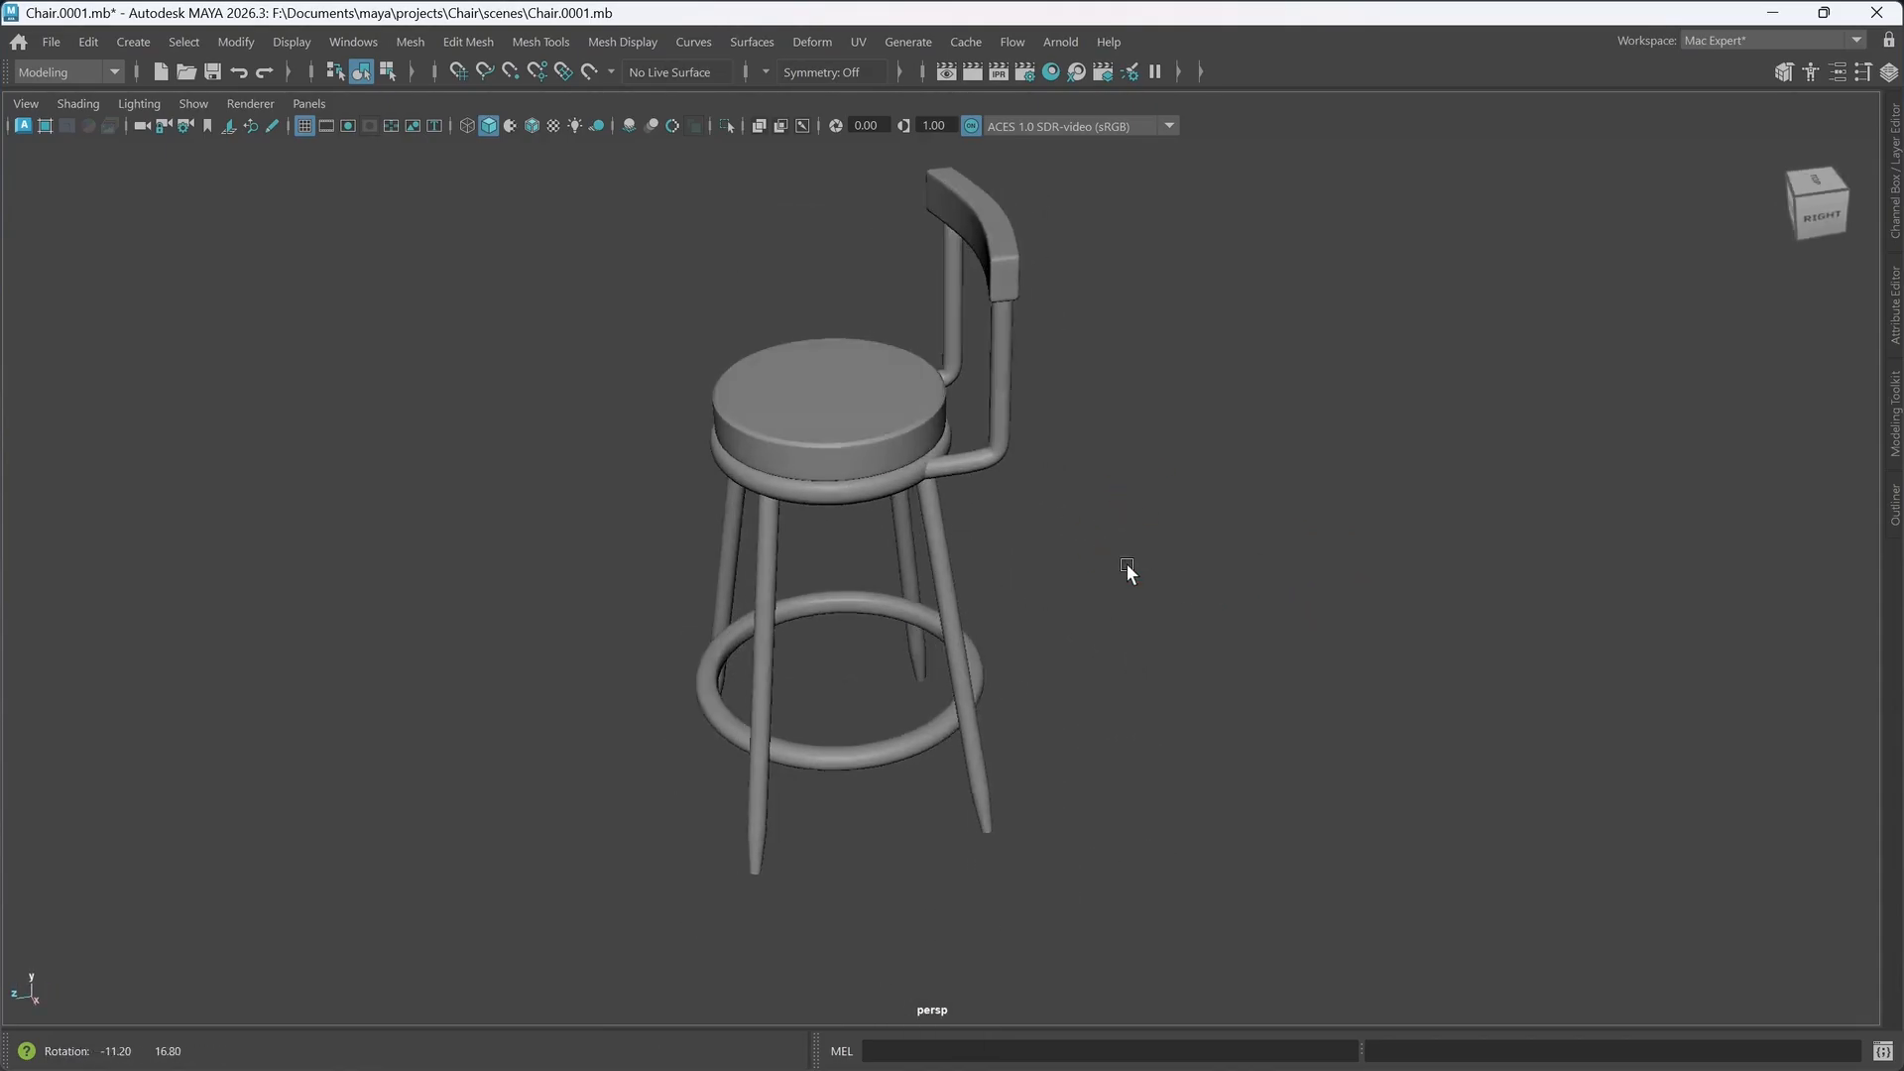
- Check the chair with its shifted backrest from several angles and save the scene
scroll(1071, 496, down, 2)
alt+middle_drag(1057, 475, 1035, 620)
alt+drag(1004, 640, 1043, 617)
alt+middle_drag(1050, 737, 991, 541)
alt+drag(1059, 581, 1027, 582)
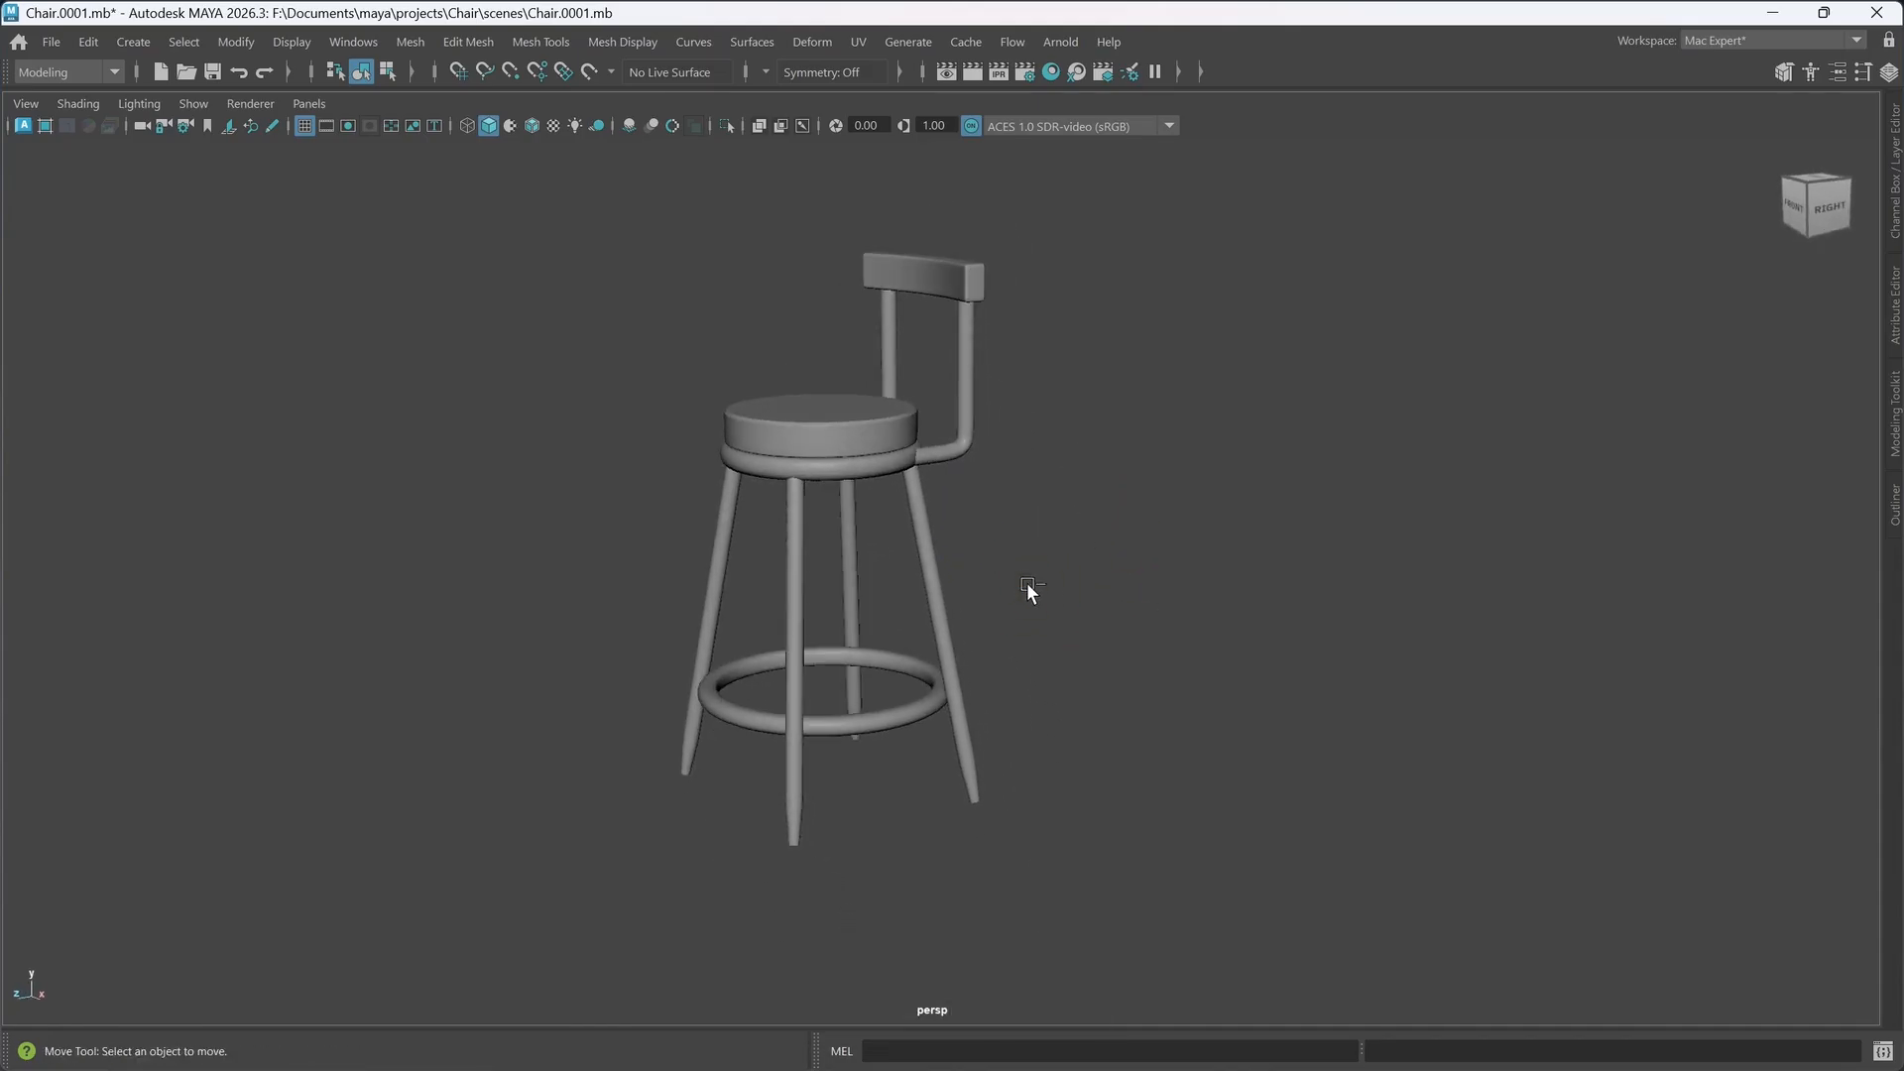
key(ctrl+s)
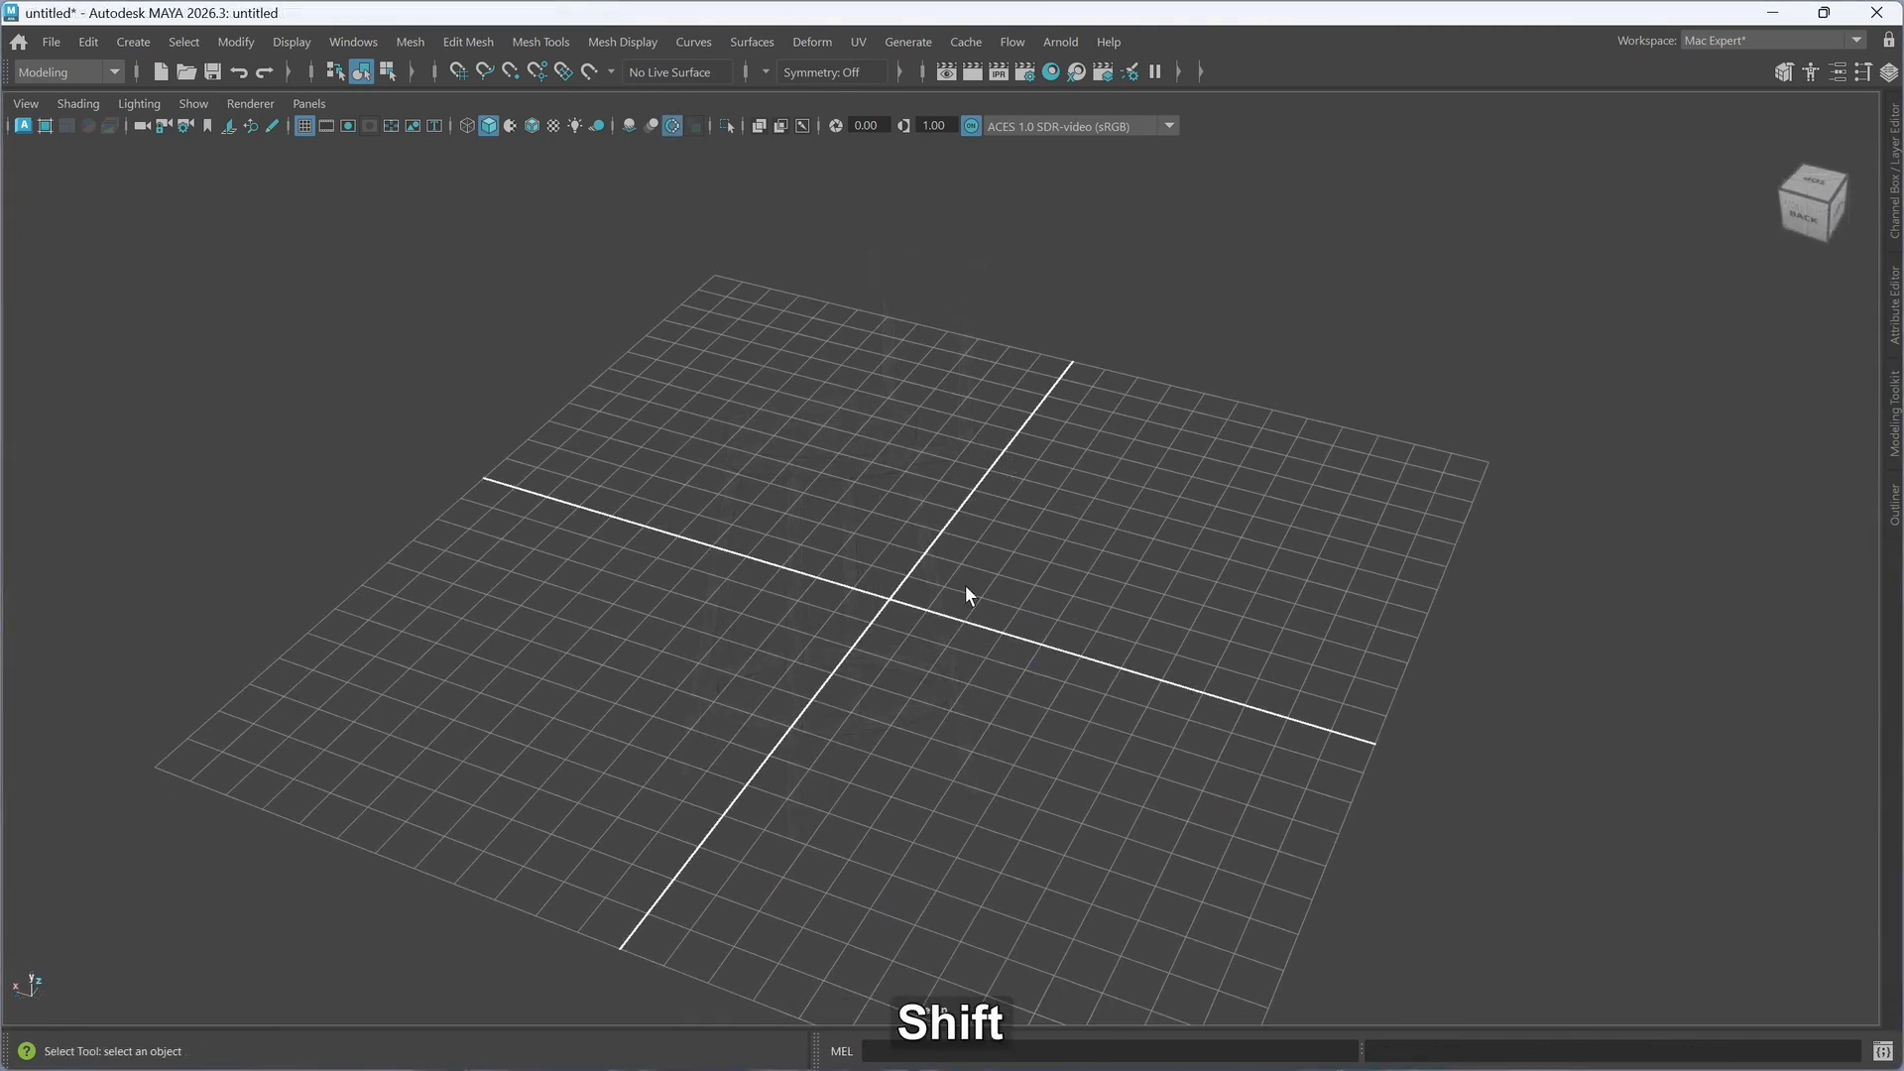
- Create a polygon cylinder at the grid origin of the new empty scene
shift+right_drag(966, 585, 908, 640)
alt+middle_drag(908, 641, 943, 659)
key(e)
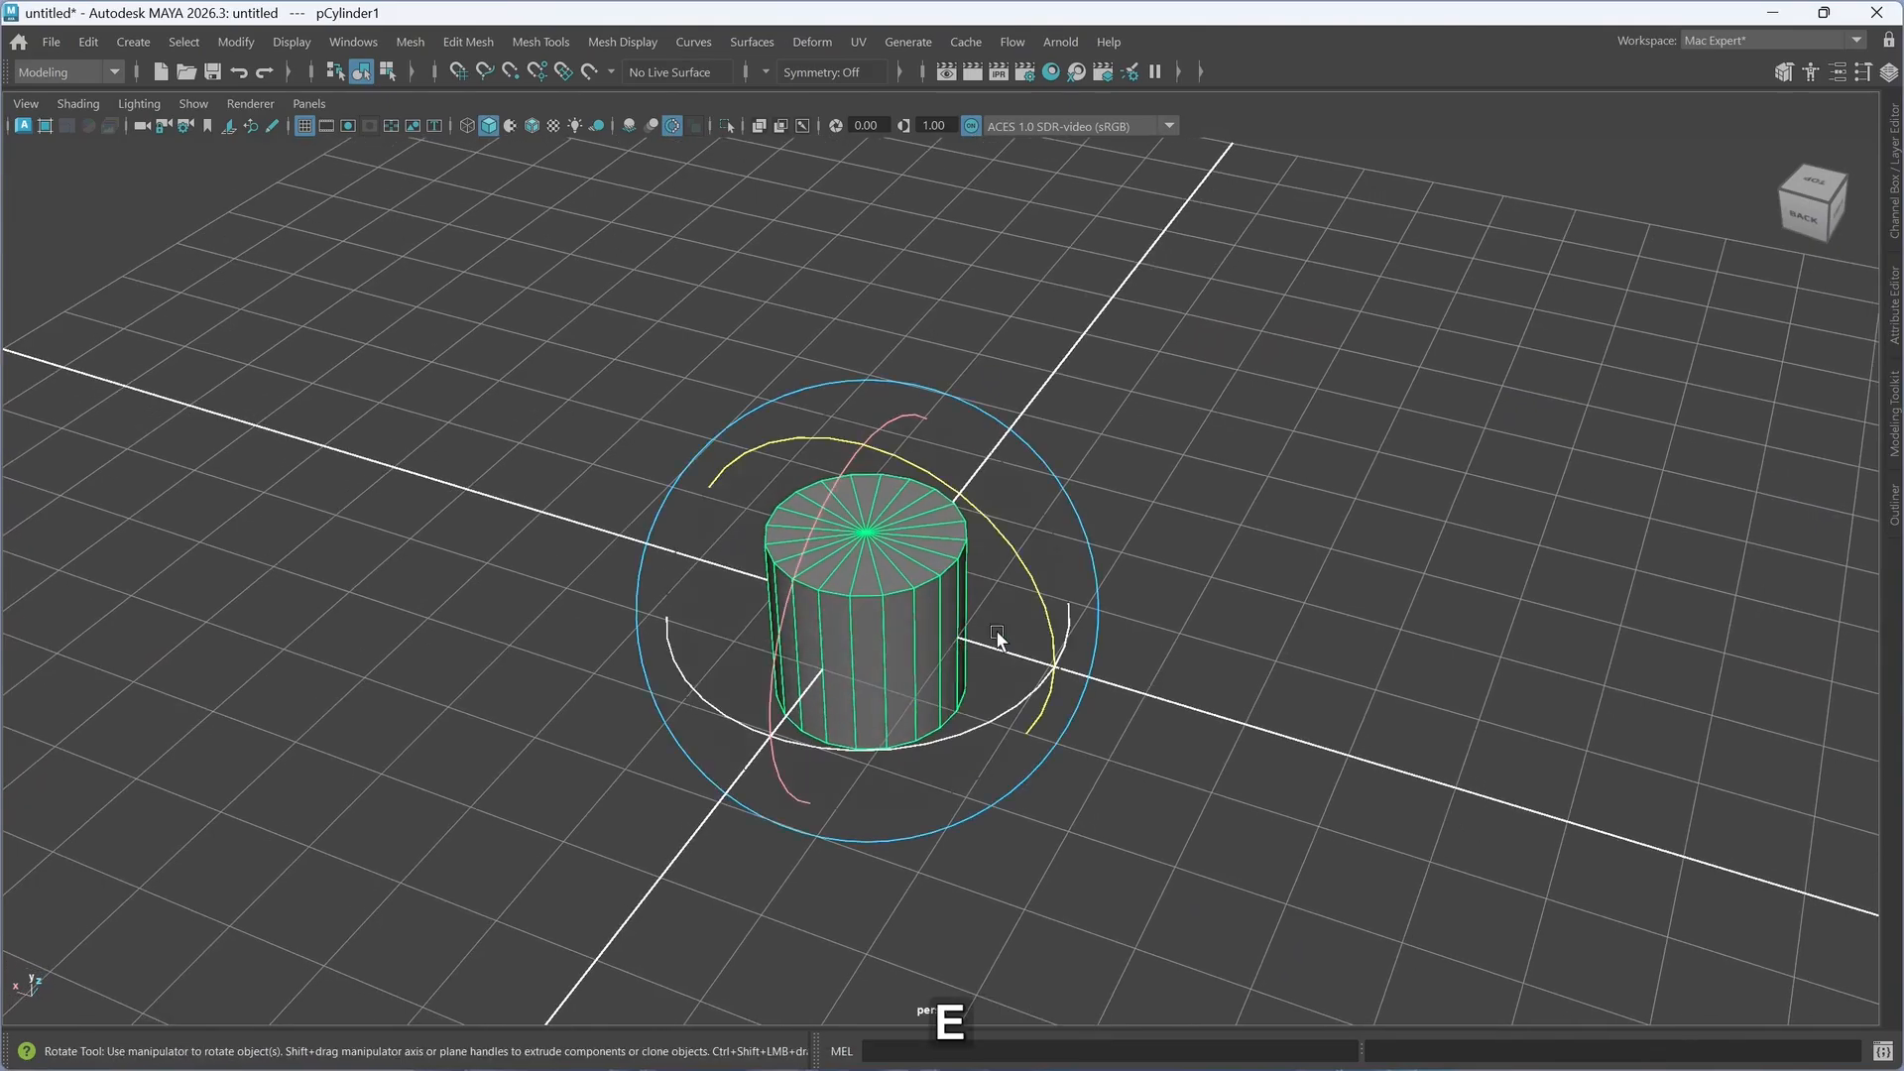
key(j)
shift+drag(1043, 610, 949, 504)
key(ctrl+z)
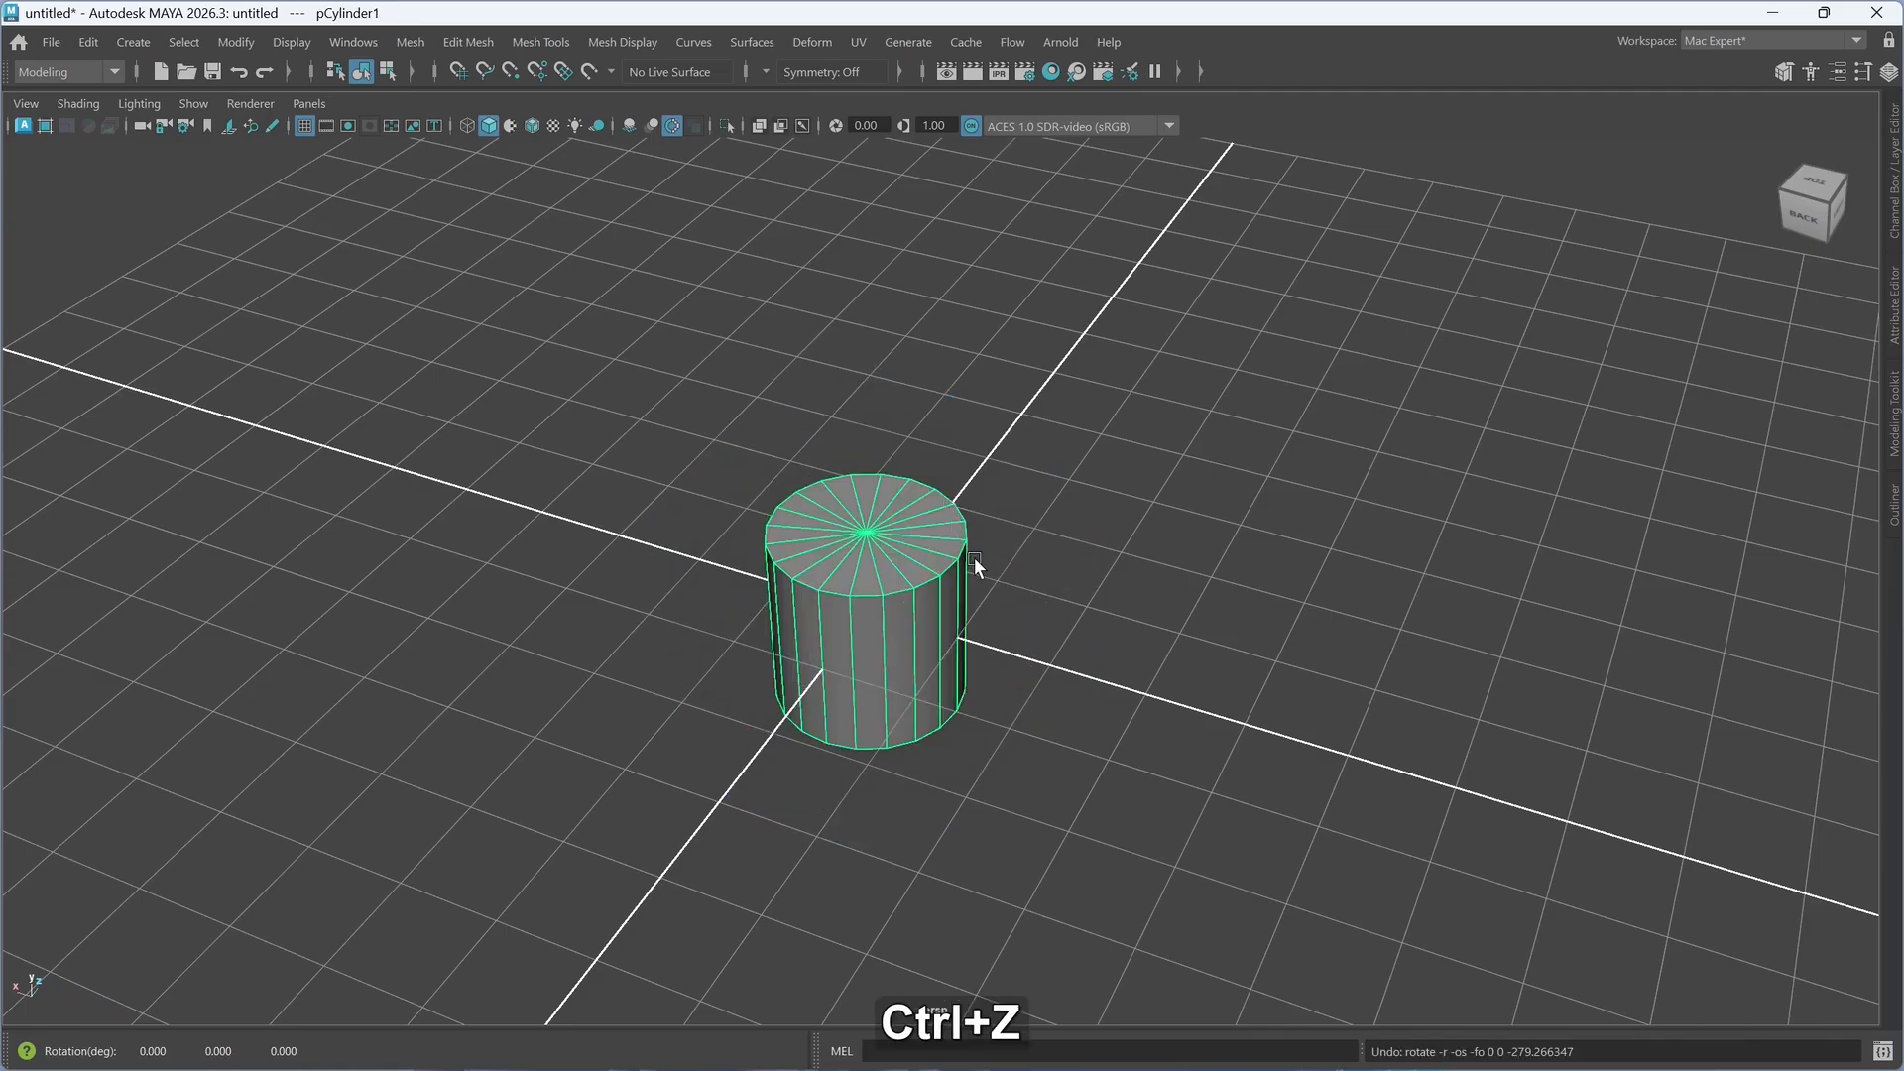
- Rotate the cylinder a quarter turn so it lies on its side with its caps vertical
click(951, 589)
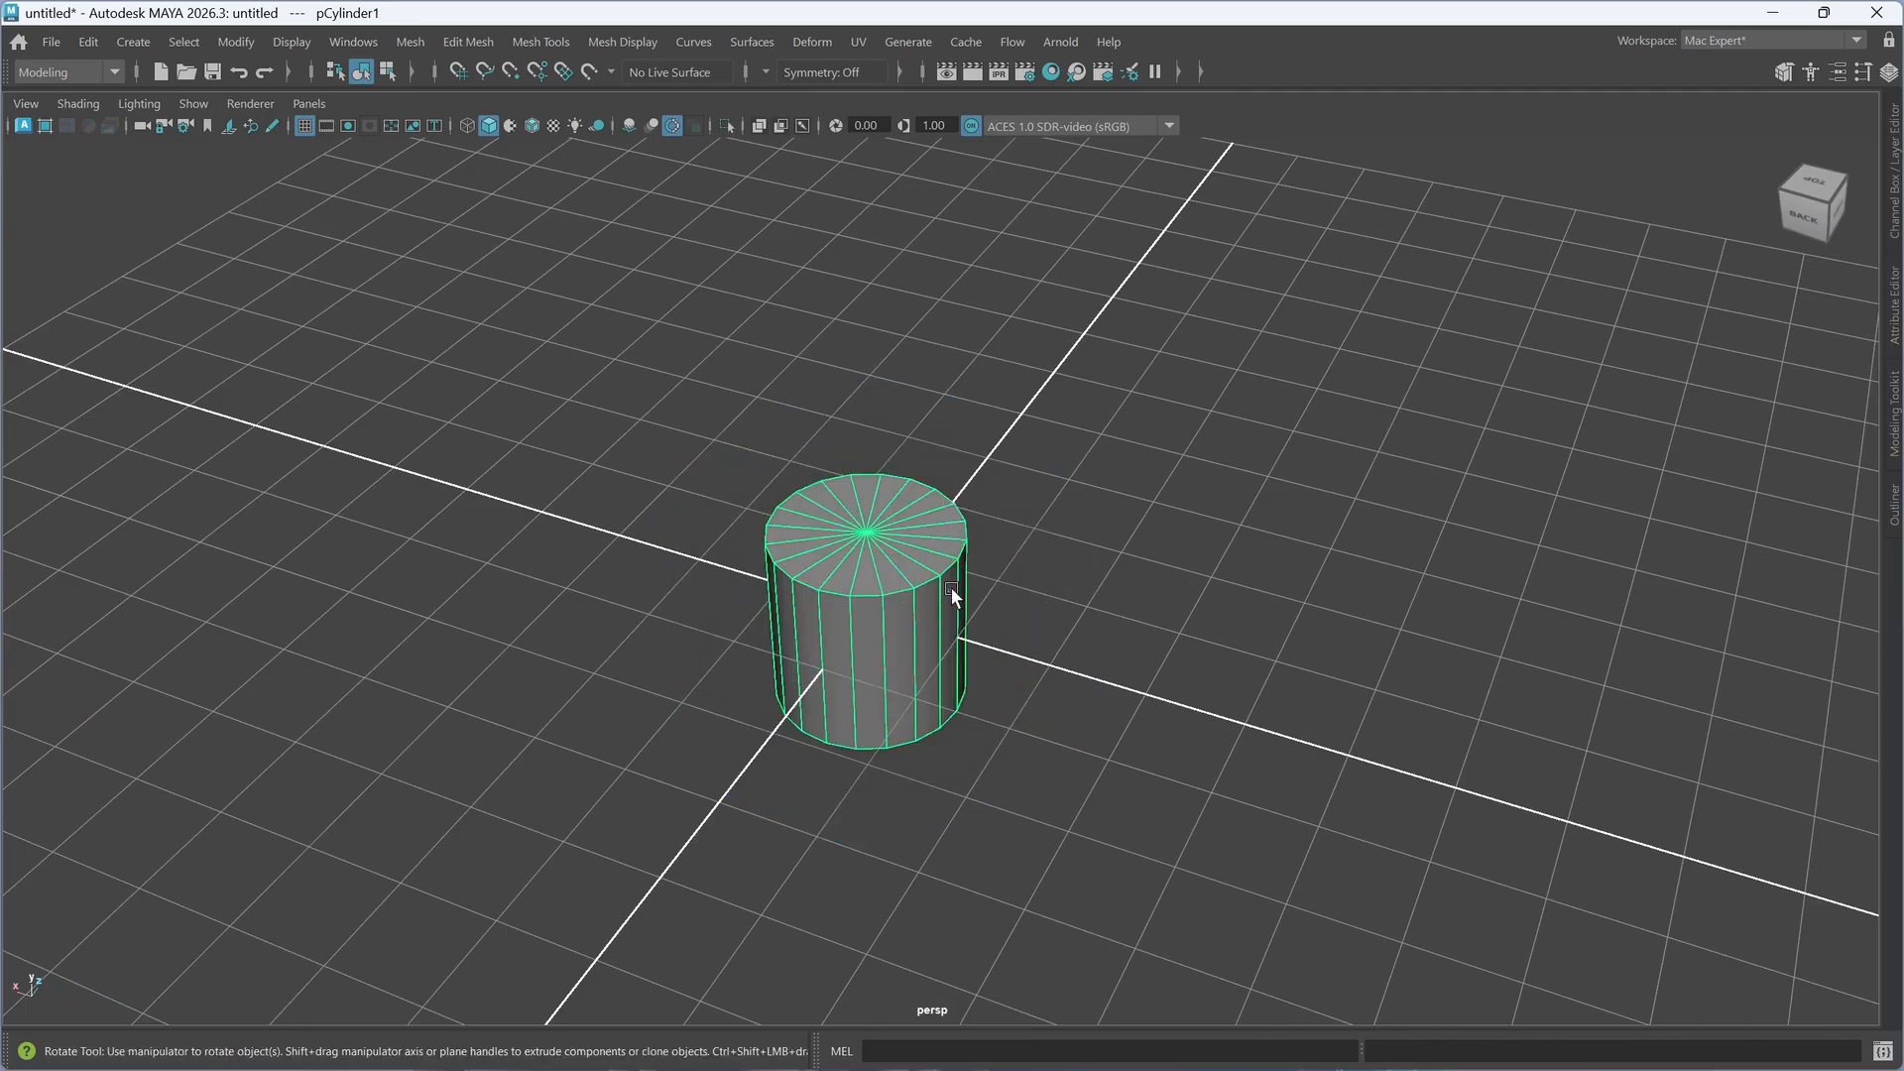
drag(1051, 623, 997, 535)
alt+drag(1134, 709, 1057, 757)
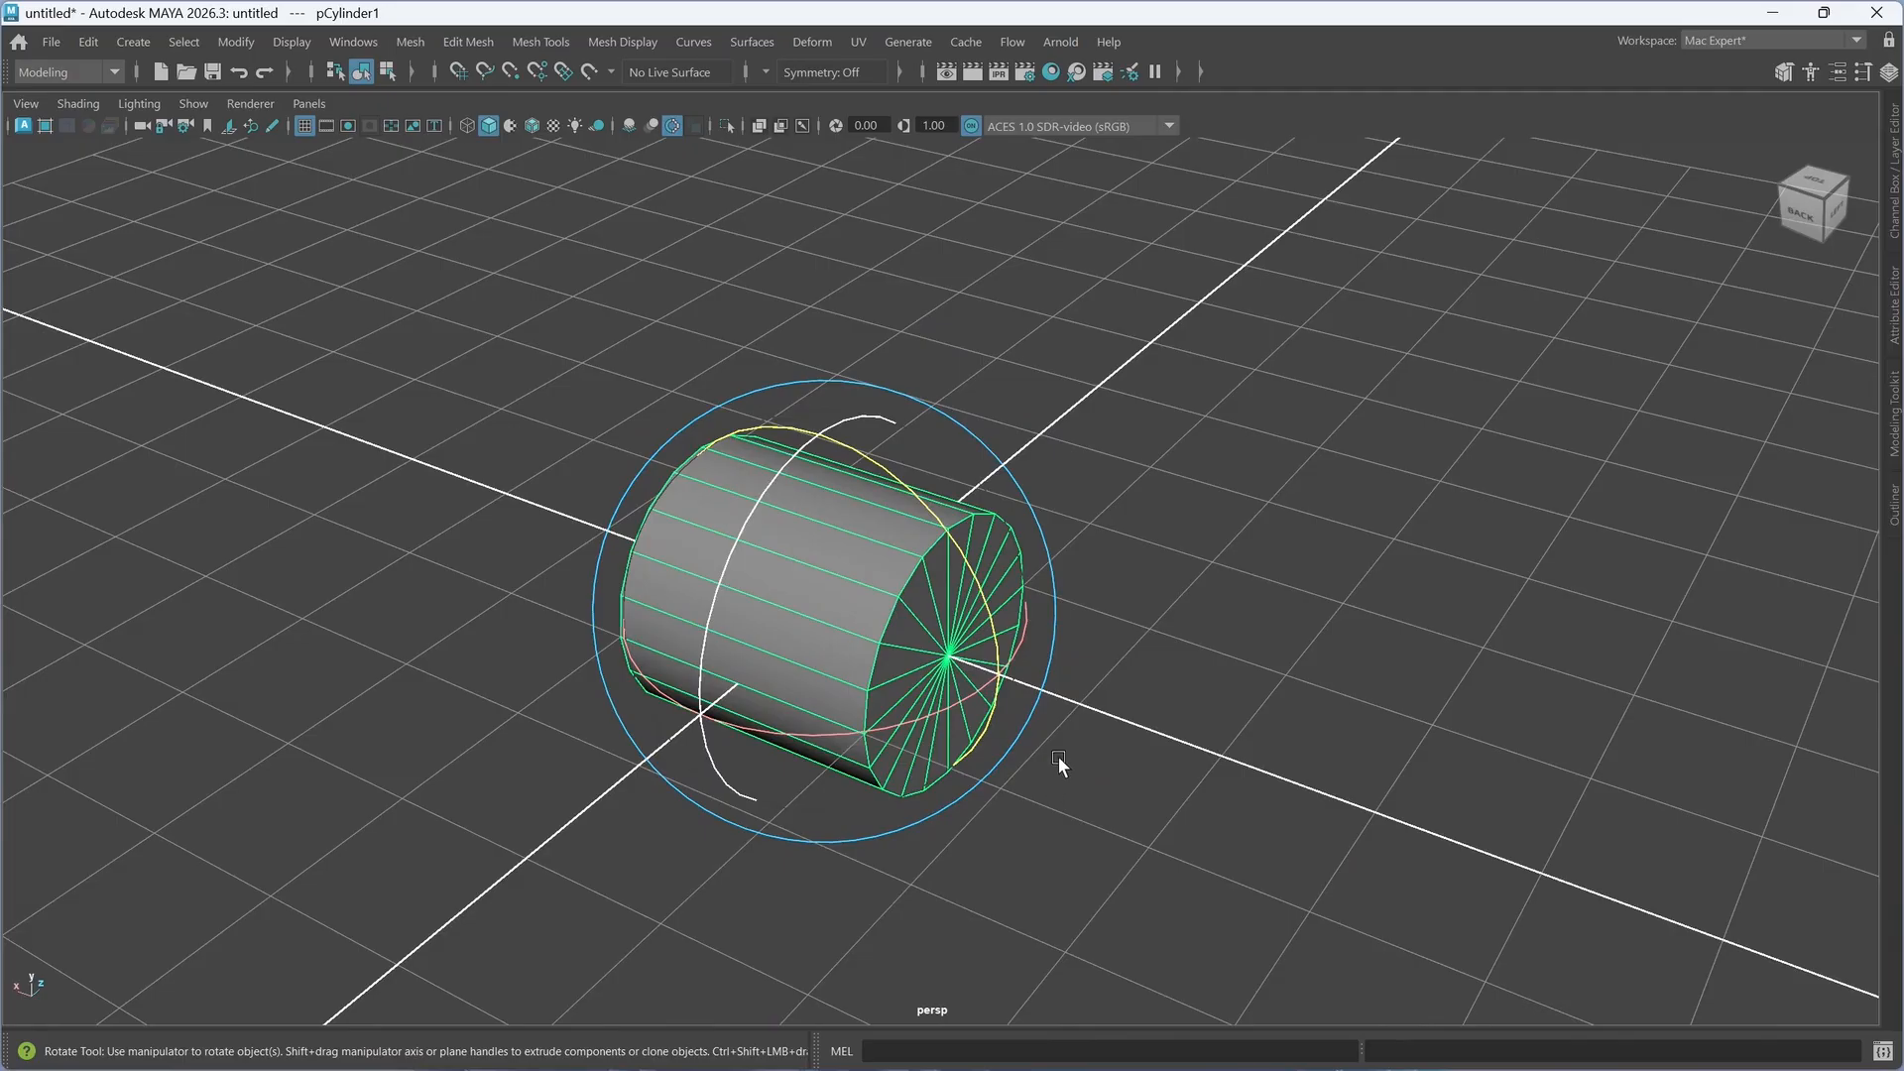
- Set the cylinder's Subdivisions Axis to 13
key(t)
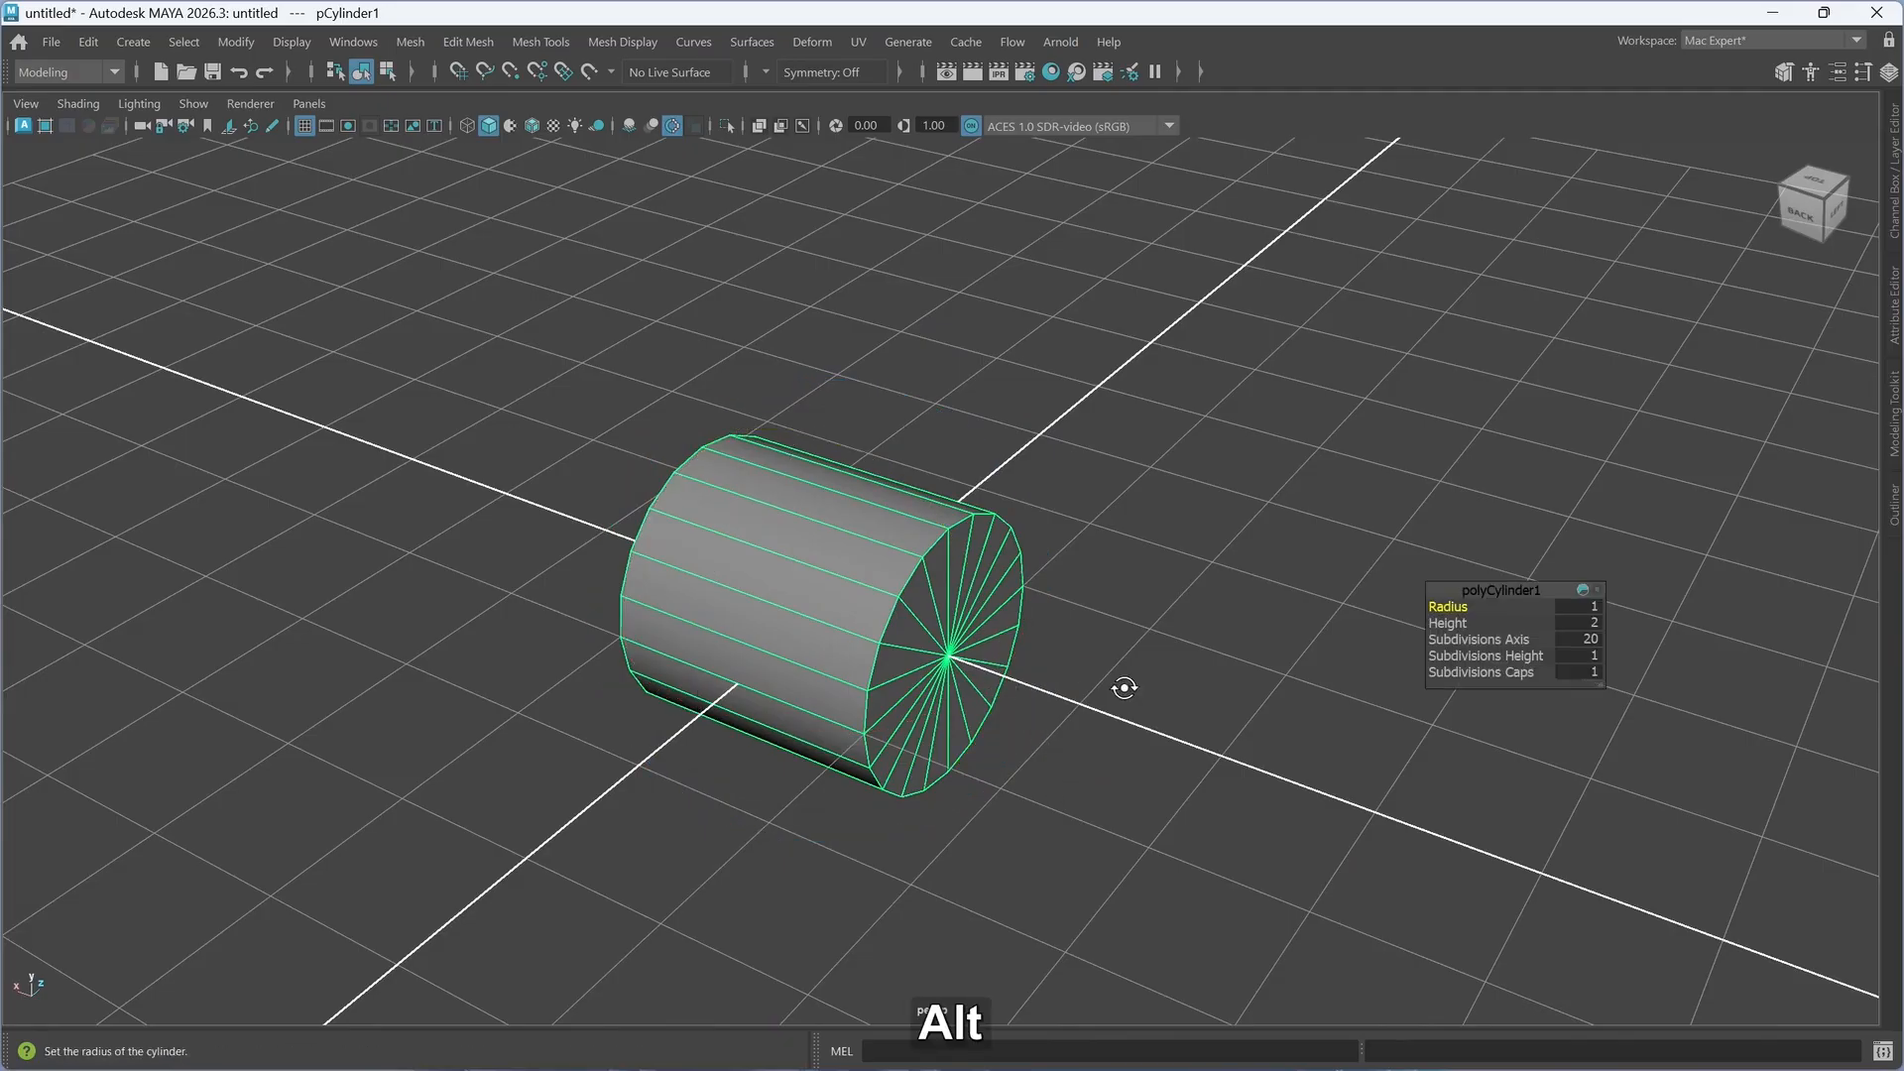
alt+drag(1125, 687, 922, 645)
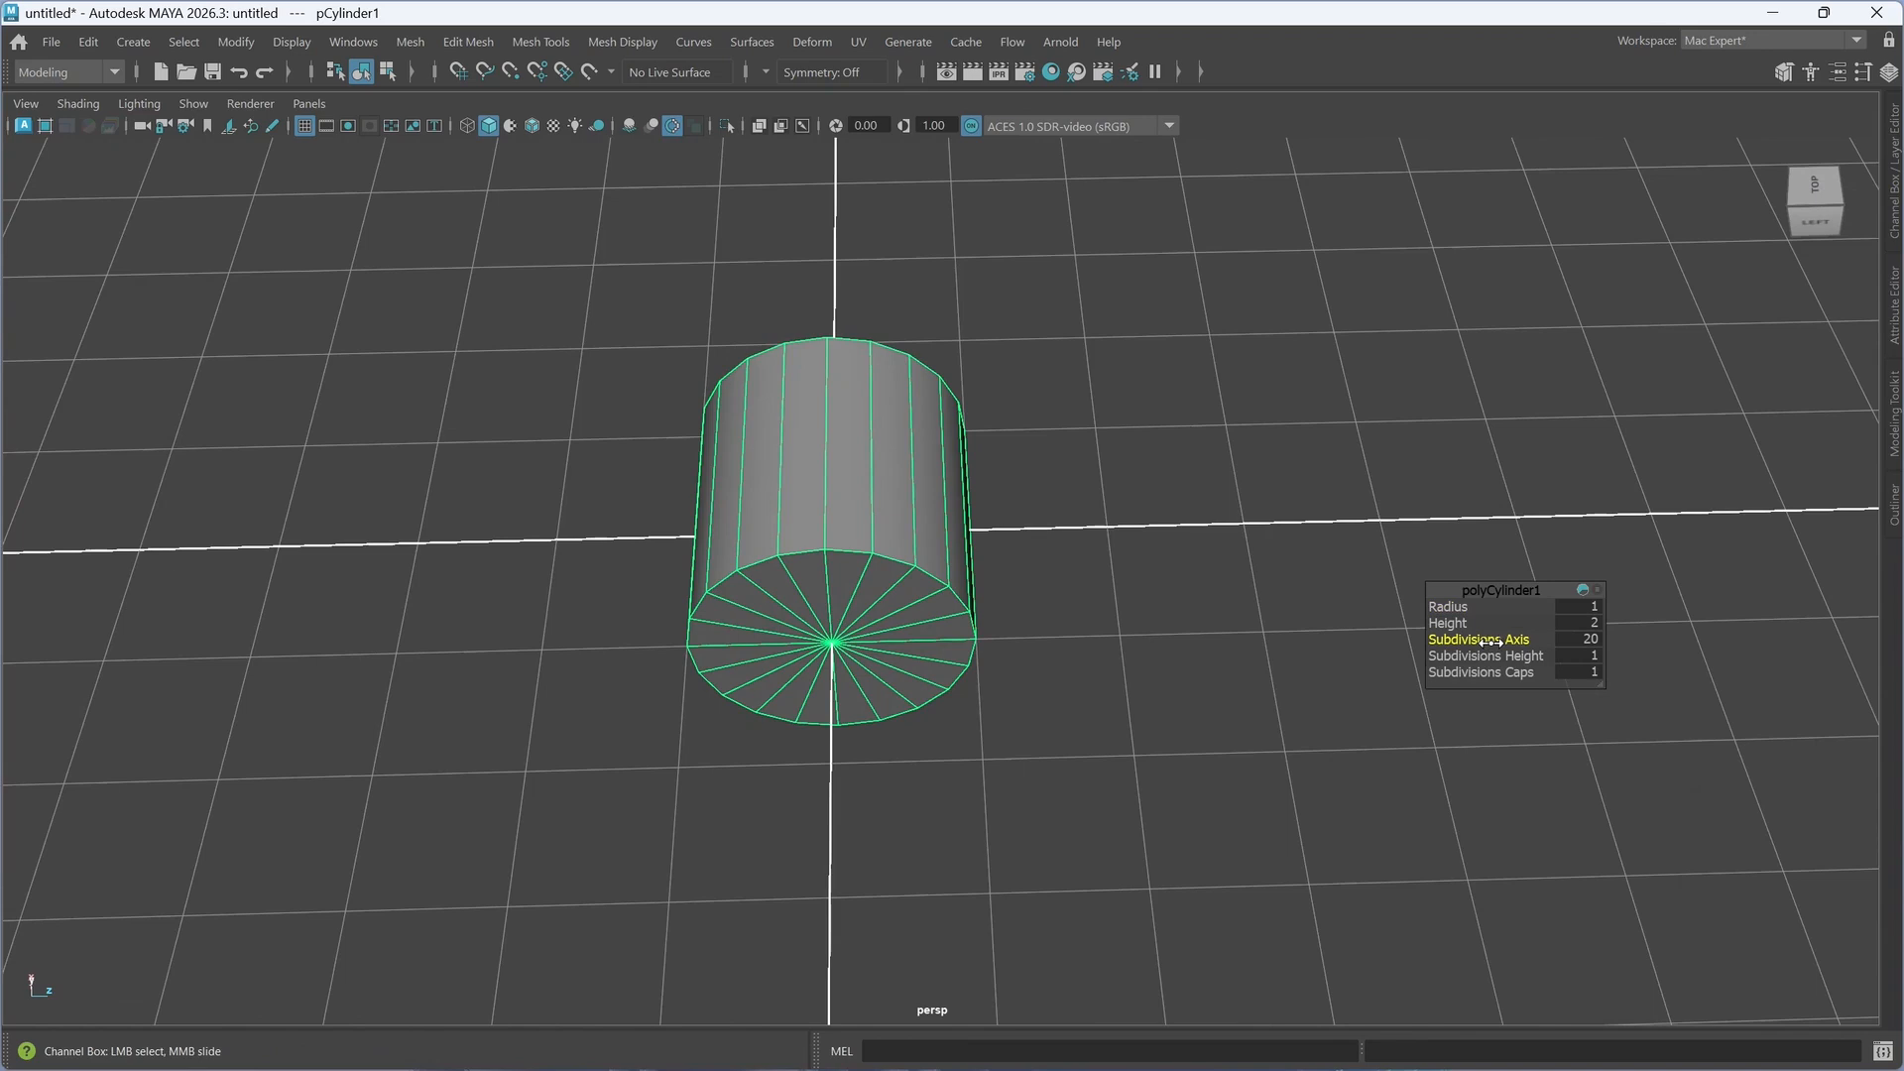
middle_drag(1483, 642, 1469, 640)
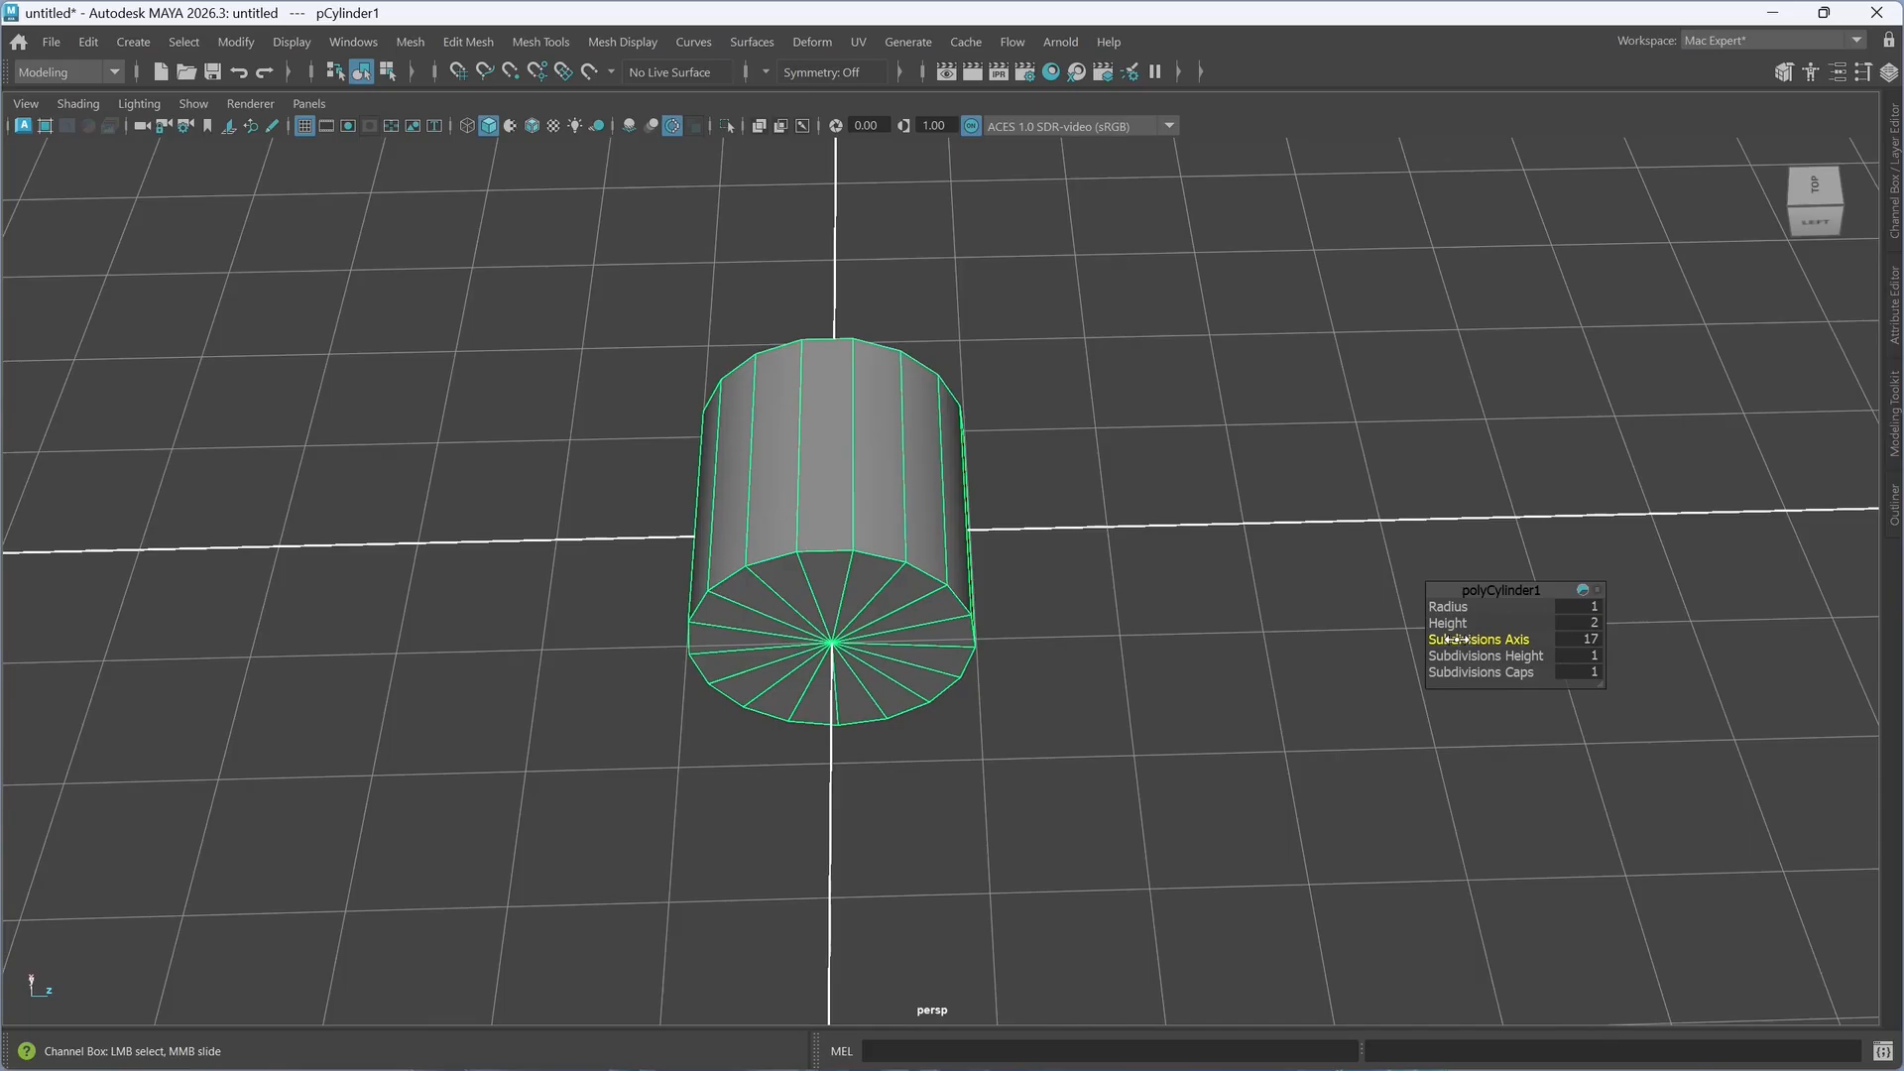
middle_drag(1458, 639, 1437, 638)
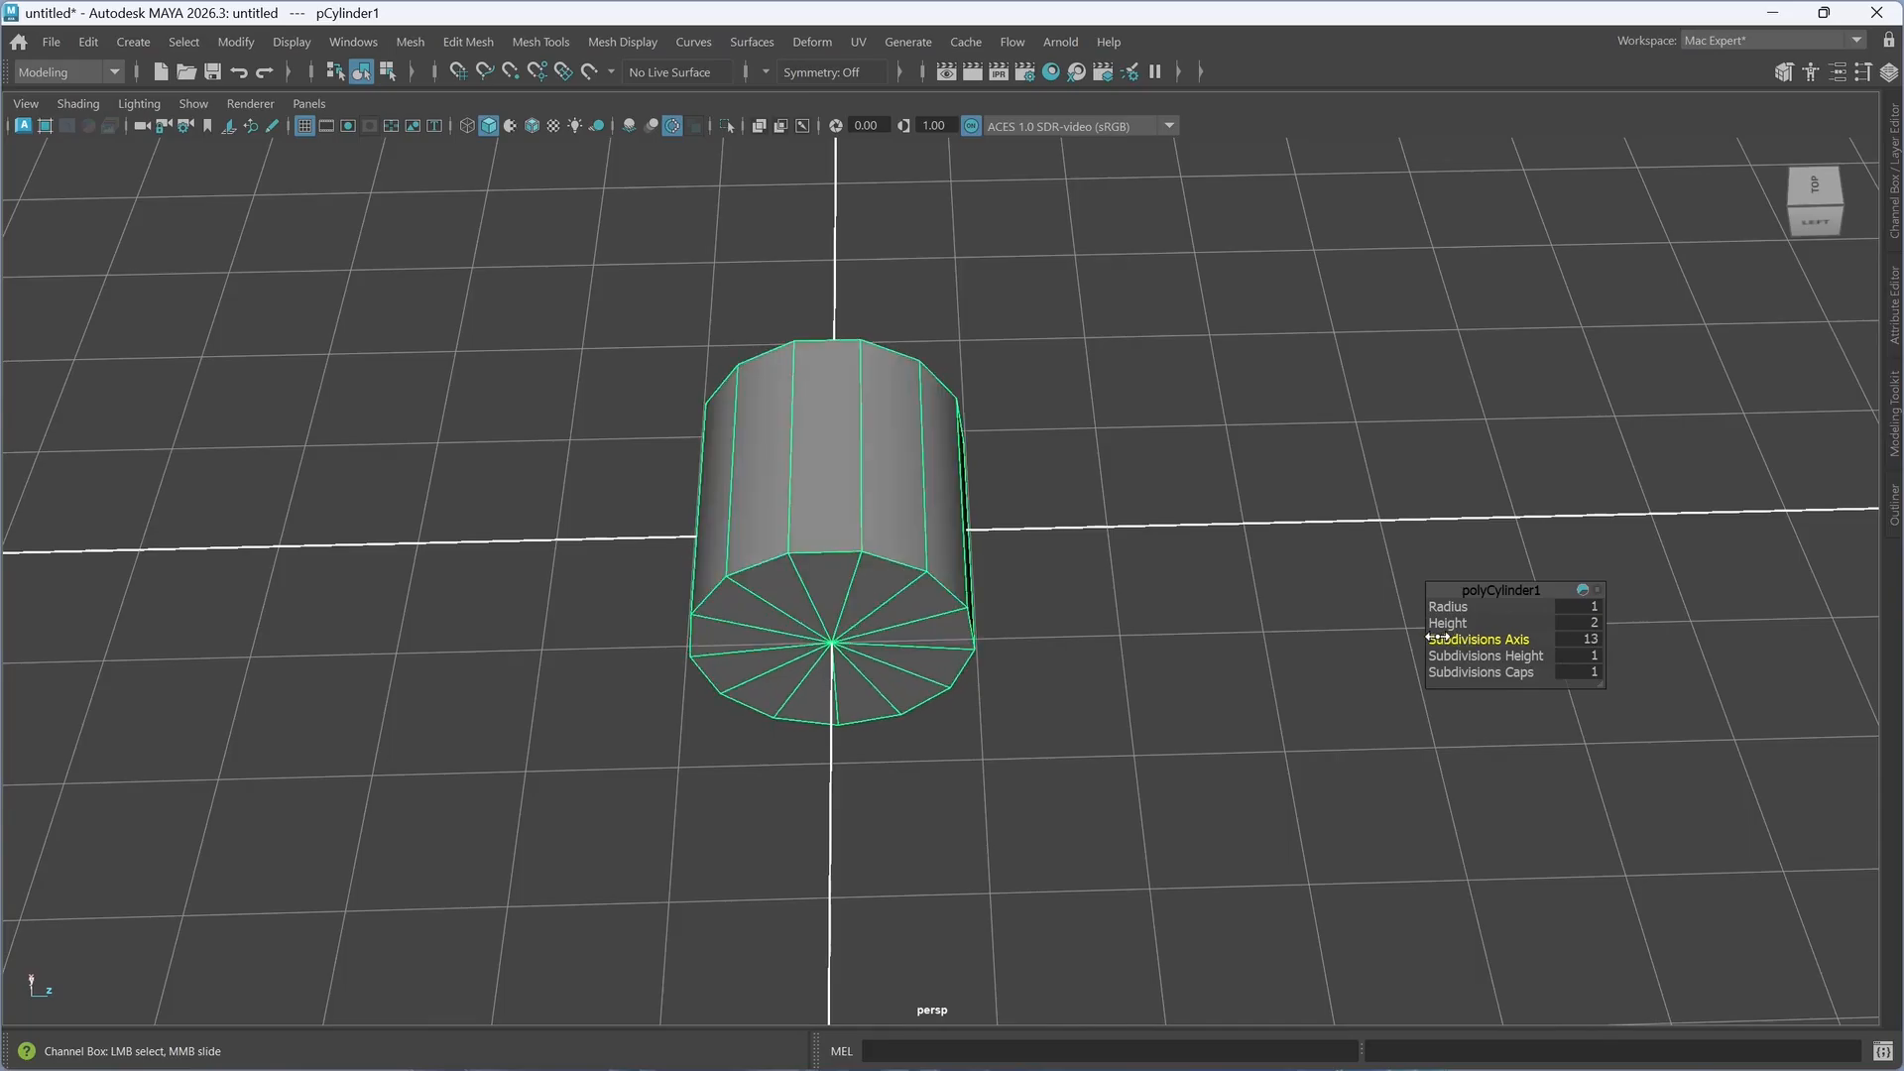
mouse_move(1210, 703)
alt+mouse_down()
mouse_move(1169, 701)
mouse_move(1222, 705)
alt+mouse_up()
- Select only the faces of the cylinder's two end caps and delete them to leave an open tube
right_drag(1150, 632, 1156, 514)
alt+drag(1166, 676, 835, 462)
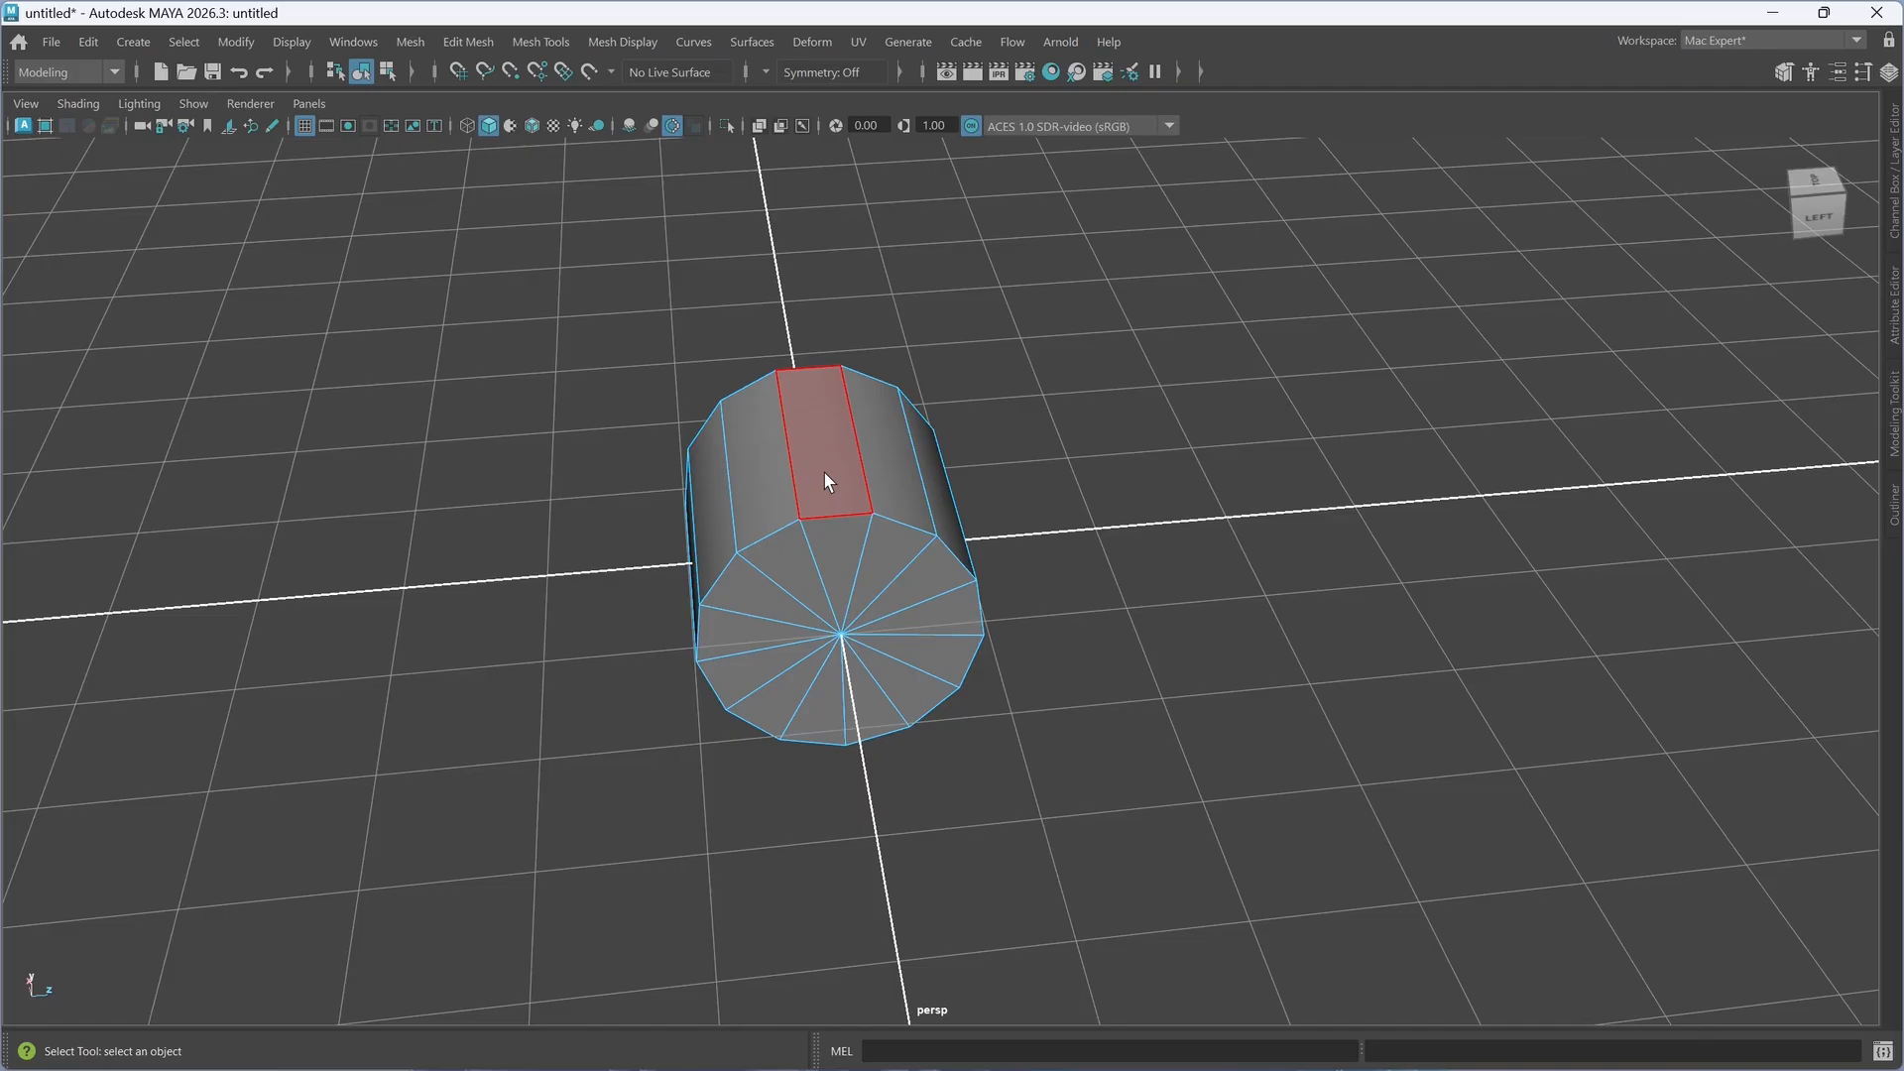
alt+drag(777, 668, 851, 664)
drag(531, 353, 1438, 1019)
alt+drag(1047, 773, 1101, 736)
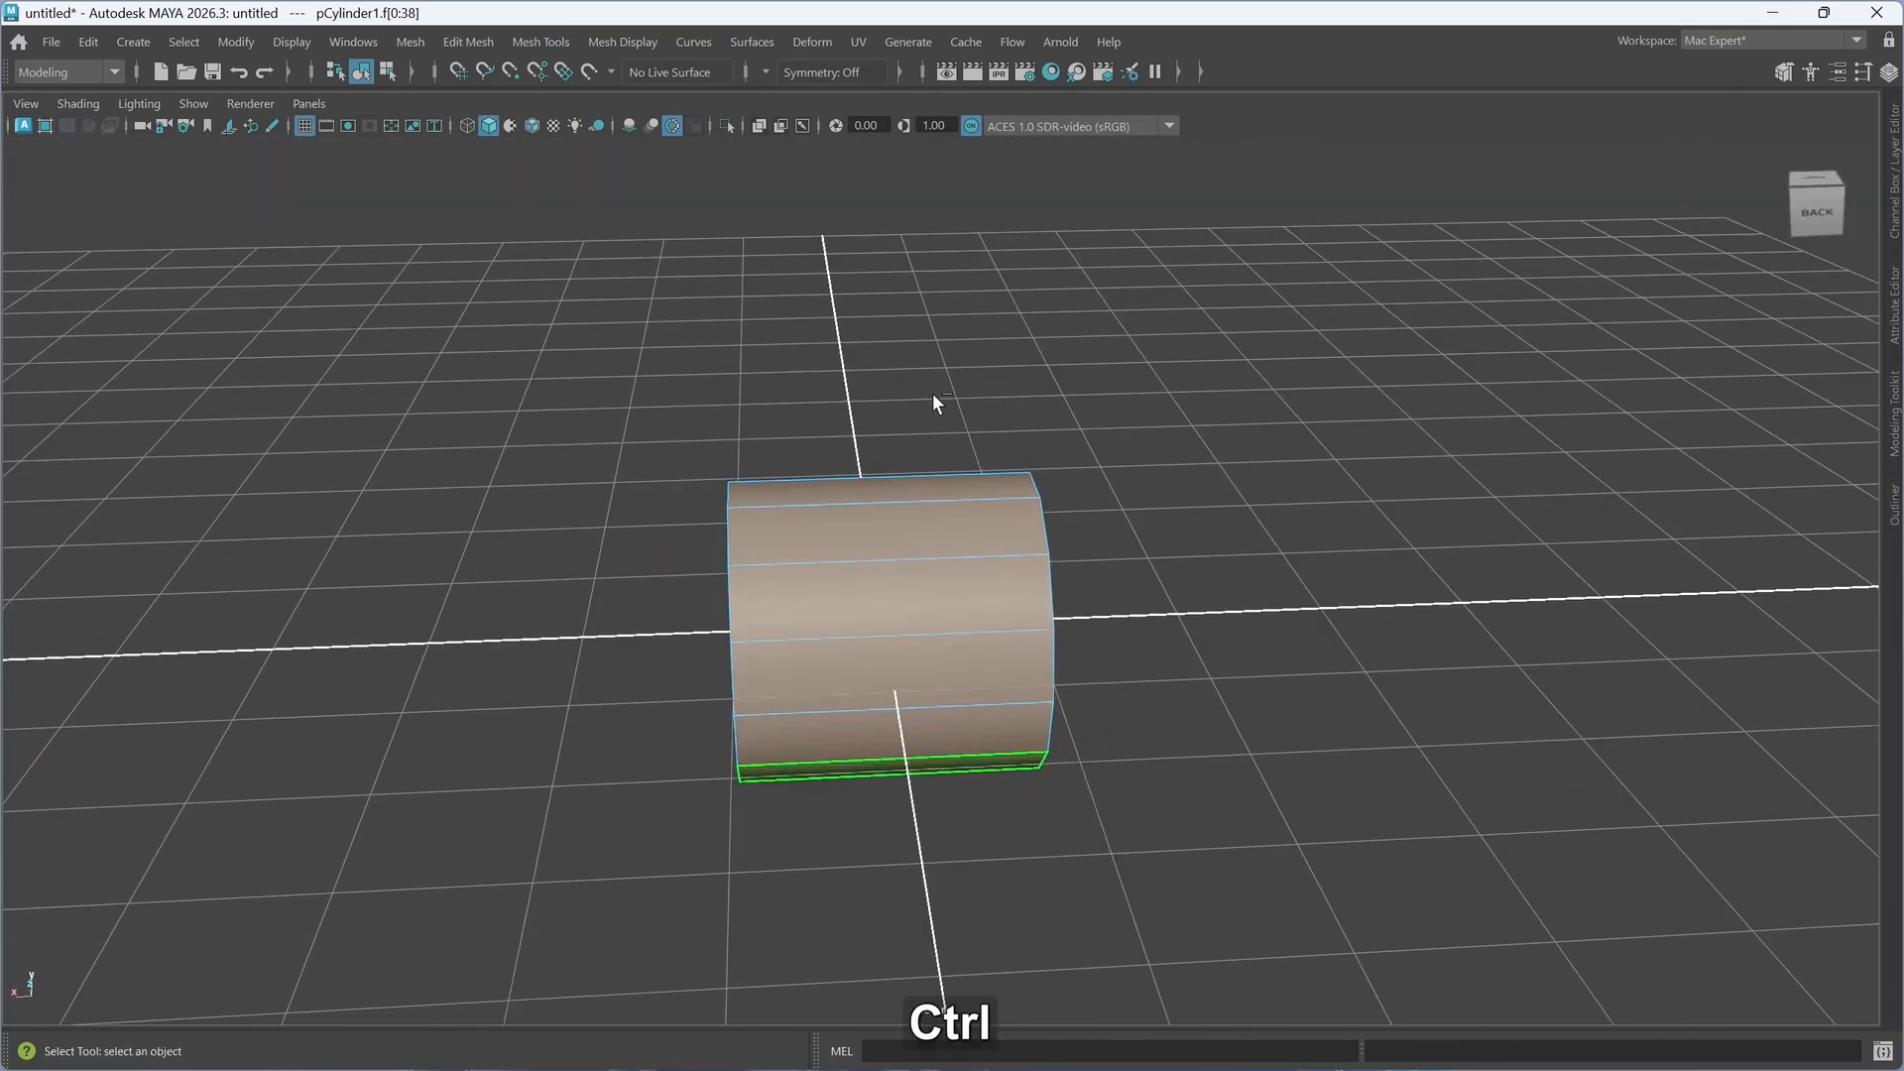
ctrl+drag(925, 400, 974, 798)
alt+drag(1251, 819, 842, 716)
key(ctrl+Delete)
- Hide the grid and scale both open border loops together along the tube's axis to form a narrow ring
key(alt+g)
key(r)
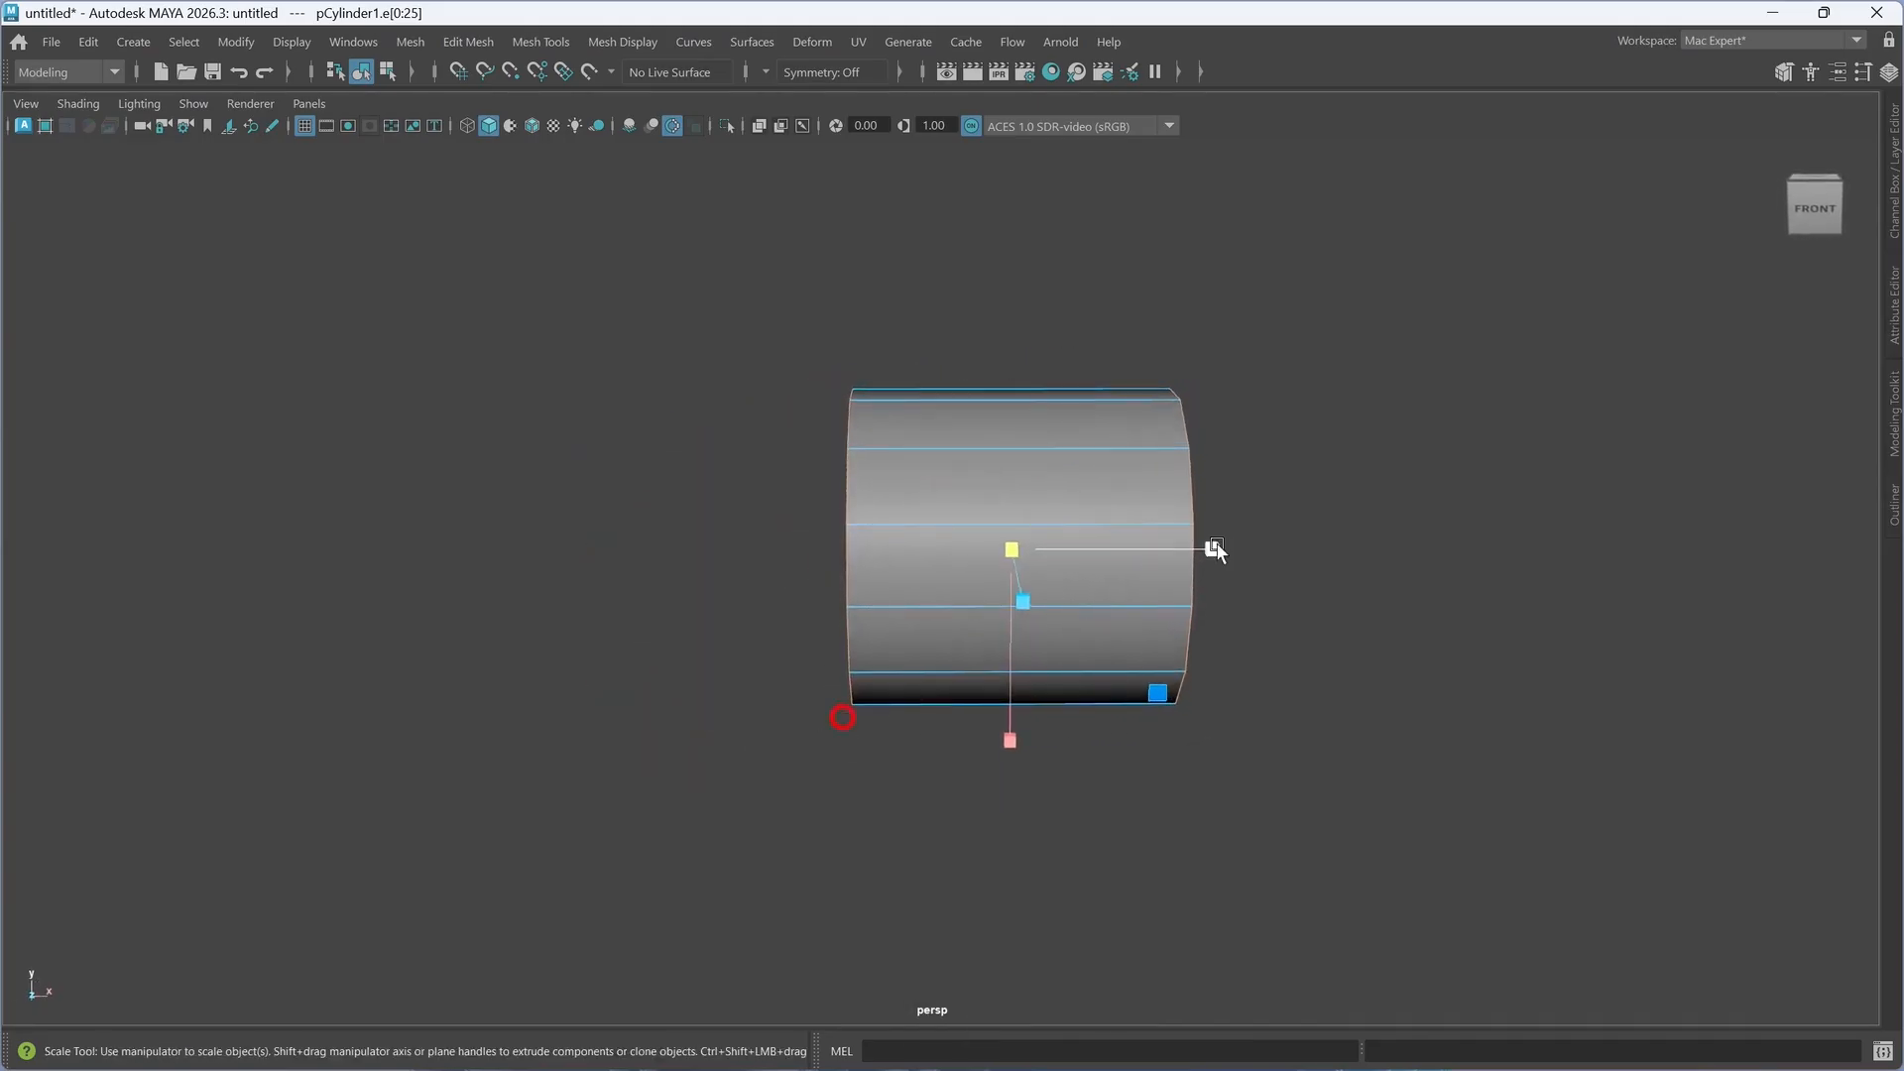
drag(1215, 558, 1141, 595)
scroll(1140, 597, up, 2)
alt+middle_drag(1143, 631, 964, 645)
alt+drag(1050, 667, 1092, 693)
- Select the border edge loop on one side of the ring and extrude it inward to start a flat face
right_drag(1125, 444, 1142, 383)
click(1186, 639)
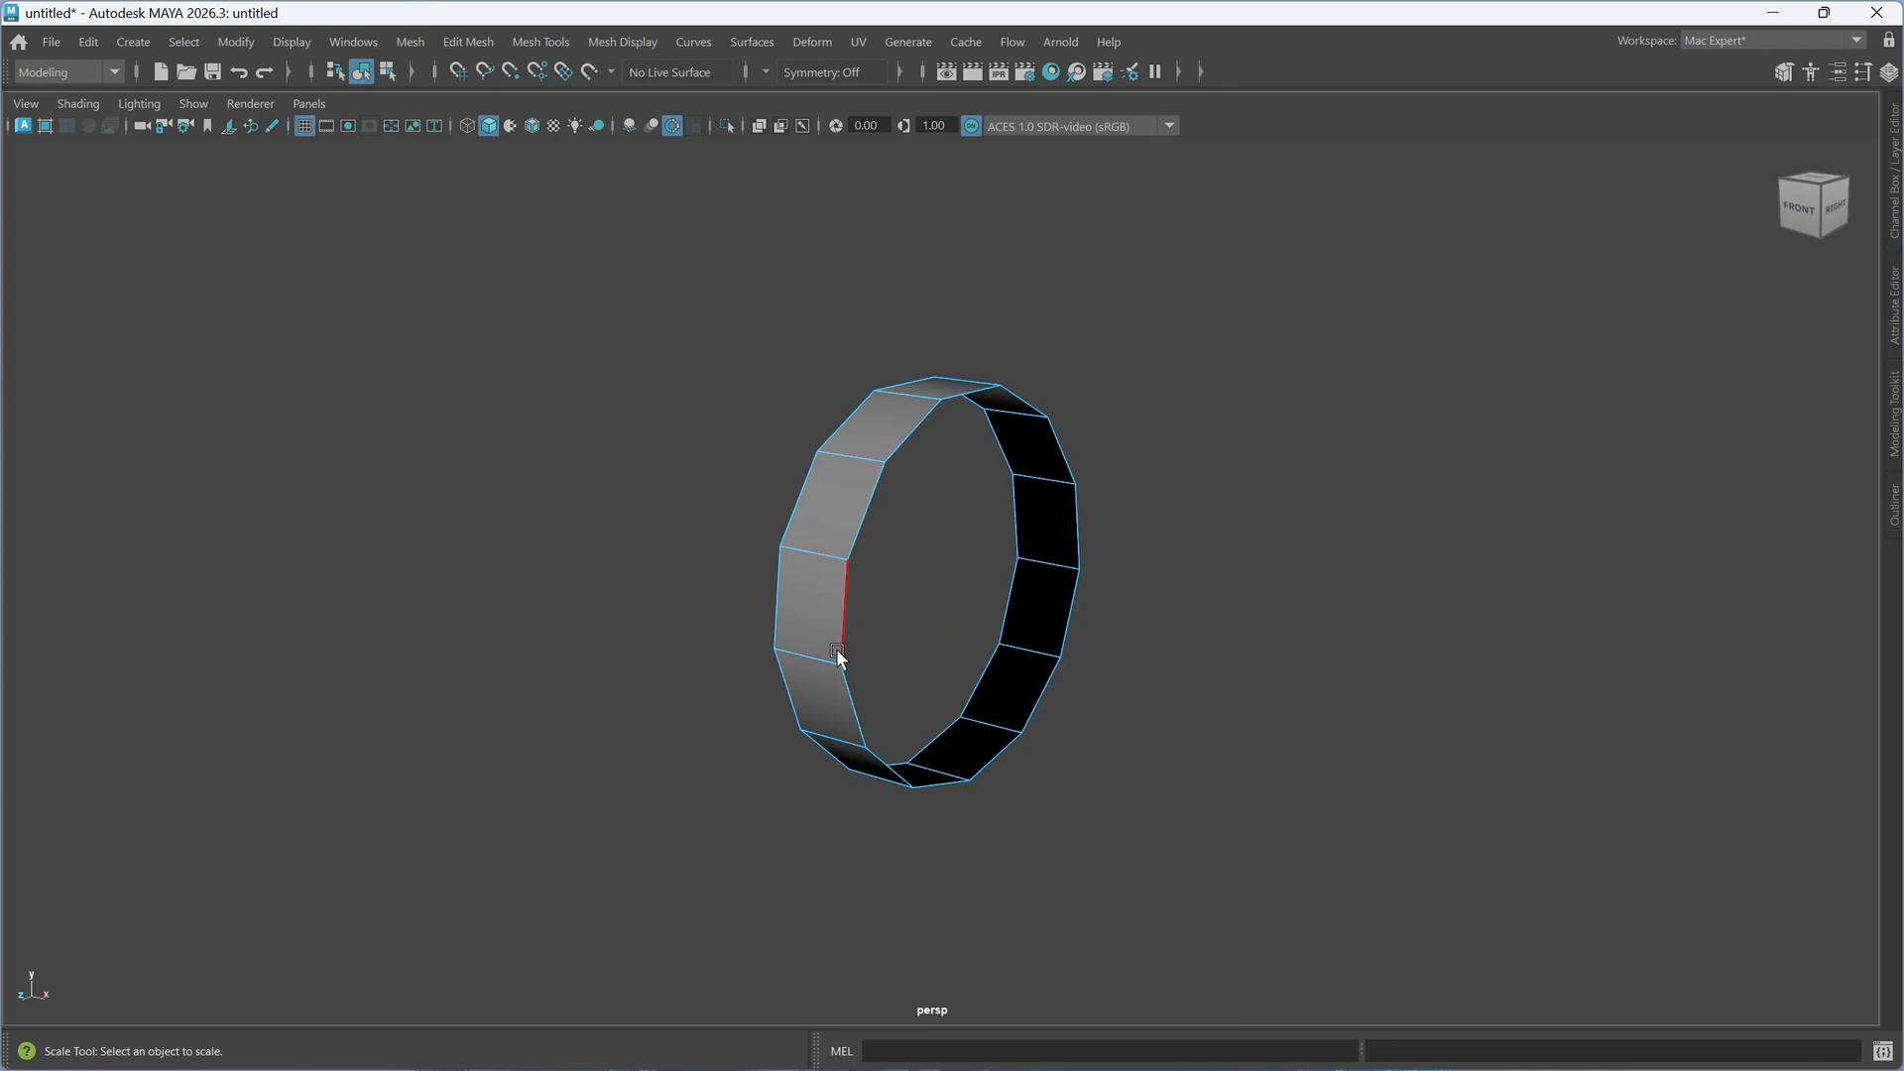
double_click(836, 648)
alt+middle_drag(1033, 682, 1012, 723)
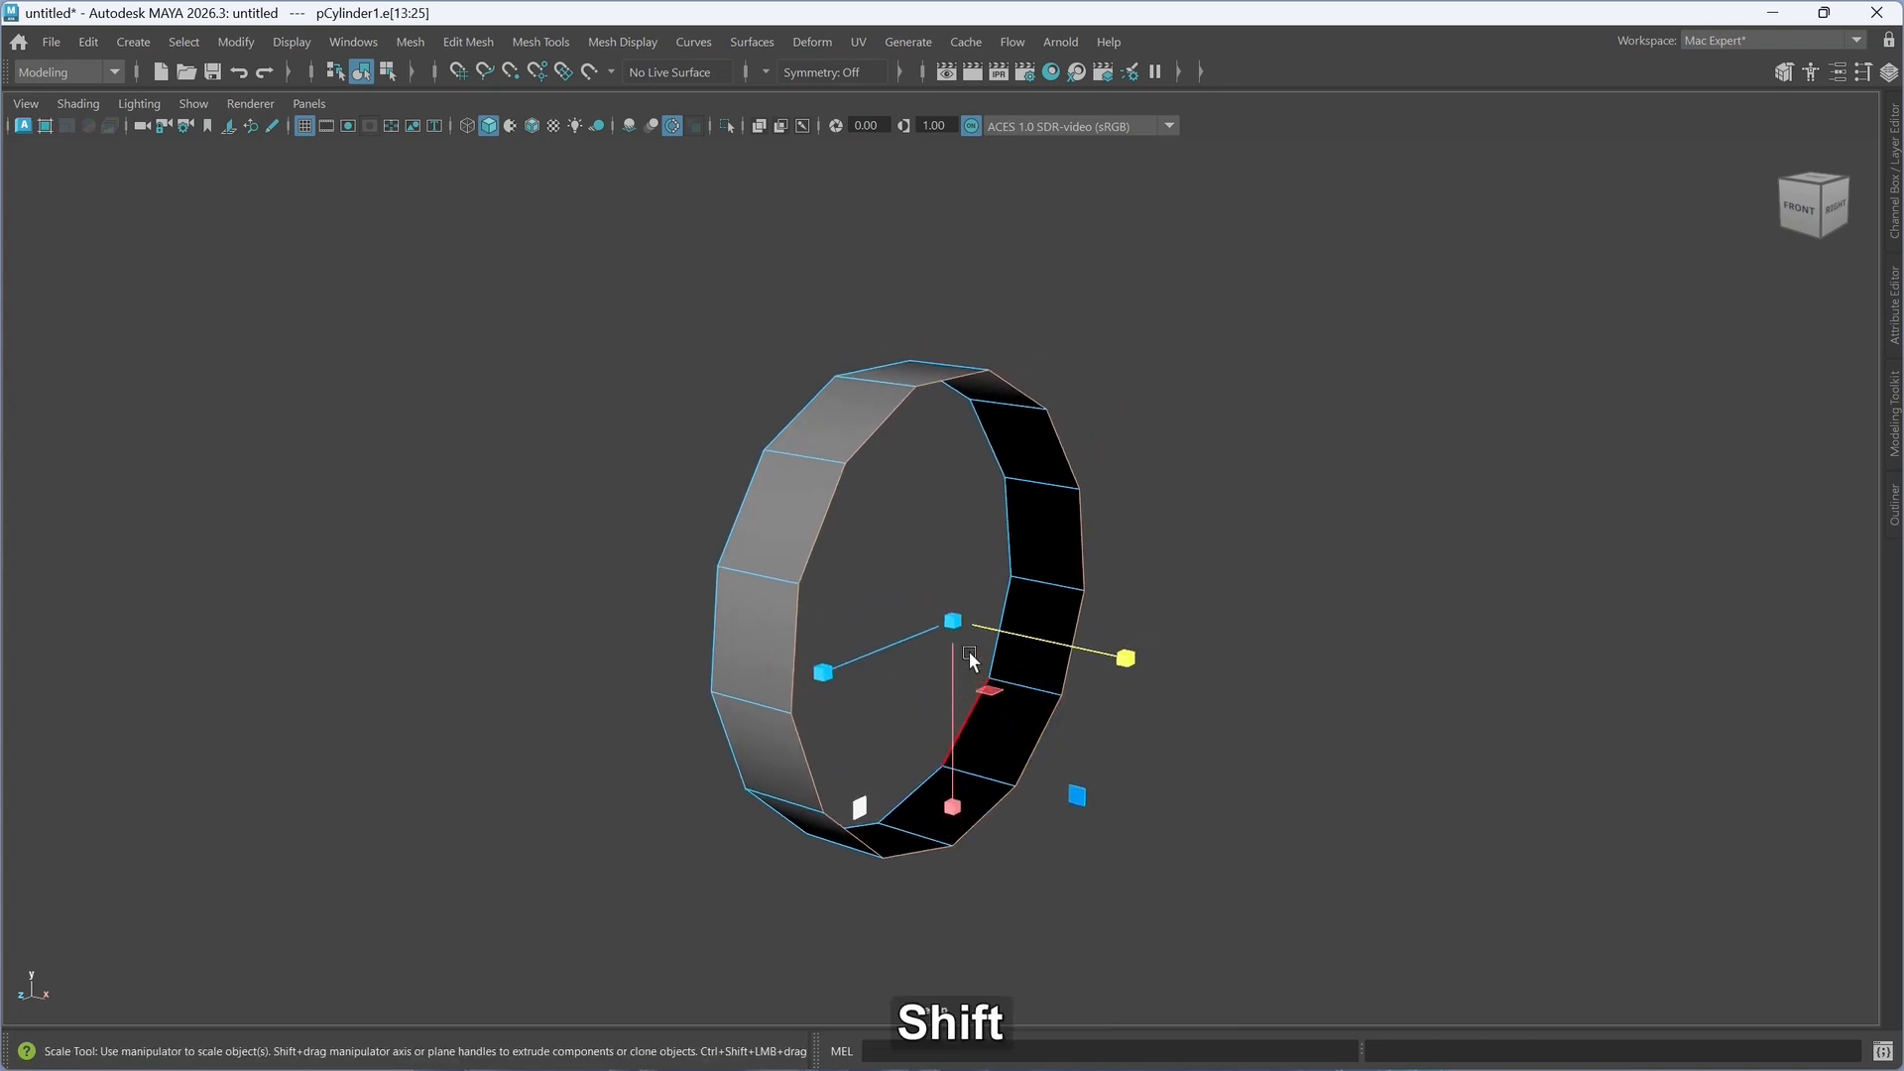
shift+drag(952, 622, 865, 634)
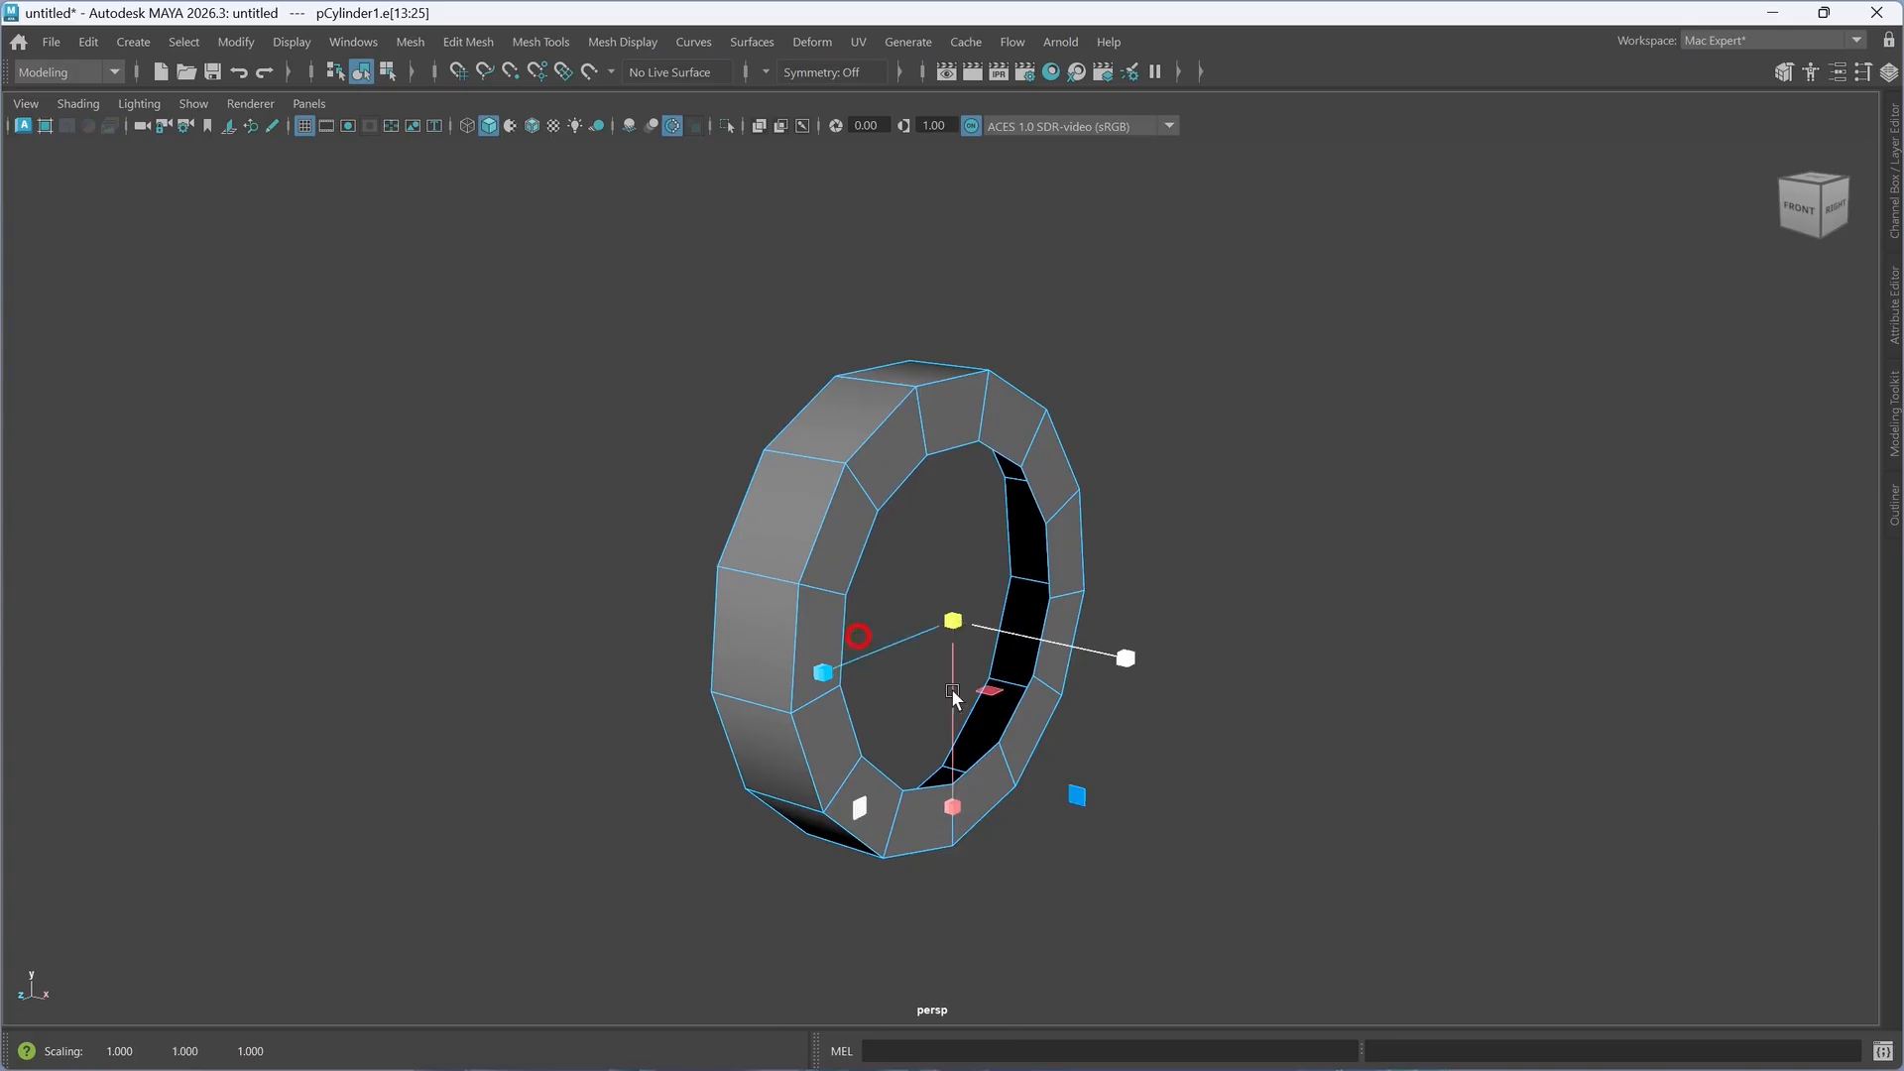
- Extrude the inner border loop inward twice more and merge the last loop to its center, closing the face
alt+drag(1062, 794, 1051, 751)
alt+middle_drag(1051, 750, 1002, 732)
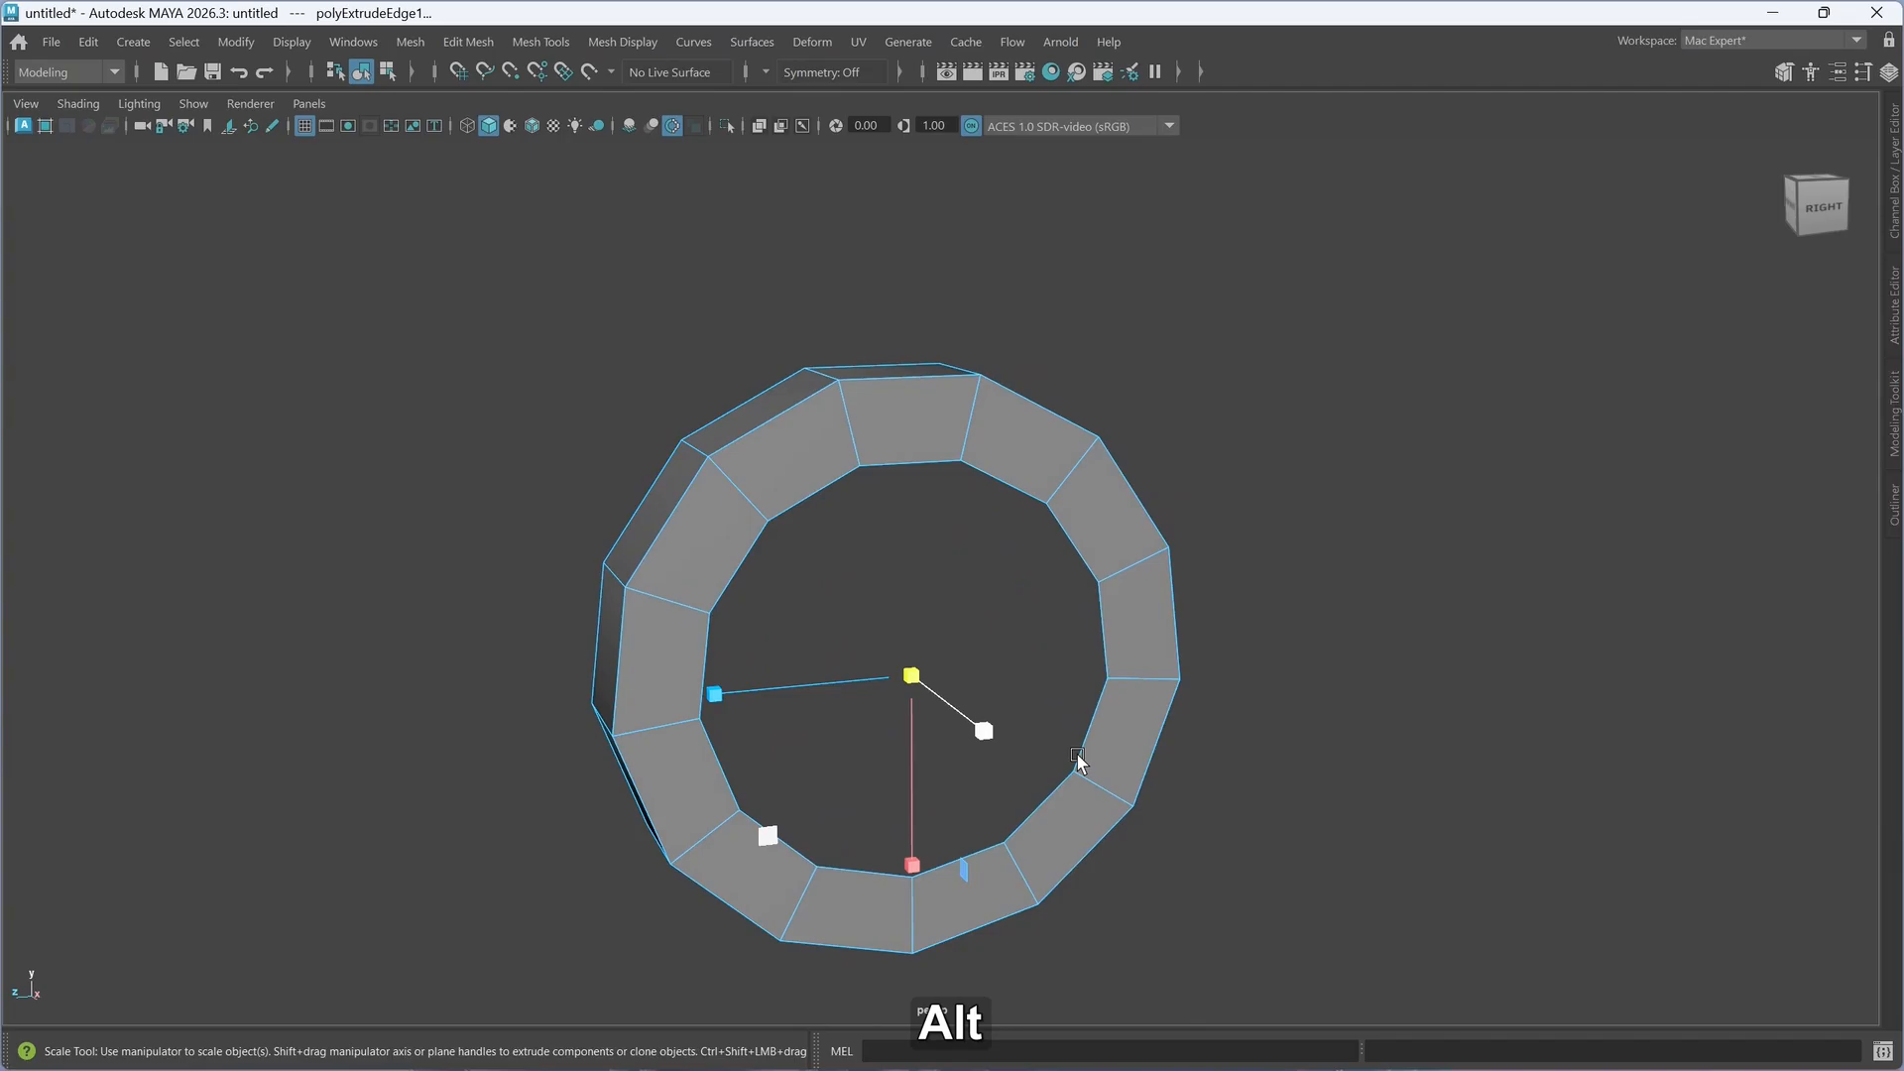
alt+drag(1069, 756, 1071, 758)
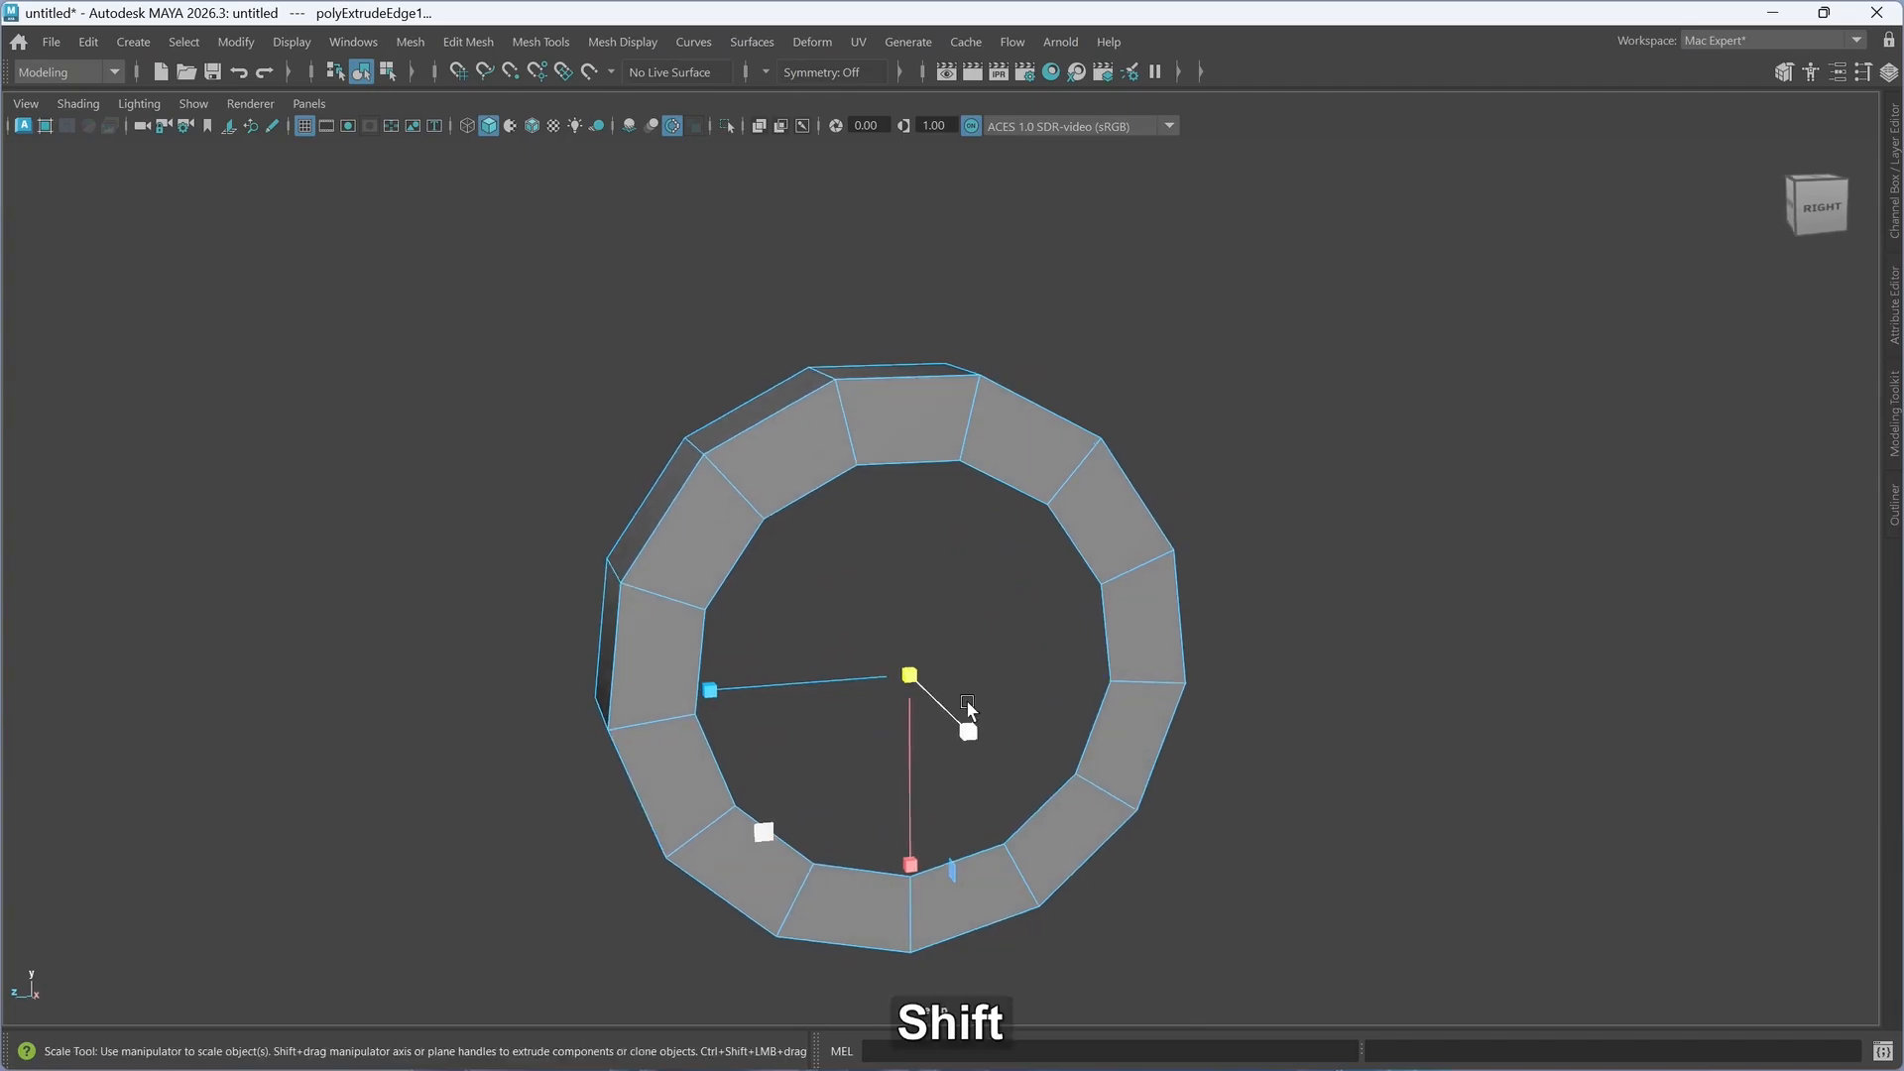
shift+drag(909, 678, 809, 705)
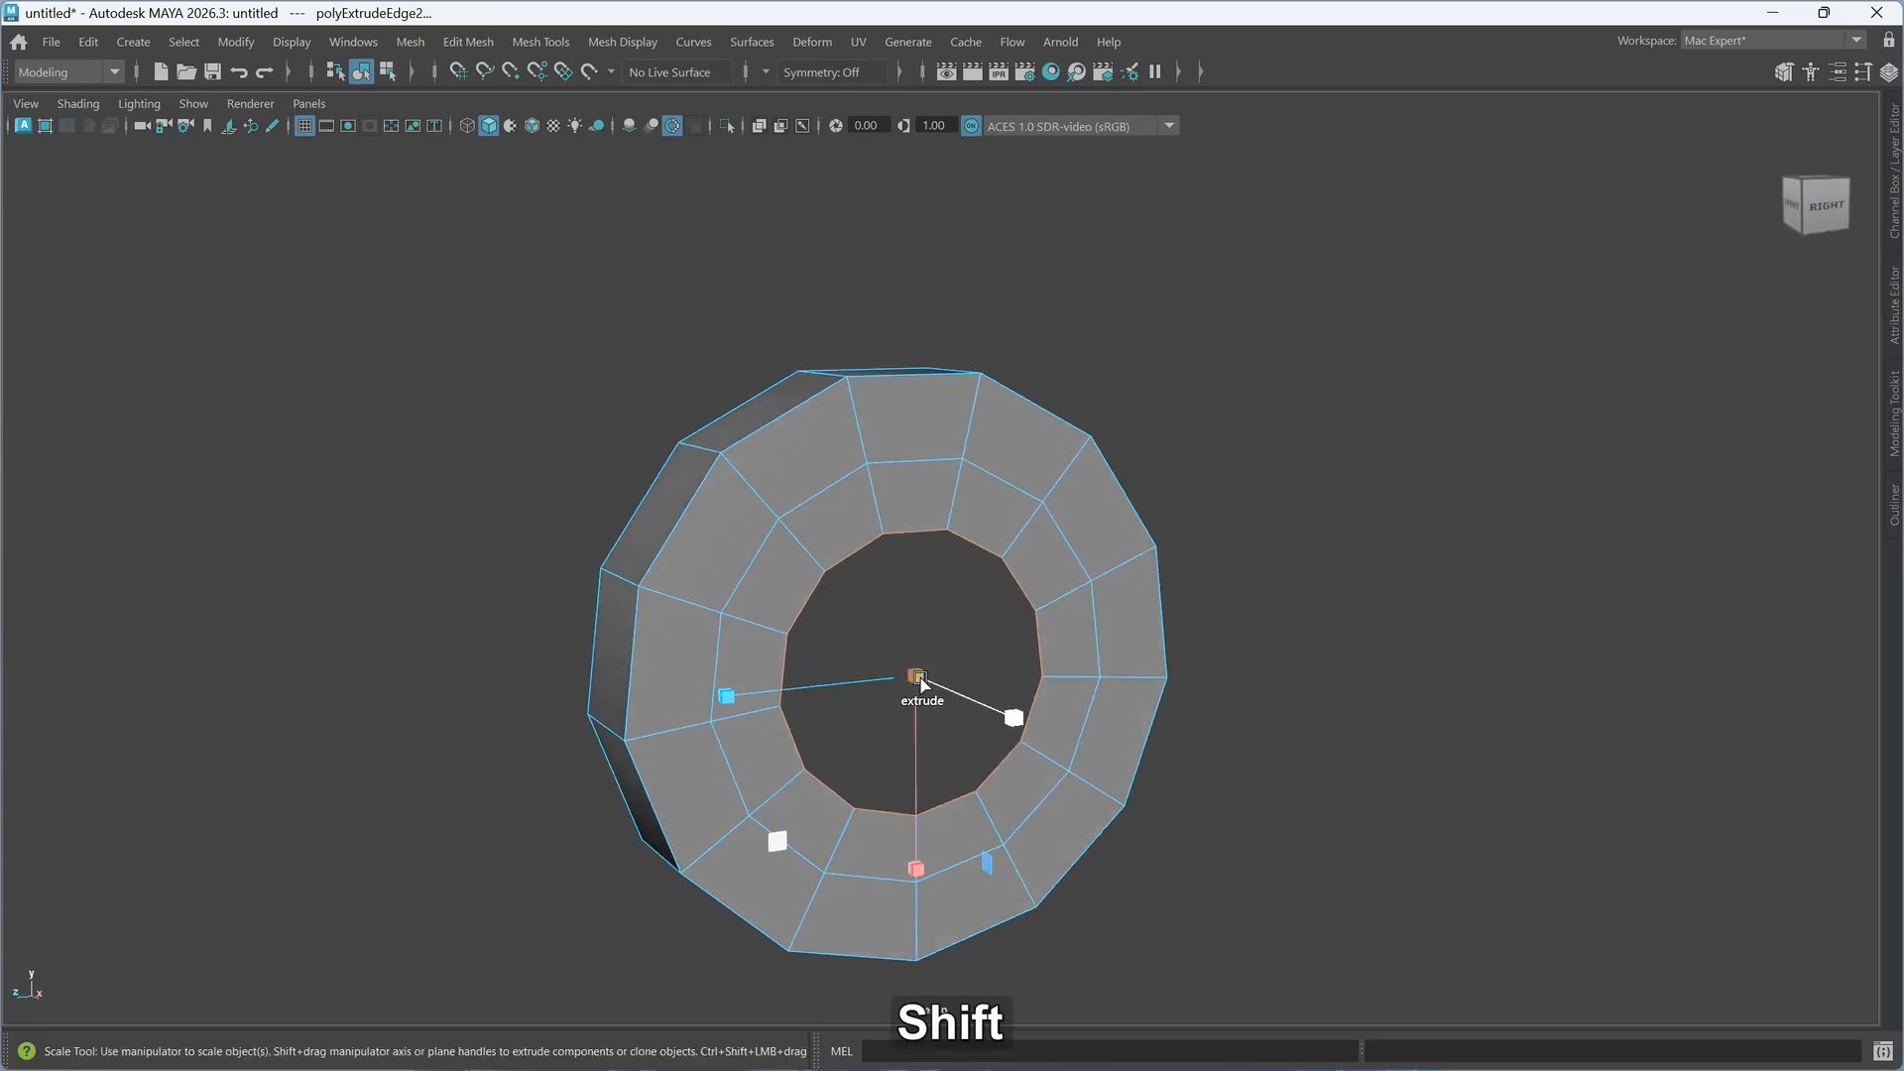
shift+drag(918, 679, 864, 699)
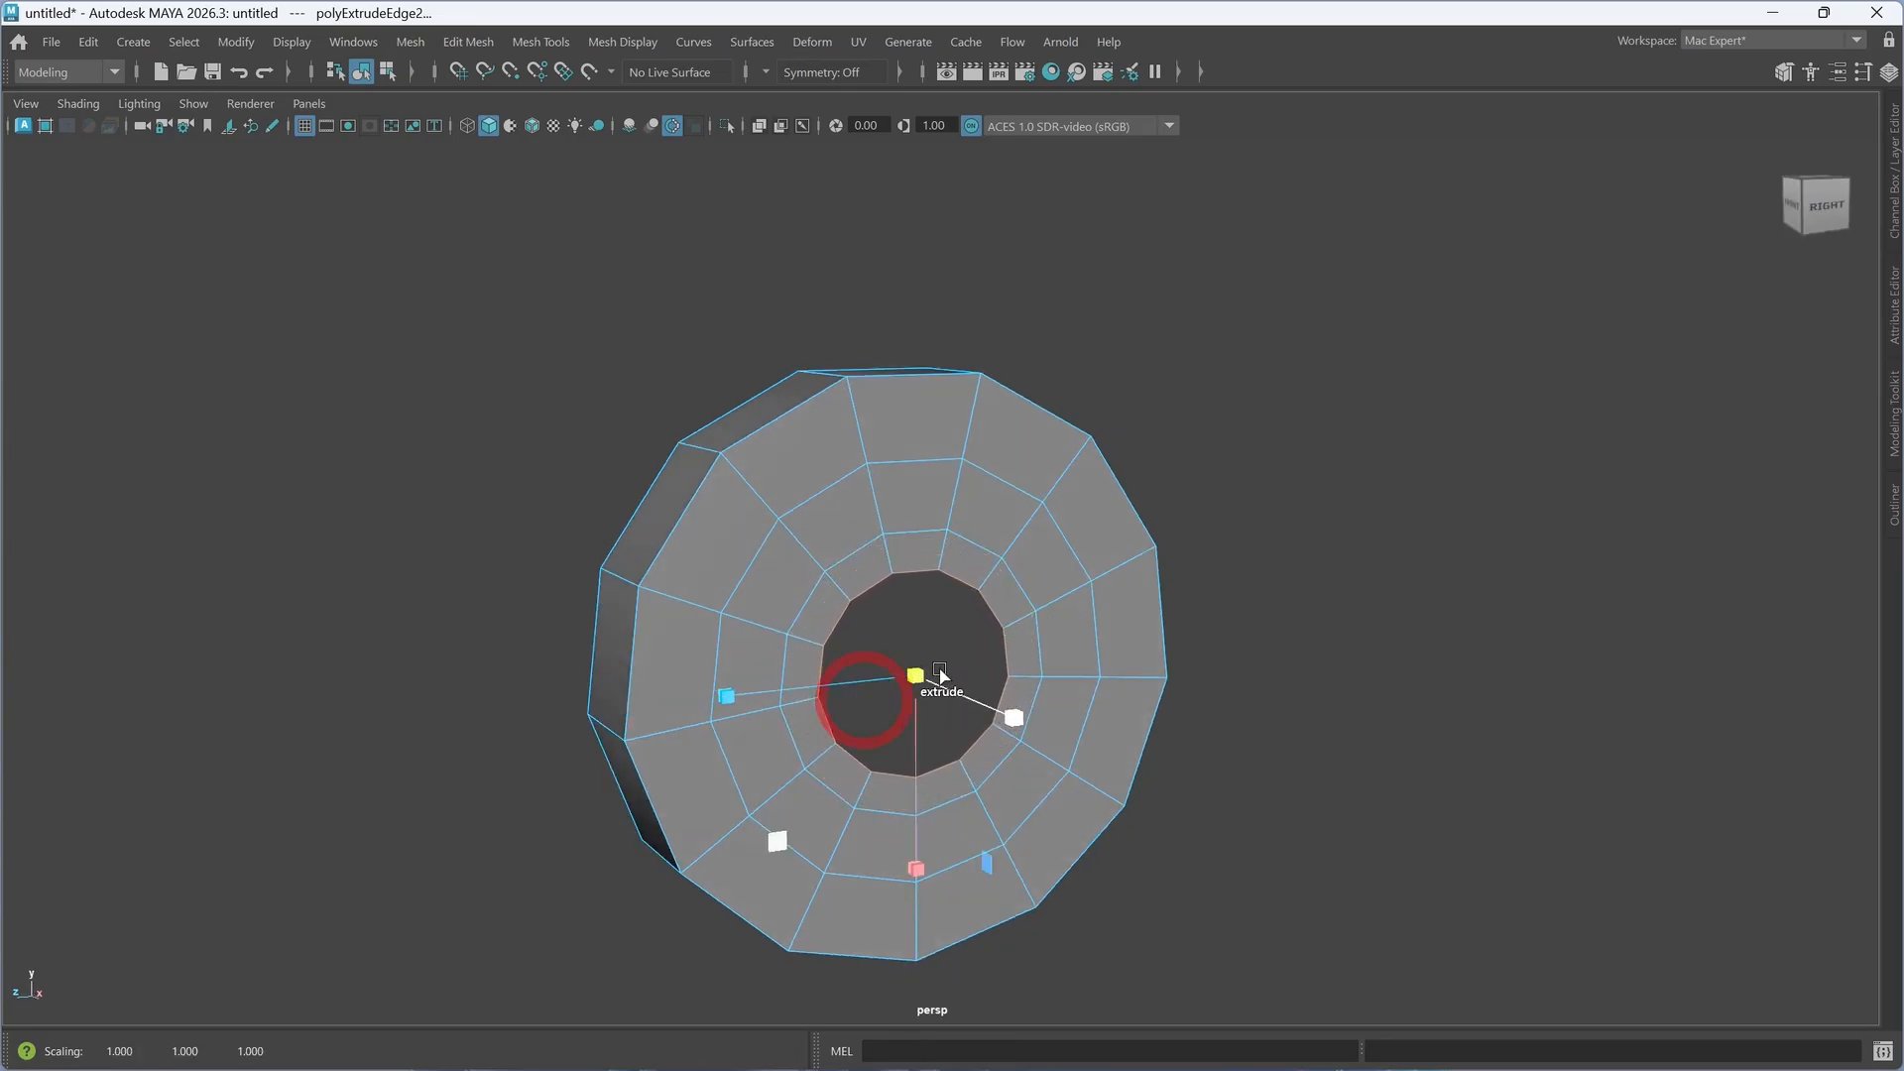
shift+right_drag(923, 679, 917, 512)
alt+drag(930, 692, 925, 768)
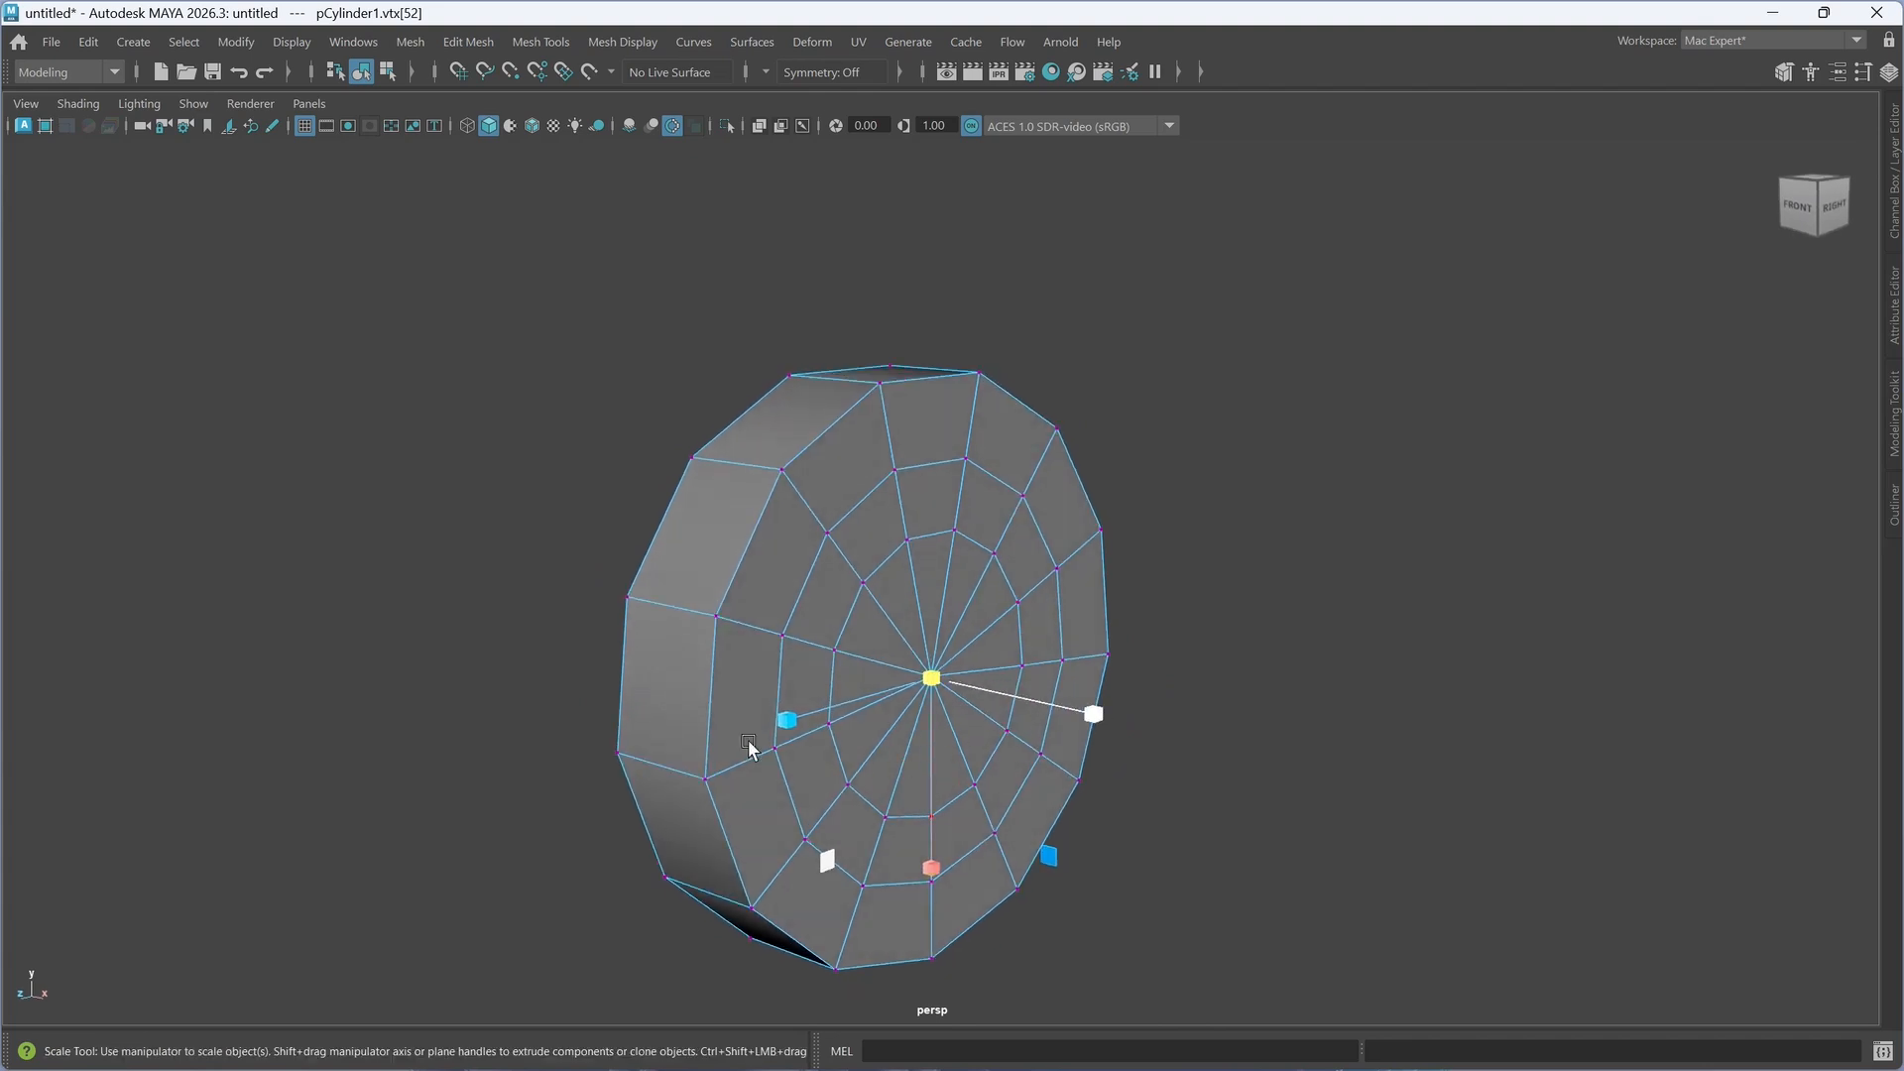
- Bevel the outer rim edge loop of the closed face with a Fraction of 0.444
right_drag(729, 447, 729, 380)
double_click(713, 736)
key(ctrl+b)
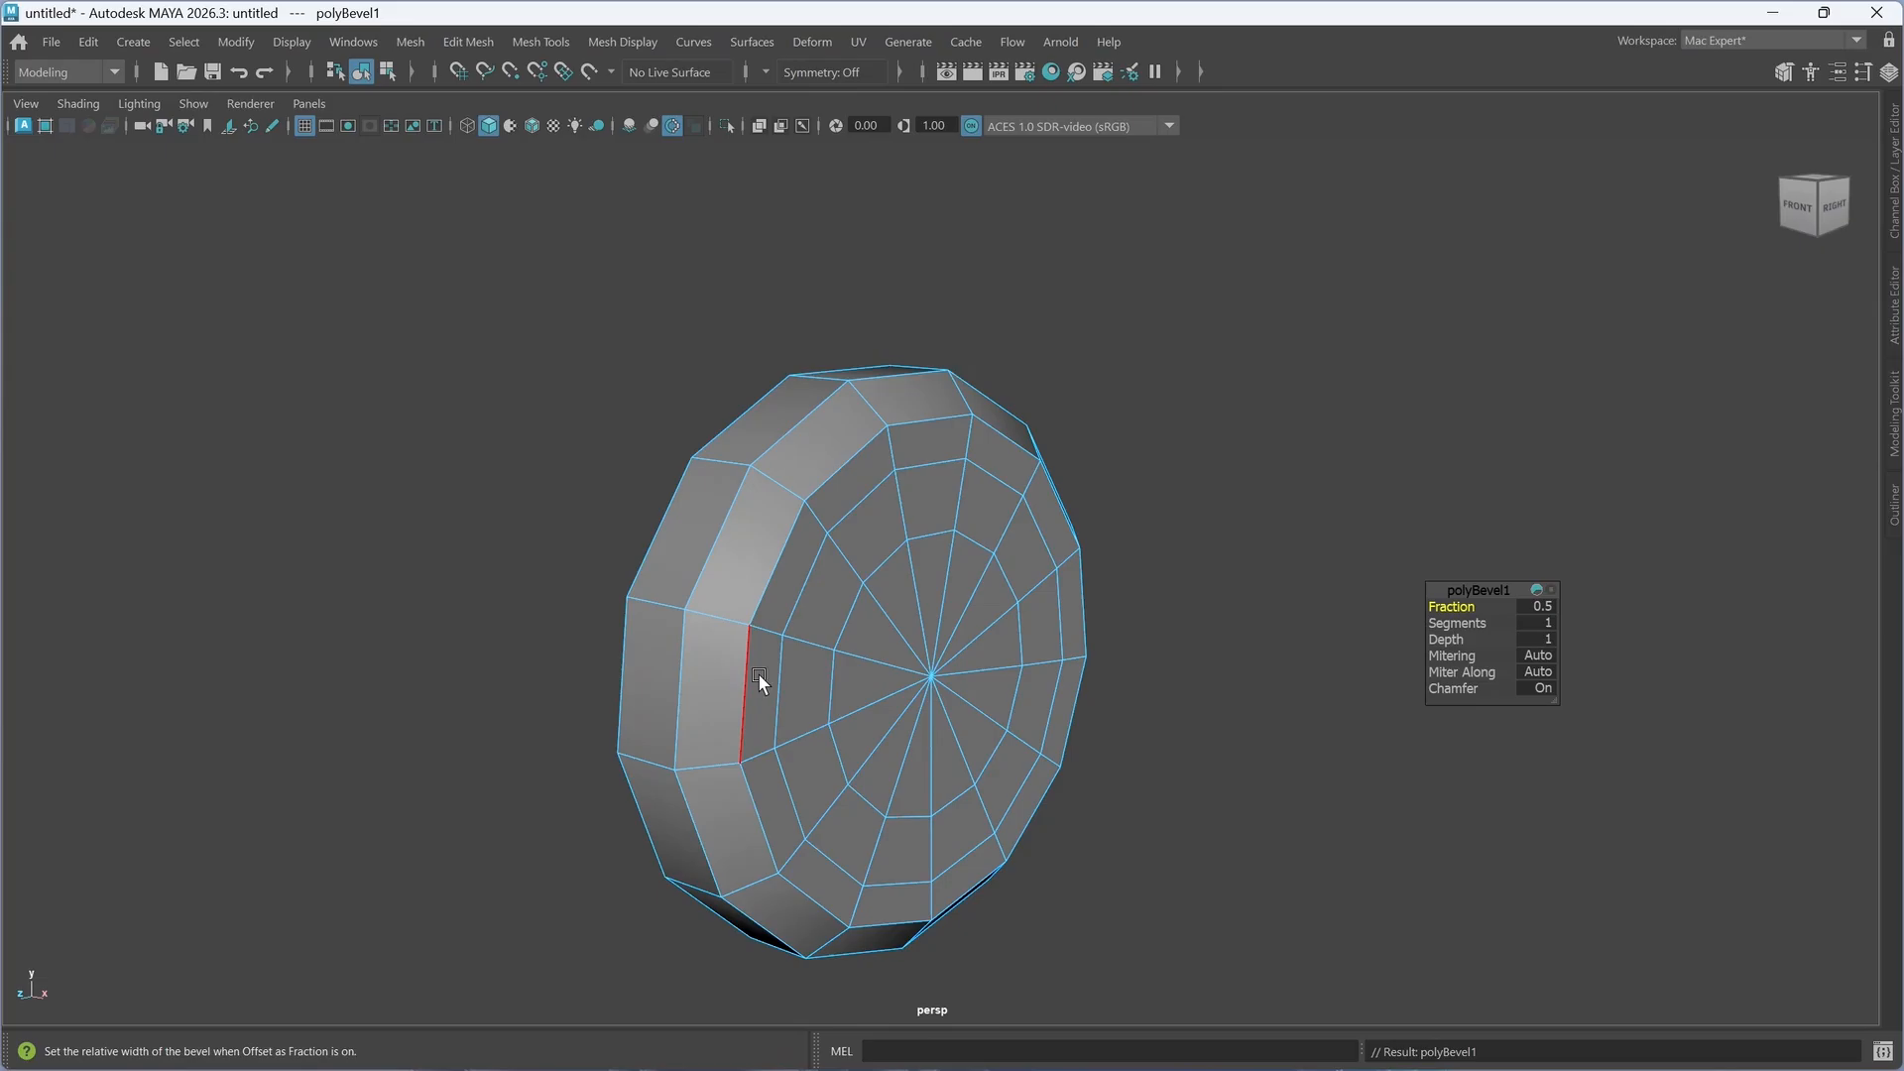
alt+middle_drag(872, 769, 894, 729)
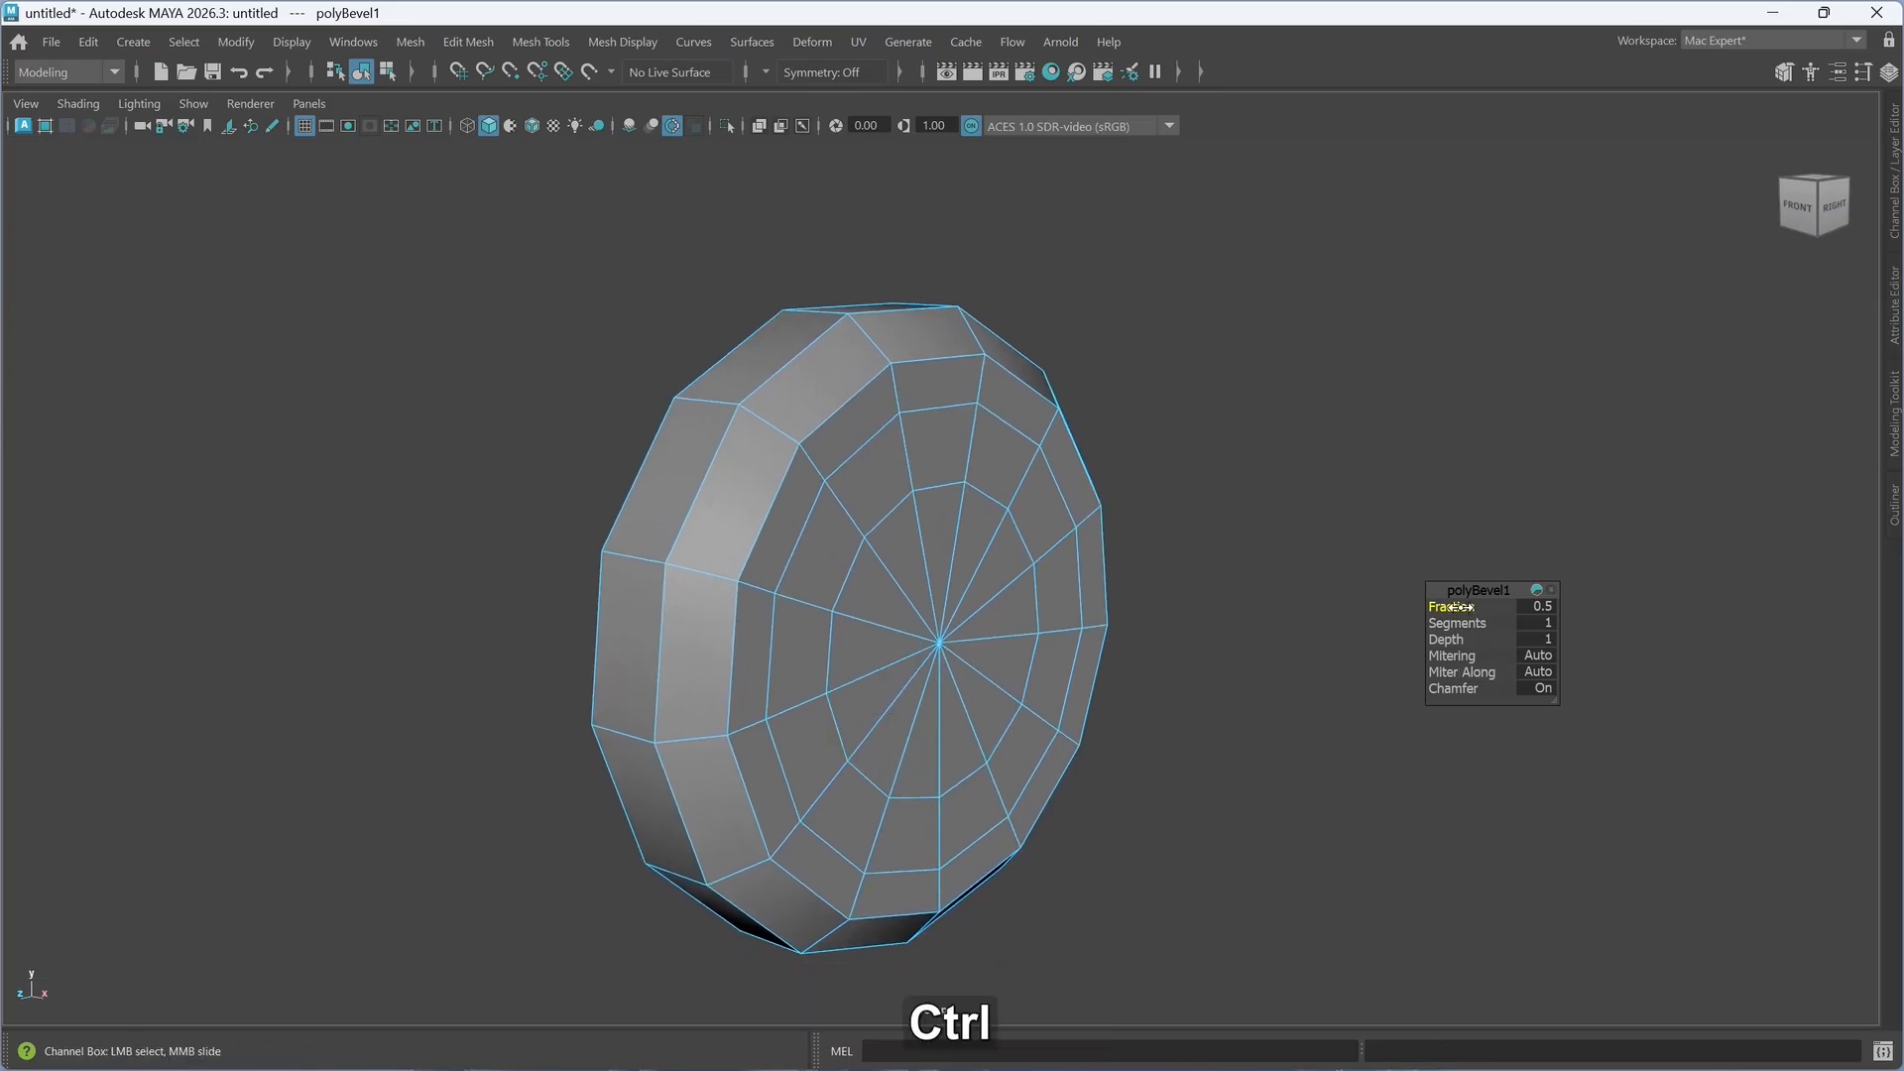
ctrl+drag(1450, 606, 1417, 616)
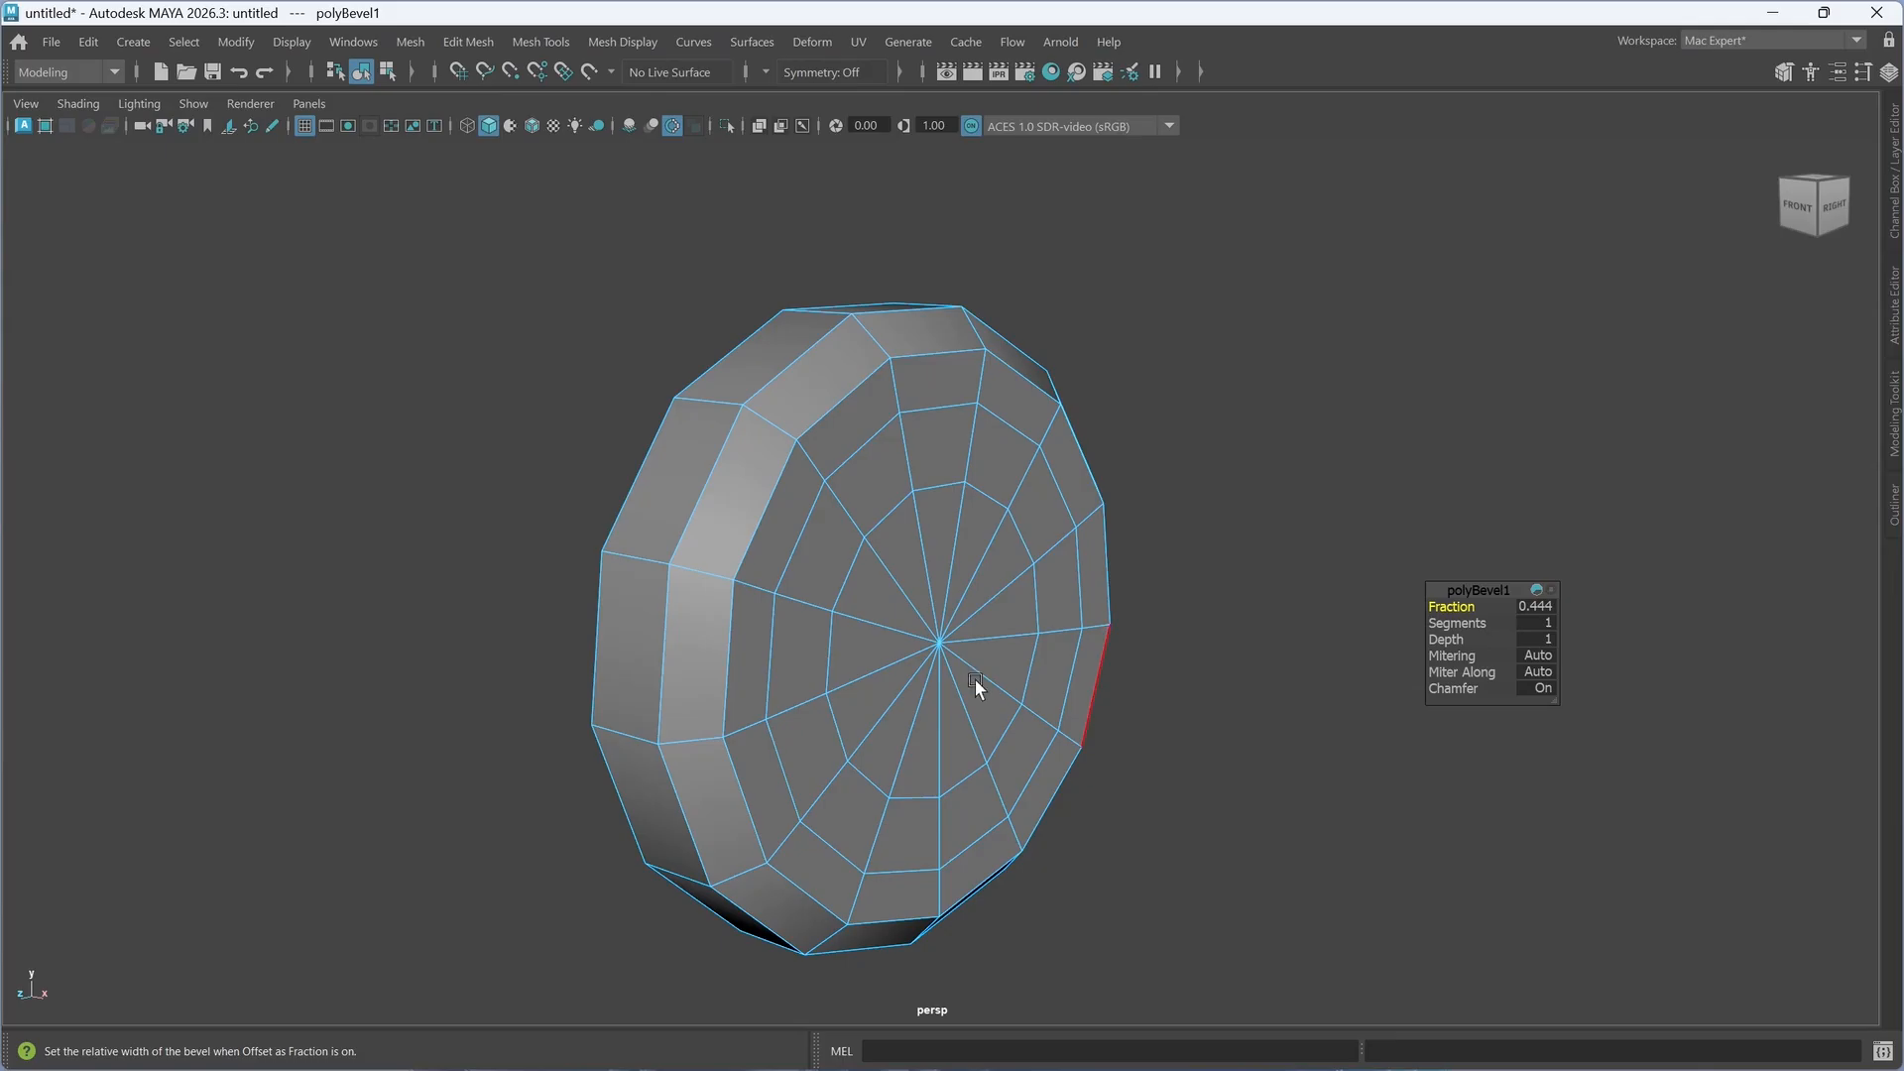
- Bevel both edge loops bordering the rim bevel with Chamfer off and a Fraction of 0.213, previewing the unbeveled shape smoothed first
double_click(753, 811)
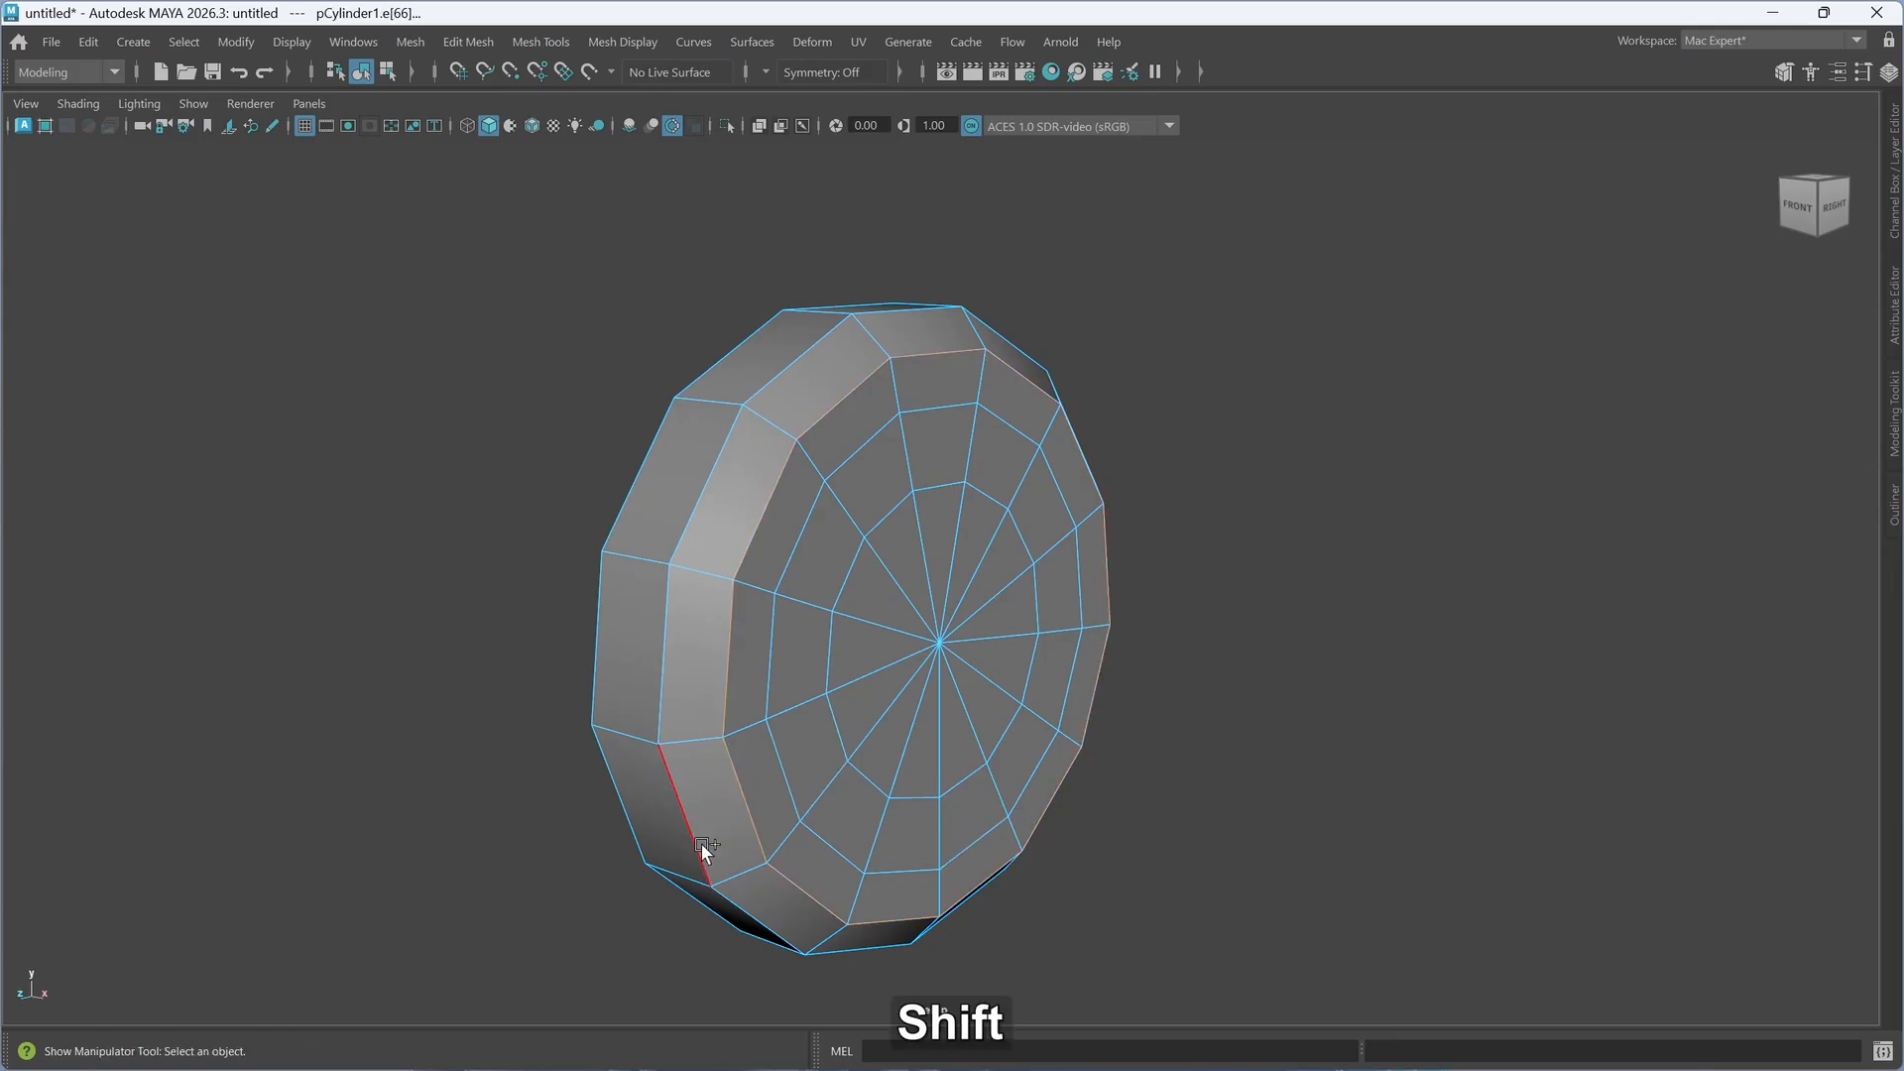
shift+double_click(700, 843)
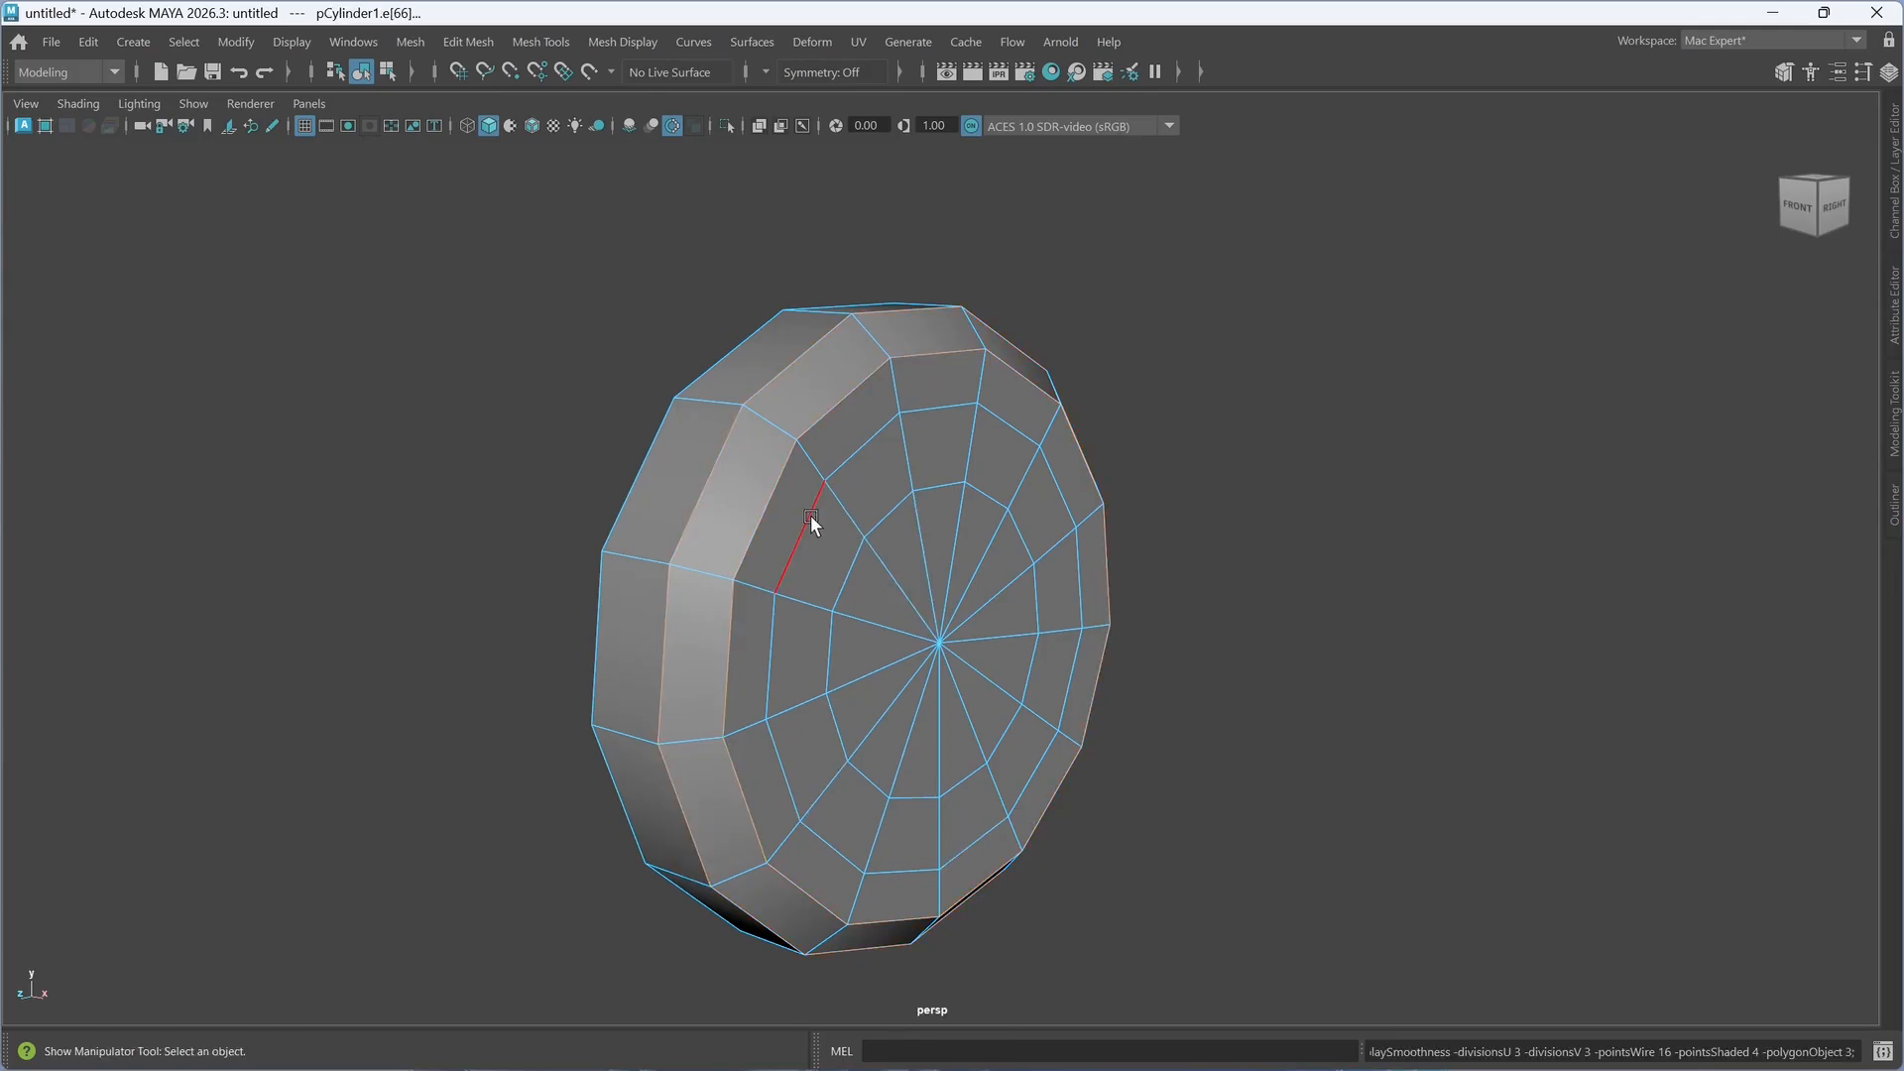
key(3)
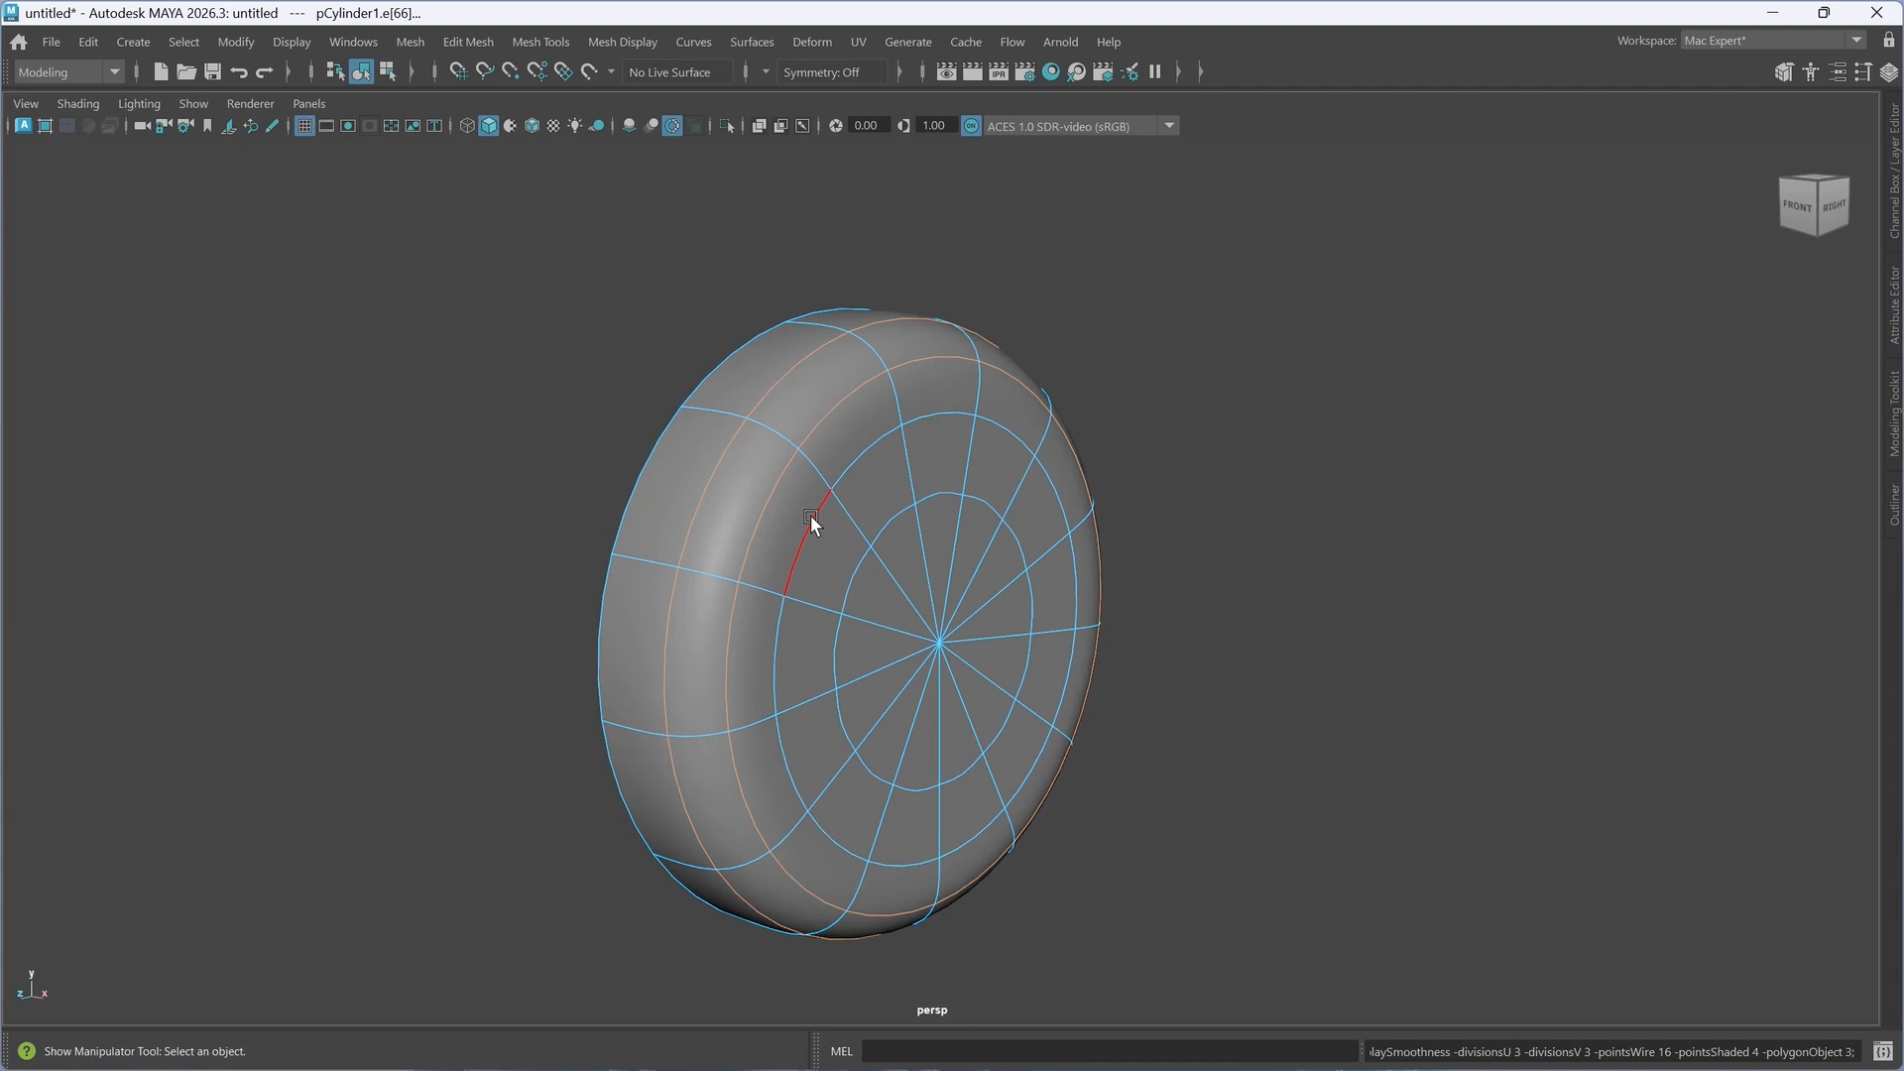
key(1)
key(ctrl+b)
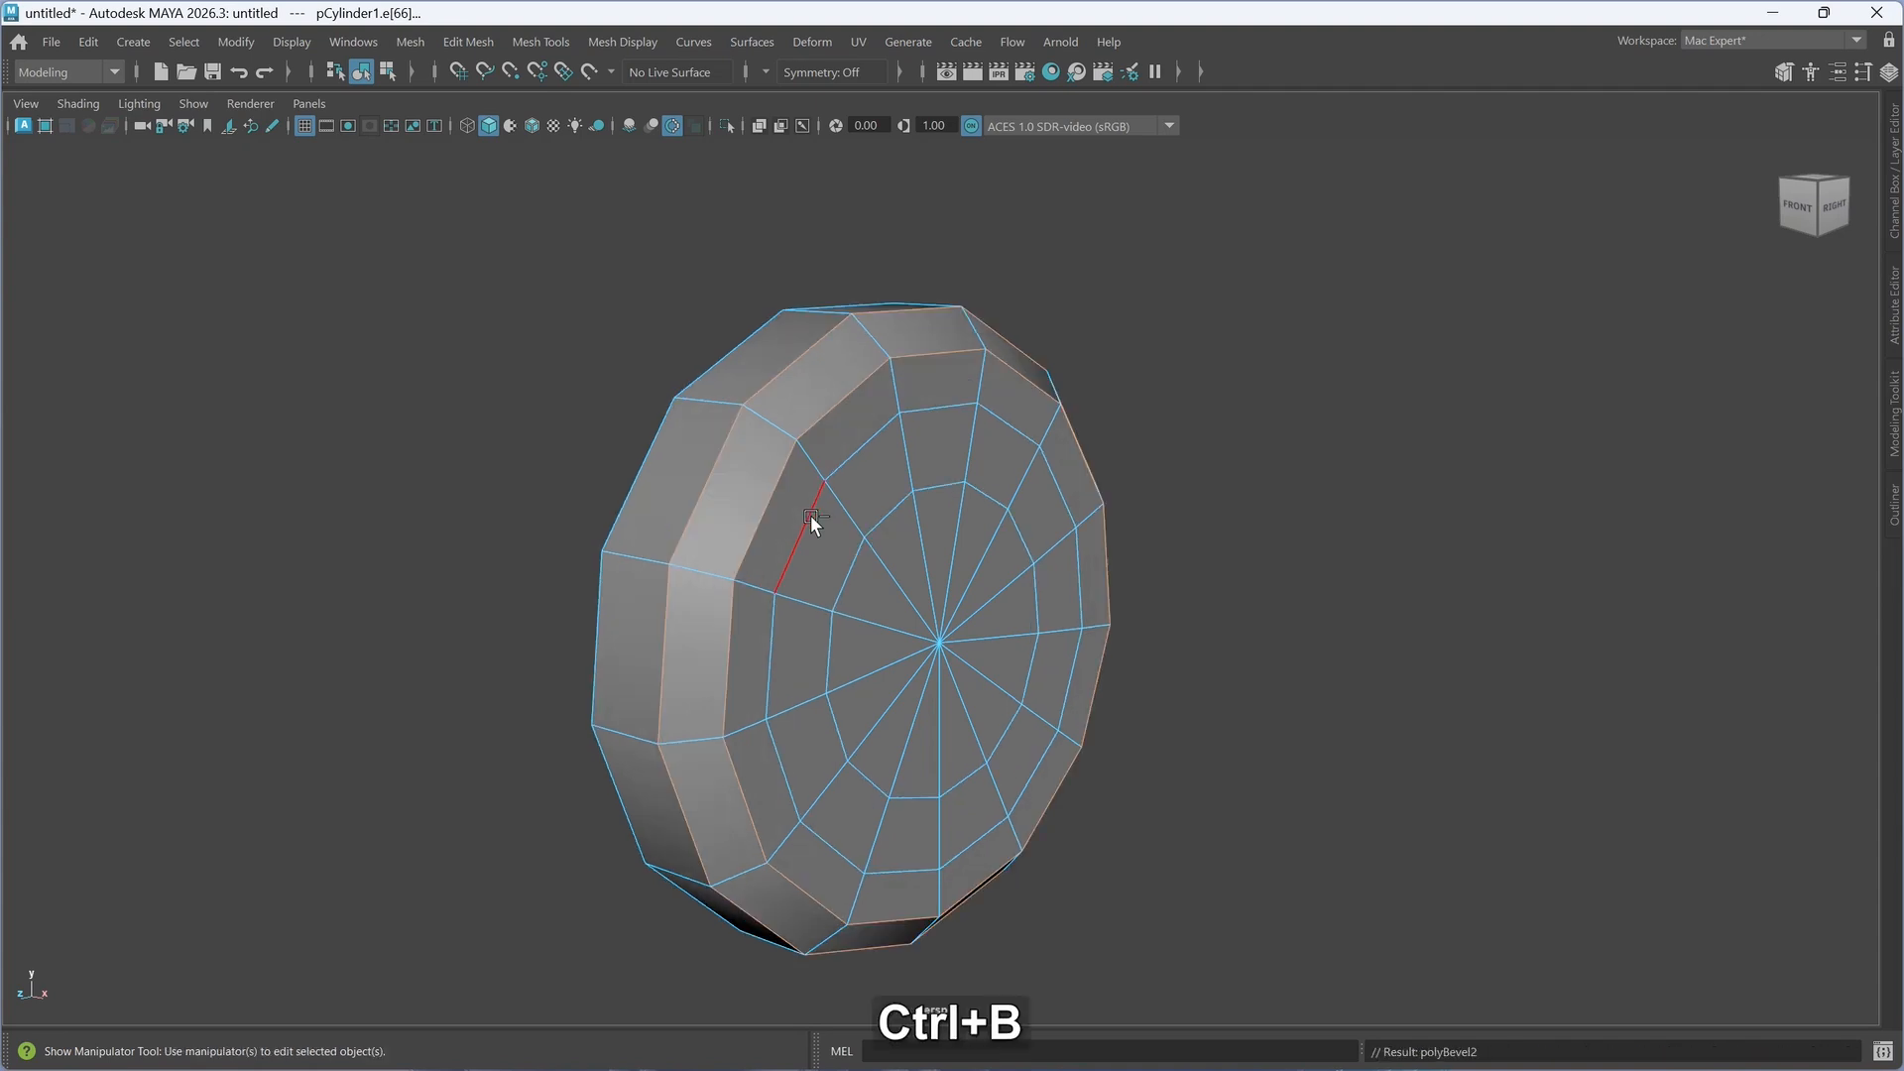
drag(1470, 692, 1372, 699)
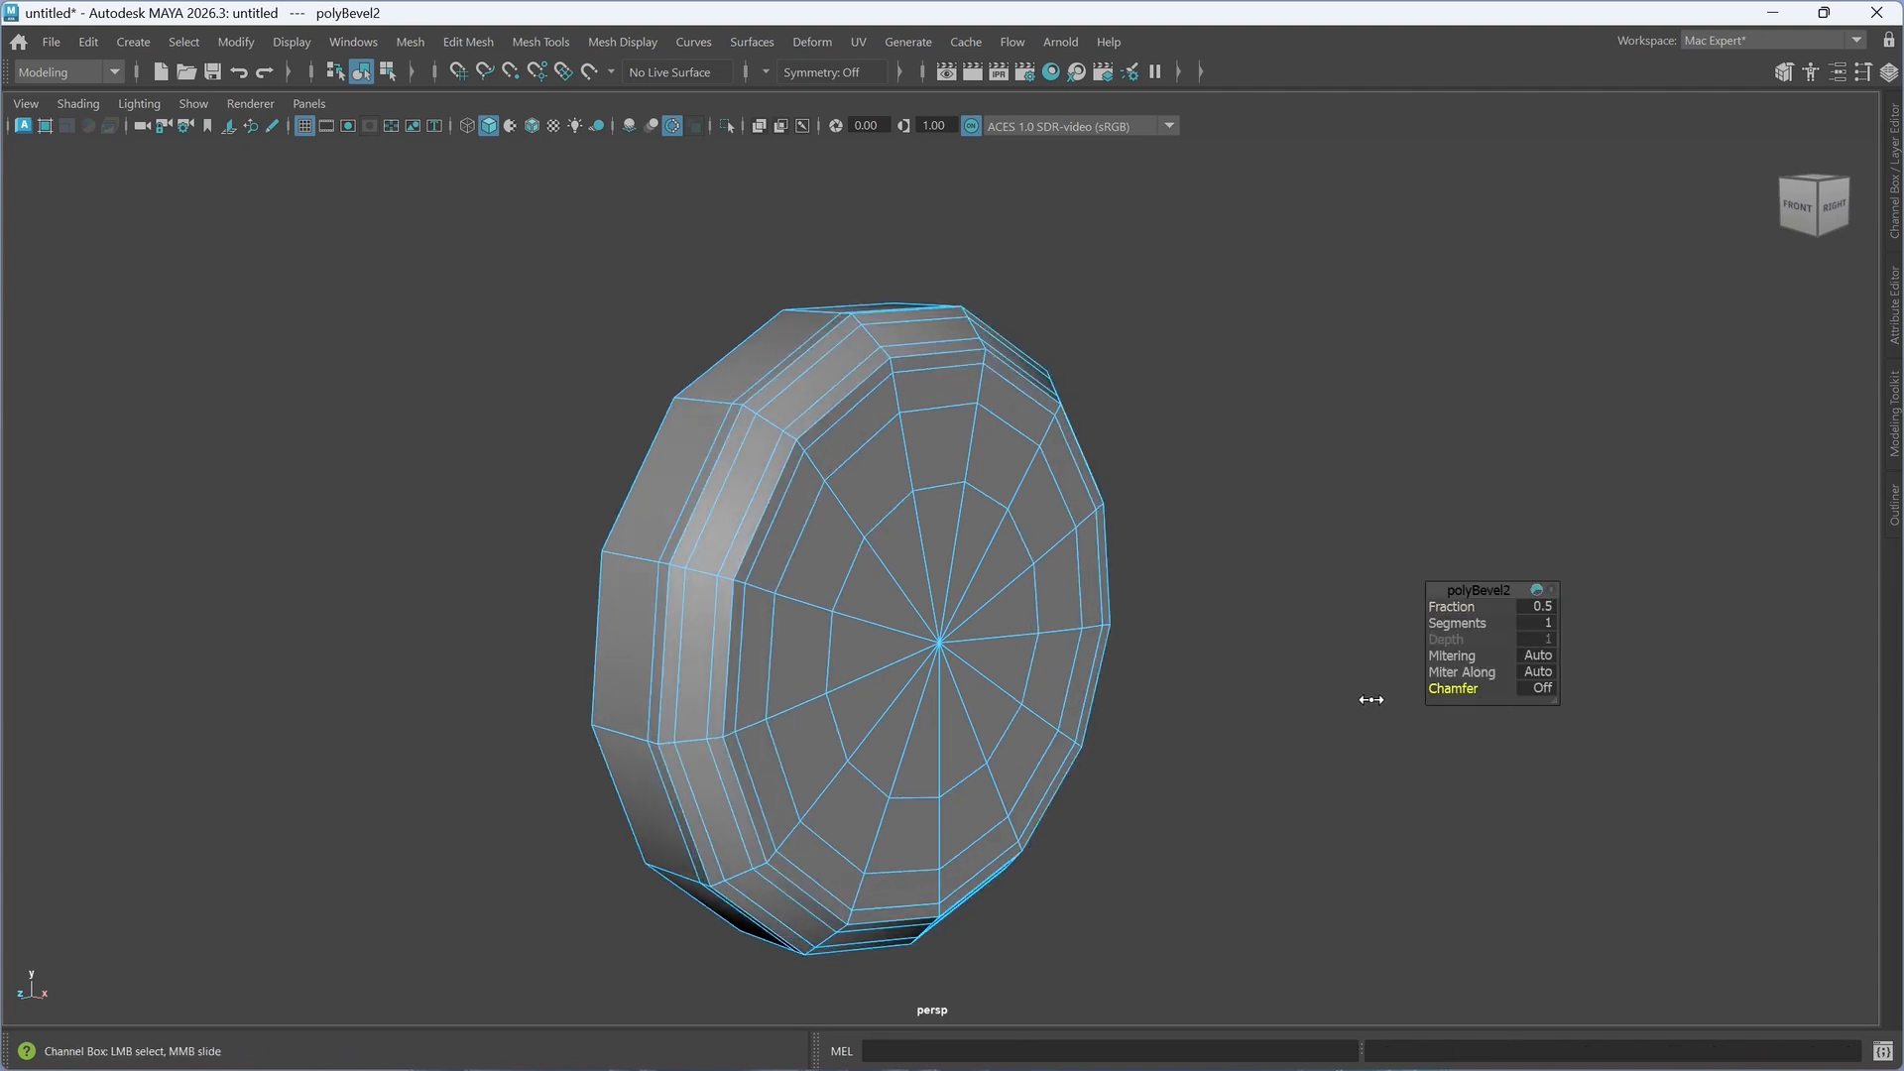
ctrl+drag(1467, 609, 1256, 626)
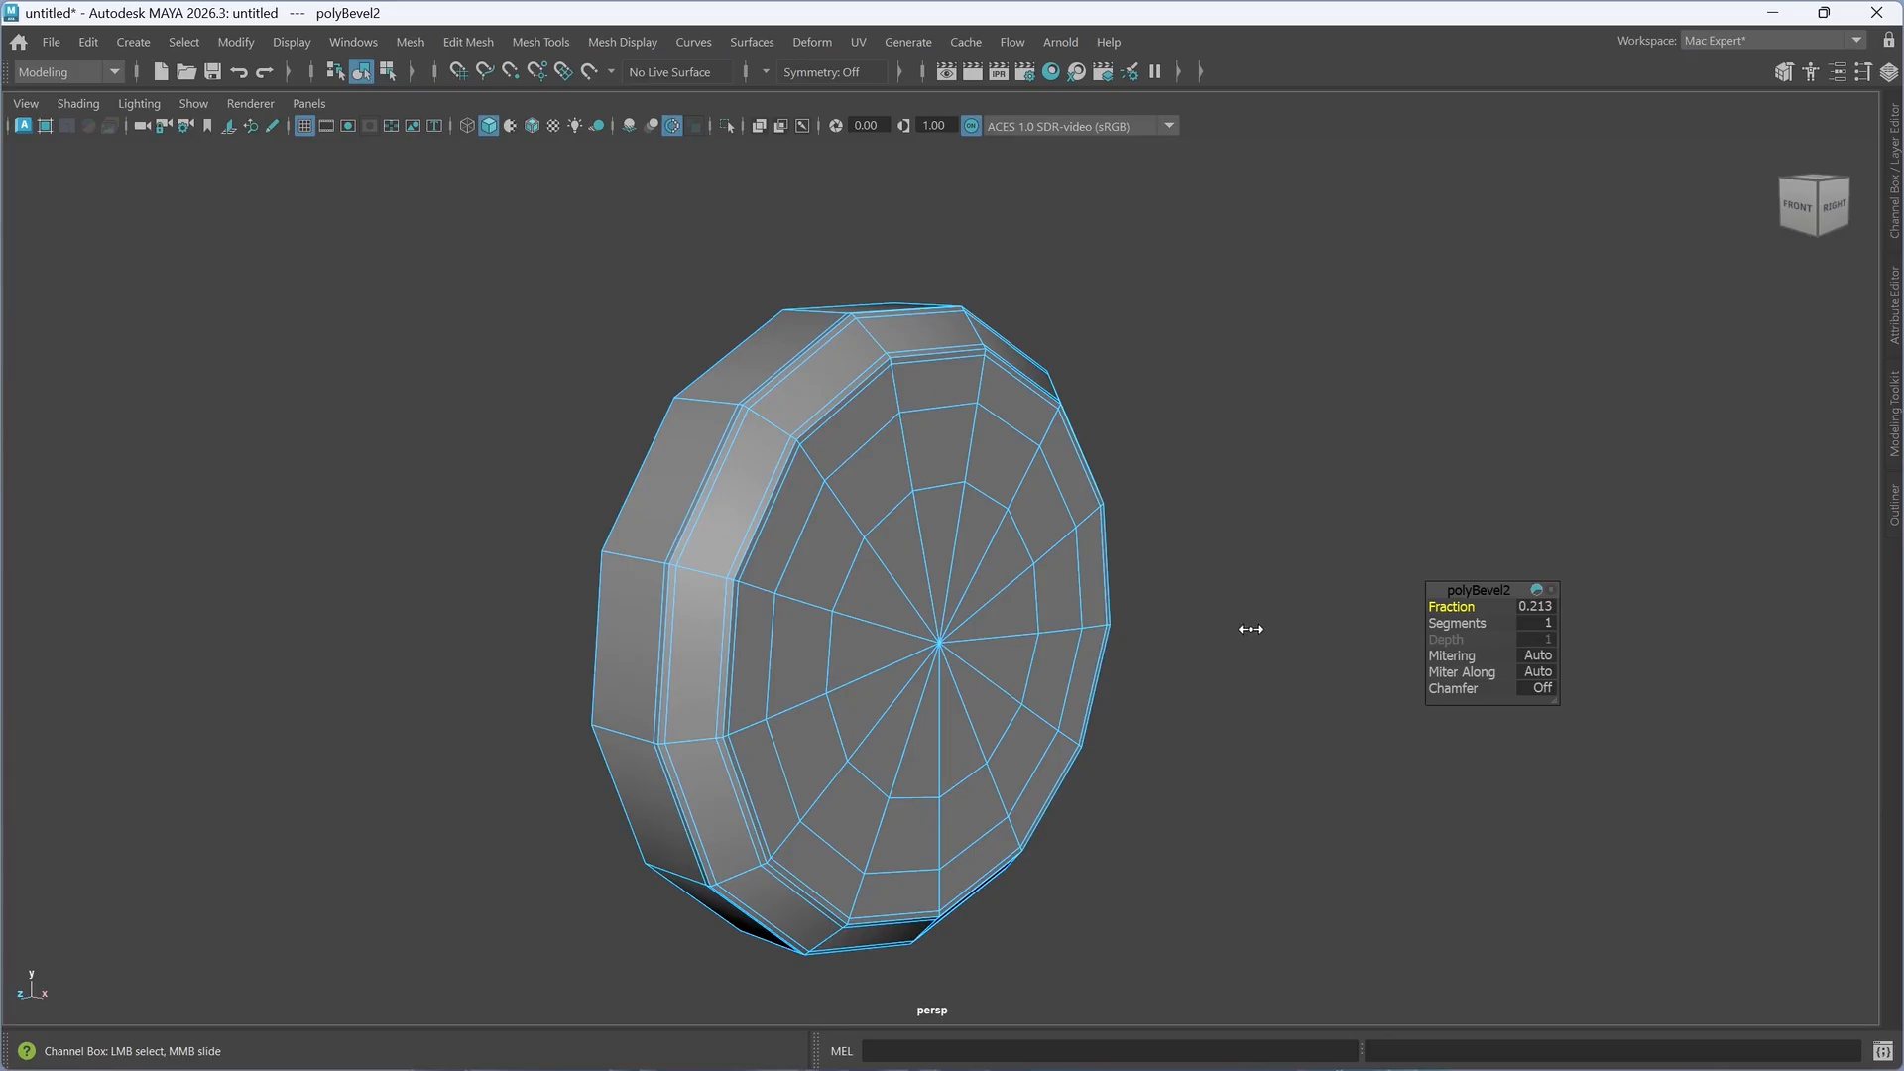
- Return the beveled disc to object mode and preview it smoothed from the side
right_drag(1221, 634, 1362, 402)
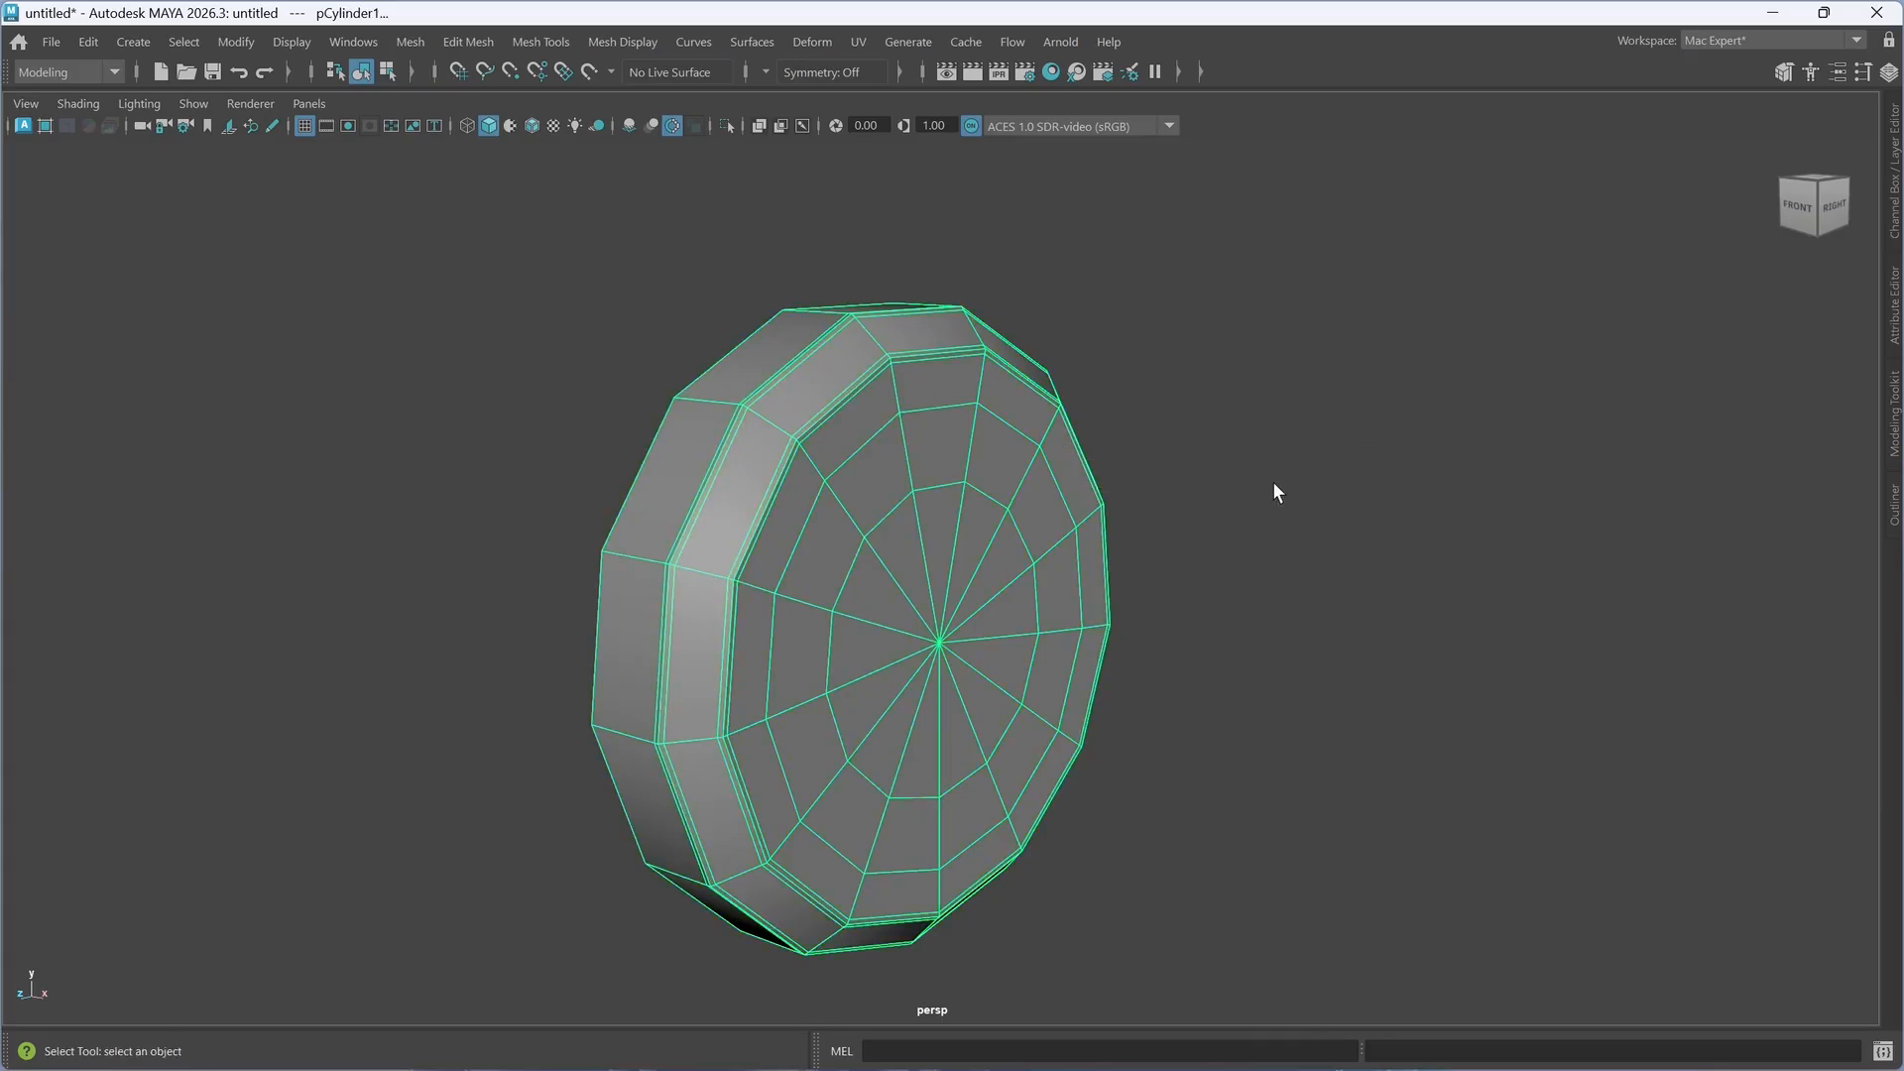
key(3)
click(1320, 531)
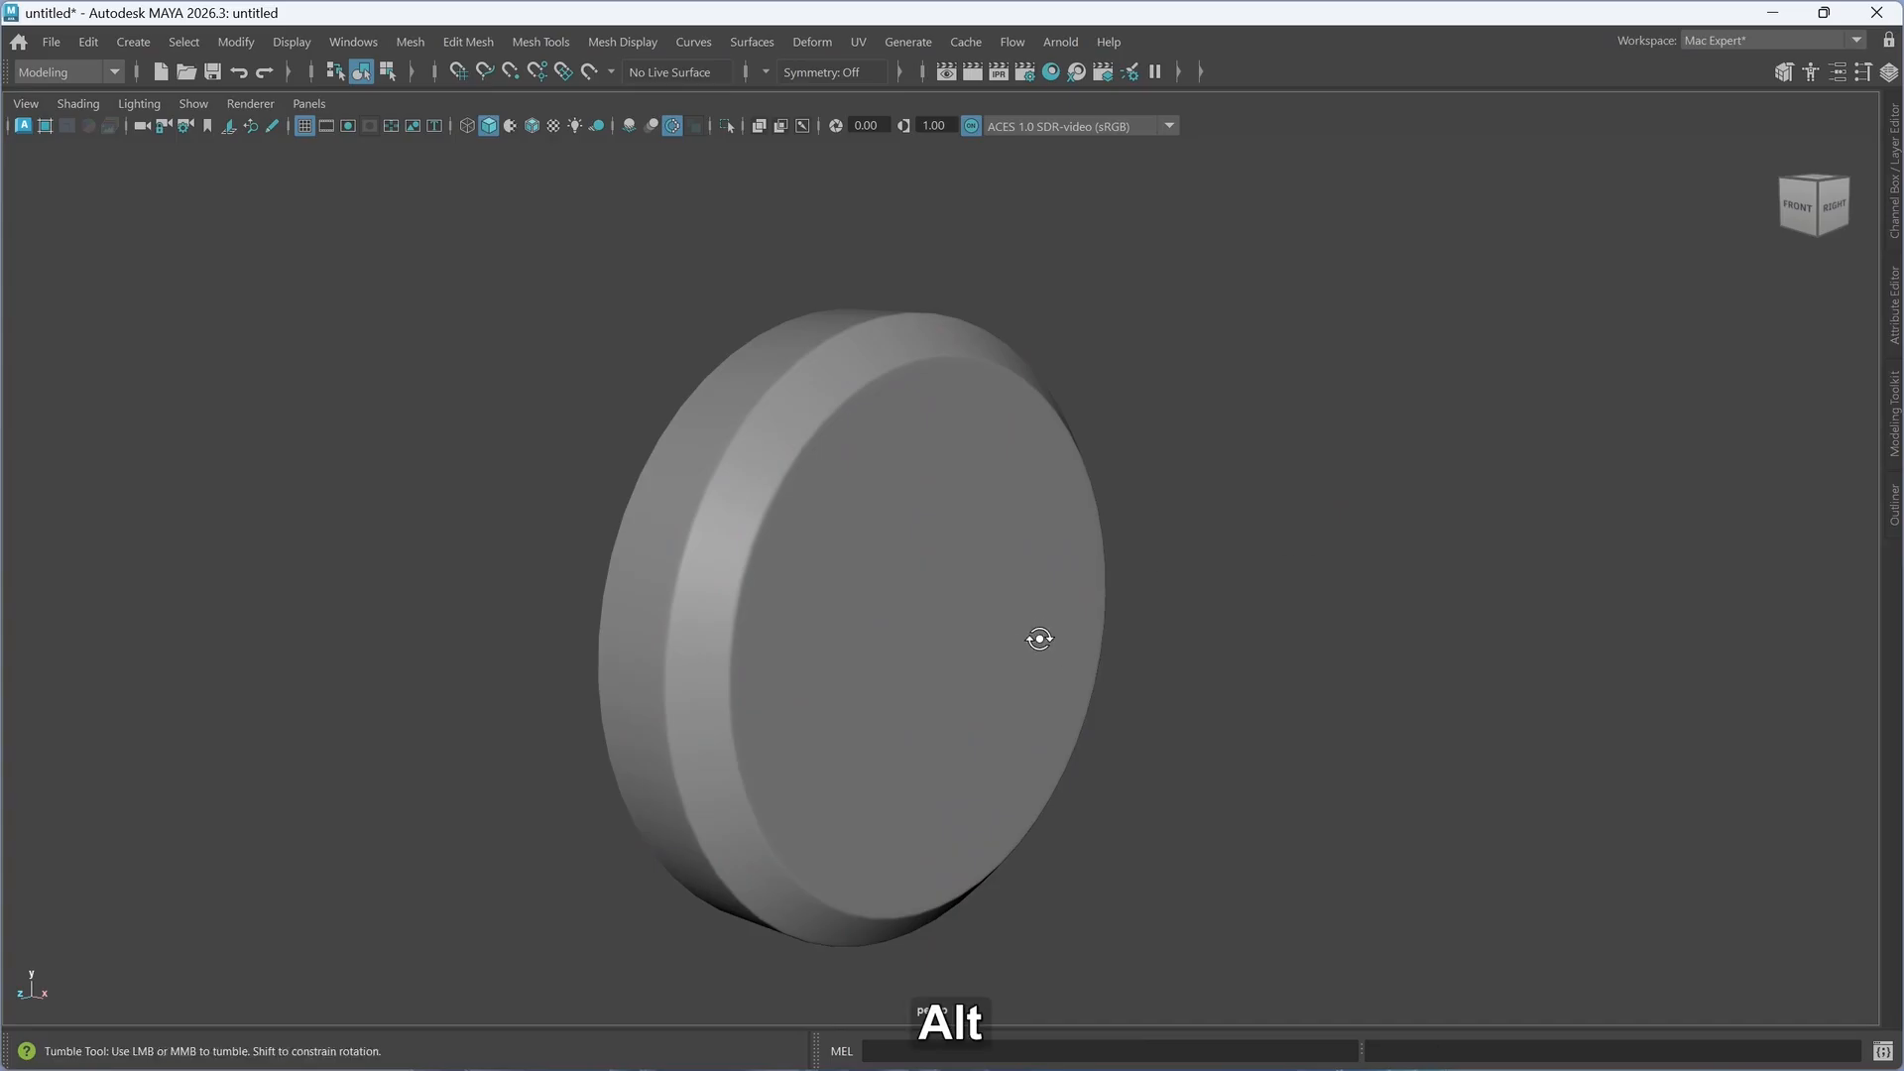
mouse_move(1037, 637)
alt+mouse_down()
mouse_move(1071, 637)
mouse_move(1030, 638)
alt+mouse_up()
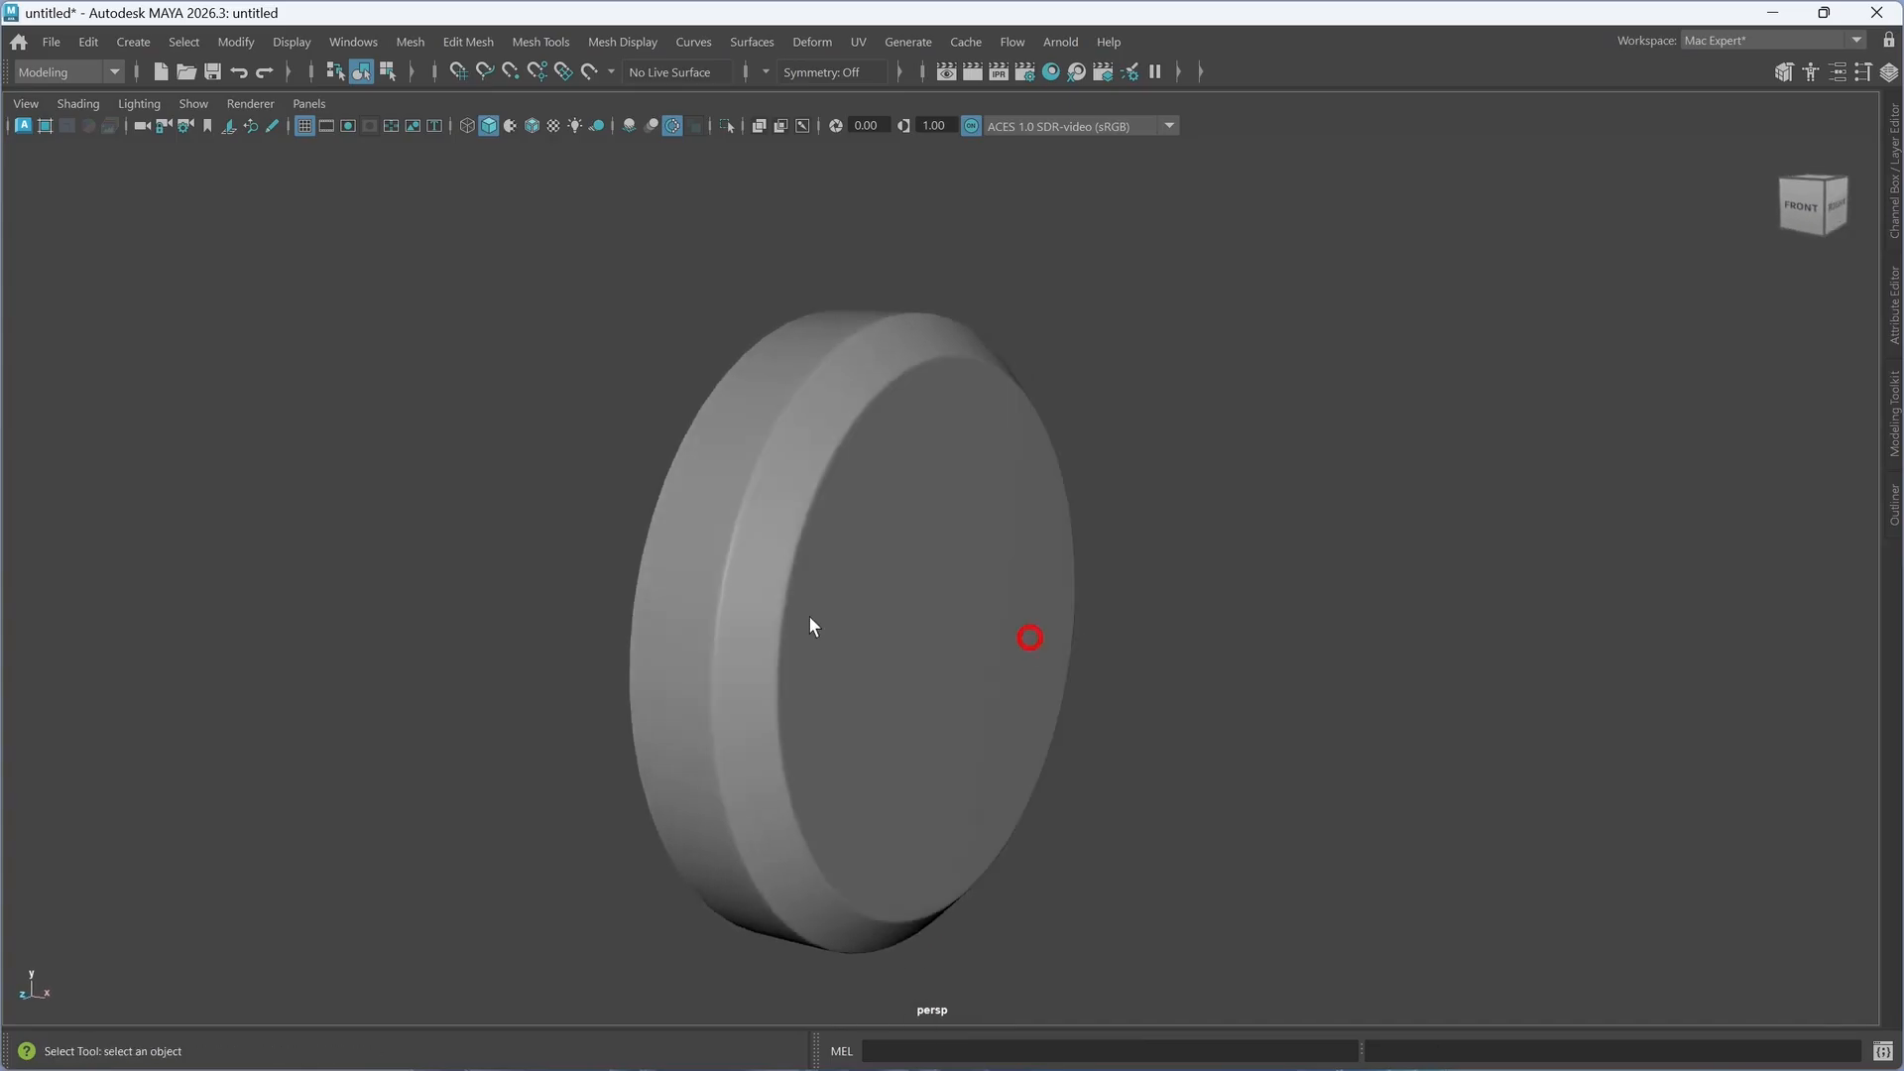
- Insert an edge loop around the disc's side wall, about 36% along the band next to the open border
click(819, 699)
alt+drag(819, 699, 981, 663)
scroll(926, 677, down, 10)
scroll(1010, 667, up, 6)
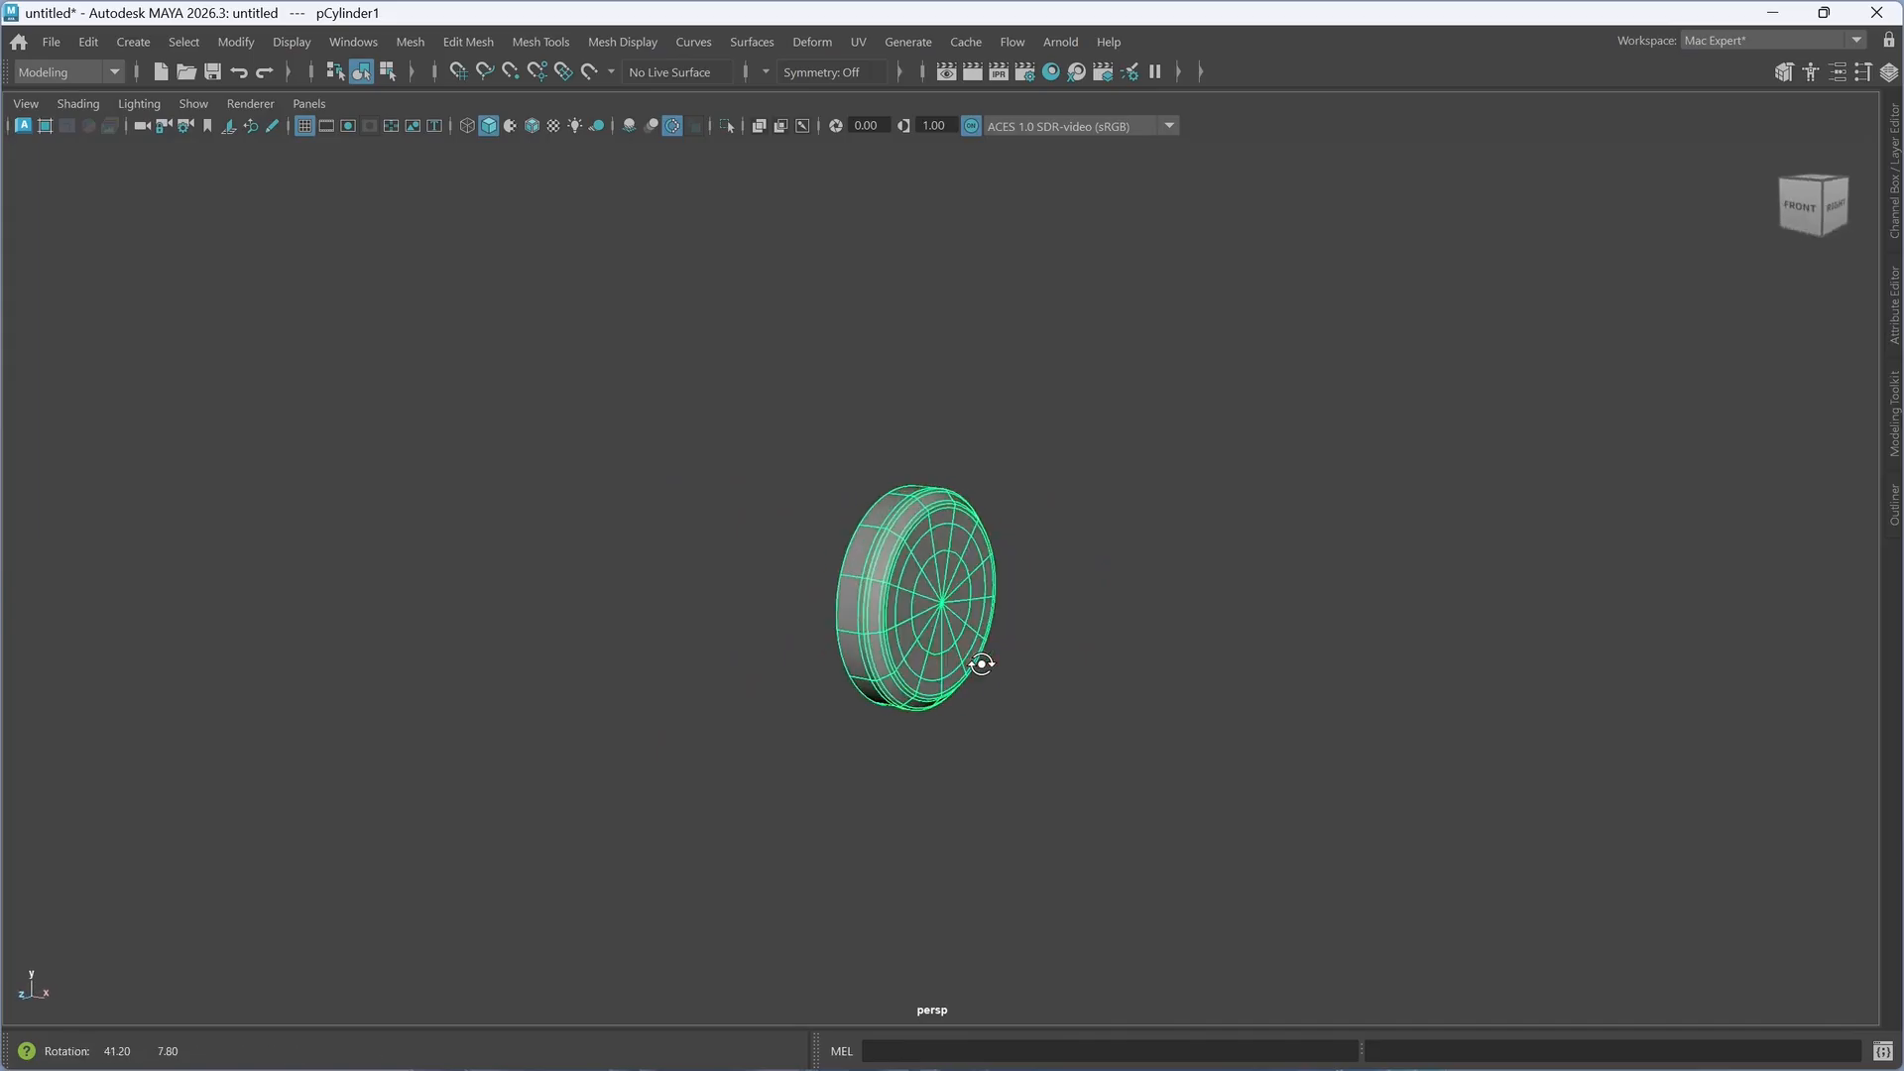
scroll(945, 667, up, 2)
scroll(944, 673, up, 4)
alt+middle_drag(926, 686, 1029, 684)
alt+drag(1029, 684, 1058, 682)
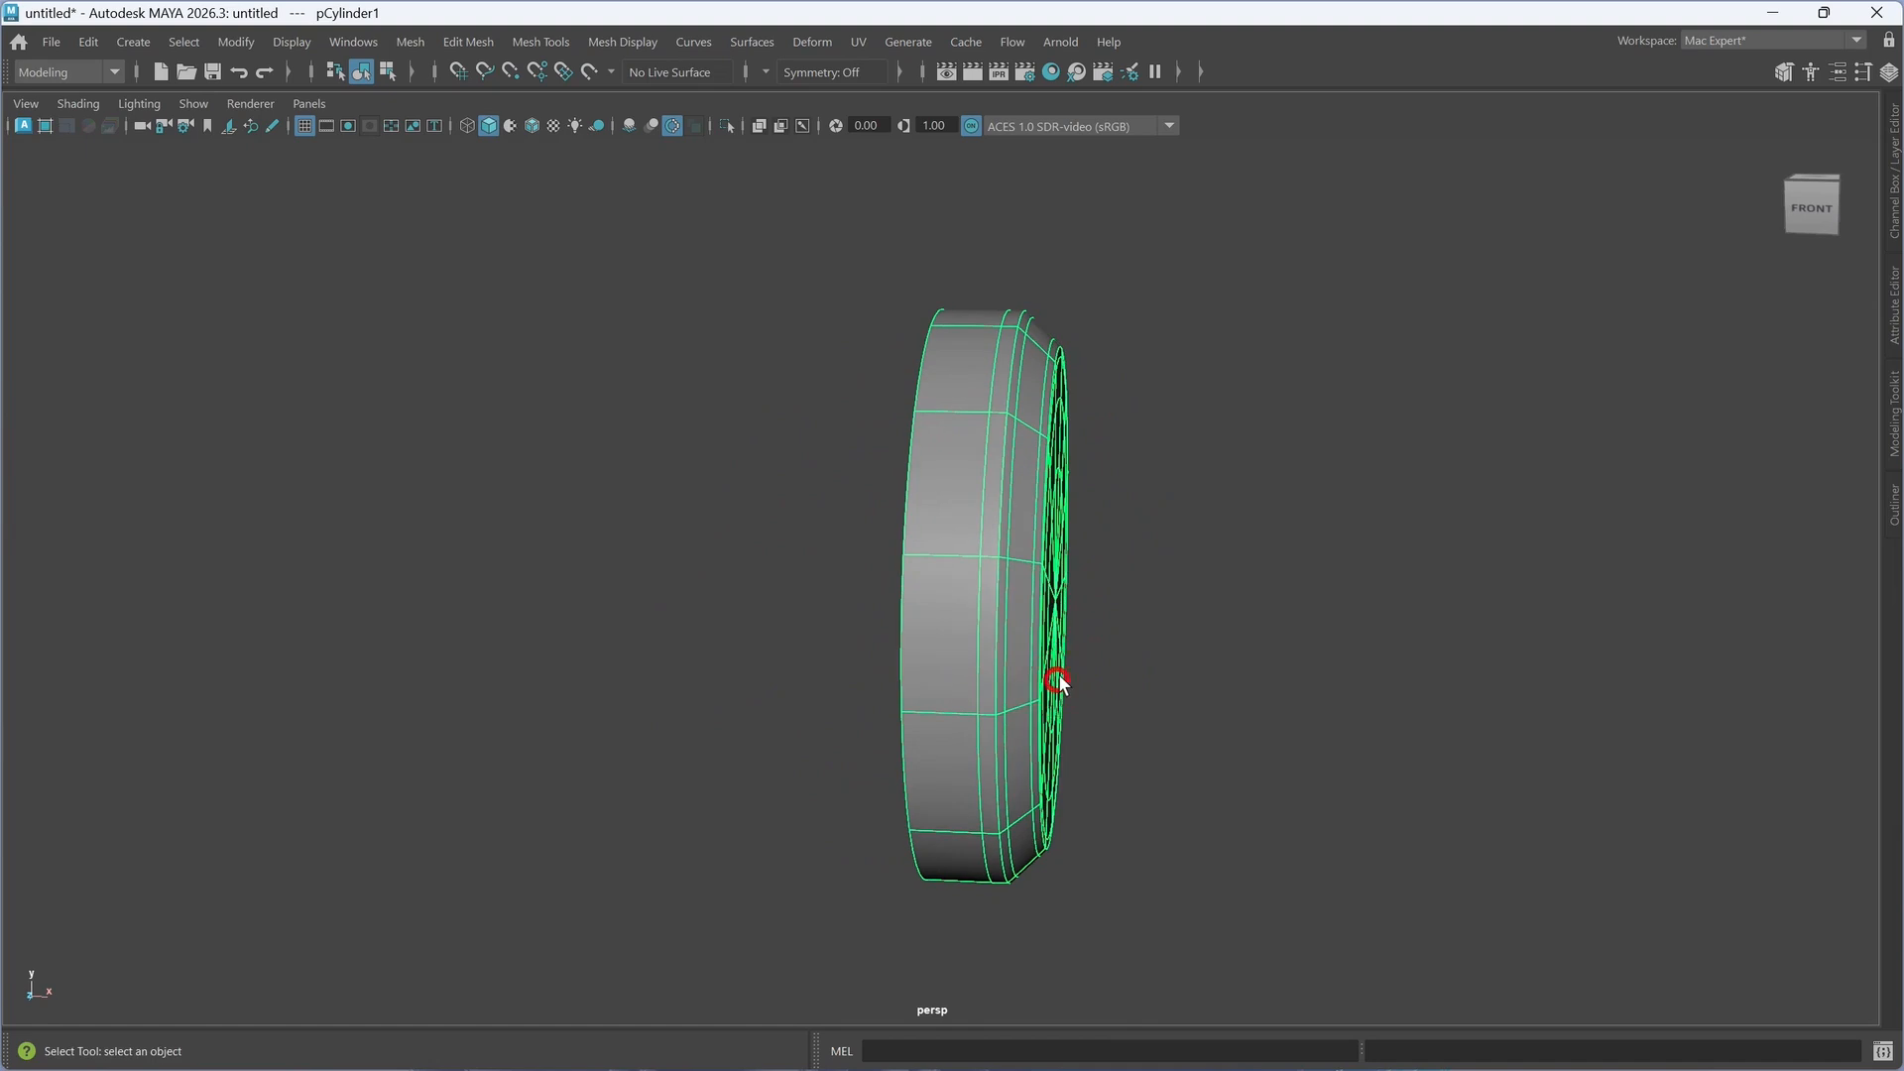
key(m)
key(ctrl)
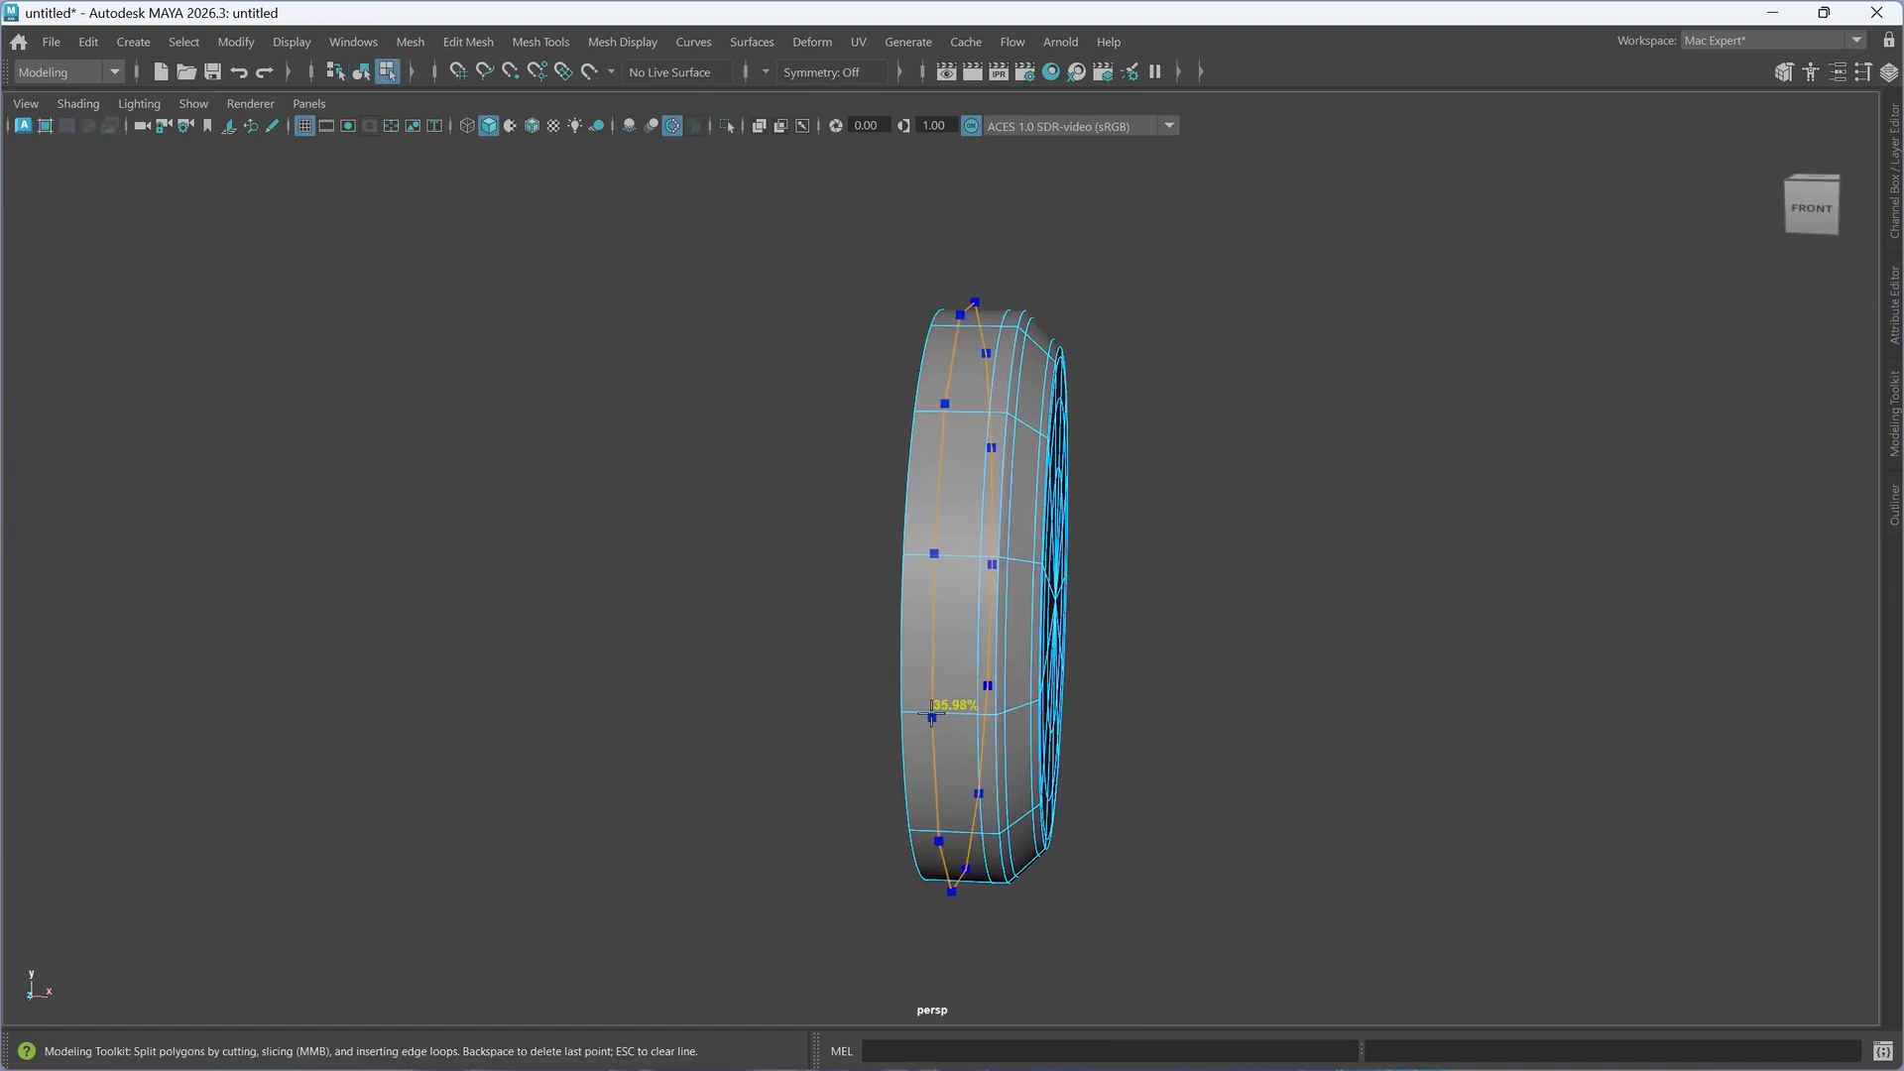
ctrl+click(932, 714)
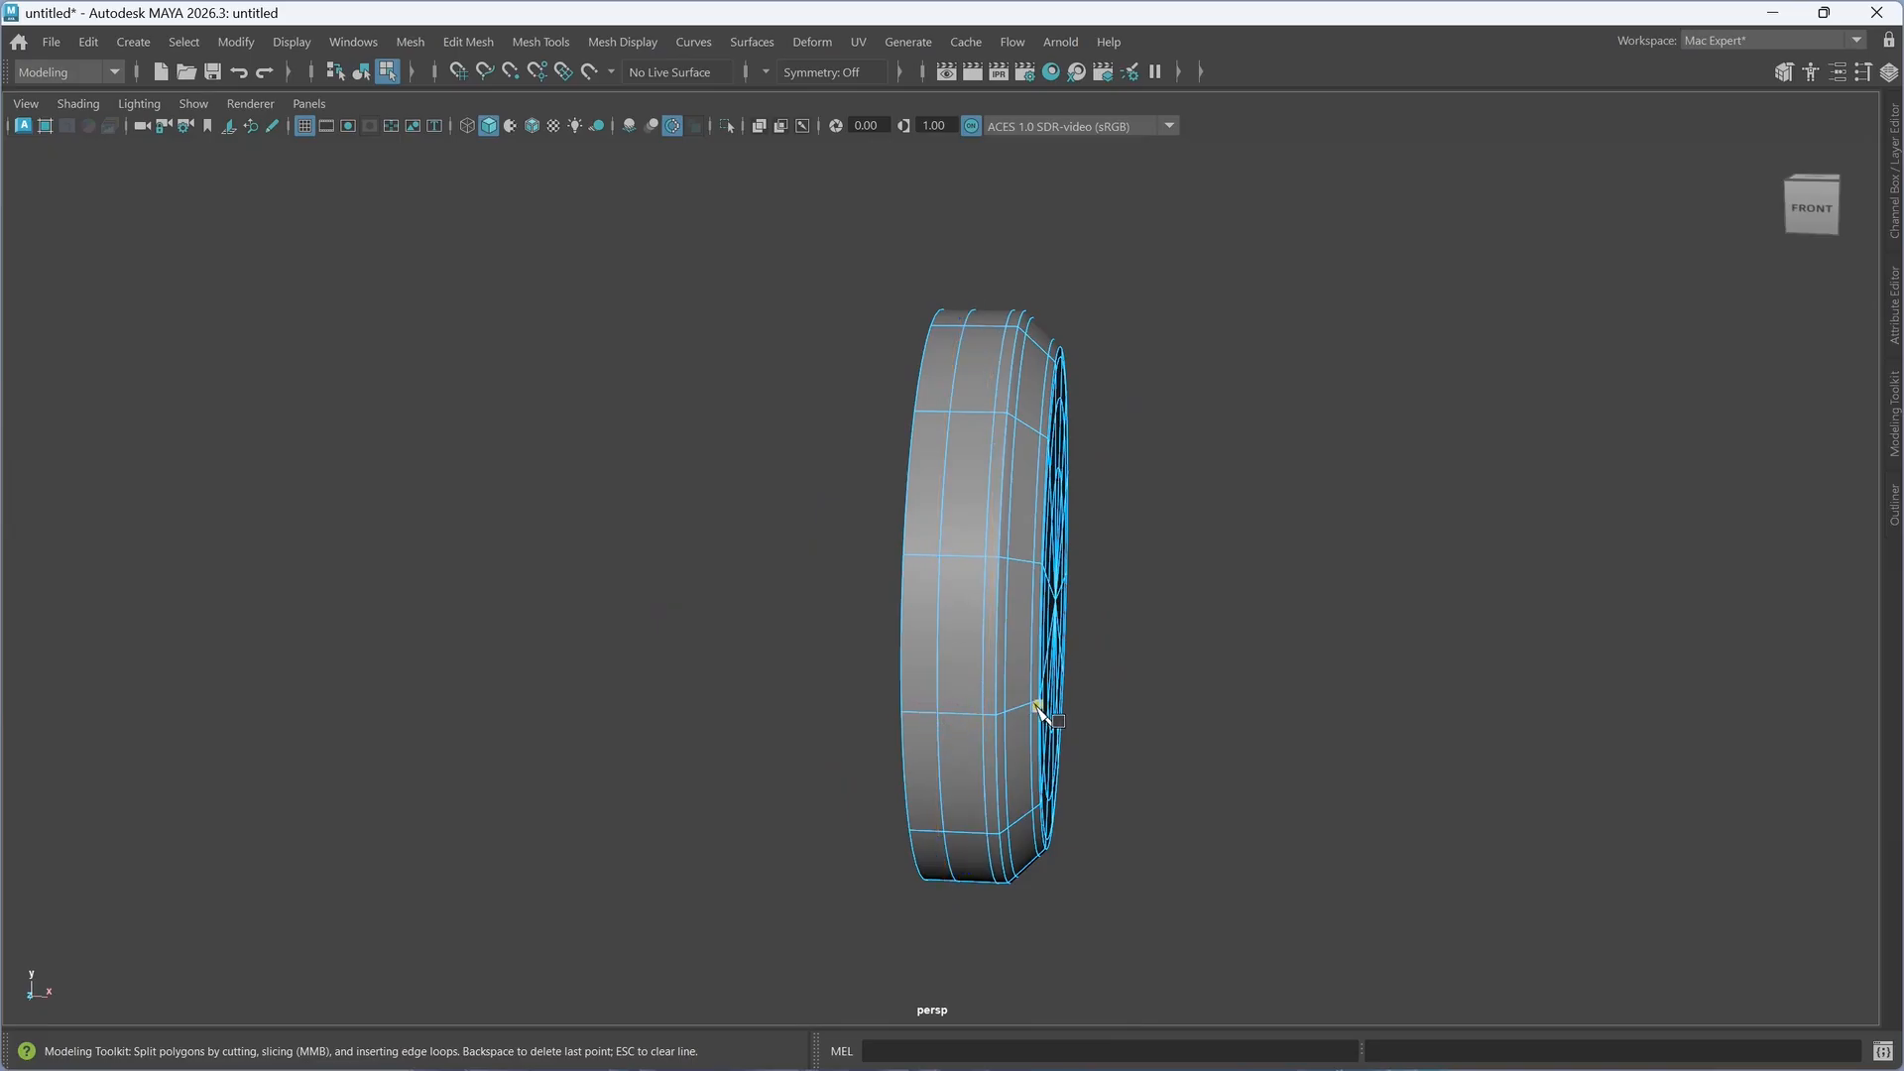
- Select the full band of side faces next to the open border and extract it from the disc
key(w)
mouse_move(947, 724)
alt+mouse_down()
mouse_move(995, 710)
mouse_move(976, 712)
alt+mouse_up()
right_drag(1004, 663, 1003, 512)
click(980, 587)
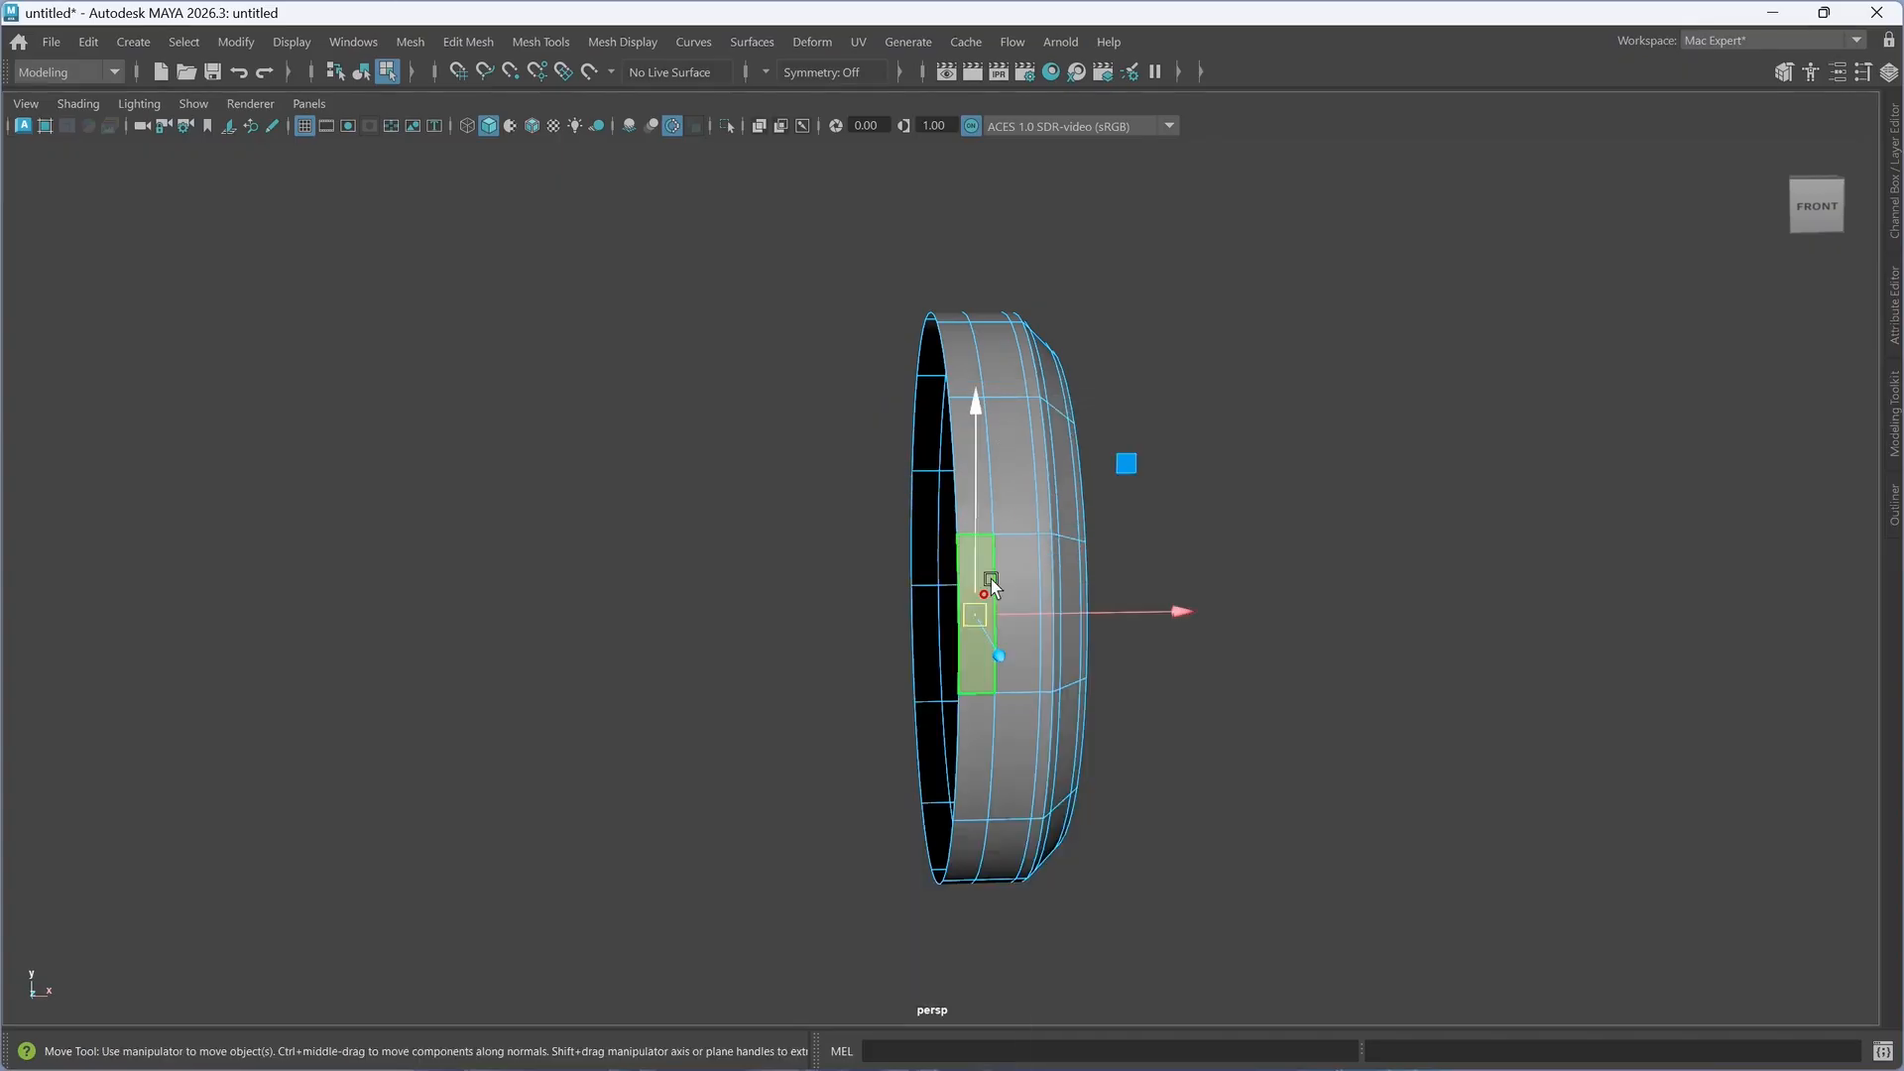
shift+double_click(967, 466)
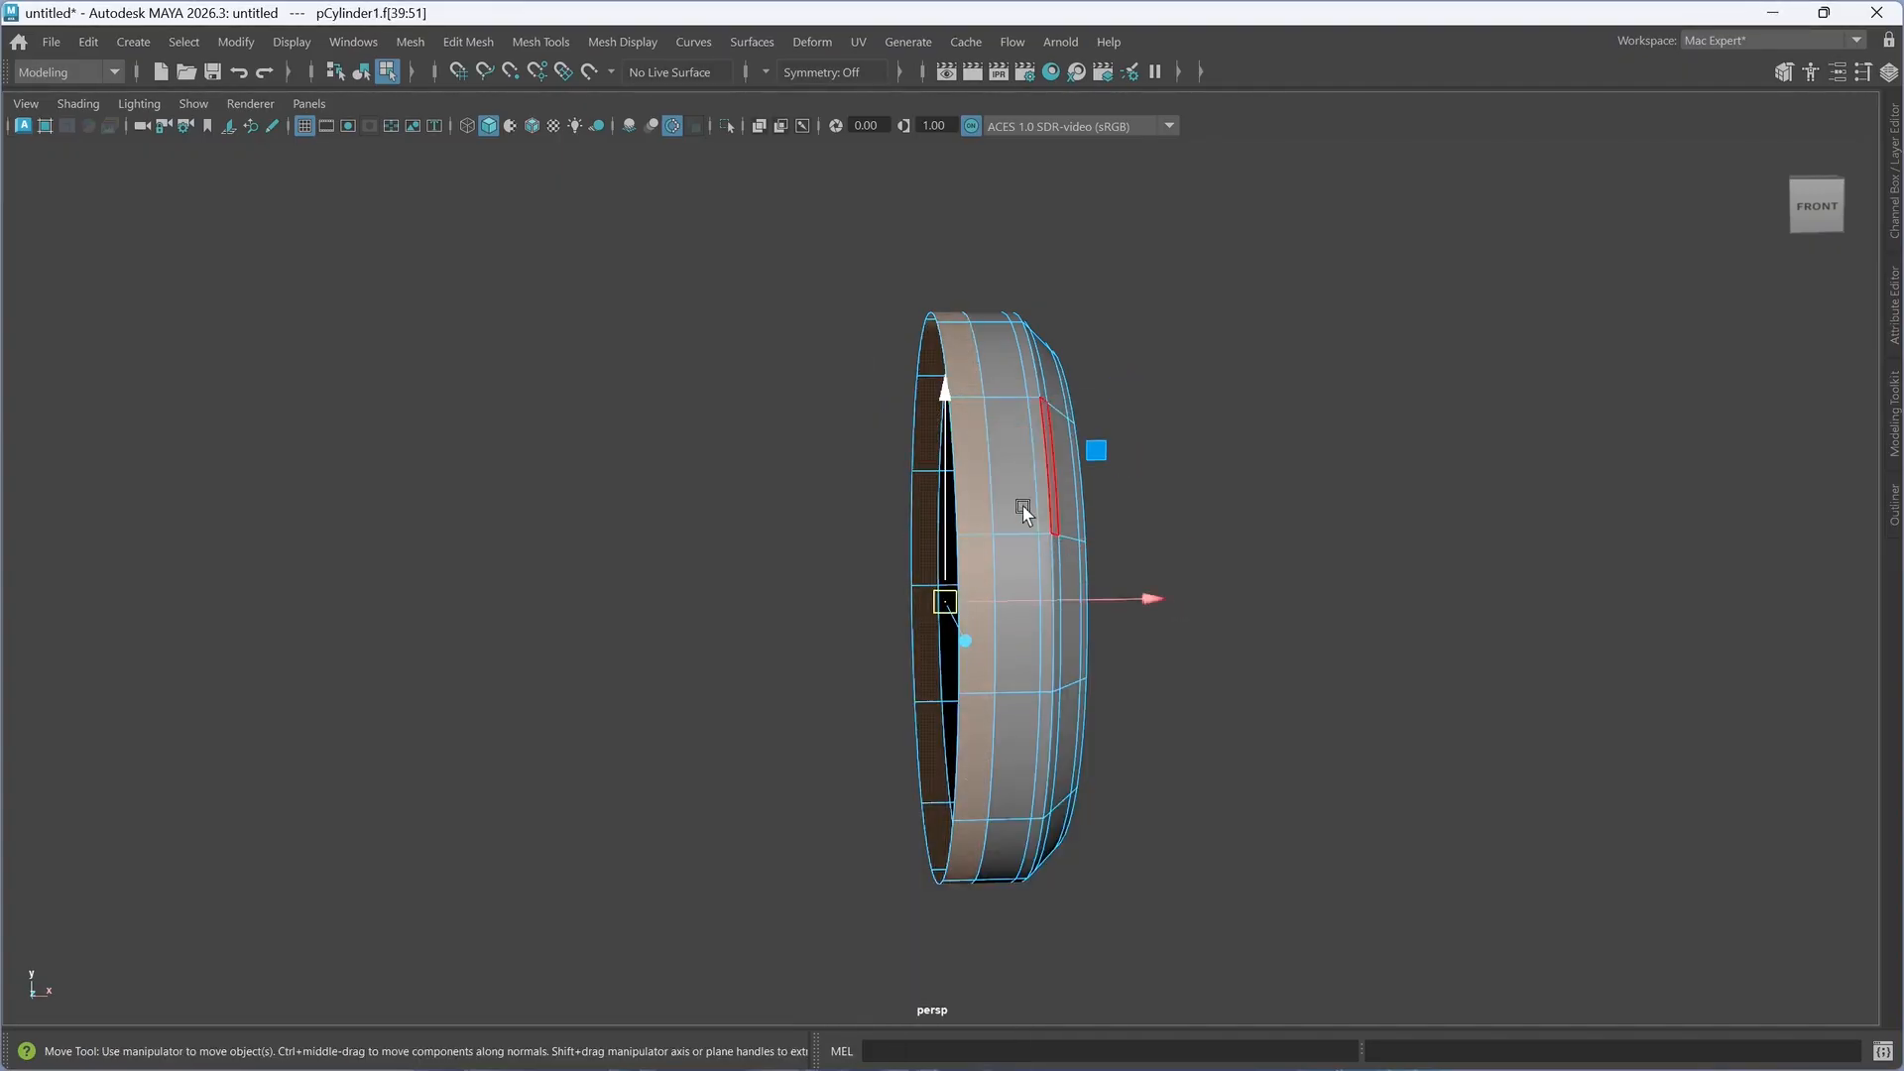
shift+right_drag(980, 509, 959, 936)
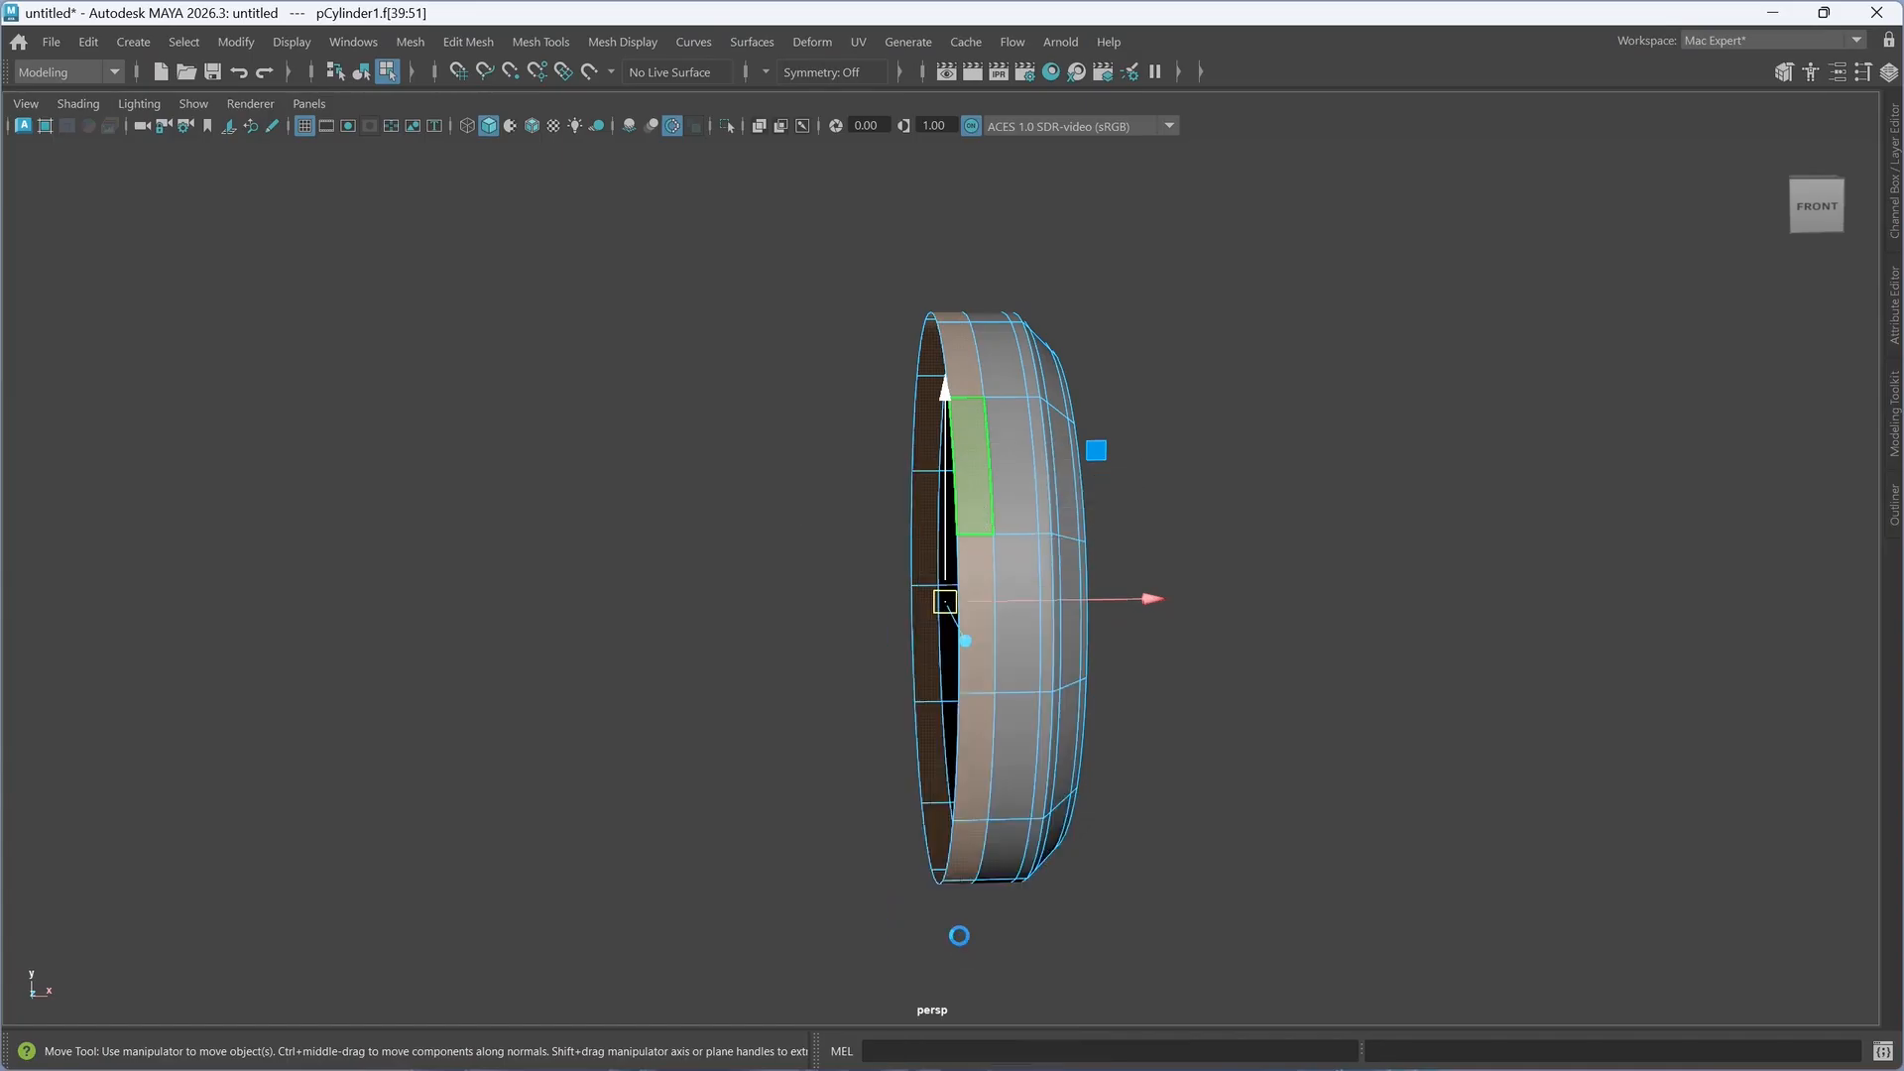
- Preview the disc body and the extracted ring smoothed, returning to object mode with the ring selected
click(1282, 739)
alt+drag(1288, 799, 1351, 797)
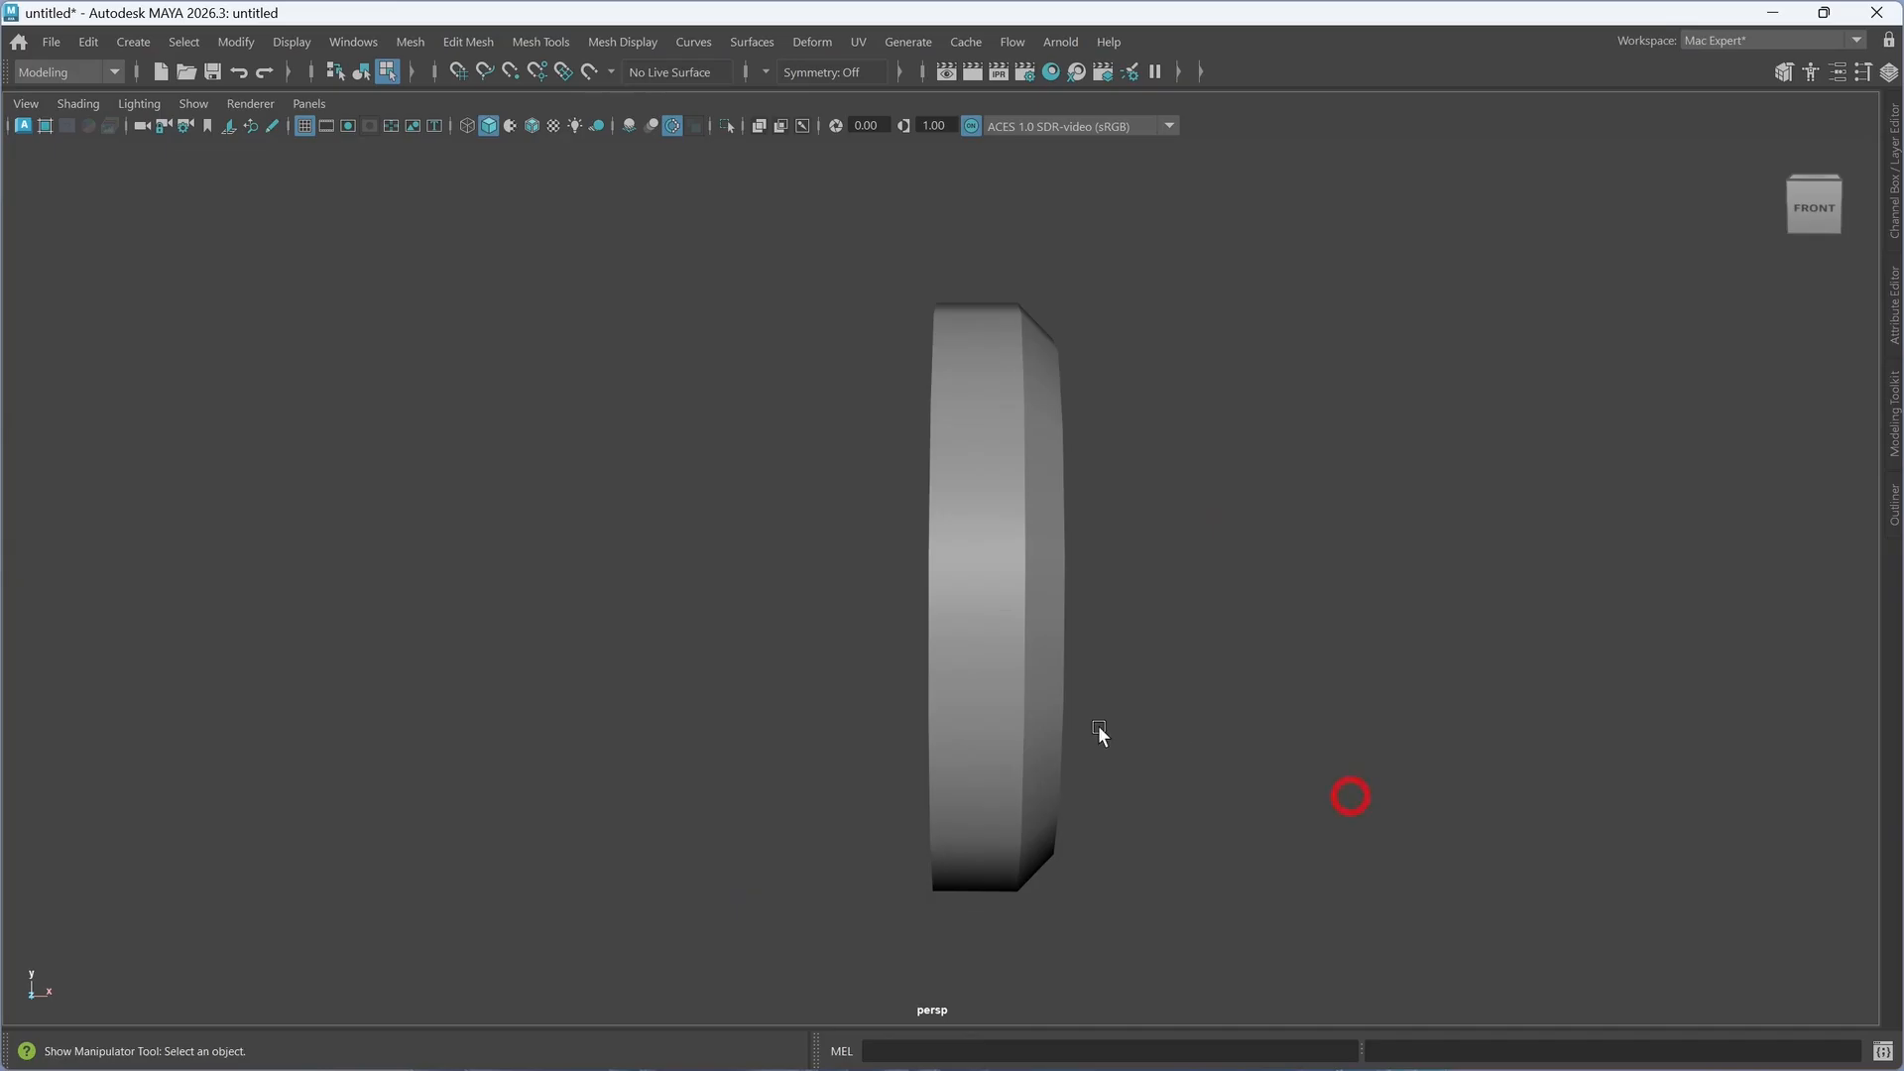
key(F11)
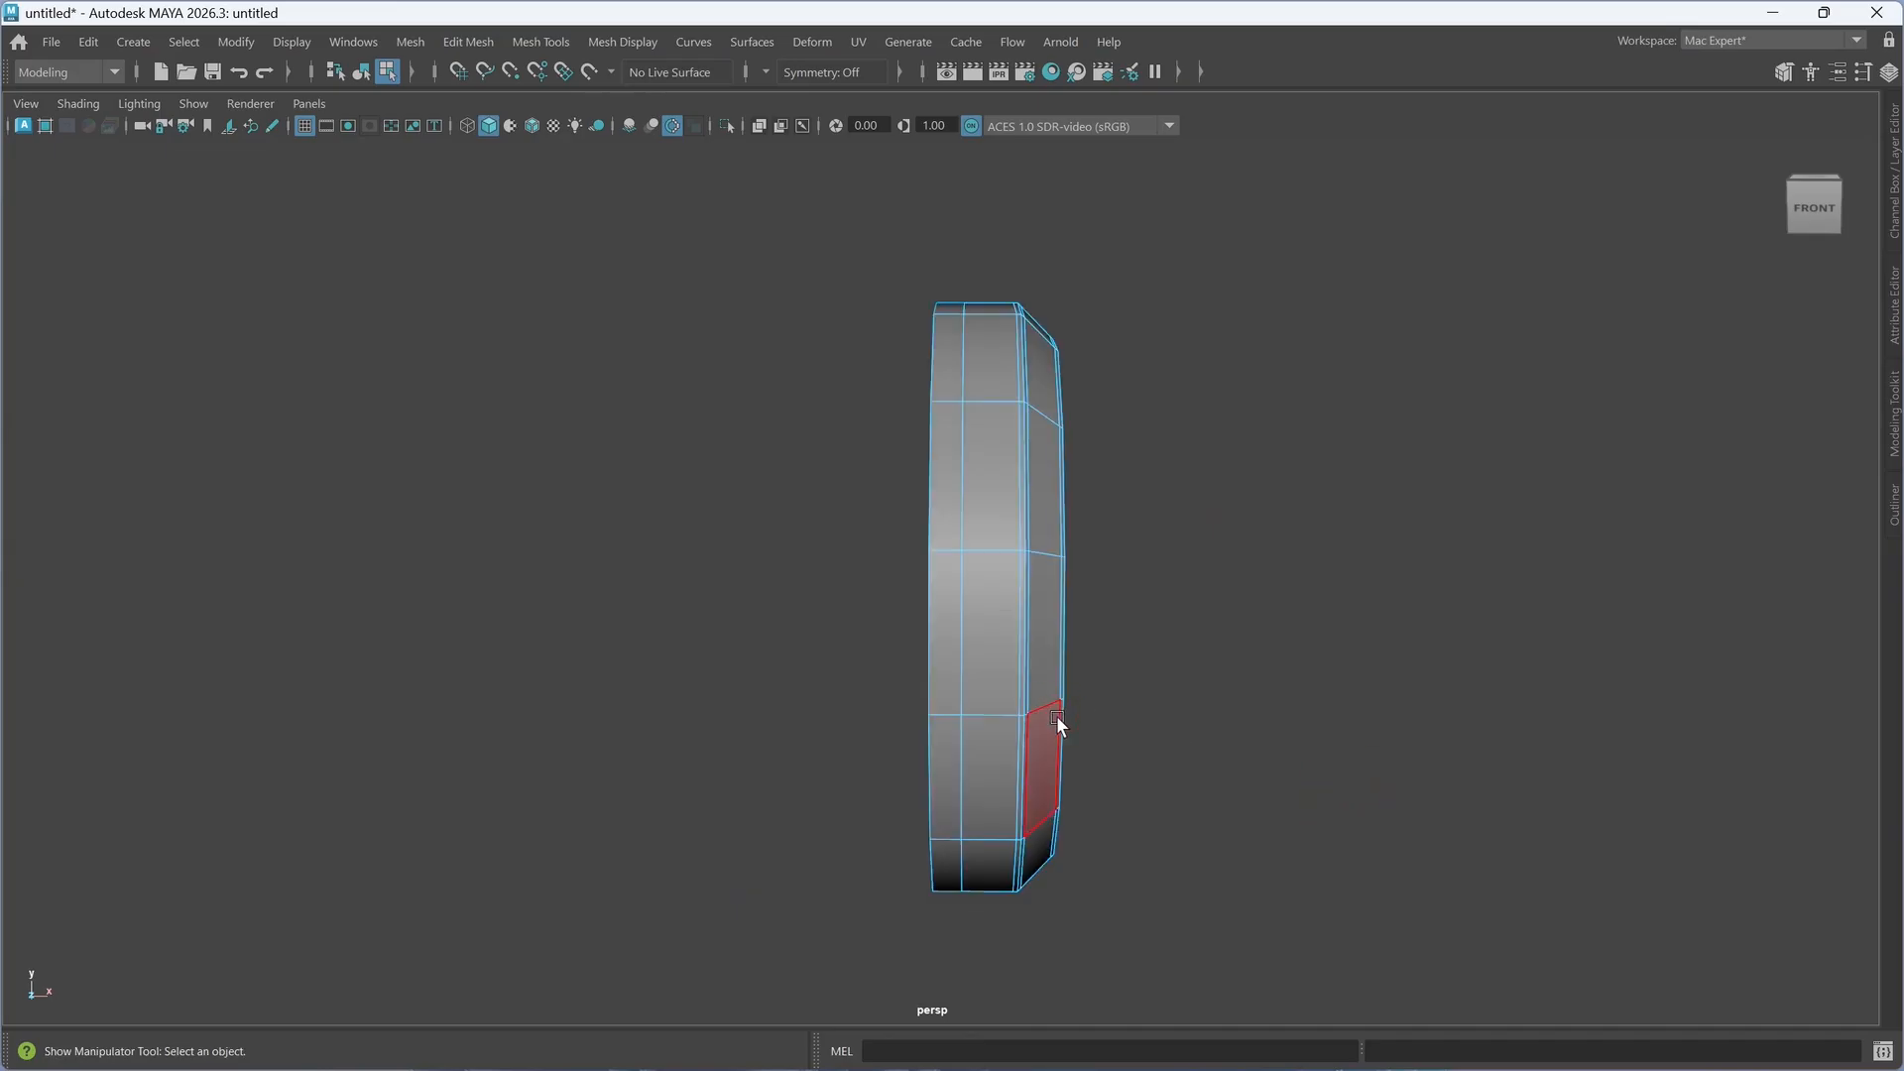
key(3)
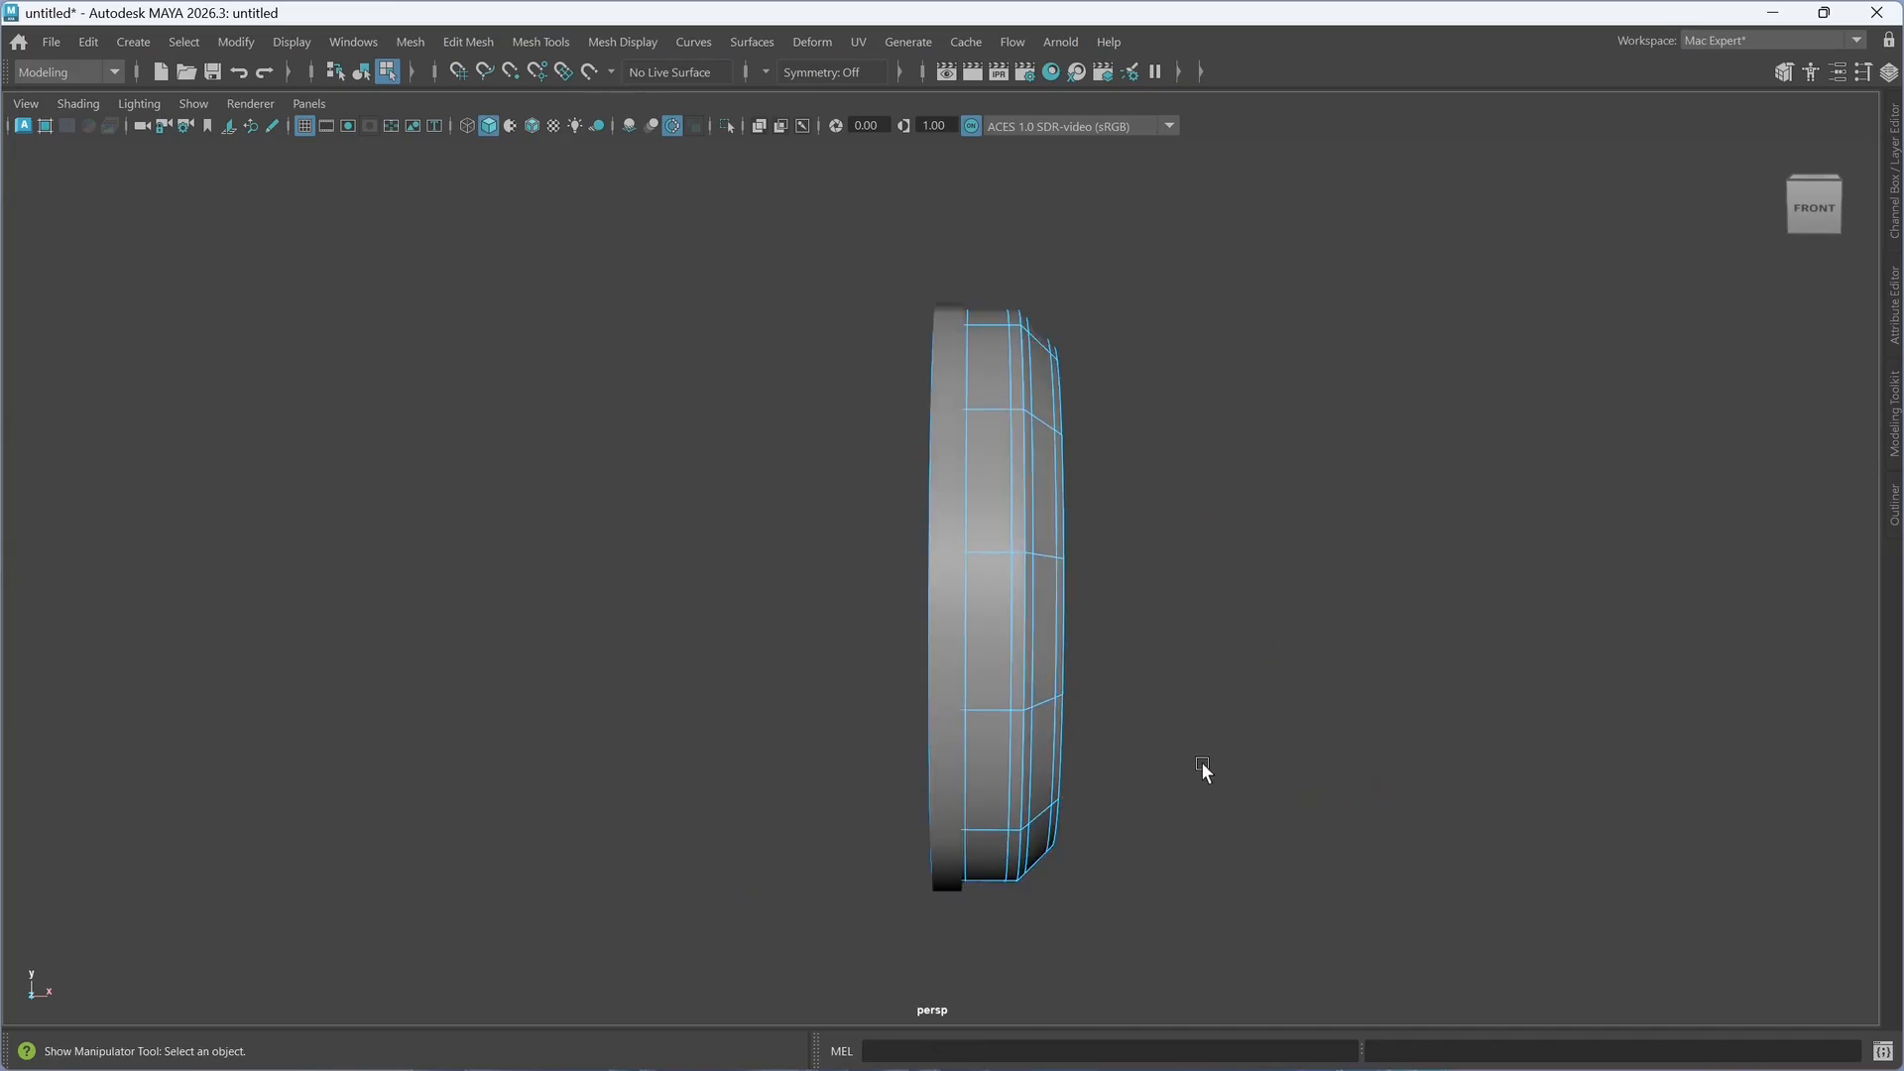
alt+drag(1120, 772, 1181, 773)
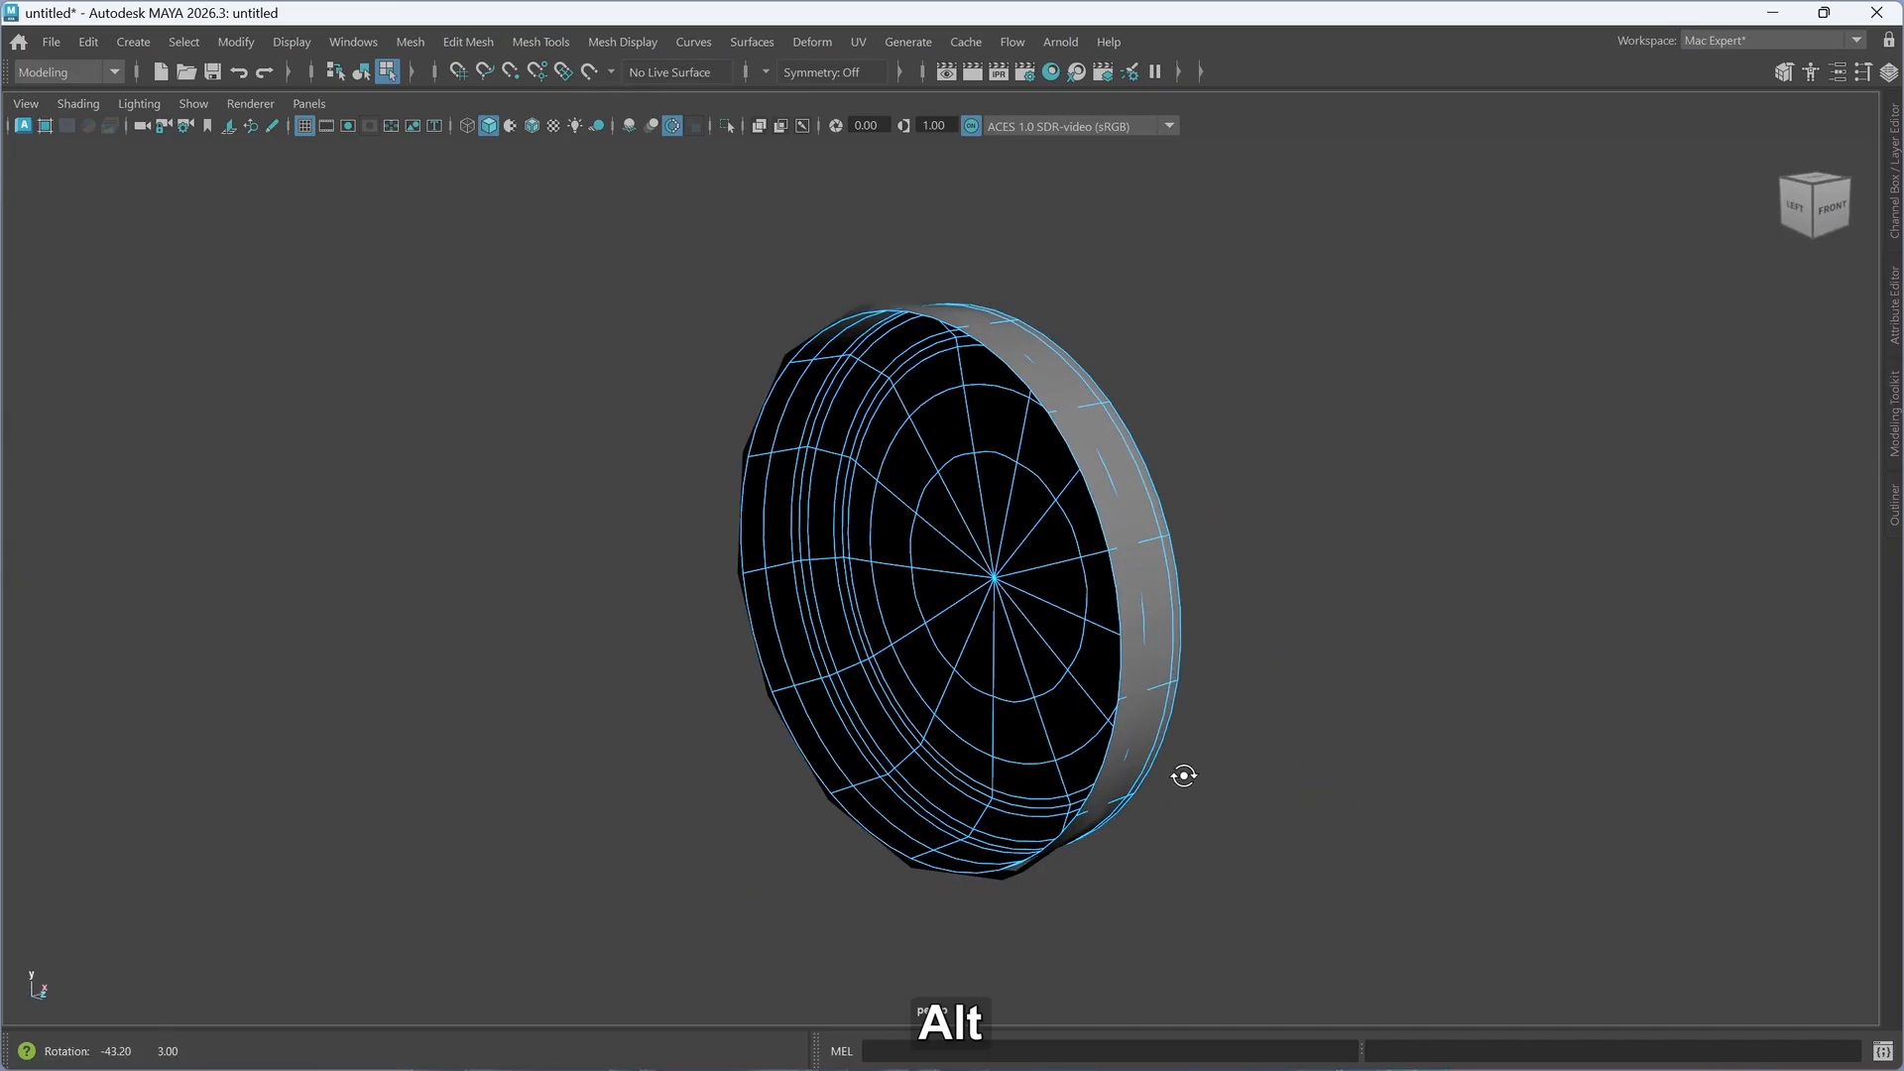
click(1138, 654)
right_drag(1283, 442, 1383, 419)
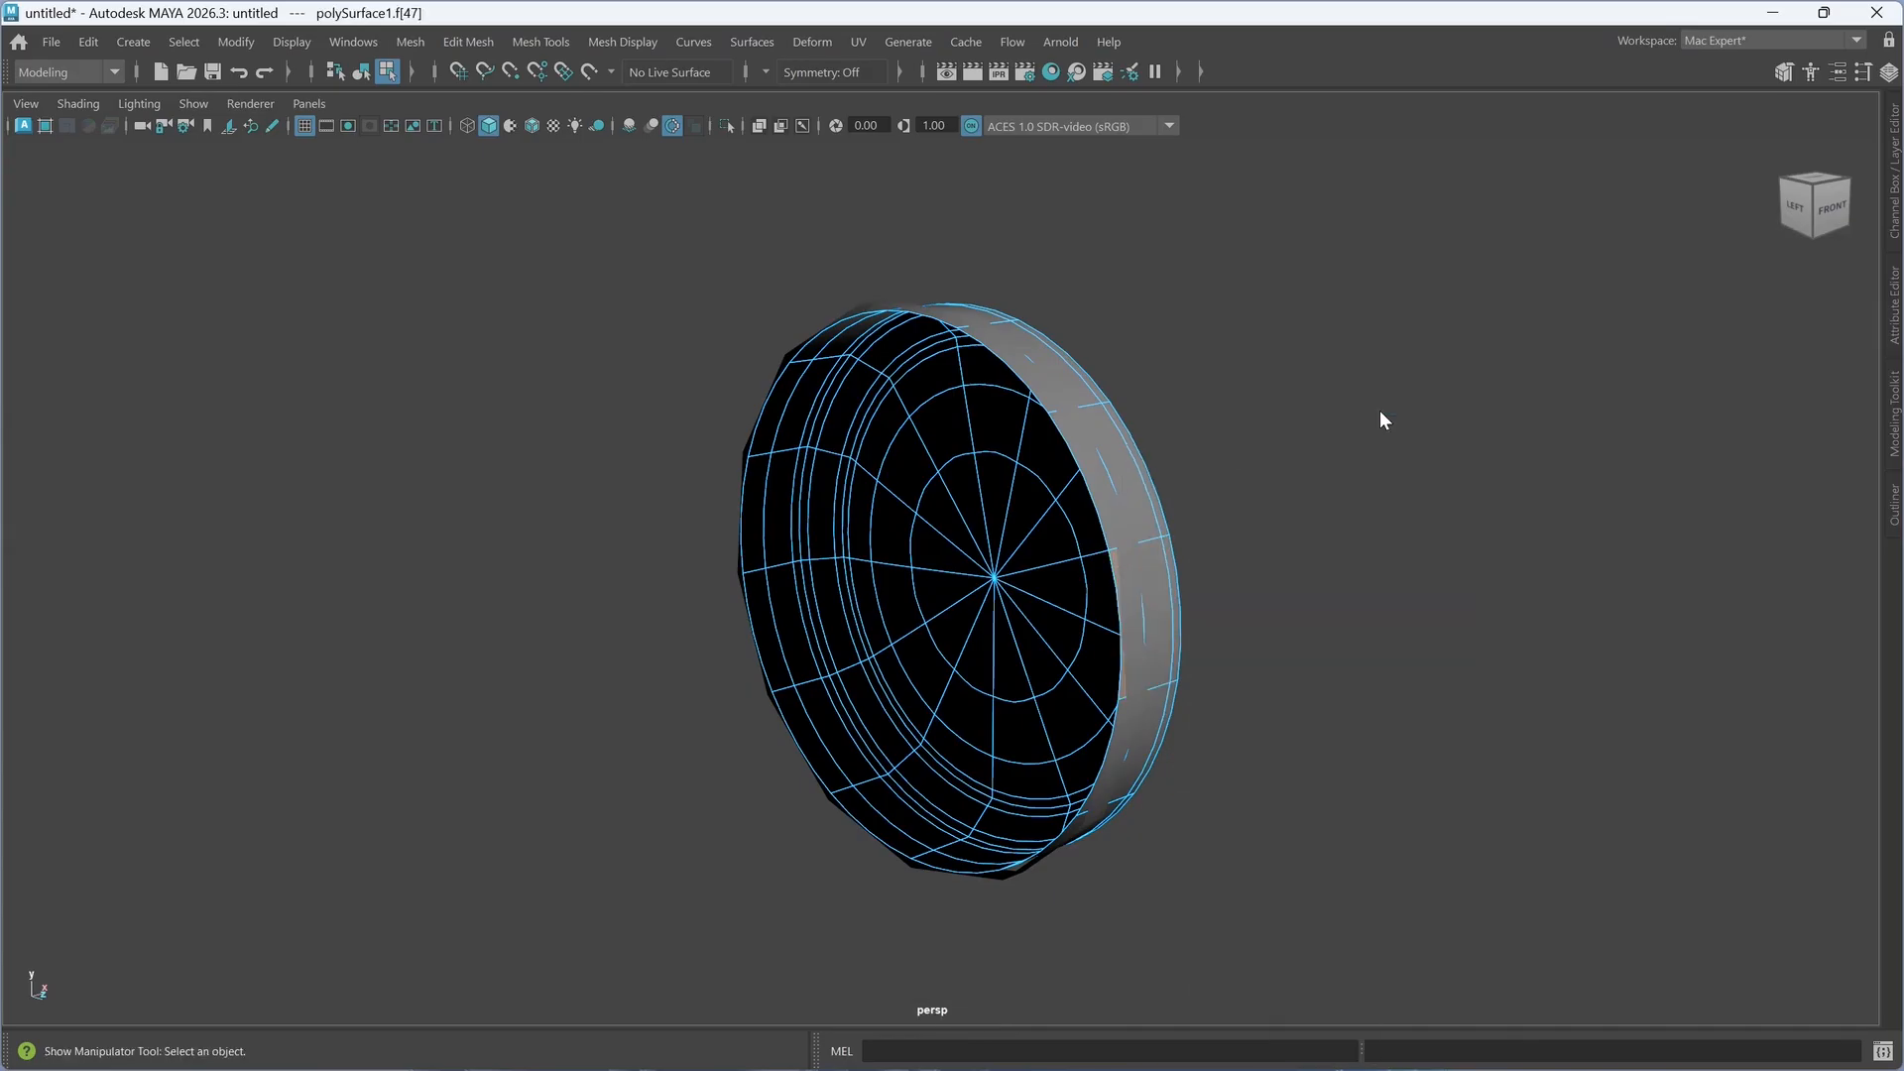
click(1126, 657)
alt+drag(1232, 688, 1414, 689)
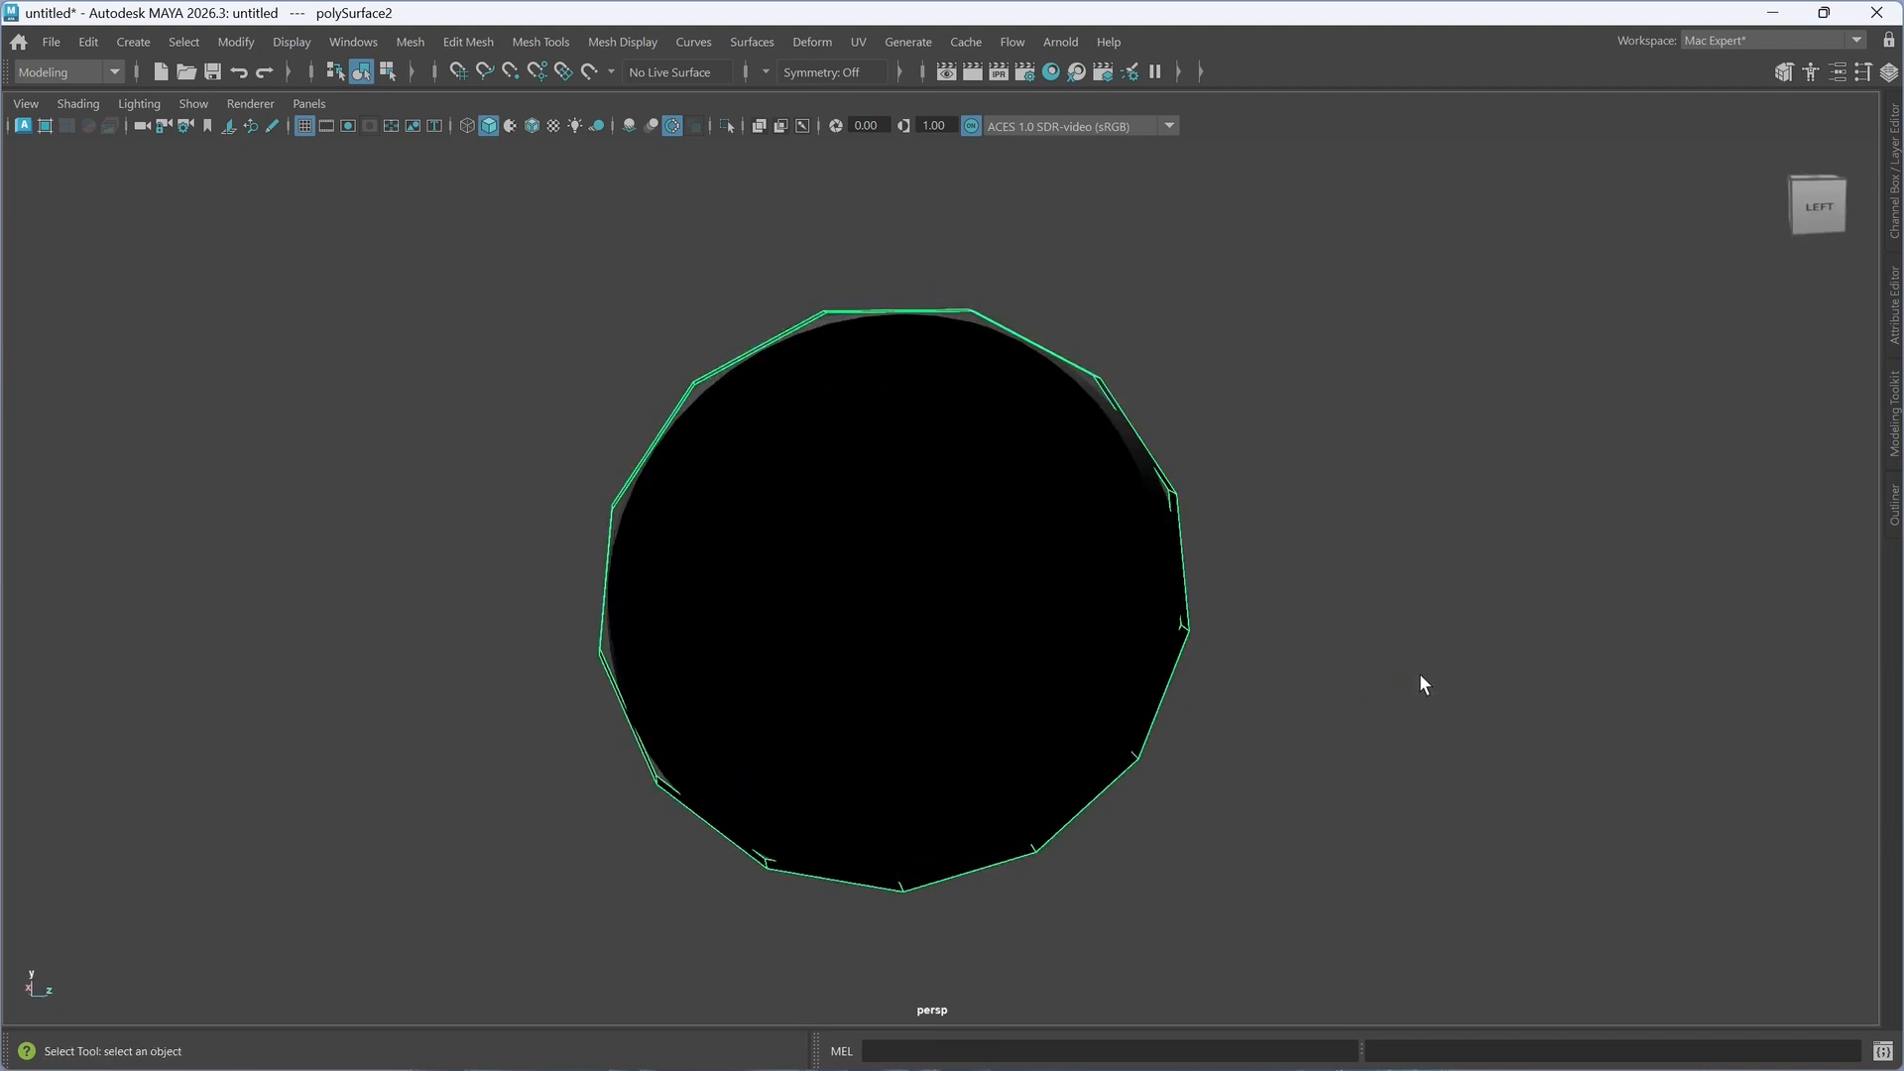
key(3)
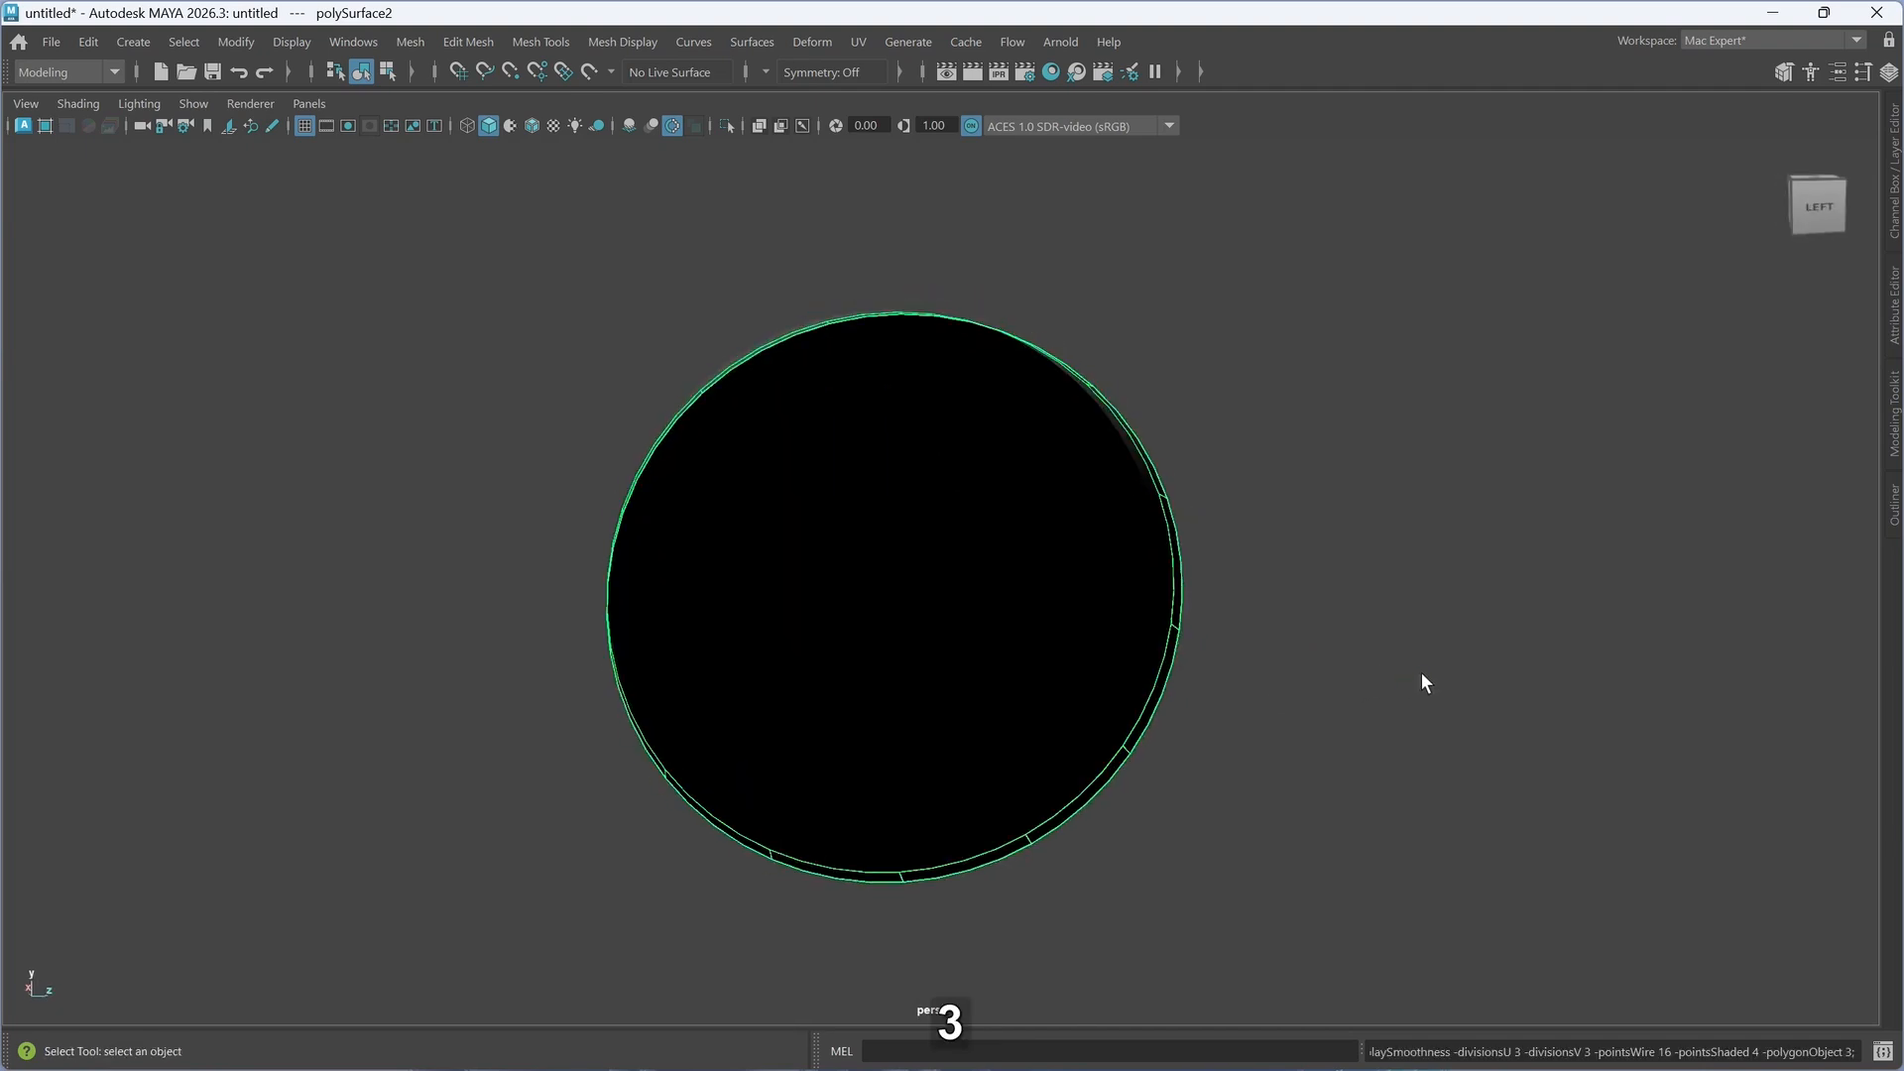
alt+drag(1380, 778, 1211, 765)
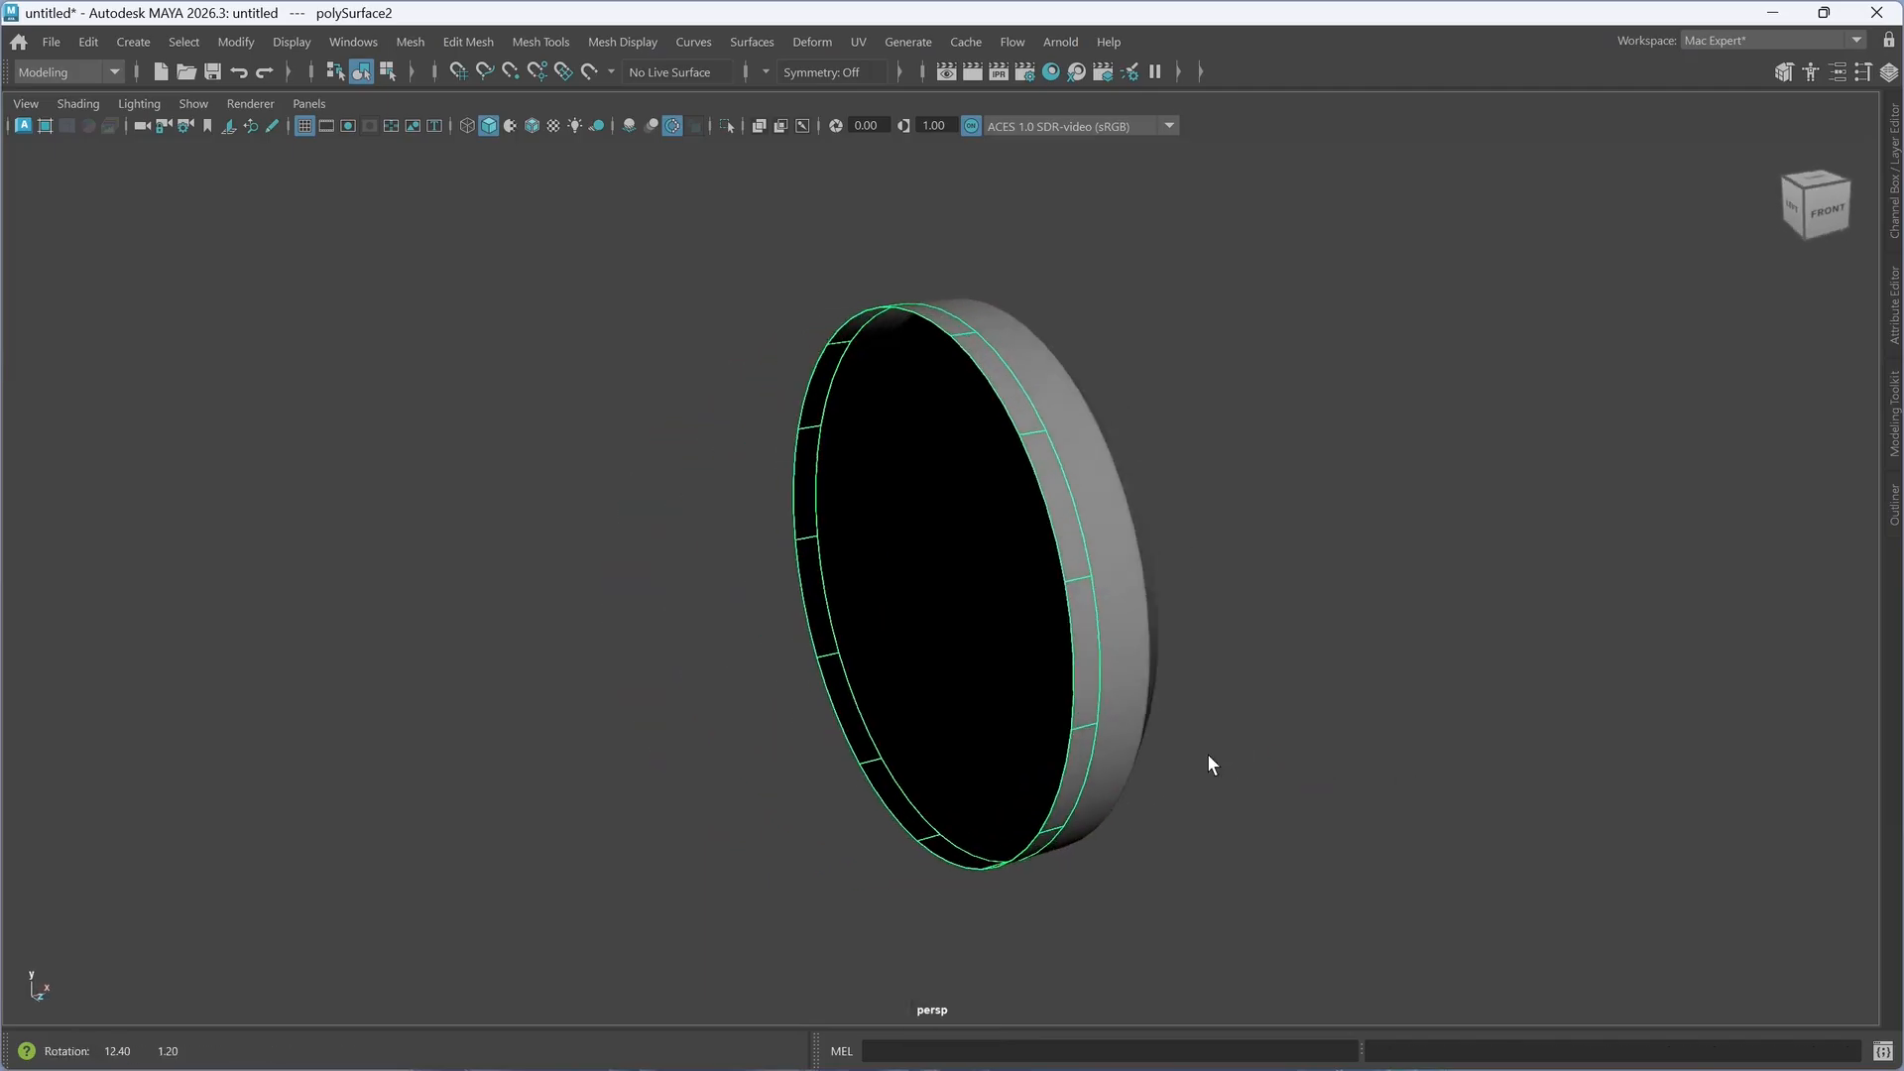
- Scale the extracted ring slightly smaller than the disc body and adjust its position along the disc's axis
key(r)
drag(967, 582, 1161, 661)
key(w)
drag(1186, 575, 1220, 637)
key(r)
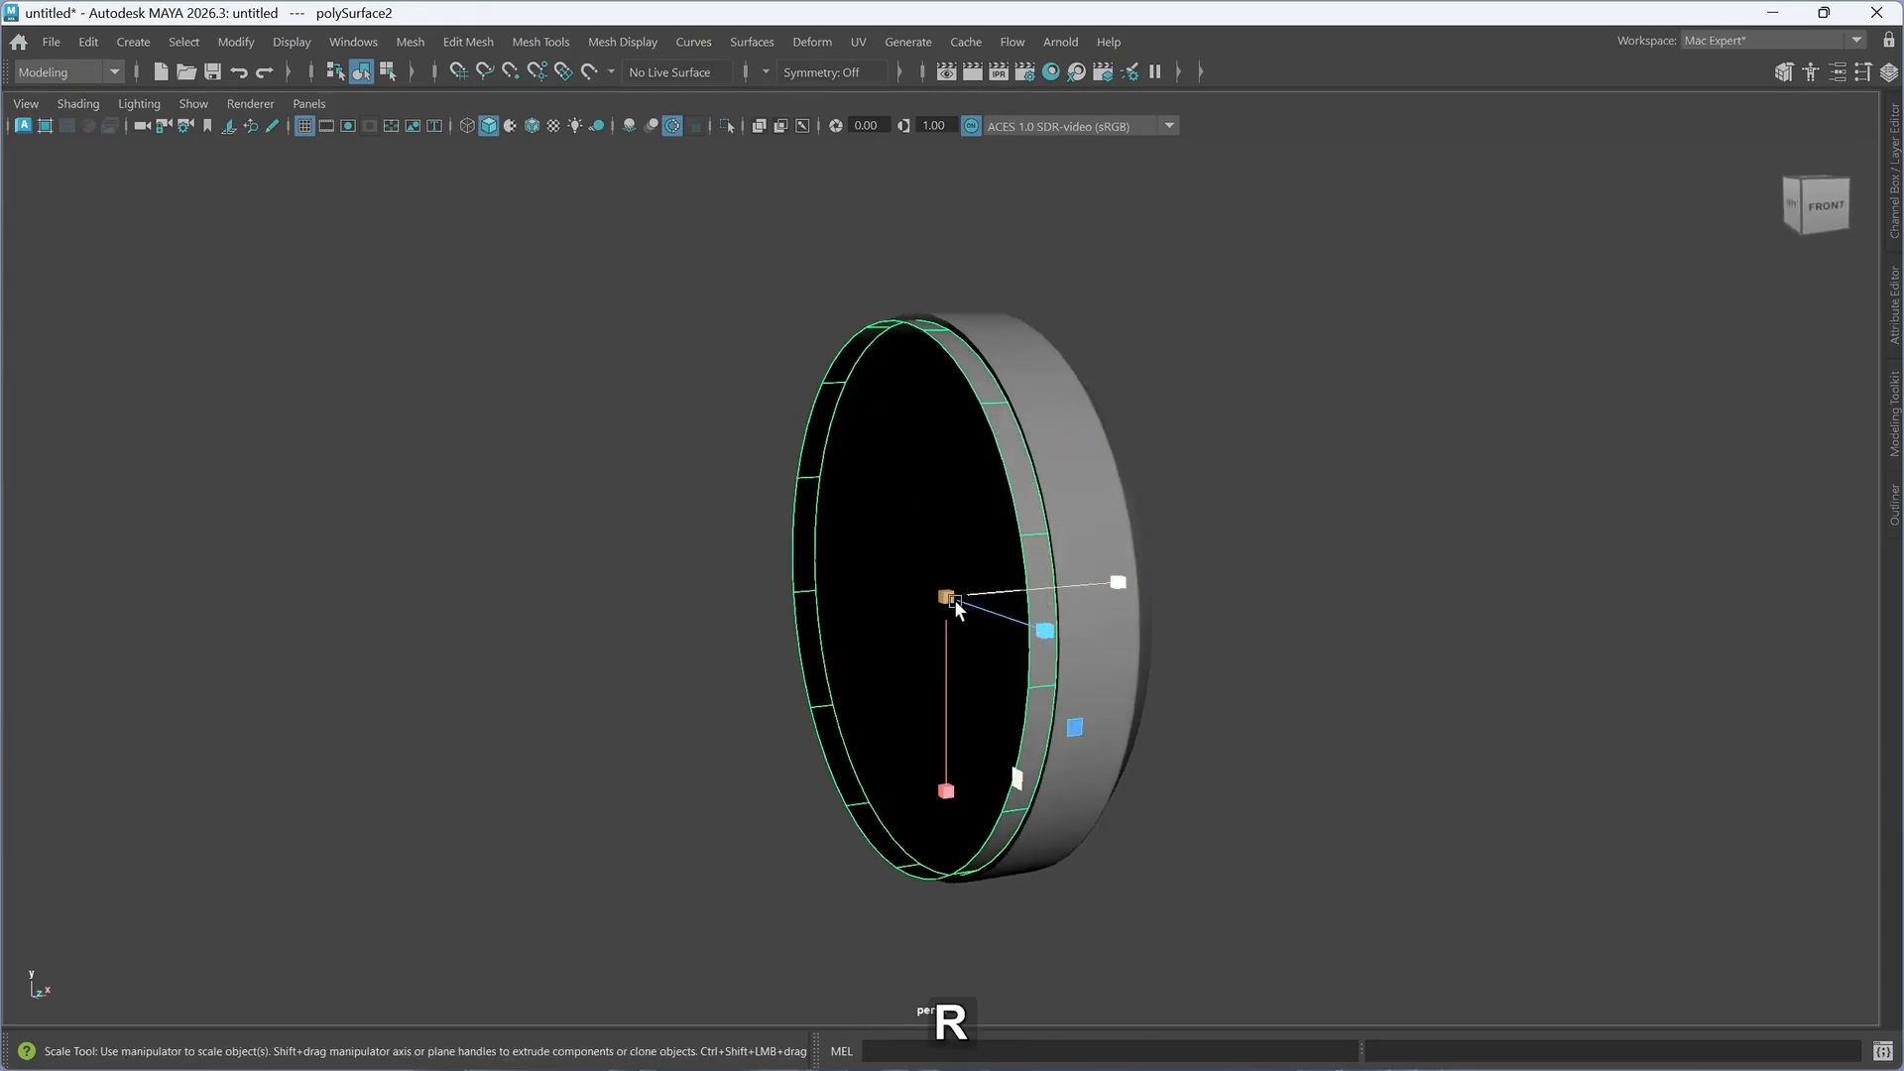
drag(954, 599, 1259, 714)
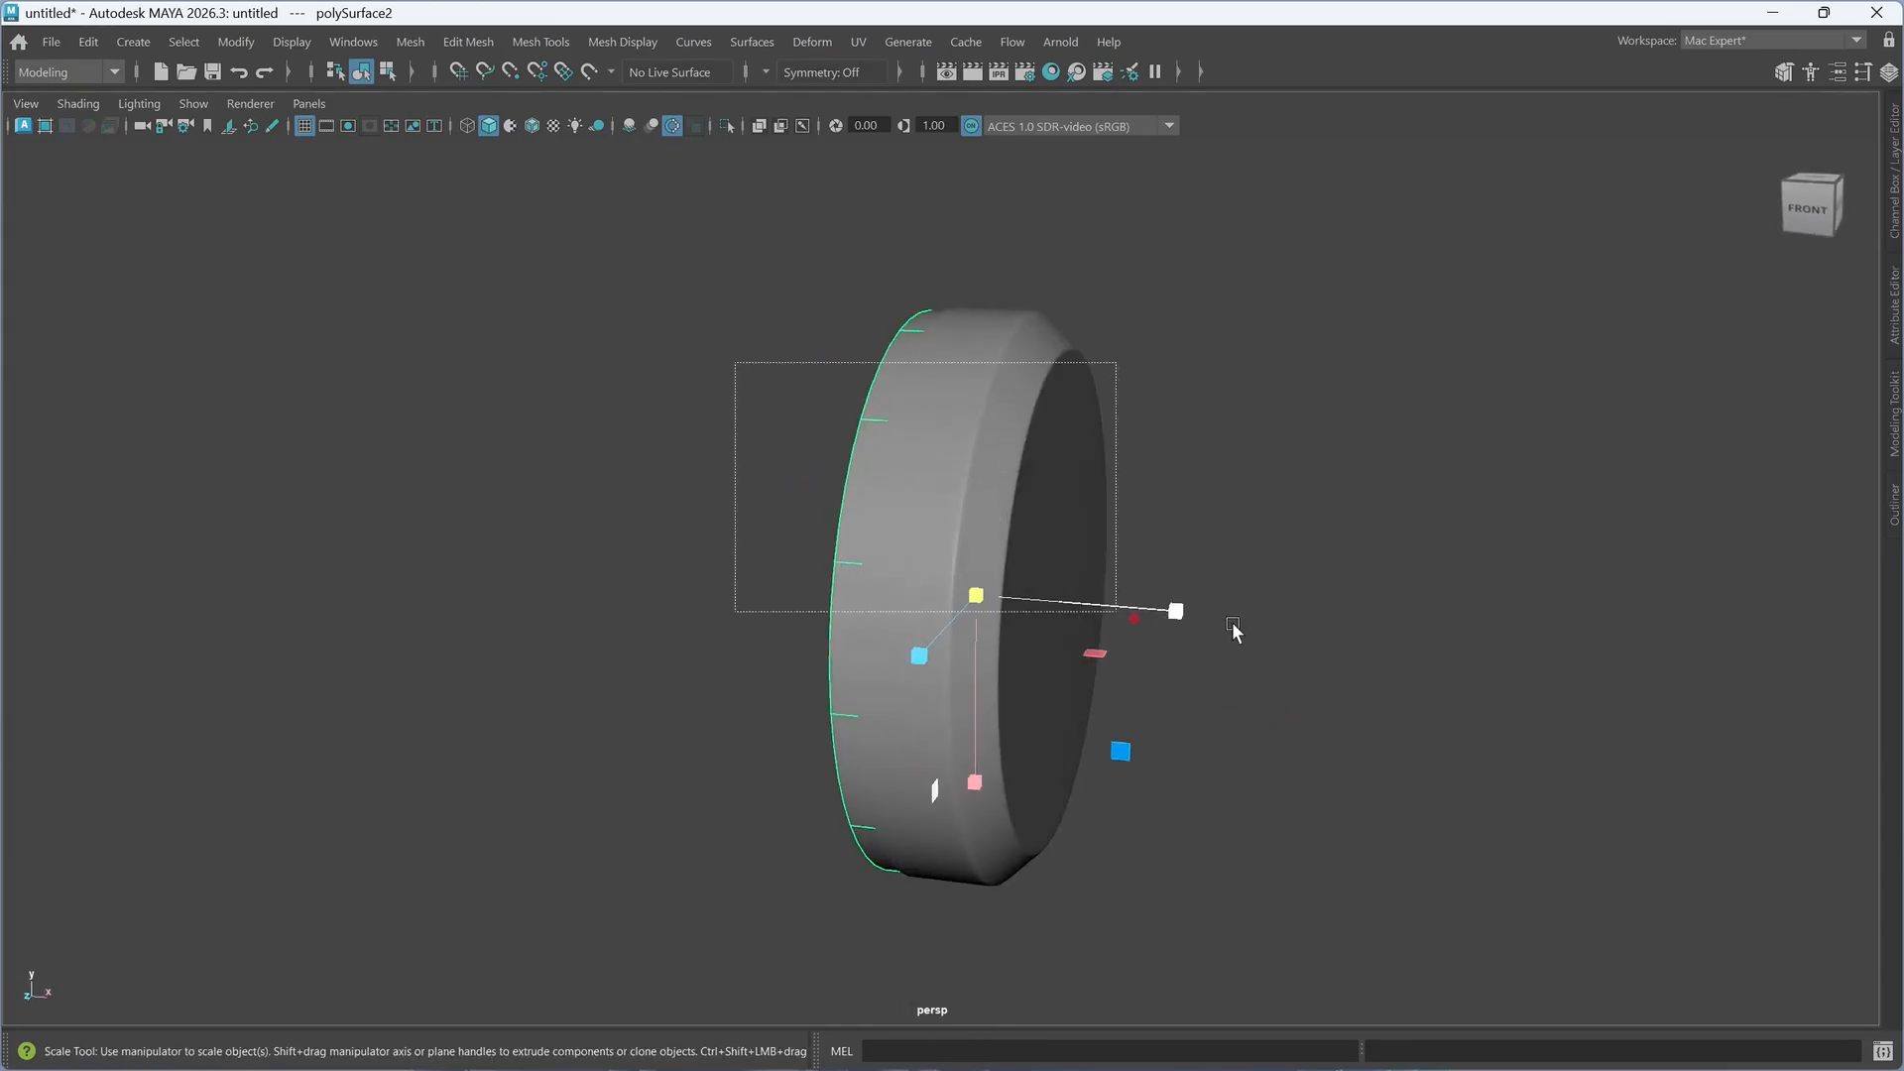
- Select both the ring and the disc body and turn off their smooth preview
drag(1232, 628, 1235, 656)
key(1)
click(1274, 620)
alt+drag(927, 668, 1001, 674)
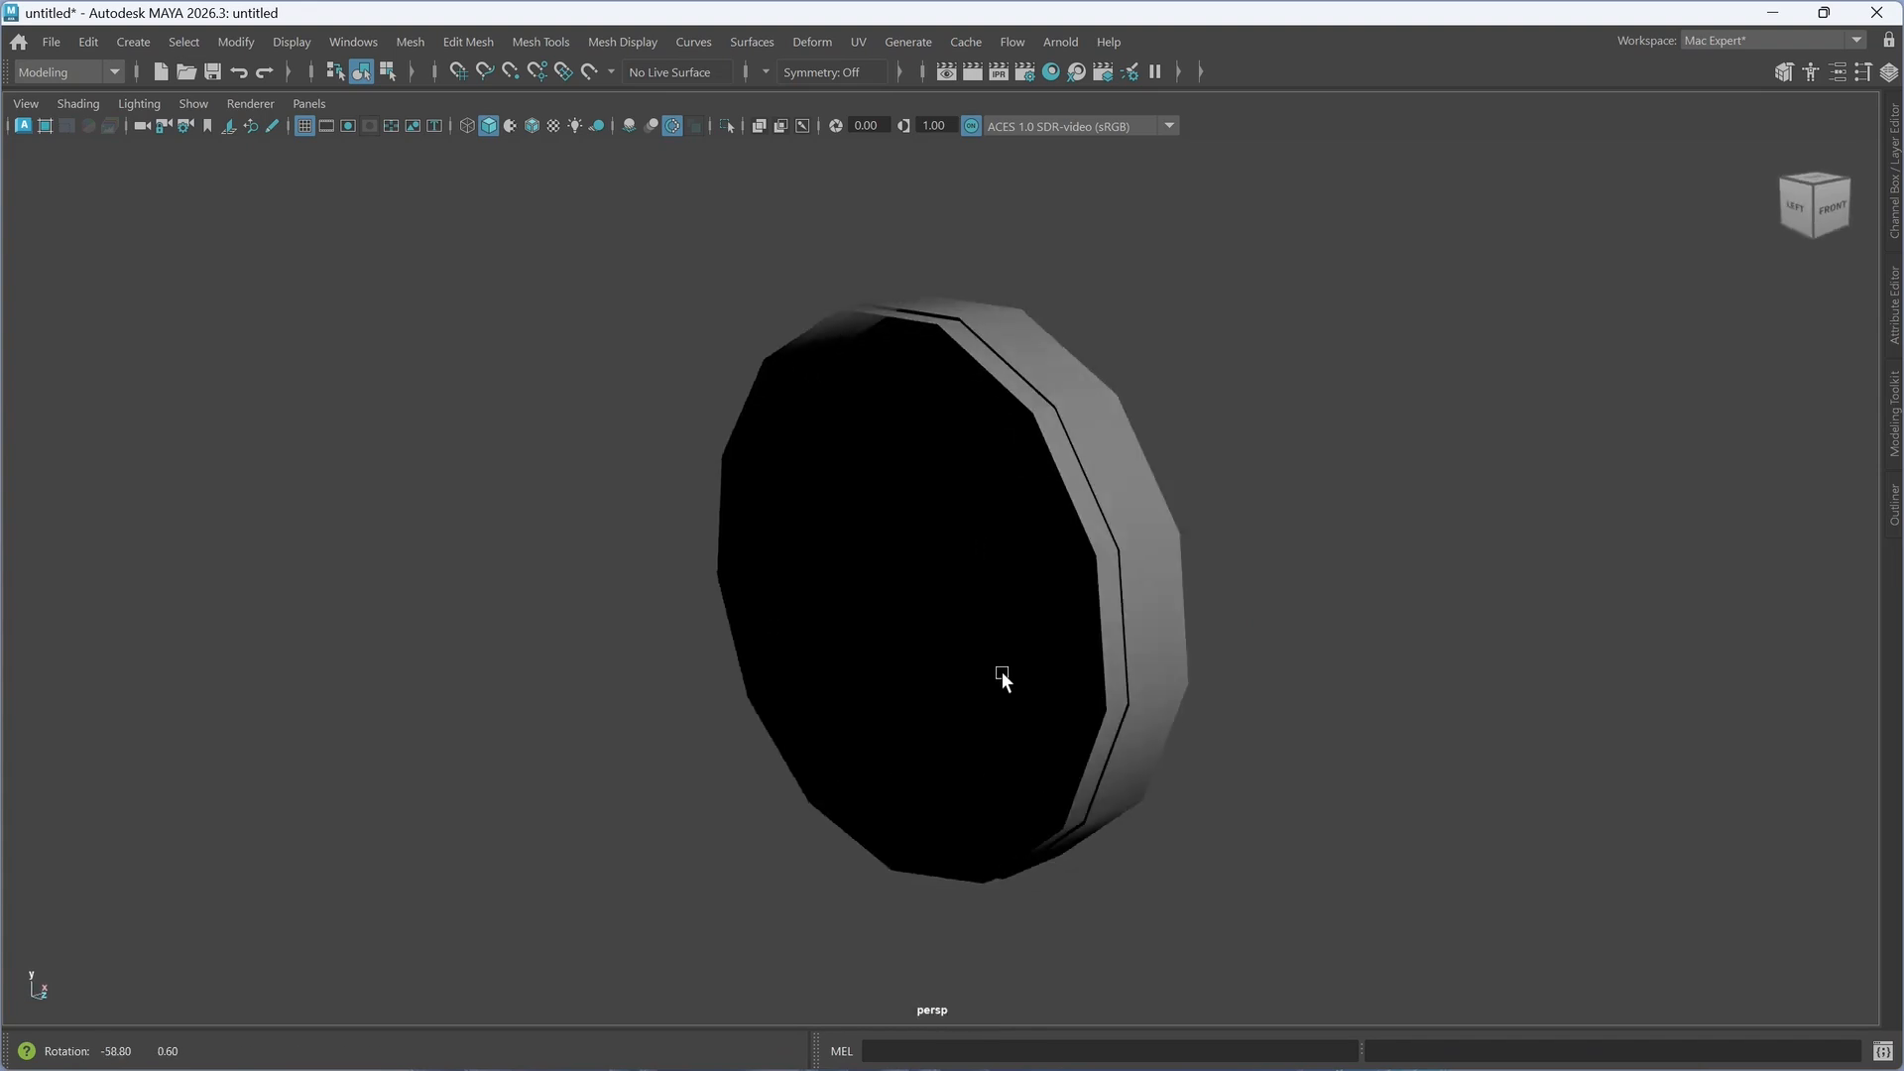
click(1092, 533)
right_click(1054, 446)
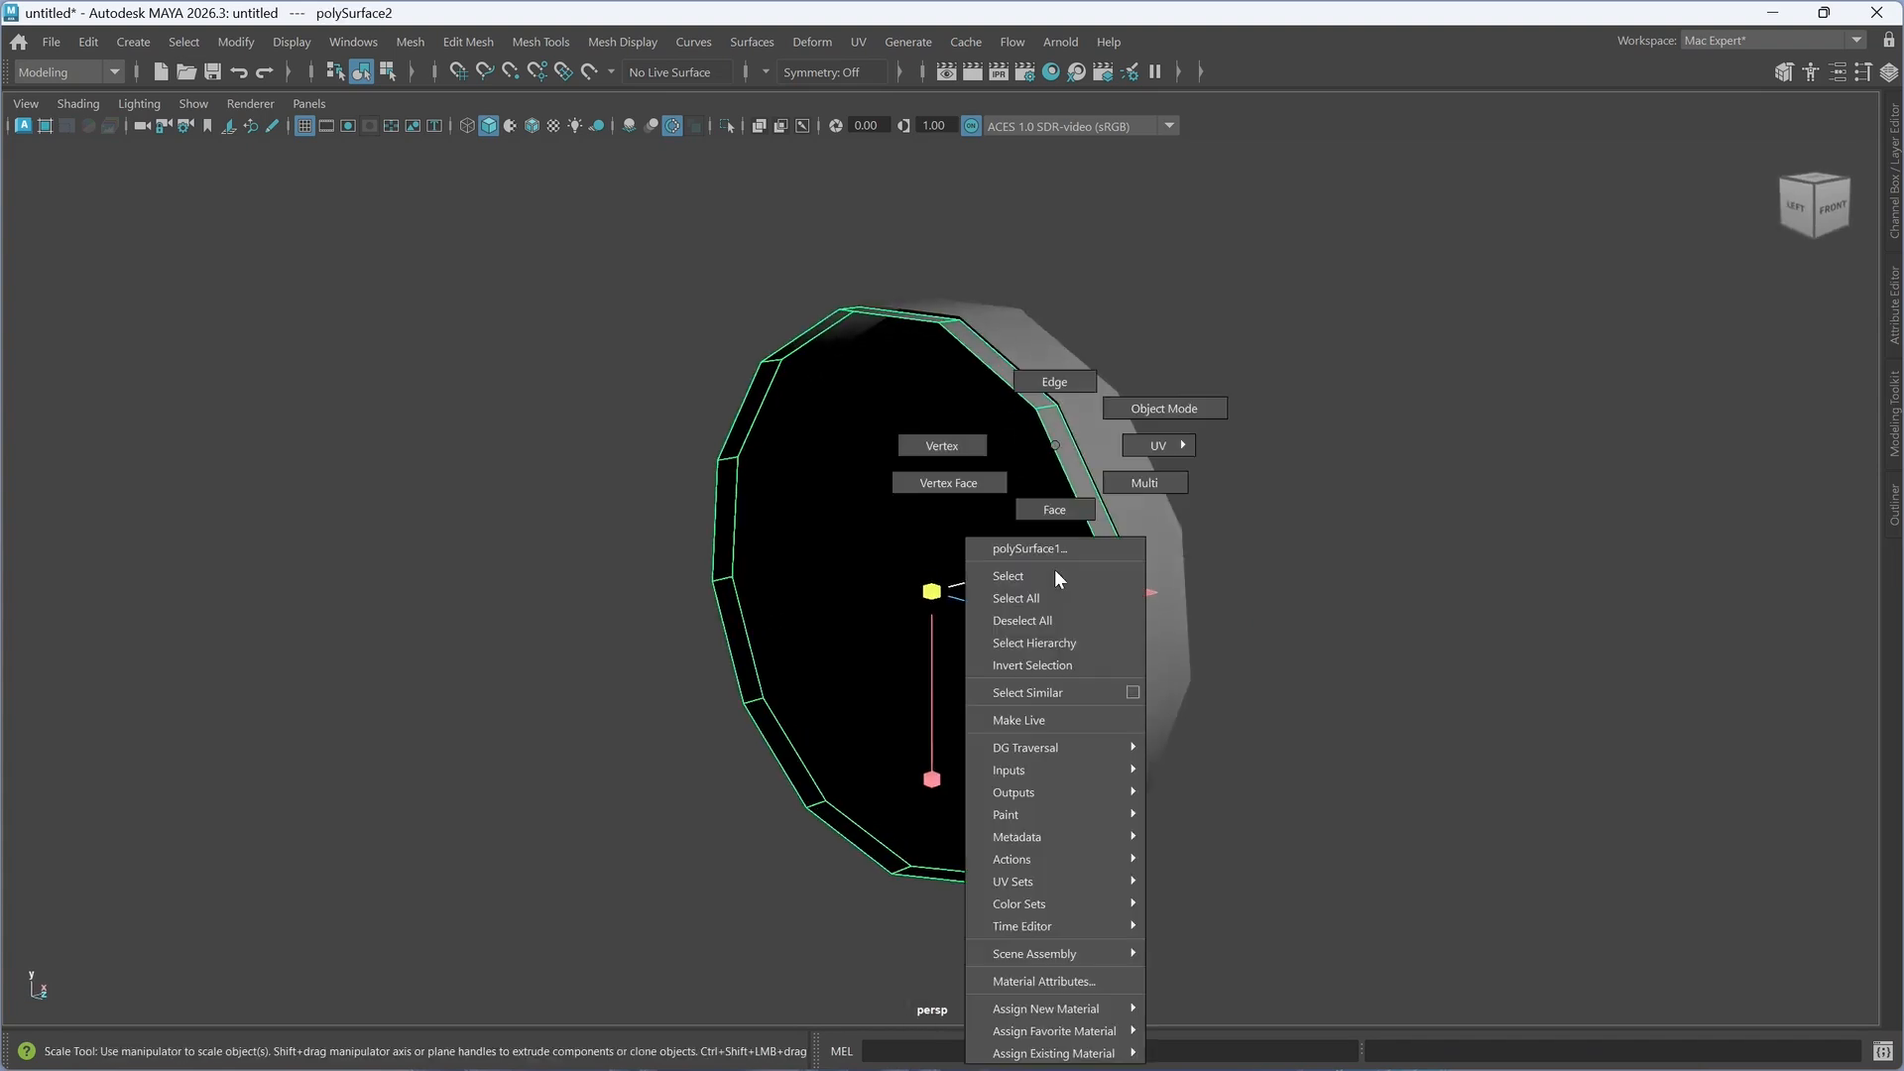
click(1055, 383)
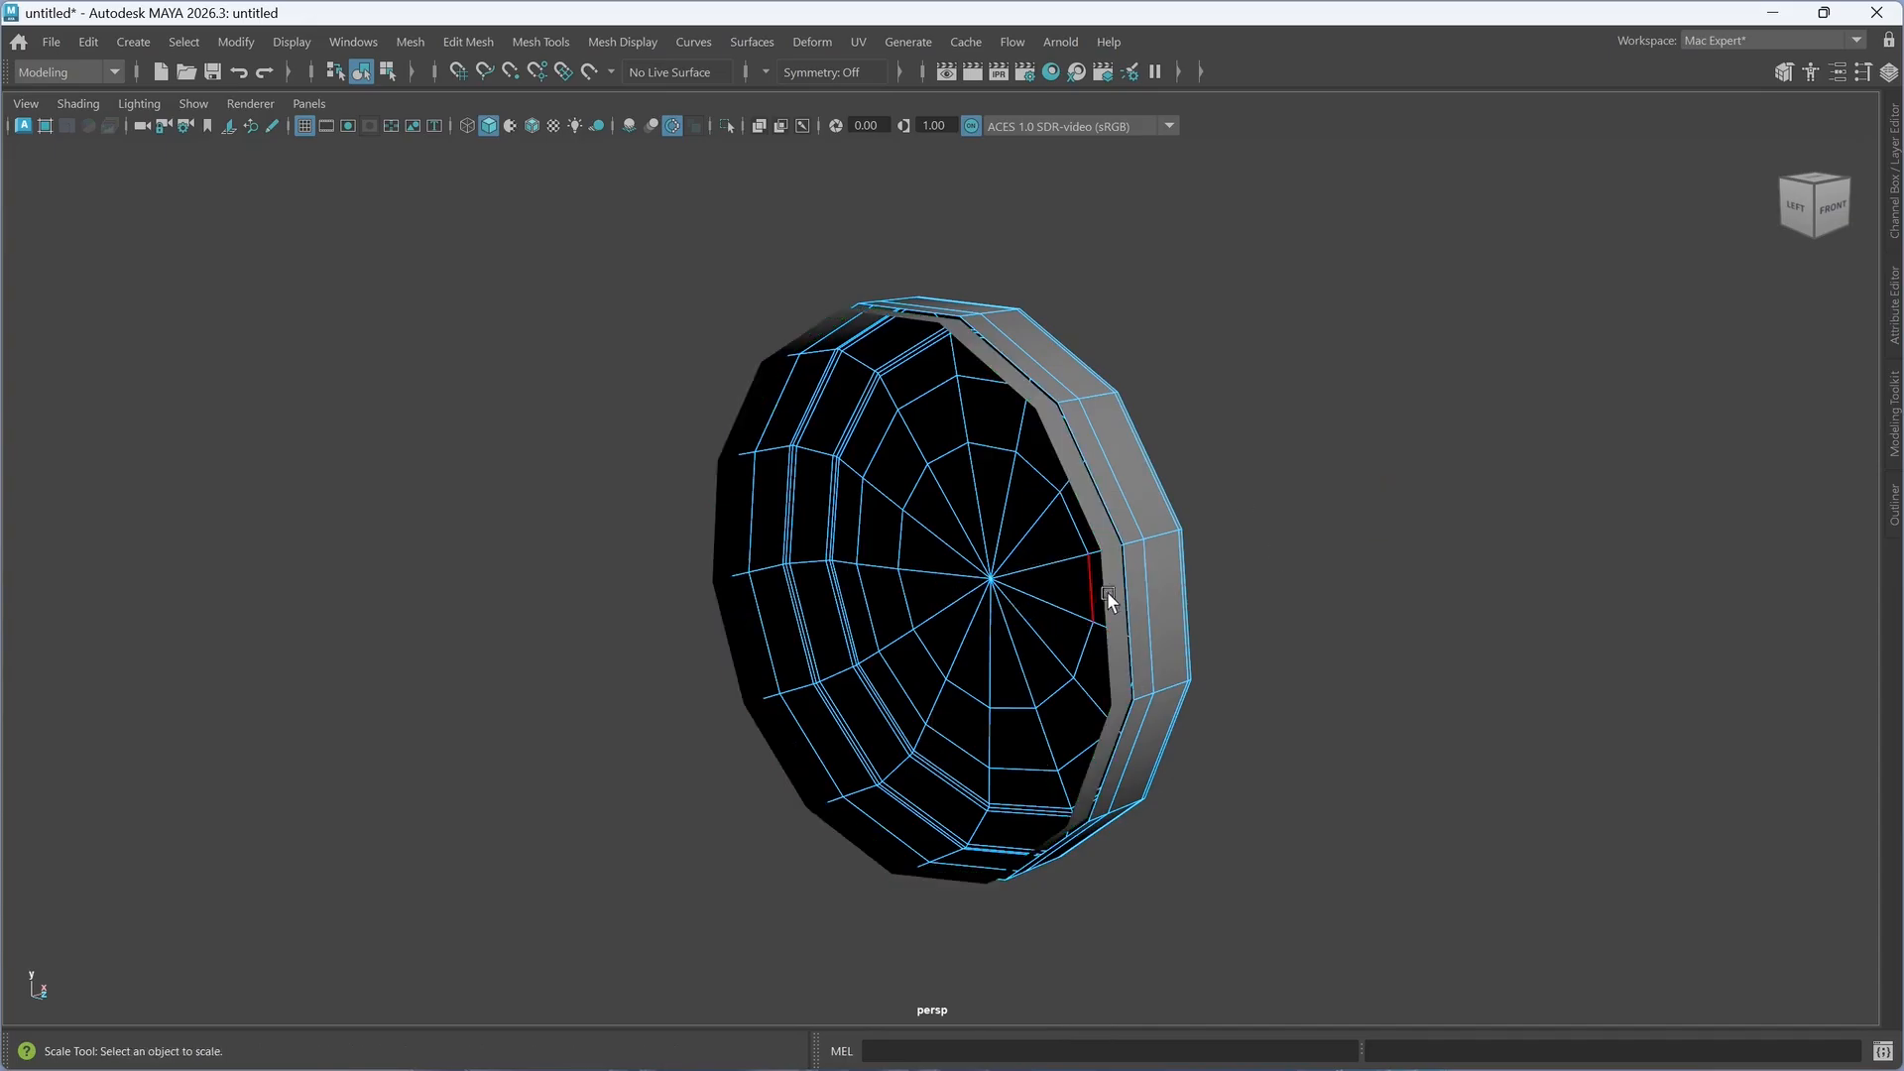
right_drag(1100, 447, 1207, 408)
click(1344, 617)
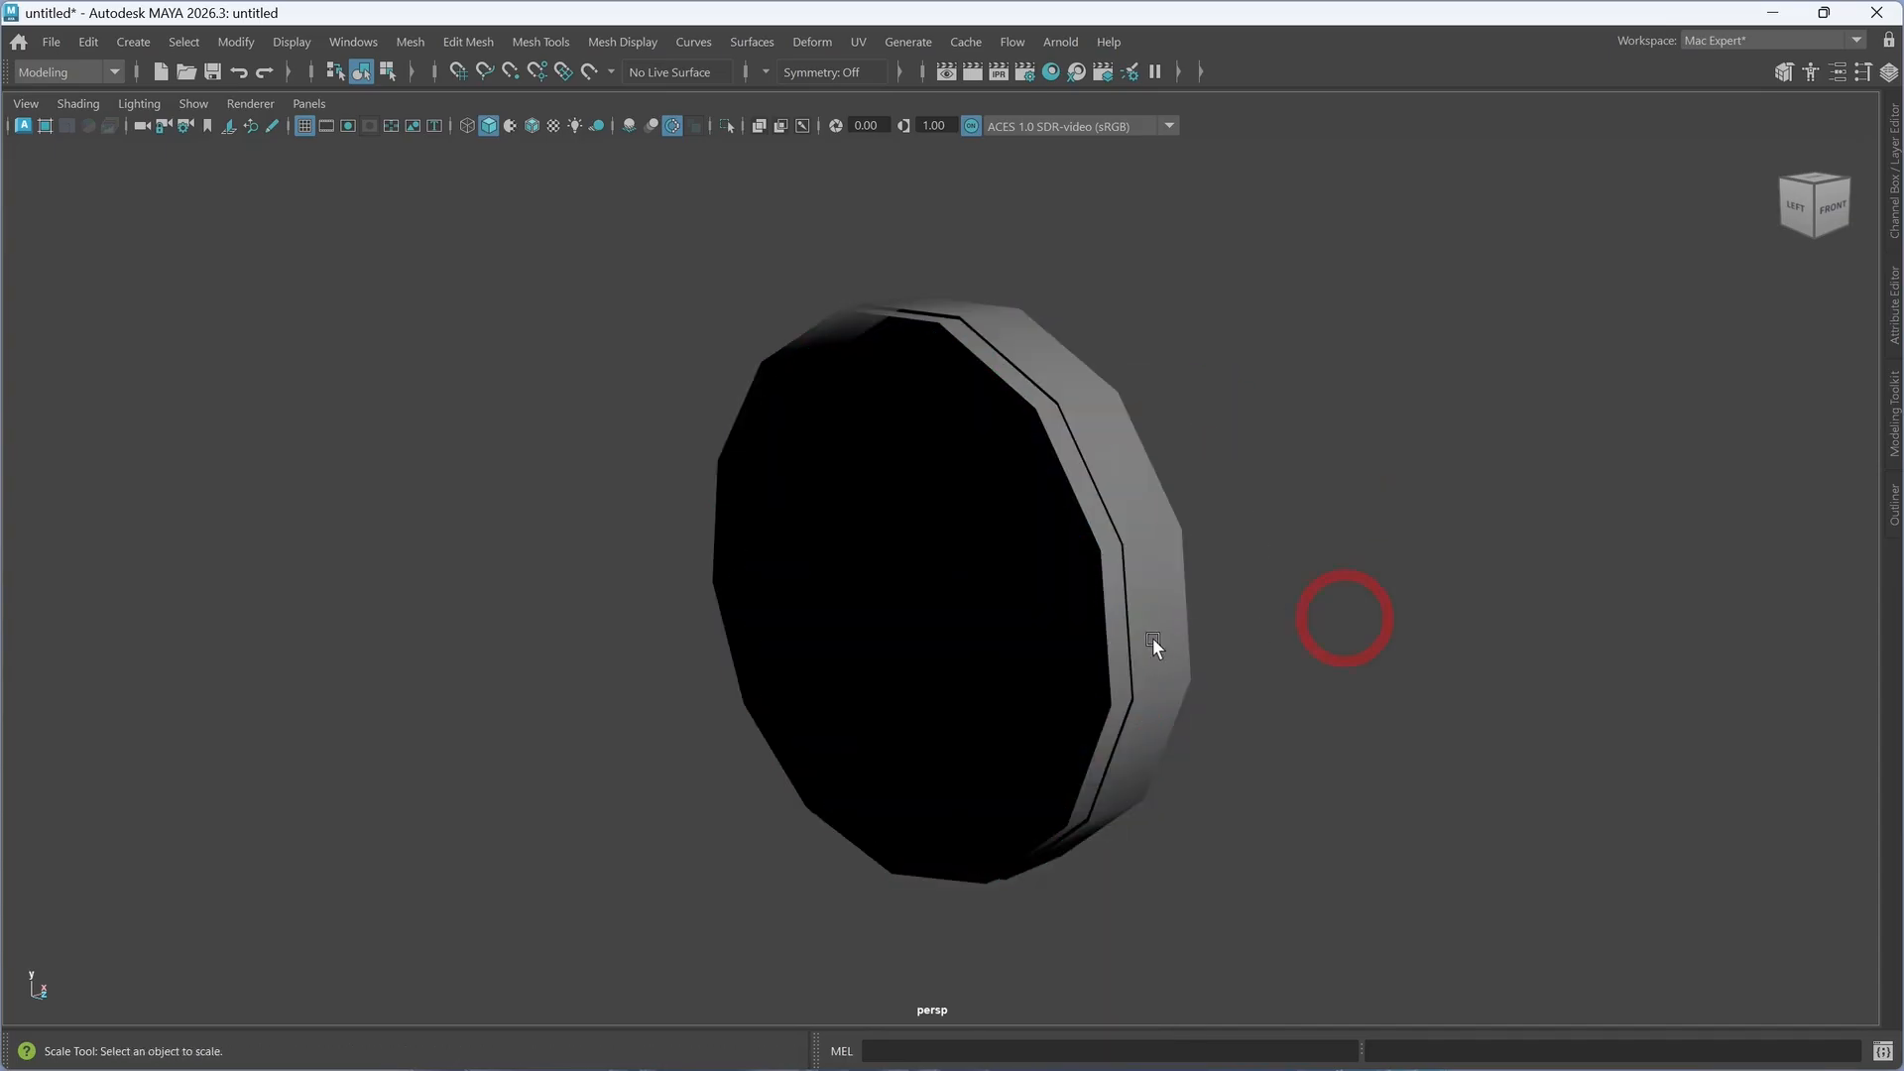
- Select the outer border edge loop of the extracted ring, on the side facing away from the disc body
click(1112, 661)
right_click(1102, 515)
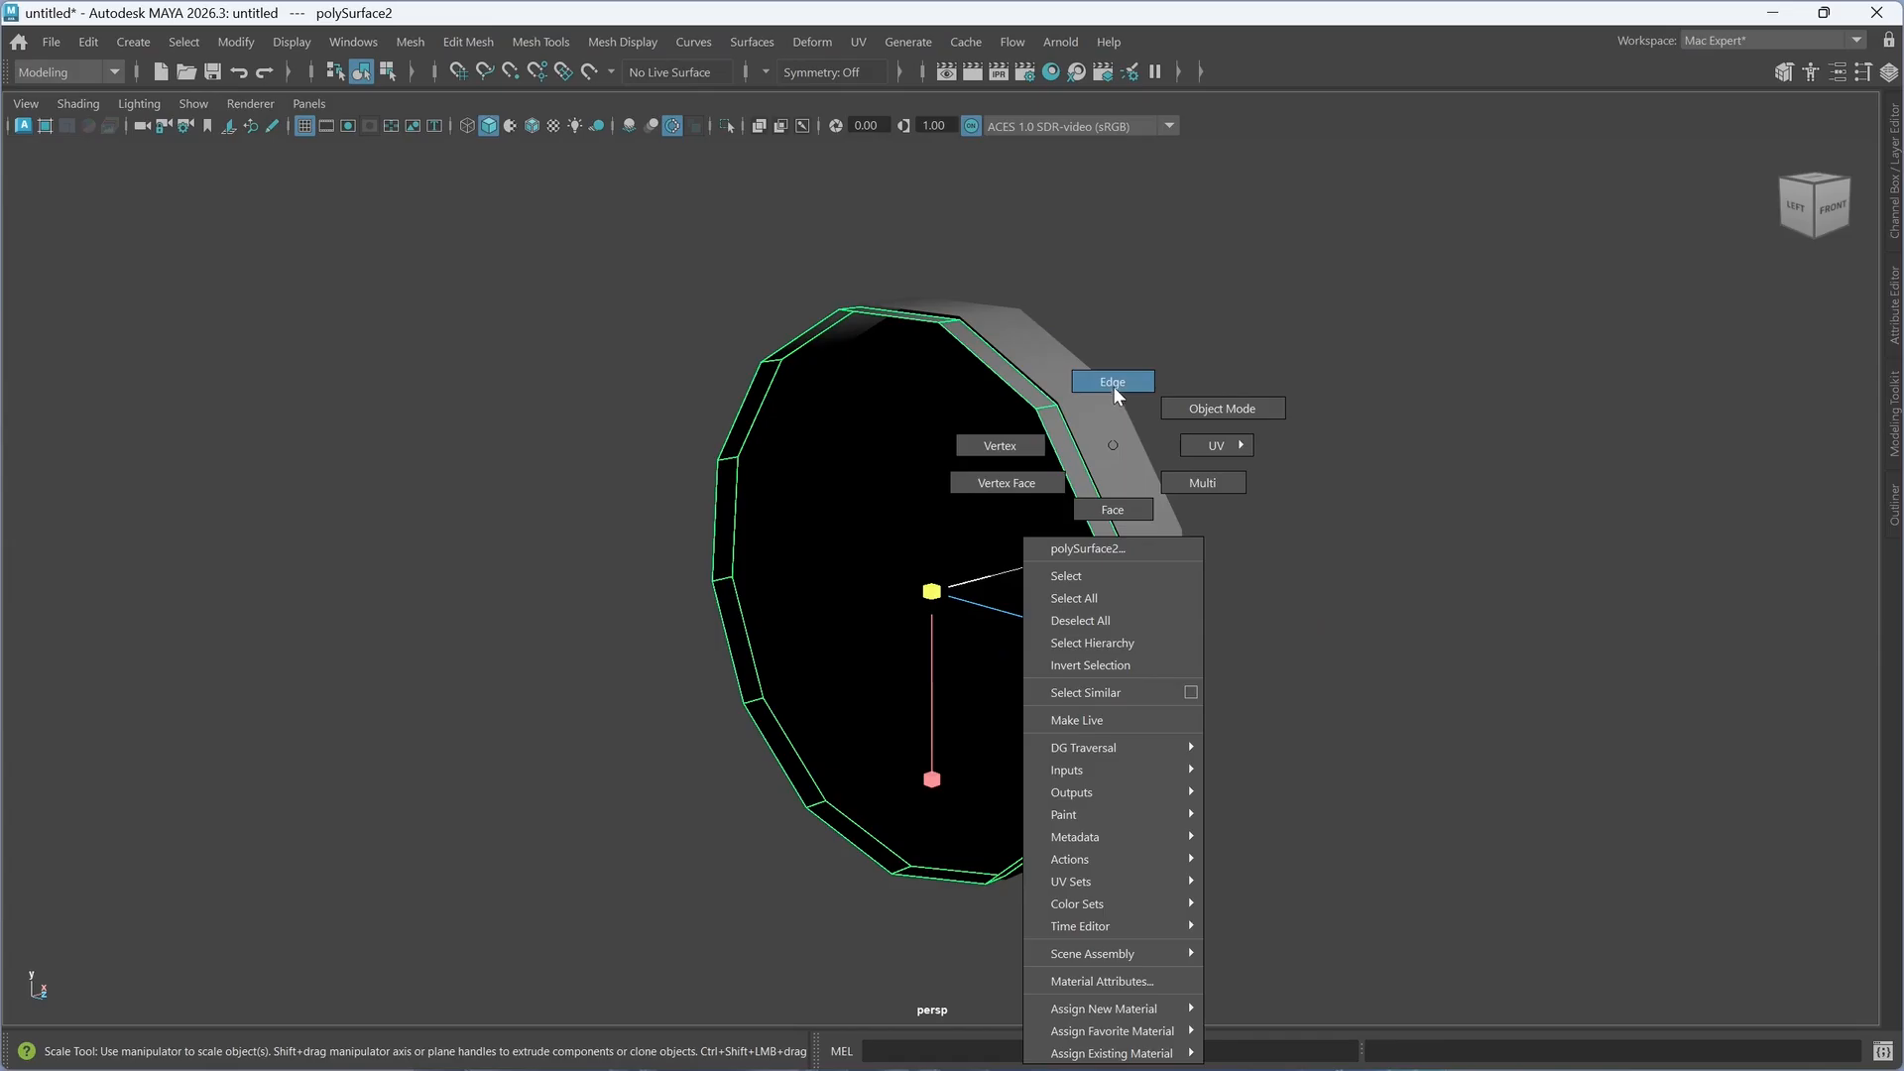
click(1113, 384)
click(1087, 513)
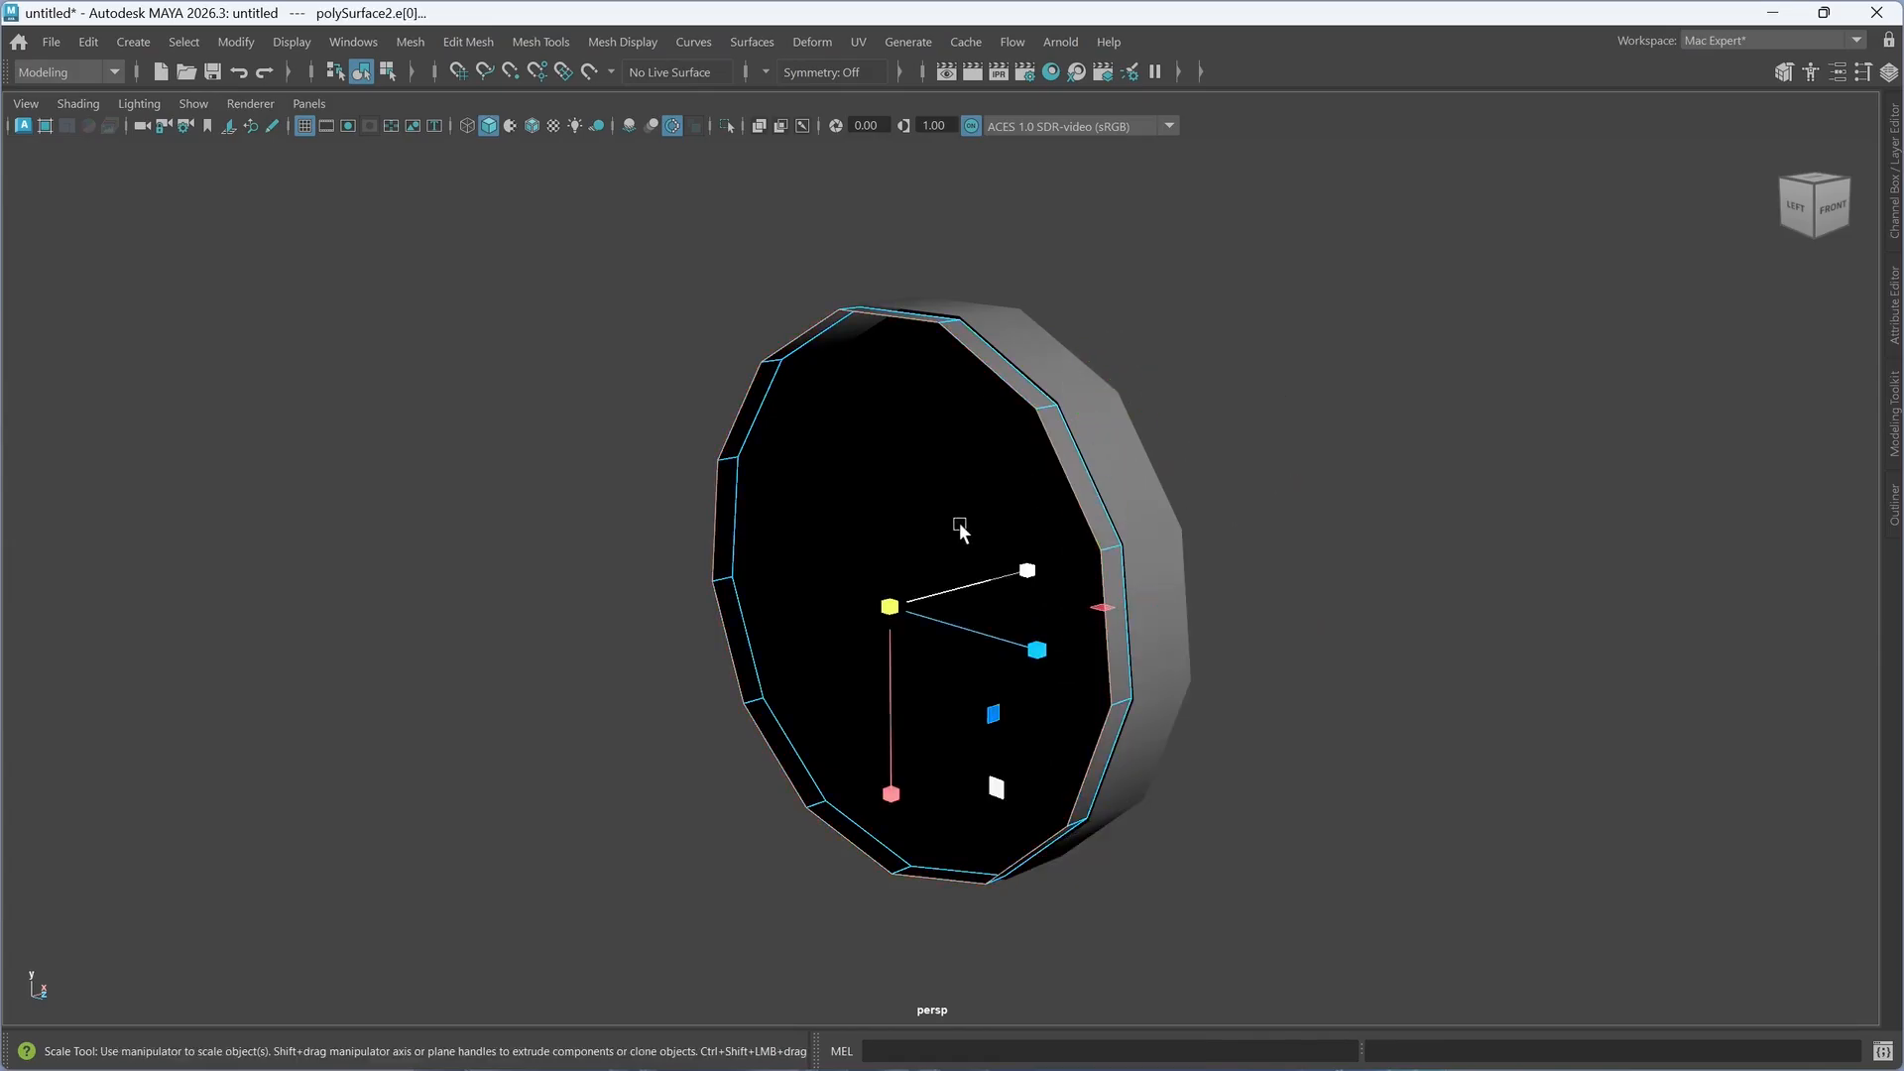
- Scale the cylinder's extruded open border outward to form a wide flange around its back
alt+drag(1184, 652, 1173, 662)
drag(897, 593, 1000, 520)
alt+drag(1184, 592, 1140, 595)
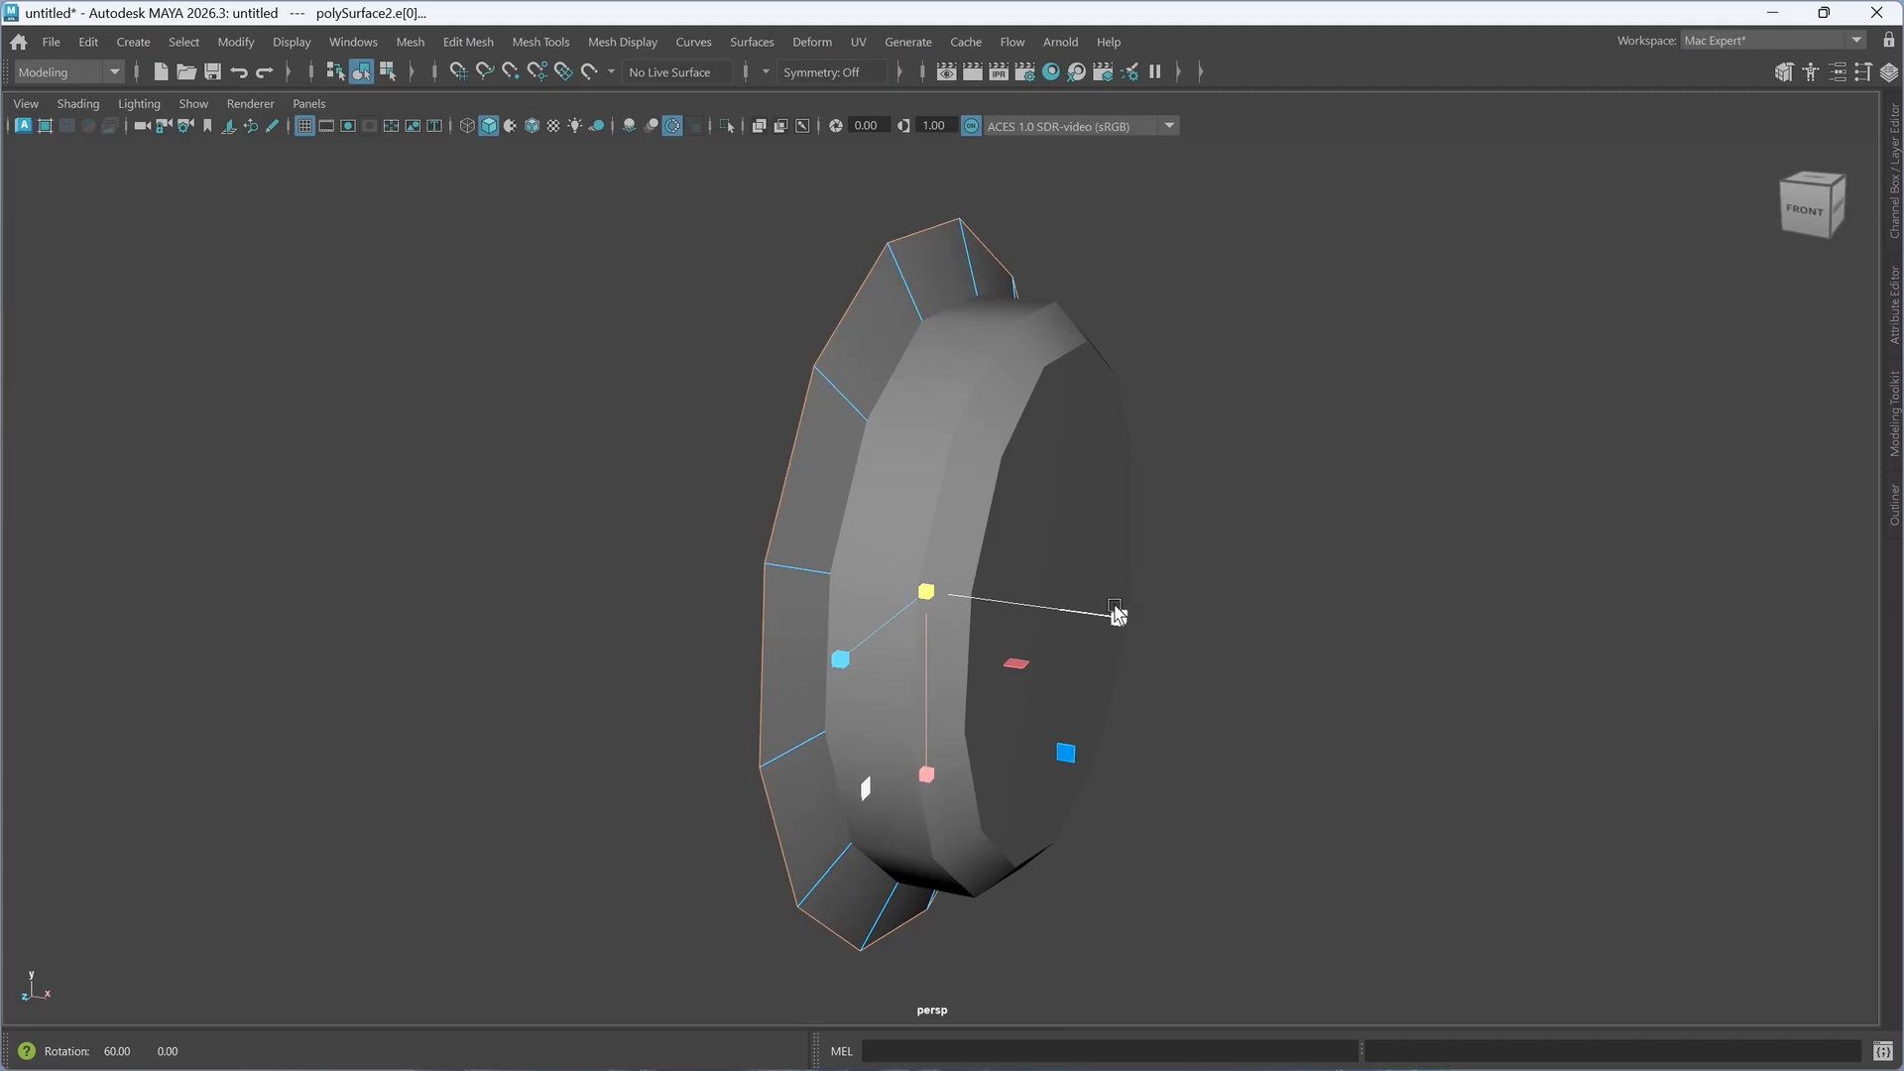
drag(932, 595, 976, 587)
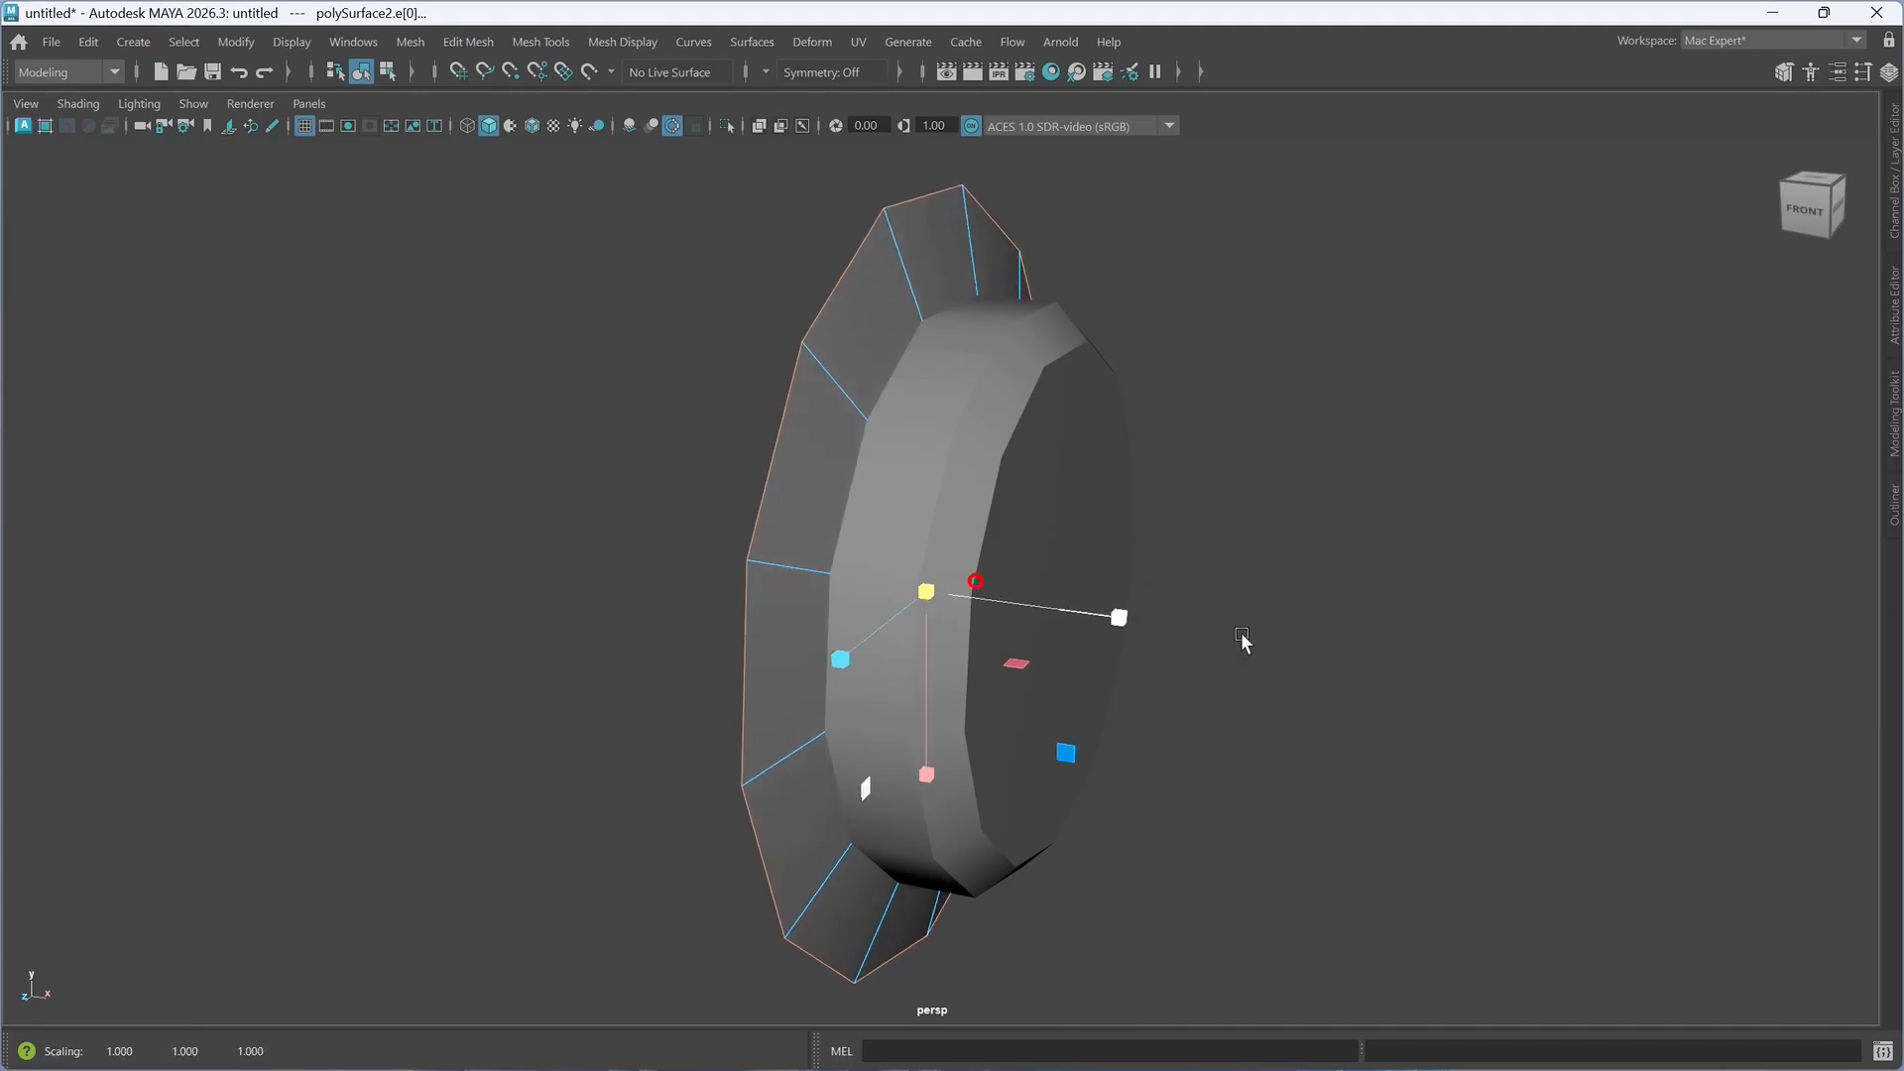
alt+drag(1241, 639, 1151, 693)
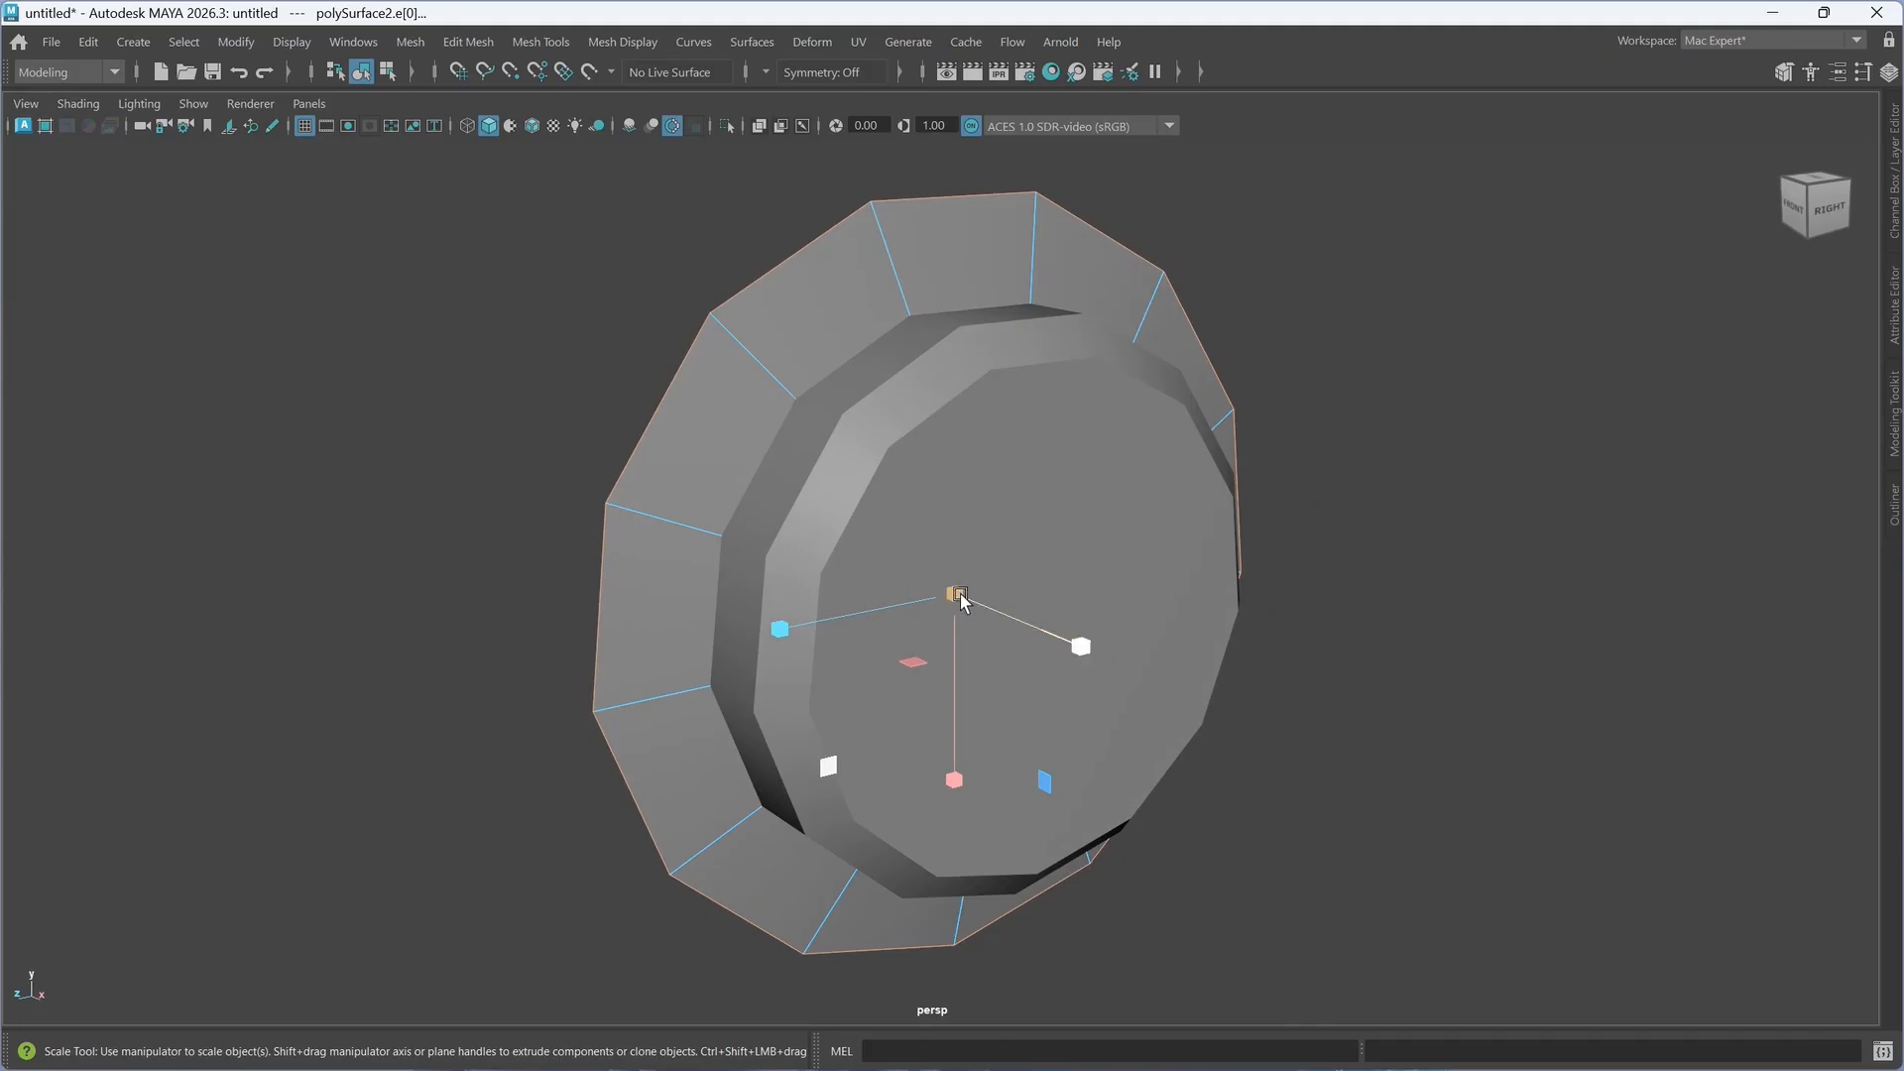
drag(960, 600, 1045, 687)
- Extrude the flange's outer border straight back along the cylinder's axis to form a thick outer band
key(w)
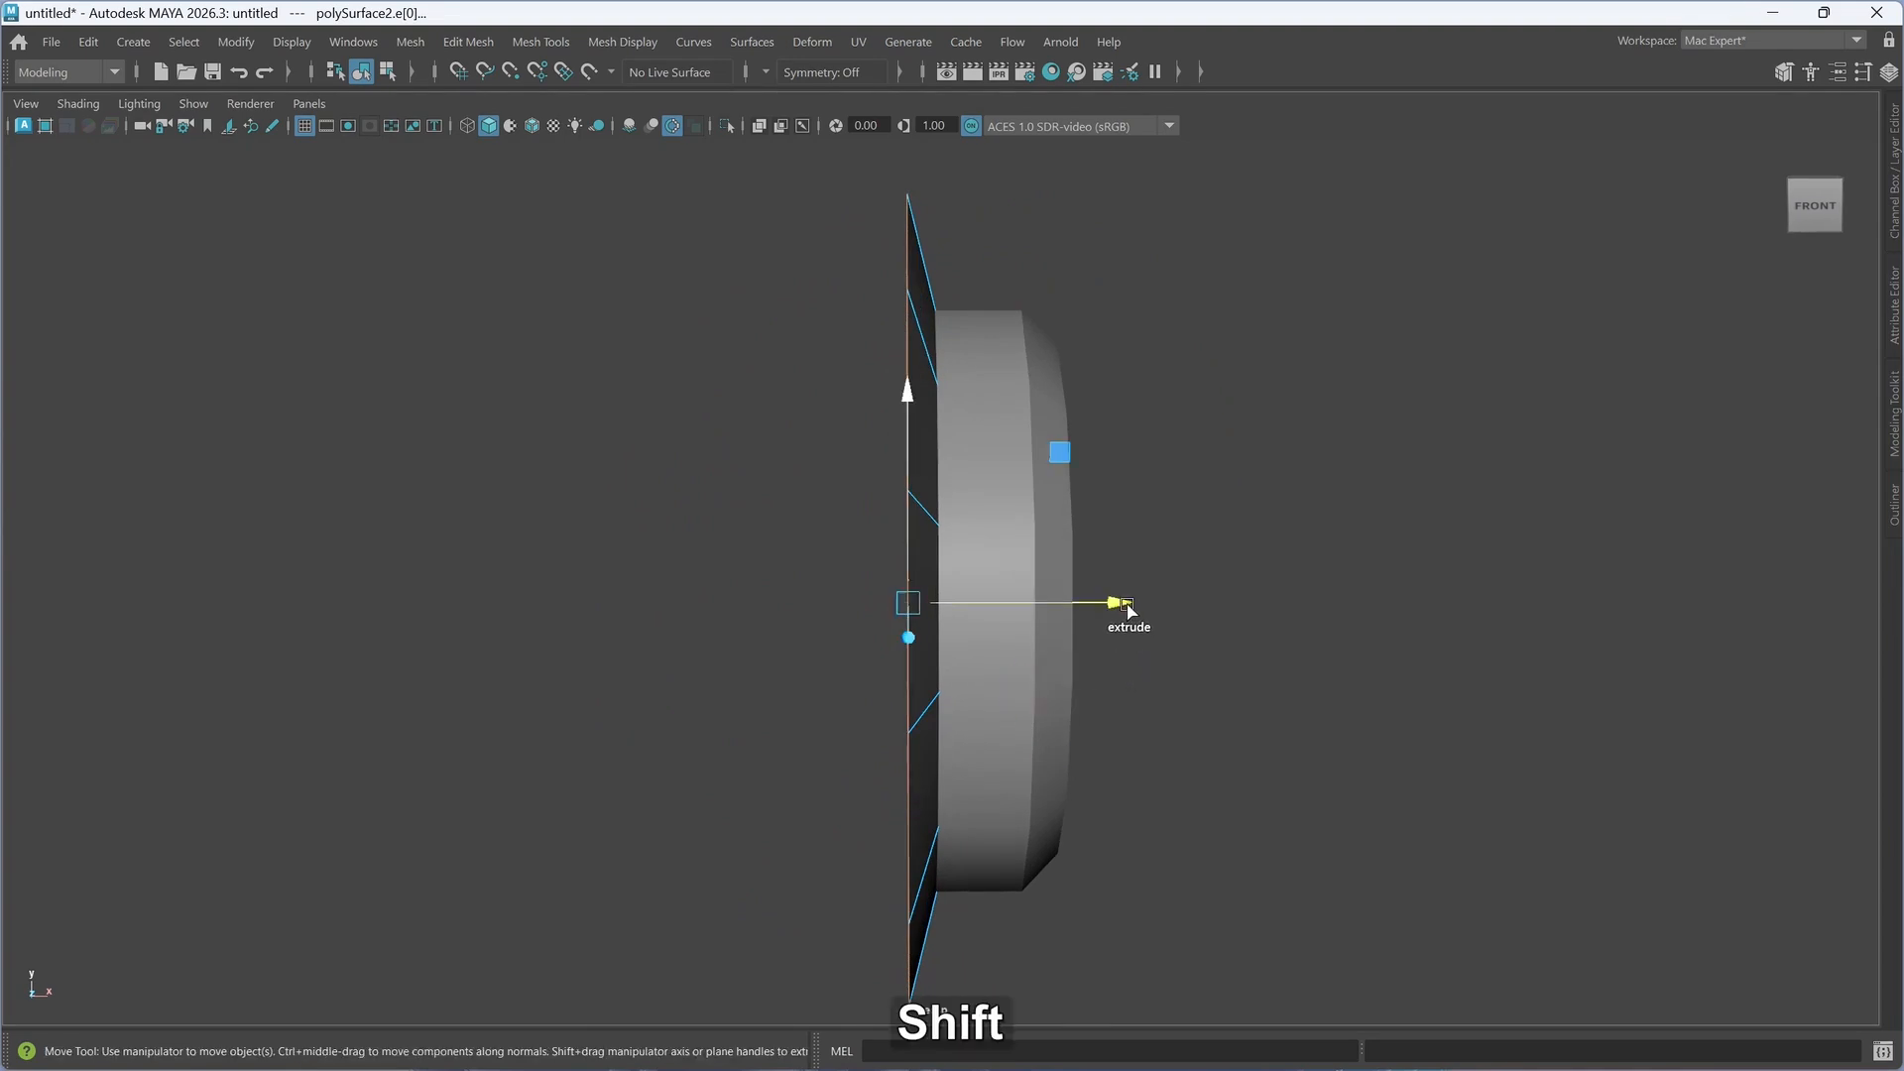
shift+drag(1121, 616, 1006, 637)
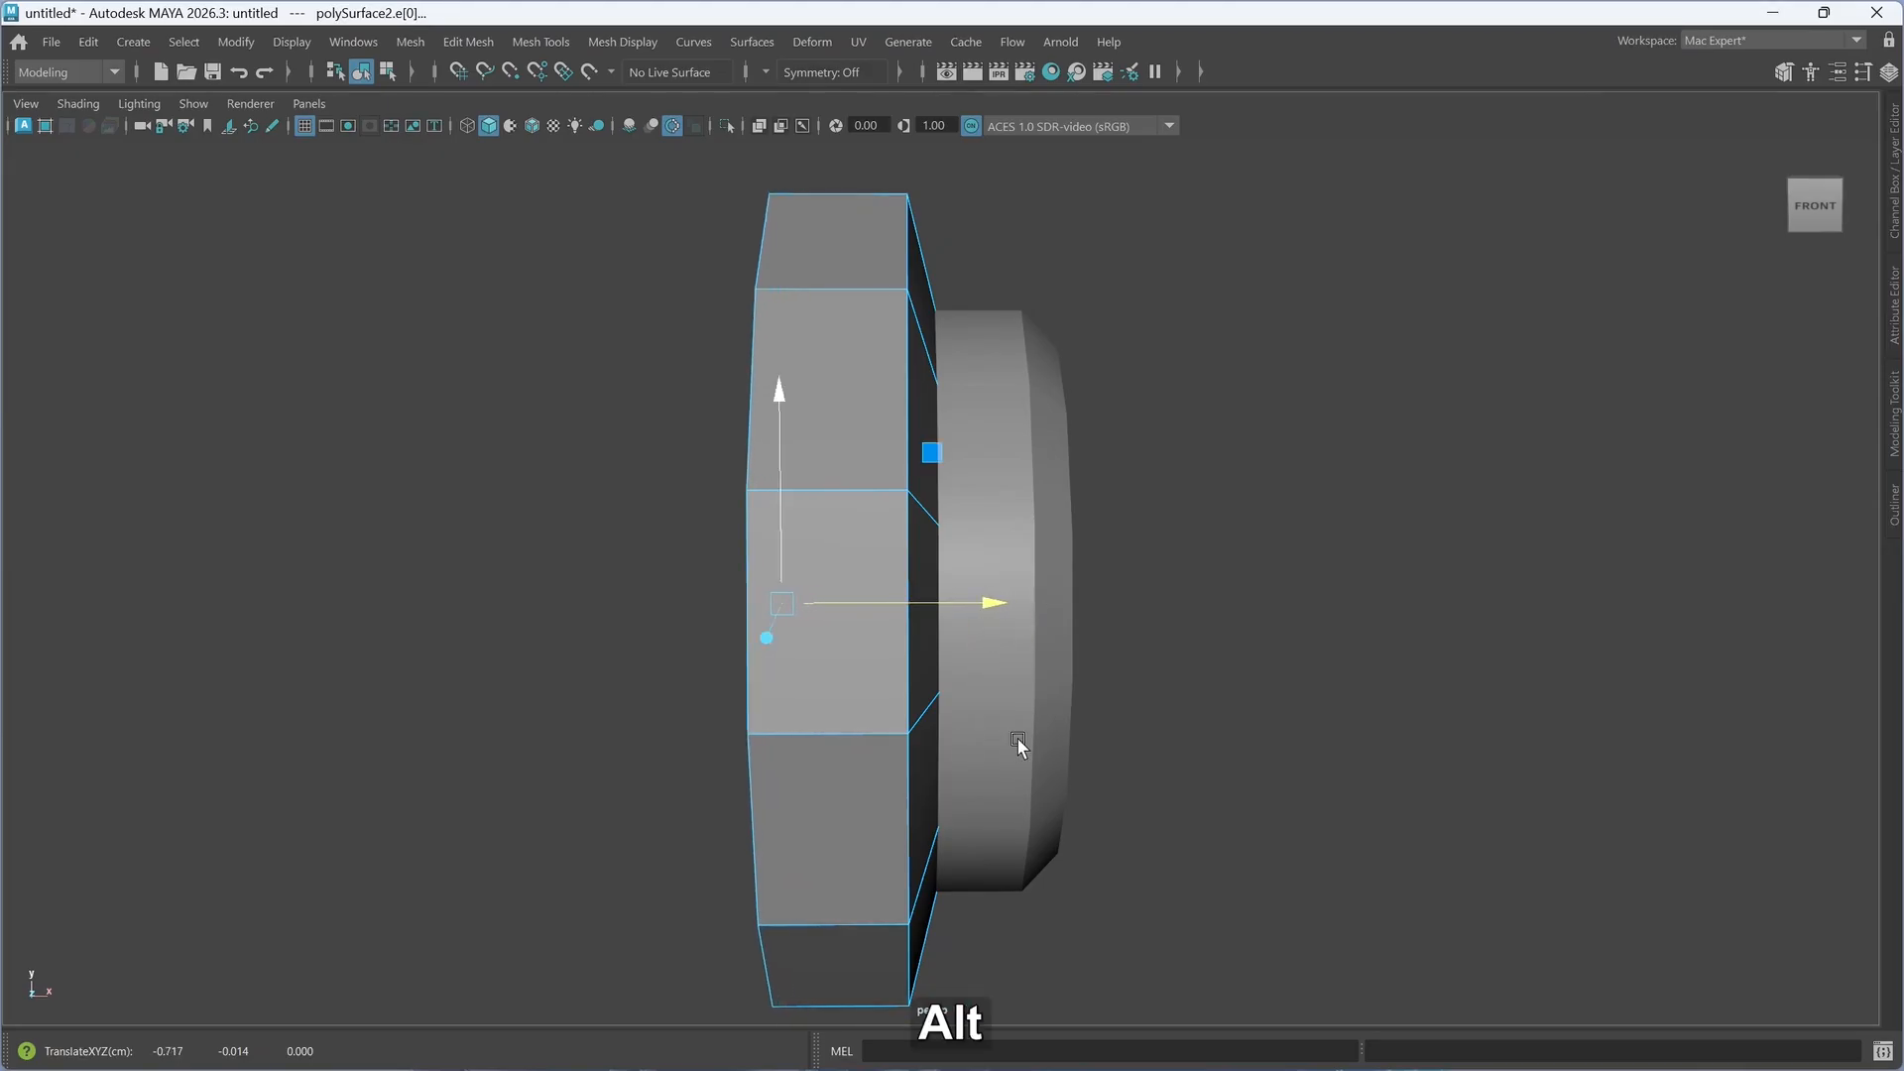
alt+drag(1022, 749, 1073, 736)
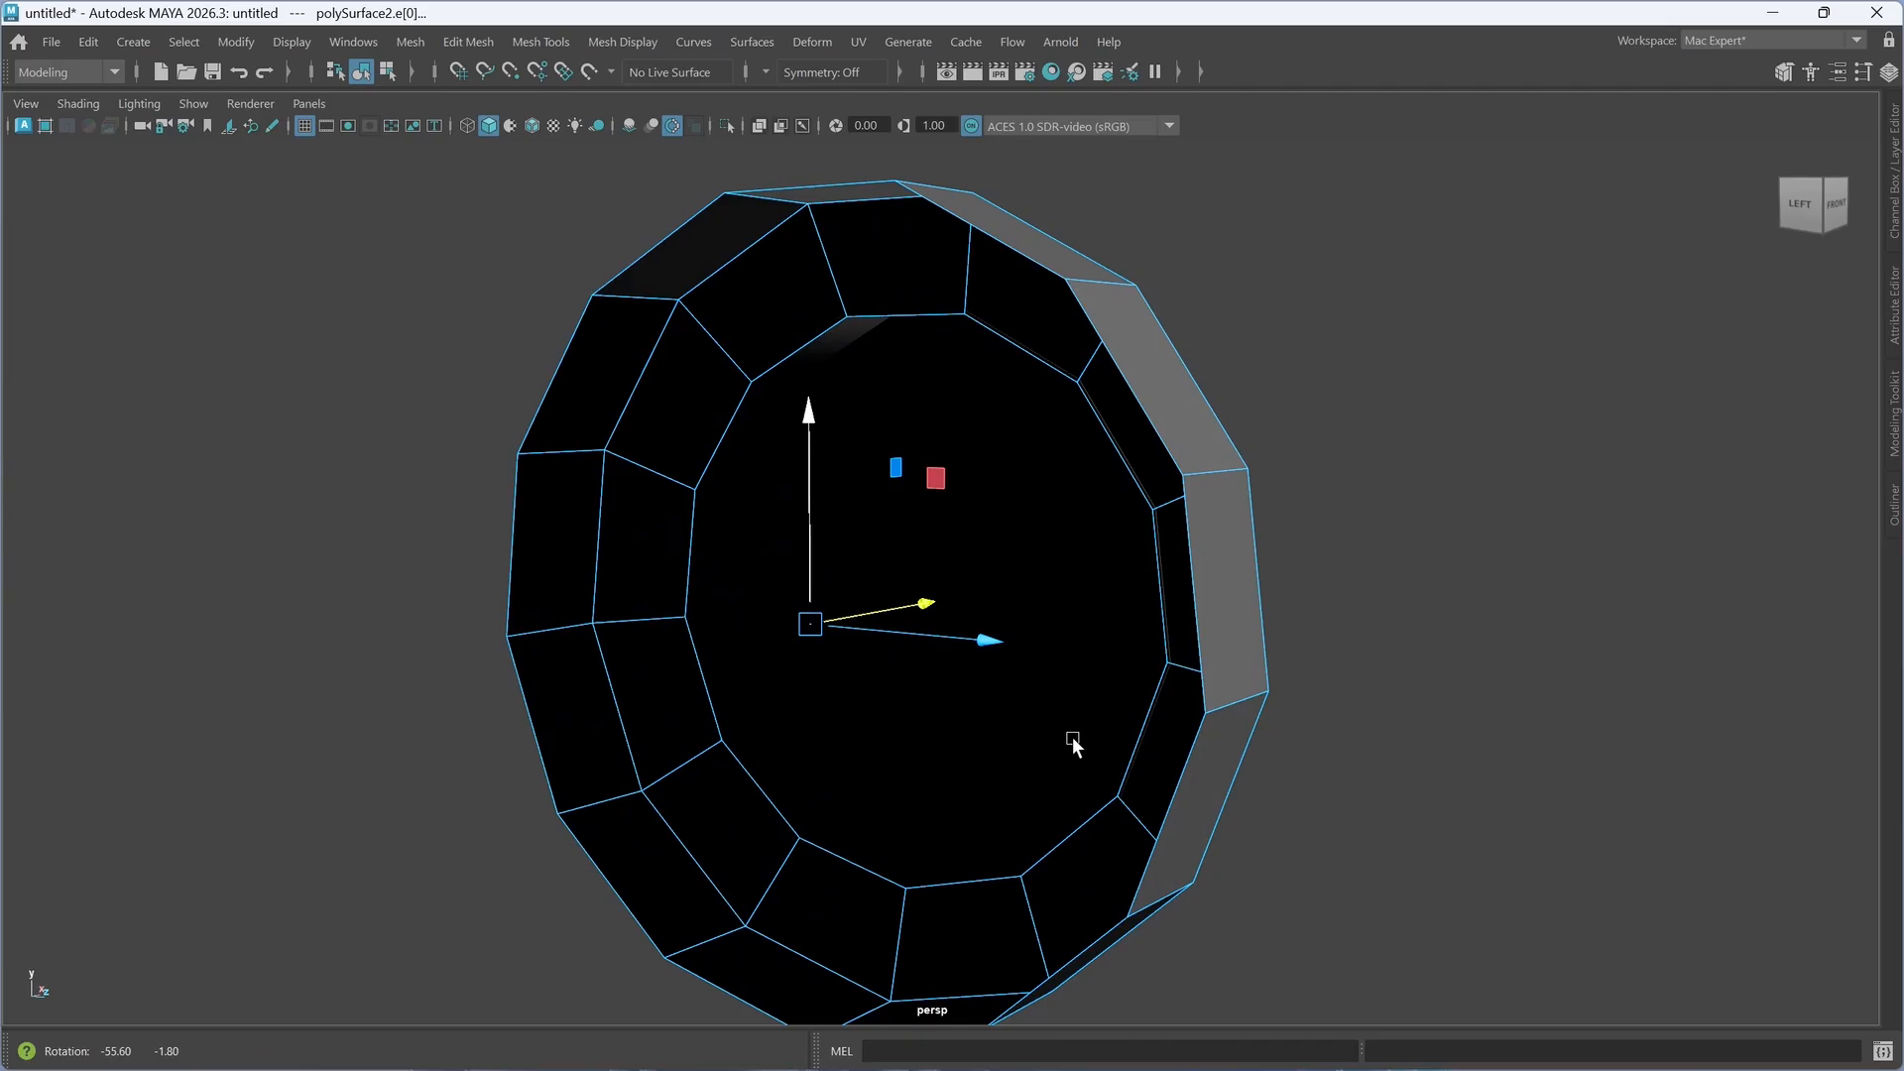
- Extrude the band's rear border inward to form a flat ring facing the back opening
alt+drag(1011, 680, 1047, 658)
alt+scroll(1049, 657, down, 2)
alt+middle_drag(1031, 678, 1048, 656)
key(r)
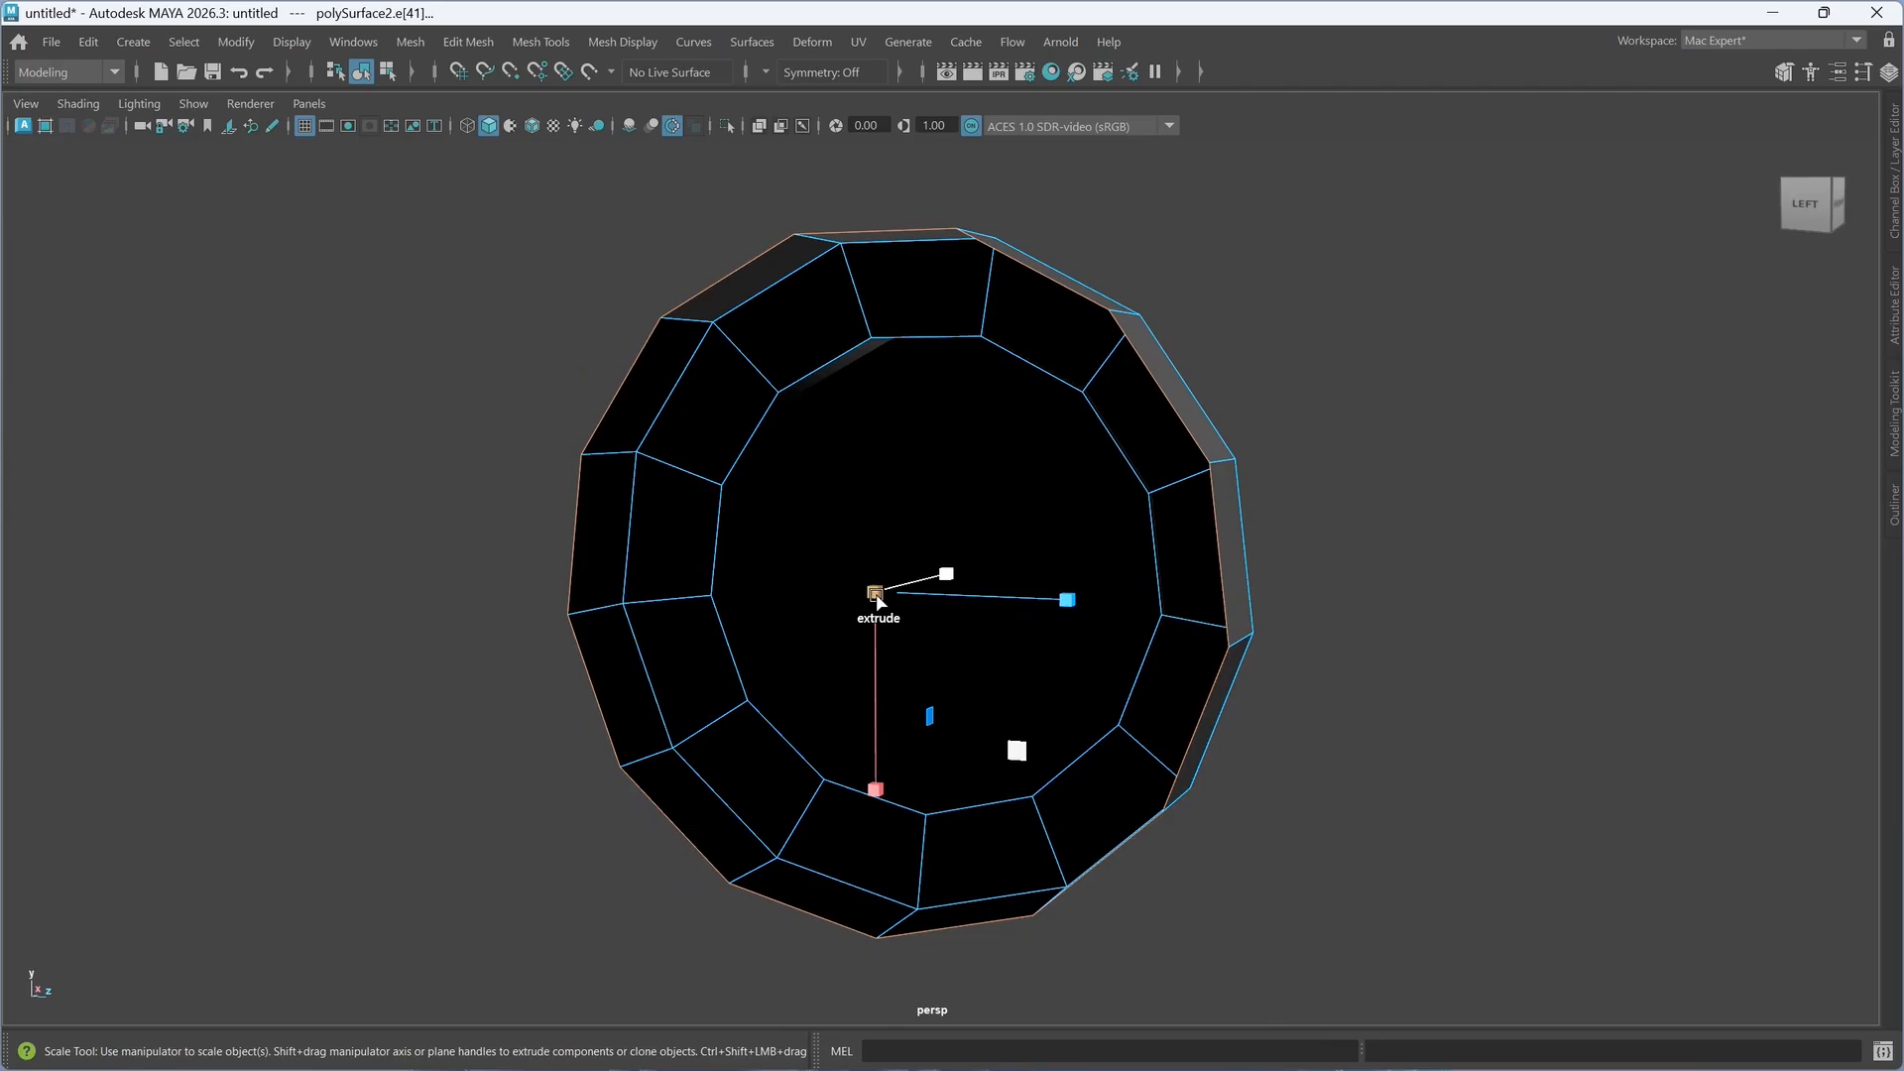
shift+drag(888, 598, 853, 667)
shift+drag(928, 611, 839, 619)
alt+drag(942, 714, 942, 671)
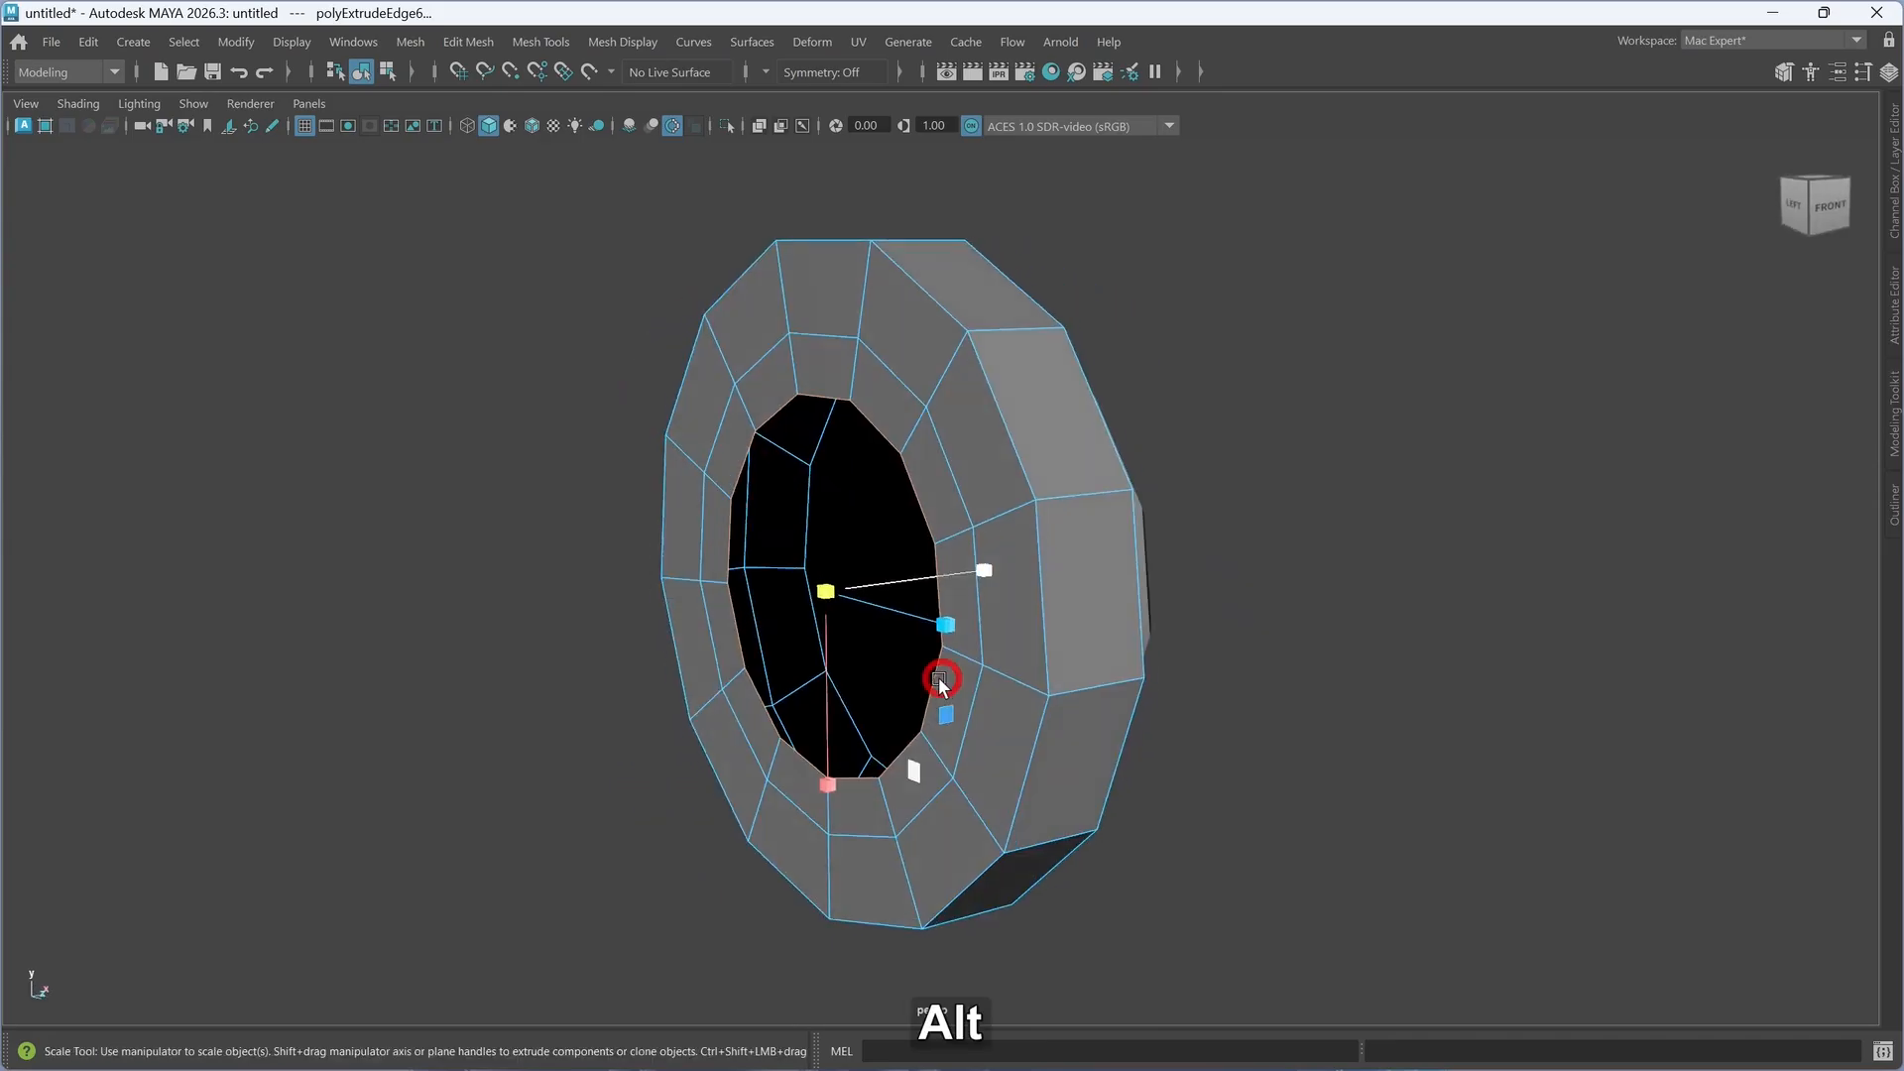
key(w)
drag(991, 569, 968, 573)
alt+drag(946, 684, 1023, 658)
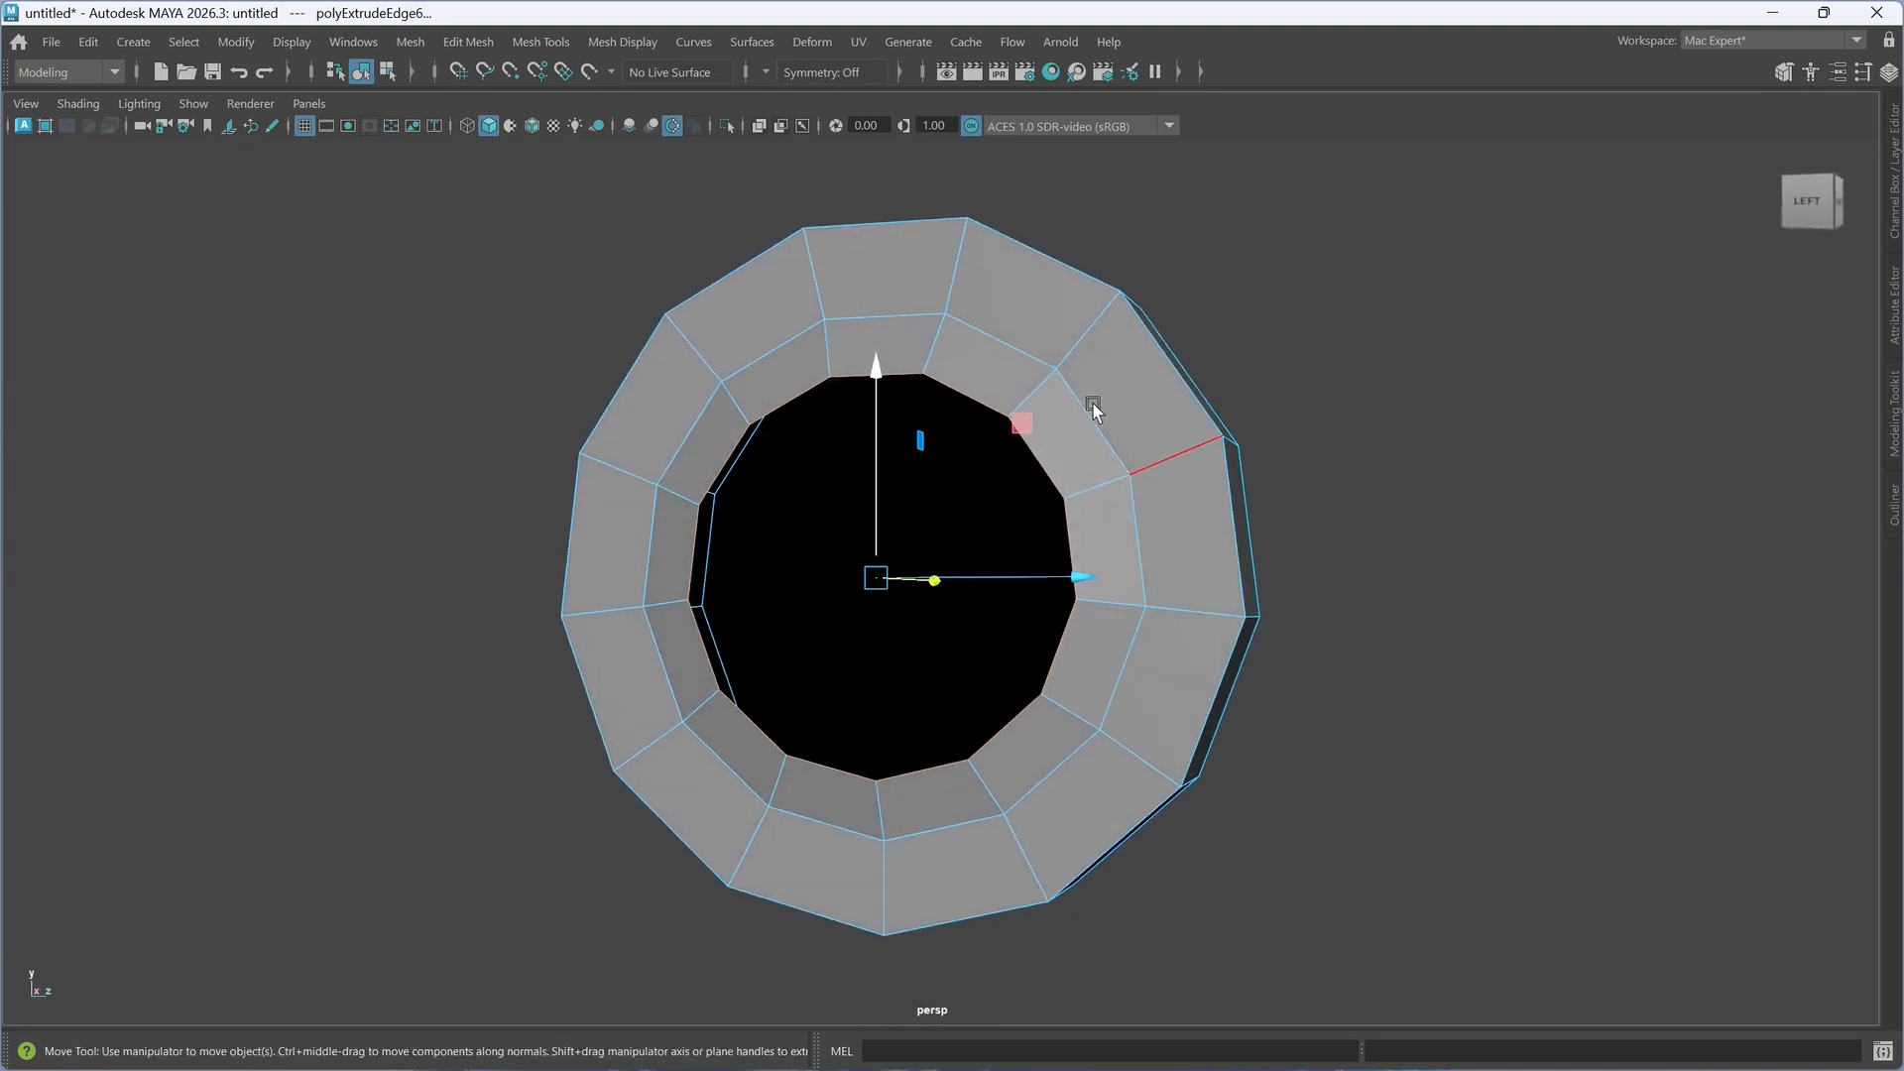
key(ctrl)
key(ctrl+z)
key(ctrl+z)
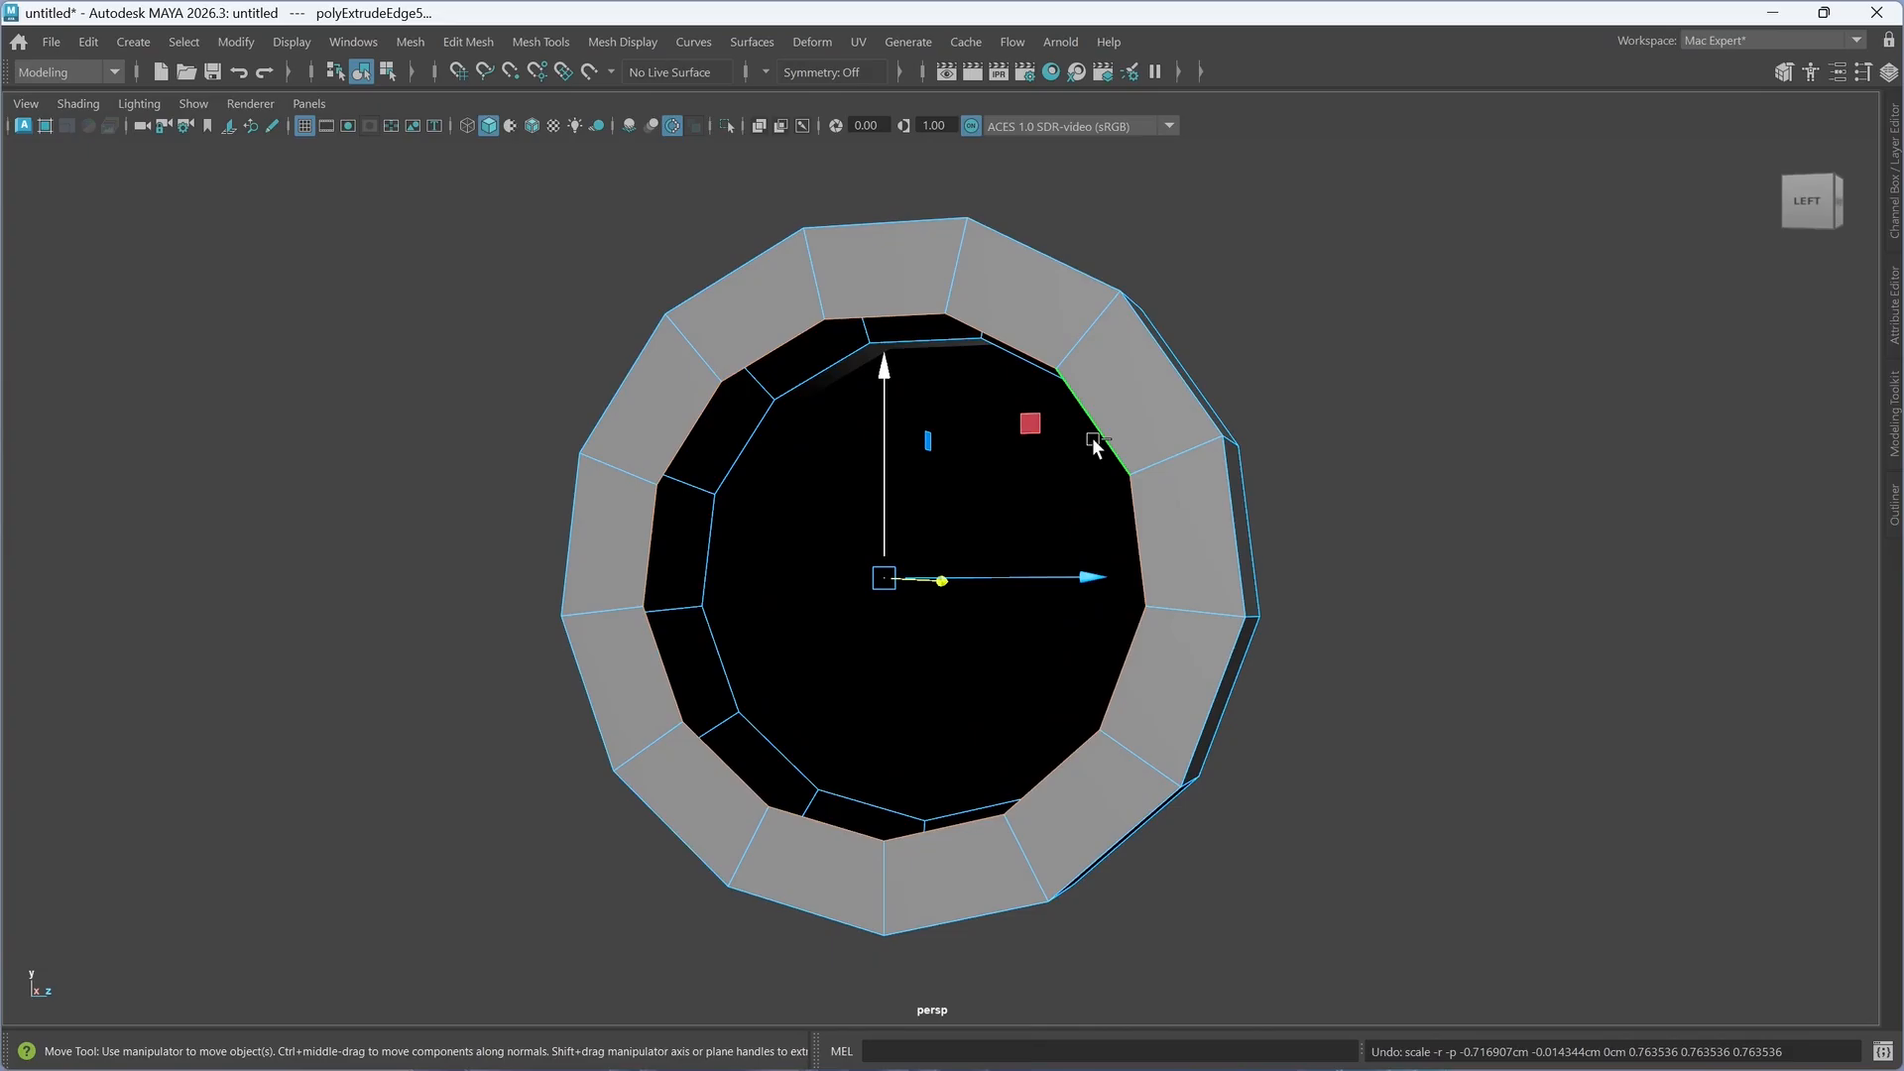
- Extrude the rear opening's border inward to a smaller ring and move it slightly backward
key(r)
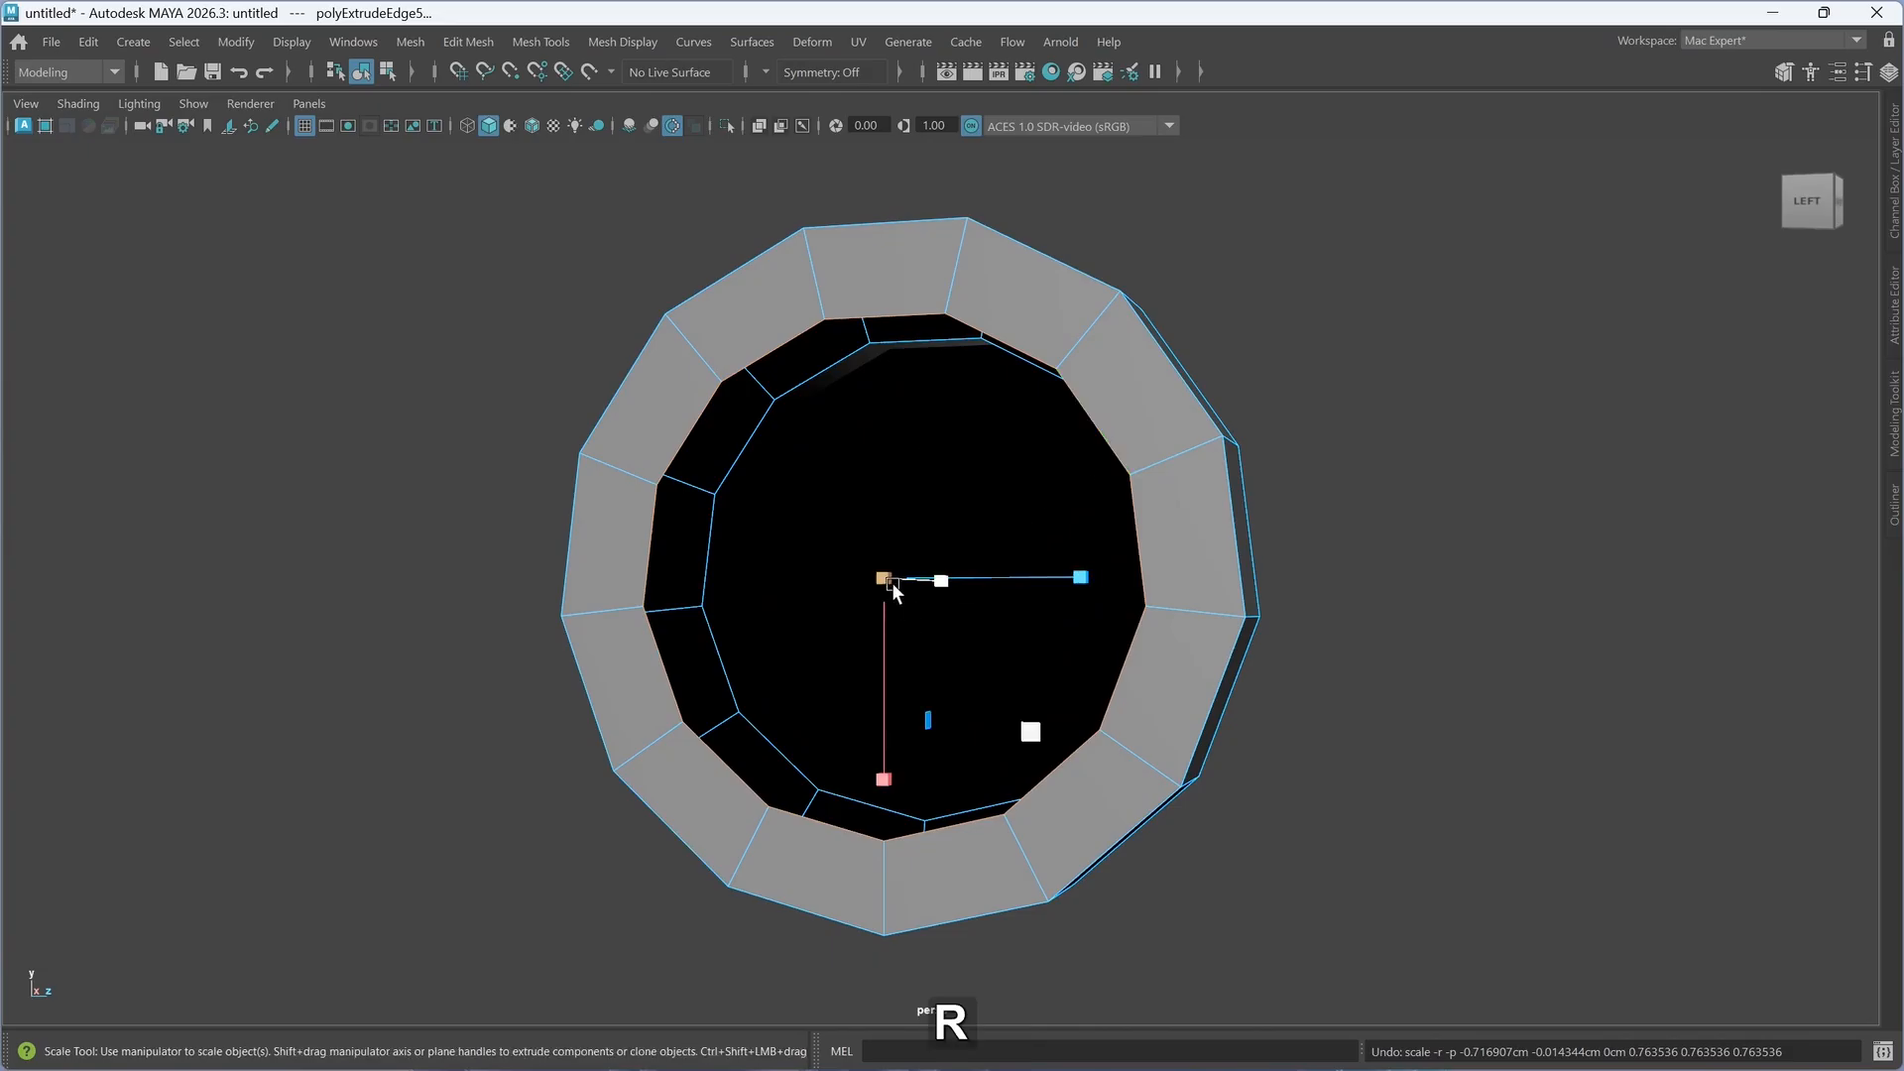
drag(891, 582, 811, 624)
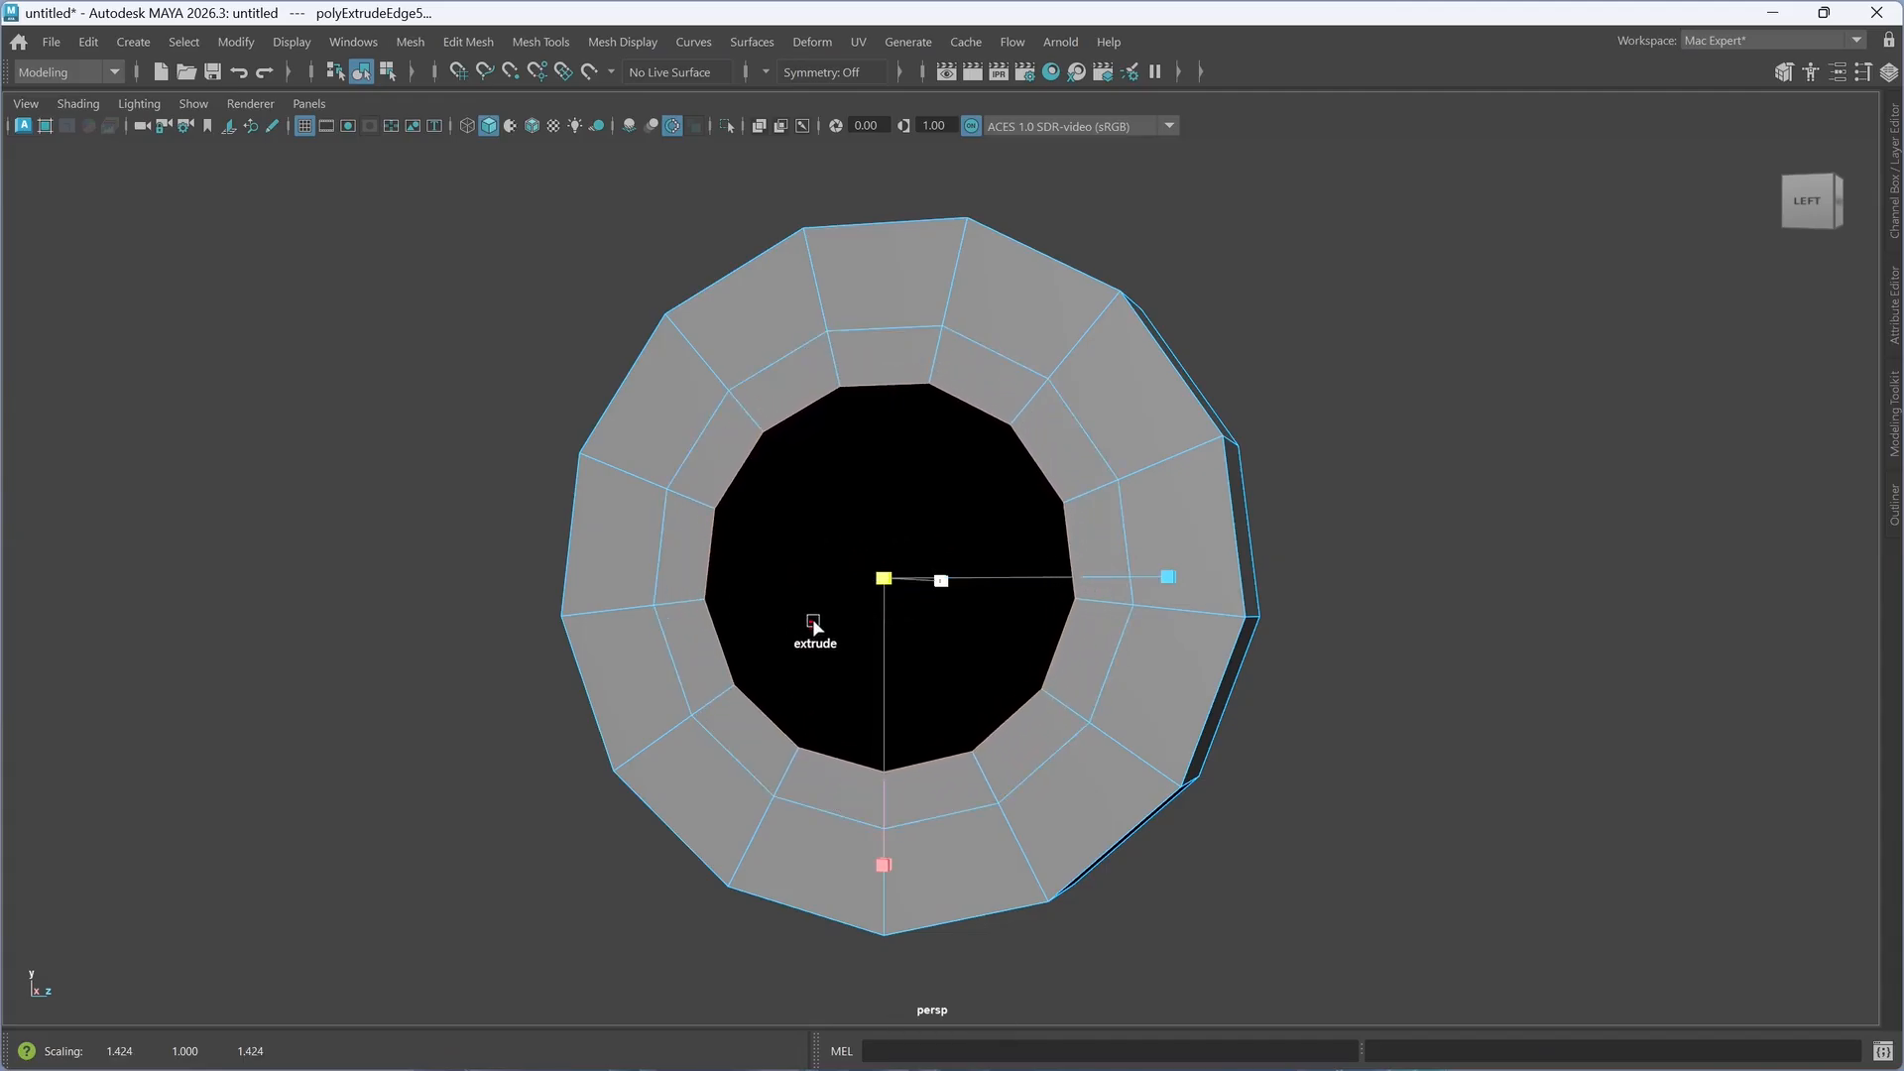
key(w)
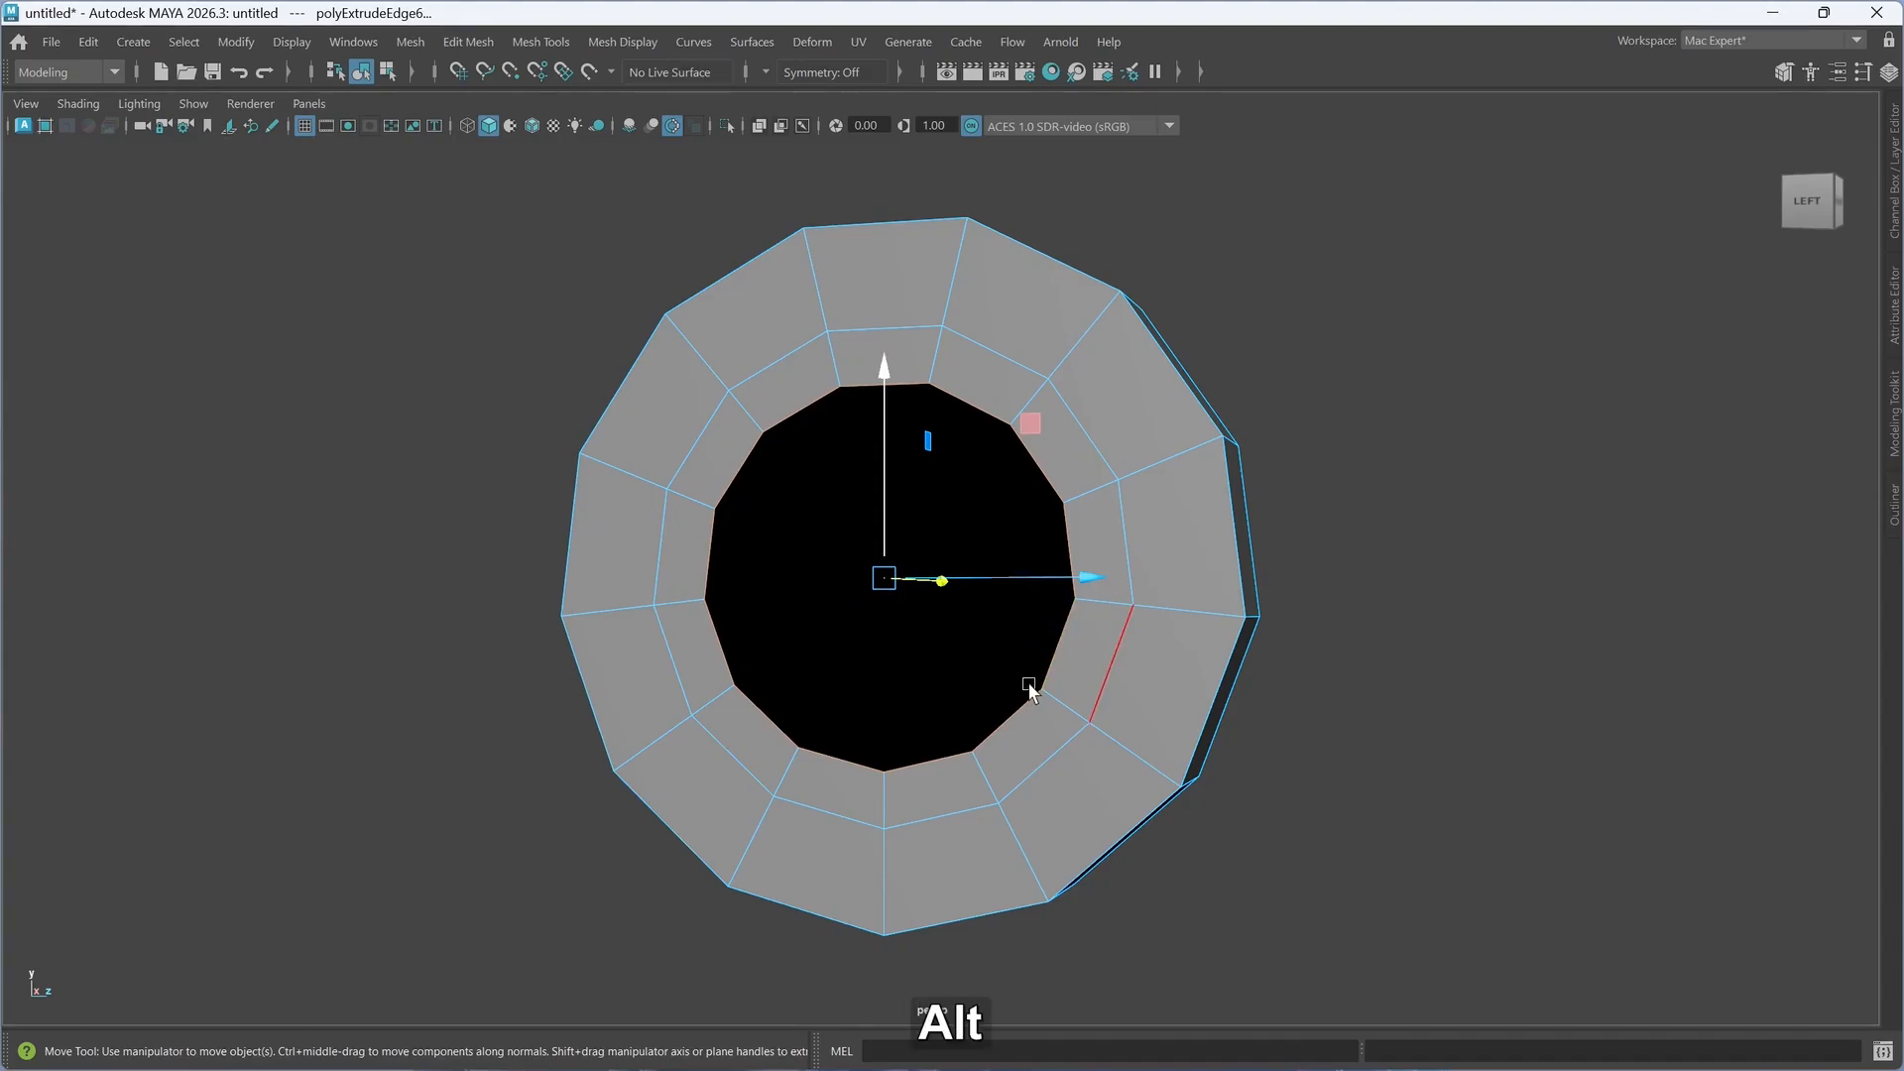
alt+drag(1029, 688, 1025, 630)
drag(1009, 561, 993, 567)
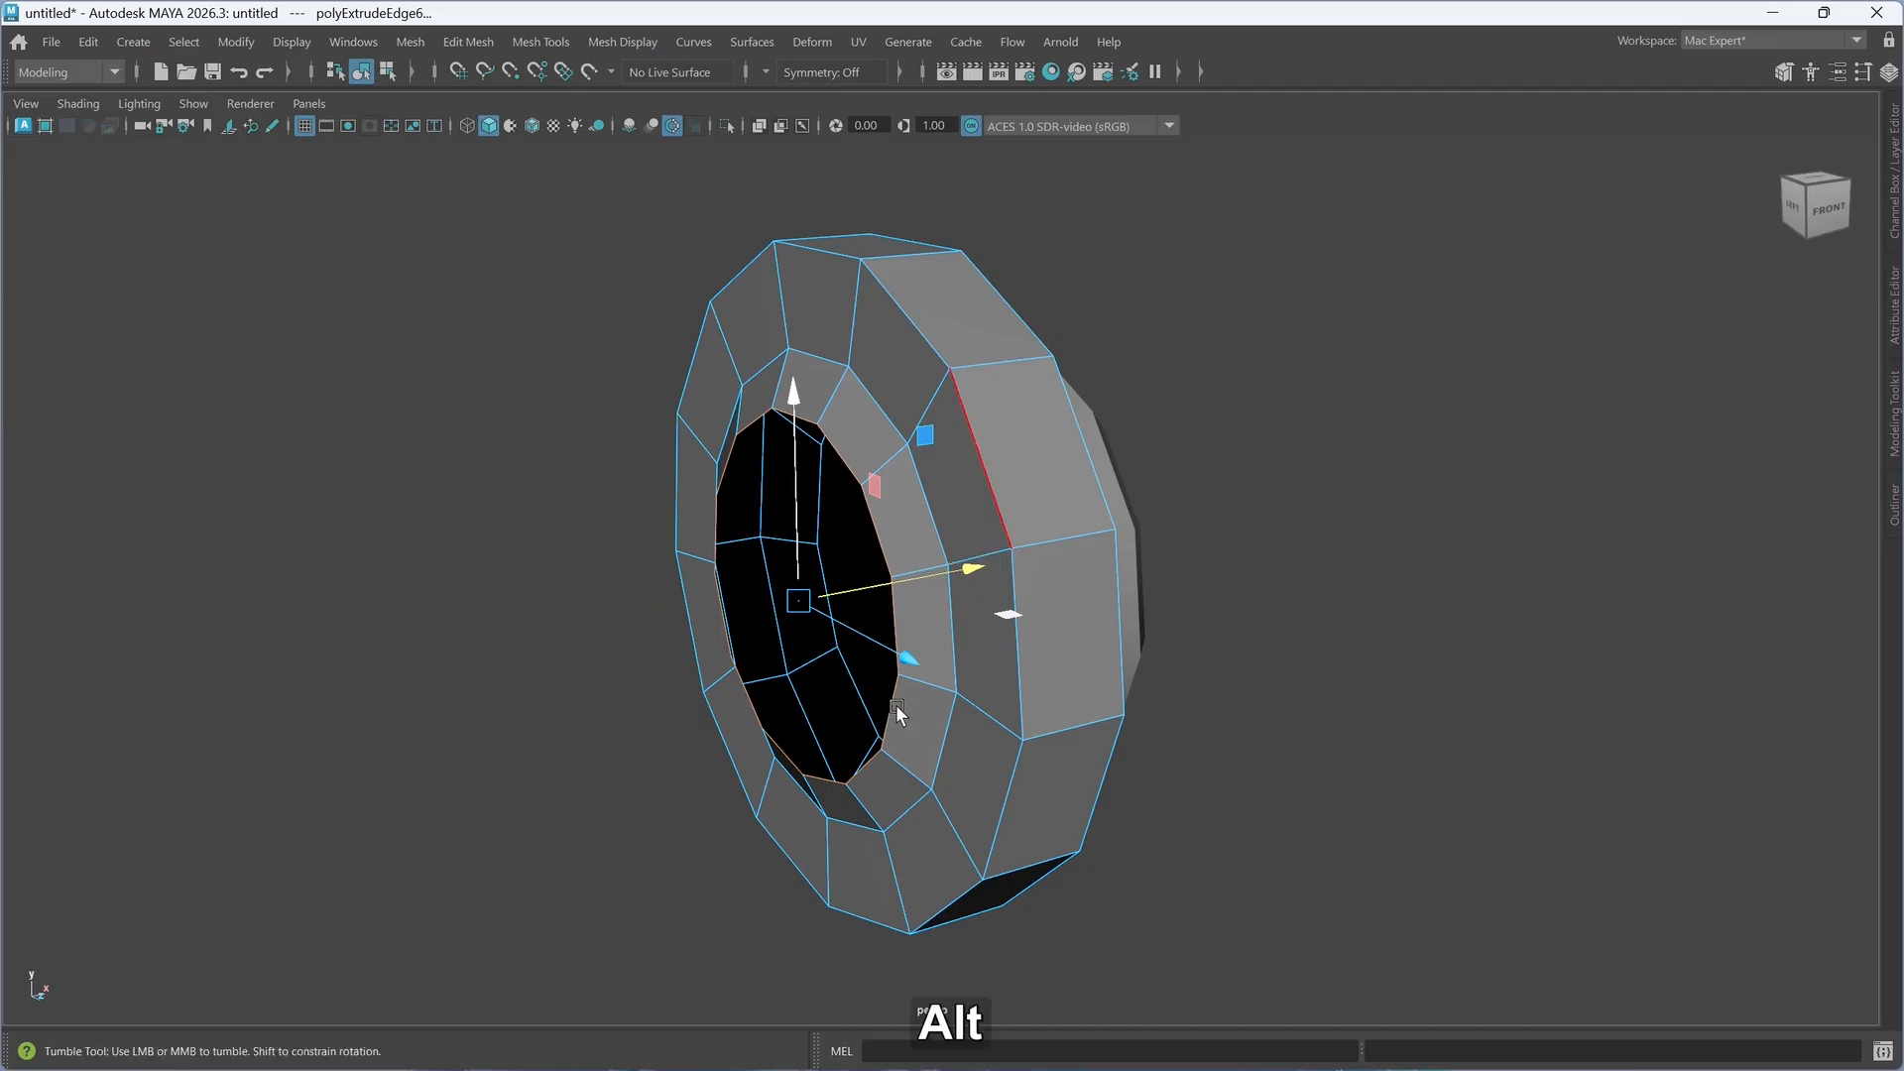
- Extrude another smaller ring inside the rear opening and offset its border backward to continue the dome
alt+drag(895, 704, 914, 719)
key(r)
mouse_move(811, 620)
shift+mouse_down()
mouse_move(748, 623)
mouse_move(788, 629)
shift+mouse_up()
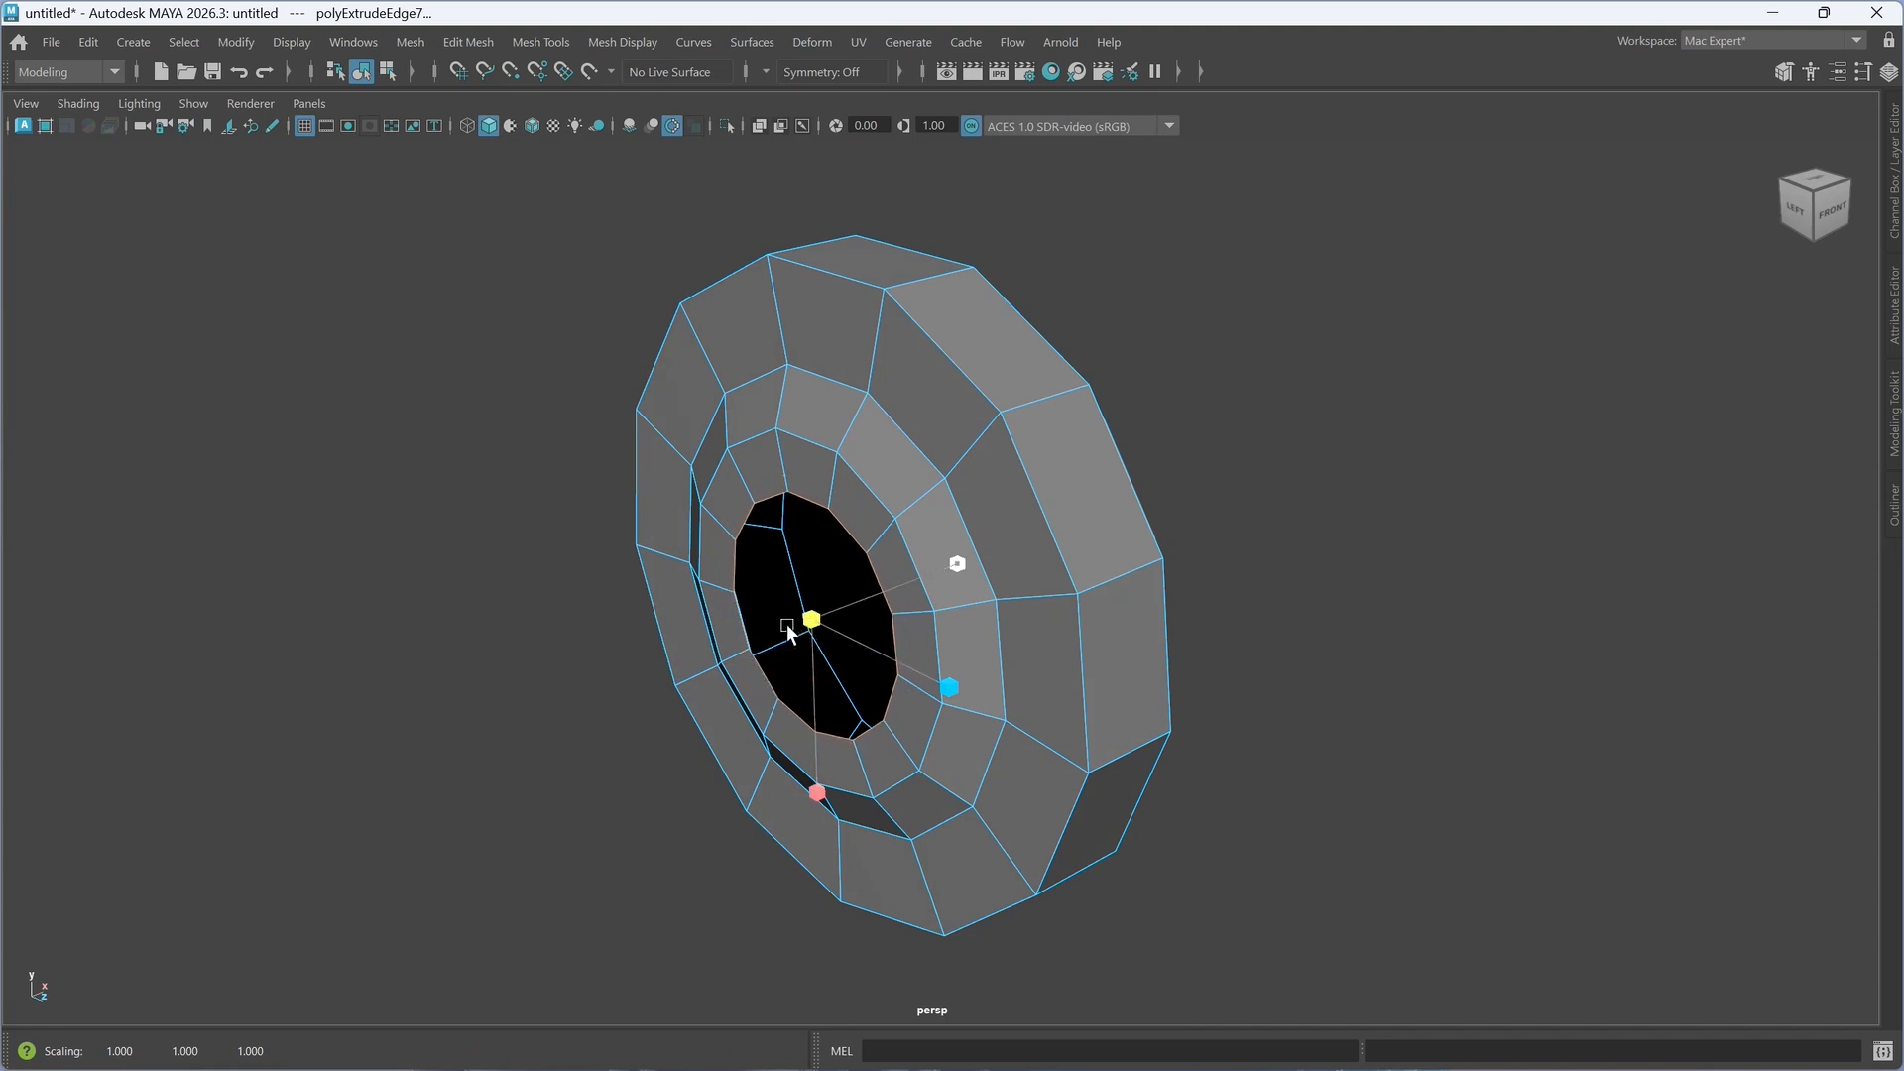
key(w)
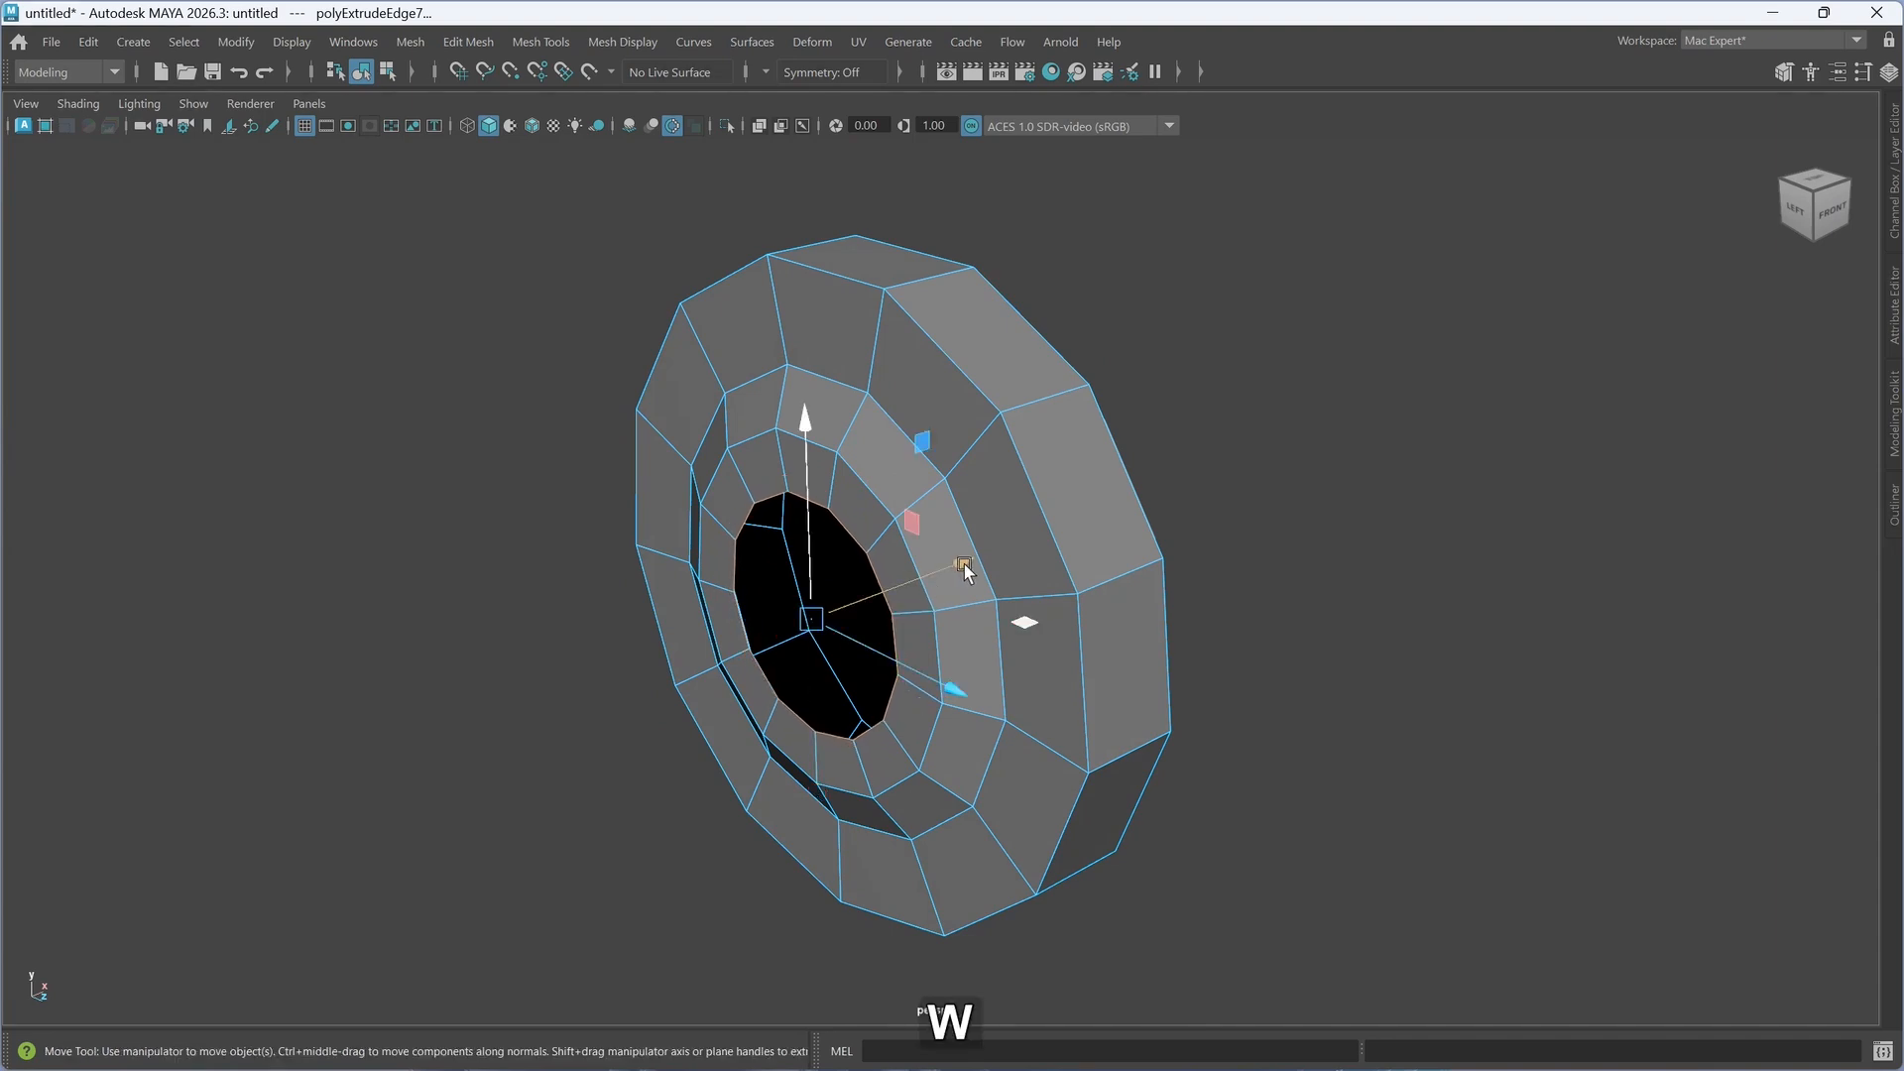
drag(963, 569, 951, 572)
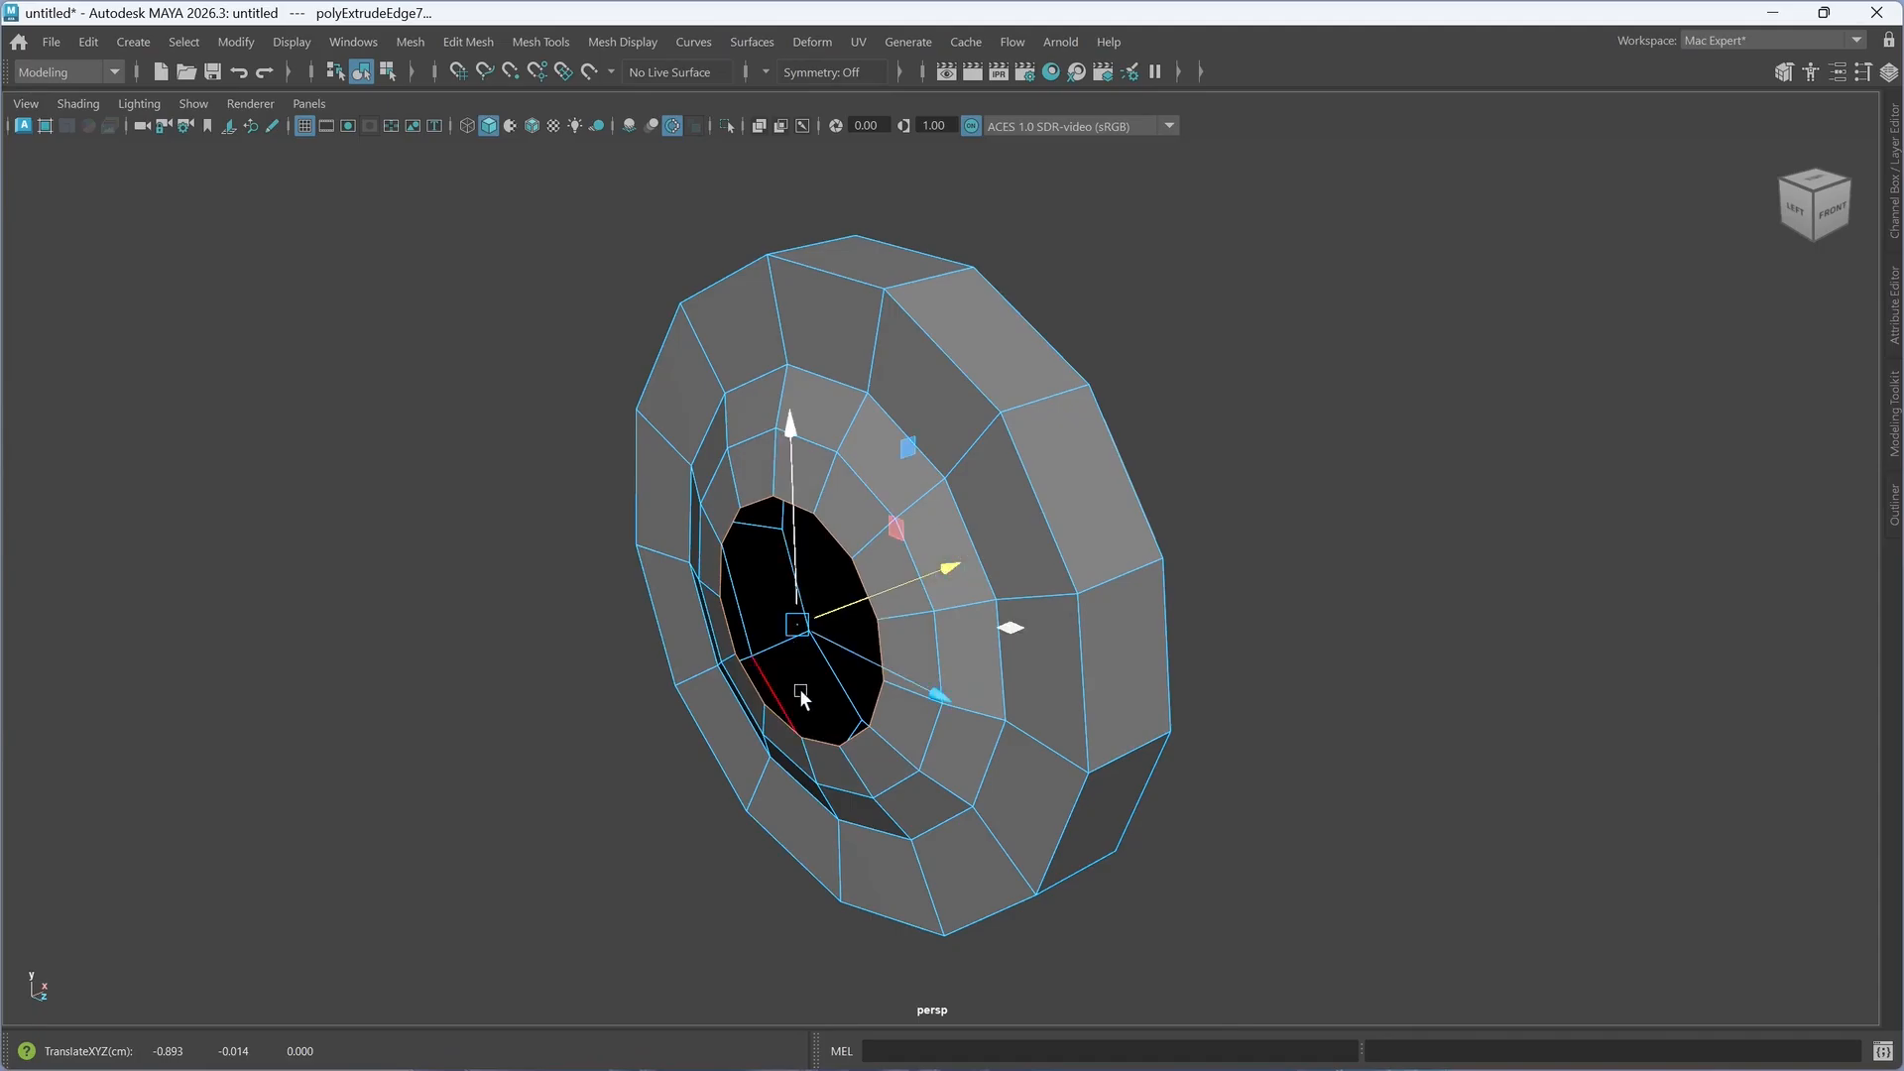
- Extrude one last smaller, slightly offset ring and close the dome by merging its border edges to the center
alt+drag(799, 688, 799, 625)
key(r)
alt+drag(885, 704, 868, 709)
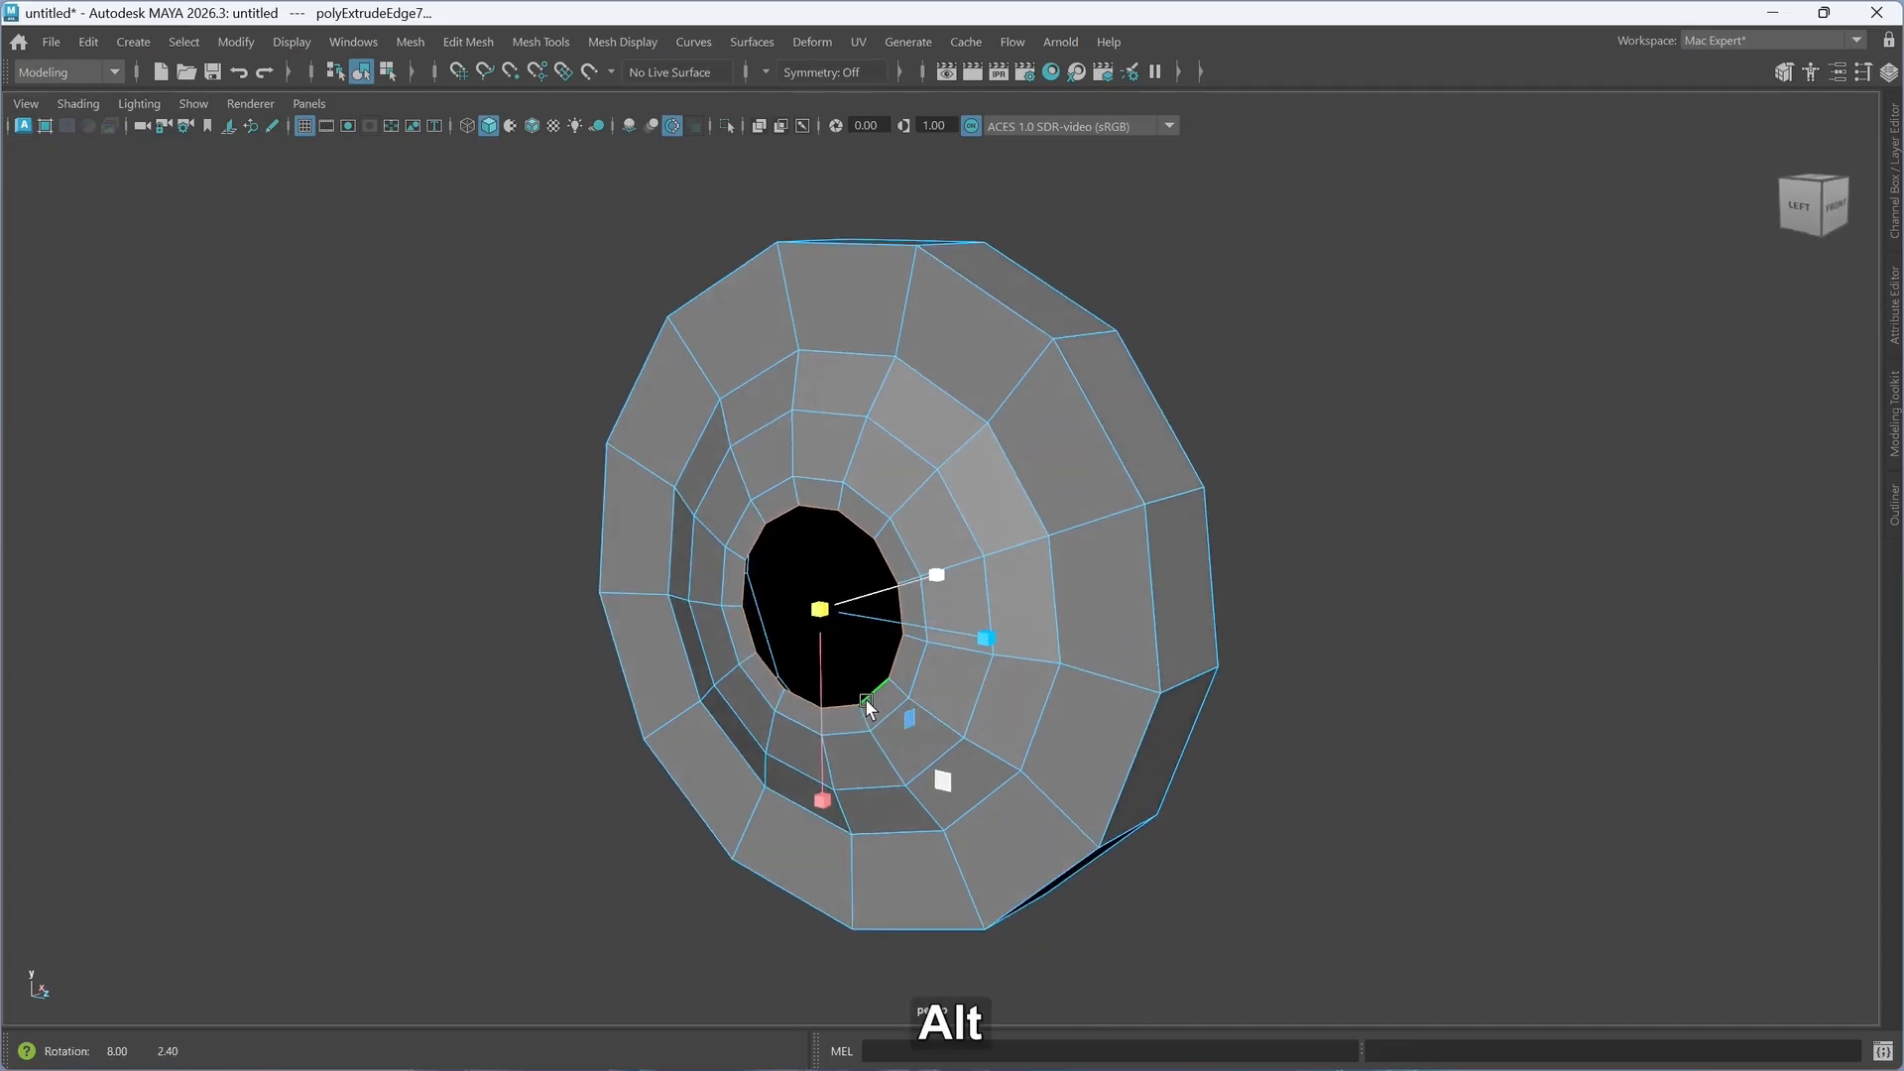
key(q)
key(w)
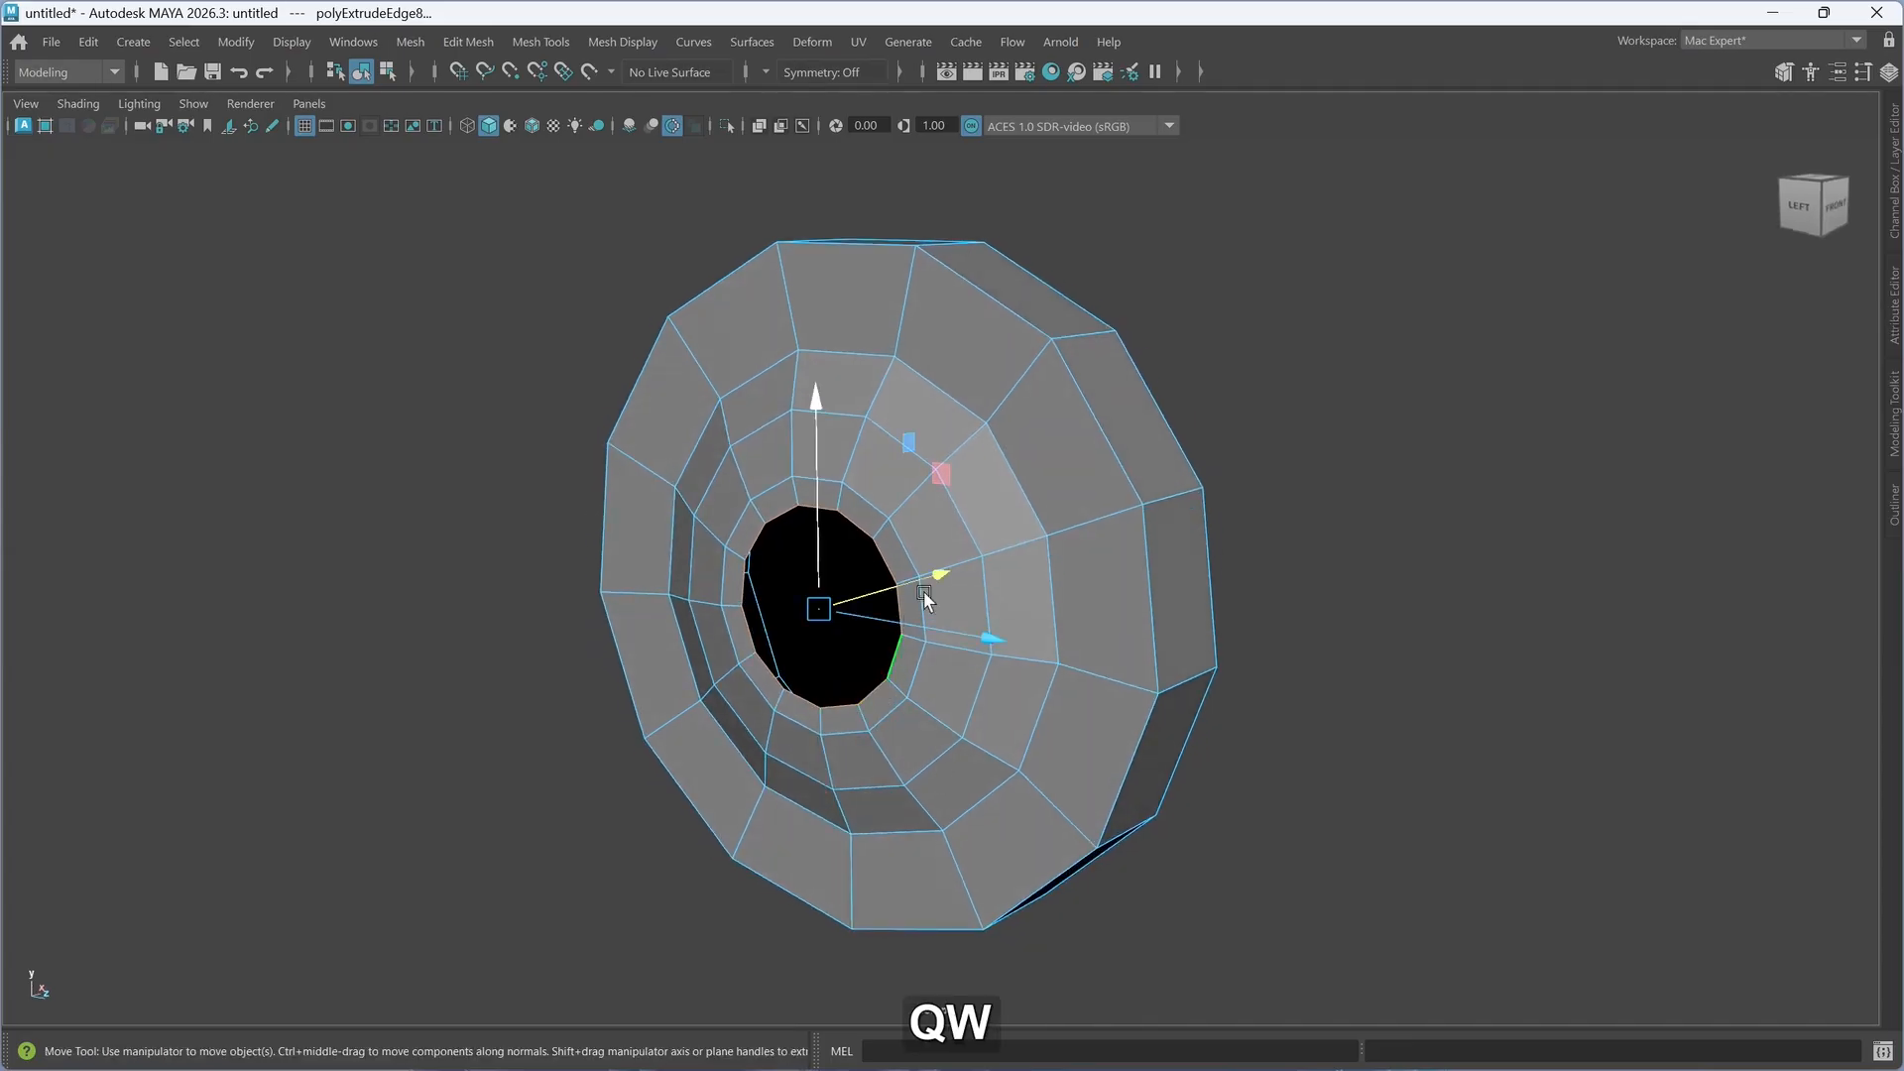
drag(938, 569, 932, 573)
shift+right_drag(829, 639, 835, 519)
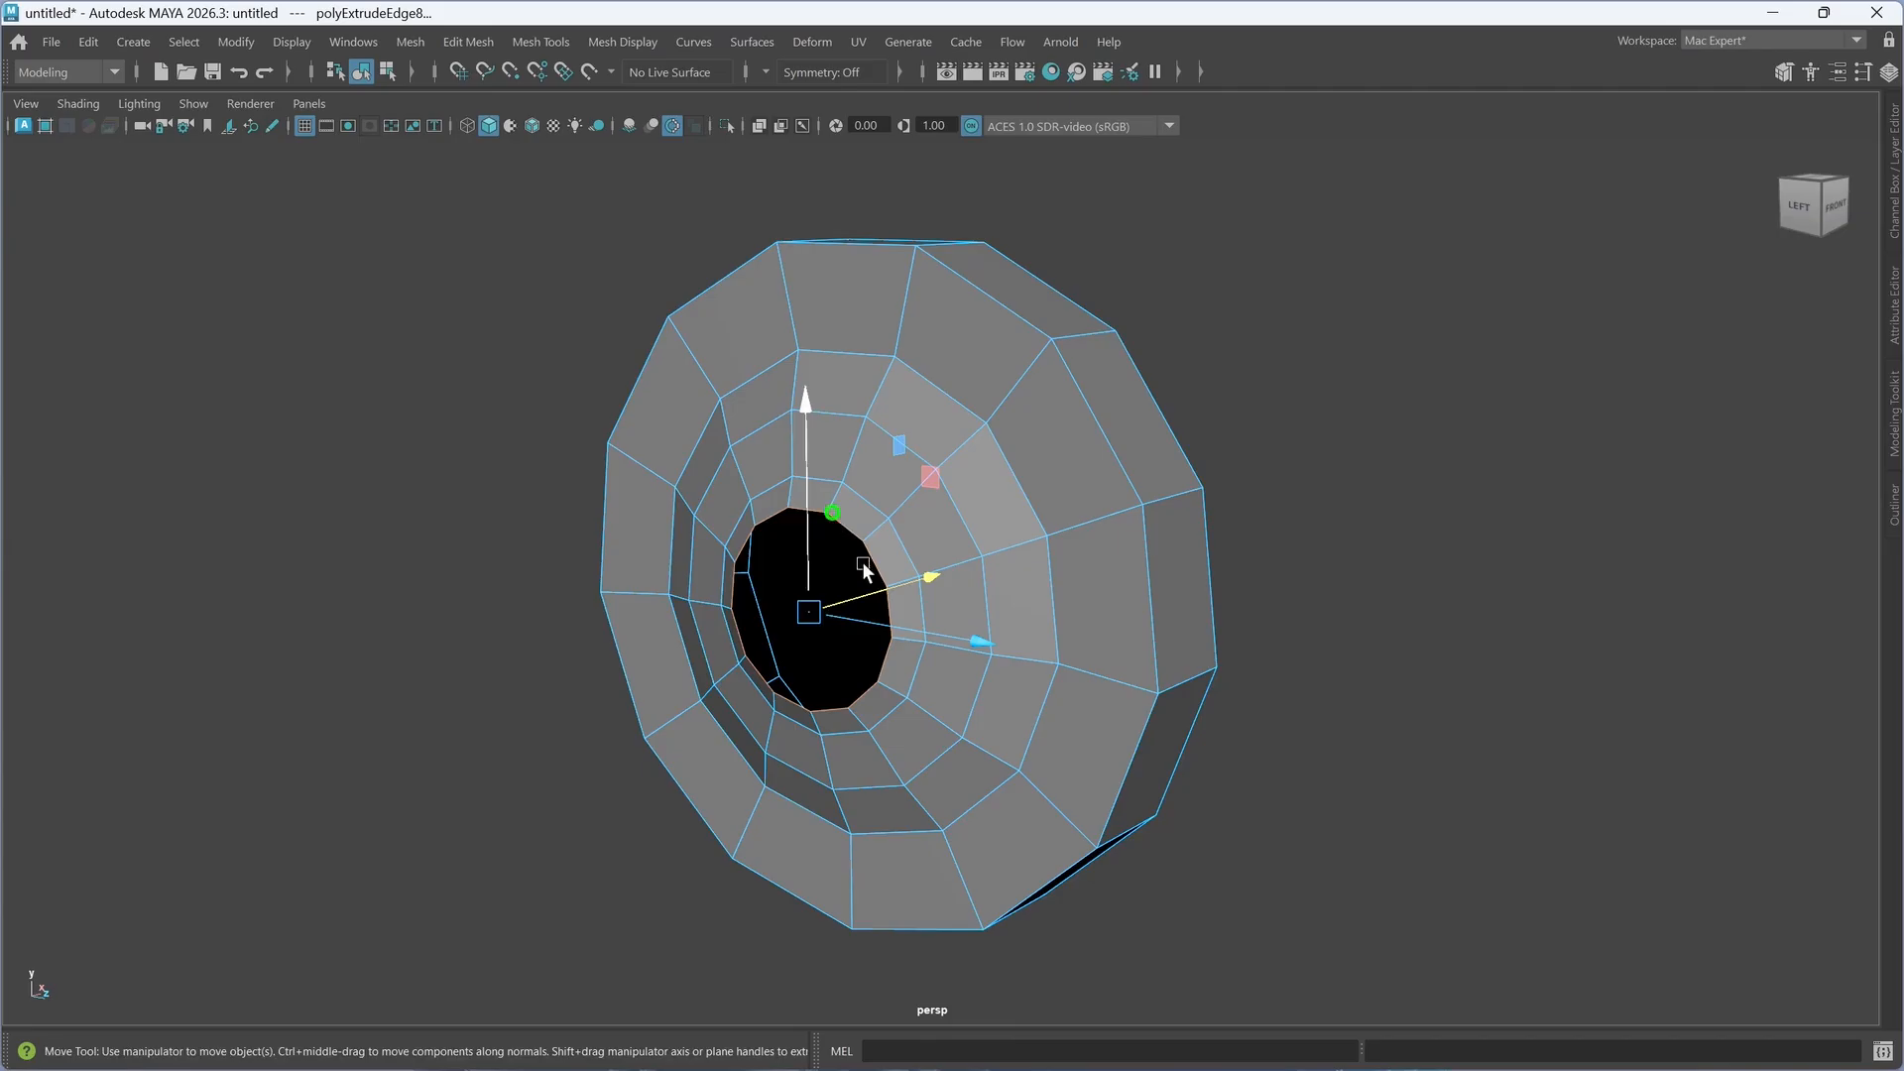
- Display both the domed band mesh and the cylindrical cap with smooth mesh preview
alt+drag(900, 723, 1212, 662)
key(3)
click(1222, 697)
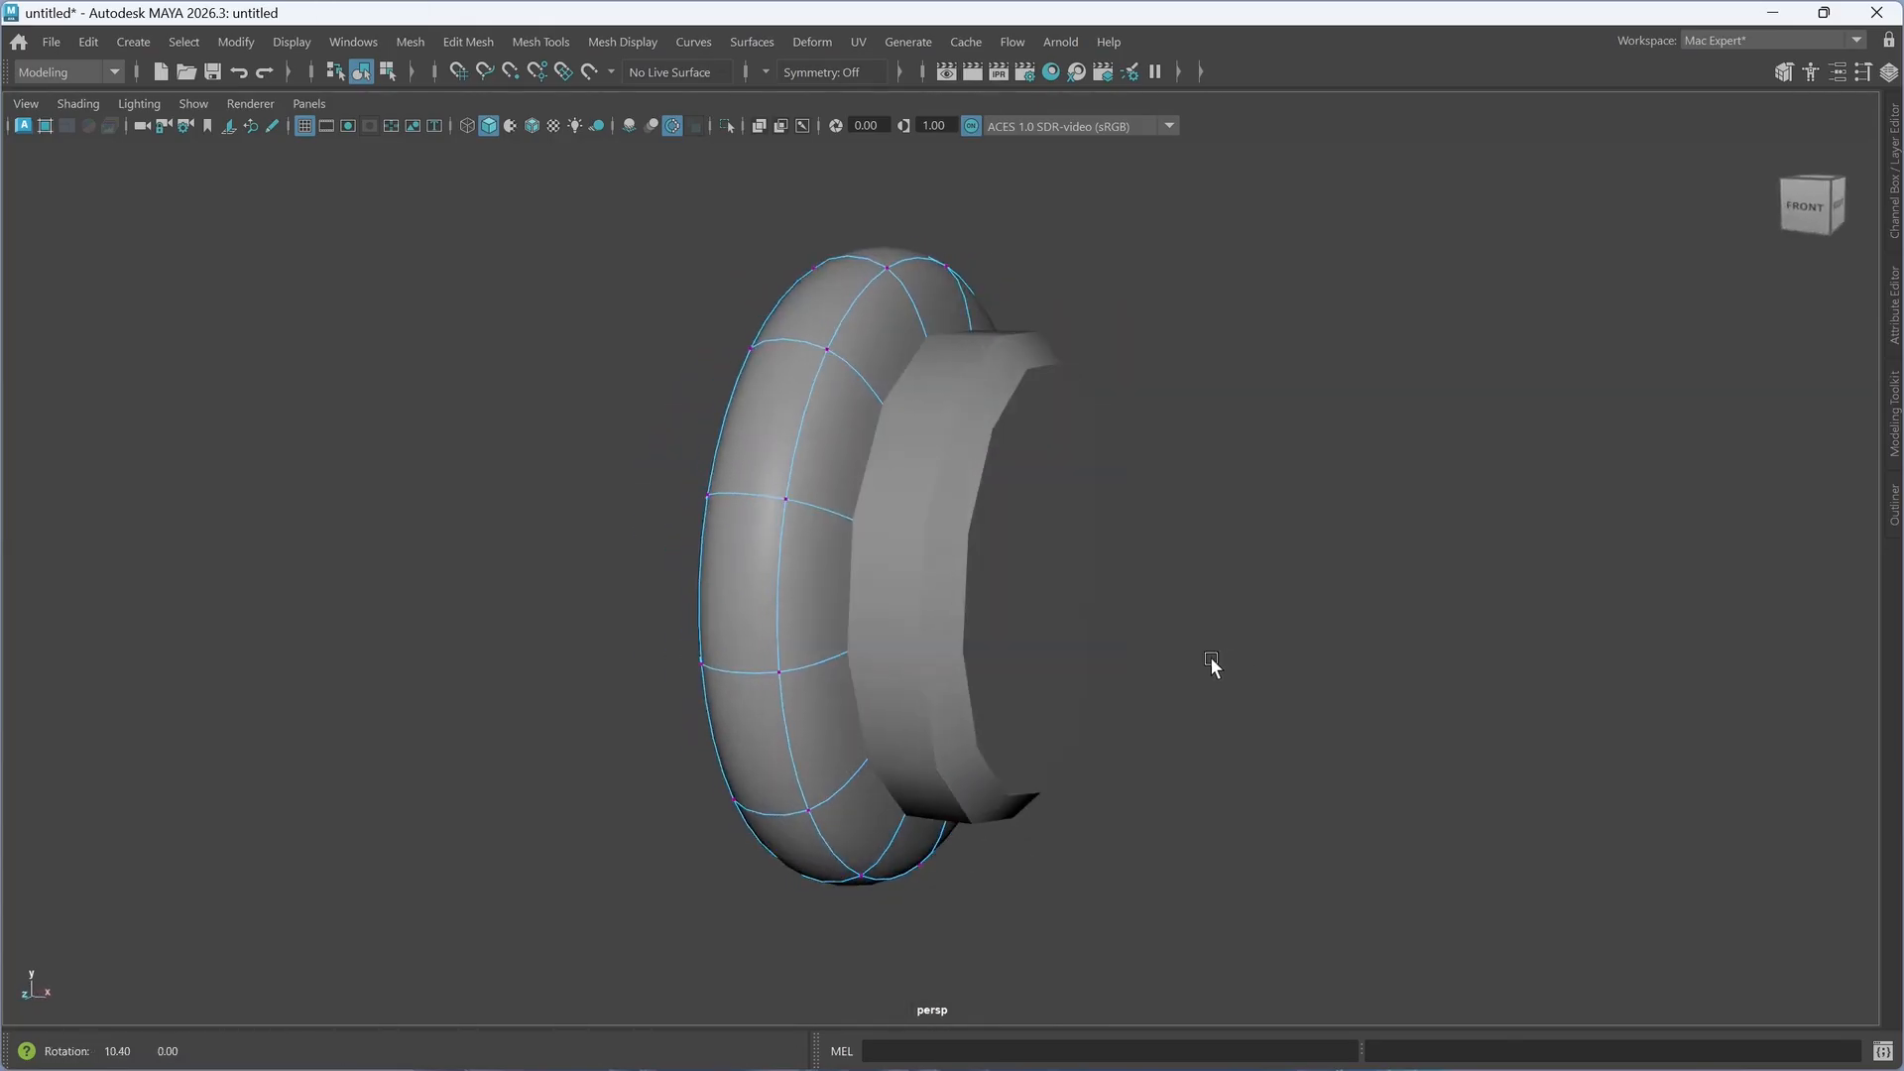
click(1016, 641)
key(3)
click(1389, 731)
alt+drag(870, 648, 822, 625)
alt+drag(961, 765, 939, 739)
drag(621, 408, 1001, 625)
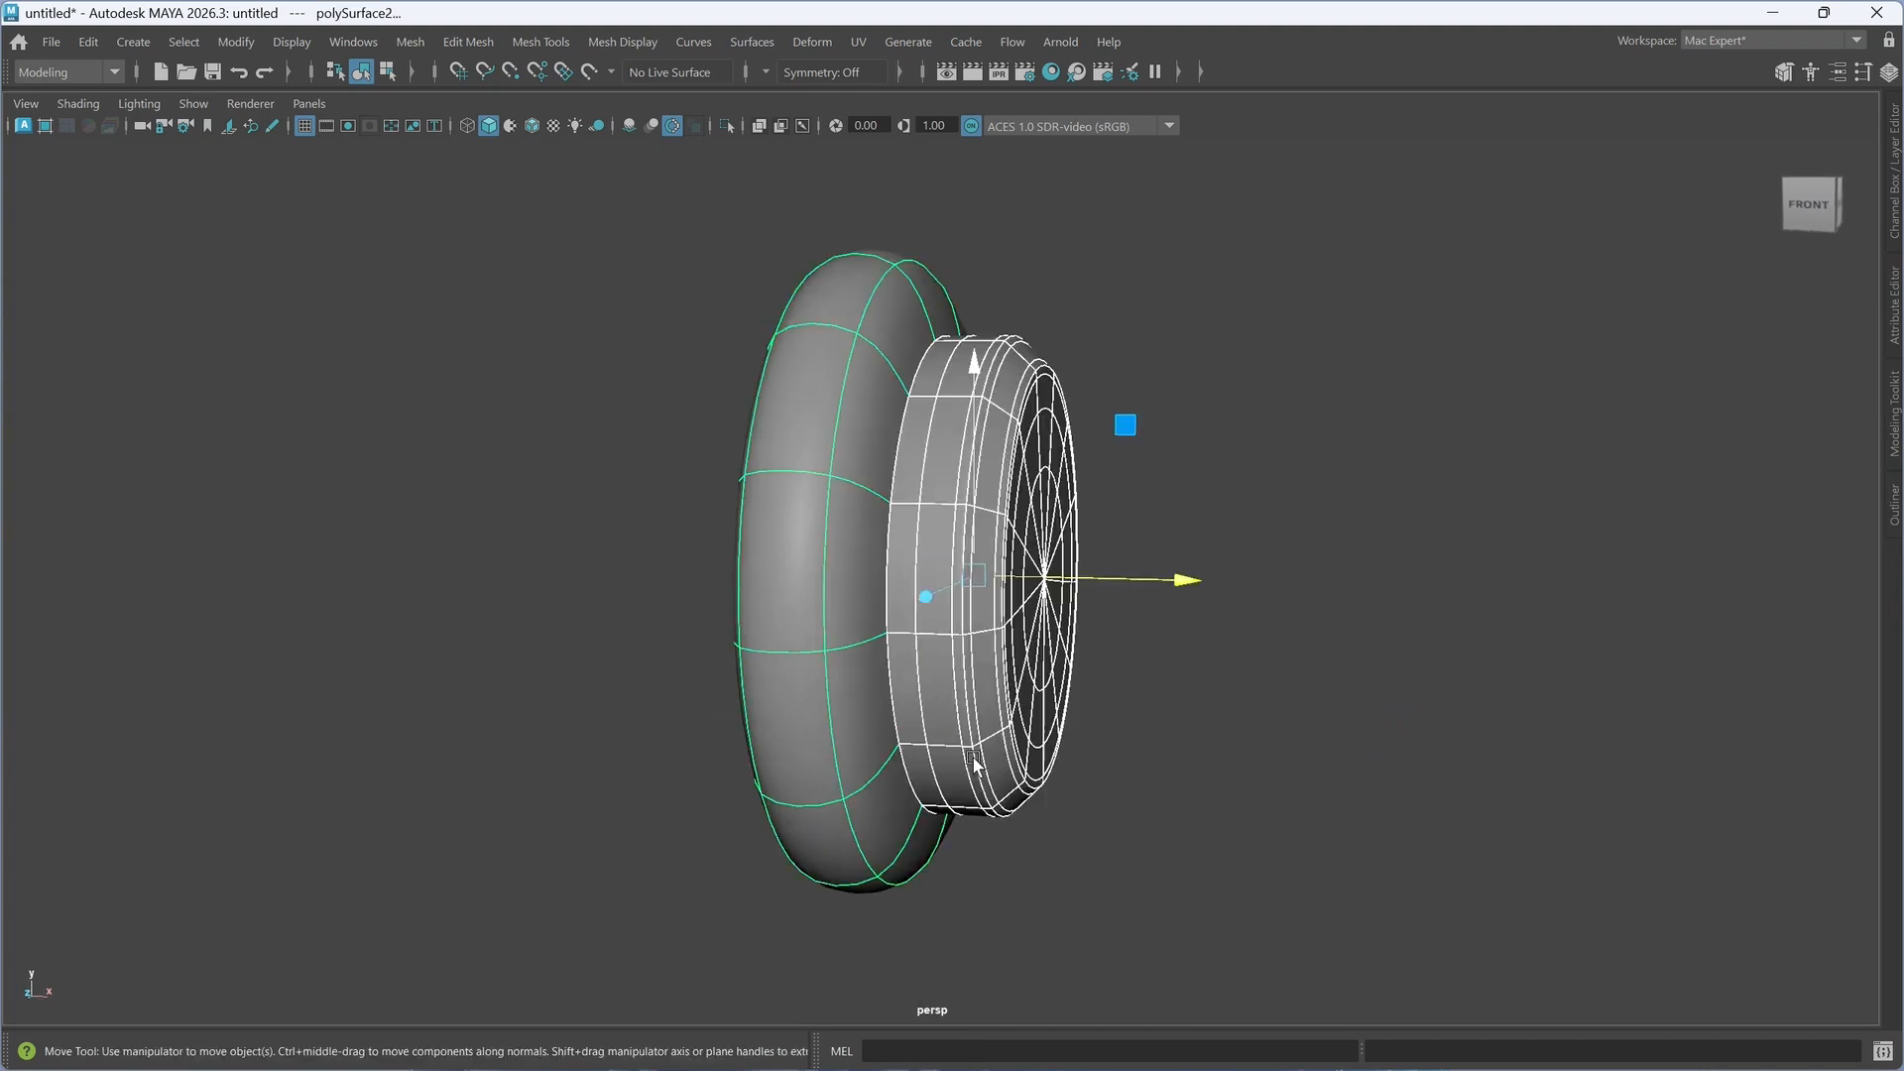
- Turn off the smooth mesh preview on the domed band mesh
alt+drag(973, 756, 914, 724)
click(1235, 821)
click(926, 726)
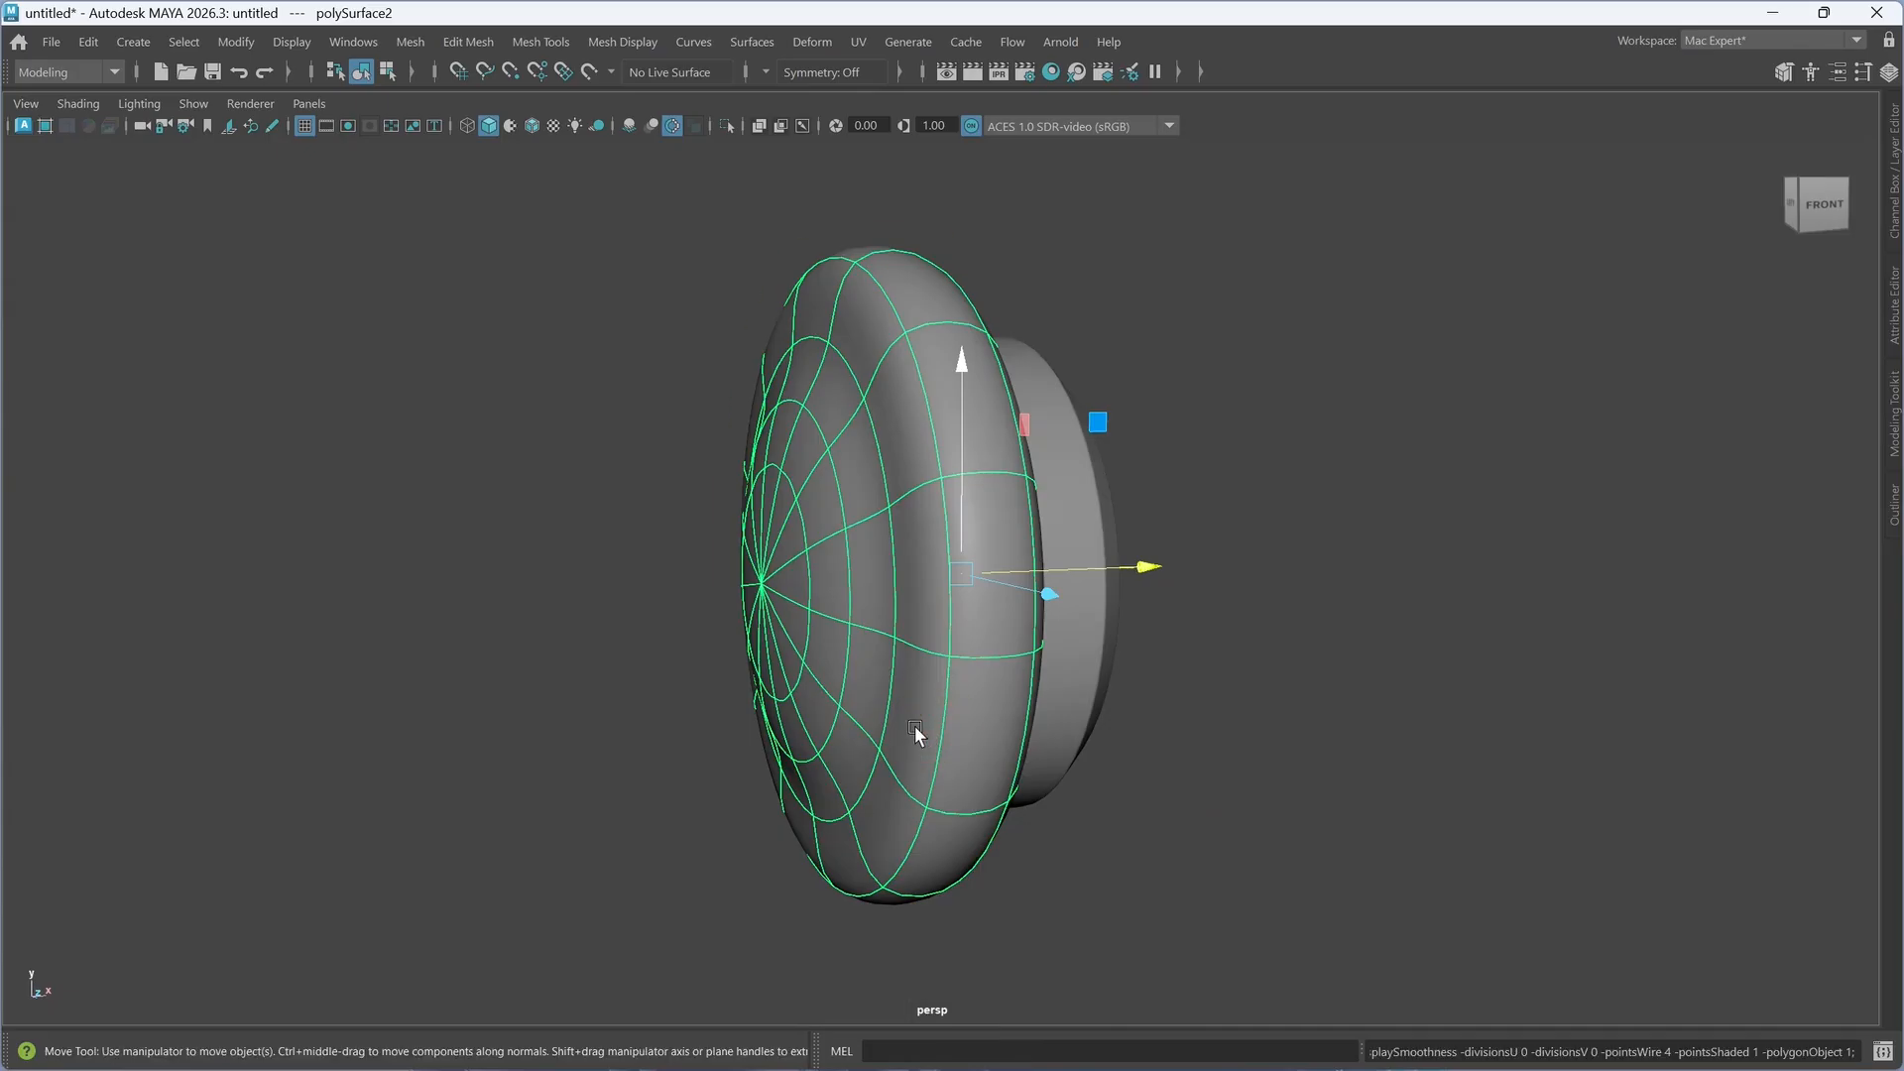
key(1)
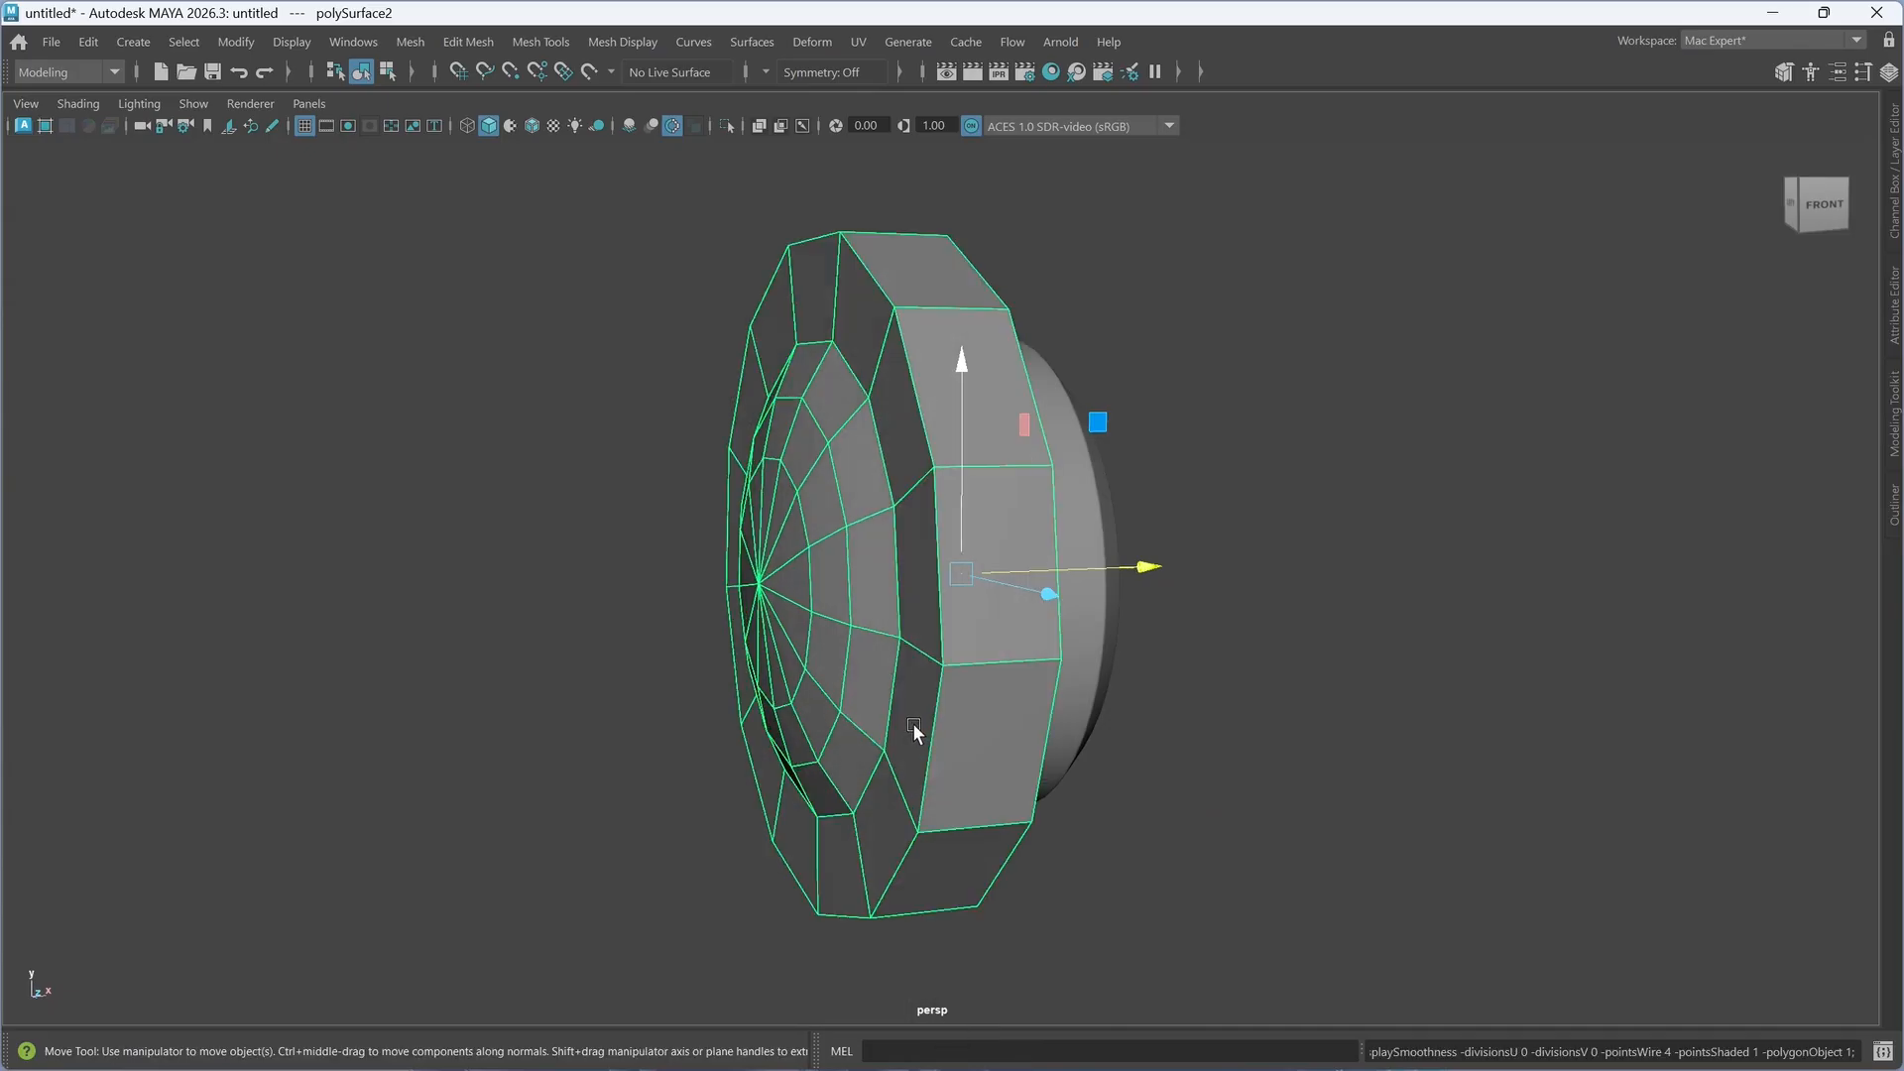
alt+drag(1011, 735, 1097, 733)
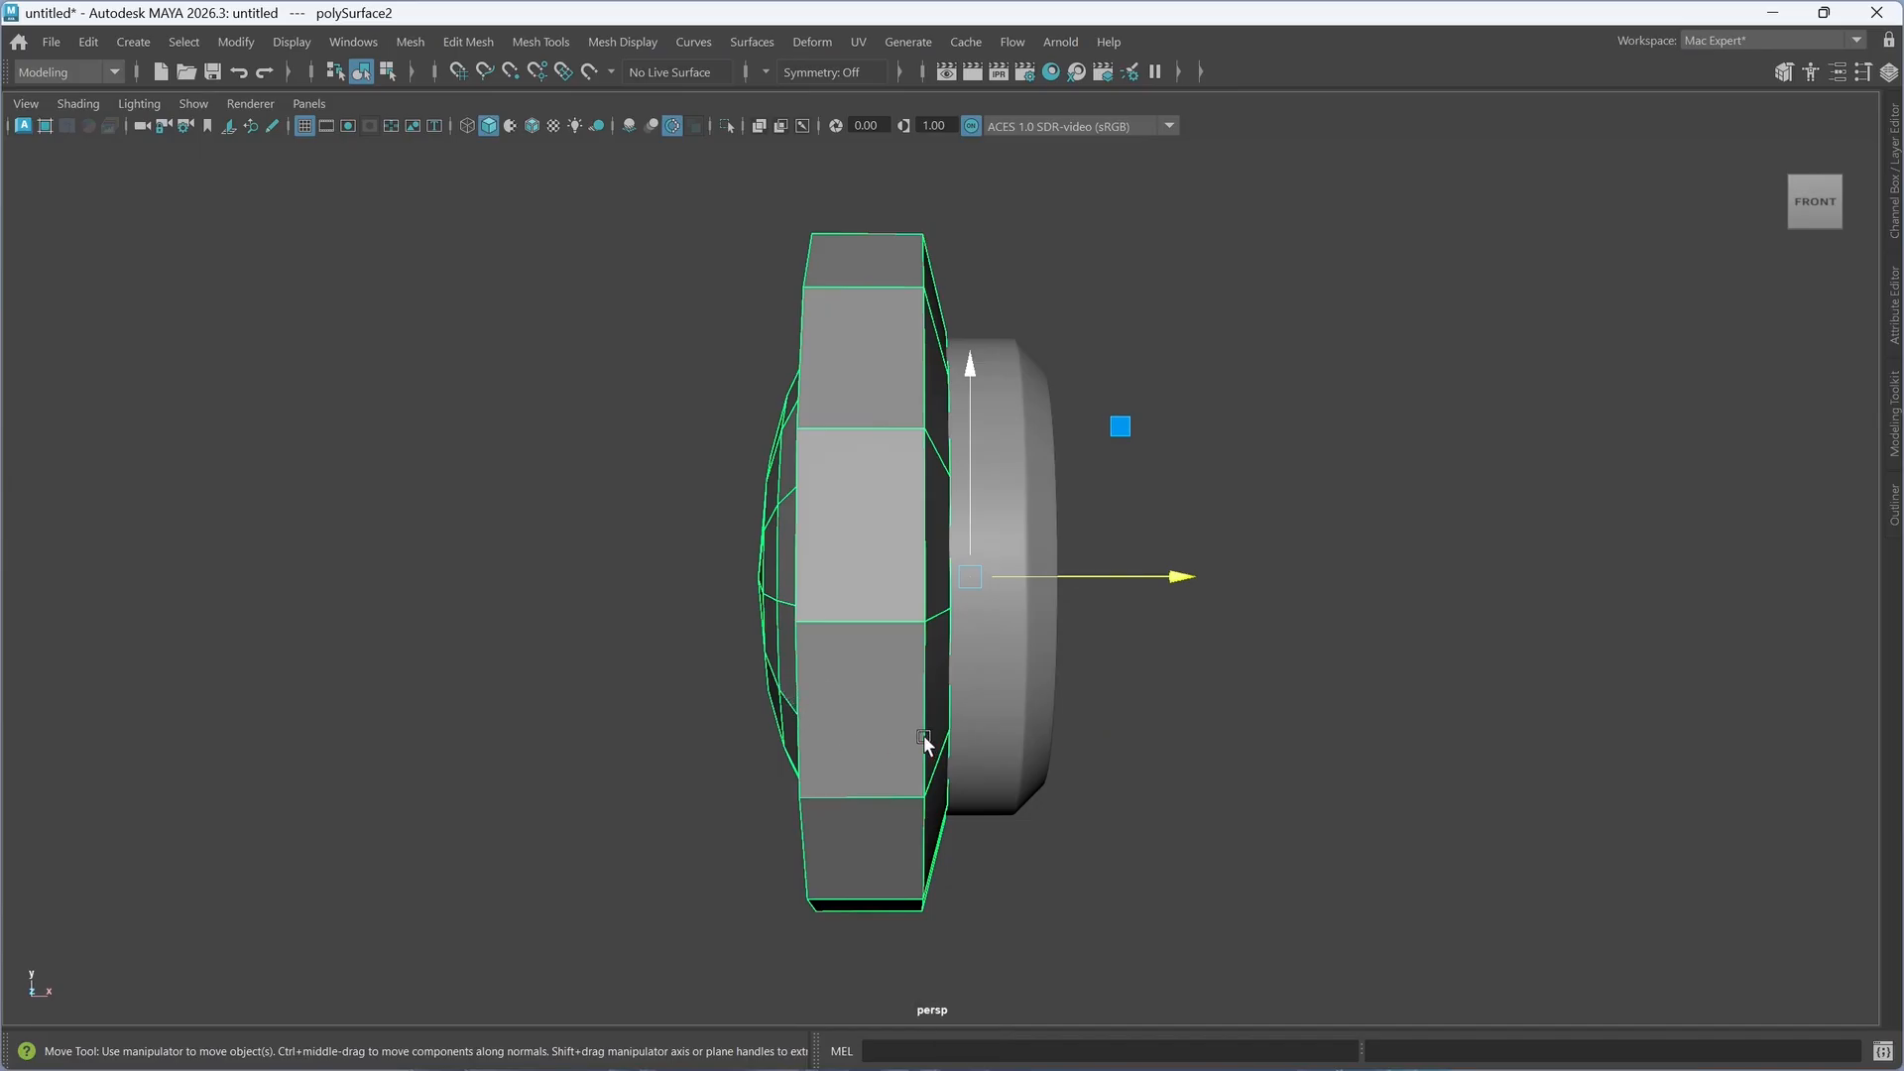
- Select the full loop of outer band faces and duplicate them as a separate mesh
alt+drag(1080, 746, 908, 699)
right_drag(1188, 445, 1228, 331)
right_drag(1184, 524, 1186, 510)
alt+drag(1186, 510, 1210, 586)
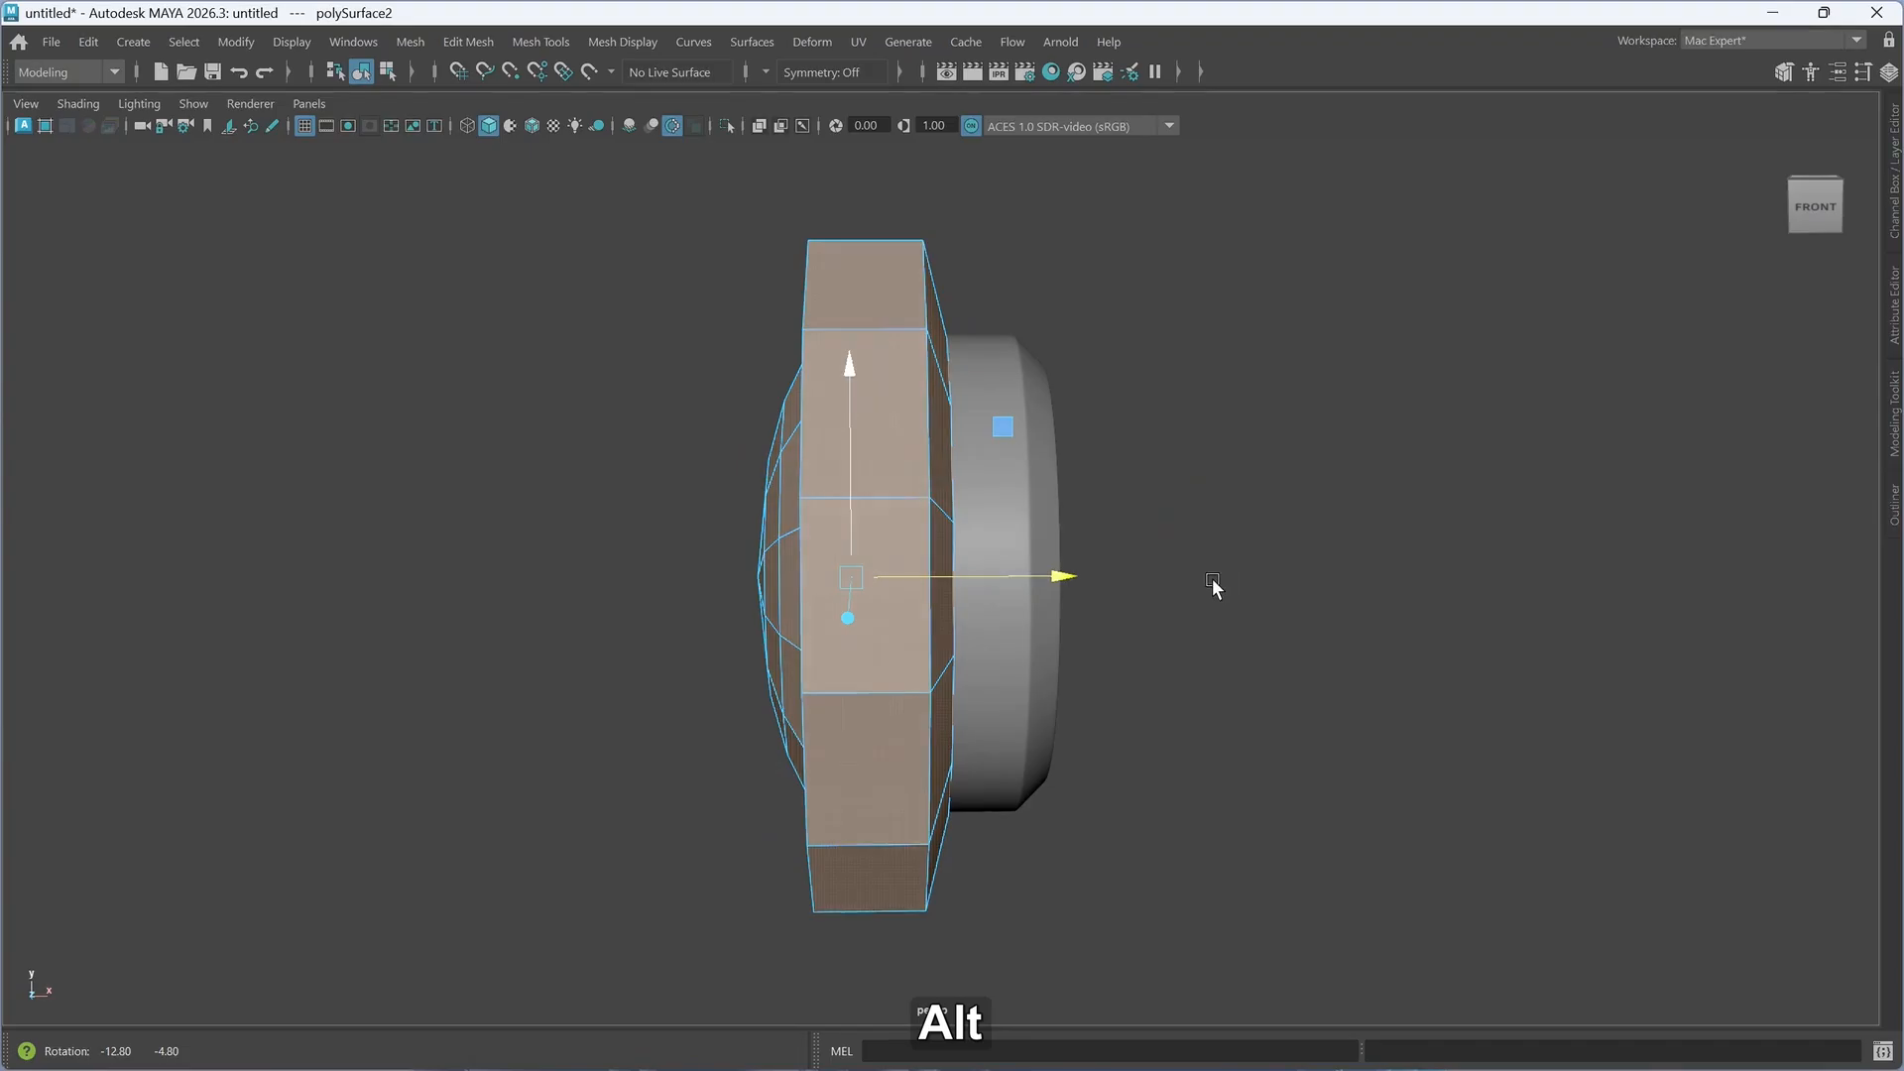
click(878, 671)
shift+double_click(889, 448)
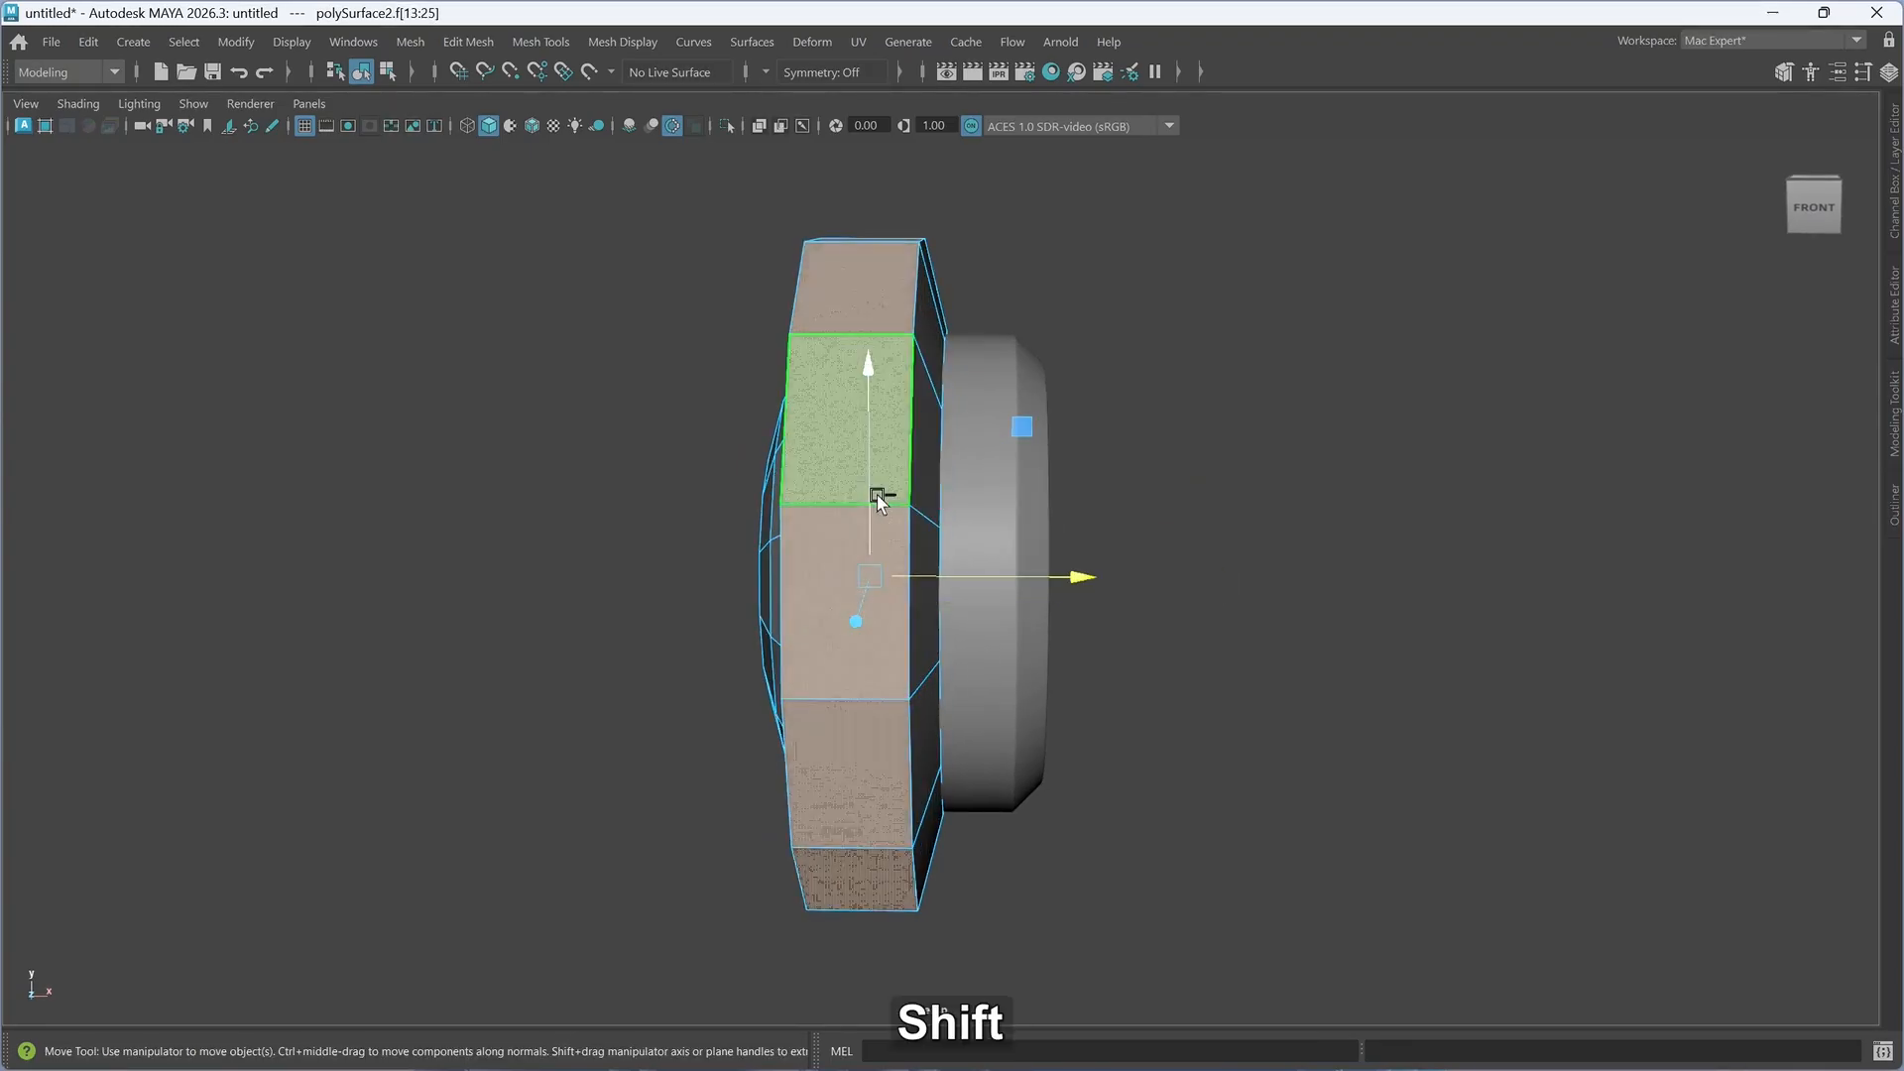
shift+right_drag(878, 496, 860, 967)
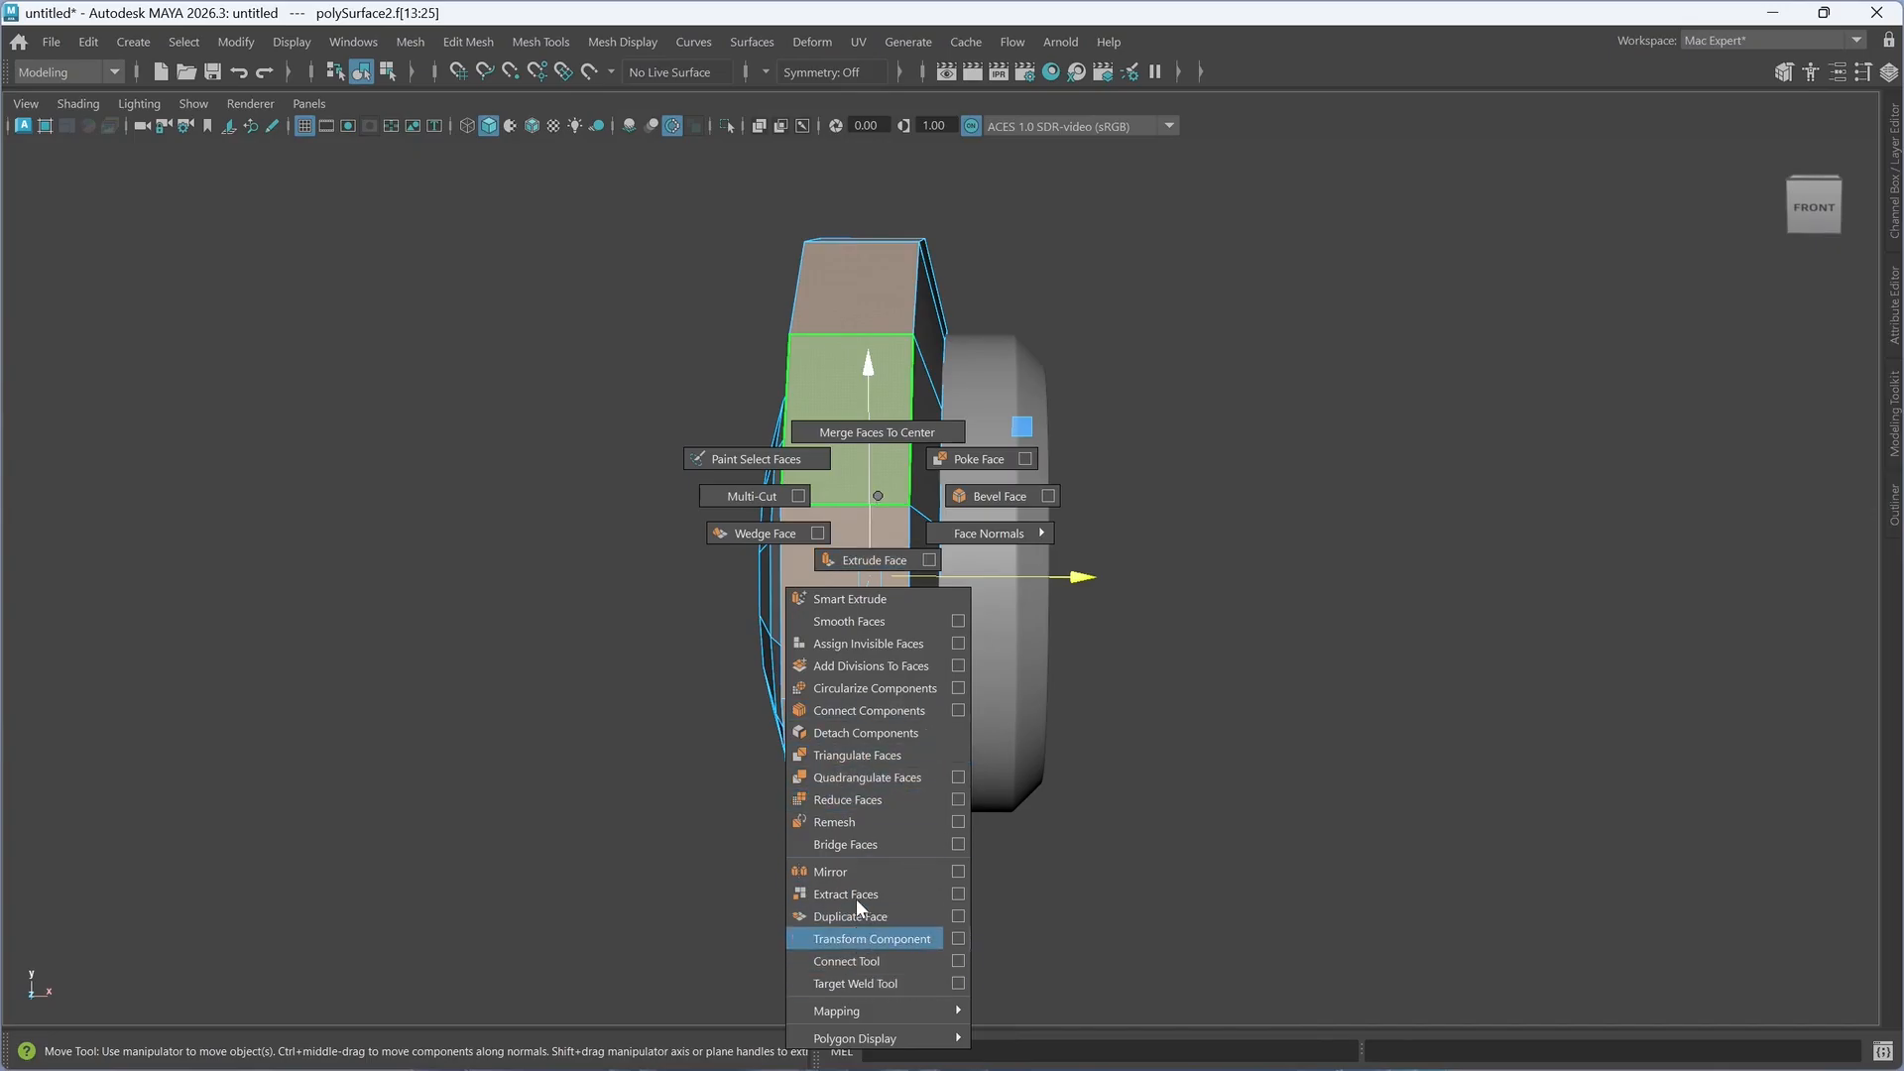
shift+right_drag(857, 894, 857, 915)
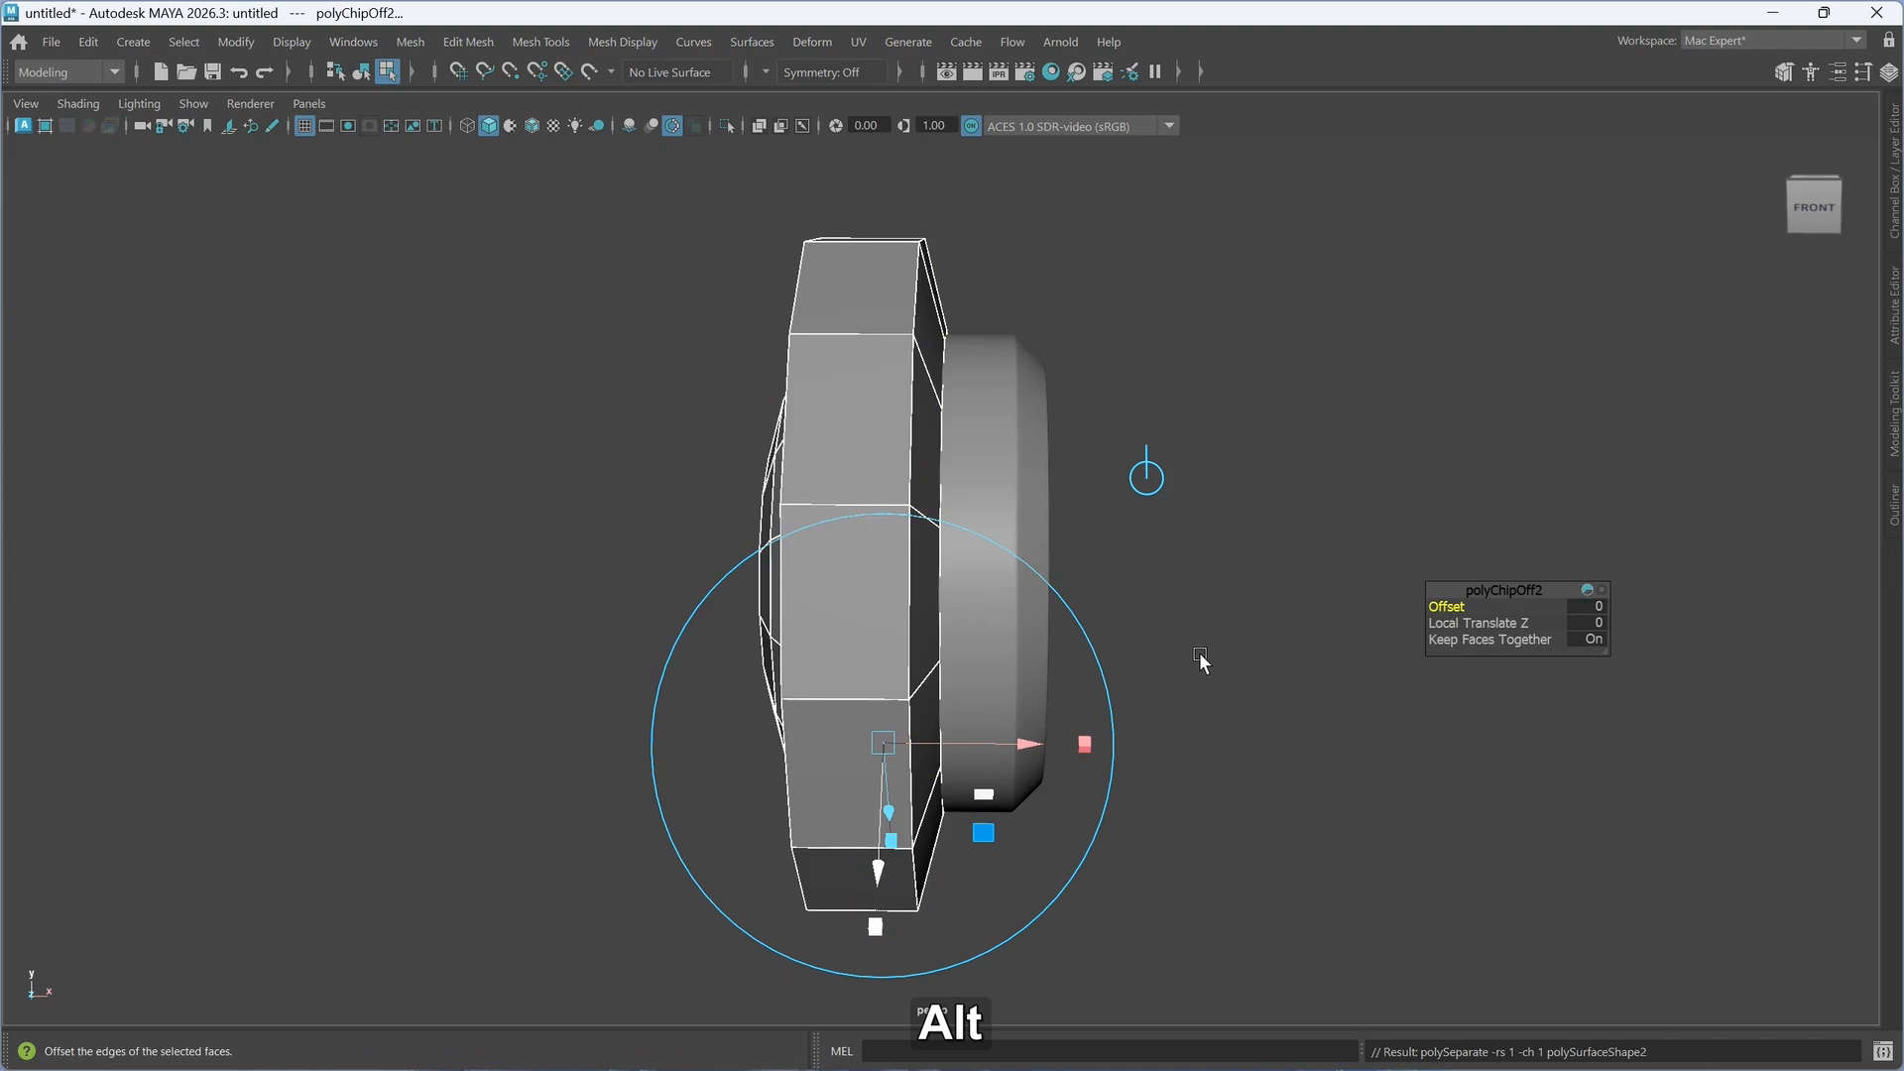
- Return to object selection and hide the duplicated outer band mesh
mouse_move(1198, 654)
alt+mouse_down()
mouse_move(1146, 679)
mouse_move(1178, 682)
alt+mouse_up()
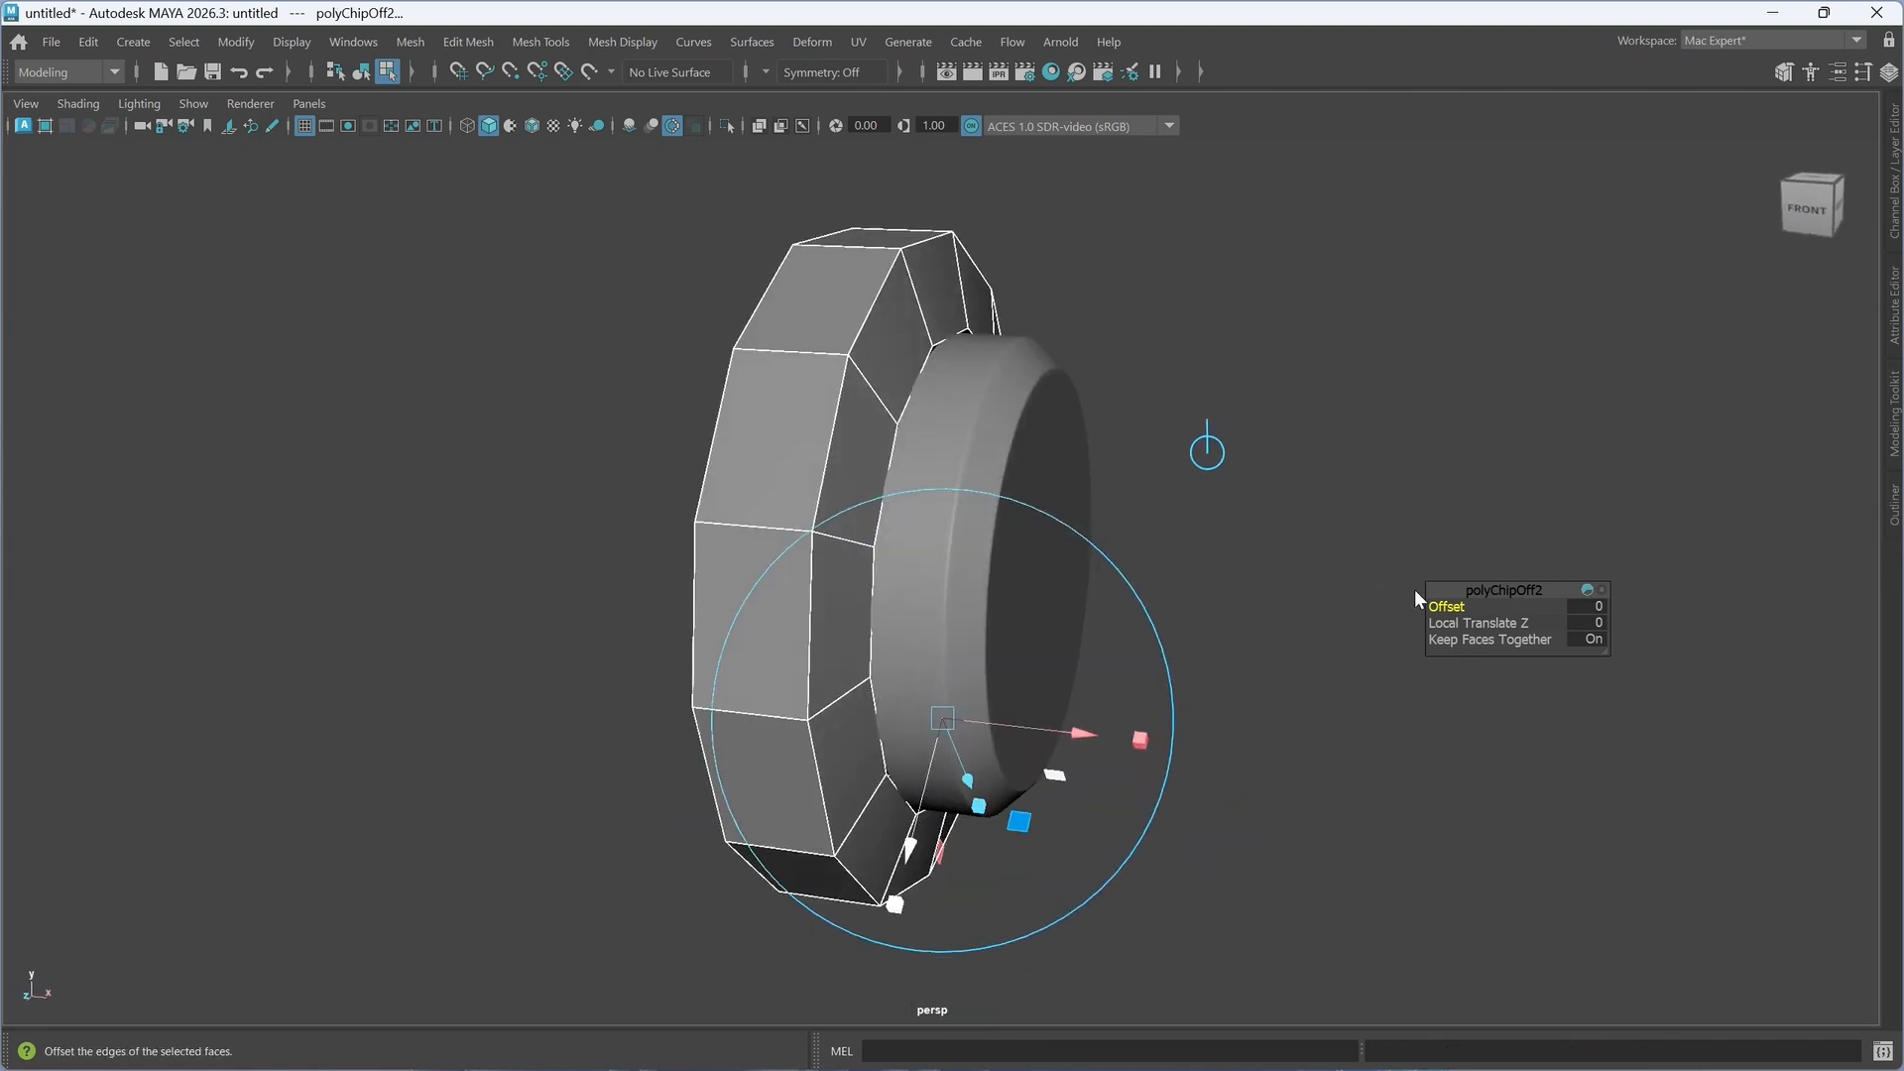
right_drag(1414, 456, 1532, 407)
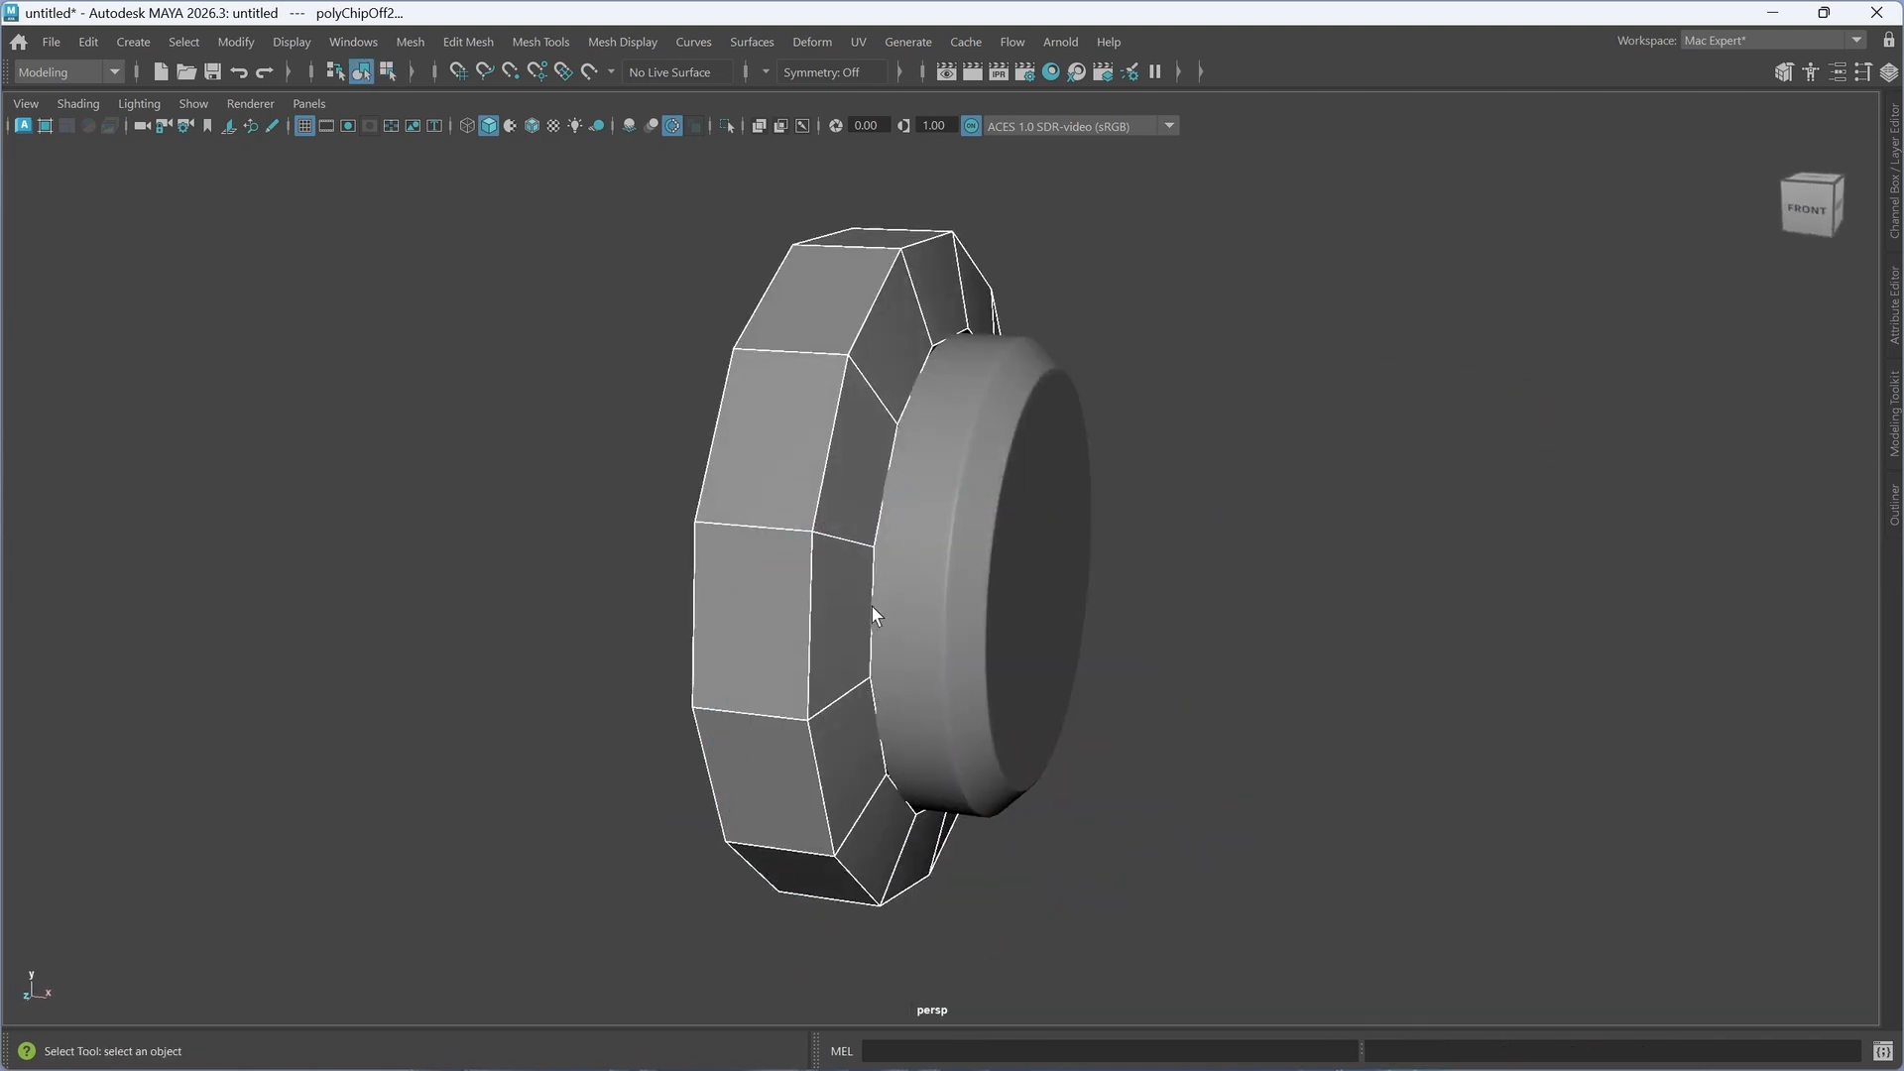
click(817, 627)
alt+drag(794, 705, 844, 716)
alt+drag(972, 699, 894, 728)
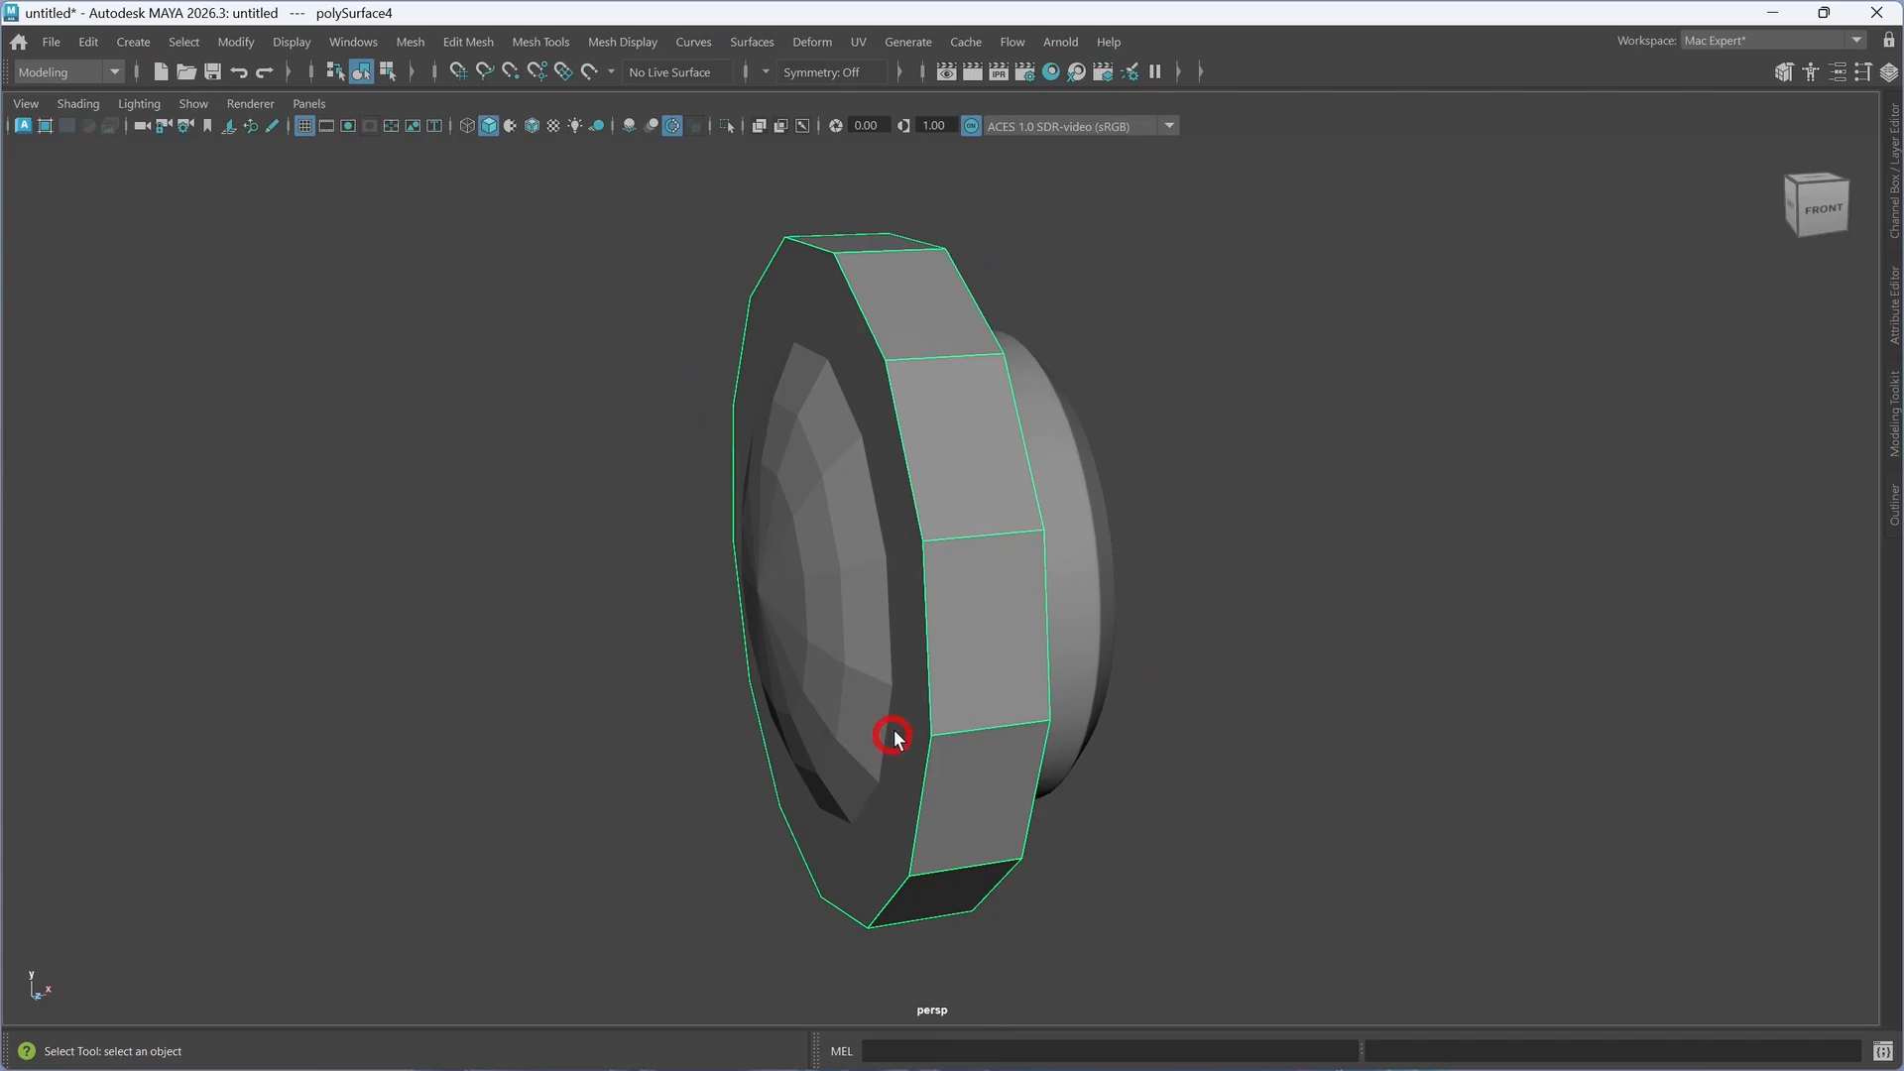
key(h)
- Bevel the front and rear edge loops bordering the outer band of the remaining domed mesh
alt+drag(1118, 692, 1058, 686)
alt+drag(902, 684, 926, 674)
click(926, 671)
right_drag(927, 666, 927, 387)
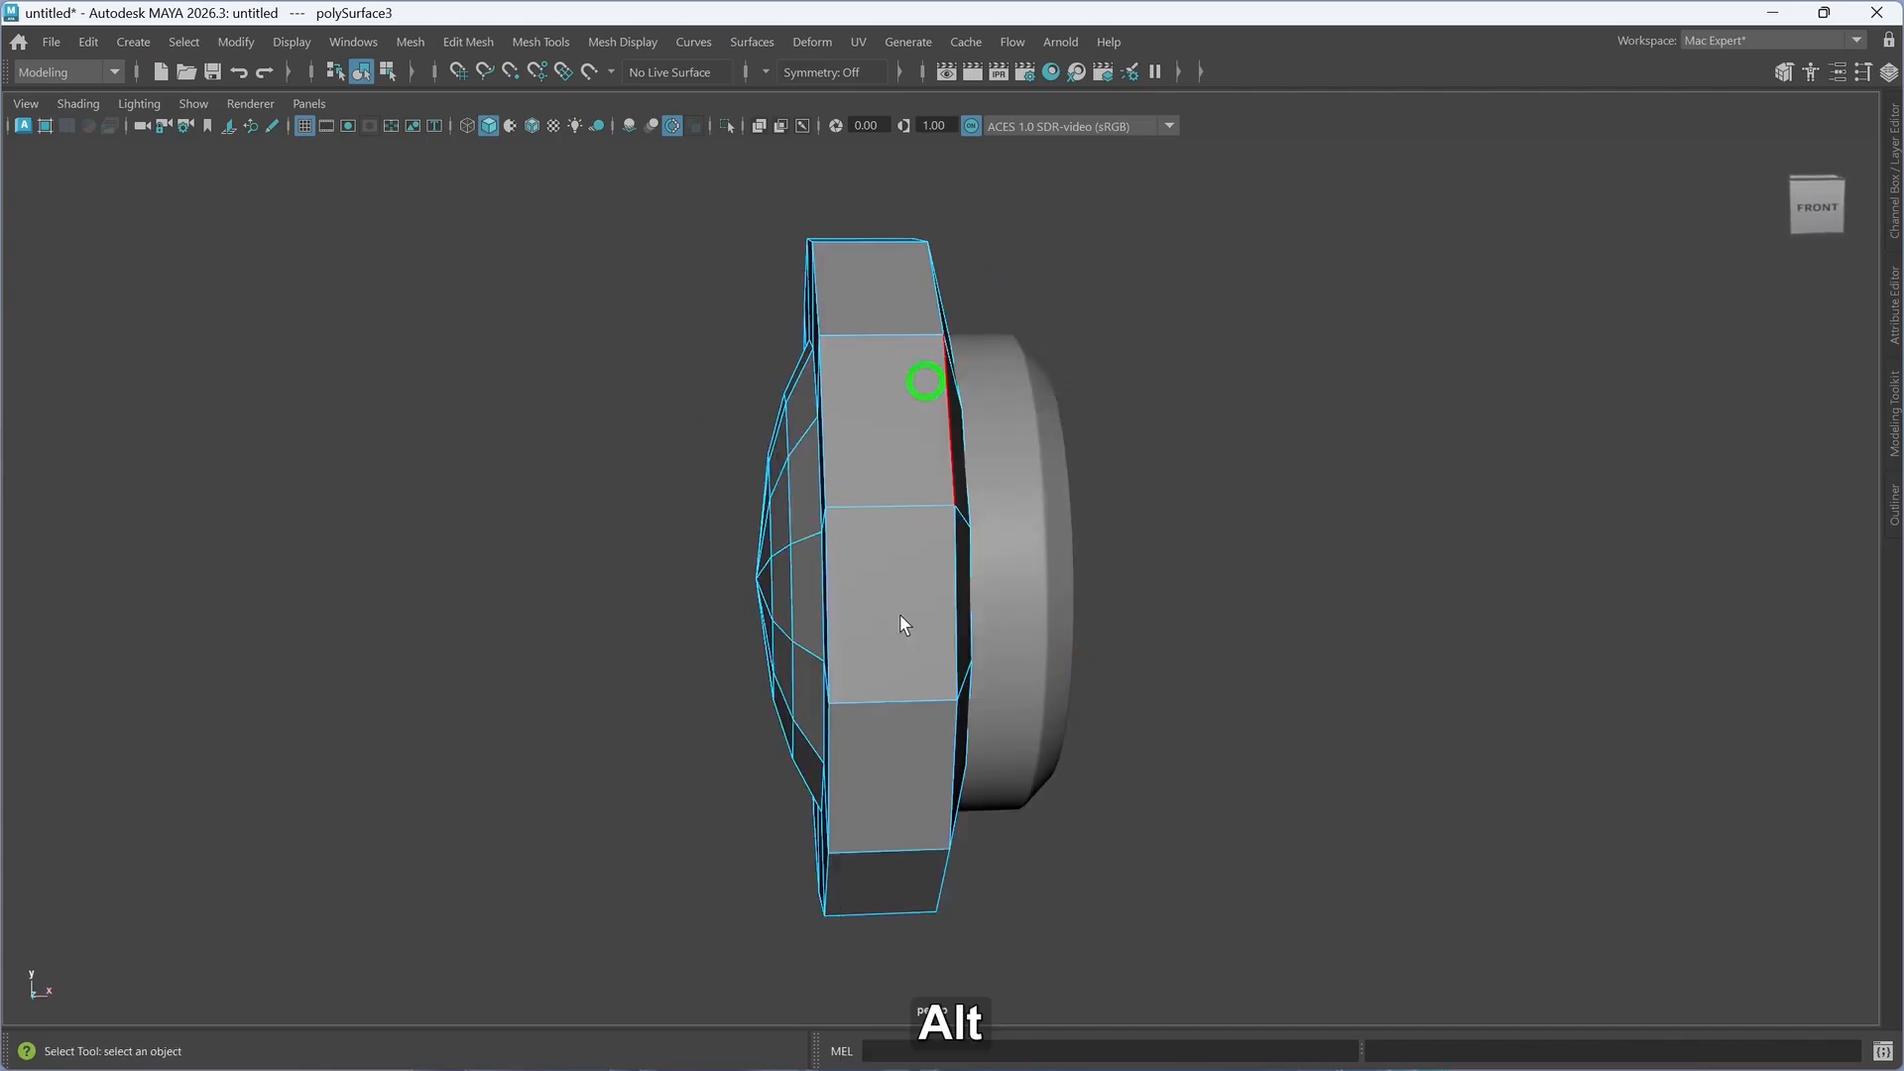
alt+drag(900, 614, 960, 603)
click(898, 605)
shift+double_click(903, 575)
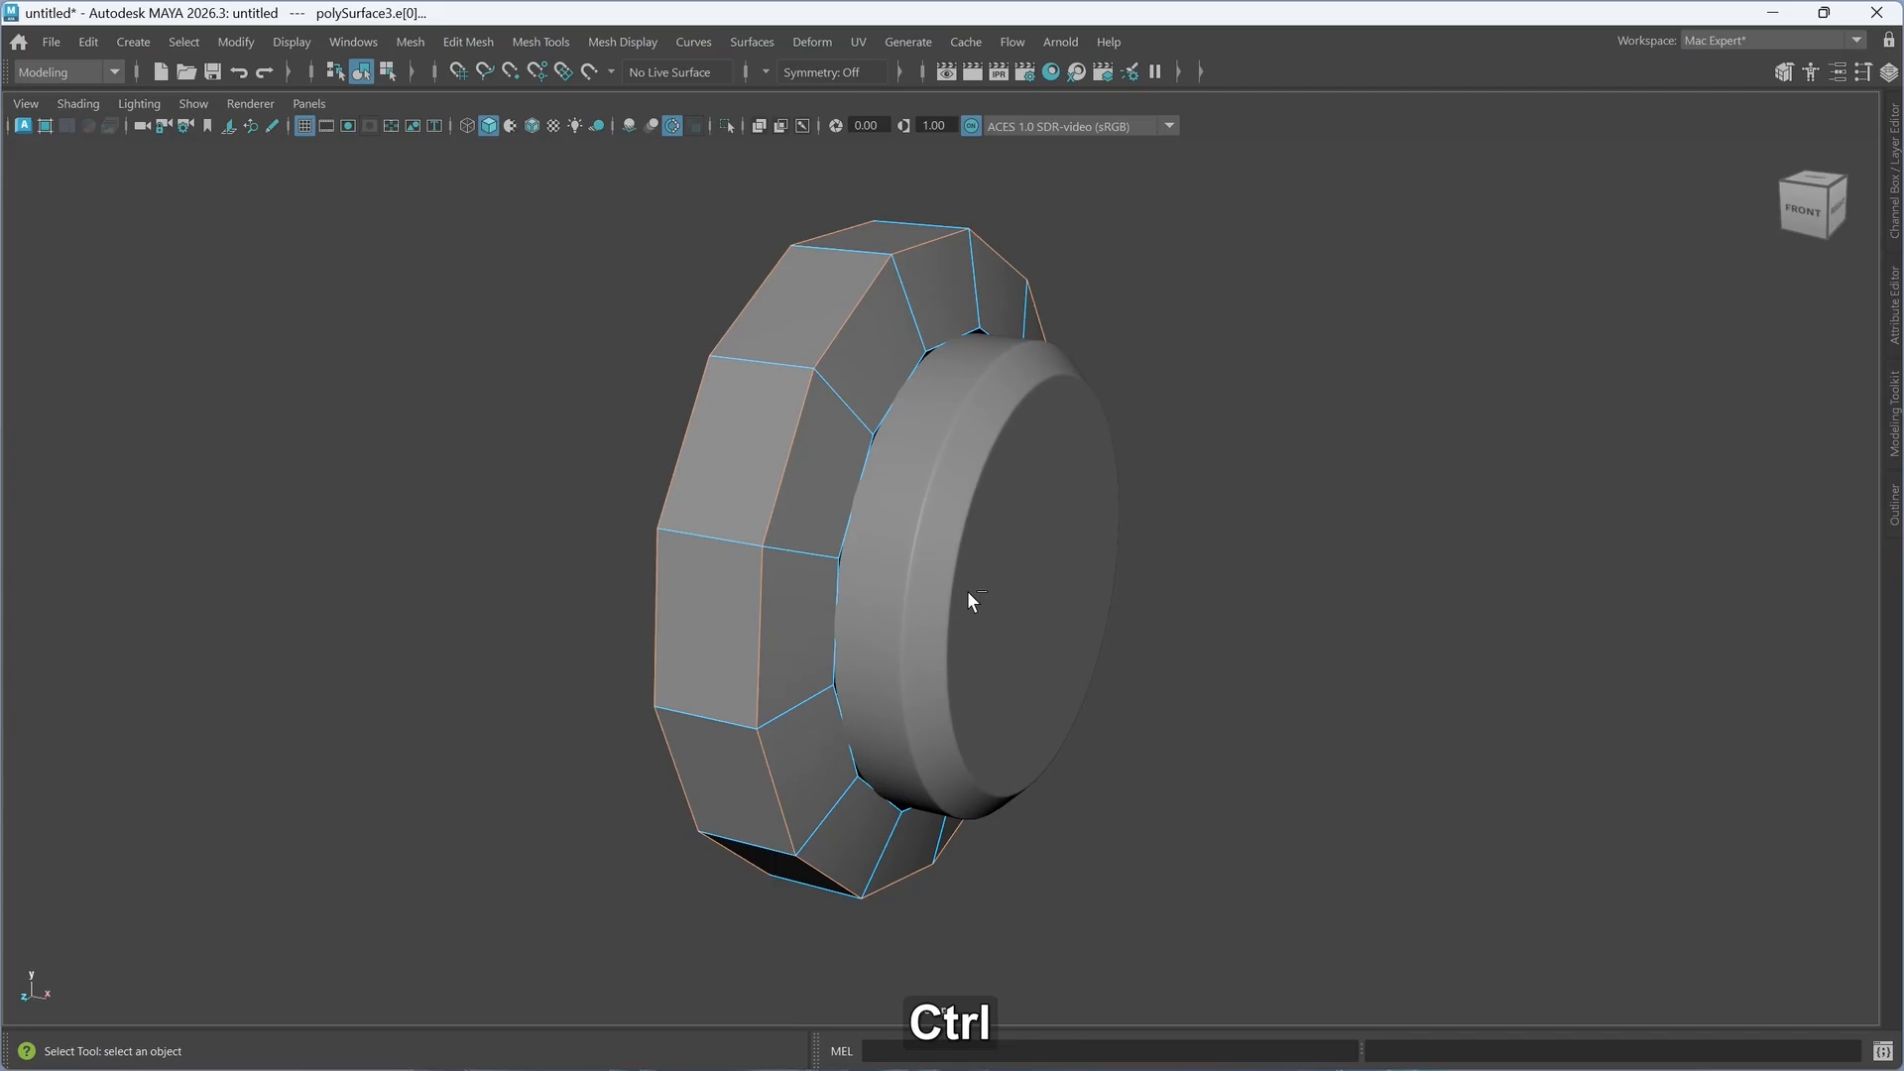
key(ctrl+b)
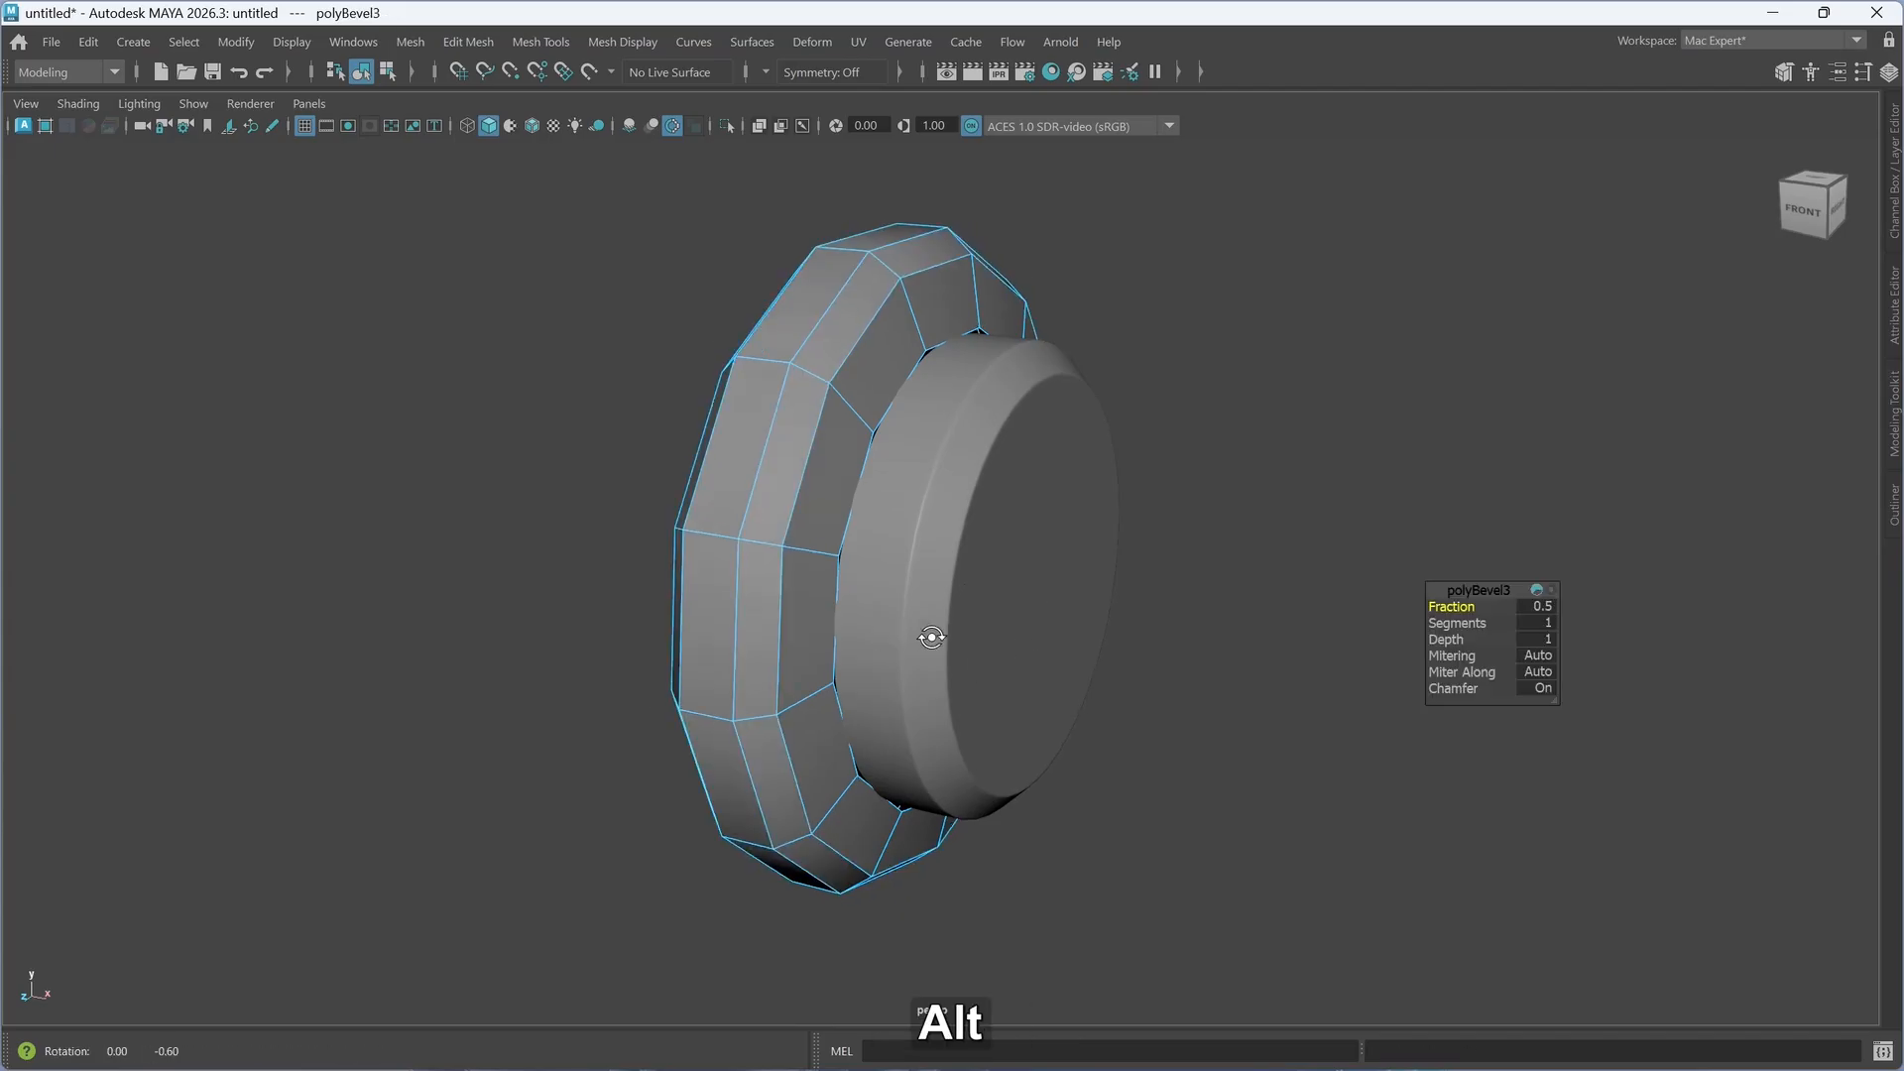
- Turn off Chamfer on the outer band's bevel, reduce its fraction to 0.34, and turn on smooth mesh preview
mouse_move(926, 638)
alt+mouse_down()
mouse_move(948, 640)
mouse_move(931, 638)
alt+mouse_up()
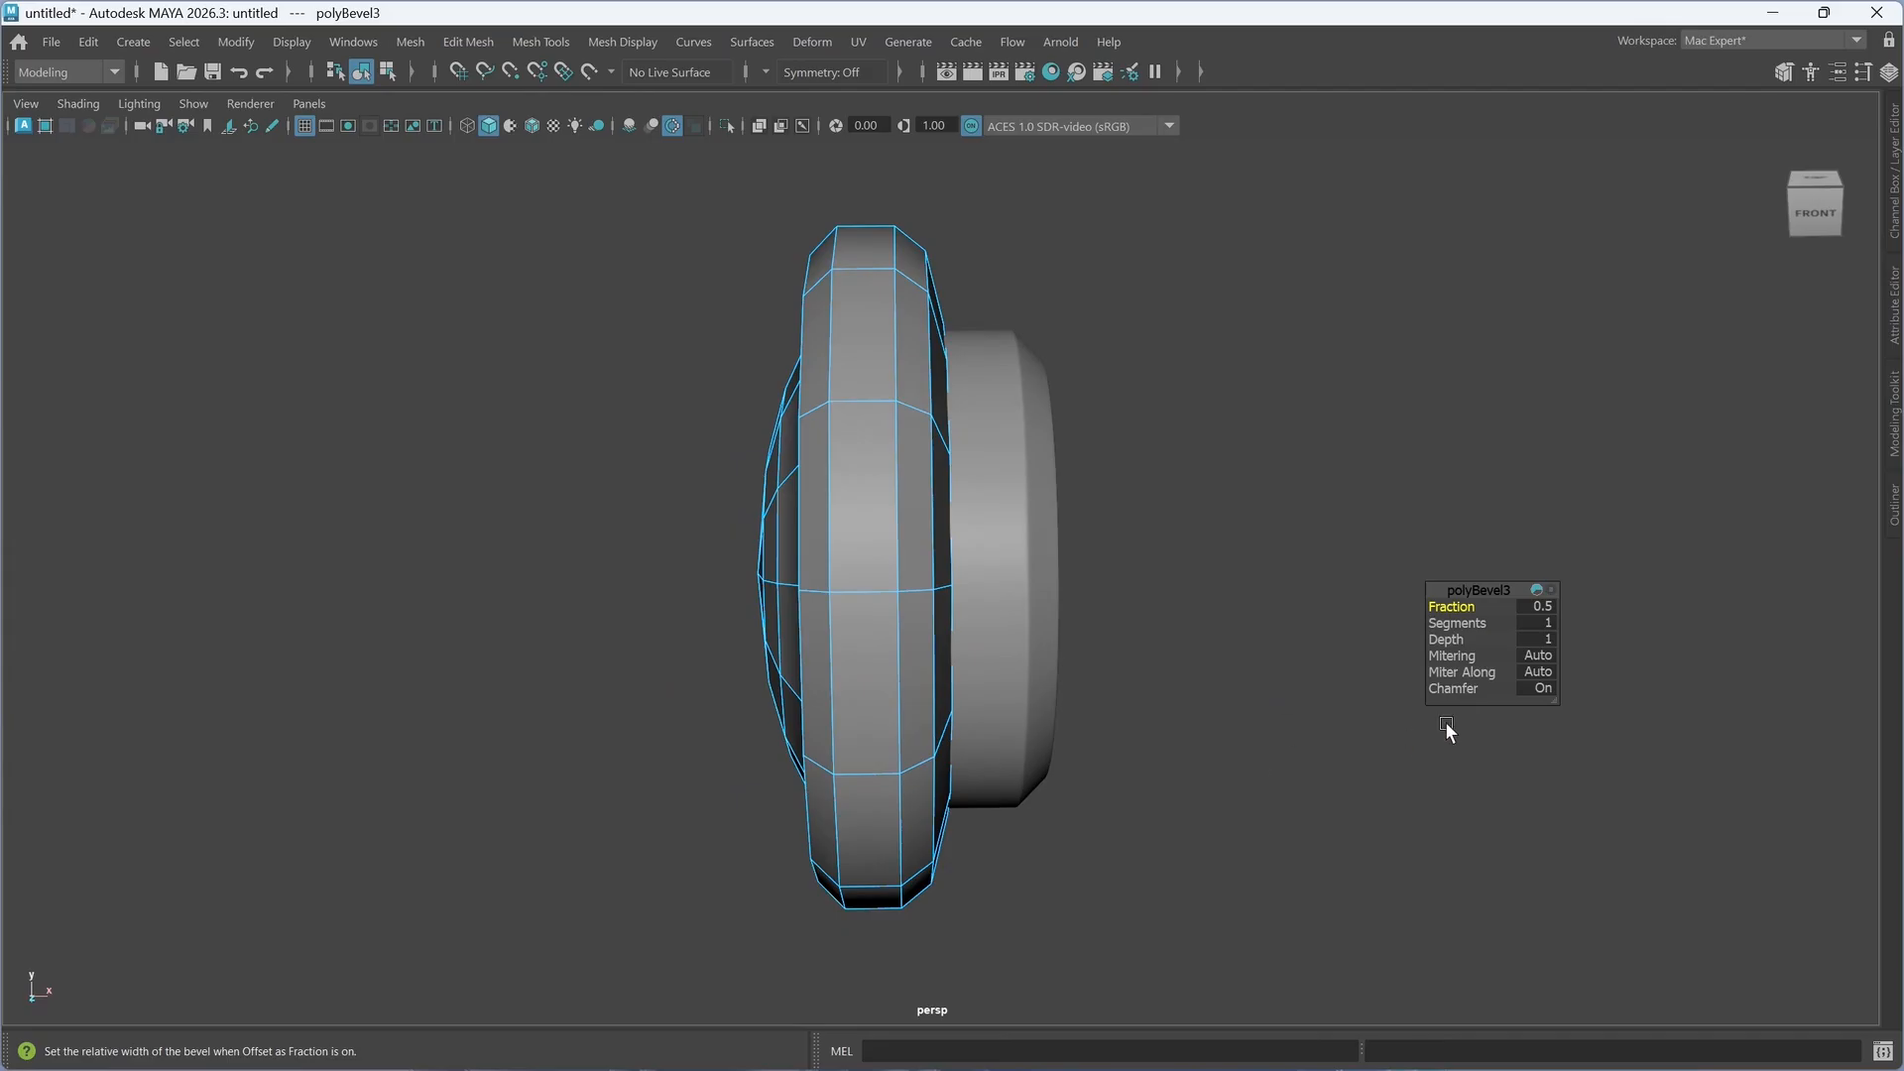
drag(1468, 691, 1391, 688)
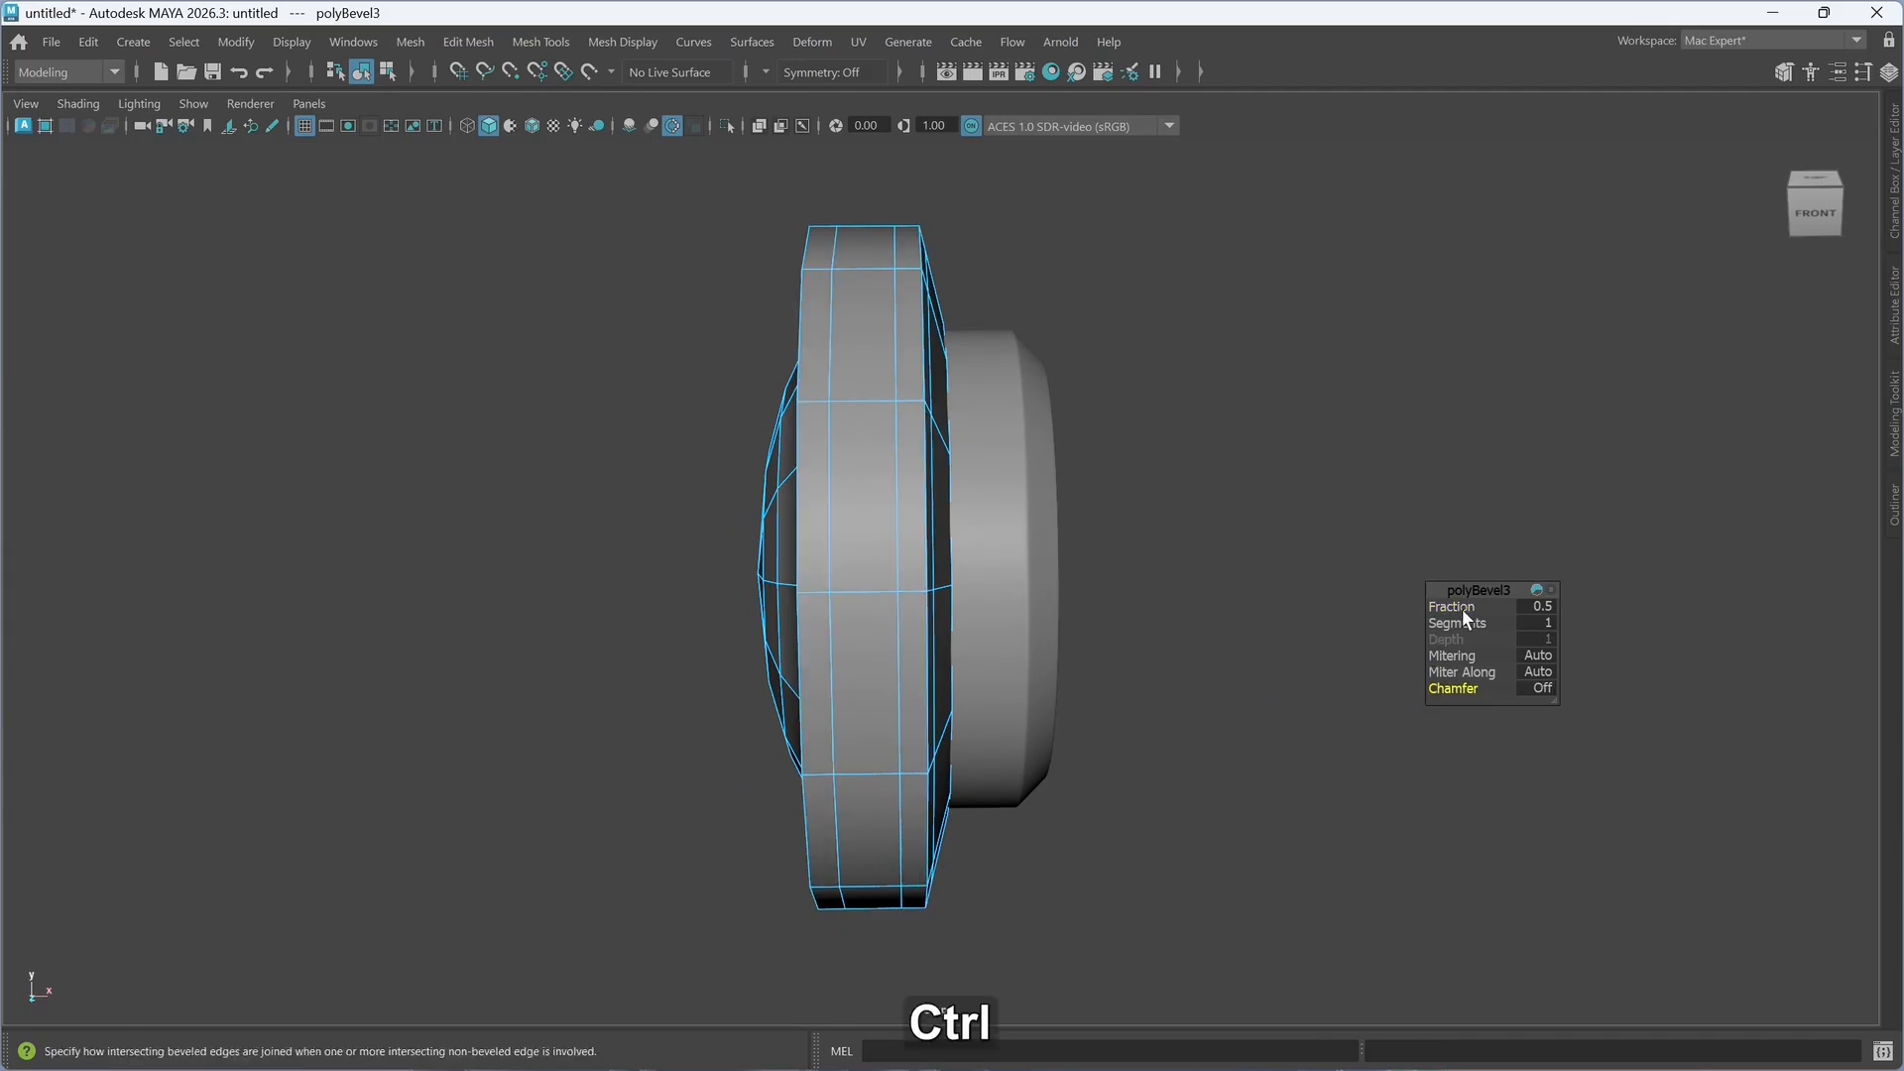
ctrl+drag(1462, 613, 1347, 619)
alt+drag(1242, 663, 1240, 660)
key(3)
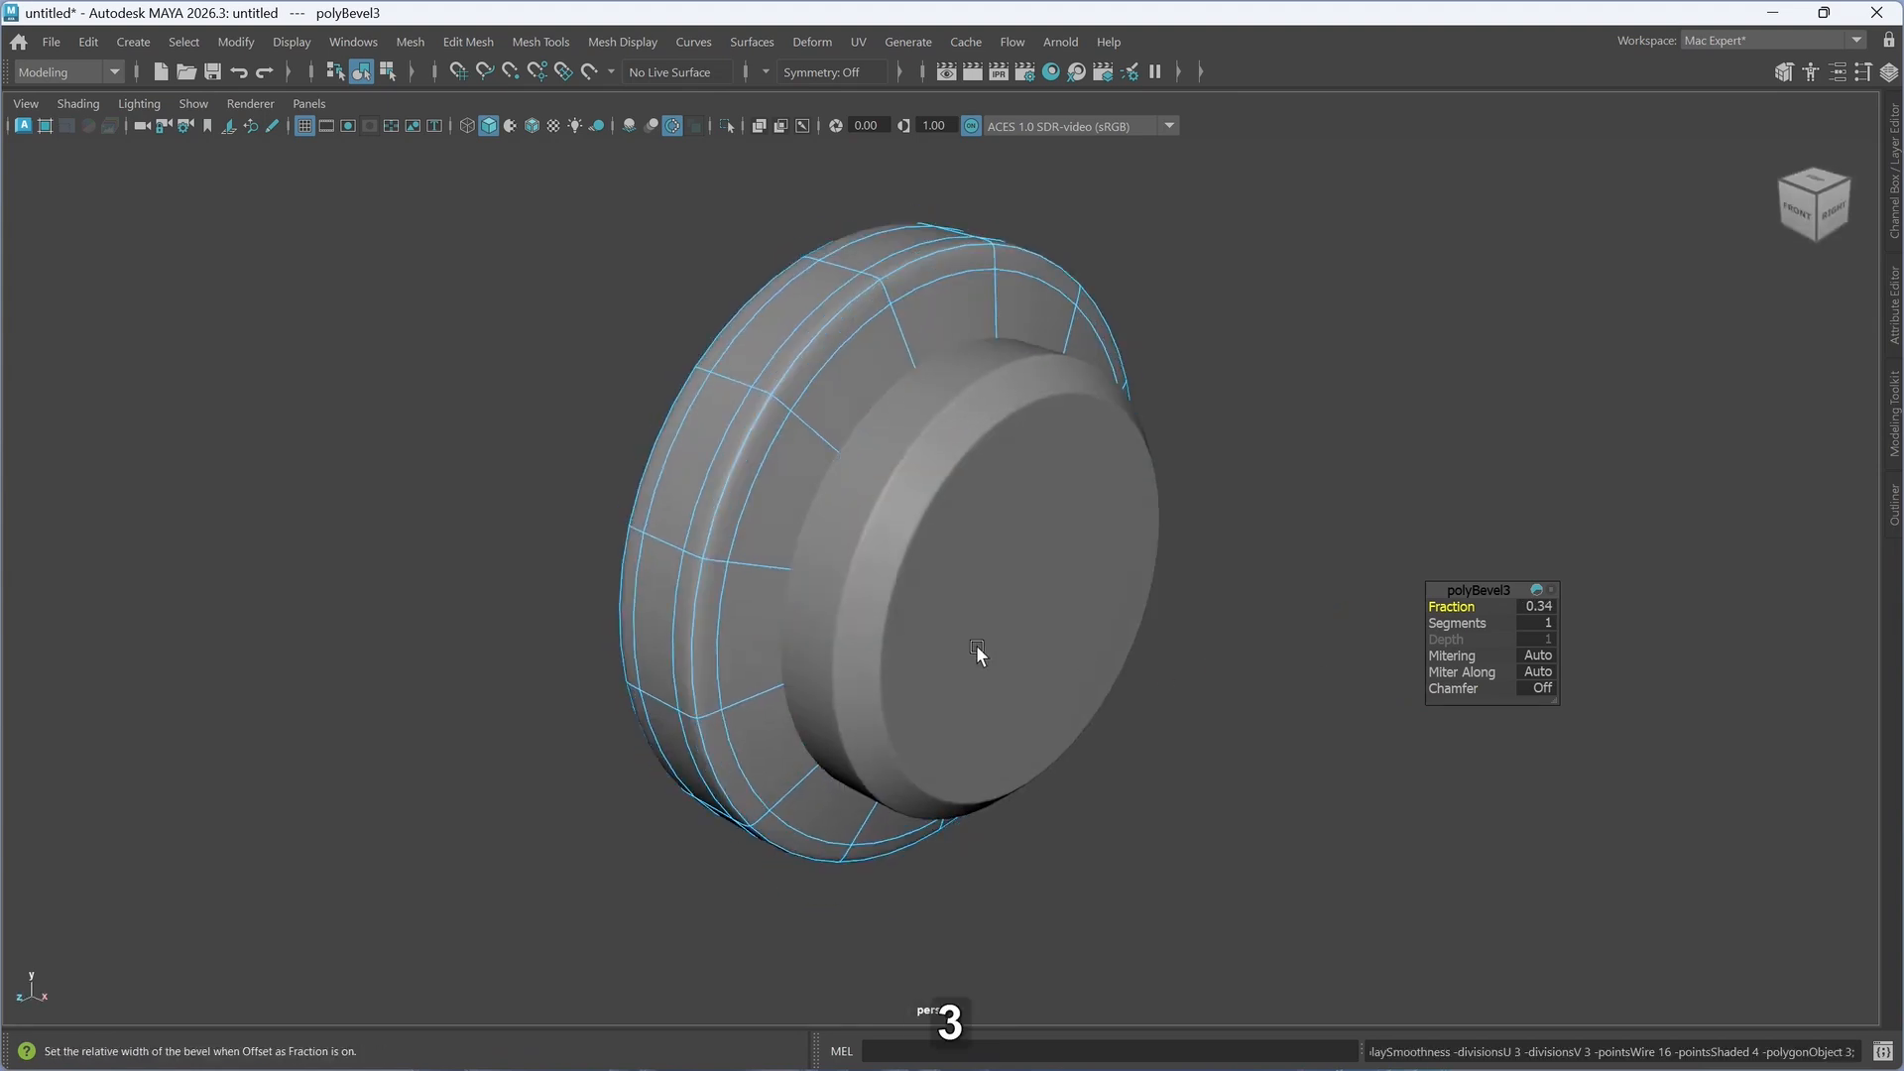
- Reduce the outer band's bevel fraction to 0.035 to tighten its support edges
mouse_move(978, 650)
alt+mouse_down()
mouse_move(1058, 629)
mouse_move(1007, 633)
alt+mouse_up()
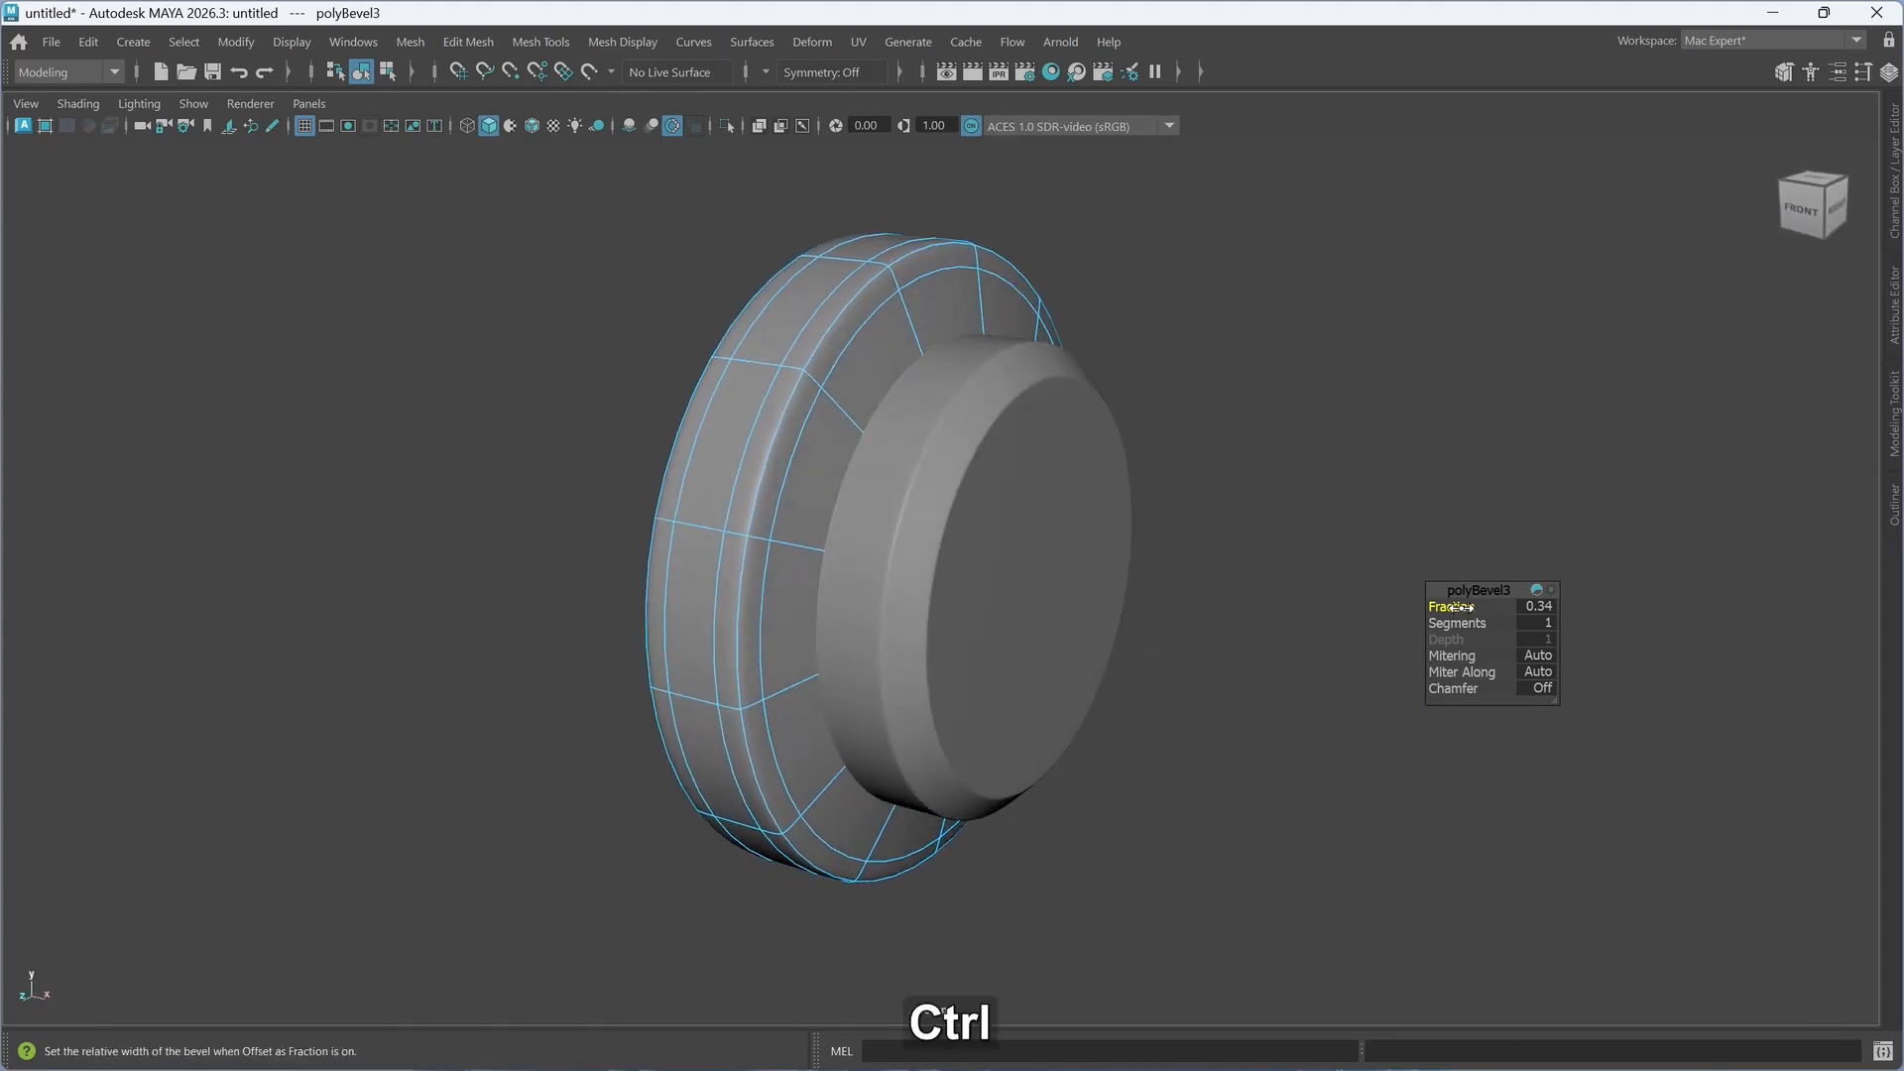
ctrl+drag(1462, 606, 1432, 607)
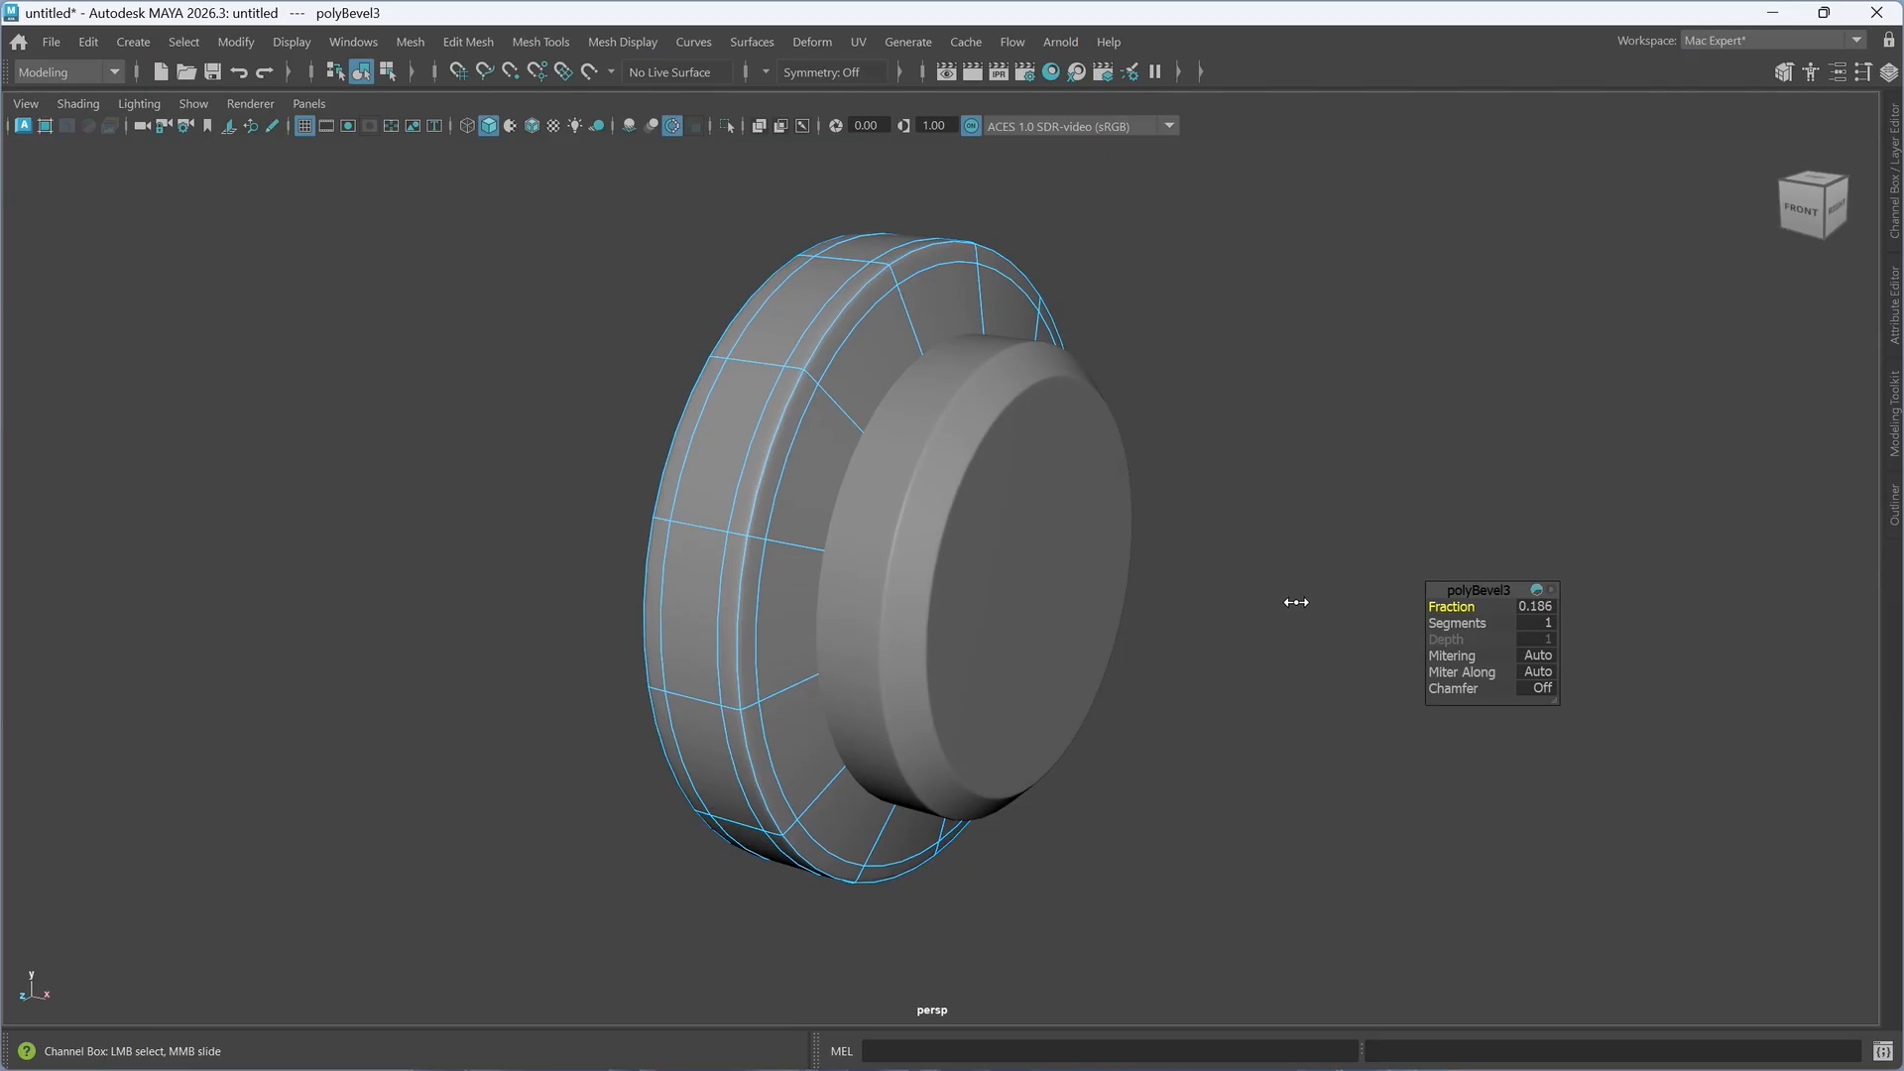
drag(1296, 602, 1291, 601)
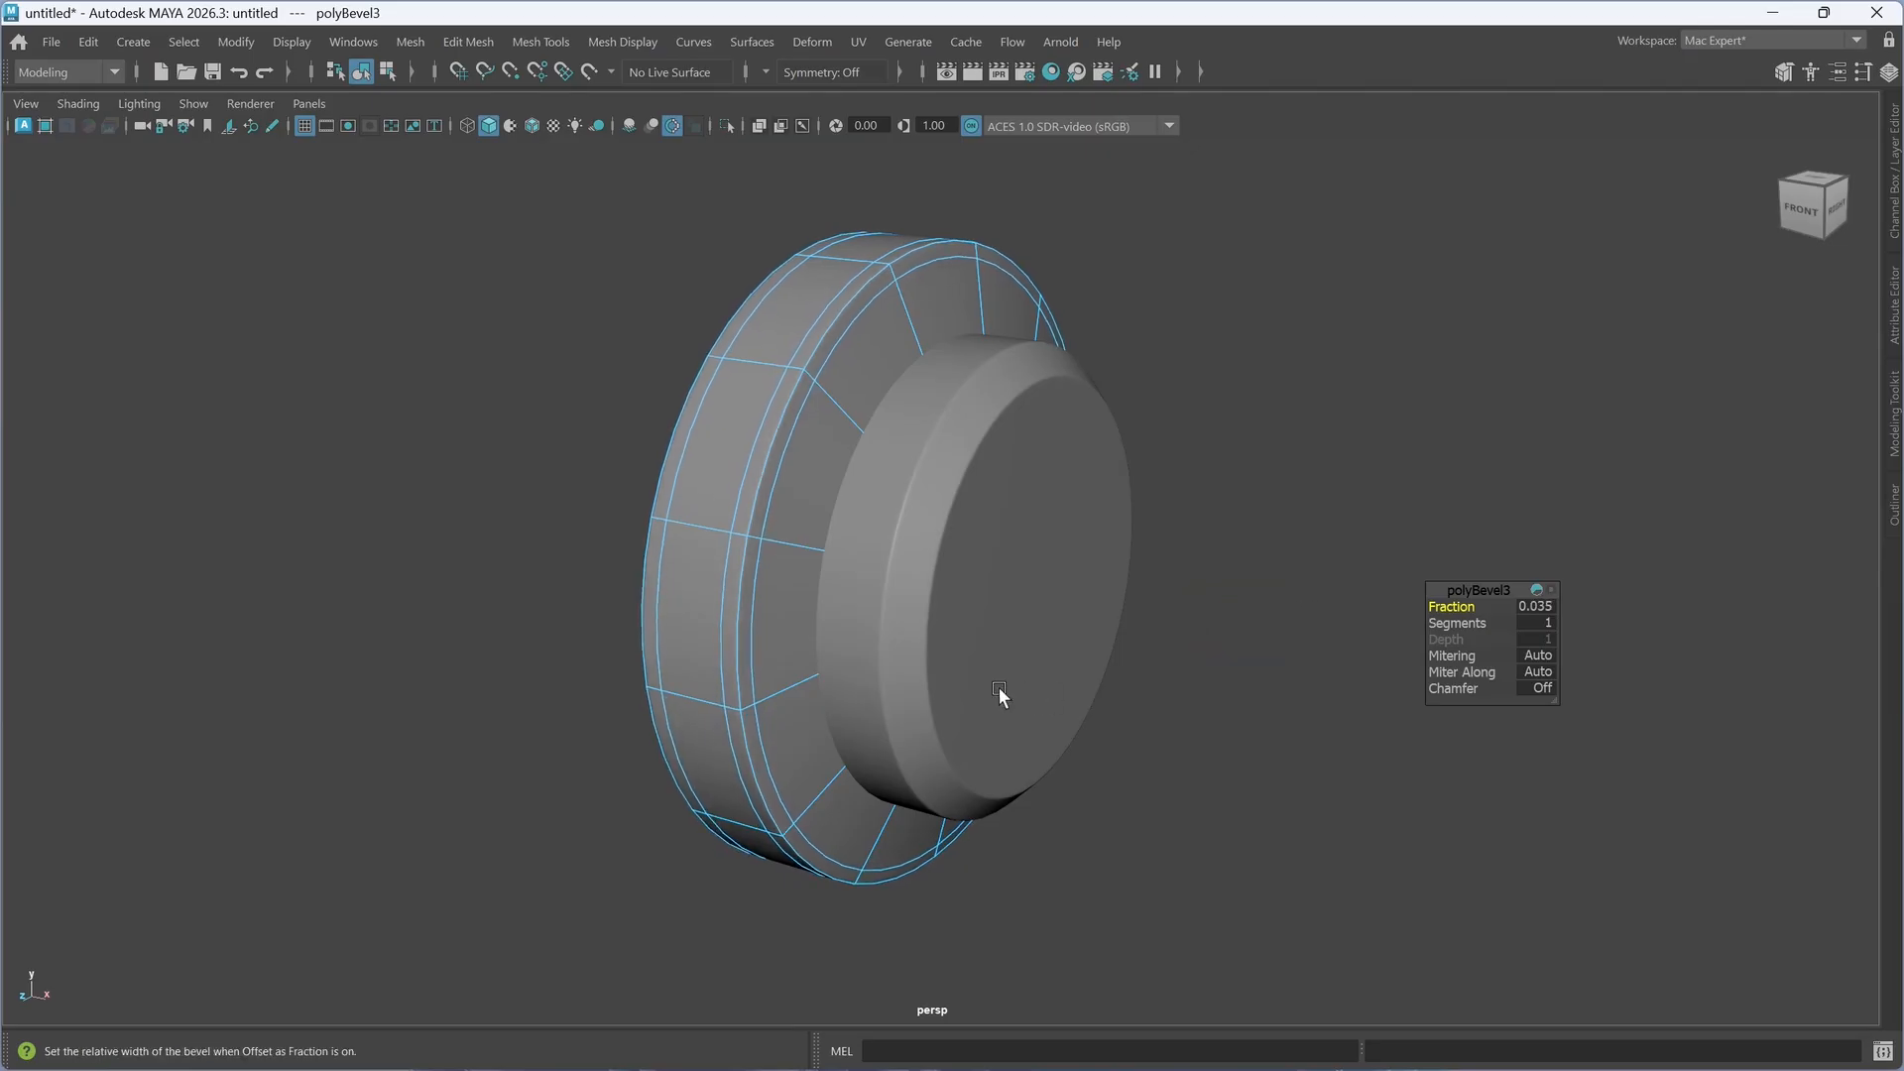
alt+drag(997, 687, 1024, 694)
- Insert a centred edge loop around the domed mesh's outer band with Multi-Cut and return to object selection
key(m)
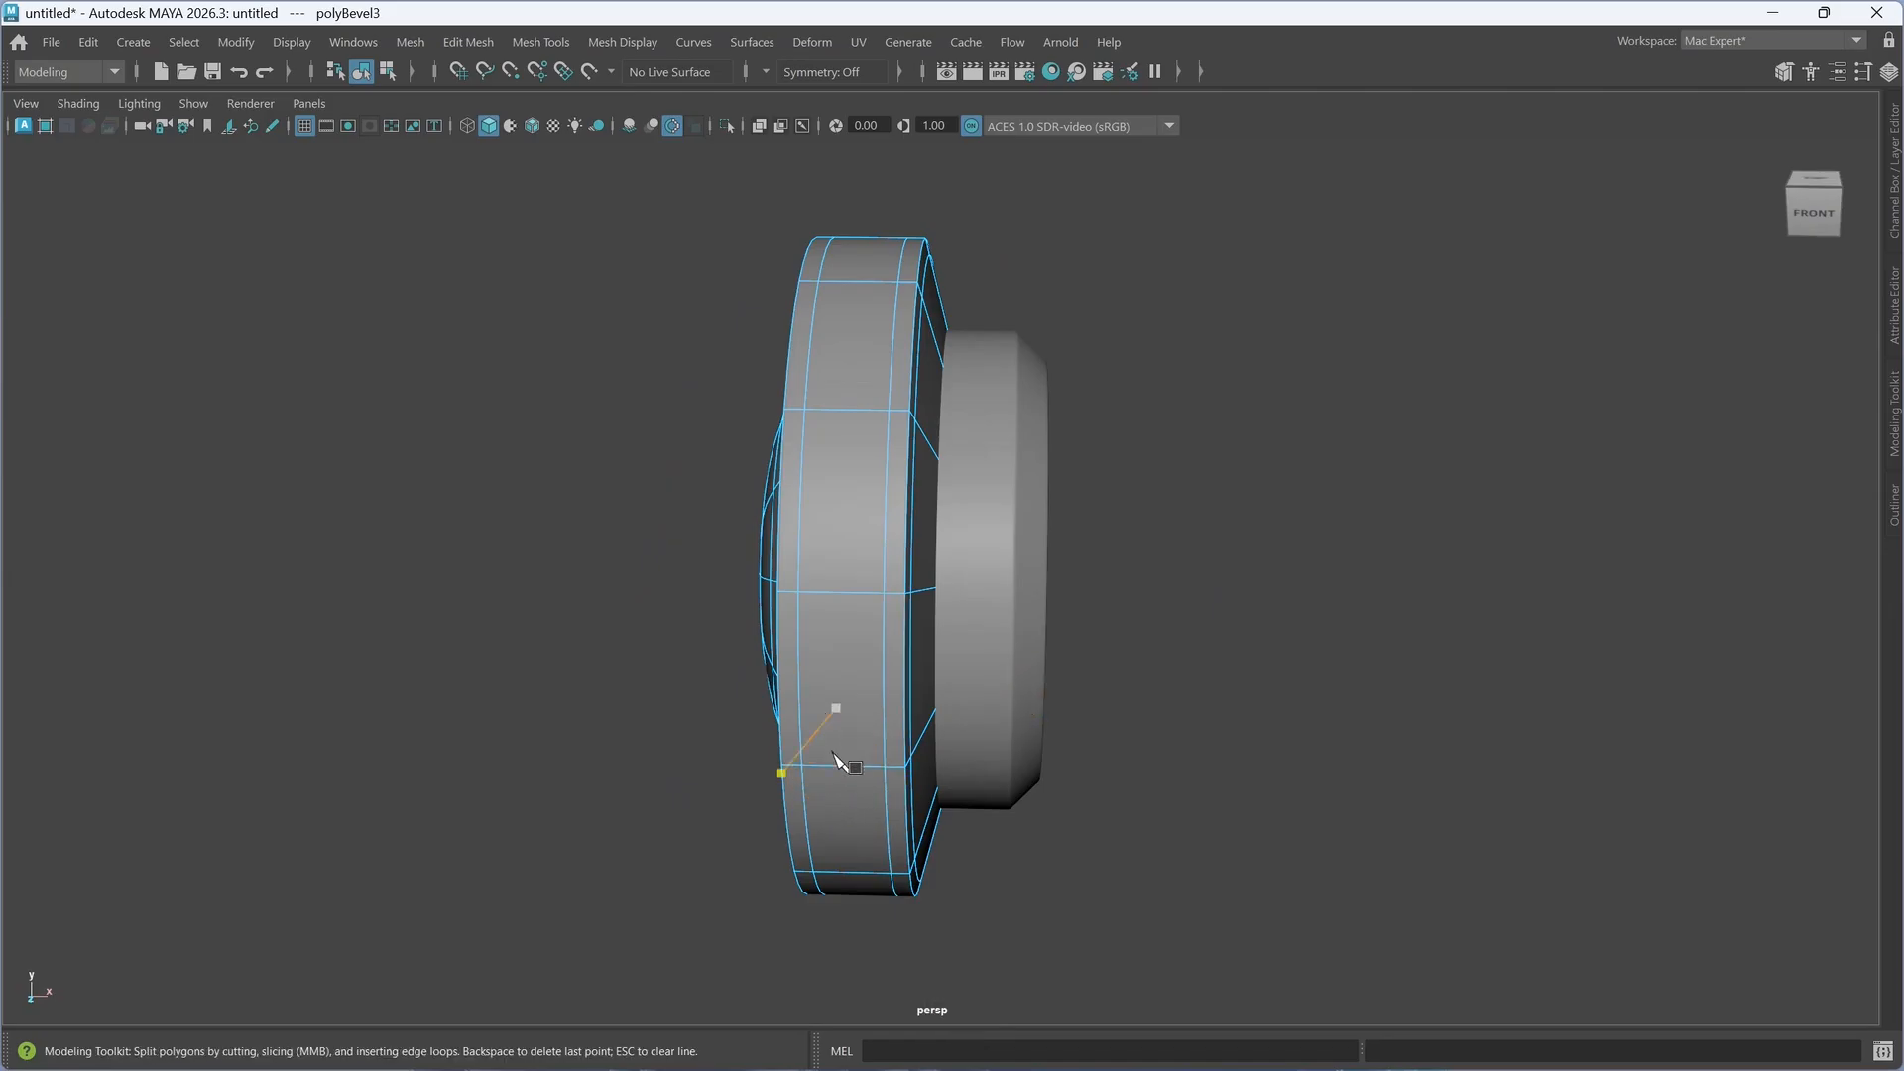
key(ctrl)
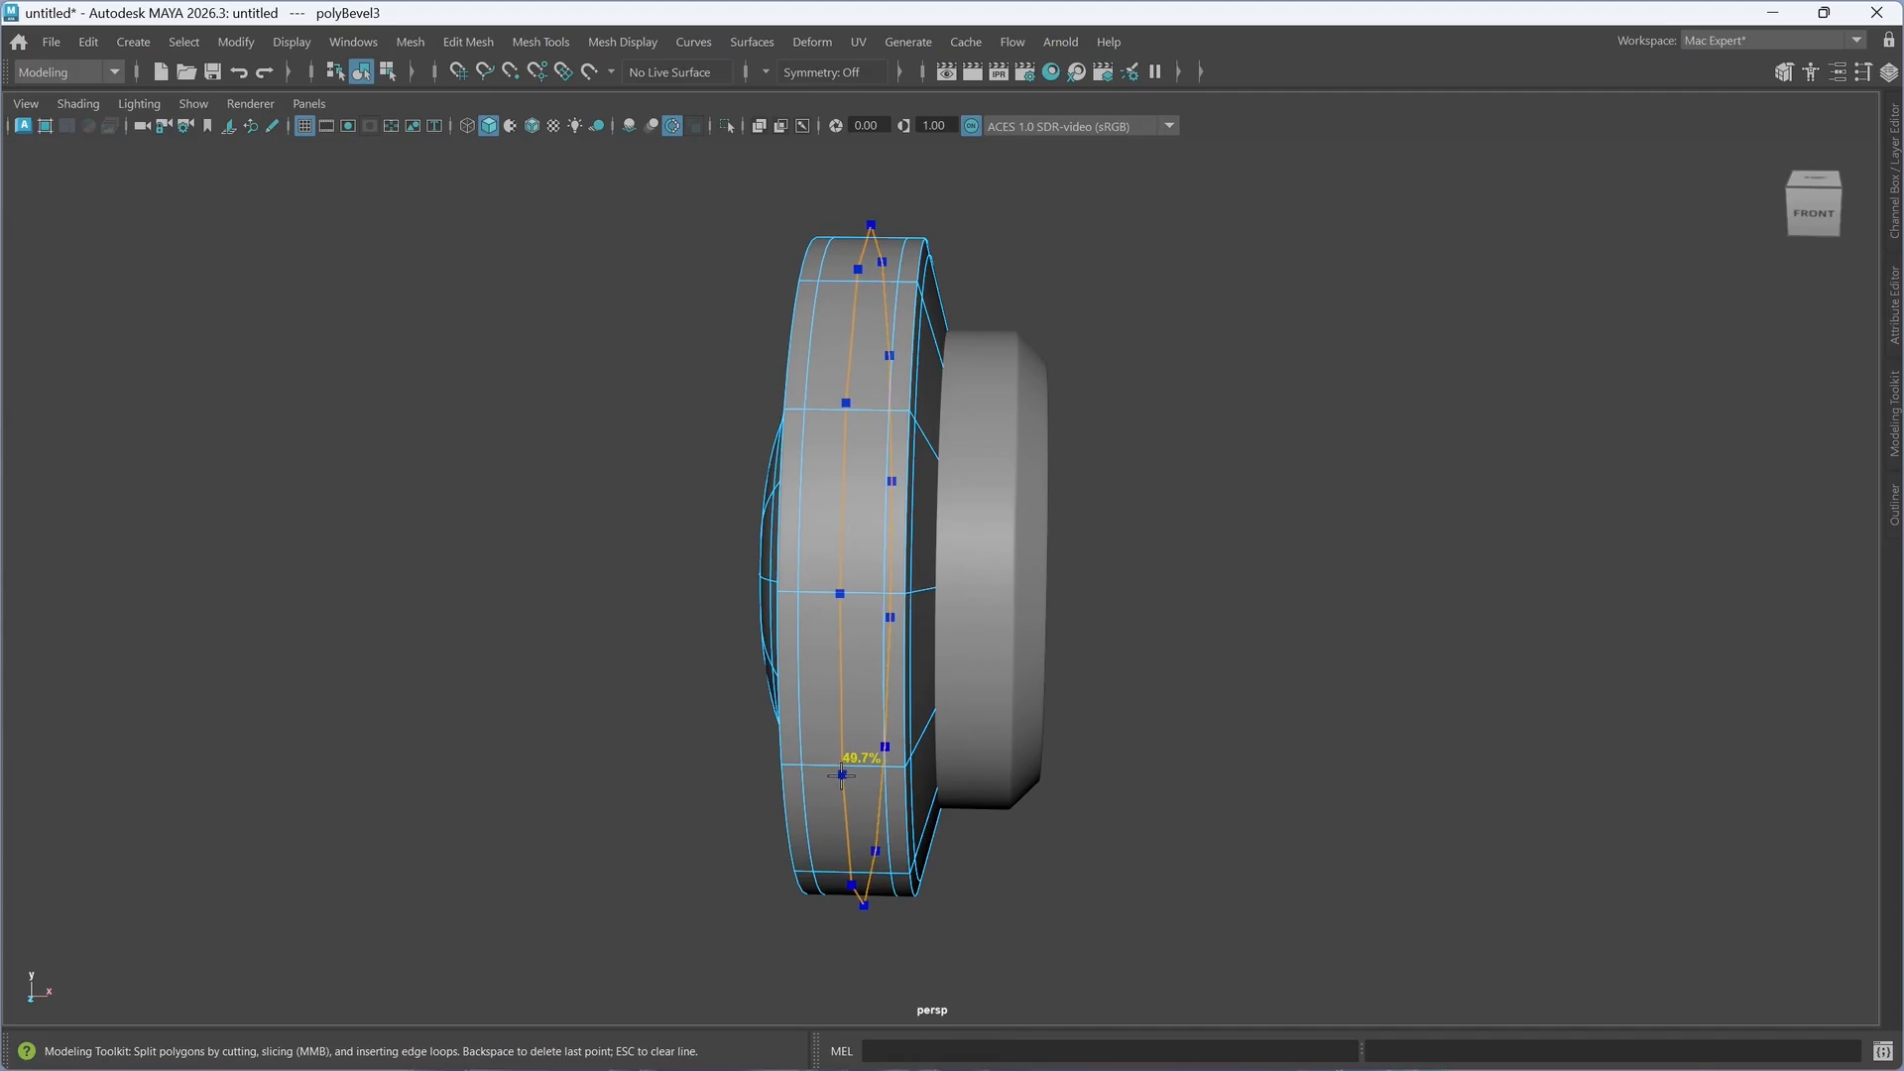
ctrl+middle_click(842, 775)
key(alt)
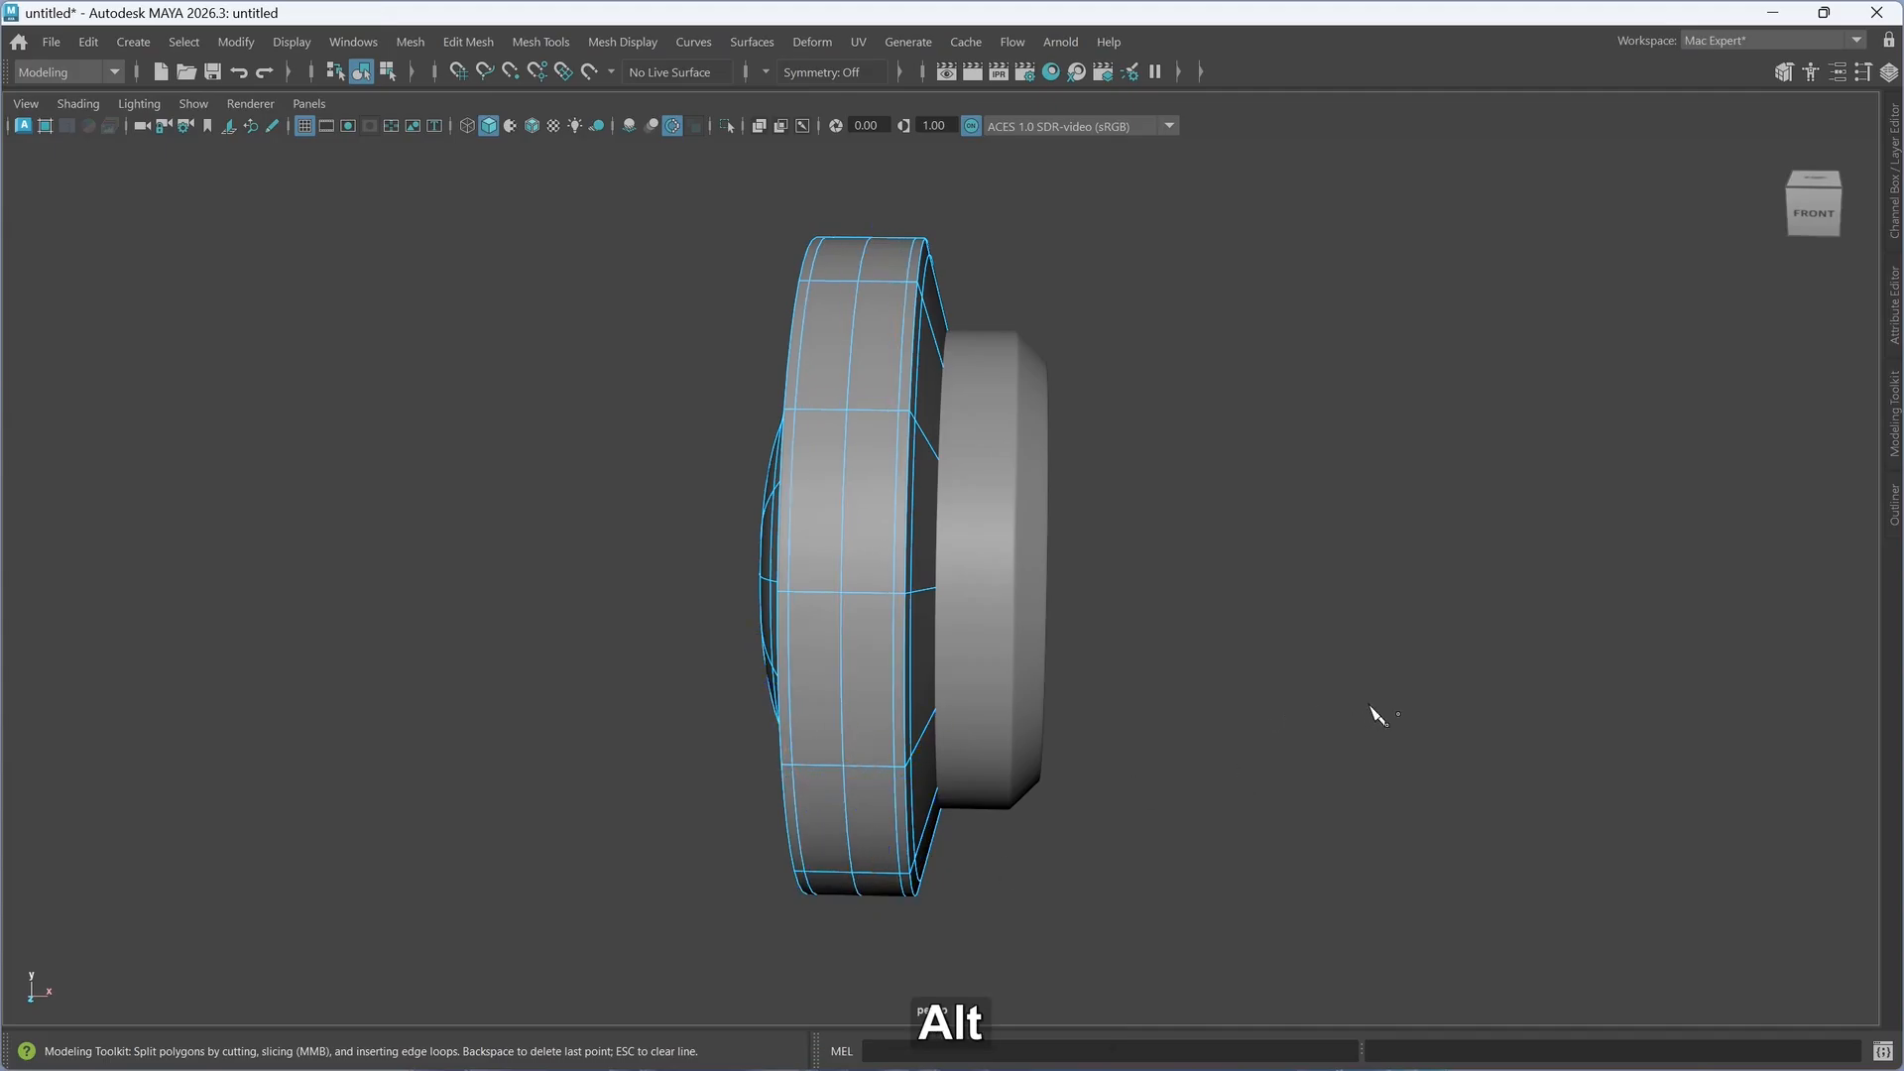
alt+drag(1376, 714, 1347, 651)
right_drag(1347, 642, 1489, 408)
alt+drag(1110, 823, 962, 841)
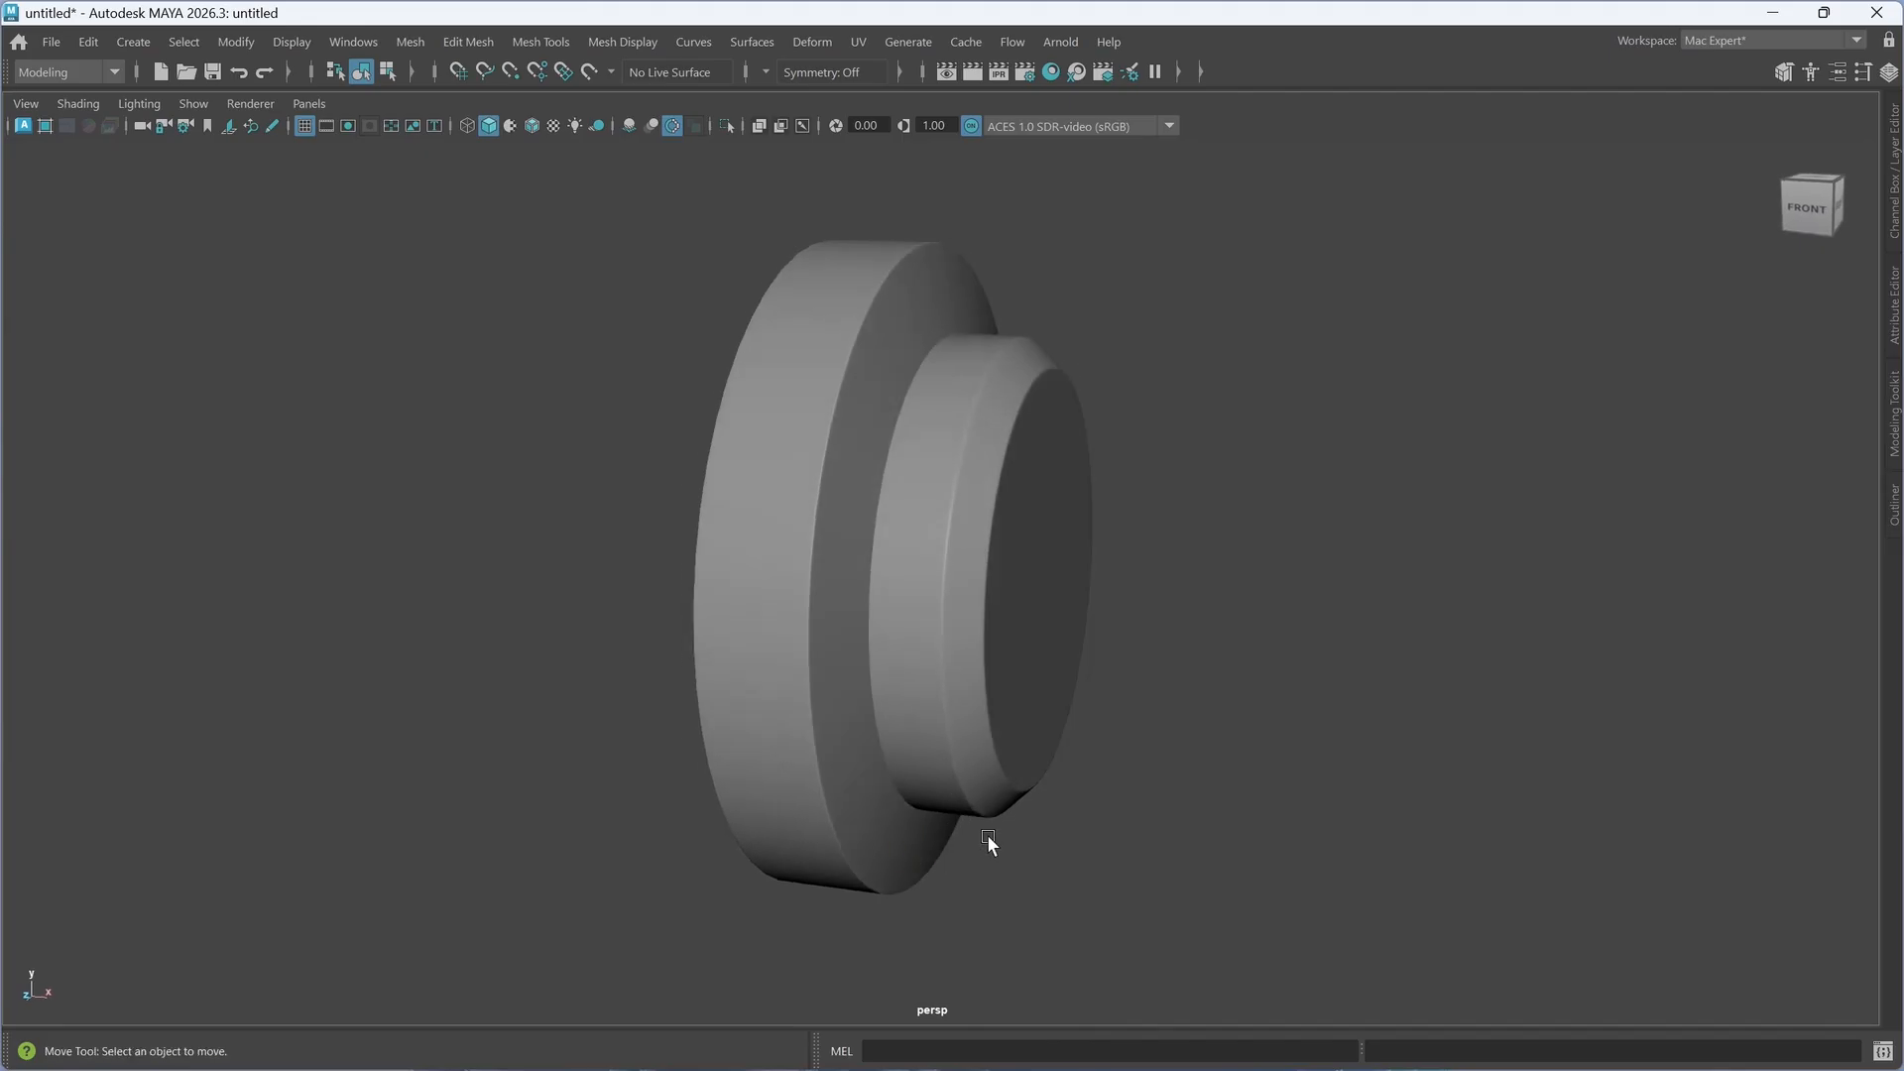
- Unhide the duplicated outer band mesh
key(ctrl)
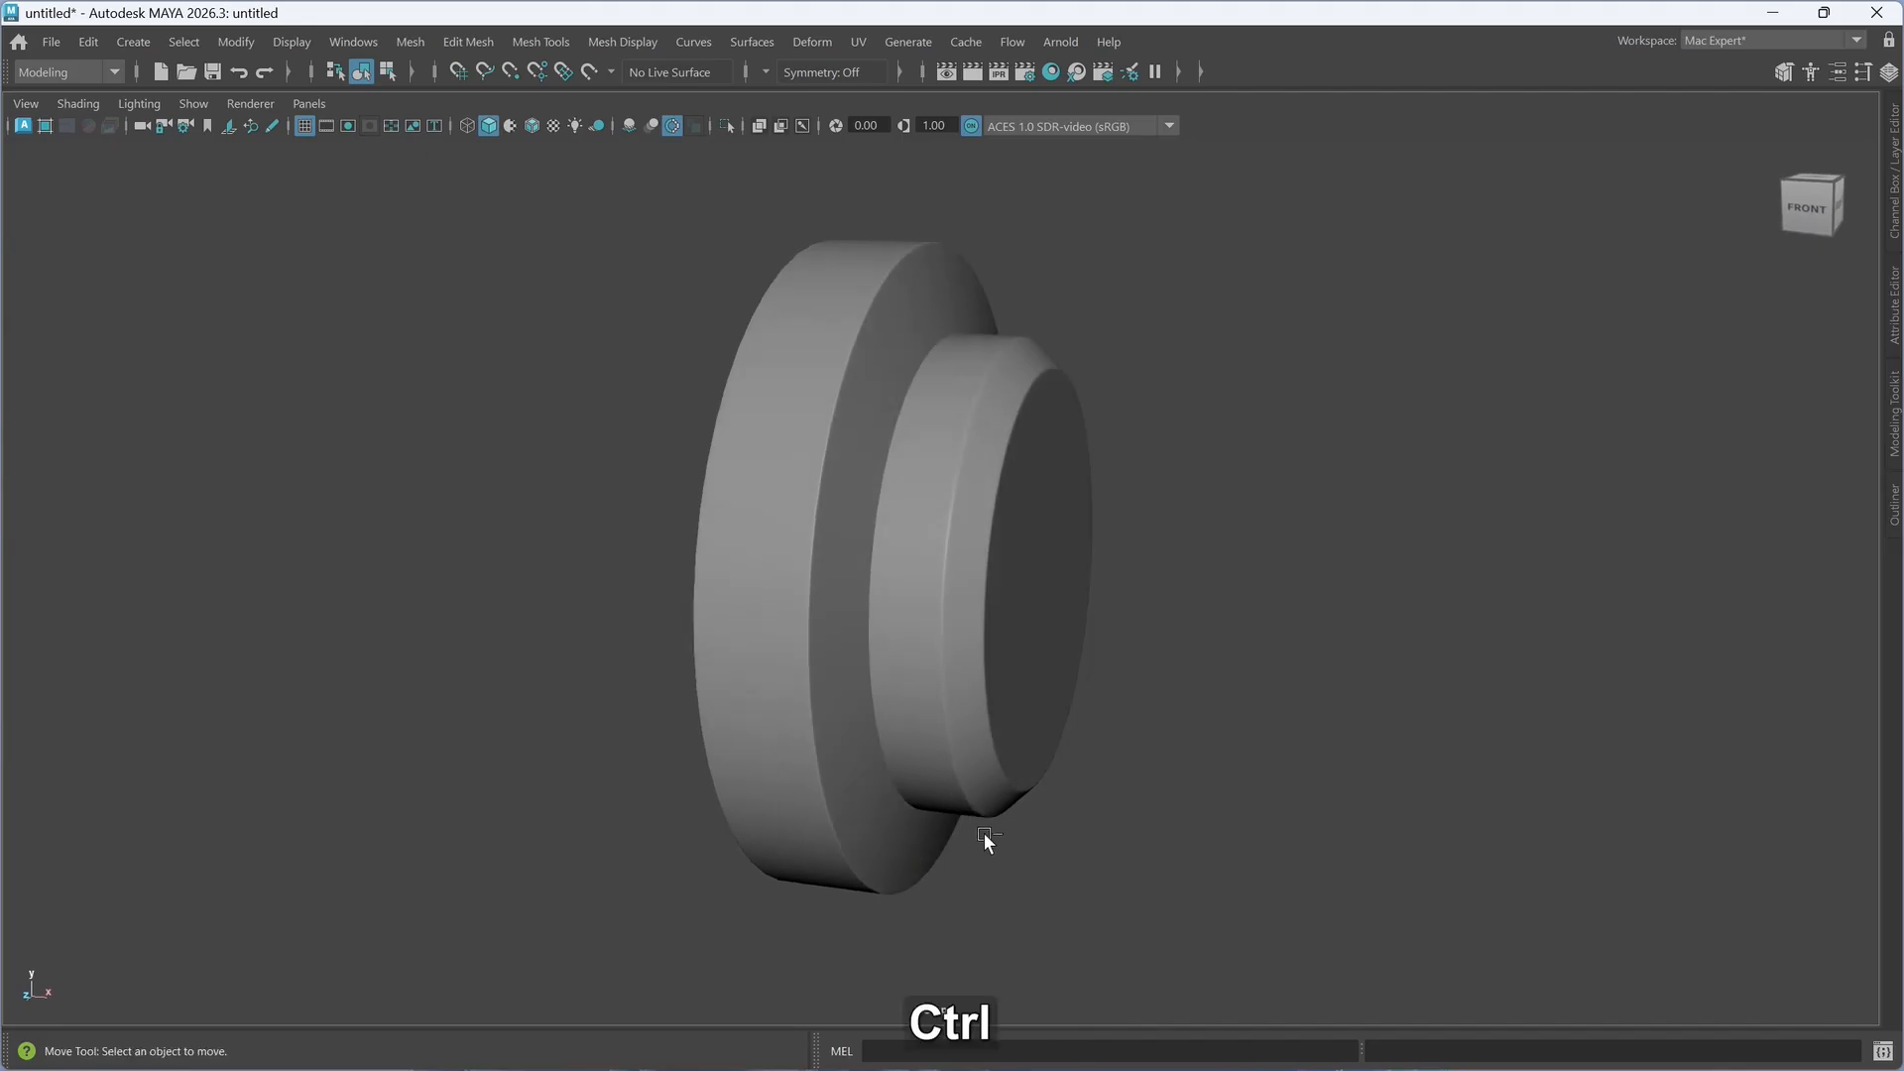
key(ctrl+shift+h)
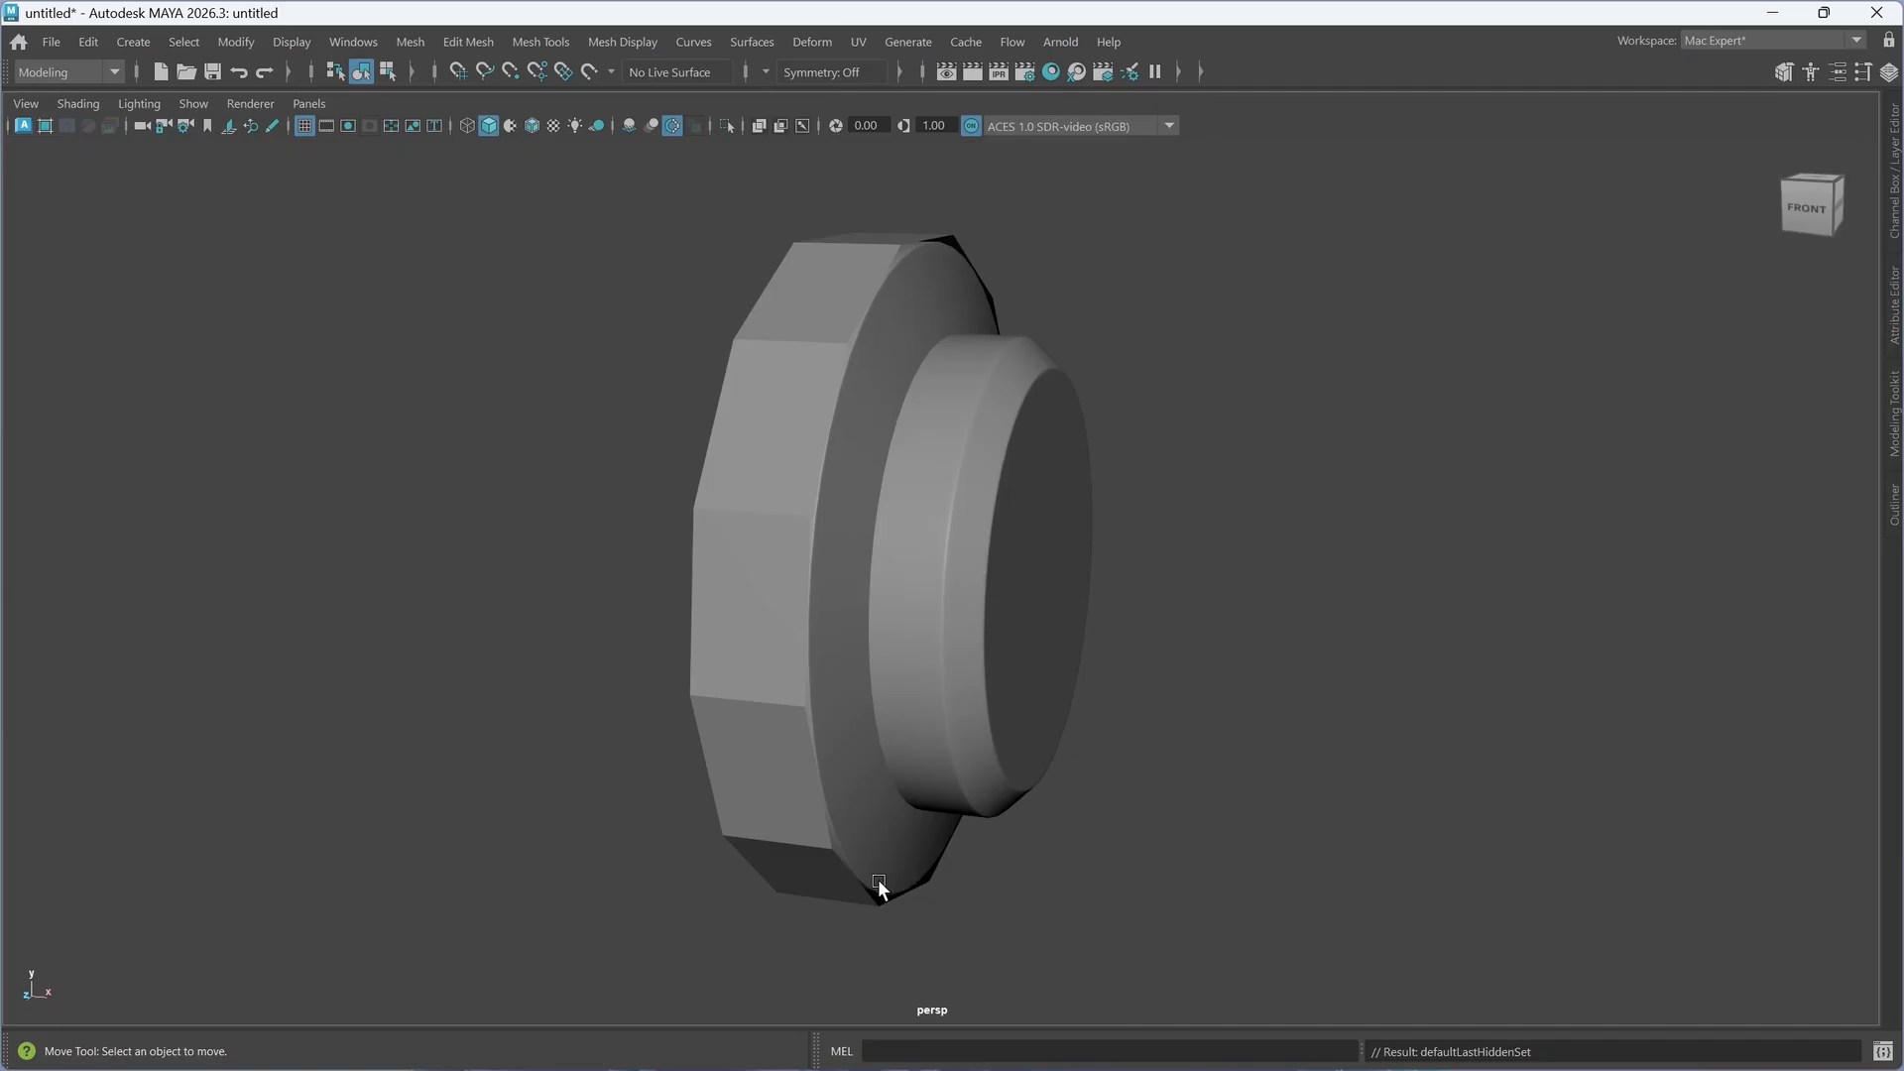
mouse_move(1050, 835)
alt+mouse_down()
mouse_move(982, 831)
mouse_move(1032, 825)
alt+mouse_up()
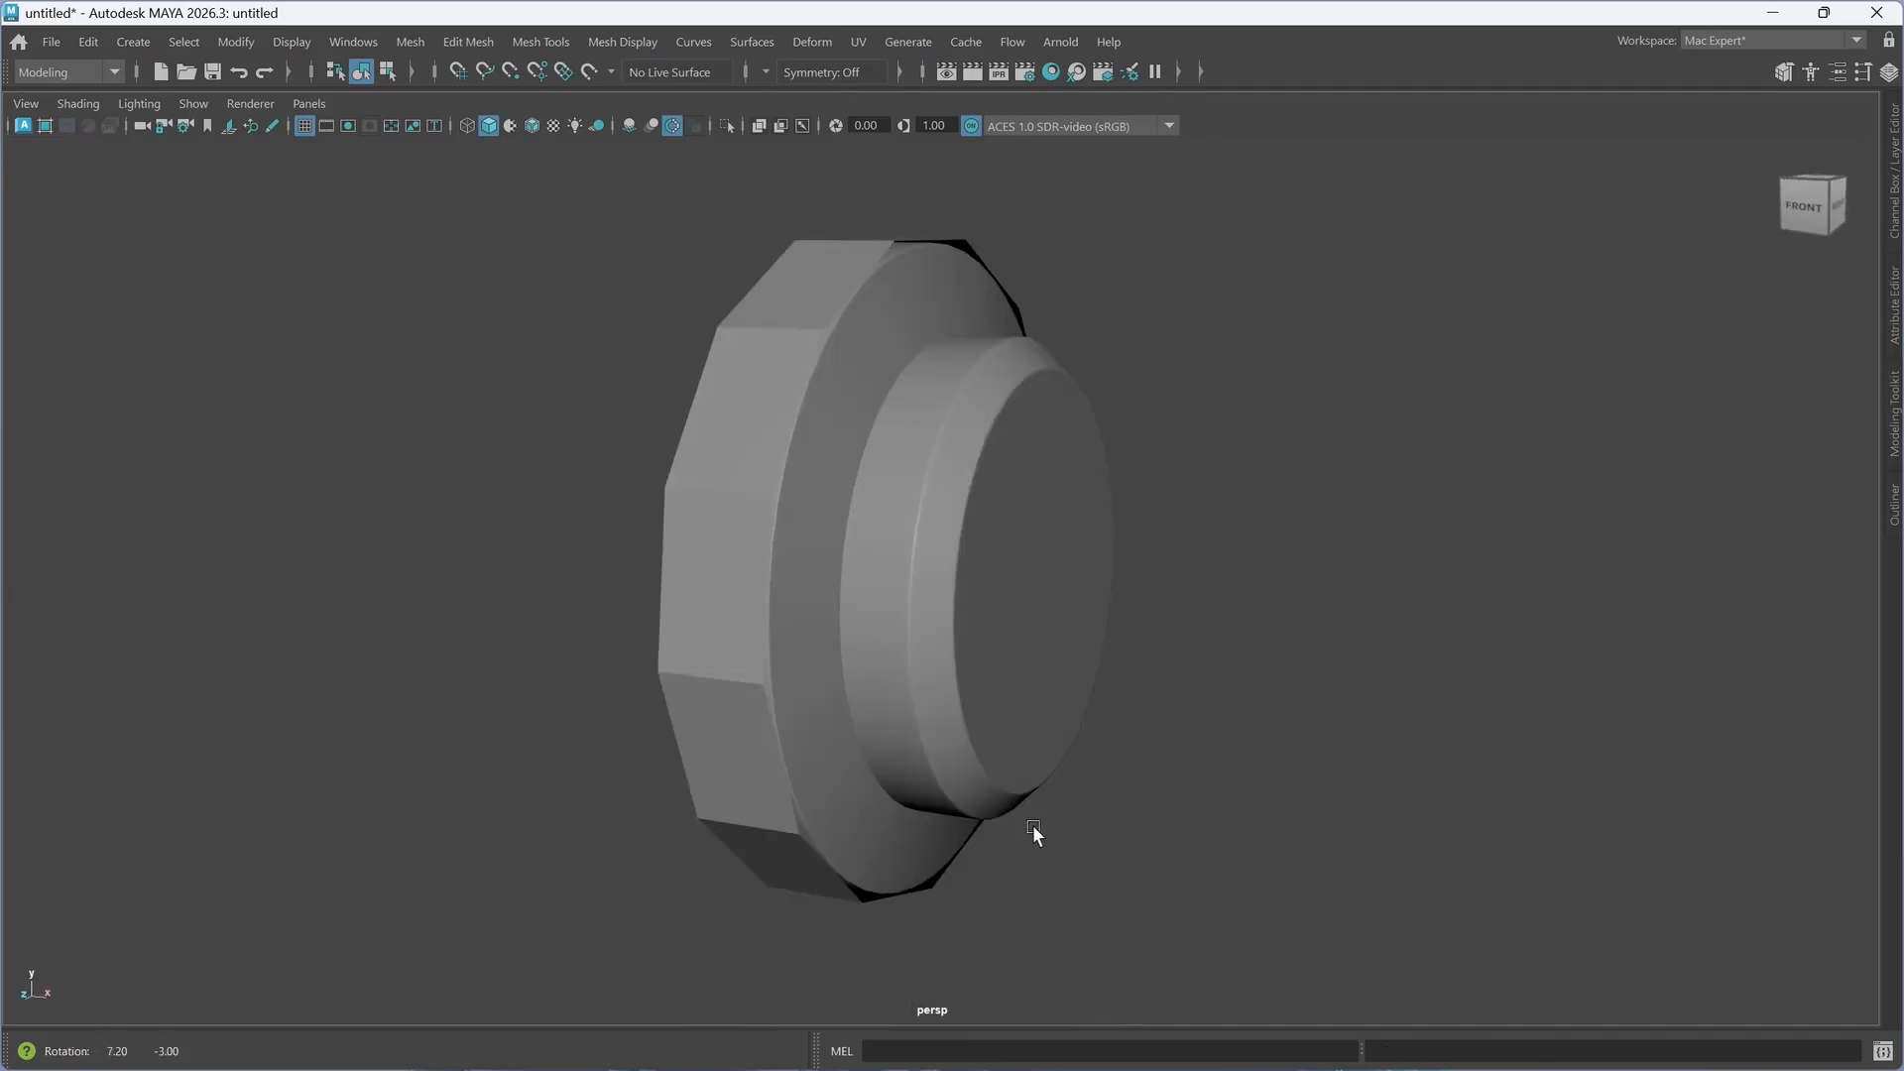
- Extrude the duplicated band's cap-side edge loop outward by scaling it to form a flat rim
click(731, 734)
alt+drag(778, 789, 829, 801)
right_click(829, 801)
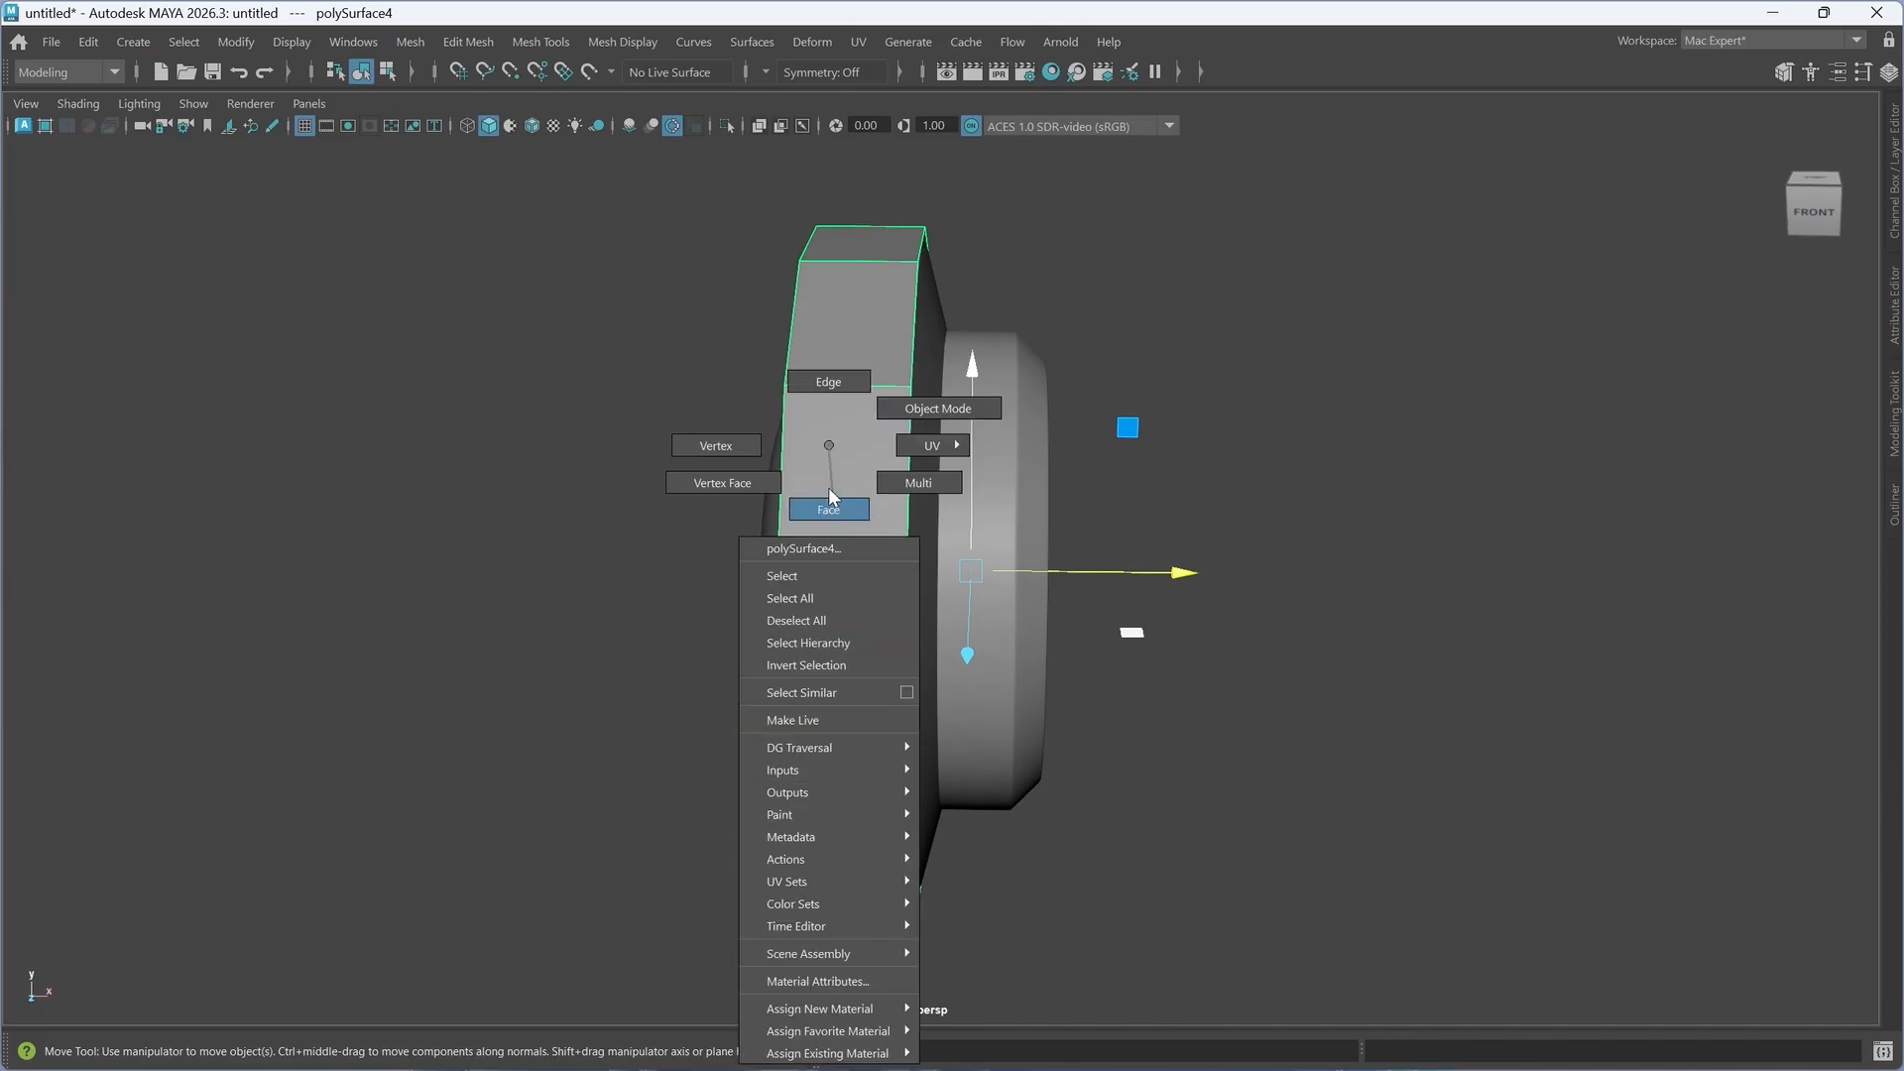
click(836, 379)
alt+drag(1002, 625, 793, 742)
double_click(769, 806)
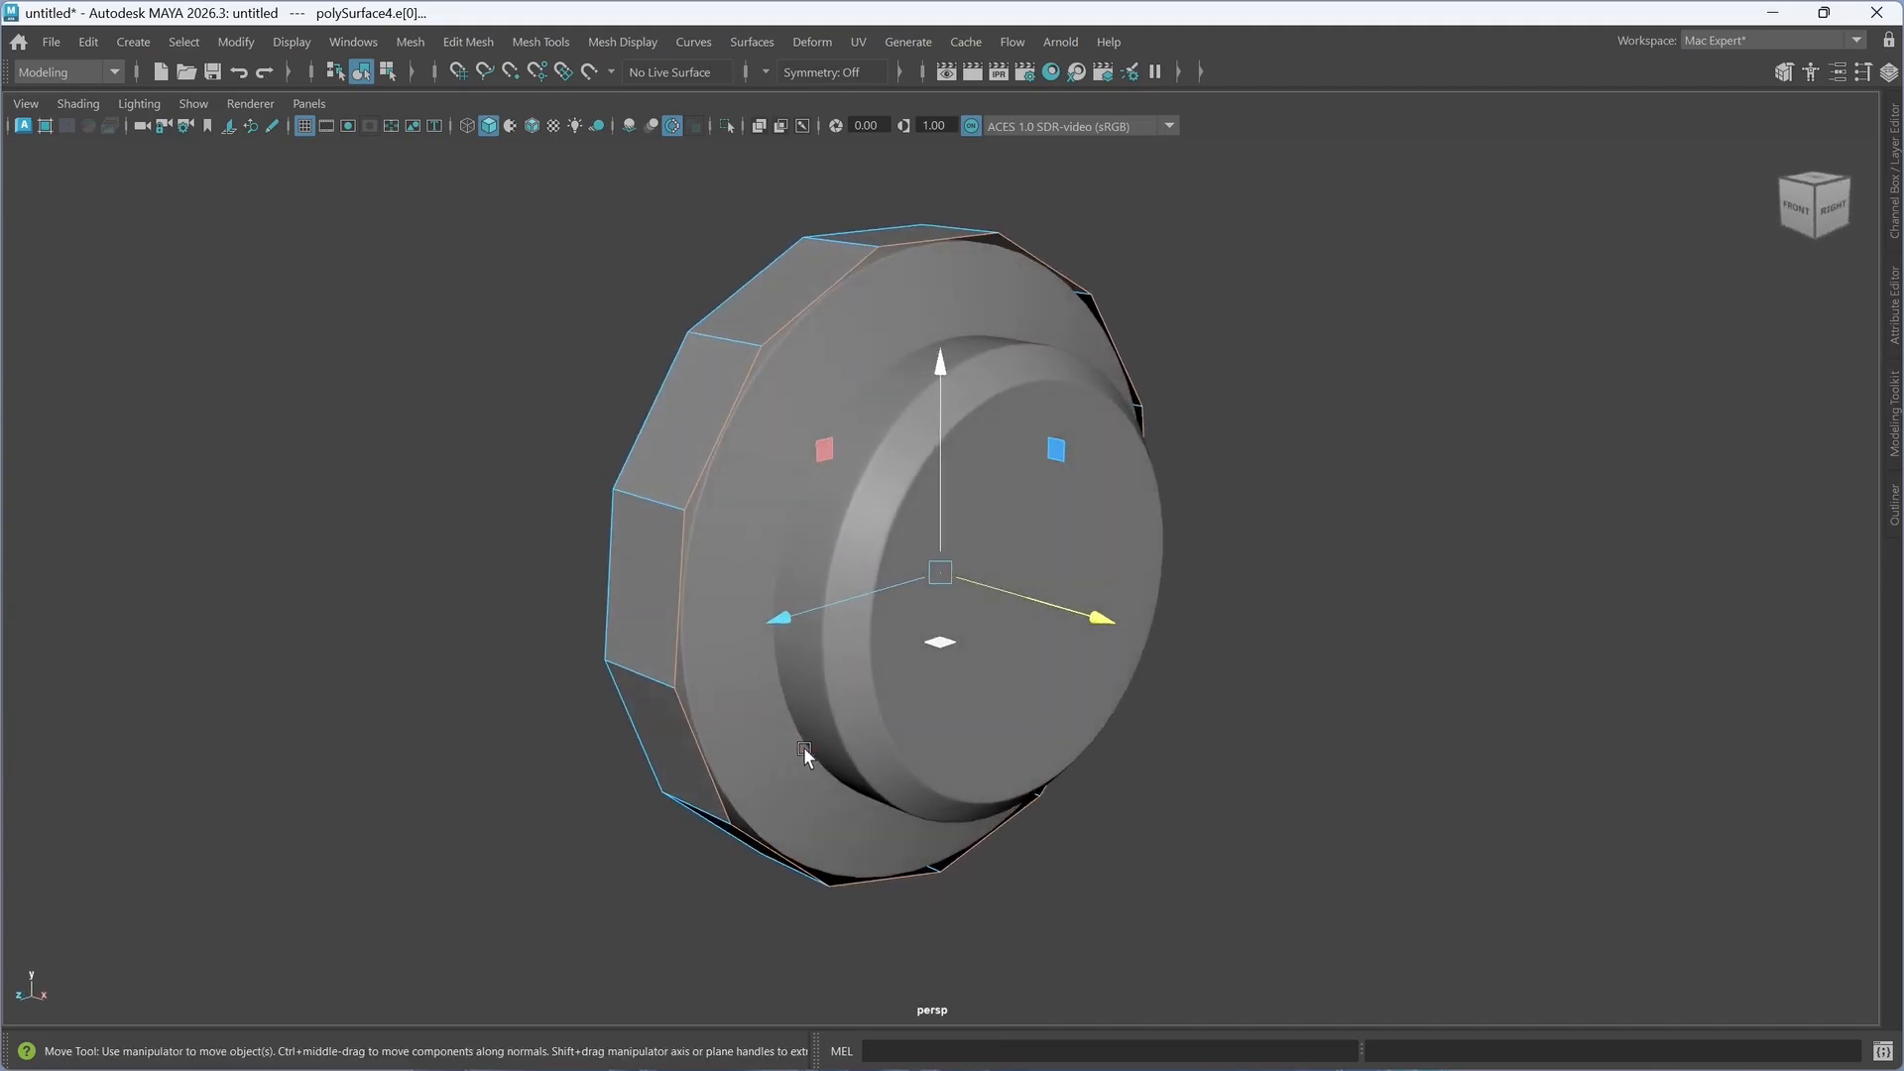
key(r)
shift+drag(936, 575, 773, 713)
- Check the extruded rim against the domed mesh with smooth preview off, and turn the preview back on
click(996, 320)
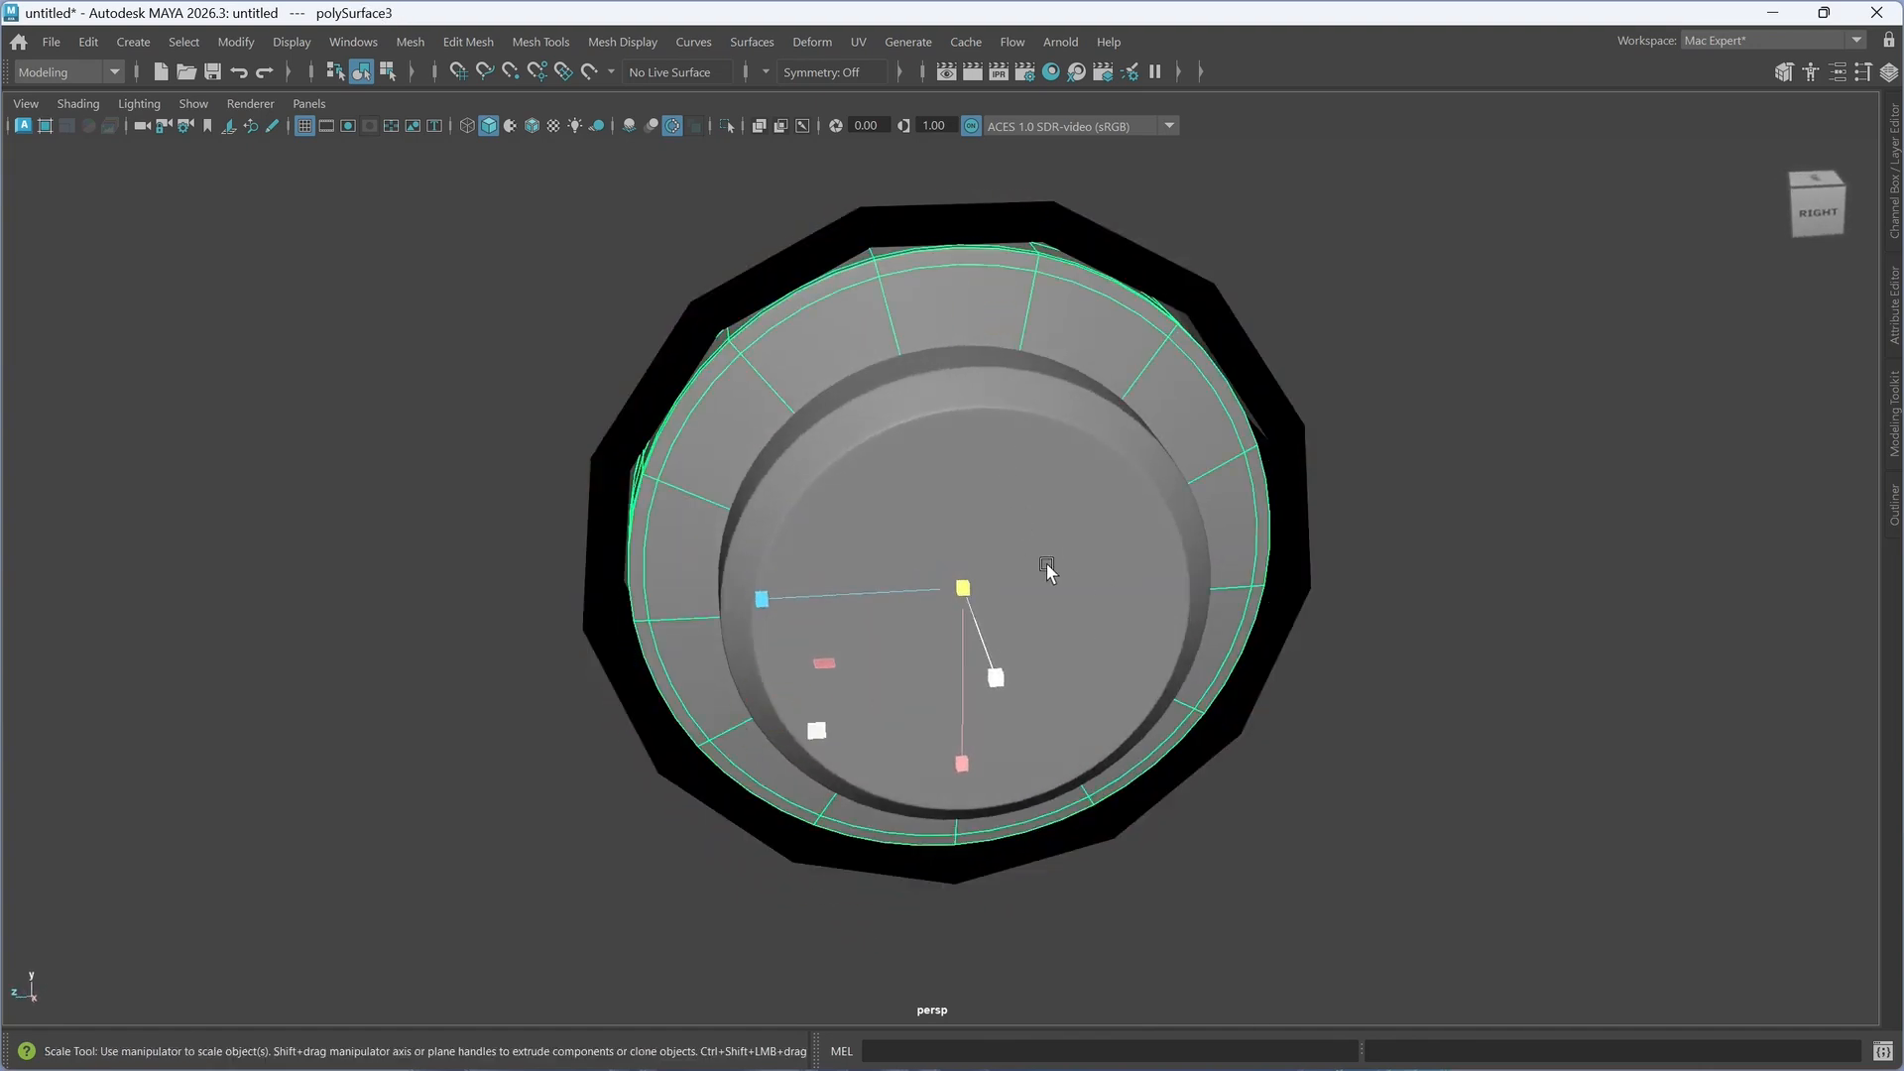
click(1450, 659)
alt+drag(1114, 689, 888, 565)
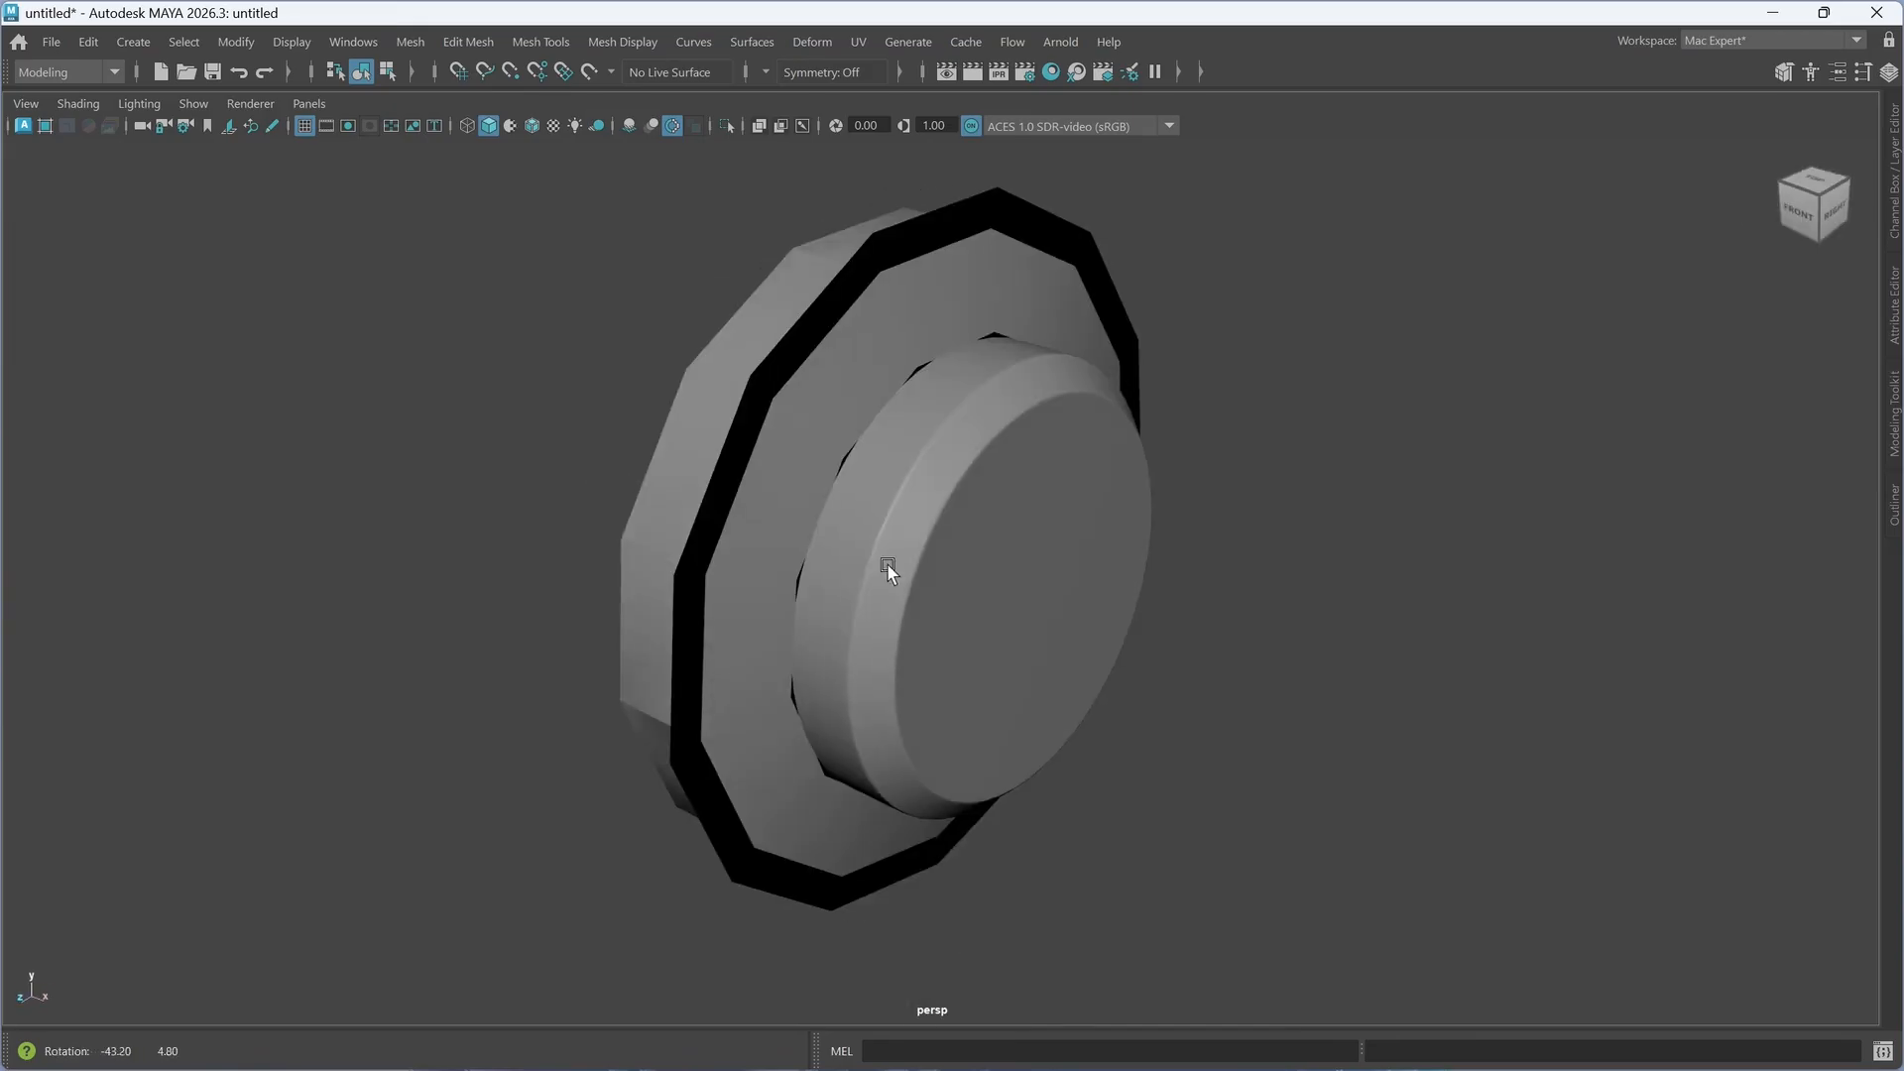
click(802, 535)
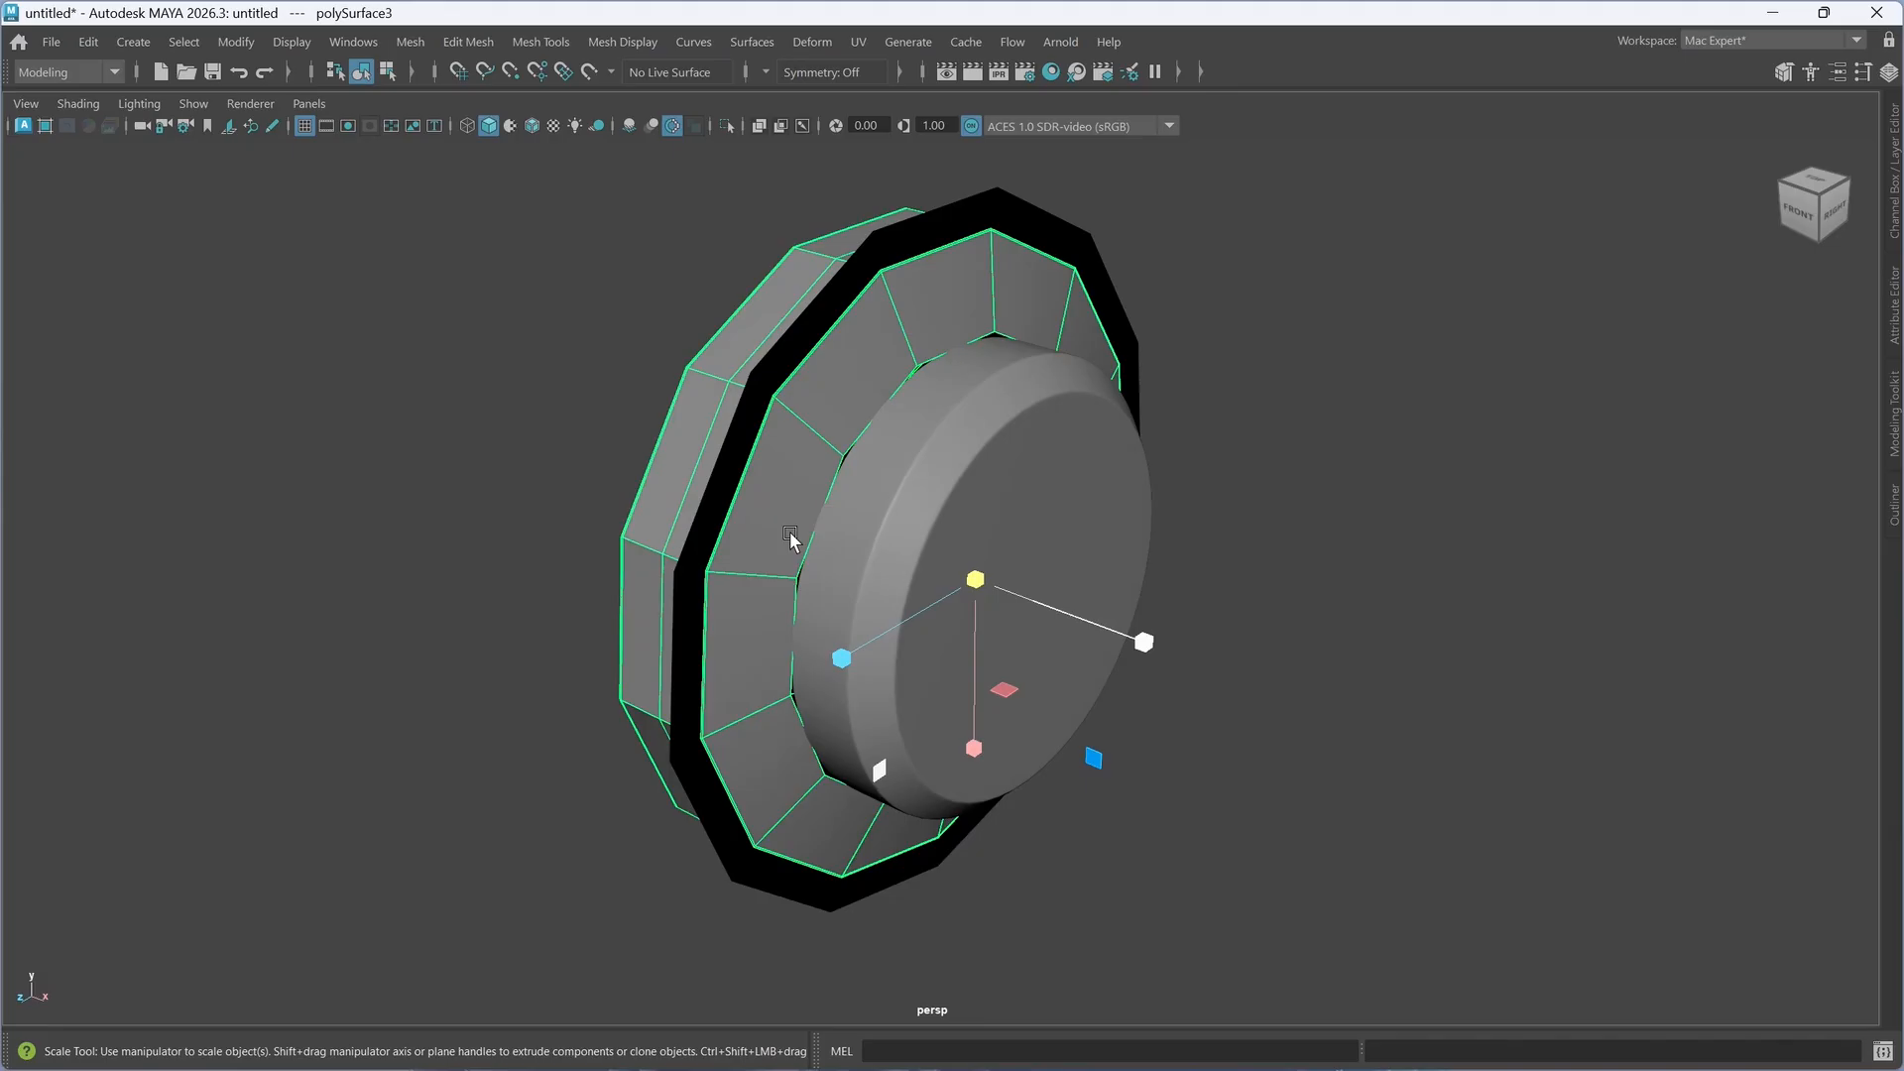
key(3)
click(1275, 667)
- Delete the duplicated band's original loop of outer faces, keeping only the extruded rim, and return to object selection
mouse_move(968, 629)
alt+mouse_down()
mouse_move(995, 629)
mouse_move(896, 637)
mouse_move(1003, 634)
alt+mouse_up()
right_drag(968, 445, 969, 509)
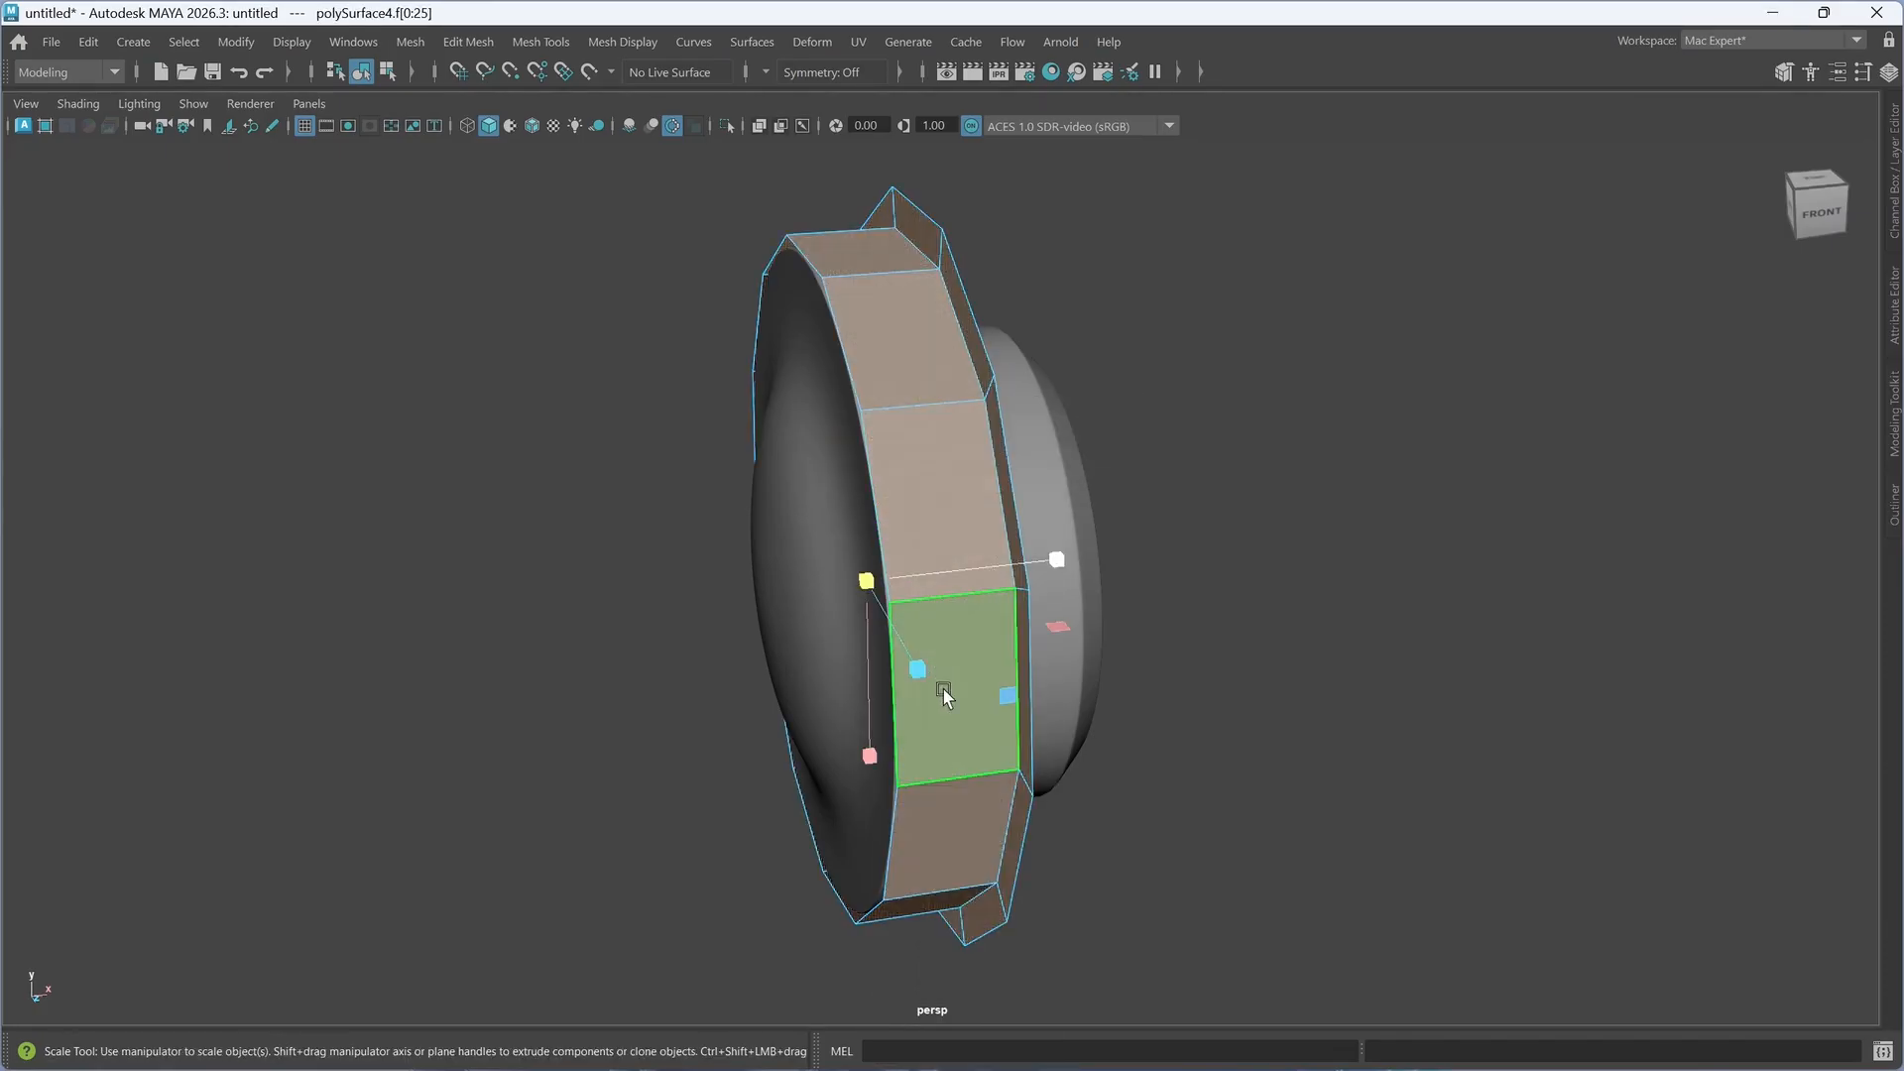
click(1246, 751)
click(989, 819)
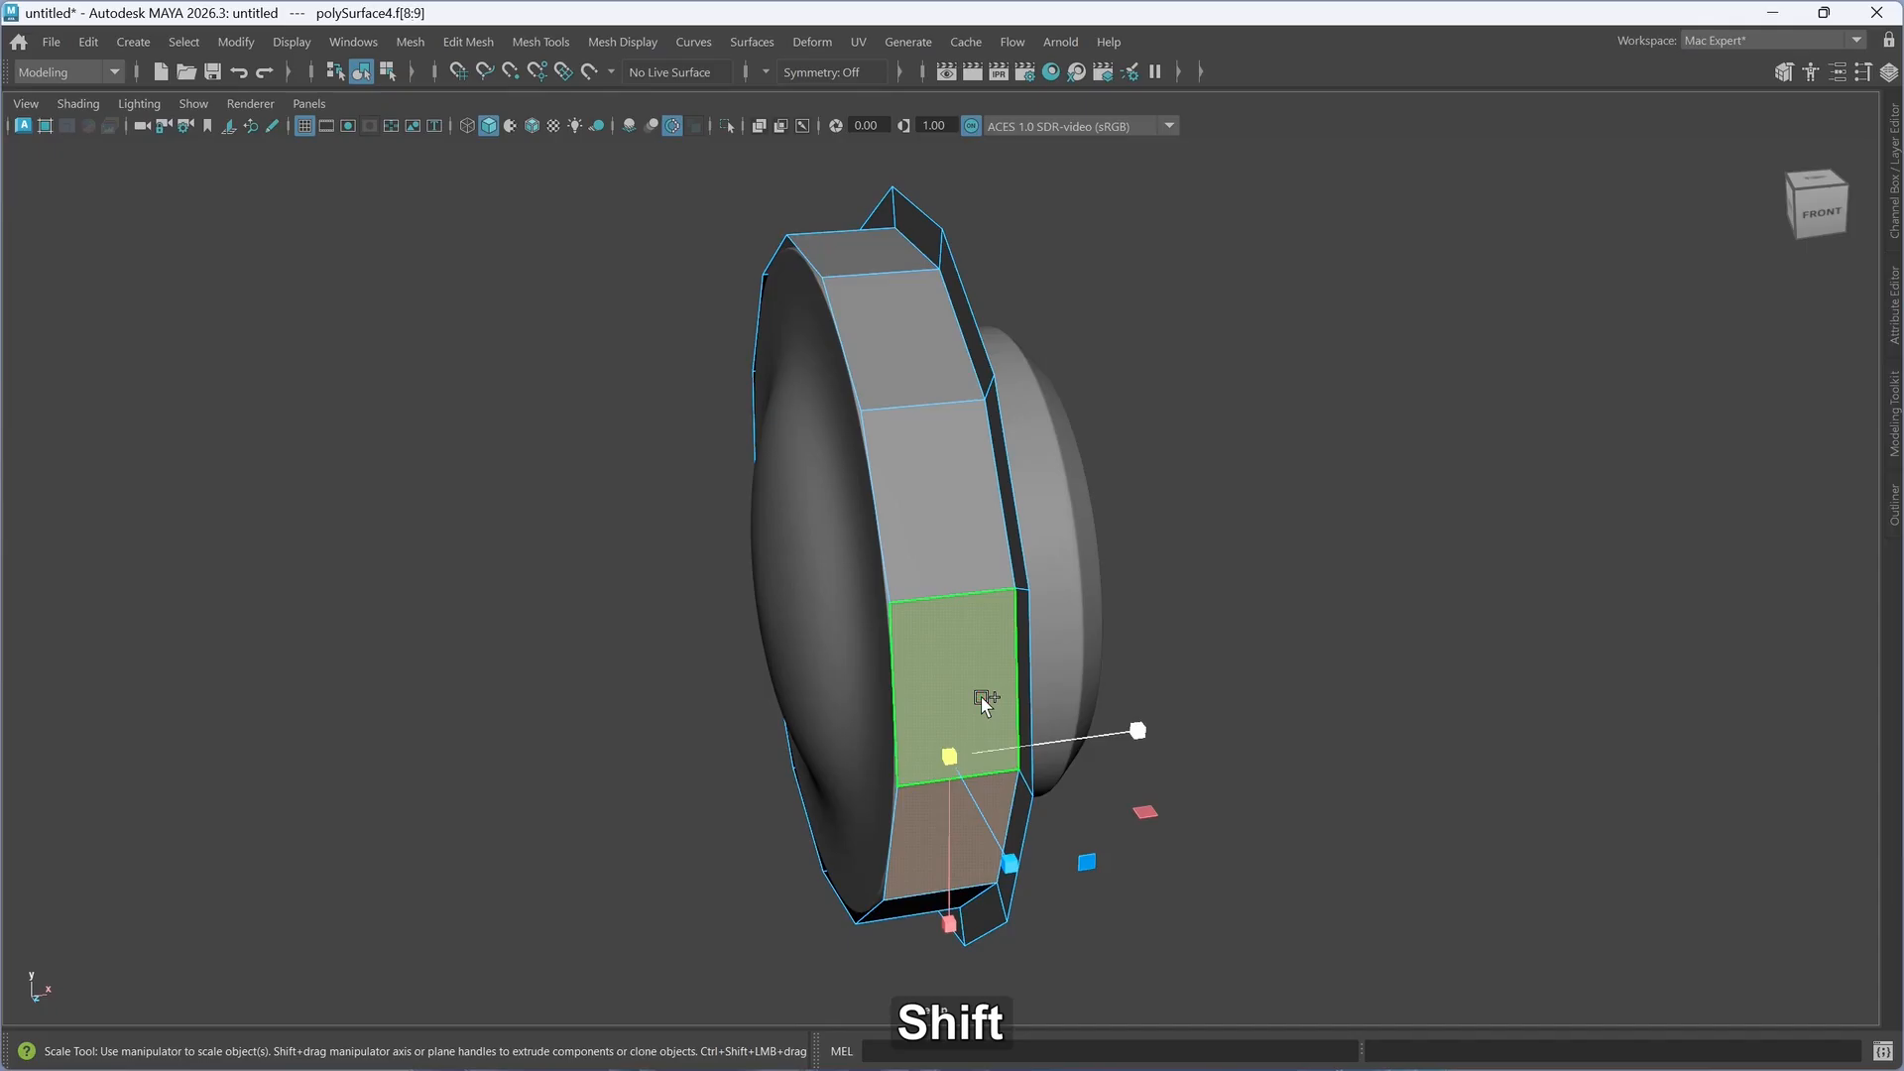
shift+double_click(982, 693)
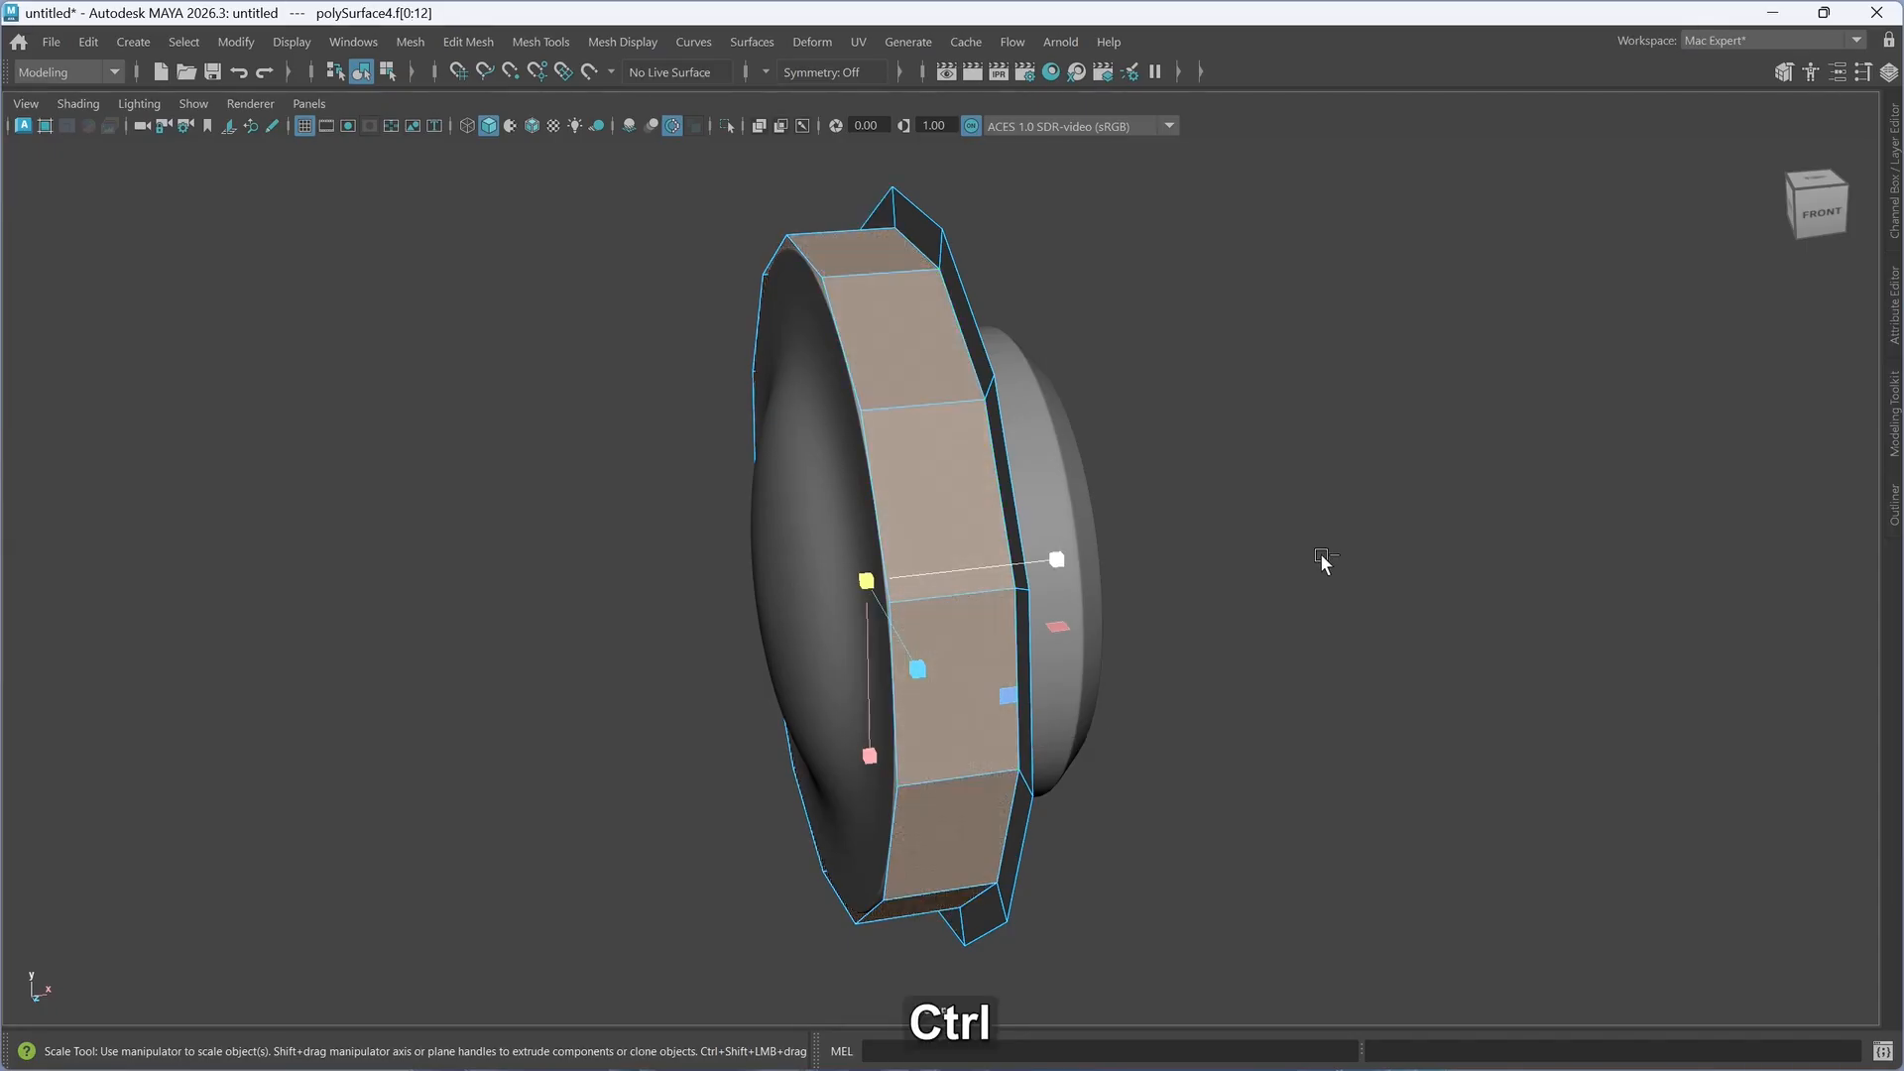
key(ctrl+Delete)
key(alt)
right_drag(1265, 446, 1365, 407)
- Reverse the normals of the flat rim mesh and clear the selection
alt+drag(1195, 523, 1247, 581)
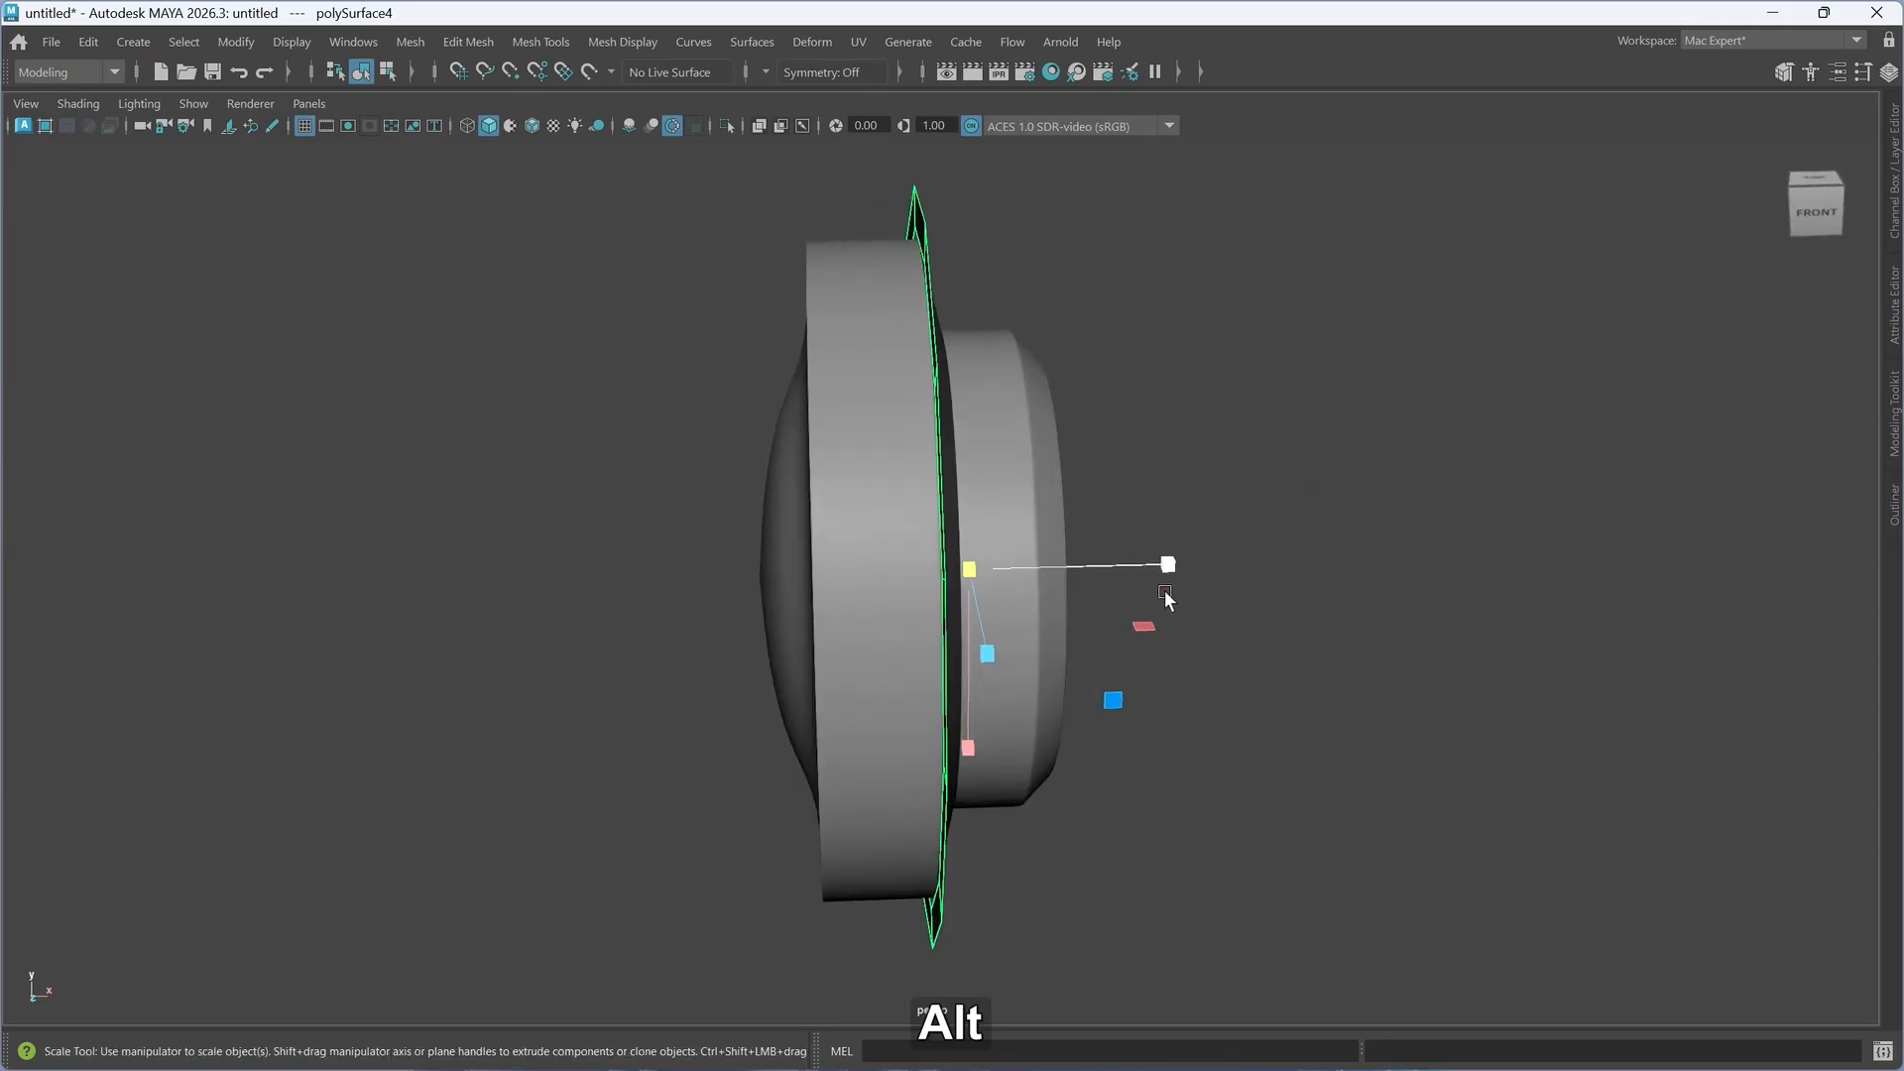
key(space)
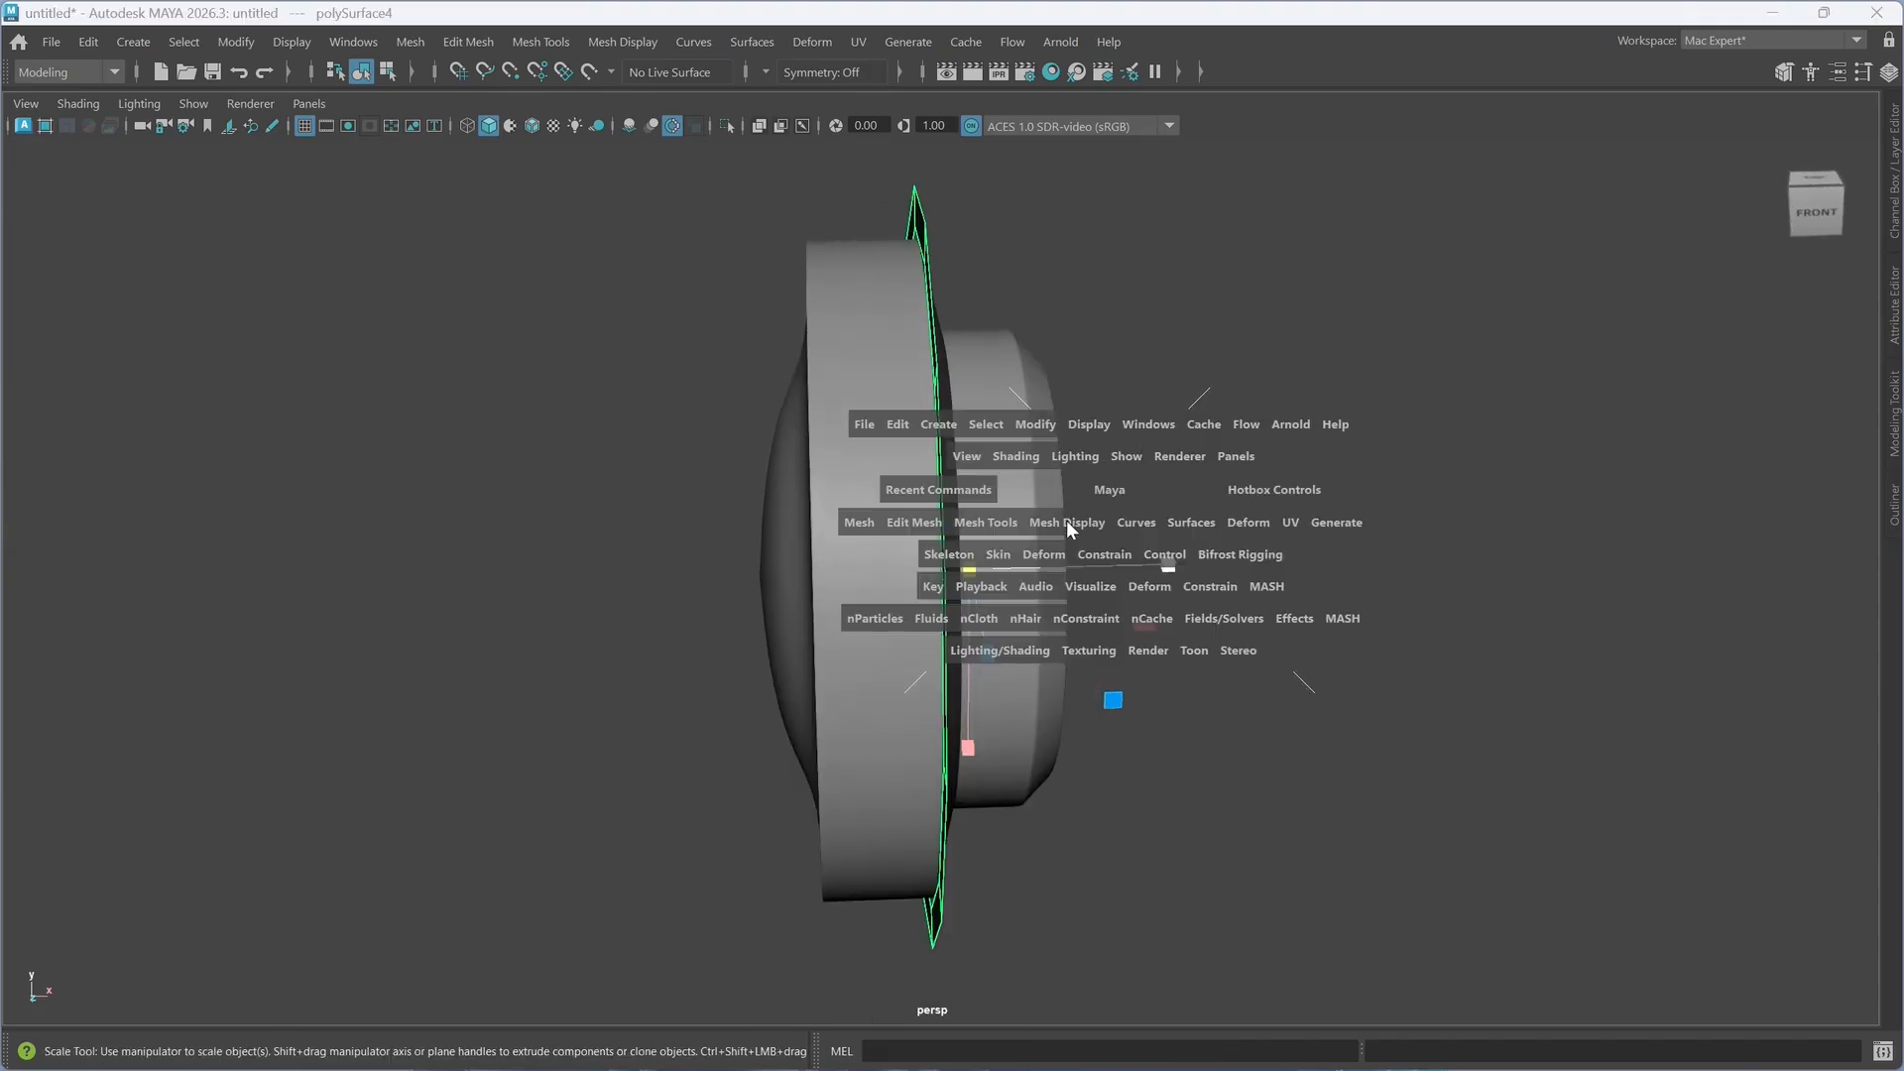
drag(1067, 520, 1086, 429)
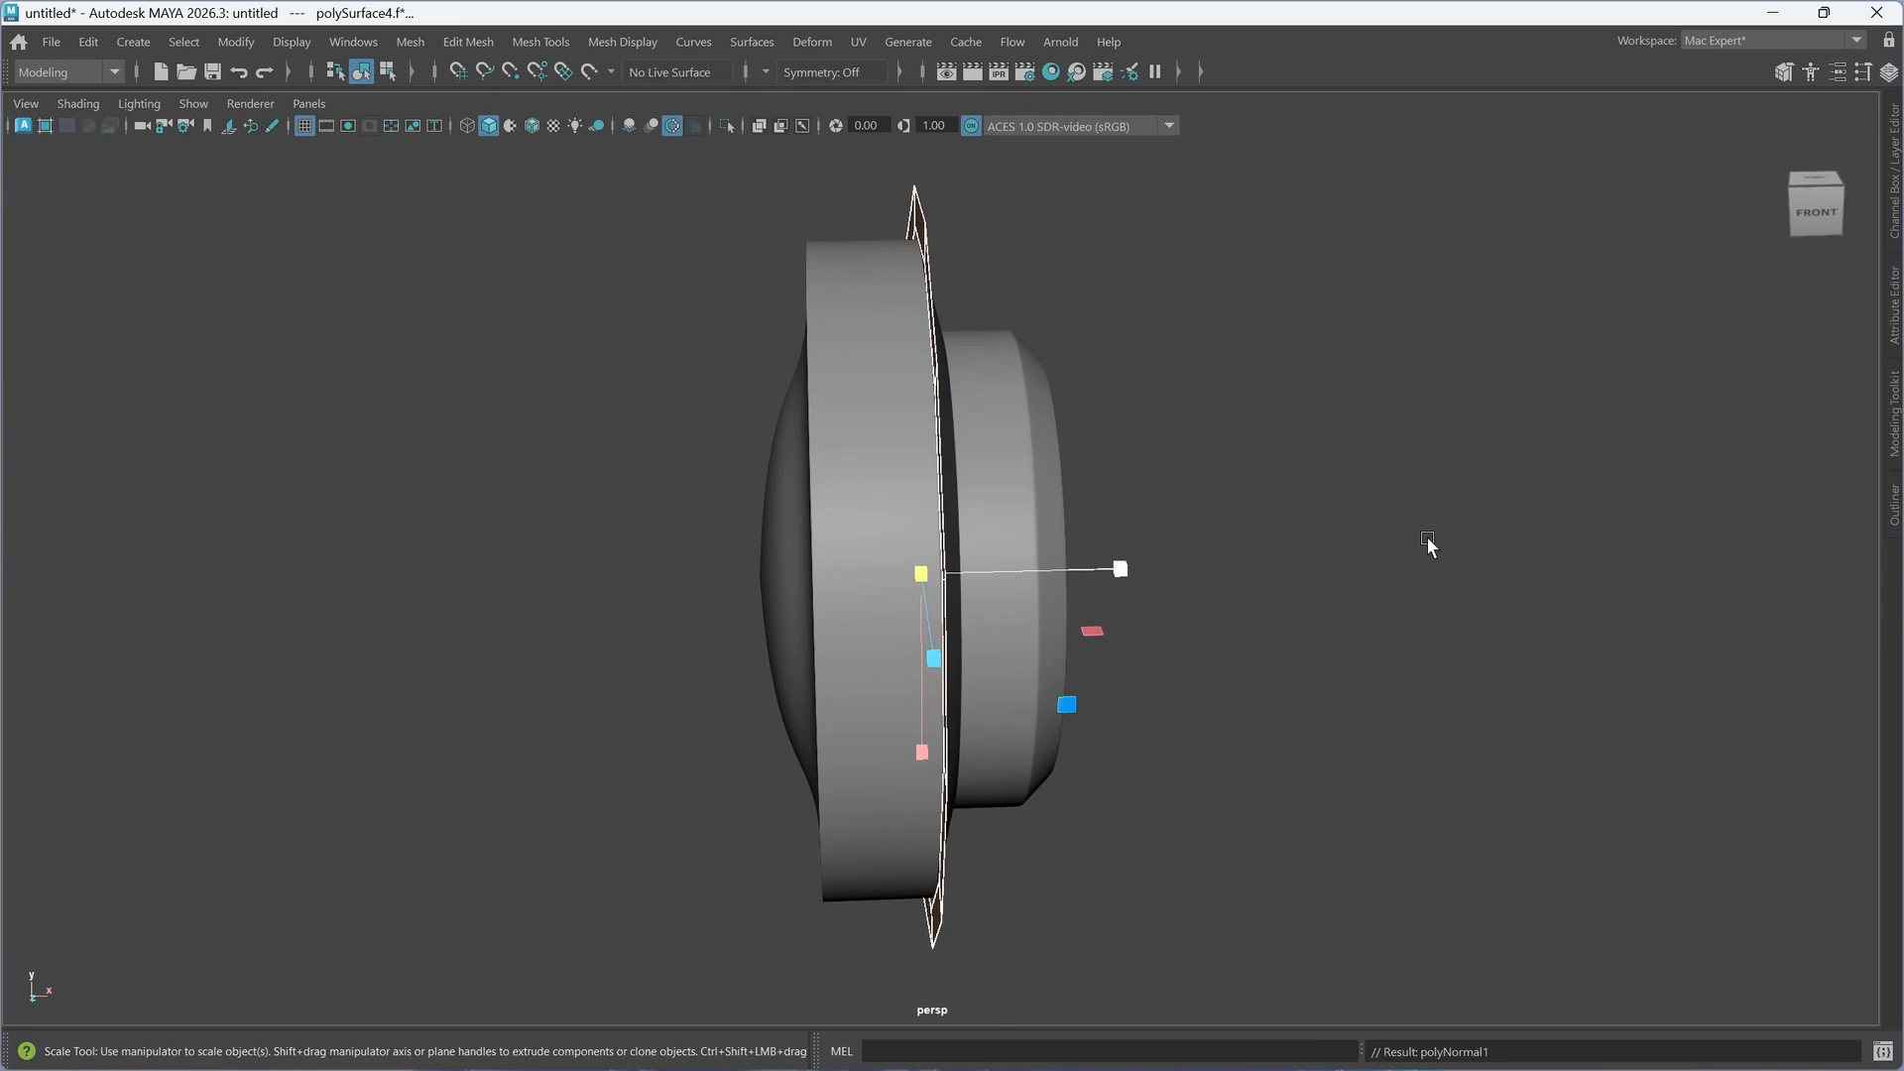
click(1426, 539)
- Turn off the smooth mesh preview on the domed mesh to compare its segments with the flat rim
alt+drag(1309, 637, 1305, 636)
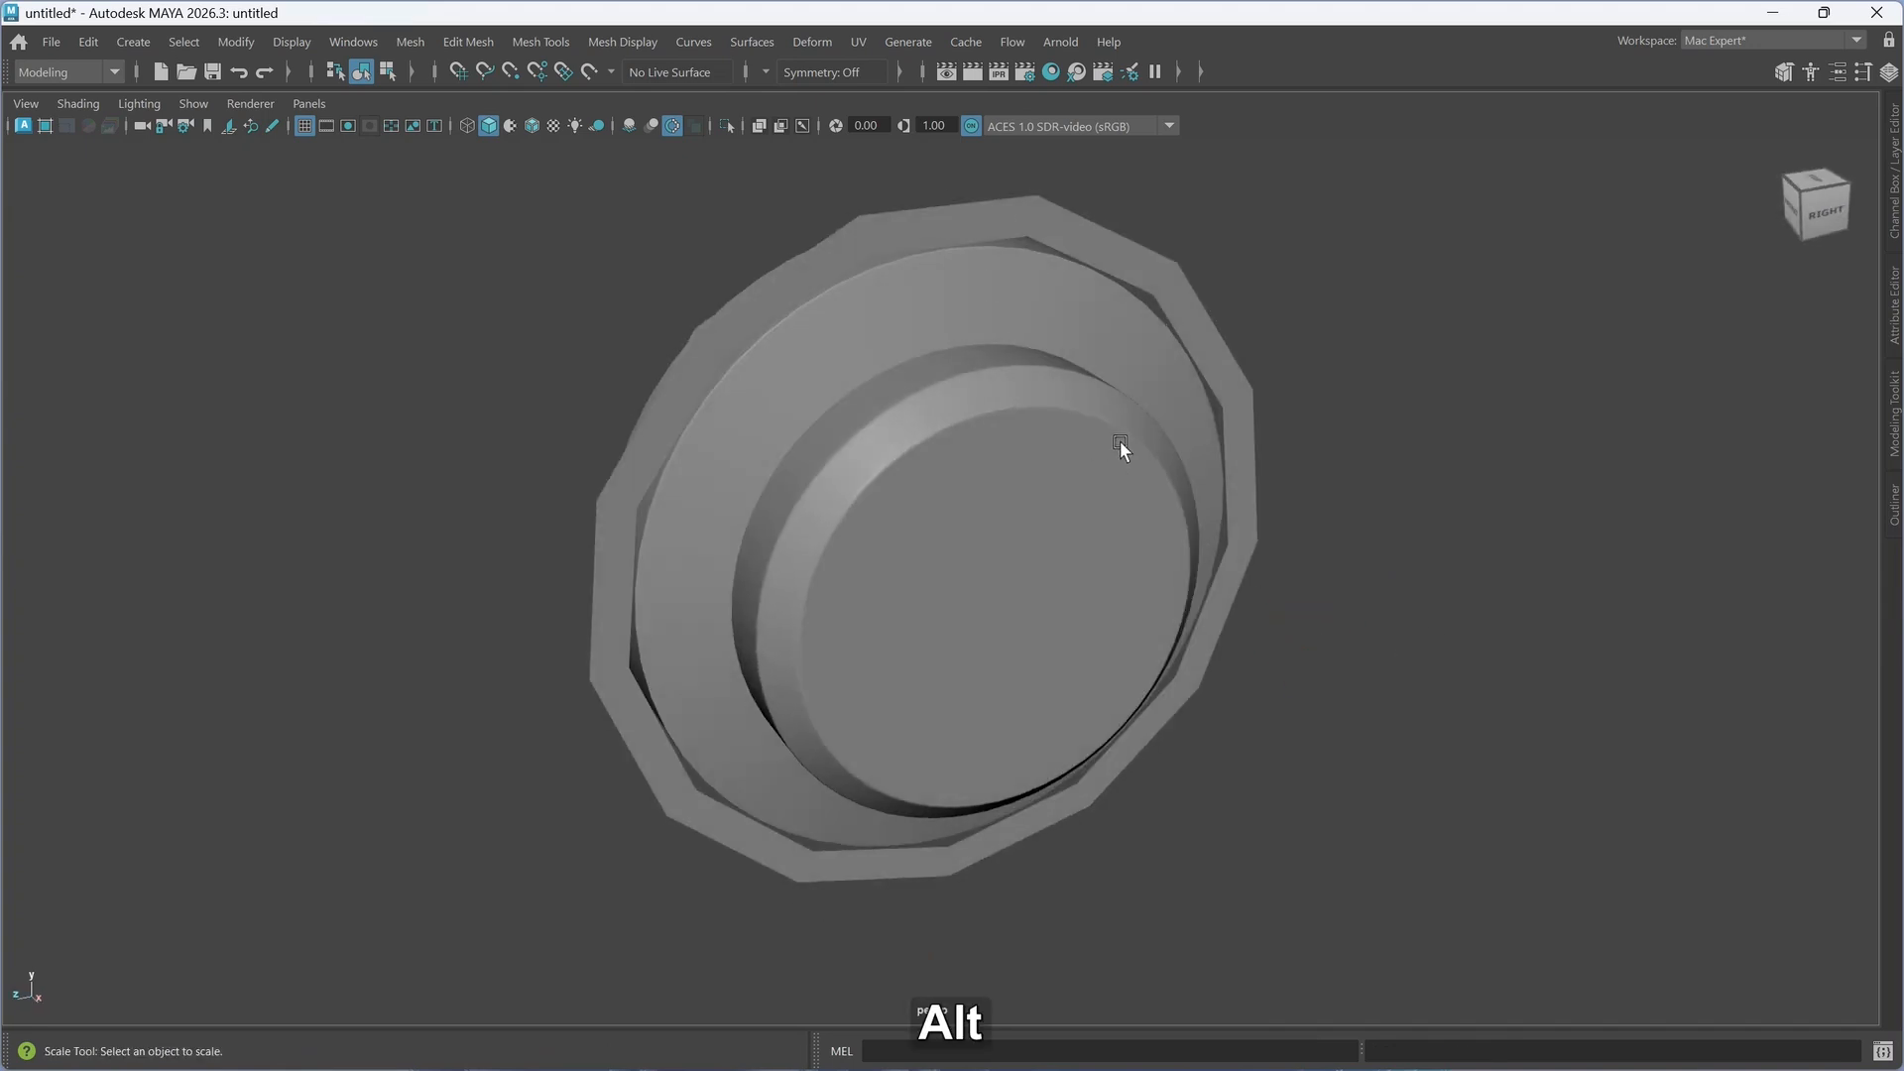
click(1135, 506)
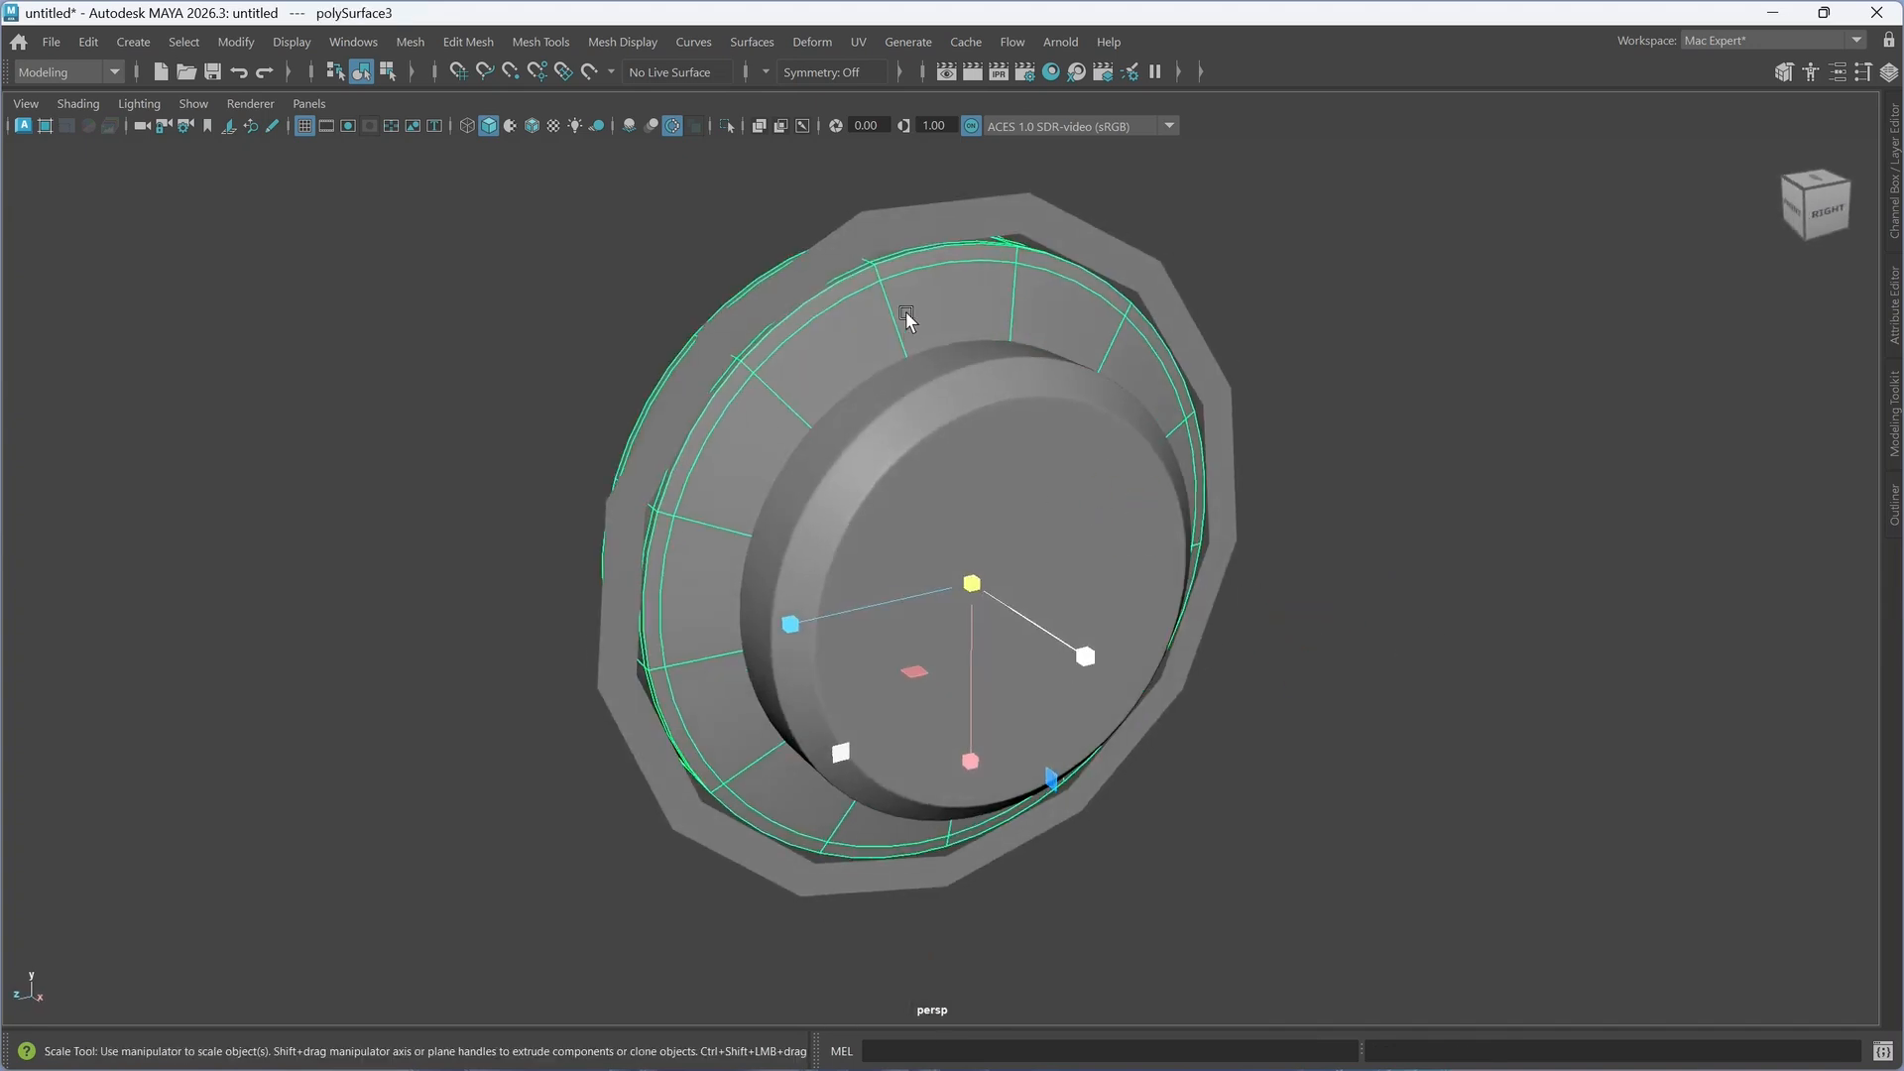
click(870, 234)
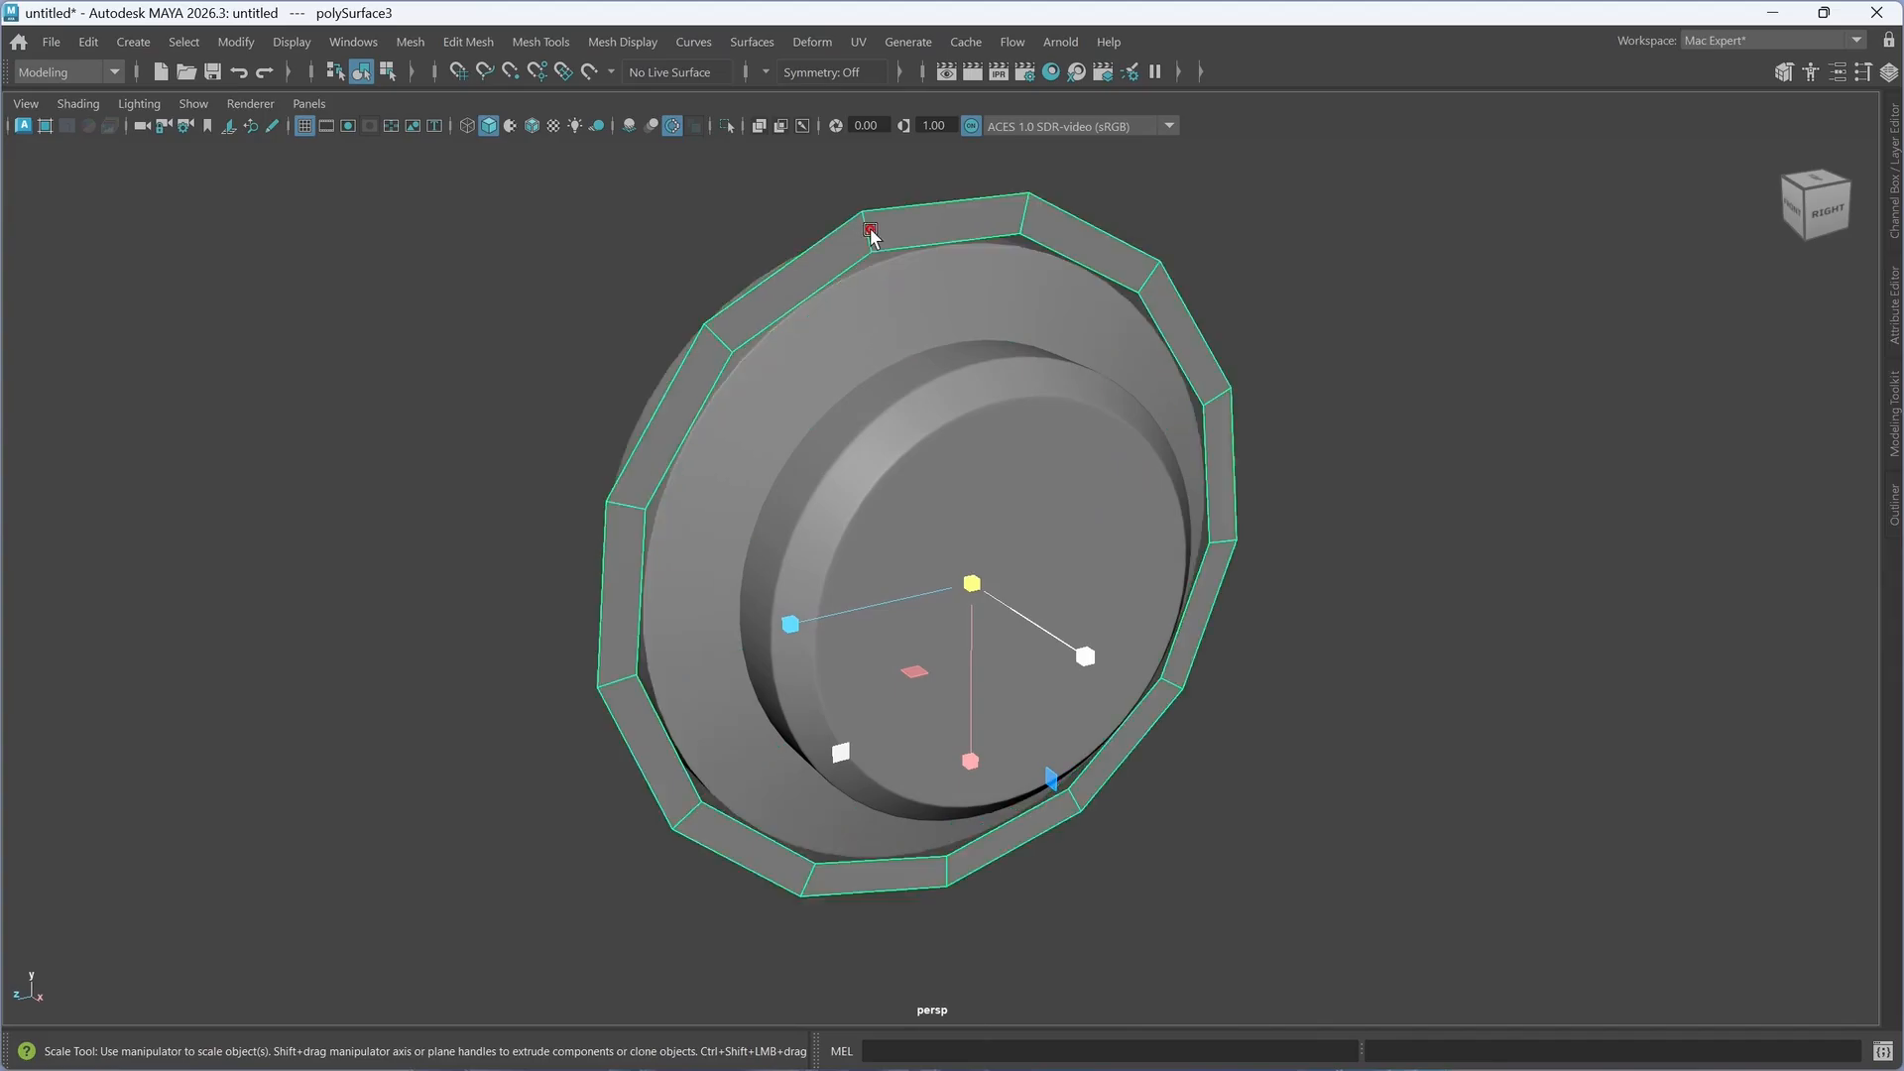
click(929, 315)
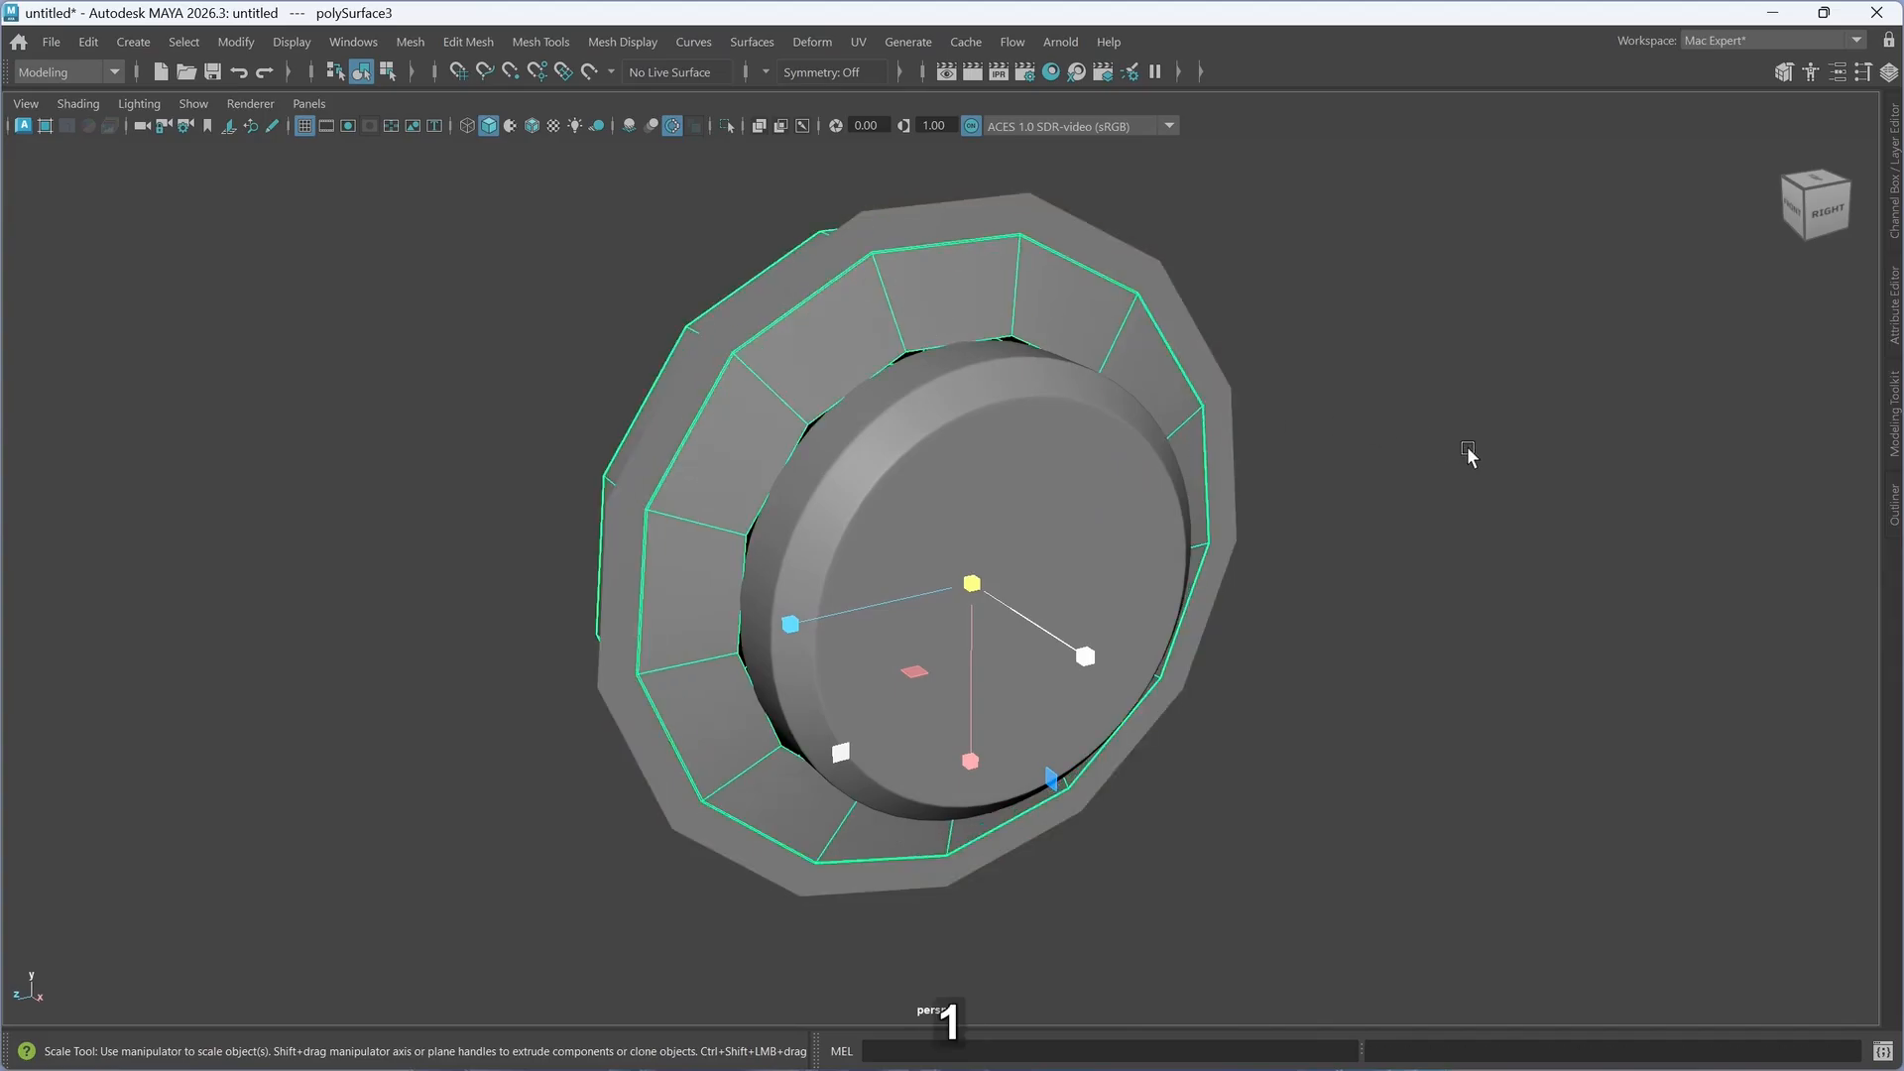
click(1470, 459)
mouse_move(1207, 701)
alt+mouse_down()
mouse_move(1232, 671)
mouse_move(1197, 693)
alt+mouse_up()
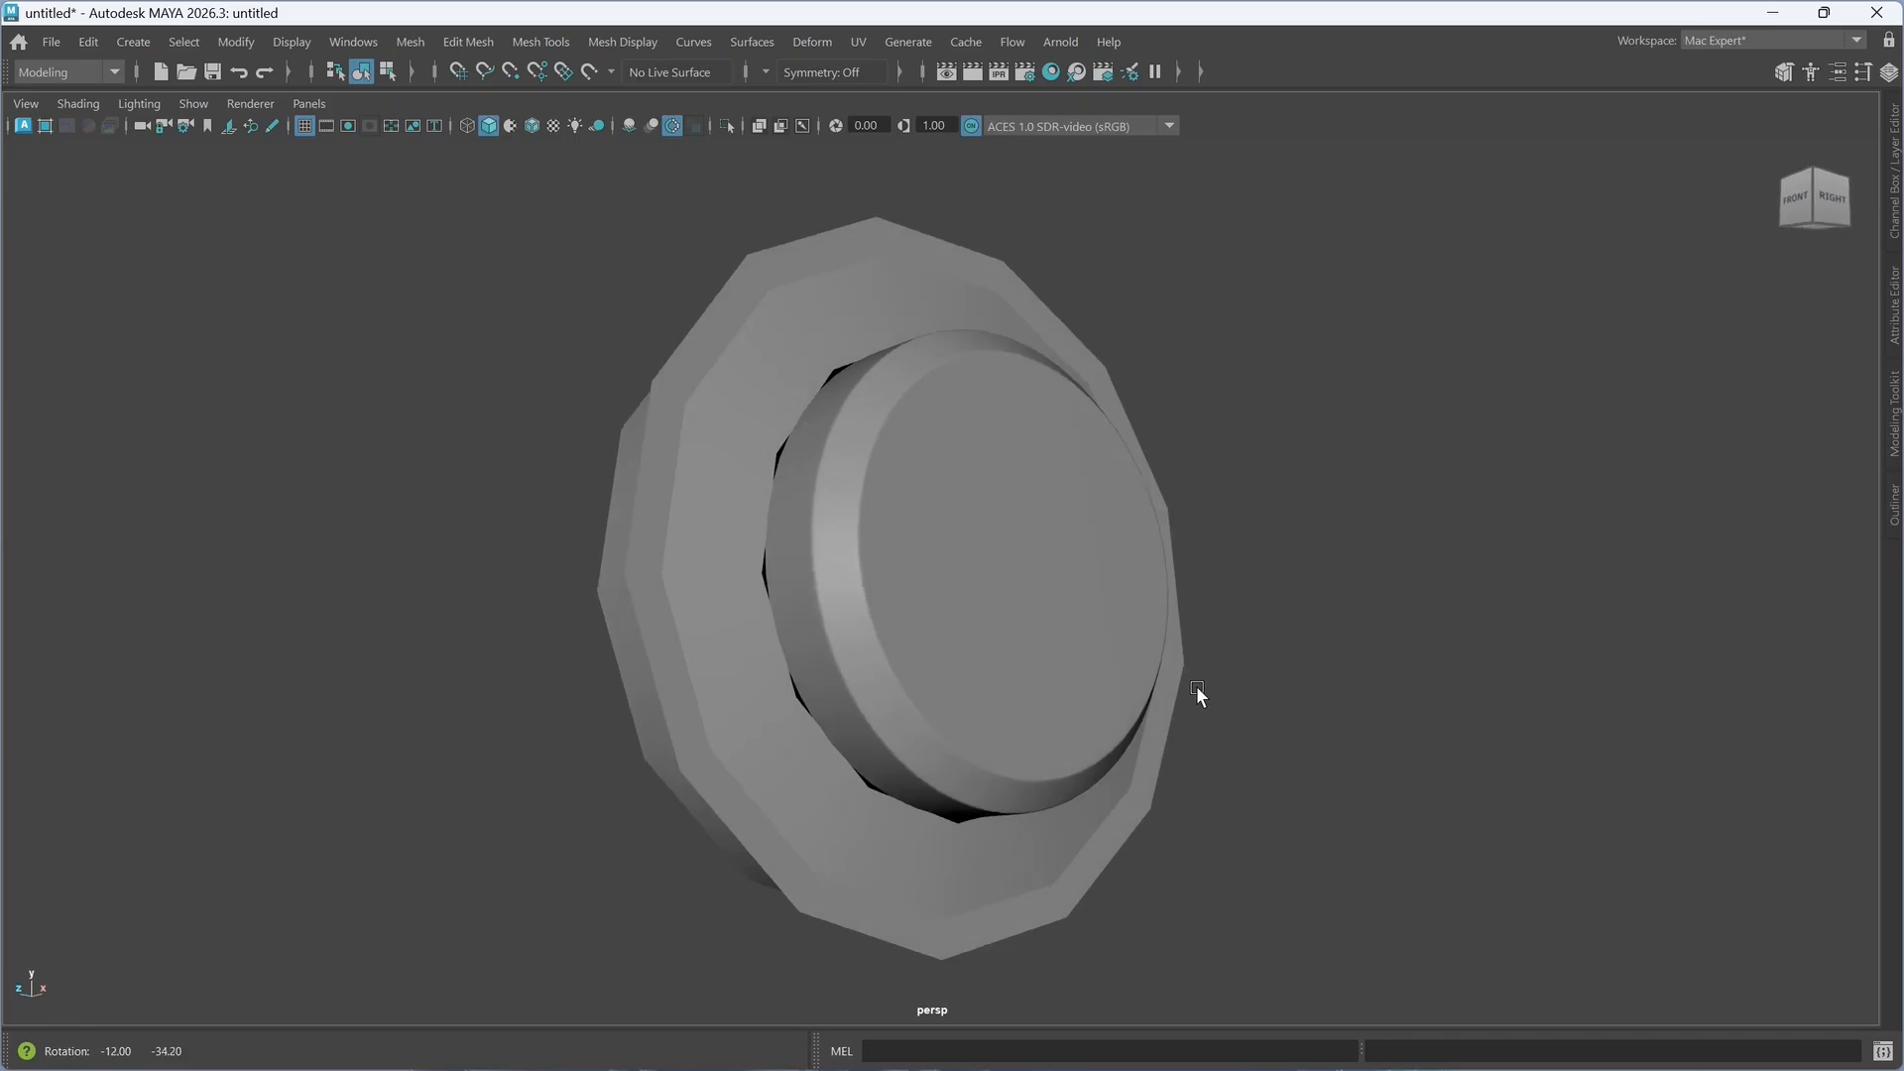
alt+drag(899, 816, 870, 827)
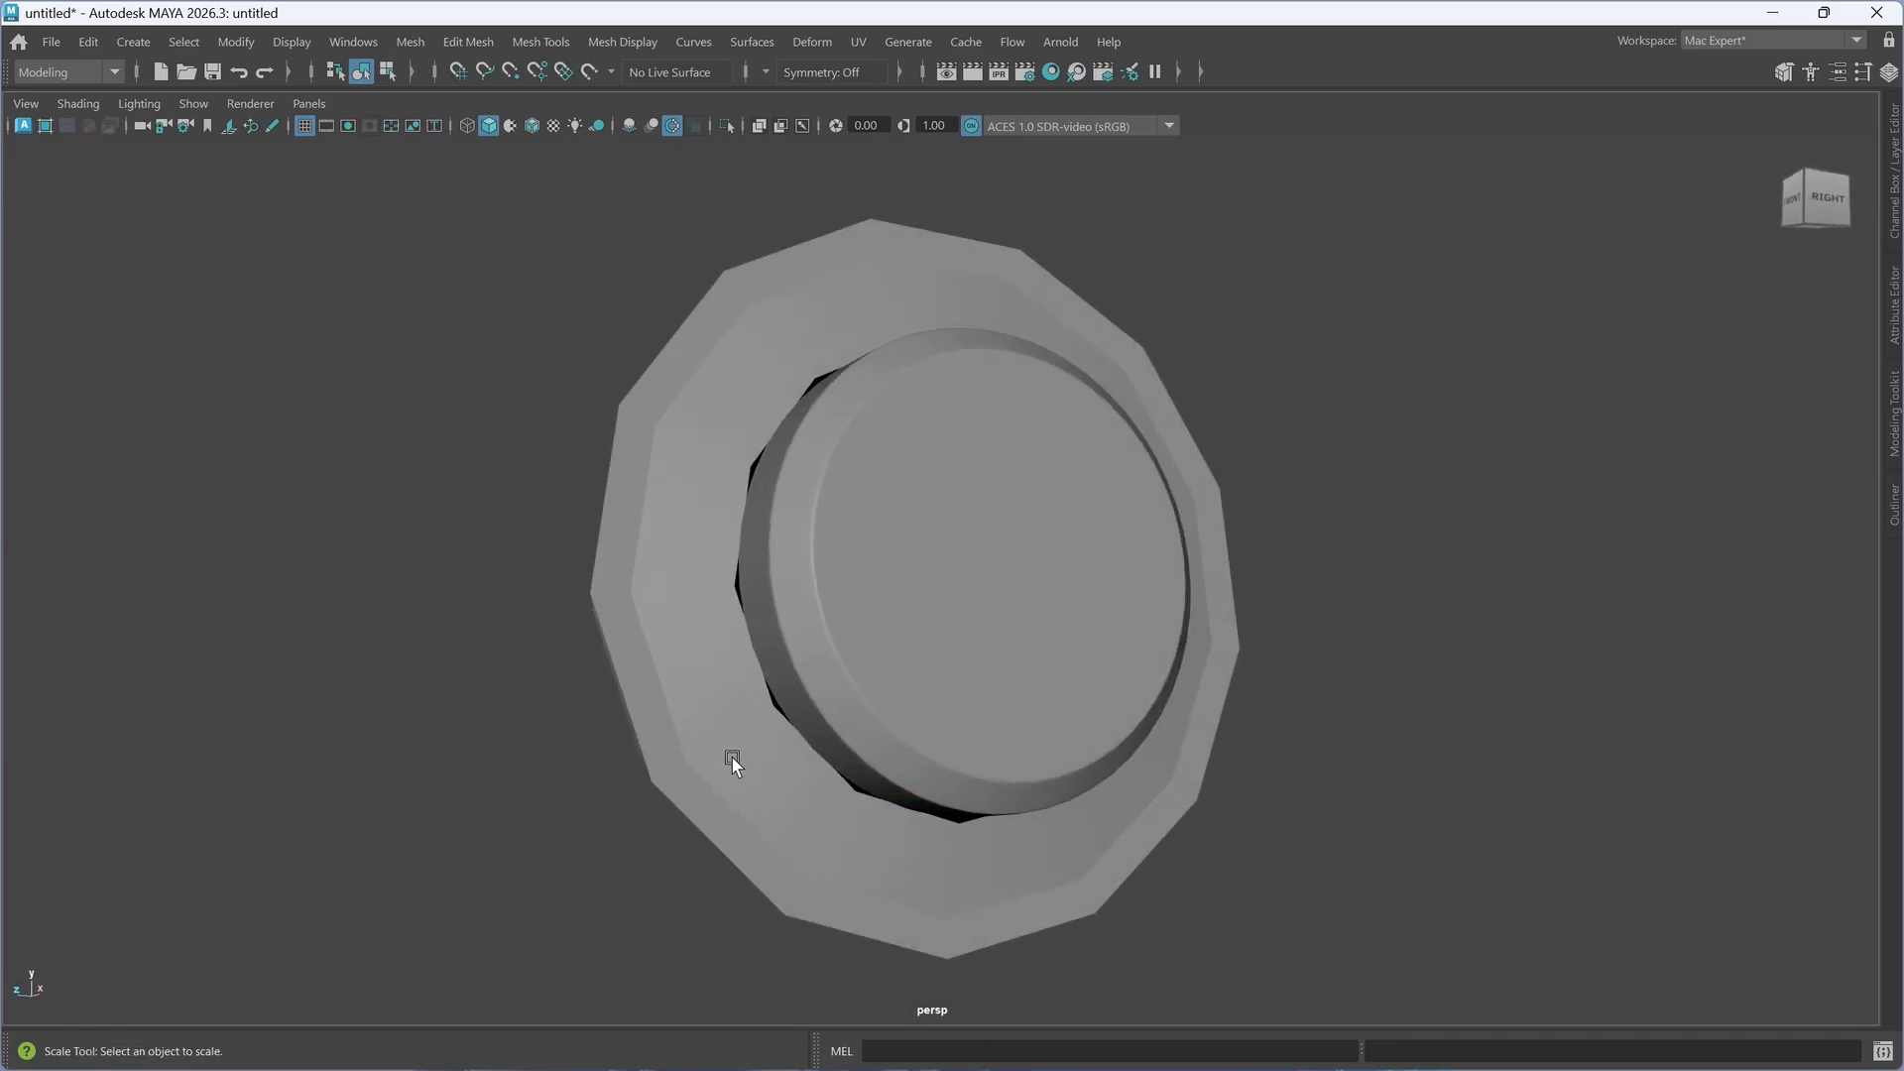
mouse_move(1158, 914)
alt+mouse_down()
mouse_move(1041, 905)
mouse_move(1056, 900)
mouse_move(901, 740)
mouse_move(1173, 807)
mouse_move(1074, 804)
alt+mouse_up()
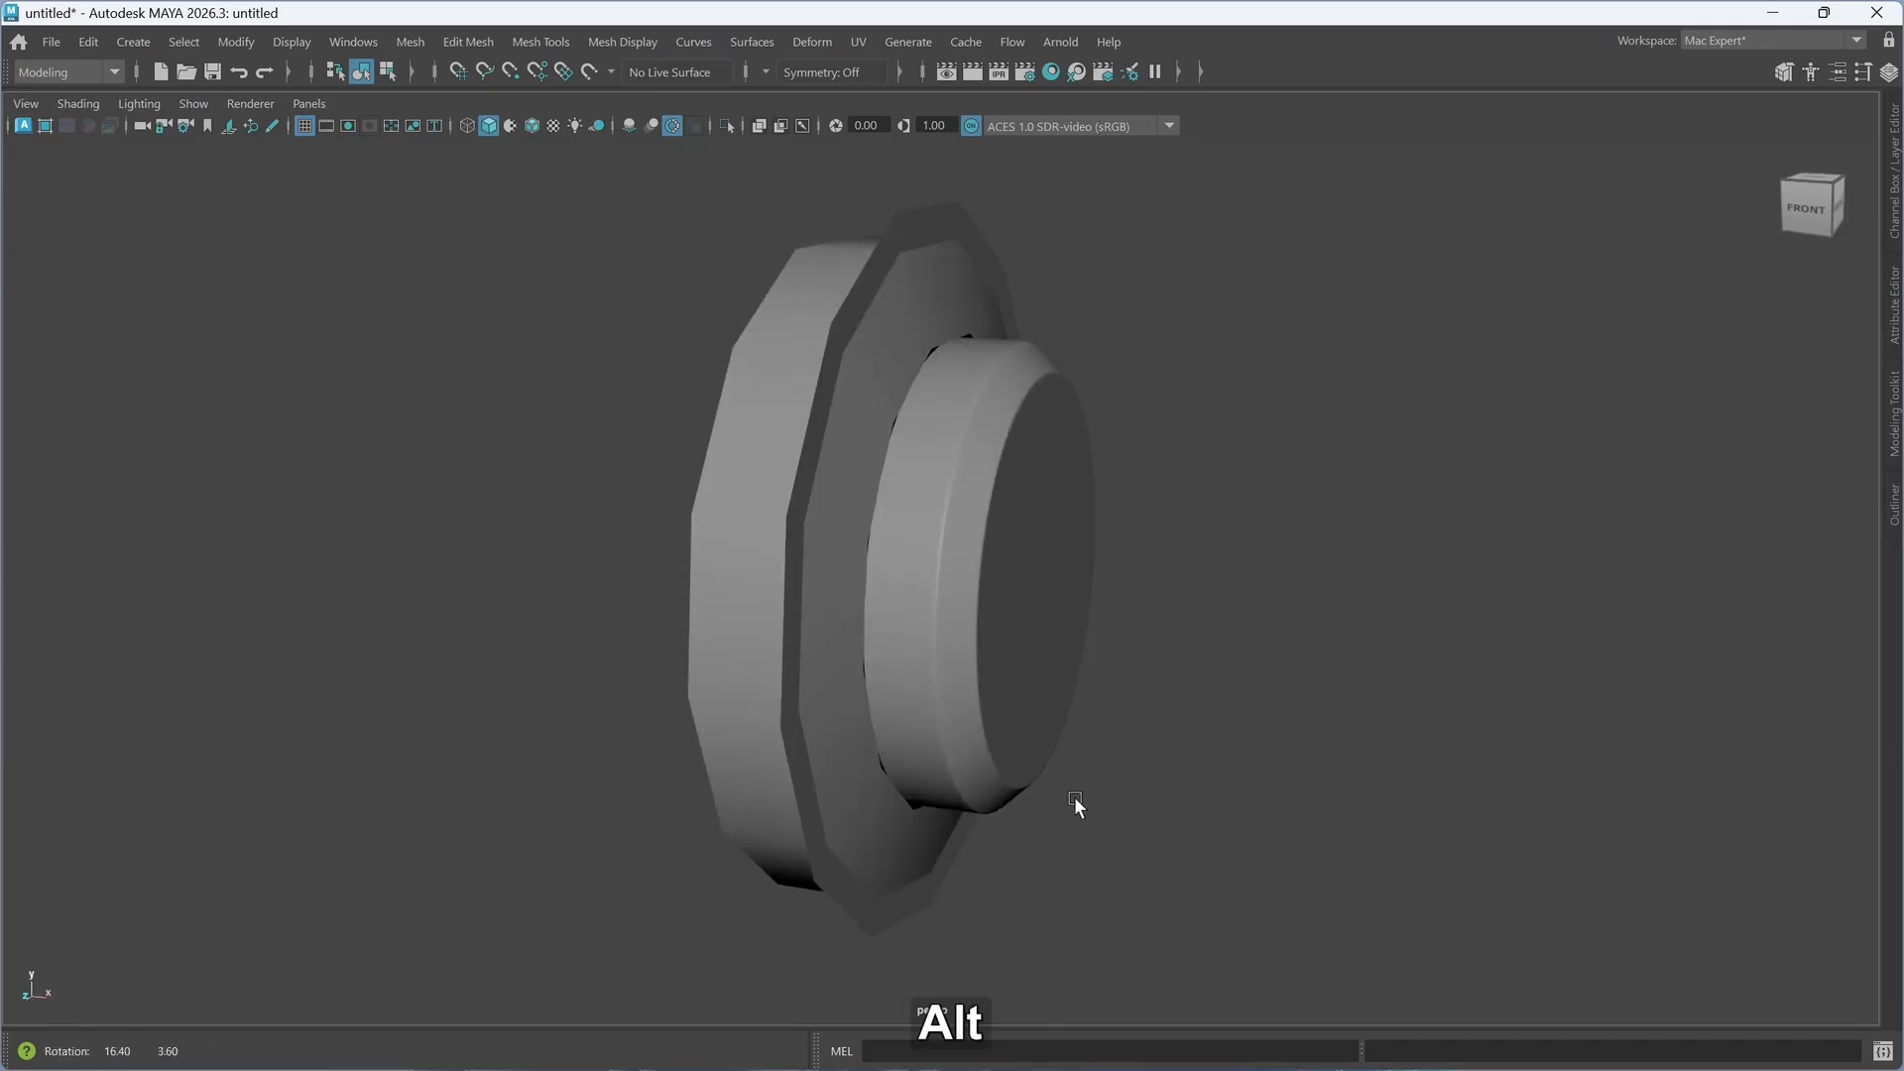
- Extrude the flat rim's outer border edges along X past the band's domed side, forming a wall around it
click(794, 746)
right_click(793, 744)
right_drag(799, 425, 799, 371)
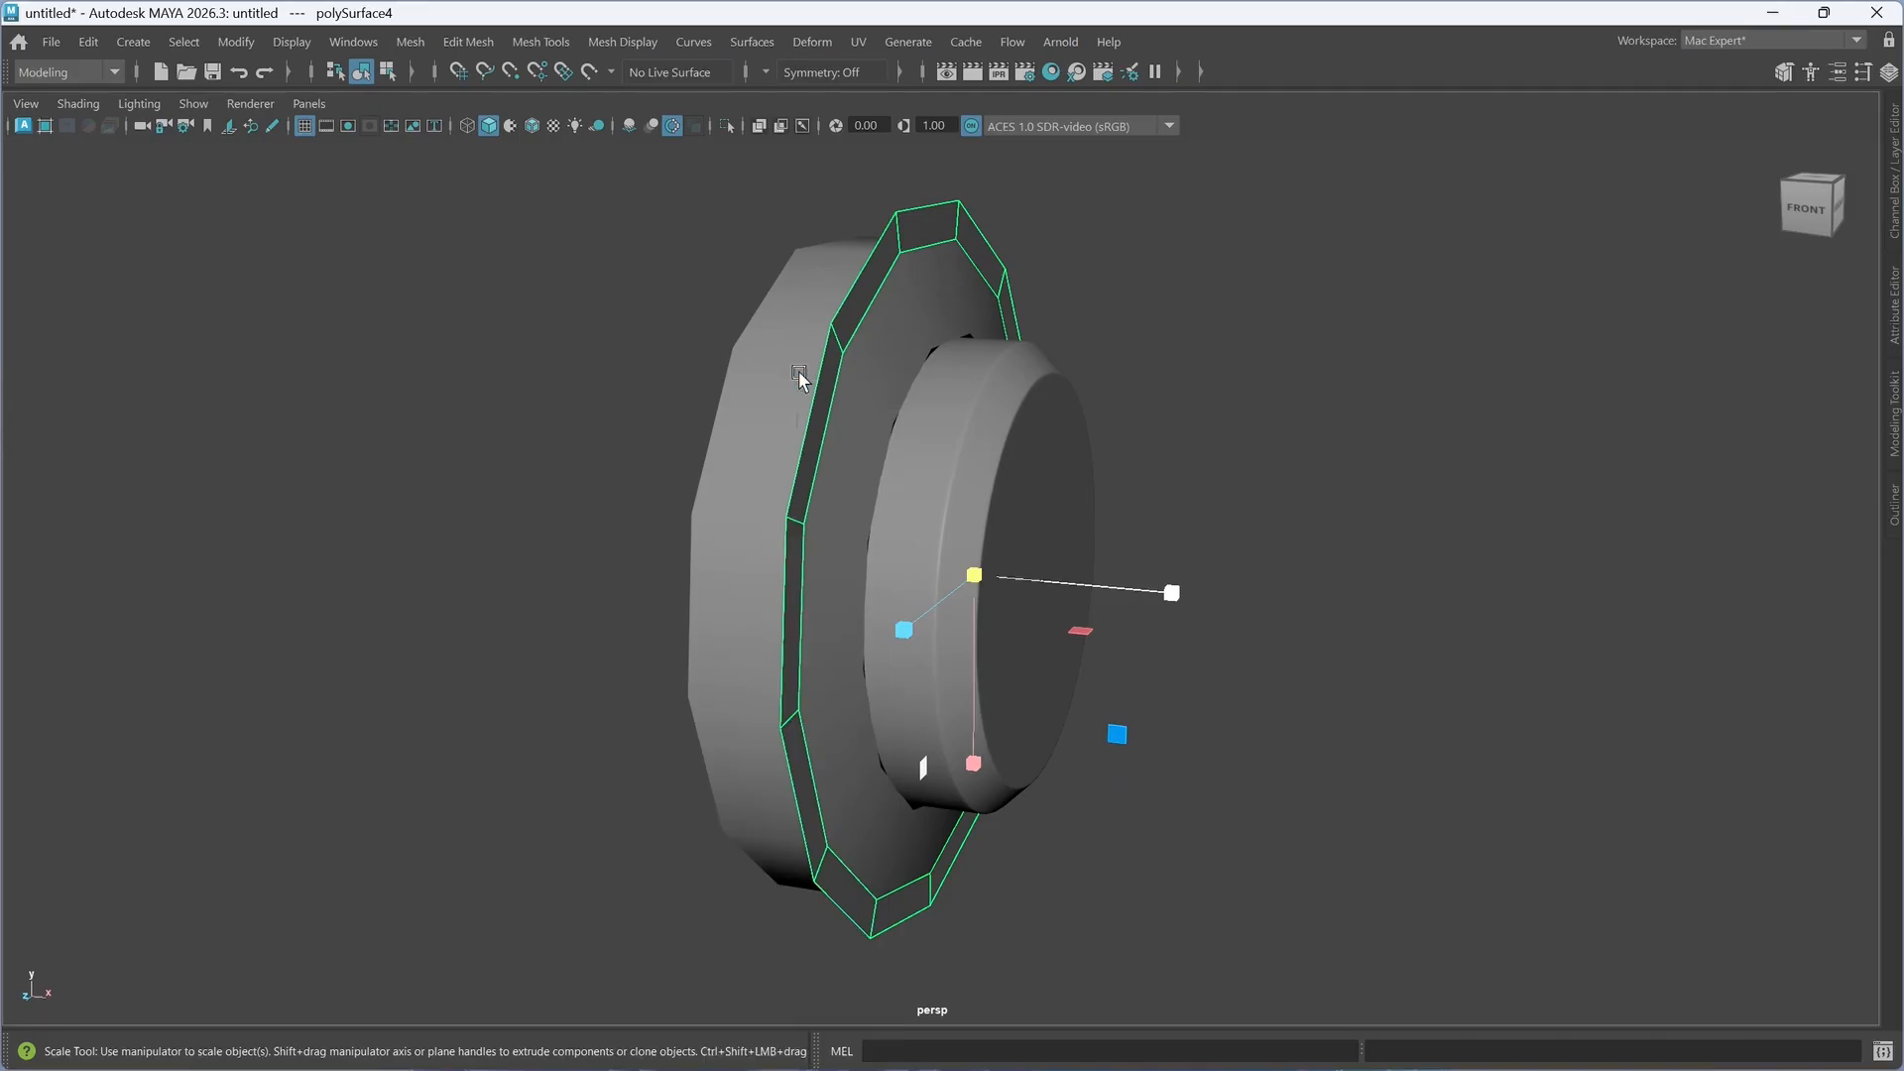
click(788, 603)
alt+drag(781, 645, 799, 681)
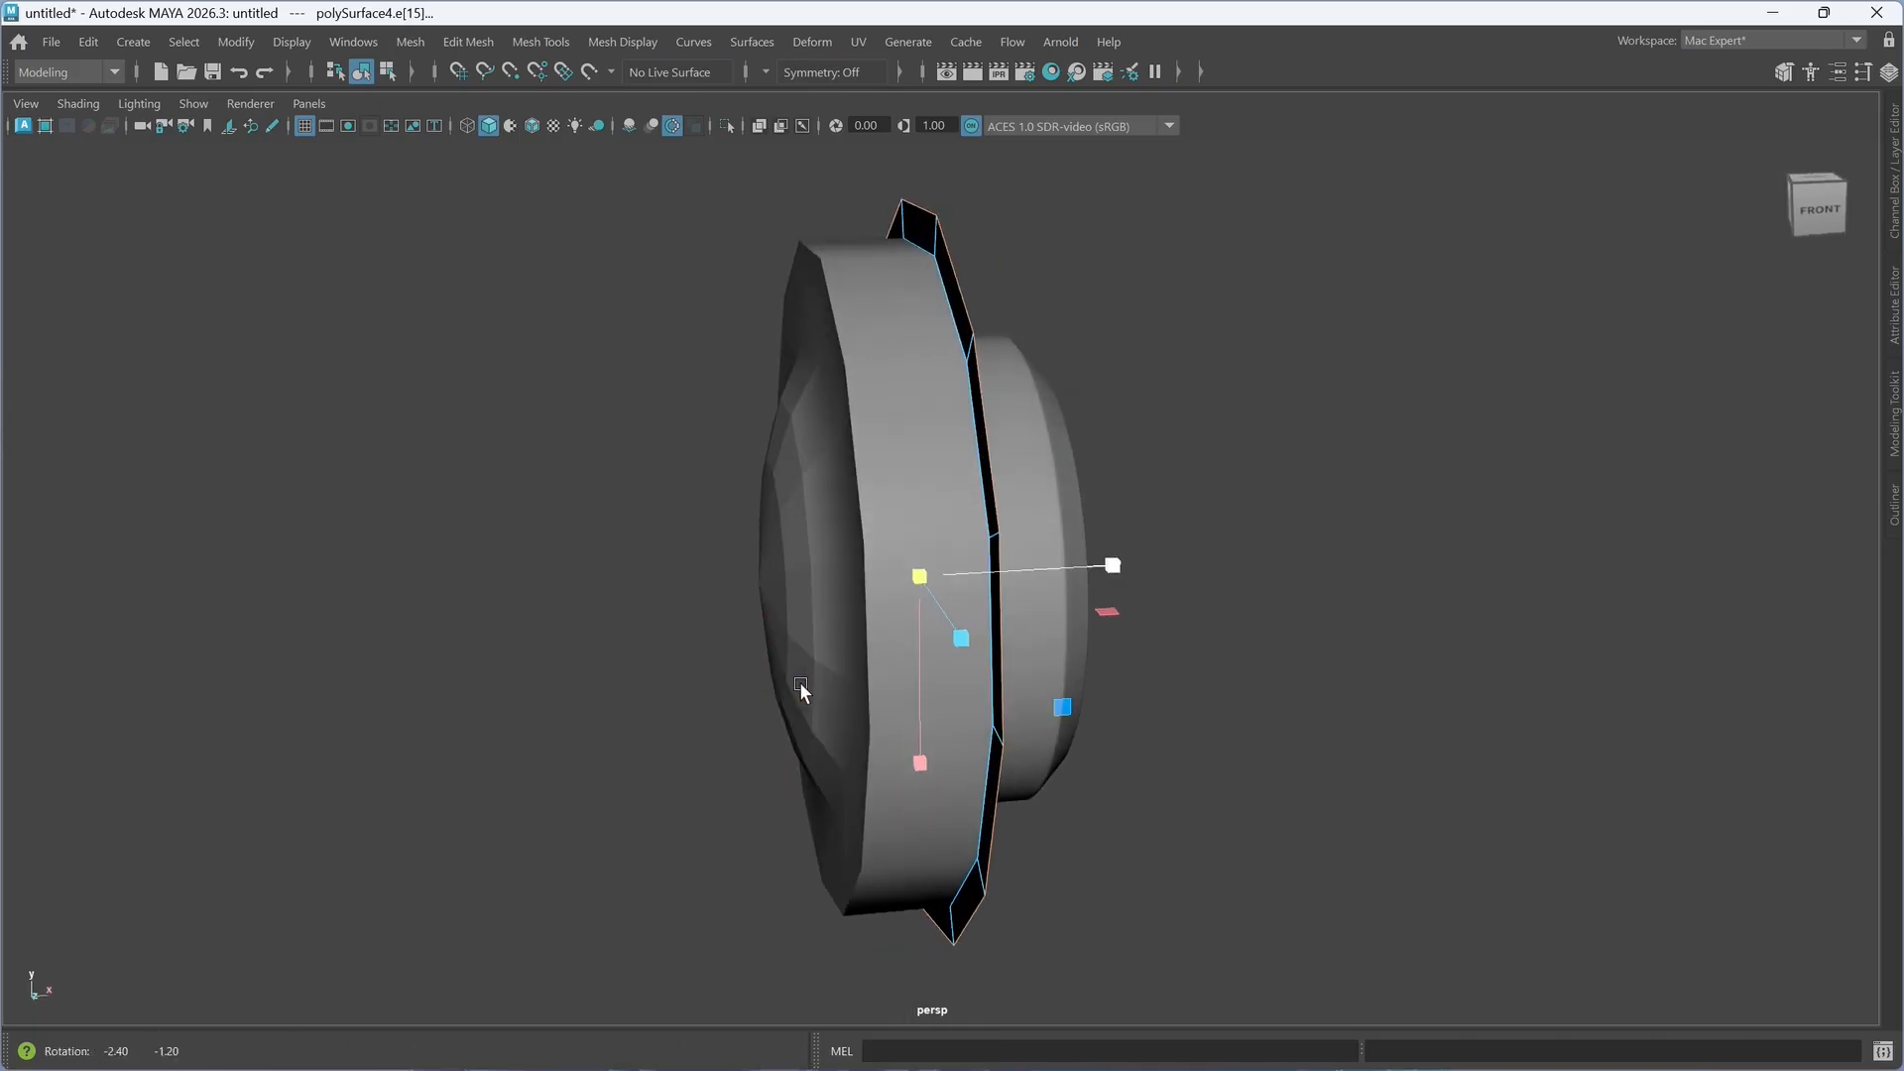
alt+drag(978, 769, 1023, 752)
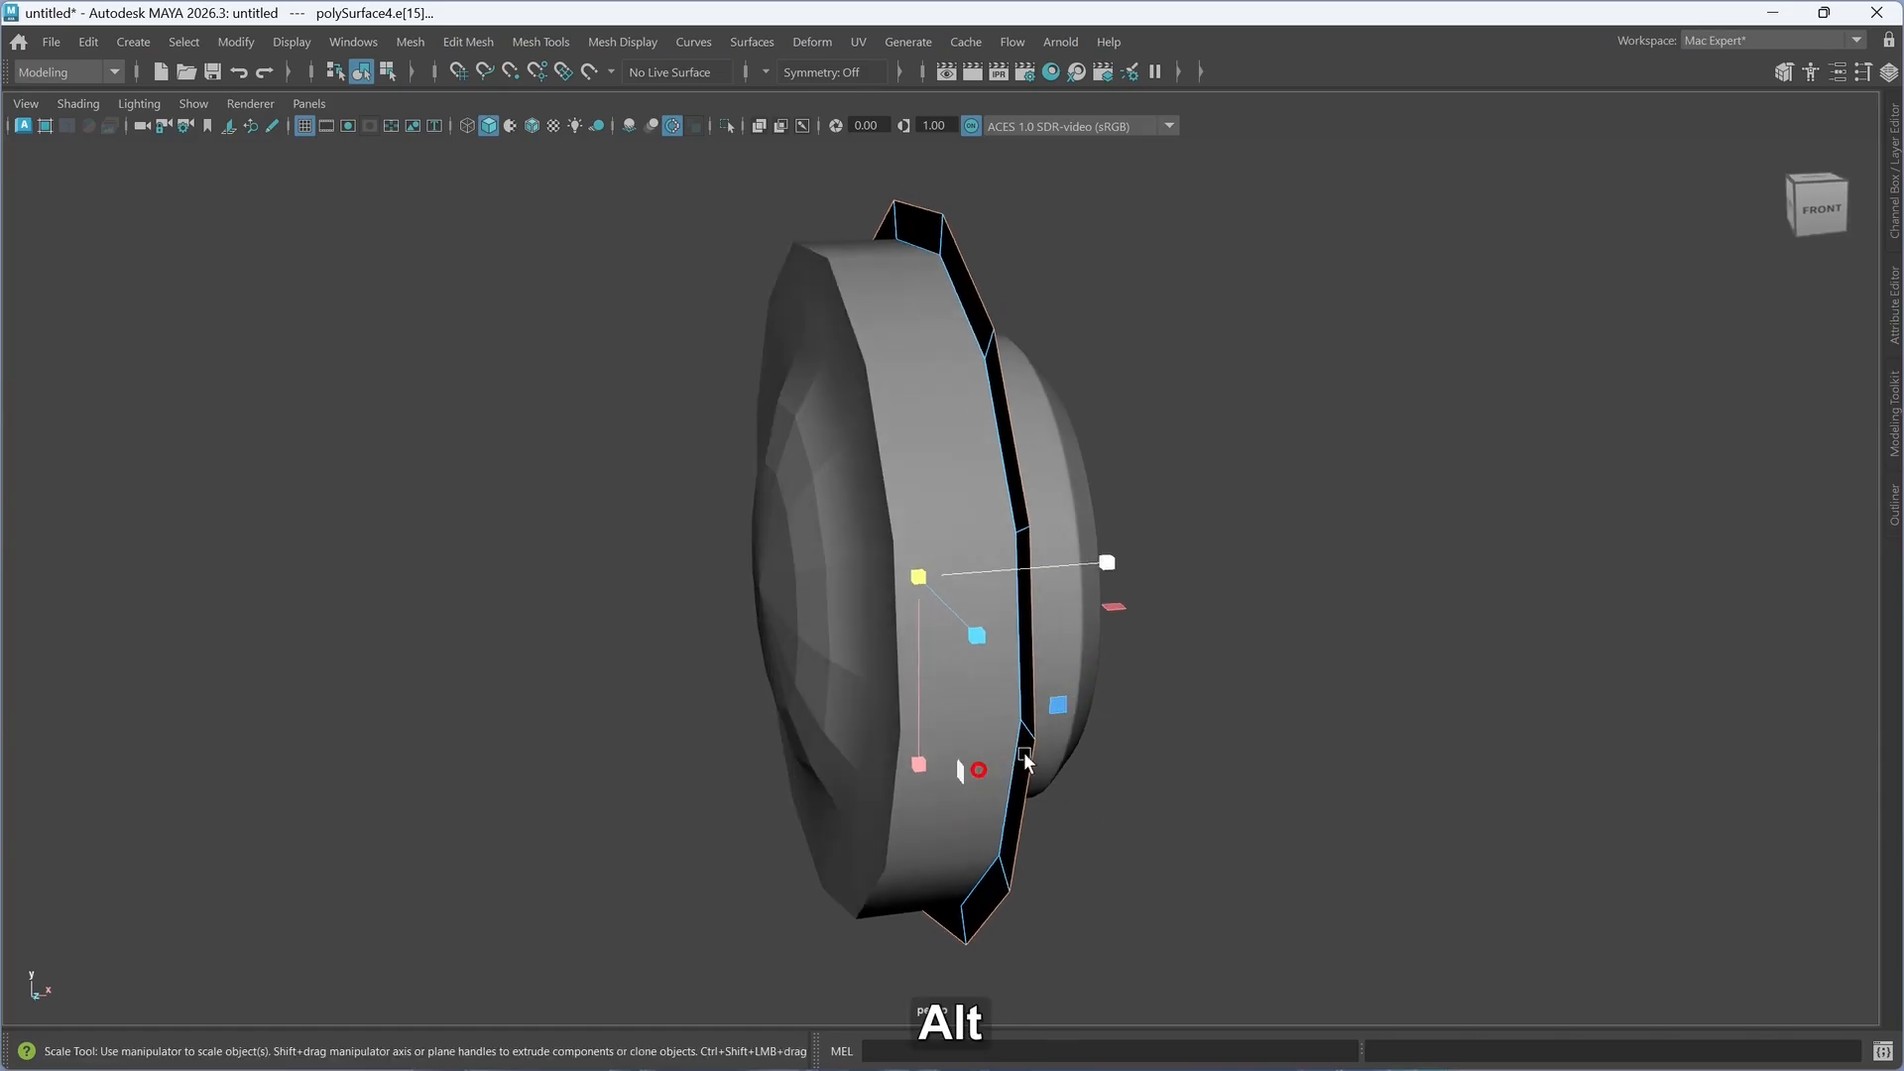
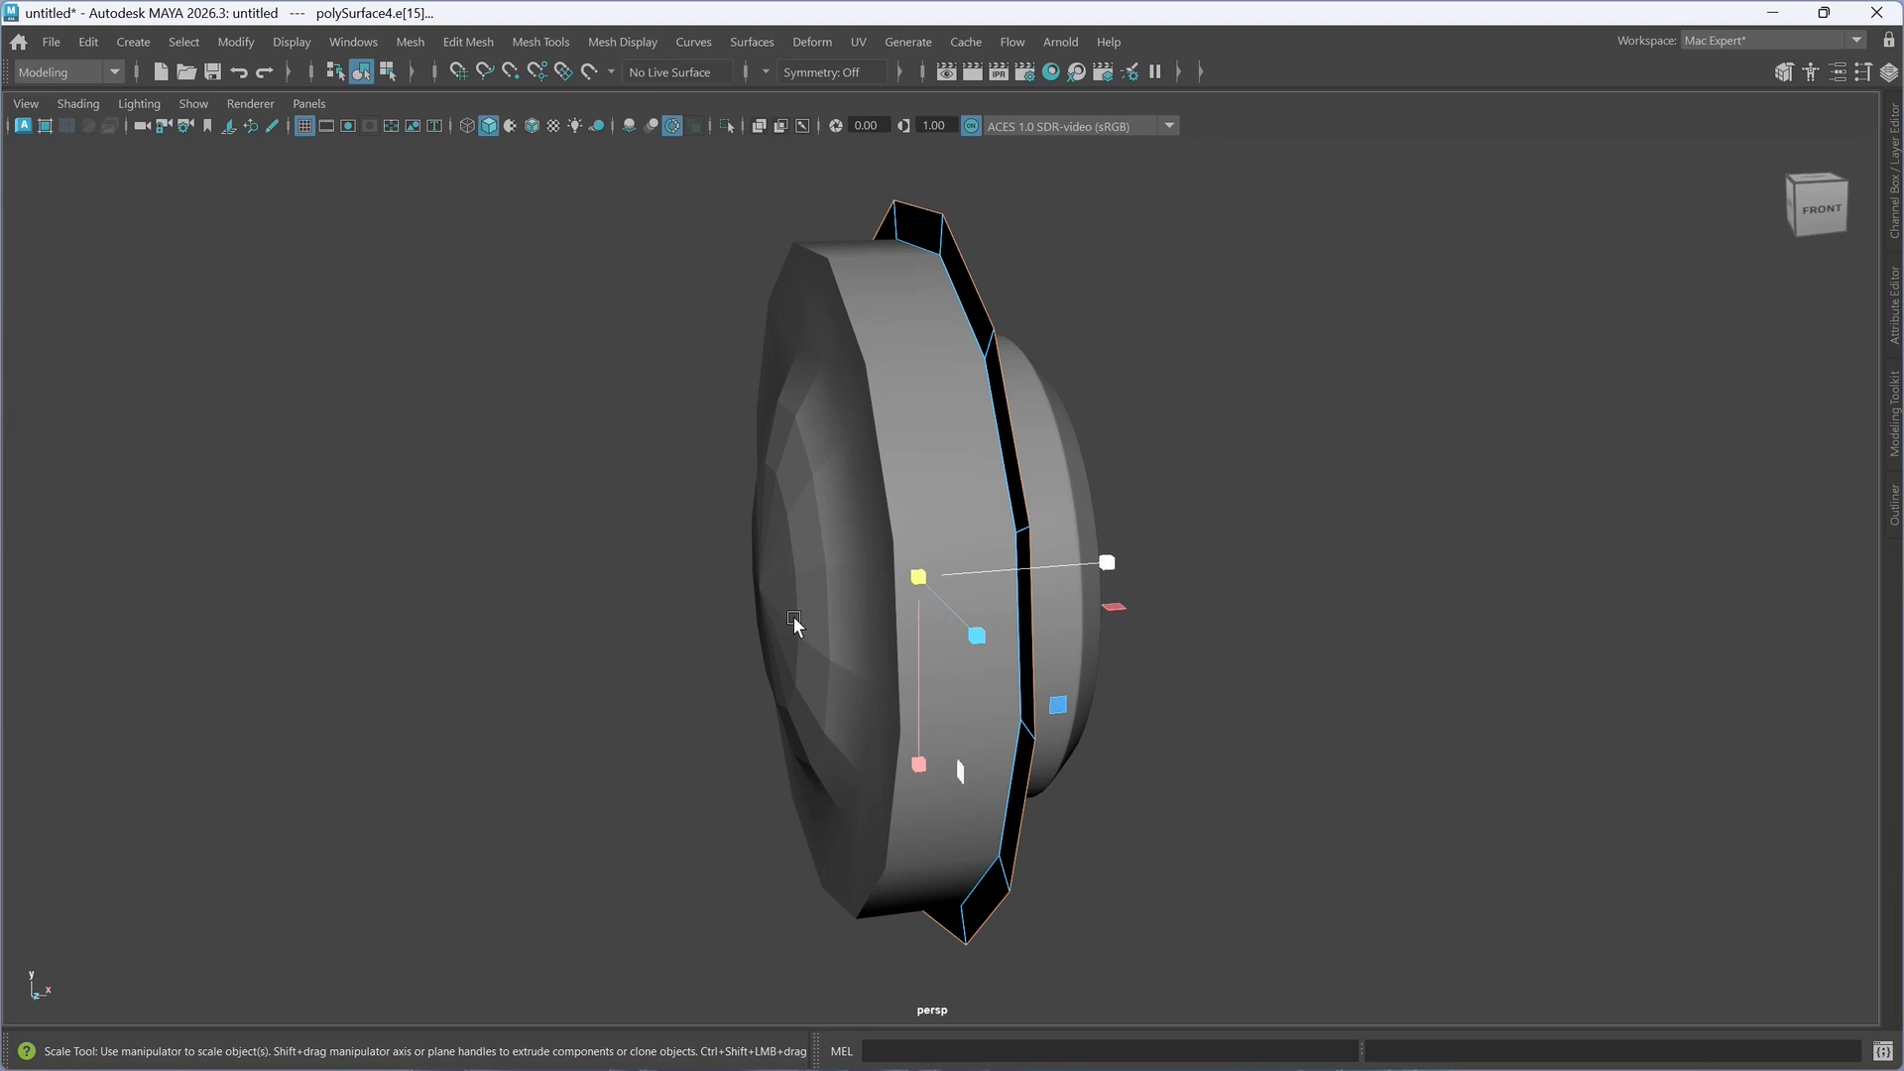
alt+drag(813, 679, 843, 774)
drag(937, 577, 945, 577)
alt+drag(935, 659, 963, 706)
key(w)
alt+drag(958, 732, 957, 732)
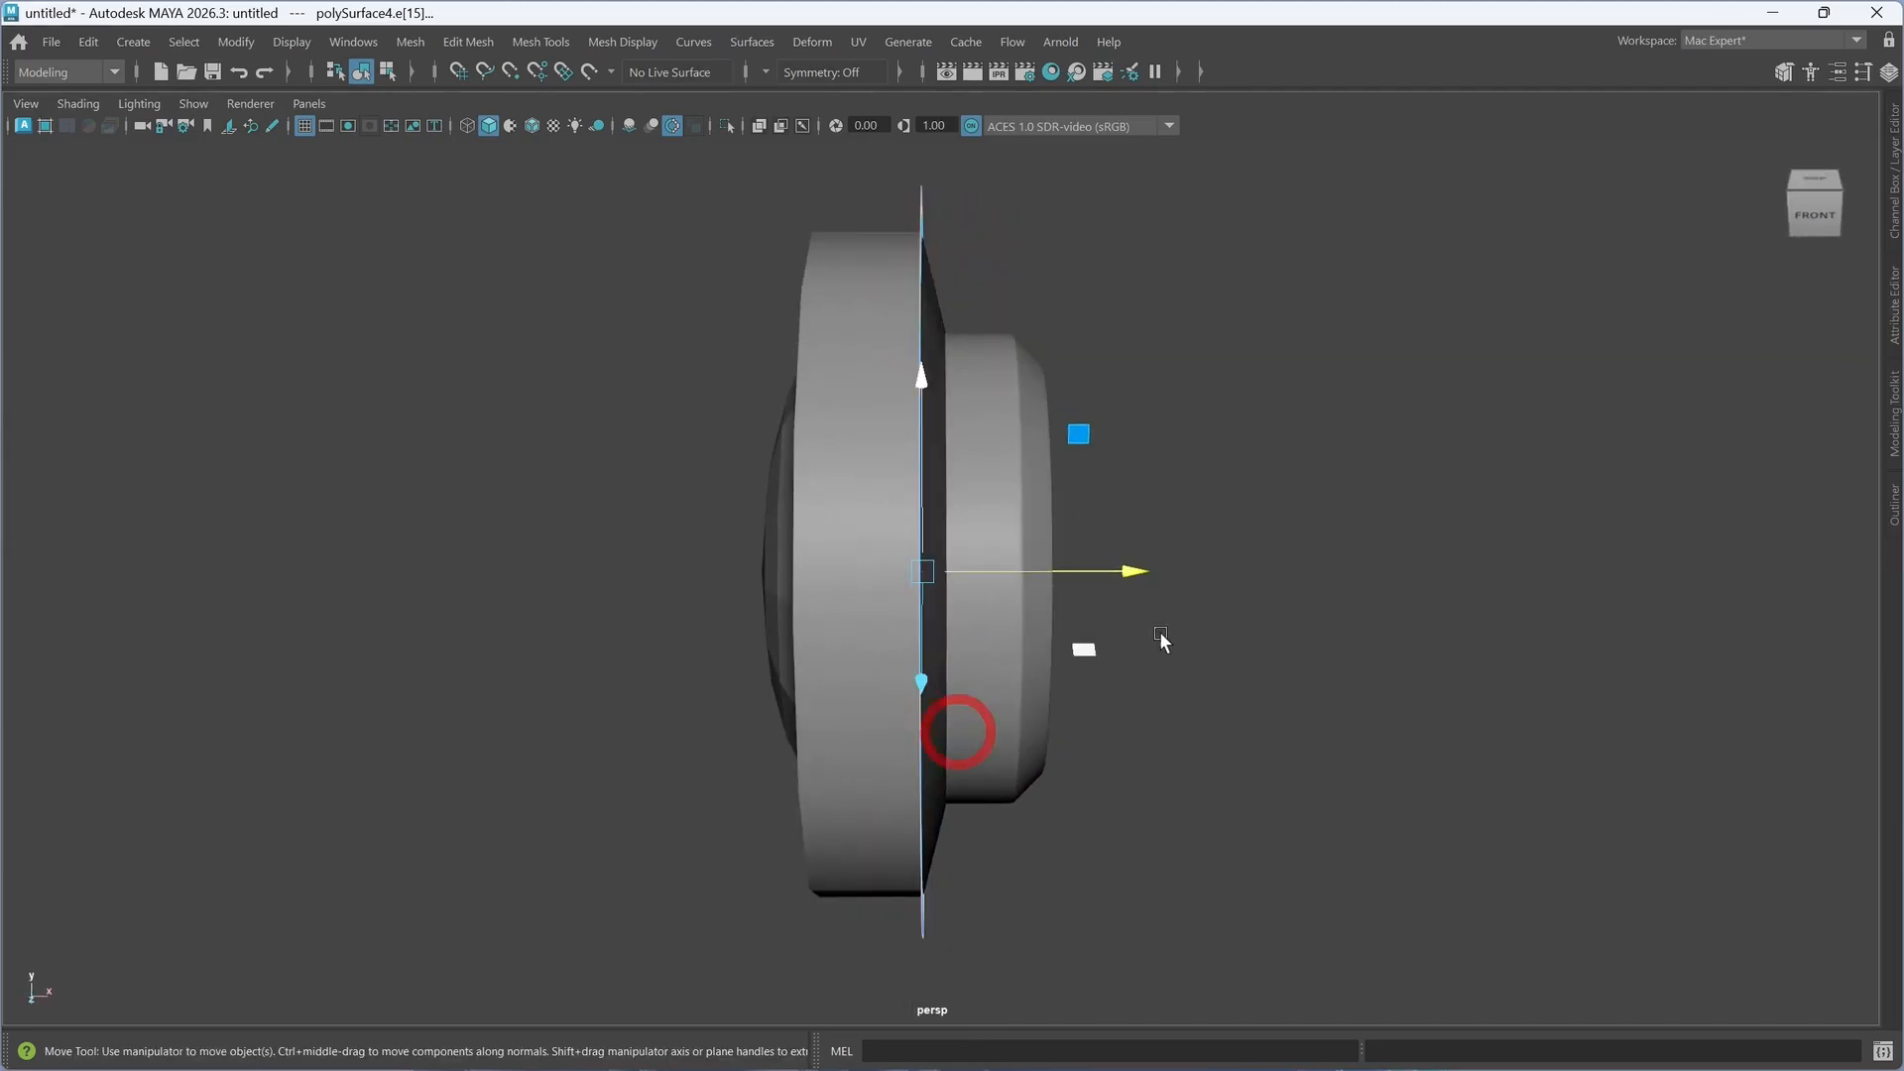
shift+drag(1145, 570, 976, 585)
alt+drag(905, 693, 955, 672)
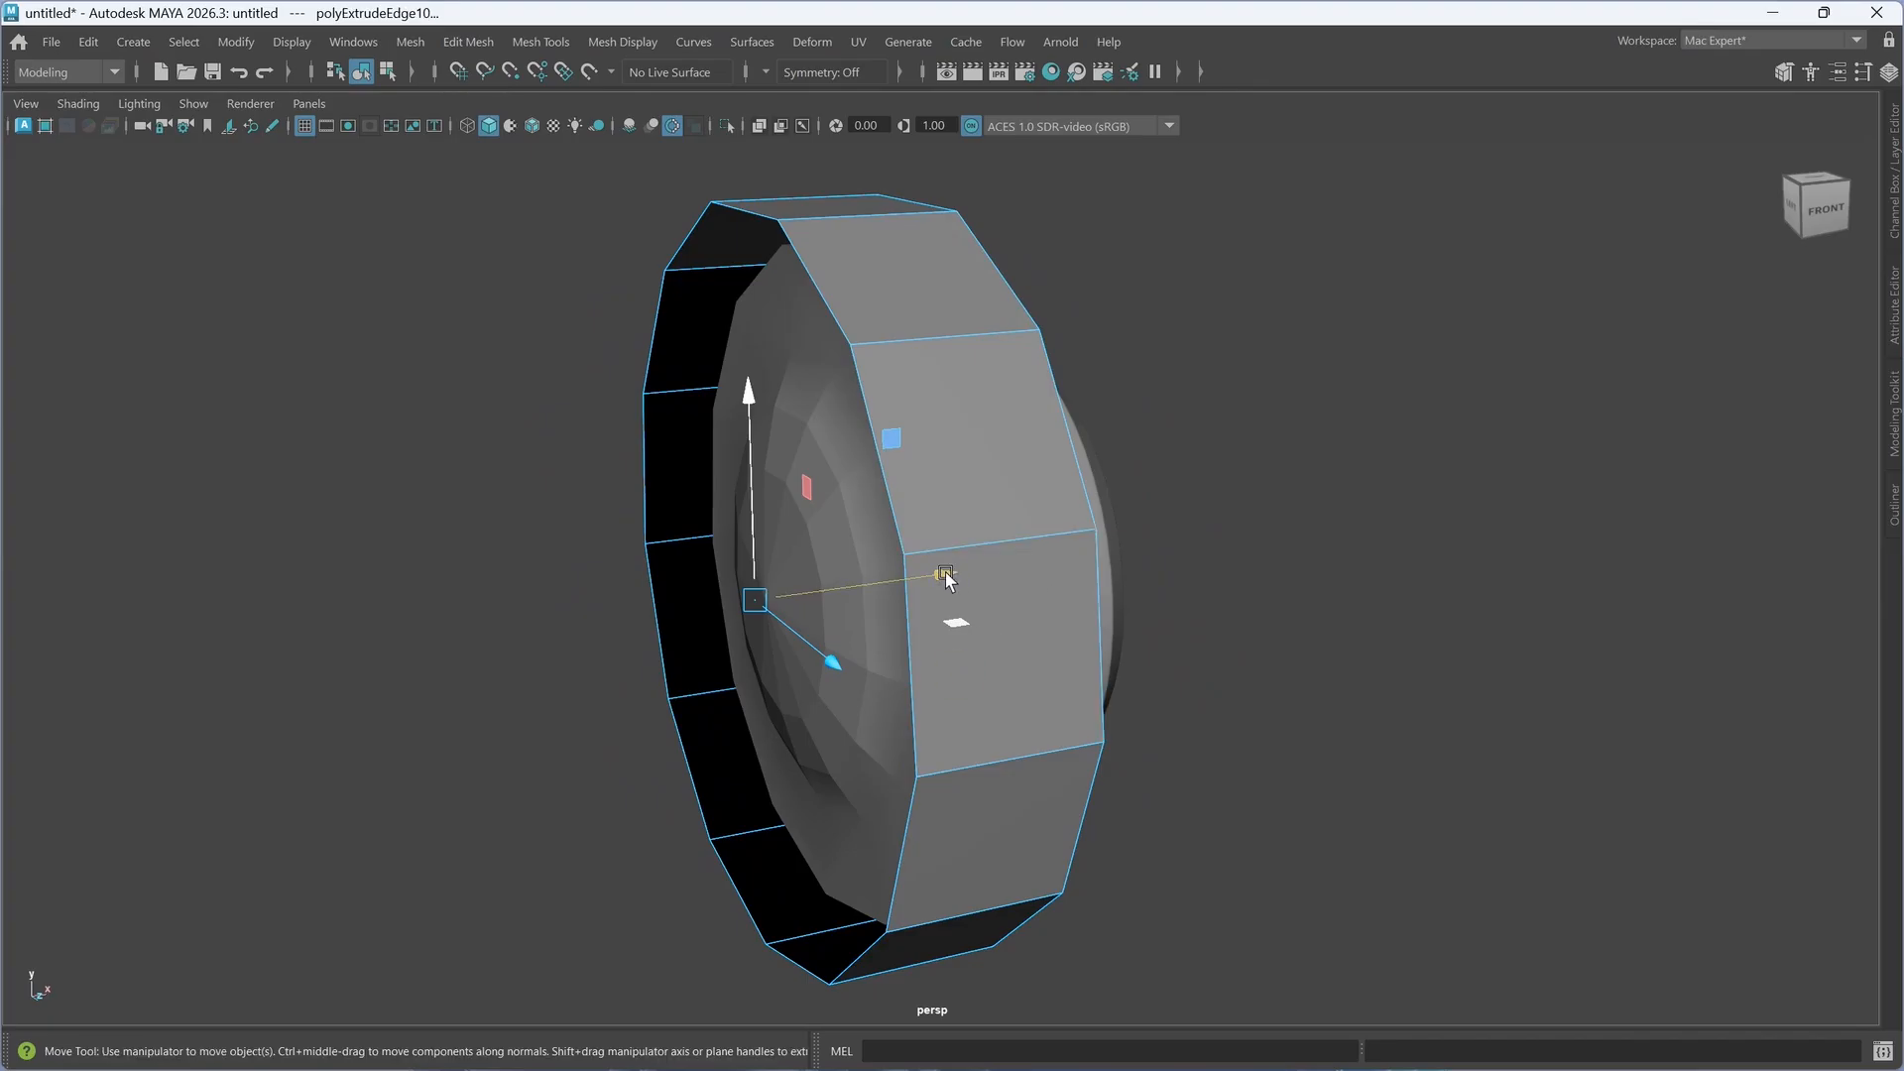
drag(947, 580, 969, 681)
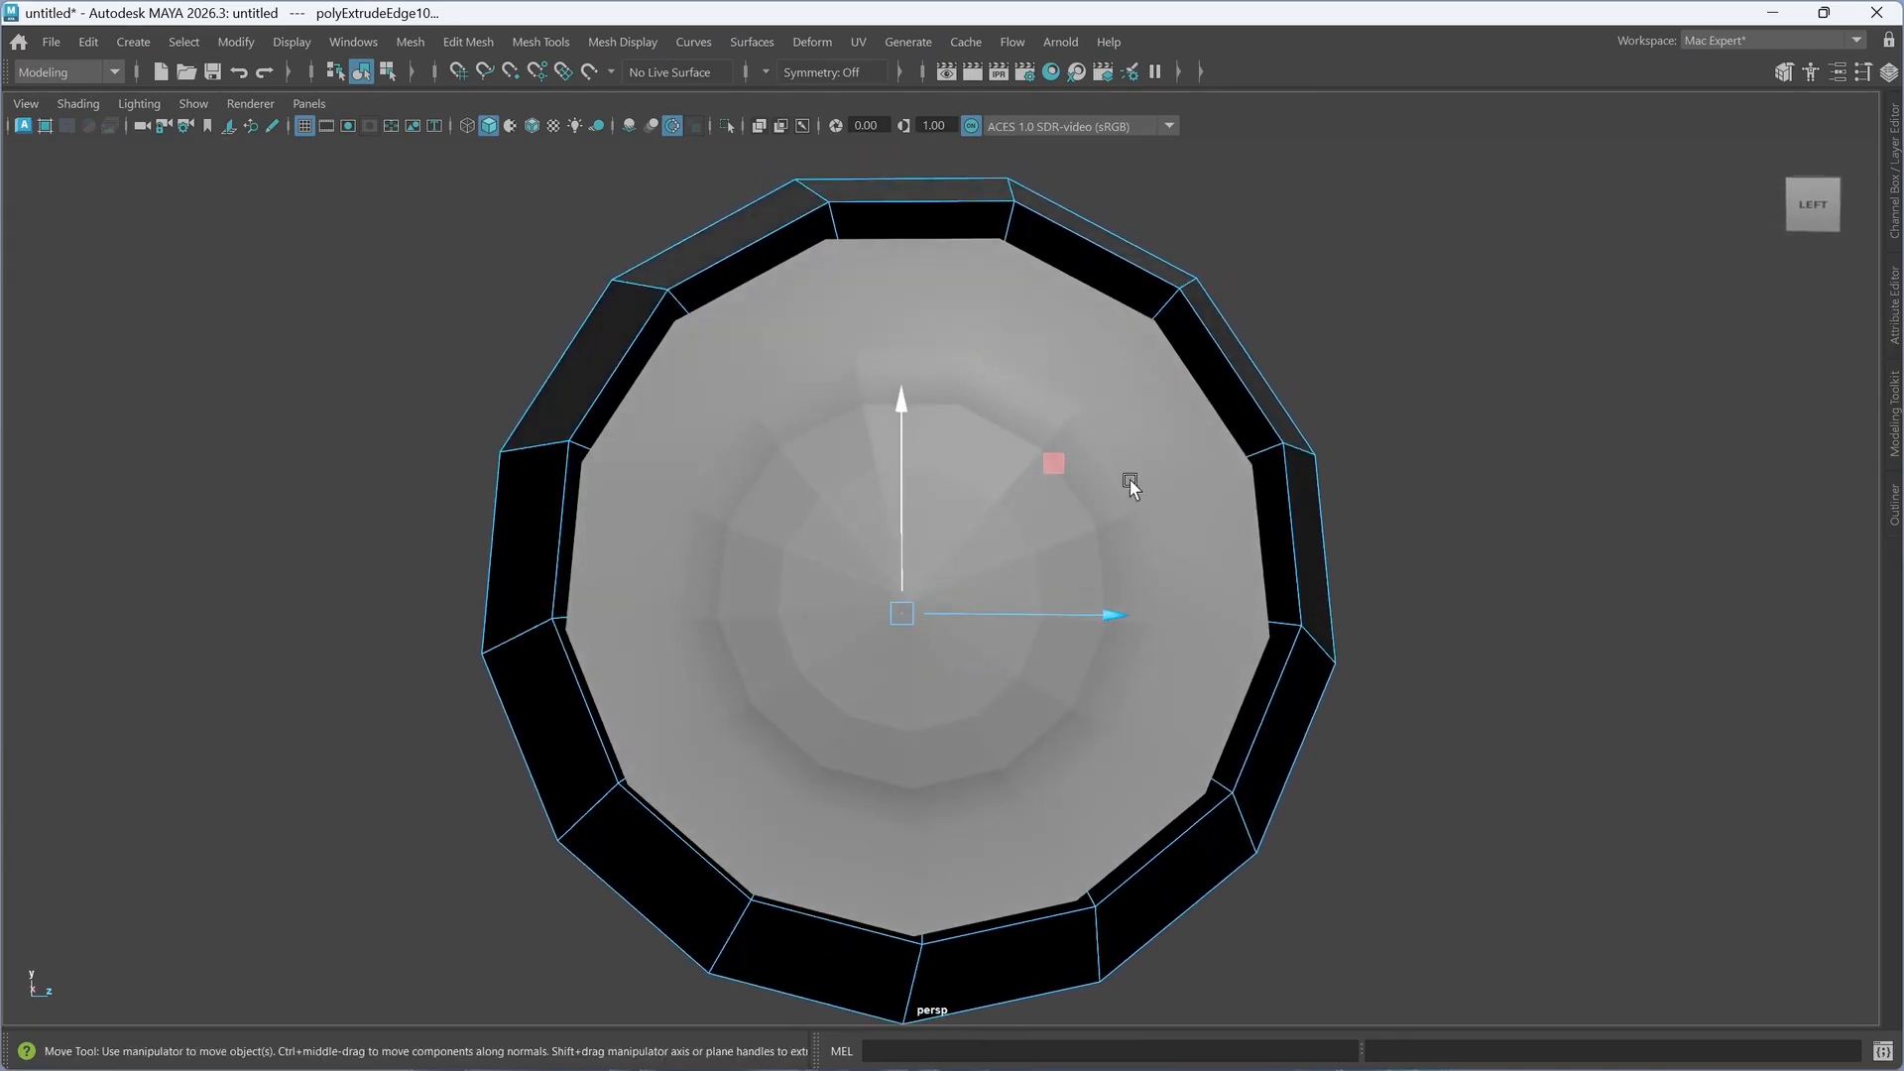
- Extrude the new wall's open border edge loop on the dome side inward by scaling, forming a flat ring face
alt+drag(1130, 480, 1189, 623)
double_click(1210, 502)
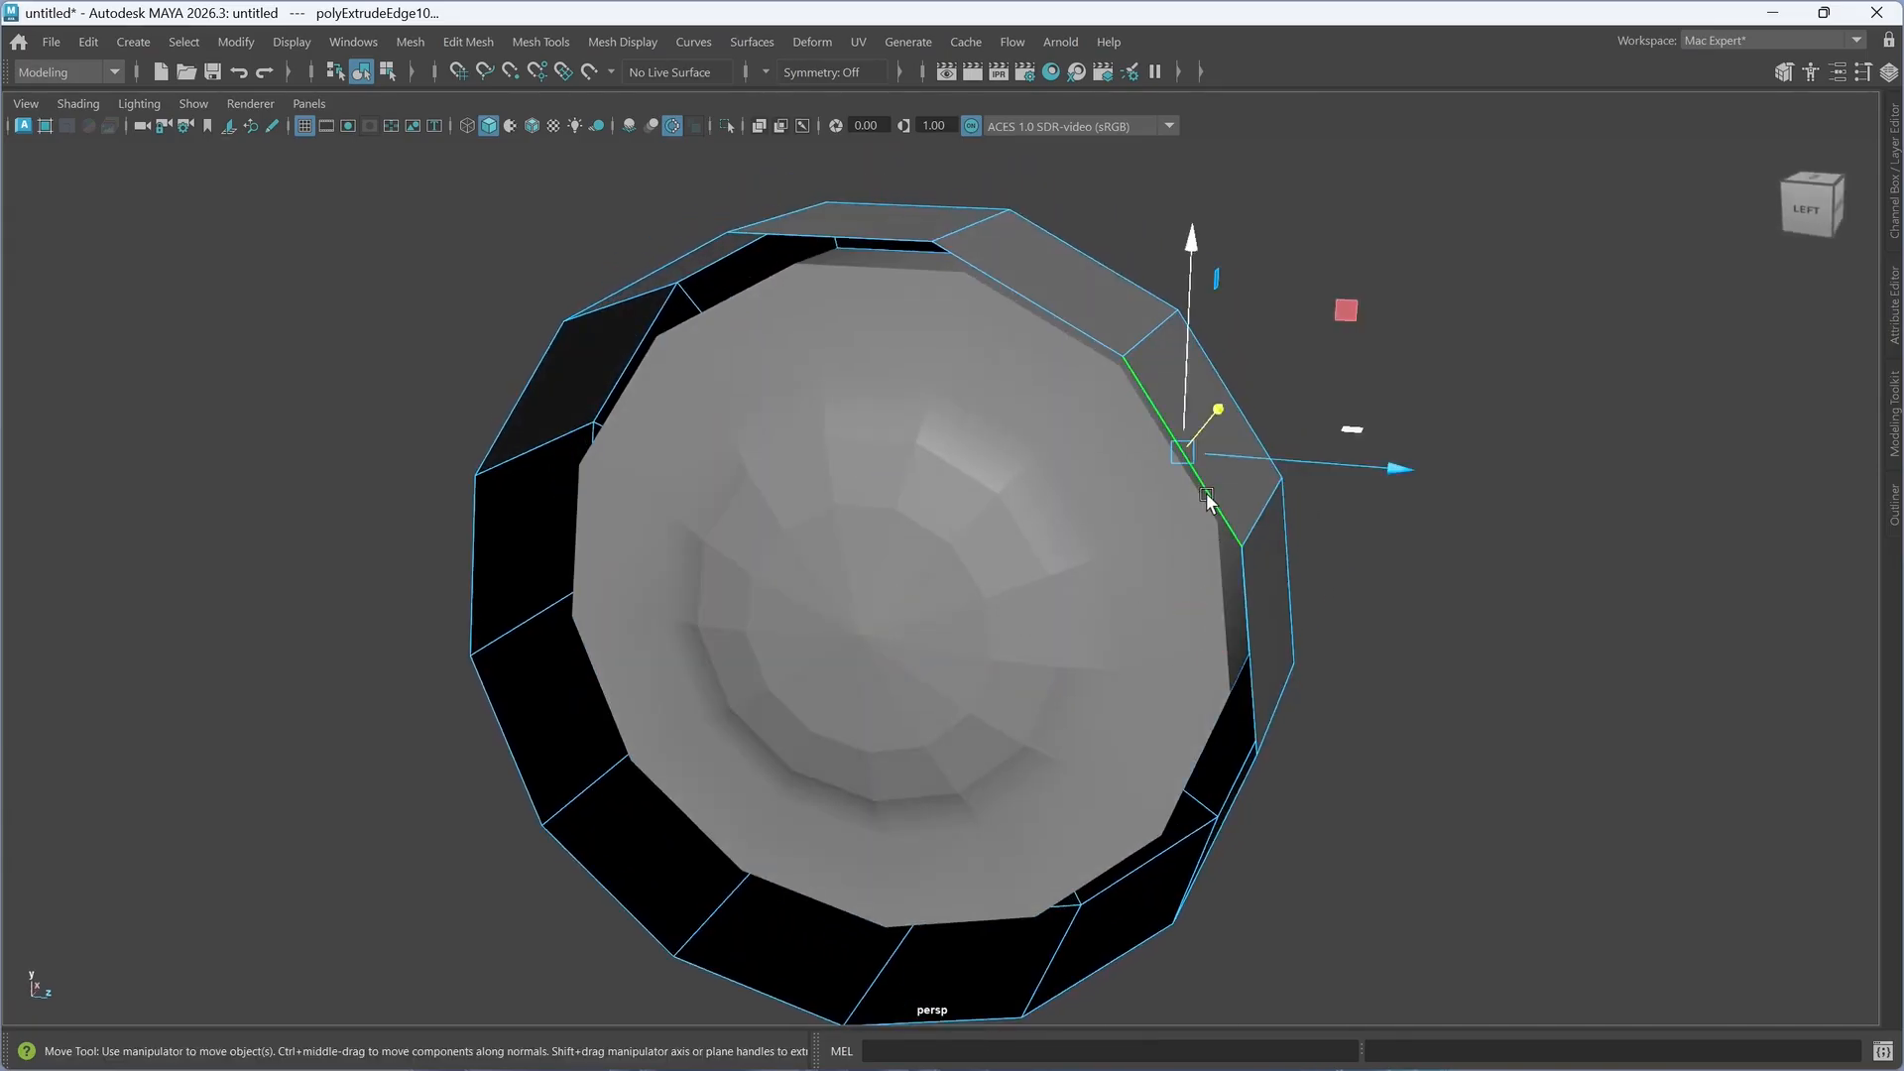
alt+drag(1068, 696, 1089, 696)
key(r)
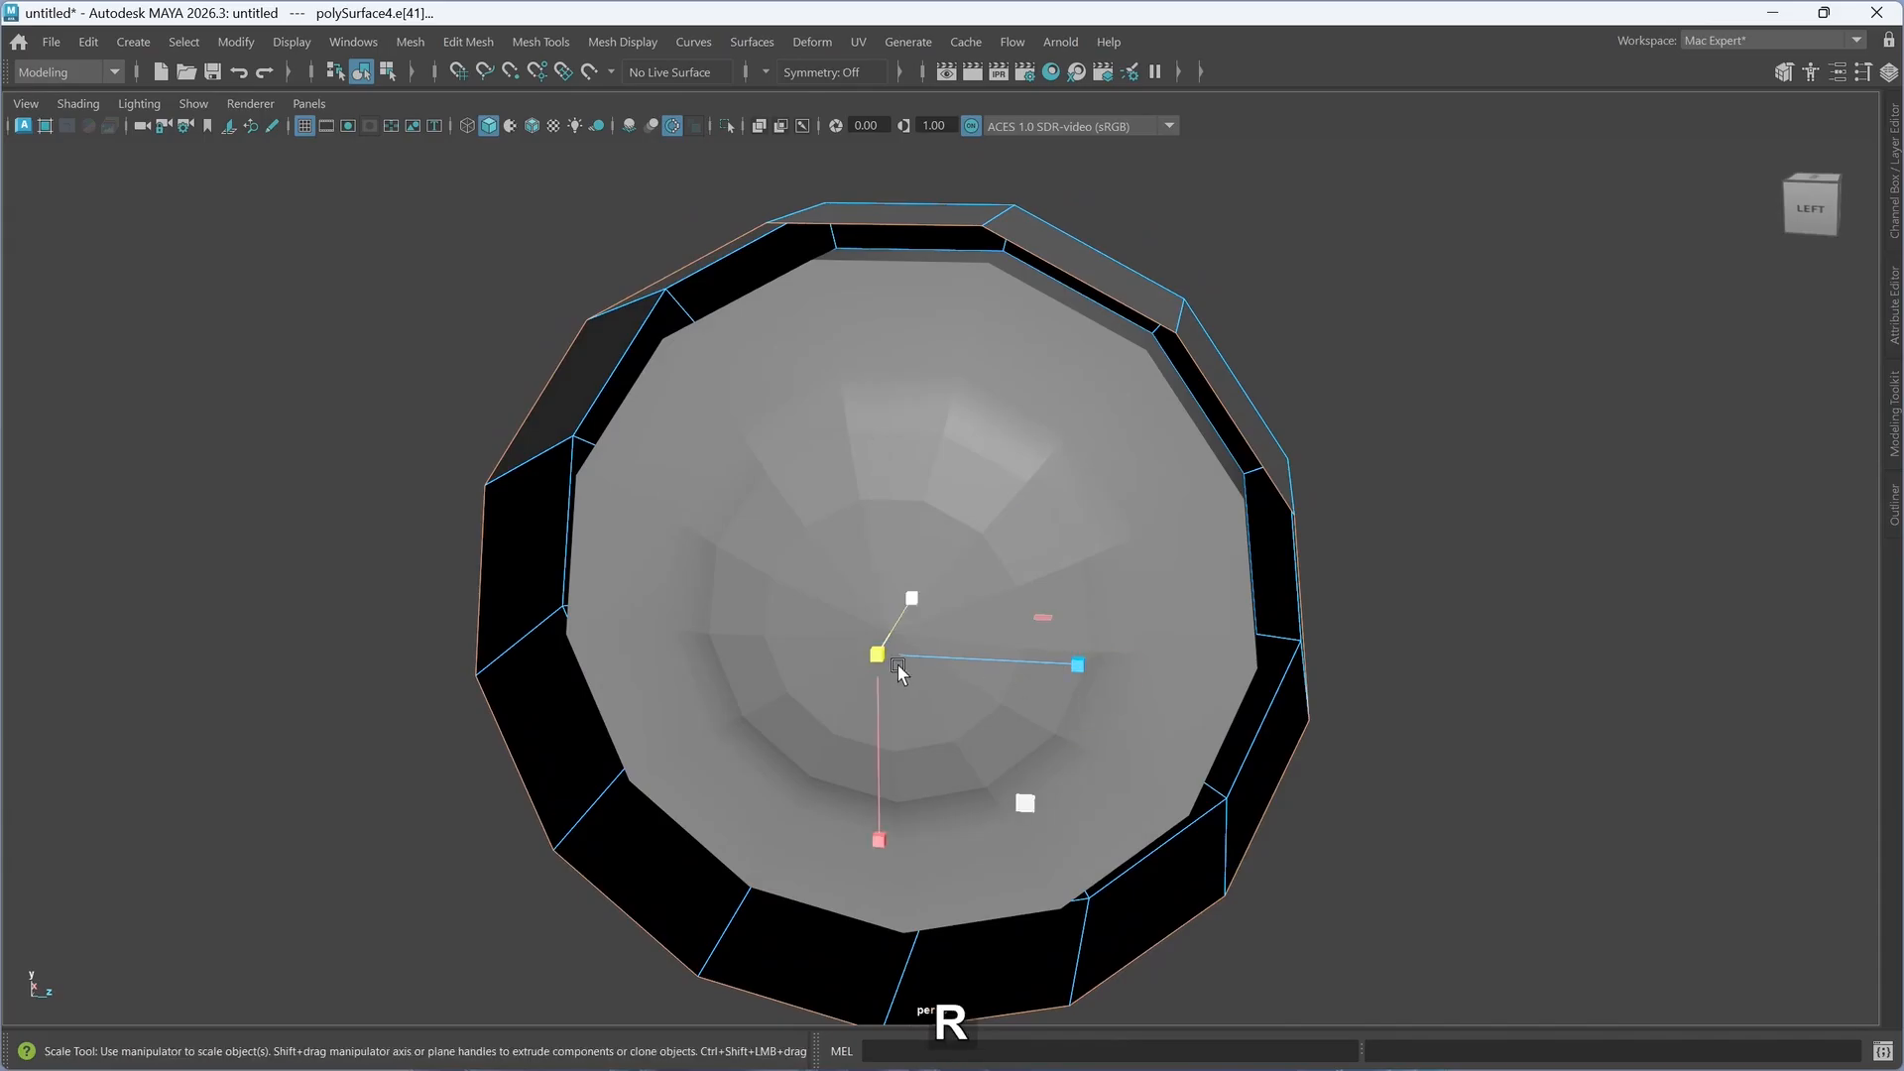
shift+drag(877, 662, 699, 660)
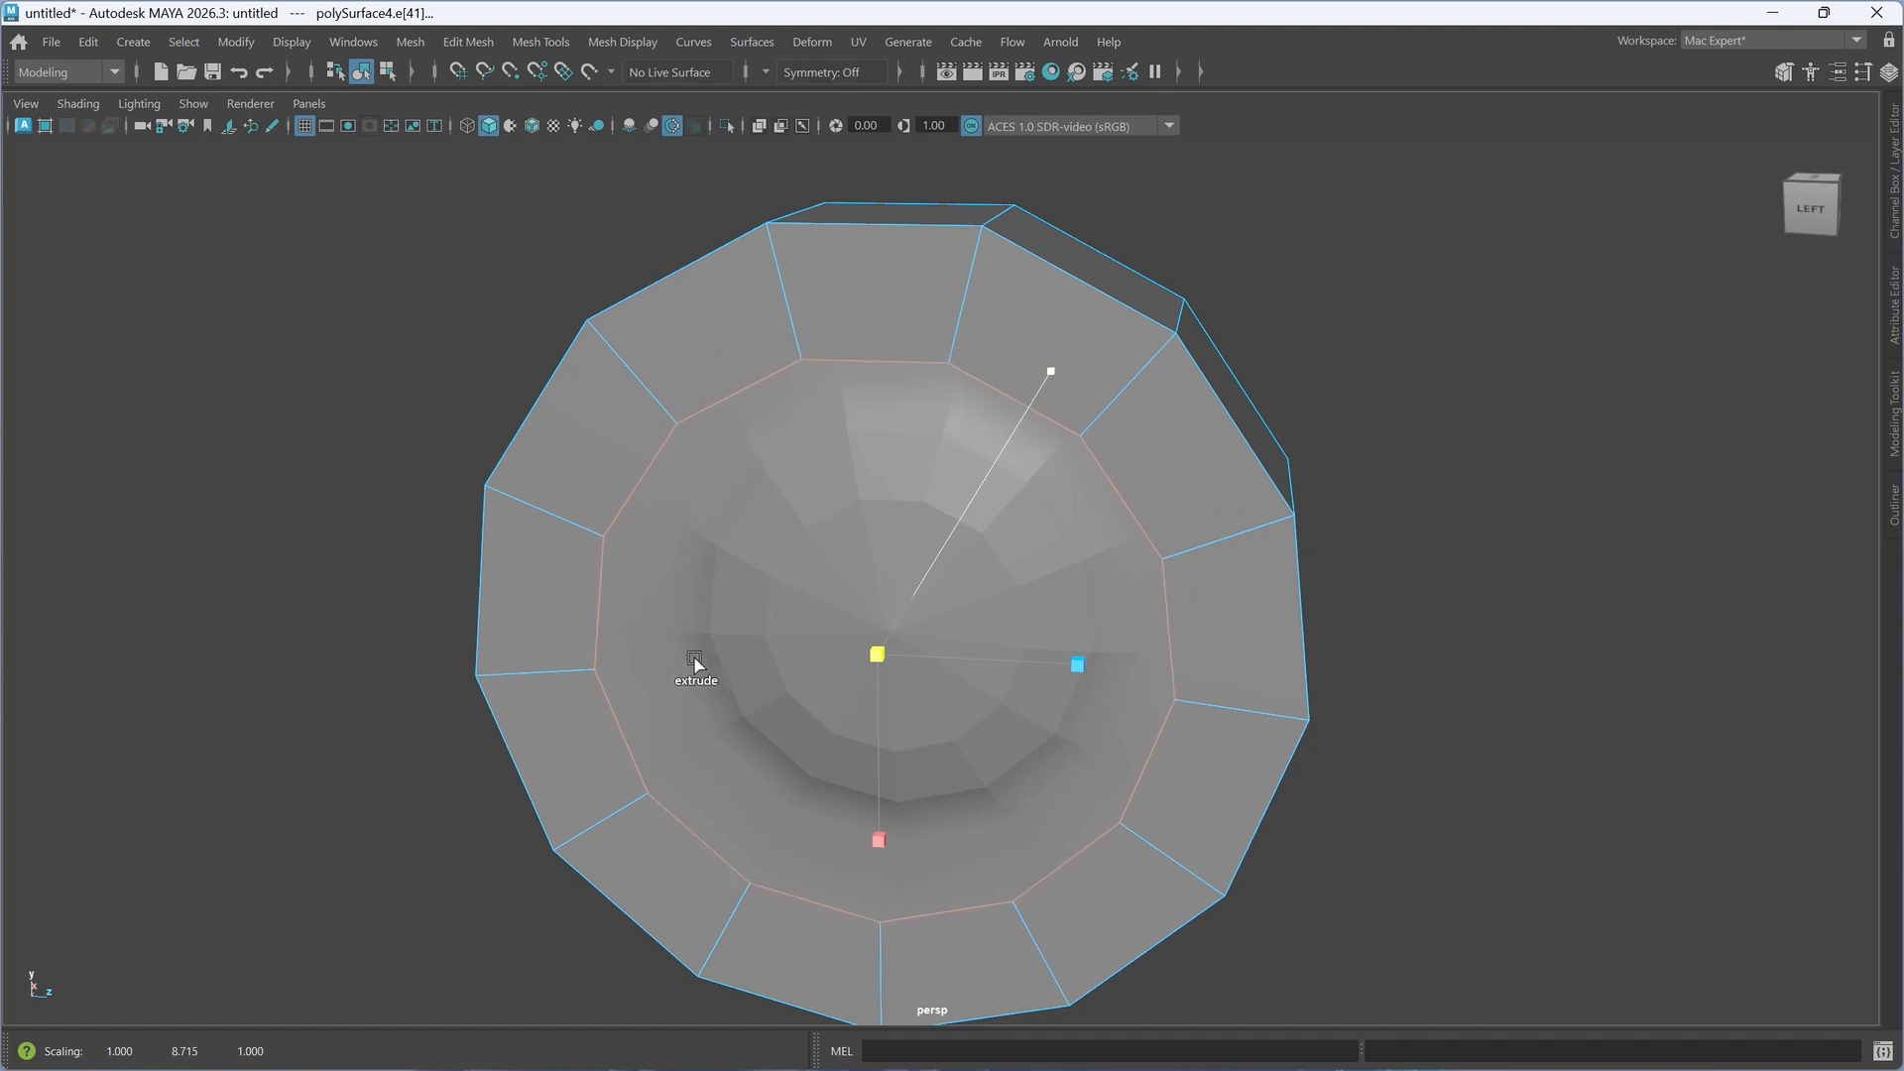
mouse_move(902, 700)
alt+mouse_down()
mouse_move(883, 569)
mouse_move(895, 707)
alt+mouse_up()
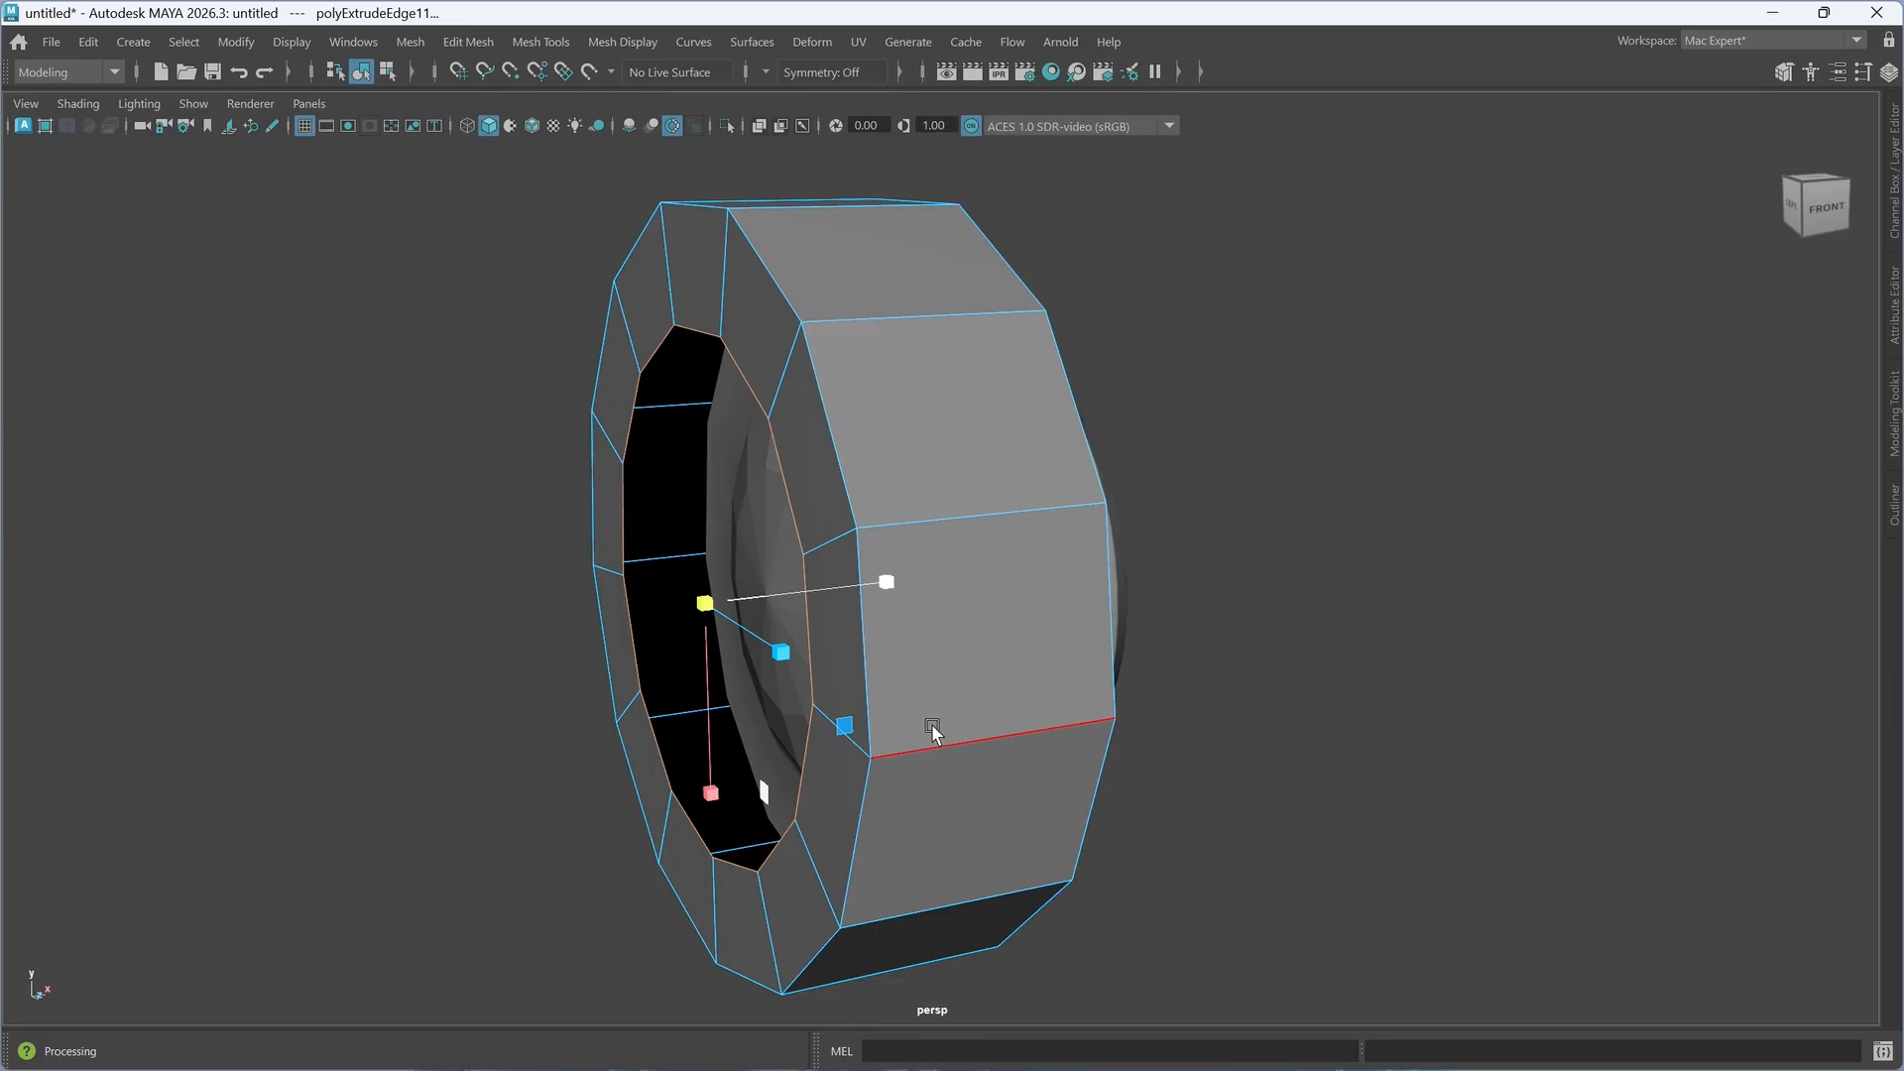
- Examine the extruded rim's profile and proportions in the four-view layout, with closer front and side views
alt+drag(905, 684, 1084, 735)
key(space)
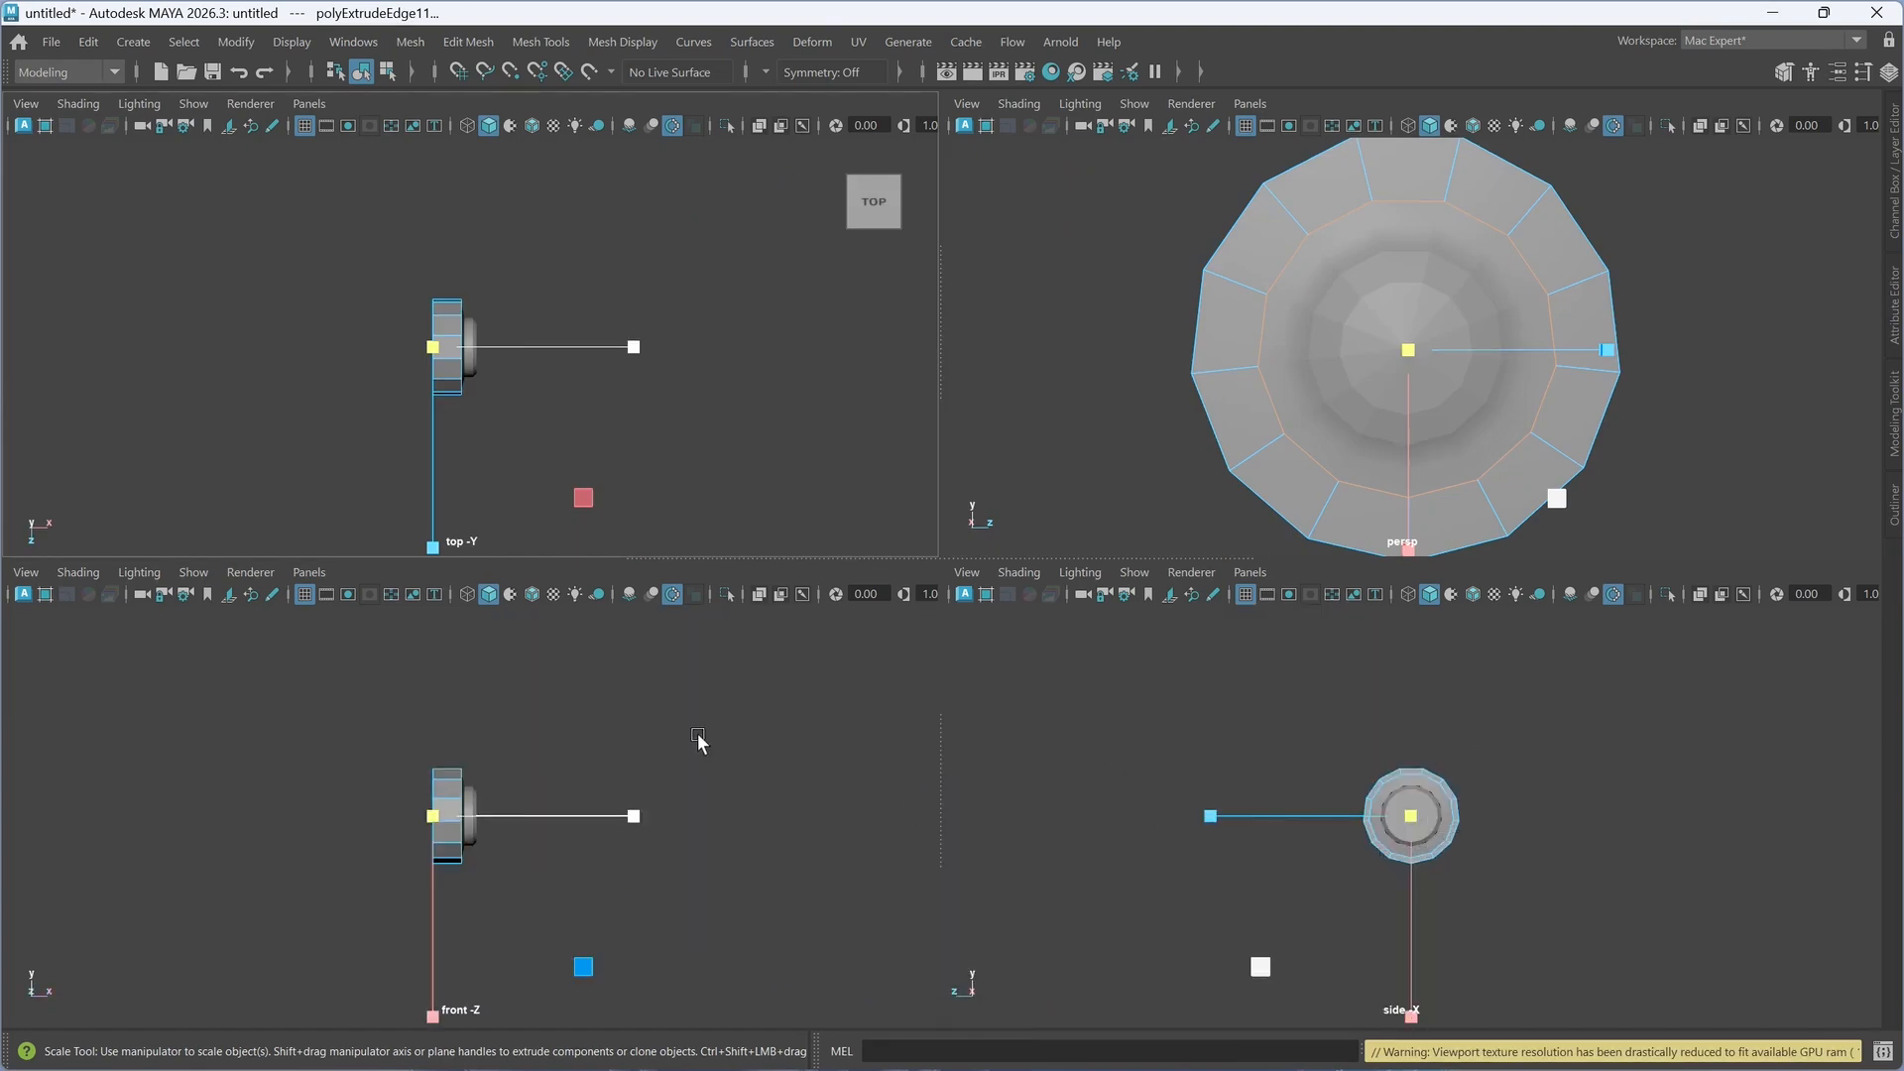
scroll(675, 767, up, 3)
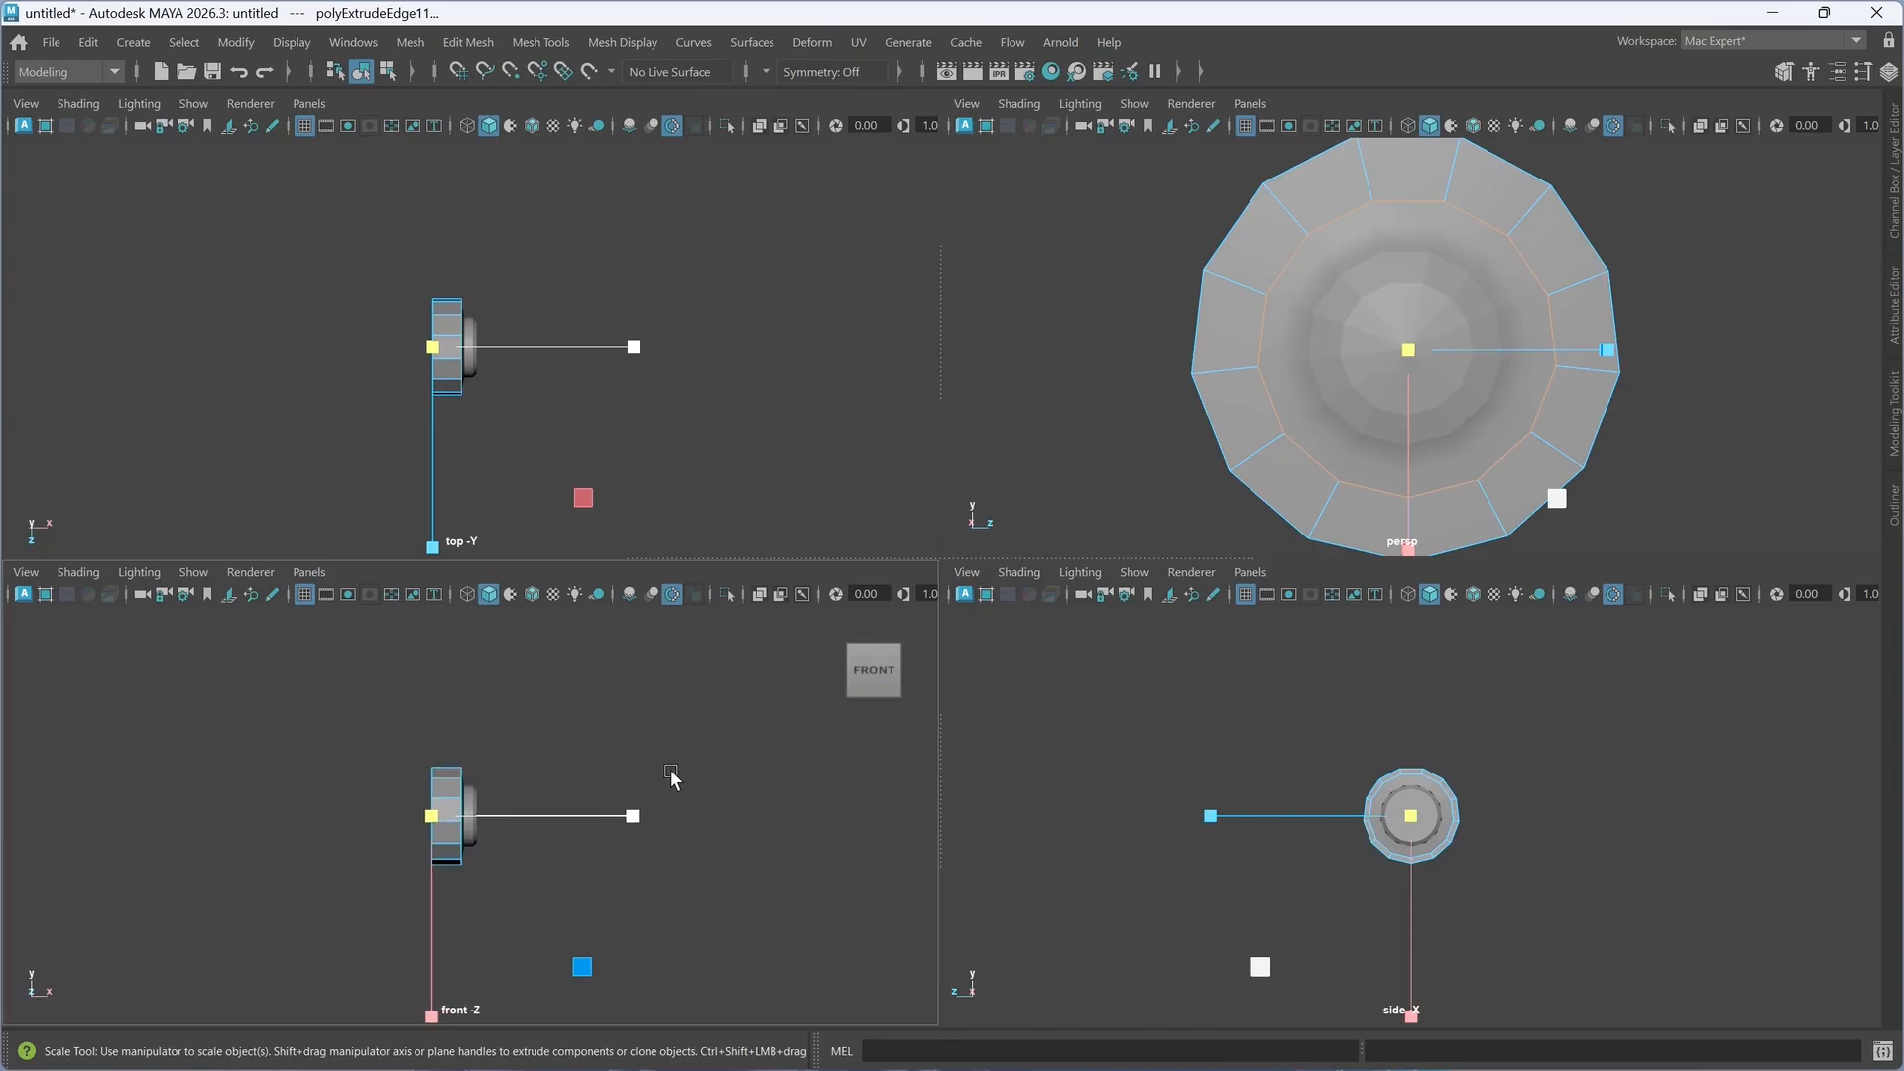
scroll(625, 783, up, 2)
scroll(1457, 828, up, 3)
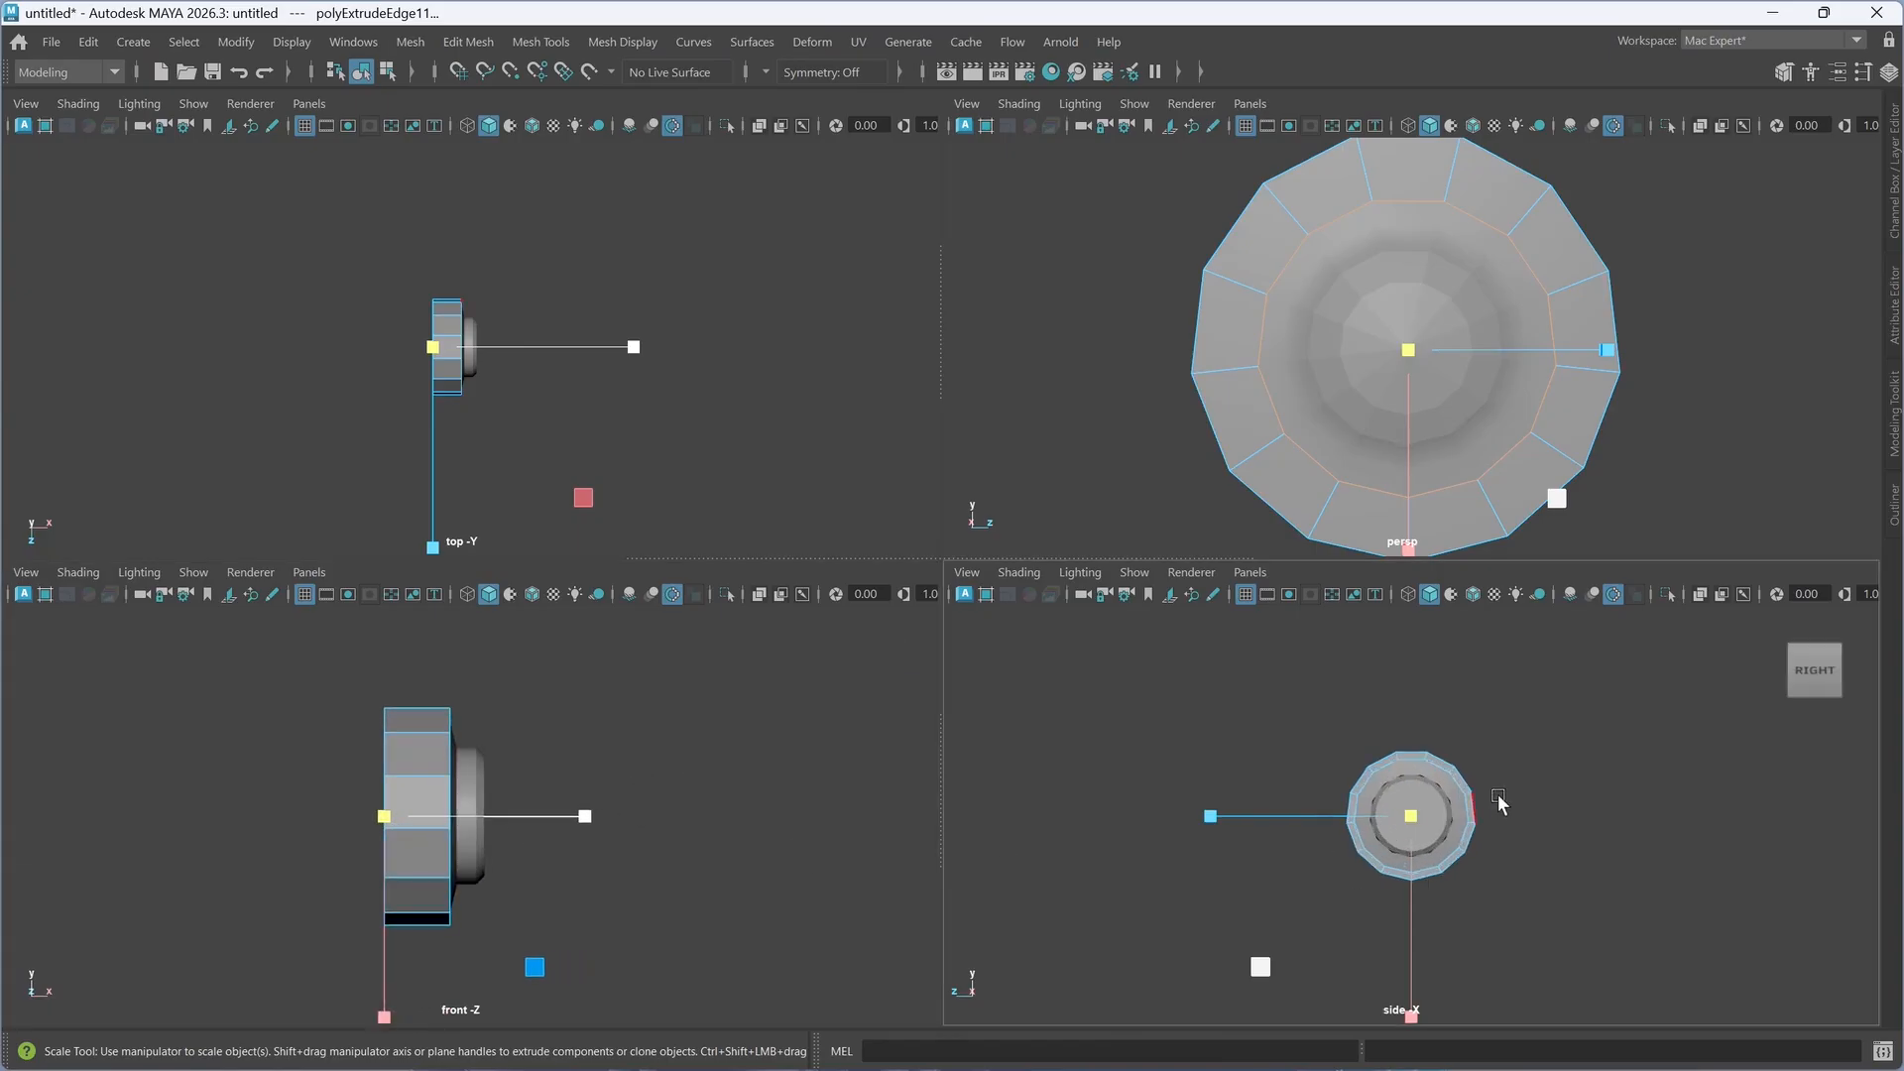
scroll(1456, 836, up, 2)
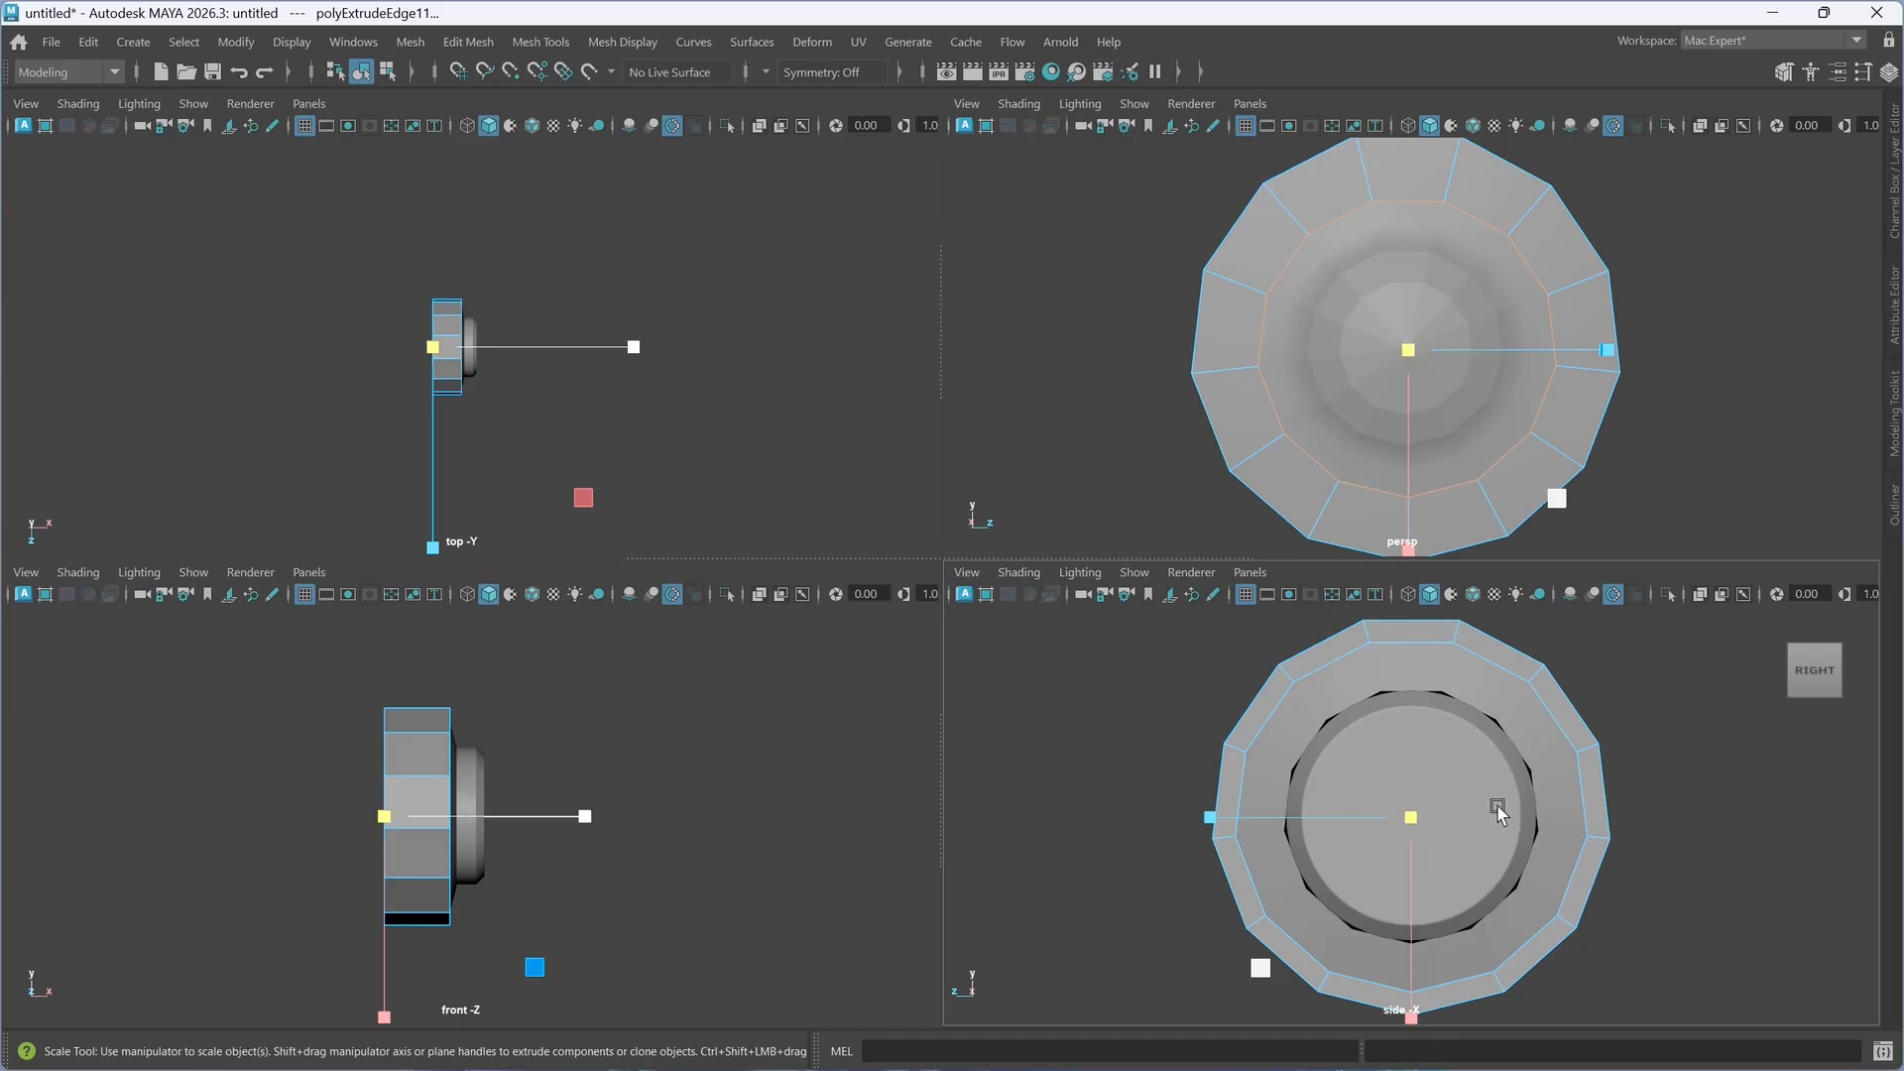
key(space)
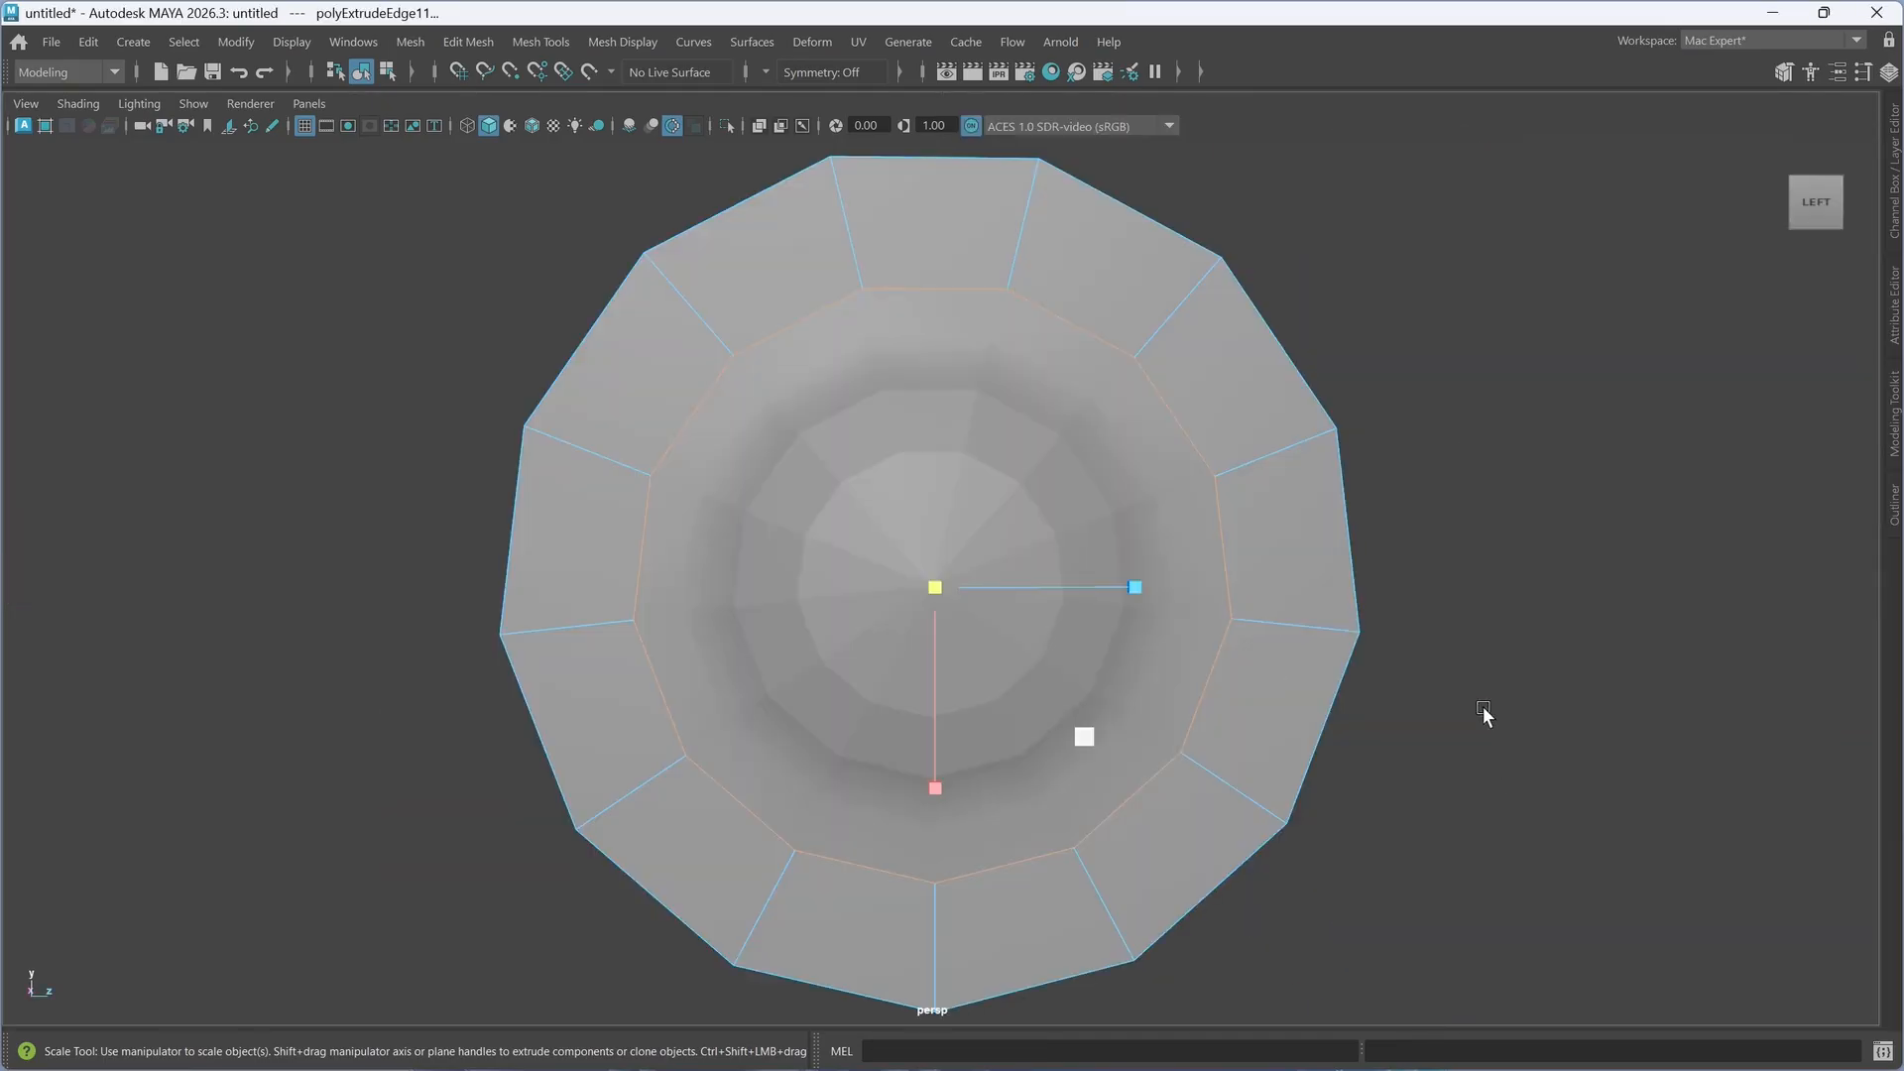
- Examine the rim's wall and ring face from the front, right, back and left views
scroll(1465, 674, down, 2)
mouse_move(1448, 644)
alt+mouse_down()
mouse_move(1341, 662)
mouse_move(1477, 646)
alt+mouse_up()
alt+shift+middle_click(1477, 647)
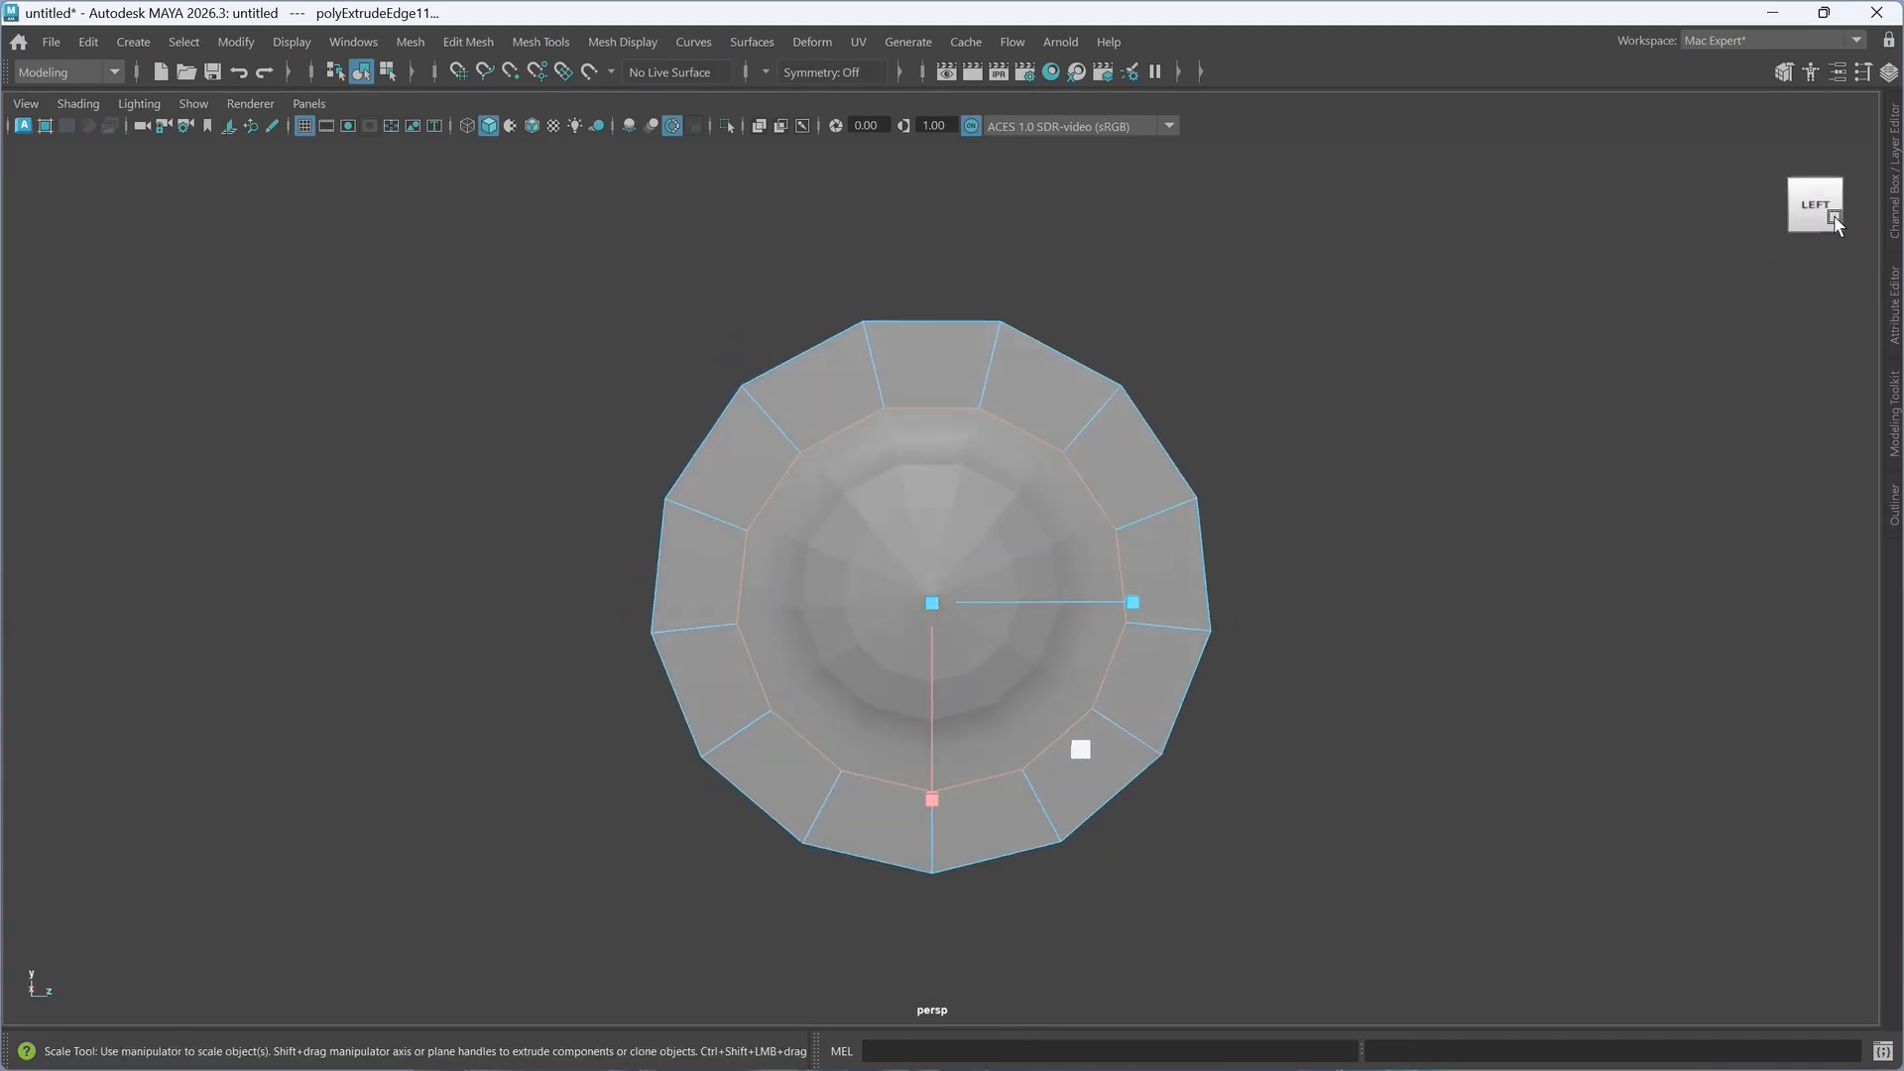
mouse_move(1835, 219)
mouse_down()
mouse_move(1861, 216)
mouse_move(1807, 229)
mouse_up()
click(1794, 210)
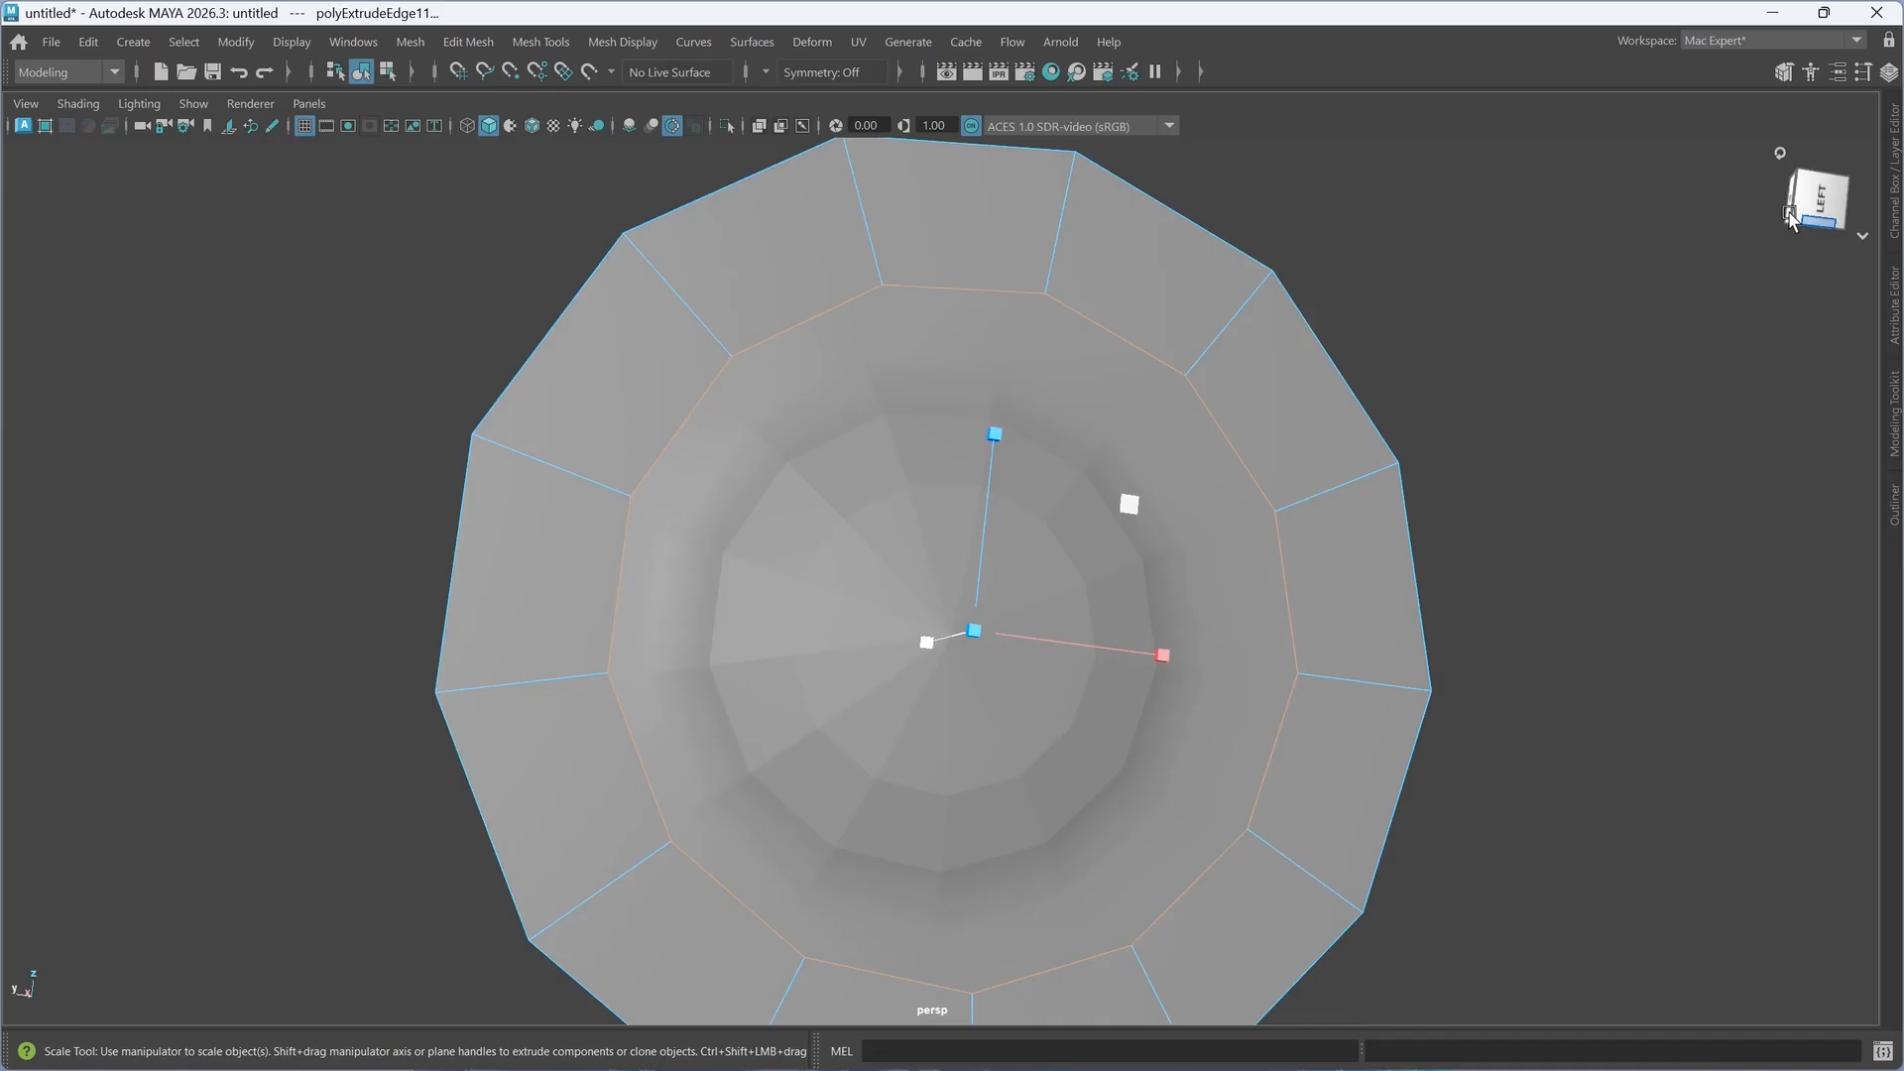
scroll(1309, 508, down, 3)
scroll(1289, 526, down, 5)
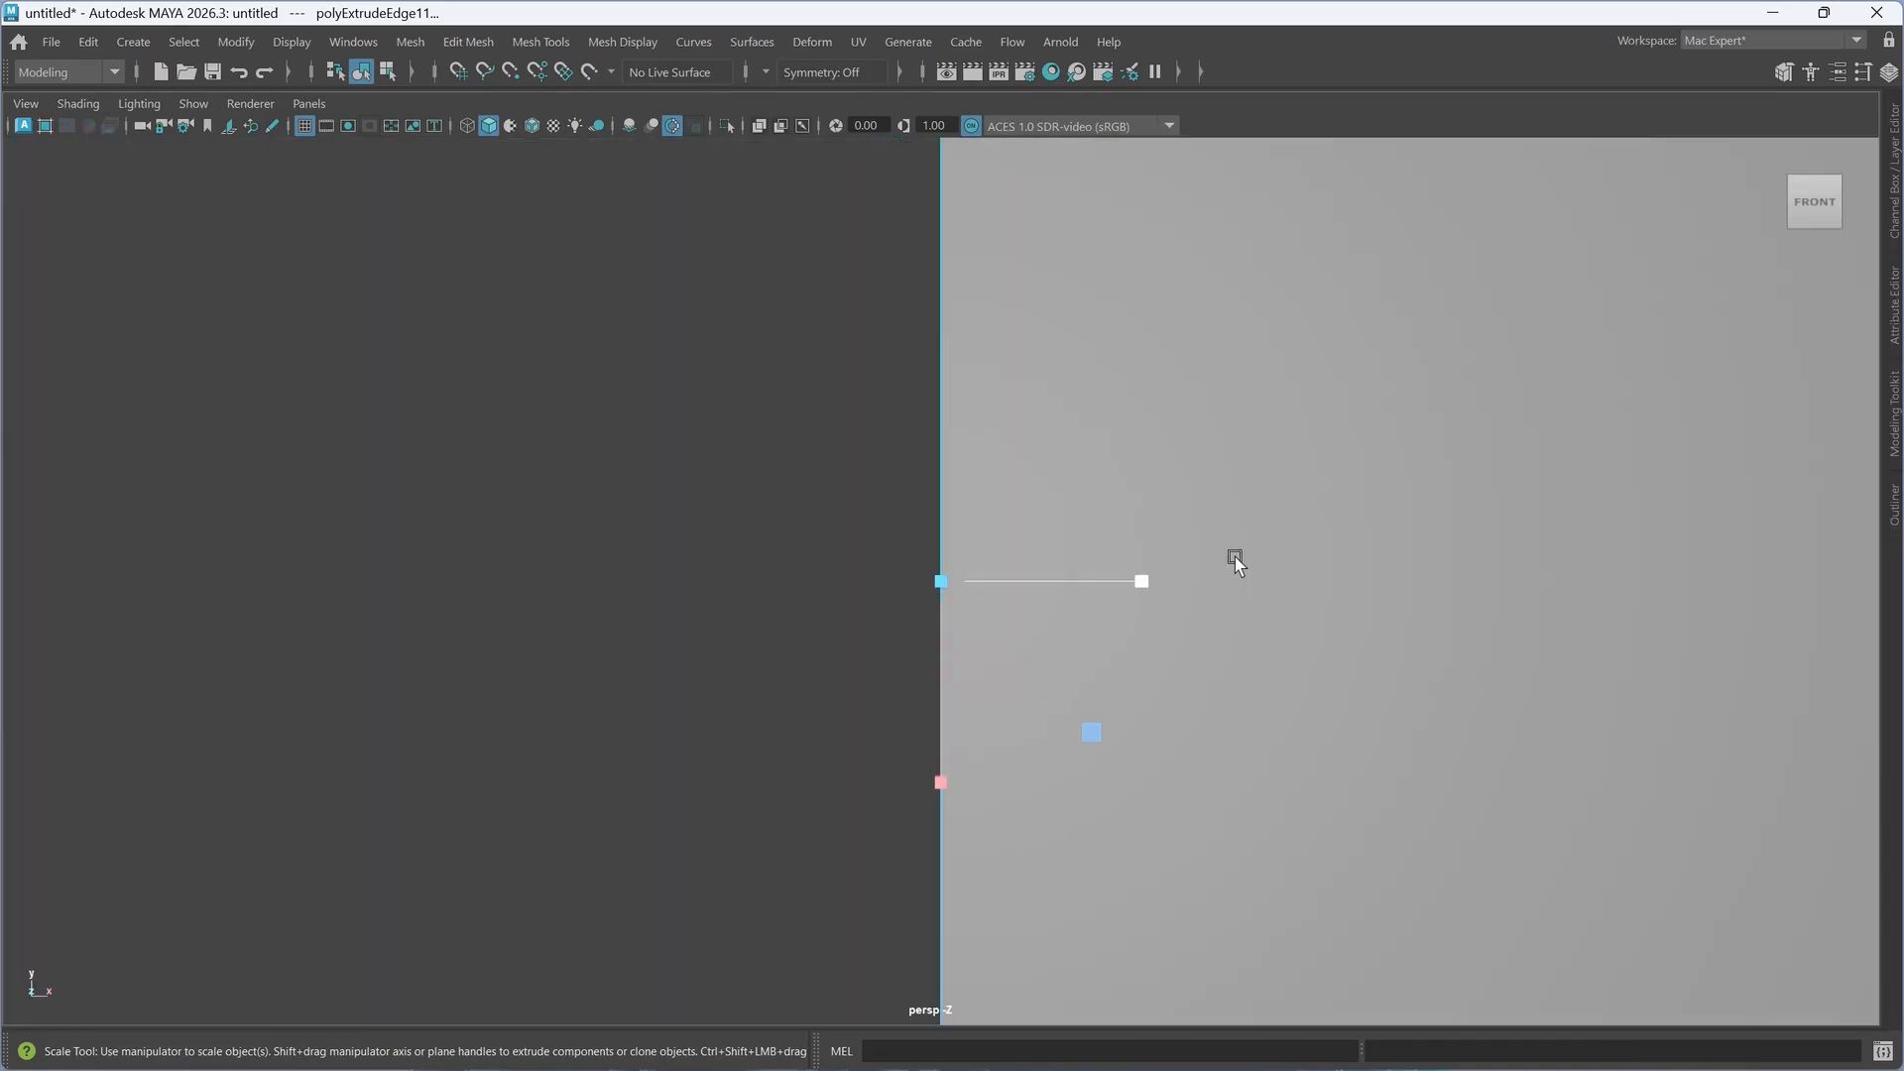
click(1807, 211)
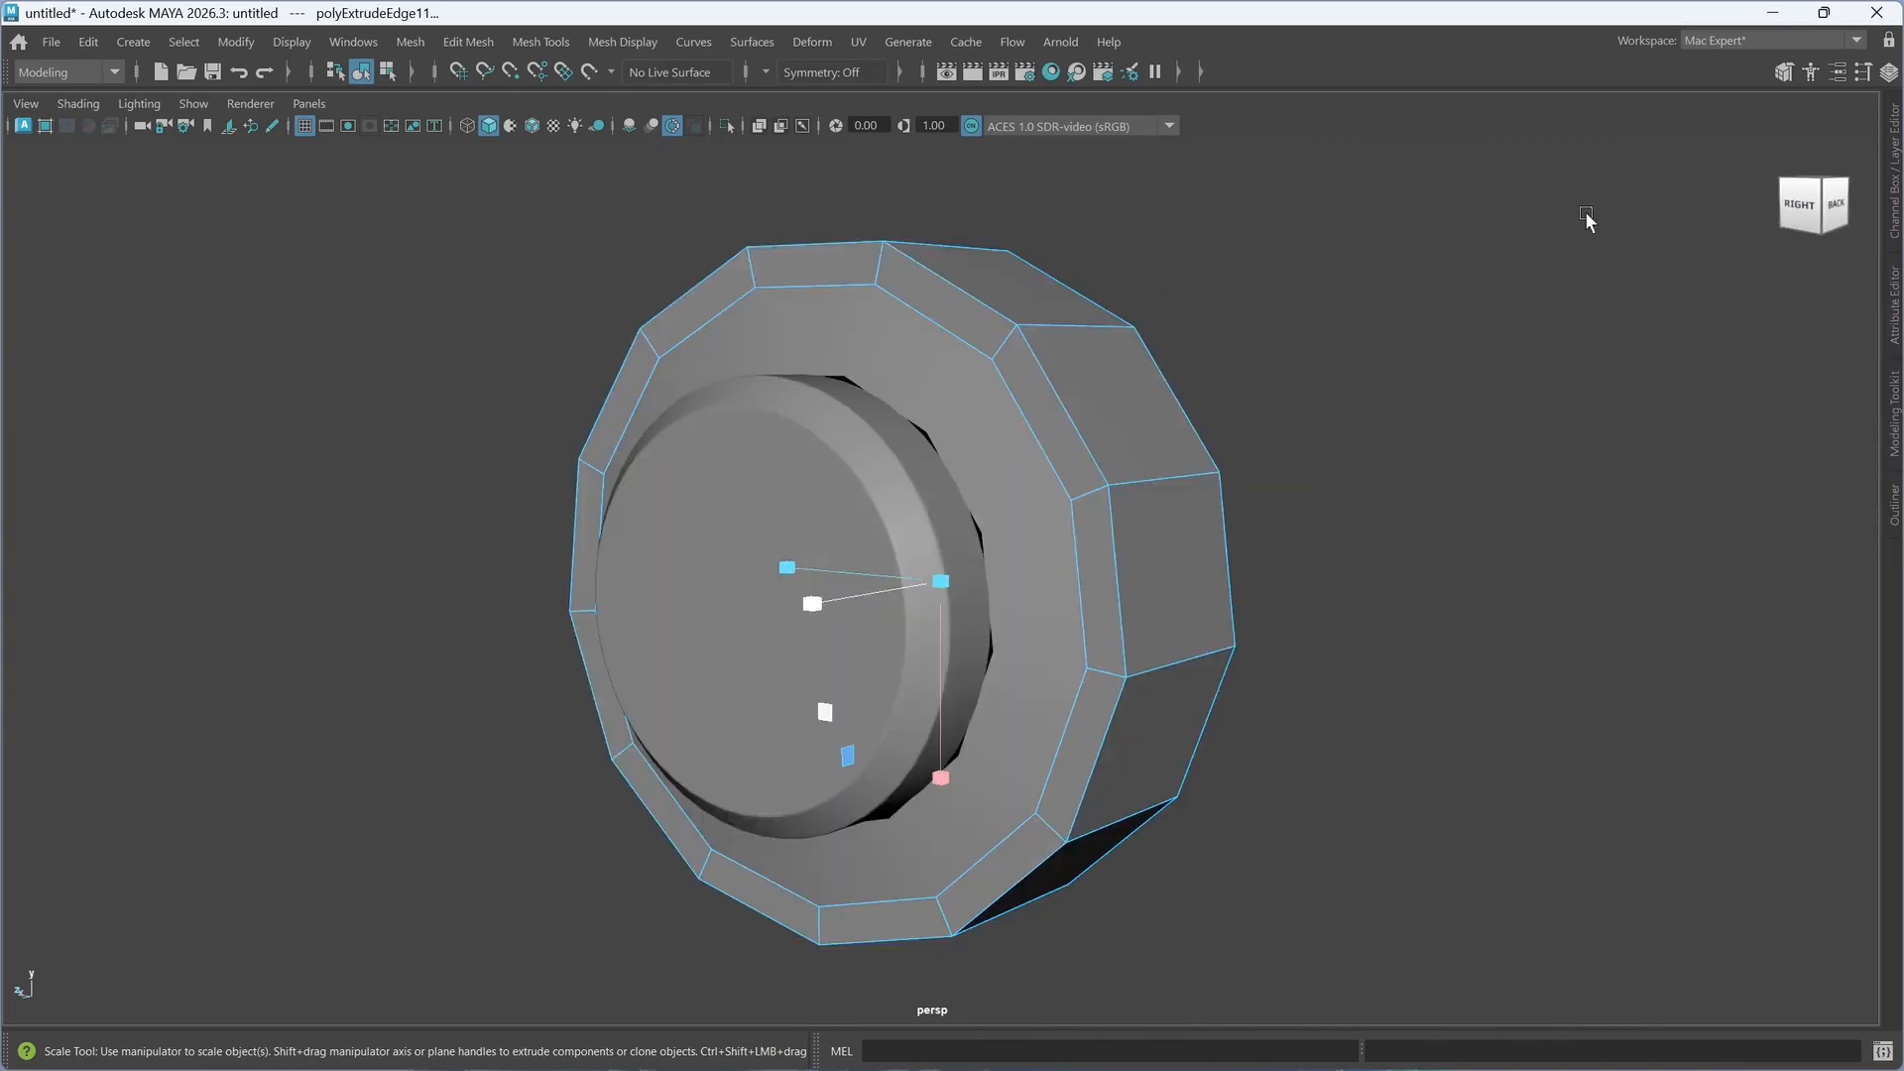
click(1813, 211)
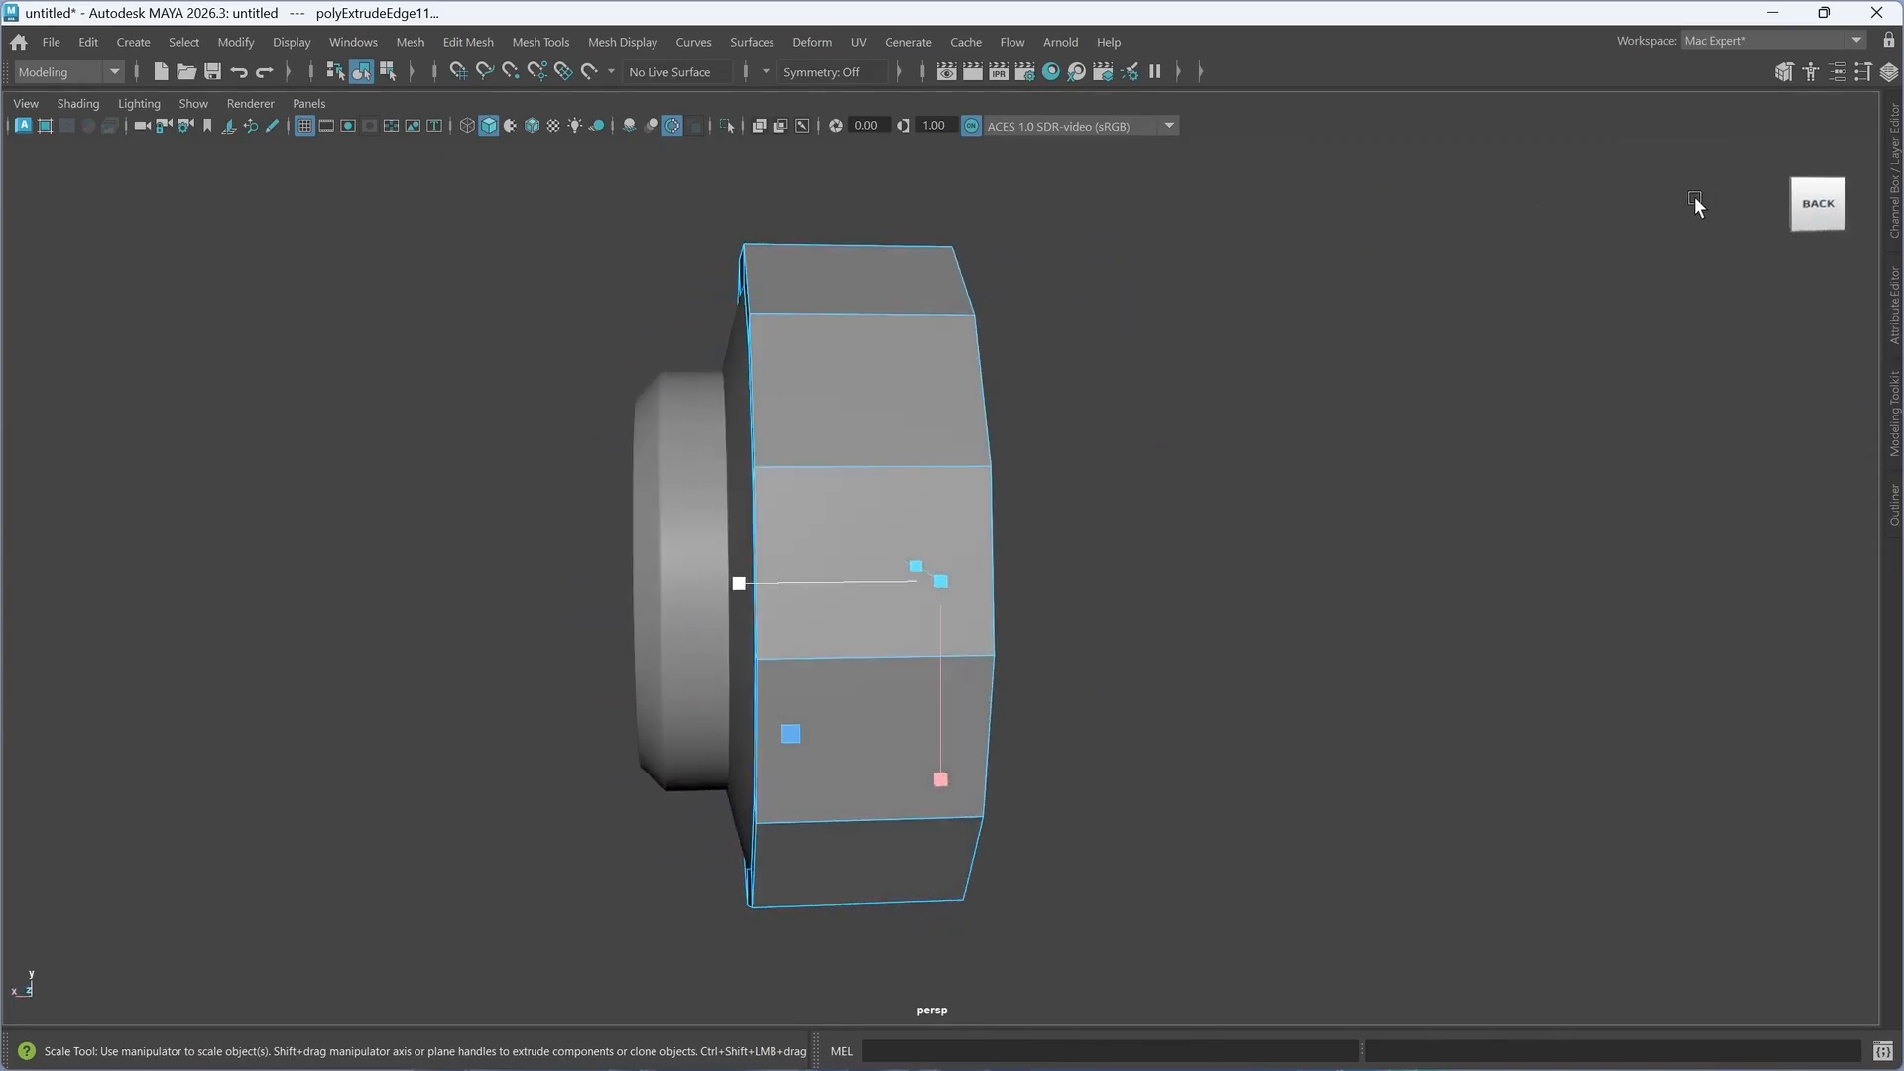
click(1832, 204)
click(1832, 204)
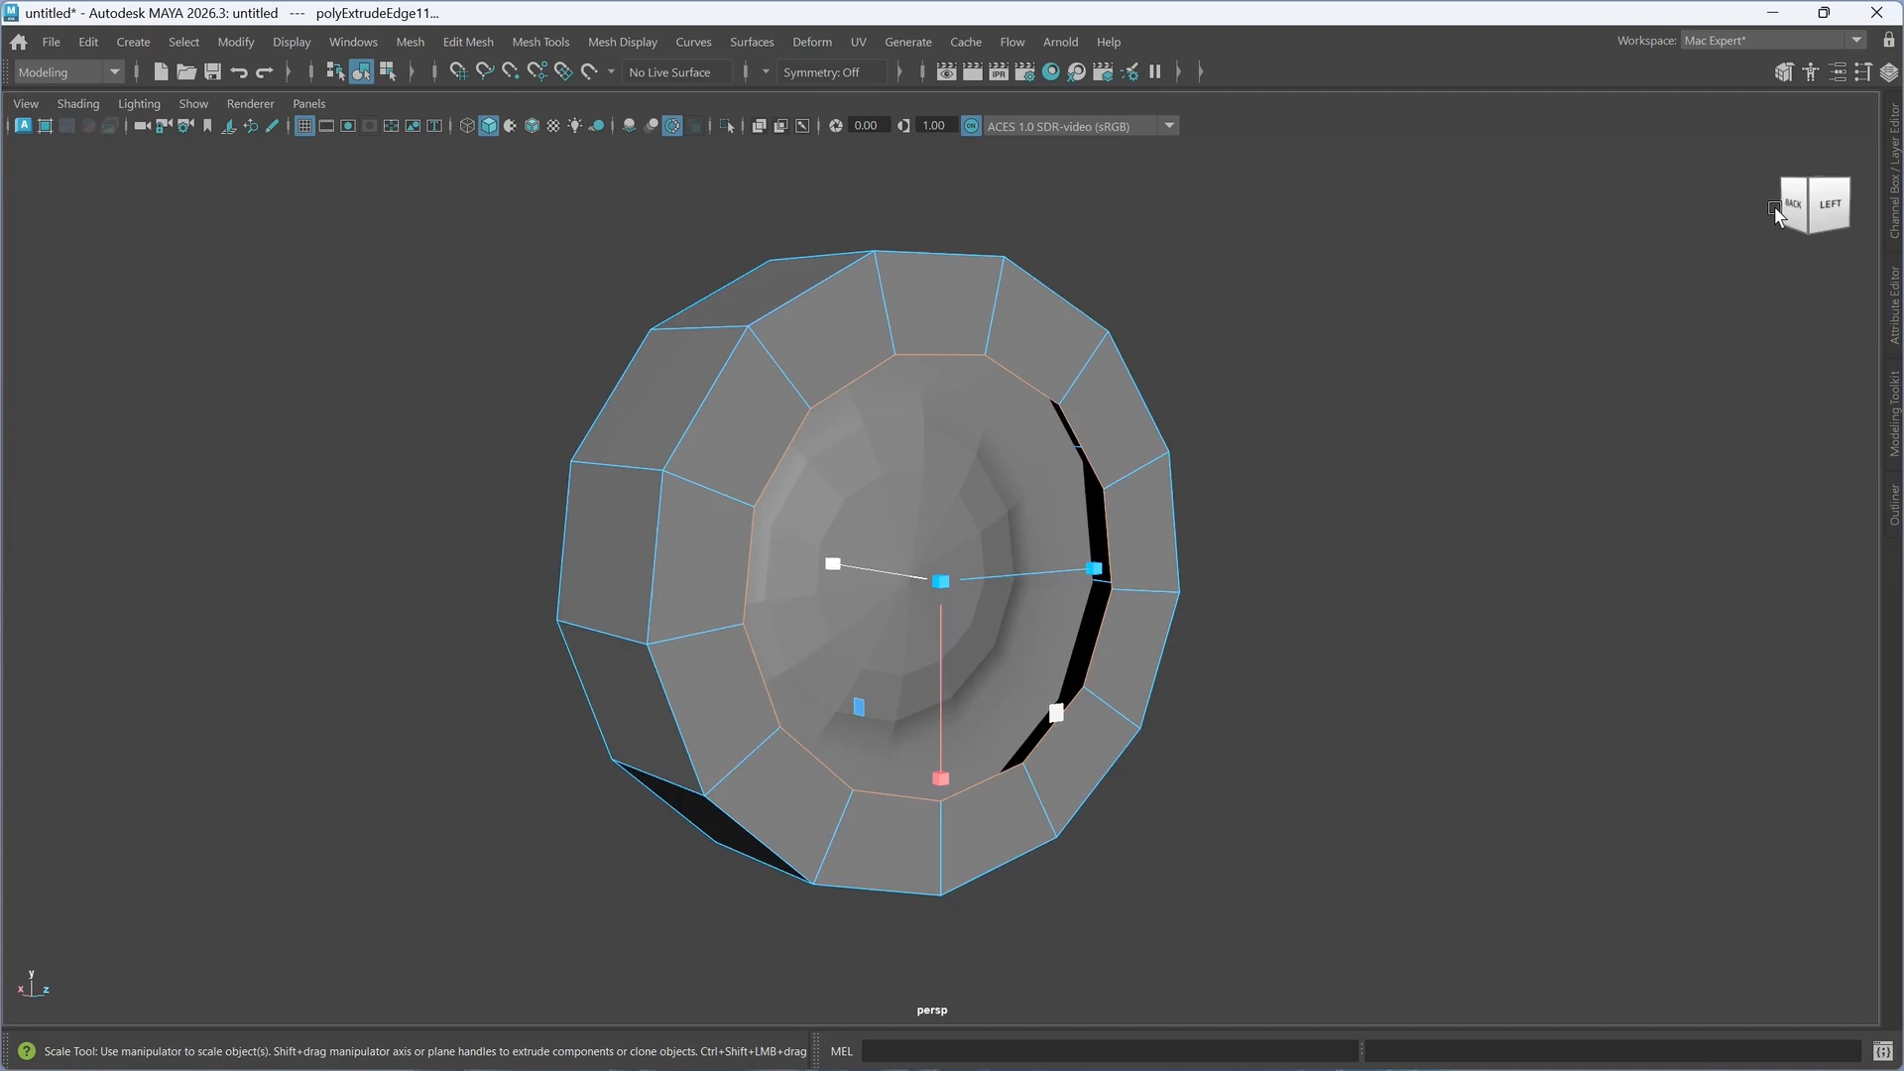
click(1832, 211)
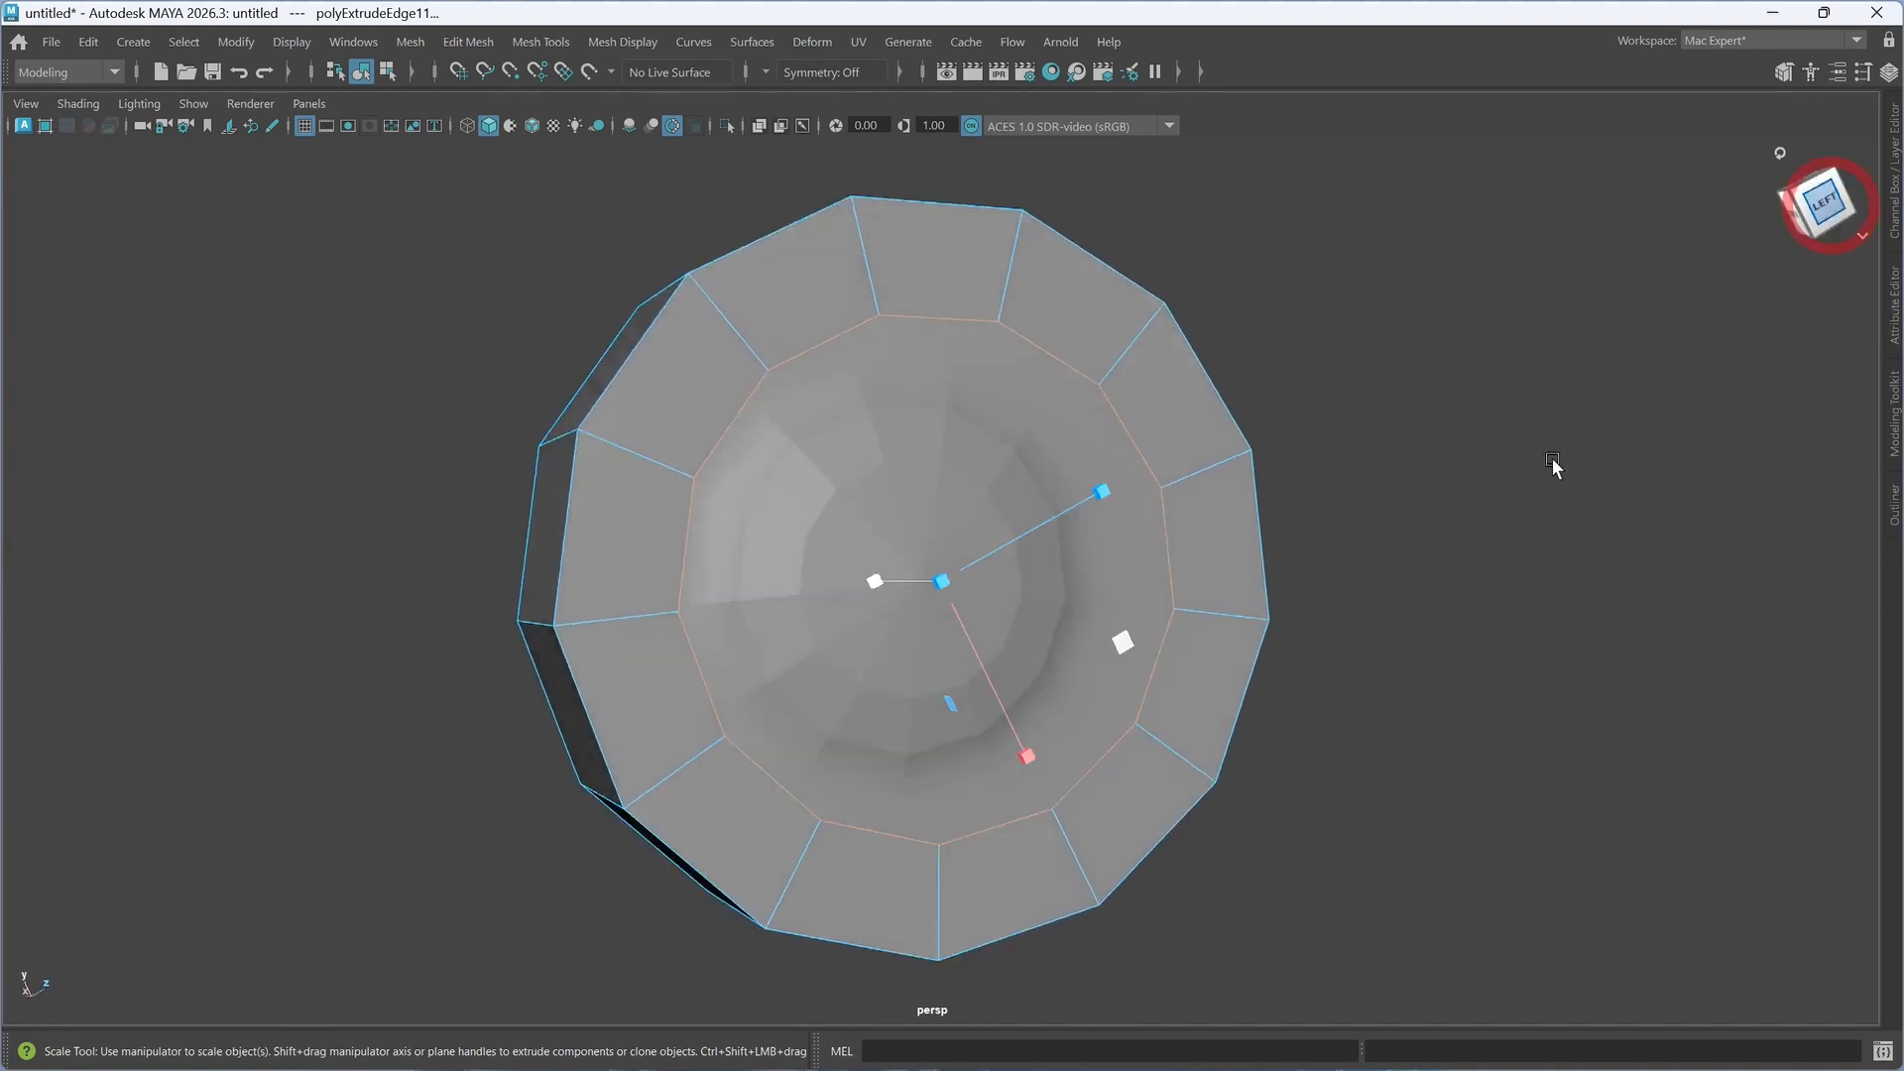
key(f)
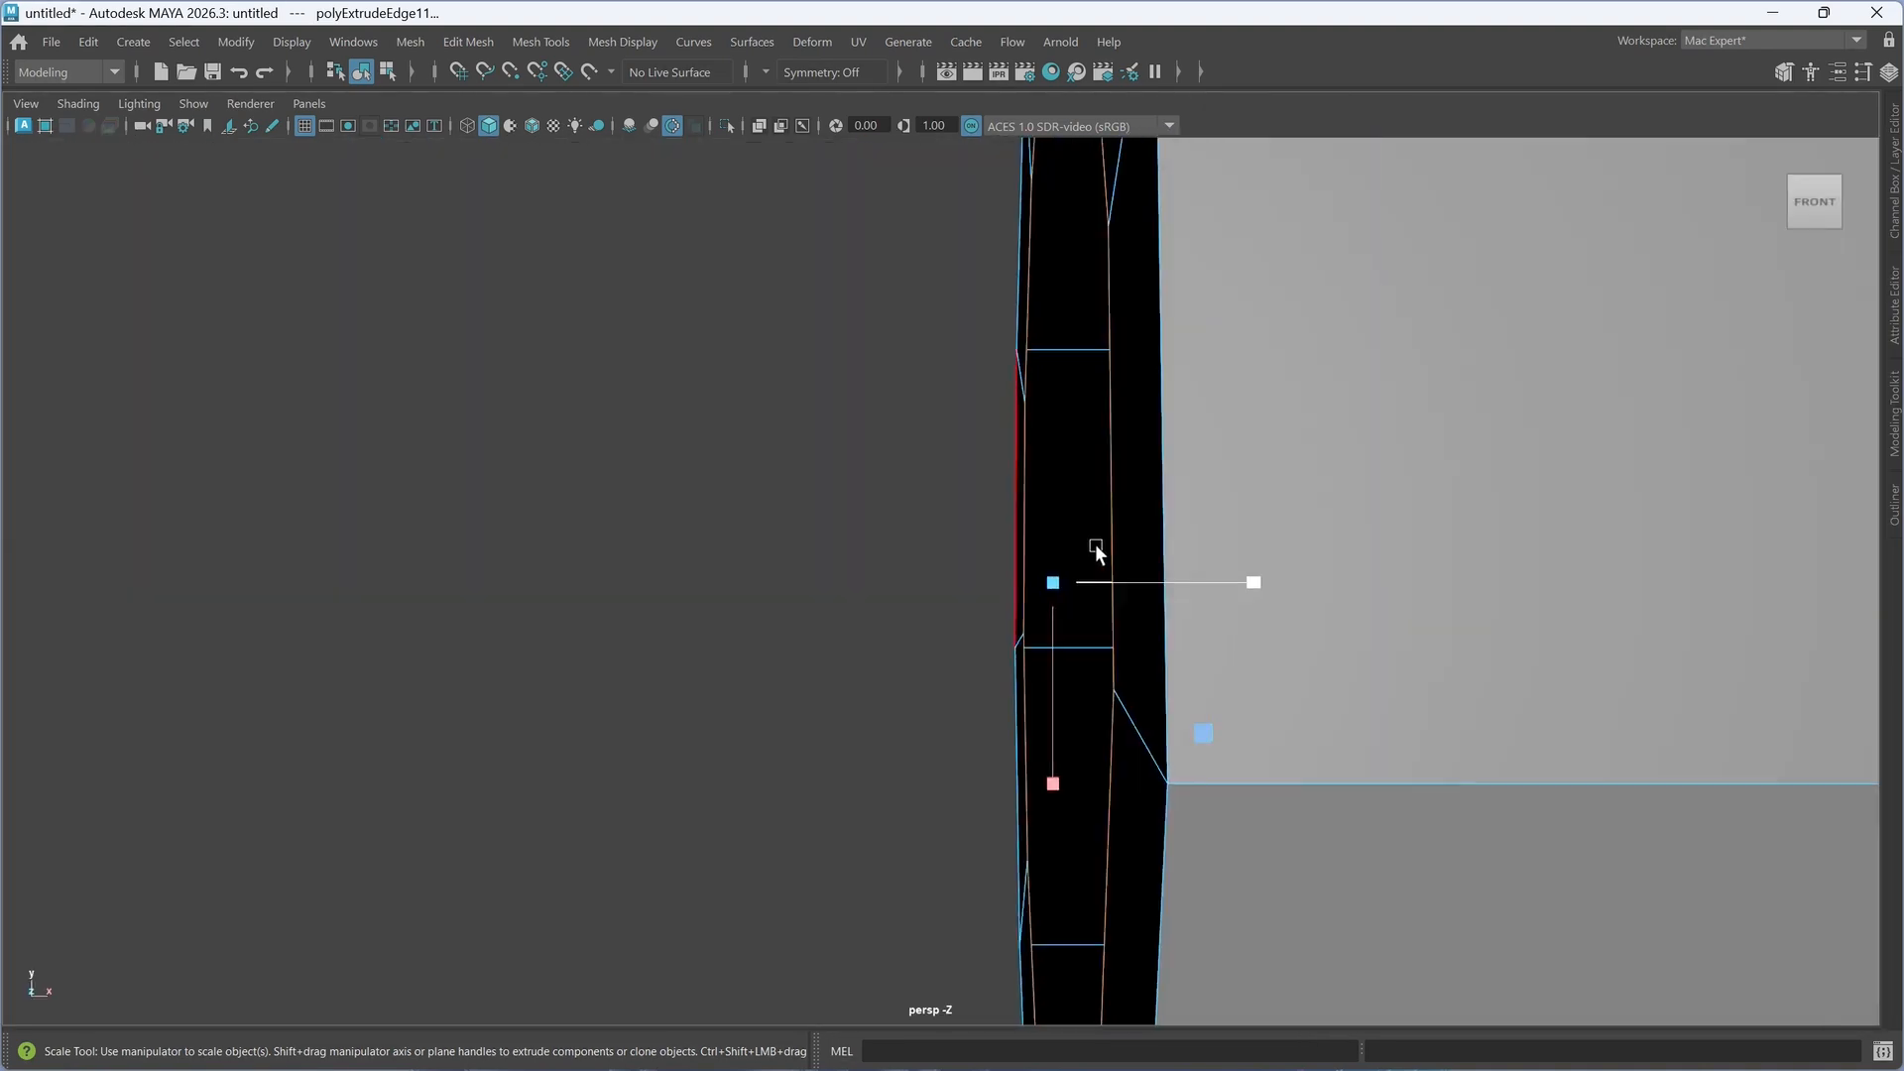
click(1797, 218)
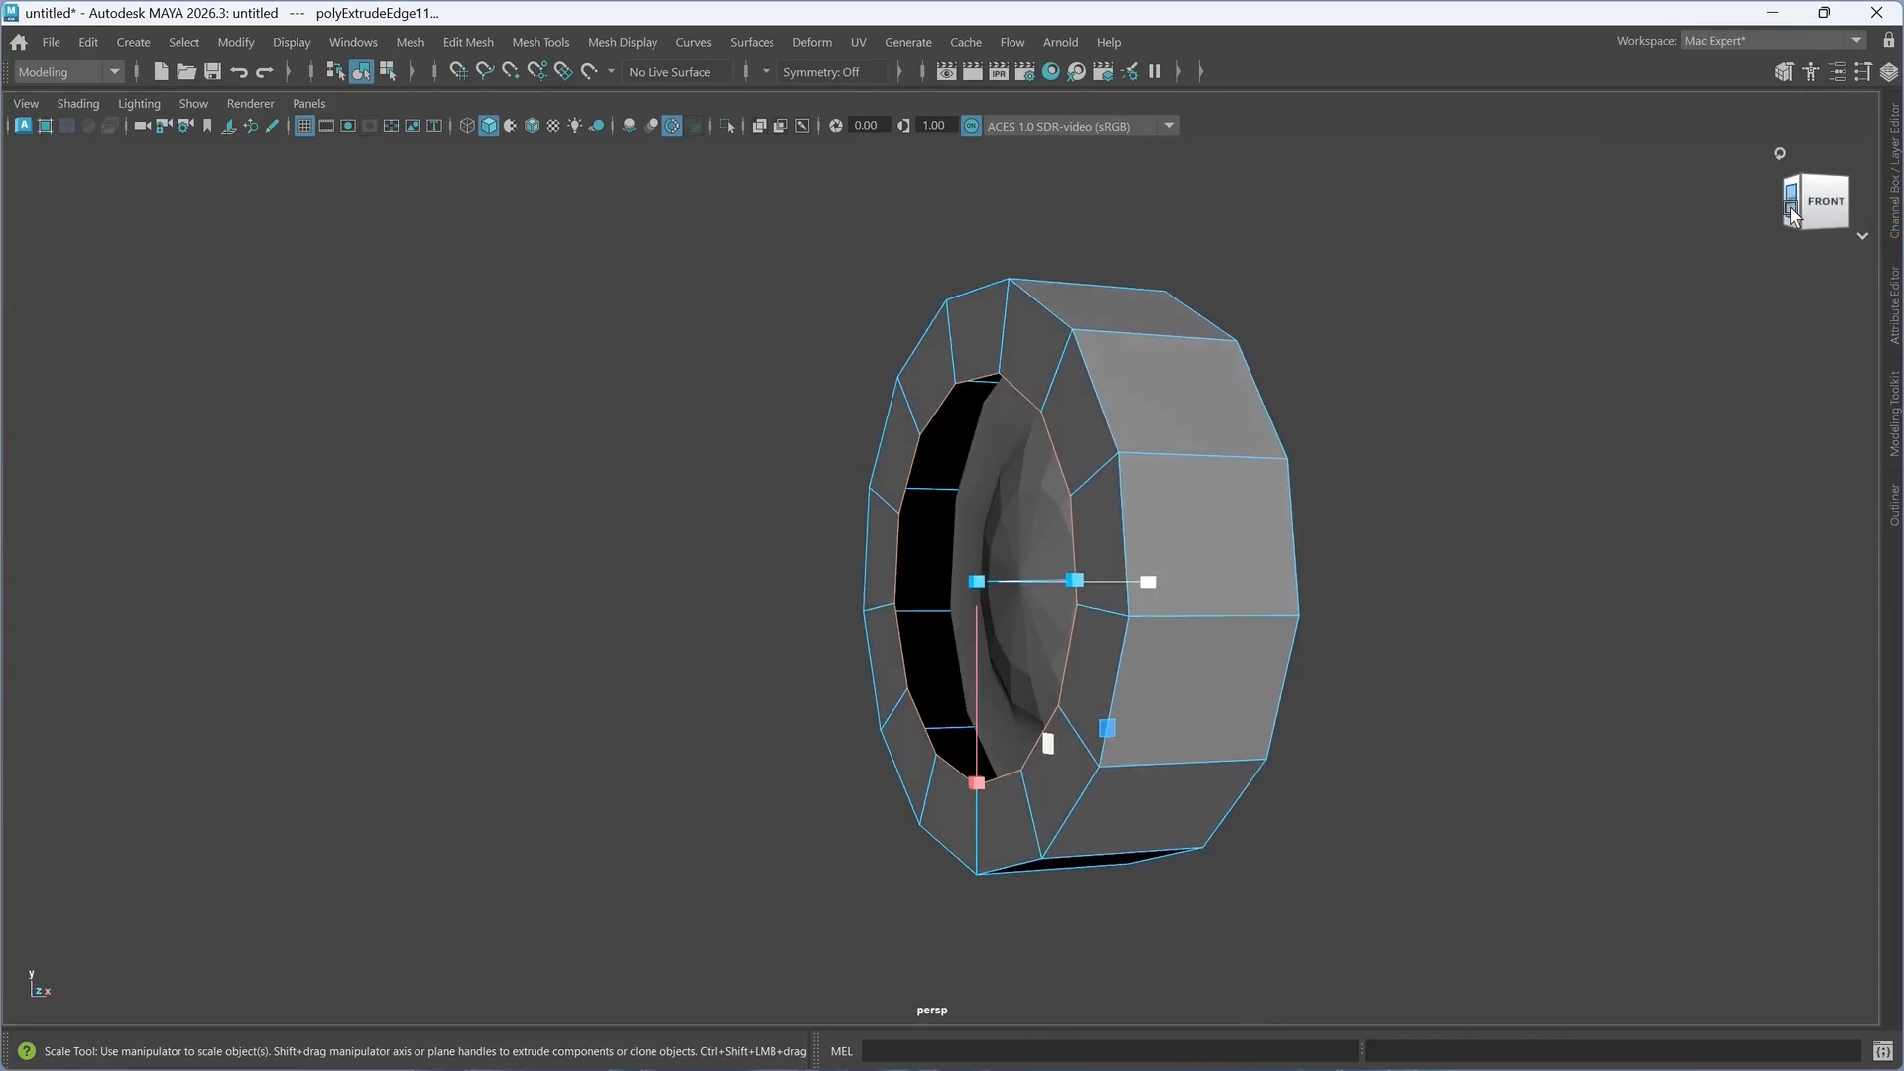
click(1792, 212)
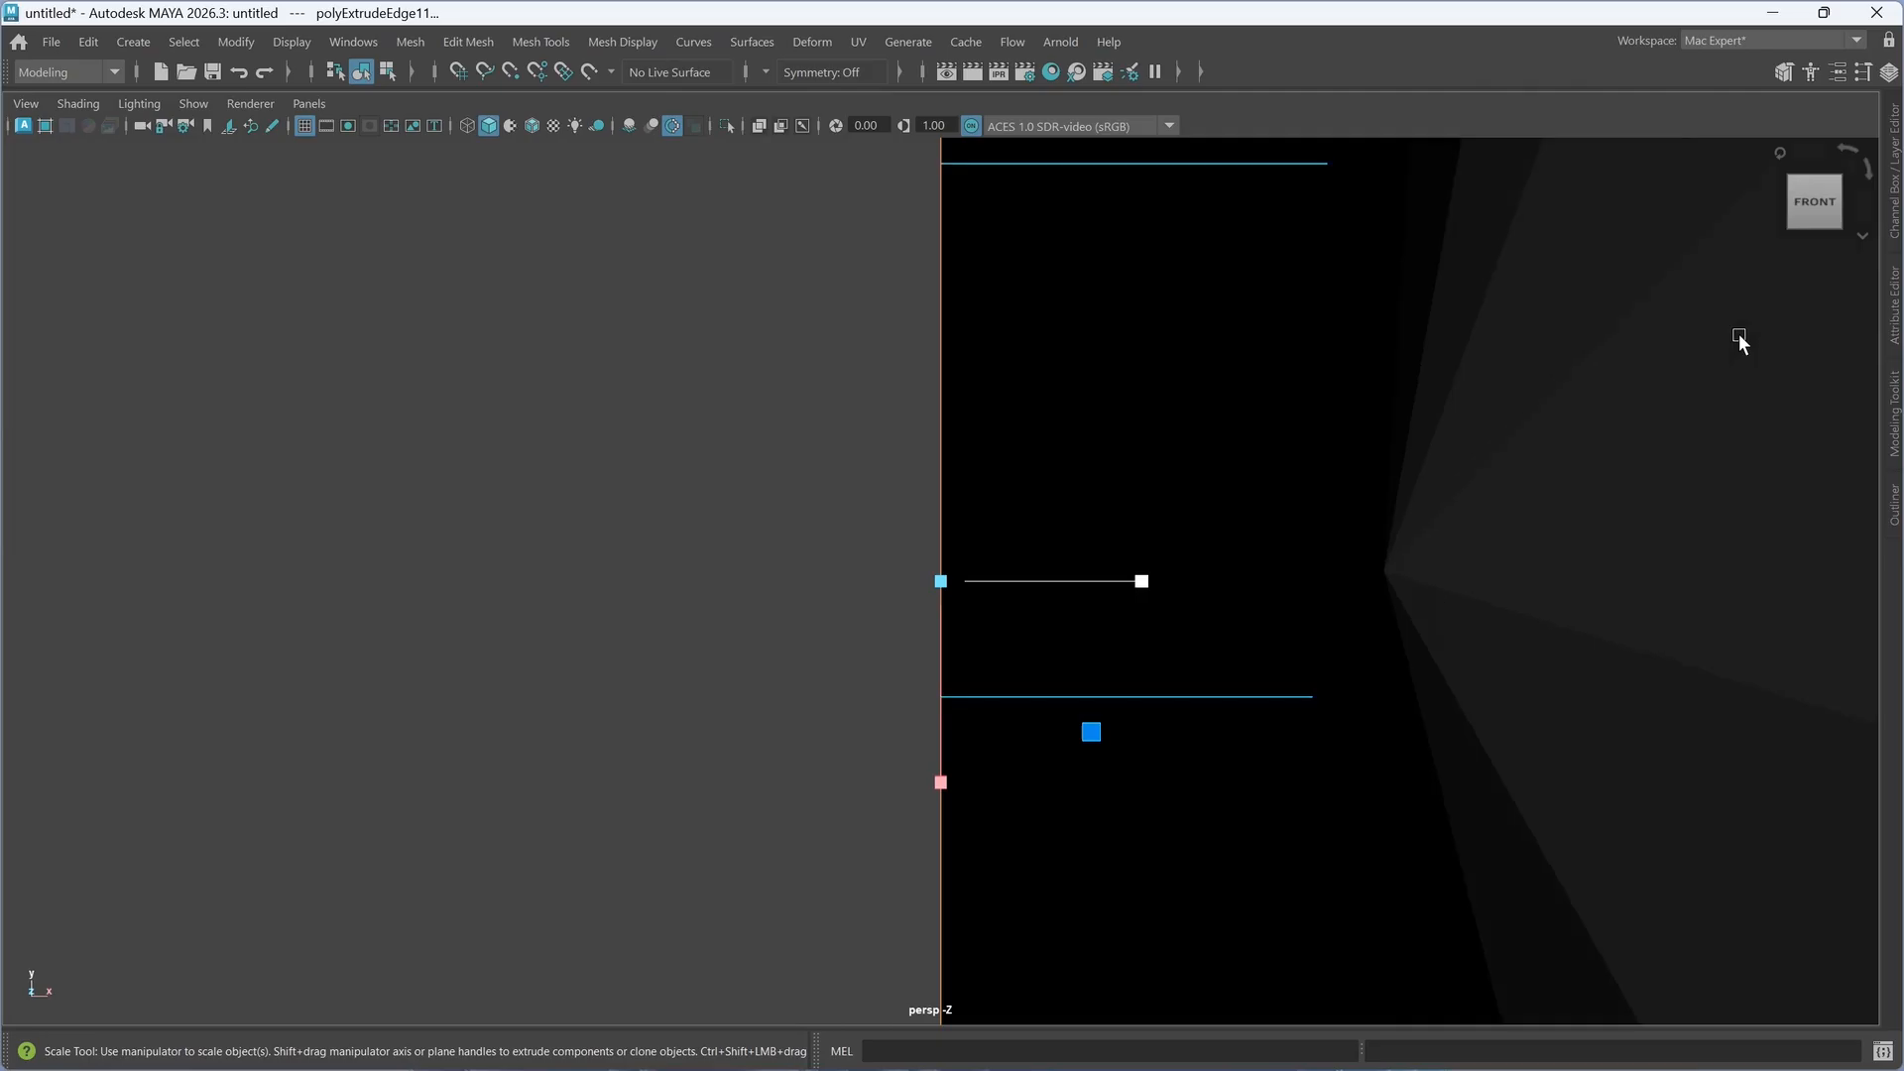
key(f)
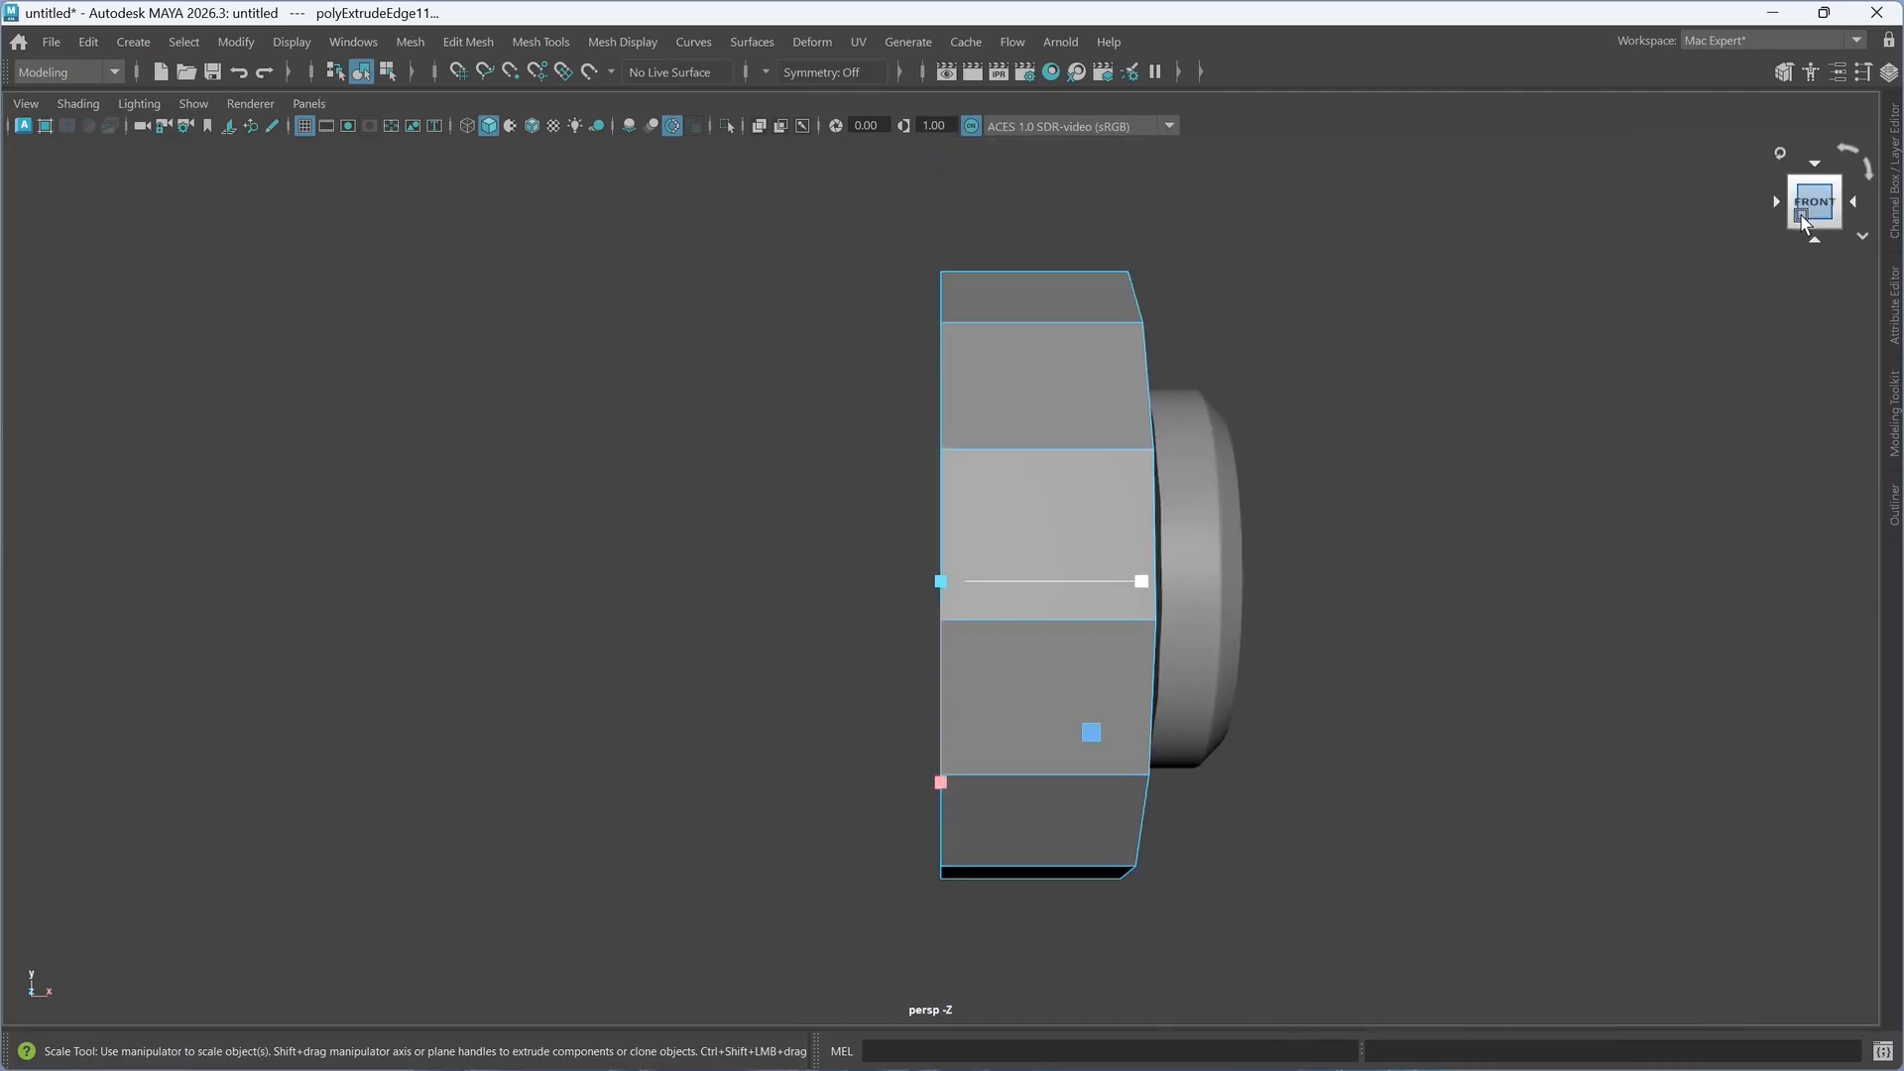
click(1801, 219)
click(1795, 220)
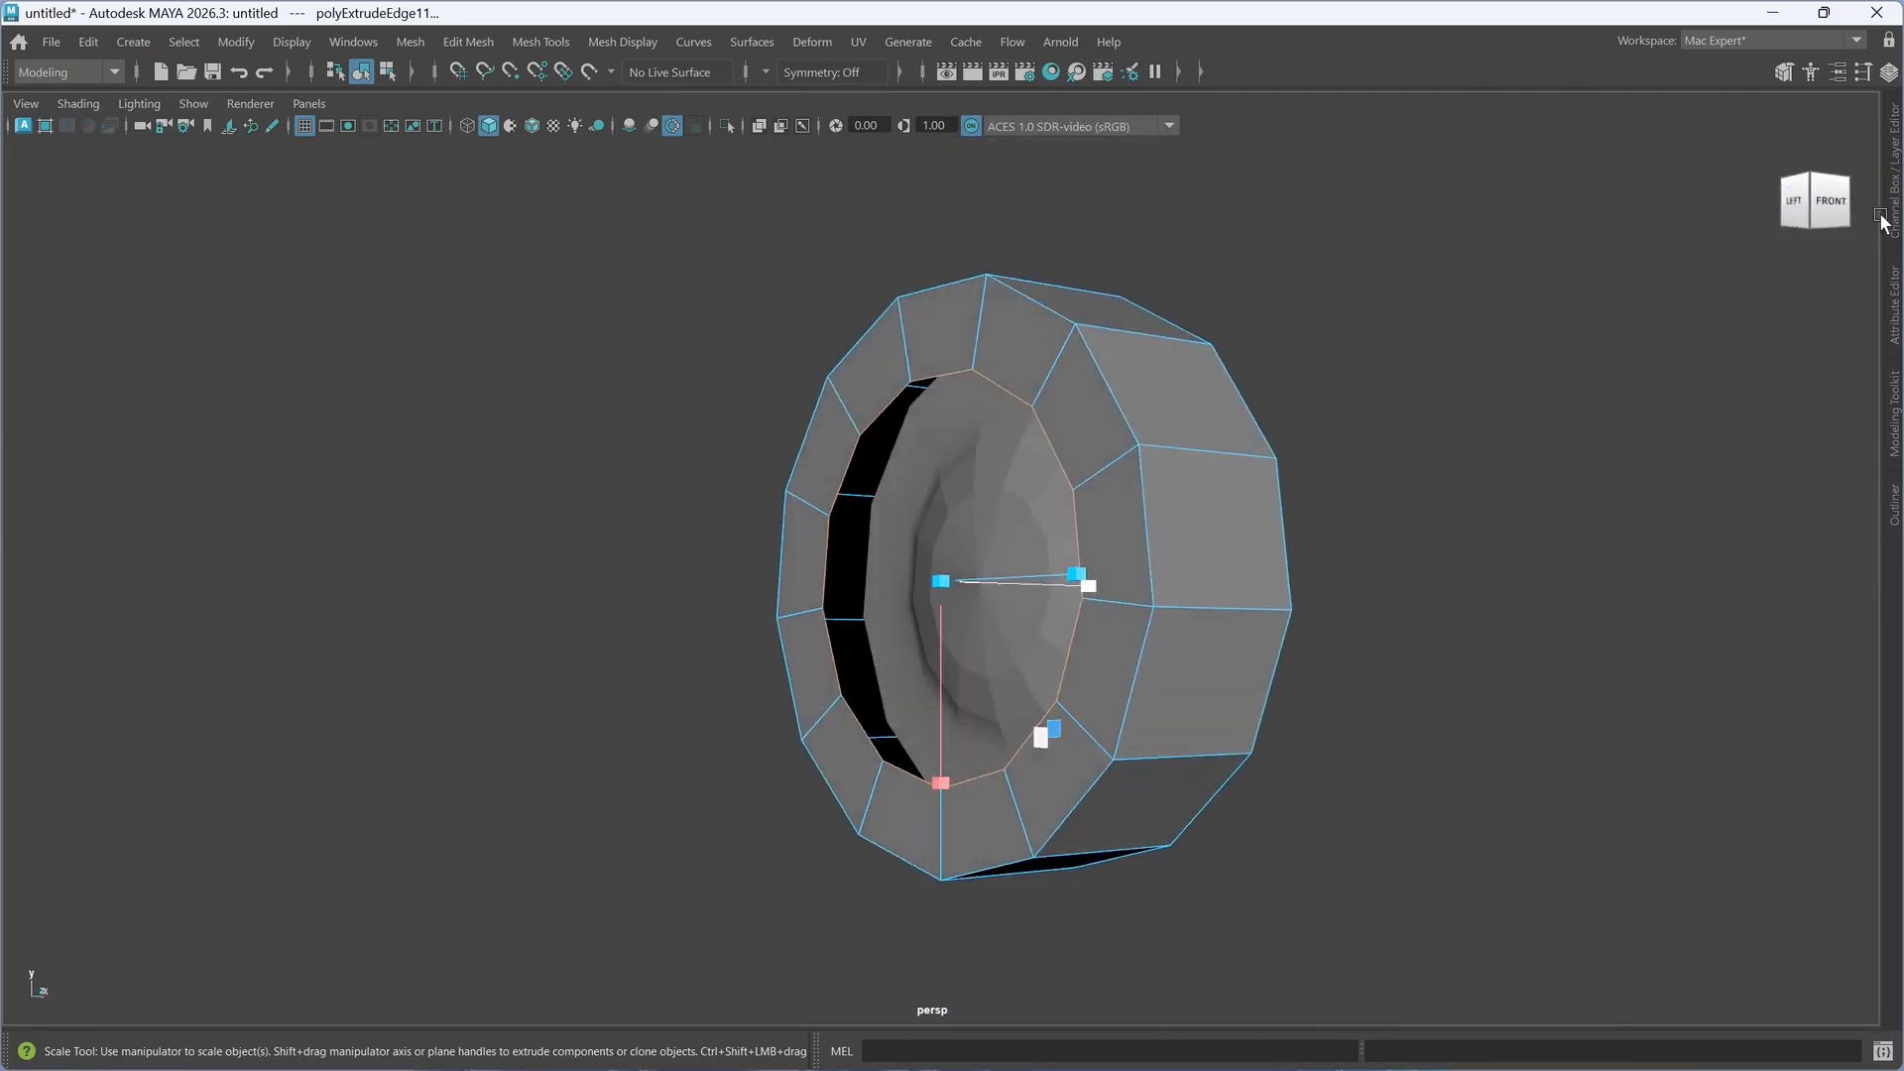
click(1861, 221)
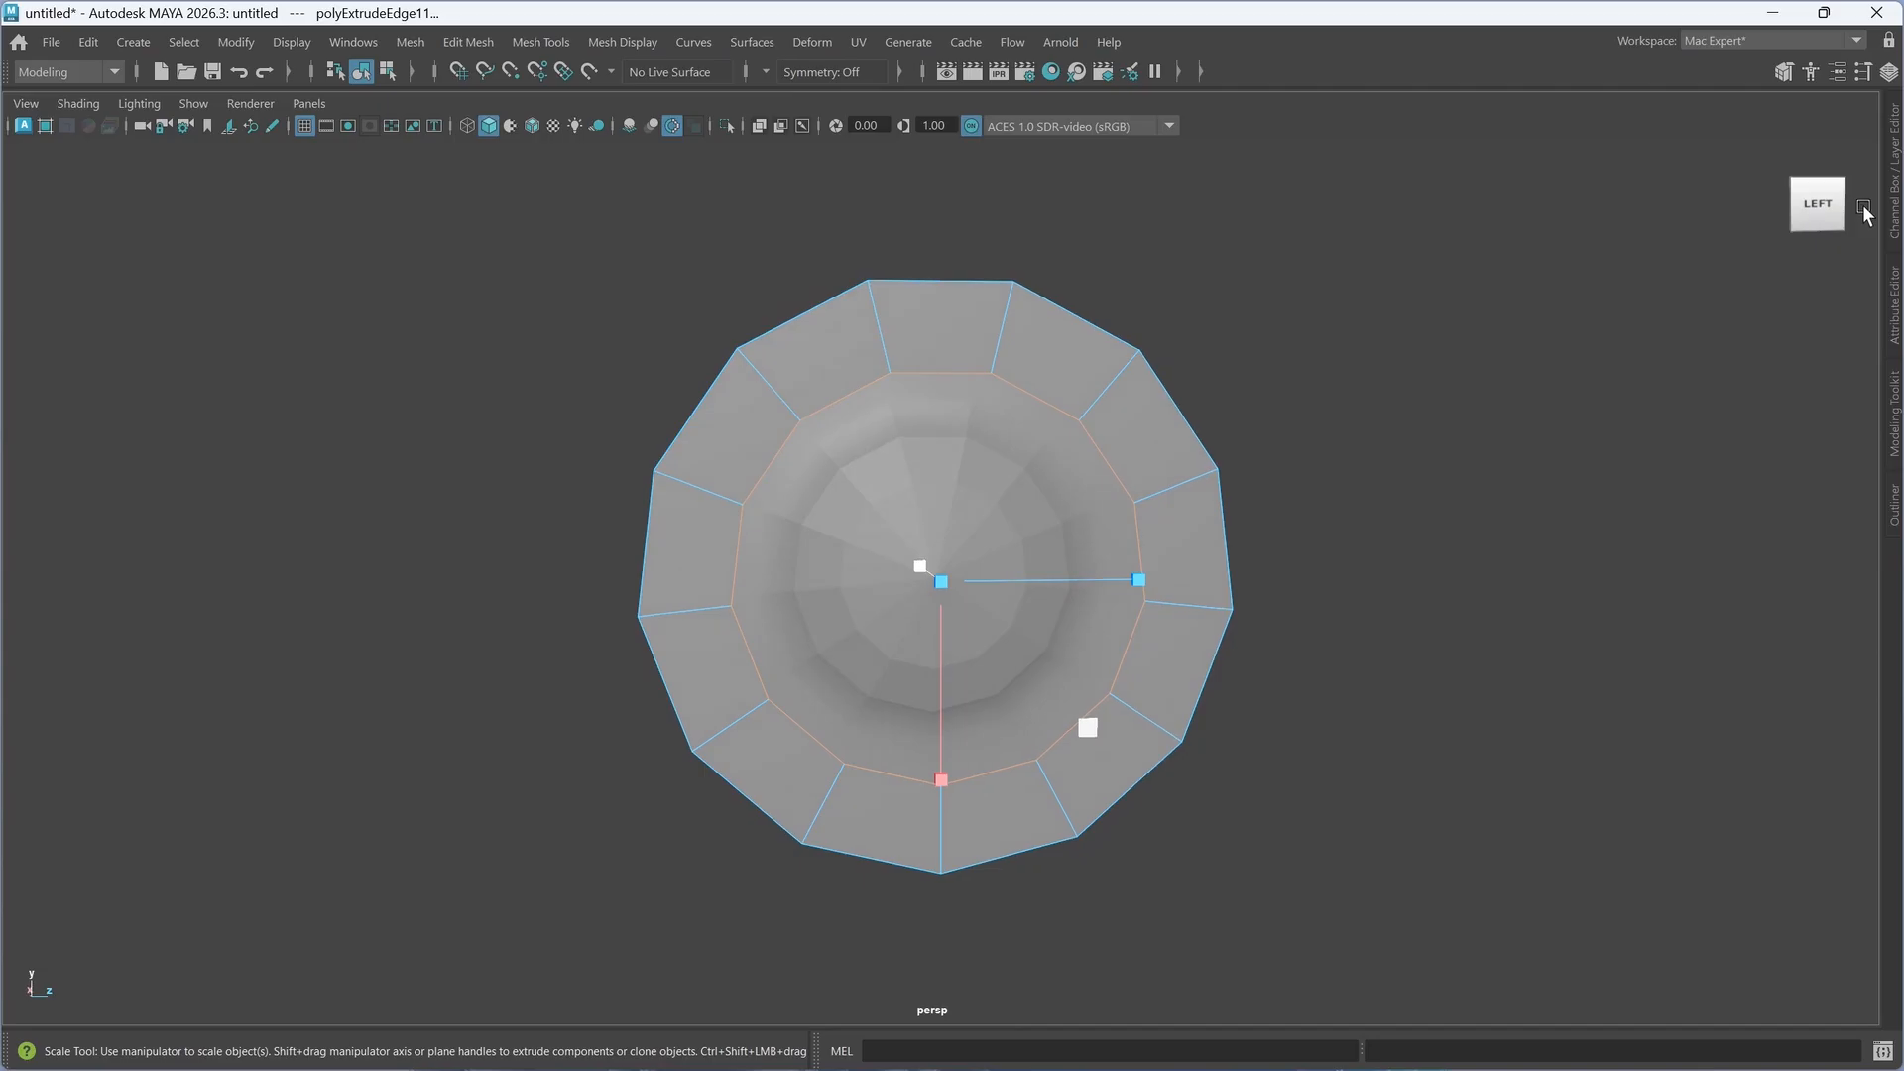
key(shift)
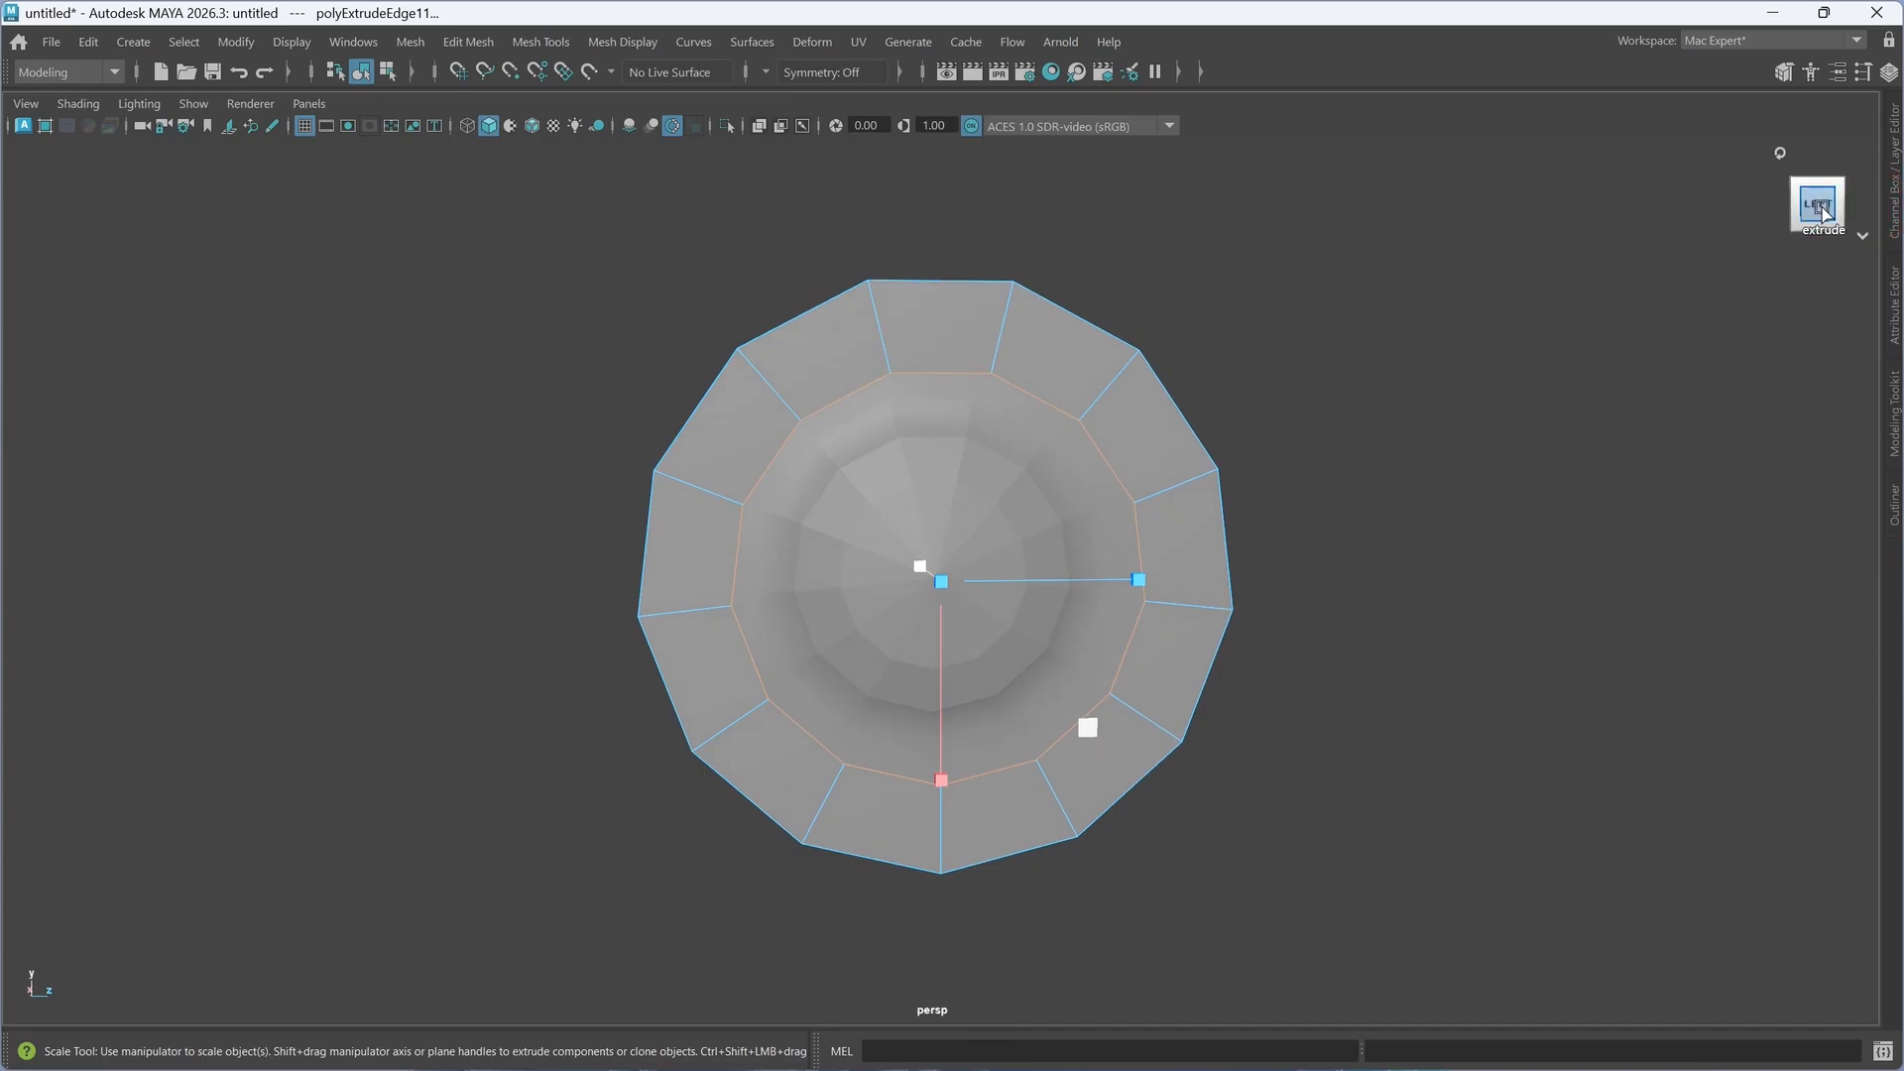
click(1822, 212)
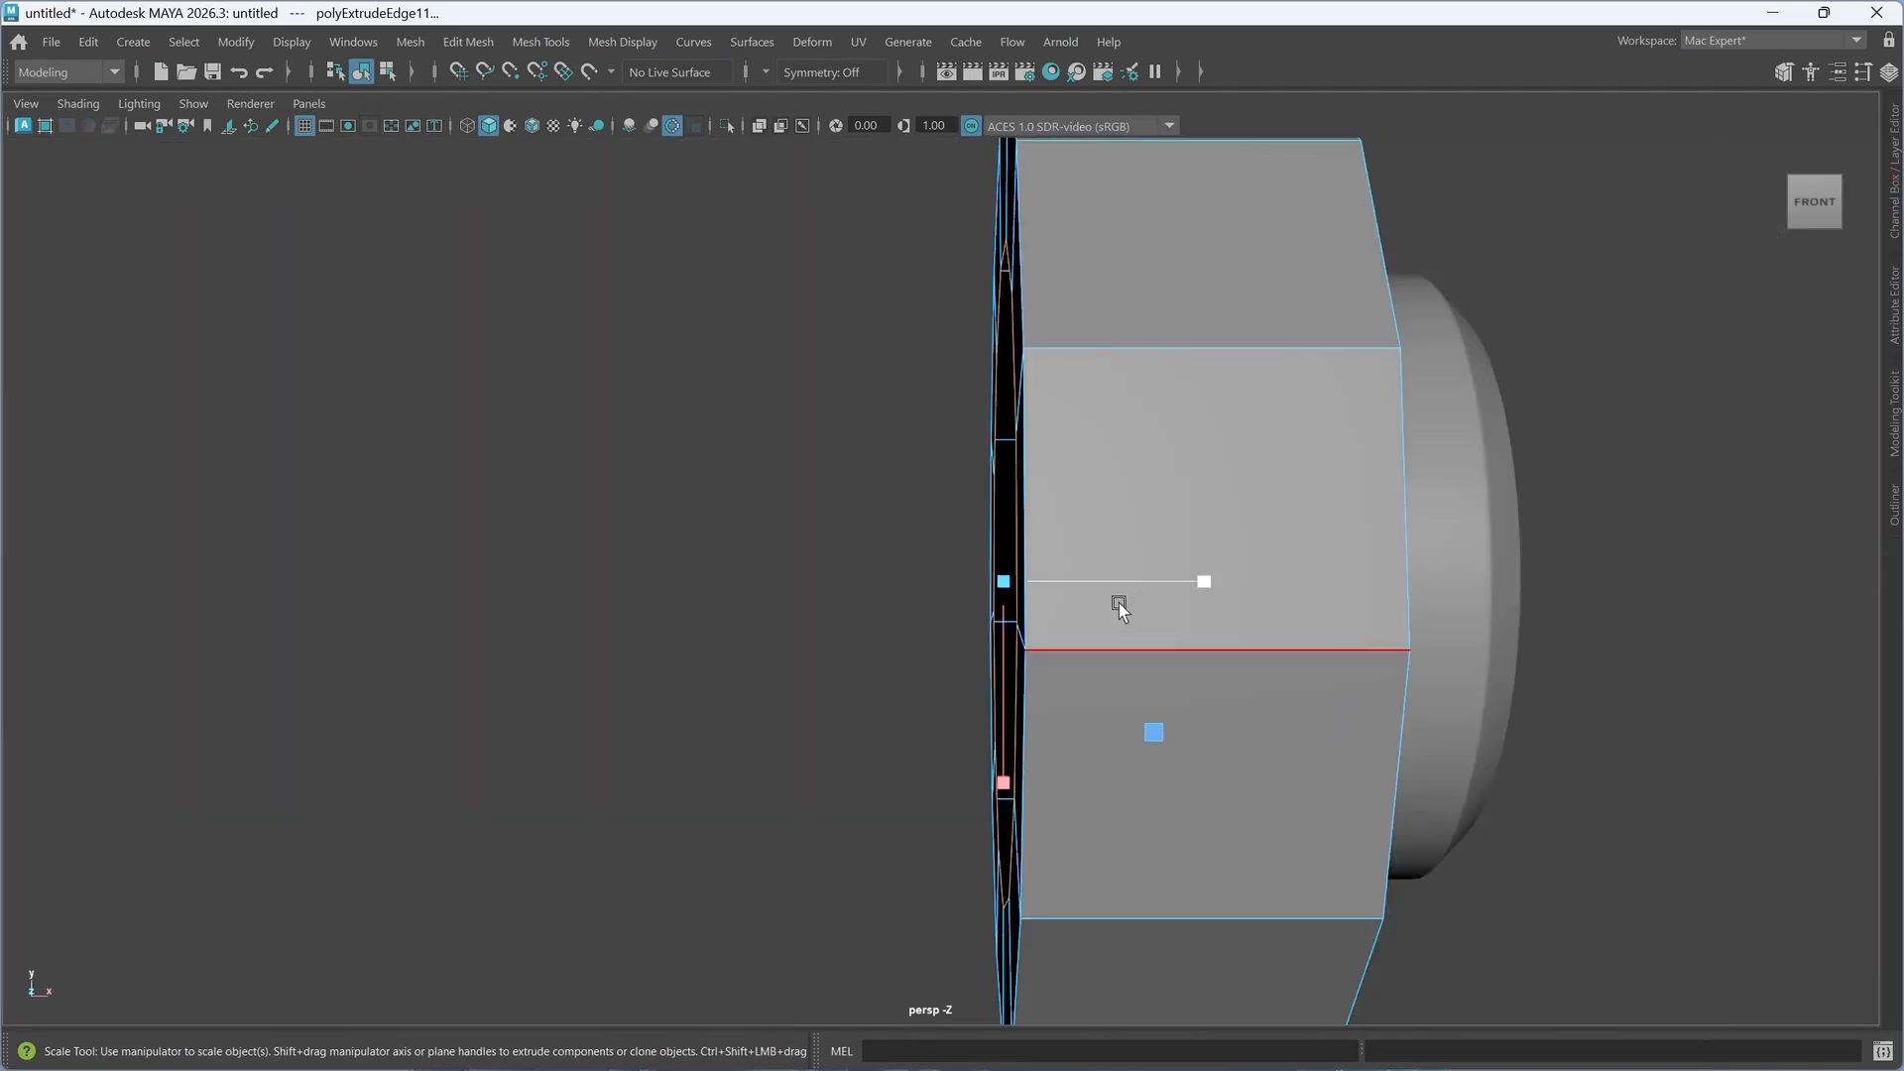
- Scale the ring face's inner border loop smaller and extrude it along X into the rim, toward the domed mesh
alt+drag(1118, 602, 1210, 617)
scroll(1124, 627, up, 3)
alt+middle_drag(1124, 626, 1122, 629)
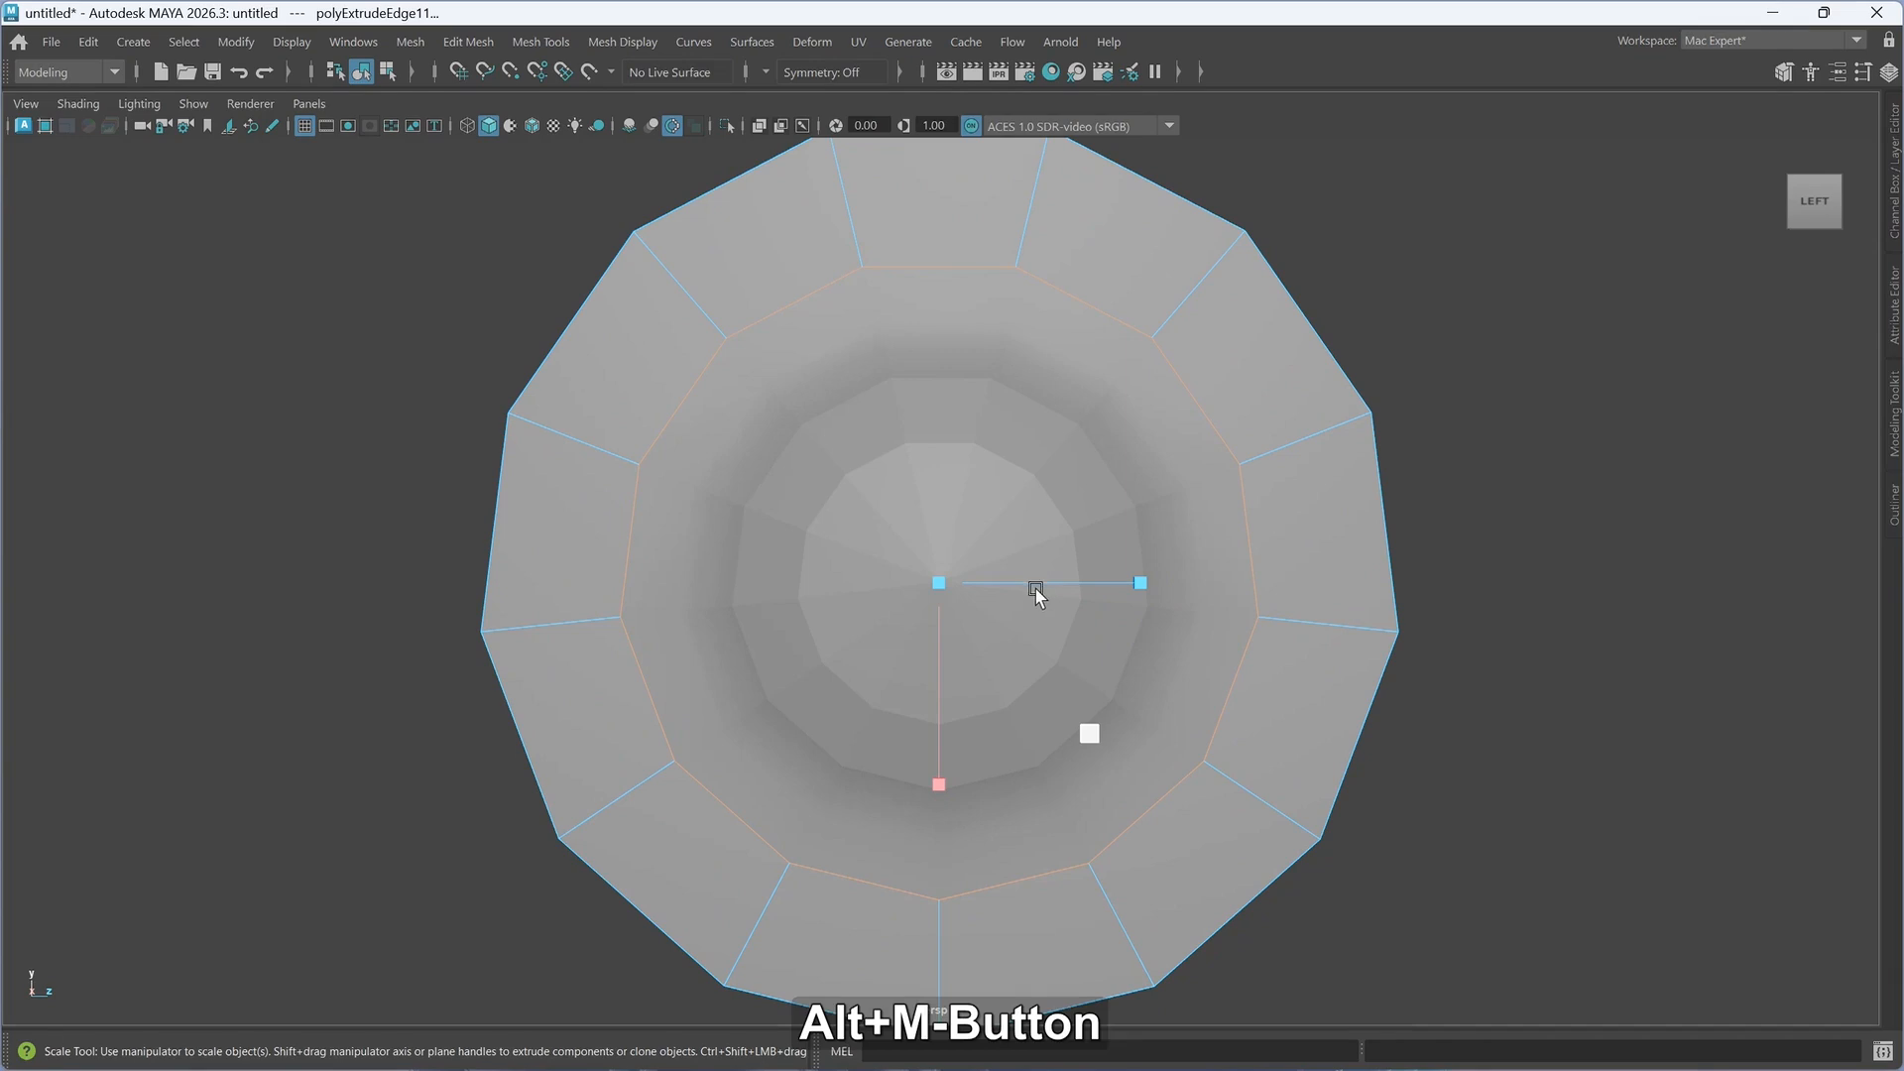
drag(936, 587, 931, 674)
key(w)
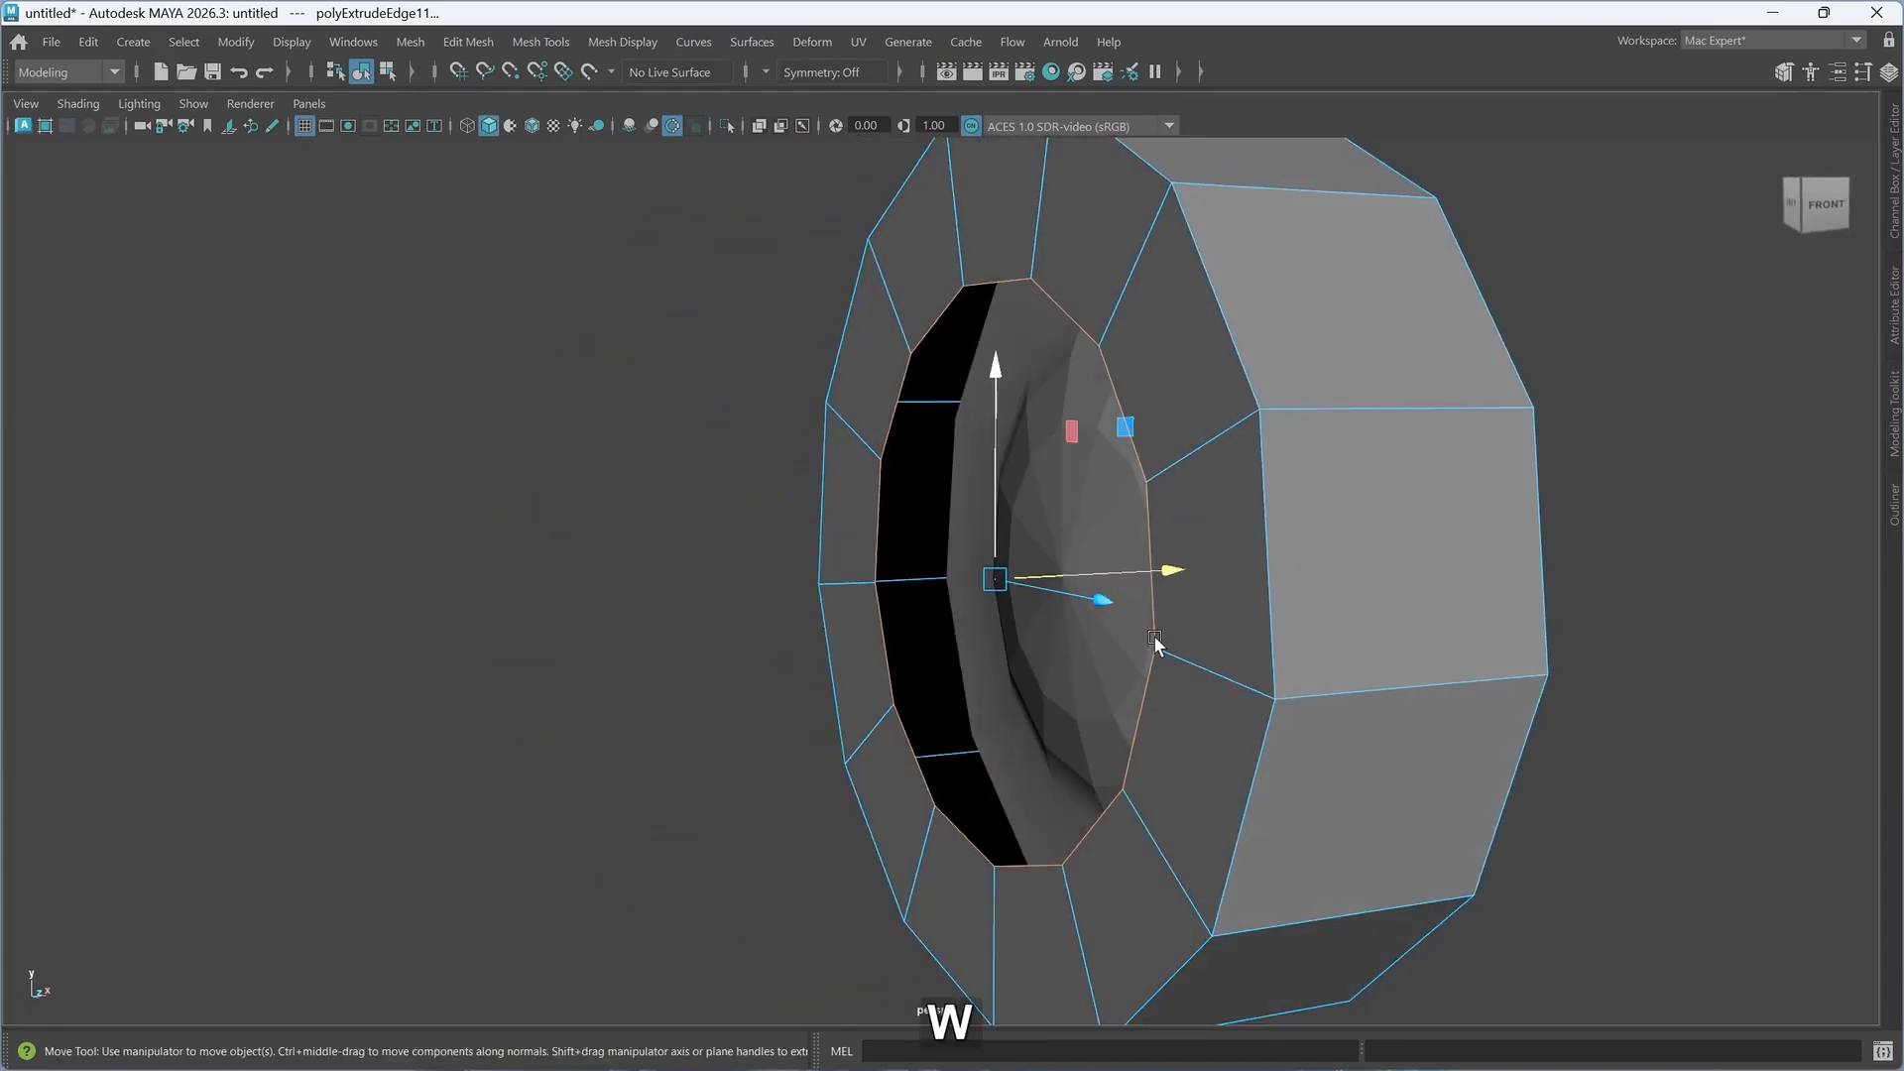
shift+drag(1169, 573, 1281, 639)
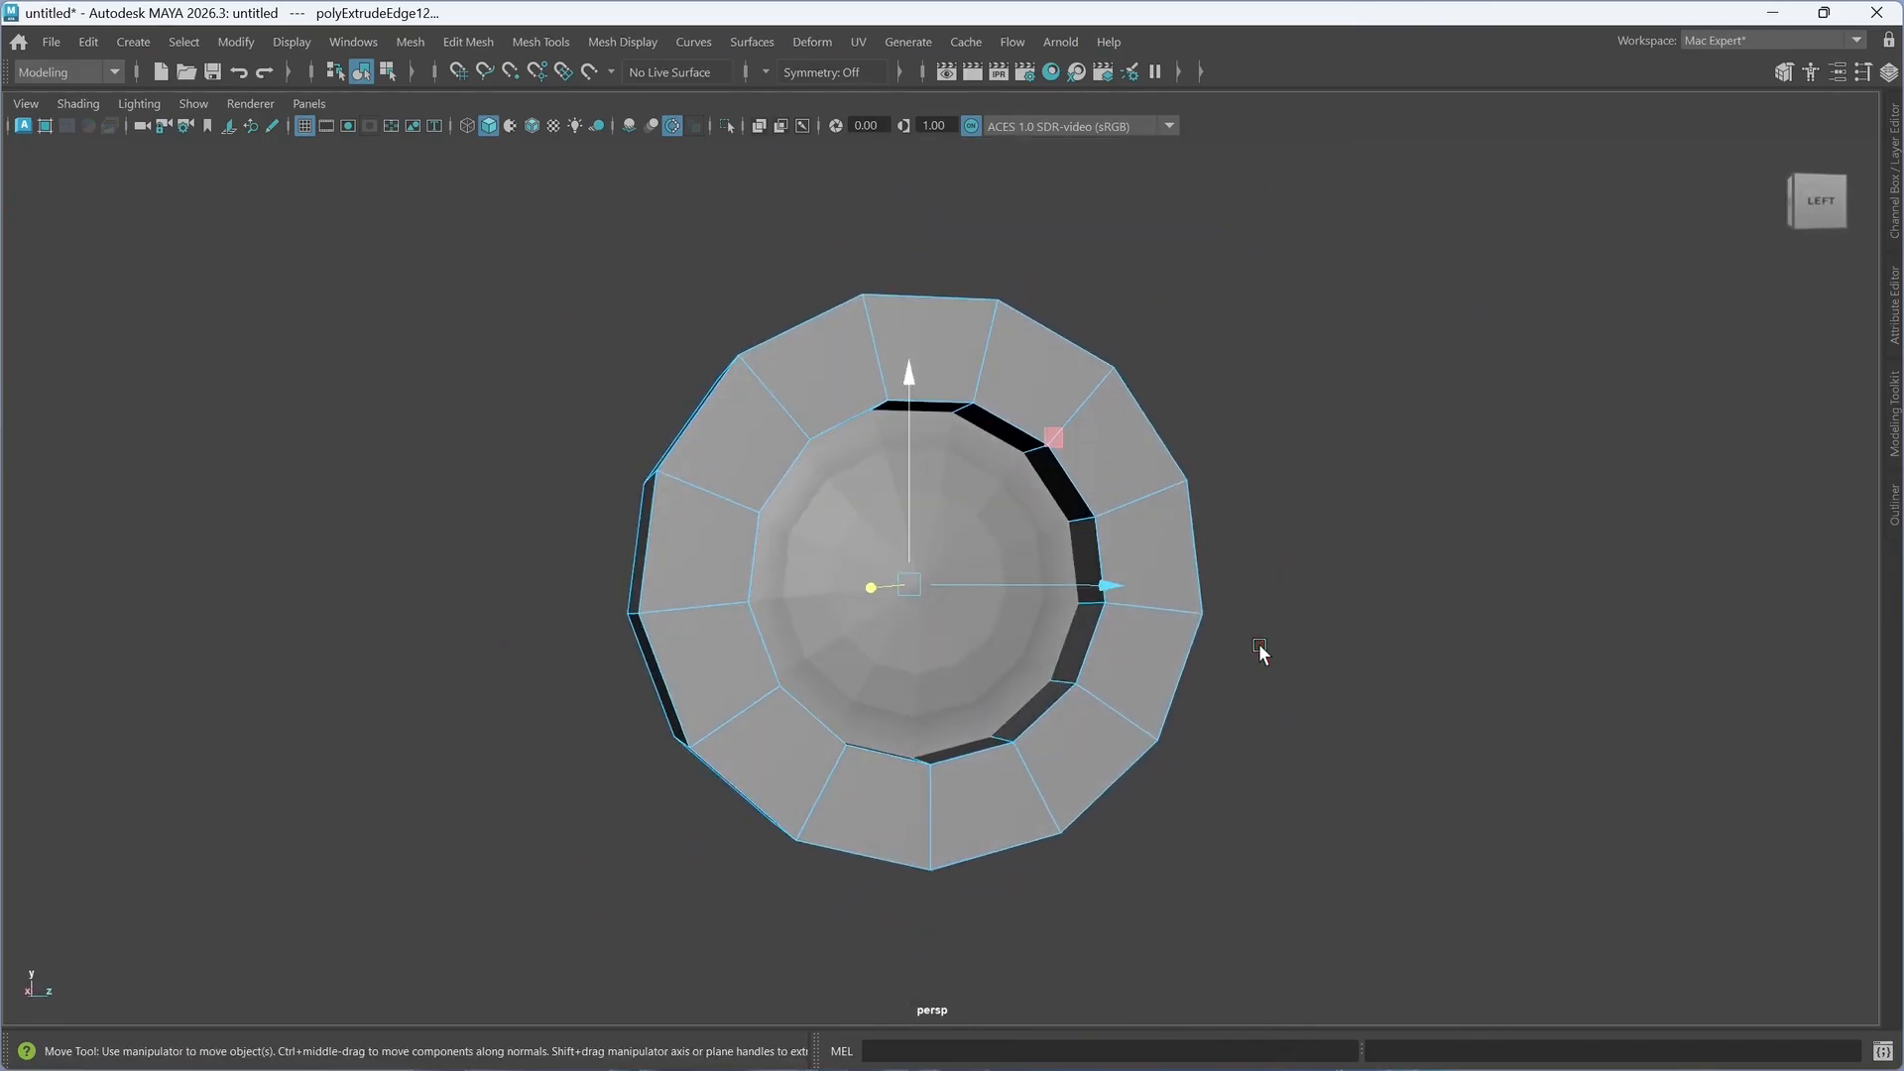
scroll(1259, 649, up, 4)
alt+drag(1043, 686, 816, 701)
alt+drag(1111, 656, 1340, 653)
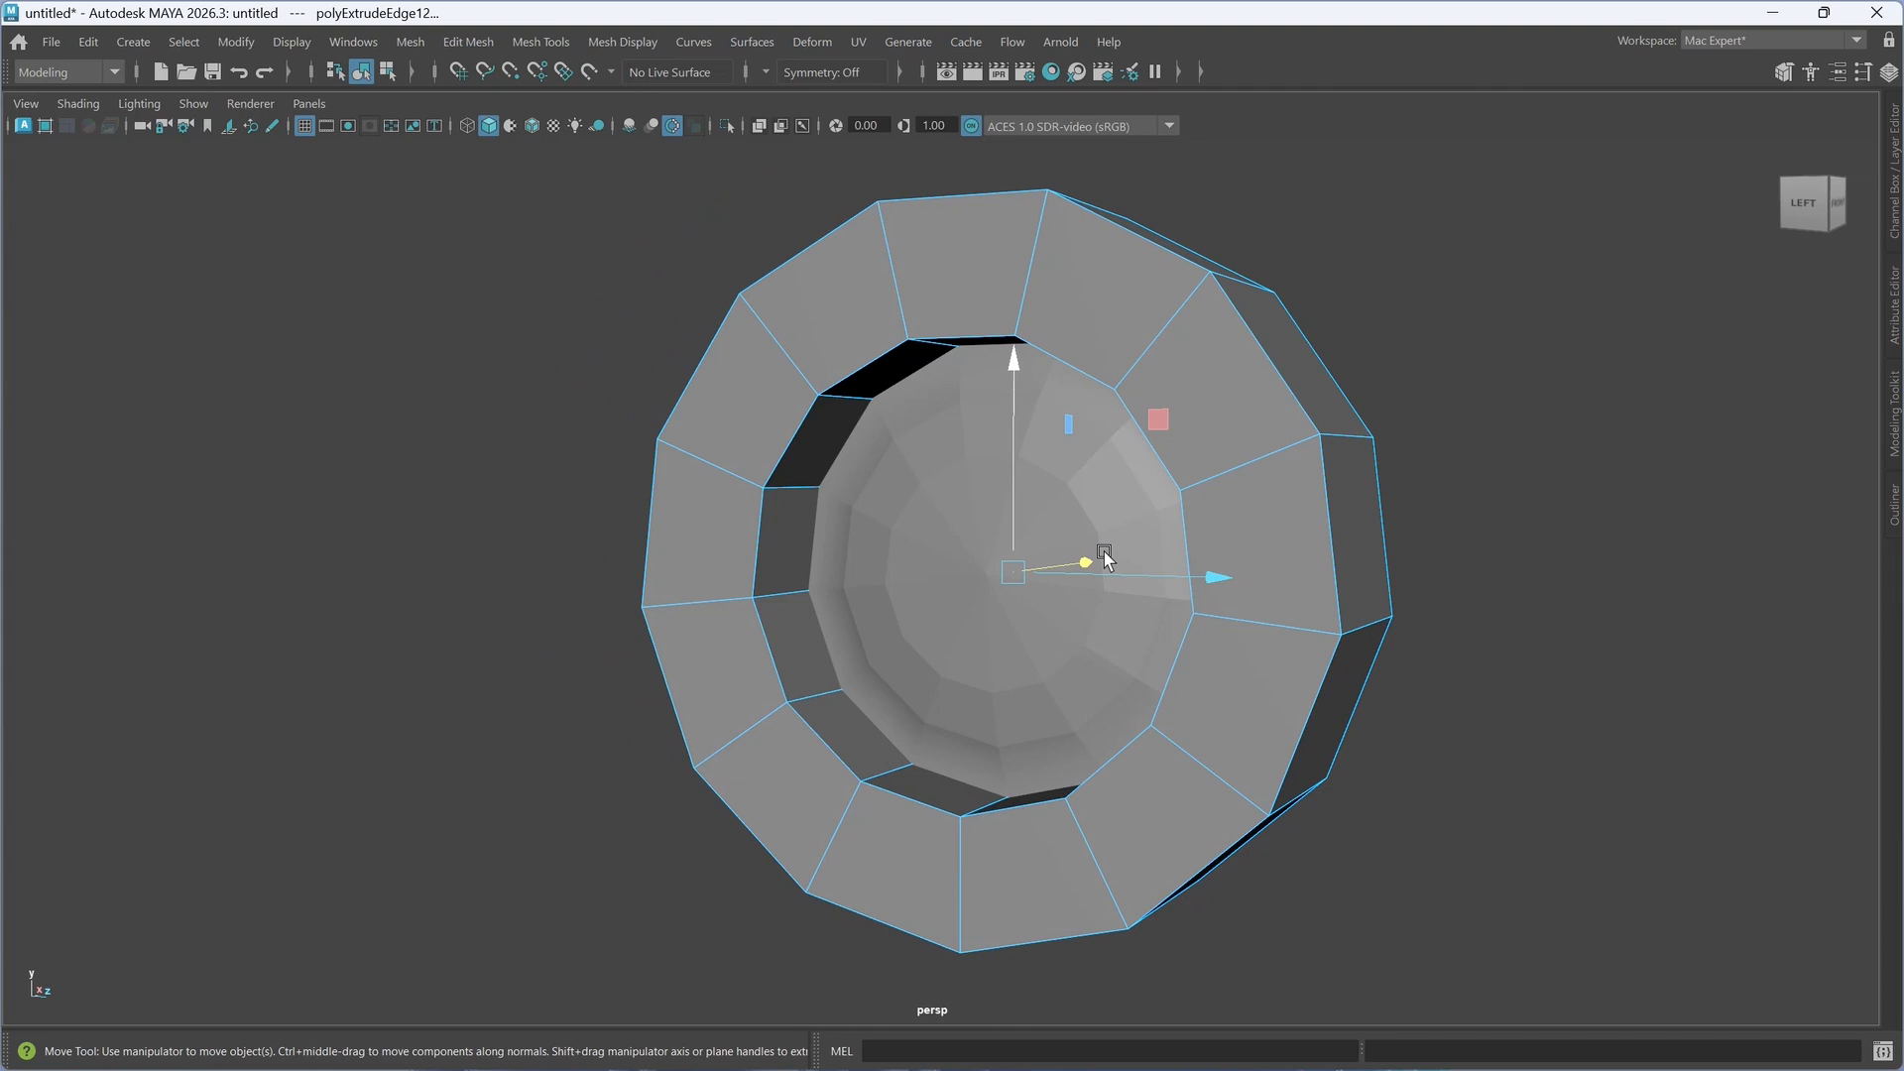
- Examine the extruded rim and the gap around the domed mesh from the dome side, front and opposite side
alt+drag(1155, 593, 1069, 627)
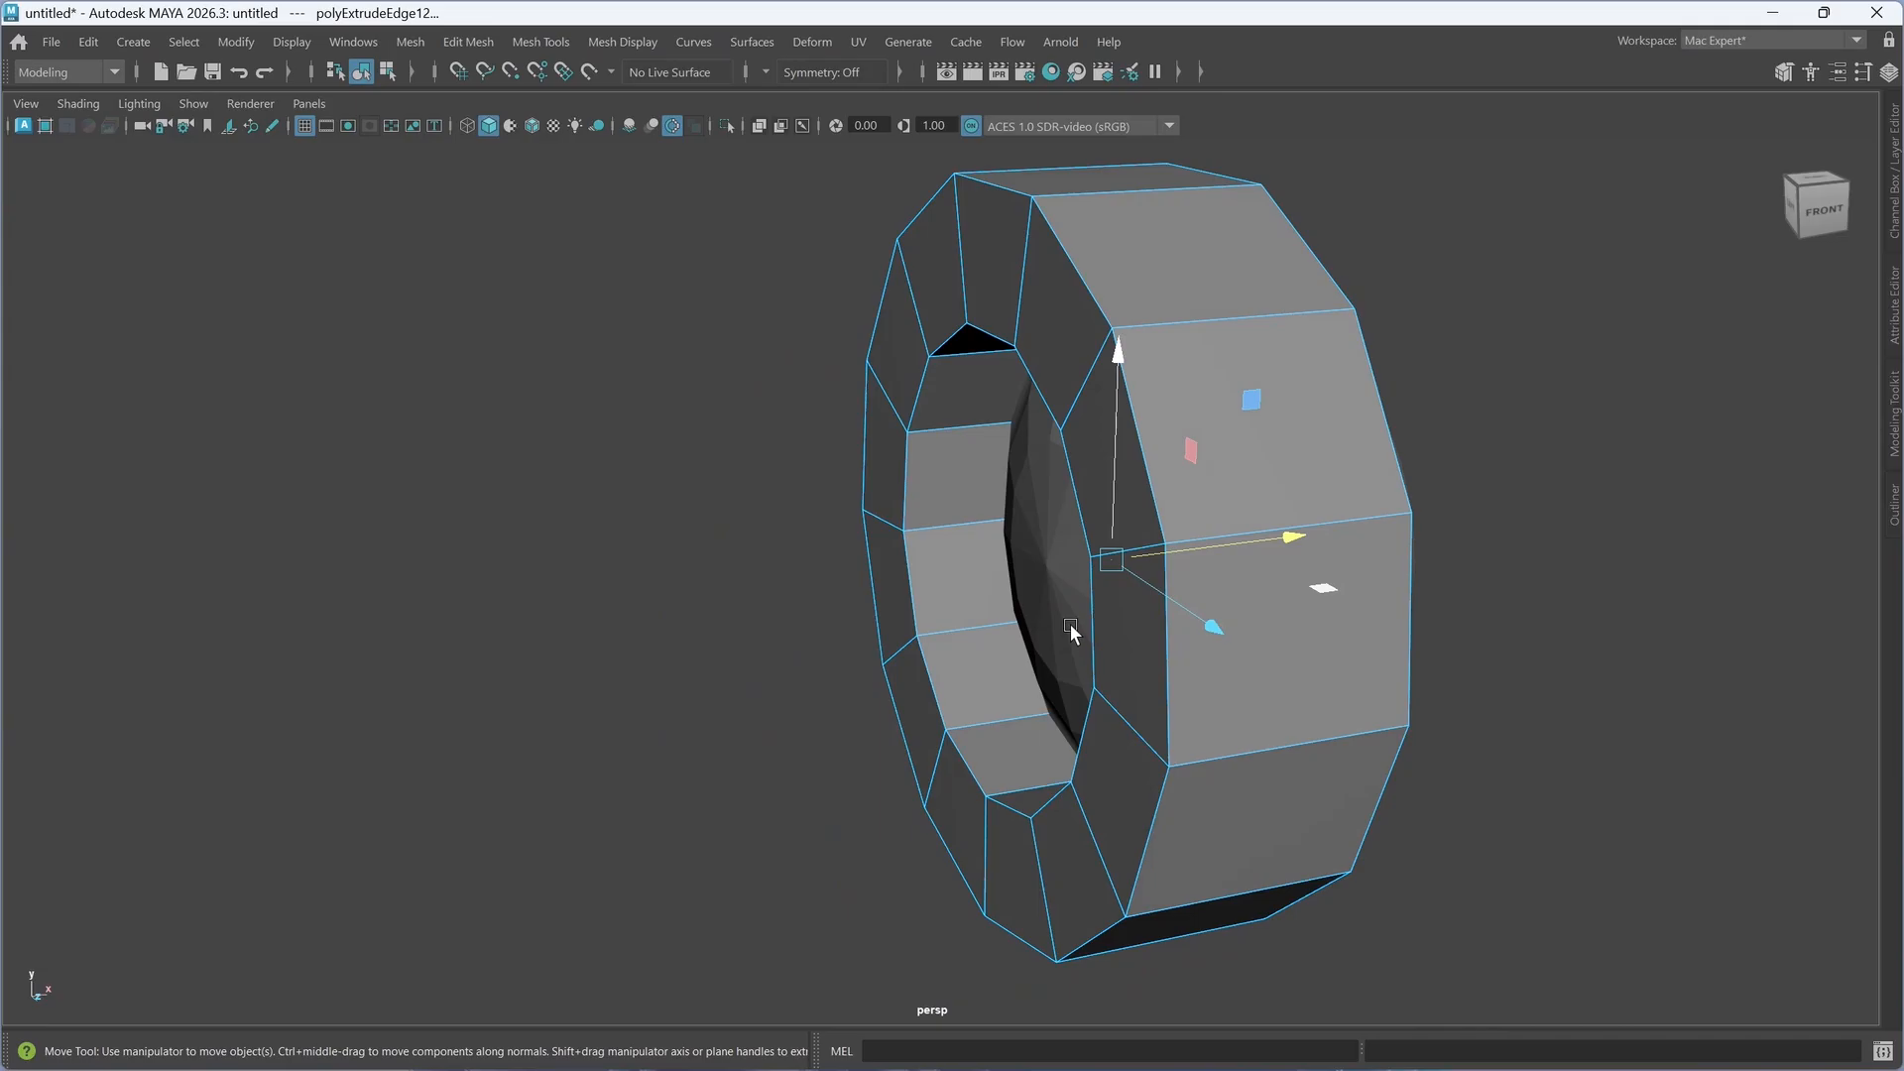
alt+drag(1067, 623, 964, 339)
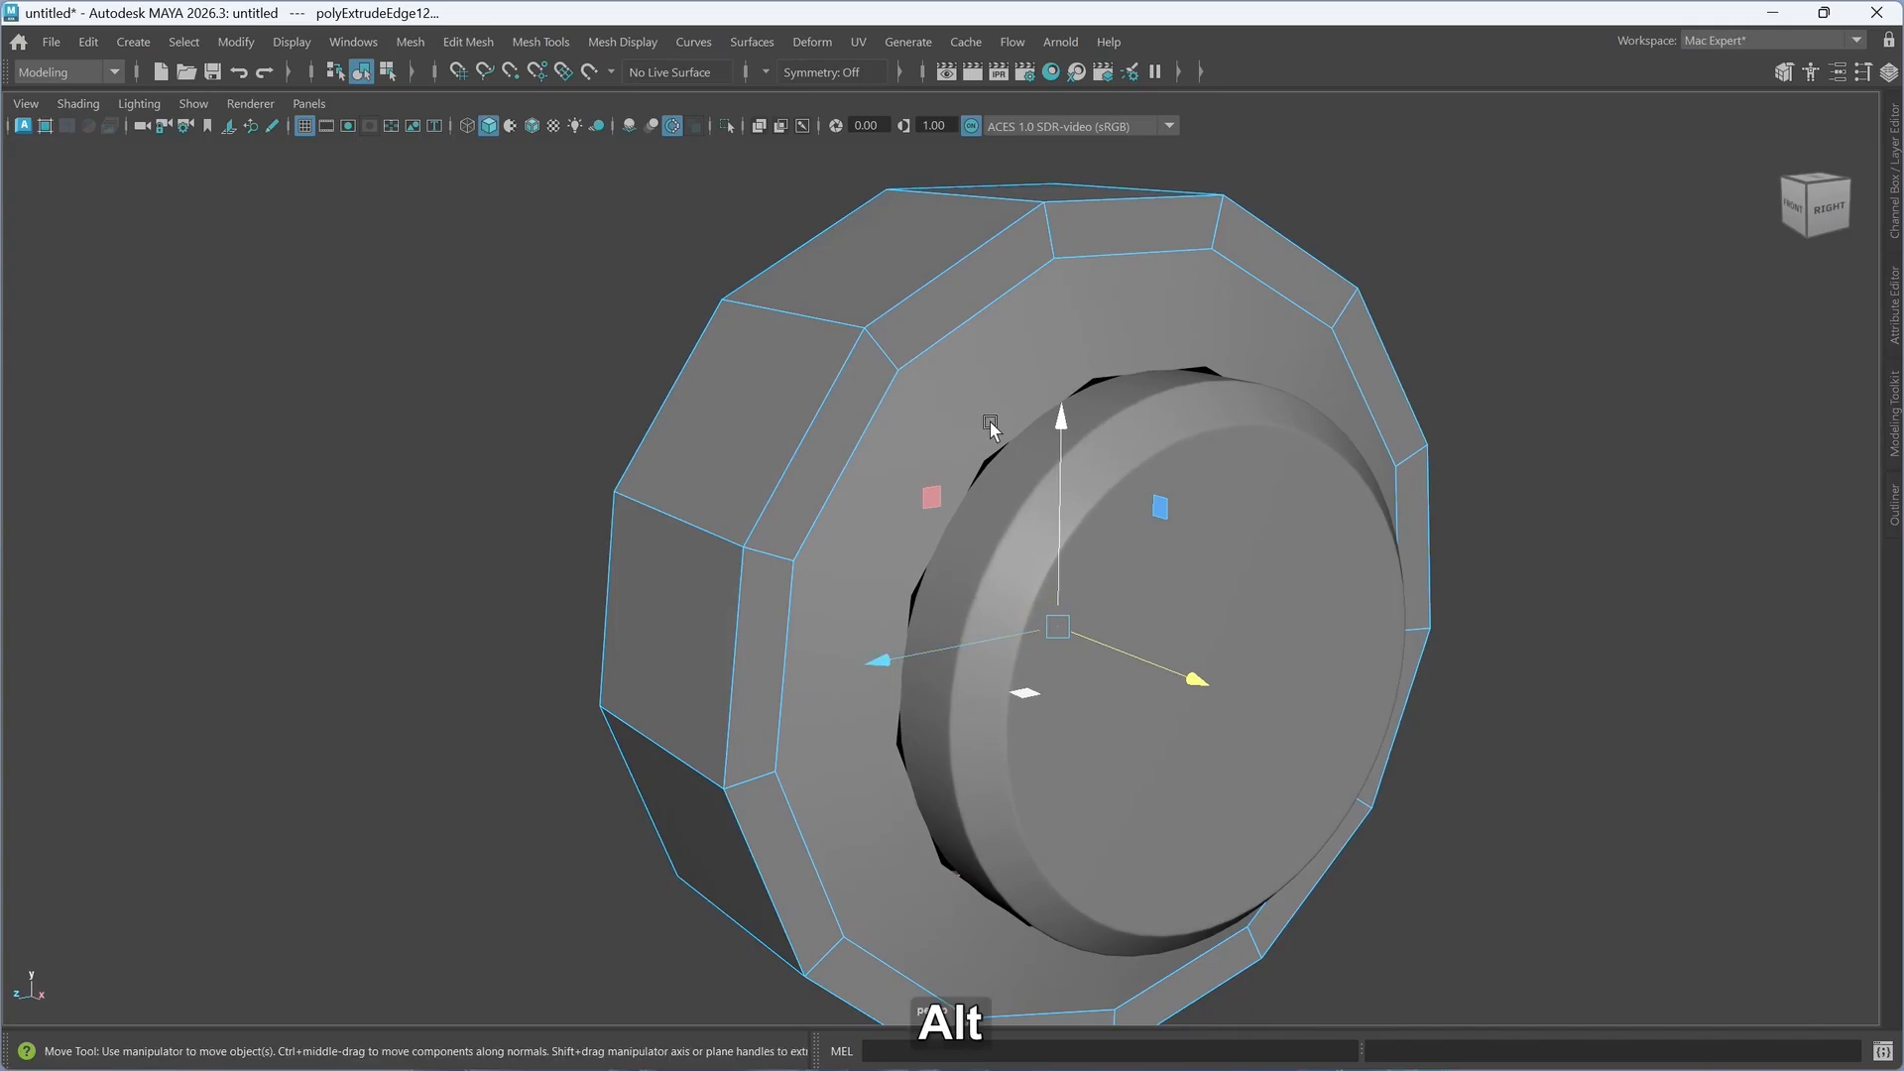
alt+drag(987, 424, 997, 414)
alt+drag(1109, 591, 1108, 497)
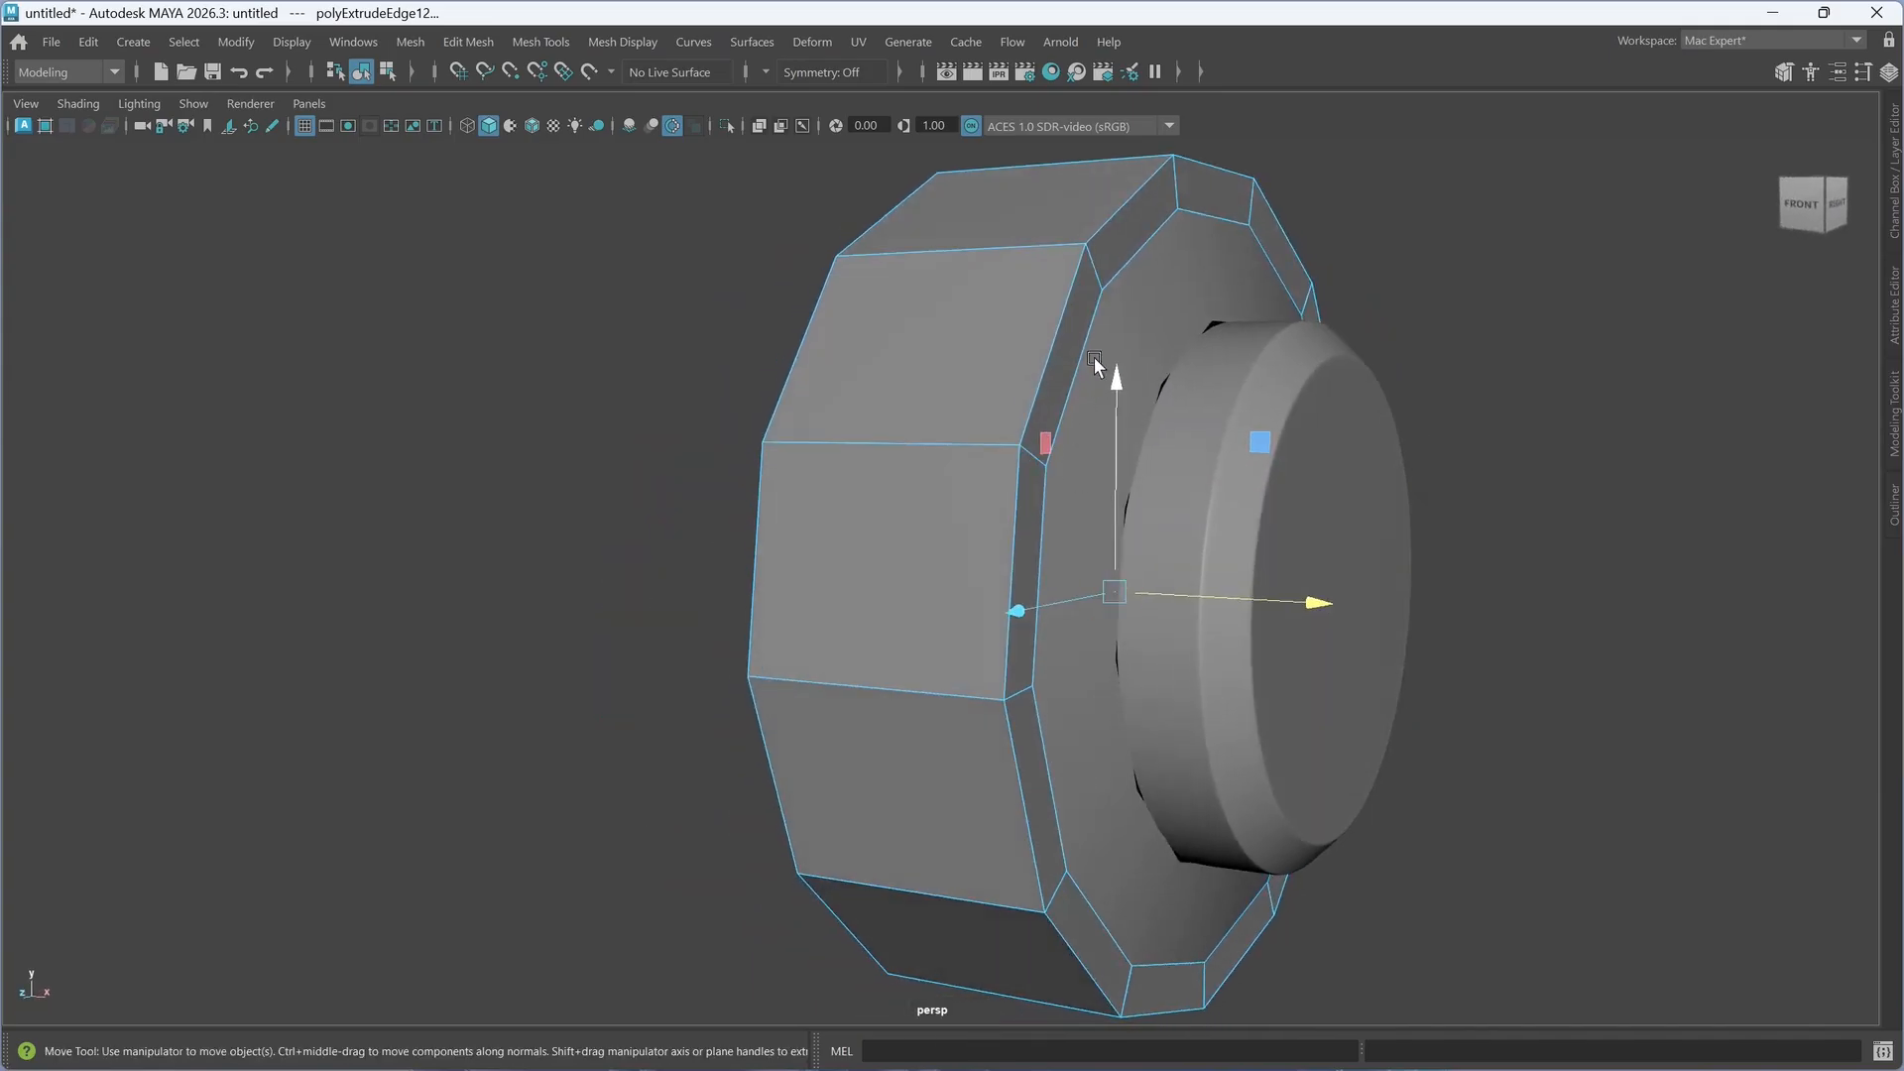
mouse_move(964, 337)
alt+mouse_down()
mouse_move(1114, 510)
mouse_move(1147, 497)
mouse_move(1093, 595)
mouse_move(1096, 623)
mouse_move(1142, 623)
alt+mouse_up()
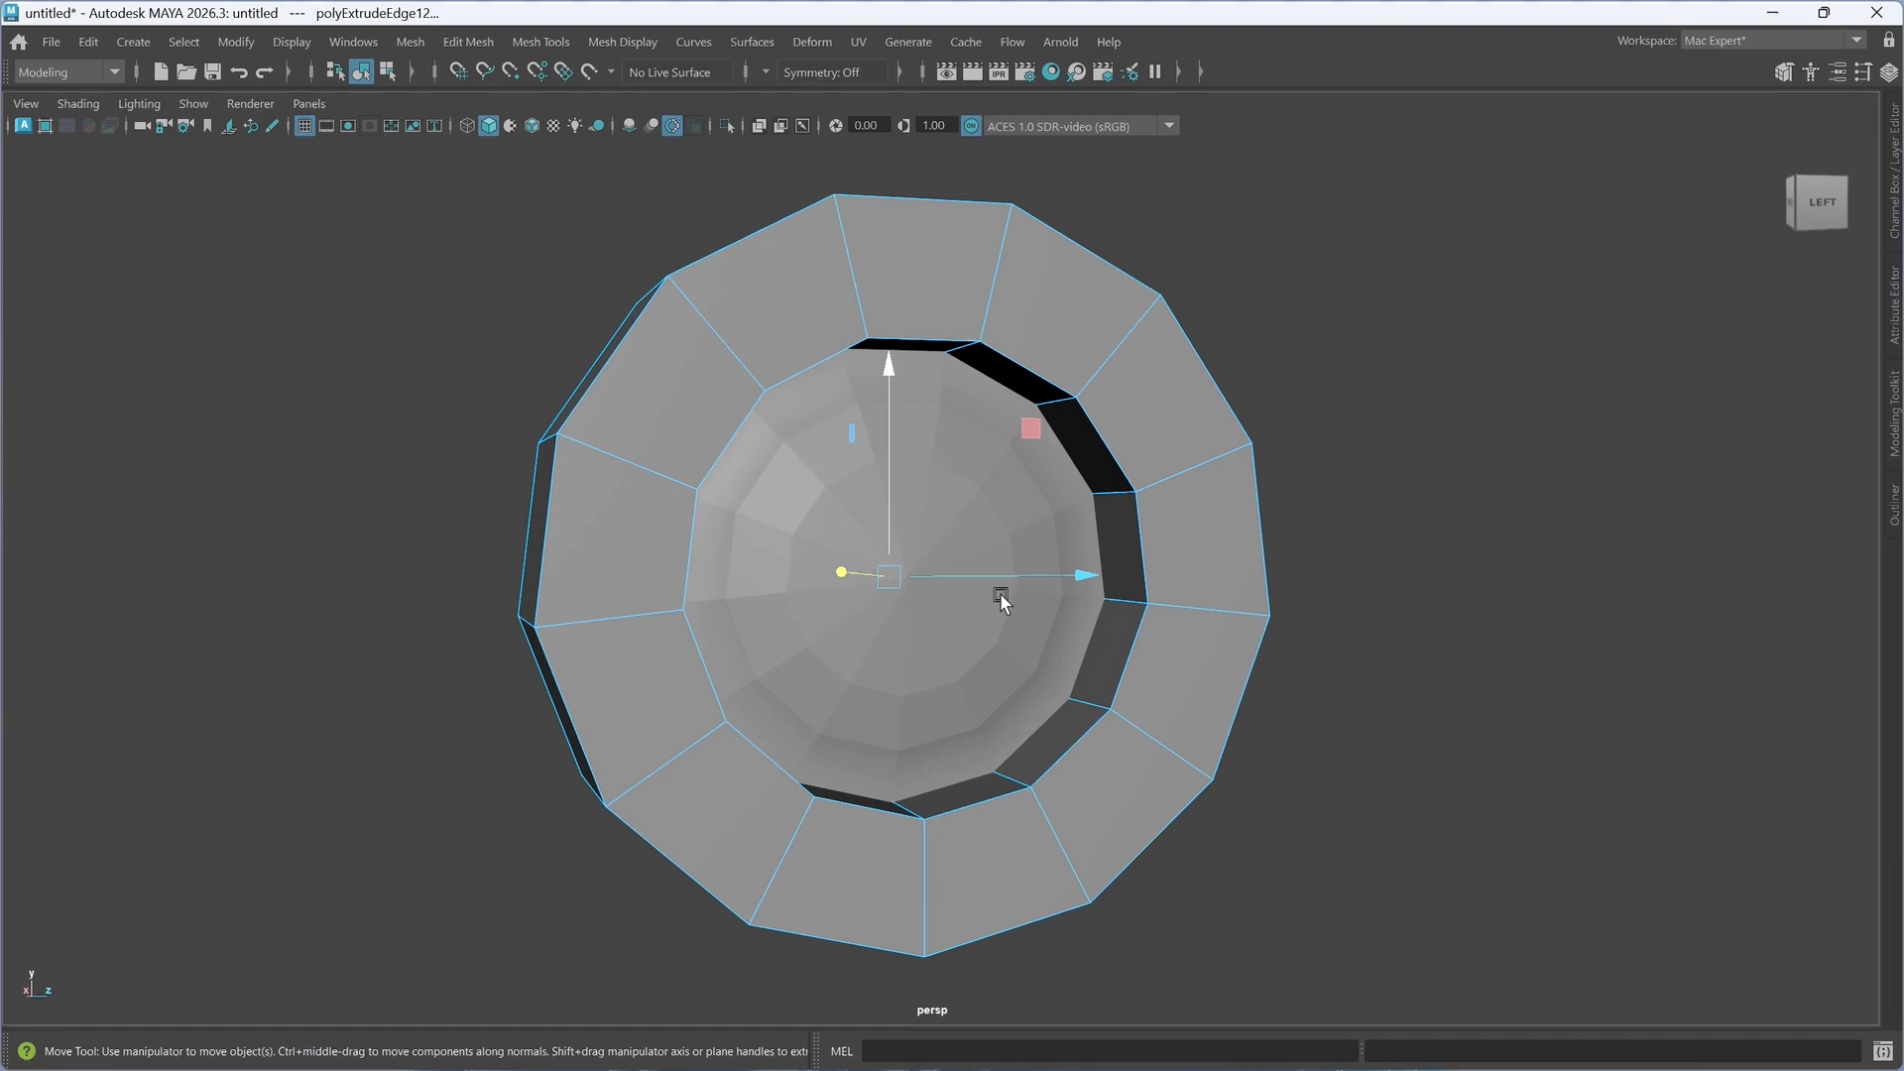
alt+drag(1019, 616, 1096, 542)
alt+drag(1068, 639, 1112, 629)
- Select the border edge loop of the rim's inner wall behind the dome and nudge it slightly along X
key(ctrl+z)
click(904, 680)
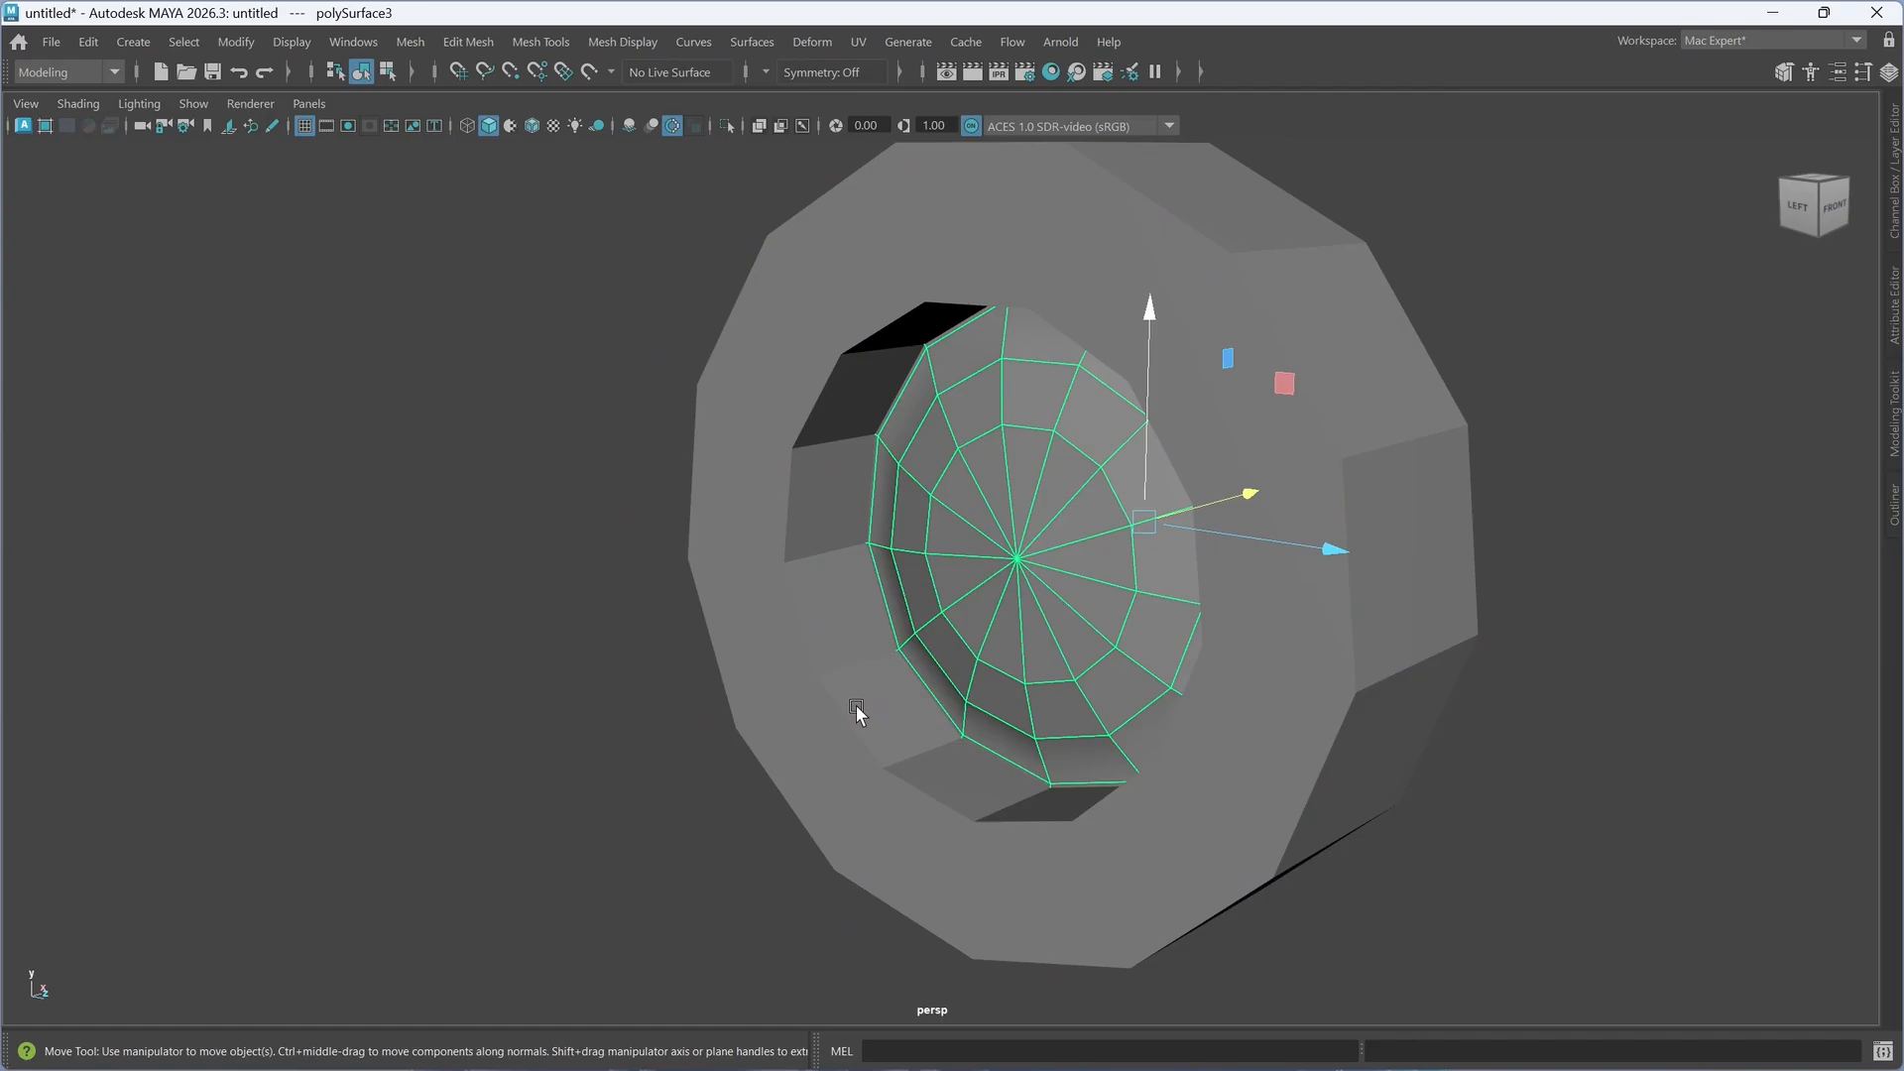
click(855, 712)
right_click(845, 708)
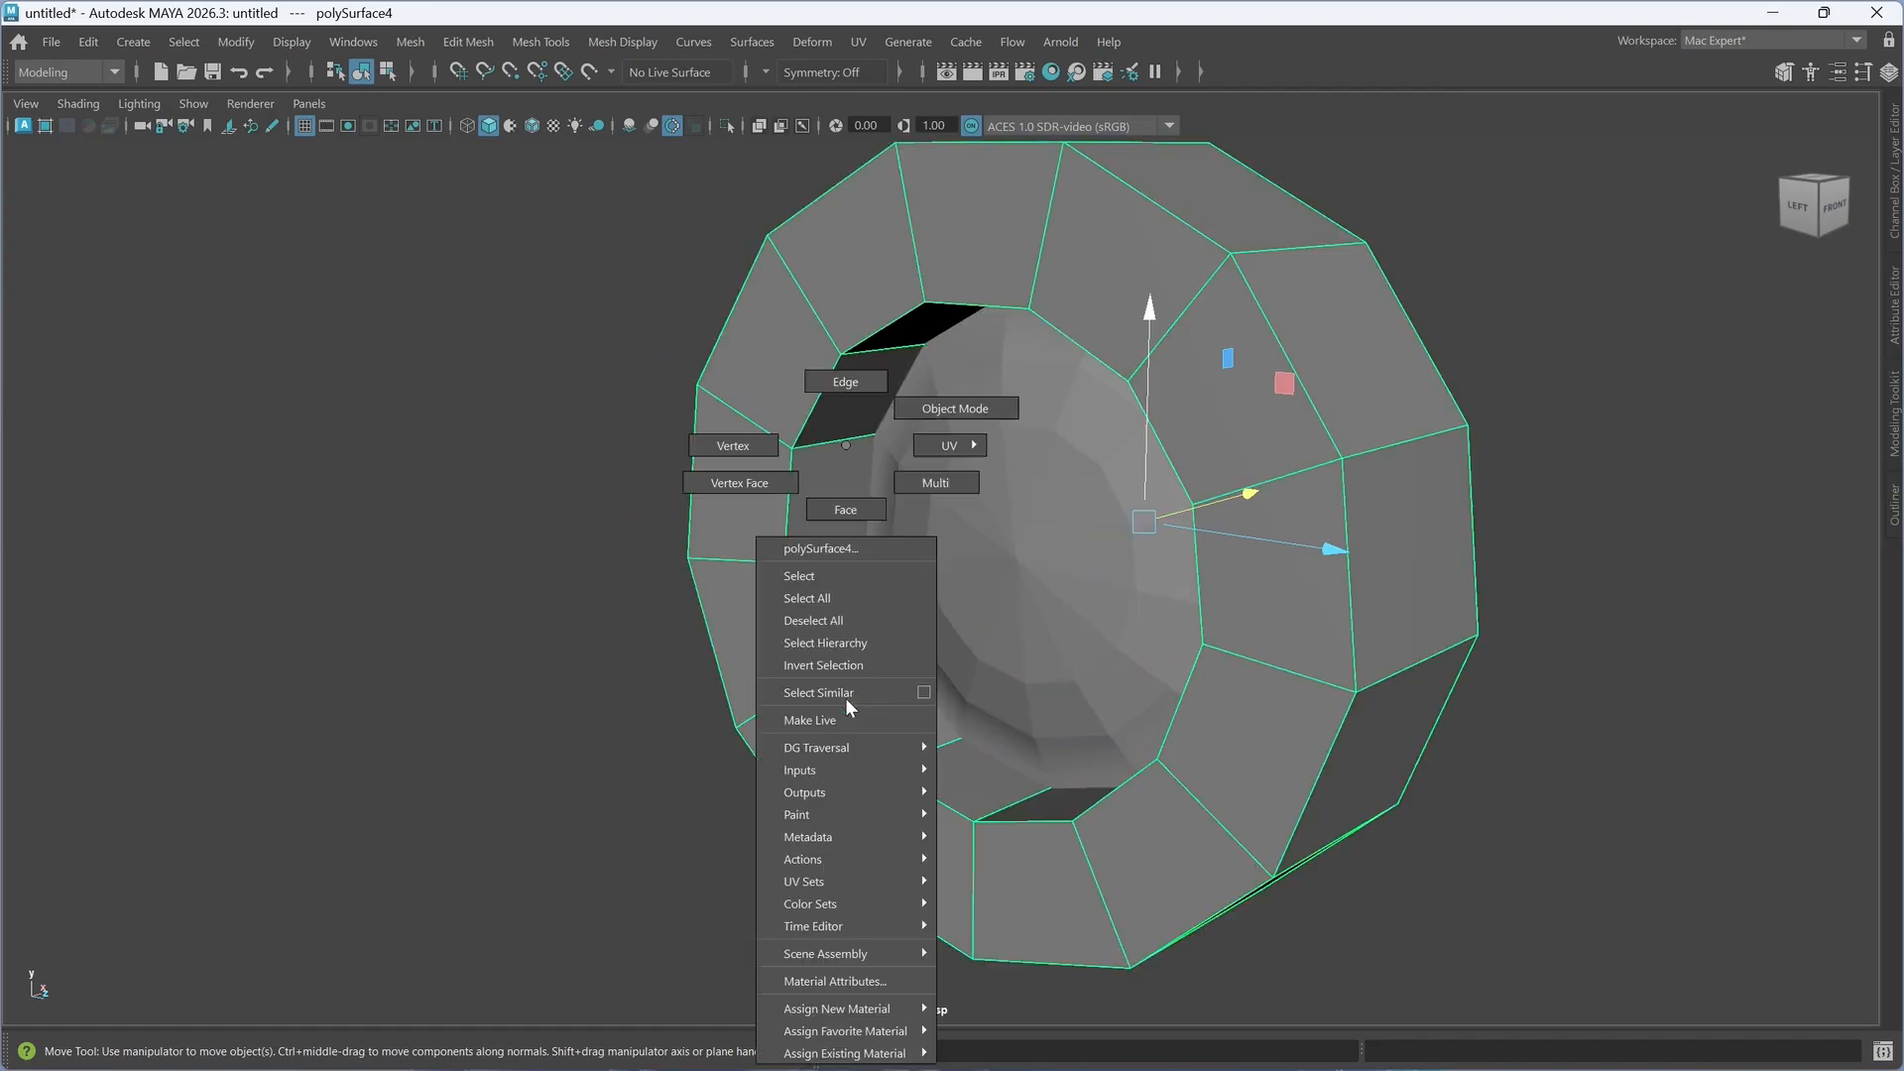
click(845, 382)
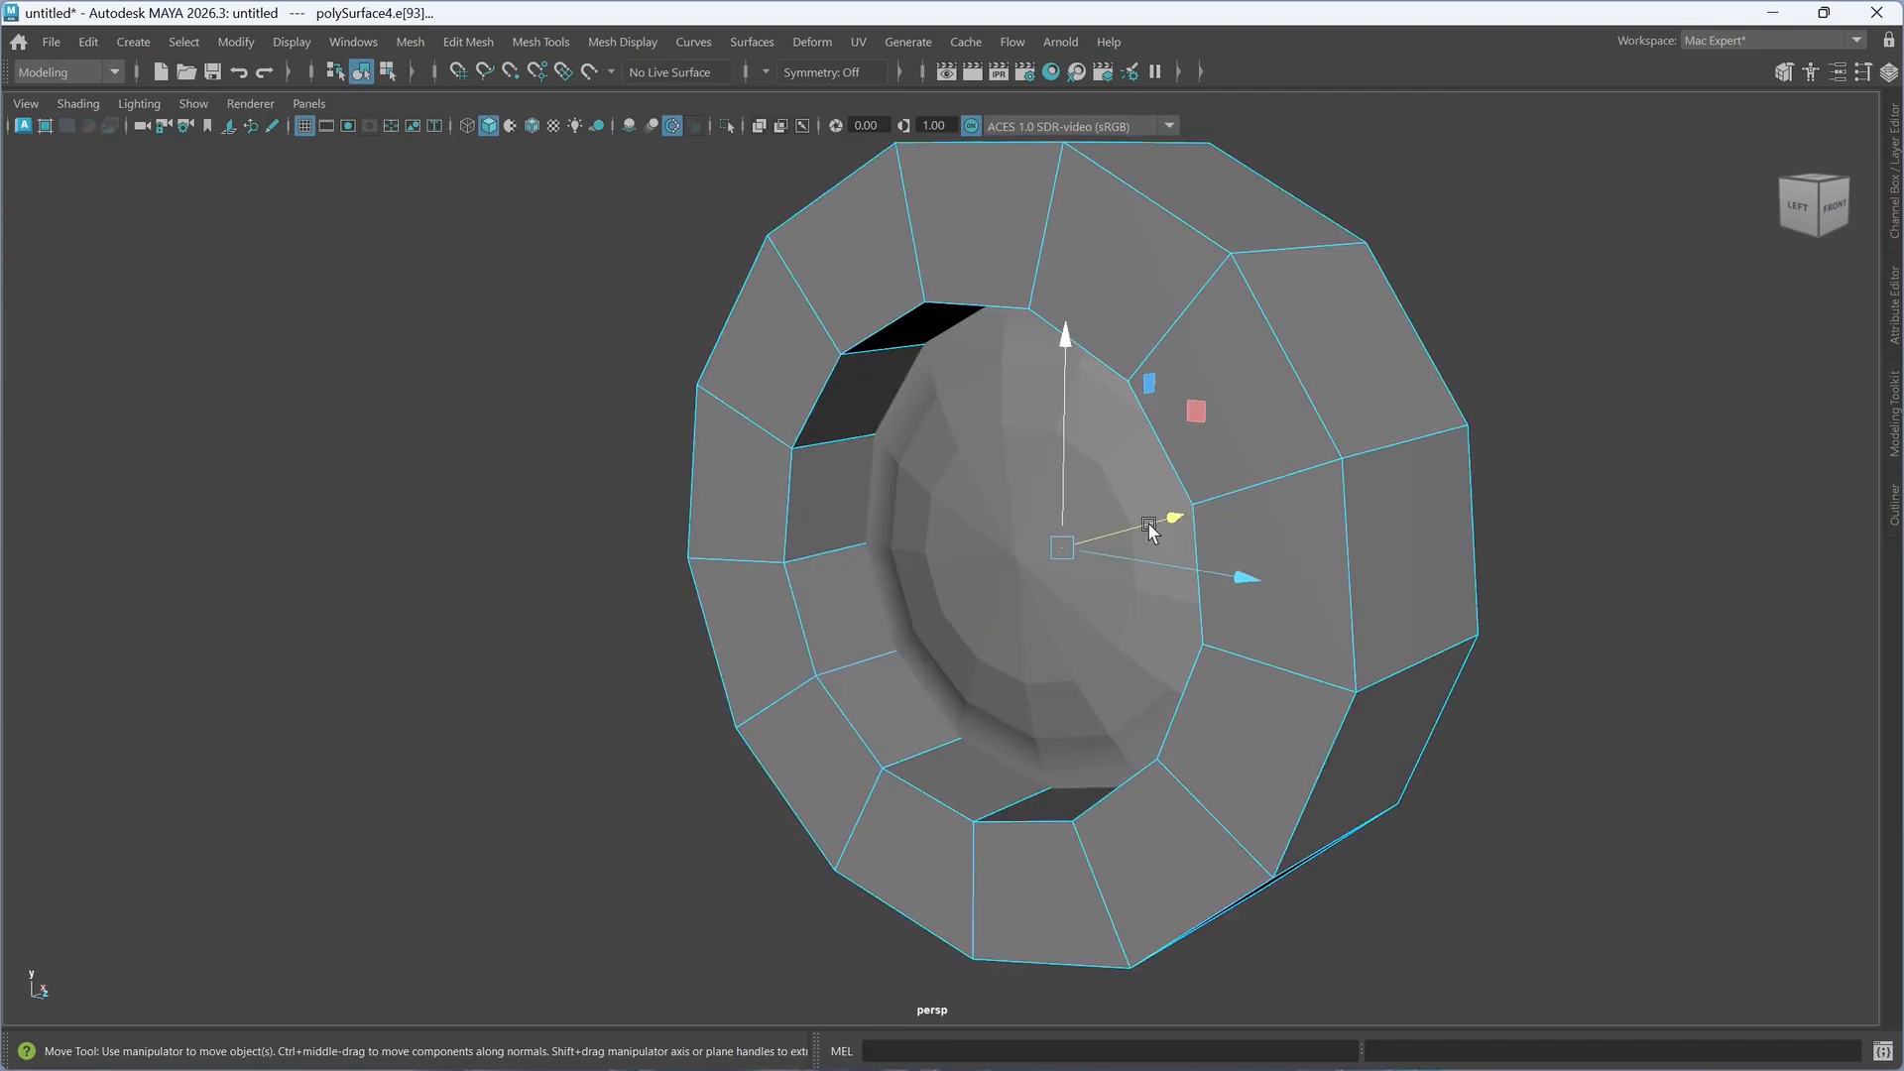
mouse_move(1181, 519)
mouse_down()
mouse_move(1140, 523)
mouse_move(1171, 518)
mouse_up()
- Extrude the inner wall's border edge loop by scaling to form another ring of faces behind the dome
key(r)
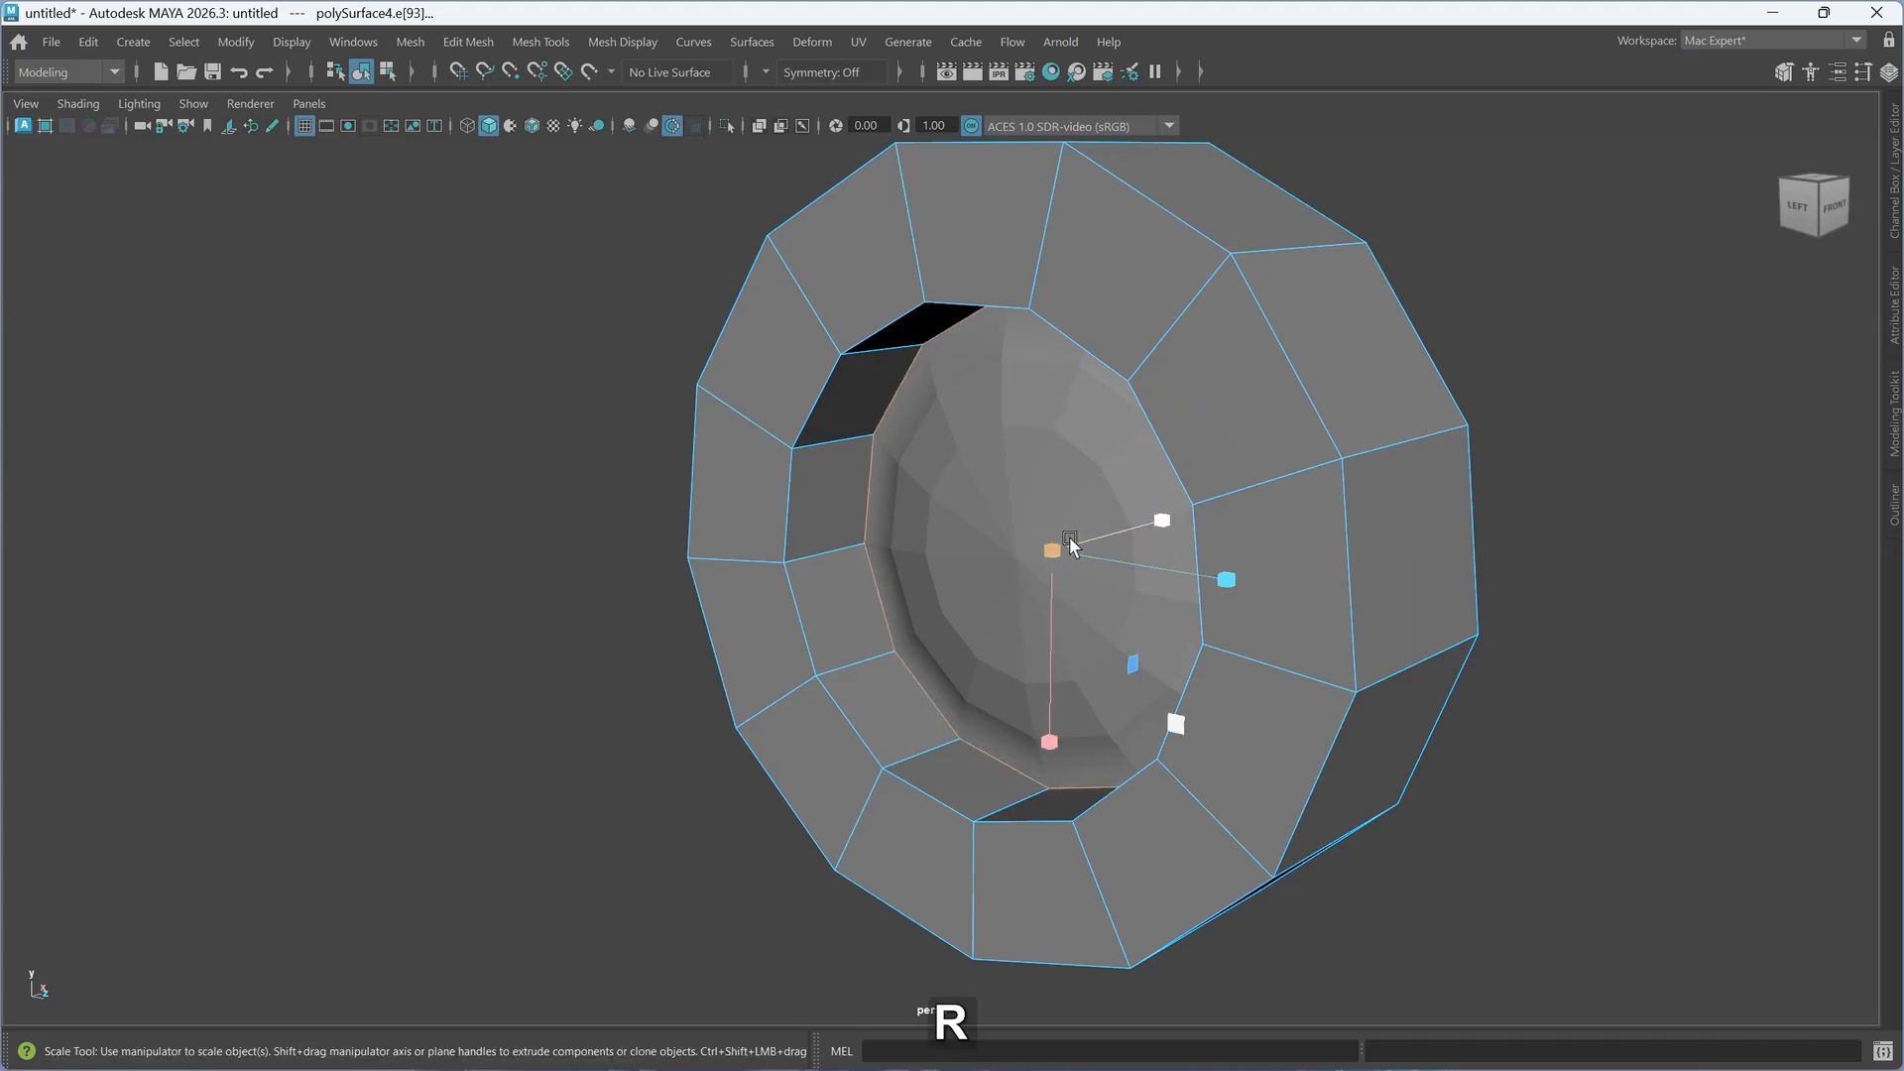
key(shift)
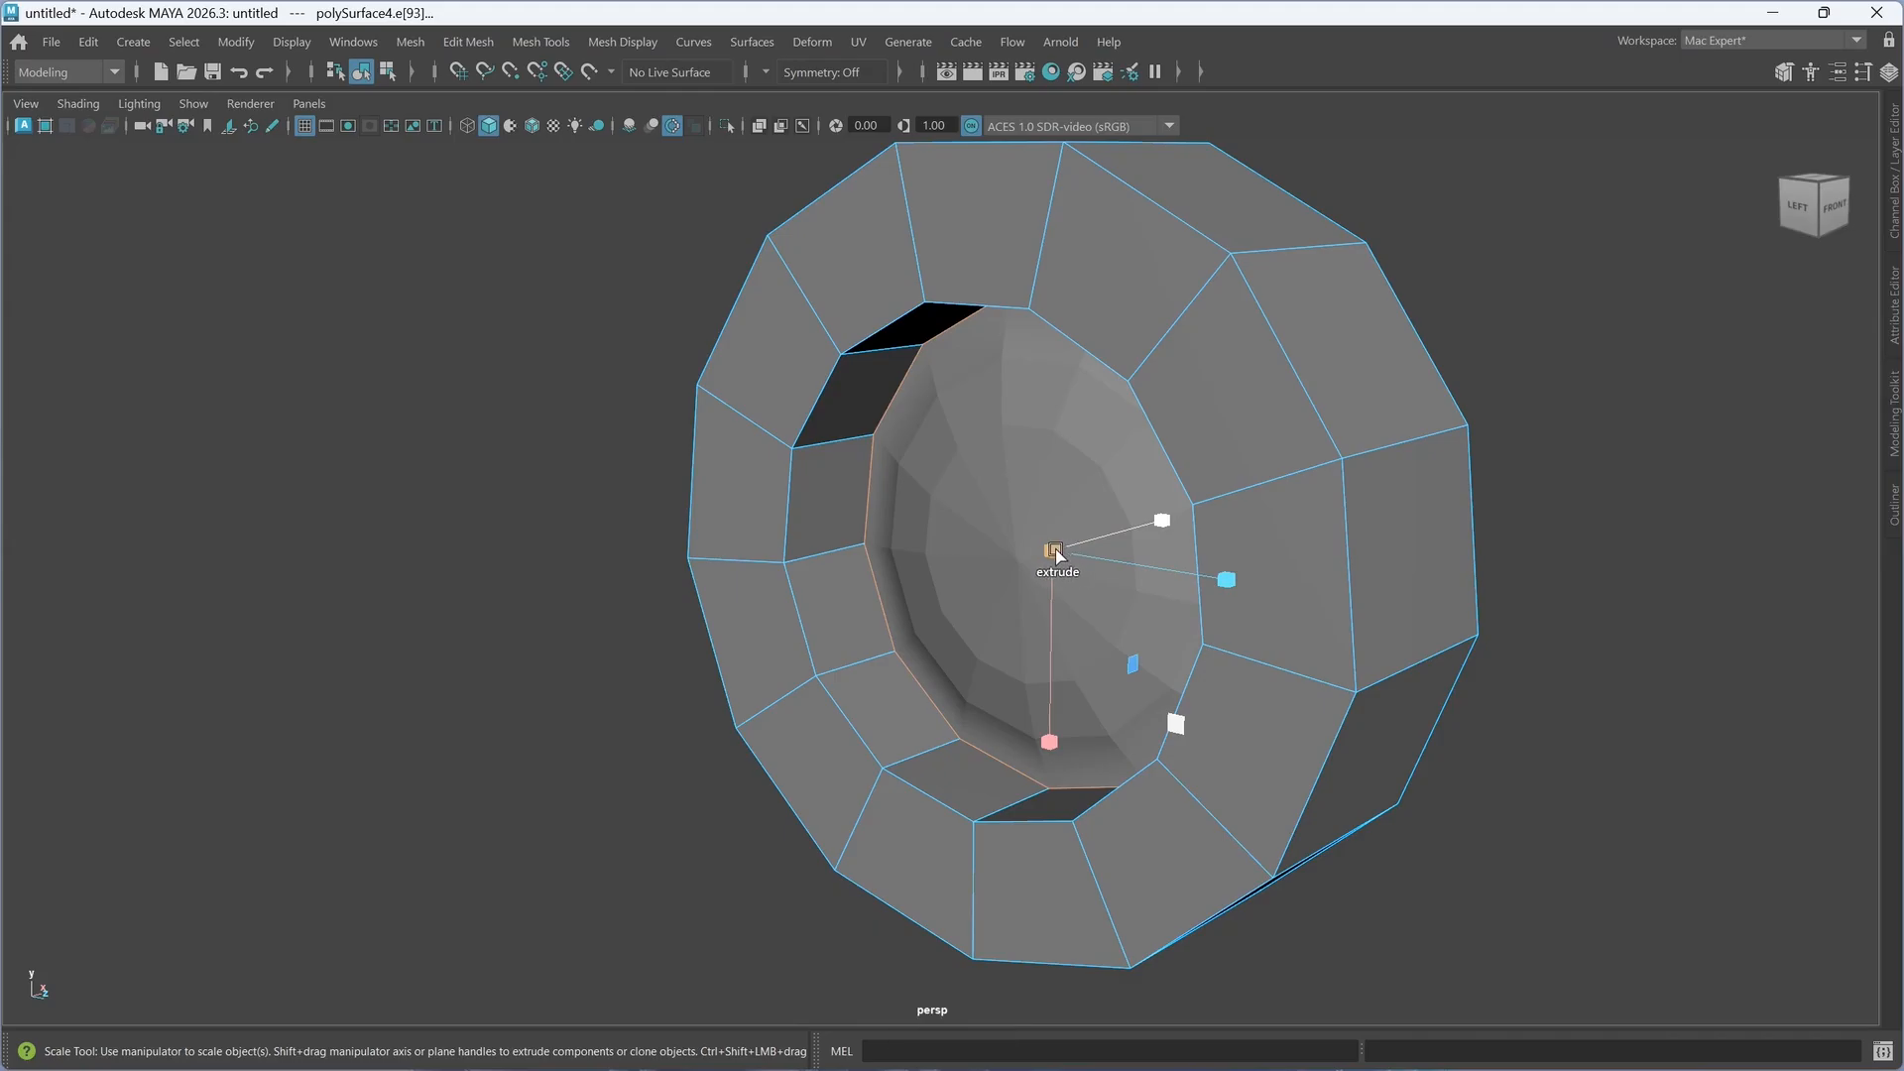
shift+drag(1060, 546, 1061, 551)
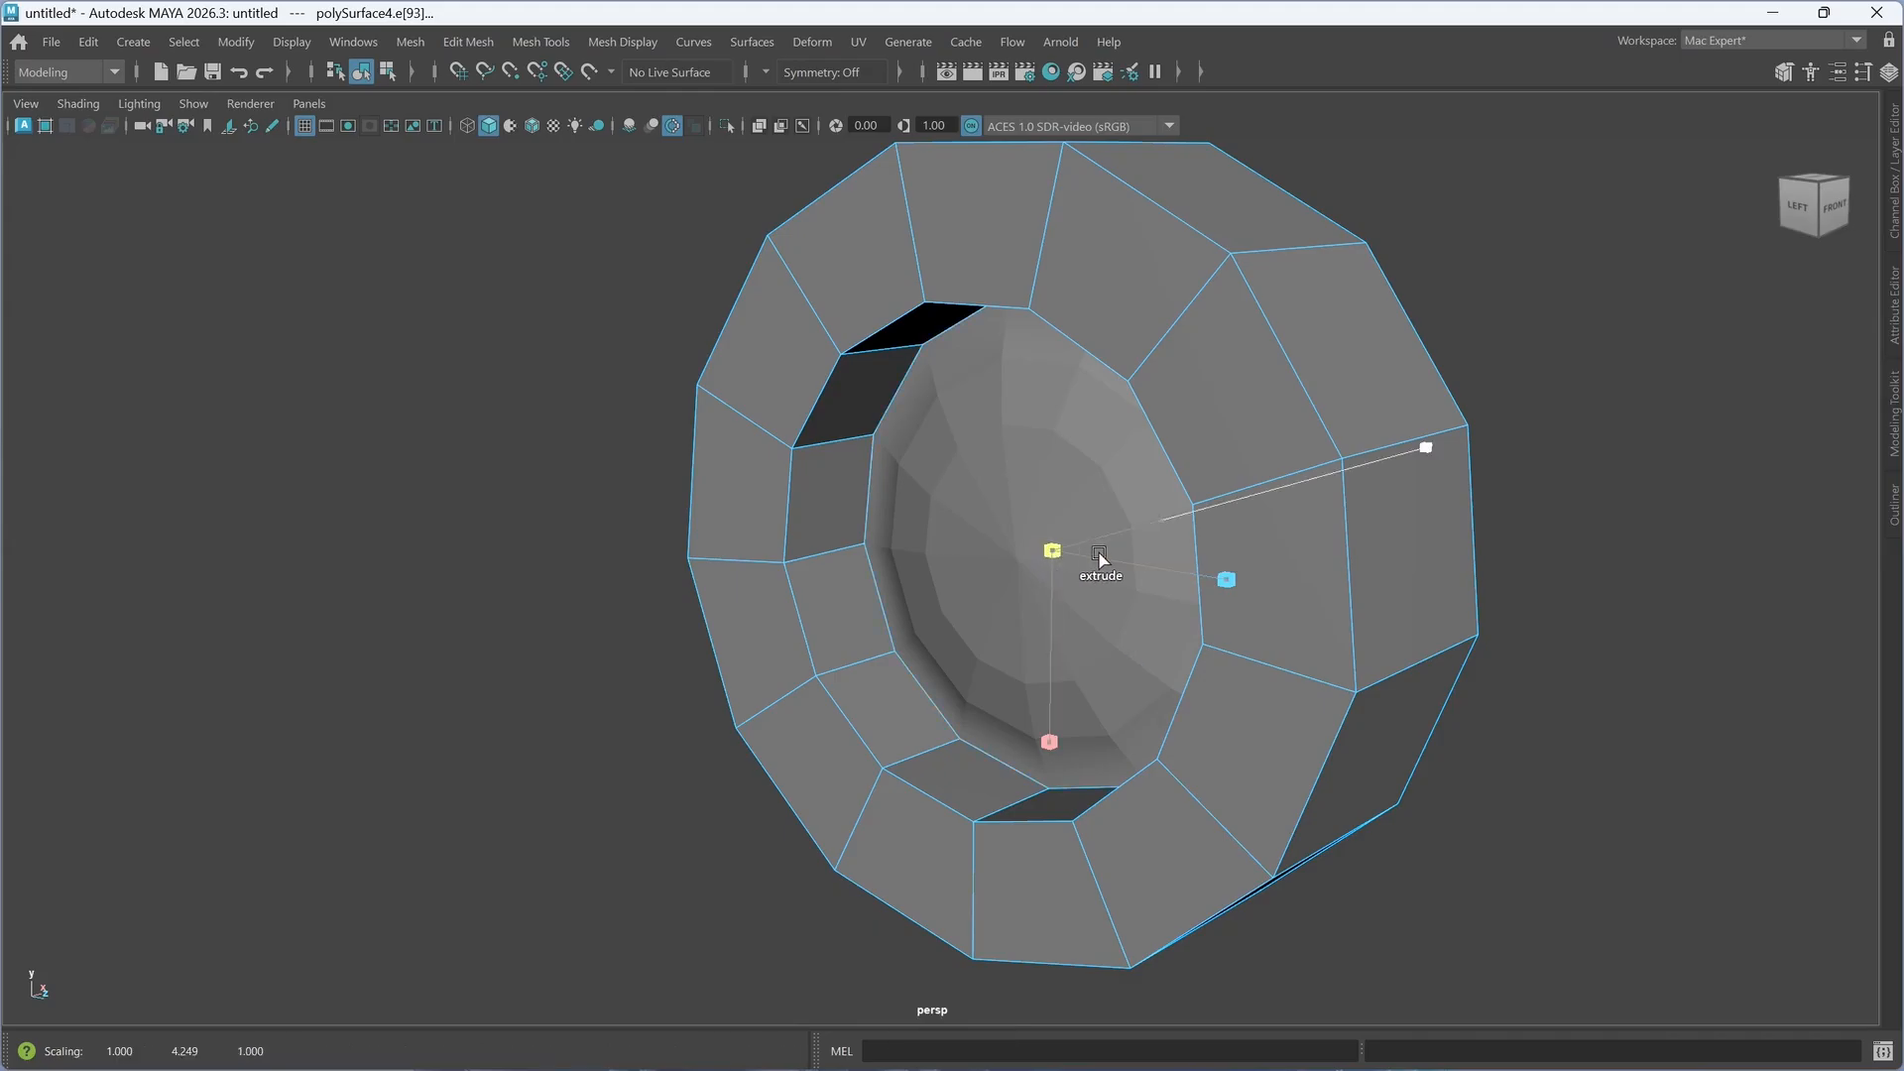
alt+drag(1135, 556, 1205, 697)
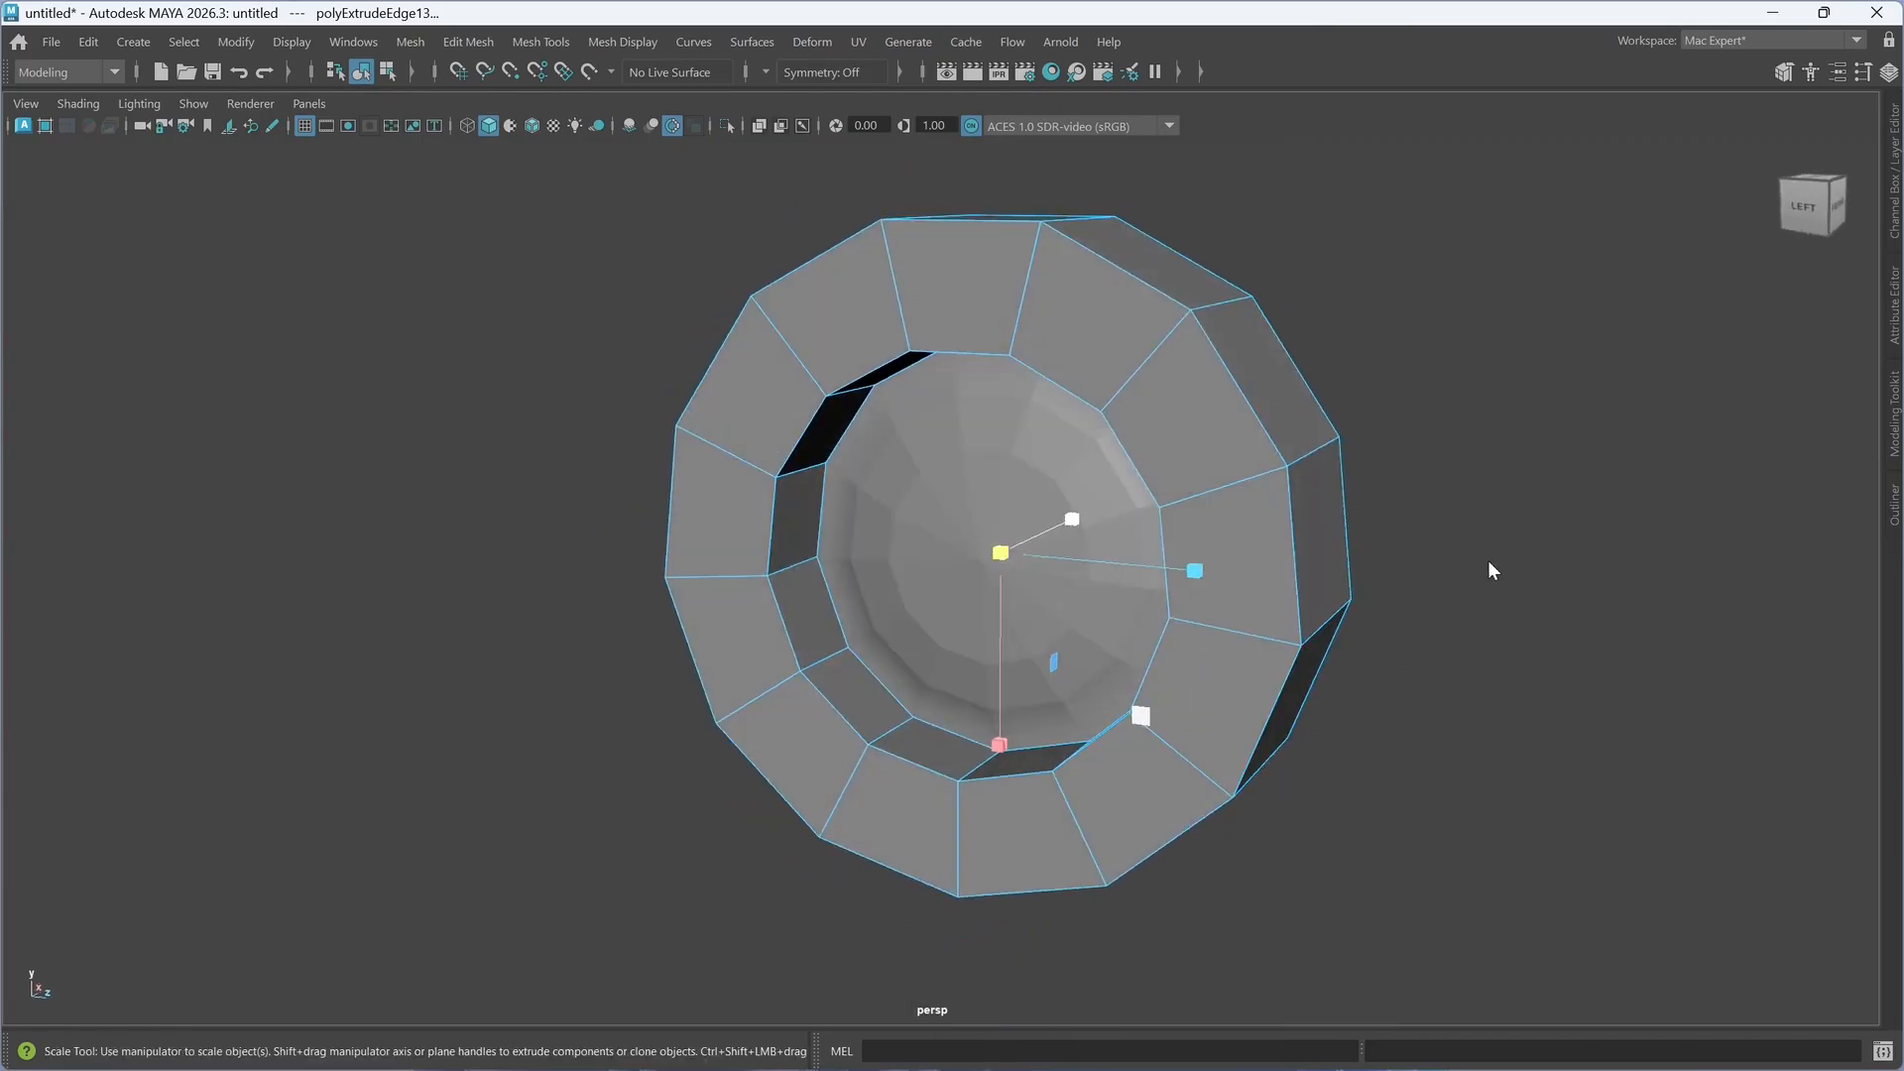
right_drag(1487, 445, 1489, 383)
- Bevel the rim's outer corner edge loop on the side opposite the dome with 2 segments and a fraction of 0.399
alt+drag(1424, 490, 1342, 502)
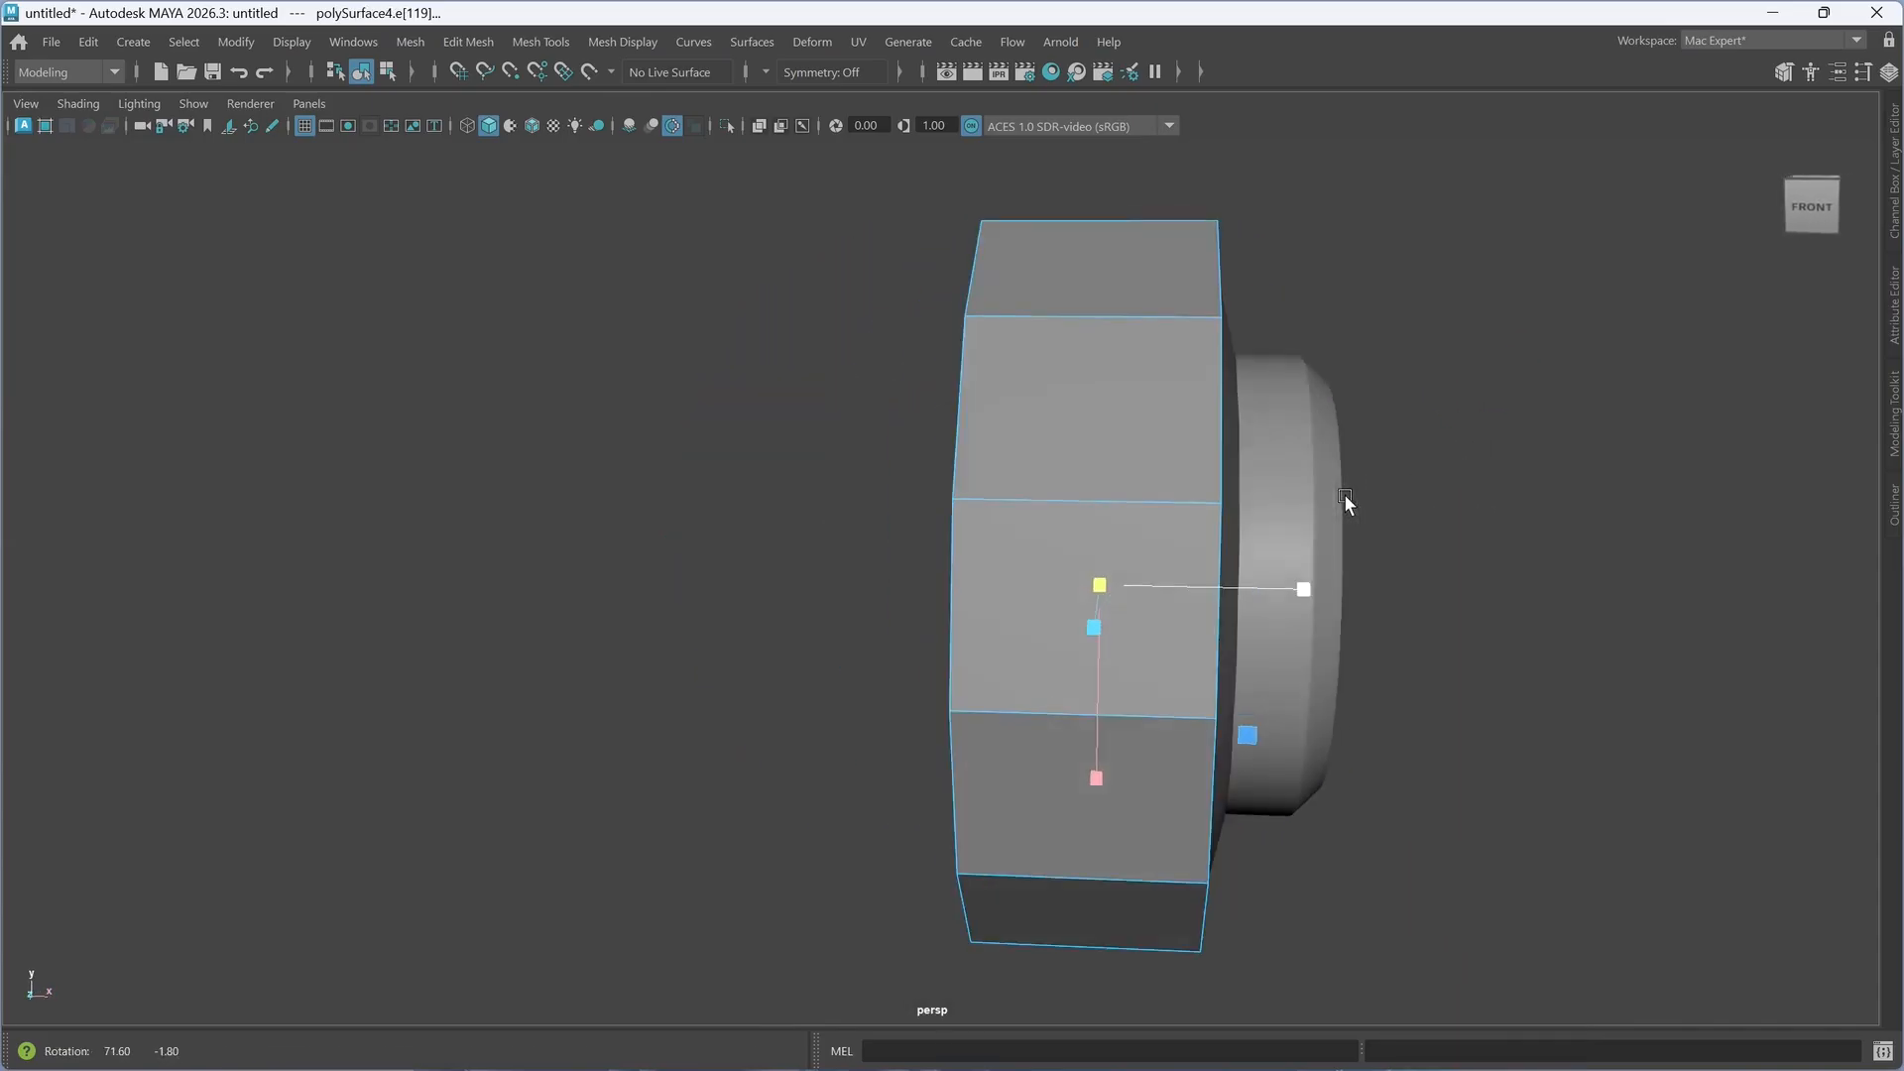
alt+drag(1236, 542, 1283, 541)
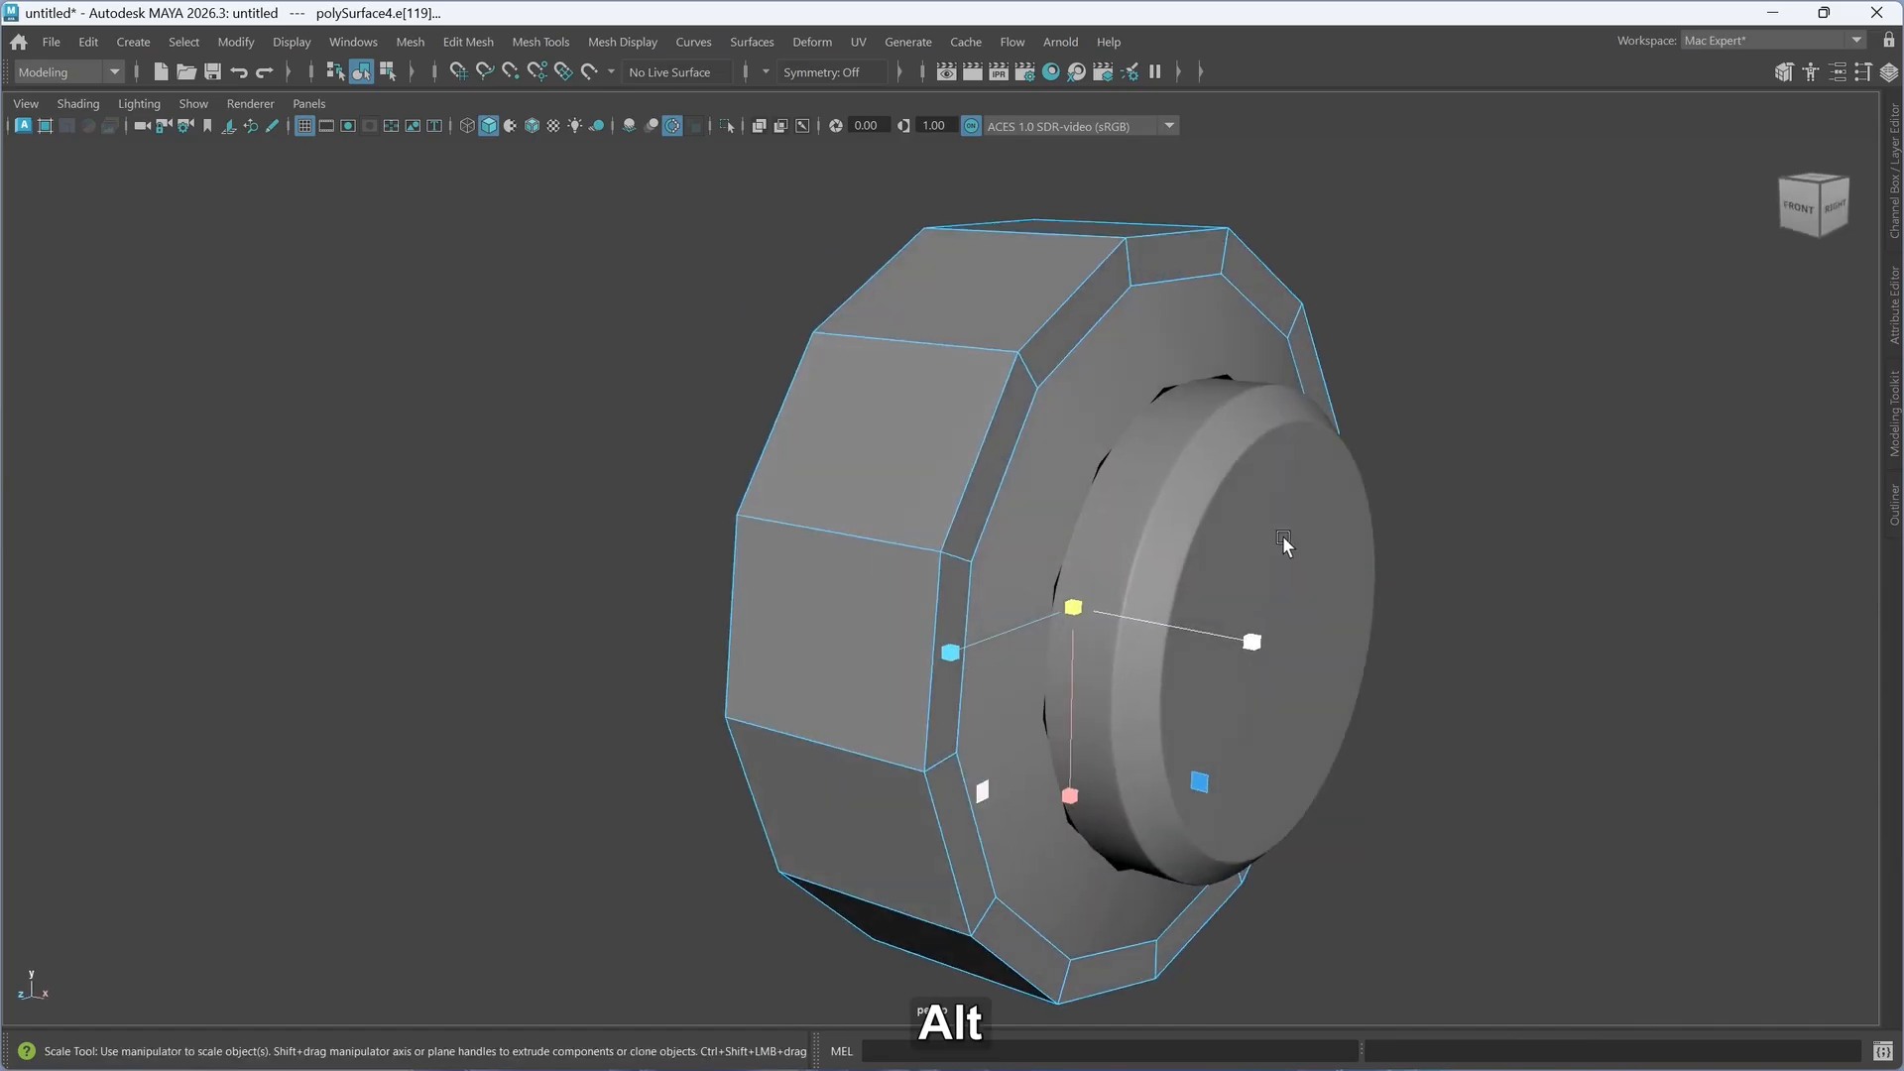
double_click(971, 466)
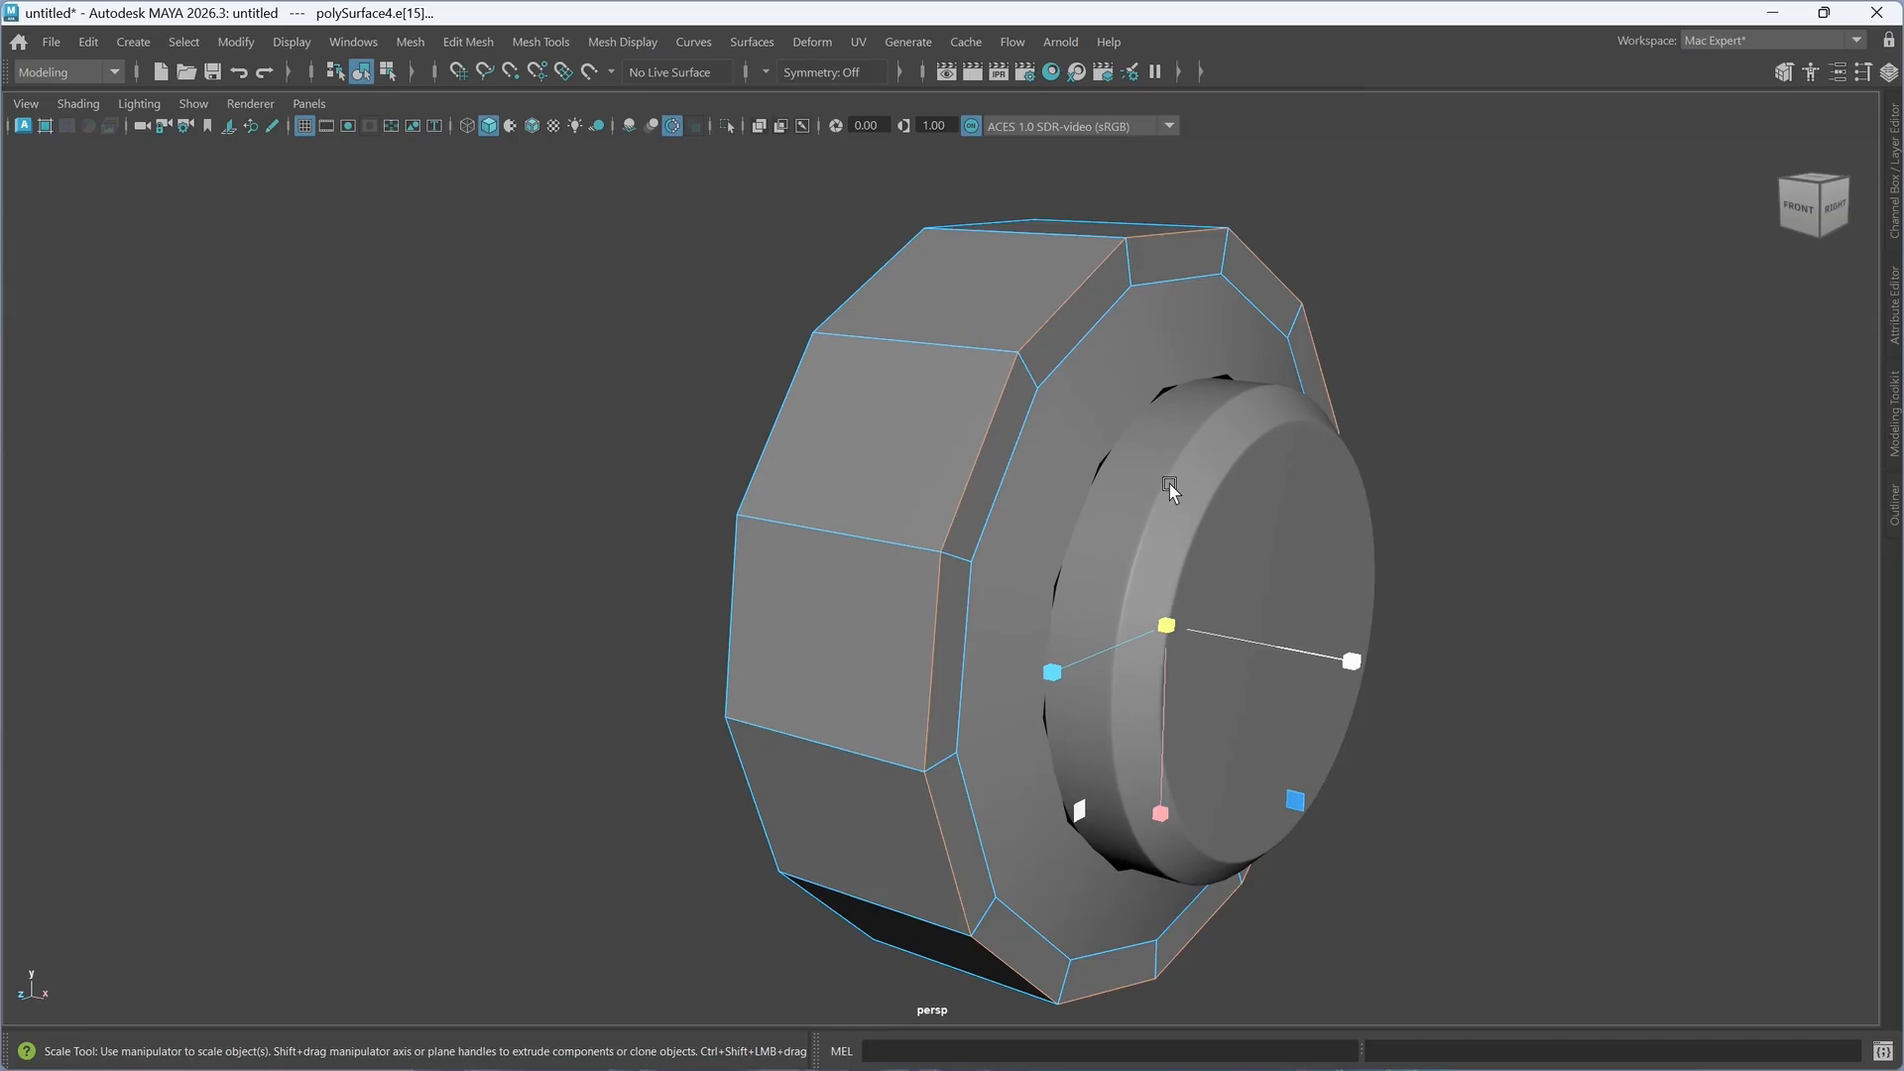
key(ctrl+b)
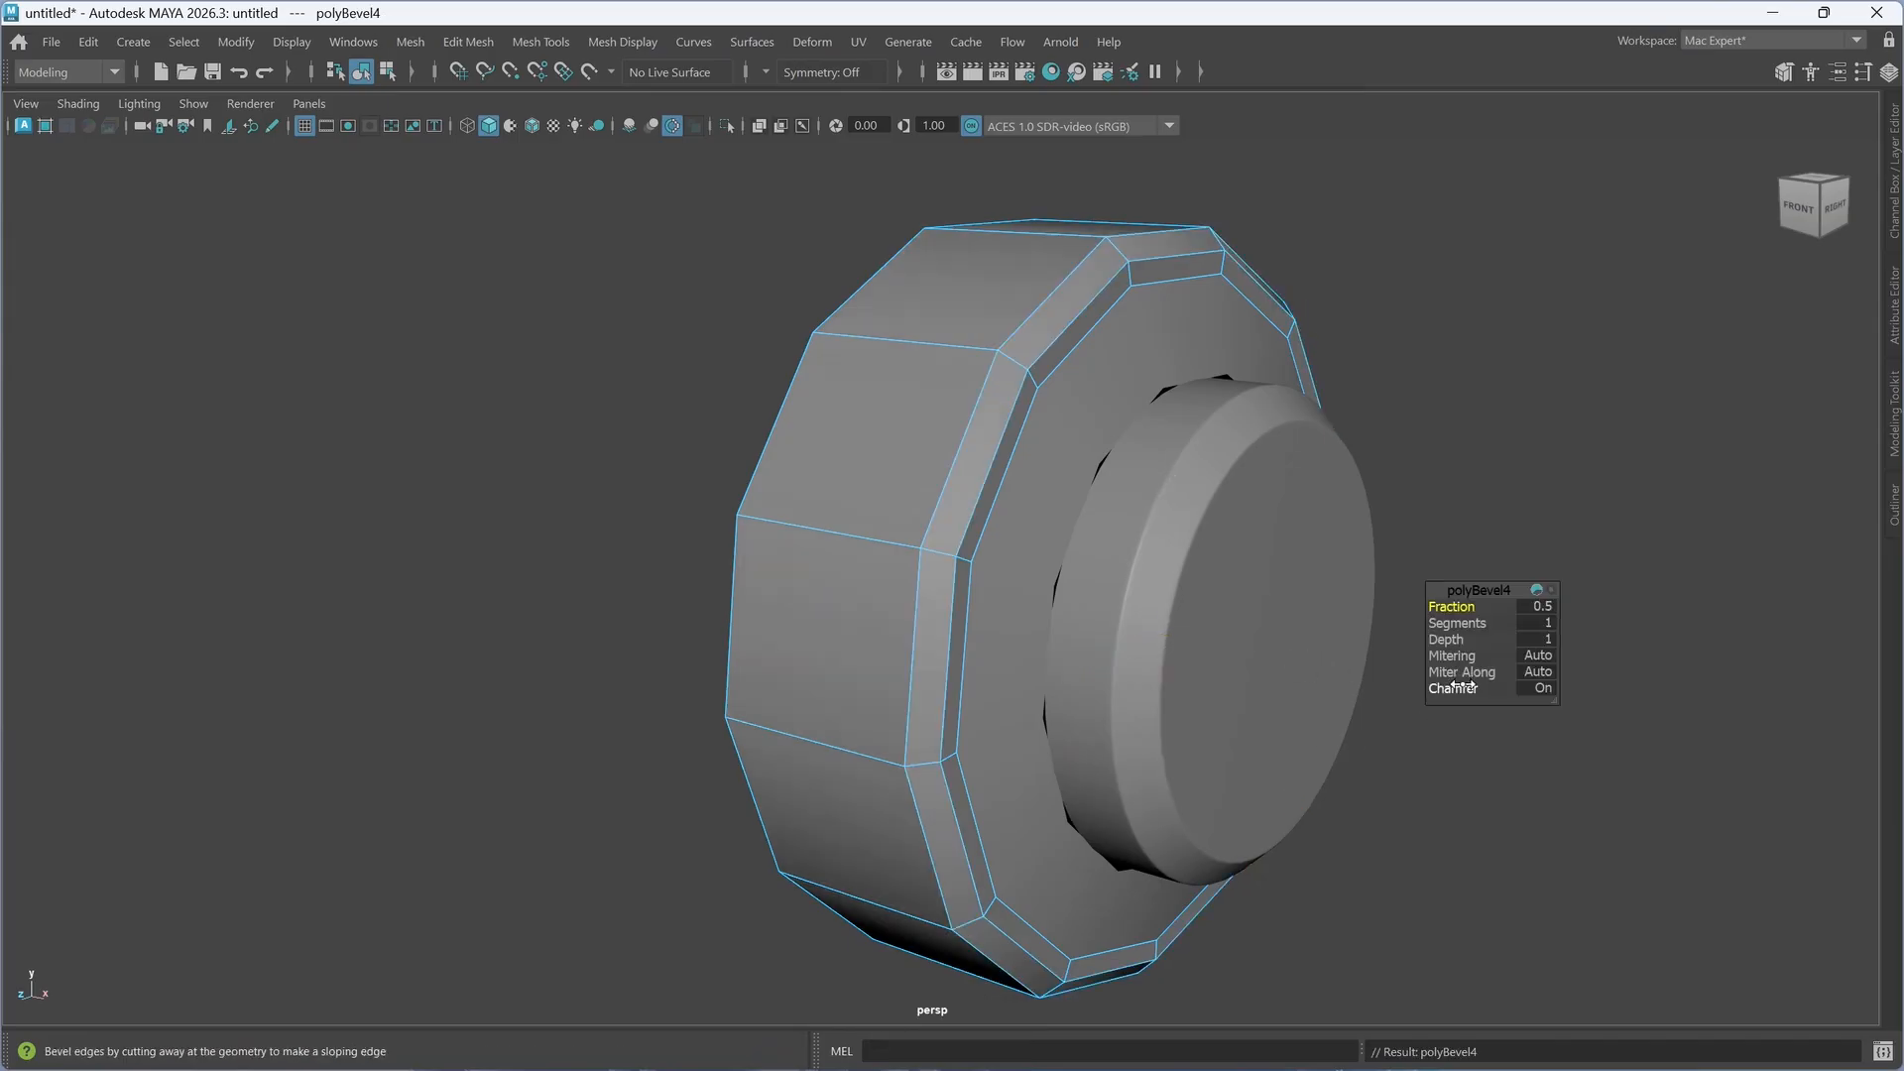
drag(1455, 624, 1463, 635)
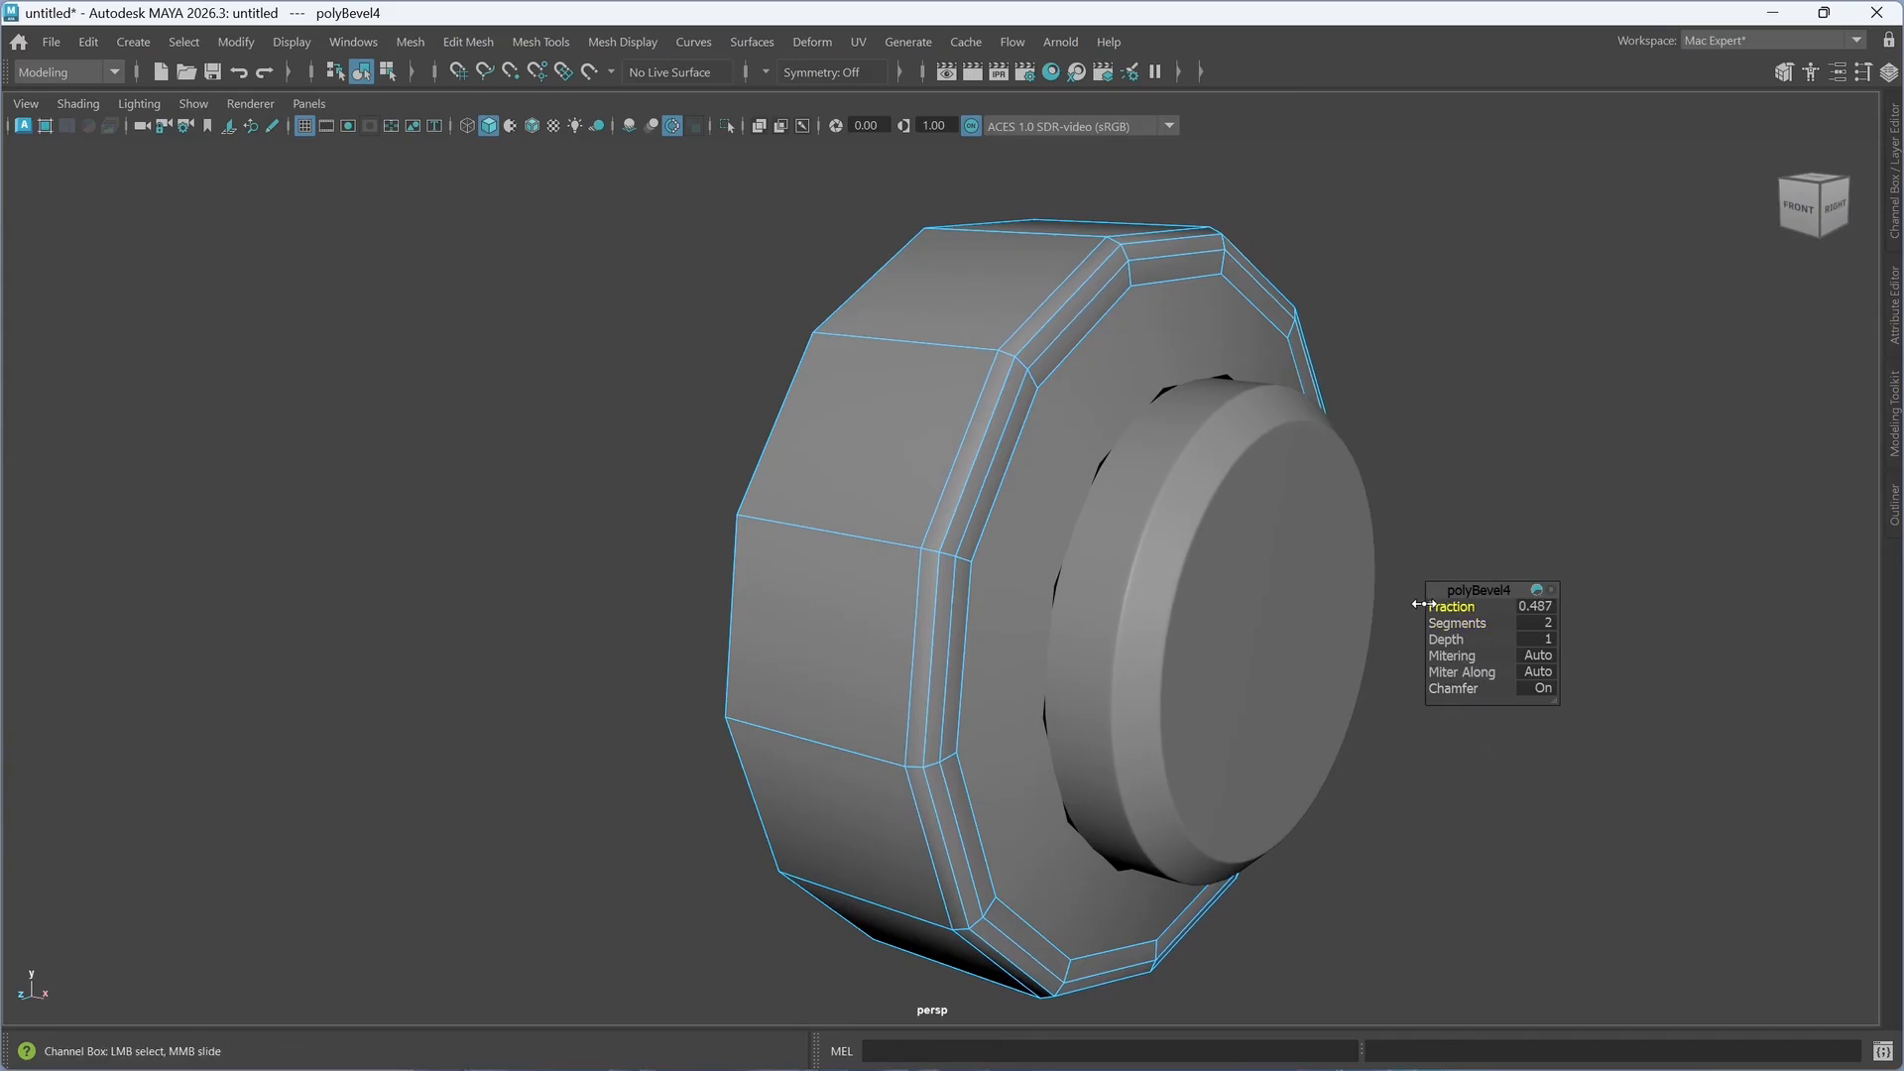
drag(1420, 604, 1406, 604)
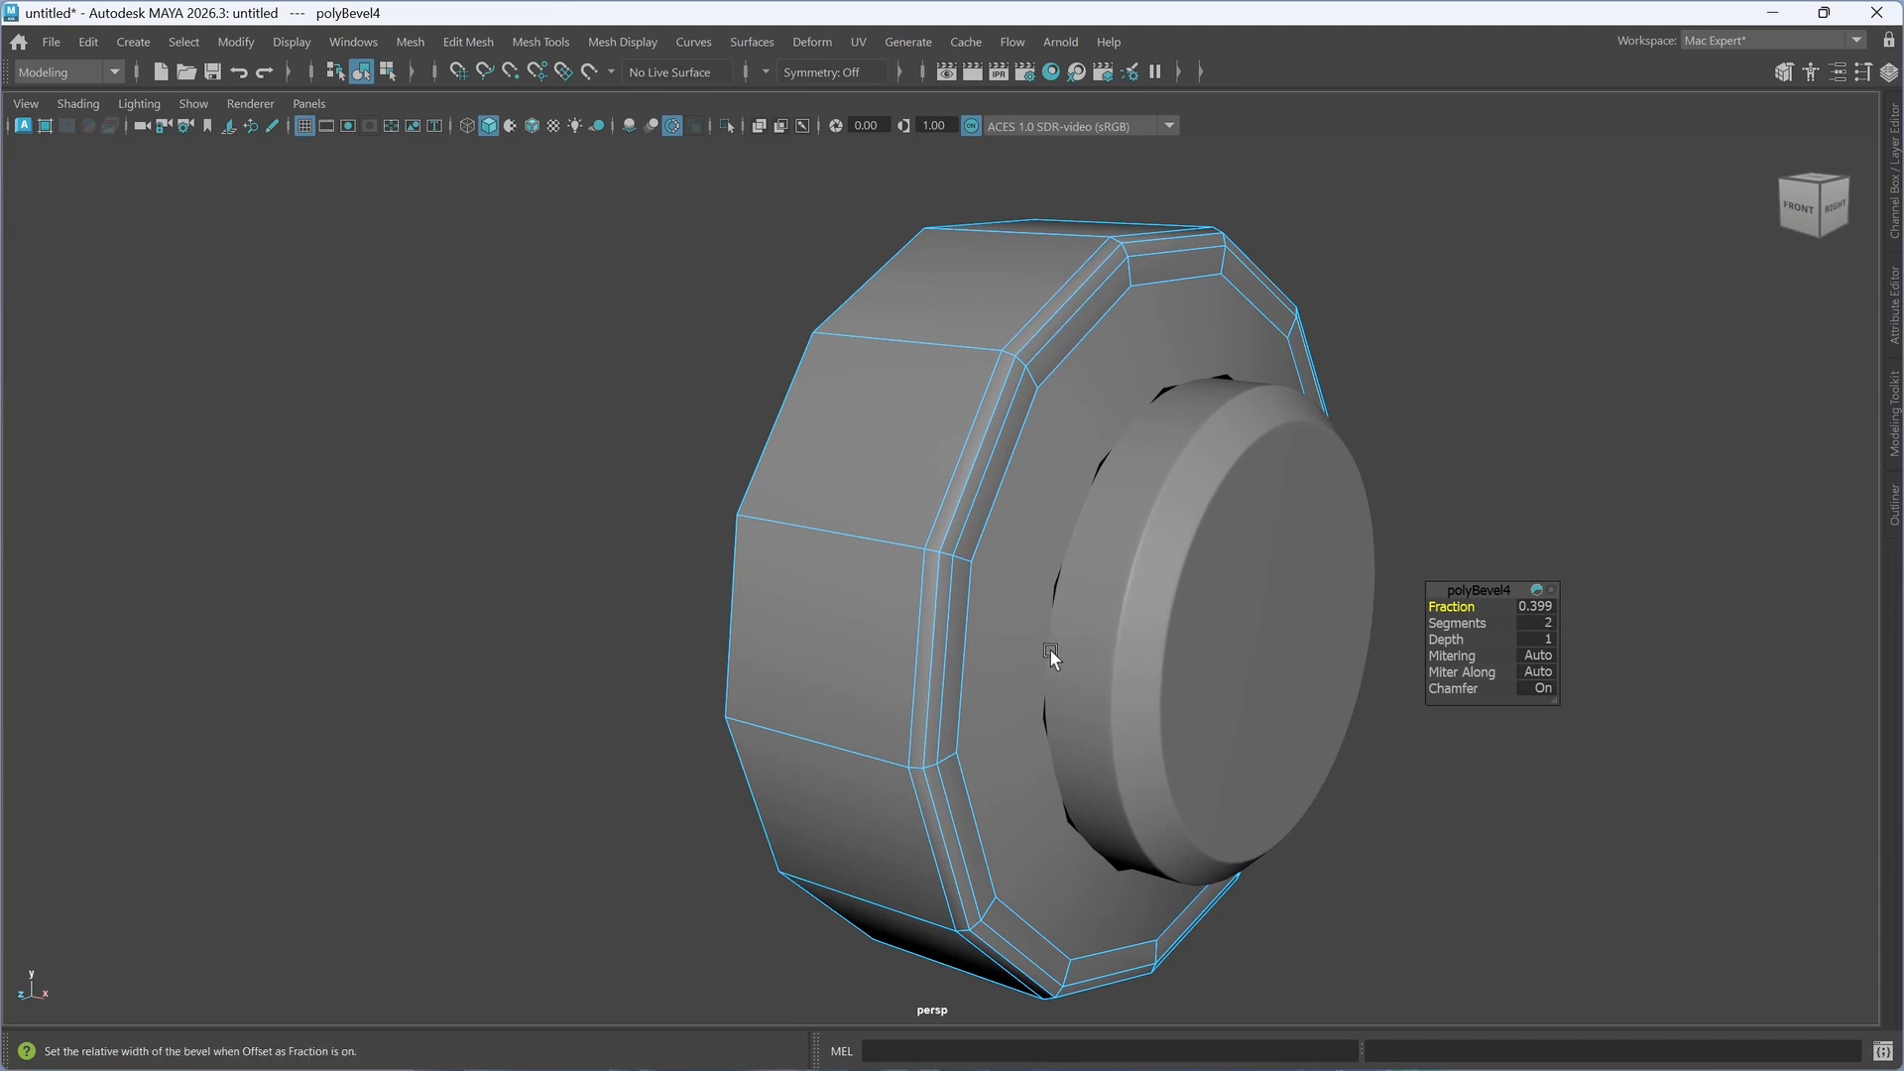
- Bevel the inner and outer edge loops of the rim's ring face on the dome side together
alt+drag(1051, 657, 1250, 641)
double_click(1157, 672)
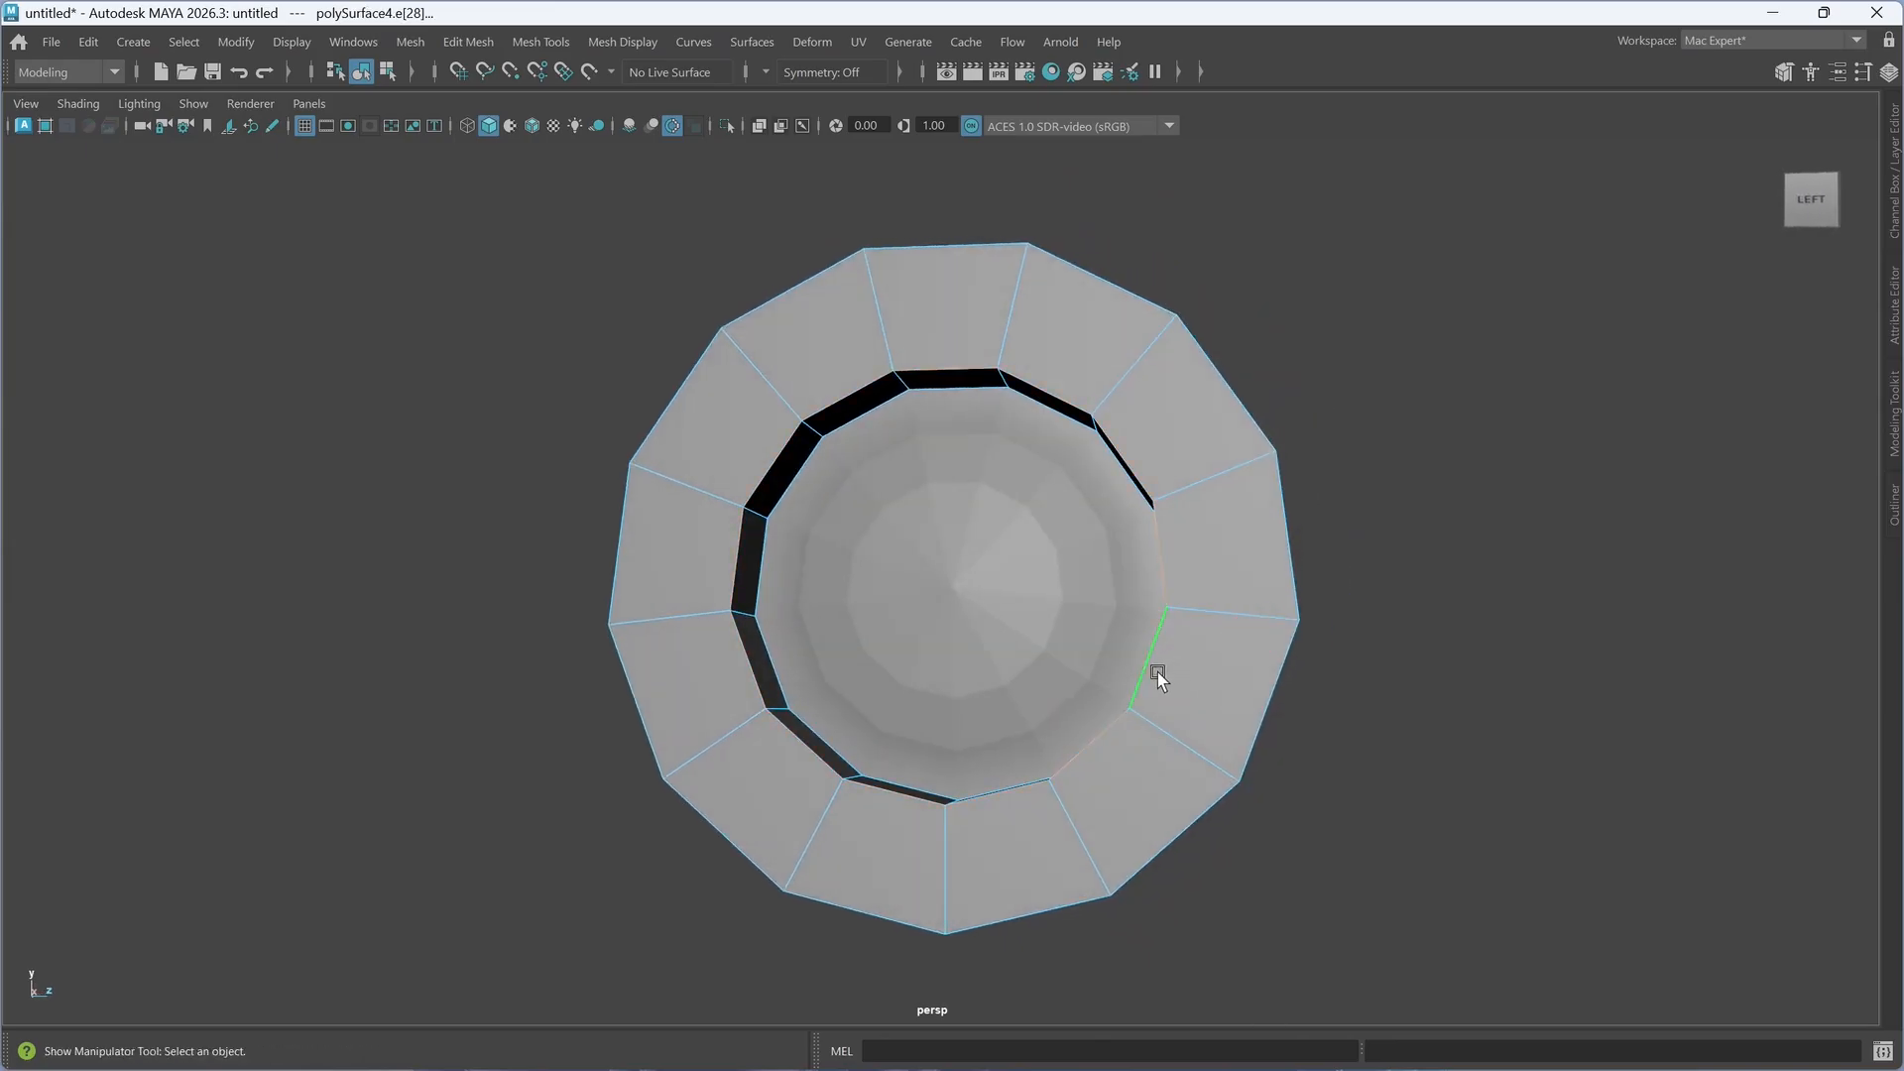
shift+double_click(1267, 710)
alt+drag(1460, 706, 1359, 722)
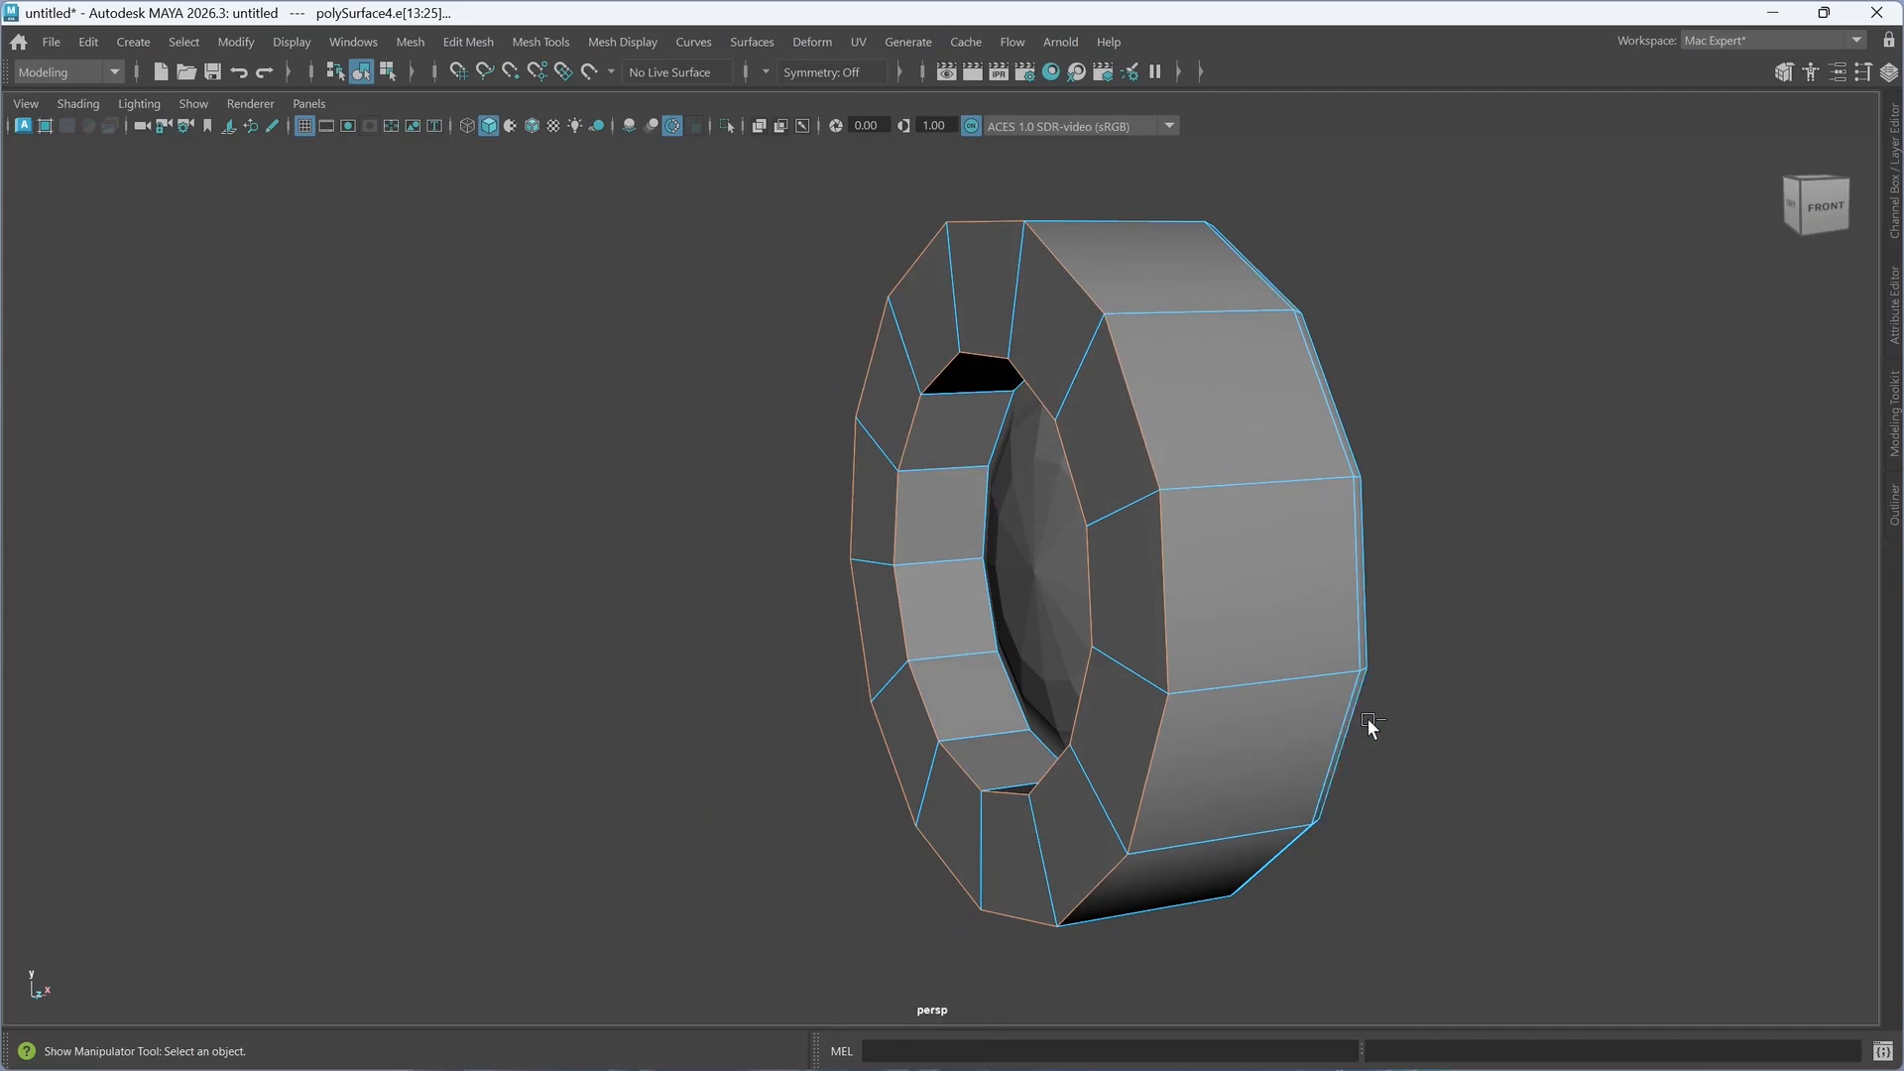
key(ctrl+b)
mouse_move(1208, 689)
alt+mouse_down()
mouse_move(1246, 680)
mouse_move(1193, 688)
mouse_move(1219, 688)
alt+mouse_up()
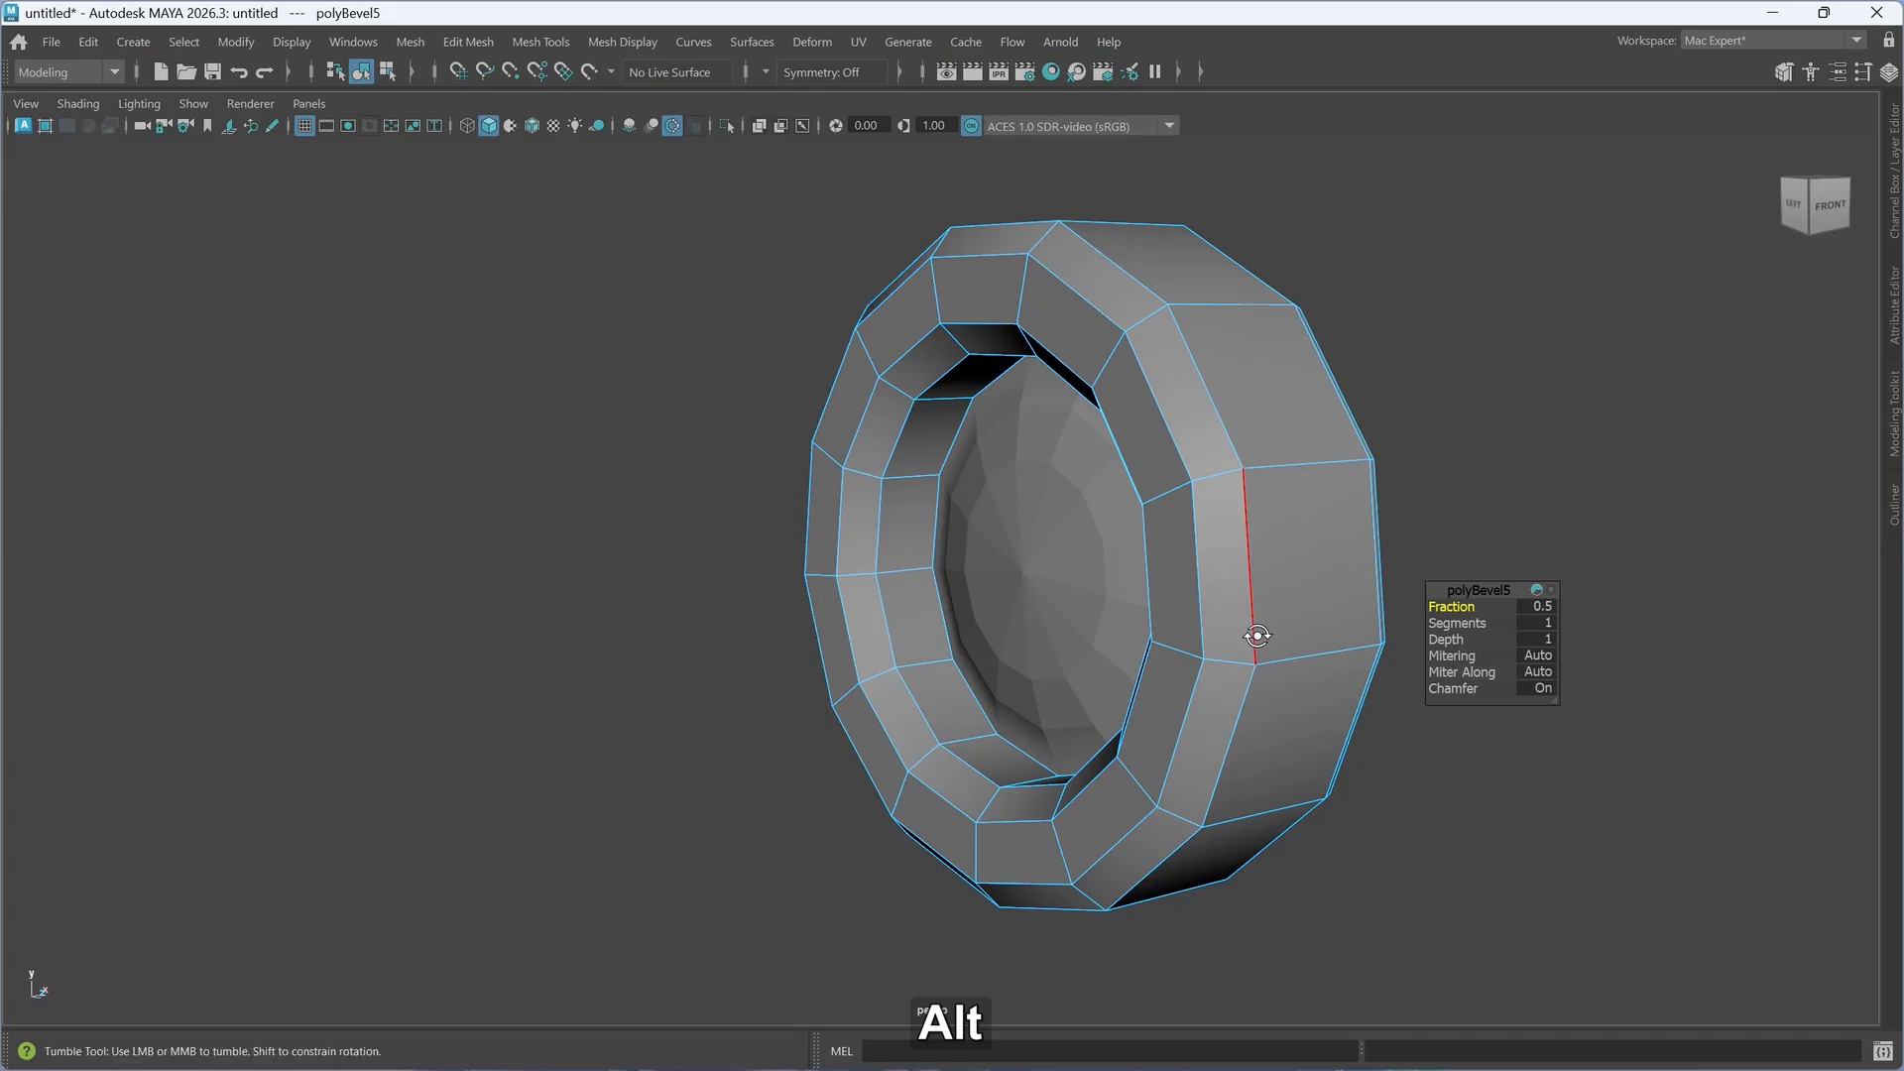
mouse_move(1253, 638)
alt+mouse_down()
mouse_move(1233, 638)
mouse_move(1276, 629)
alt+mouse_up()
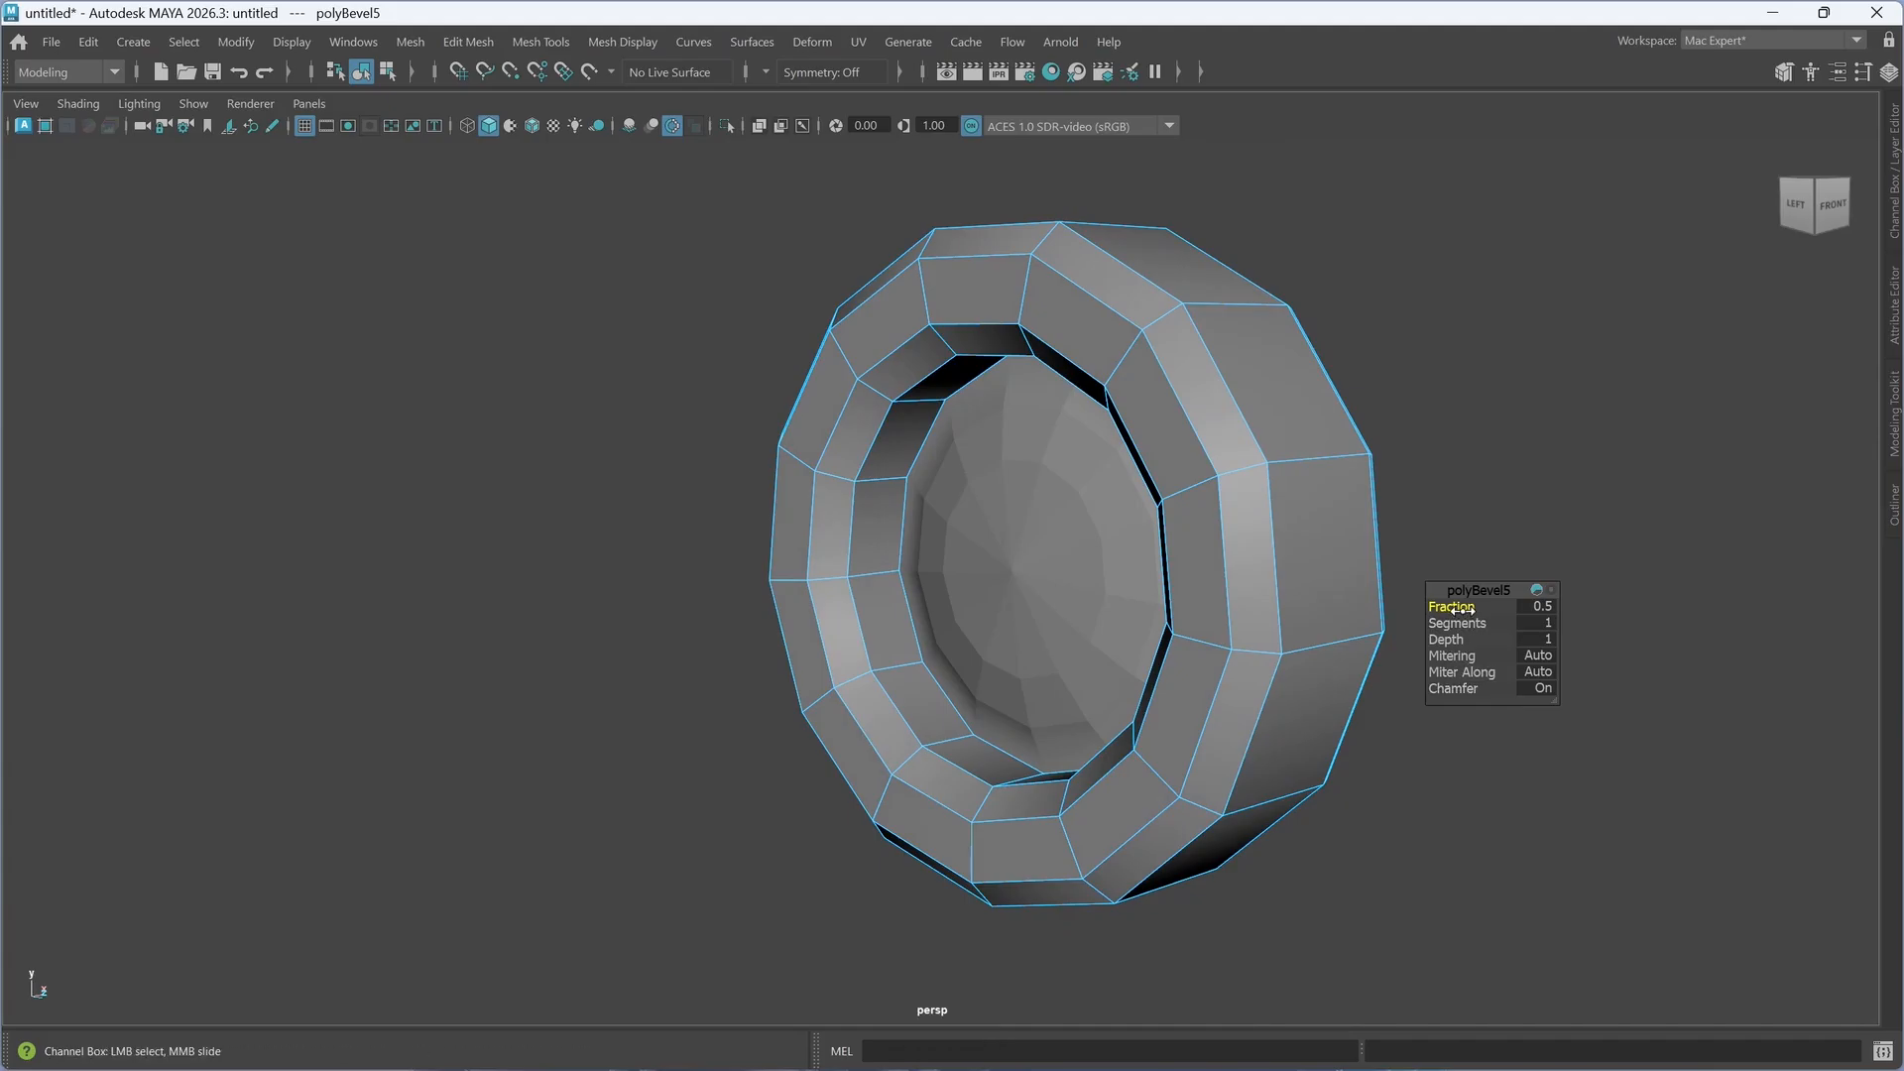
- Set the dome-side bevel's fraction to about 0.264 with 1 segment, checking the rim in smooth preview before returning to the unsmoothed display
drag(1481, 611, 1447, 617)
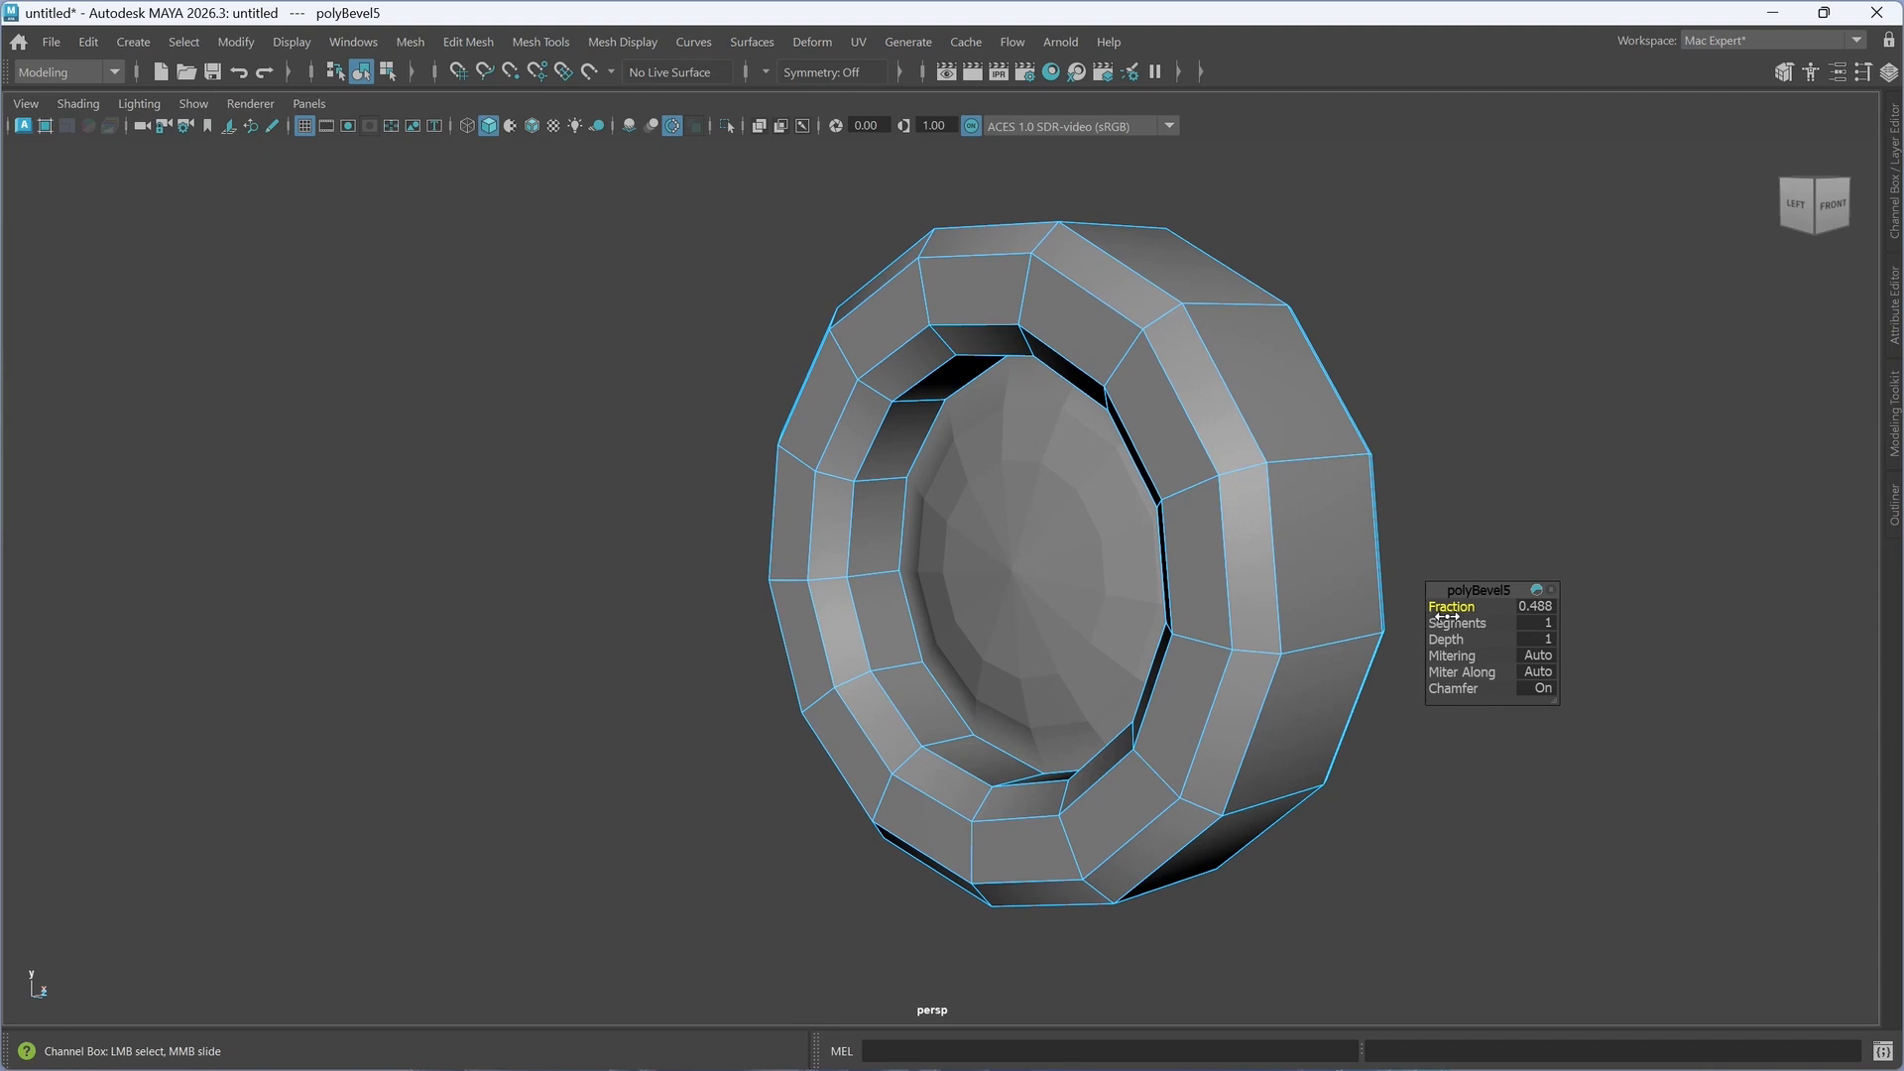
key(3)
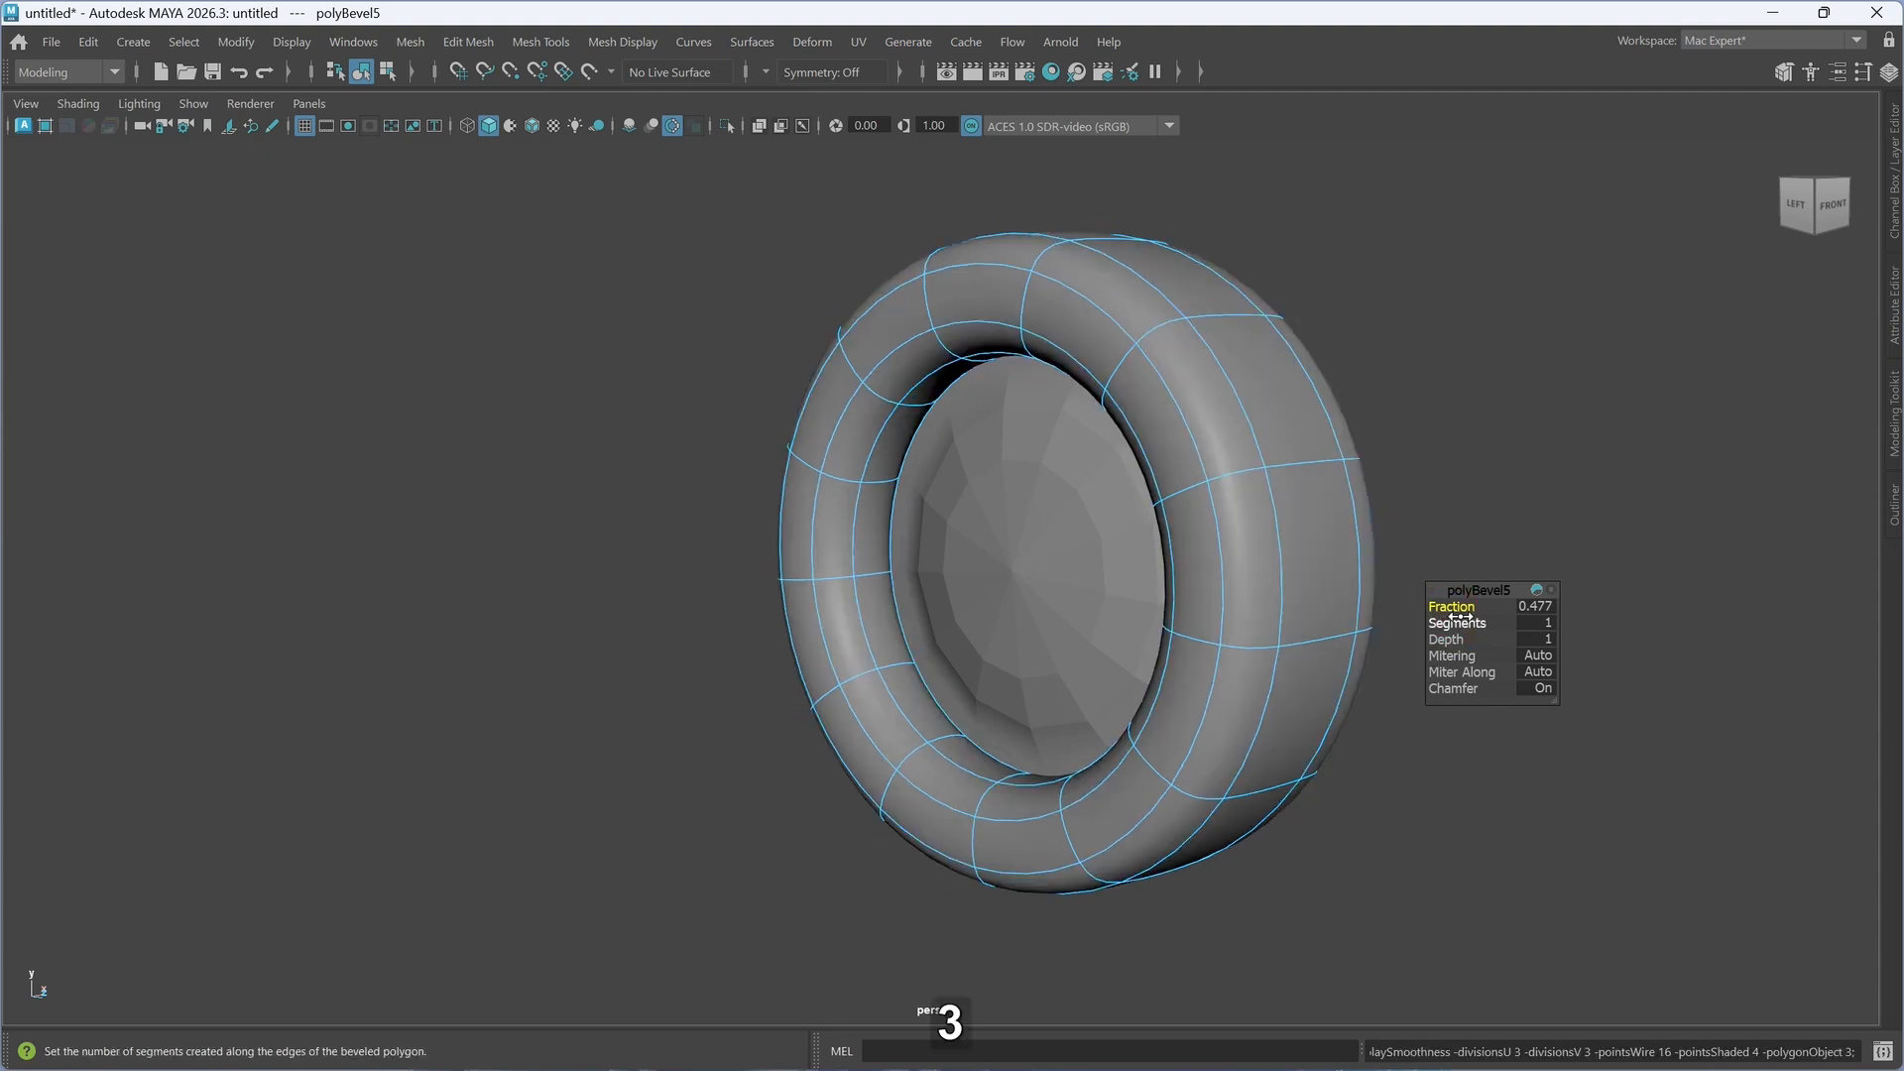
mouse_move(1266, 658)
alt+mouse_down()
mouse_move(1364, 633)
mouse_move(1257, 644)
alt+mouse_up()
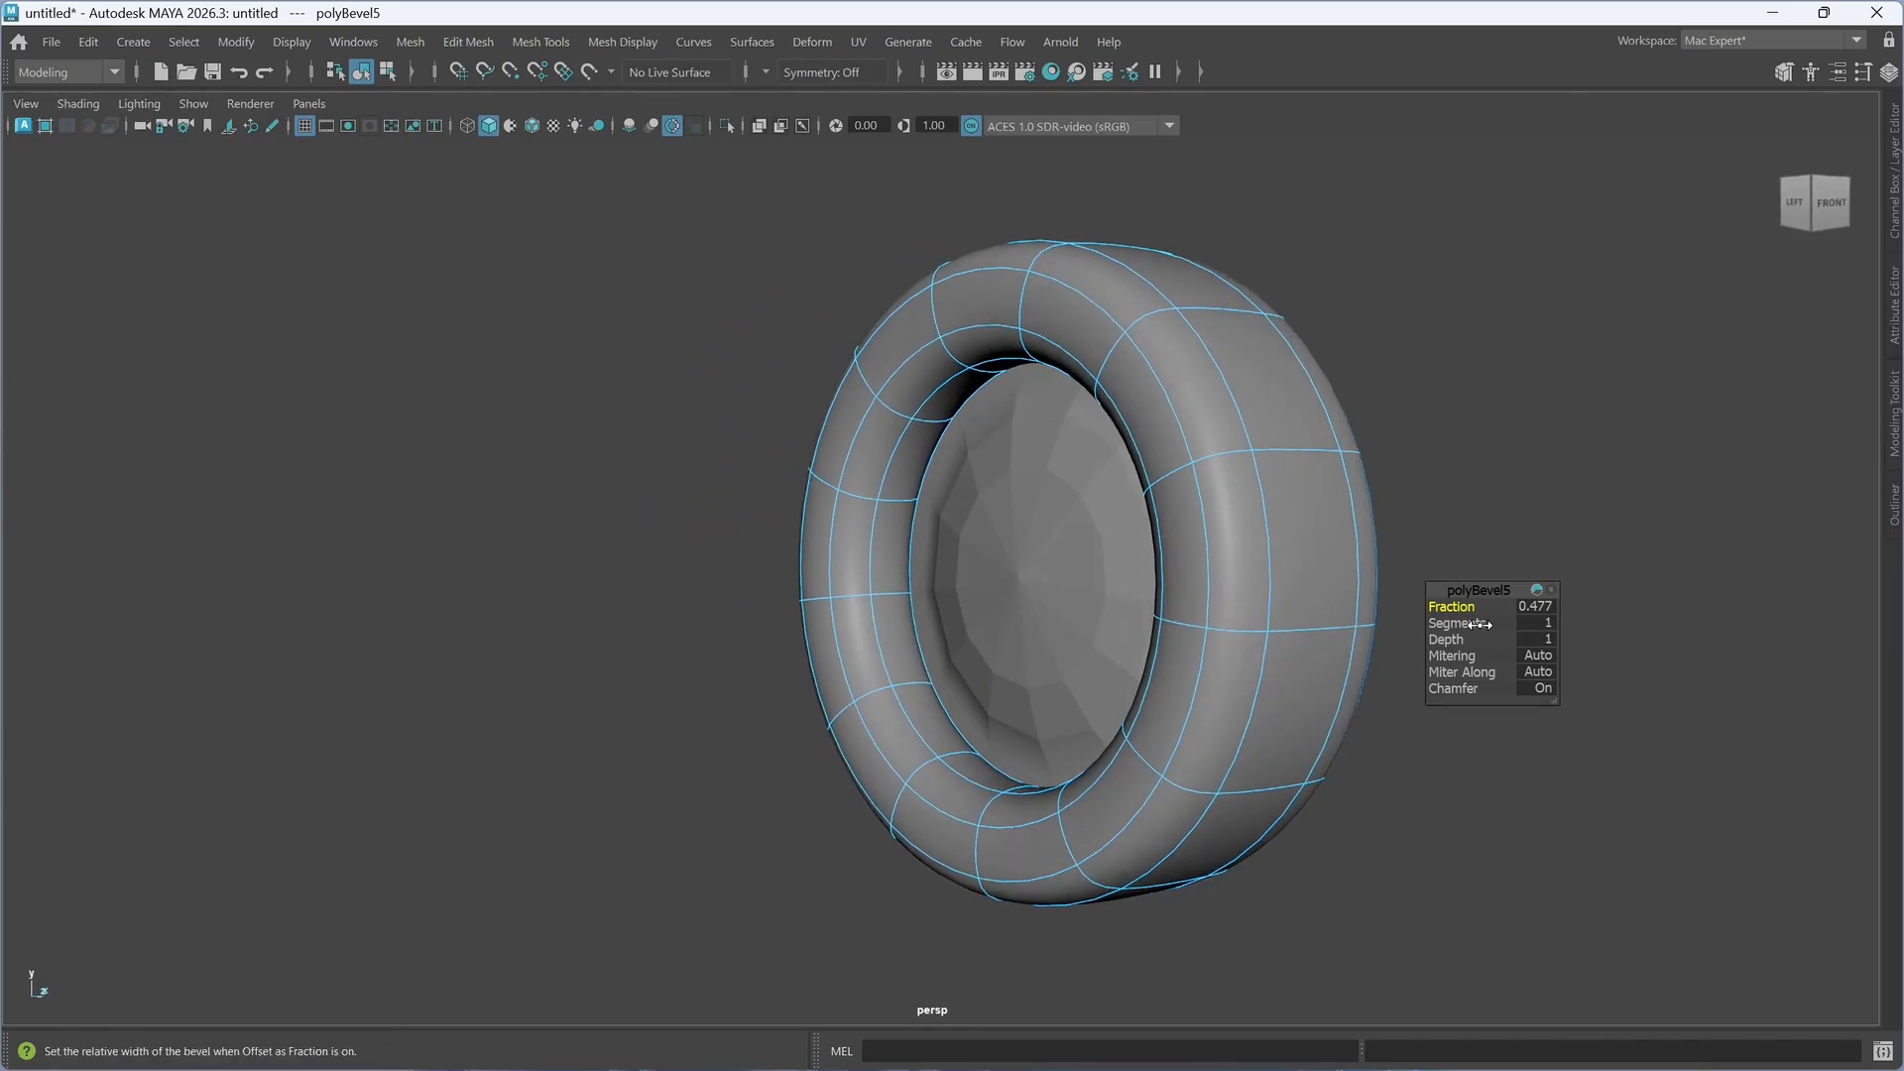
middle_drag(1479, 623, 1493, 622)
alt+drag(1339, 628, 1282, 625)
middle_drag(1456, 624, 1443, 625)
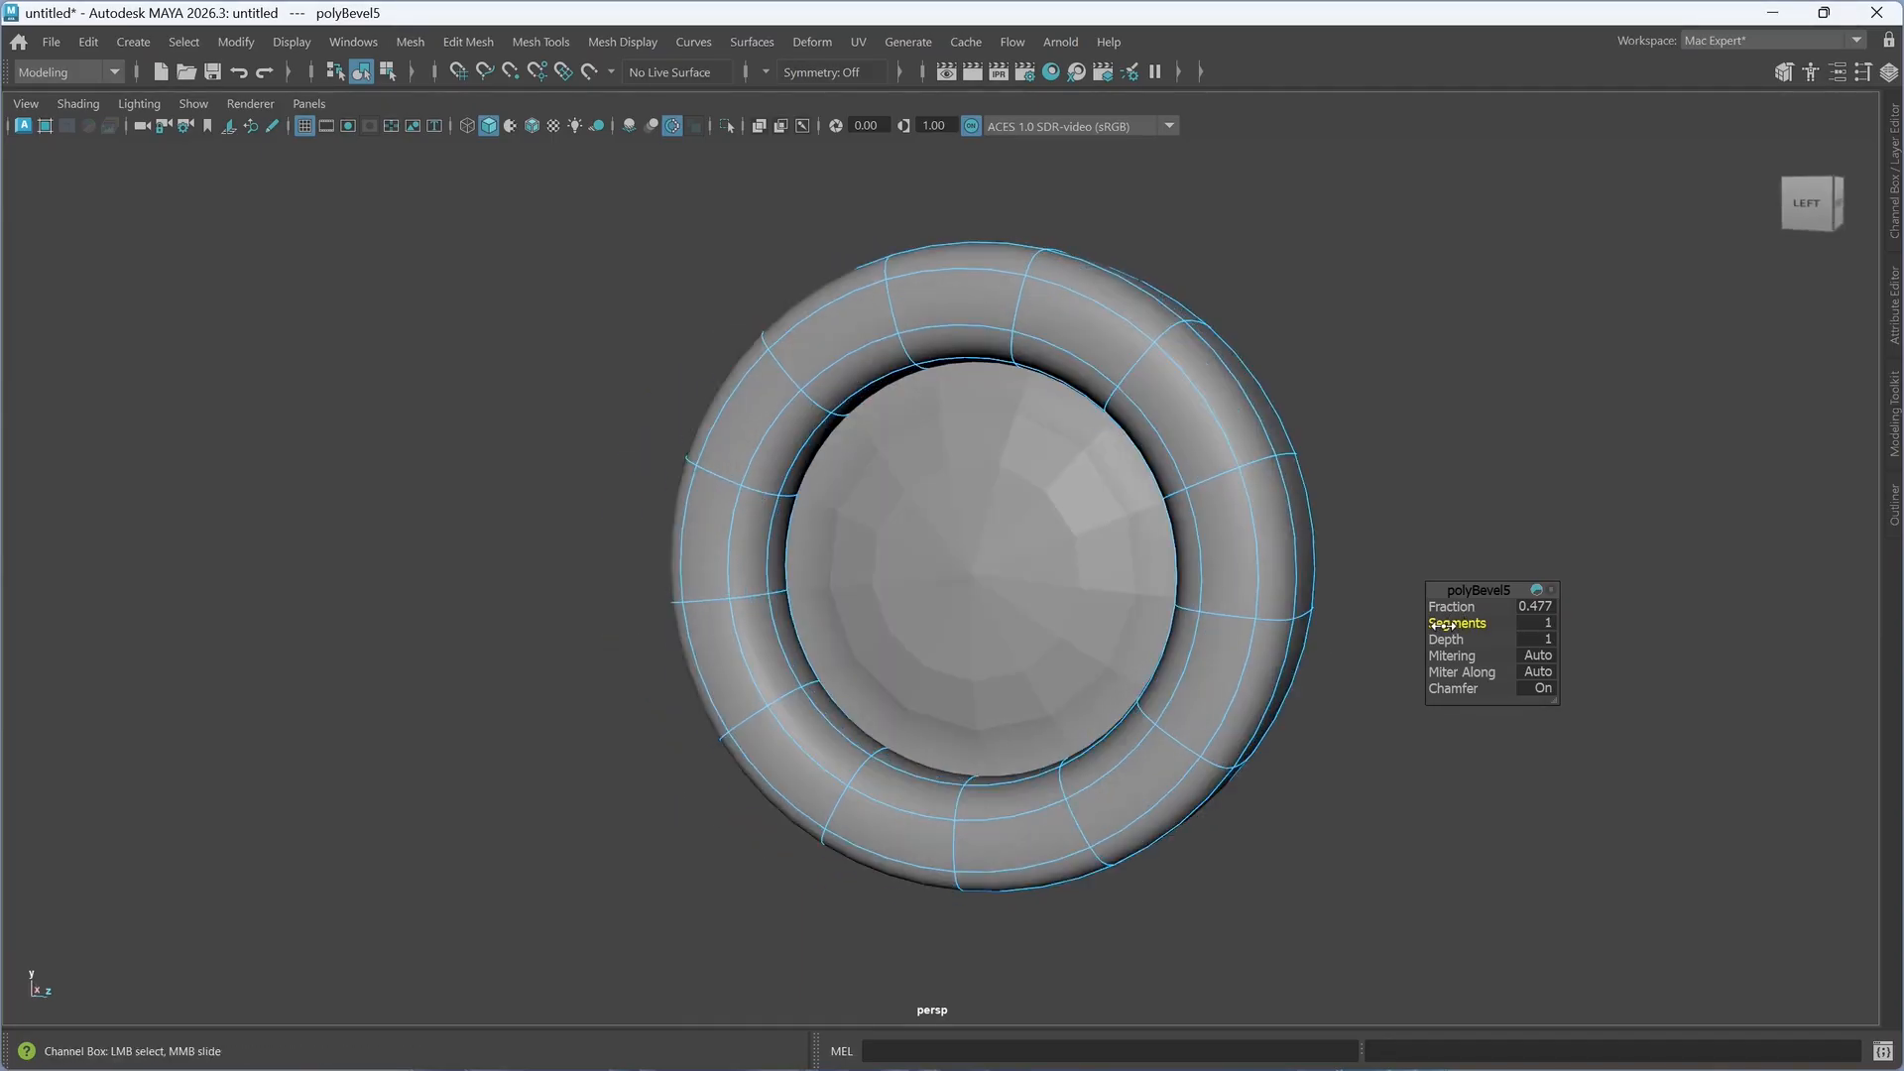
alt+drag(1330, 616, 1296, 625)
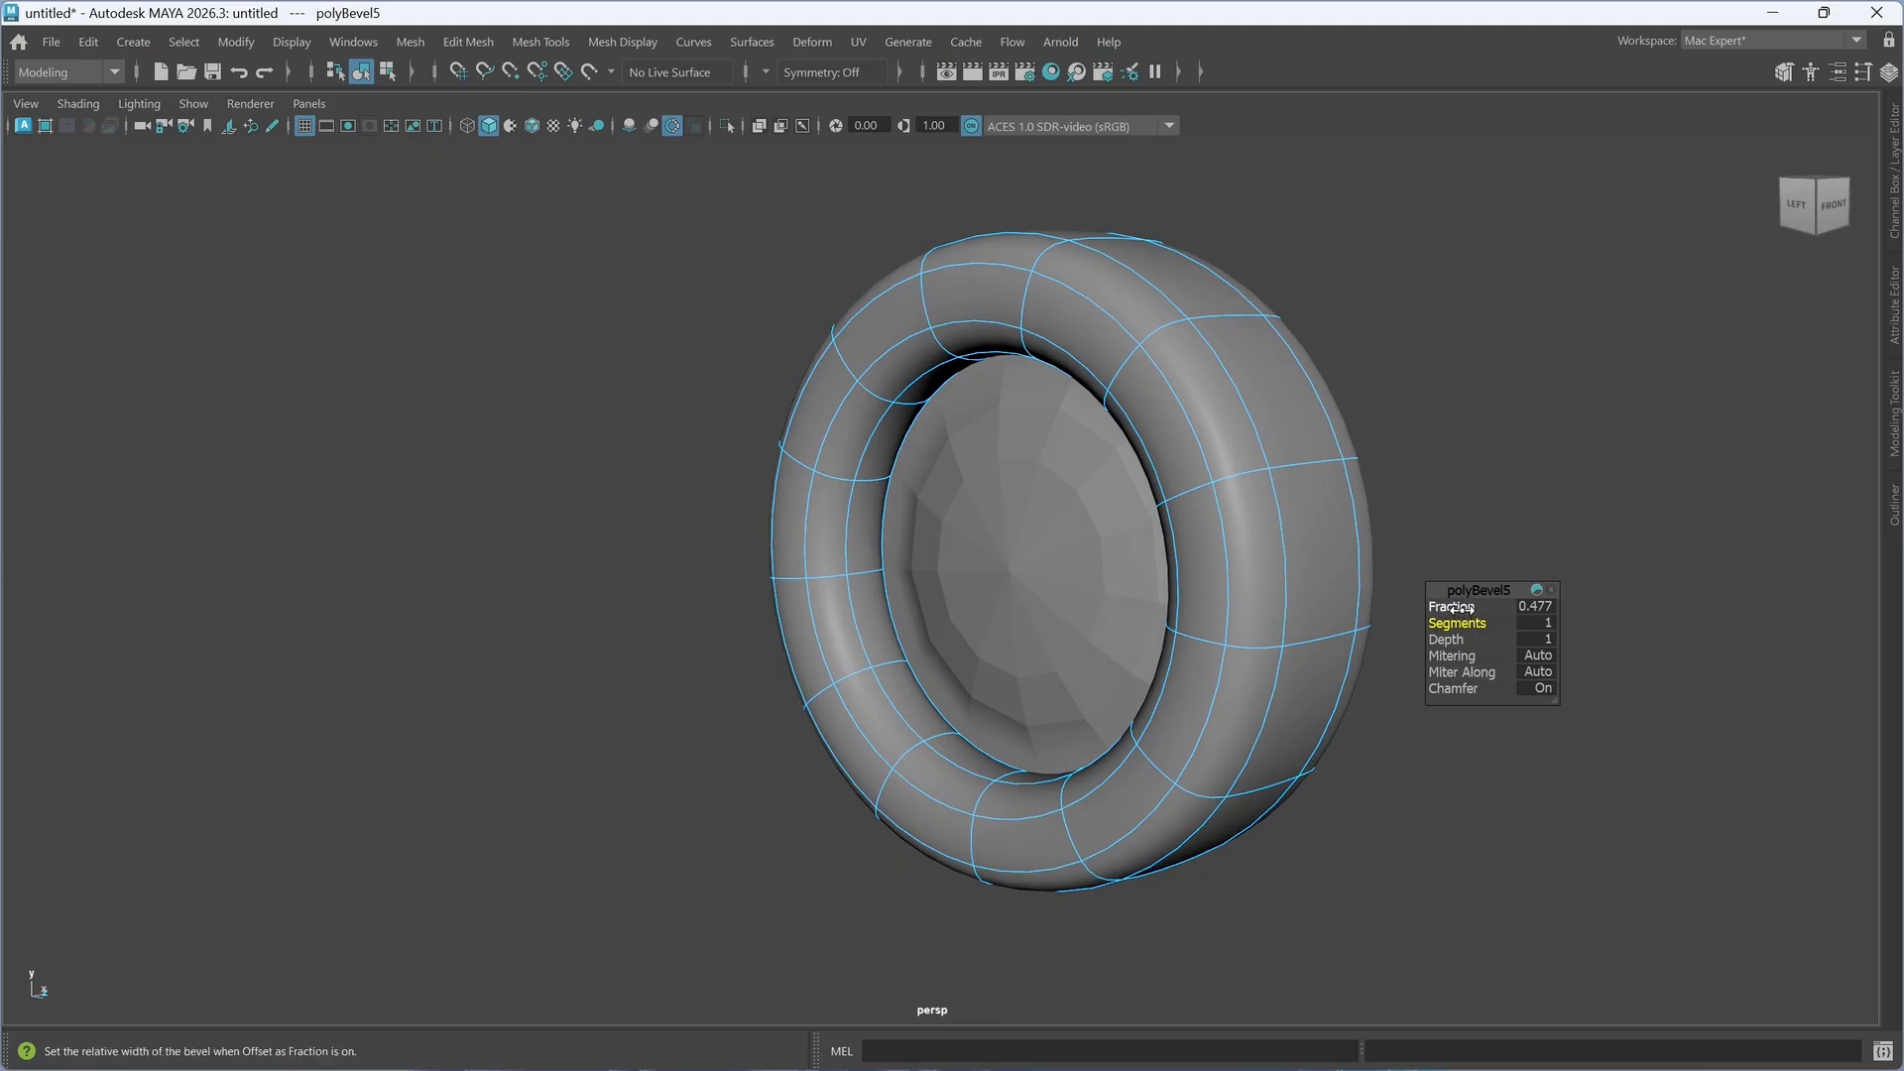
middle_drag(1403, 606, 1372, 606)
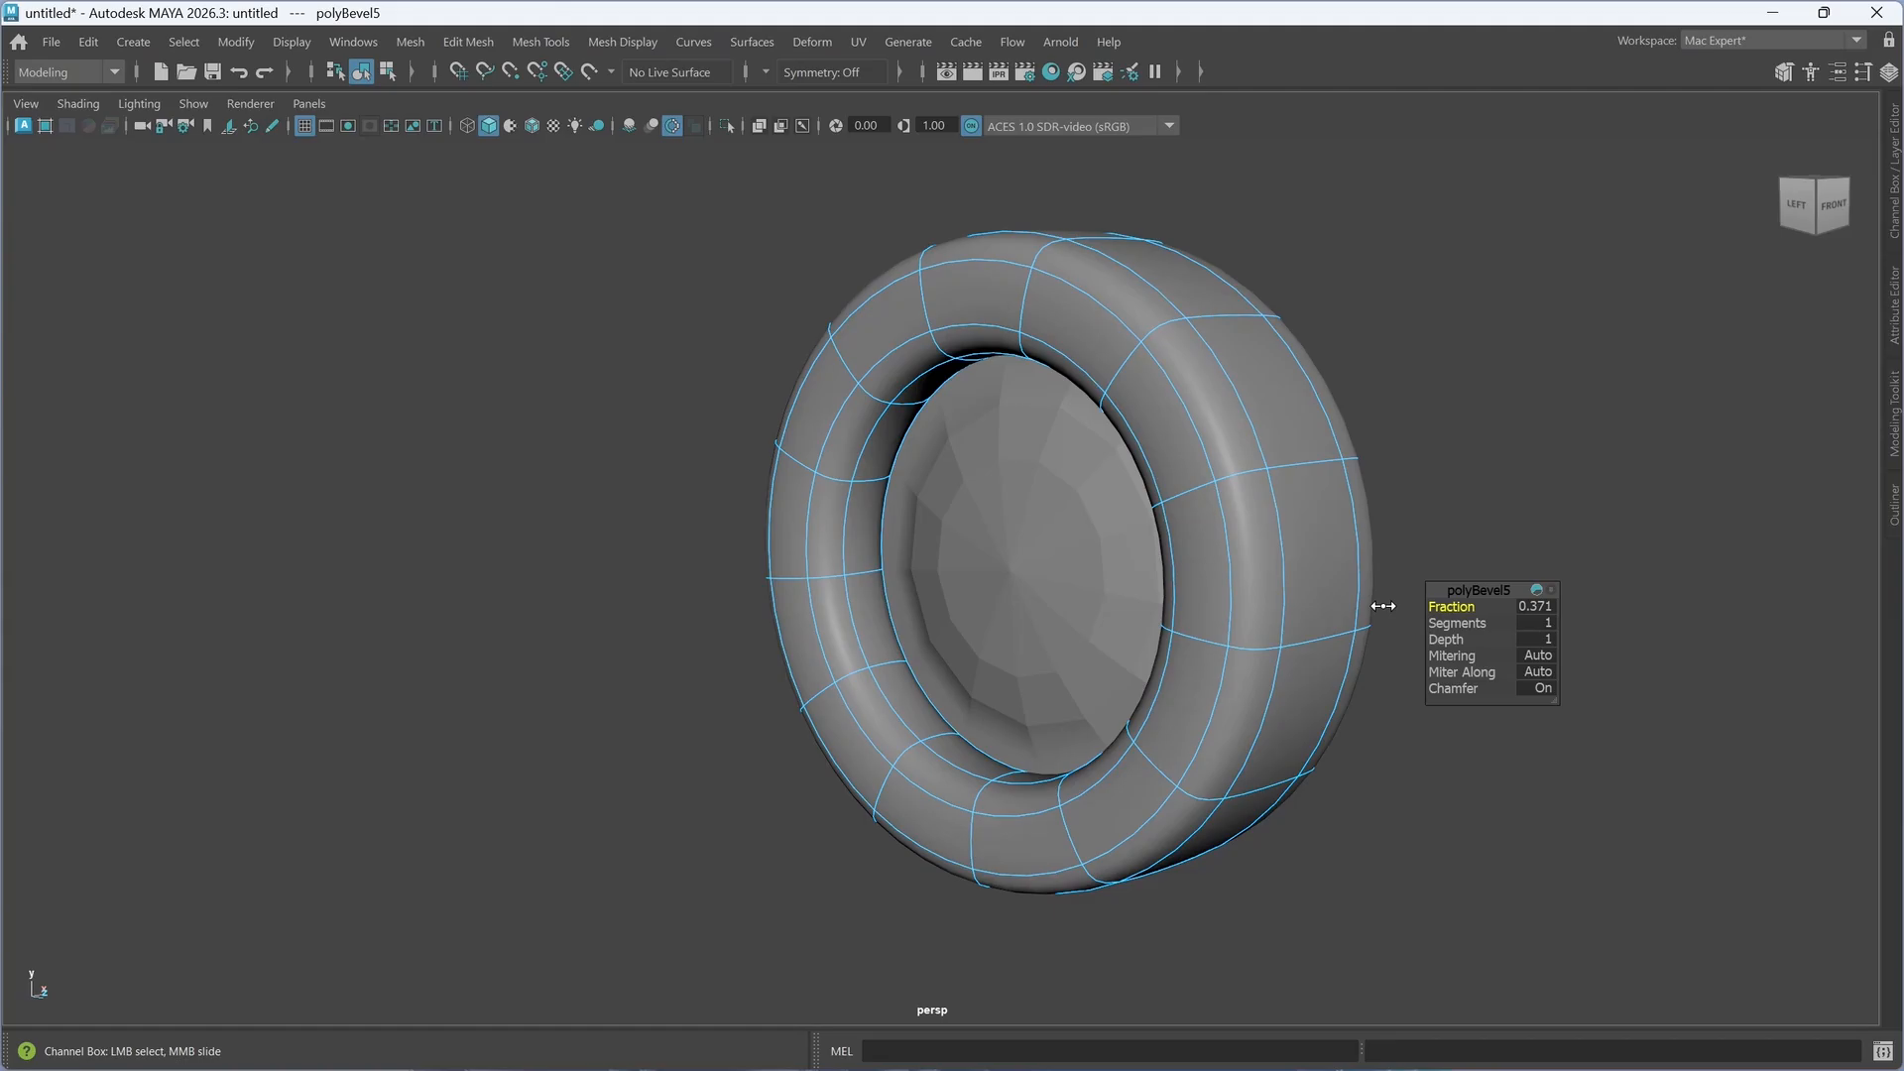
middle_drag(1325, 607, 1305, 608)
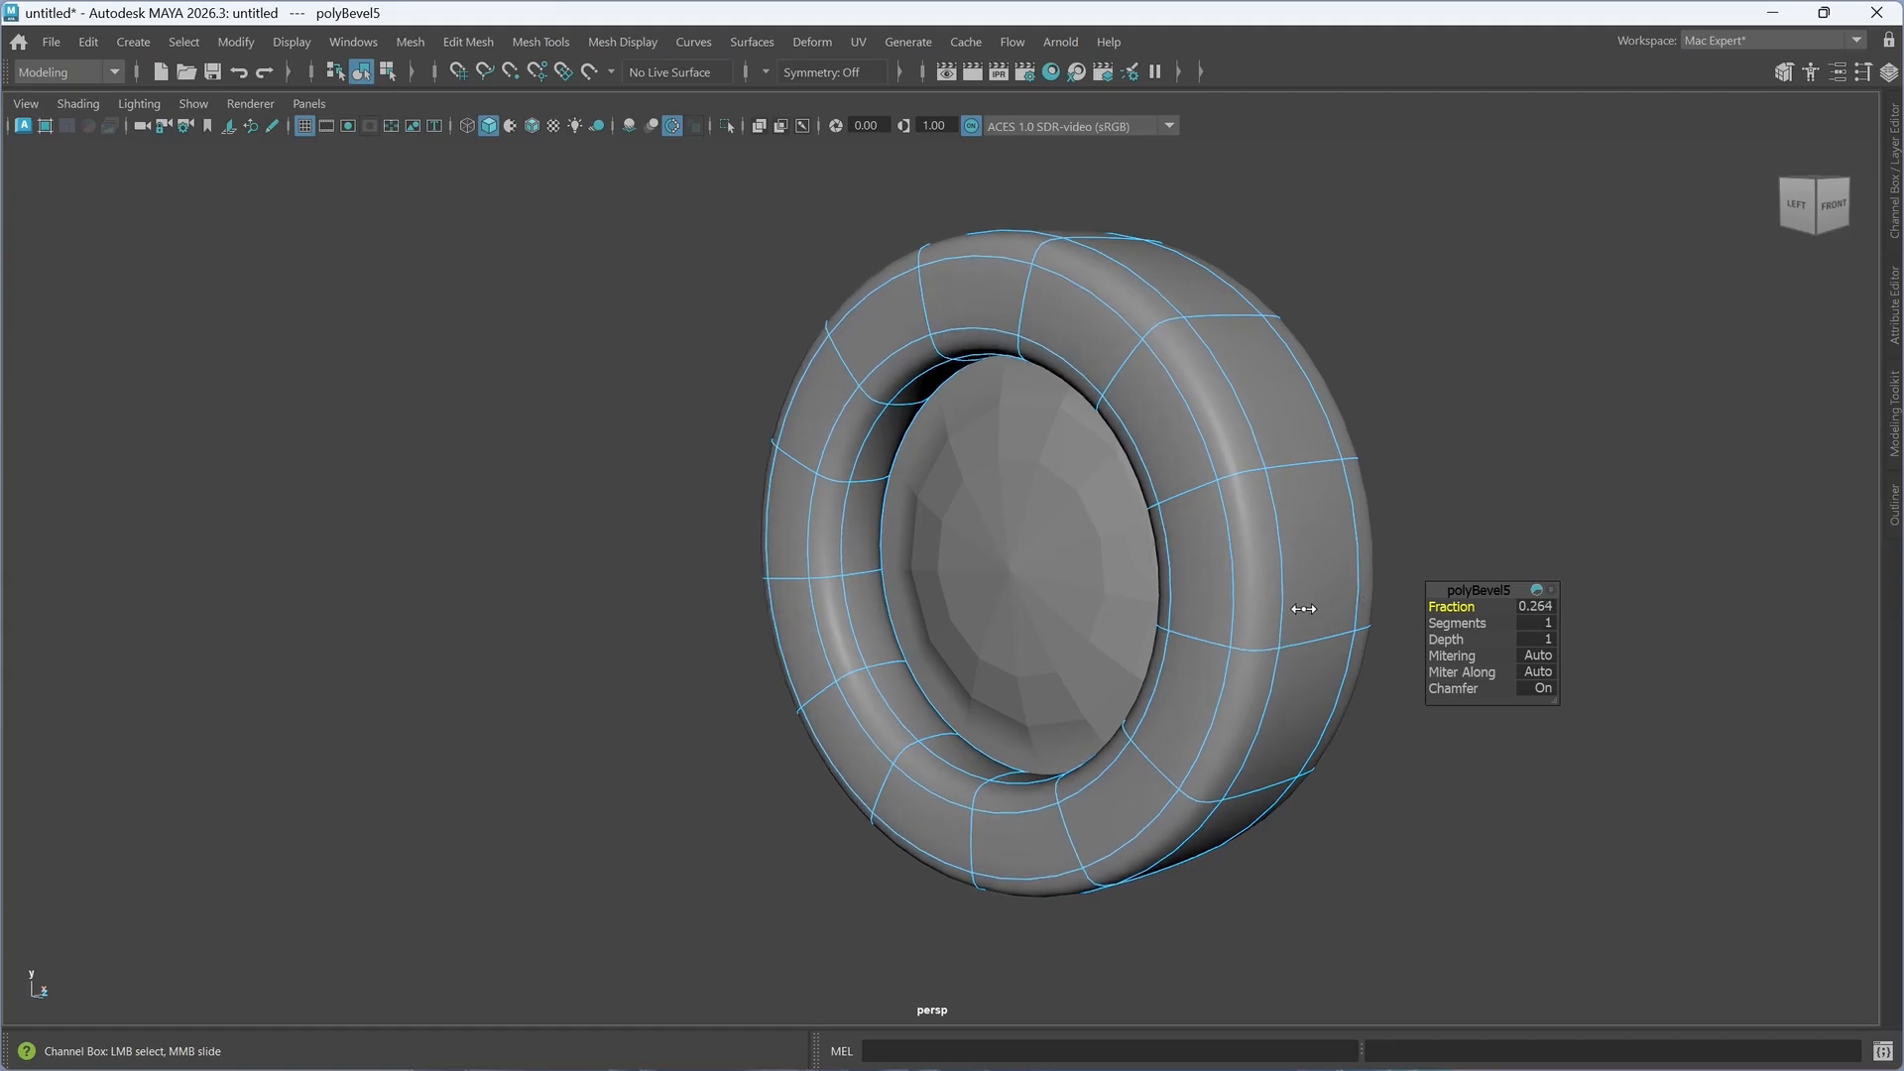
mouse_move(1234, 605)
alt+mouse_down()
mouse_move(1024, 578)
mouse_move(1239, 575)
alt+mouse_up()
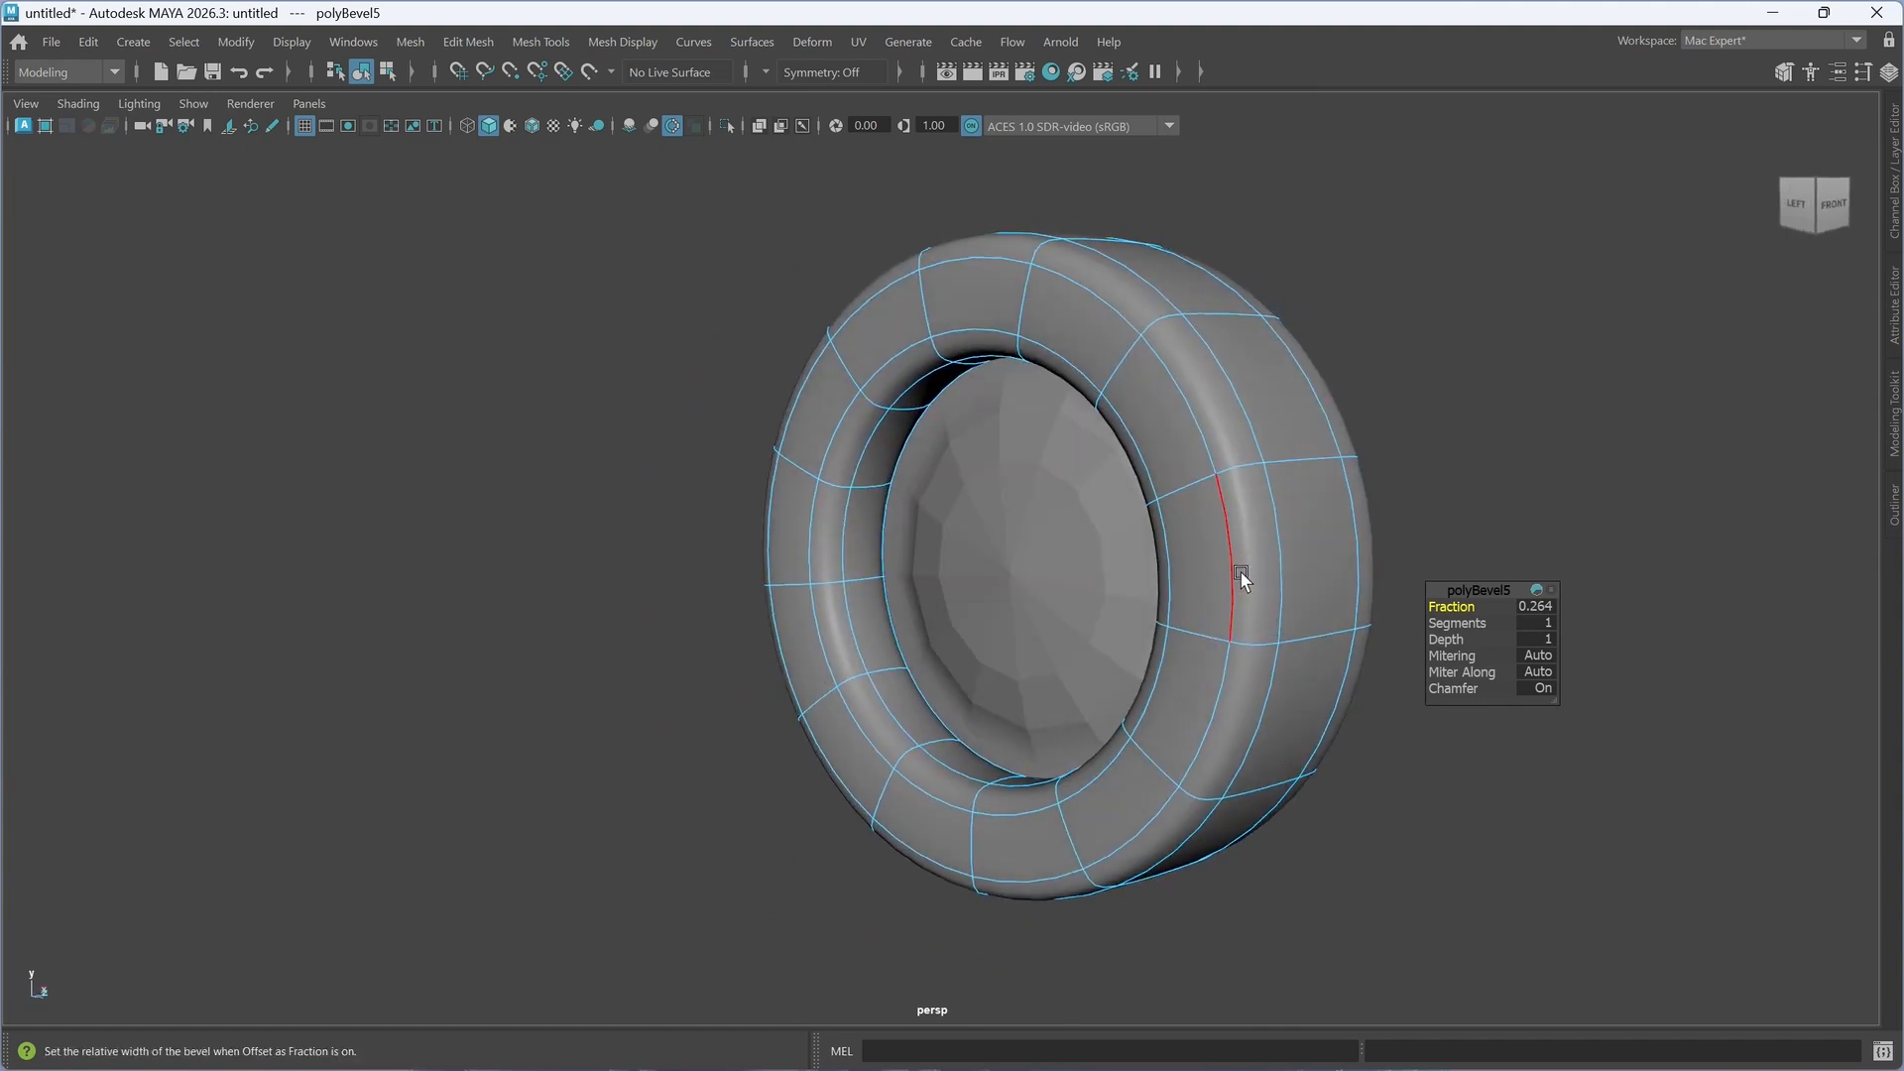
key(1)
- Bevel the edge loop at the inner wall's far corner, beside the dome, with 2 segments and a fraction of 0.399
alt+drag(1139, 618, 1139, 622)
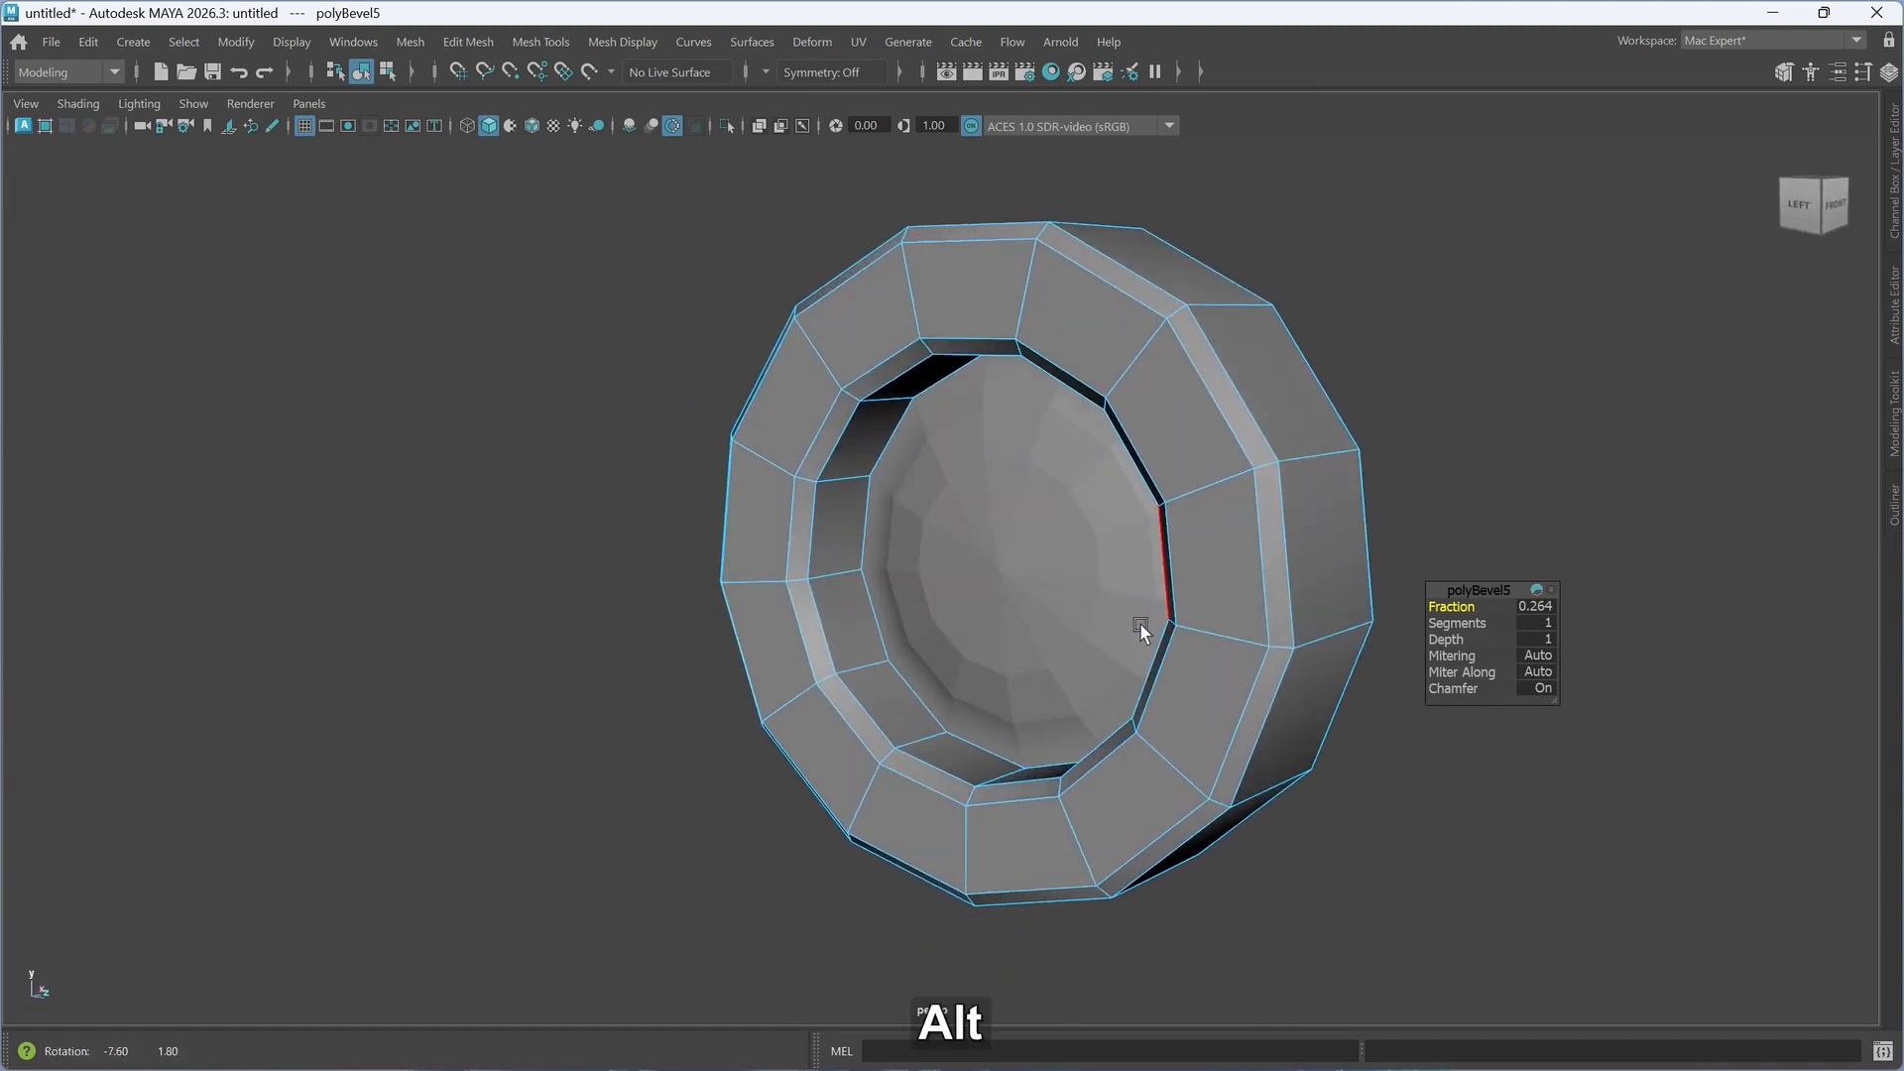
double_click(872, 627)
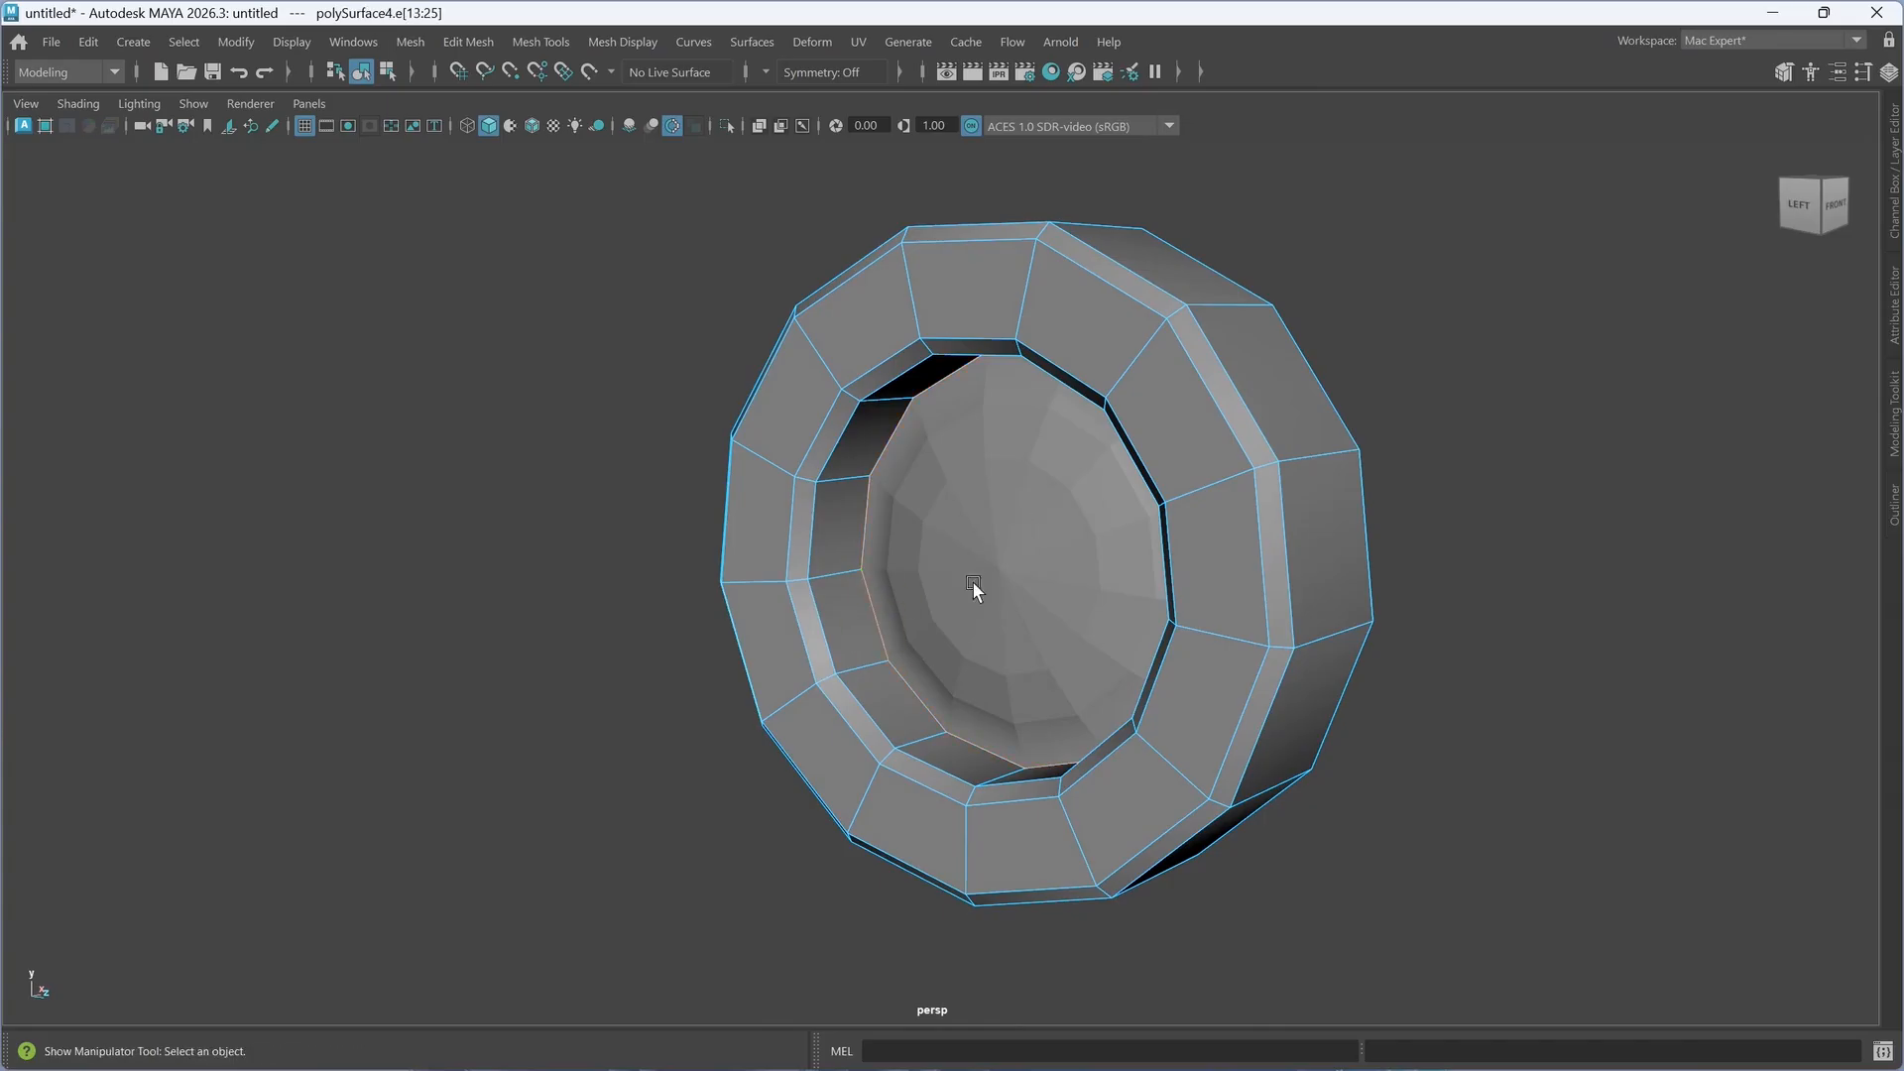
alt+drag(973, 582, 920, 632)
key(ctrl+b)
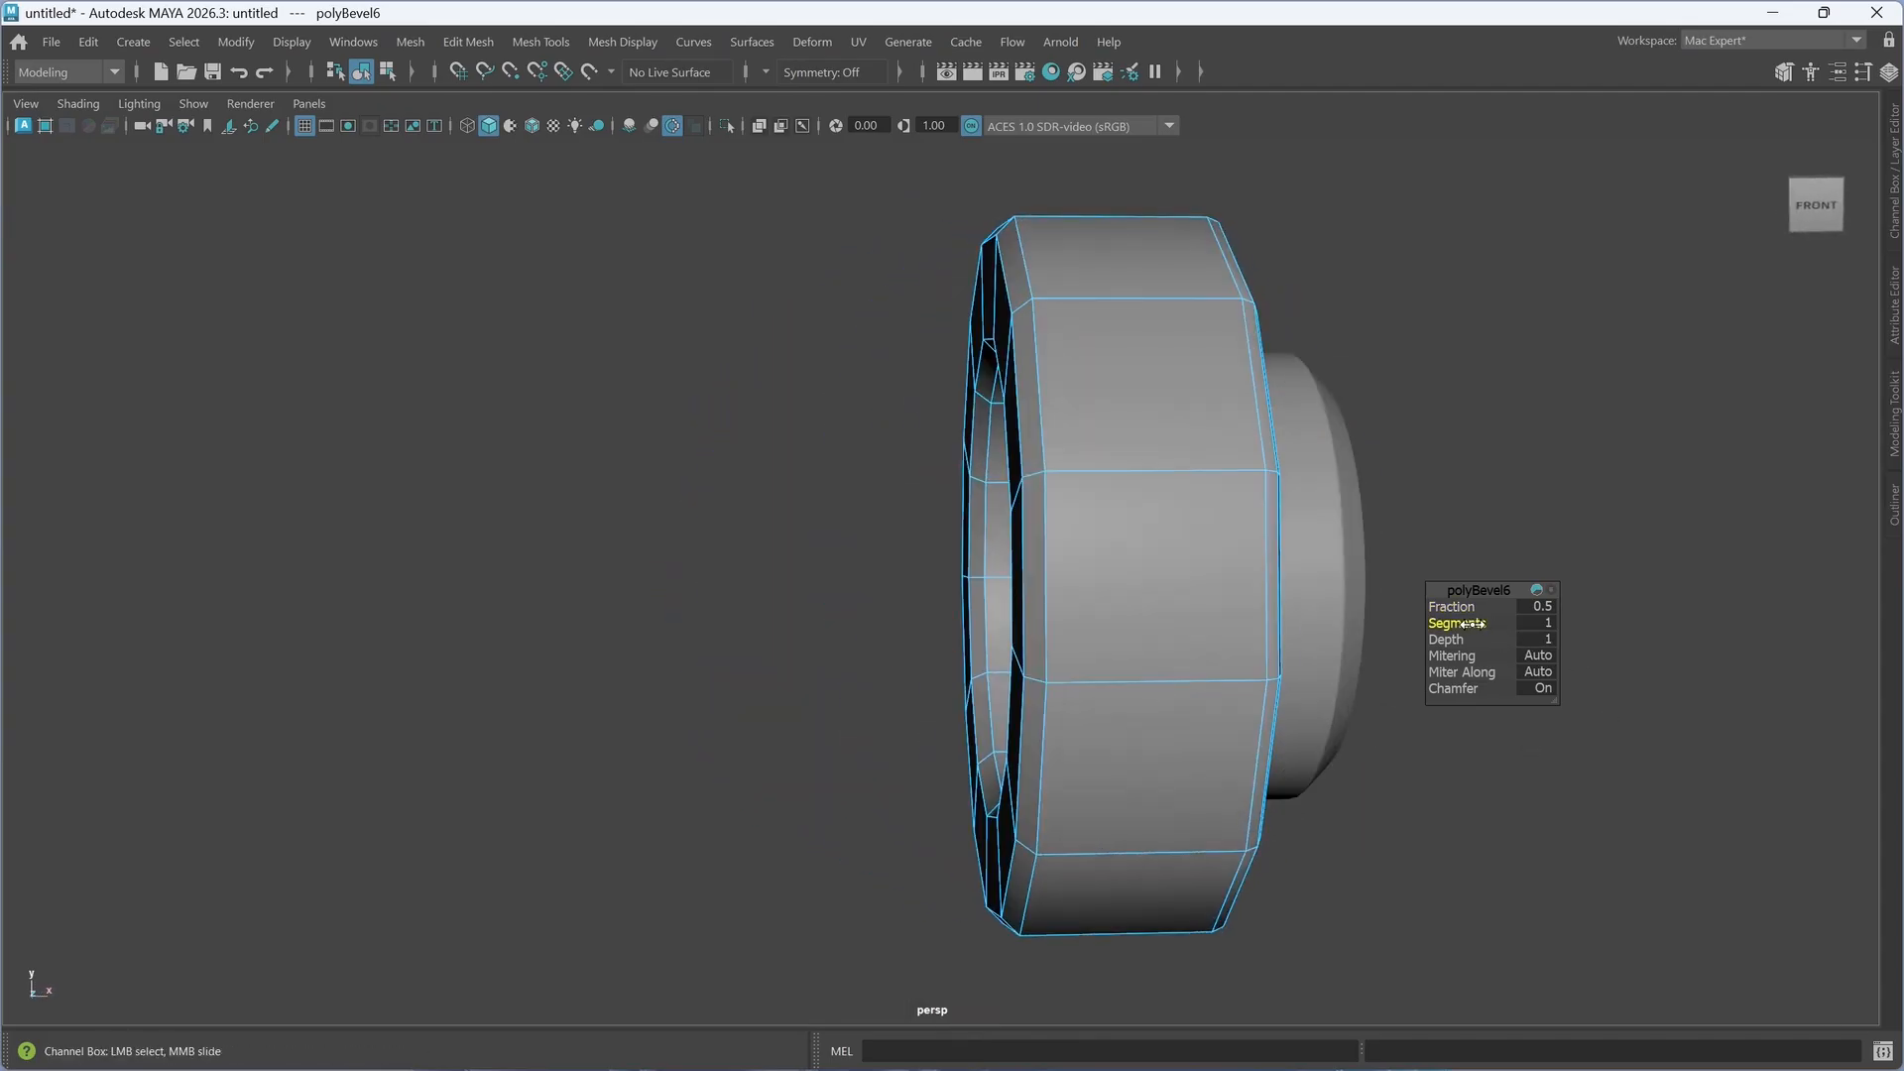
alt+drag(1262, 658, 1358, 656)
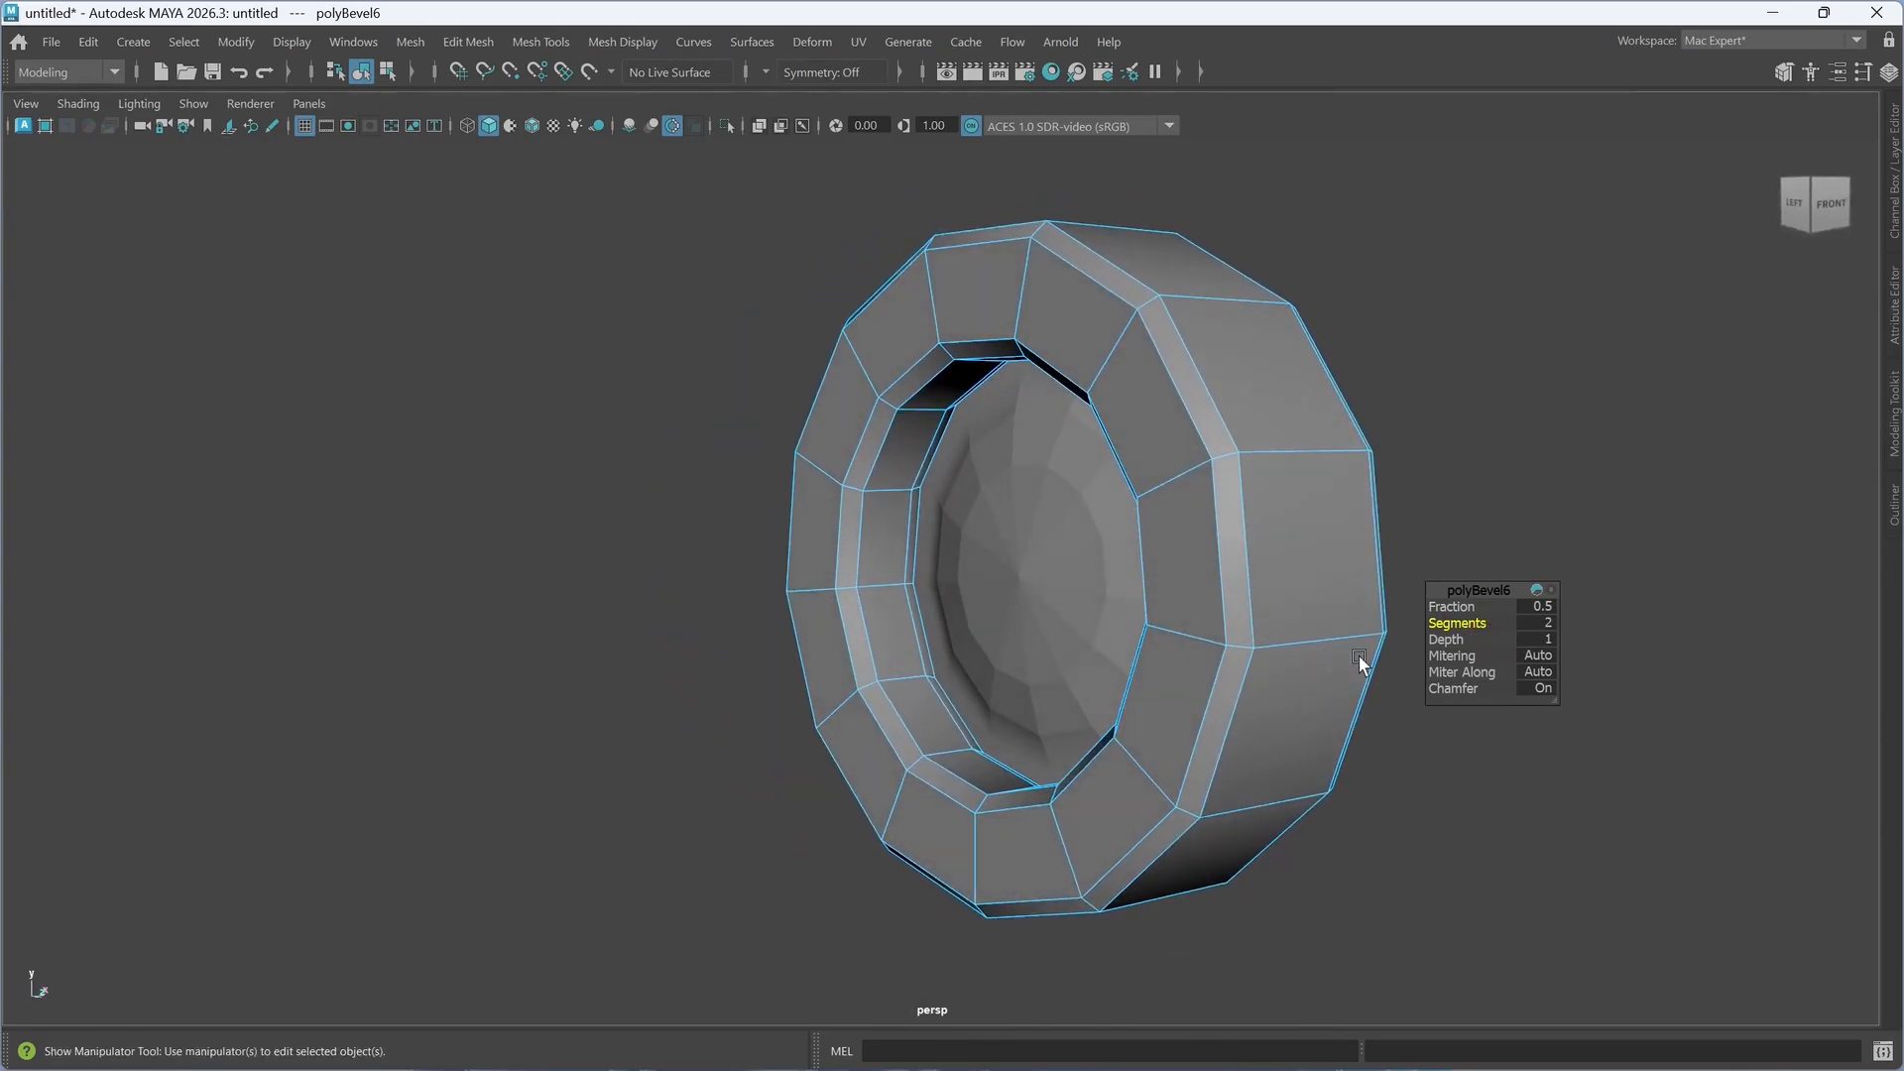
click(1541, 598)
text(0.399)
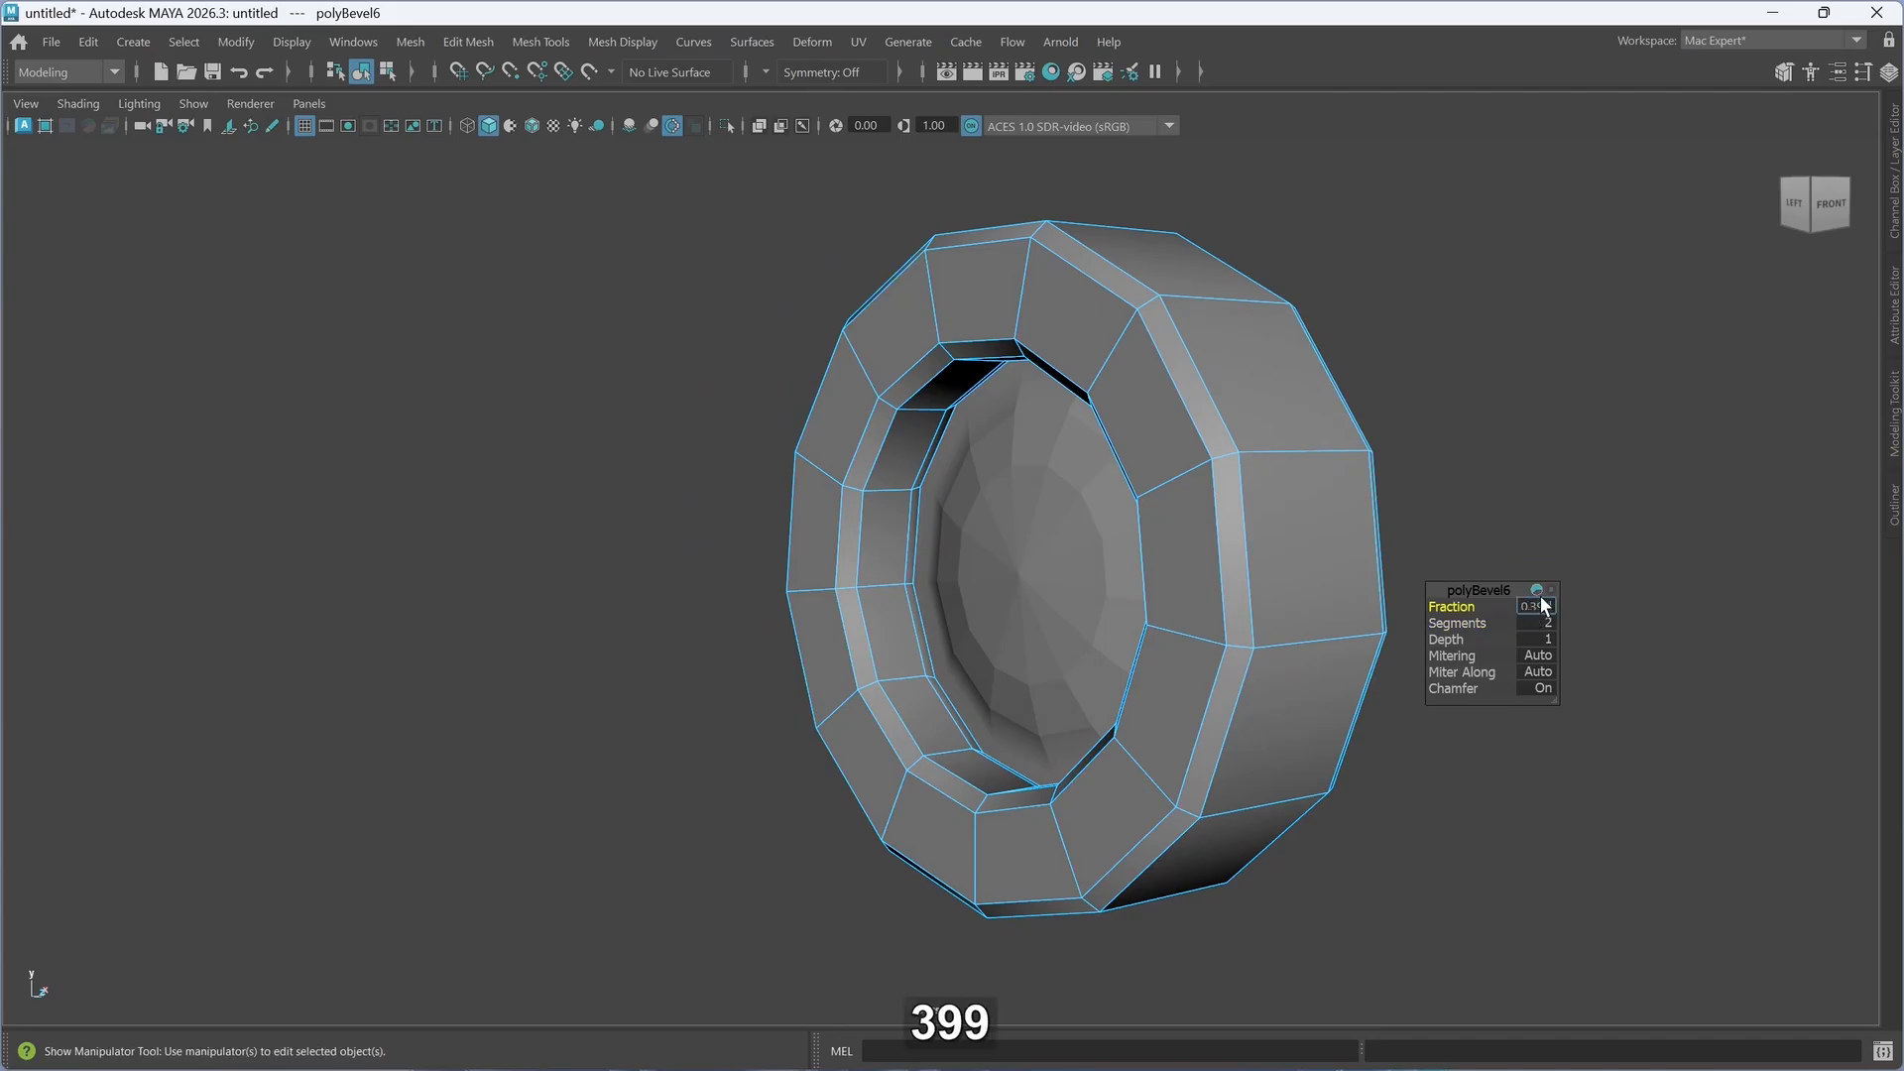
key(Return)
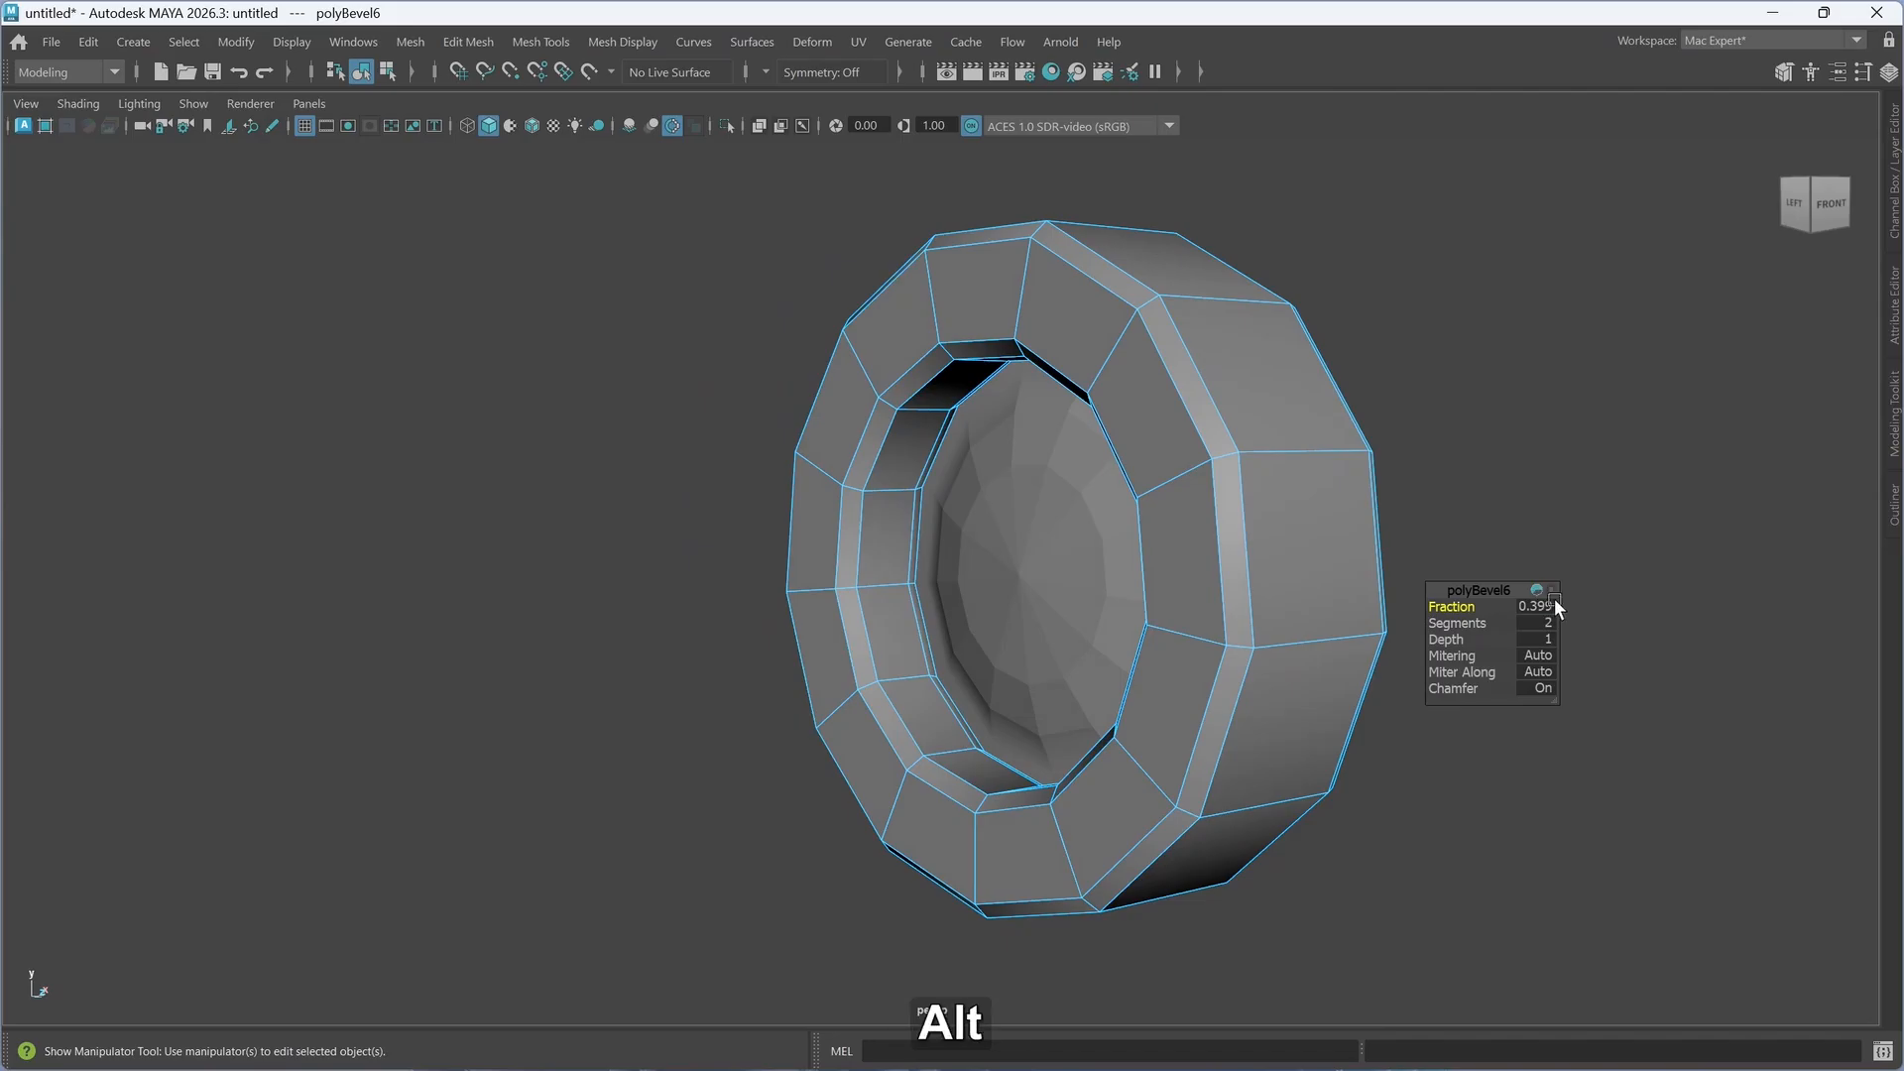
- Display the outer rim in smooth mesh preview and return to object selection with nothing selected
alt+drag(1144, 702, 1202, 712)
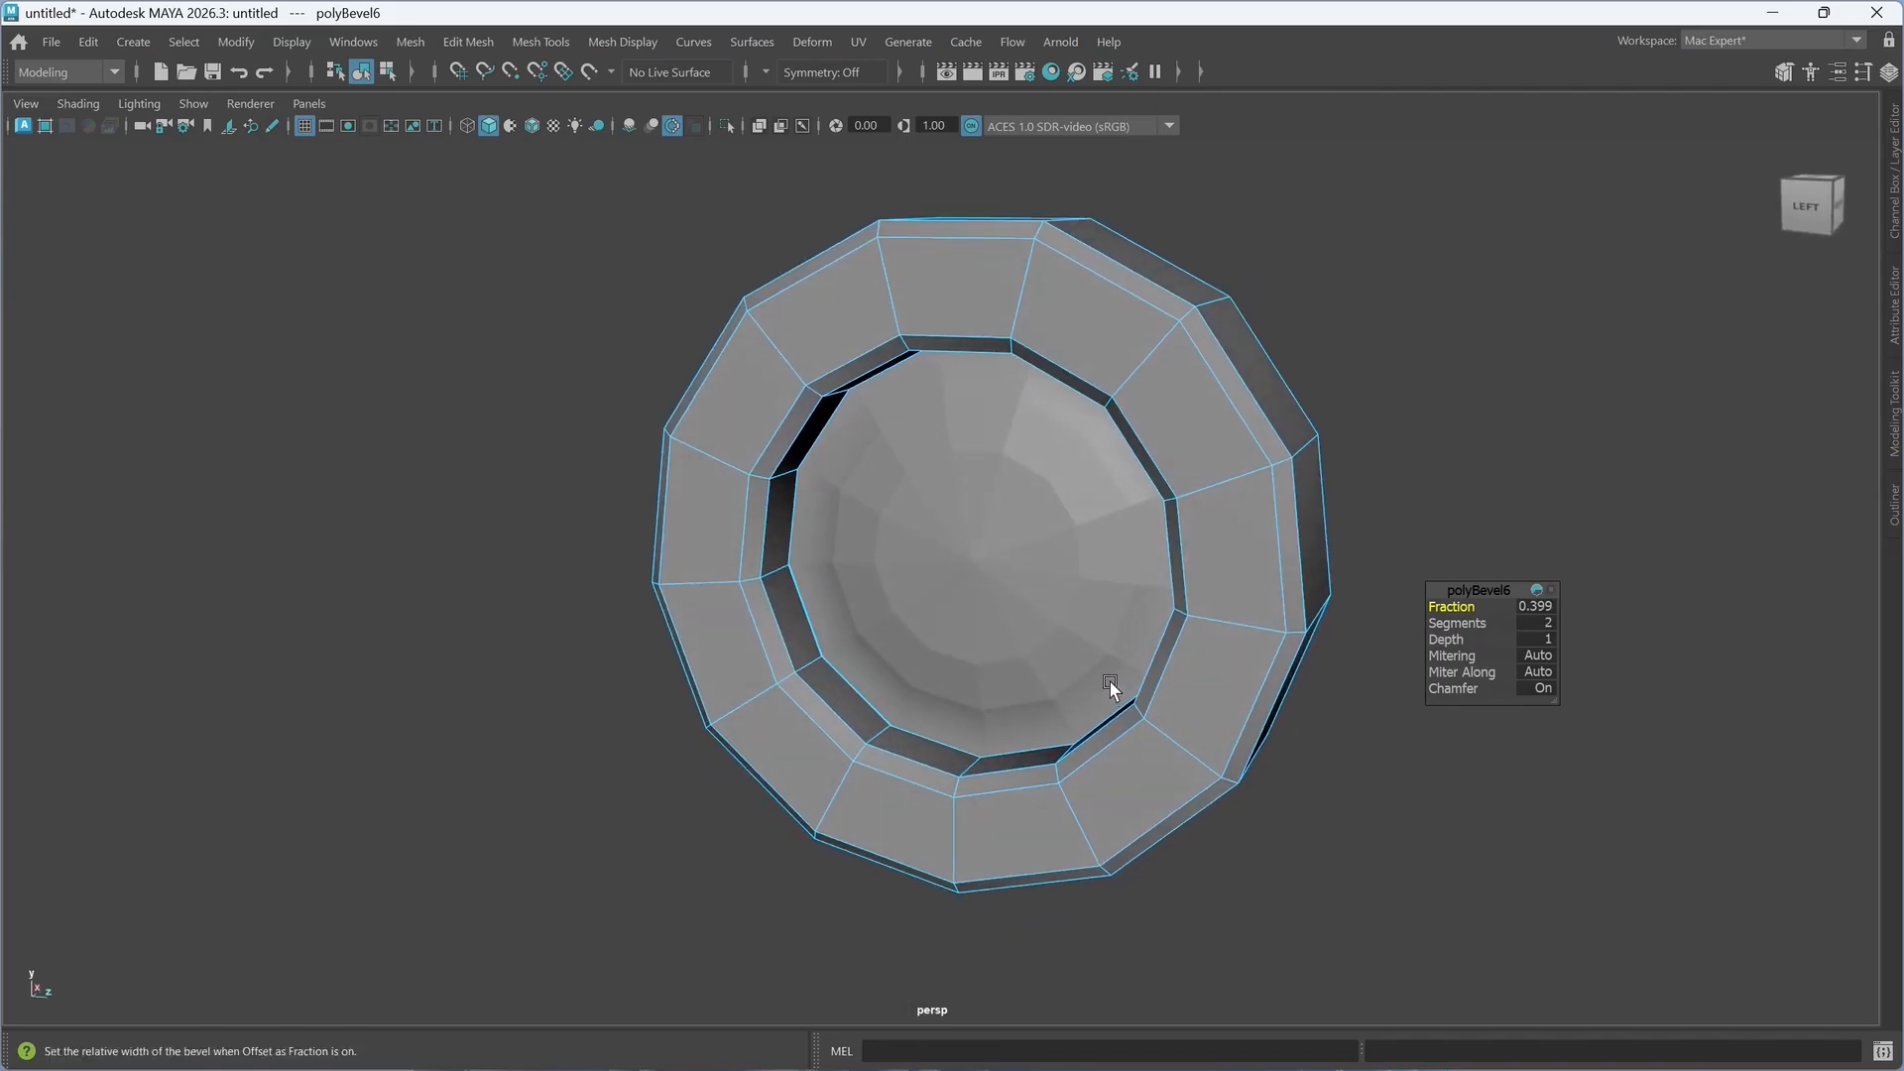
key(3)
alt+drag(1109, 633, 1067, 623)
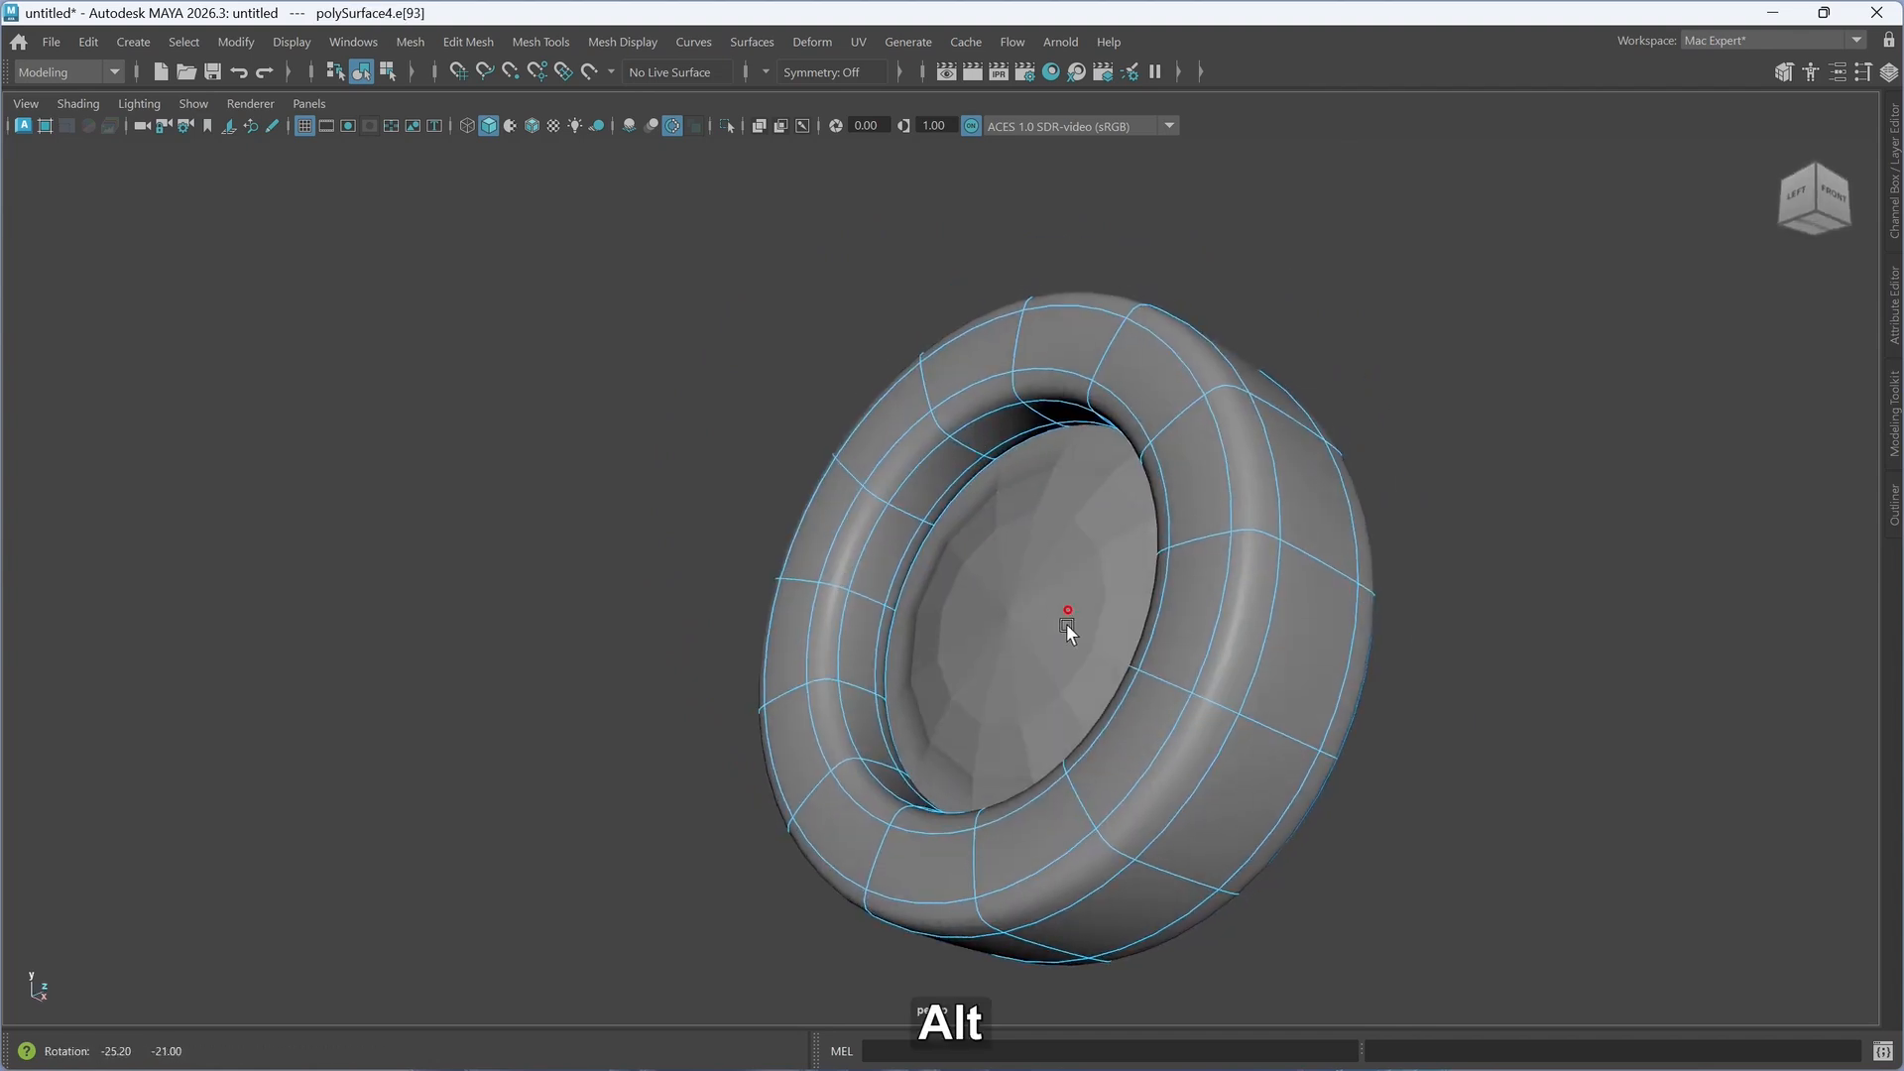
alt+drag(1475, 645, 1190, 590)
right_drag(1549, 526, 1665, 396)
click(1317, 604)
alt+drag(1317, 604, 1463, 553)
- Turn on smooth mesh preview for the flat ring between the outer rim and the raised hub
click(1049, 687)
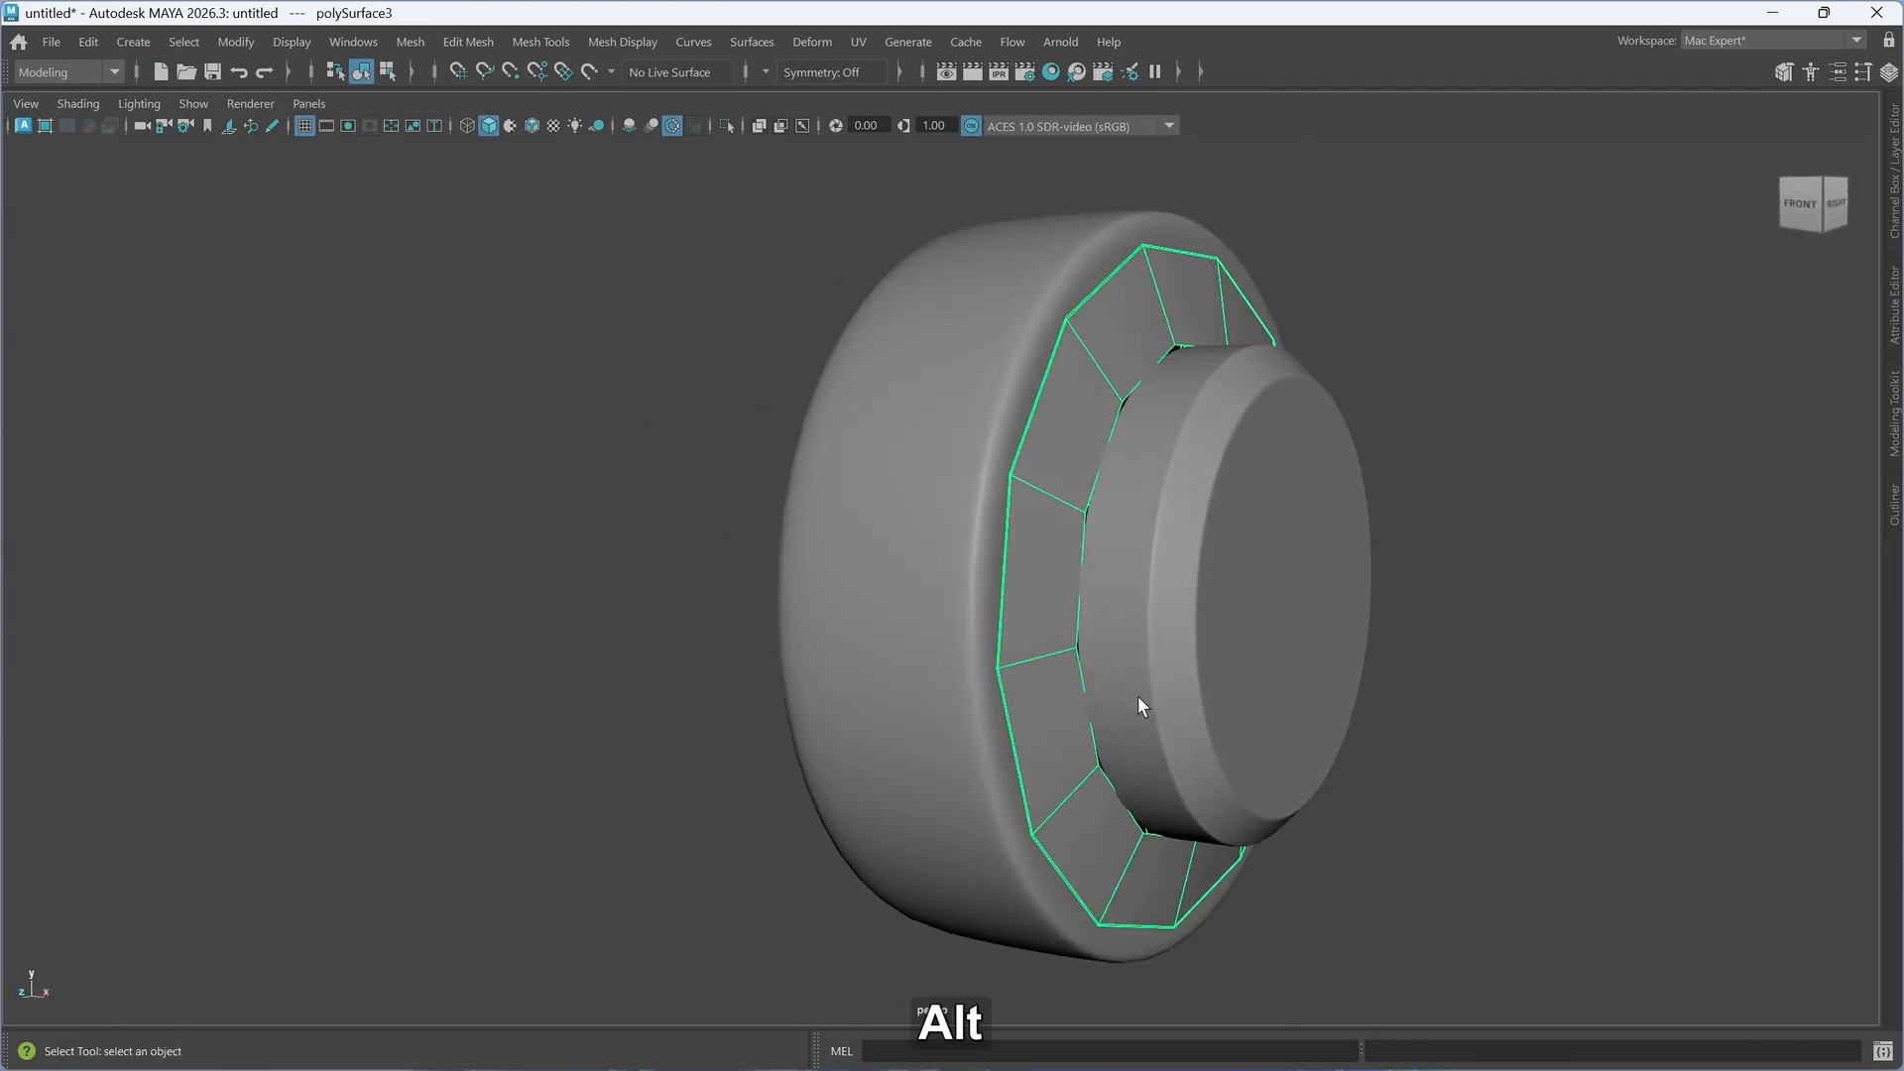
alt+drag(1139, 697, 1149, 691)
key(3)
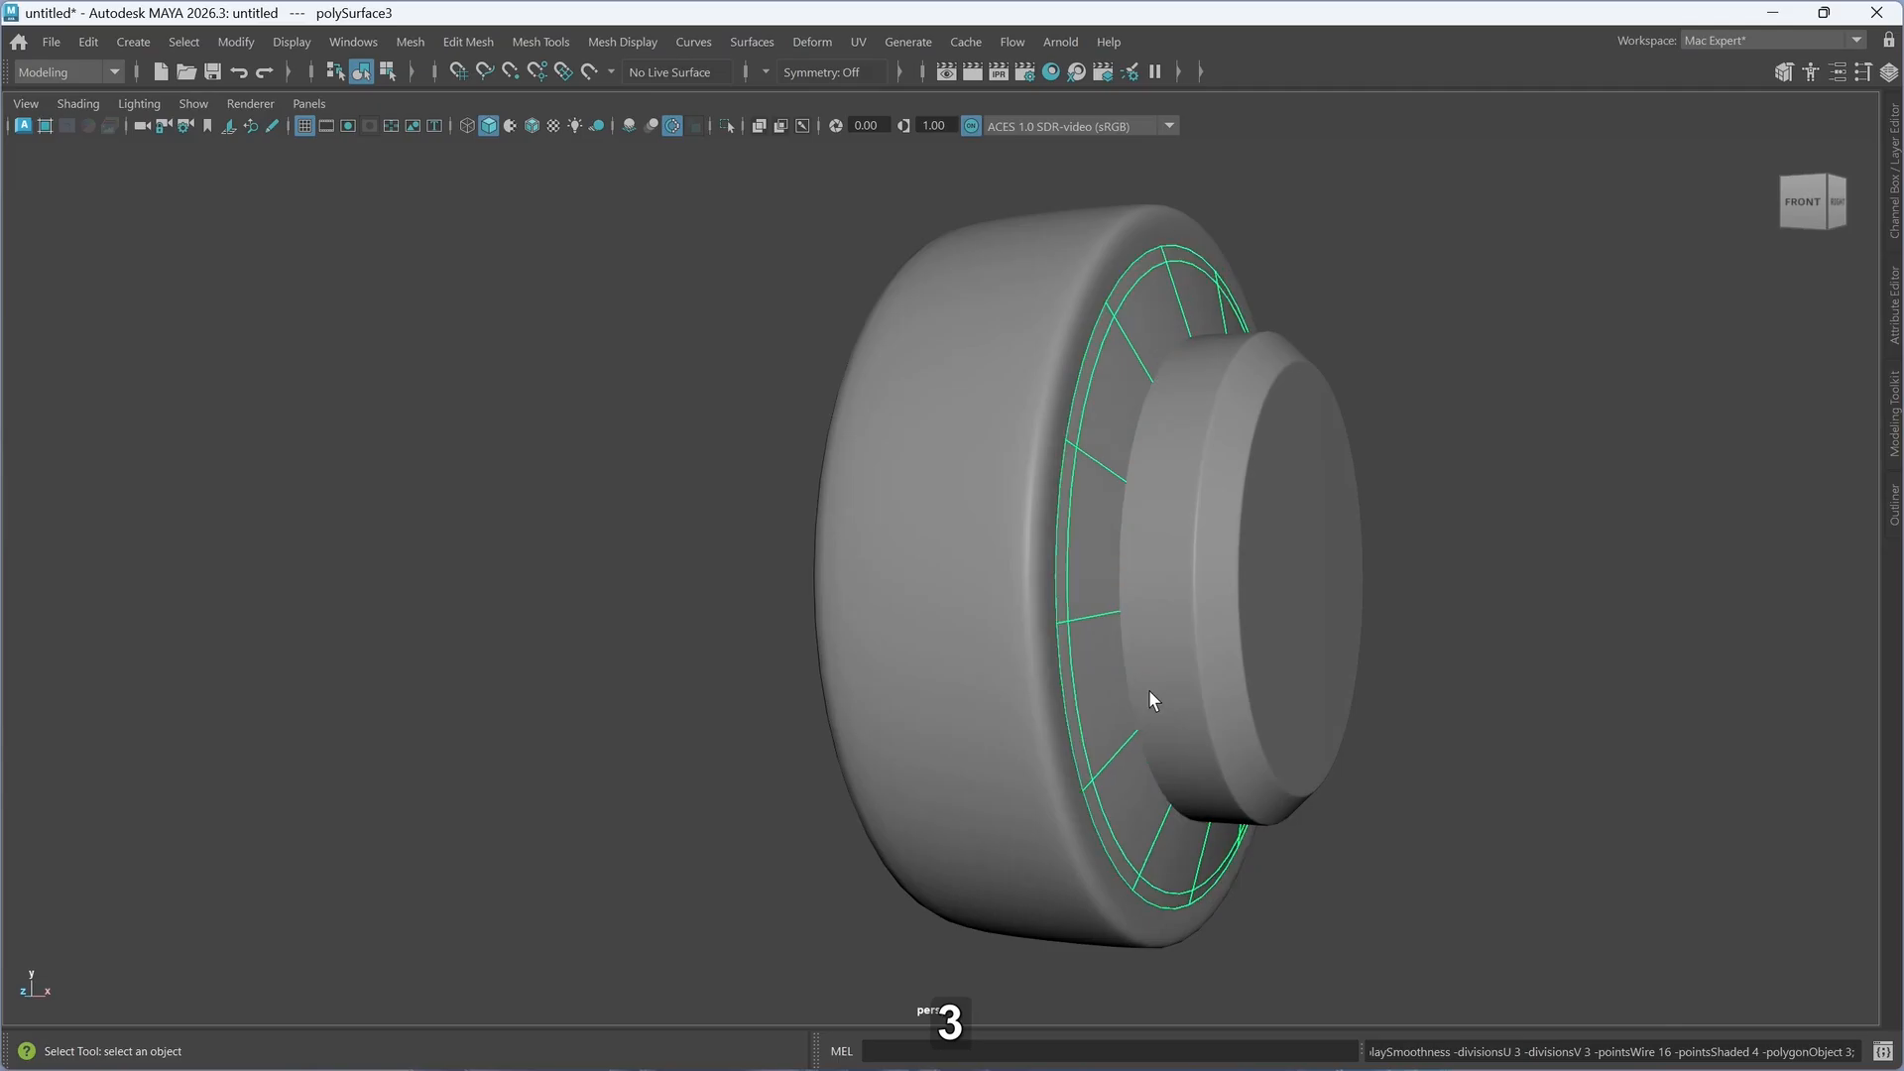
click(1415, 671)
- Examine the smoothed part from the dome side and from the raised hub side
mouse_move(1514, 650)
alt+mouse_down()
mouse_move(1457, 648)
mouse_move(1576, 663)
mouse_move(1699, 637)
mouse_move(1484, 632)
mouse_move(1411, 650)
mouse_move(1483, 650)
alt+mouse_up()
mouse_move(986, 688)
alt+mouse_down()
mouse_move(960, 689)
mouse_move(978, 690)
alt+mouse_up()
alt+middle_drag(1198, 602, 1067, 709)
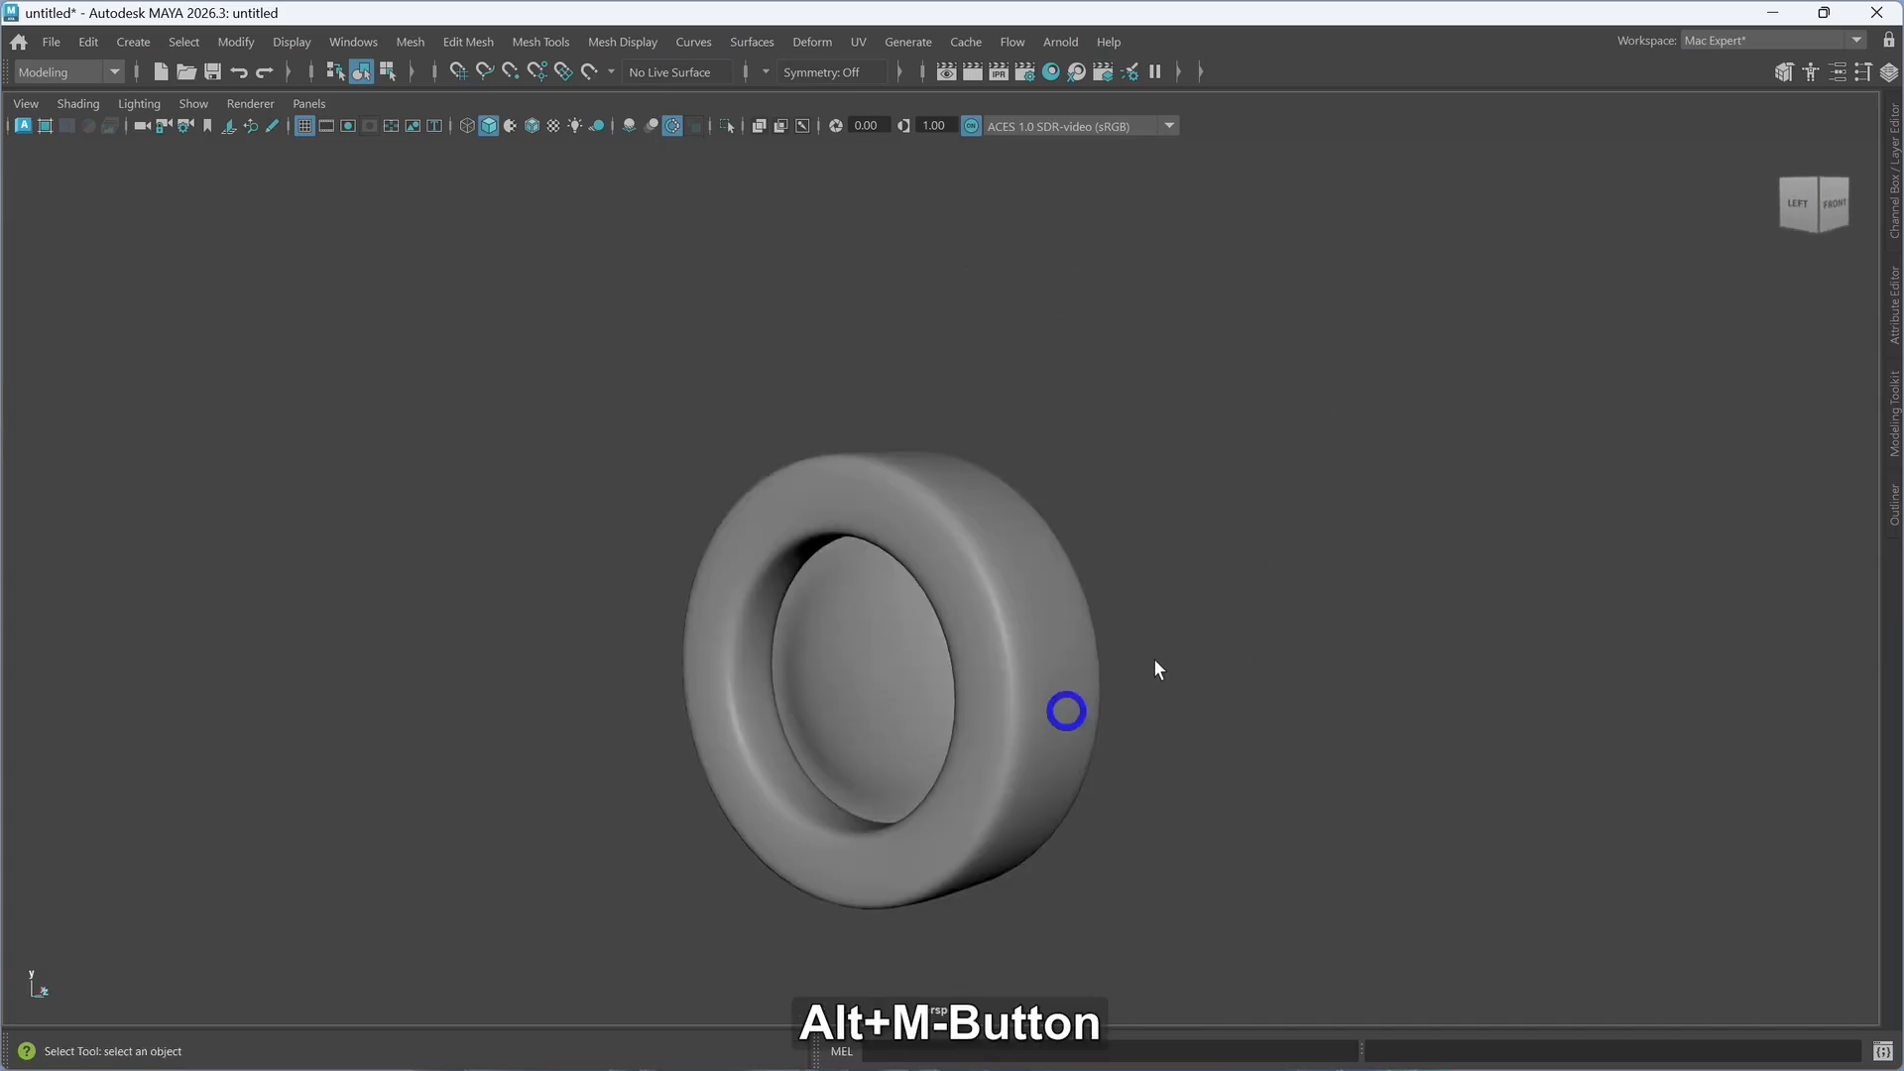
alt+drag(1067, 710, 995, 657)
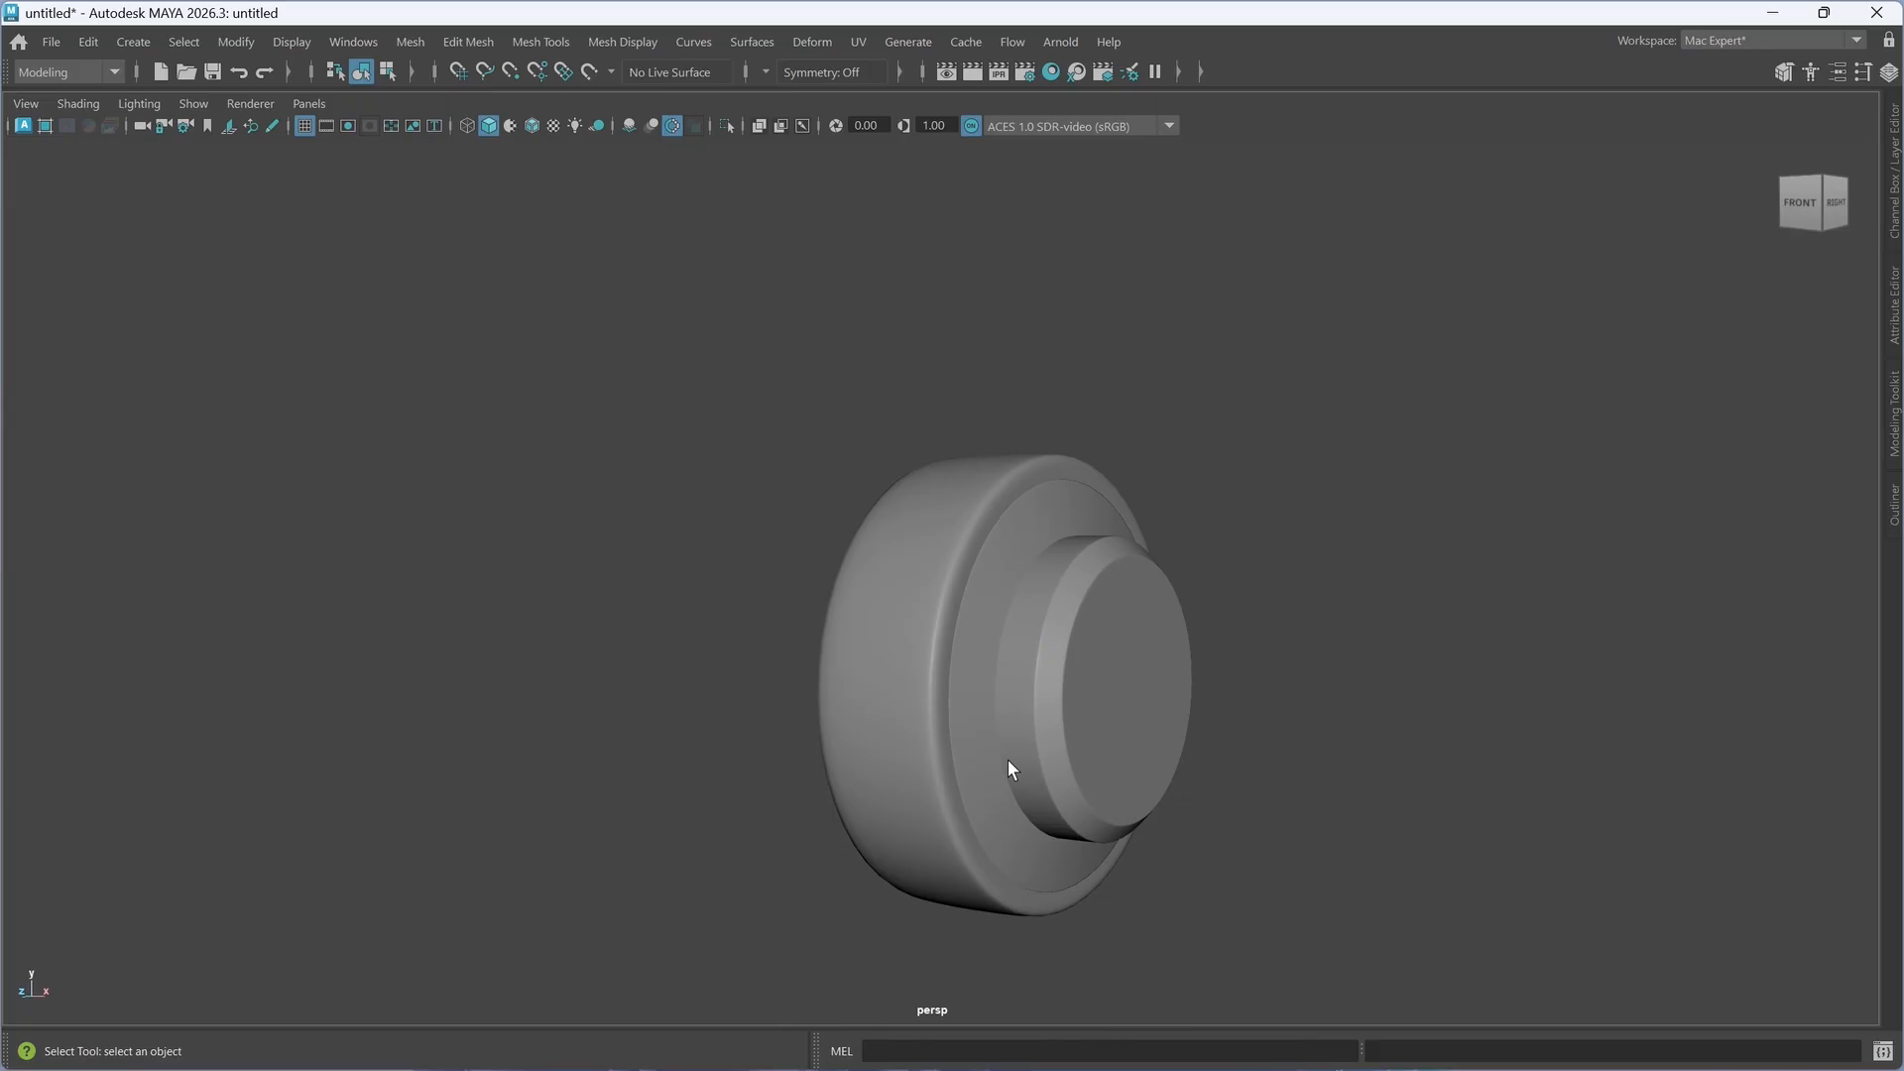
alt+middle_drag(1081, 771, 1074, 709)
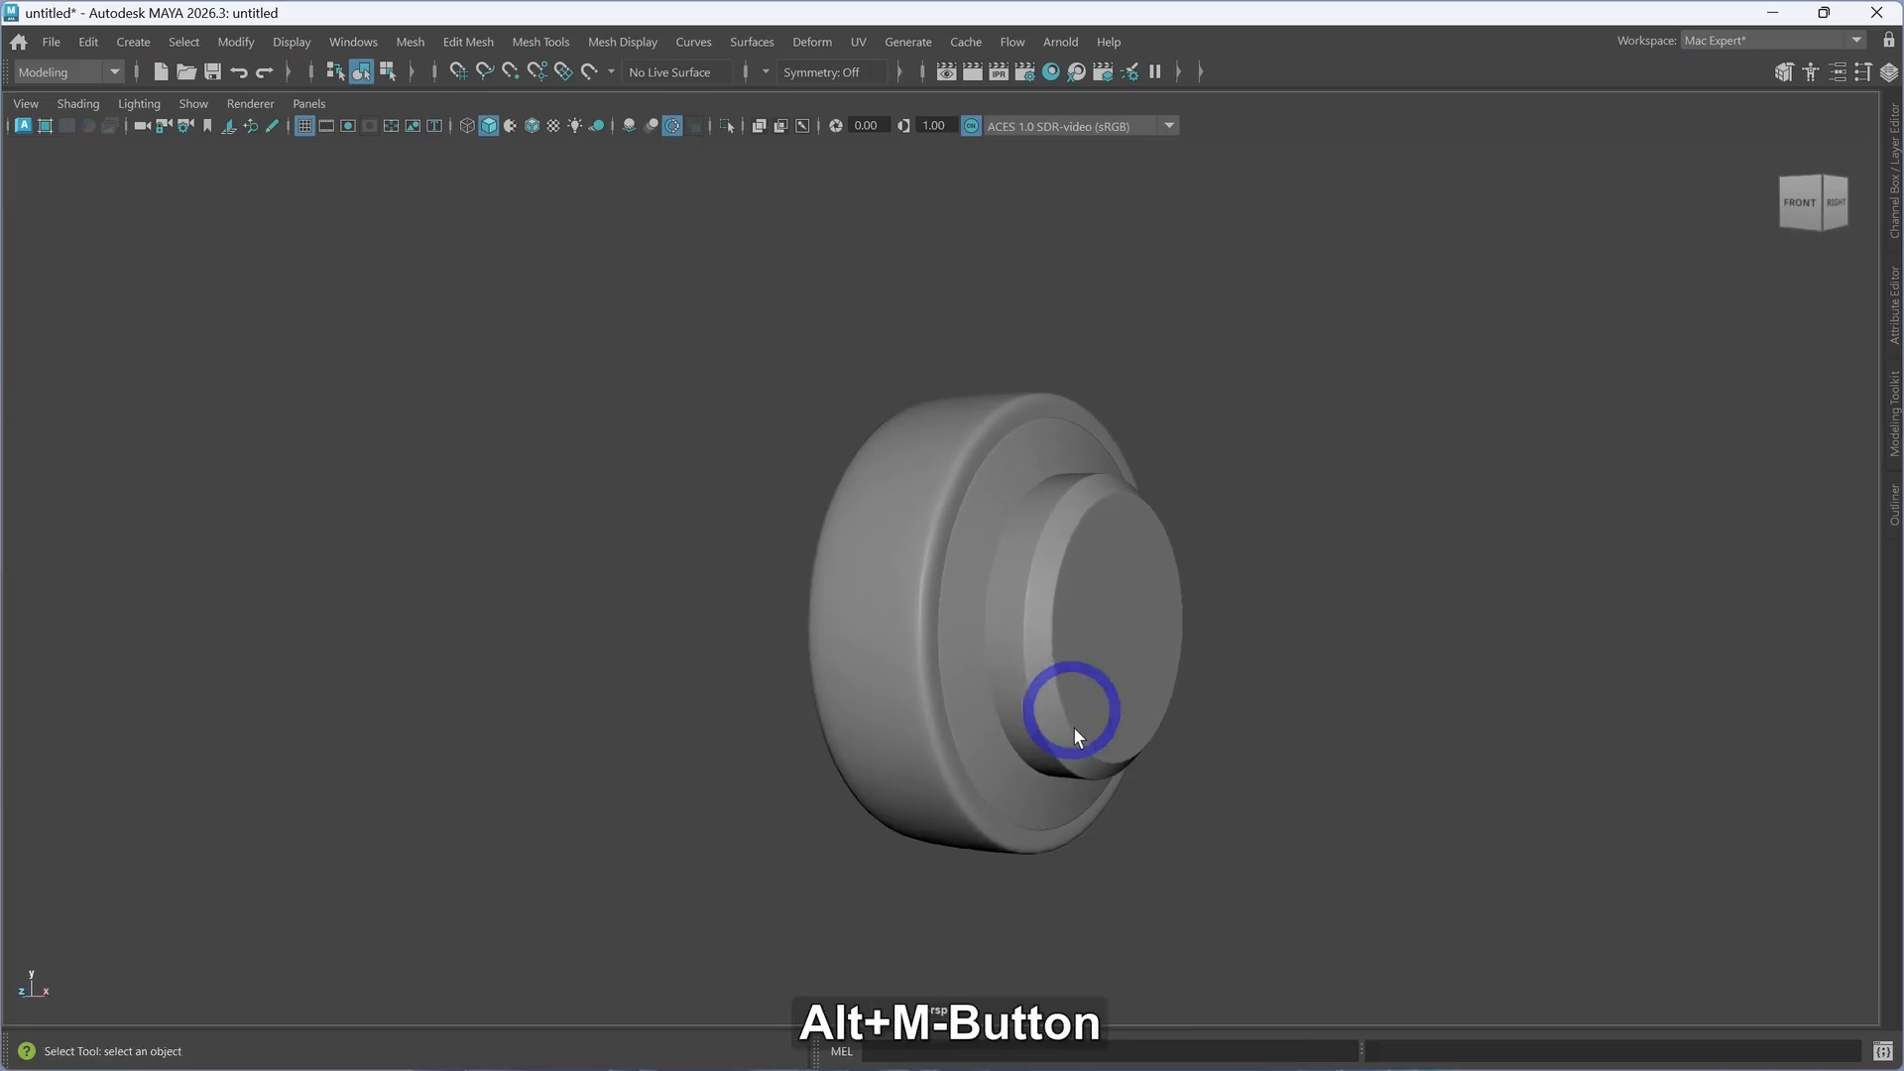
scroll(1100, 699, up, 3)
alt+drag(1135, 679, 942, 734)
- Insert an edge loop around the middle of the rim's outer wall with the Multi-Cut tool
click(1113, 693)
click(939, 722)
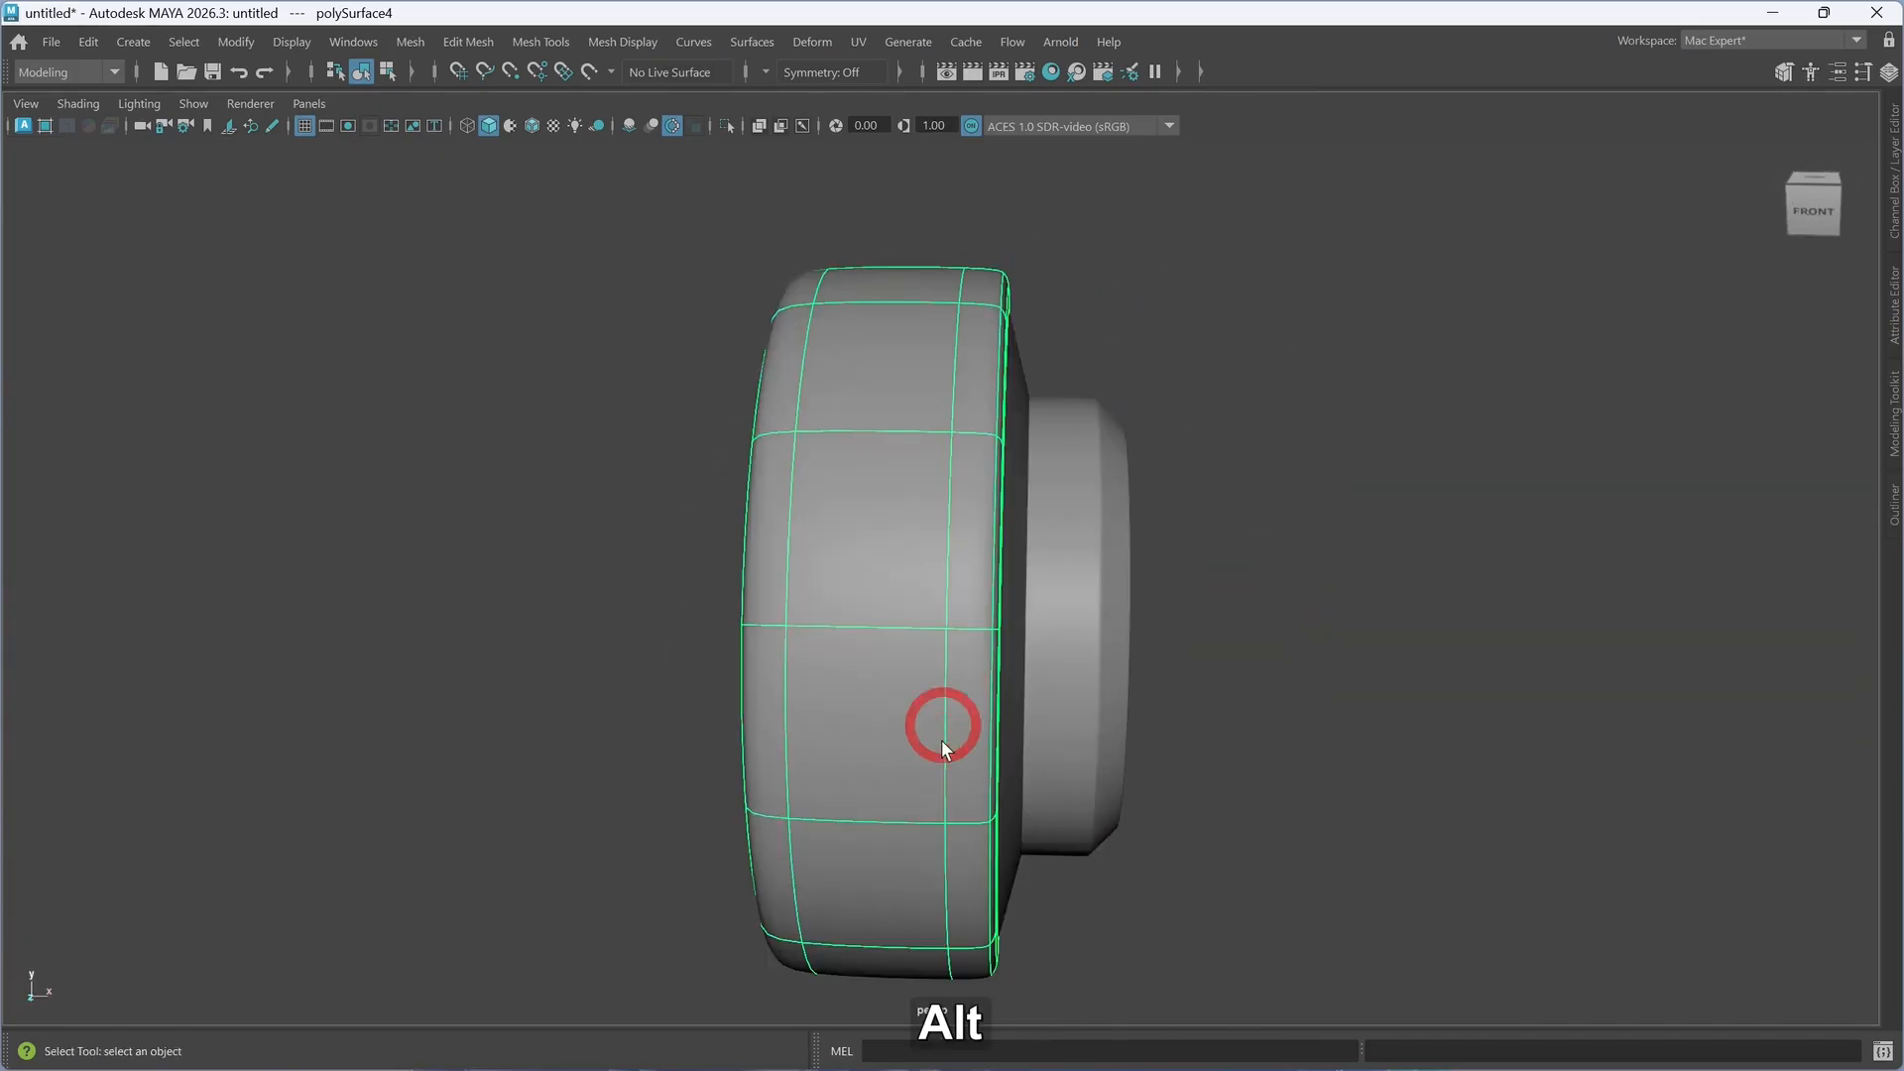
alt+middle_drag(942, 734, 1021, 663)
key(m)
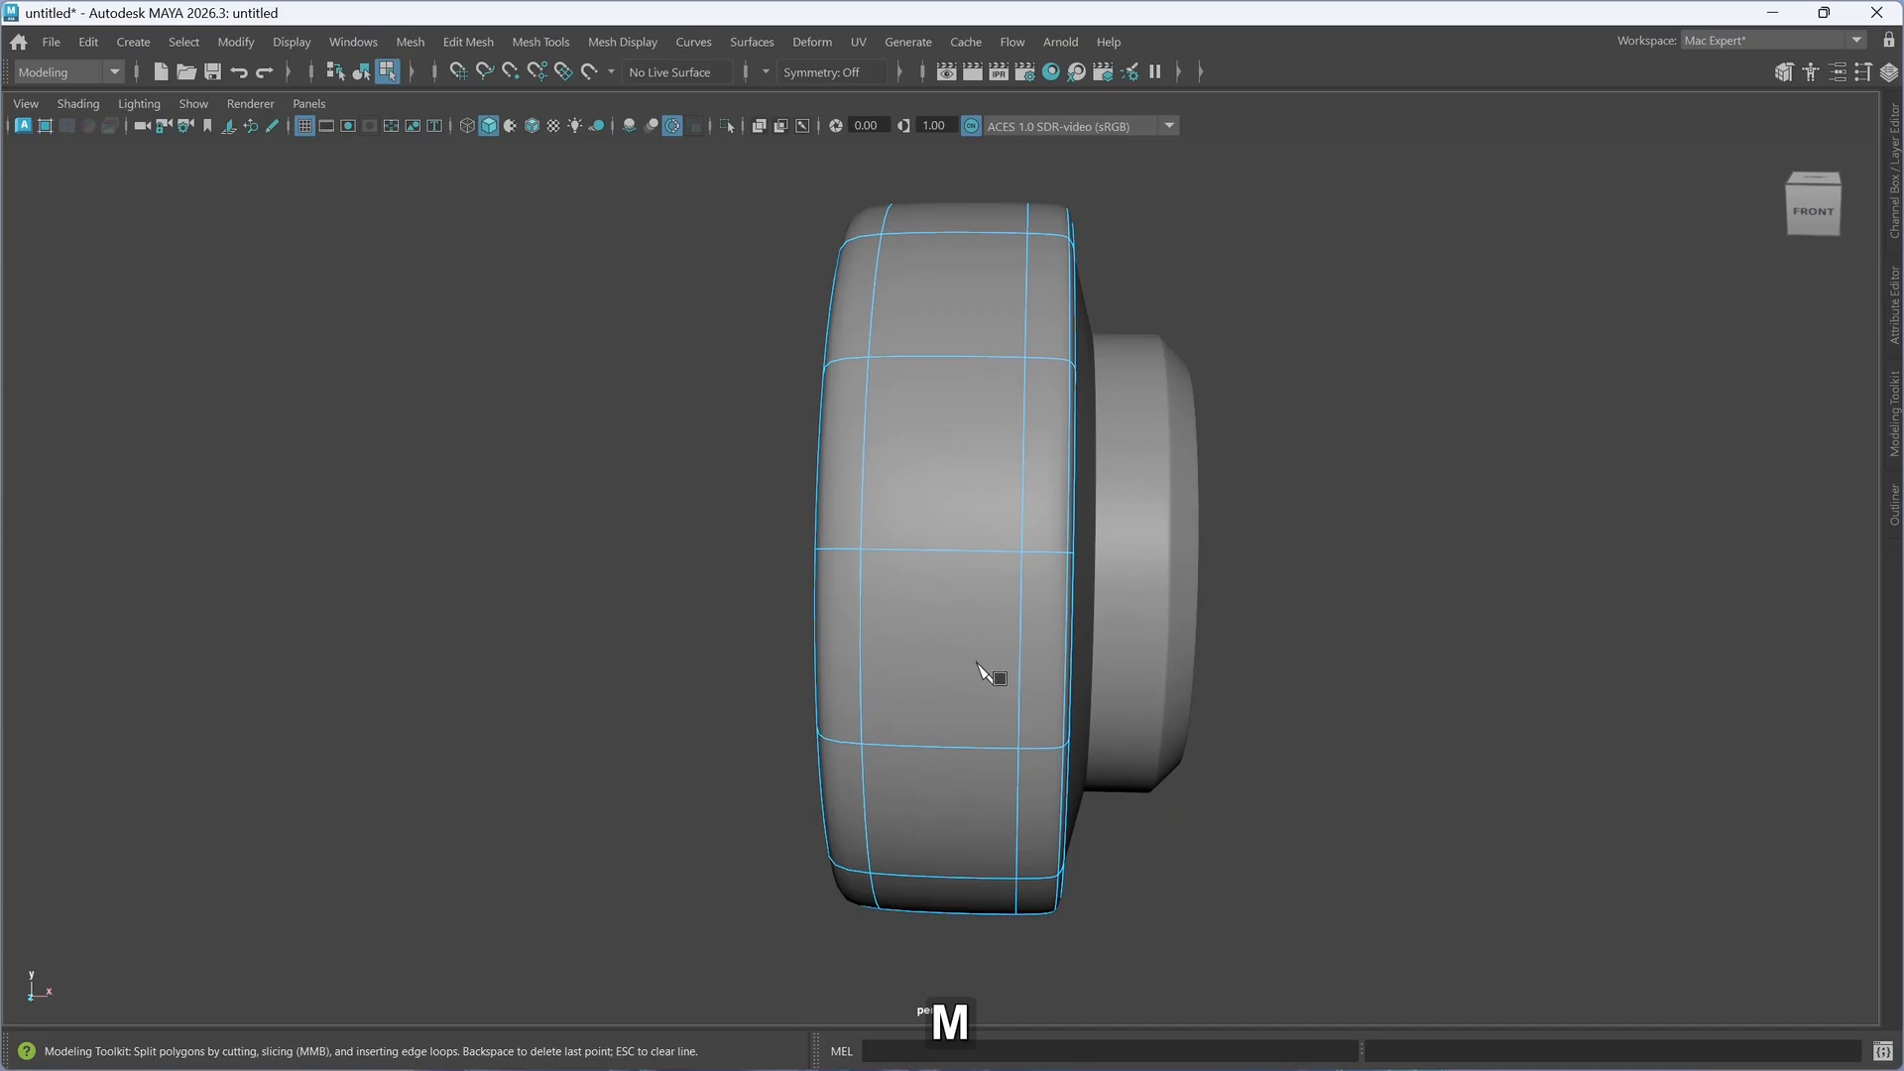
ctrl+middle_click(950, 702)
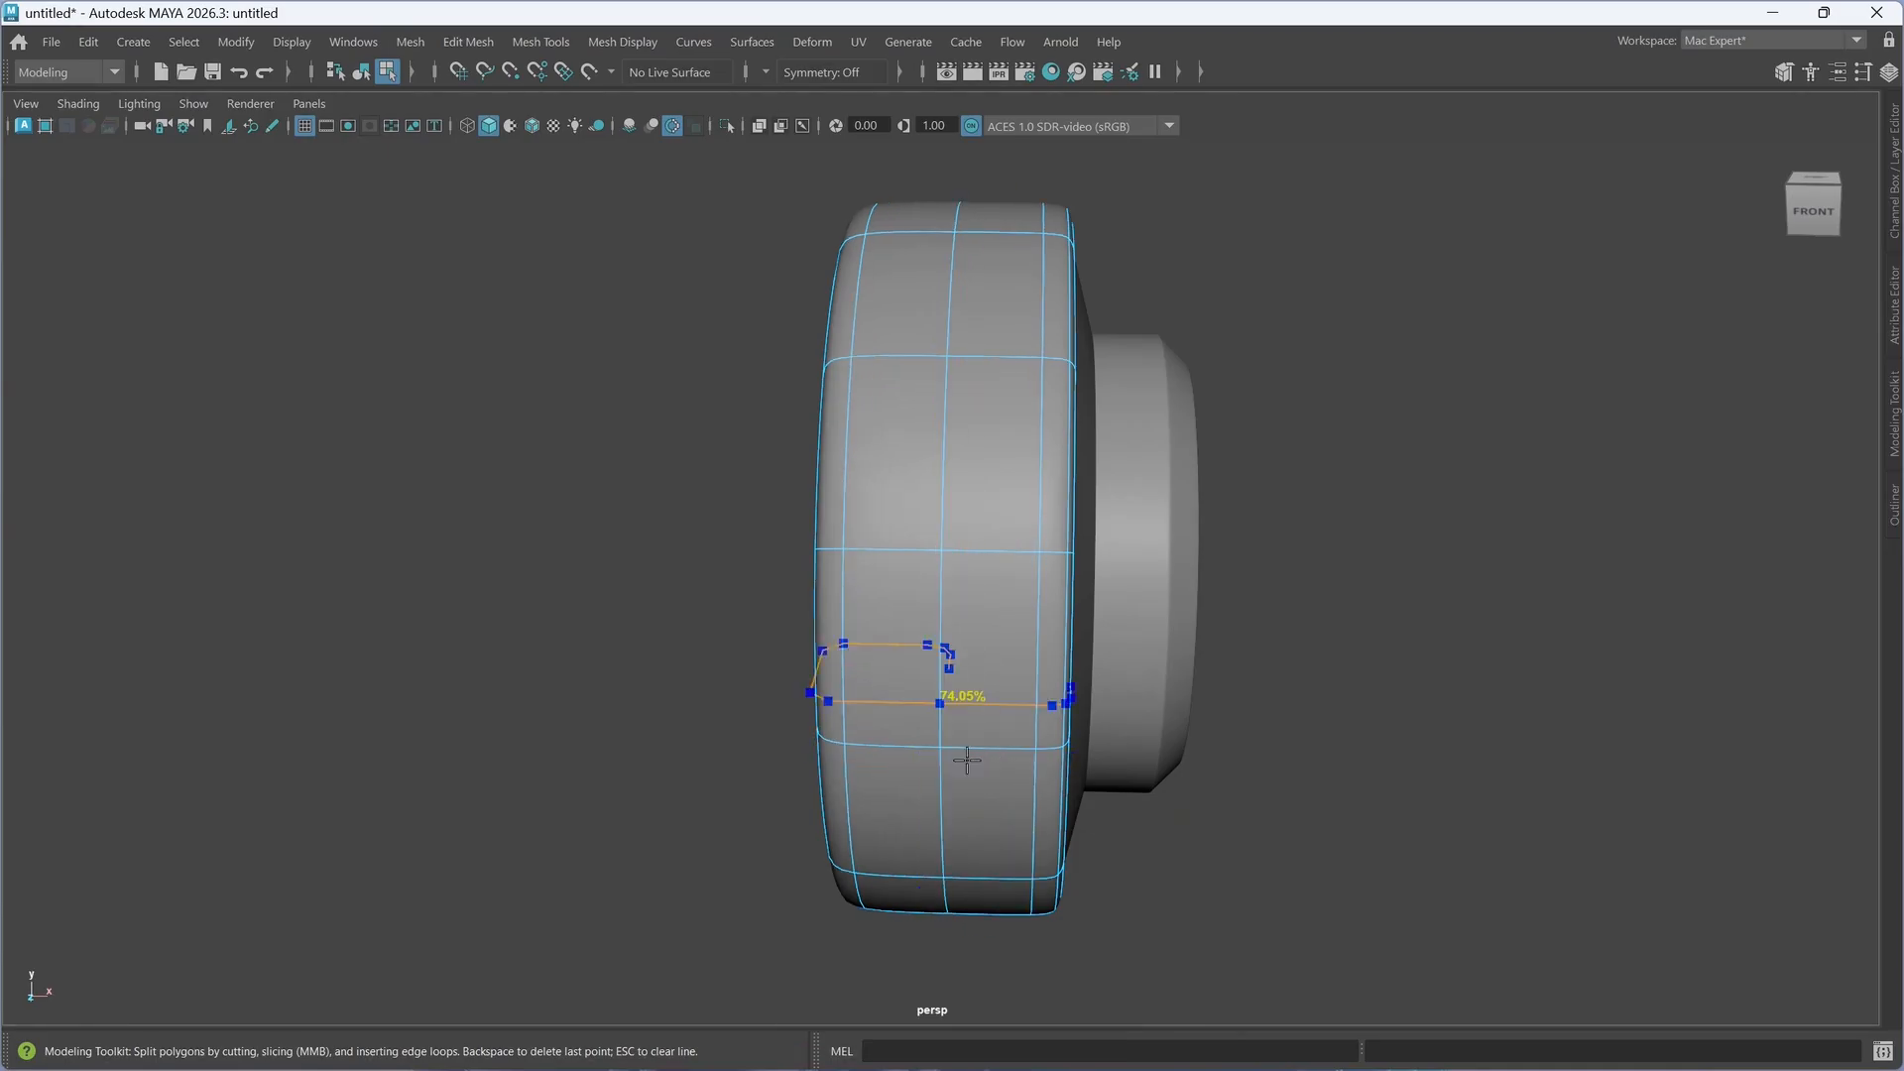
alt+drag(1027, 710, 850, 713)
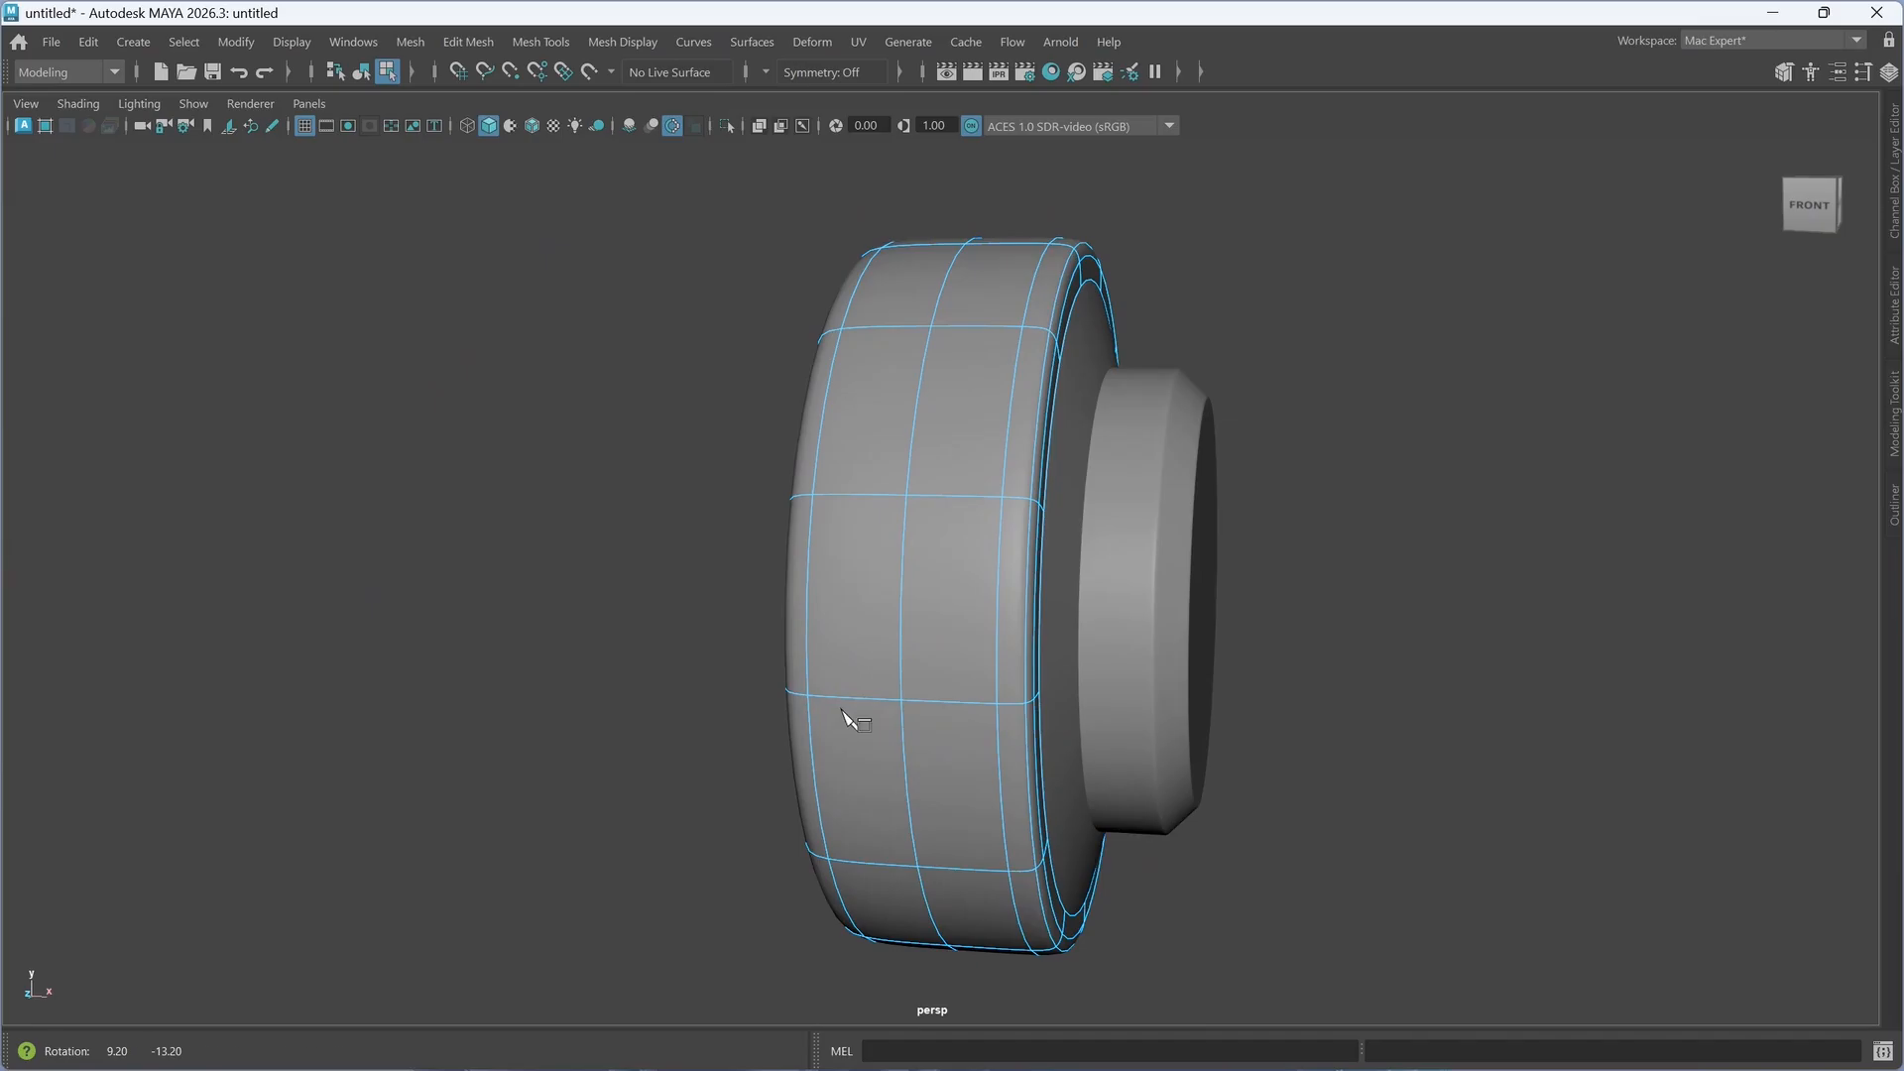
alt+middle_drag(995, 654, 985, 654)
key(w)
- Return to object selection mode and clear the selection
alt+drag(1067, 652, 816, 706)
click(1028, 658)
key(w)
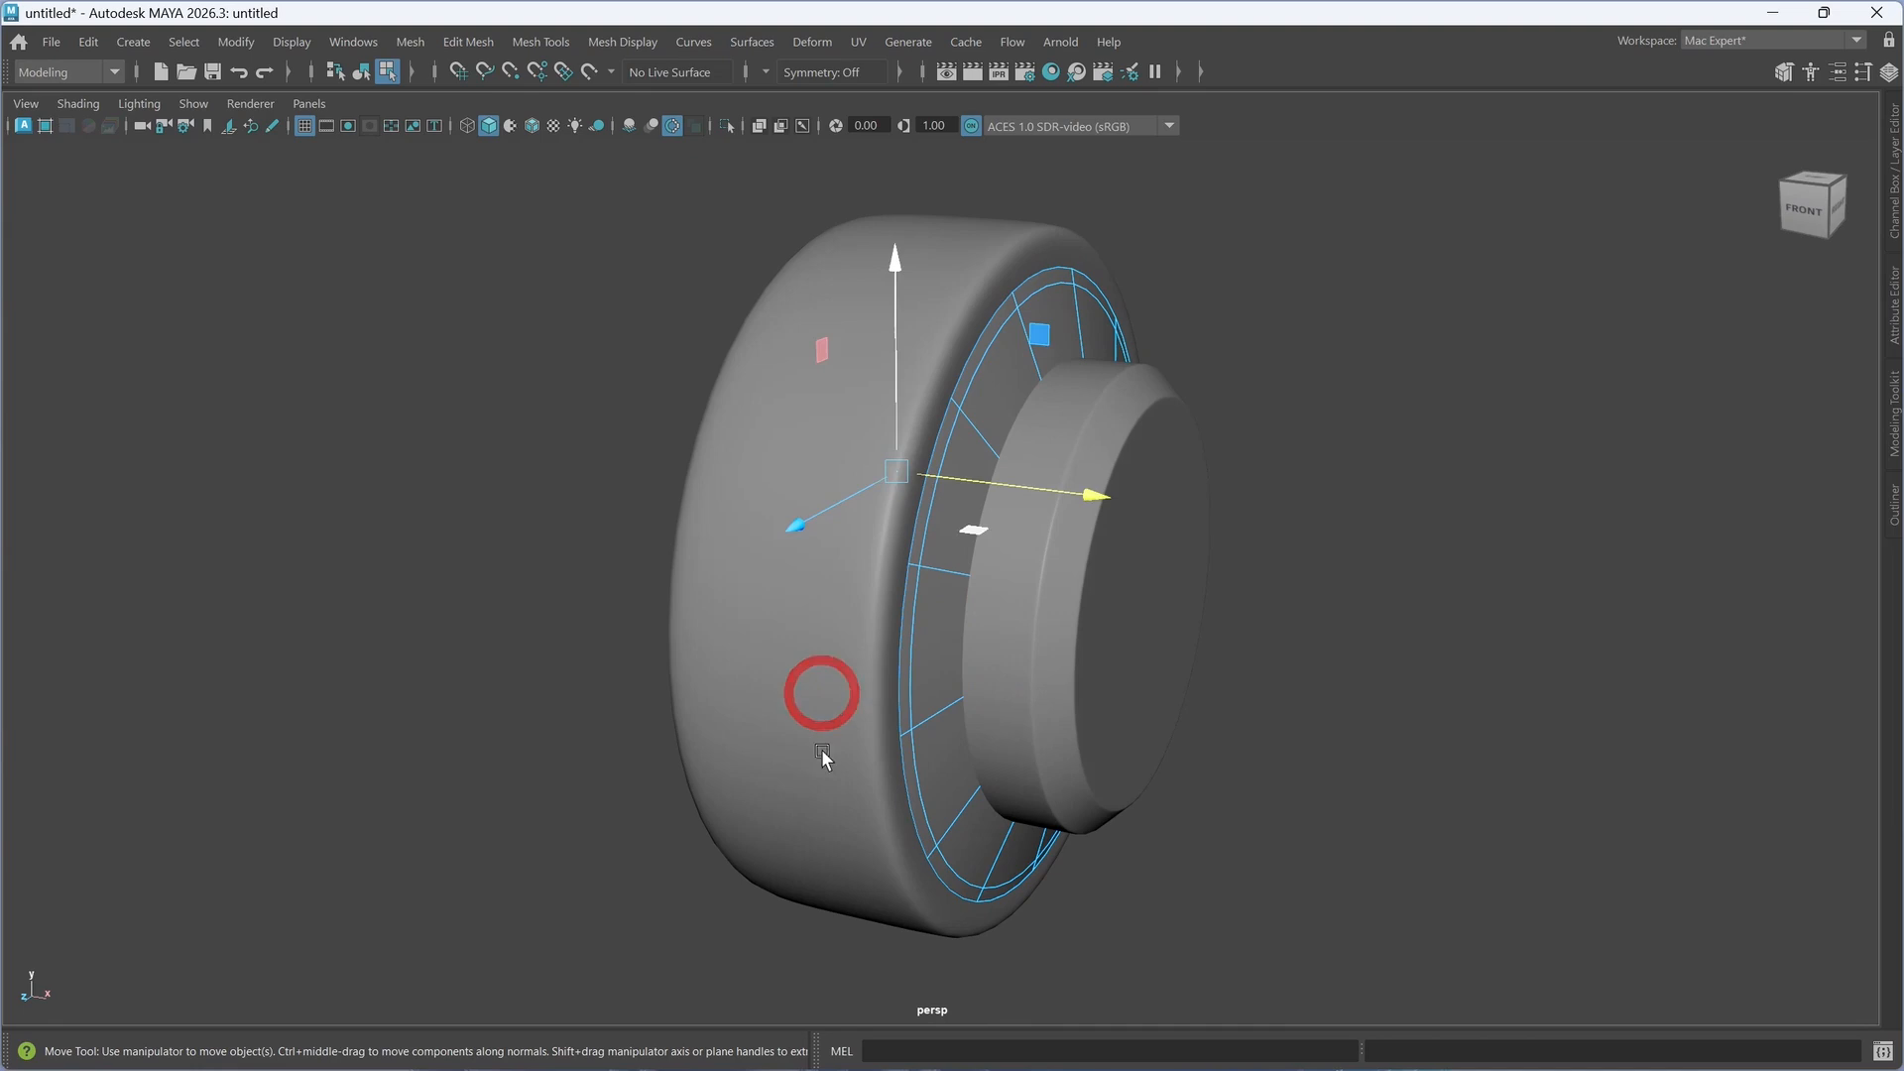
right_drag(1163, 444, 1313, 405)
click(1409, 521)
- Create a new polygon cylinder and turn on wireframe-on-shaded display in the viewport
alt+drag(904, 687, 1087, 695)
scroll(1121, 737, down, 2)
shift+right_drag(1361, 600, 1245, 602)
alt+drag(1243, 644, 1232, 687)
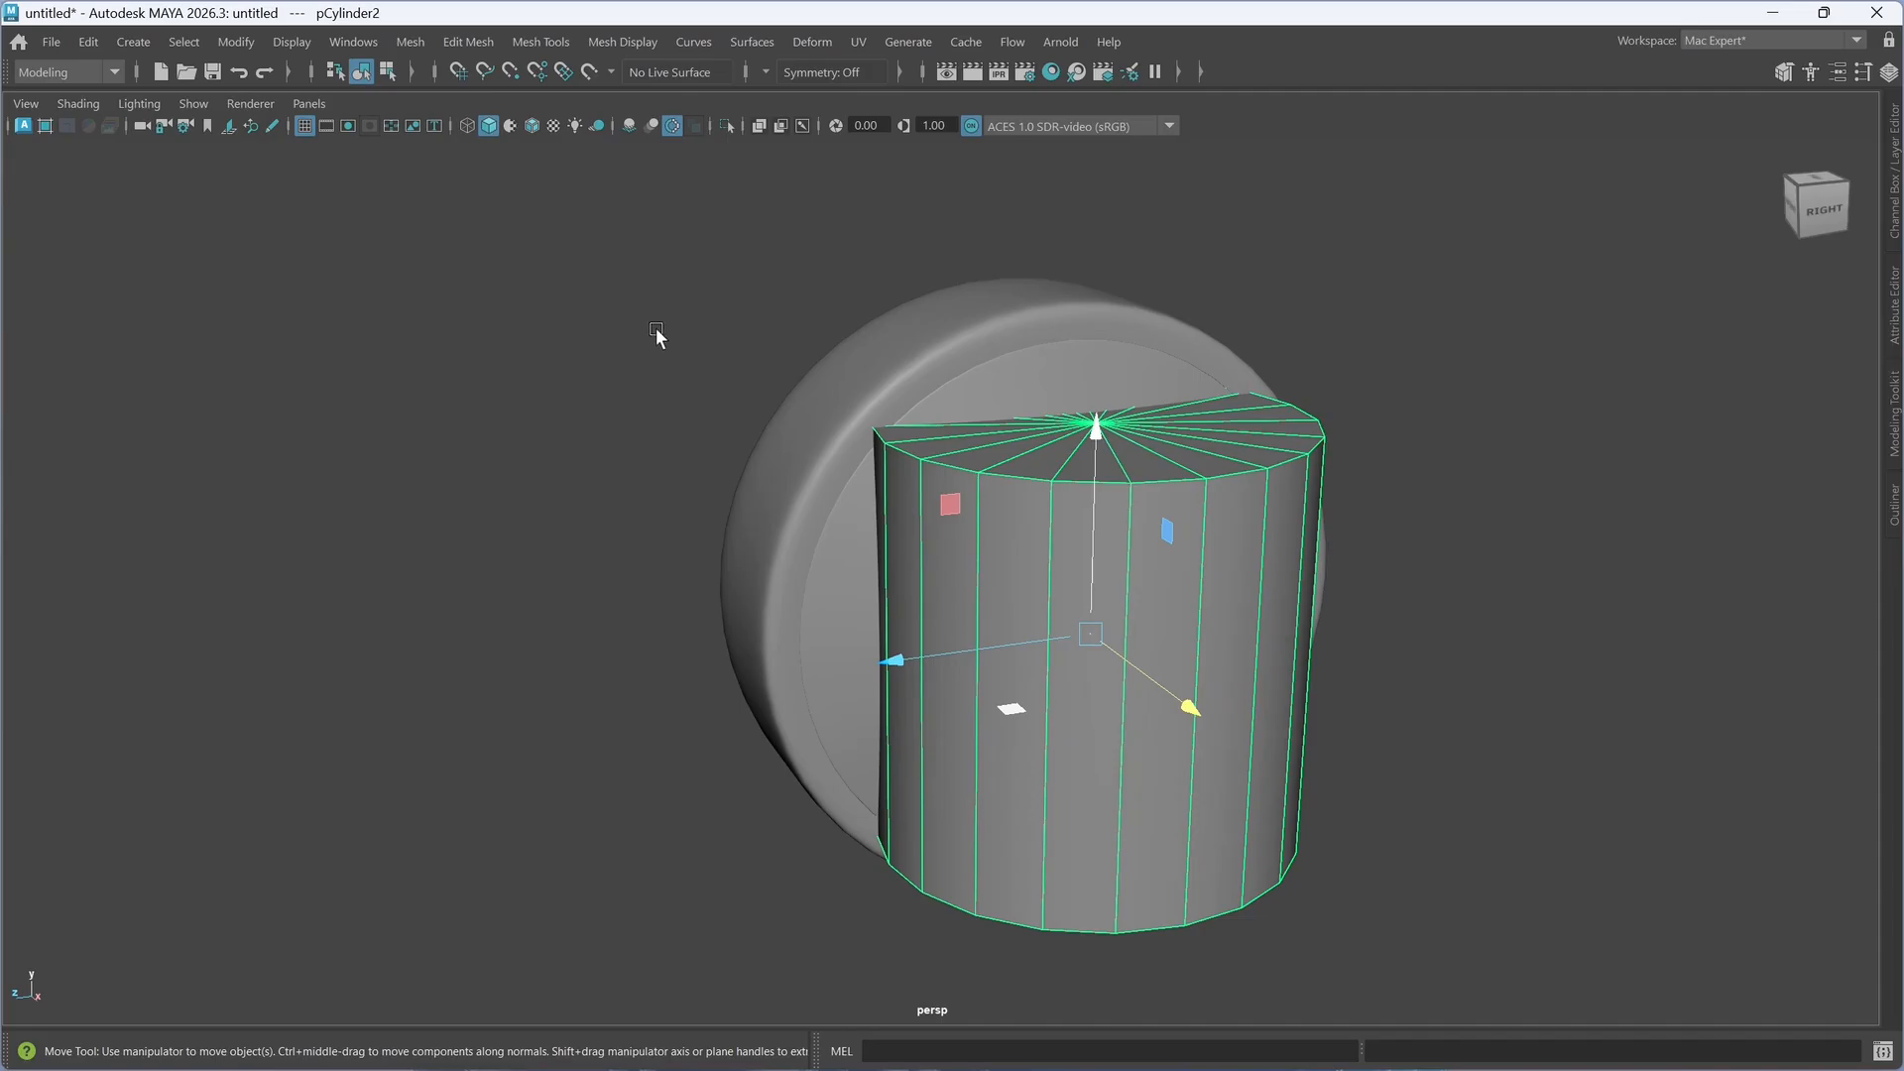
click(533, 126)
alt+drag(586, 412, 728, 601)
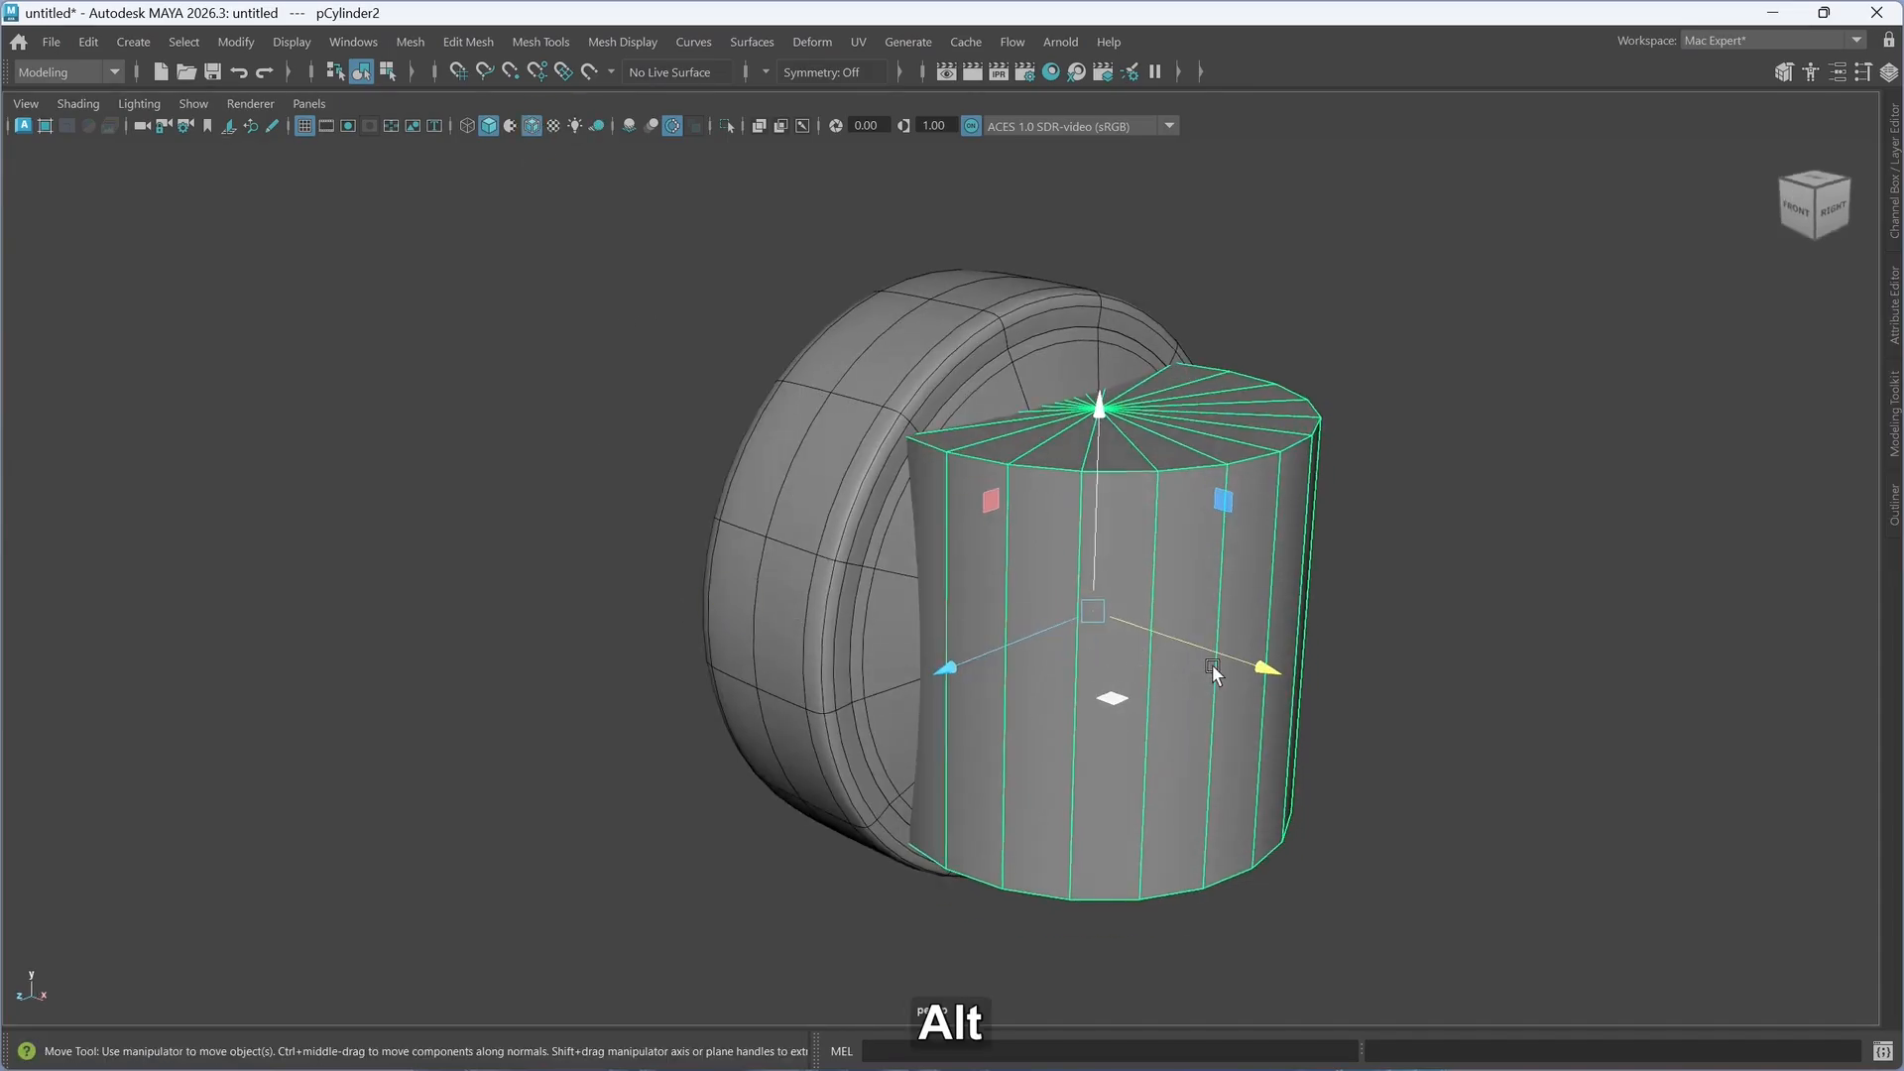
- Move the cylinder about 1.7 cm along X, clear of the hub, and scale it to a slim rod of about 0.118, 0.415, 0.118
drag(1235, 657, 1585, 749)
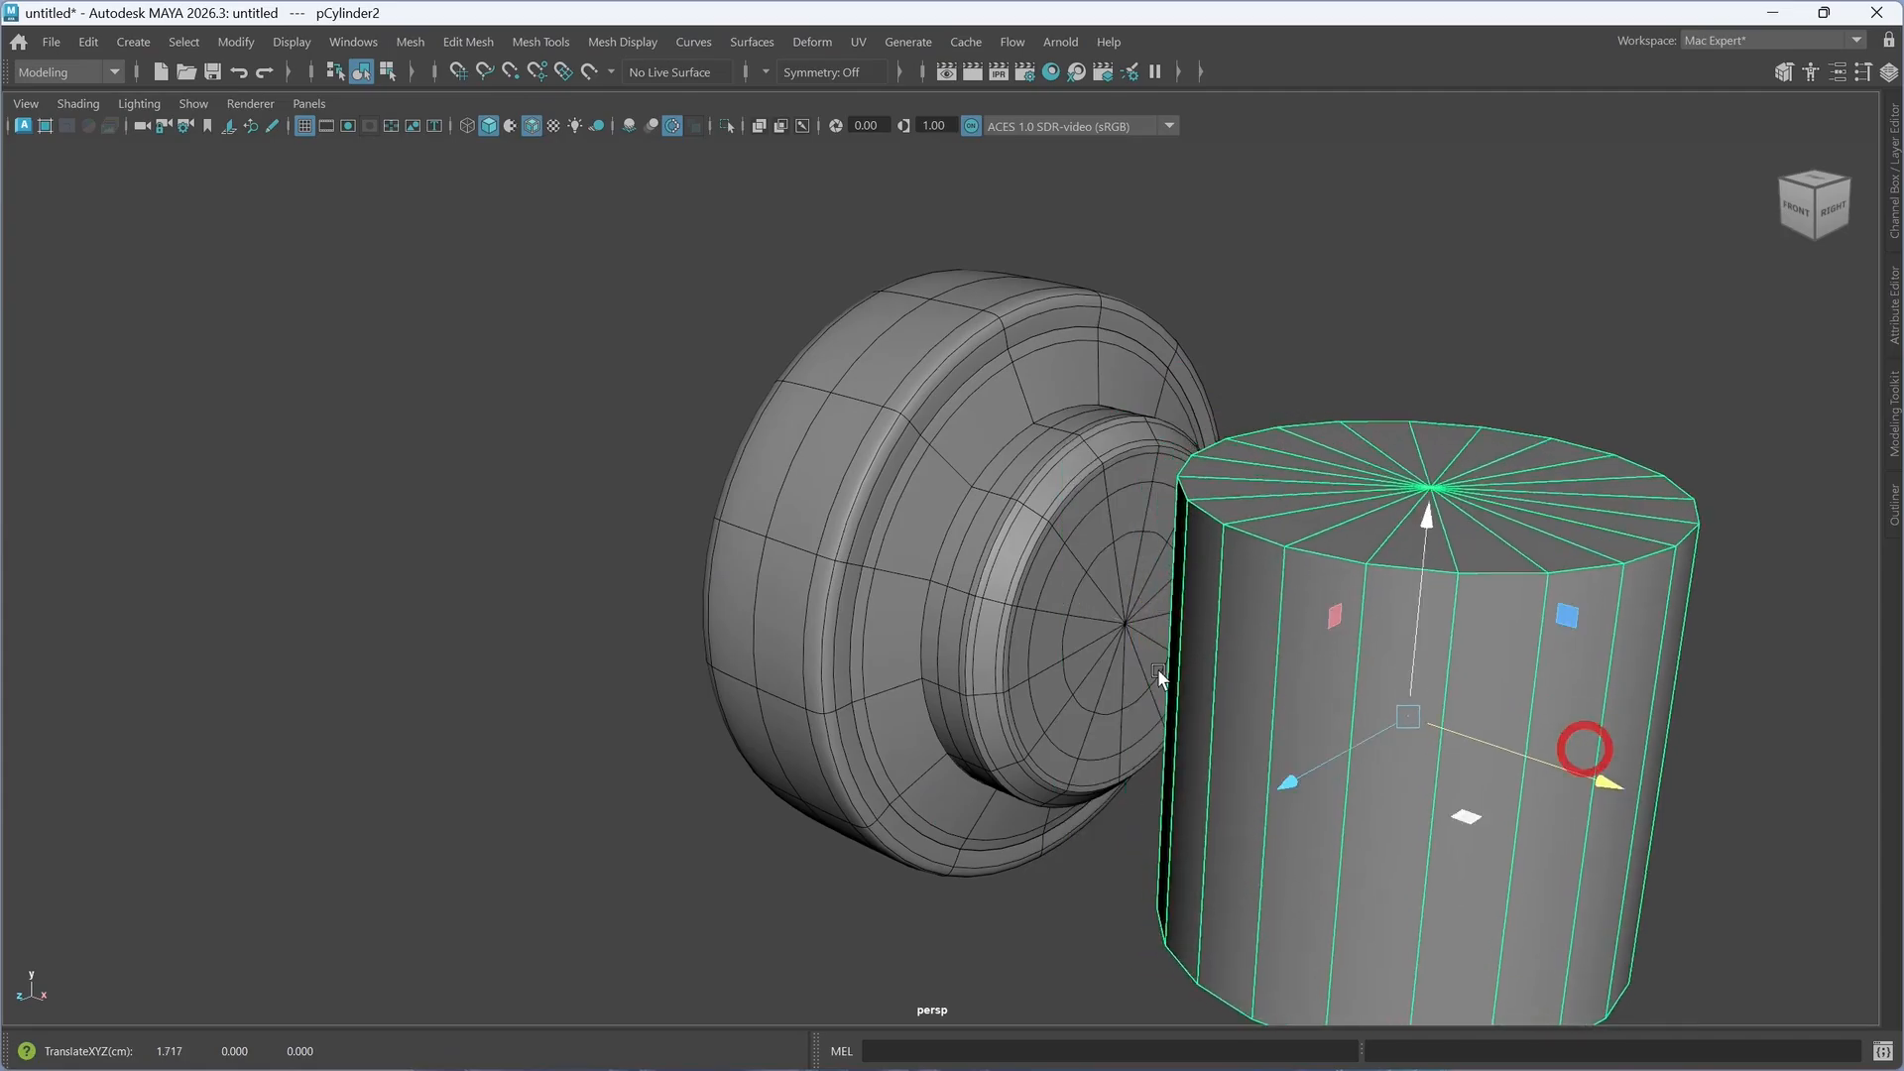
alt+middle_drag(1075, 653, 766, 646)
key(r)
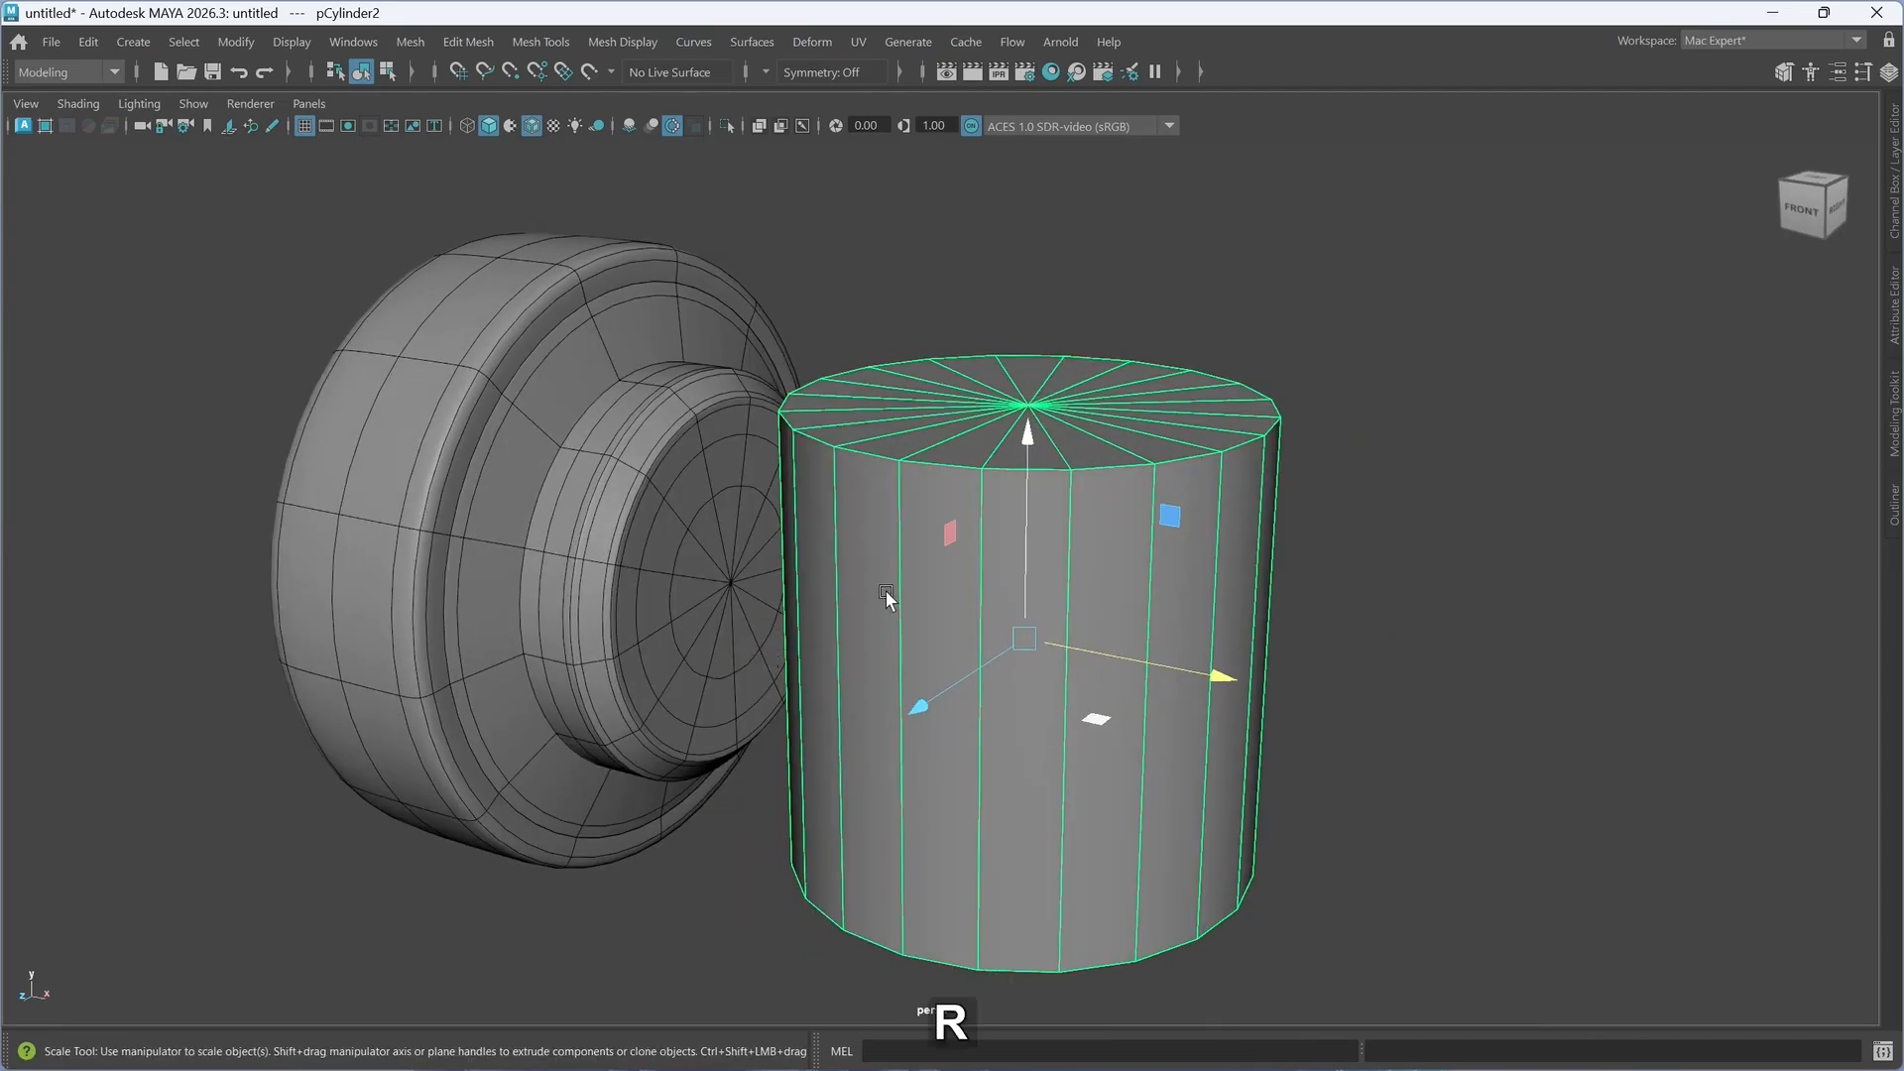
drag(1023, 440, 1009, 352)
drag(996, 634, 550, 629)
scroll(1140, 722, up, 1)
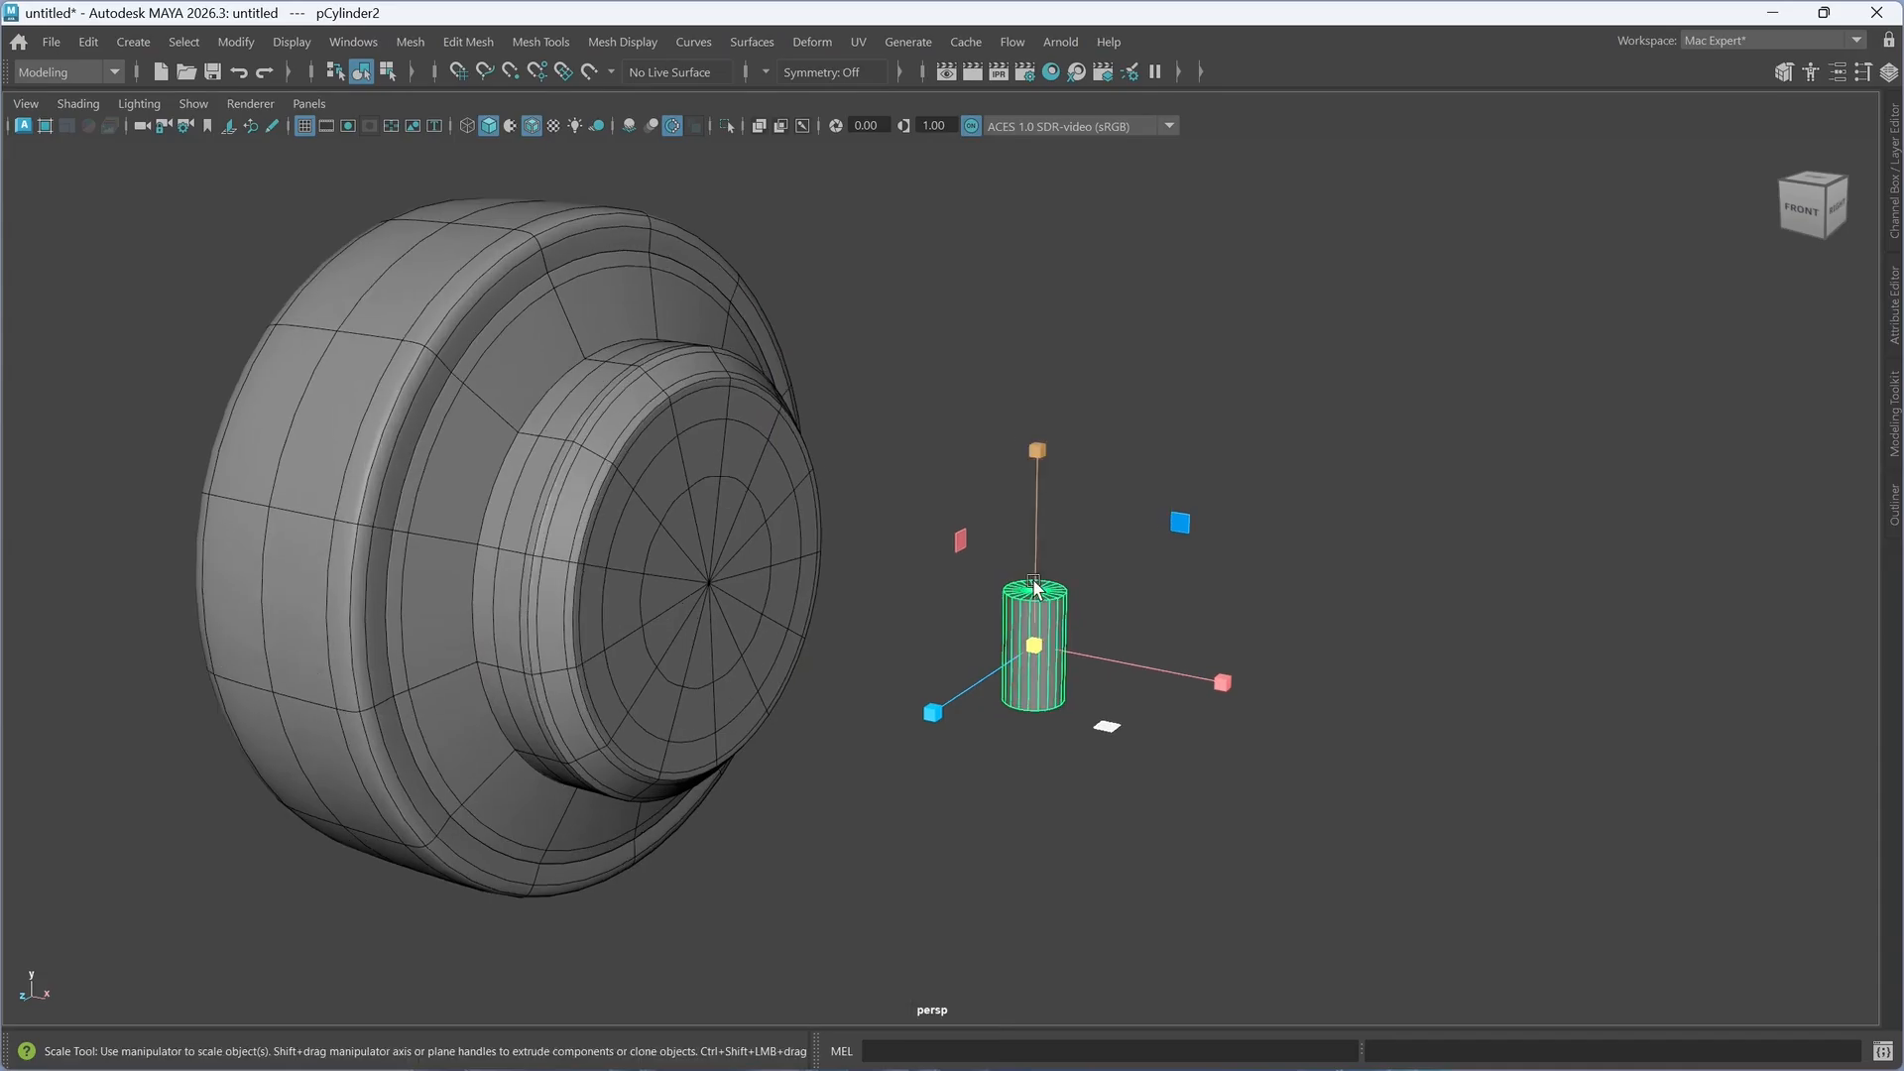
drag(1039, 580, 1039, 390)
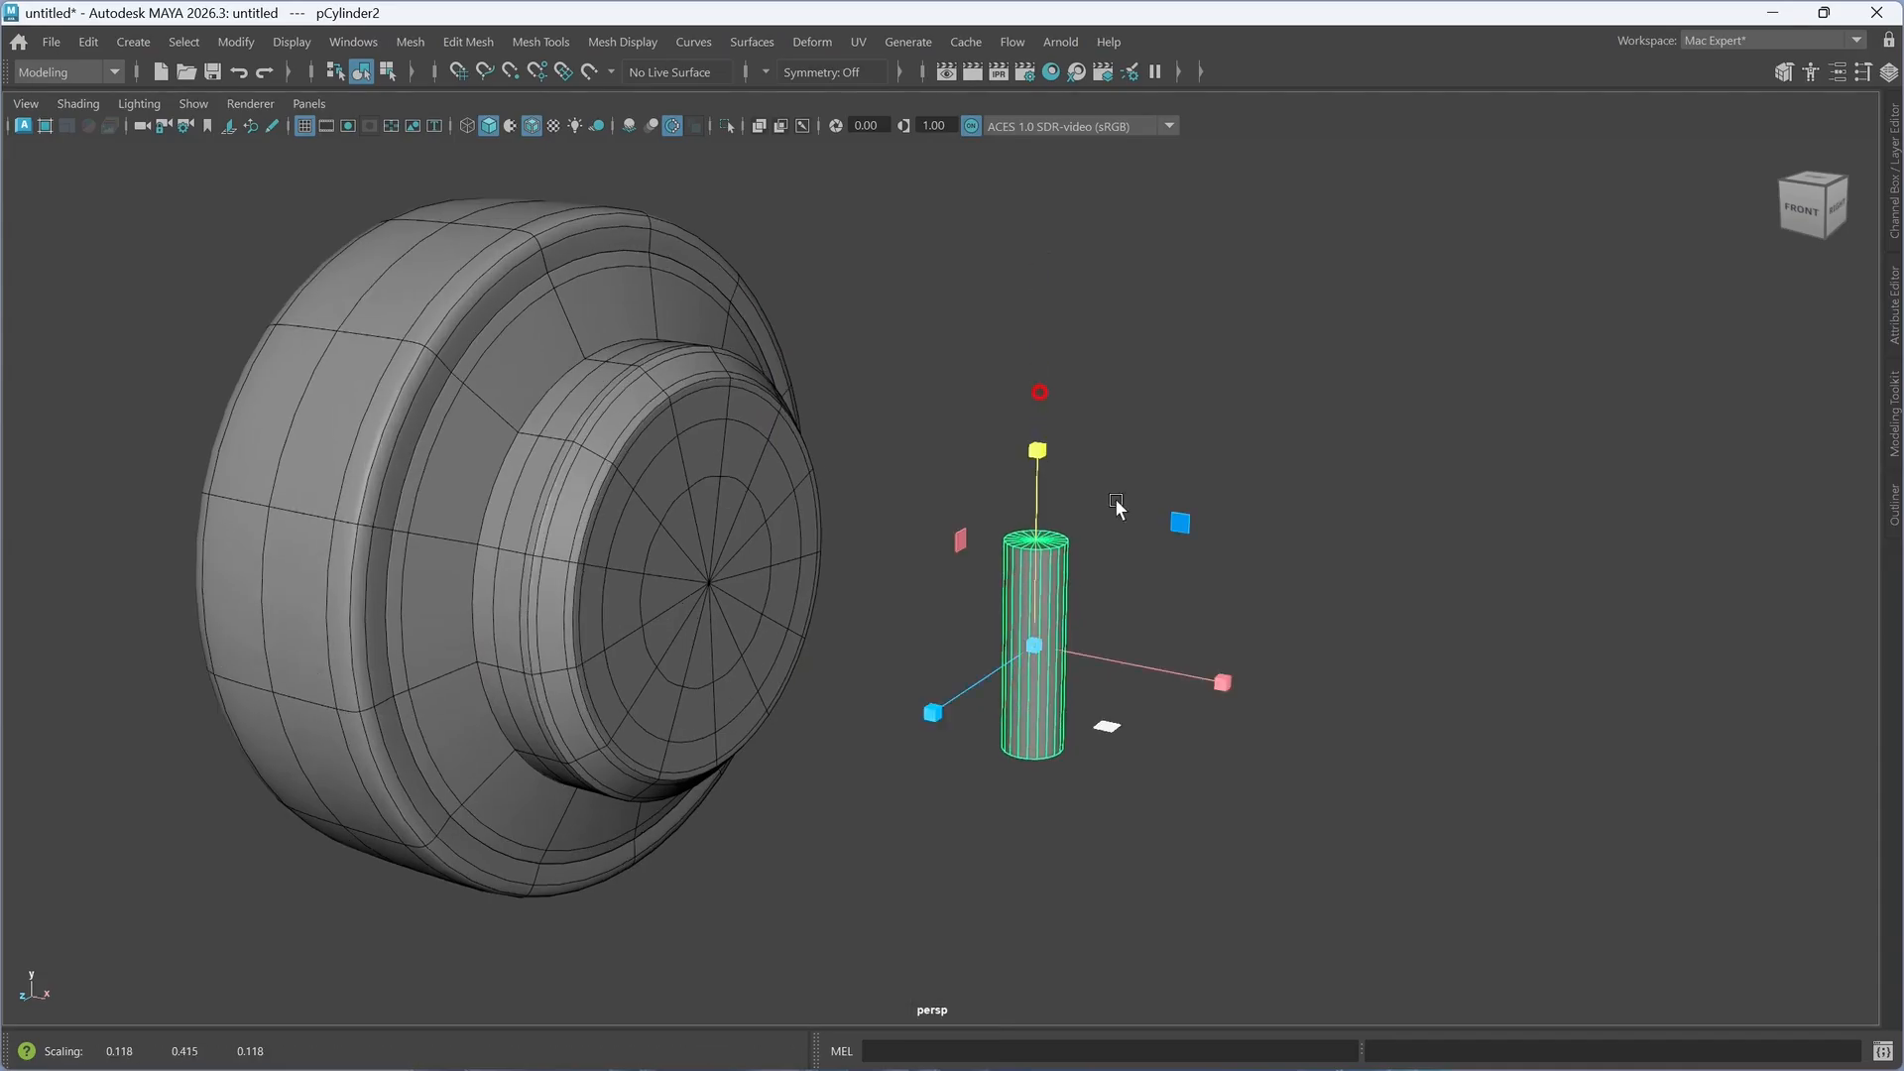
alt+drag(1118, 510, 884, 766)
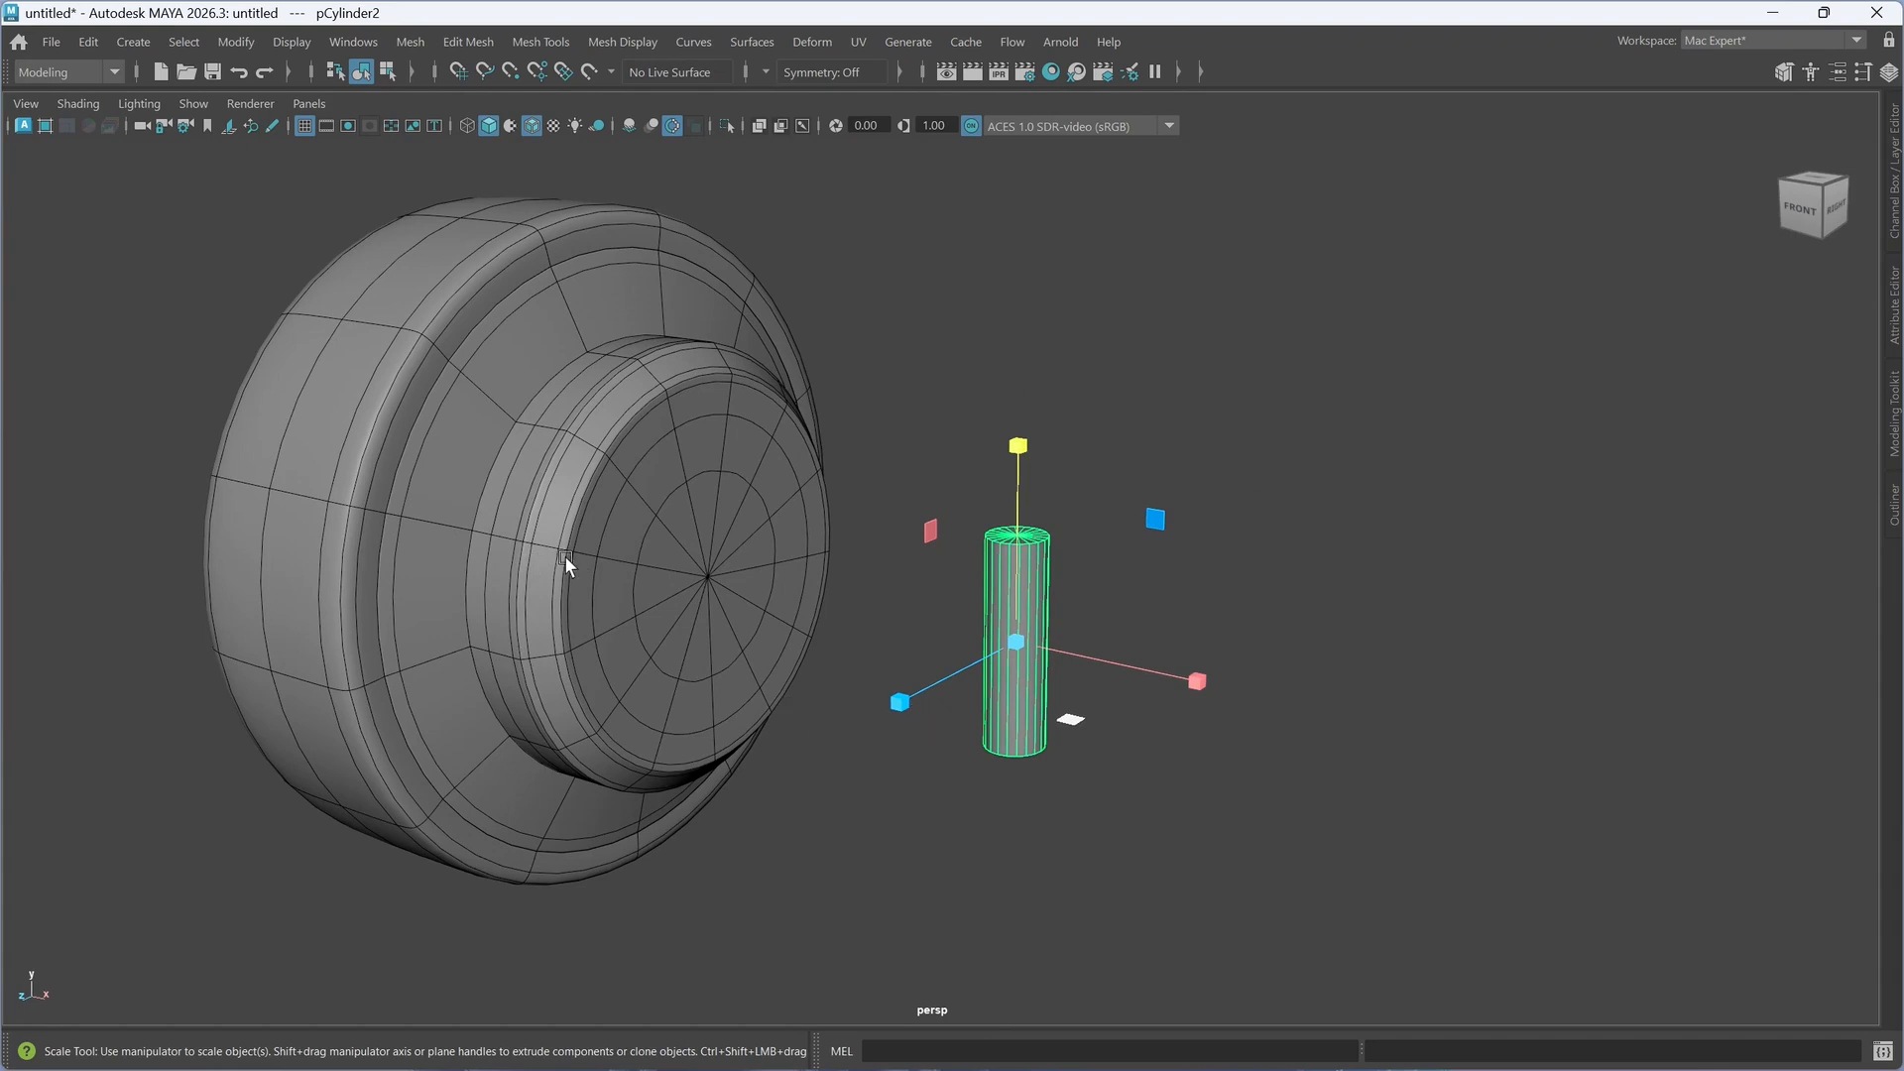
- Look through the hub's shape attributes, including Mesh Controls, Smooth Mesh, Mesh Component Display and Tessellation Attributes, for its subdivision settings
click(622, 559)
key(t)
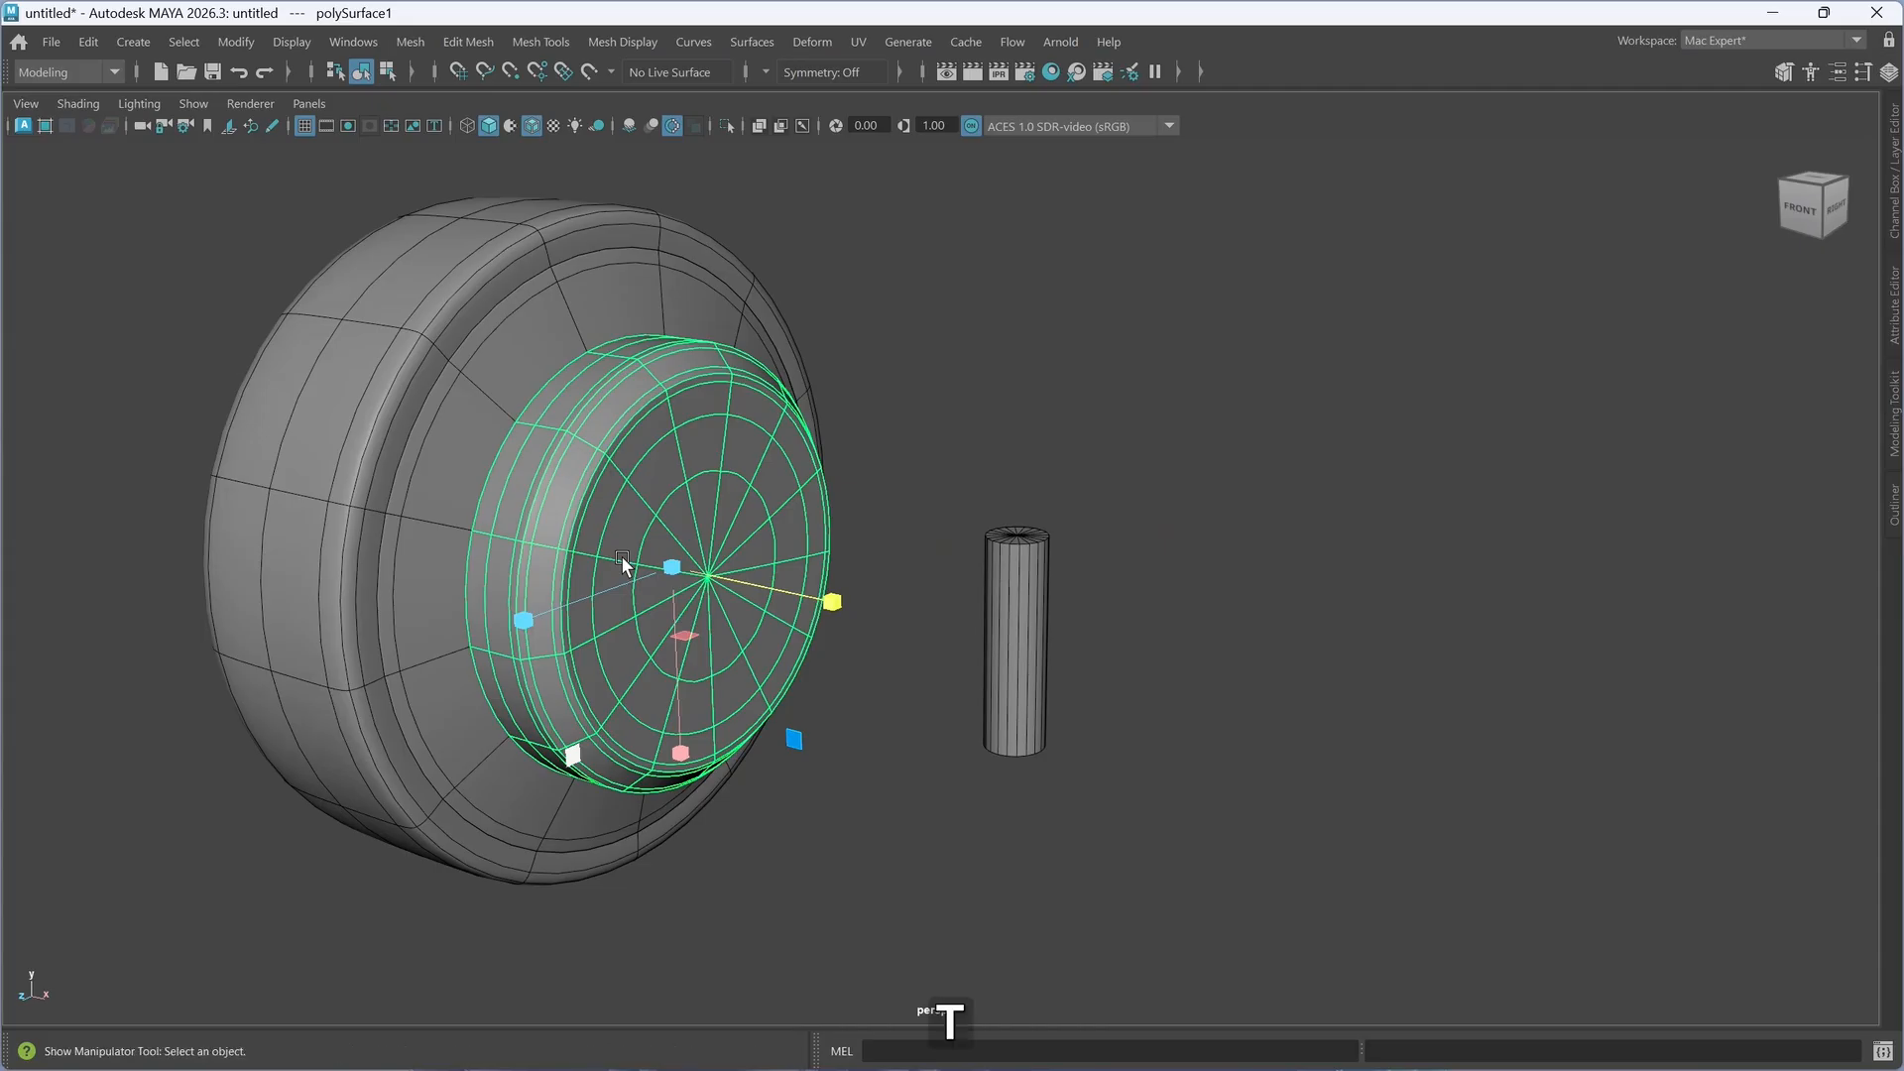
key(w)
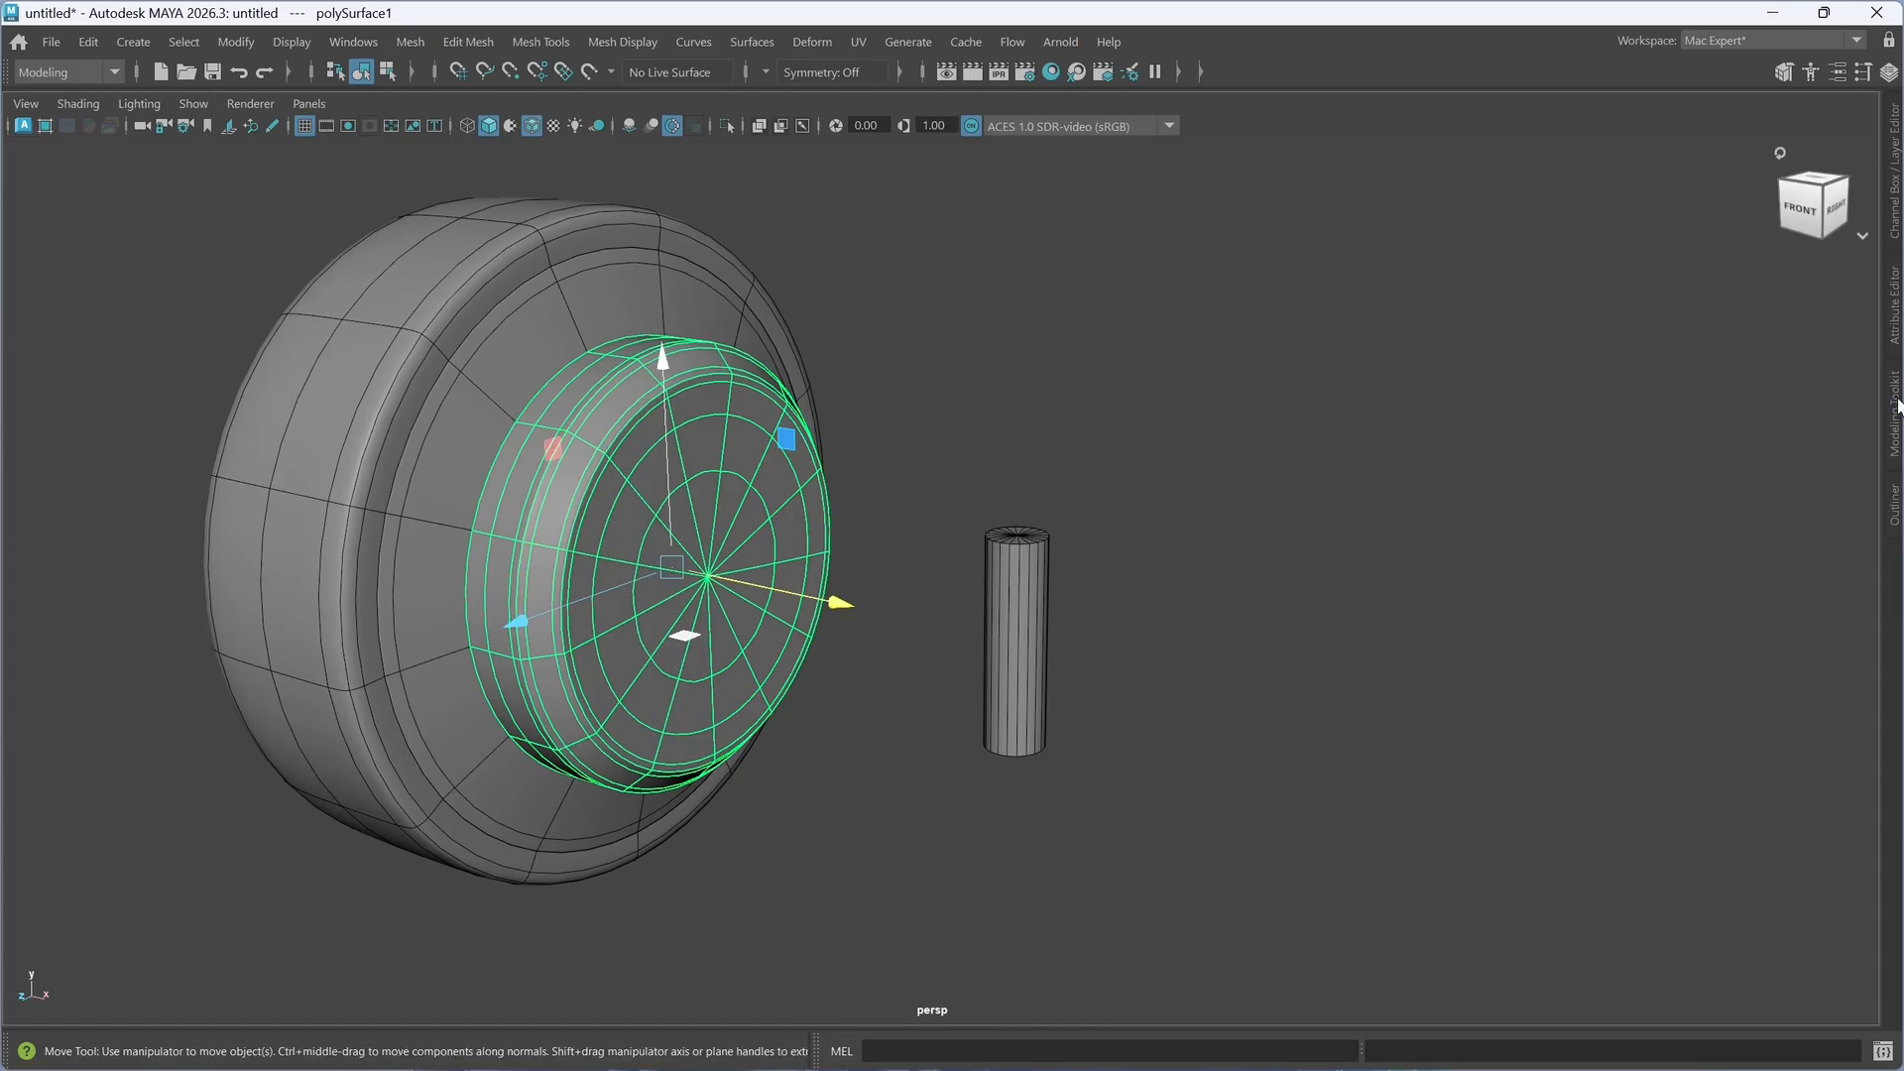
click(1893, 307)
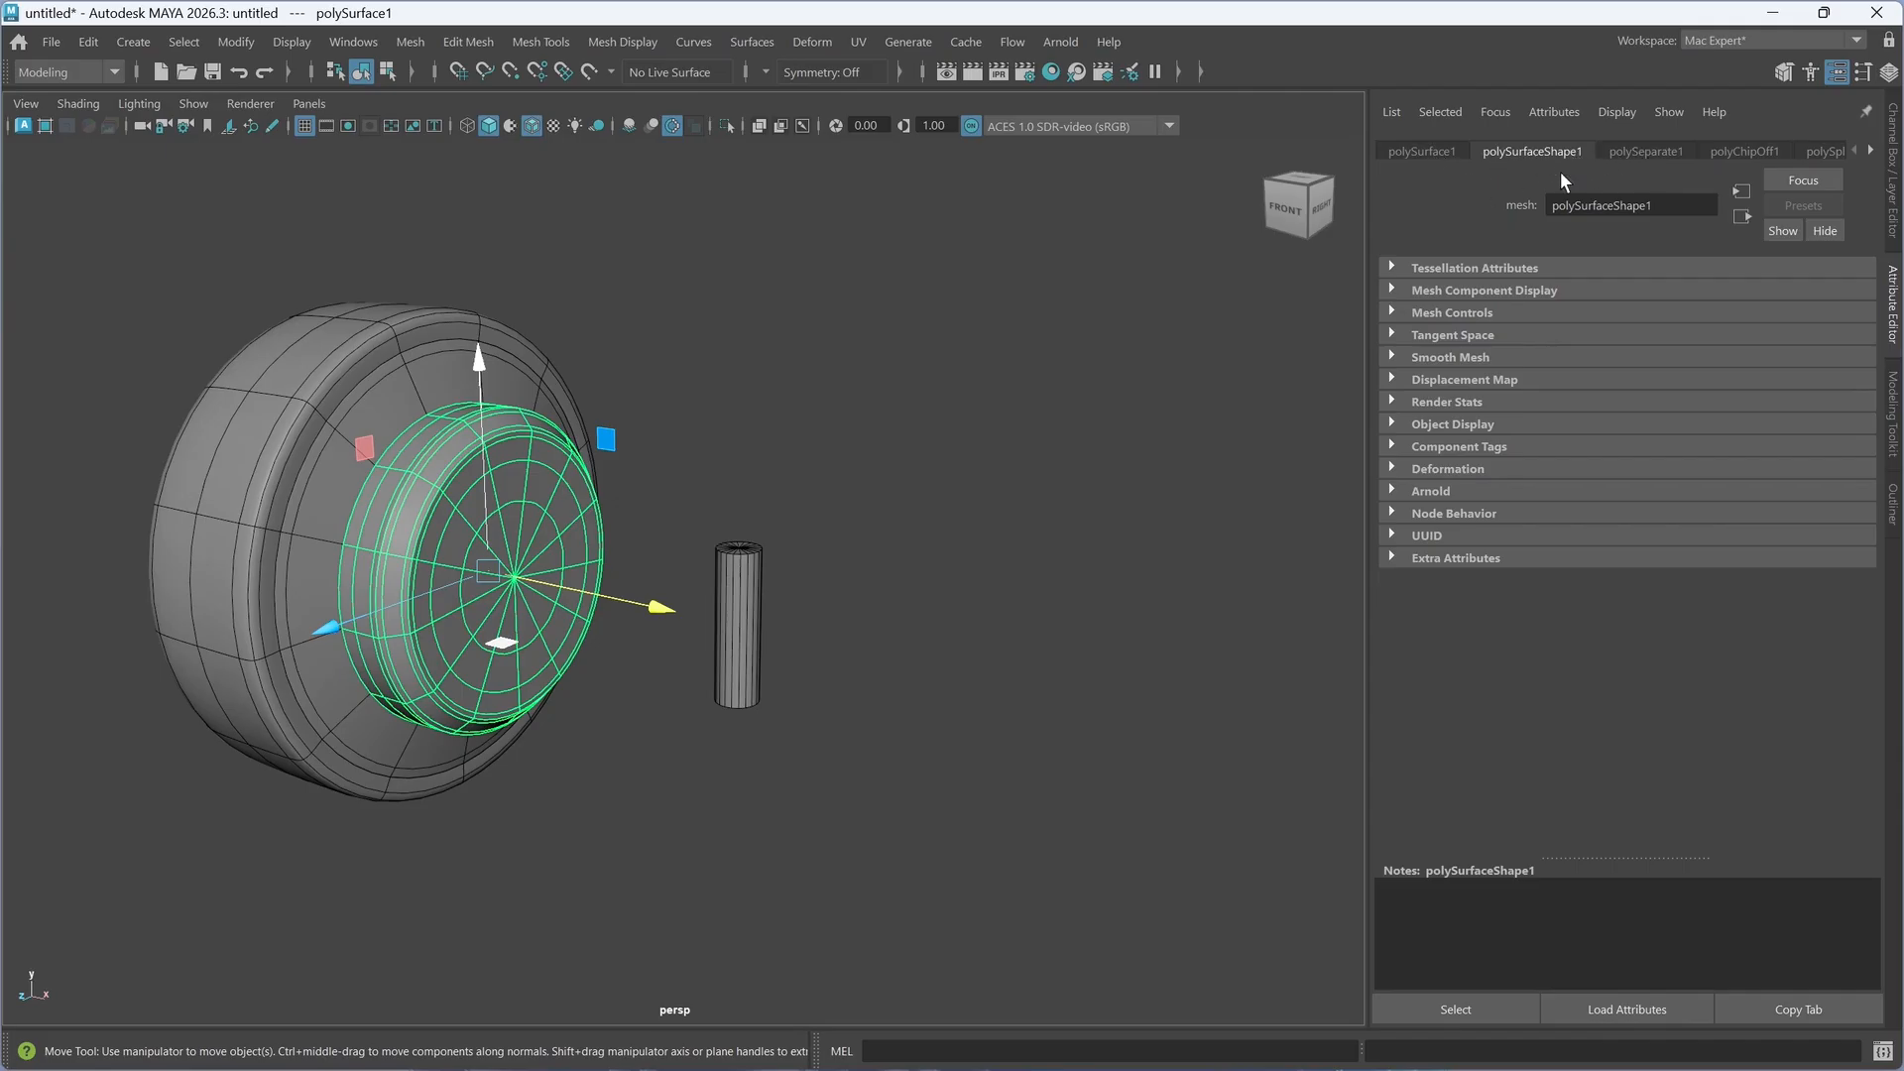
click(1389, 312)
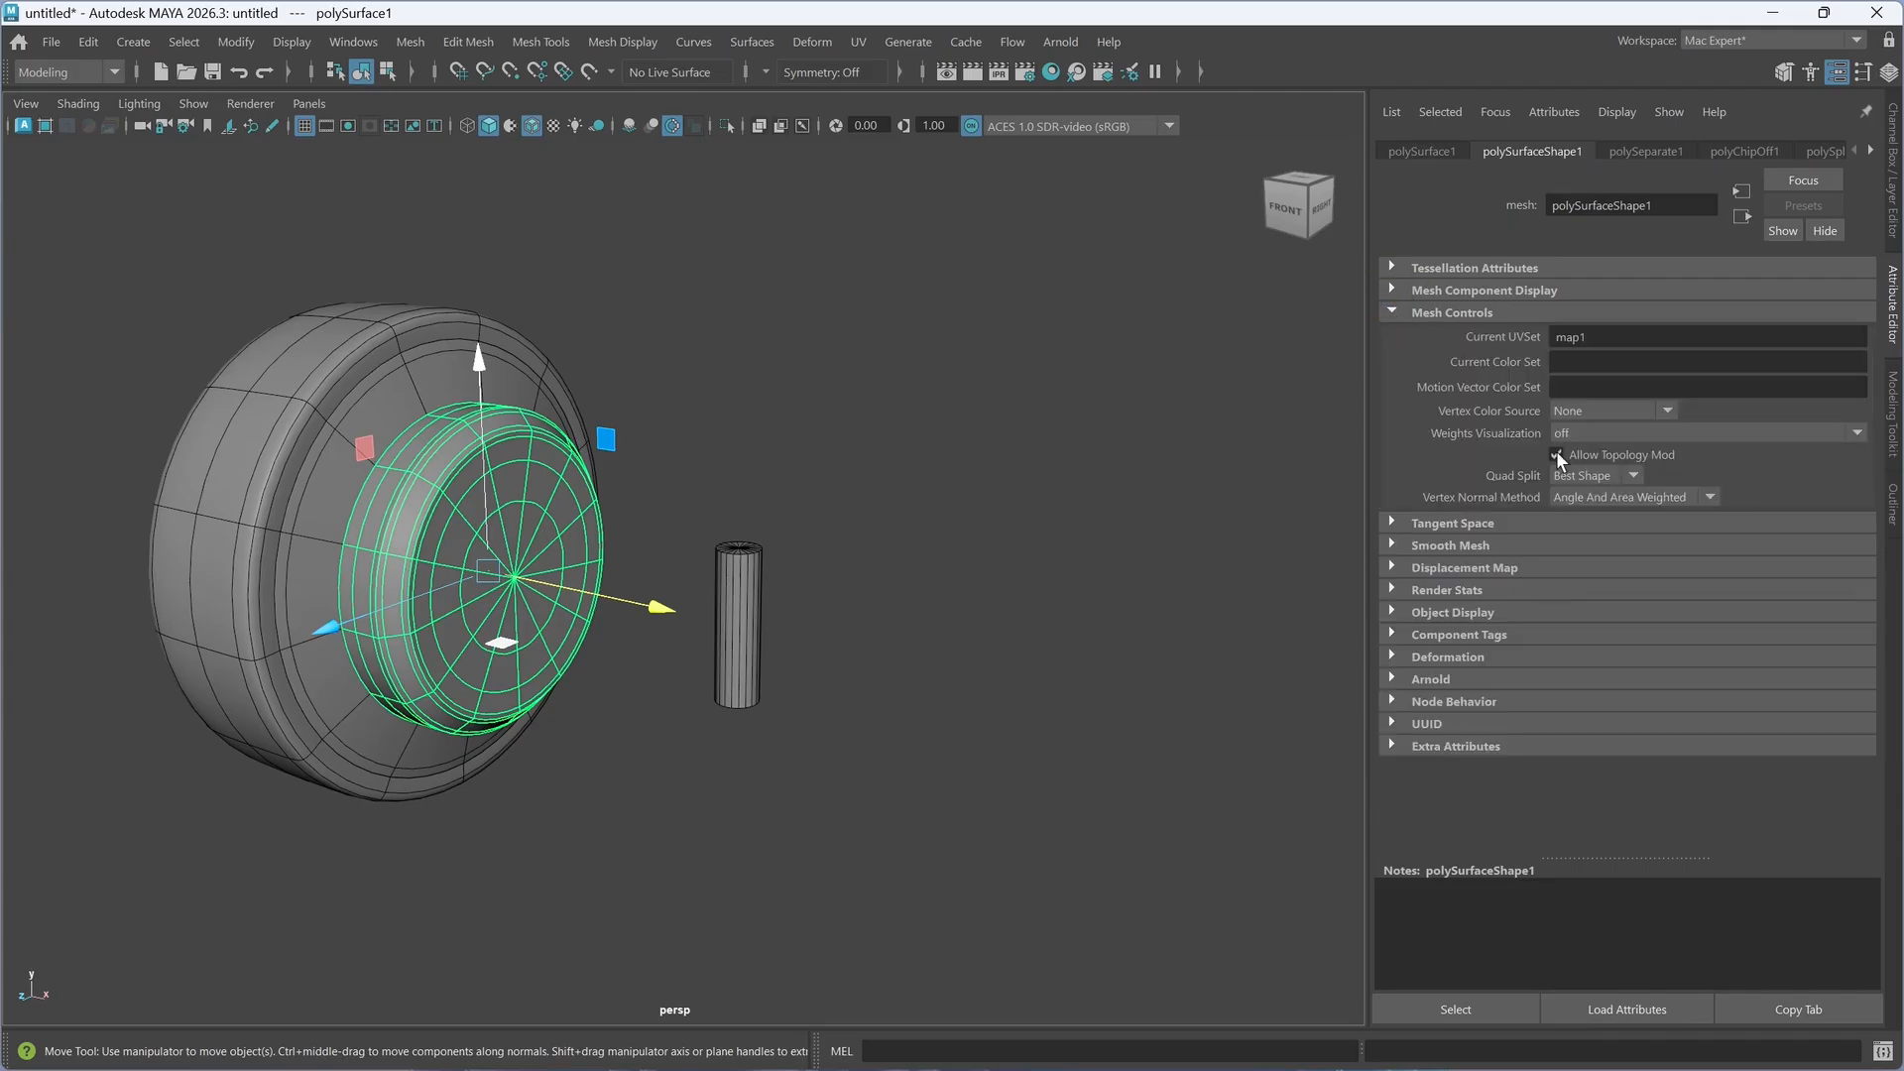
click(1396, 314)
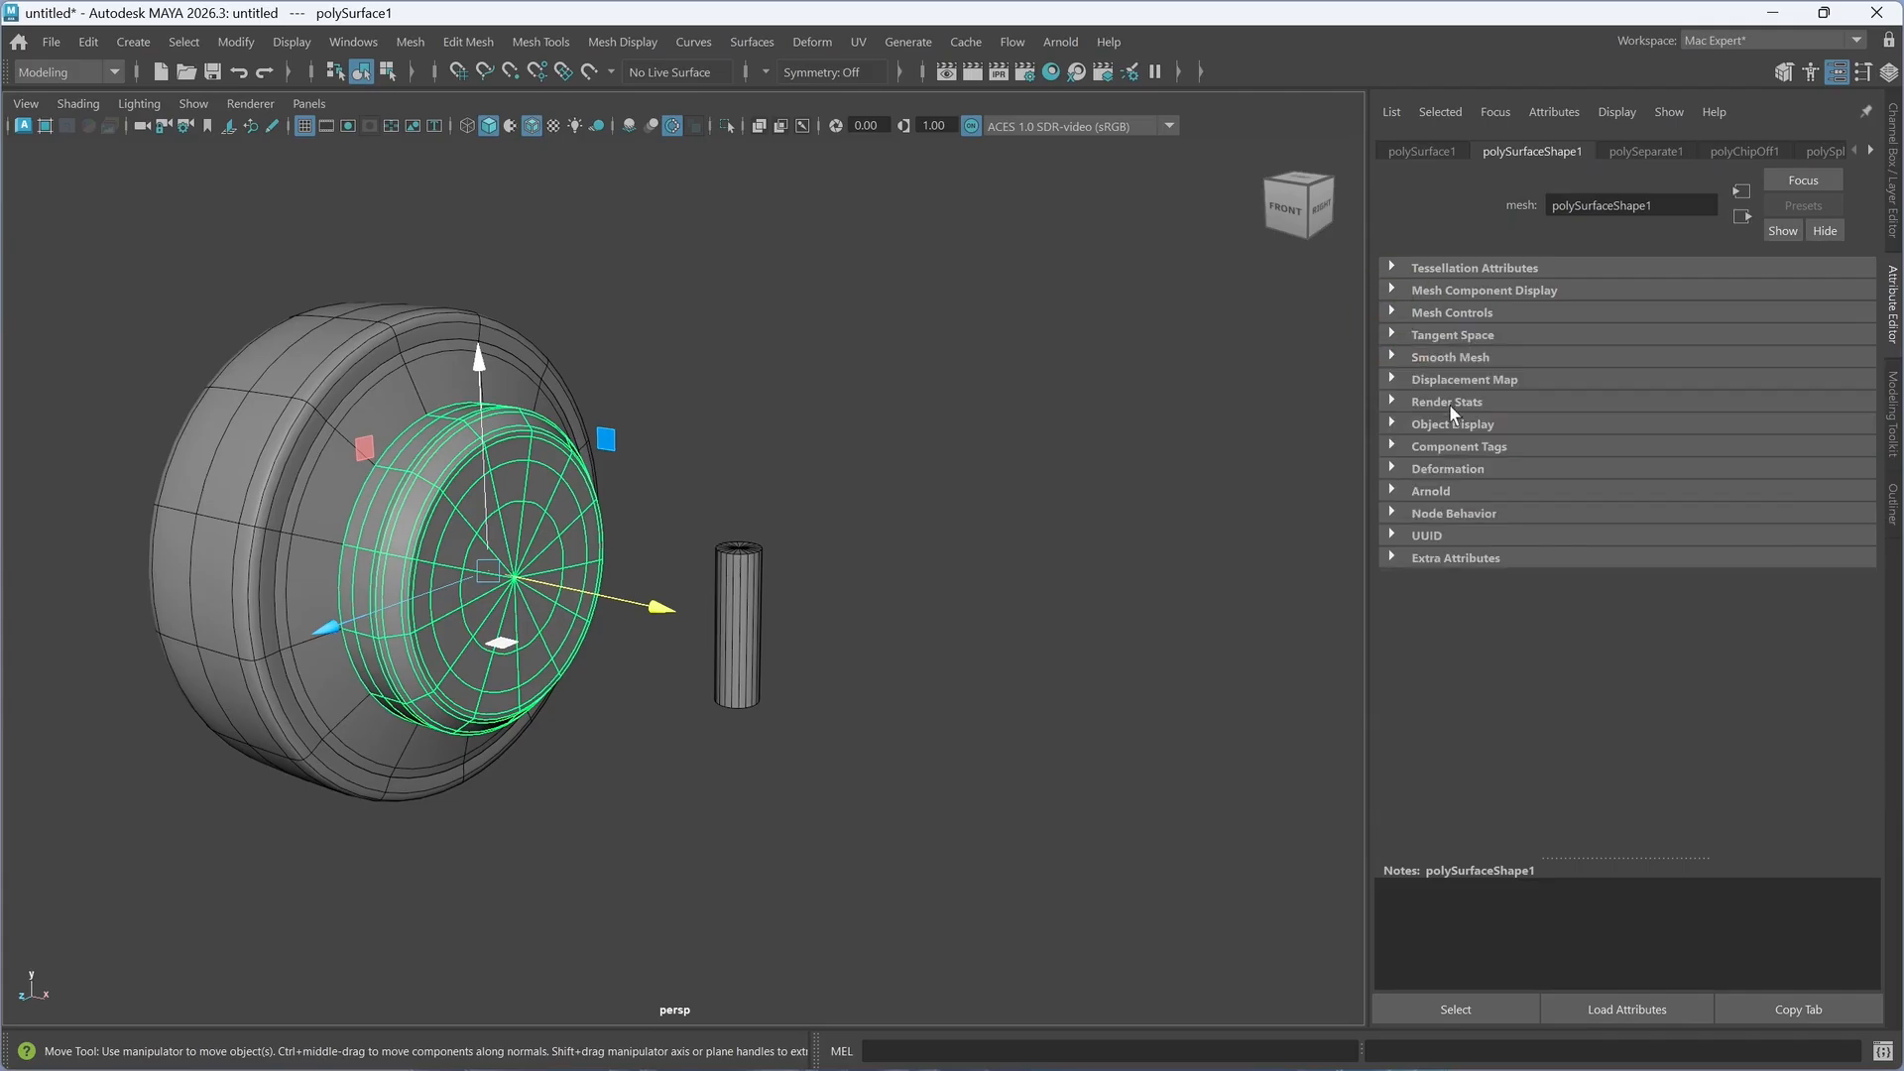
click(1392, 359)
click(1391, 359)
click(1391, 290)
click(1391, 289)
click(1391, 268)
click(1392, 269)
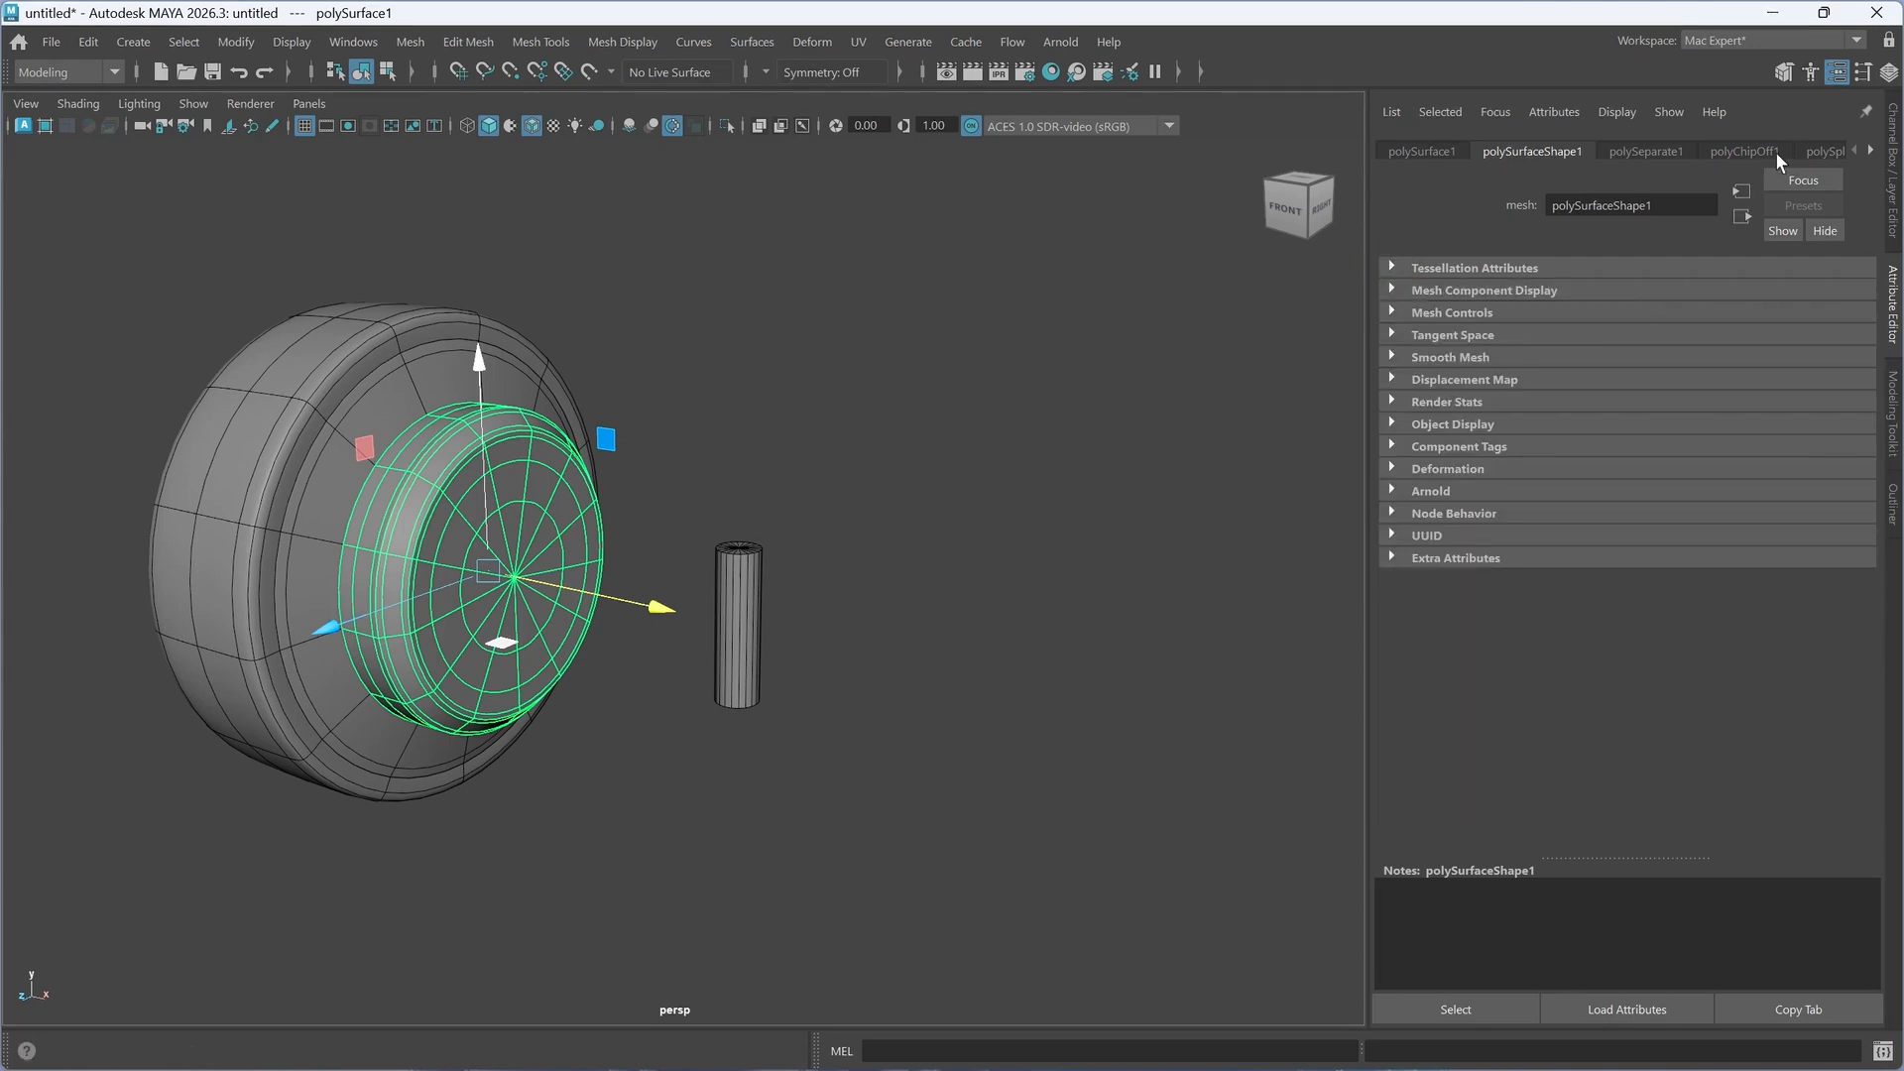
- Find the original polyCylinder1 node in the hub's construction history and check its Subdivisions Axis value
click(1872, 153)
click(1872, 154)
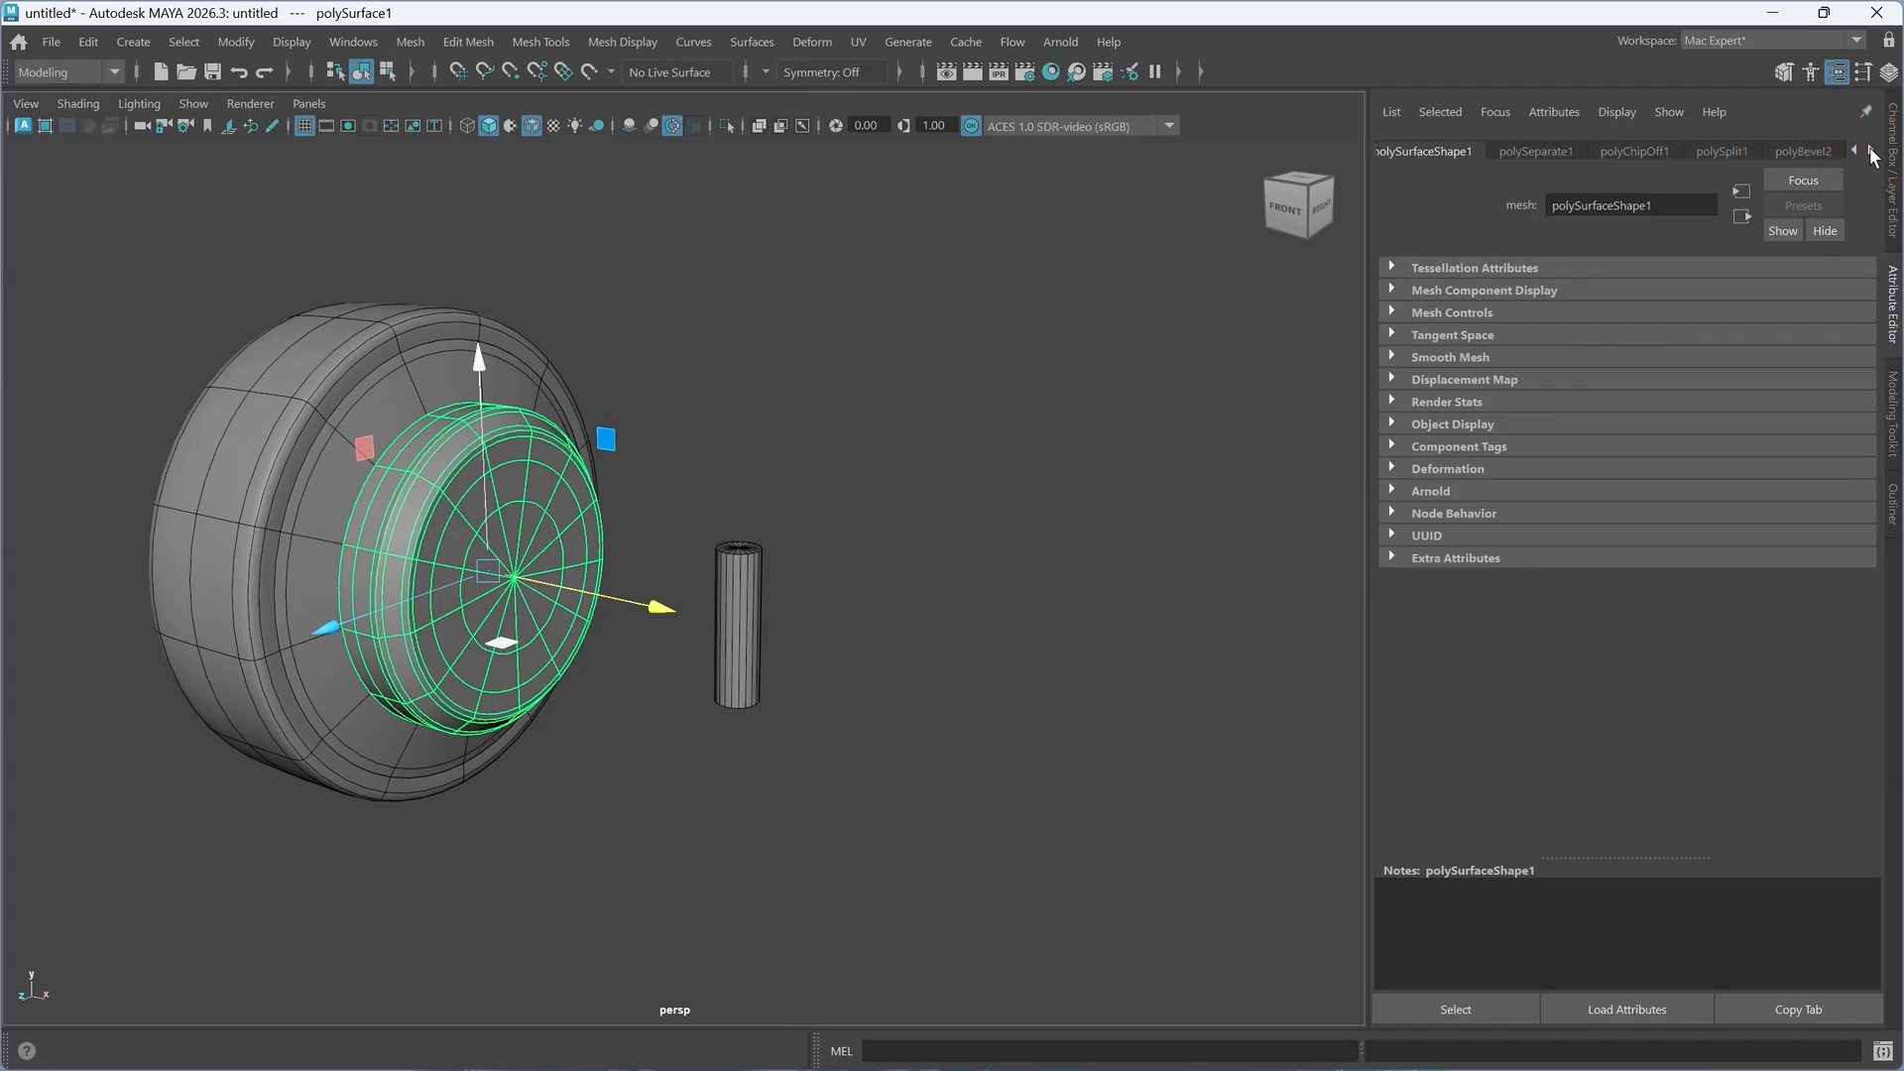
click(1870, 153)
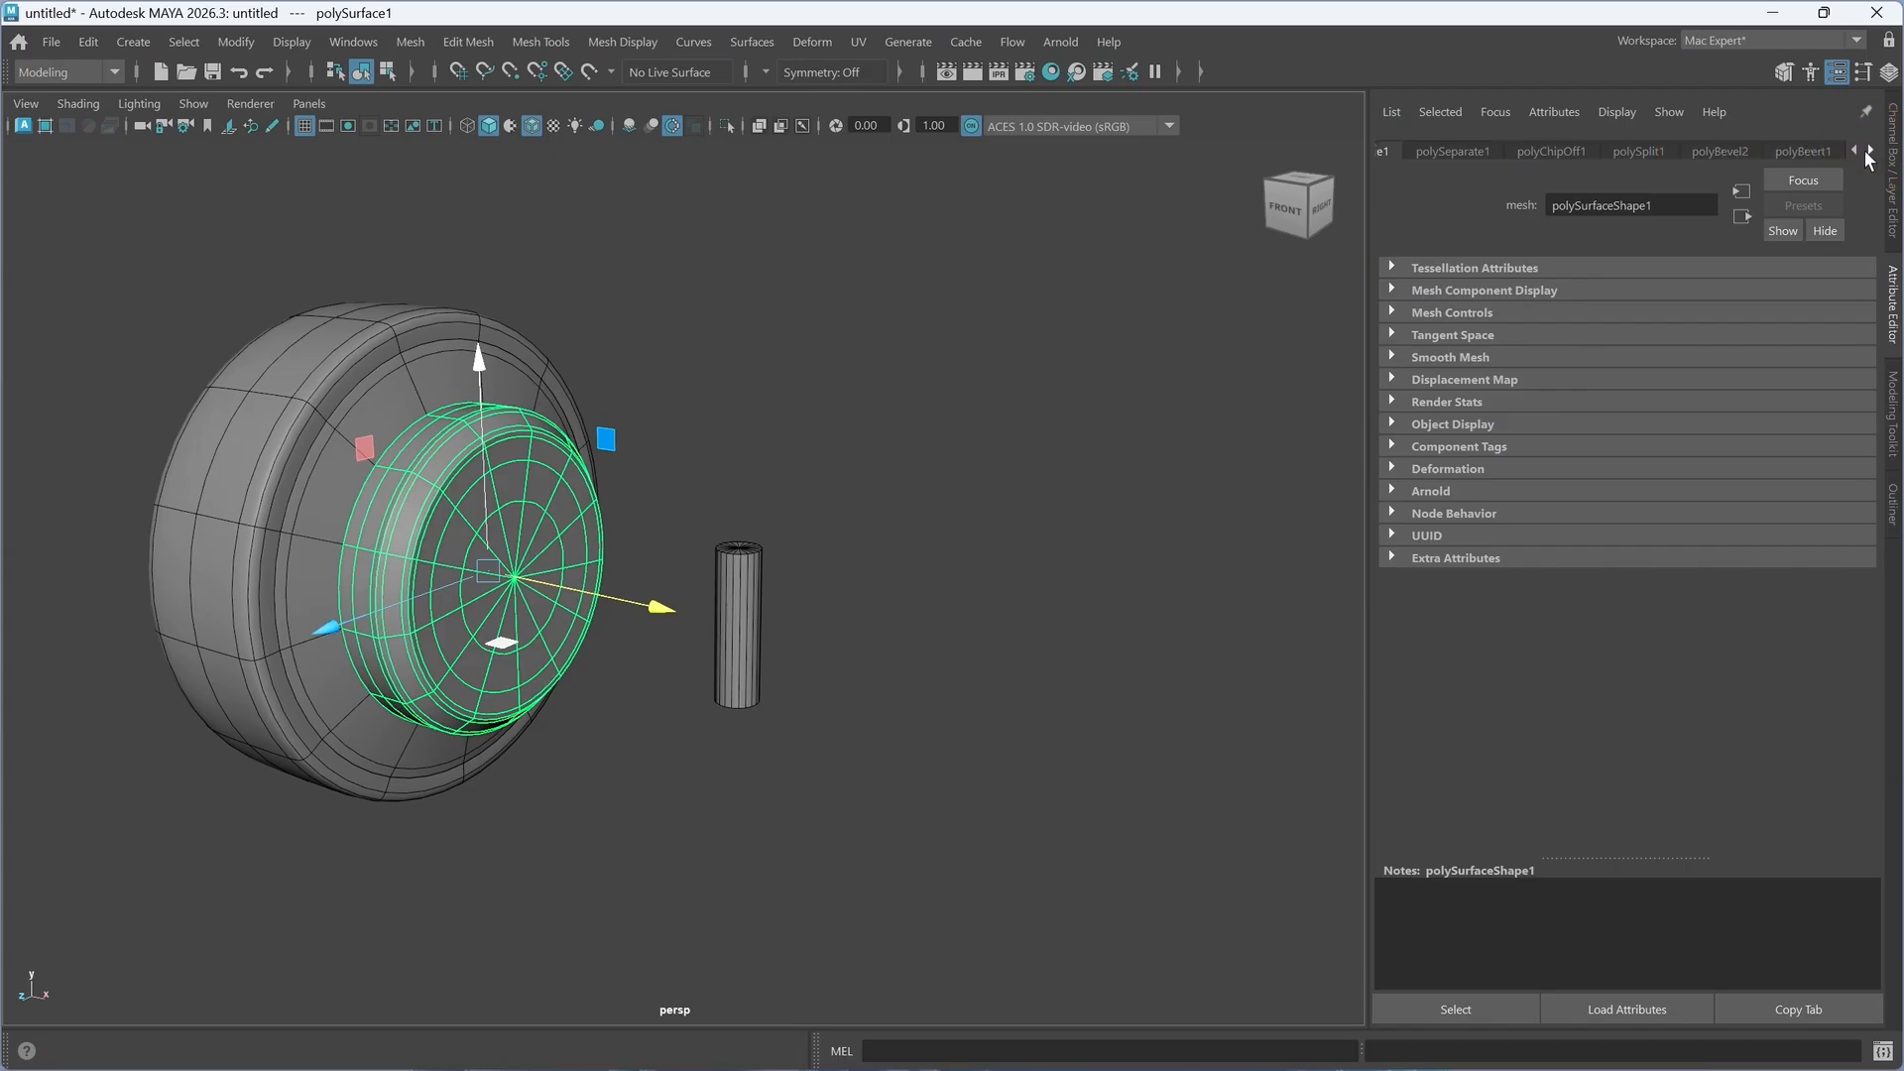
click(1870, 153)
click(1870, 153)
click(1870, 153)
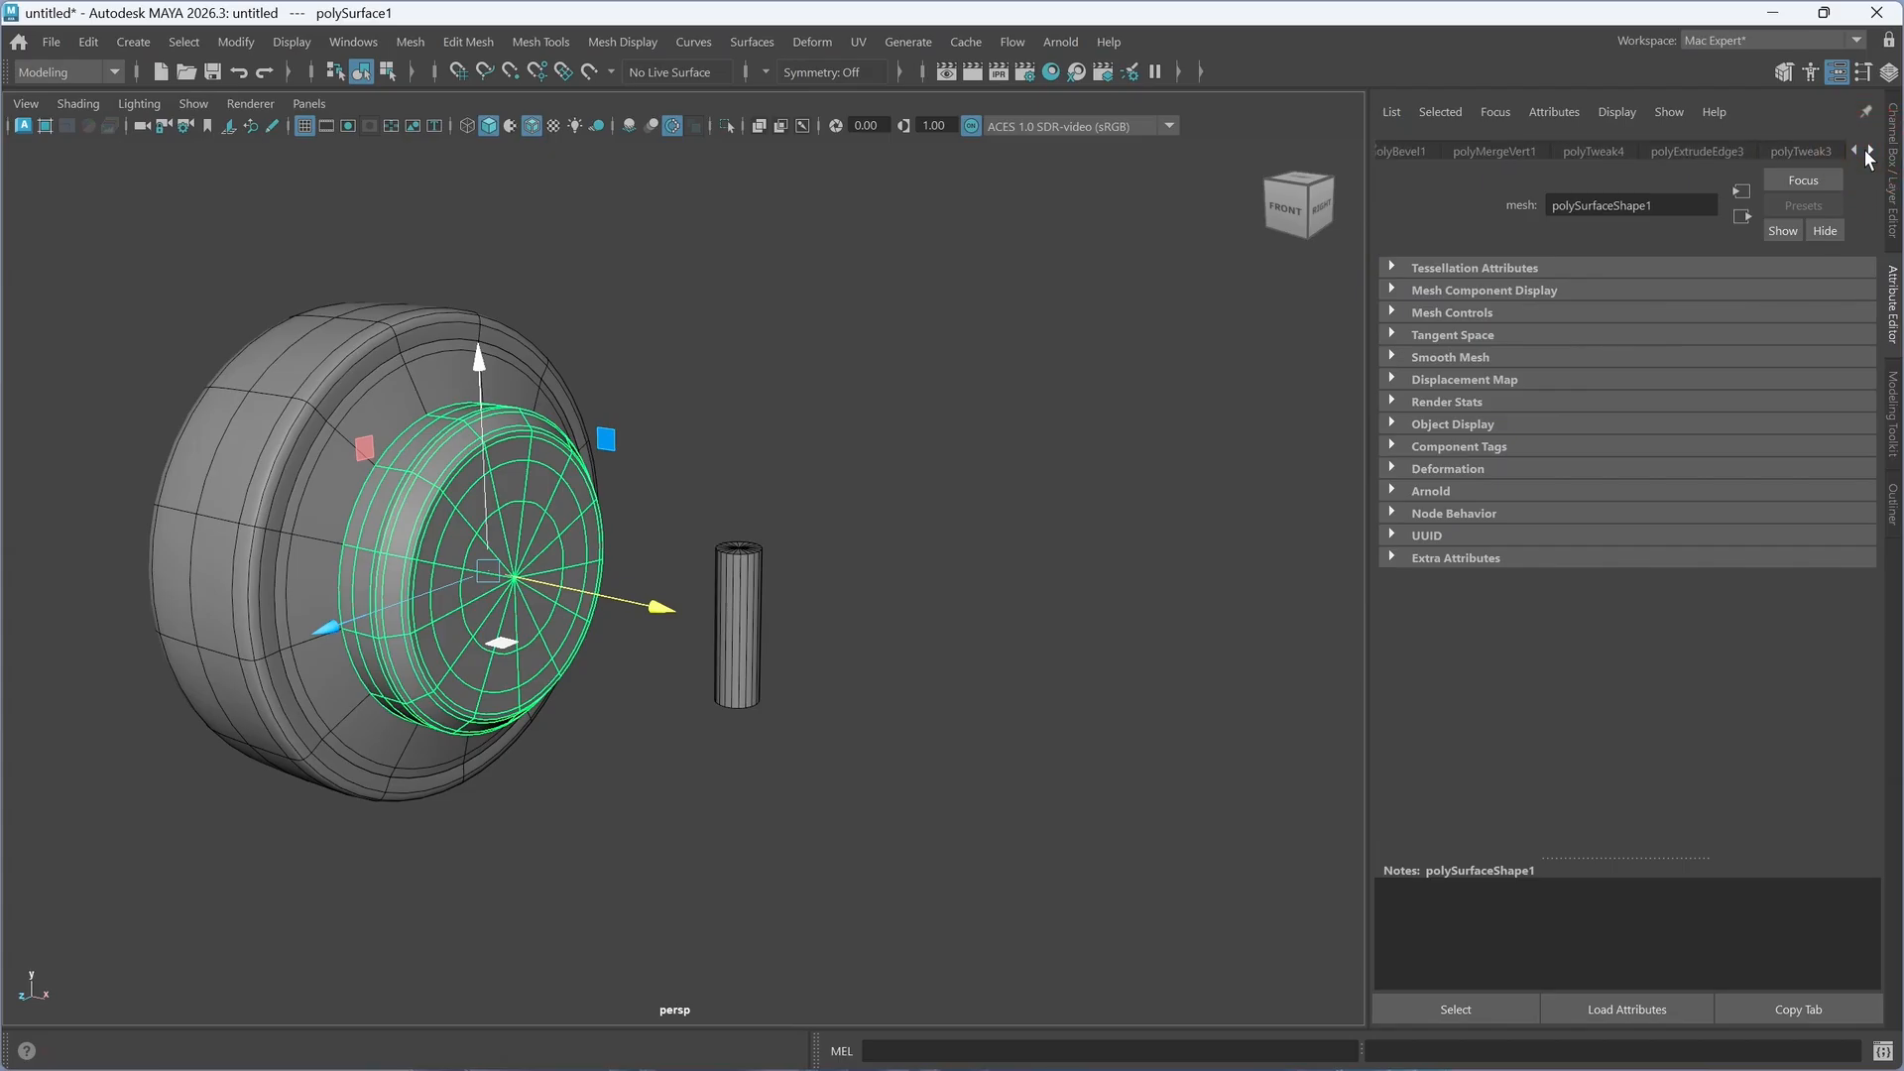
click(1870, 154)
click(1870, 153)
click(1870, 154)
click(1870, 154)
click(1870, 153)
click(1870, 154)
click(1870, 153)
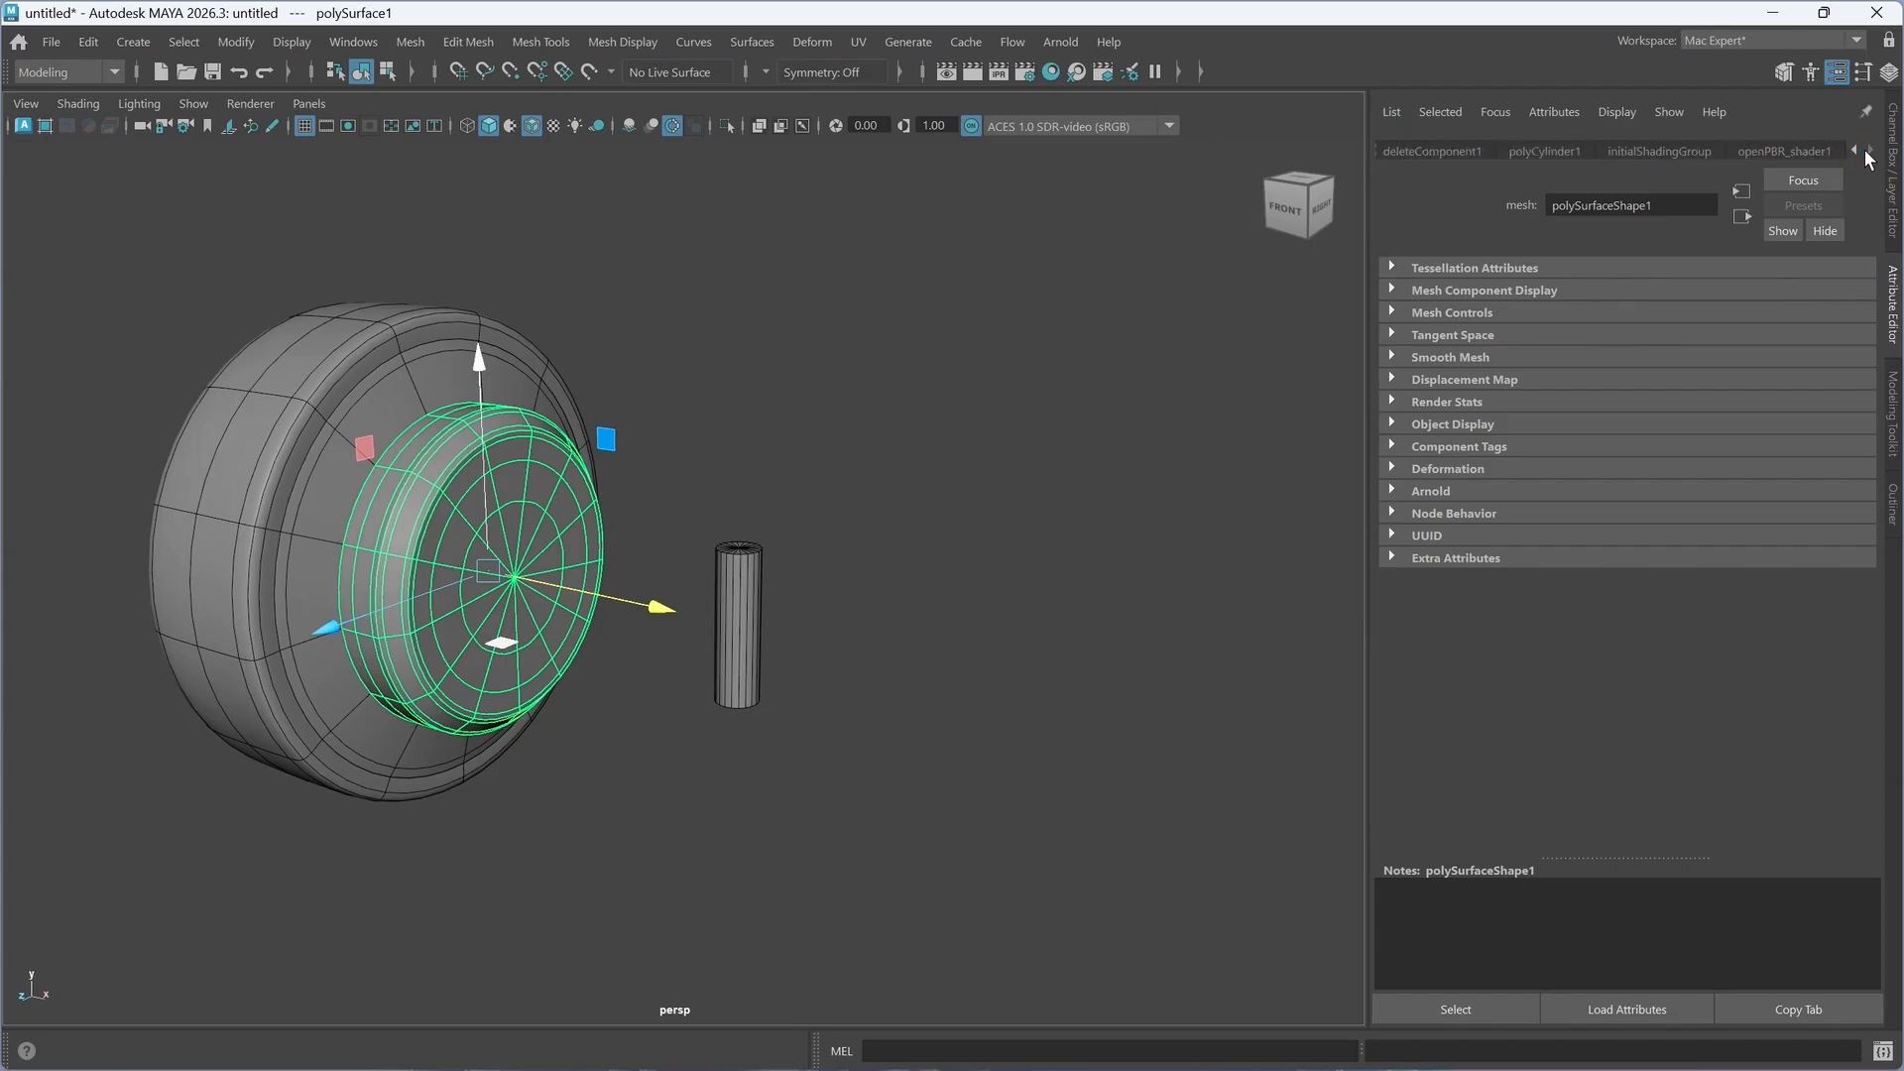
click(1559, 152)
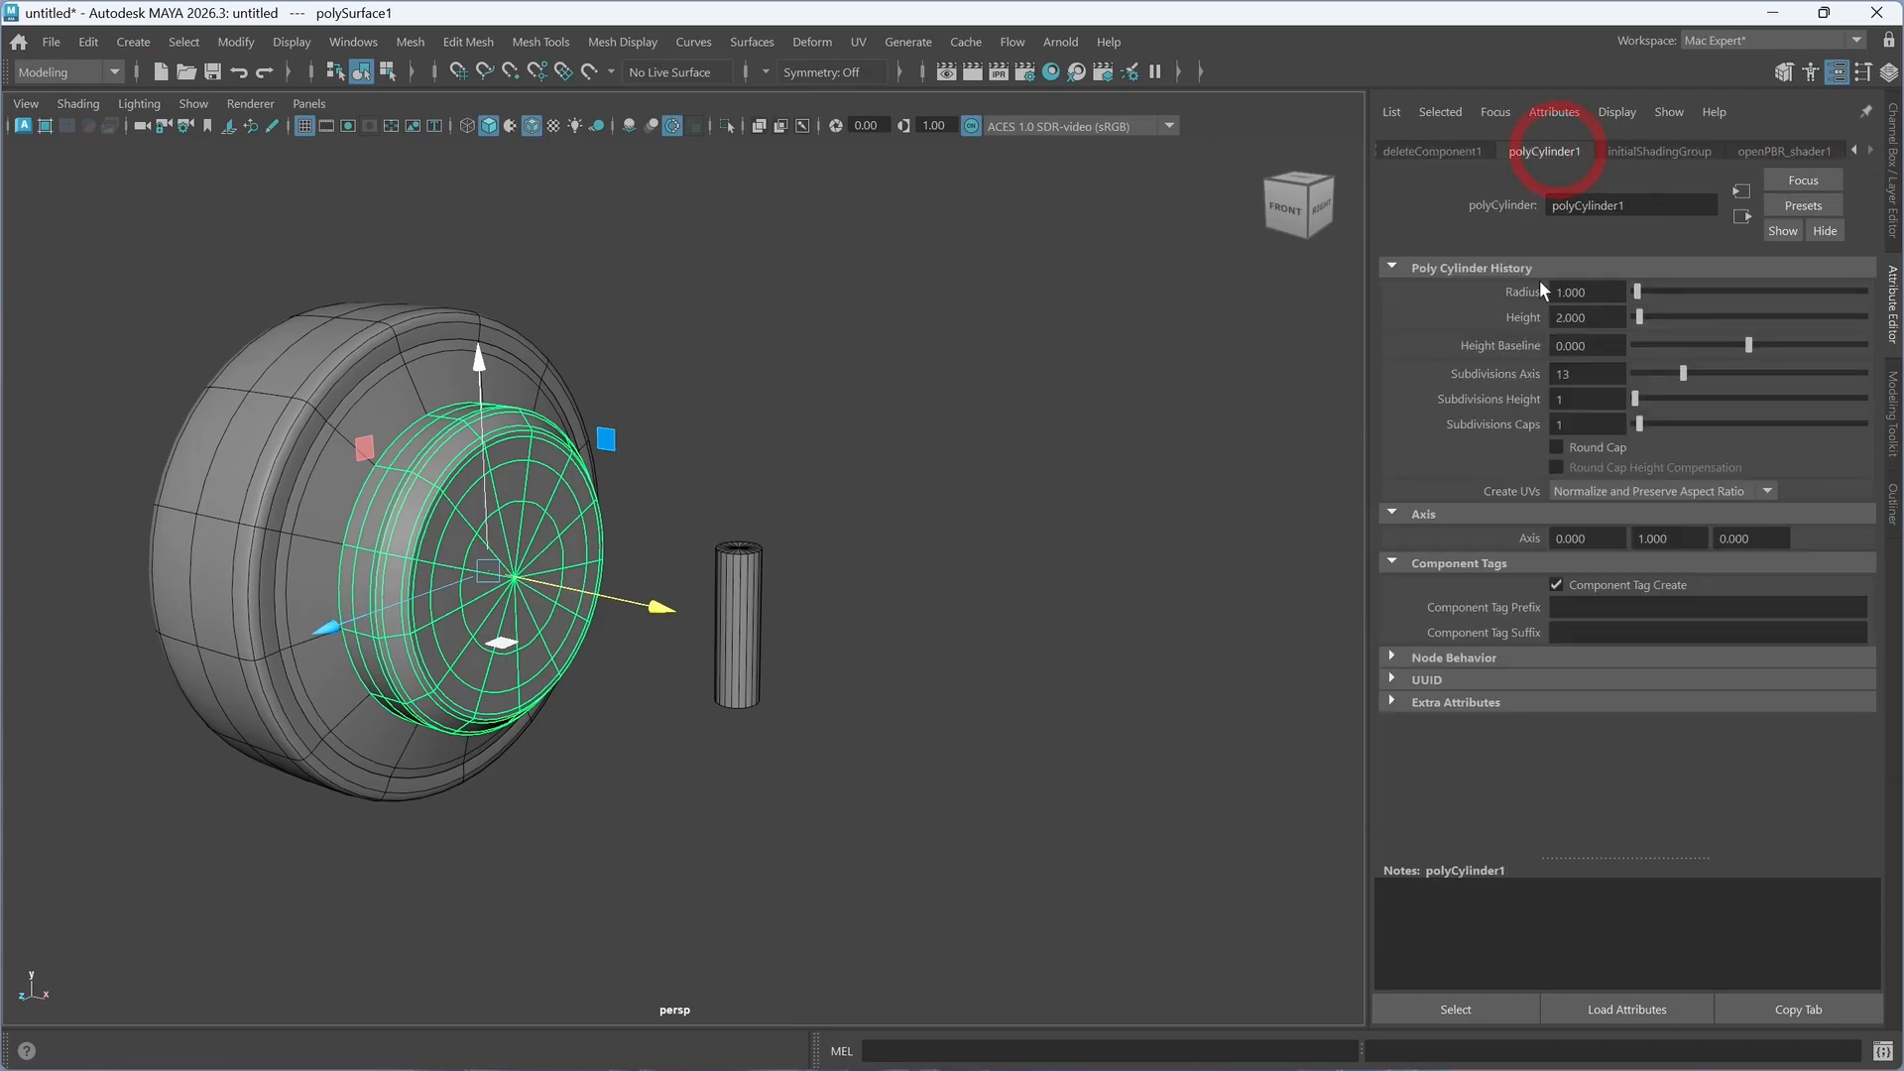
double_click(1577, 374)
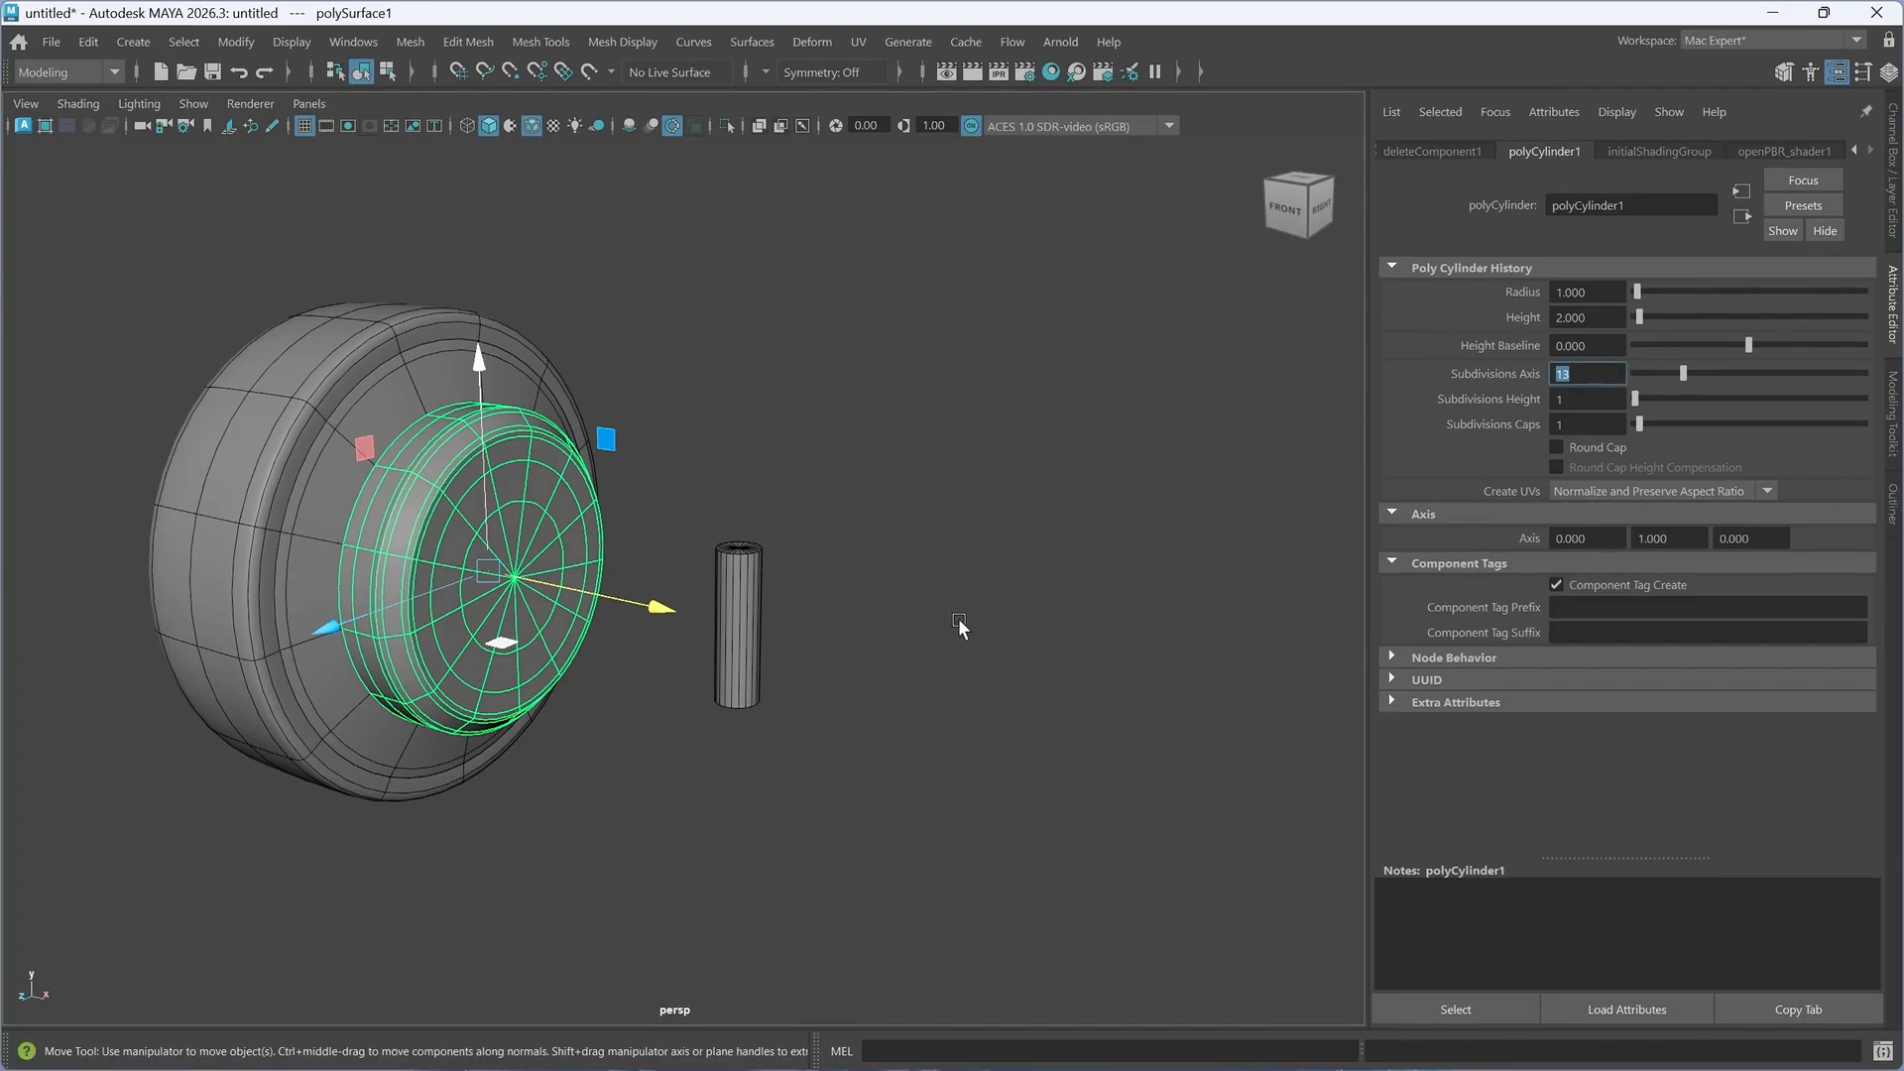
- Set the slim cylinder's Subdivisions Axis to 13 and deselect it
click(752, 664)
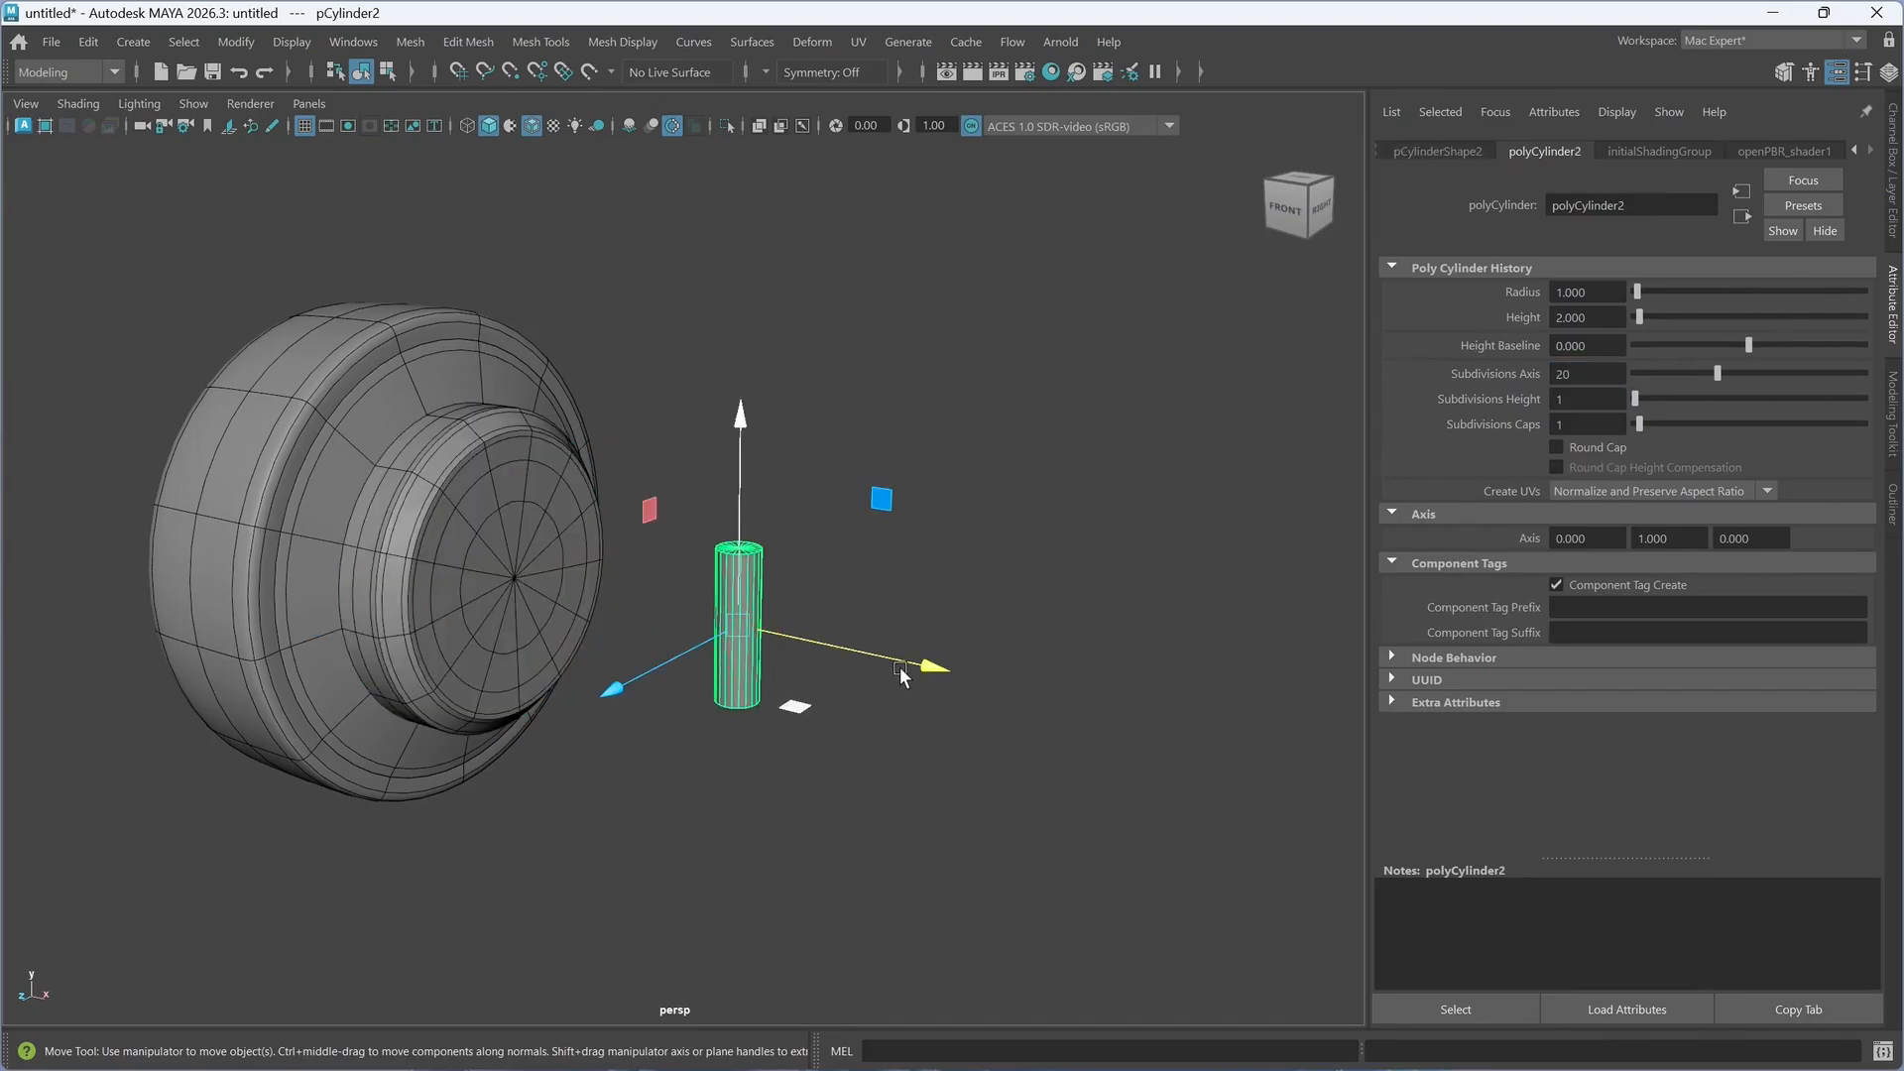
key(t)
click(1170, 639)
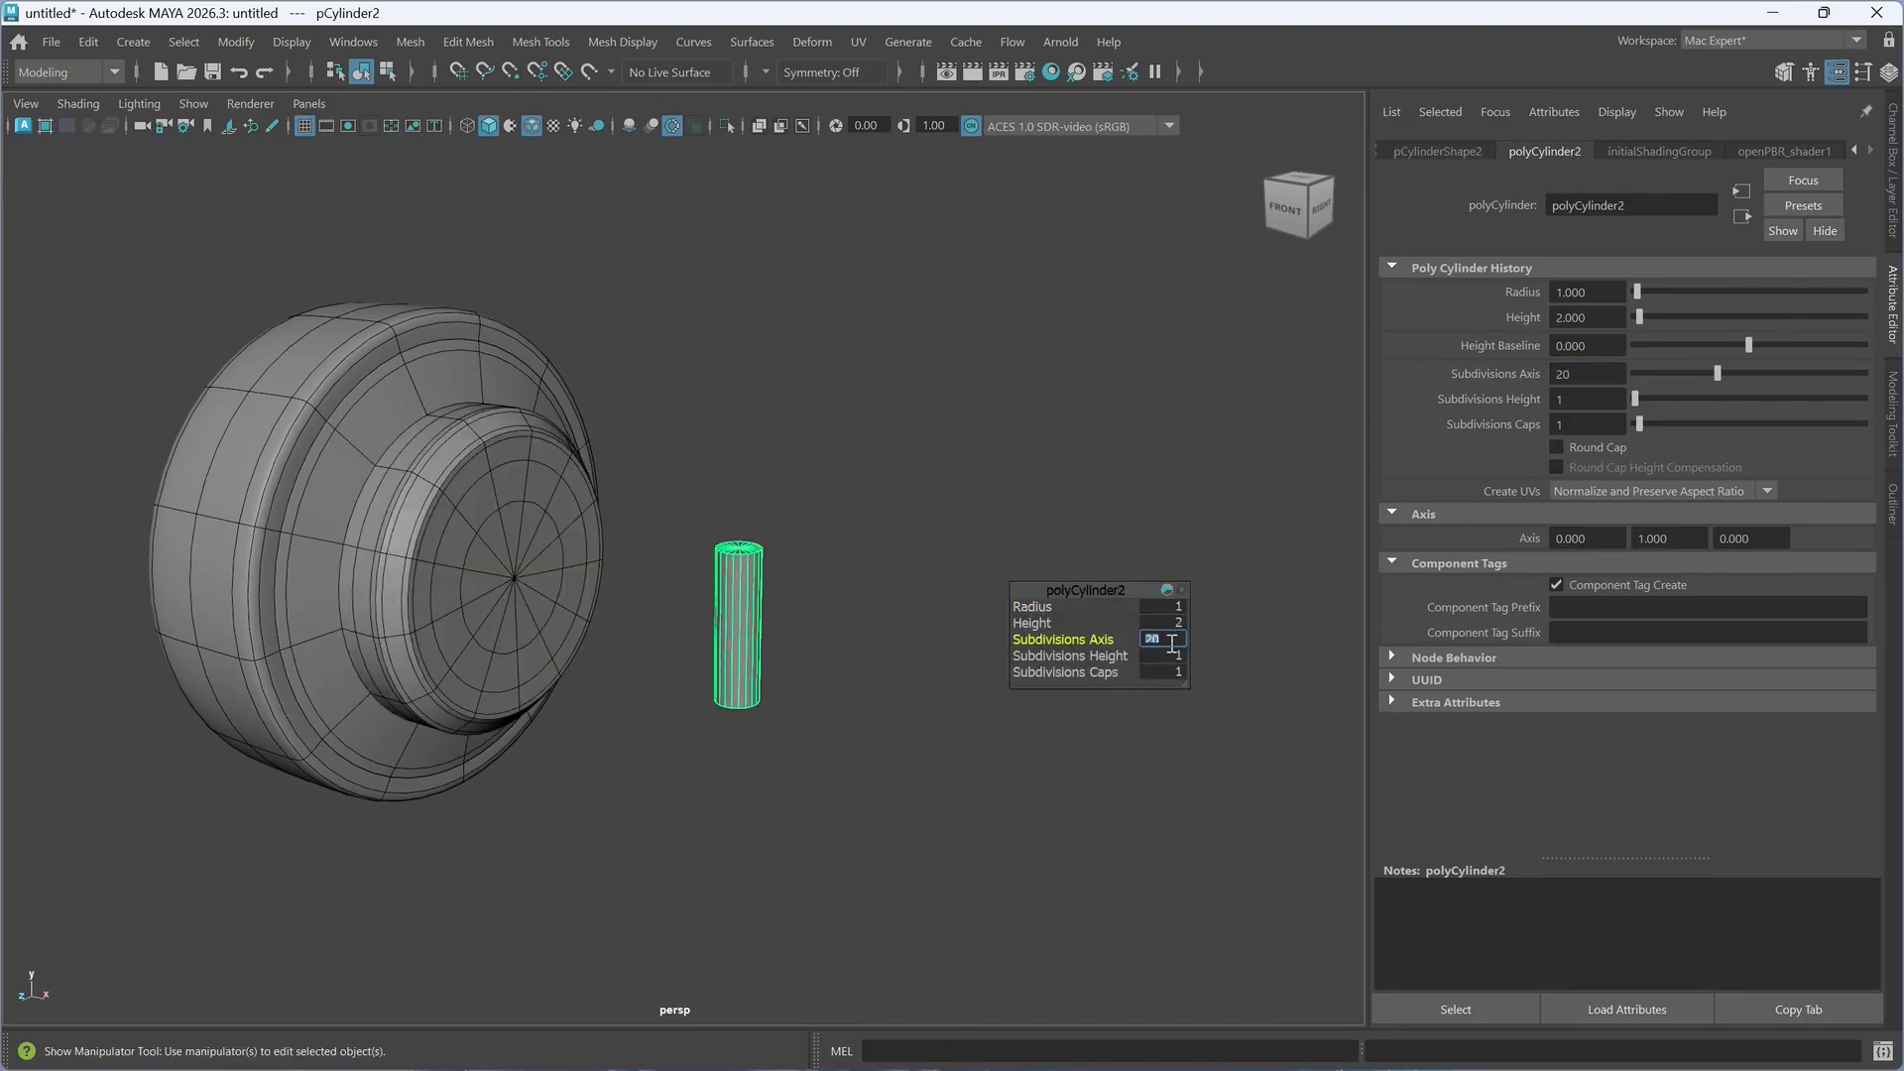
text(13)
click(823, 696)
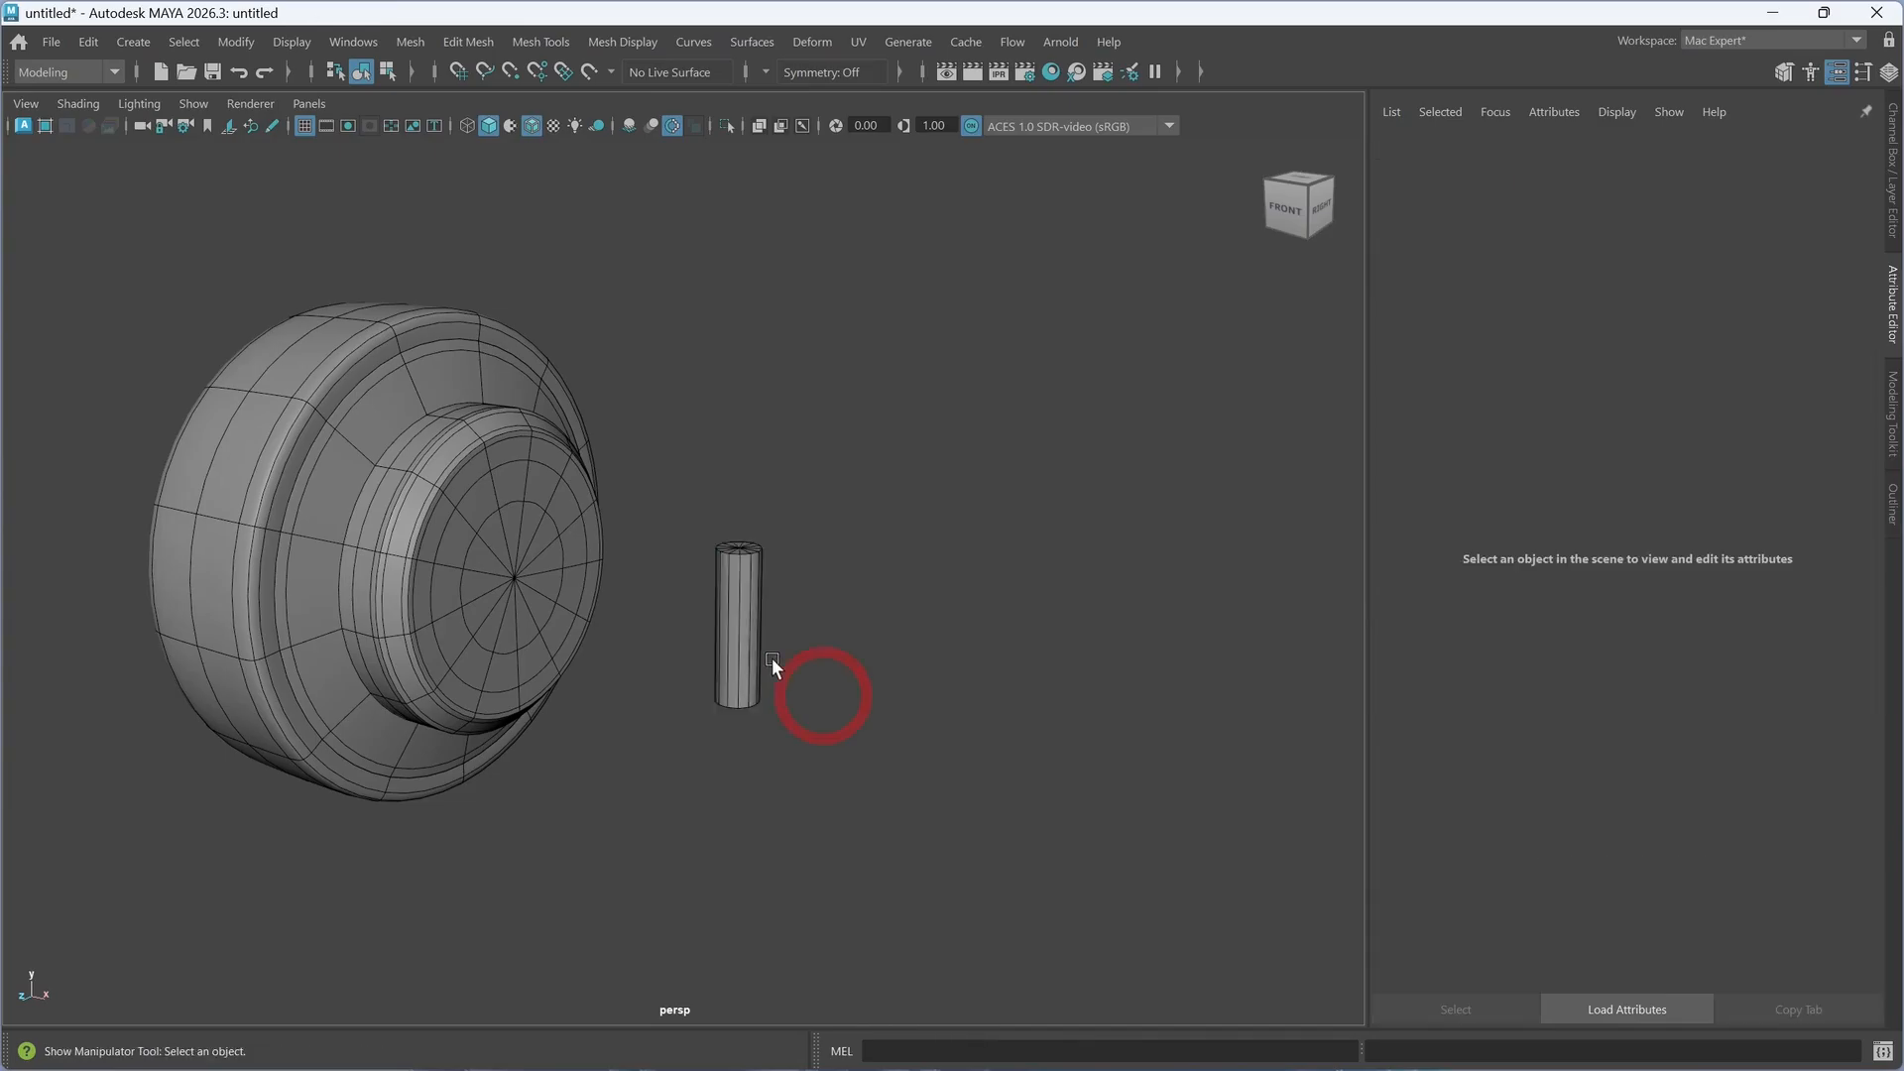
scroll(793, 655, up, 5)
alt+middle_drag(750, 630, 824, 638)
alt+drag(824, 637, 831, 639)
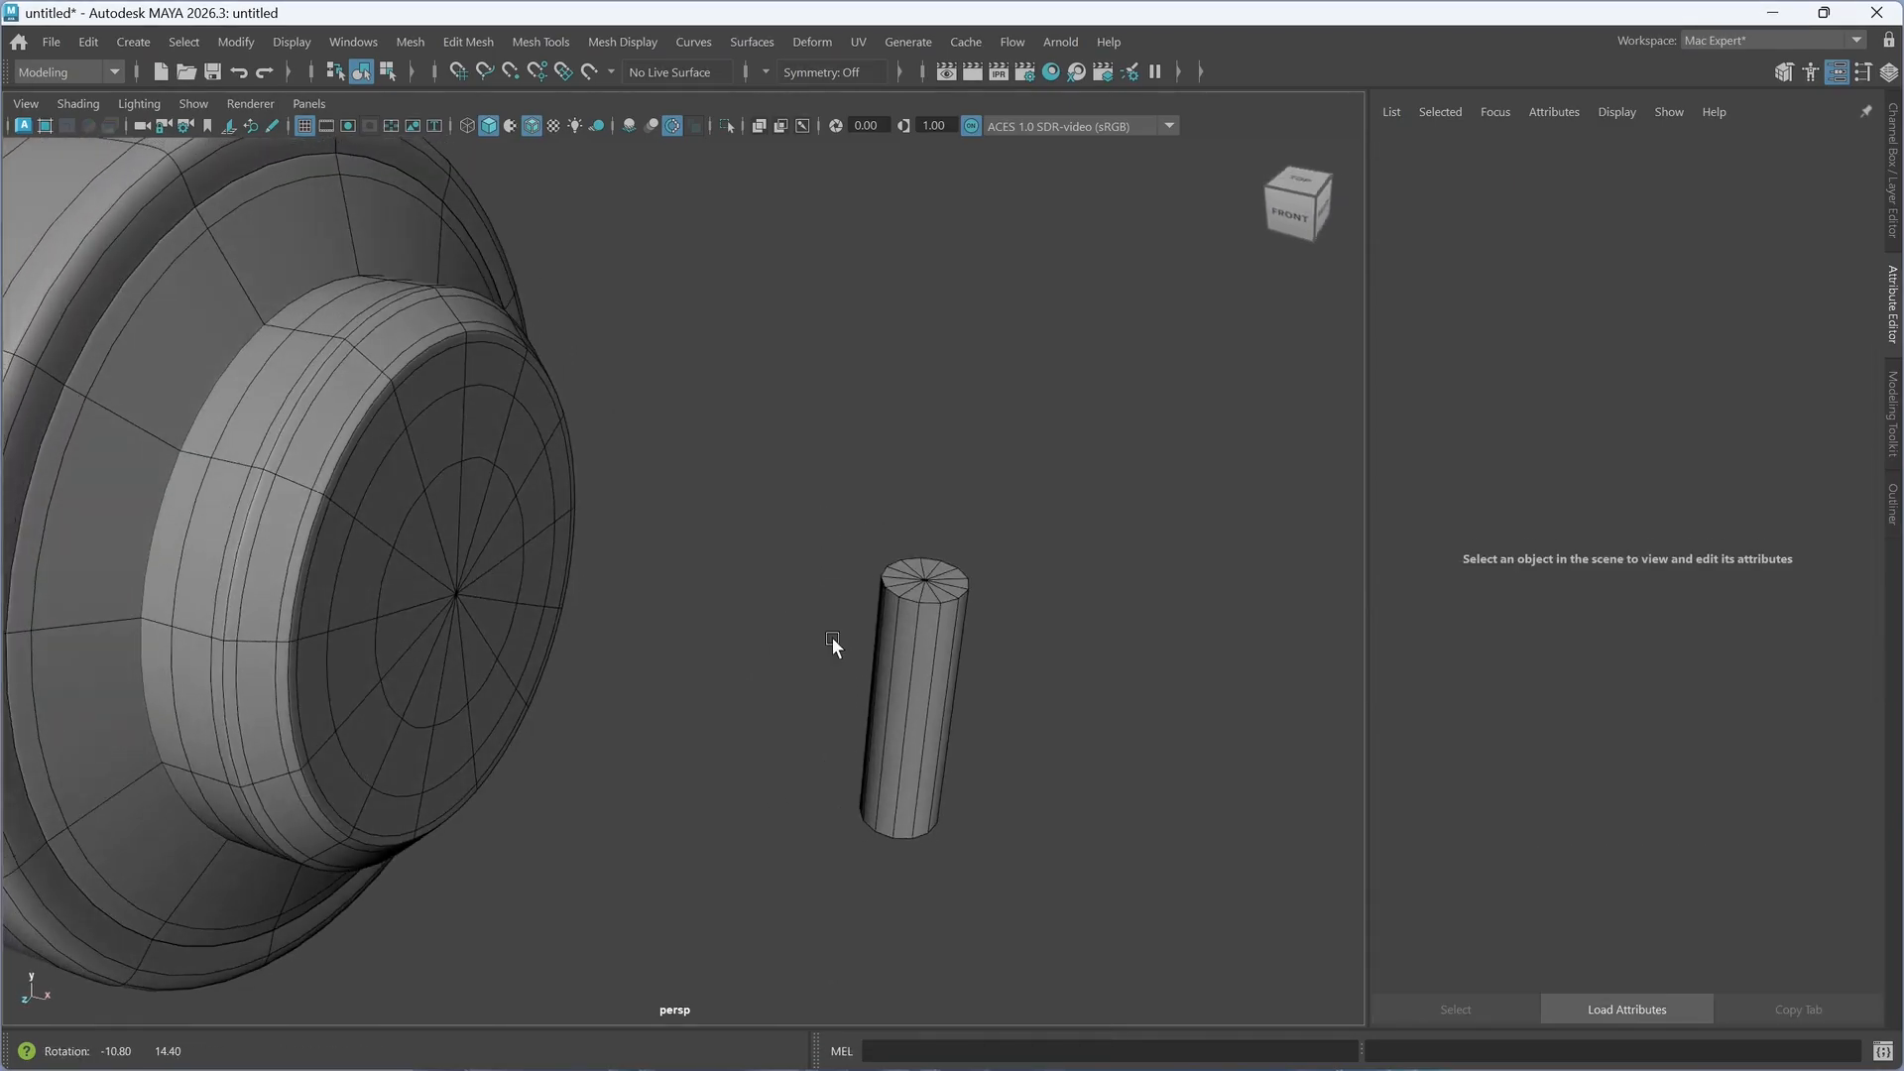
- Delete the end cap faces of the slim cylinder, keep only its side faces, and return to object mode
click(928, 702)
alt+drag(975, 745, 956, 740)
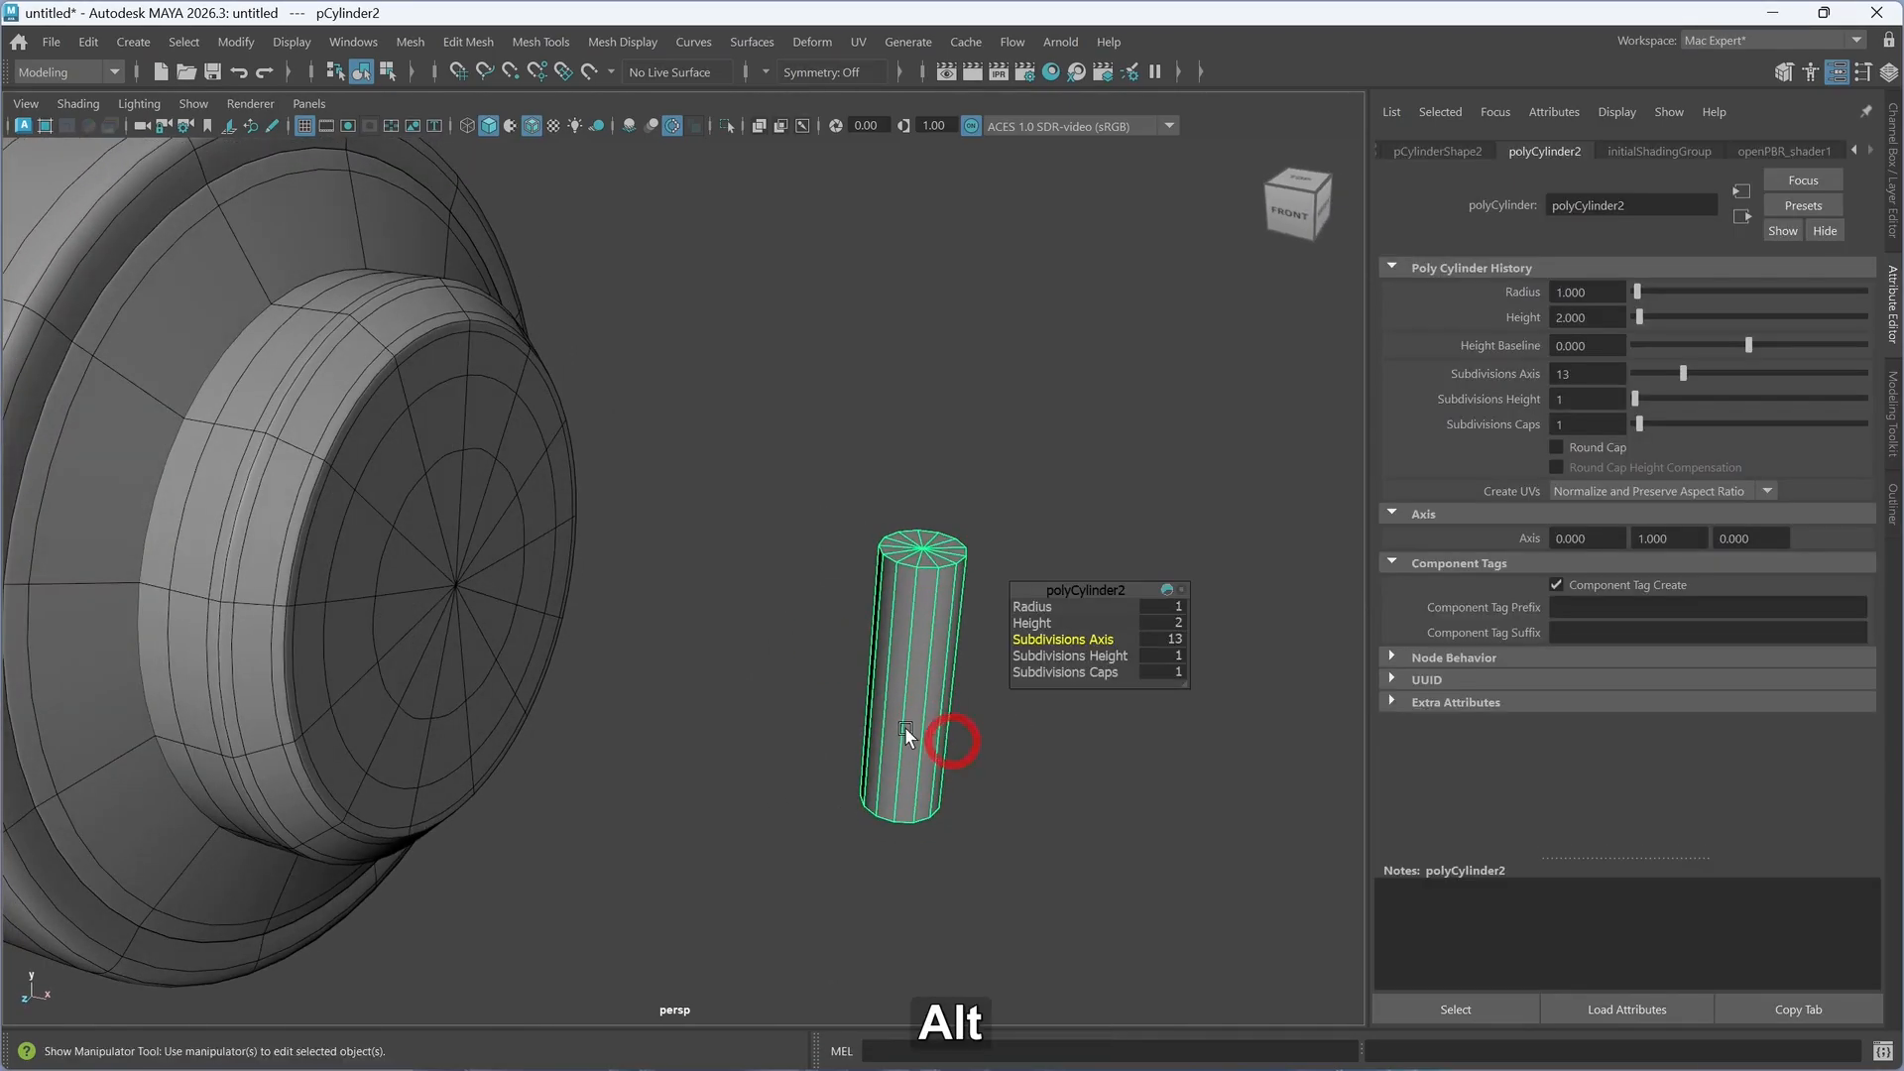
right_drag(856, 668, 860, 390)
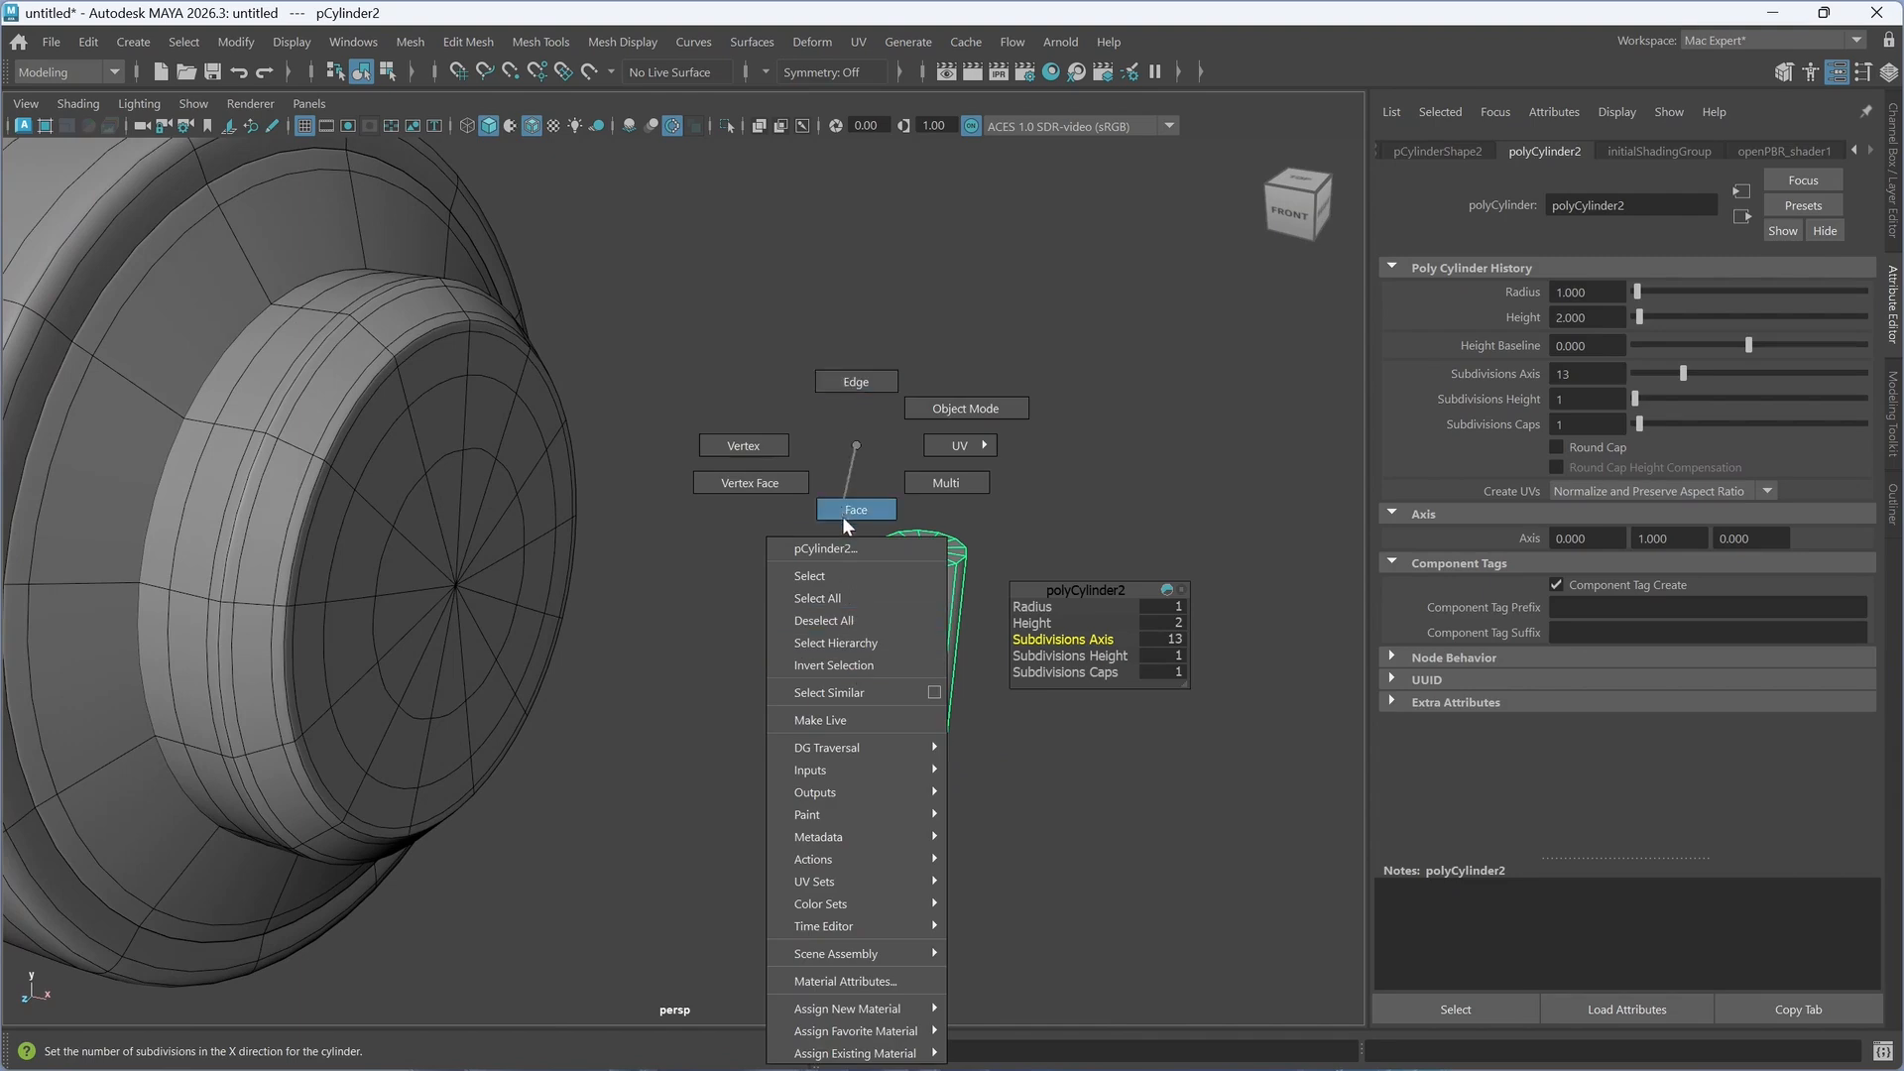
right_drag(846, 522, 846, 522)
drag(781, 443, 1110, 873)
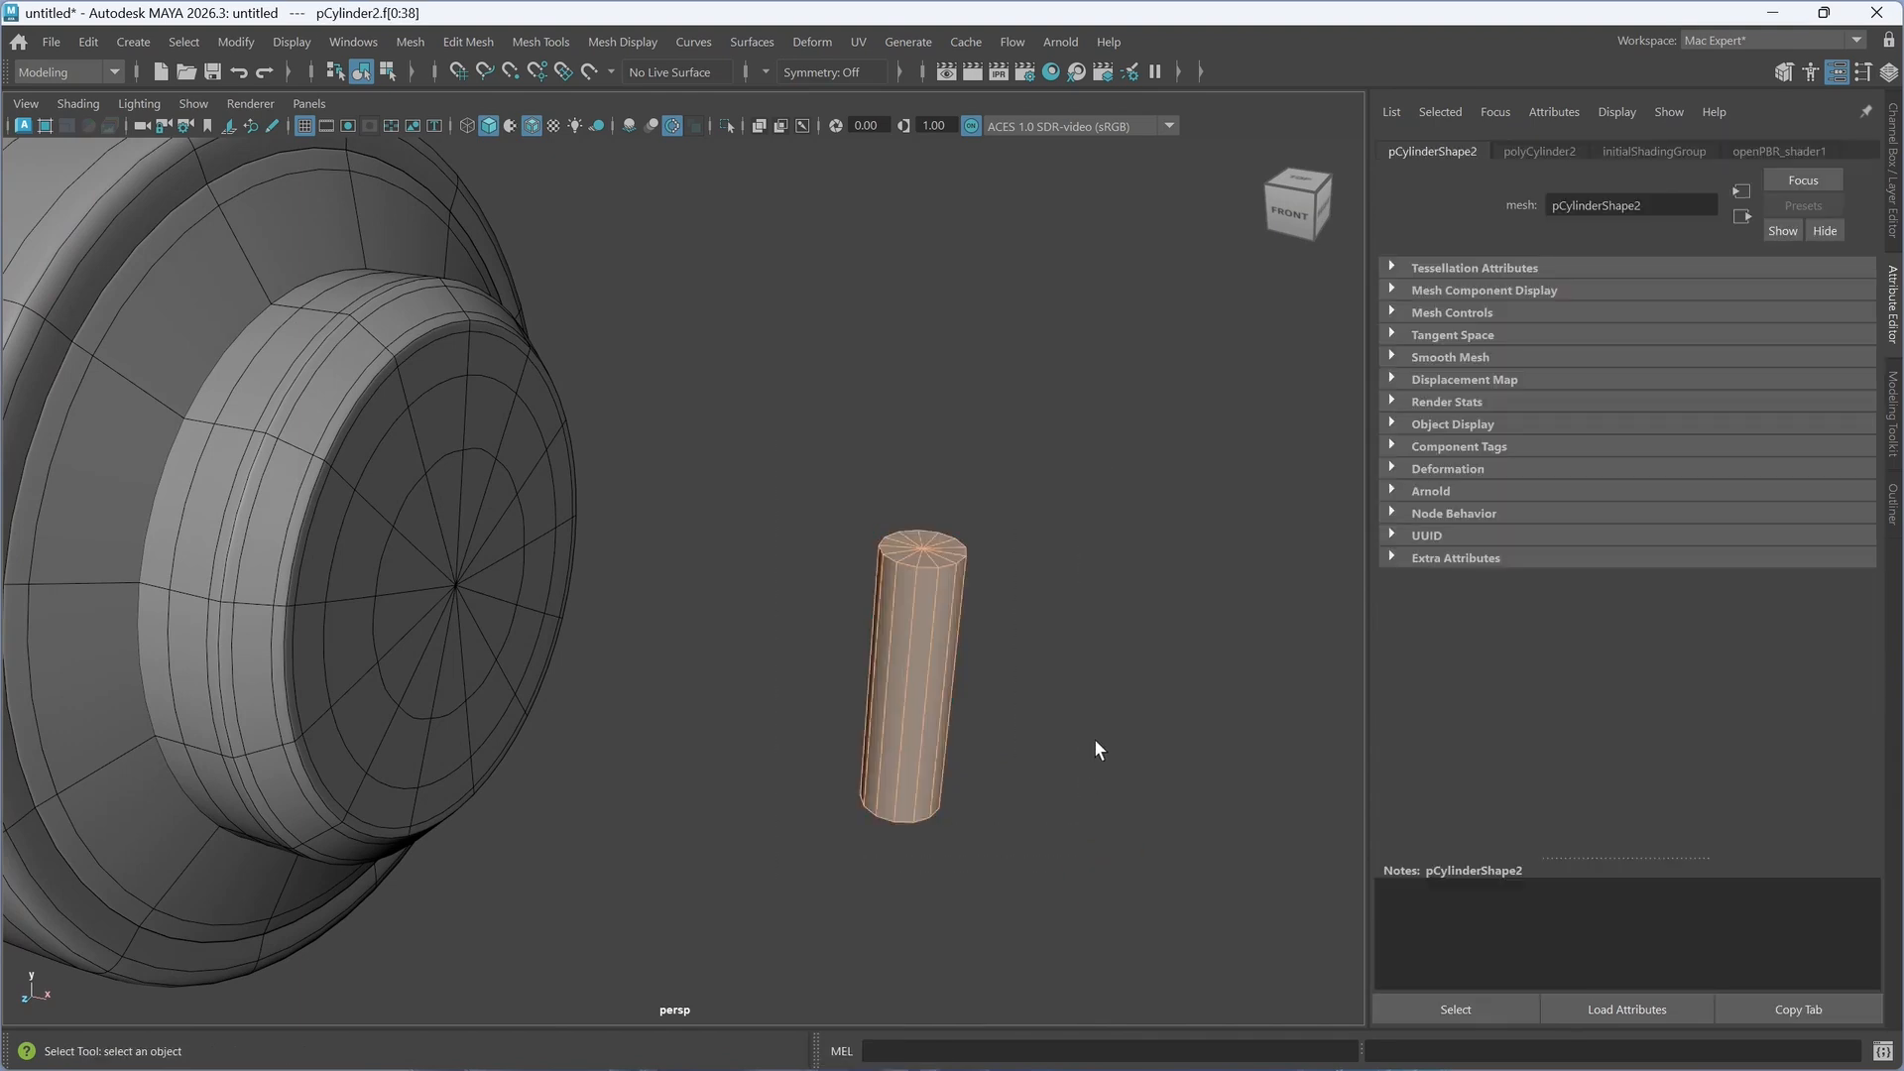
ctrl+drag(533, 736, 1218, 689)
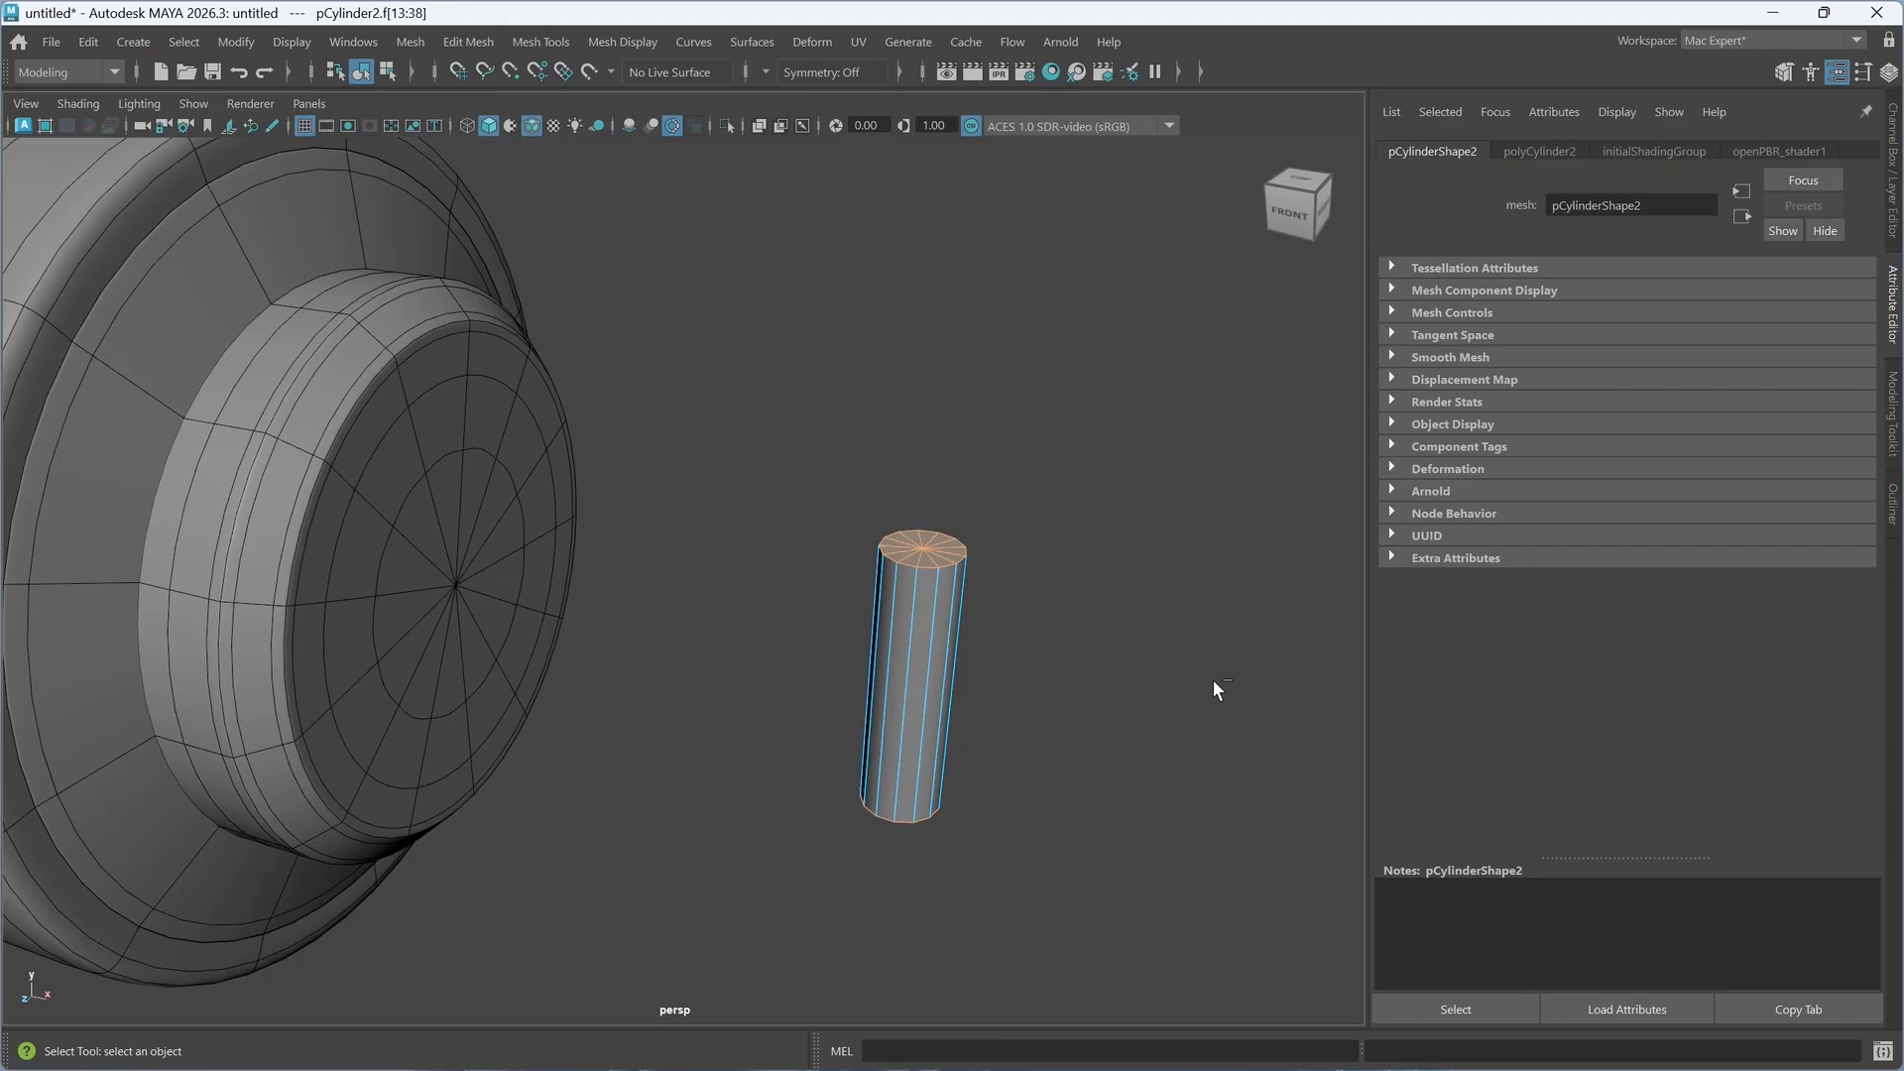
key(ctrl+Delete)
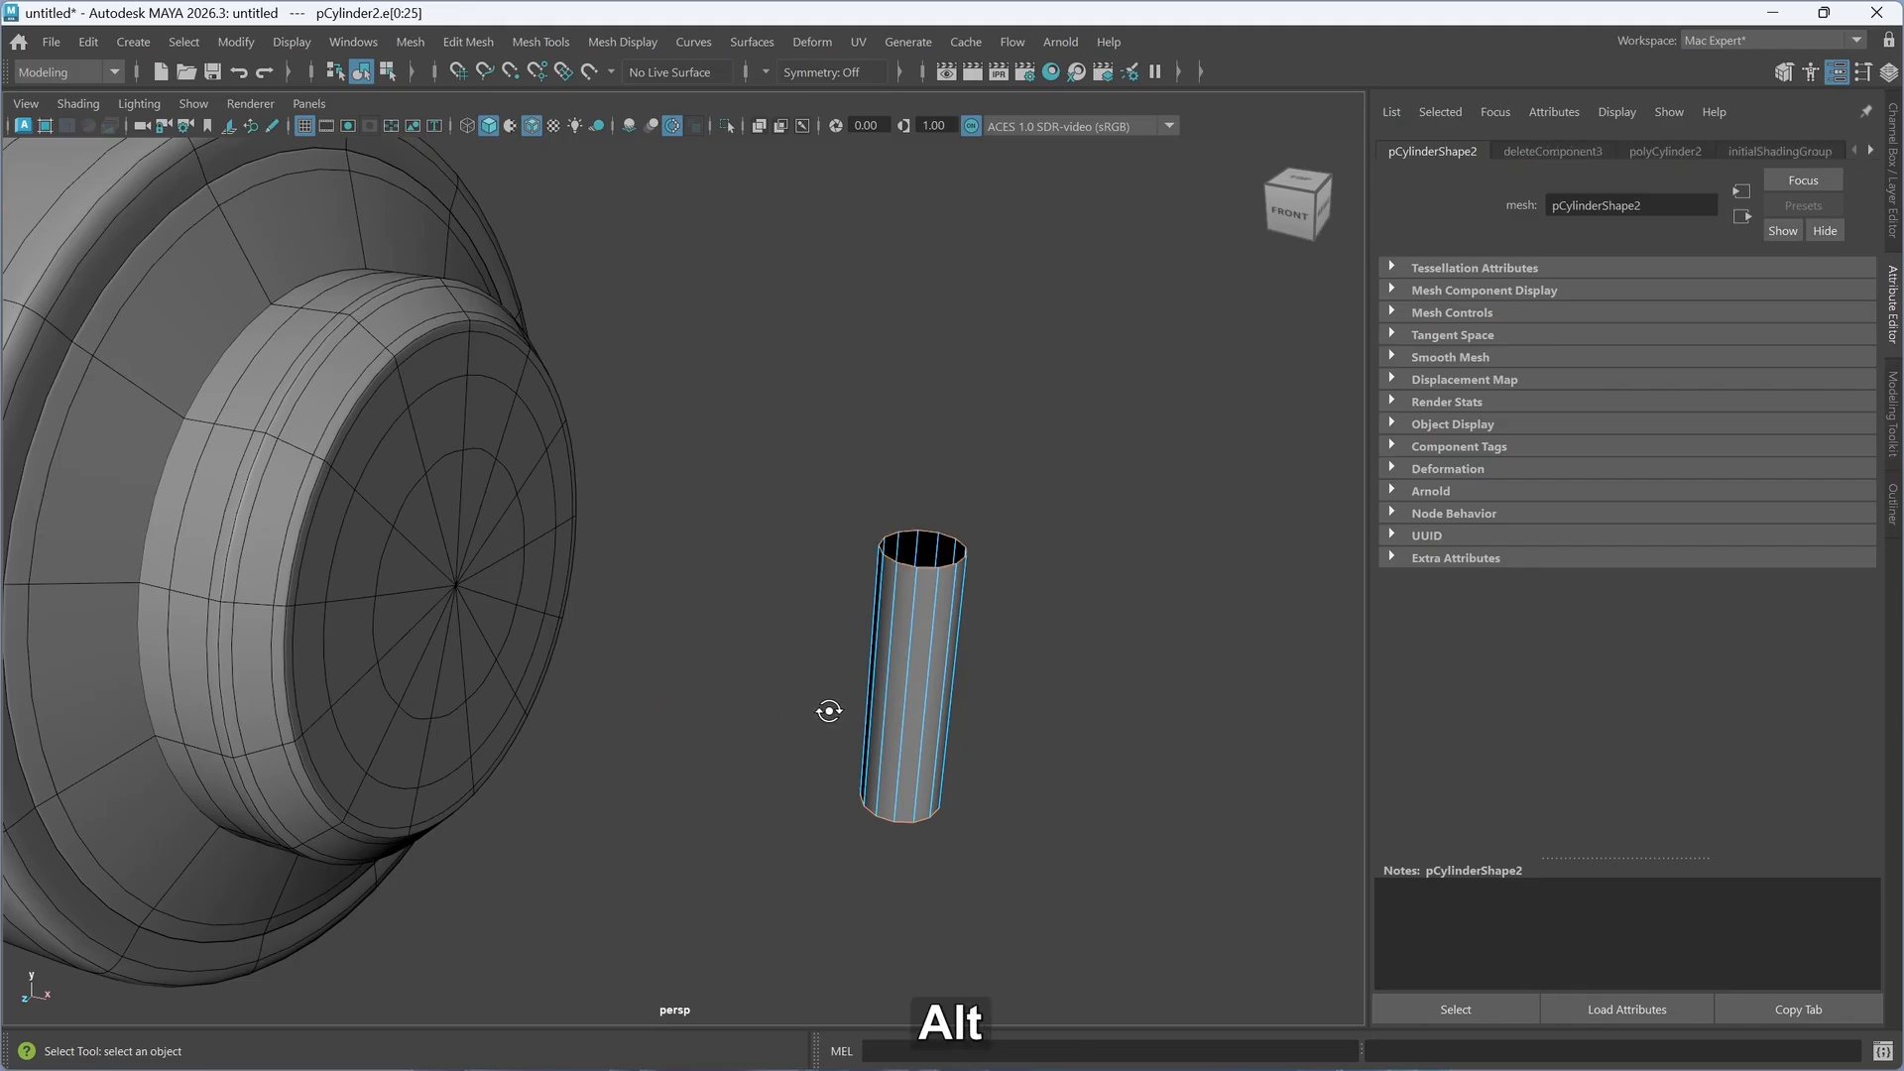
alt+drag(829, 710, 819, 716)
right_drag(991, 656, 1128, 407)
- Move the slim tube up and back along X so that it stands upright on top of the hub's rim
key(w)
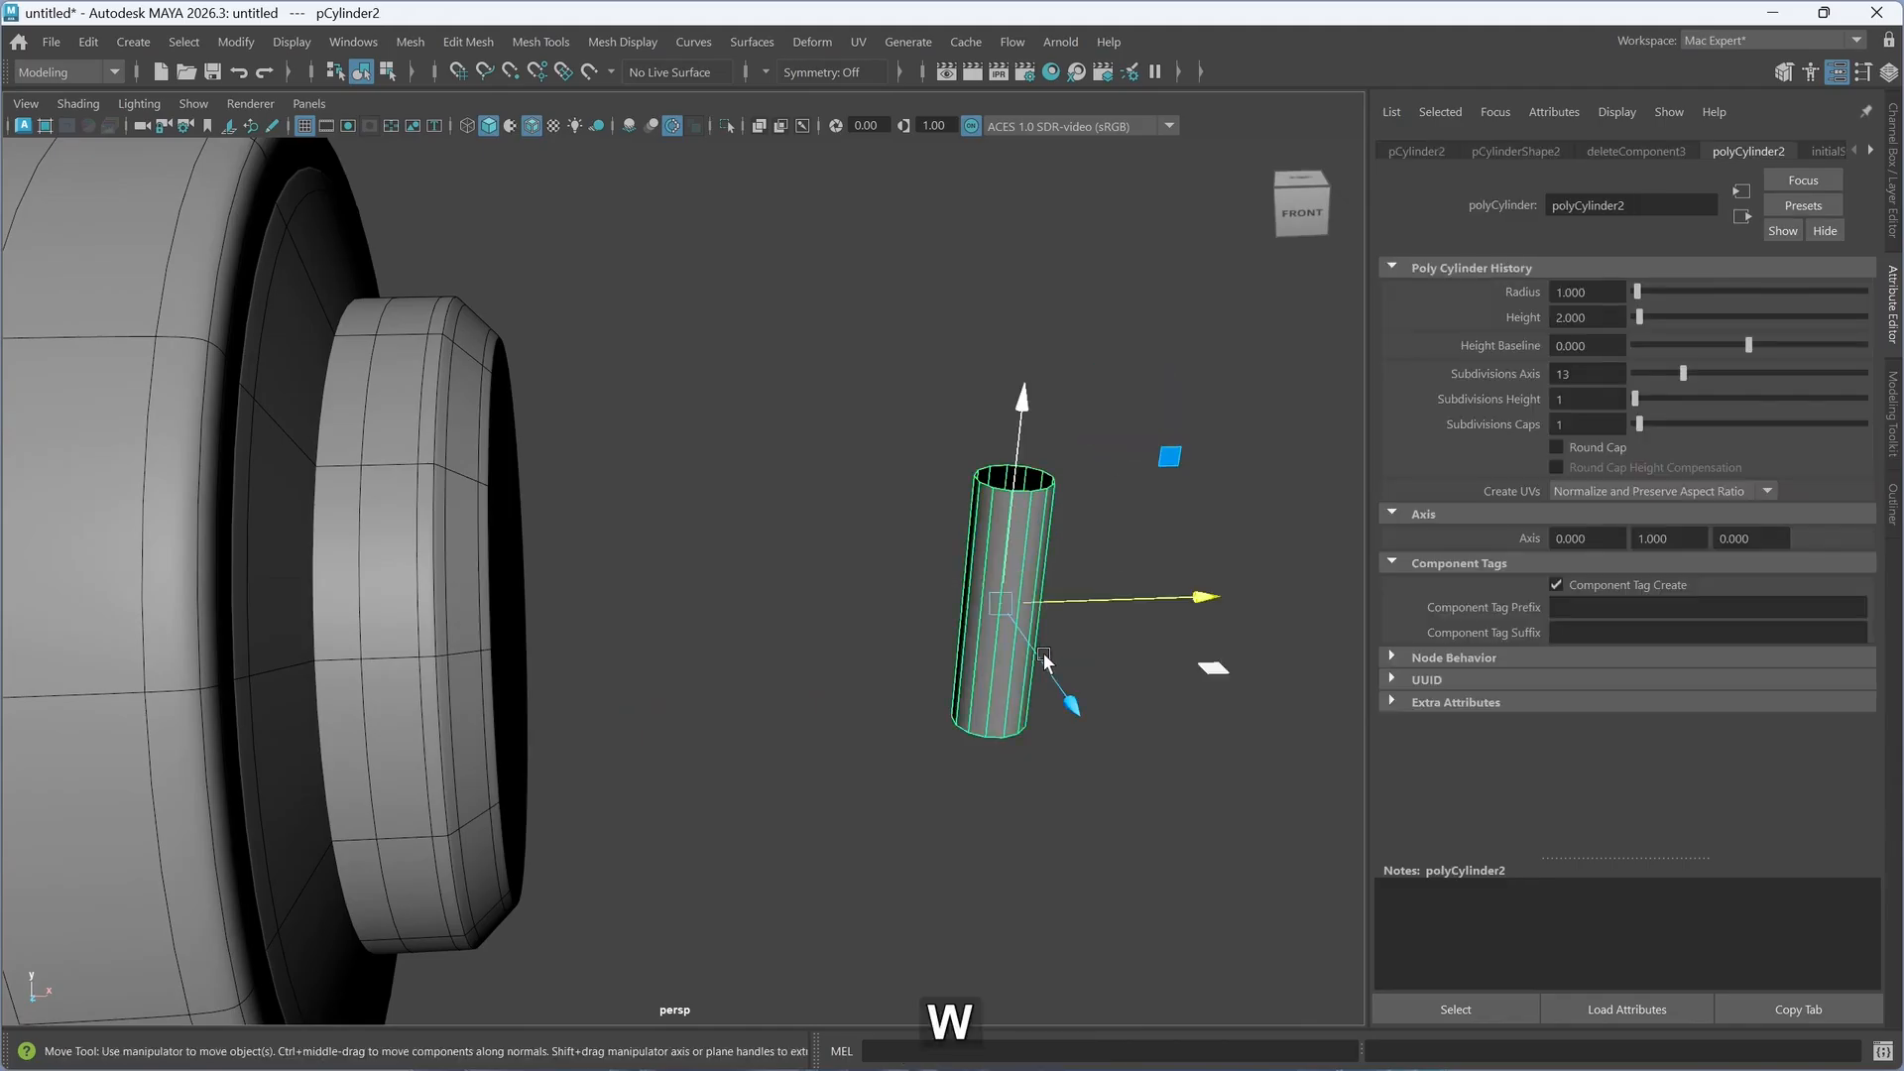
alt+drag(1067, 651, 1015, 646)
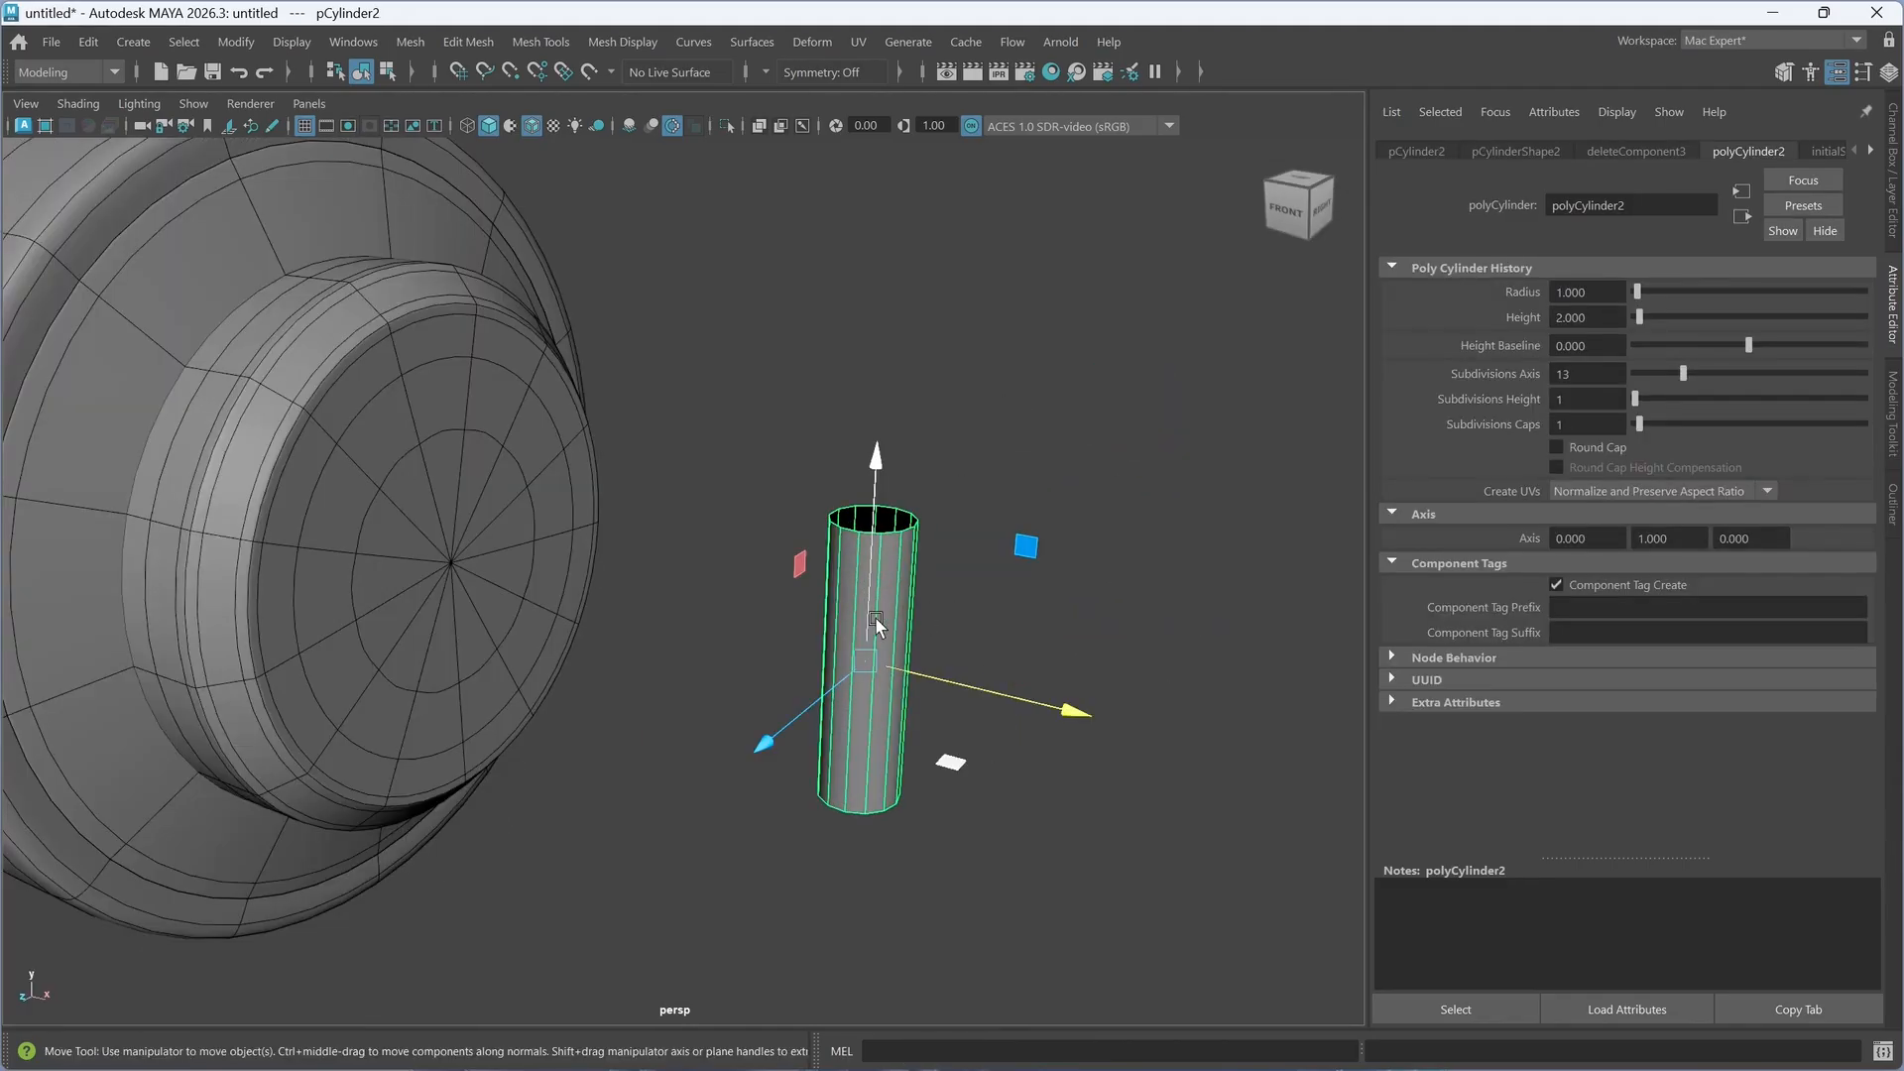
drag(877, 407, 919, 282)
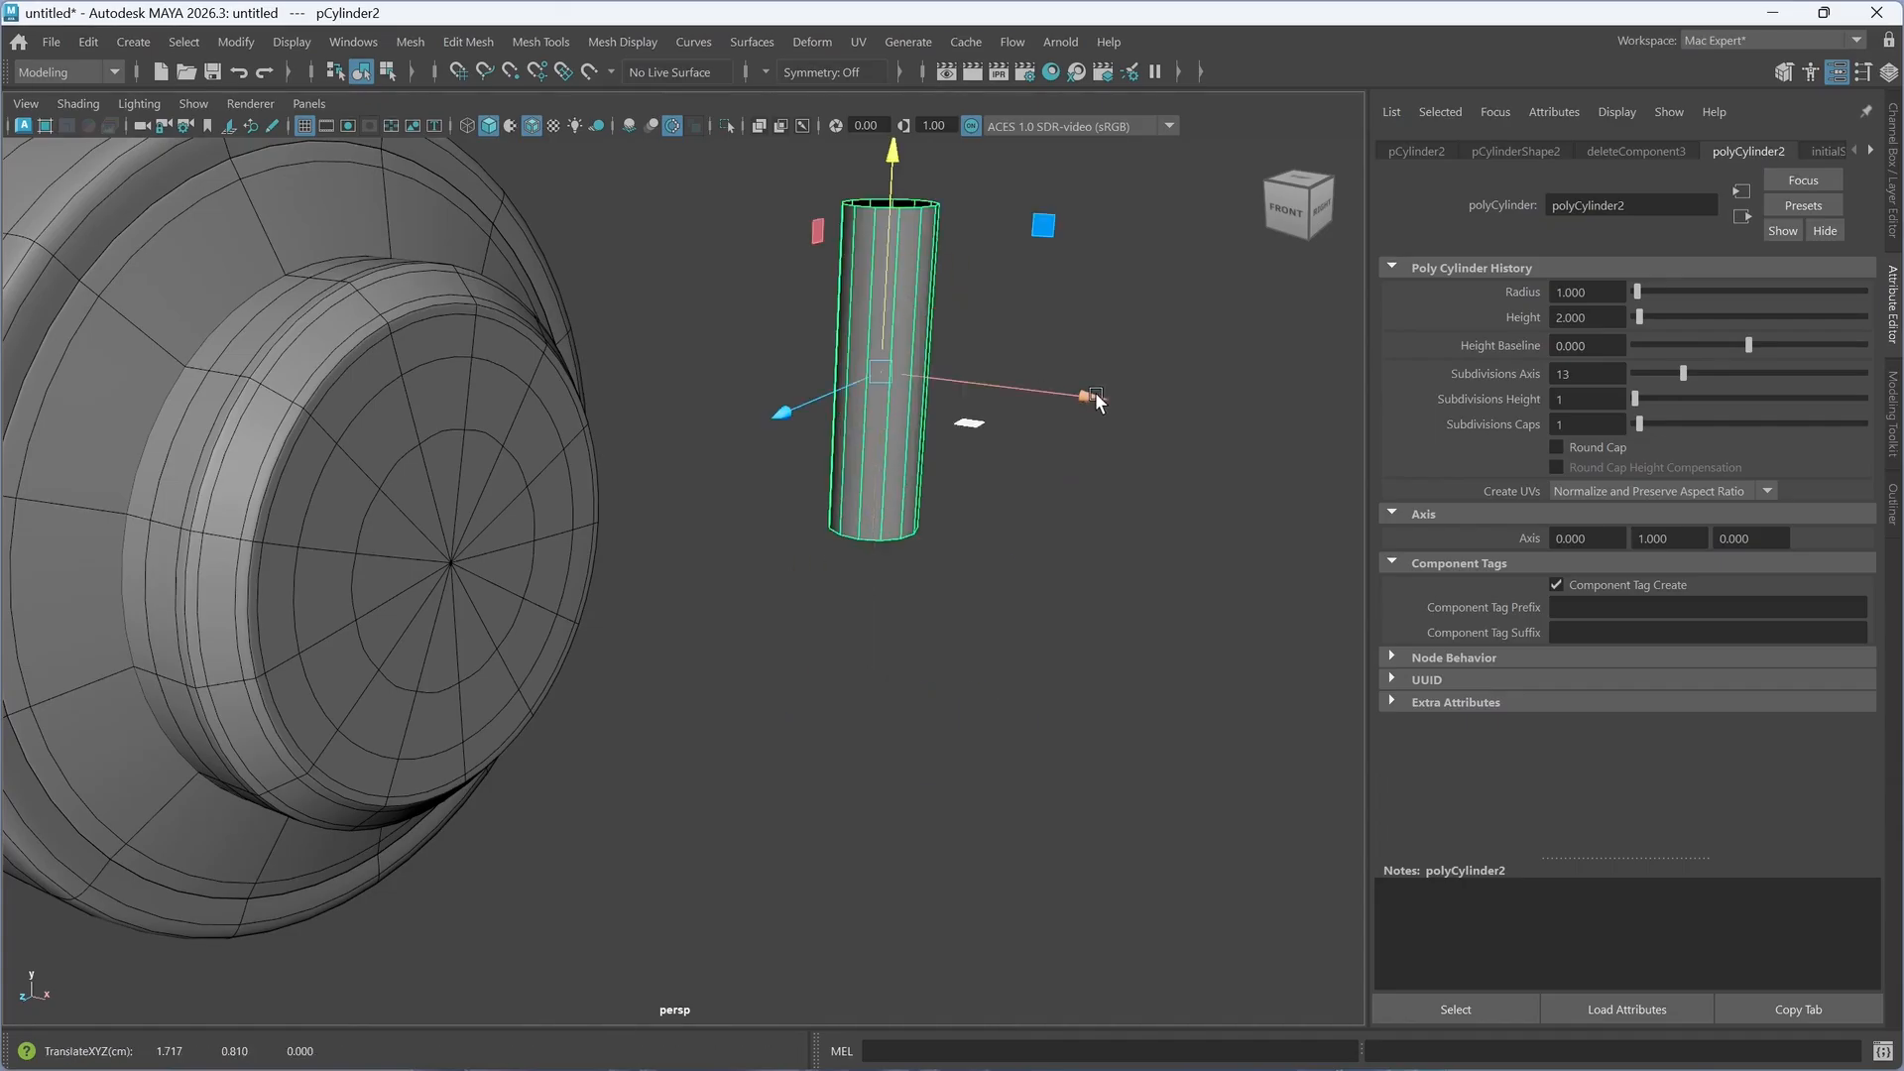
drag(1095, 395, 508, 321)
alt+drag(444, 467, 508, 587)
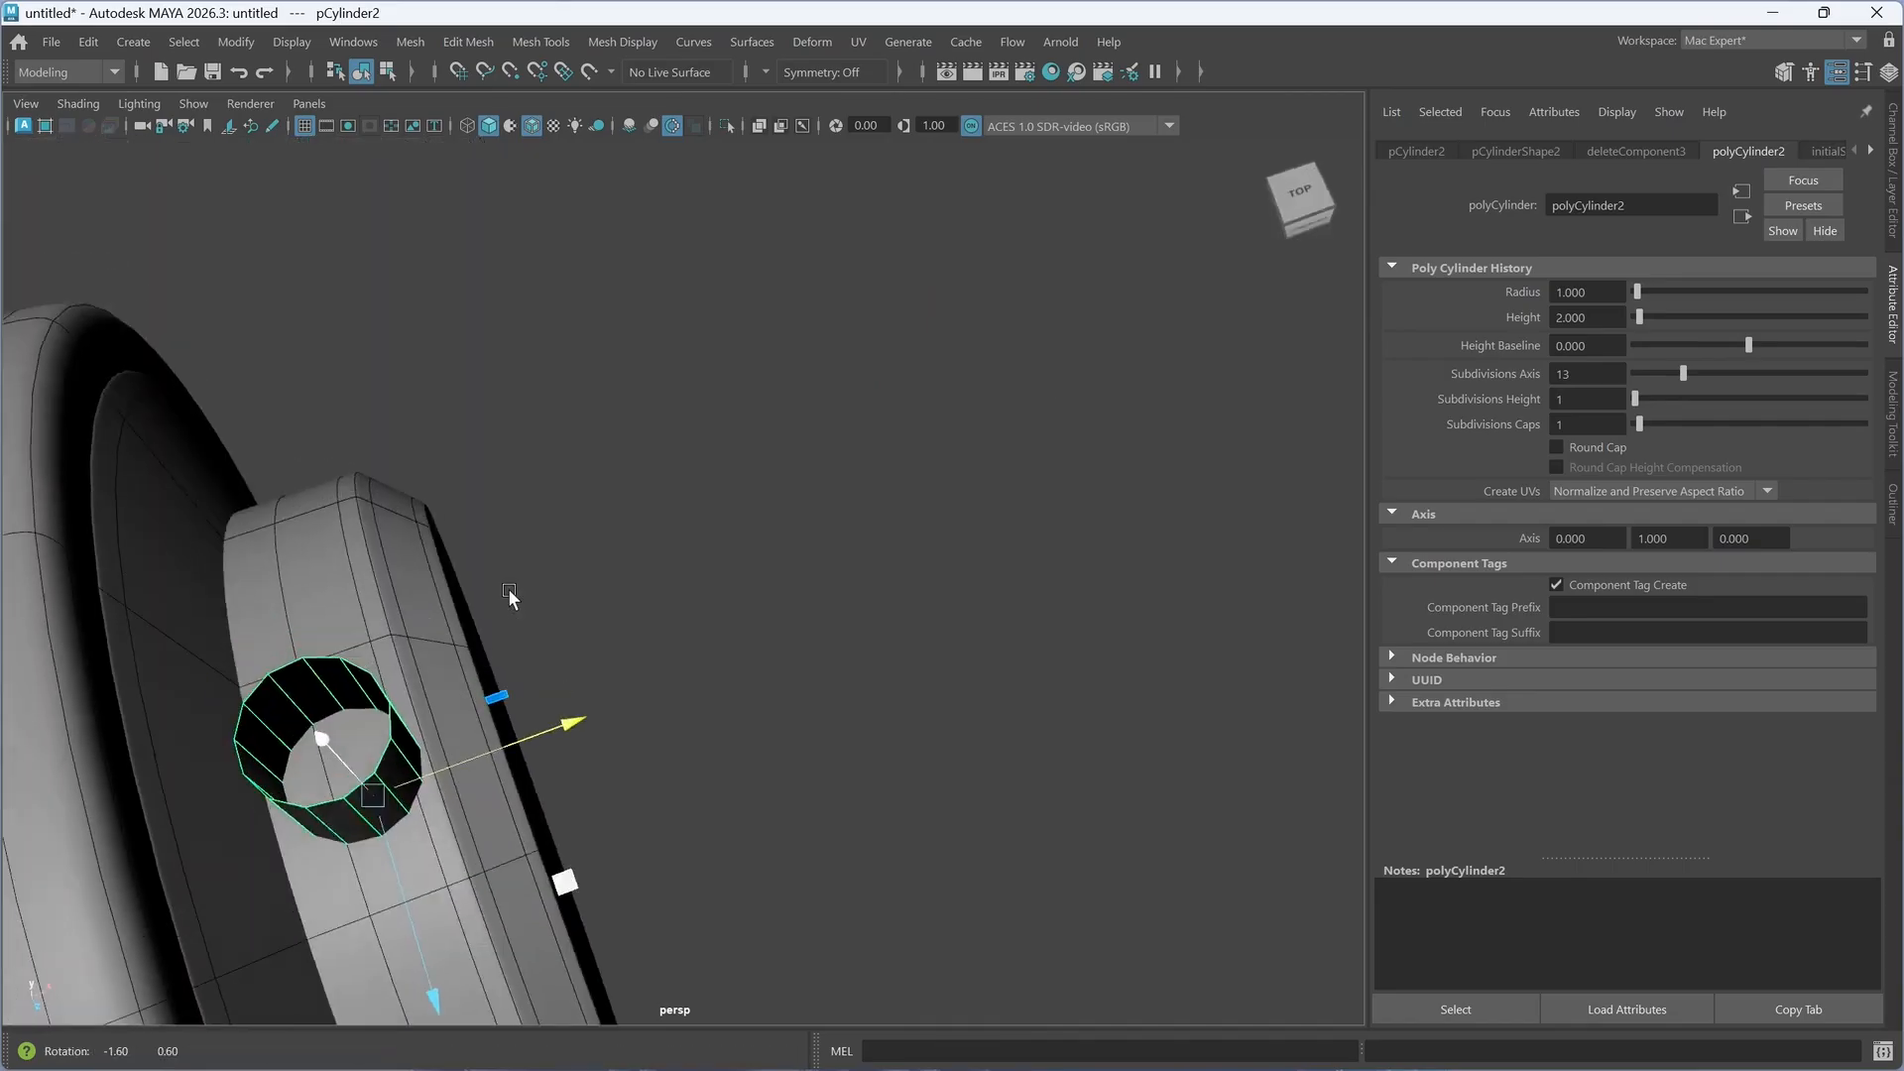
alt+middle_drag(507, 587, 710, 519)
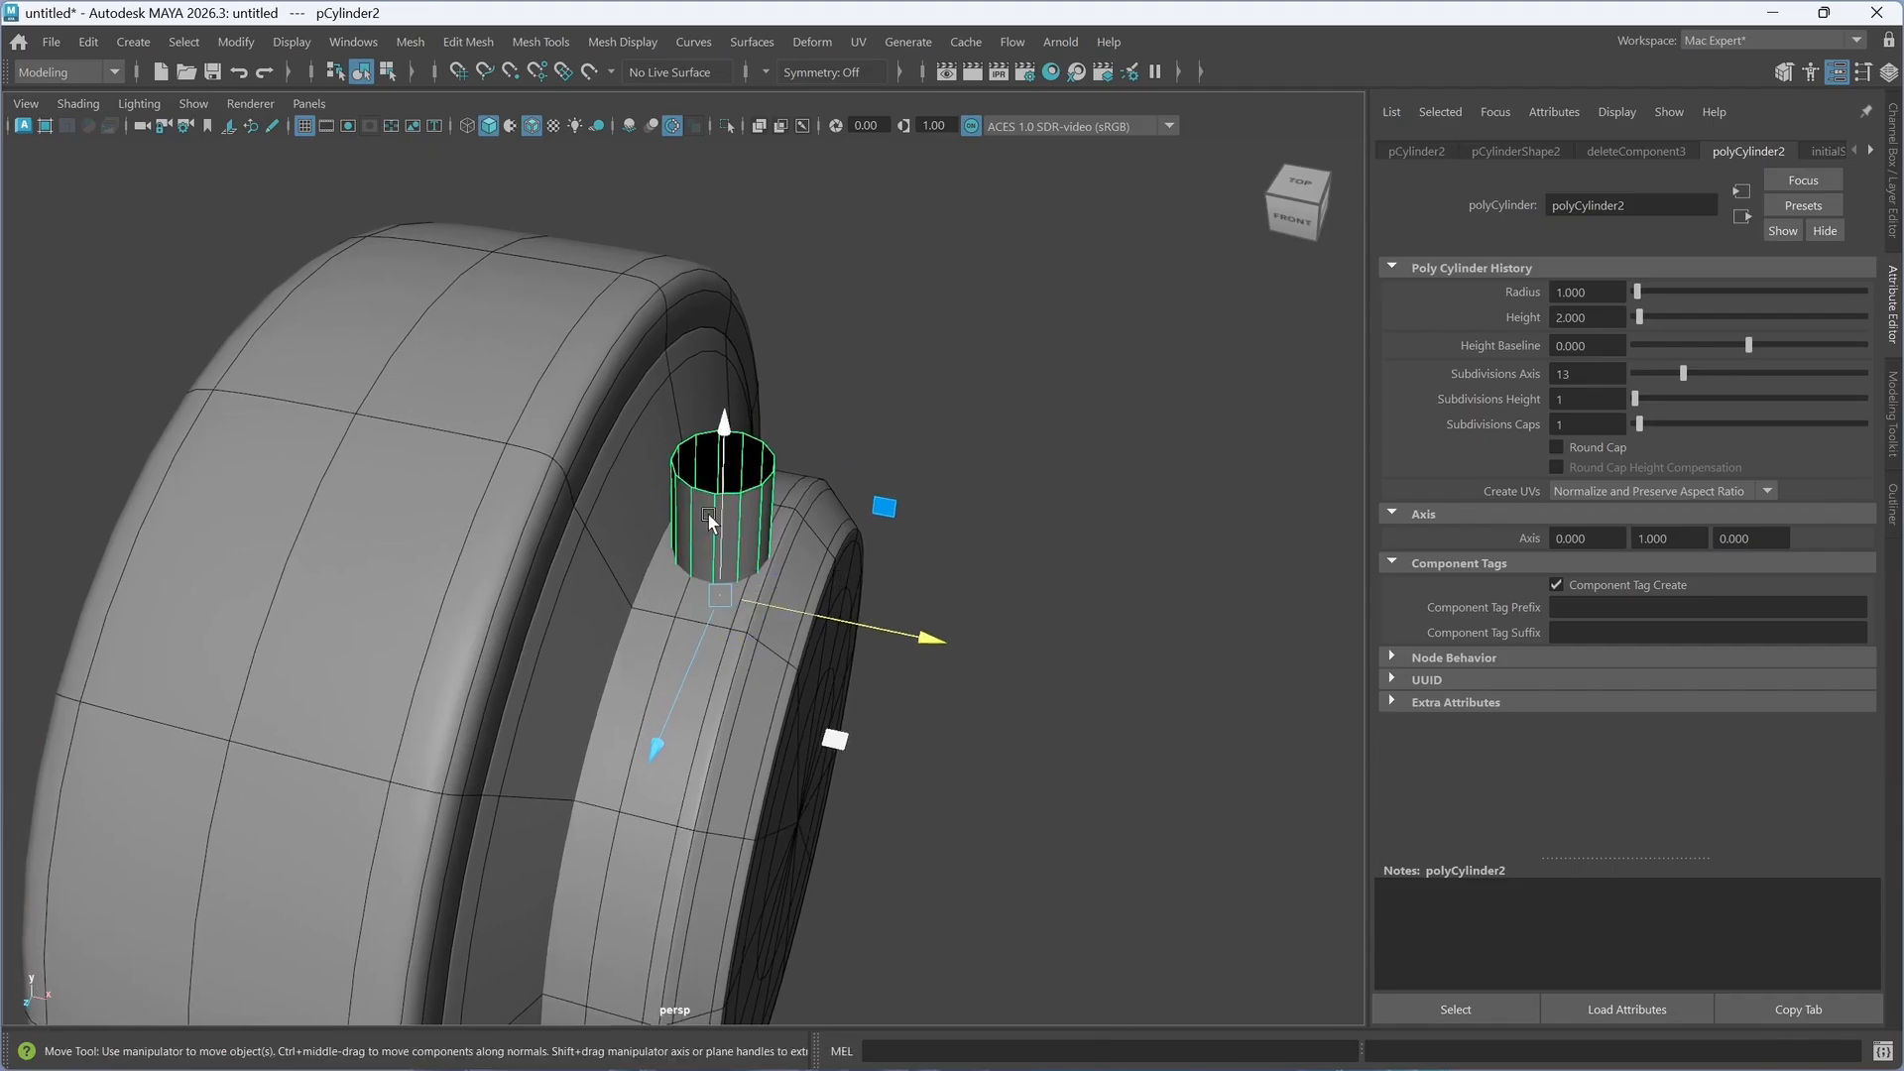
drag(719, 553, 727, 416)
drag(924, 514, 912, 510)
- Scale the slim tube down uniformly to about 0.082, 0.287, 0.082
alt+drag(831, 638, 783, 561)
scroll(829, 573, down, 3)
key(r)
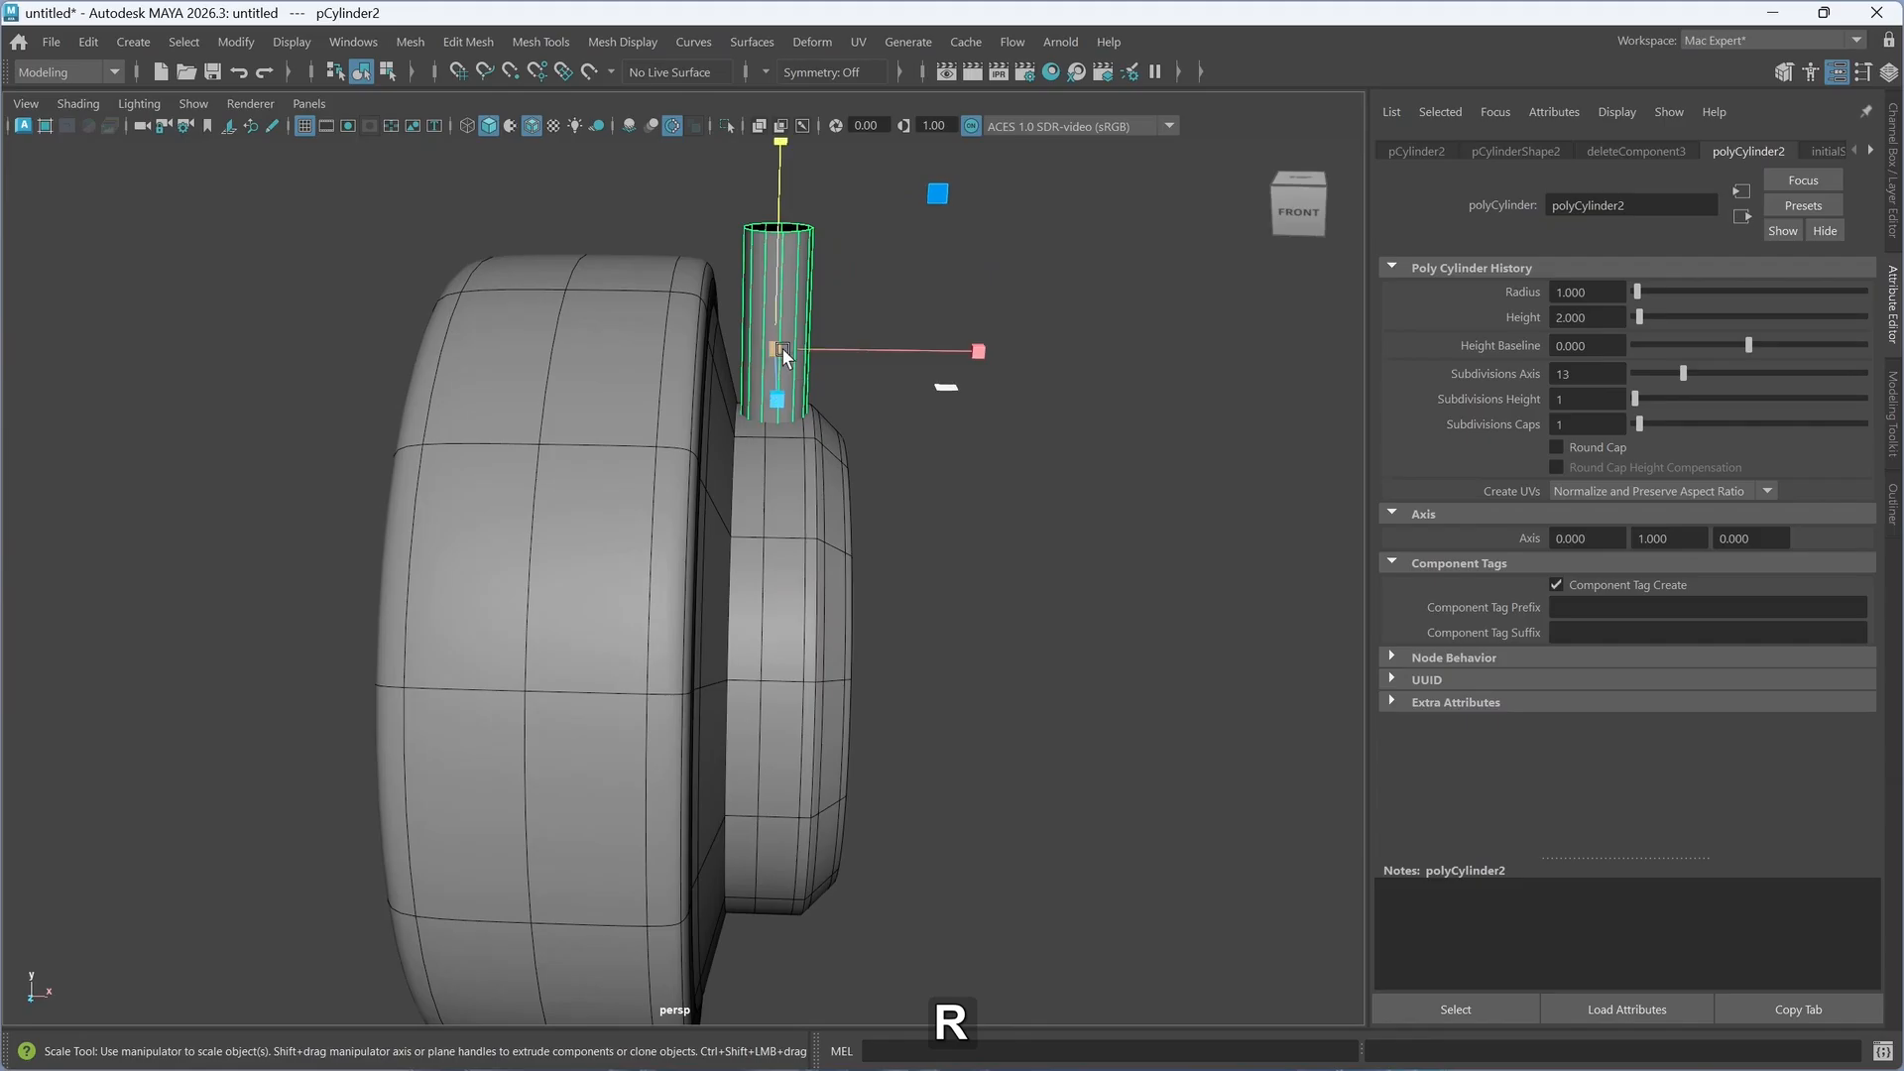
drag(782, 350, 740, 337)
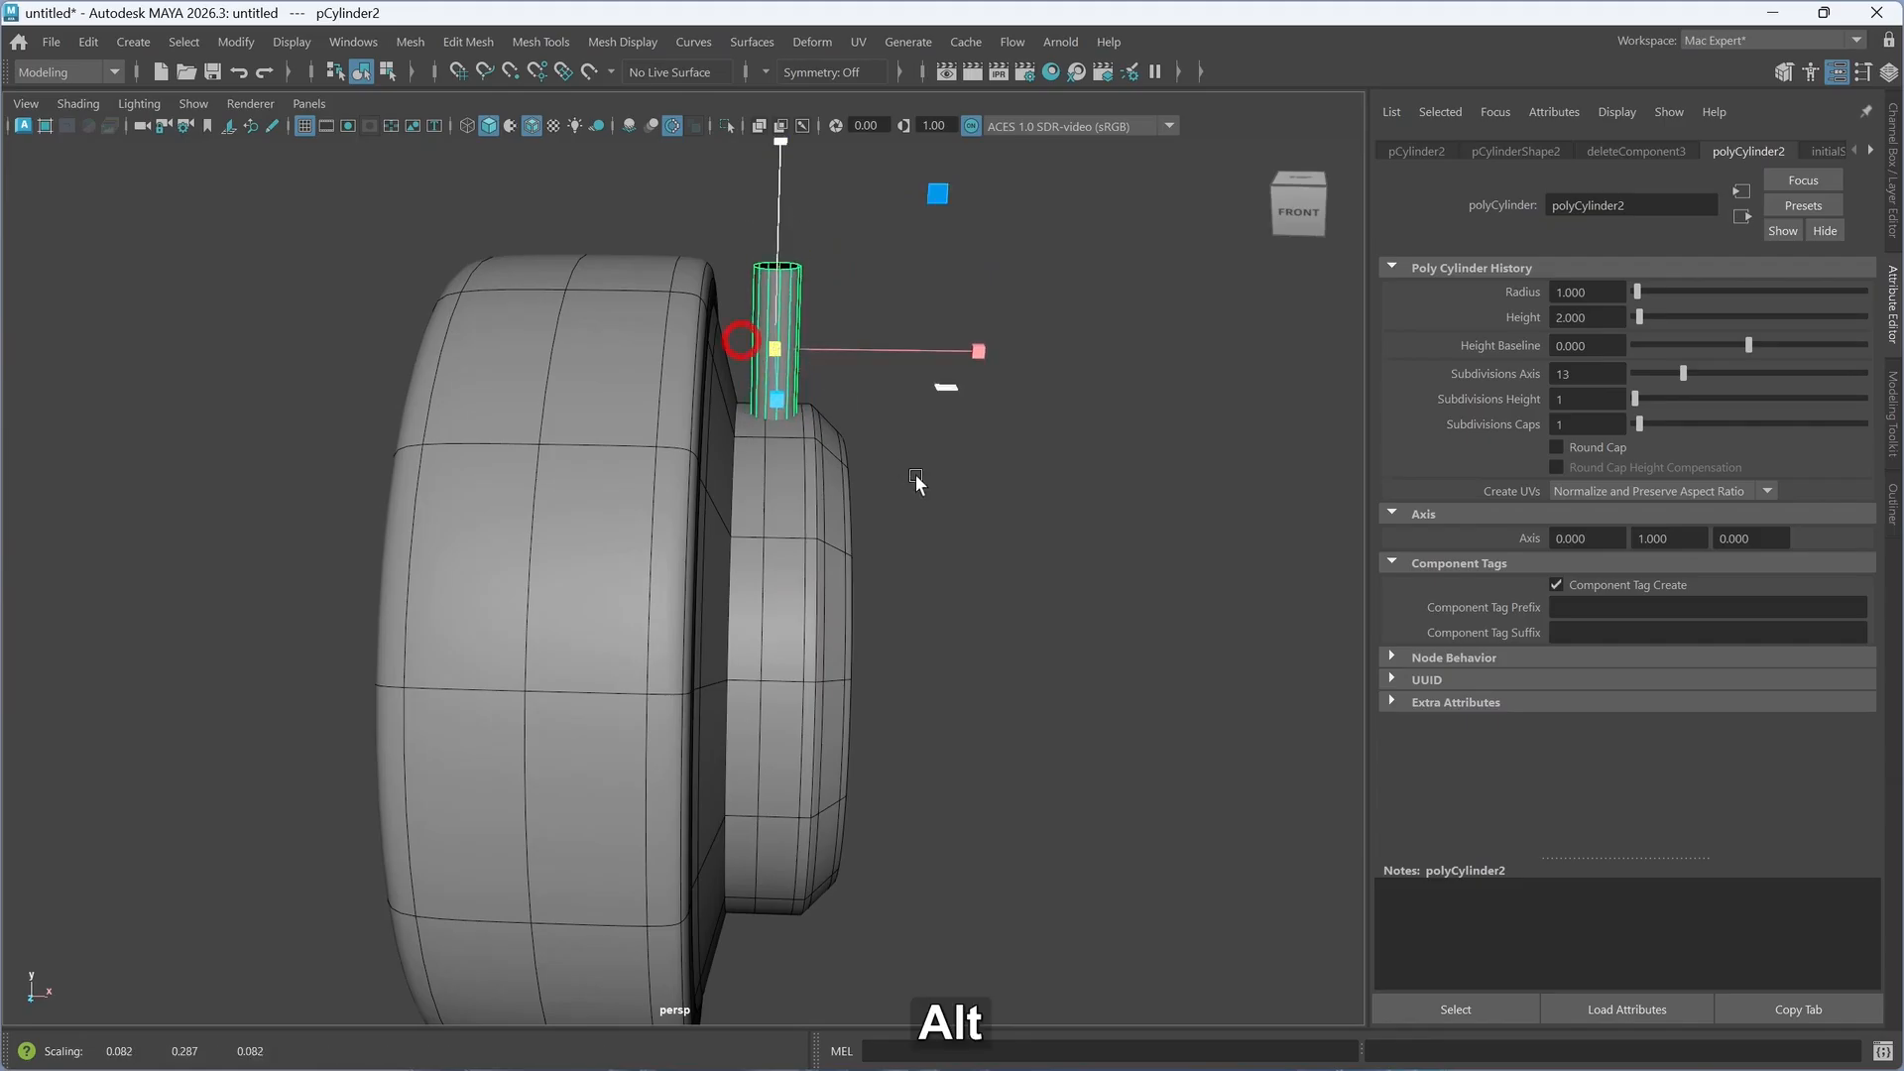
- Delete the edge loop running around the middle of the hub's flat side wall
alt+drag(916, 483, 811, 463)
scroll(585, 536, up, 3)
alt+middle_drag(608, 544, 853, 639)
alt+drag(868, 664, 835, 684)
key(w)
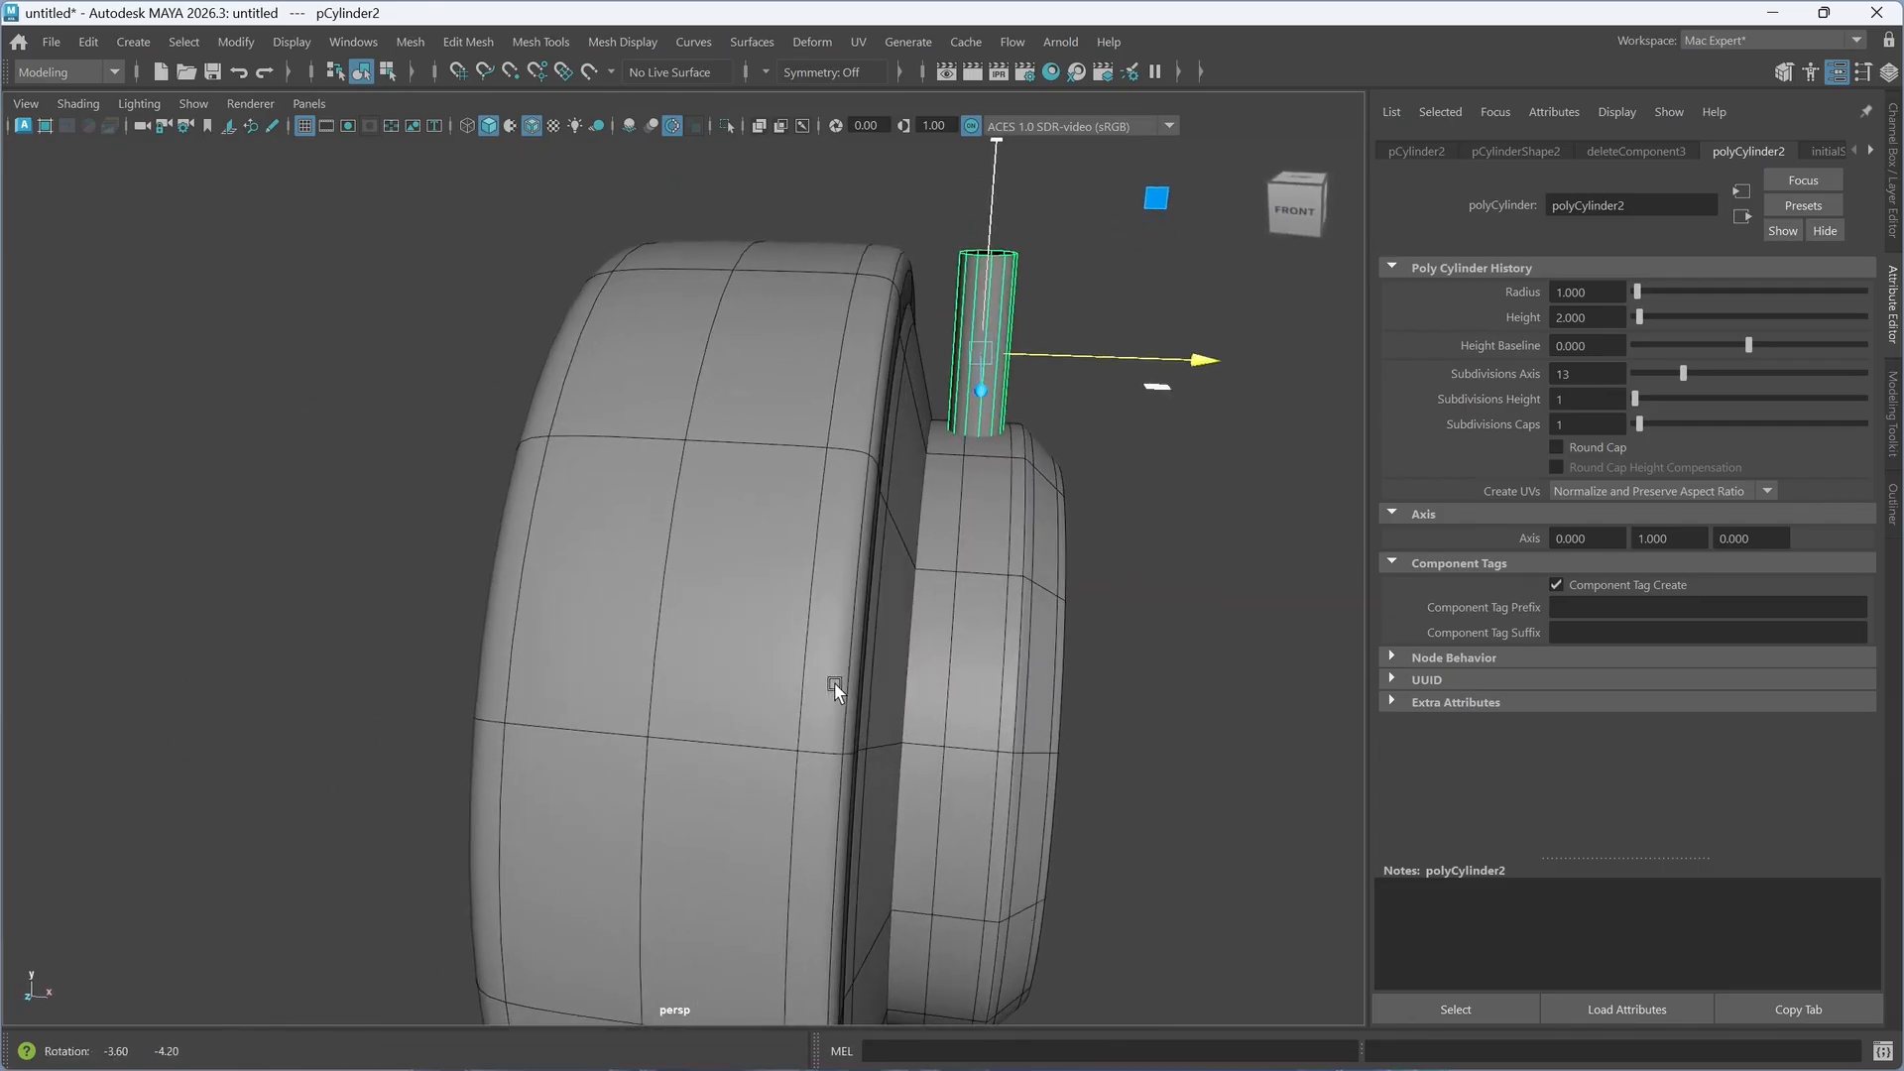
click(896, 659)
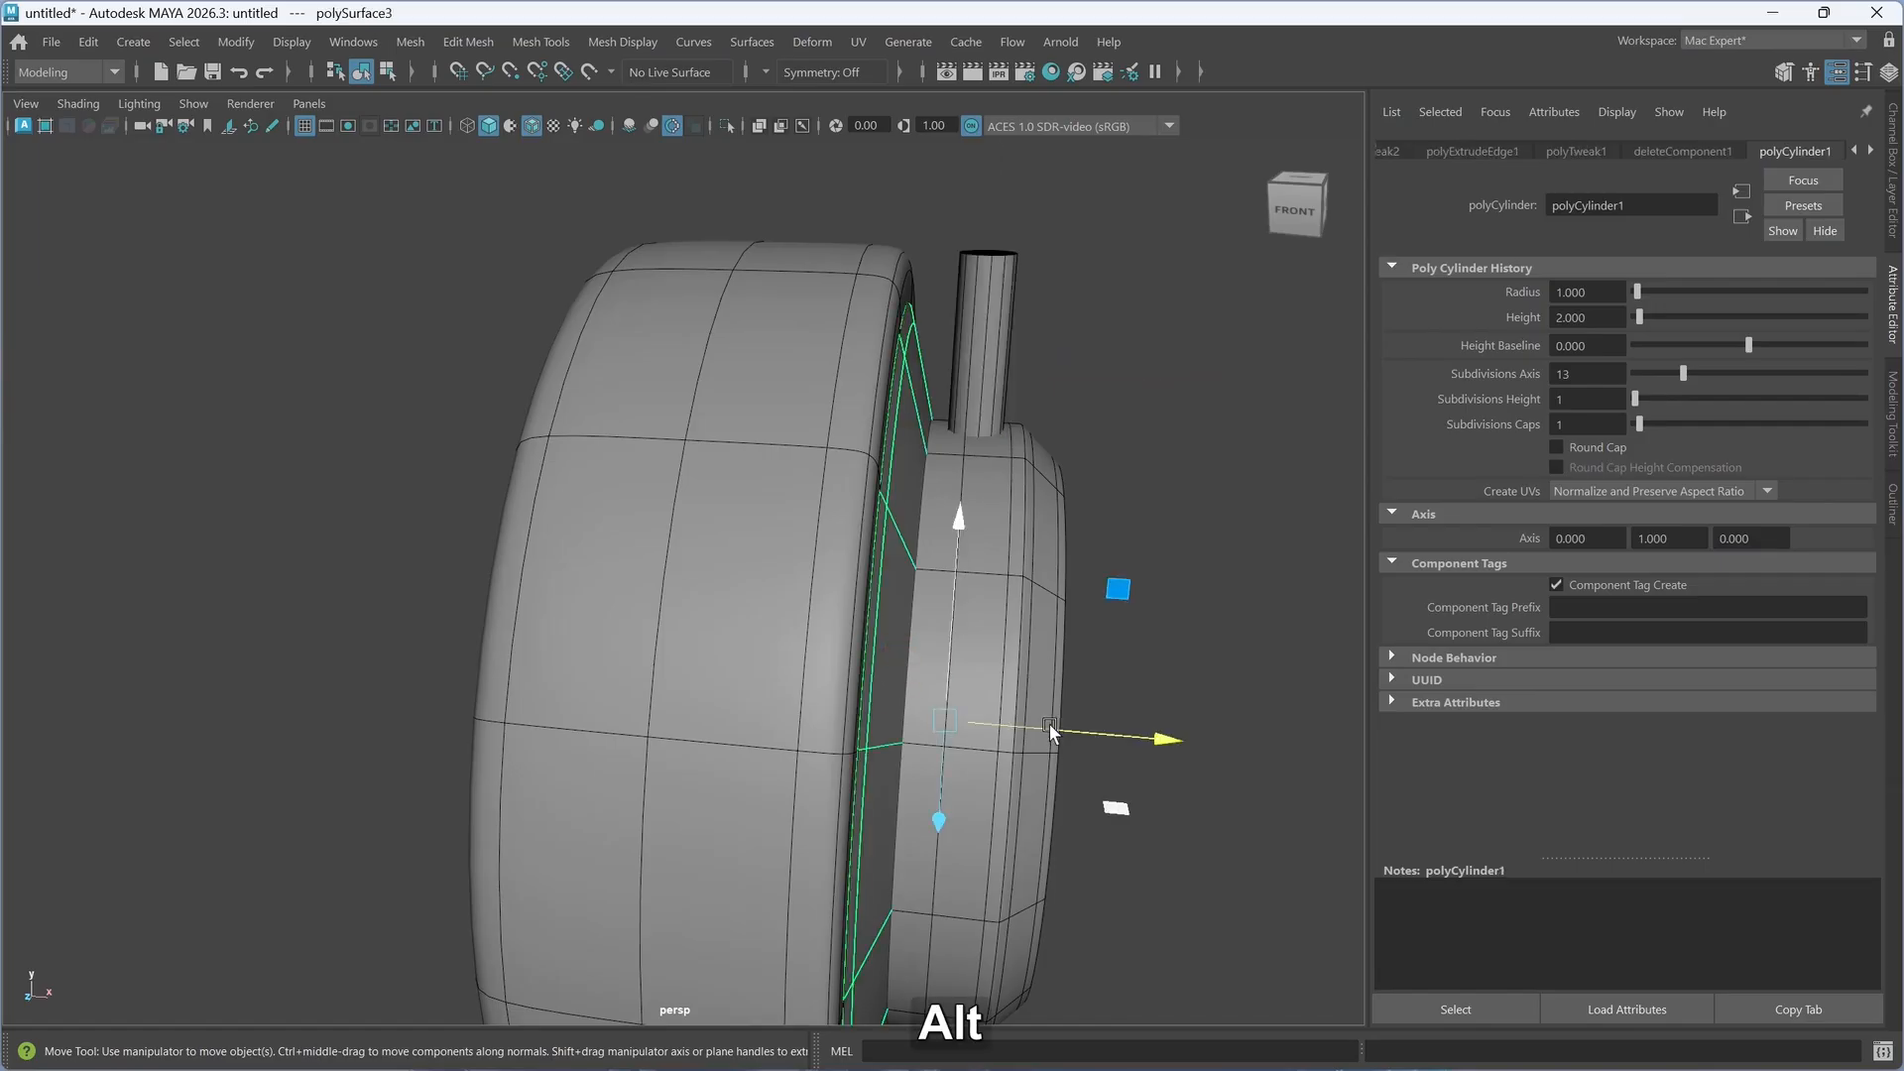
alt+middle_drag(1049, 723, 974, 634)
alt+drag(924, 684, 908, 692)
right_drag(899, 446, 902, 379)
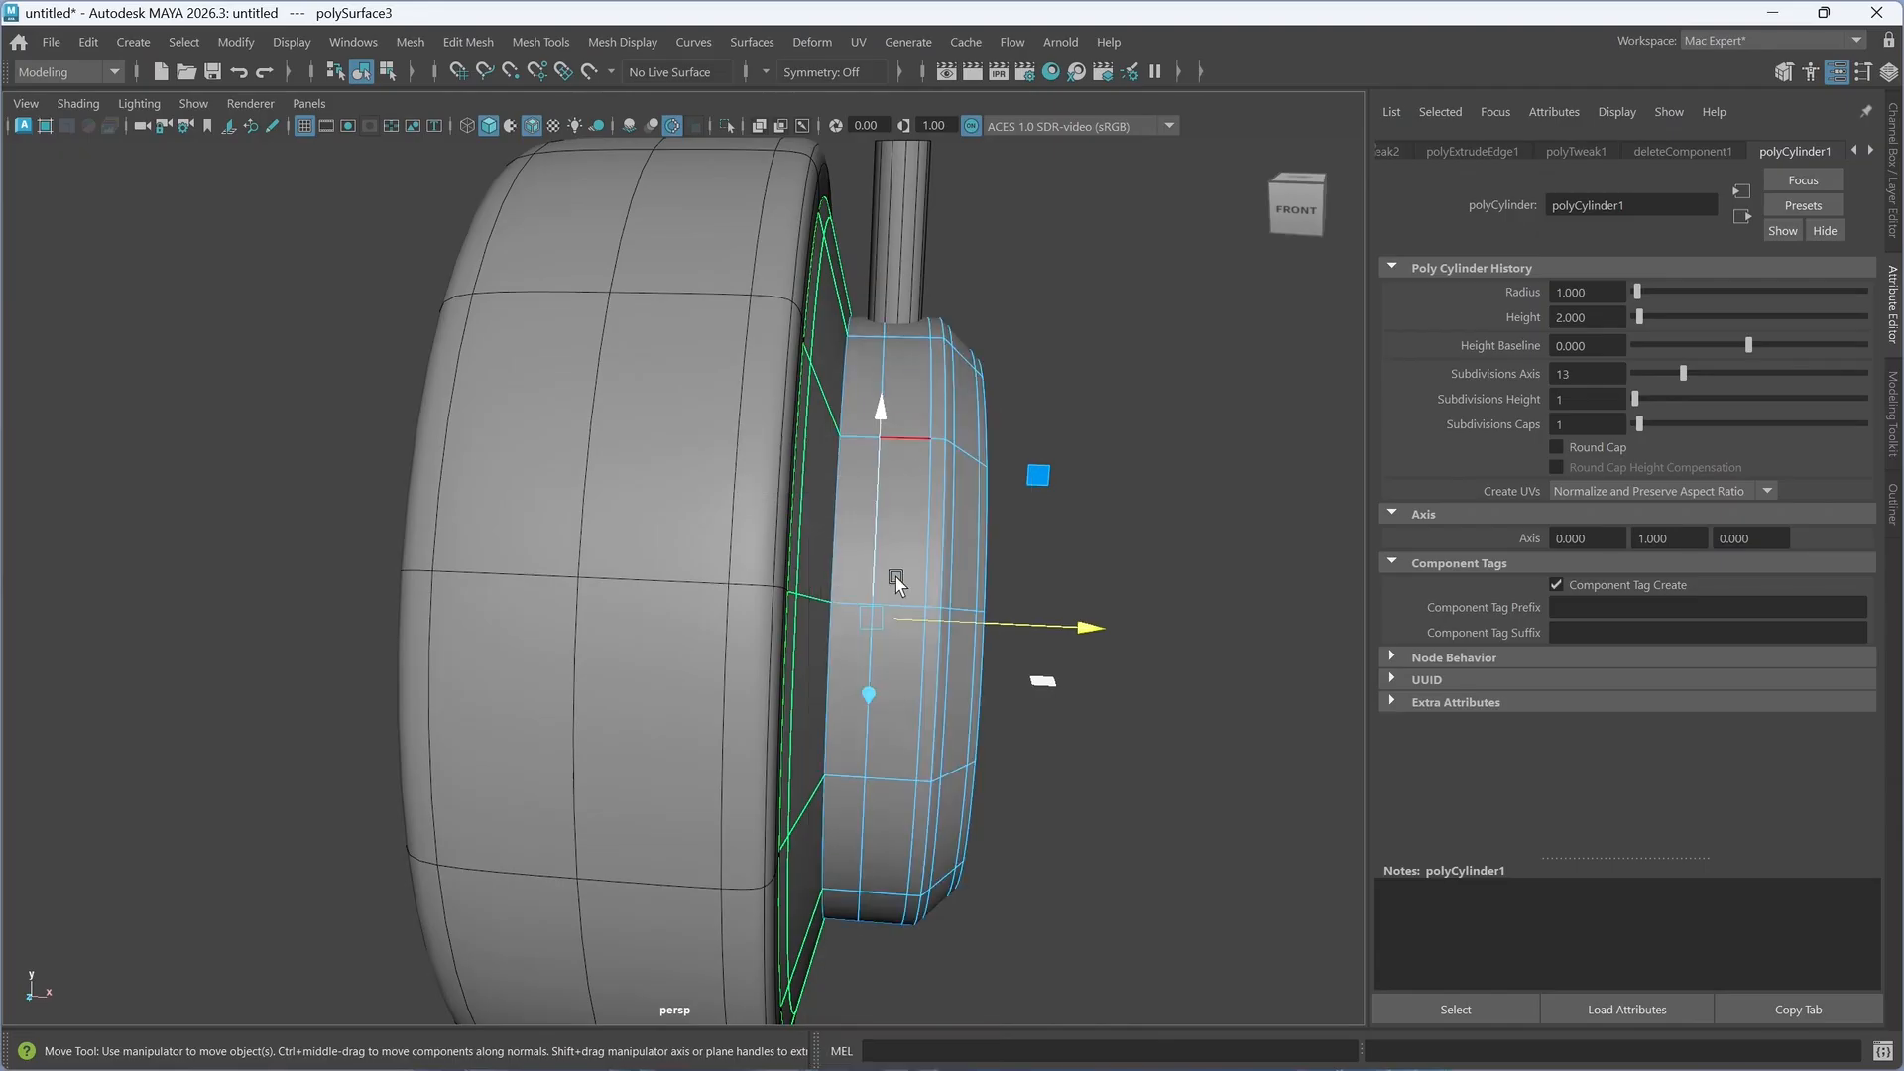
click(867, 739)
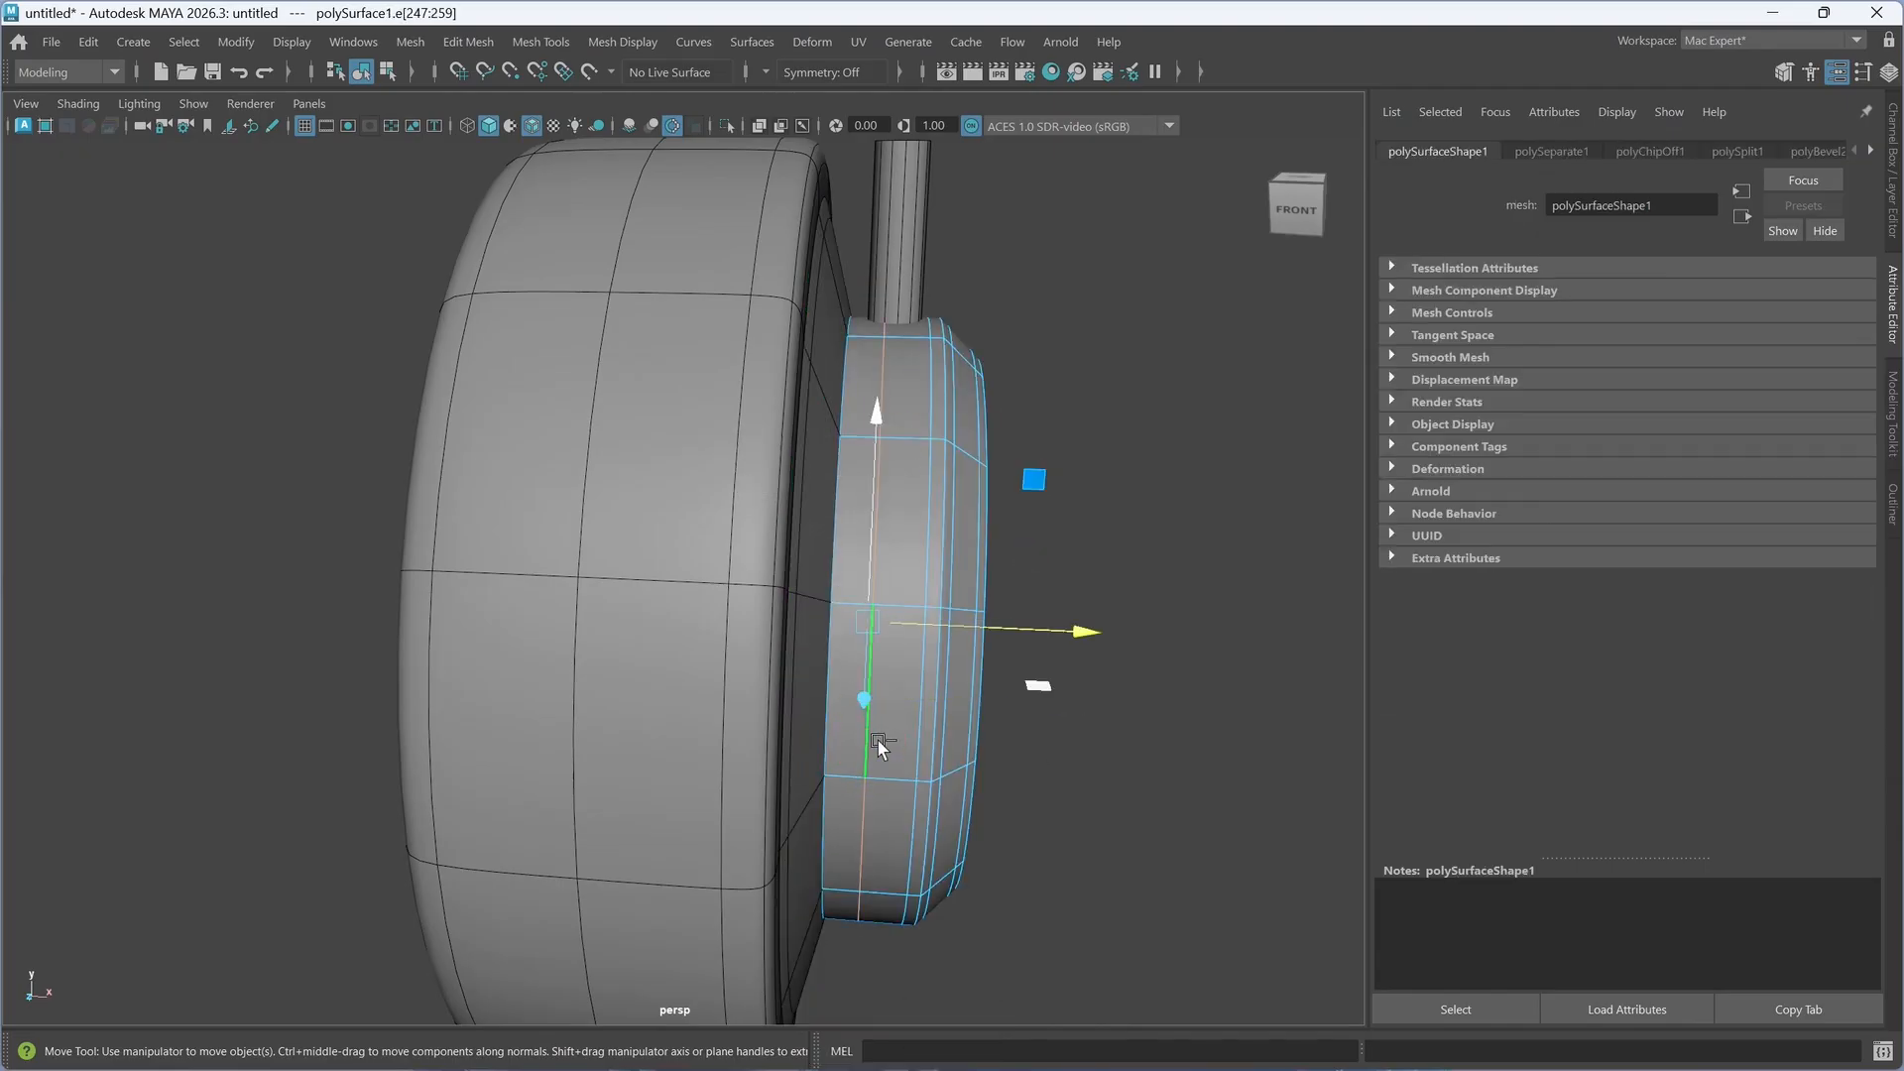
key(ctrl+Delete)
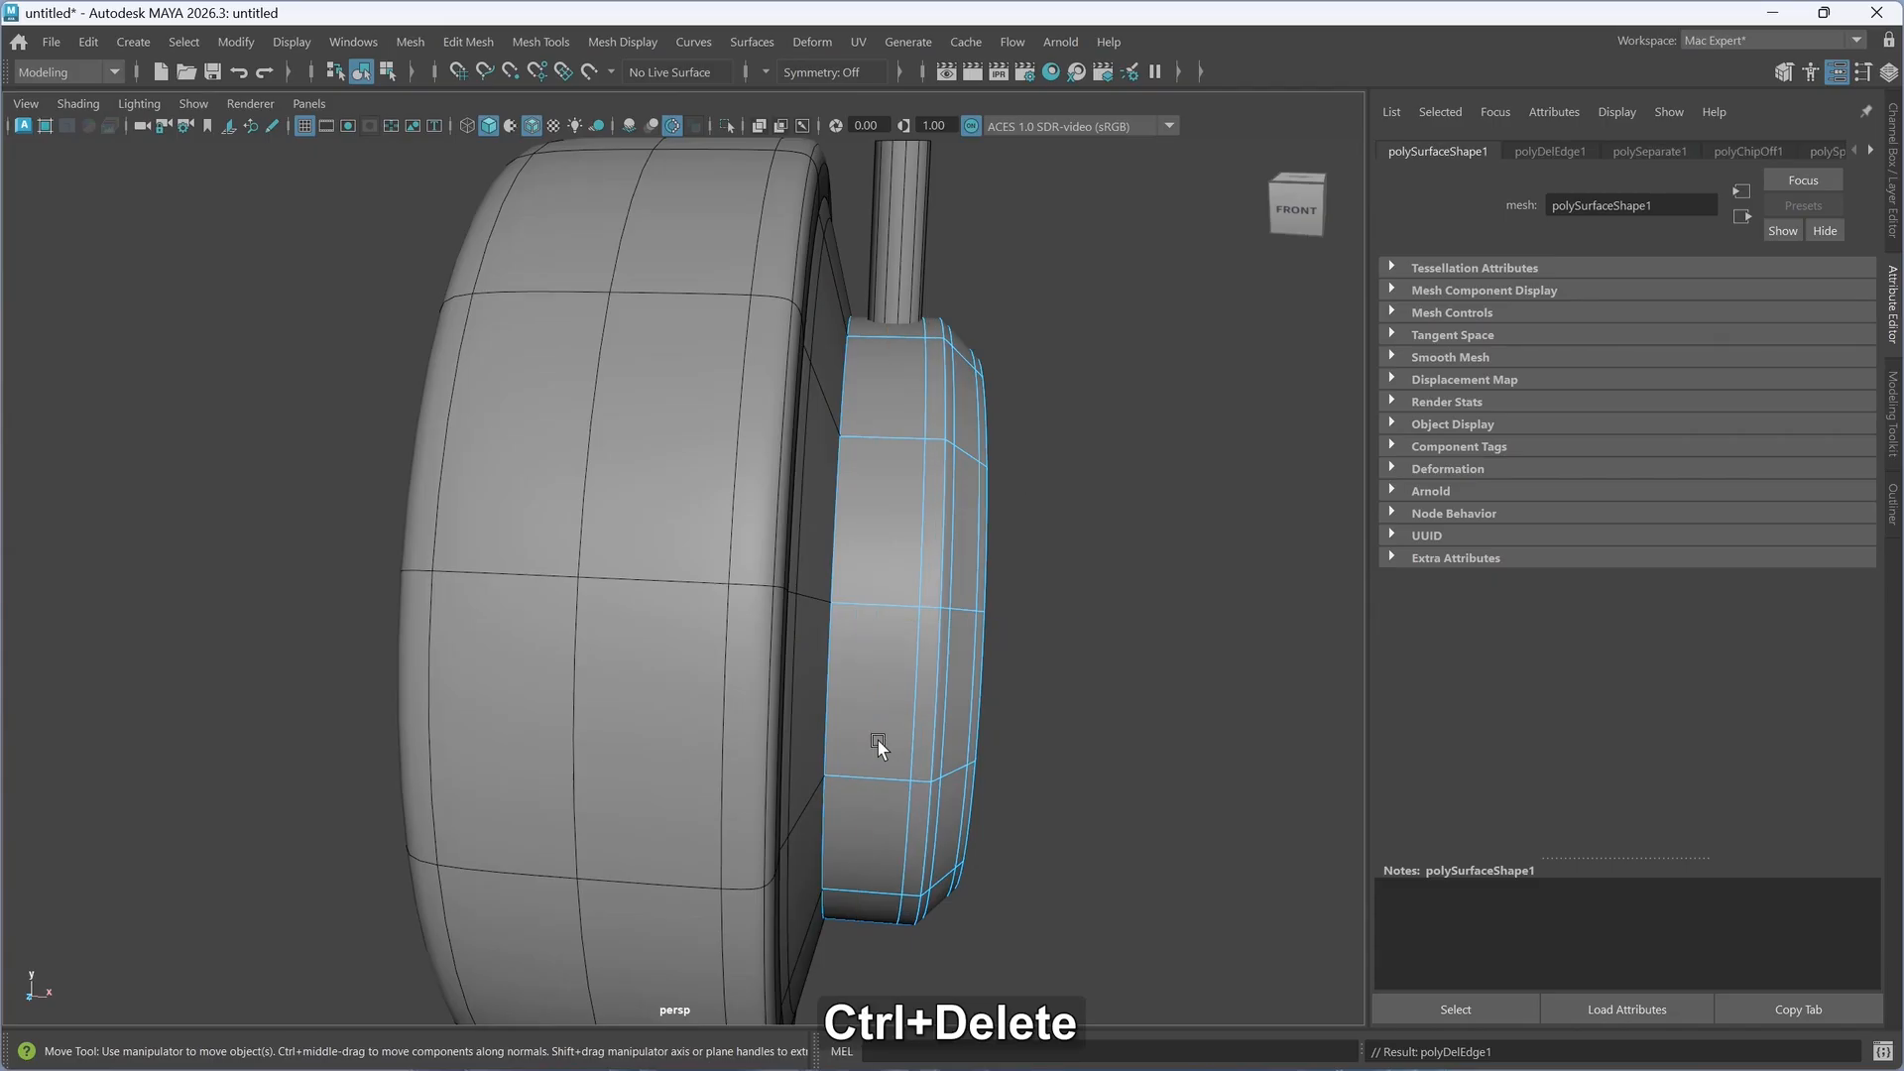
- Turn off smooth preview for the outer rim and flange and move them together along X away from the hub
key(alt)
click(1130, 700)
alt+scroll(925, 573, down, 5)
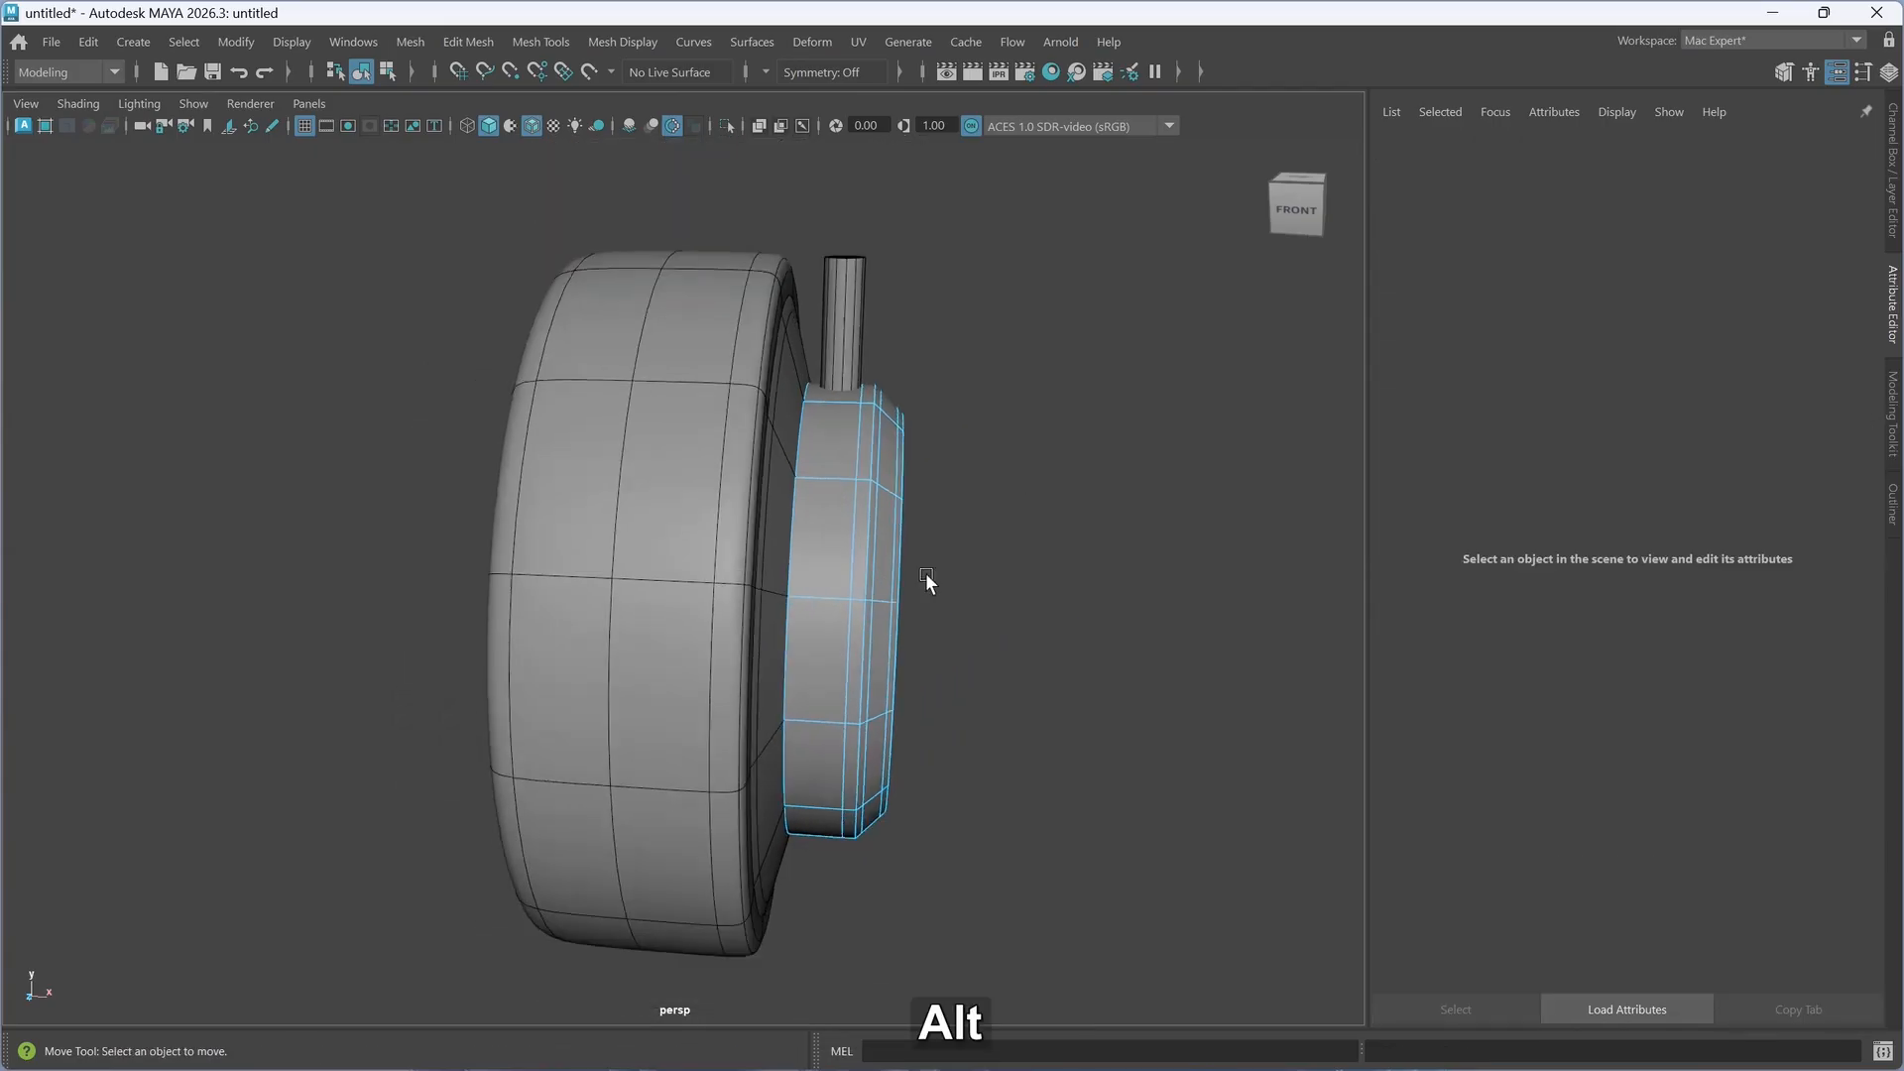
drag(446, 220, 734, 968)
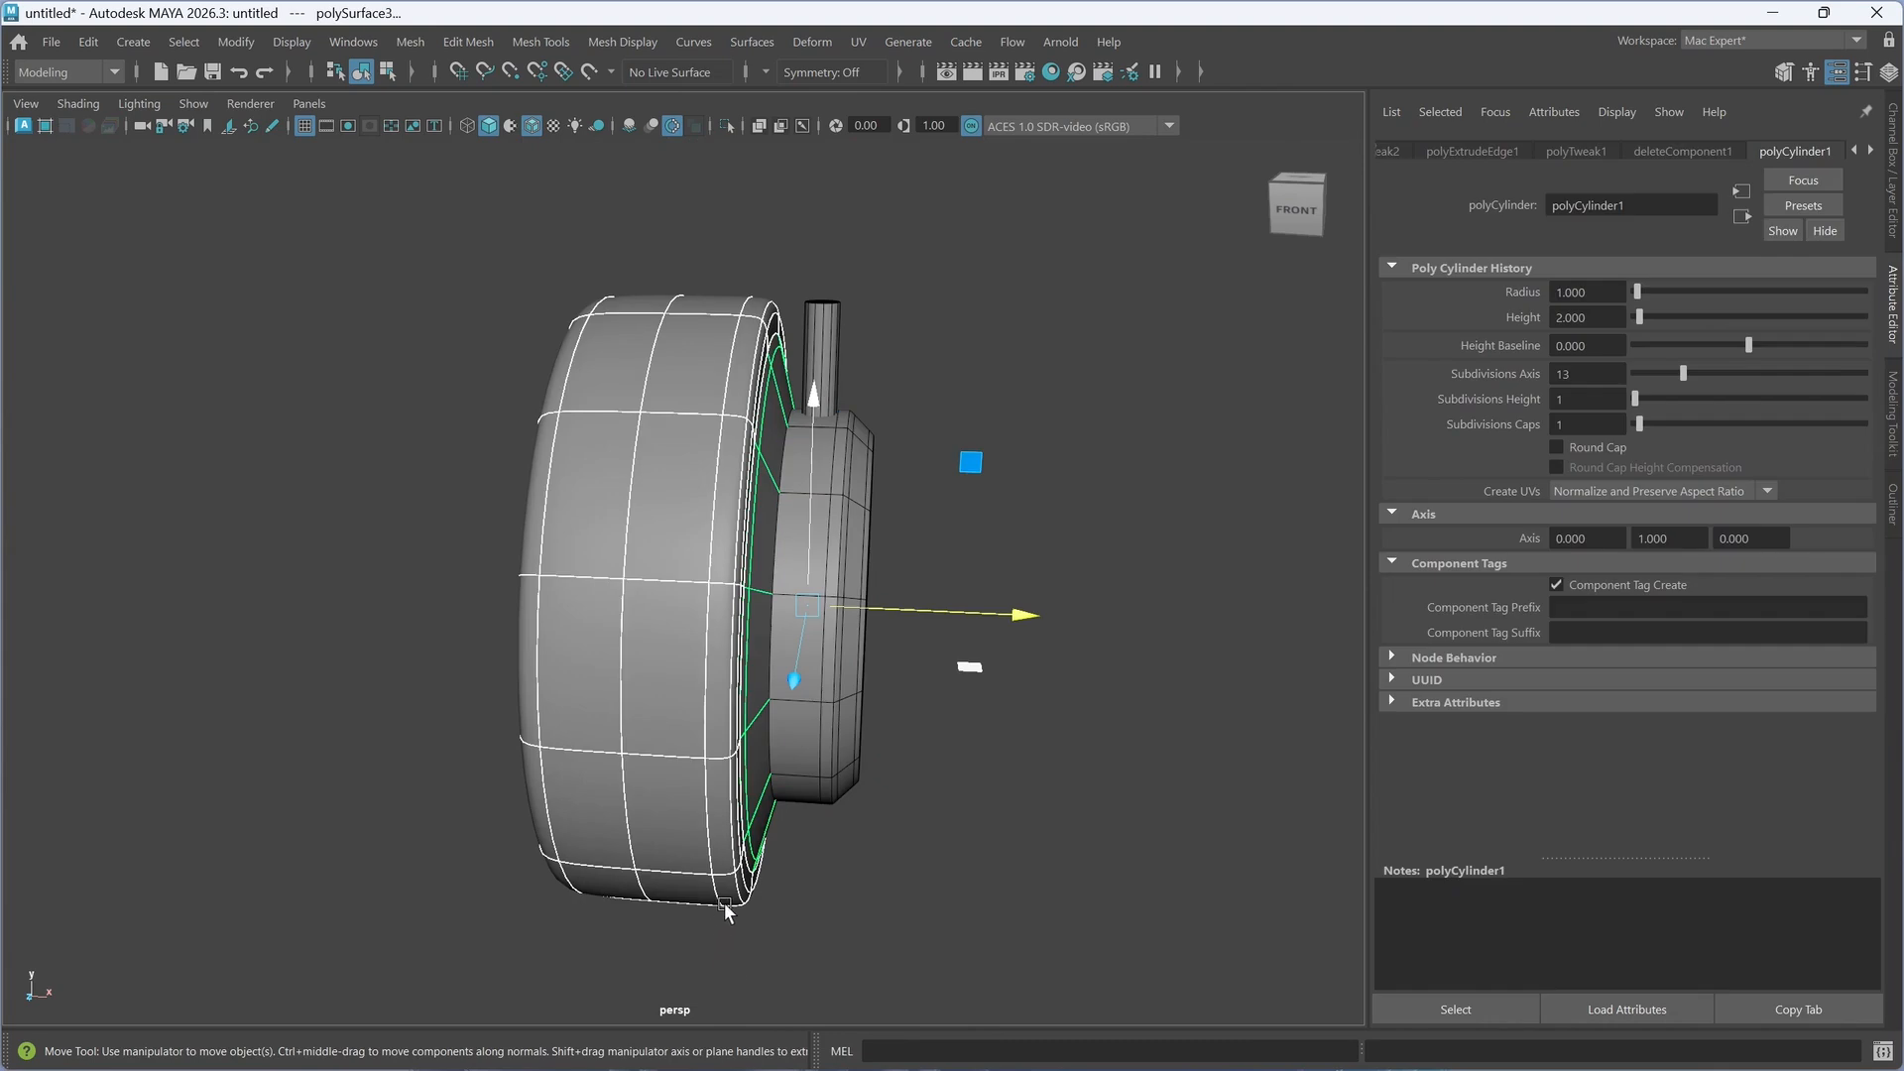
key(1)
scroll(764, 847, up, 2)
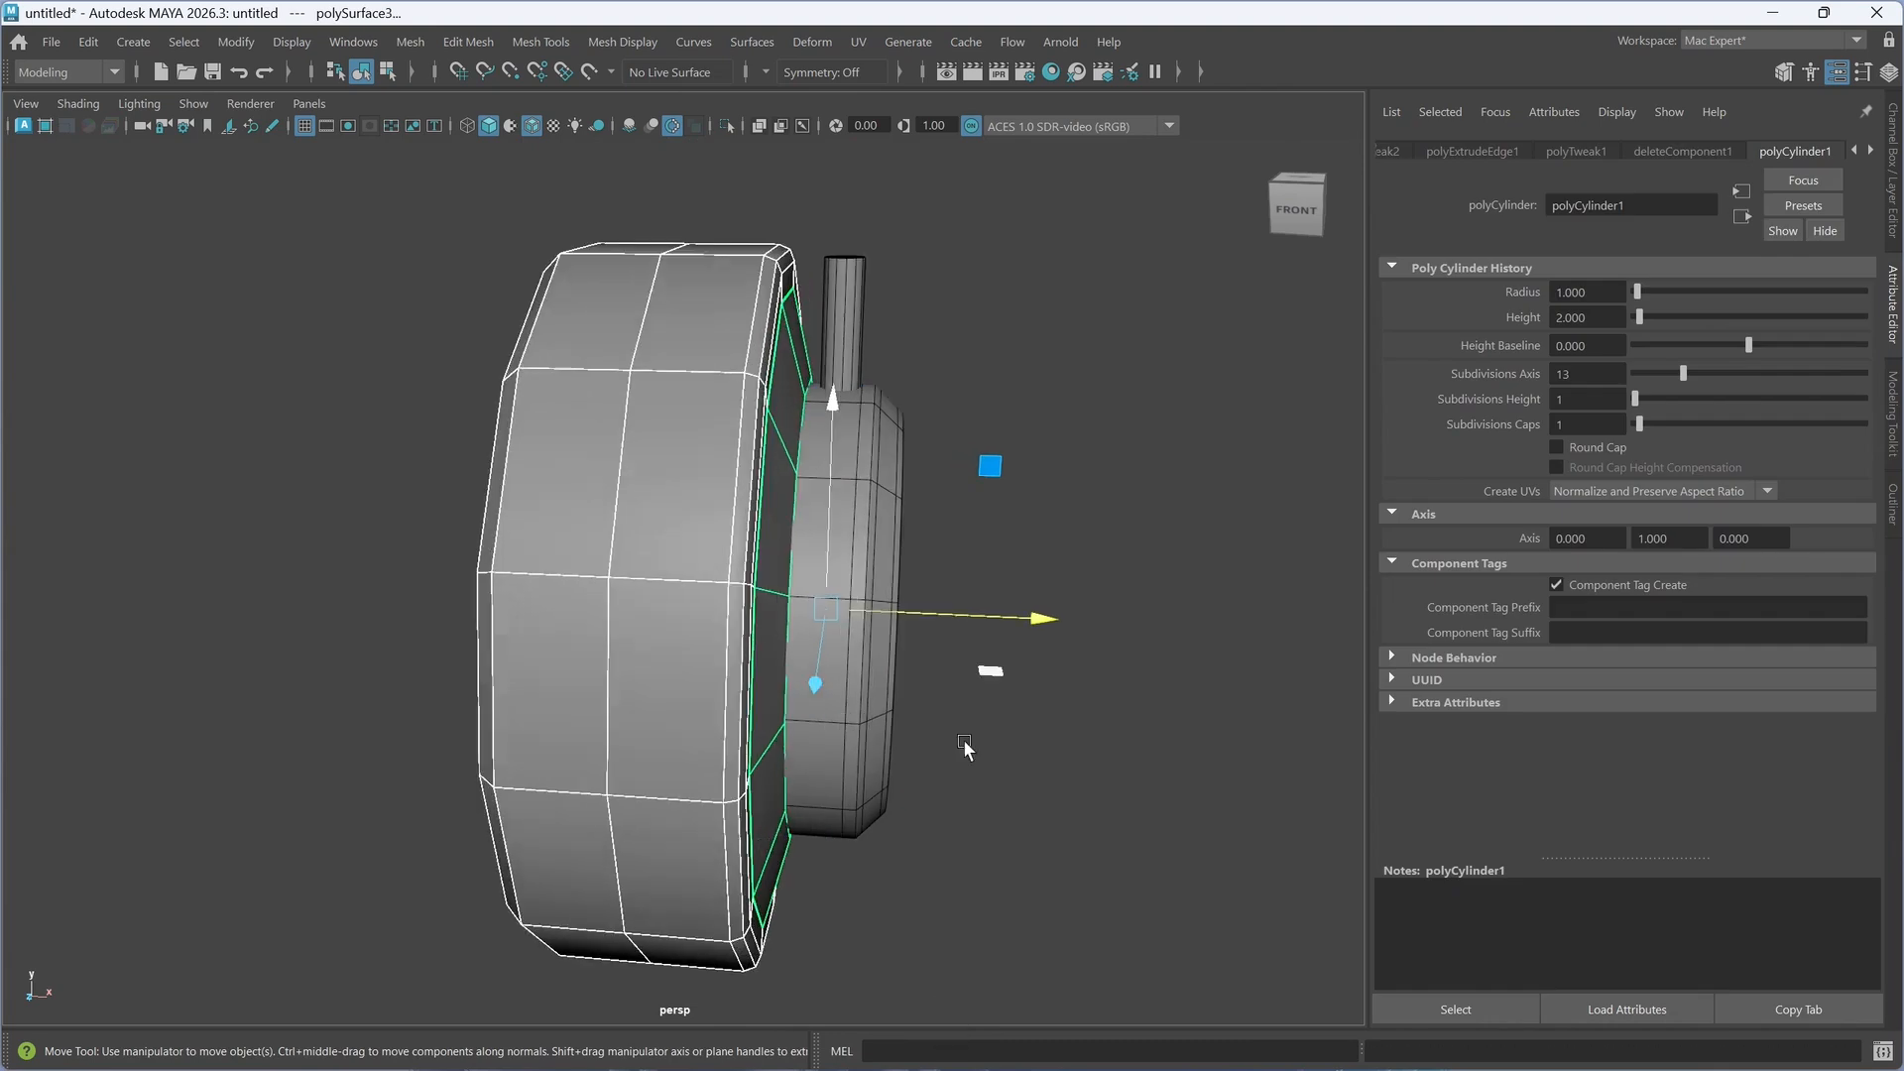
drag(1061, 620, 971, 681)
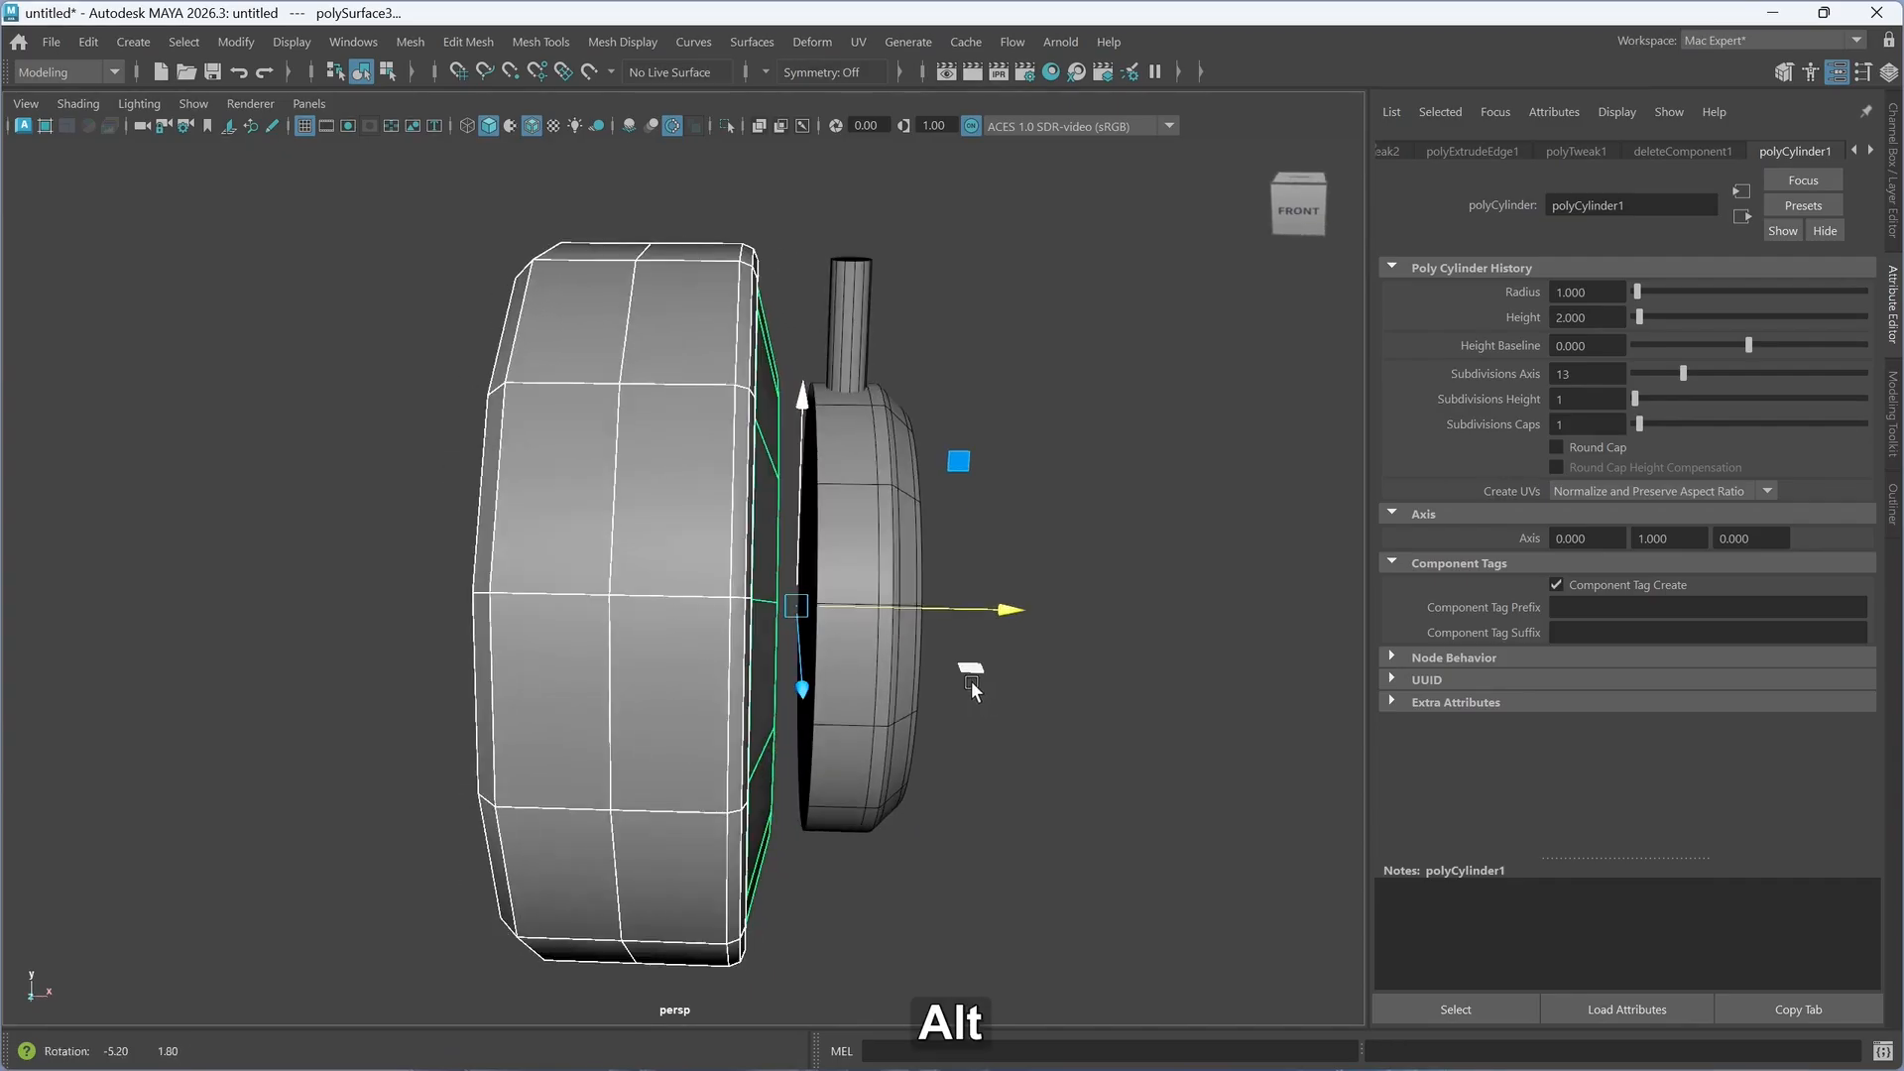
- Extend the hub's open border edge loop along X toward the flange
click(829, 763)
right_drag(837, 446, 850, 387)
double_click(823, 694)
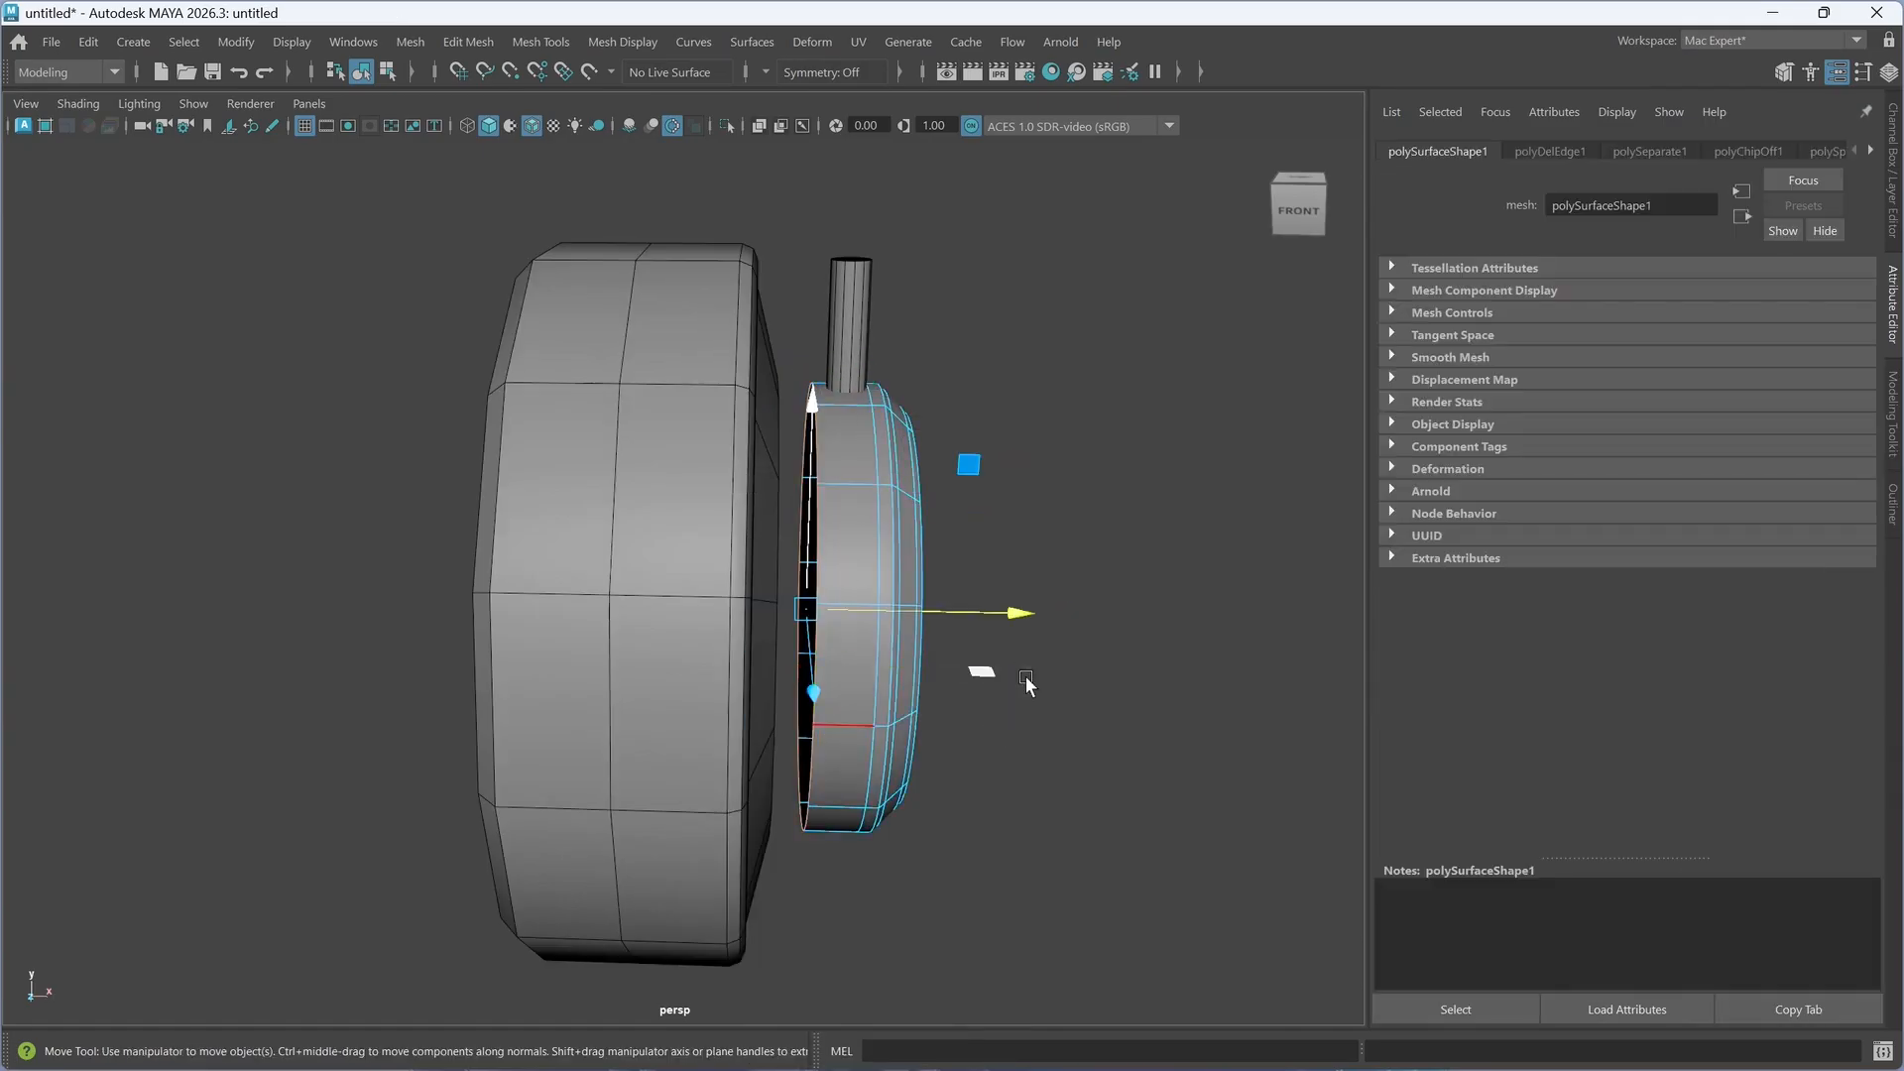
drag(1032, 611, 1020, 616)
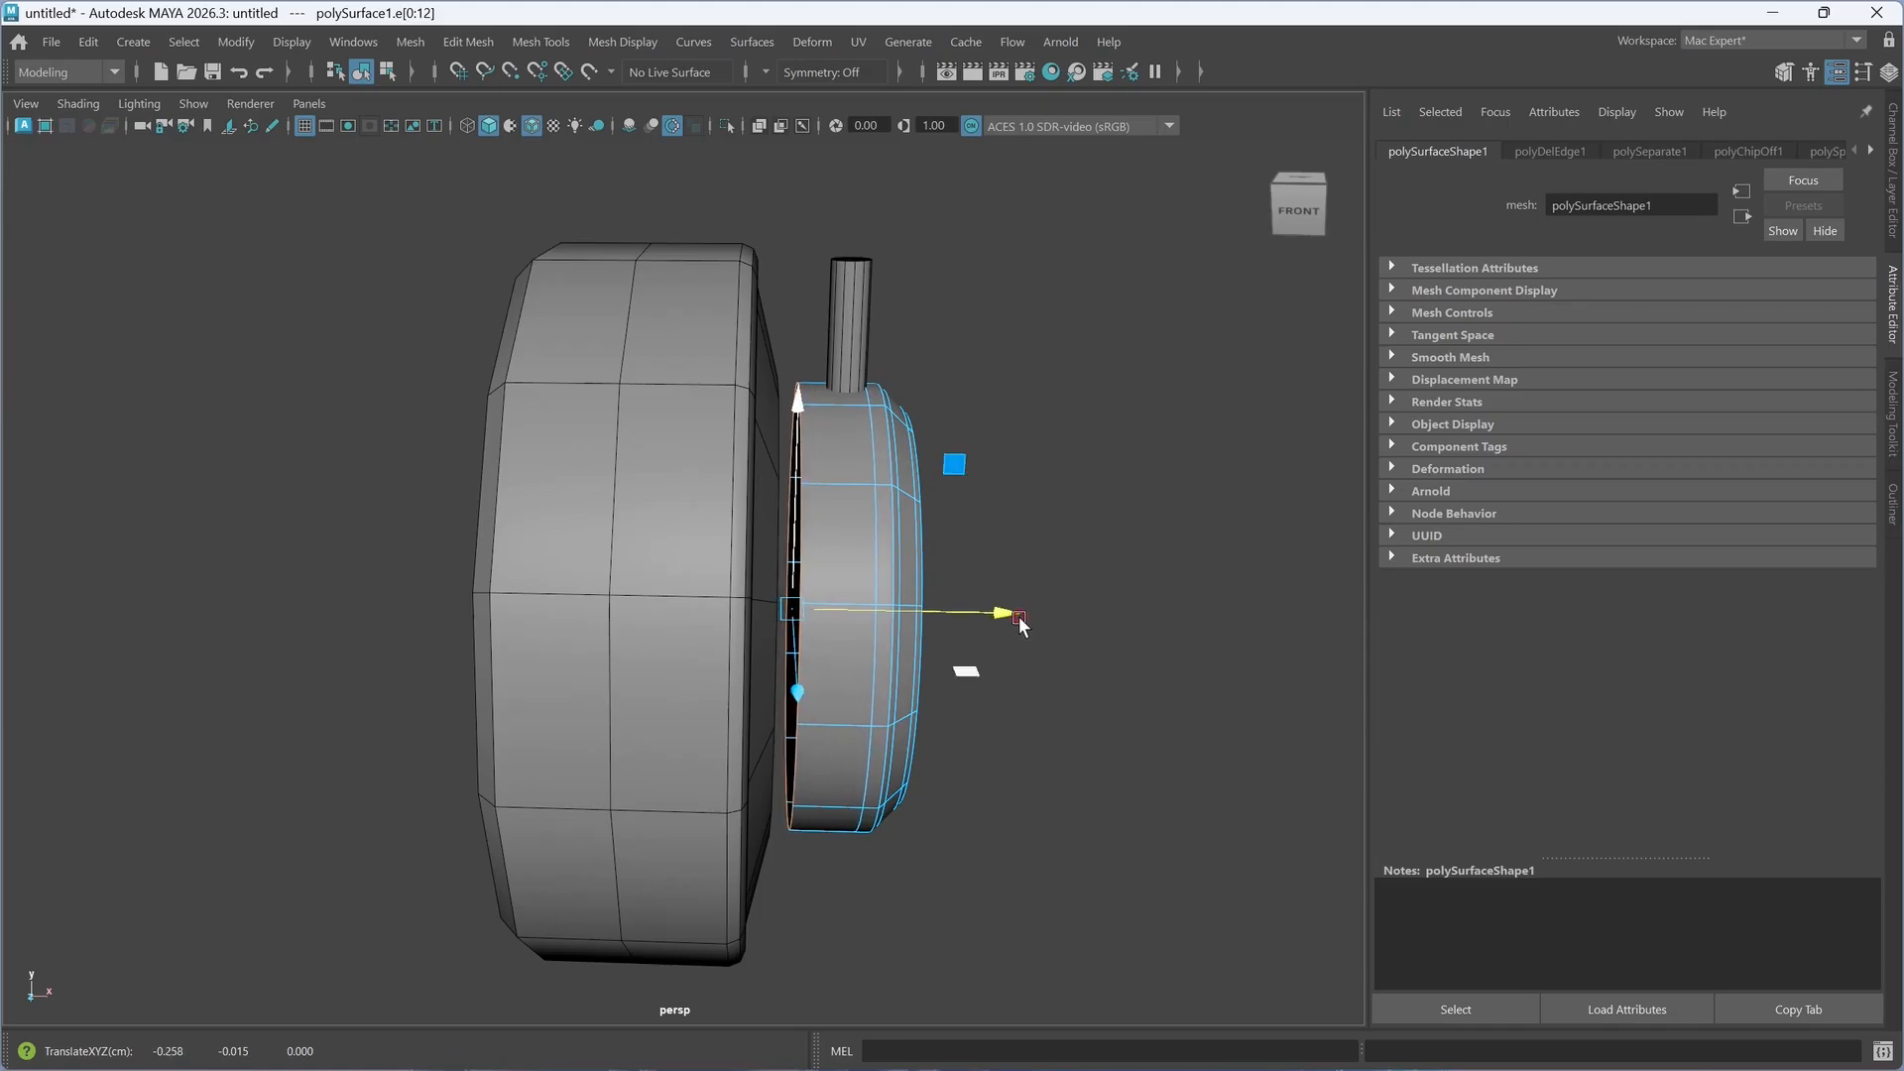
- Adjust the rim and flange together along X to about -0.126 cm so the flange closes up against the hub
click(759, 901)
mouse_move(1007, 622)
mouse_down()
mouse_move(1031, 615)
mouse_move(1018, 636)
mouse_up()
click(1216, 727)
alt+drag(1075, 716, 938, 702)
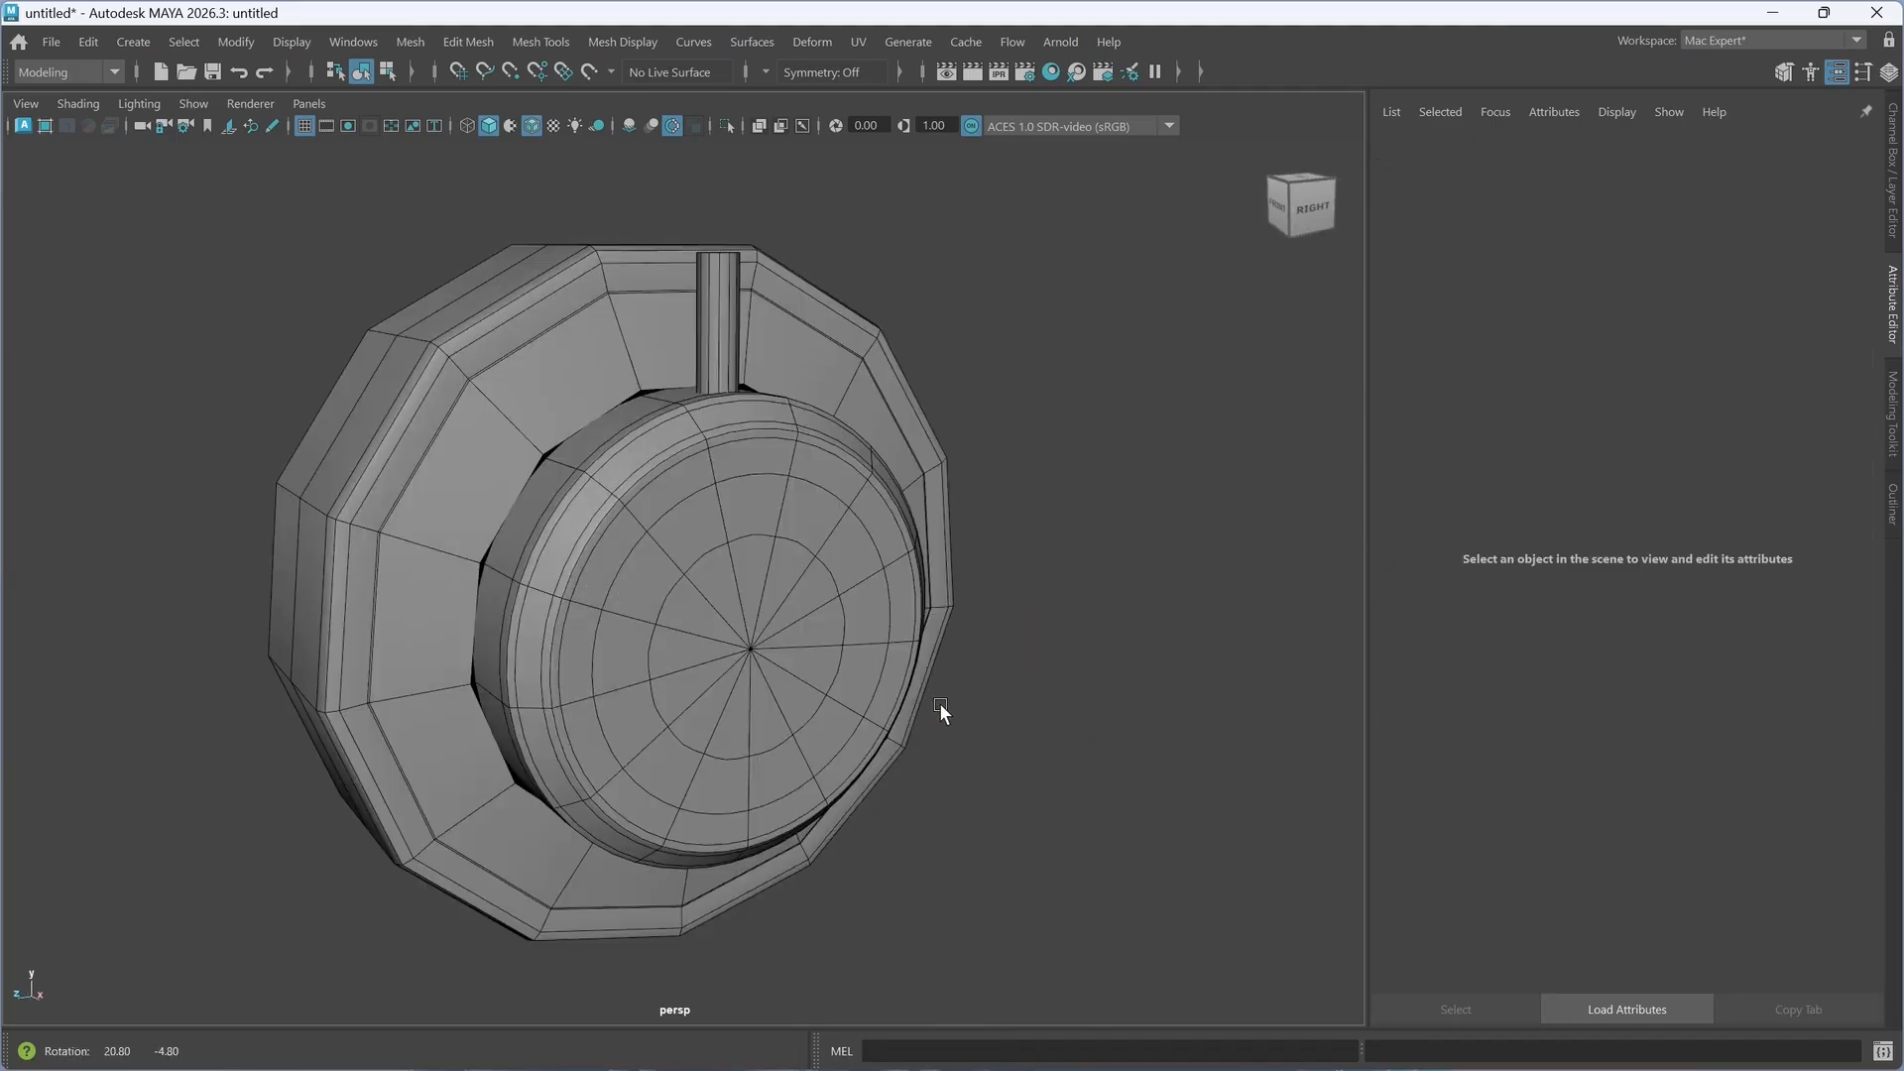
click(476, 506)
alt+drag(481, 630, 636, 648)
drag(336, 384, 505, 701)
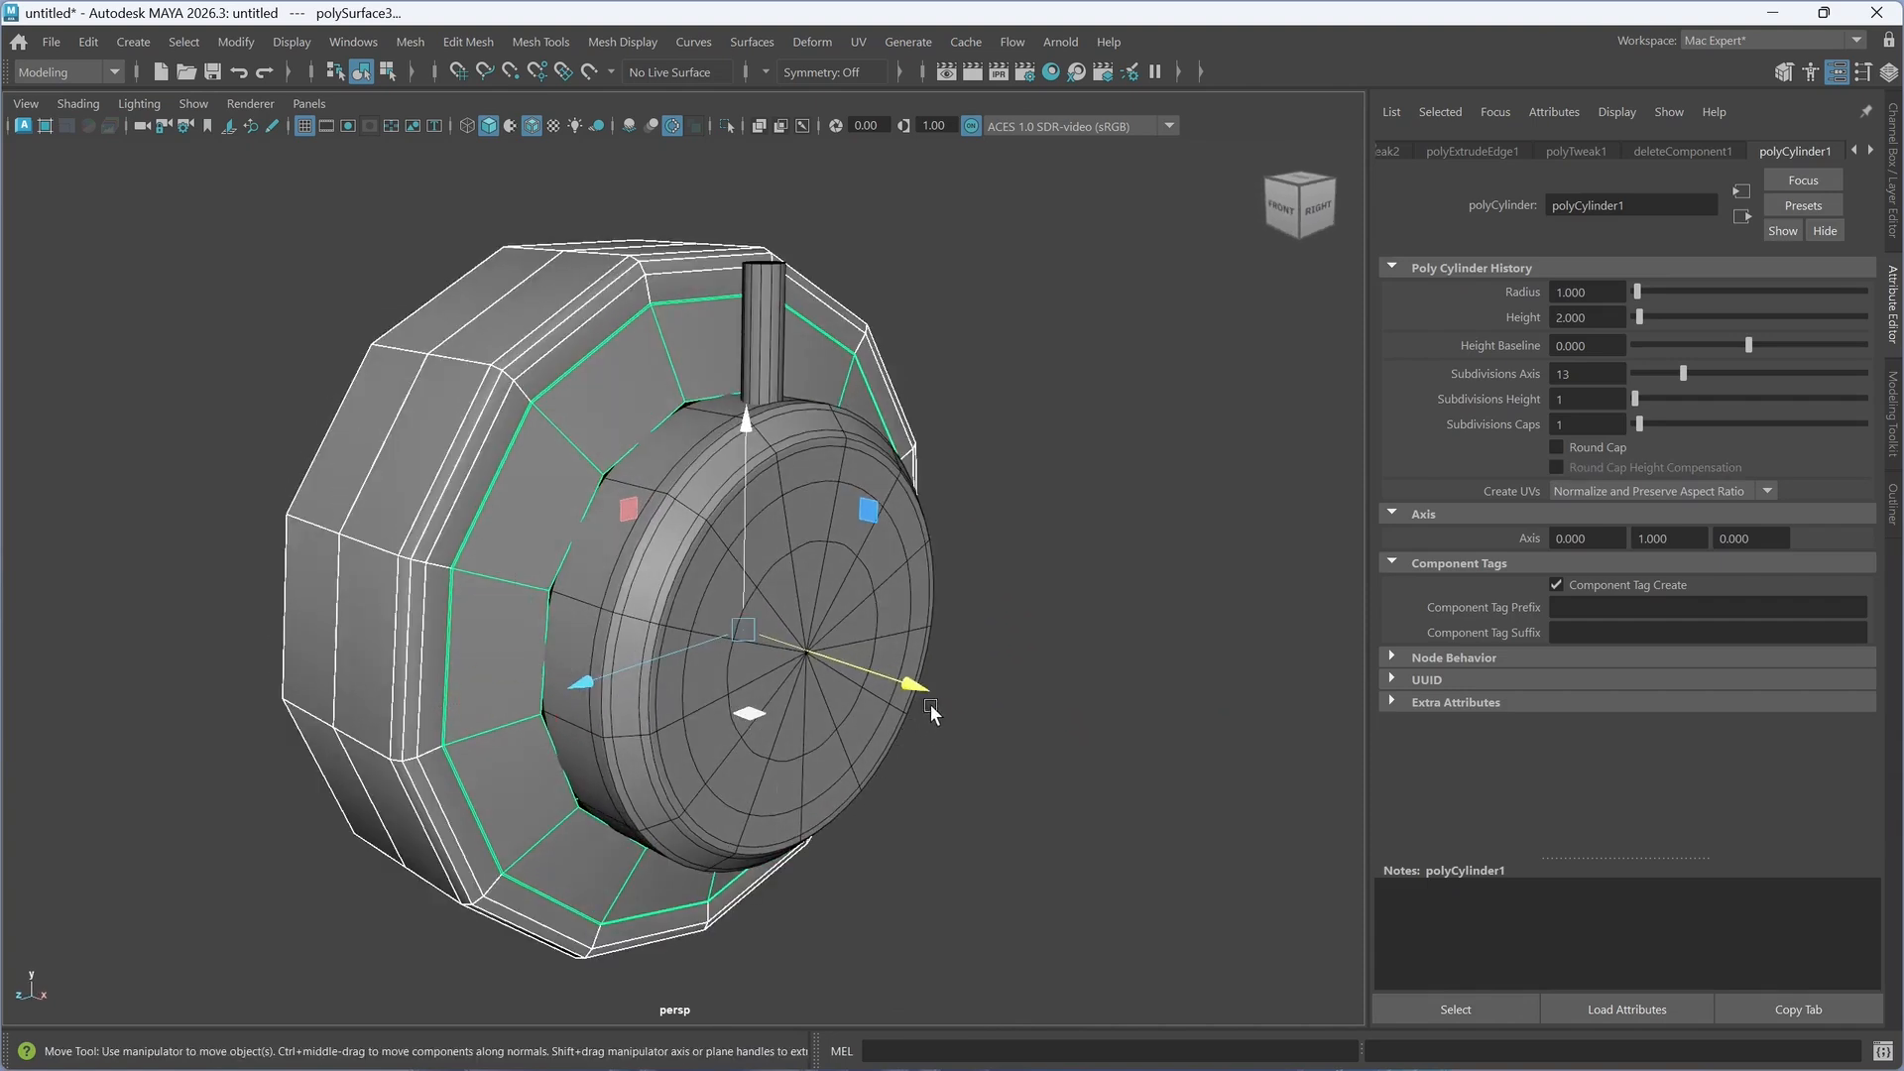
drag(920, 687, 922, 688)
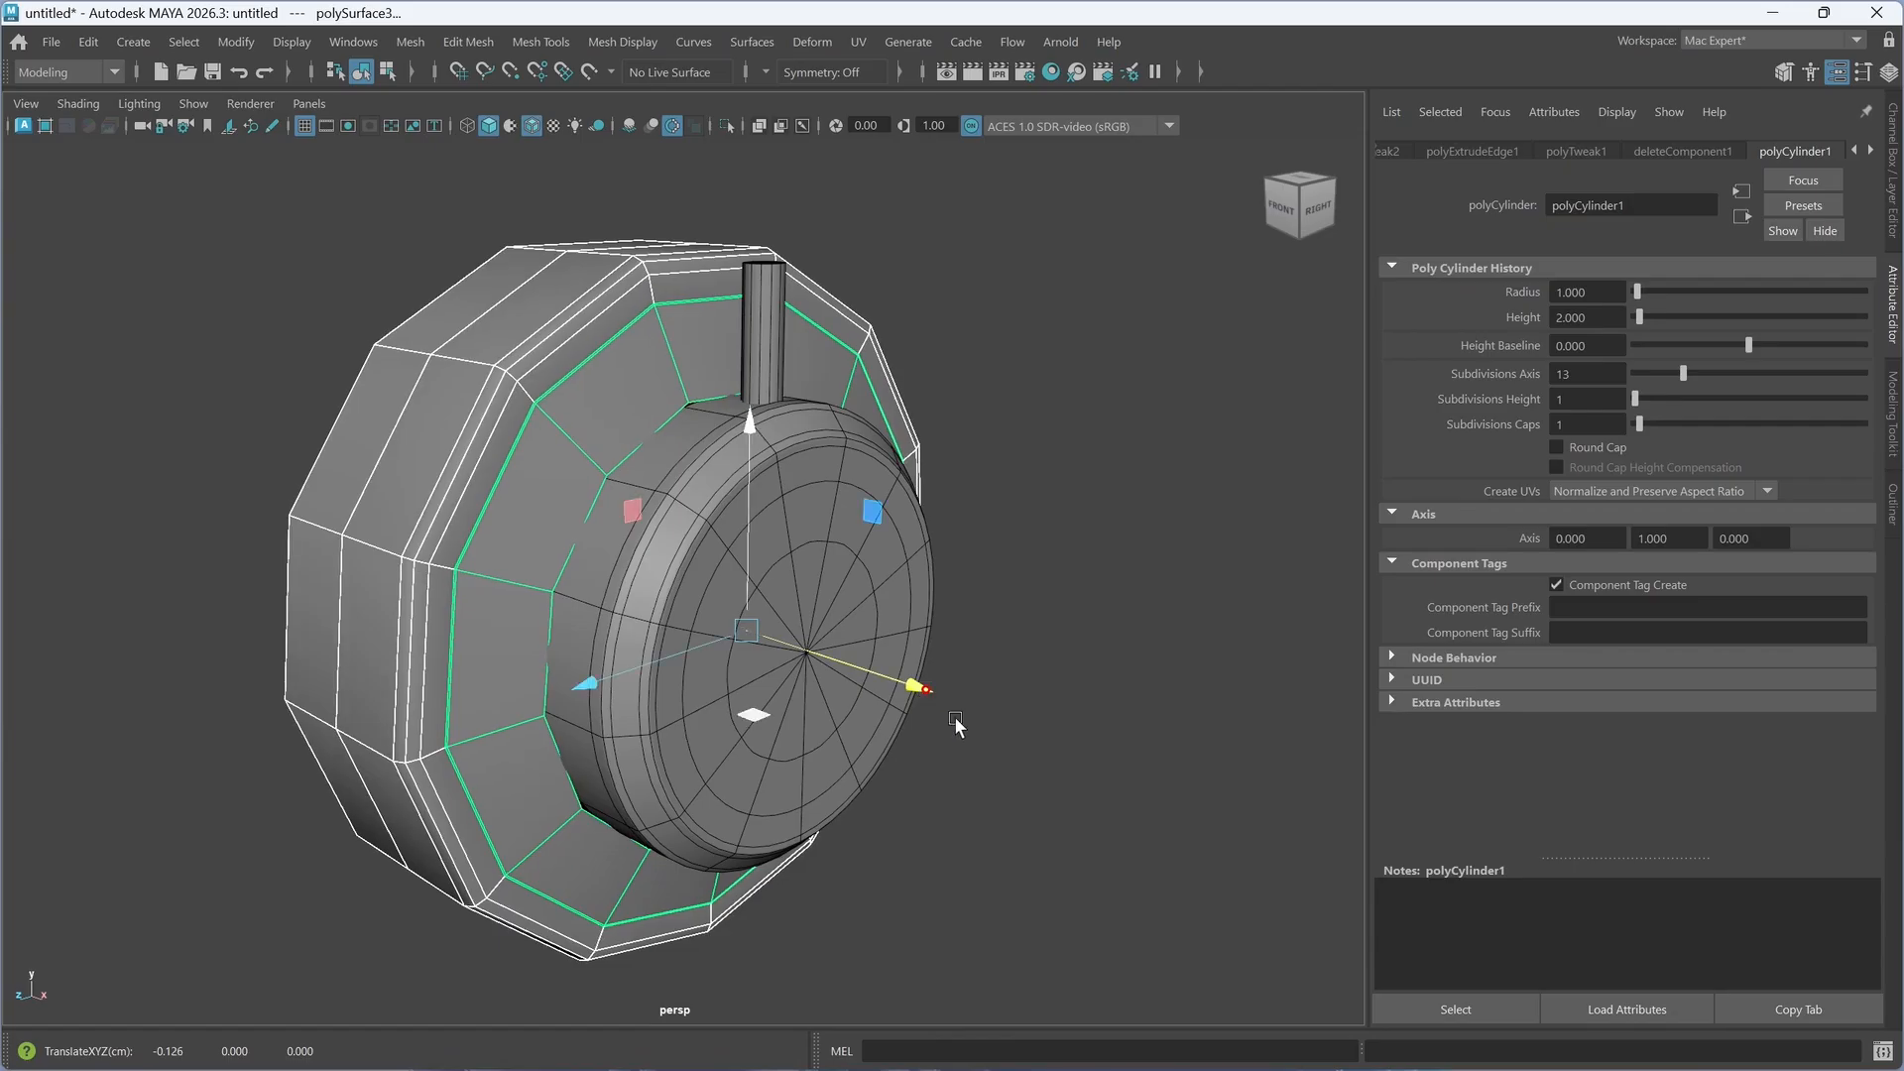
click(1090, 800)
- Turn on smooth preview for the flange and check how it meets the hub
alt+drag(1090, 801, 842, 748)
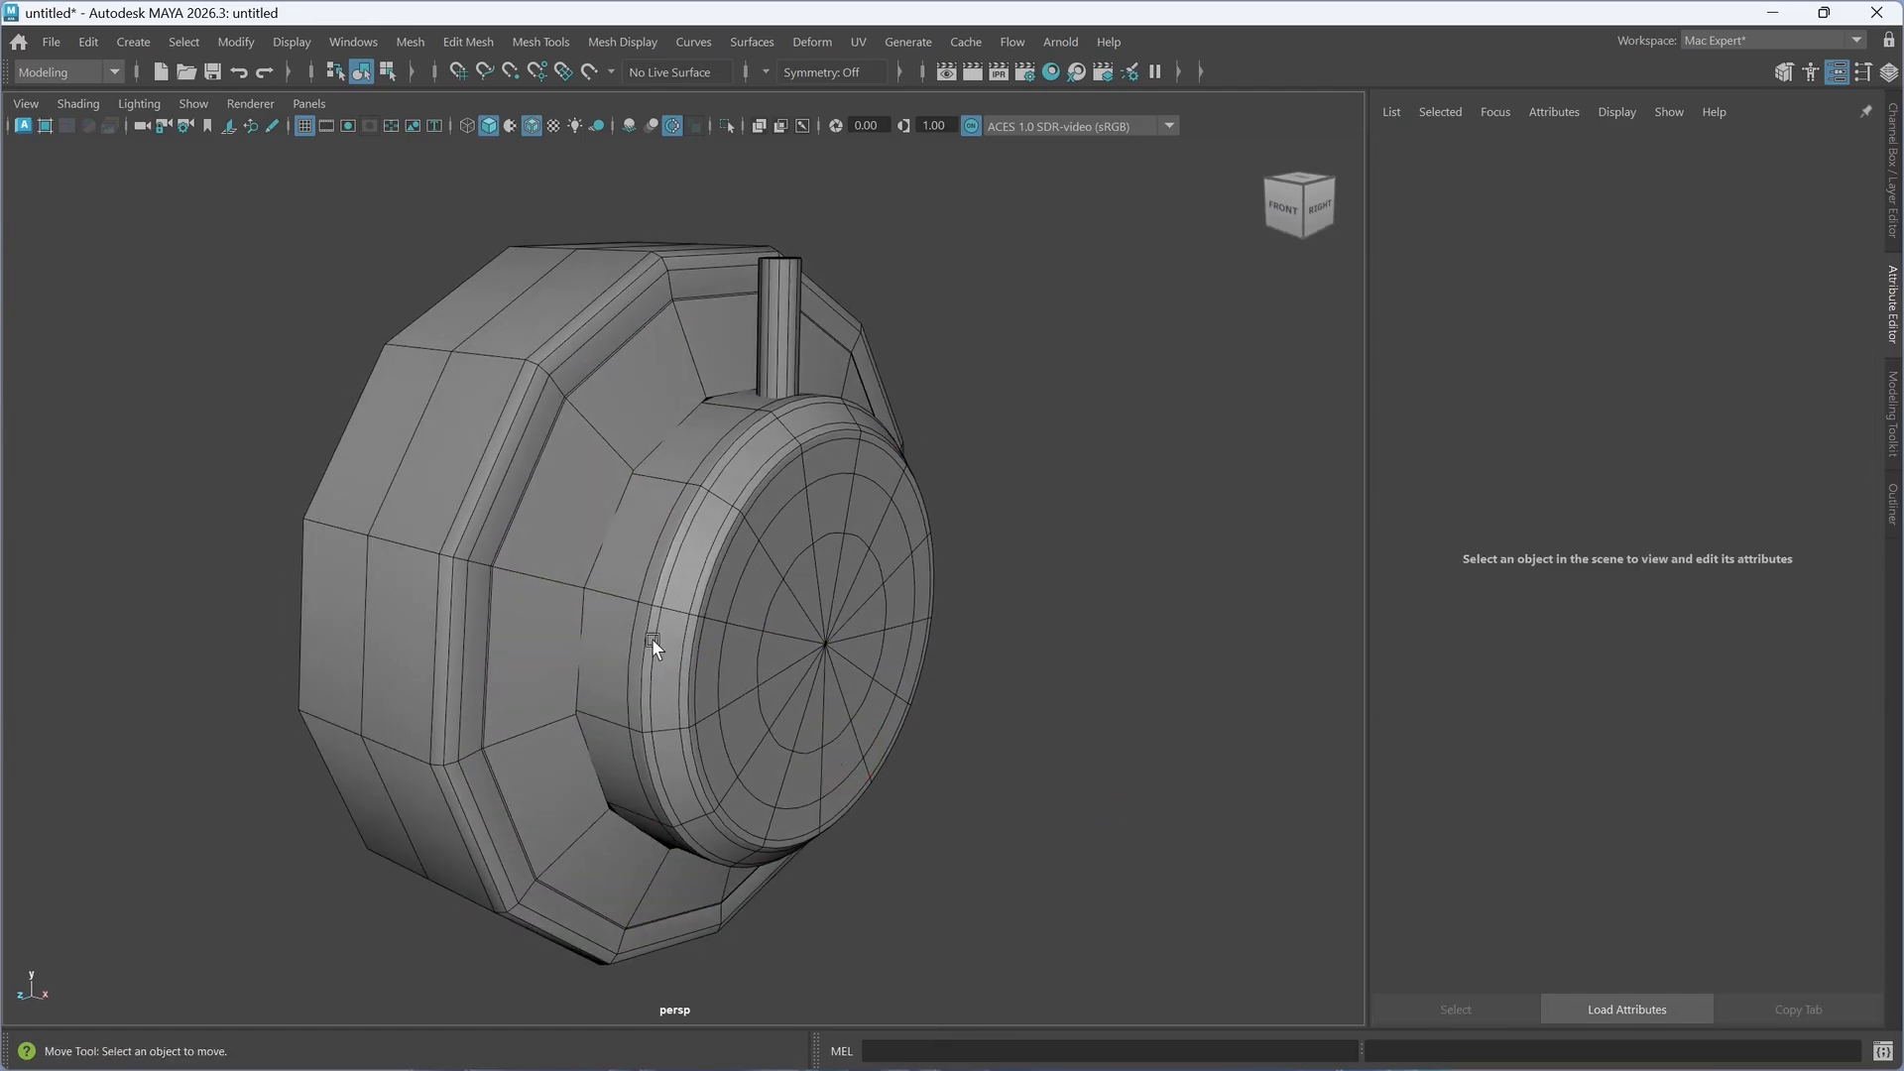
double_click(547, 607)
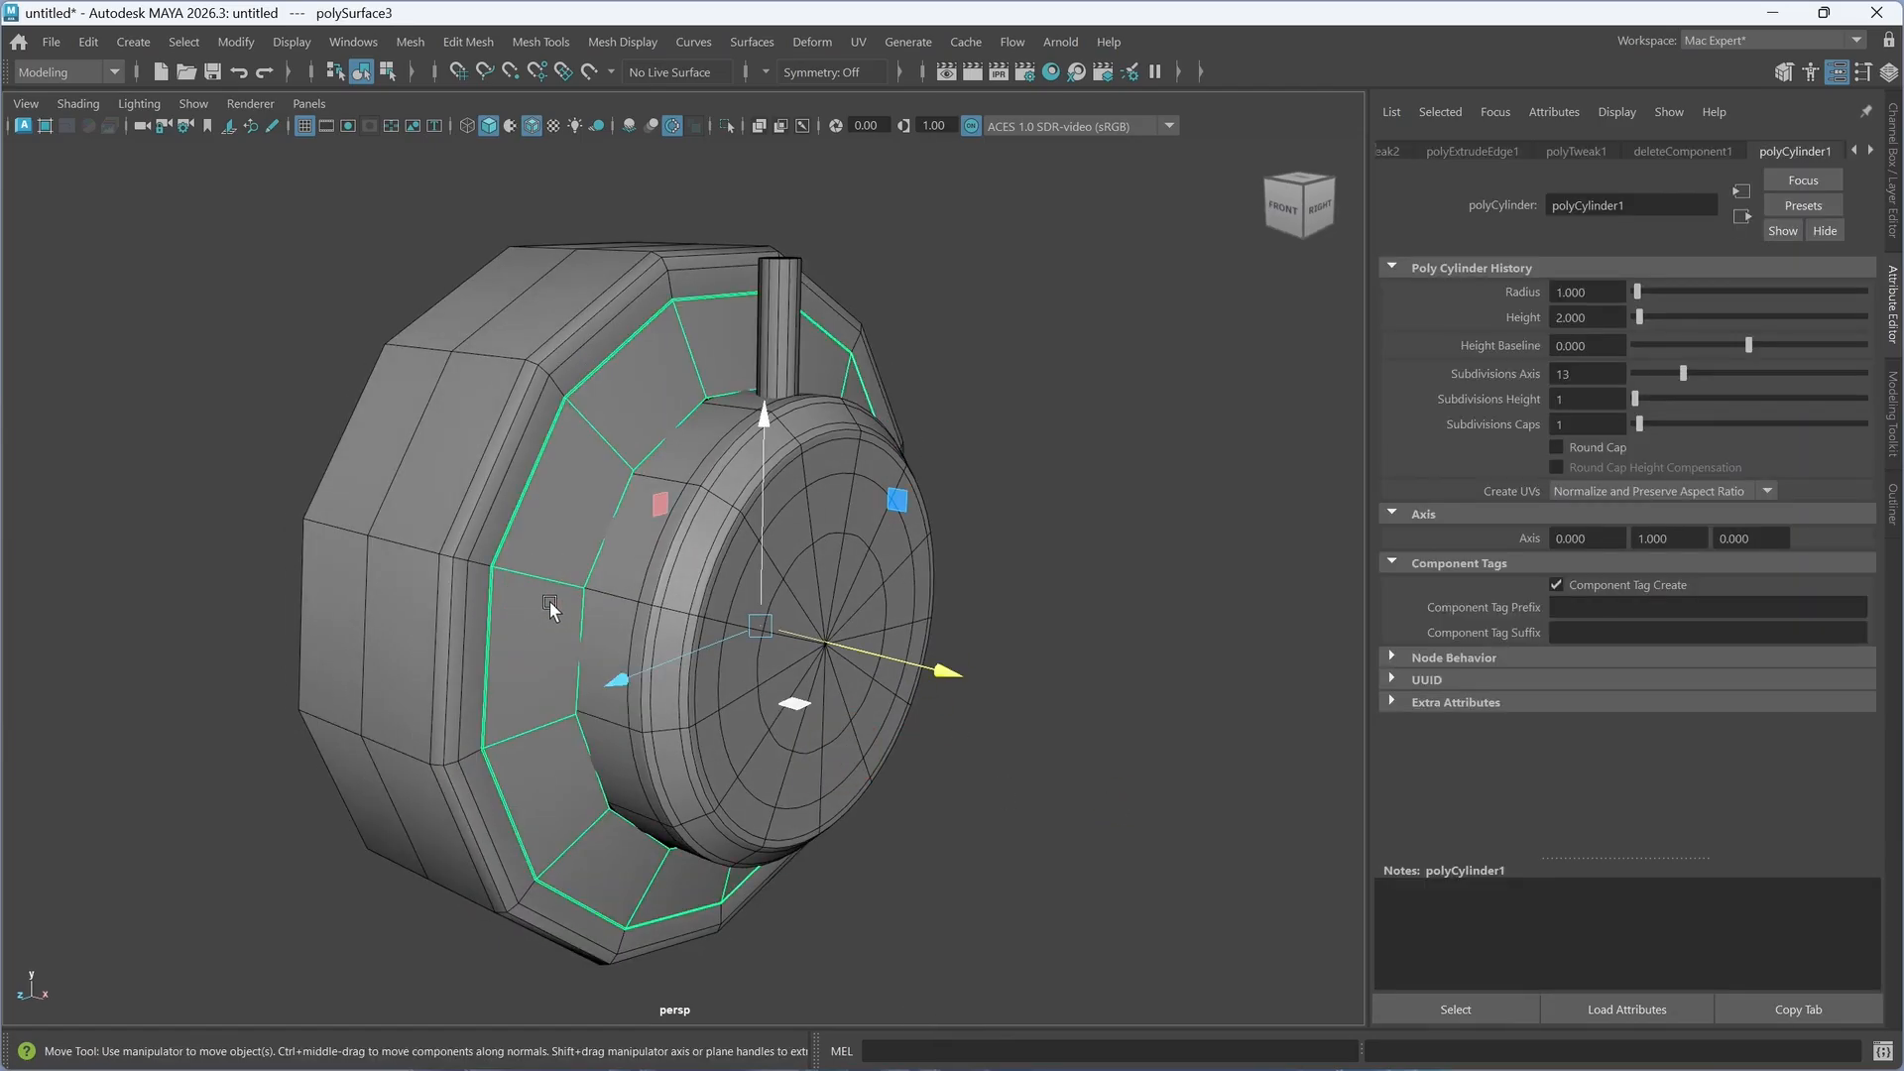
key(3)
click(973, 842)
alt+drag(974, 843, 771, 792)
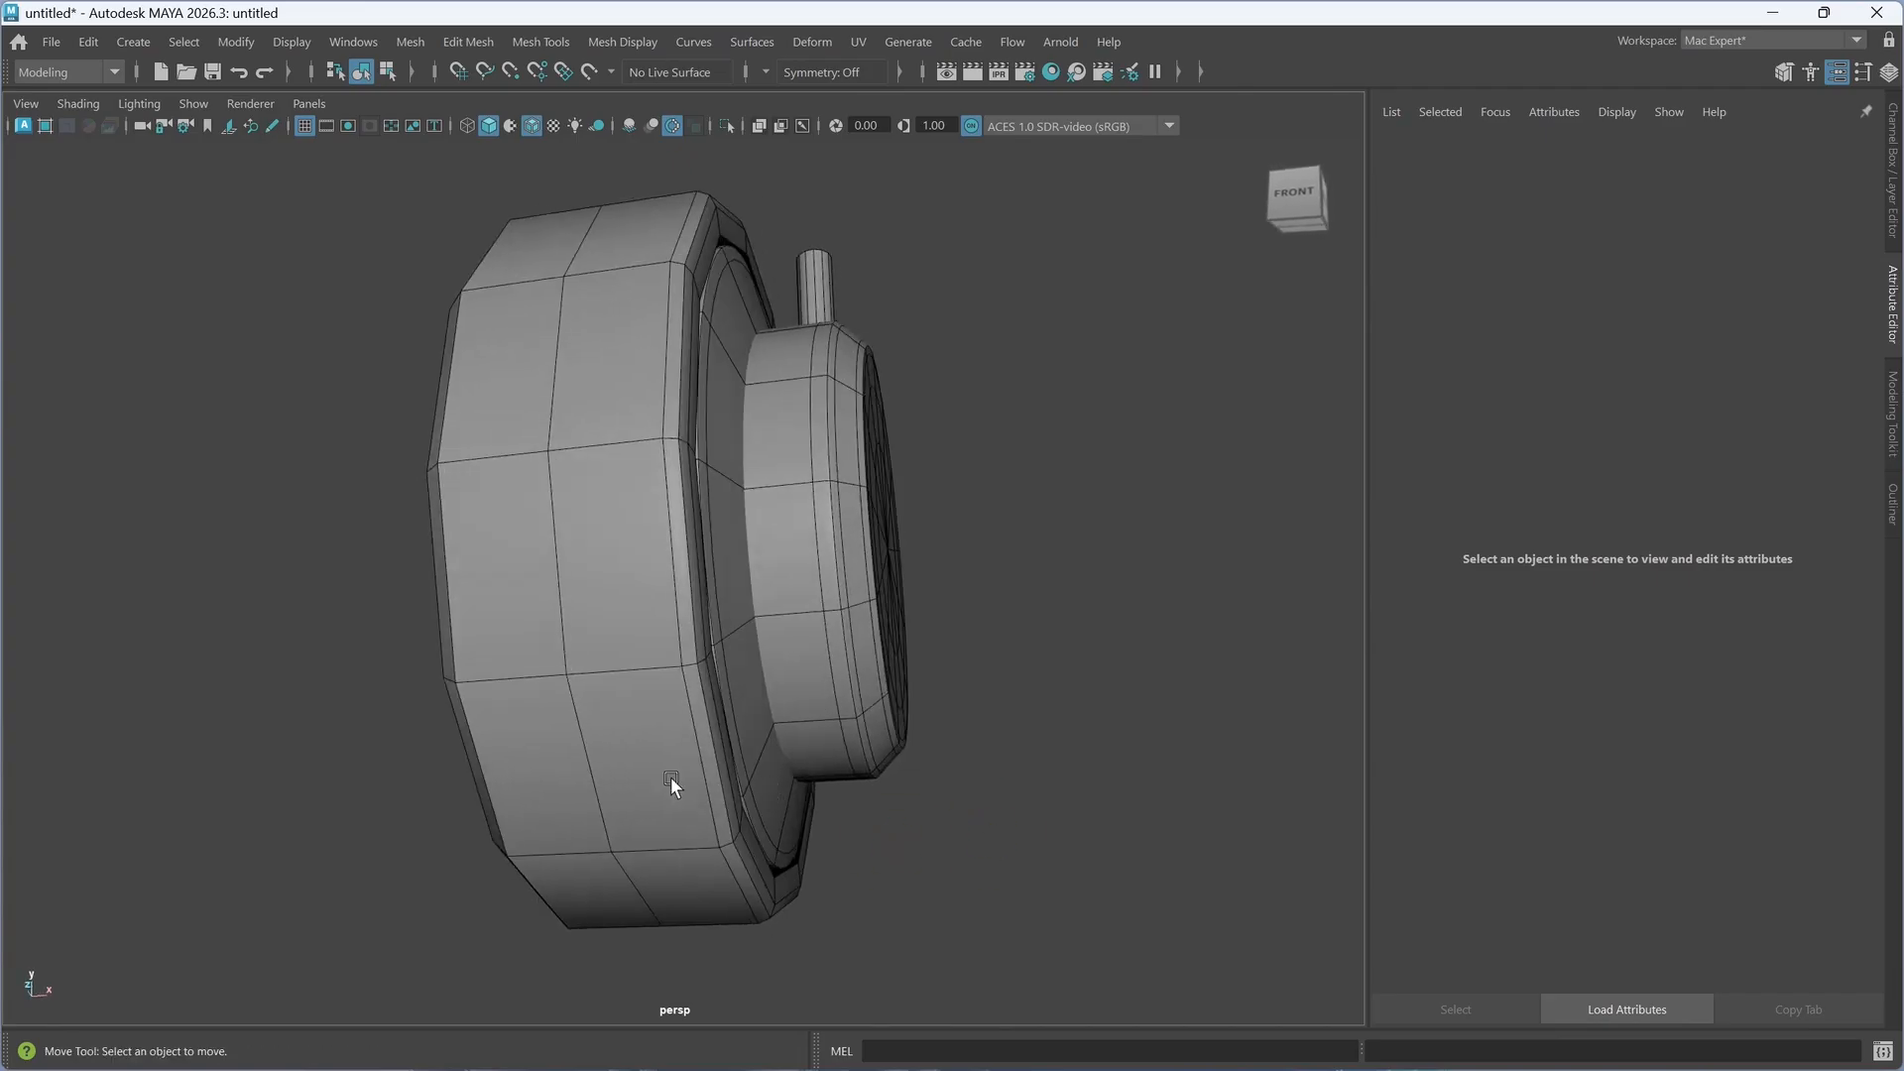
- Shift the rim and flange along X to about -0.157 cm and display them with smooth preview
click(688, 834)
drag(1035, 532, 1029, 544)
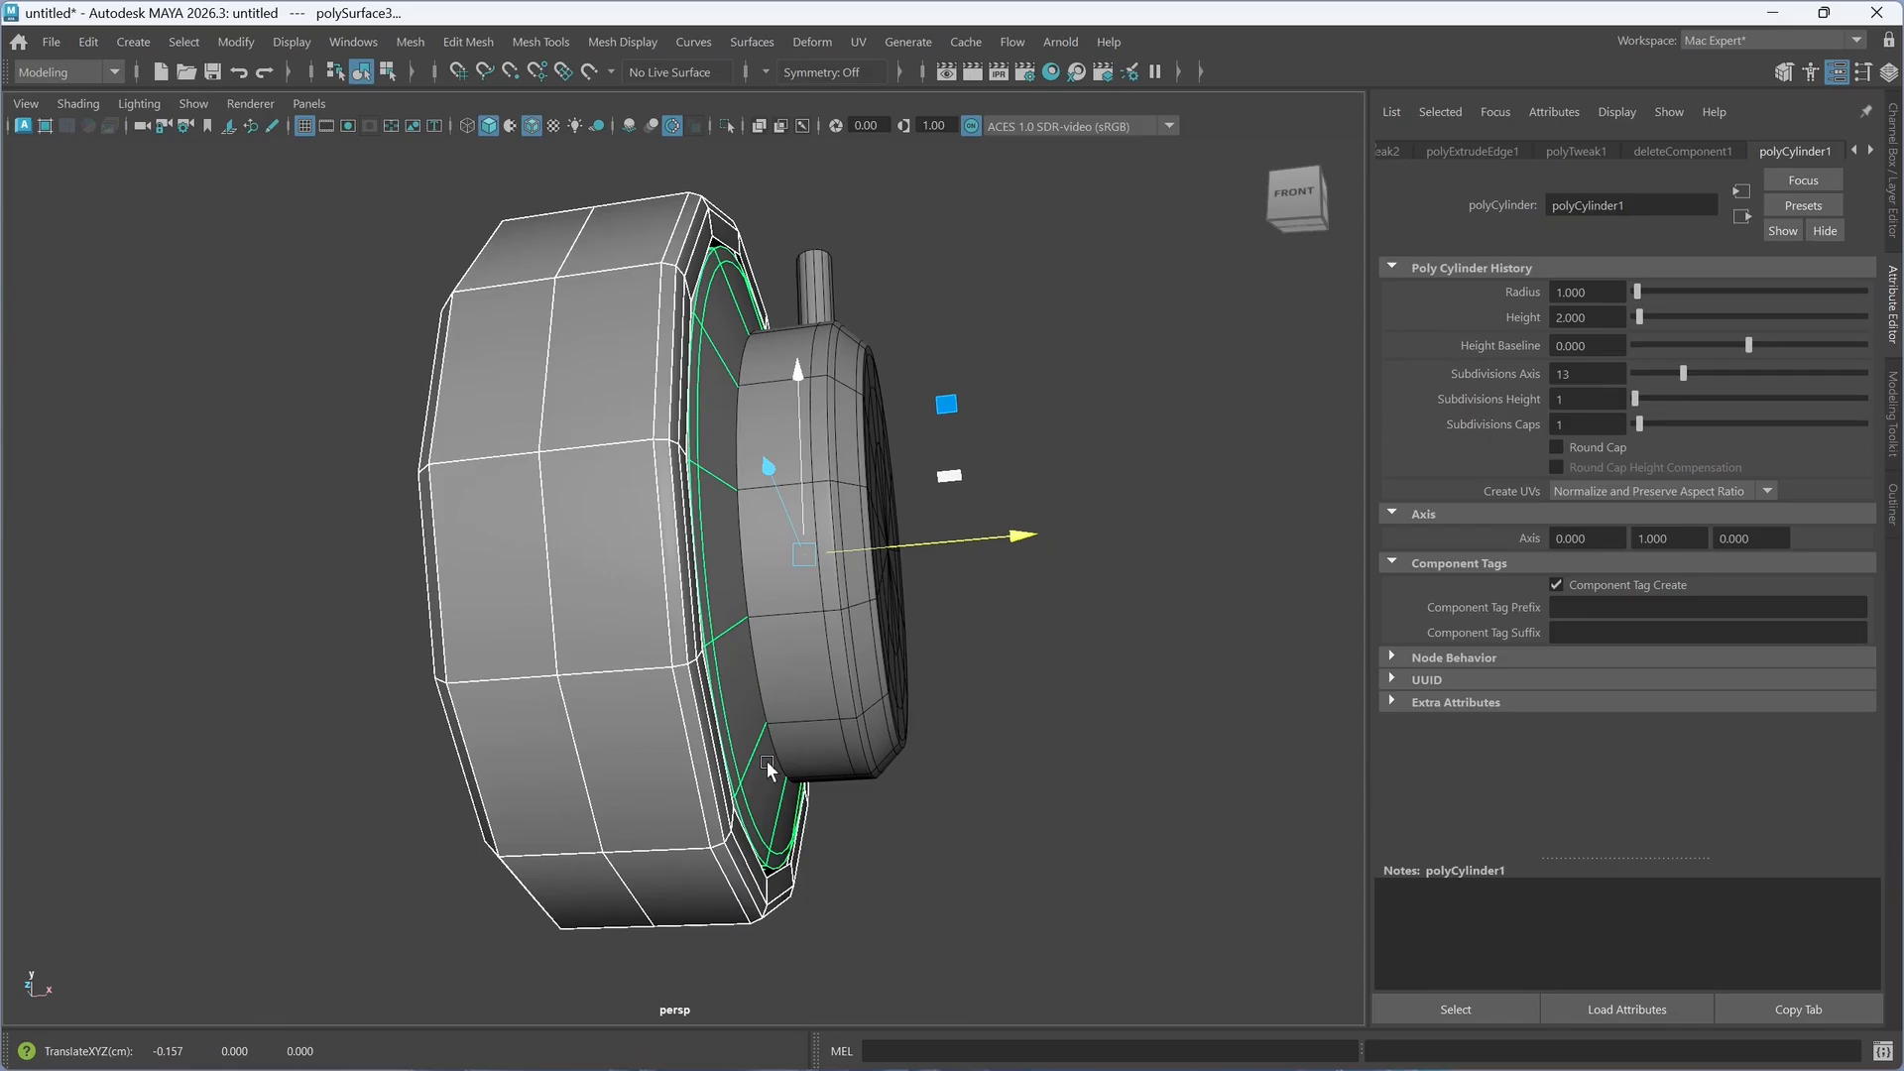
key(3)
click(1138, 841)
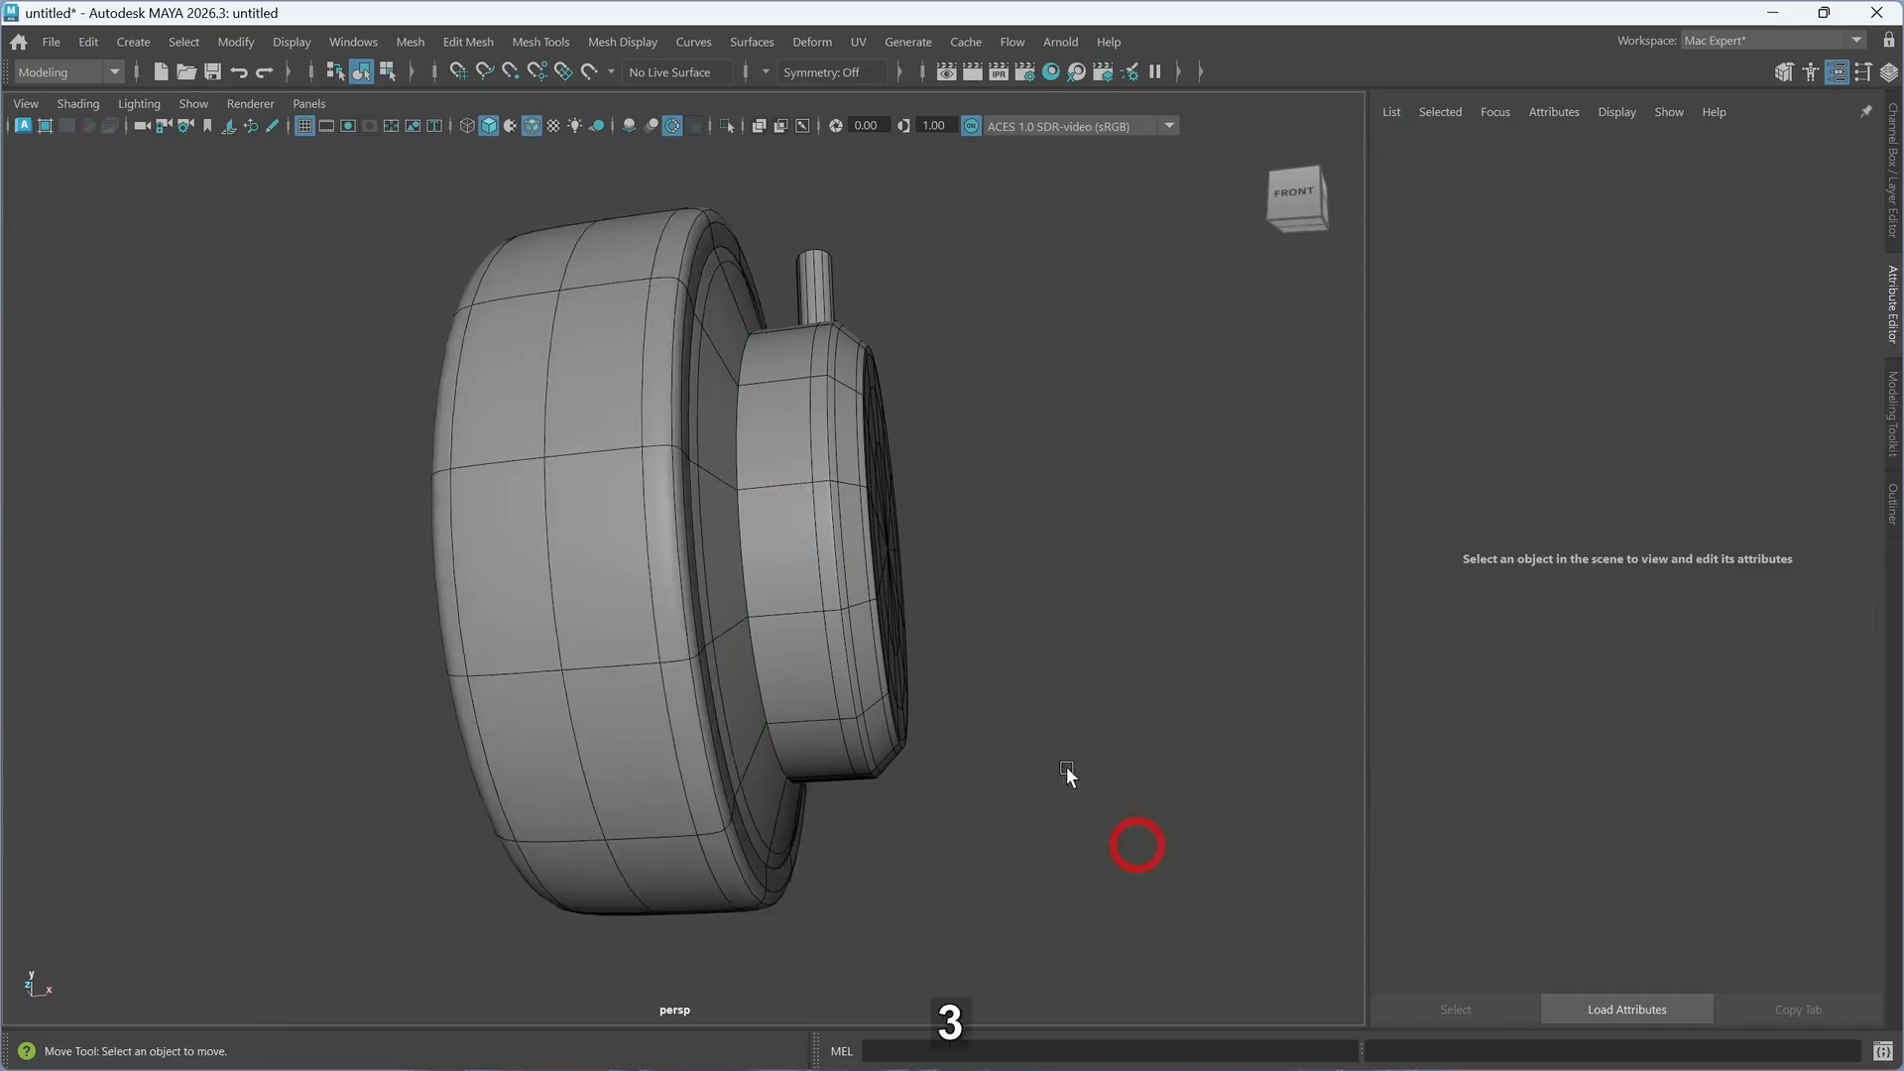
- Nudge the slim tube slightly along X on top of the hub and deselect it
alt+drag(1067, 766, 1111, 773)
click(834, 408)
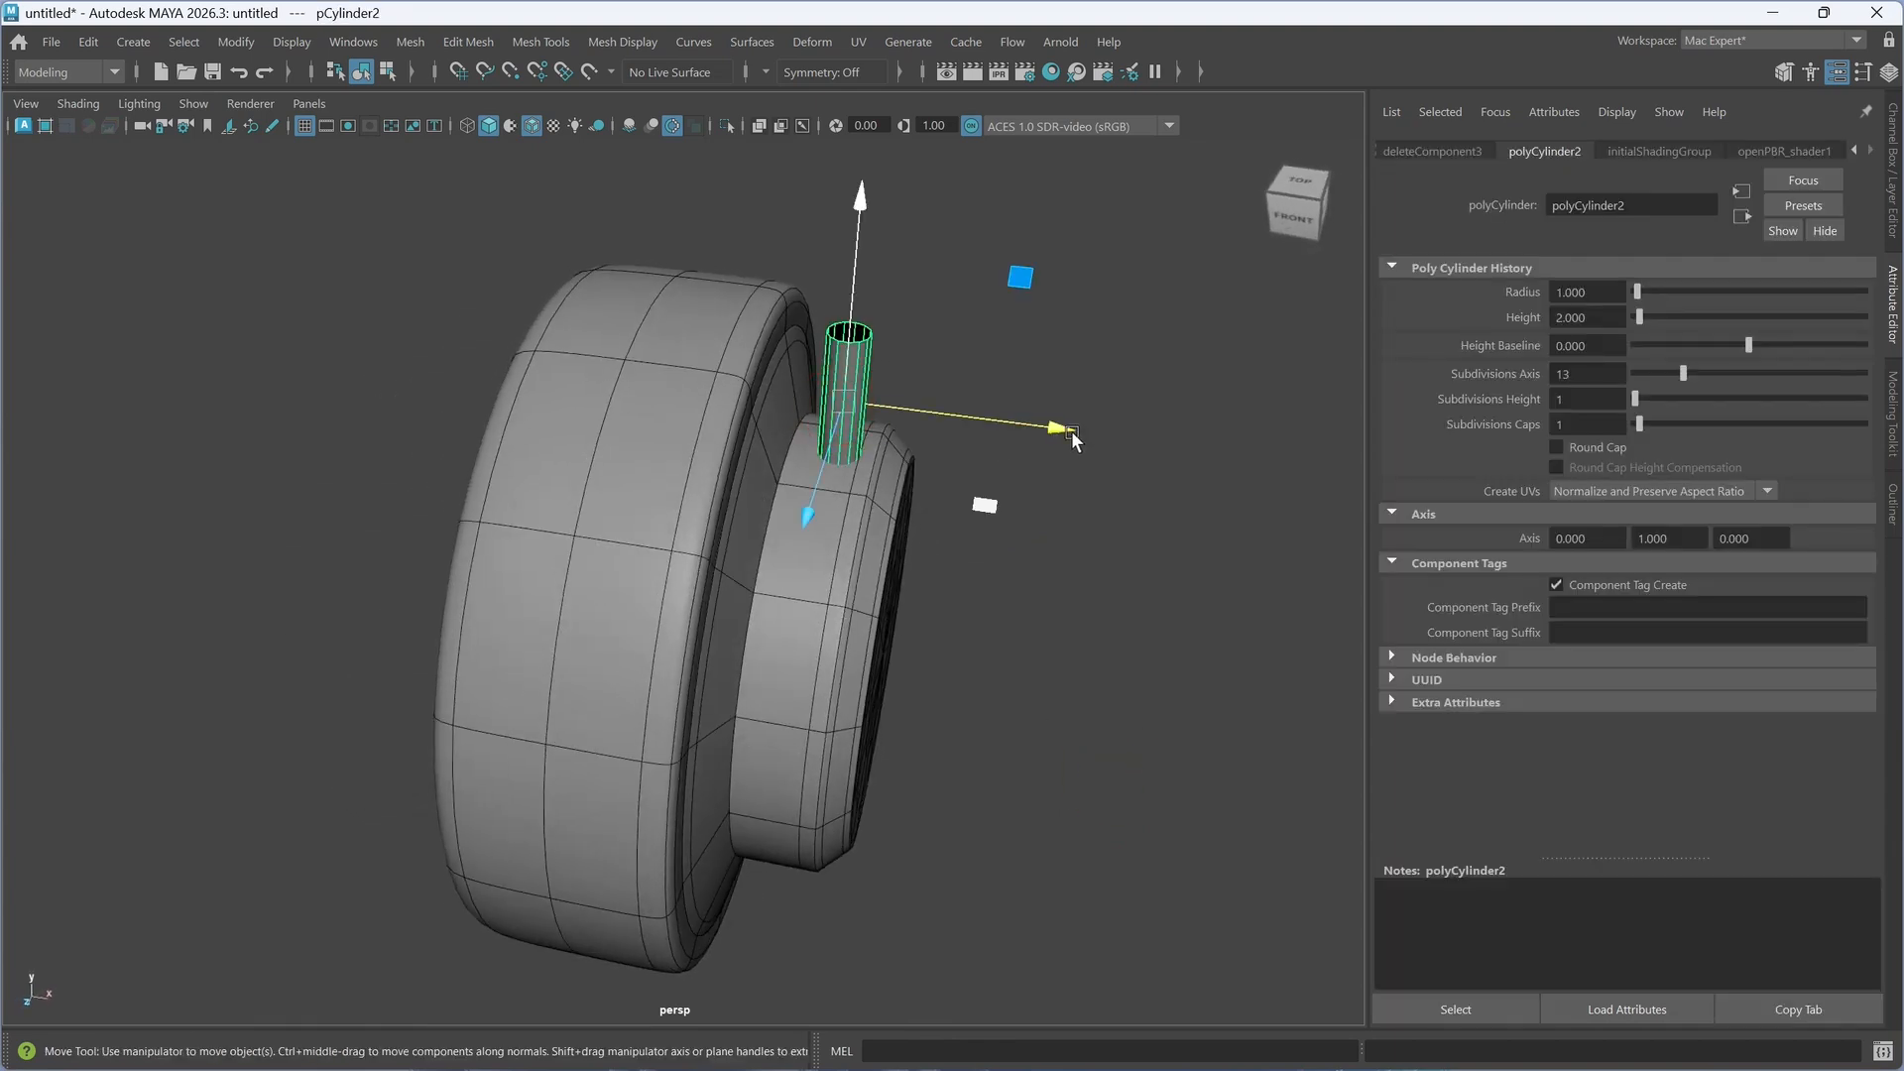
drag(1071, 431, 1063, 432)
alt+drag(944, 551, 962, 551)
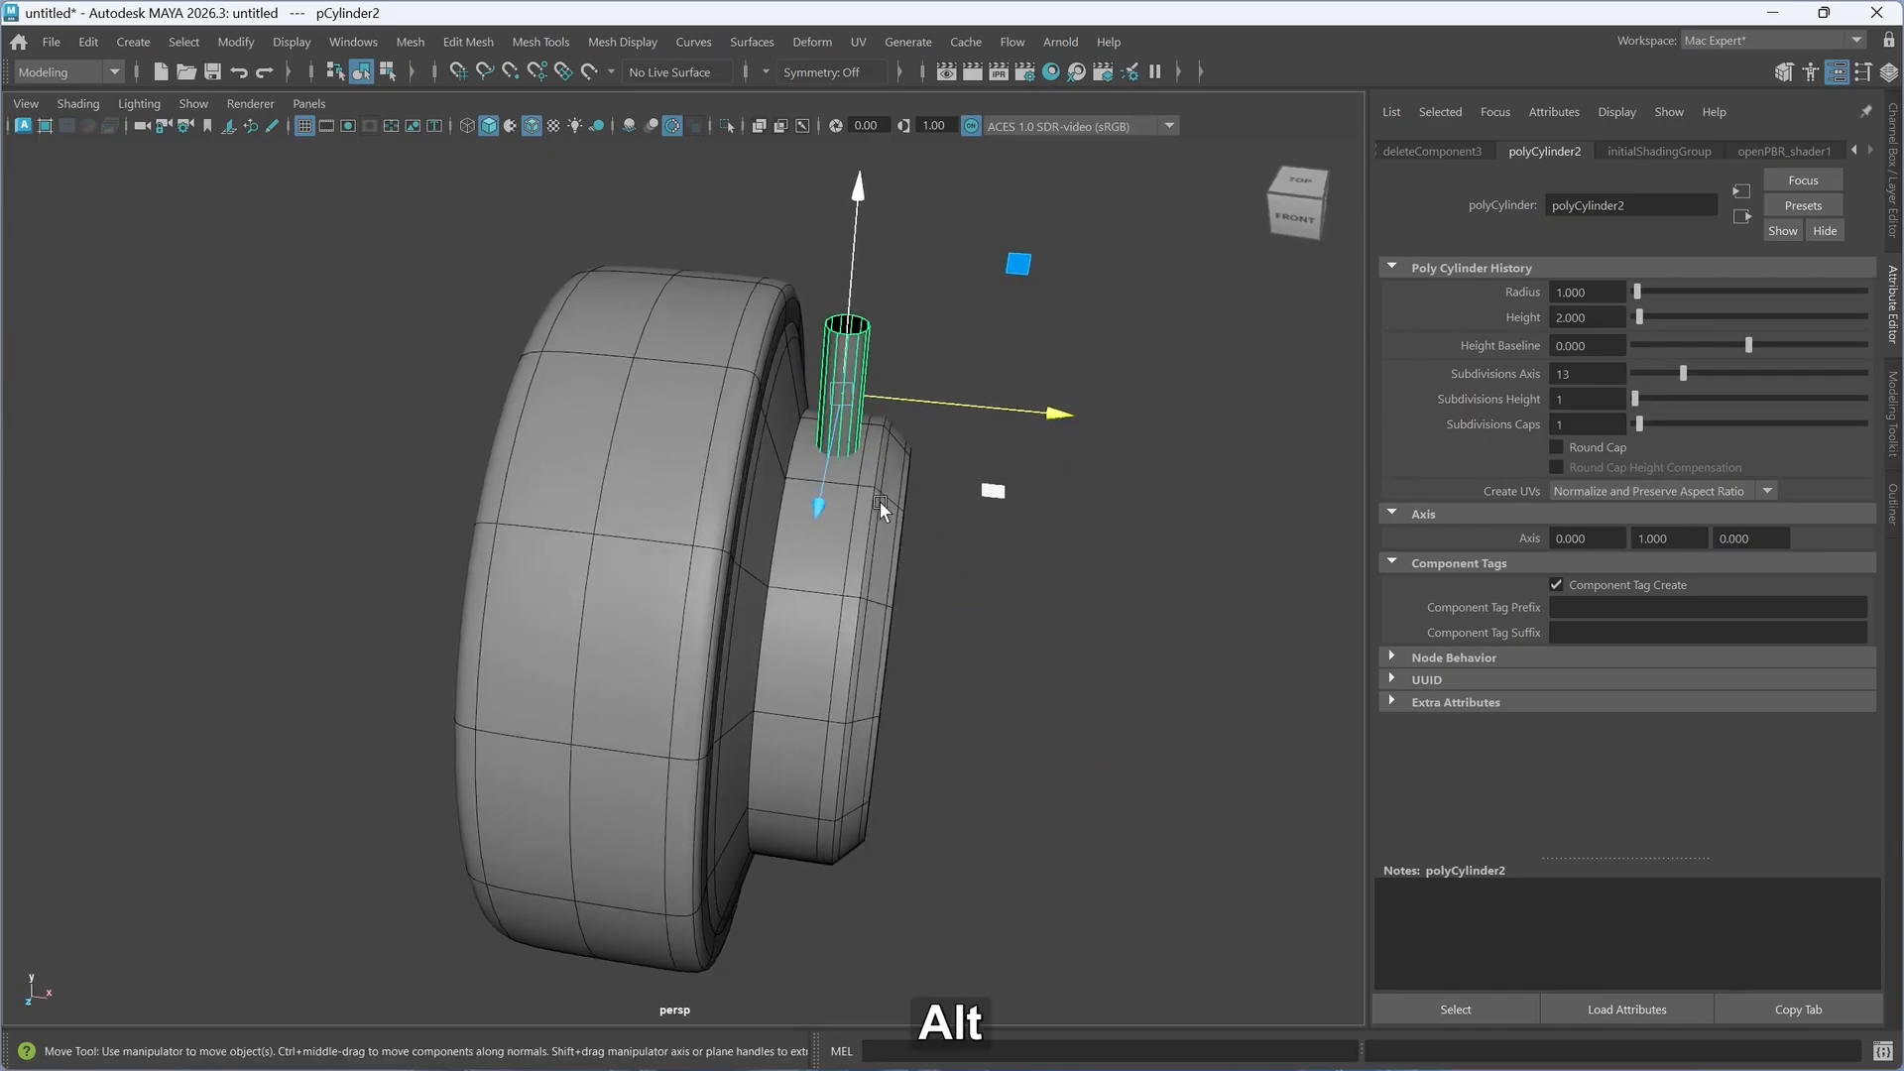
alt+drag(962, 672, 966, 668)
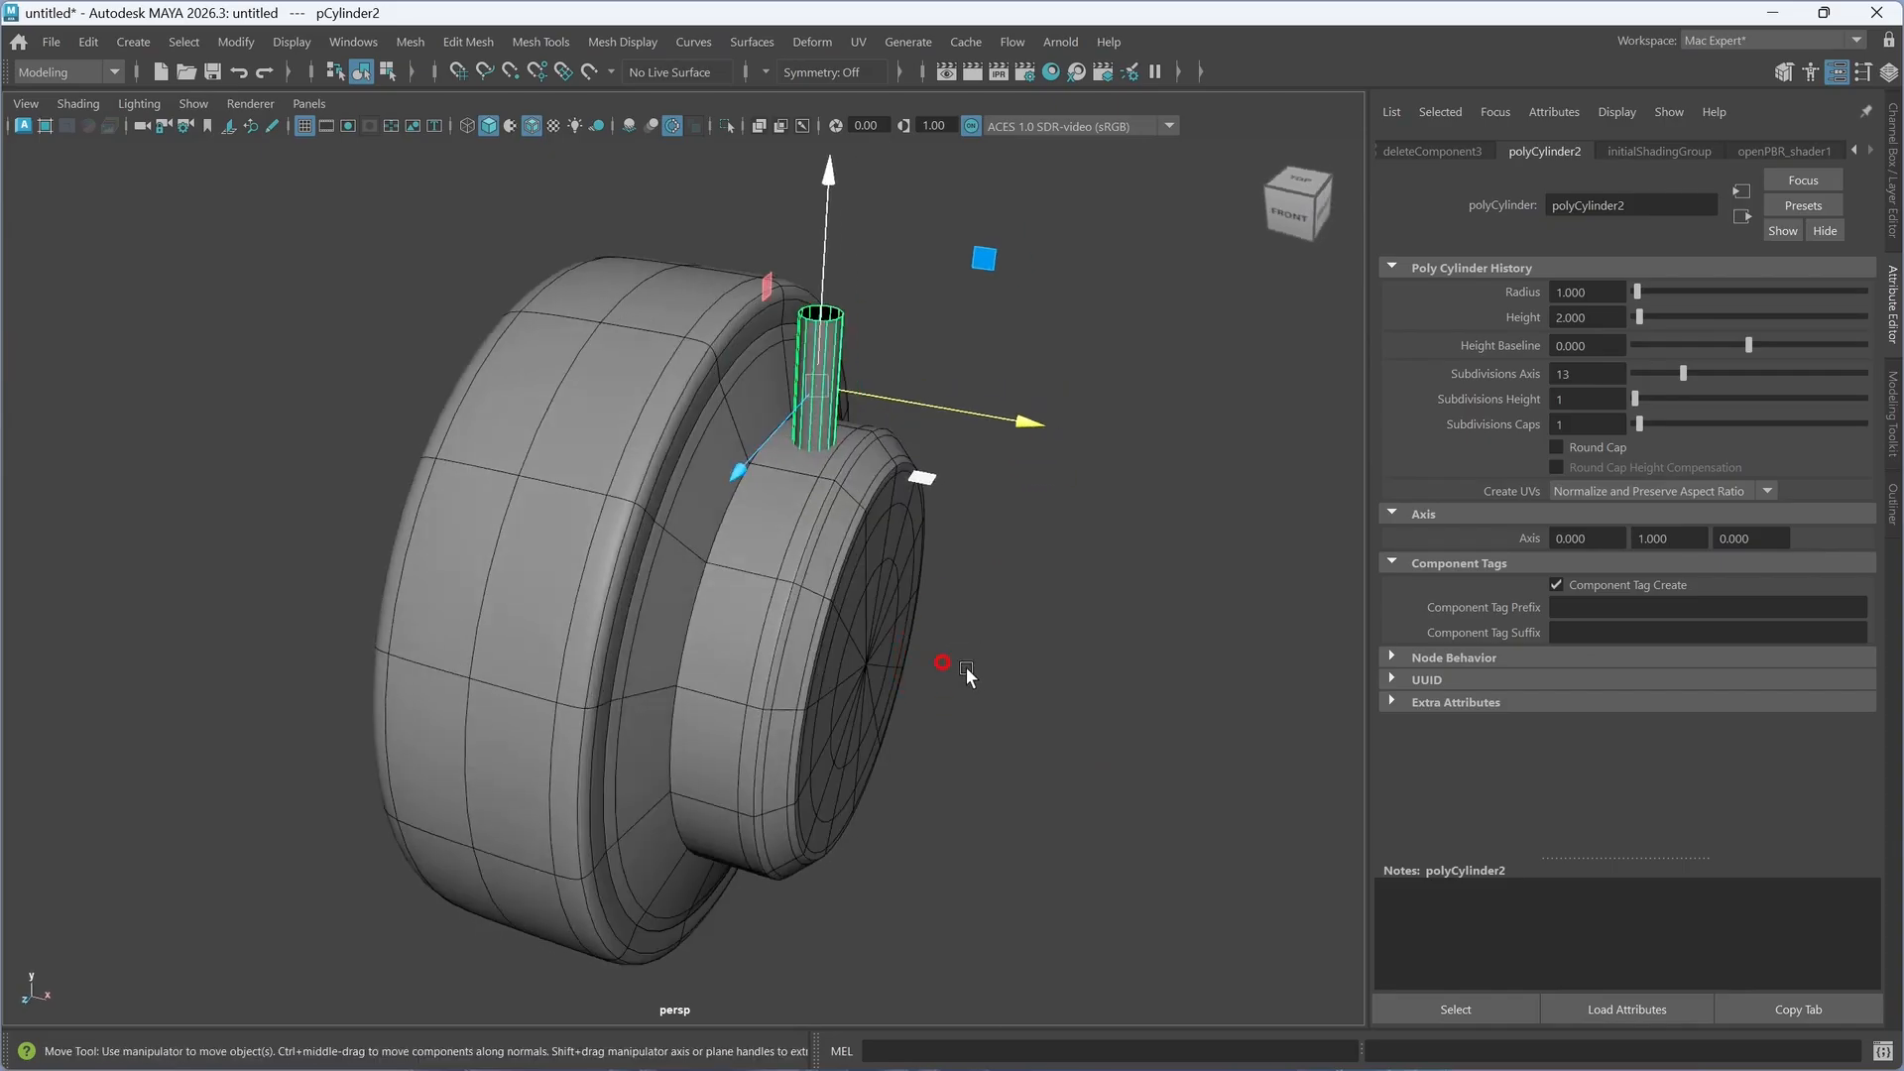
click(968, 671)
alt+drag(1063, 724, 730, 645)
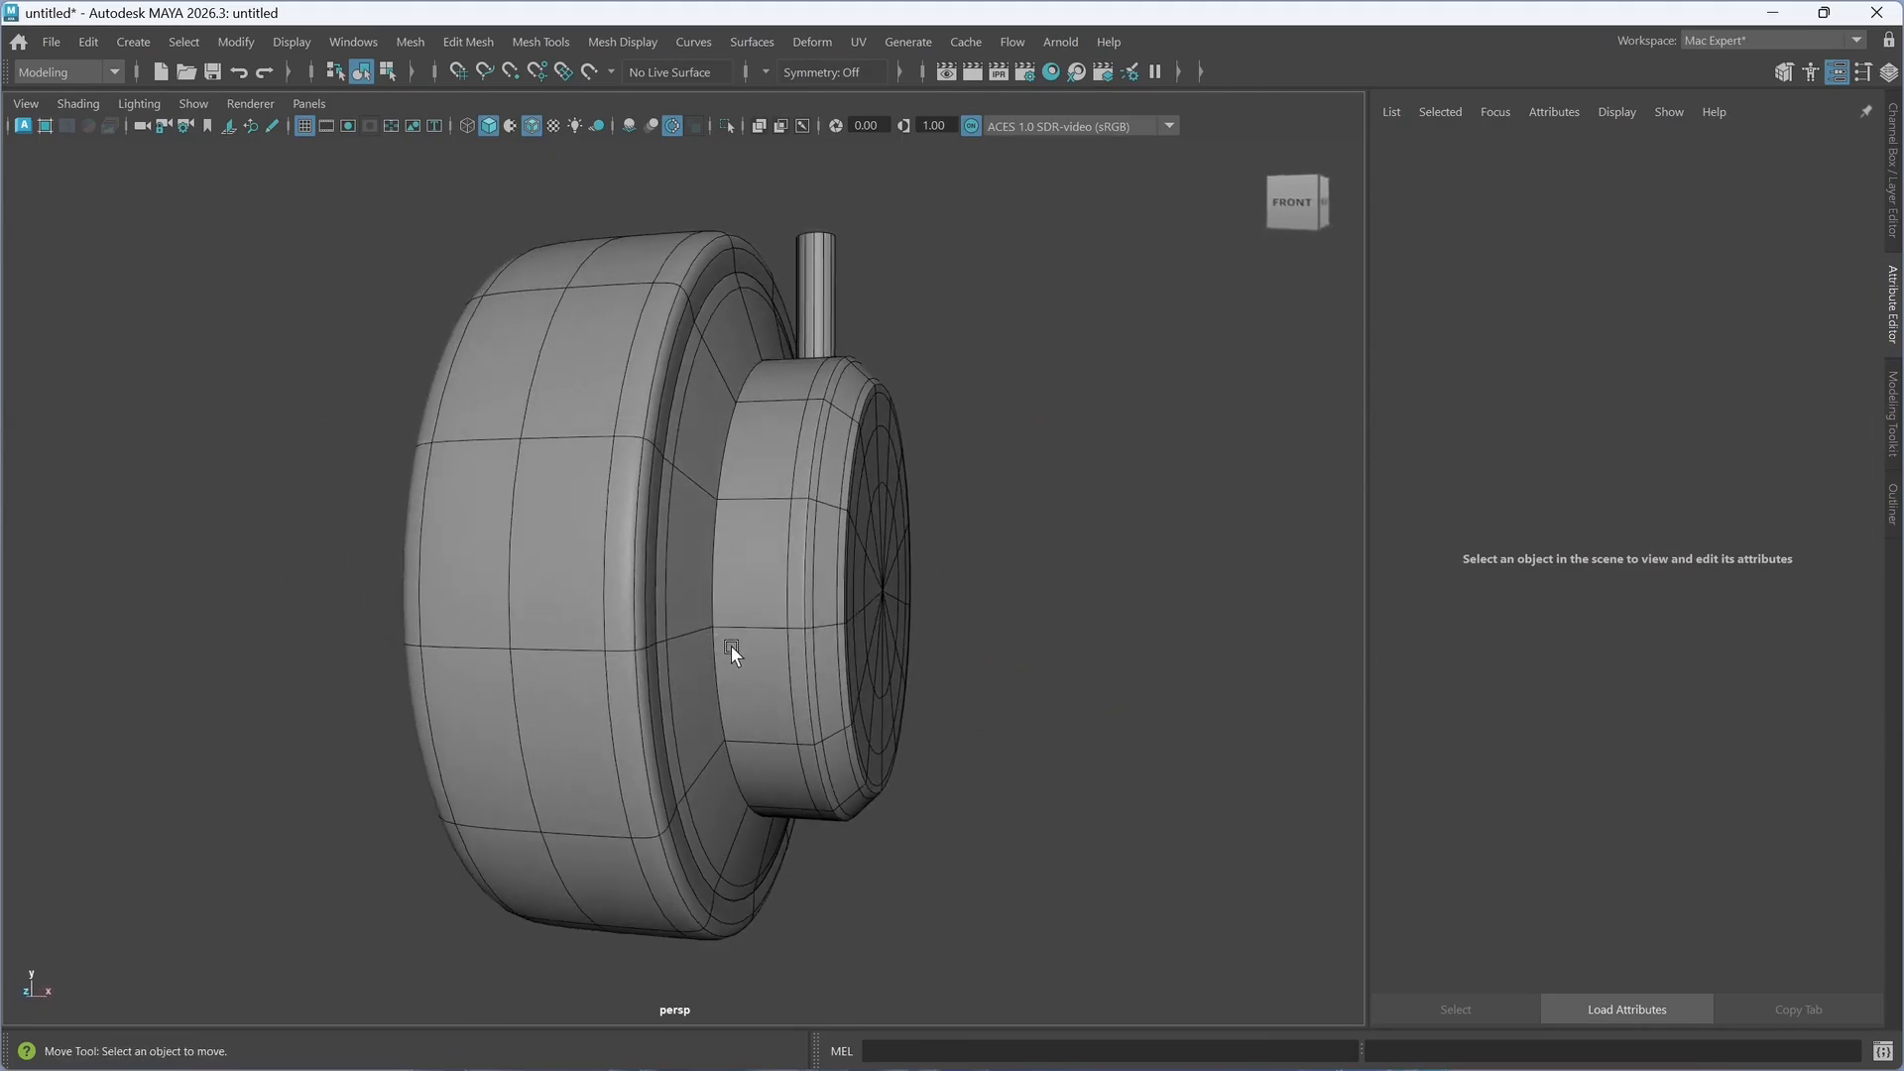
- Slide the edge loop beside the hub's front bevel along X to about 0.079 cm, then return to object mode and deselect
right_click(773, 445)
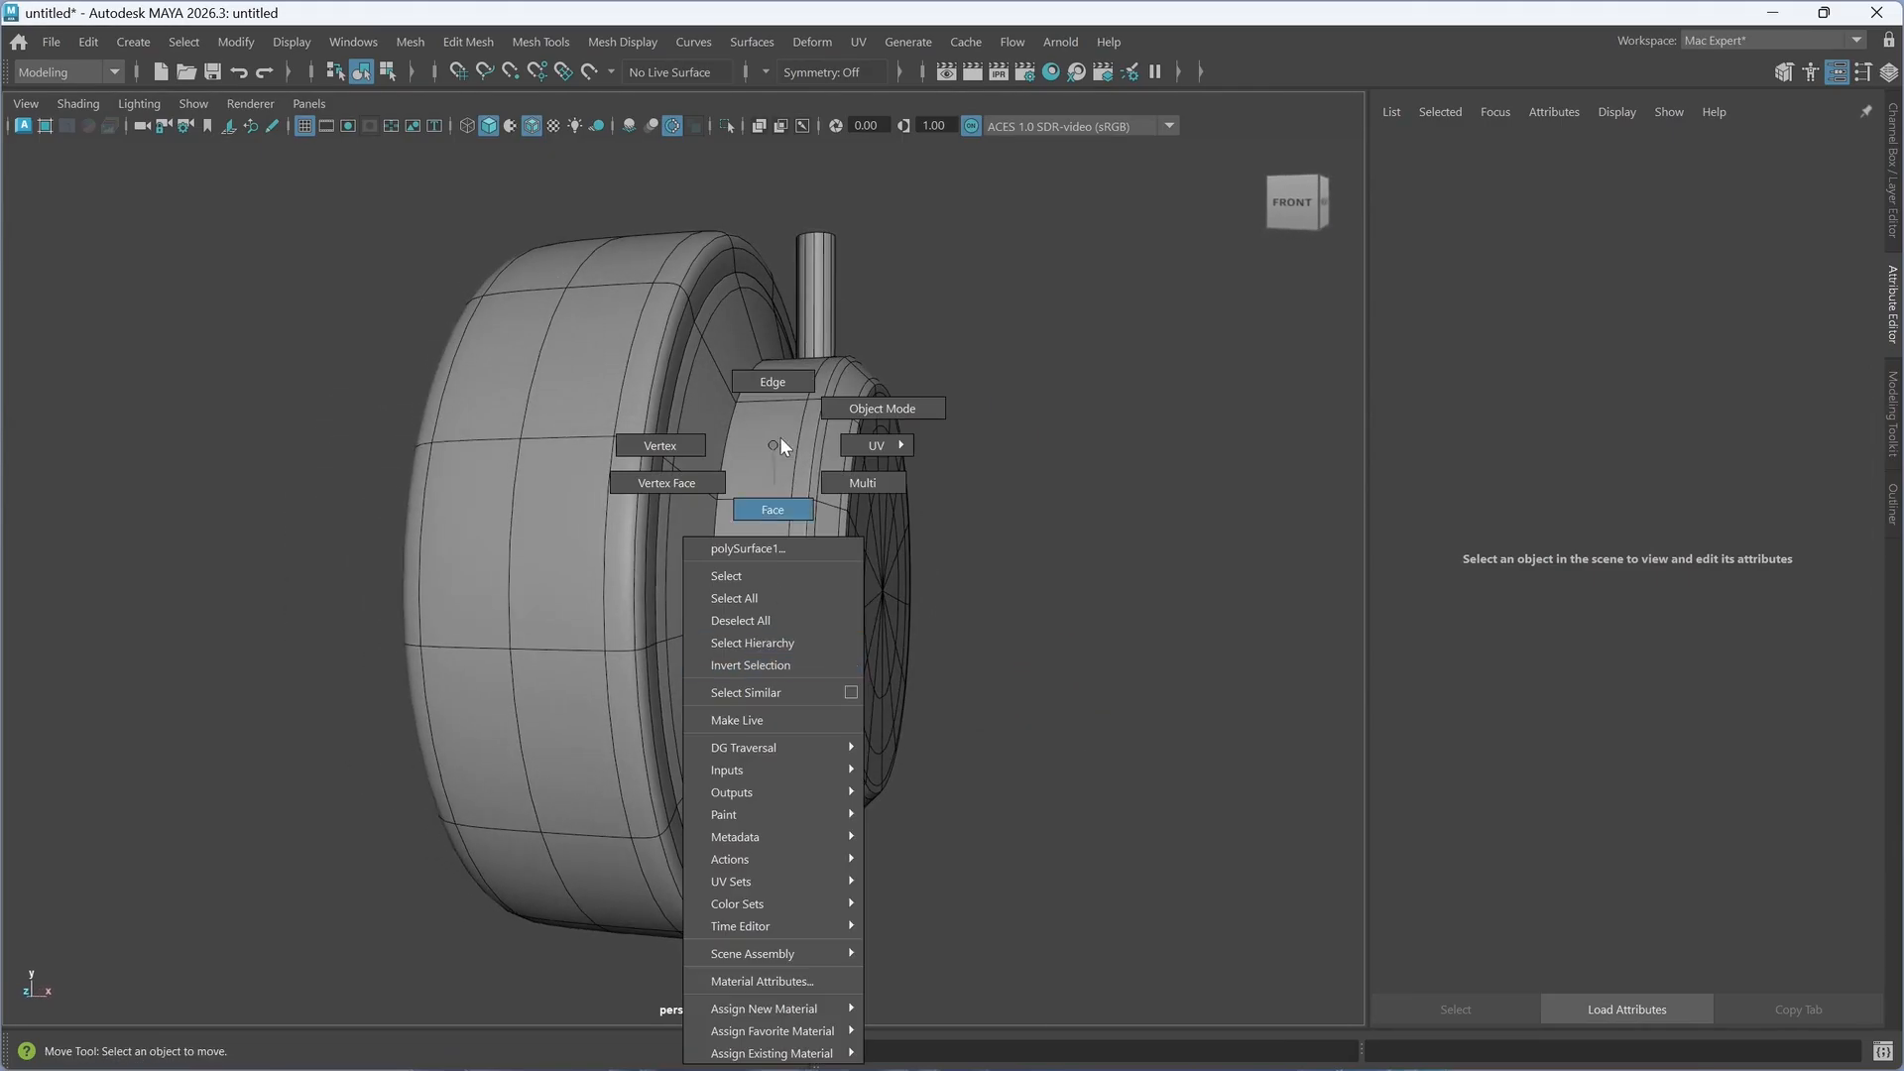
click(774, 382)
double_click(795, 710)
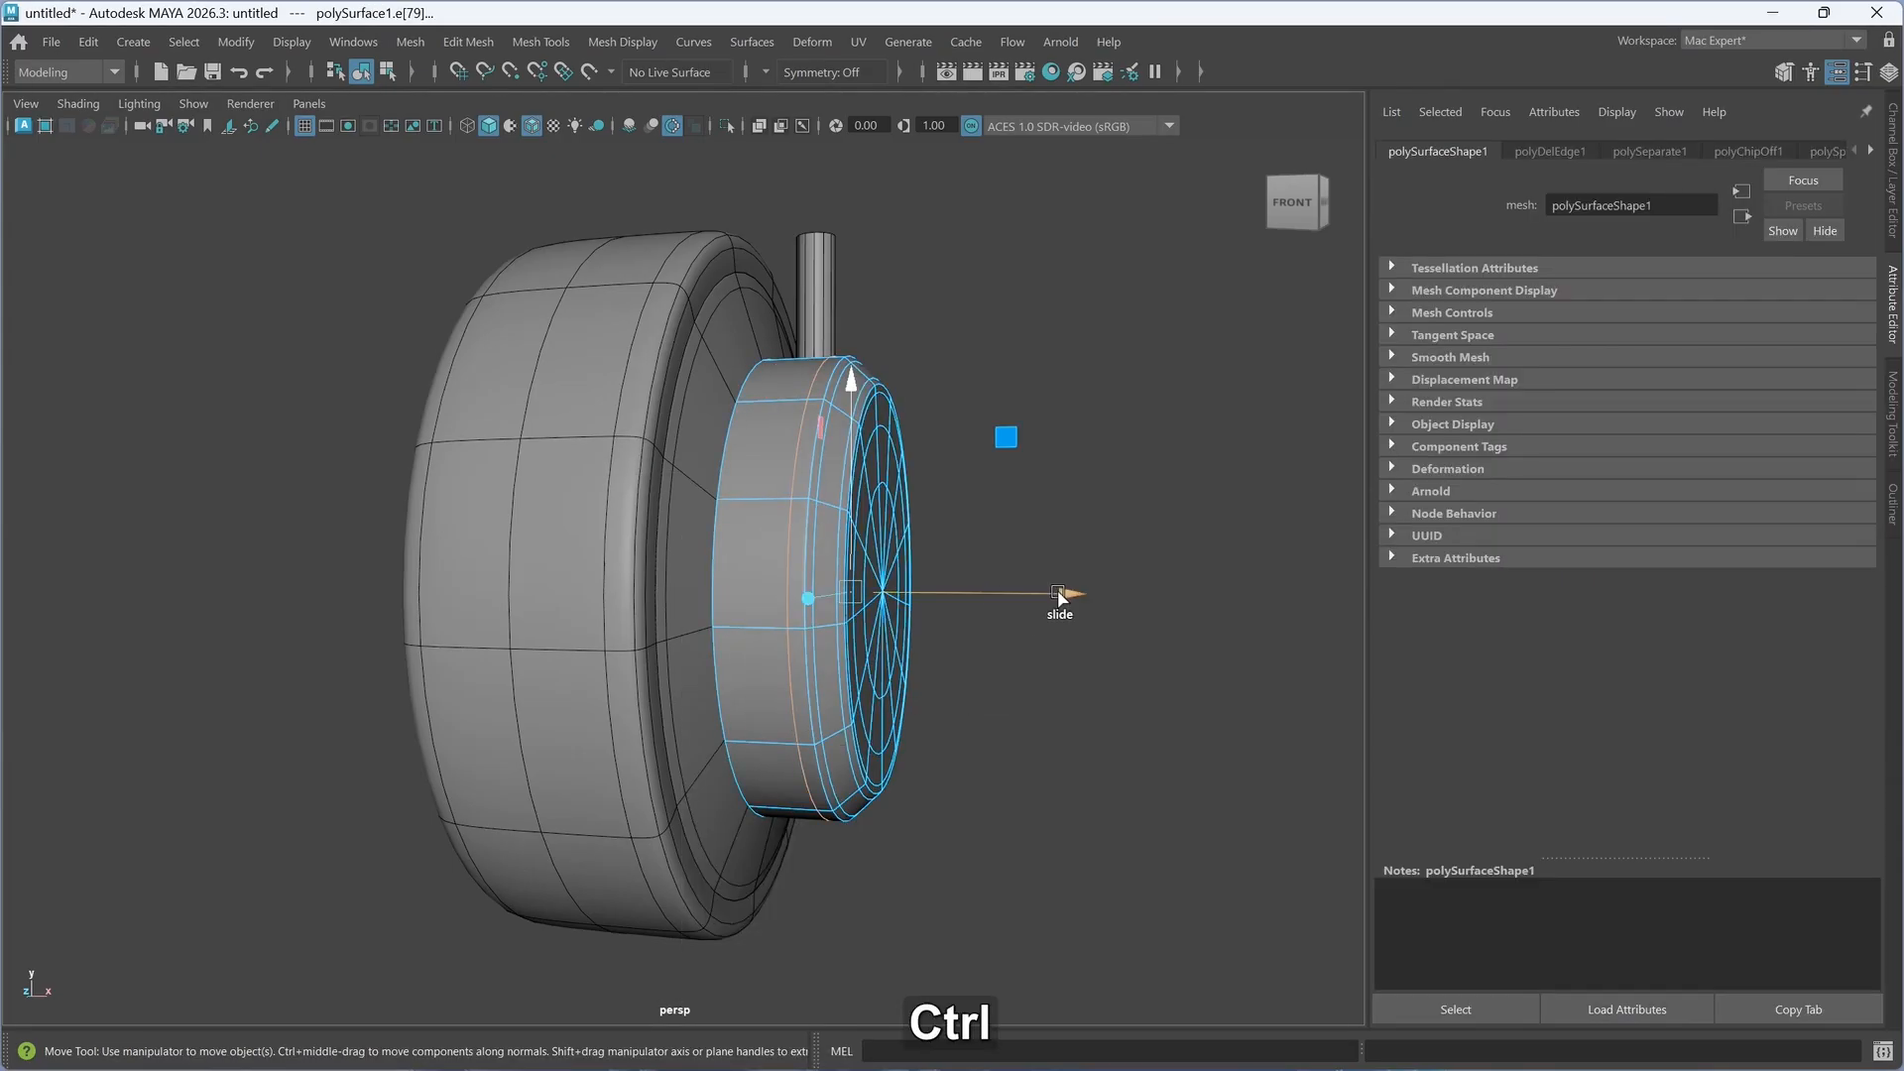
drag(1061, 594, 1072, 598)
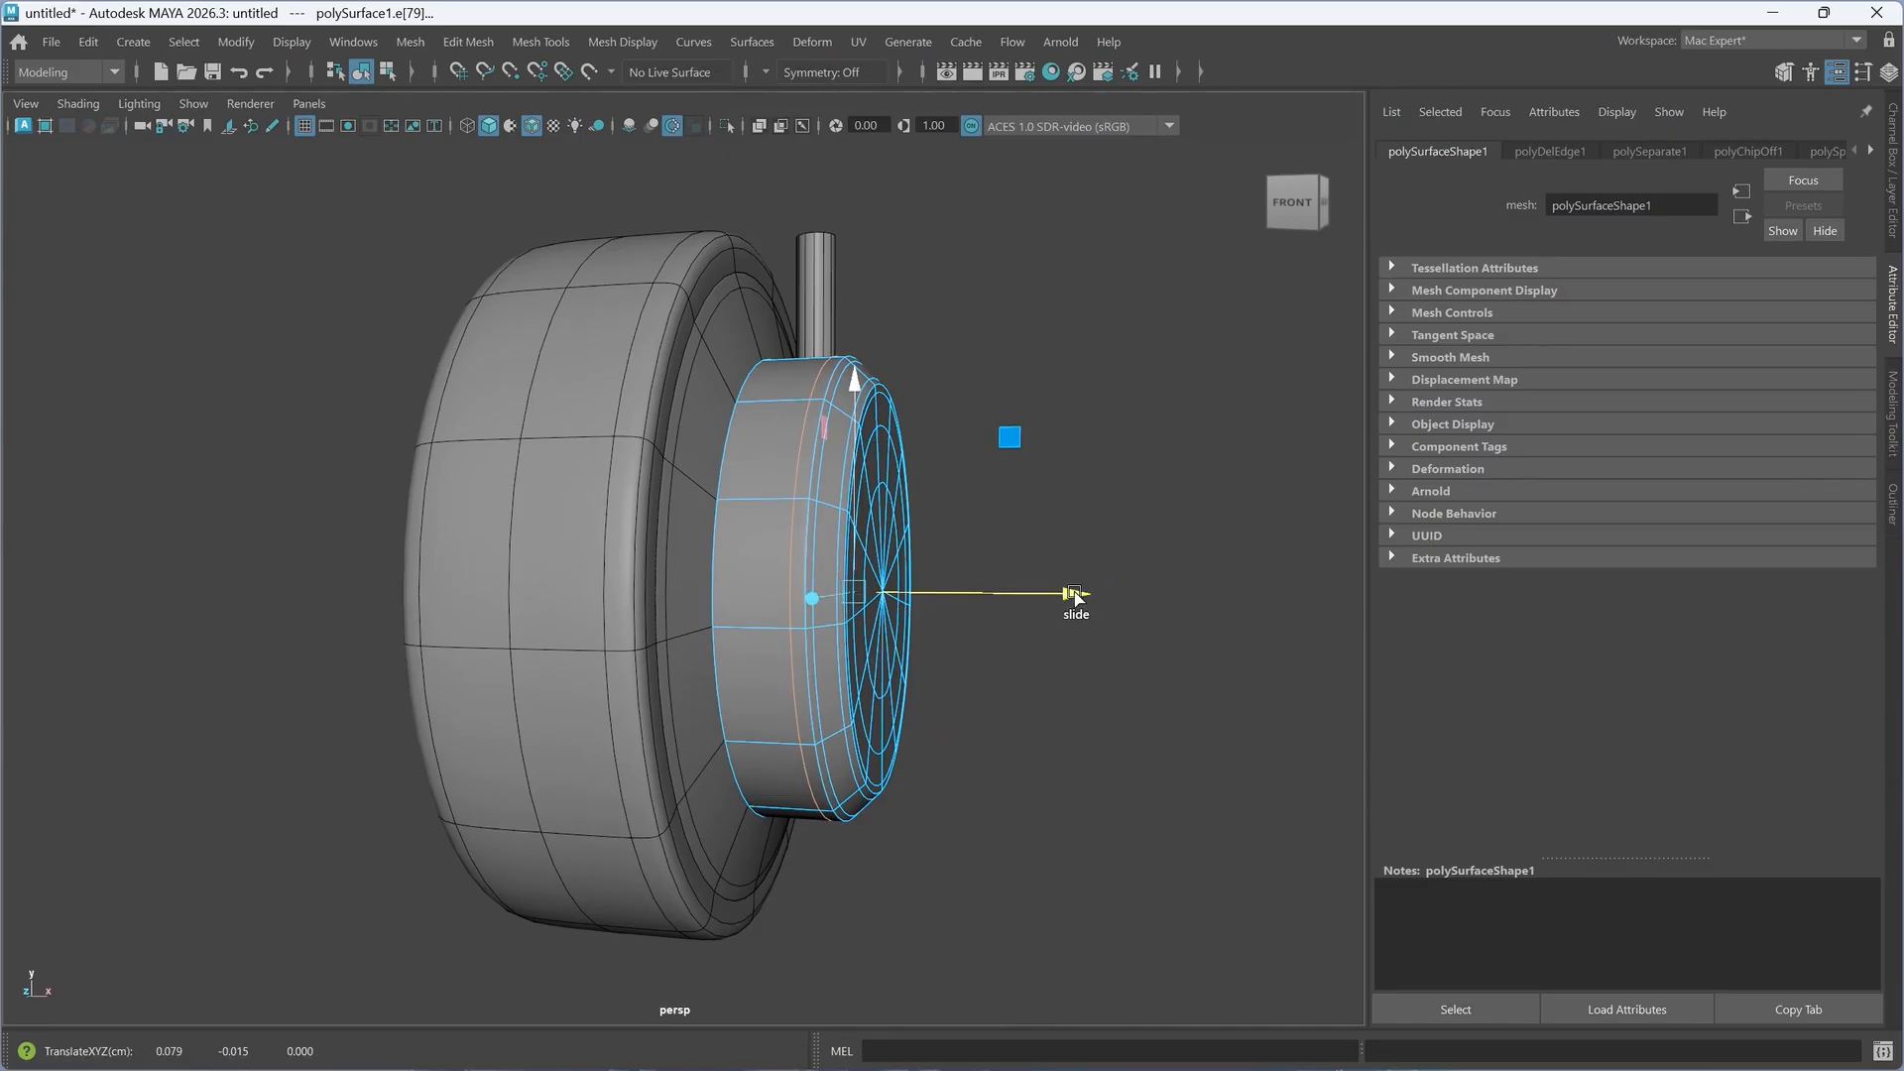
click(1081, 675)
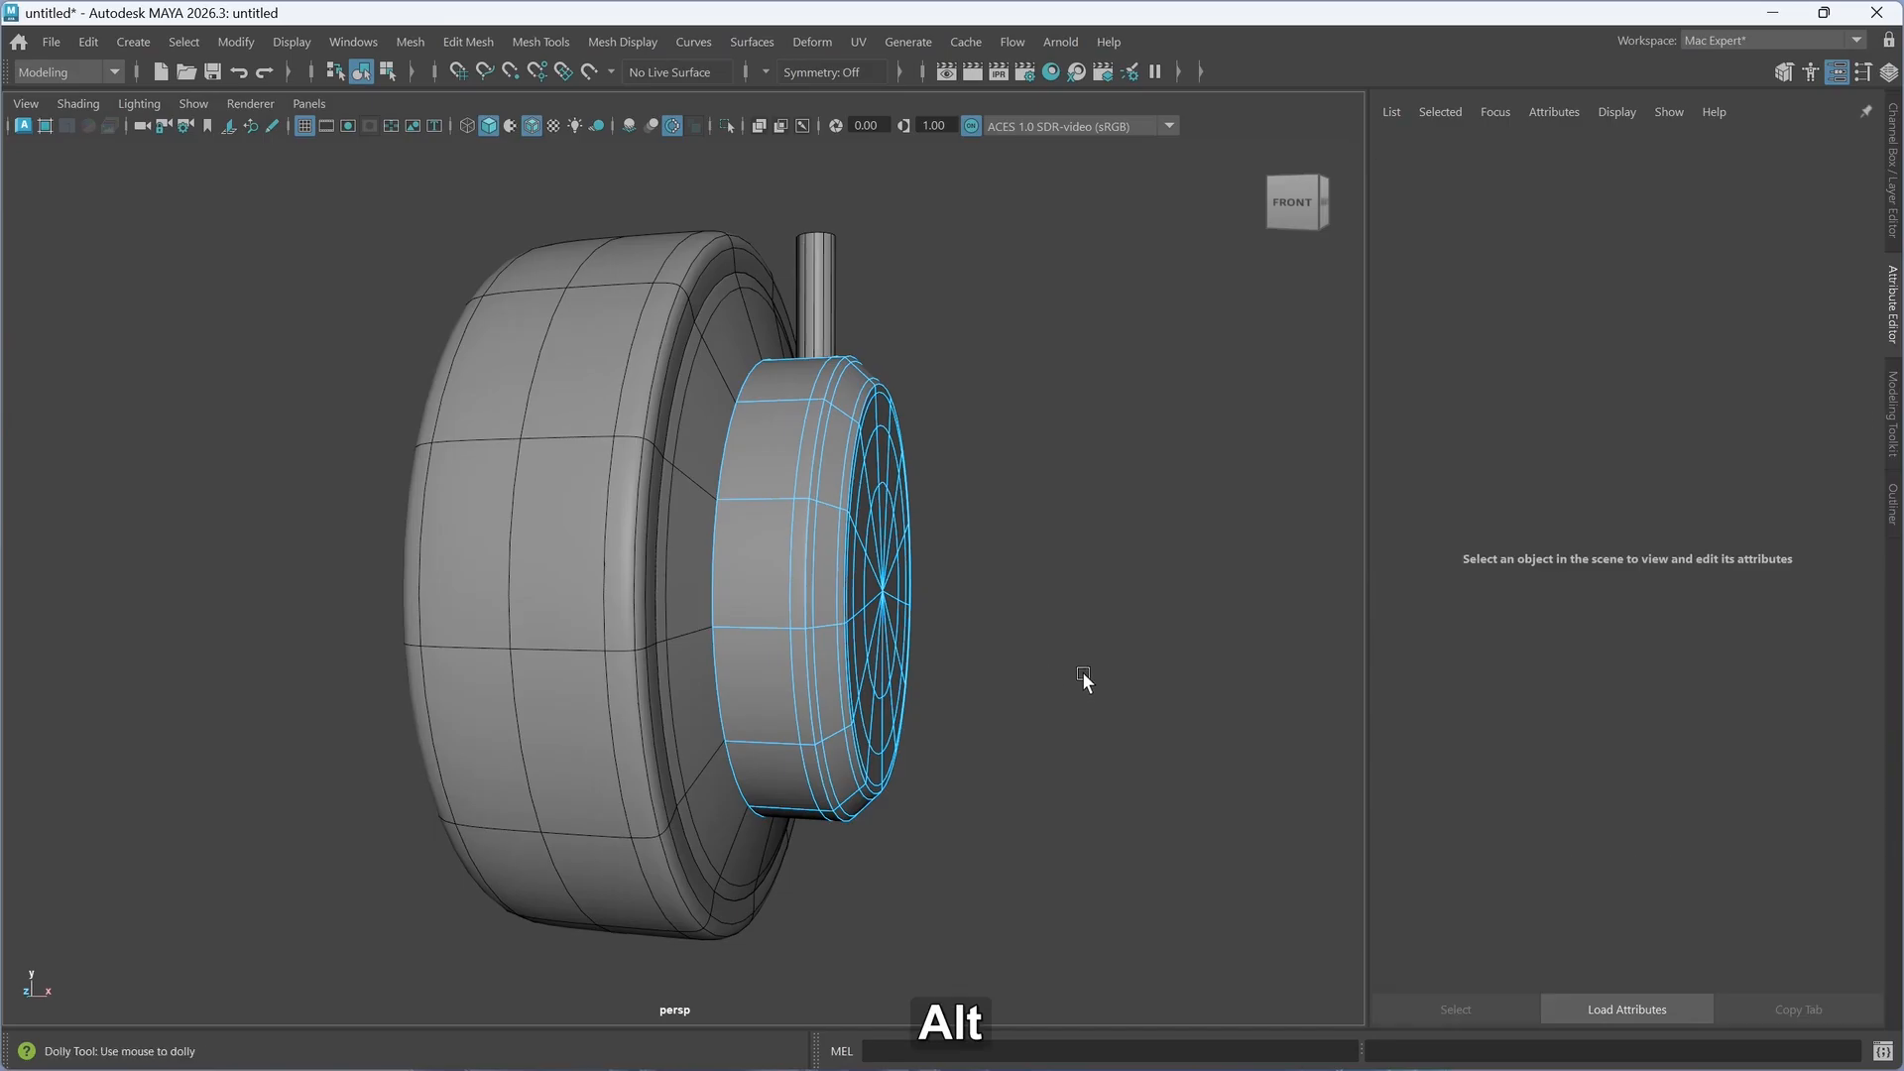
alt+drag(1080, 670, 1086, 621)
right_drag(1032, 446, 1130, 400)
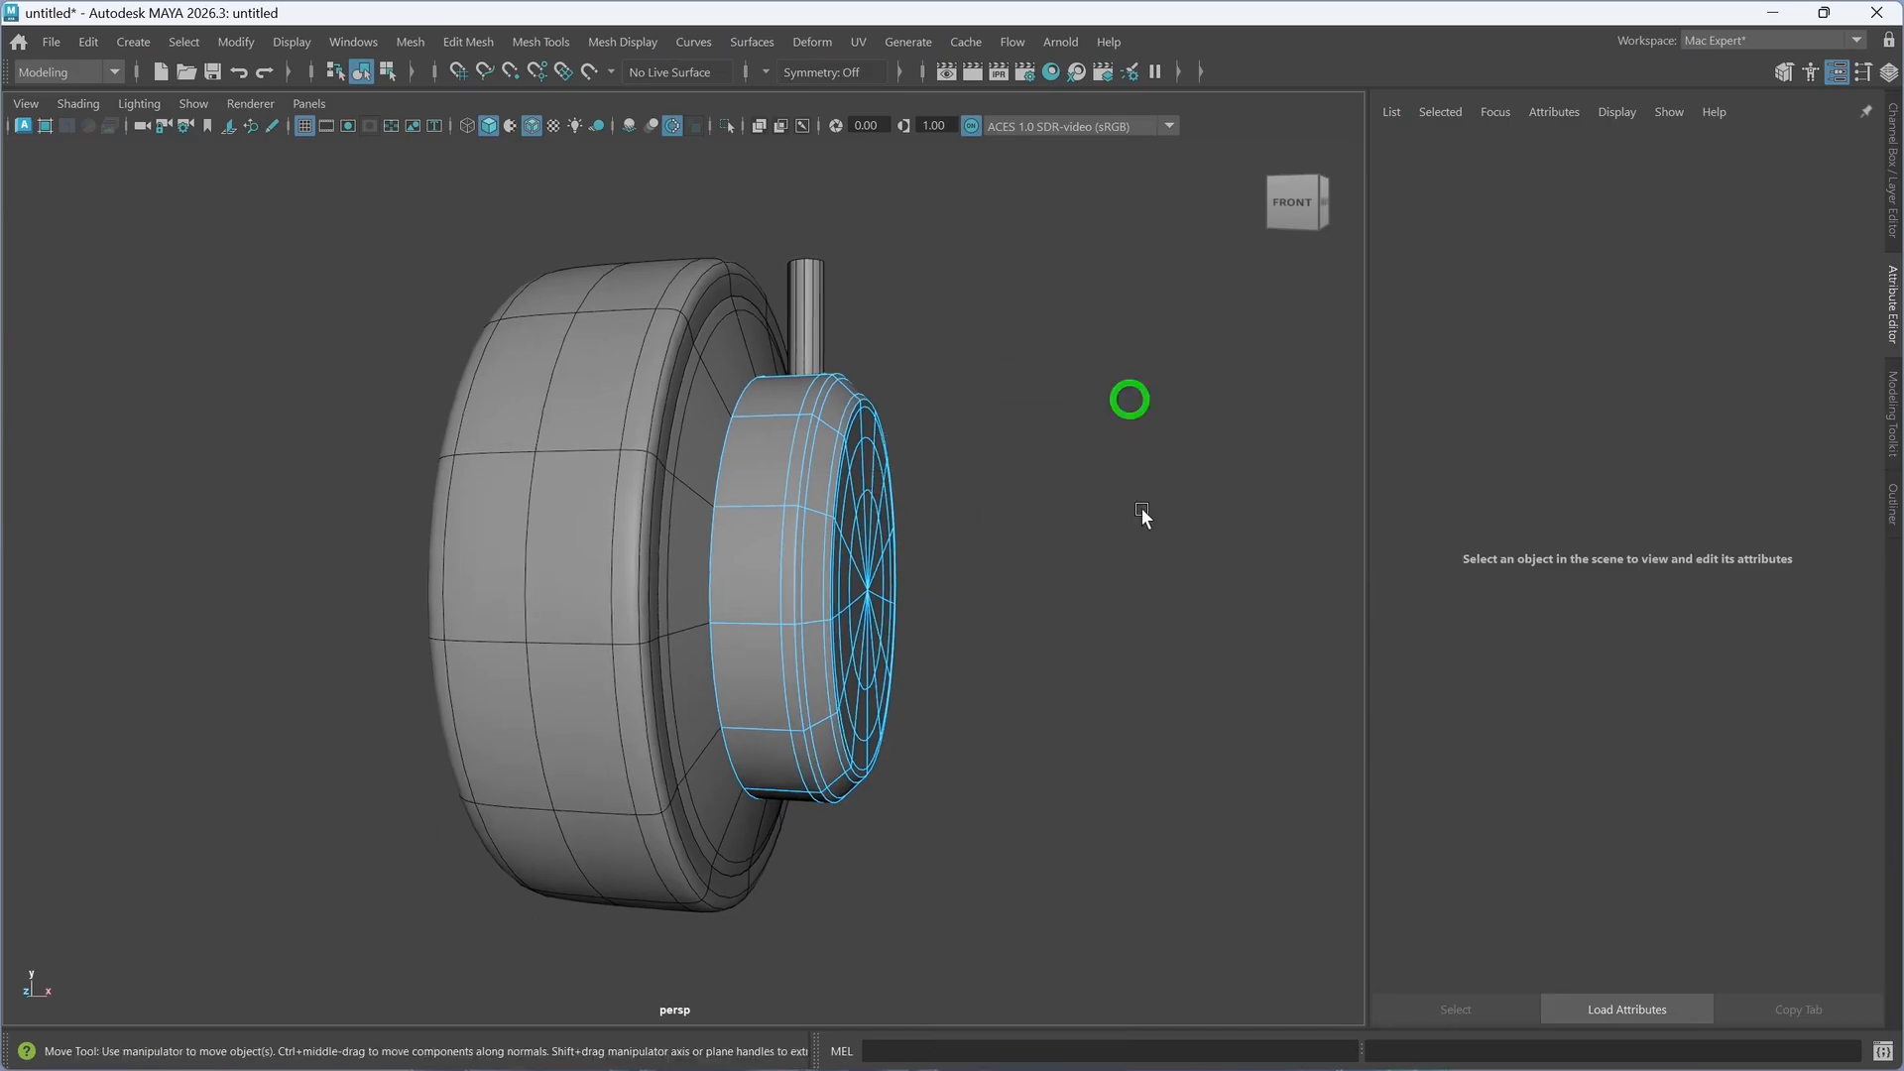
click(1150, 565)
mouse_move(1160, 597)
alt+mouse_down()
mouse_move(1032, 641)
mouse_move(1067, 642)
alt+mouse_up()
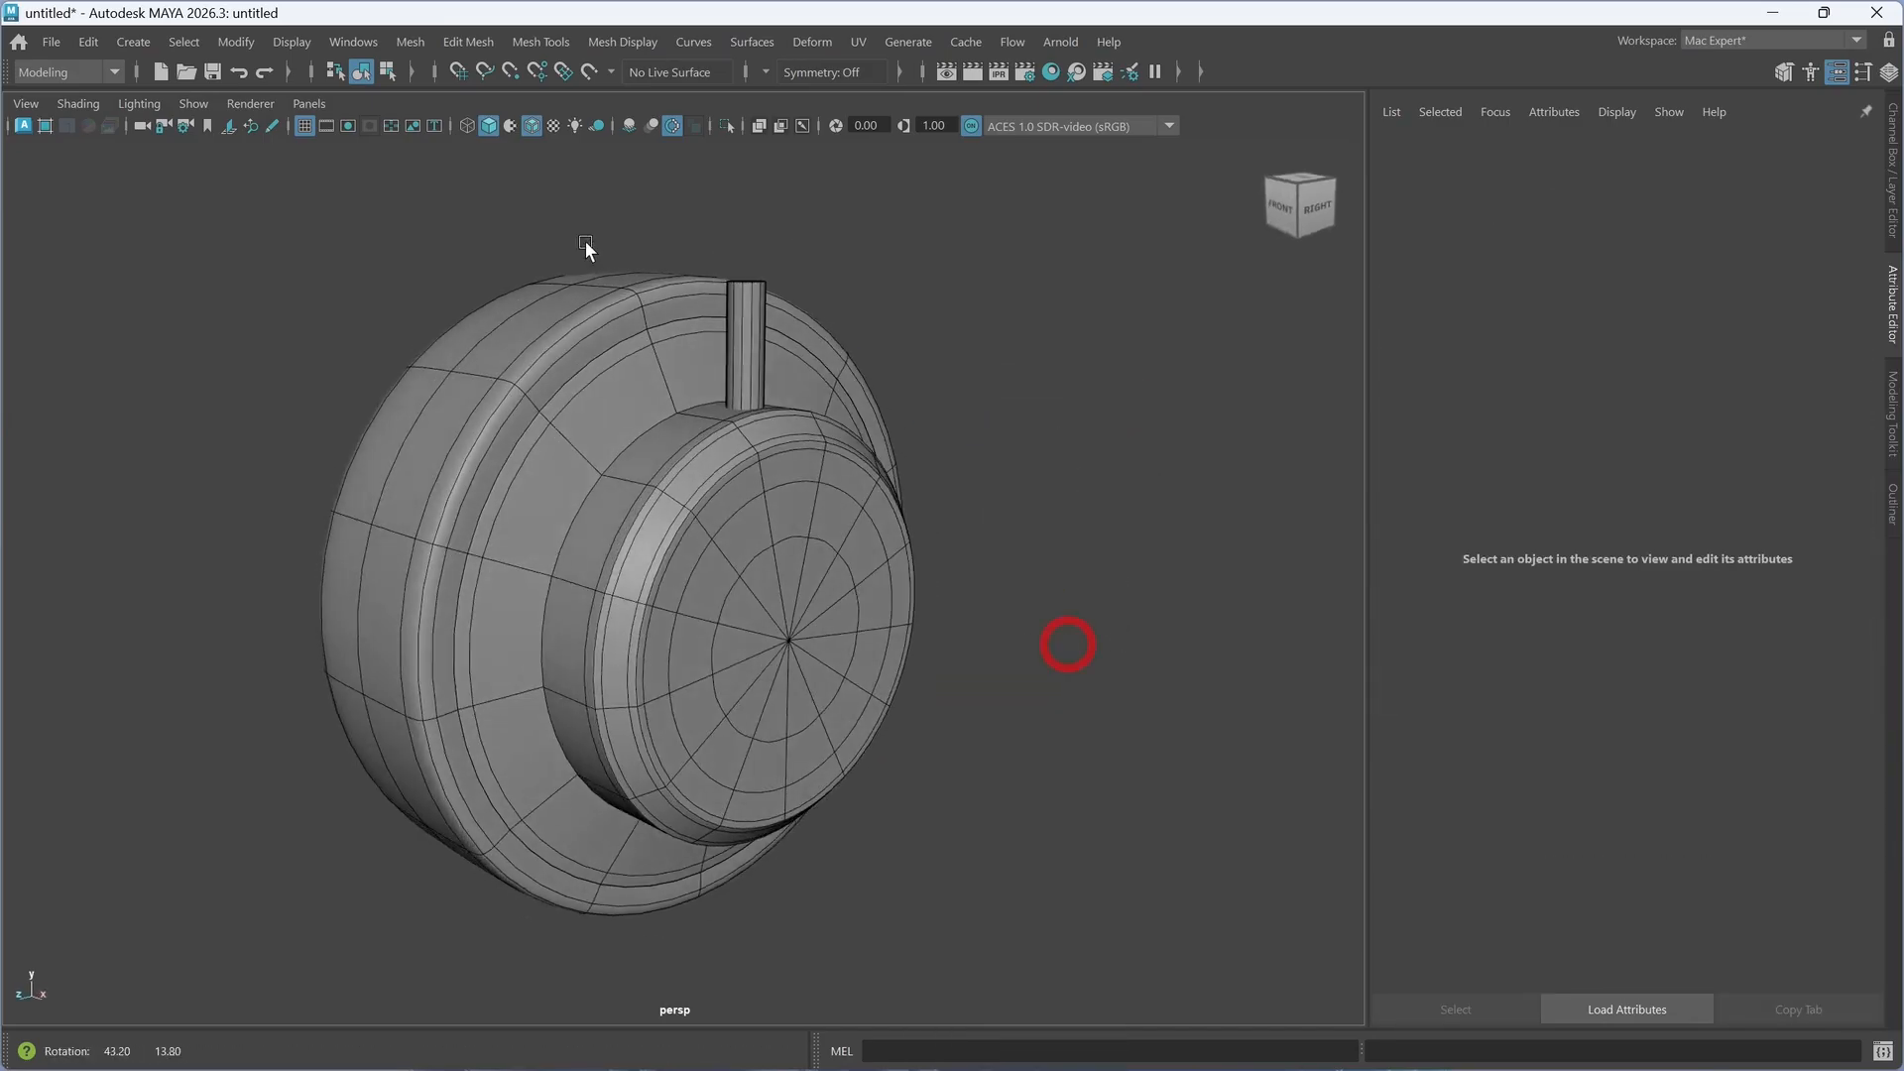
- Turn off the wireframe overlay on the shaded model and check the surfaces of the rim, flange and hub
click(533, 127)
alt+drag(920, 720, 924, 720)
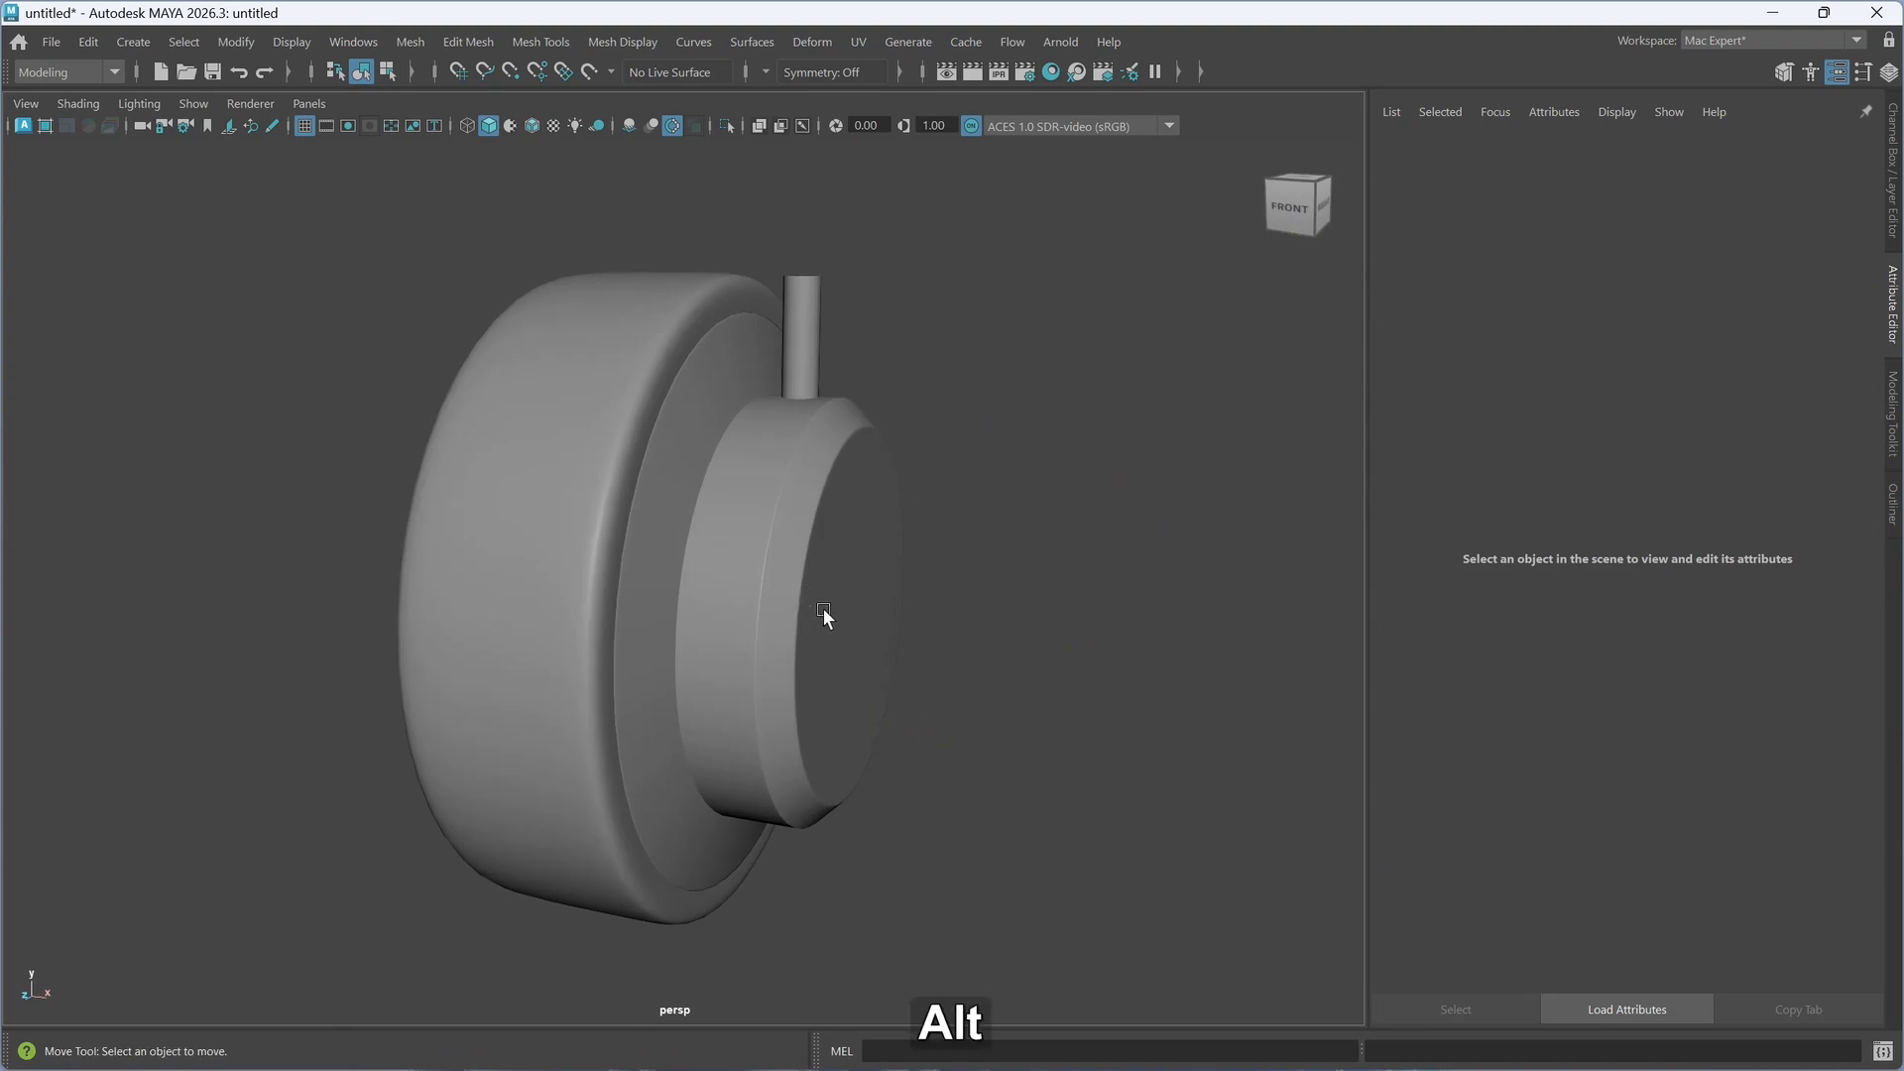
click(867, 573)
alt+drag(704, 551, 841, 411)
- Select the slim tube on the hub and nudge it slightly along X
click(840, 411)
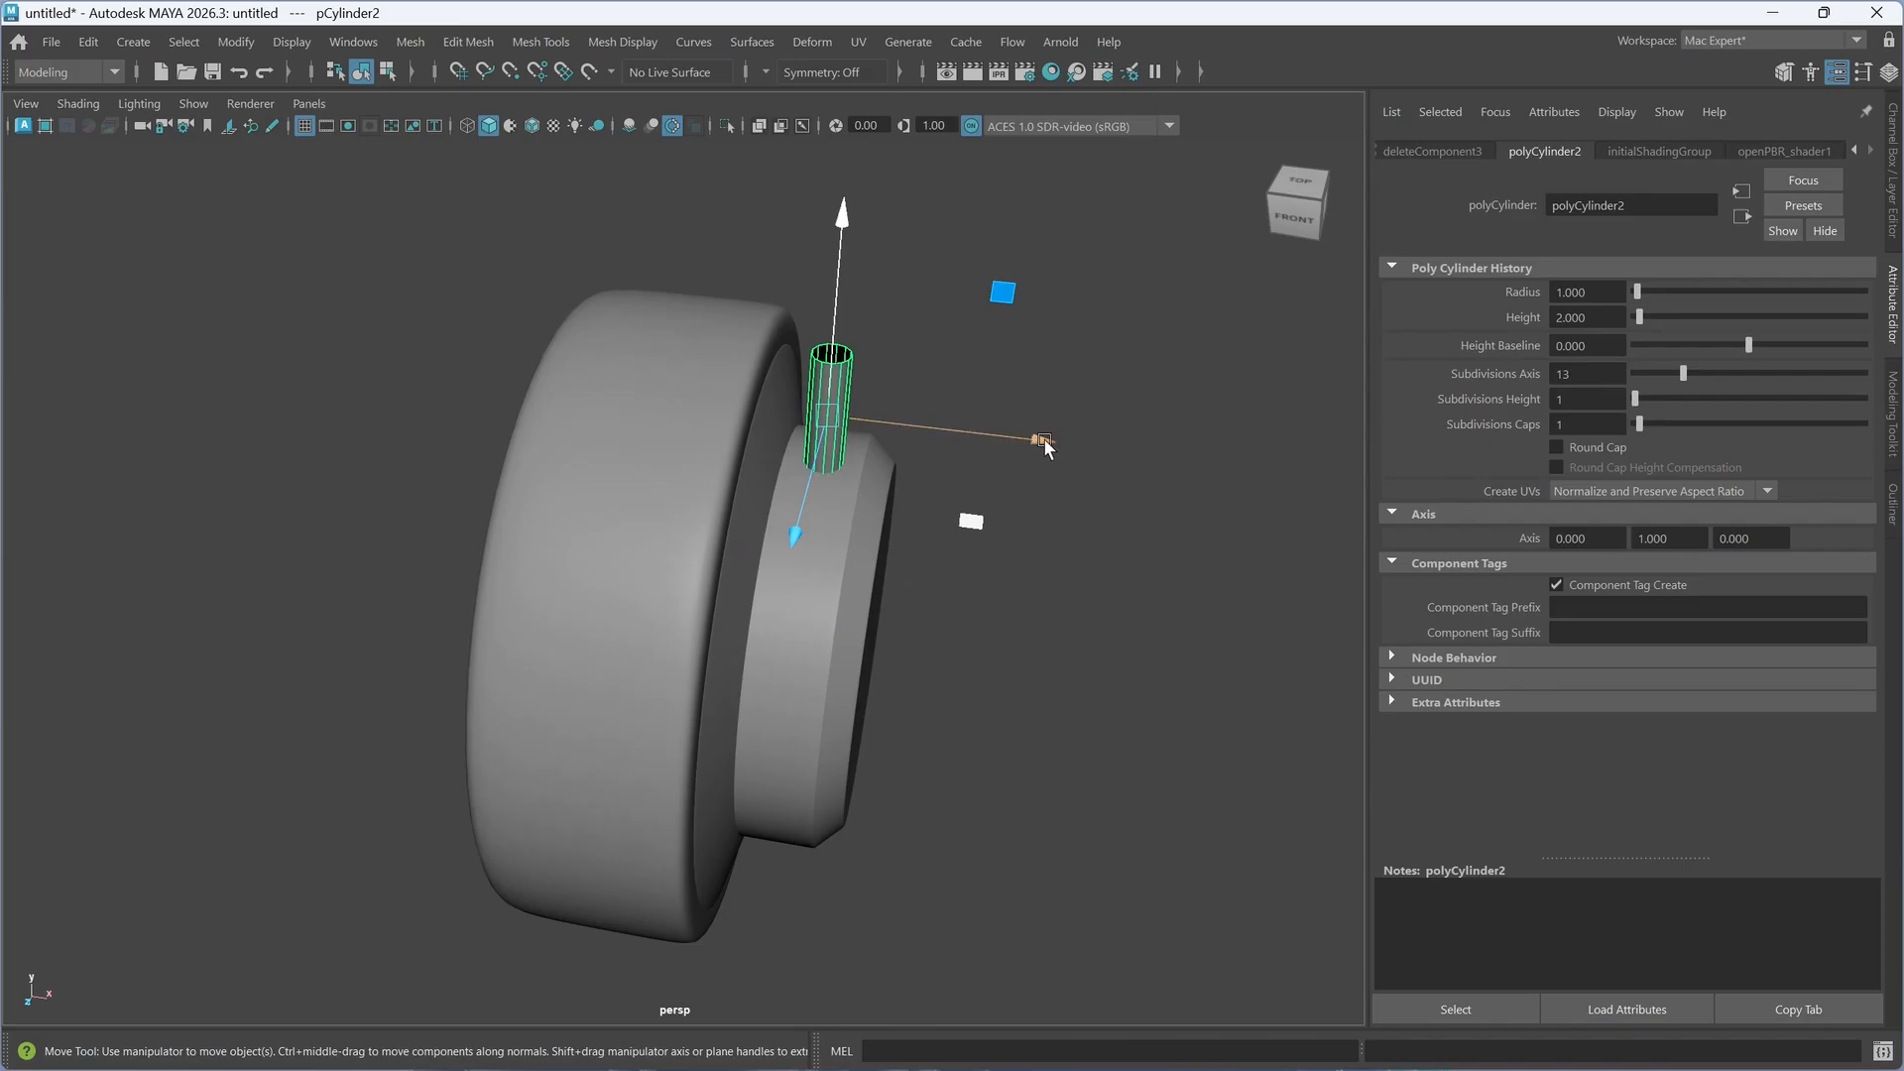
drag(1036, 439, 984, 532)
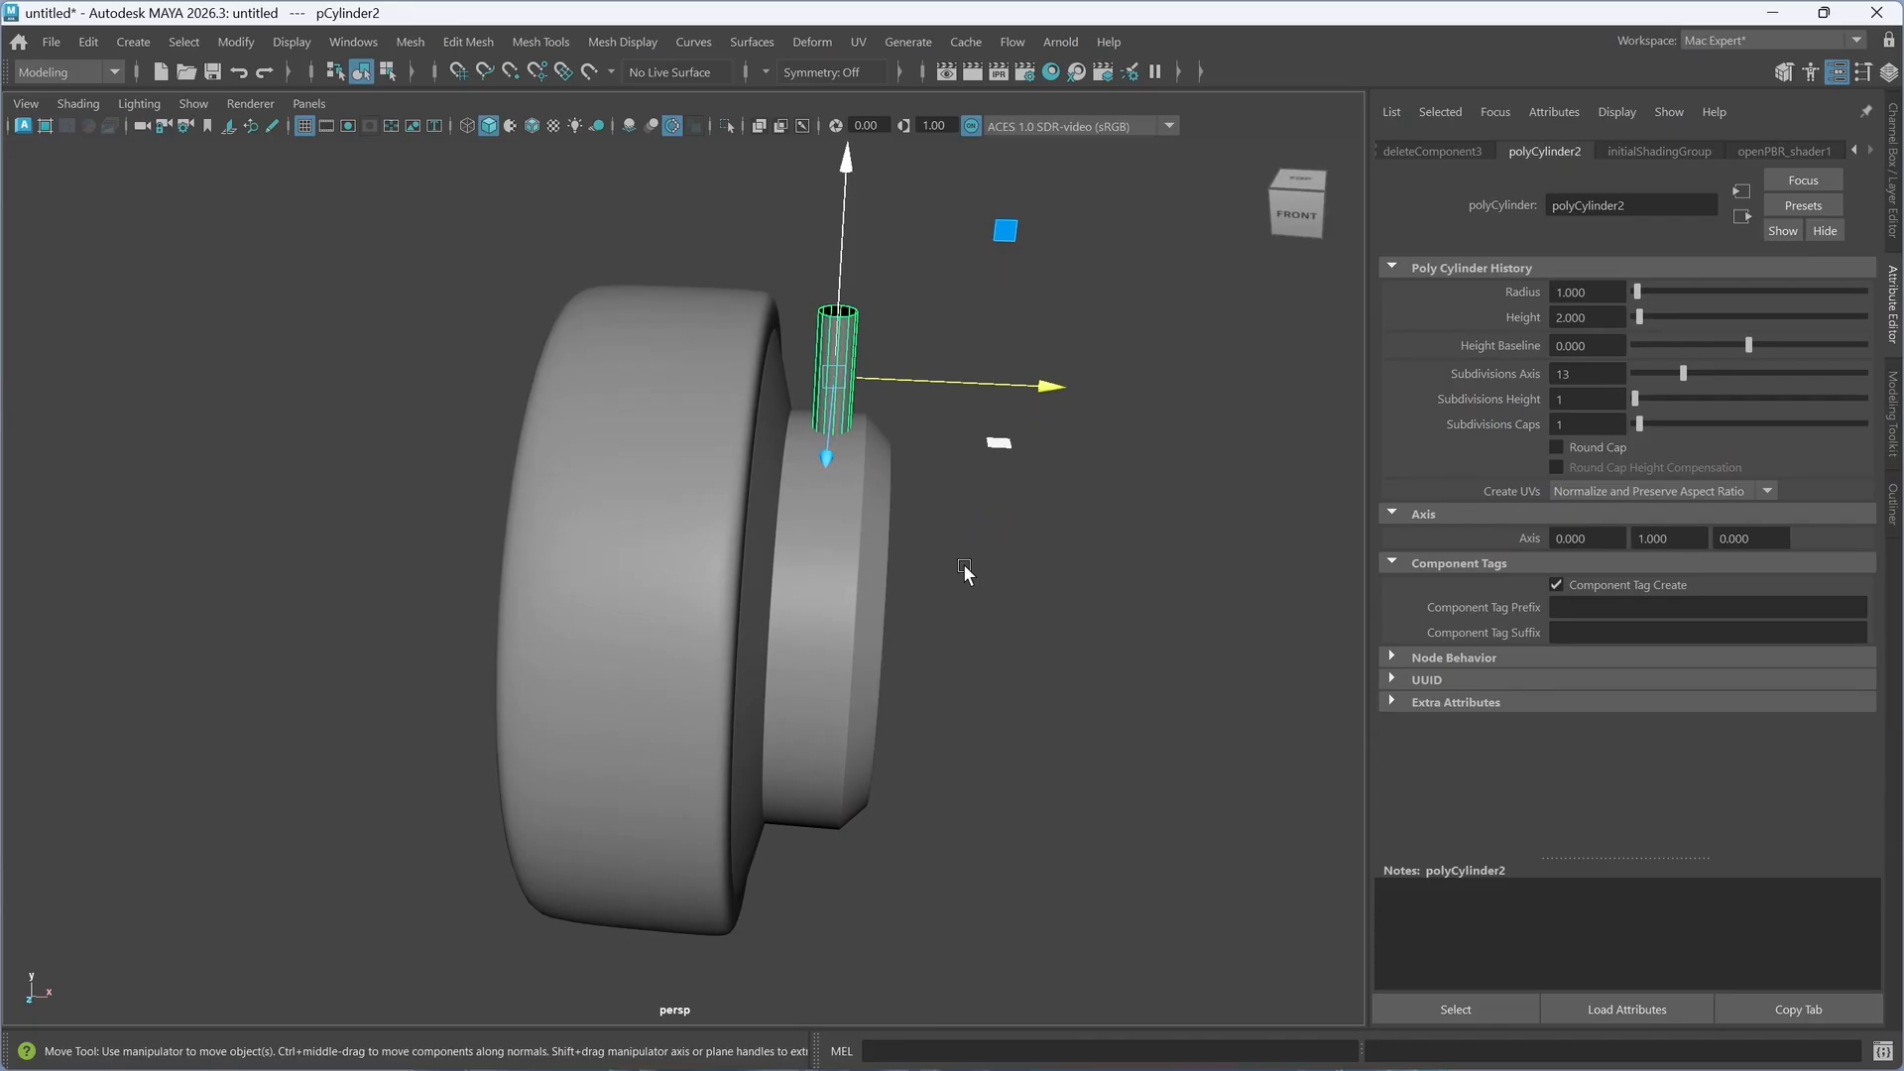
alt+drag(926, 623, 925, 624)
- Insert an edge loop around the slim tube at about the middle of its height with Multi-Cut
key(m)
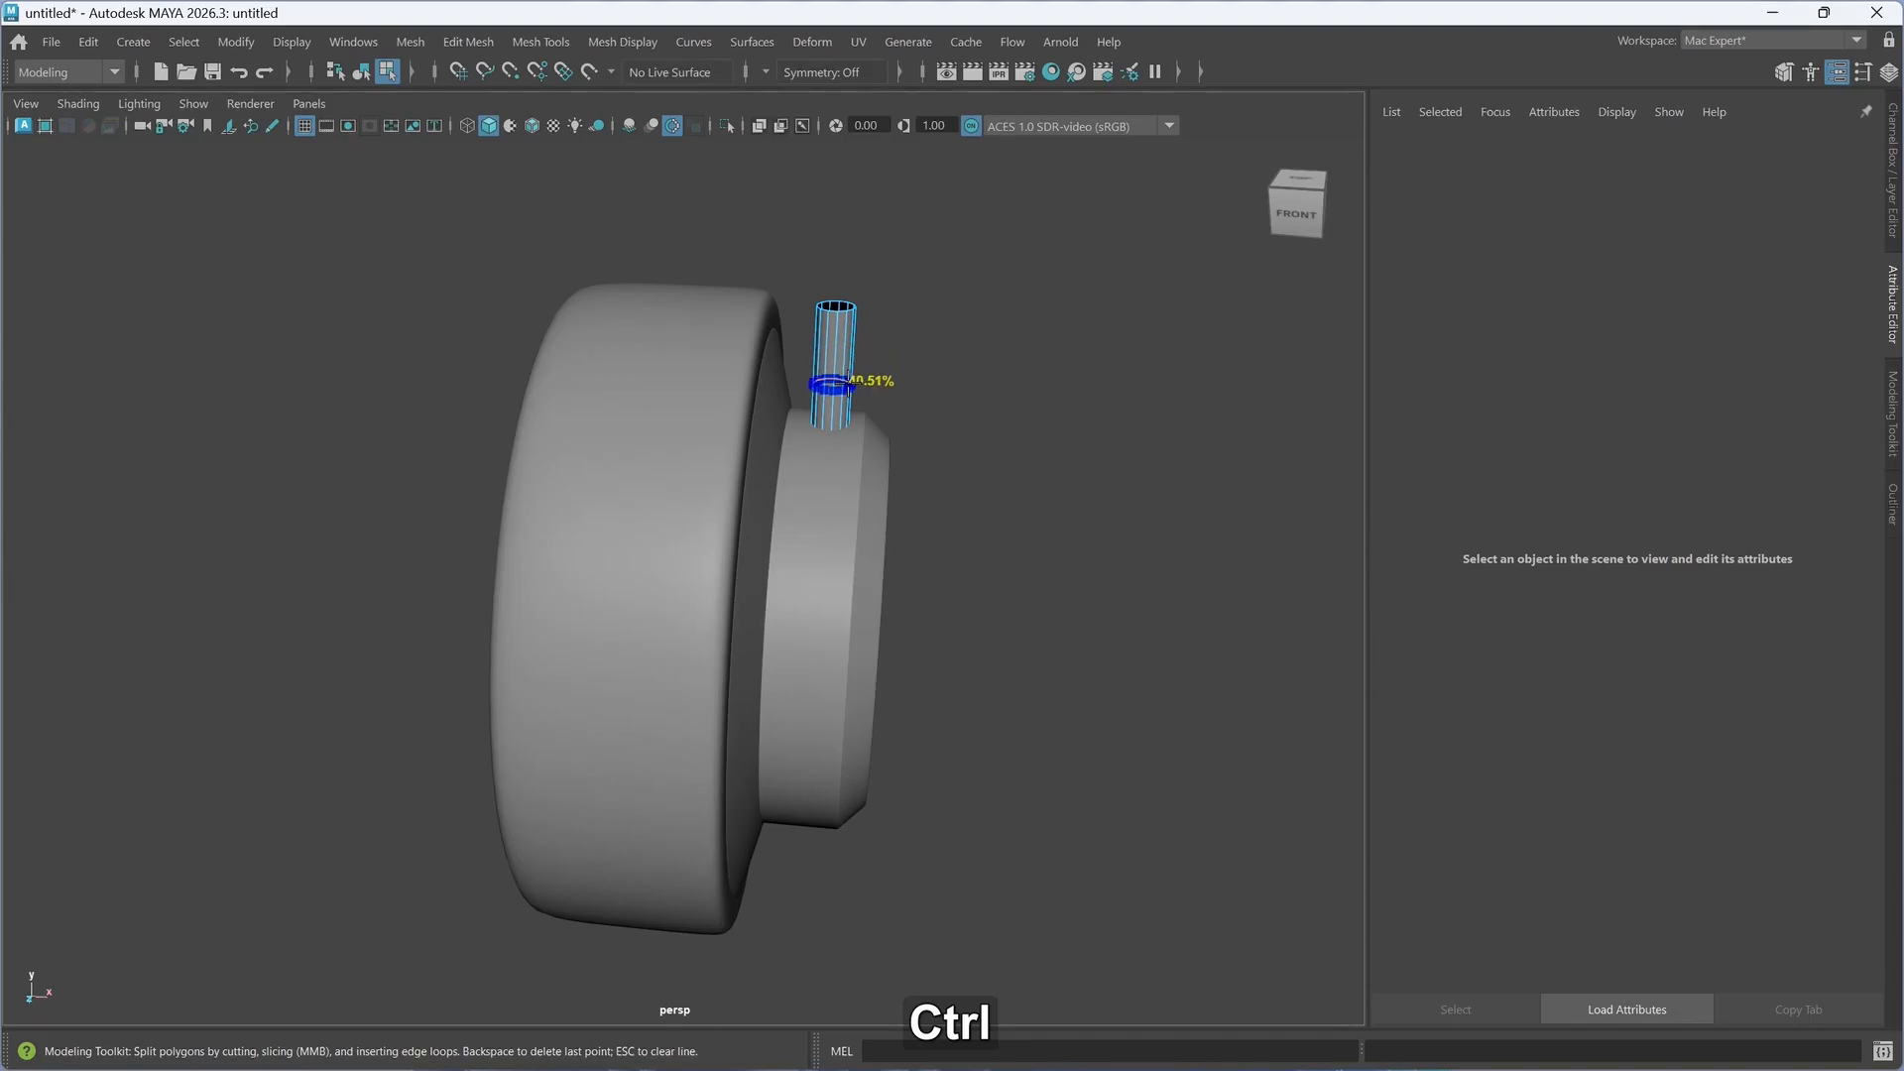
ctrl+middle_click(837, 385)
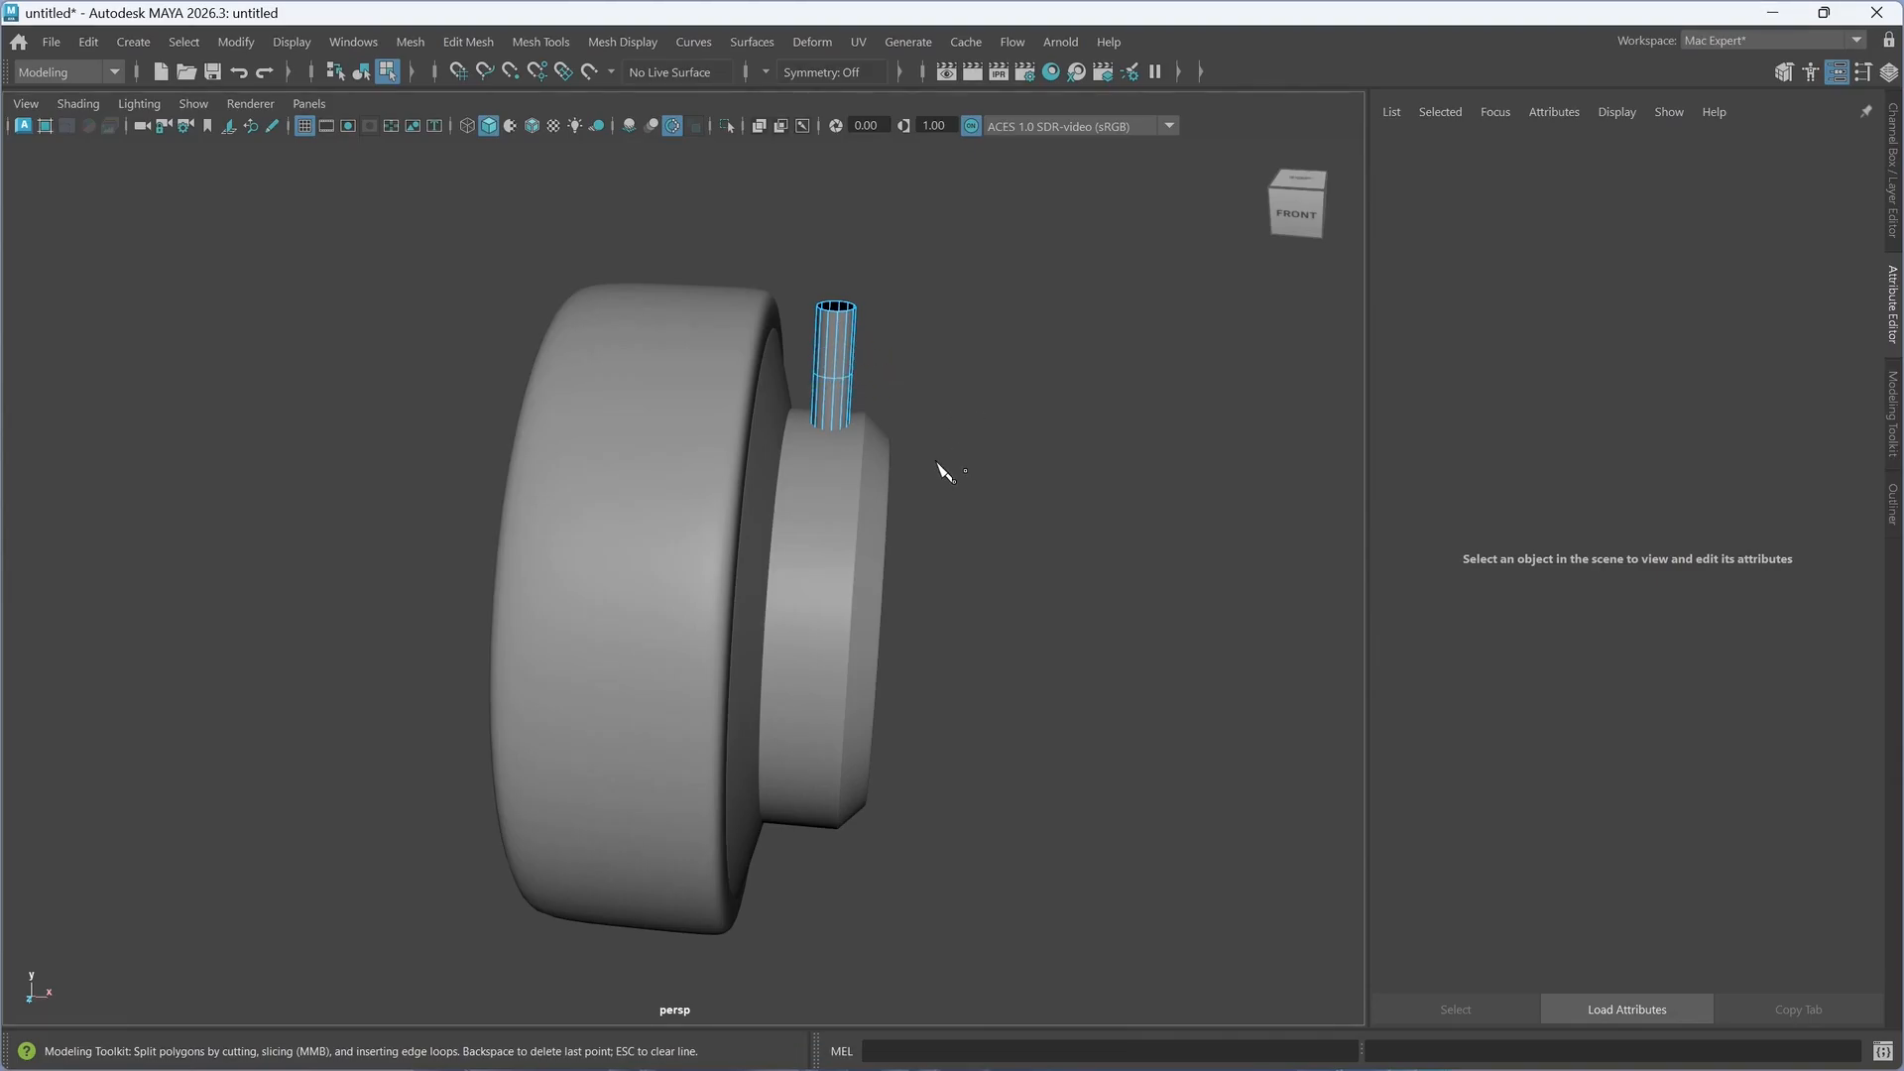
key(w)
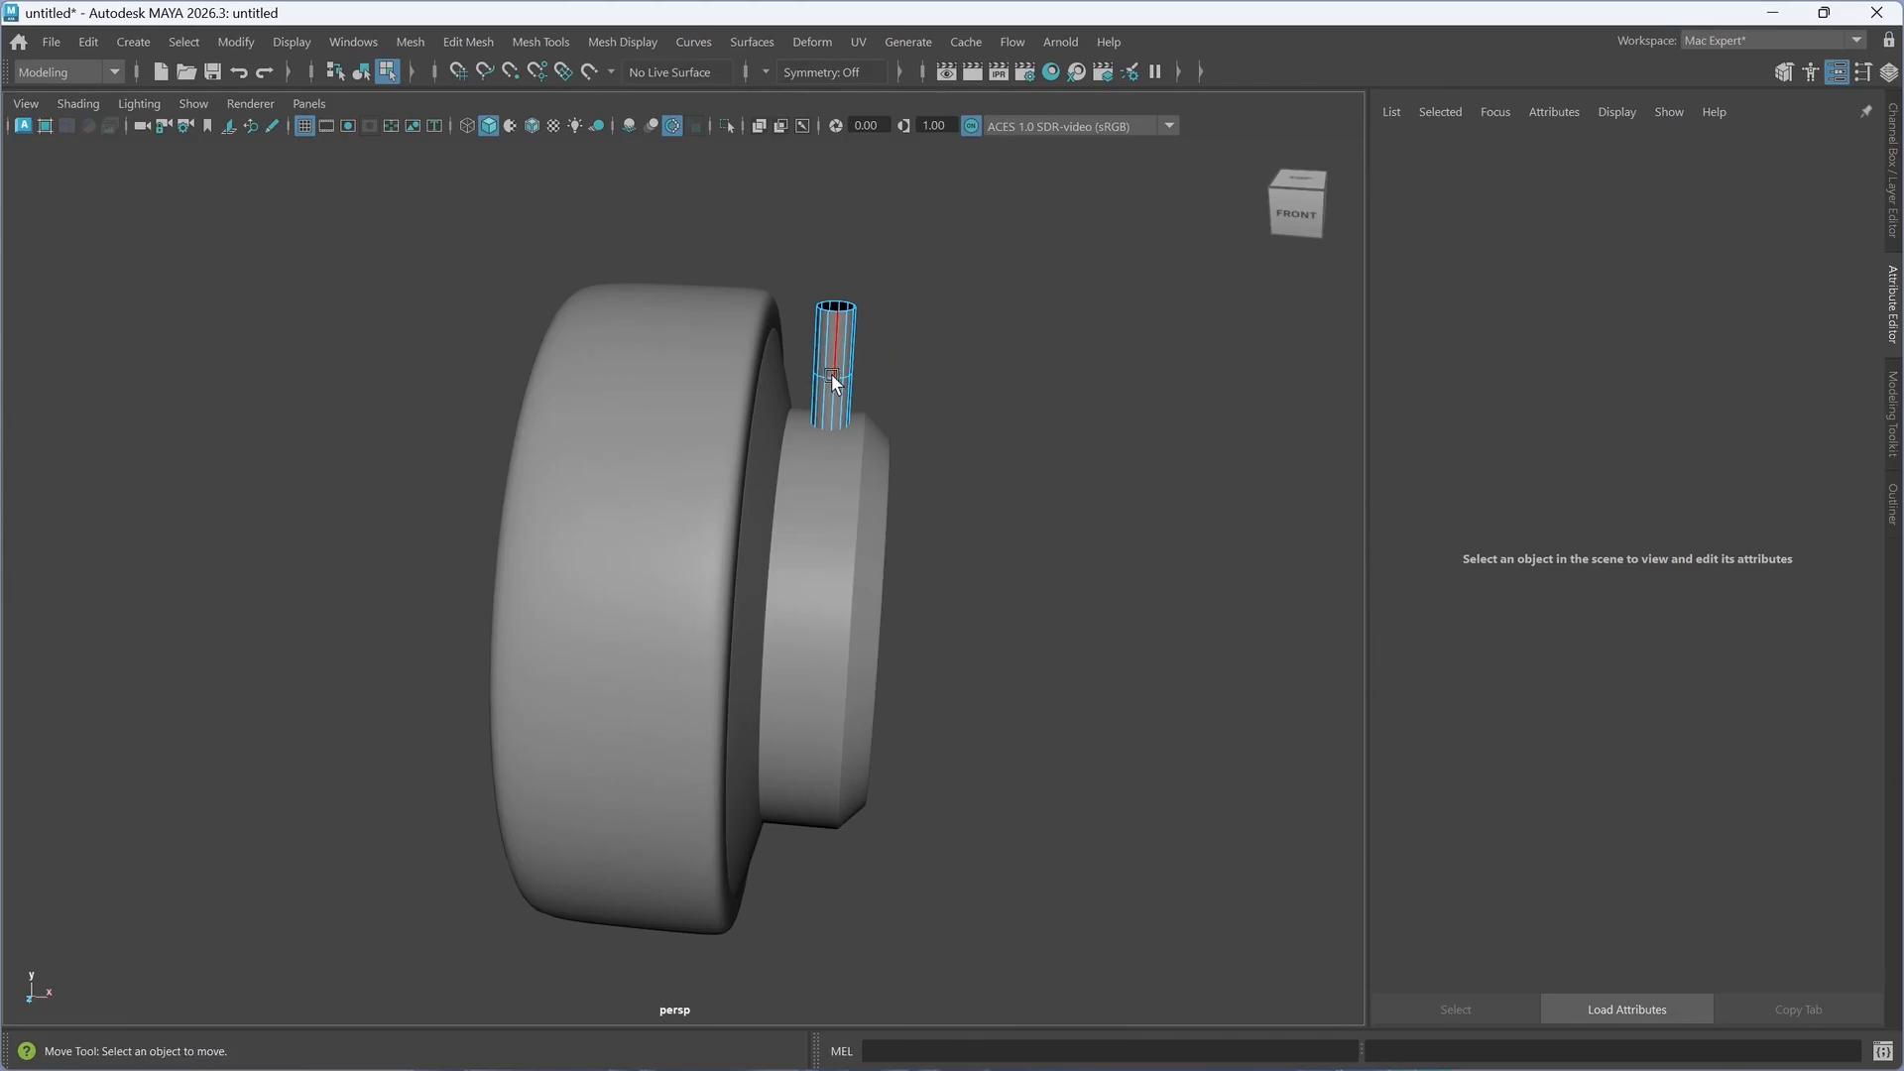
- Select the tube's middle edge loop and move it along X to about -0.026 cm to bend the tube
scroll(831, 373, up, 3)
alt+middle_drag(932, 355, 888, 373)
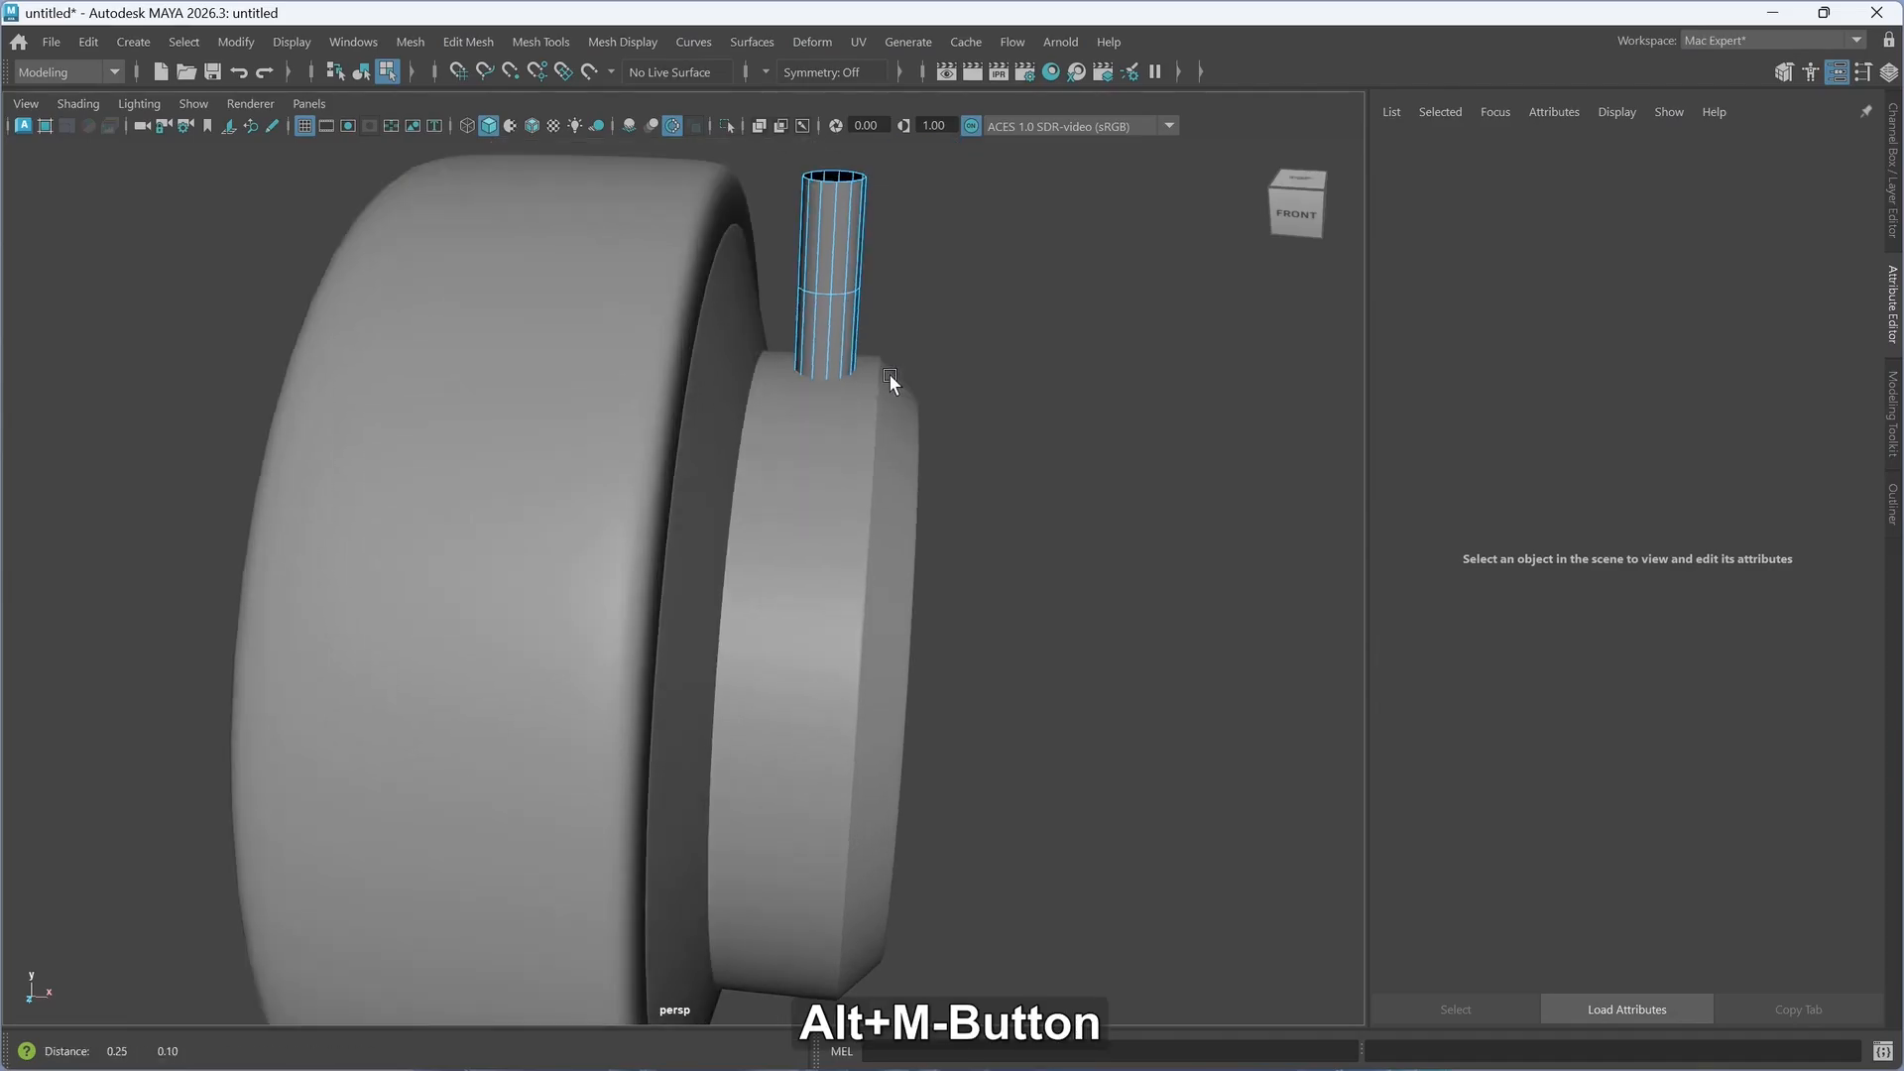
scroll(889, 373, up, 1)
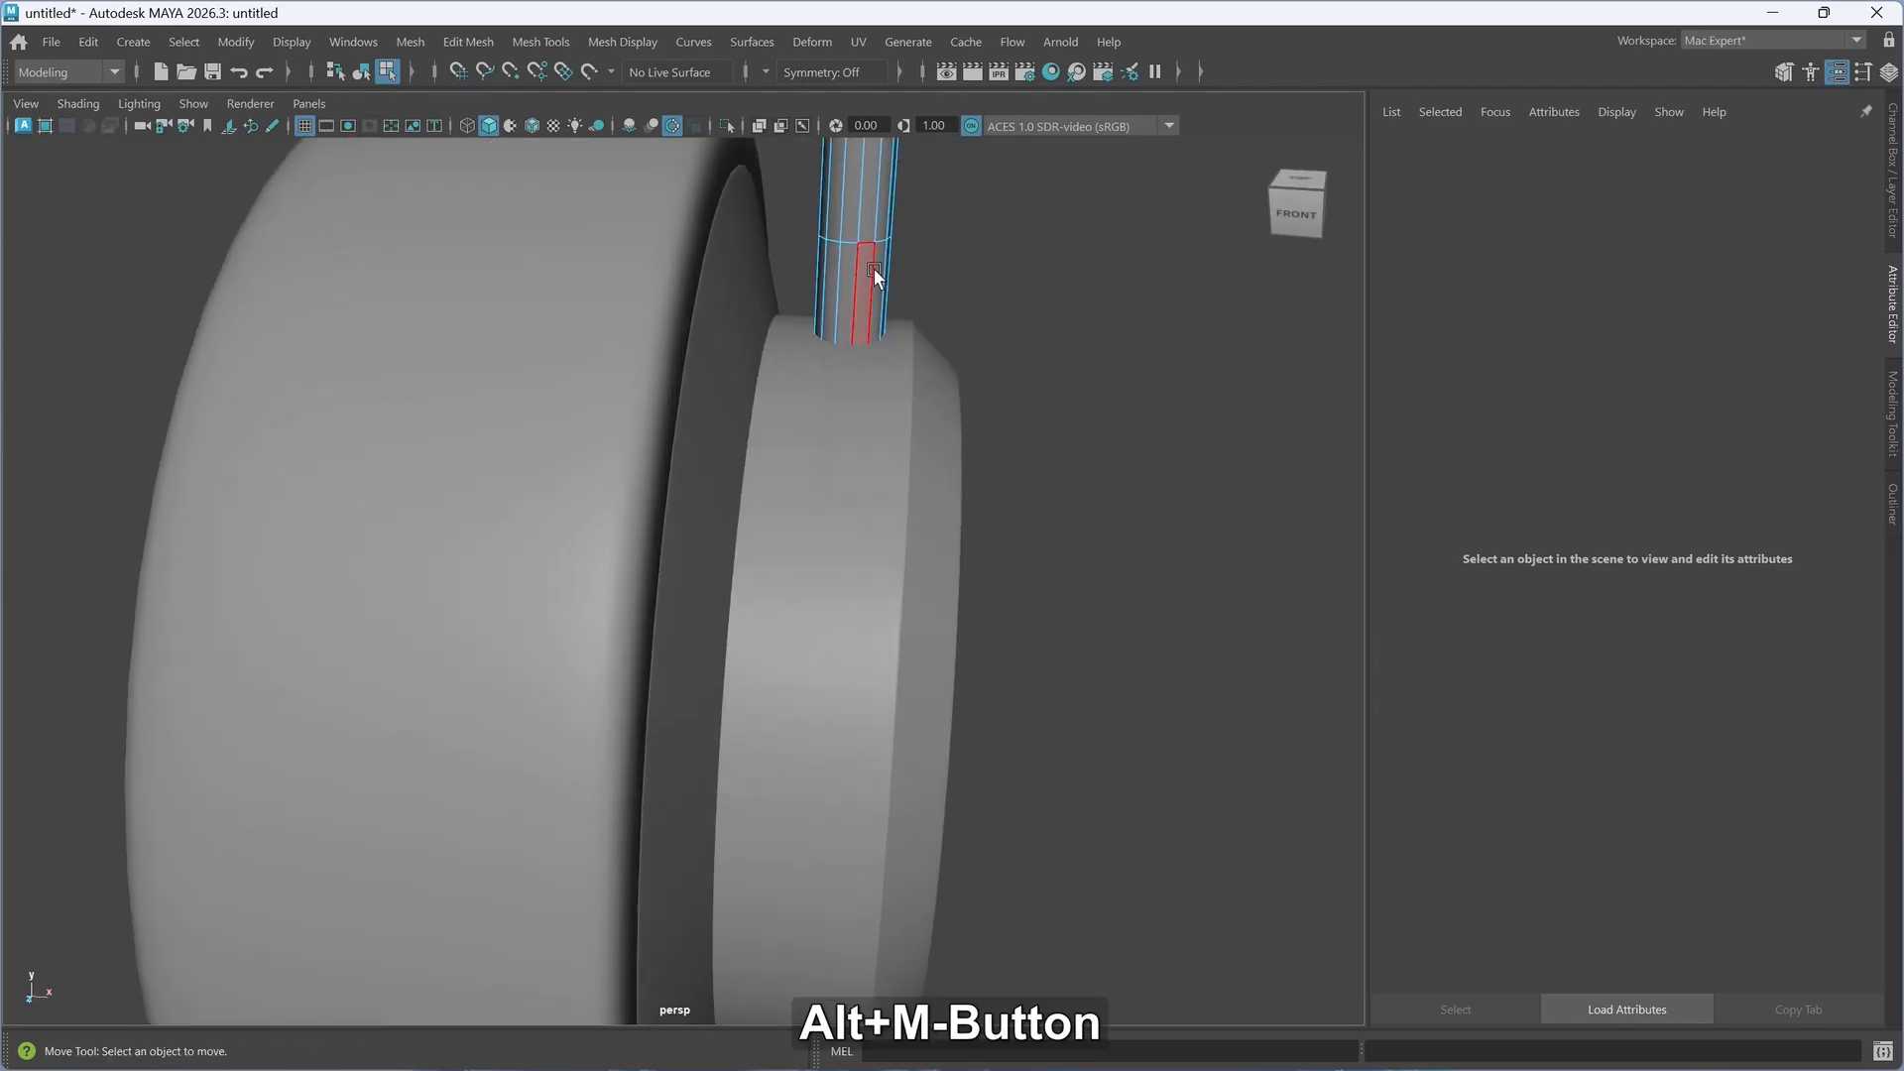
double_click(867, 240)
scroll(926, 281, down, 1)
alt+middle_drag(928, 288, 894, 314)
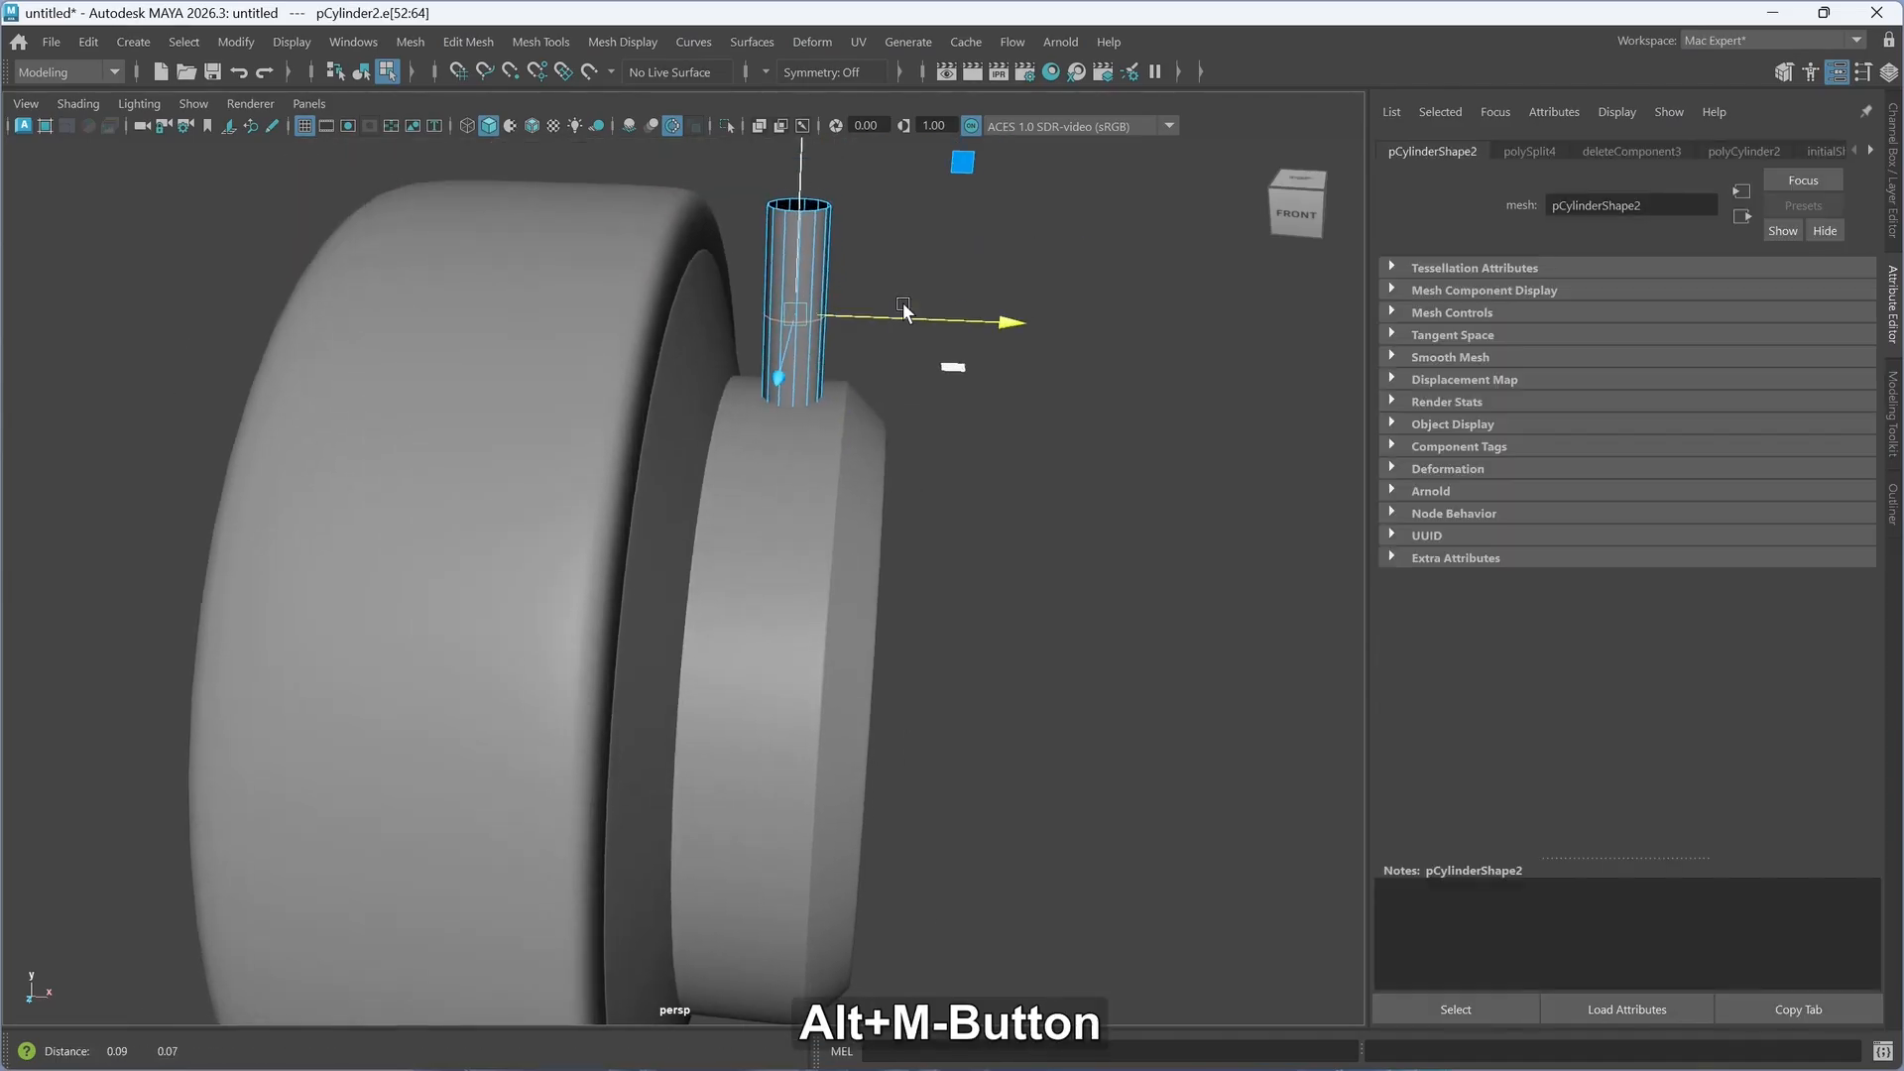
drag(1031, 324, 1038, 327)
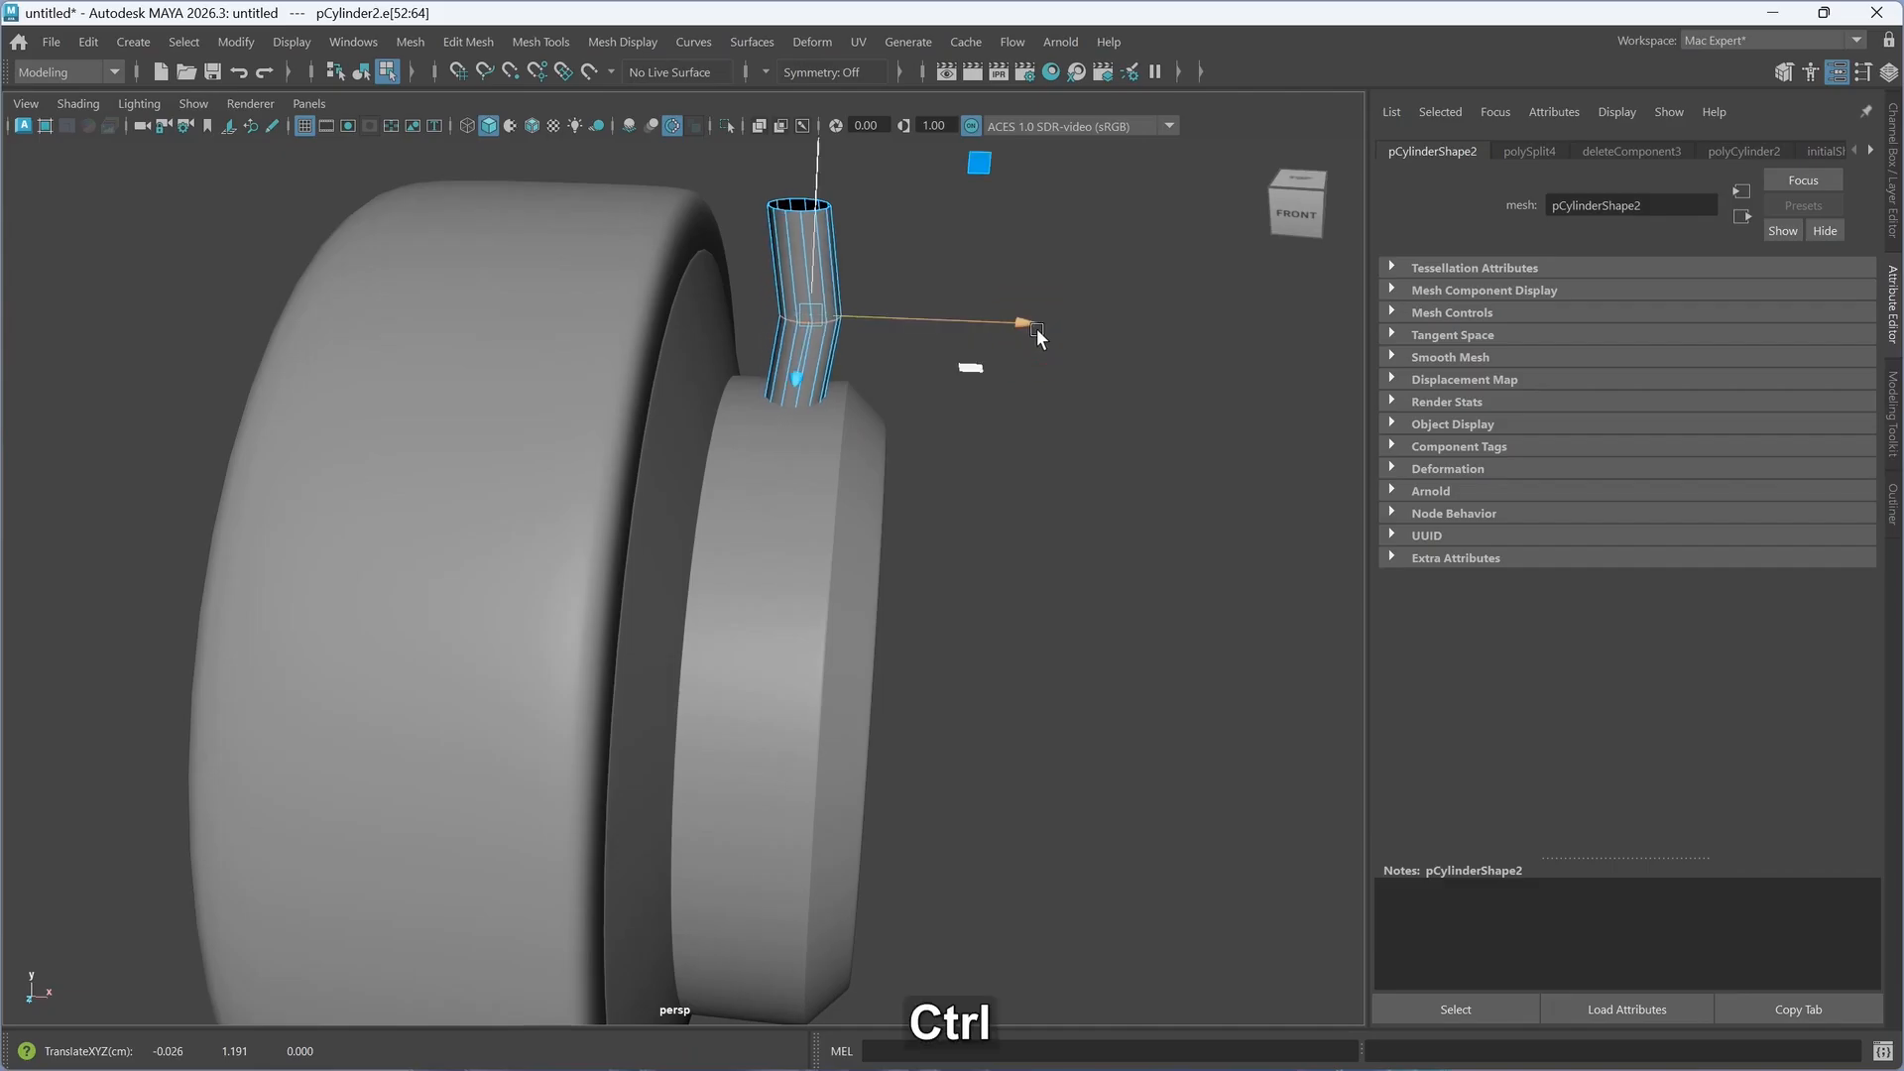
- Try bevelling the tube's middle edge loop with fraction 0.5 and 3 segments, and undo the bevel
key(ctrl+b)
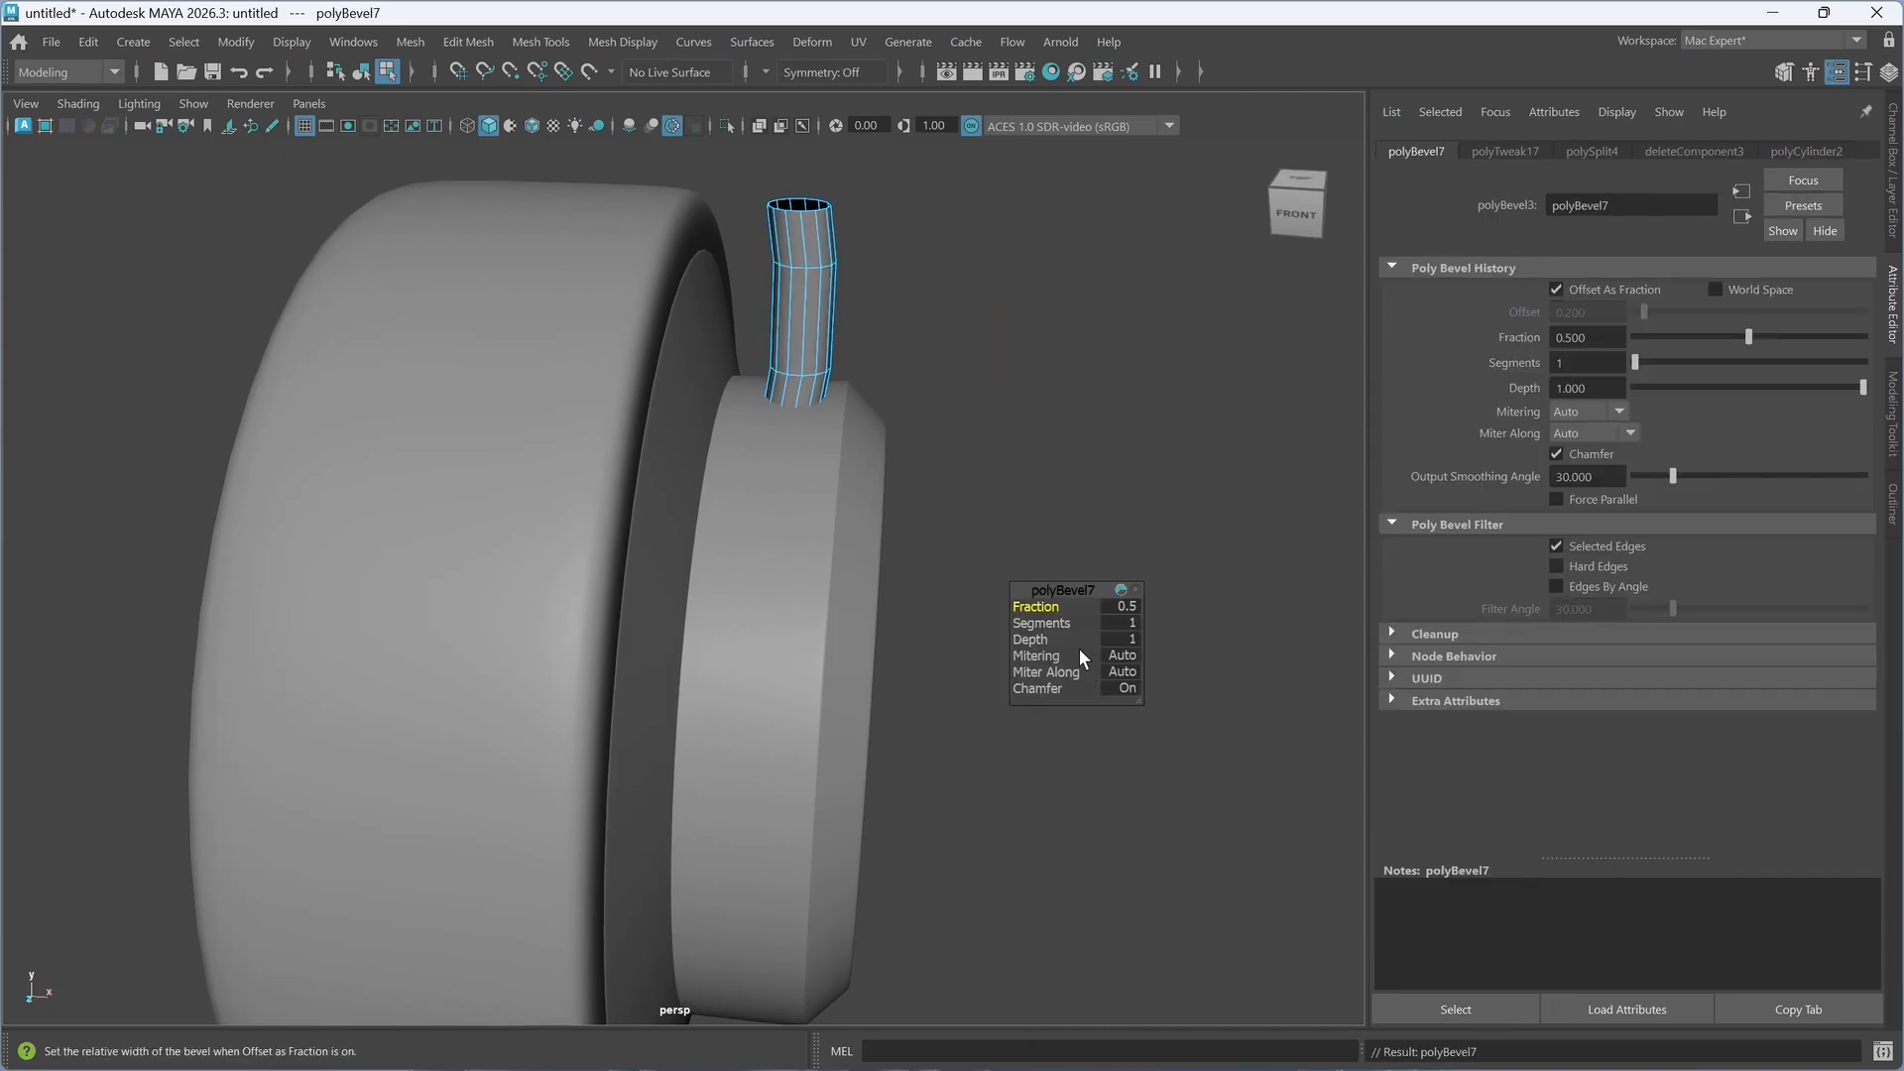
drag(1049, 623, 1074, 620)
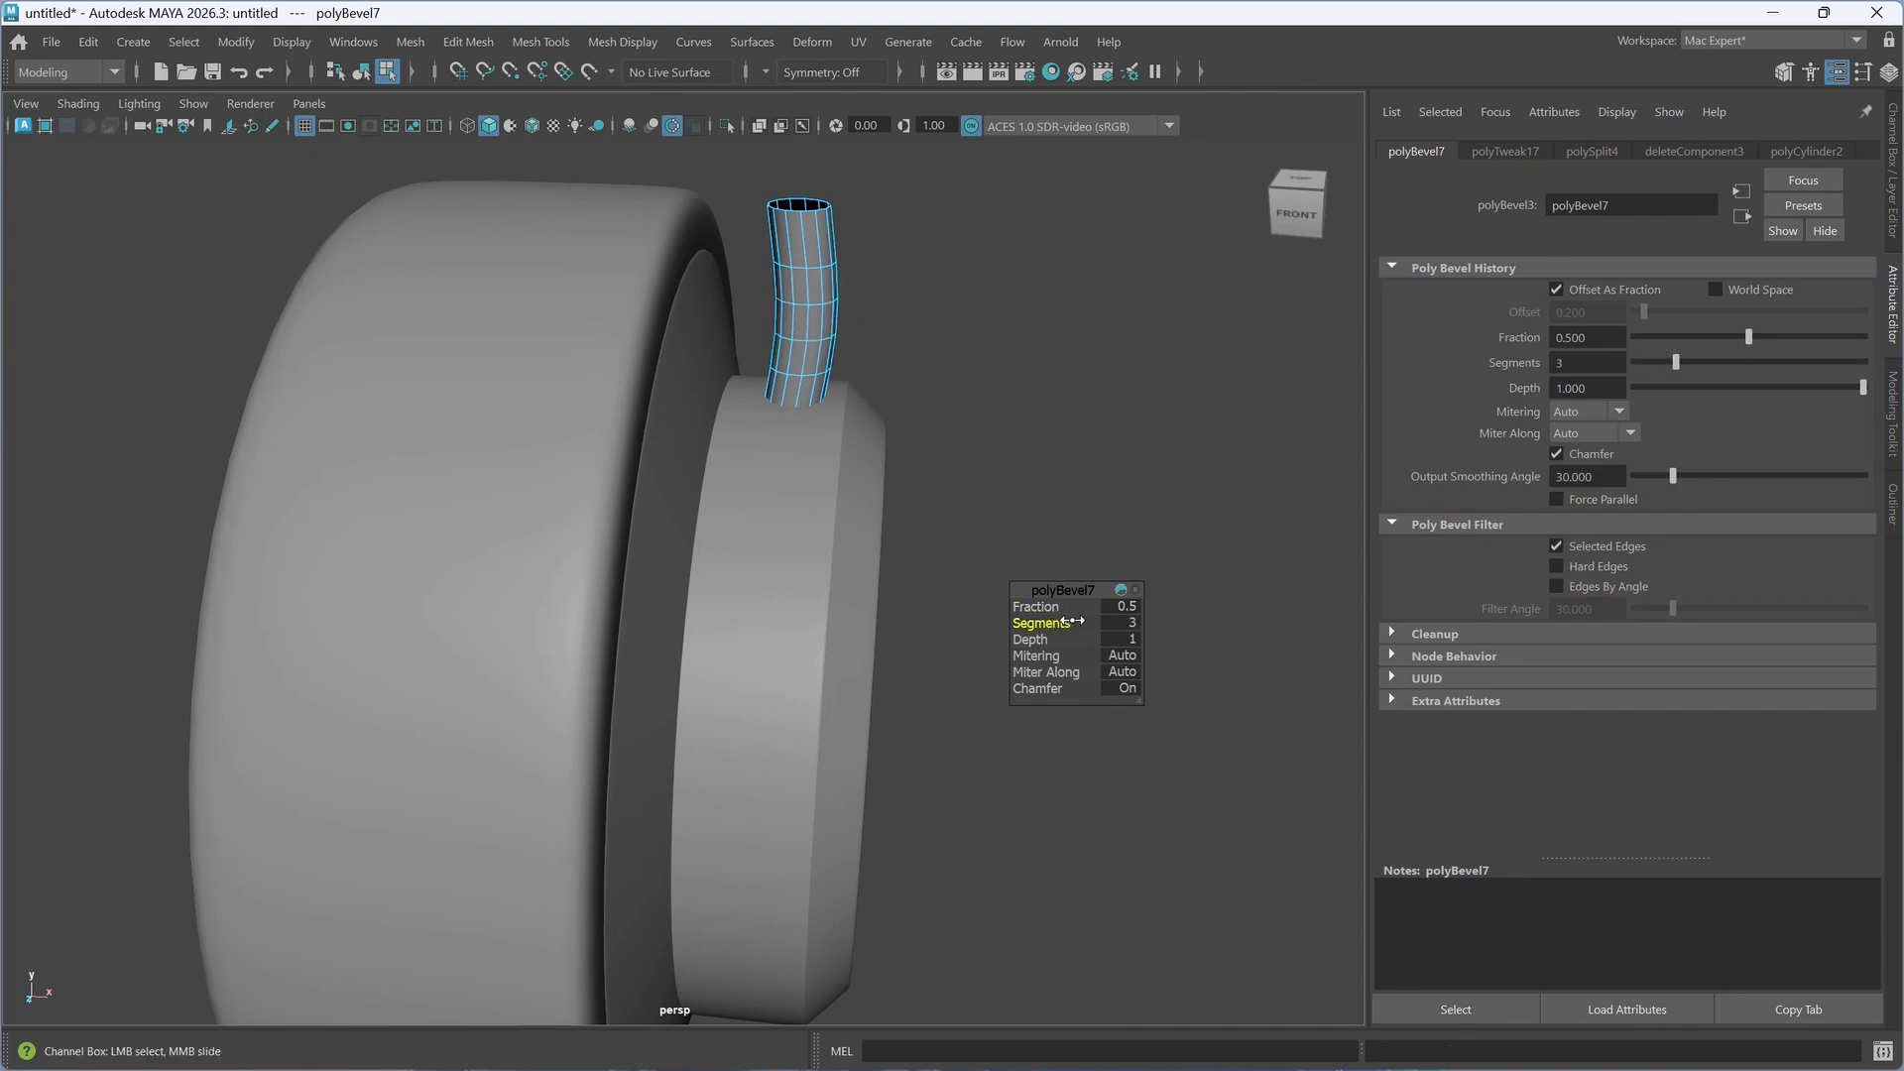
alt+drag(896, 641, 857, 656)
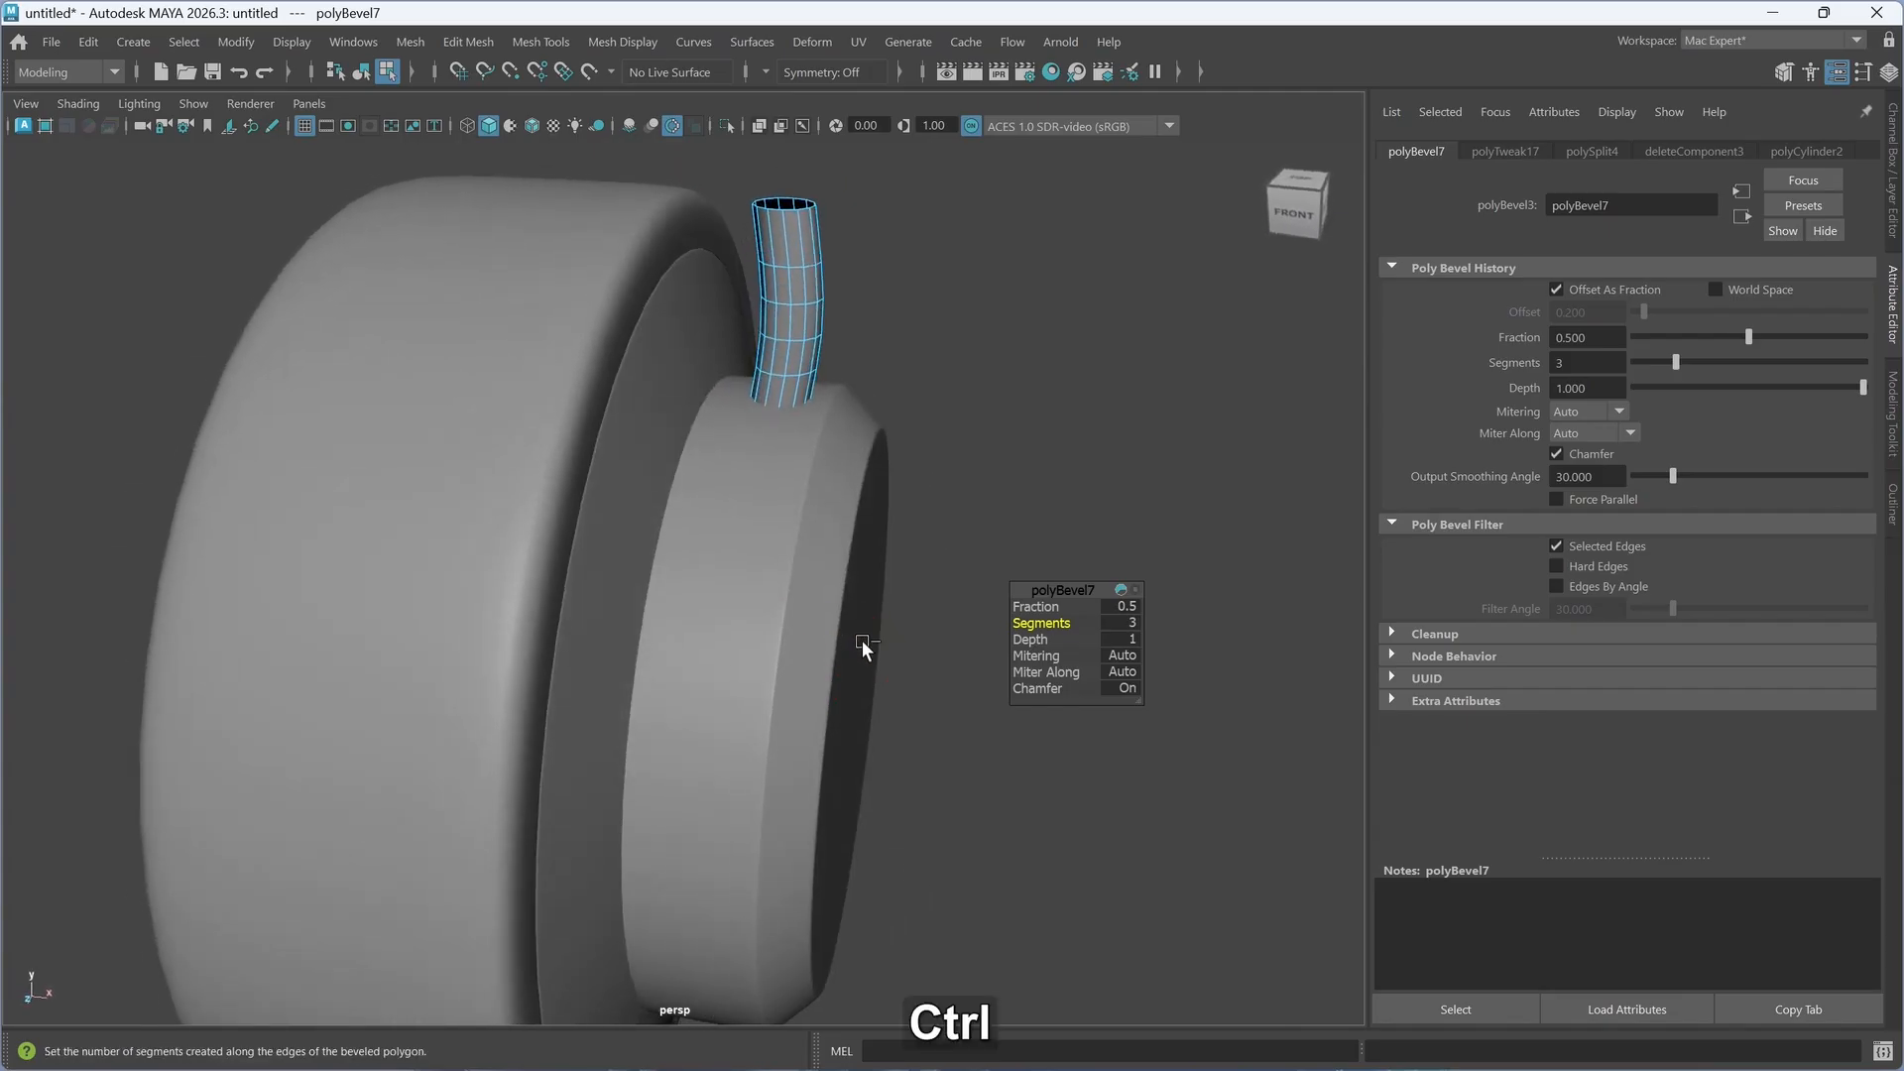
key(ctrl+z)
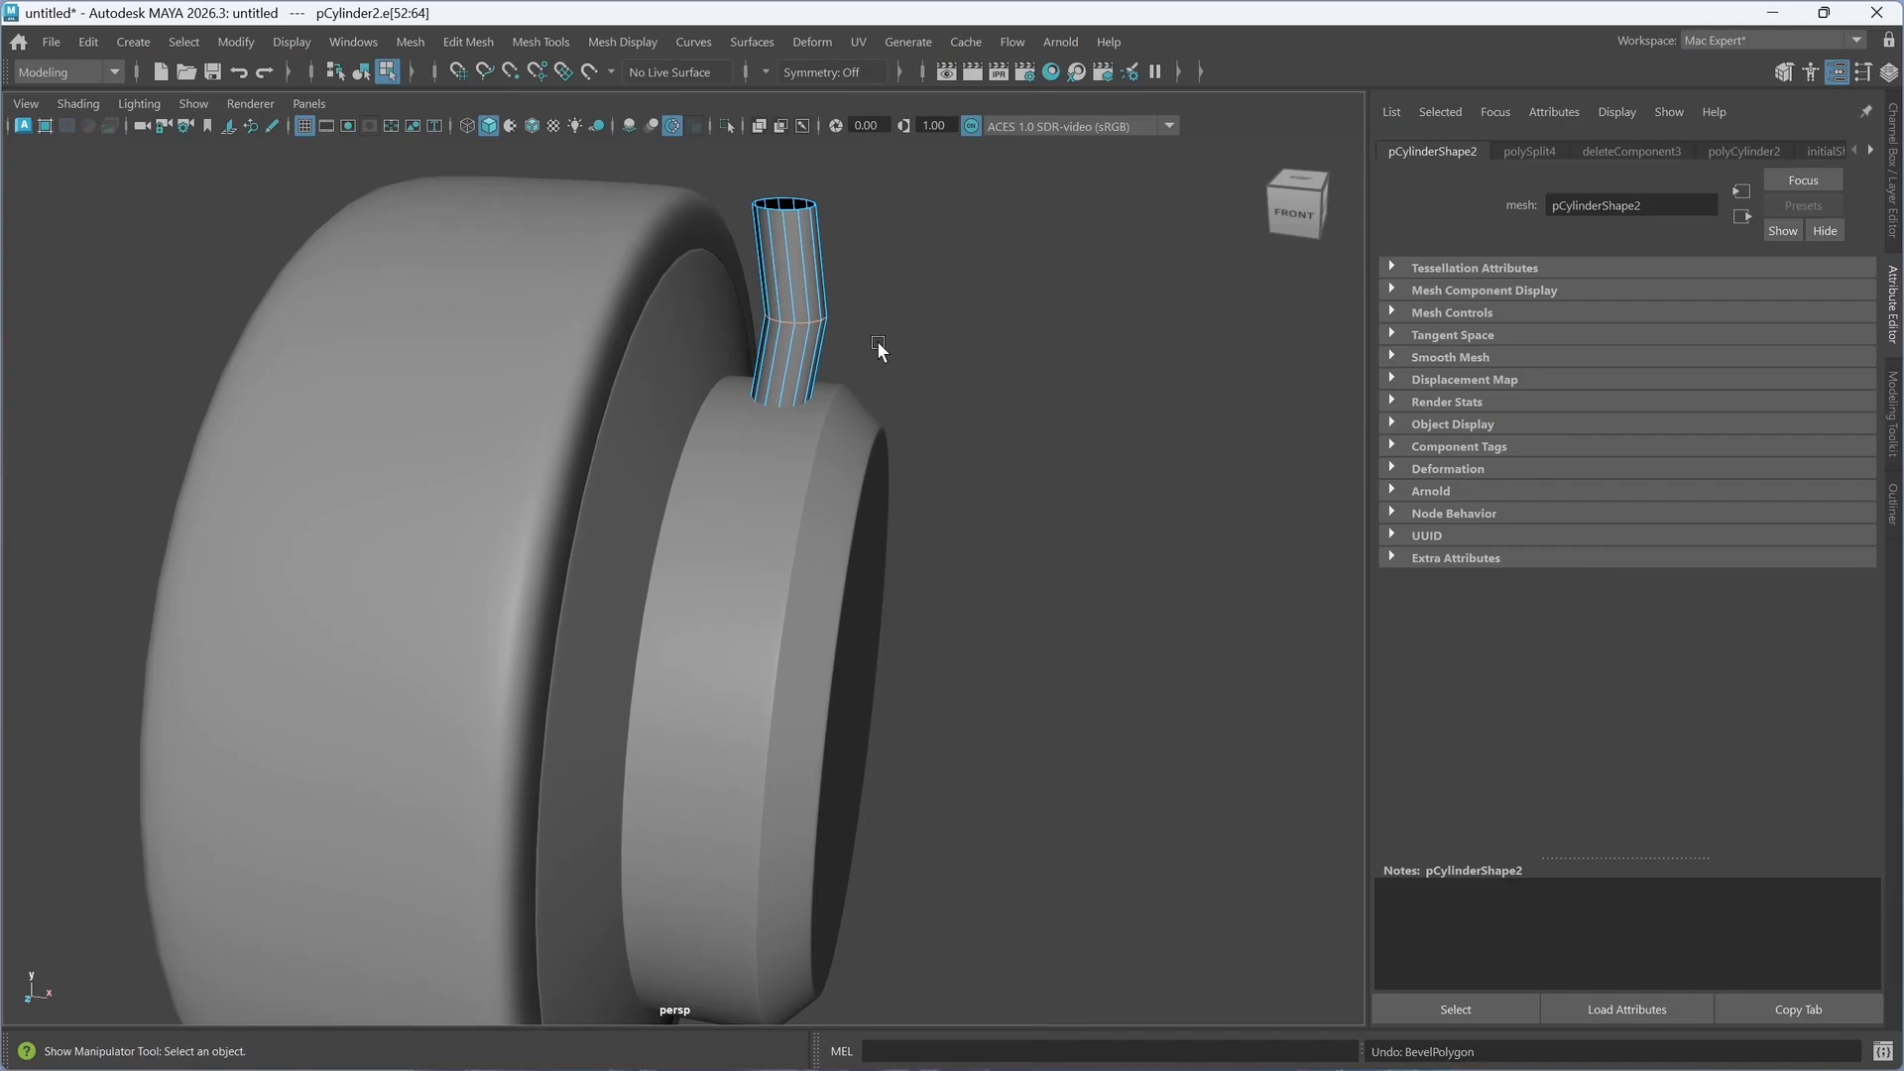
- Move the tube's middle edge loop slightly back along X and bevel it with fraction 0.5 and 2 segments
key(w)
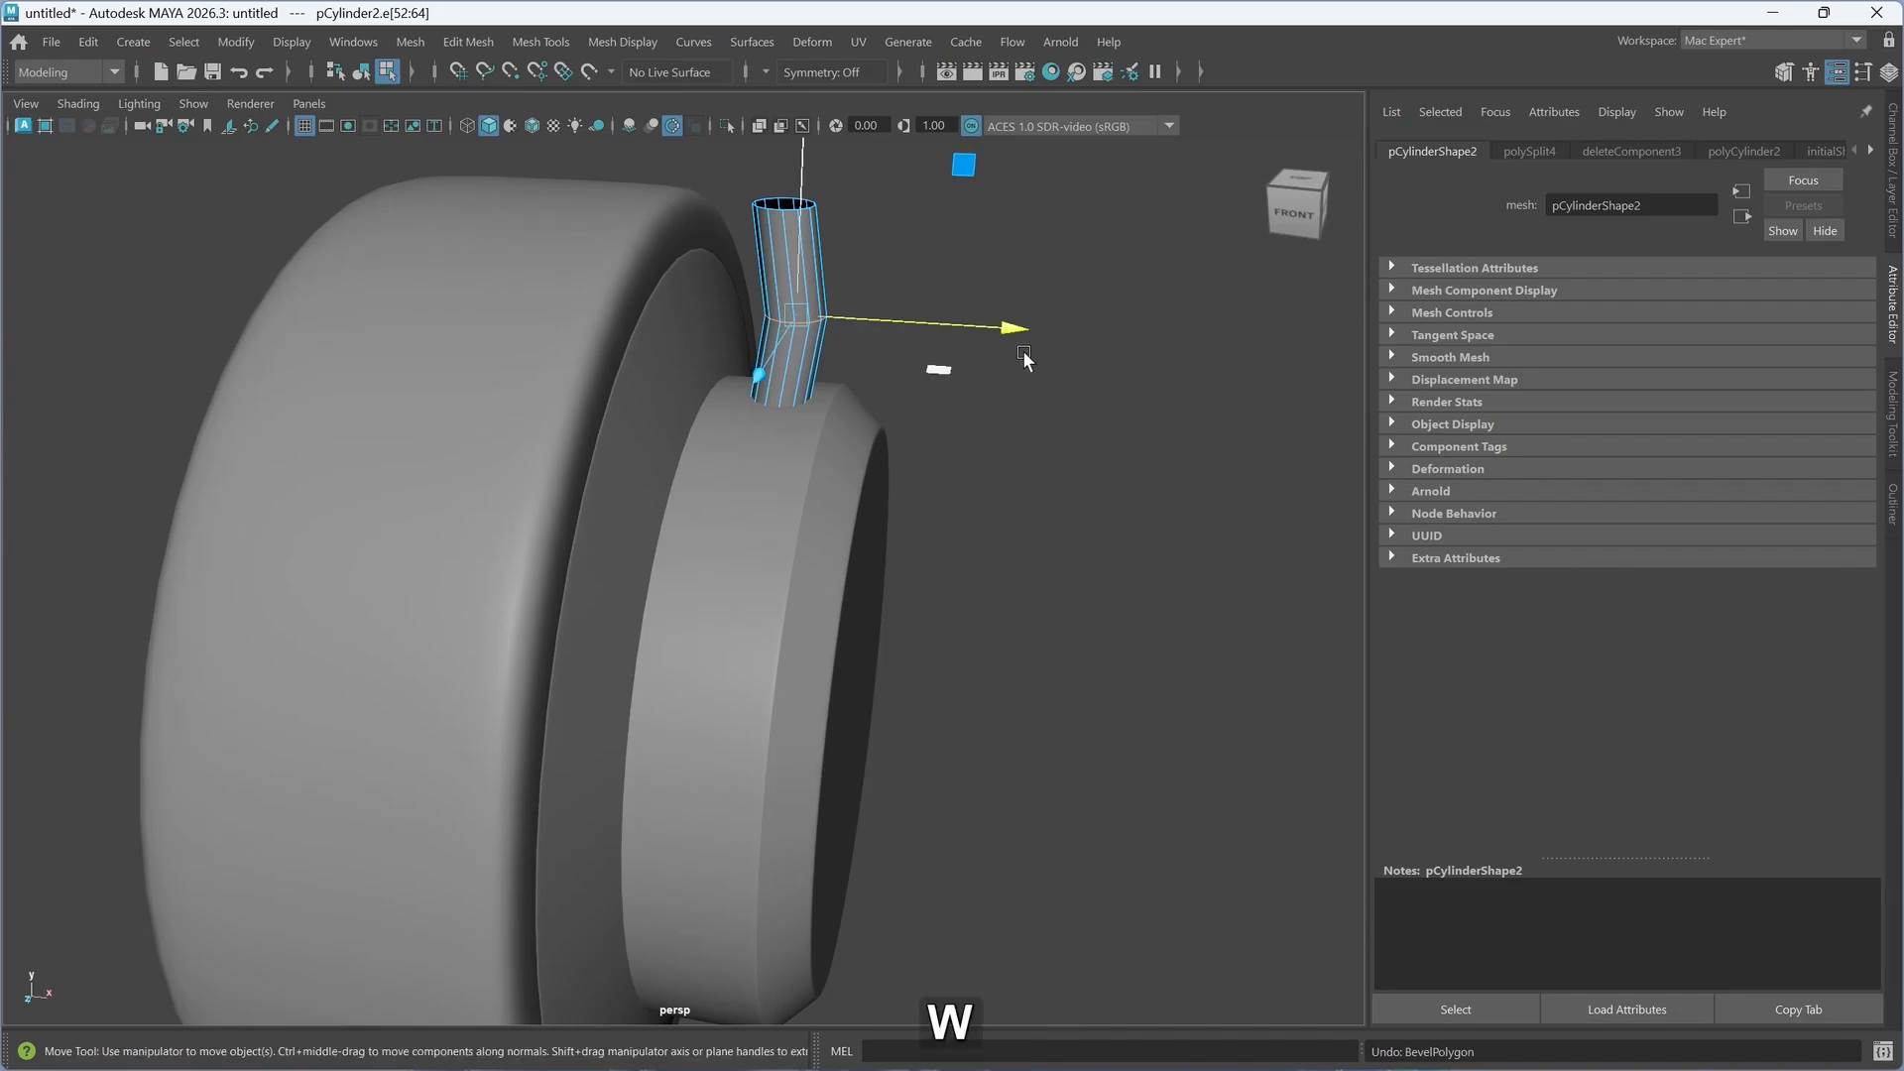
drag(1015, 328, 1004, 329)
key(ctrl+b)
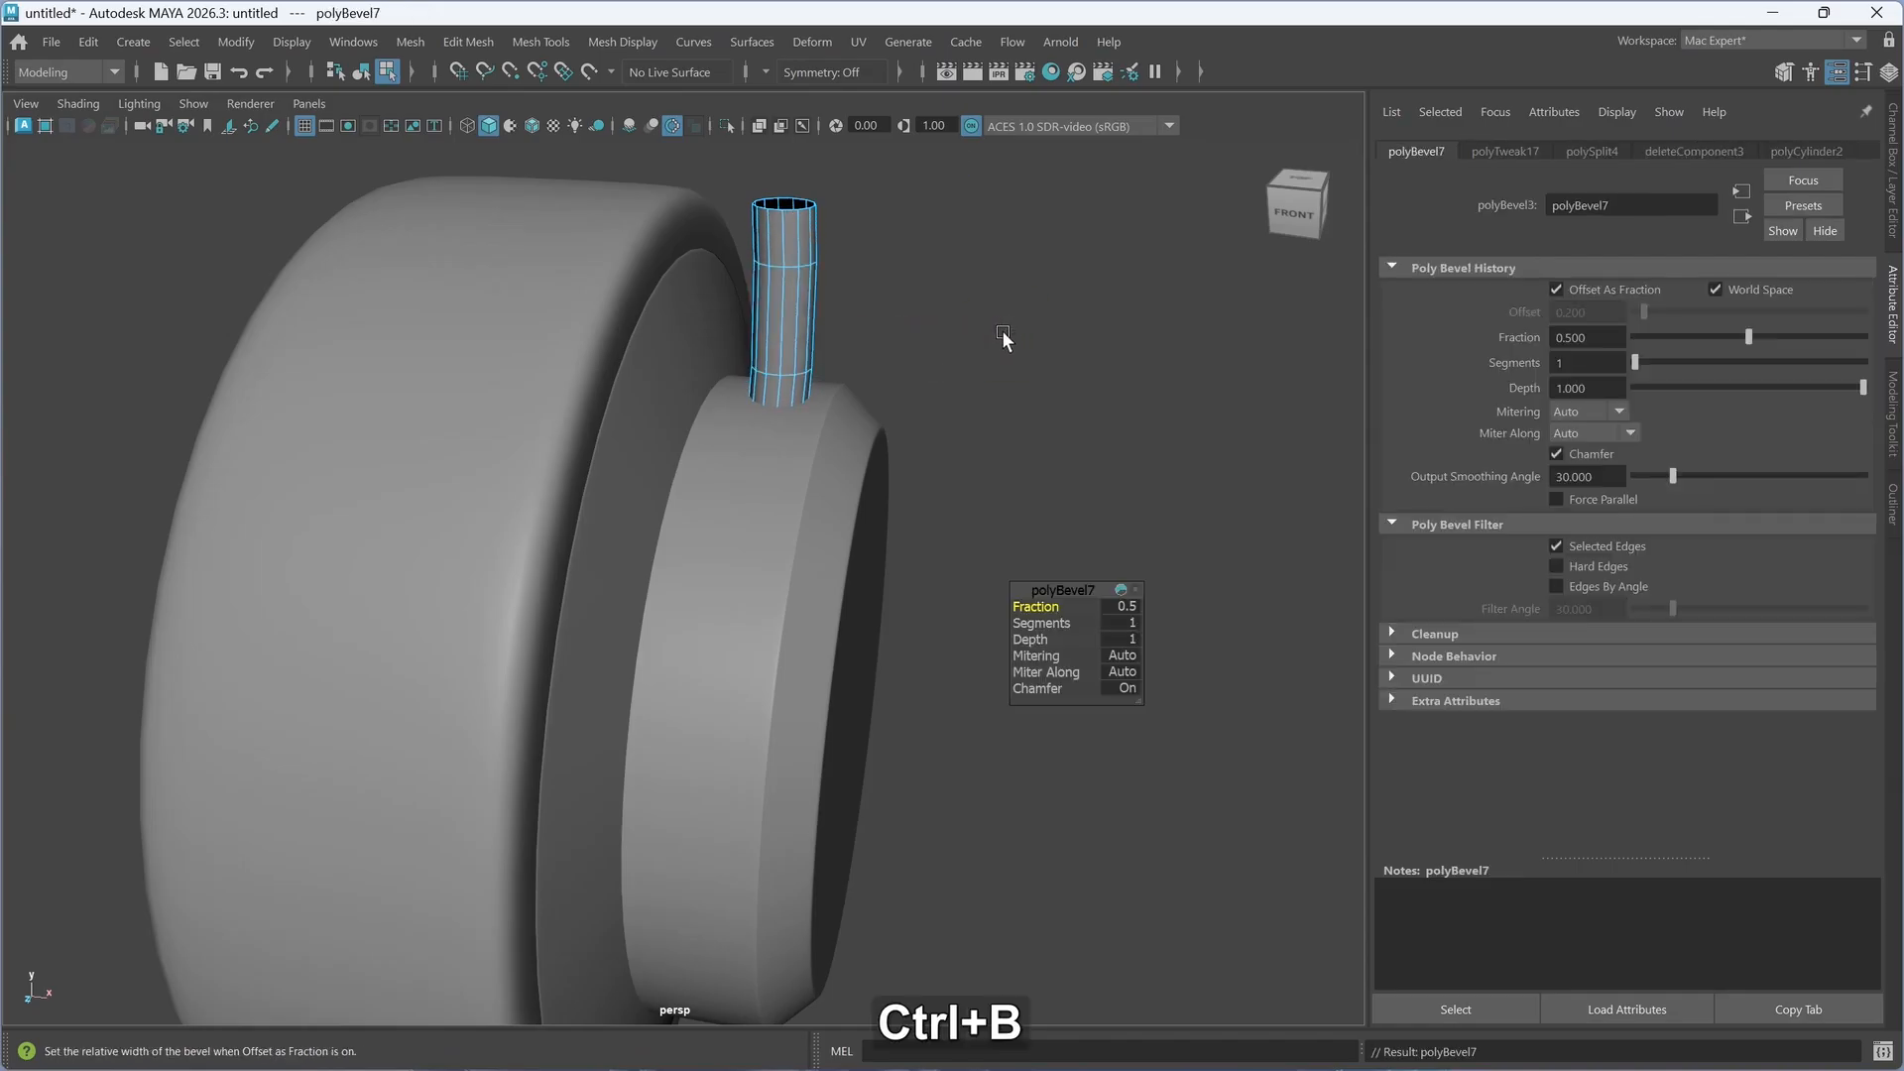
click(1039, 623)
middle_drag(1042, 622, 1055, 623)
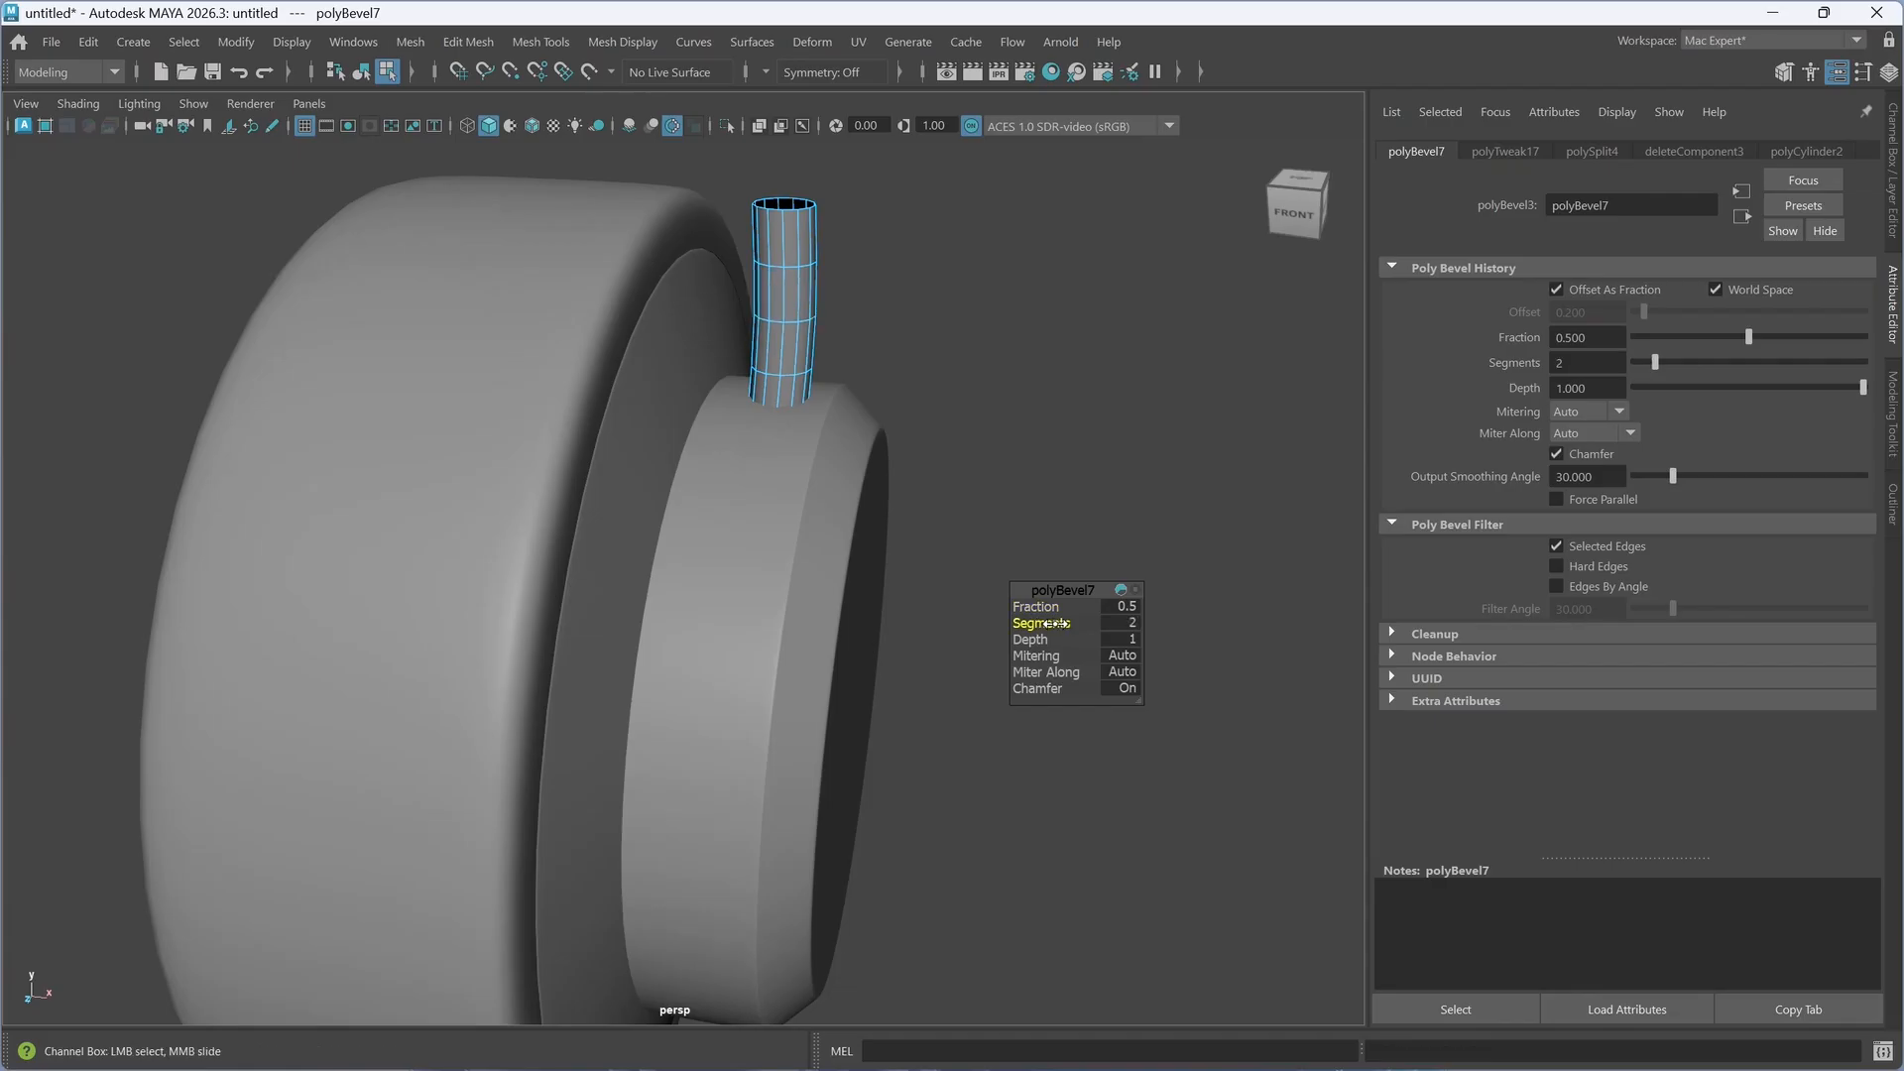
- Turn on smooth preview for the bent tube, return to object mode and deselect it
alt+drag(808, 586, 995, 376)
key(3)
click(977, 357)
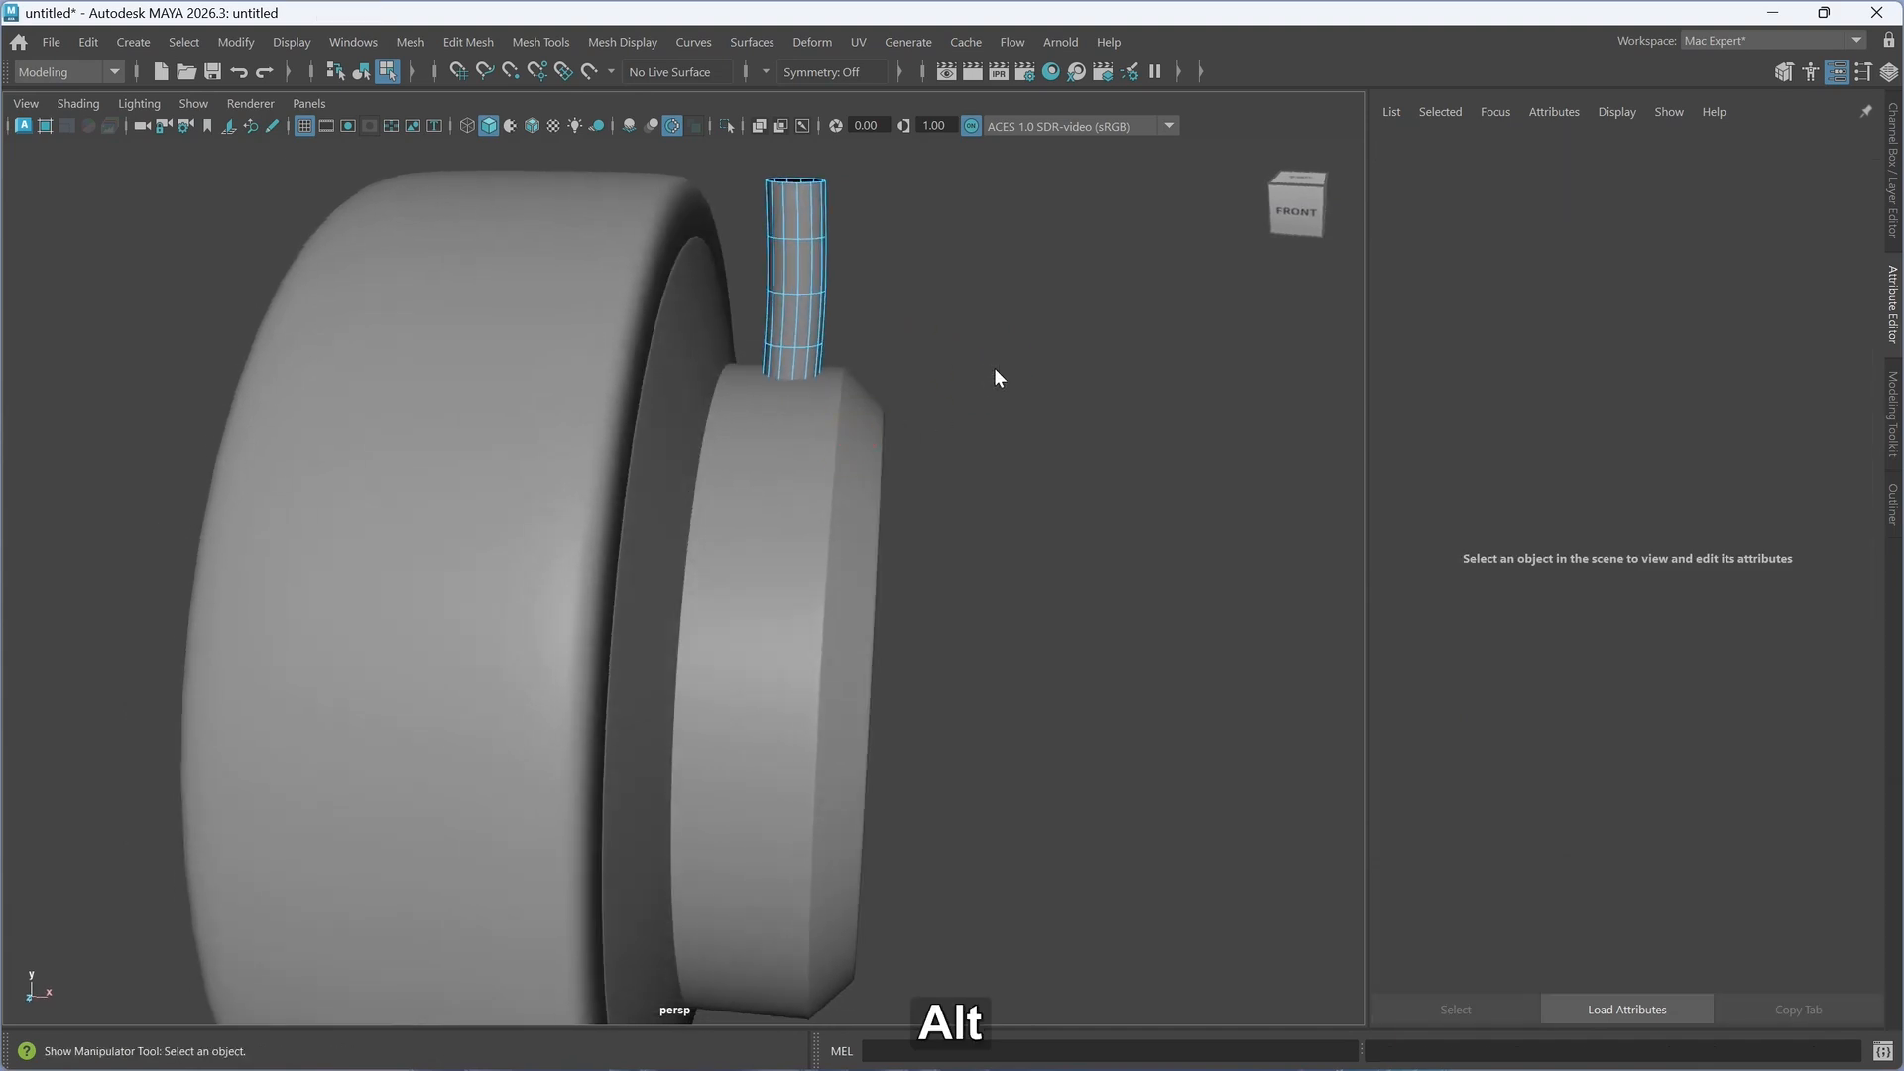
right_drag(993, 367, 1091, 319)
click(944, 437)
scroll(942, 437, down, 5)
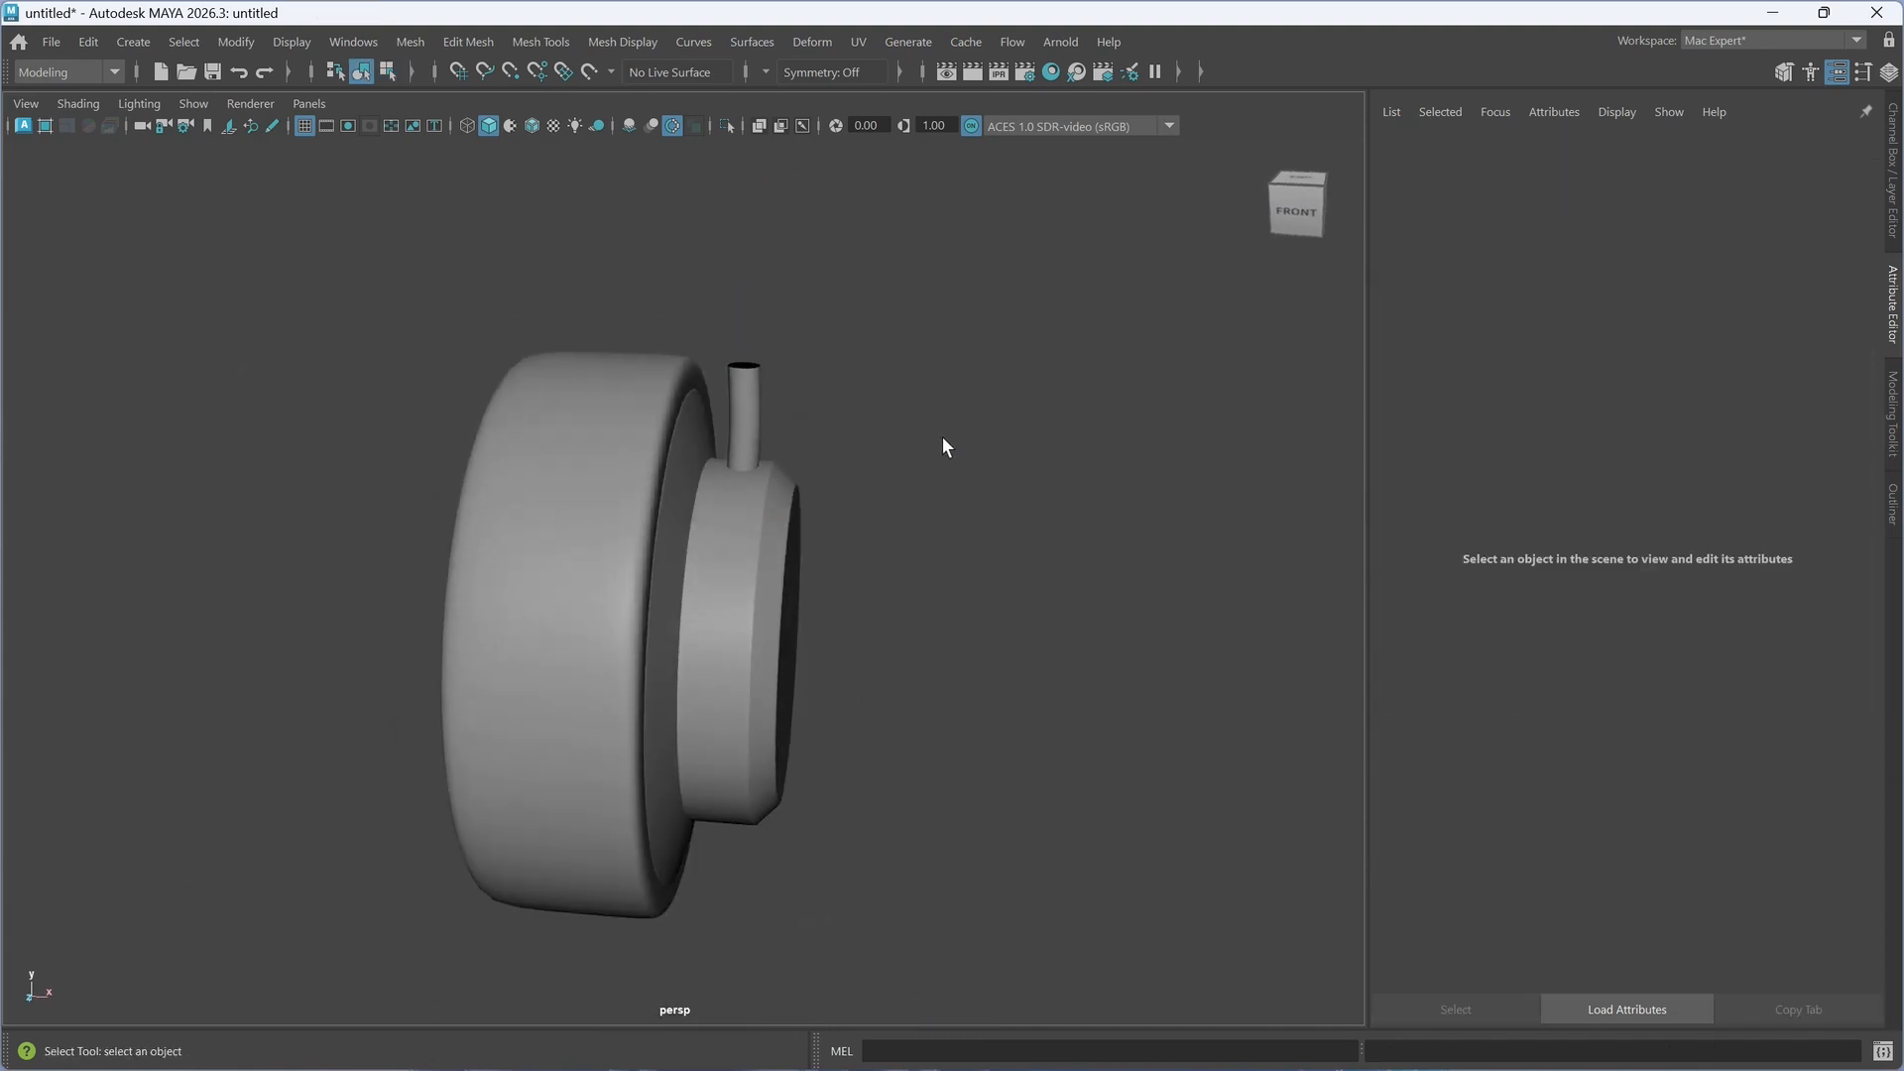
- Hide the Attribute Editor and inspect the whole part in the enlarged view
alt+drag(942, 438, 958, 508)
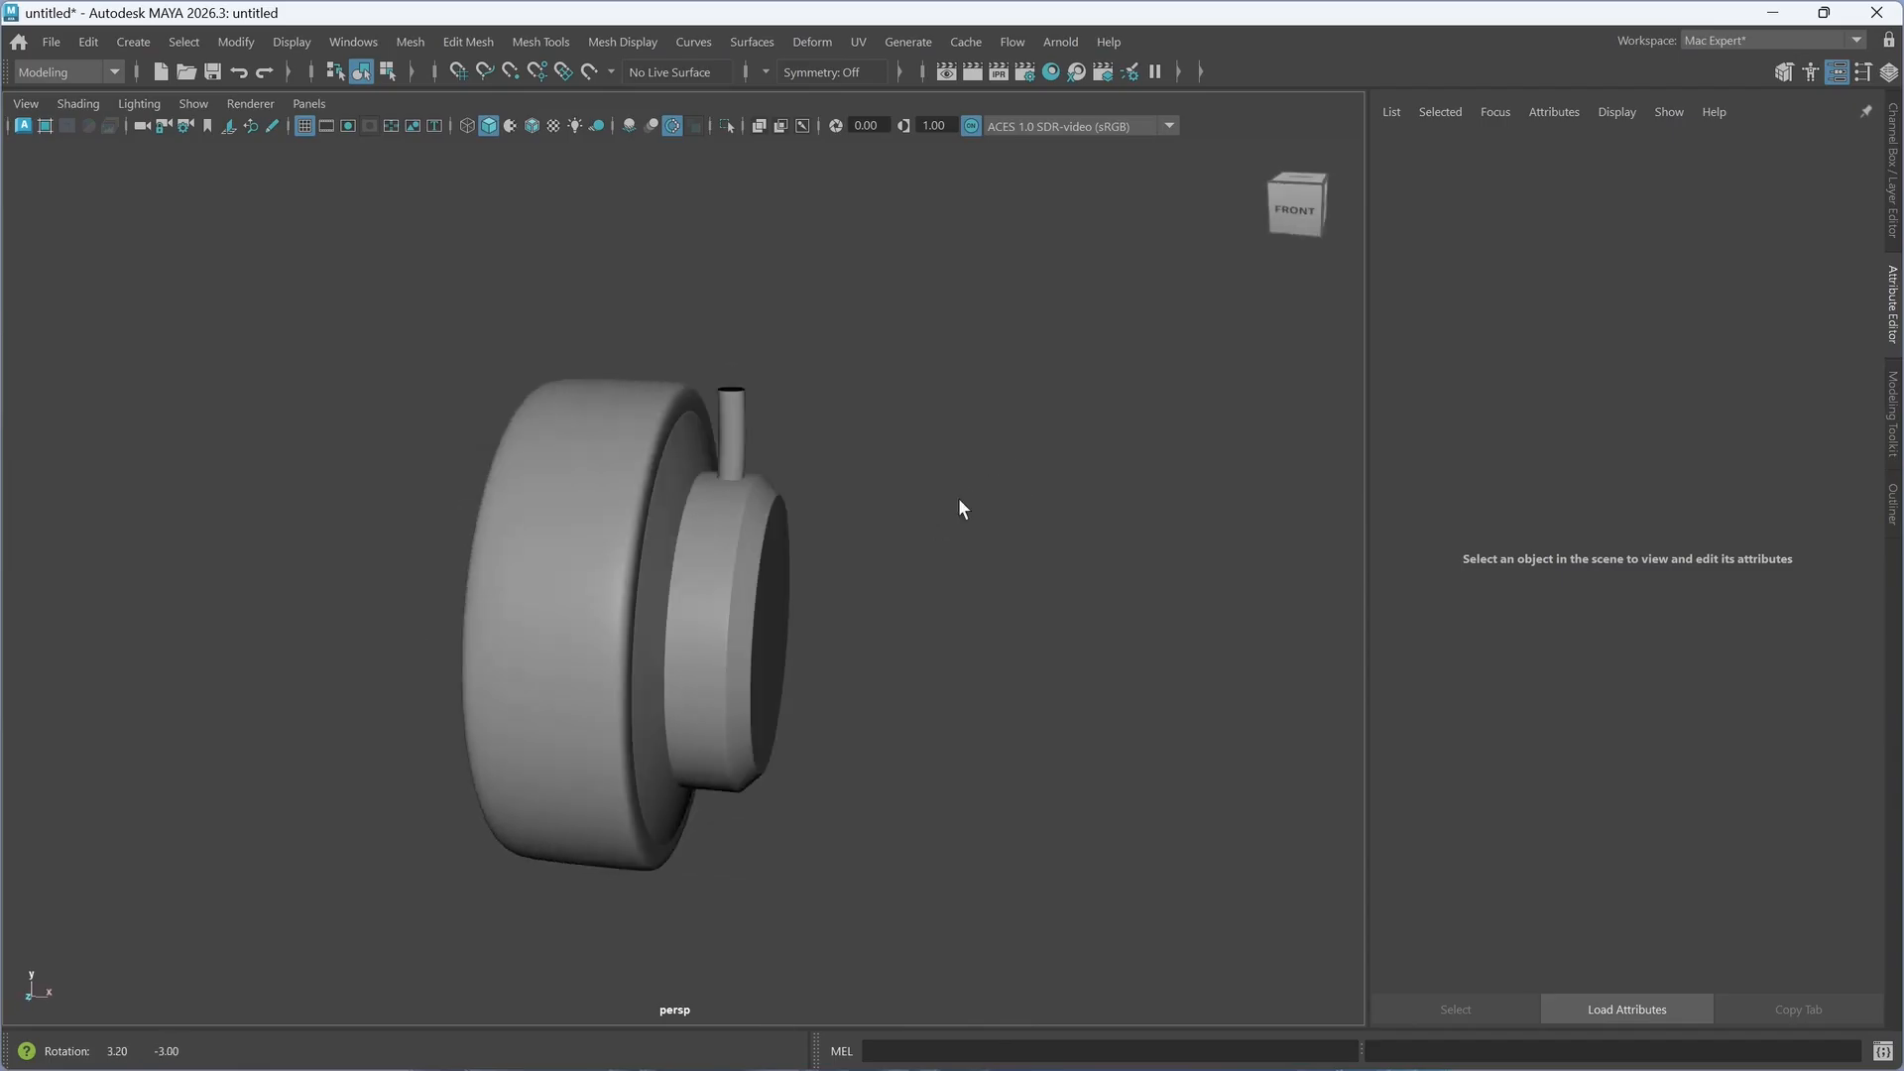
scroll(748, 580, down, 4)
alt+middle_drag(816, 625, 950, 591)
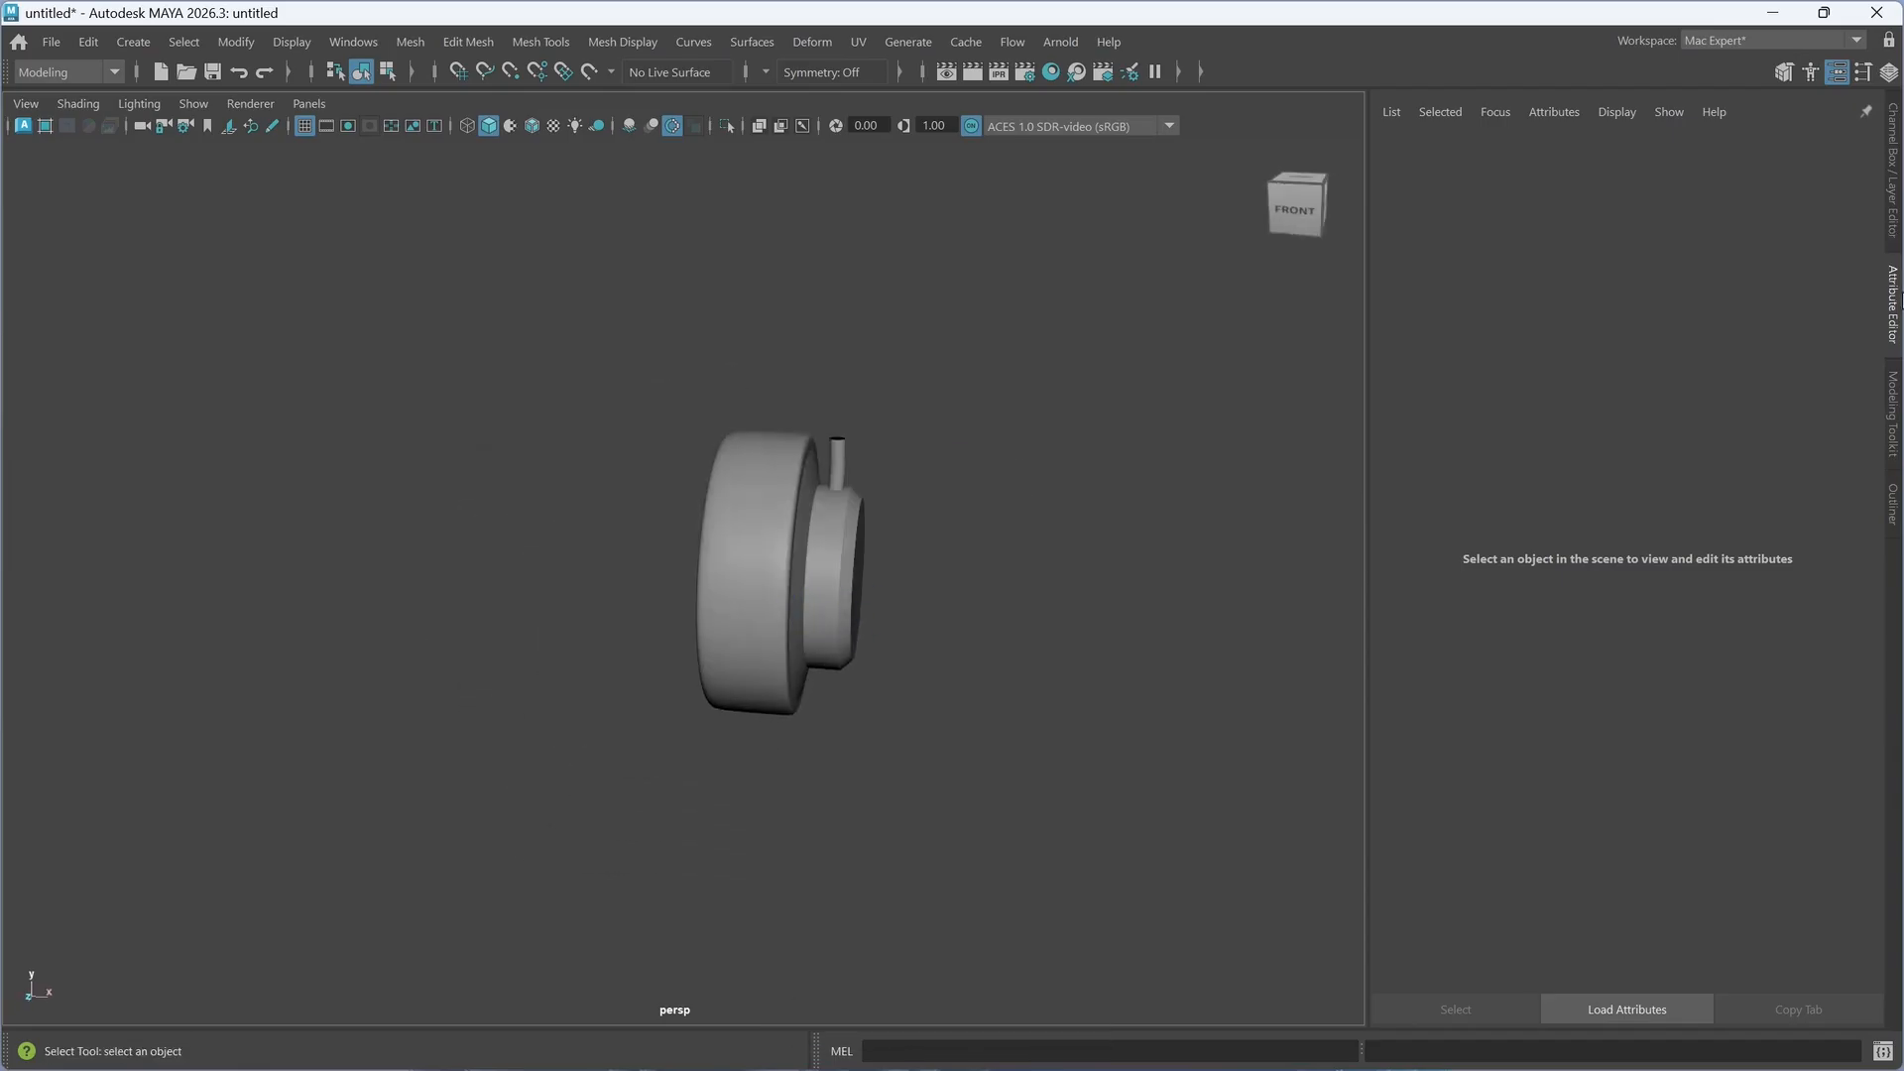
key(ctrl+a)
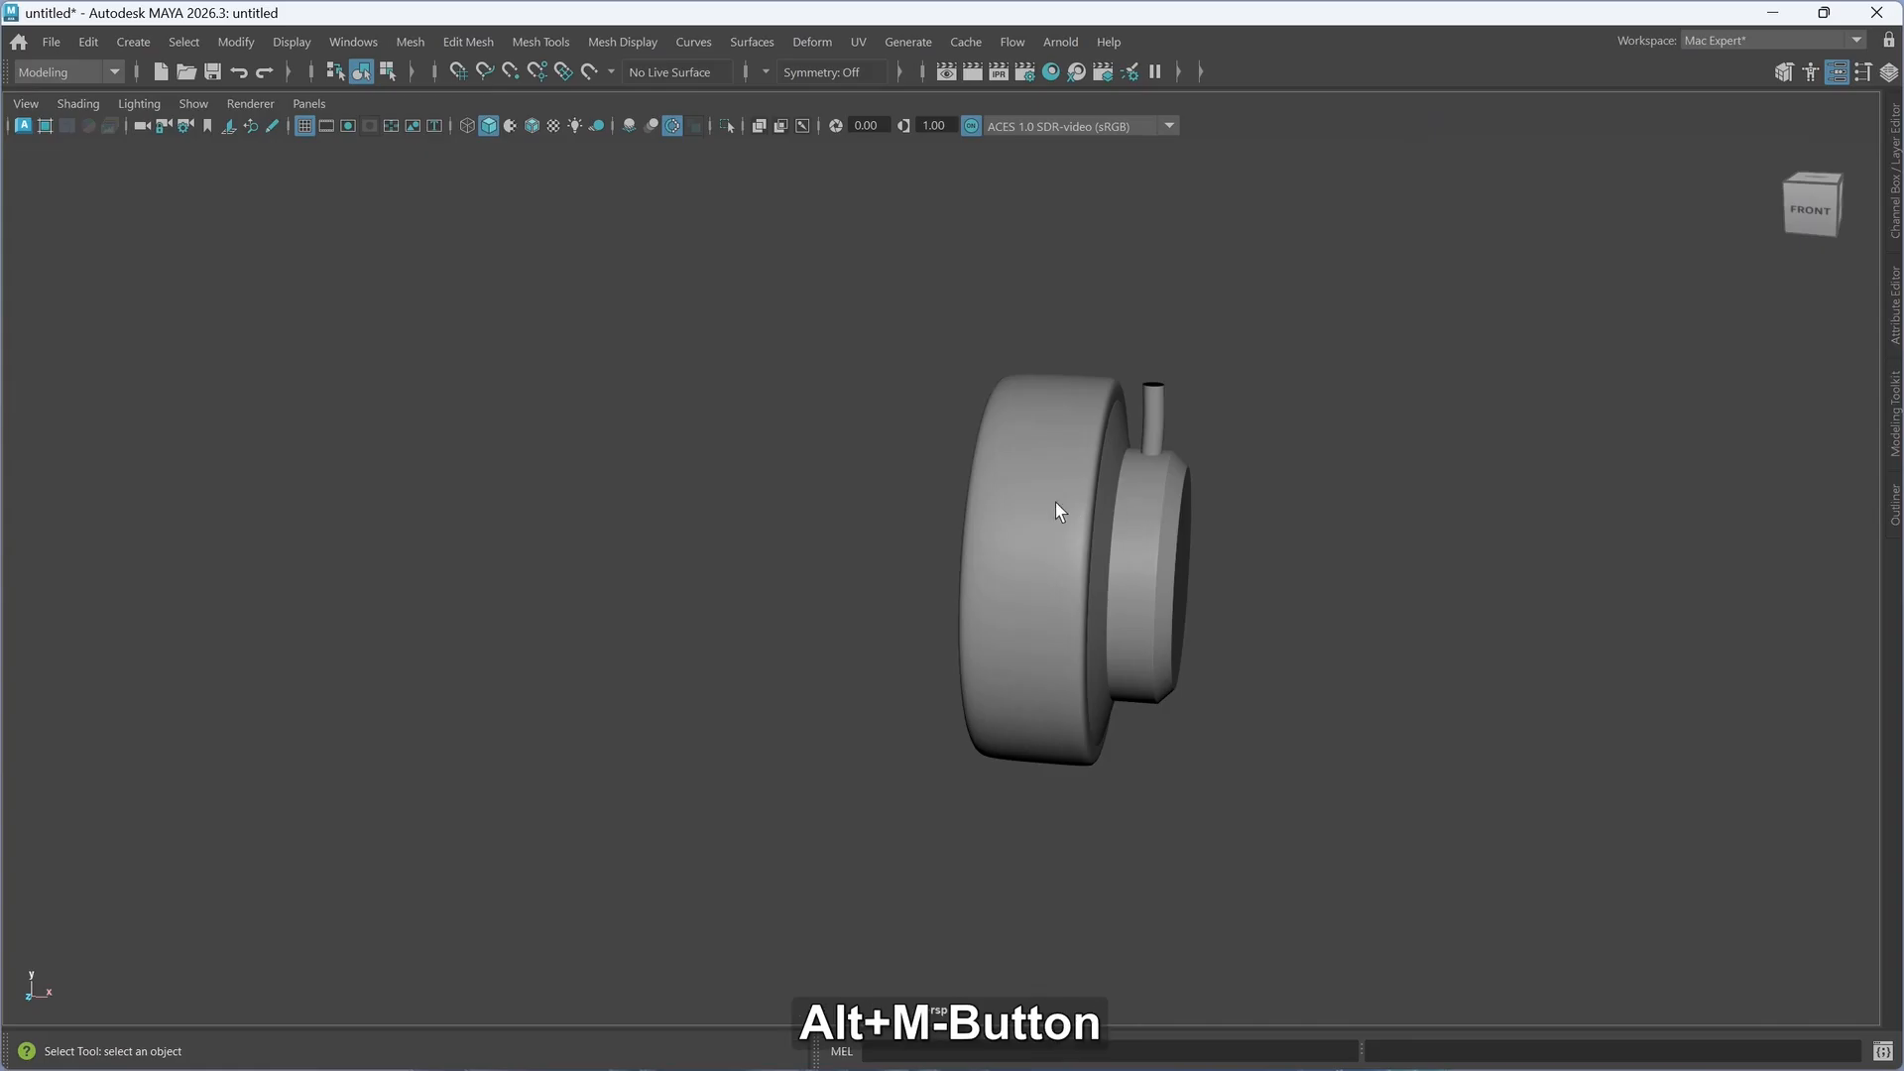
scroll(1176, 526, up, 4)
scroll(1175, 523, down, 4)
alt+drag(1041, 592, 1083, 581)
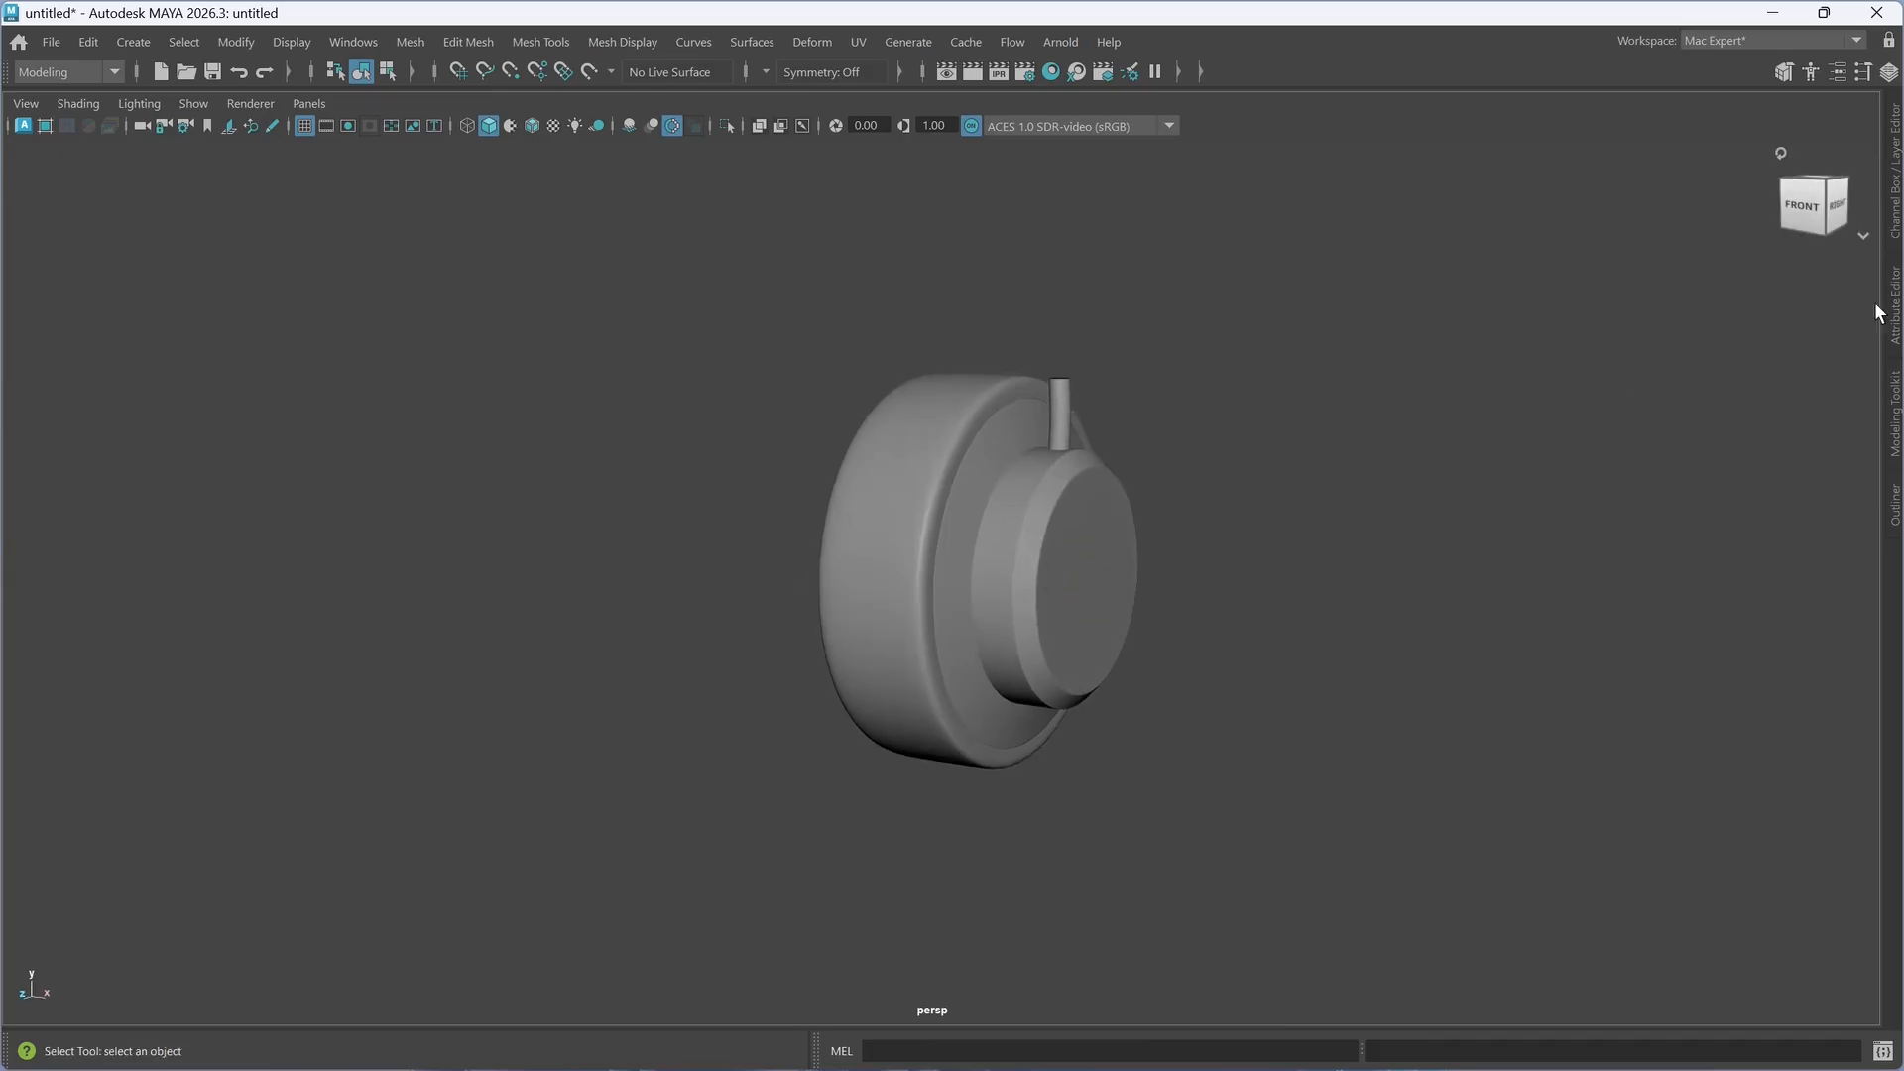
- Open the Outliner and select the pCylinder1 group to check which parts of the model it contains
click(1895, 508)
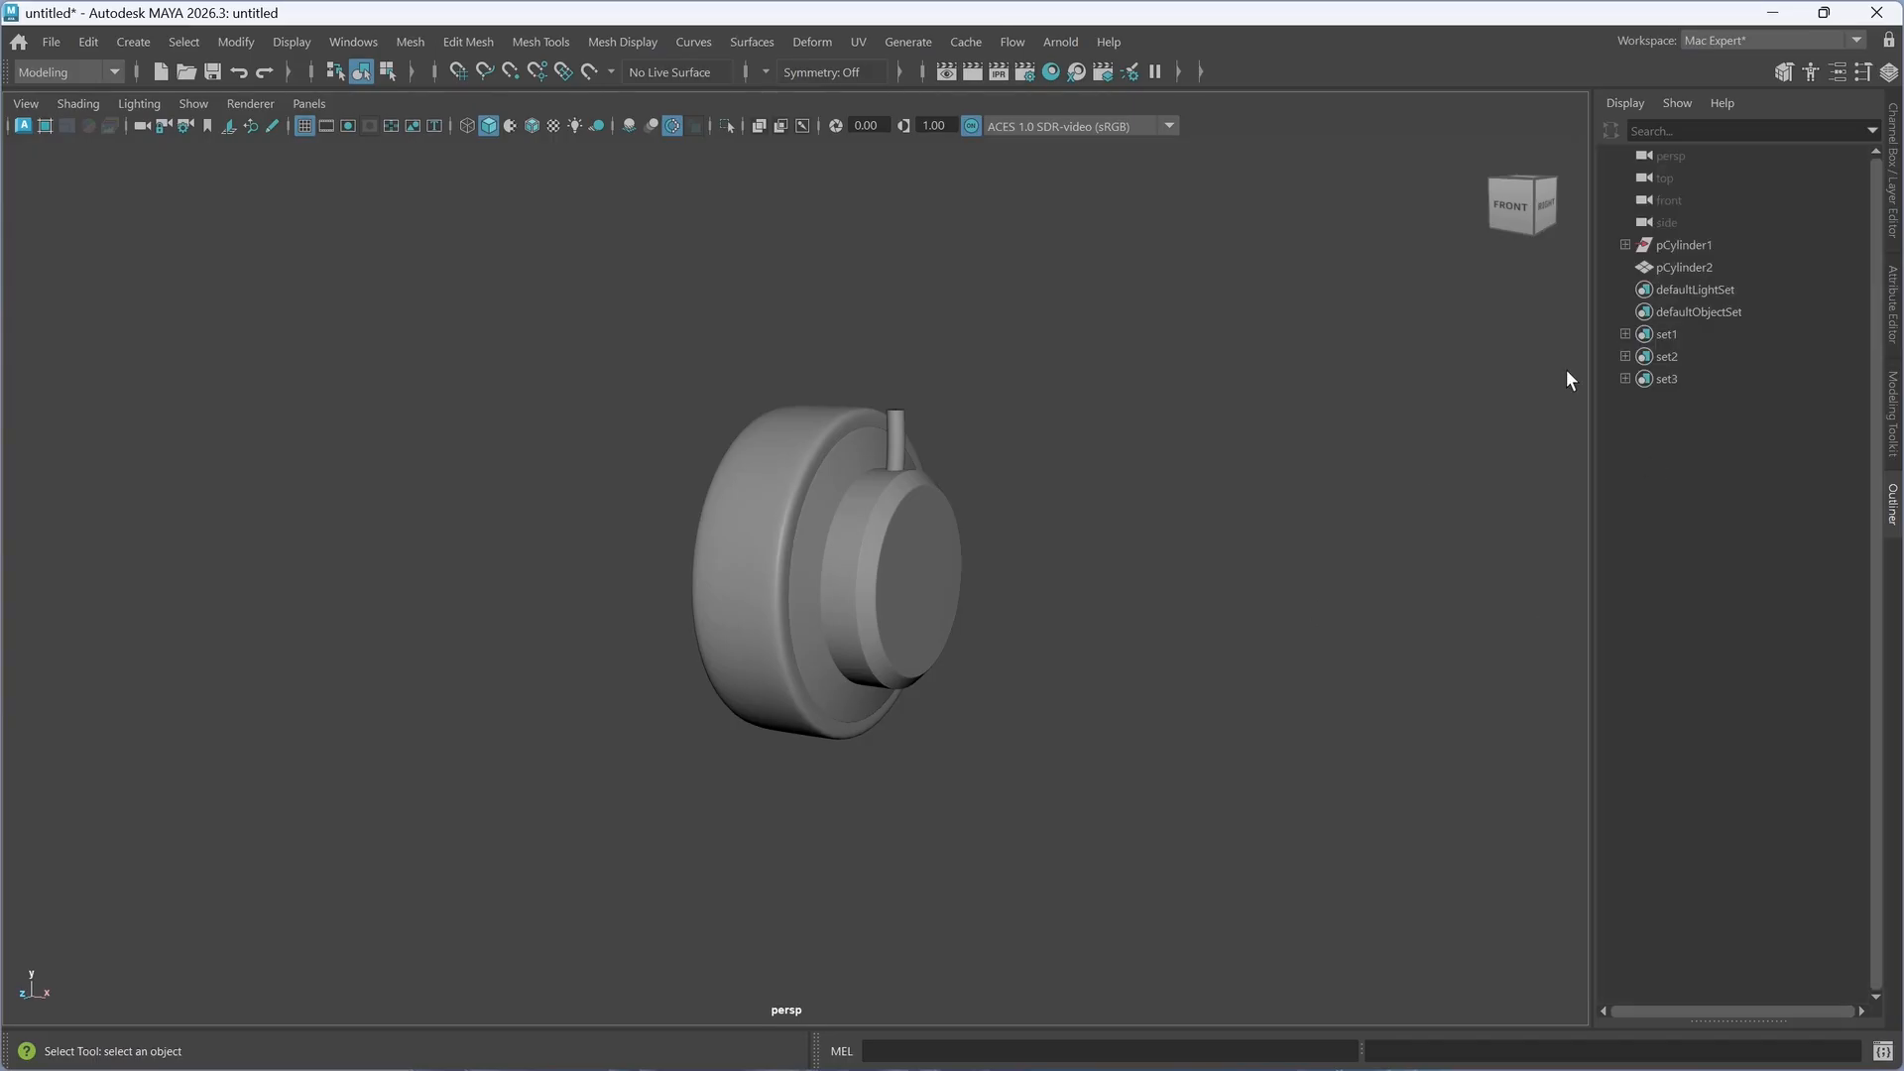
click(1661, 248)
scroll(958, 588, up, 2)
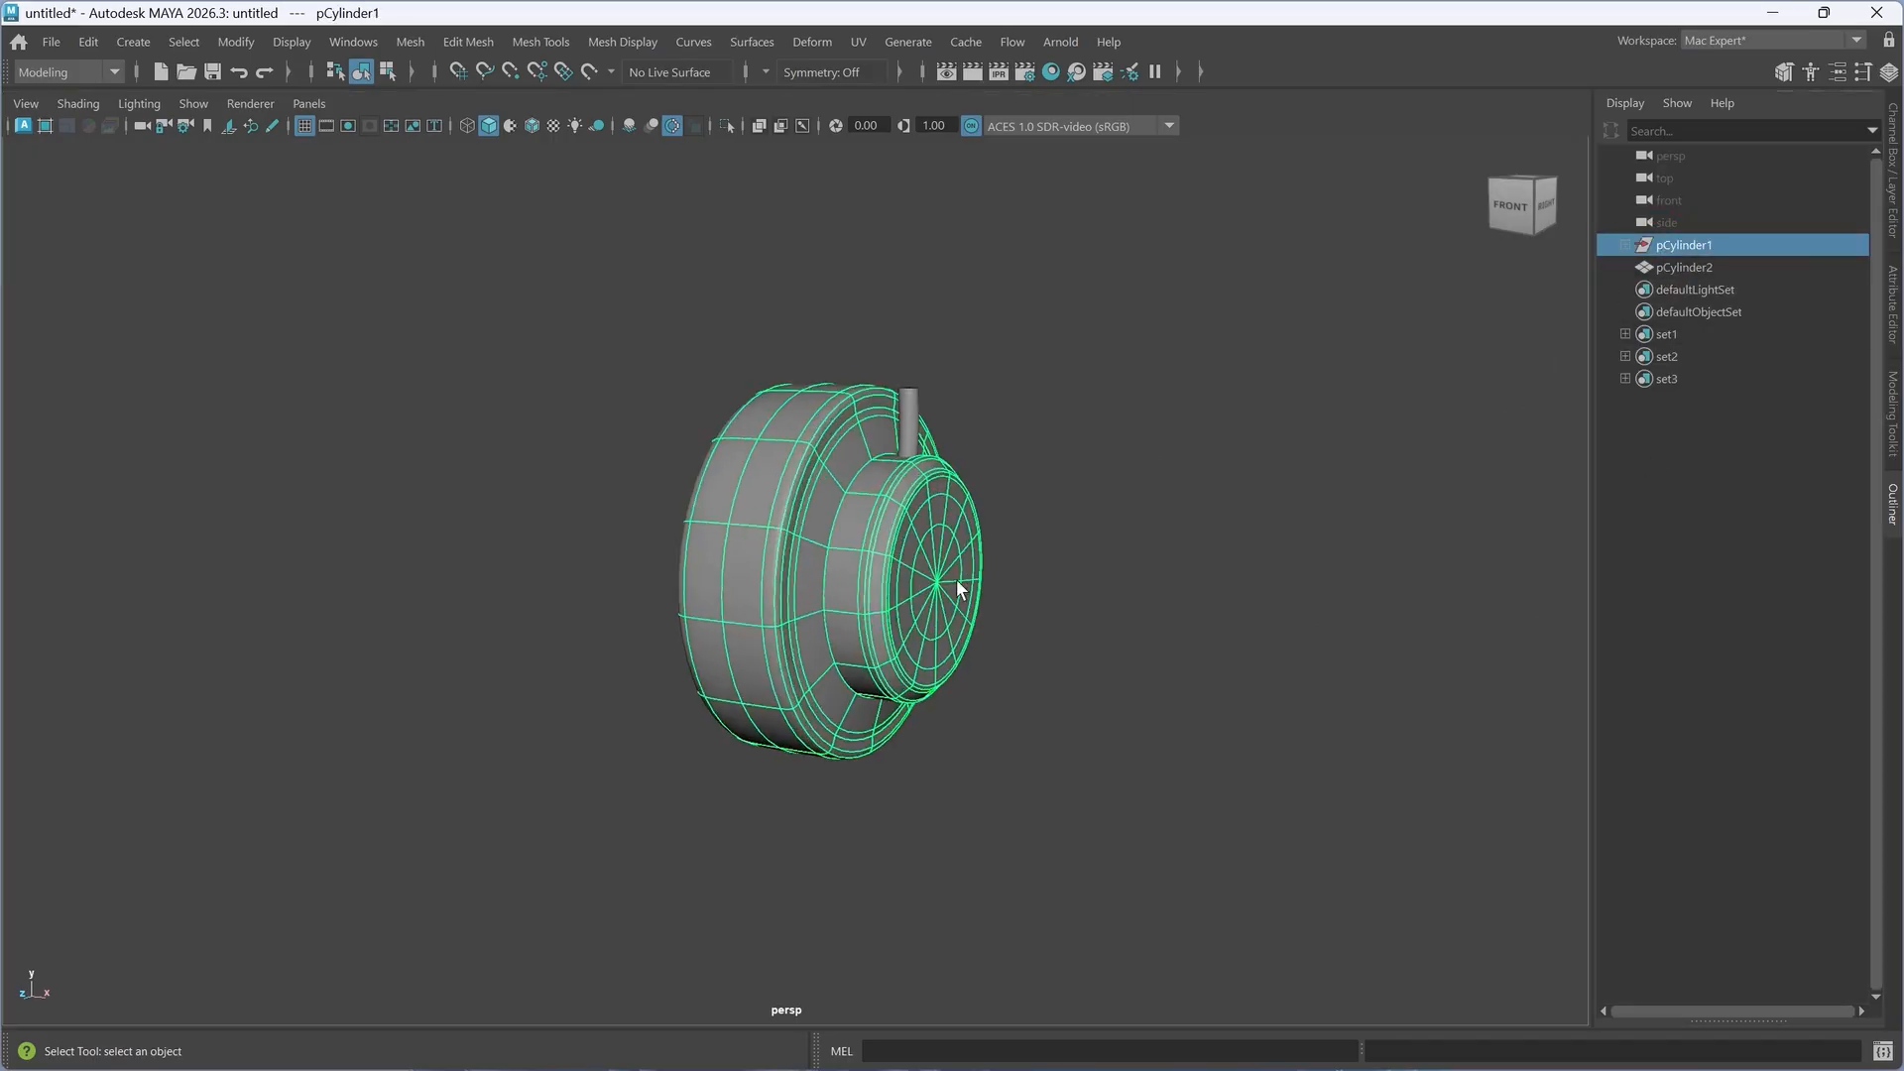
alt+middle_drag(1030, 527, 1007, 544)
alt+drag(1007, 544, 1027, 551)
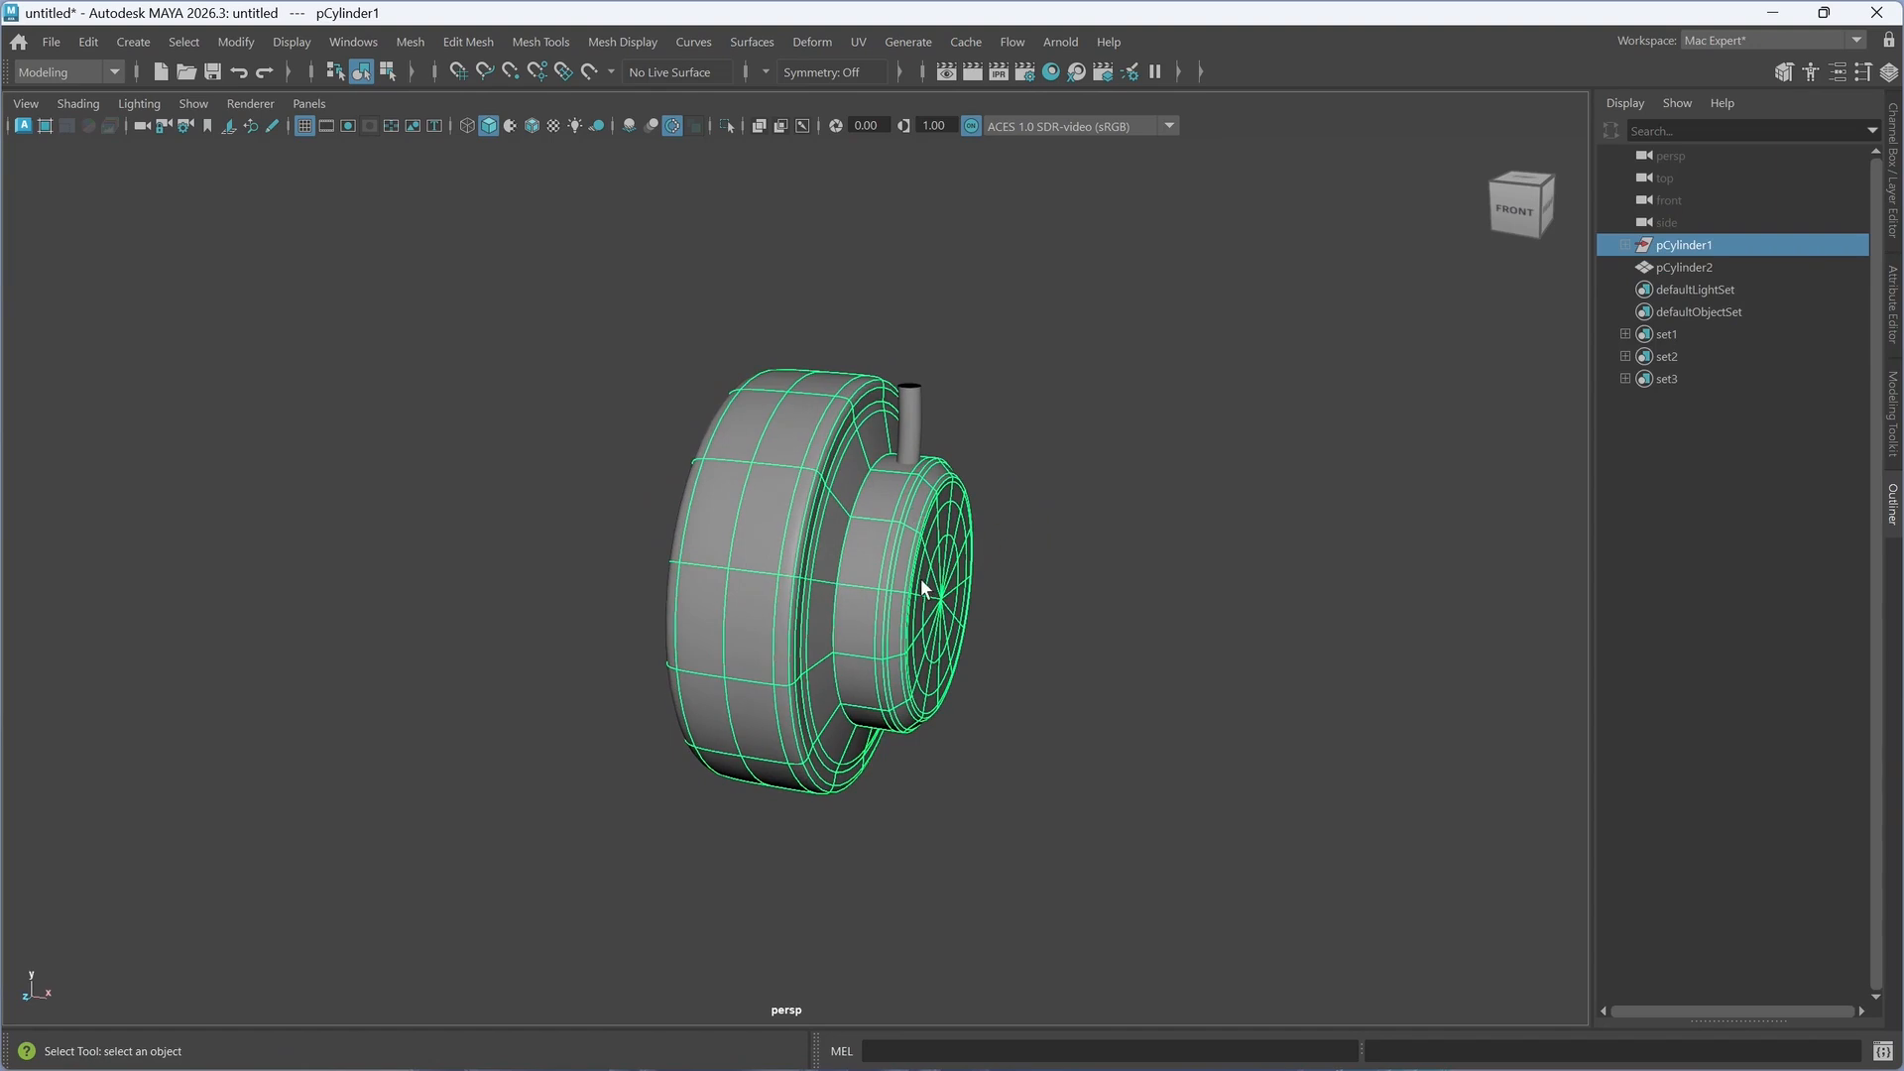
alt+drag(932, 619, 939, 617)
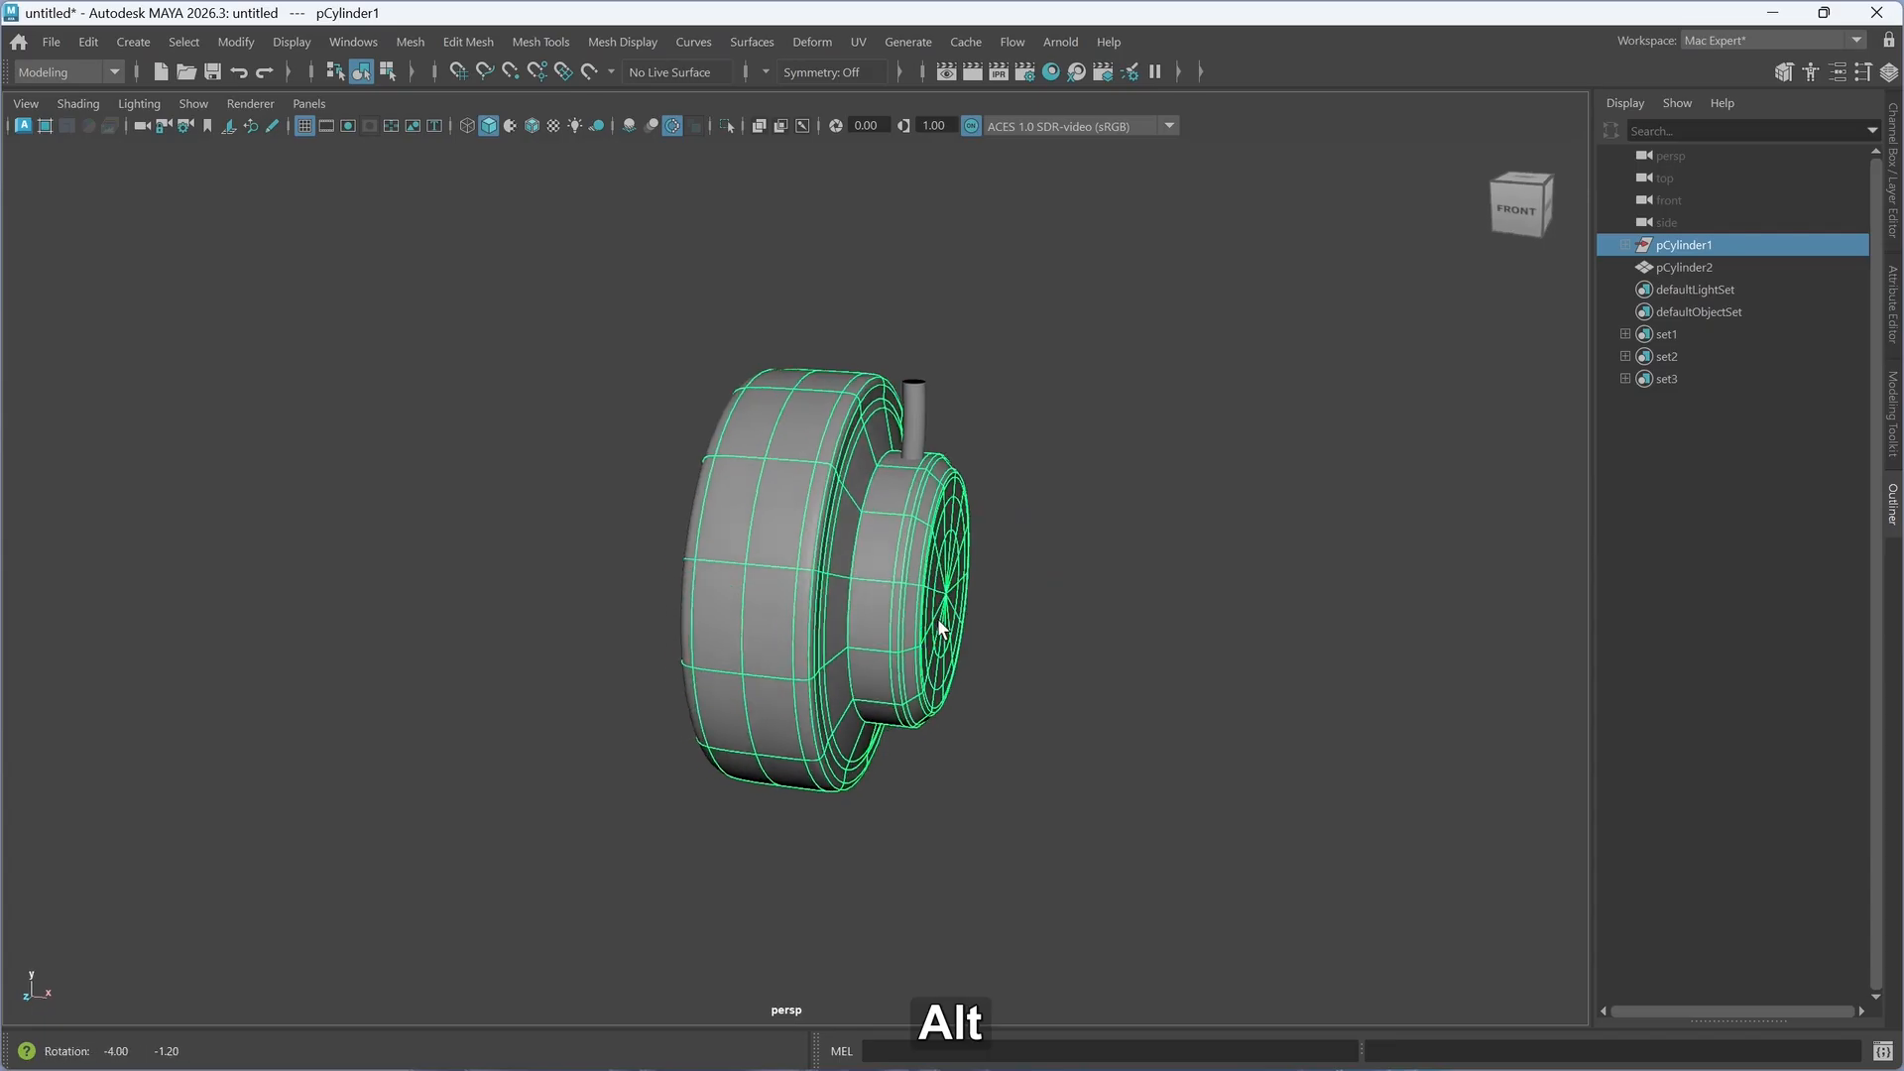
- Create a new project named "Headset _01" in the default projects location and accept its standard folder structure
click(49, 42)
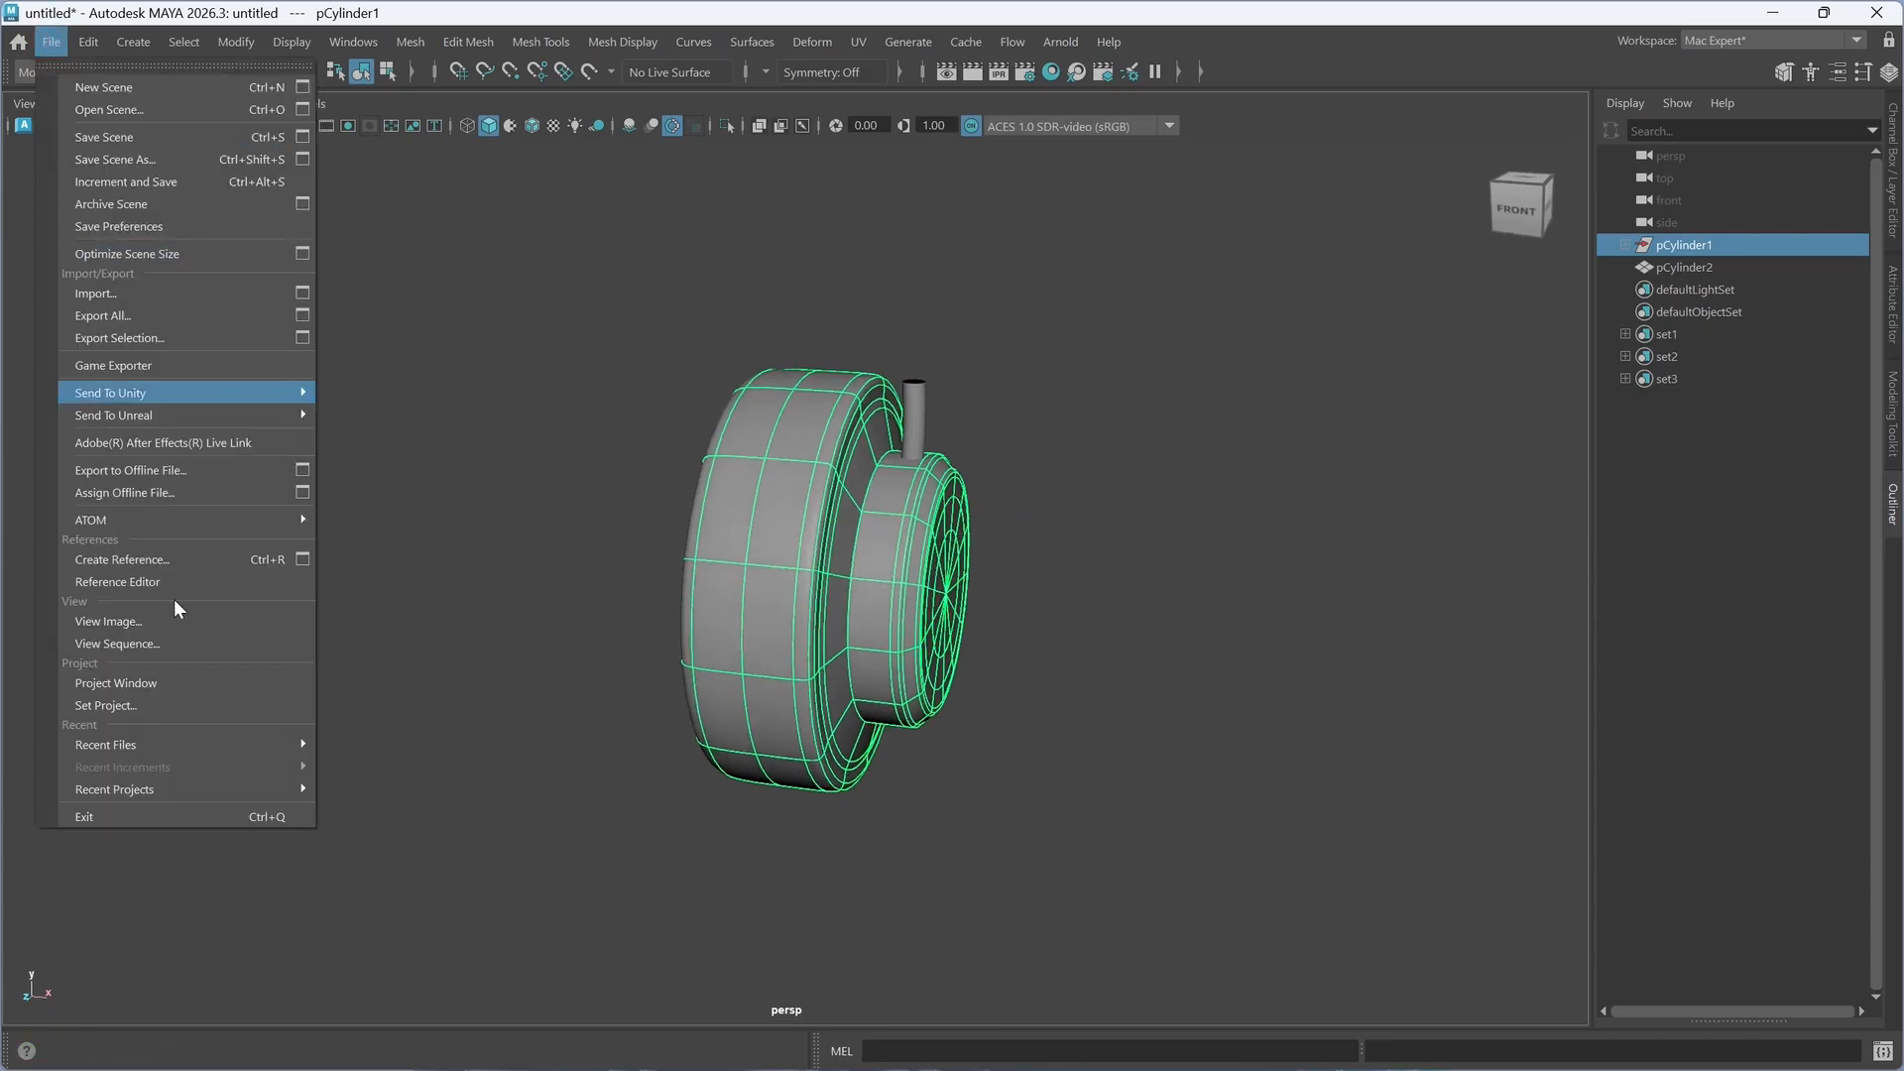
click(124, 683)
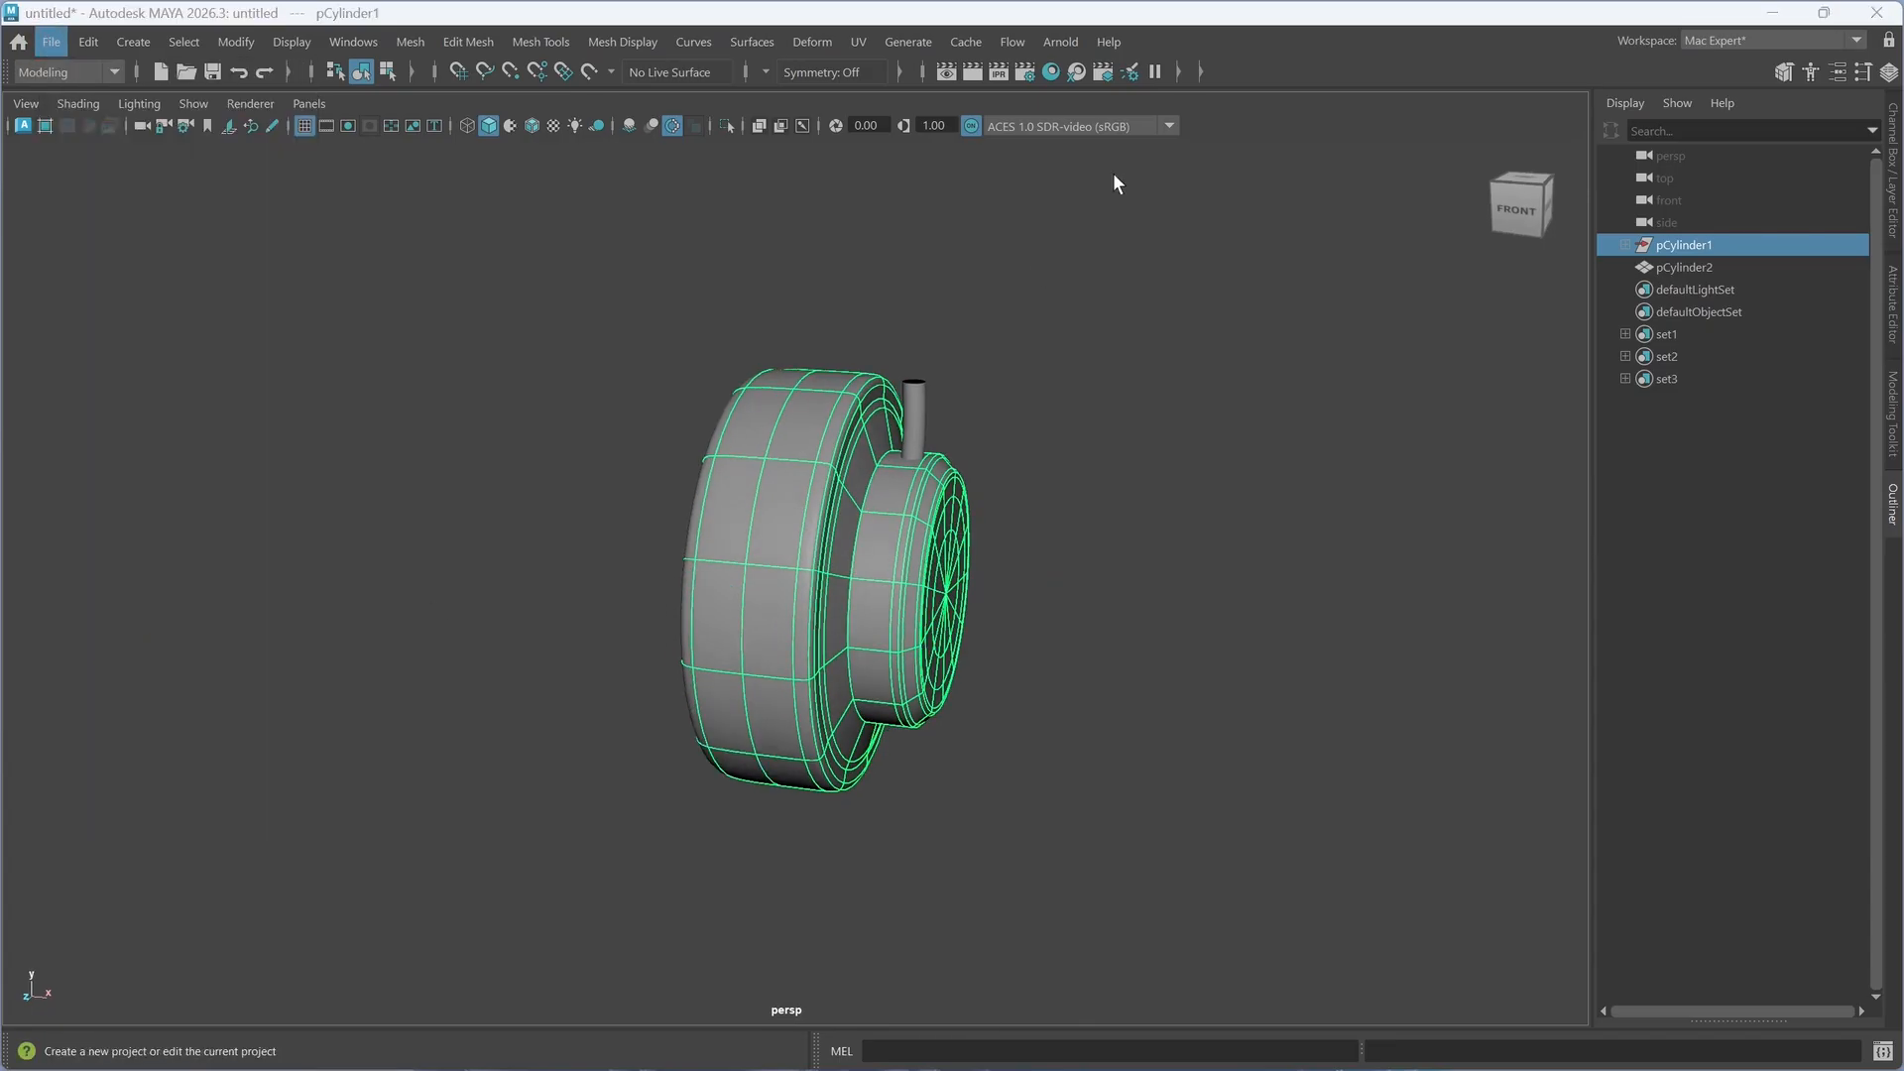
click(1150, 325)
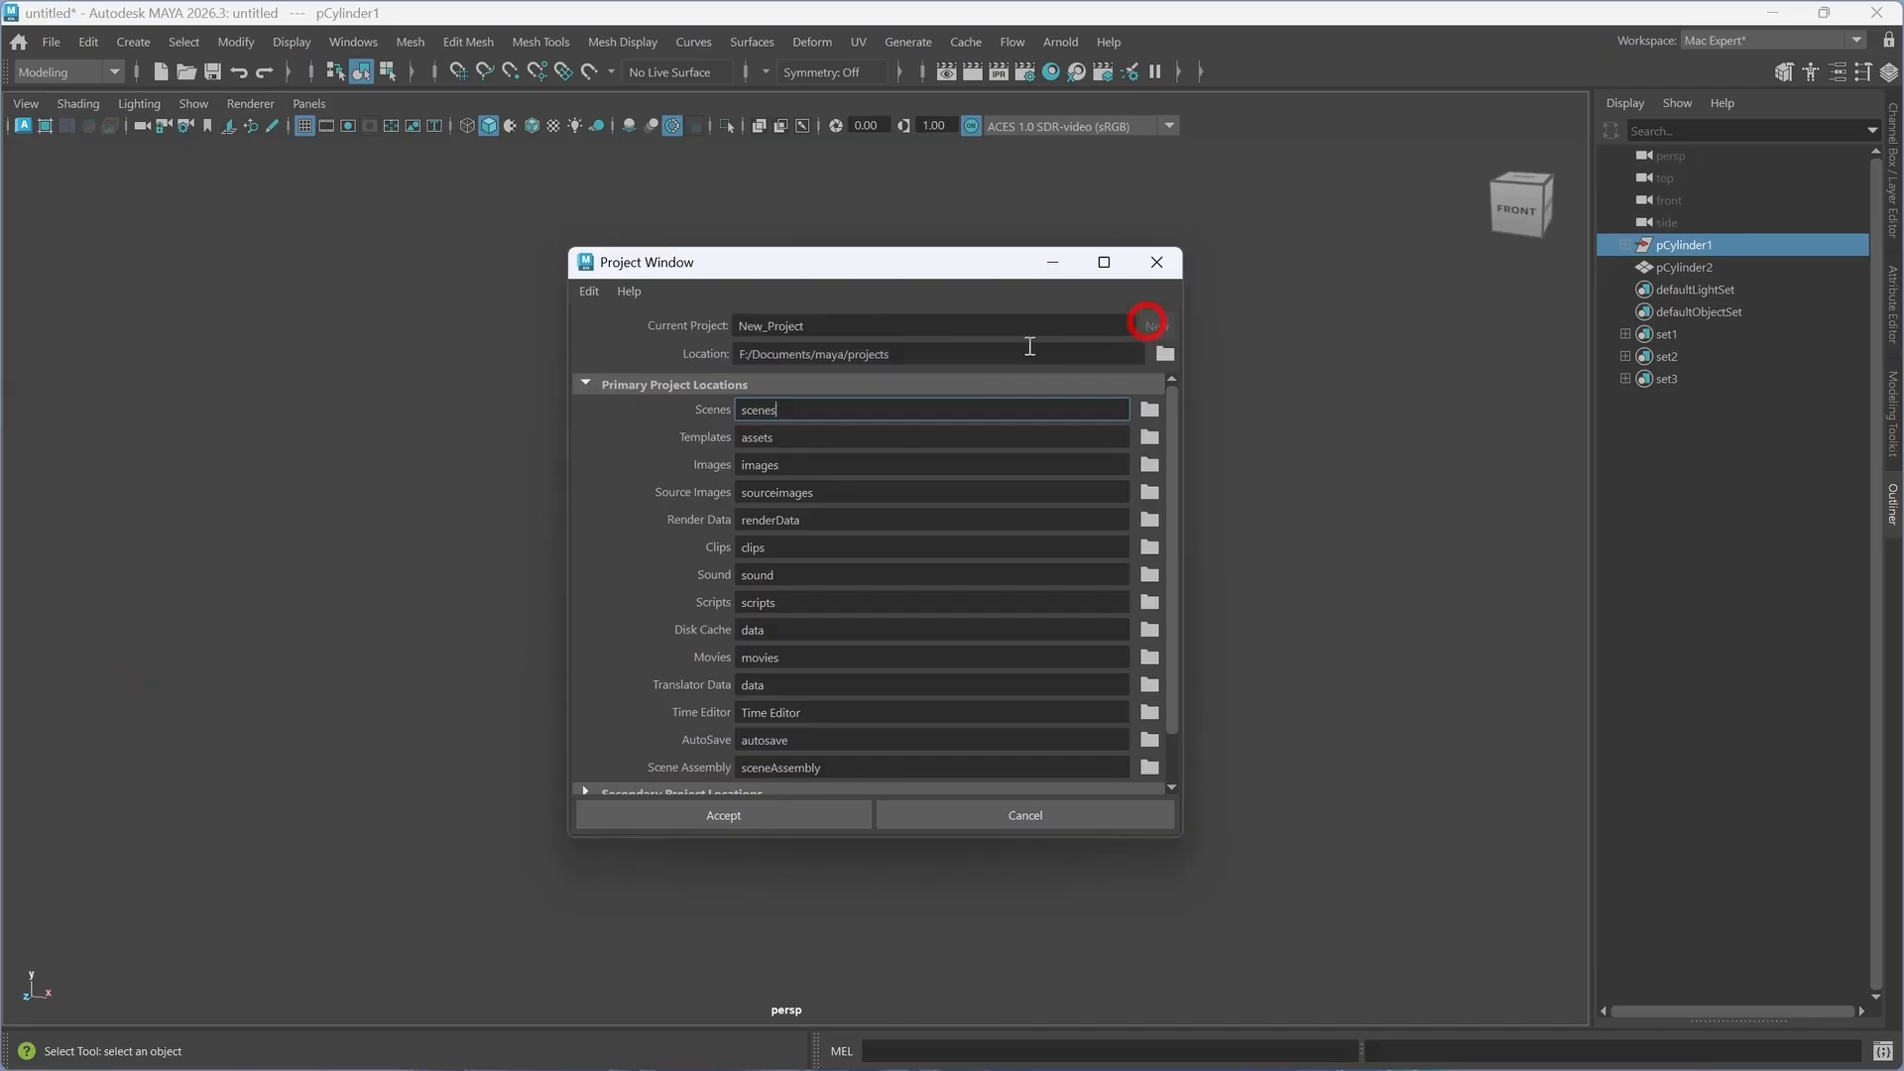
double_click(835, 326)
text(Hae)
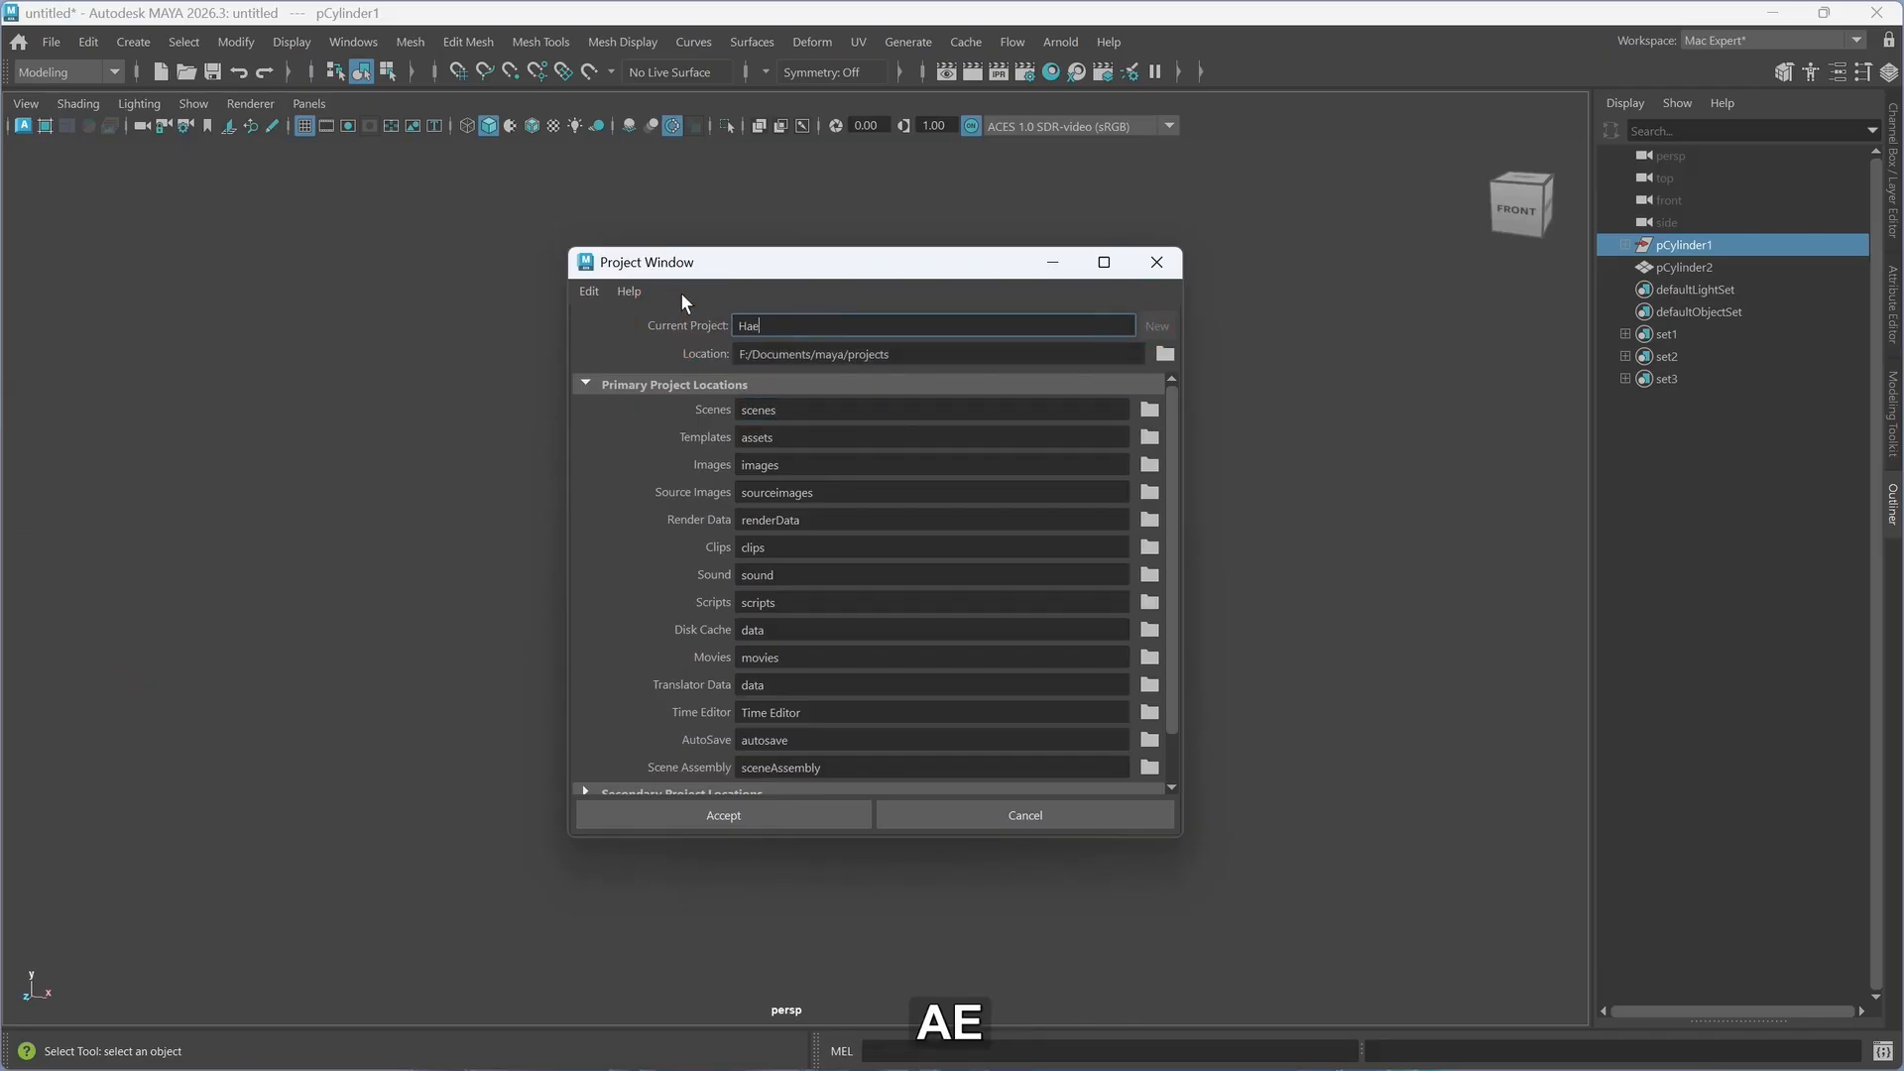
text(adse)
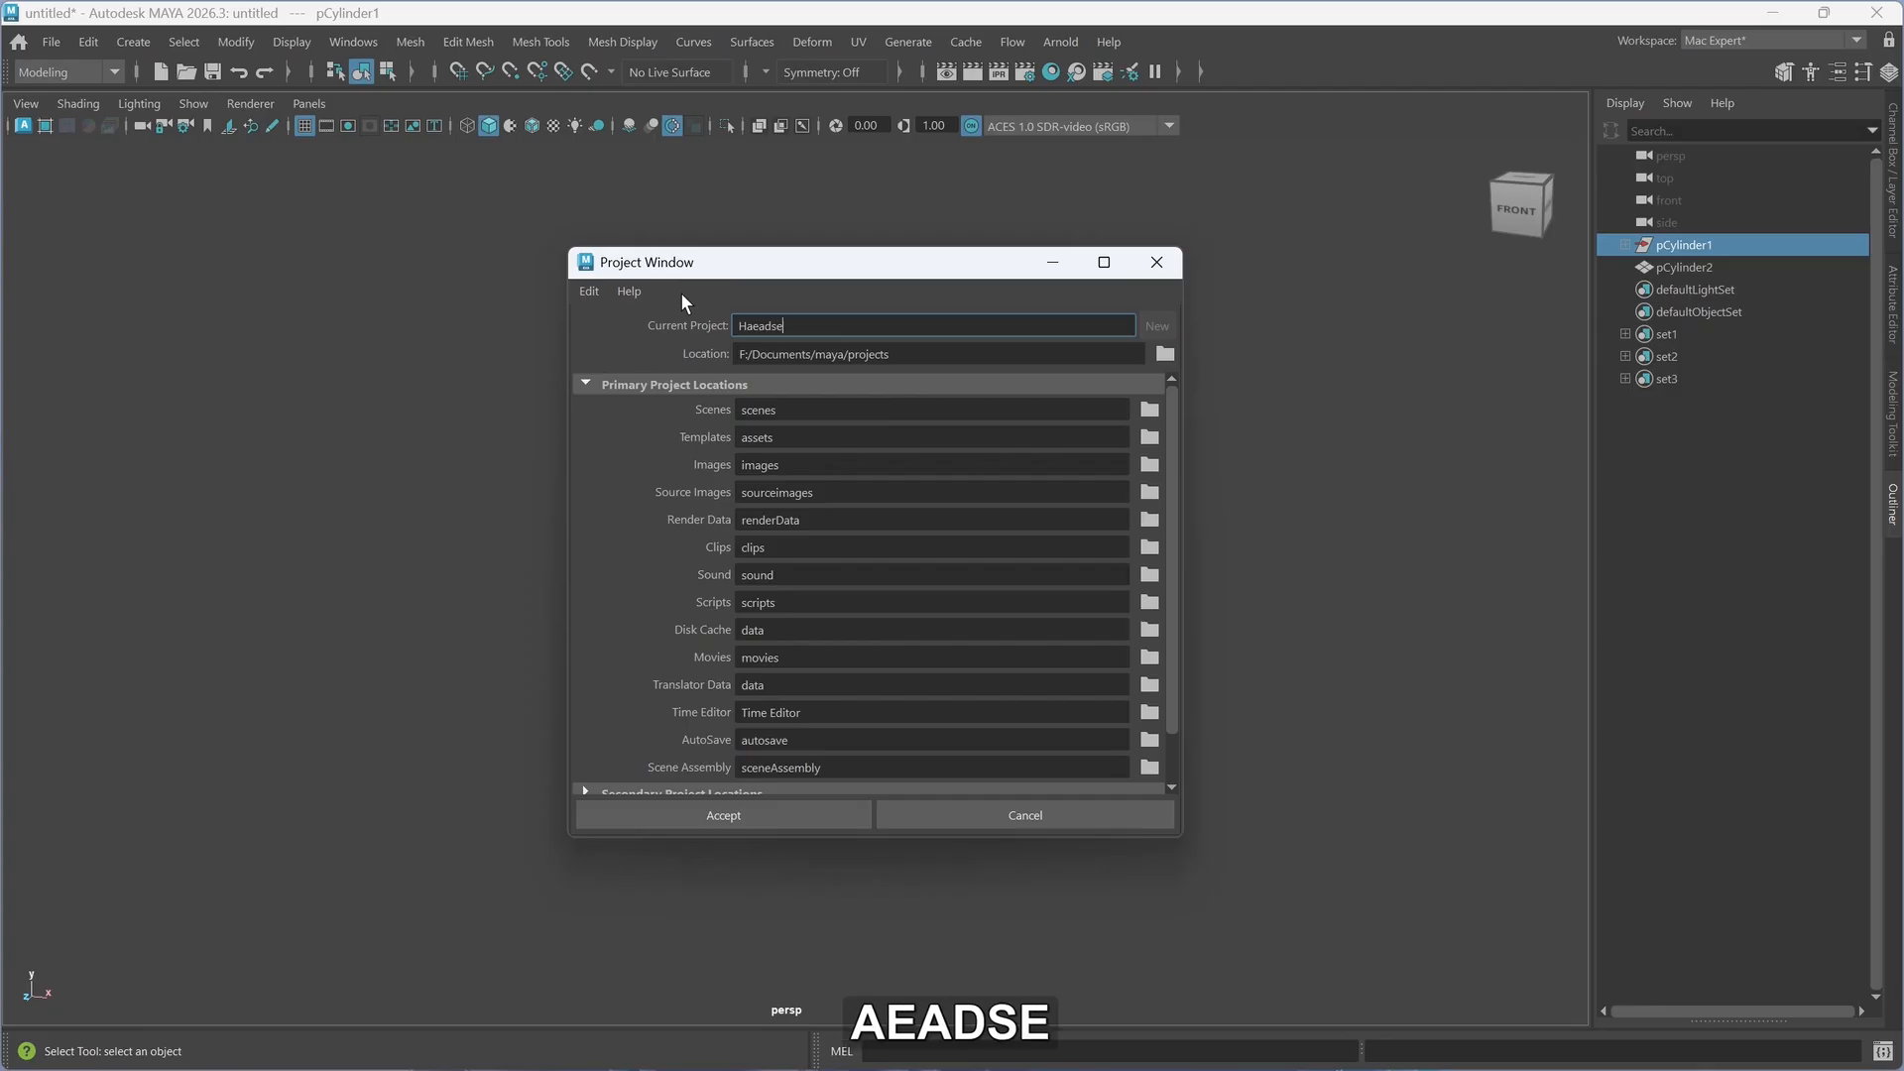
text(t)
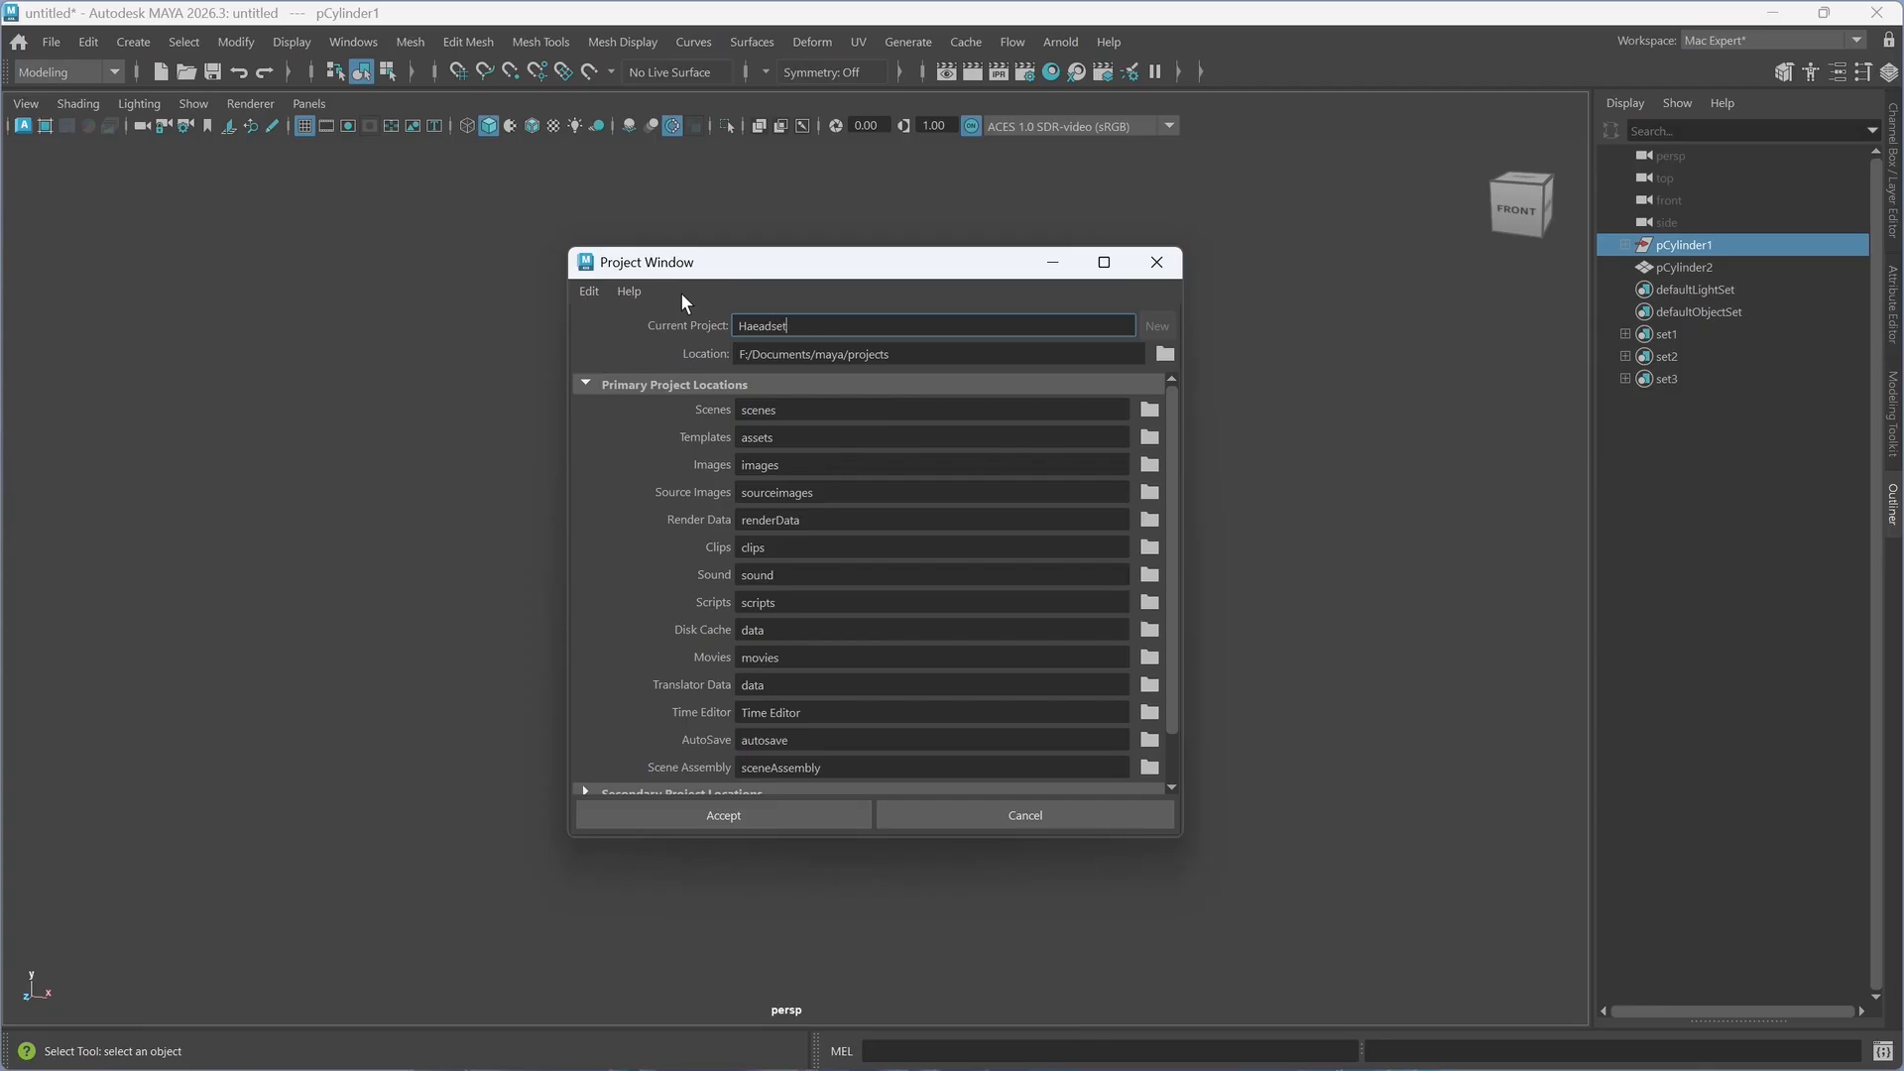
key(BackSpace)
key(BackSpace)
key(BackSpace)
key(BackSpace)
key(BackSpace)
key(BackSpace)
key(BackSpace)
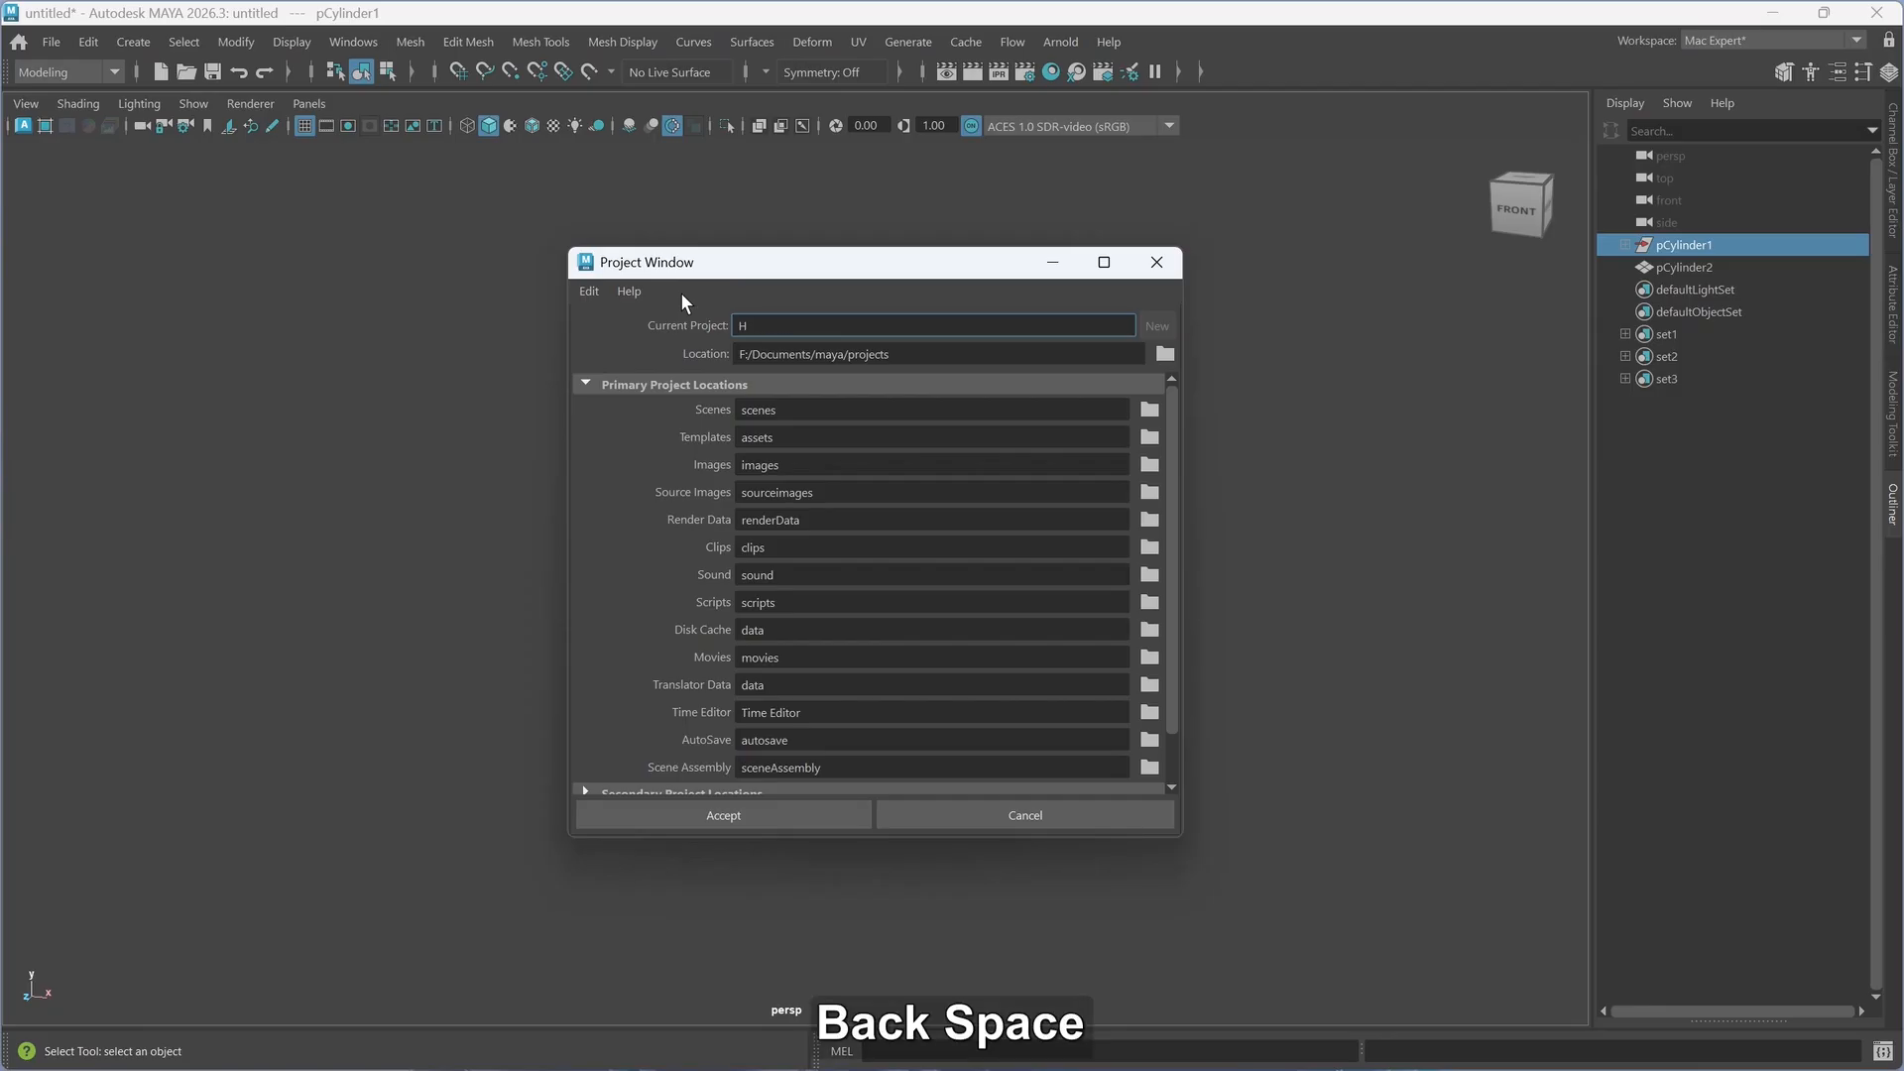
text(eadset )
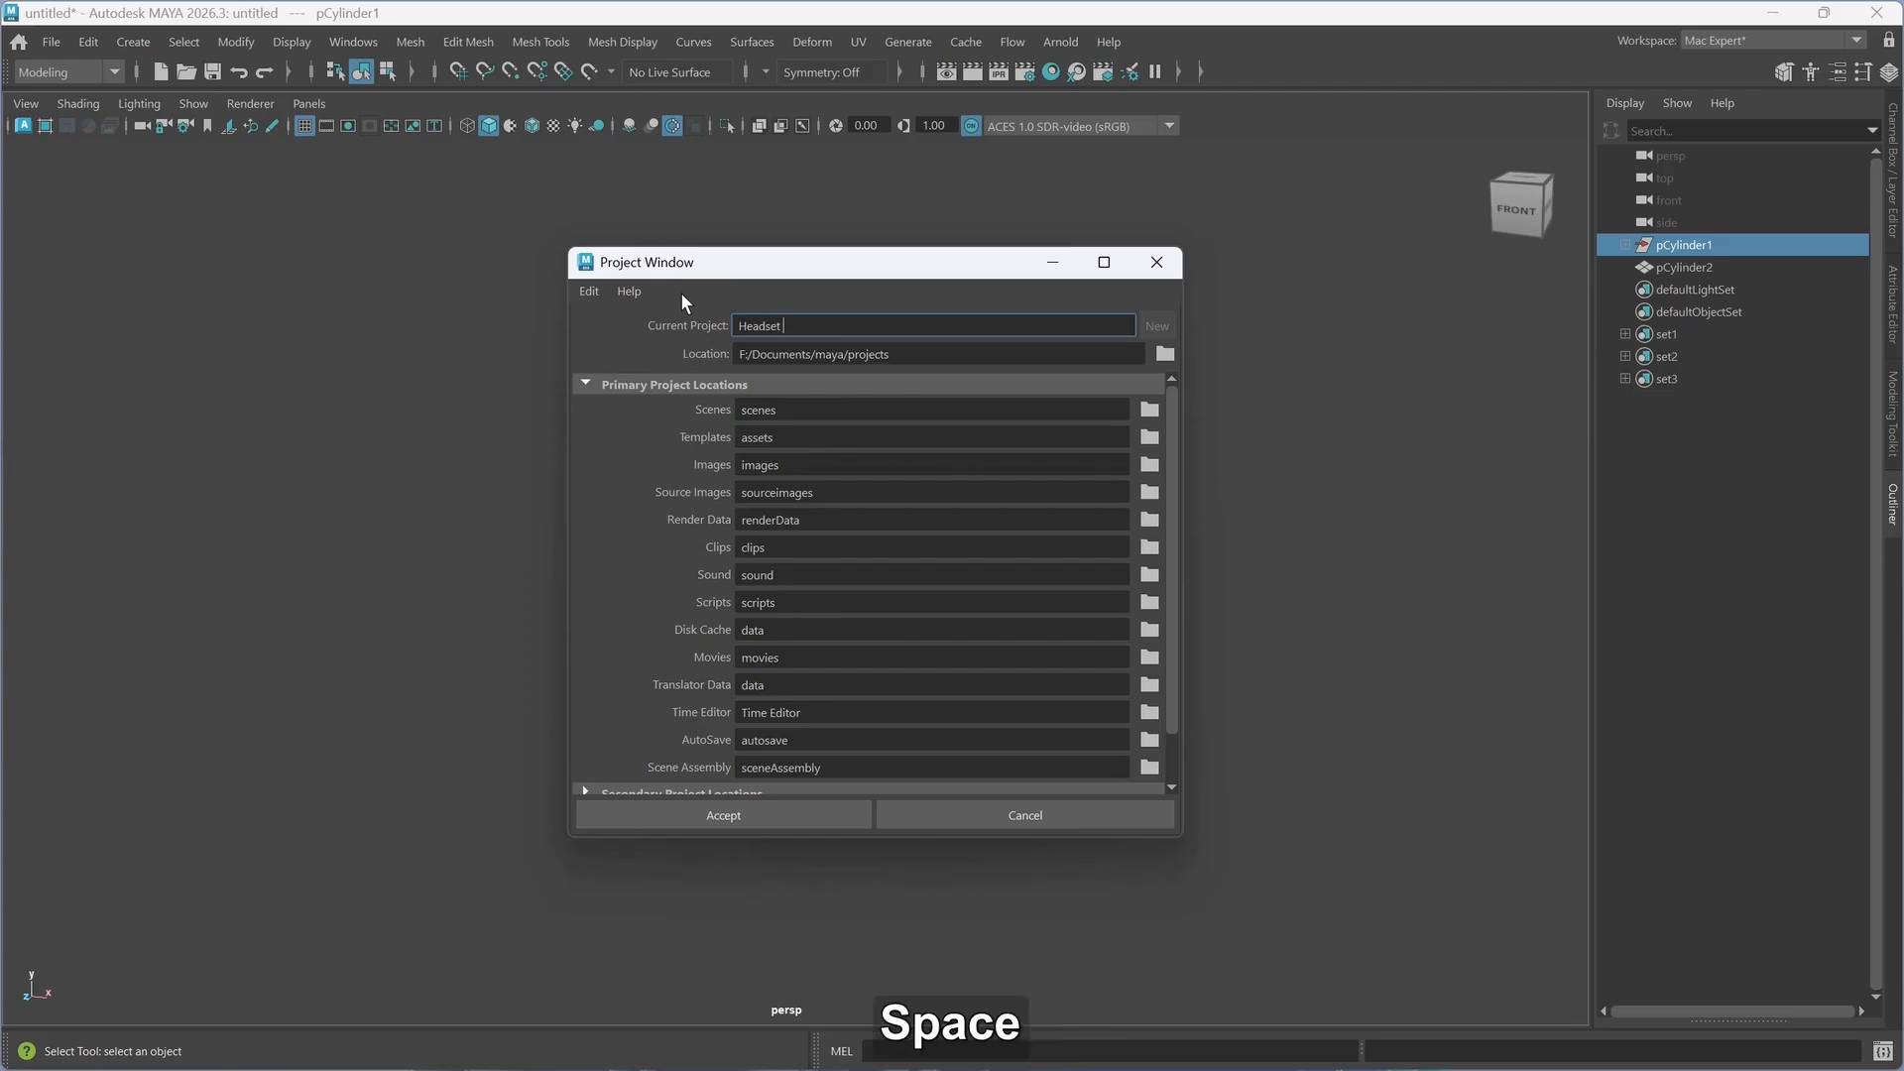
text(_01)
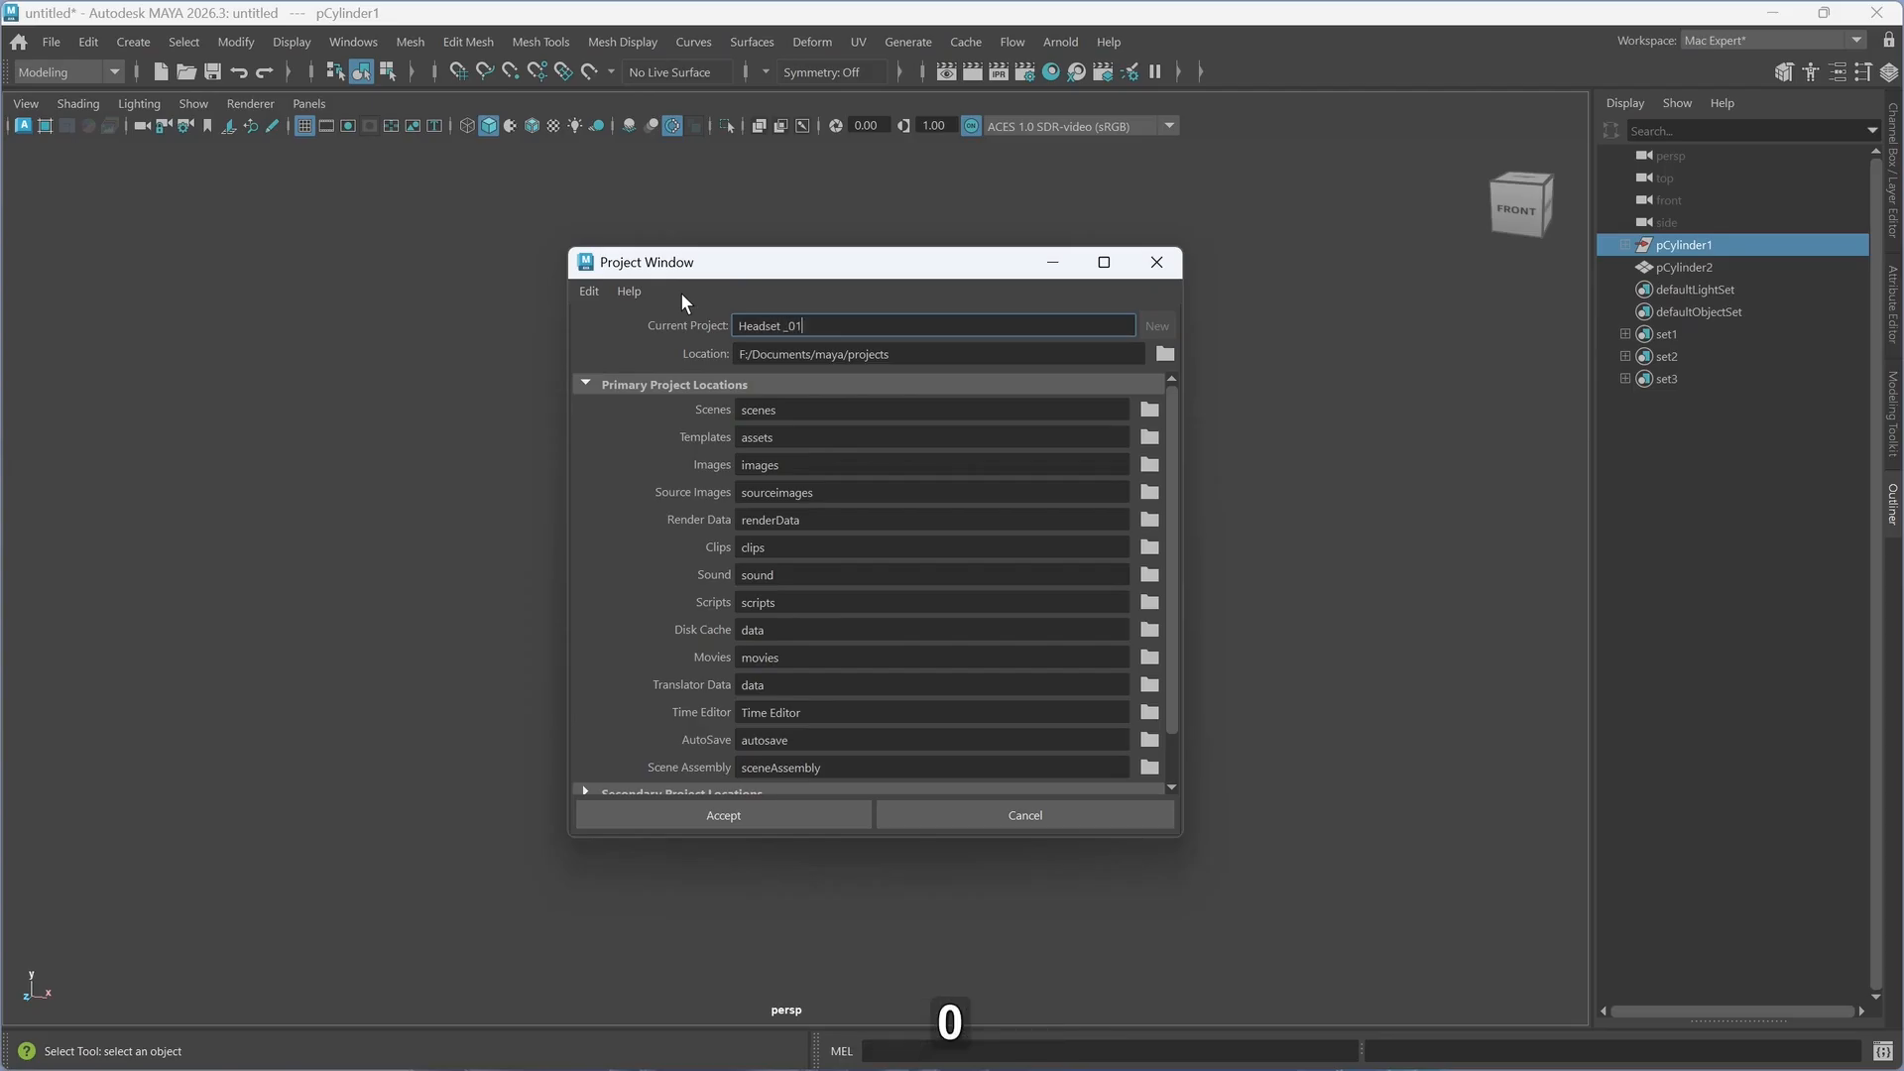
click(751, 806)
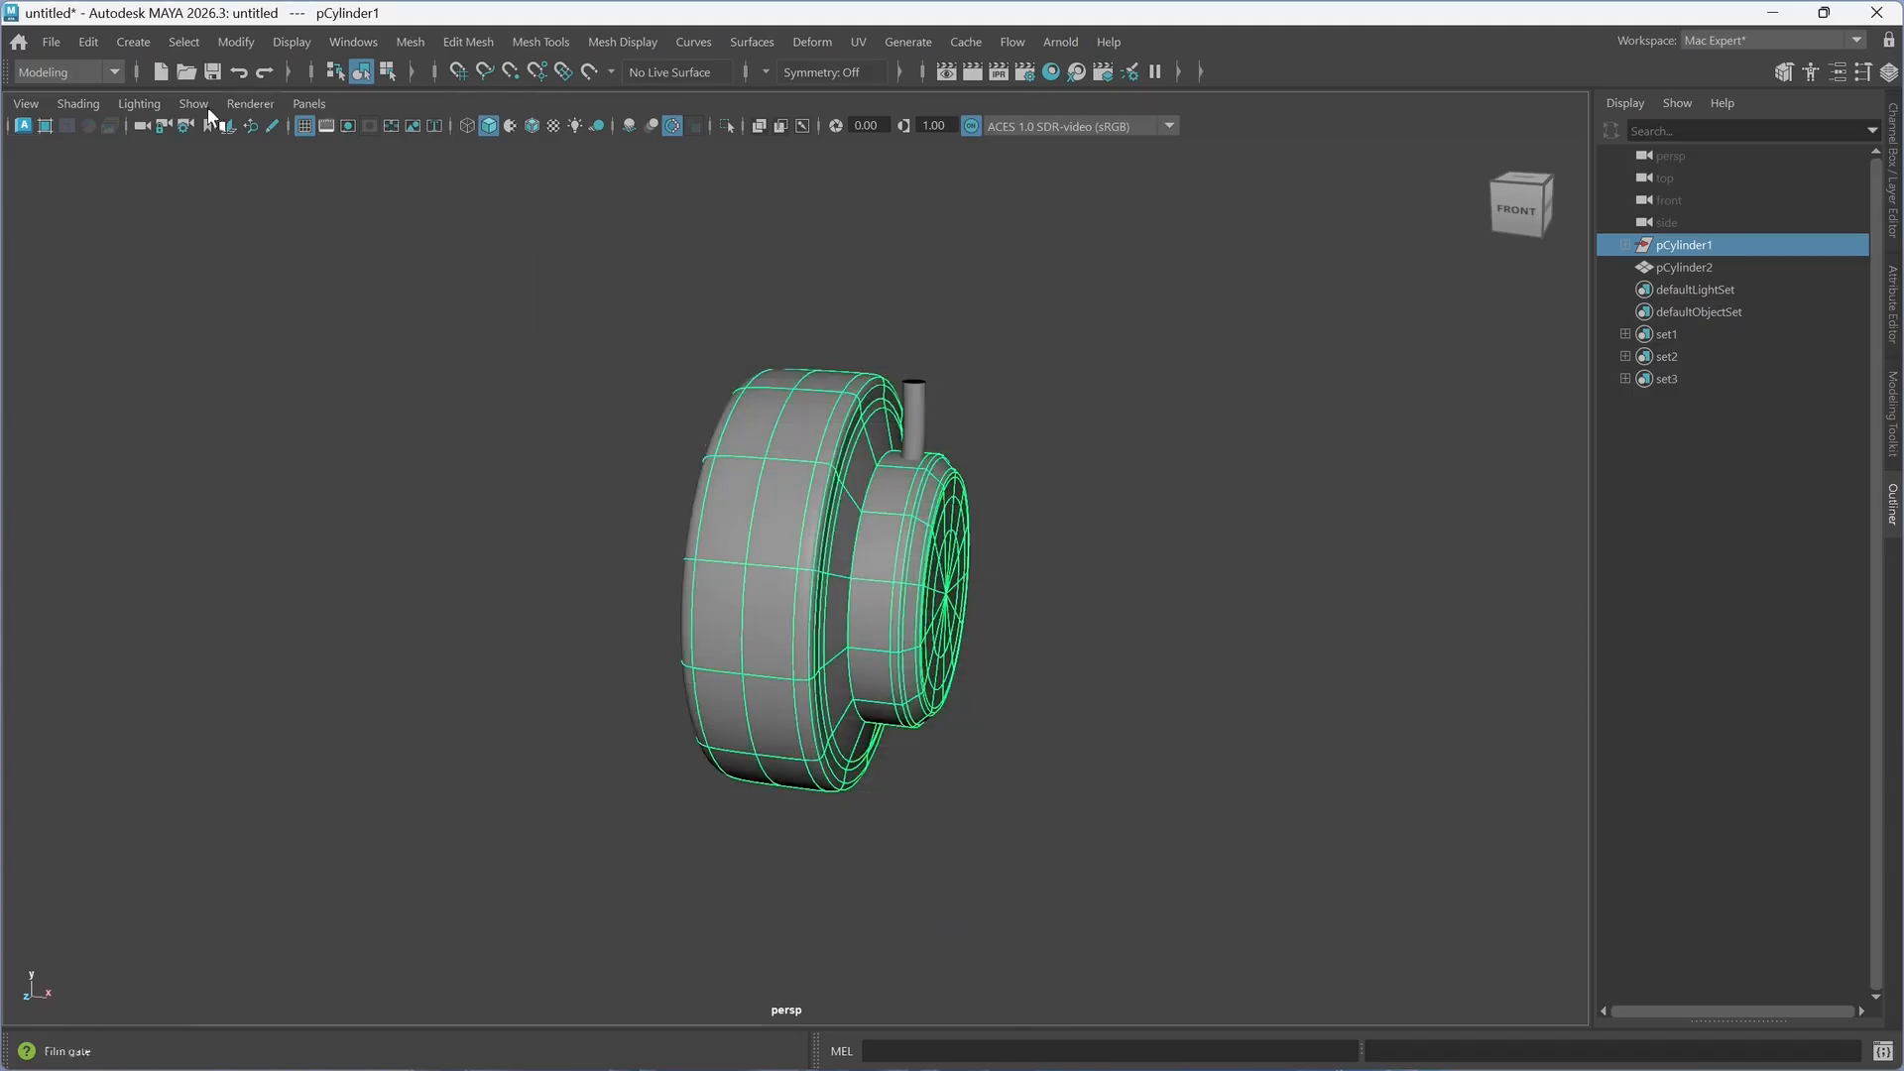
- Save the scene as "Headset" in Maya Binary format in the new project's scenes folder
click(65, 46)
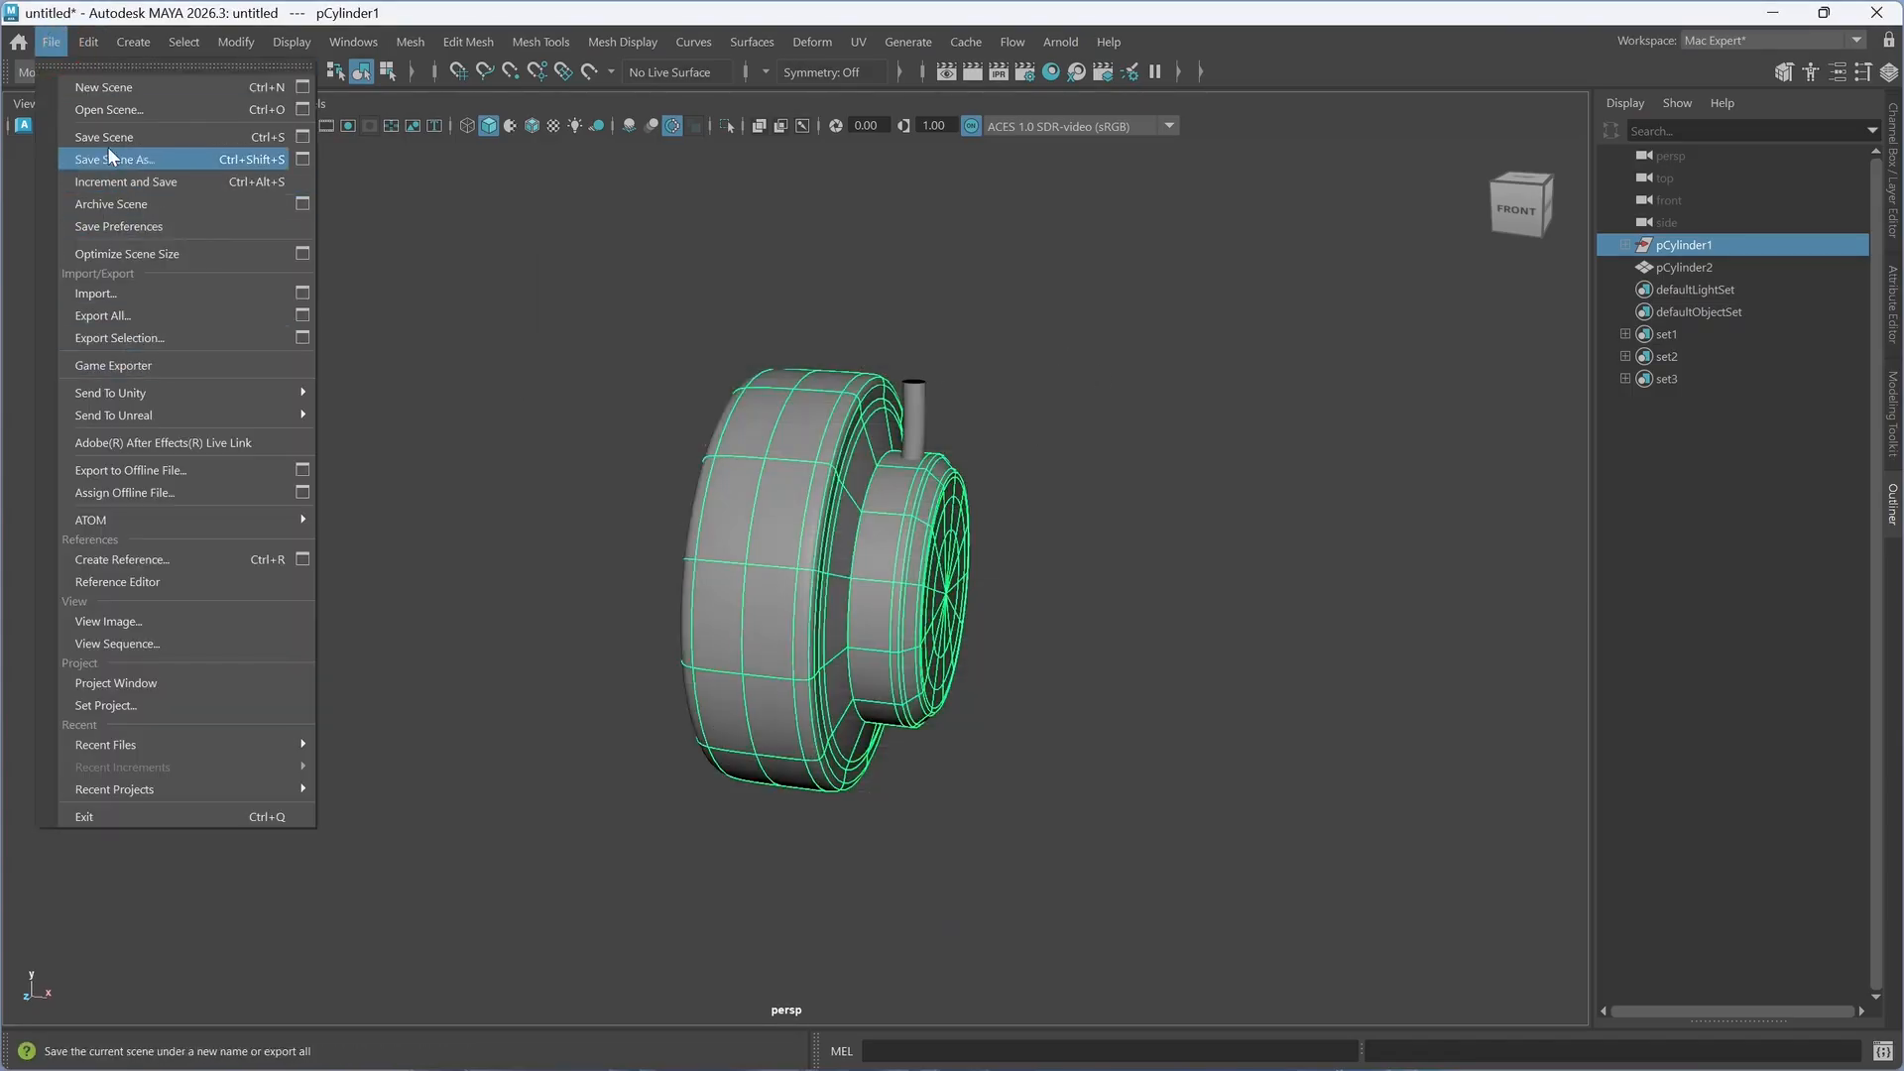
click(107, 139)
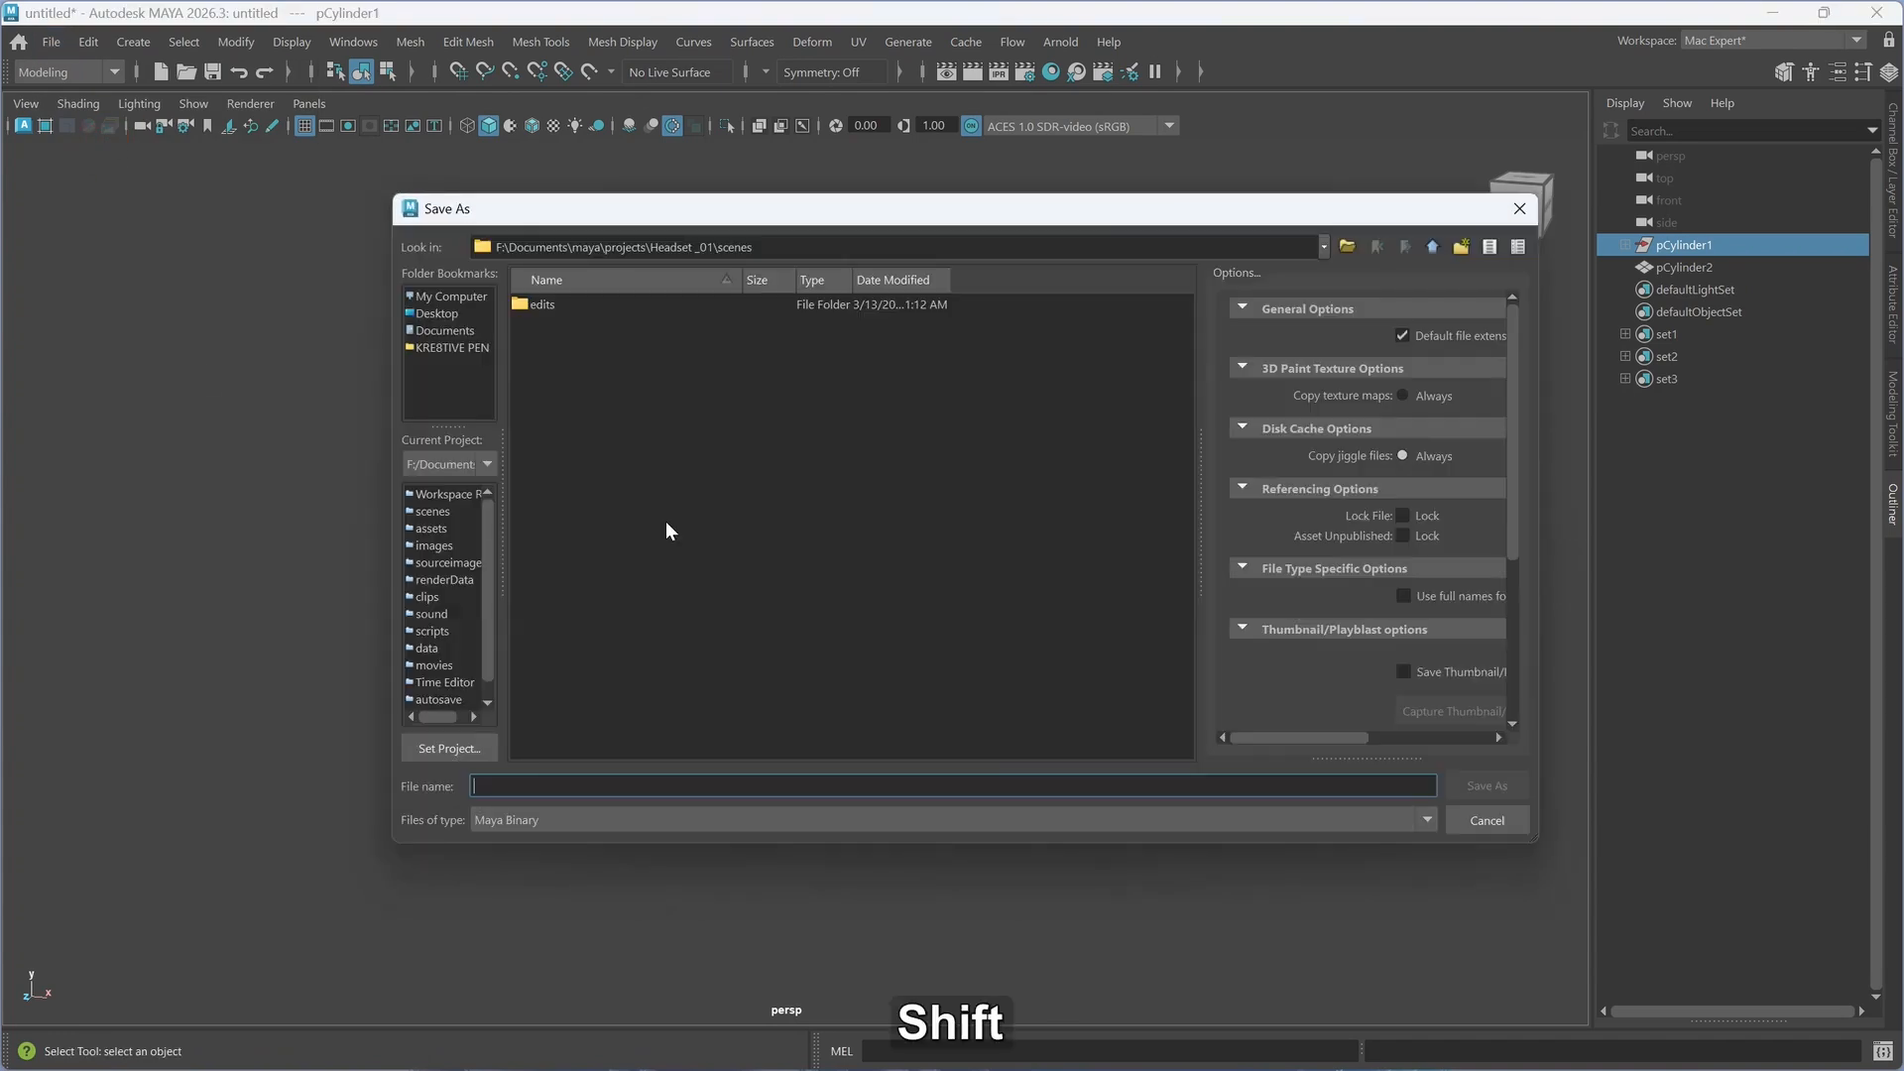
text(Headse)
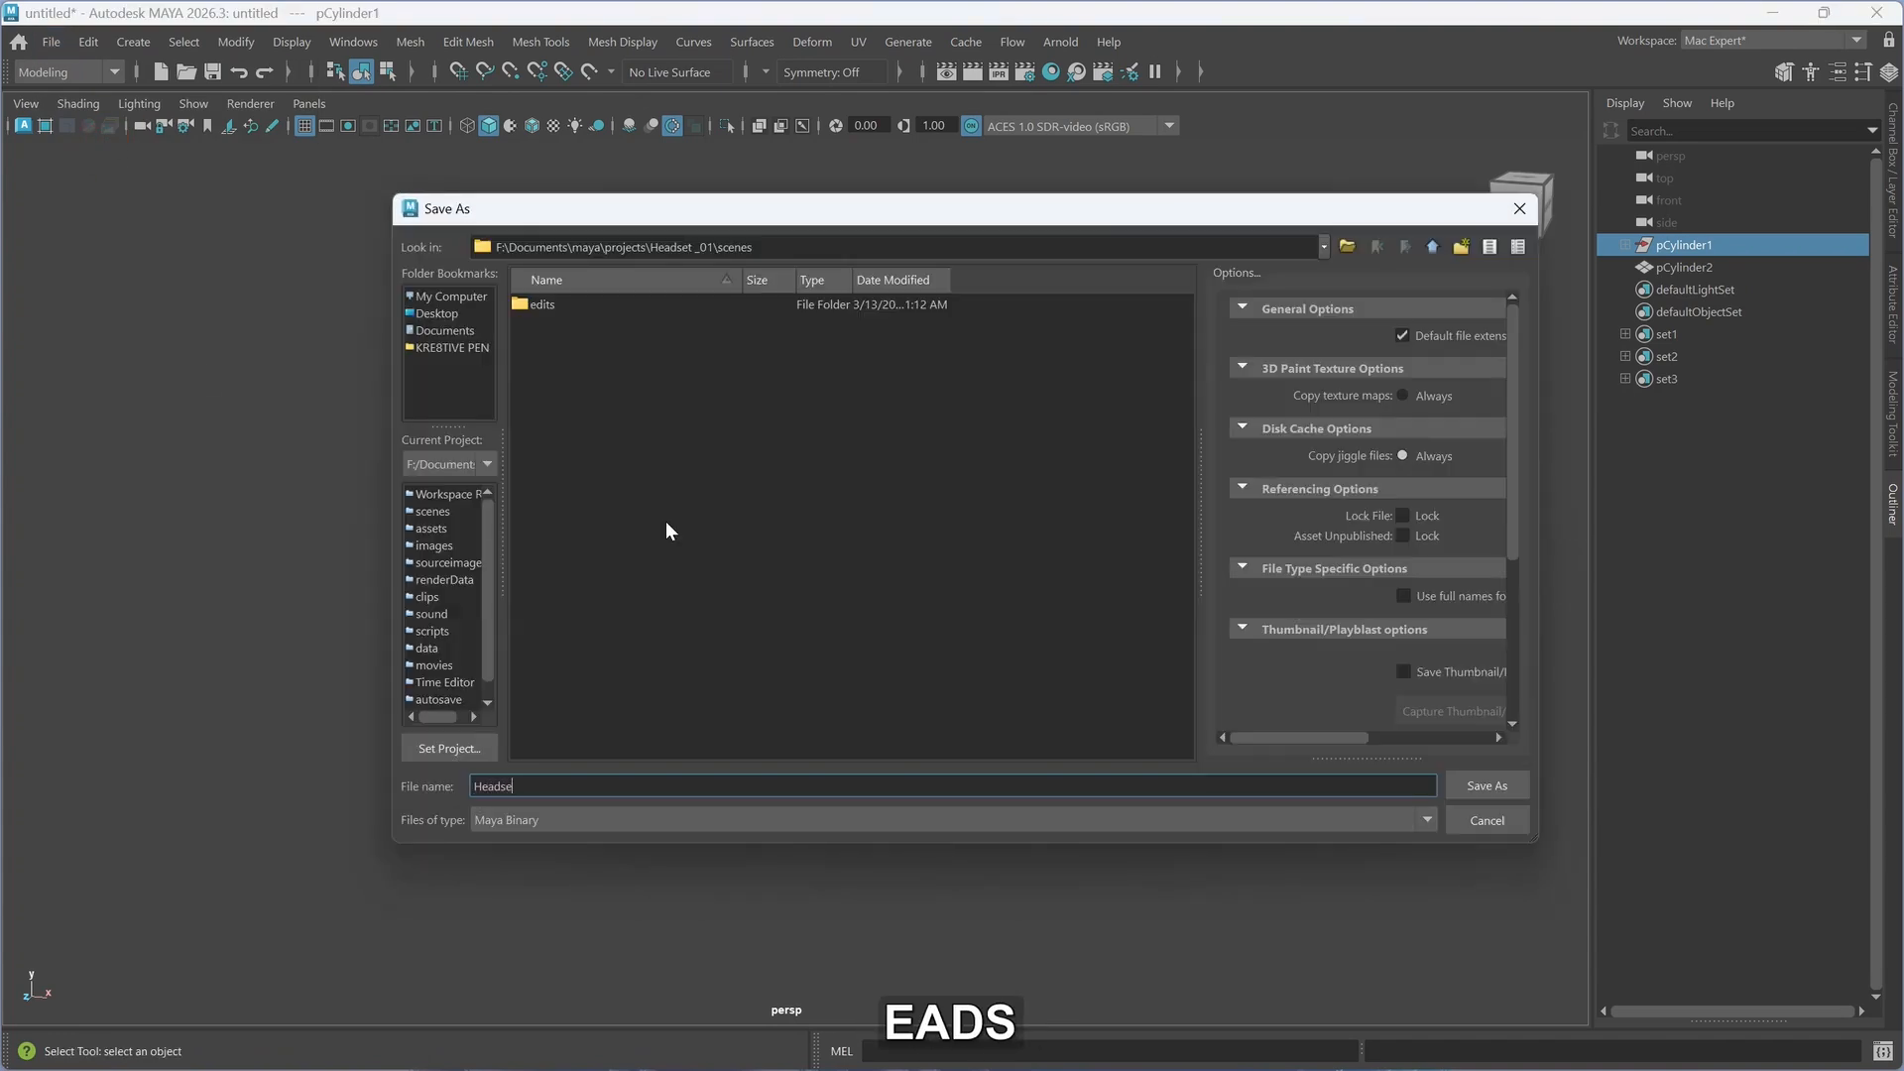
text(t)
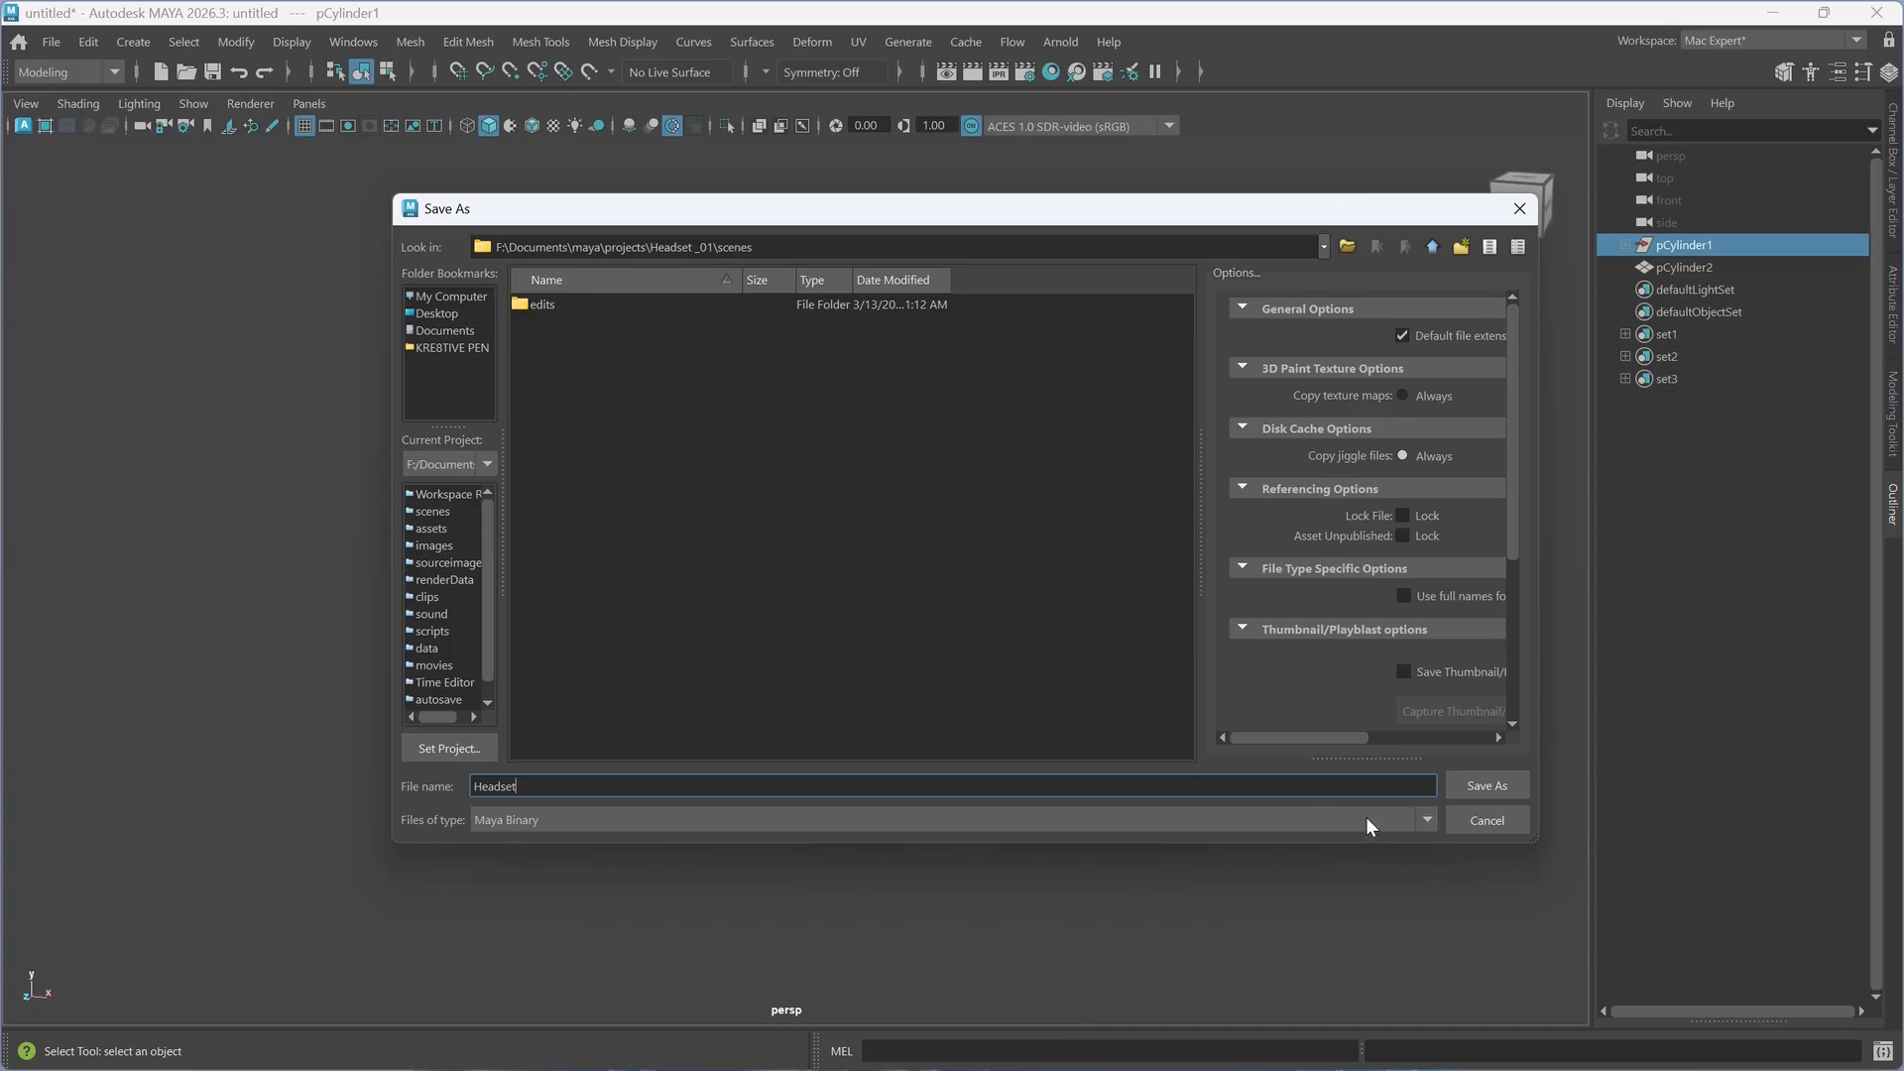
click(1487, 784)
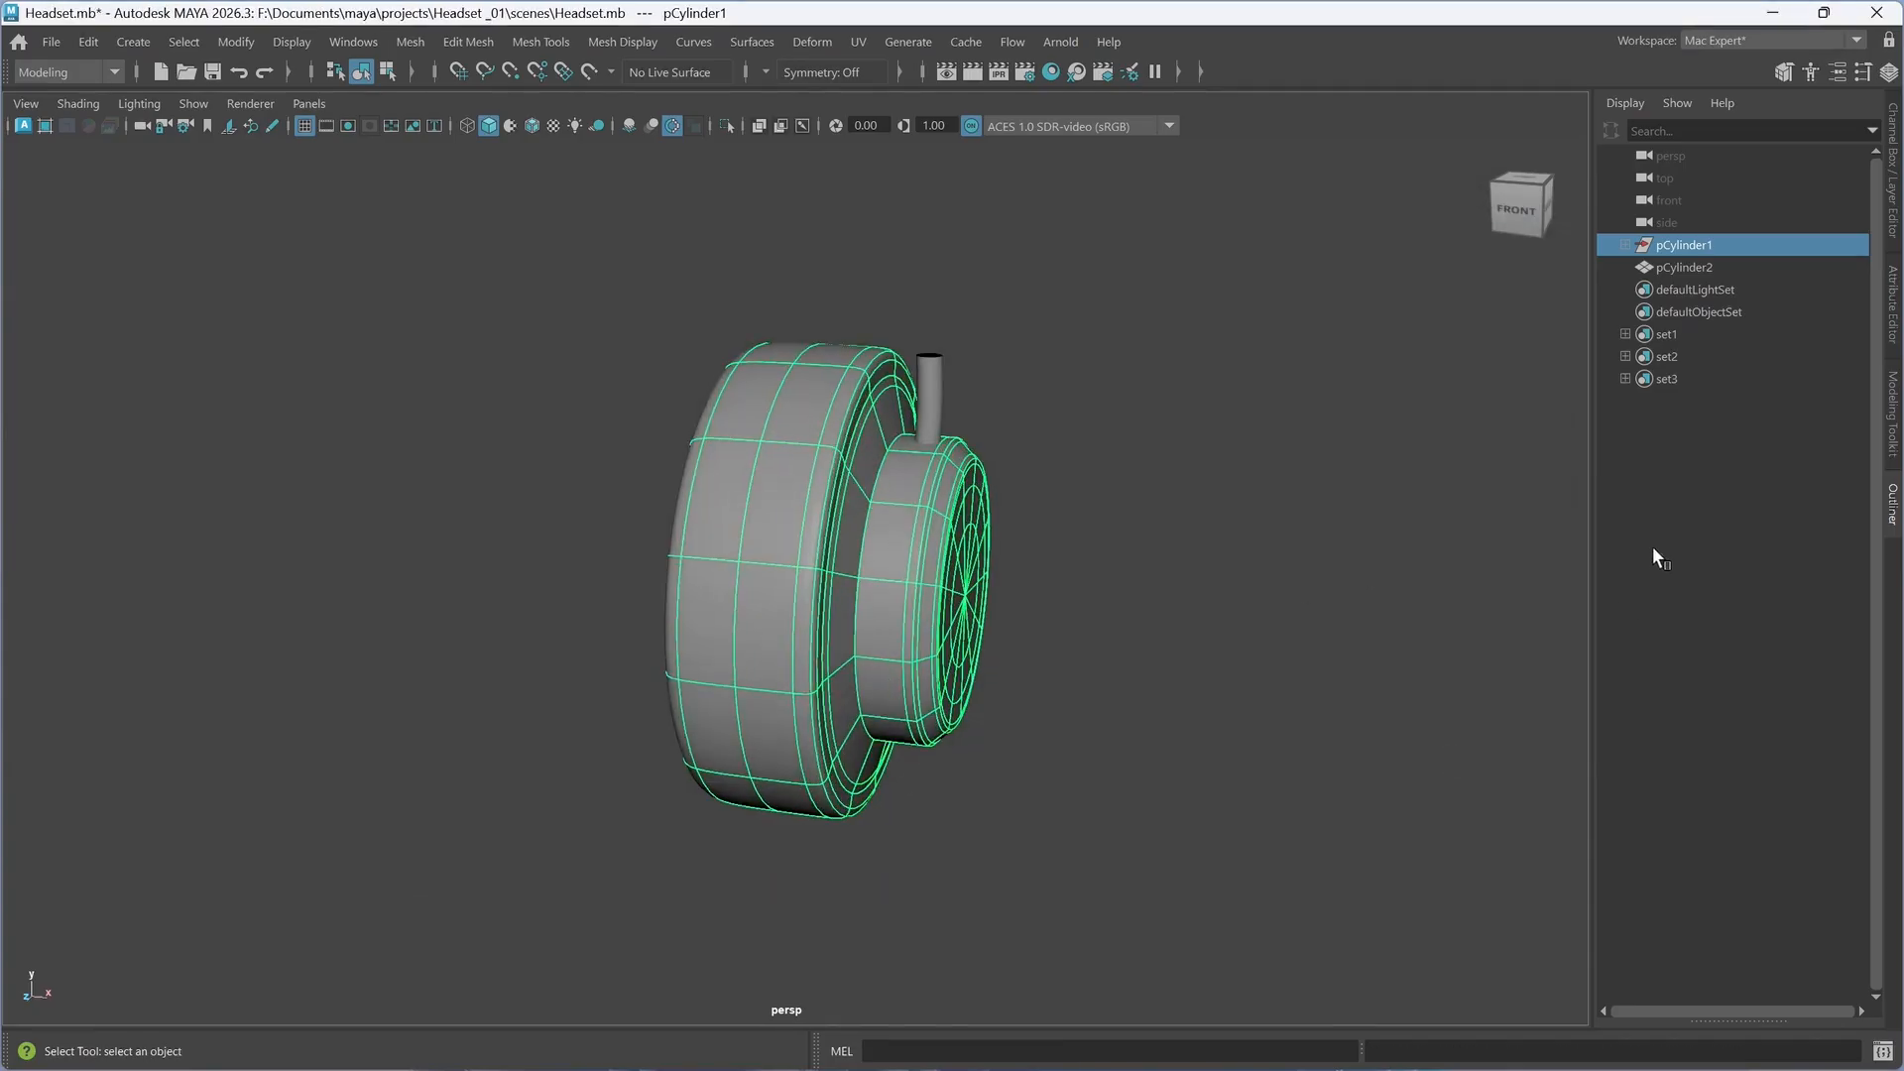
- Show the Channel Box, select all parts of the model to view their construction history, and deselect them
drag(1153, 831, 1160, 840)
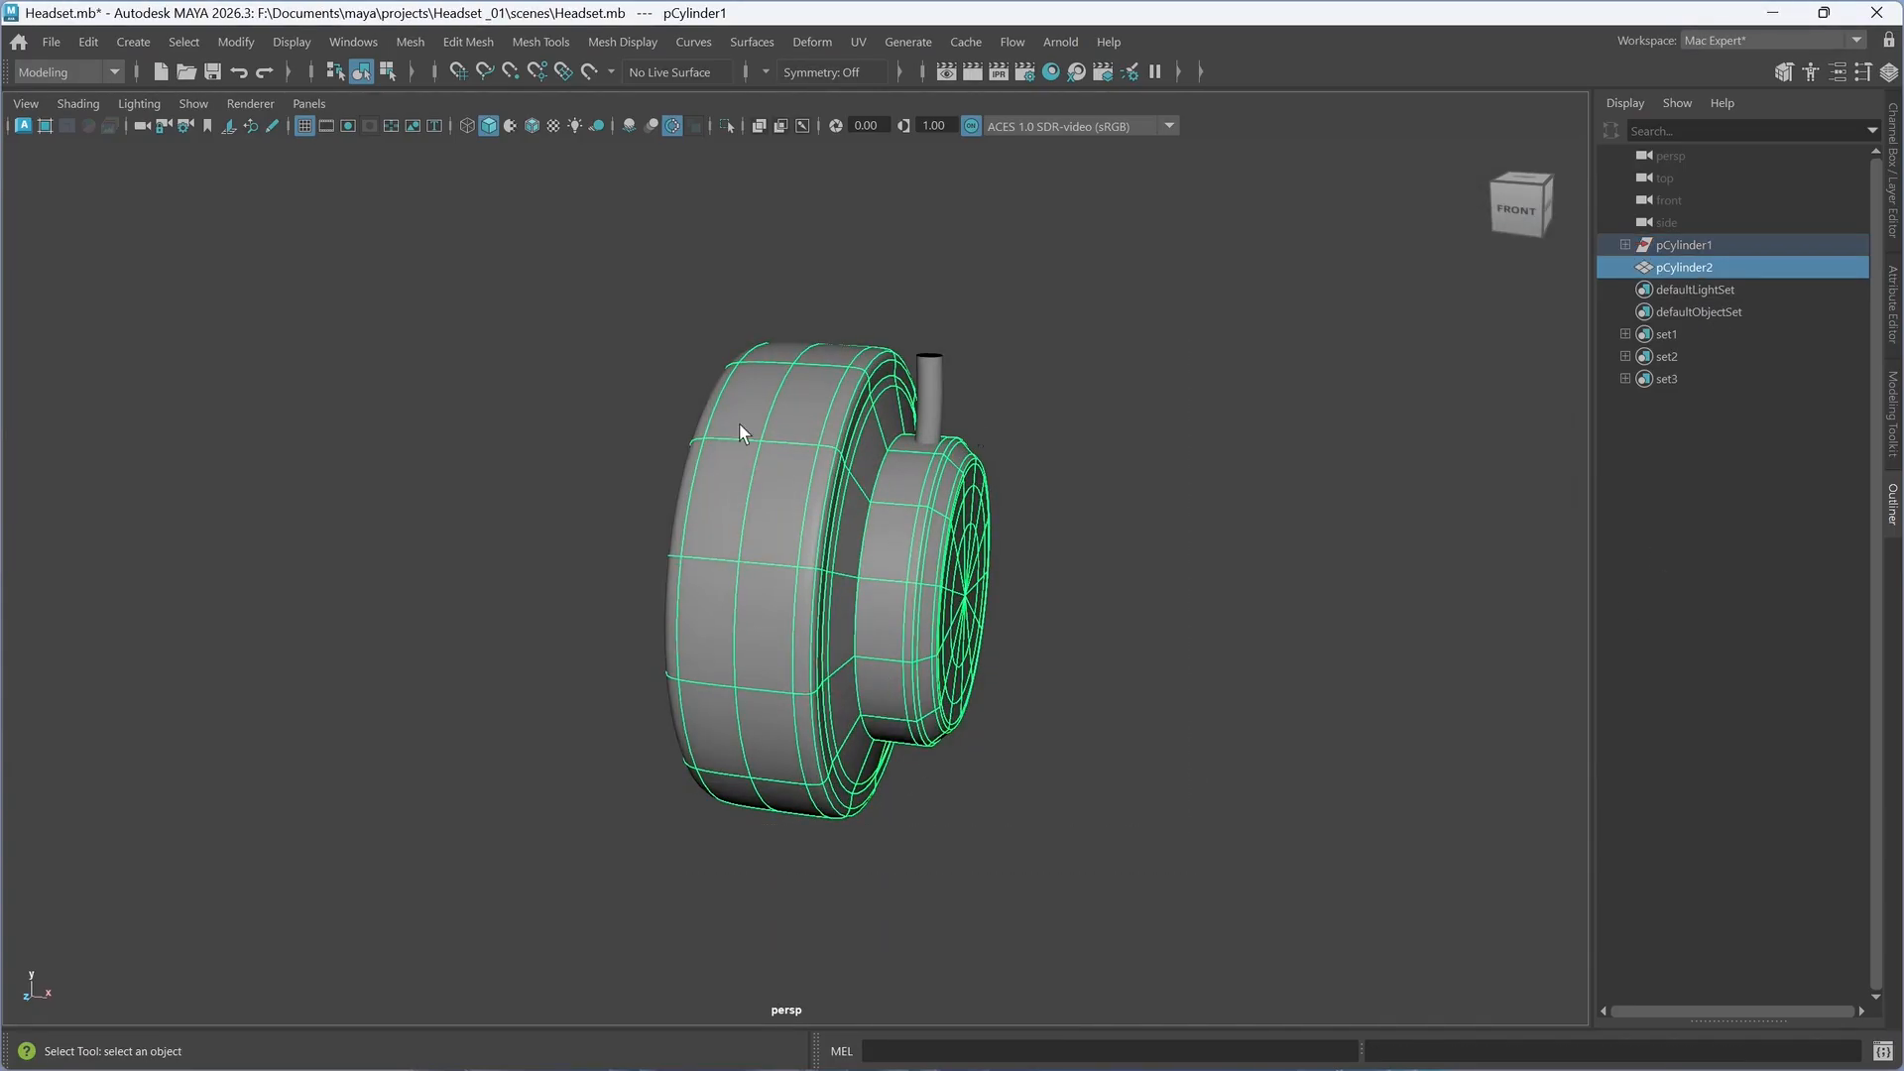
click(89, 42)
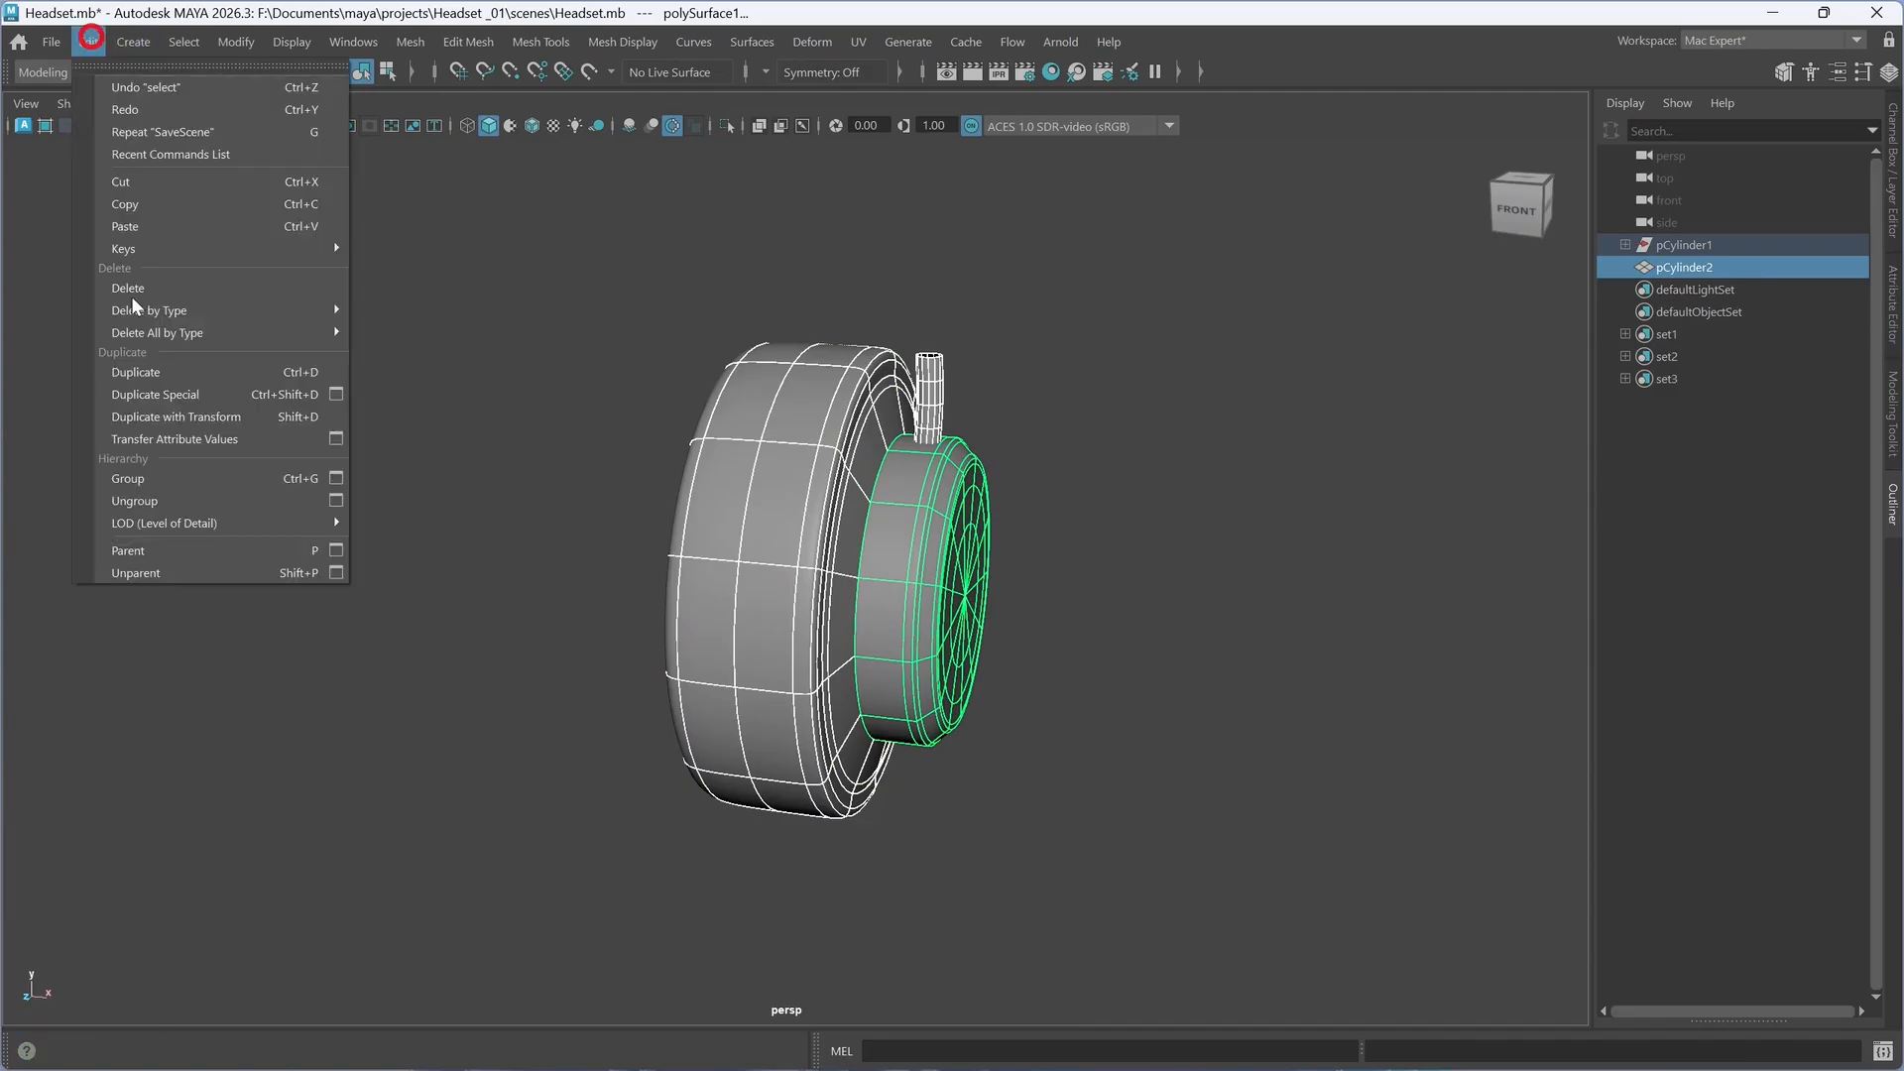
mouse_move(220, 336)
click(1894, 213)
click(1071, 563)
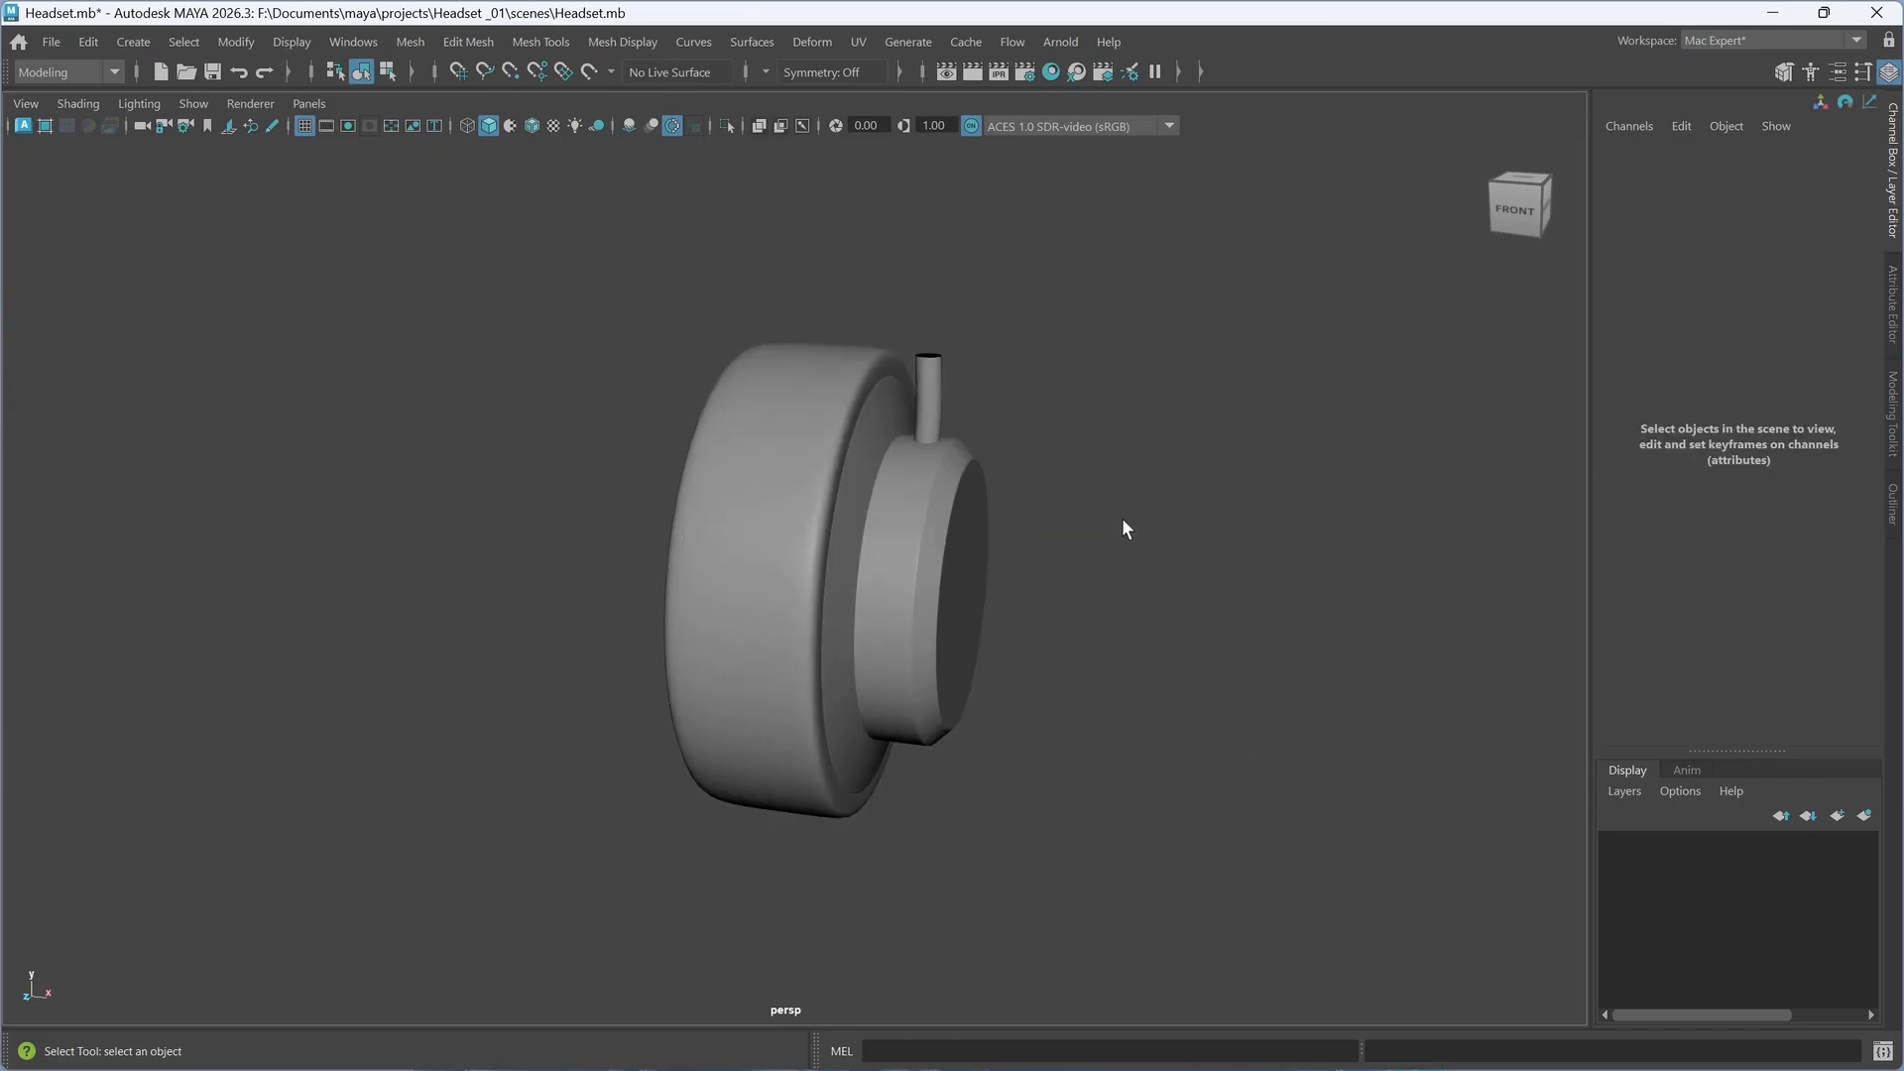
drag(528, 300, 1180, 679)
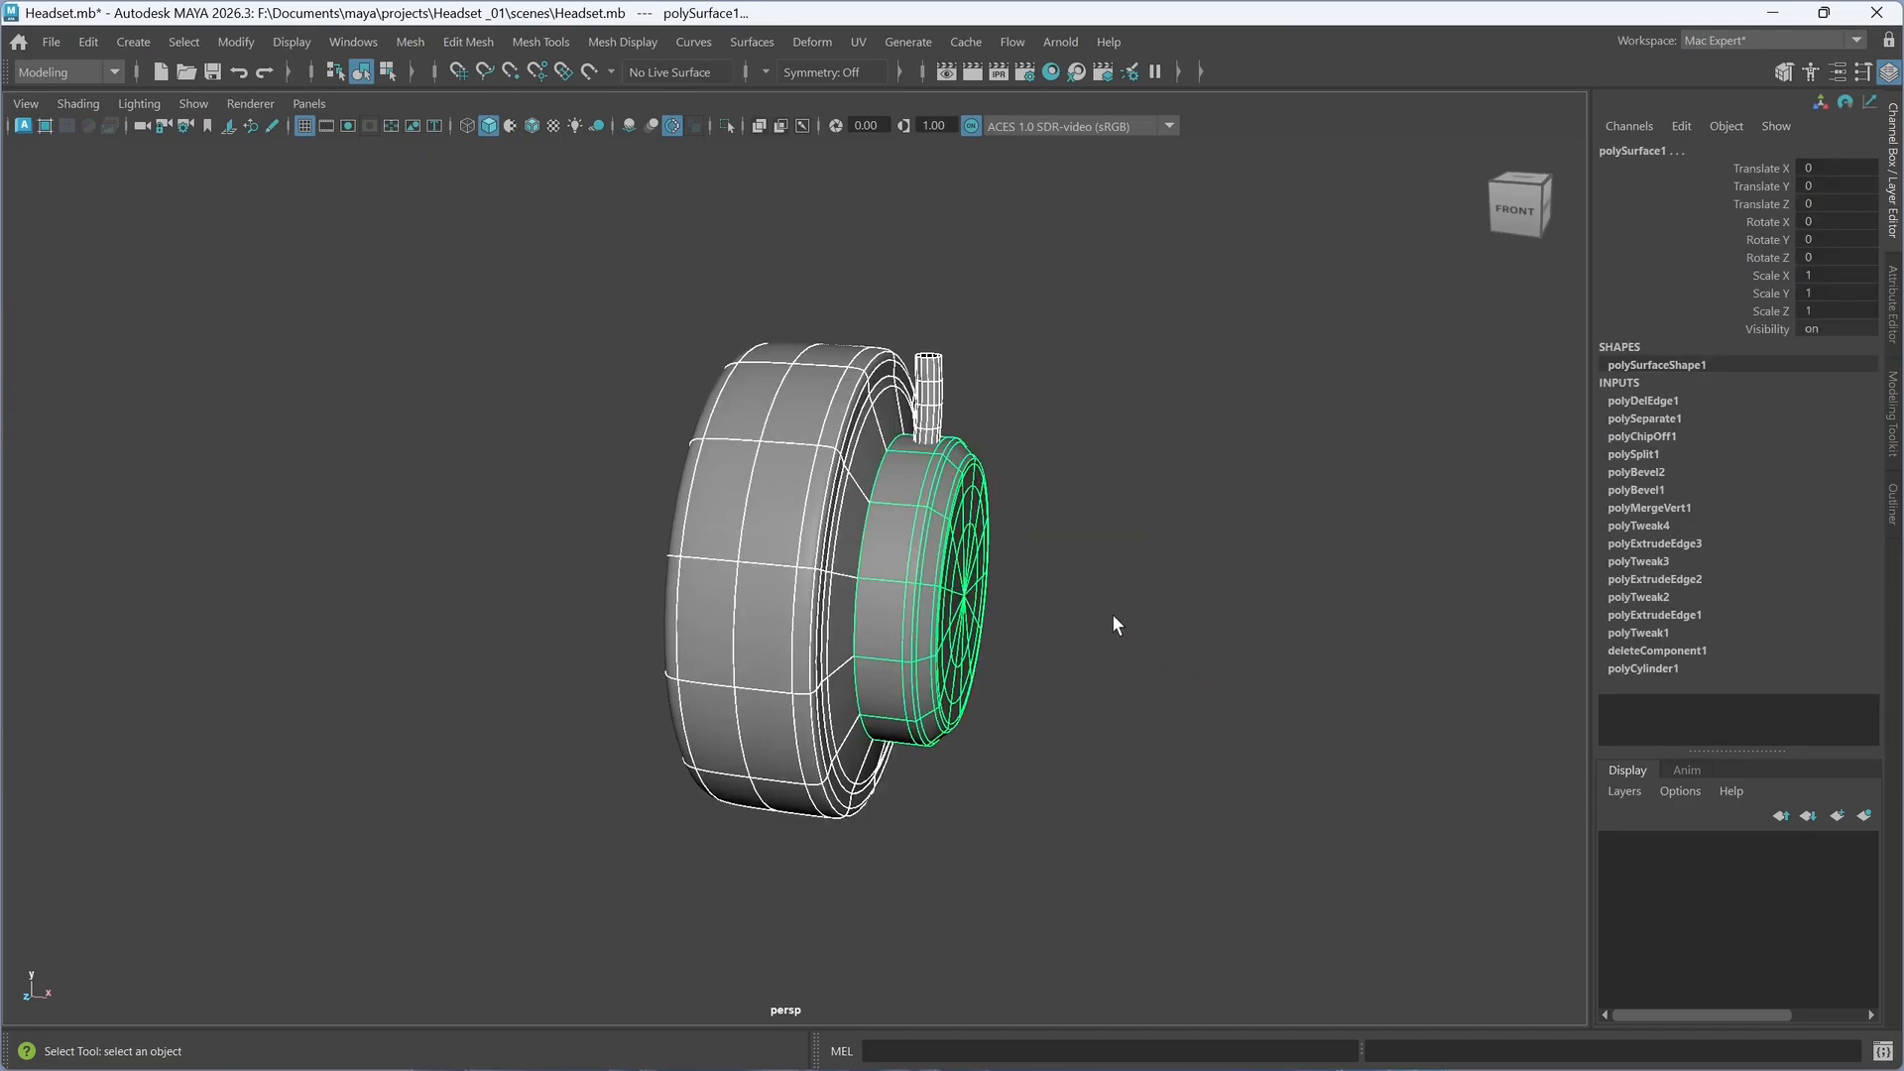
click(1157, 602)
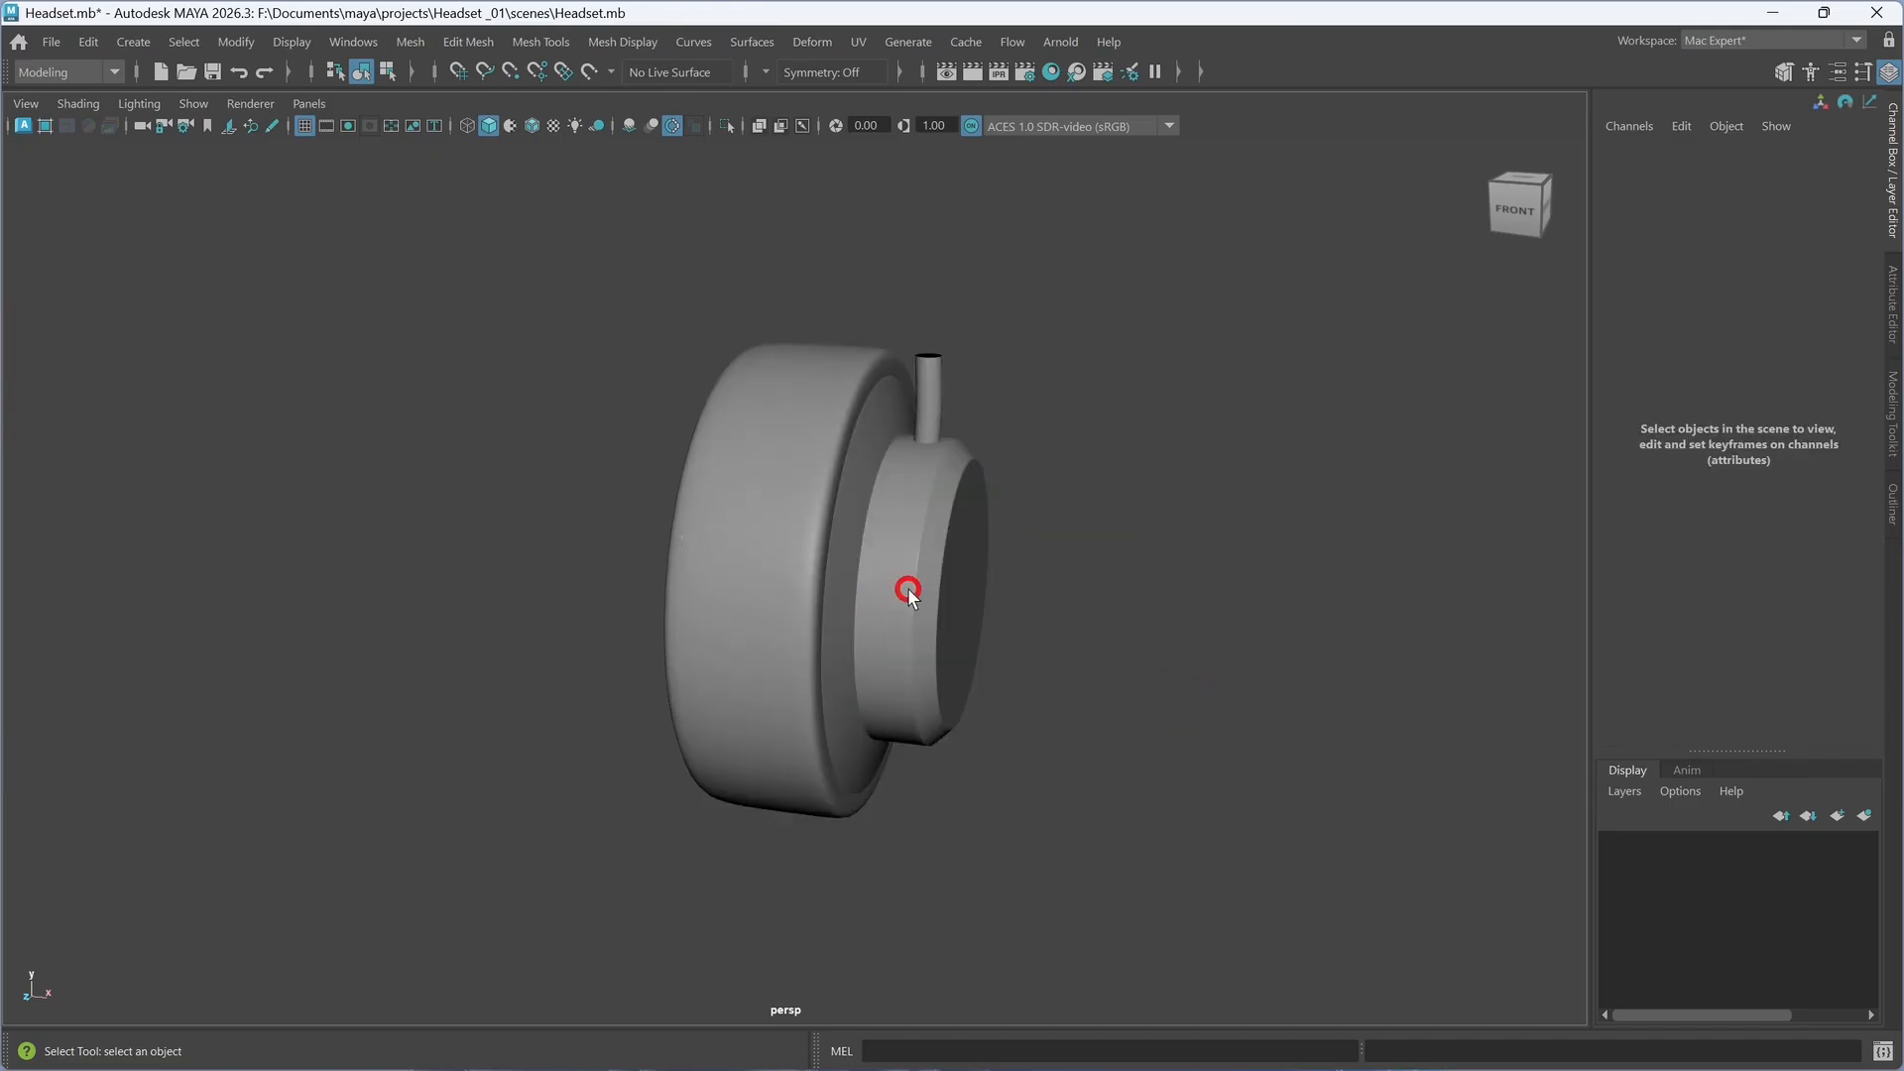
- Delete the construction history of the round hub only, using Delete by Type
click(908, 592)
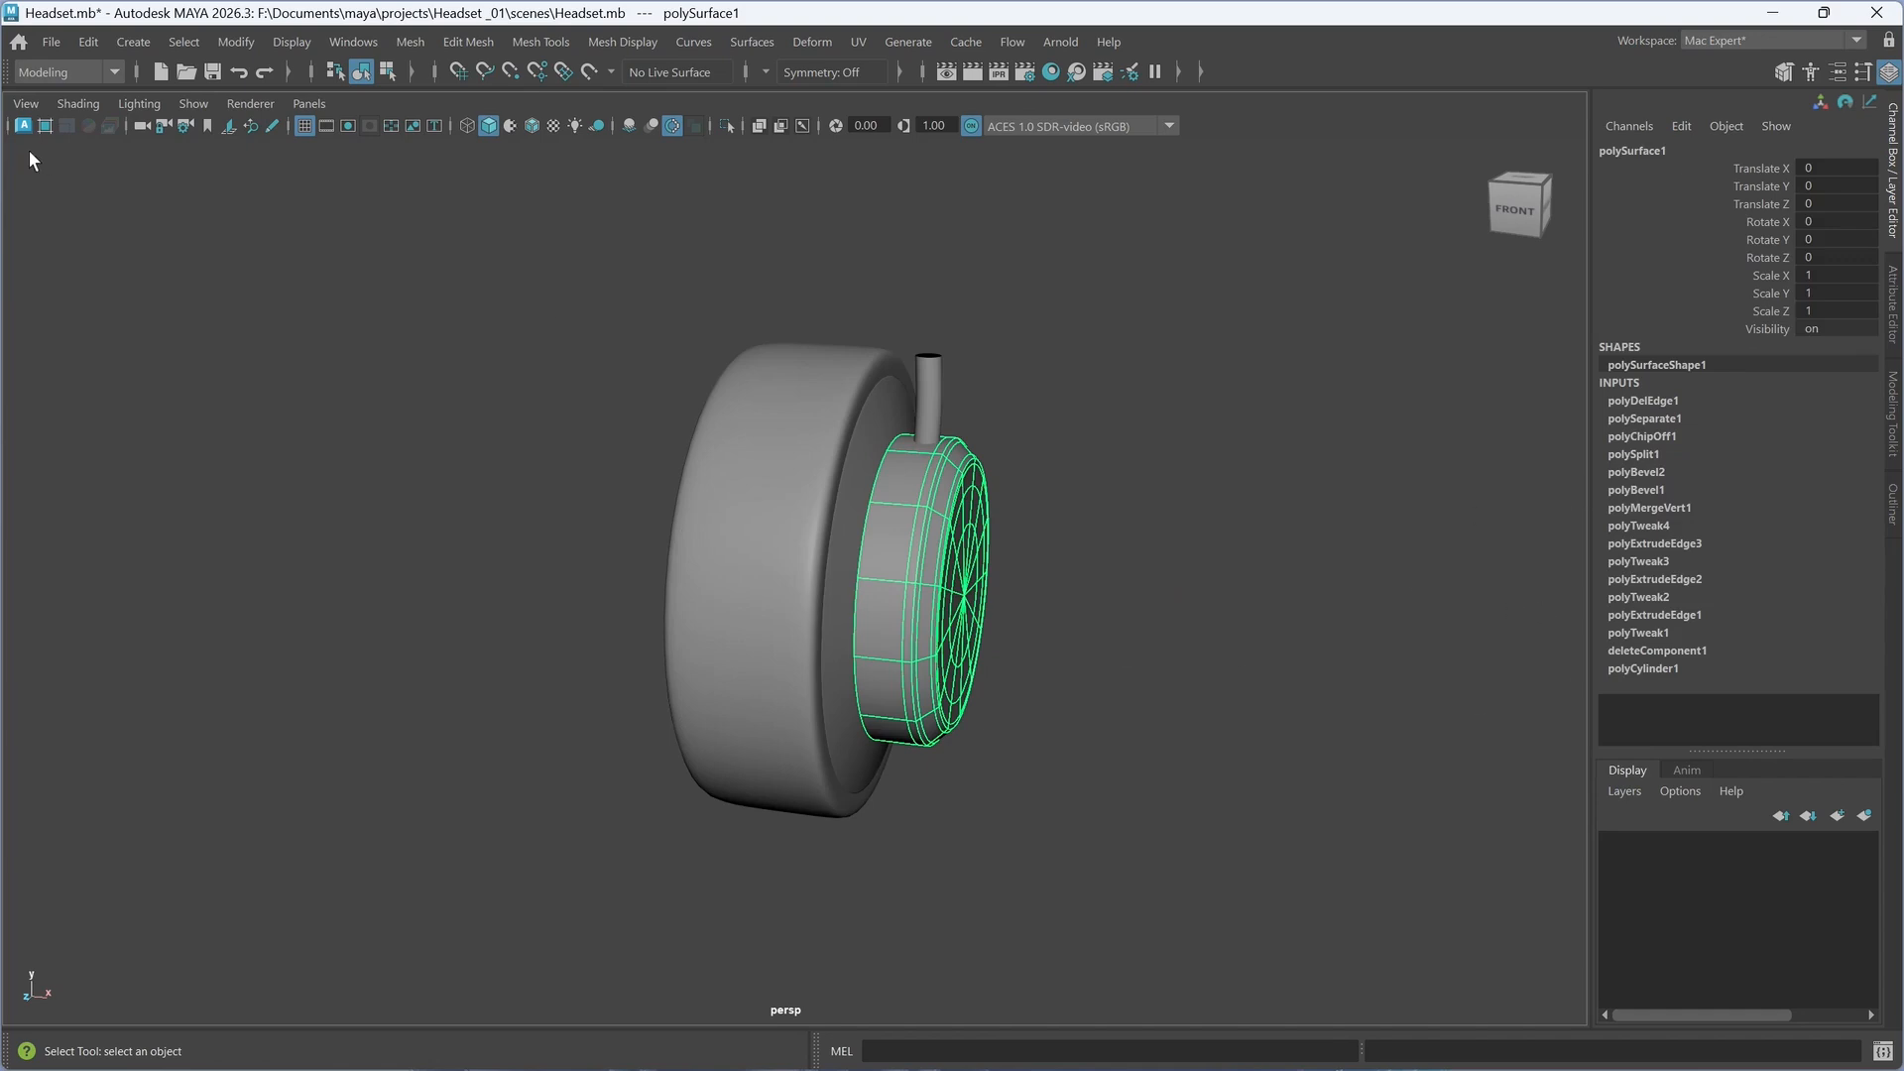
click(88, 41)
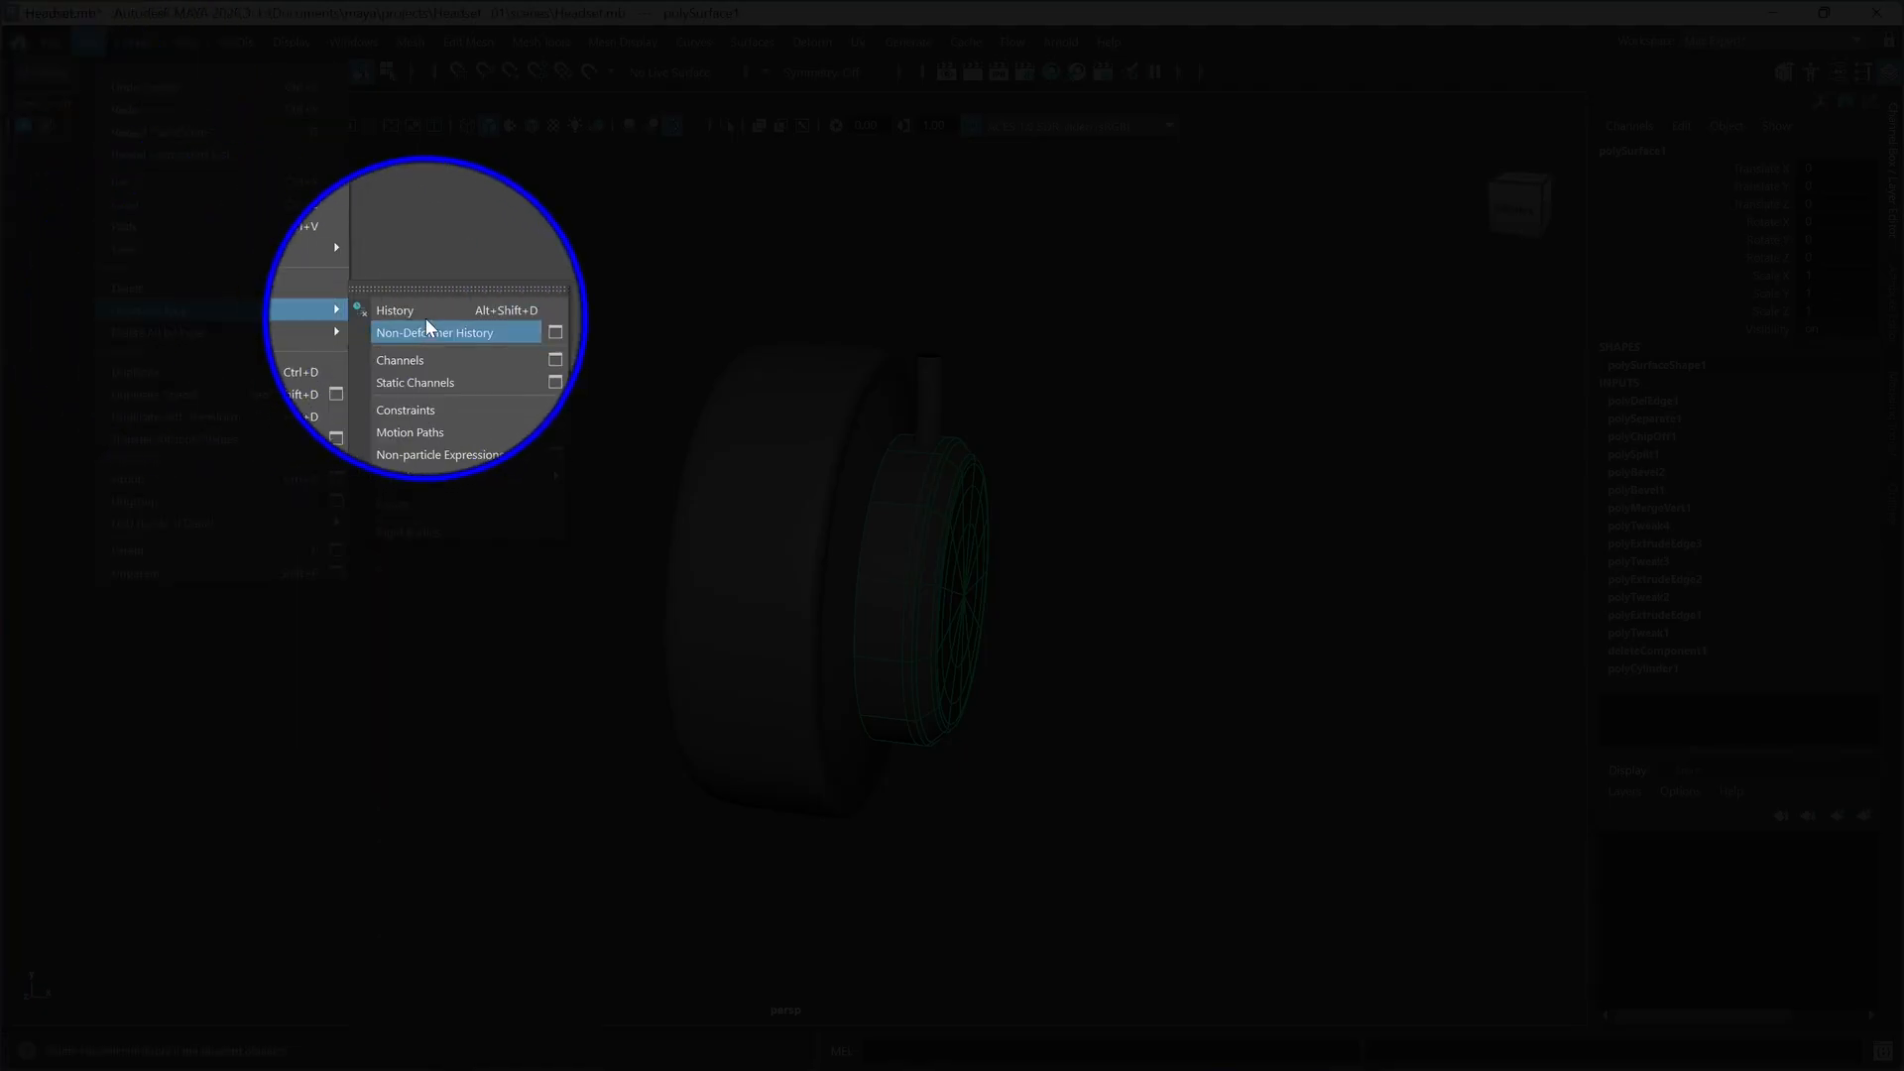
click(422, 311)
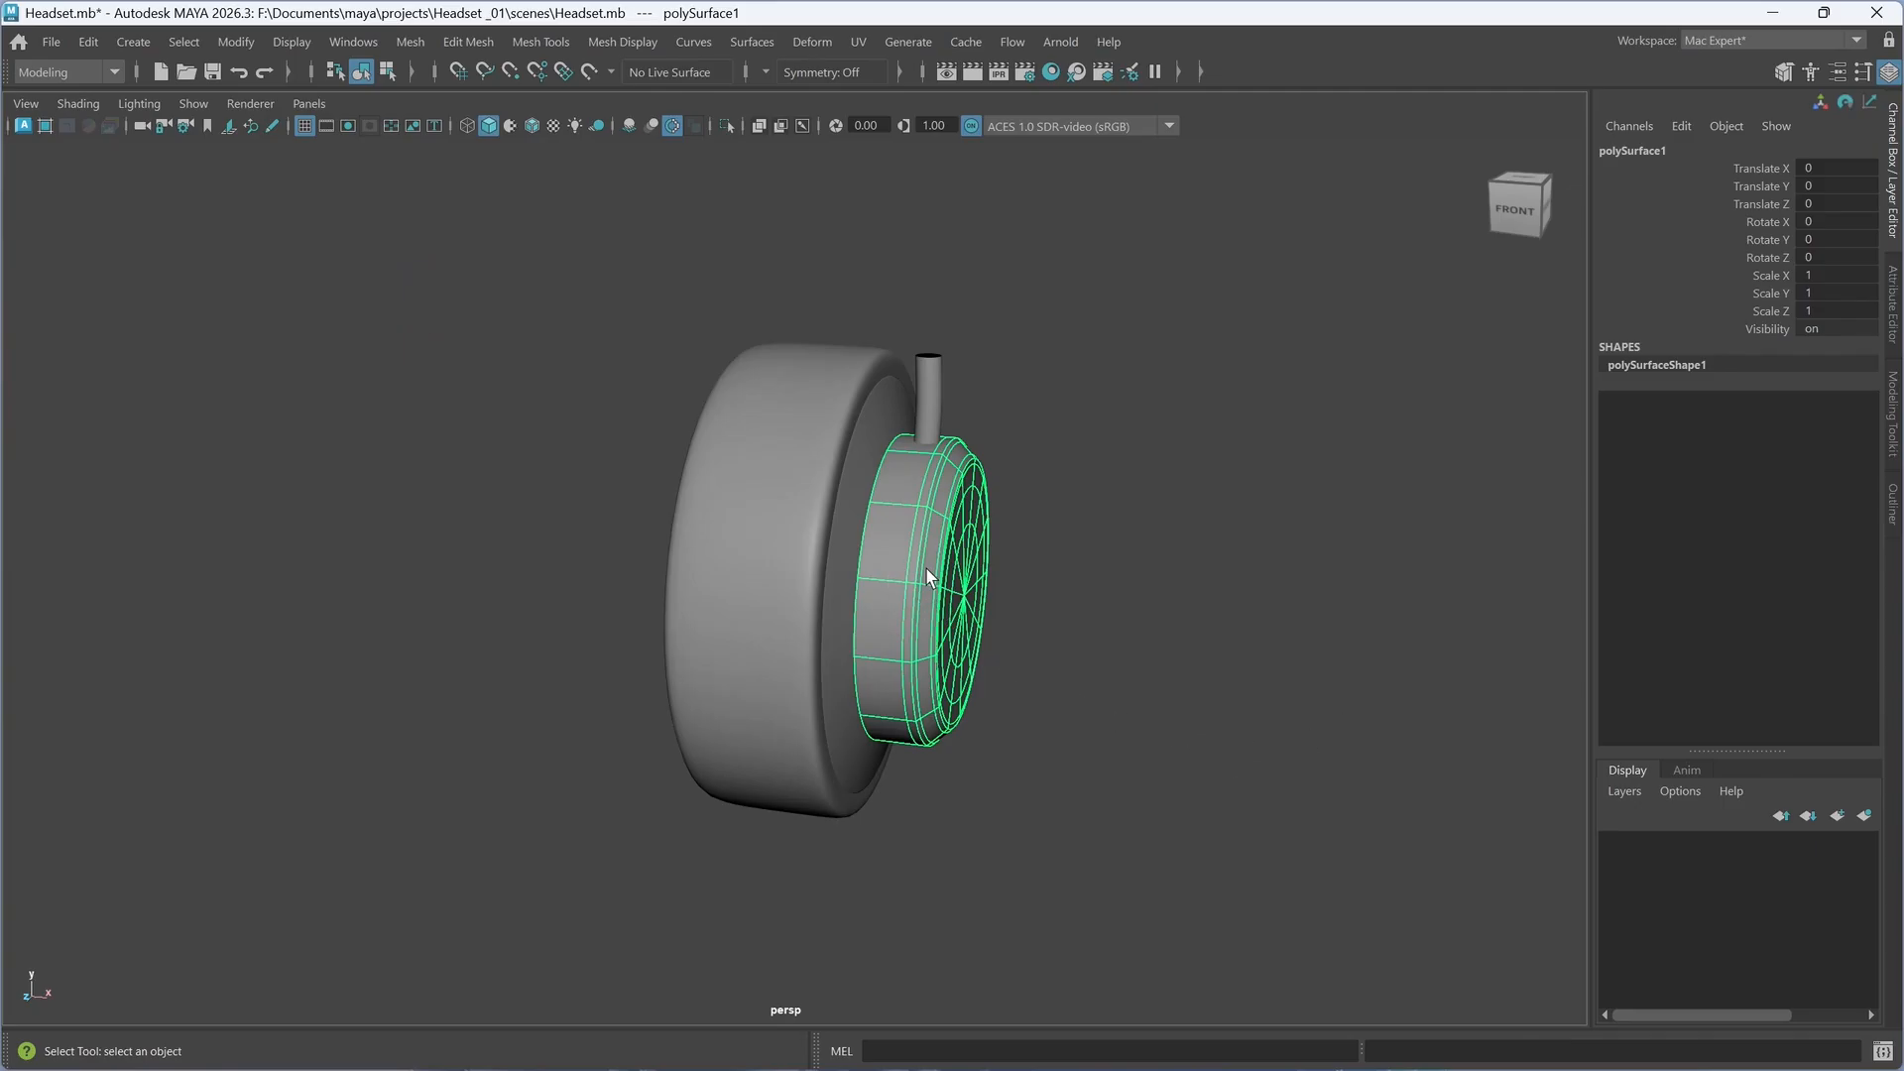
- Check the construction history of the outer rim, the inner flange, the tube and the hub one by one
click(792, 620)
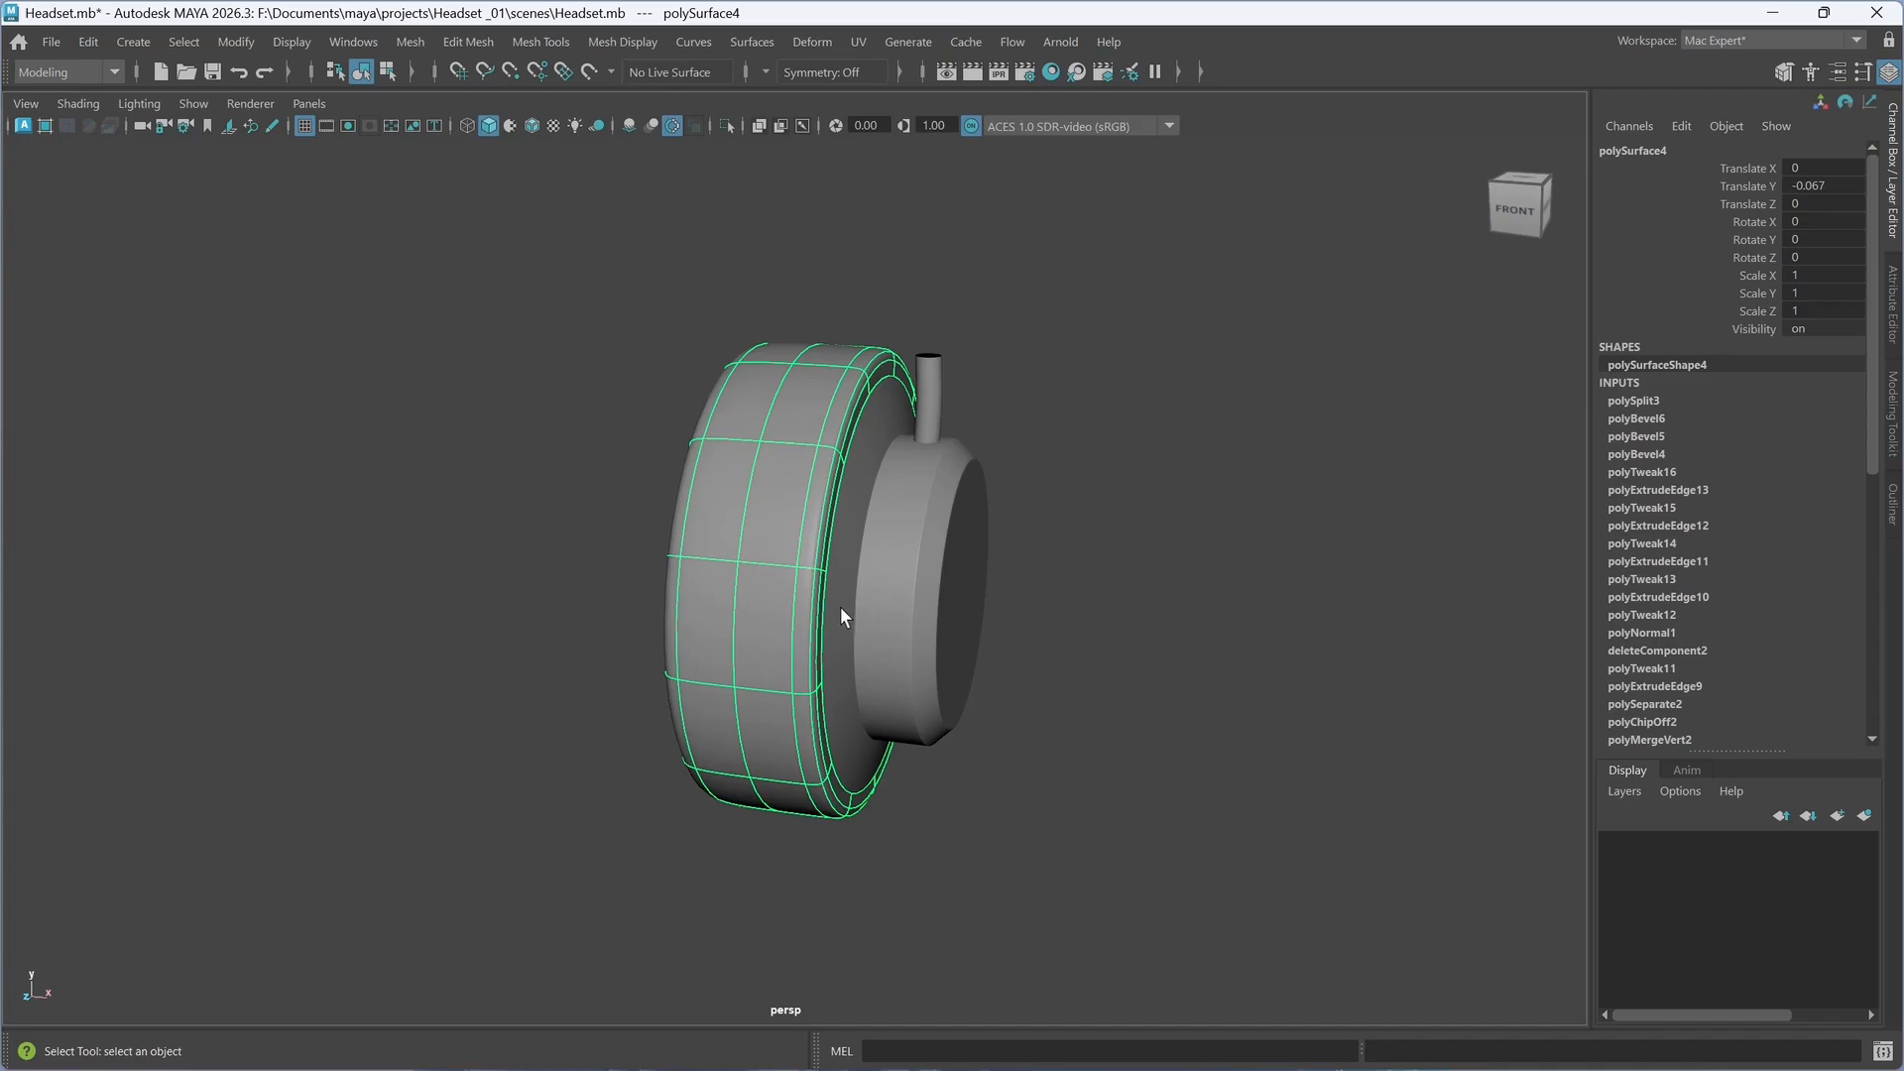
click(839, 608)
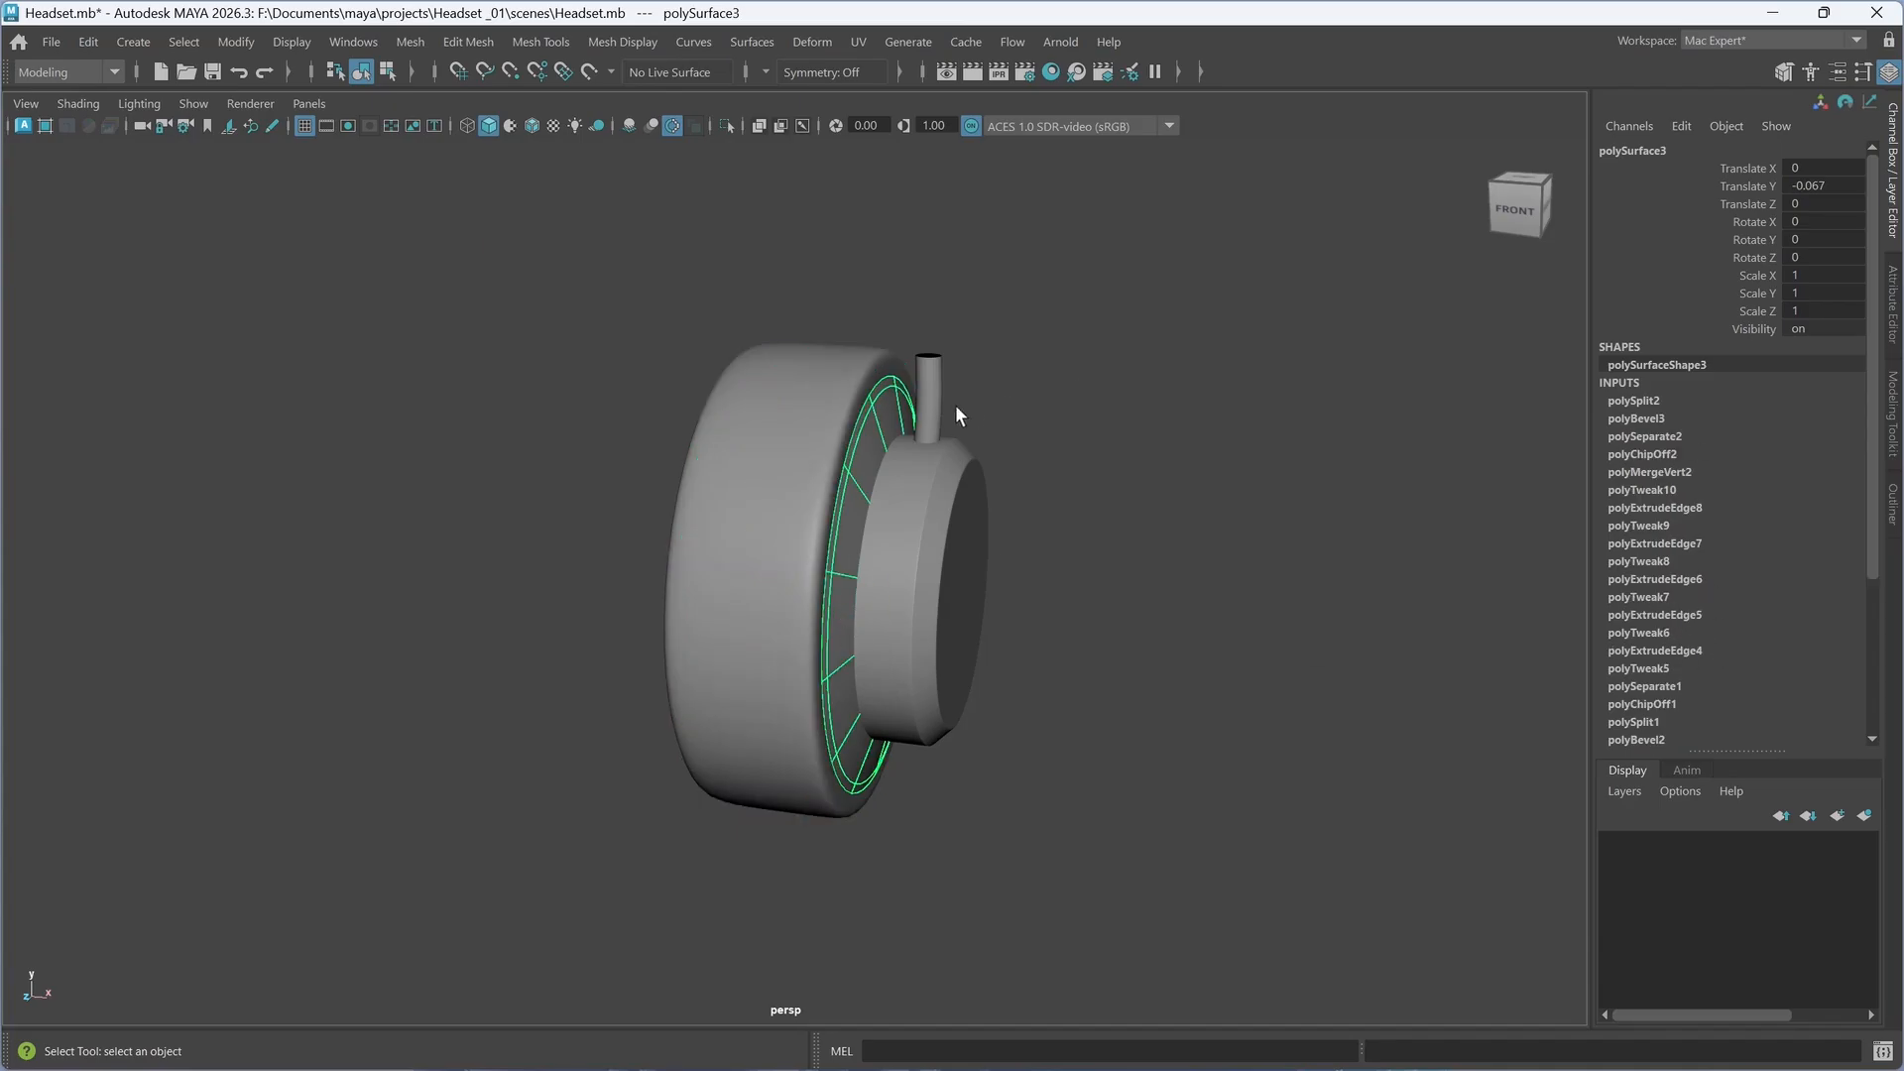
click(930, 419)
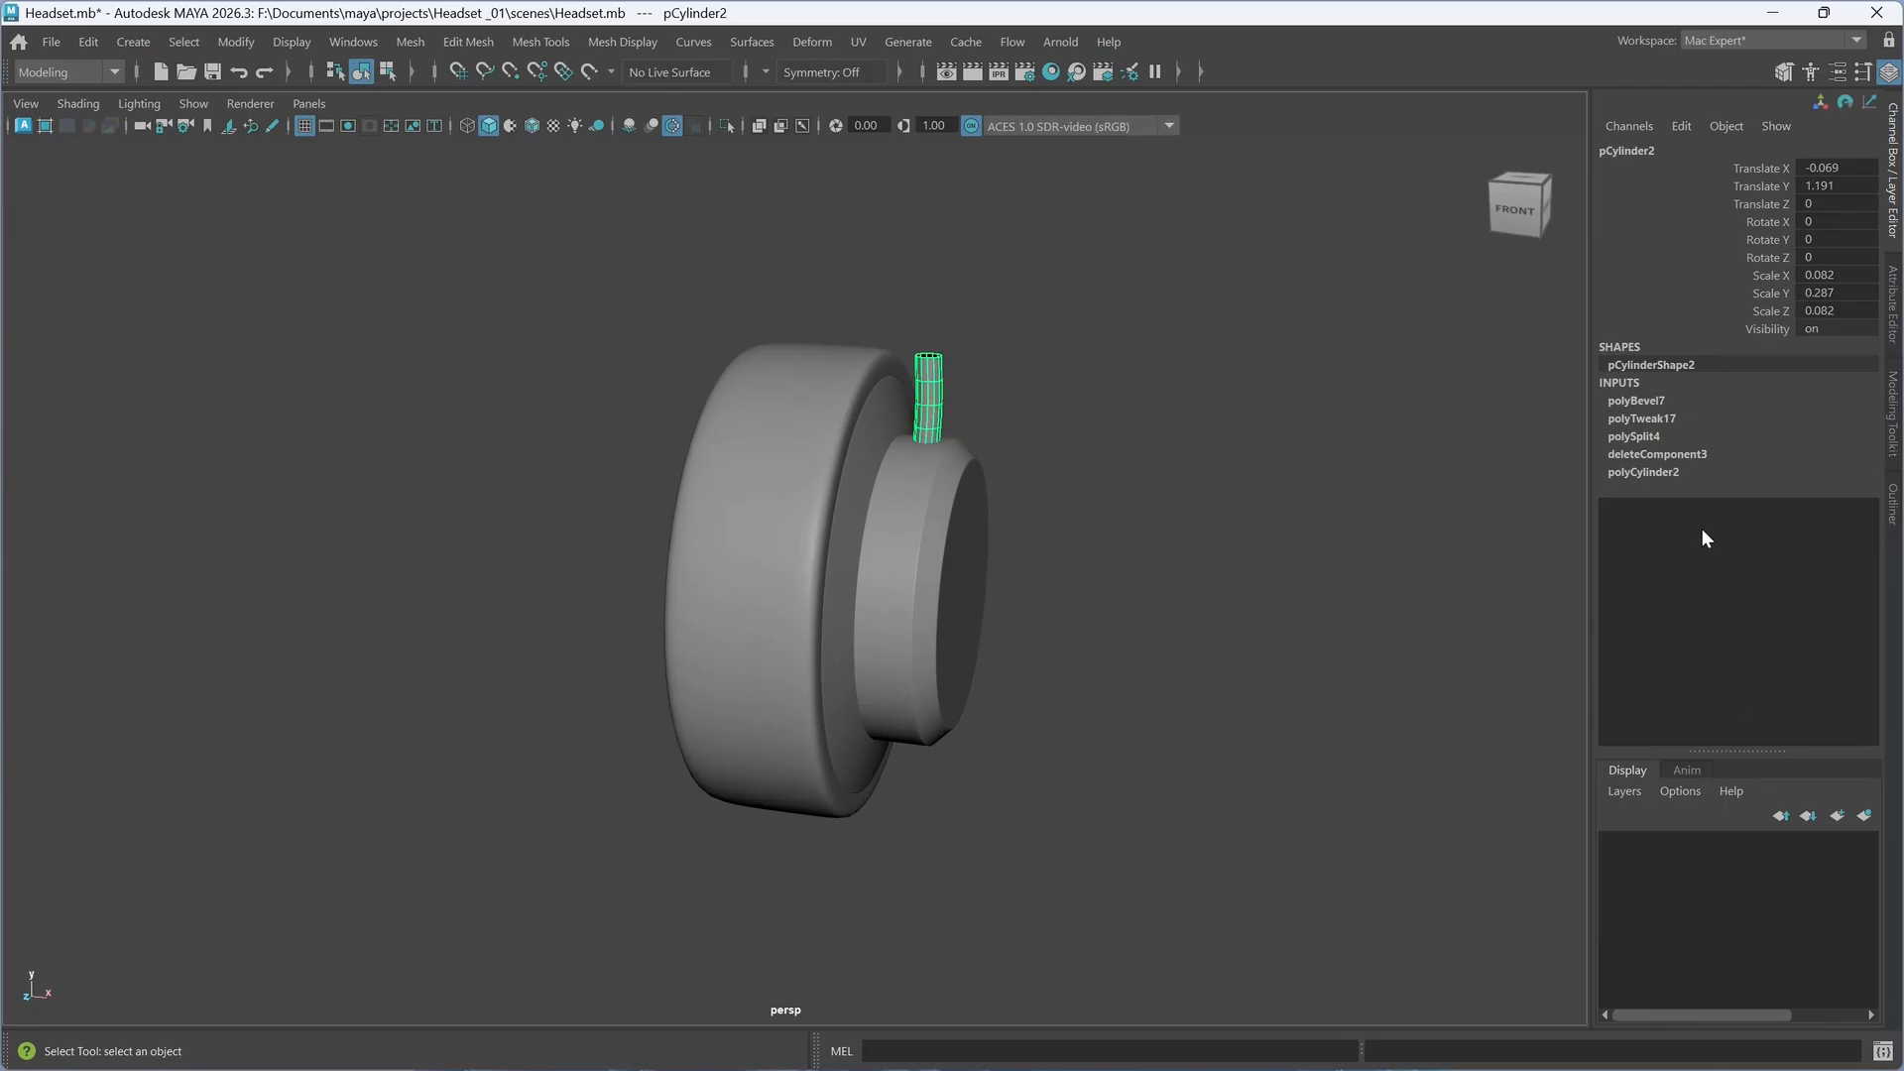
click(921, 638)
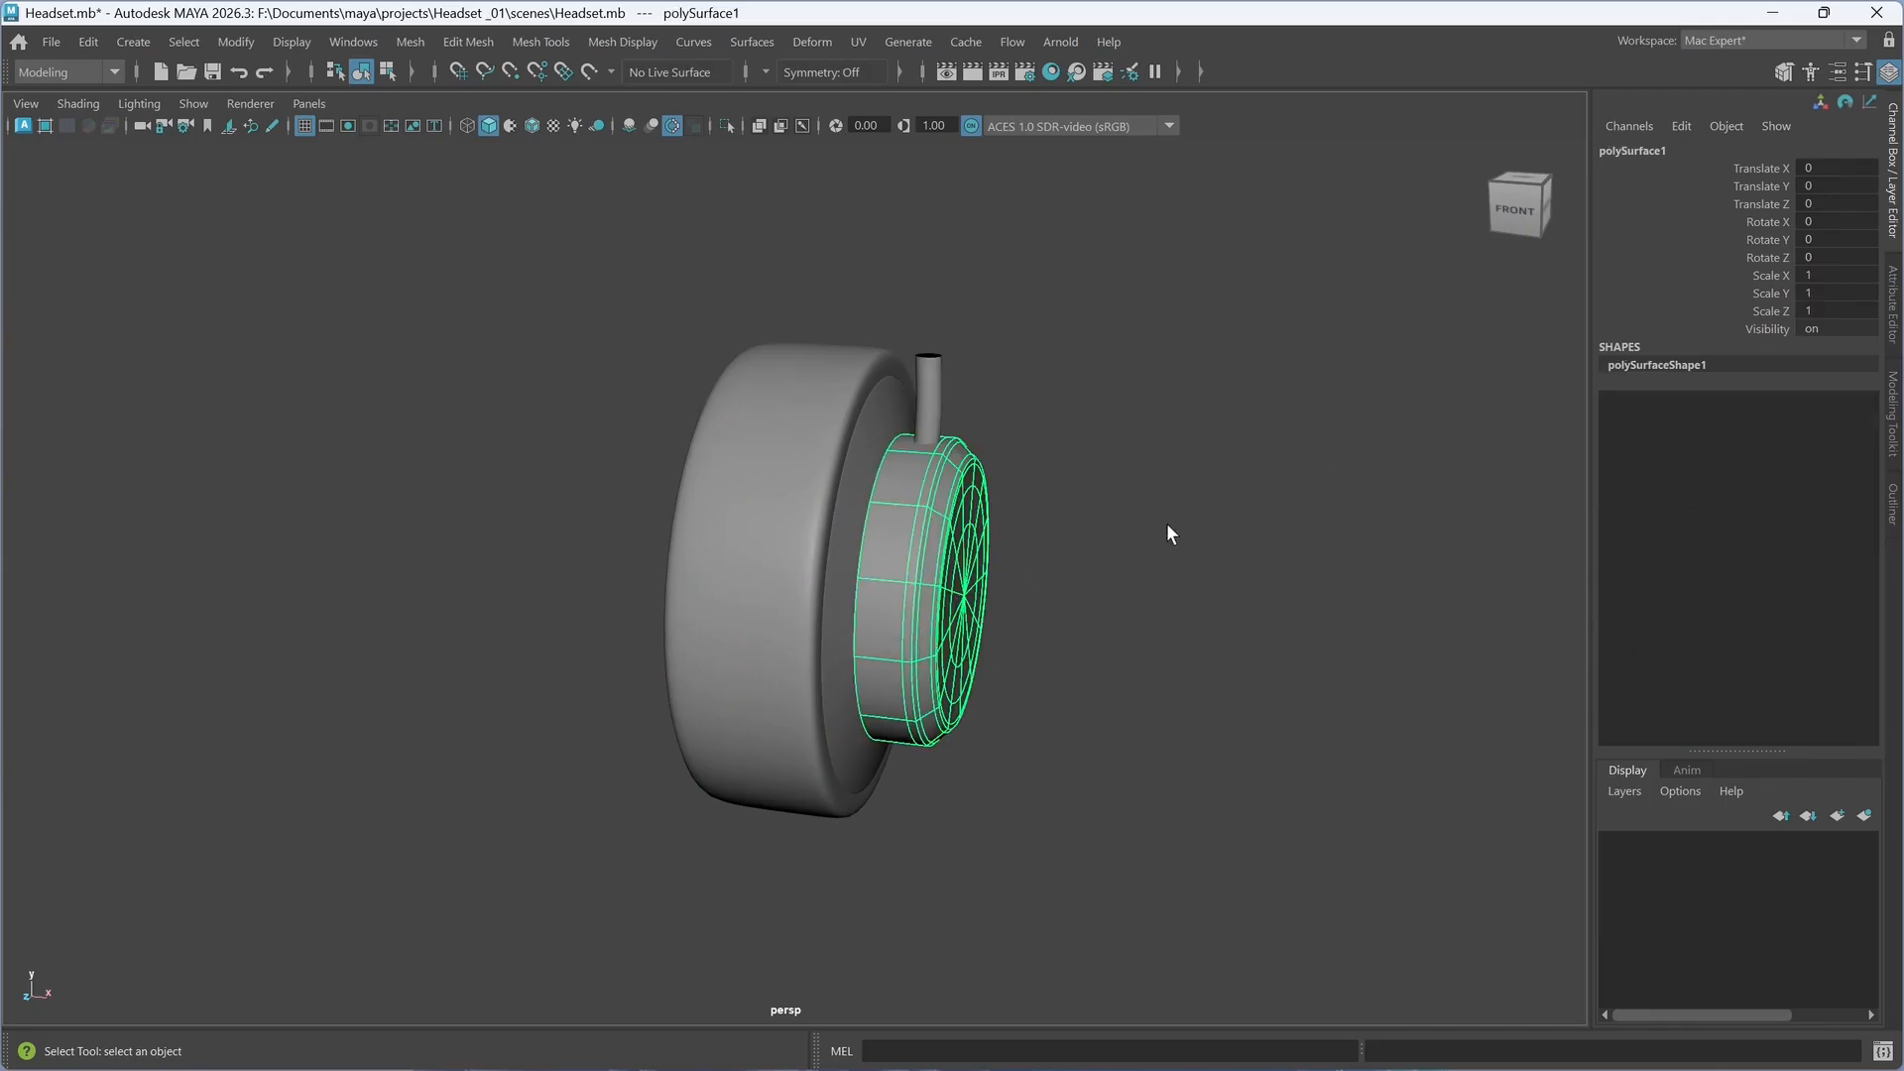
- Delete the construction history of every object in the scene with Delete All by Type
click(753, 553)
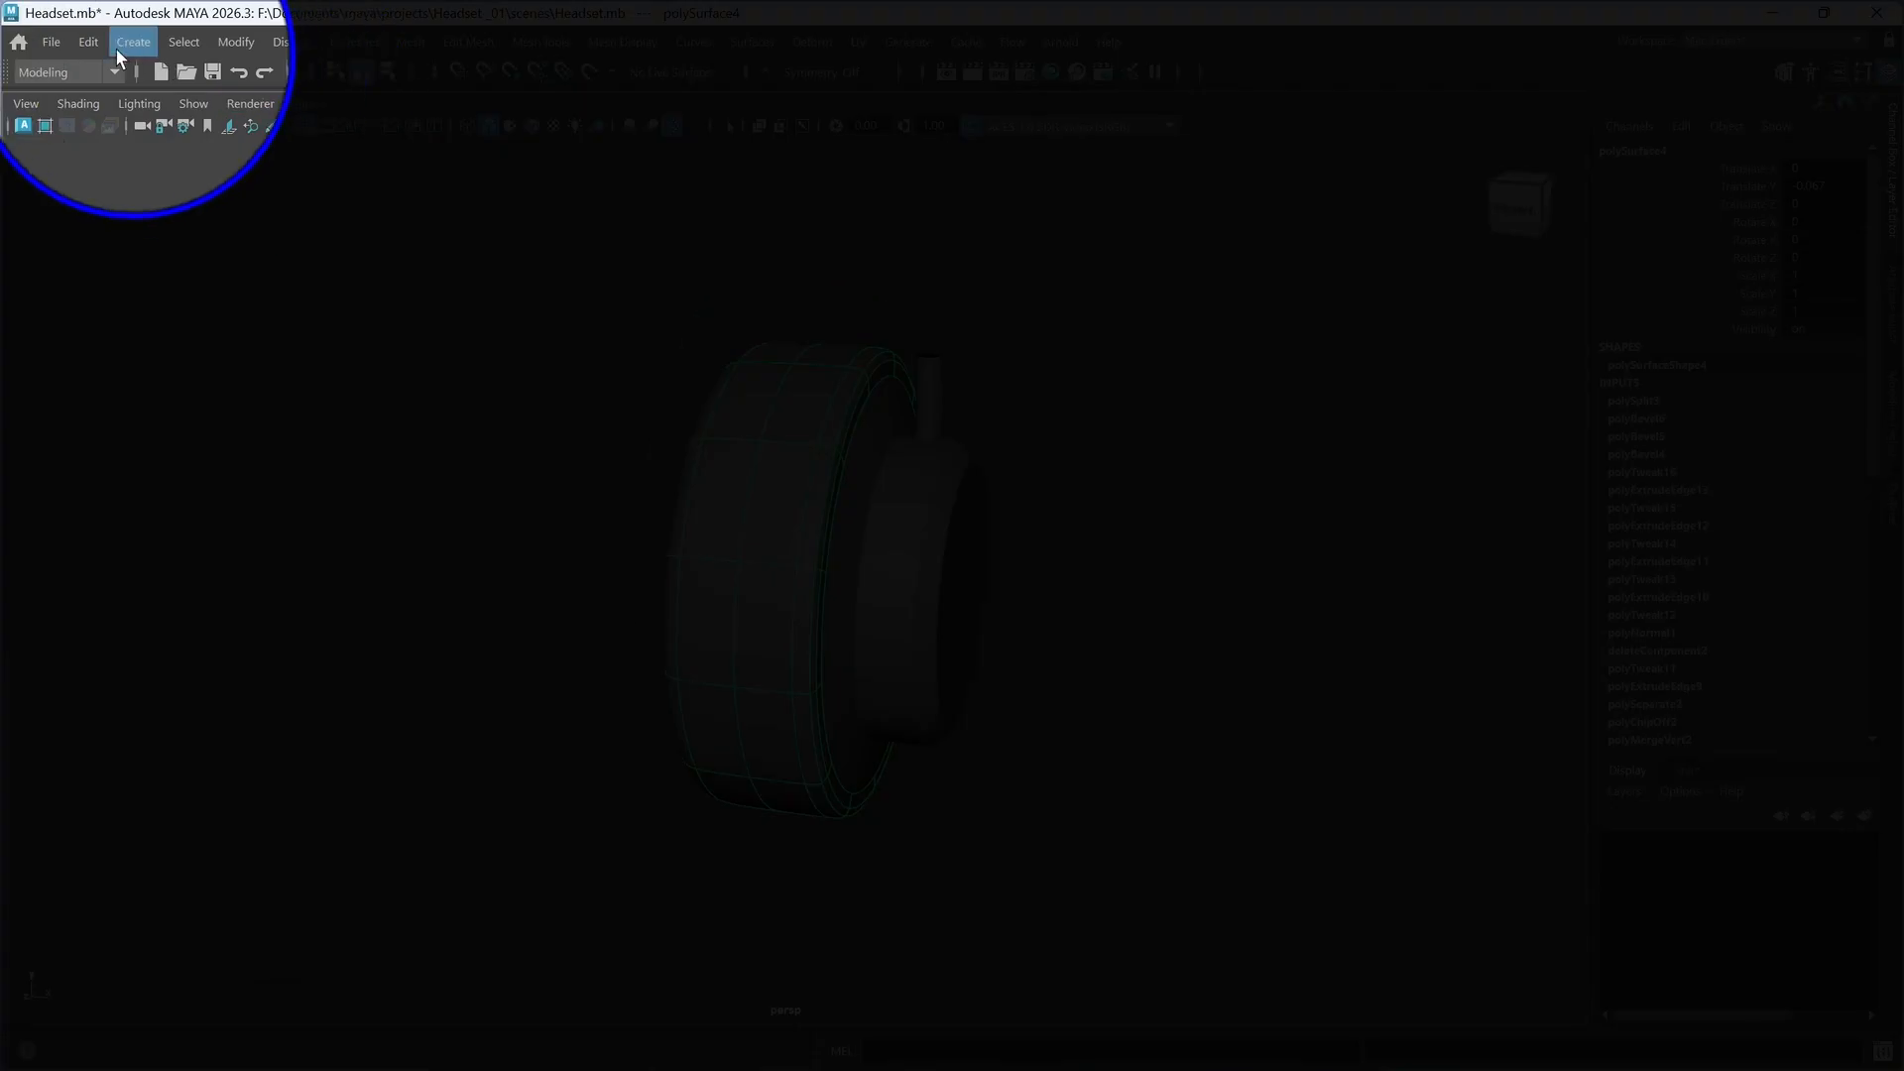
click(89, 41)
mouse_move(189, 333)
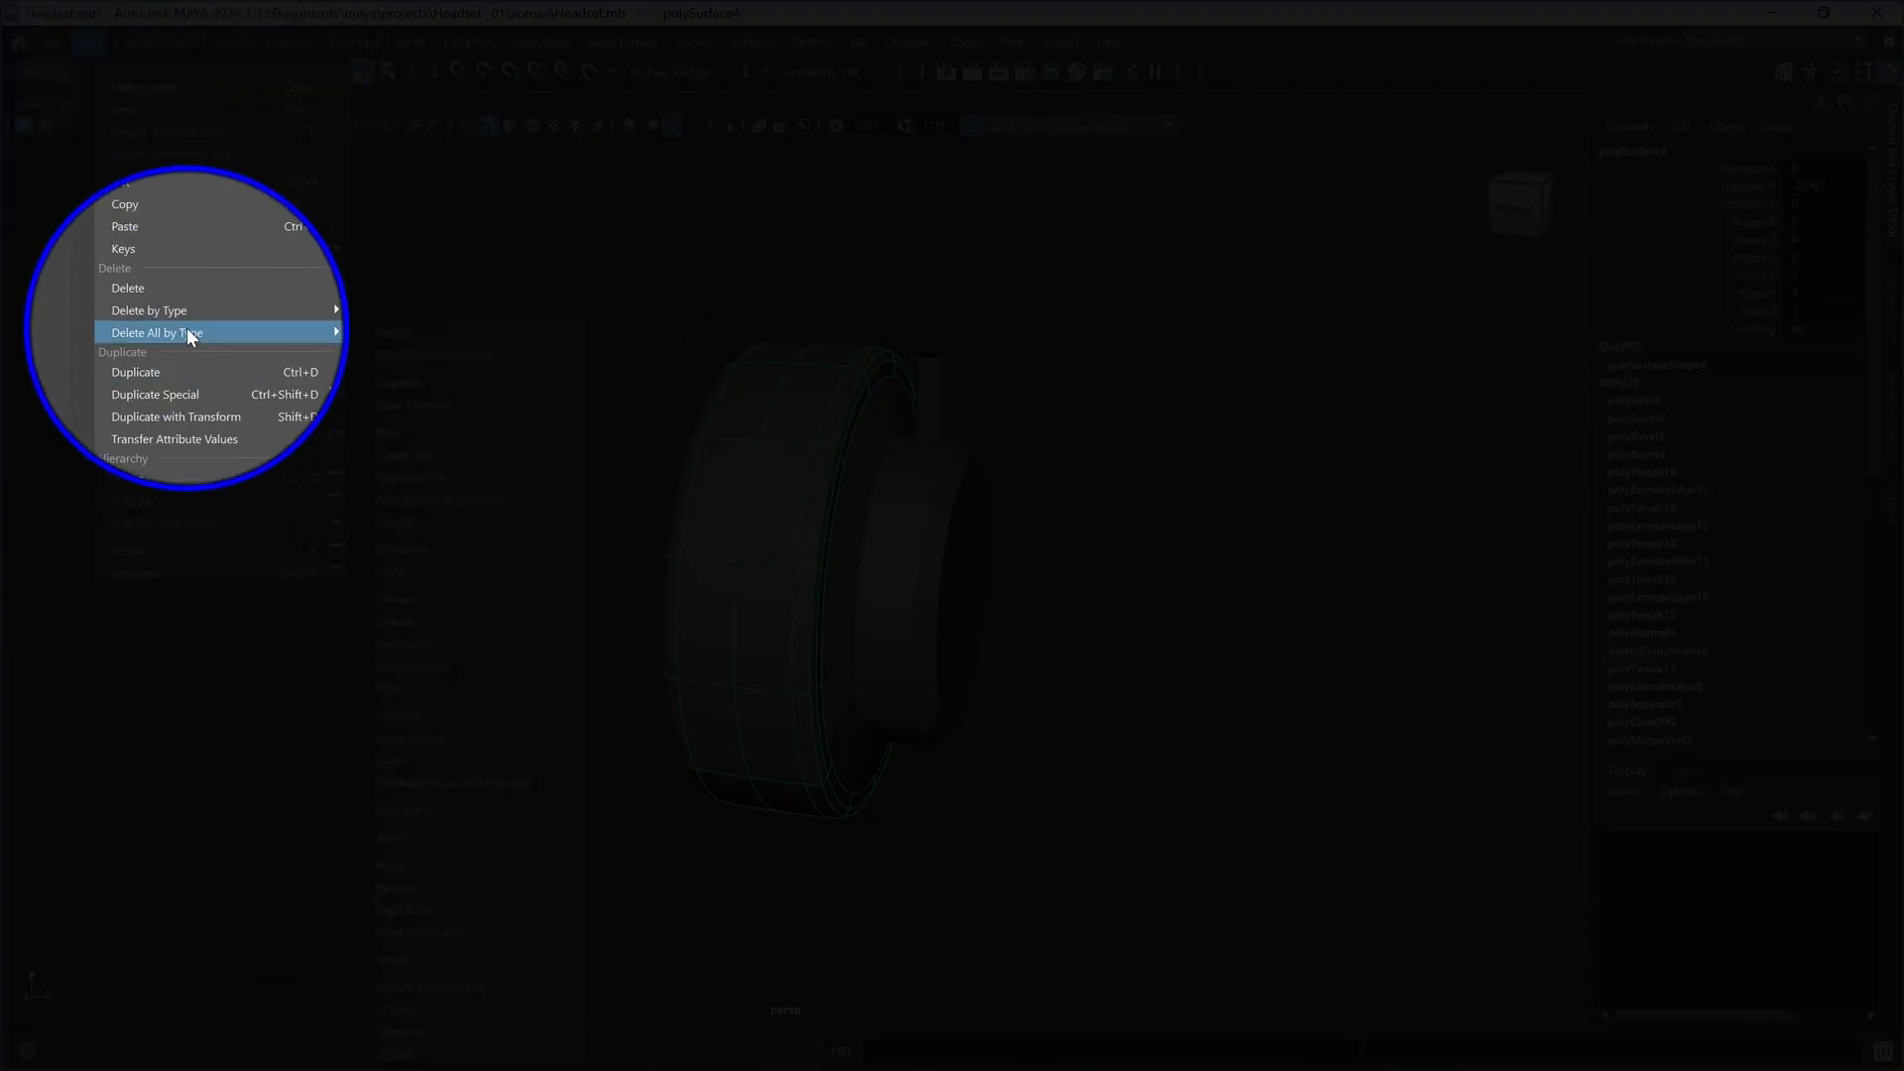
click(421, 331)
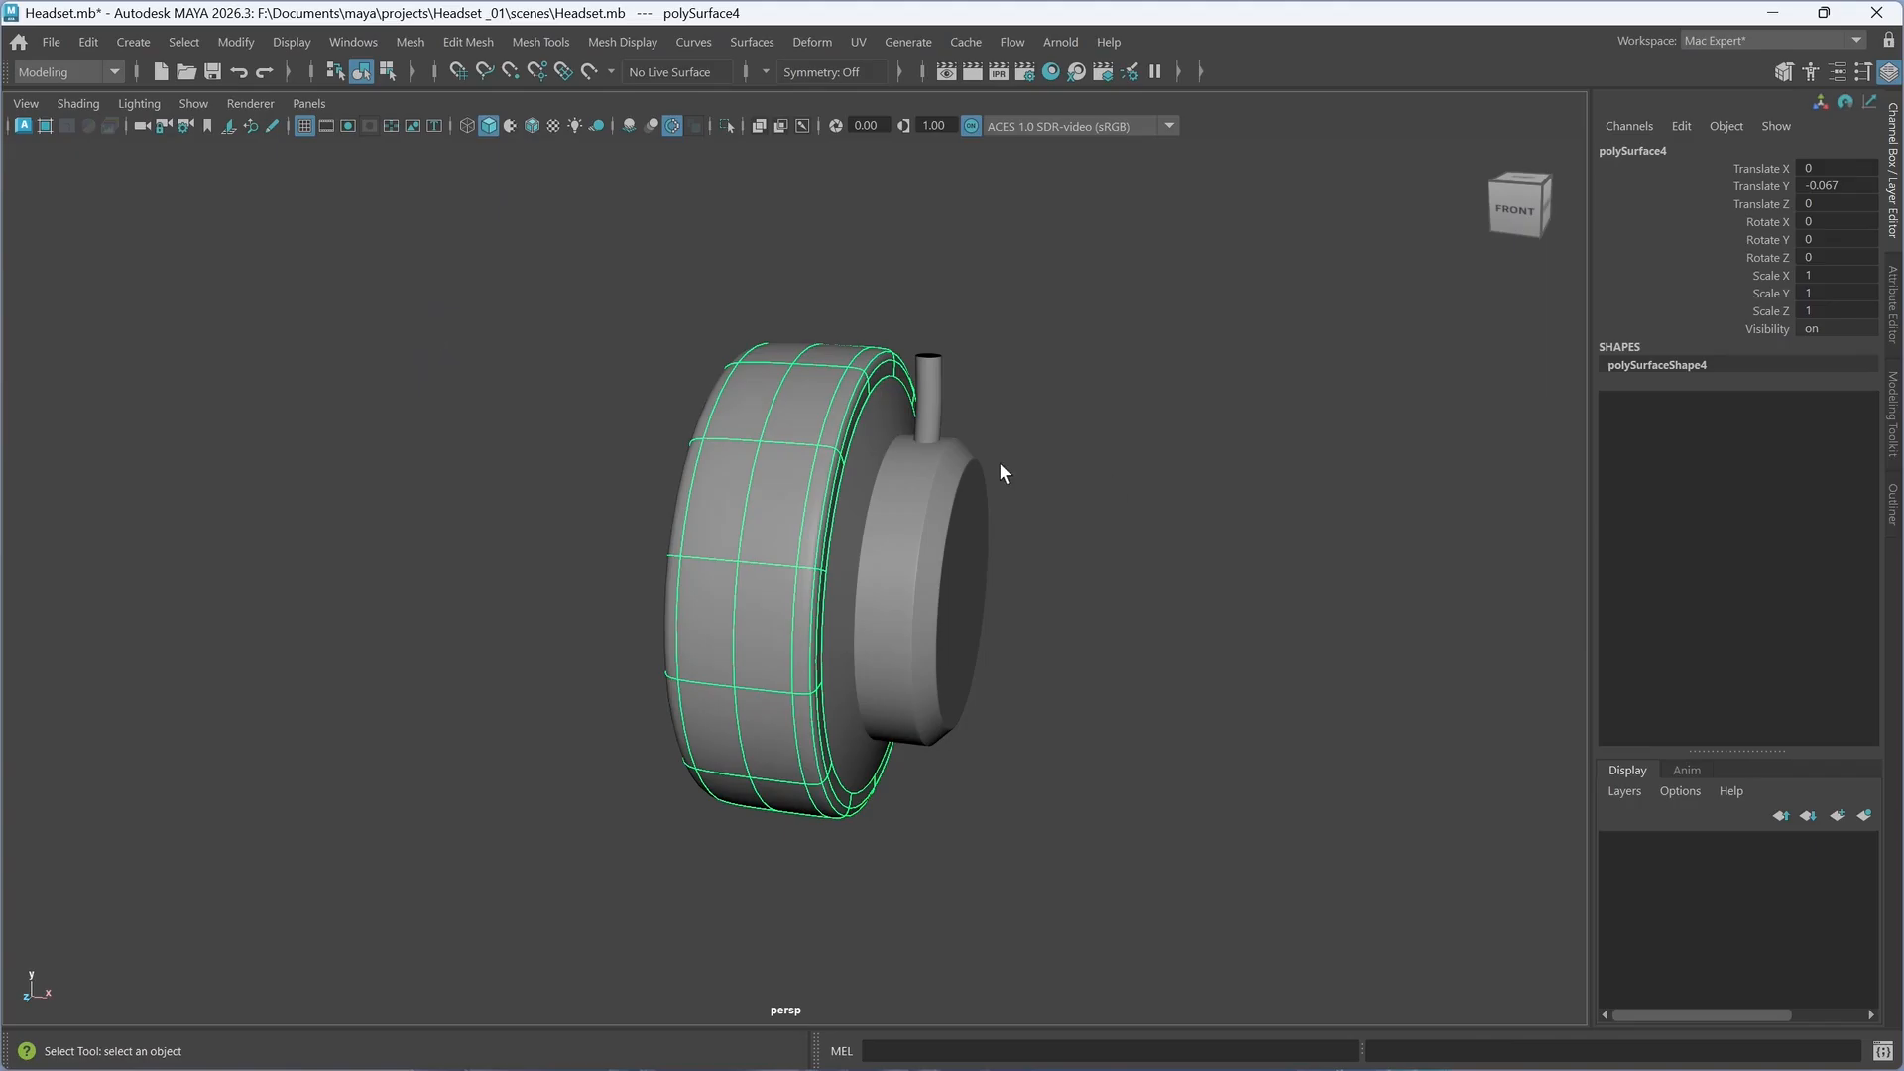
- Check the flange, tube and rim for remaining construction history and compare the Delete by Type and Delete All by Type options
click(847, 676)
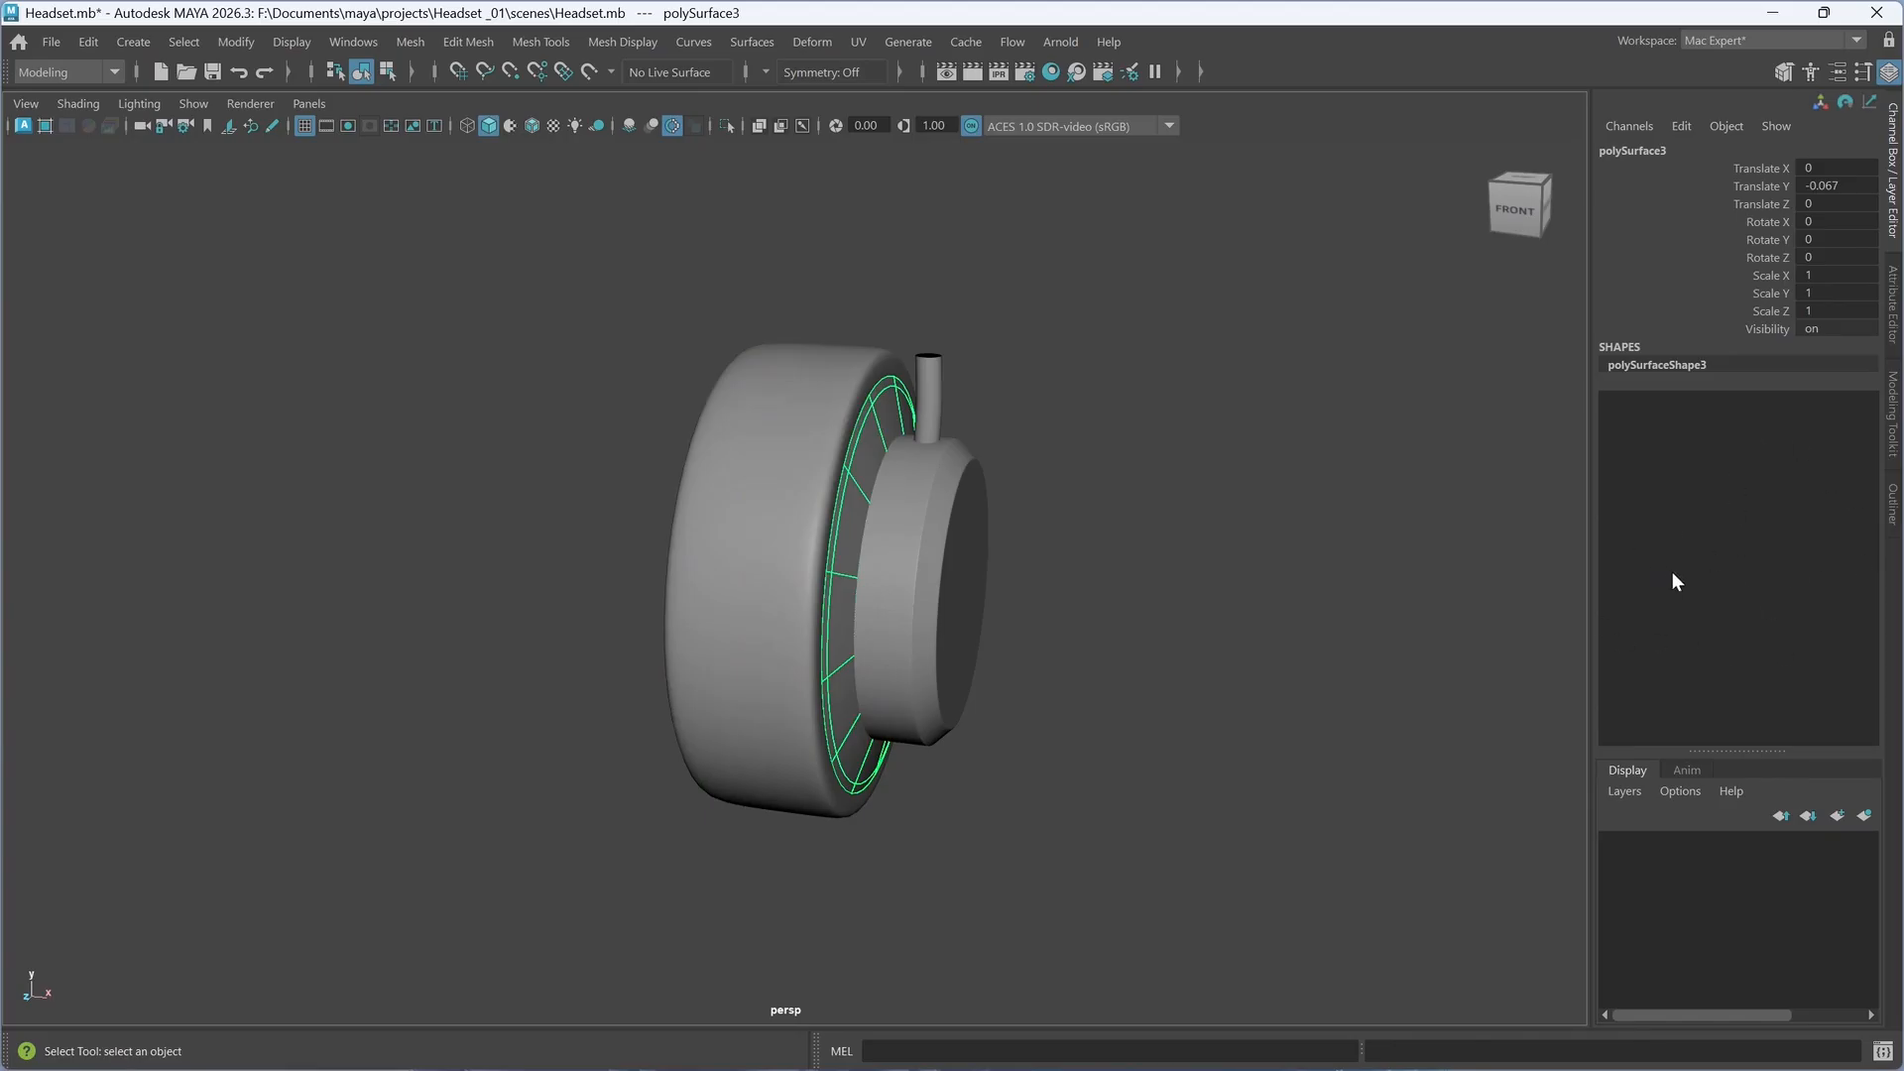
click(930, 399)
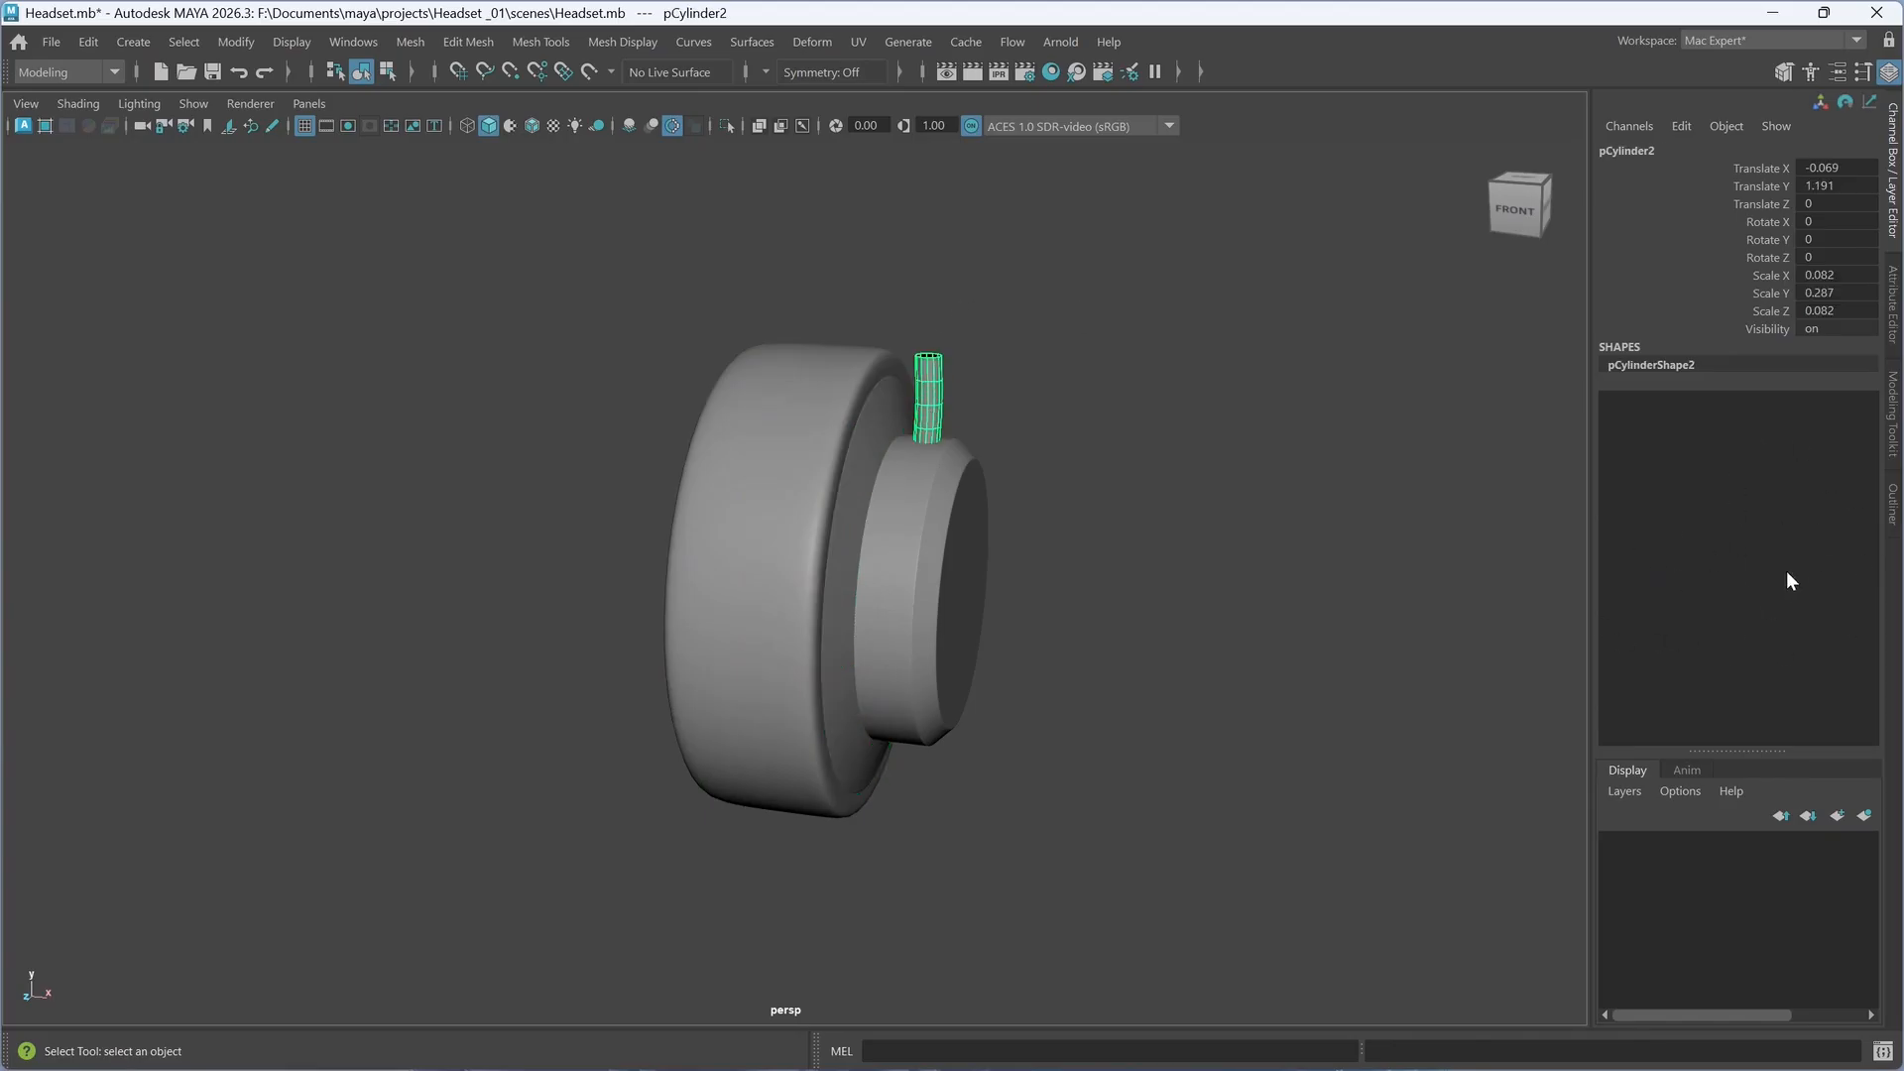
click(782, 492)
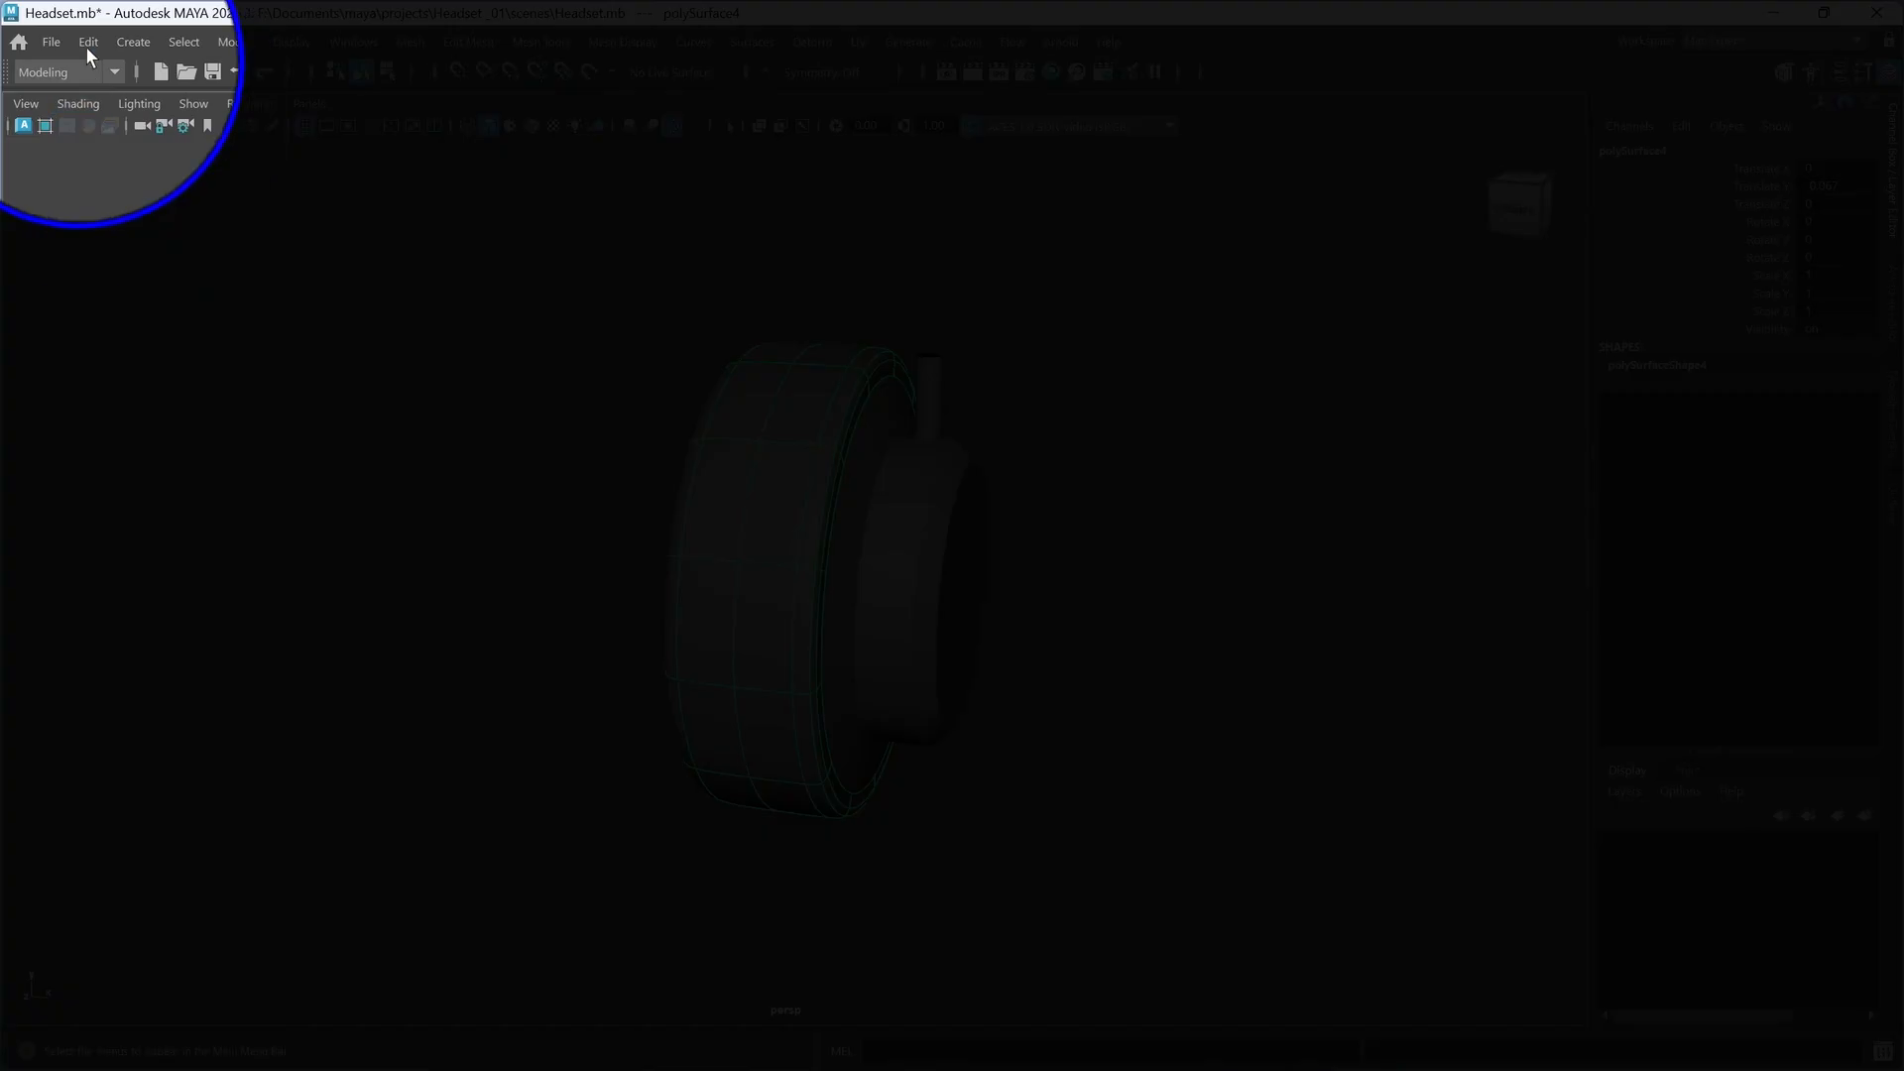
click(90, 41)
mouse_move(206, 308)
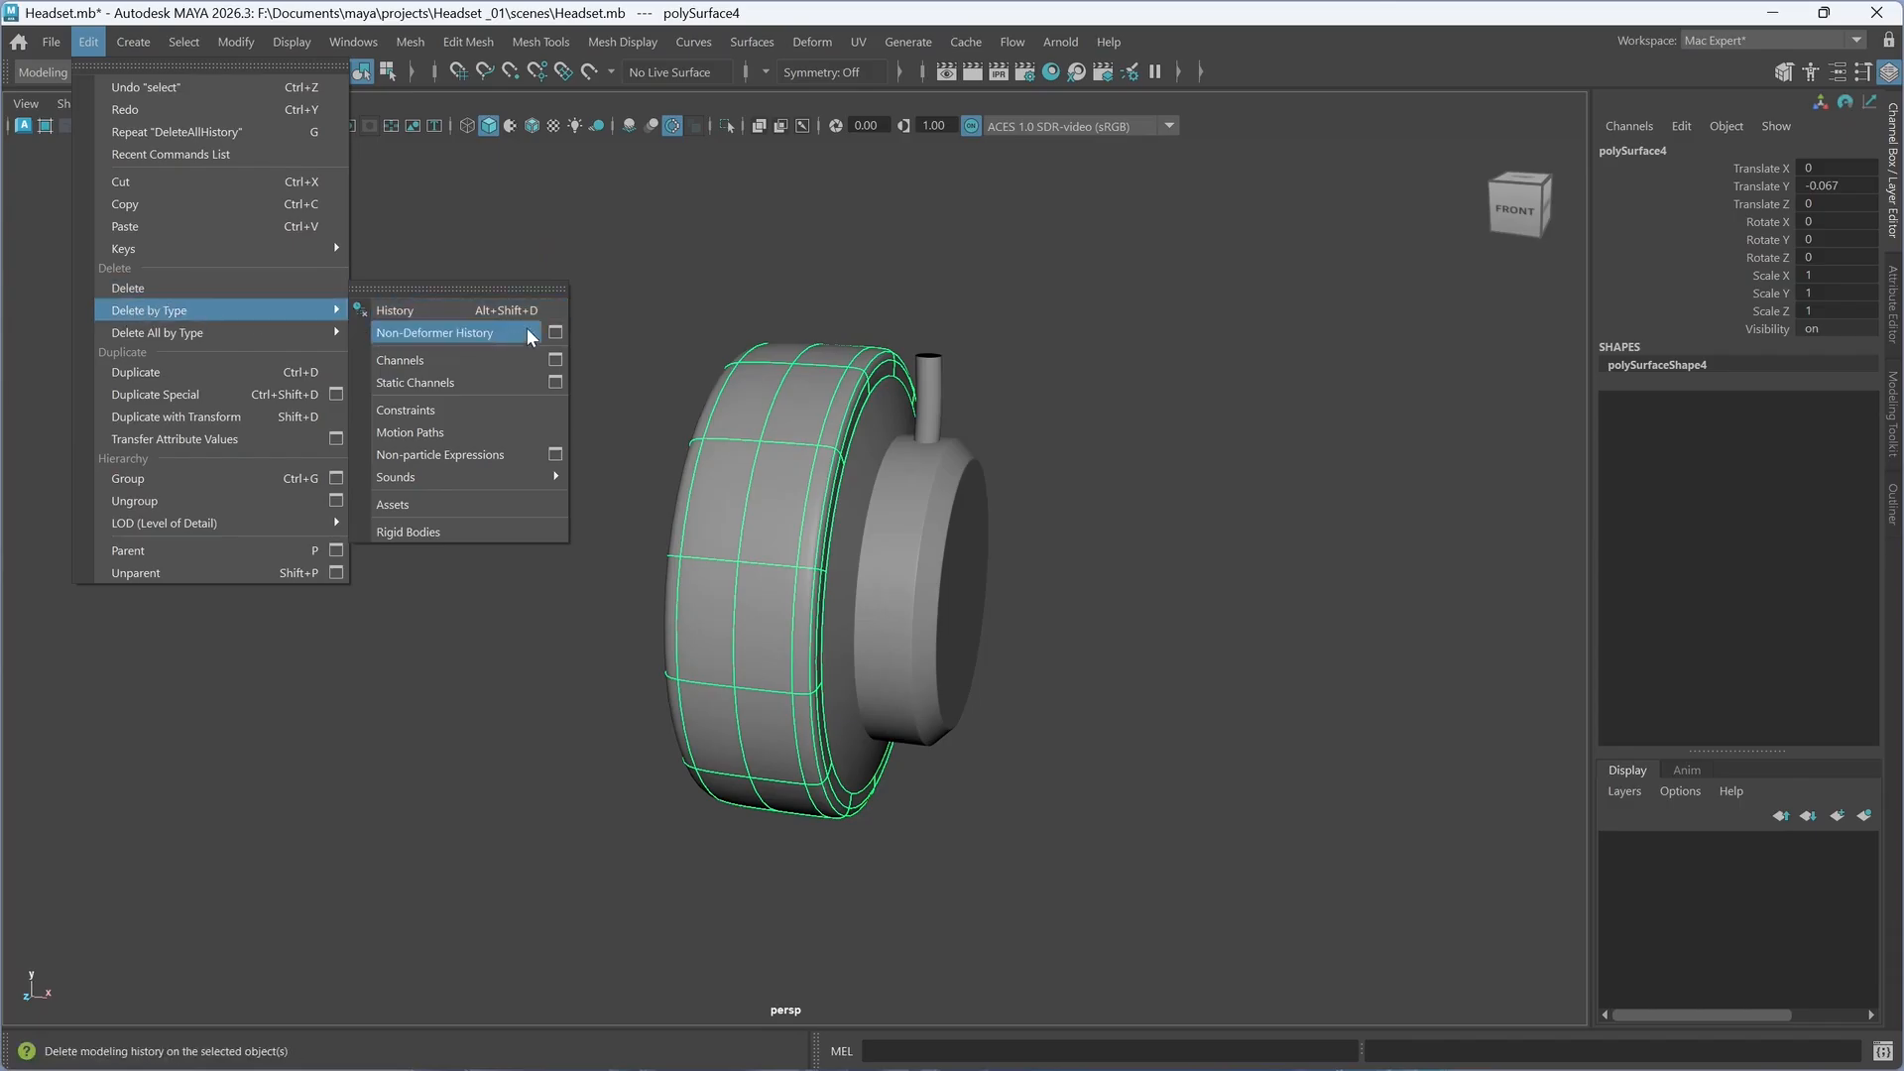
mouse_move(171, 334)
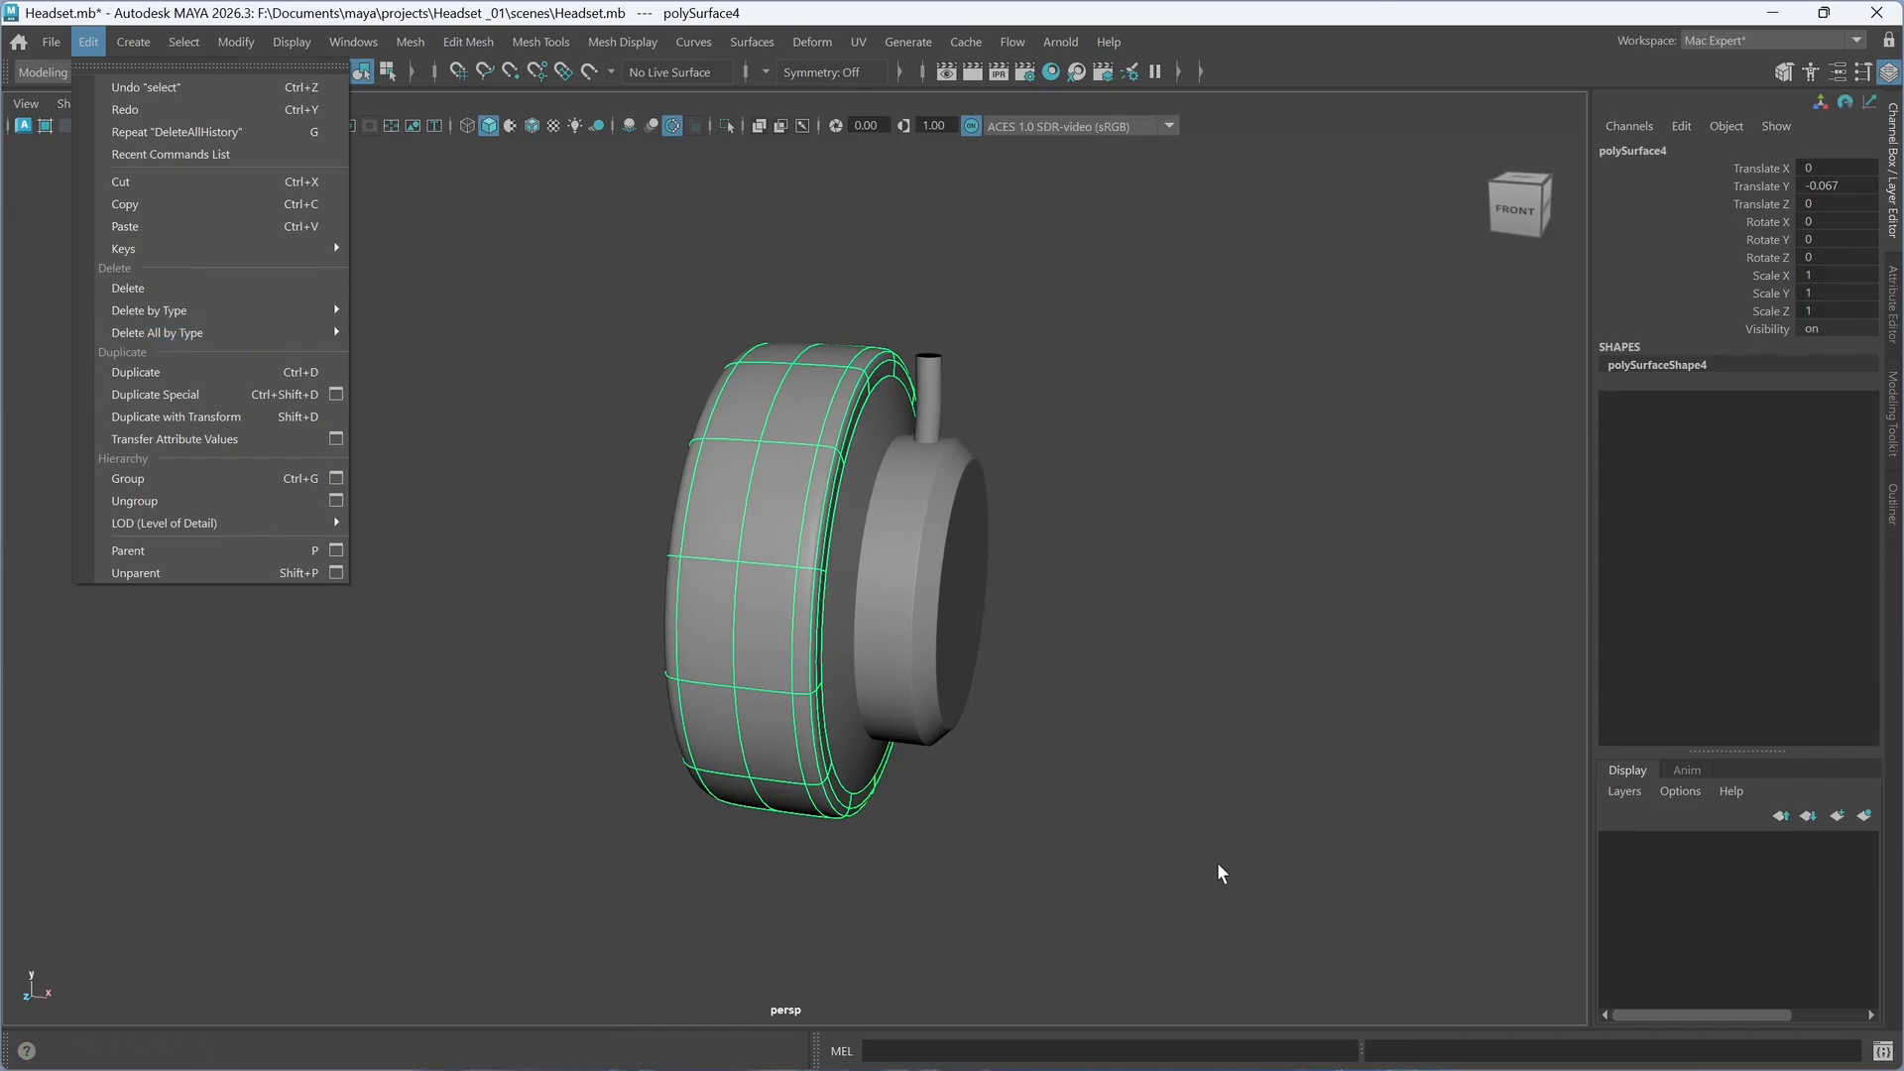
- Clear the selection and save the headset scene as a new numbered version with Increment and Save
drag(1247, 849, 424, 157)
click(1092, 481)
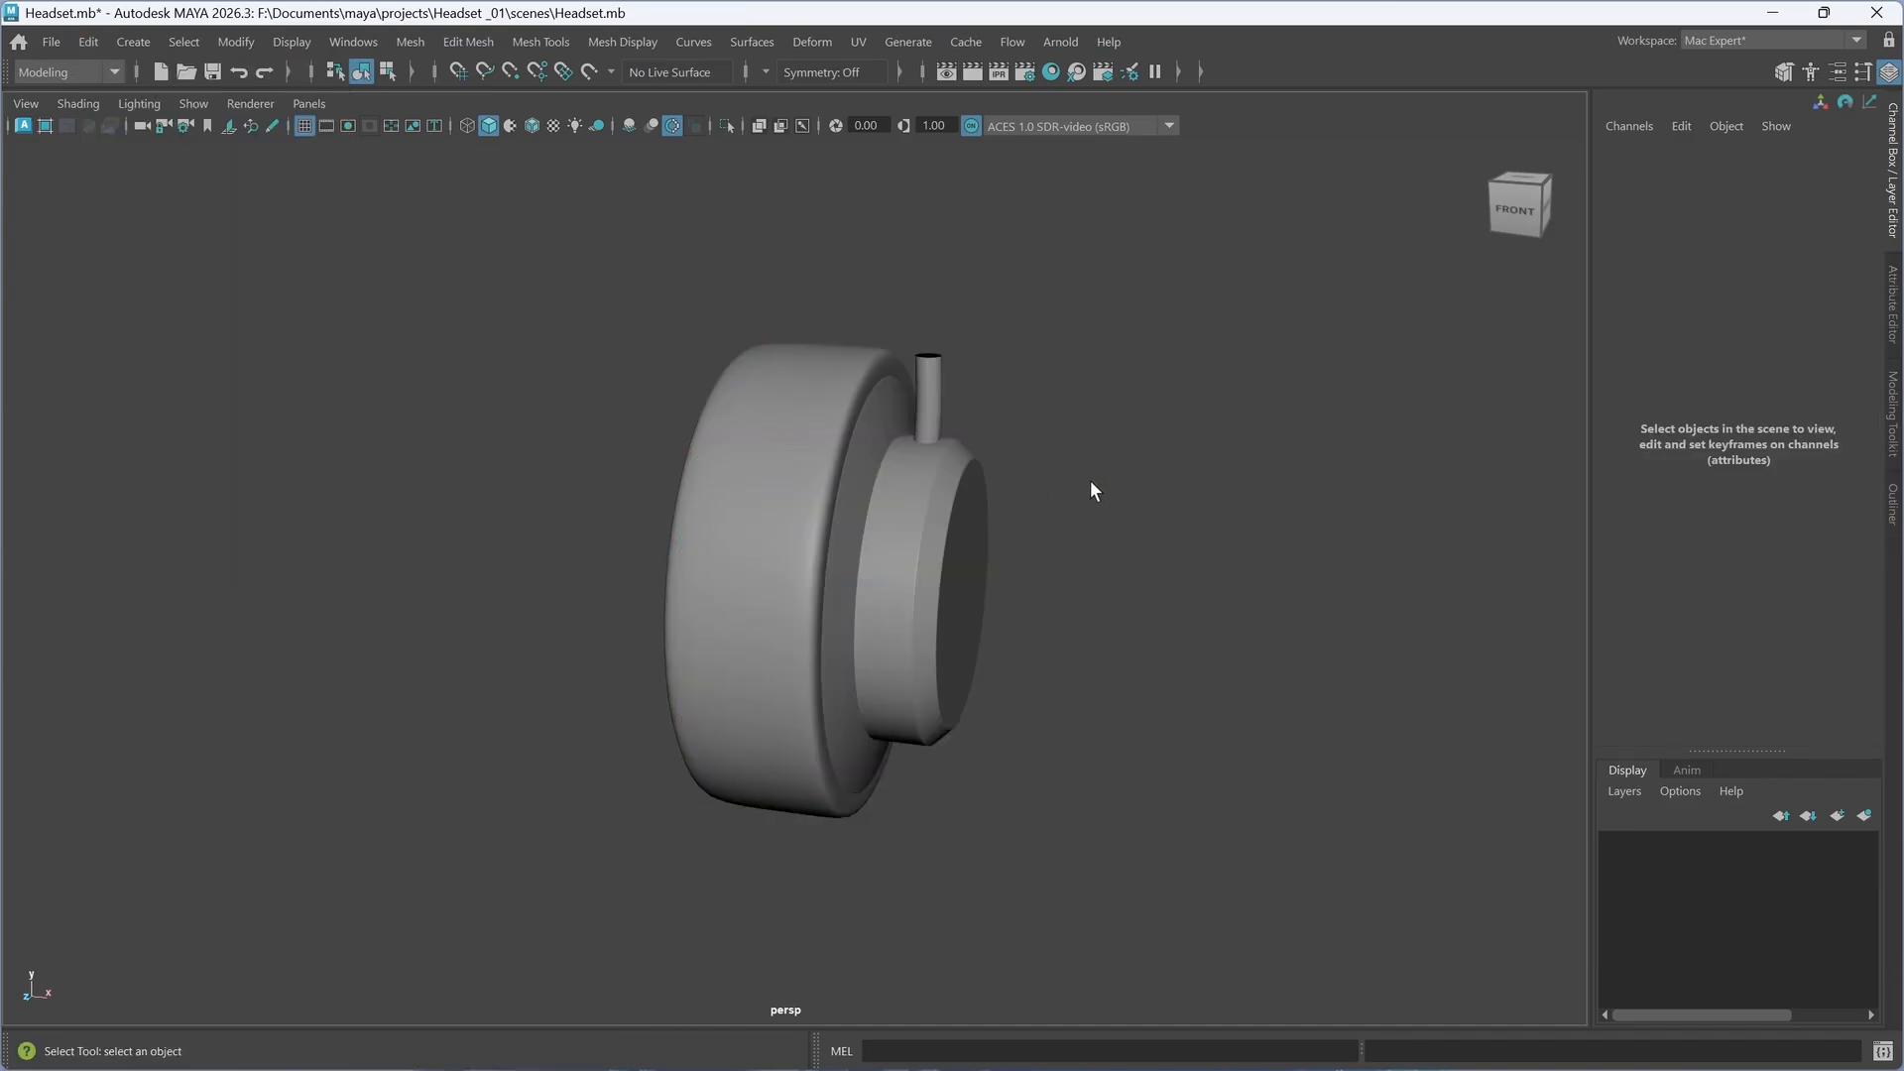
mouse_move(918, 550)
alt+mouse_down()
mouse_move(842, 569)
mouse_move(906, 569)
mouse_move(829, 556)
mouse_move(926, 544)
mouse_move(833, 554)
mouse_move(922, 562)
mouse_move(897, 557)
alt+mouse_up()
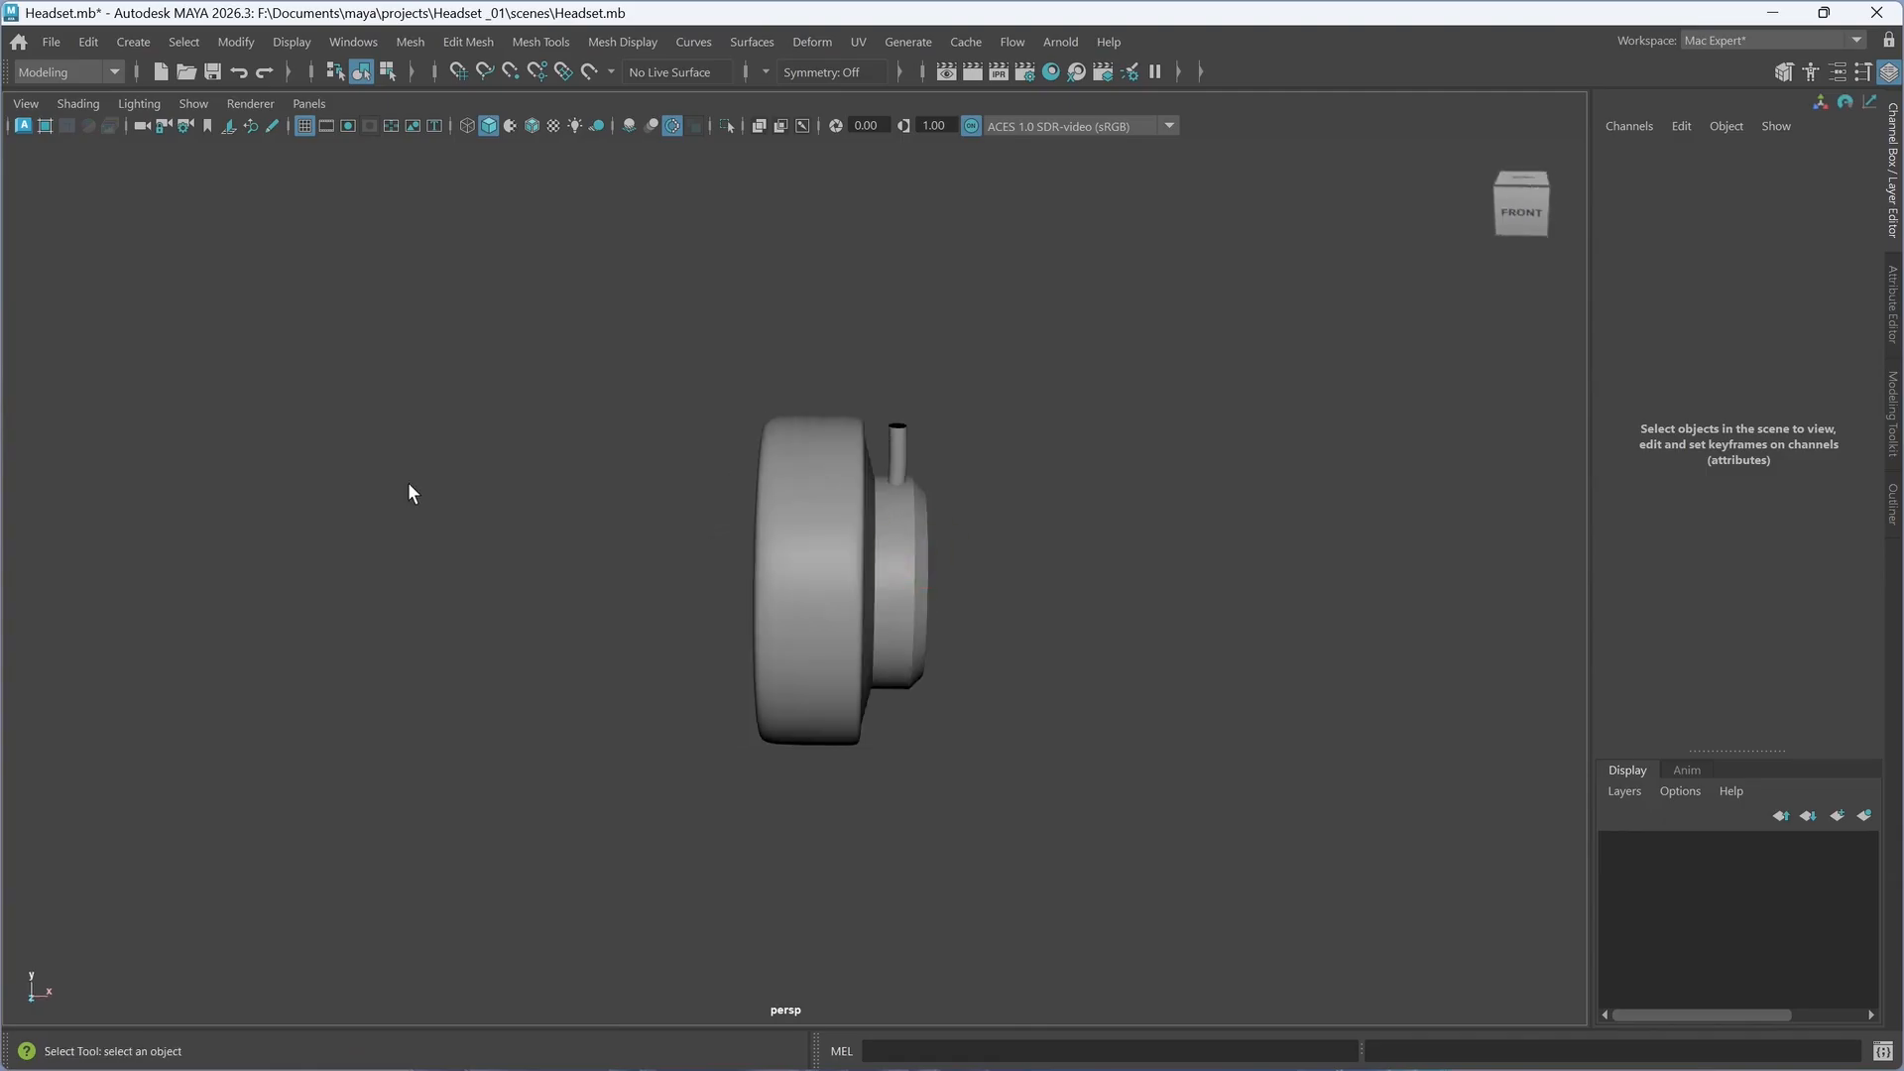
click(55, 50)
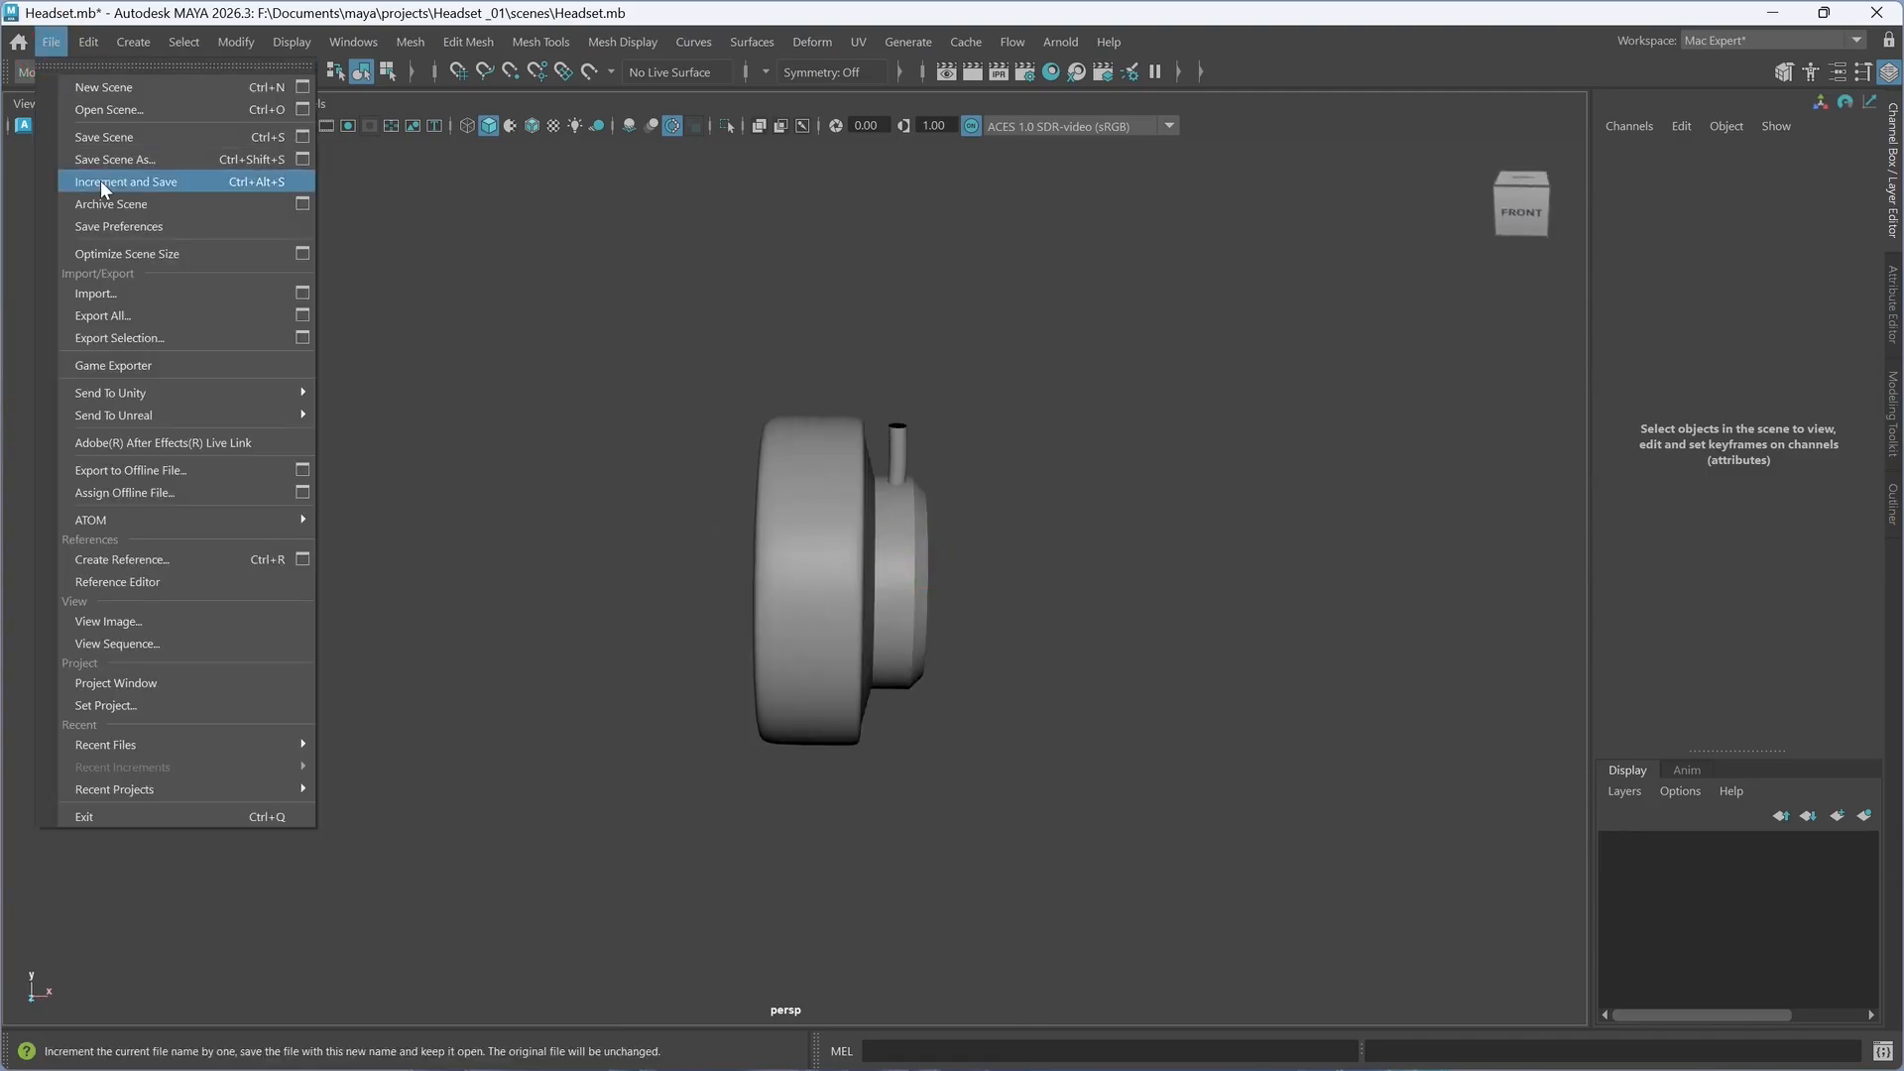
click(119, 181)
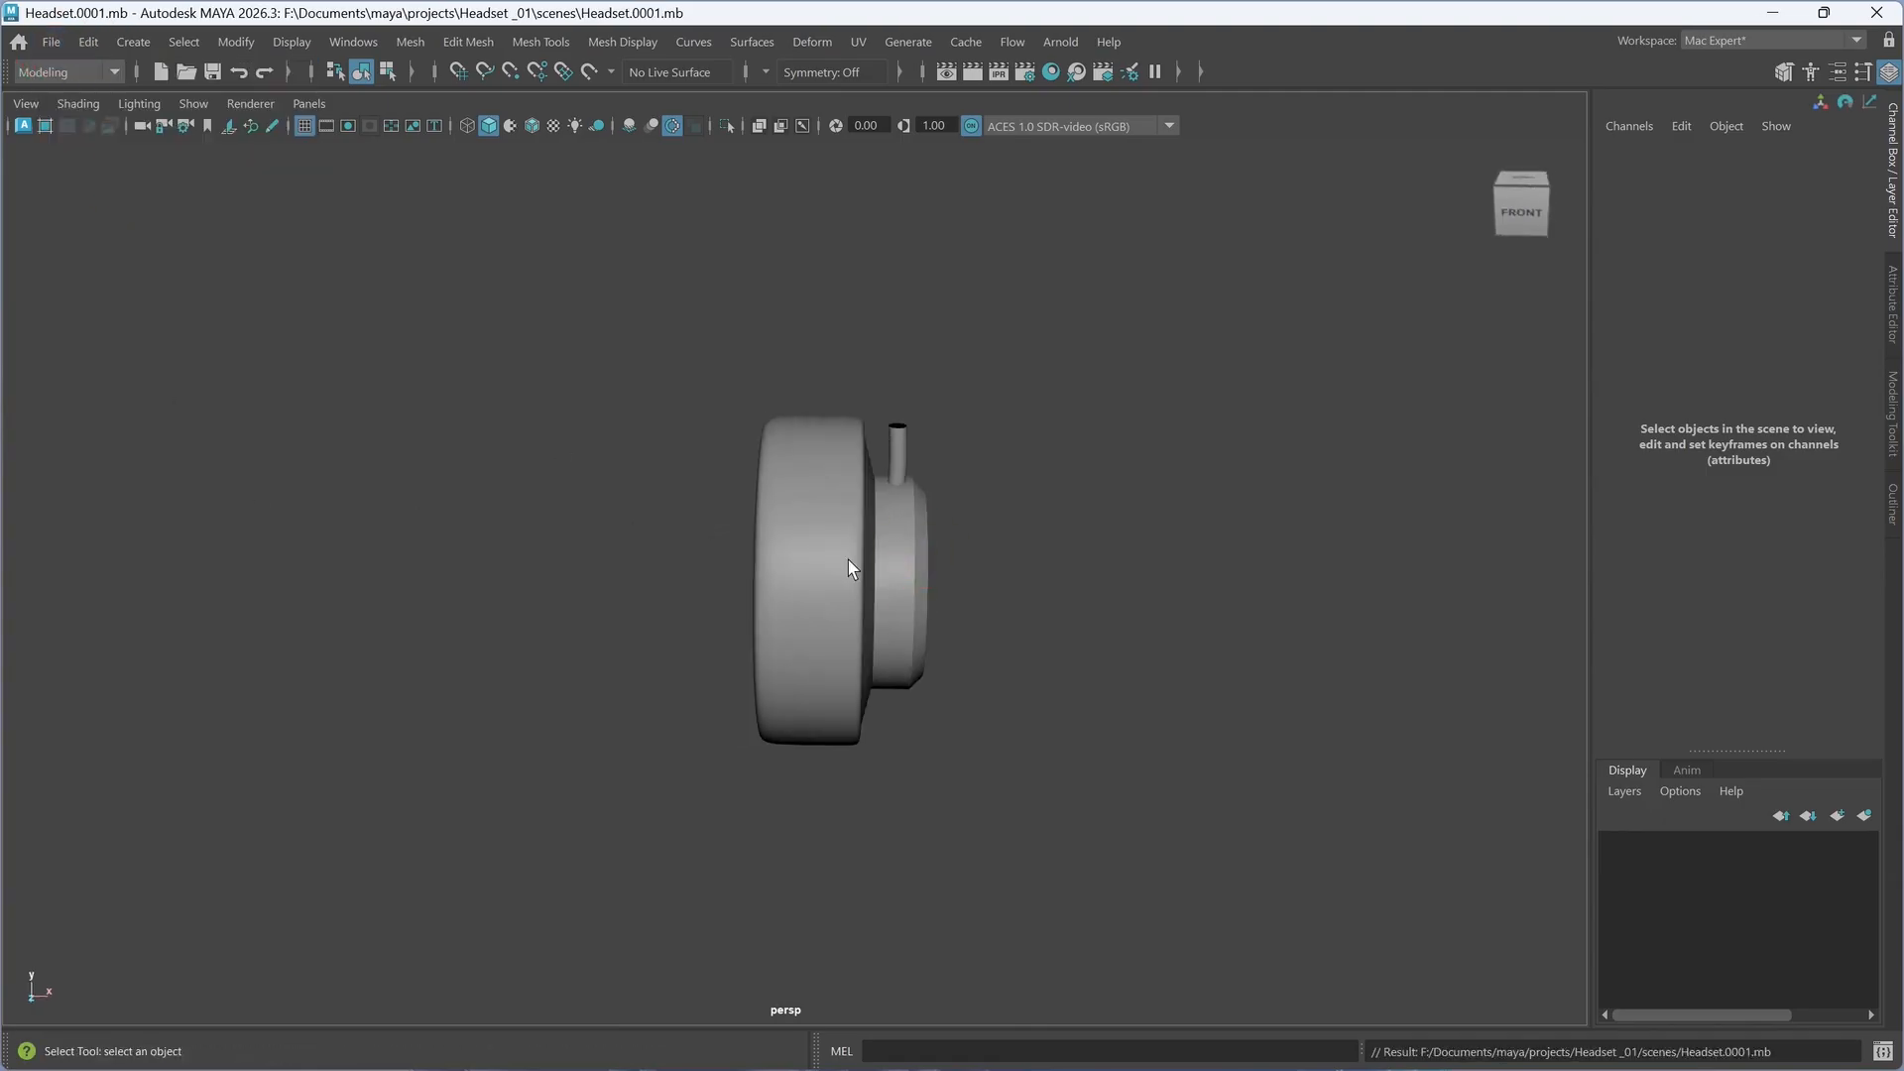
- Examine the pCylinder1 hierarchy in the Outliner, expanding it and its nested polySurface2 group to identify the child meshes
click(1894, 503)
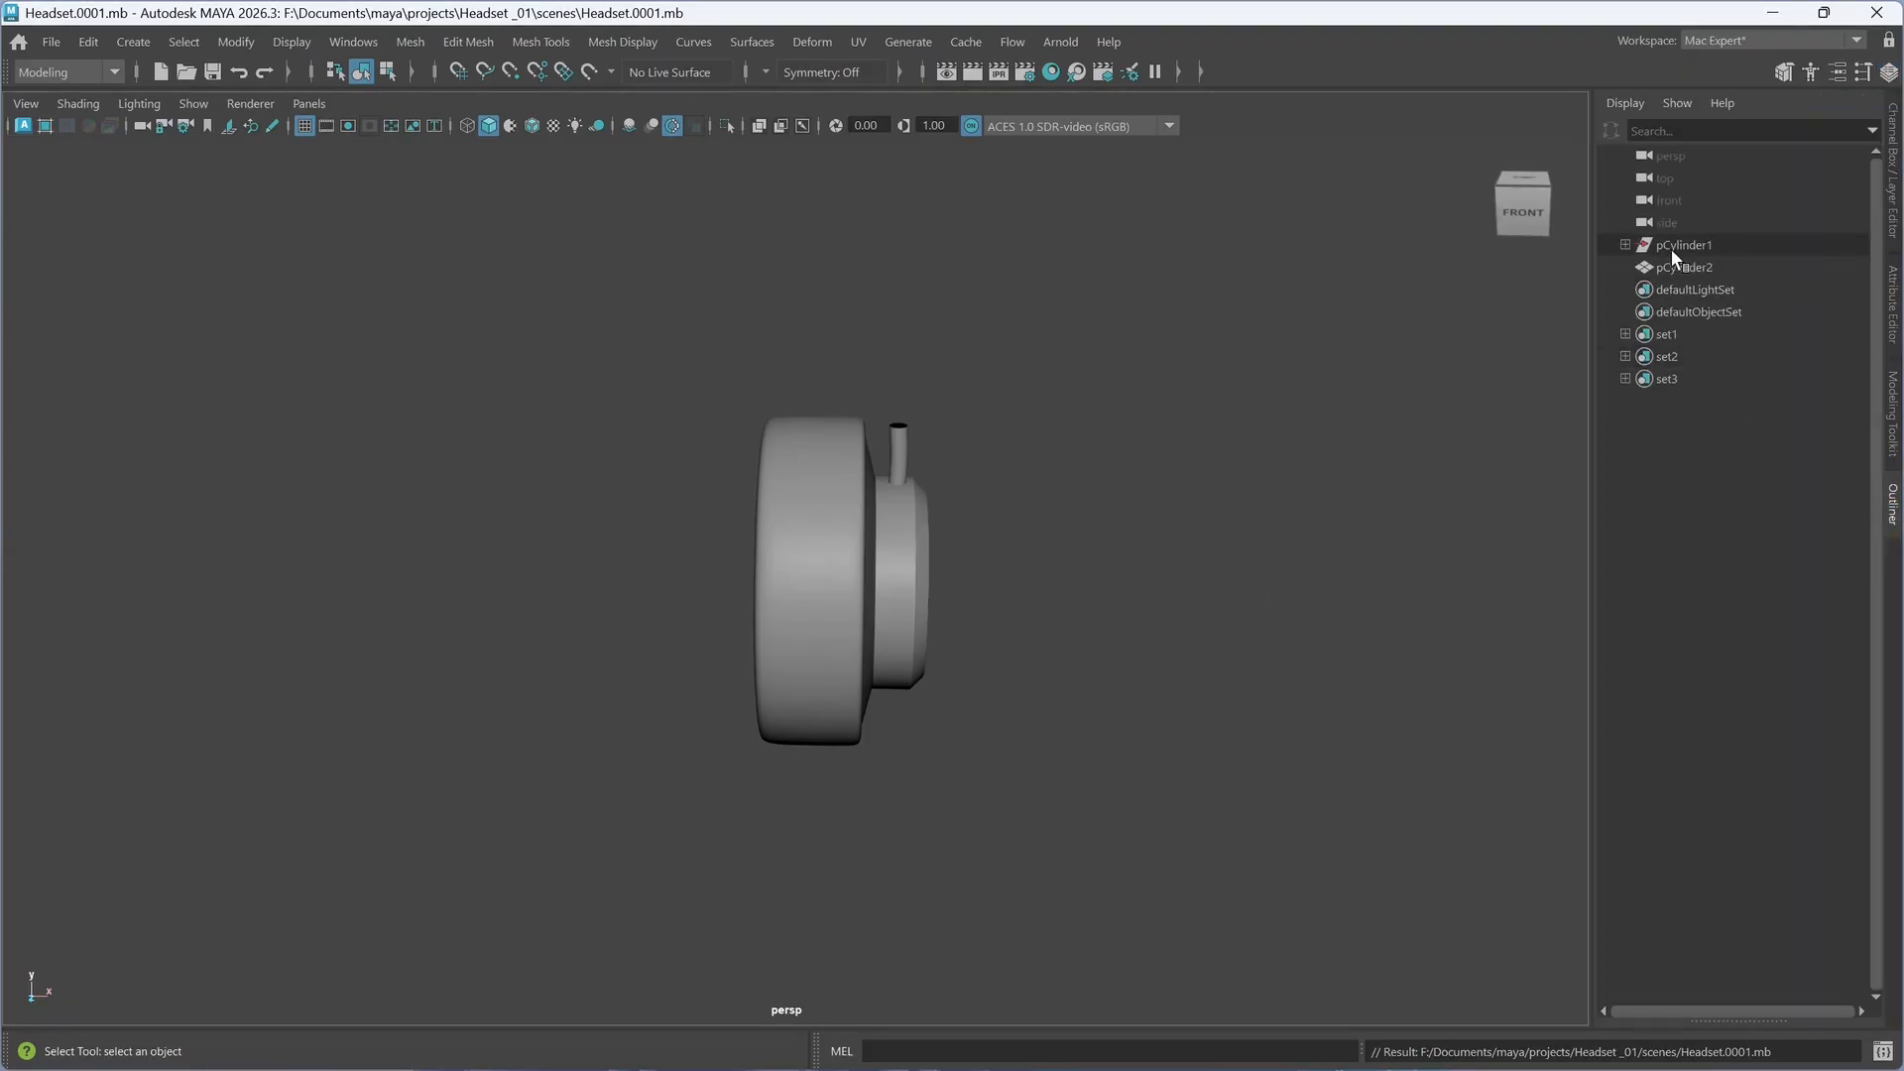
click(1672, 246)
alt+drag(1117, 587, 1114, 591)
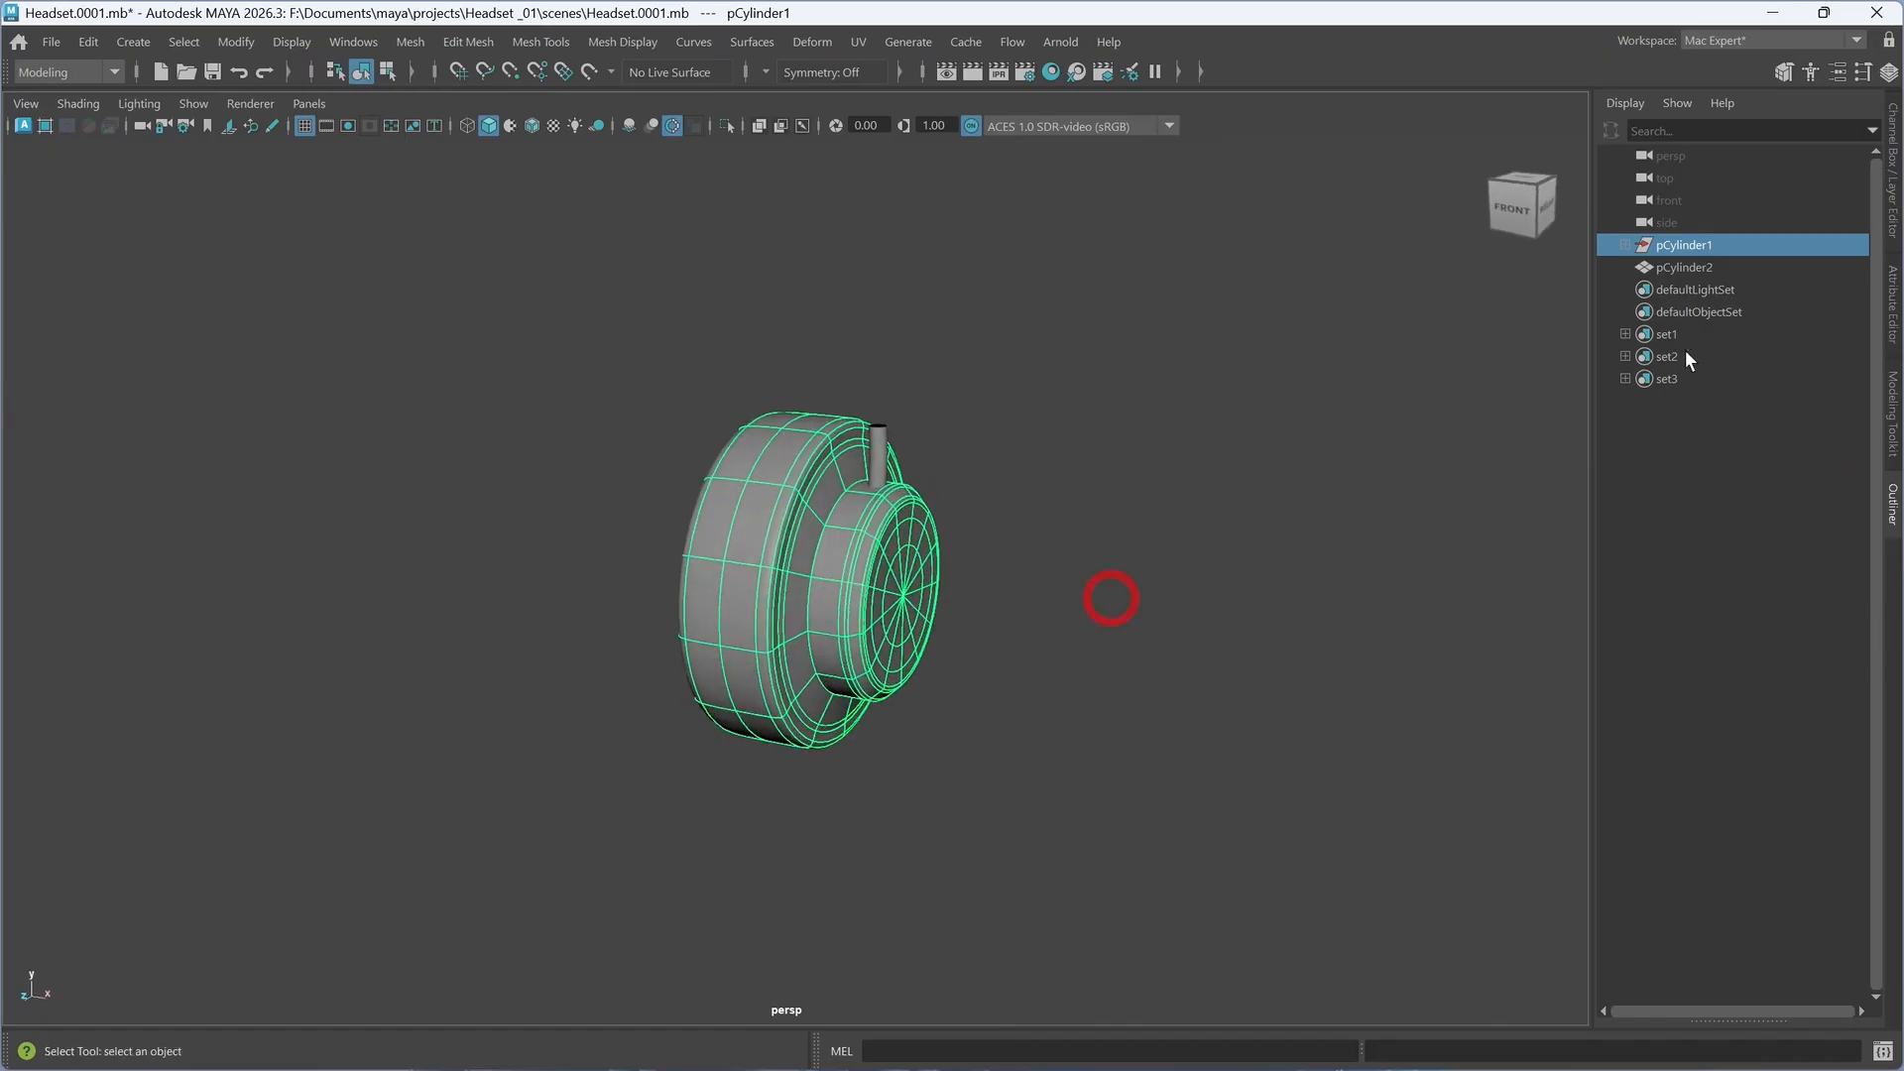
click(1627, 246)
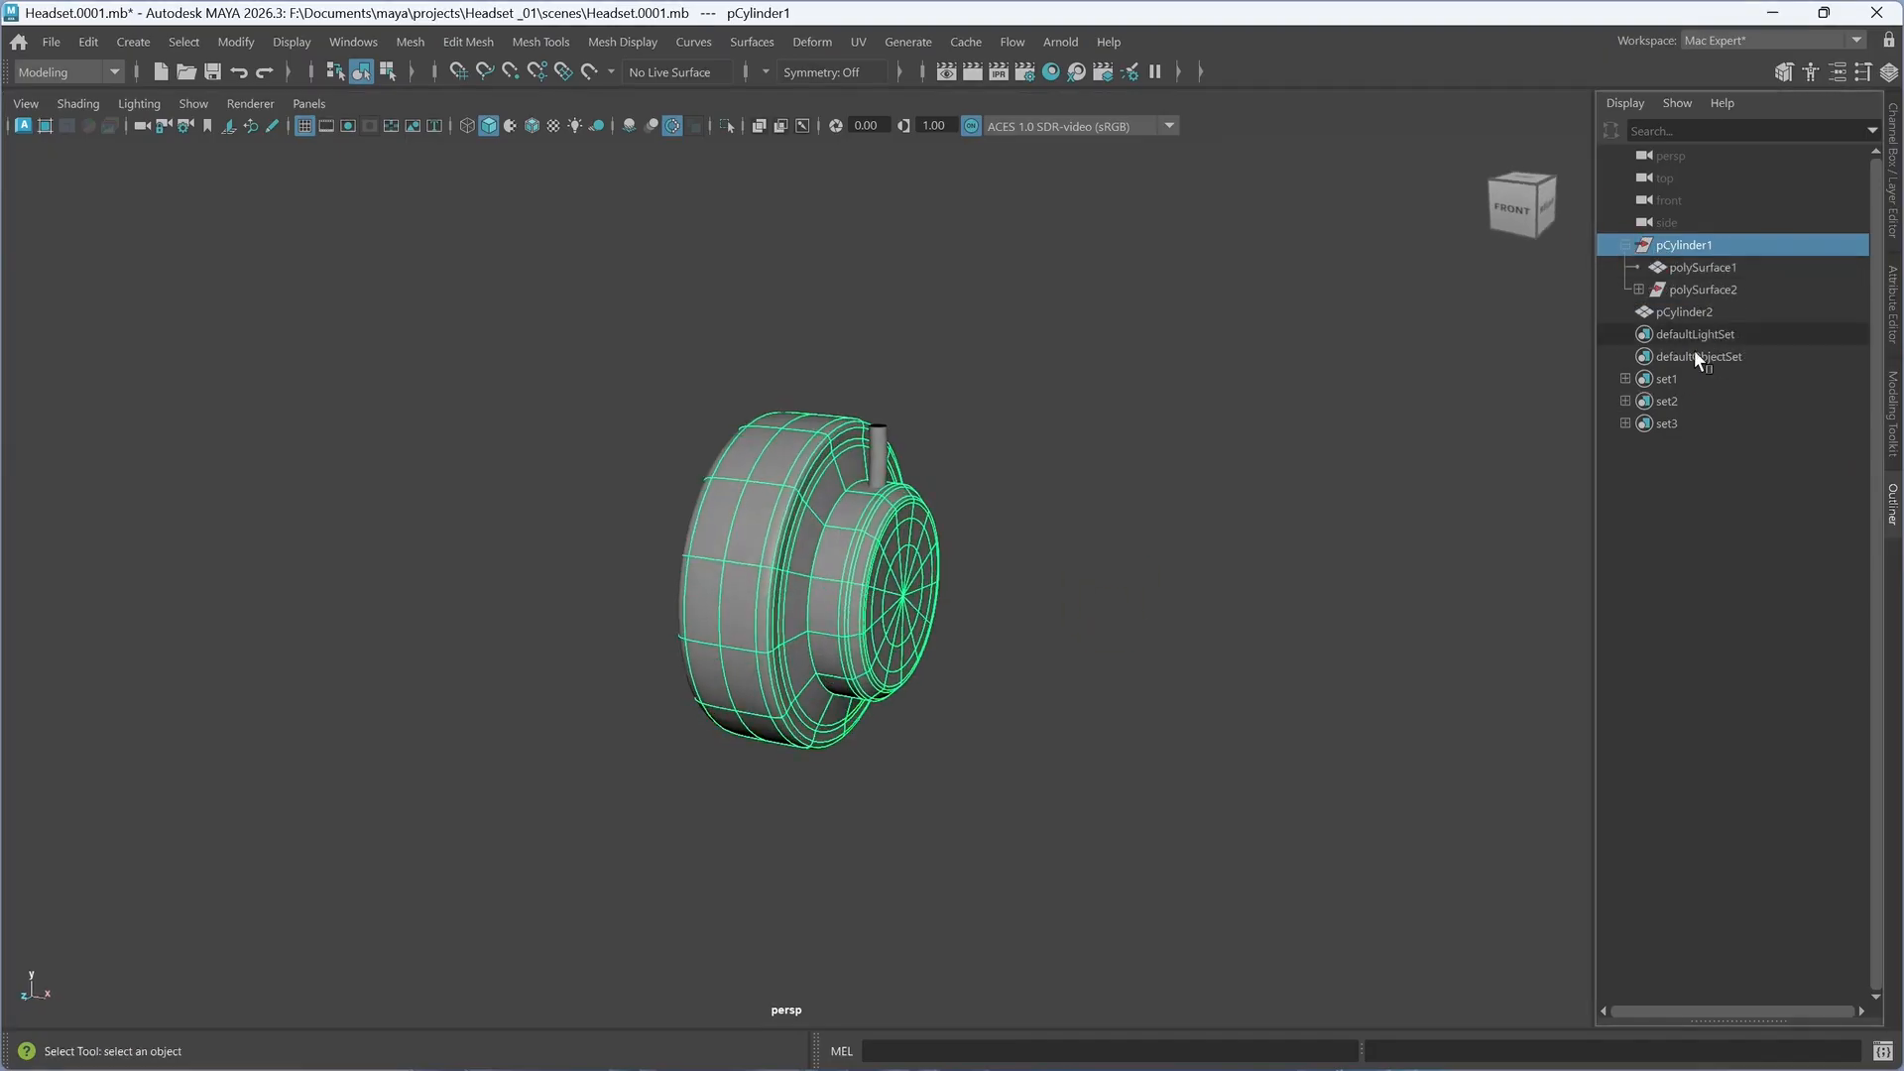
click(1639, 289)
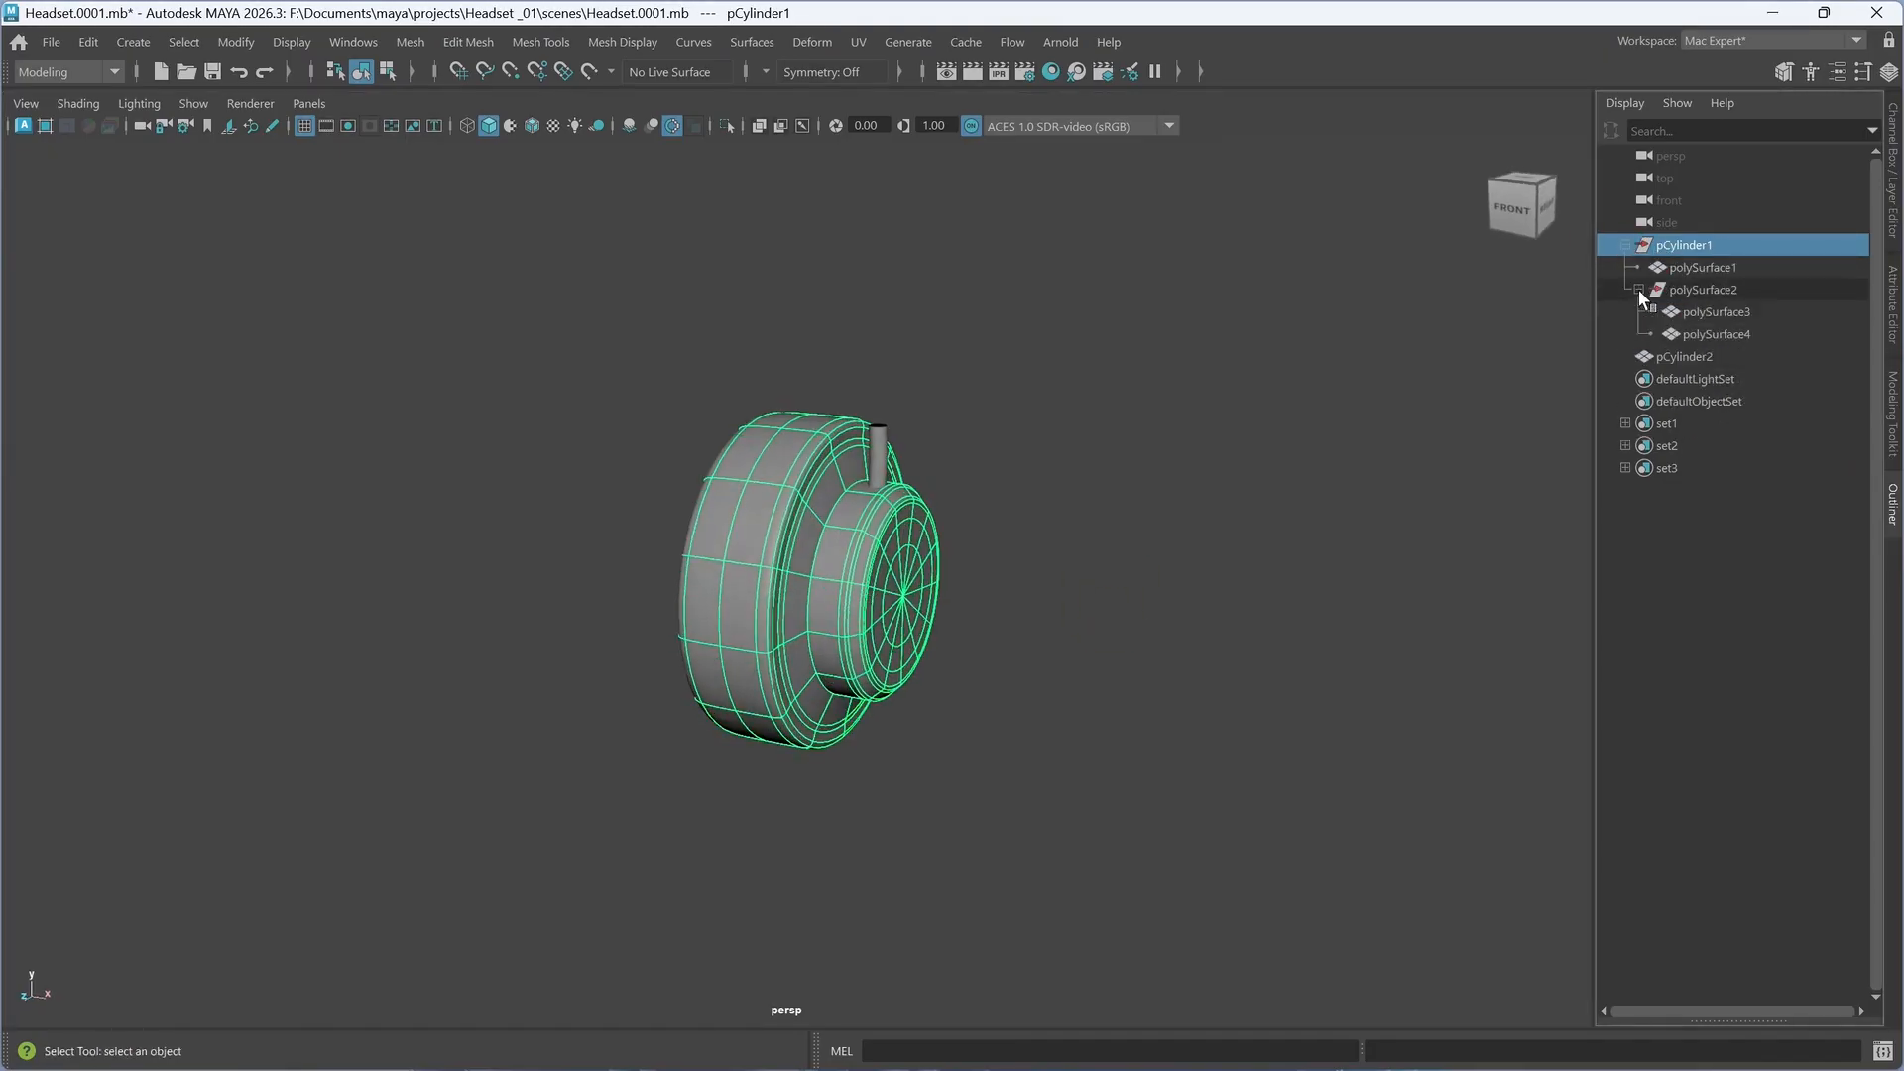
click(1723, 335)
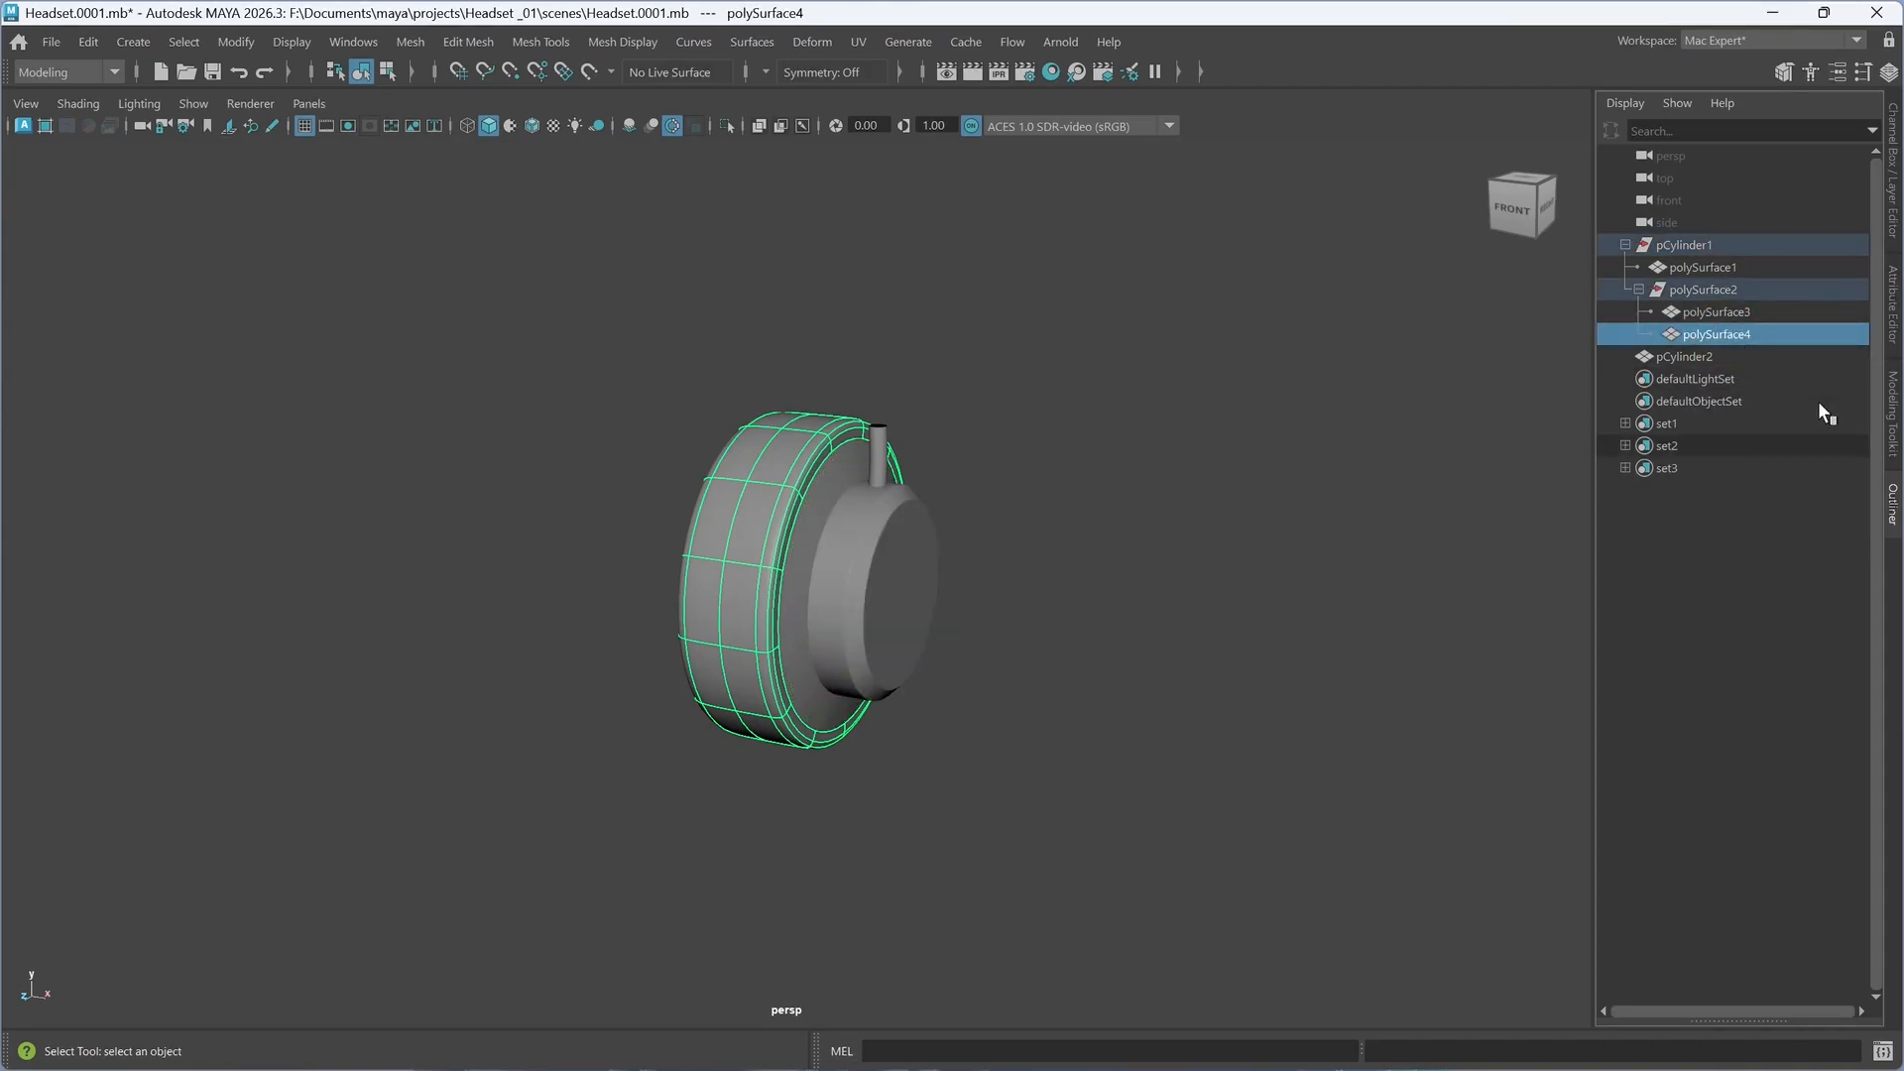
drag(1691, 292, 1722, 337)
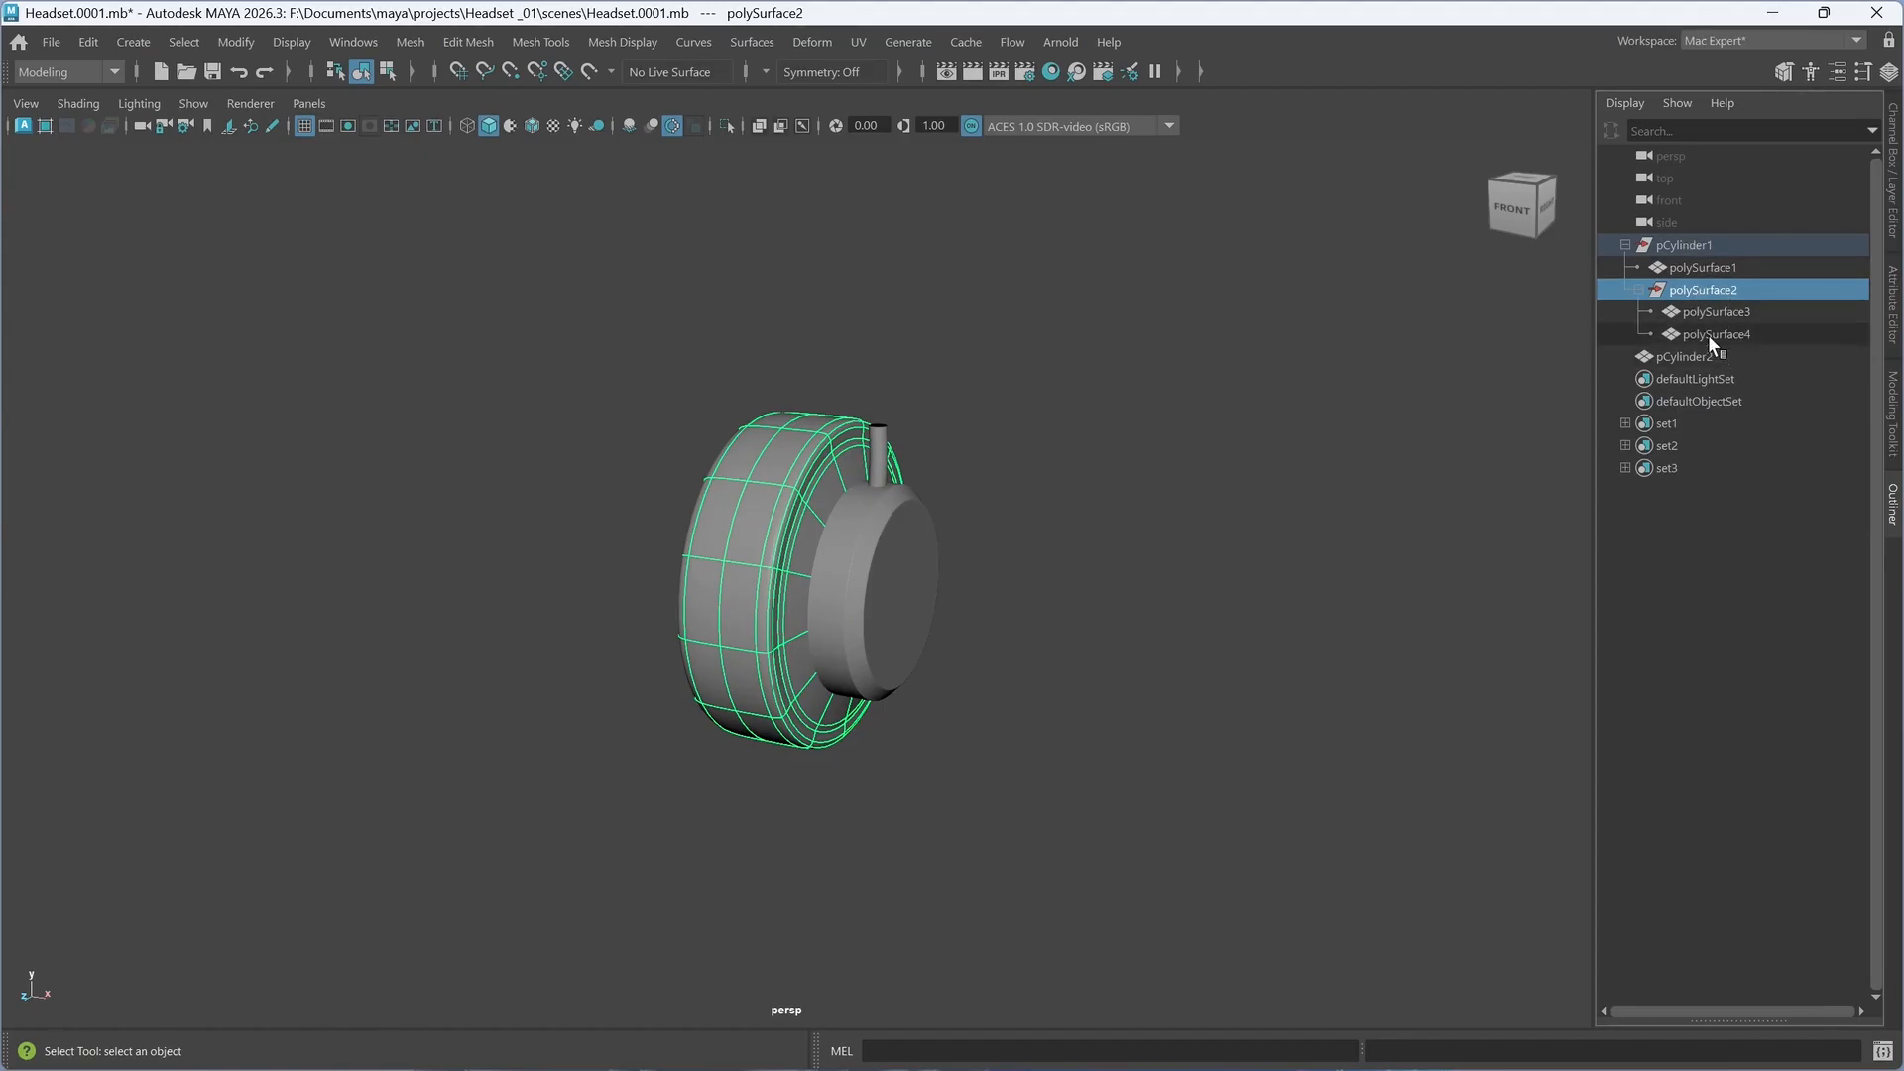
- Move polySurface3 and polySurface4 out of the polySurface2 group so they sit directly under pCylinder1
click(1707, 335)
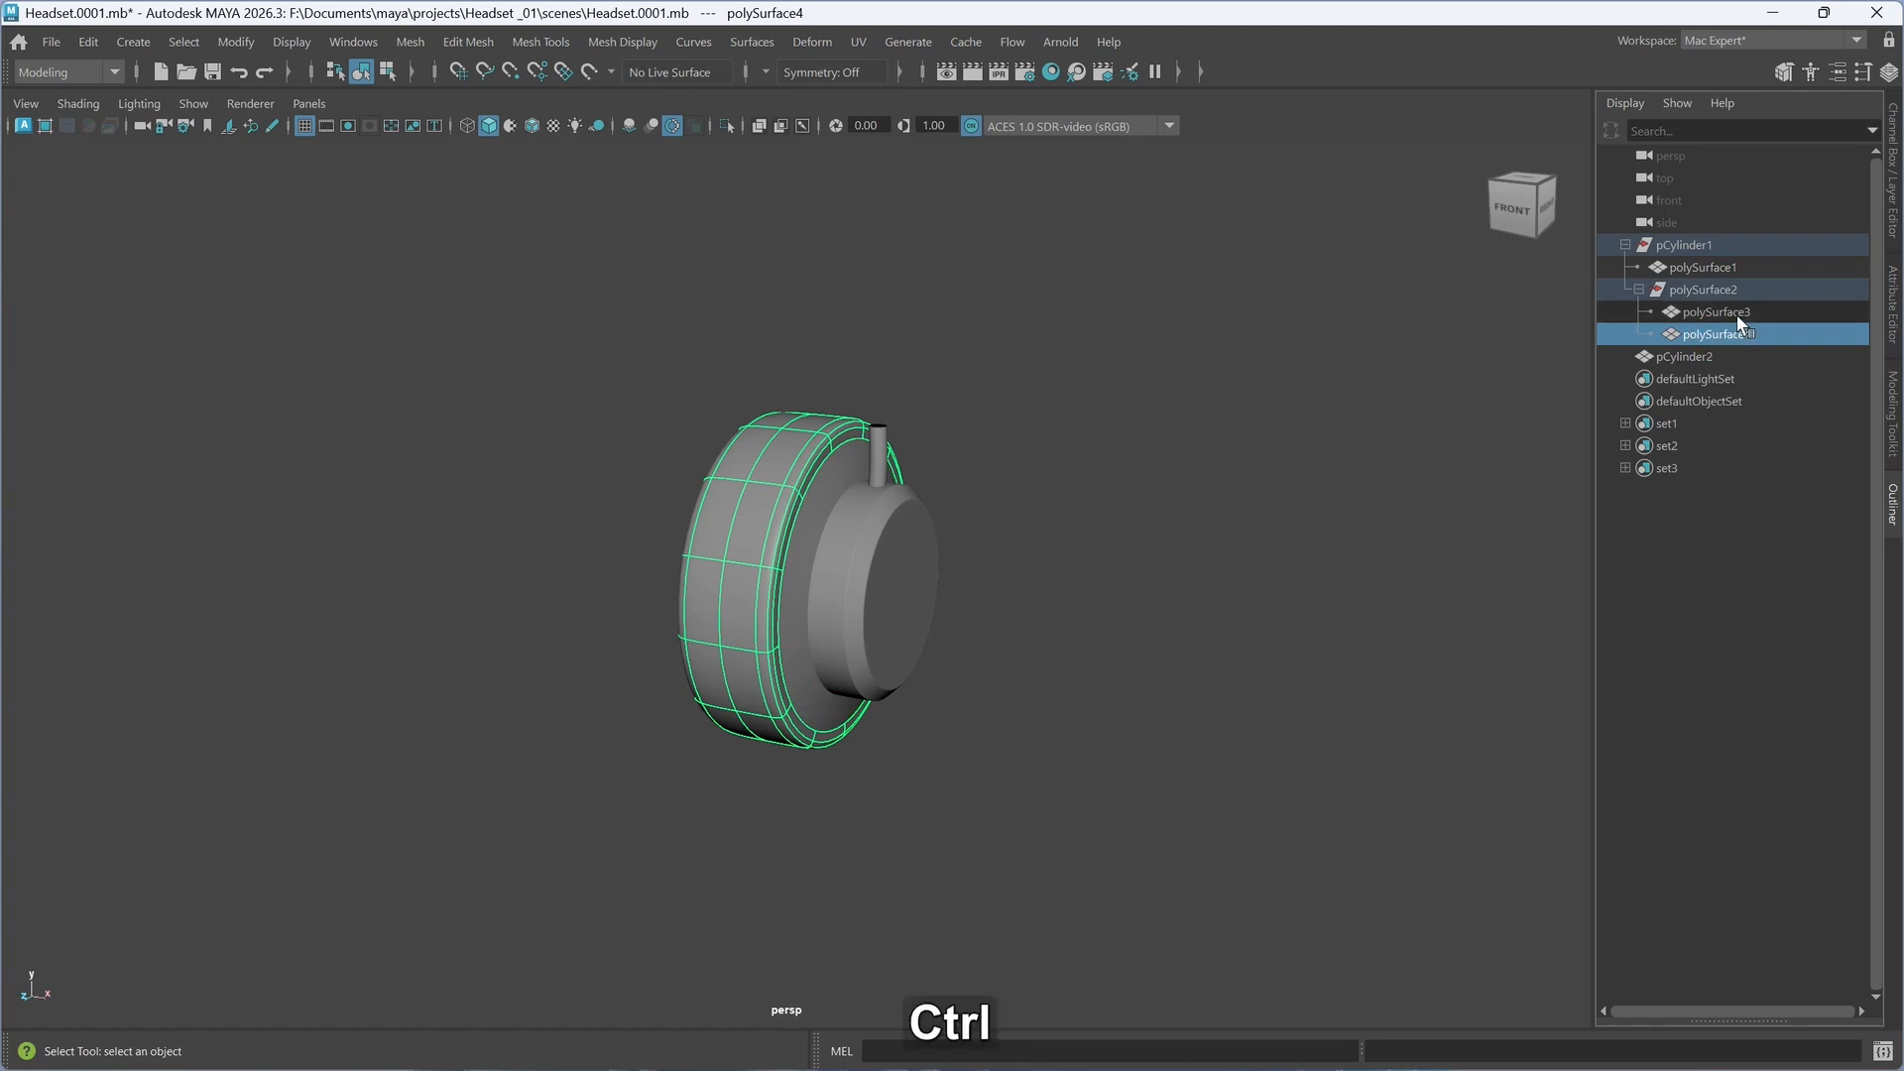
shift+click(1730, 310)
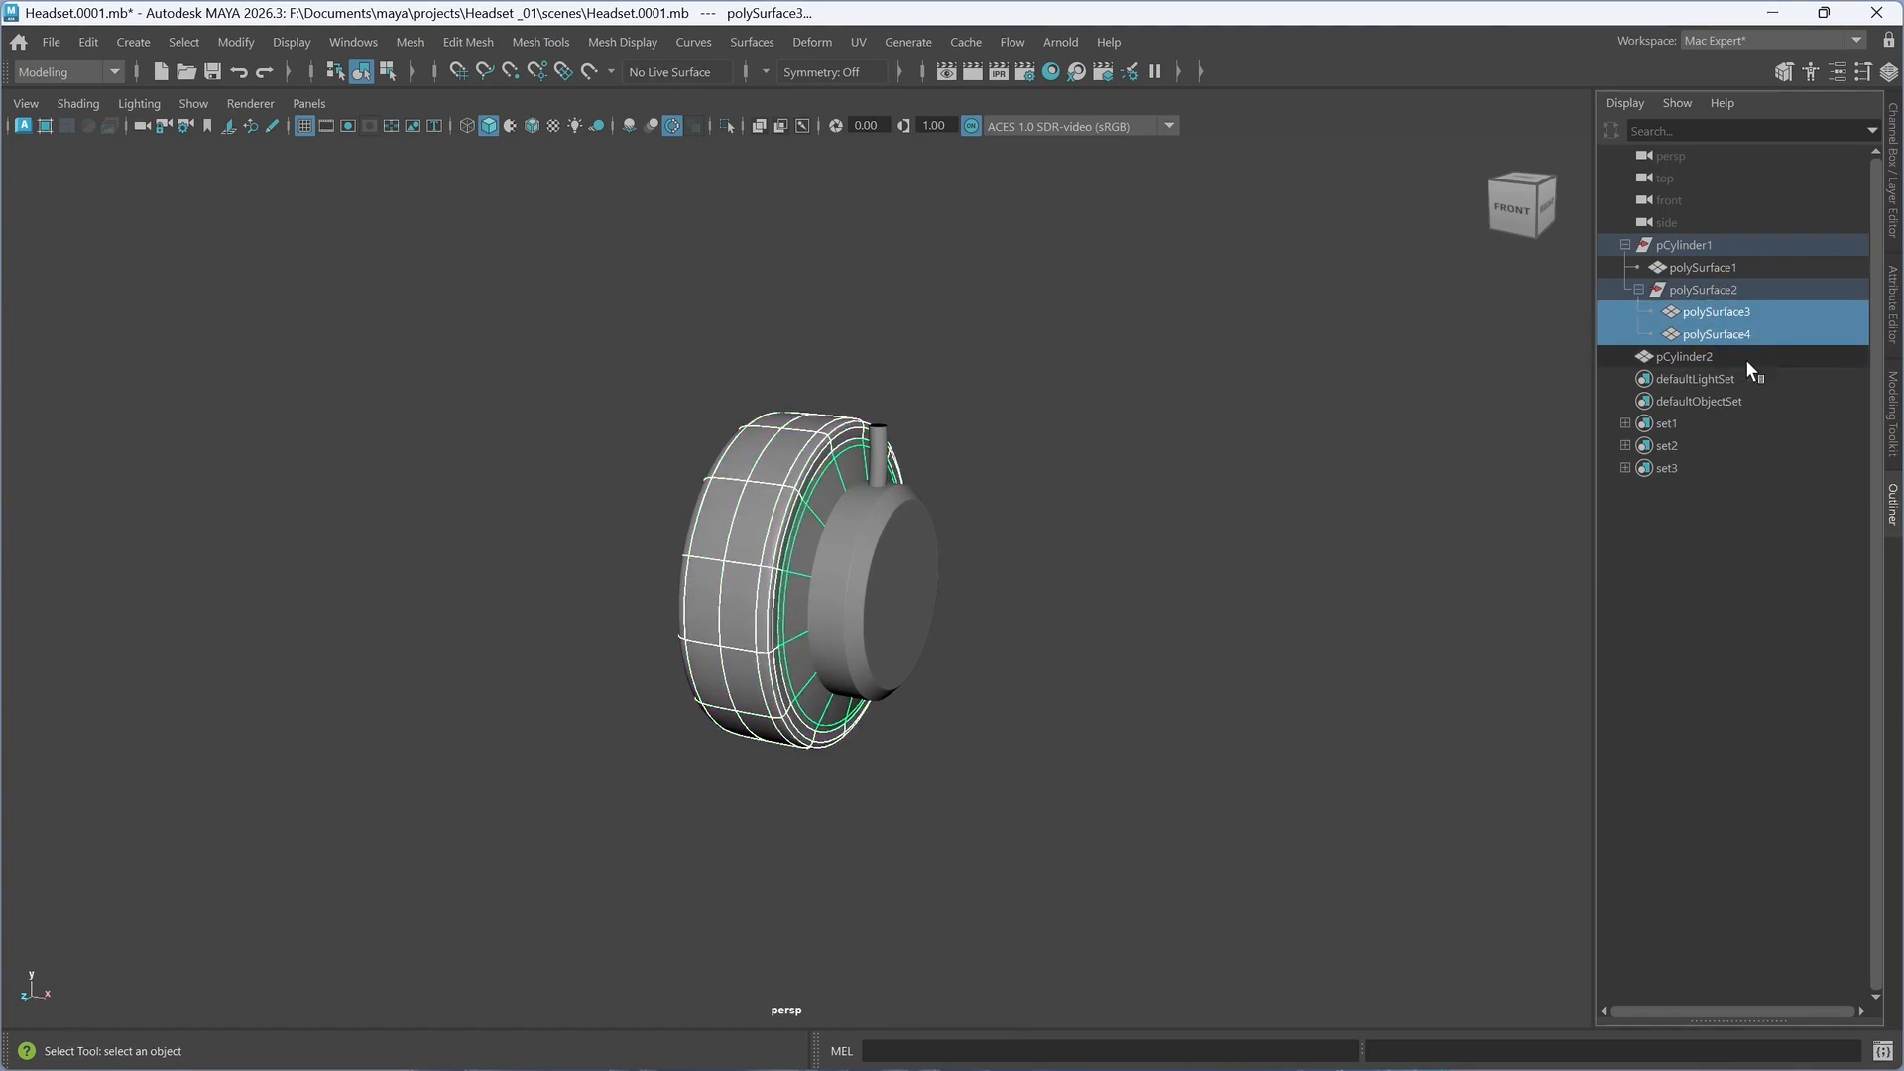
middle_drag(1736, 335, 1735, 264)
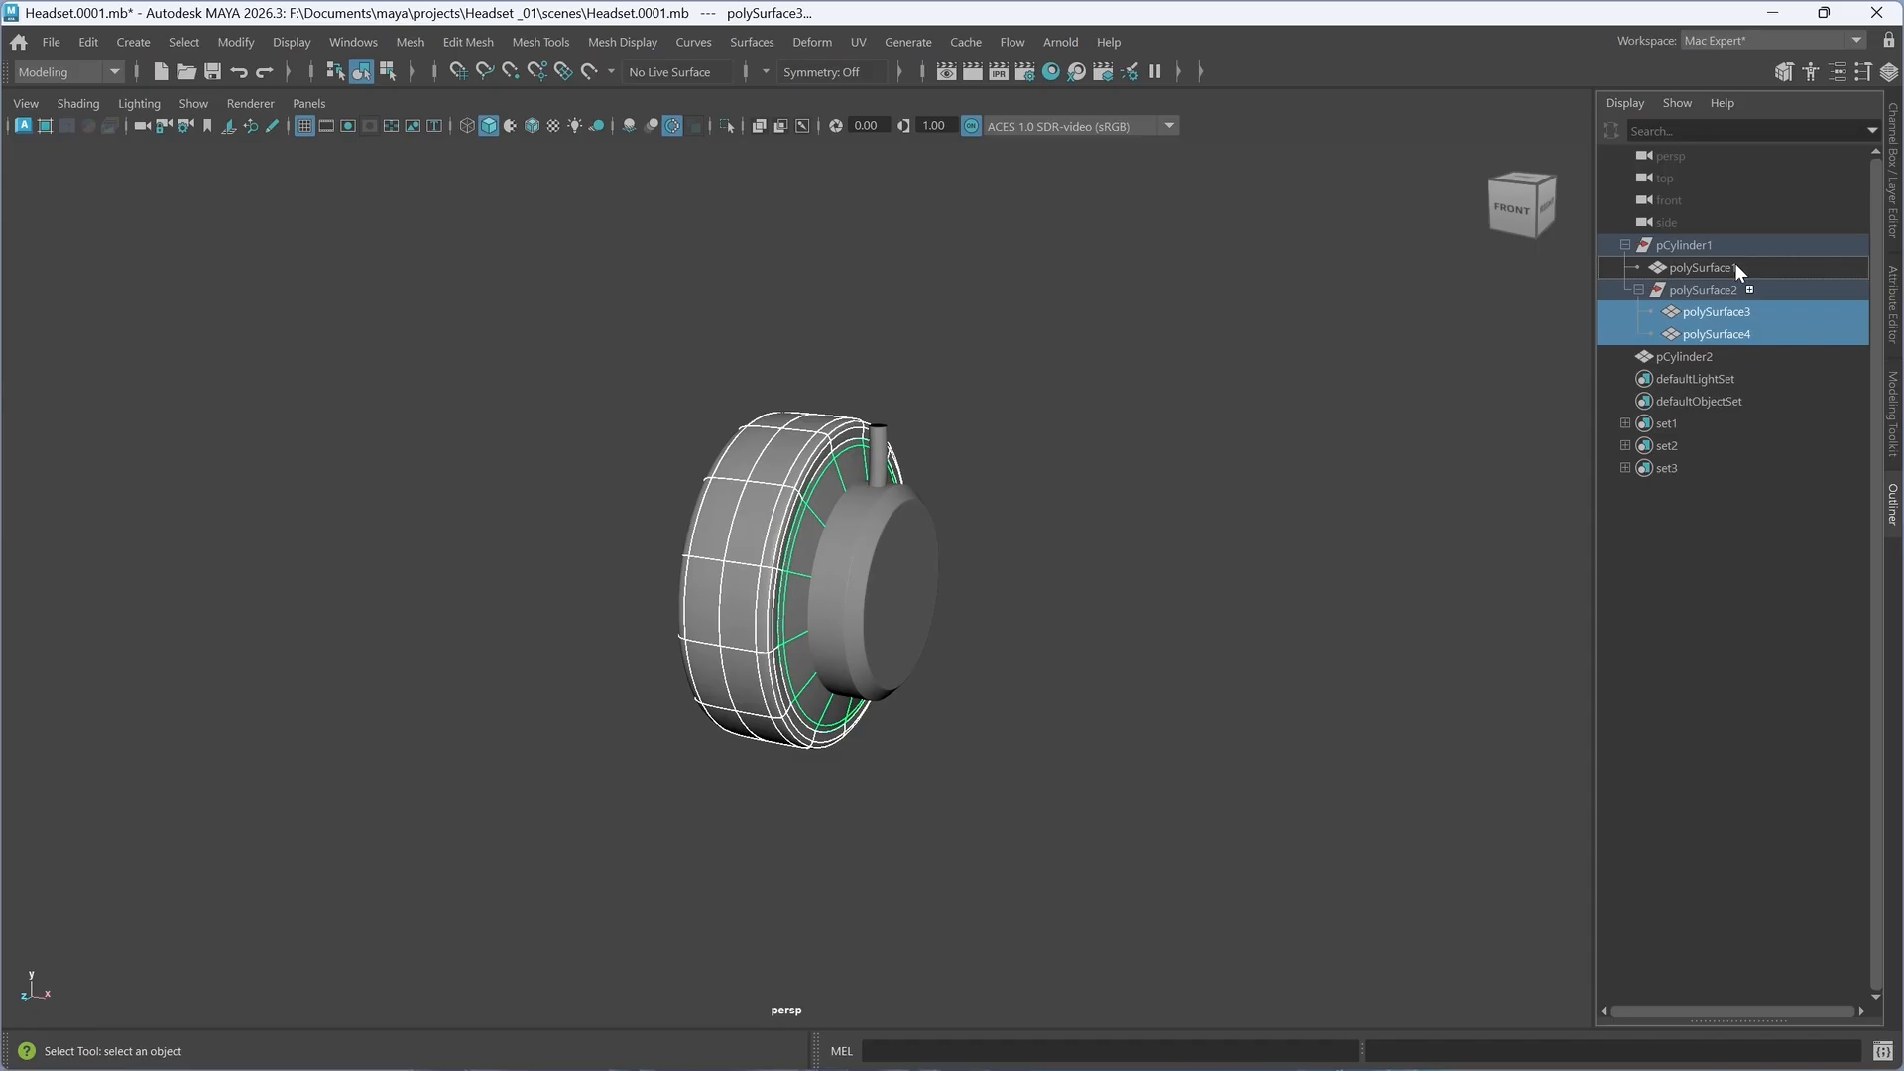
middle_drag(1735, 264, 1734, 257)
middle_drag(1734, 257, 1733, 254)
click(1745, 289)
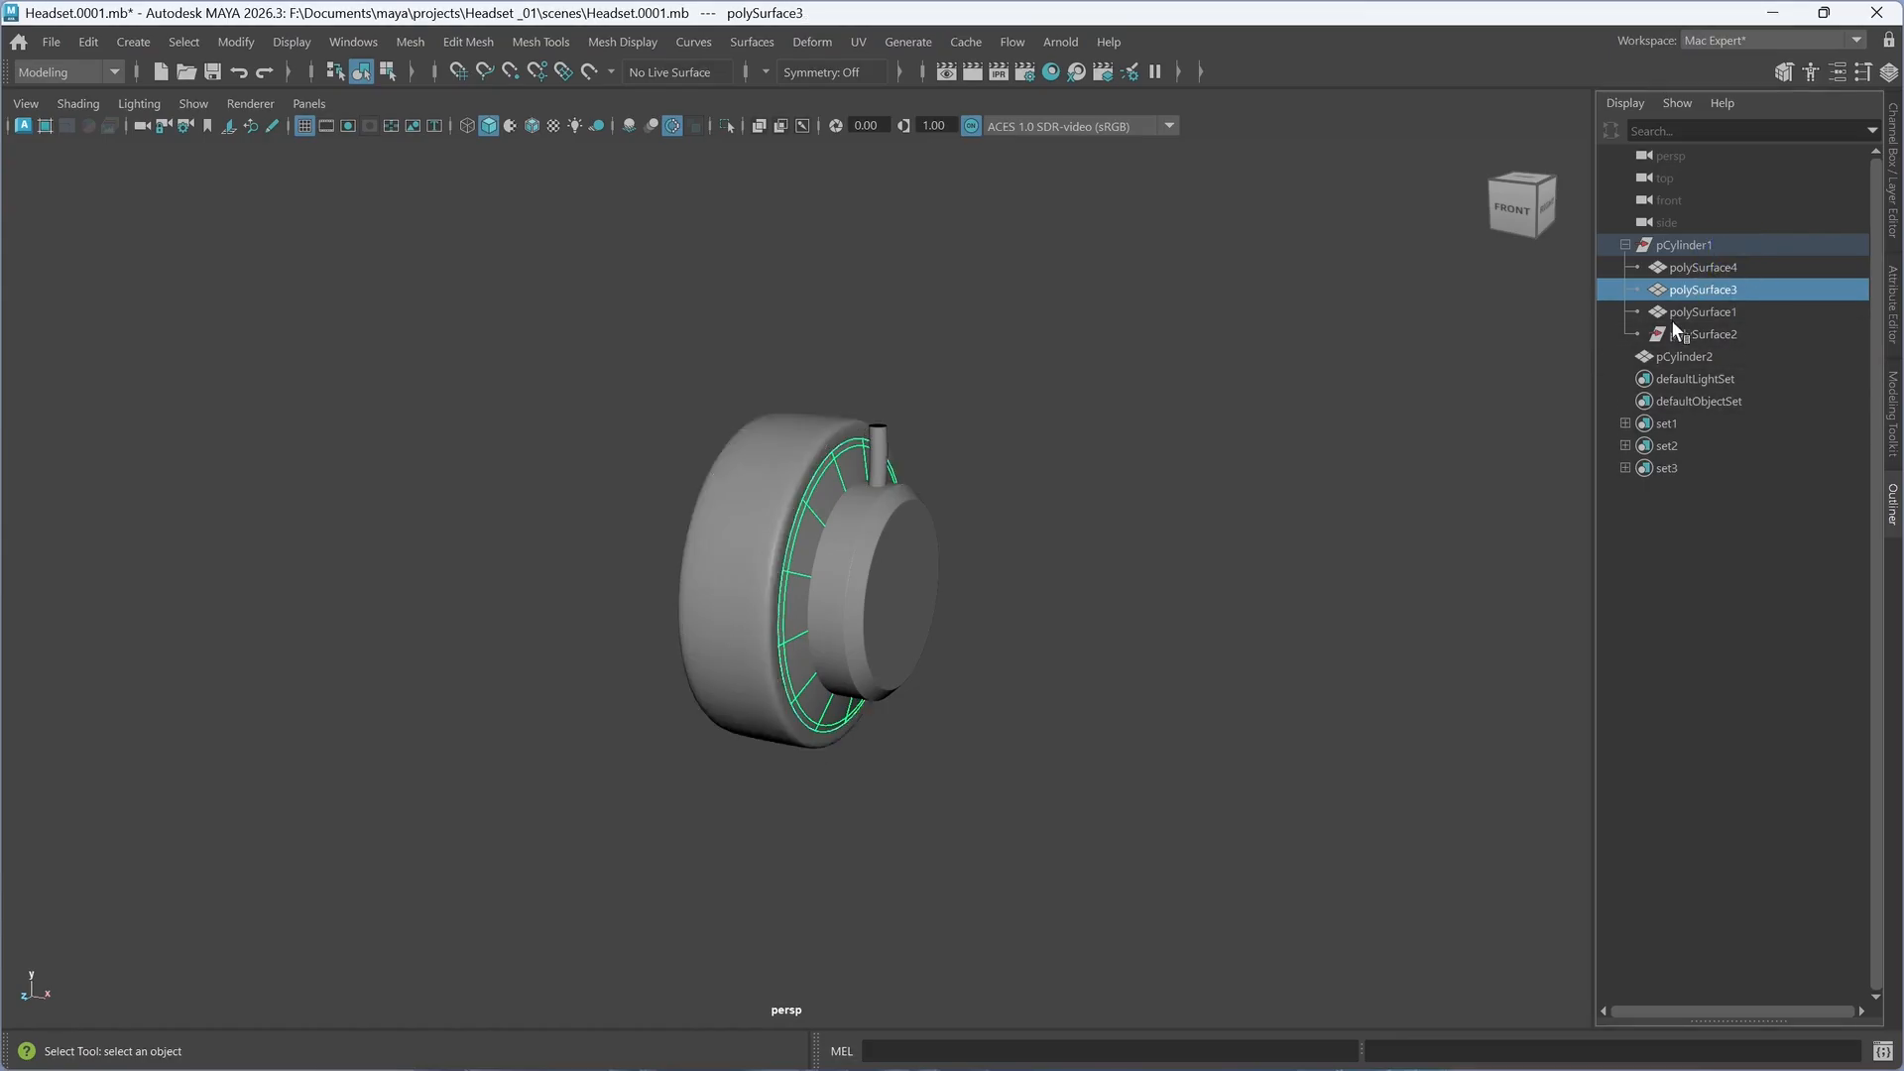
- Delete the empty polySurface2 group and parent the pCylinder2 tube under pCylinder1
click(1704, 331)
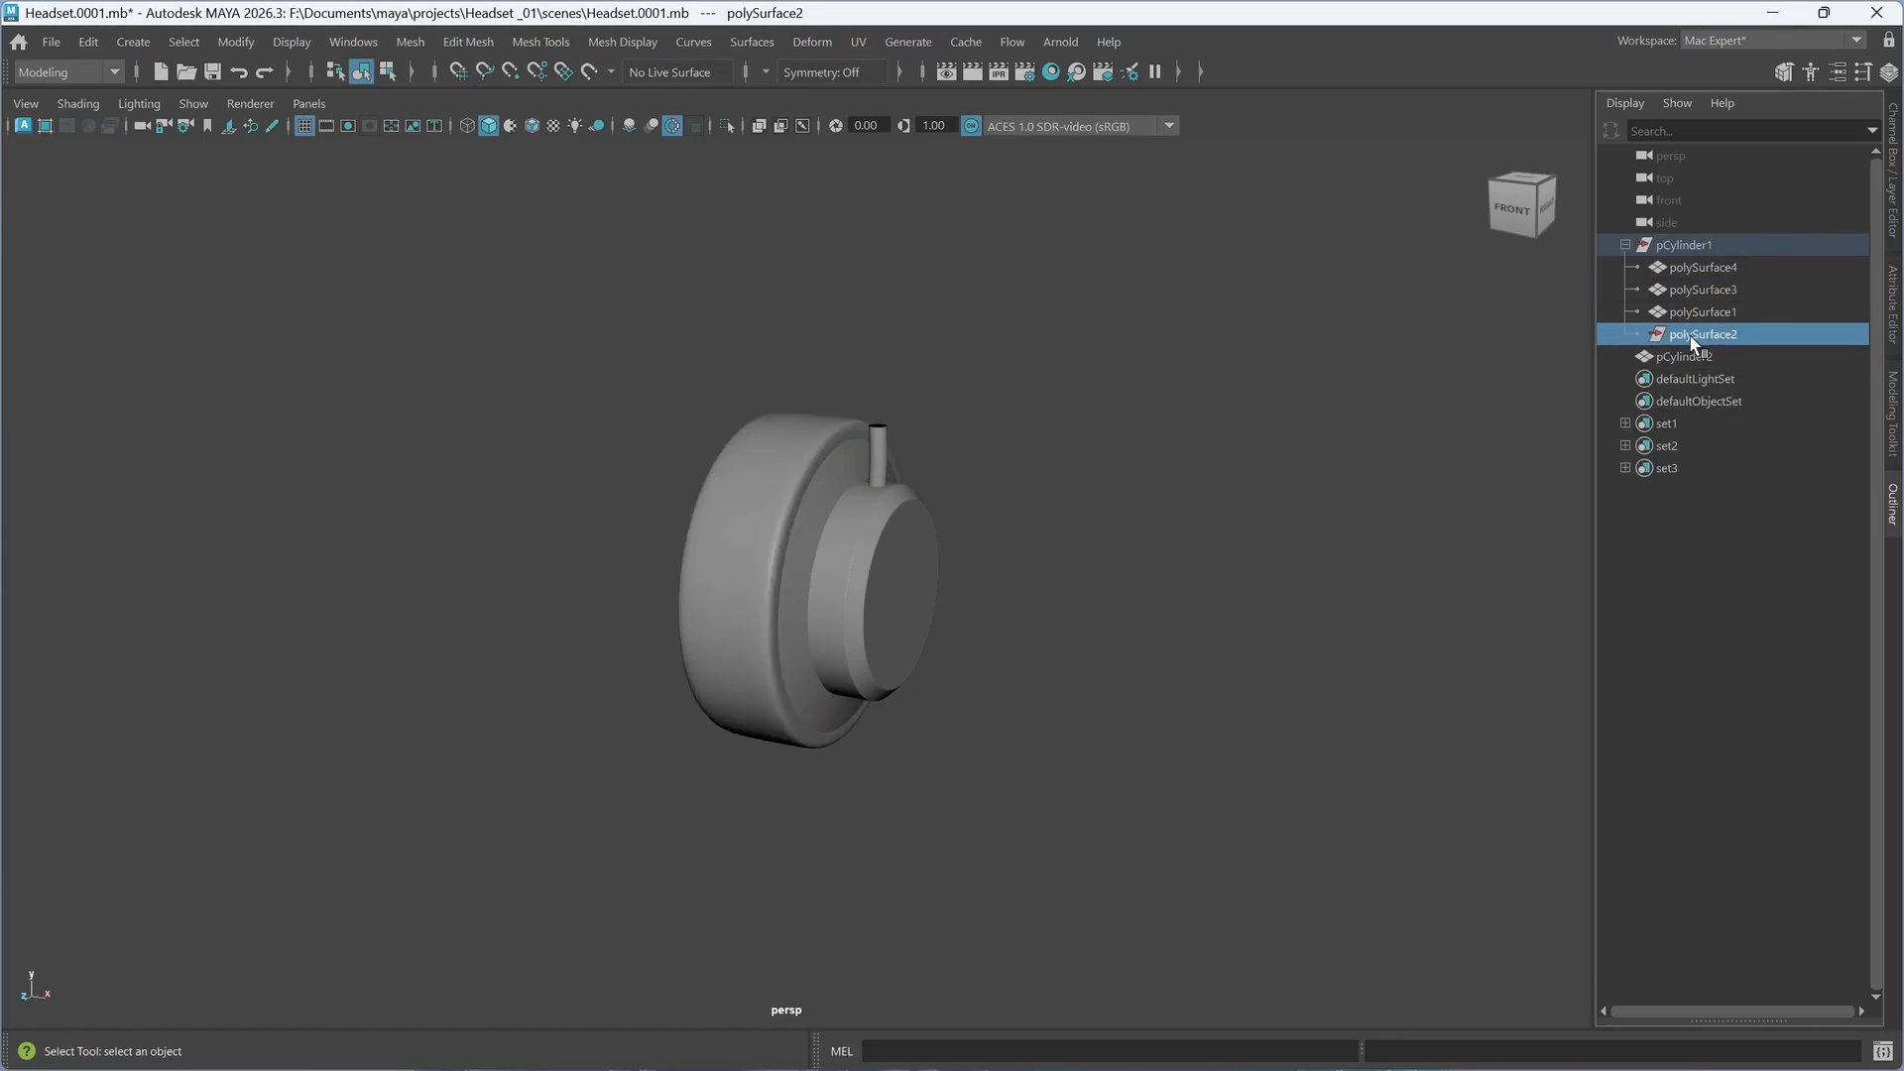
middle_drag(1692, 342, 1731, 329)
key(Delete)
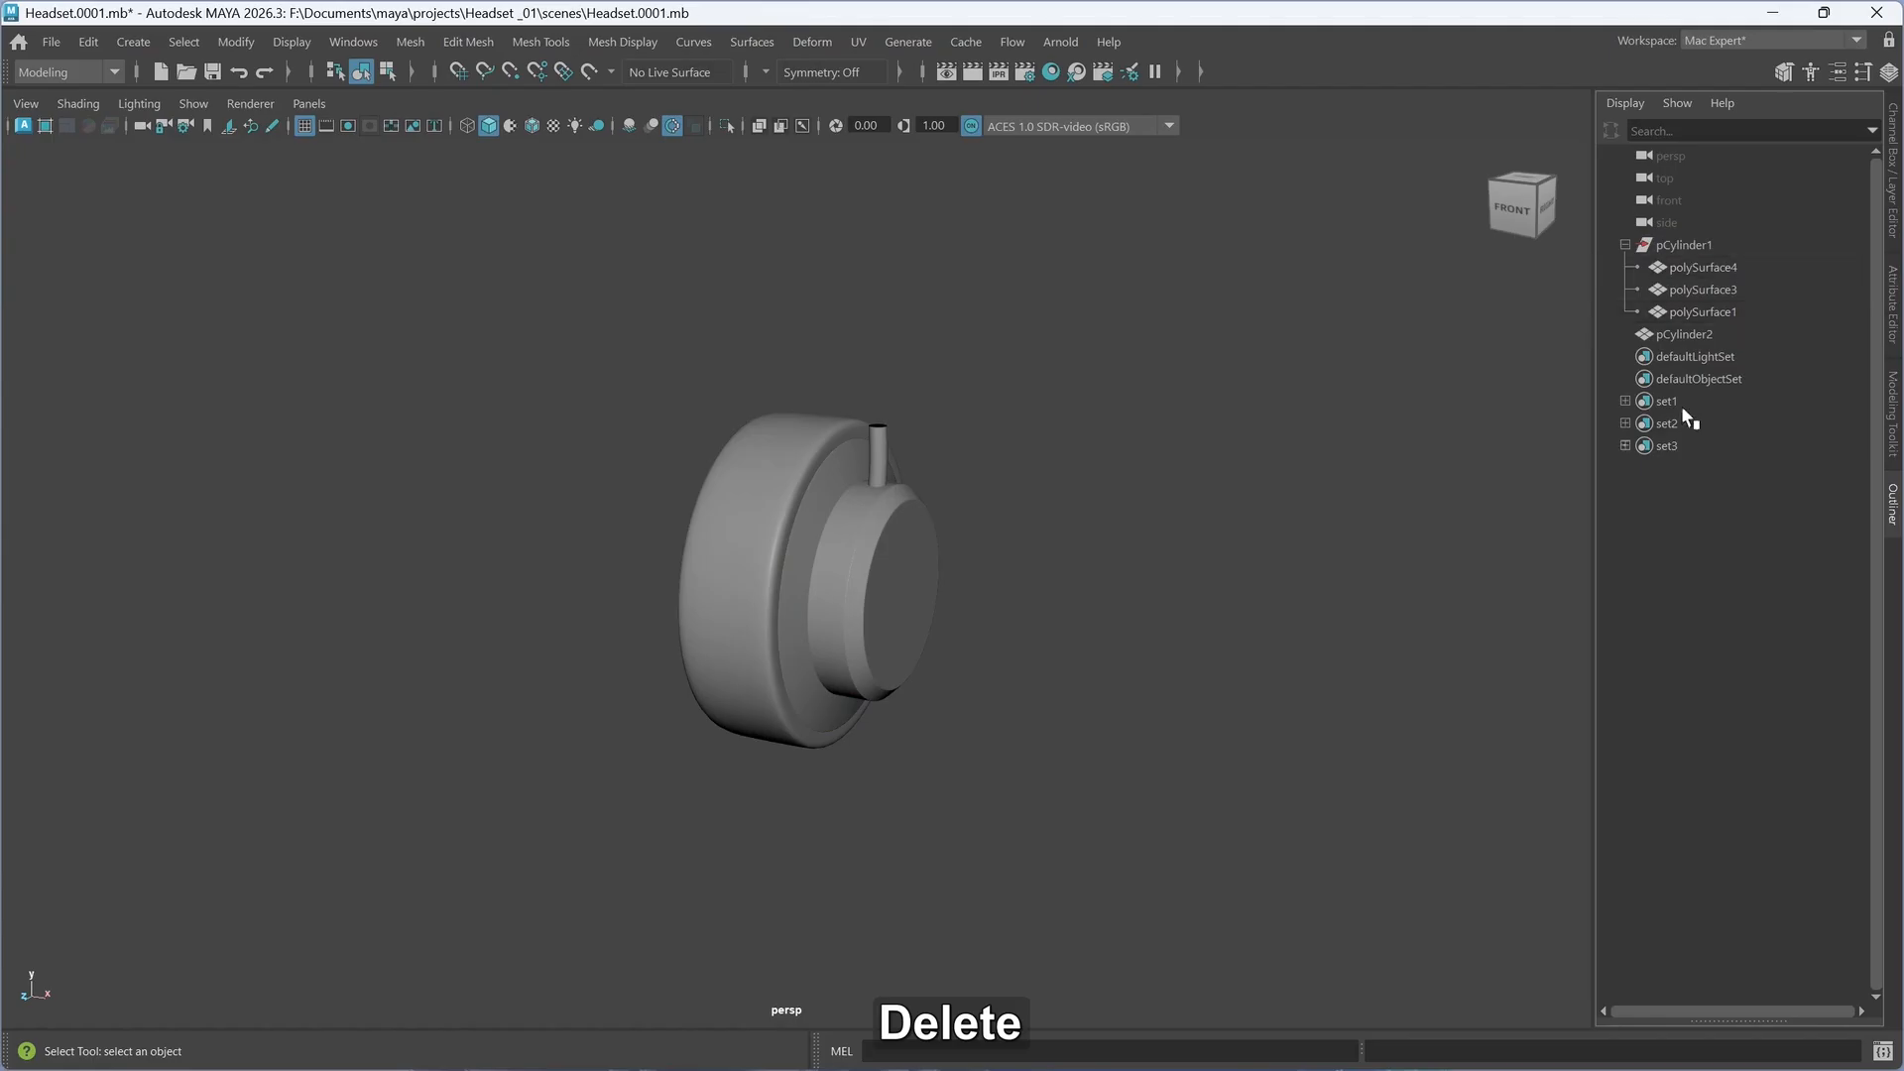
middle_drag(1680, 334, 1715, 252)
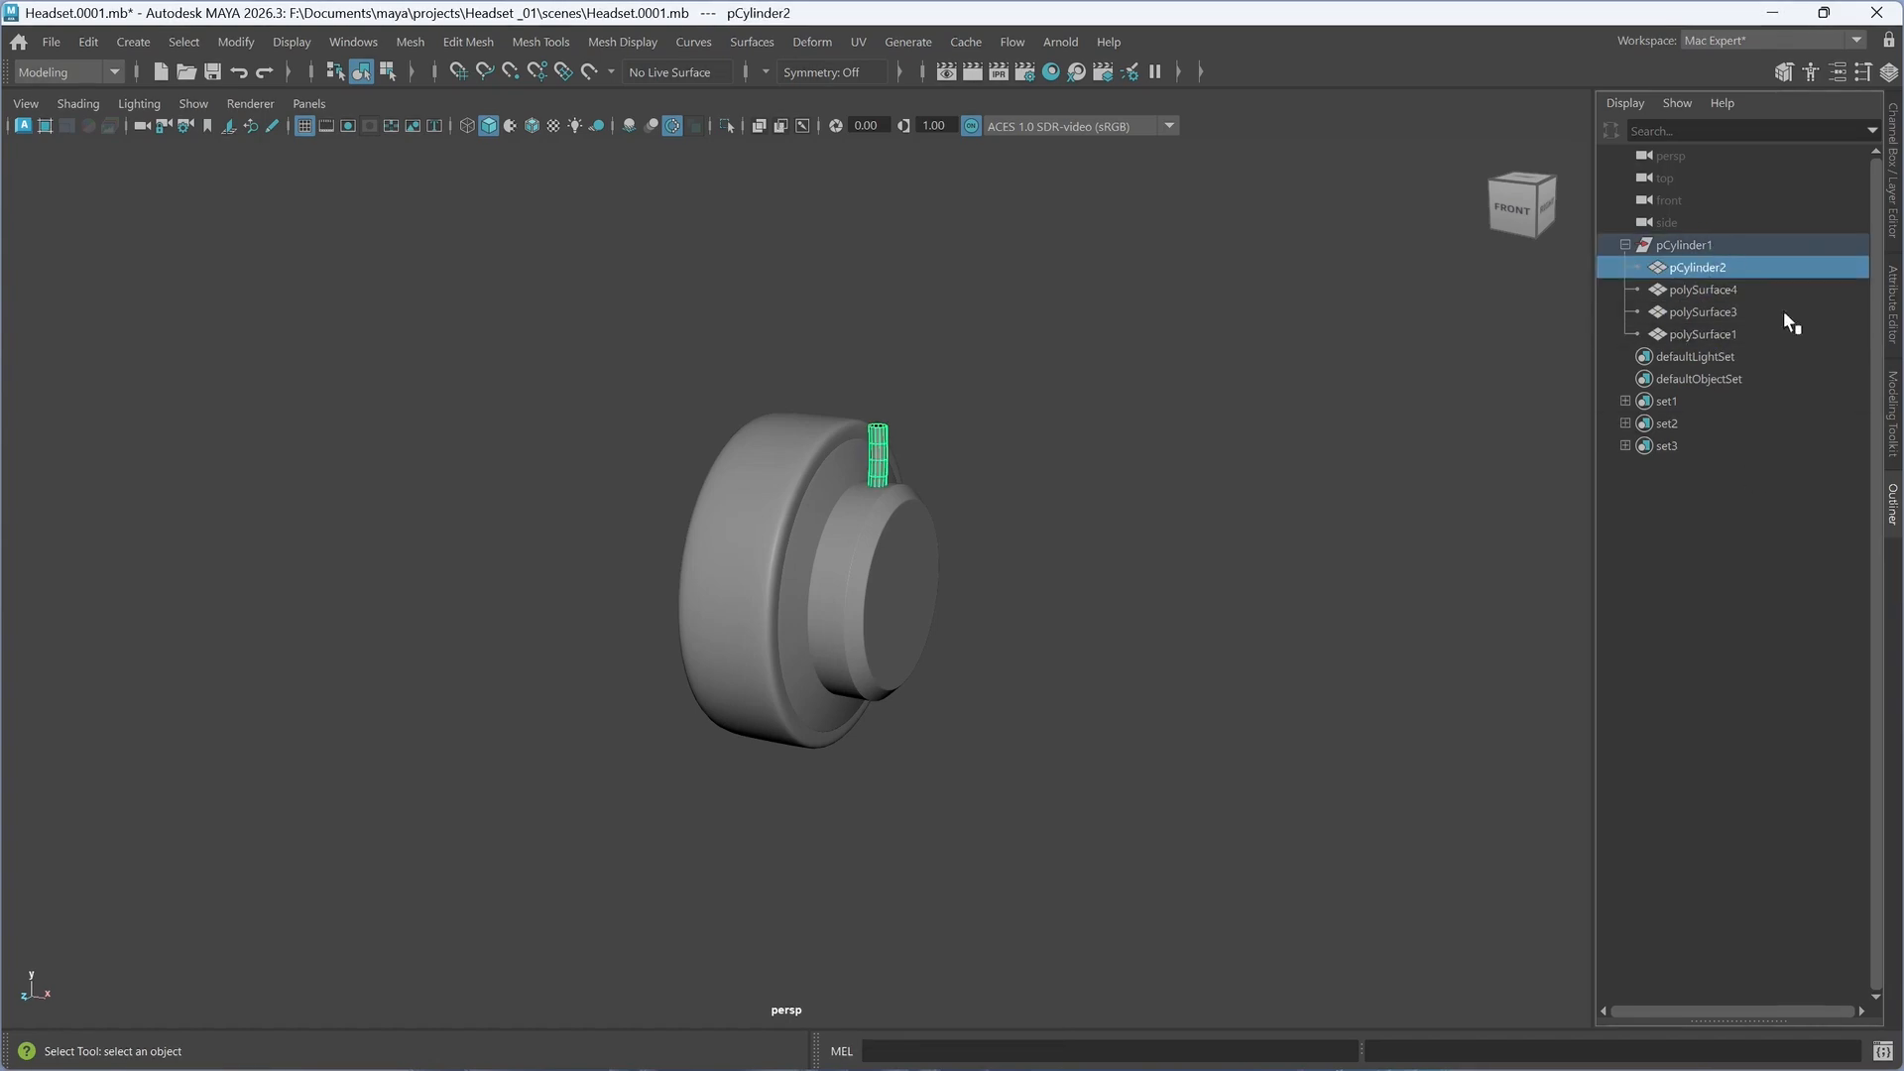
click(1677, 245)
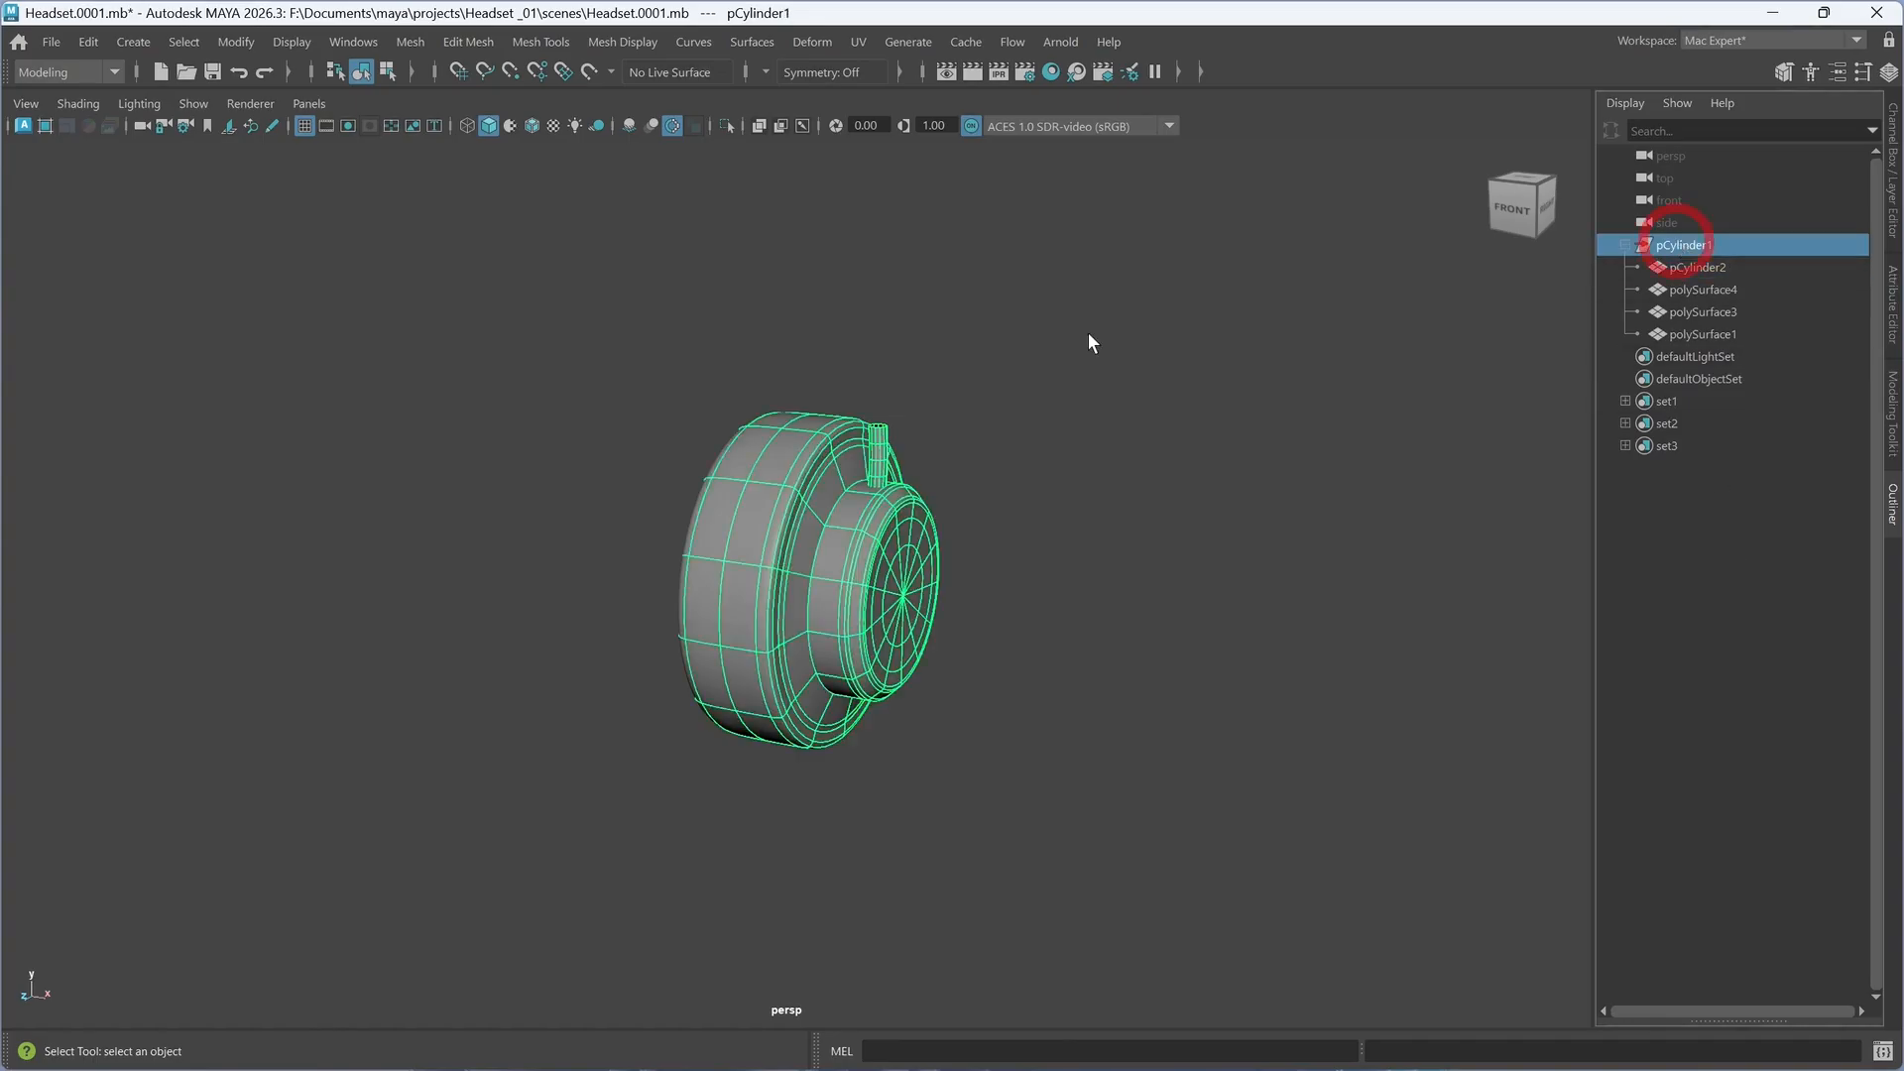
- Rename the pCylinder1 group to Ear
double_click(1682, 244)
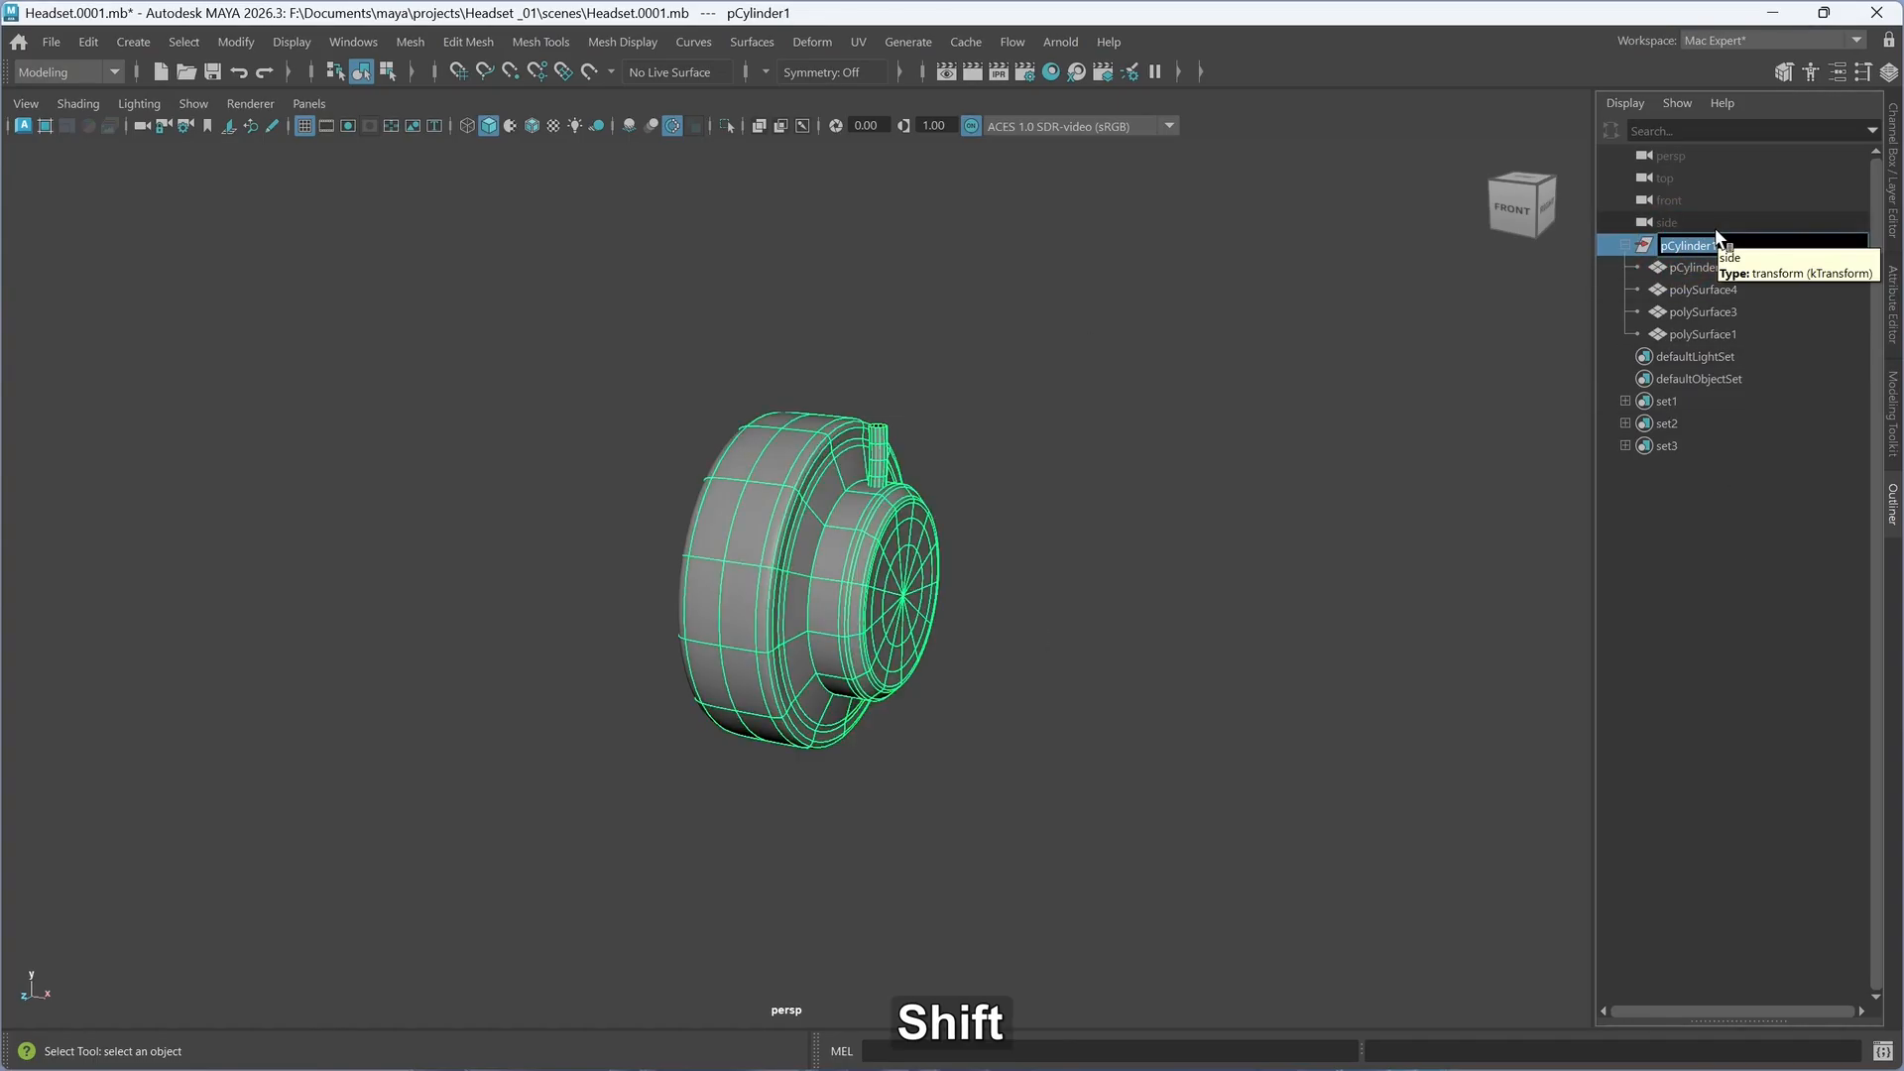
text(E)
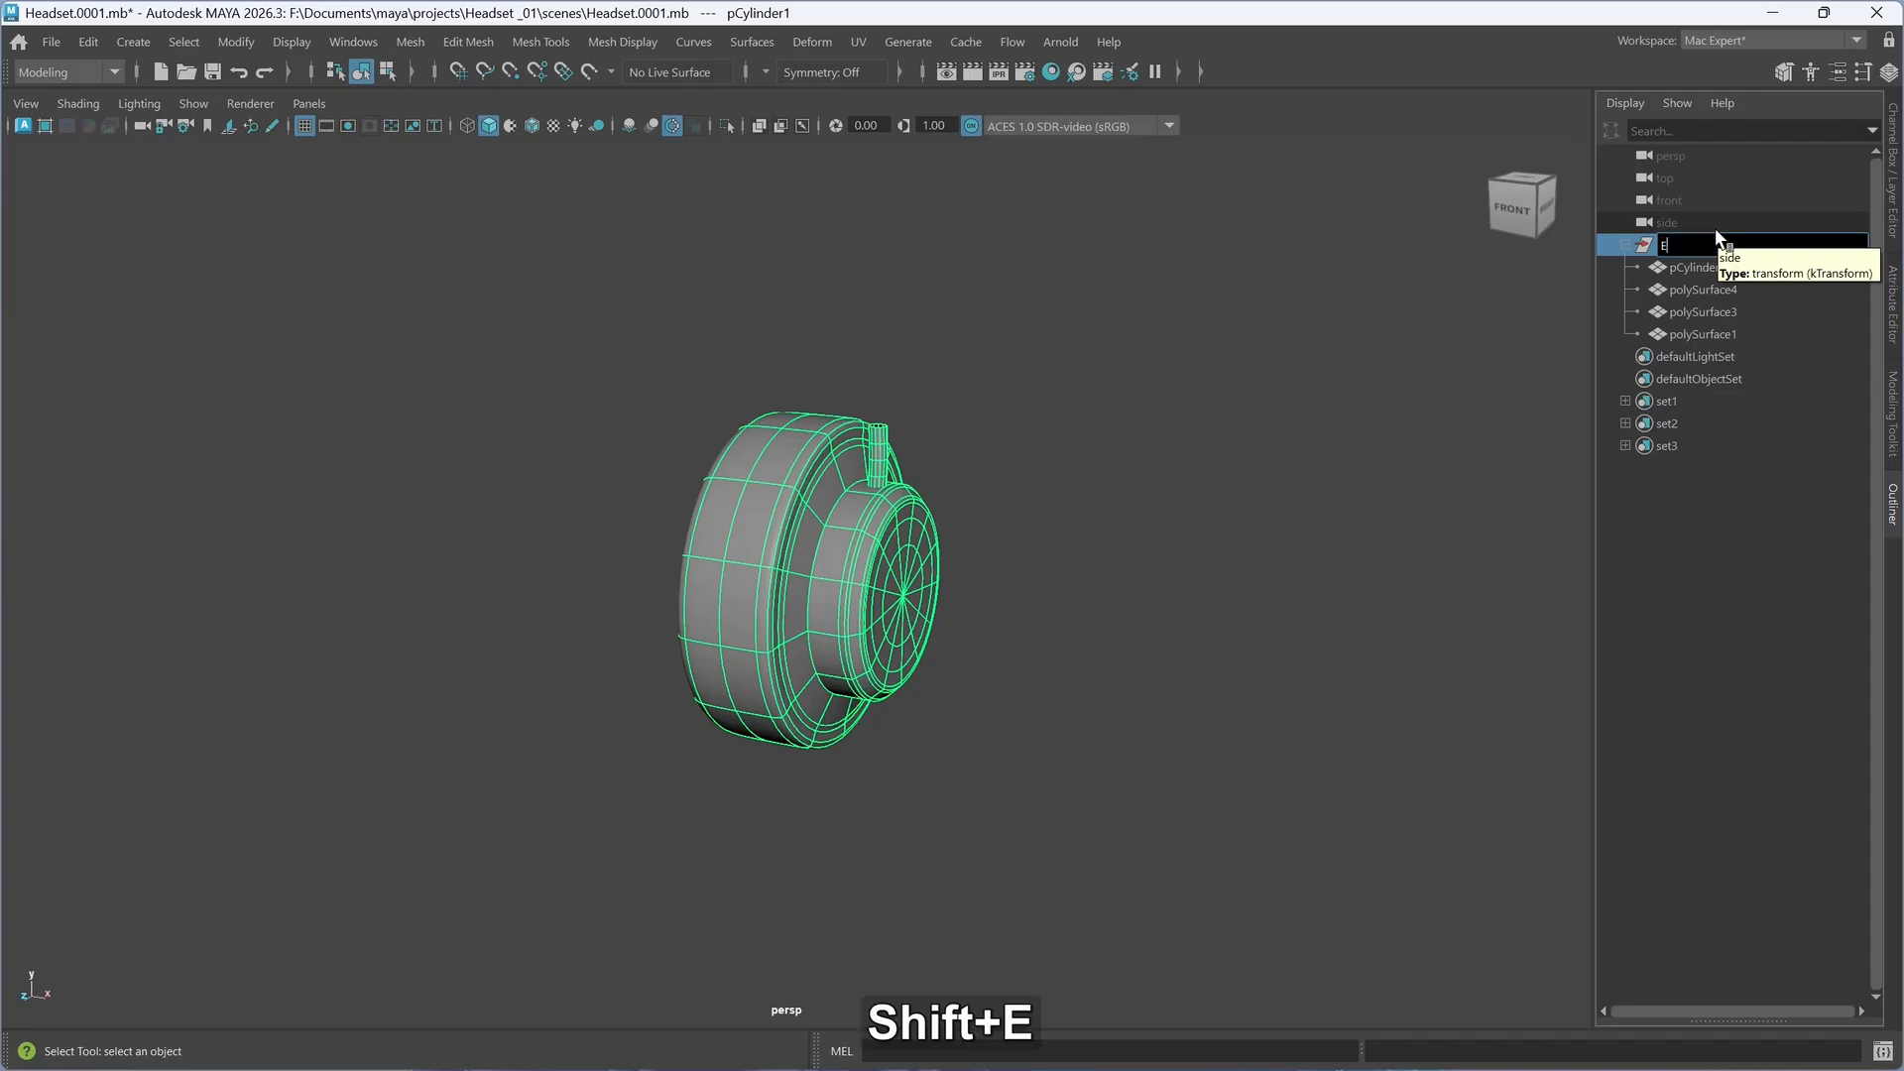
text(ar)
key(Return)
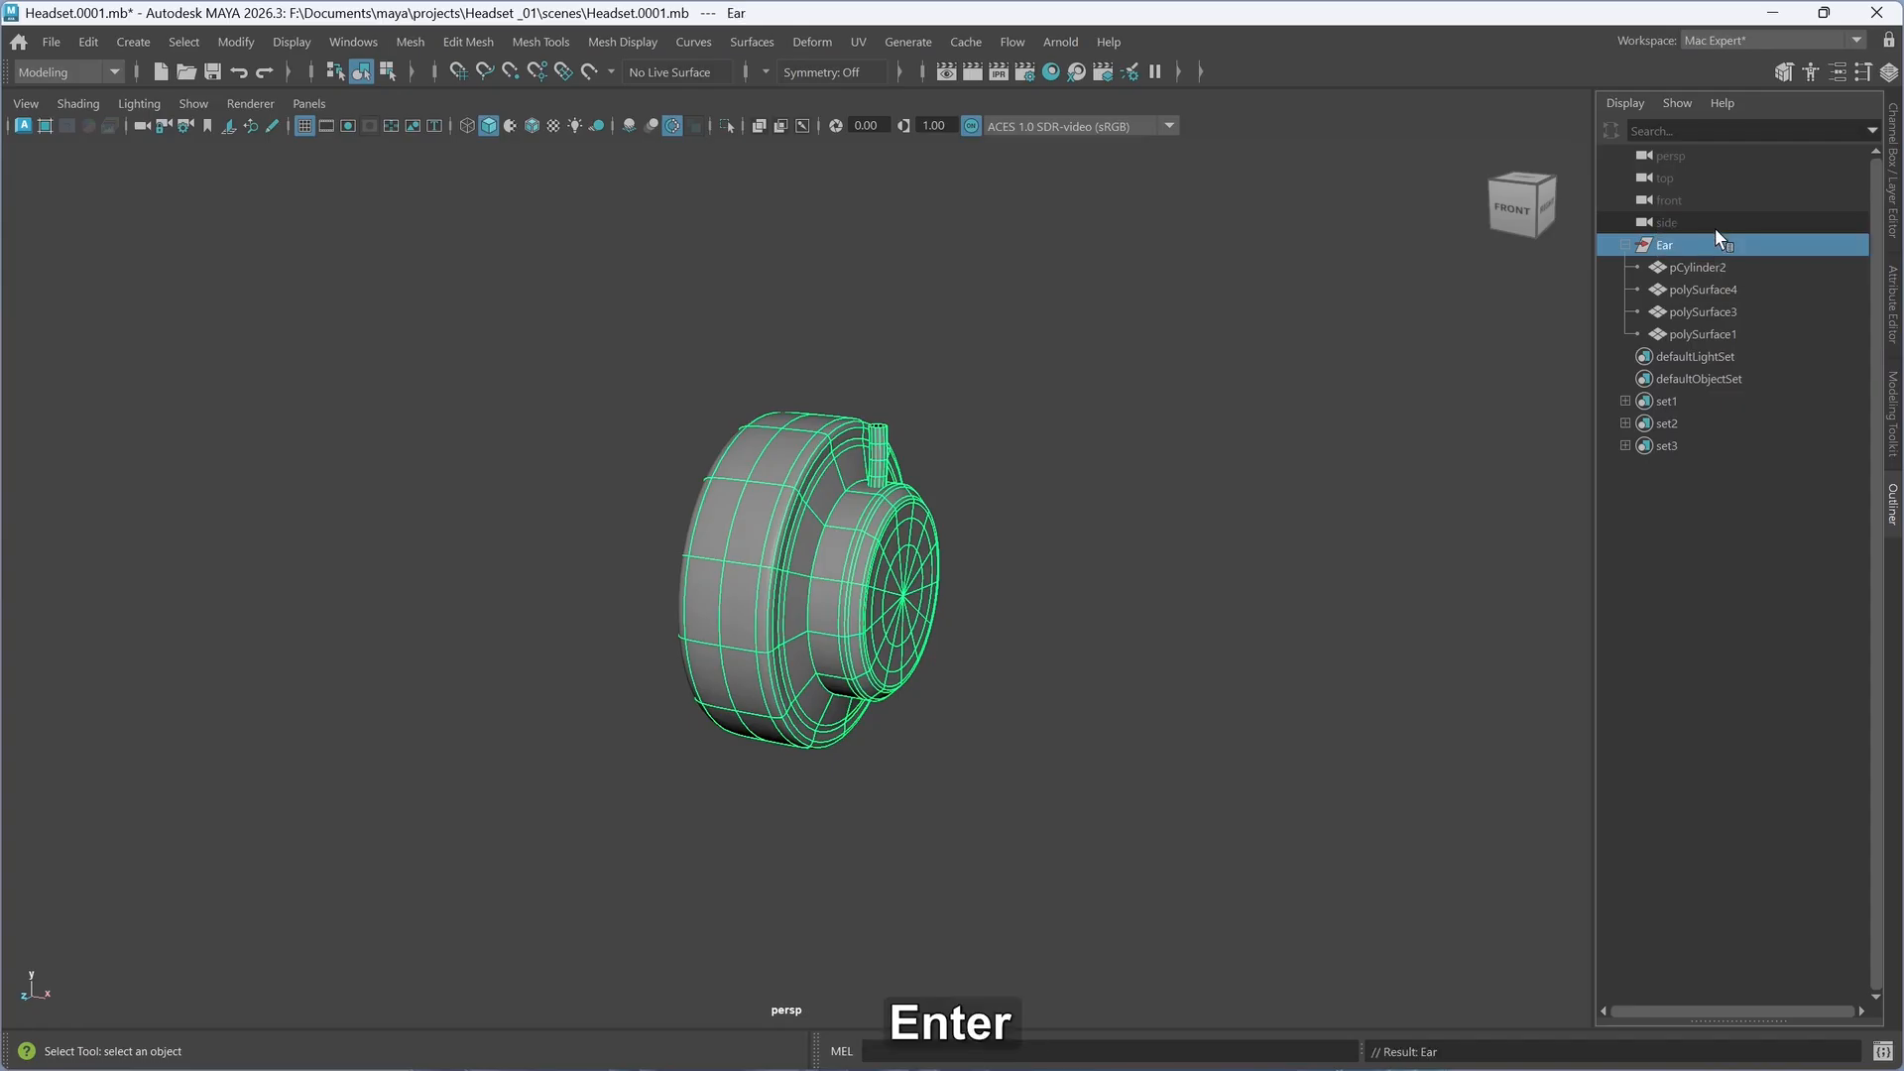
- Try to center the pivot of the Ear group with the Move tool active, and undo the pivot change
alt+drag(958, 729, 952, 593)
alt+middle_drag(1079, 646, 1073, 640)
key(w)
mouse_move(882, 670)
alt+mouse_down()
mouse_move(905, 668)
mouse_move(863, 662)
alt+mouse_up()
alt+drag(341, 383, 380, 377)
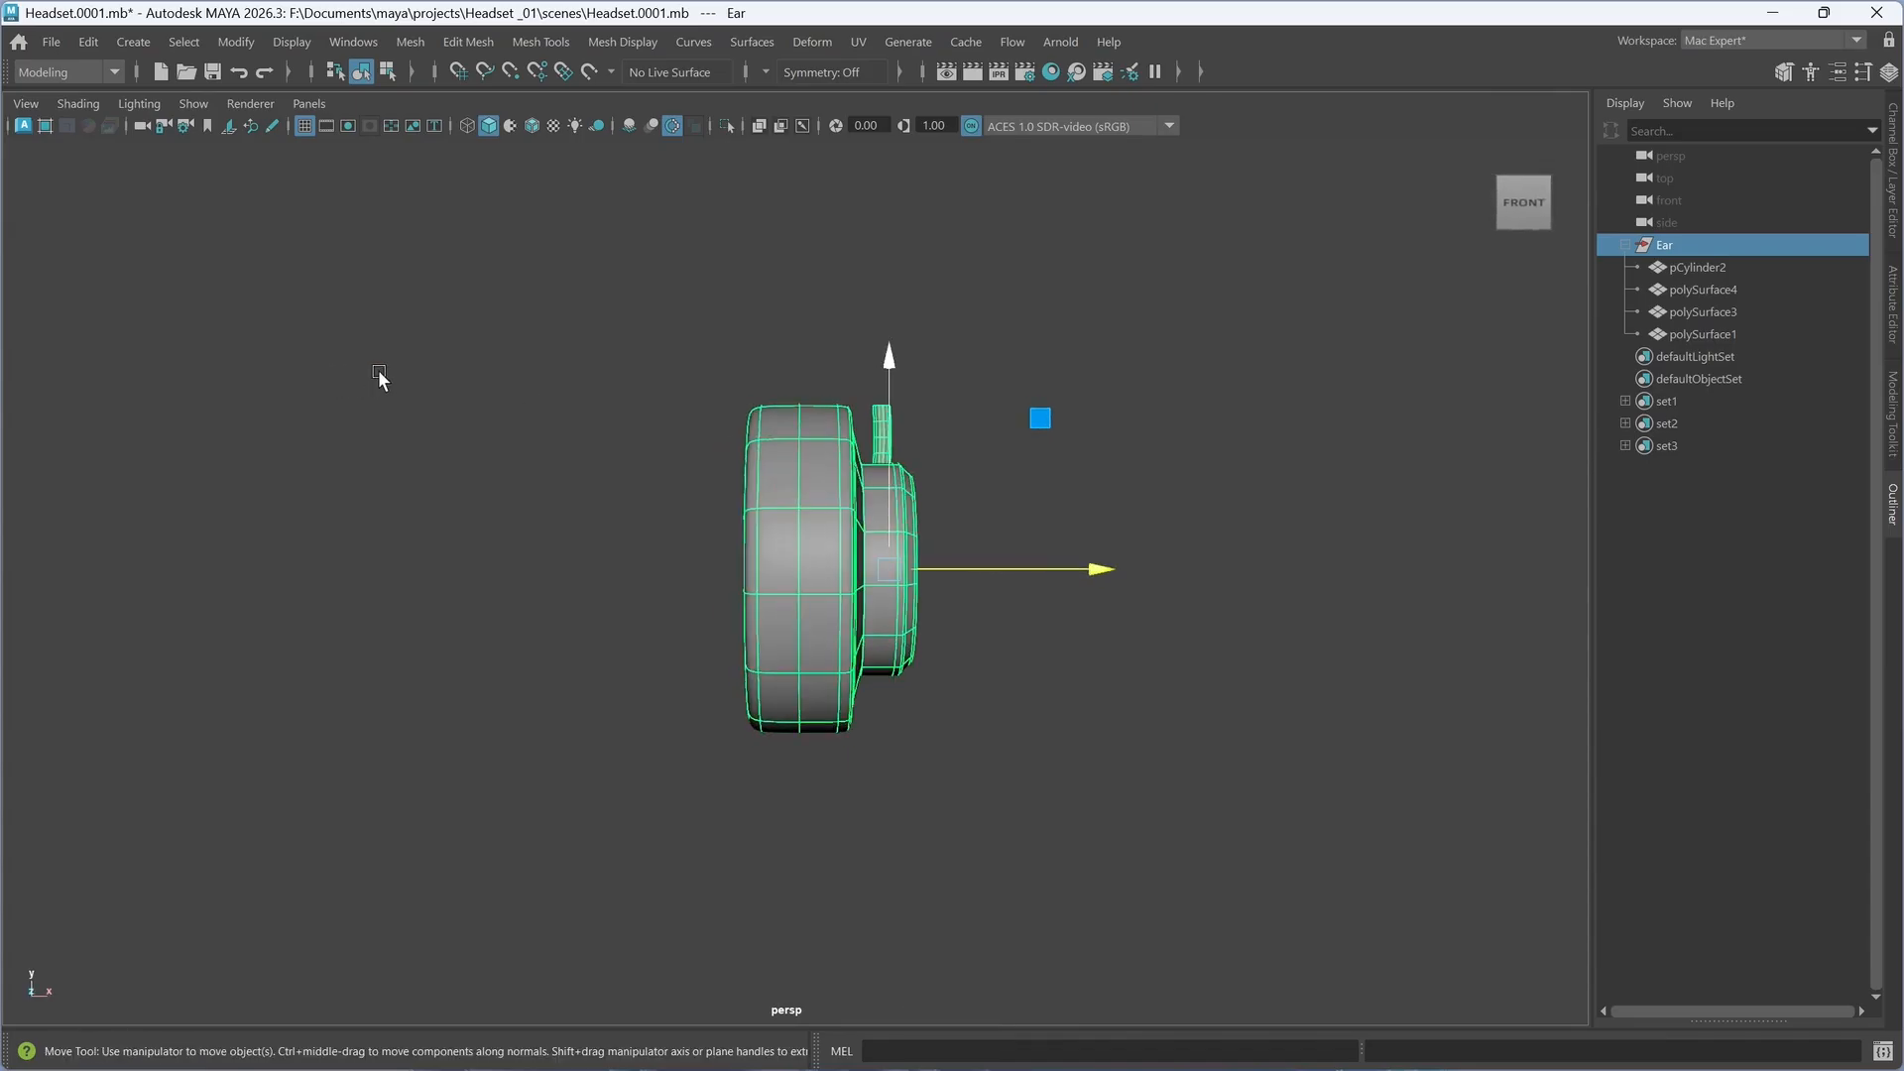
key(k)
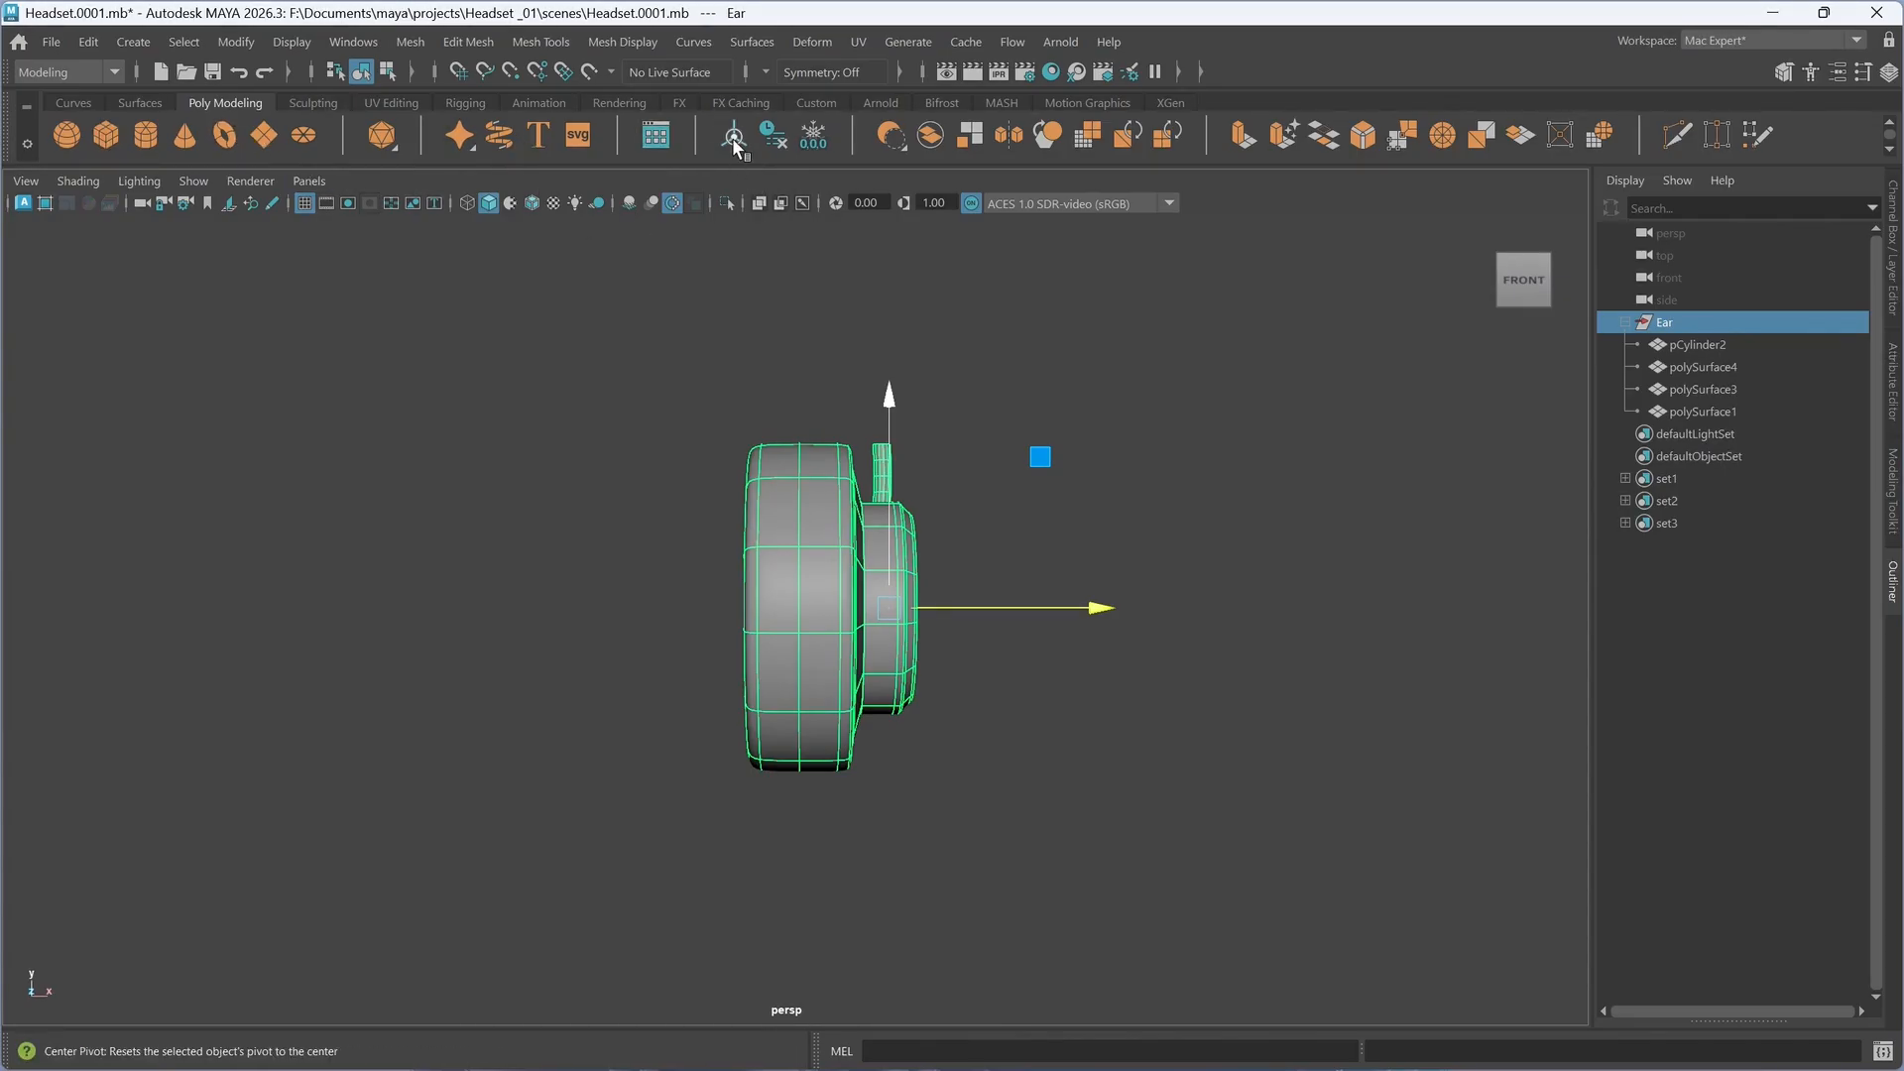
click(734, 139)
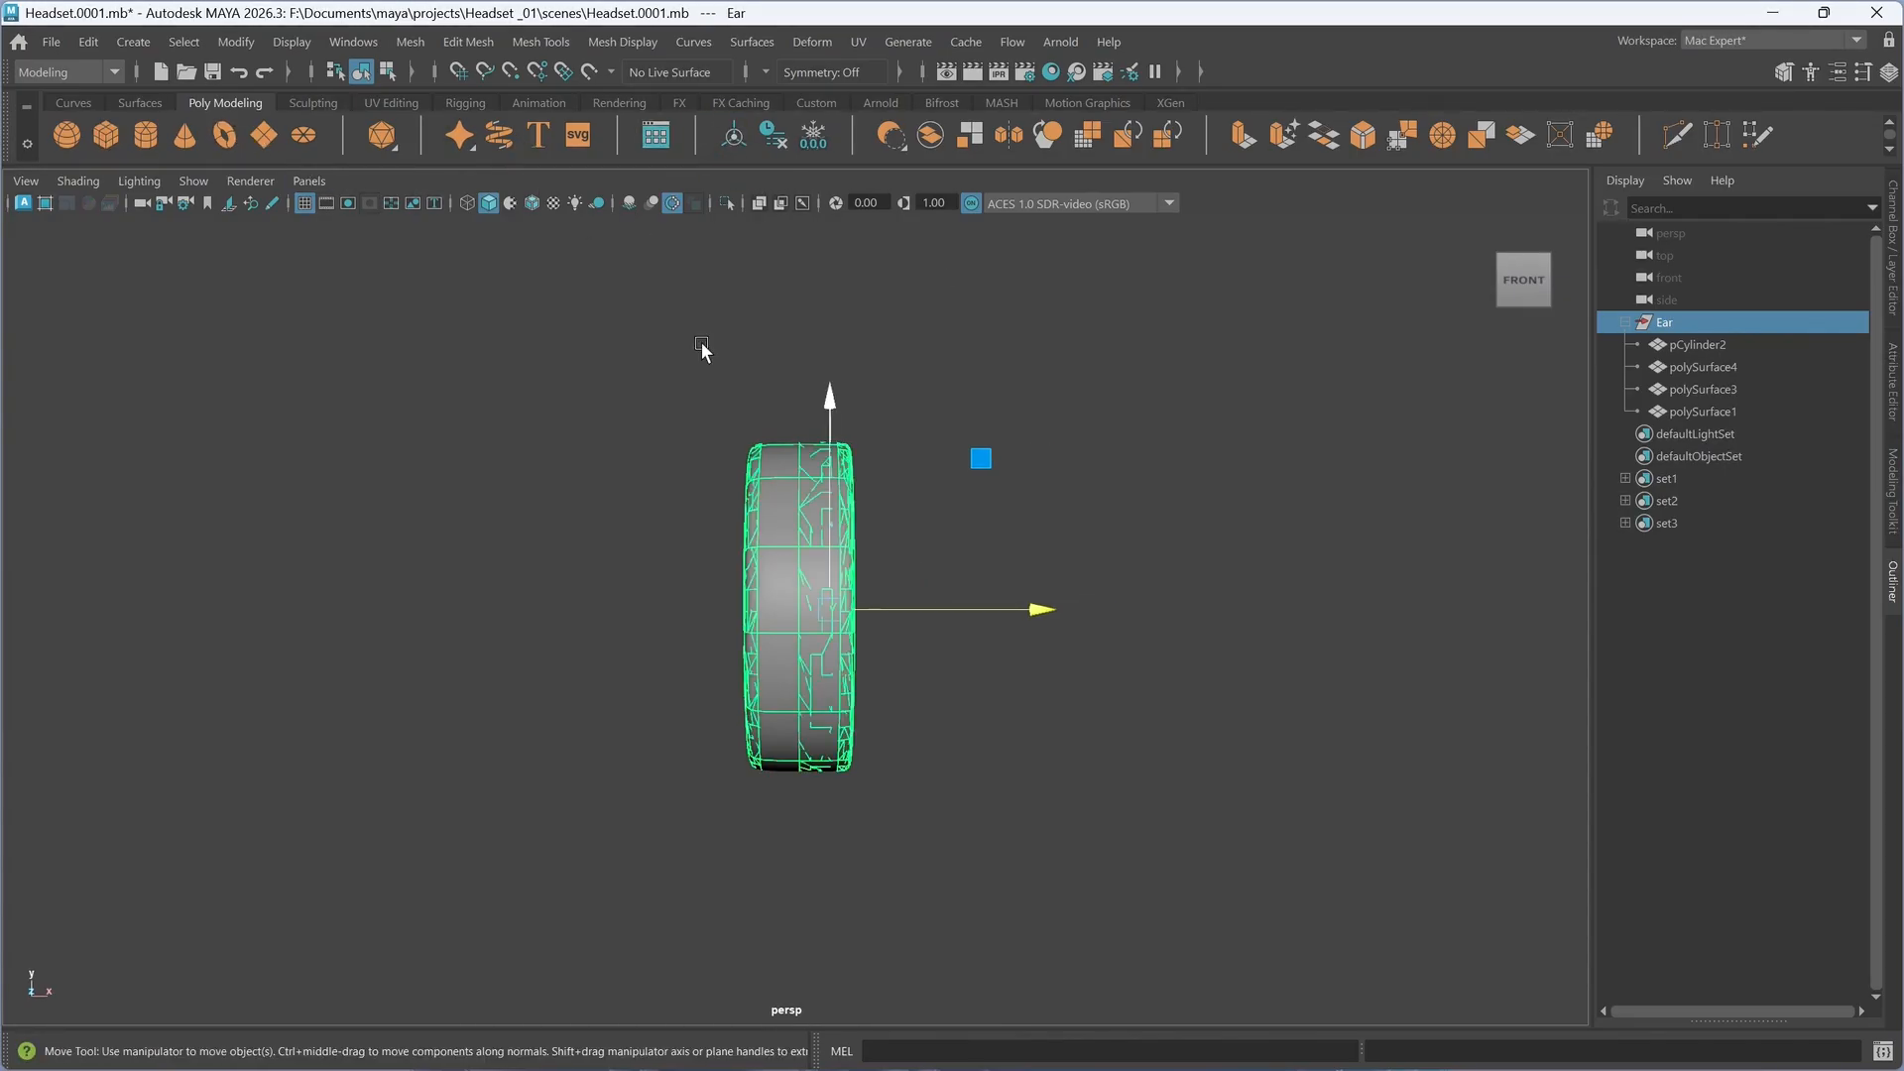
key(ctrl+z)
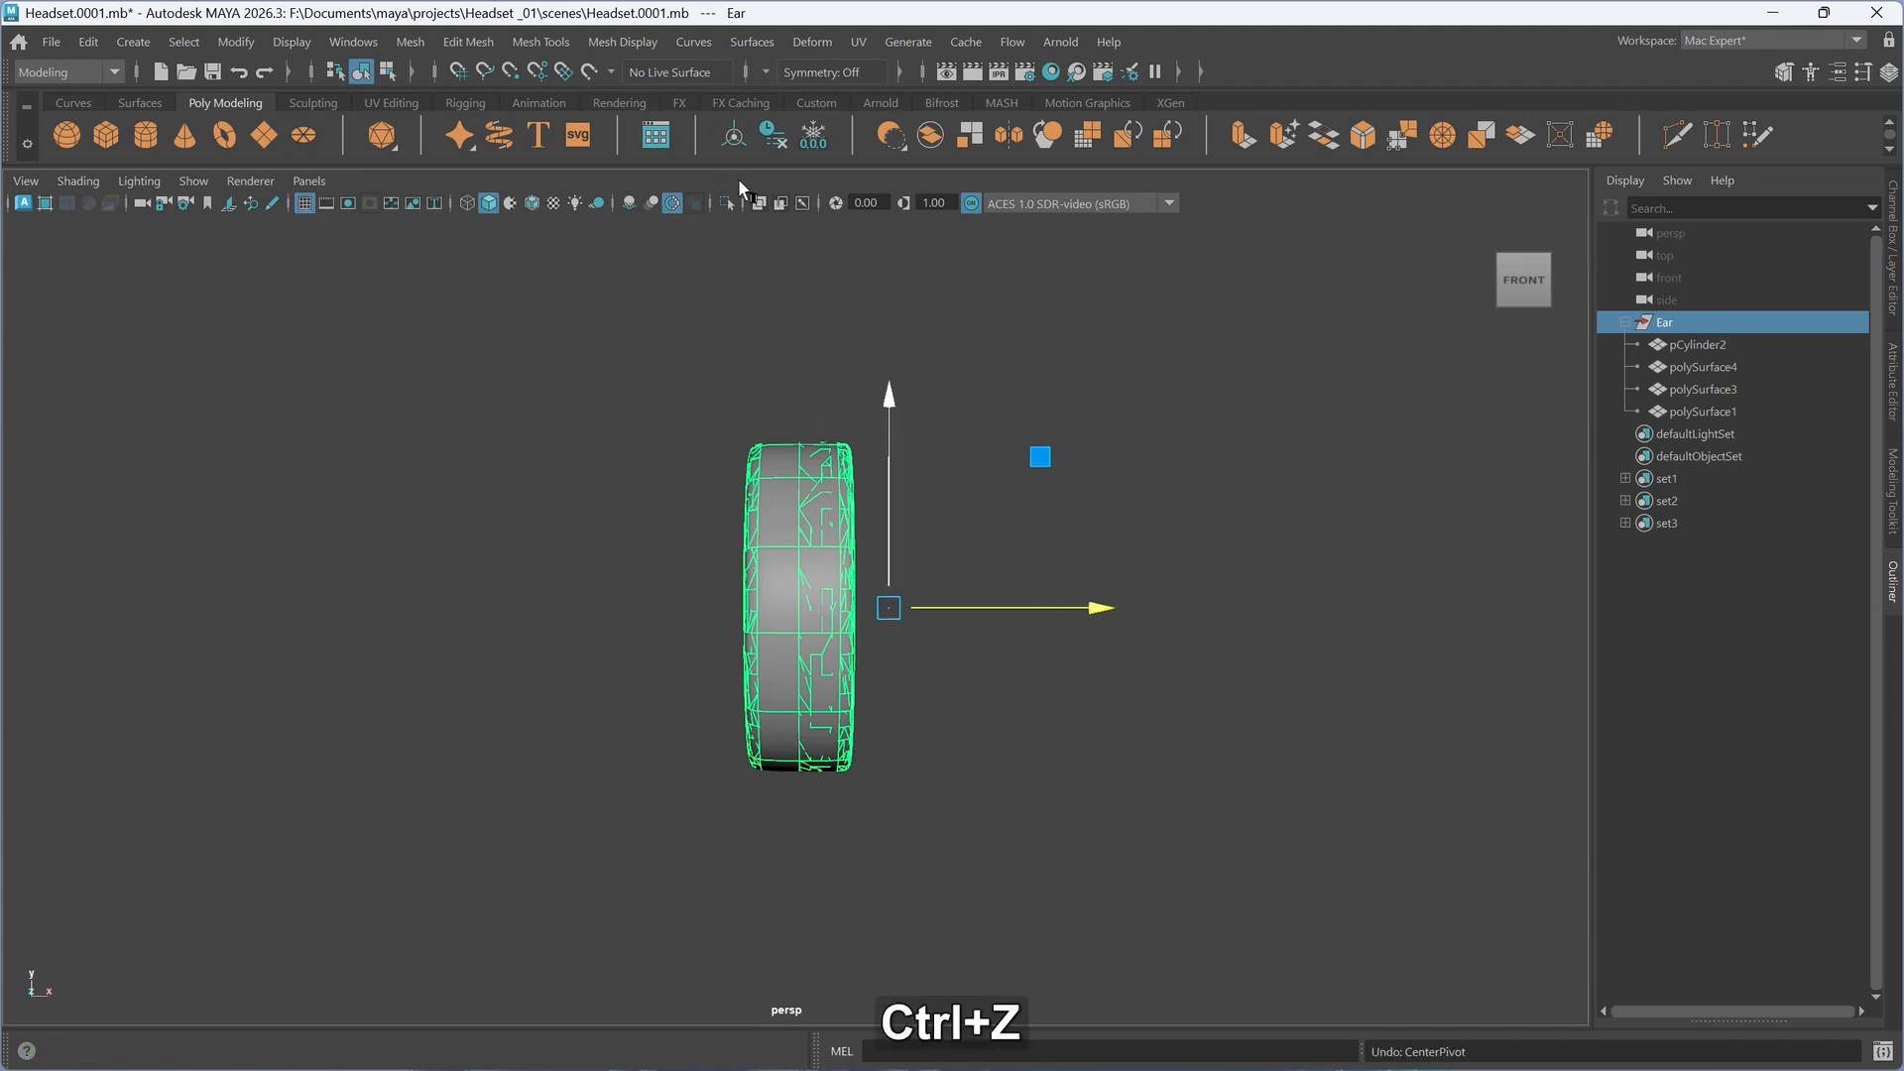
- Undo the renaming of the Ear group and clear the selection
alt+drag(1252, 603, 1199, 601)
key(ctrl+z)
key(ctrl+z)
key(ctrl+z)
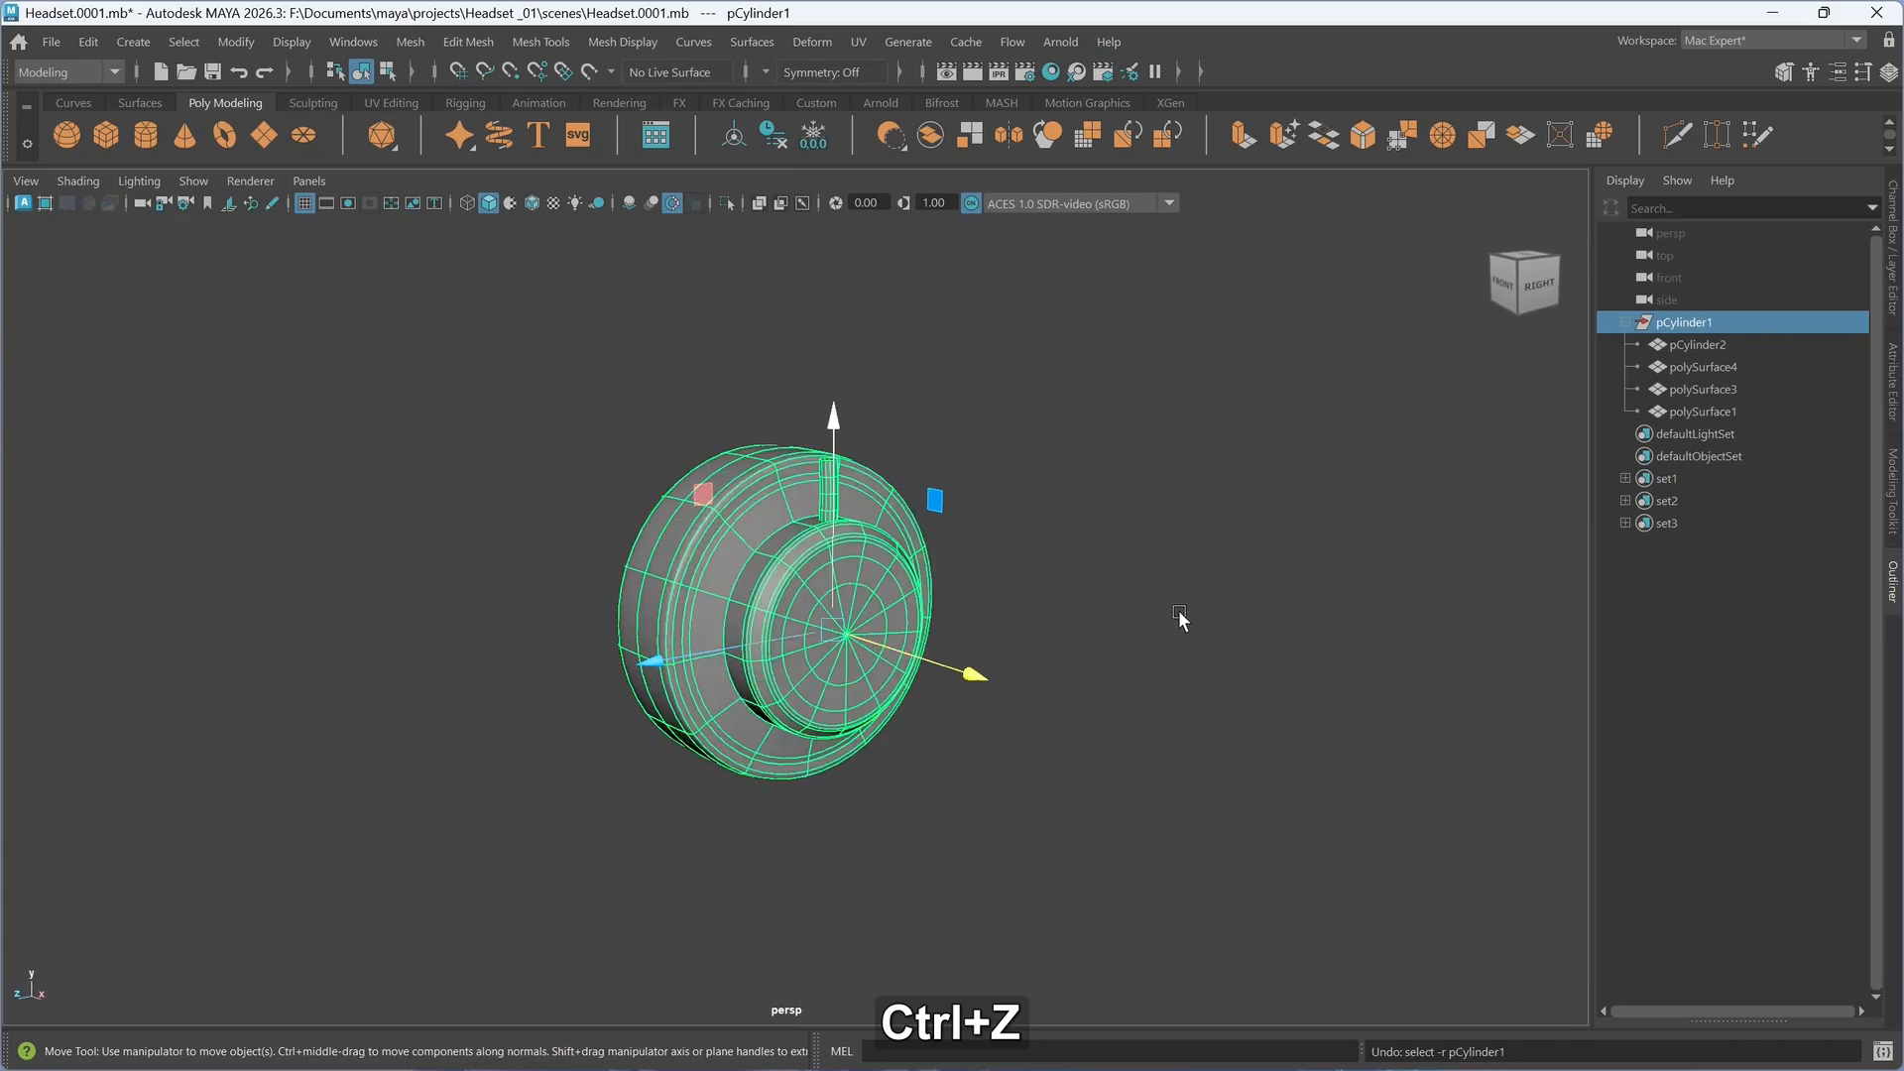
alt+drag(1150, 739, 1218, 643)
click(1231, 499)
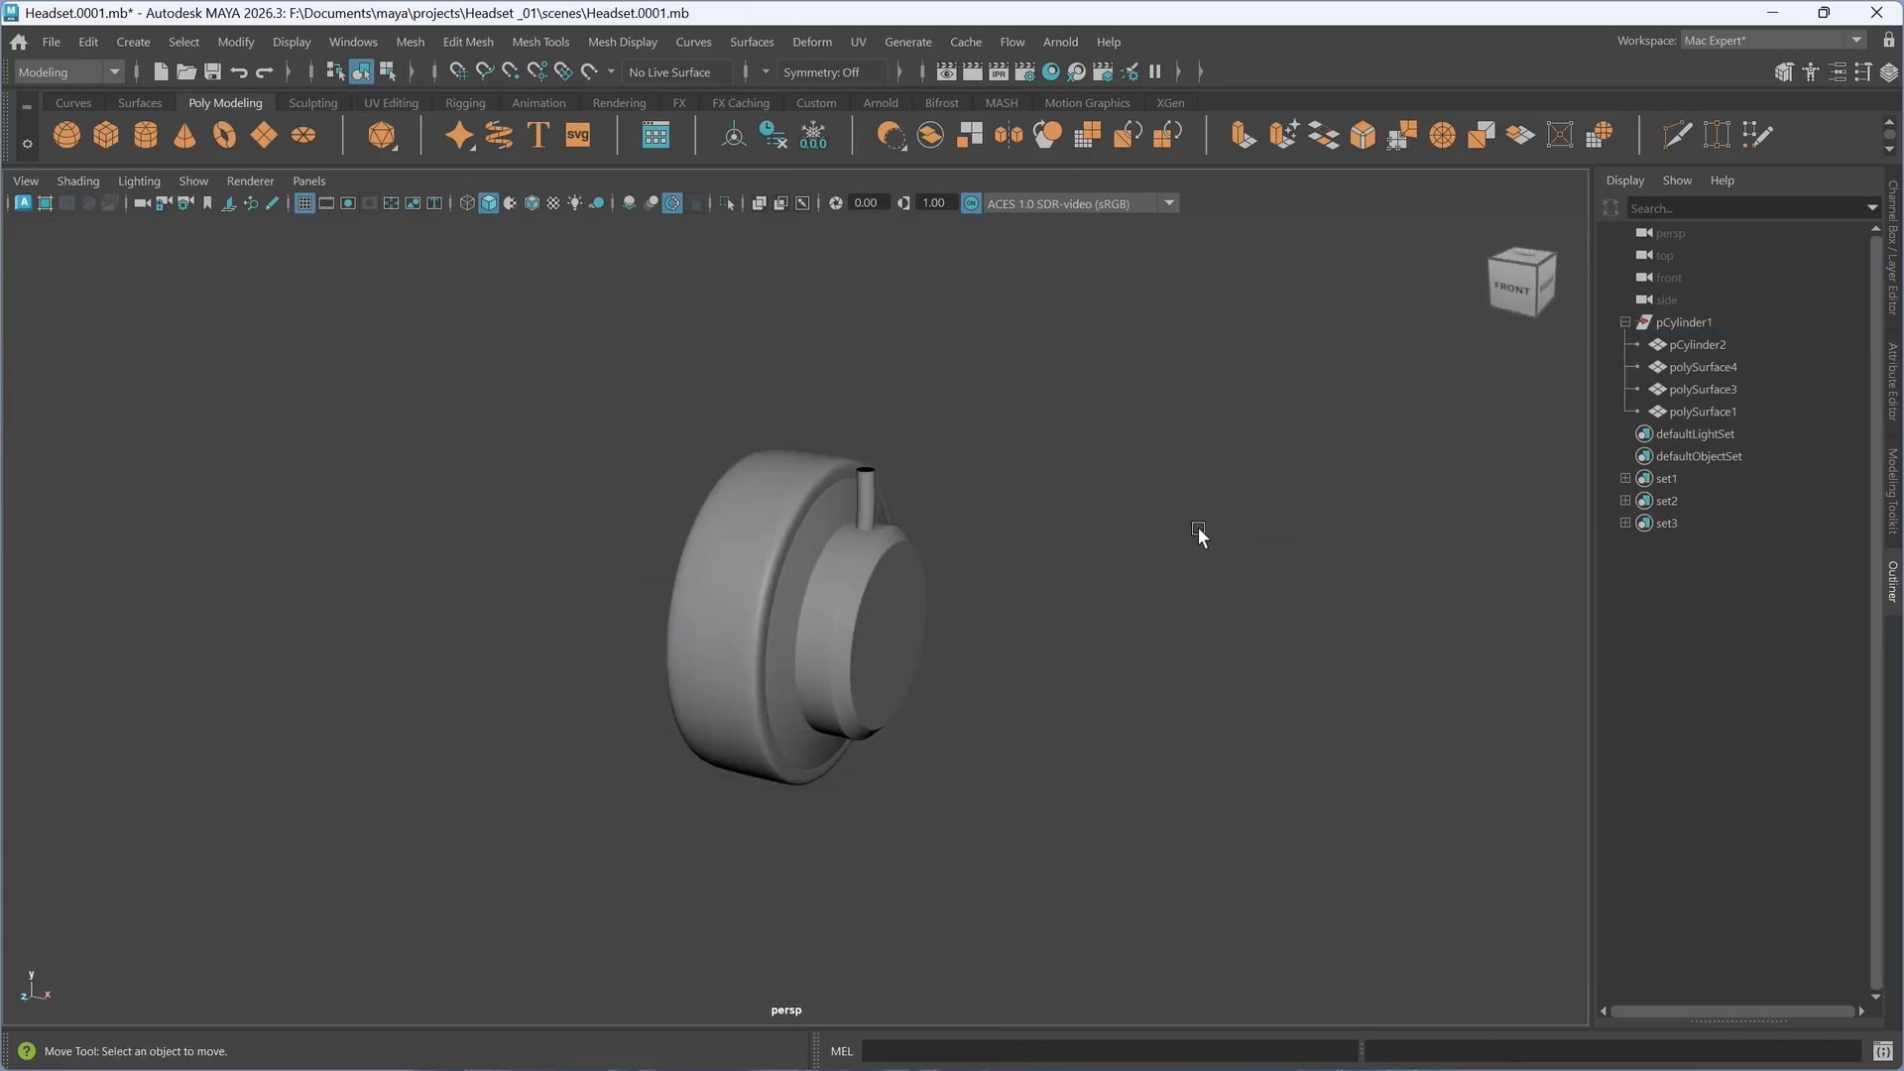
- Try to center the pivots of all four earcup meshes at once, and undo the change
drag(493, 331, 1297, 839)
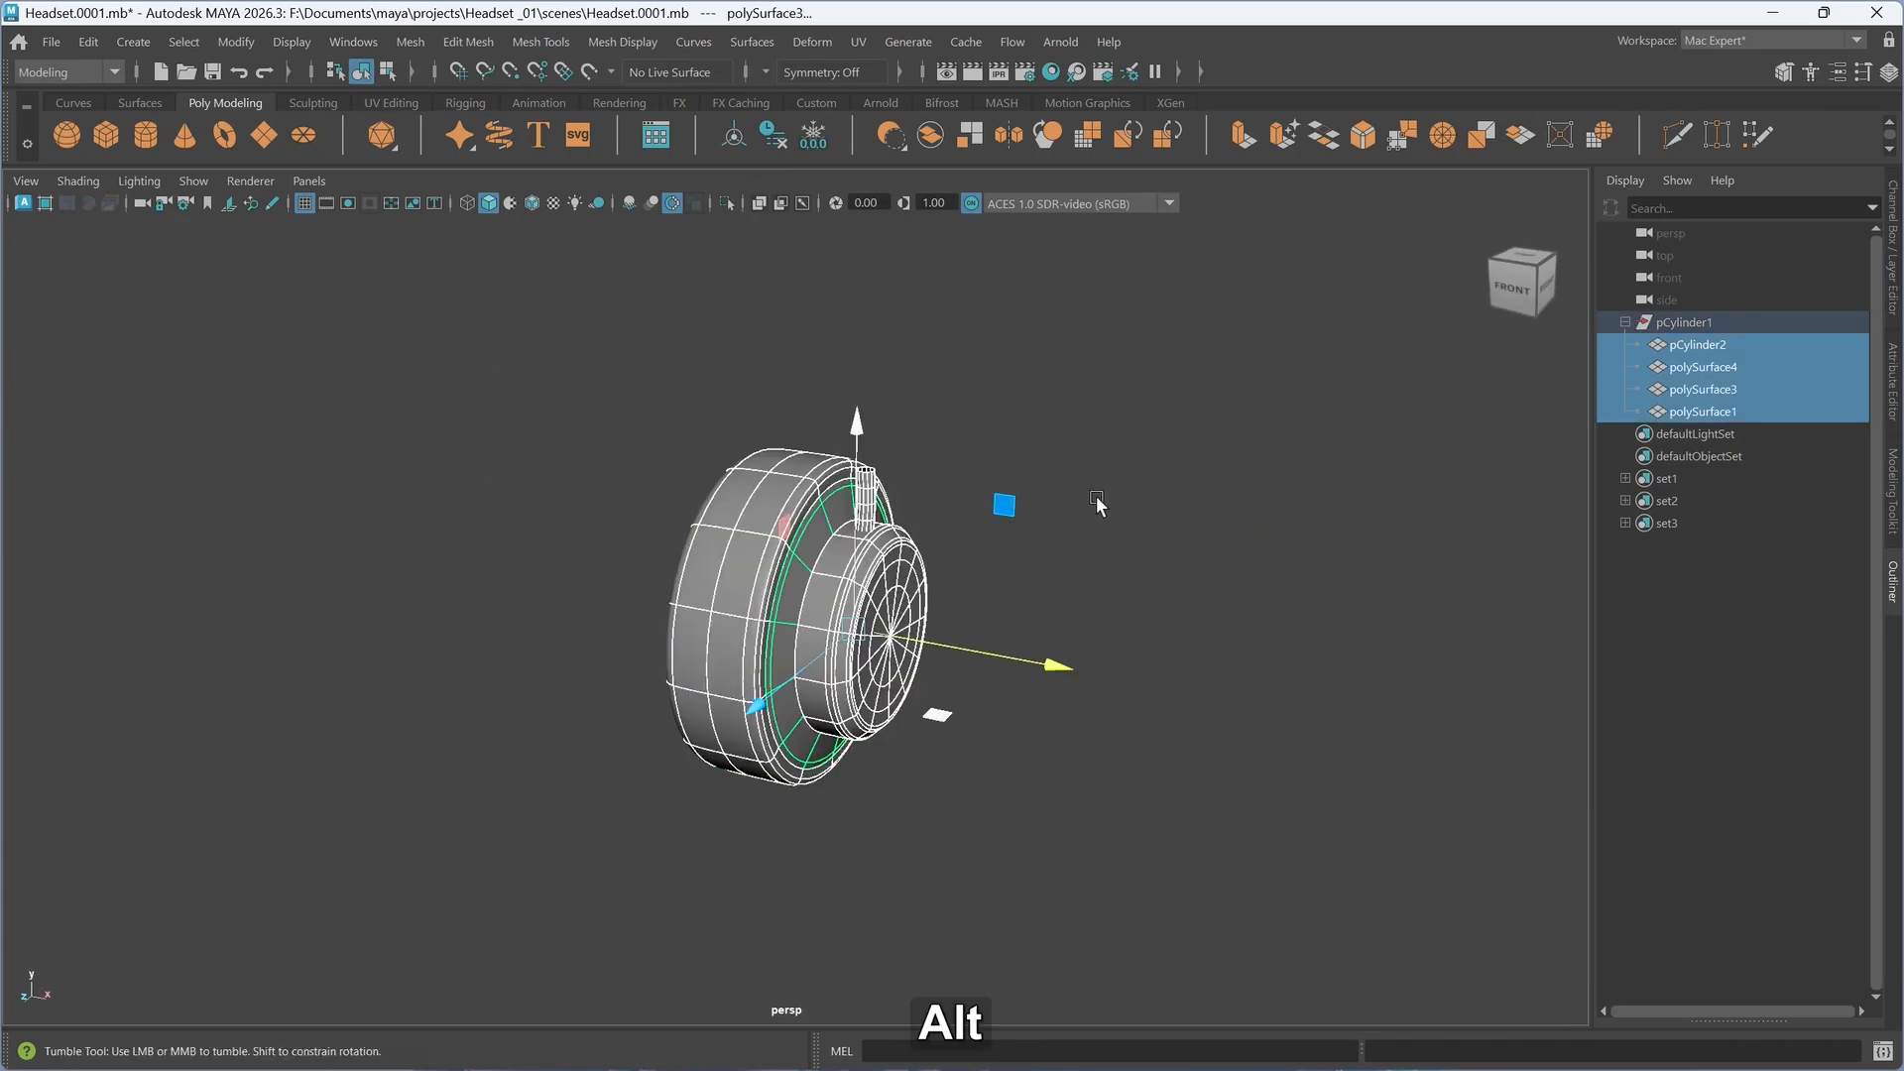
alt+drag(1096, 496, 1091, 493)
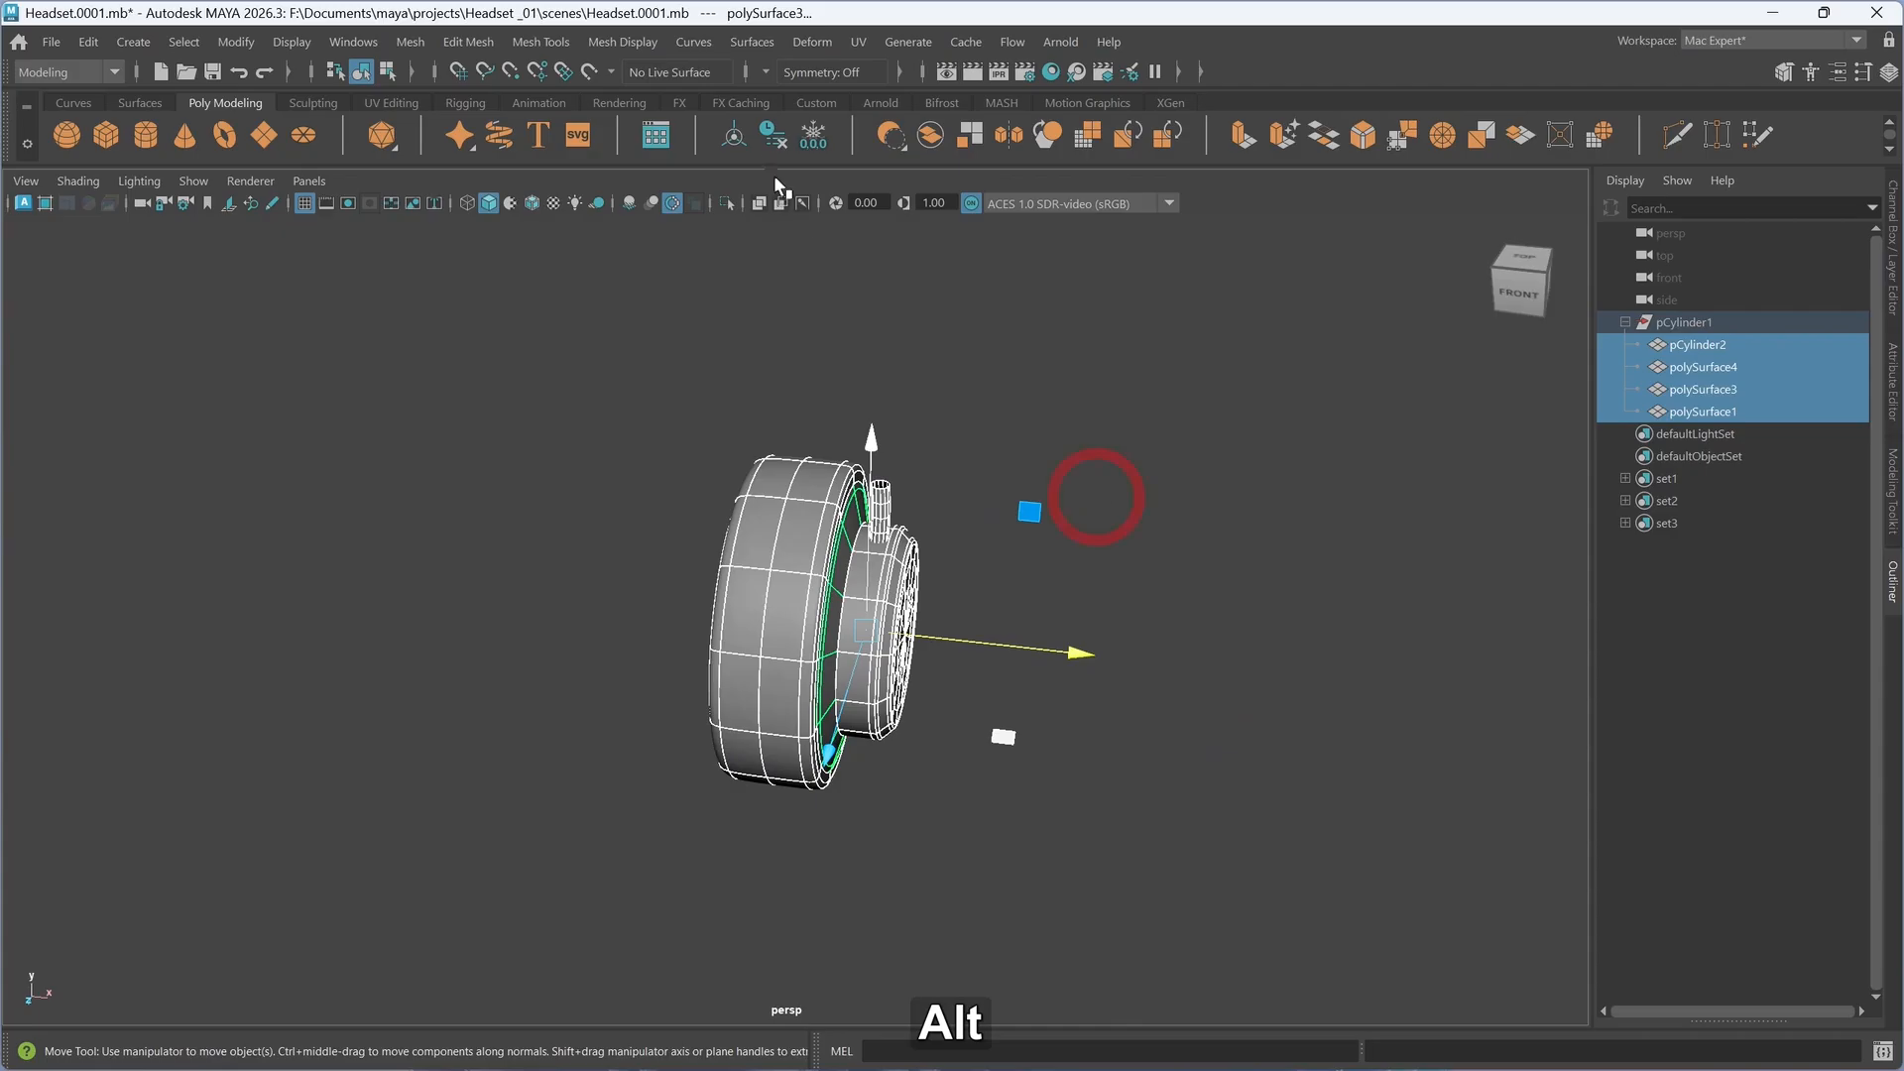
click(732, 139)
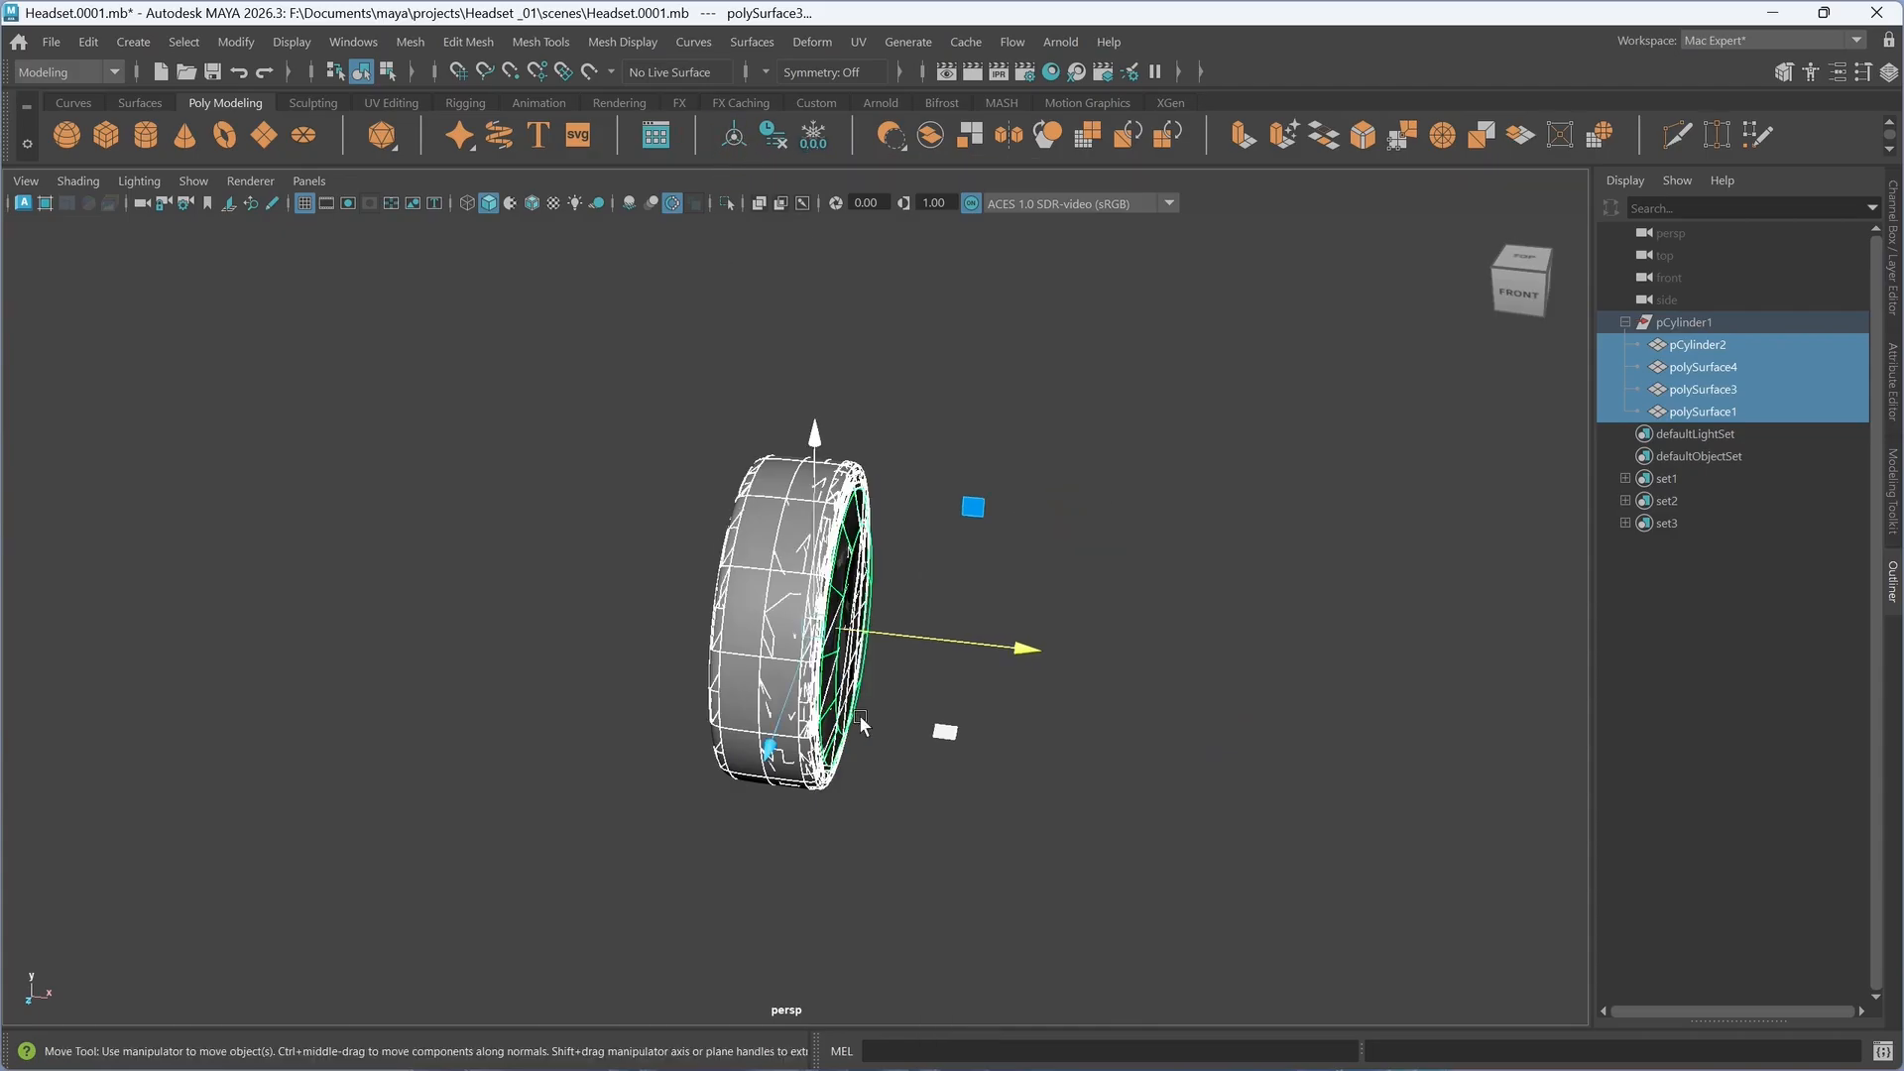
alt+drag(967, 744, 982, 684)
key(ctrl+z)
key(ctrl+z)
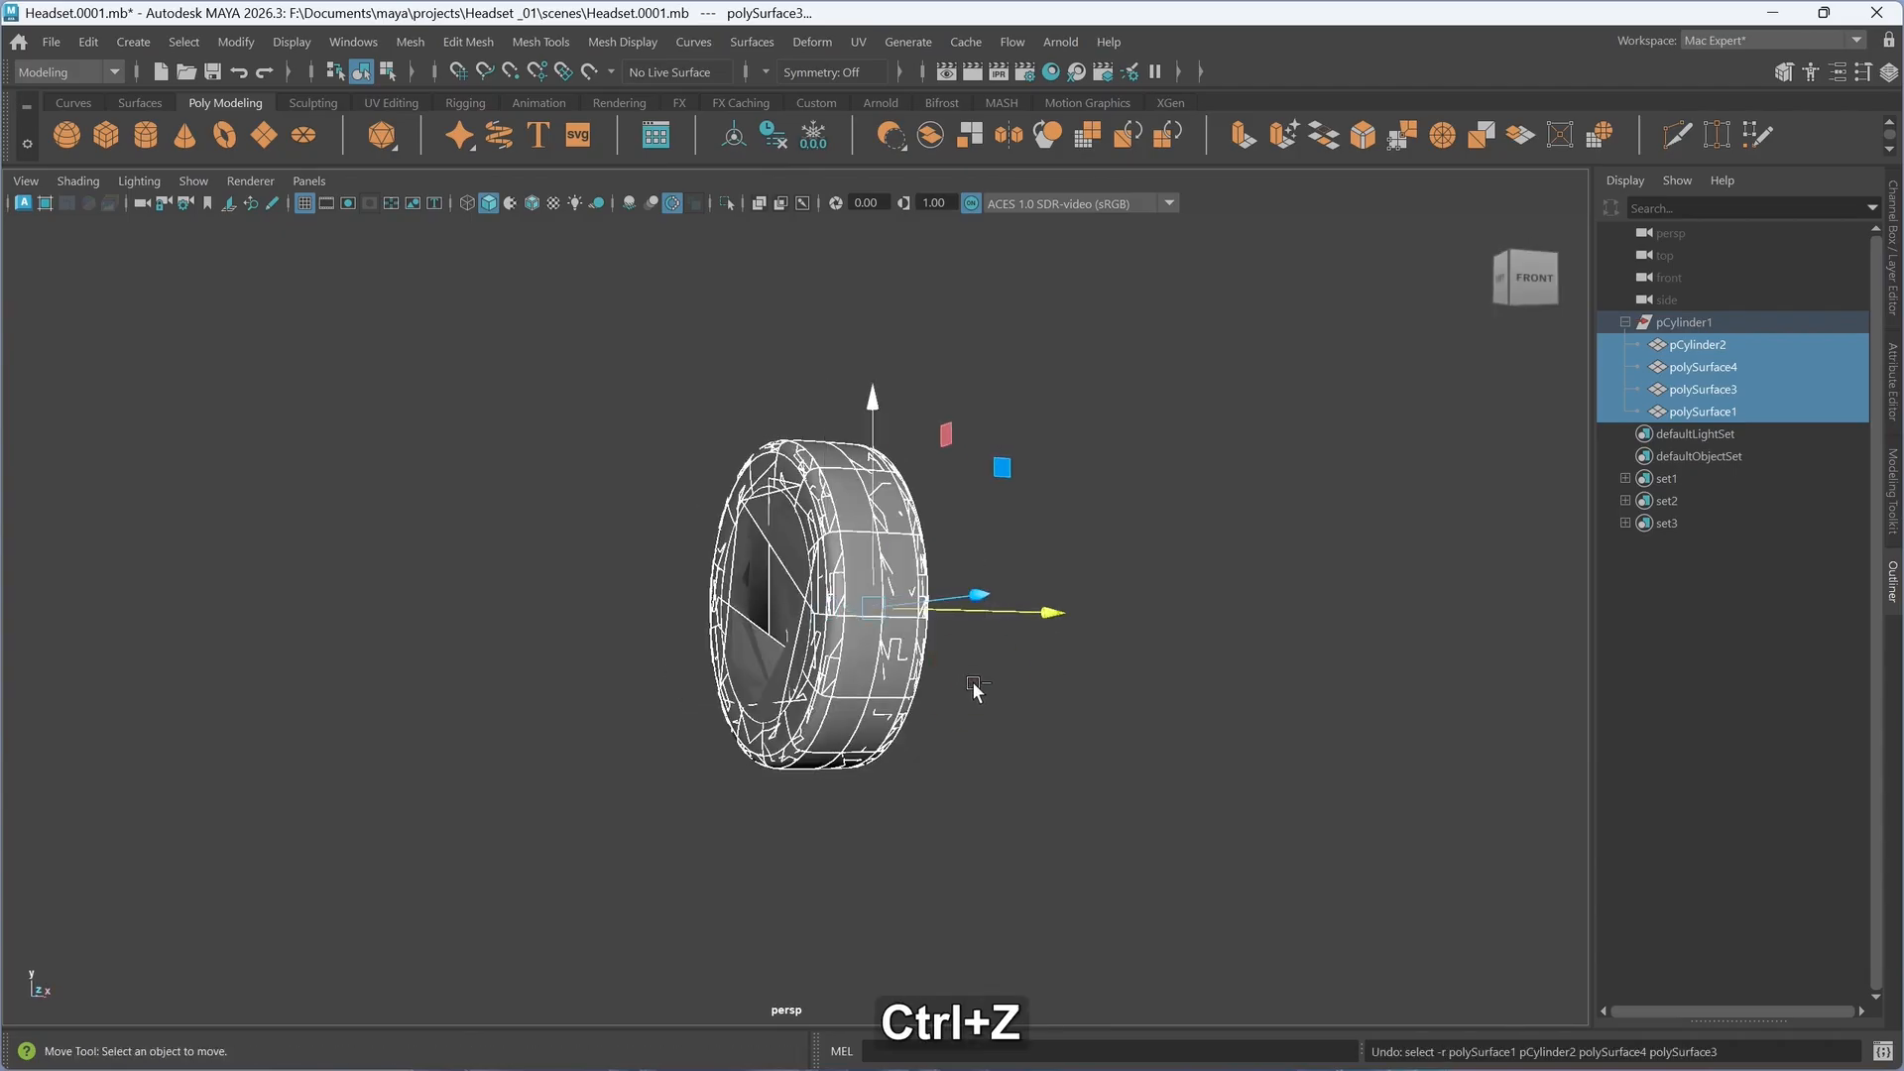
- Freeze the transformations of all four earcup meshes and center their pivots
alt+drag(1129, 689, 1050, 562)
drag(645, 386, 1110, 769)
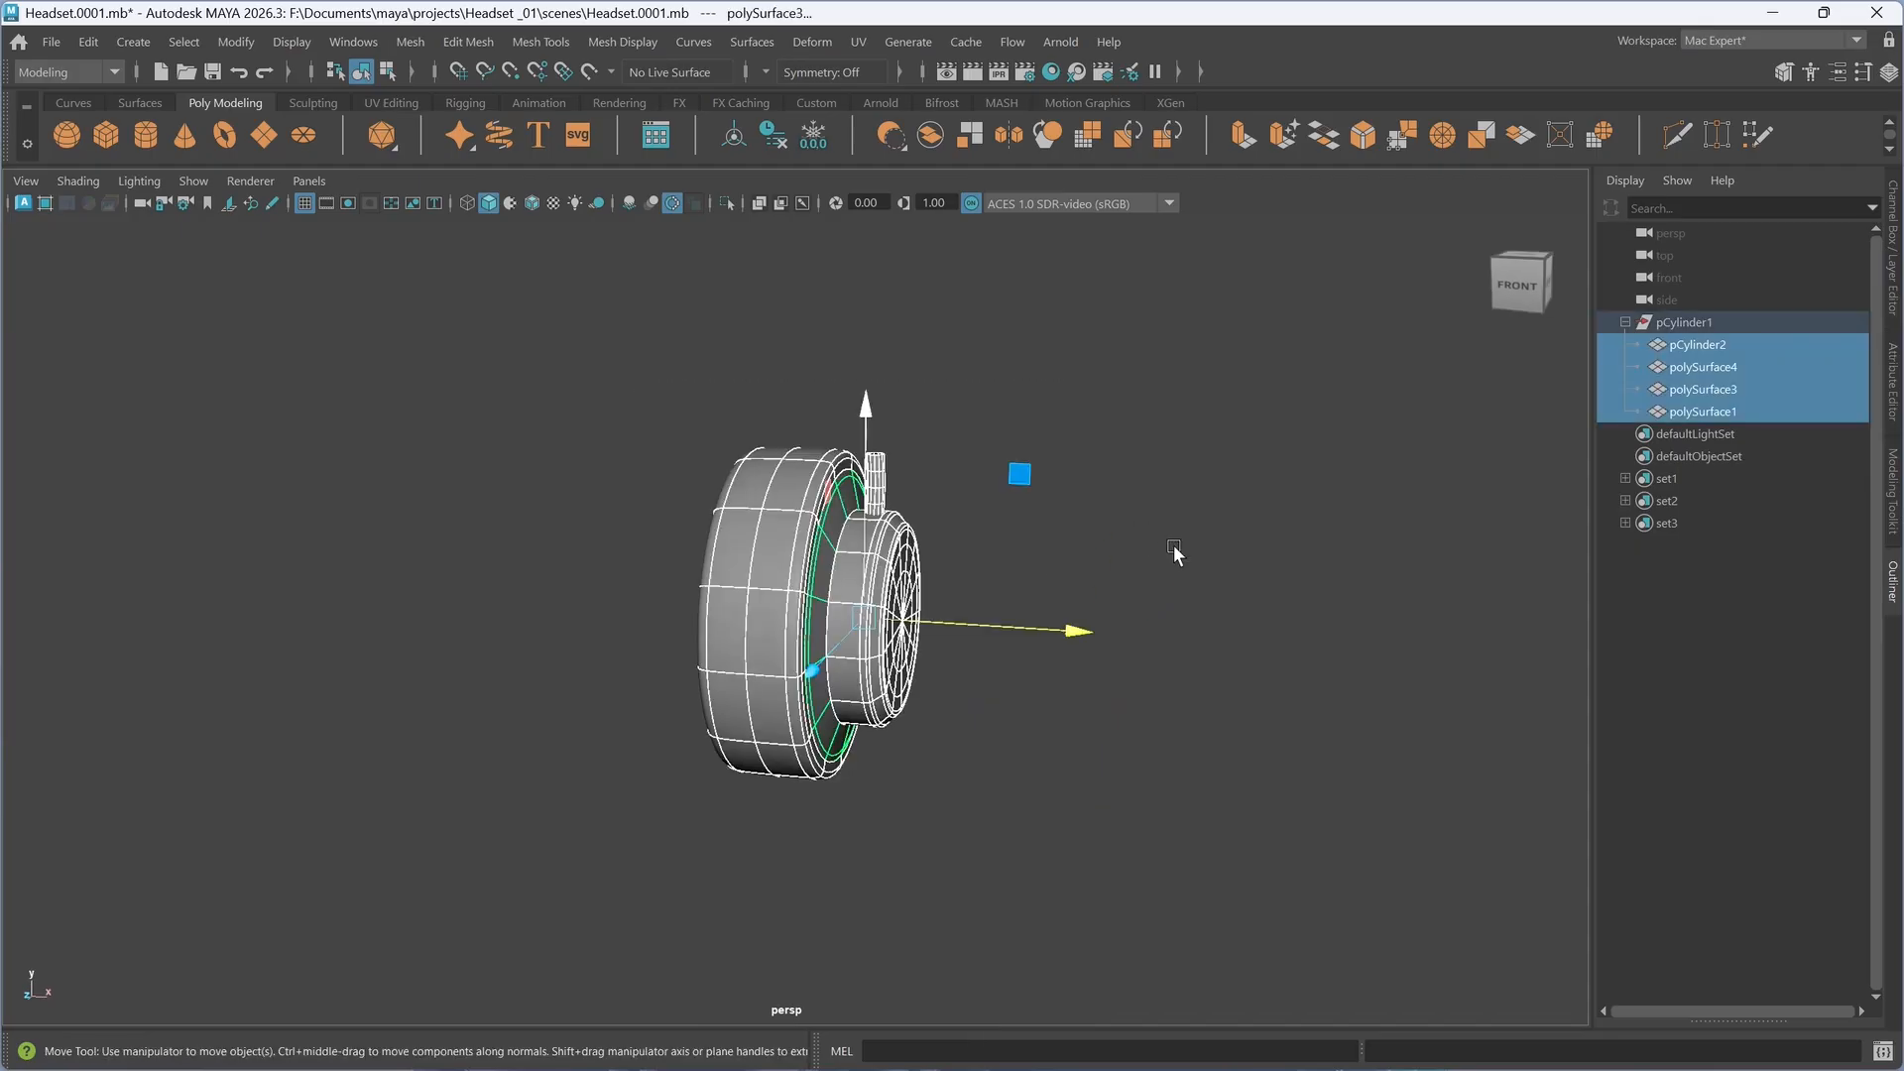
click(819, 145)
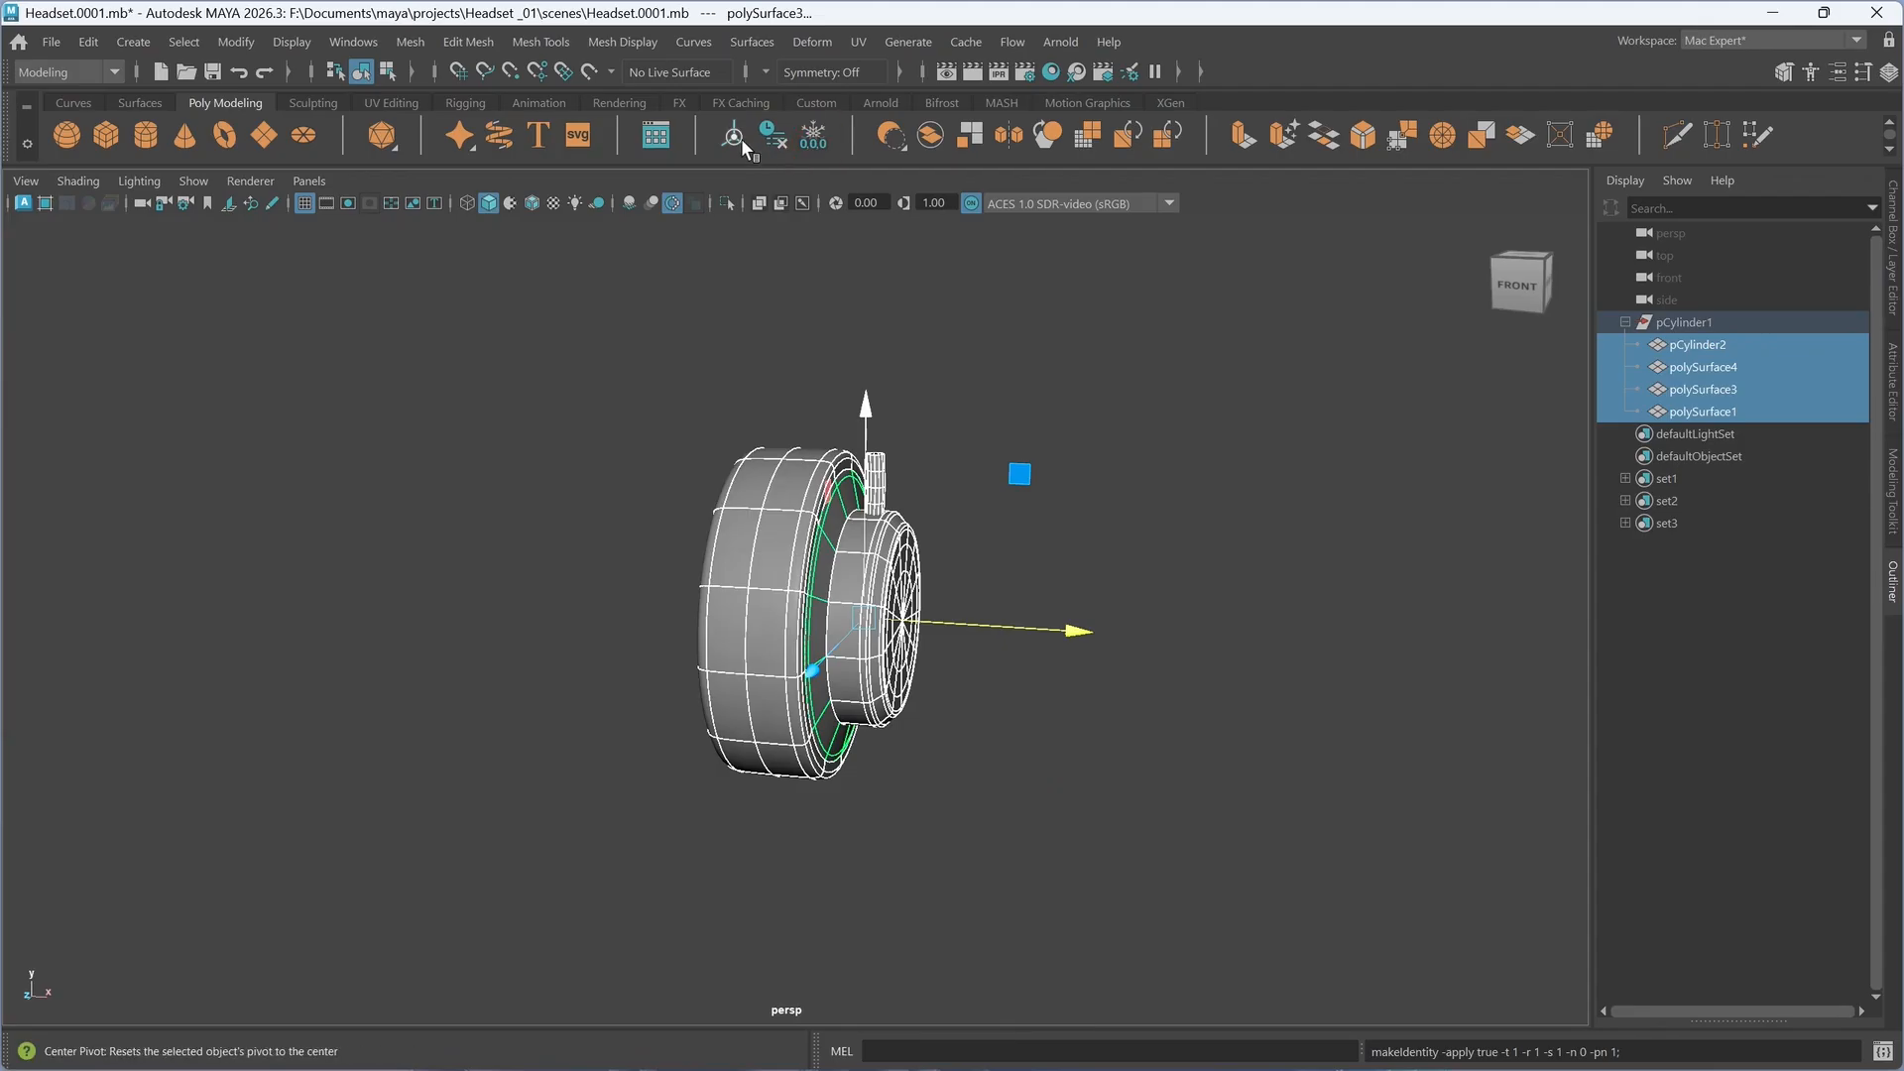
alt+drag(951, 517, 969, 659)
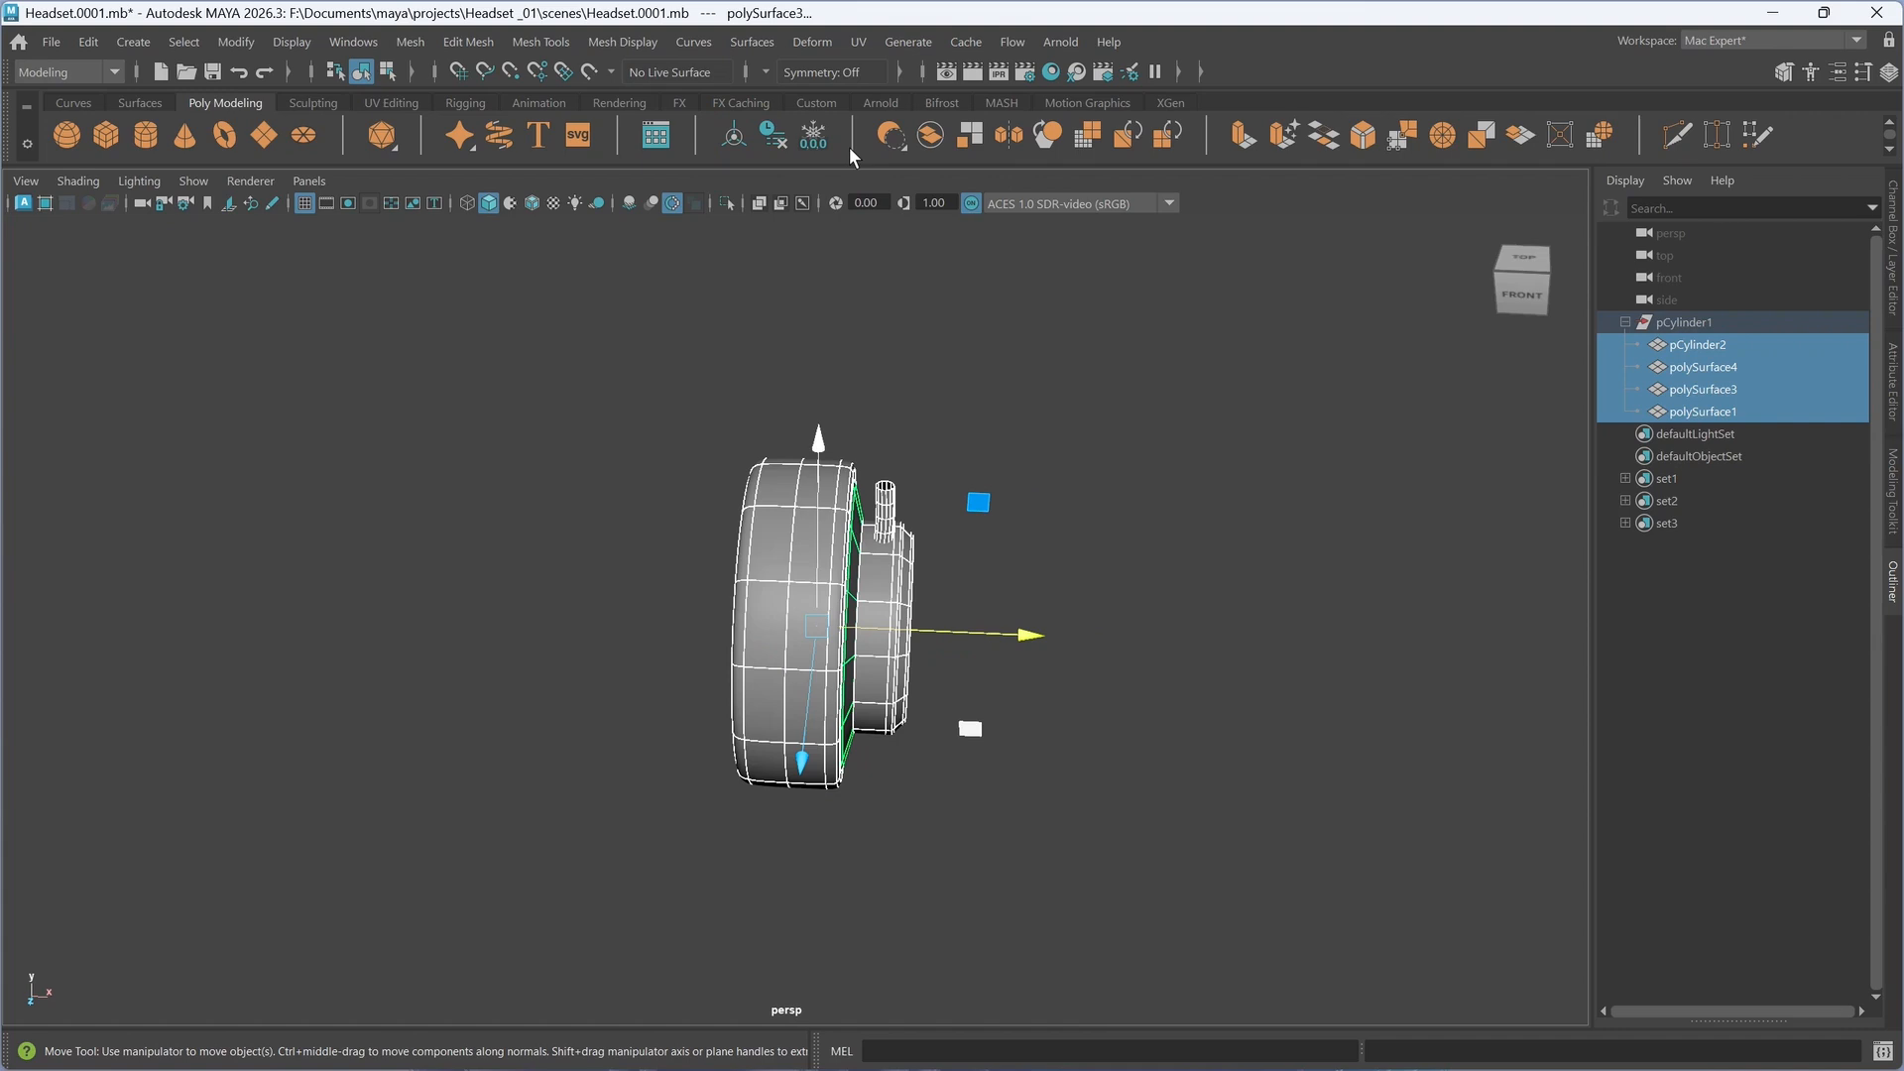
- Rename the pCylinder1 group as Ear and clear the selection
double_click(1680, 320)
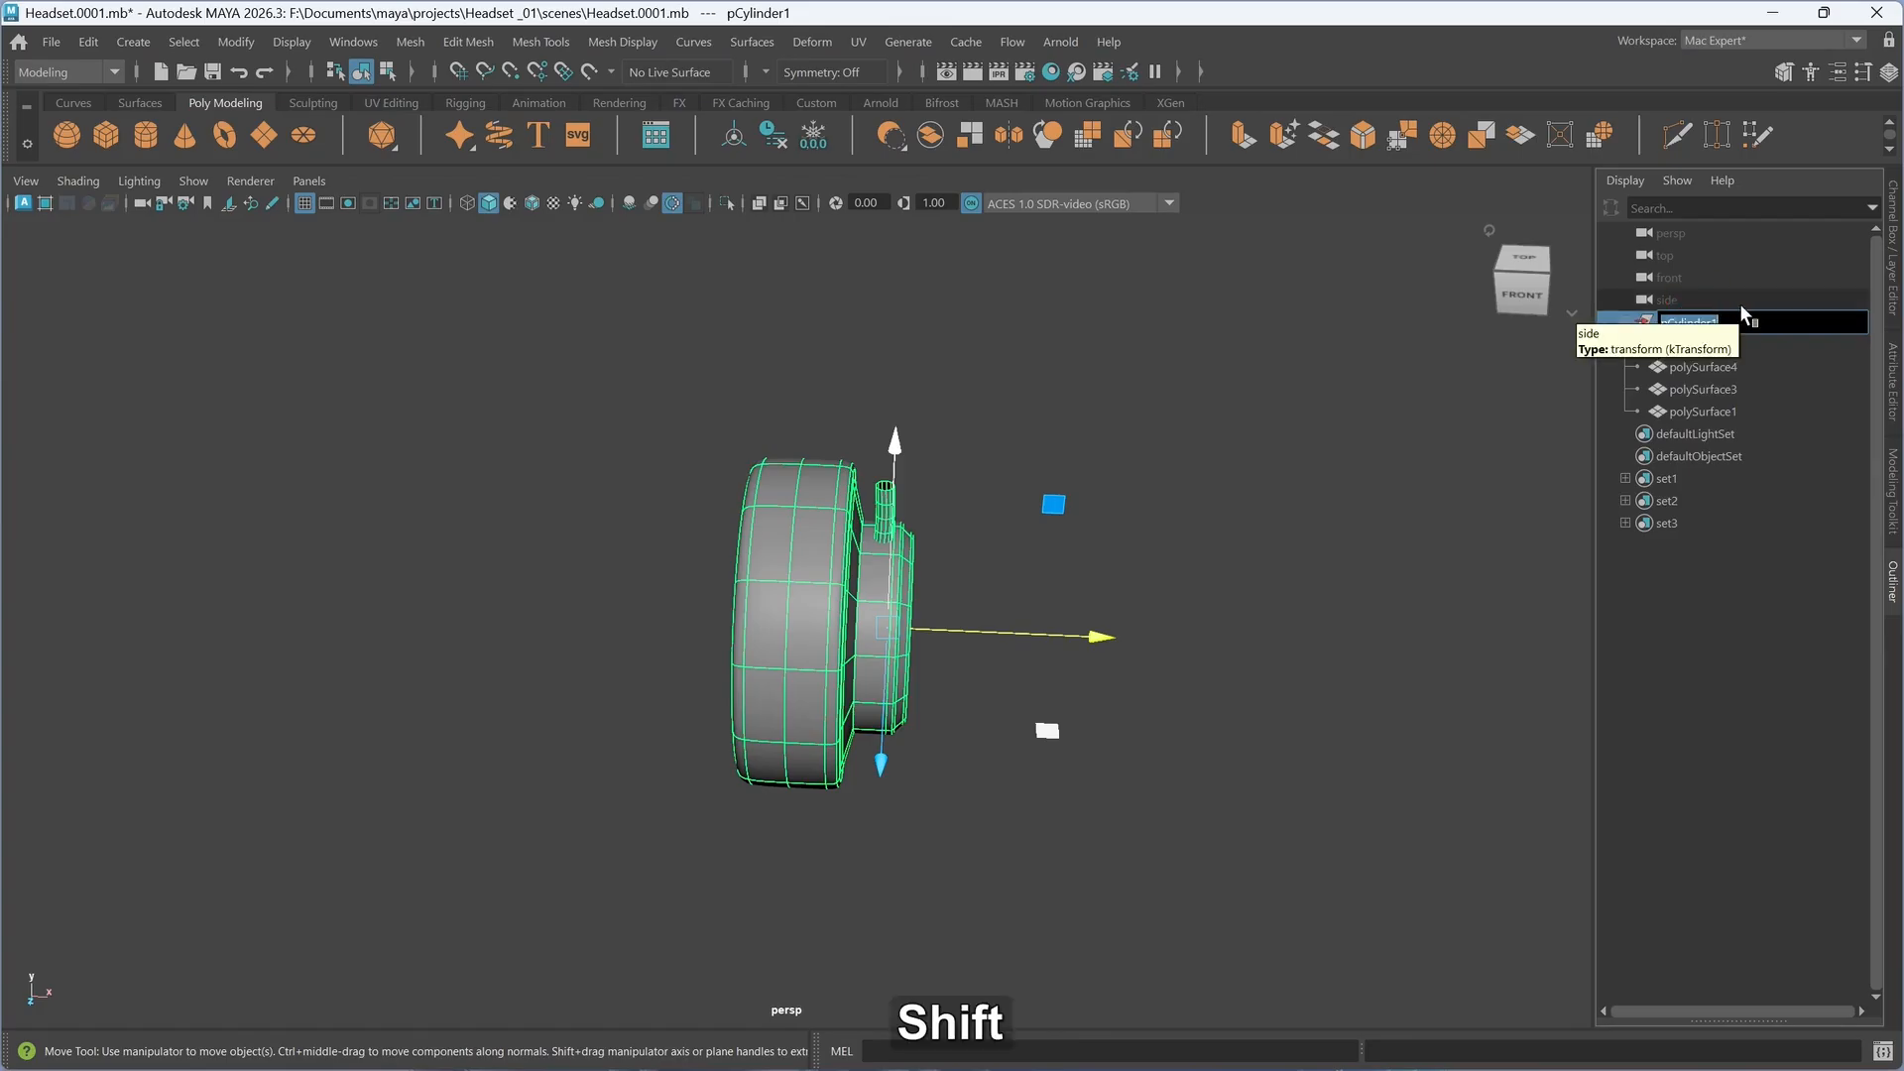
text(Ear)
key(Return)
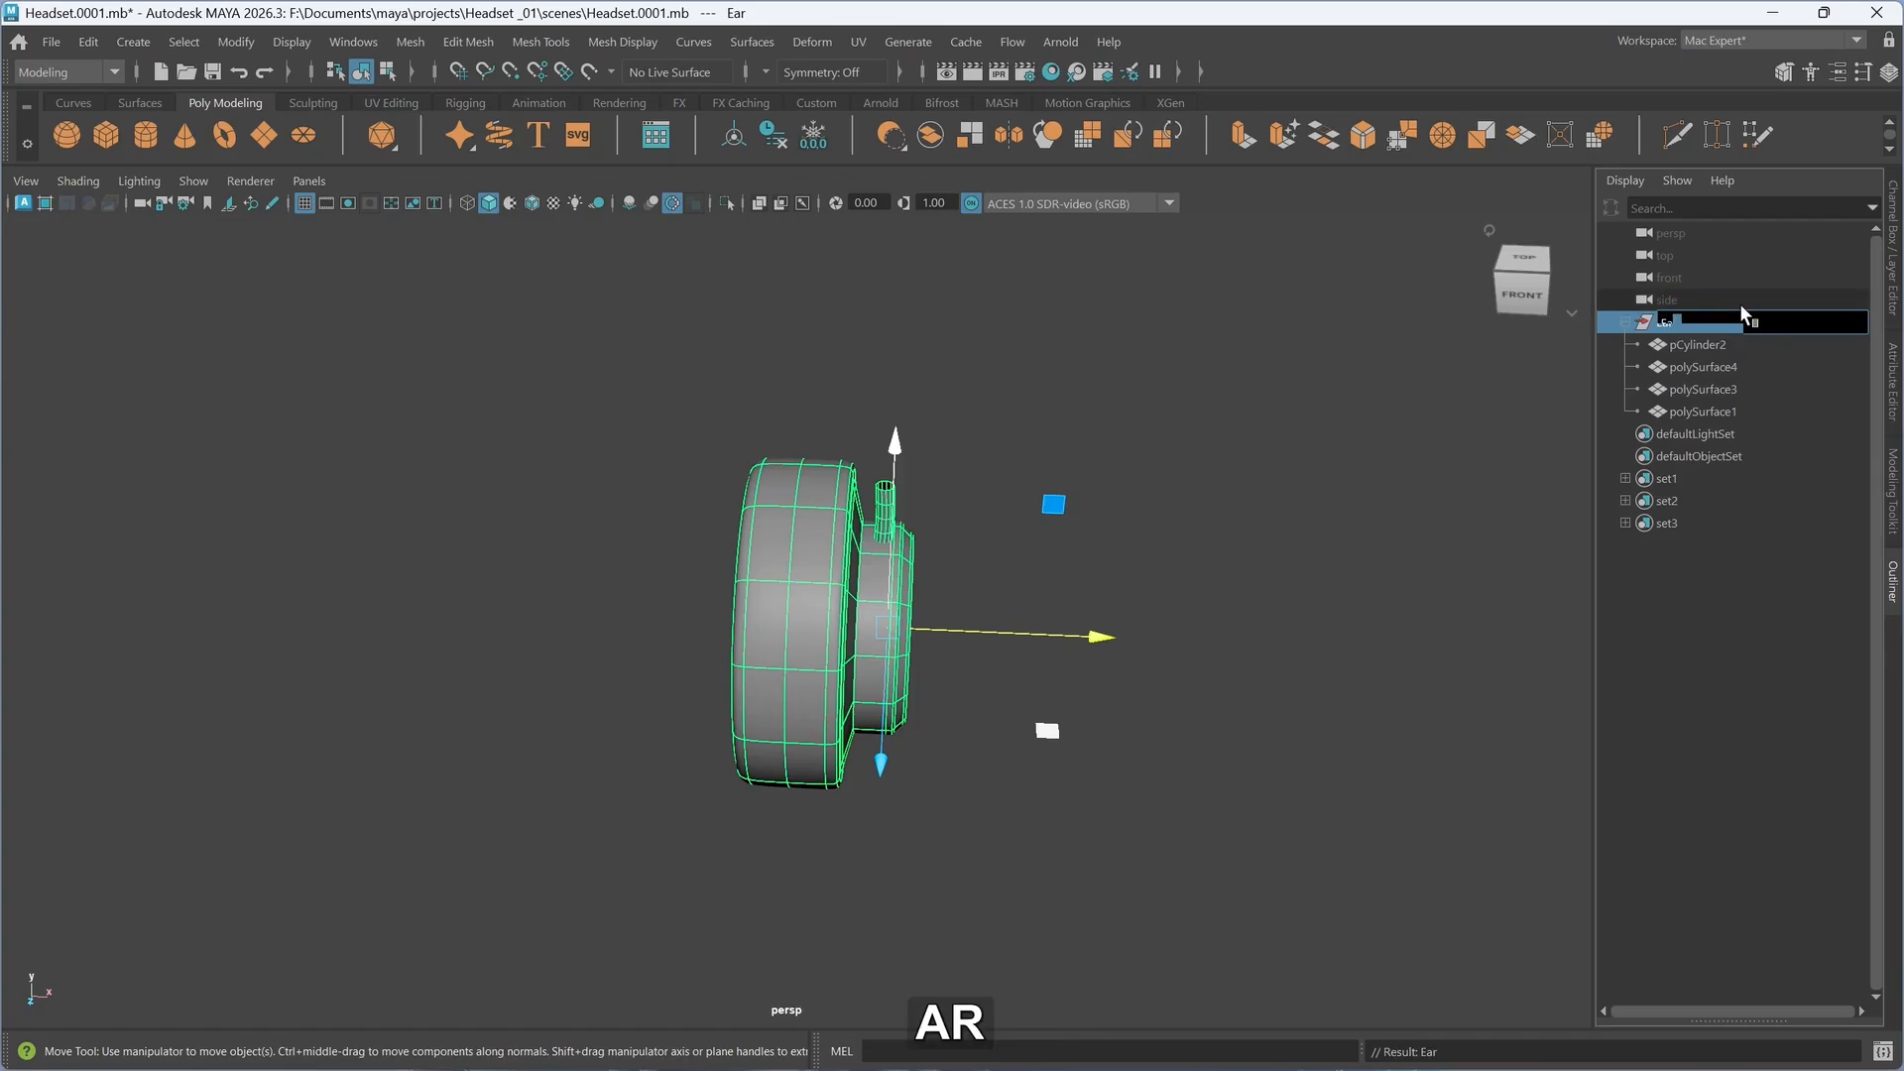
click(1304, 678)
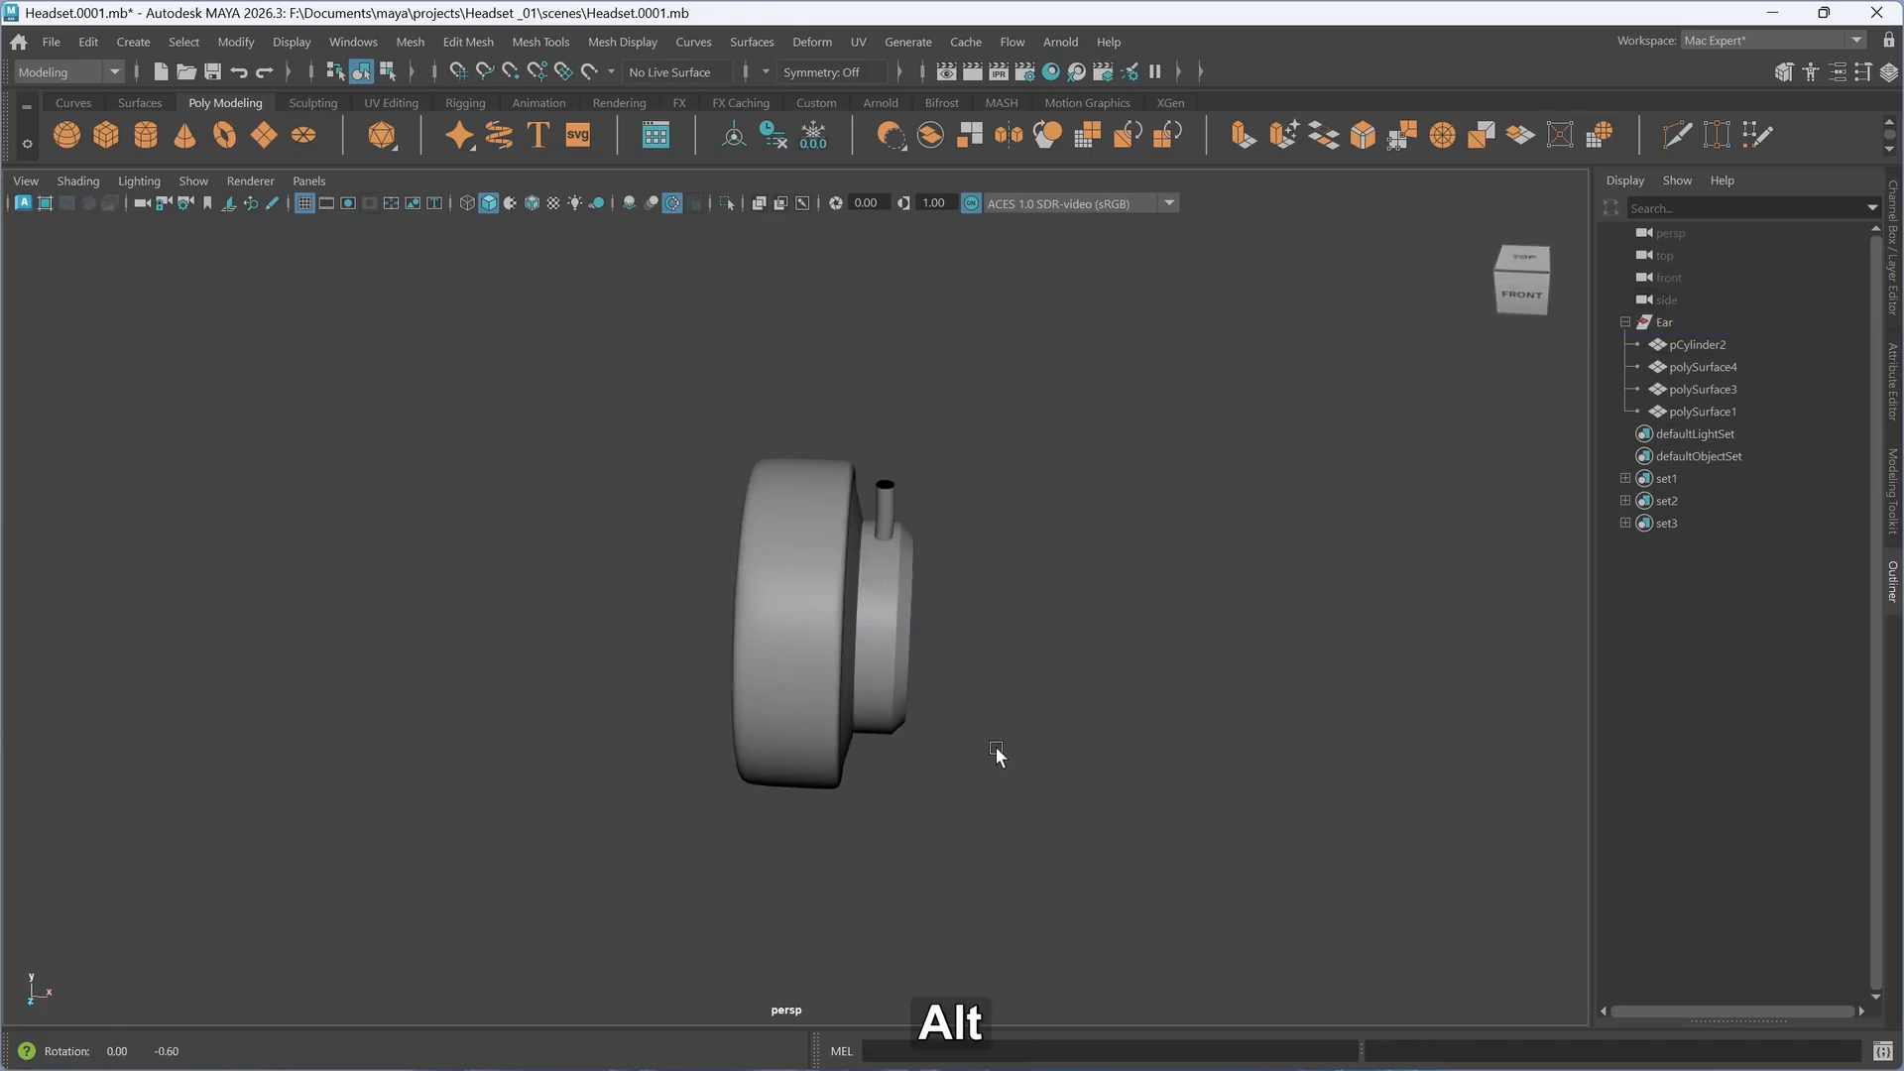
- Raise the tube slightly, stretch it lengthwise to a scale of about 1.76, and lower it back into the earcup housing
alt+drag(998, 755, 932, 625)
click(948, 426)
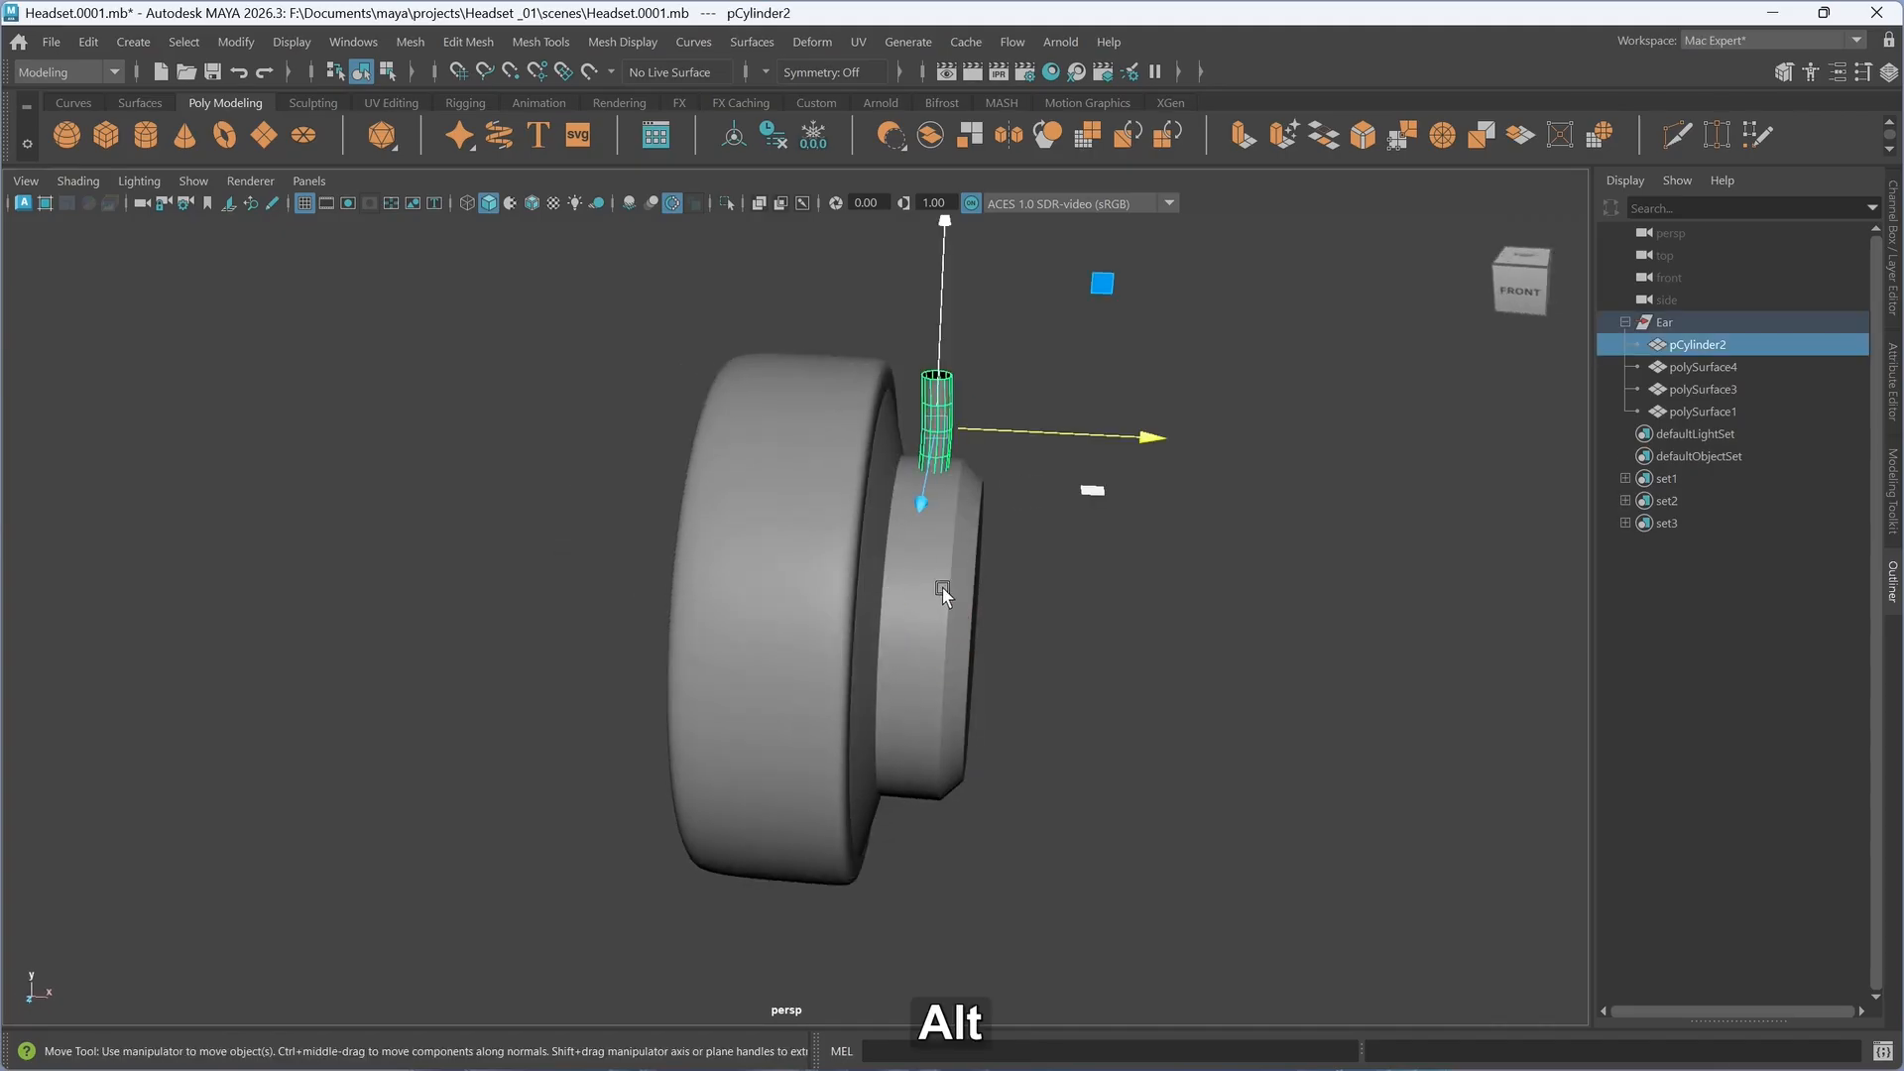
alt+middle_drag(941, 585, 934, 669)
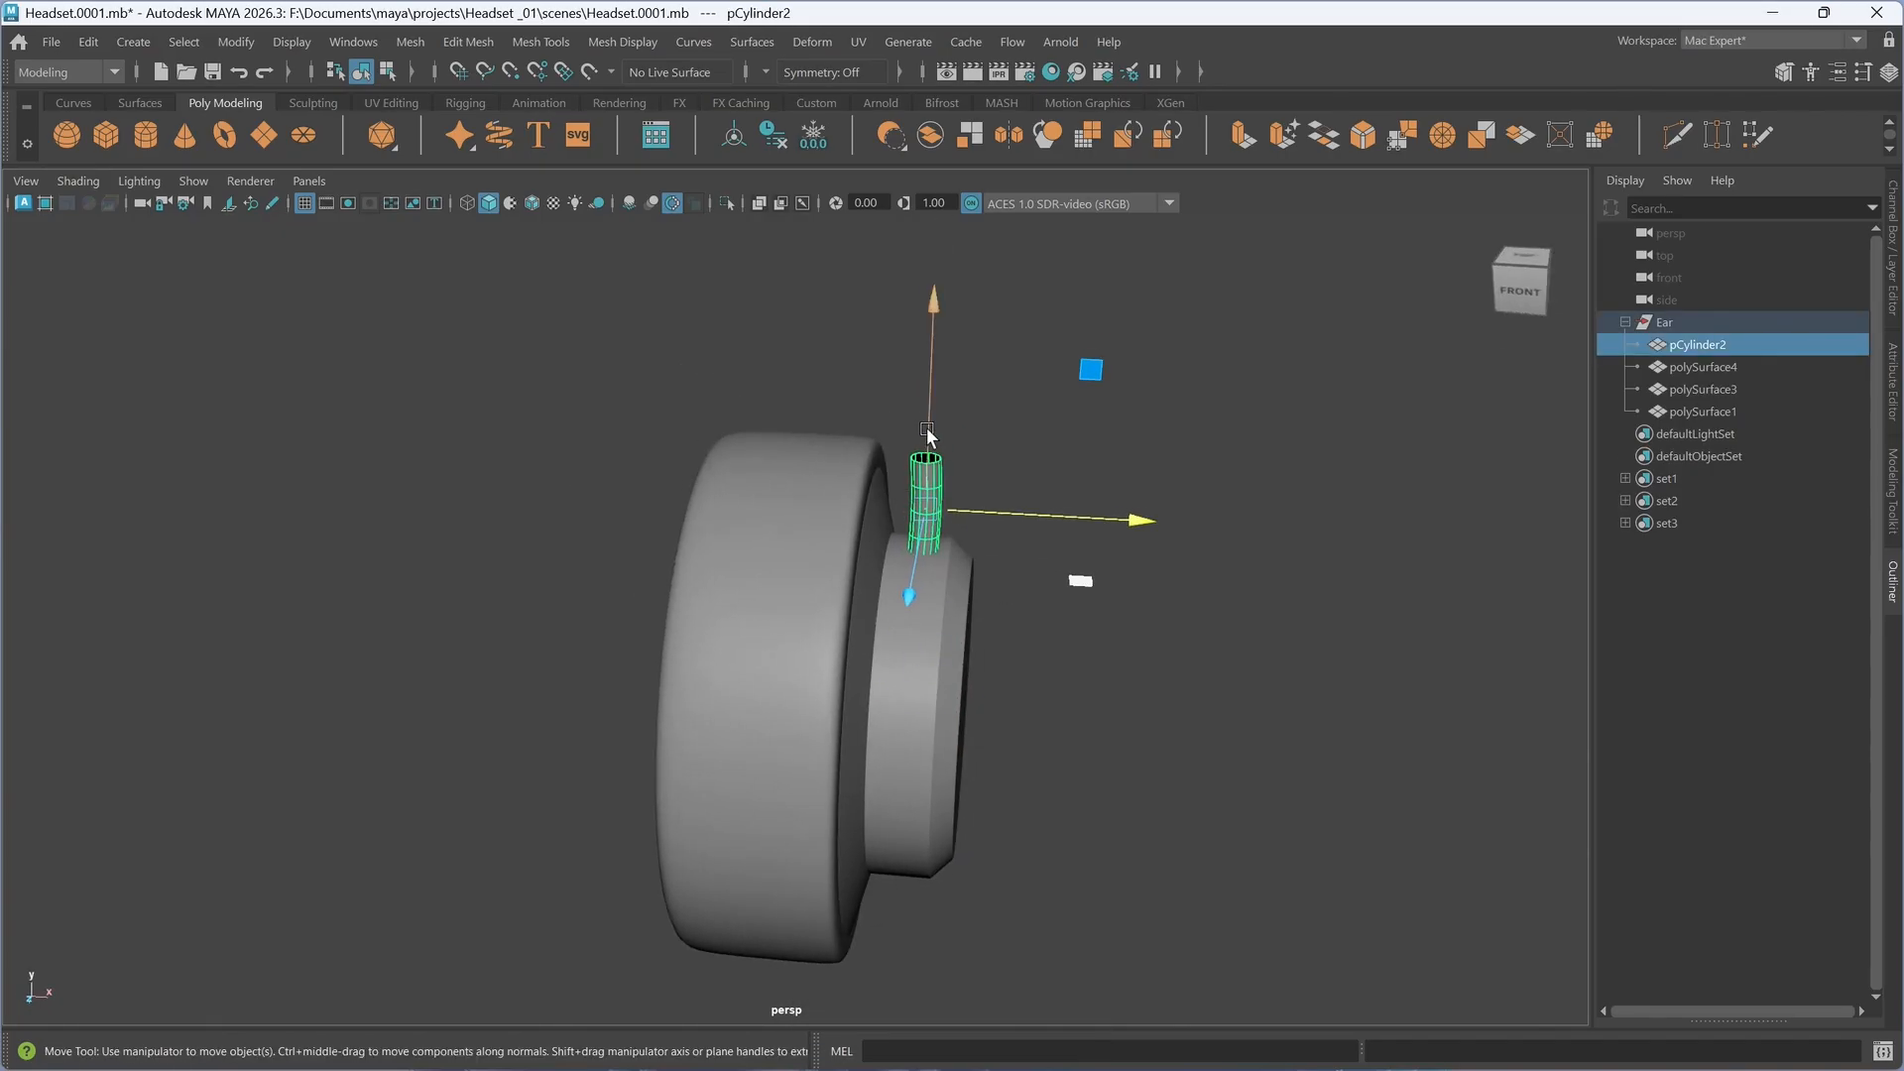
drag(936, 445, 932, 424)
key(r)
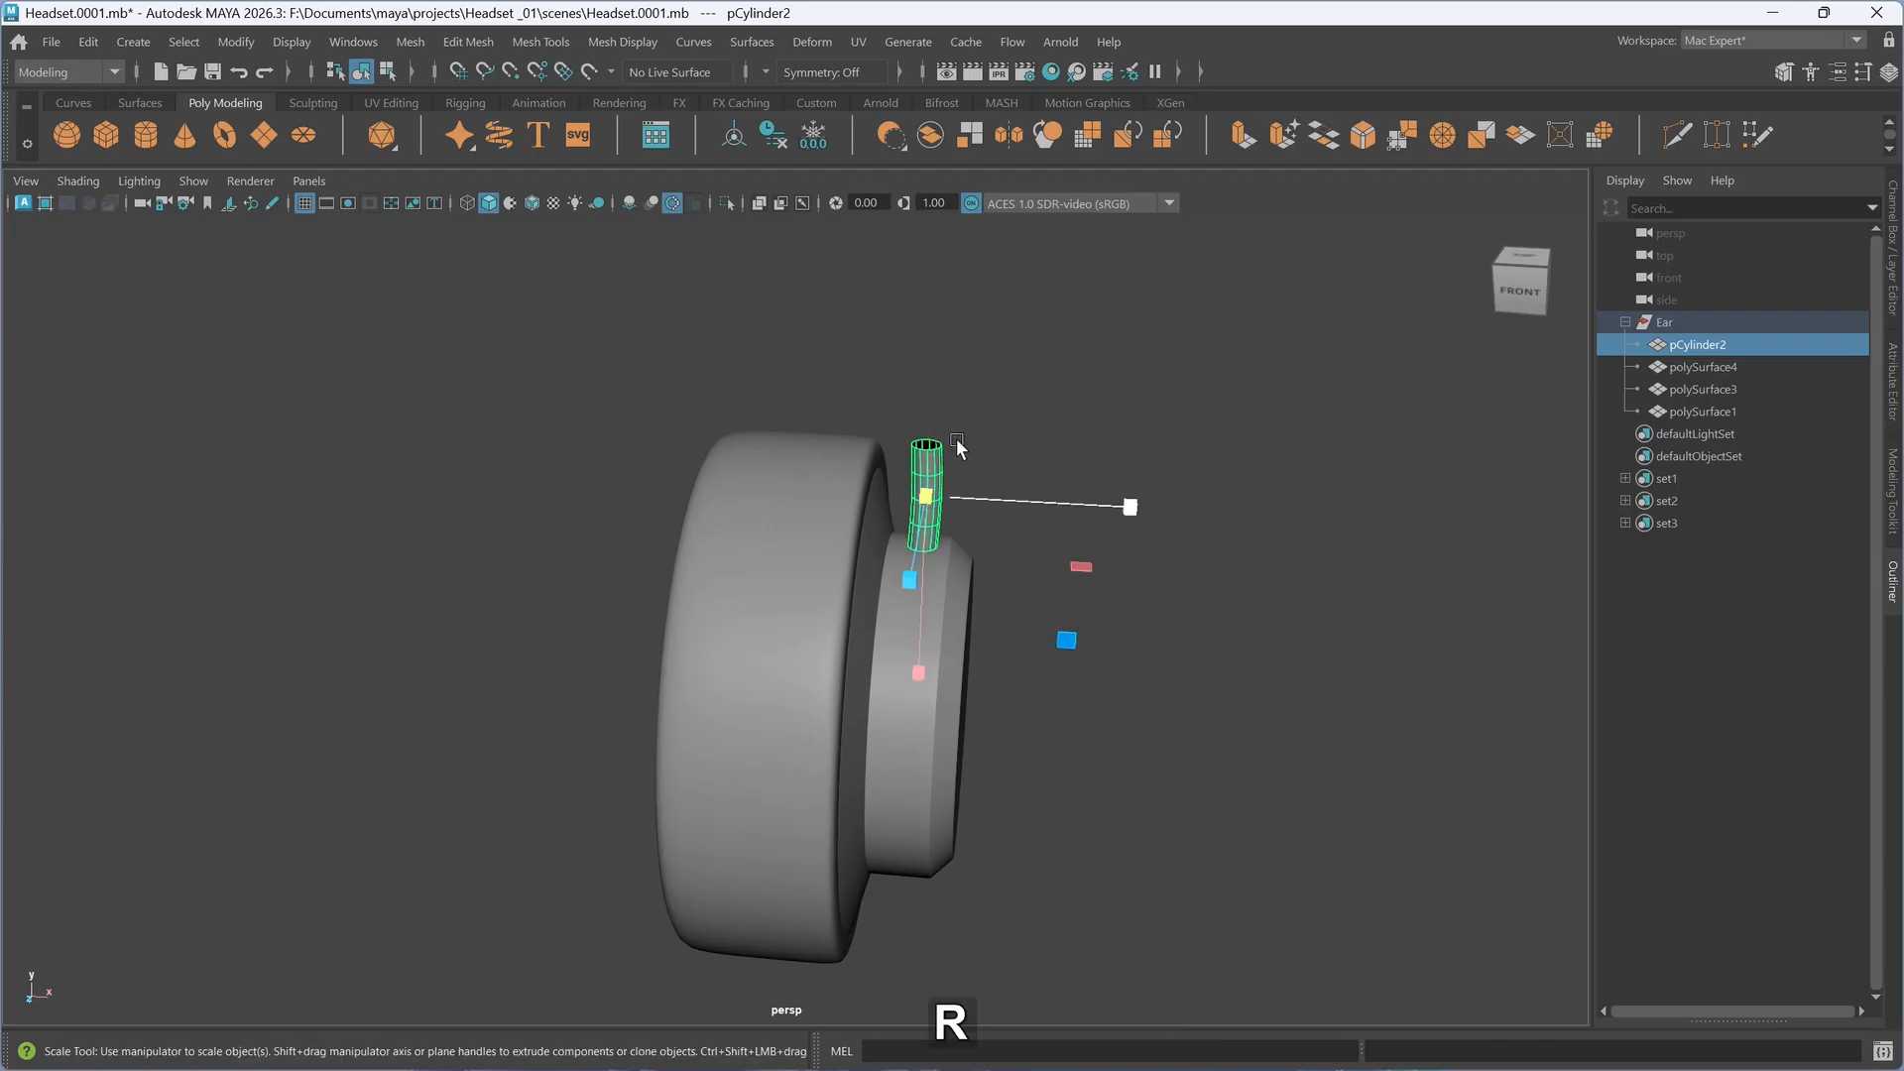
drag(919, 640, 930, 765)
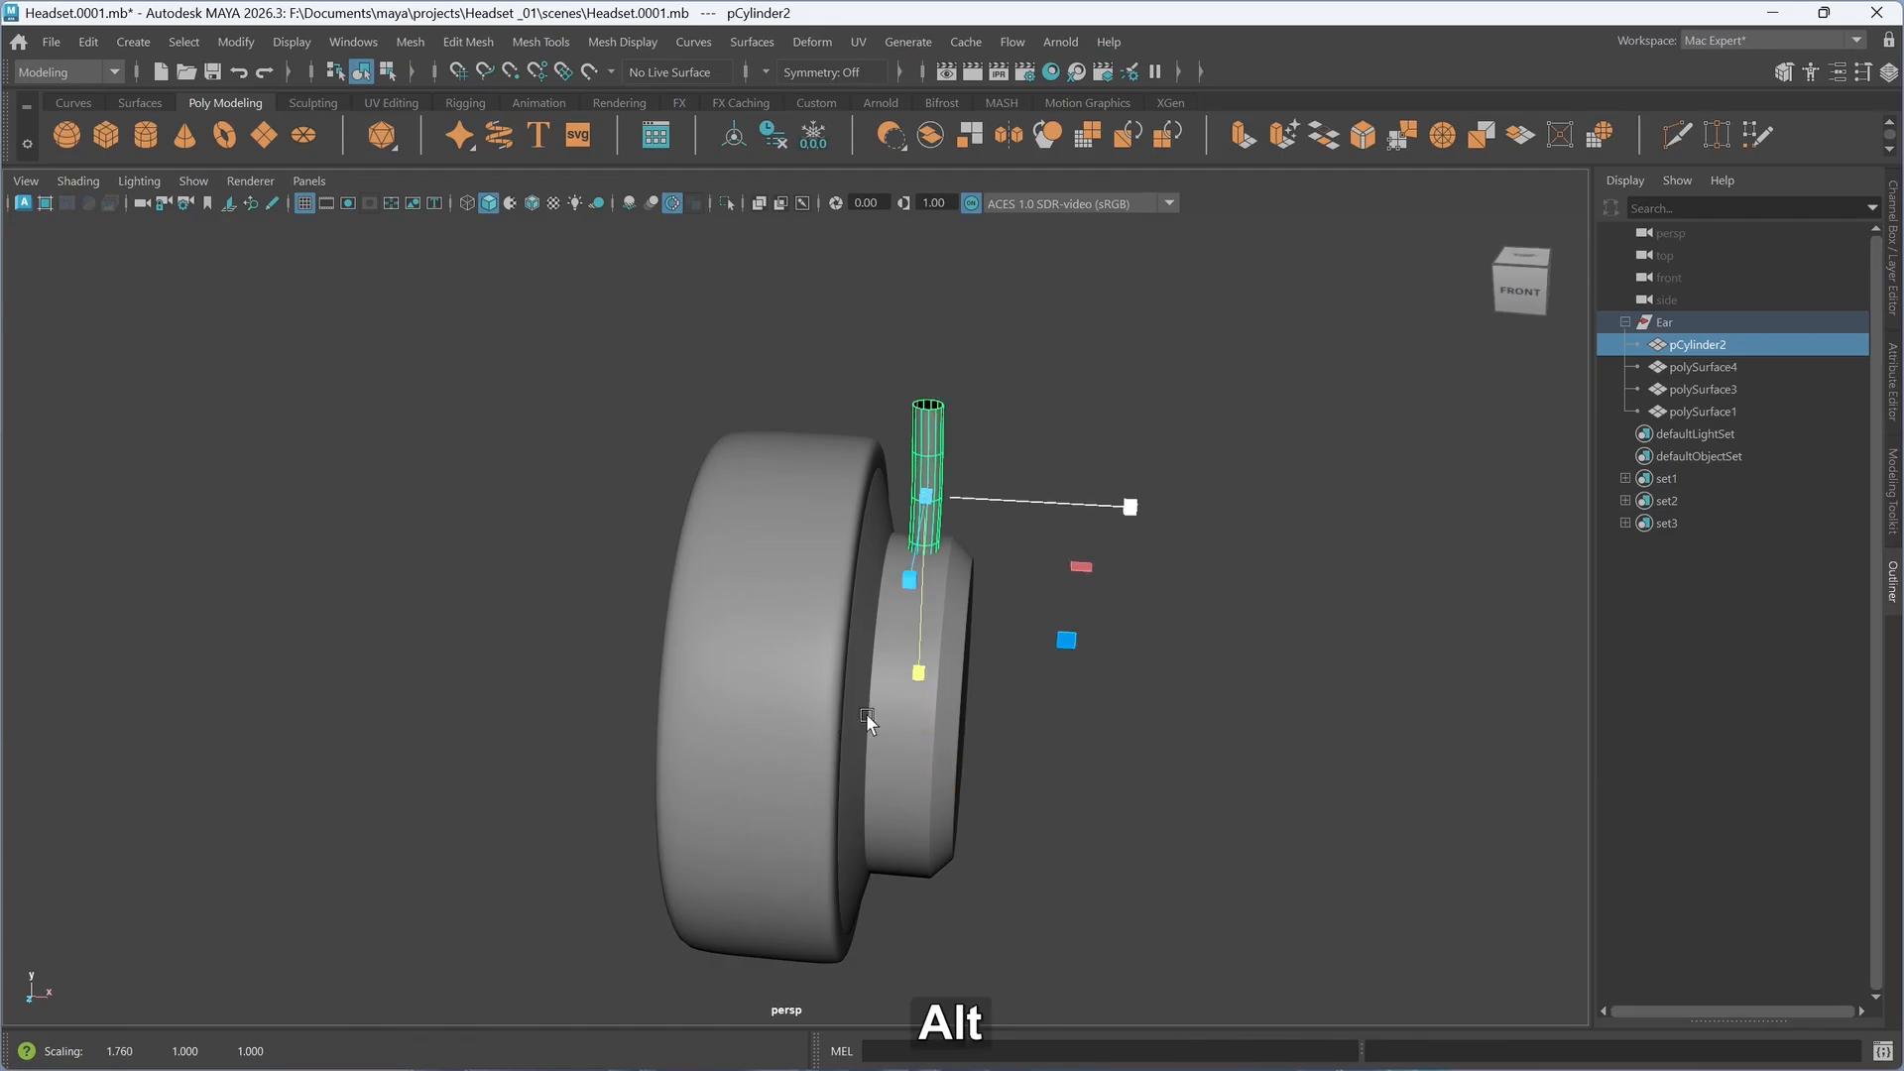
alt+drag(866, 712, 828, 701)
key(w)
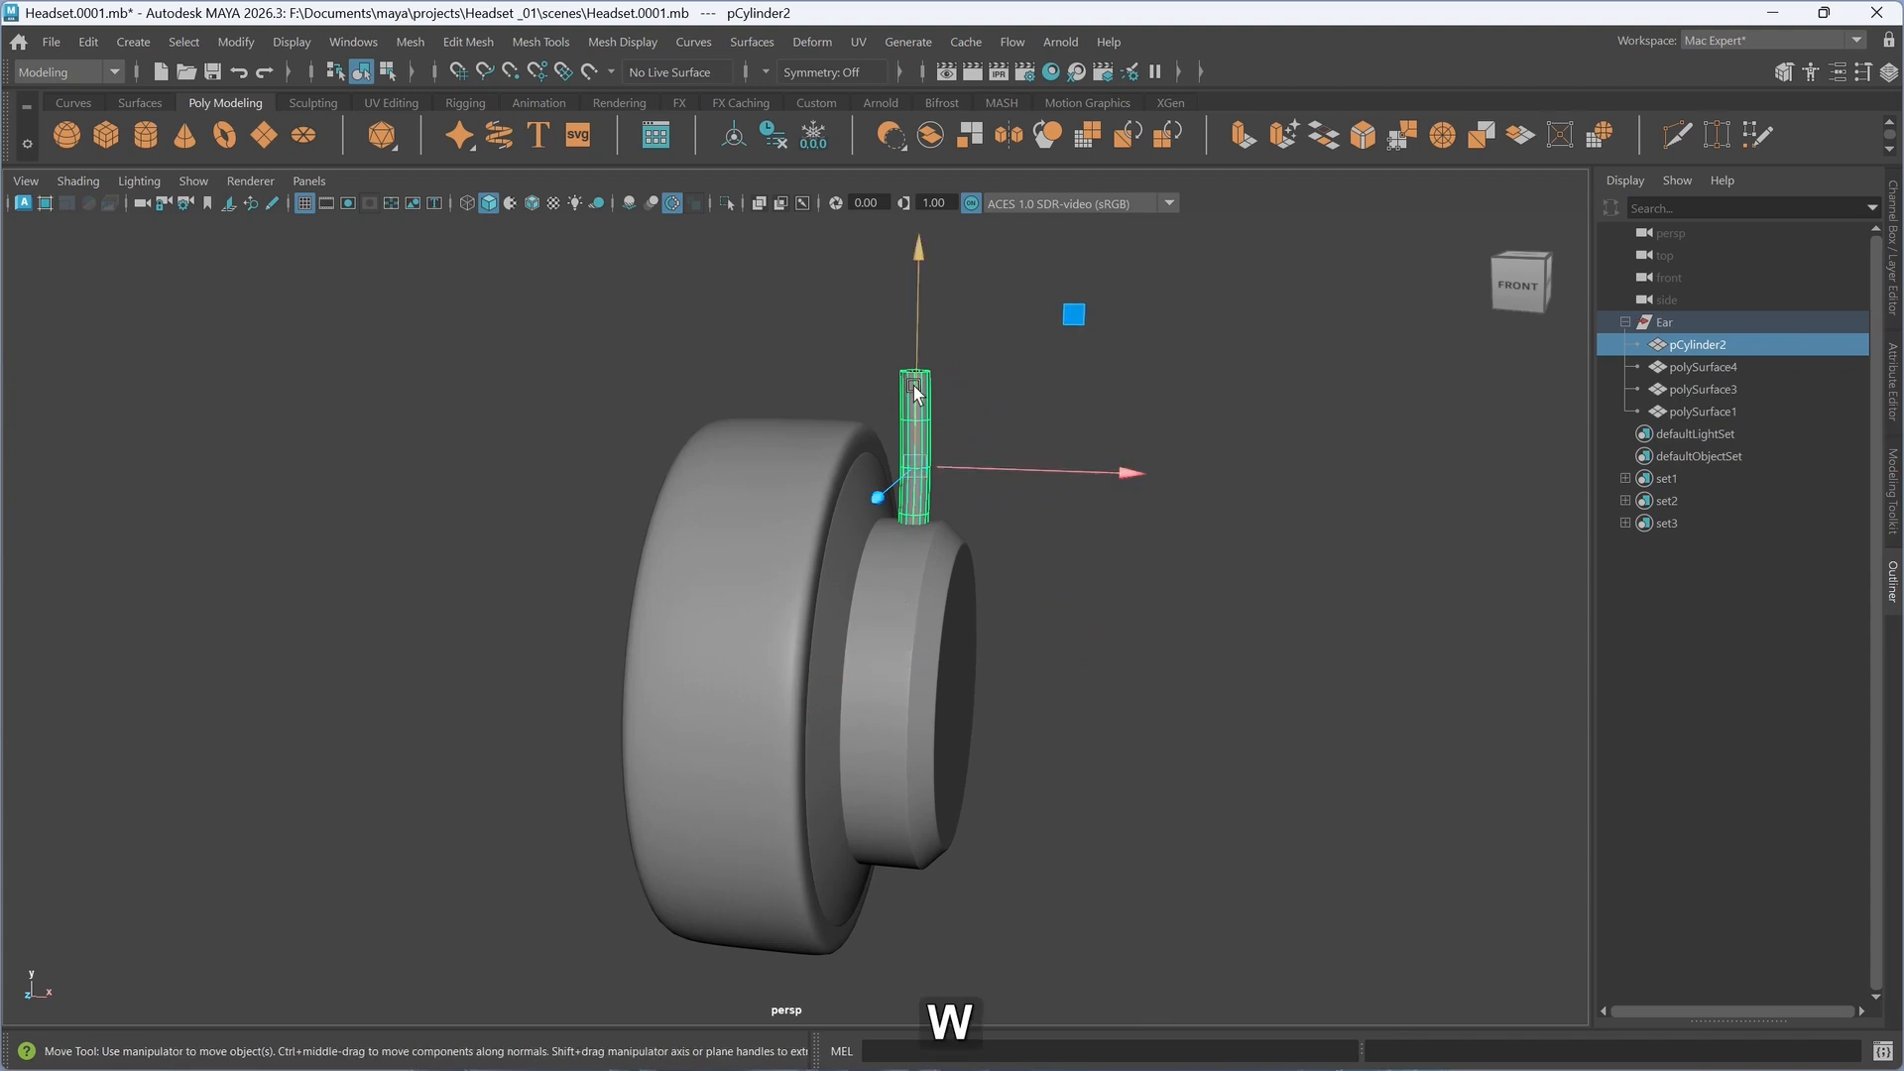
drag(906, 409, 1039, 581)
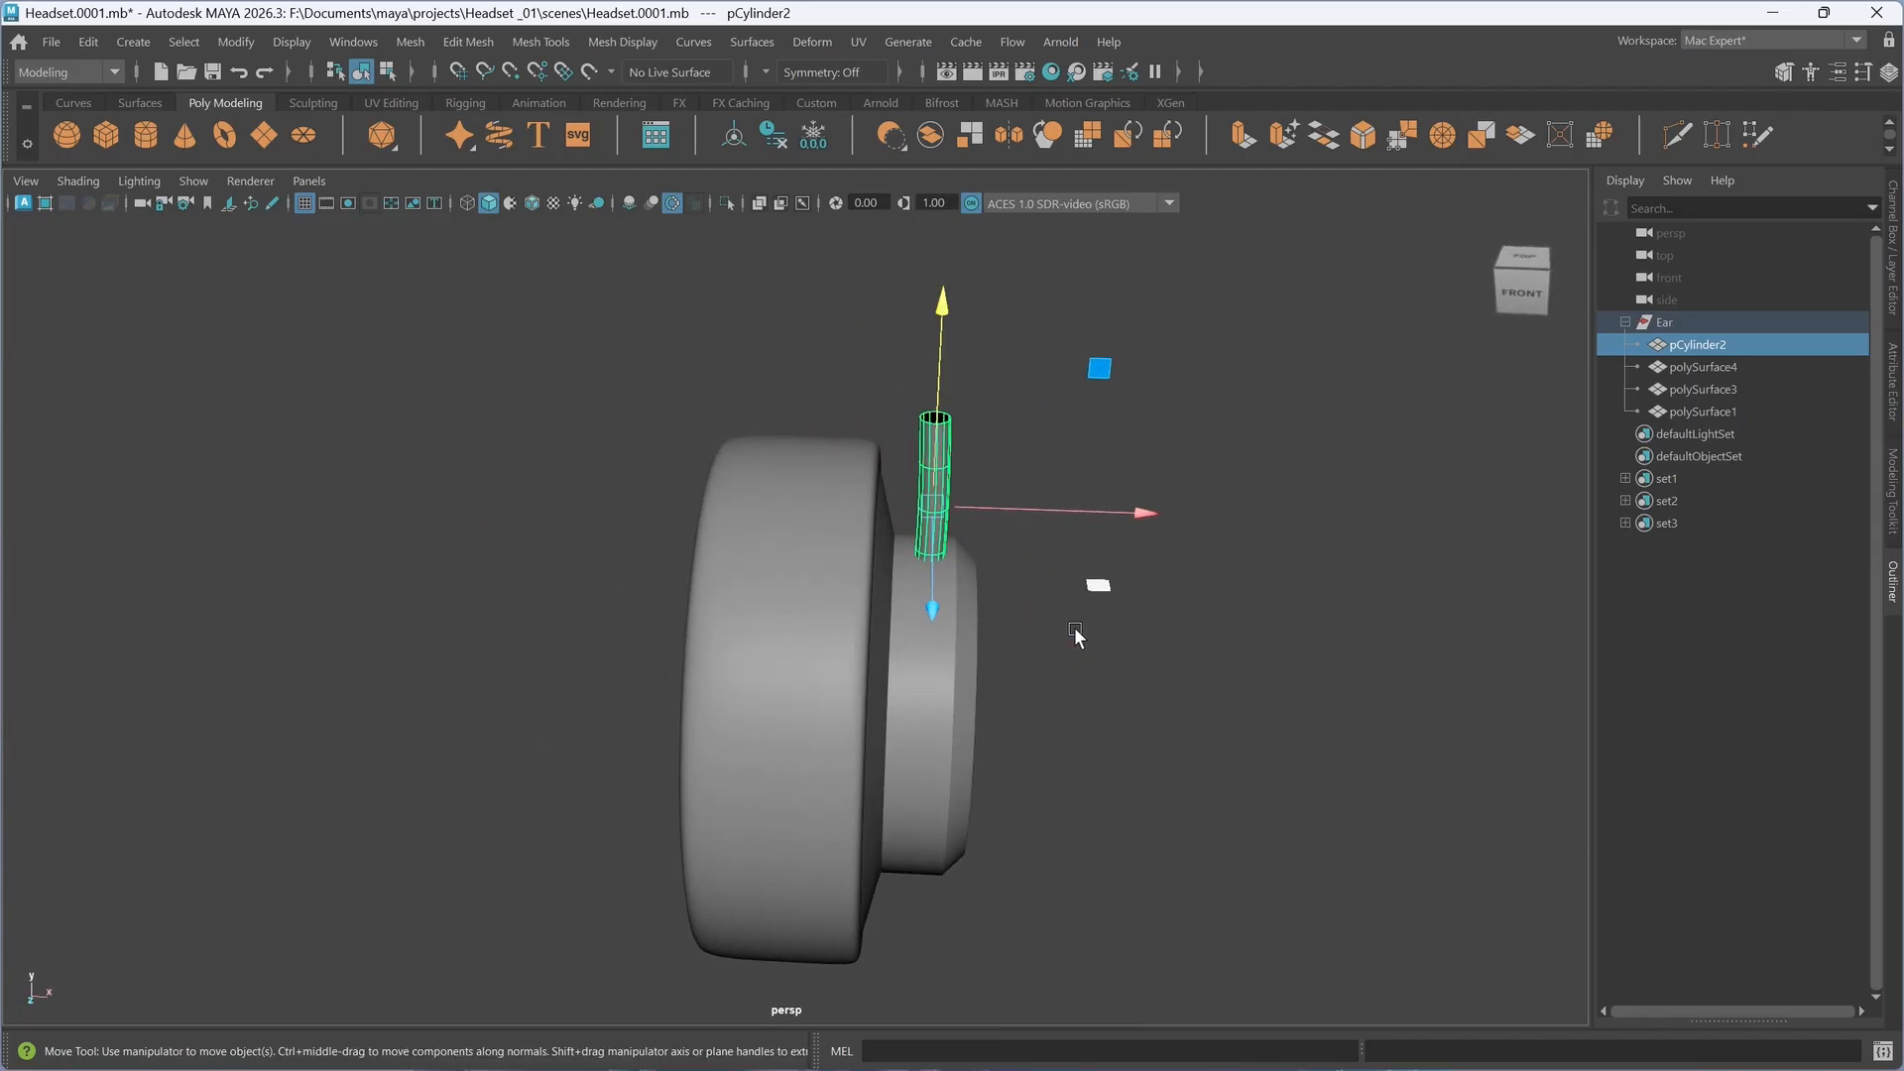
- Scale the tube up uniformly by a factor of about 1.11 and shift it slightly along X towards the ear cushion
key(r)
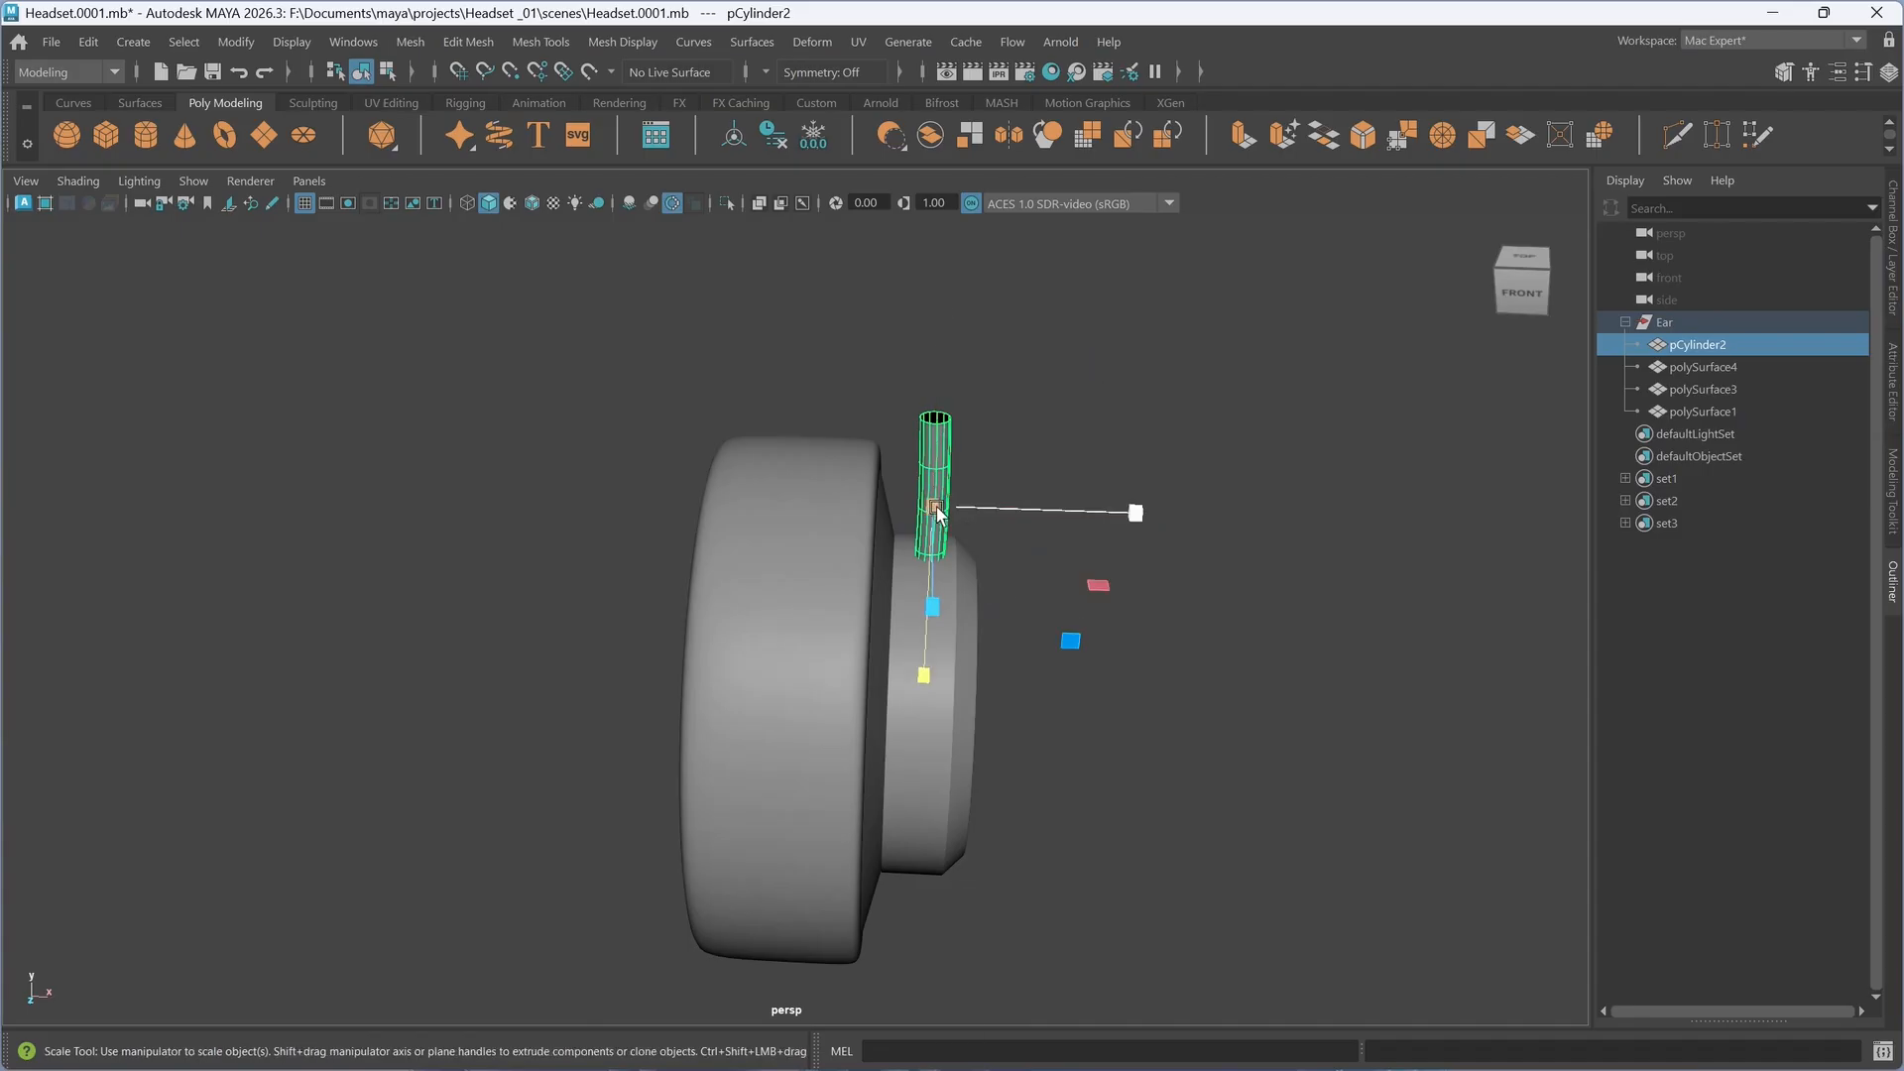
drag(934, 508, 945, 507)
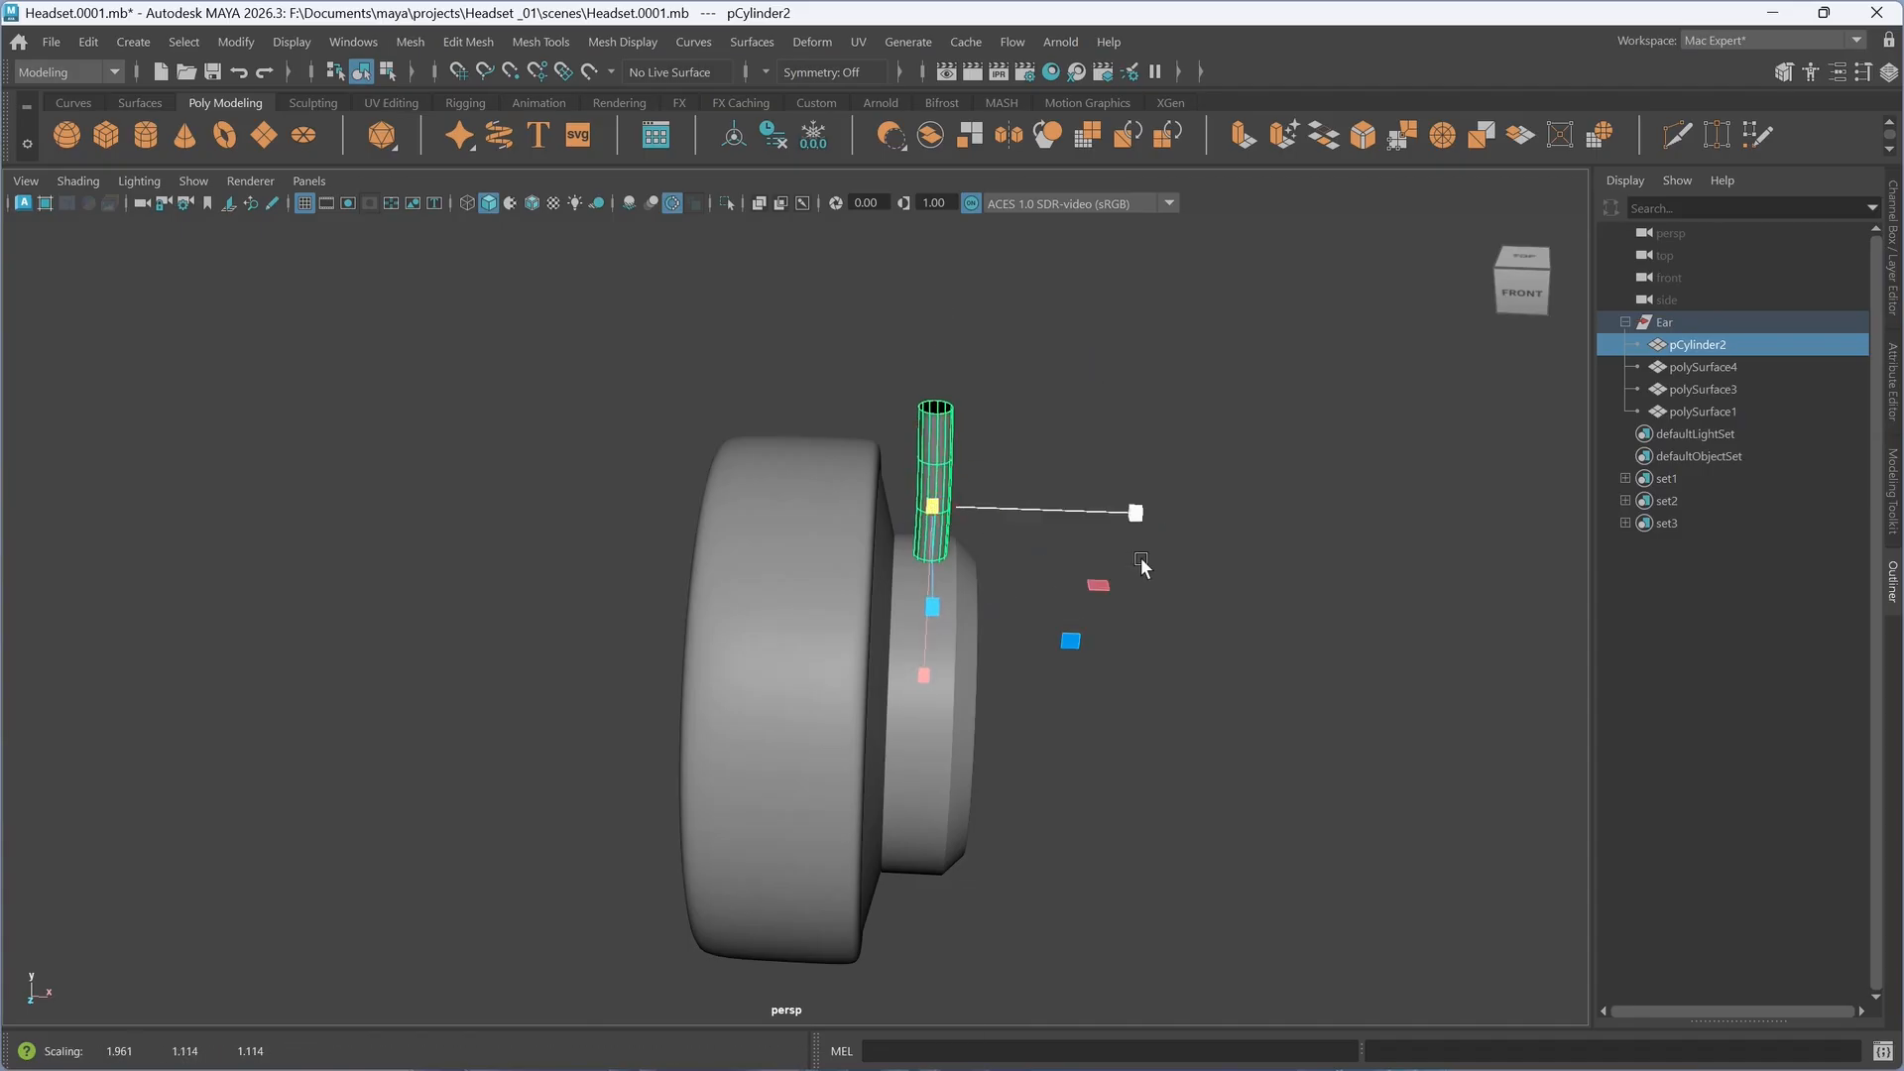
key(w)
click(1142, 514)
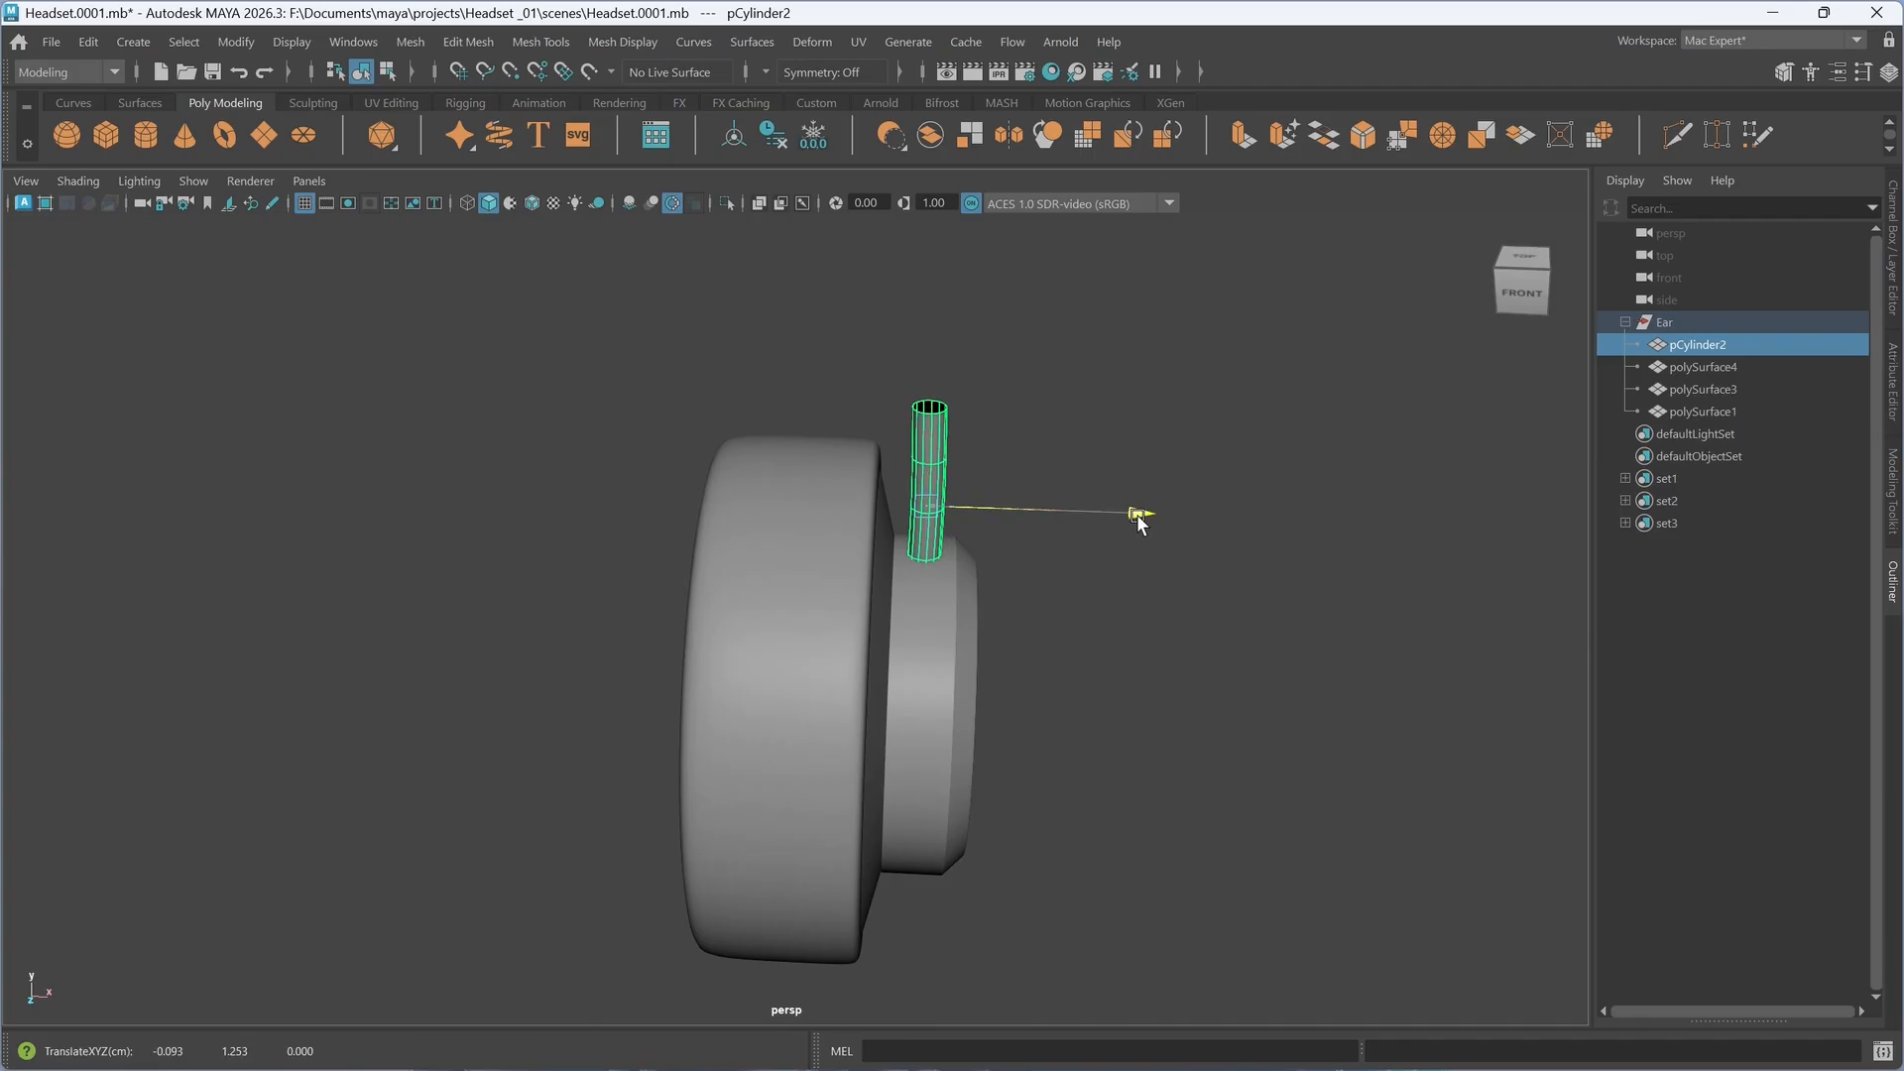
click(1203, 736)
- Freeze the transformations of all four earcup meshes, center their pivots, and clear the selection
alt+drag(1203, 736, 415, 371)
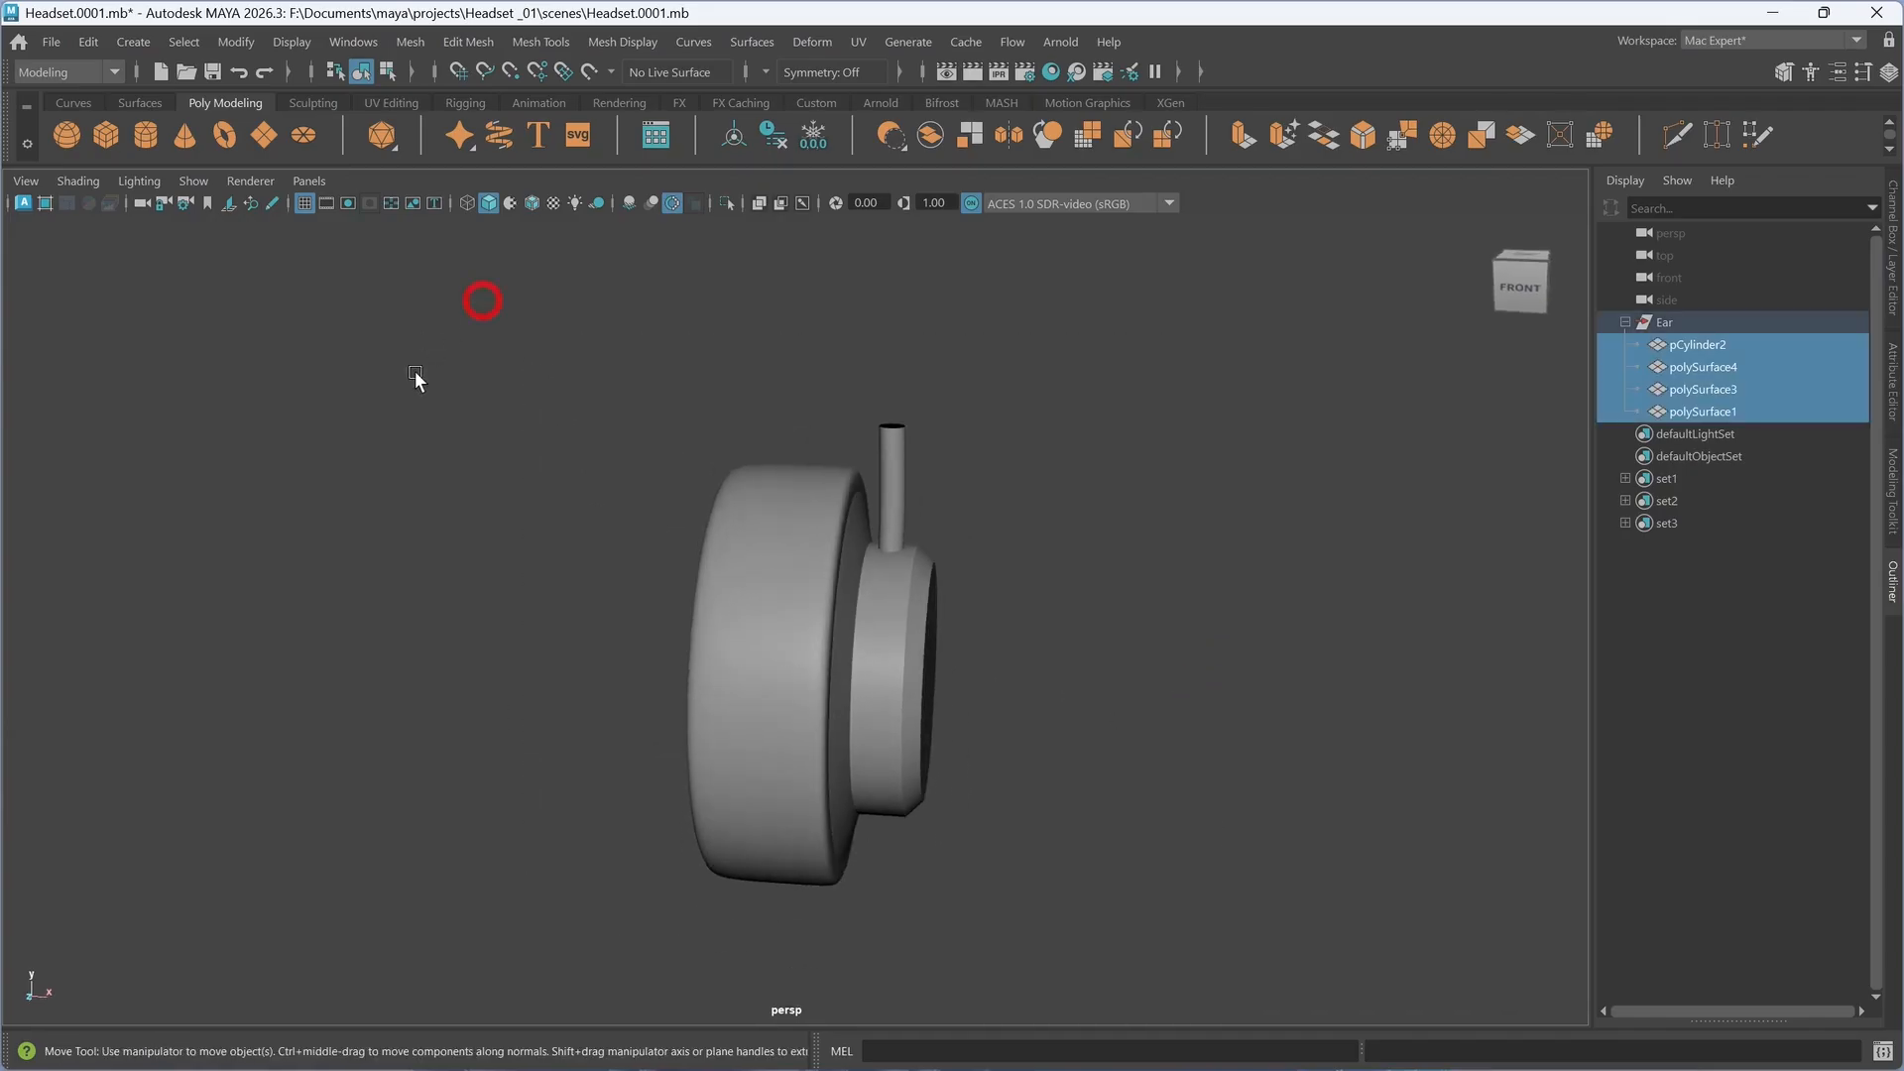
click(815, 146)
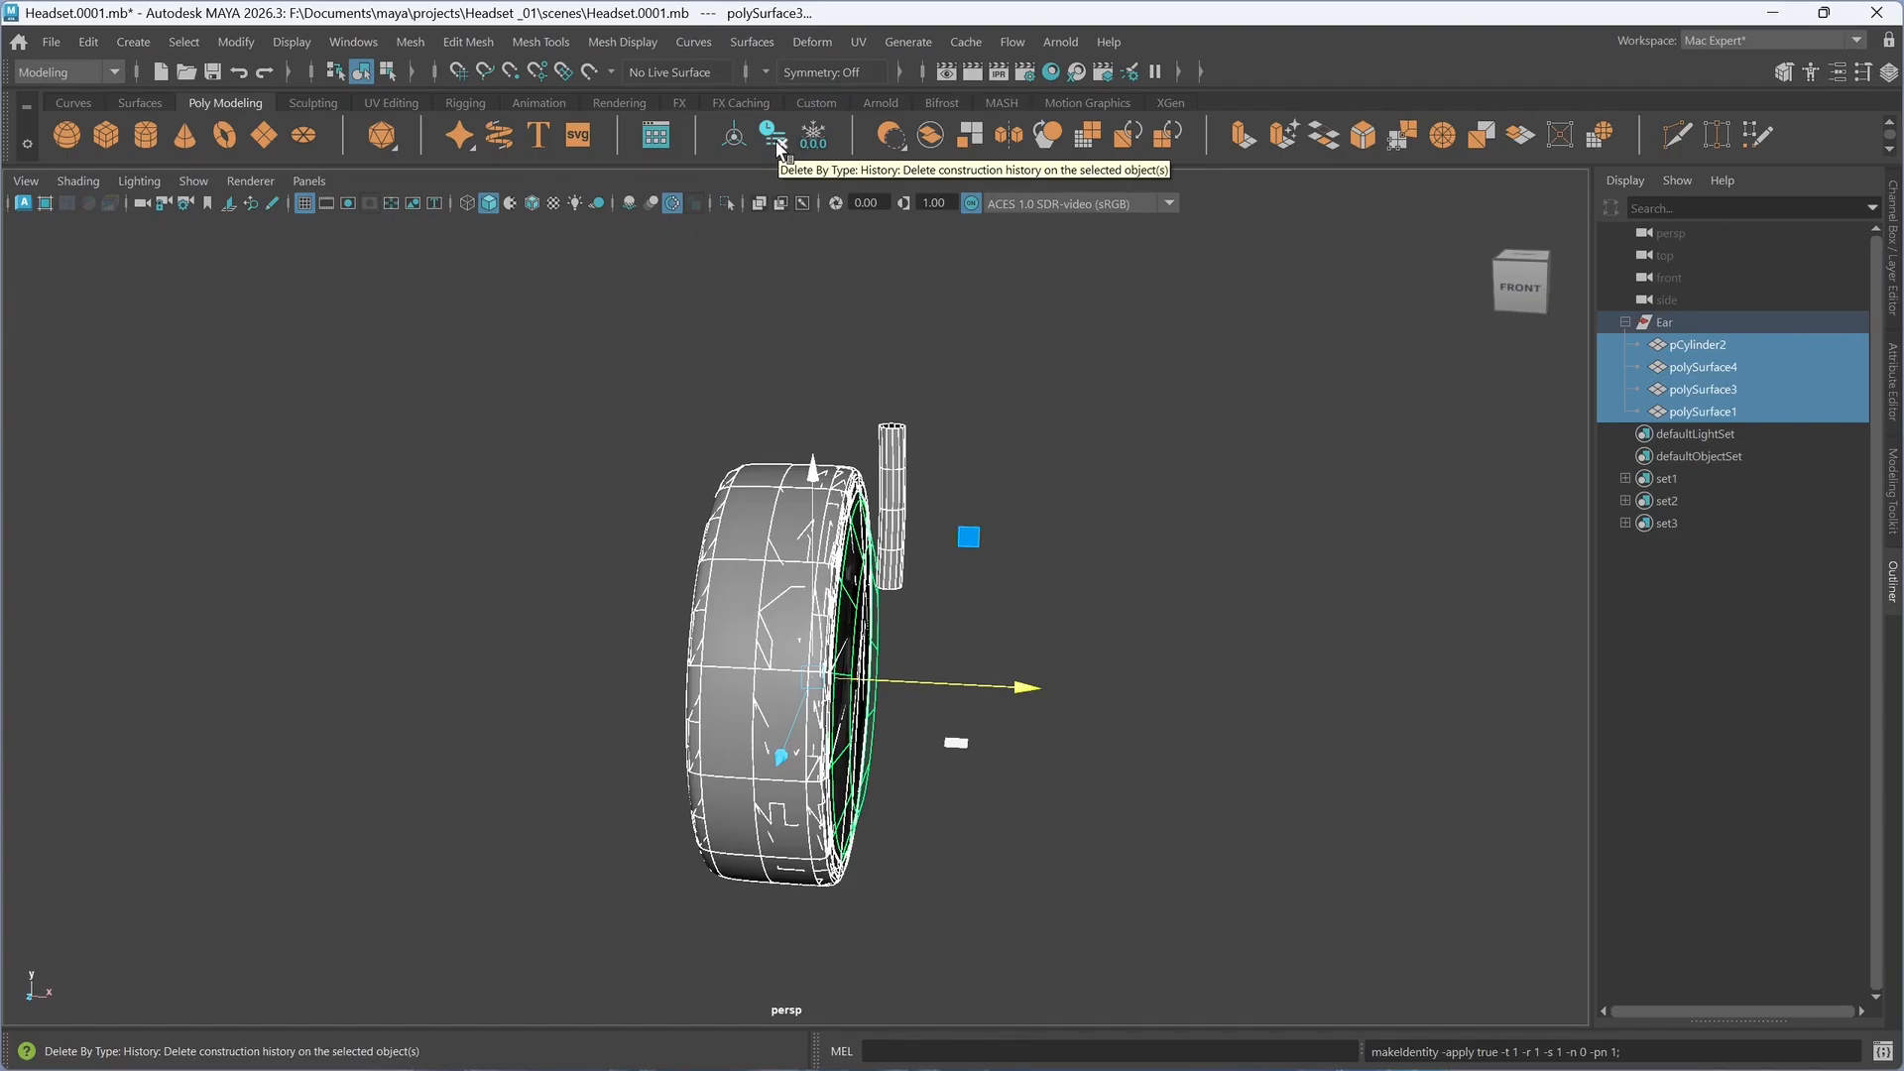
key(ctrl+z)
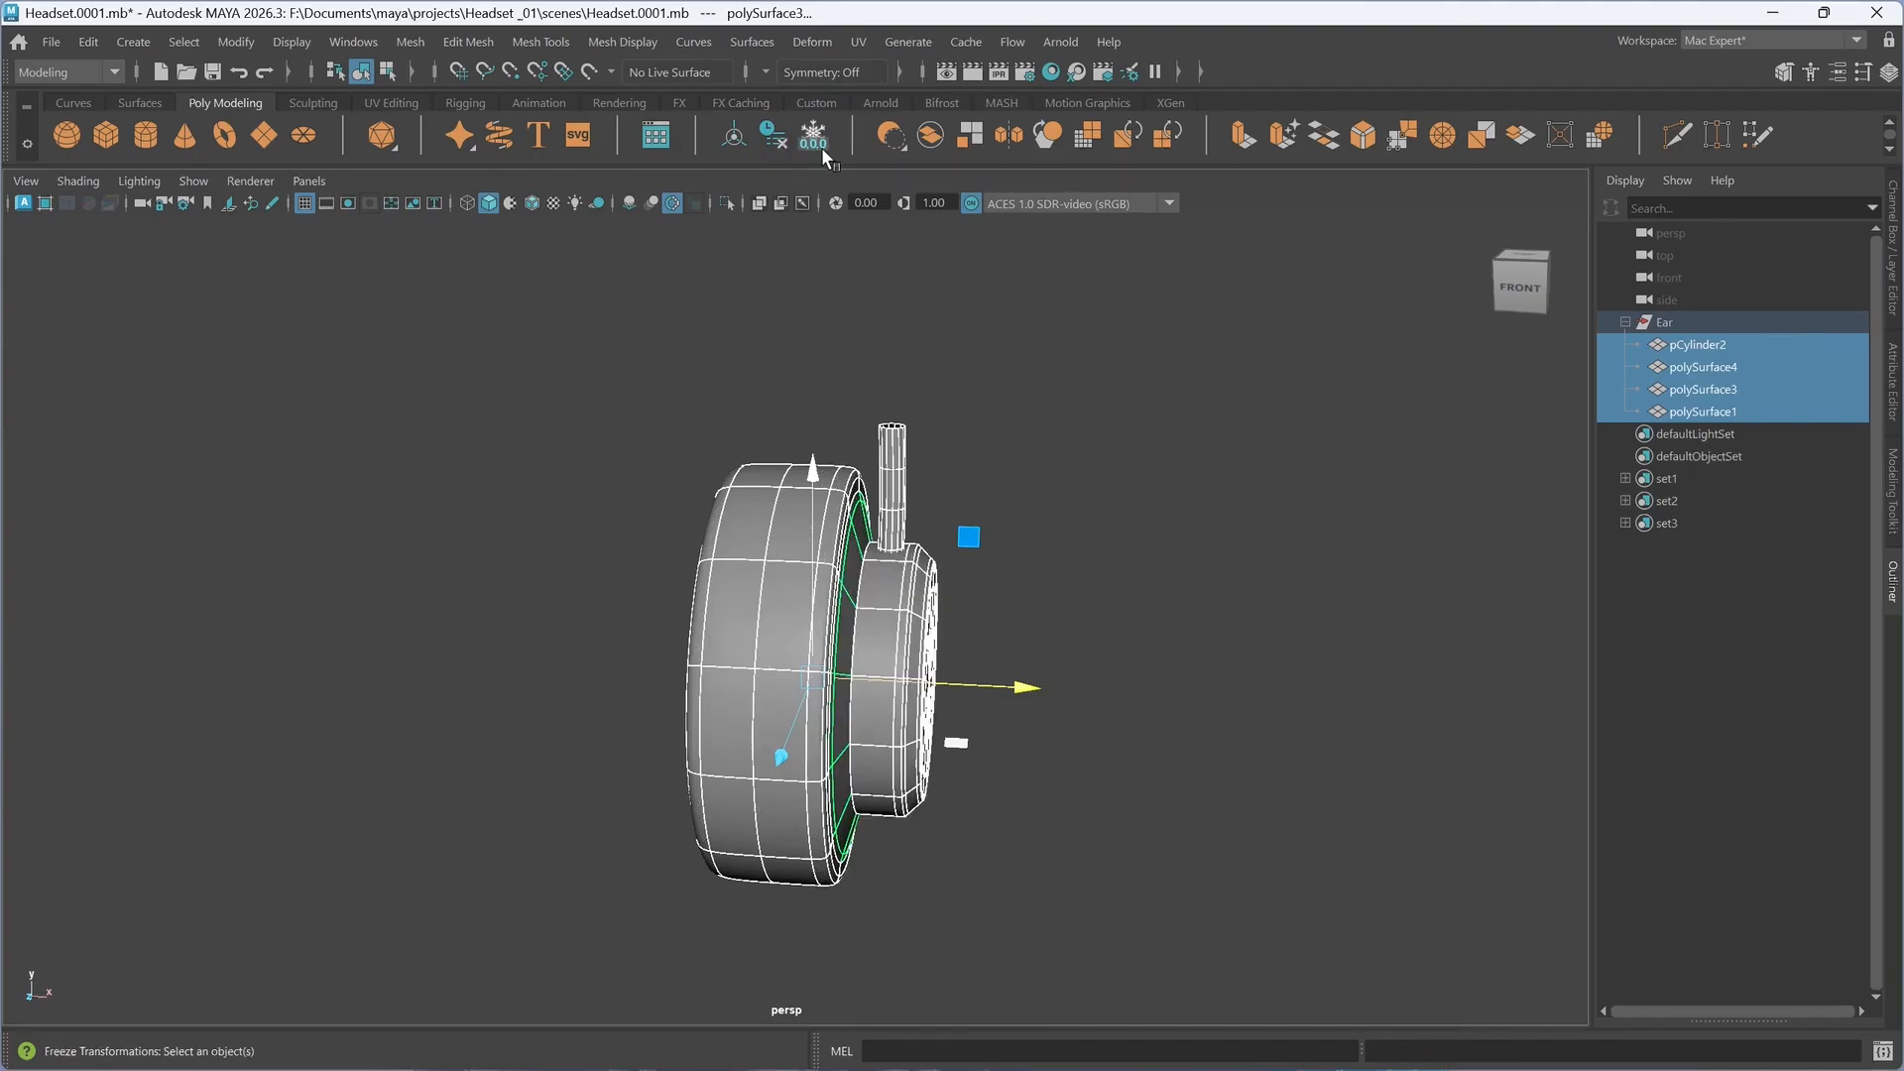
click(819, 146)
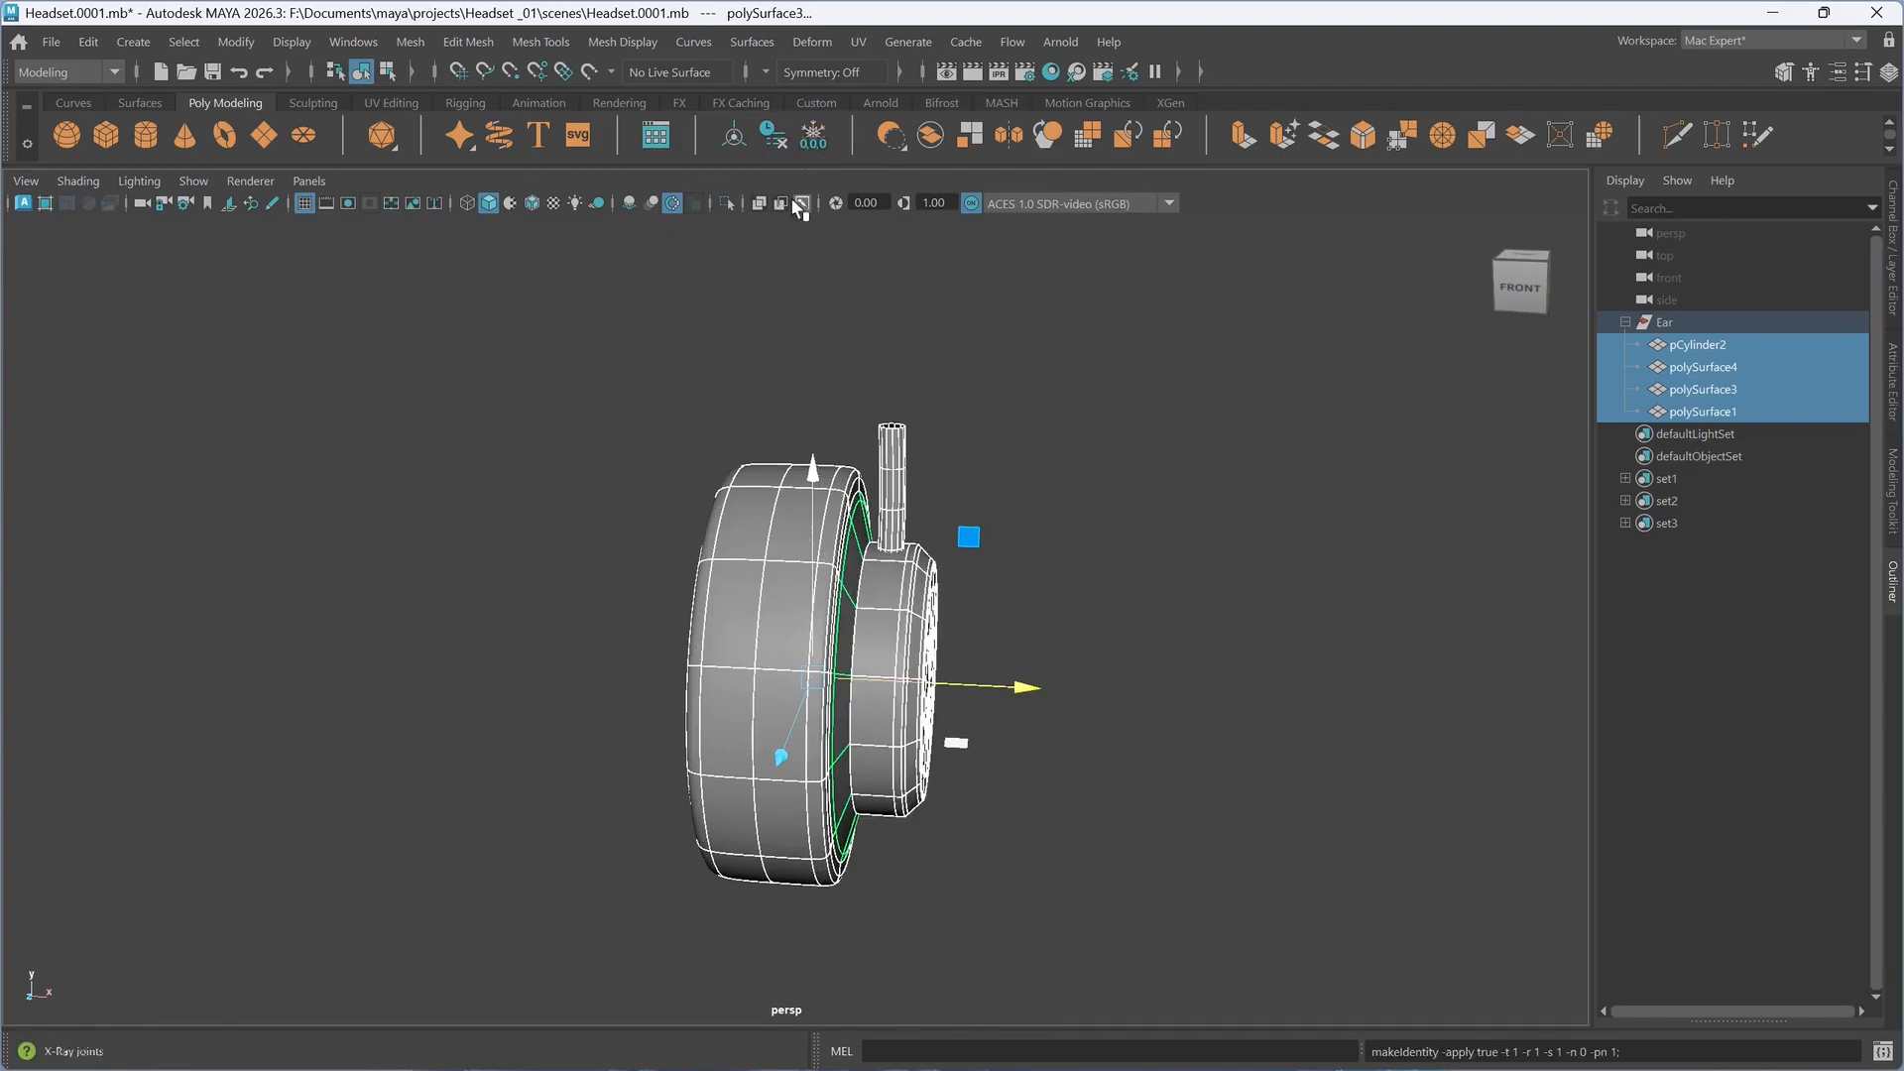
click(734, 138)
alt+drag(804, 628, 819, 638)
click(1191, 558)
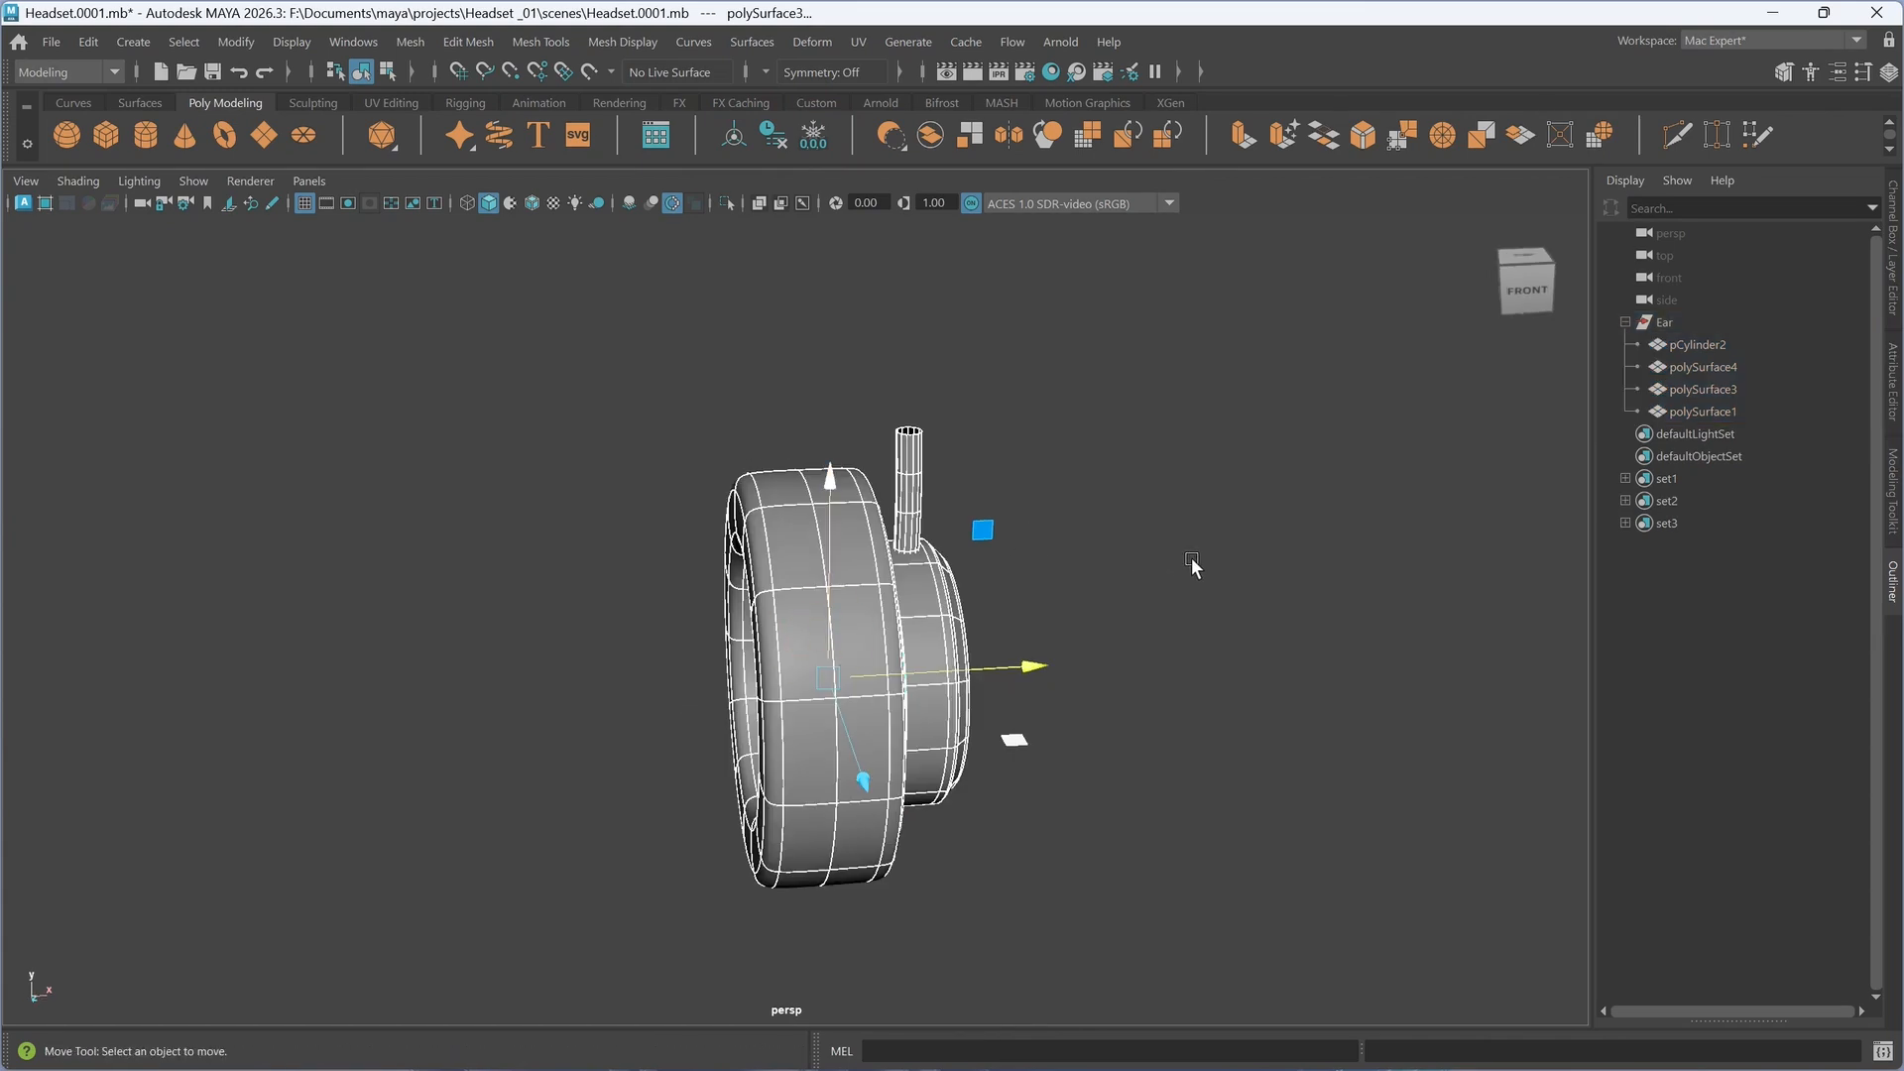
- Select the Ear group and collapse its hierarchy, checking the earcup from several sides
alt+drag(1192, 557, 1110, 671)
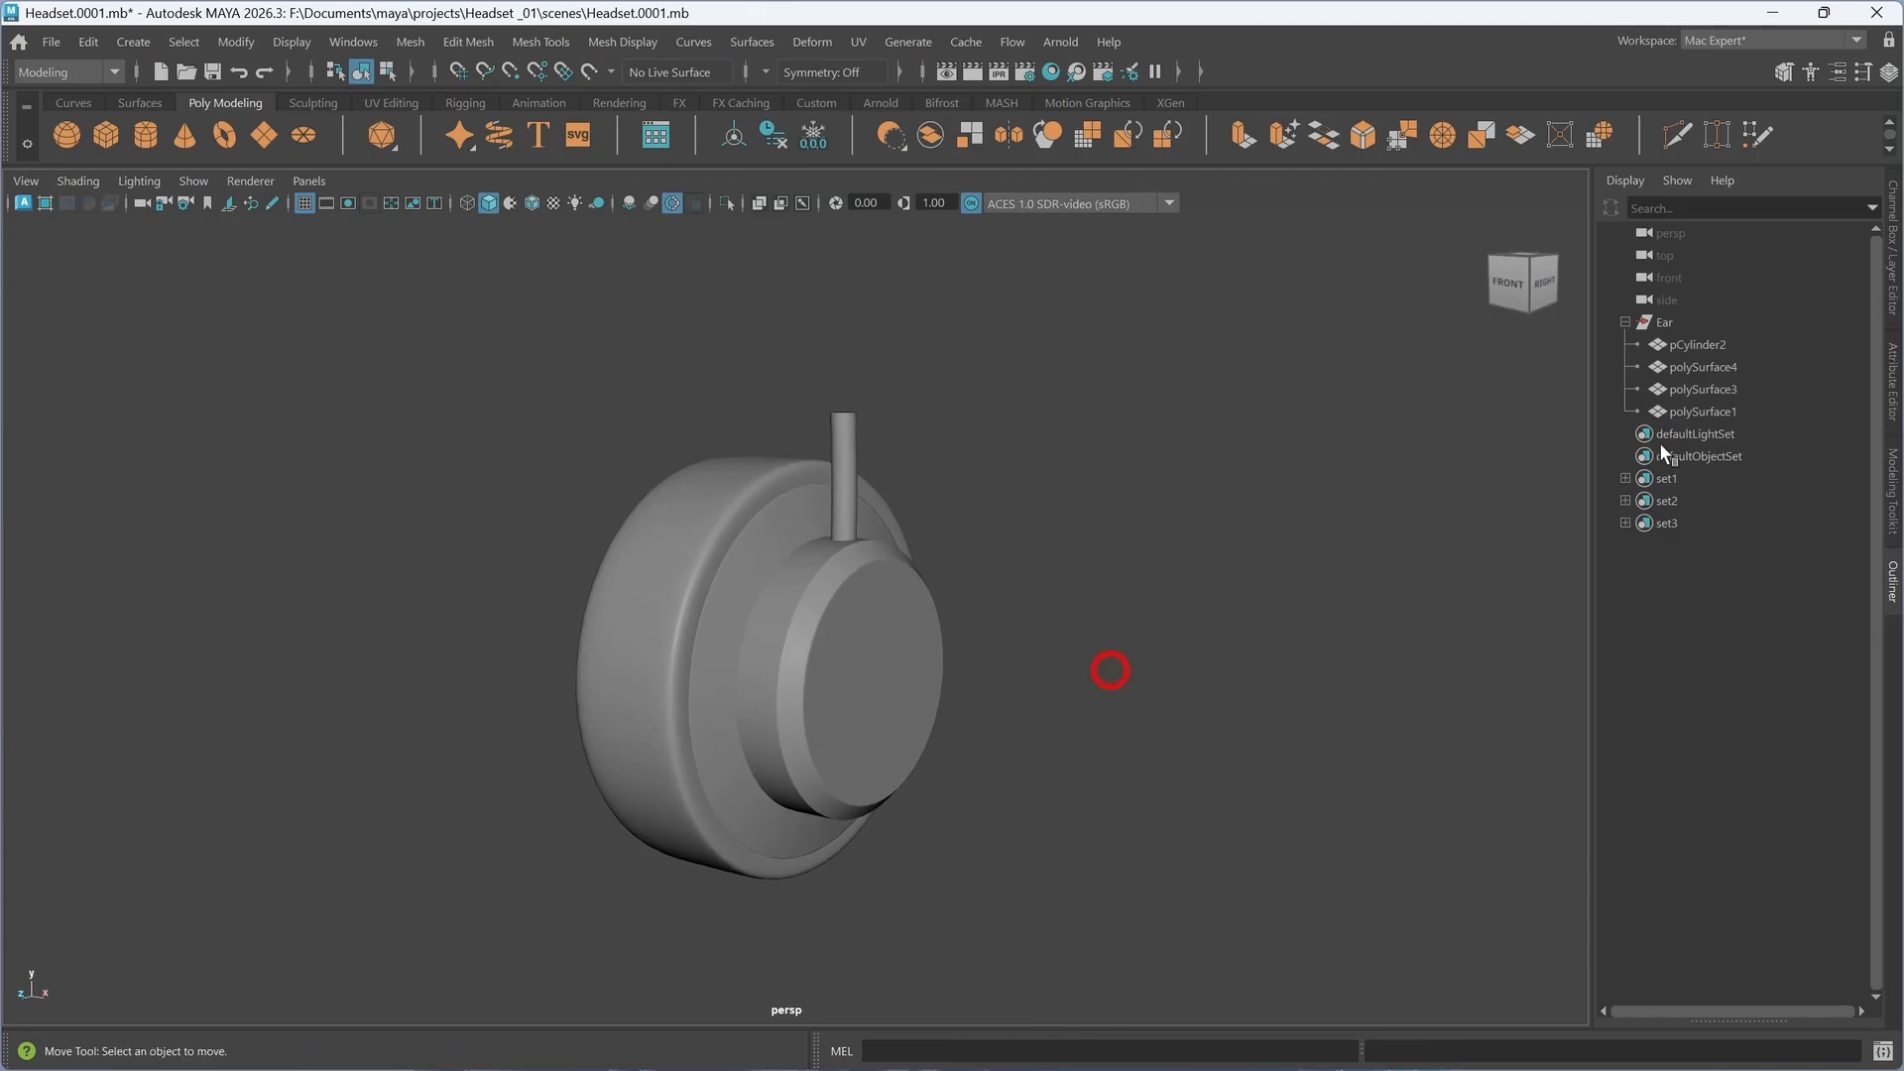
click(1659, 320)
click(1623, 321)
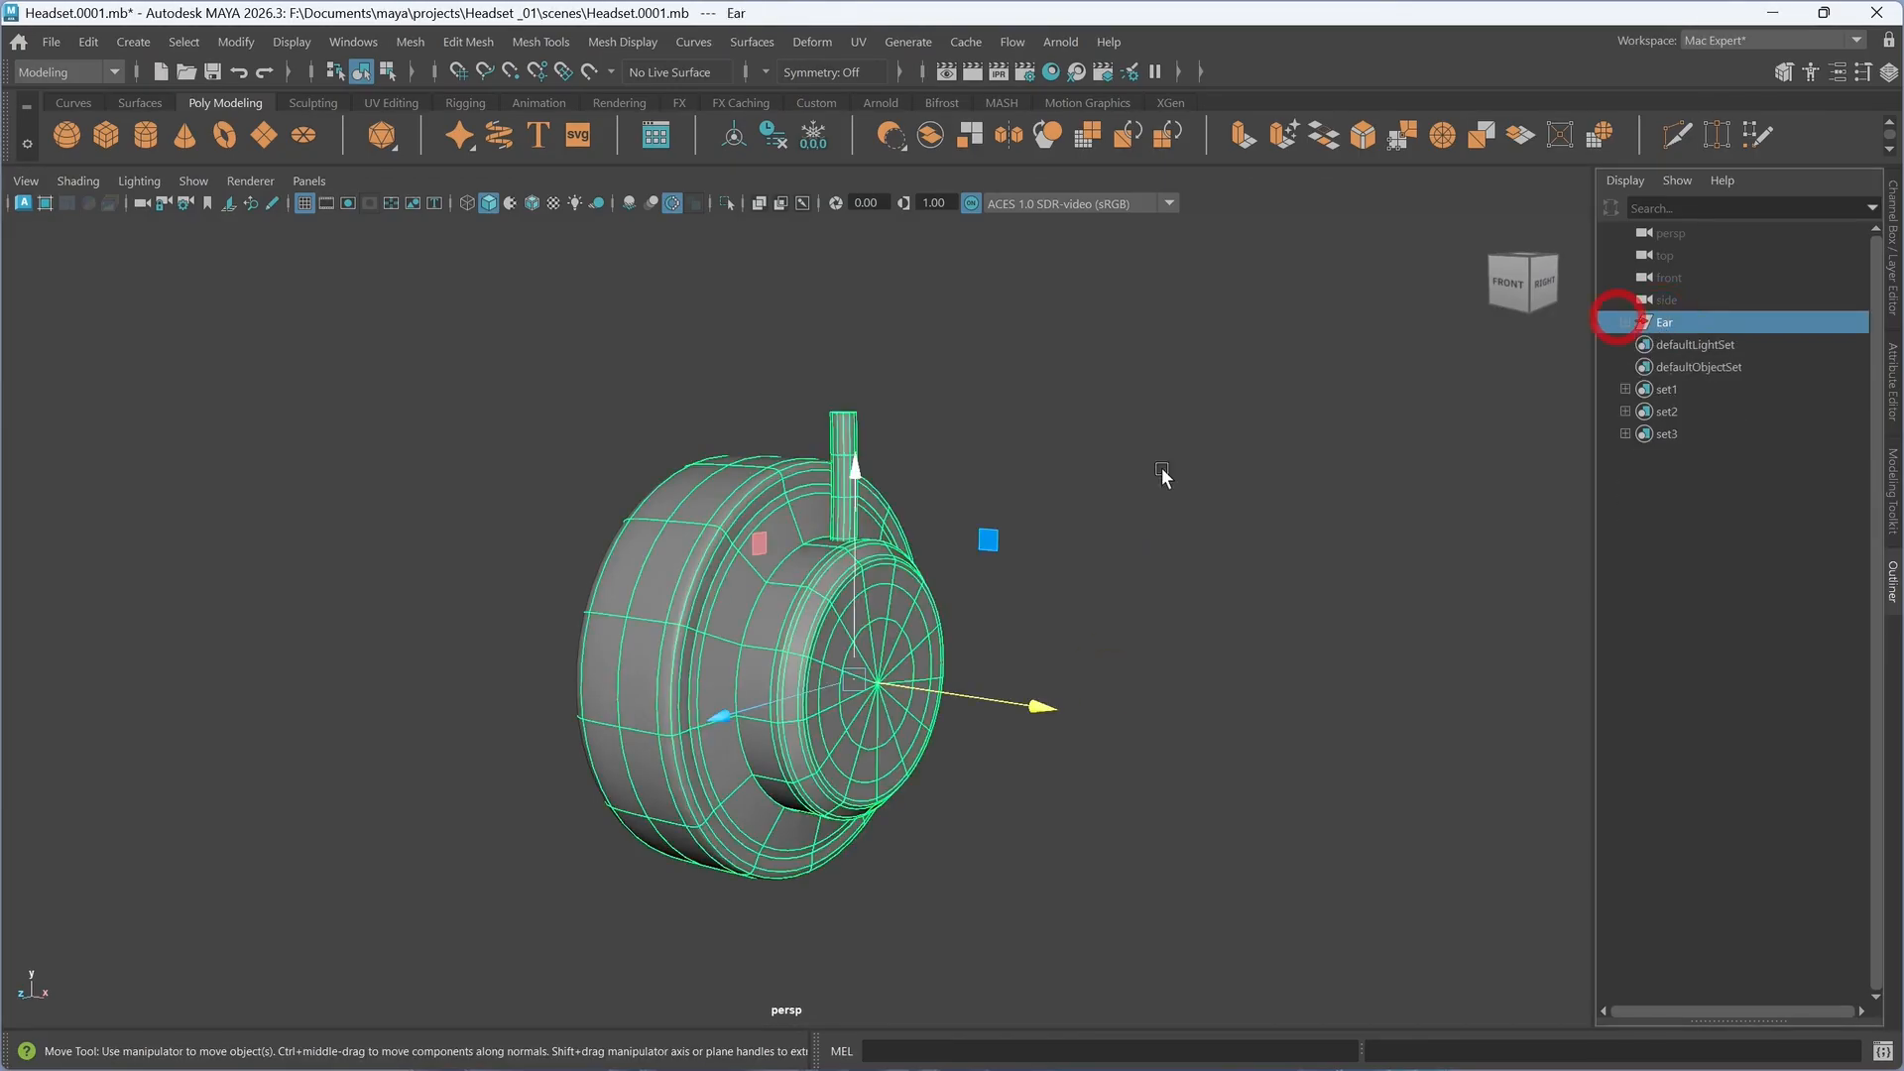
alt+drag(1162, 467, 702, 622)
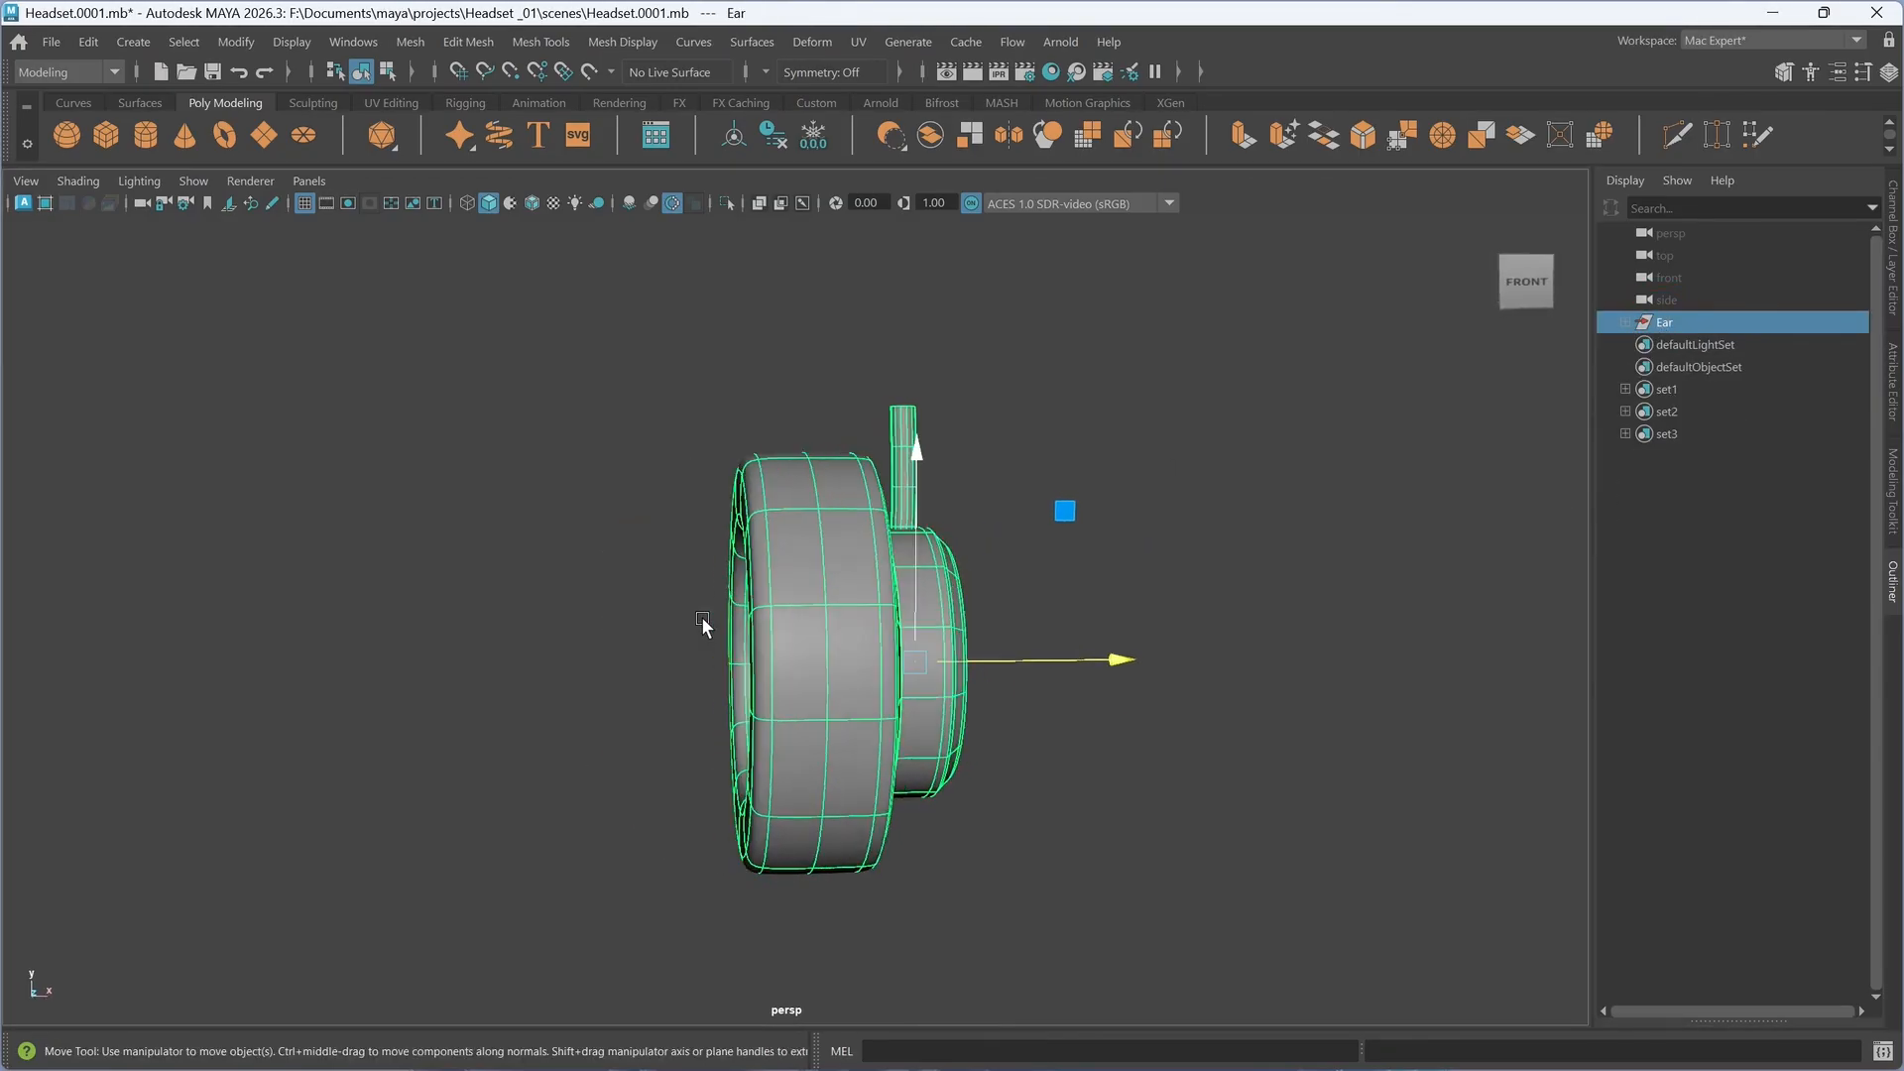
alt+drag(807, 730, 845, 706)
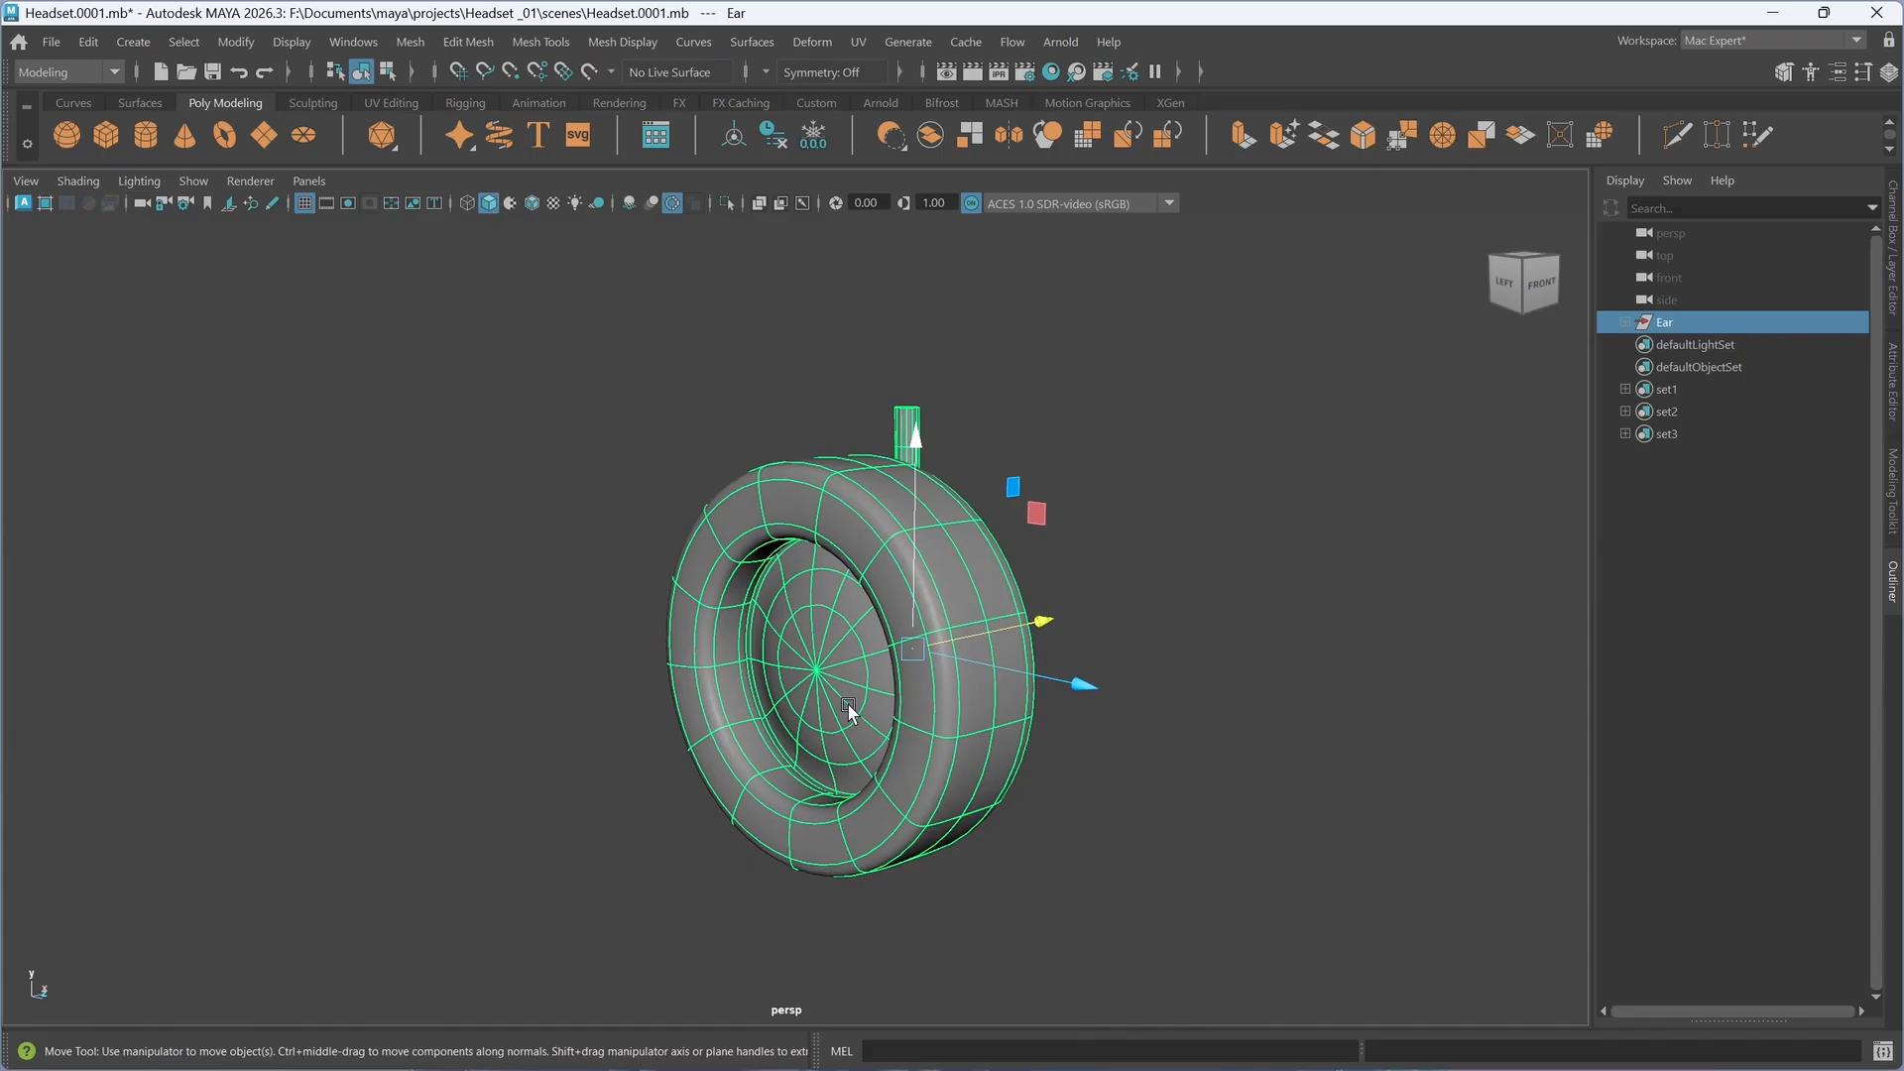
- Hide the shelf and display the grid in the perspective view
key(k)
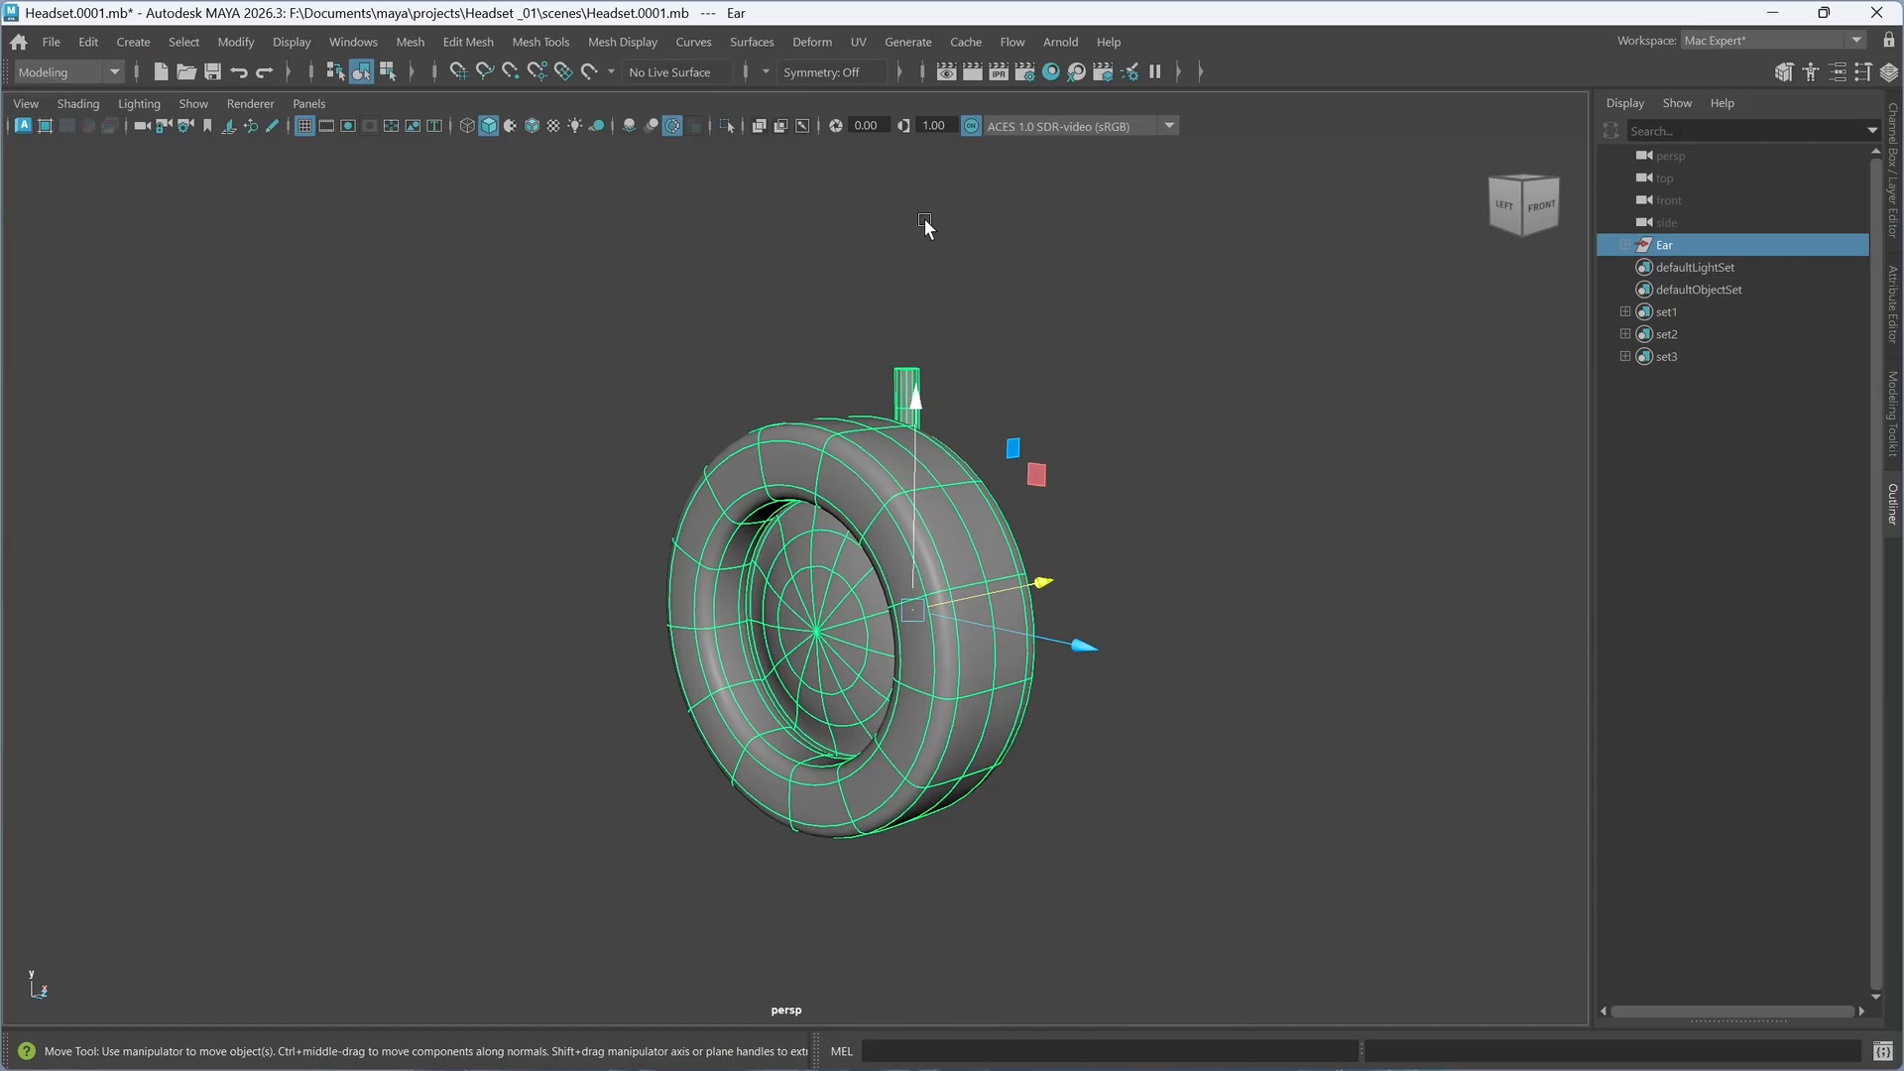
key(g)
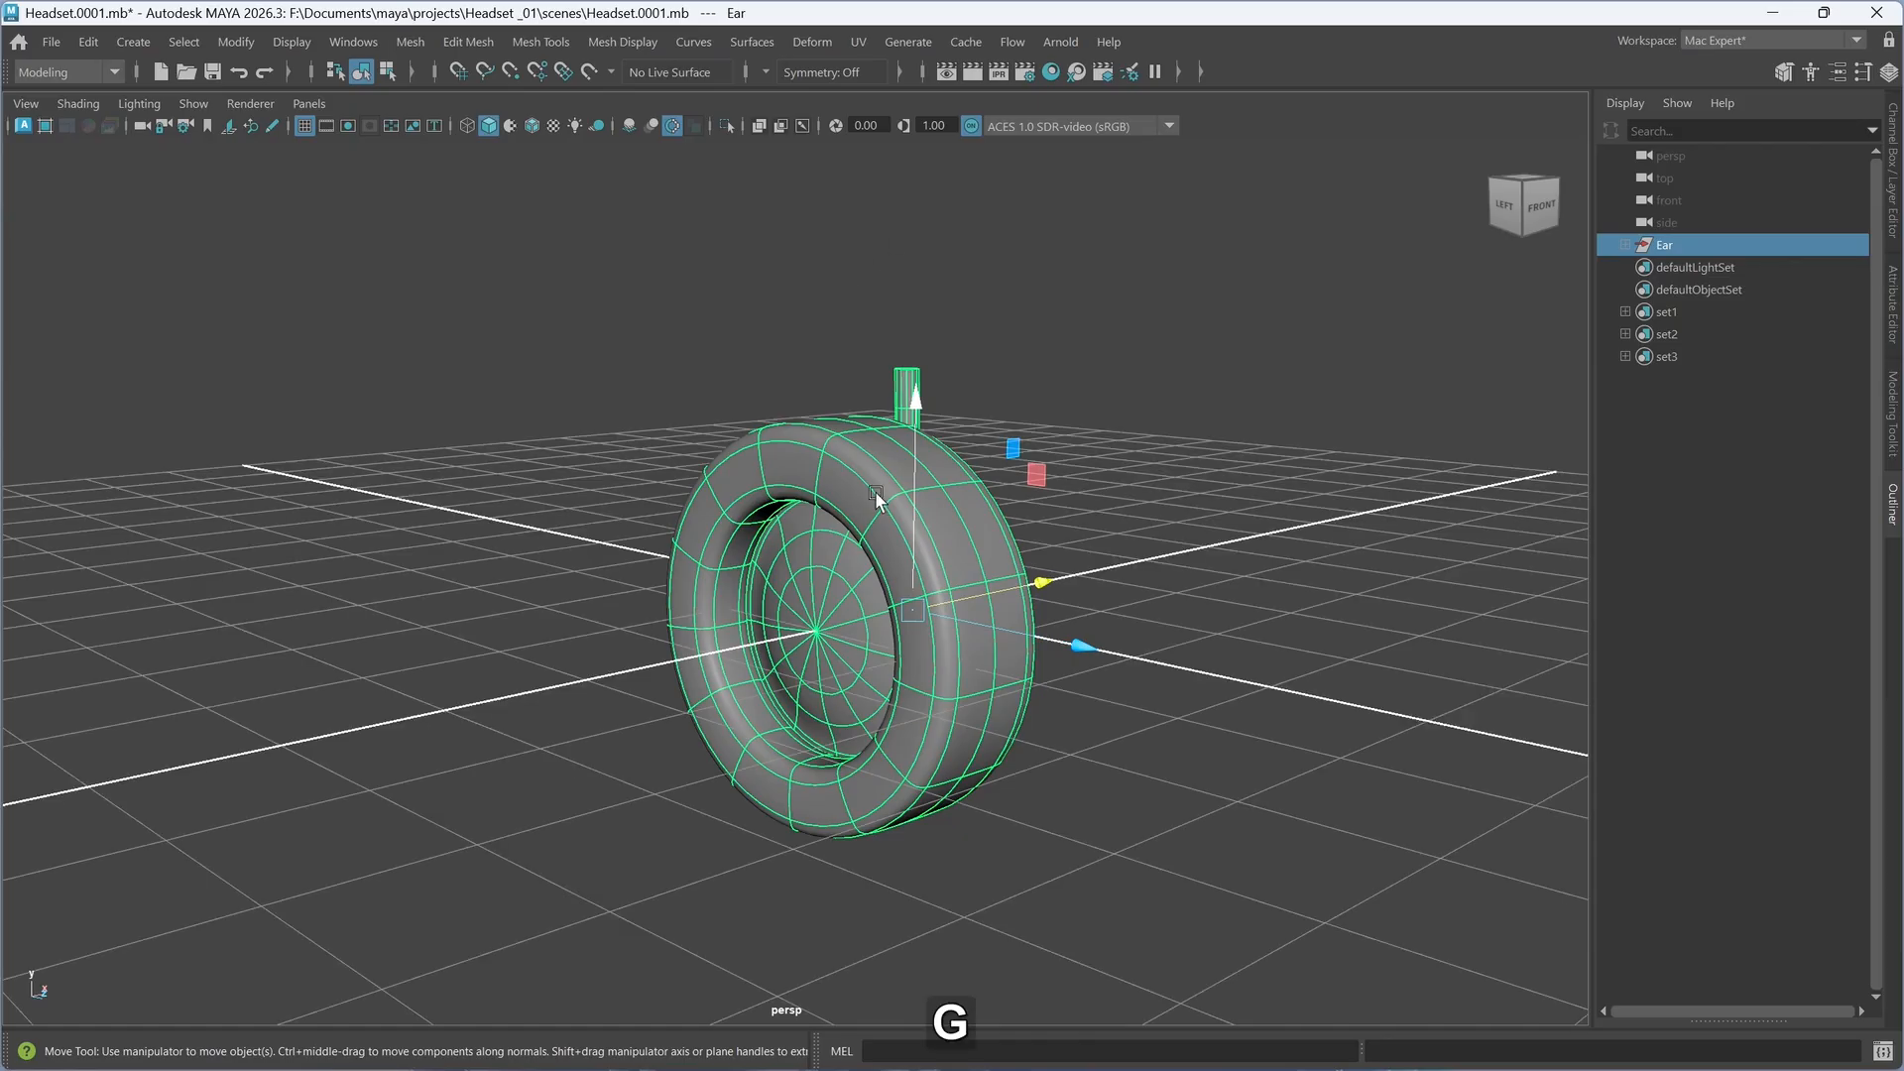
alt+drag(976, 635, 892, 639)
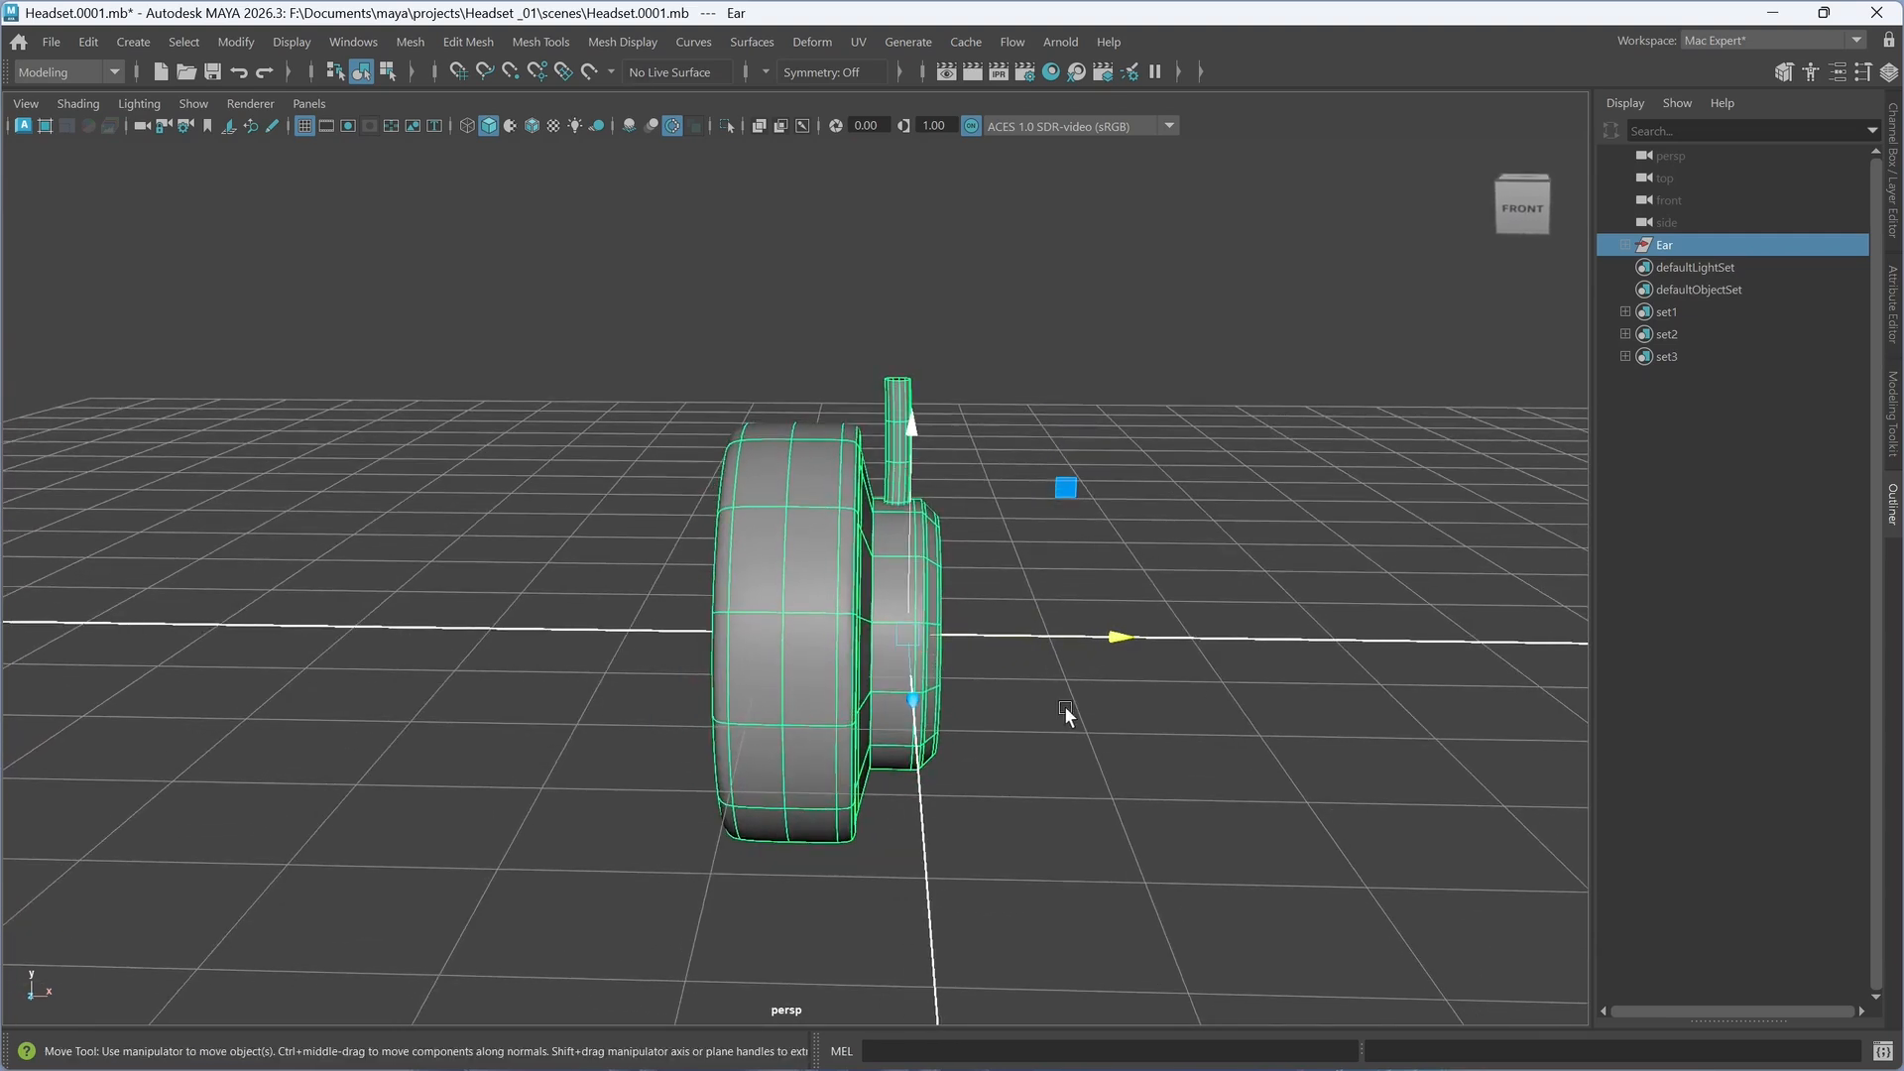
- Create a polygon cube at the origin and enlarge the front view to compare it with the earcup
shift+right_drag(1208, 644, 1205, 579)
click(1207, 456)
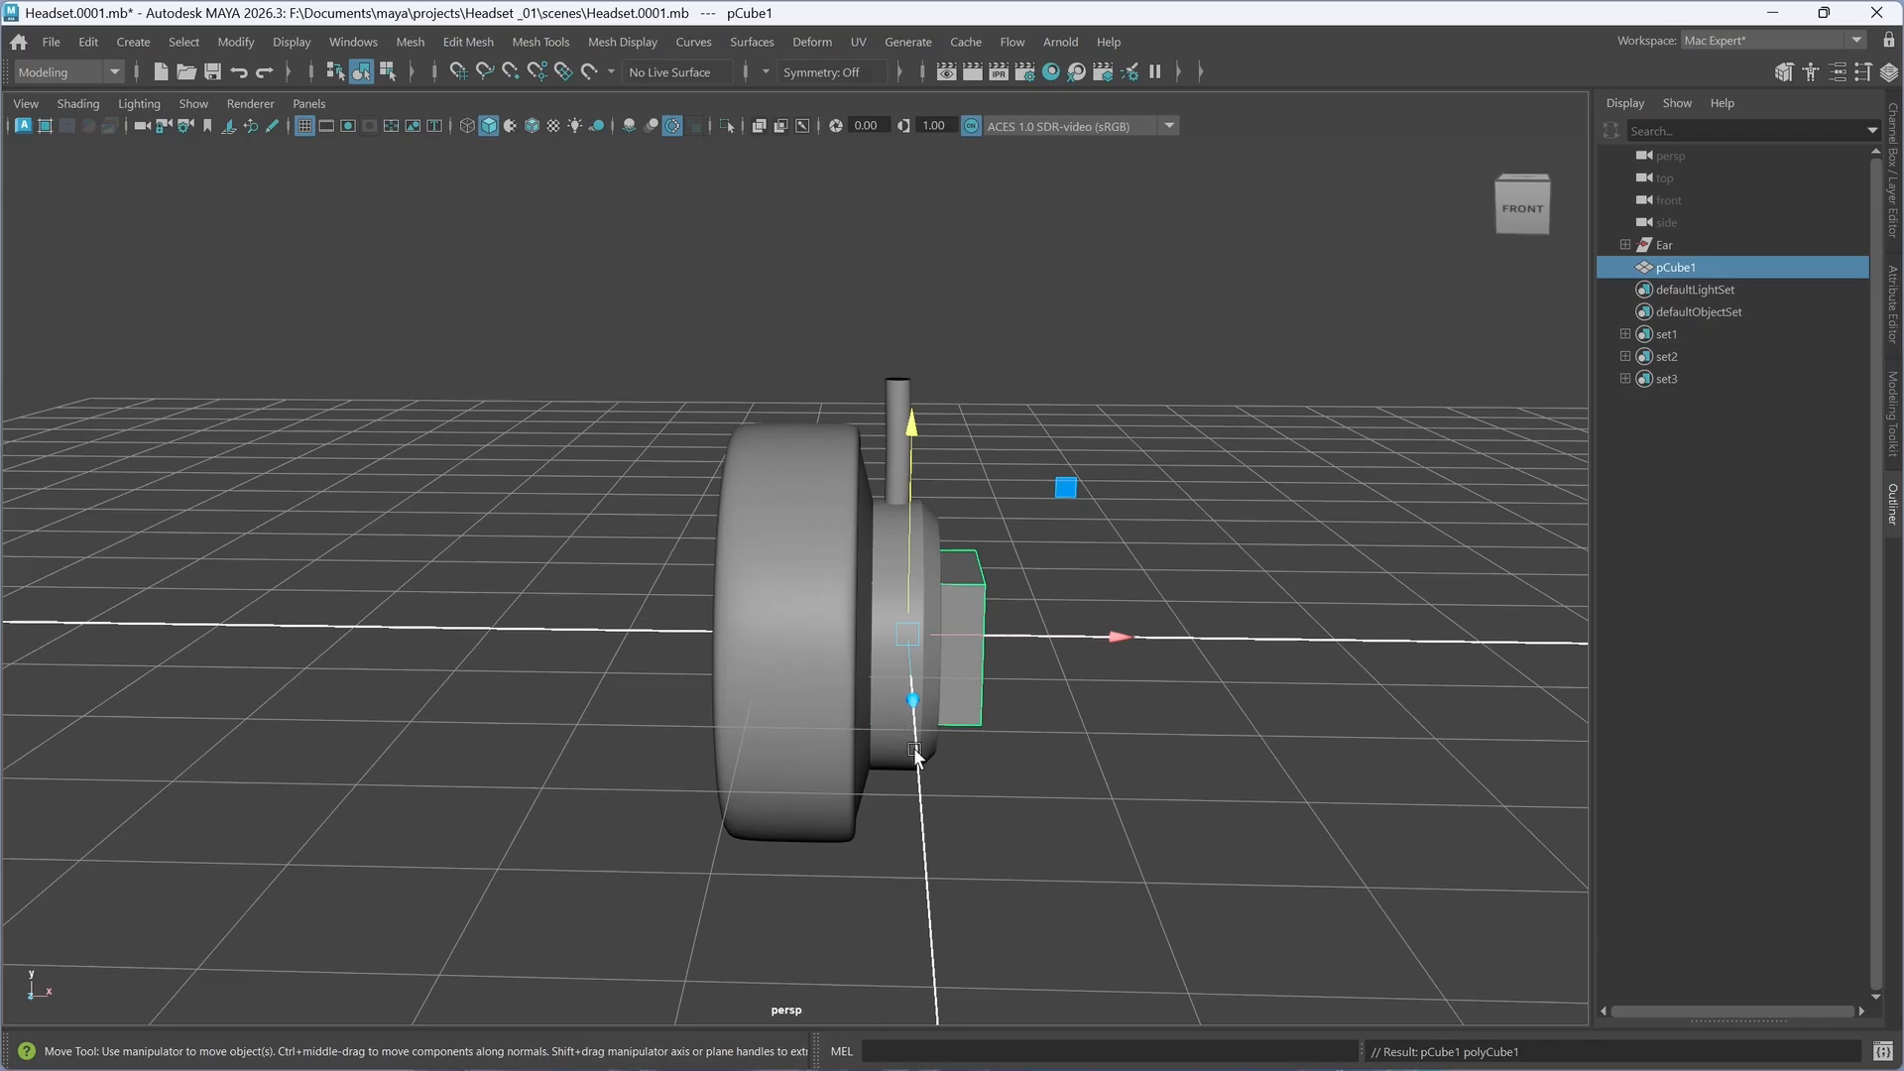
key(space)
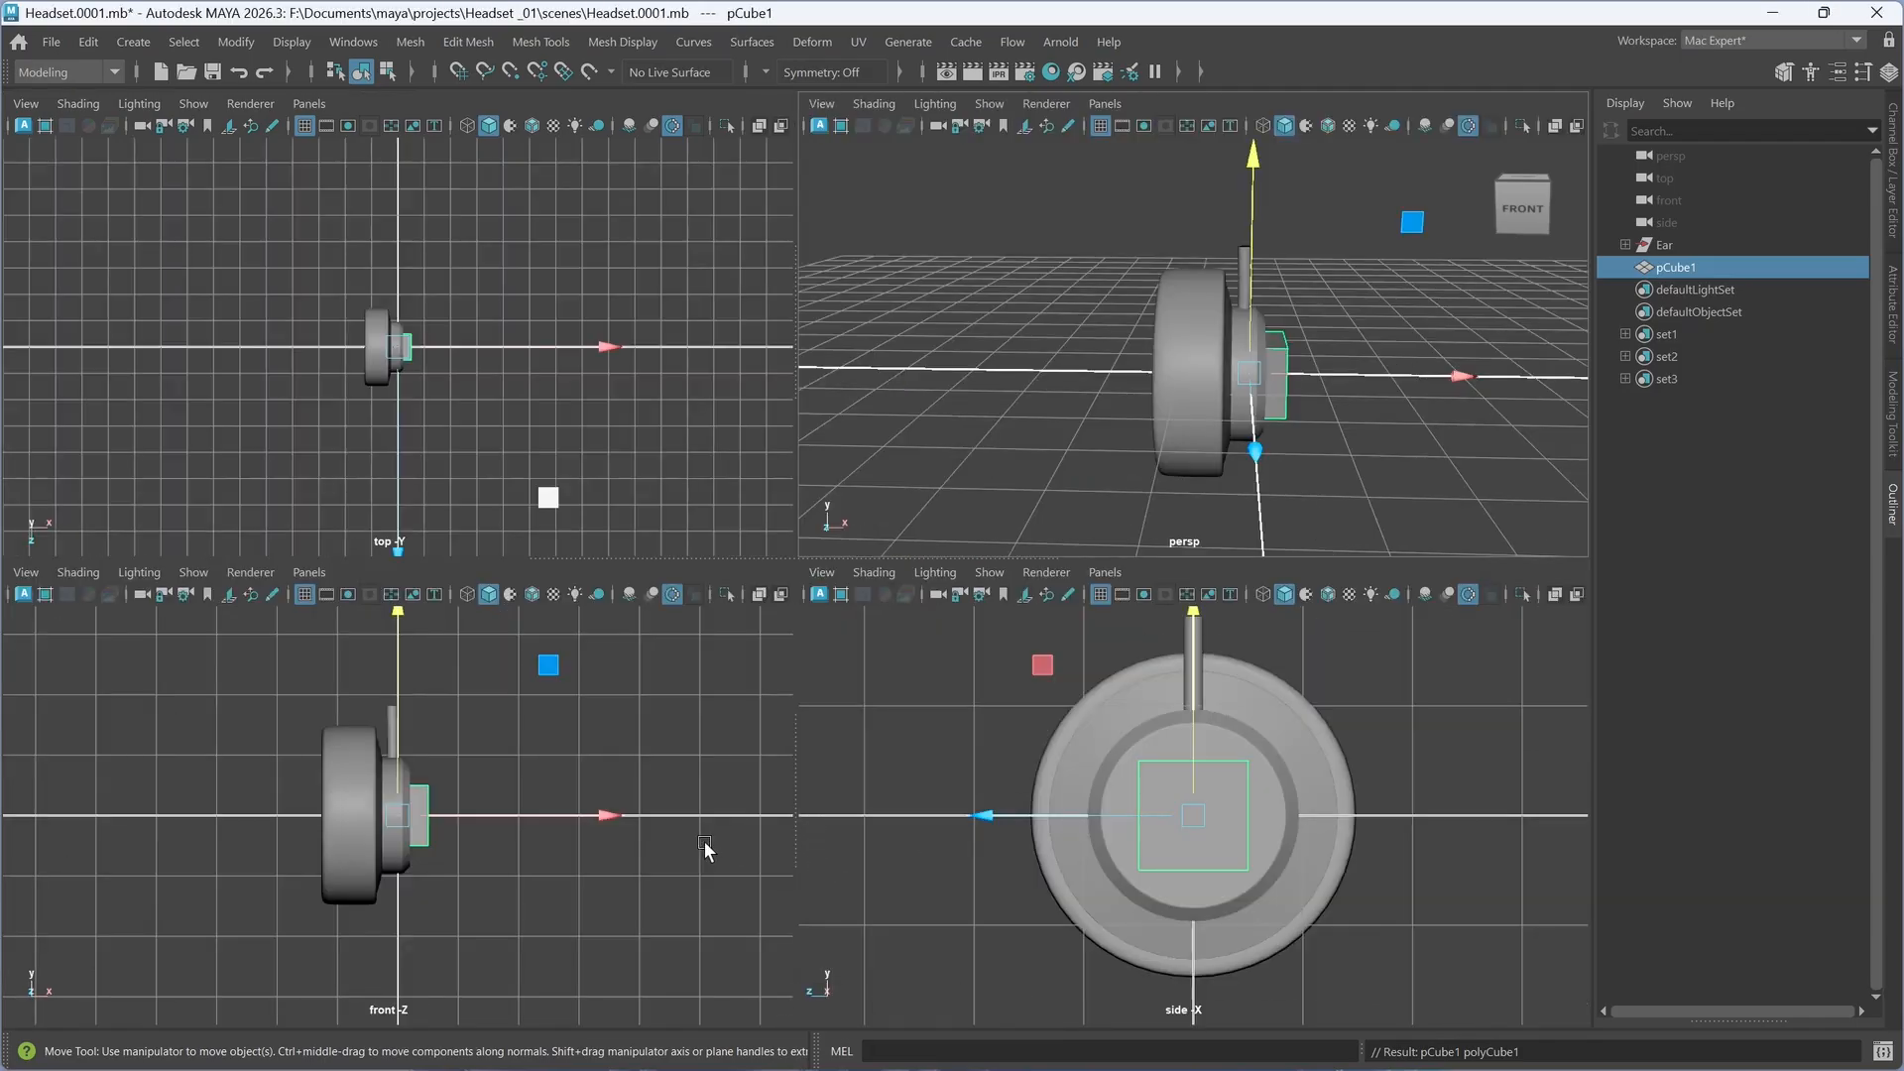
key(space)
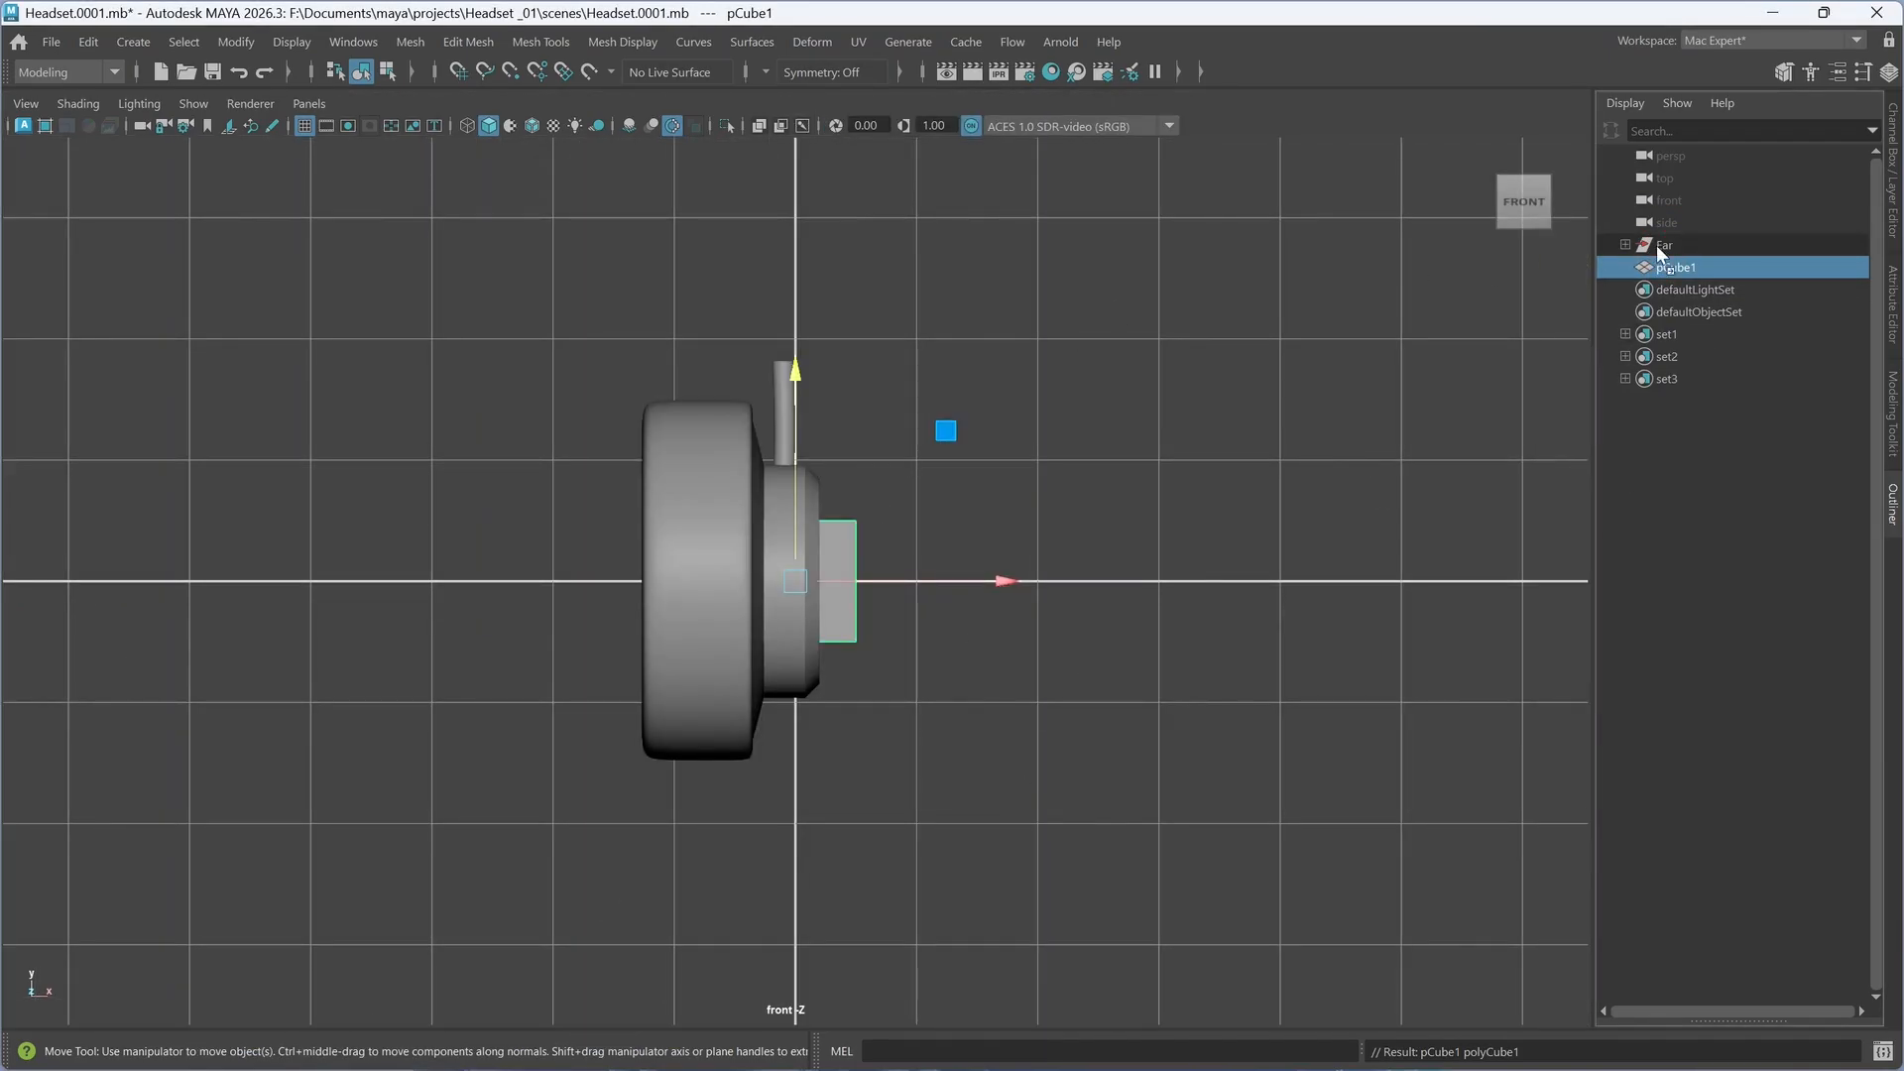
- Try to move the Ear group along X in the front view, and undo the move and the selection
middle_drag(1655, 243, 1637, 245)
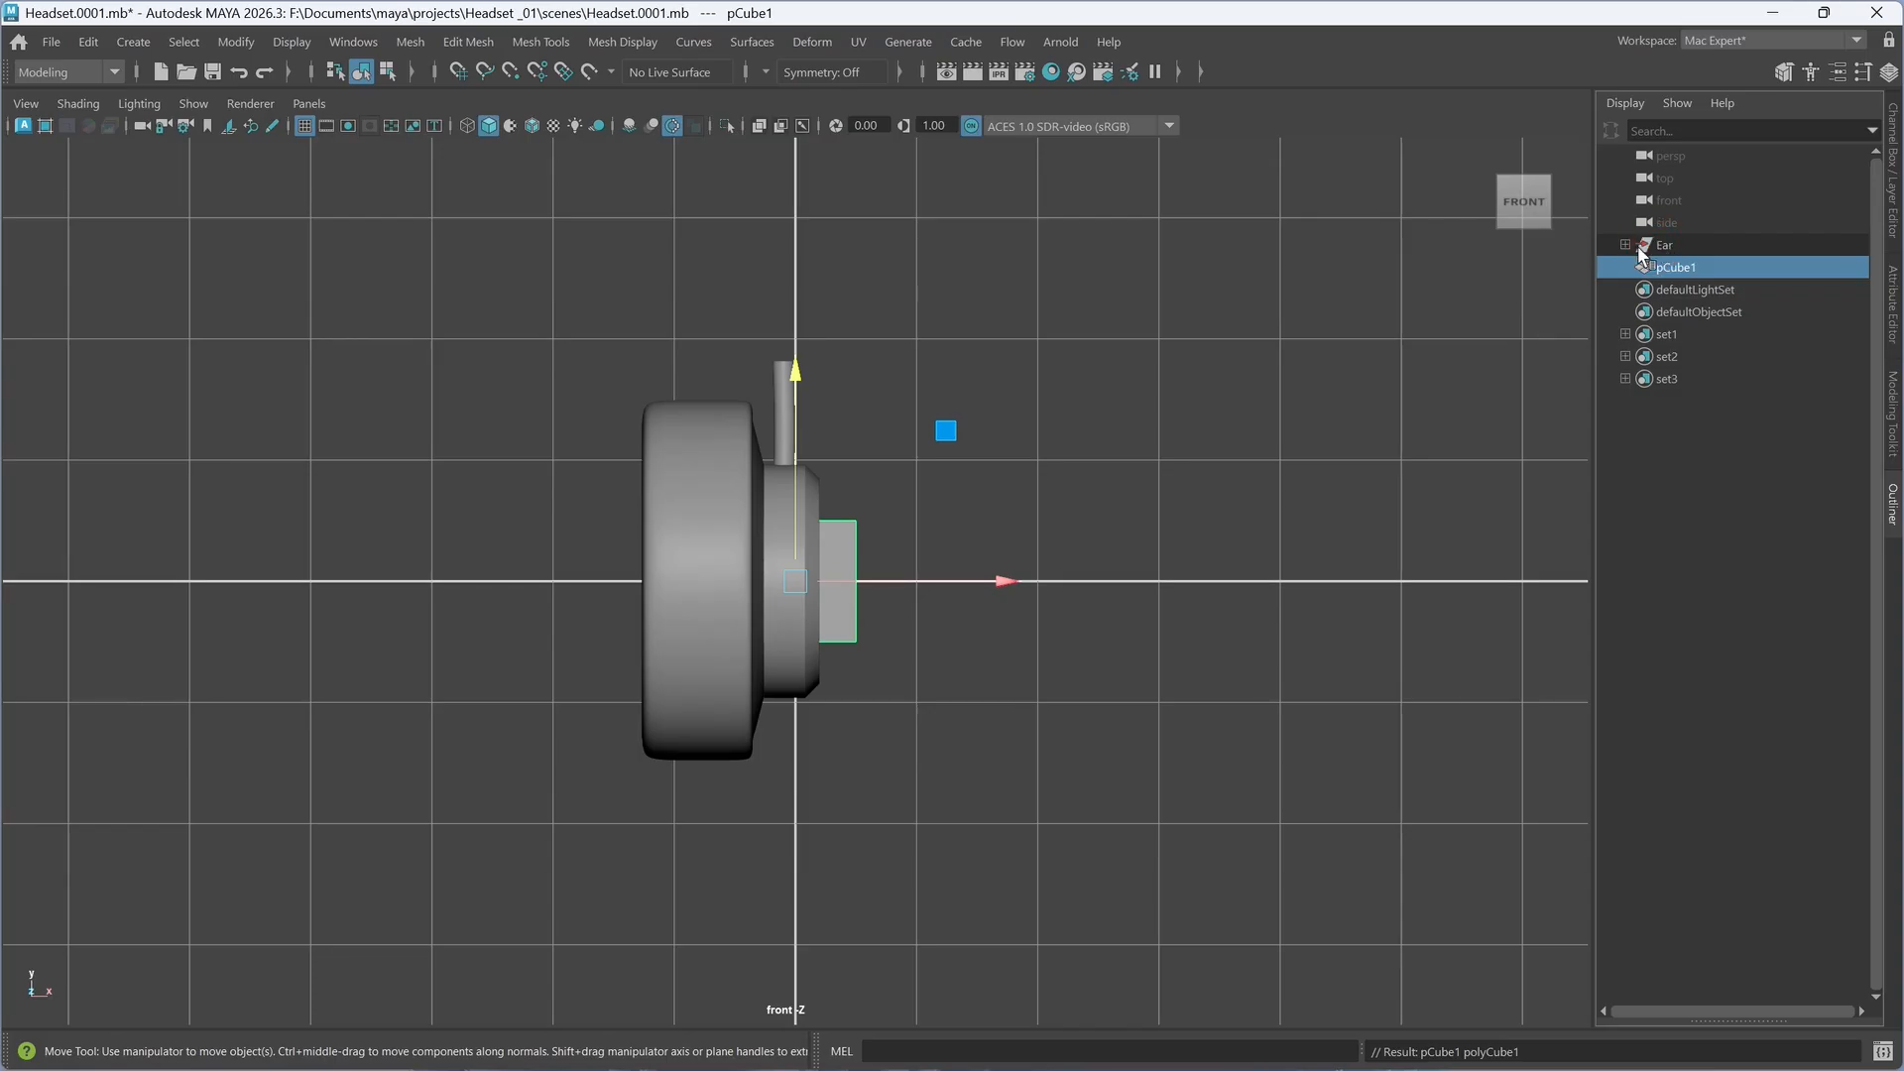
click(1163, 633)
click(1690, 243)
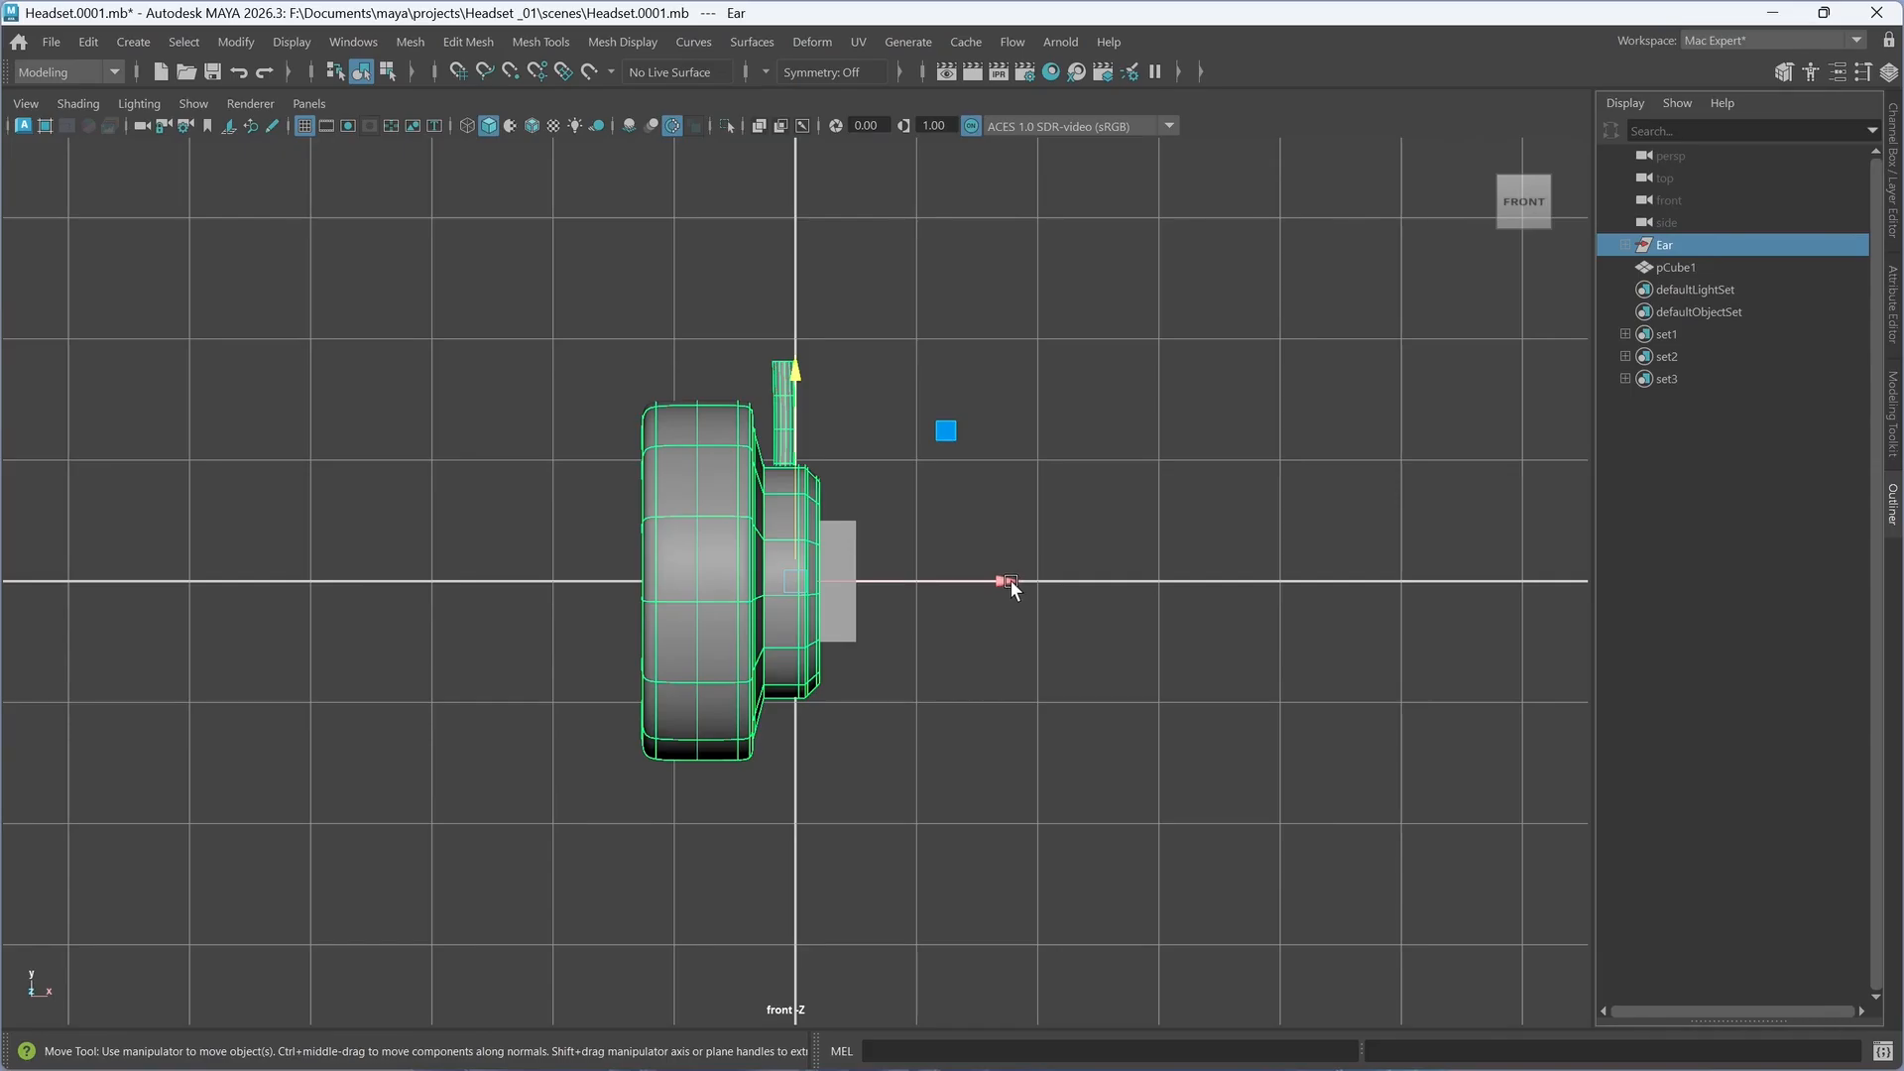
drag(1010, 583, 1028, 583)
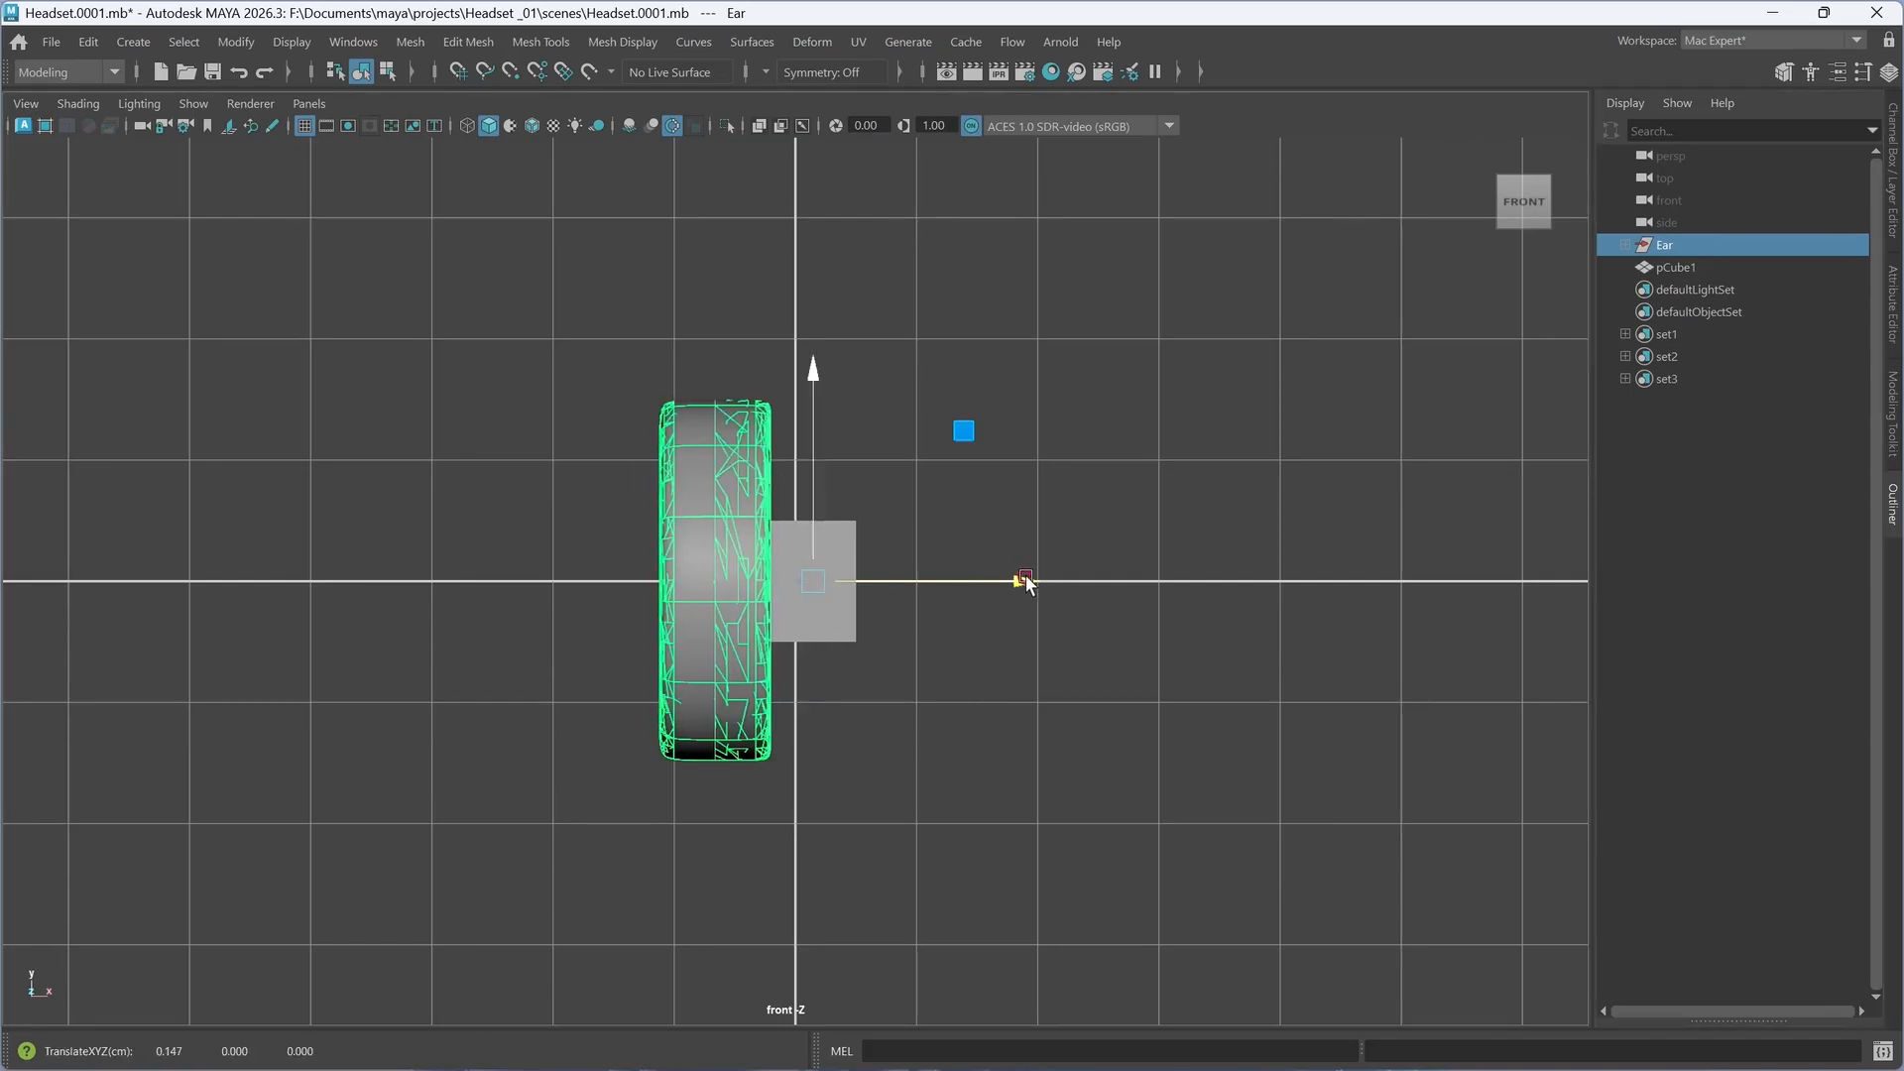
key(ctrl+z)
key(ctrl+z)
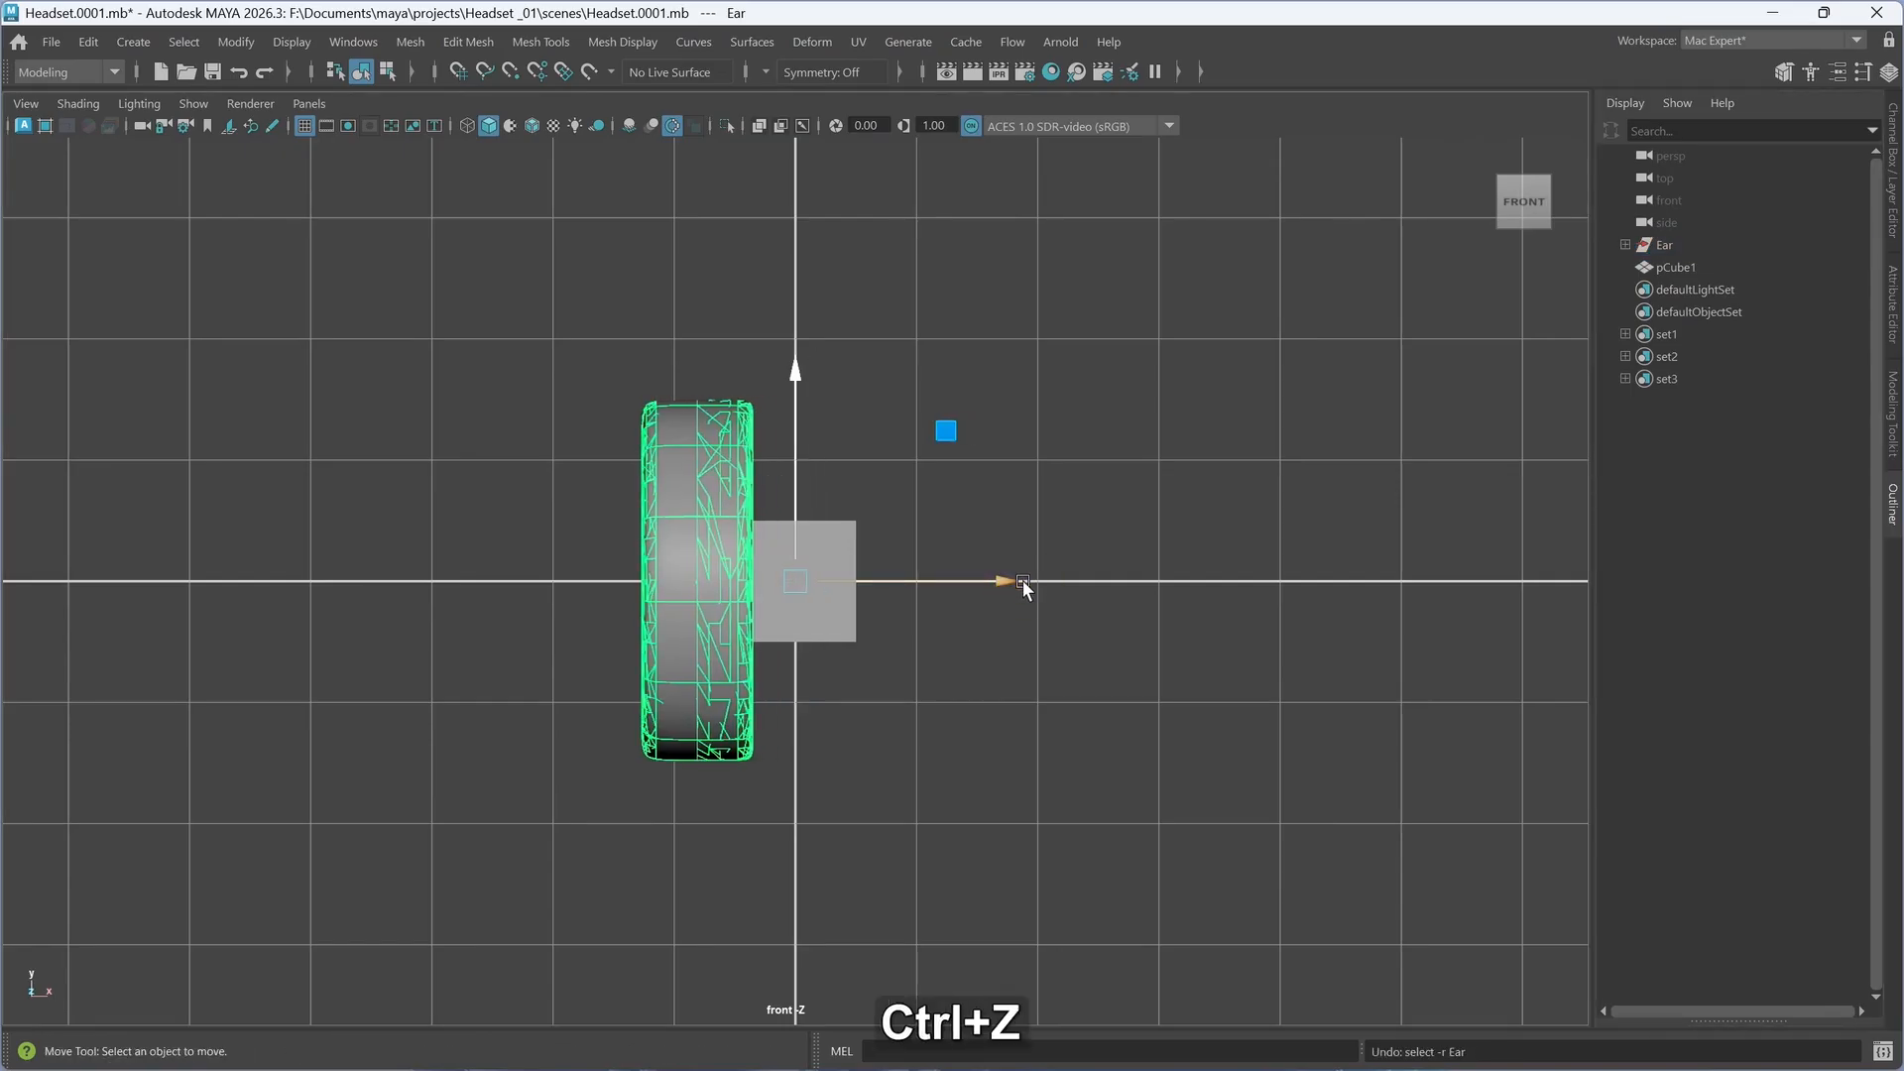
- Move all four earcup meshes out of the Ear group to the top level and select the emptied group
click(1624, 244)
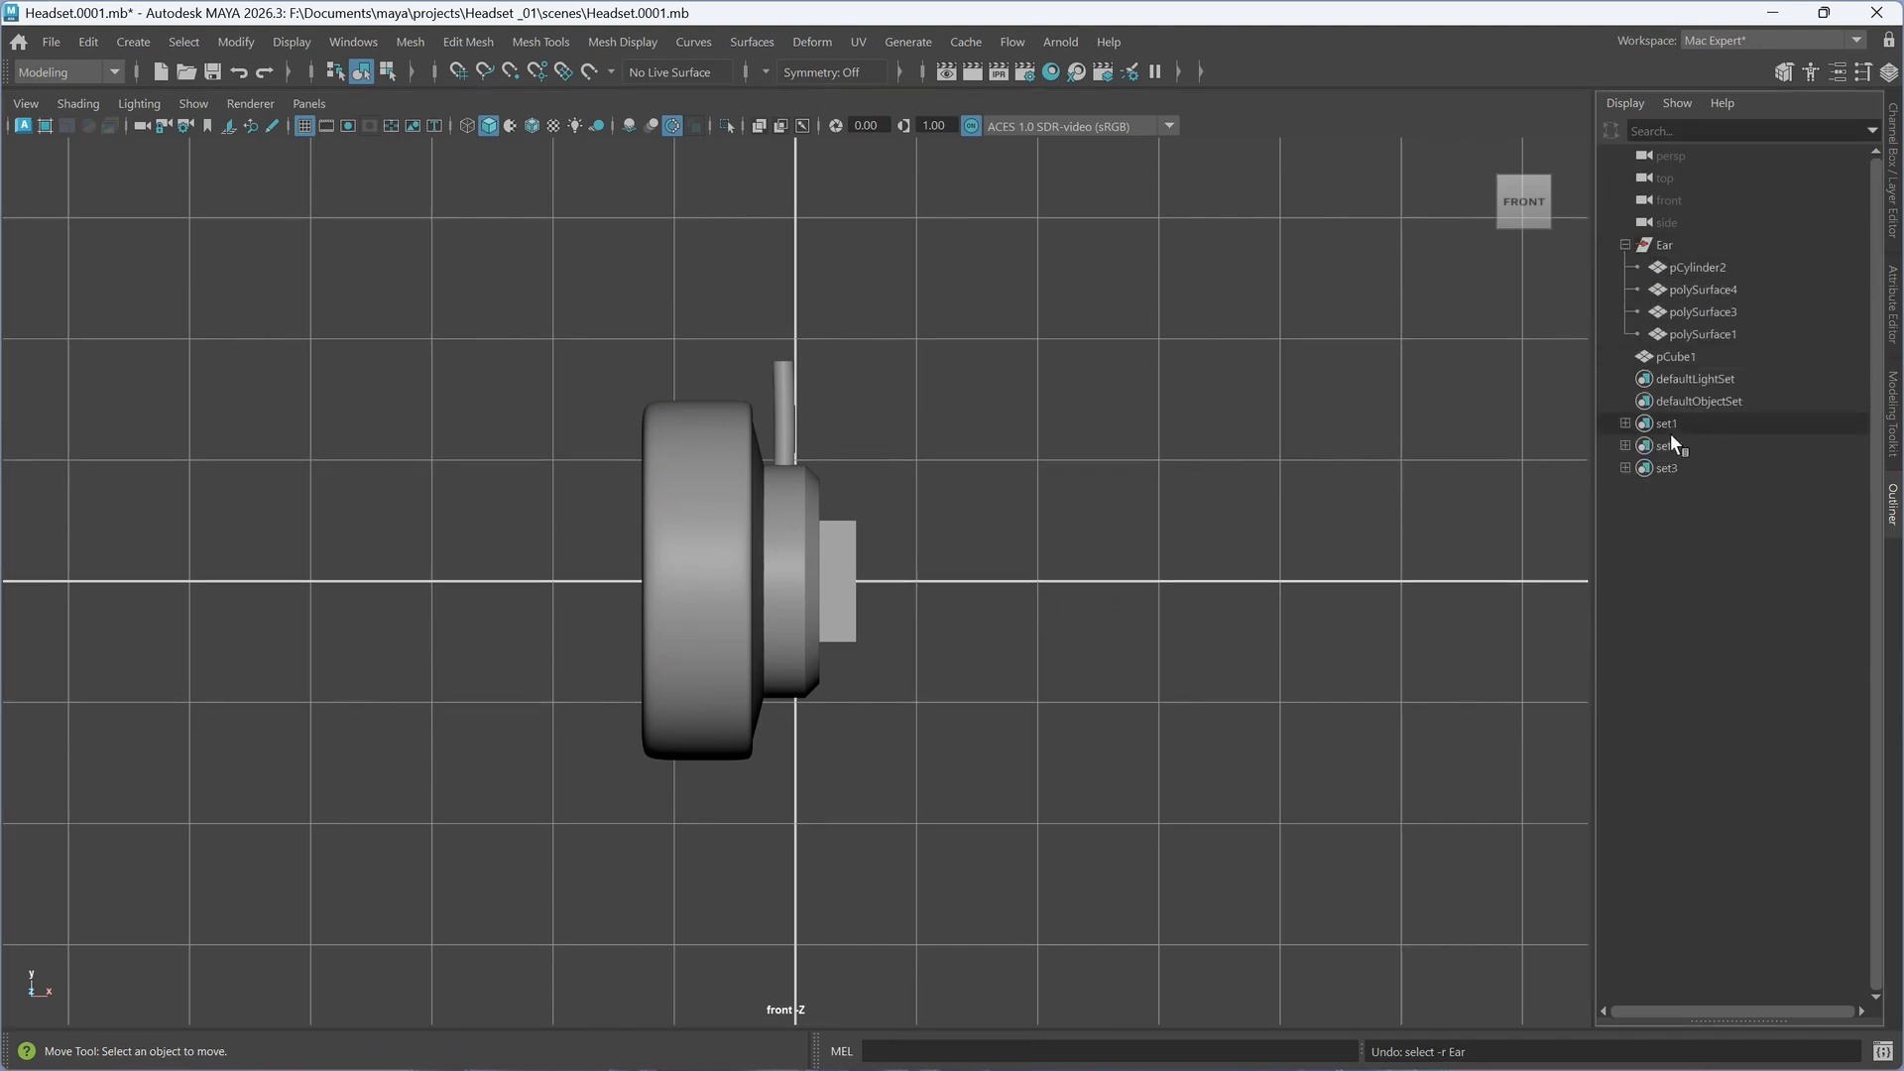
click(1706, 333)
shift+click(1710, 269)
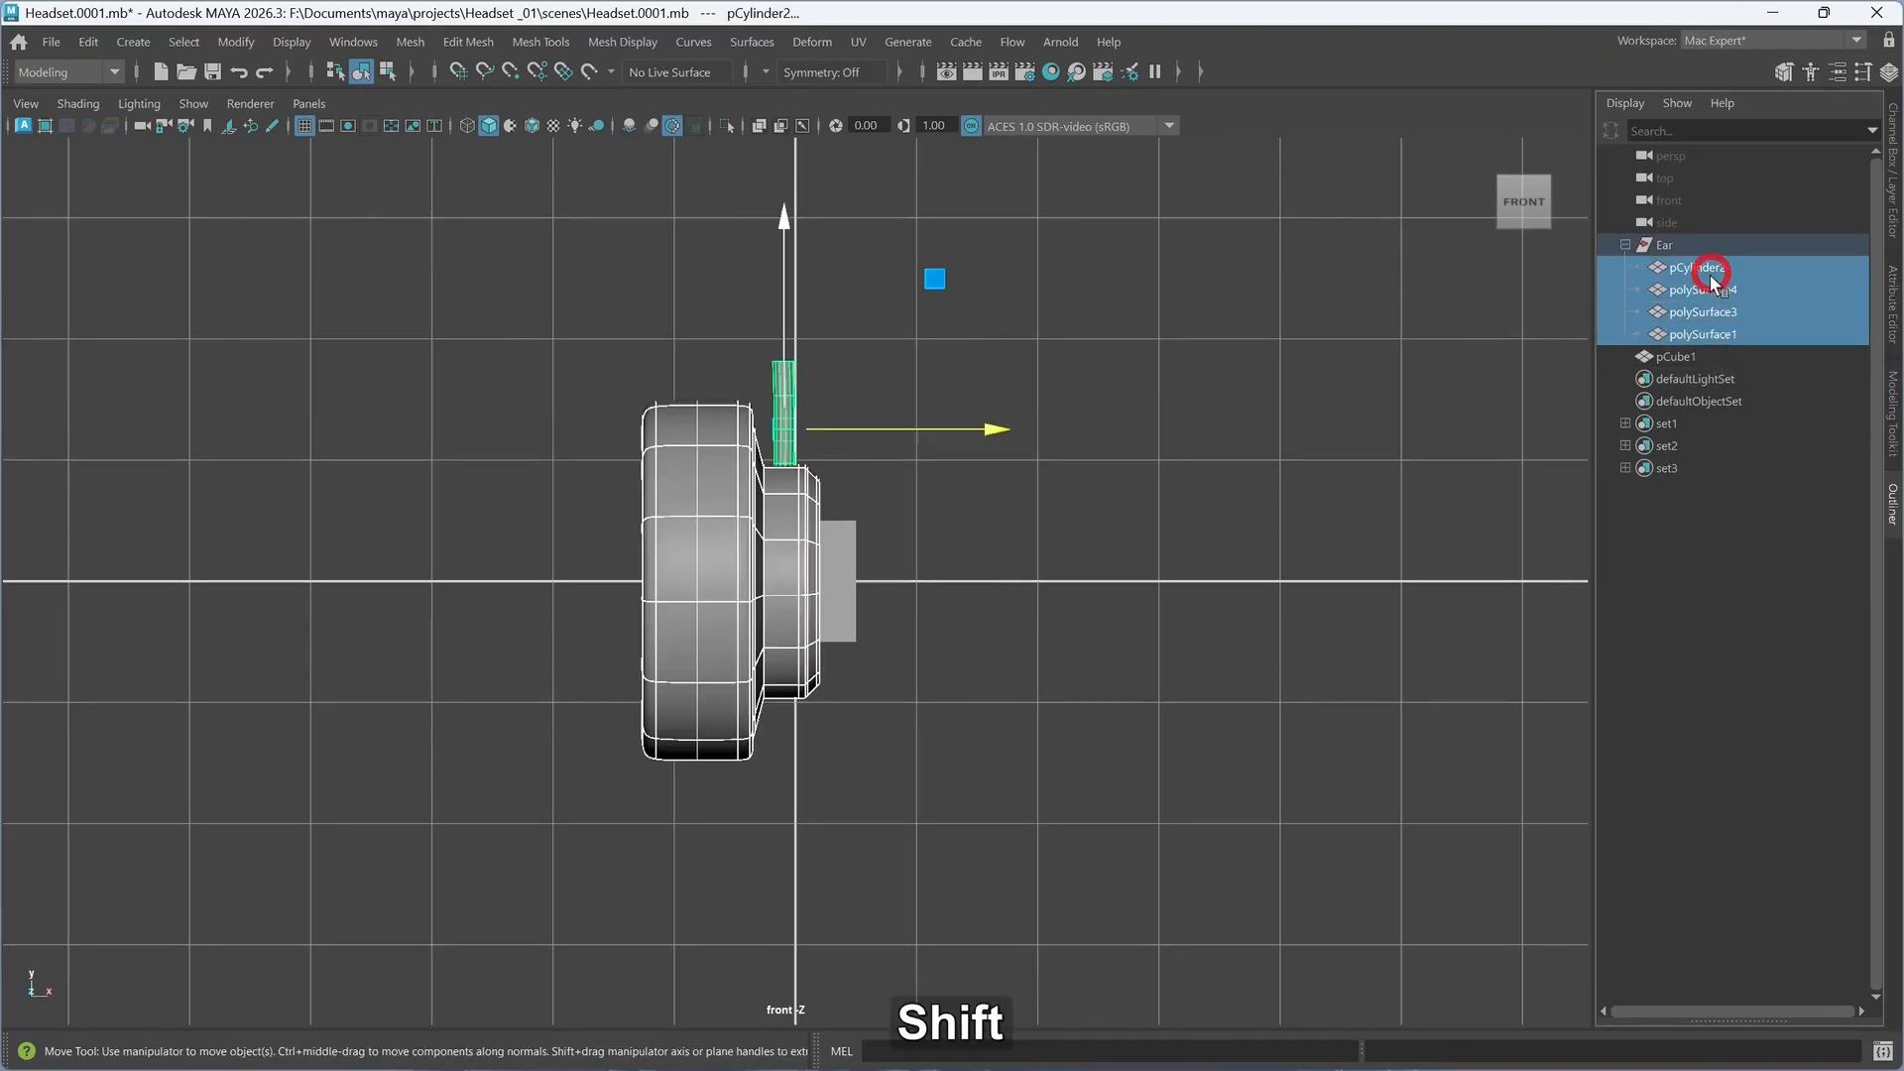
middle_click(1696, 269)
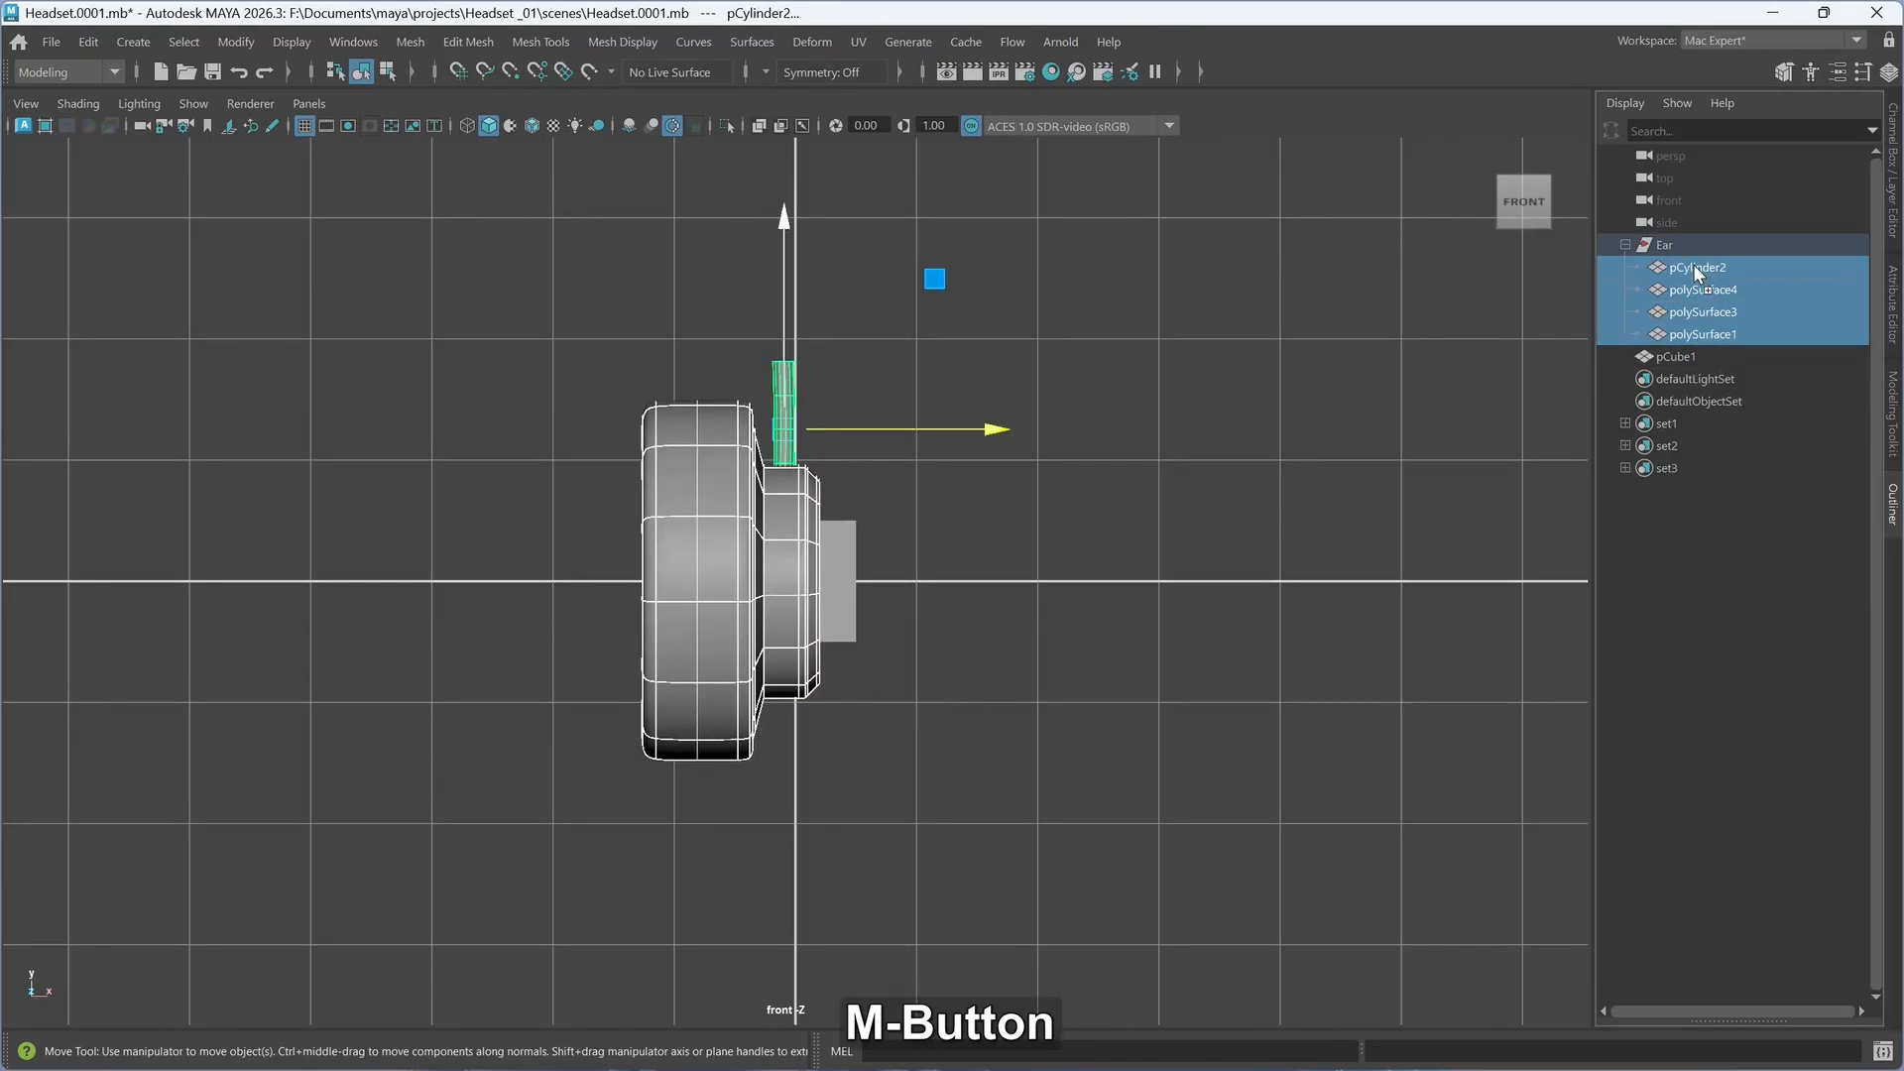
middle_drag(1696, 234, 1693, 228)
click(1689, 248)
click(1686, 333)
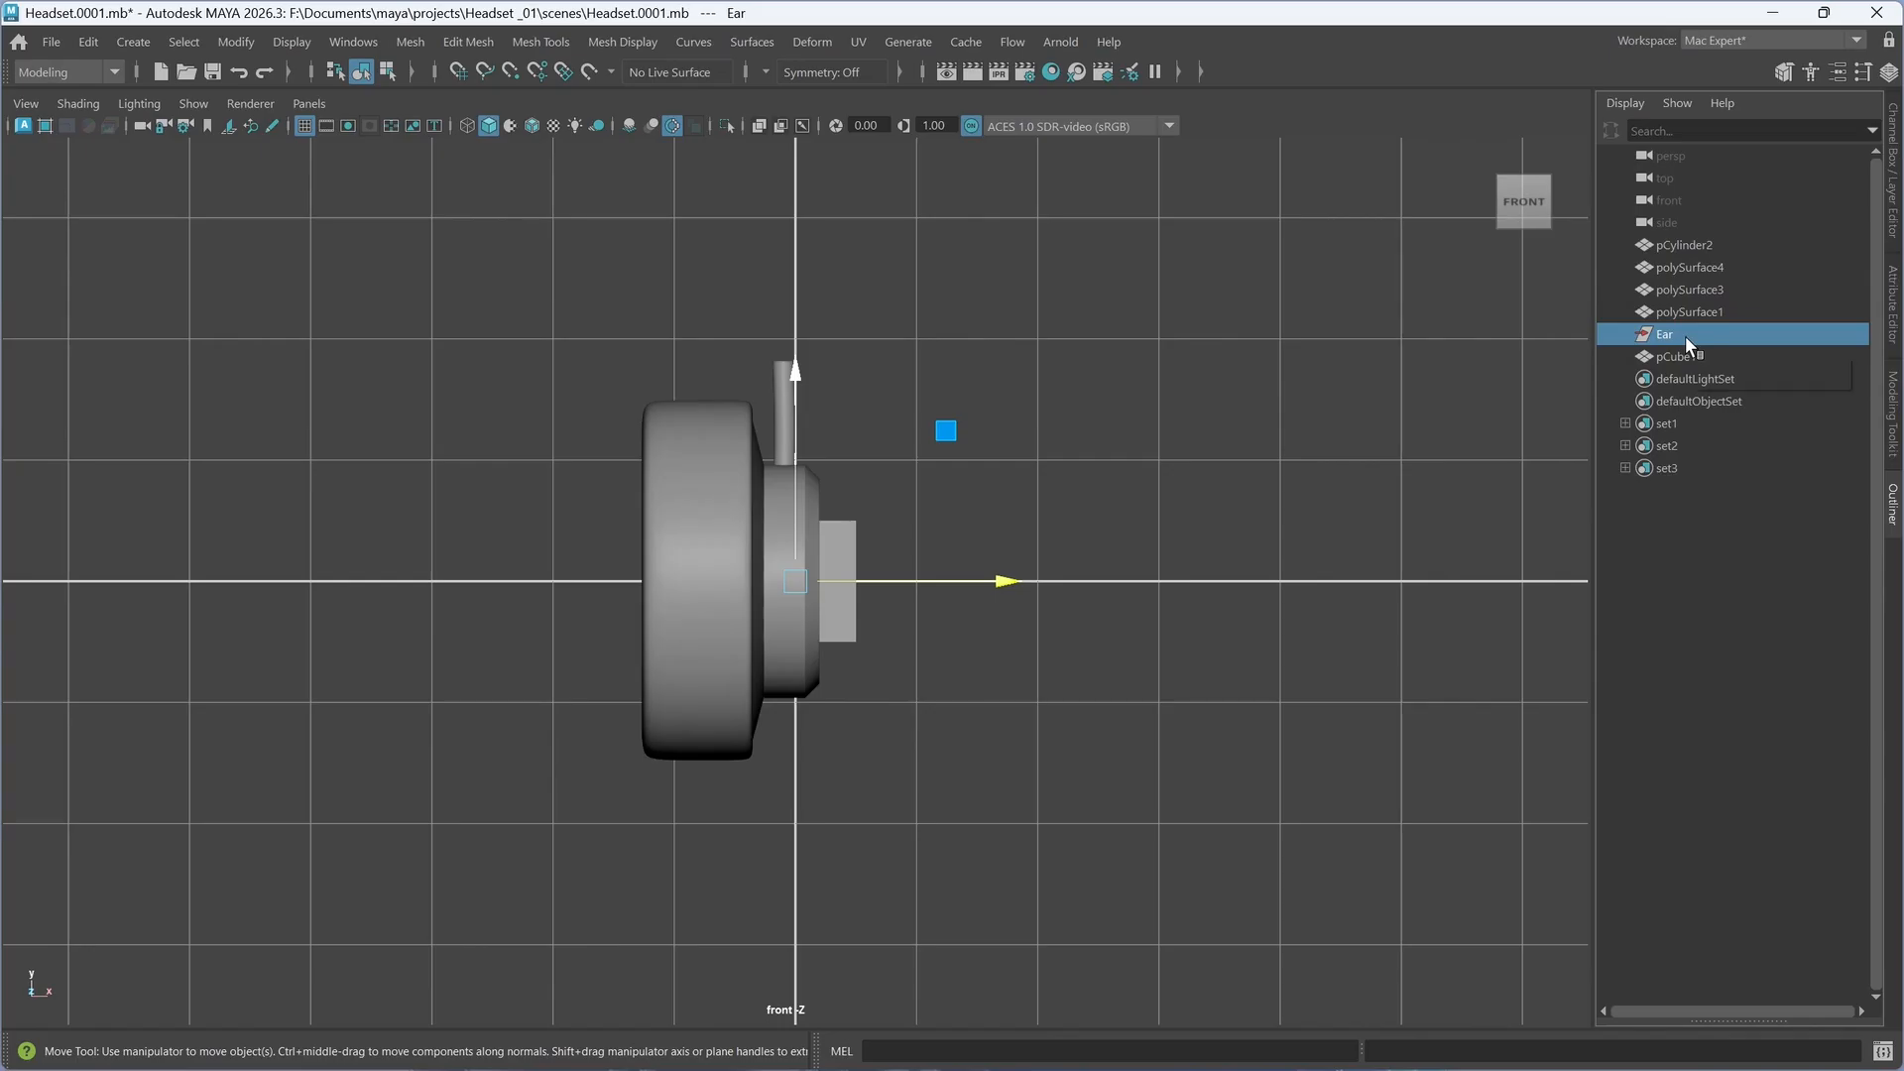
- Replace the emptied Ear group with a new group of the four earcup meshes, named Ear
key(Delete)
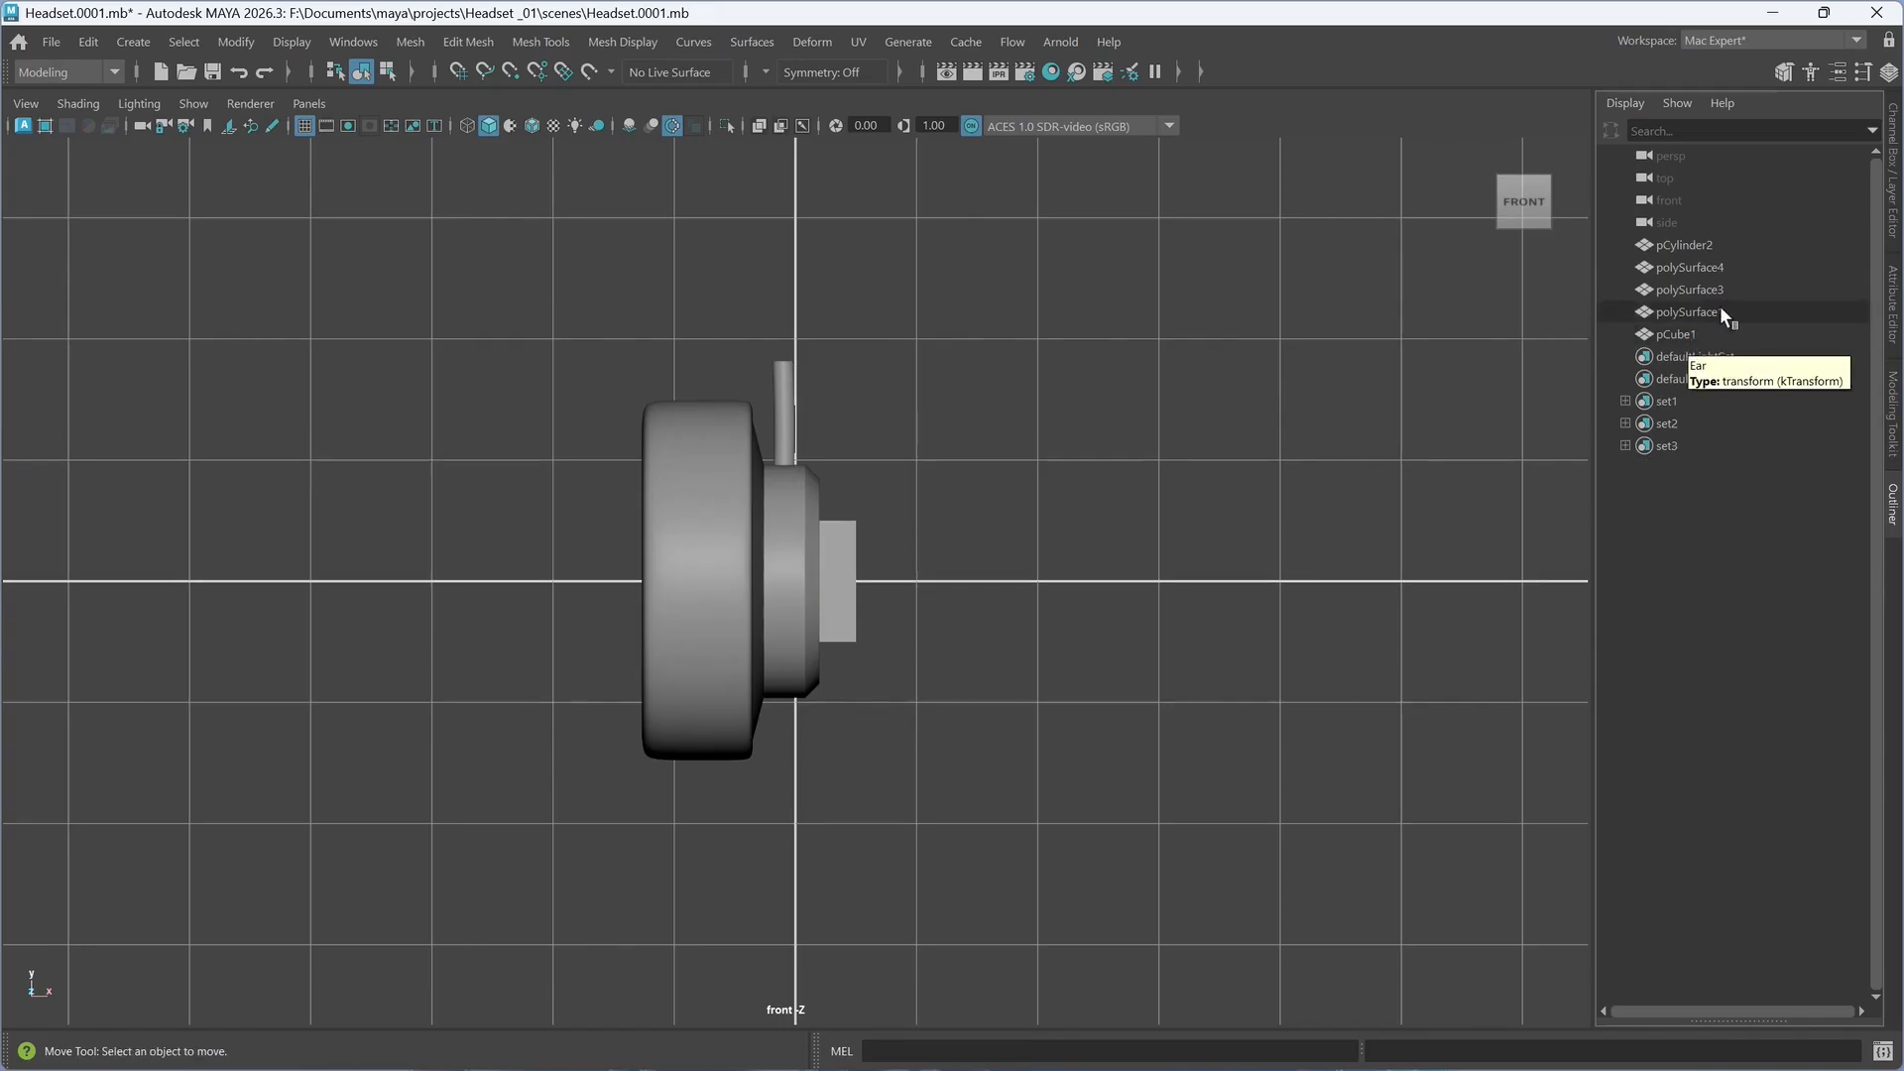
click(1710, 309)
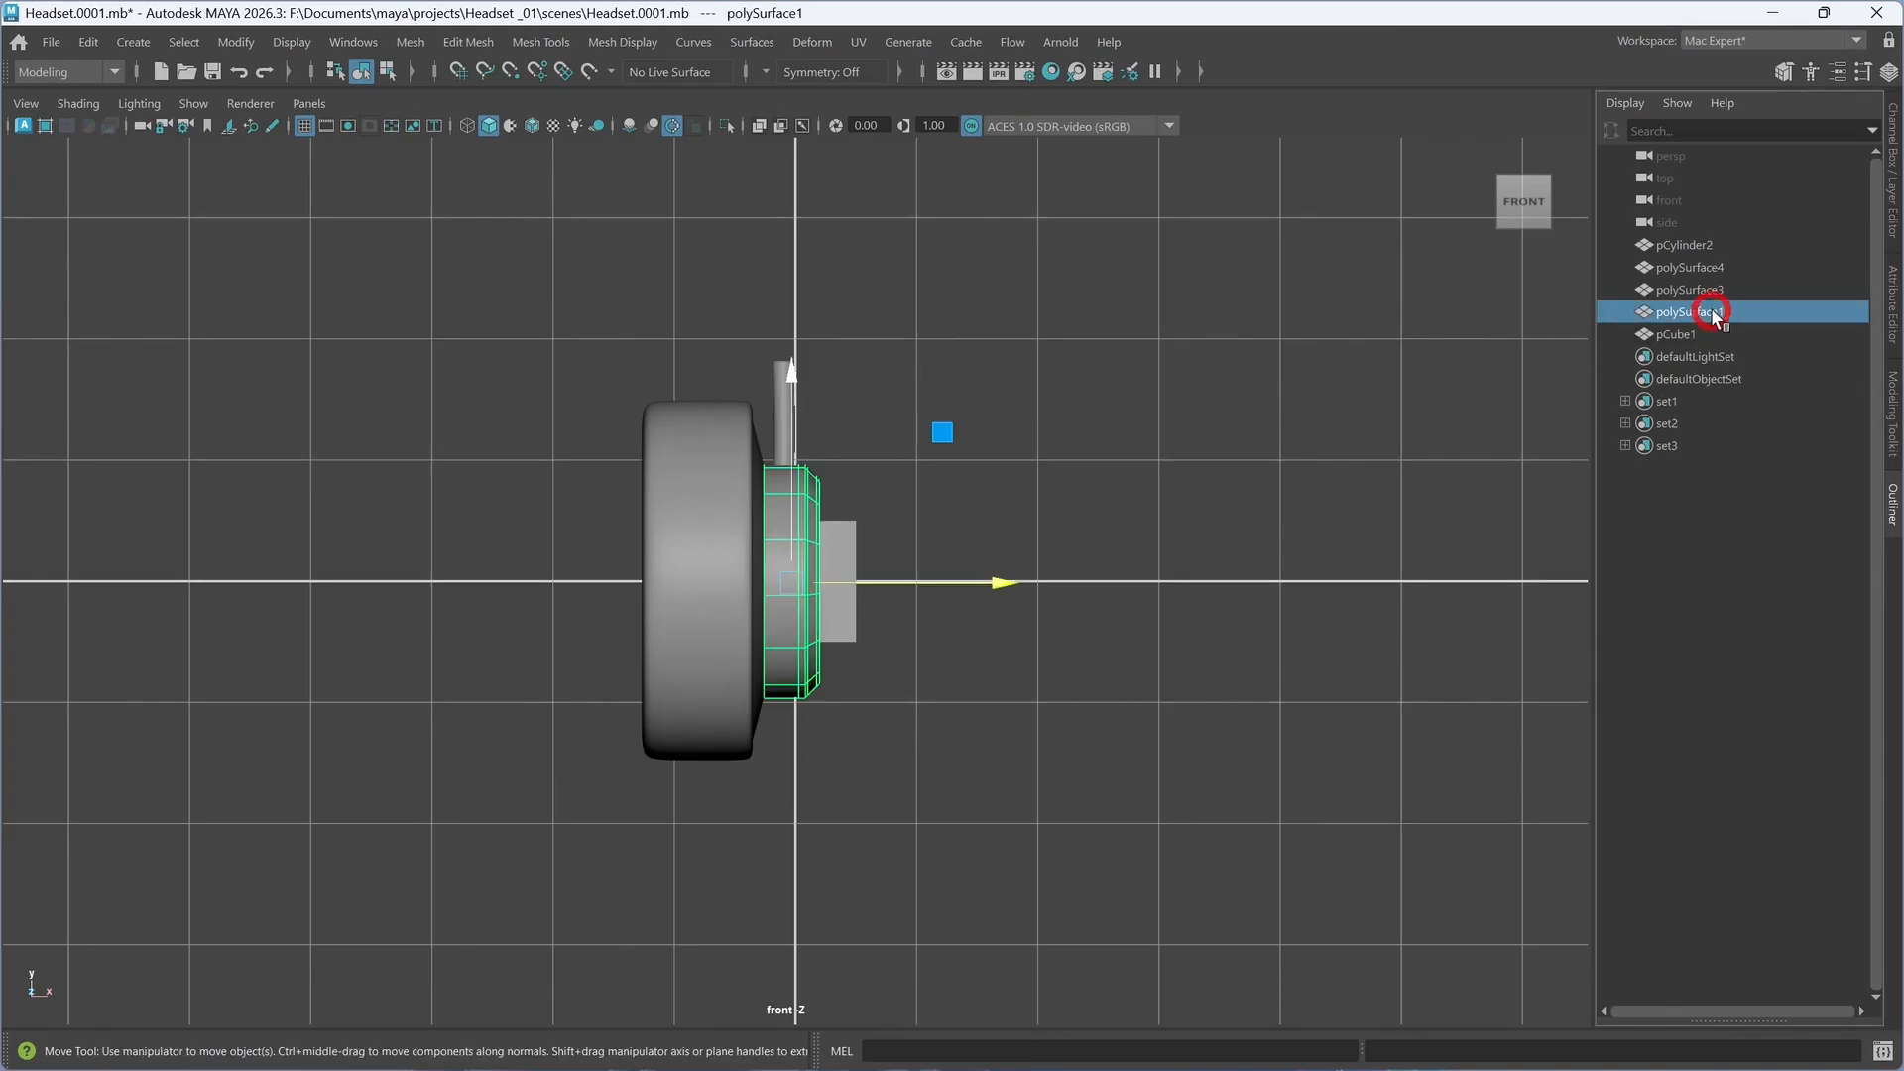
shift+click(1687, 244)
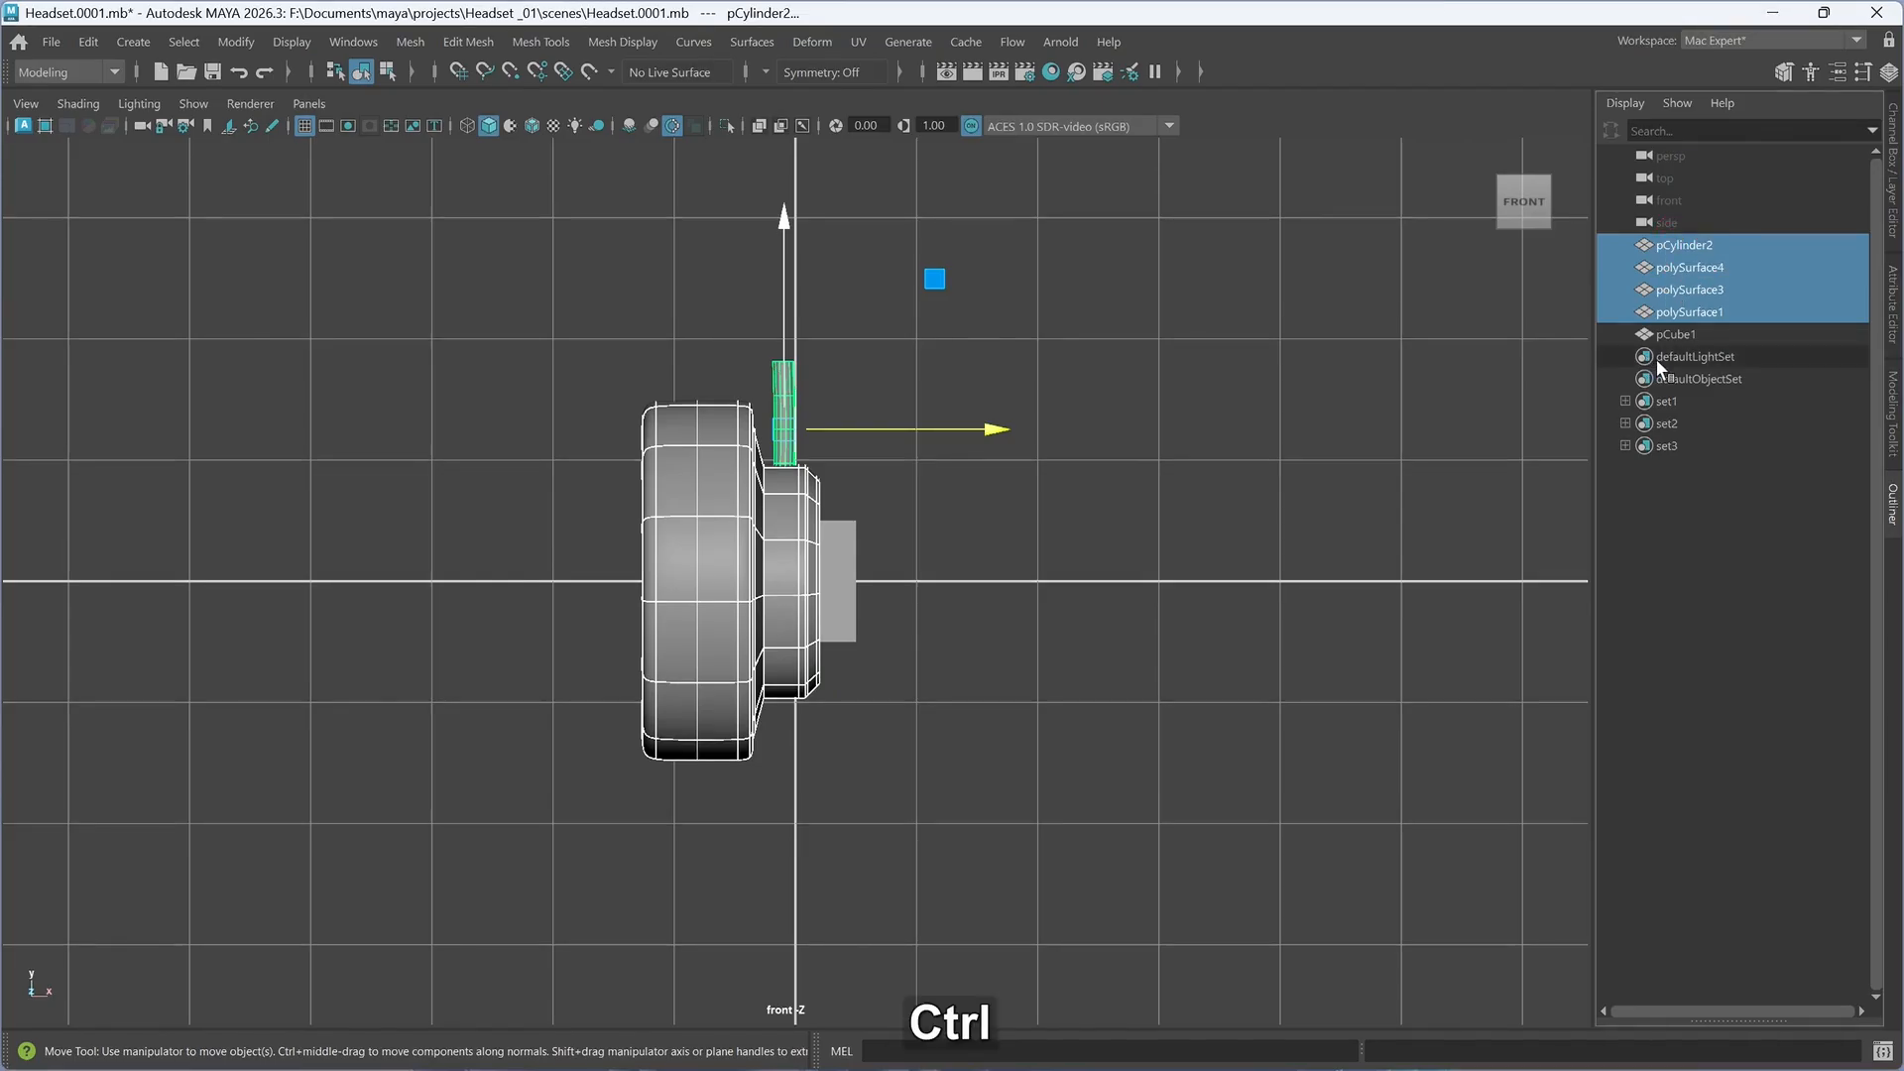
key(ctrl+g)
double_click(1674, 267)
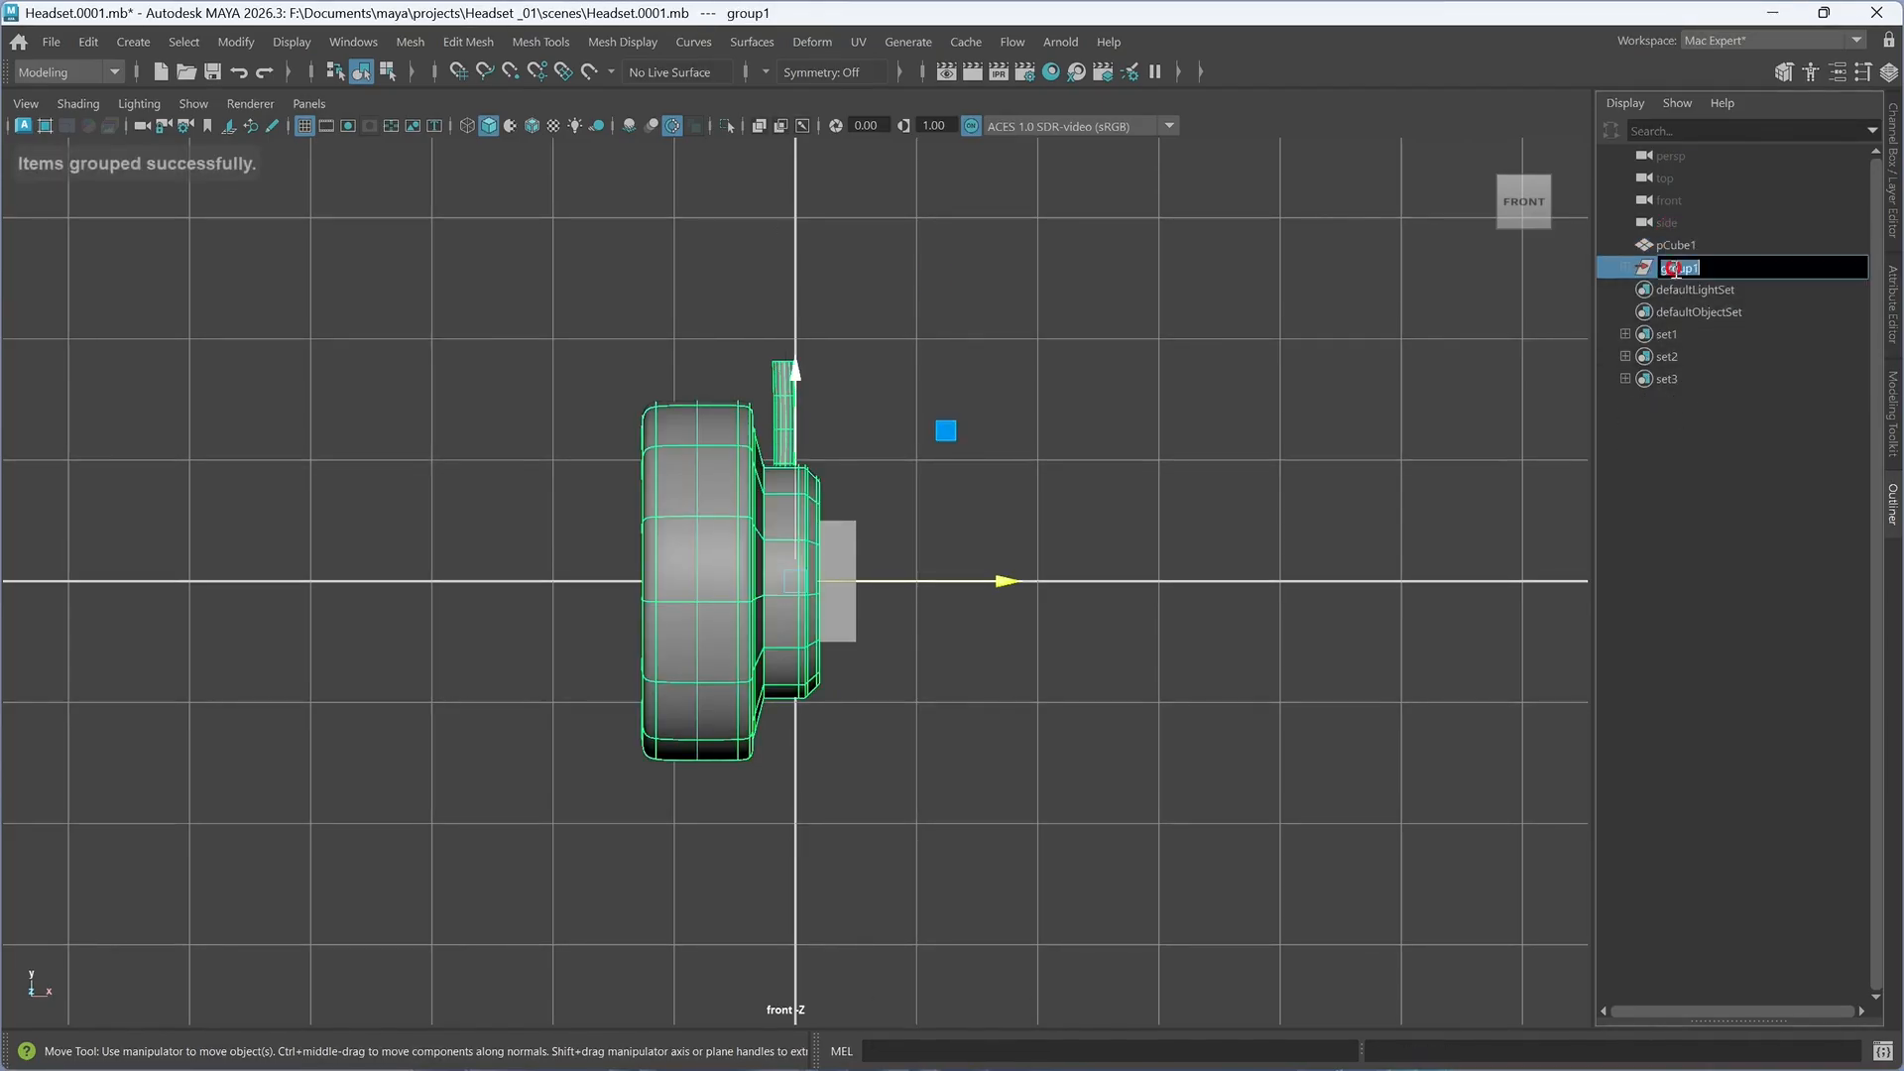
text(Ear)
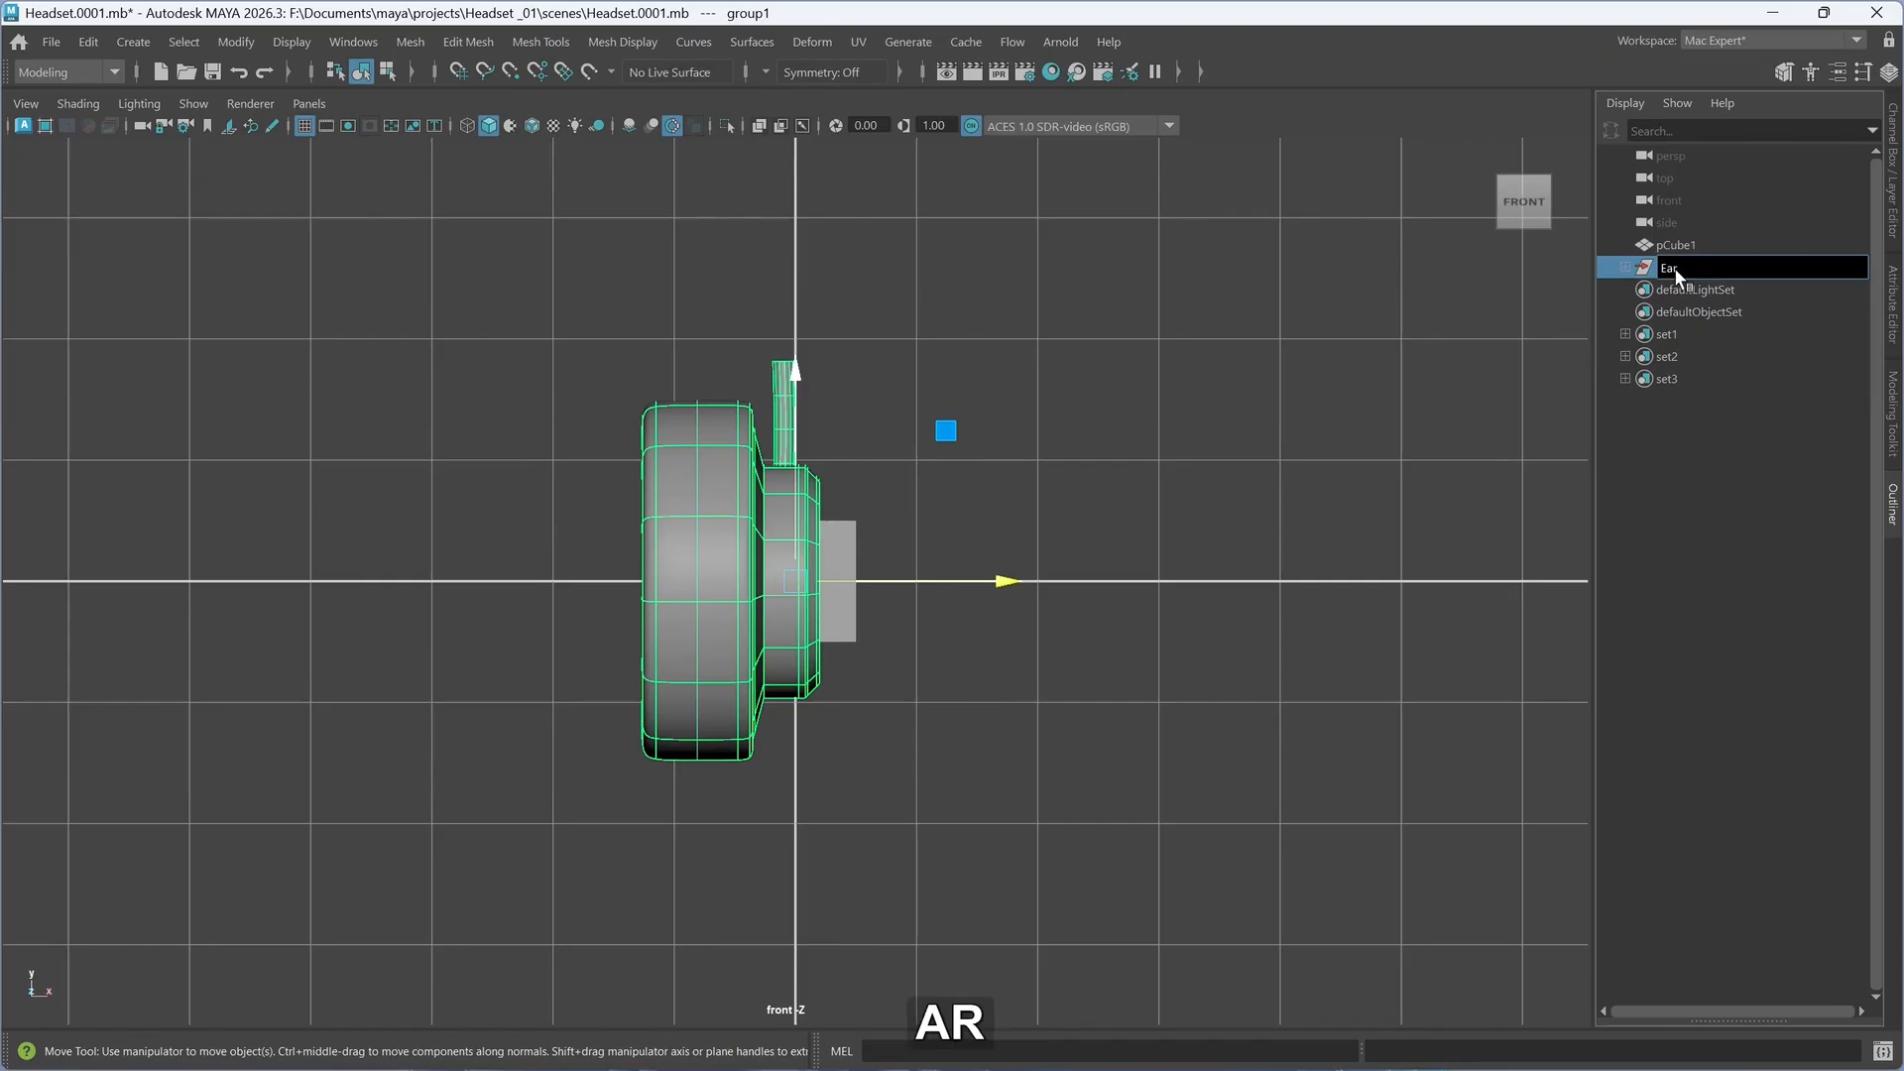
key(Return)
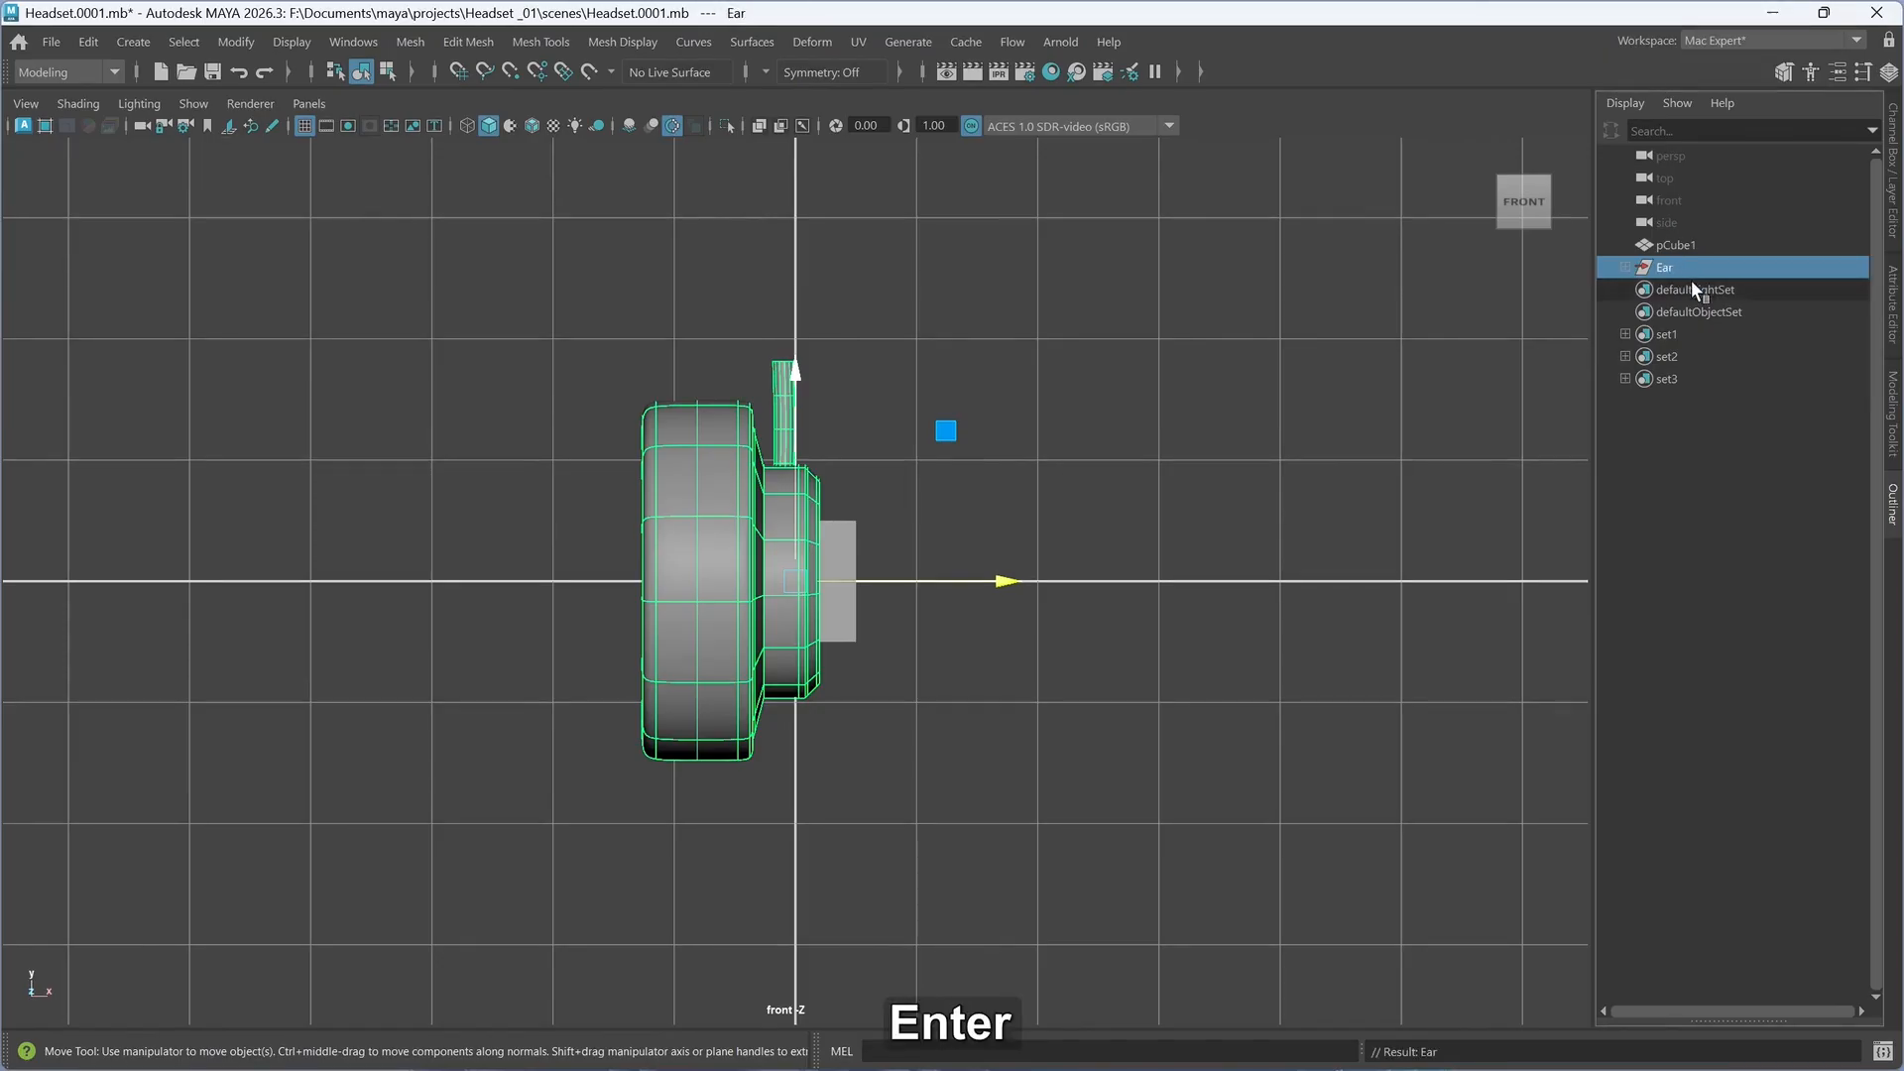
- Try to move the new Ear group along X in the front view, and undo the move and the renaming
drag(1005, 582, 926, 578)
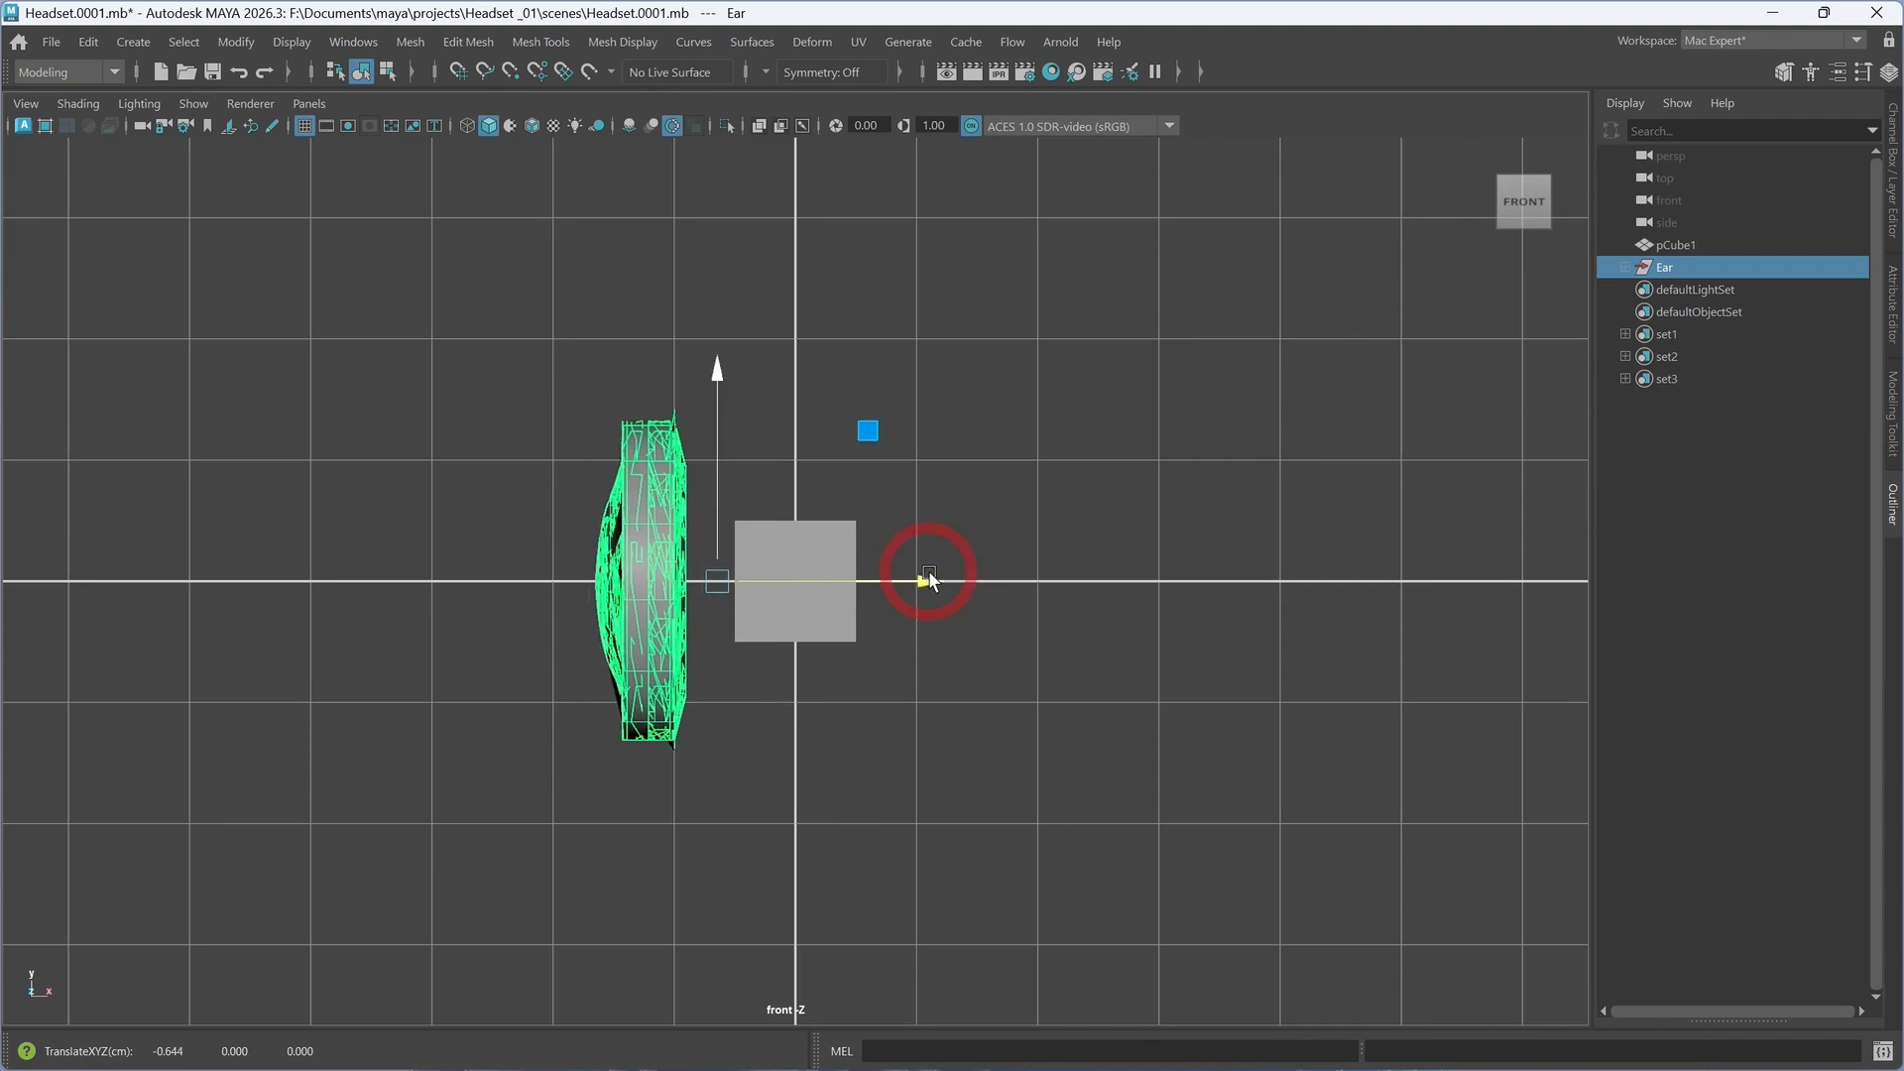
key(ctrl+z)
key(ctrl+z)
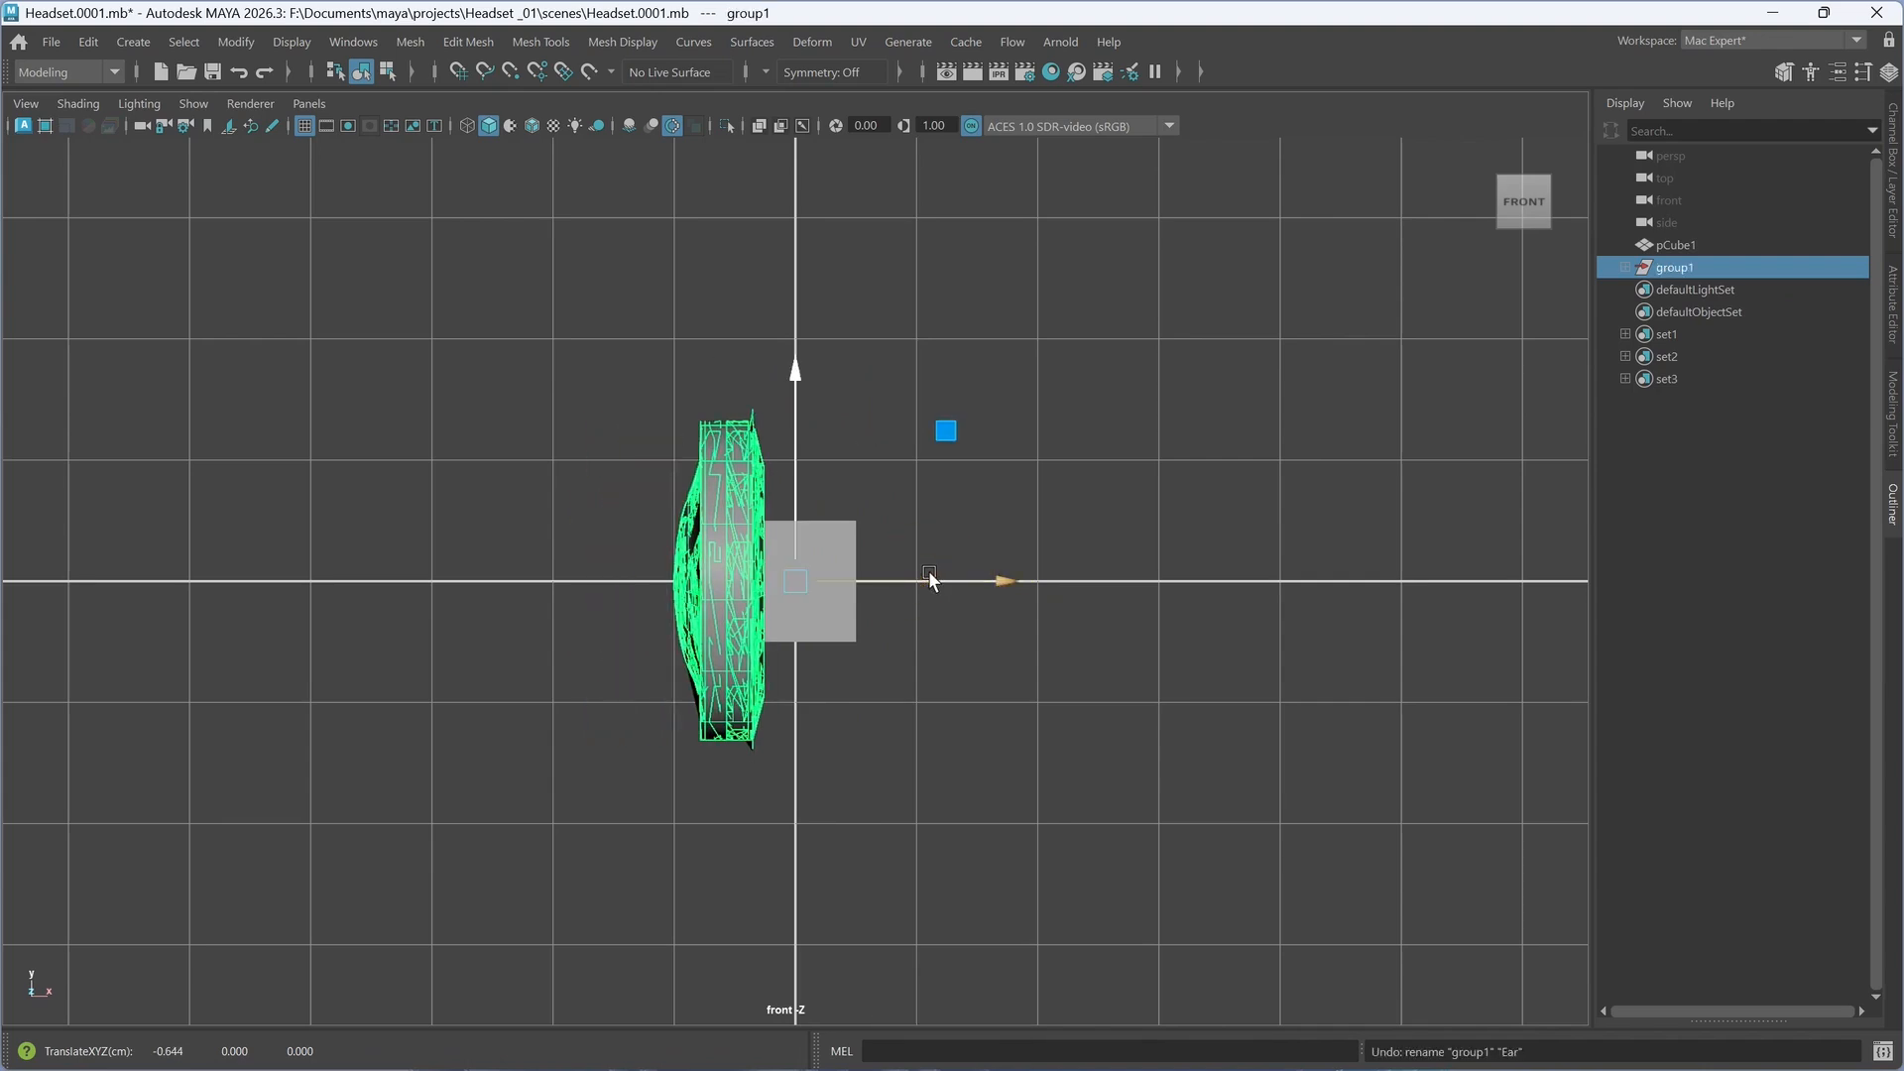
key(ctrl+z)
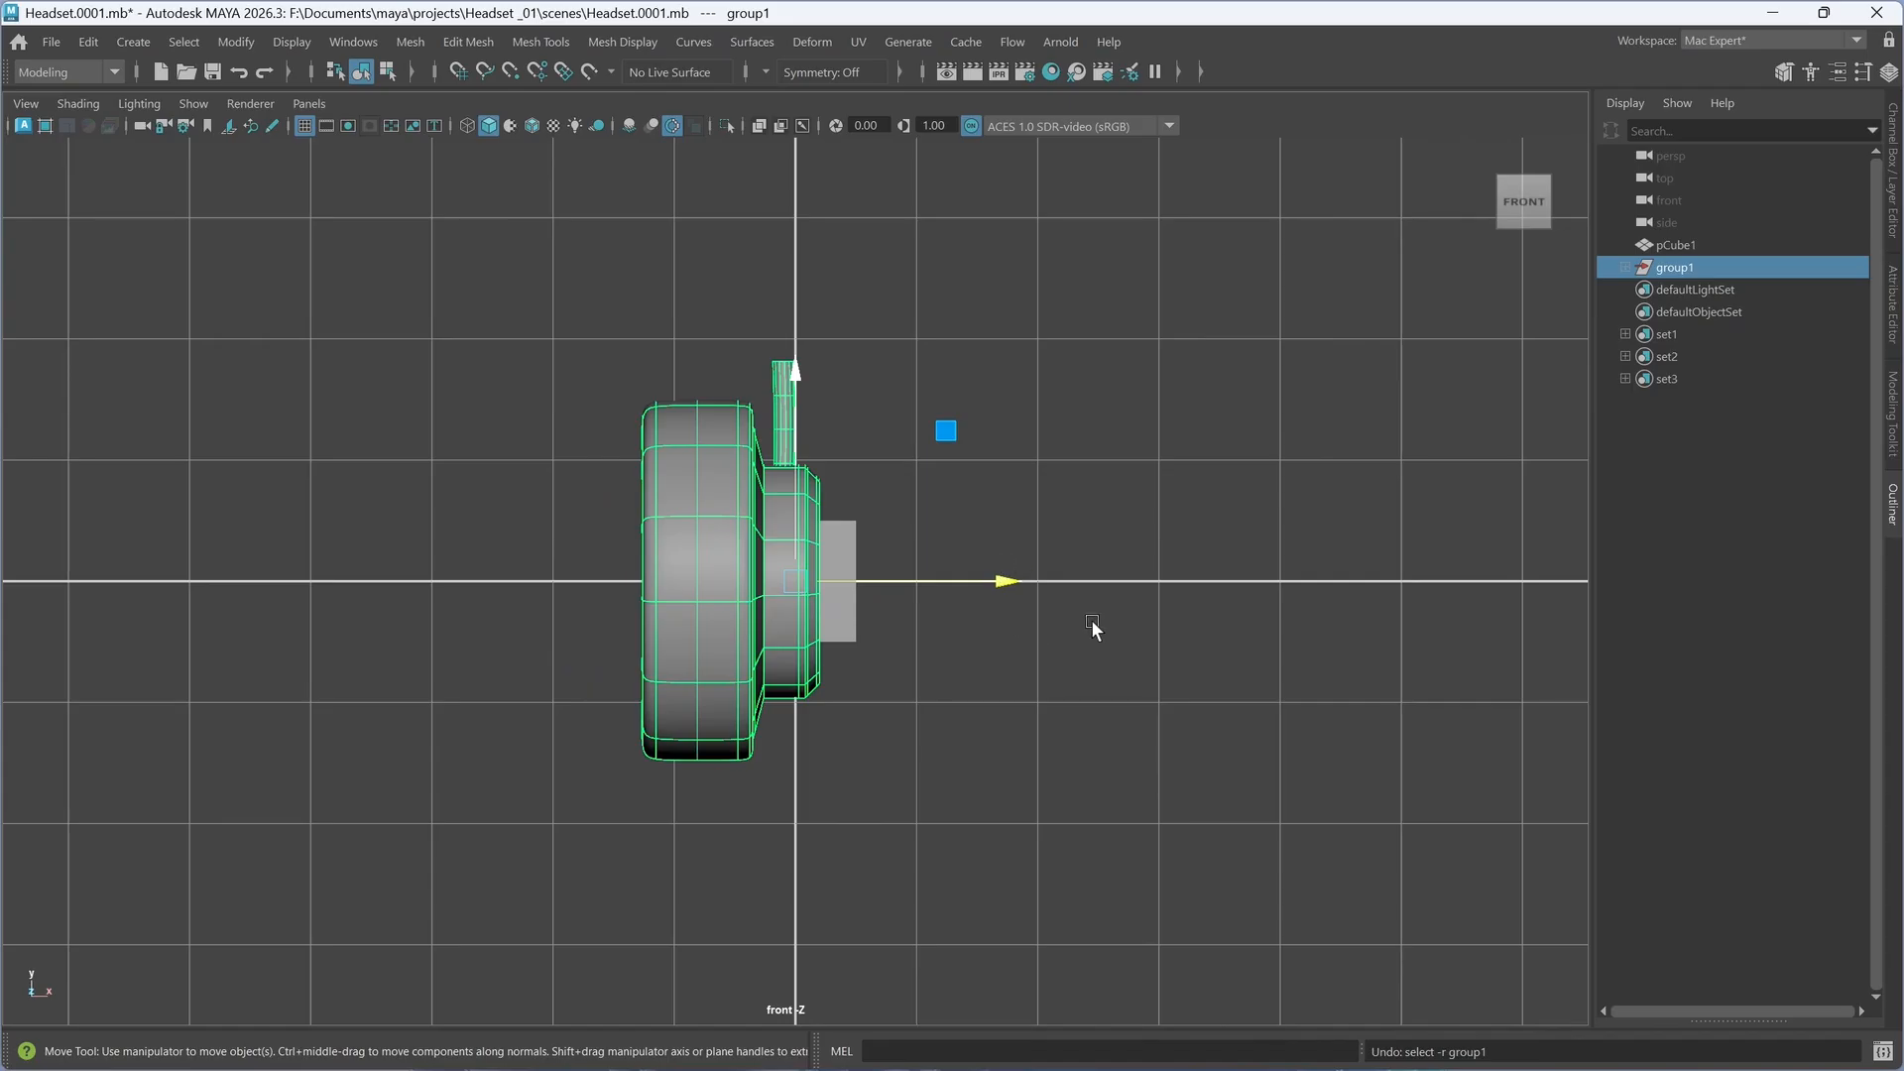
- Rename the group of earcup meshes as Ear again and display the shelf
double_click(1673, 267)
text(Ear)
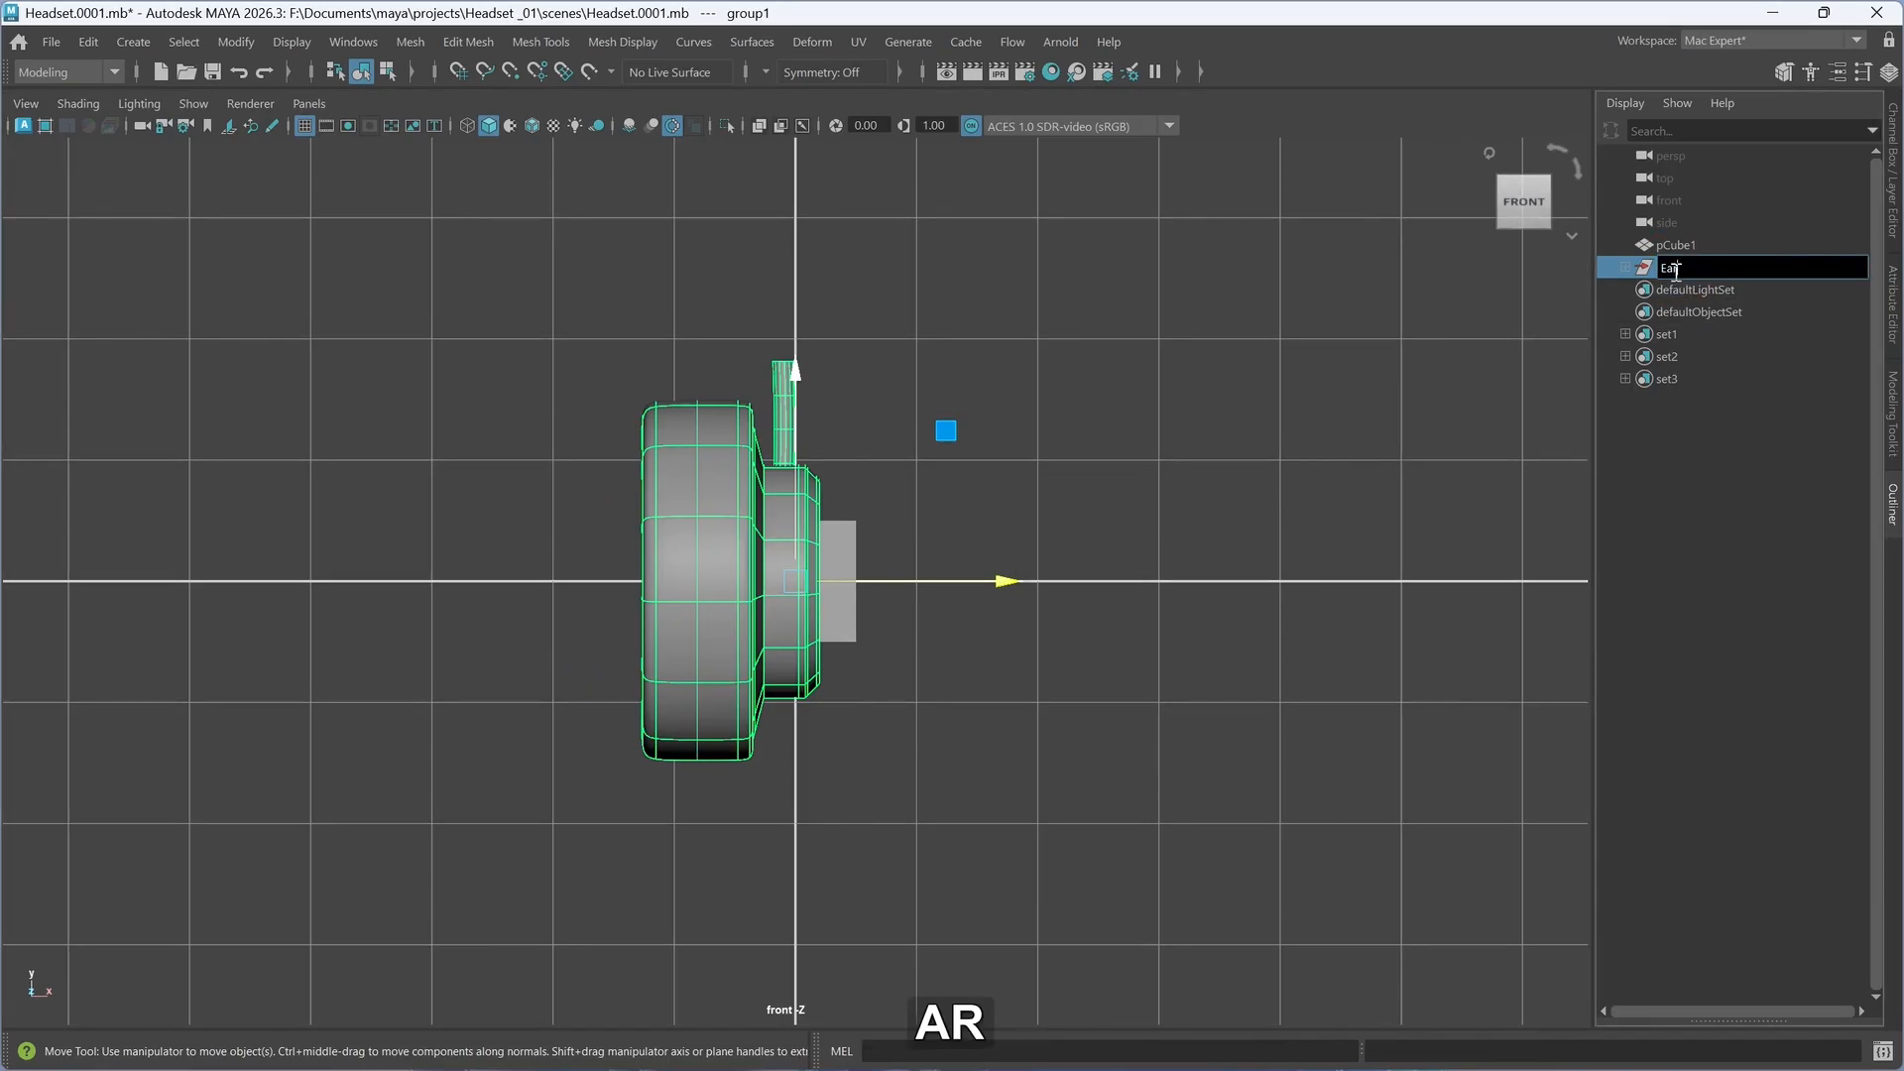
key(Return)
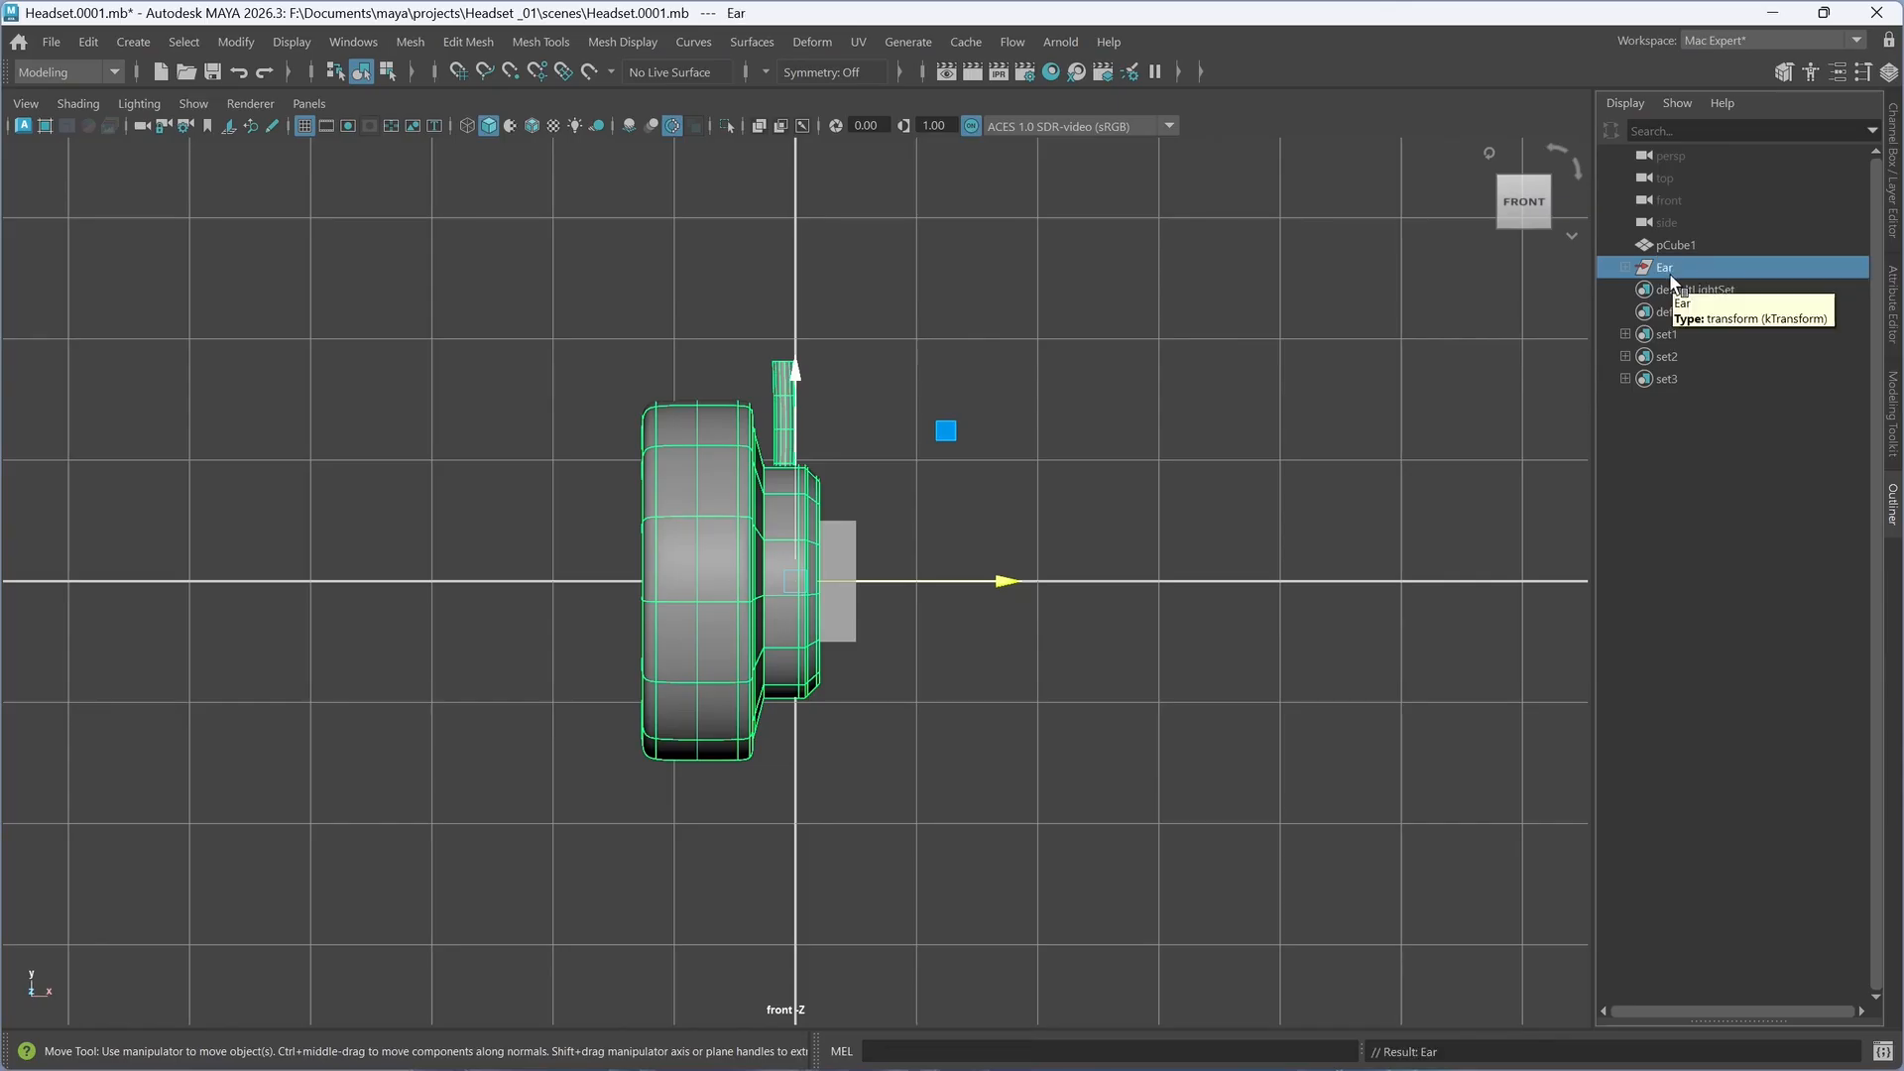
key(k)
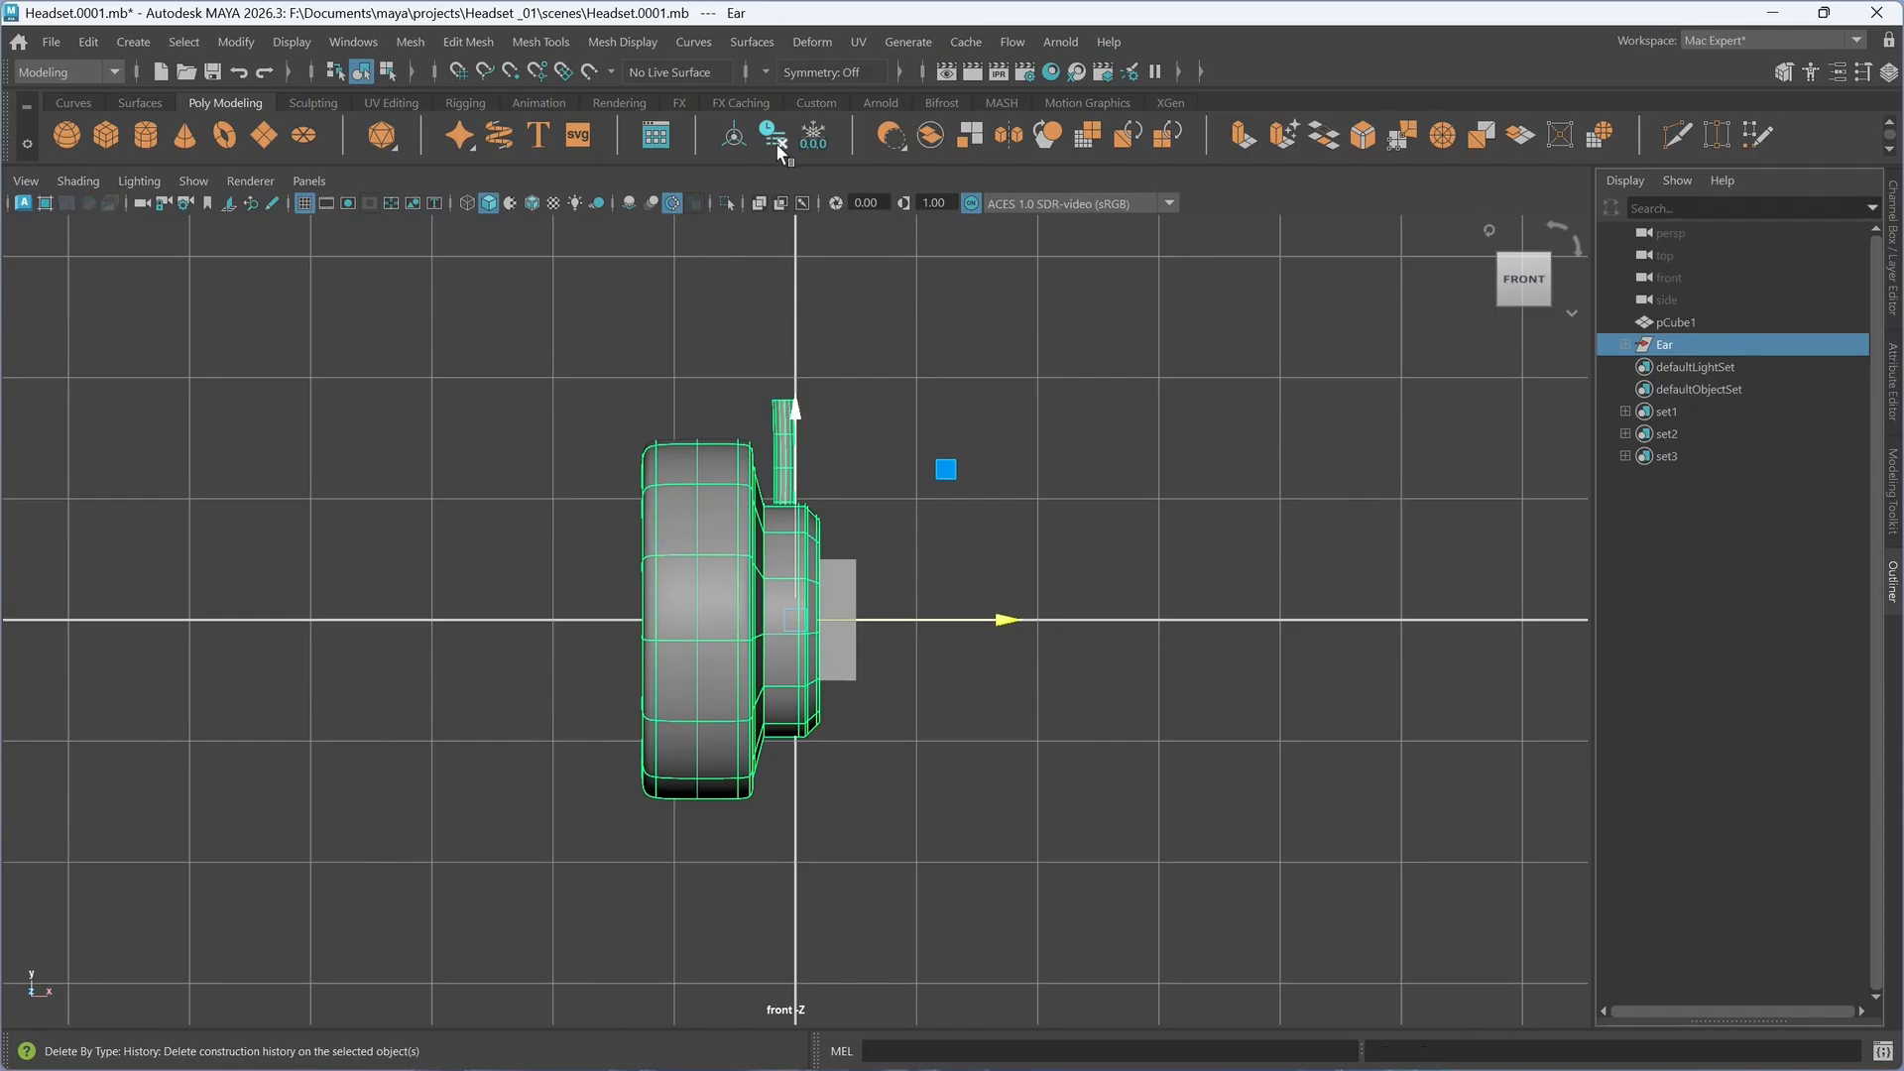
- Try freezing the Ear group's transformations, centring its pivot and moving it along X, and undo these changes
click(812, 136)
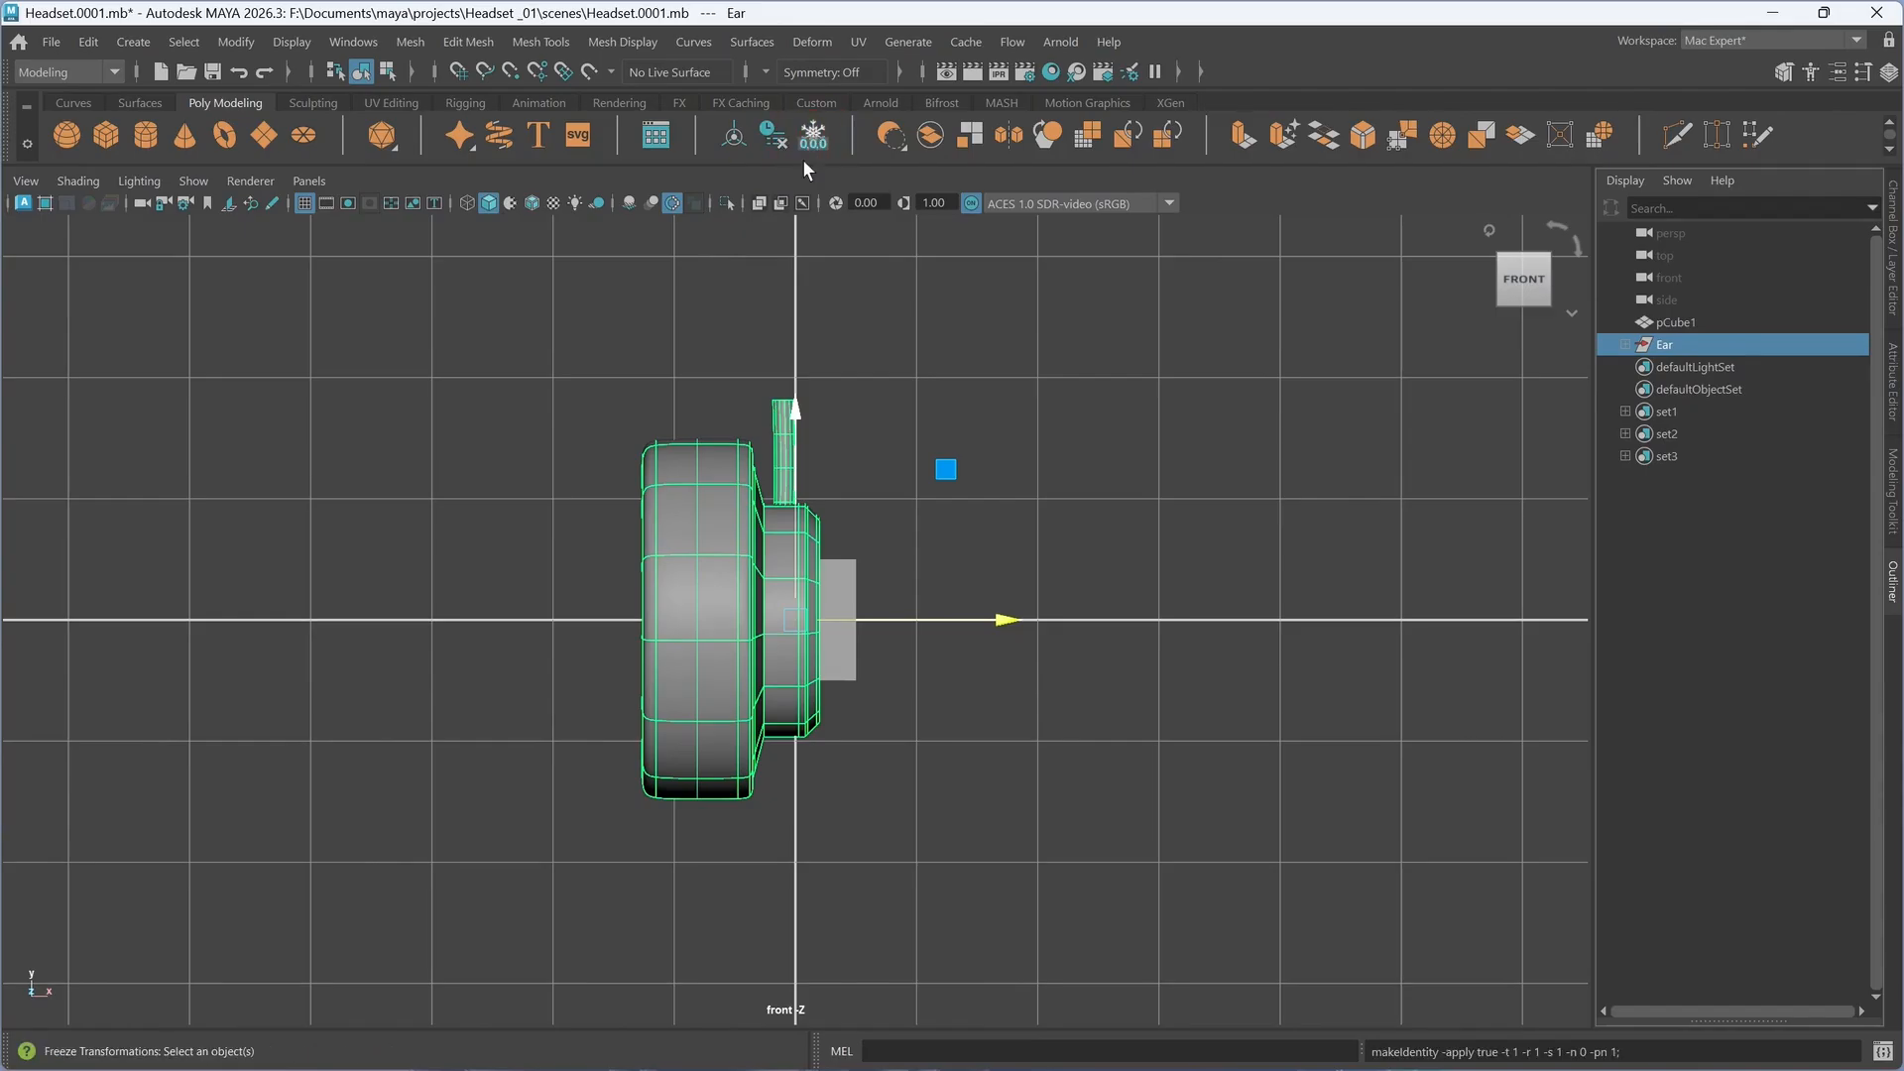
click(741, 138)
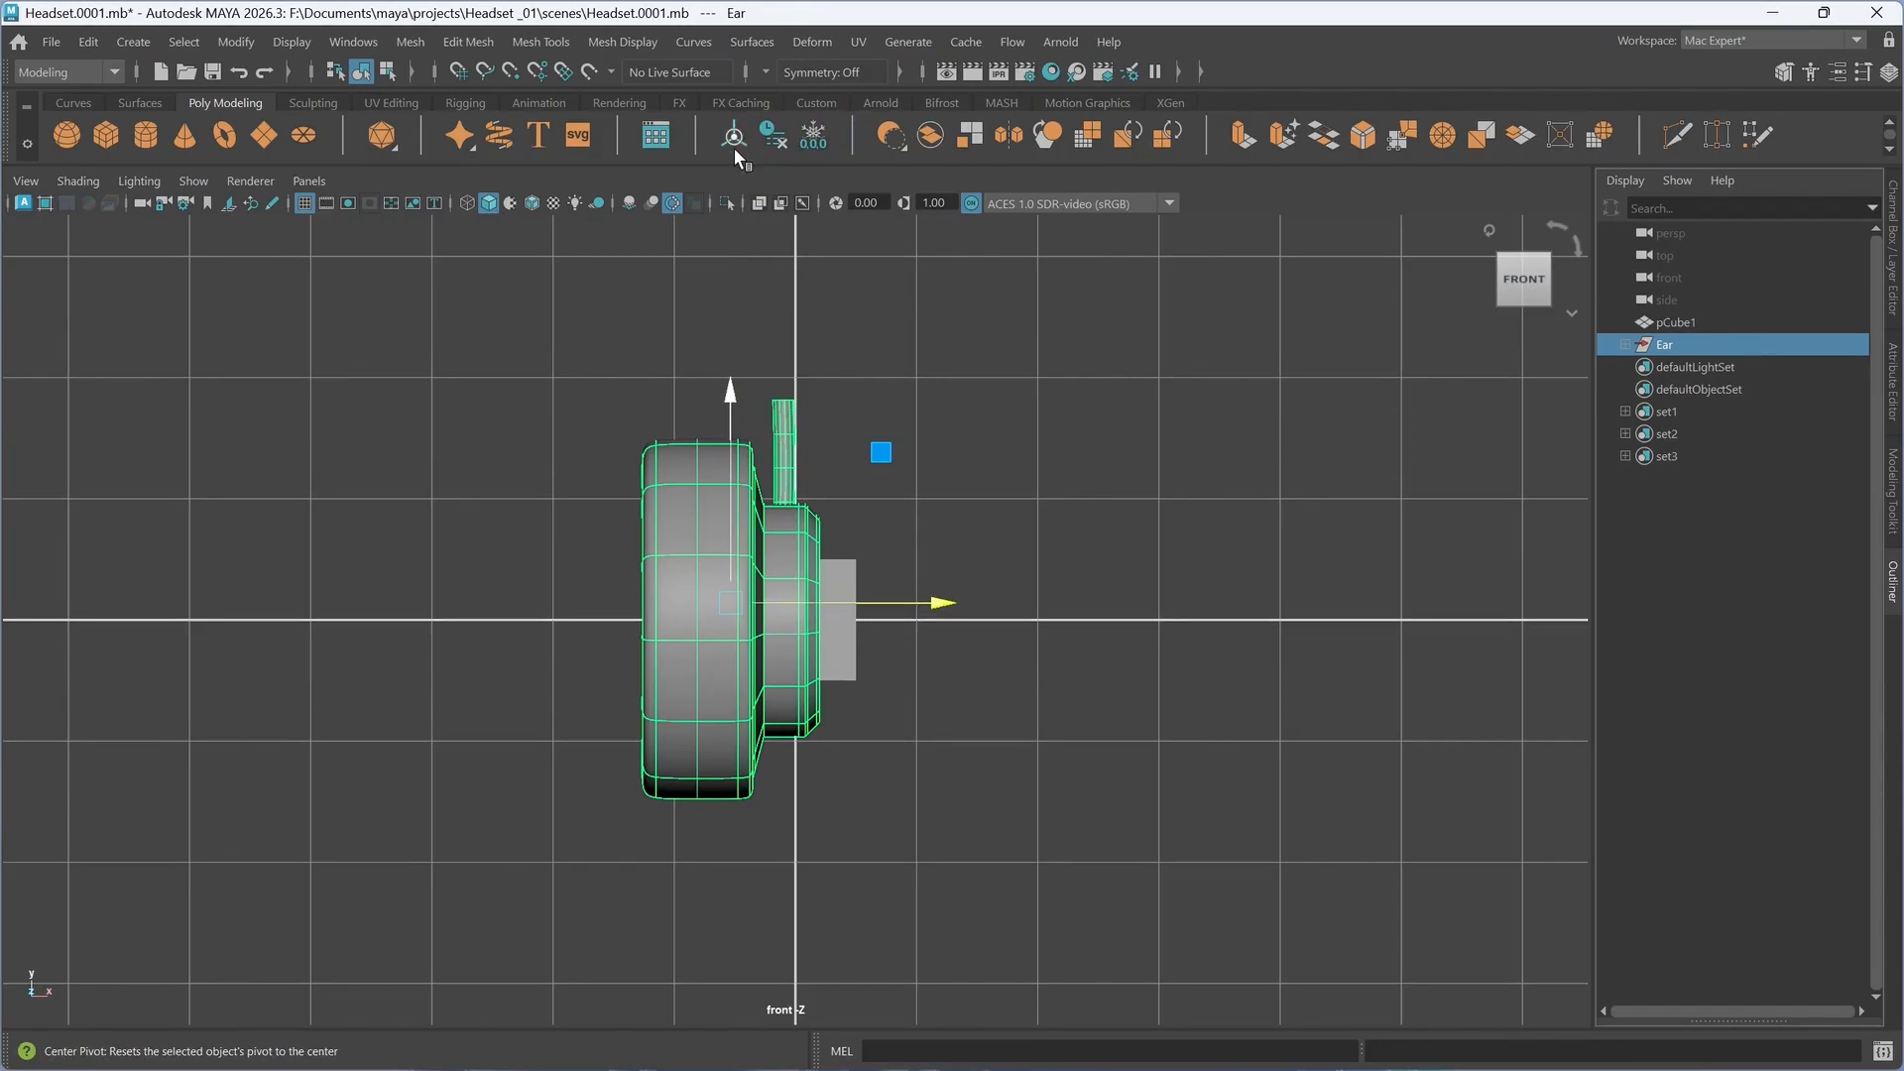
mouse_move(942, 607)
mouse_down()
mouse_move(1075, 590)
mouse_move(960, 603)
mouse_up()
key(ctrl+z)
key(ctrl+z)
key(ctrl+z)
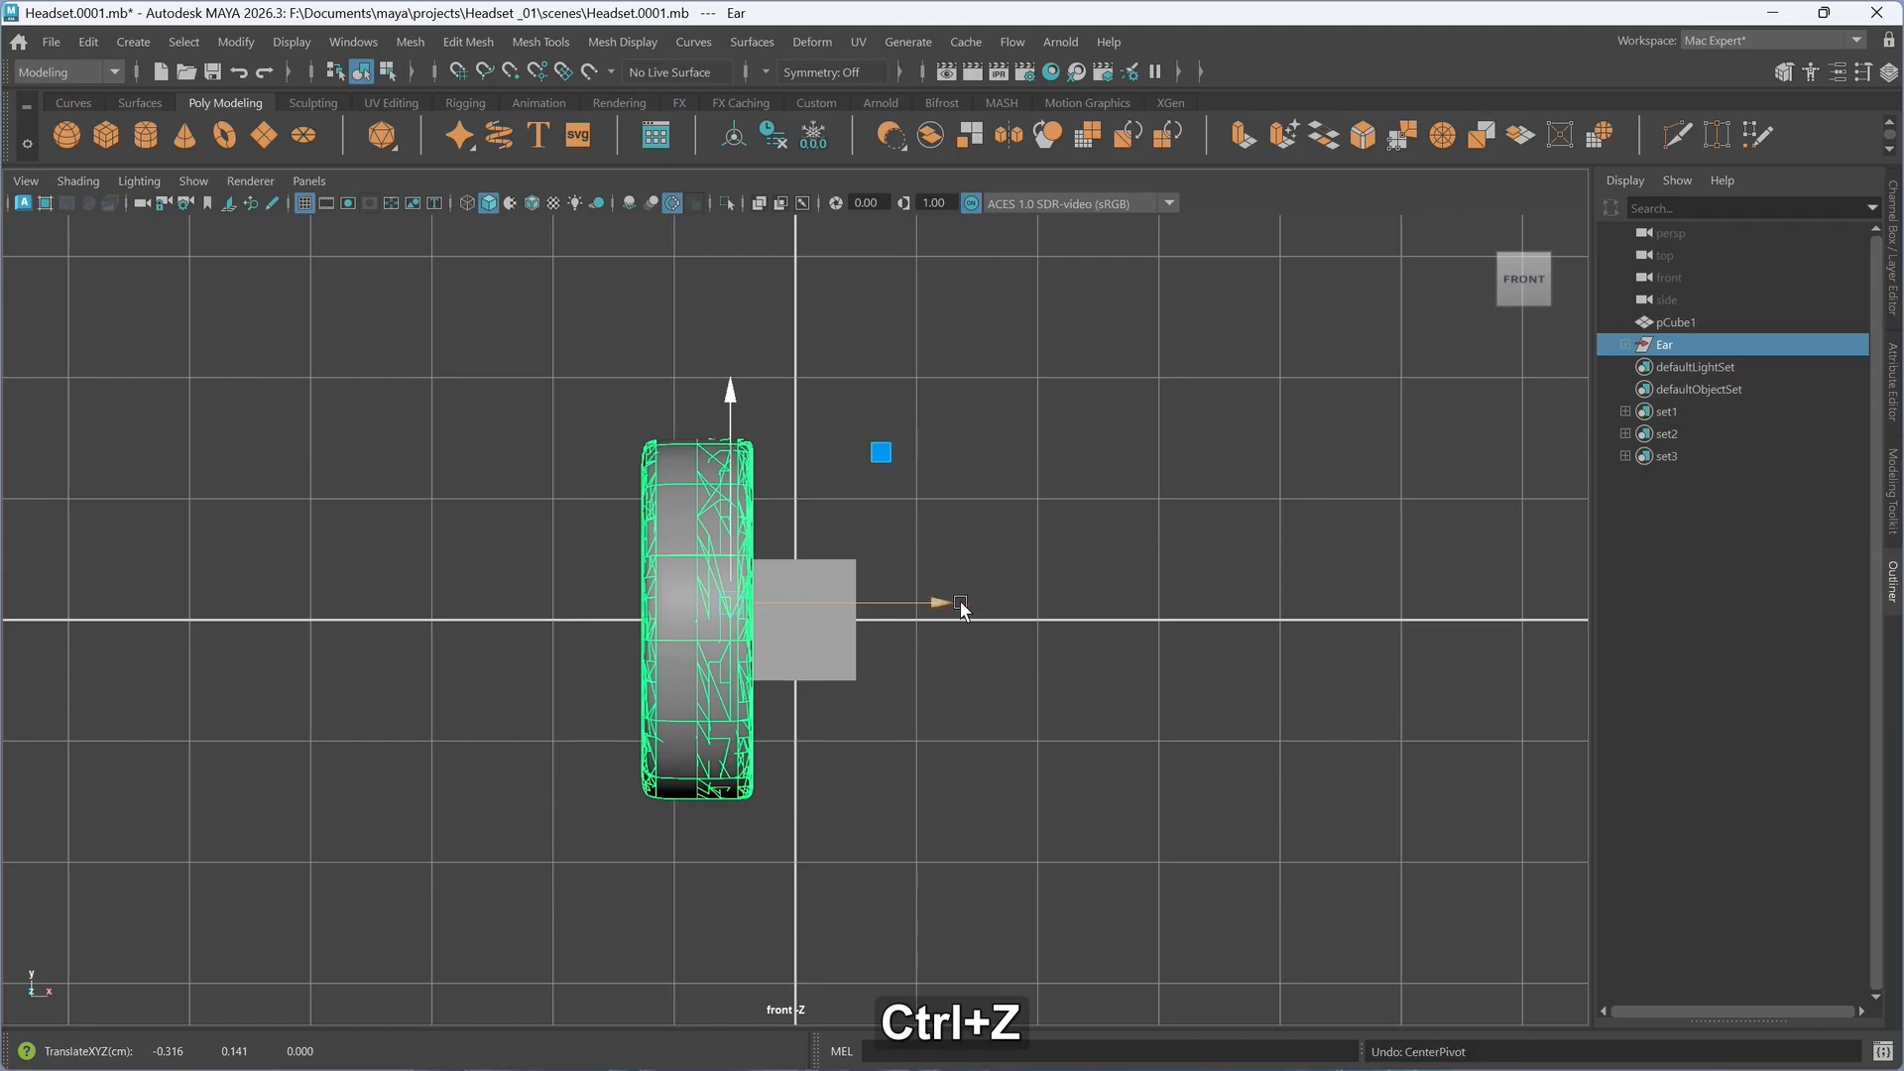
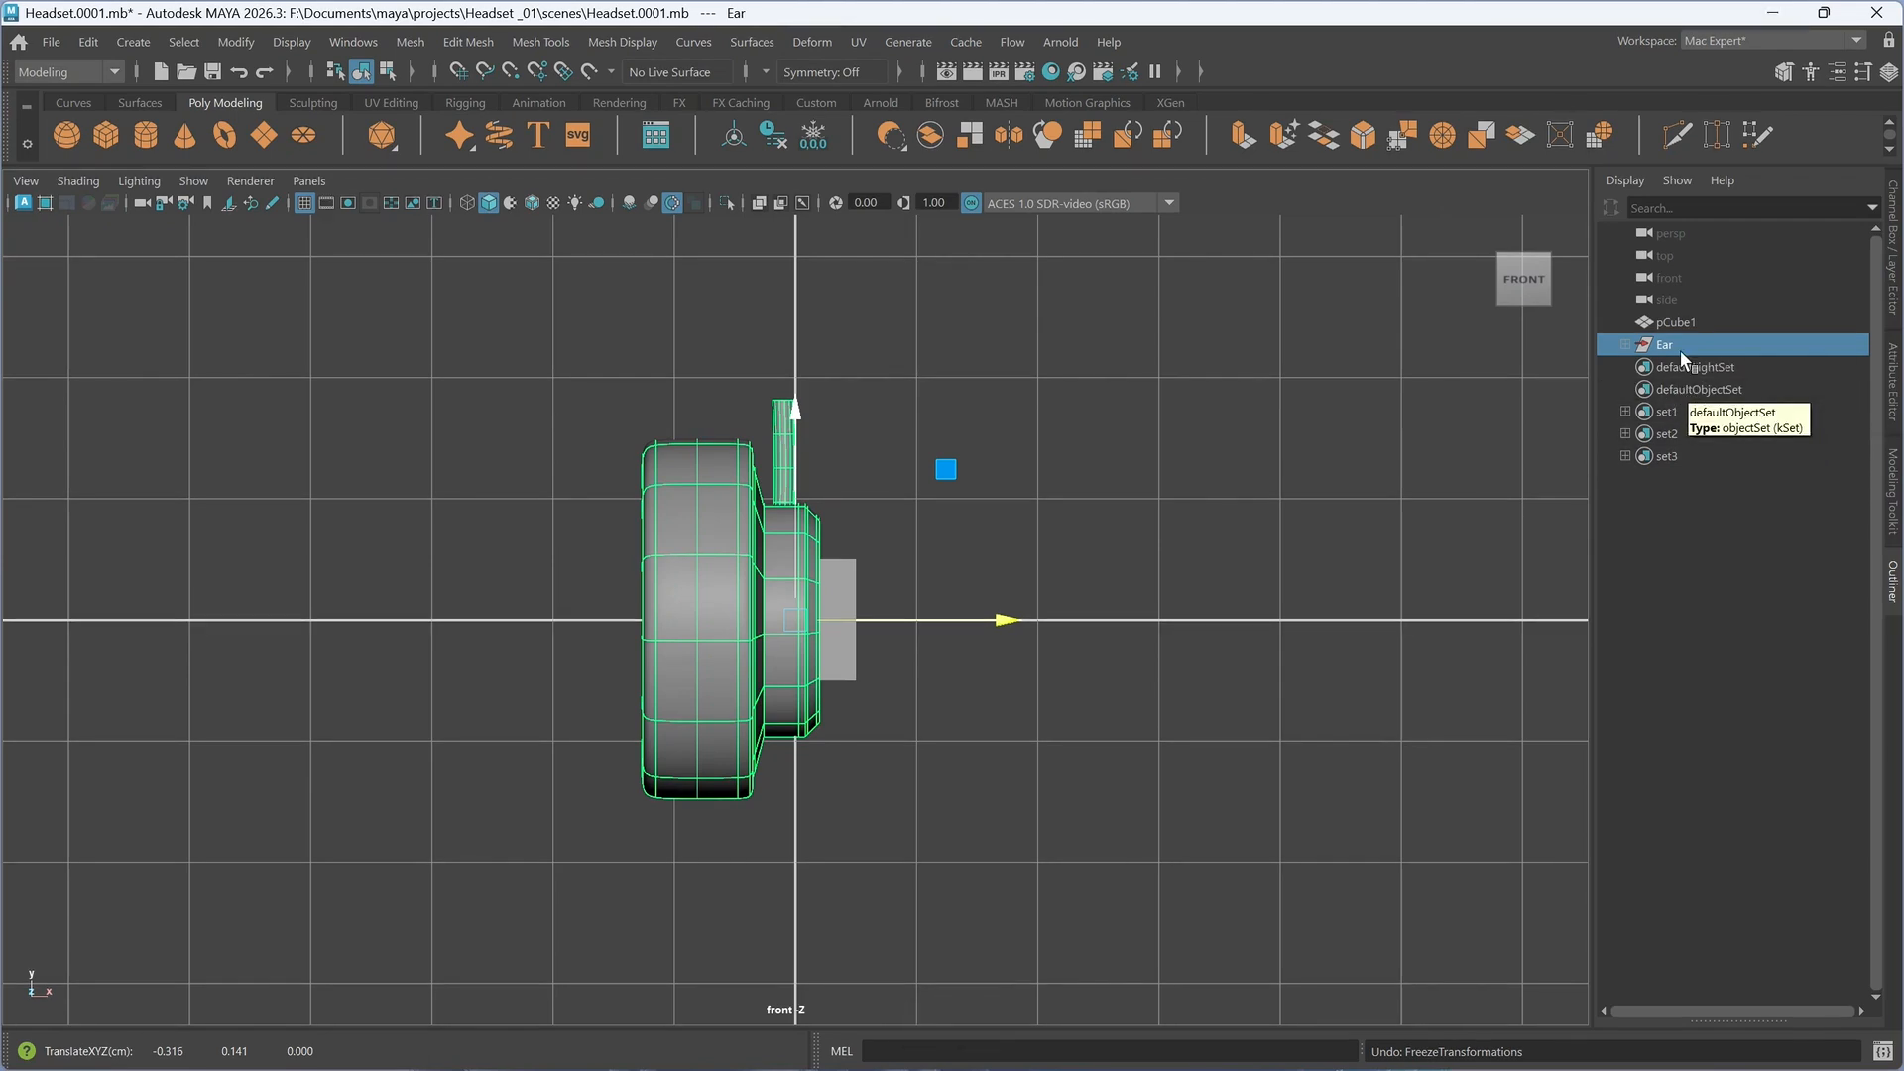
- Duplicate the Ear group and hide the original group
key(ctrl+d)
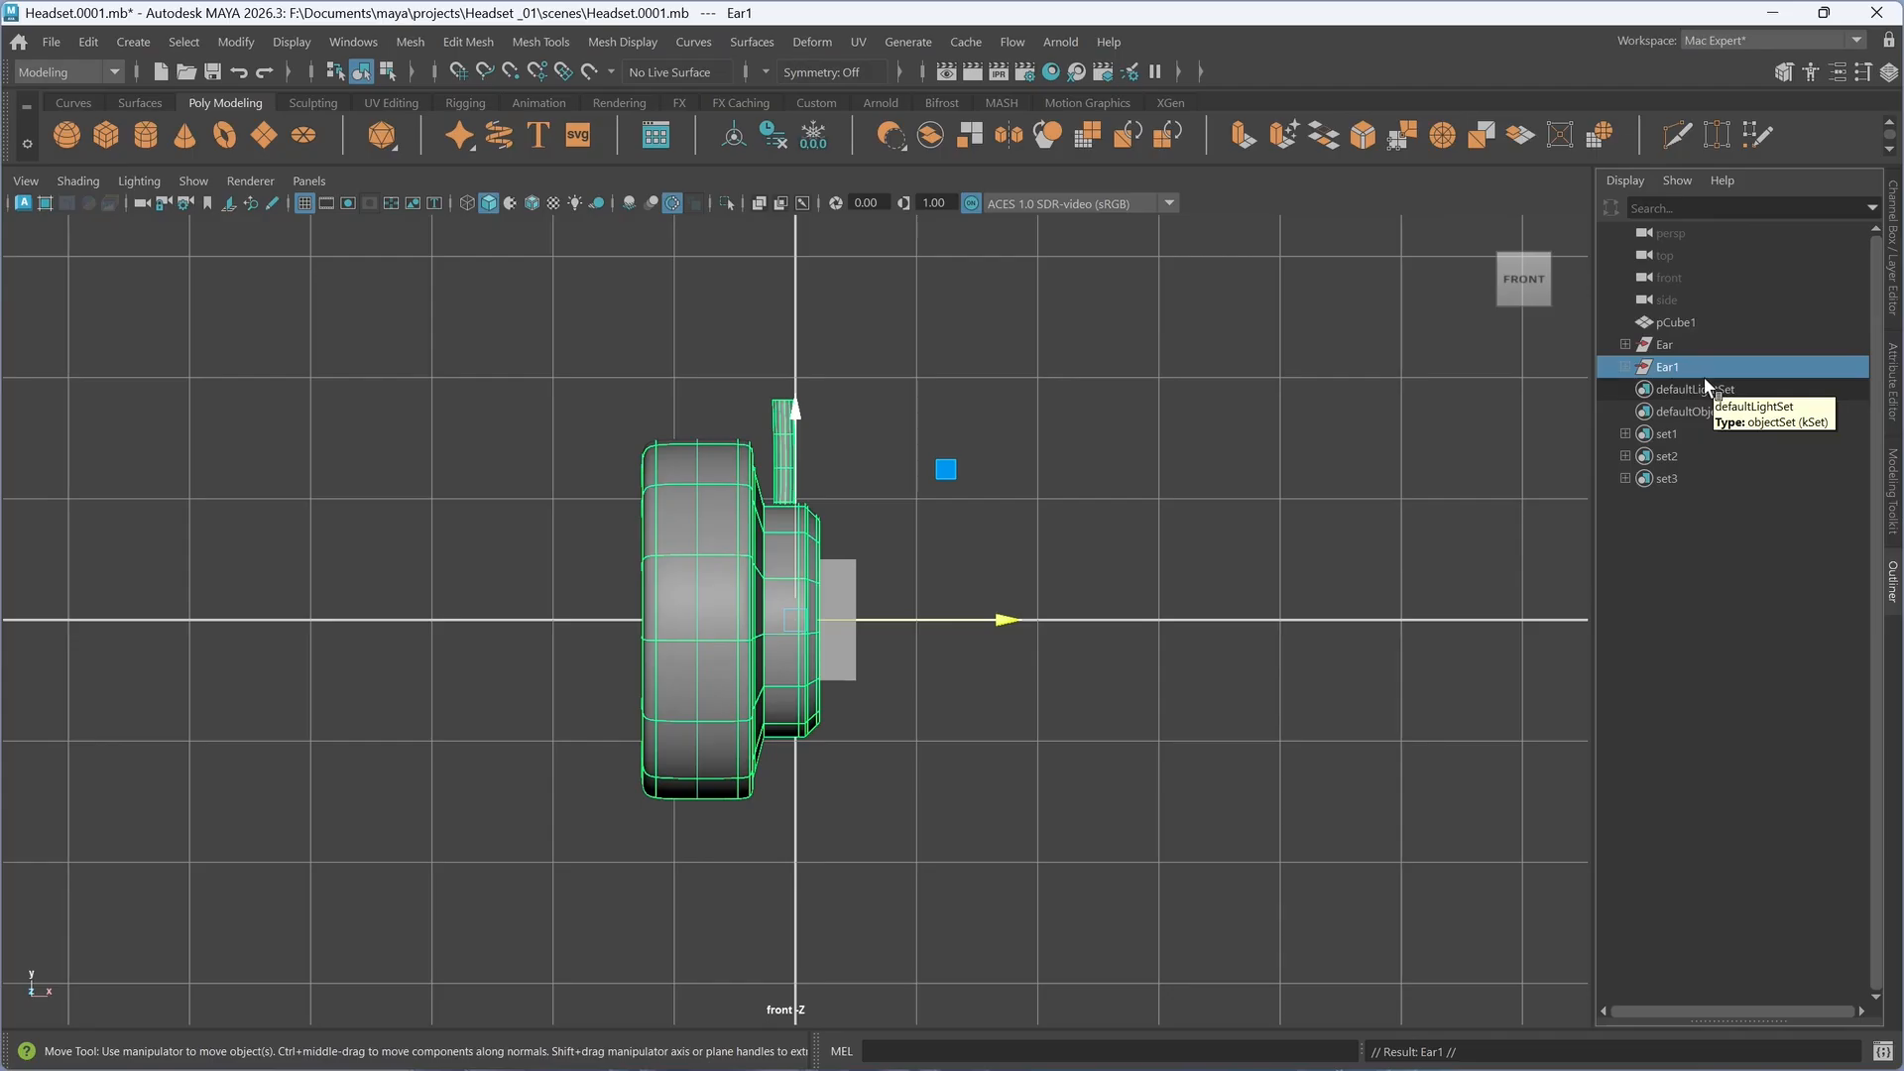
click(1688, 343)
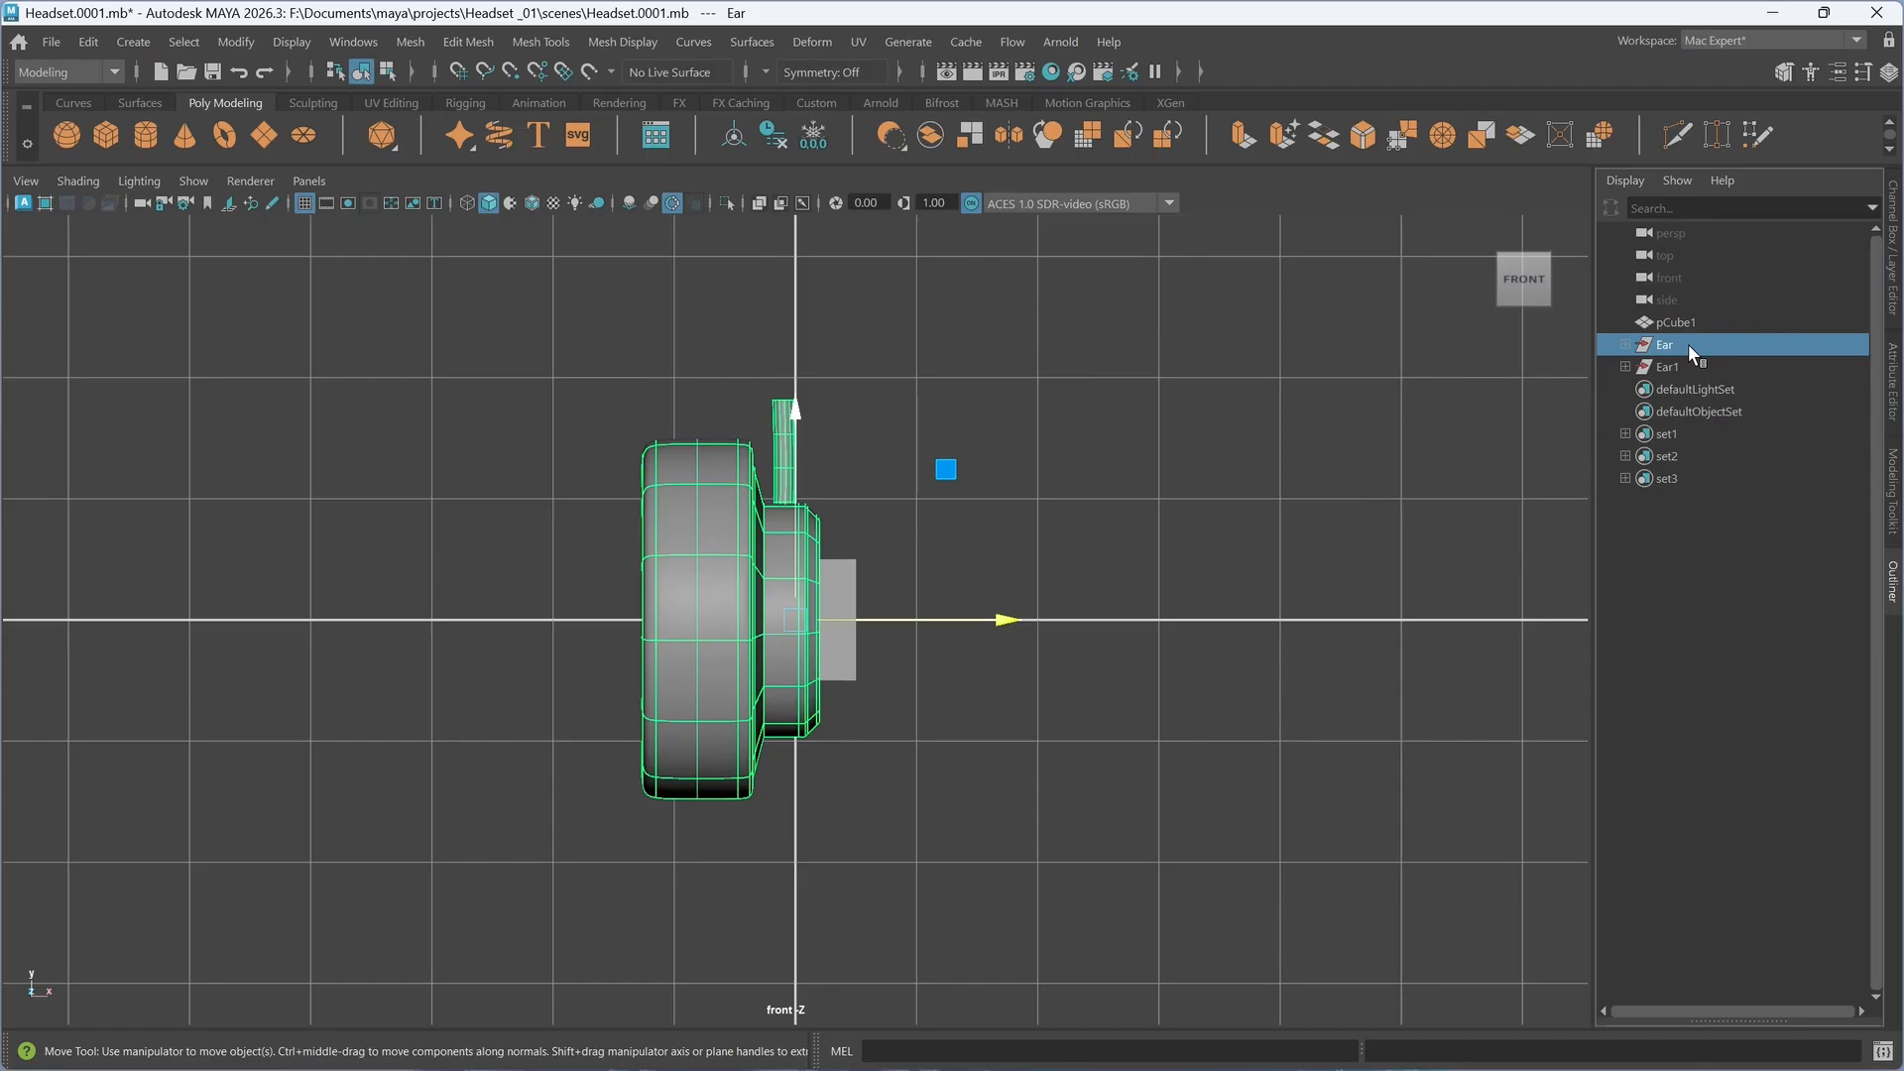
key(h)
- Combine all meshes of the duplicated Ear1 group into a single mesh
click(1669, 366)
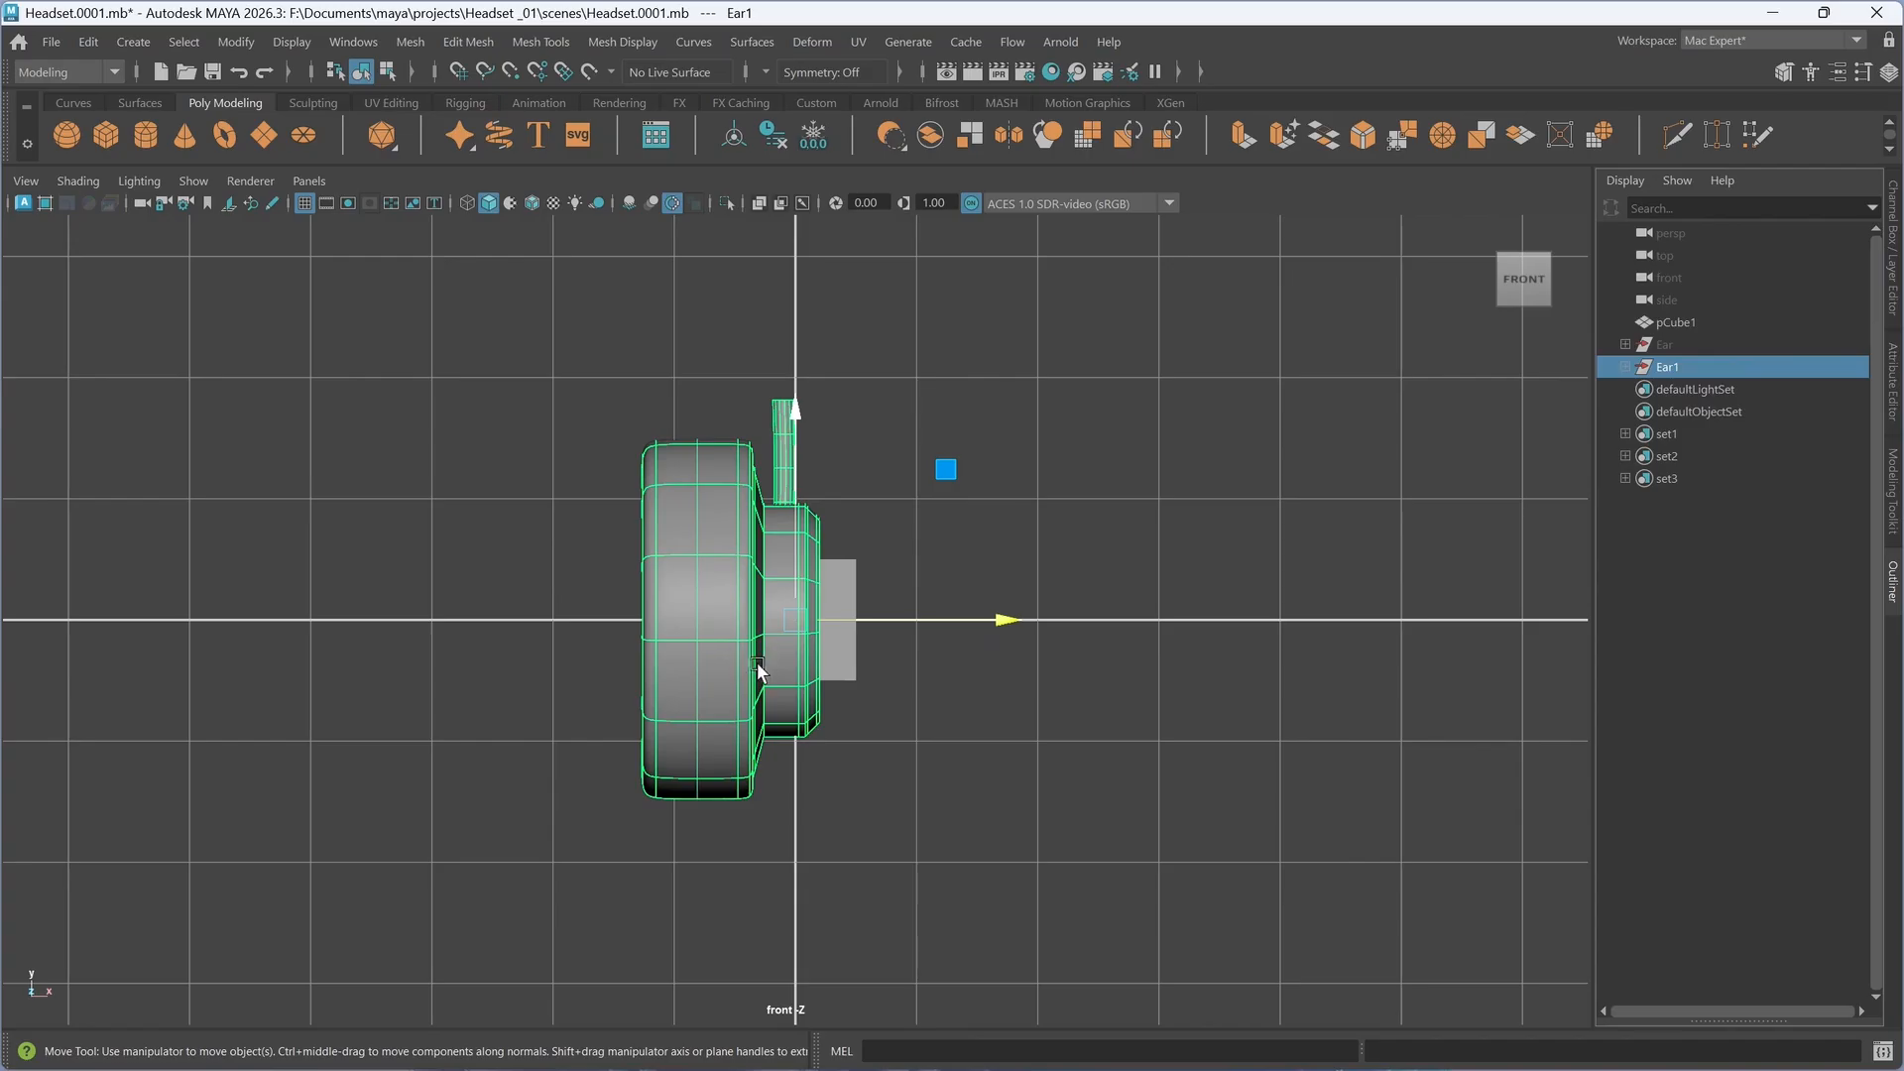
right_click(764, 667)
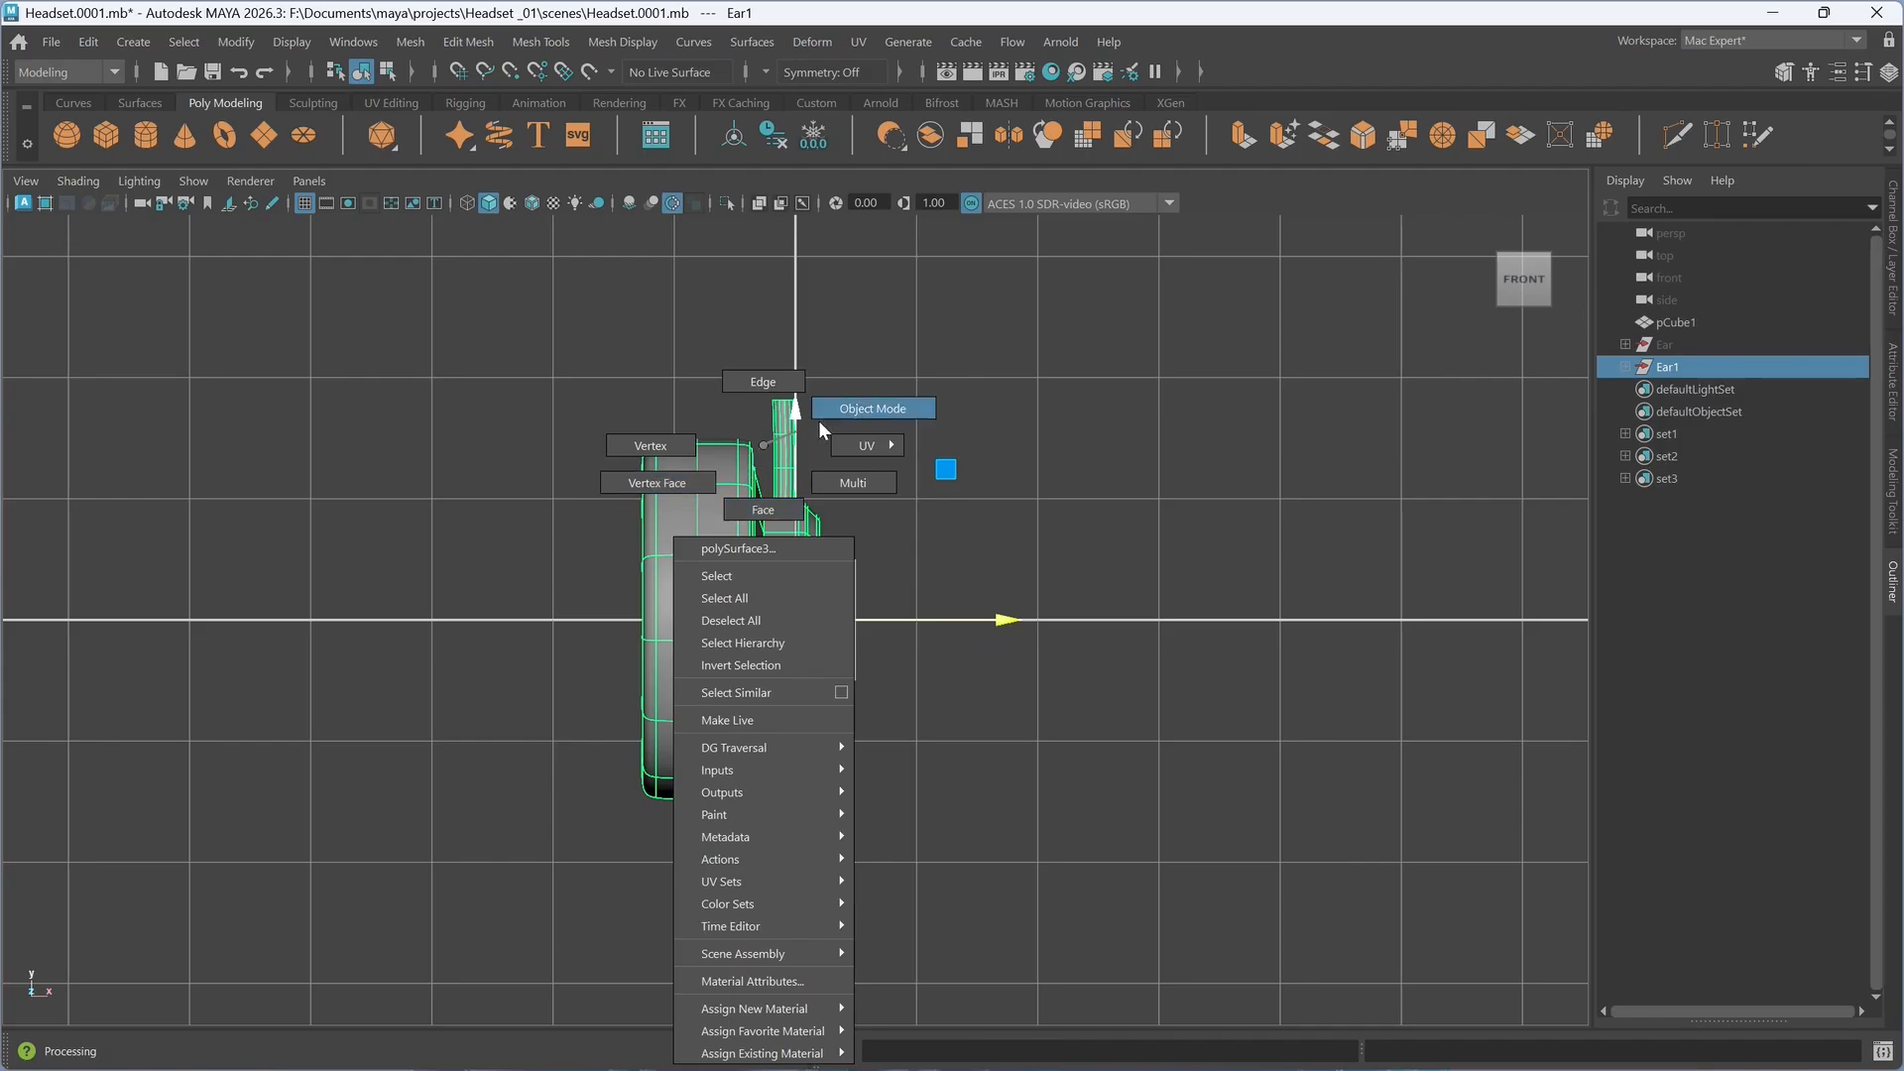
click(753, 446)
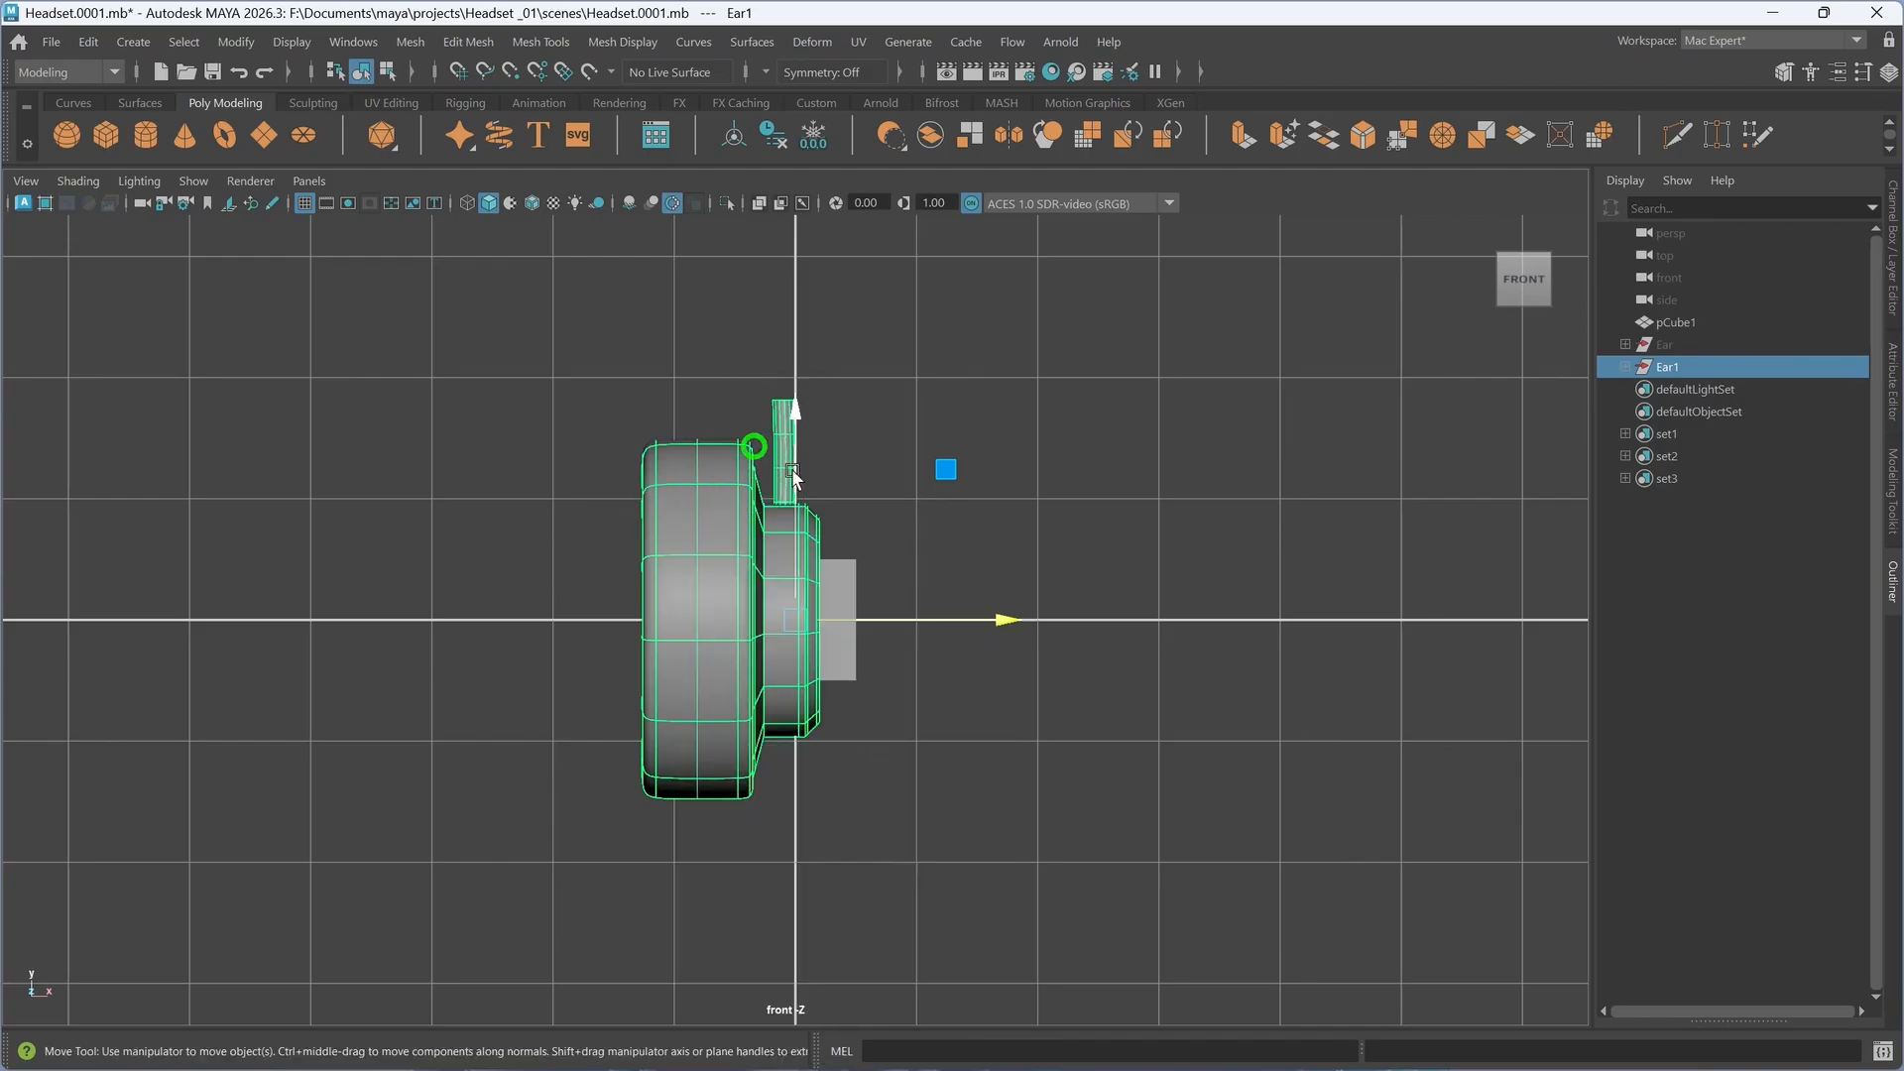
shift+right_click(844, 451)
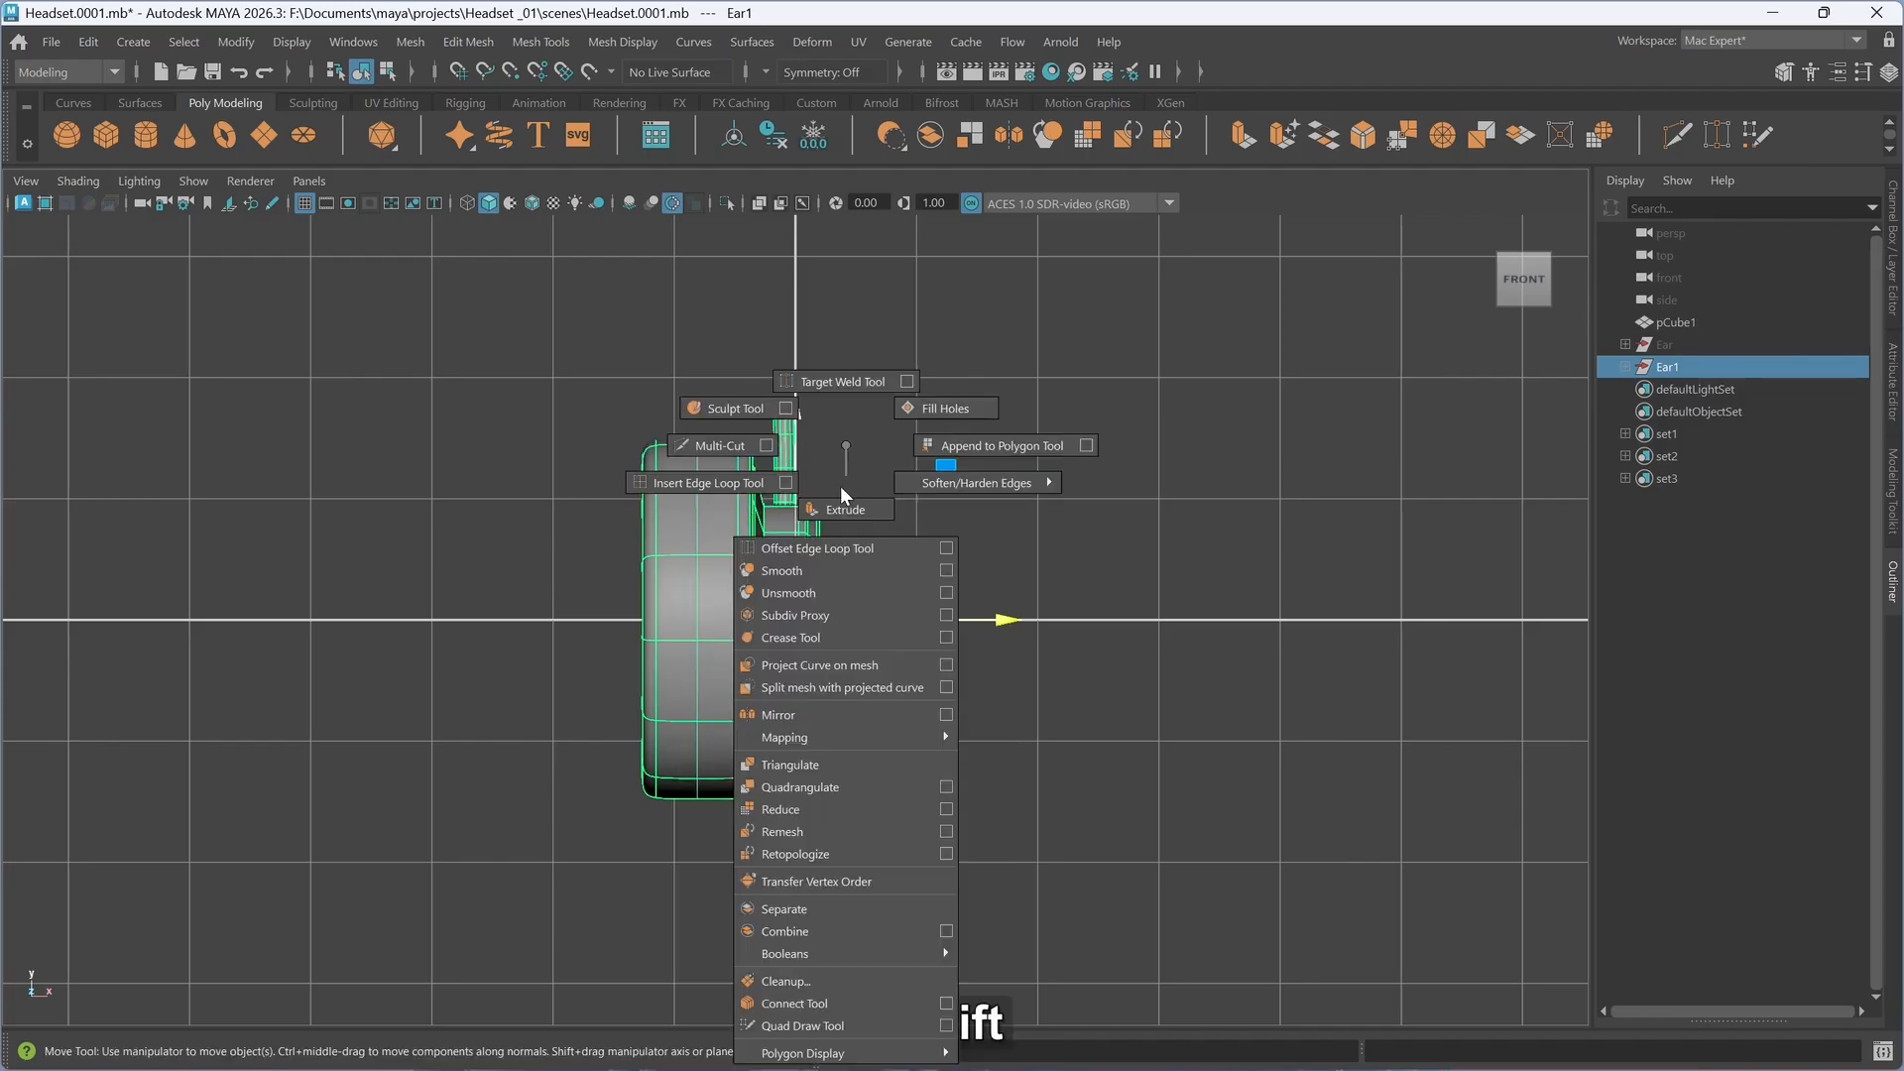
click(793, 926)
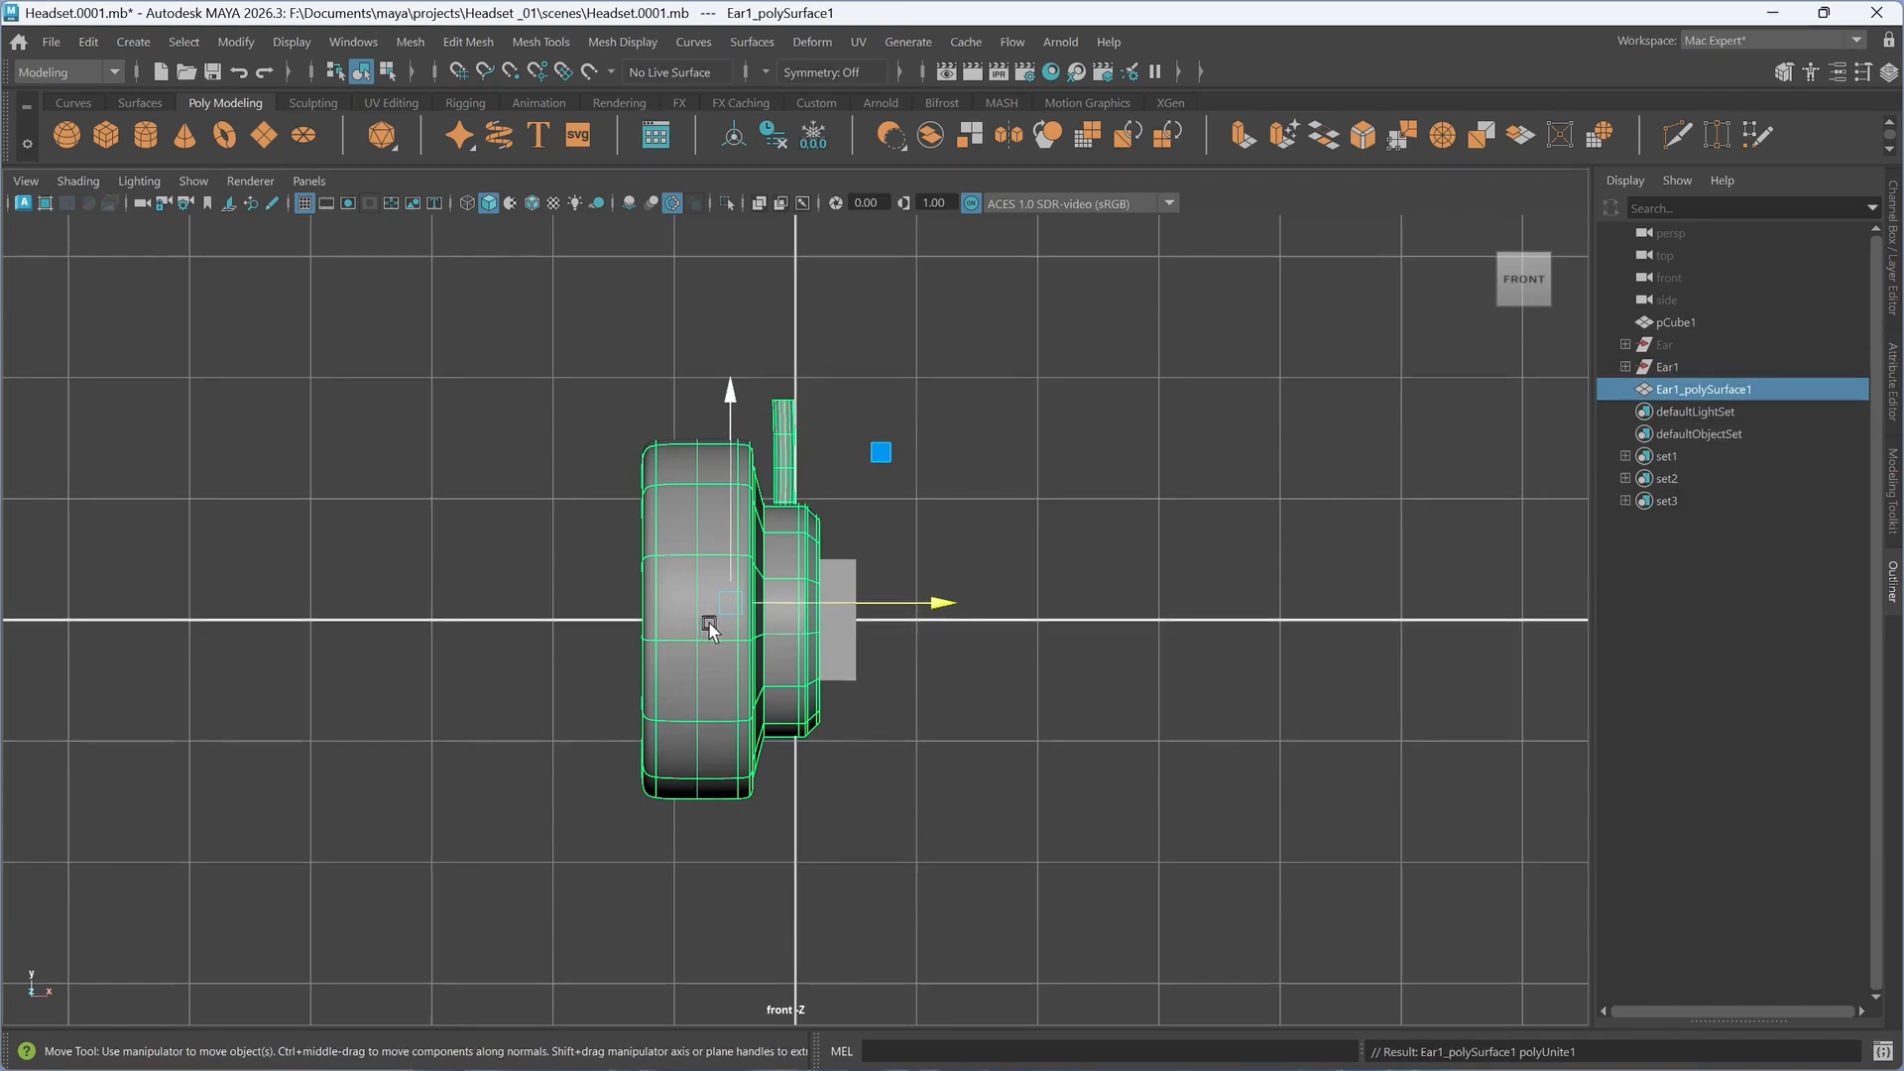
- Move the combined earcup mesh along X in the front view to about 3.07 cm from the origin
drag(932, 603, 1118, 601)
click(1128, 603)
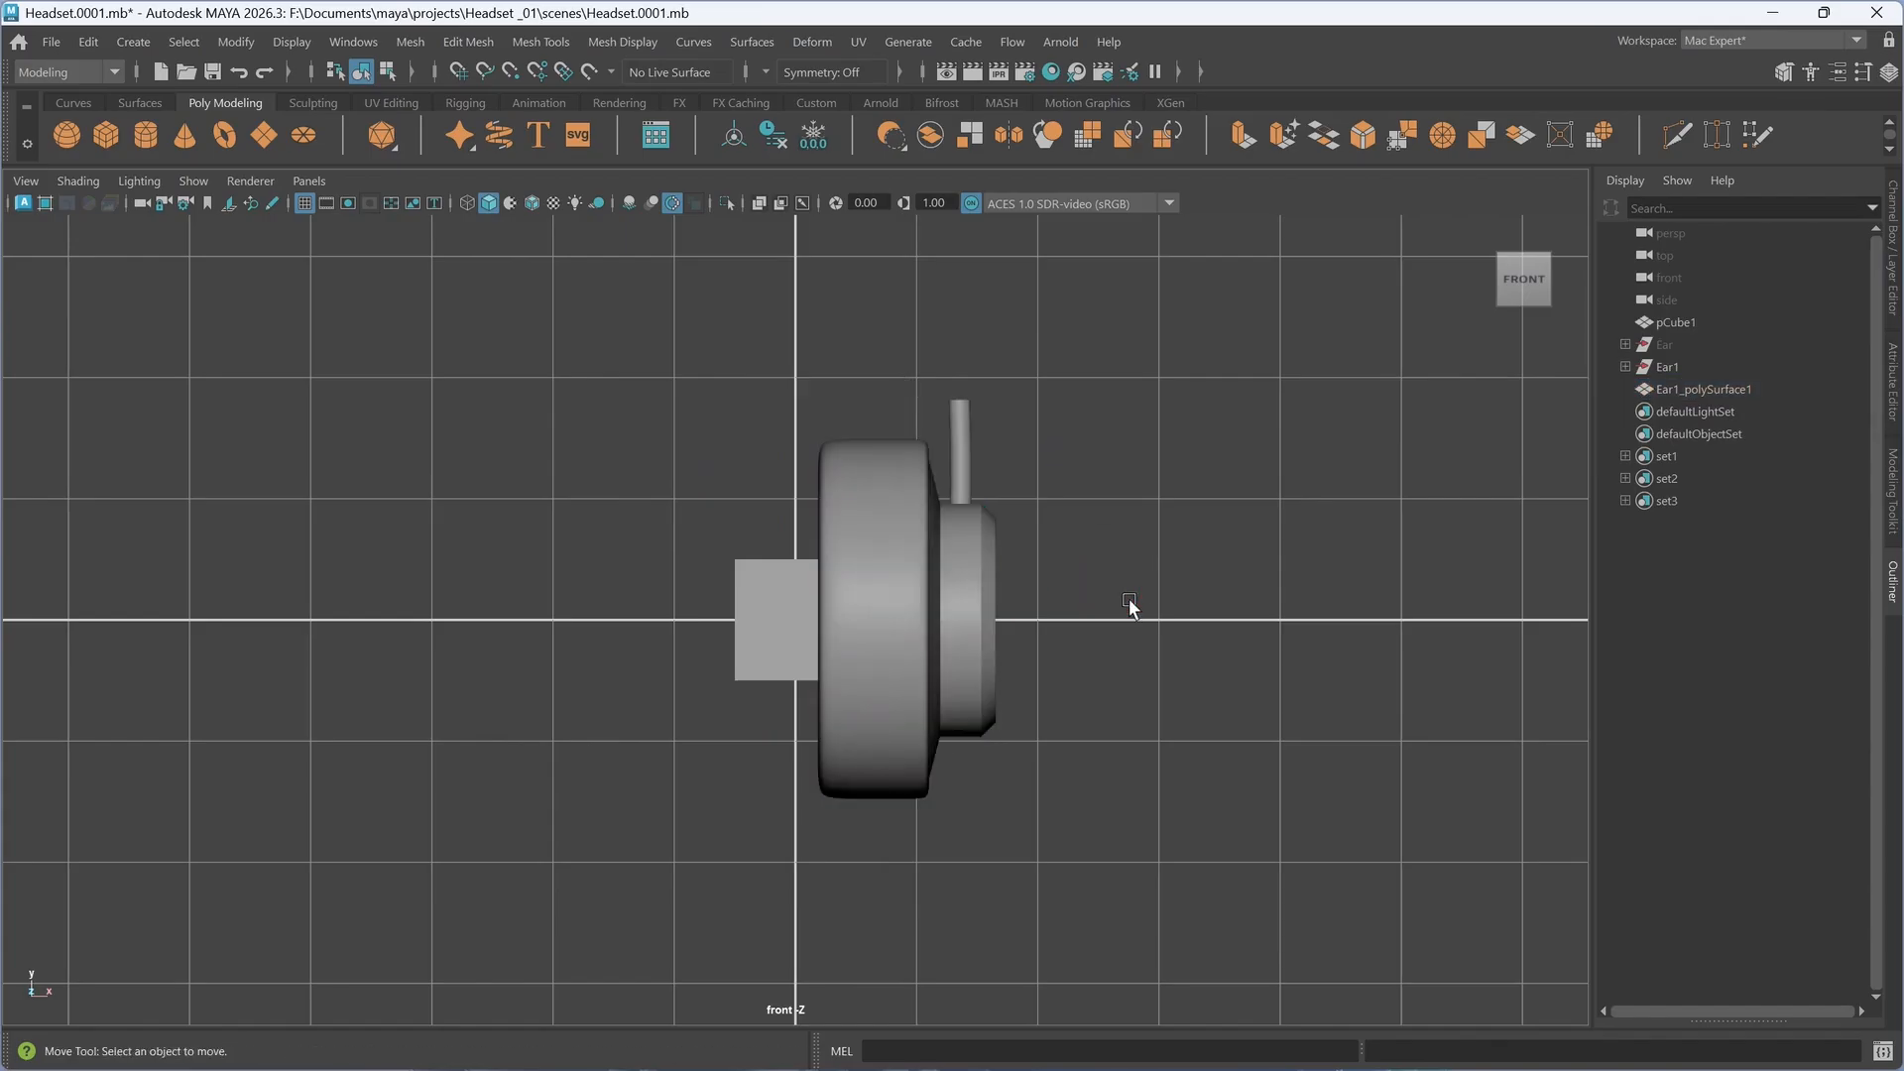
click(854, 591)
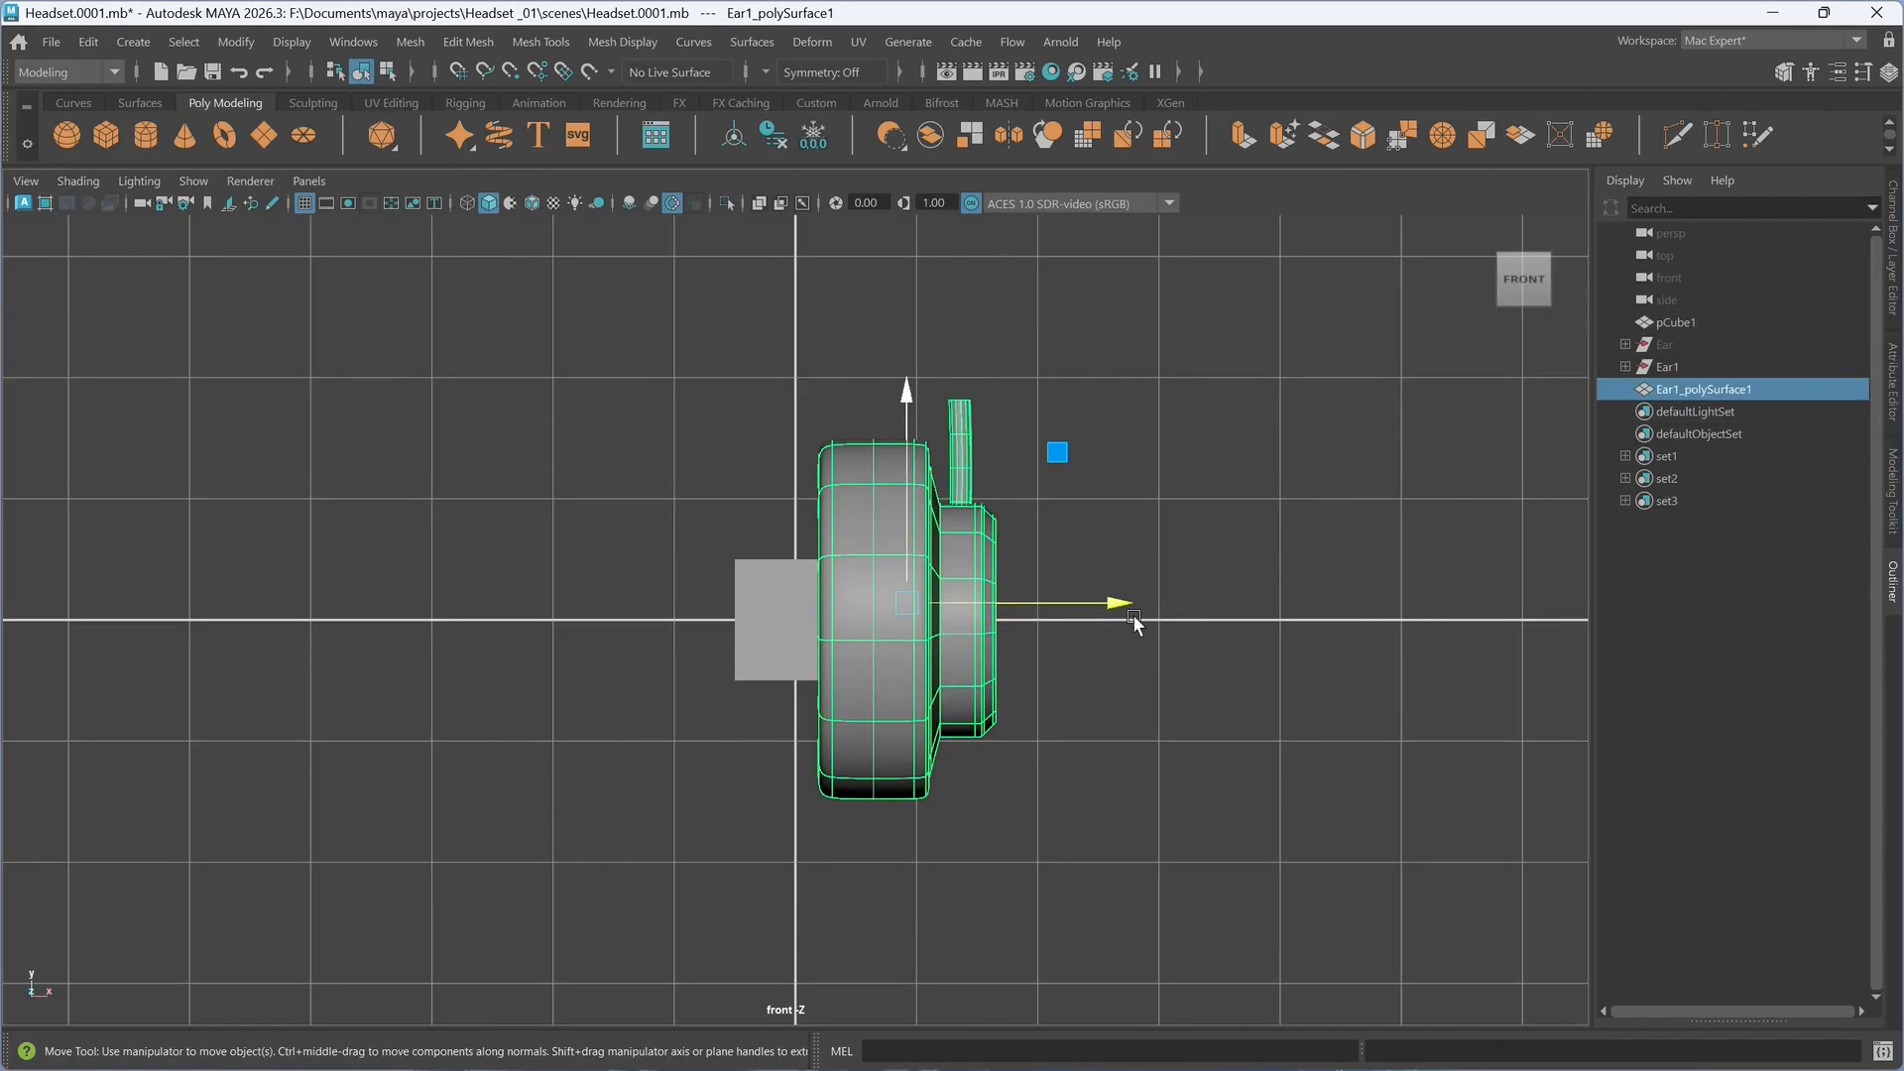
drag(1115, 599, 1381, 571)
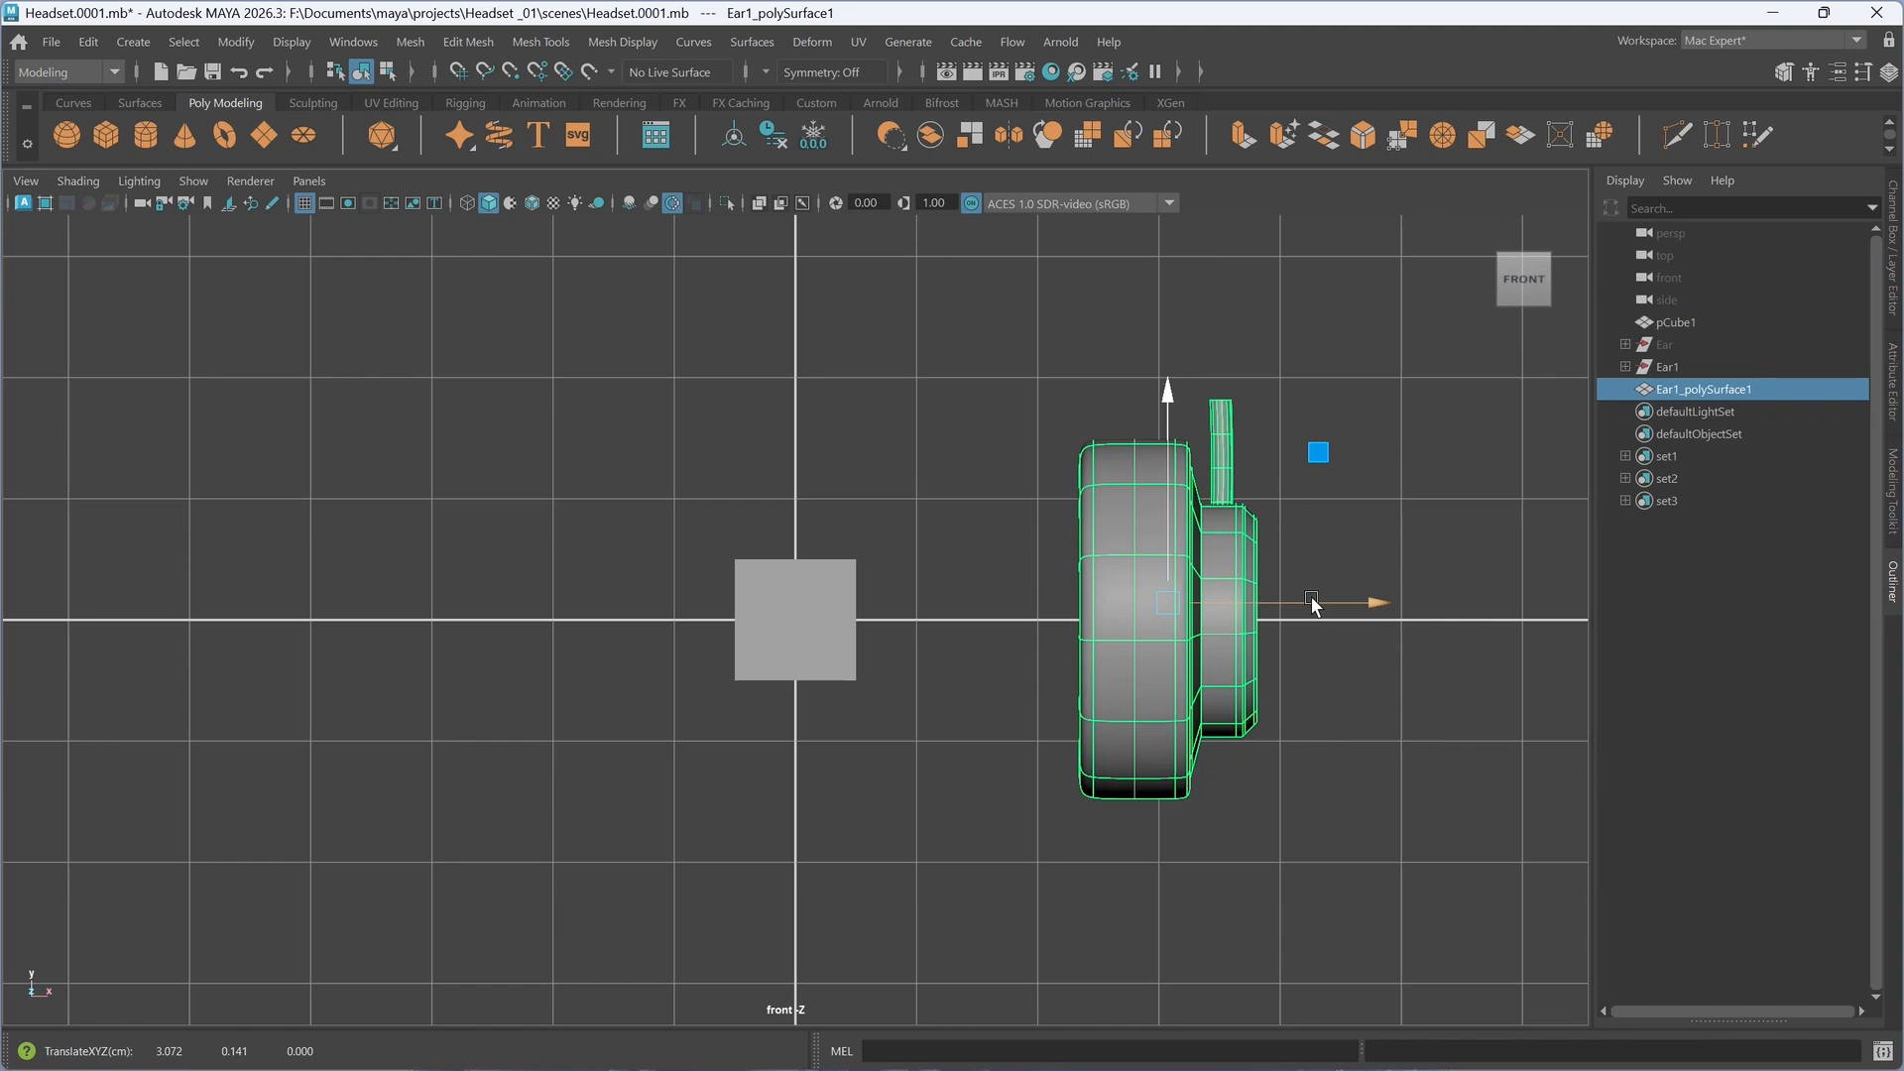
- Rotate the combined earcup mesh about -8.25 degrees around Z so it tilts, and return to the Move tool
key(e)
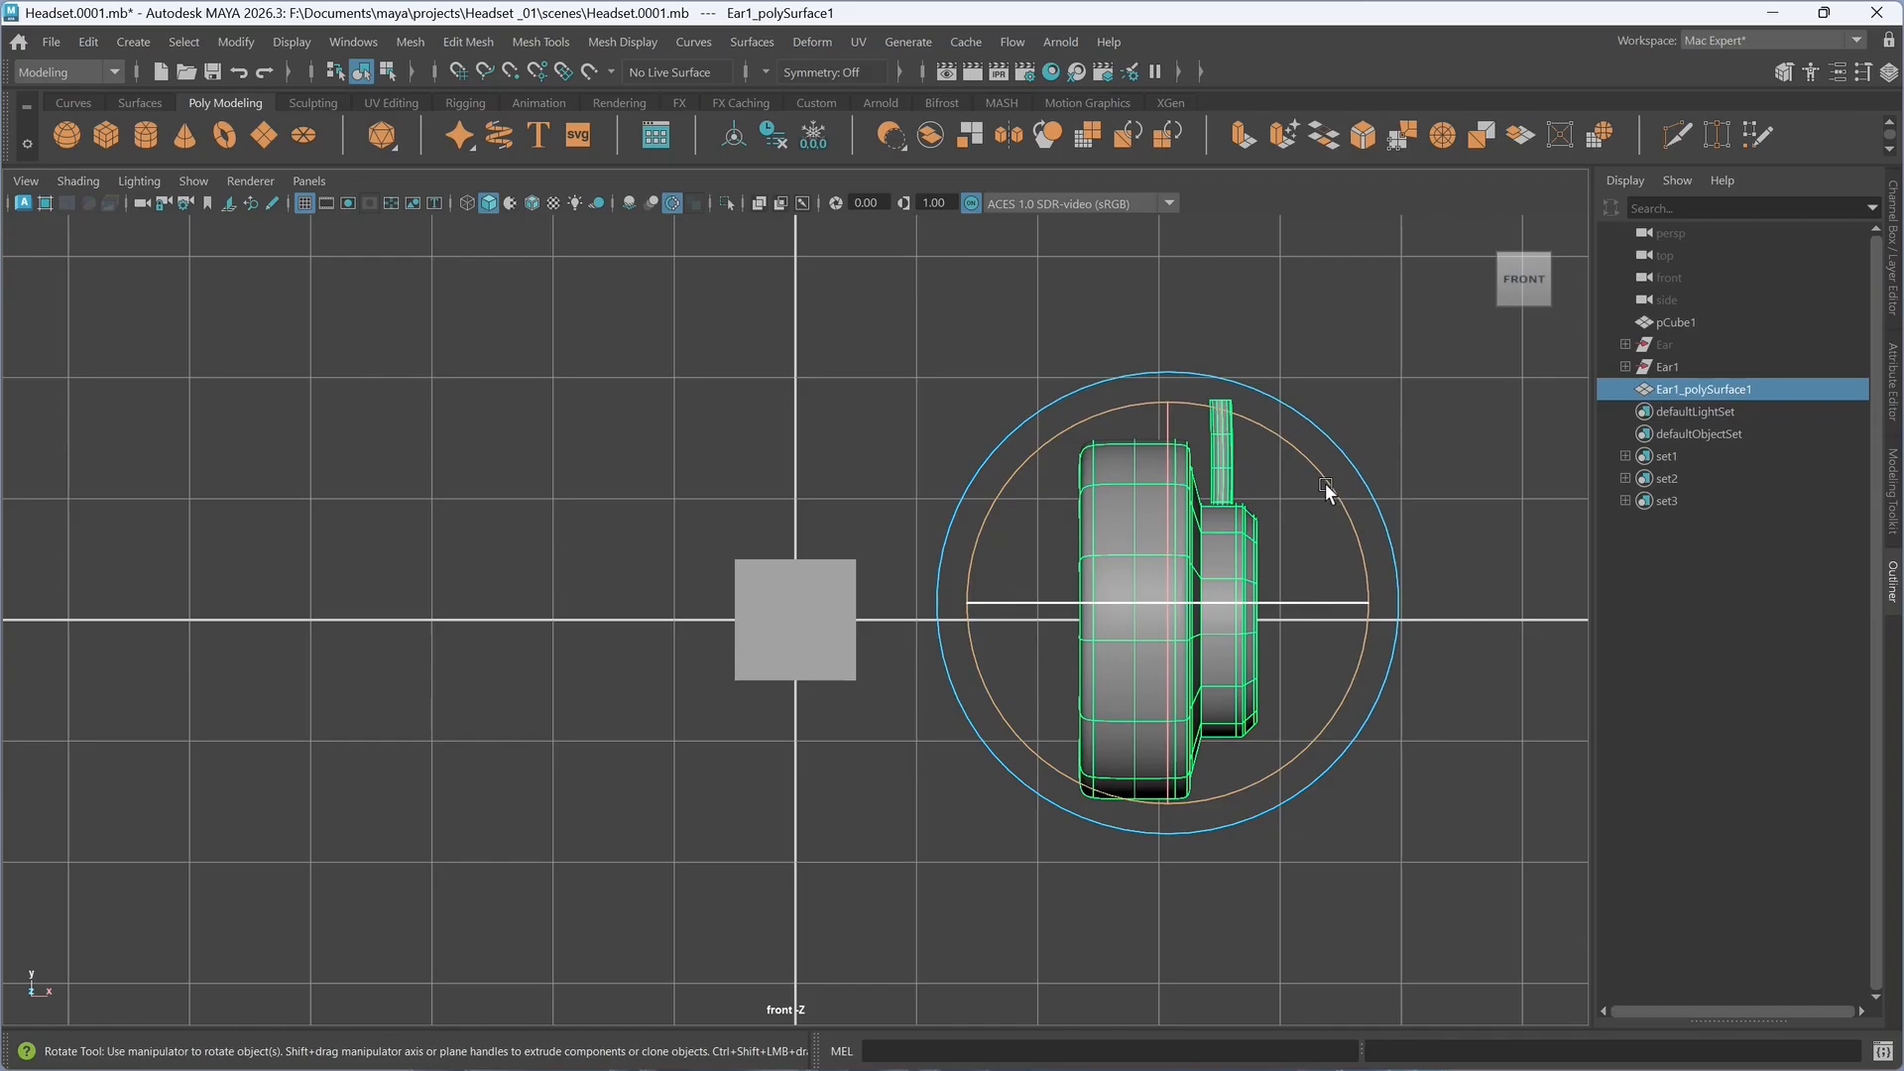
key(j)
mouse_move(1317, 470)
mouse_down()
mouse_move(1345, 495)
mouse_move(1330, 422)
mouse_move(1326, 466)
mouse_up()
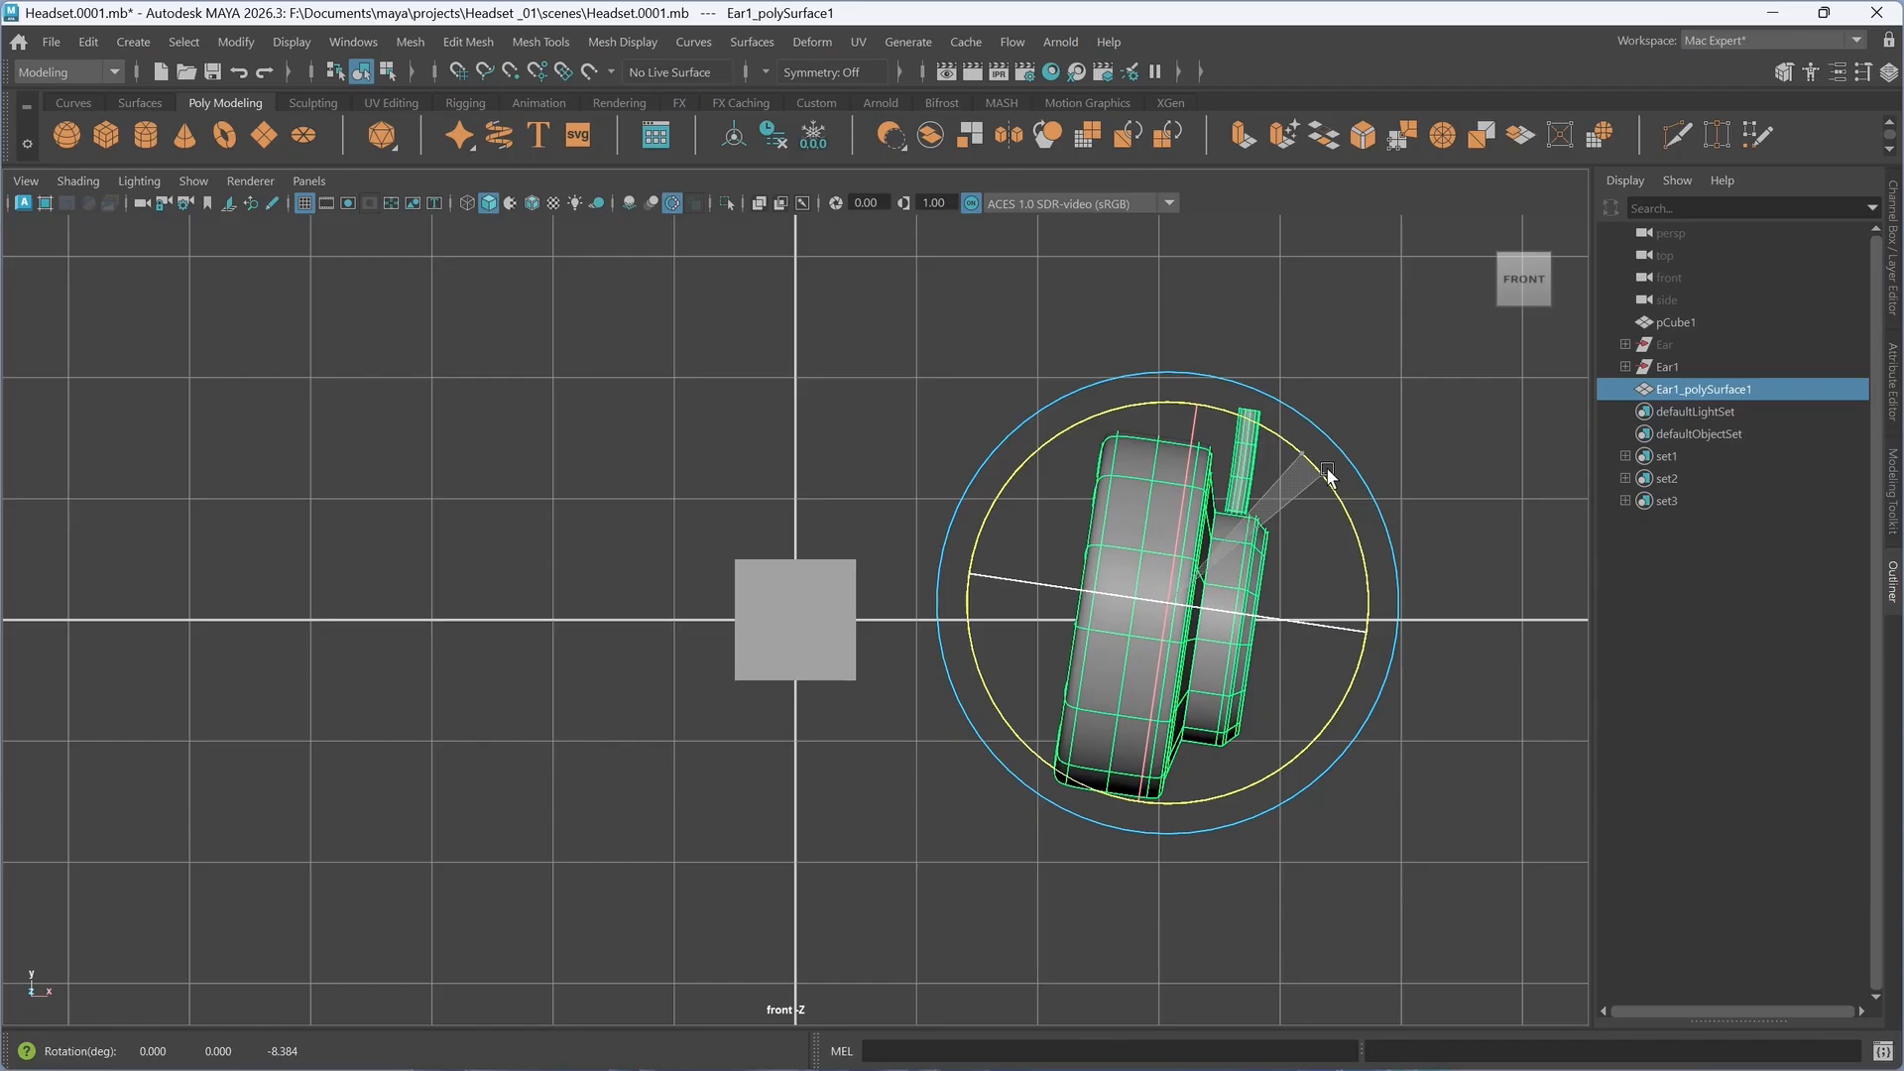
drag(1325, 466, 1331, 467)
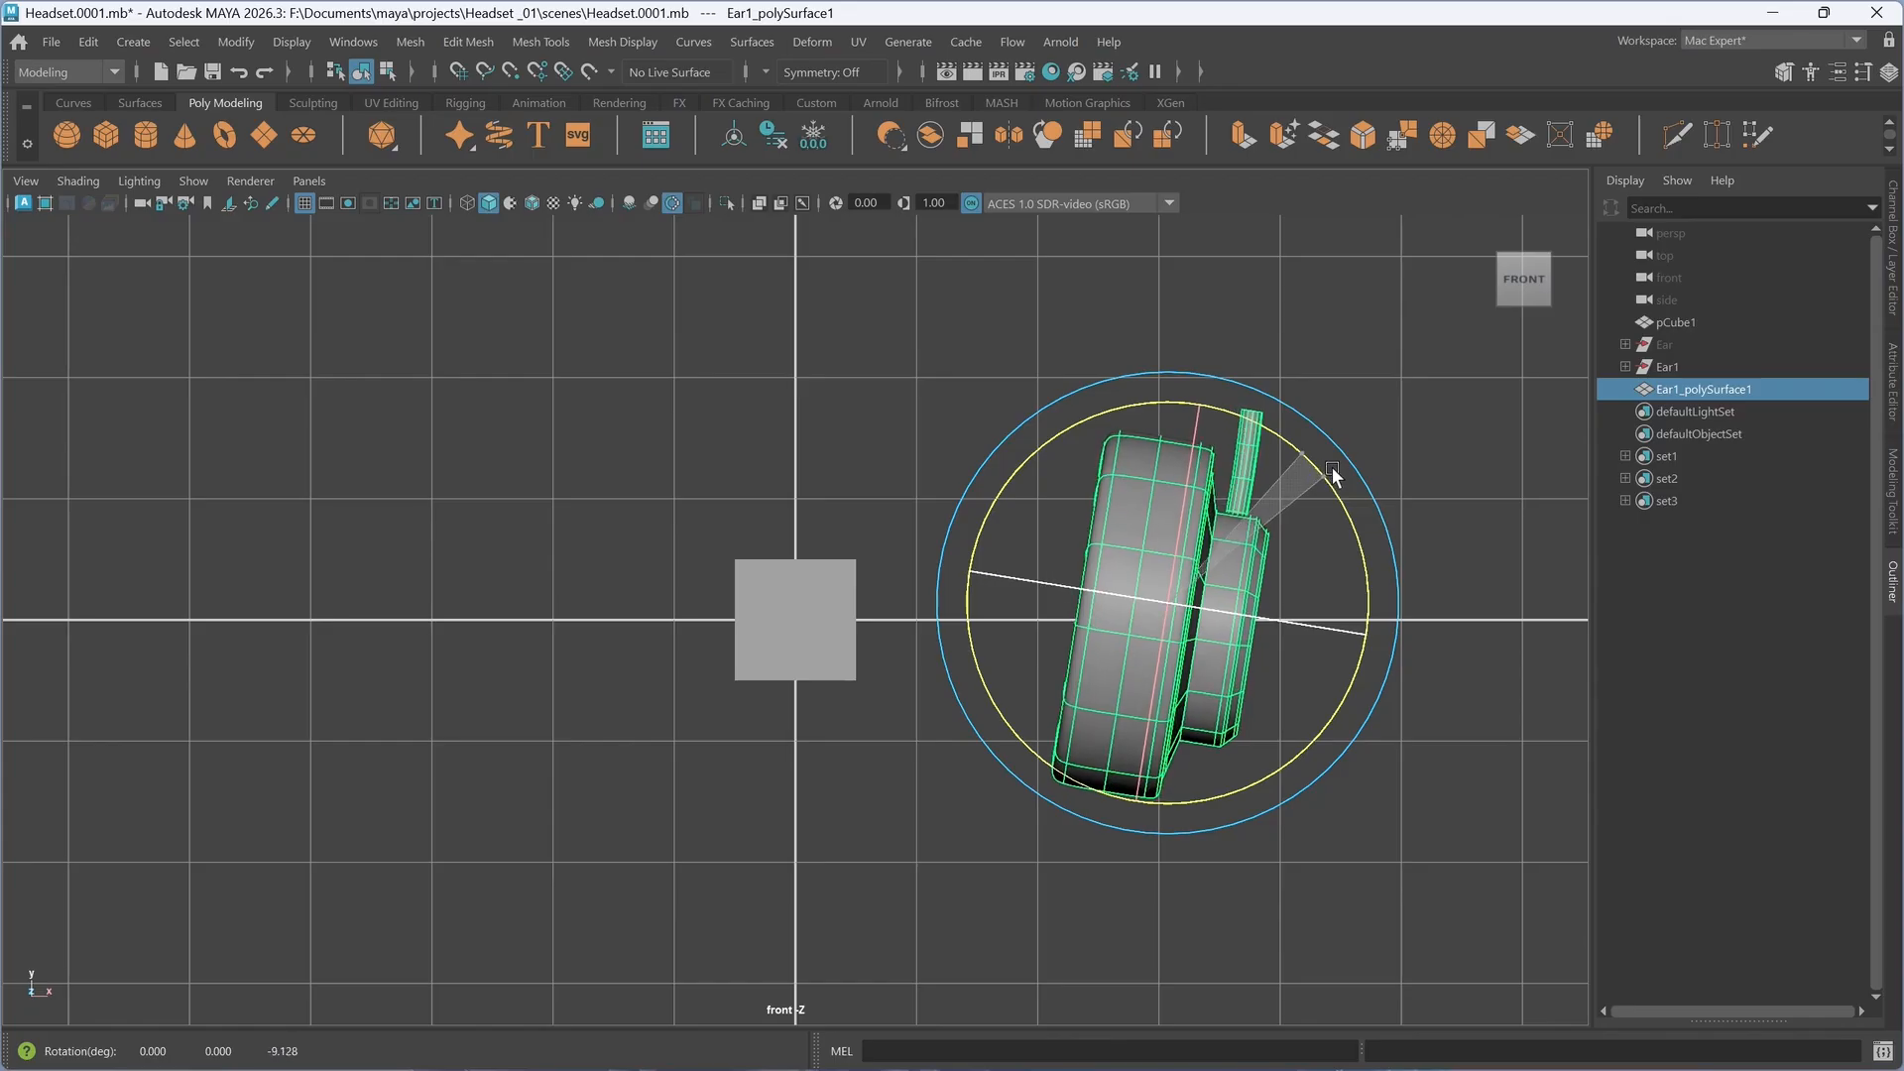
drag(1335, 468, 1329, 463)
key(w)
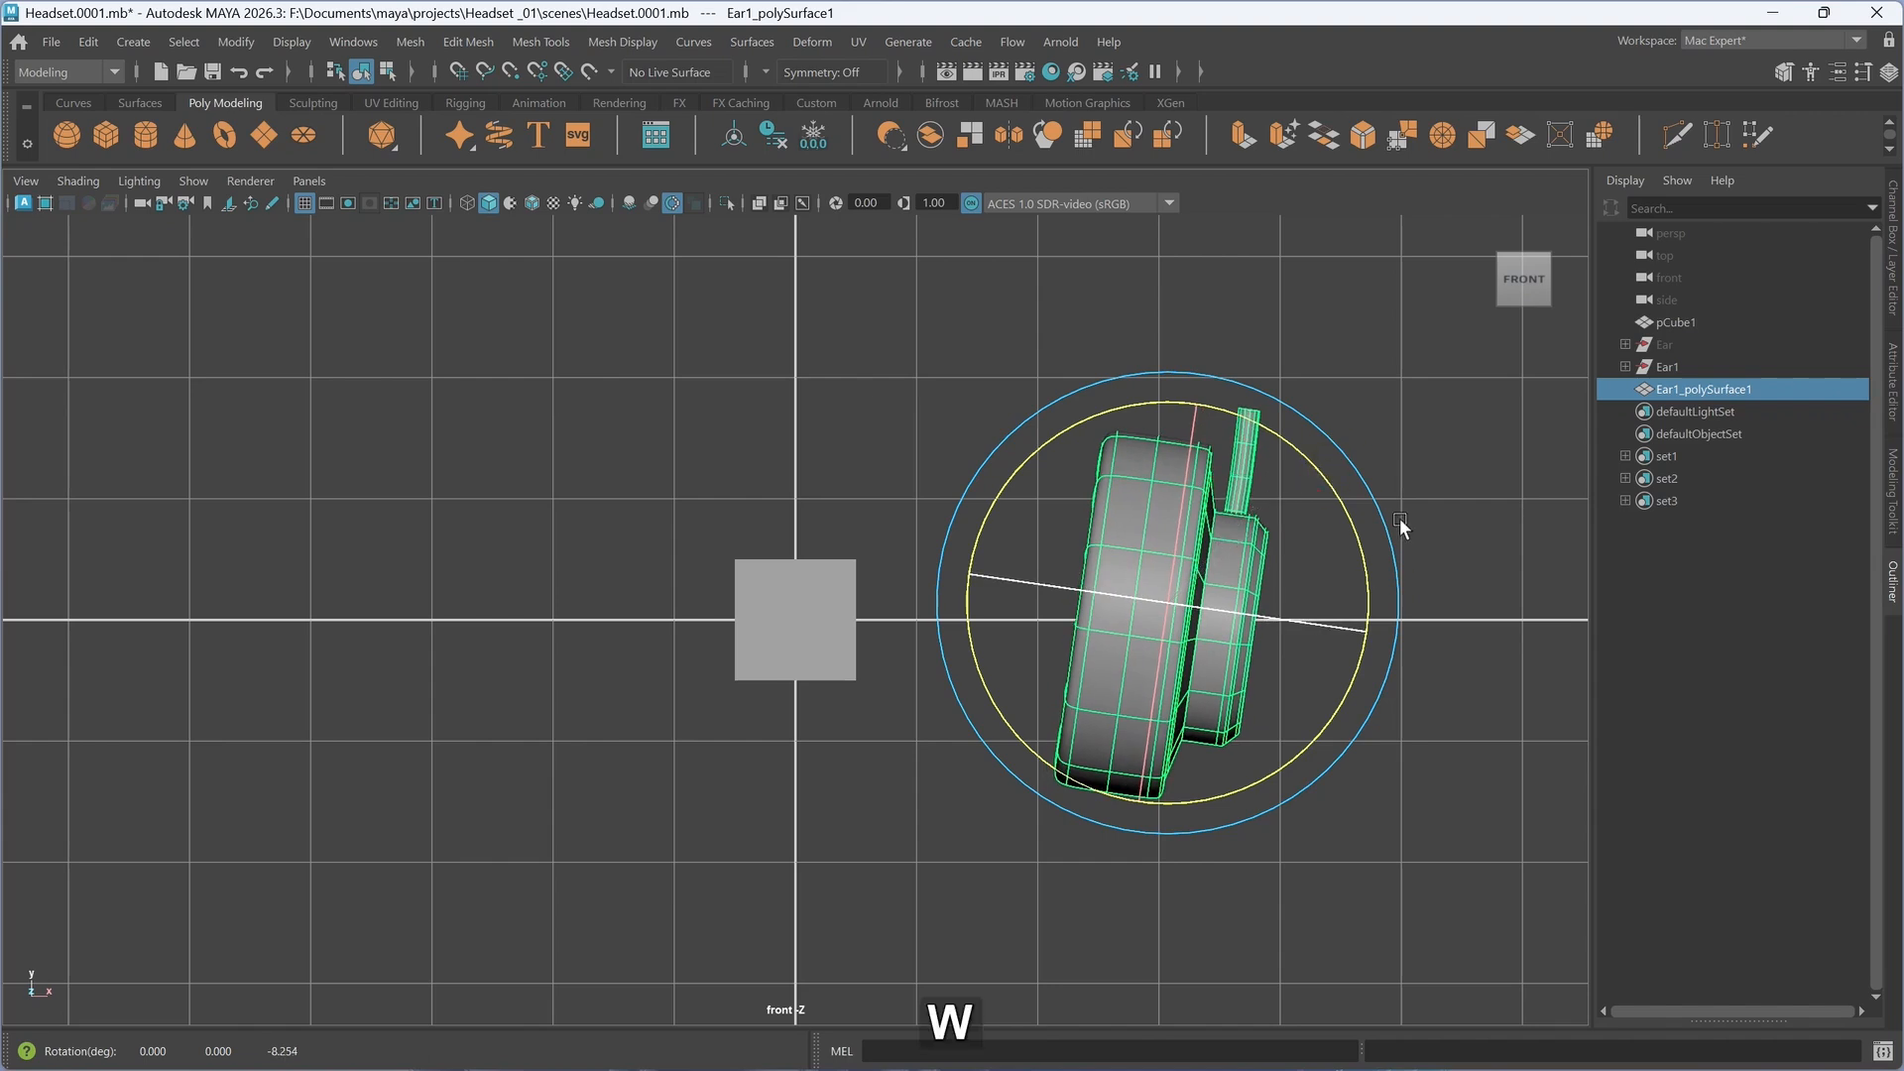
- Move the tilted ear cup horizontally along X in the front view, closer to the centre cube
drag(1388, 596, 1279, 601)
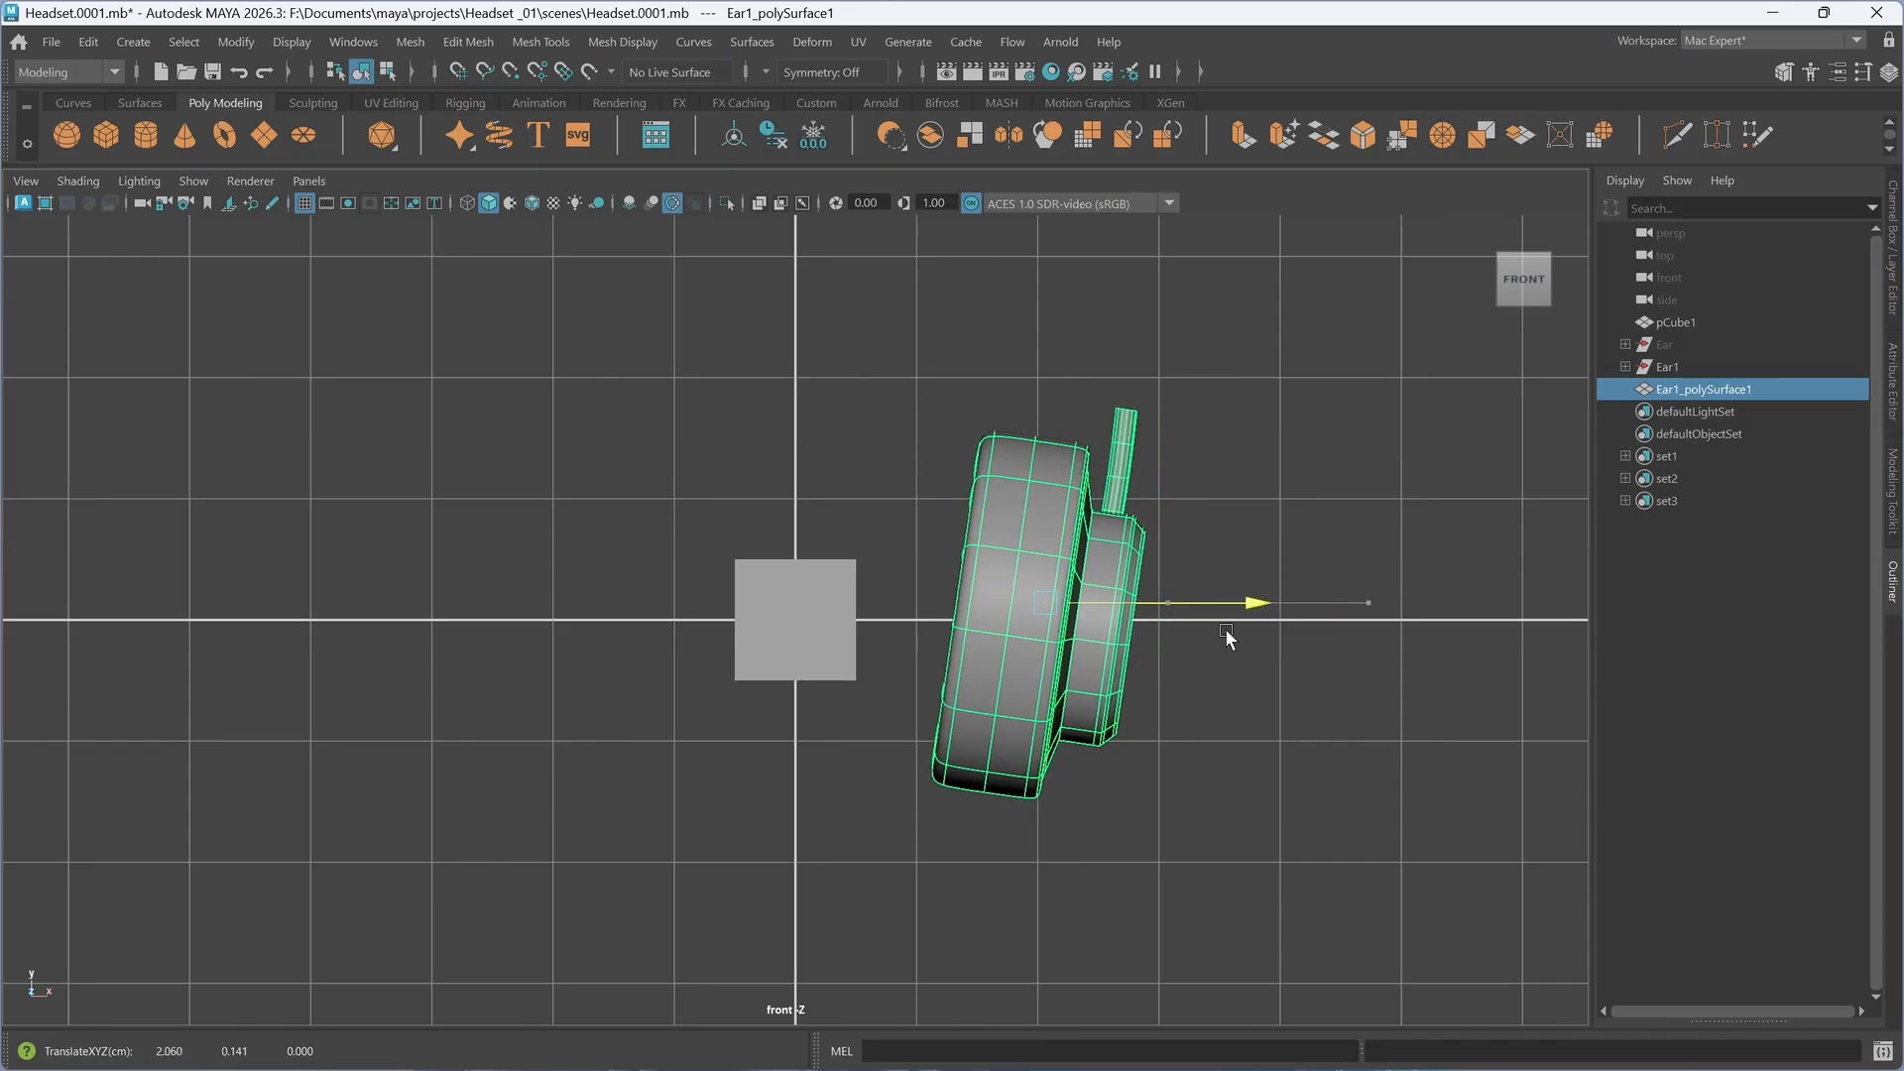
scroll(1025, 755, up, 5)
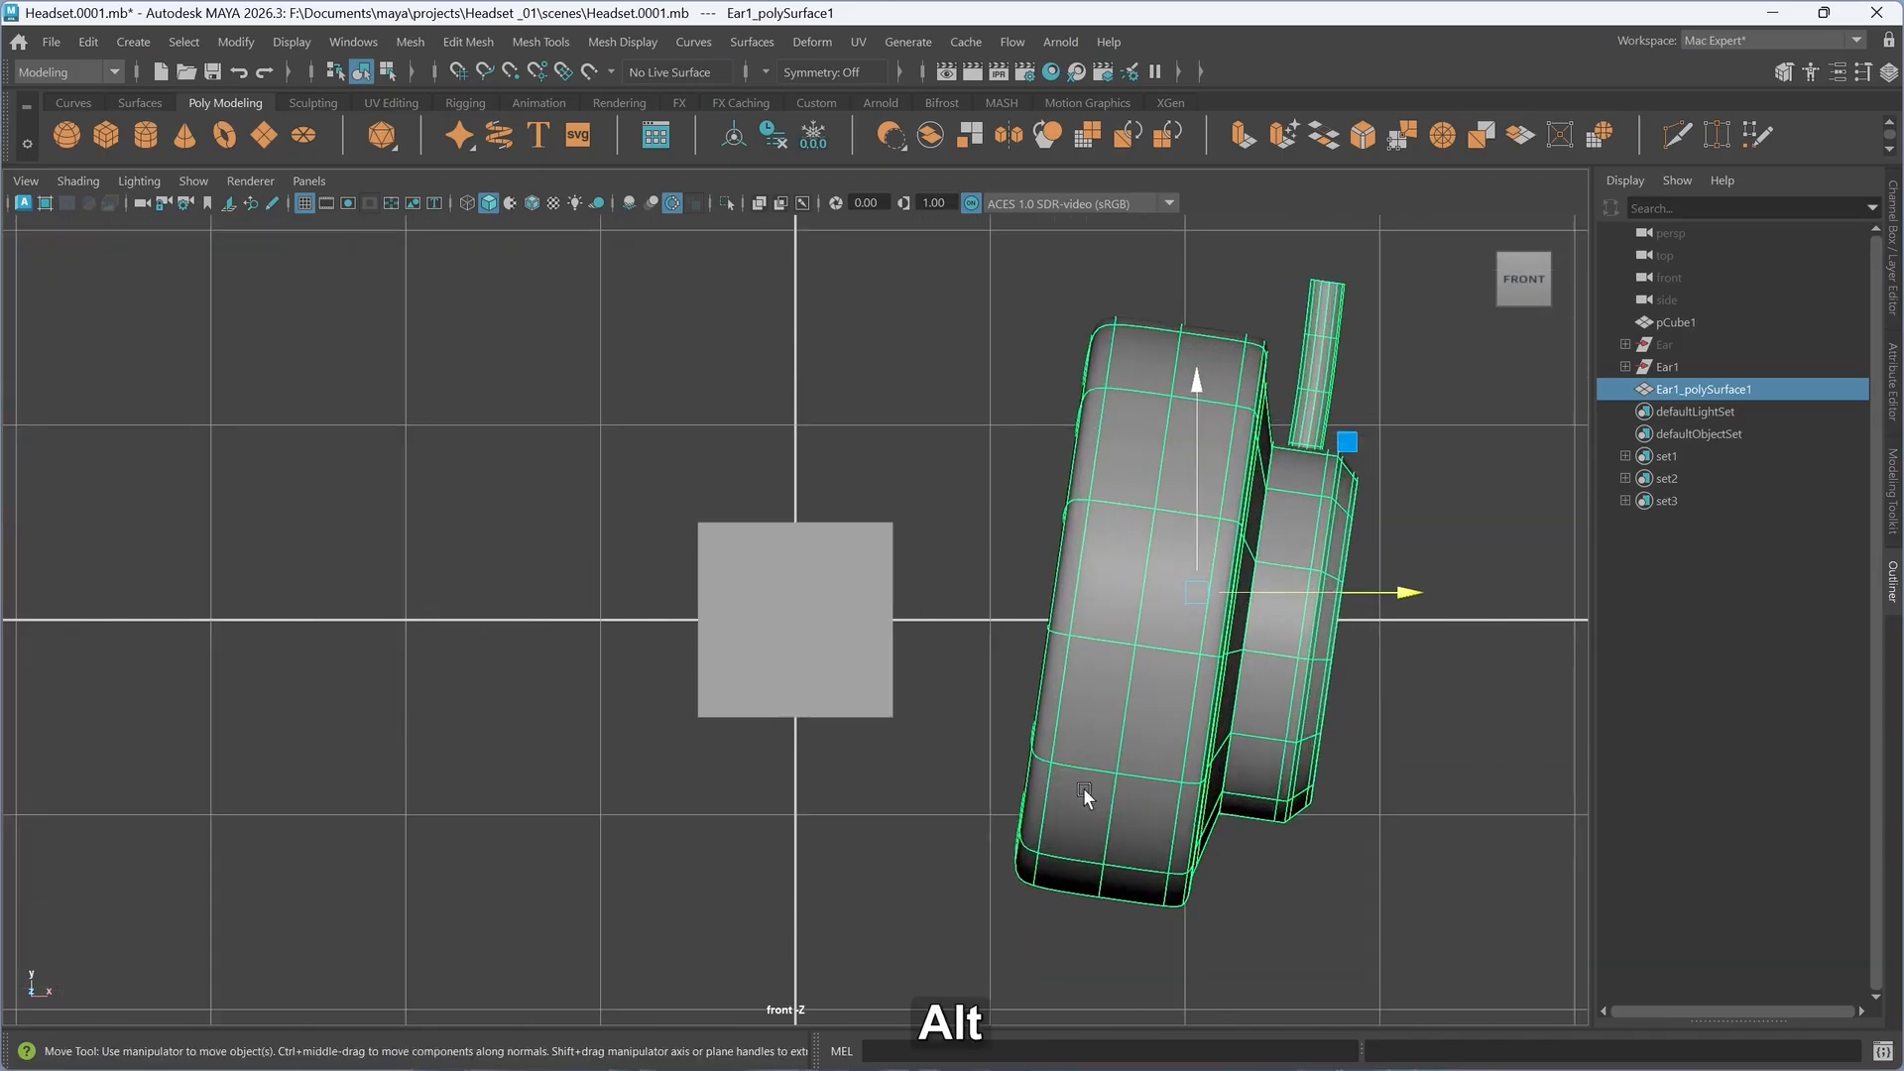
alt+middle_drag(1083, 788, 1058, 694)
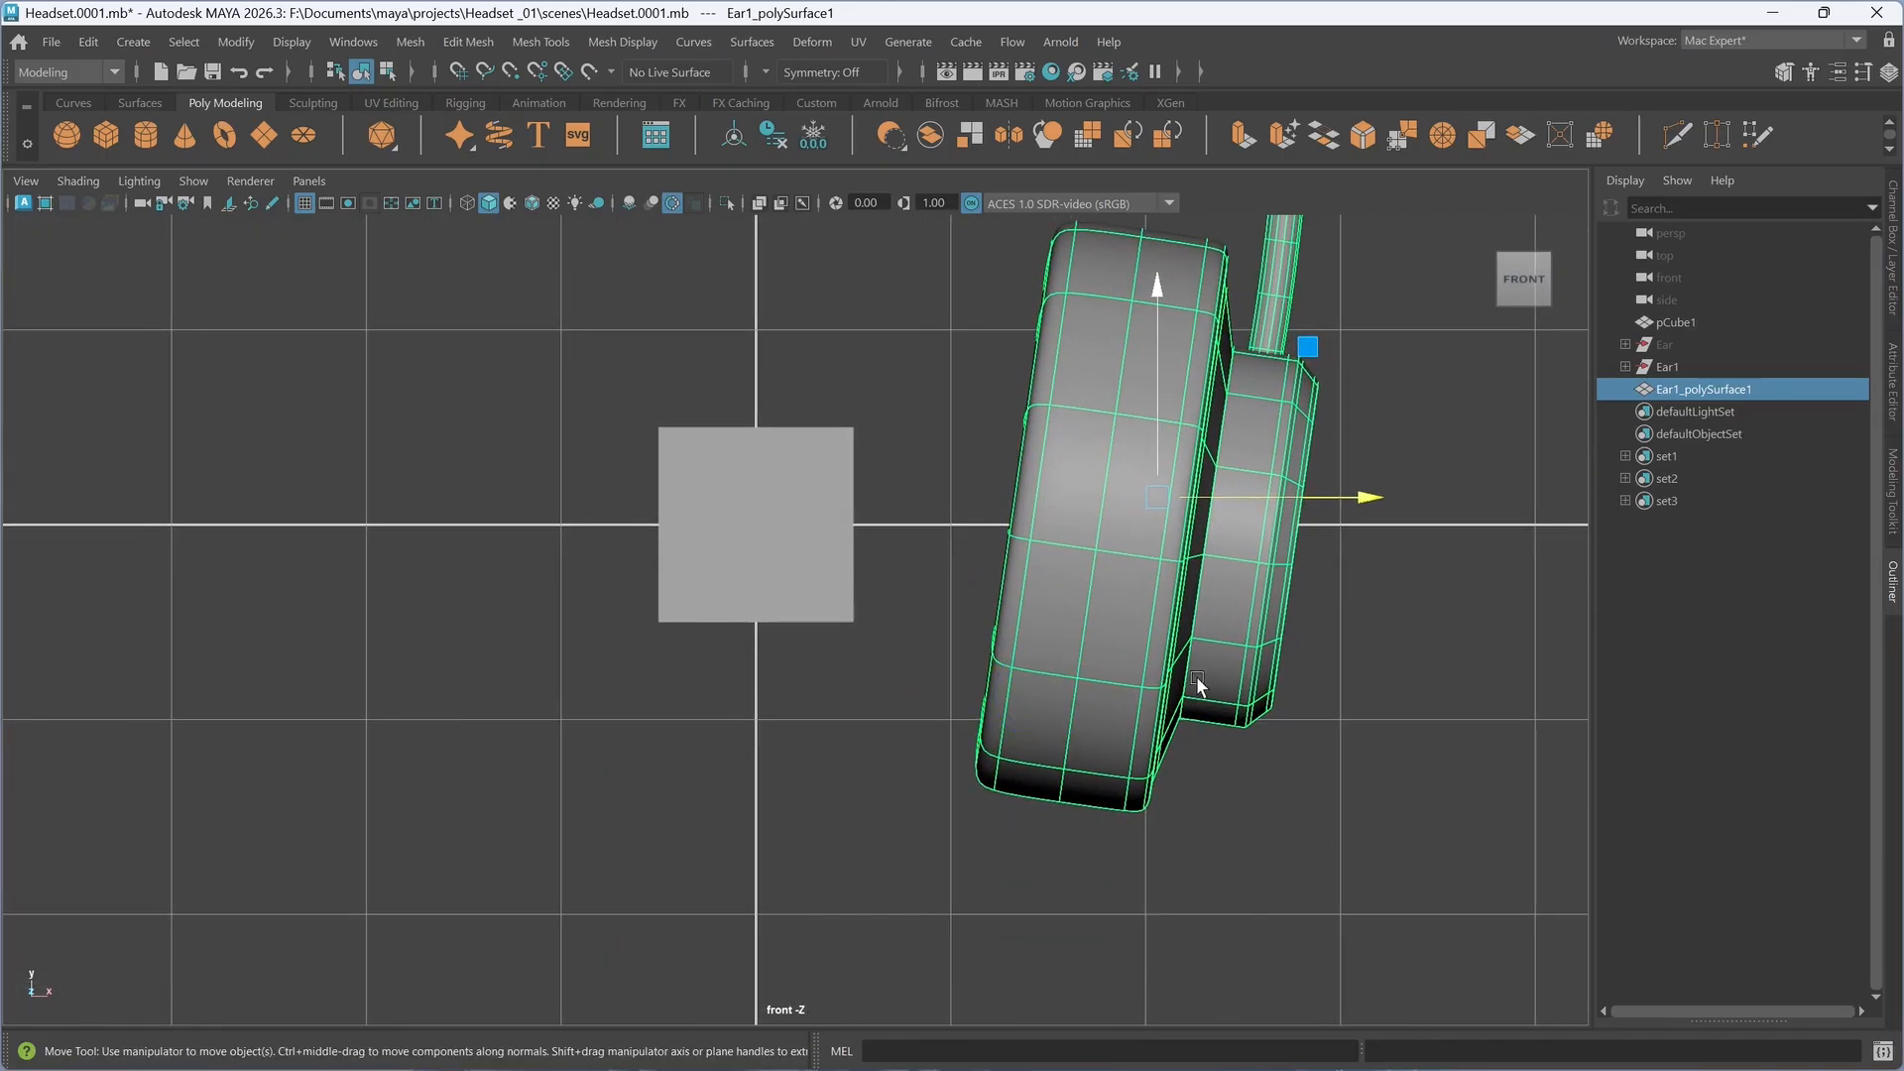
drag(1366, 494, 1340, 501)
scroll(1038, 634, down, 6)
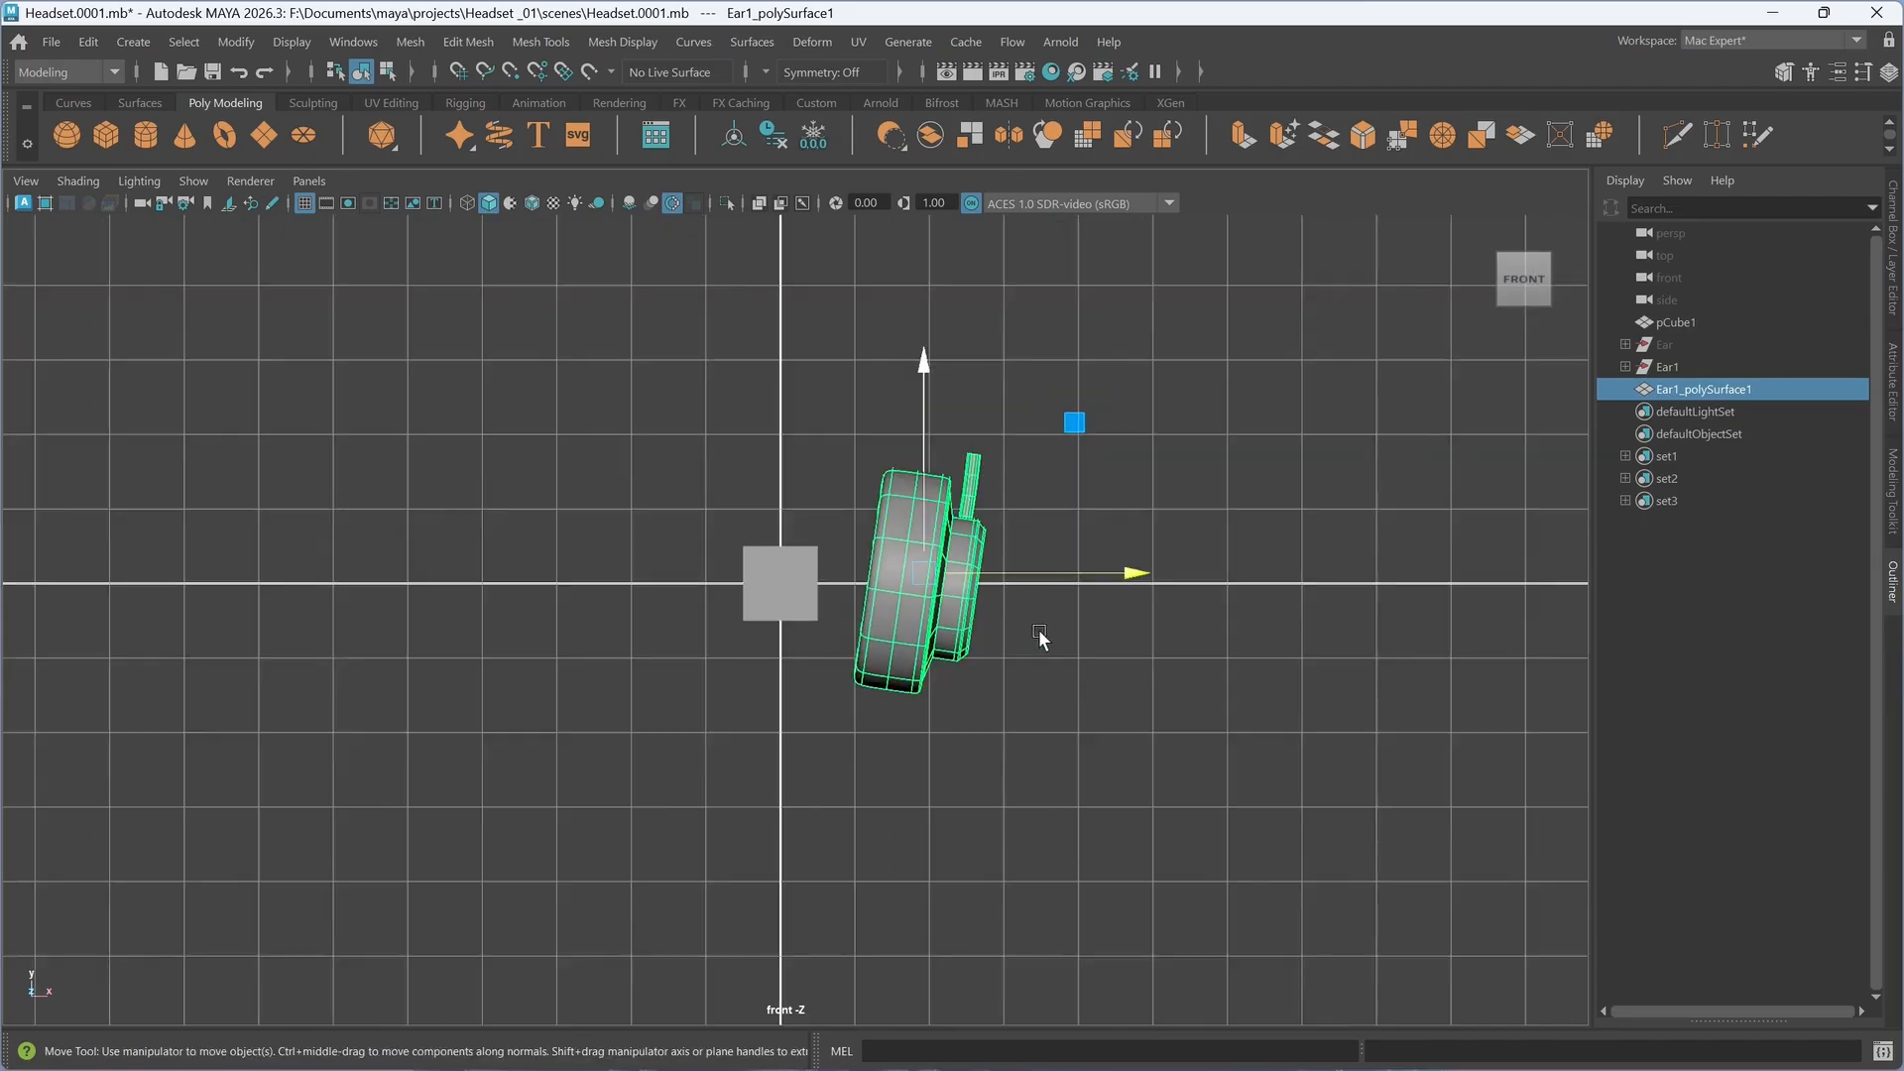
alt+drag(940, 728, 940, 734)
scroll(917, 662, up, 3)
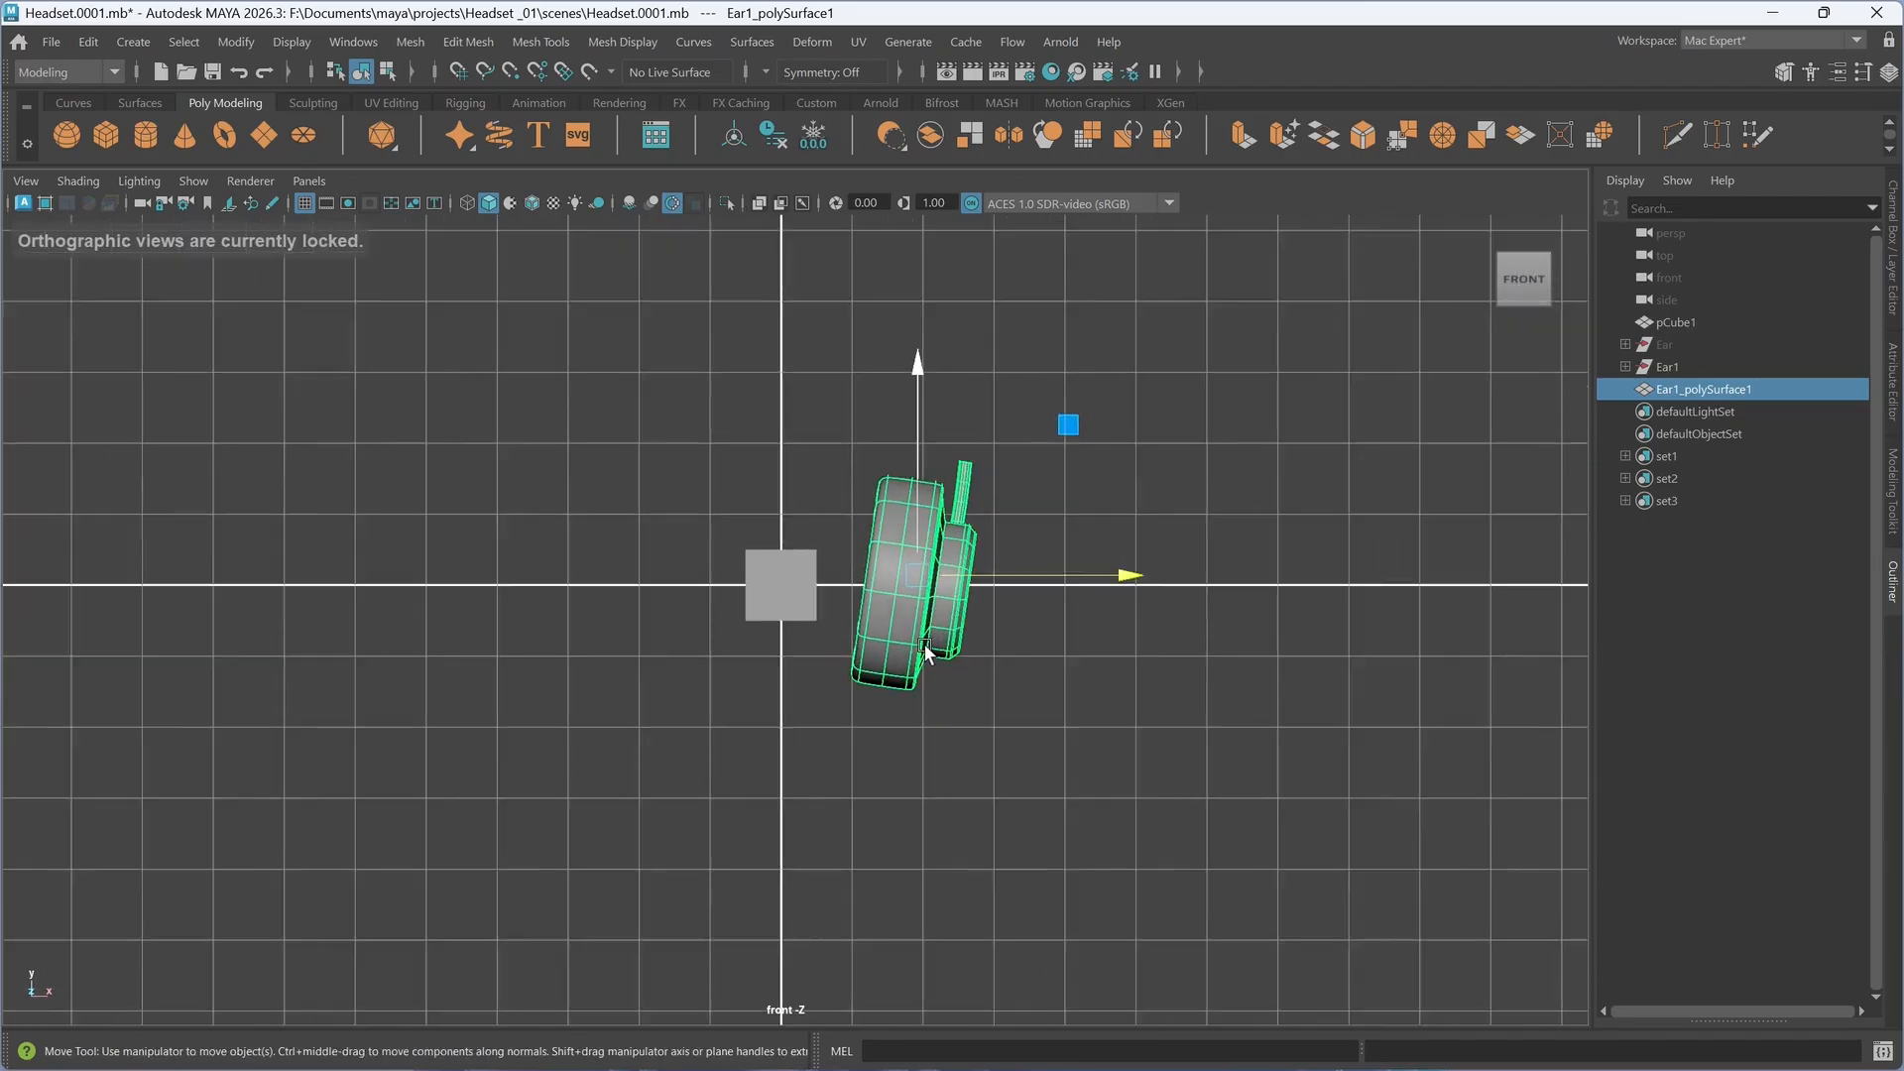
- Rotate the ear cup about Z to a tilt of about -12.5 degrees
key(r)
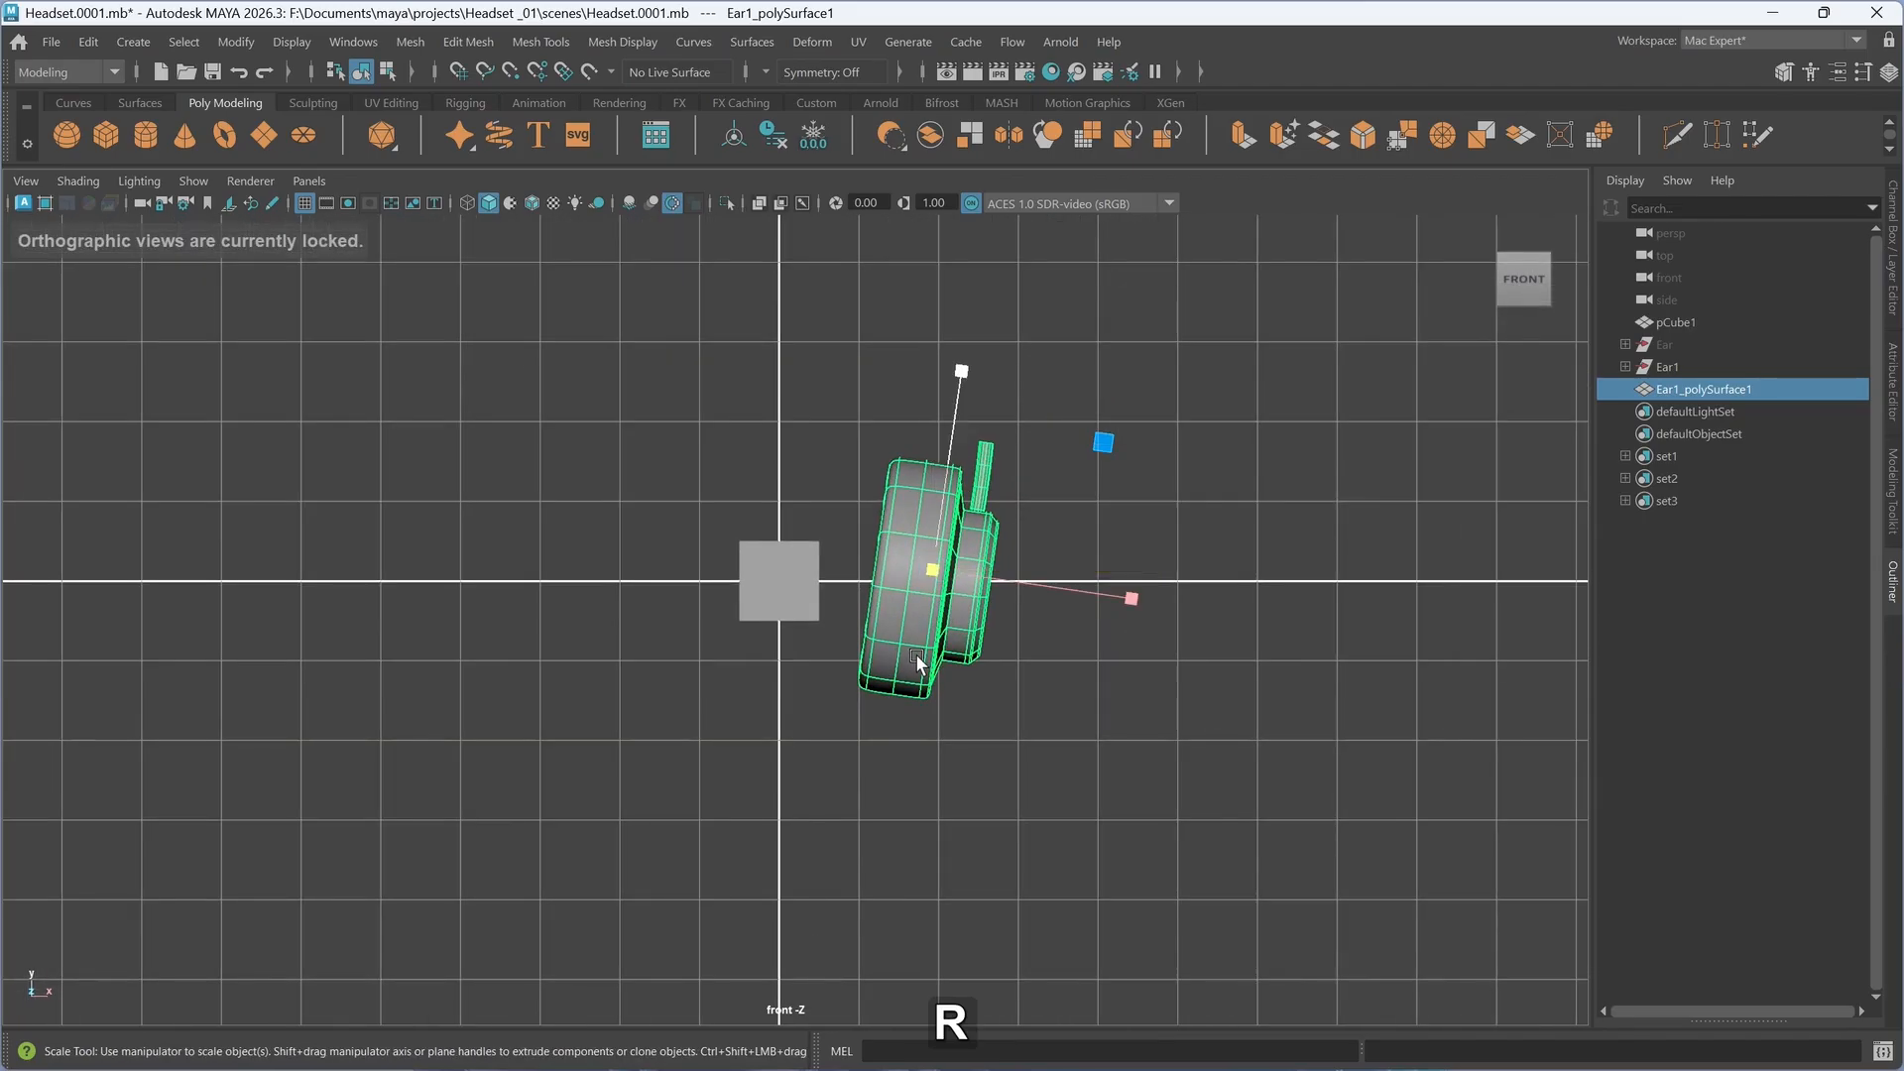
key(e)
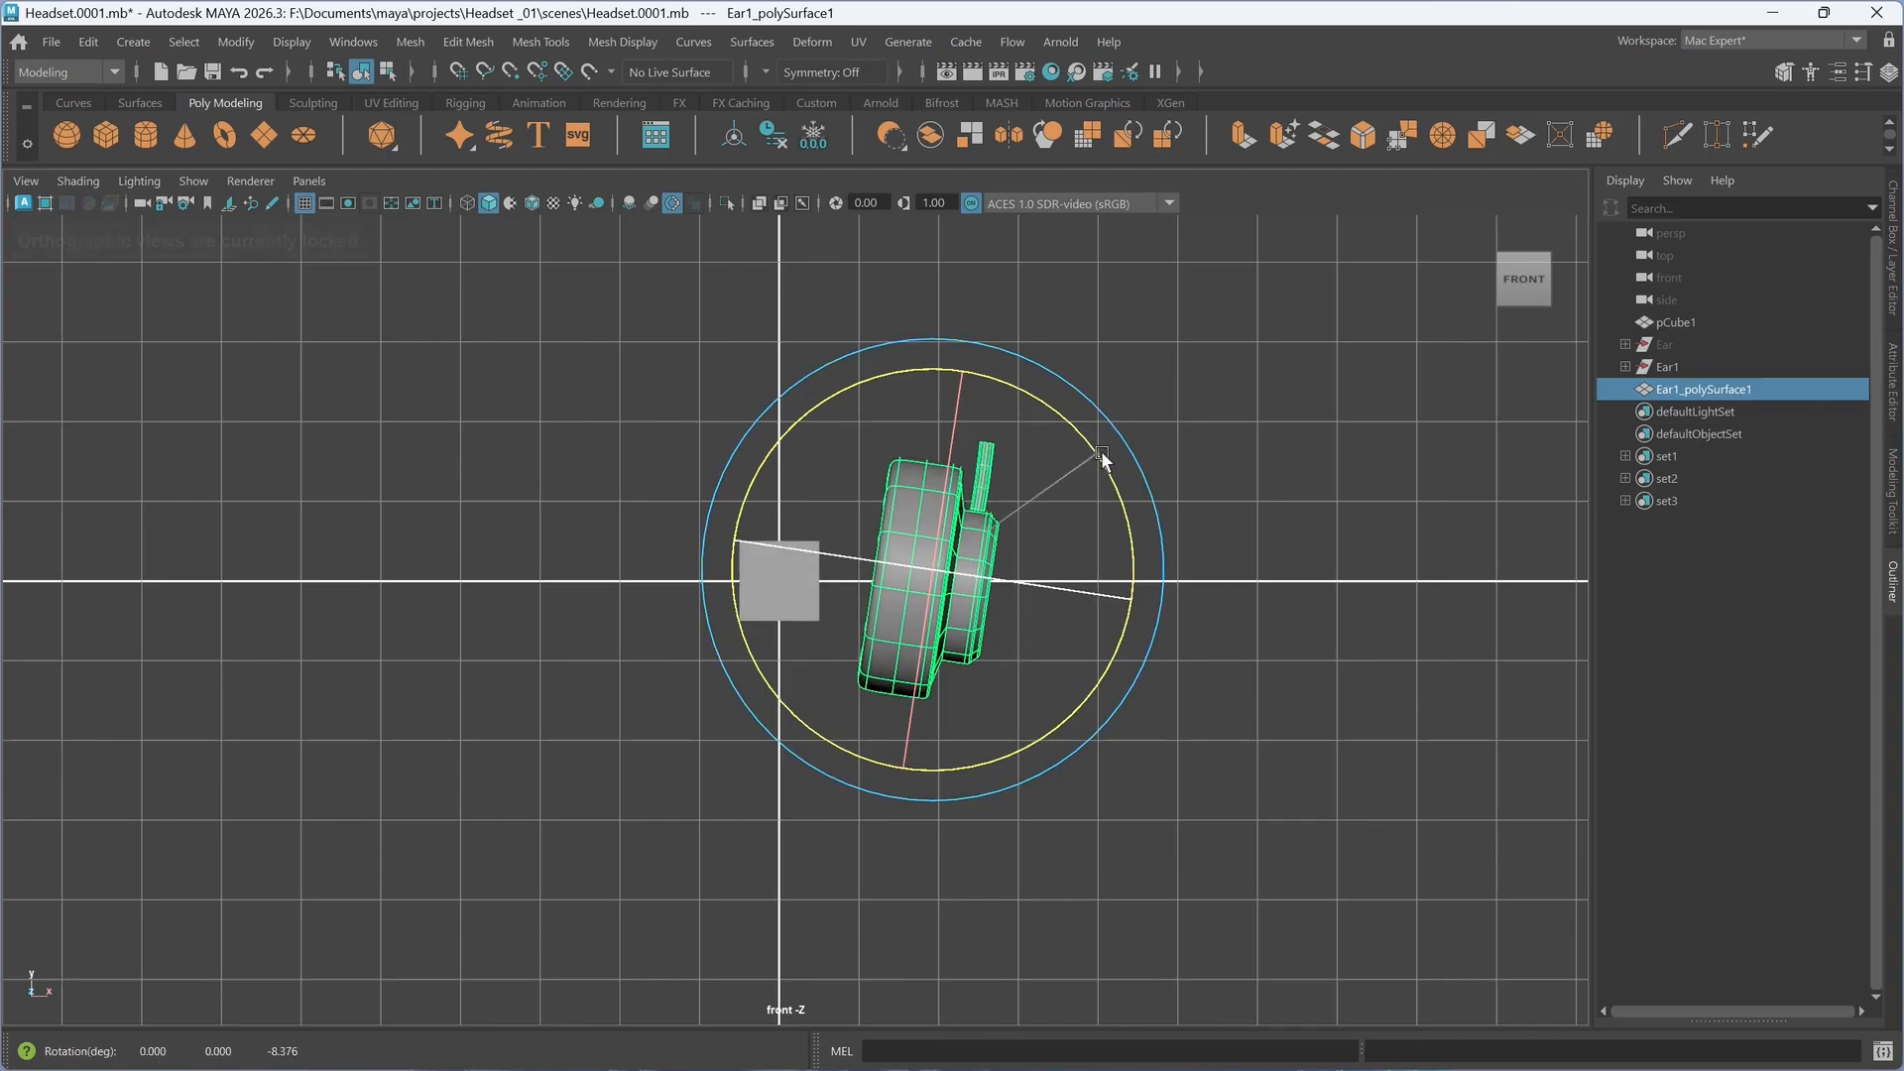
drag(1100, 450, 1114, 455)
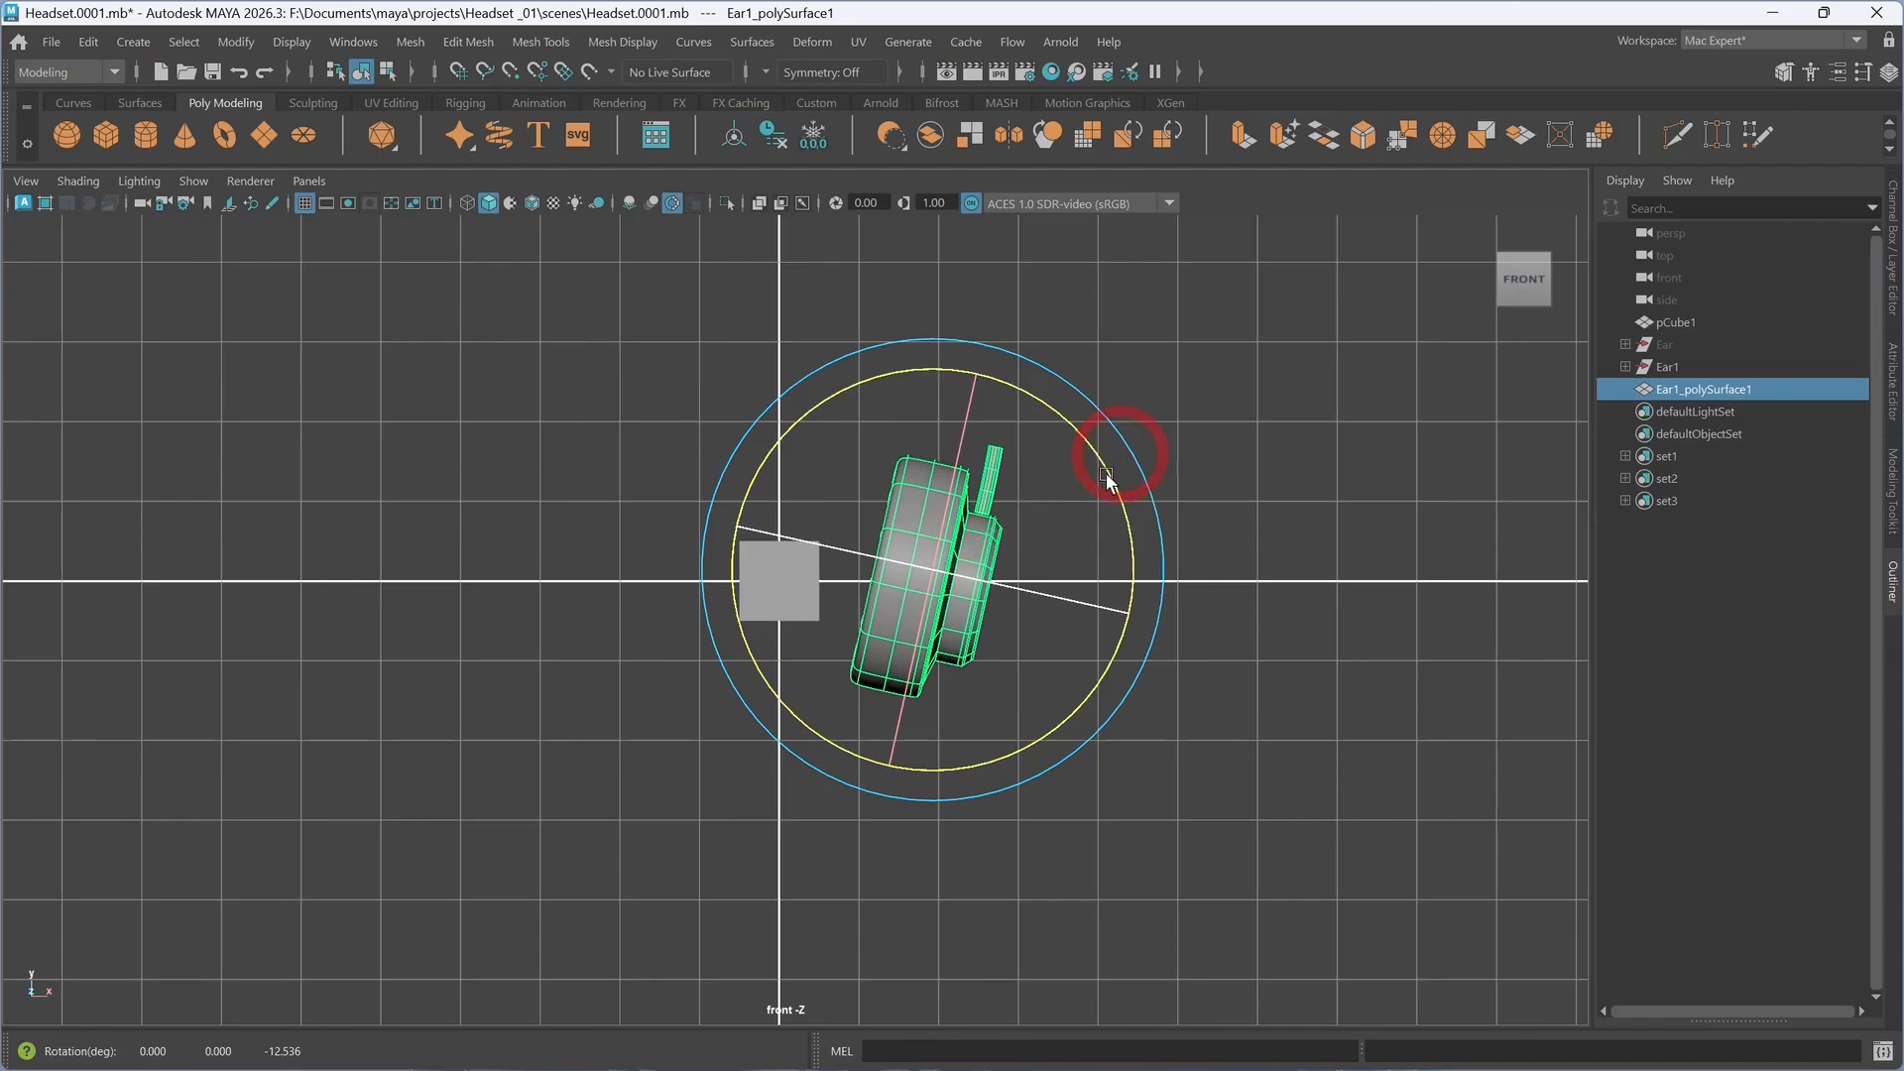
- Move the ear cup along X toward the cube, to an X translation of about 1.54
key(w)
scroll(991, 585, up, 2)
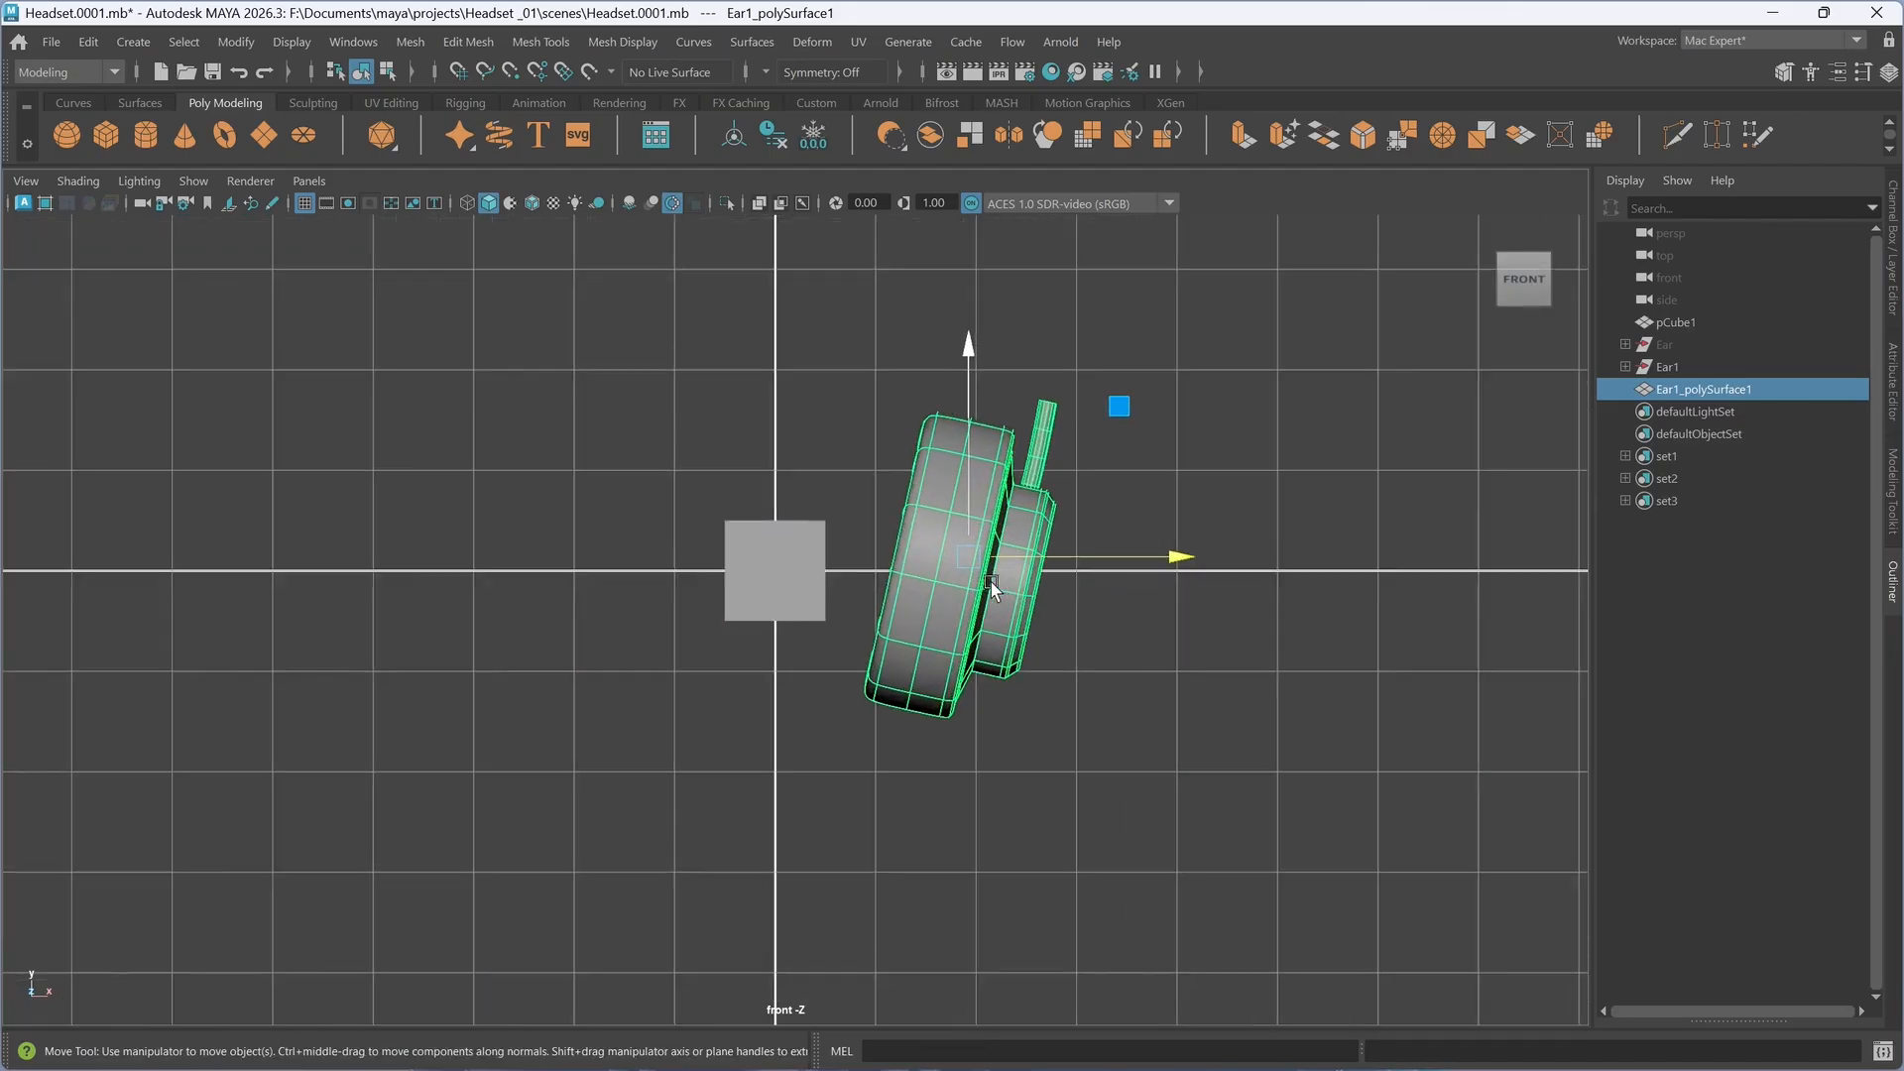
scroll(1063, 599, up, 3)
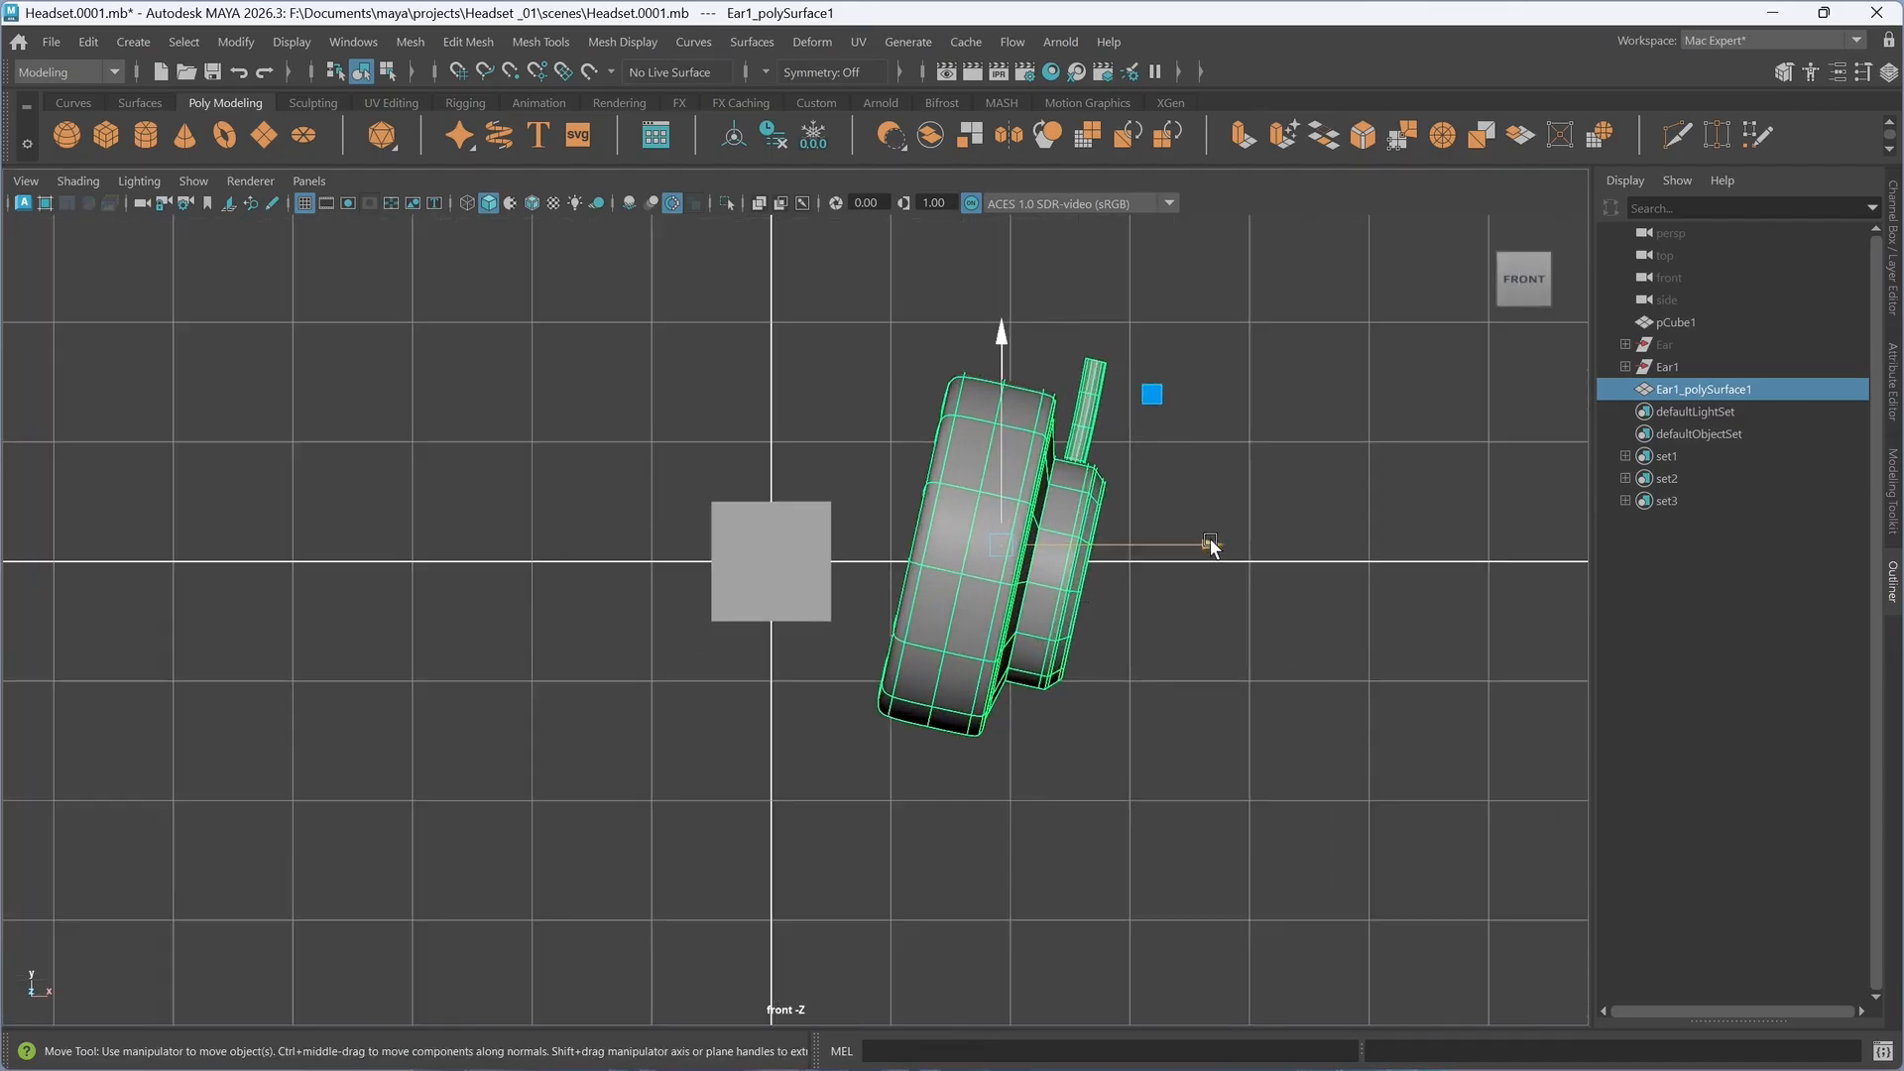
drag(1210, 545, 1165, 542)
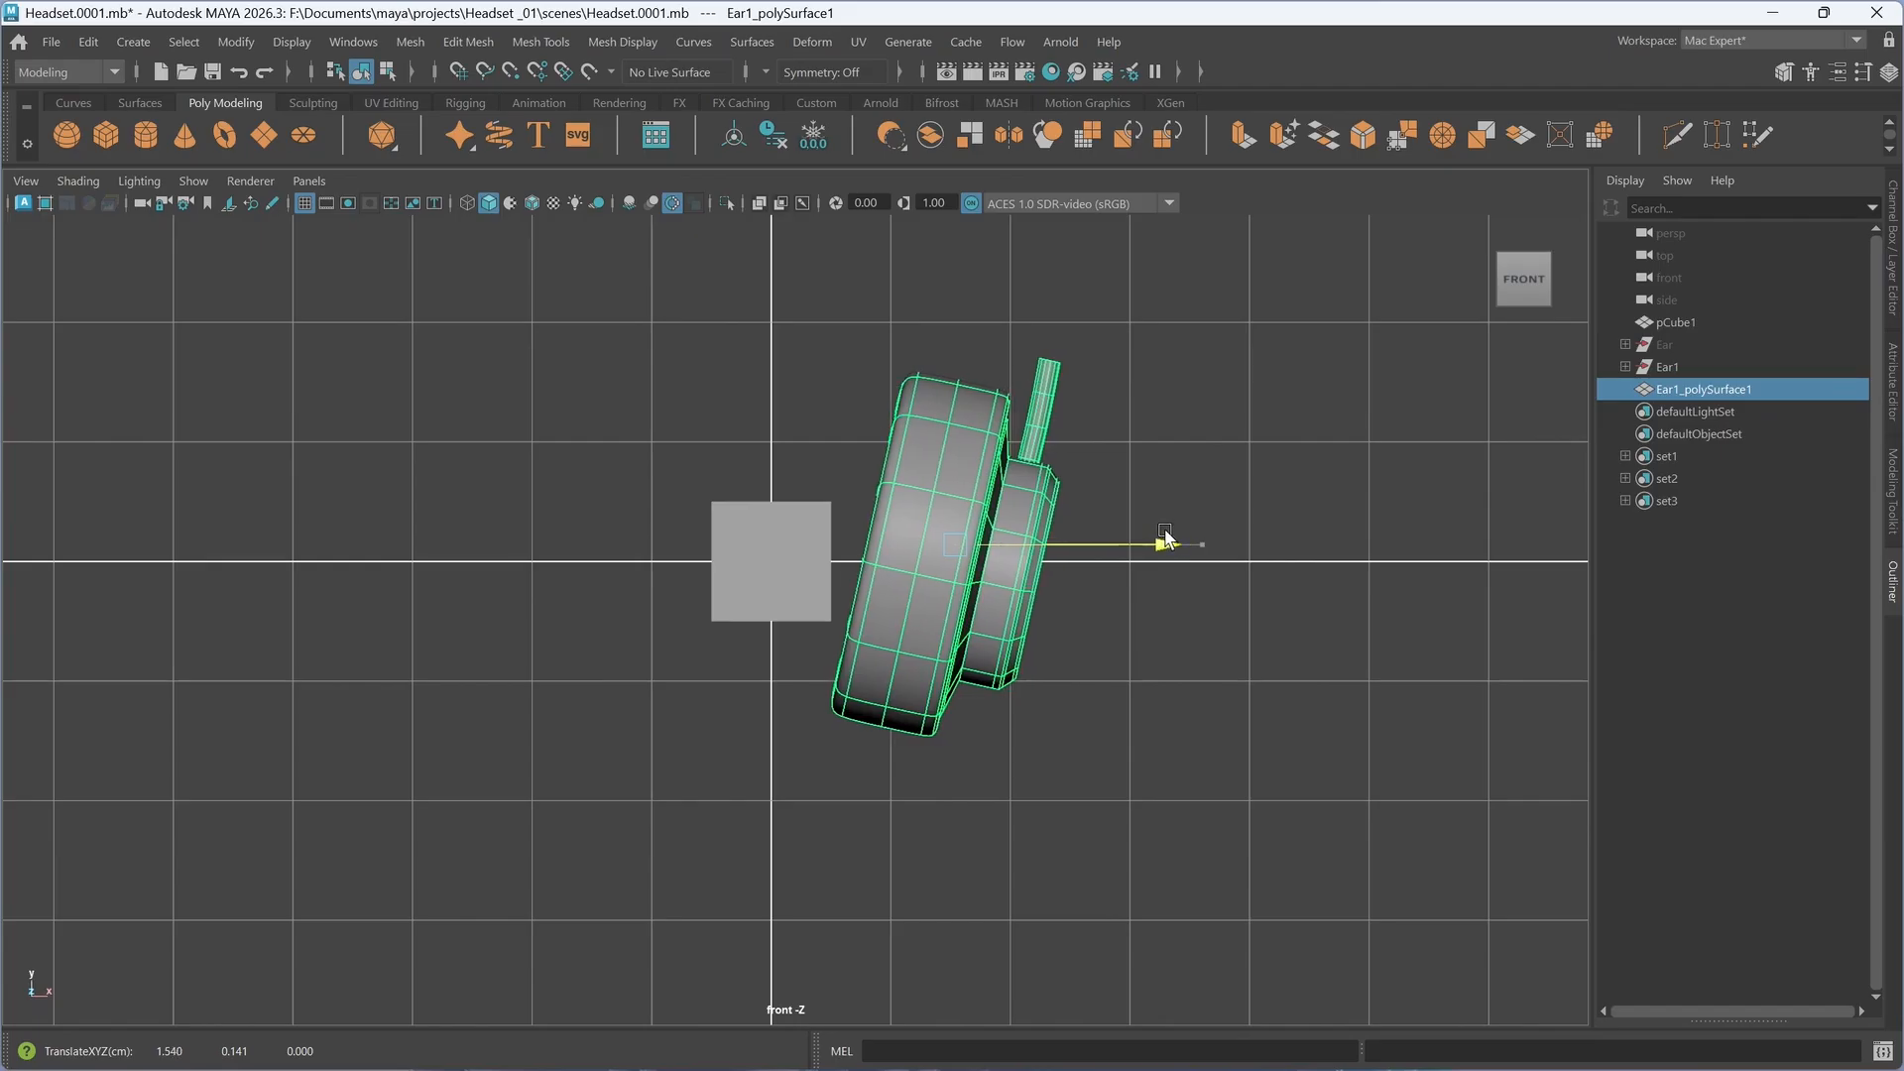
- Mirror the ear cup across the world X axis in the negative direction, with cut geometry on and merged borders
alt+drag(991, 779, 991, 746)
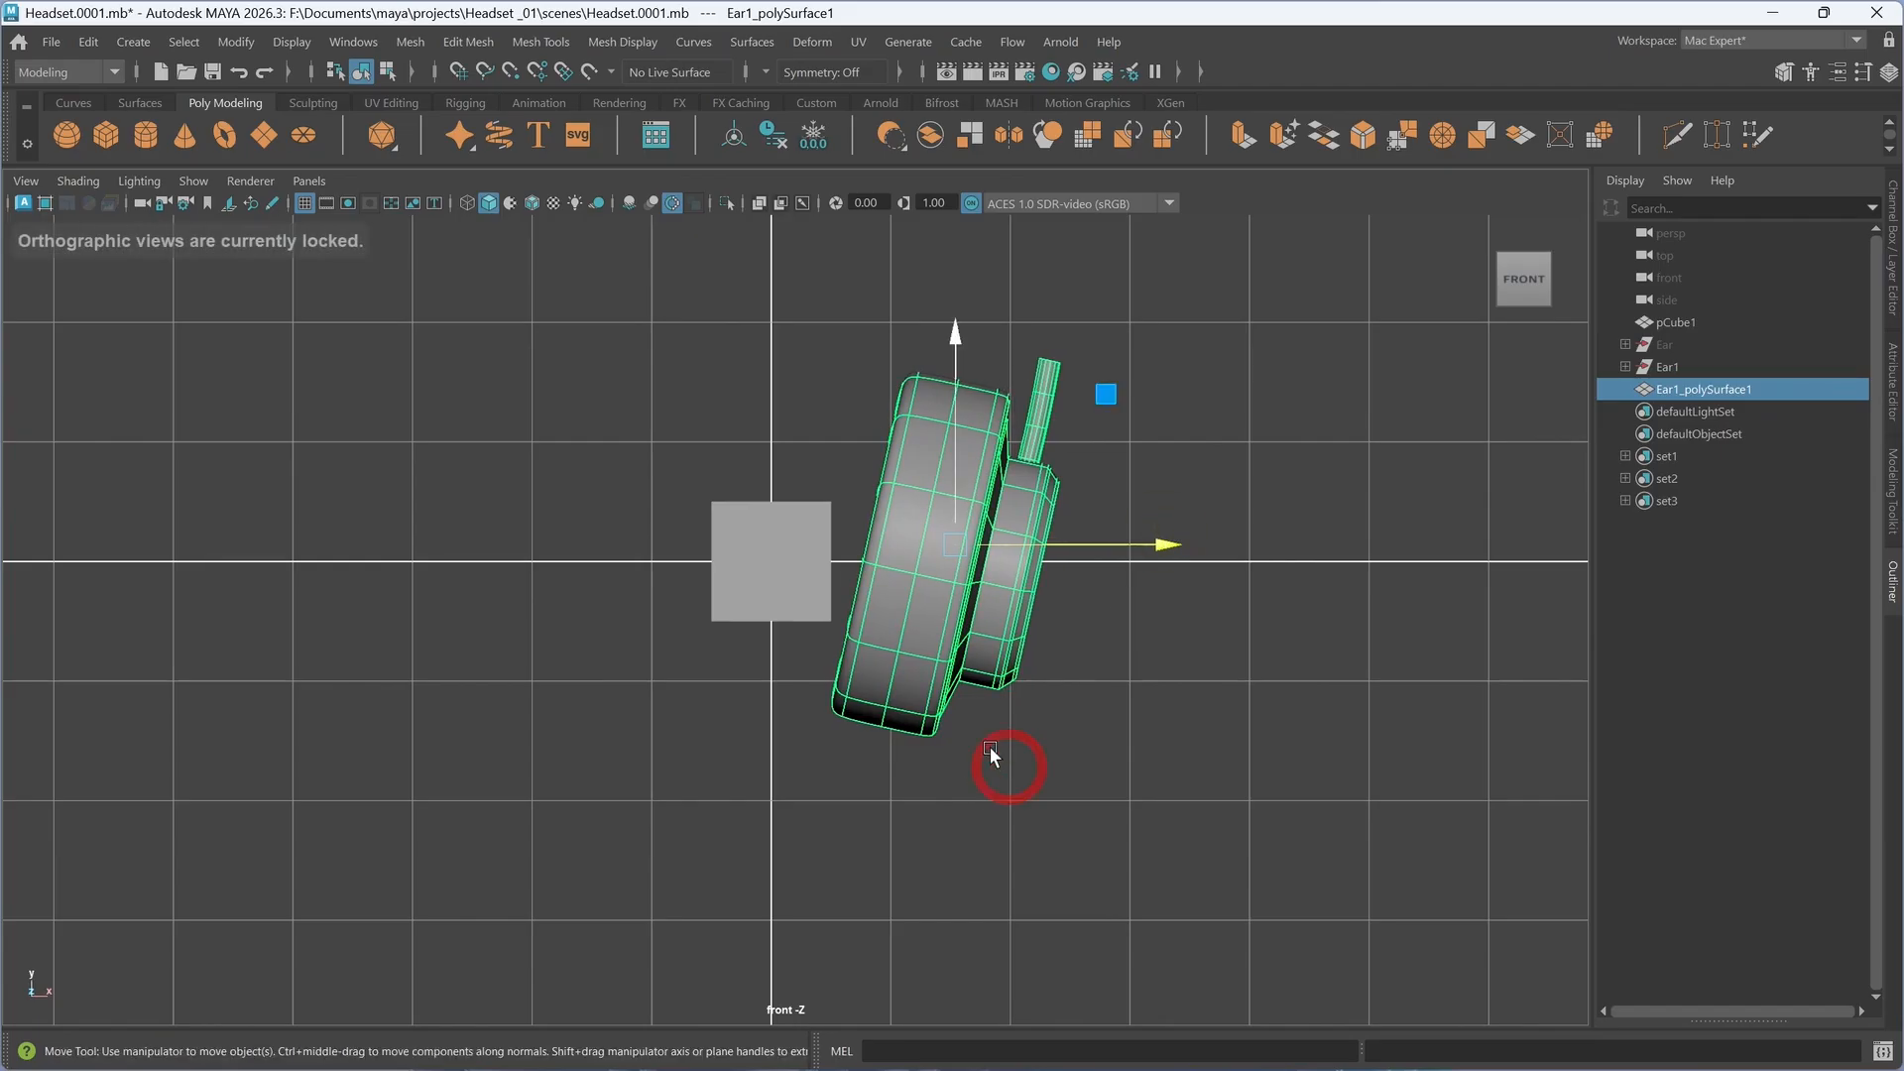
scroll(992, 747, down, 5)
scroll(977, 751, up, 5)
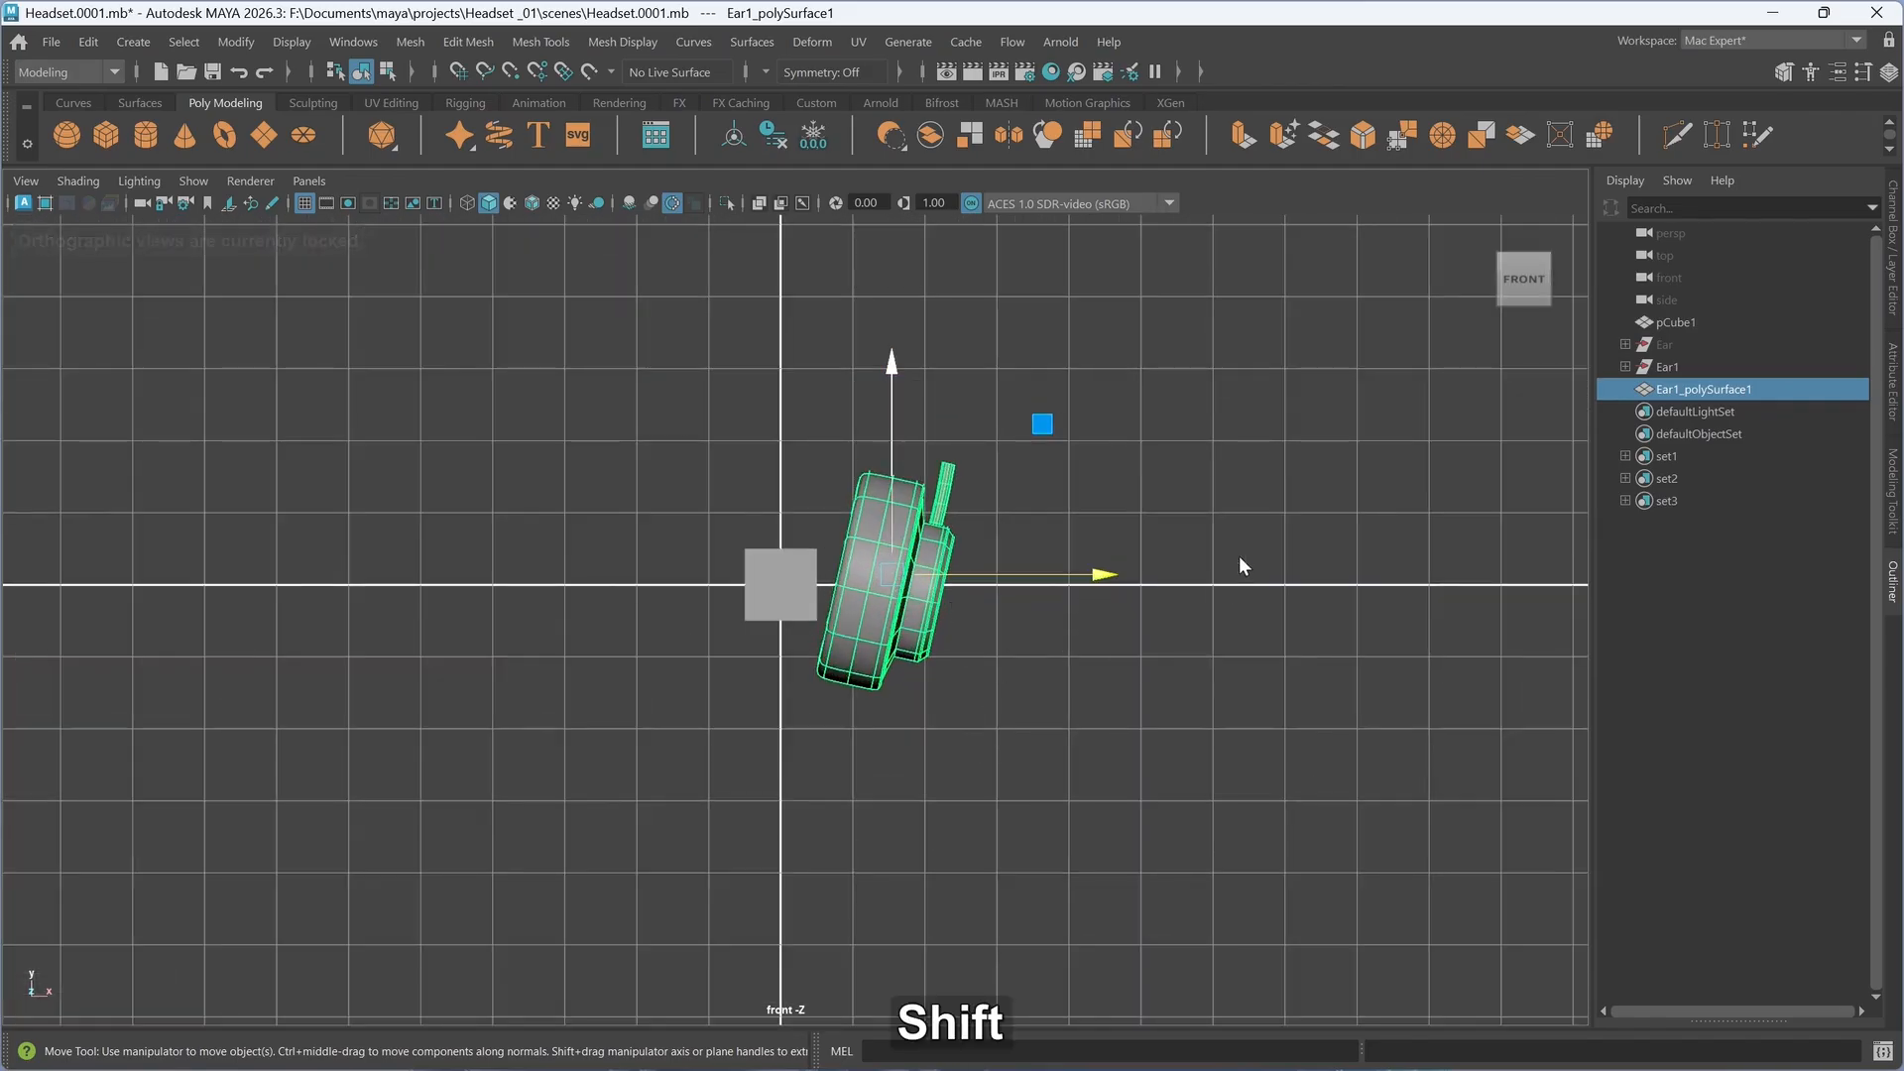
shift+right_drag(1240, 555, 1204, 722)
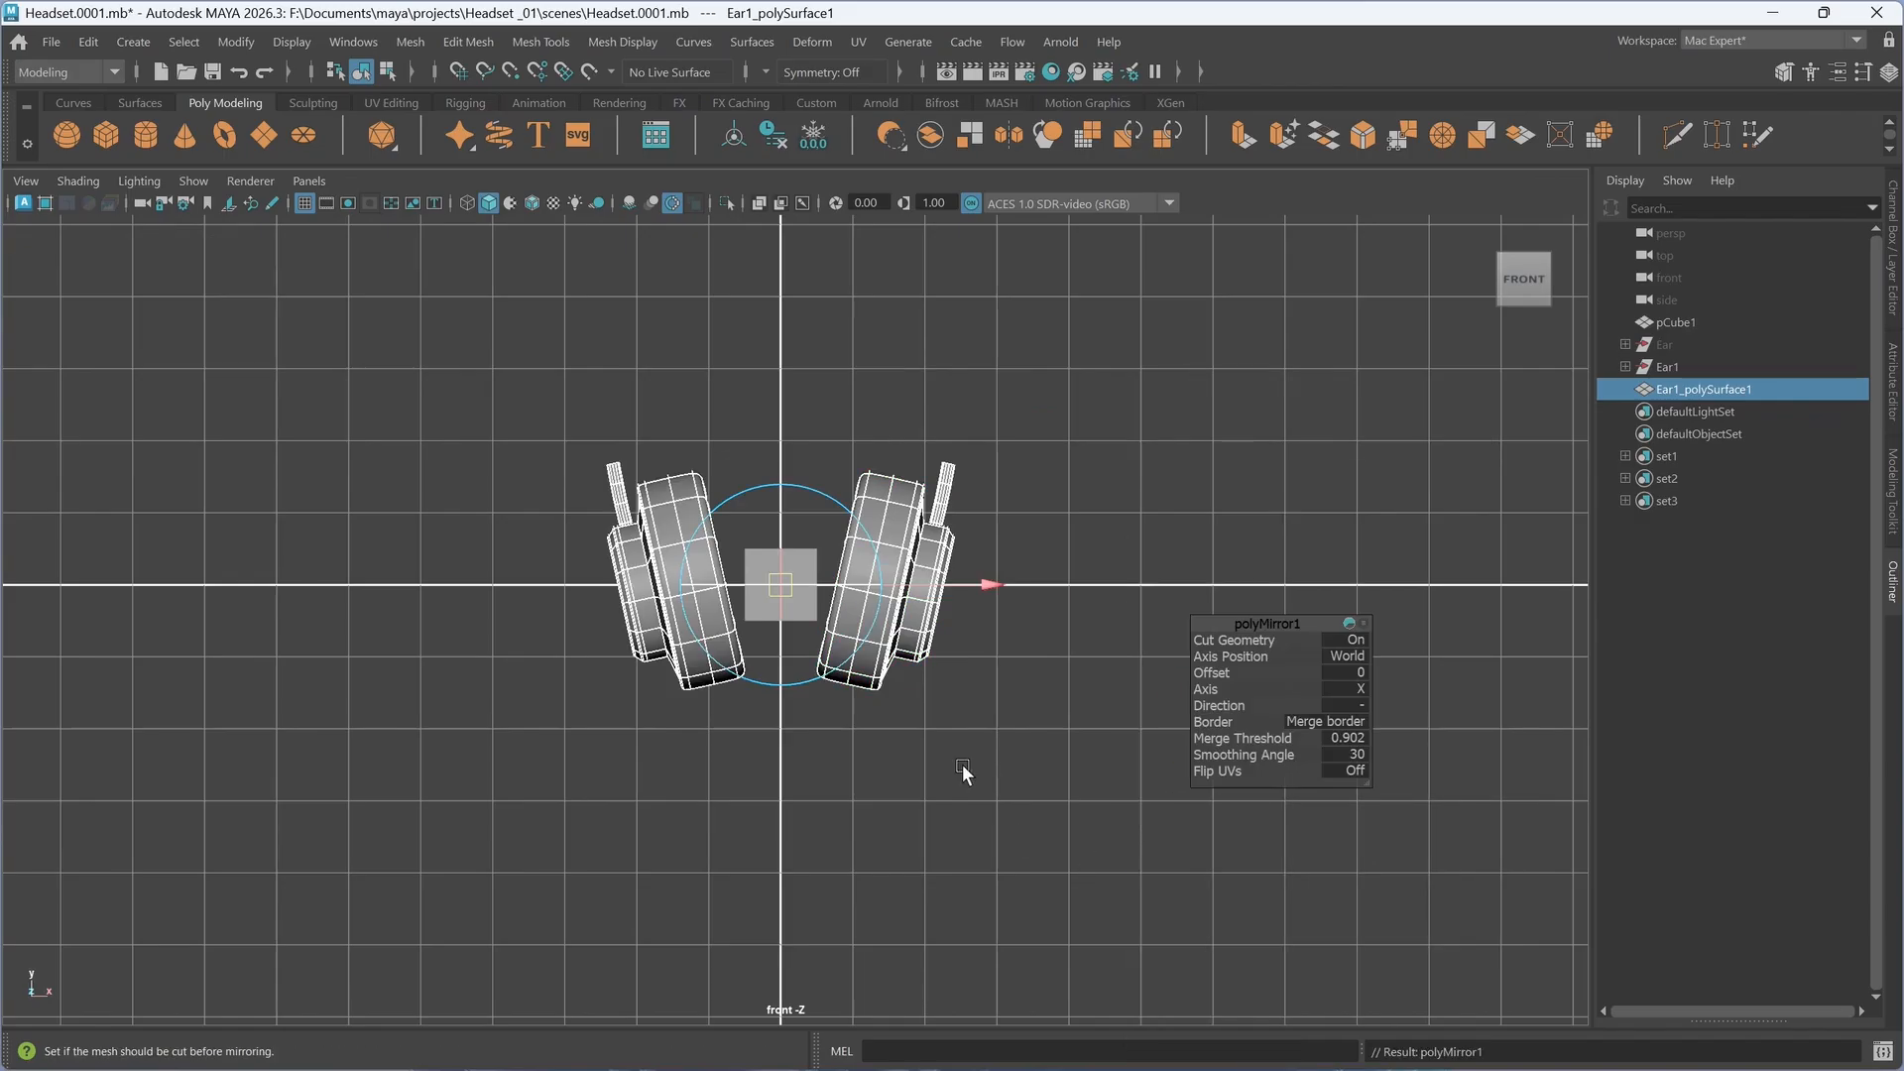
scroll(961, 766, up, 3)
scroll(967, 763, up, 1)
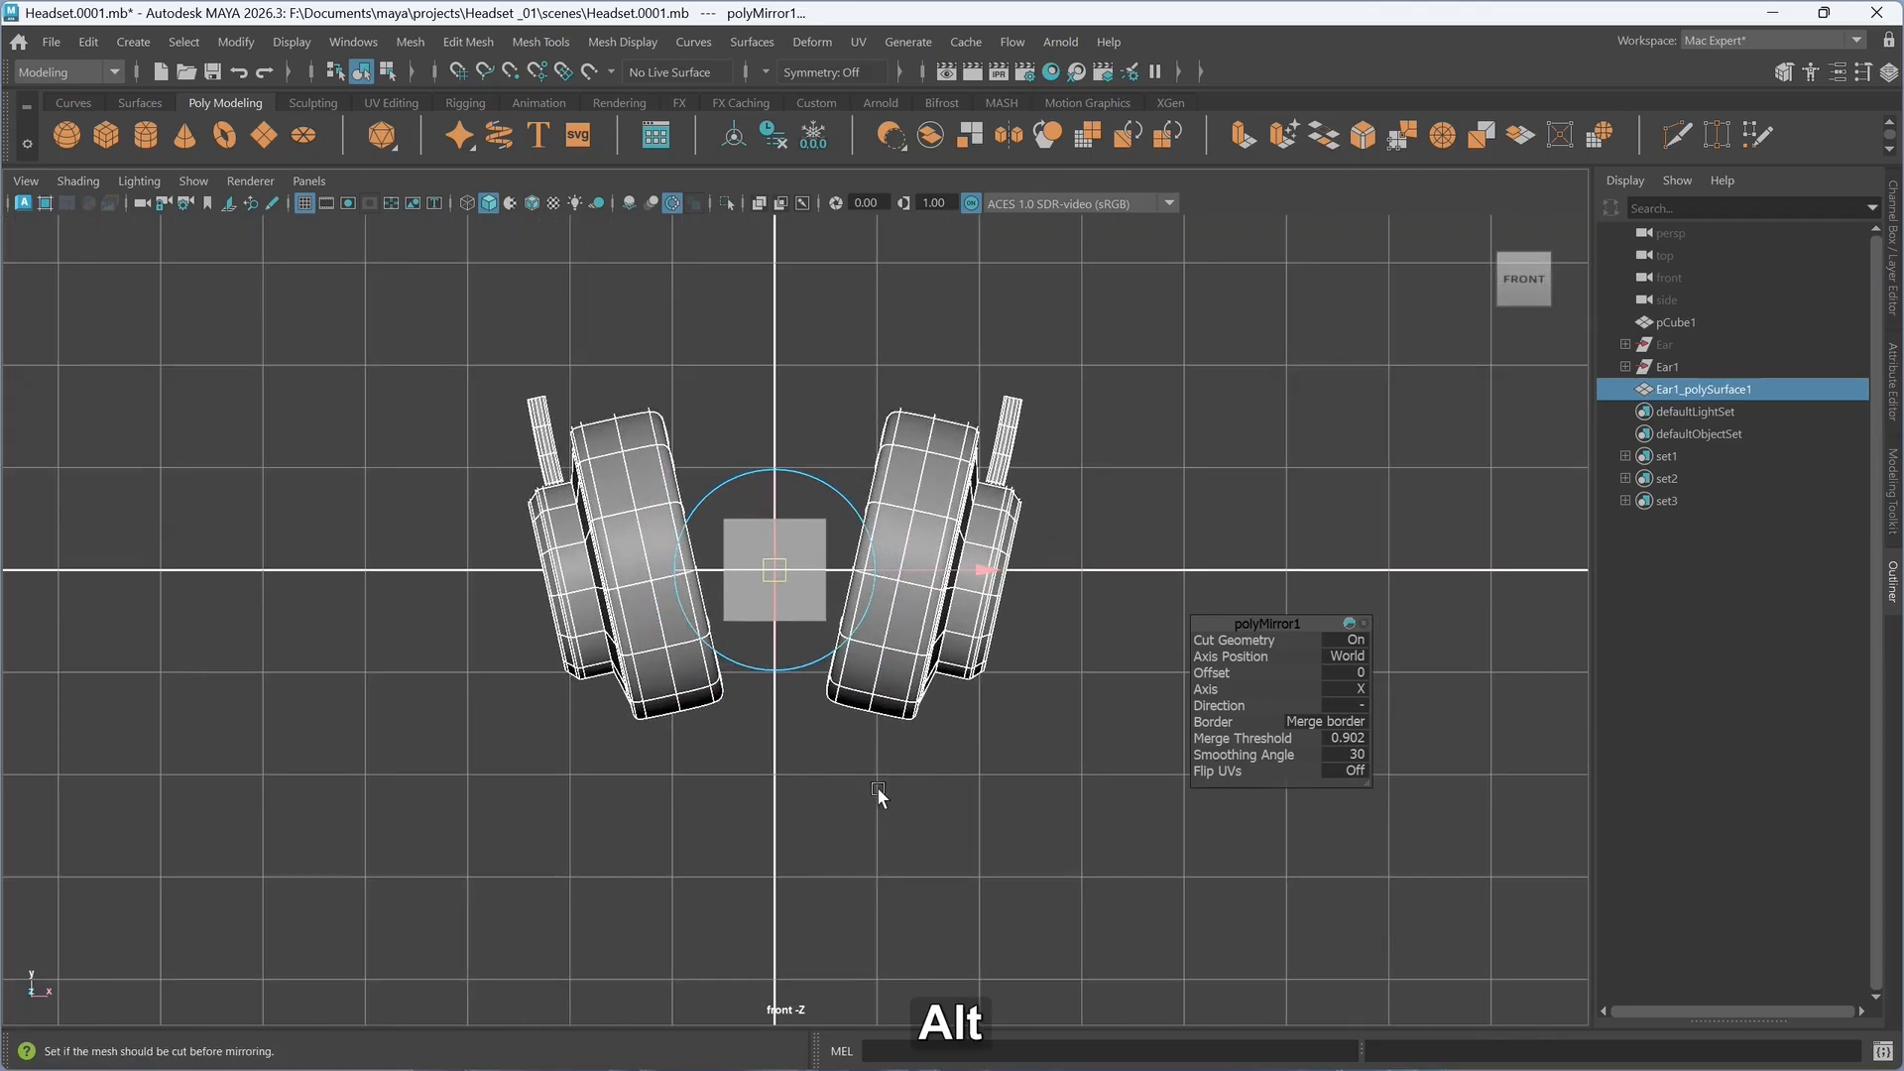
scroll(821, 772, up, 1)
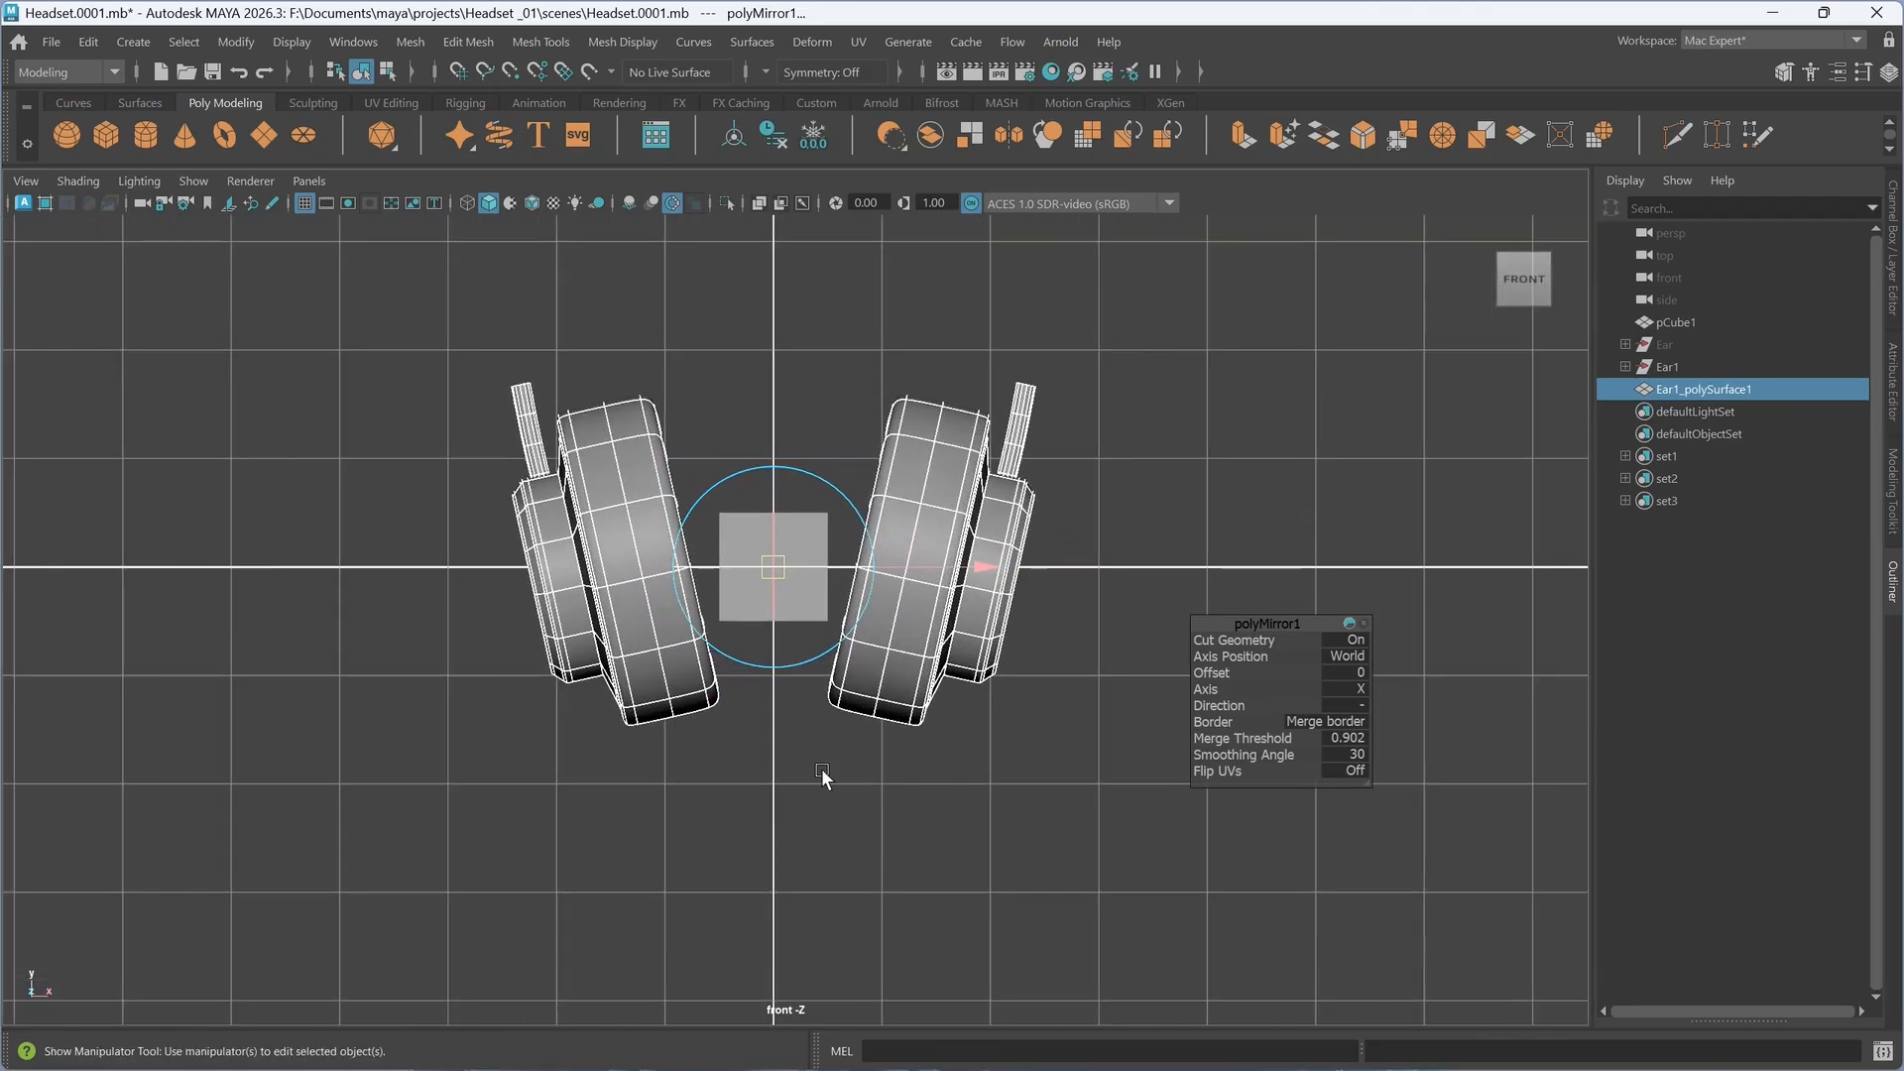
scroll(912, 742, down, 3)
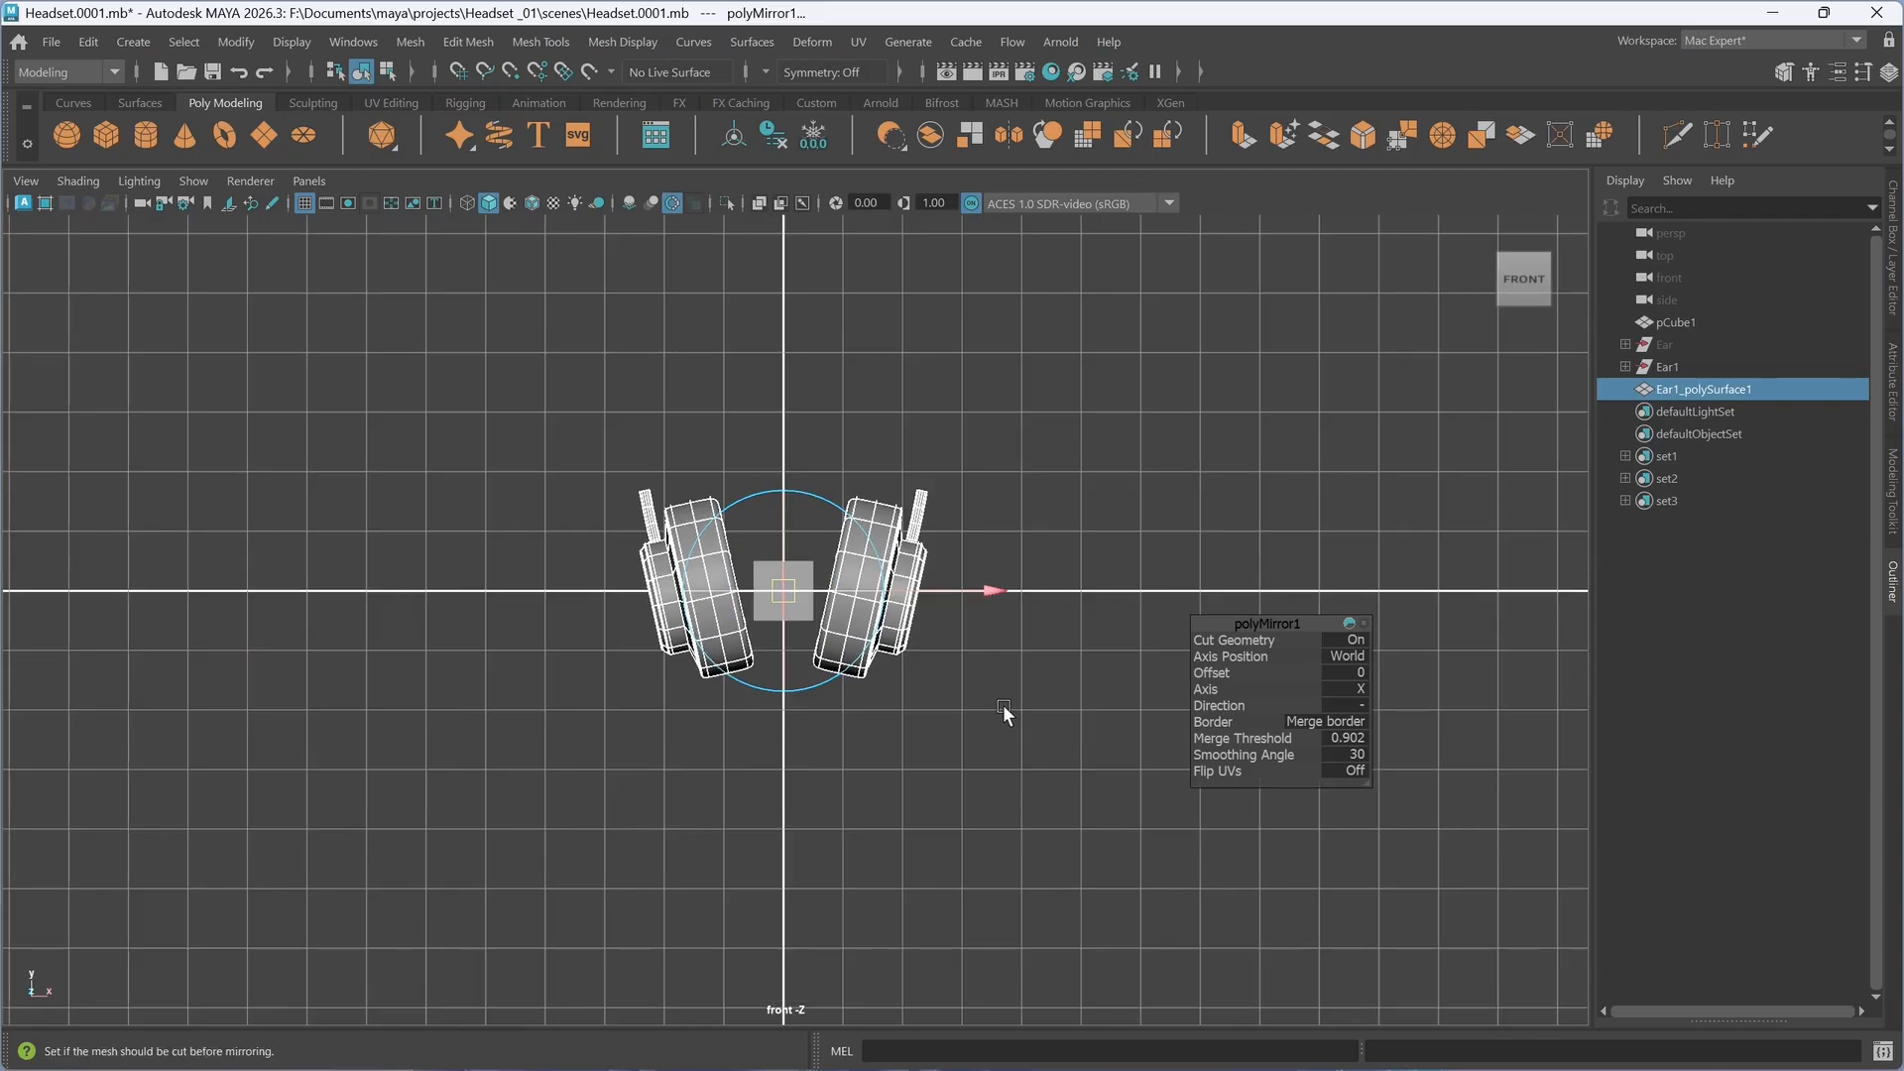
- Examine the mirrored pair of ear cups in the perspective and front views, with the mesh deselected
key(space)
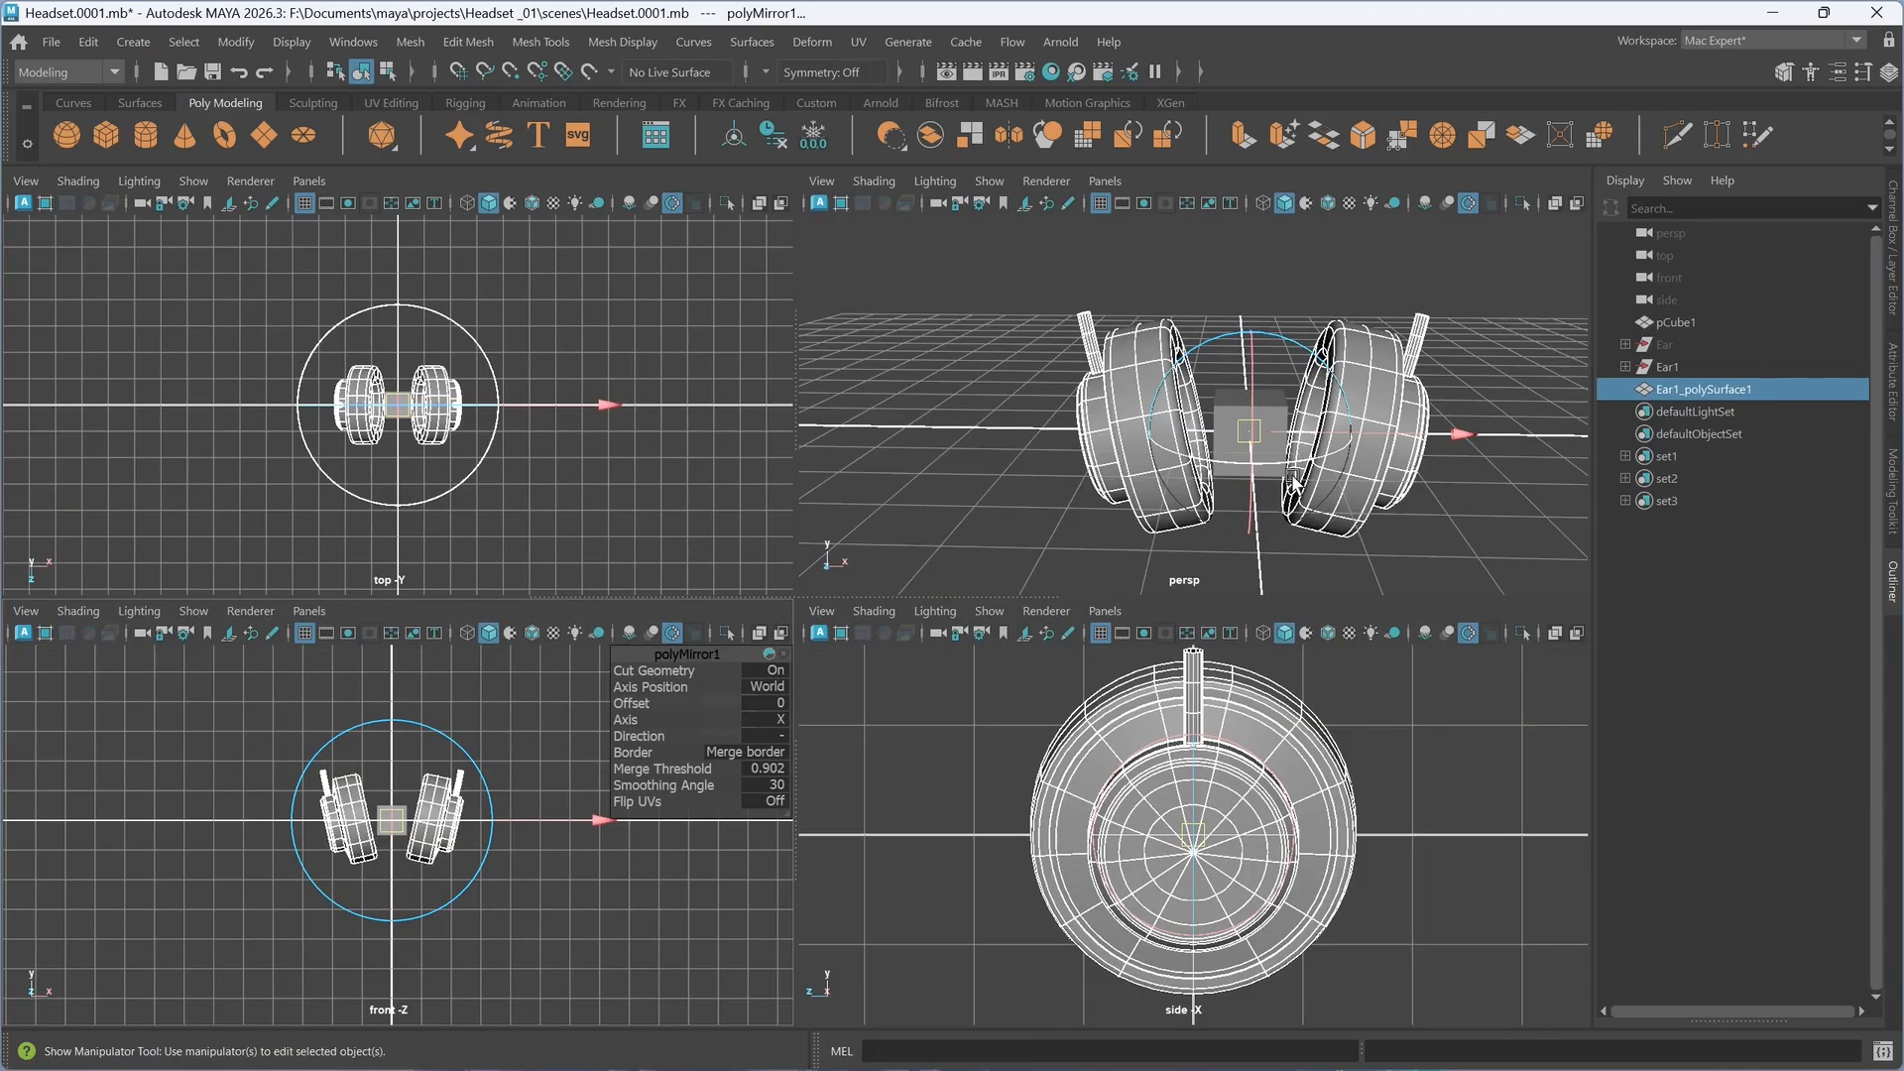
key(space)
scroll(912, 625, down, 2)
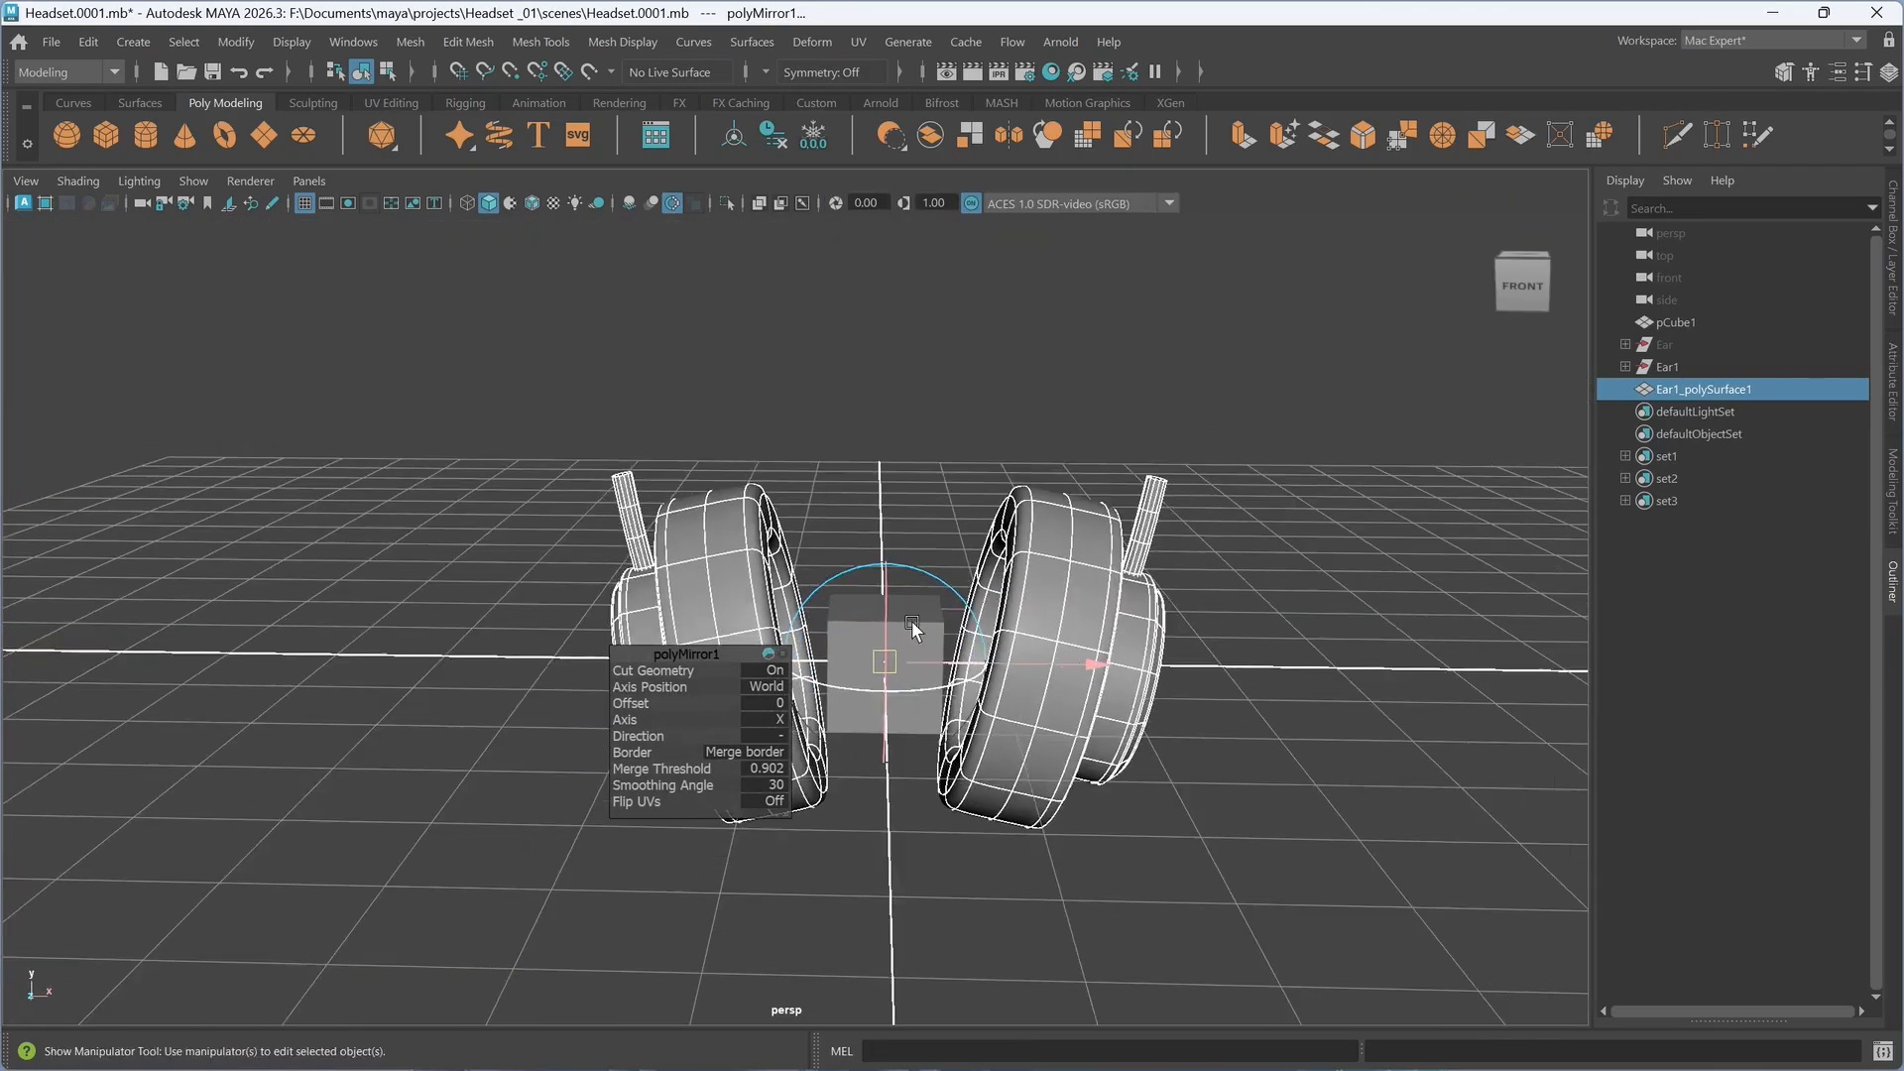
mouse_move(1204, 679)
alt+mouse_down()
mouse_move(940, 708)
mouse_move(979, 678)
mouse_move(1210, 663)
alt+mouse_up()
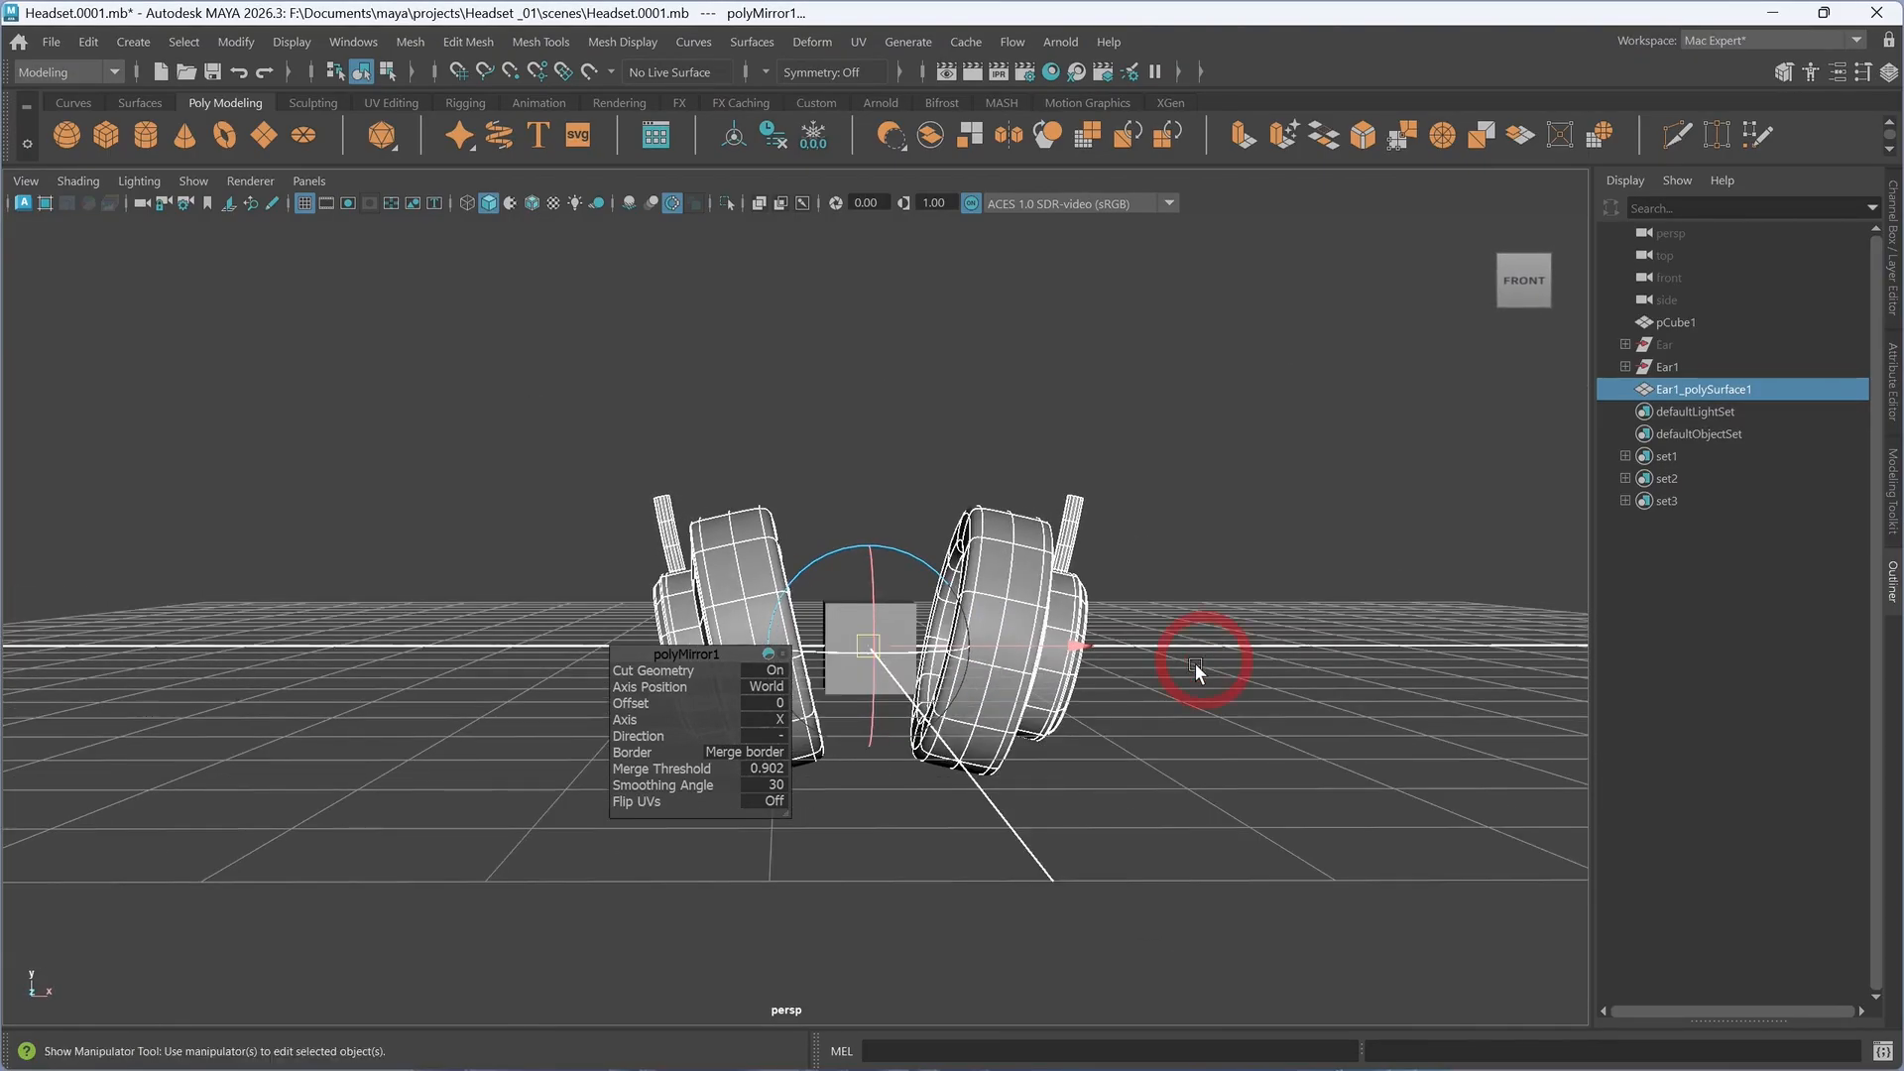
mouse_move(991, 12)
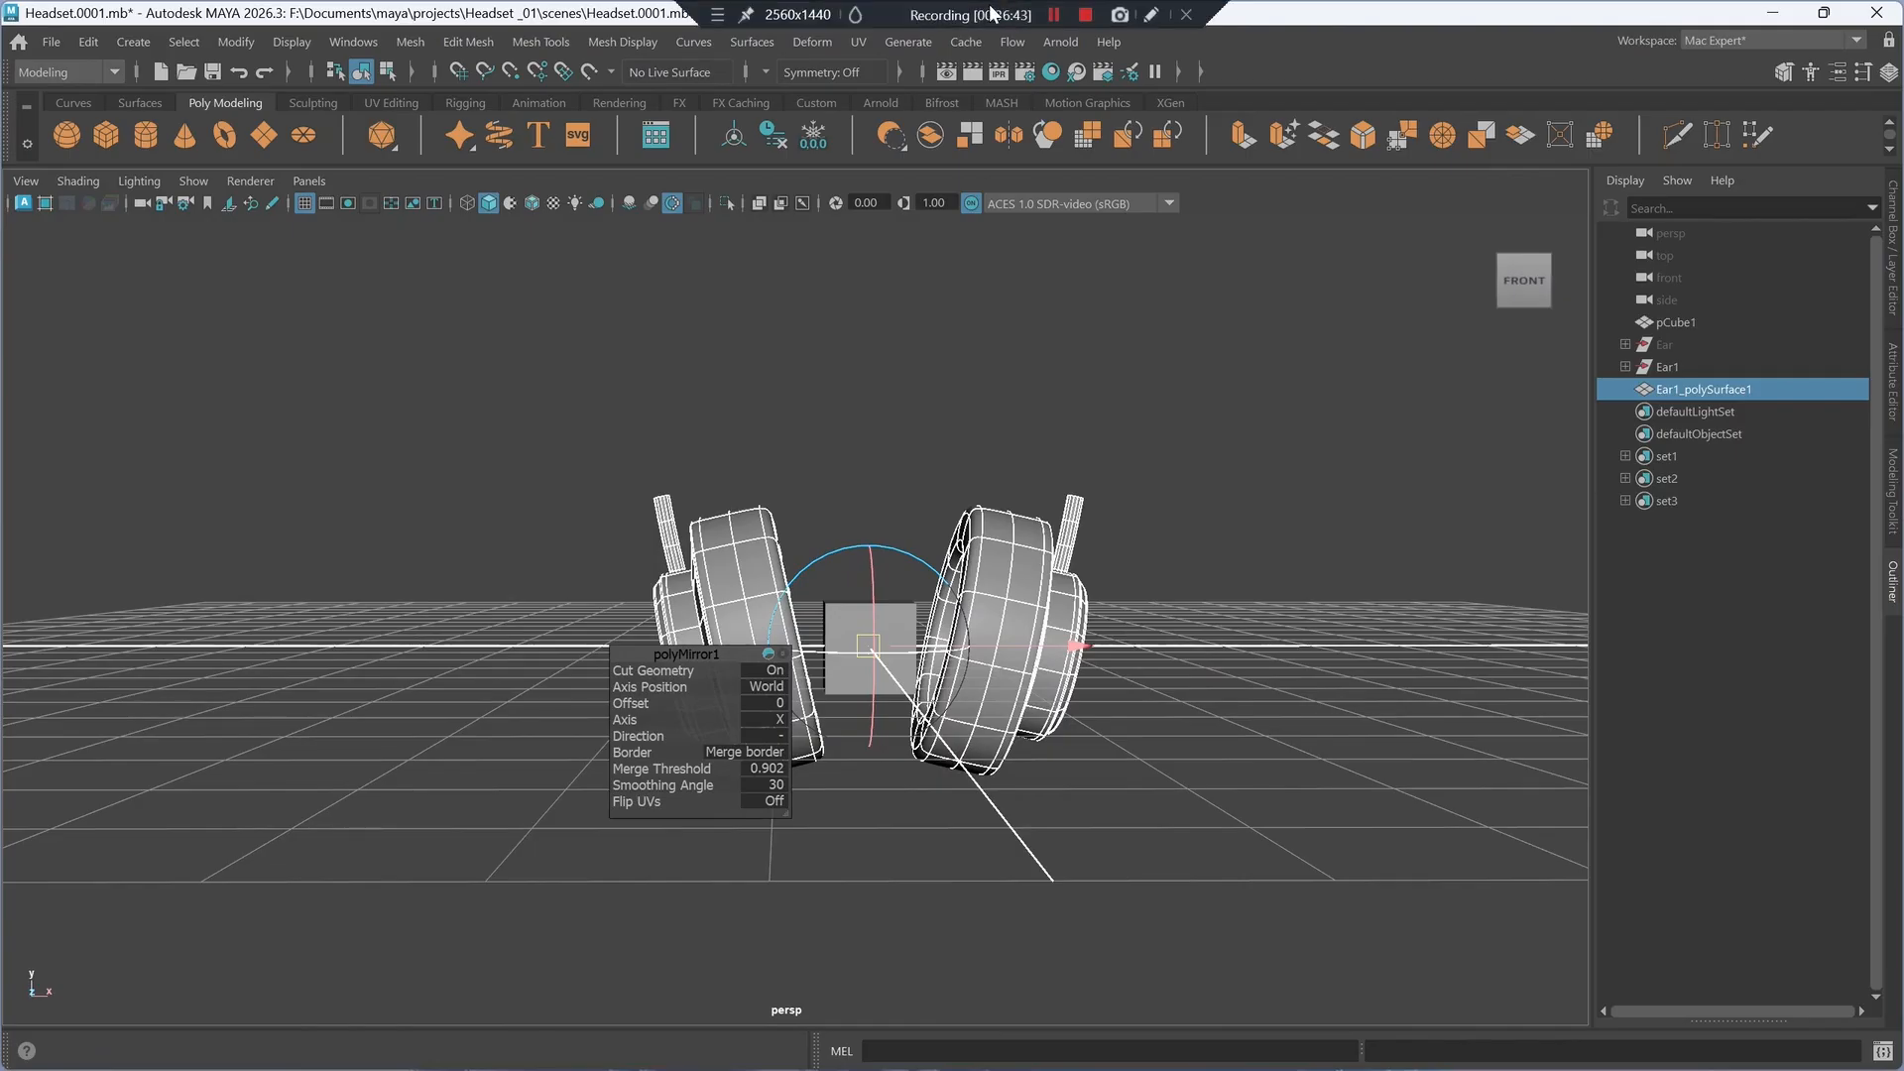
alt+drag(1145, 708, 1180, 724)
key(space)
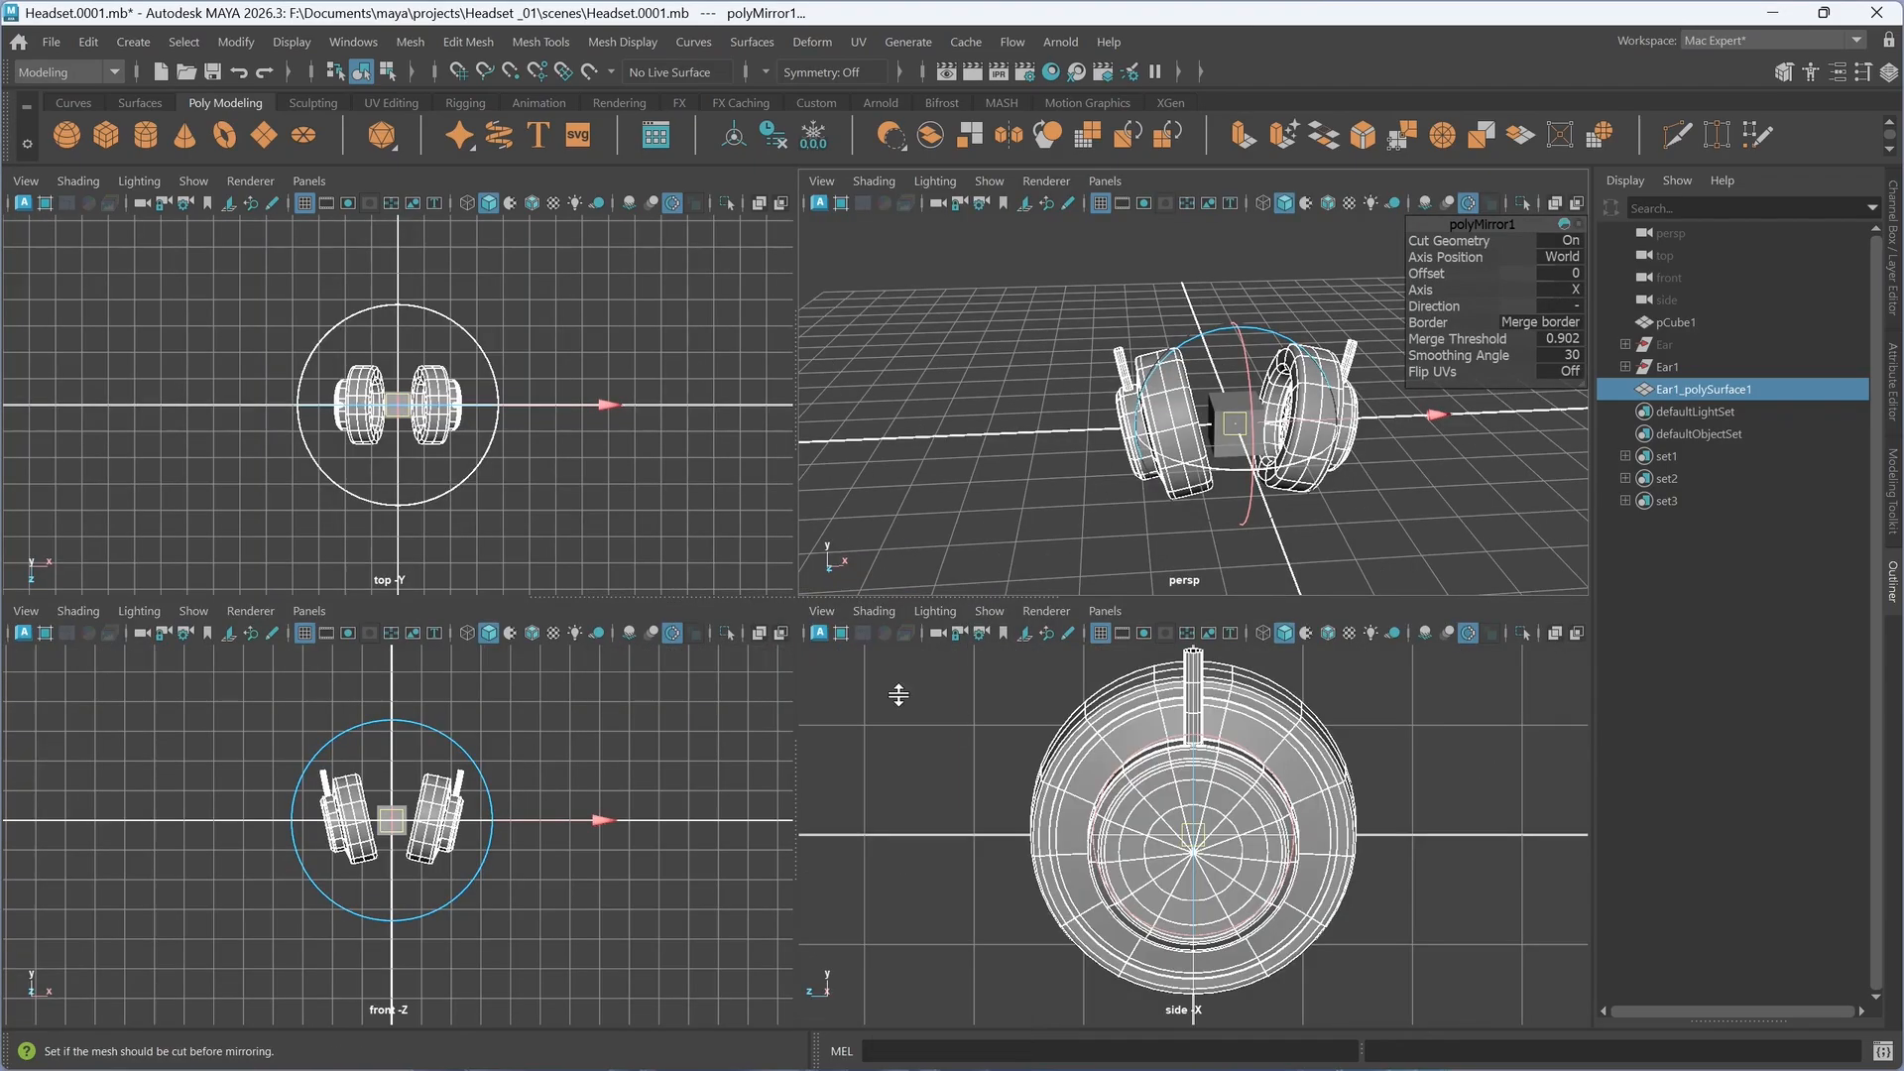
key(space)
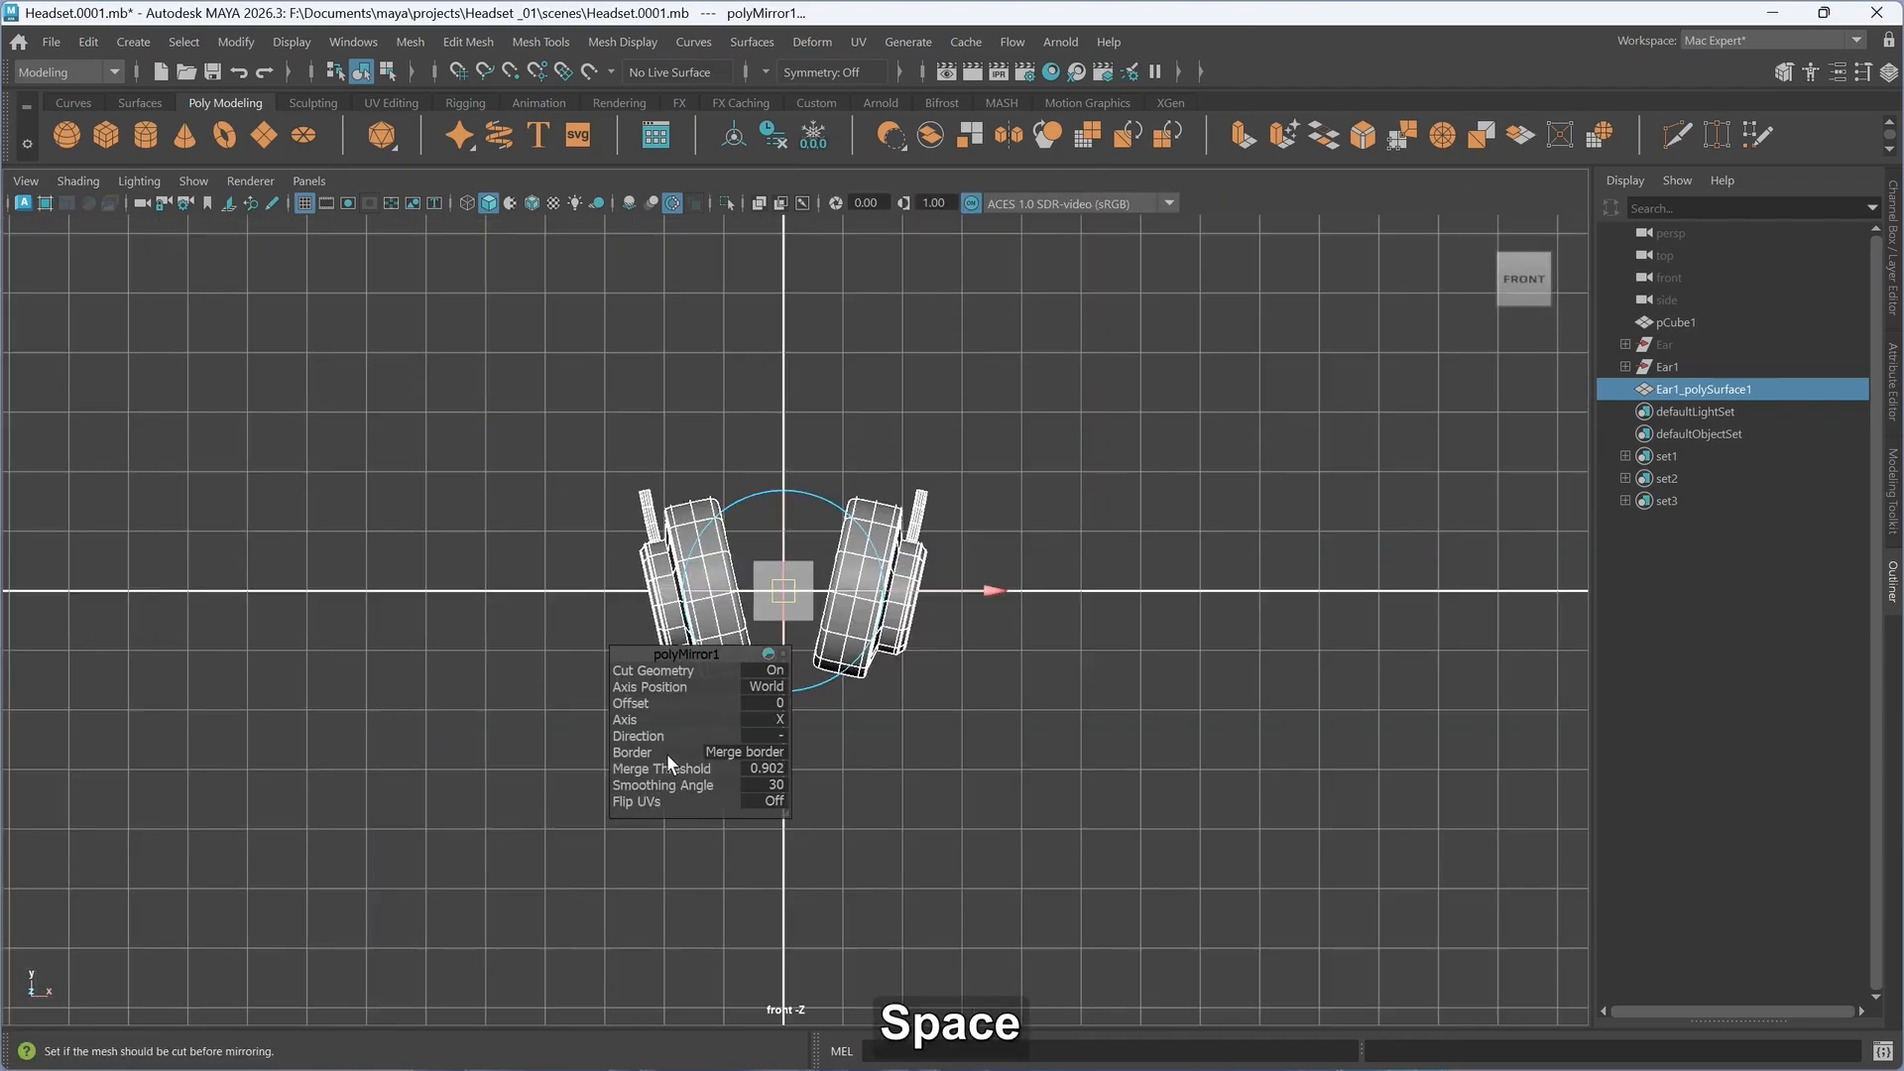
click(984, 808)
scroll(984, 805, up, 4)
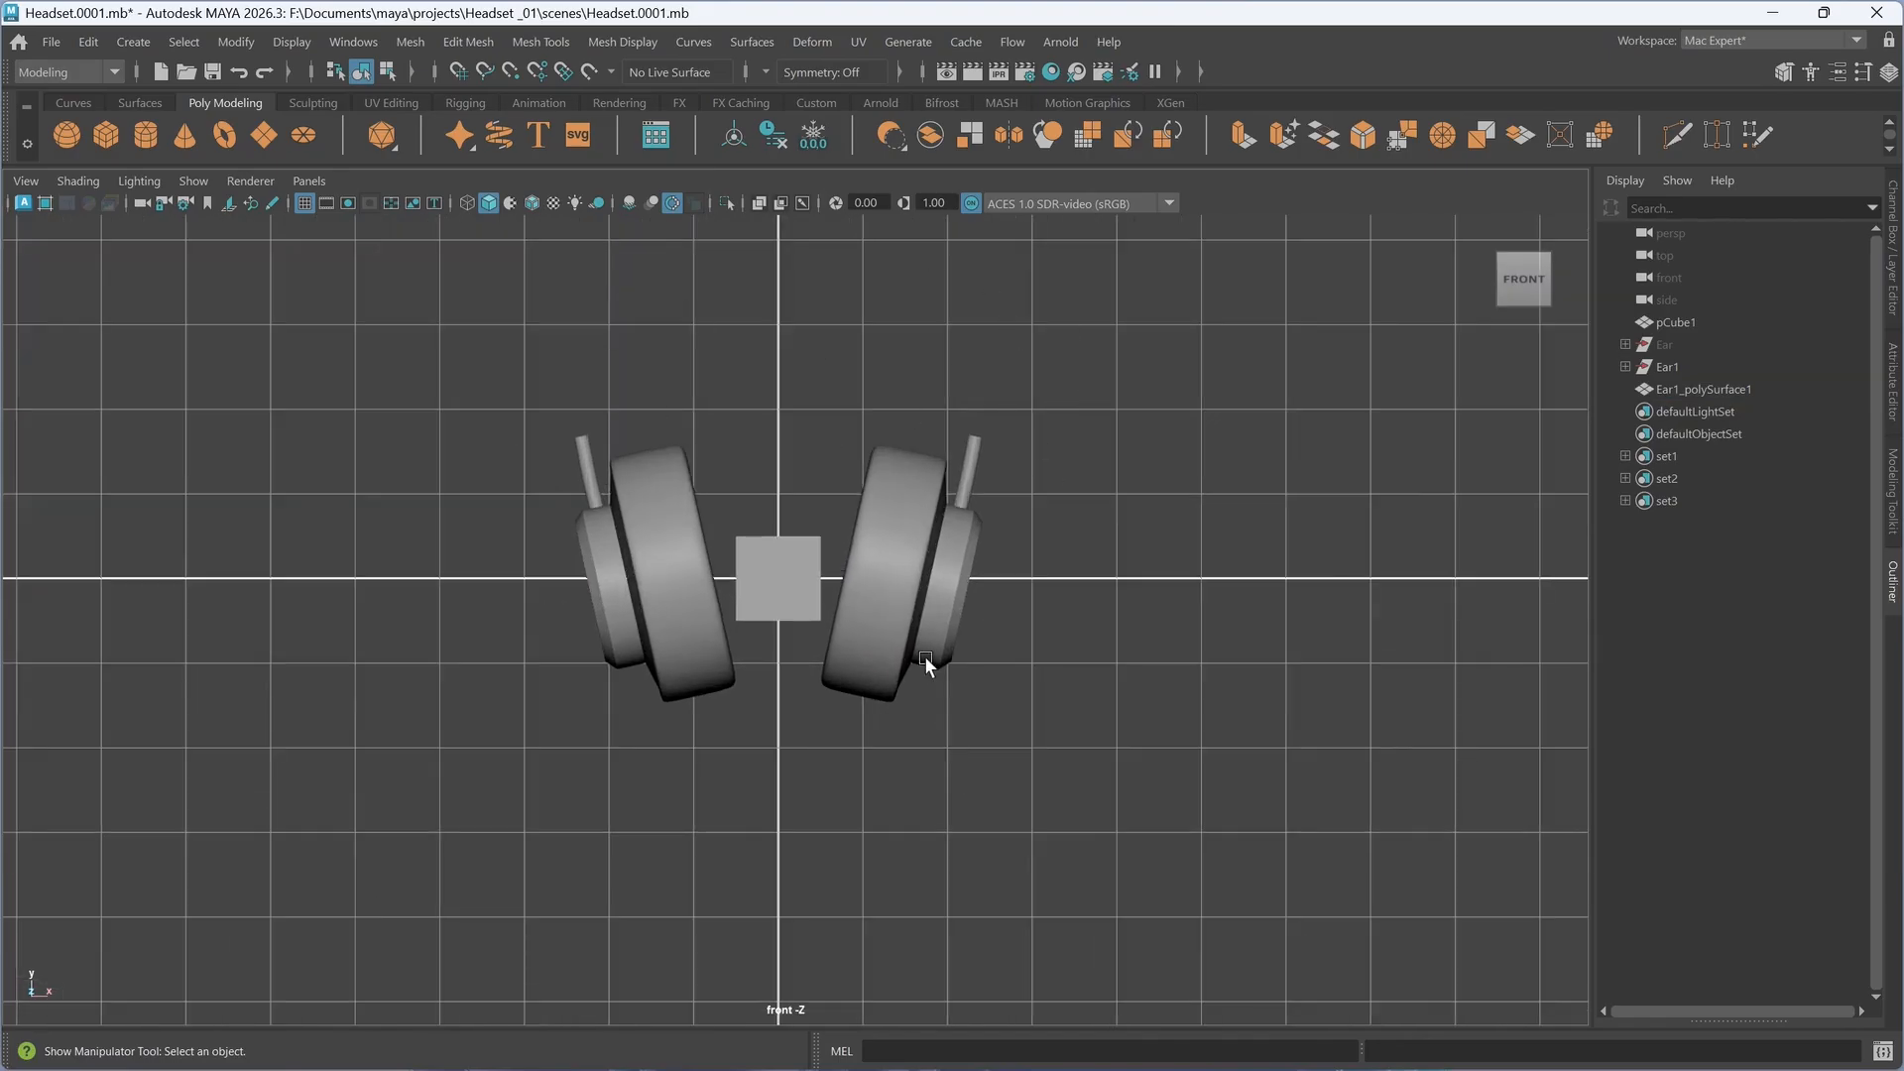
key(space)
key(space)
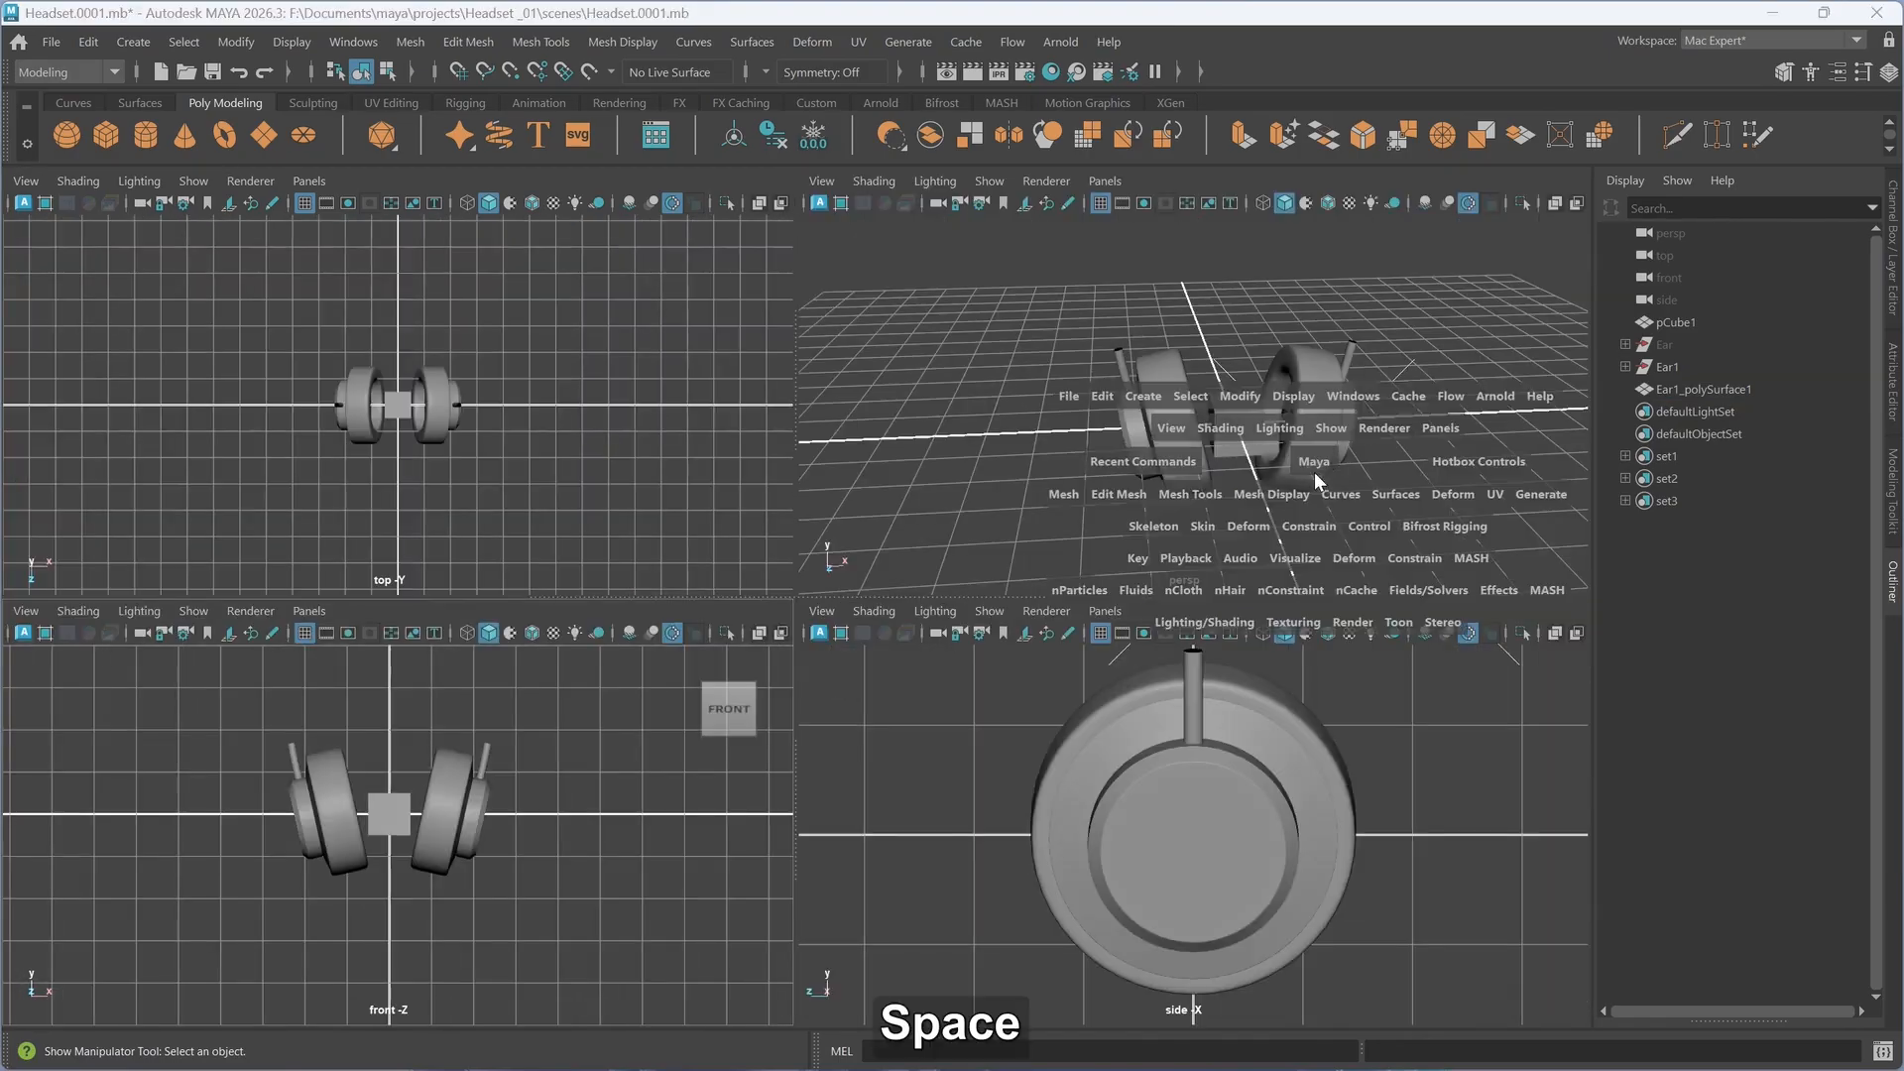
key(space)
key(space)
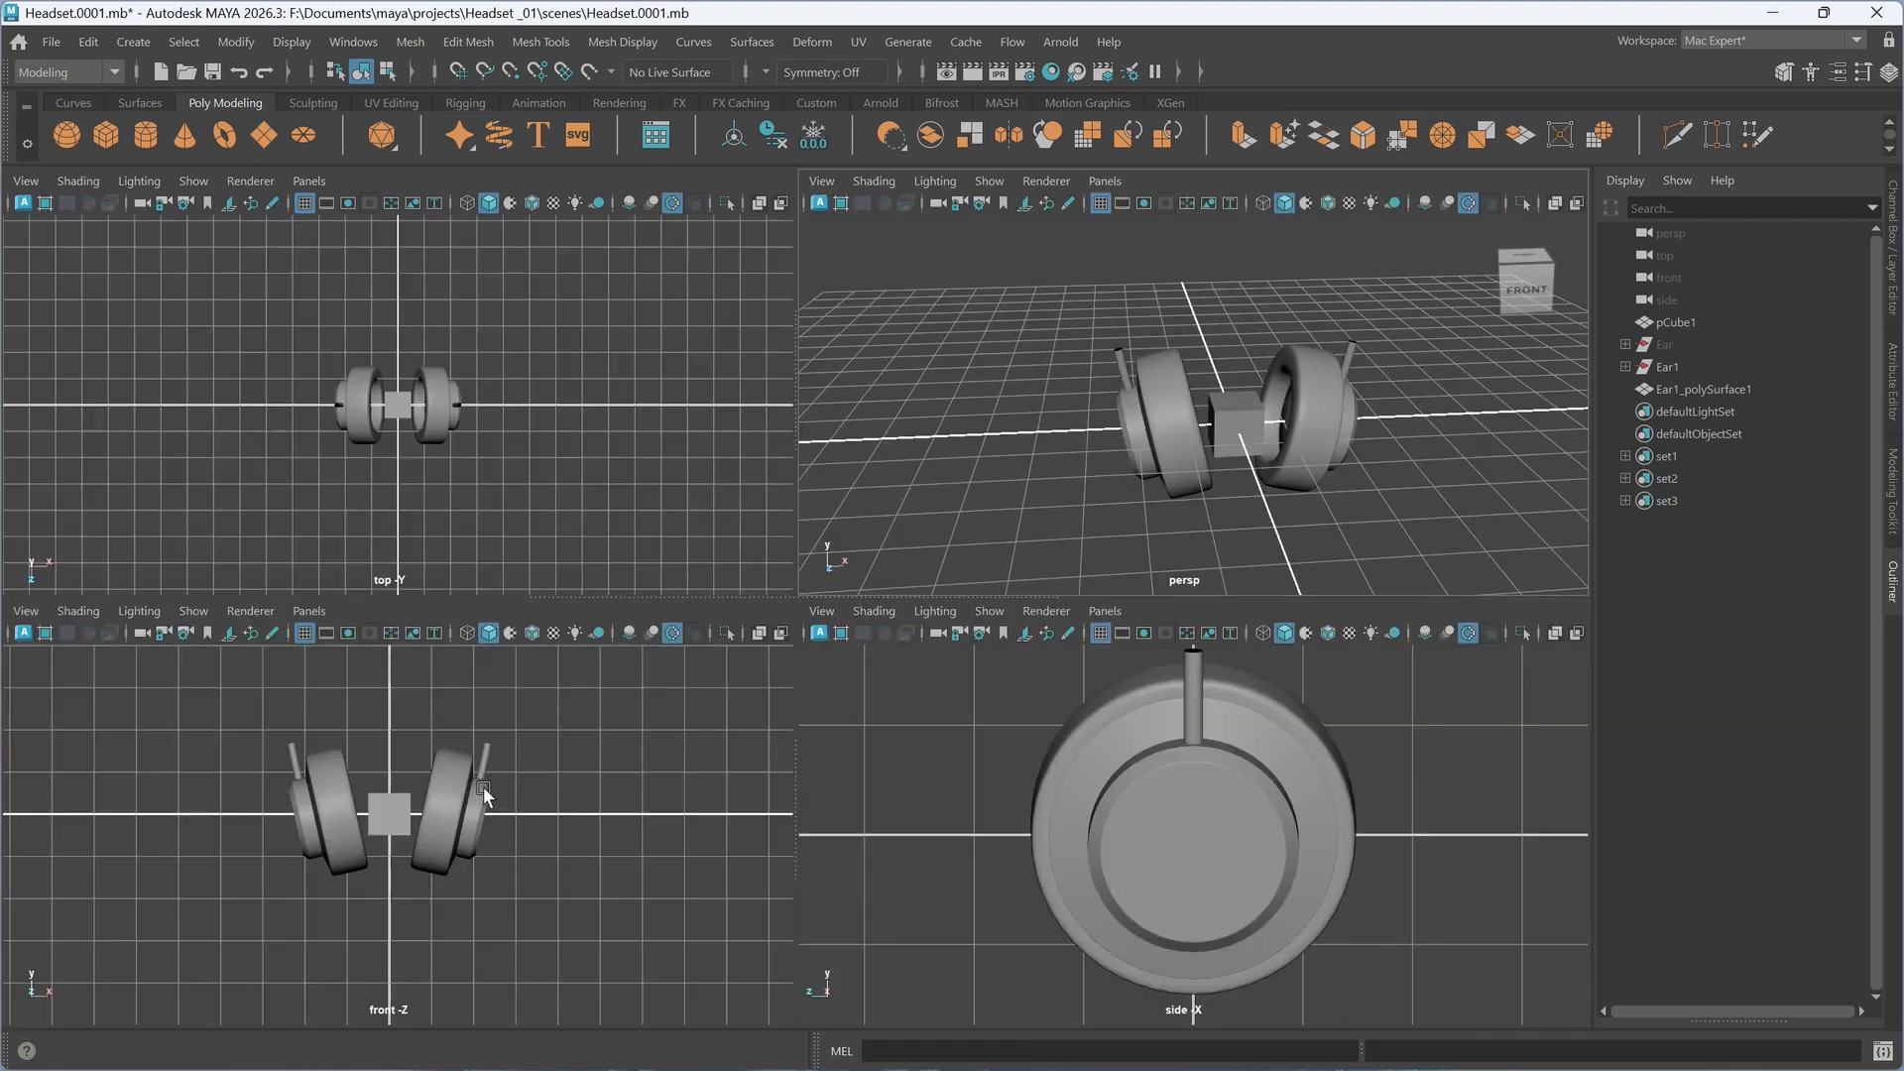
- Create a polygon cylinder at the origin between the two ear cups
alt+middle_drag(484, 787, 521, 889)
scroll(587, 857, up, 3)
scroll(1253, 475, down, 2)
scroll(1275, 476, up, 4)
alt+middle_drag(1306, 480, 1200, 503)
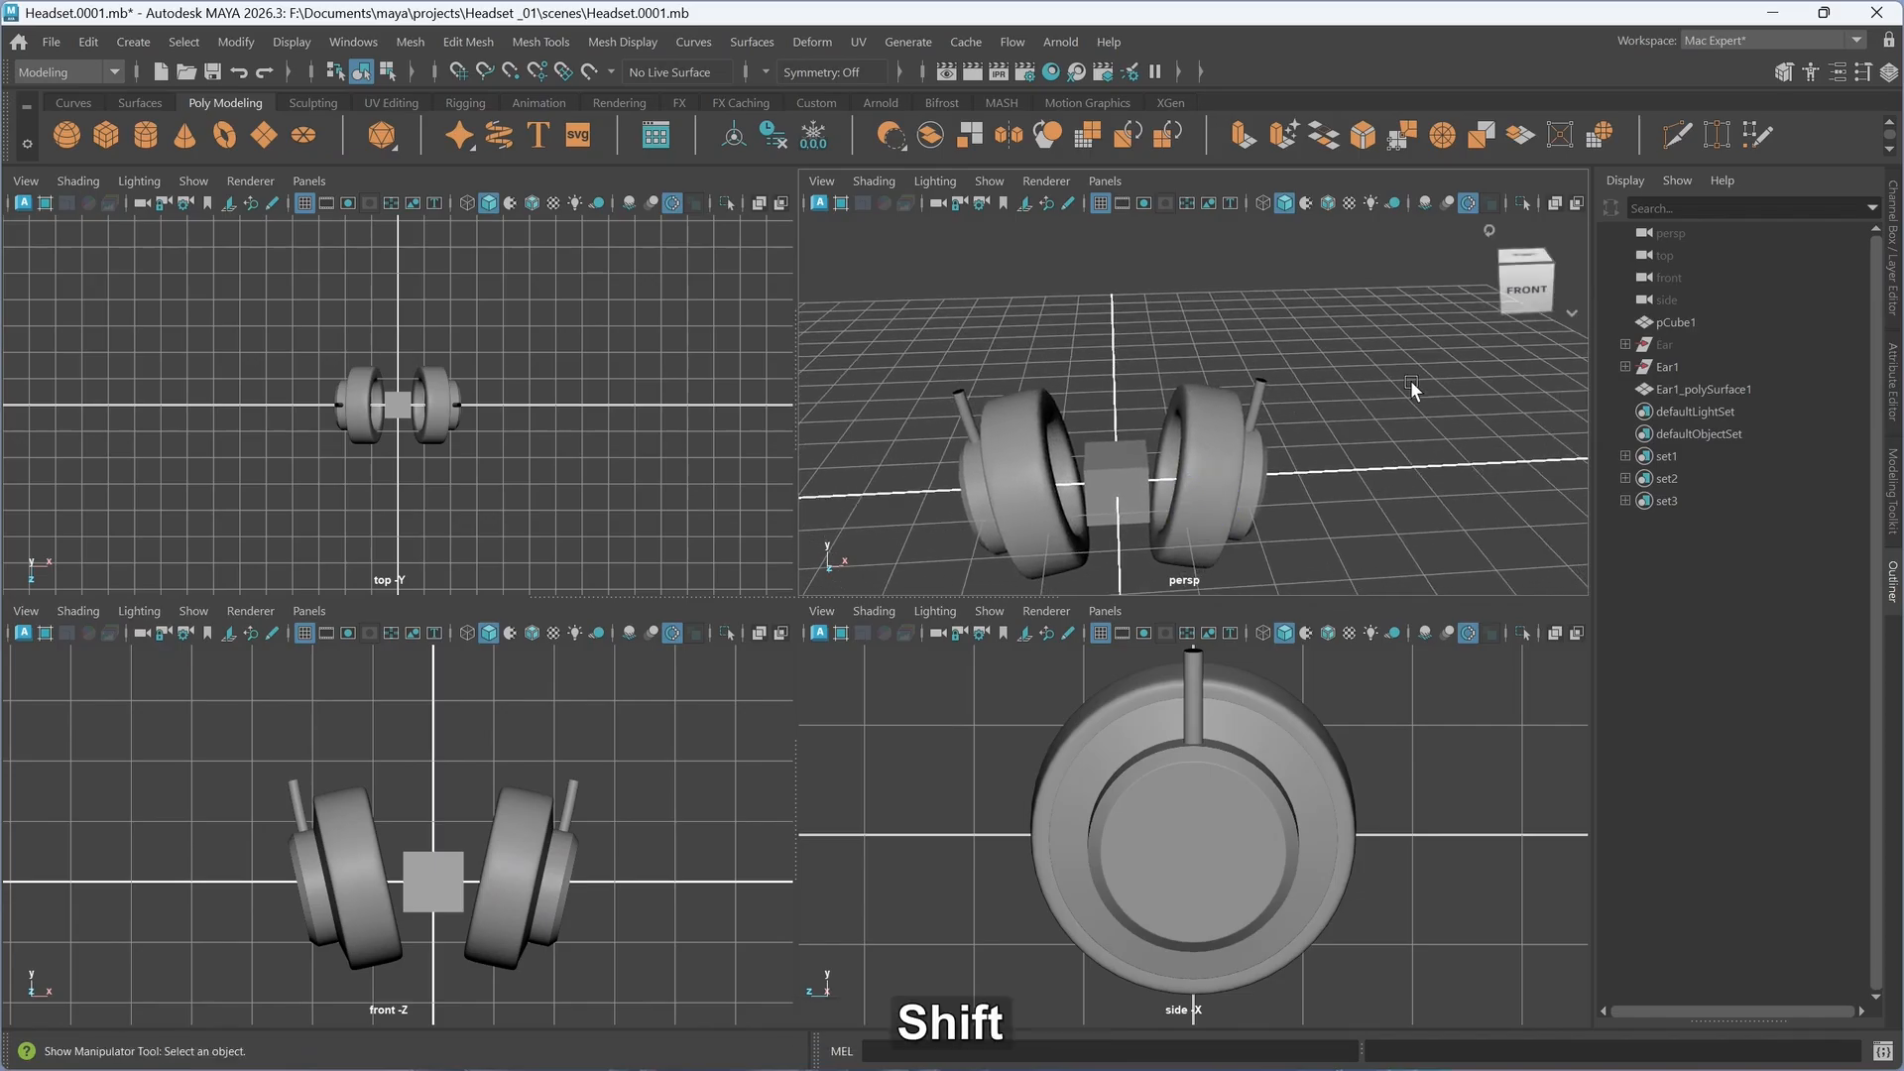
shift+right_drag(1410, 378, 1287, 384)
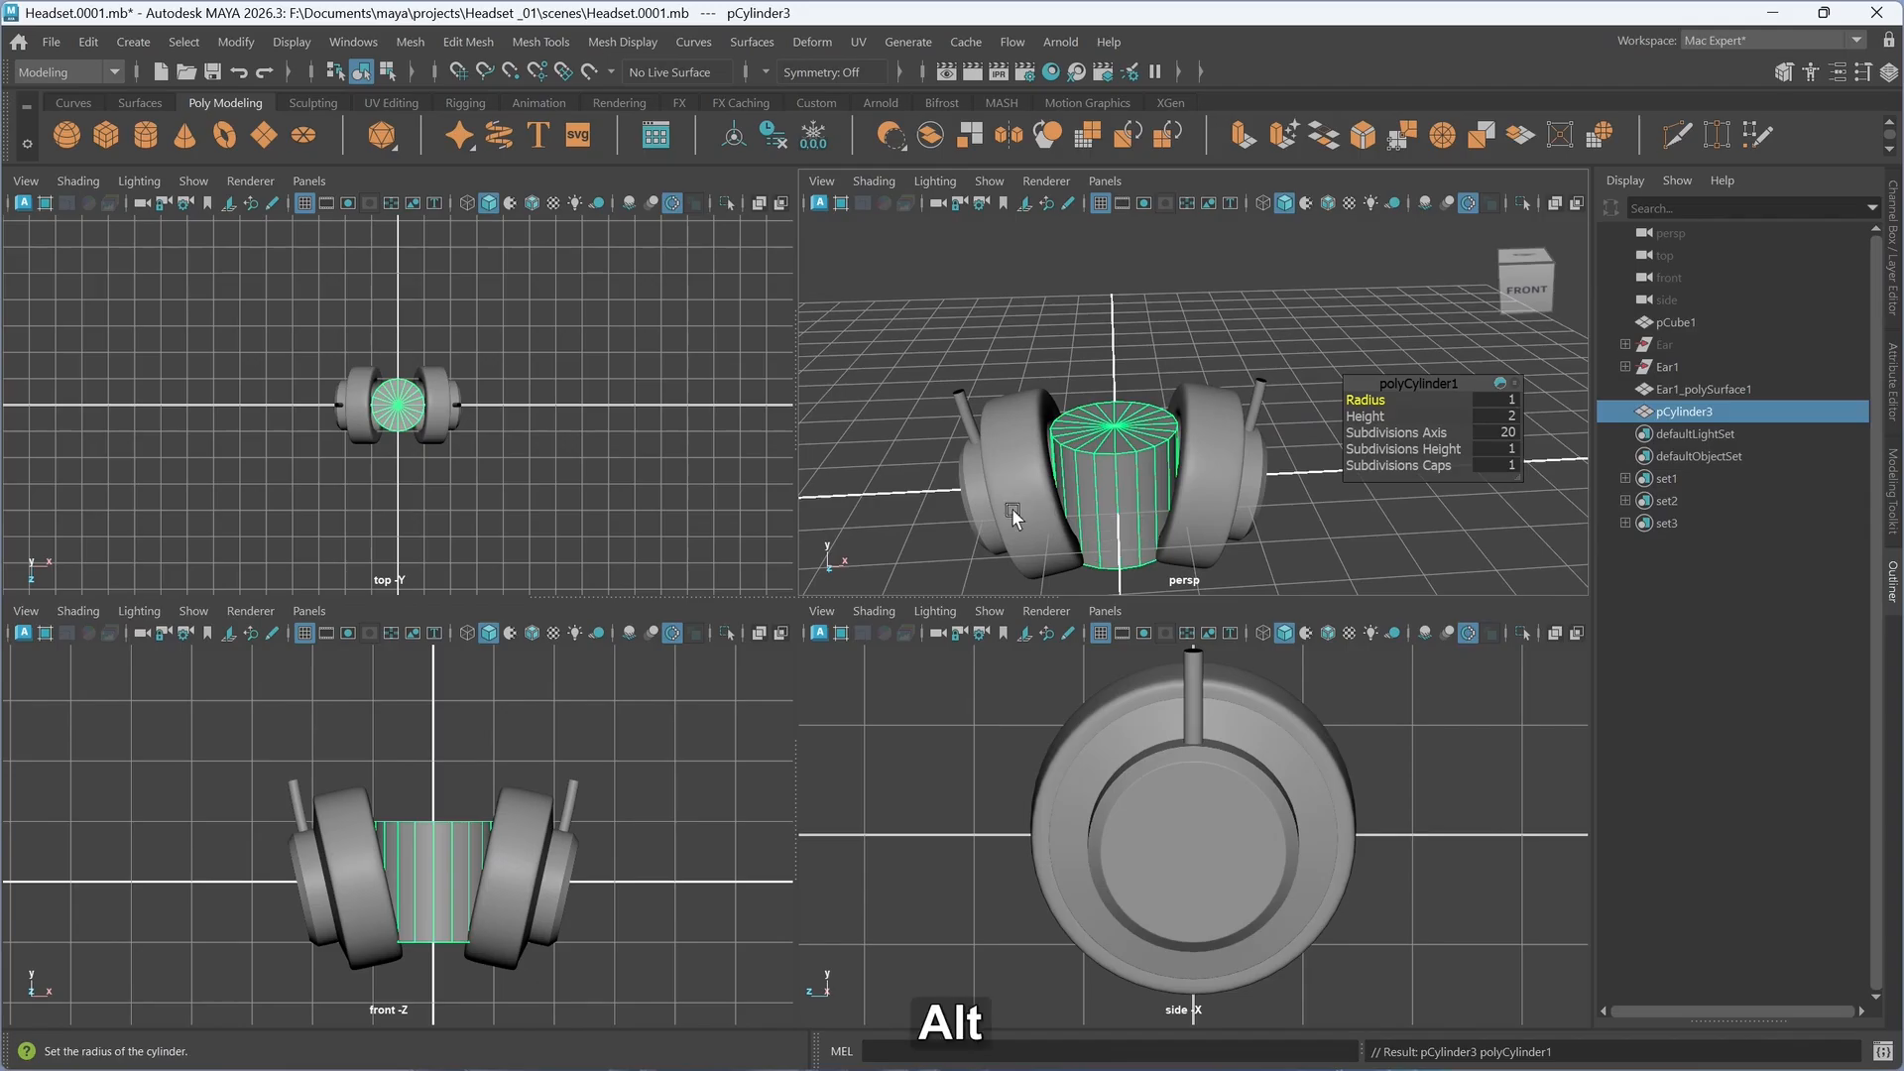
- Set the new cylinder's axis subdivisions to 13
alt+middle_drag(1013, 515, 1156, 424)
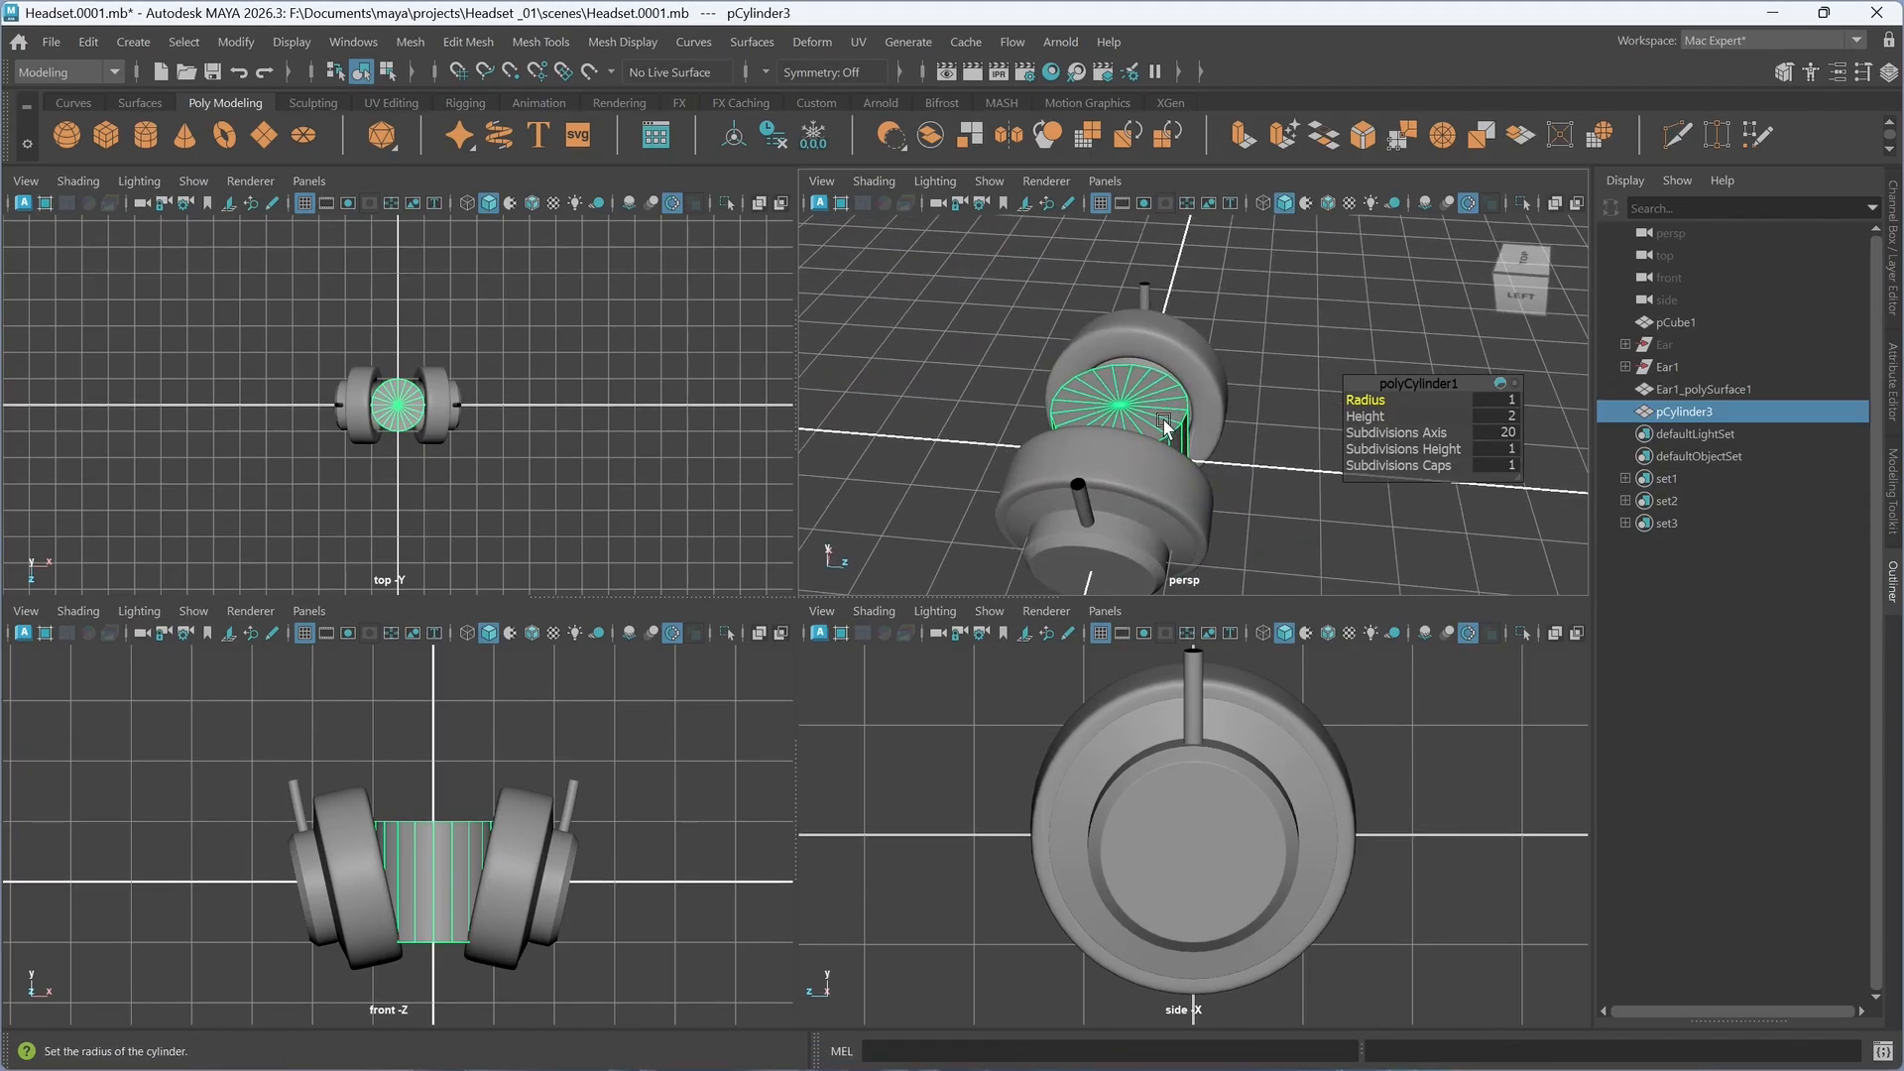
right_click(1165, 426)
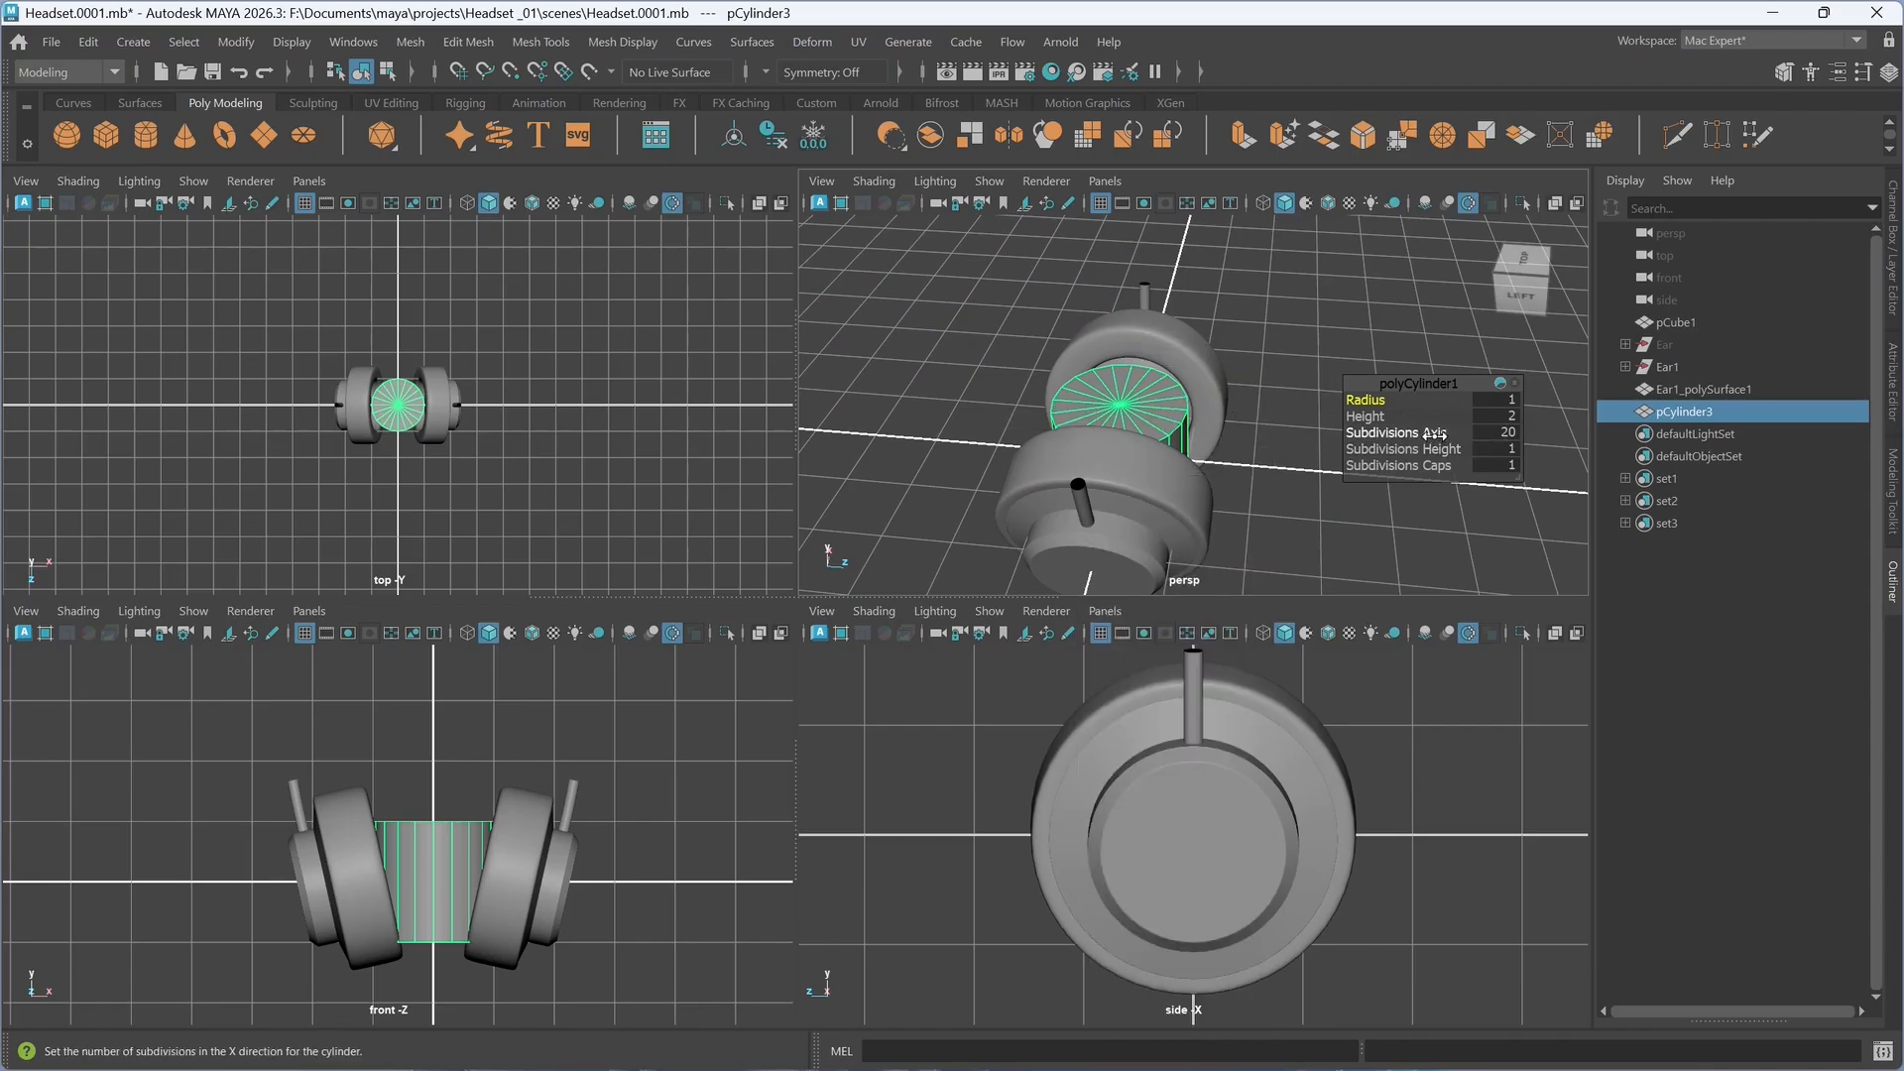
drag(1415, 435, 1383, 435)
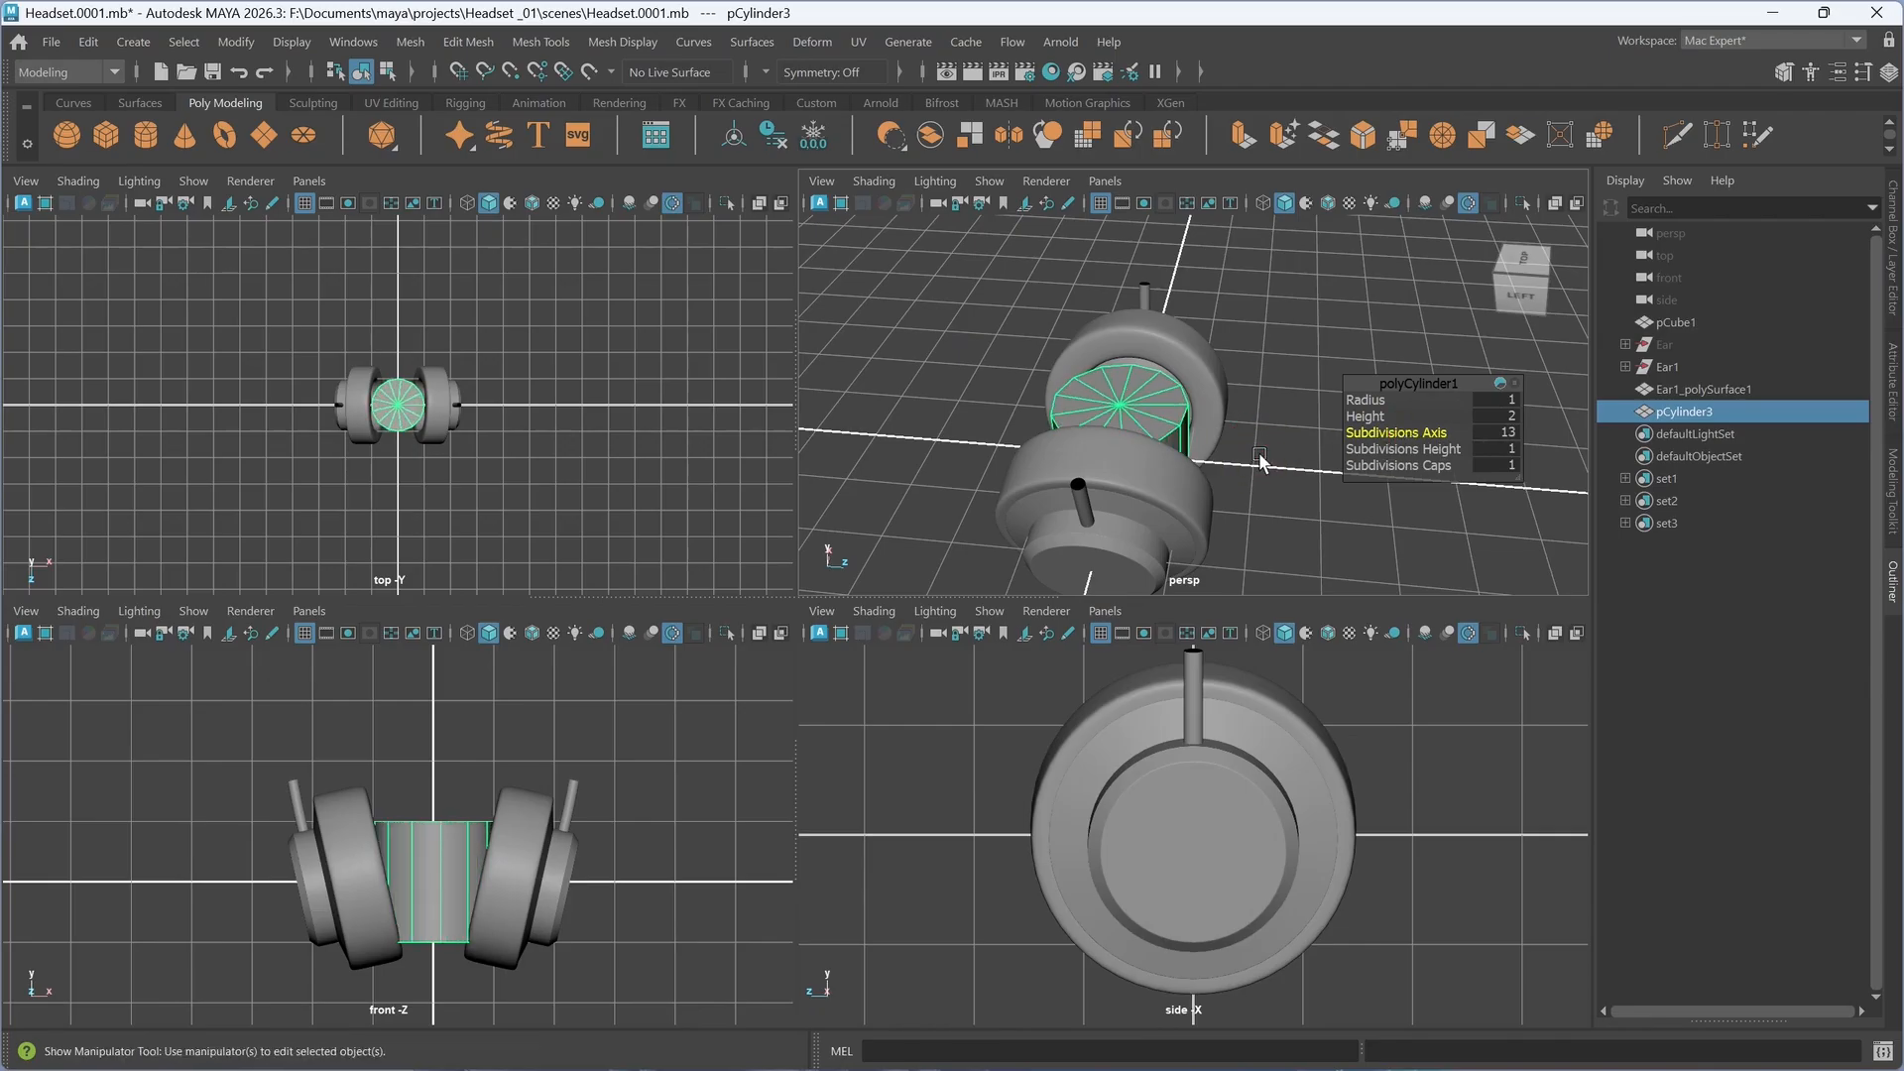
- Rotate the cylinder -90 degrees about X with step snapping so its caps face the front
key(e)
alt+drag(1261, 448, 1329, 406)
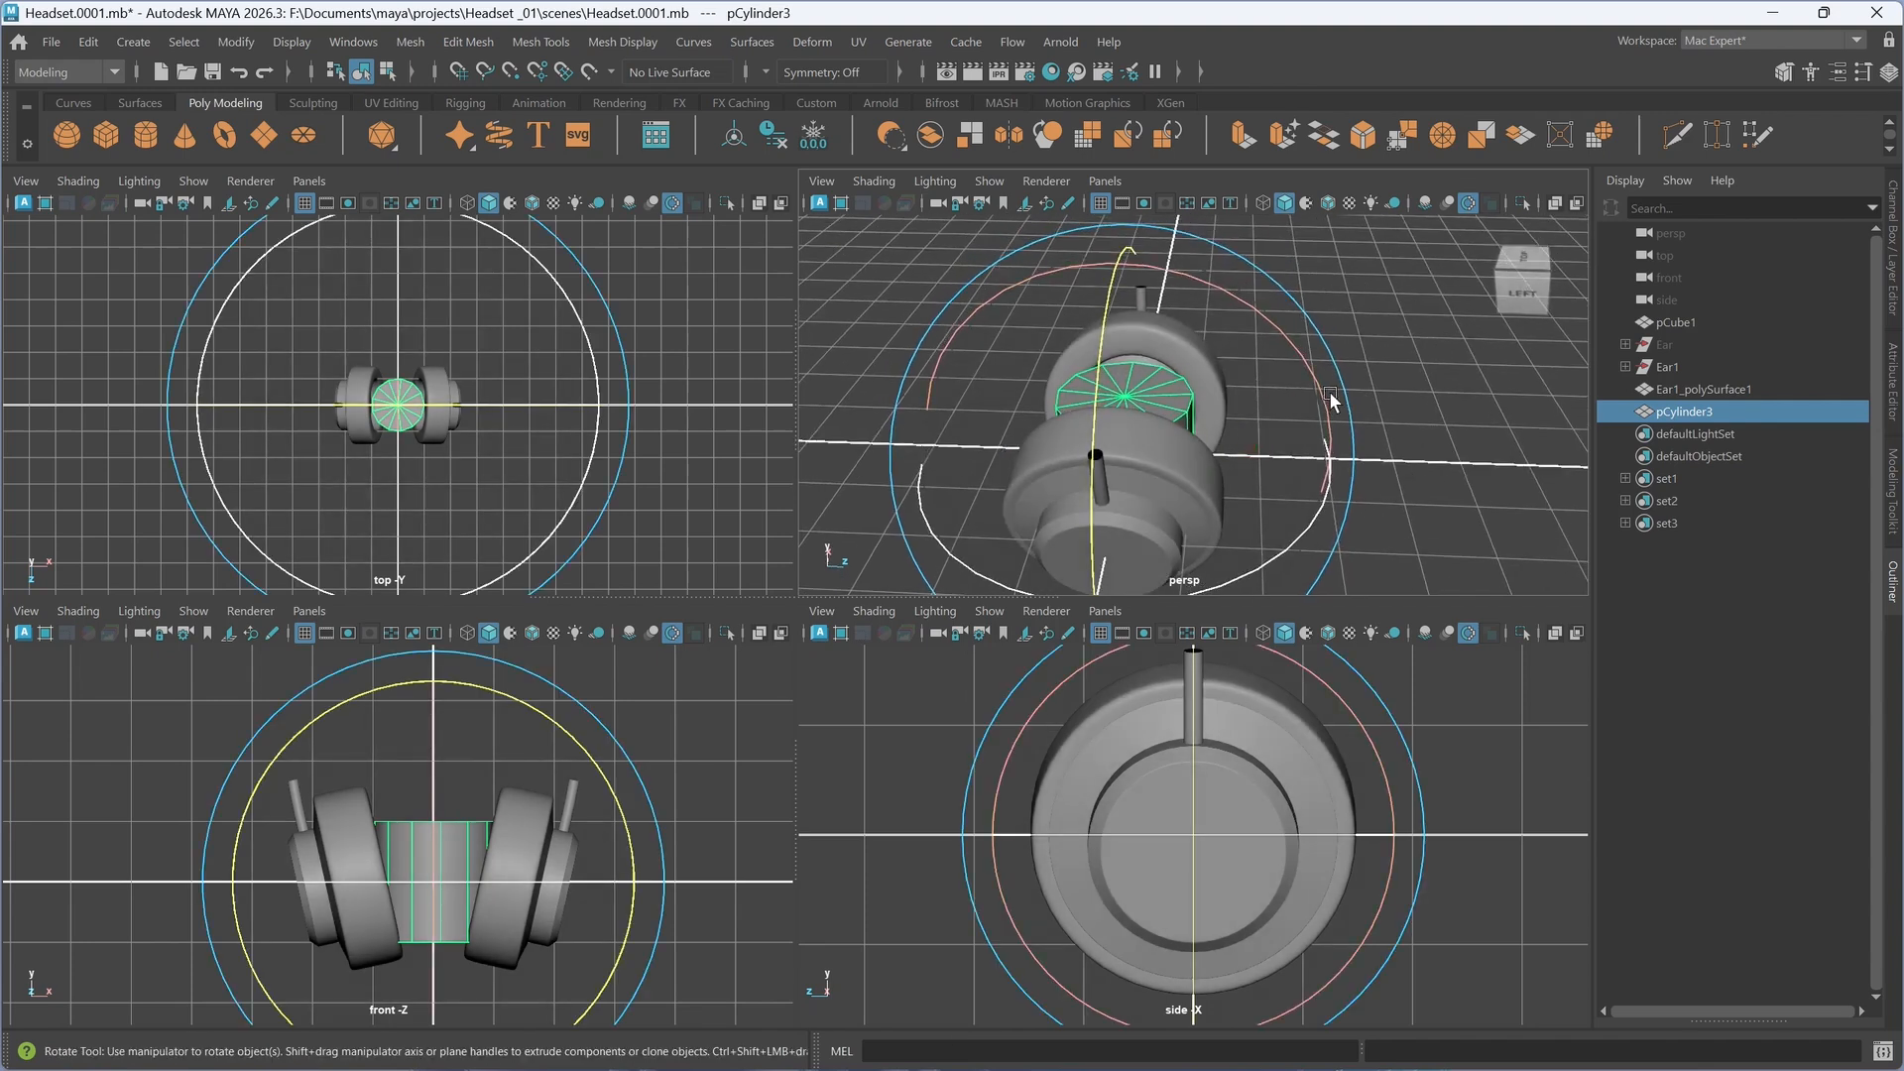
key(j)
drag(1316, 380, 1242, 332)
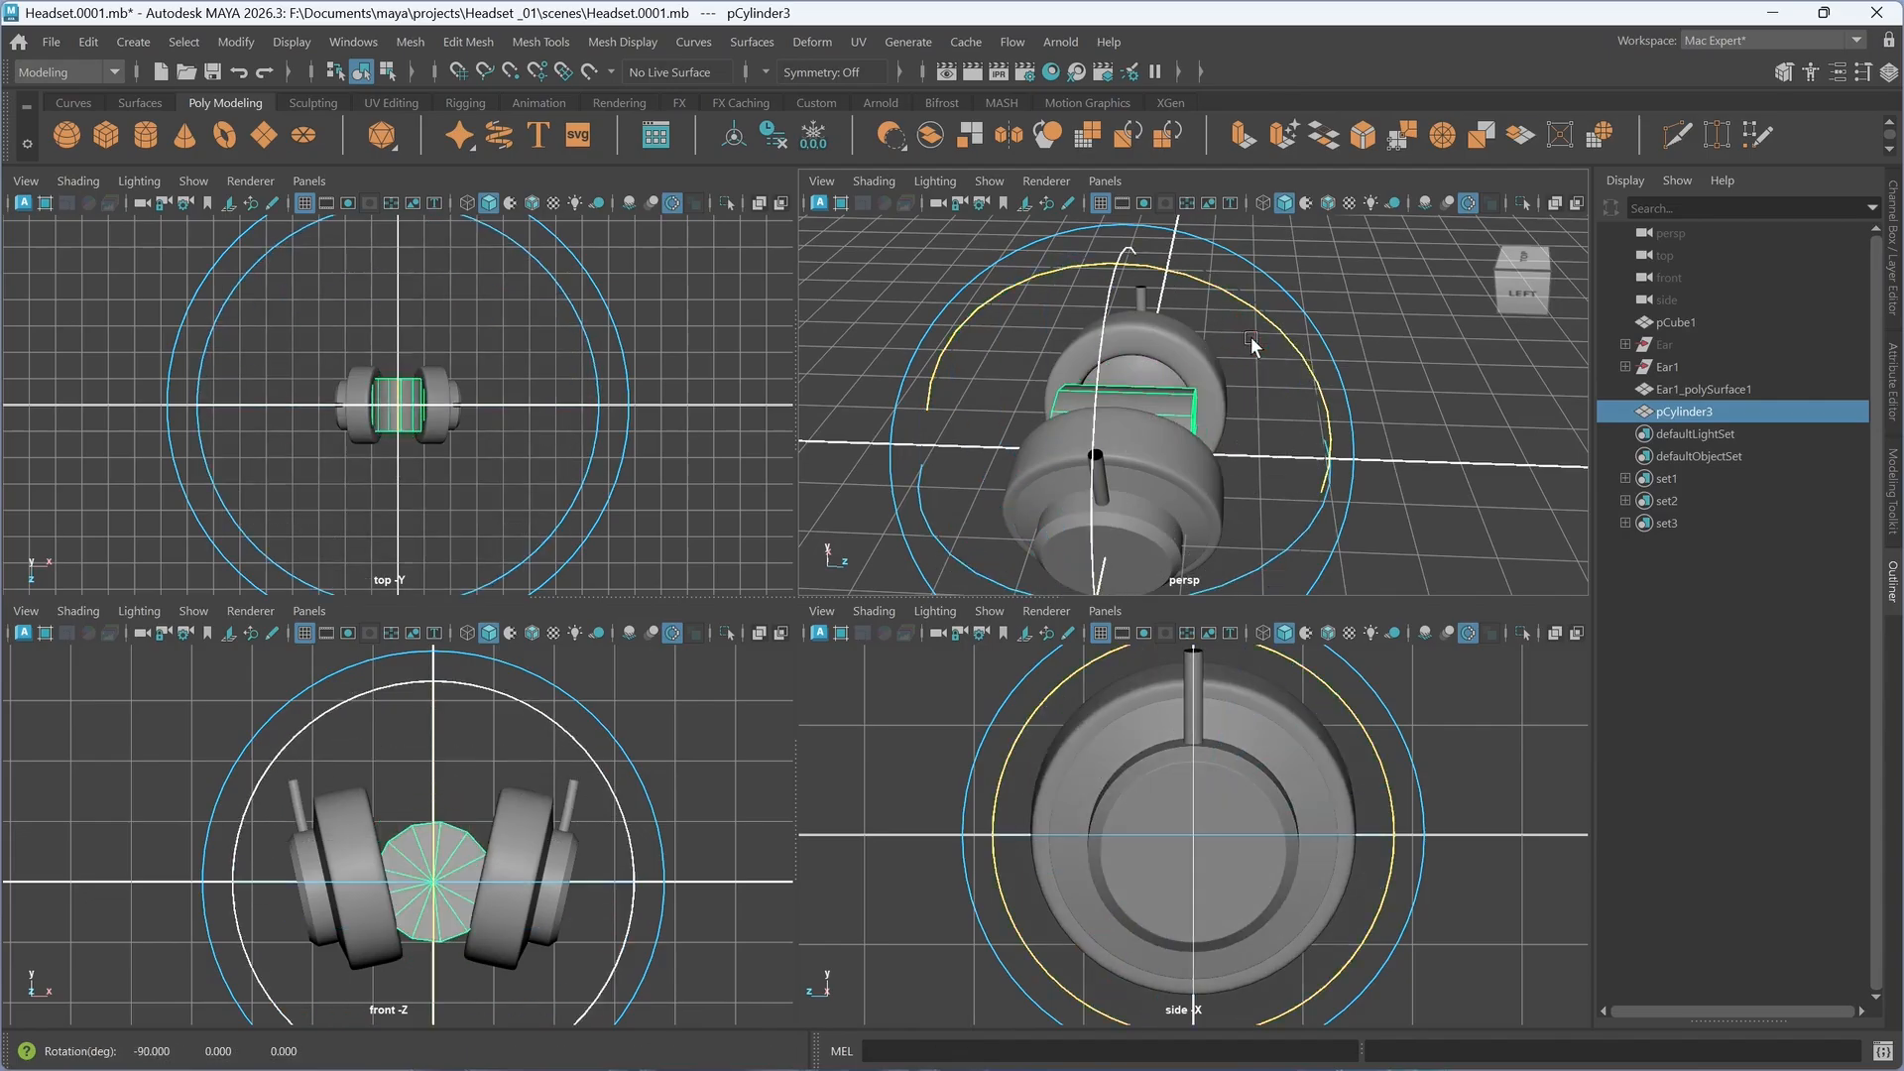
- Isolate the selected cylinder in the perspective view
mouse_move(1230, 436)
alt+mouse_down()
mouse_move(1162, 437)
mouse_move(1244, 449)
alt+mouse_up()
alt+middle_drag(1241, 440, 1247, 404)
alt+right_drag(1246, 404, 1211, 413)
alt+drag(1211, 412, 1170, 436)
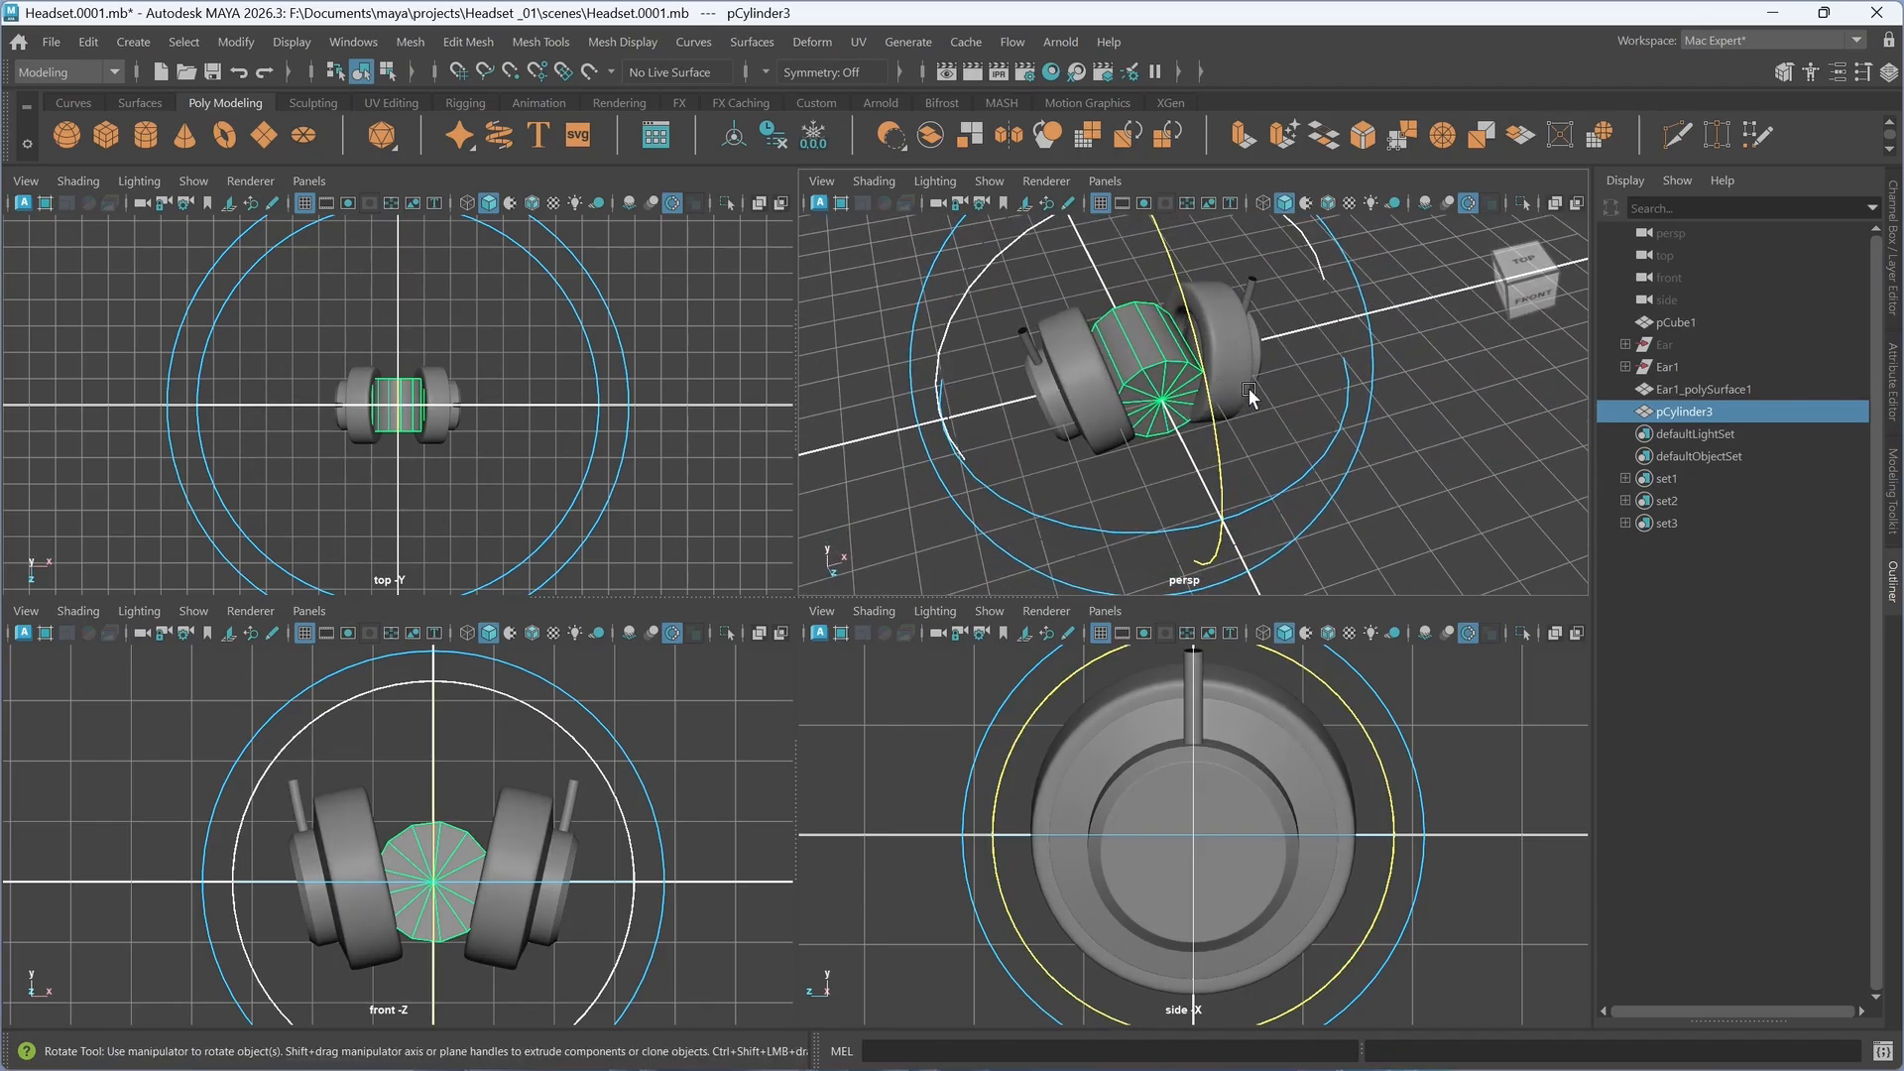
key(ctrl+1)
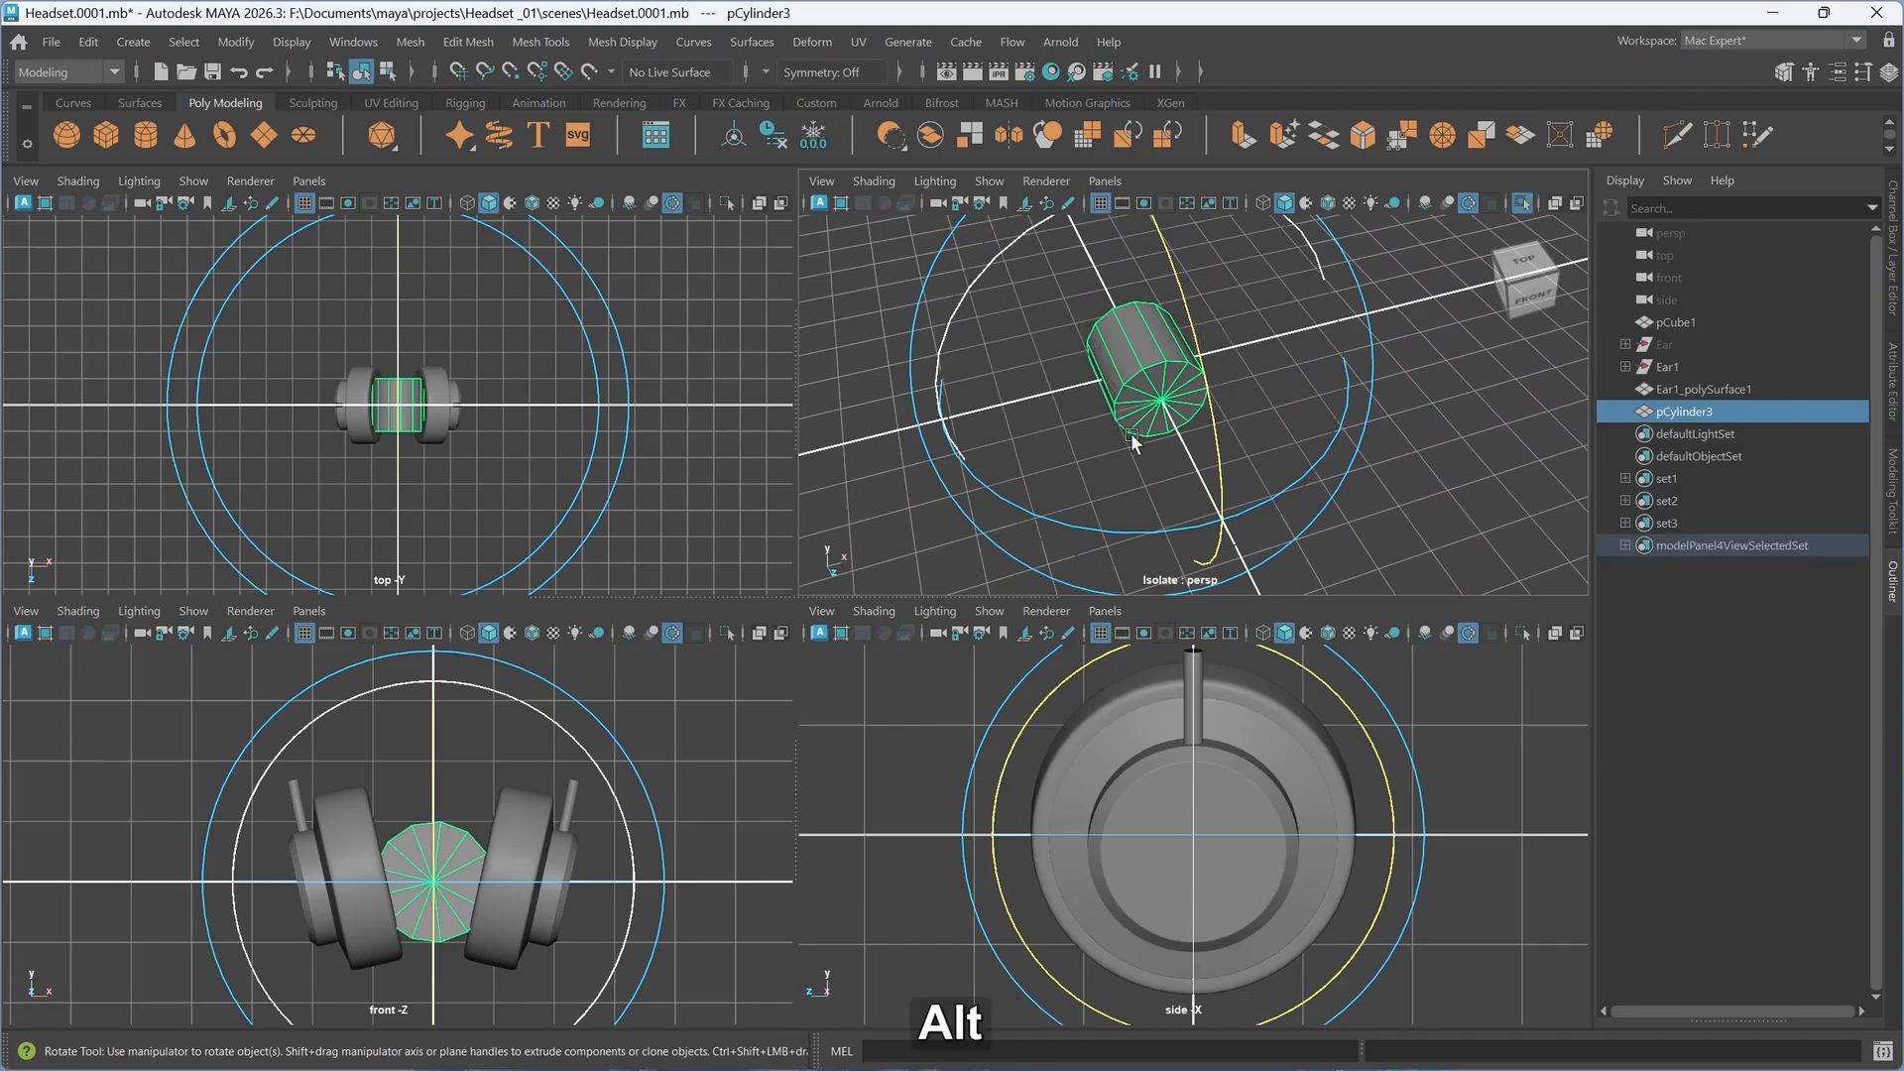
- Delete the isolated cylinder's side faces and rear cap, keeping only the front cap disc
alt+drag(1130, 432, 1180, 436)
right_drag(1168, 427, 1174, 496)
alt+drag(1175, 491, 1179, 478)
drag(1010, 320, 1247, 464)
alt+drag(1132, 480, 1188, 477)
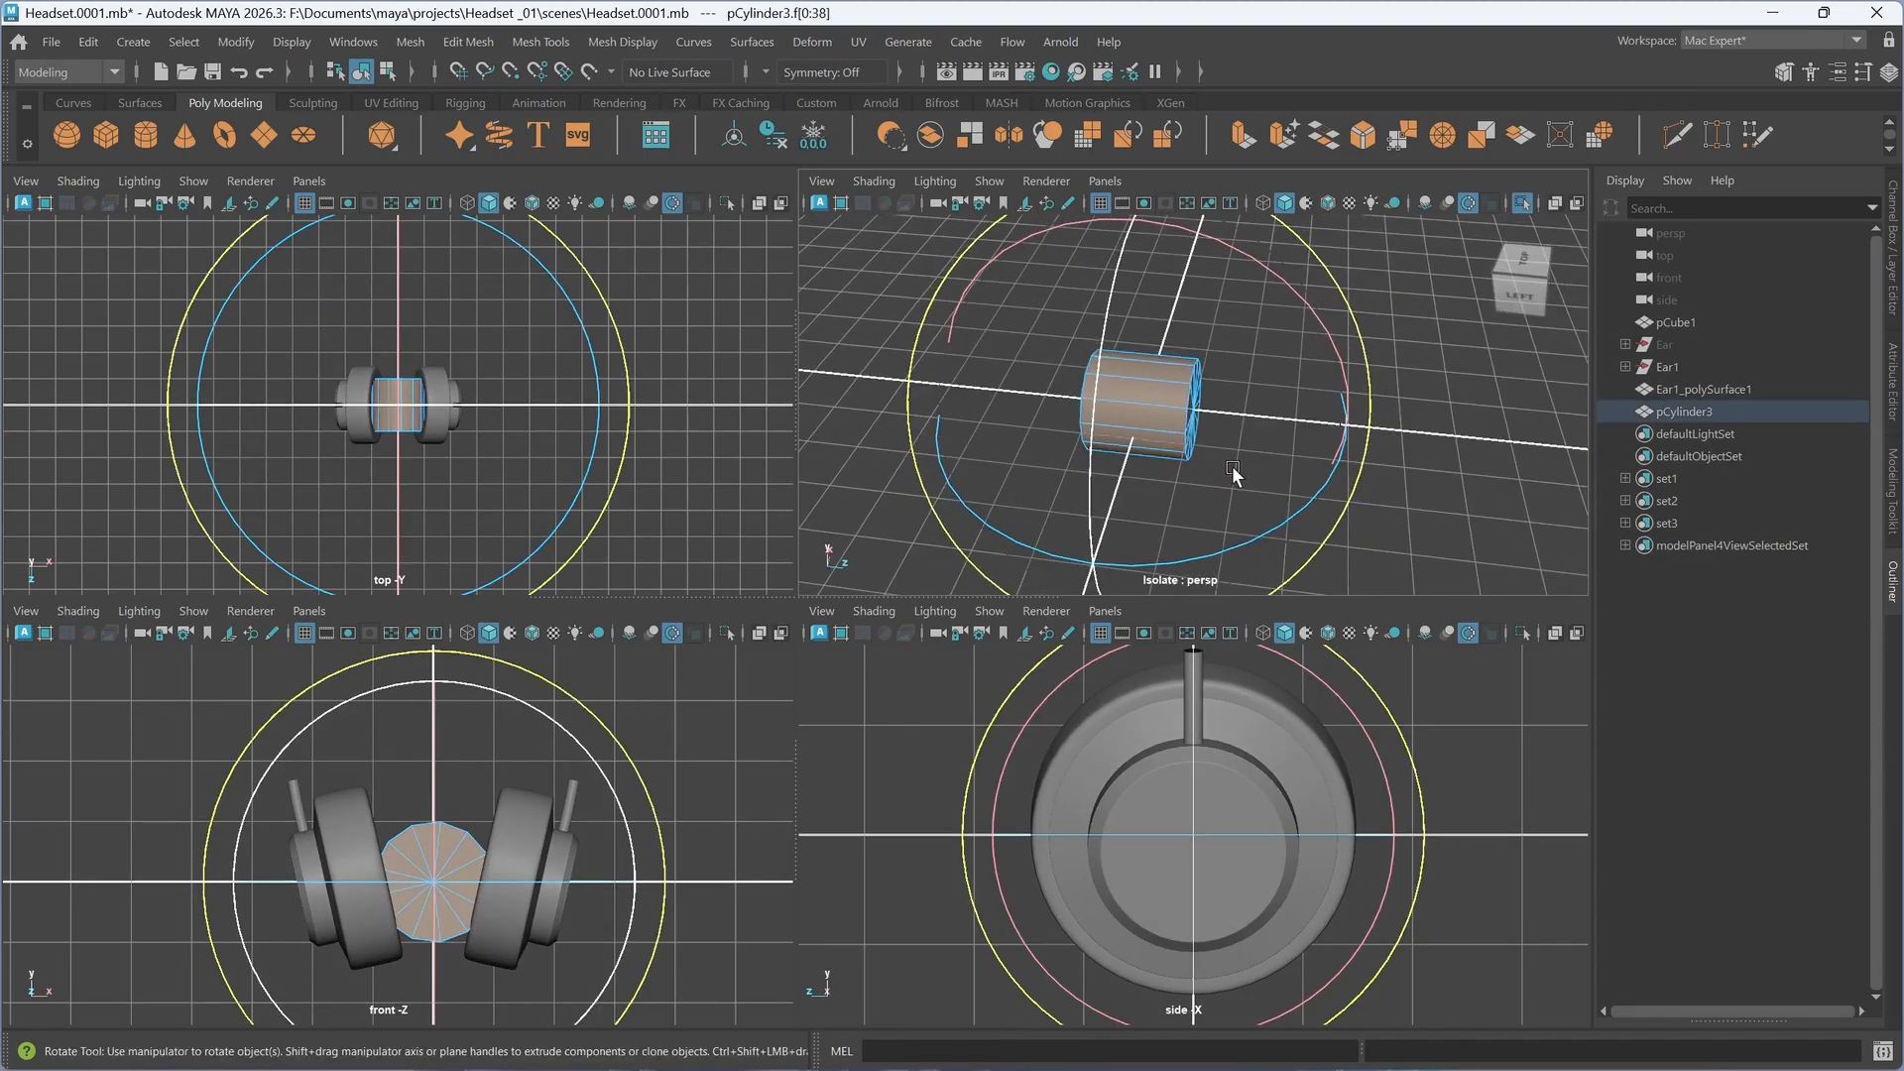
key(w)
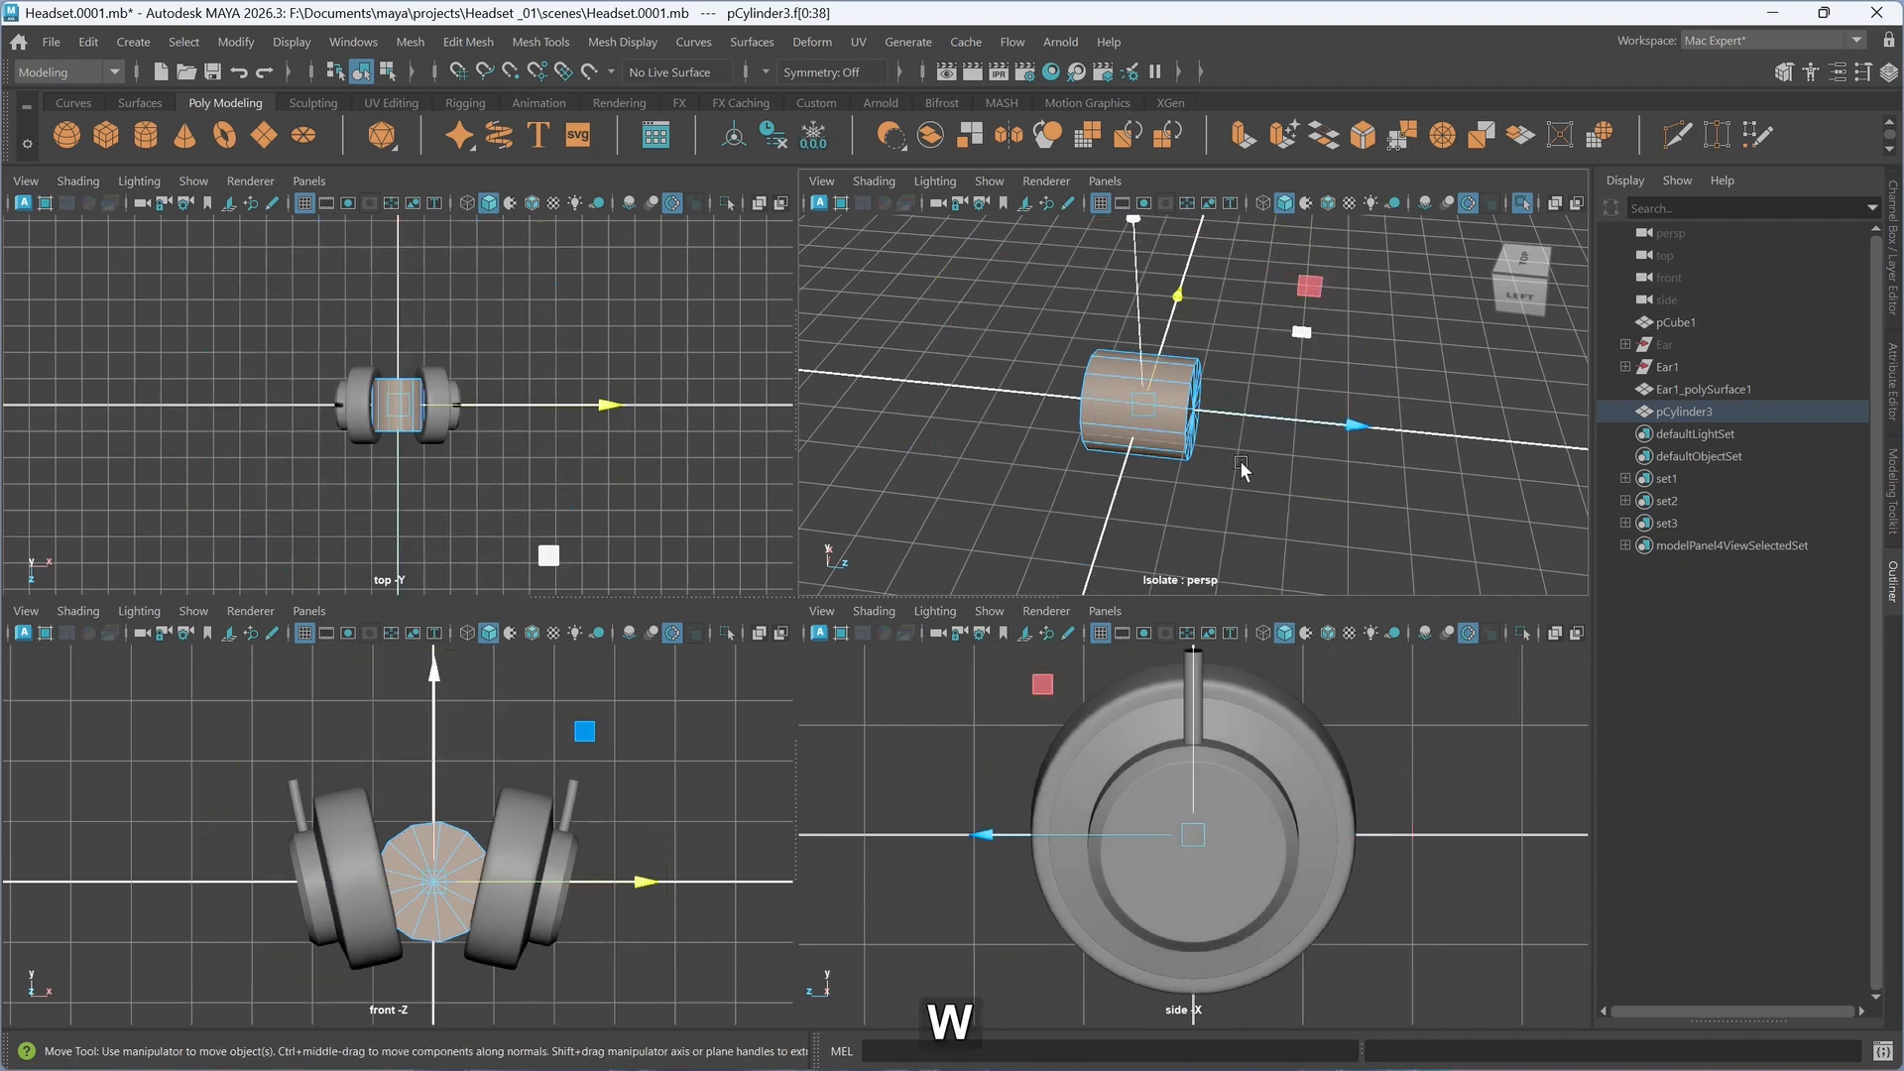
key(ctrl)
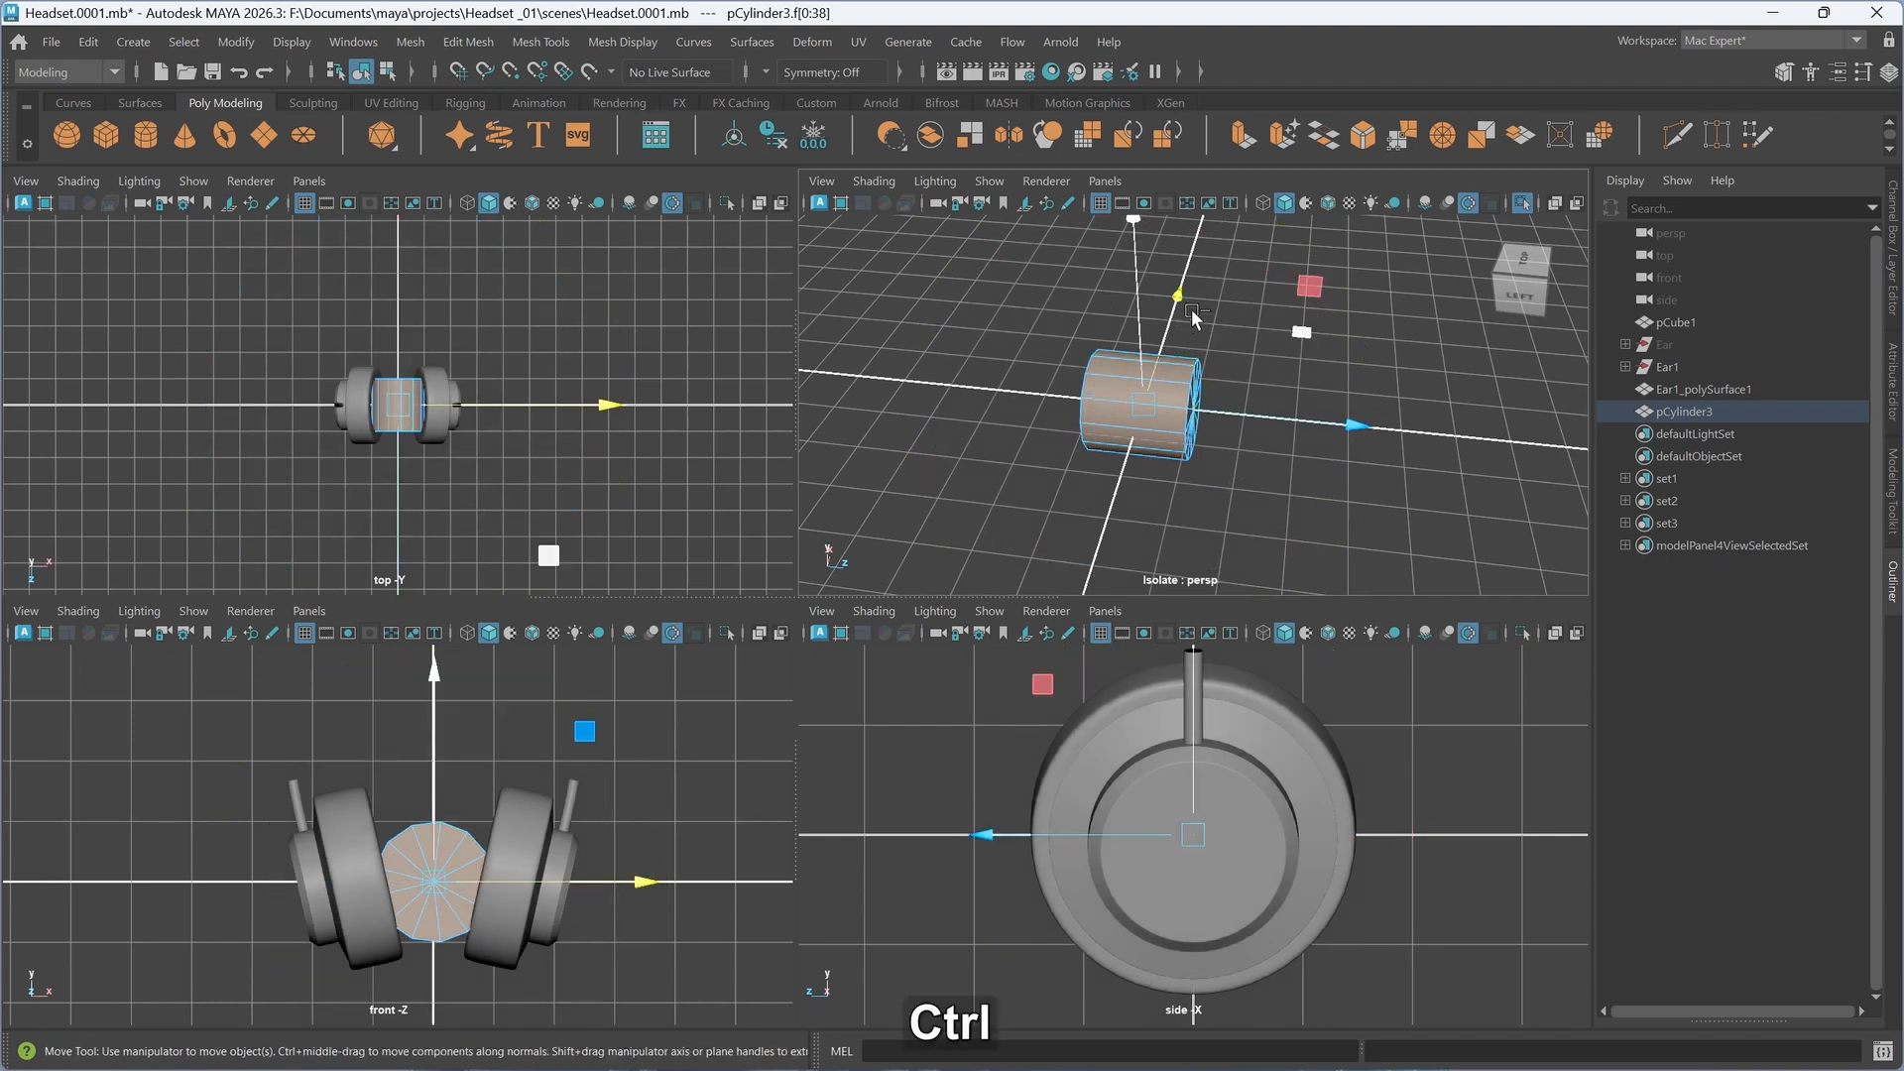
ctrl+drag(1192, 309, 1218, 503)
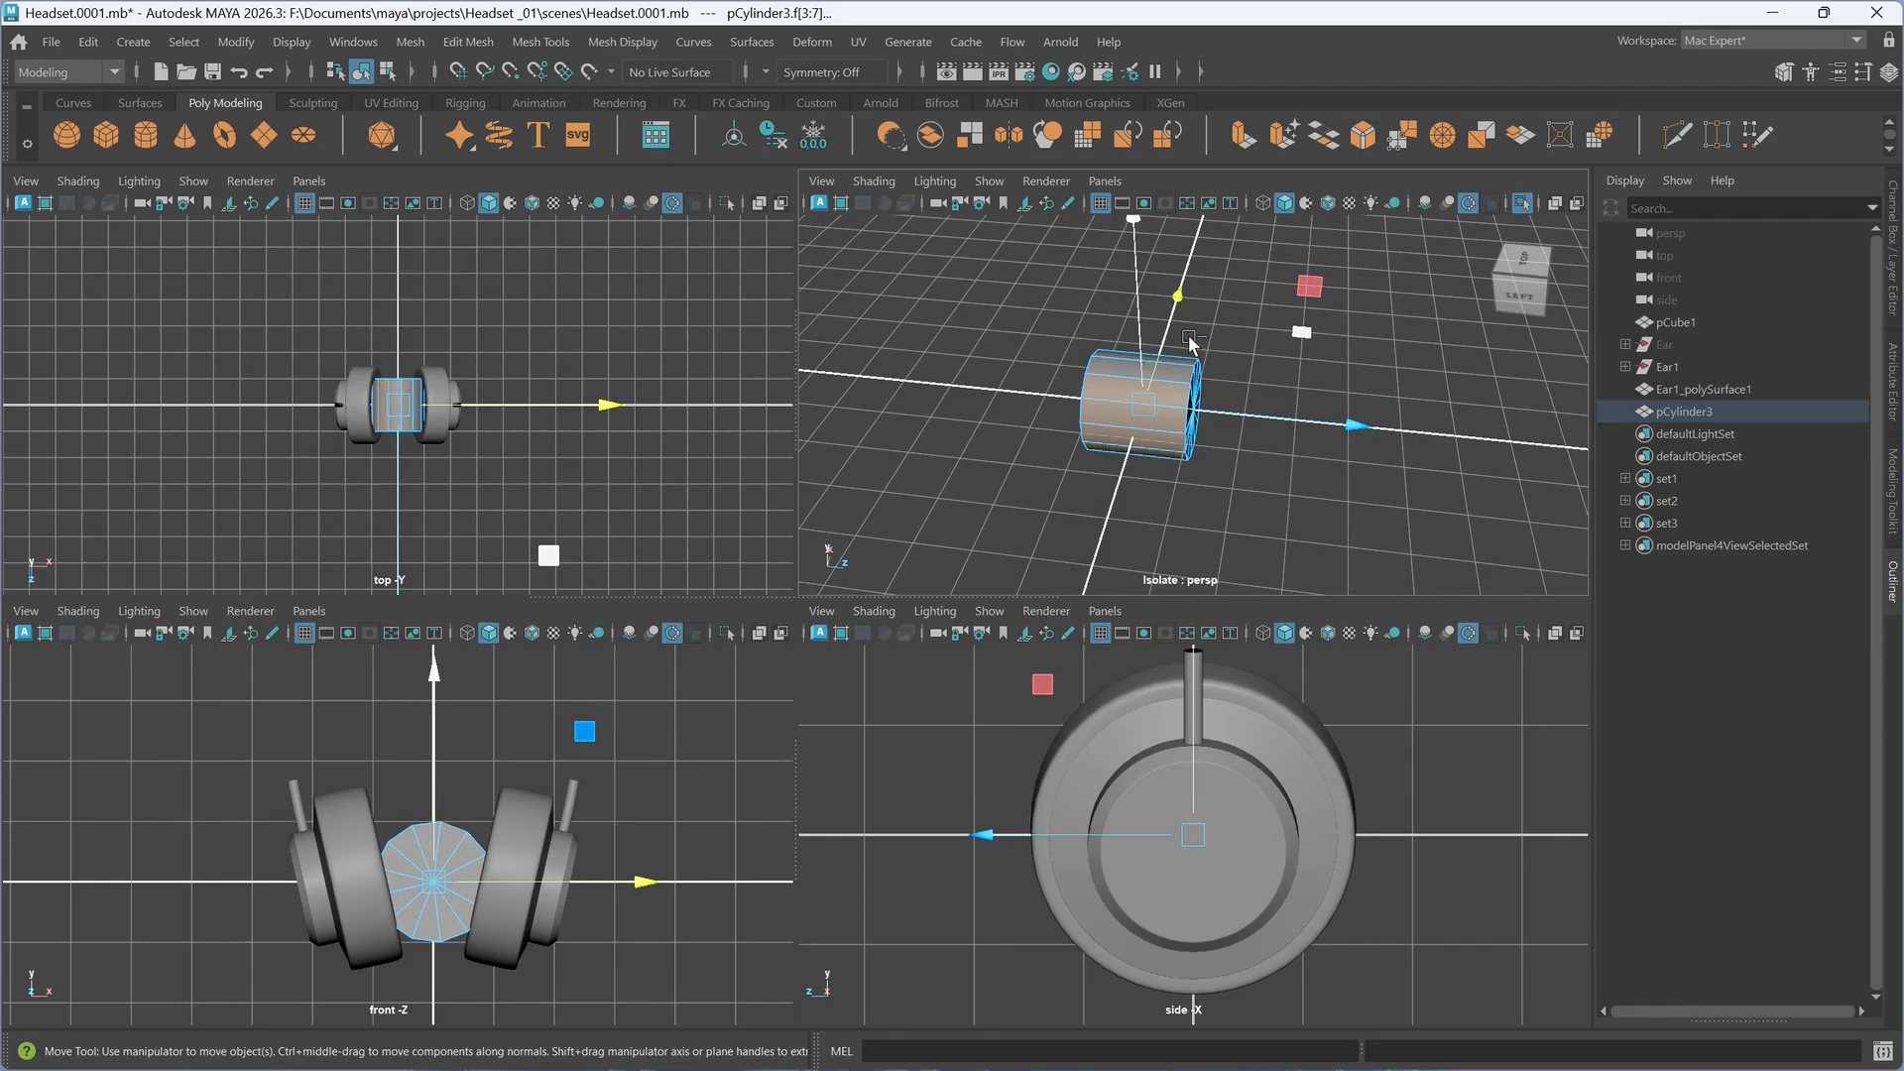
ctrl+drag(1190, 342, 1110, 483)
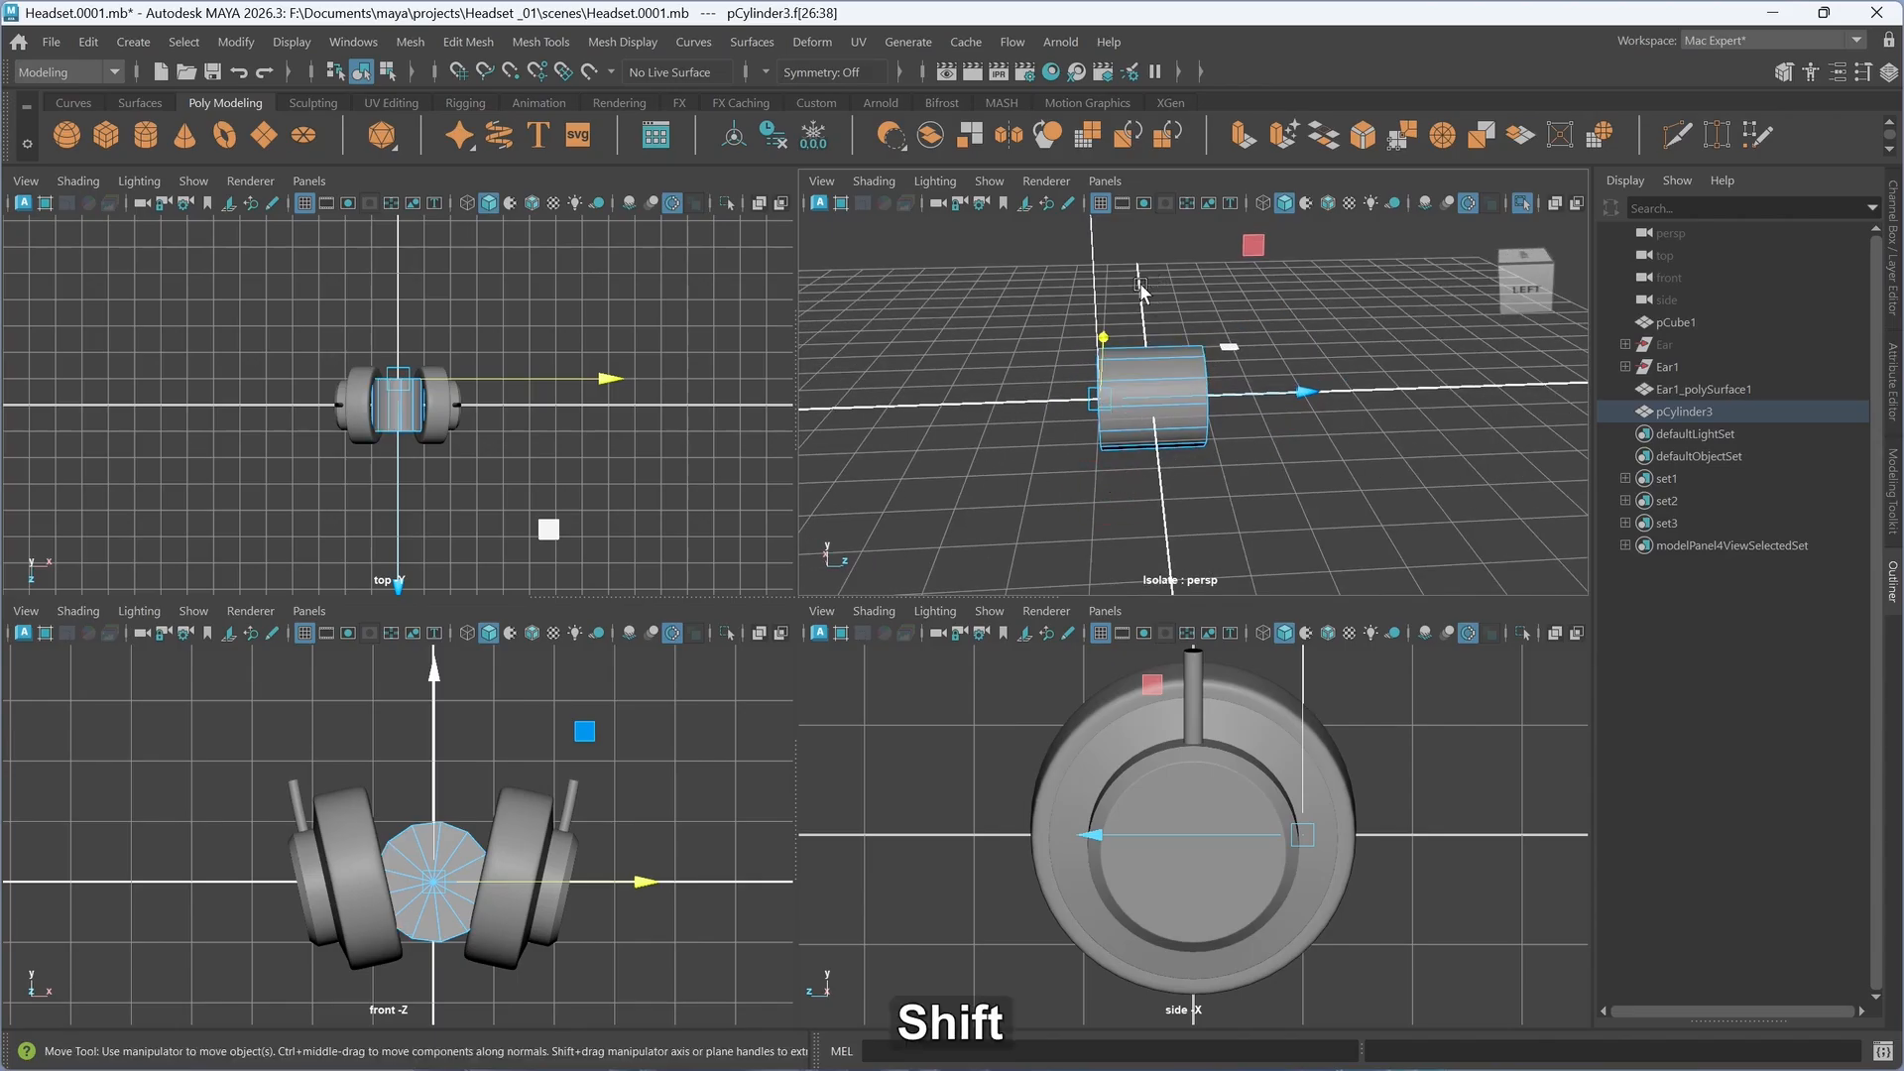
shift+drag(1140, 287, 1143, 558)
alt+drag(1116, 490, 982, 496)
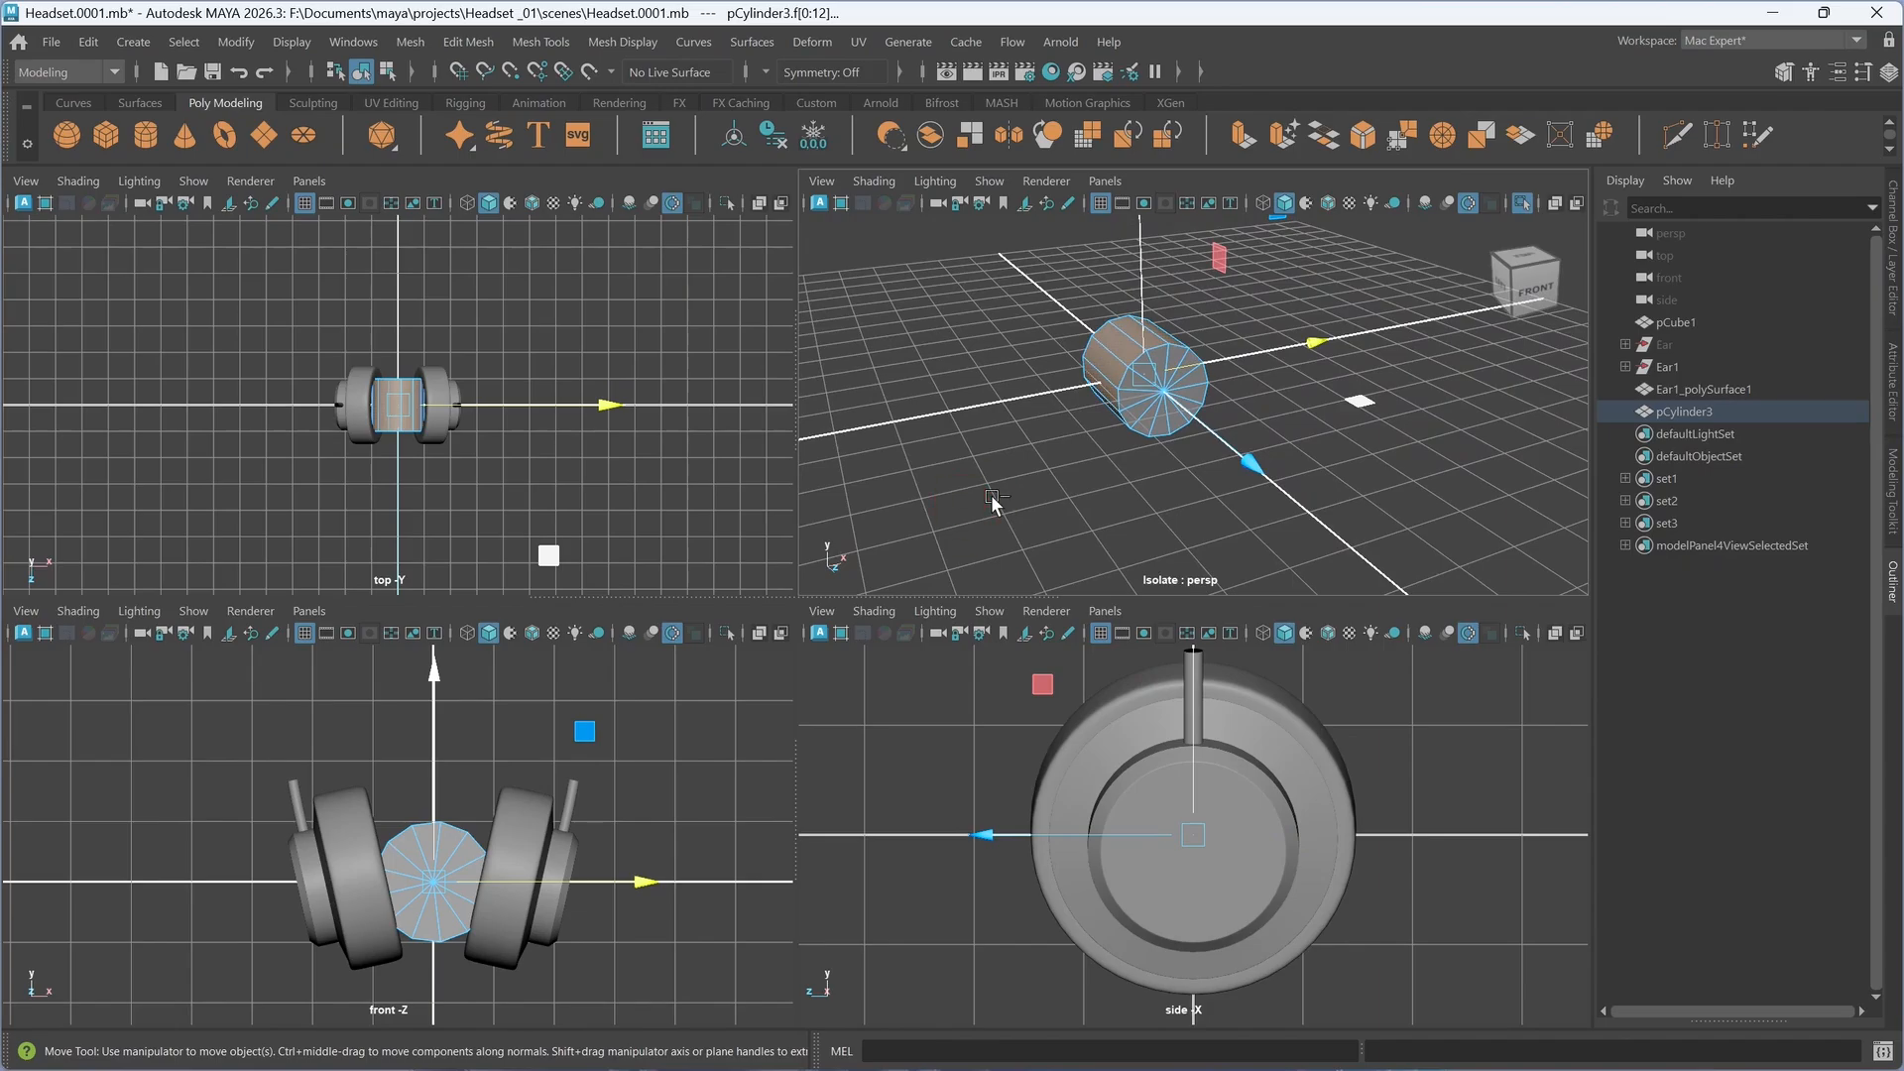
key(ctrl+Delete)
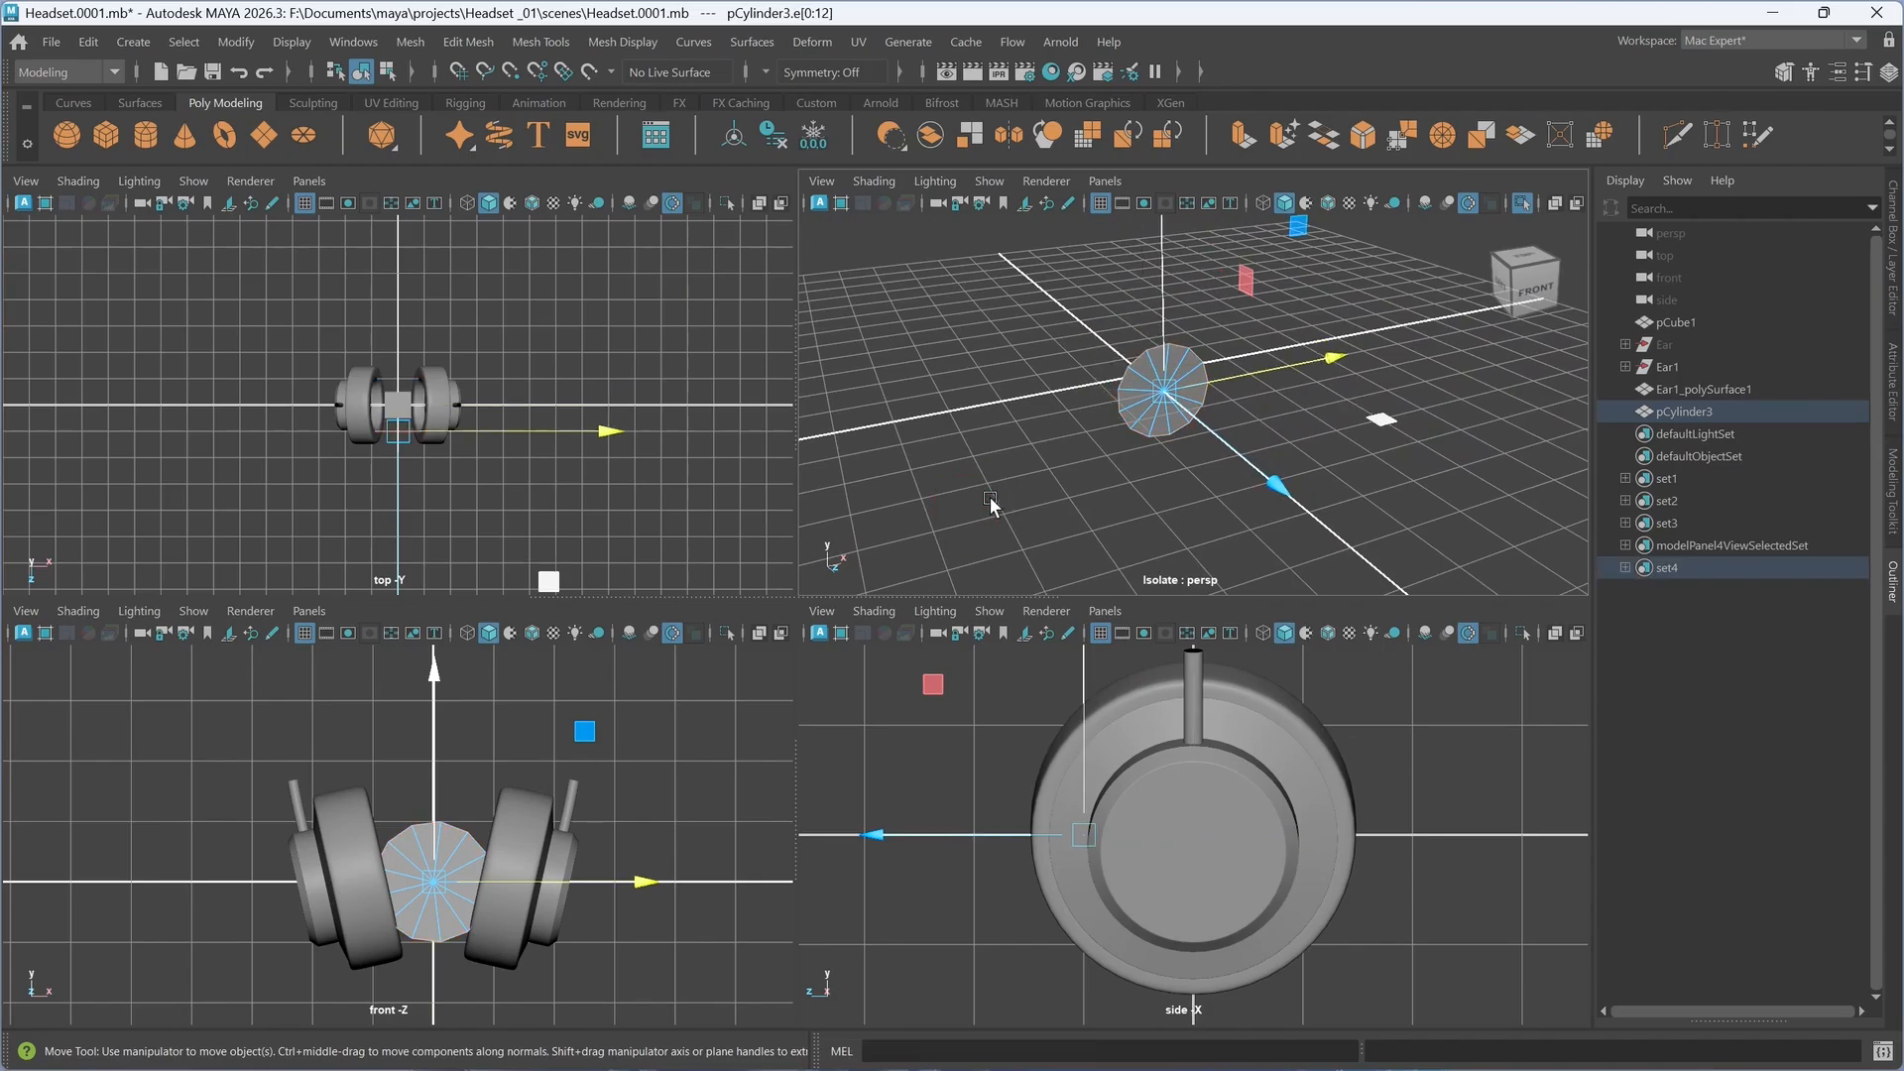
scroll(1168, 474, up, 2)
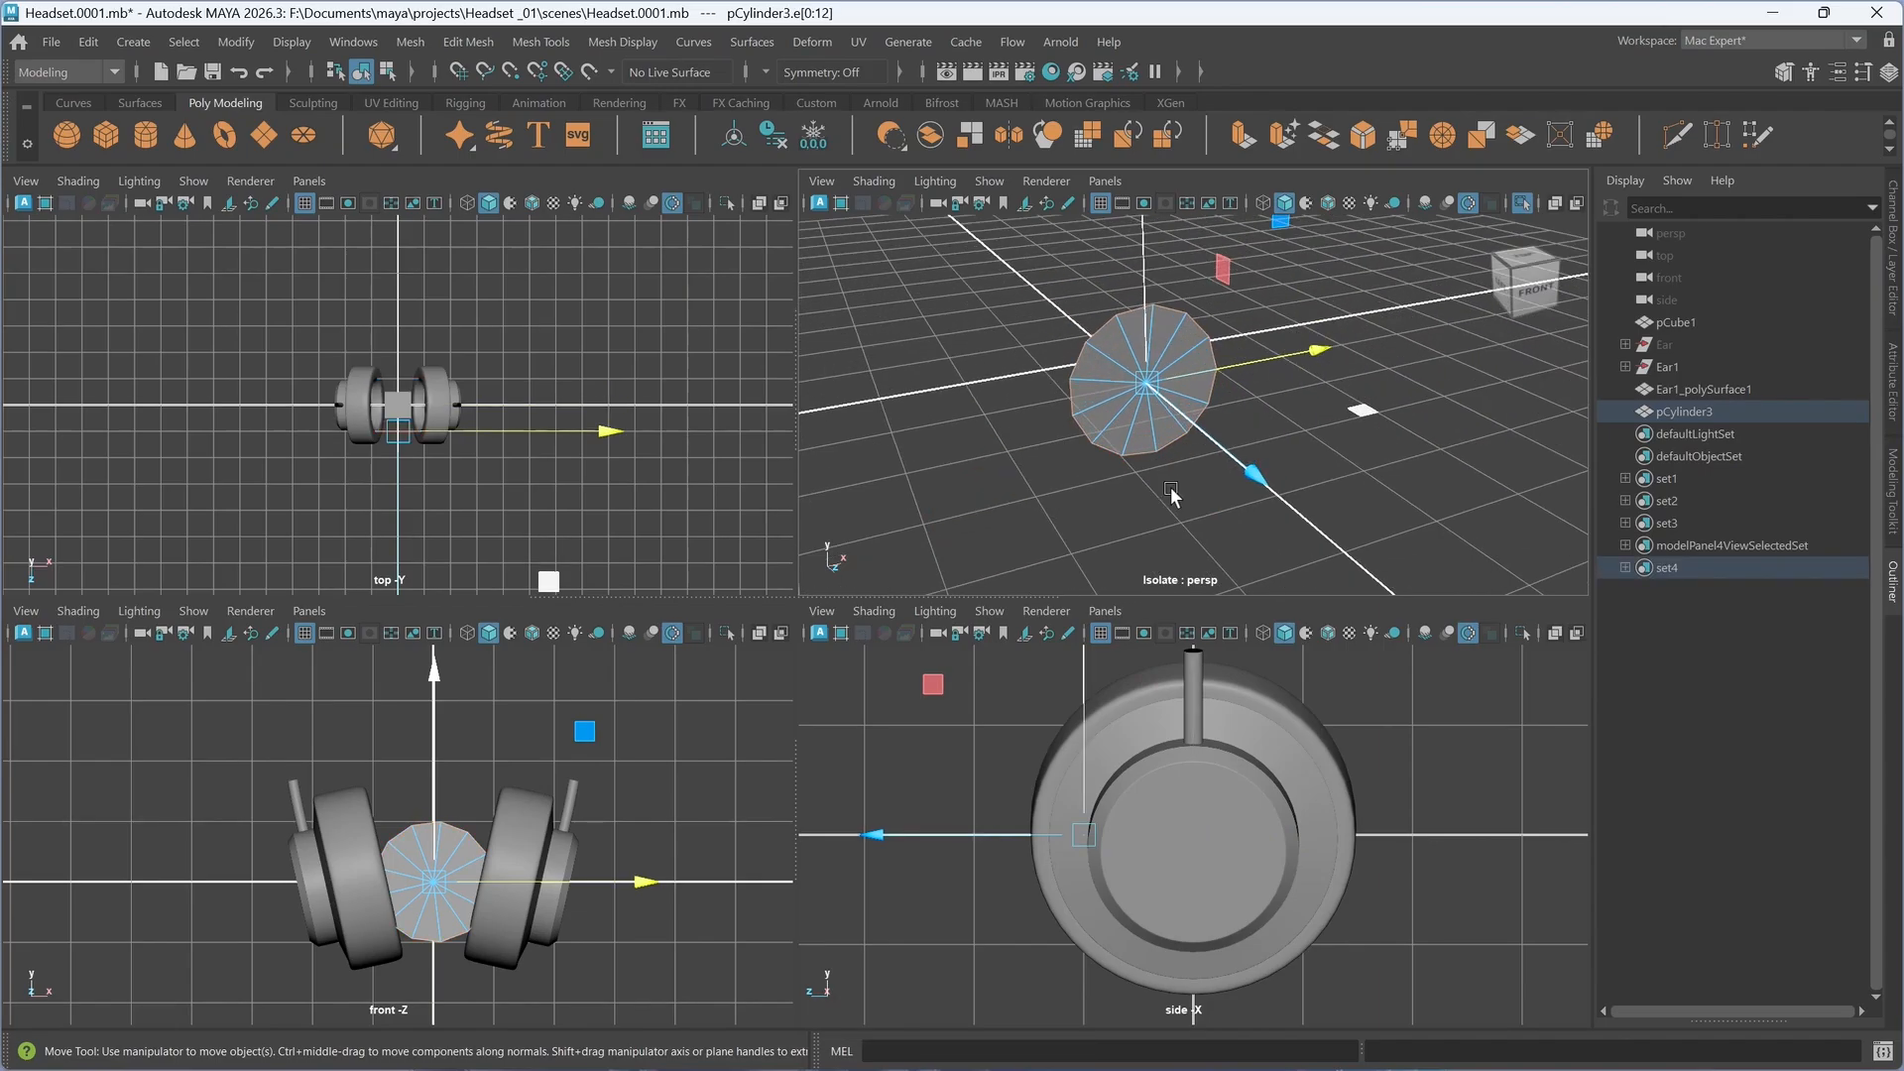
- Turn off isolation and scale the cap disc uniformly by about 2.02 in the front view
click(1301, 503)
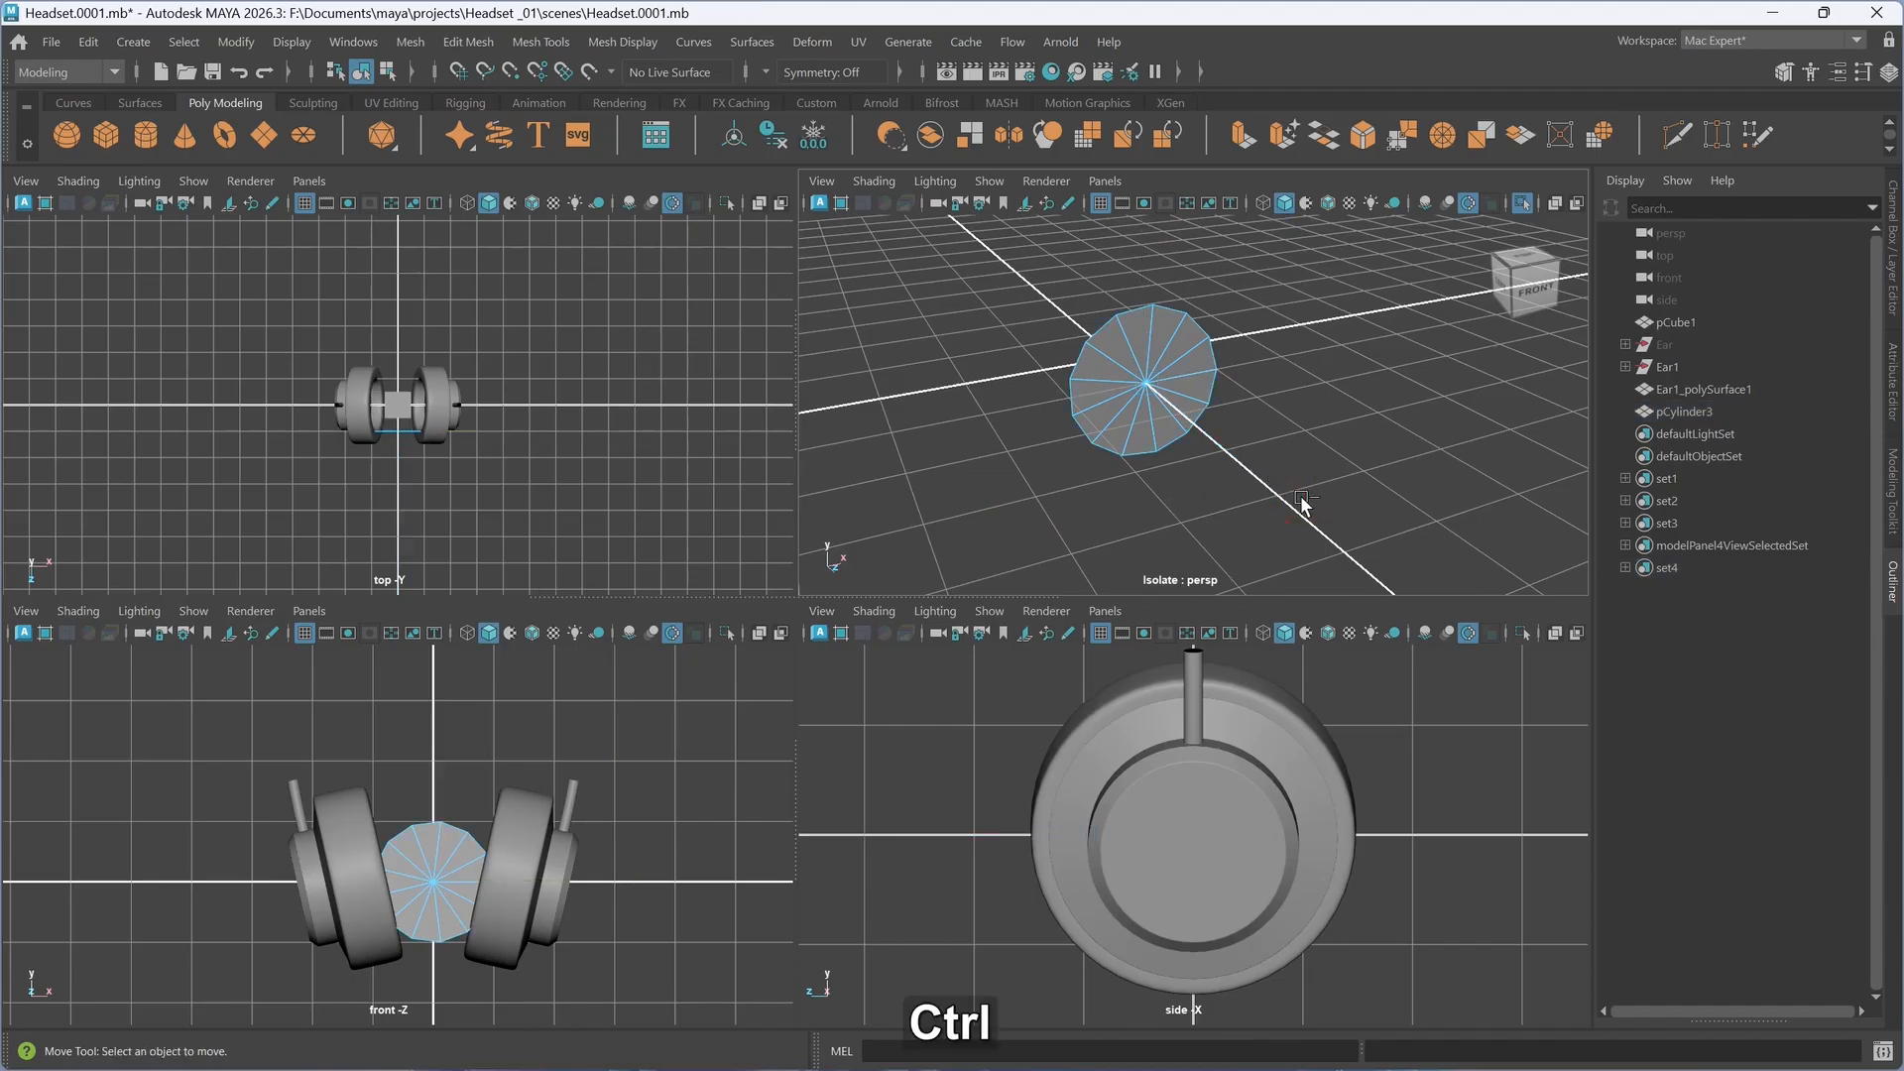
key(ctrl+1)
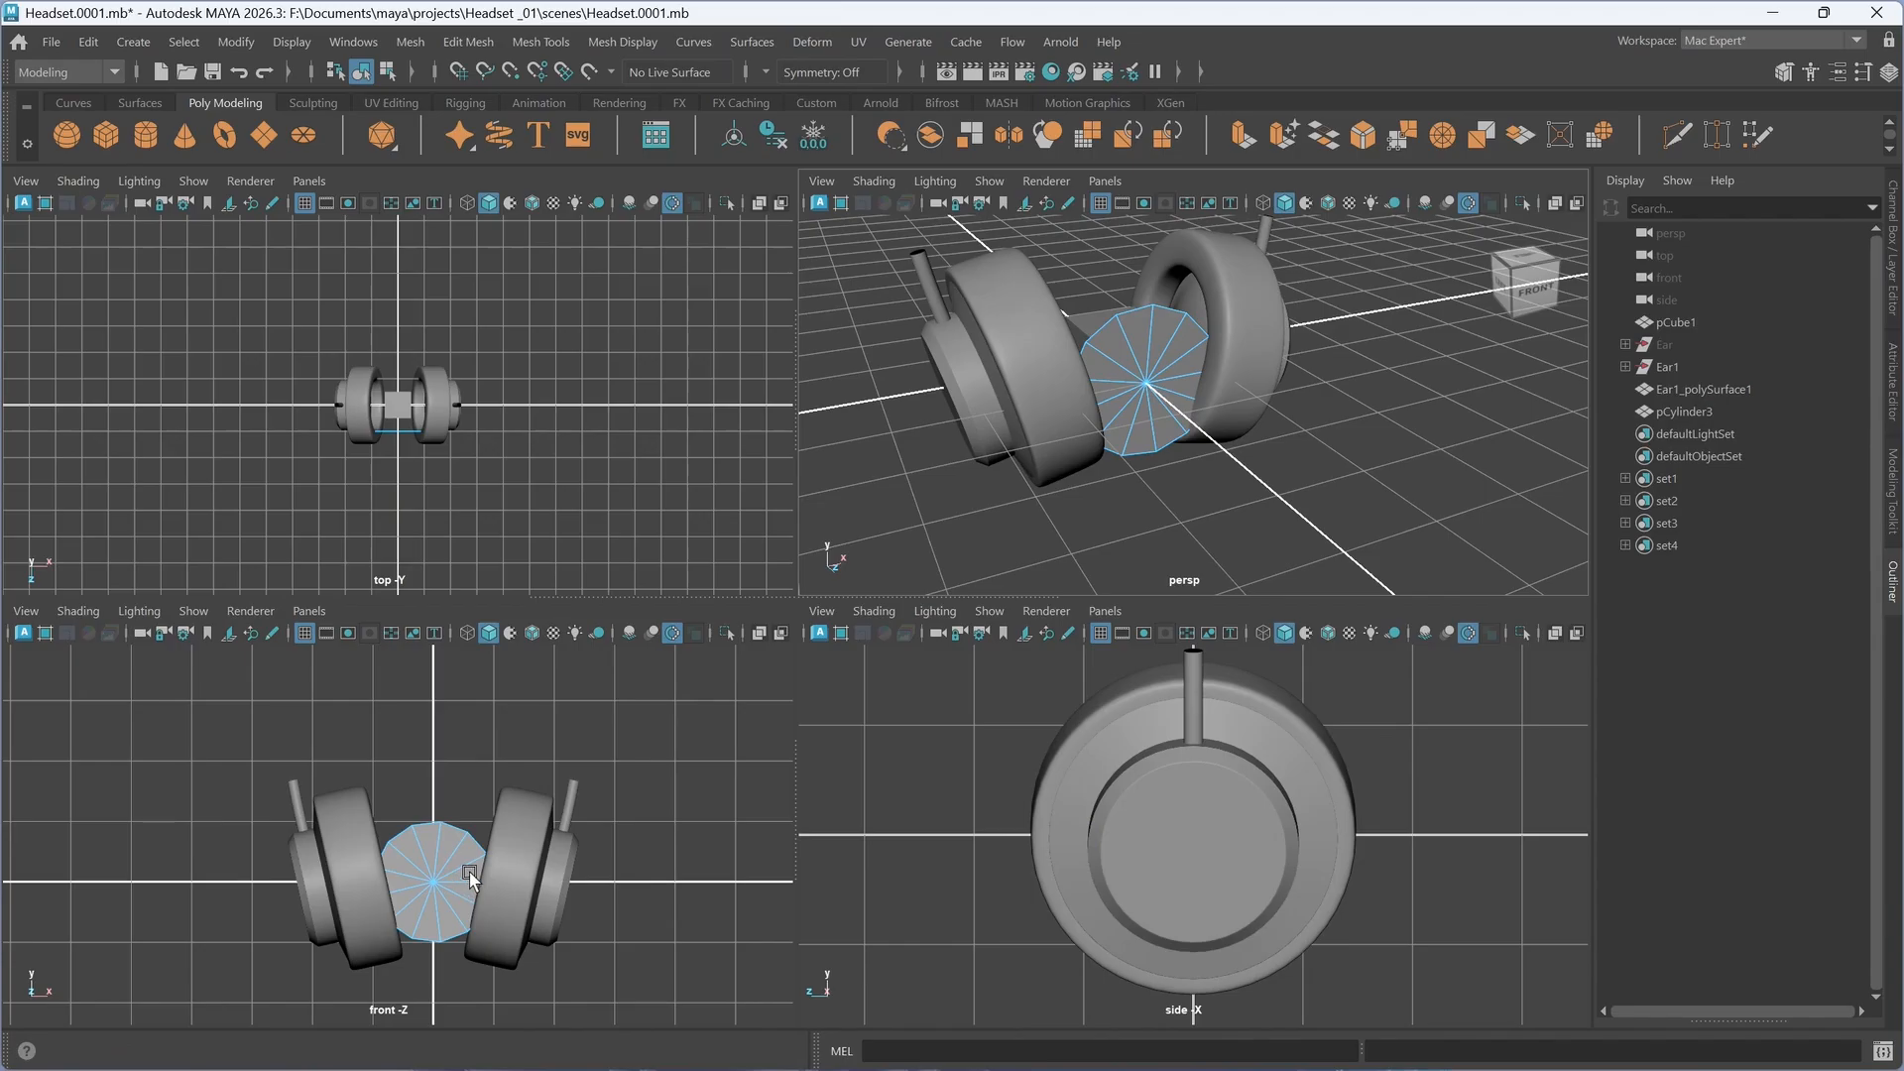
key(space)
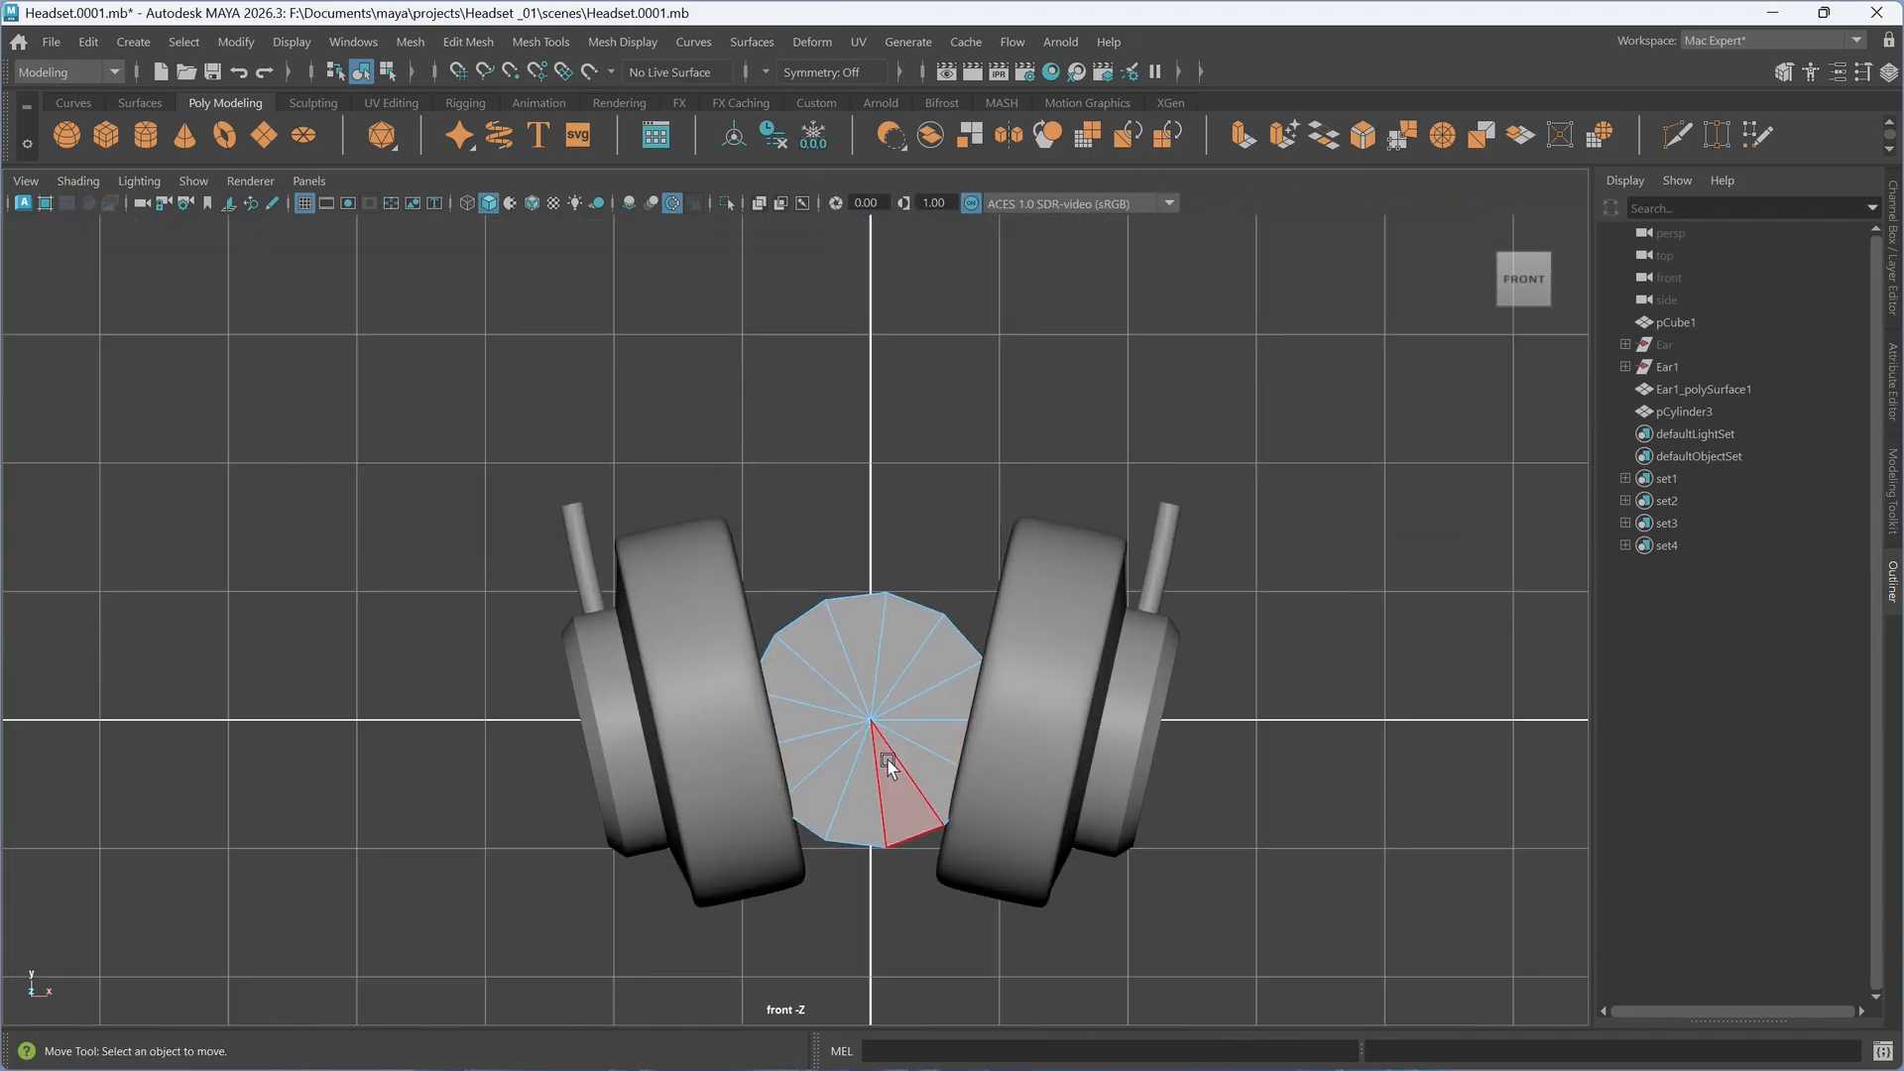
right_drag(890, 766, 1003, 409)
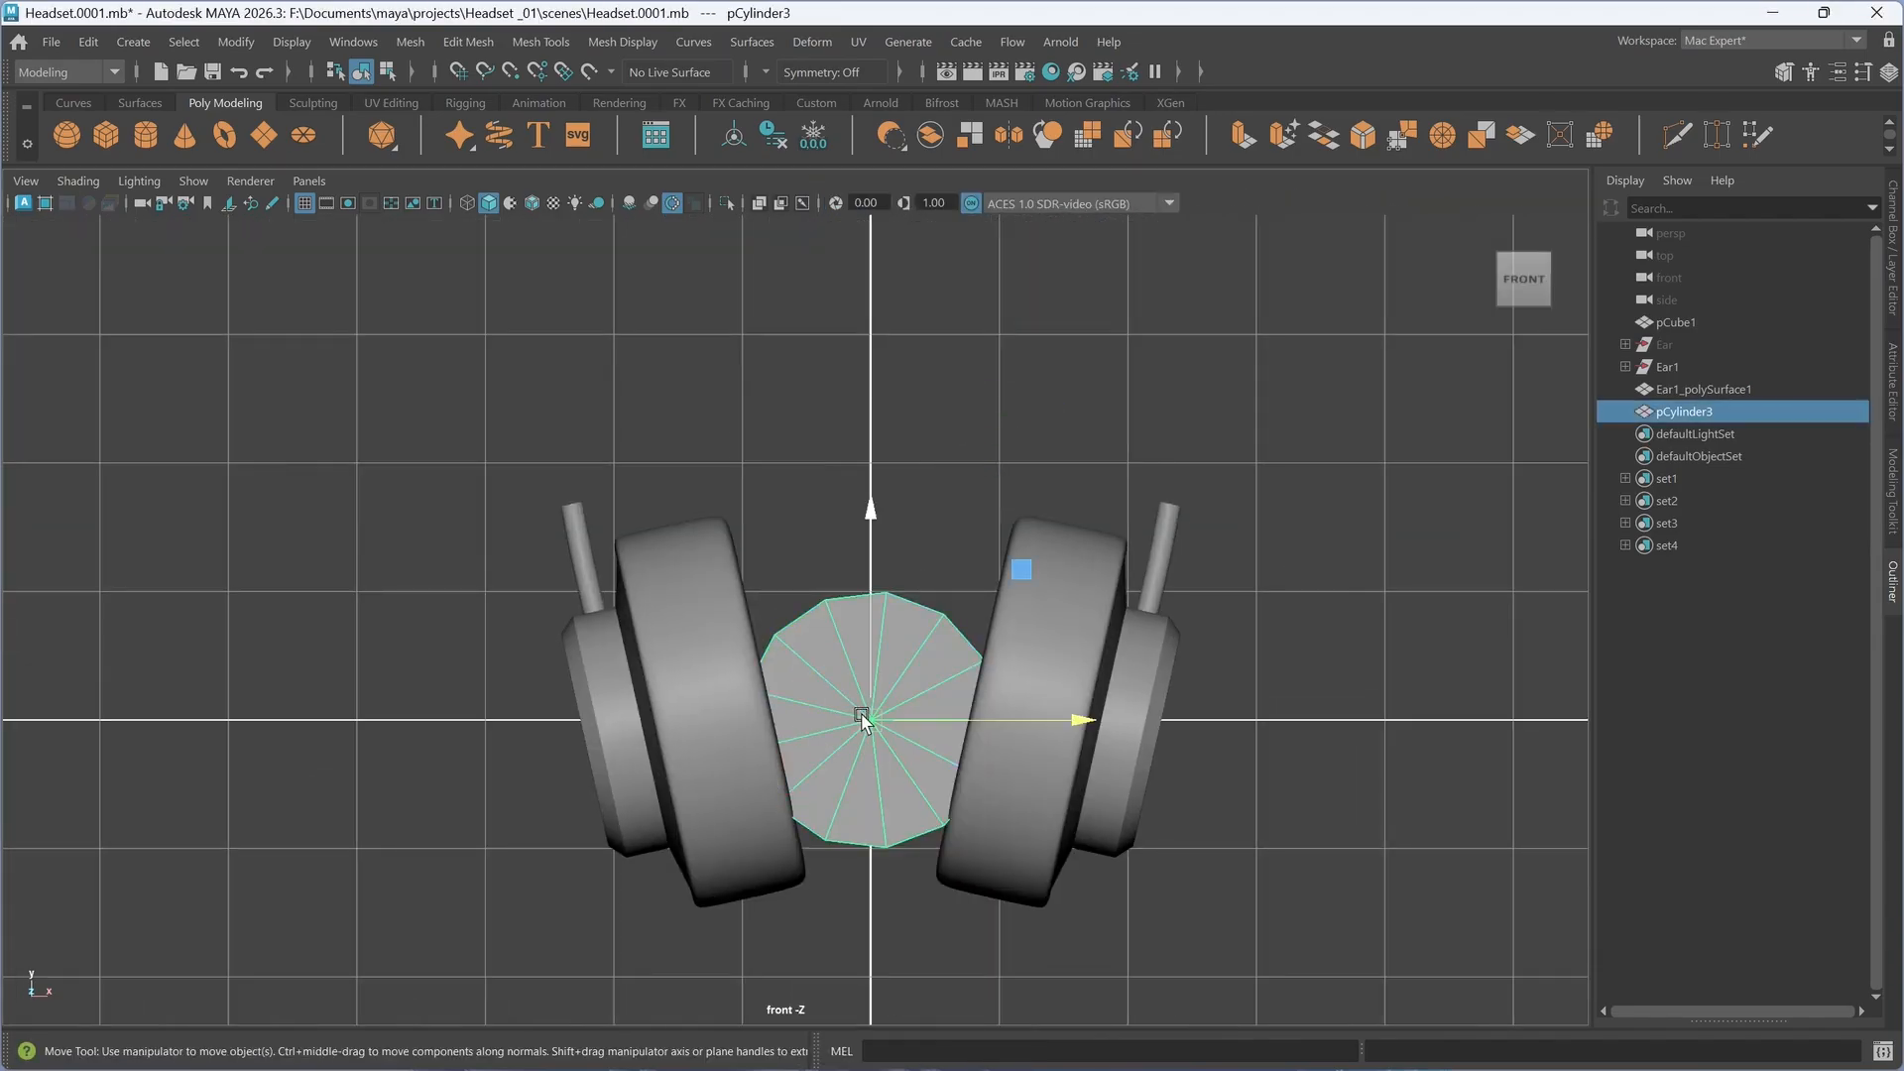
key(r)
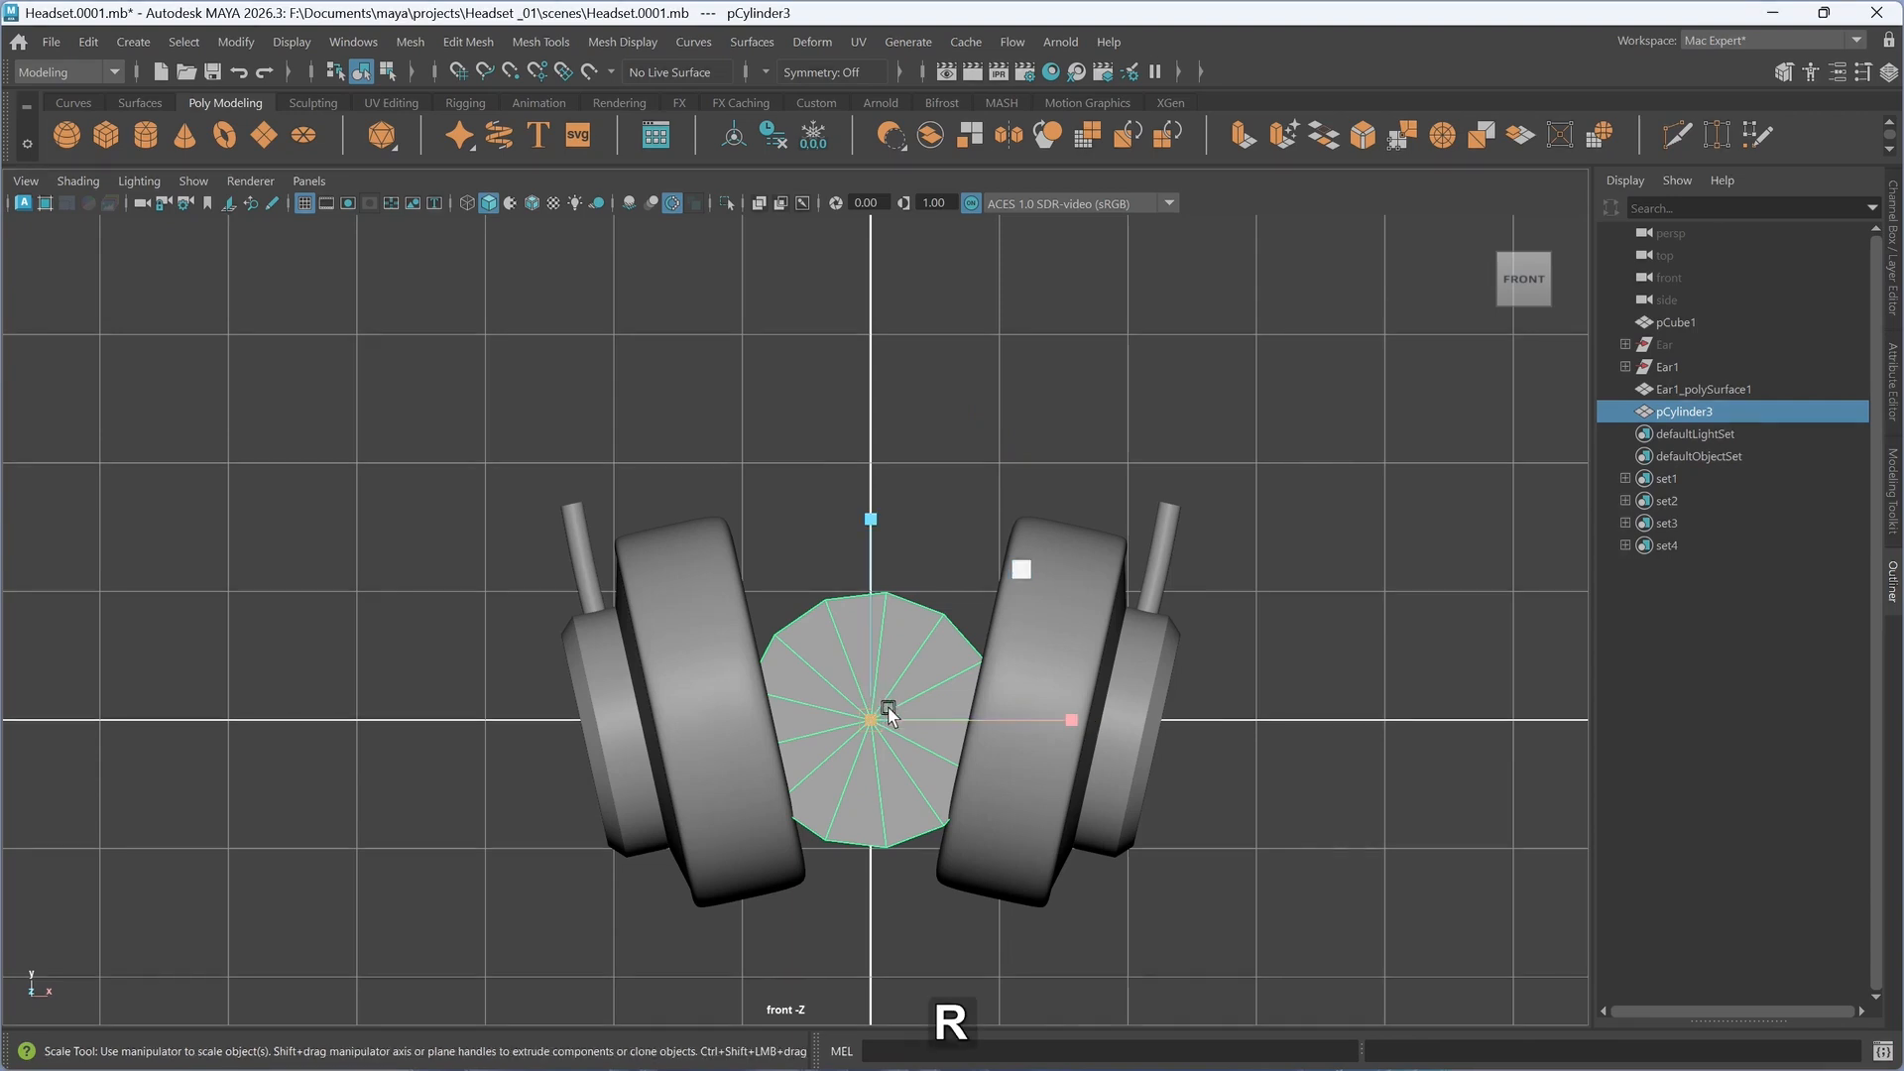
drag(872, 721, 1103, 723)
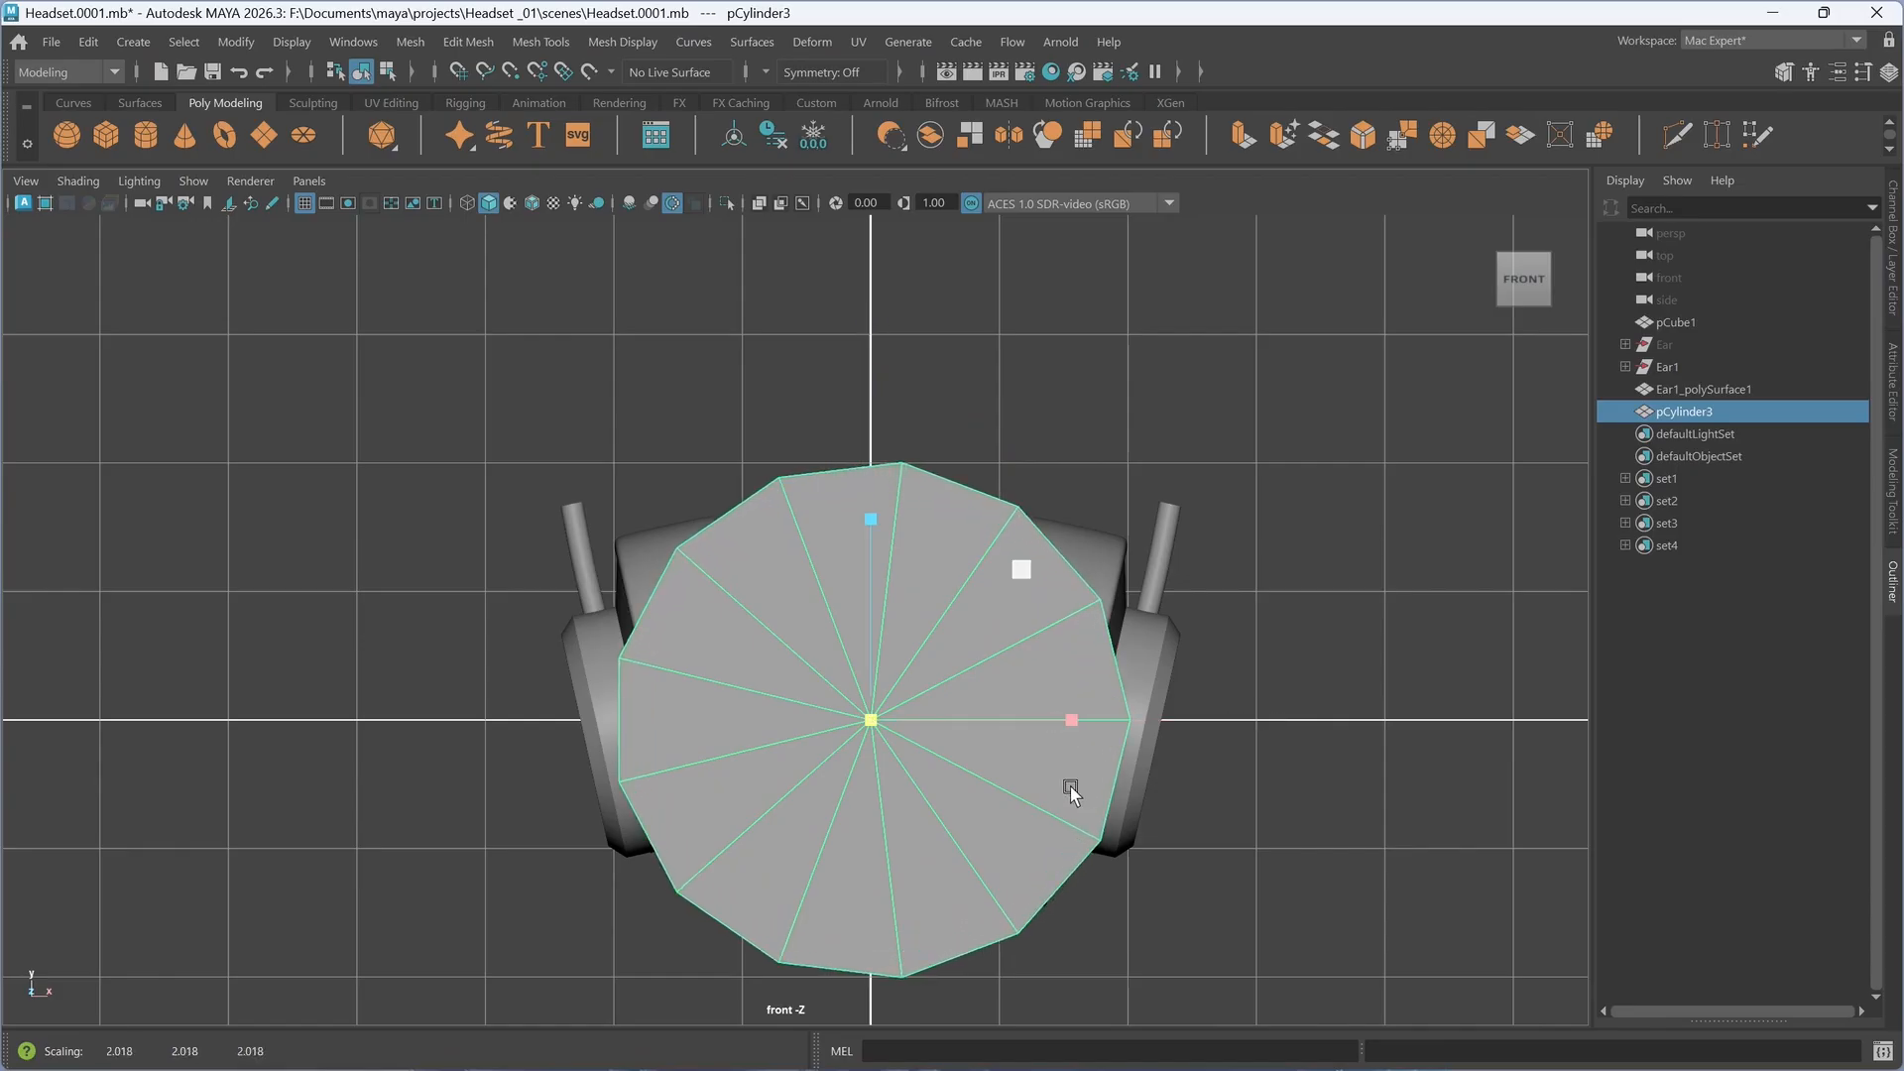
click(1292, 778)
click(861, 779)
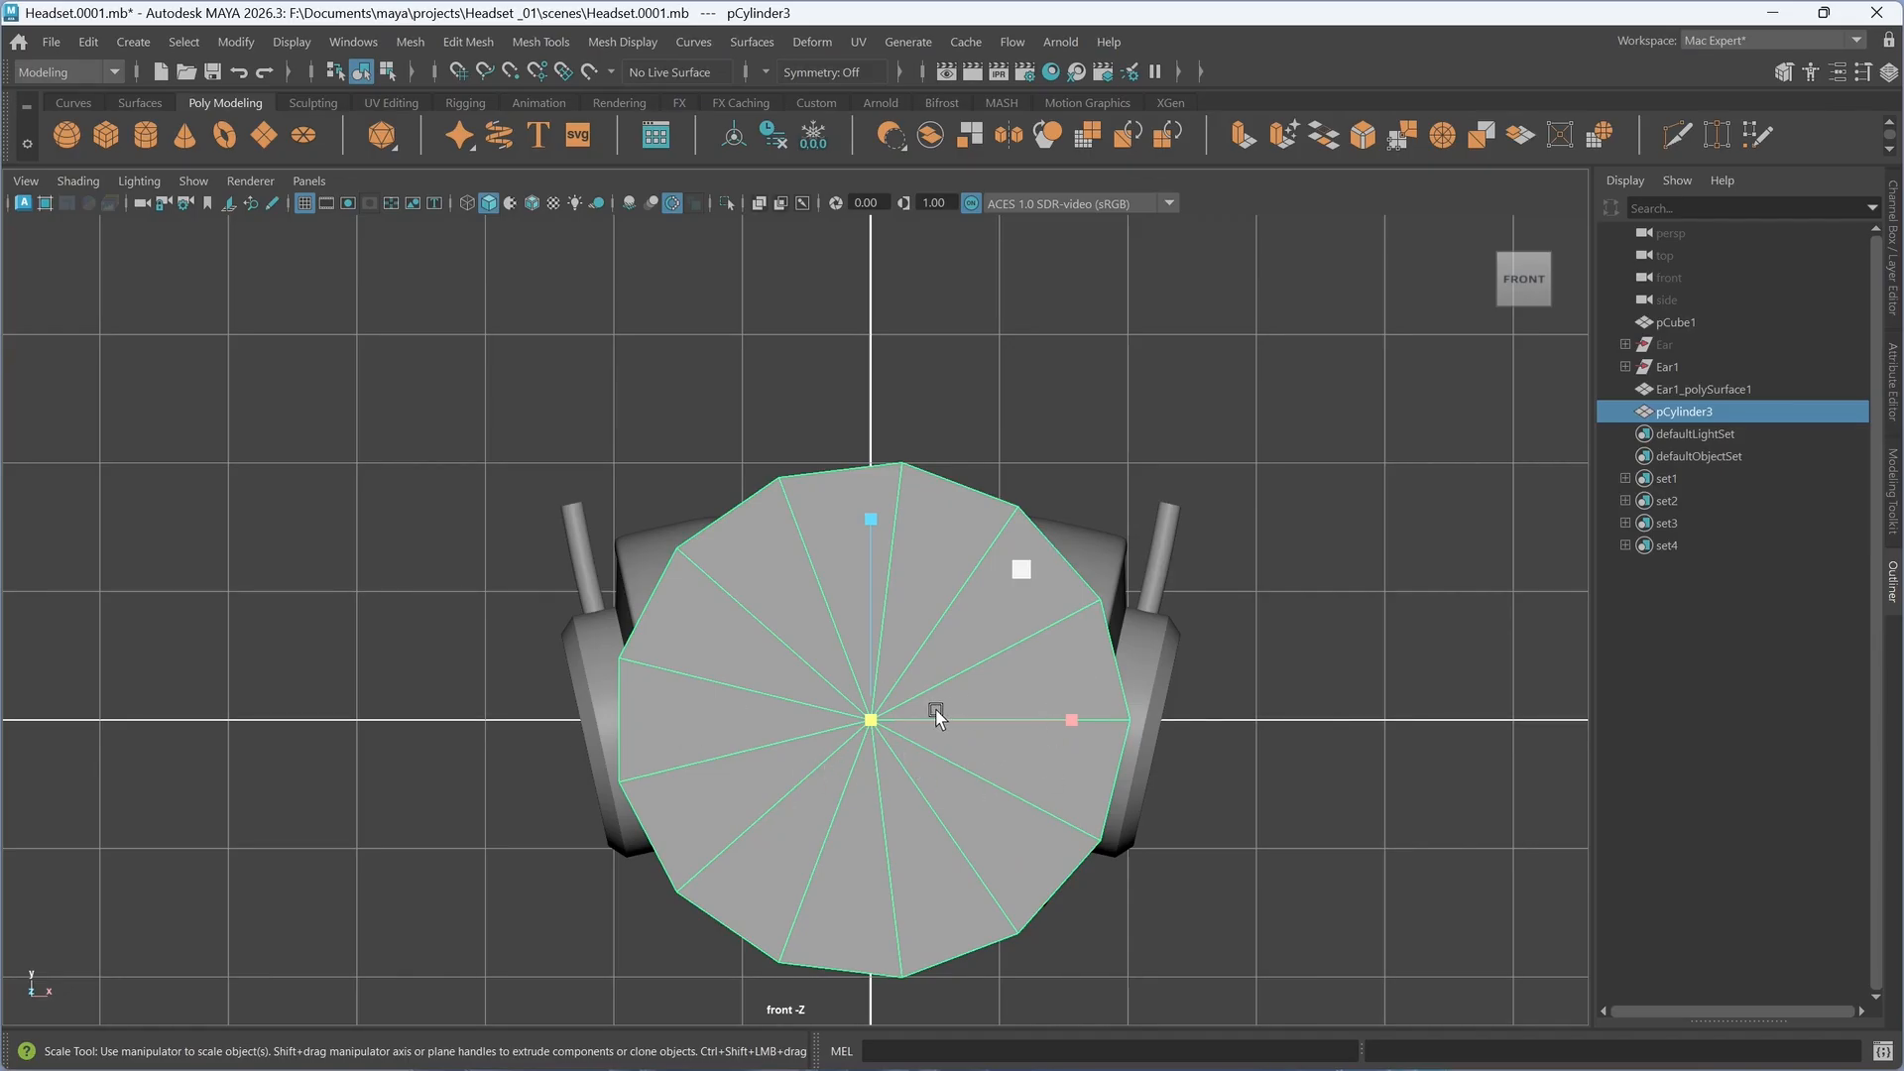
- Delete the scaled disc and create a new polygon cylinder at the origin
key(Delete)
key(space)
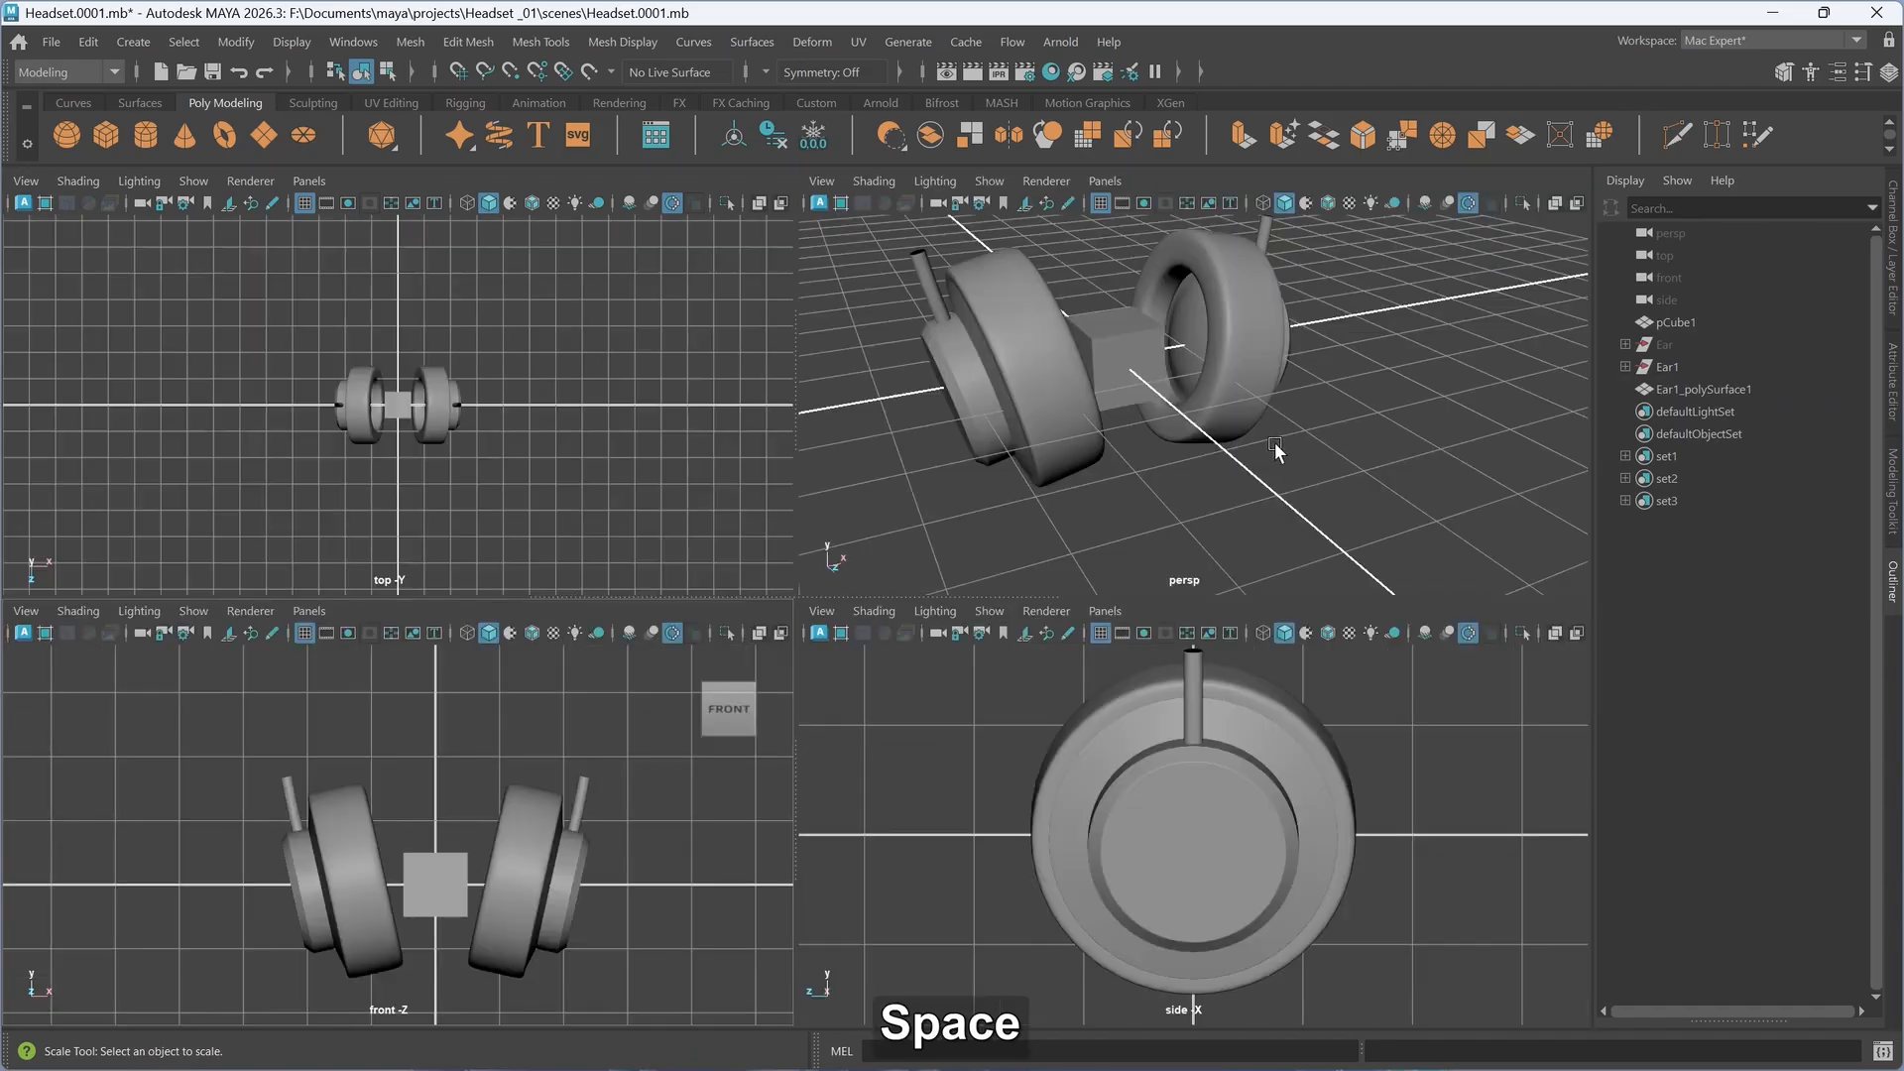
key(space)
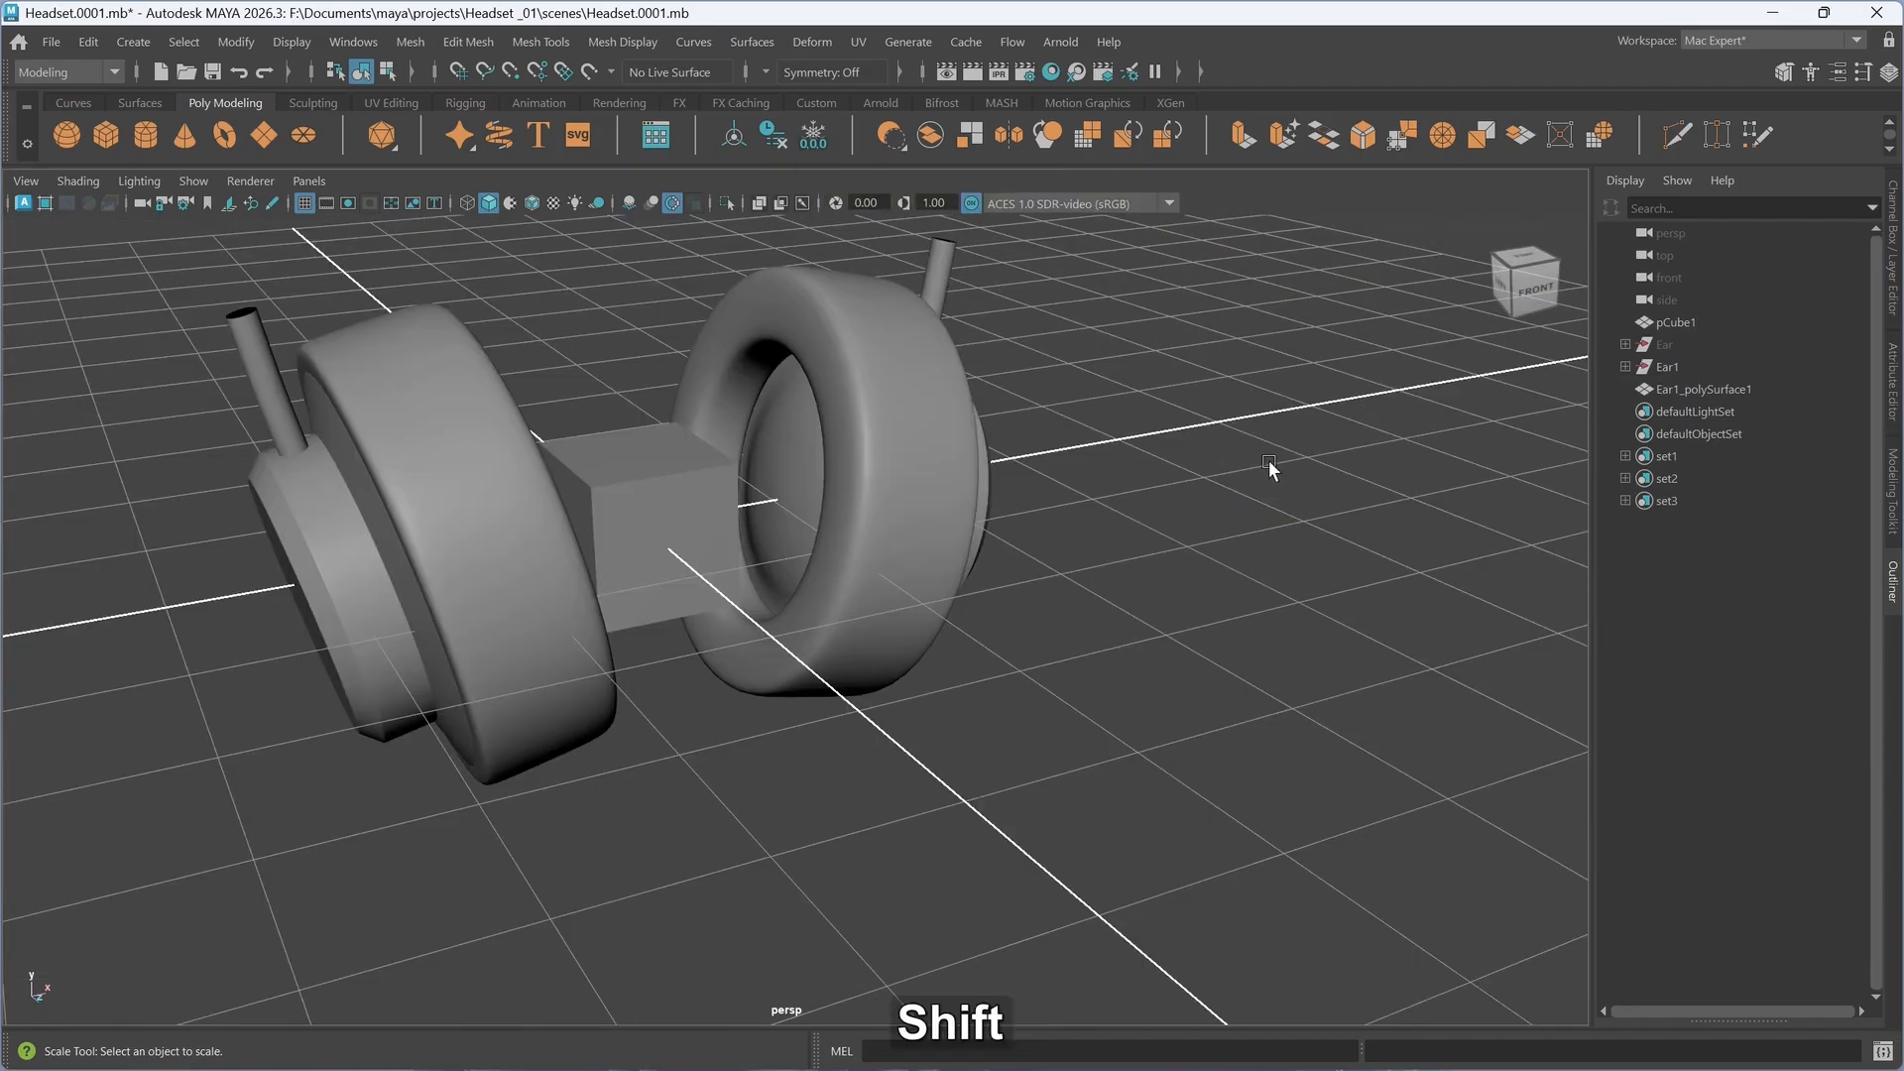
shift+right_click(1270, 460)
shift+right_drag(1269, 467, 1148, 462)
alt+drag(903, 742, 871, 736)
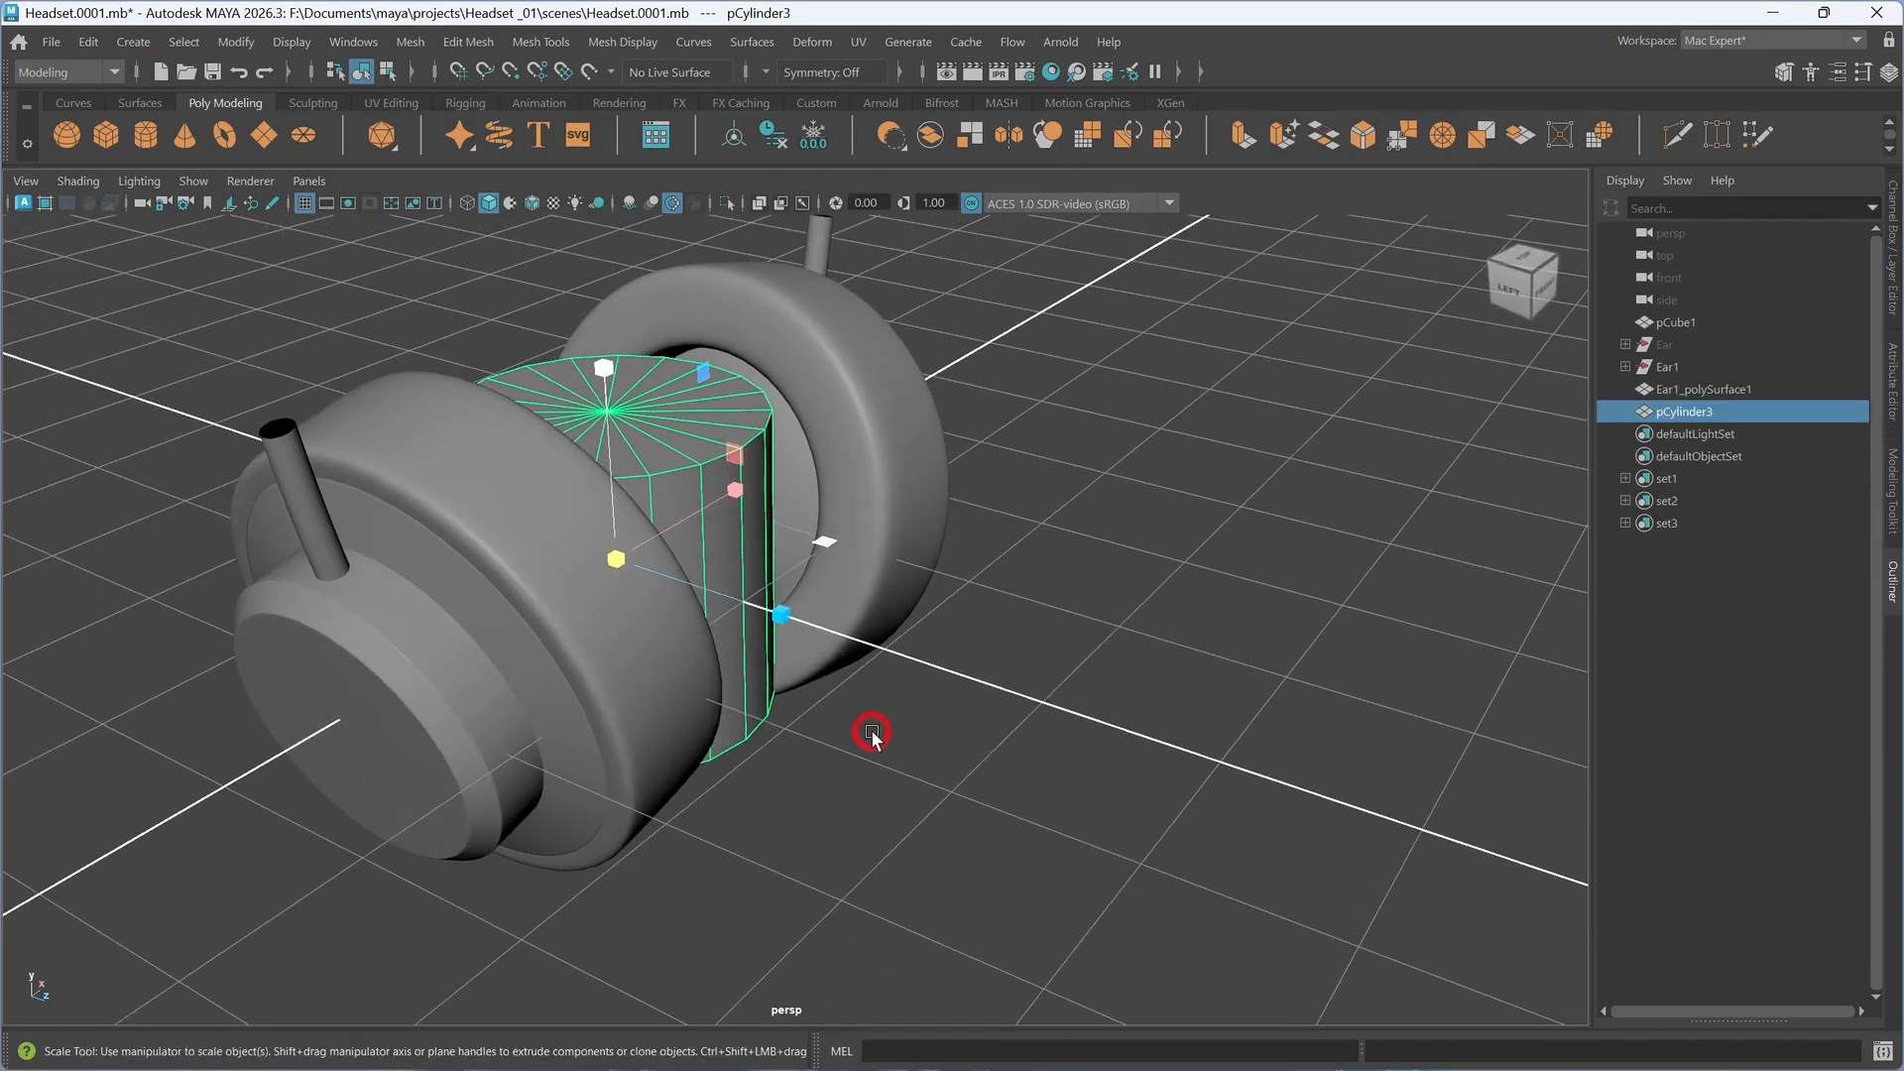
- Rotate the new cylinder -90 degrees about X with step snapping so its caps face front and back
key(e)
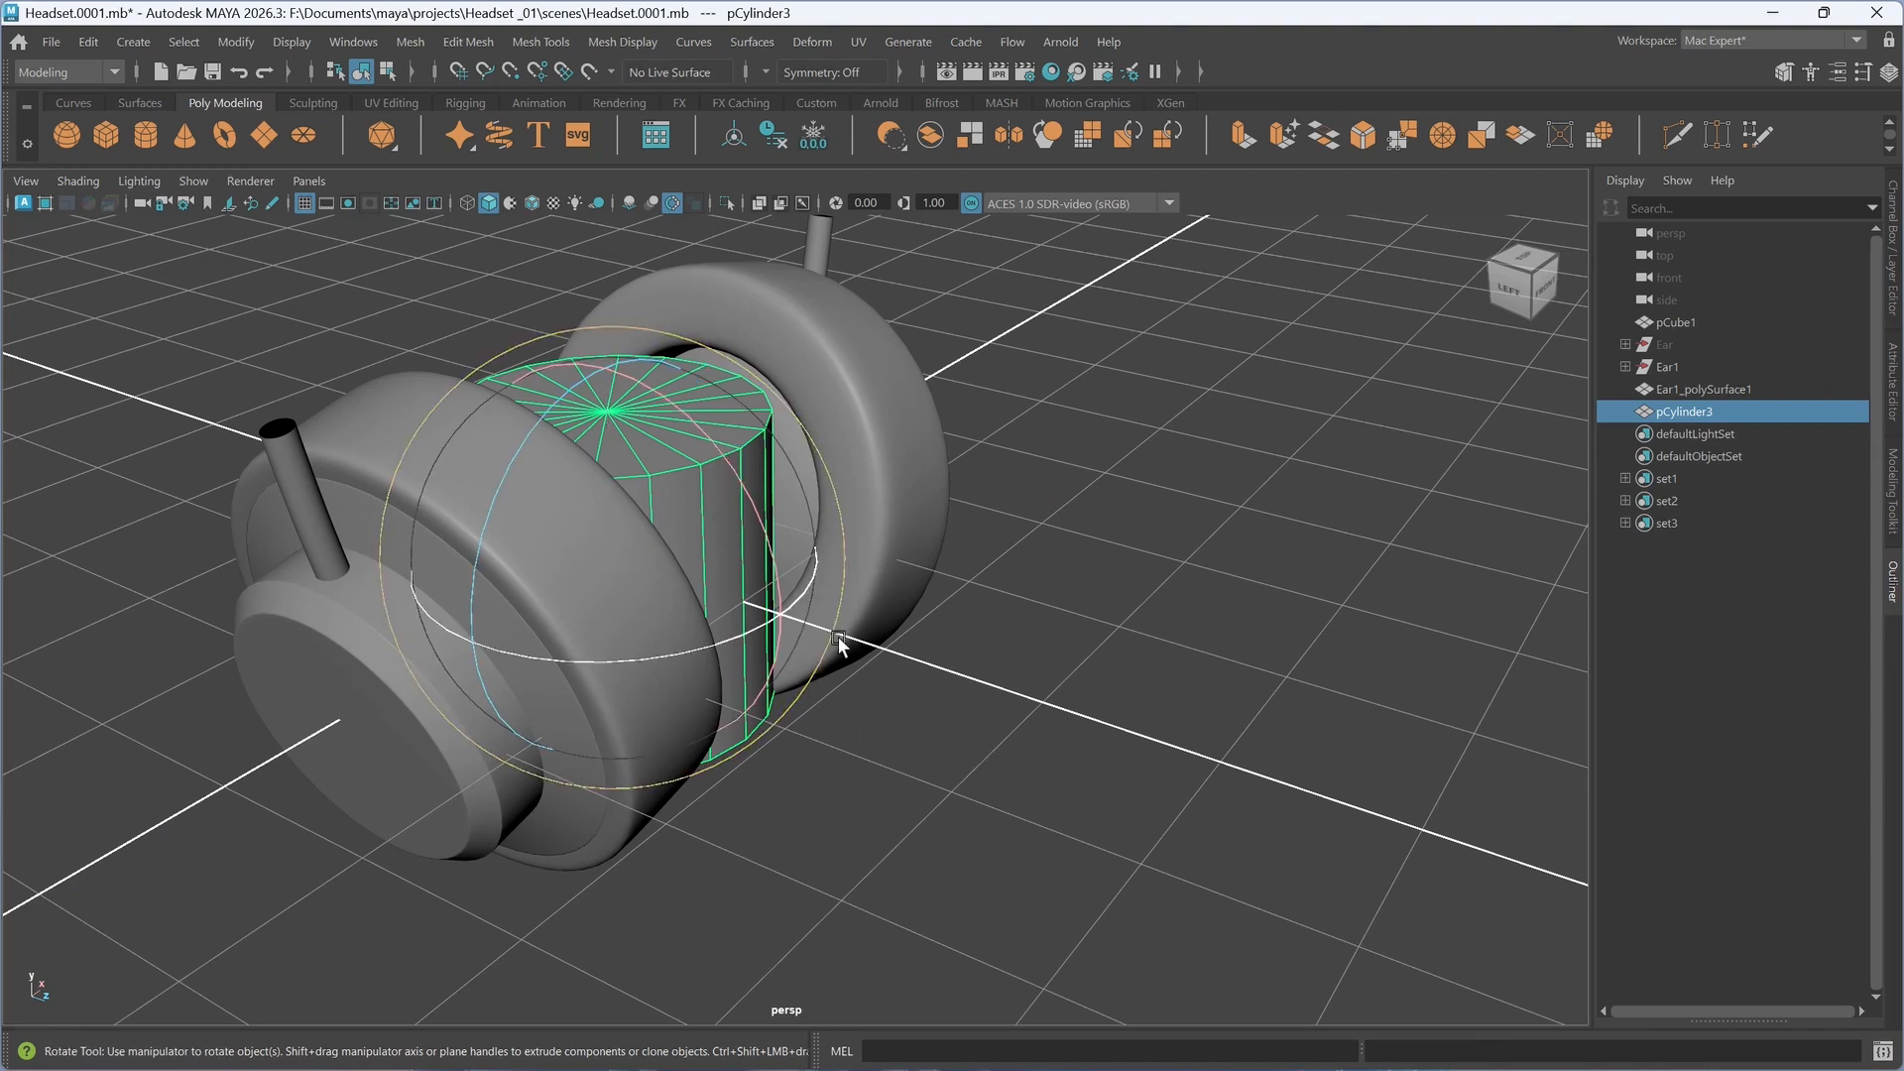
key(j)
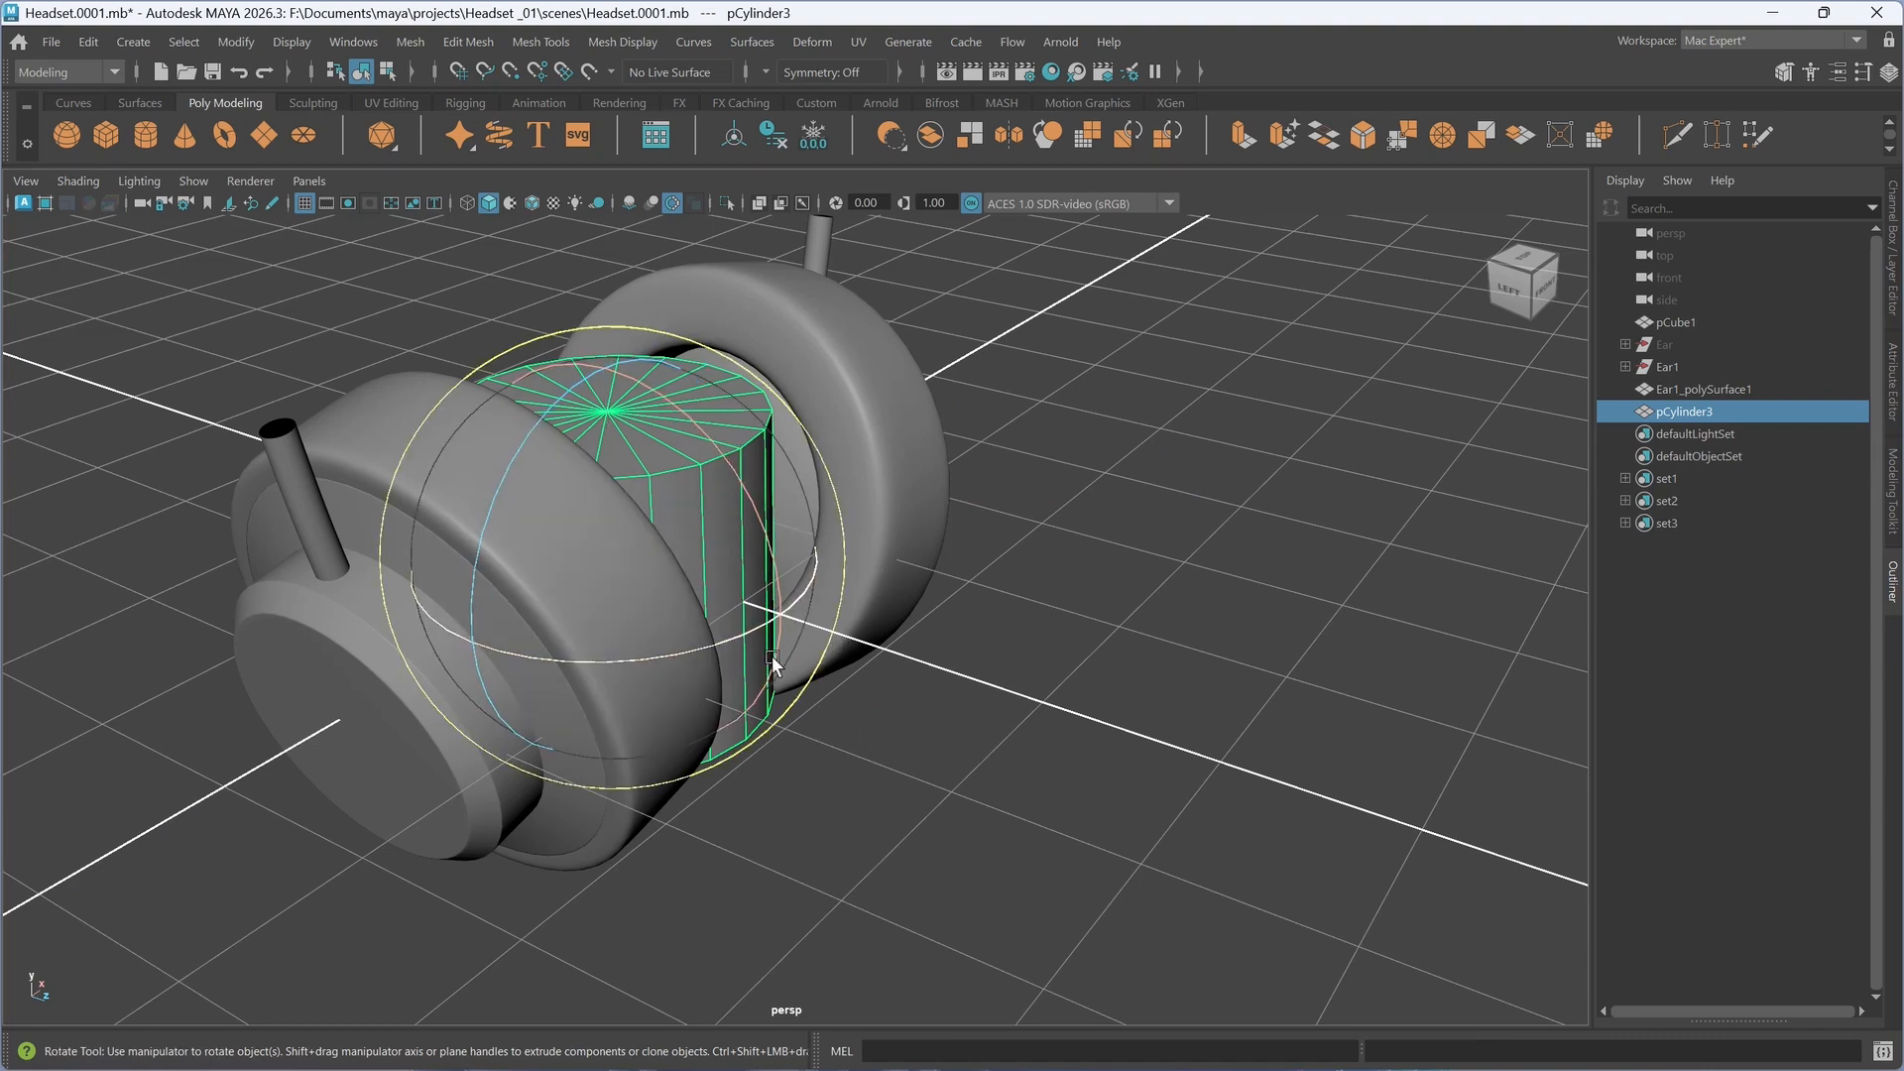
click(769, 548)
drag(768, 549, 707, 471)
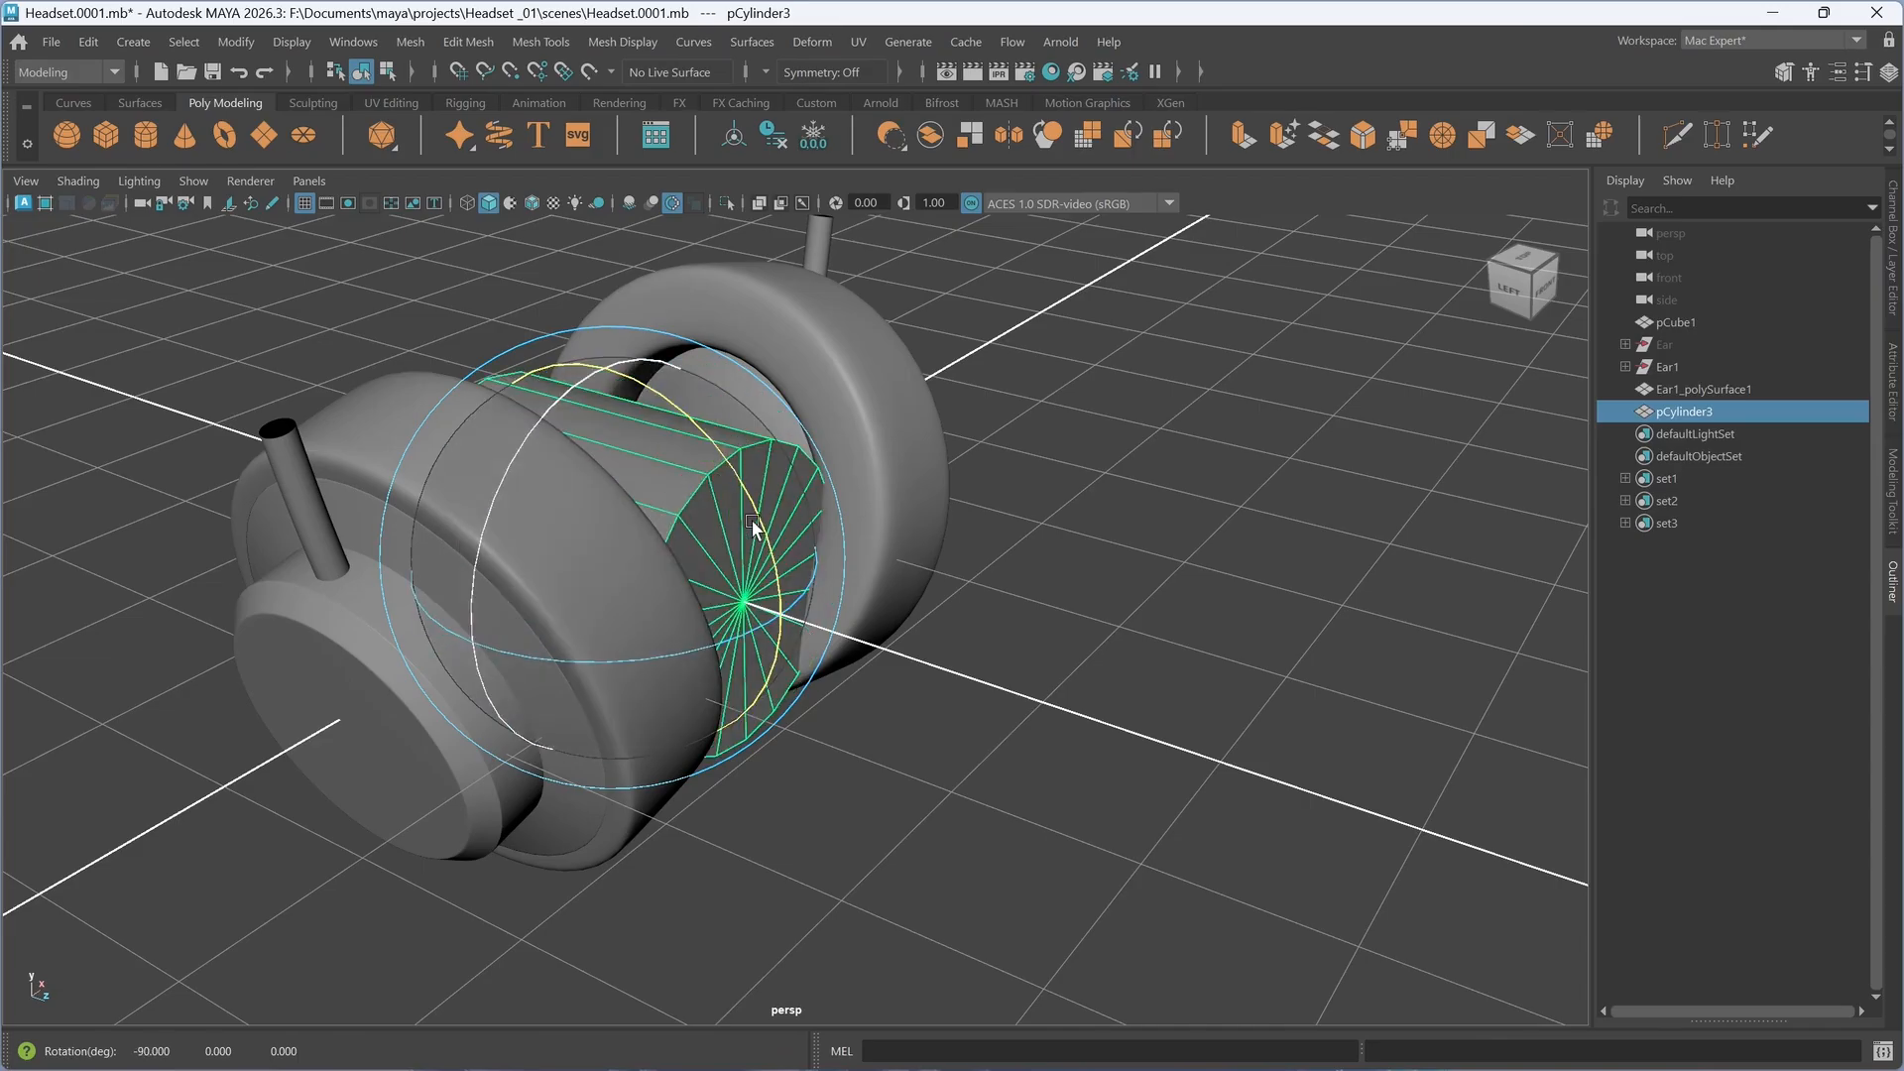
alt+drag(969, 663, 842, 641)
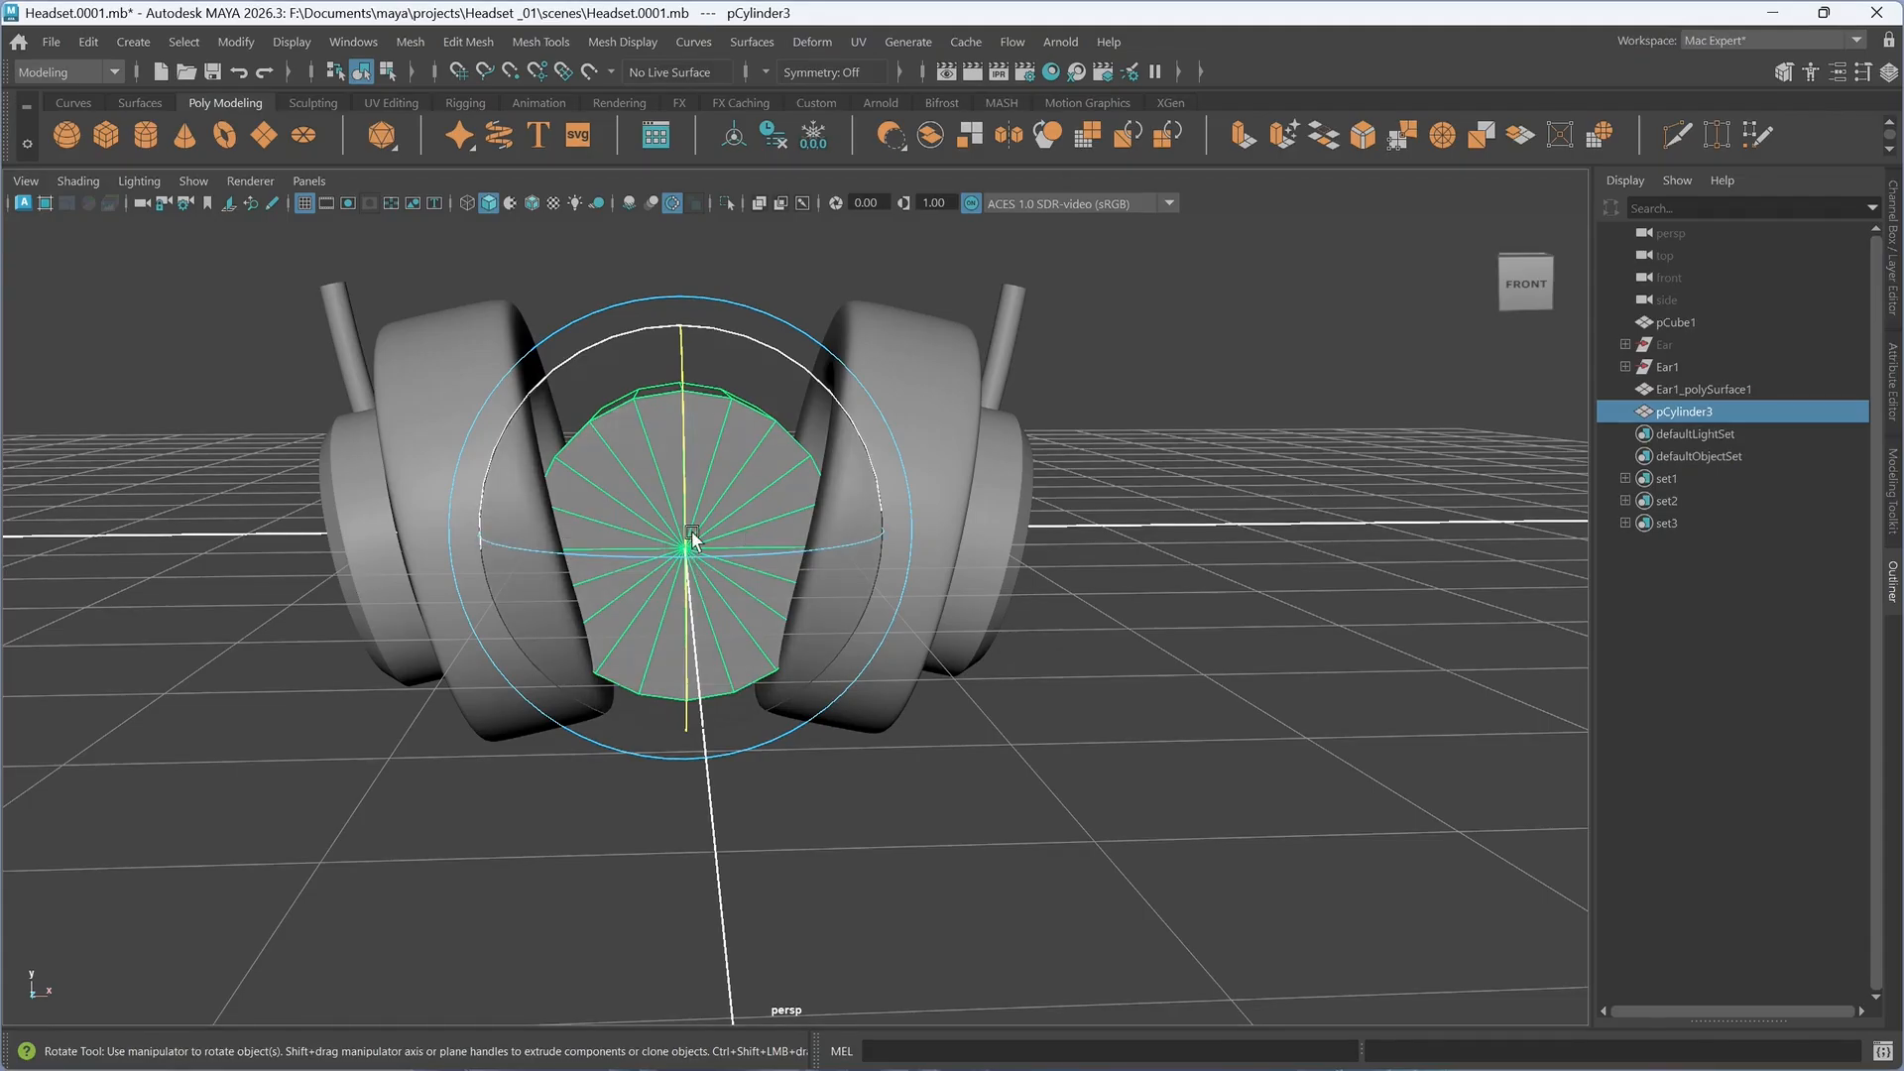
- Set the cylinder's axis subdivisions to 12
key(w)
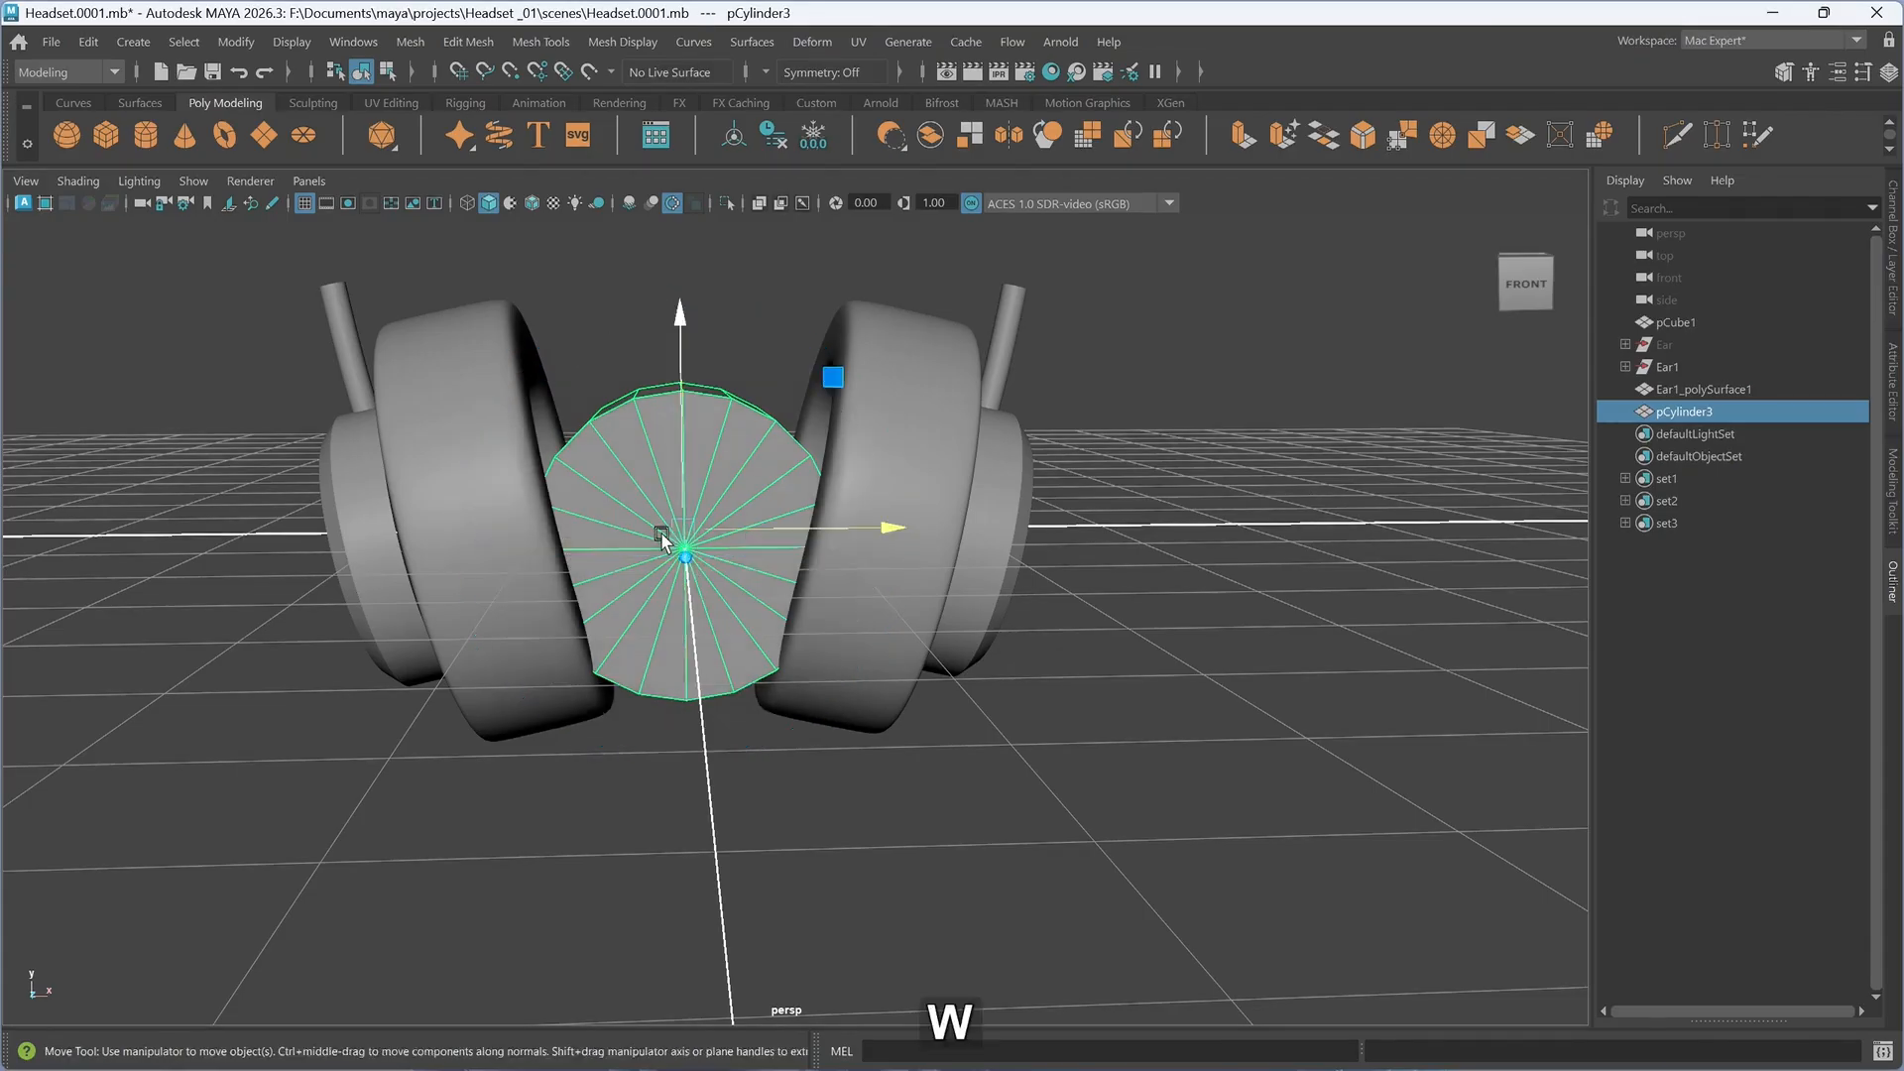
key(t)
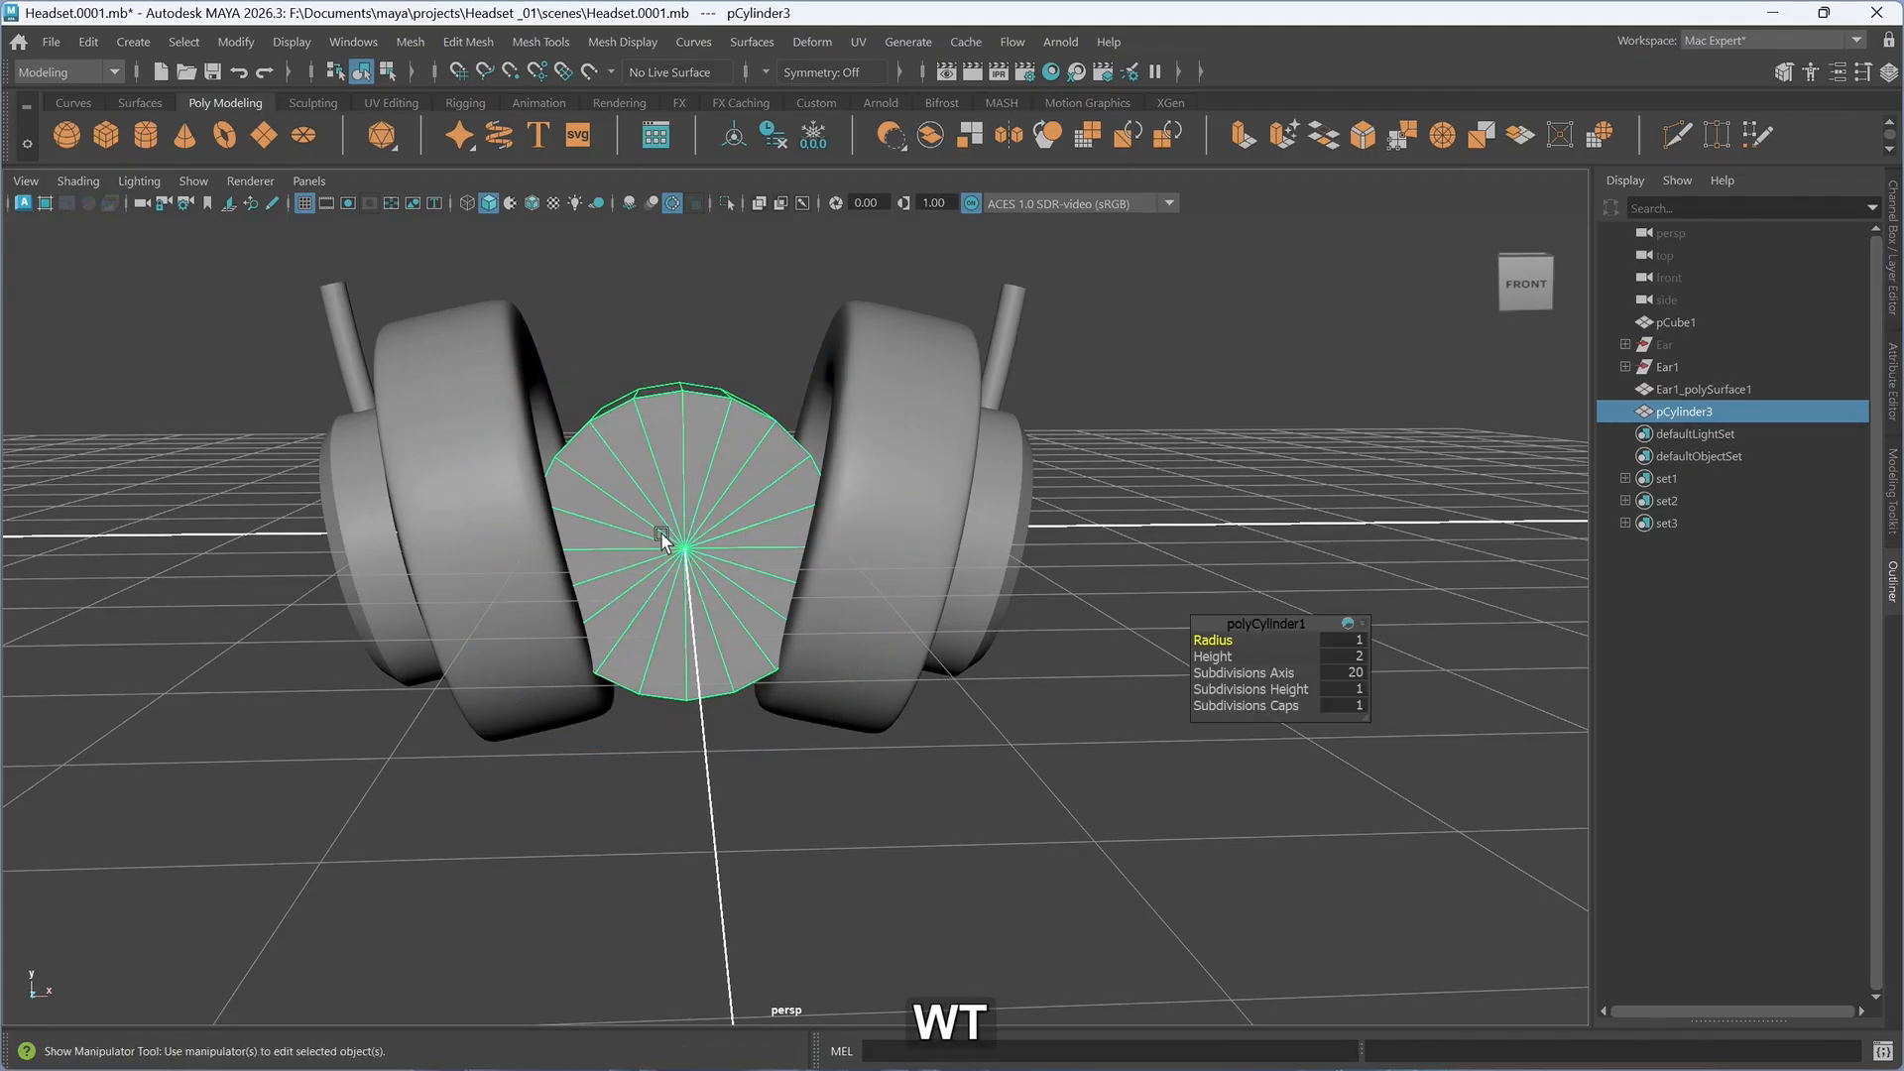
click(1259, 673)
middle_drag(1259, 674, 1219, 677)
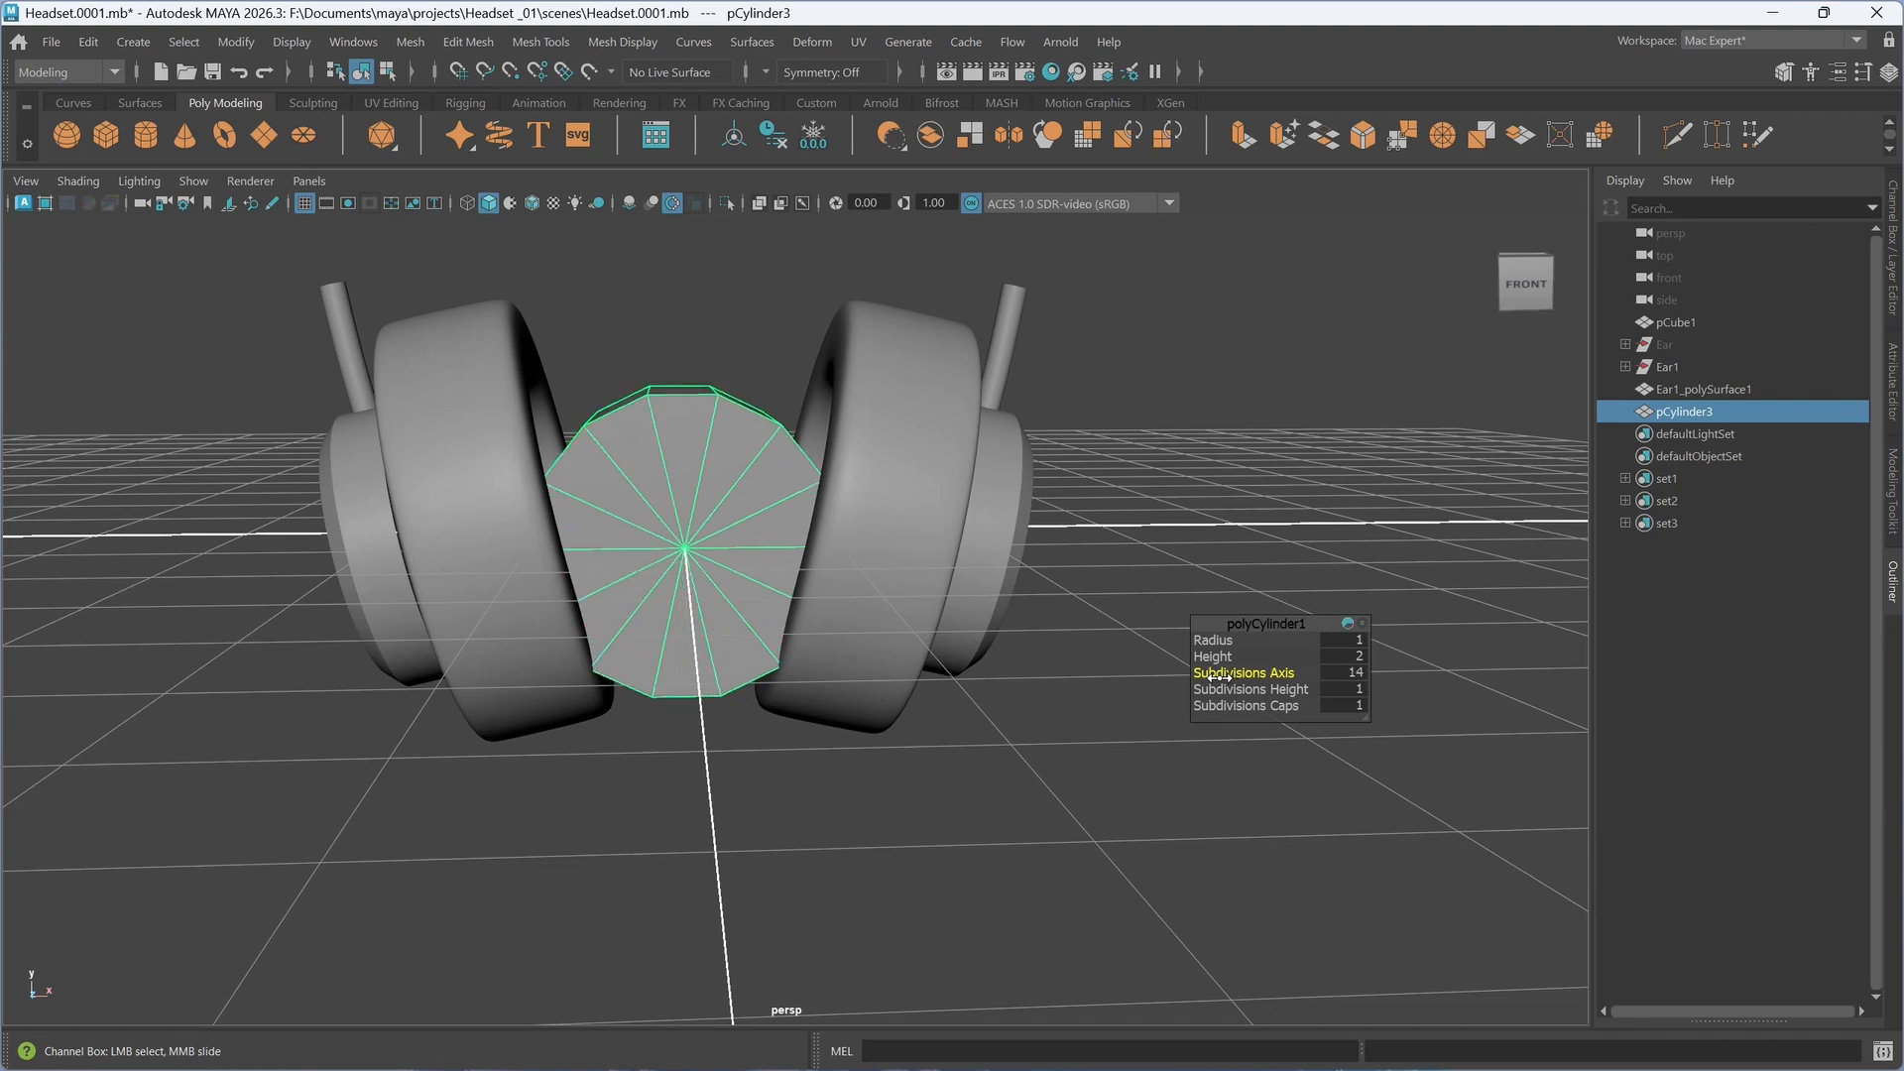
mouse_move(709, 706)
alt+mouse_down()
mouse_move(757, 693)
mouse_move(724, 704)
alt+mouse_up()
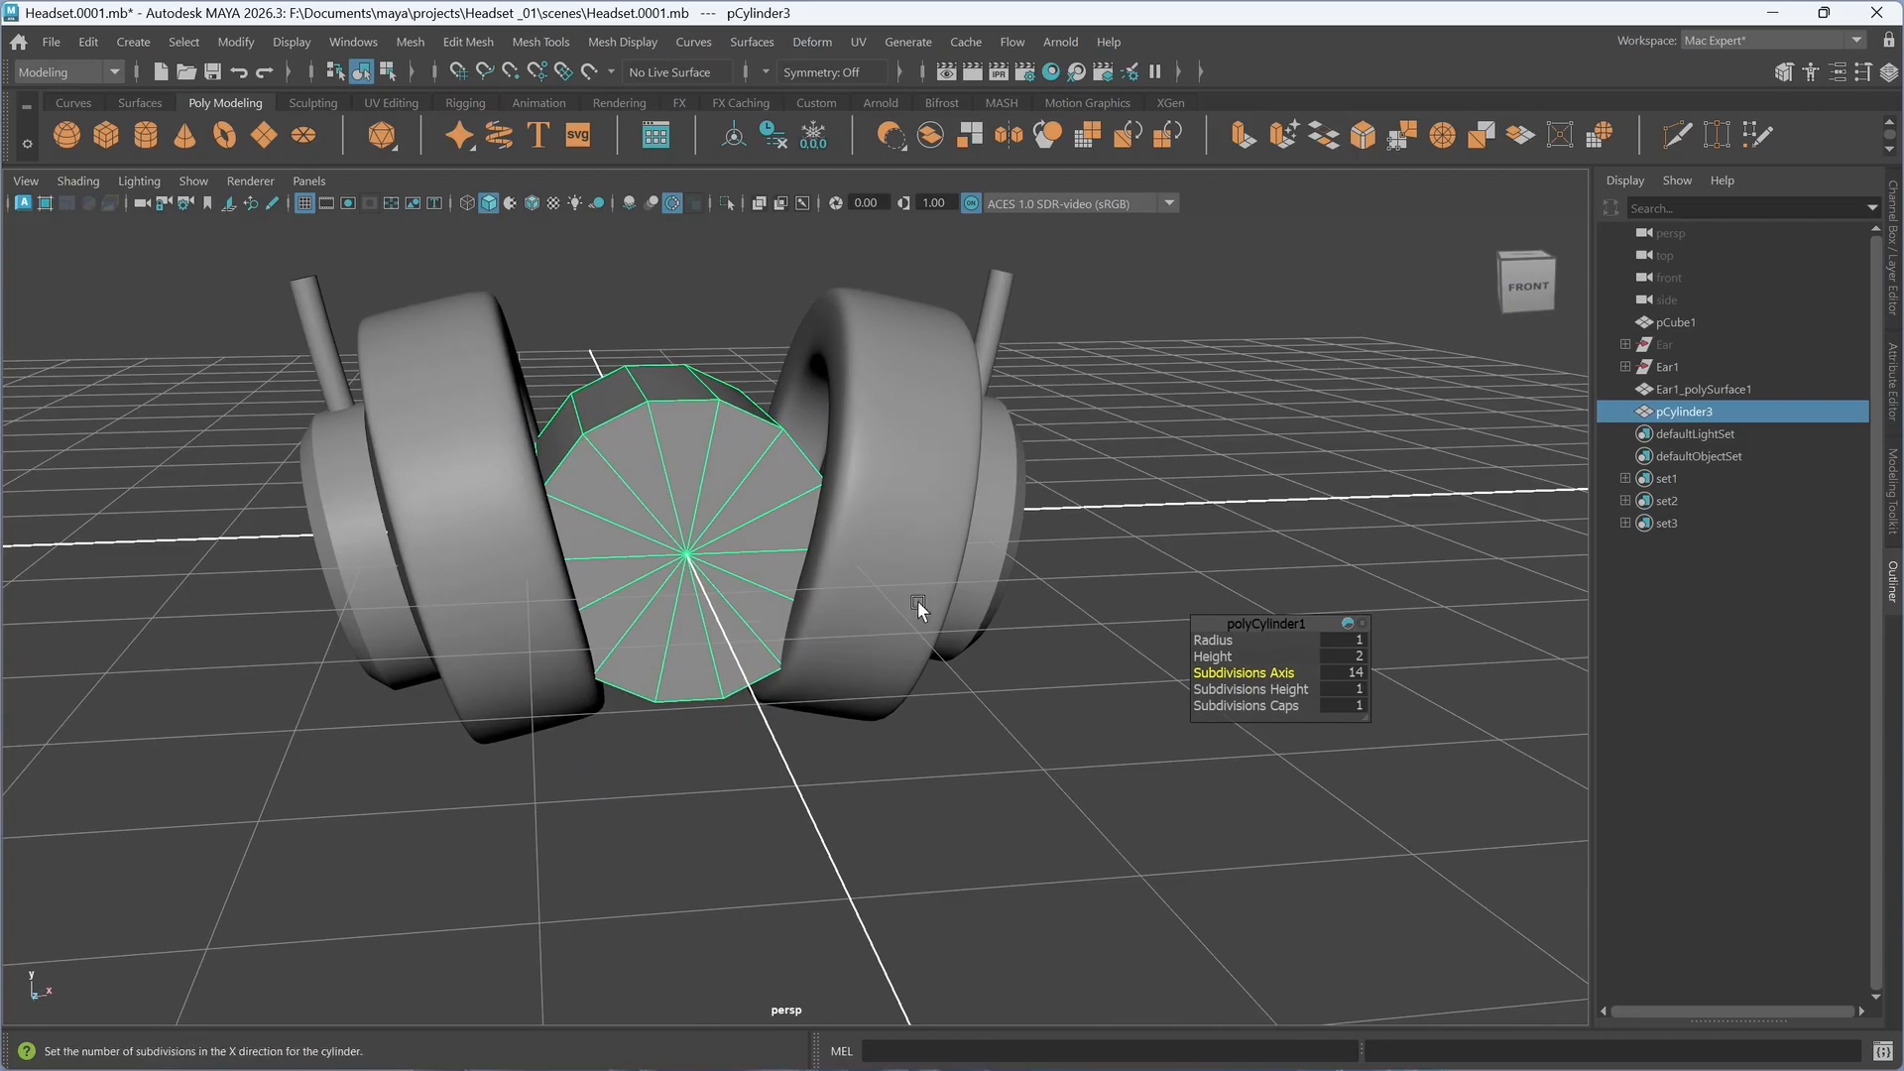
middle_drag(1259, 673, 1250, 674)
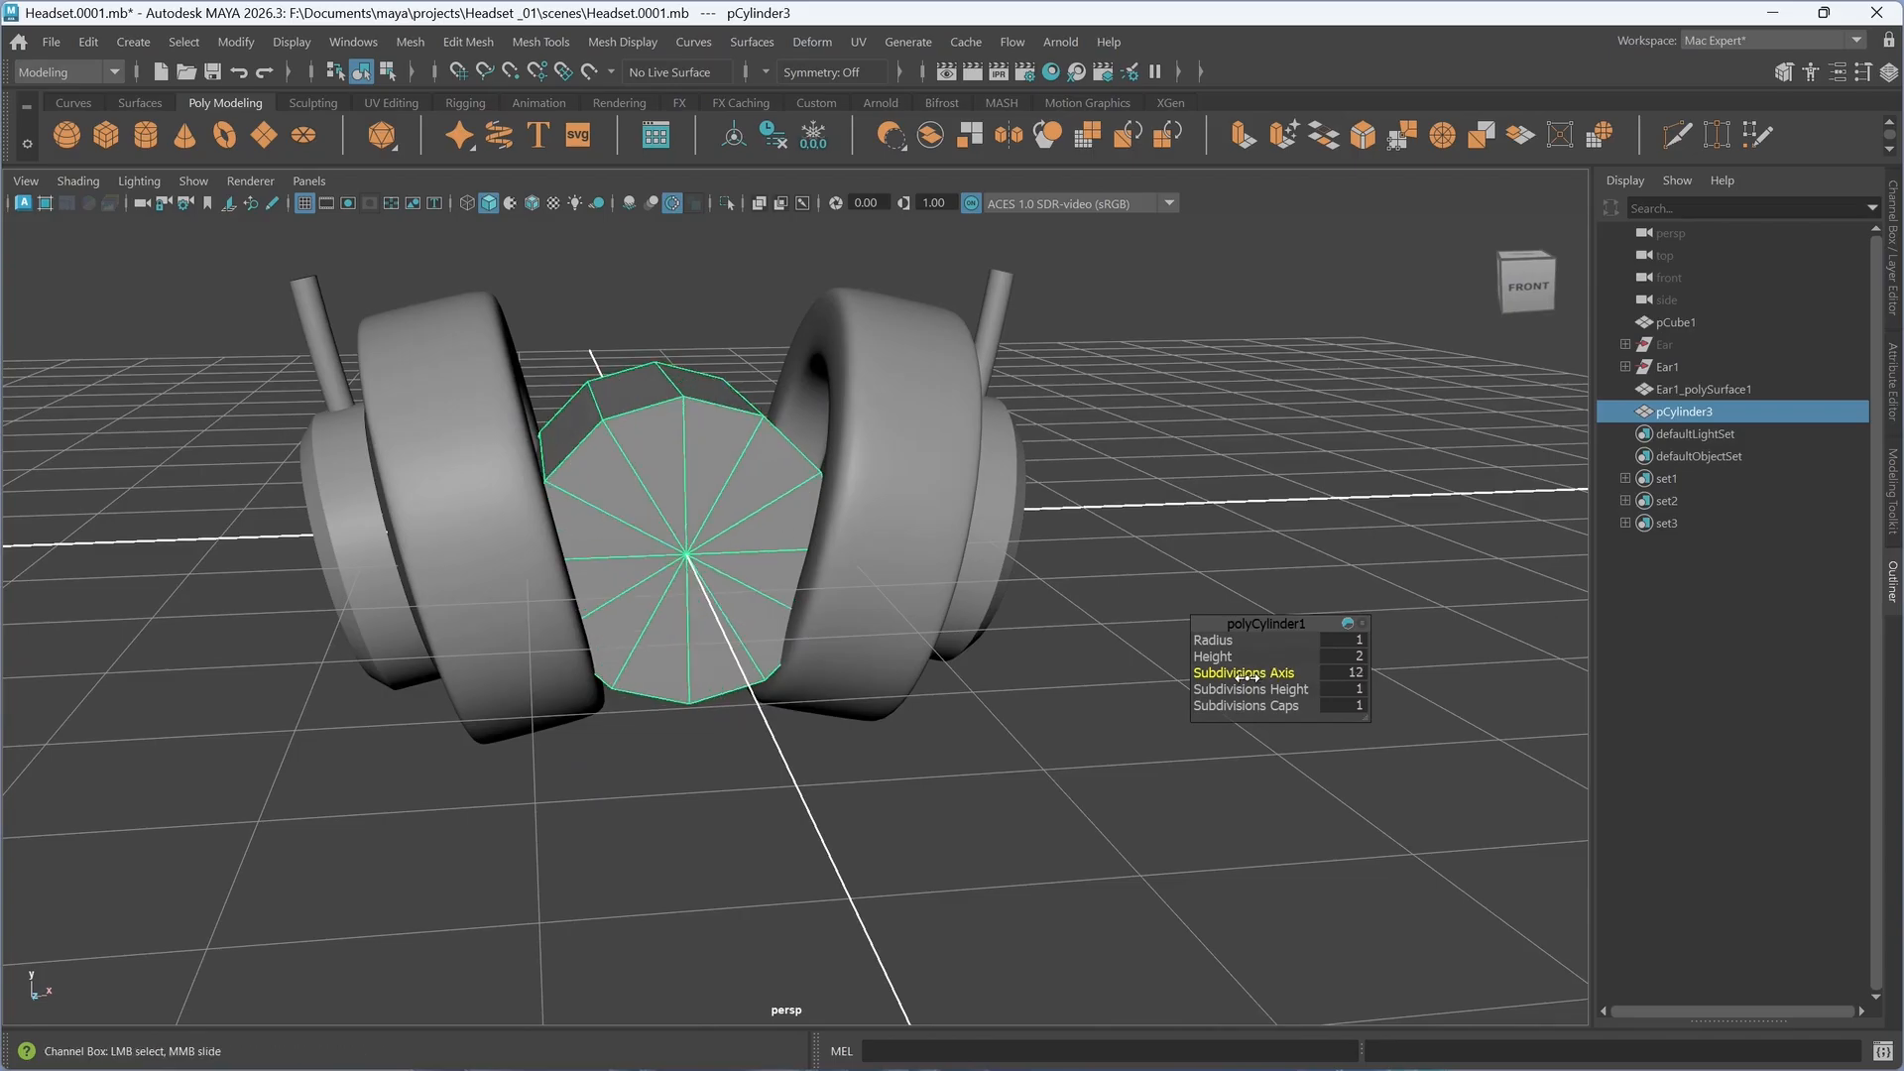
alt+drag(768, 722, 759, 706)
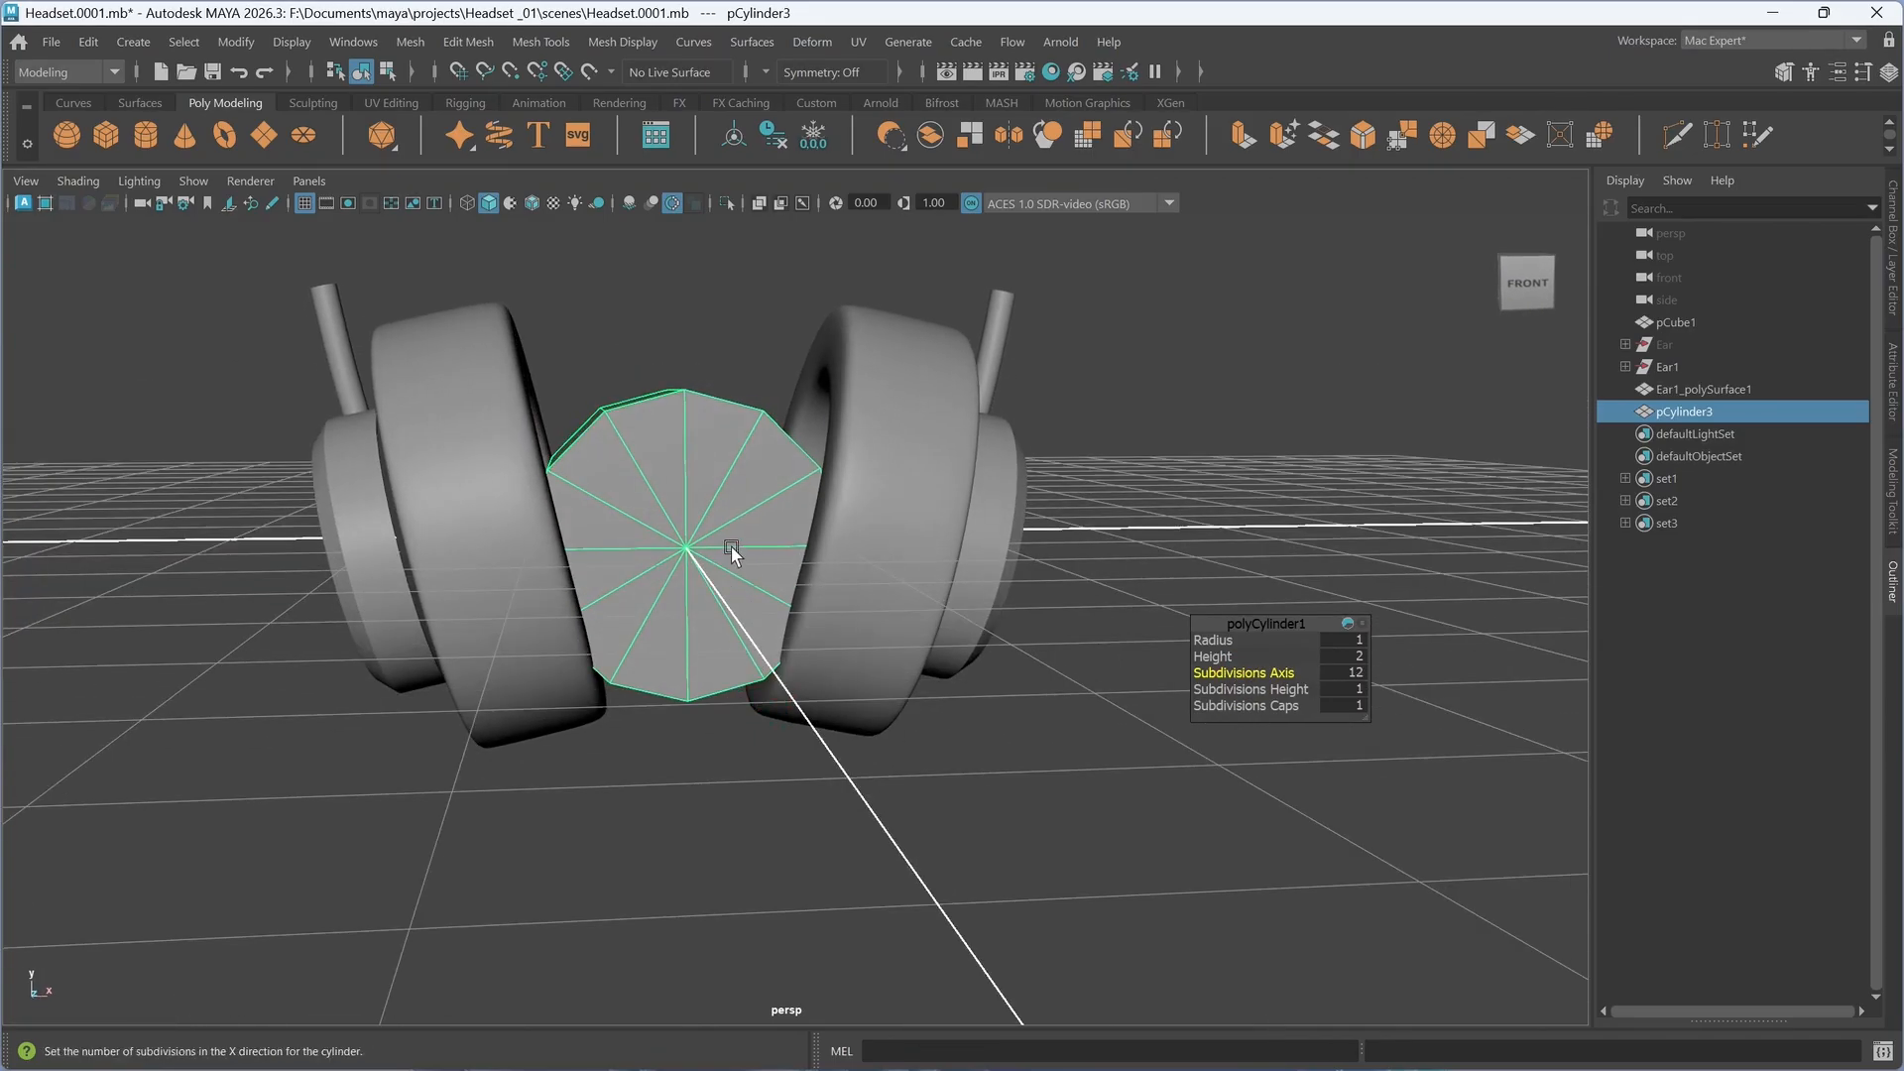
- Isolate the 12-sided cylinder and delete its side and rear cap faces, keeping only the front cap disc
alt+drag(735, 604, 808, 629)
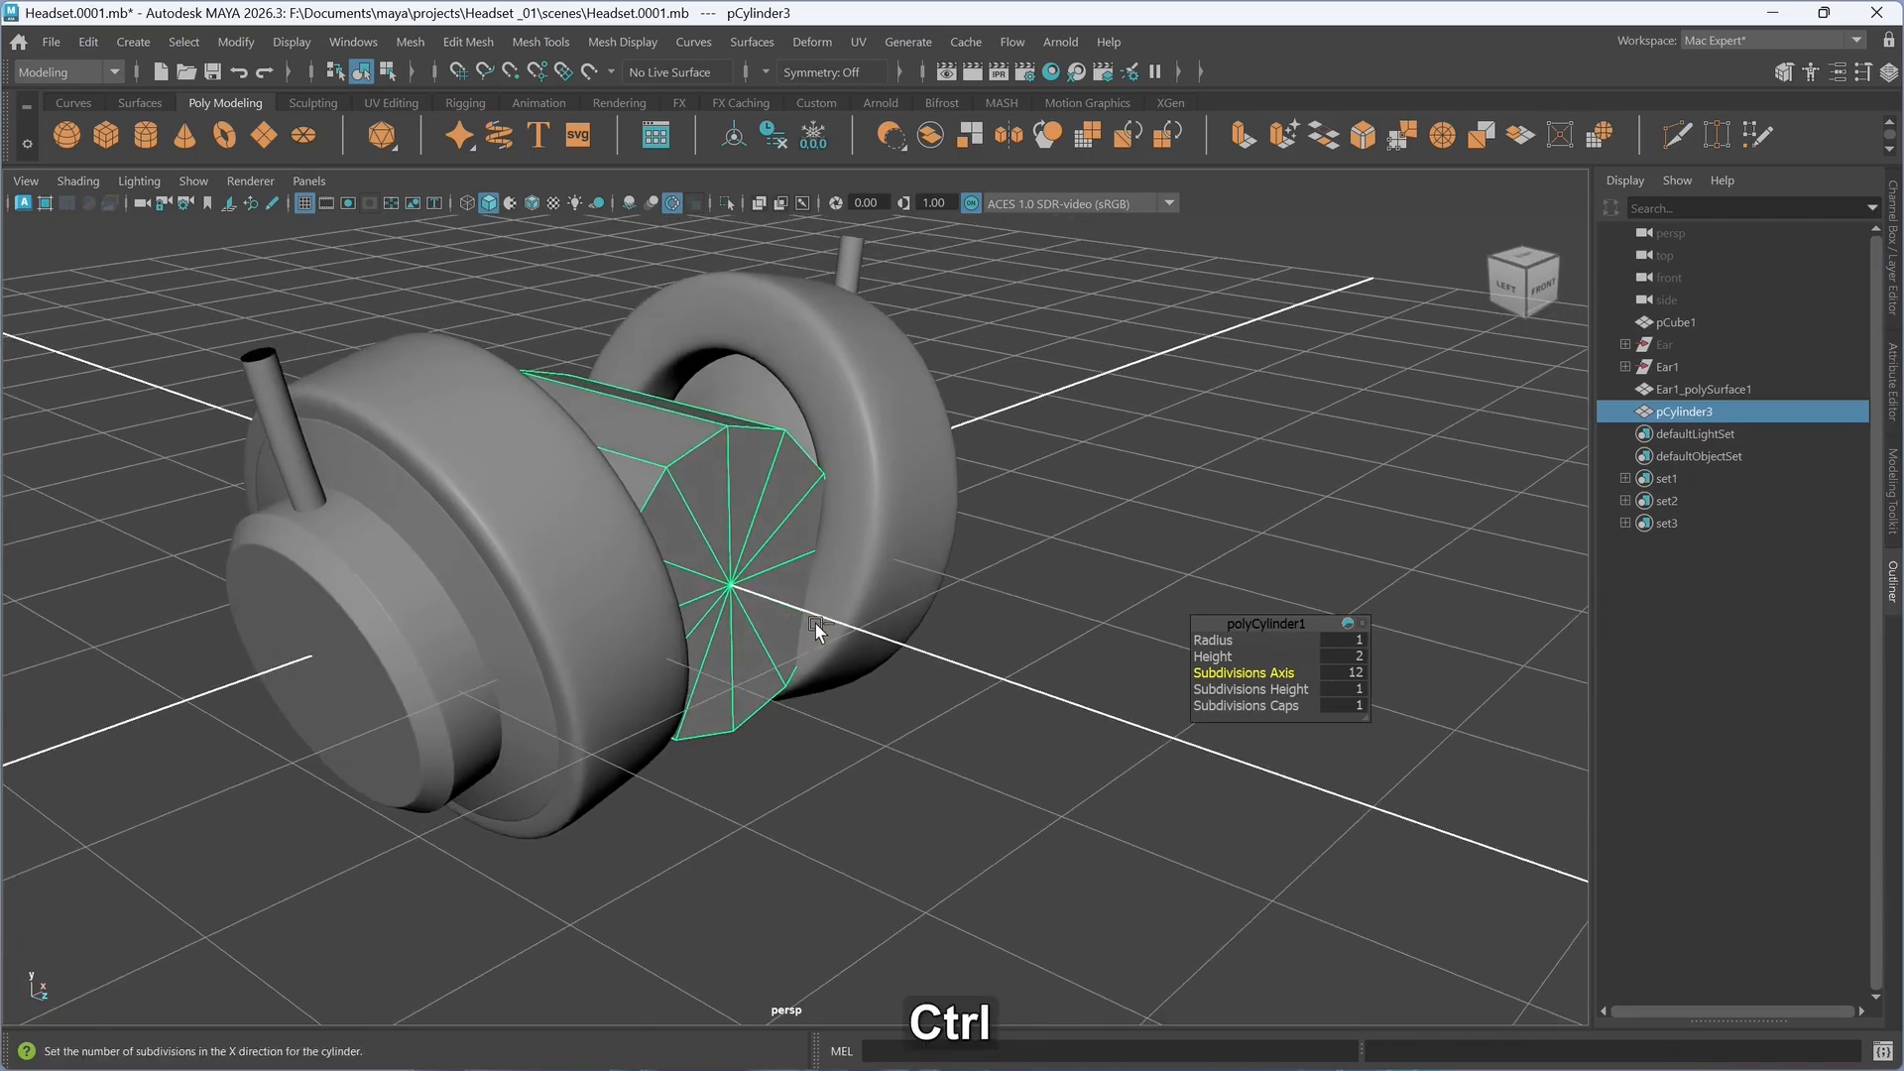
key(ctrl+1)
alt+drag(730, 663, 796, 678)
scroll(796, 649, down, 3)
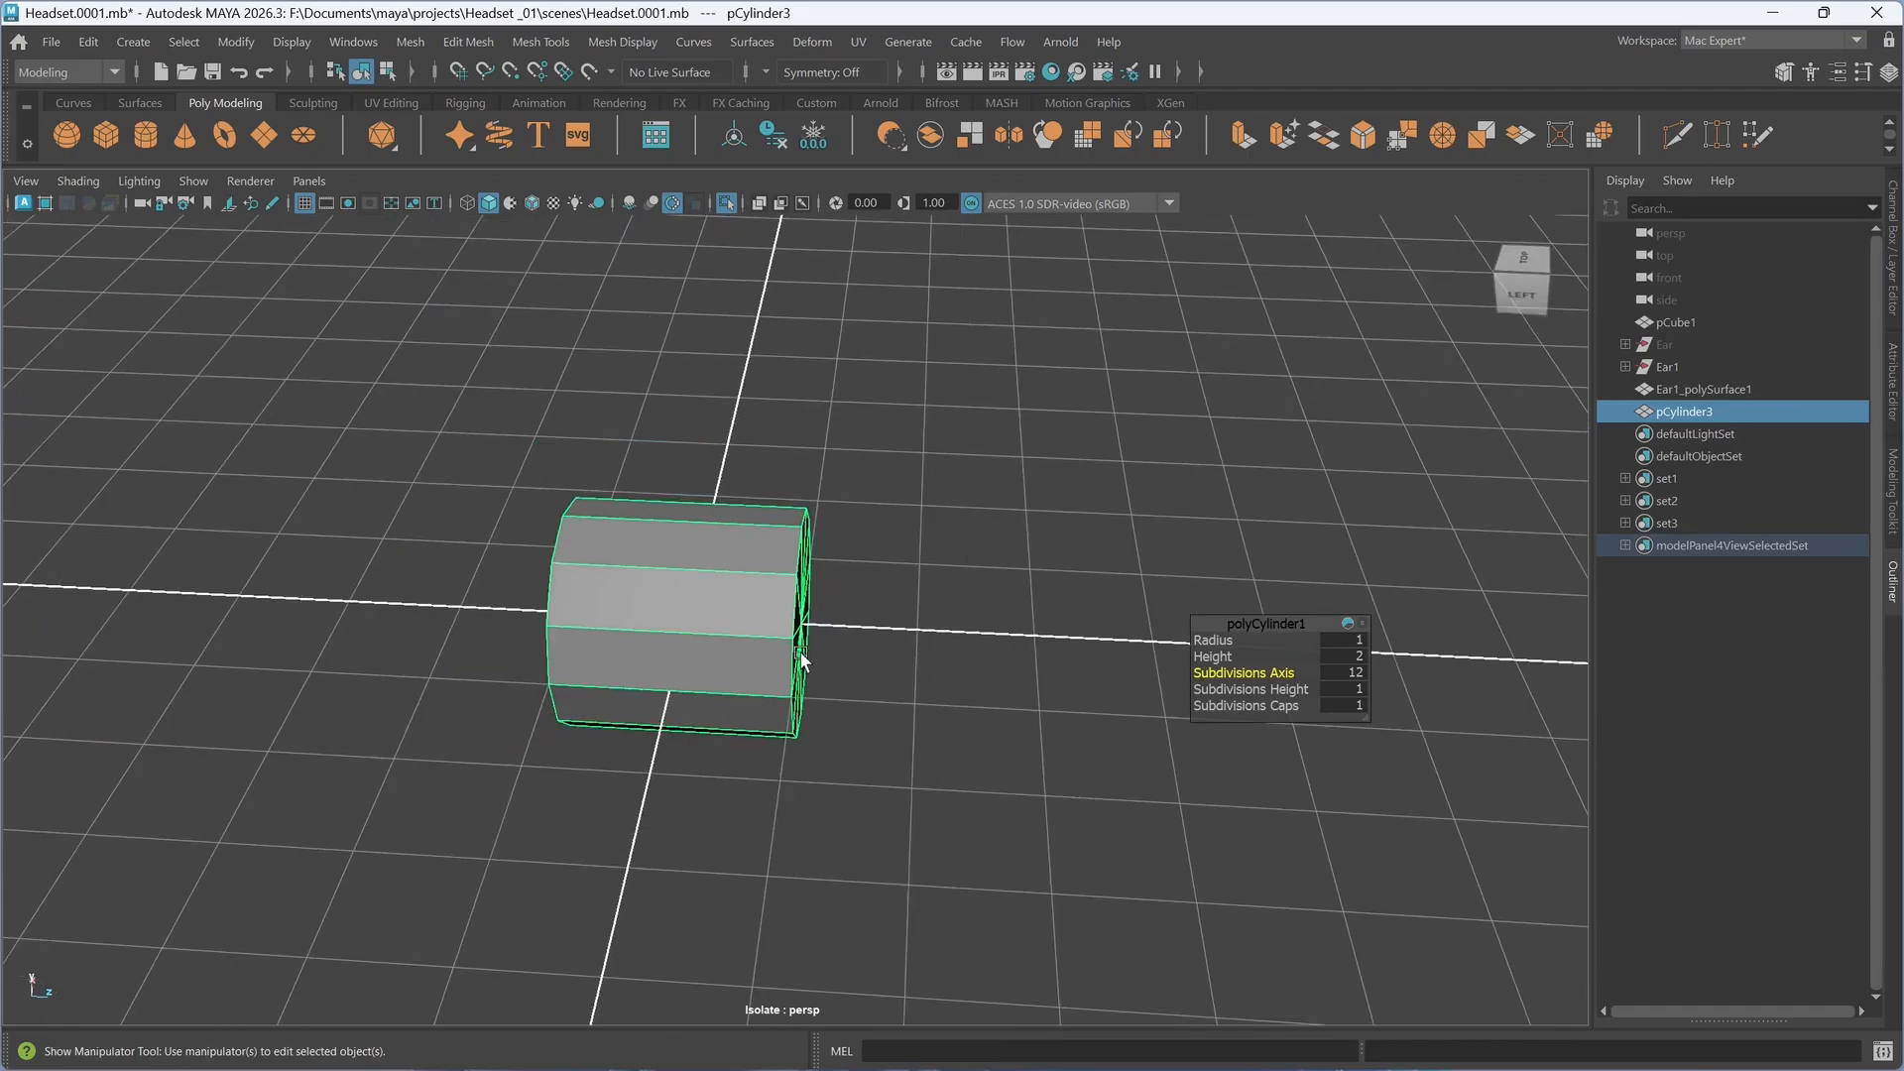
right_drag(871, 627, 878, 515)
drag(536, 366, 902, 658)
click(881, 798)
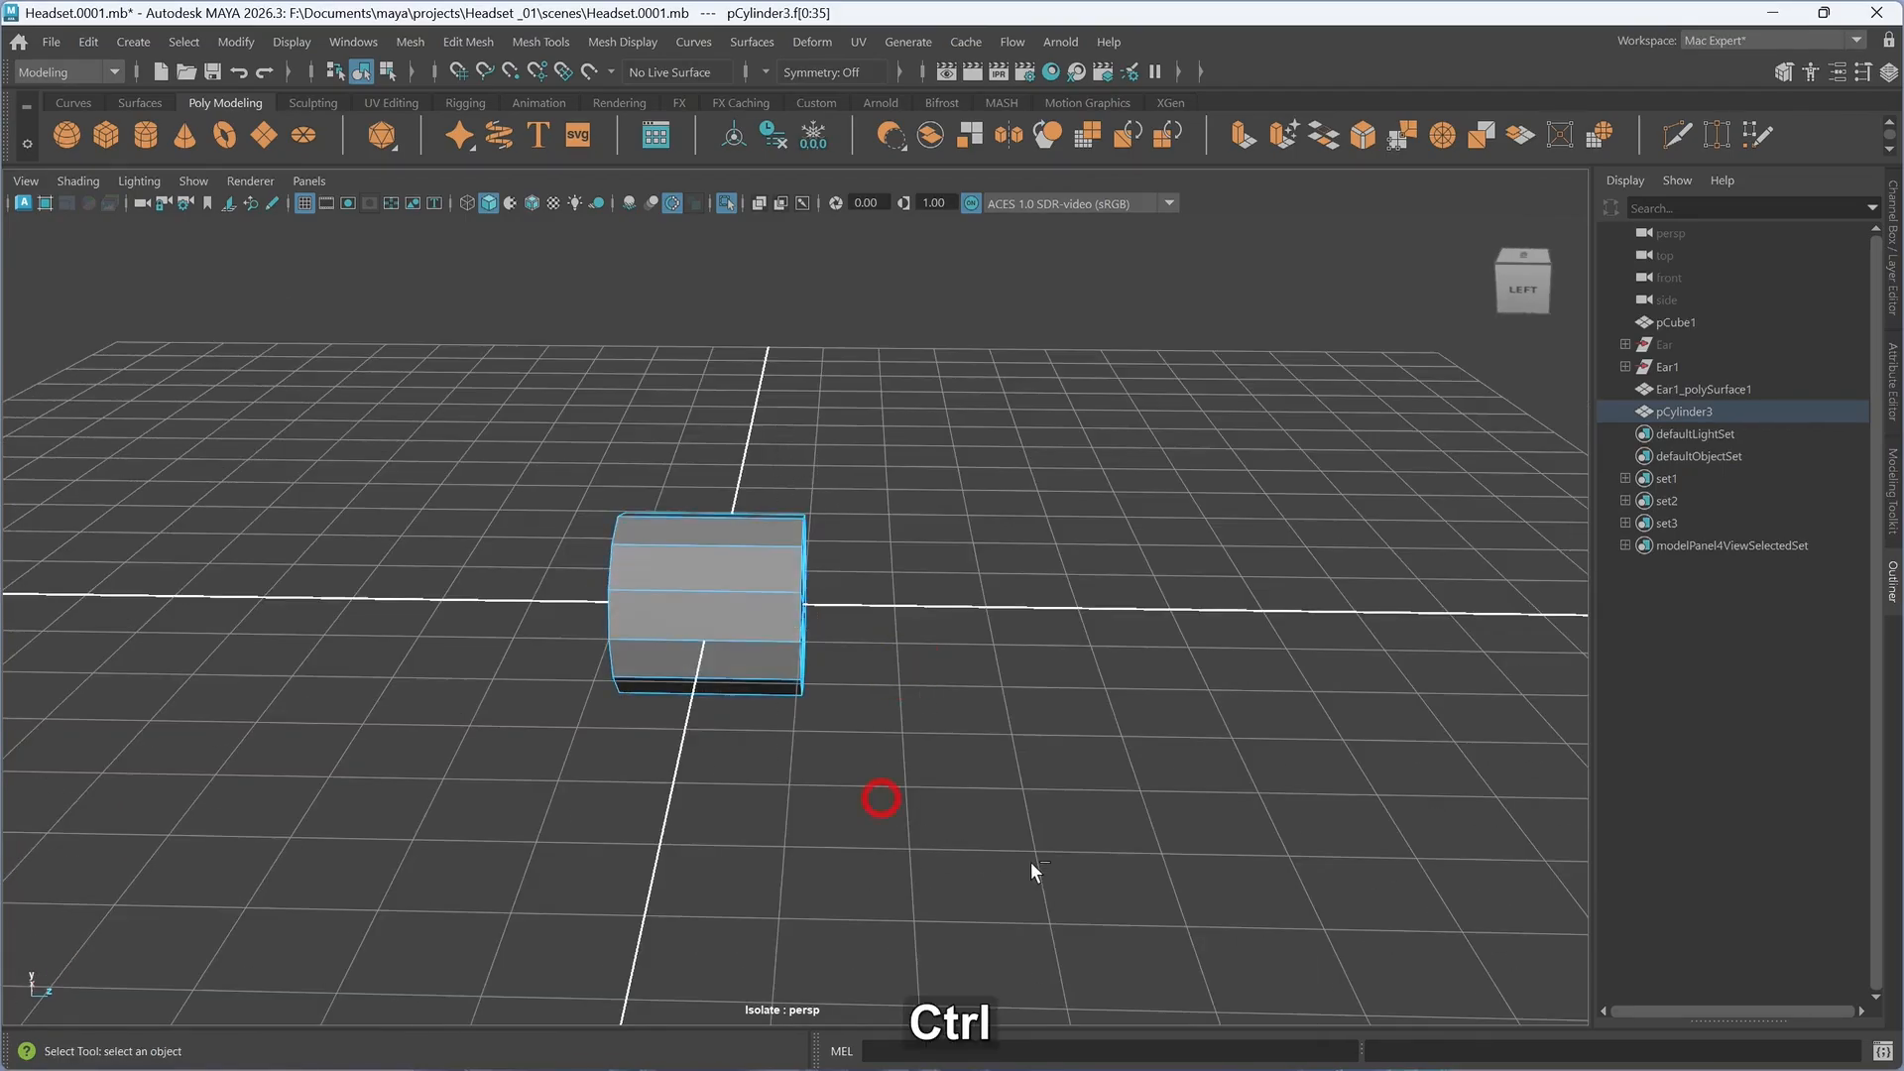
shift+drag(691, 851, 735, 355)
alt+drag(695, 729, 592, 722)
key(ctrl+Delete)
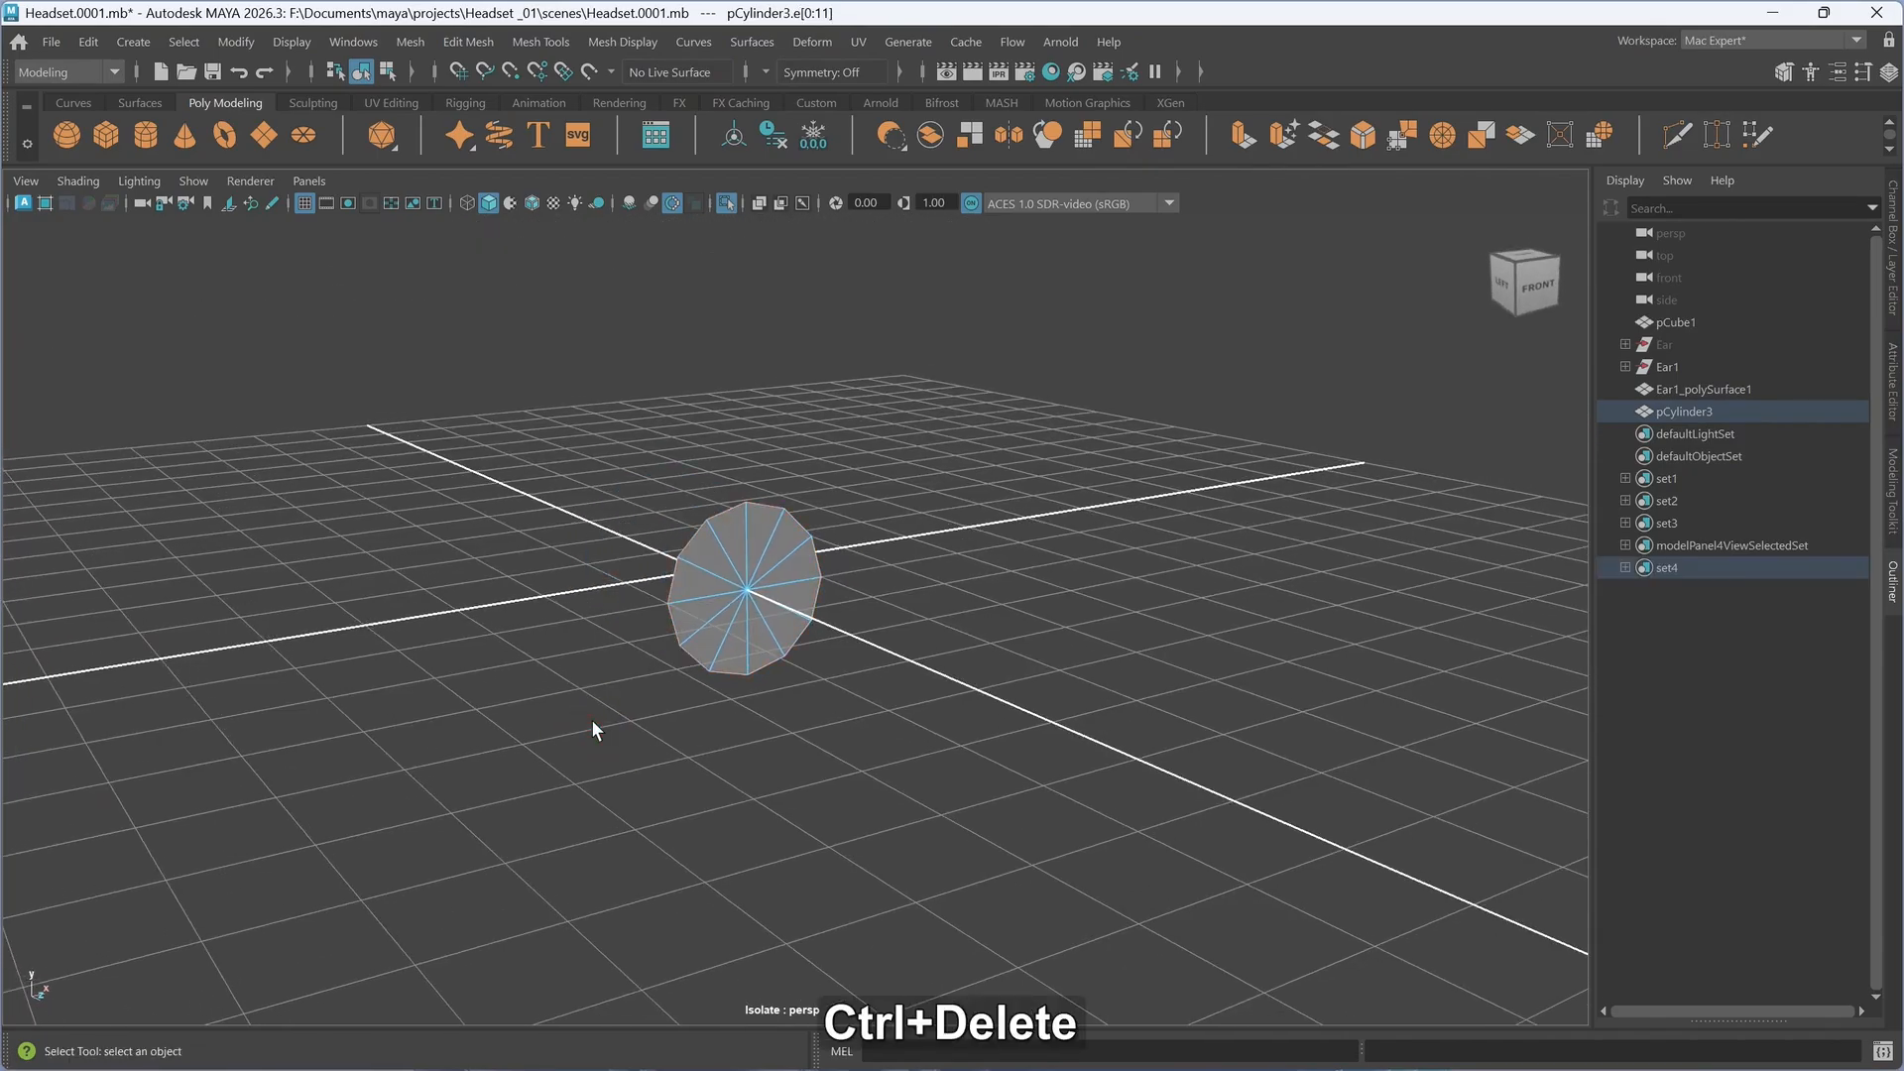
- Scale the 12-sided disc uniformly to about 2.34 as a whole object in the front view
key(space)
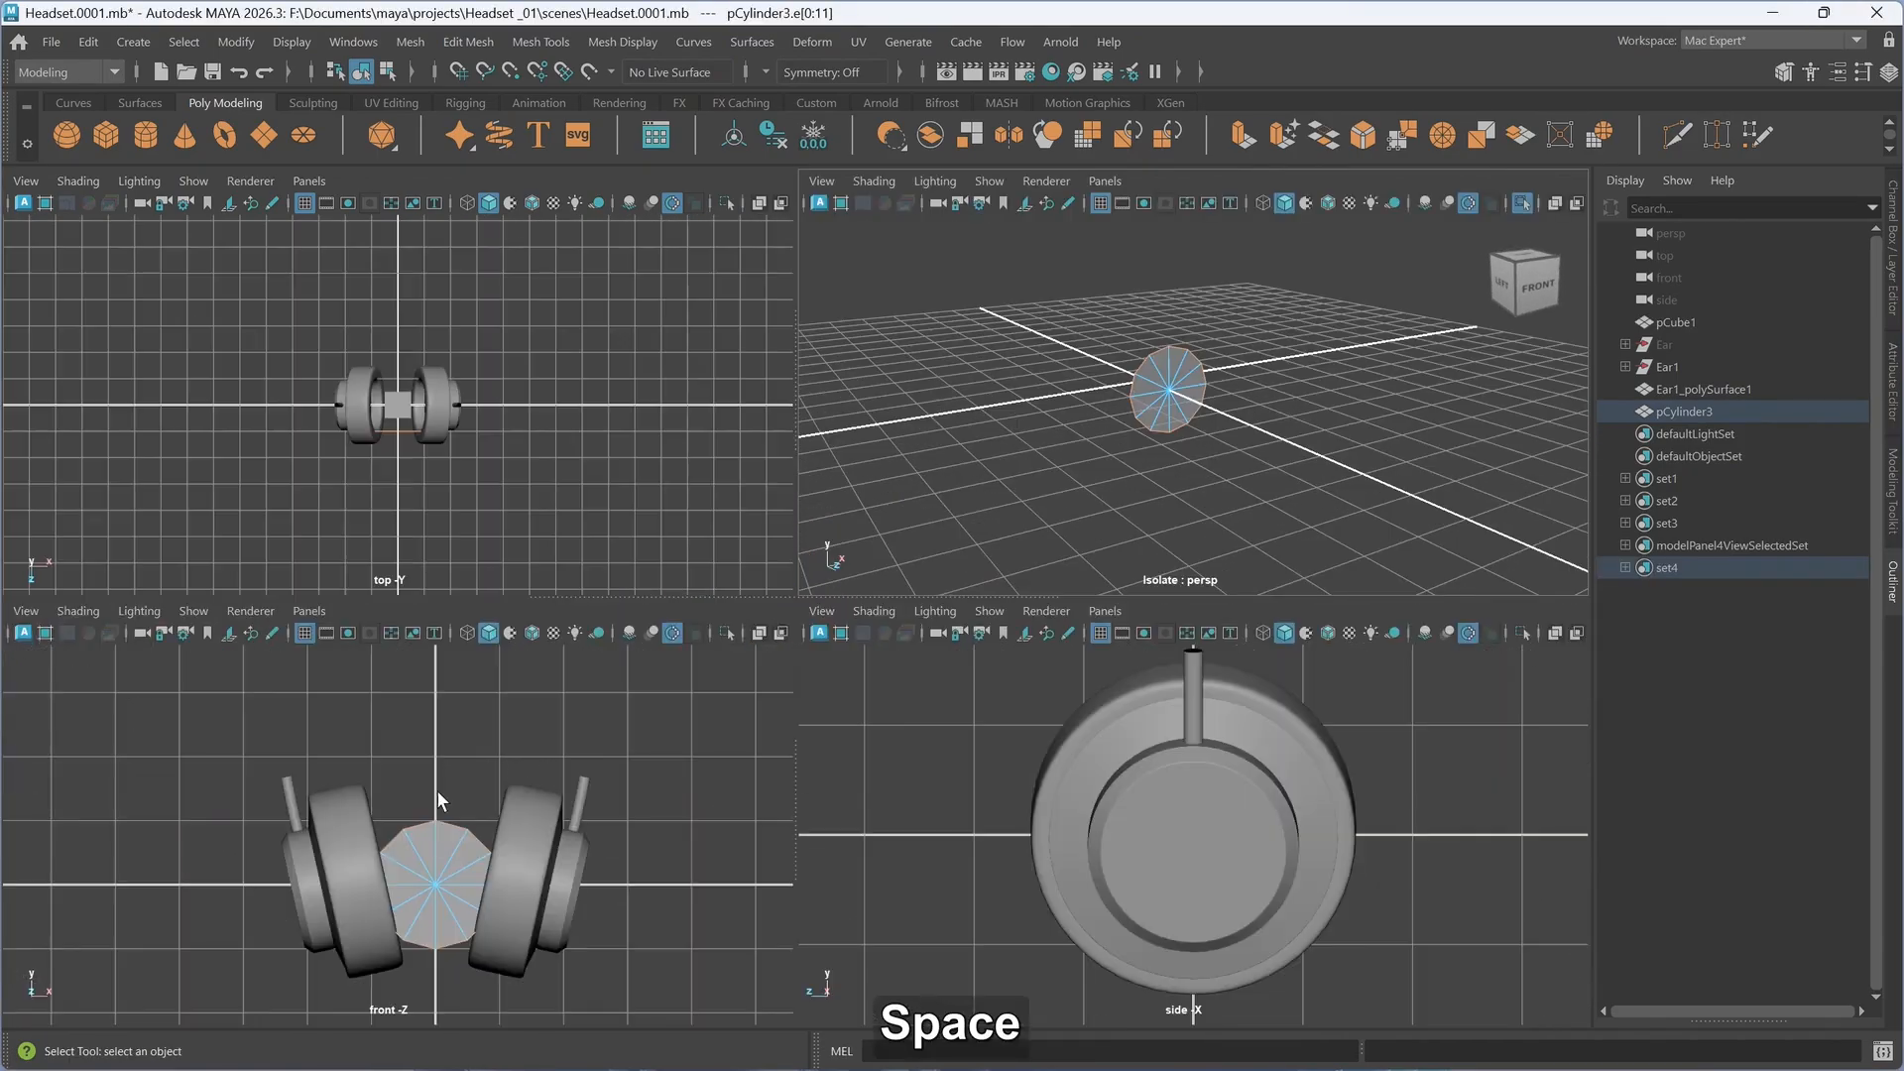
key(space)
scroll(904, 682, up, 1)
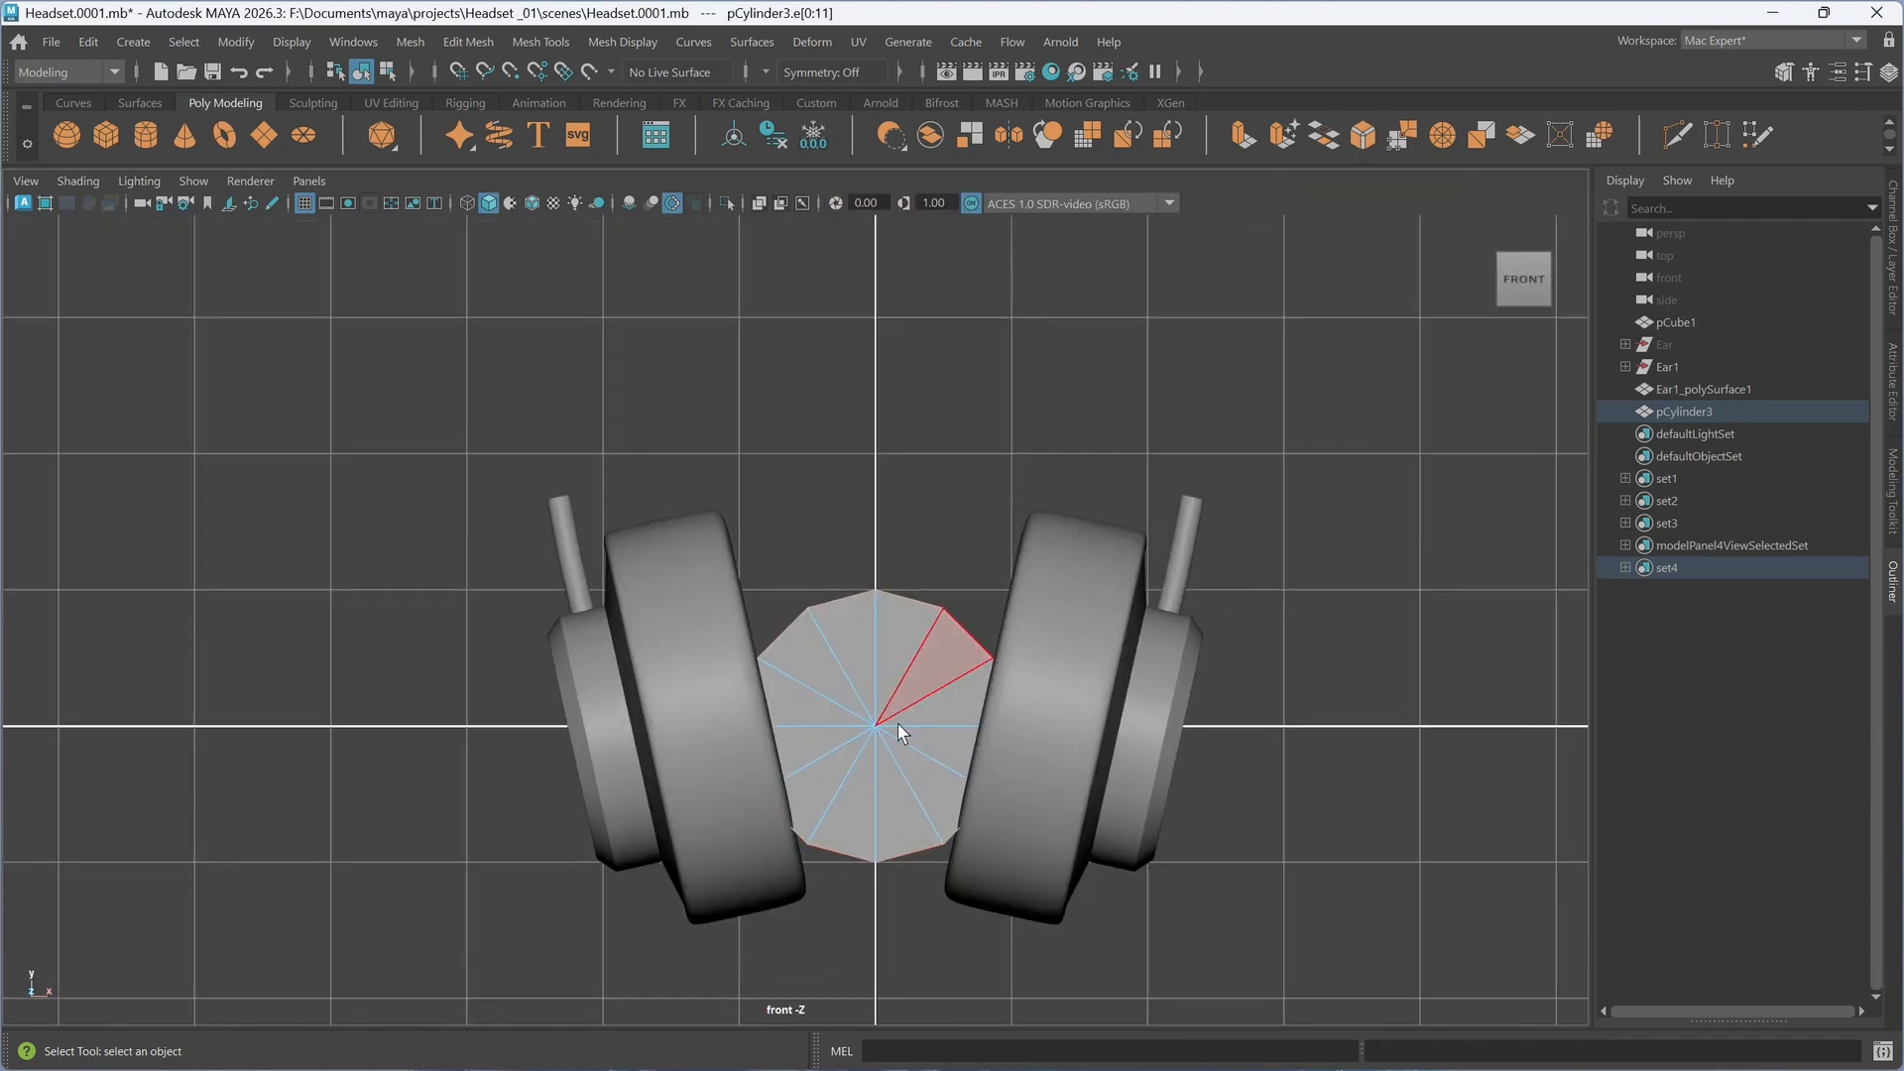
right_click(902, 738)
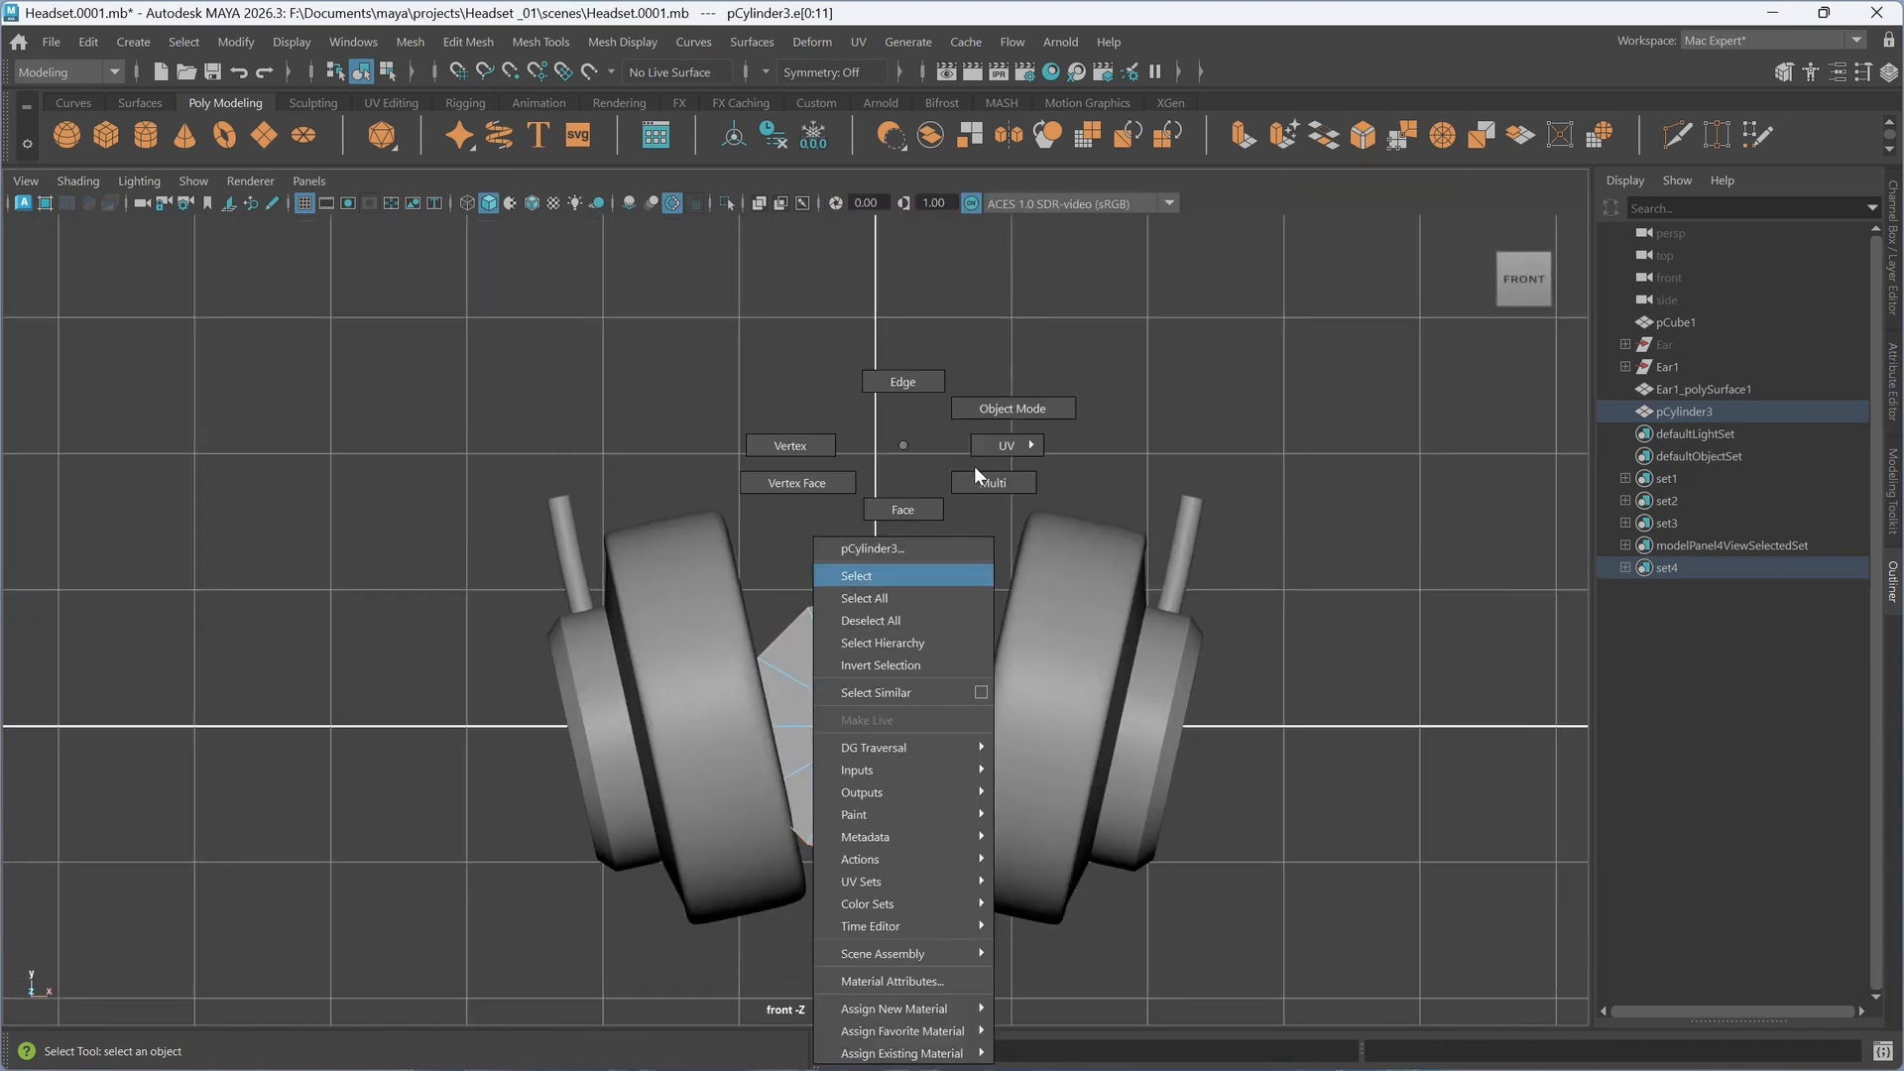
click(1005, 410)
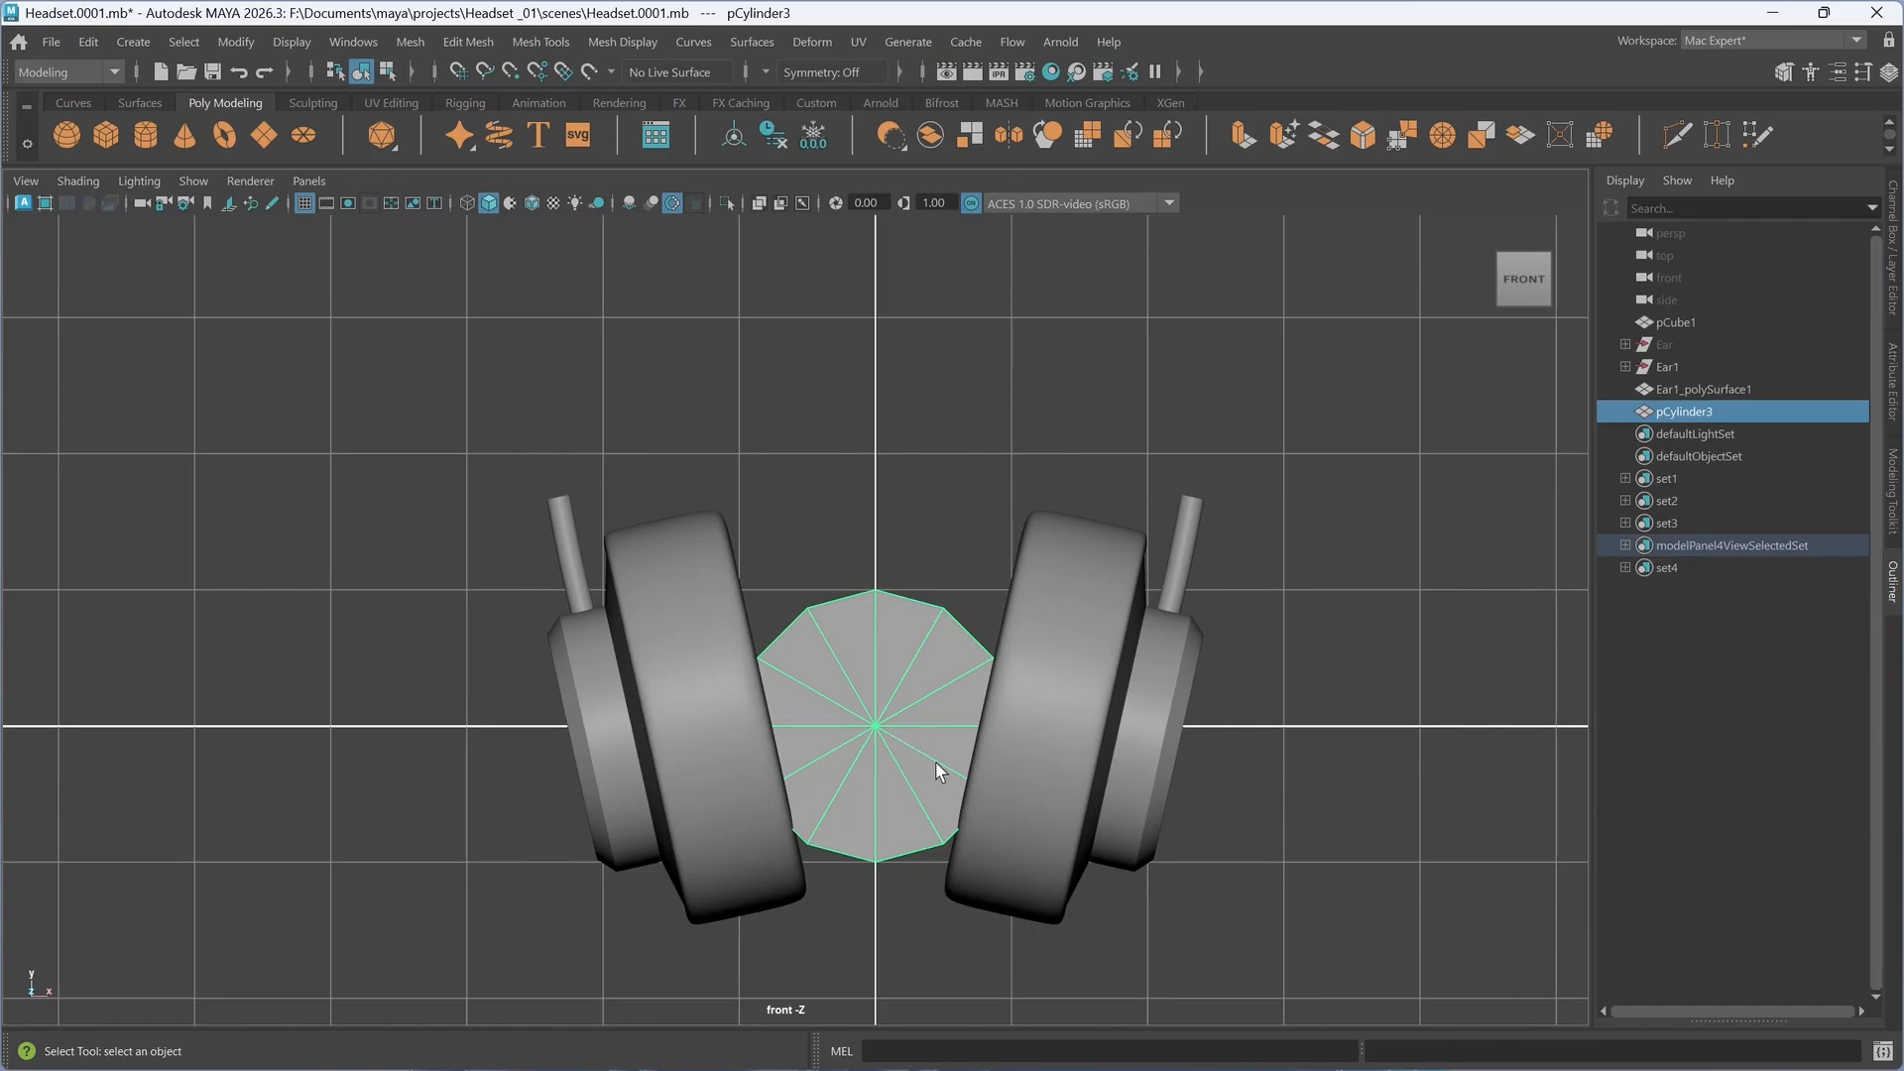
key(r)
drag(877, 726, 1188, 739)
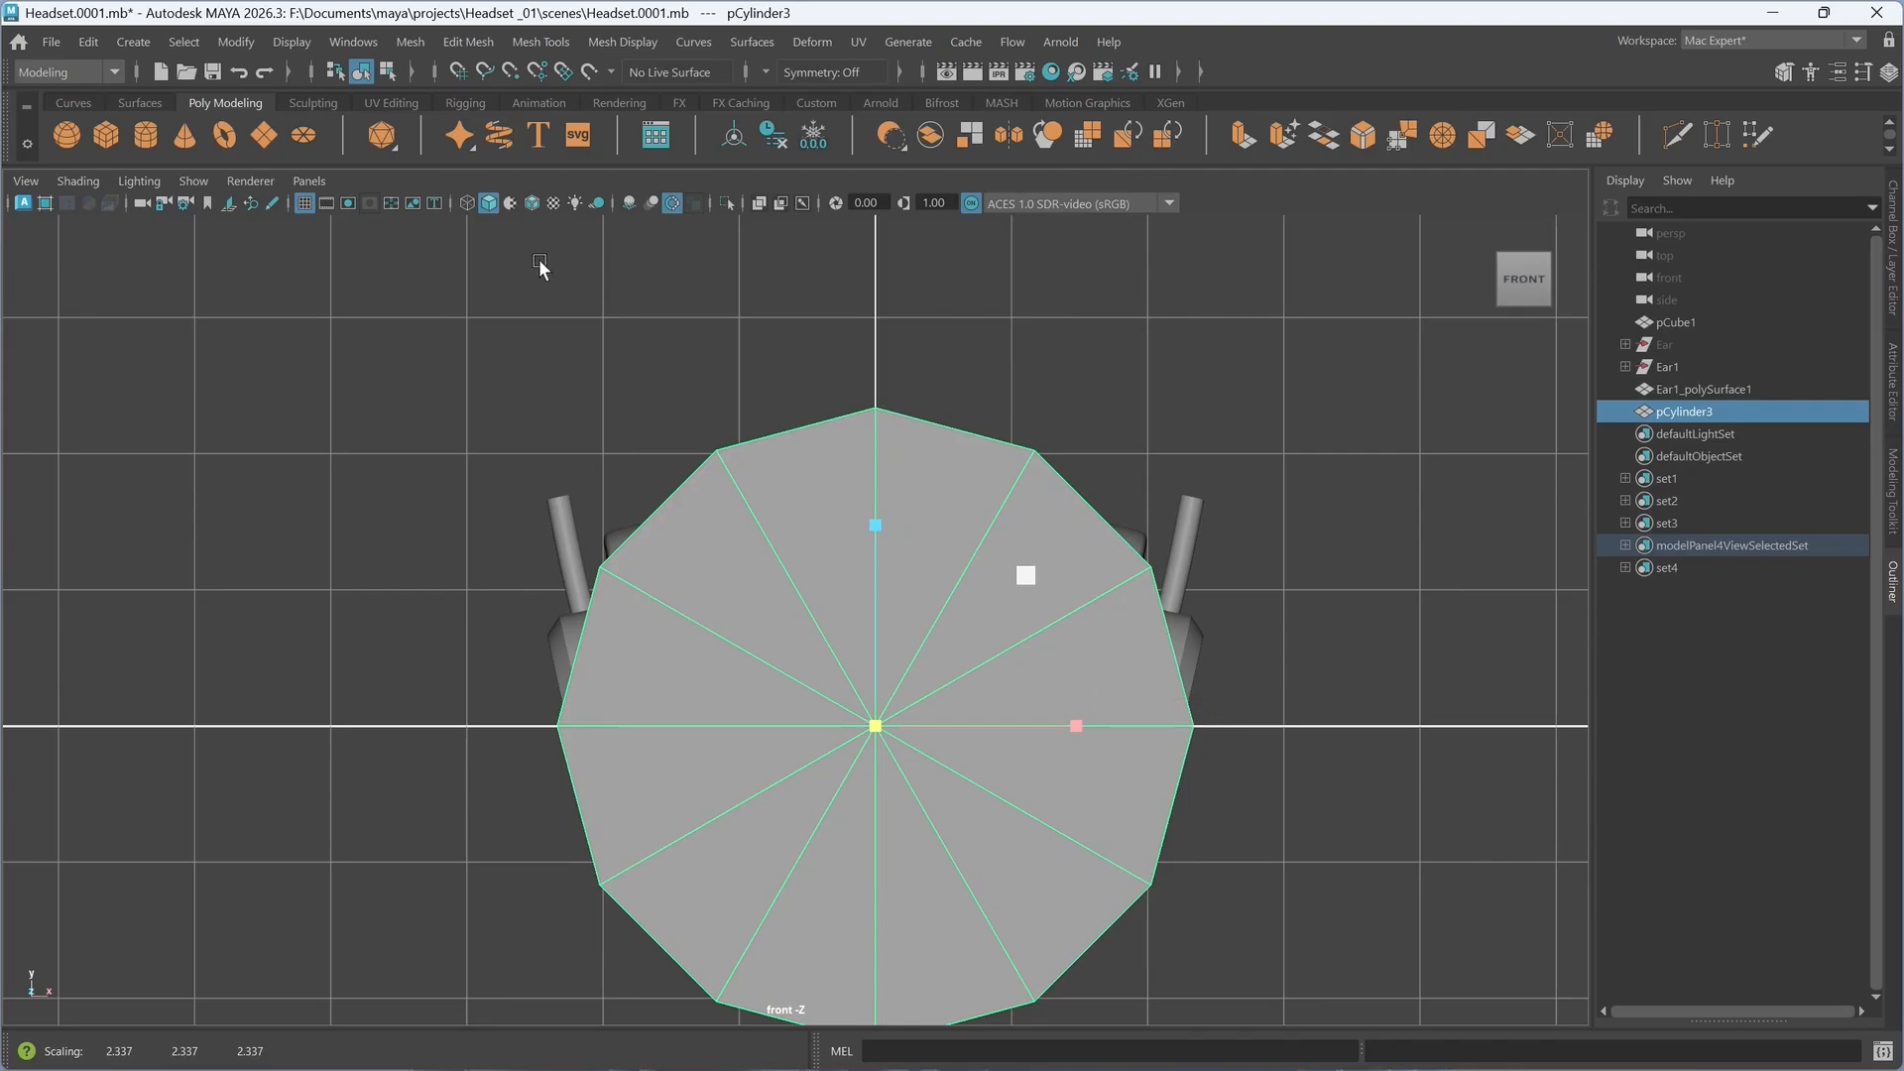
- Display the front view in wireframe and delete the 12-sided disc after trying a smaller uniform scale
click(466, 202)
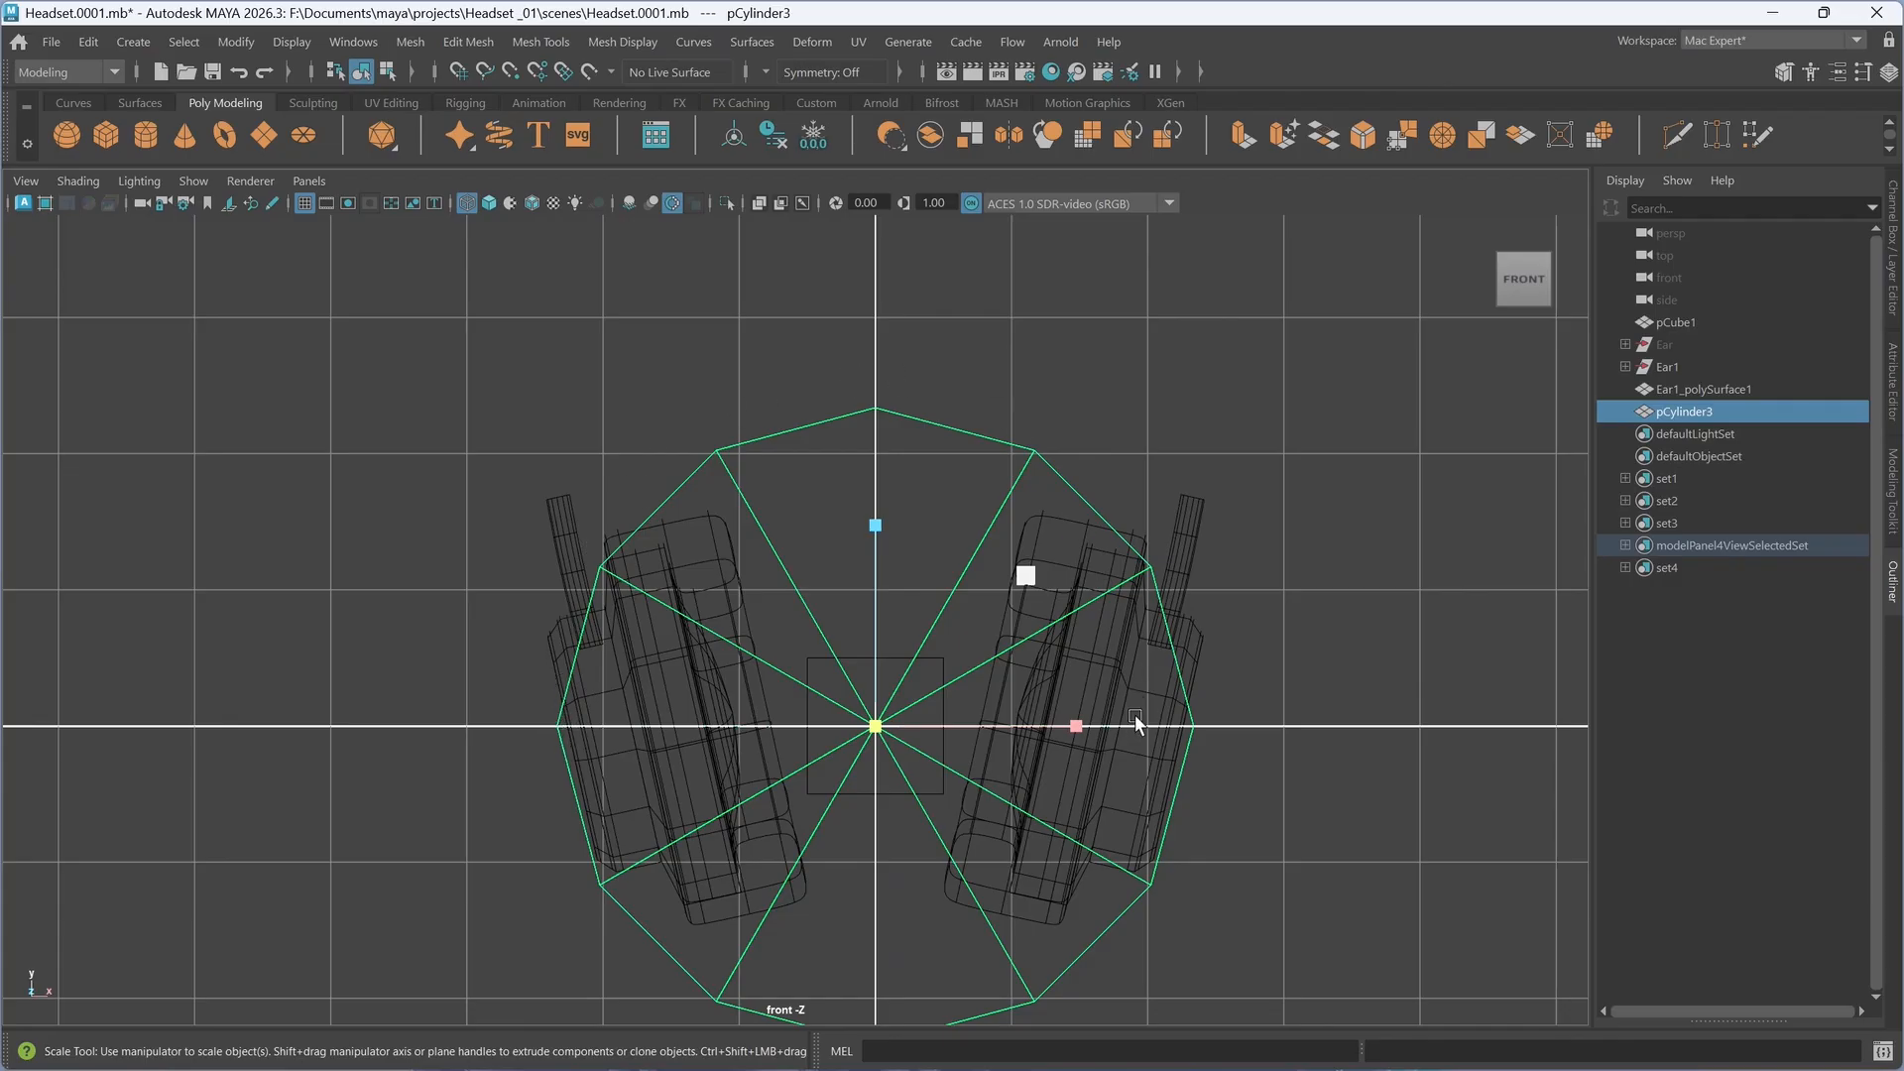
drag(874, 726, 656, 716)
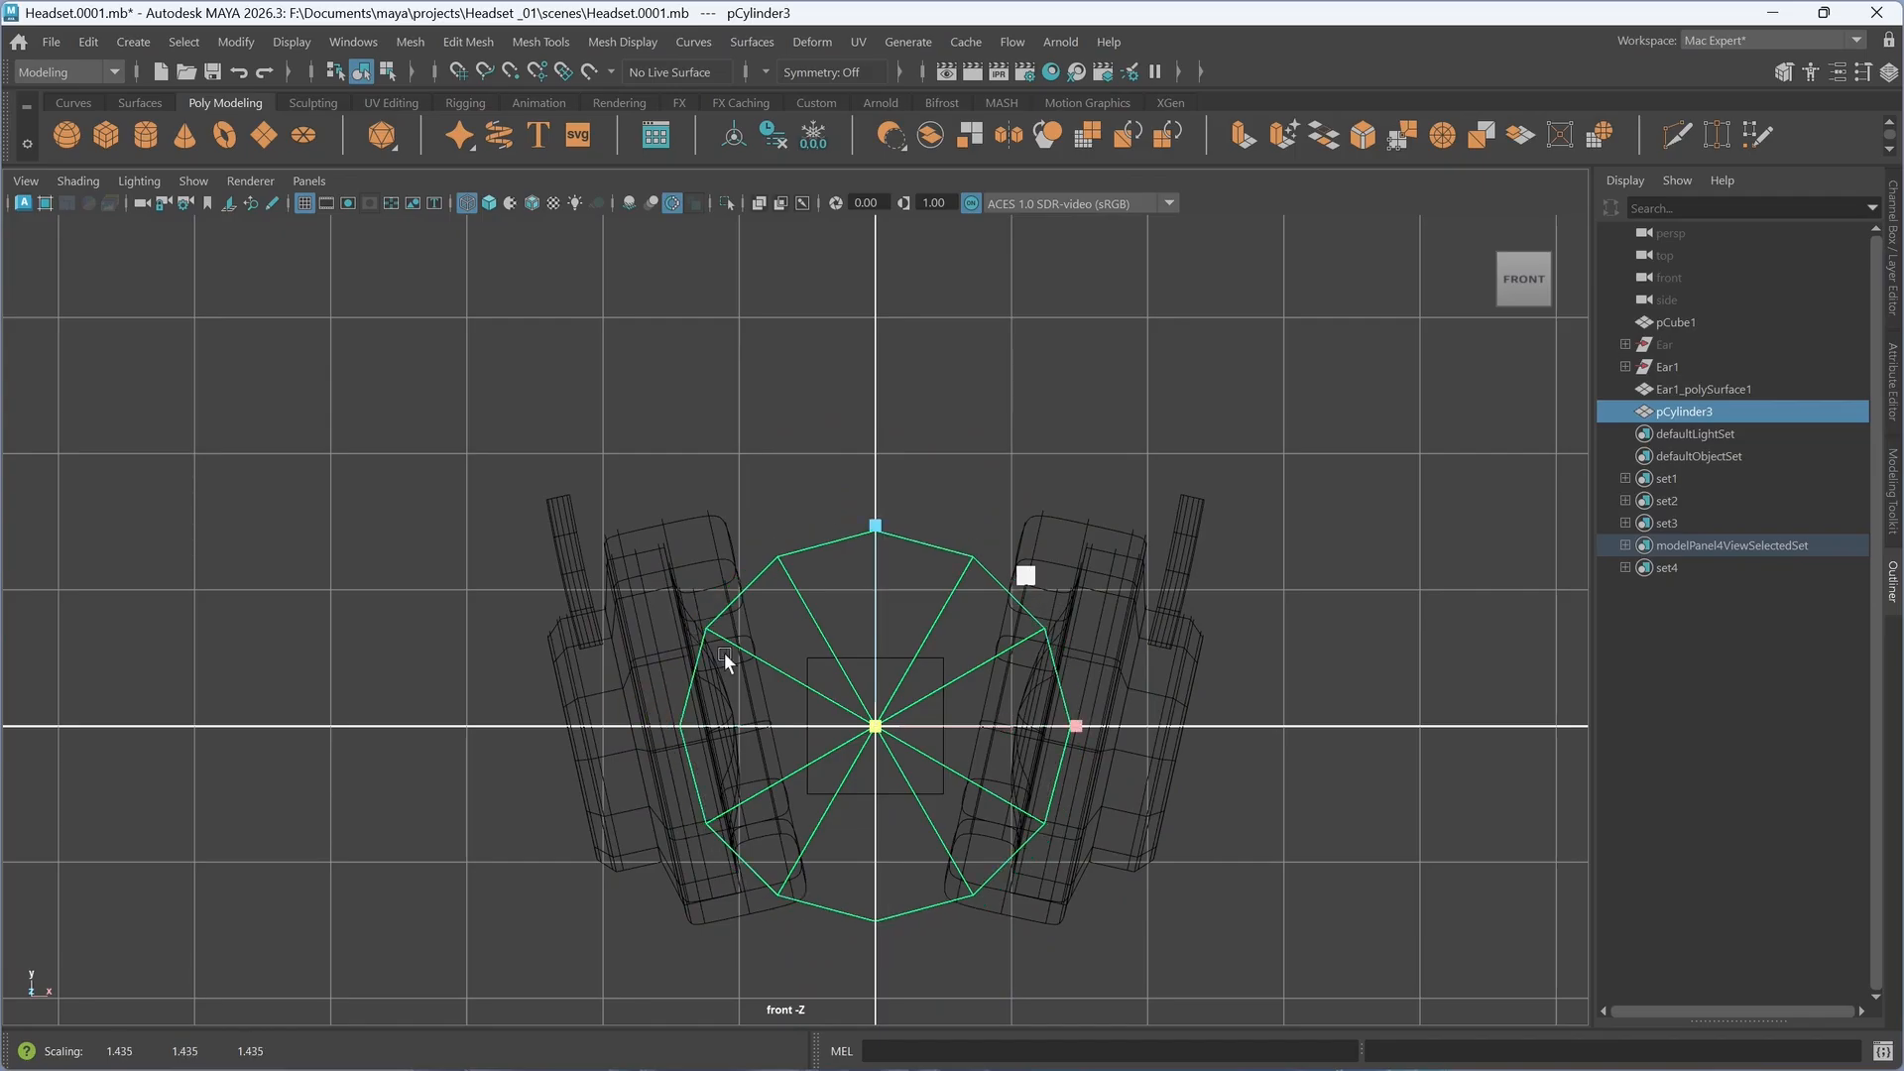
key(Delete)
- Turn off isolation in the perspective view and create a new polygon cylinder at the origin
key(space)
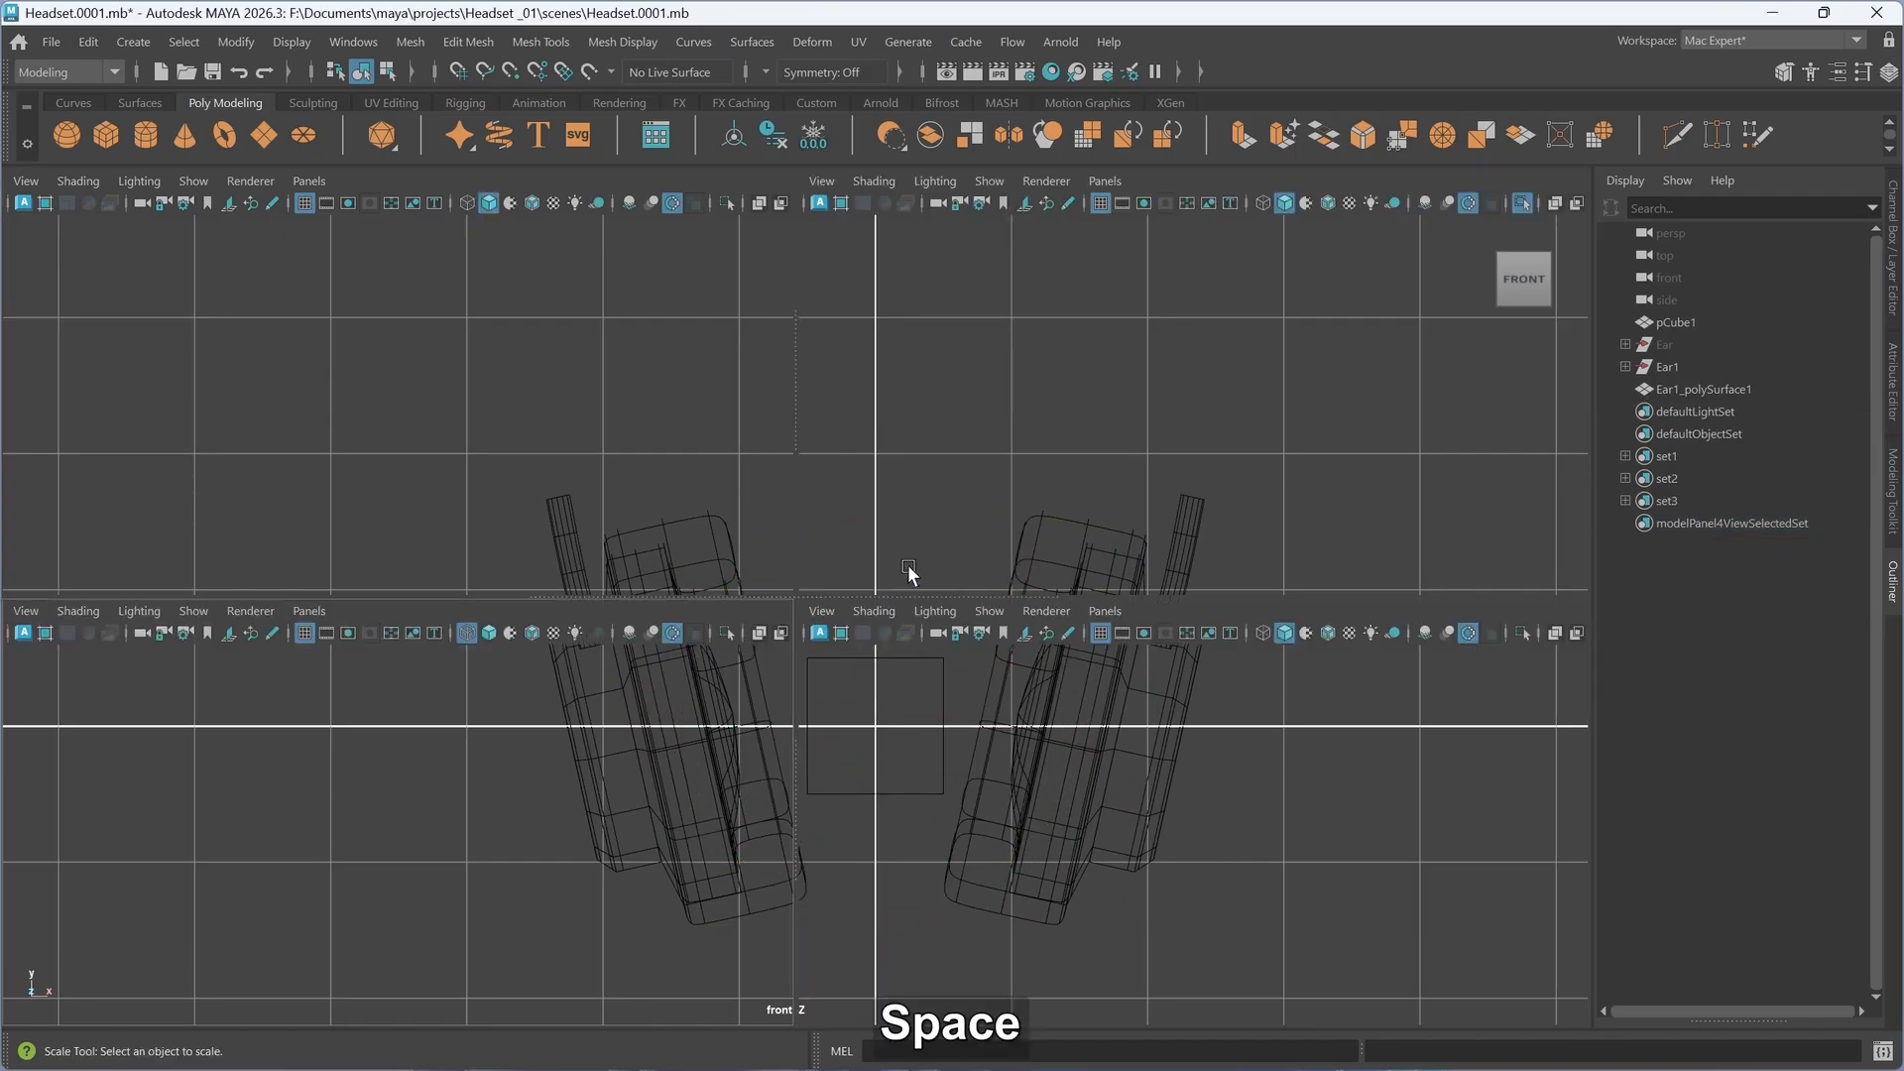
key(space)
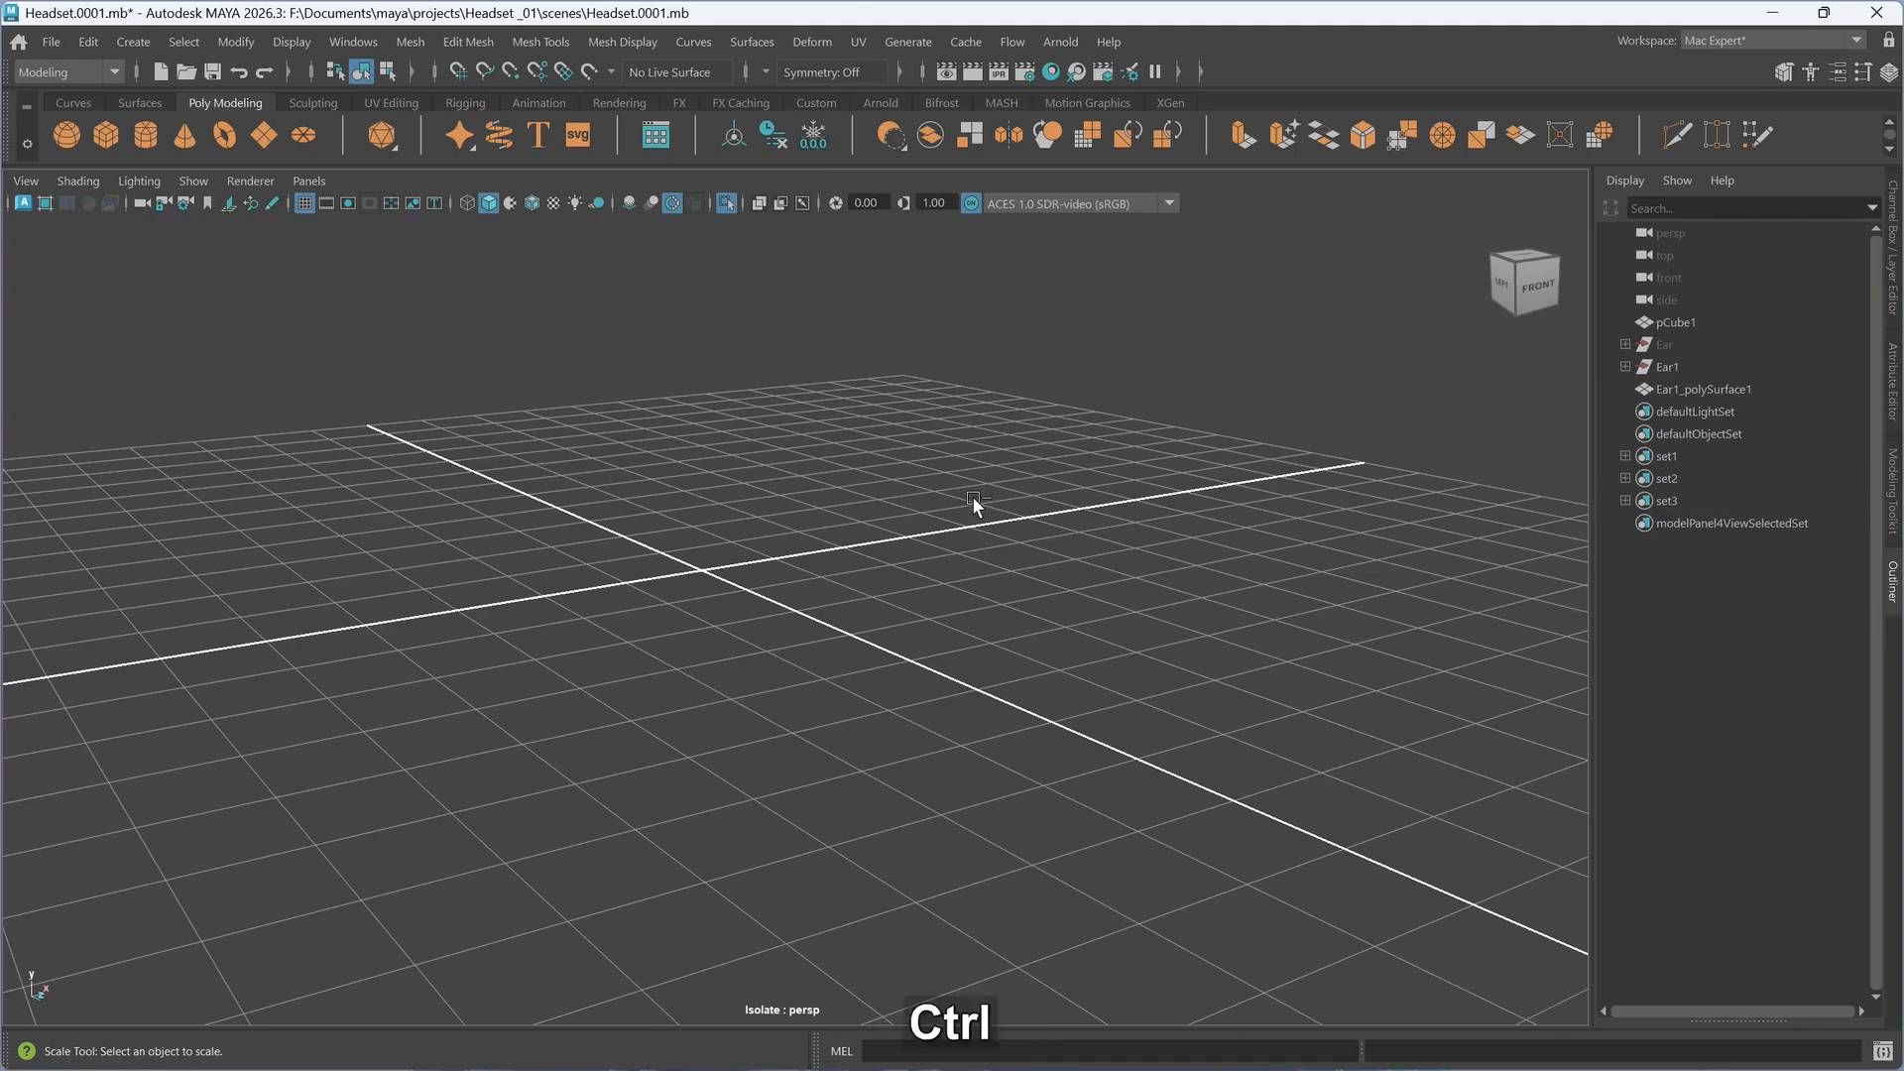
key(ctrl+1)
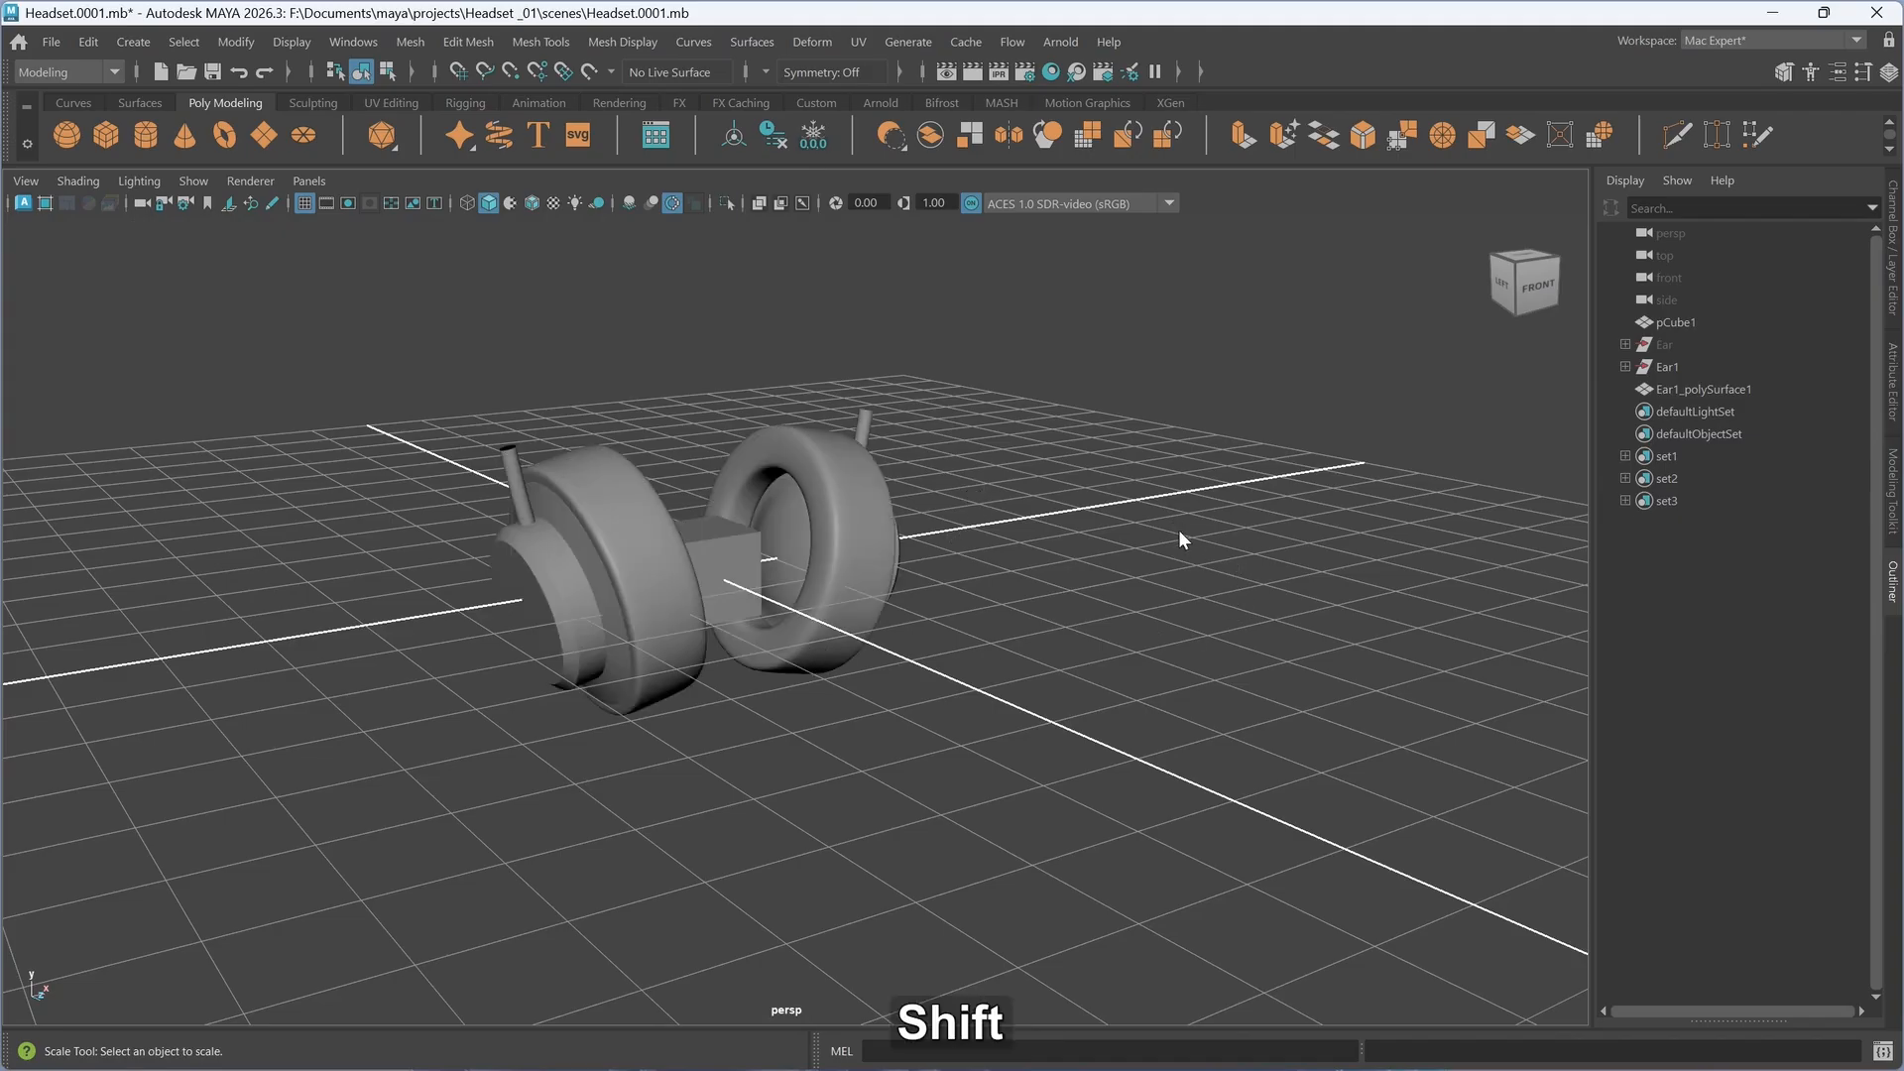
shift+right_drag(1178, 530, 1065, 526)
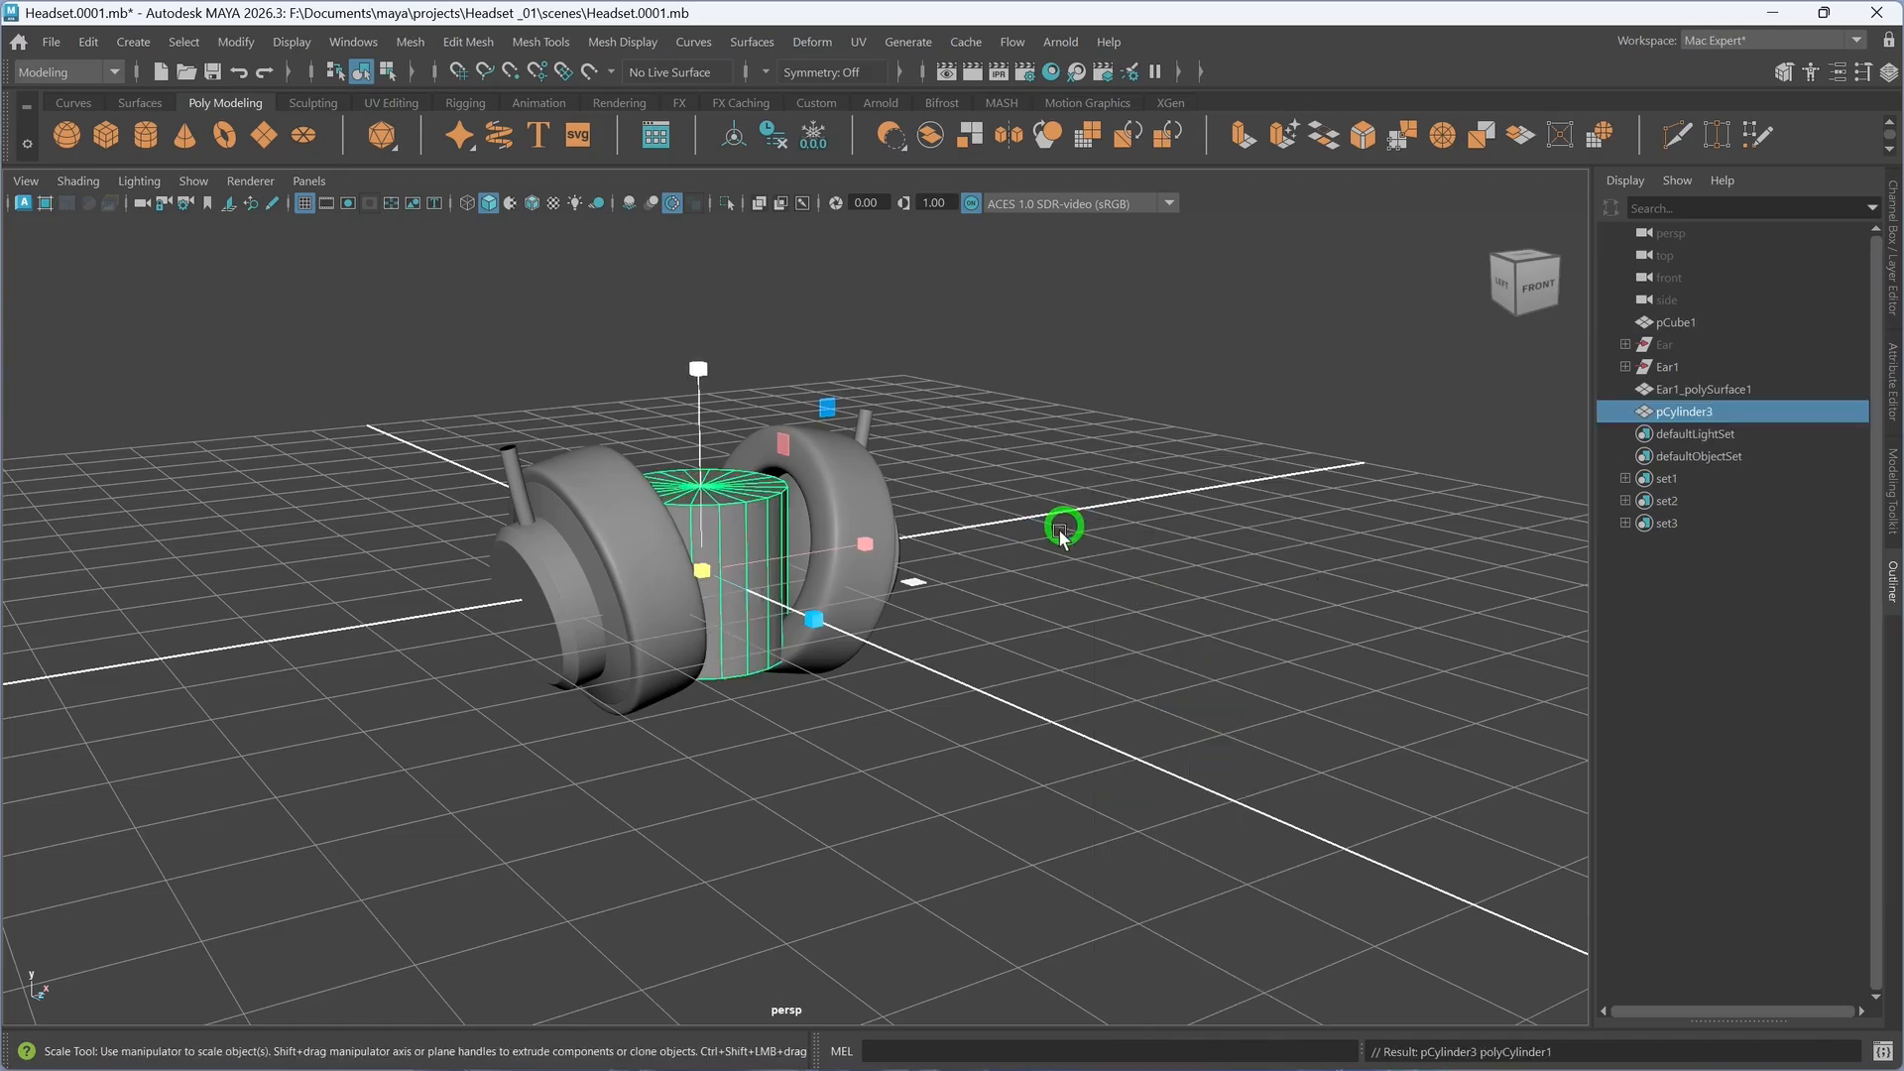
- Rotate the new cylinder 90 degrees about X with step snapping so its caps face front and back
key(e)
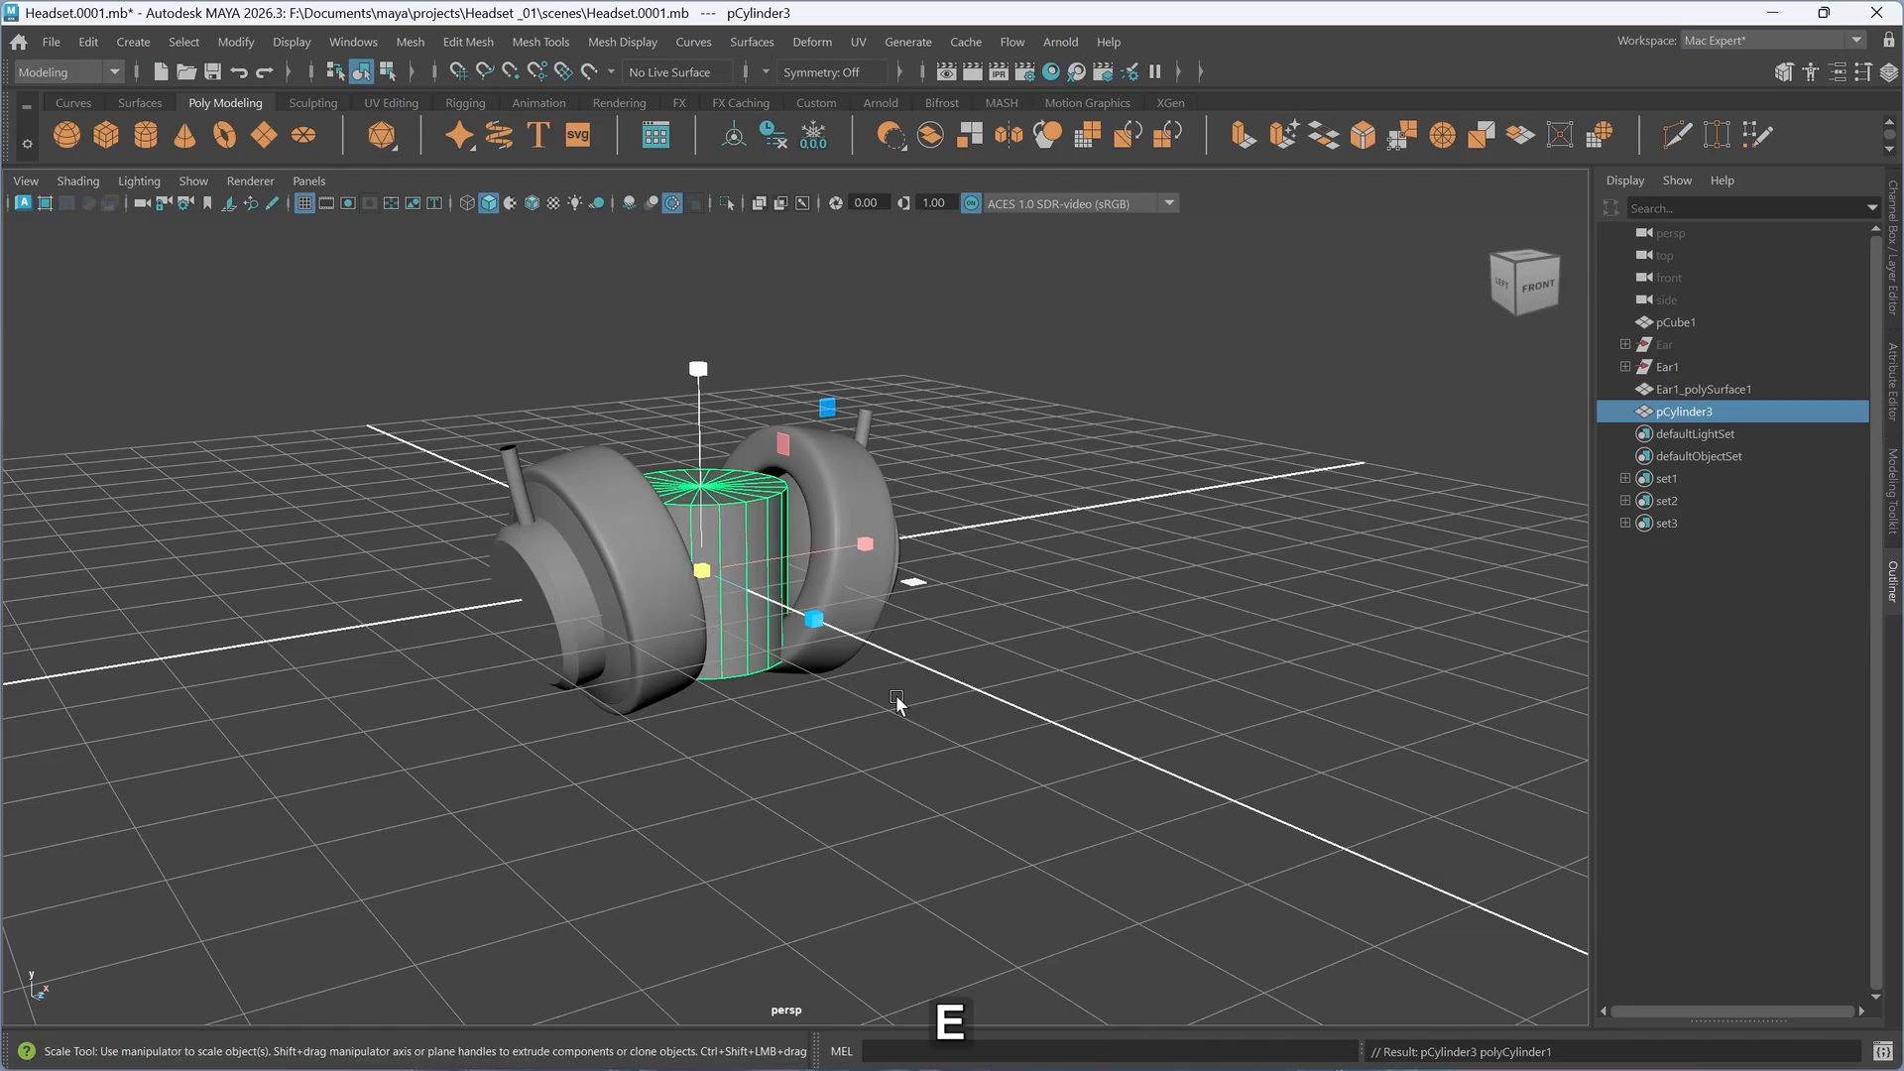
key(j)
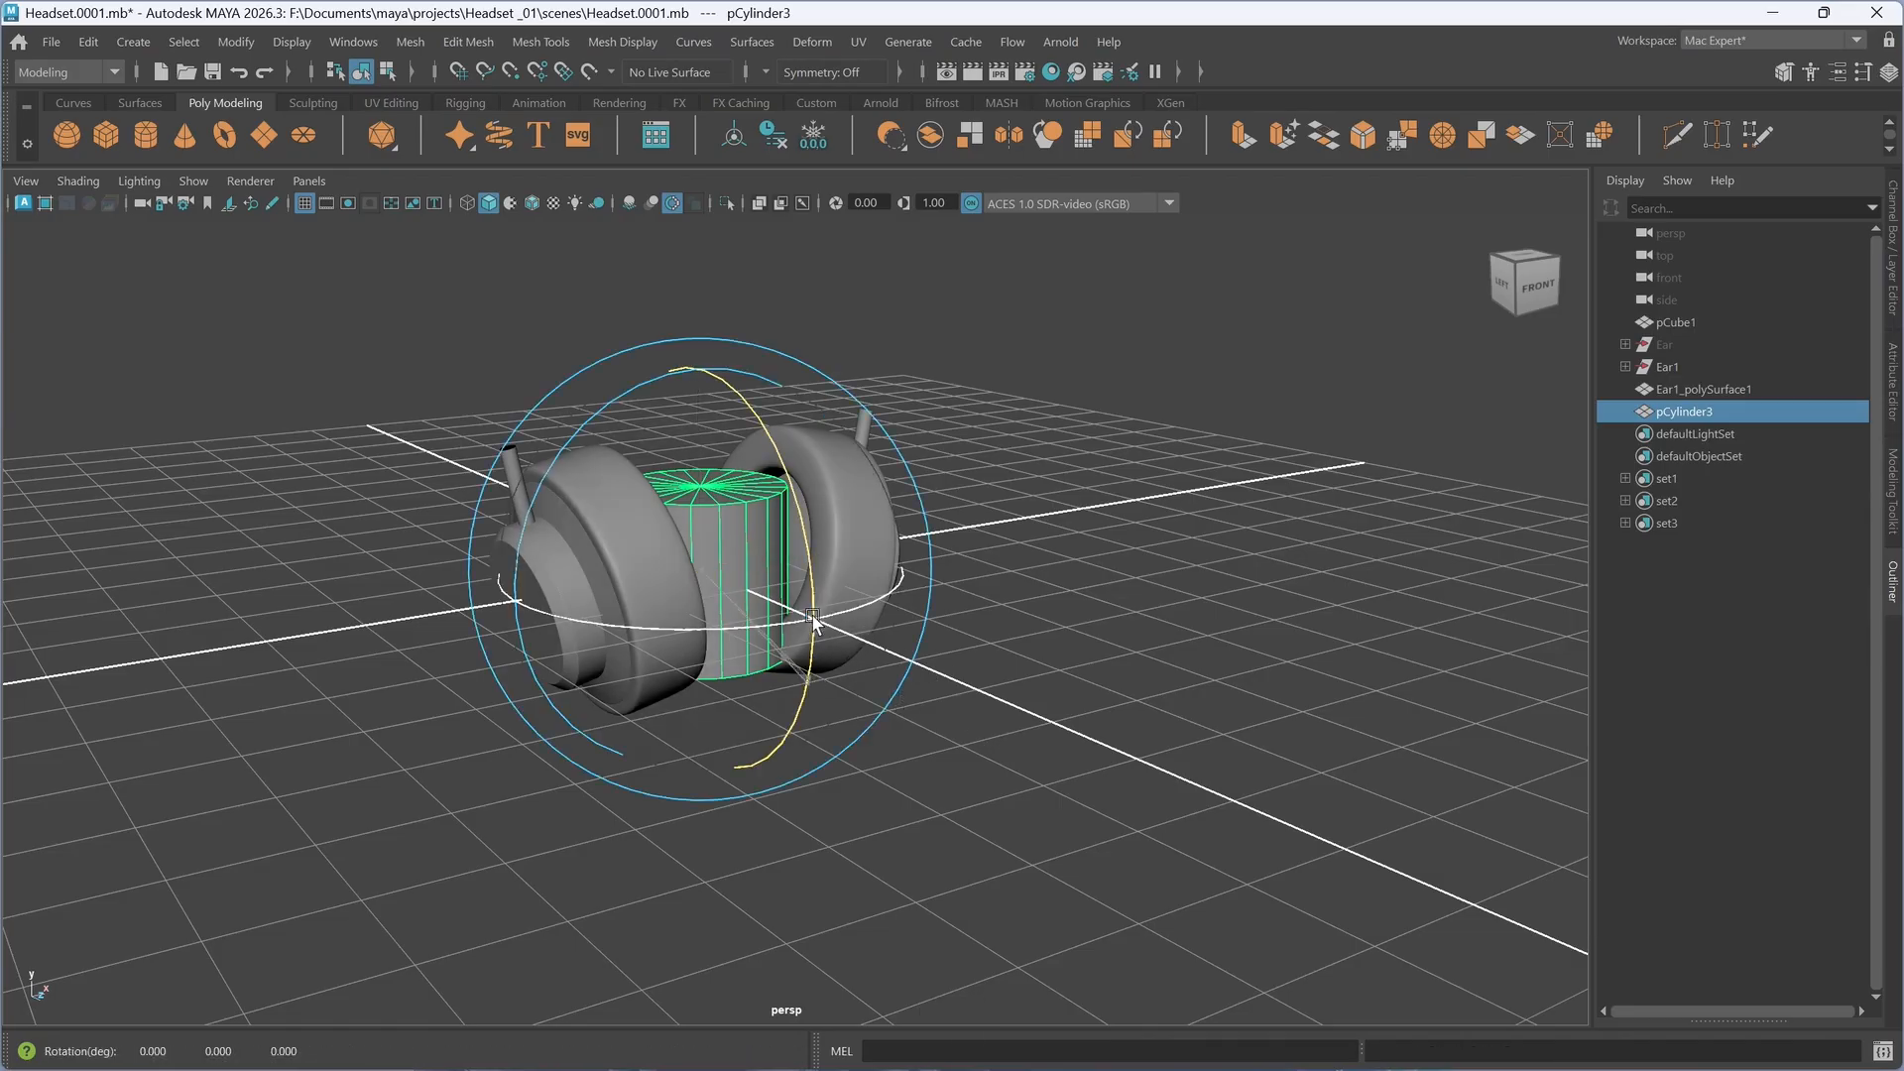
drag(807, 680, 813, 605)
alt+drag(1008, 727, 994, 723)
alt+scroll(856, 755, up, 6)
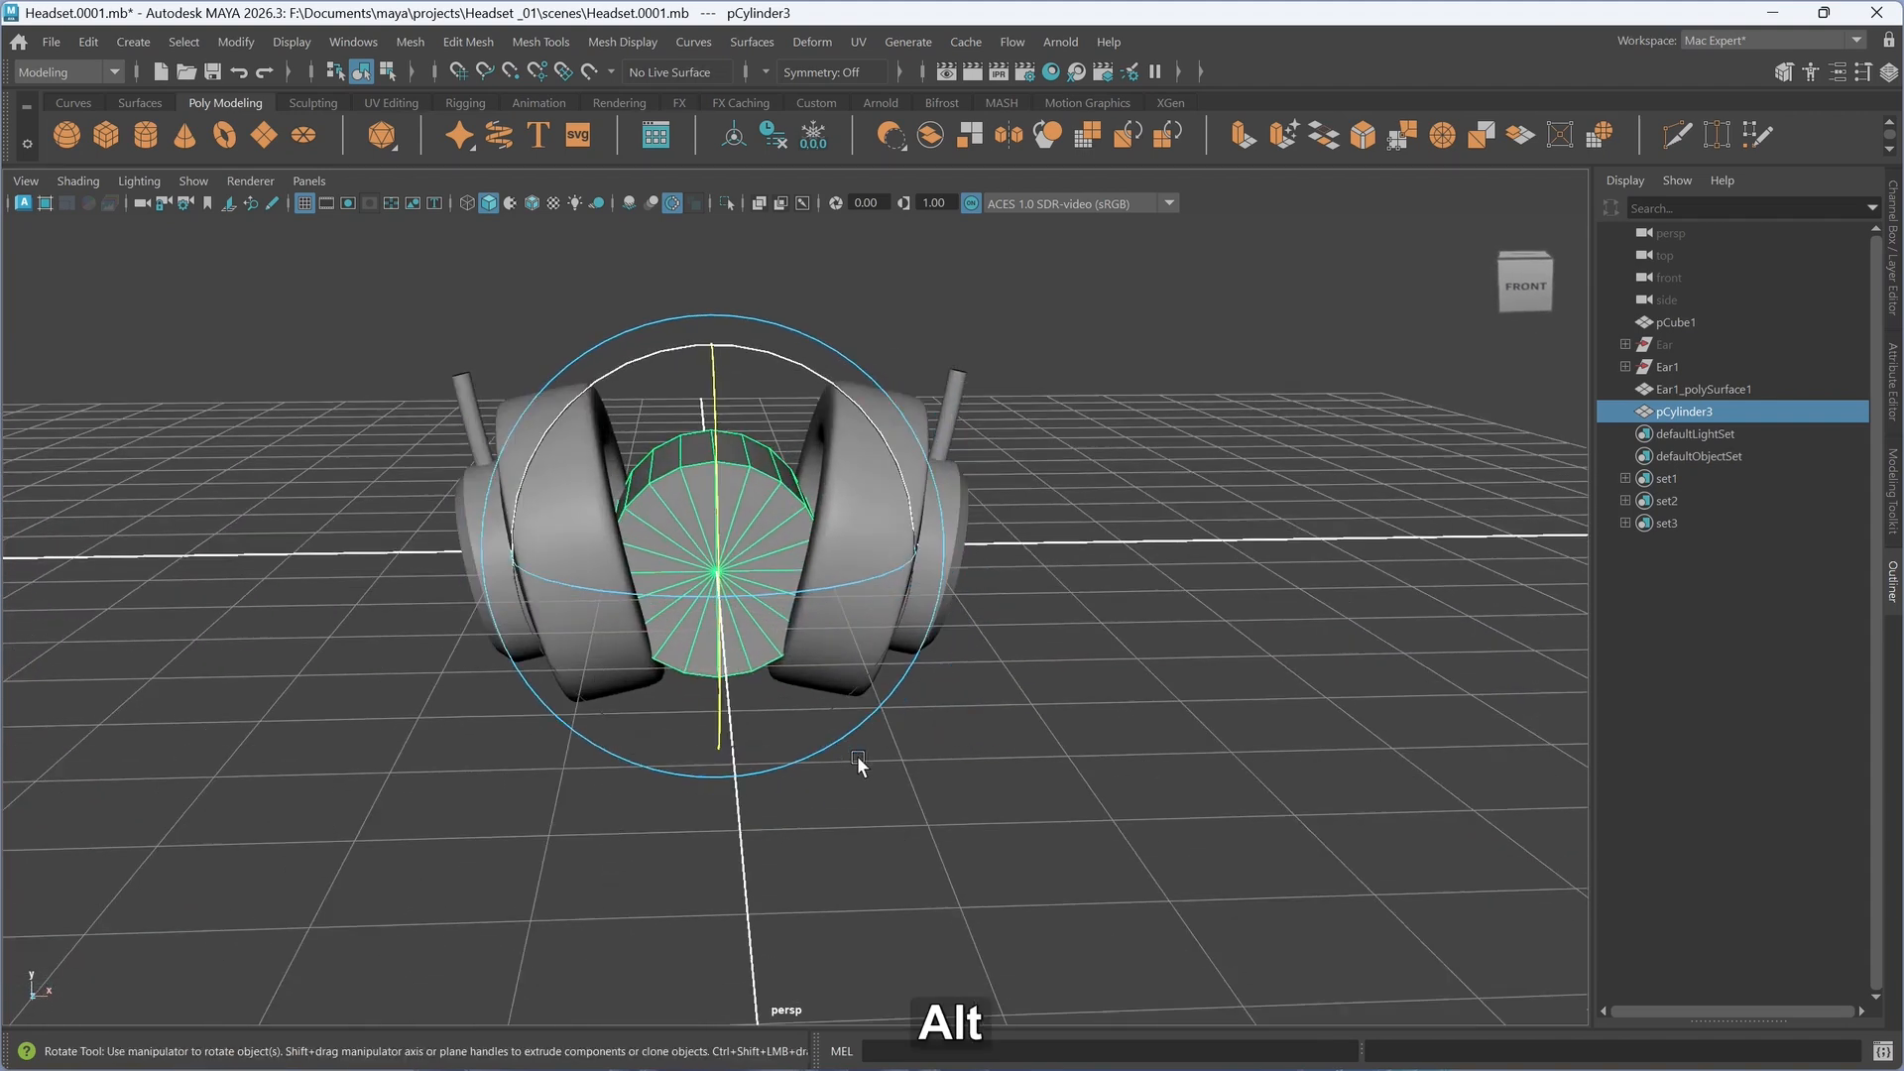
- Isolate the rotated cylinder and set its axis subdivisions to 16
key(w)
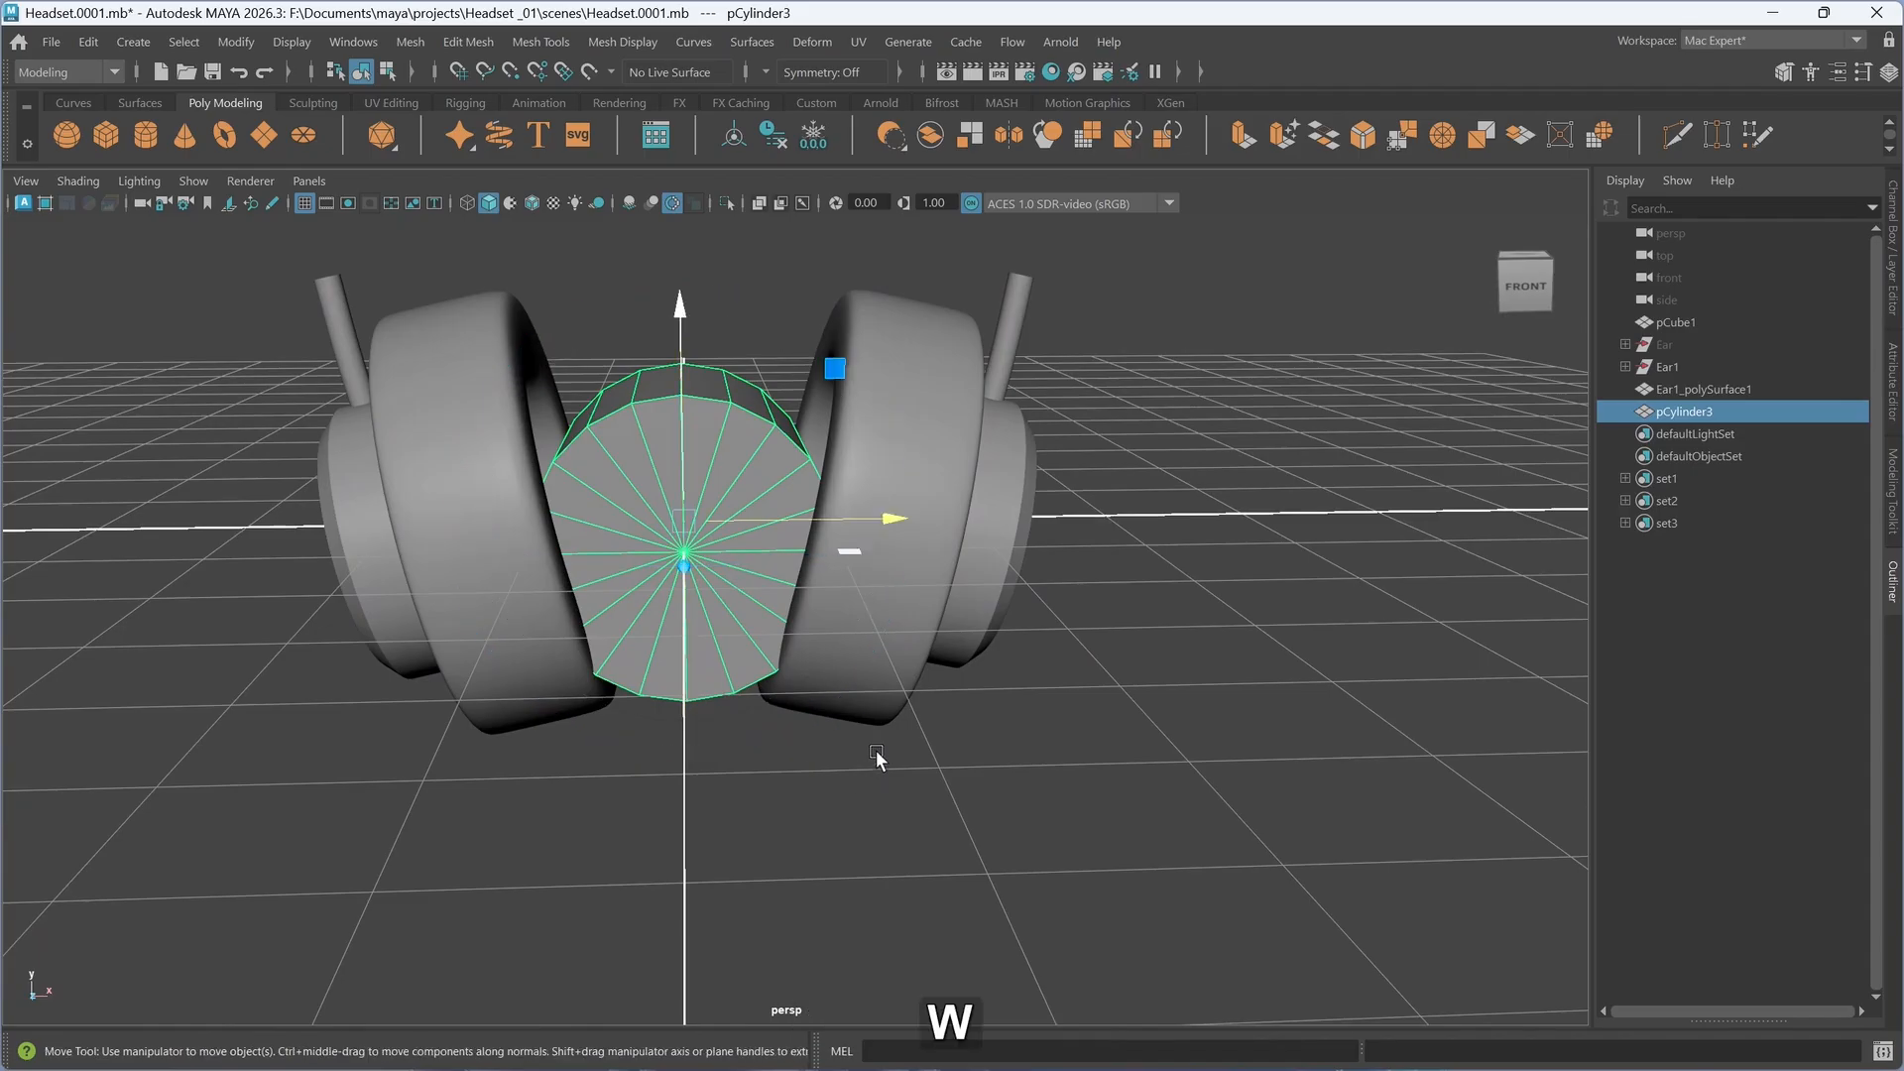
key(t)
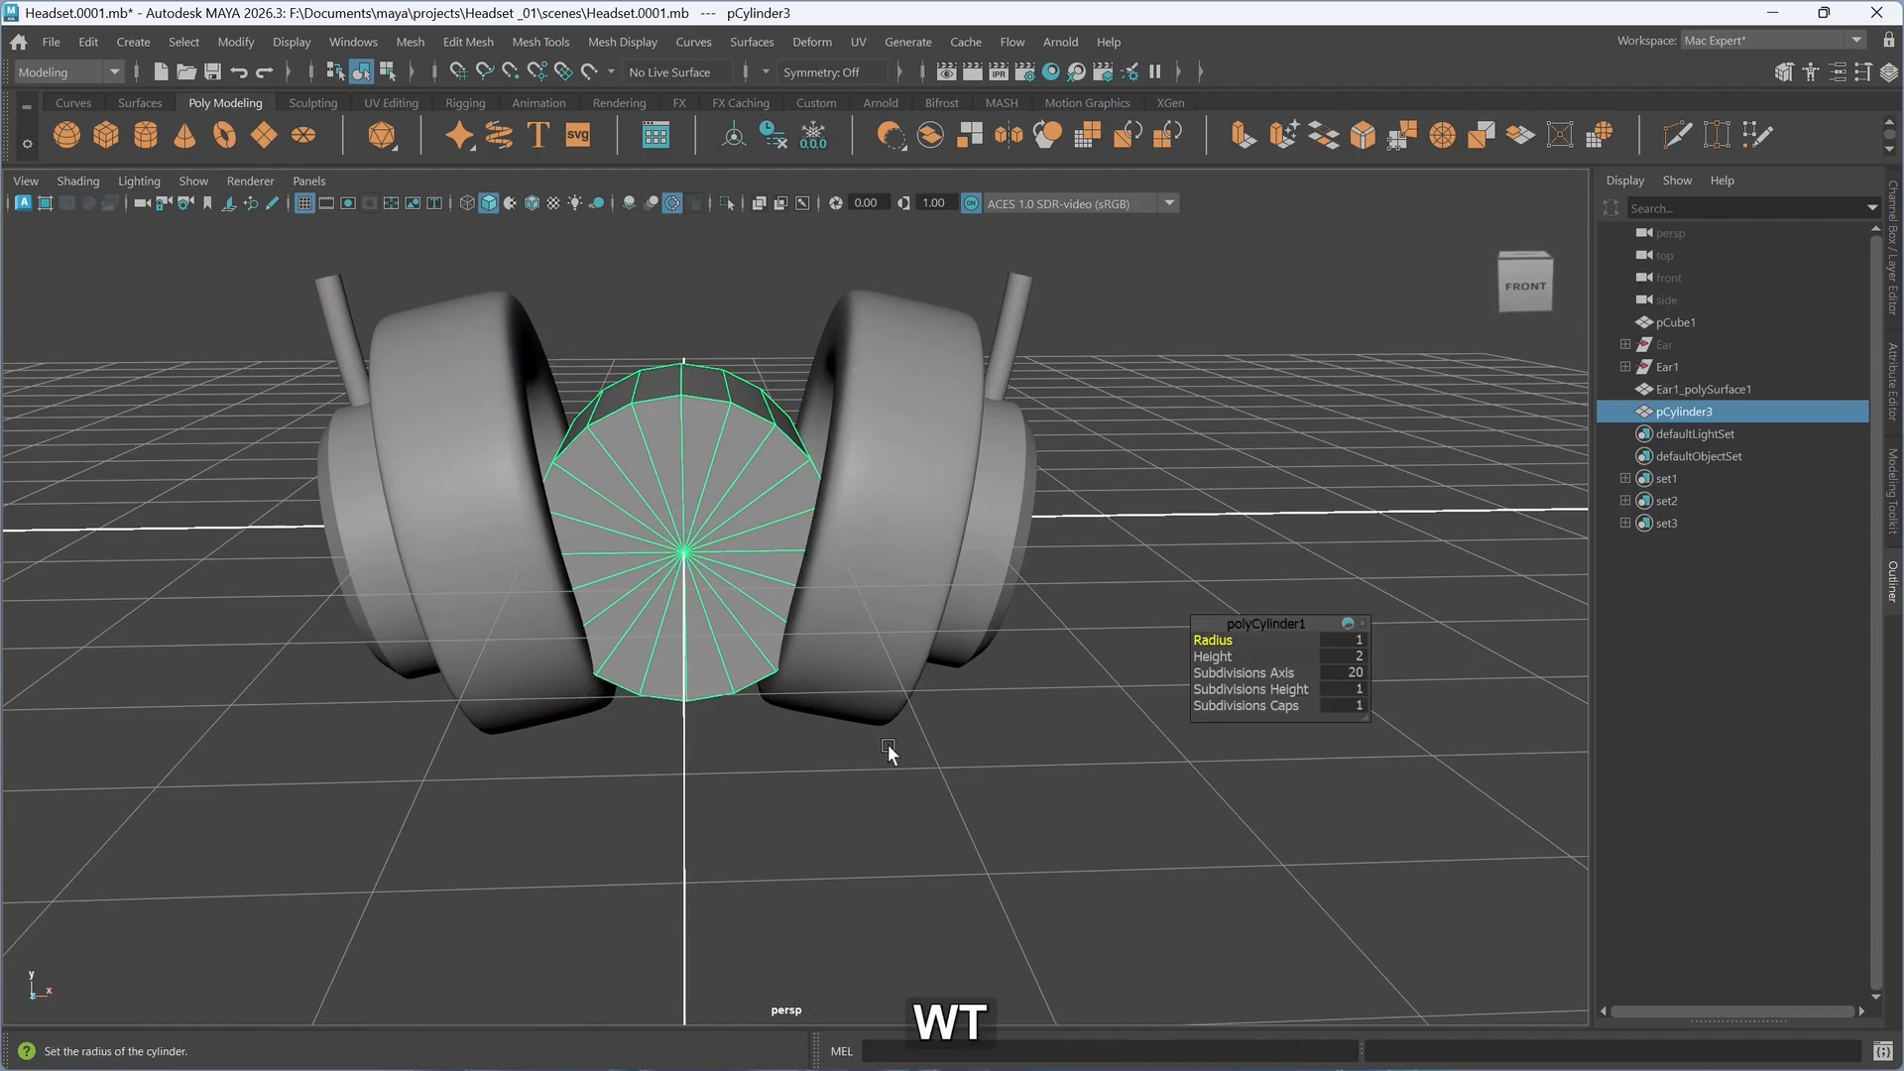
click(1256, 673)
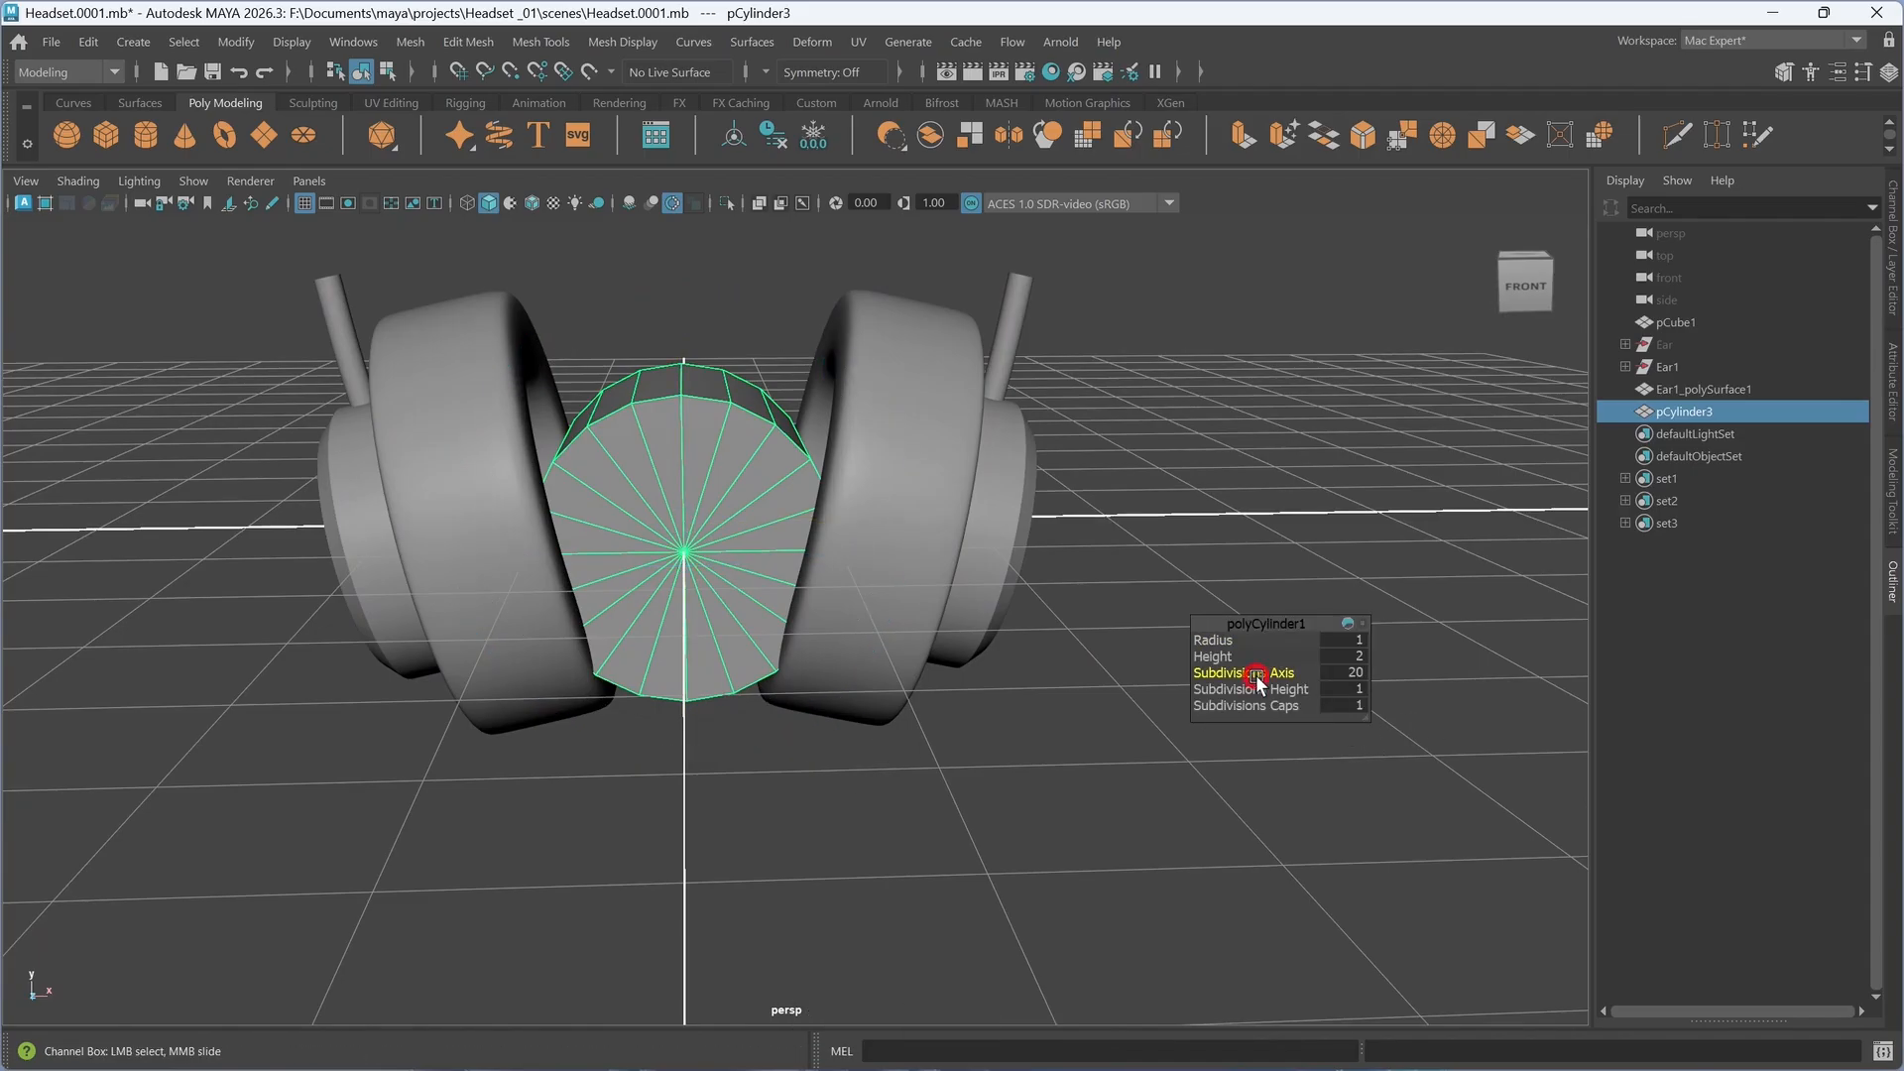
key(ctrl+1)
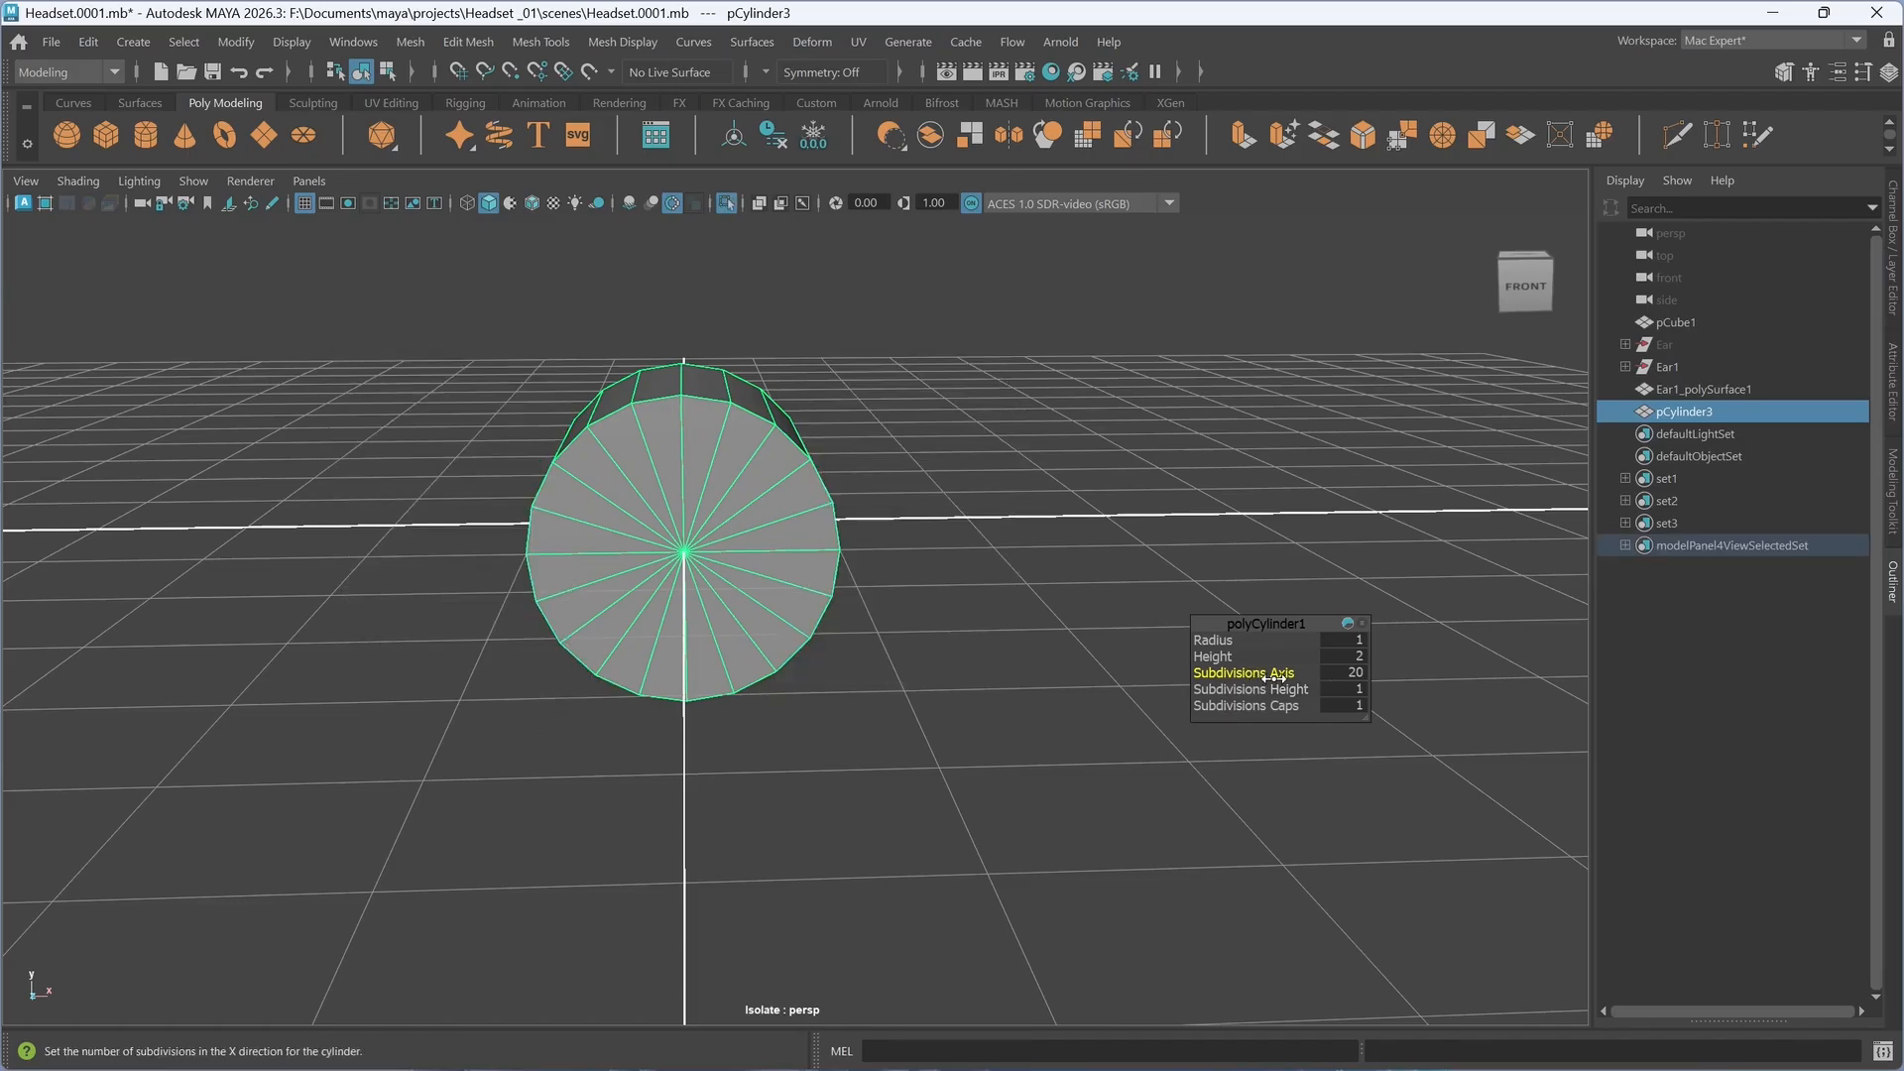
alt+drag(956, 738, 960, 723)
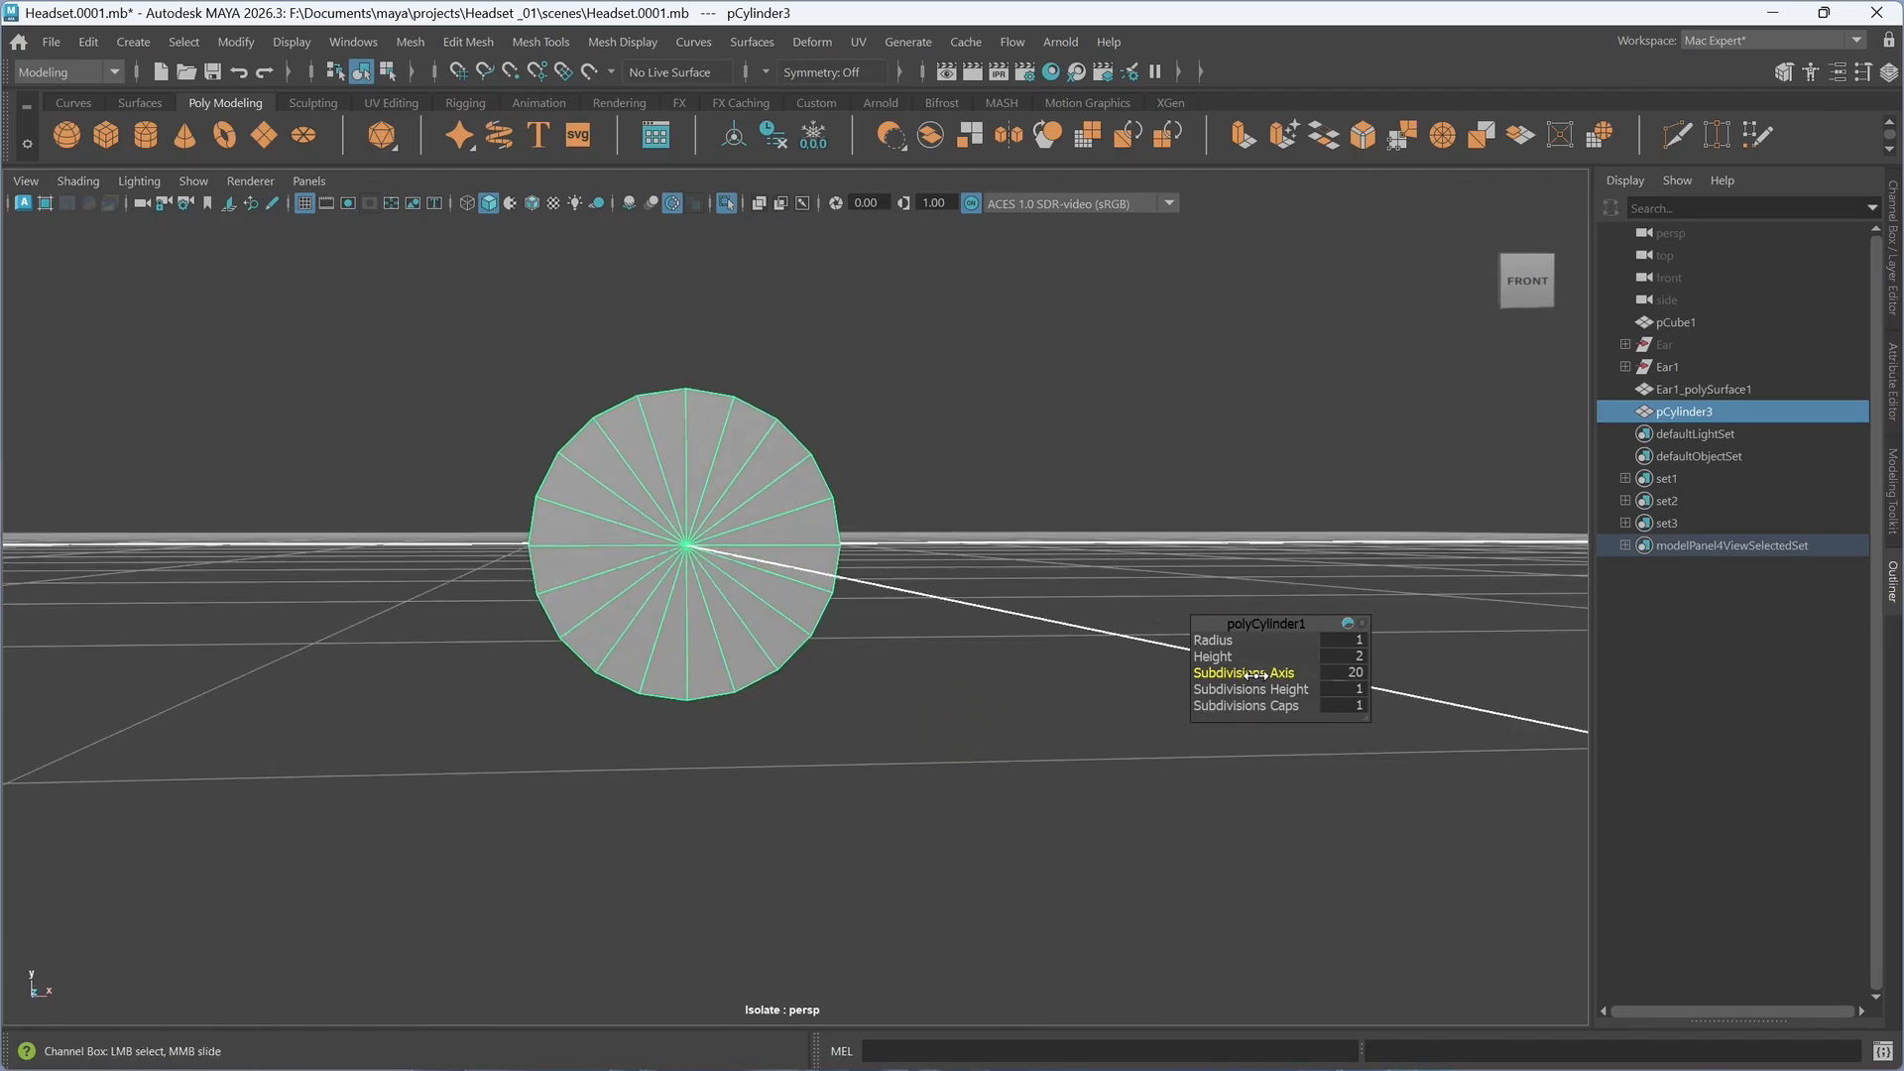
mouse_move(1252, 675)
mouse_down()
mouse_move(1292, 672)
mouse_move(1251, 673)
mouse_up()
alt+drag(870, 710, 837, 709)
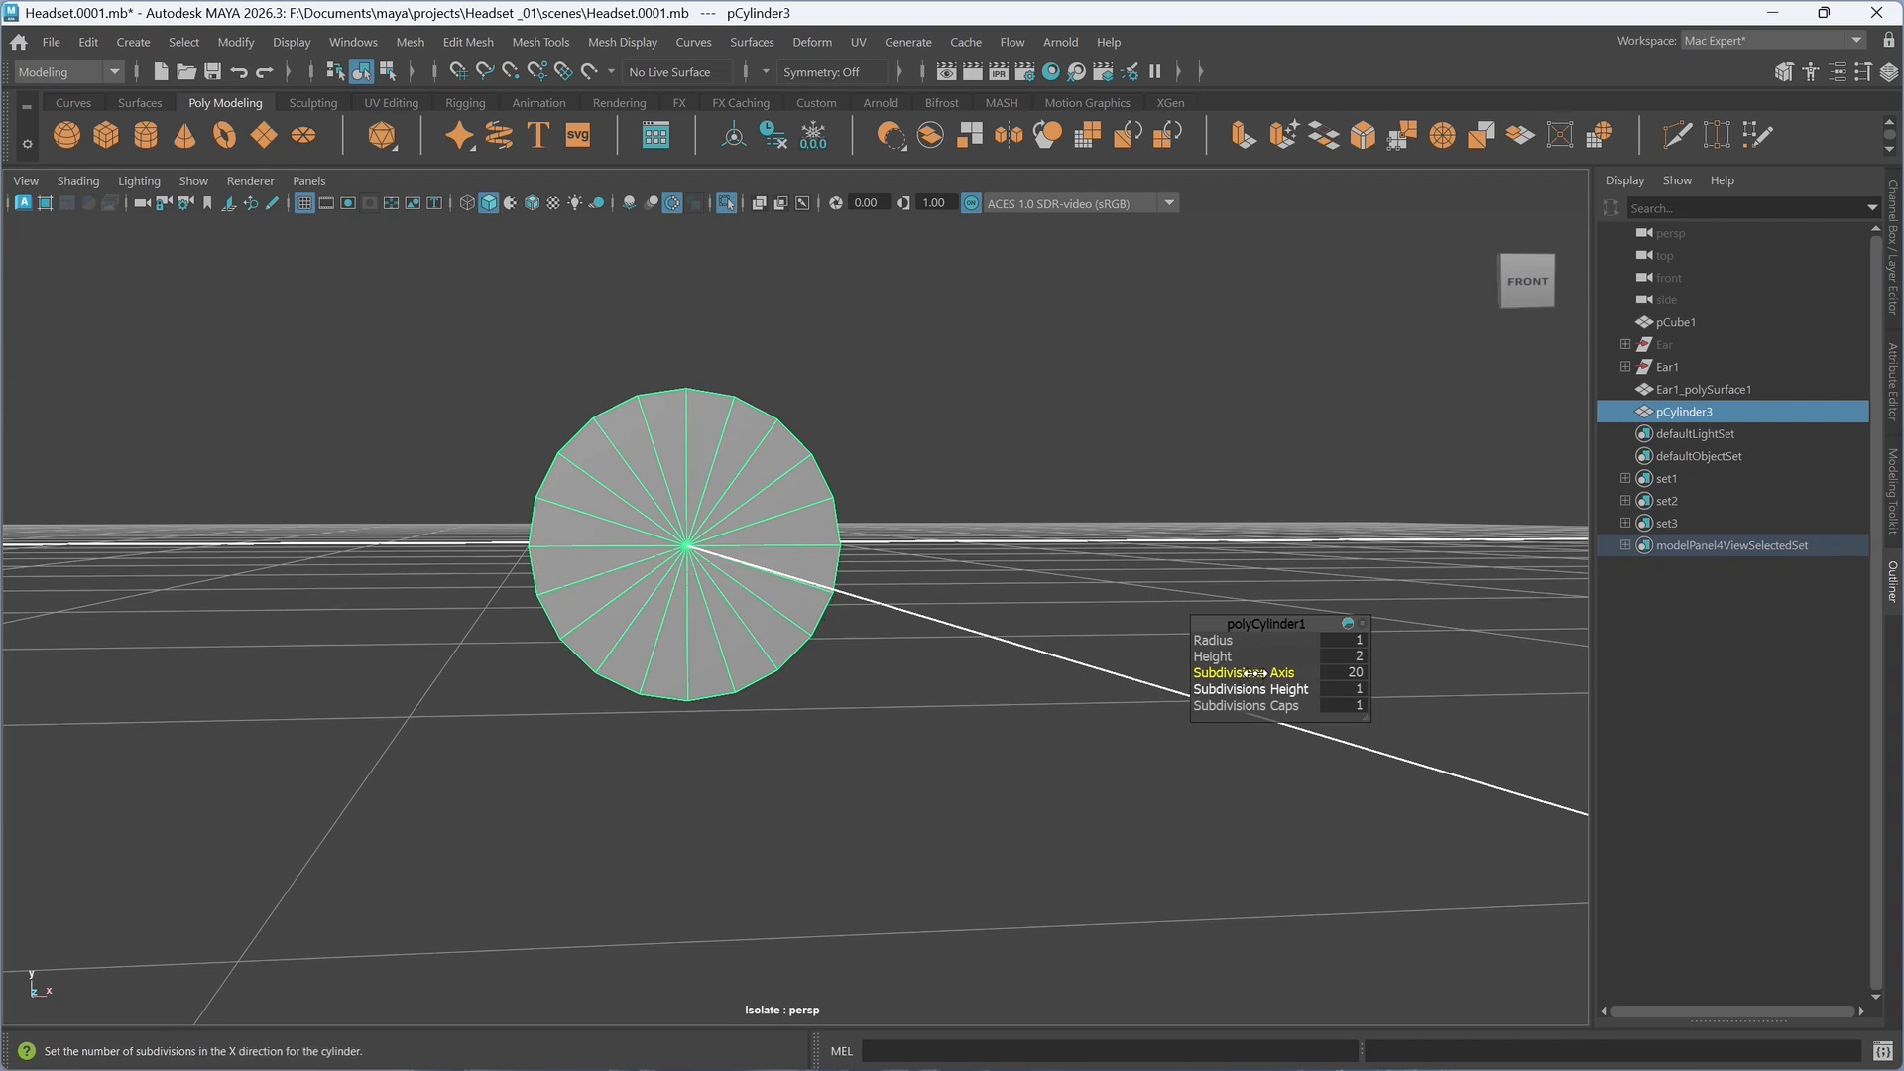
drag(1254, 673, 1222, 674)
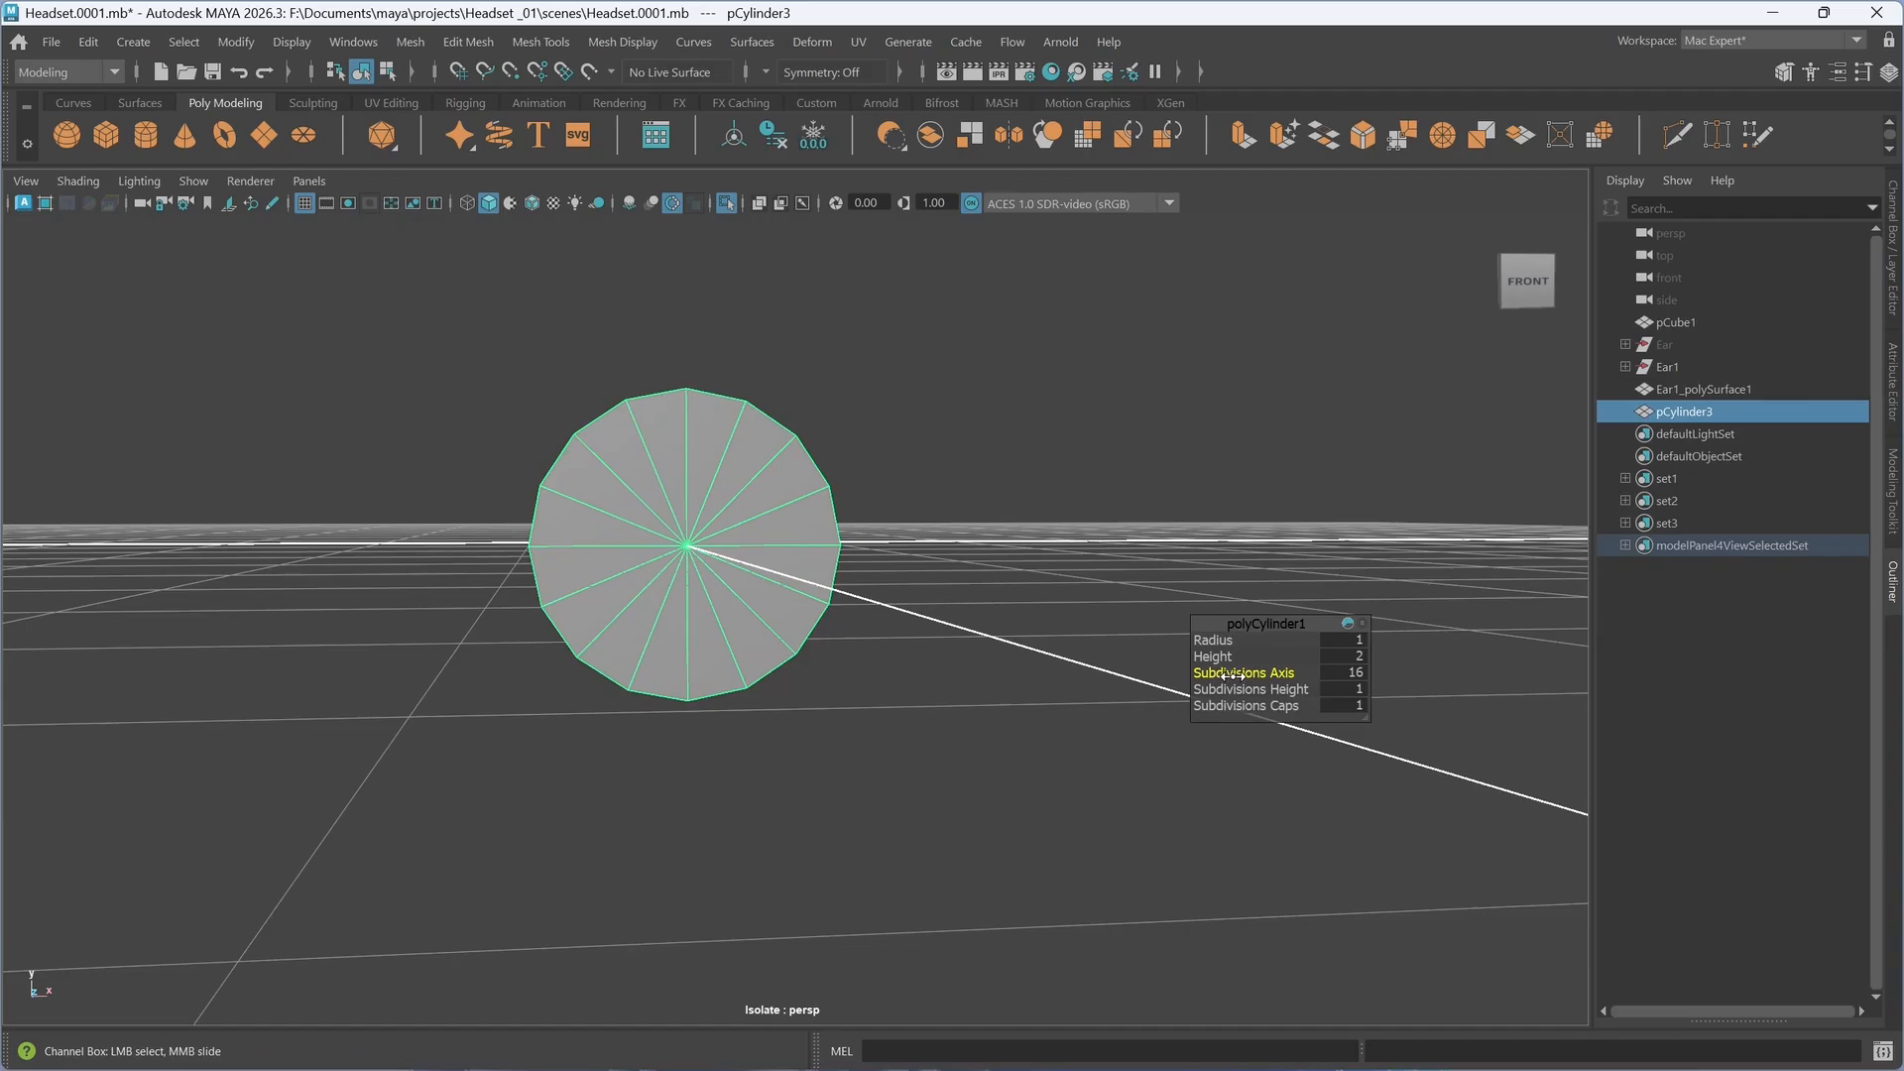
drag(1232, 676, 1237, 675)
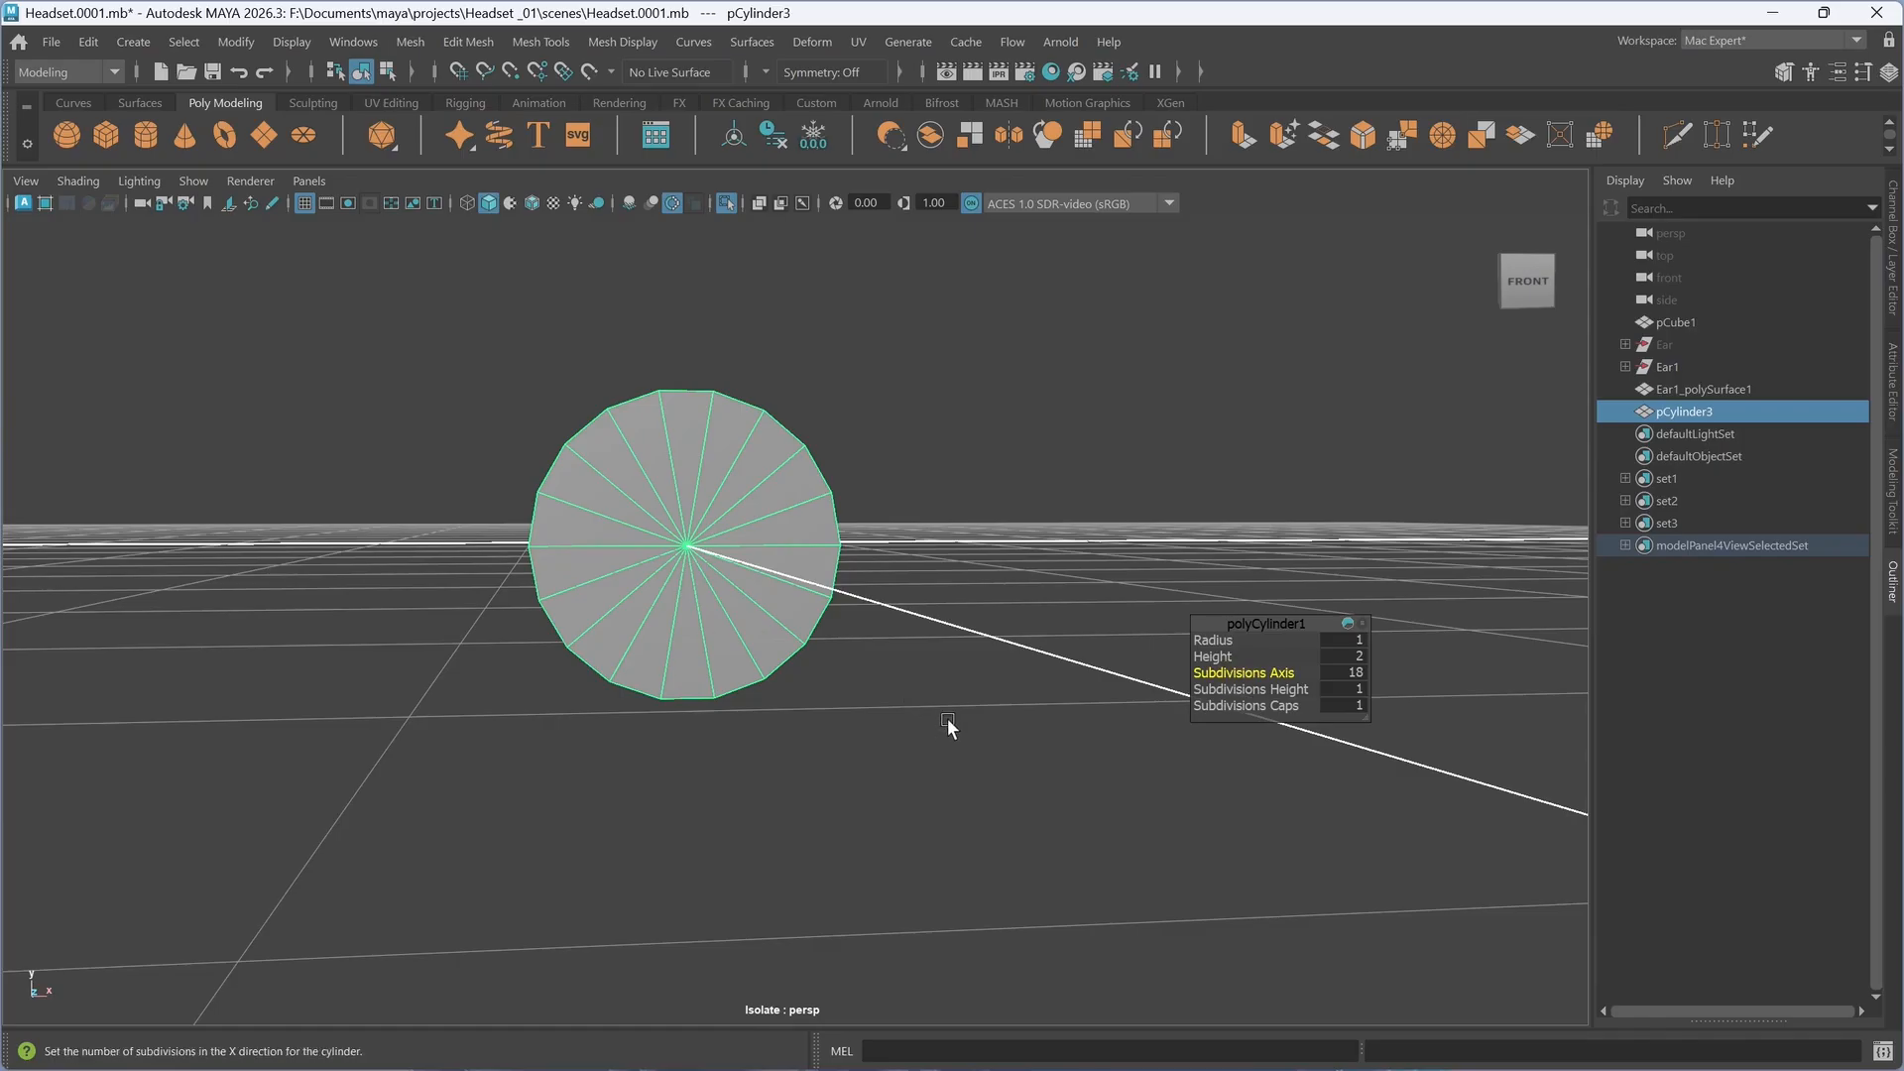
mouse_move(914, 714)
alt+mouse_down()
mouse_move(1028, 709)
mouse_move(883, 740)
mouse_move(922, 718)
mouse_move(853, 705)
mouse_move(894, 712)
alt+mouse_up()
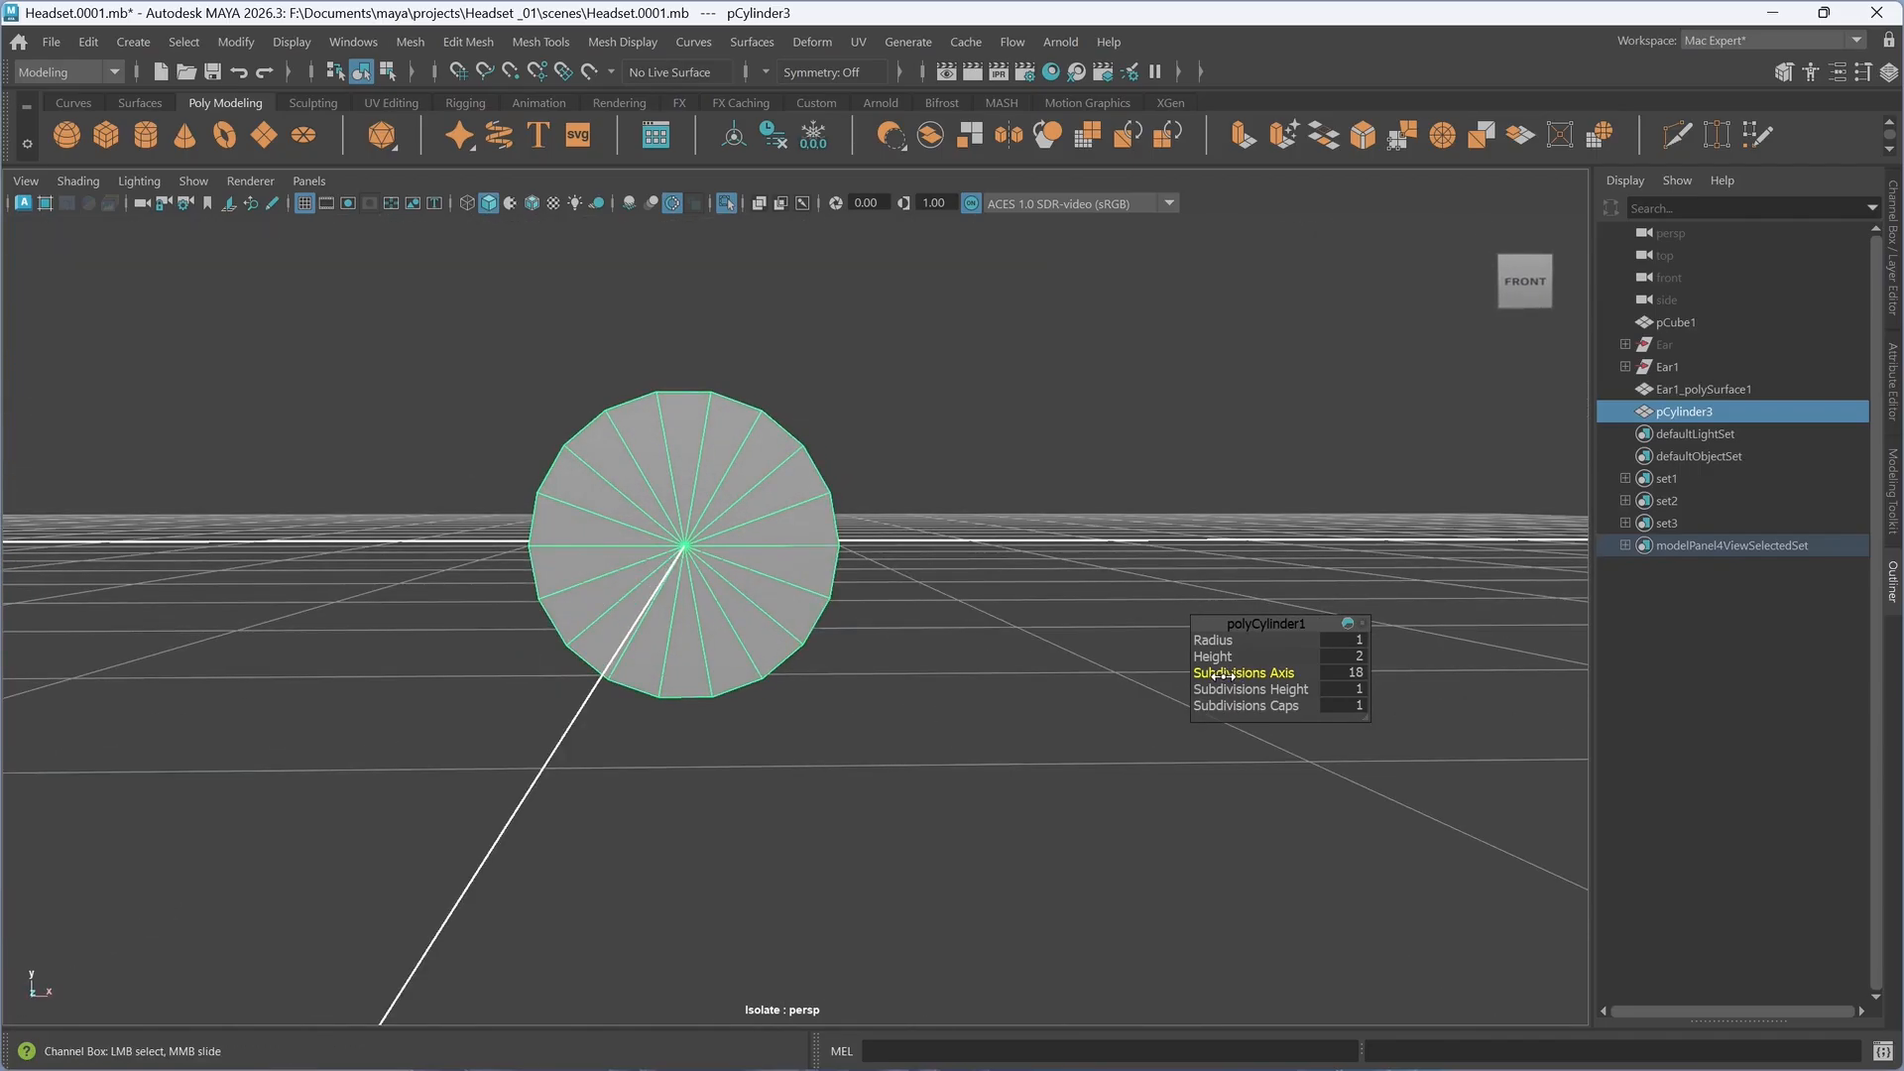
drag(1229, 676, 1219, 675)
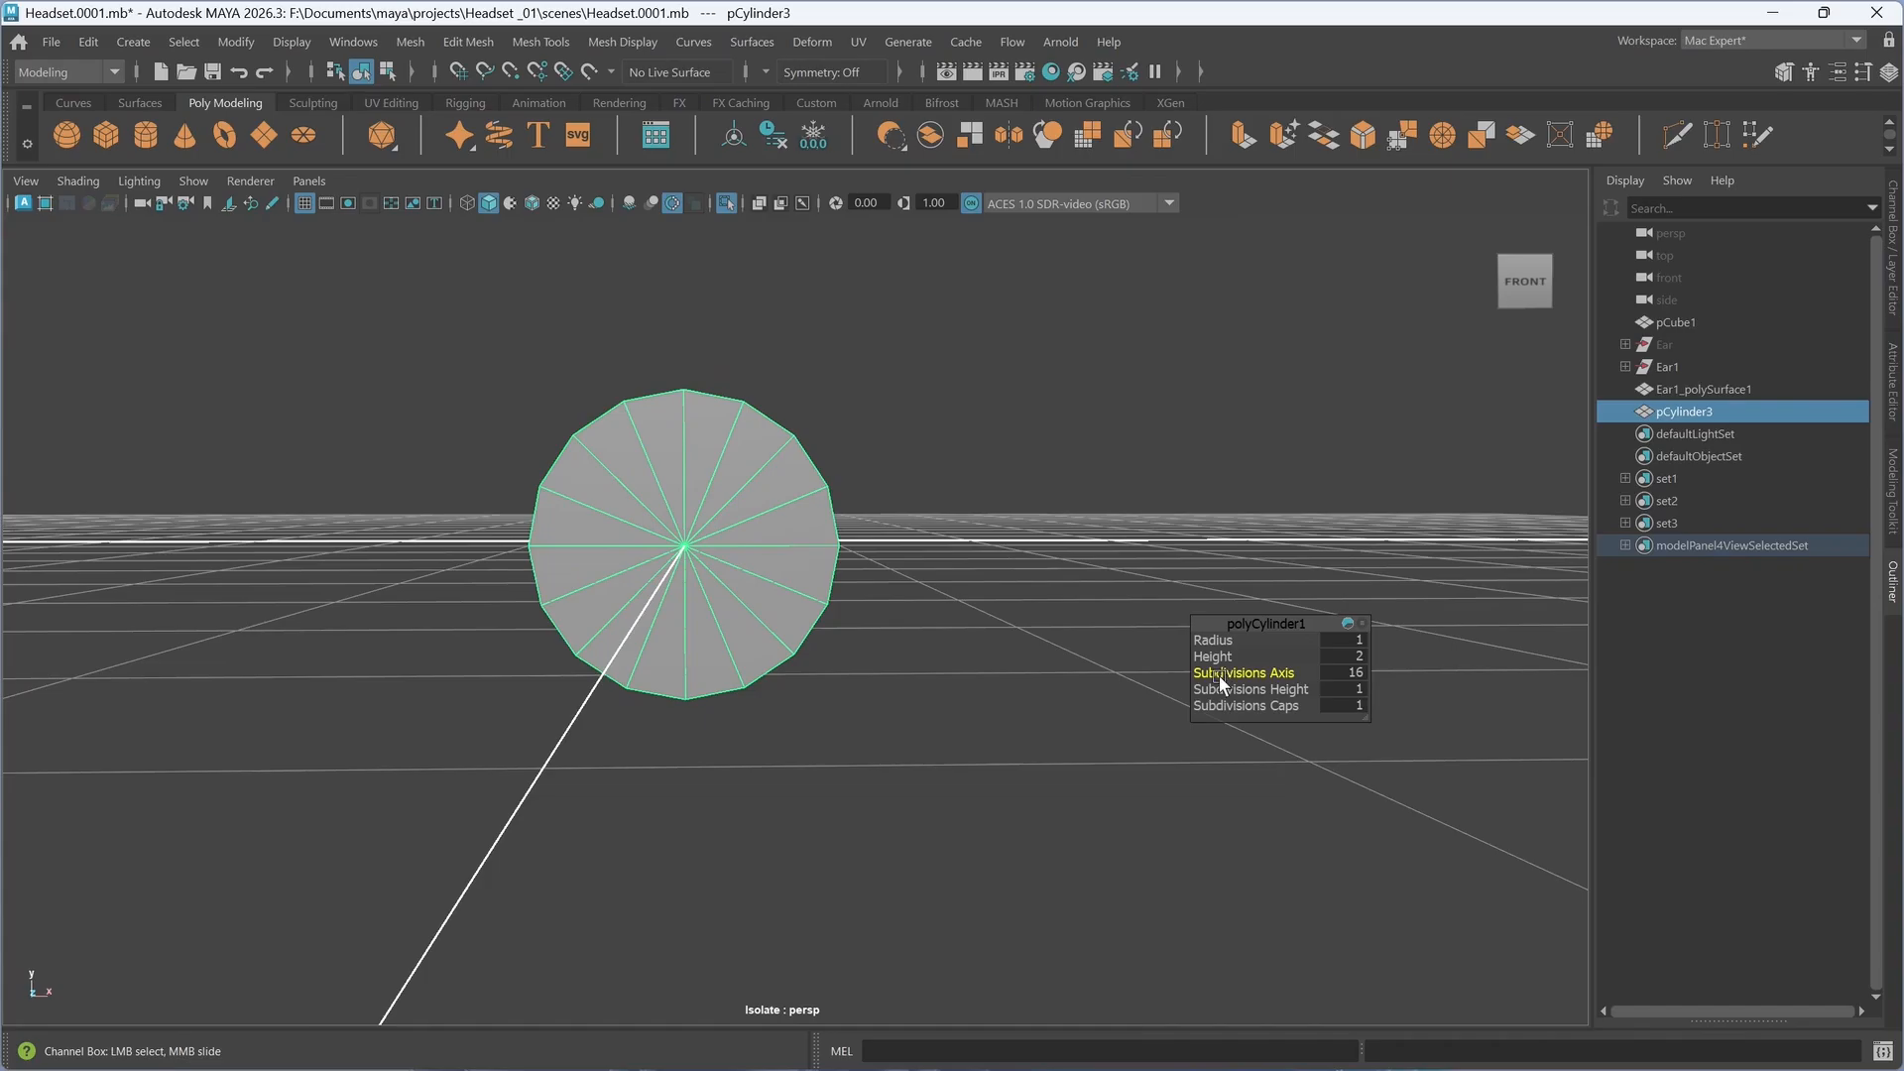
- Delete the 16-sided cylinder's side and rear cap faces, keeping only the front cap disc
alt+drag(778, 697, 877, 686)
right_click(877, 687)
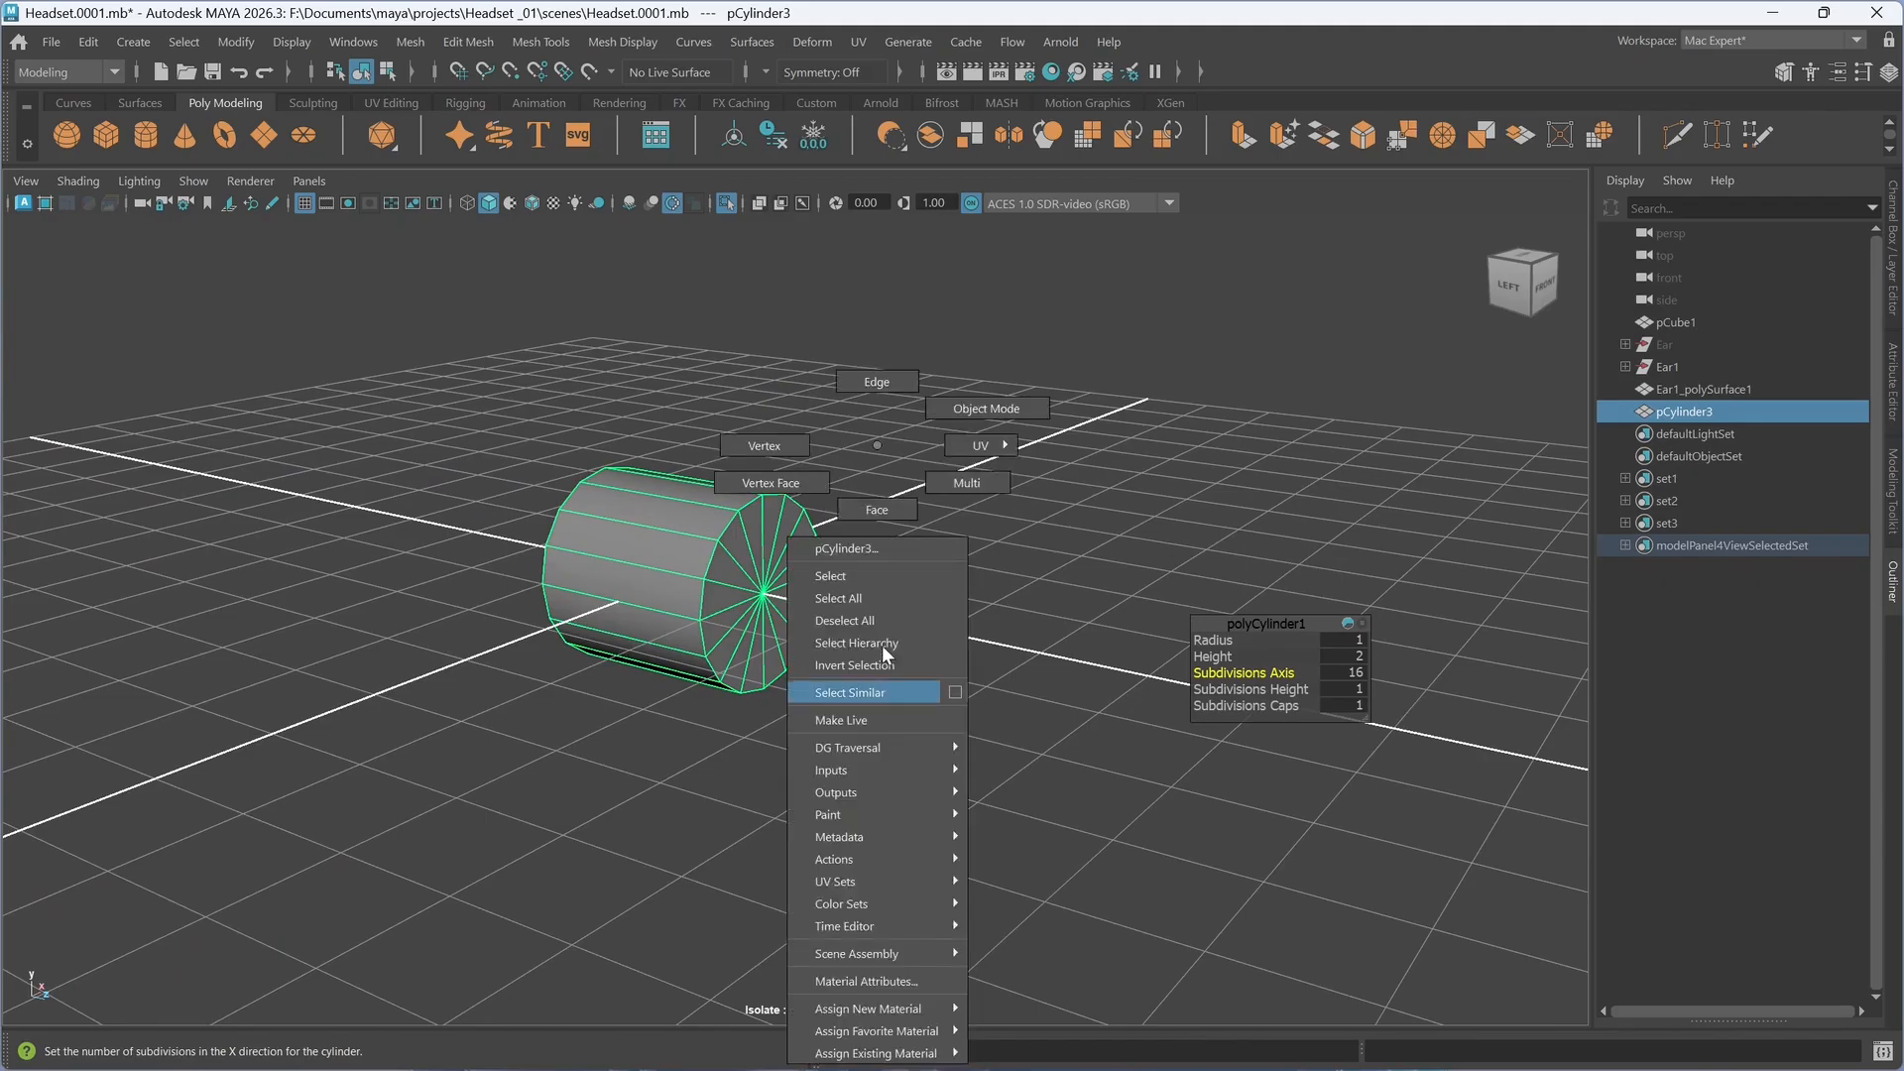
click(875, 508)
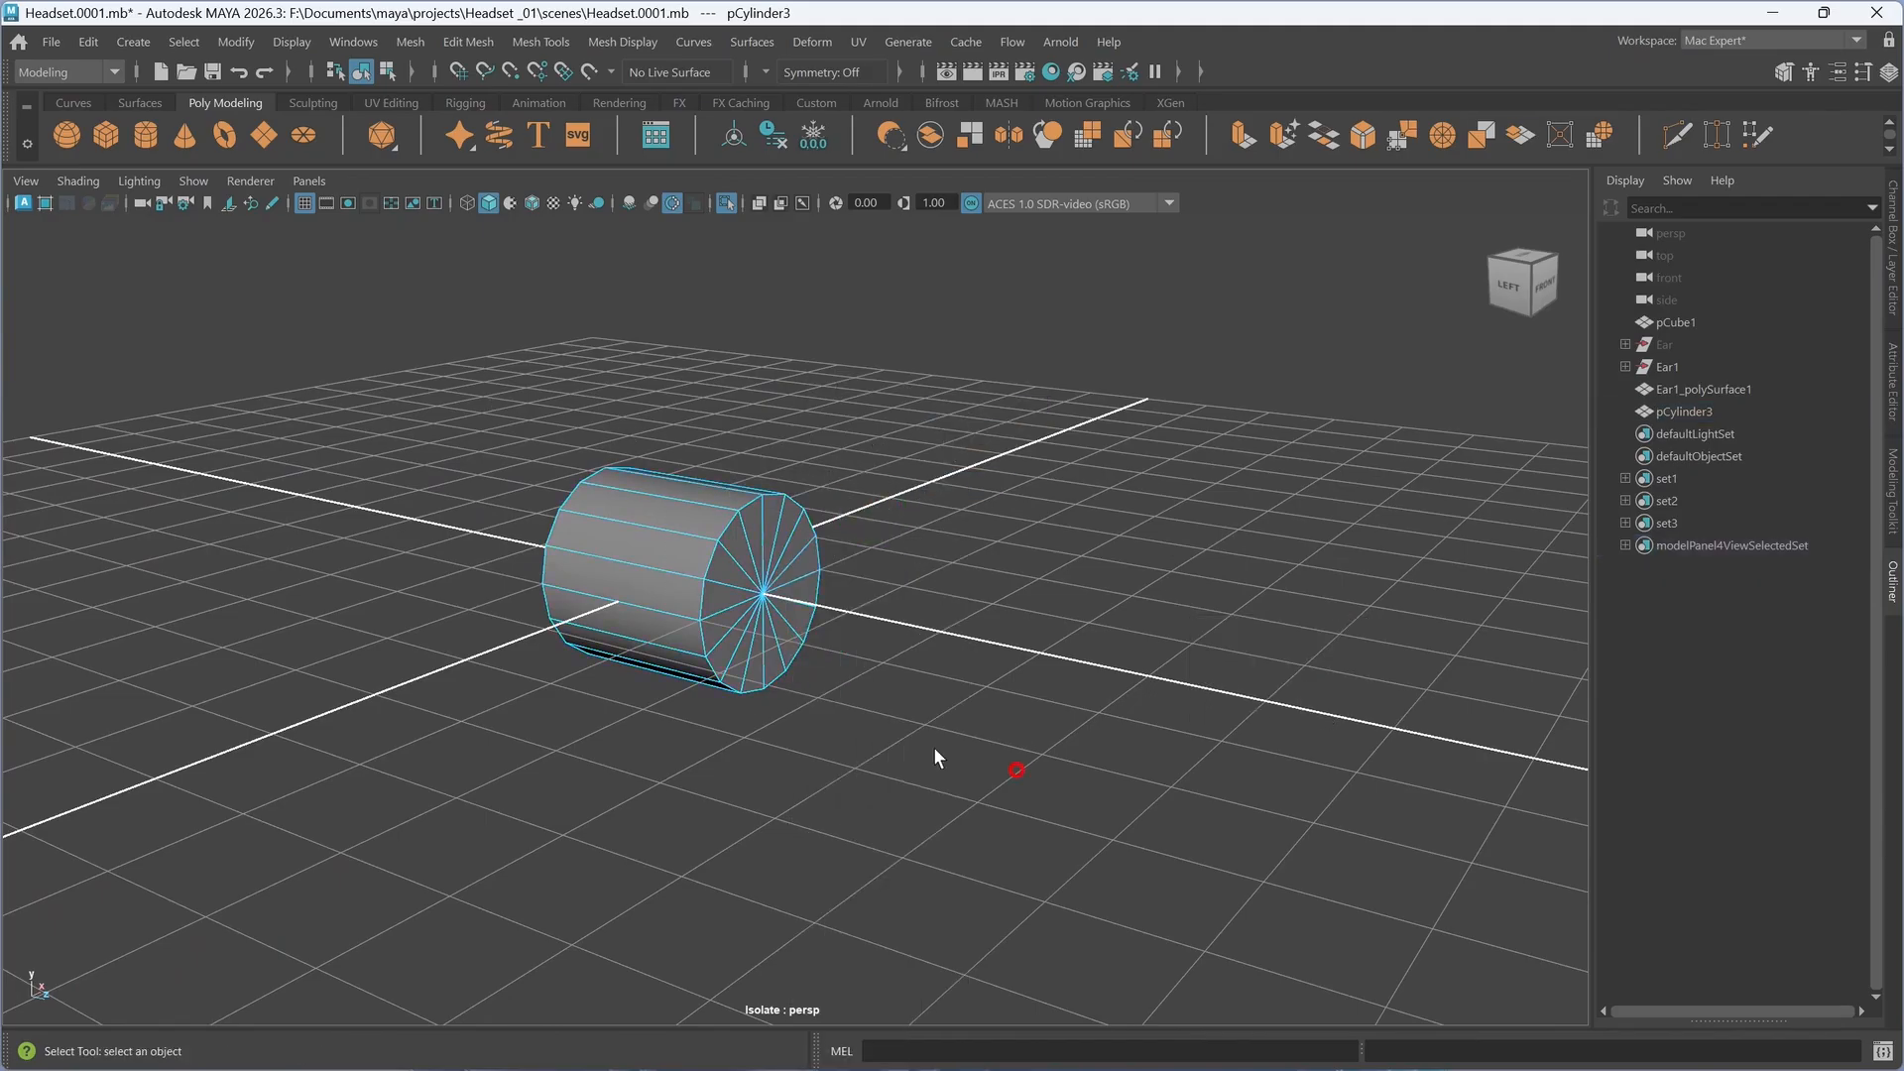
alt+drag(935, 759, 879, 753)
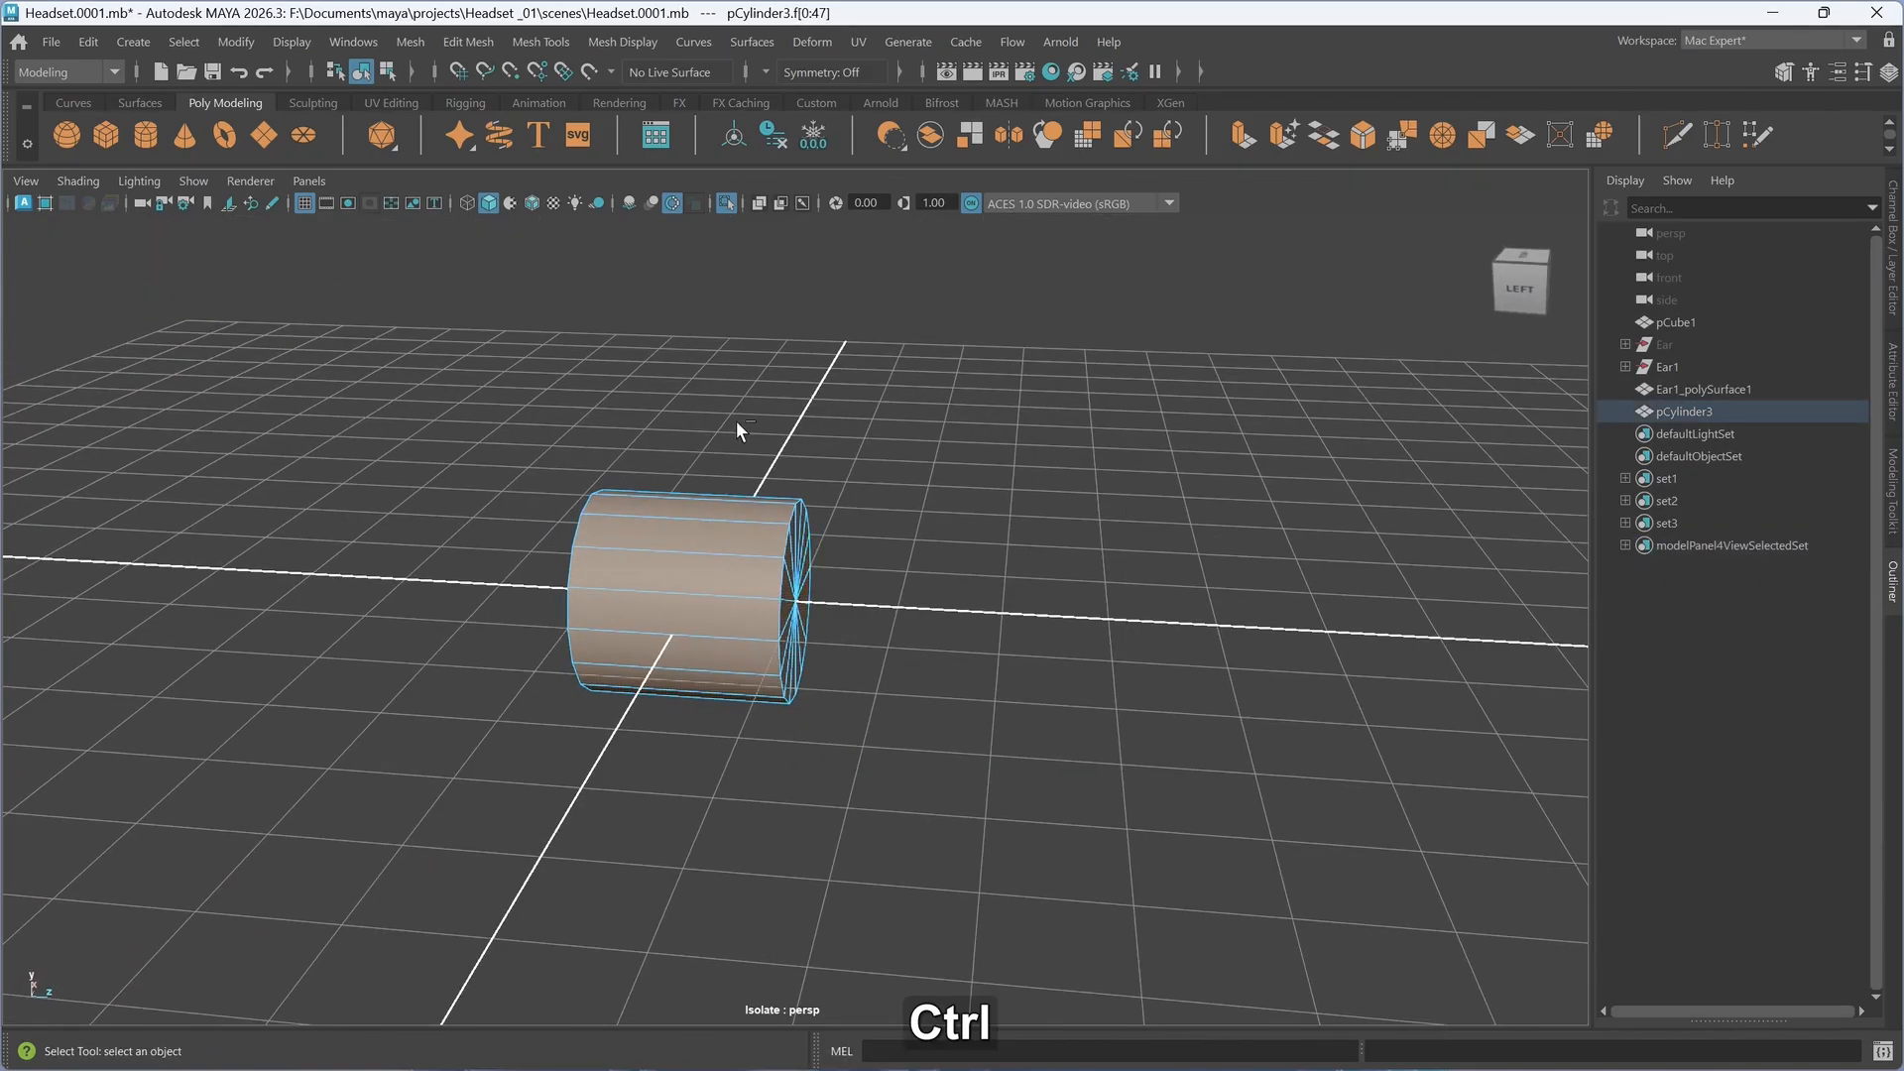
ctrl+drag(737, 428, 905, 778)
shift+drag(754, 841, 741, 337)
alt+drag(782, 775, 690, 737)
key(ctrl+Delete)
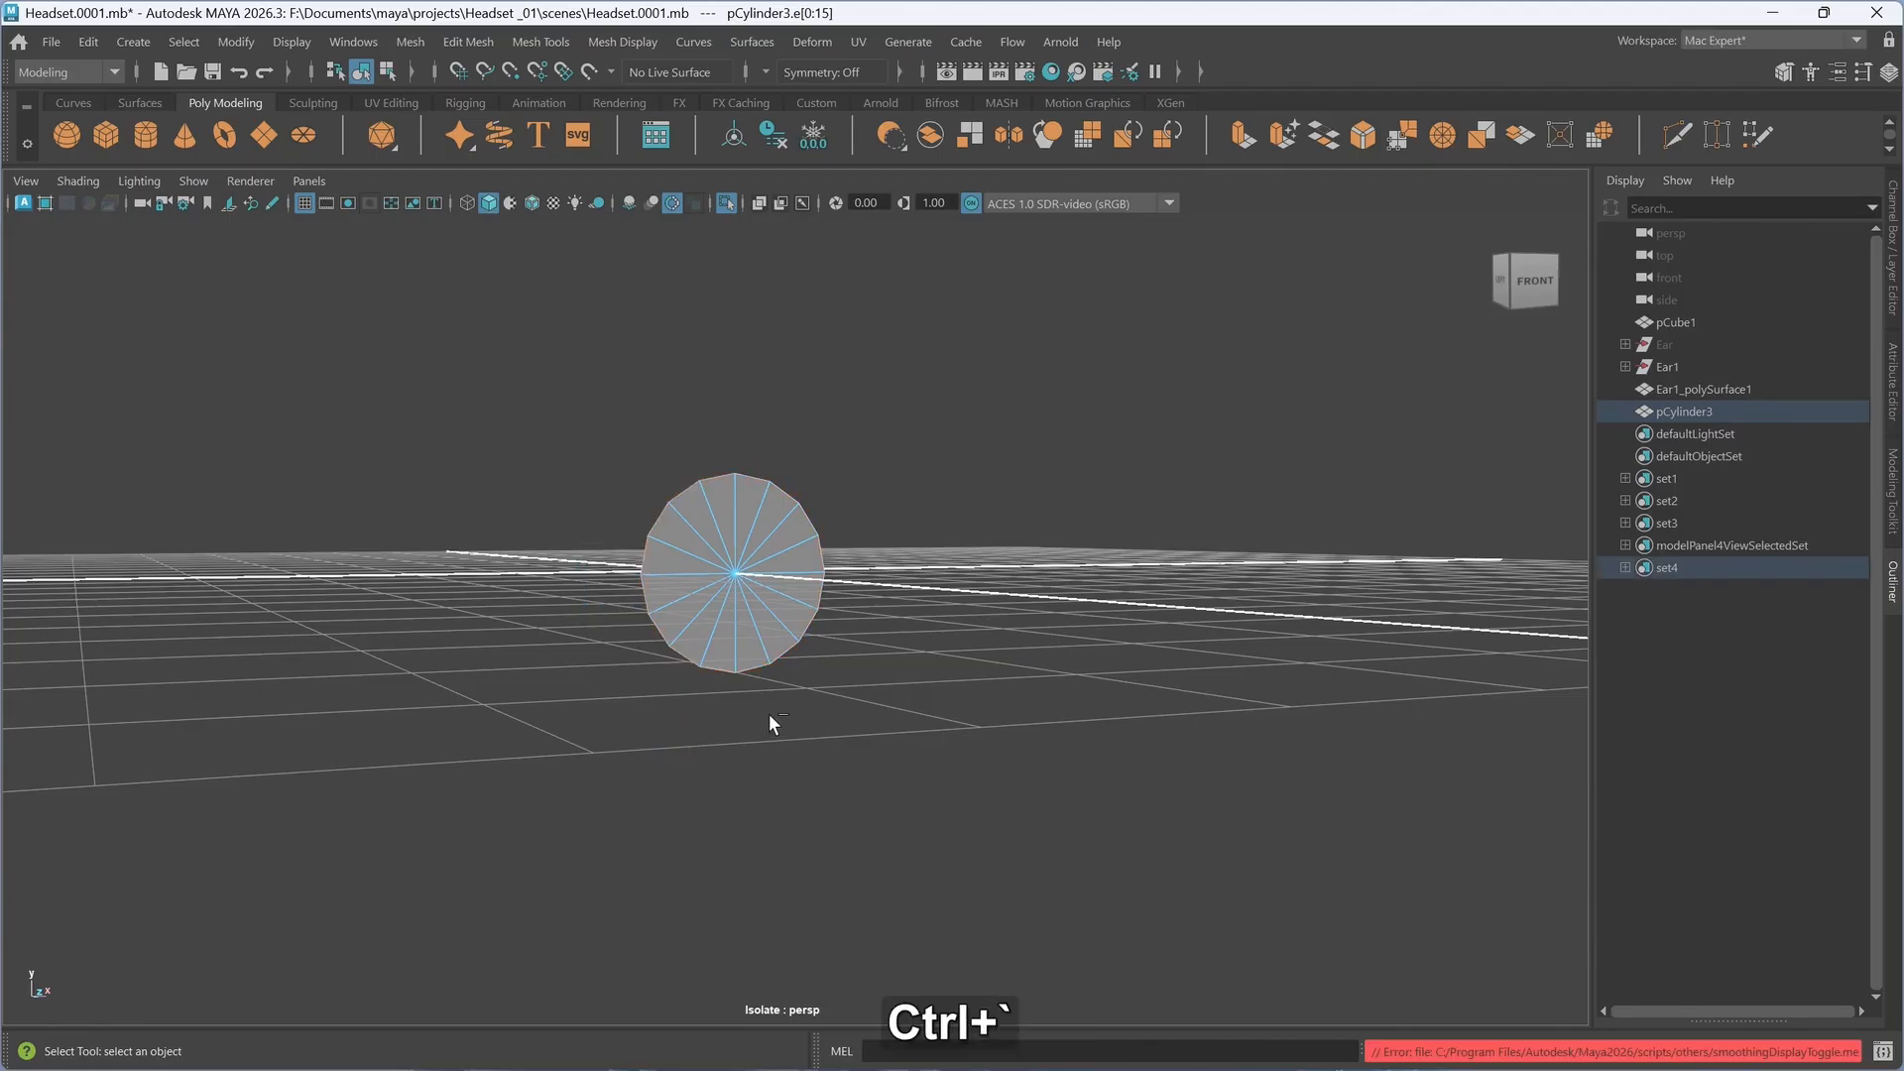
- Turn off isolation in the perspective view, deselect the disc's edges and show the front view alone
key(ctrl+1)
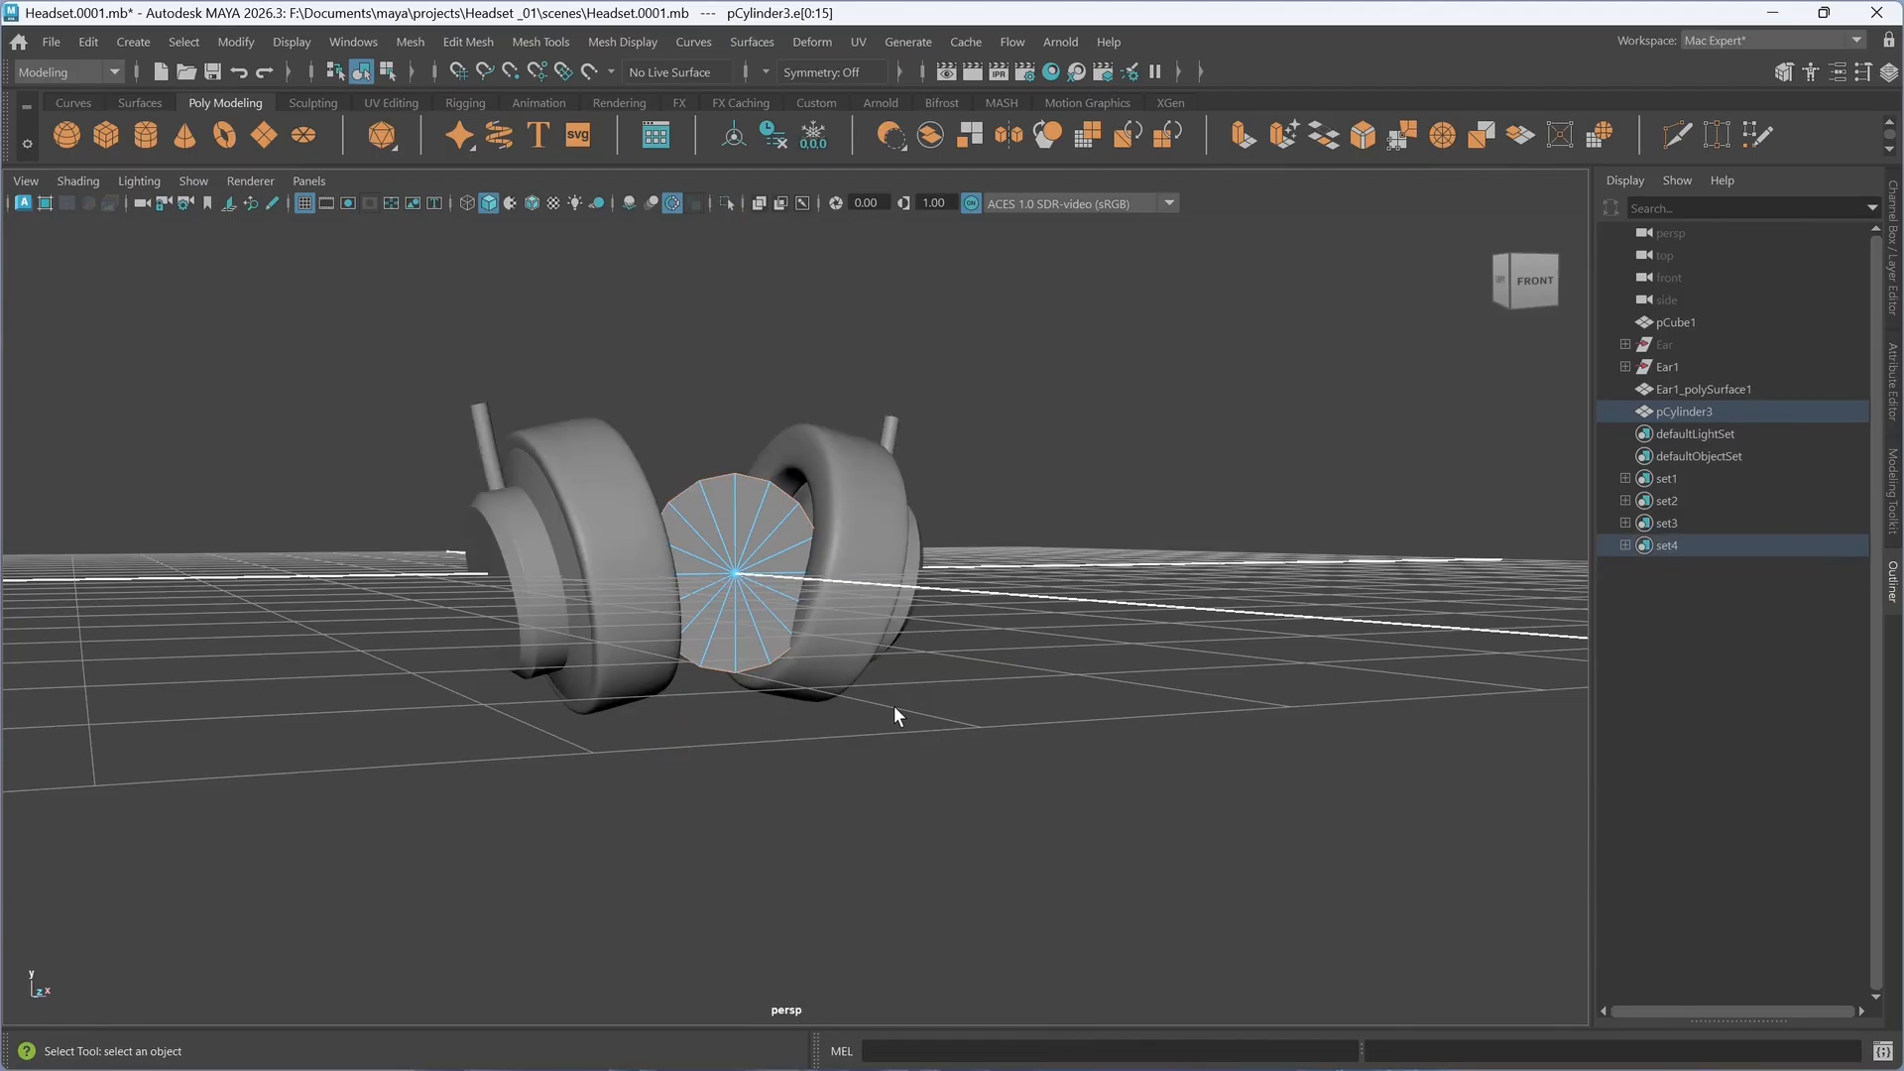
click(1037, 645)
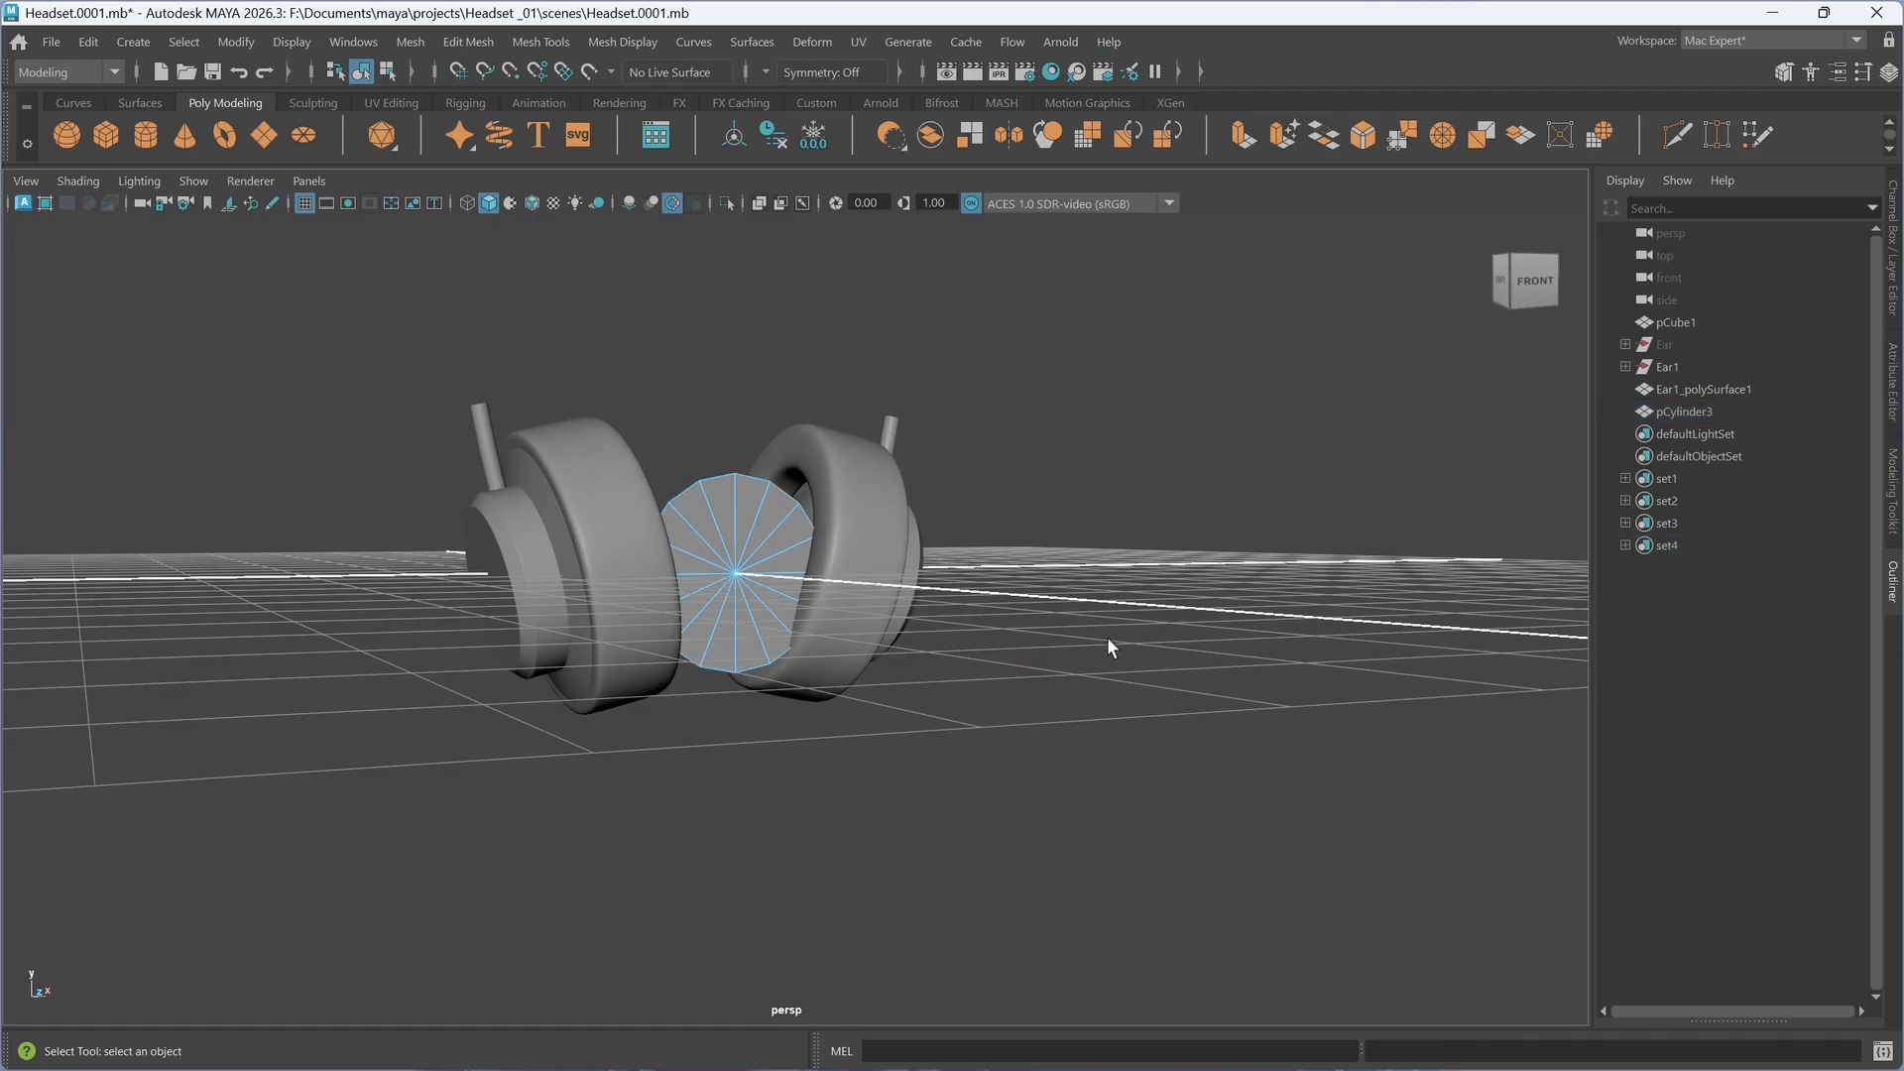
alt+drag(1106, 637, 1084, 658)
key(space)
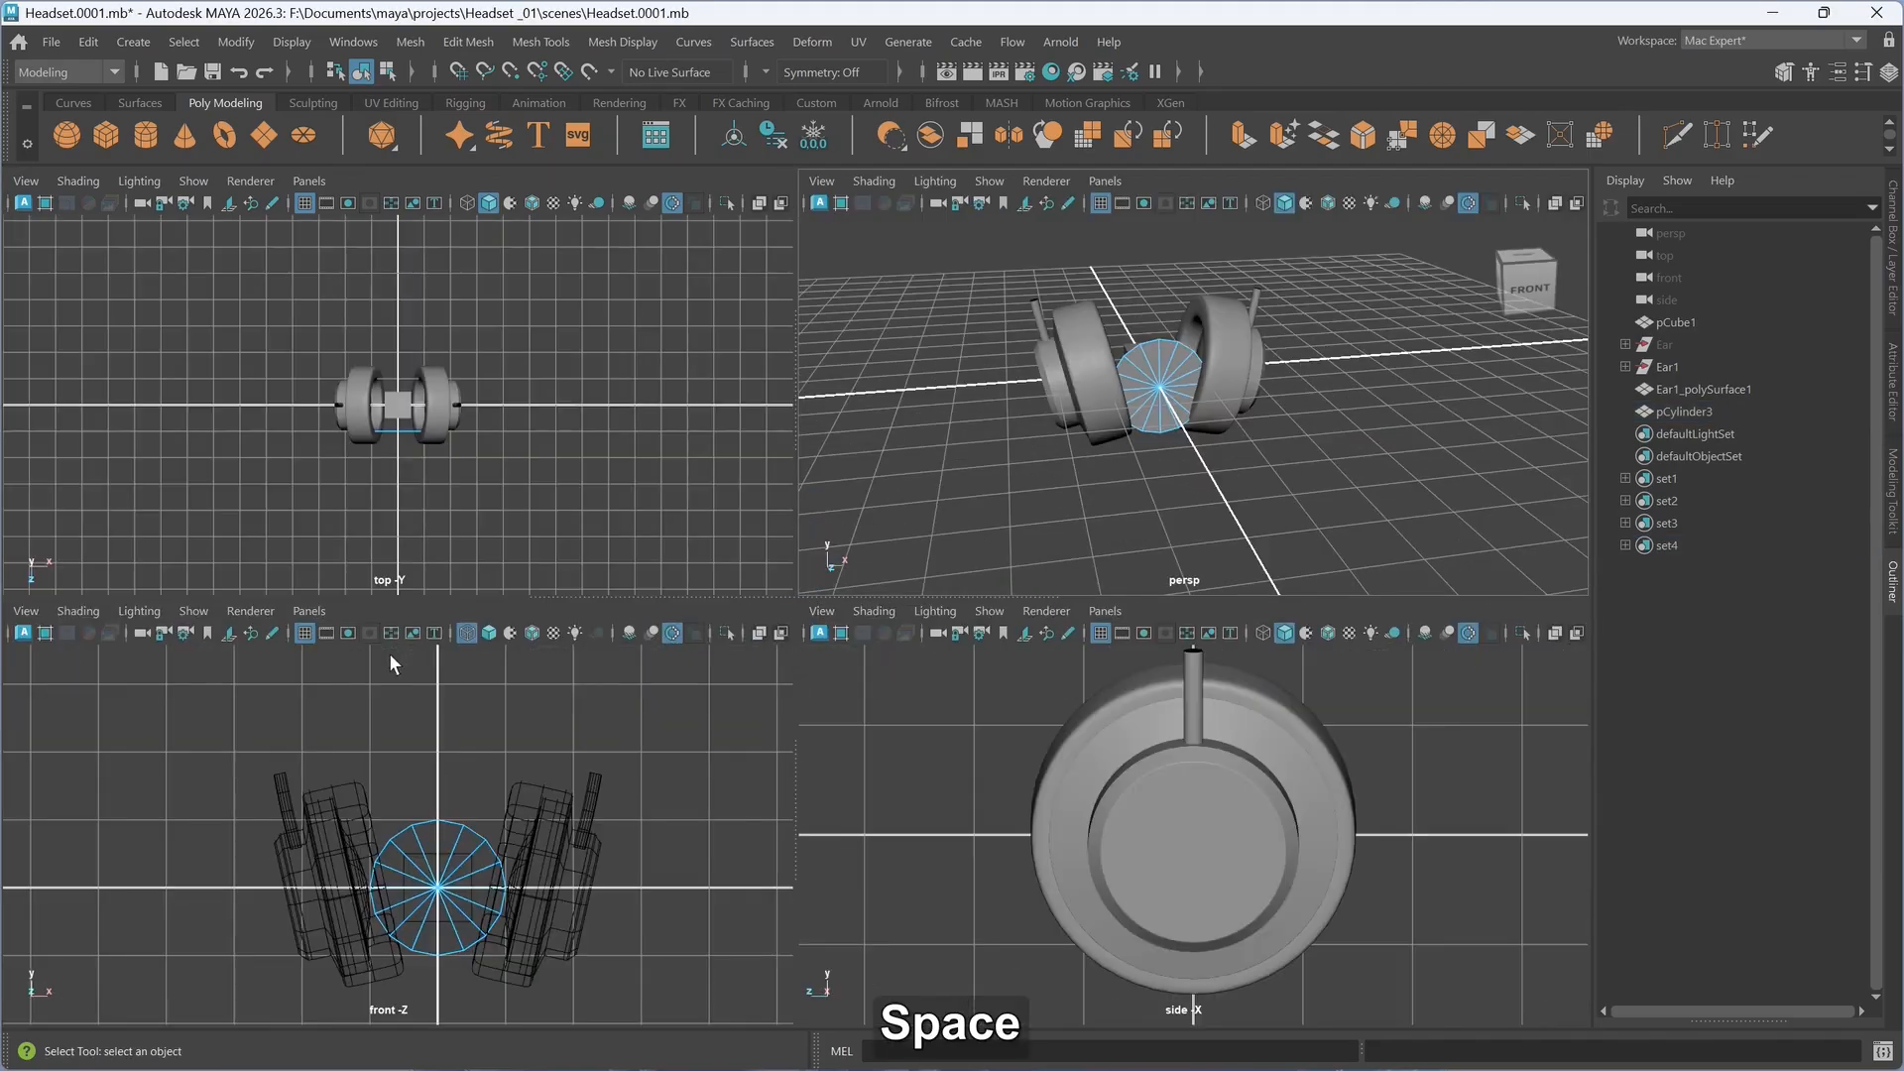
key(space)
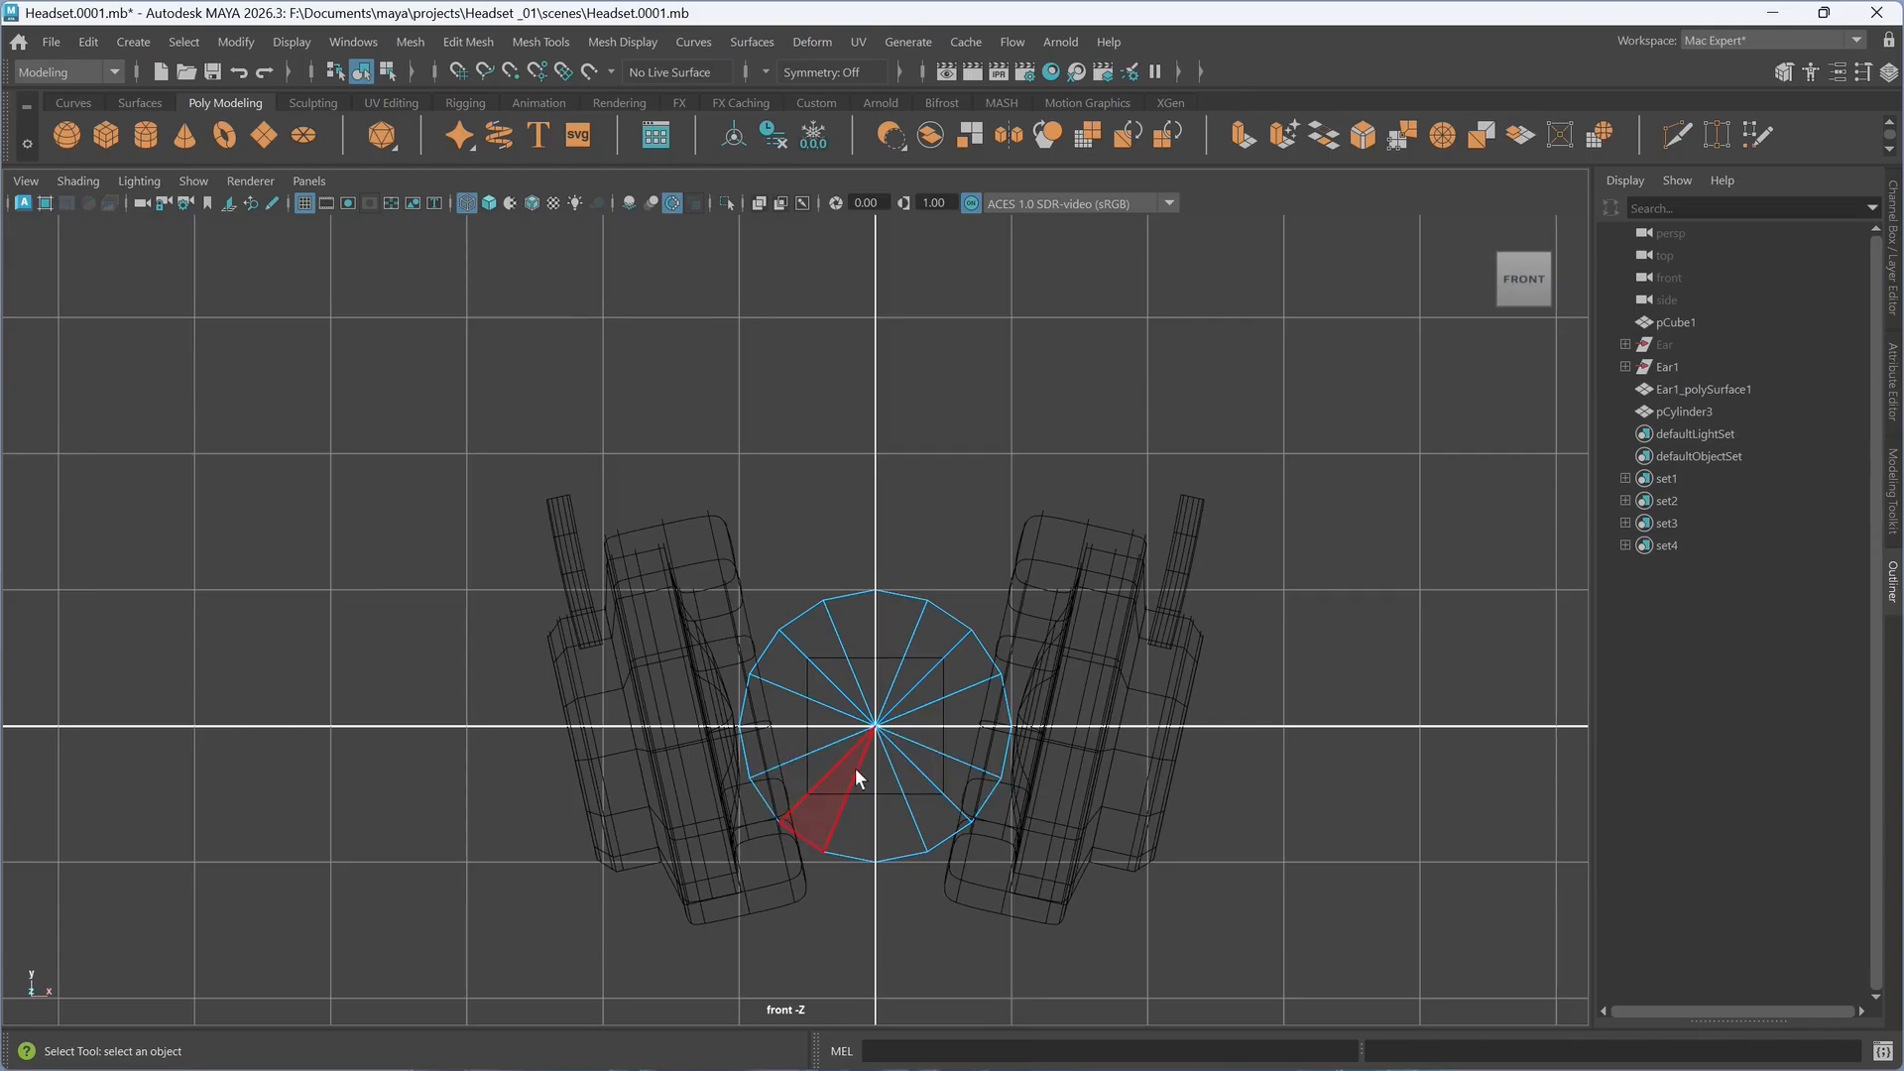
- Select the whole cap disc in object mode and scale it uniformly to about 2.47, reaching the outer sides of the ear cups
scroll(862, 766, up, 2)
key(r)
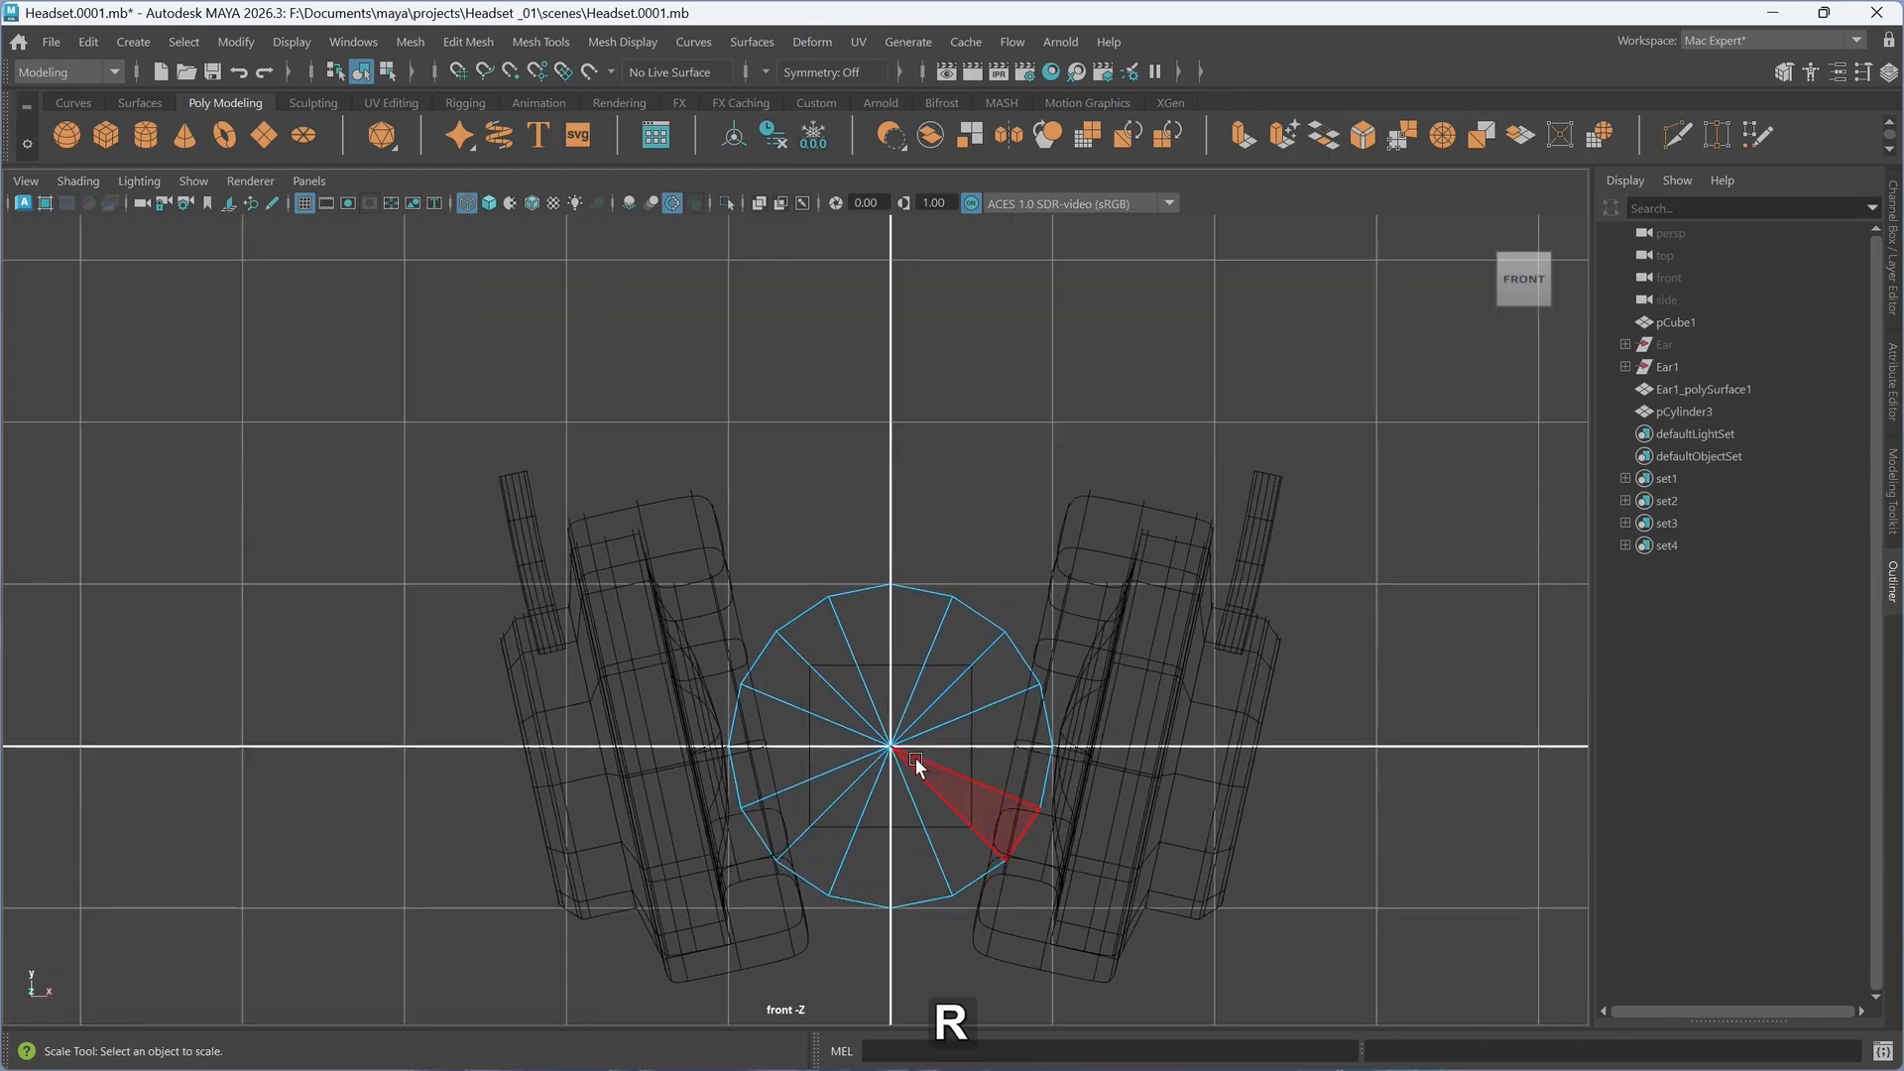
right_drag(943, 466, 1064, 402)
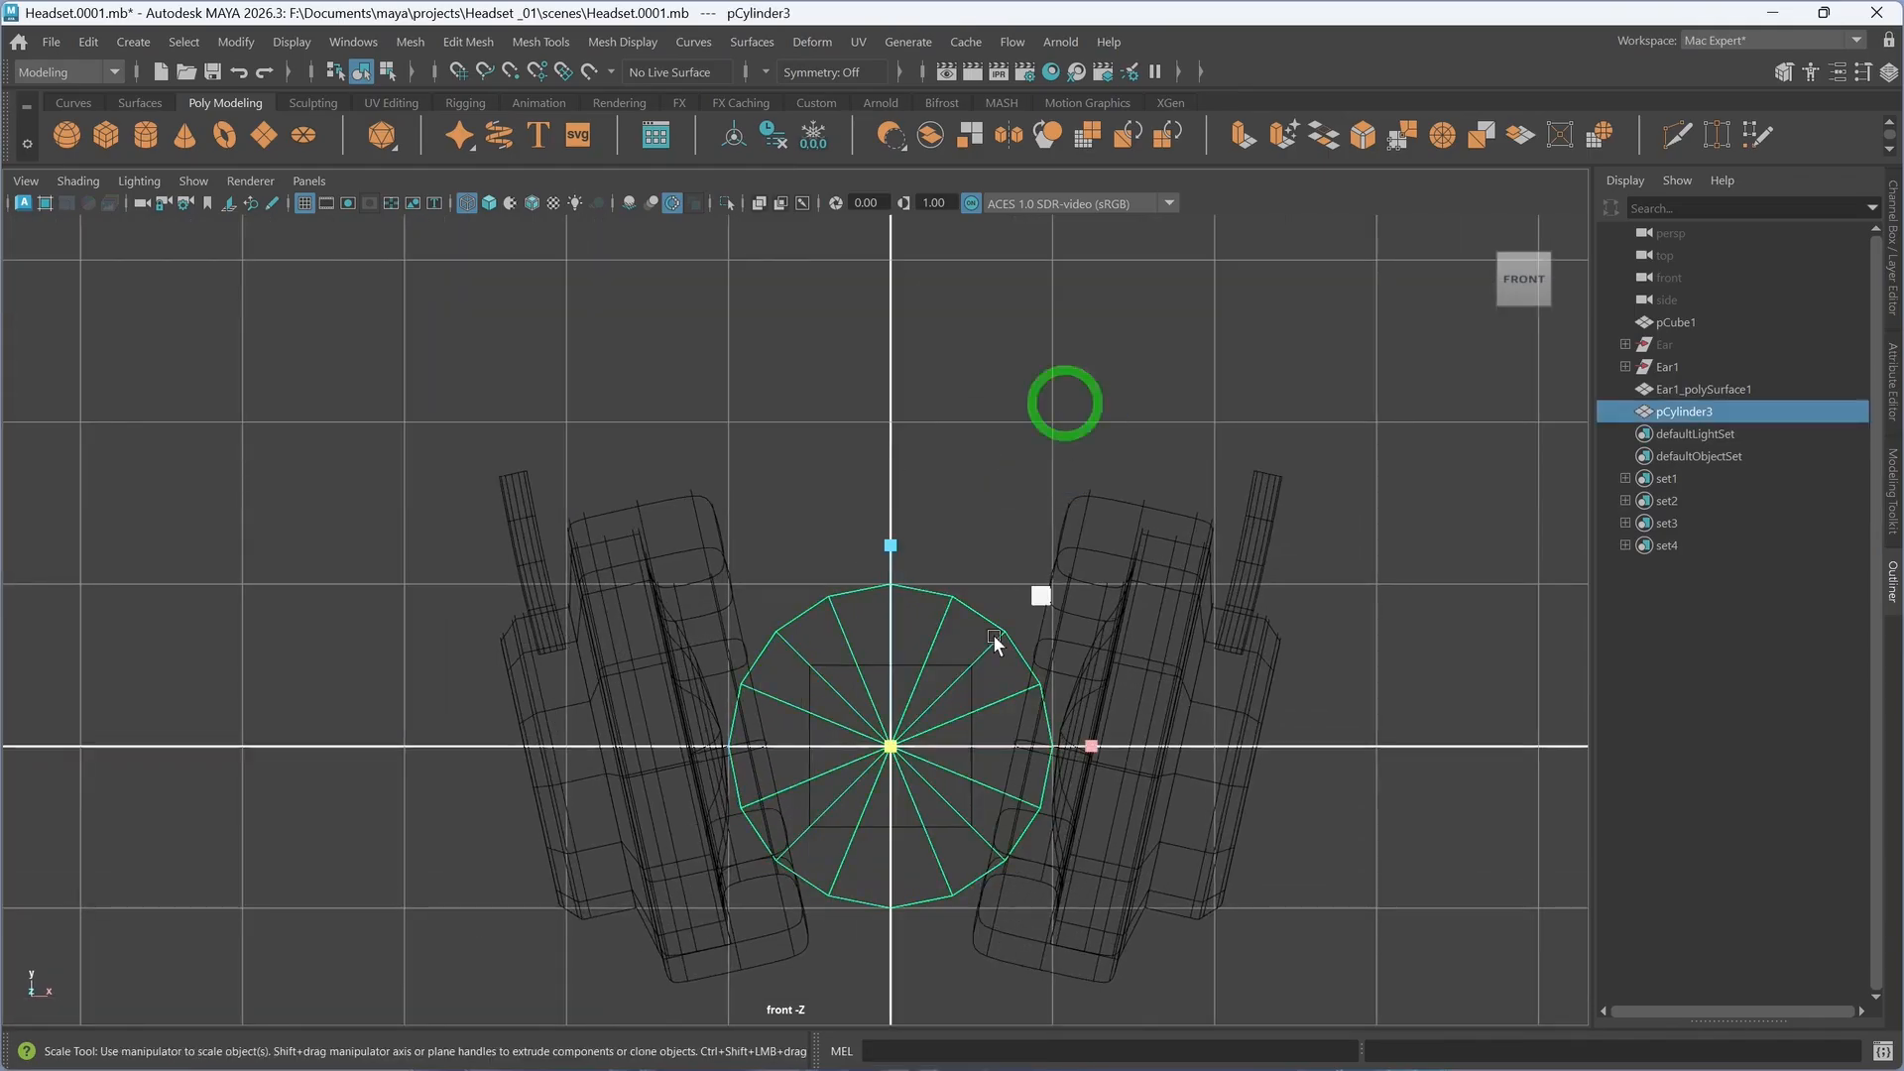
key(r)
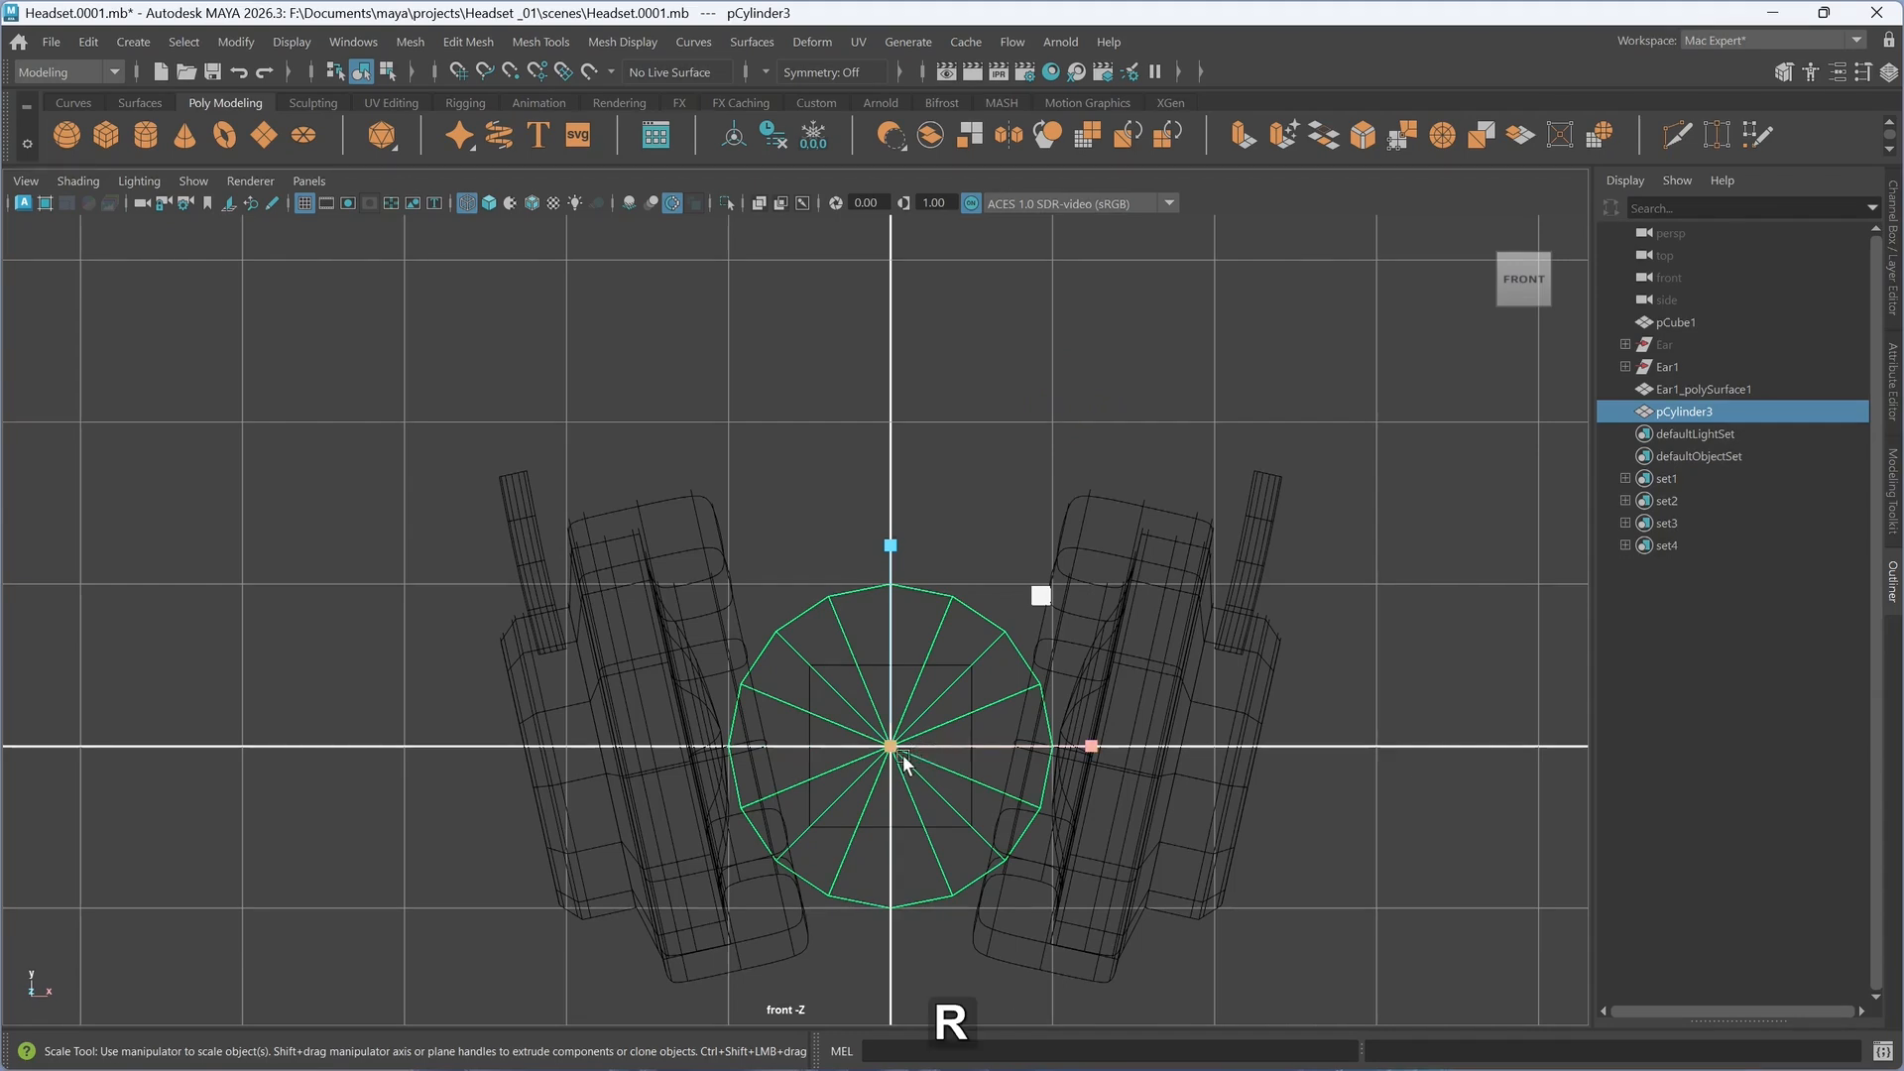
drag(894, 750, 1301, 808)
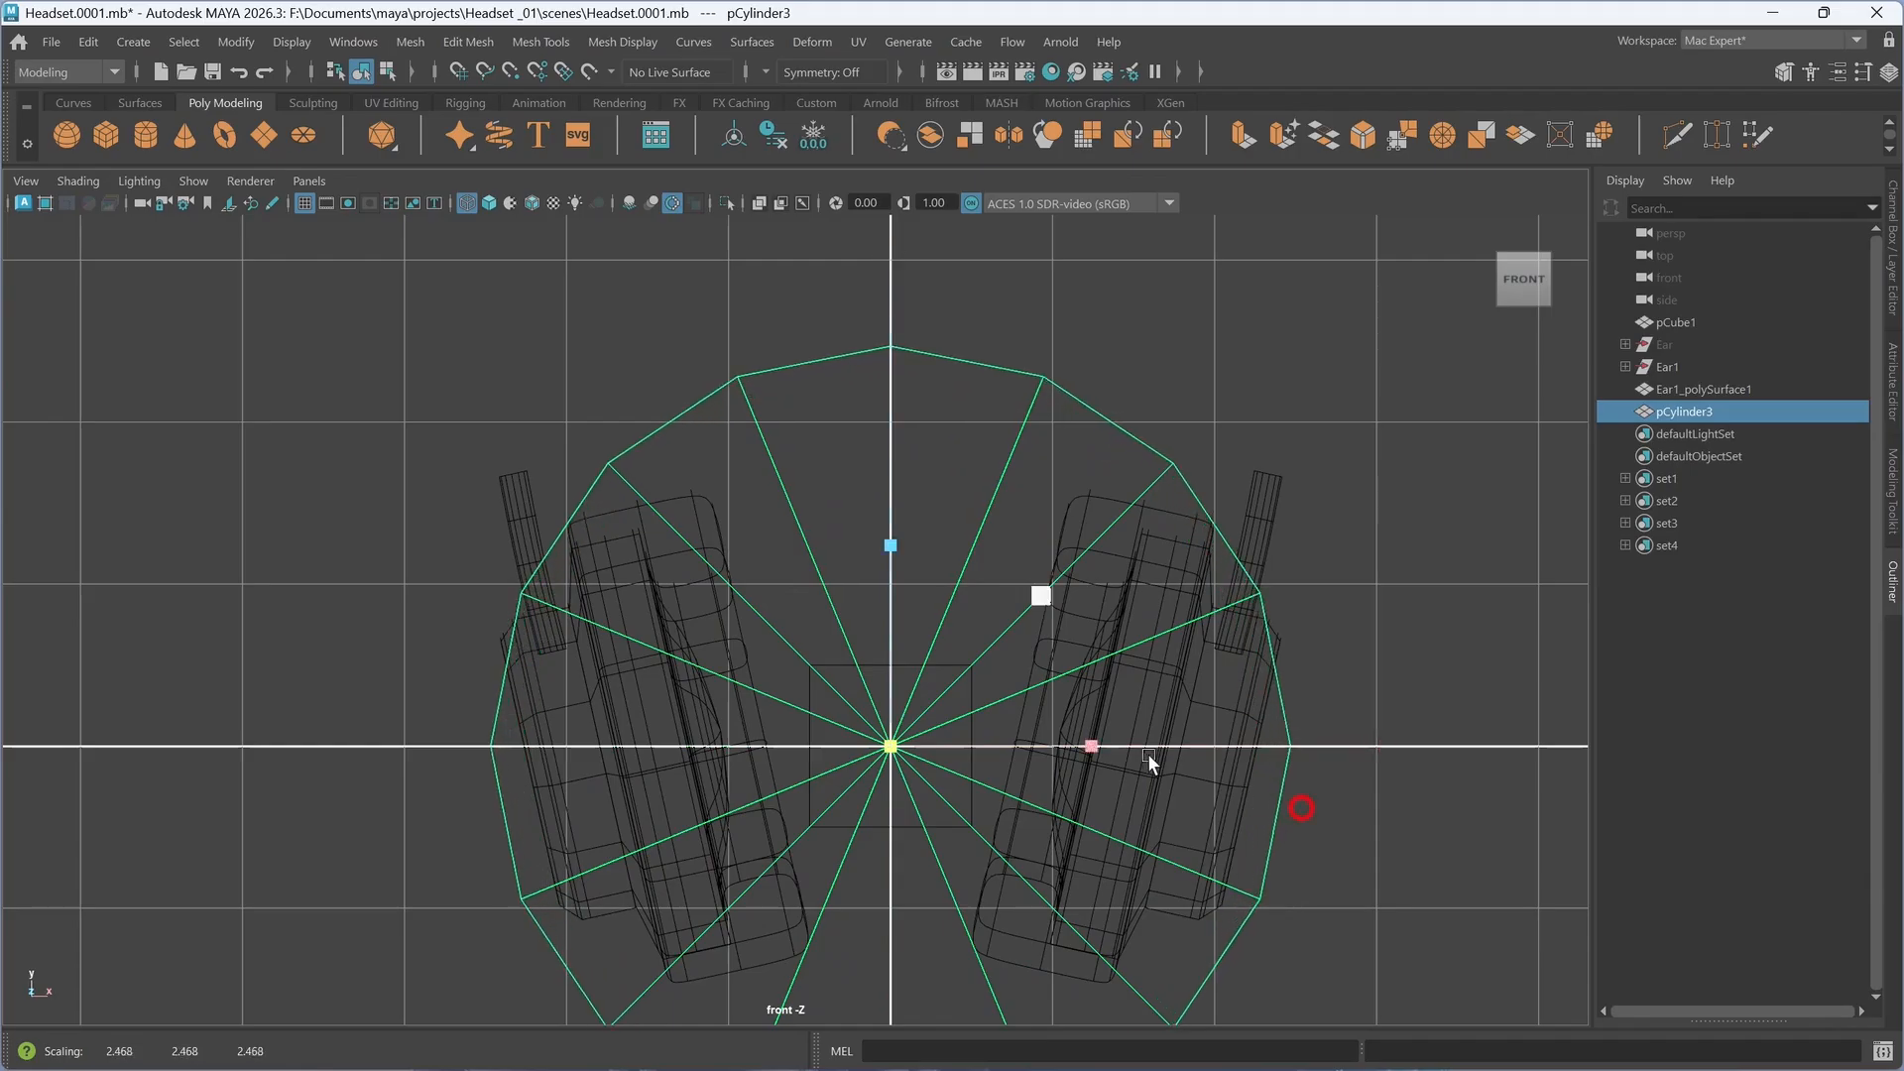
- Raise the disc along Y to about 1.656 cm so its horizontal centre line meets the tops of the ear cup stems
scroll(1146, 753, down, 5)
key(w)
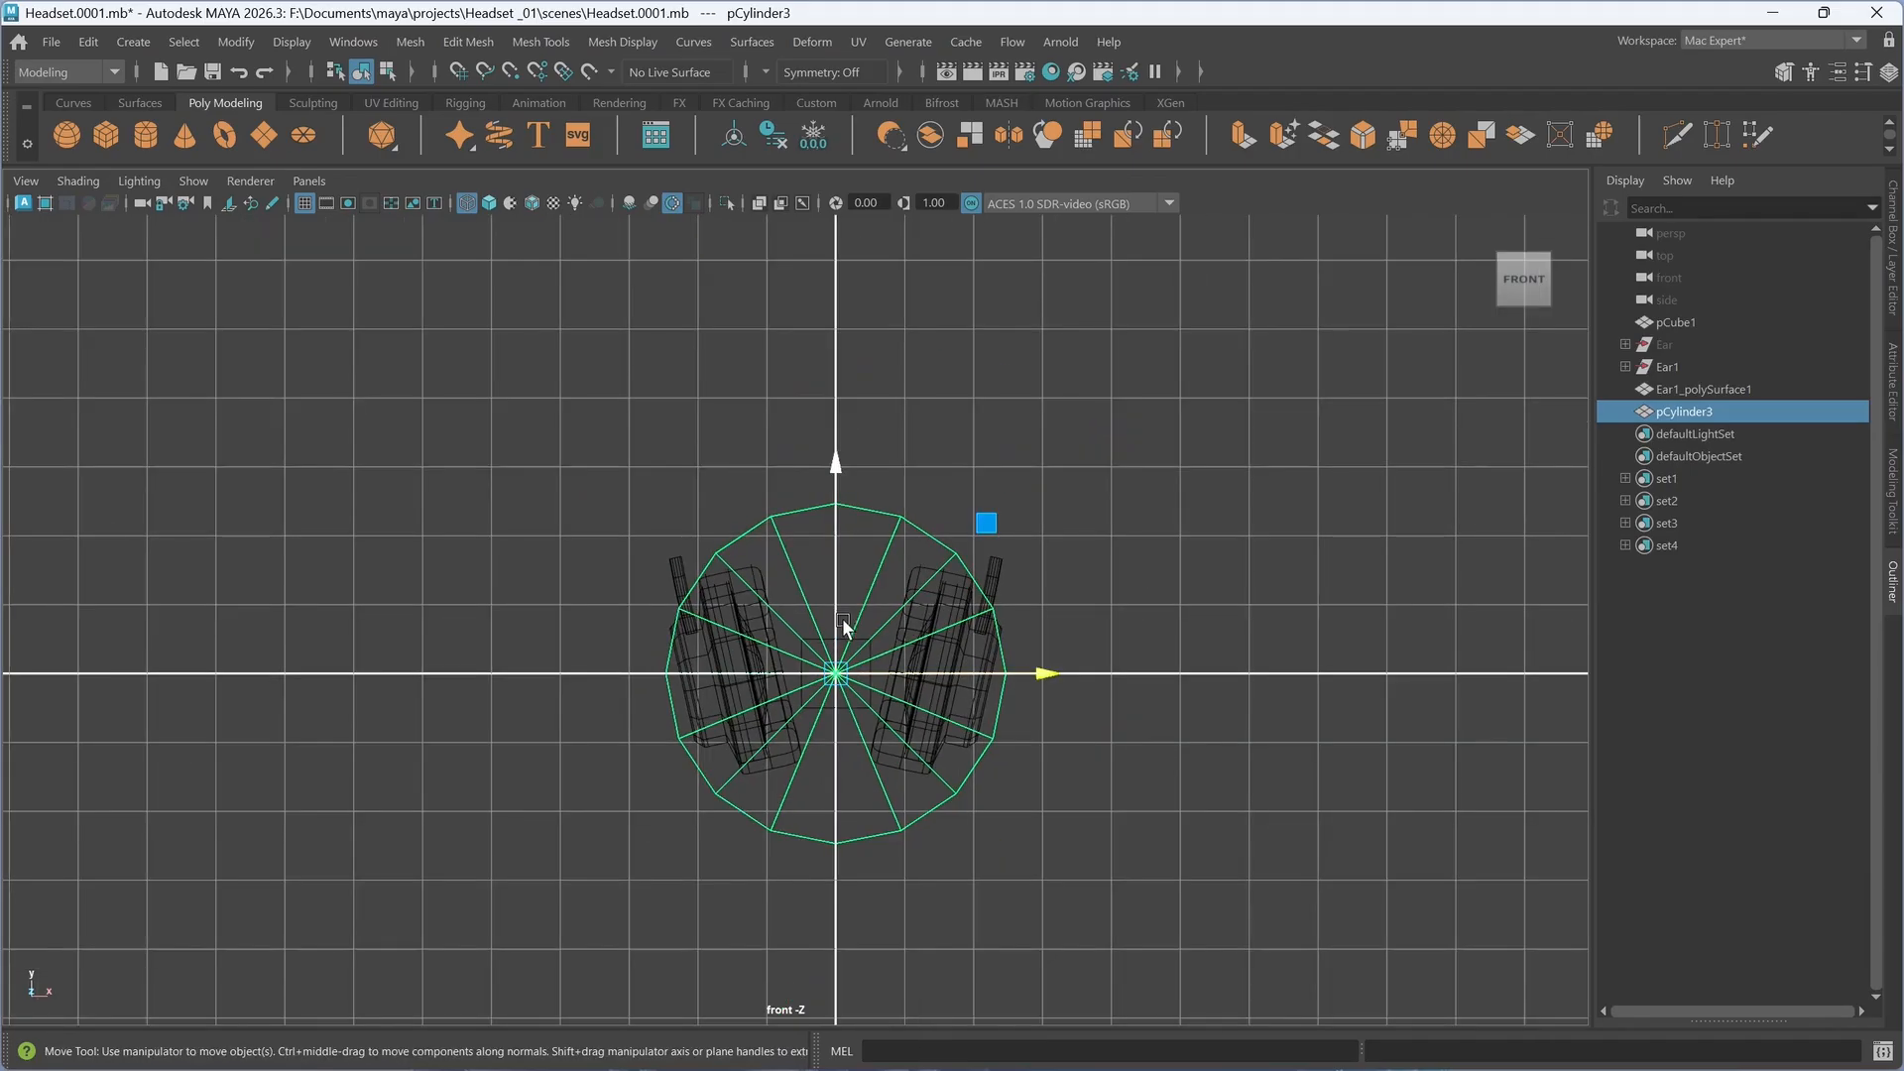
drag(837, 628, 833, 516)
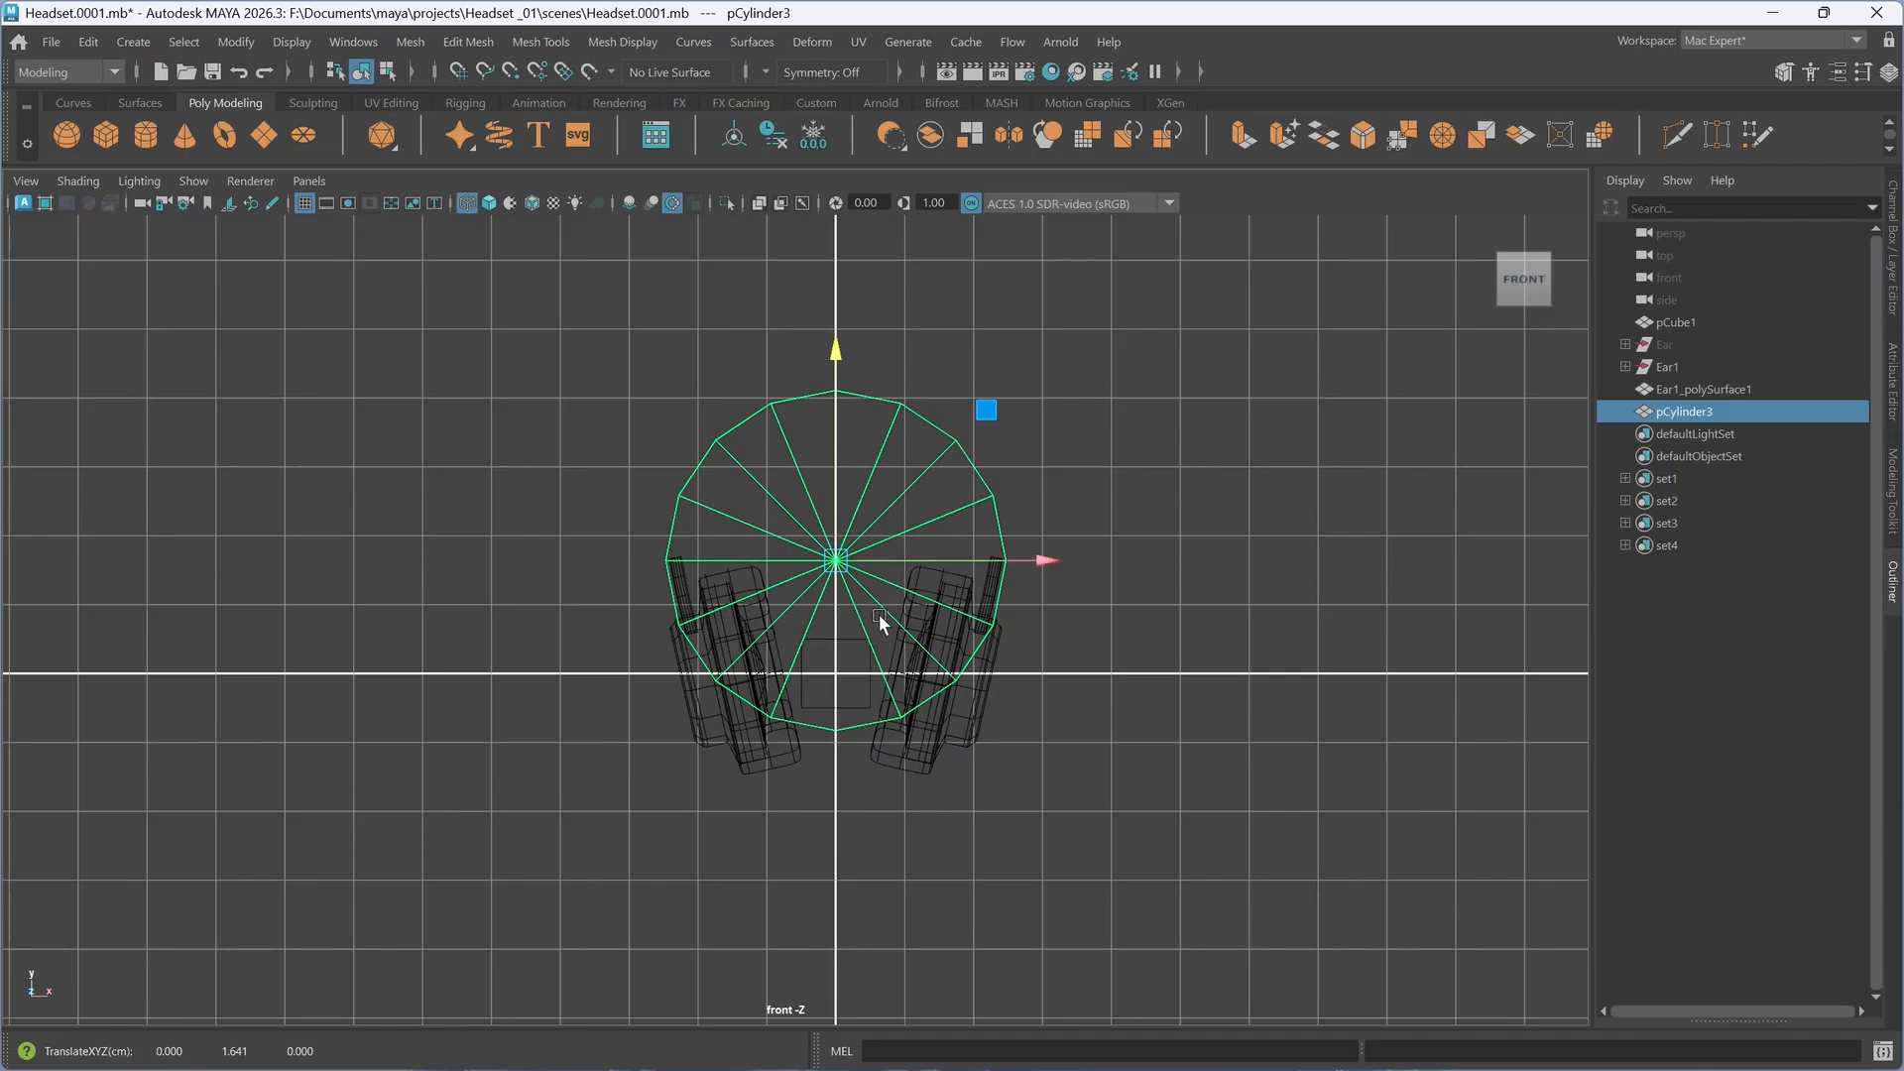
scroll(878, 615, up, 3)
scroll(879, 615, up, 2)
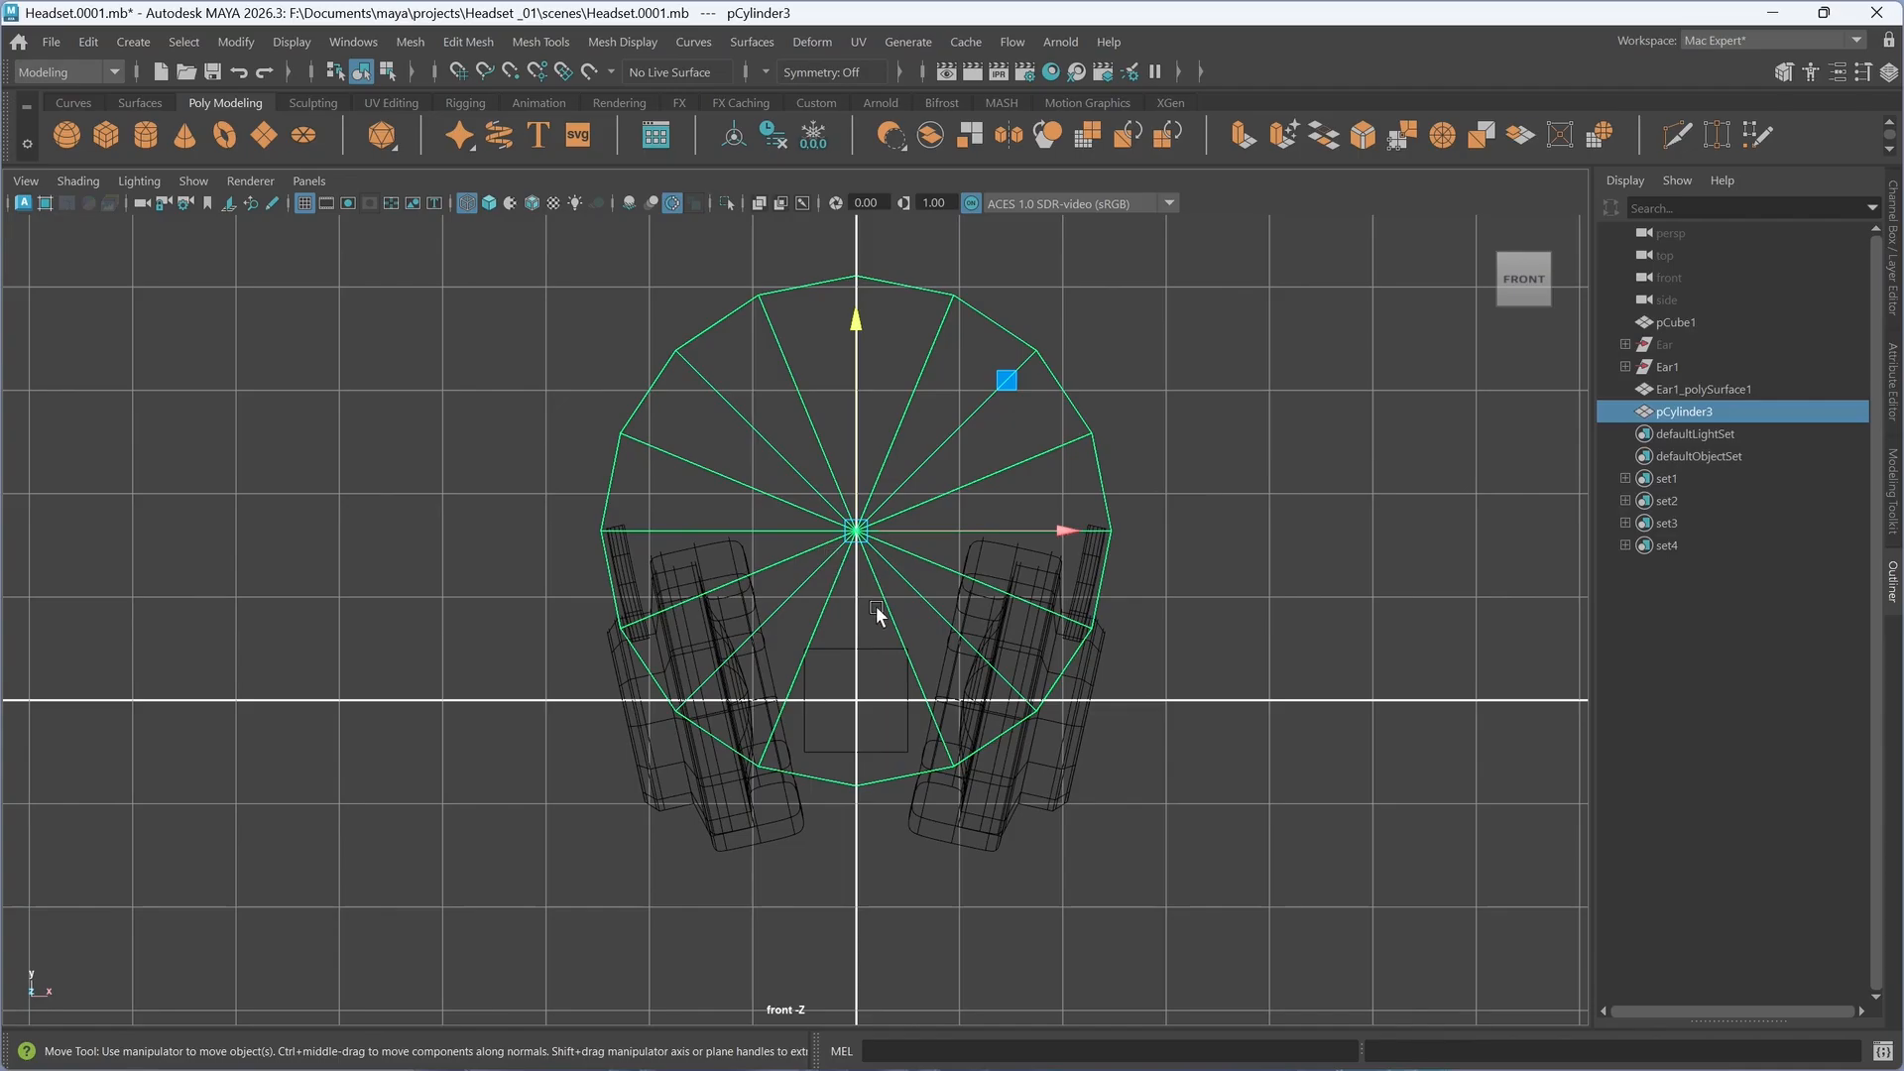
drag(856, 529, 859, 501)
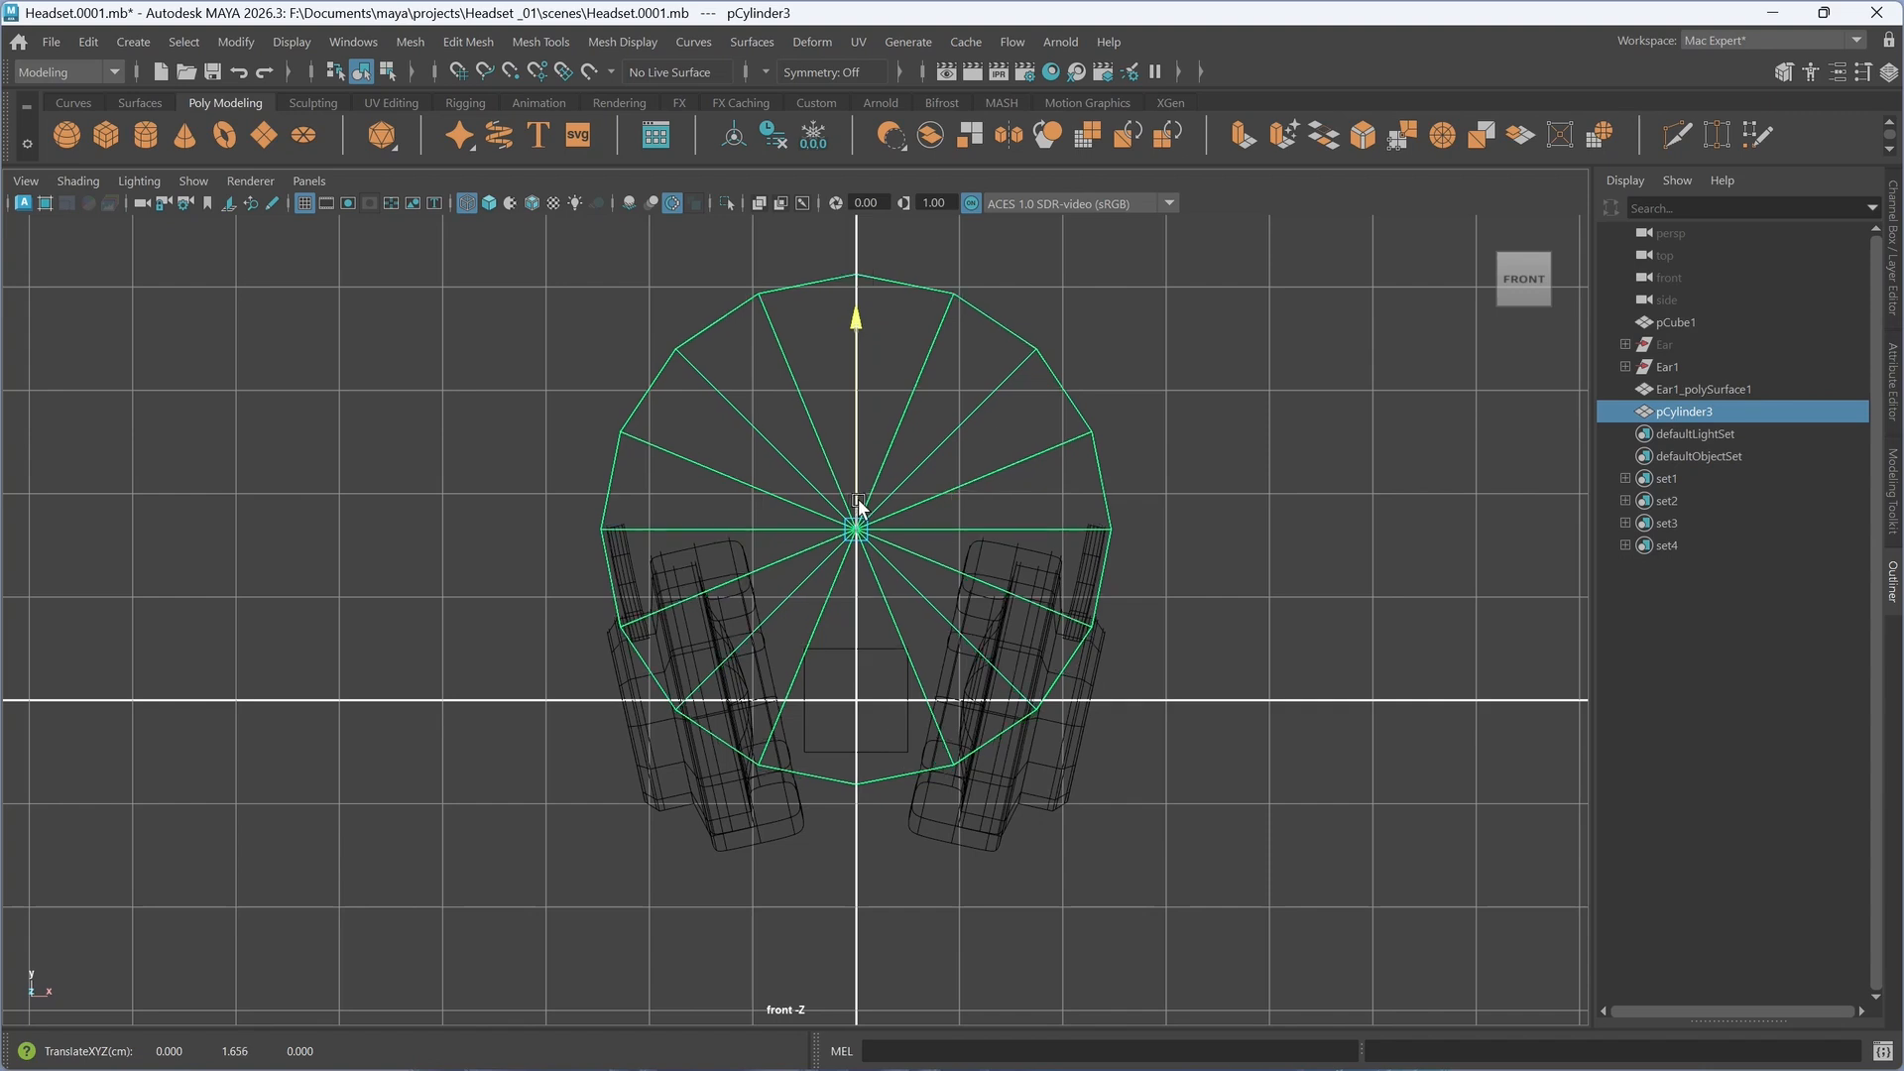
- Fine-tune the disc's uniform scale to about 2.497 so its ends sit just outside the stems
scroll(908, 571, up, 5)
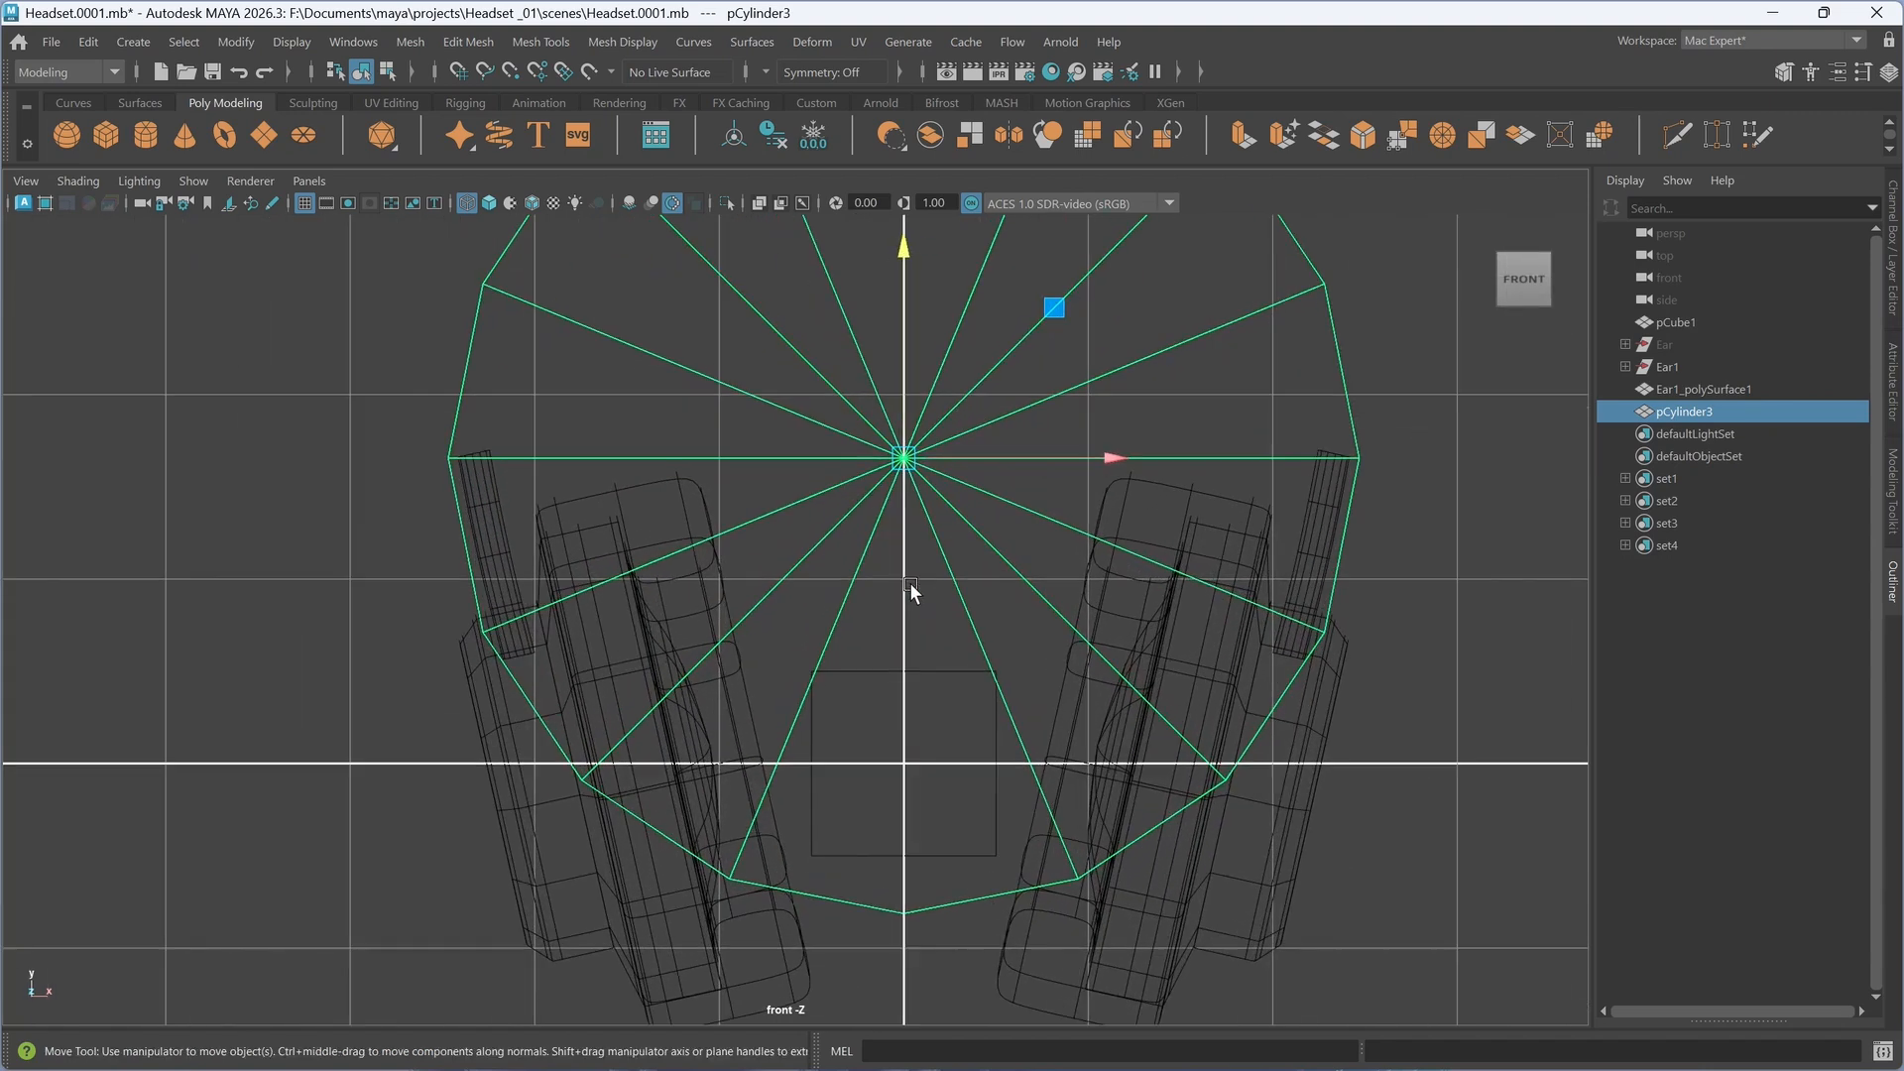
scroll(1027, 607, up, 1)
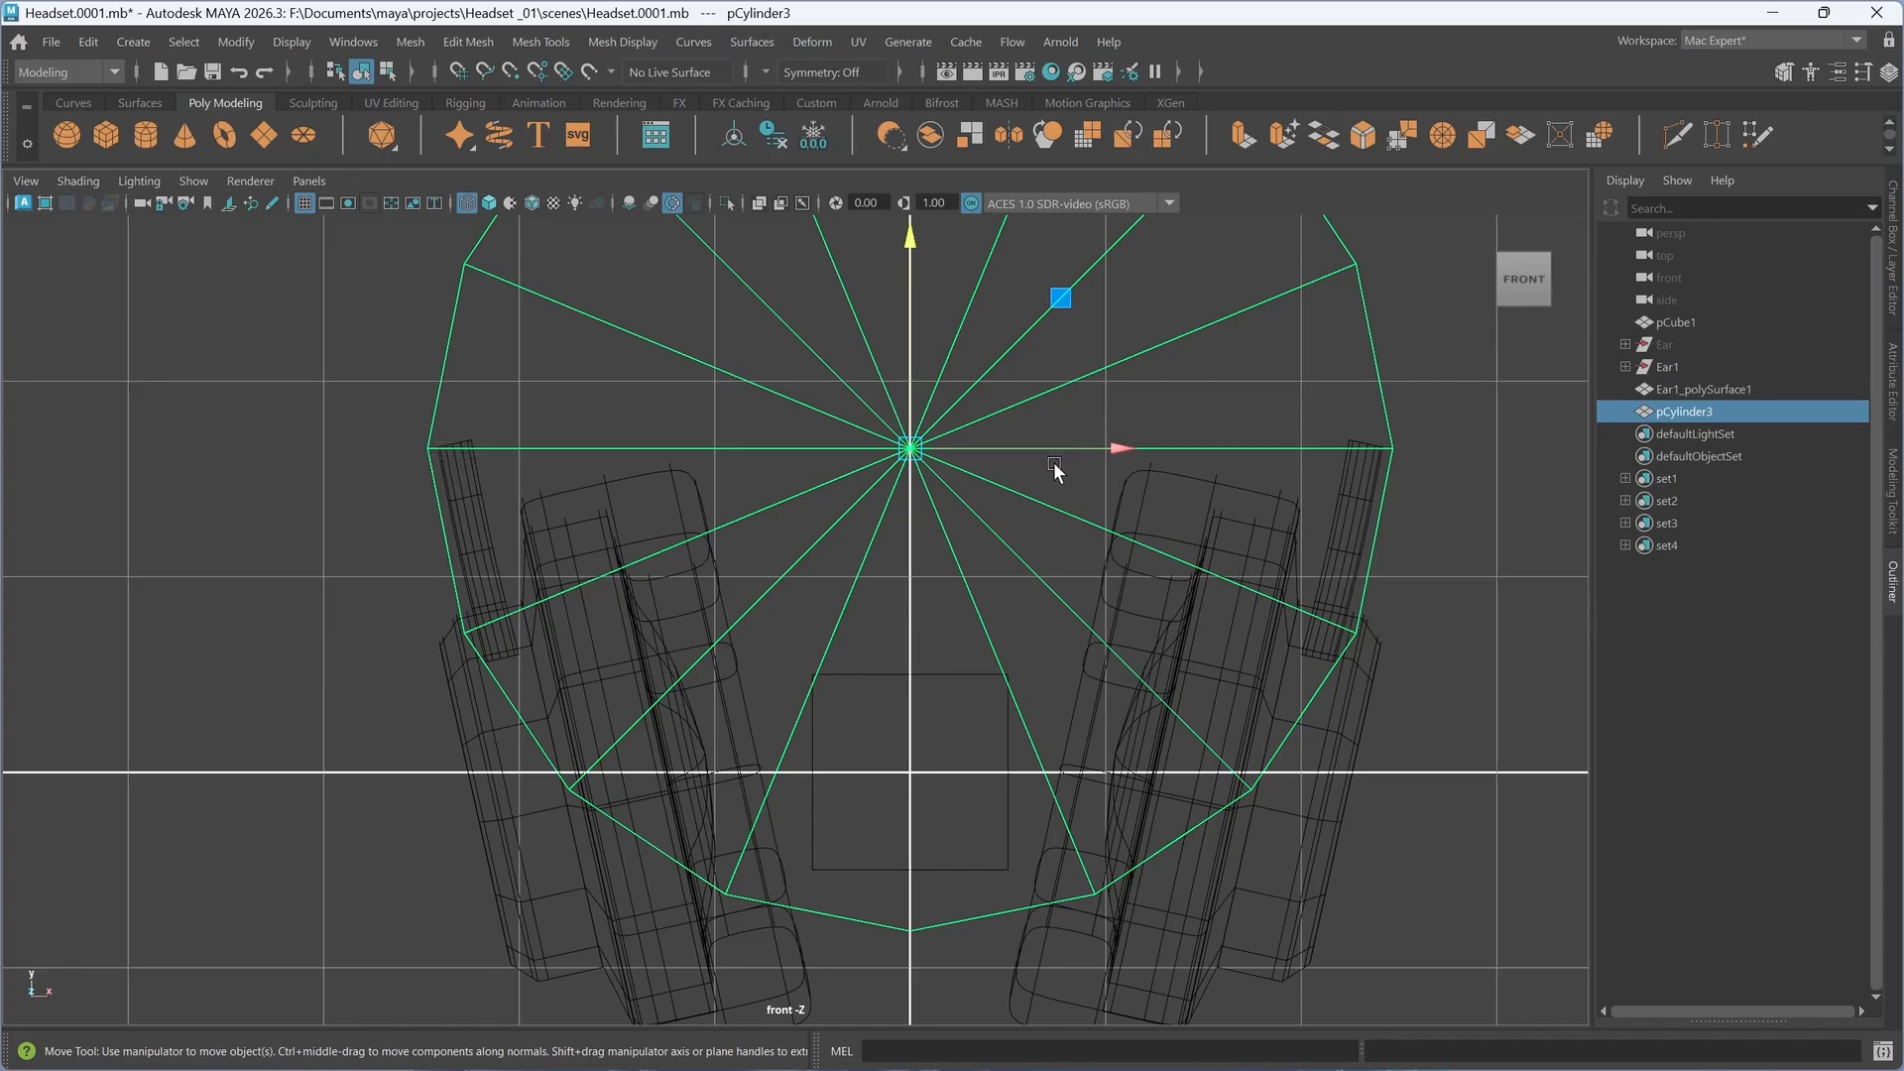
key(r)
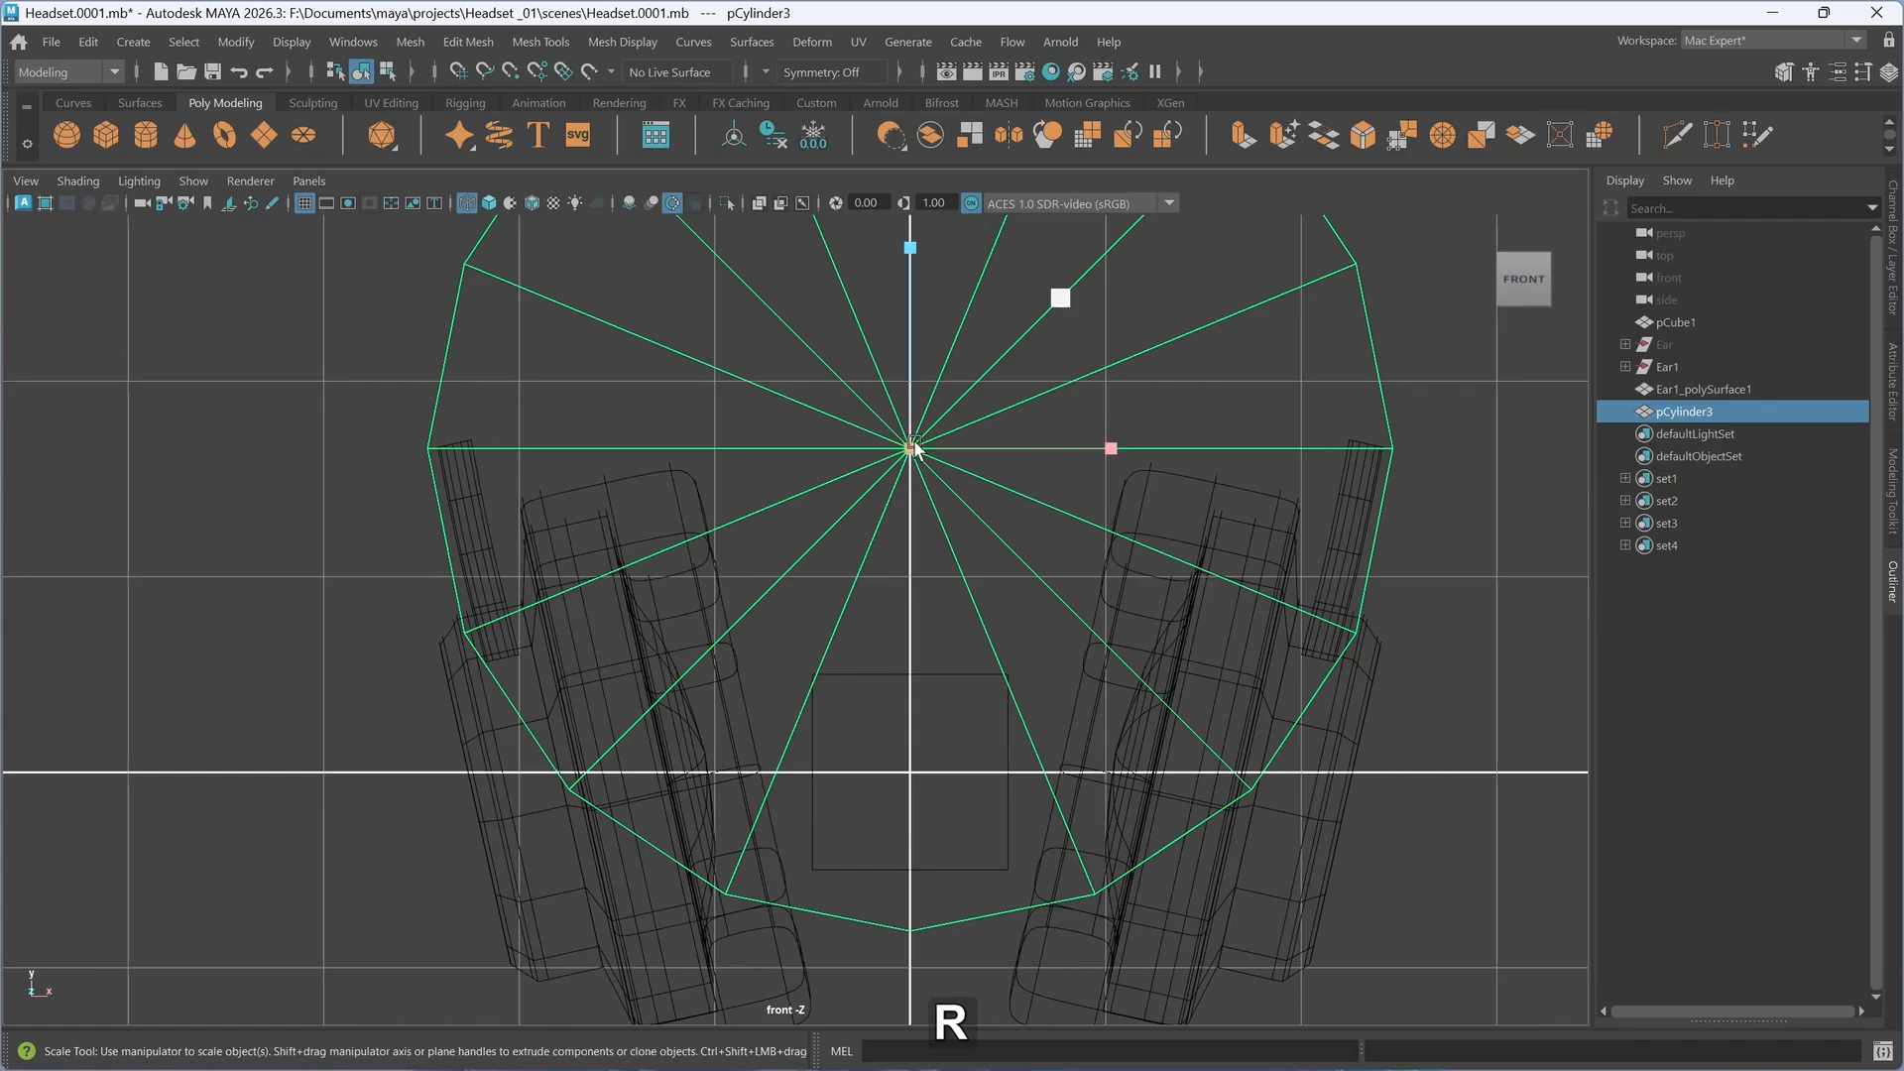
drag(911, 448, 921, 448)
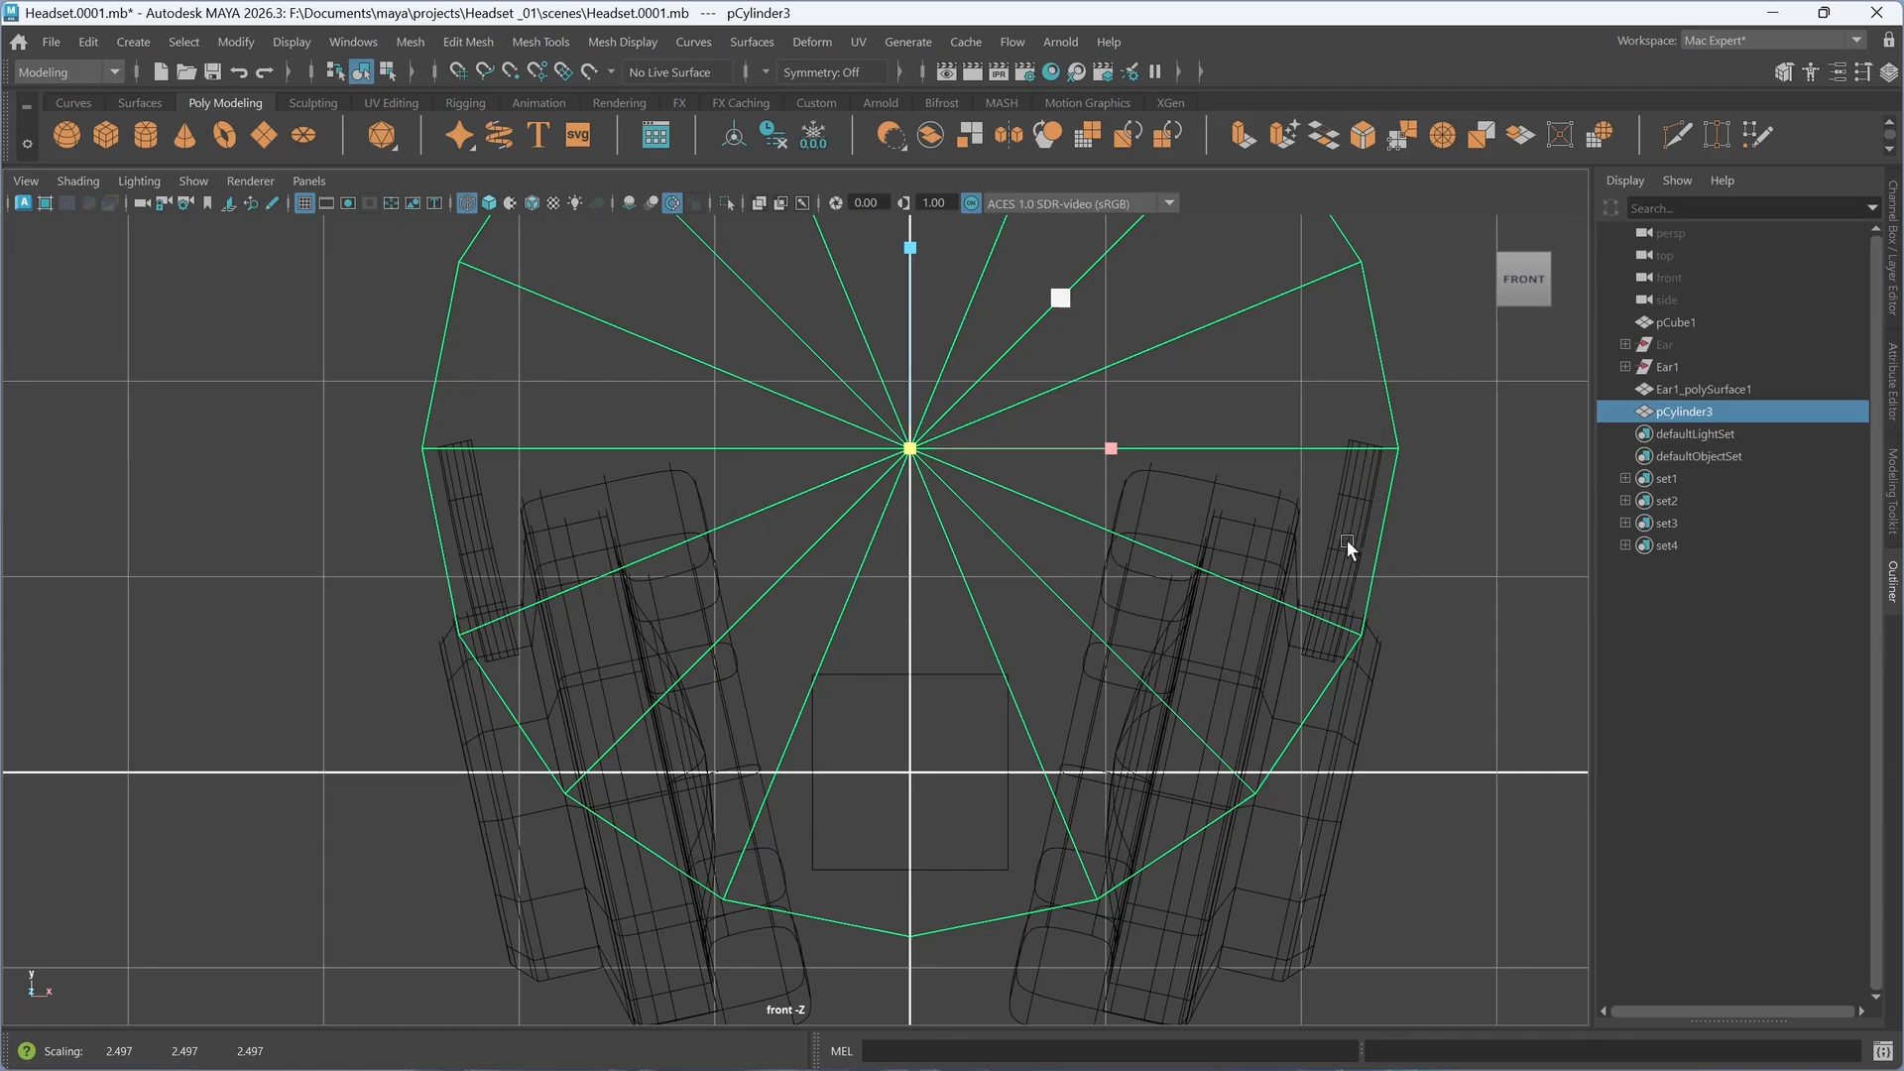
- Reset the disc's pivot to its own centre while working in the side view
scroll(733, 529, down, 5)
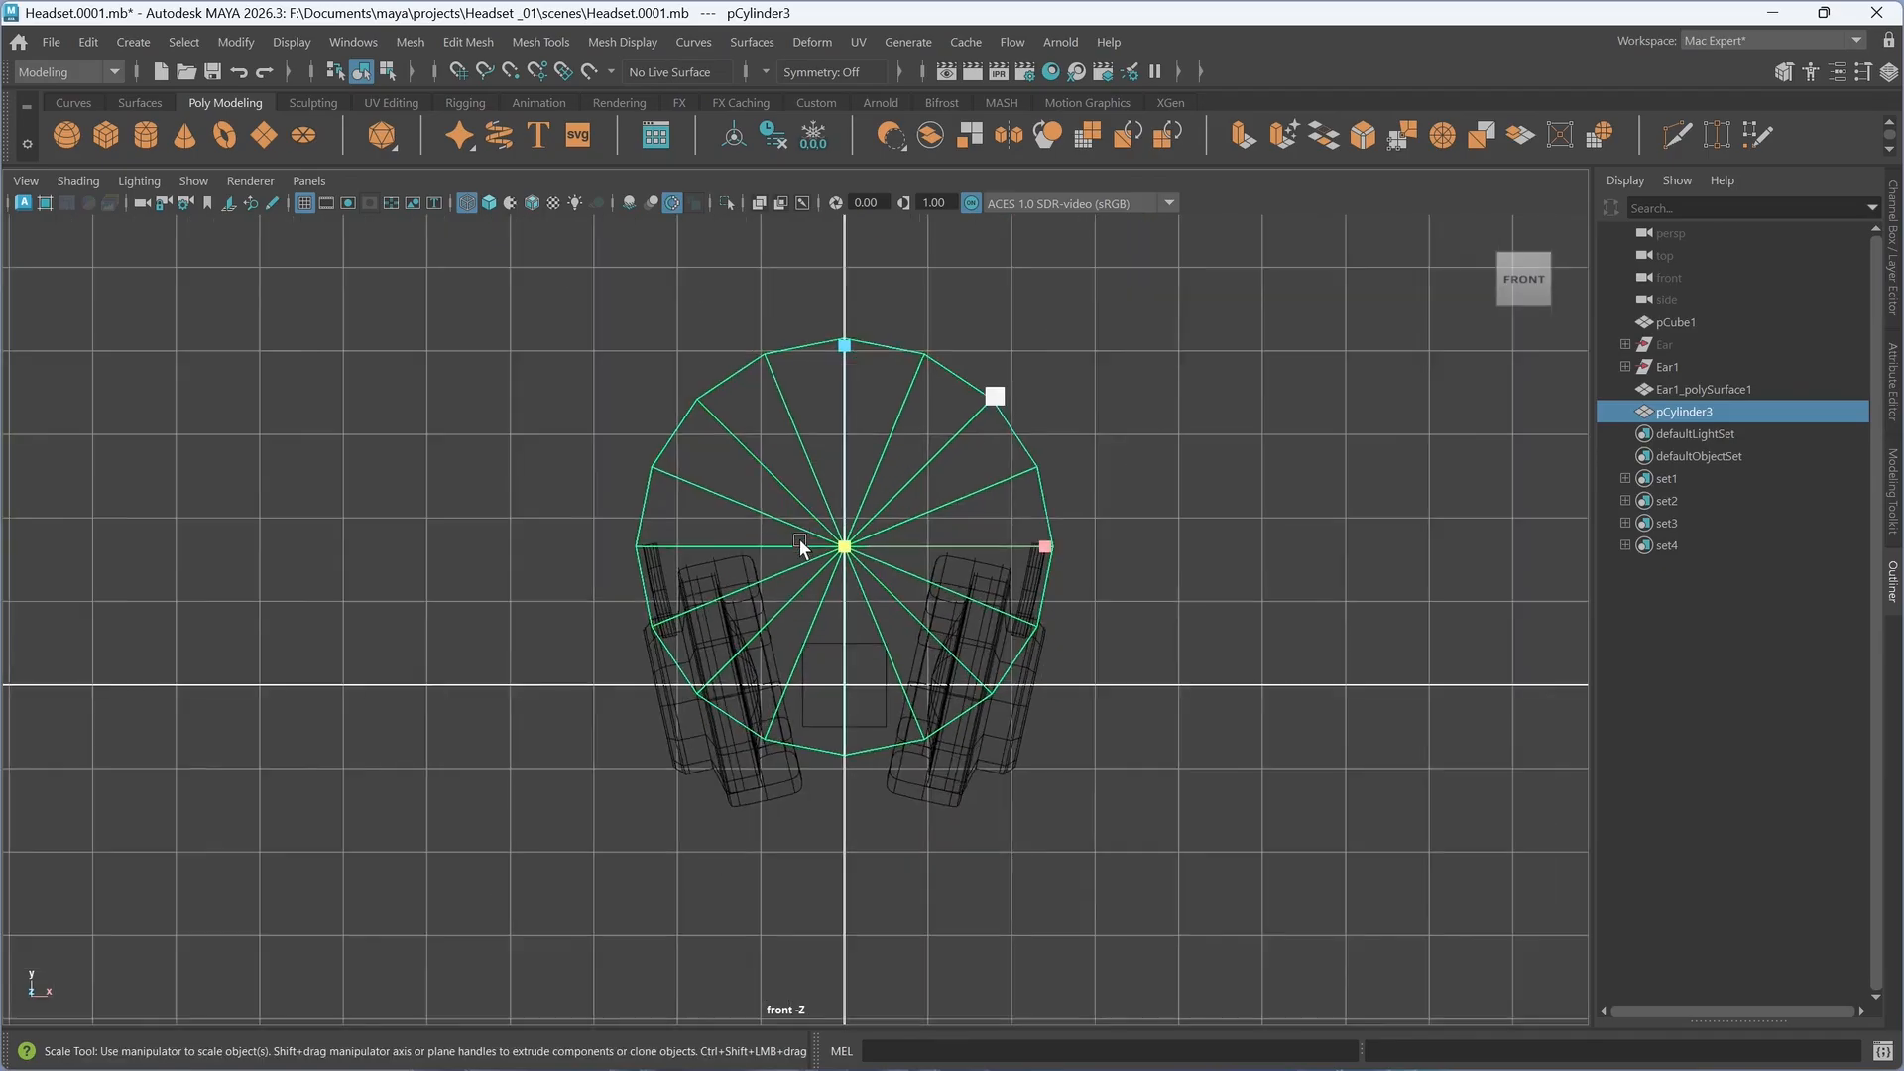
scroll(940, 591, up, 1)
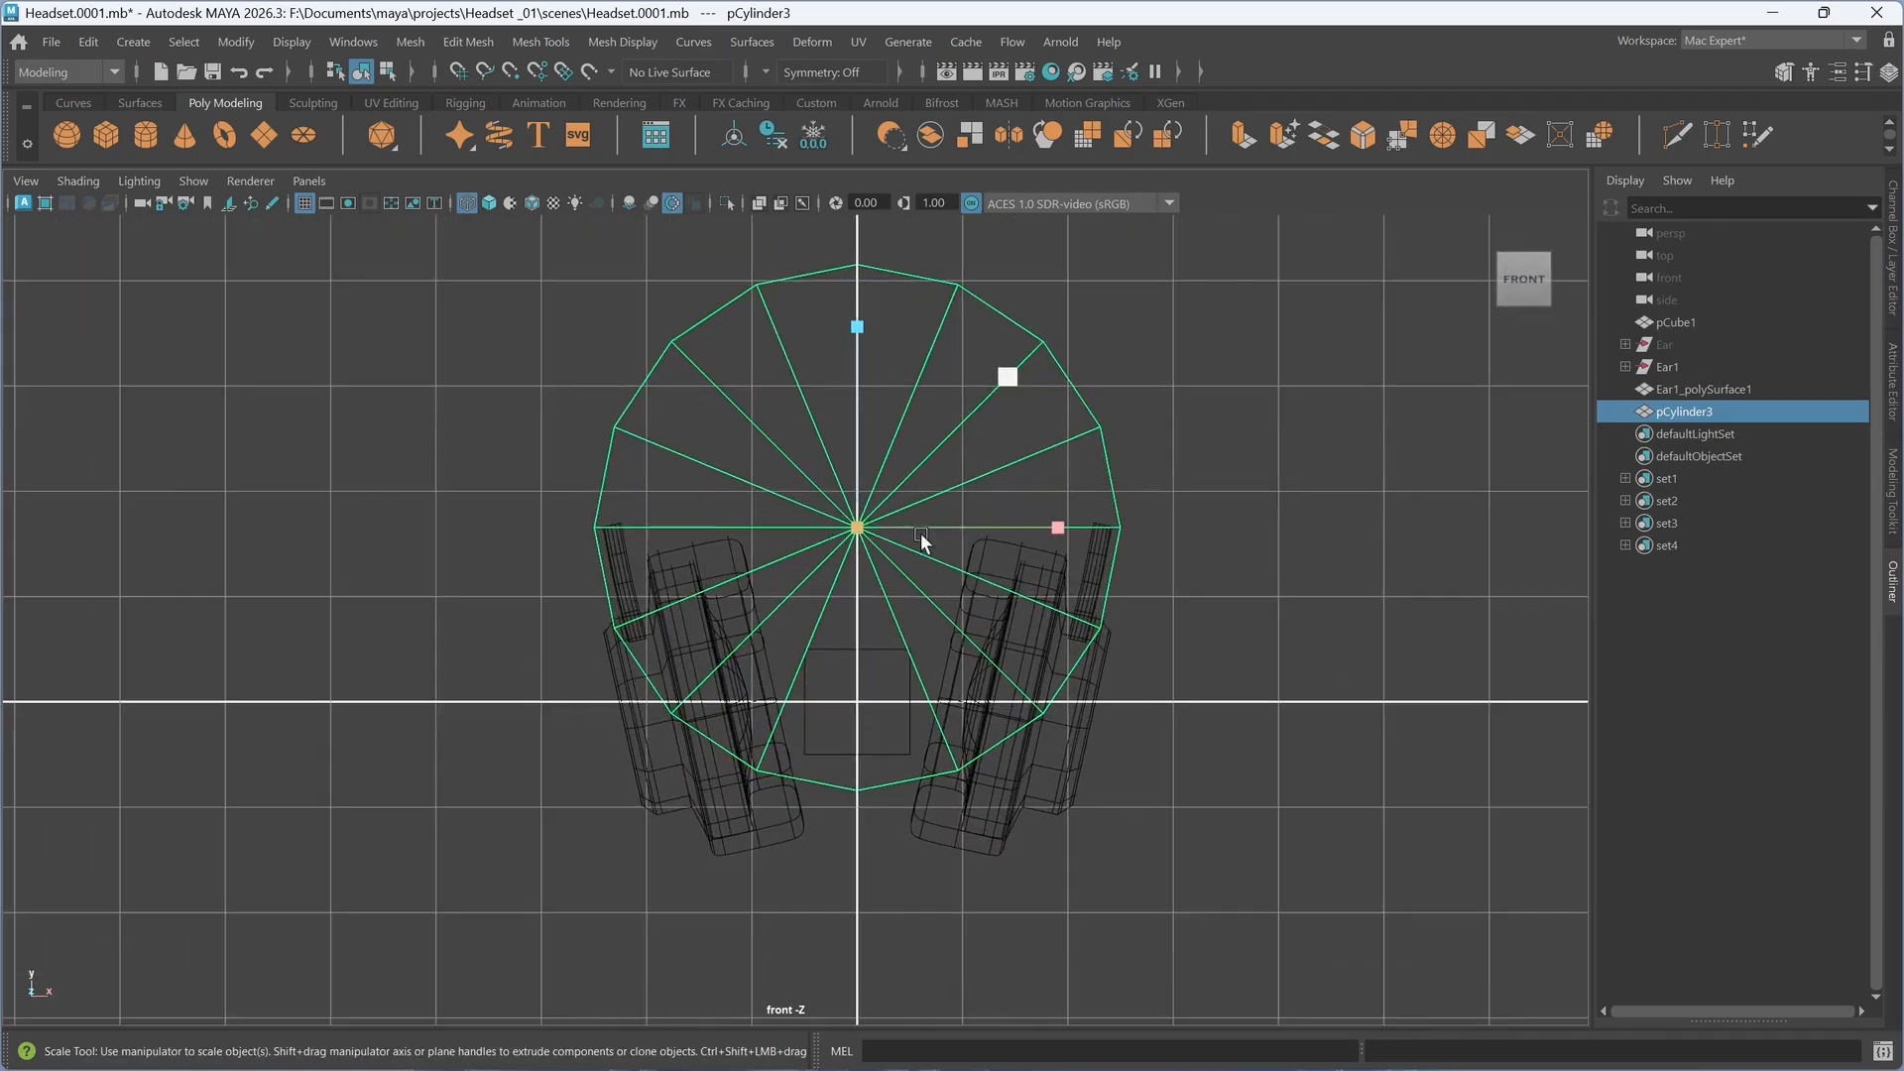
key(space)
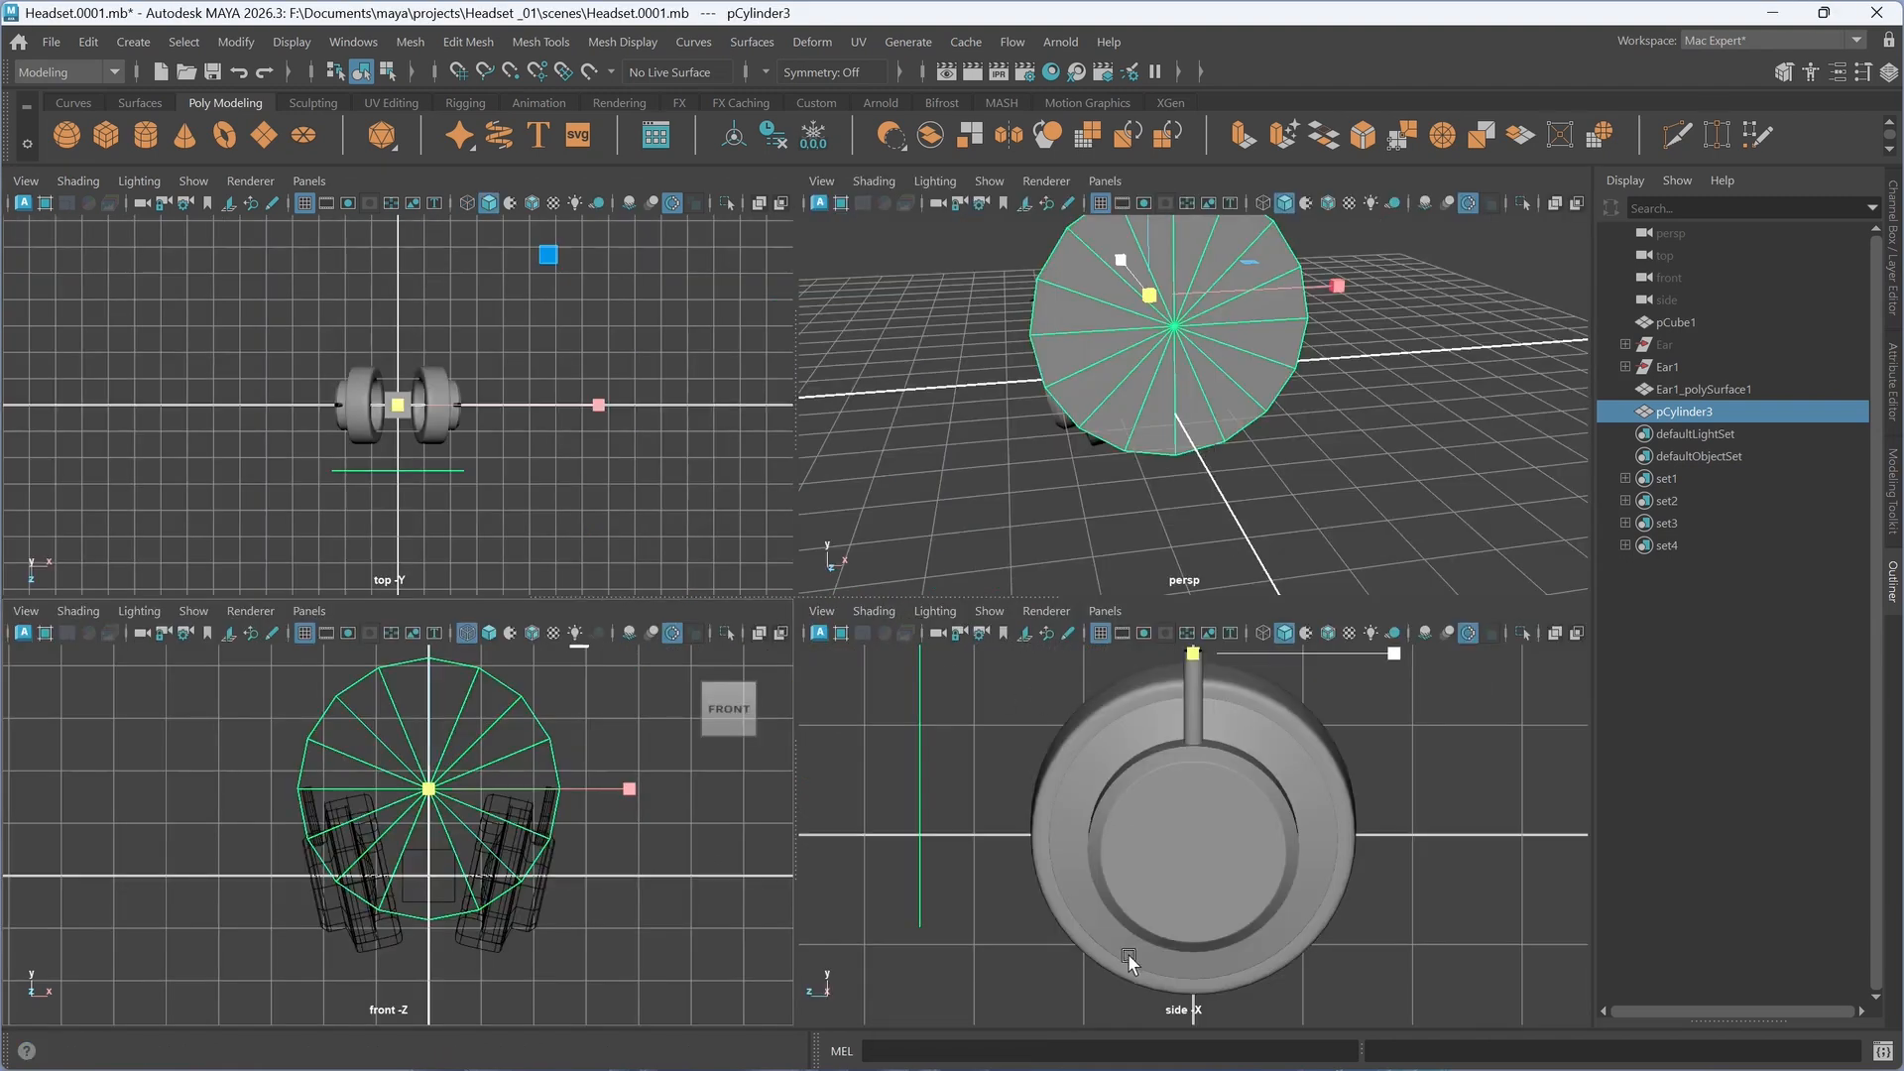
scroll(1231, 883, down, 5)
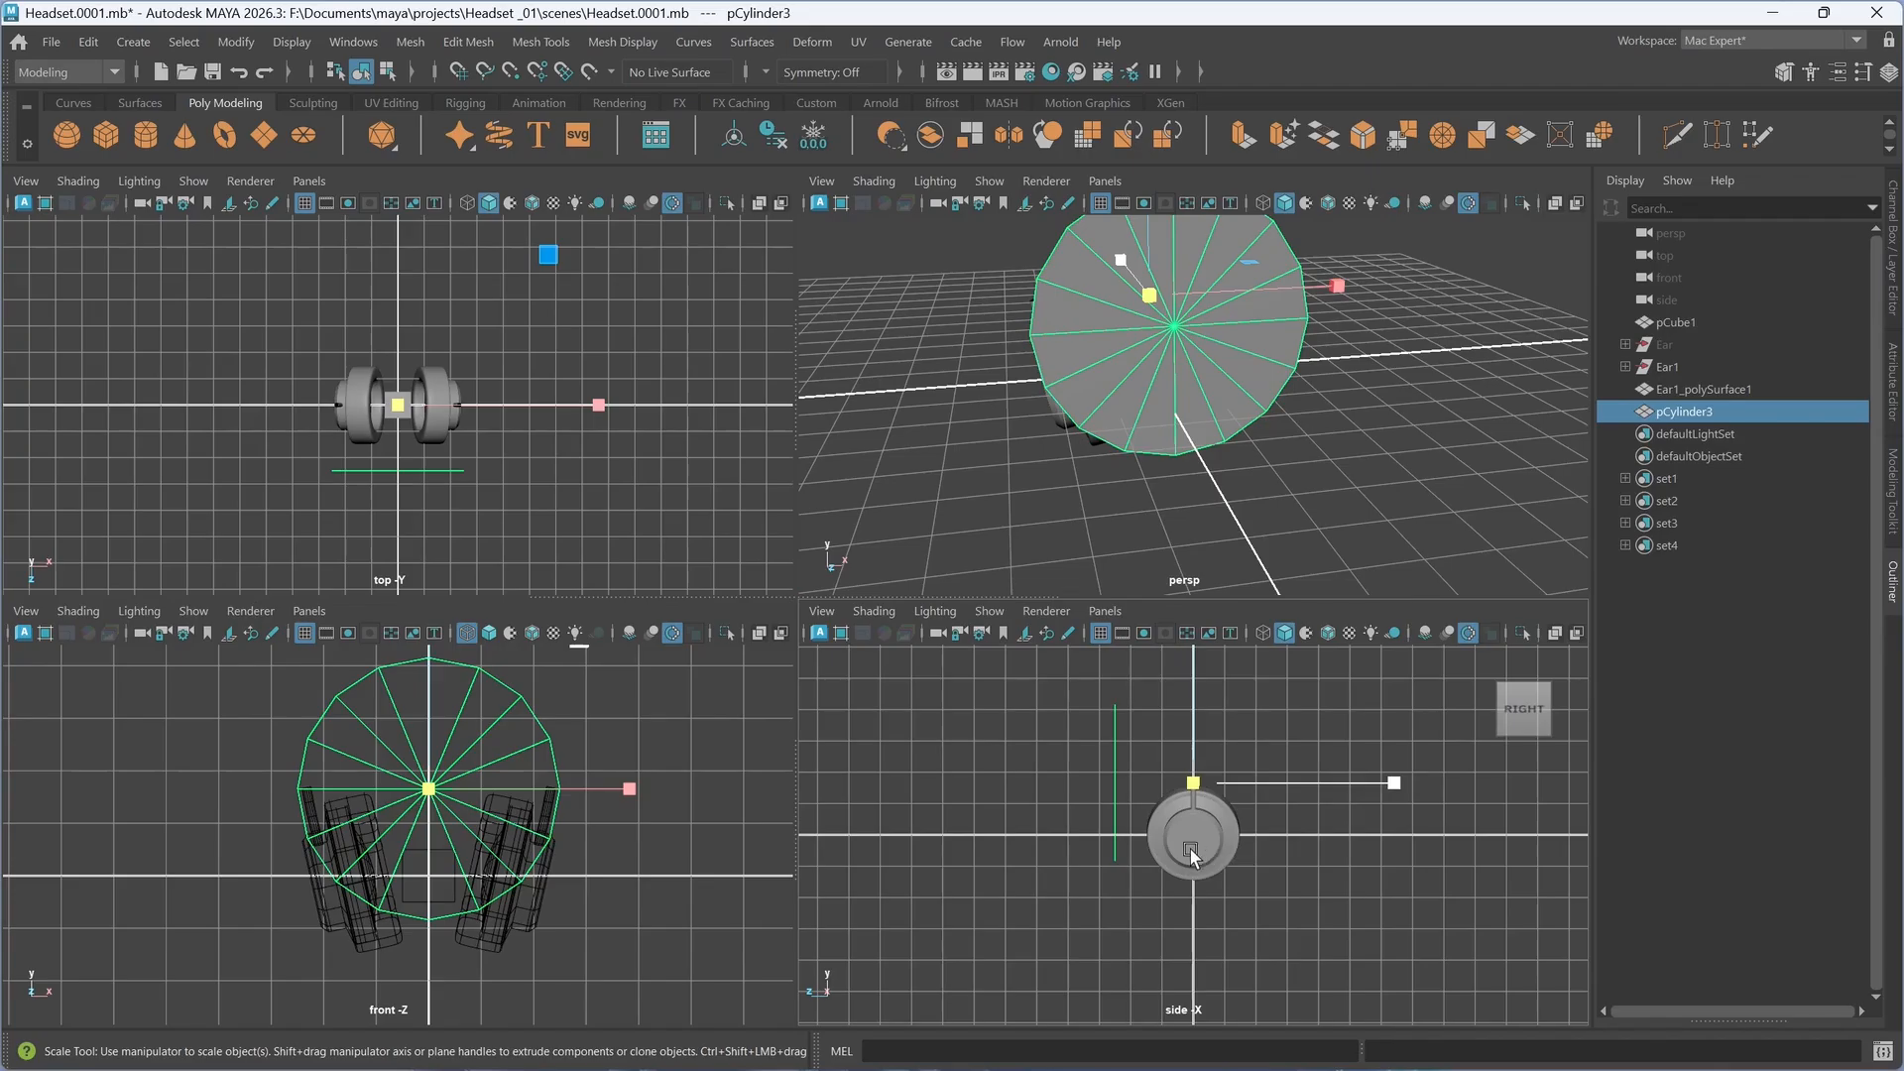
key(space)
scroll(837, 662, up, 3)
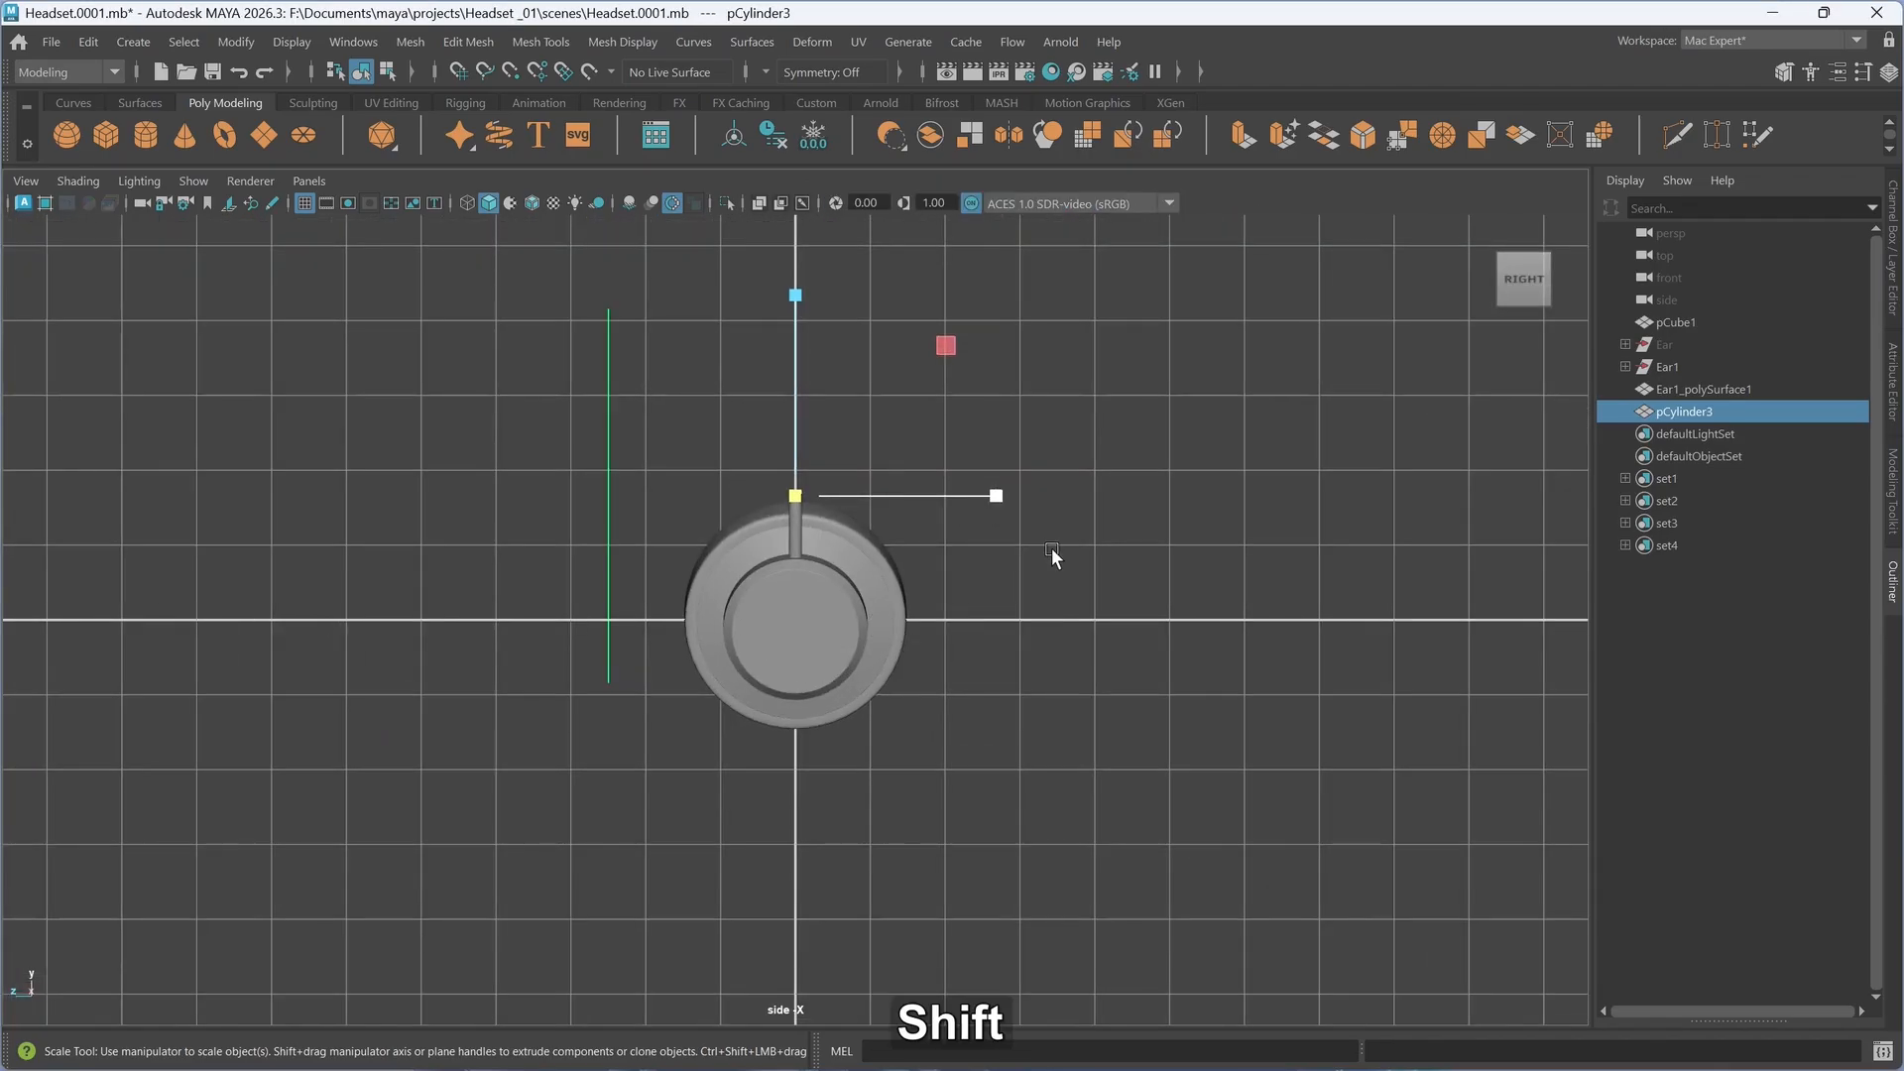
key(d)
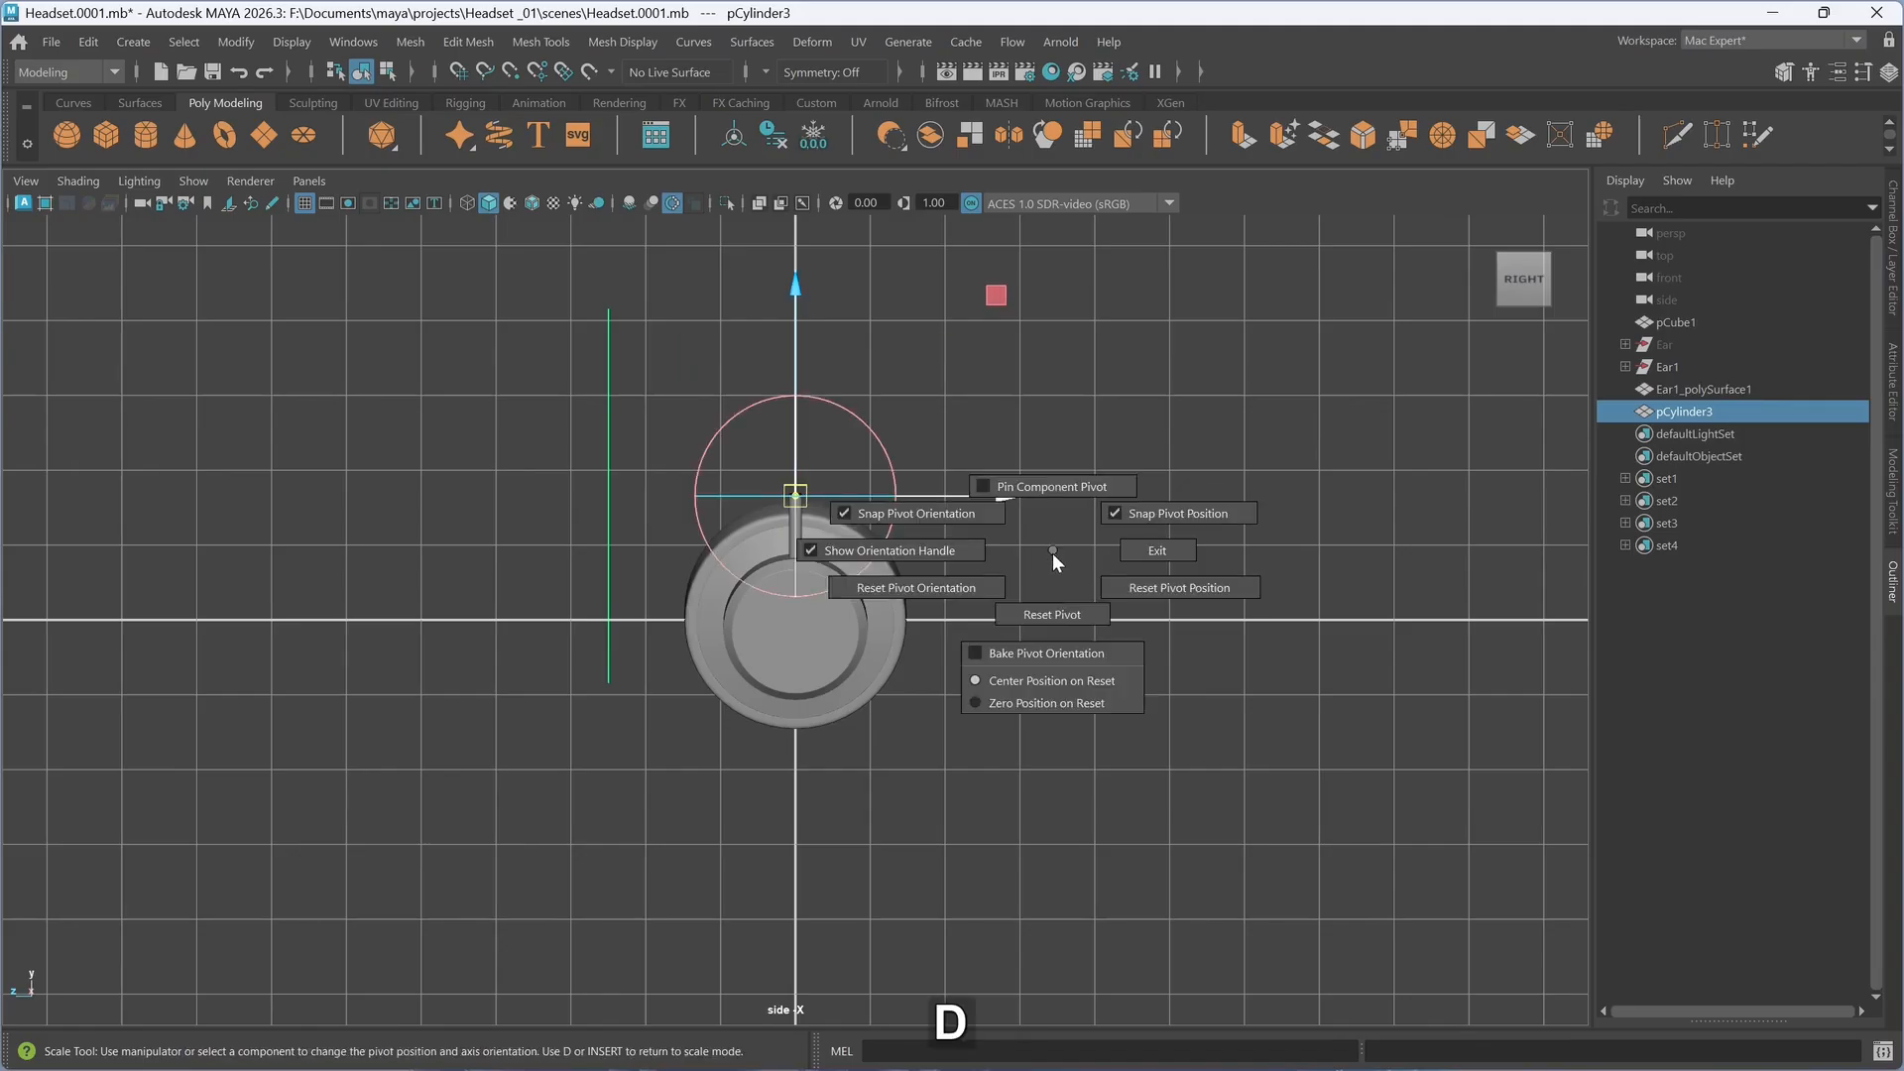
click(1051, 610)
key(d)
scroll(944, 570, up, 1)
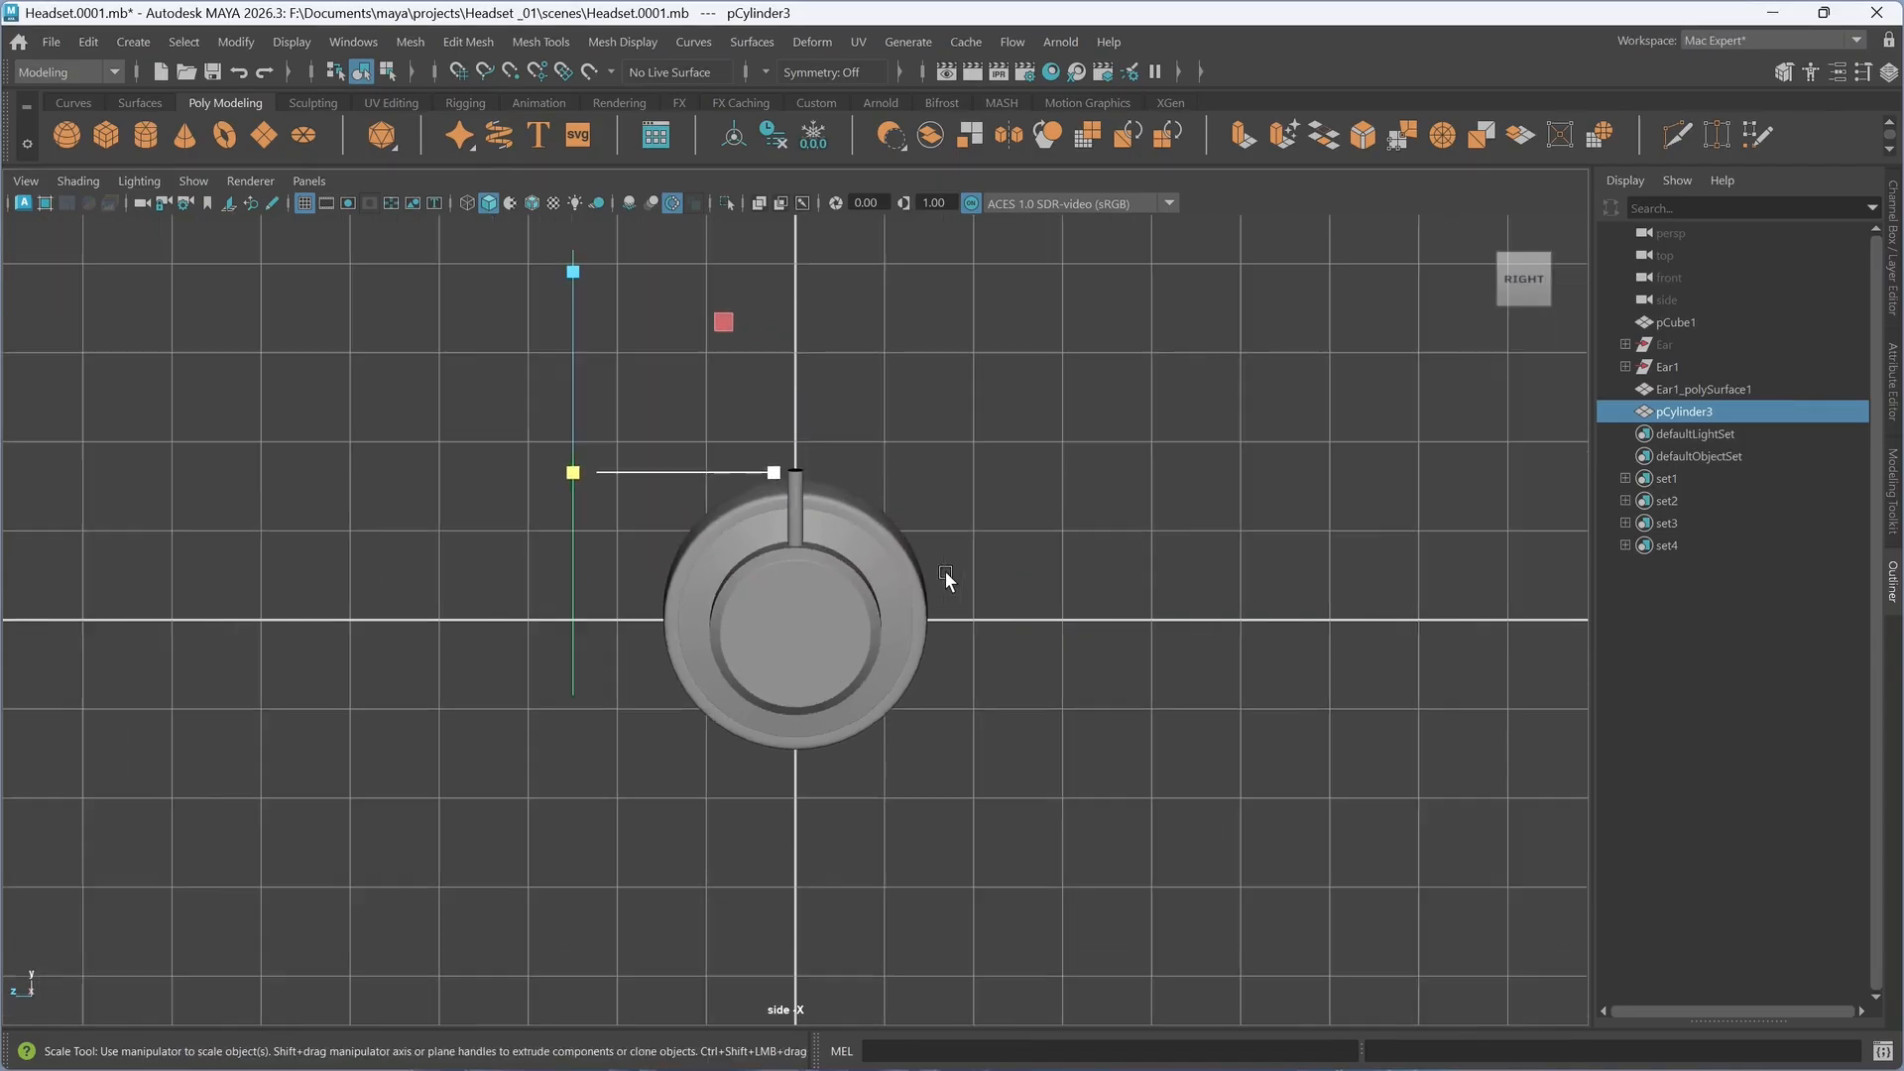
- Move the disc along Z to 0 so it lines up with the stems, and check it in the perspective view
key(w)
drag(371, 473, 593, 502)
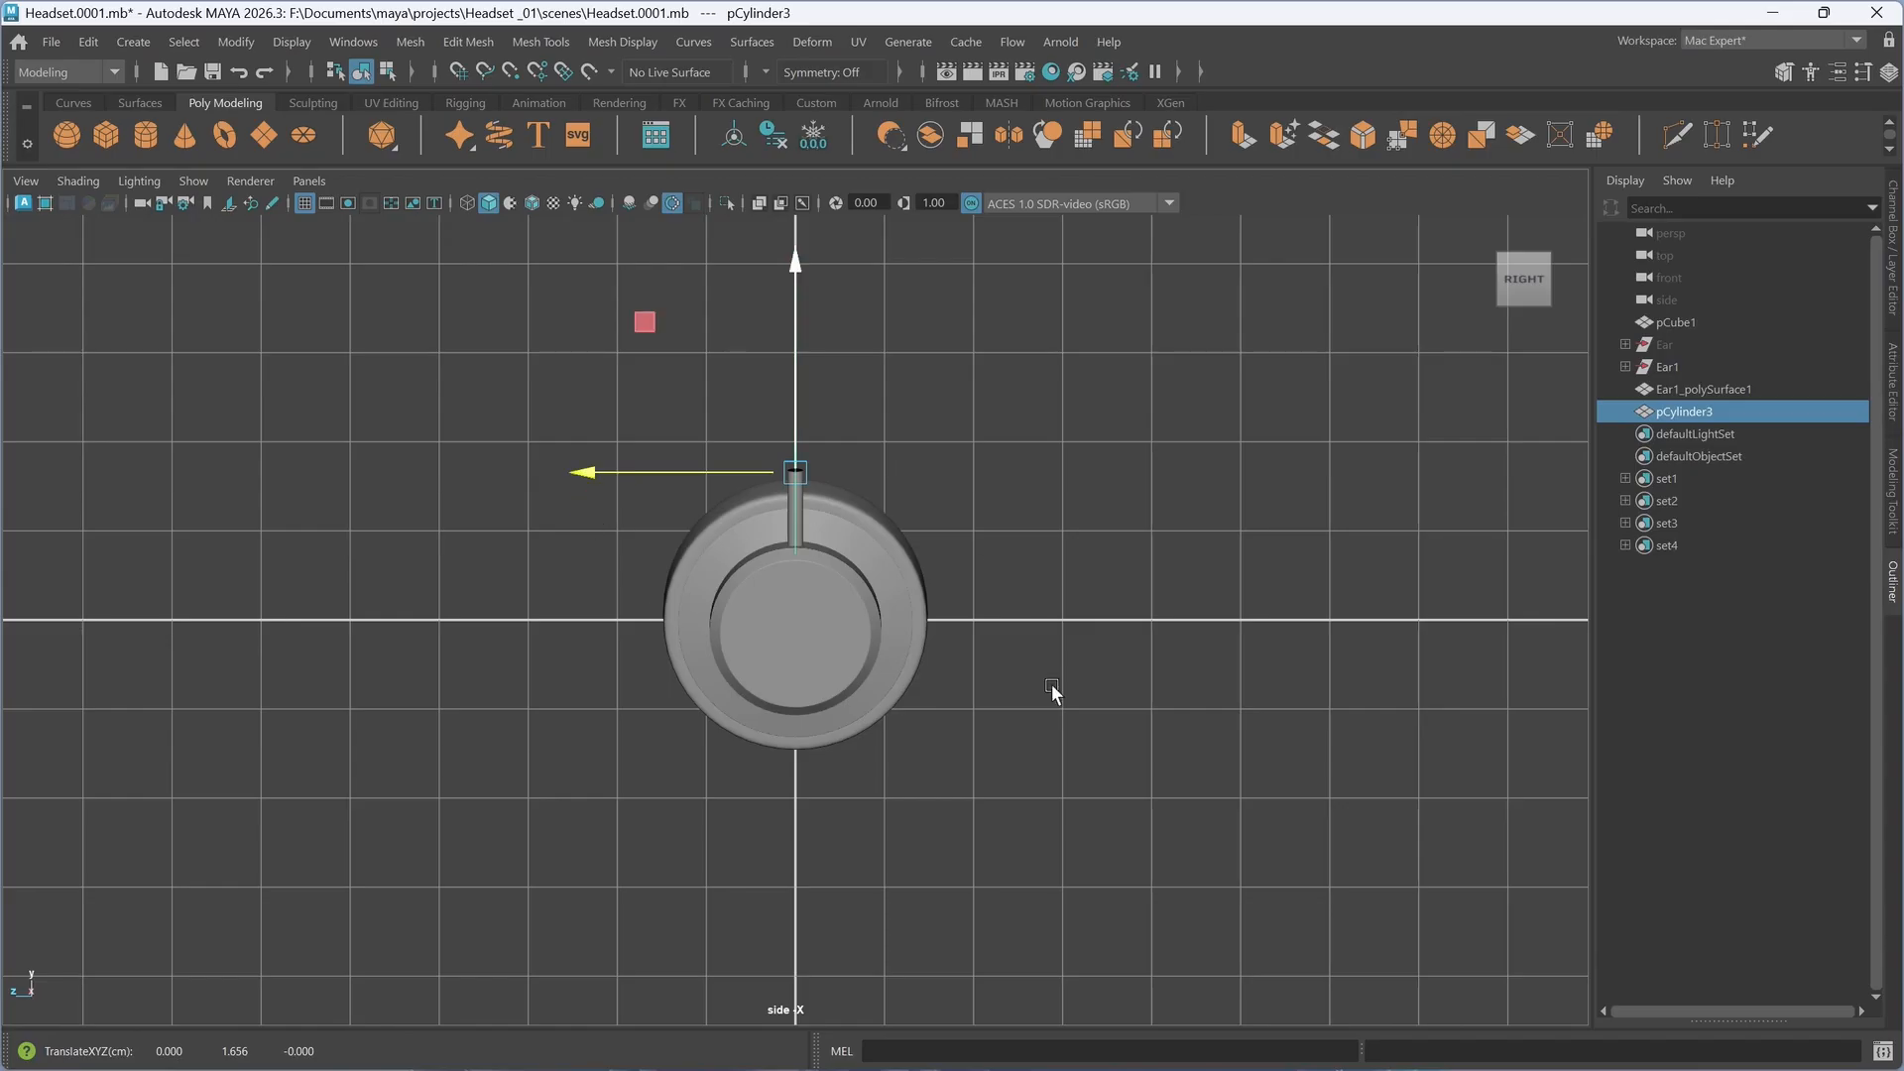
key(space)
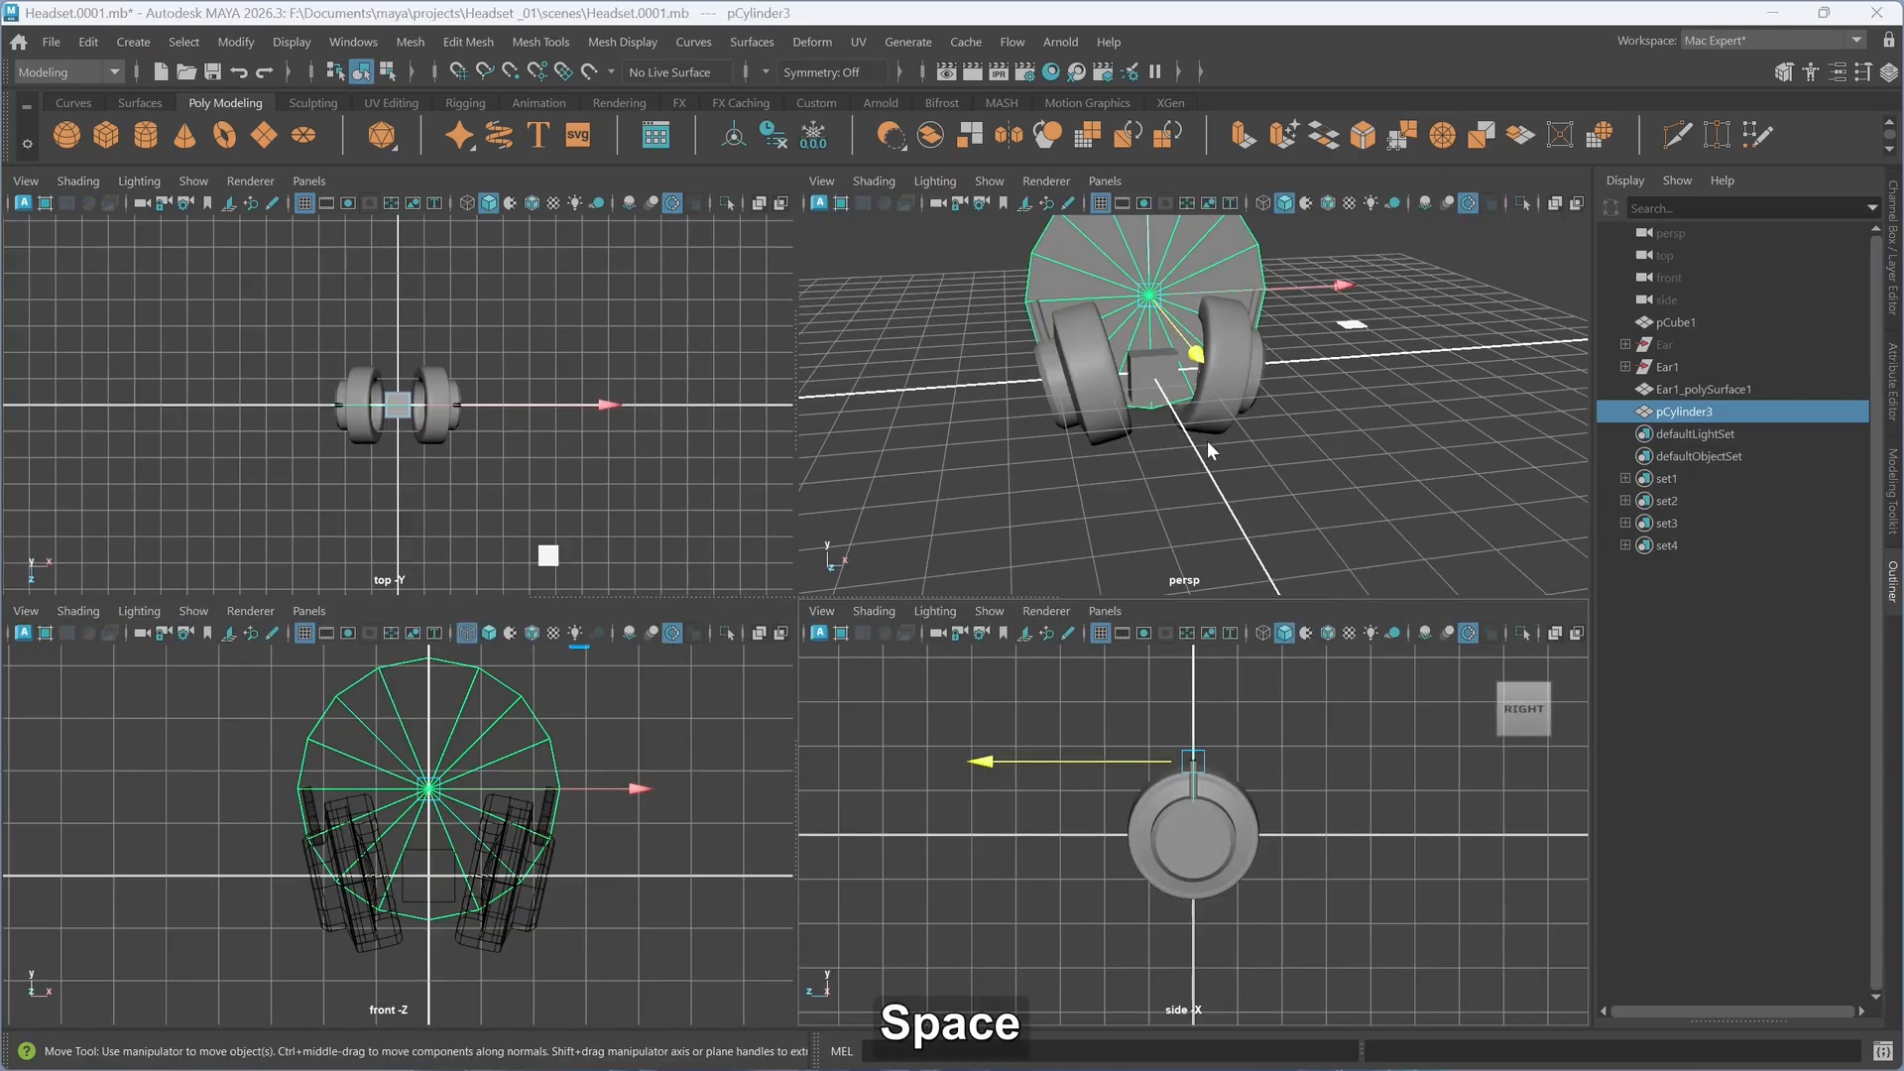
key(space)
key(space)
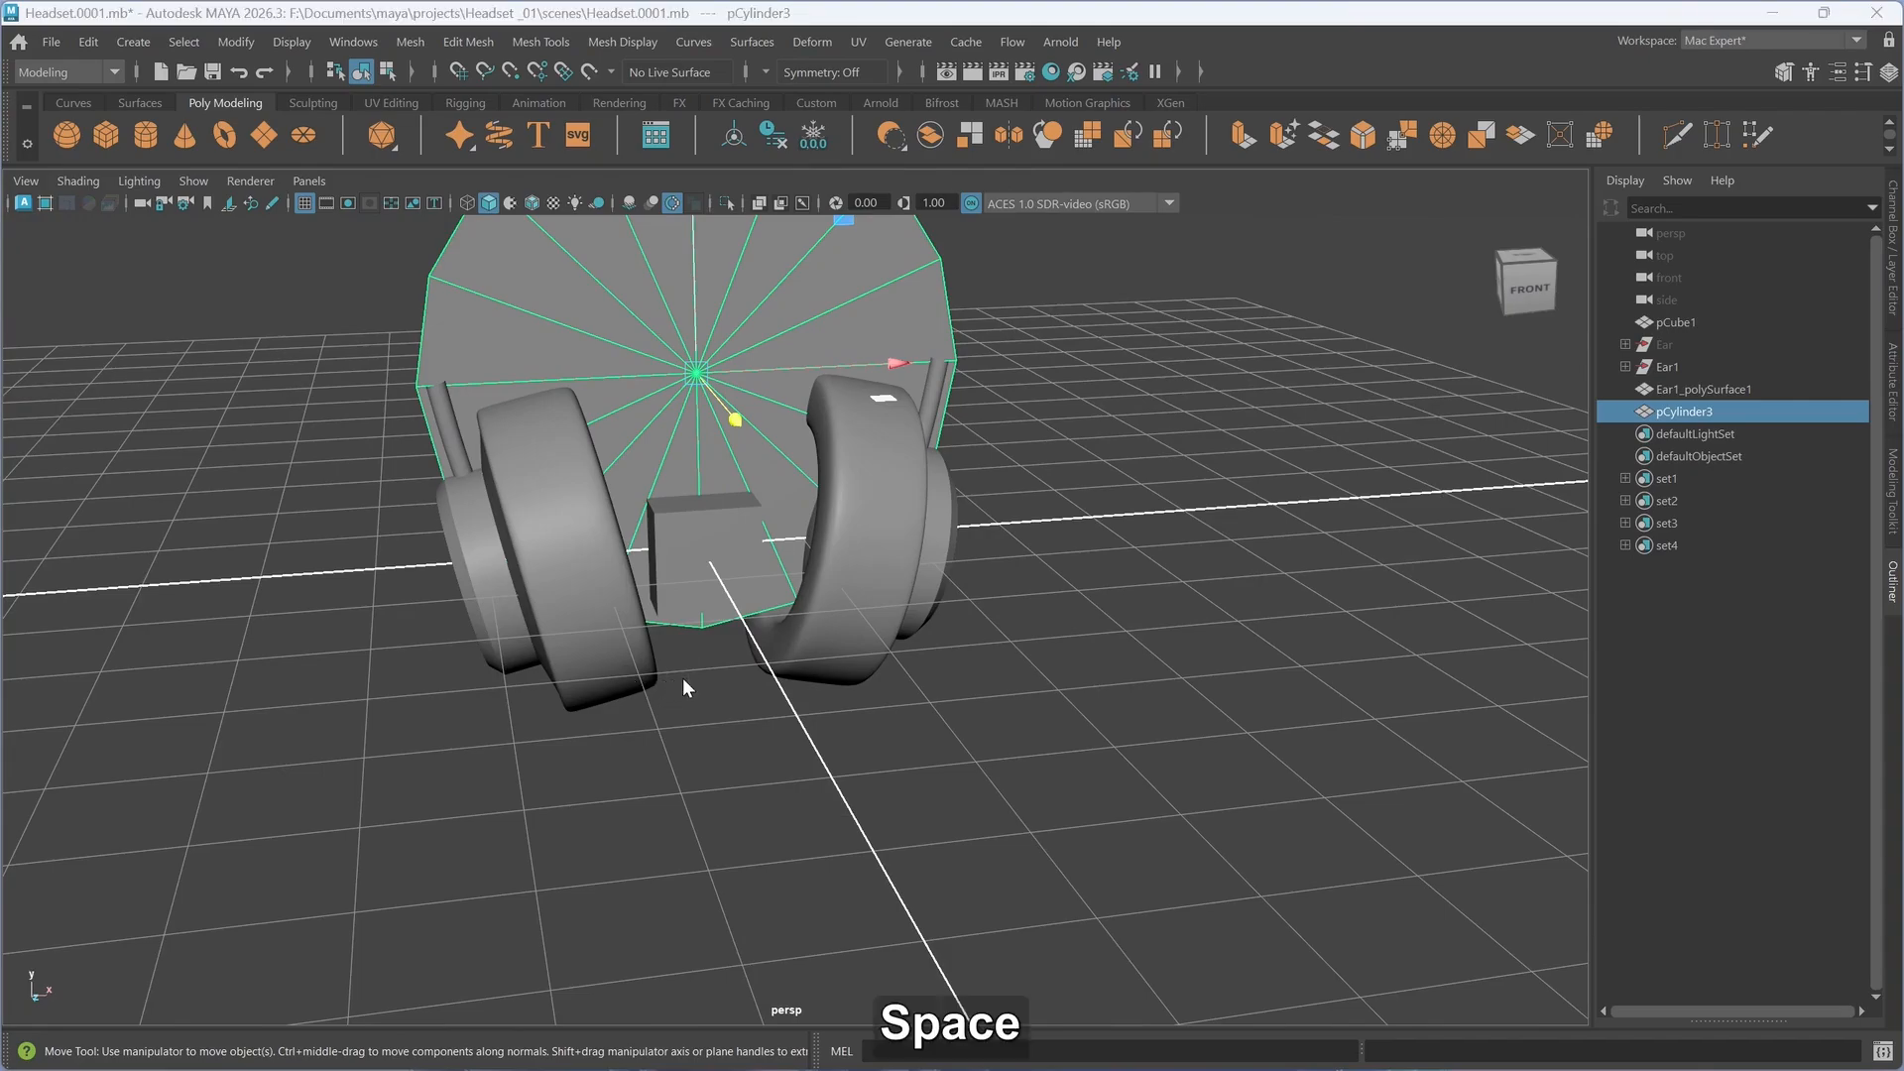
- Delete the lower half of the disc in the front view, keeping only the upper semicircle
key(space)
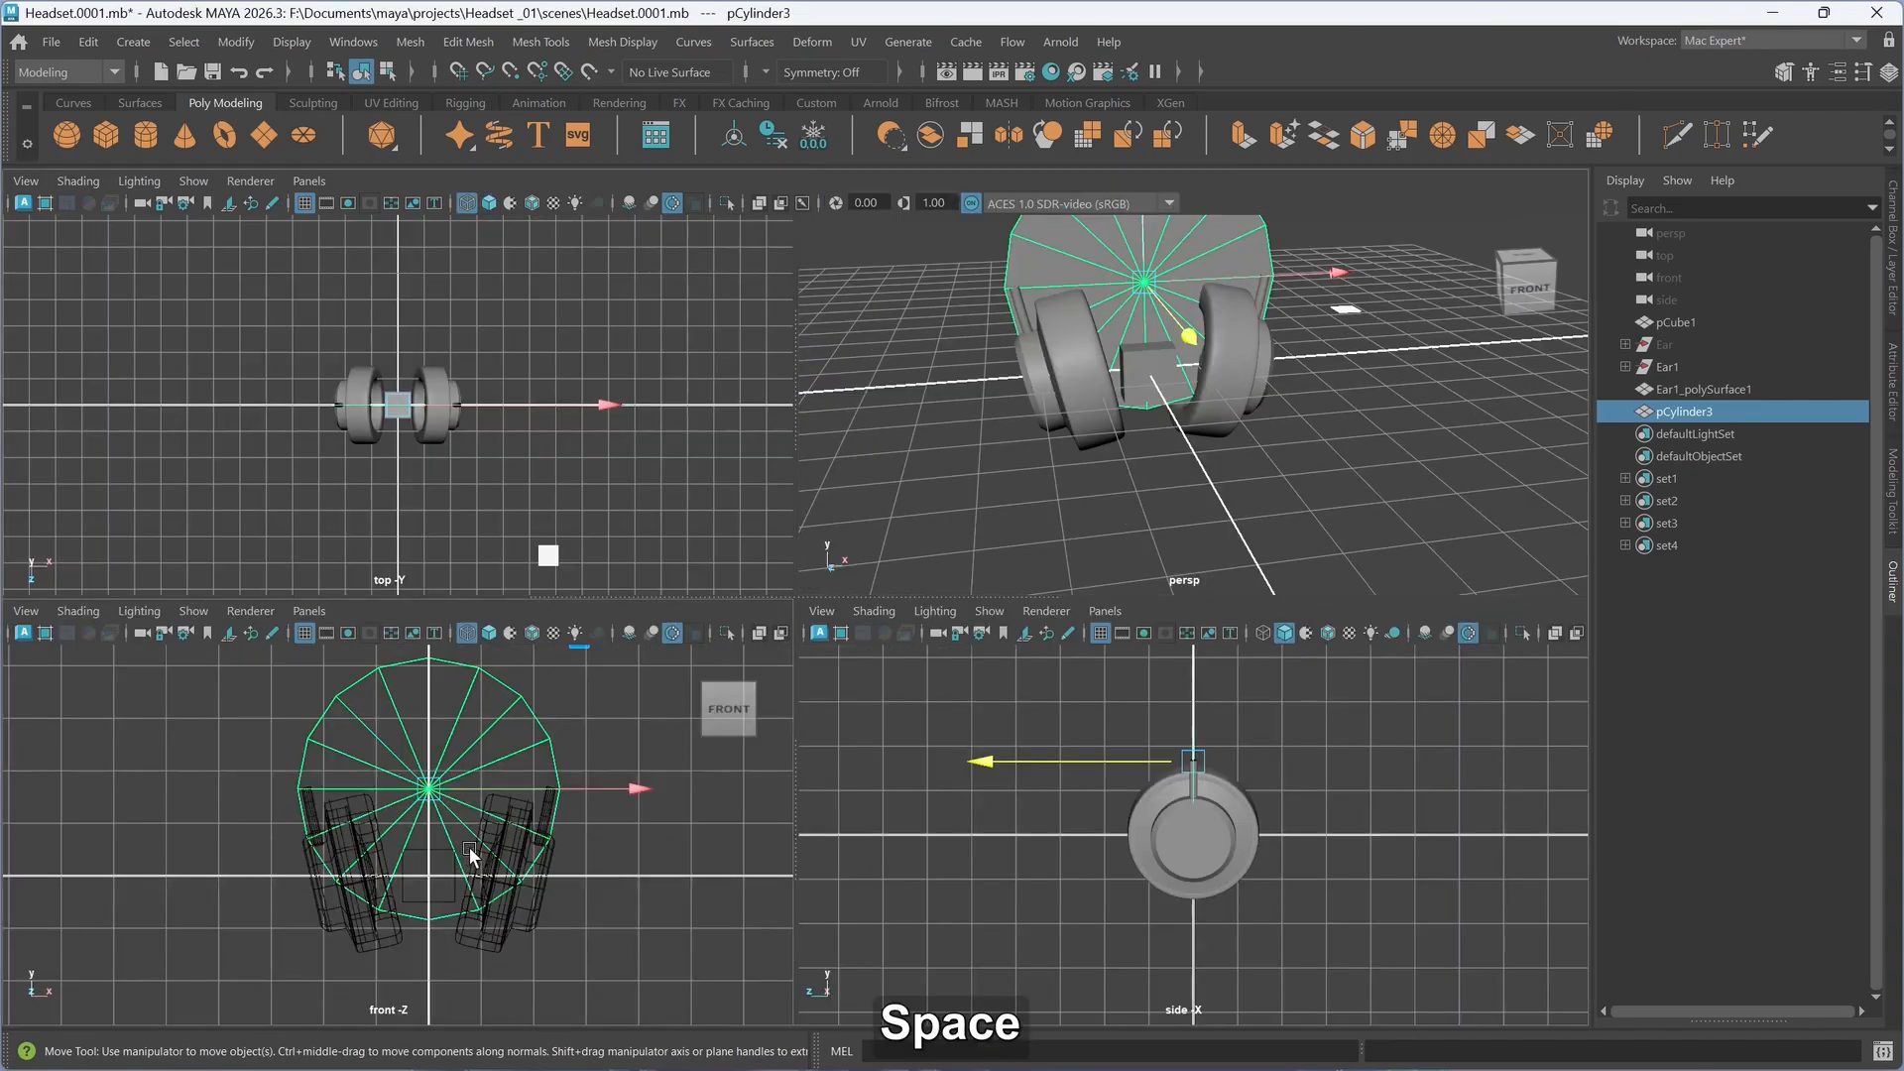
right_drag(1394, 446, 1371, 509)
drag(1363, 773, 200, 559)
key(ctrl+Delete)
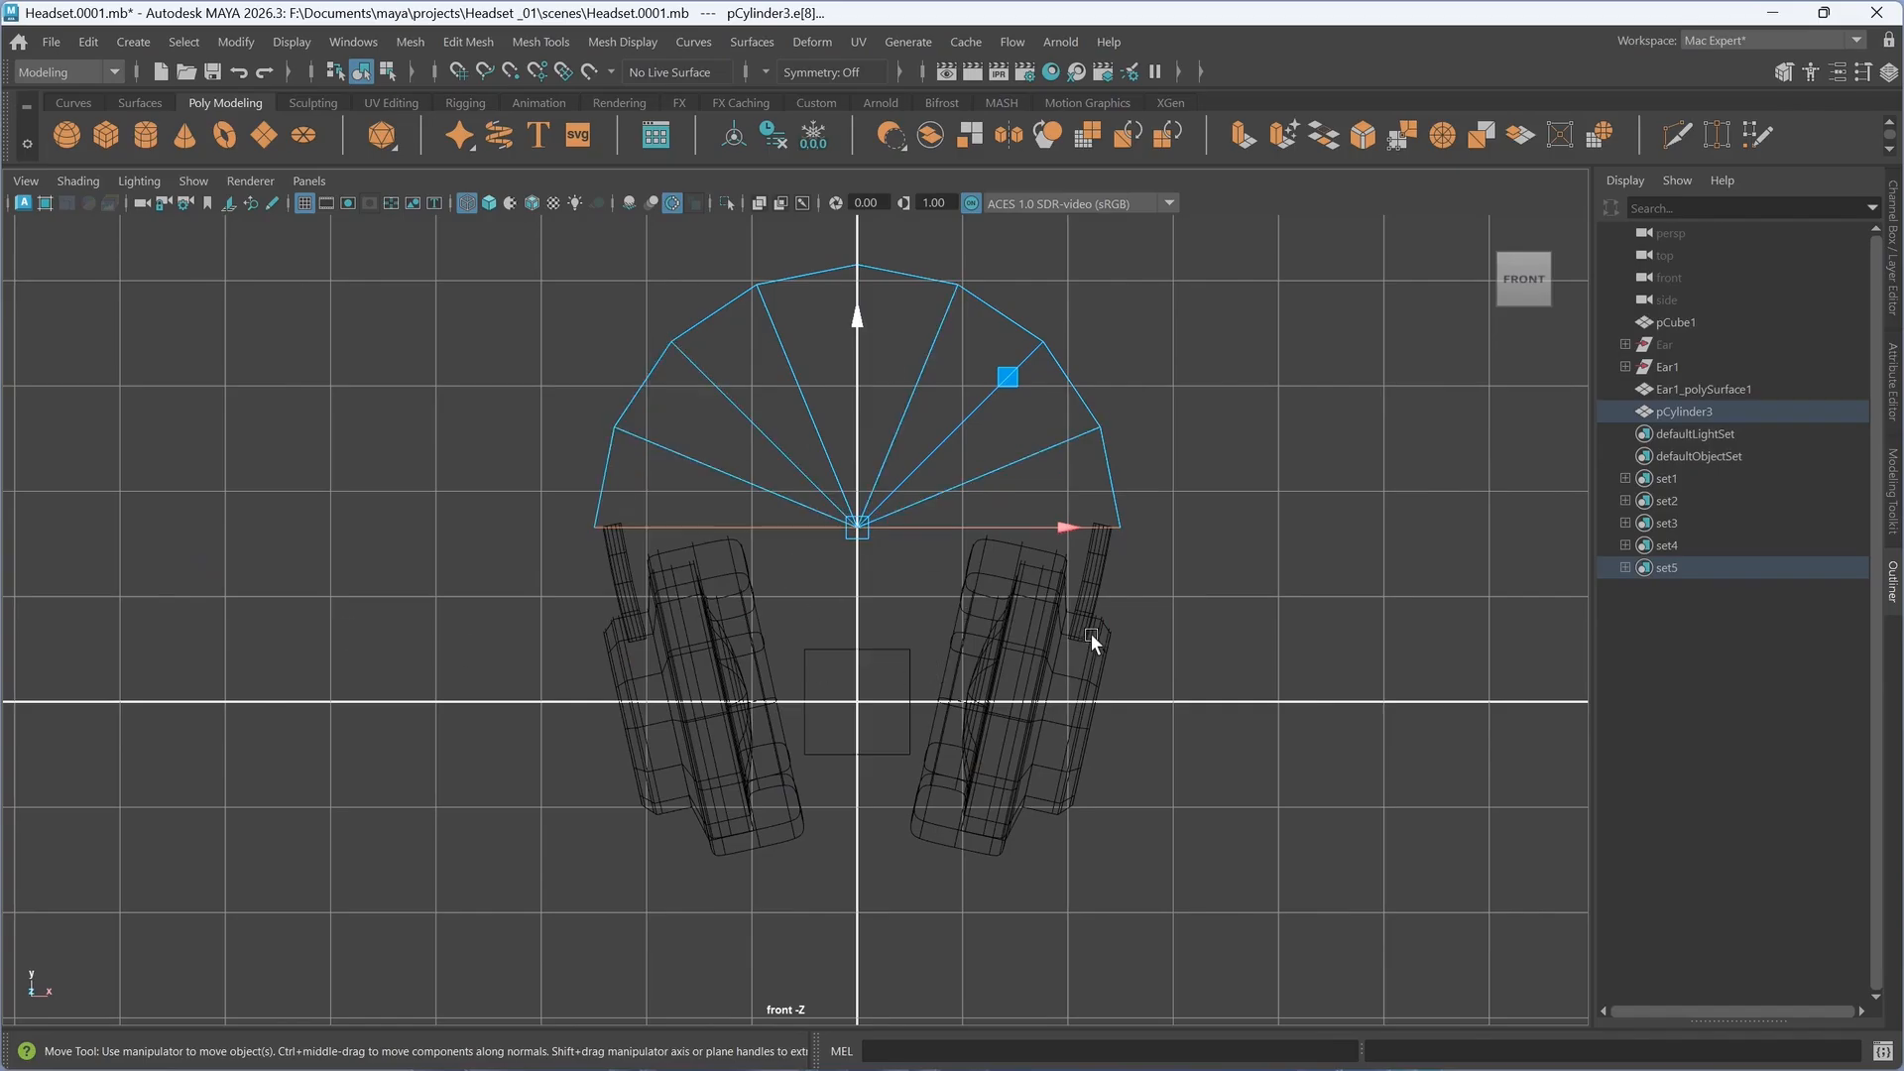
- Extrude the eight outer arc edges of the half-disc about 0.73 cm along negative Z to form a band
key(space)
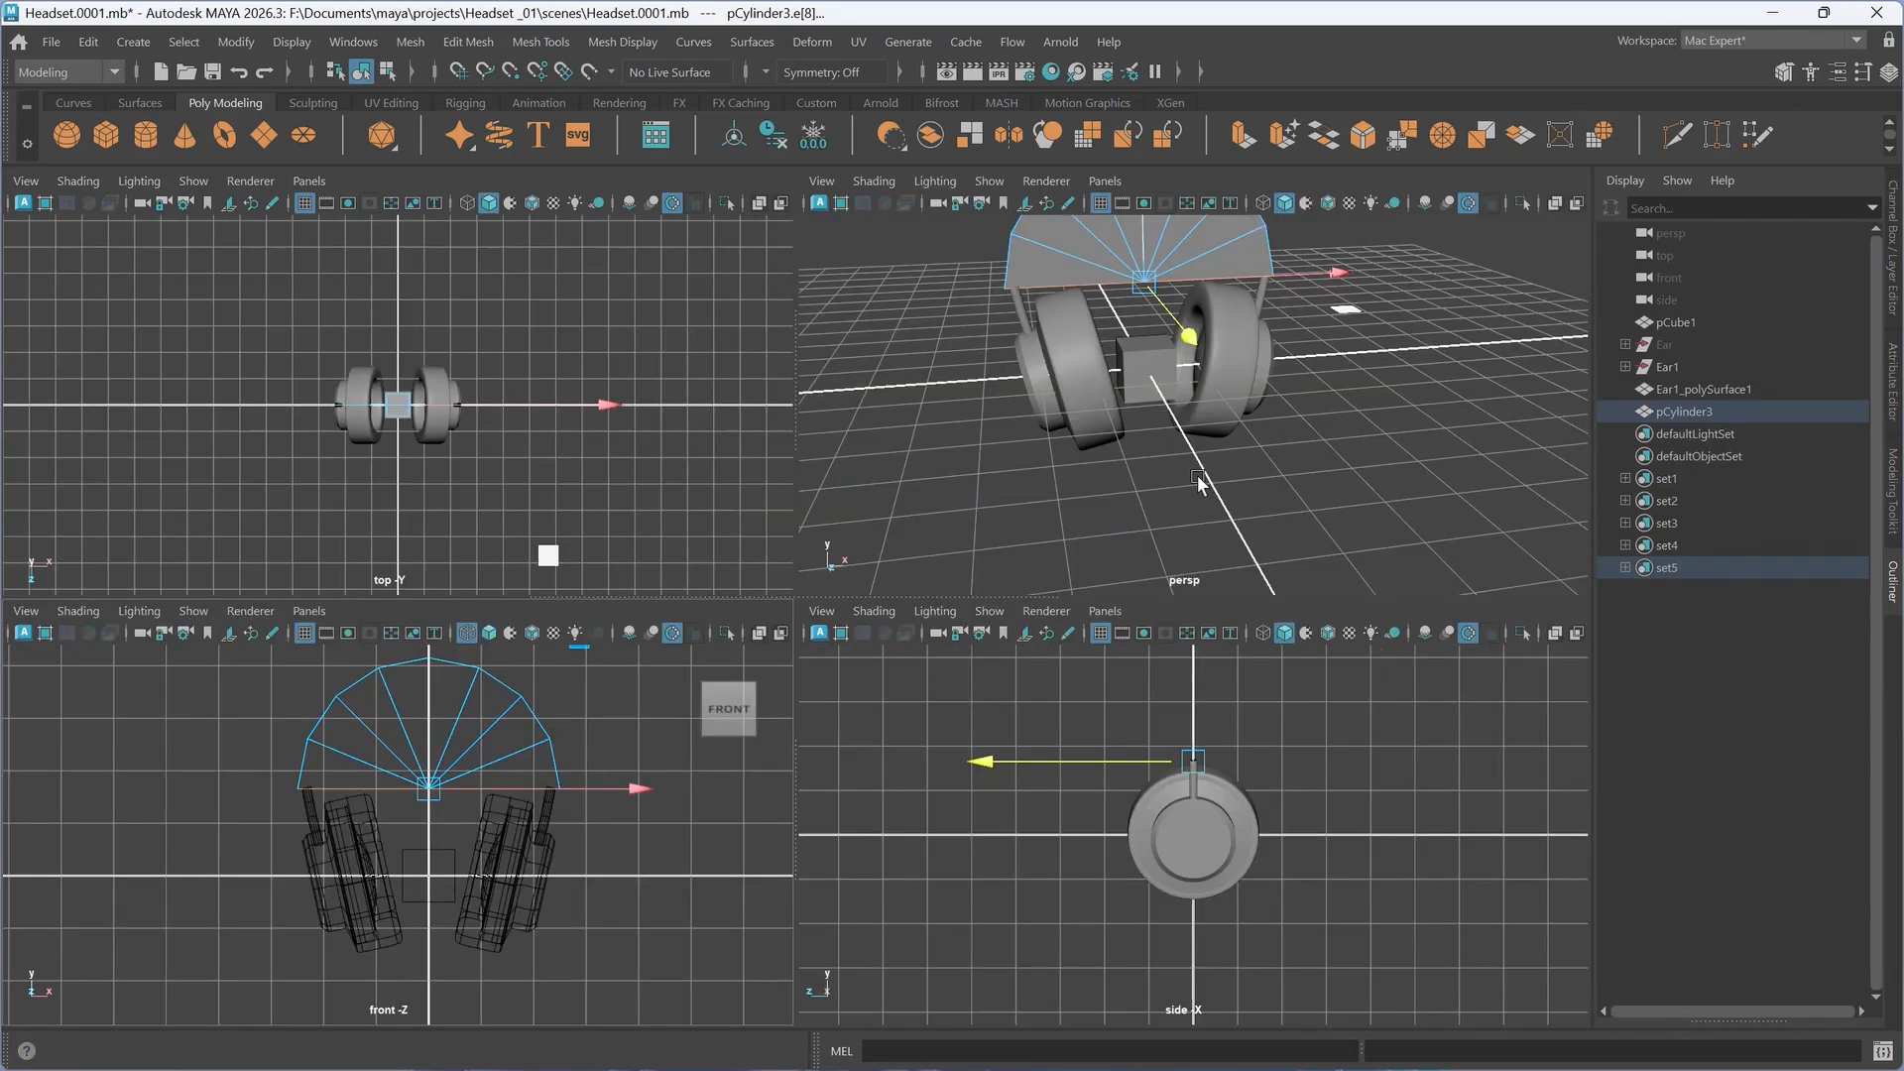
key(space)
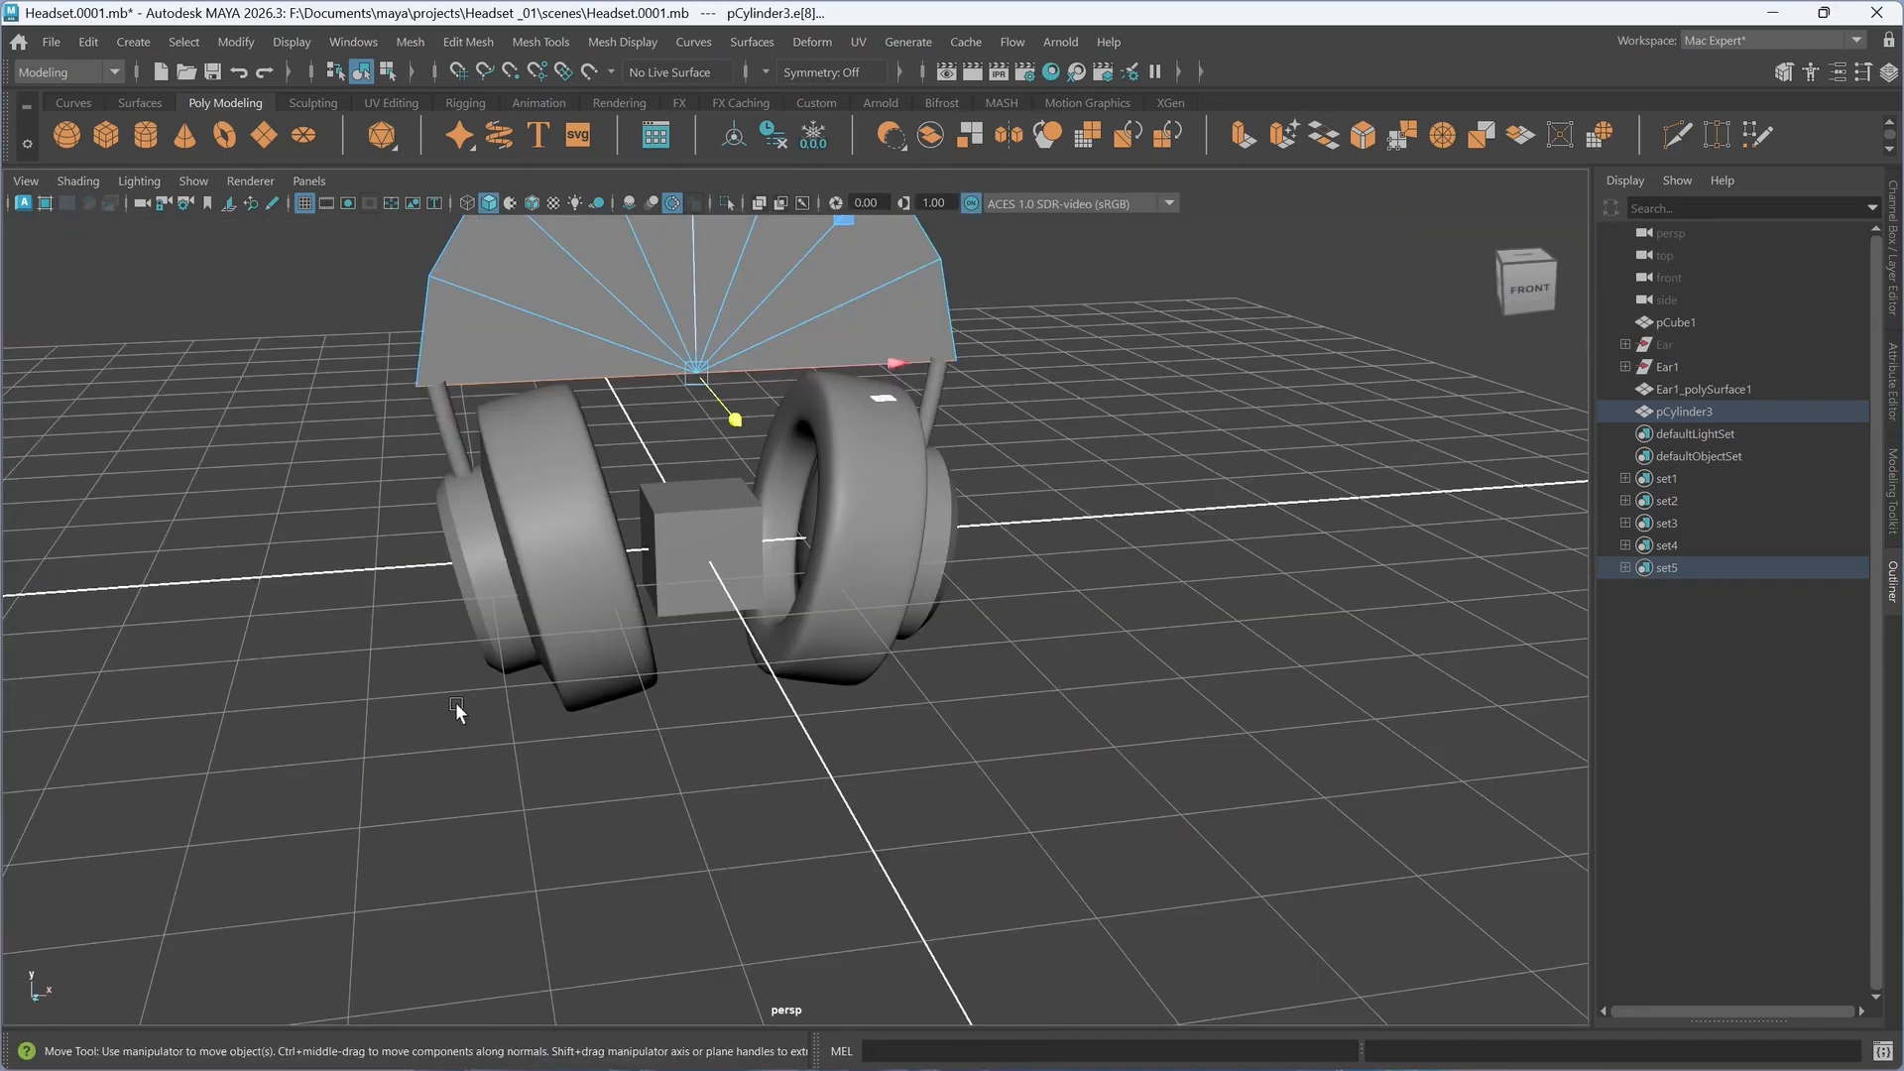
alt+drag(520, 694, 613, 659)
scroll(615, 656, down, 3)
alt+middle_drag(654, 535, 680, 611)
scroll(680, 611, up, 1)
right_drag(1012, 647, 1031, 385)
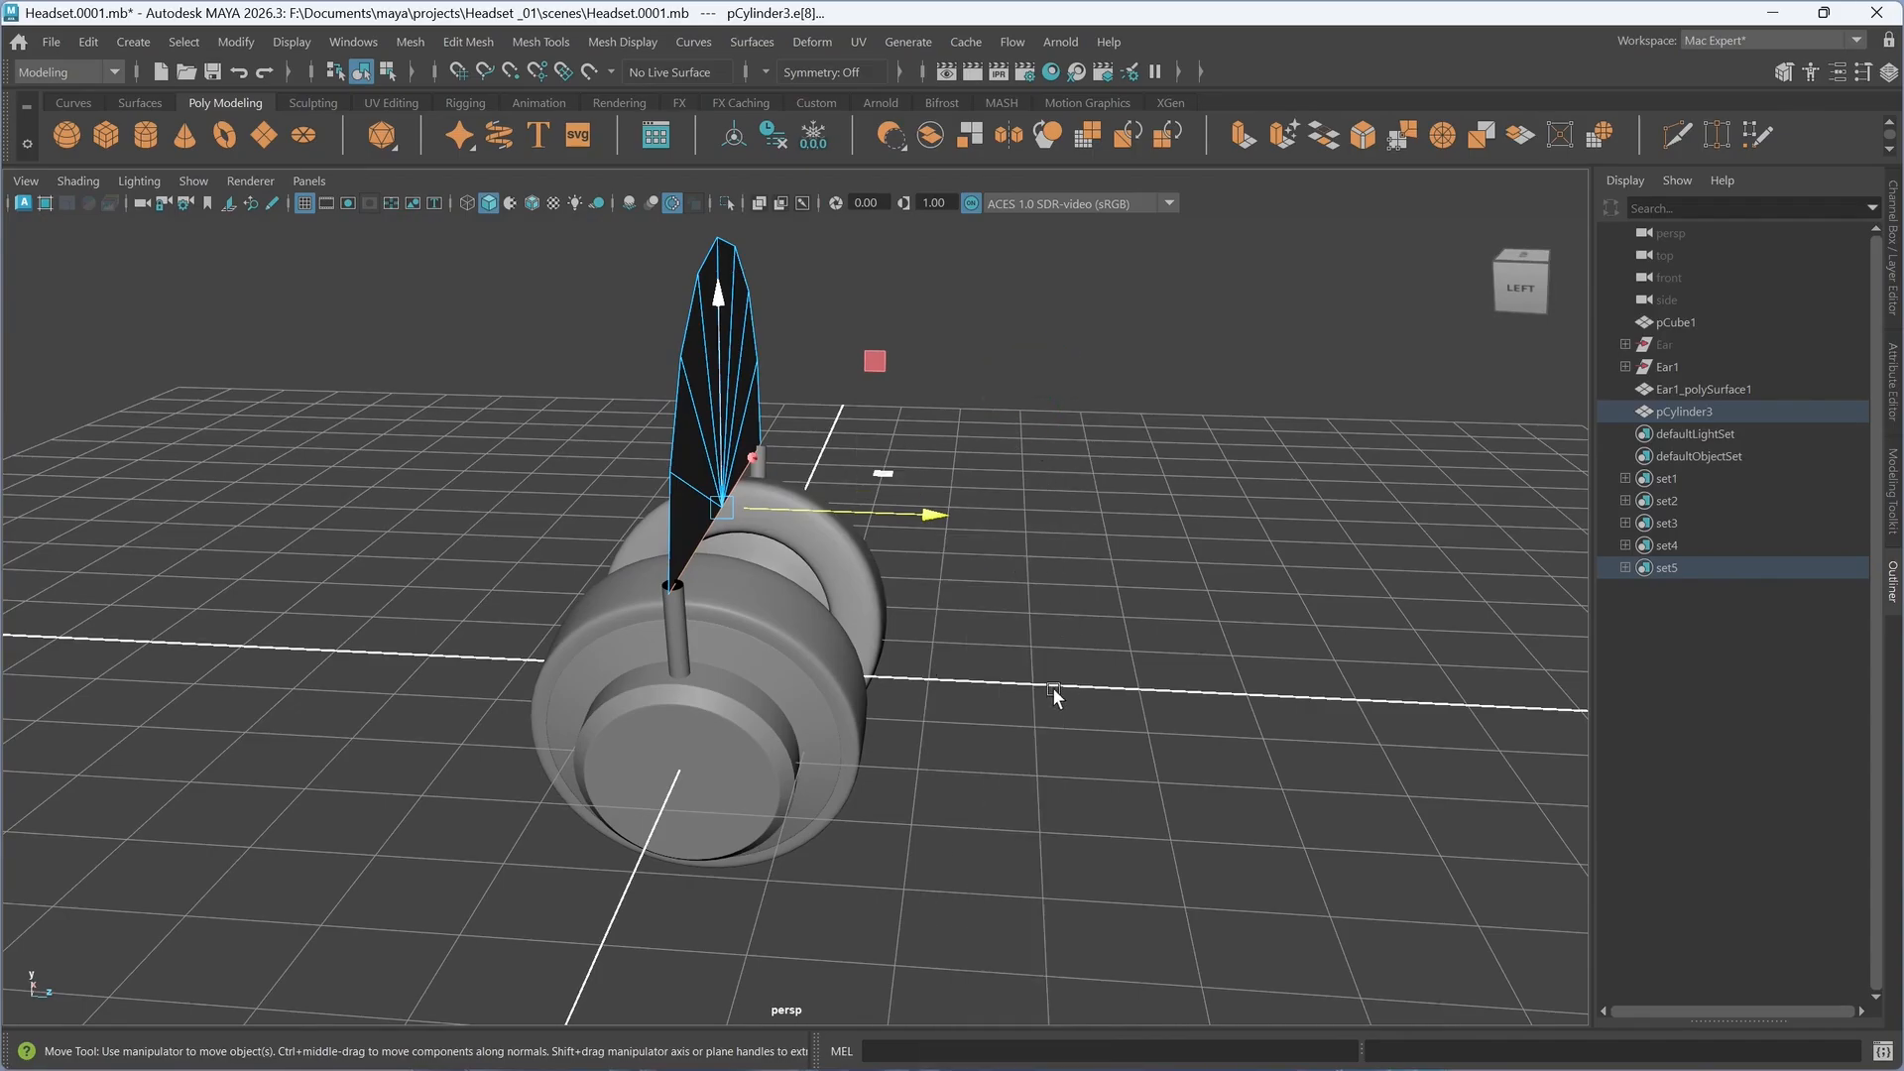
alt+drag(1020, 682, 722, 604)
shift+click(570, 397)
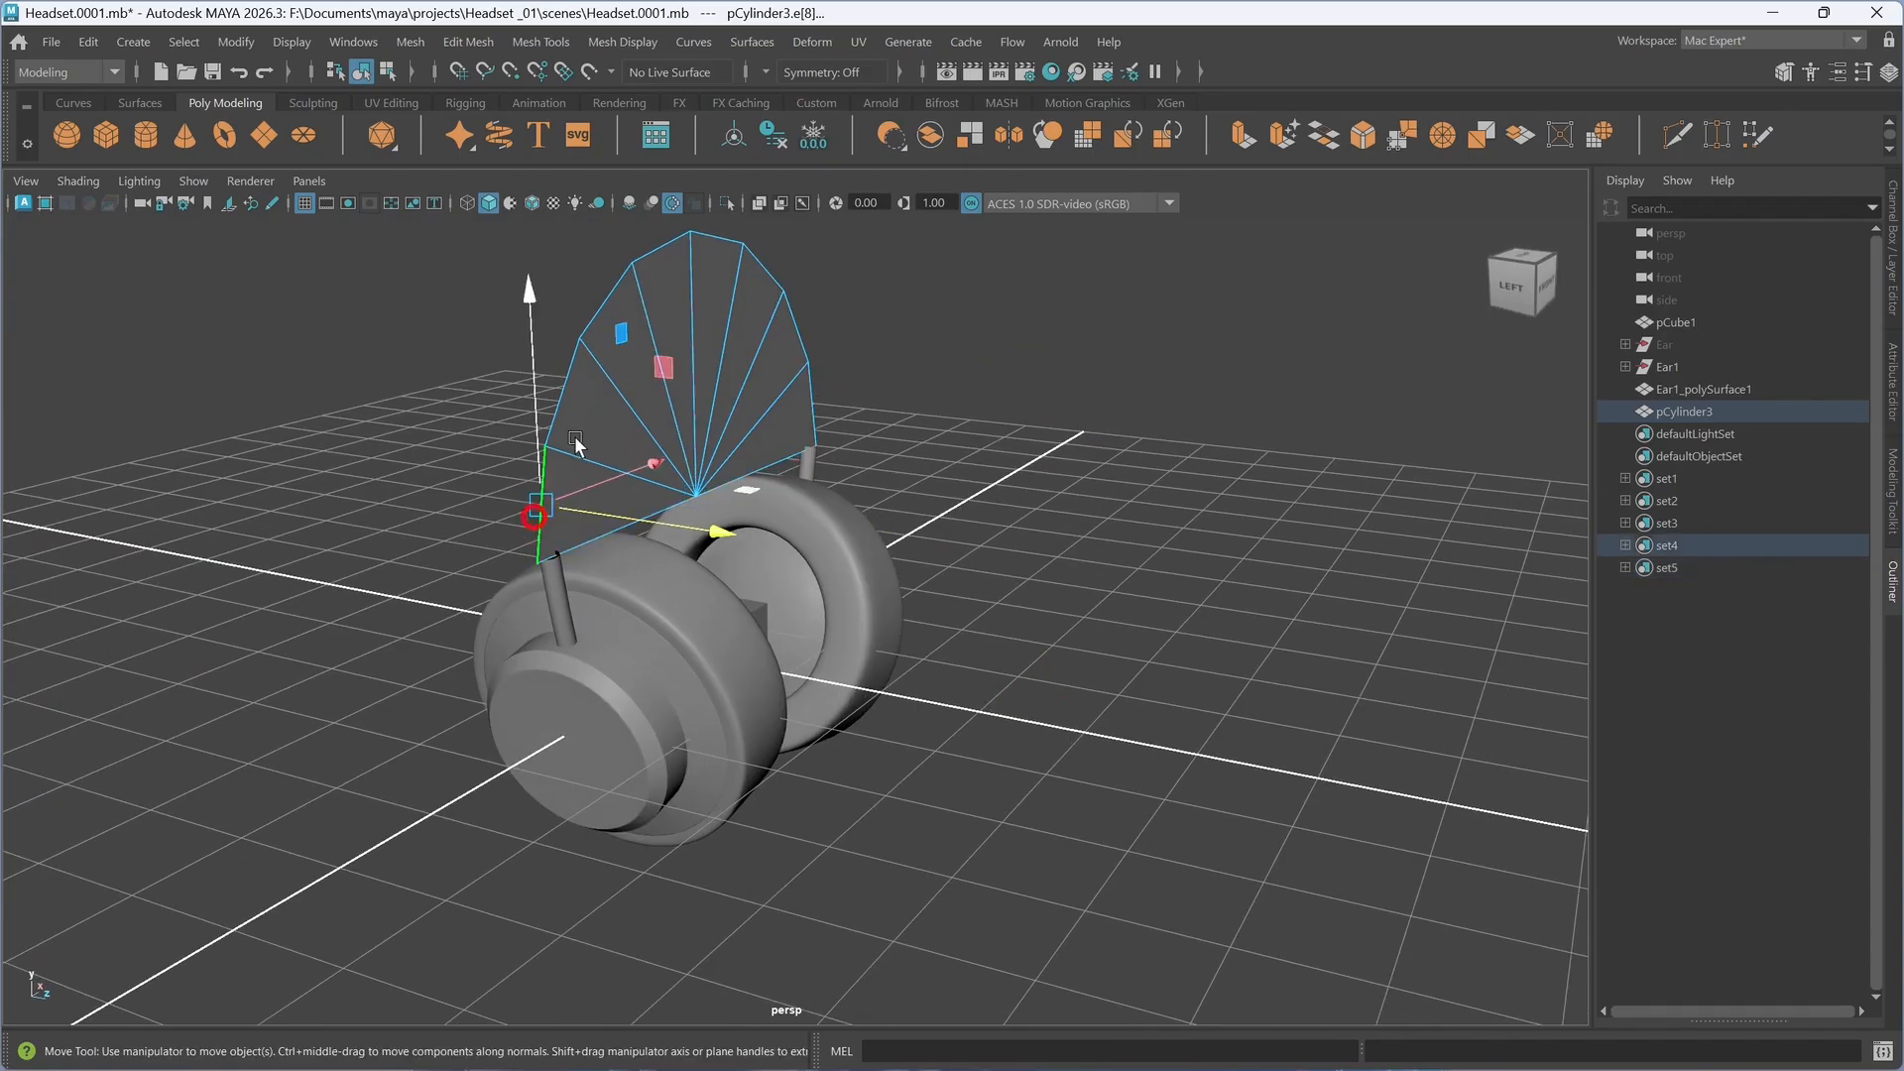
shift+click(598, 311)
shift+click(676, 242)
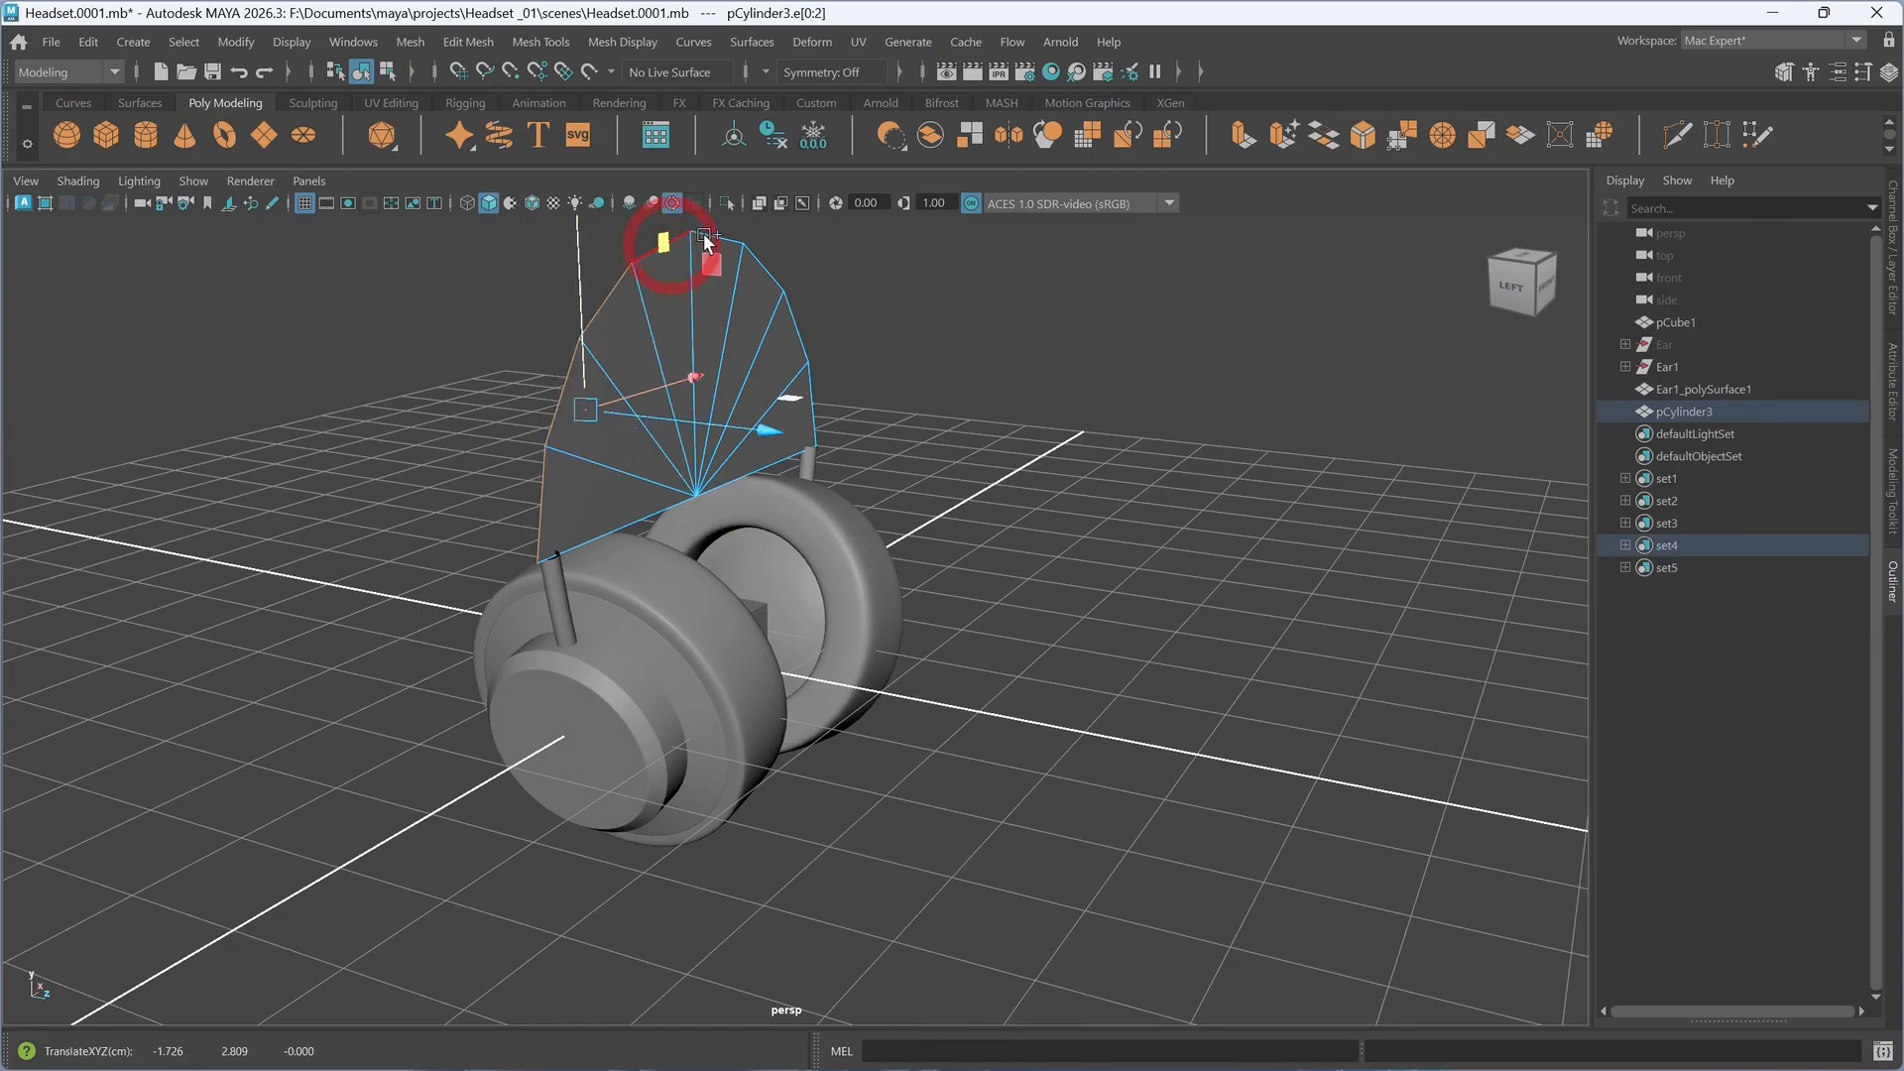
scroll(833, 454, up, 2)
alt+middle_drag(842, 448, 819, 536)
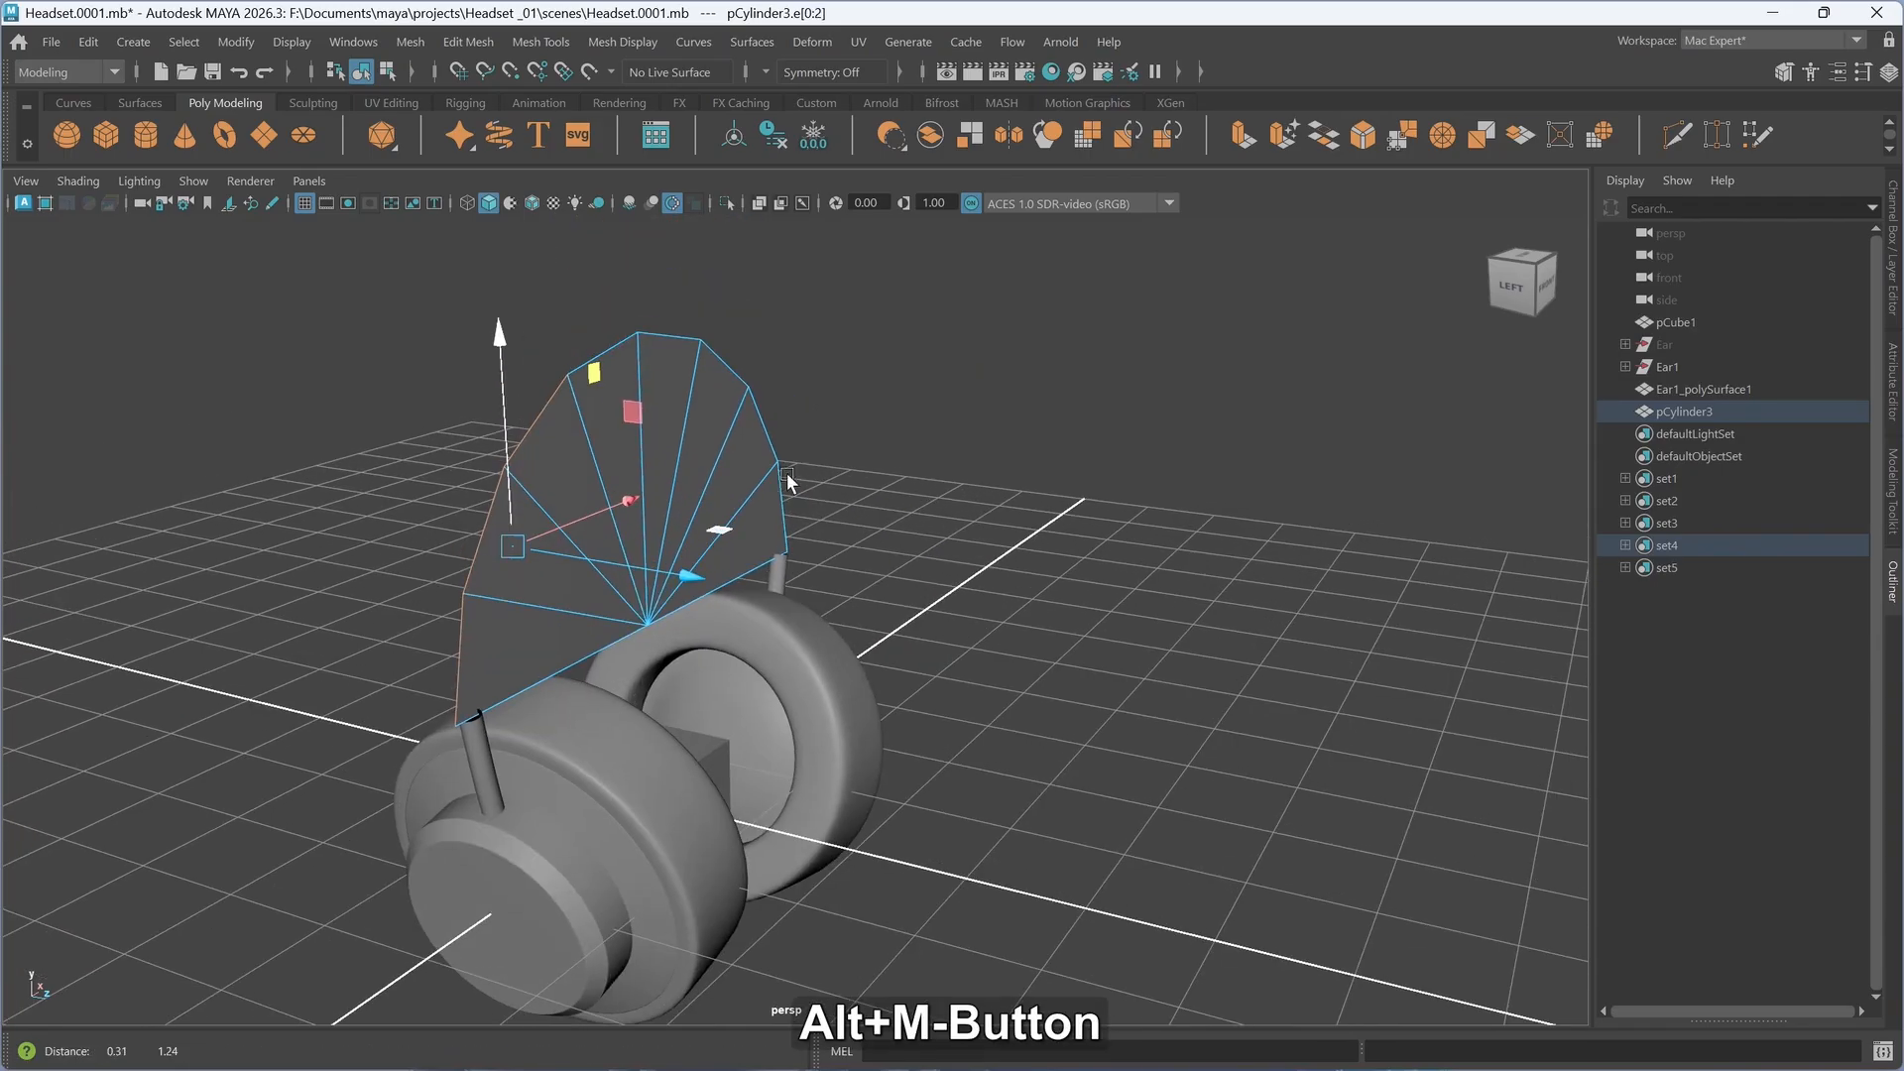
shift+click(612, 342)
shift+click(729, 349)
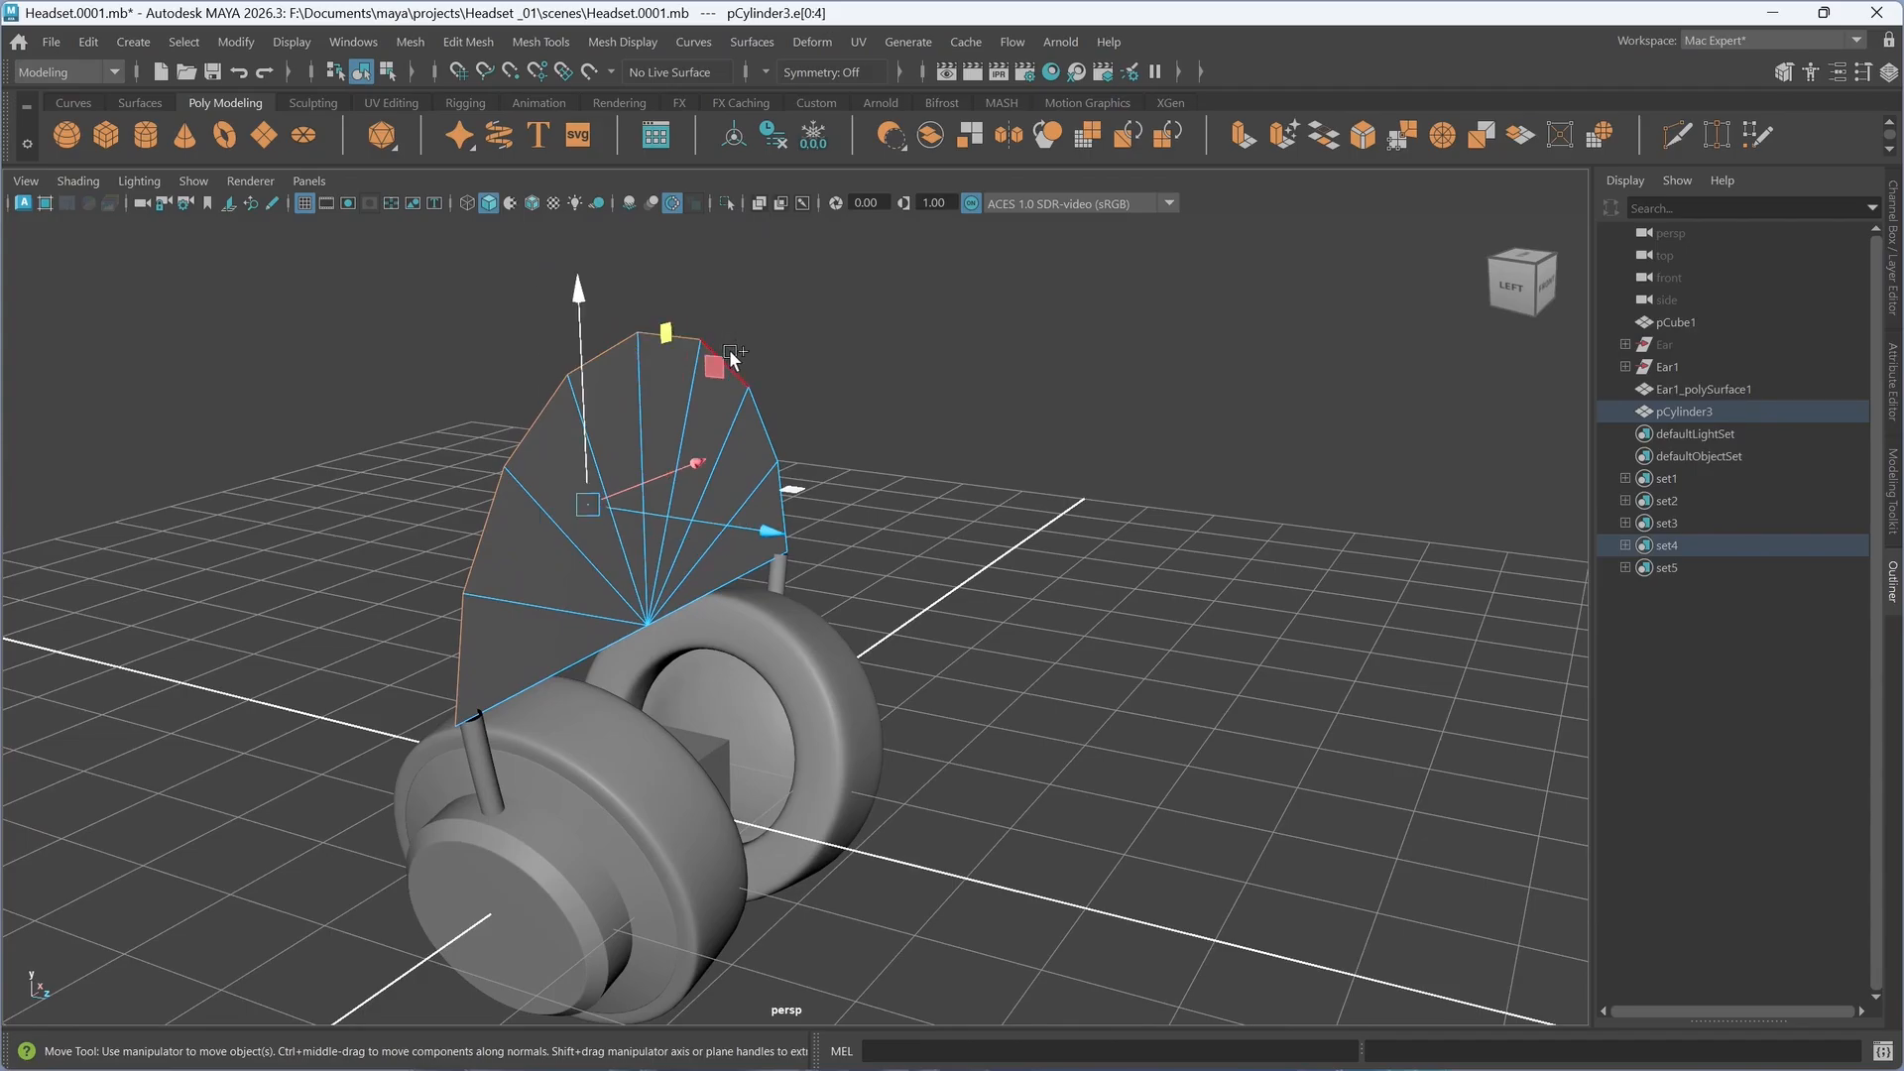
shift+click(741, 384)
shift+click(788, 480)
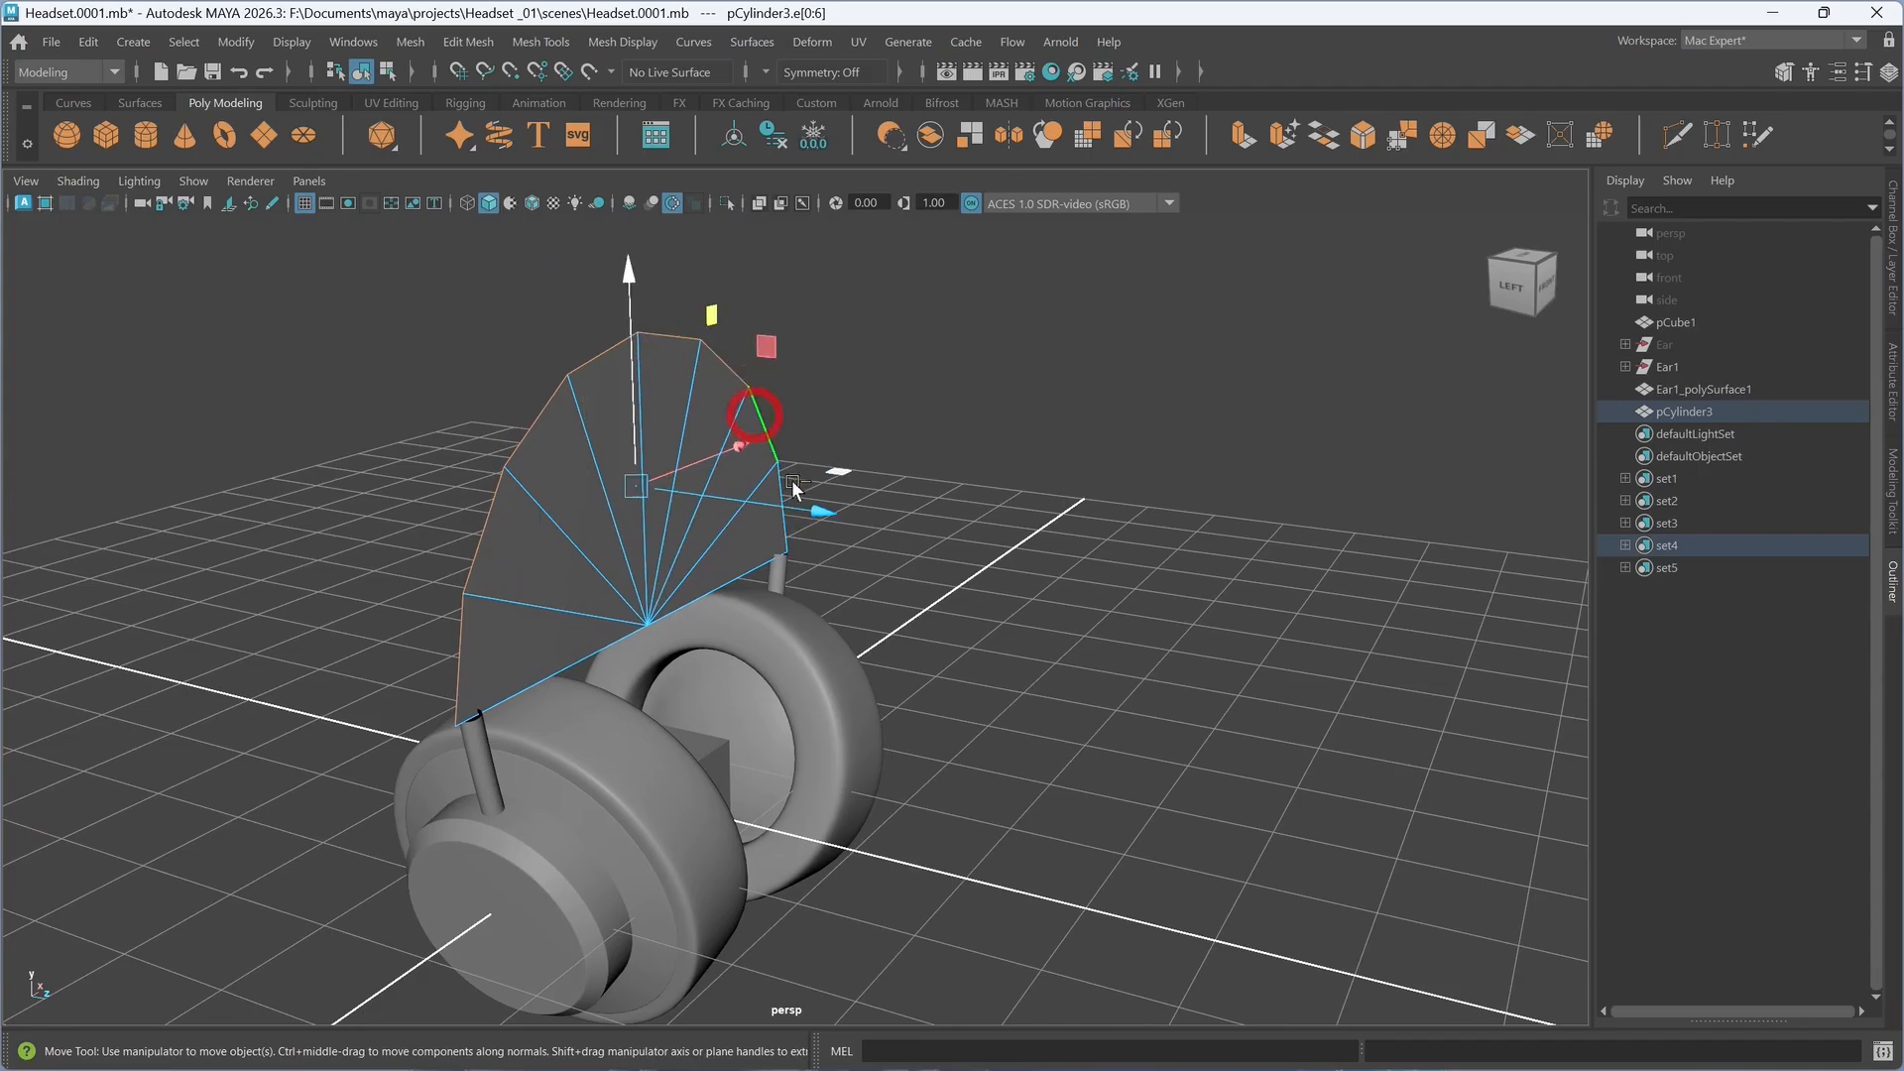
shift+click(788, 540)
alt+drag(788, 540, 746, 616)
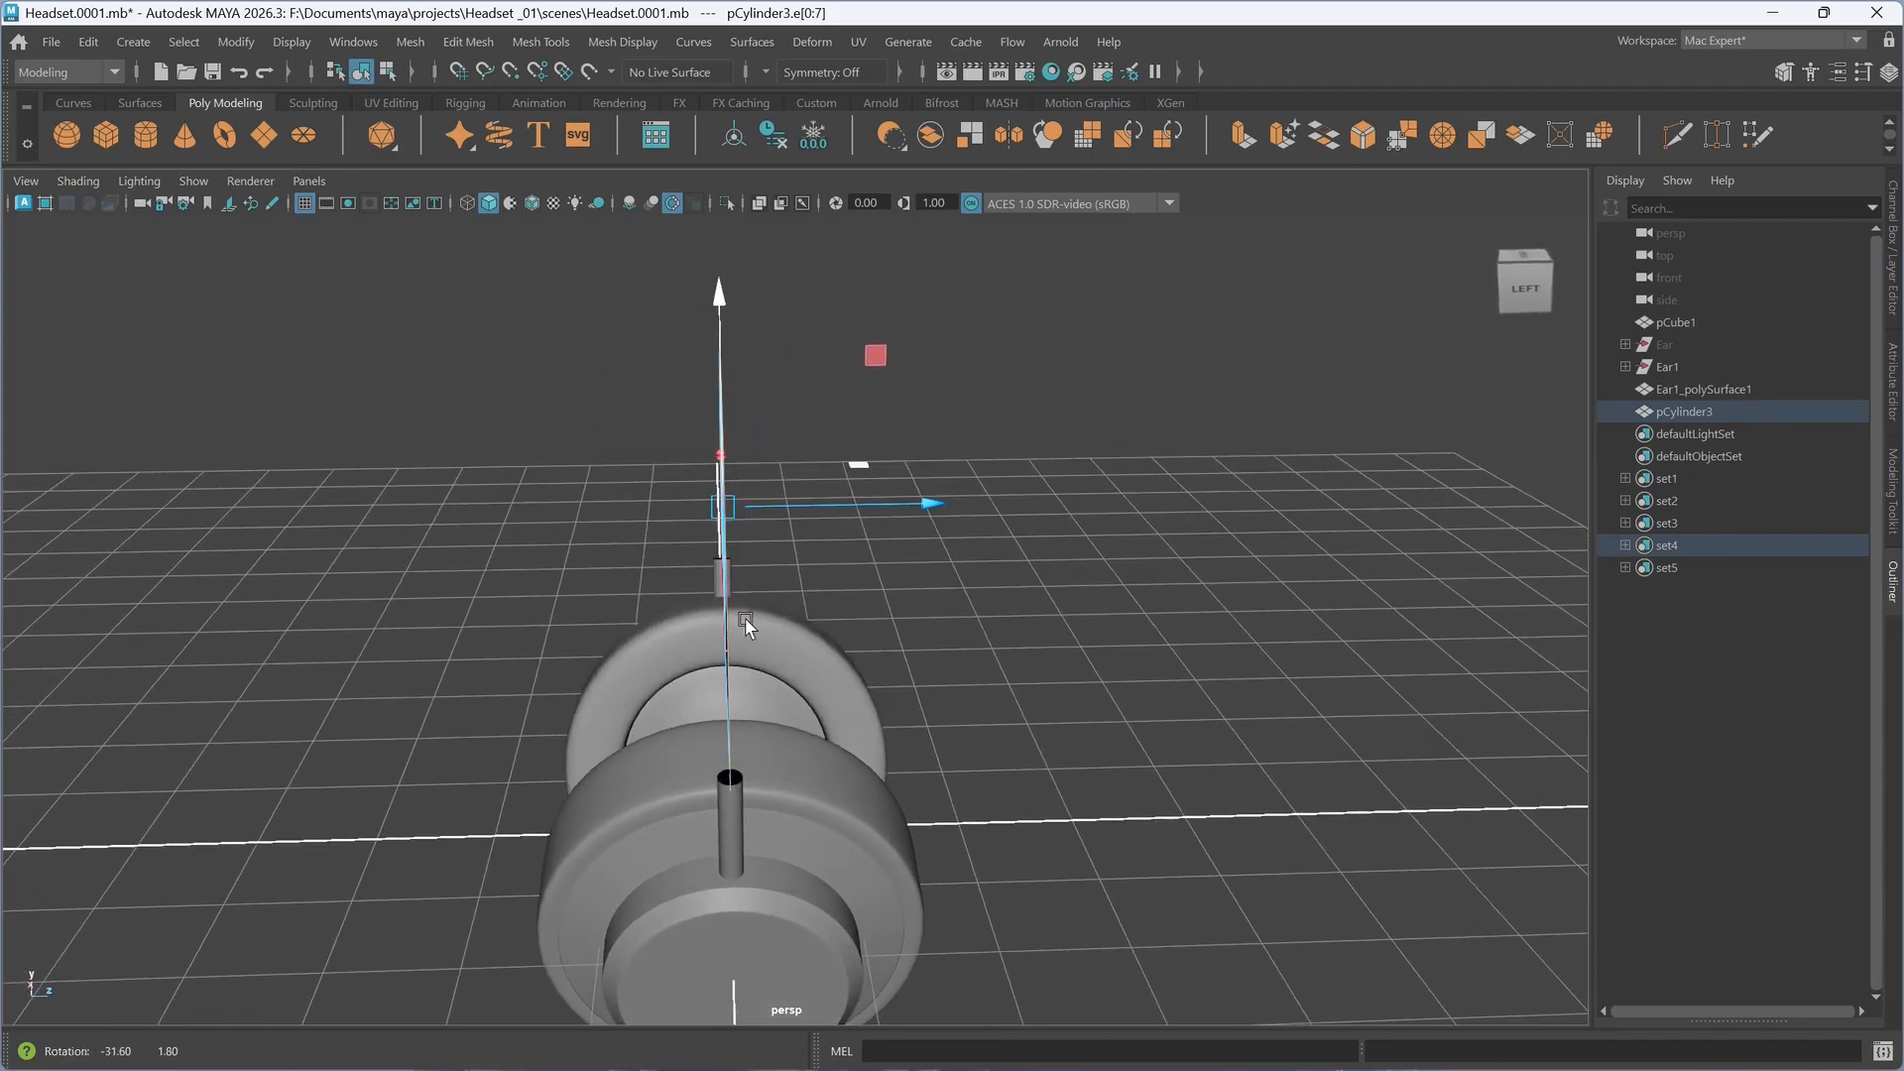
shift+drag(927, 504, 843, 511)
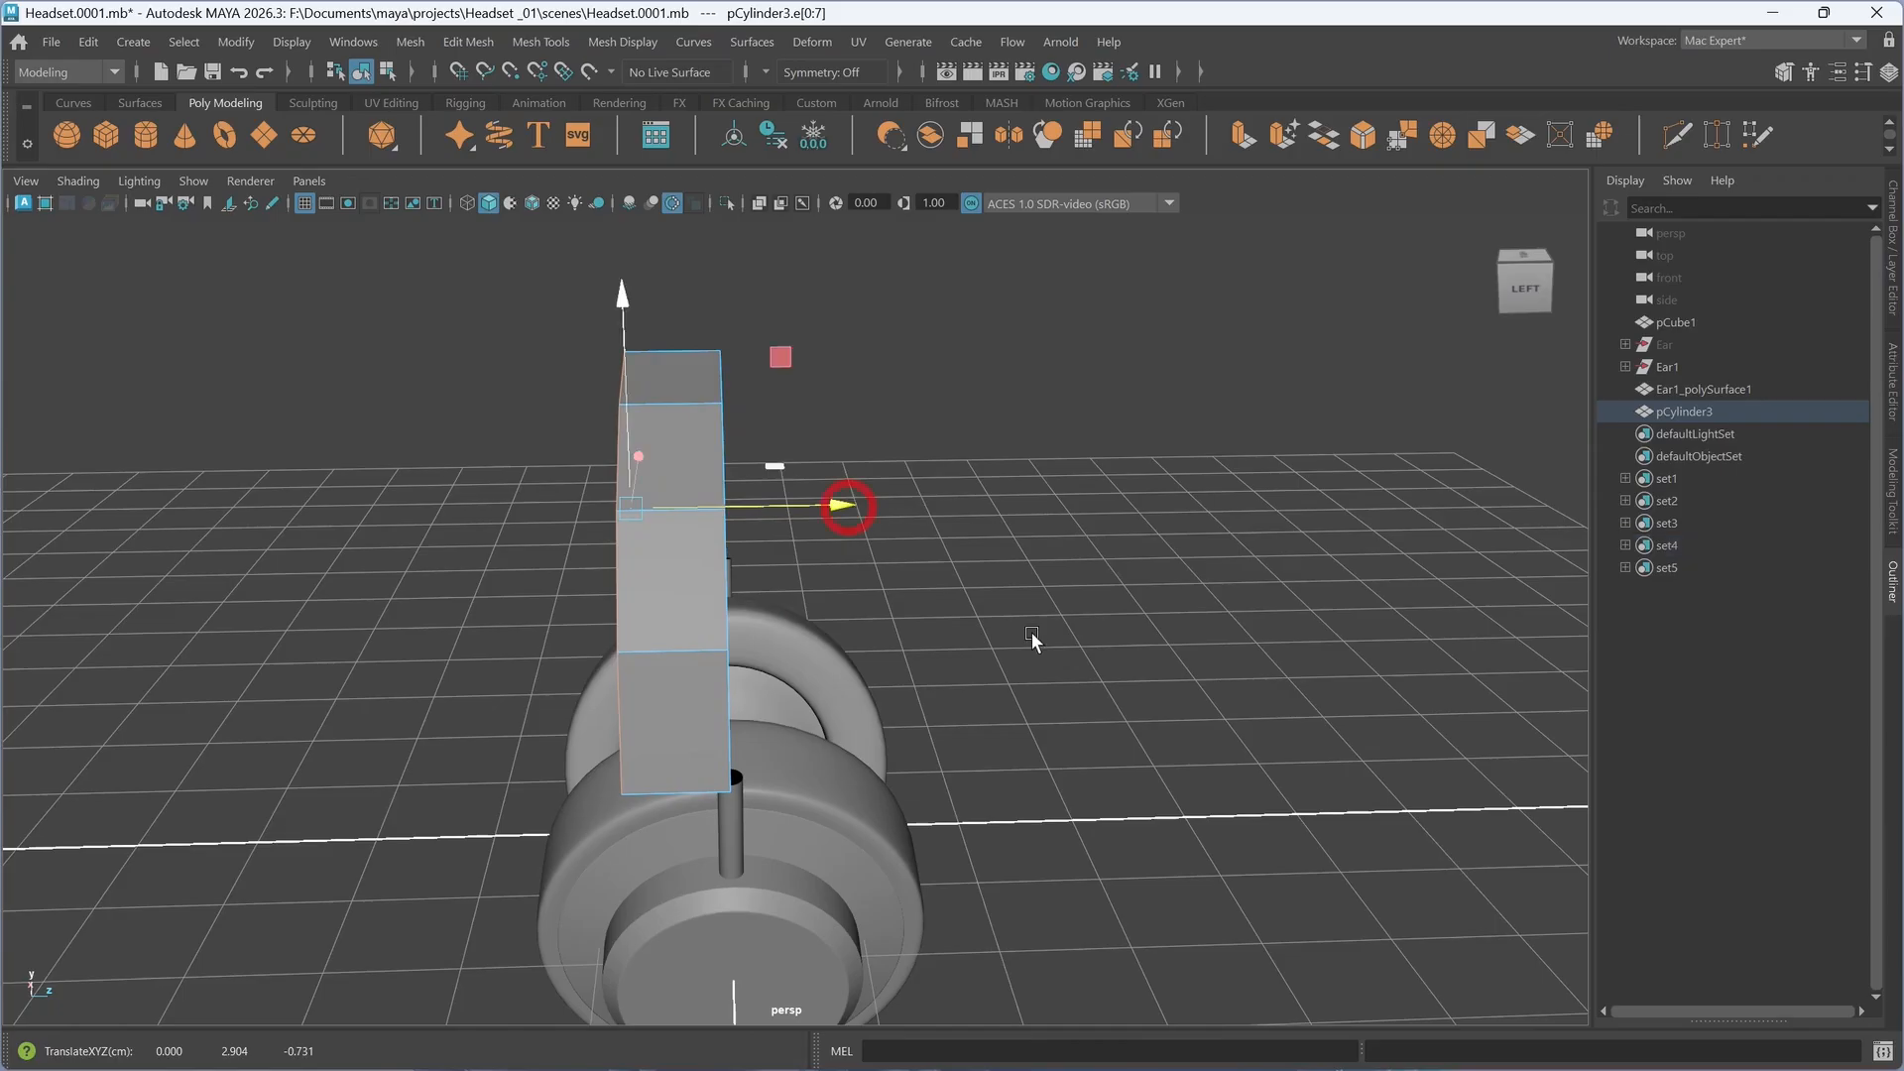
- Delete the triangular fan faces of the half-disc, keeping only the extruded arc band
alt+drag(1031, 639, 883, 615)
right_drag(940, 445, 938, 516)
key(Tab)
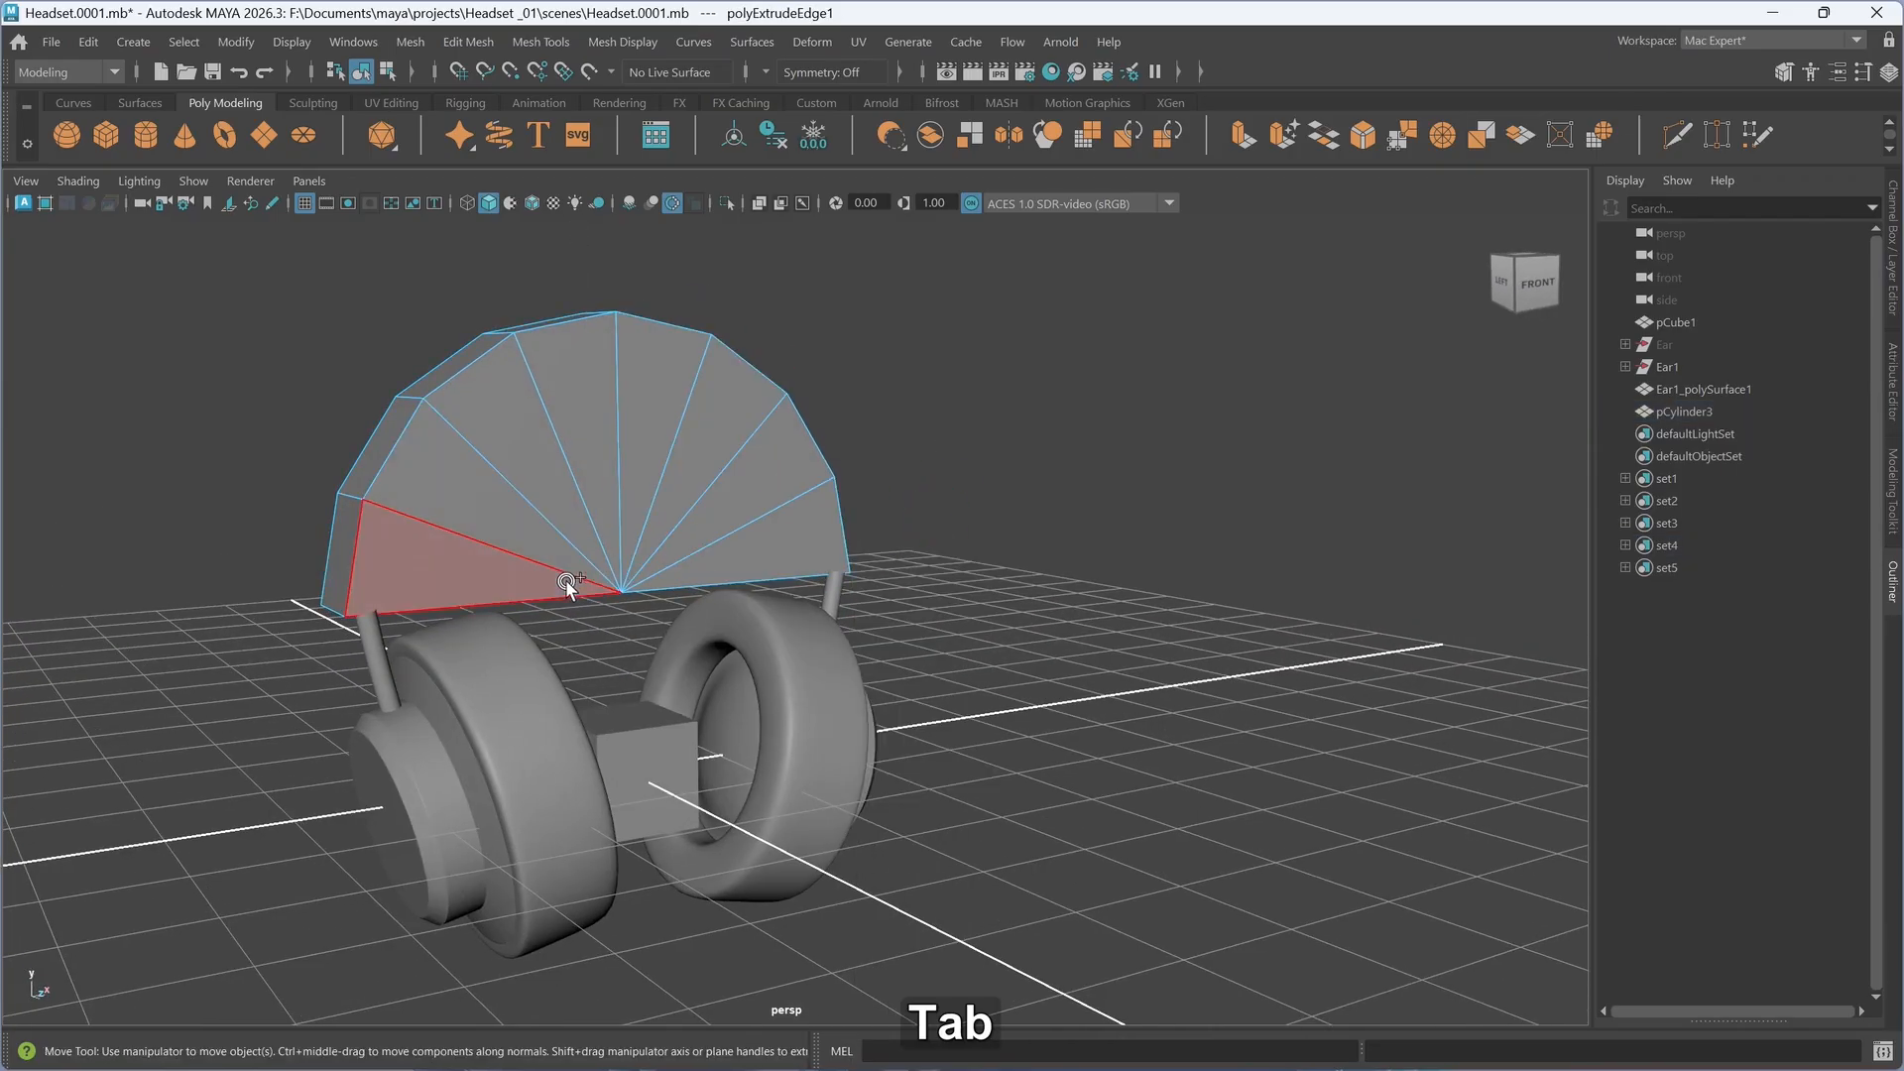
mouse_move(552, 480)
mouse_down()
mouse_move(645, 419)
mouse_move(765, 487)
mouse_move(783, 537)
mouse_up()
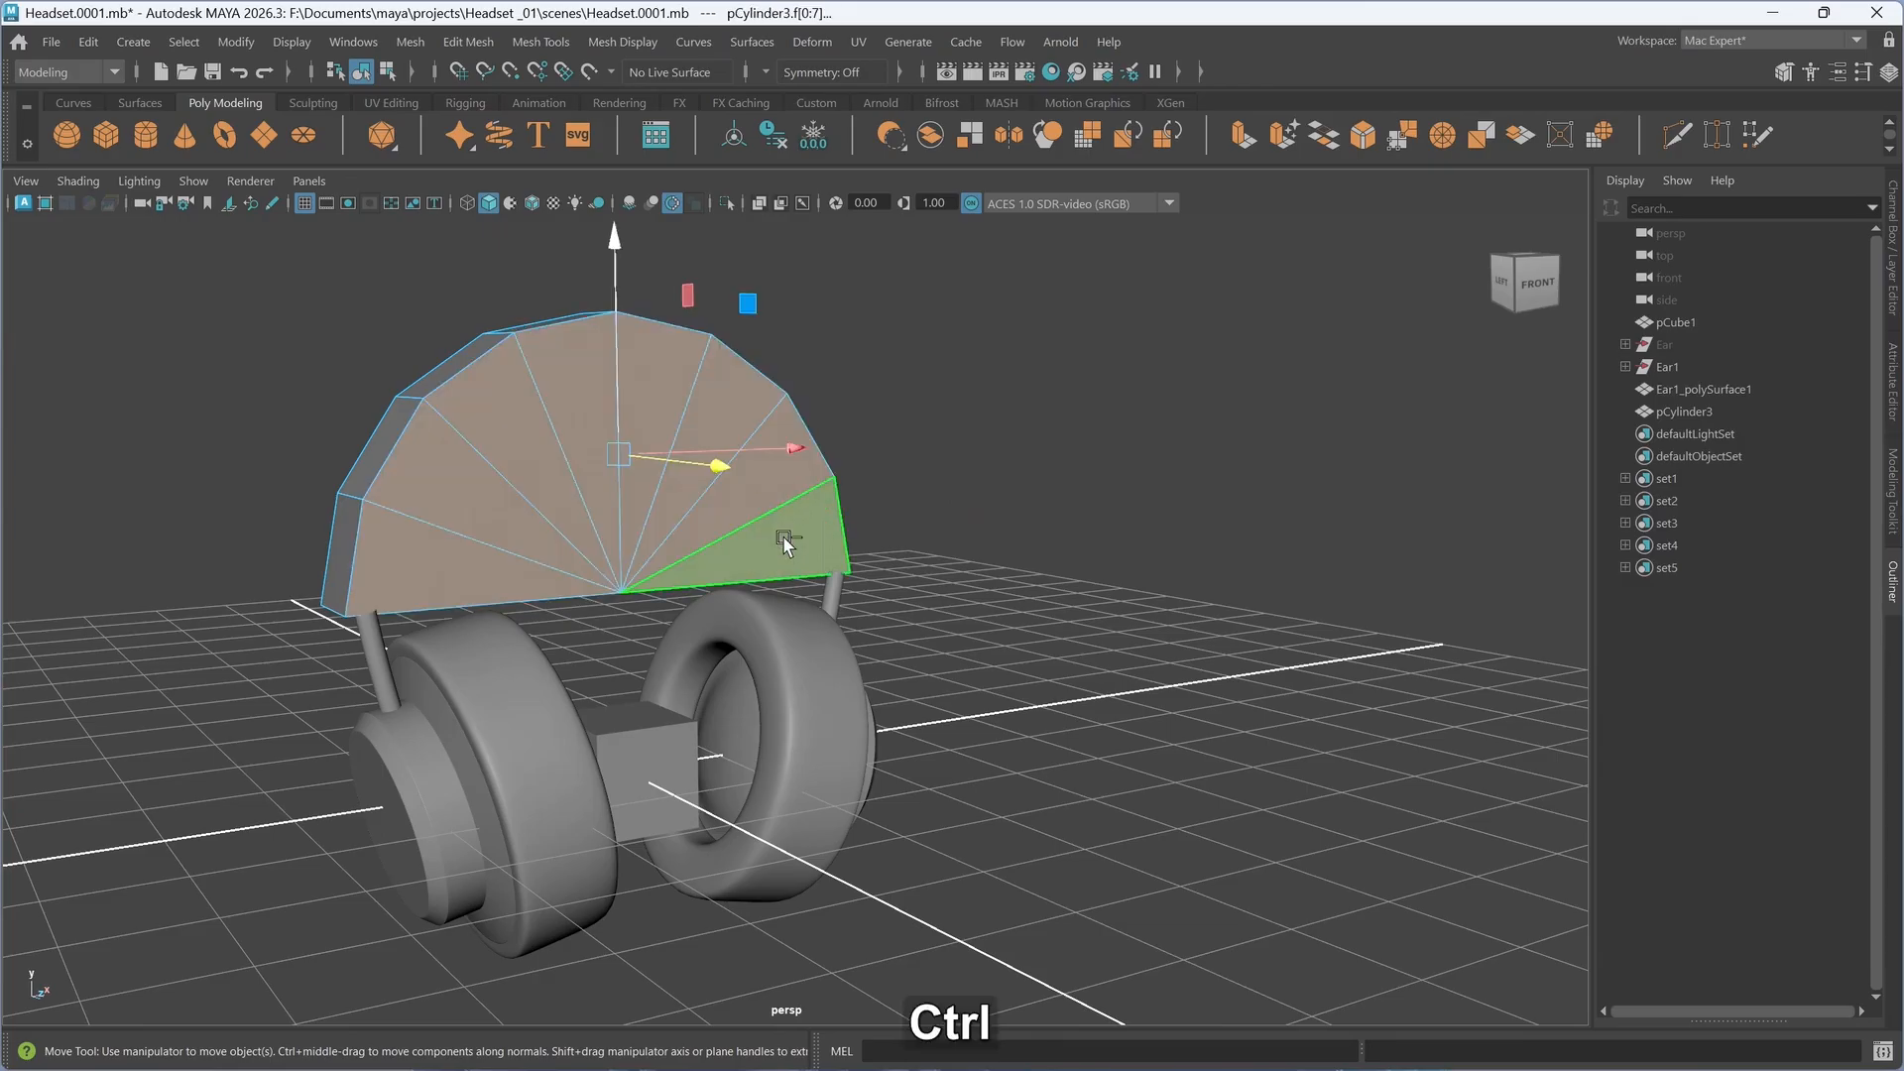
key(ctrl+Delete)
alt+drag(611, 486, 613, 488)
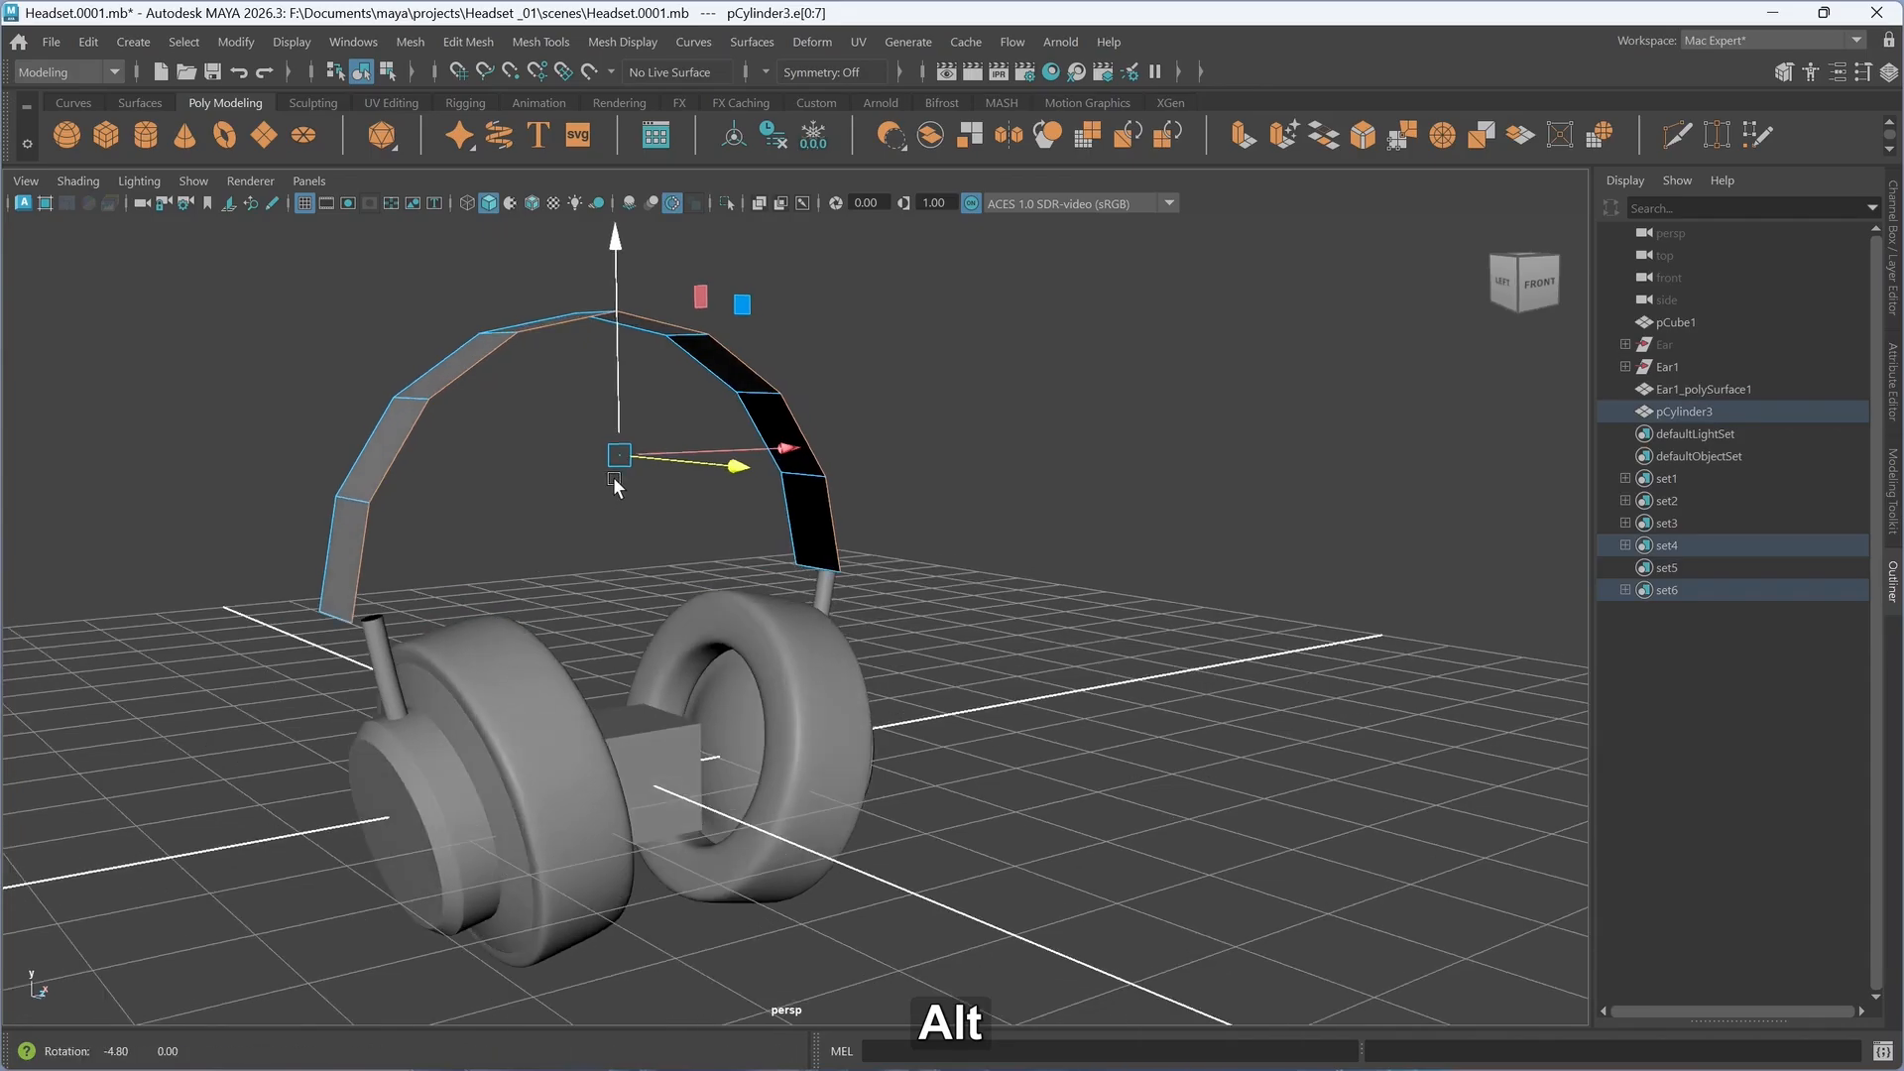
- Turn on the smooth mesh preview for the band and check its shape against the stems from the front
key(3)
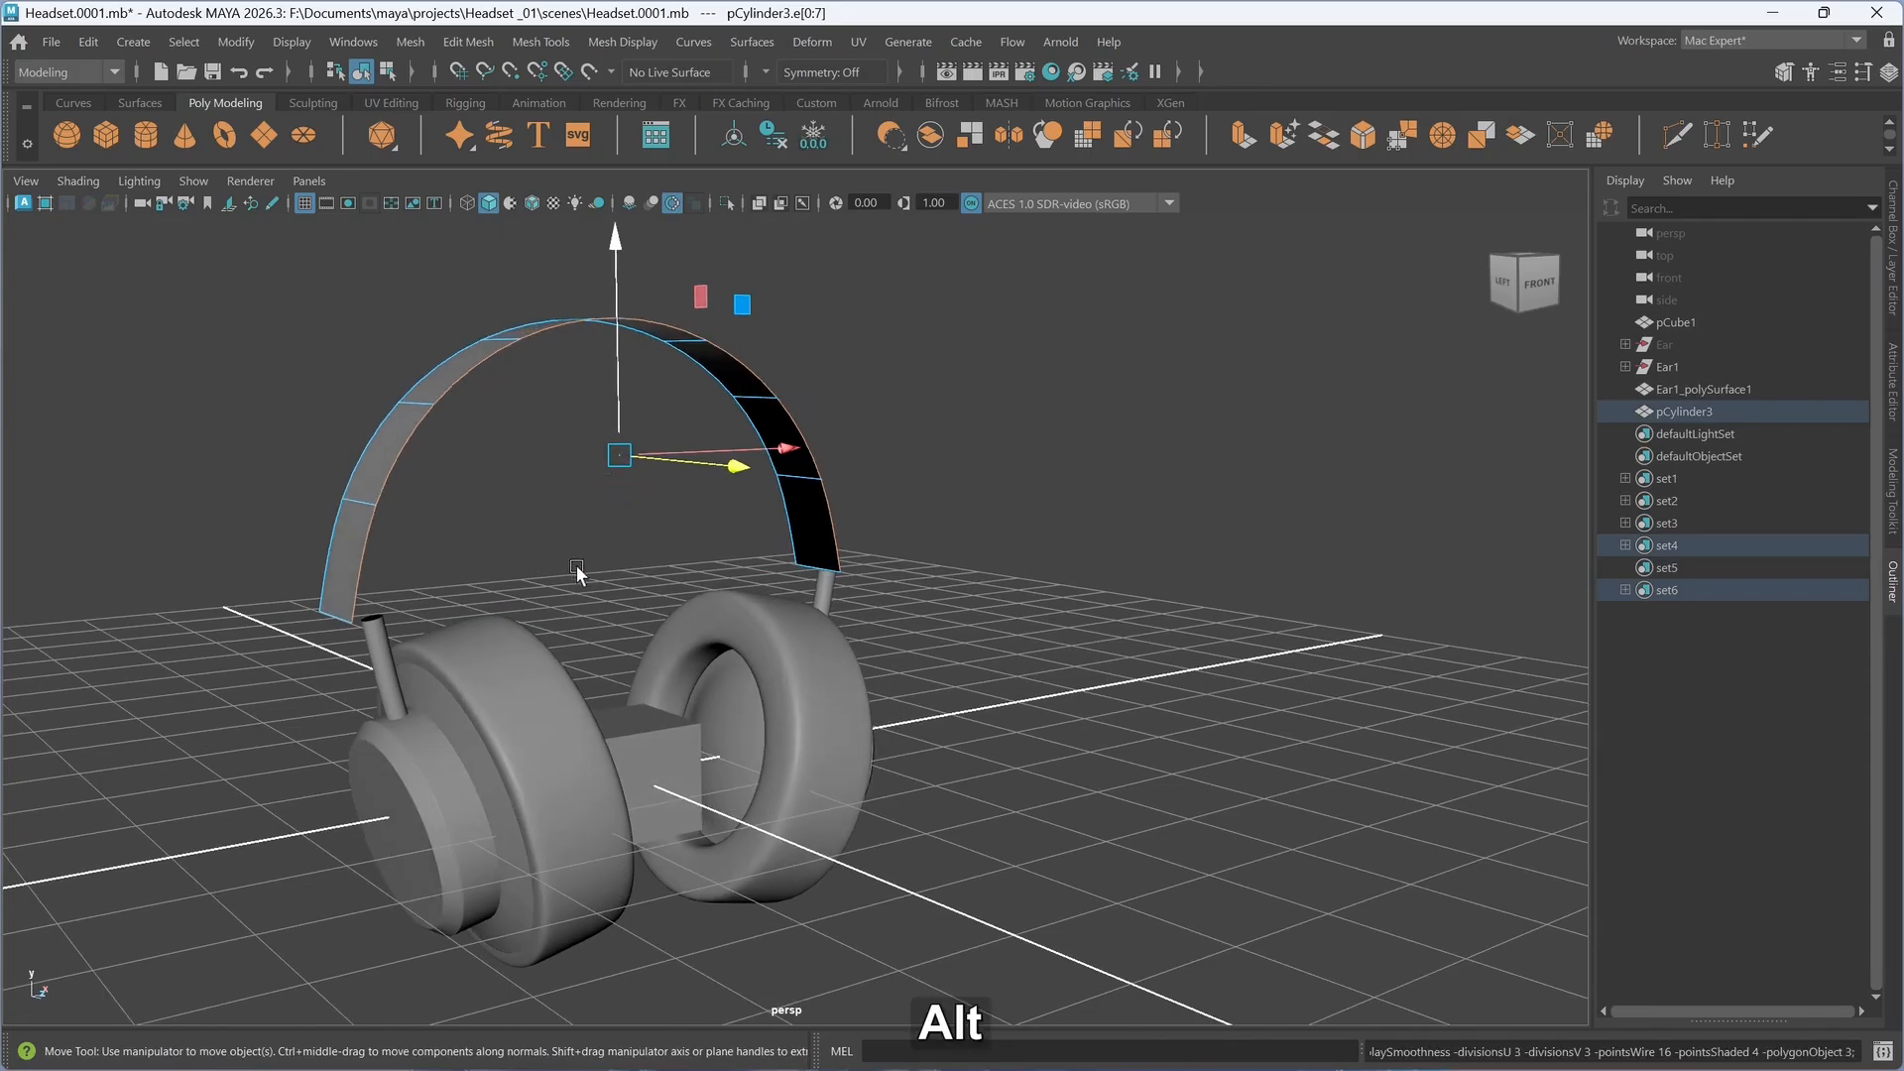
alt+drag(578, 574, 472, 599)
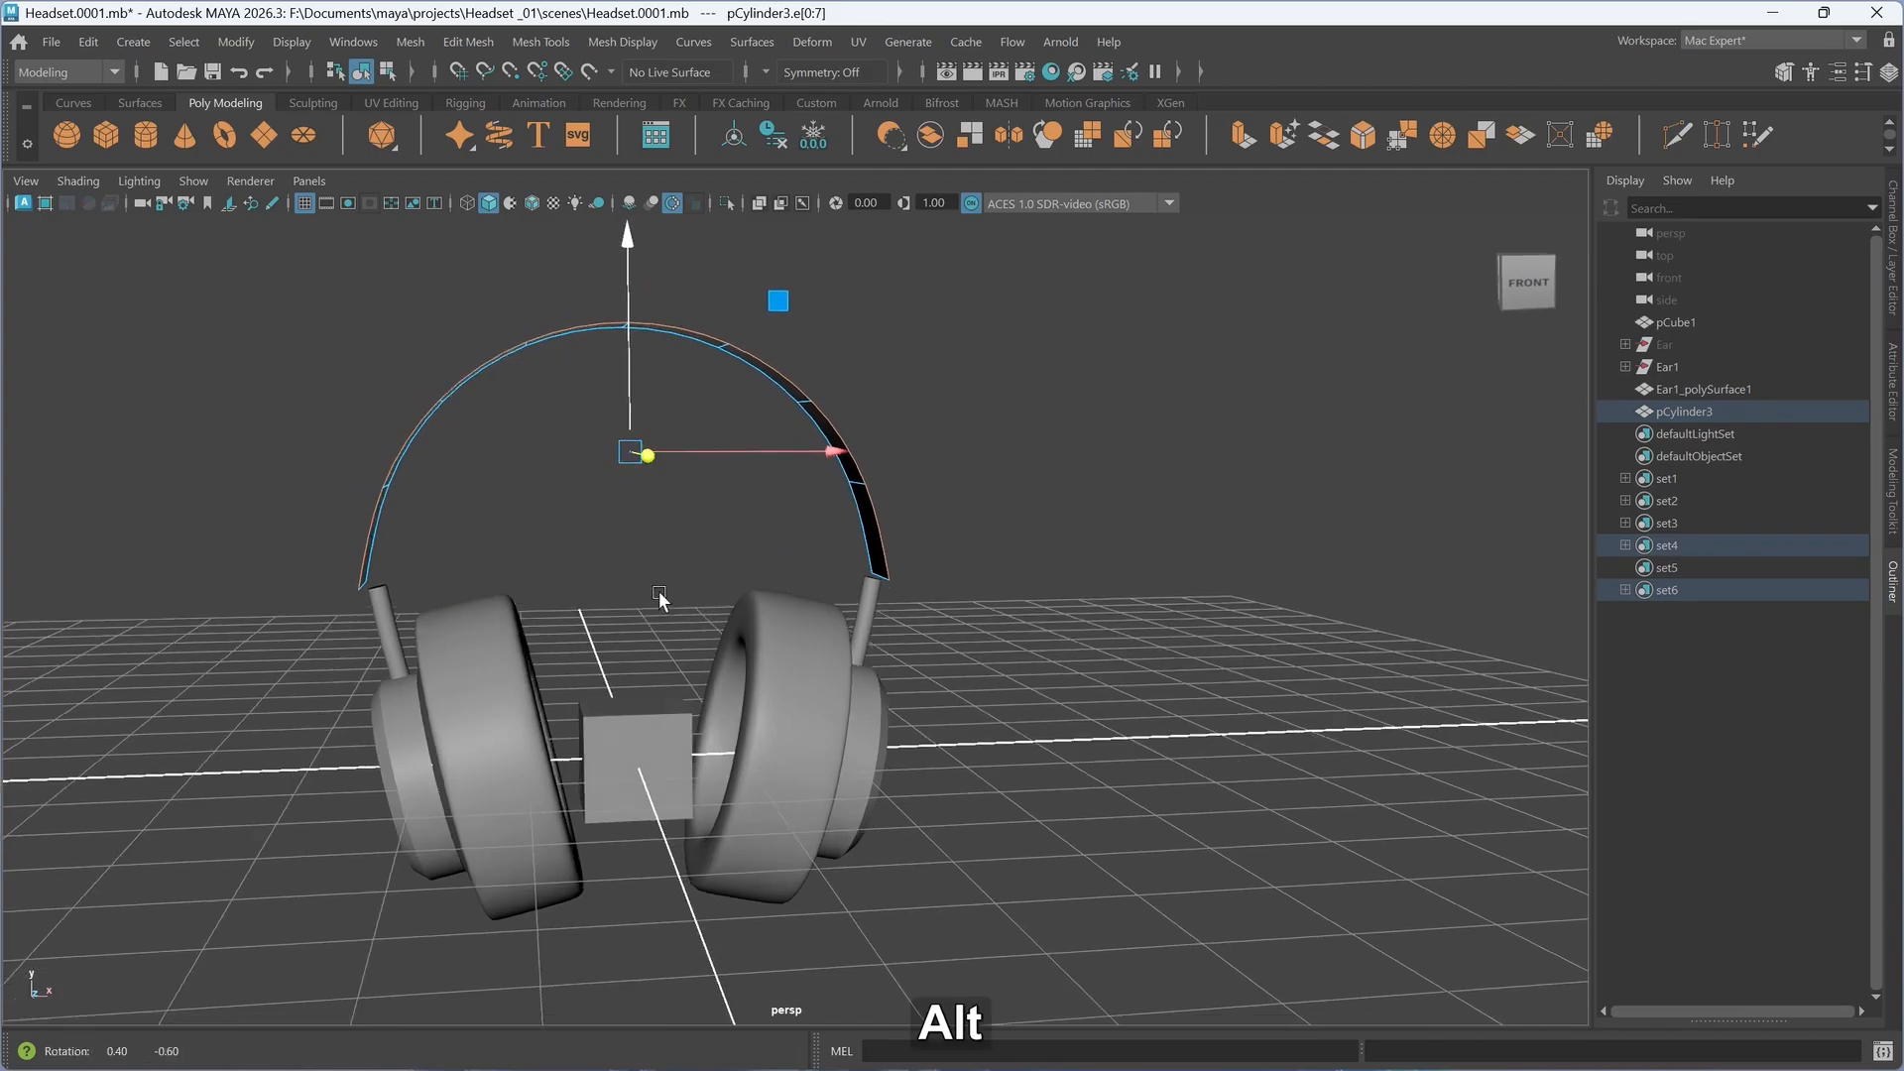
alt+drag(659, 591, 748, 592)
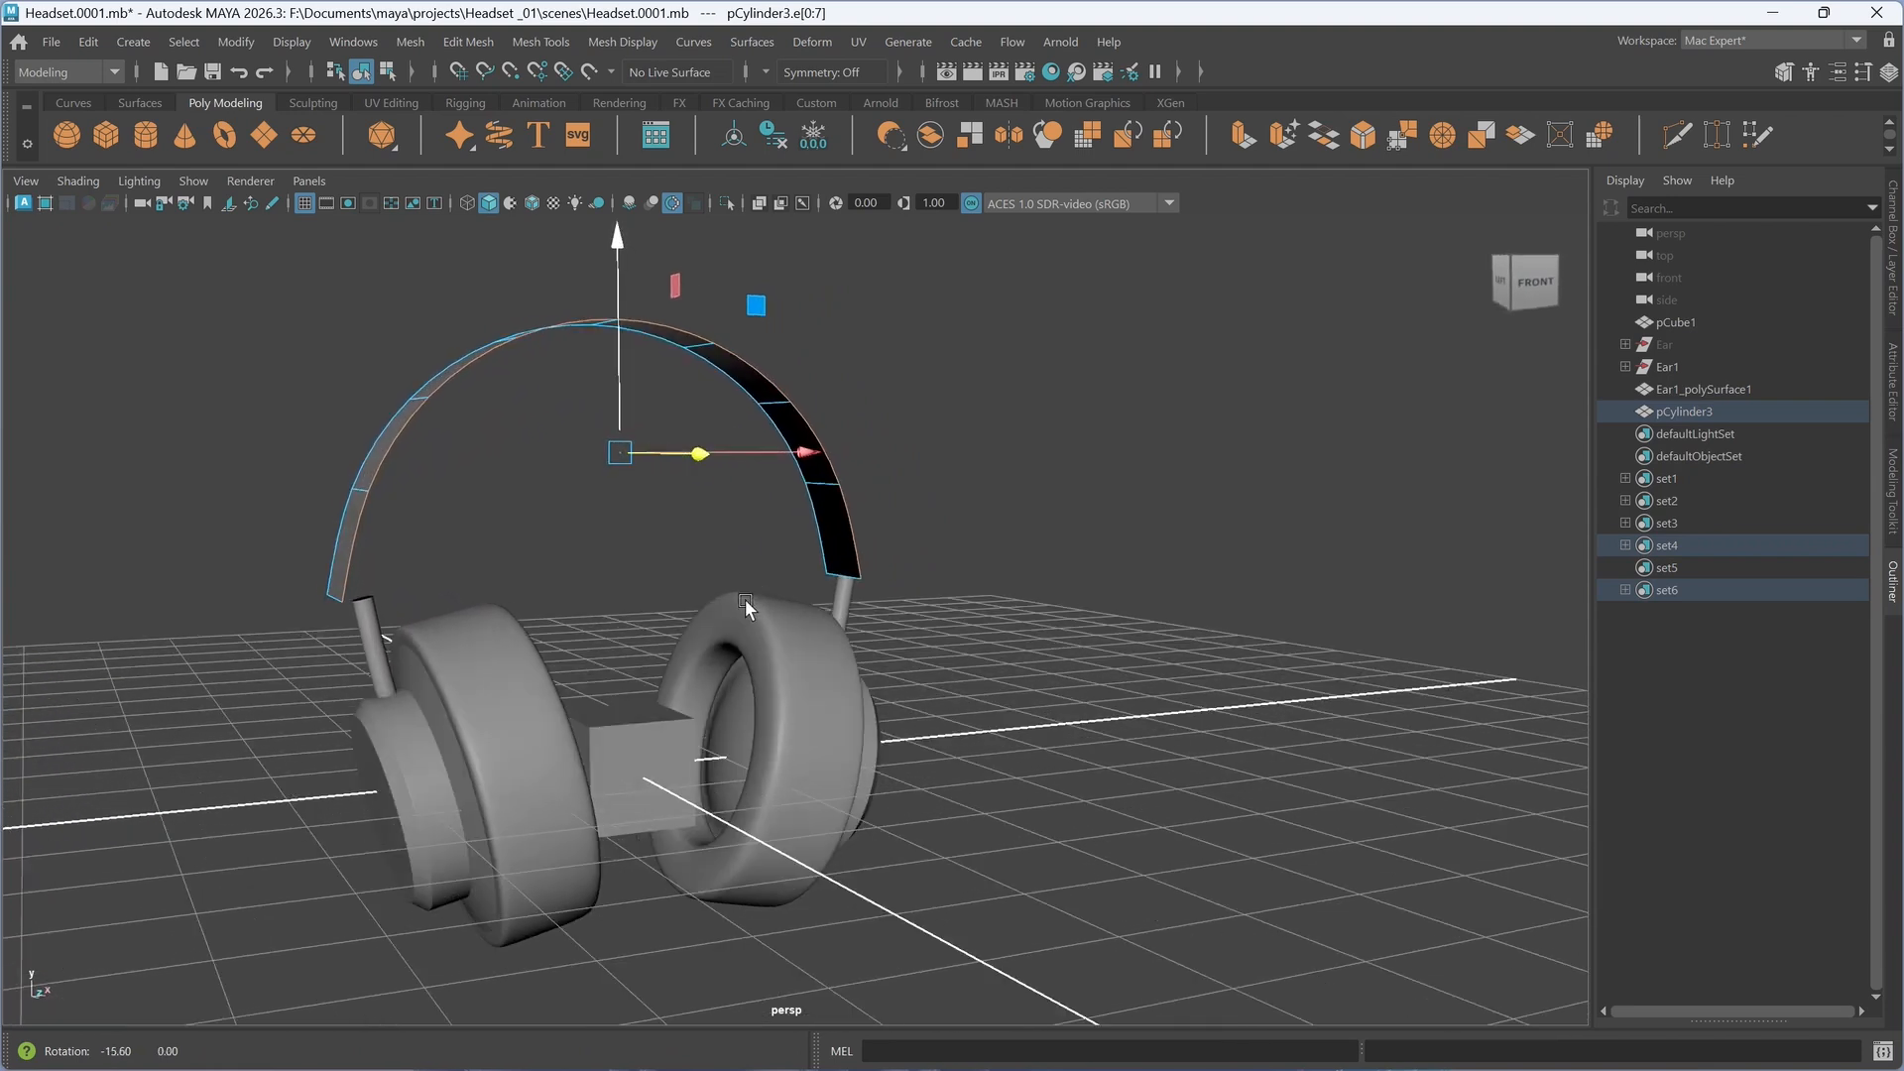
alt+middle_drag(722, 570, 715, 646)
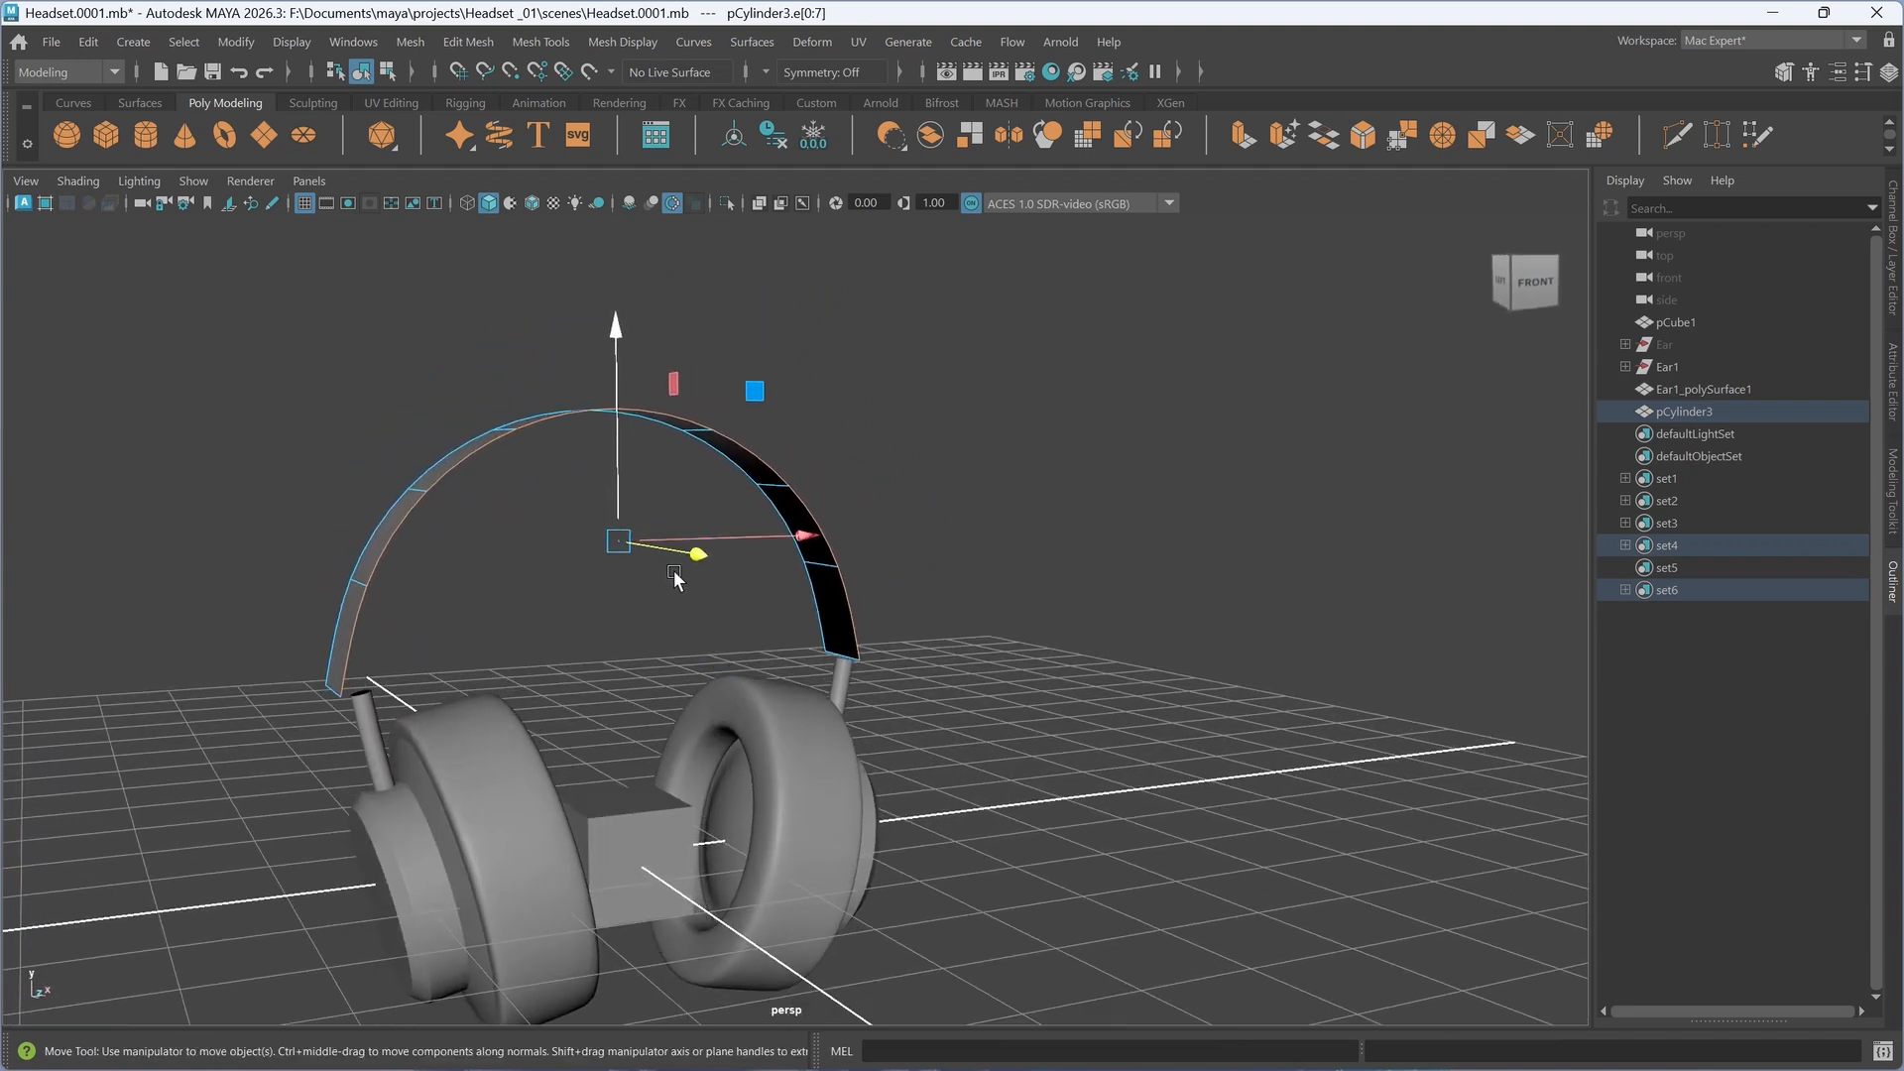
key(r)
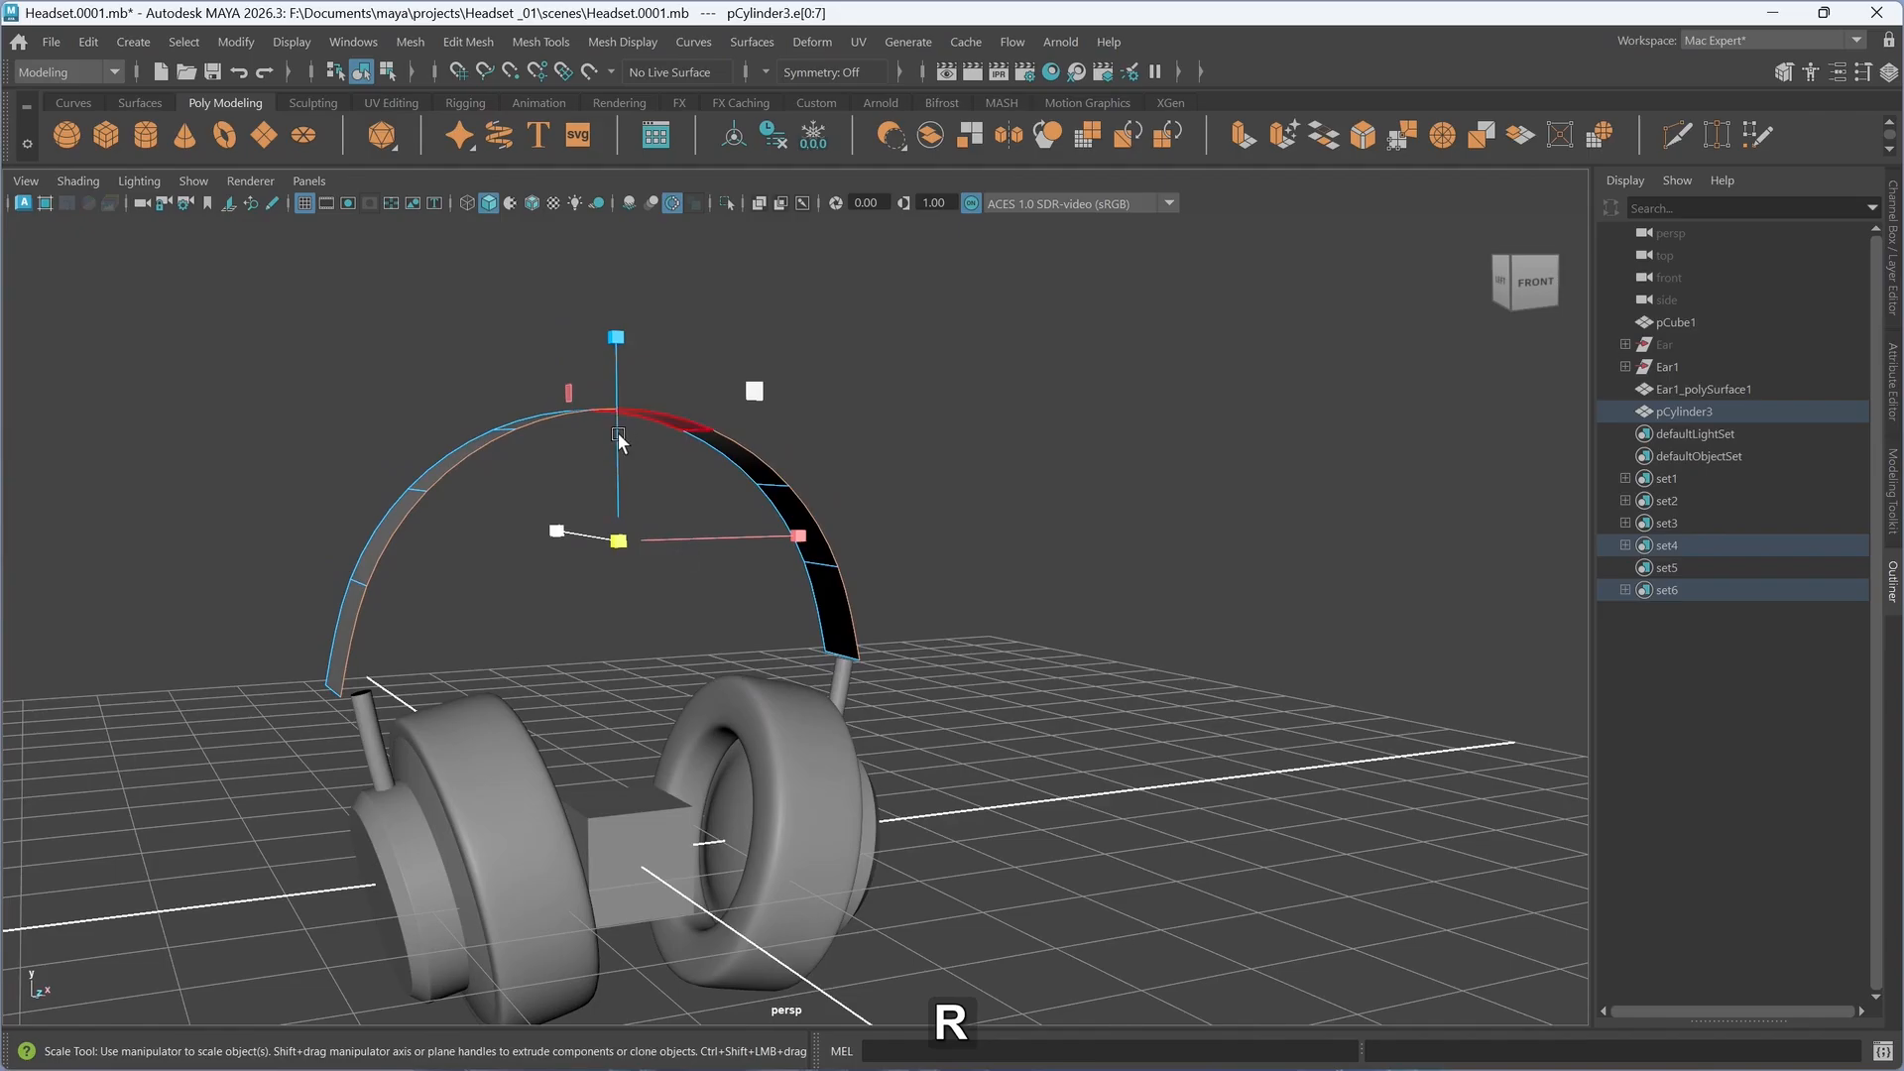
drag(616, 436, 615, 427)
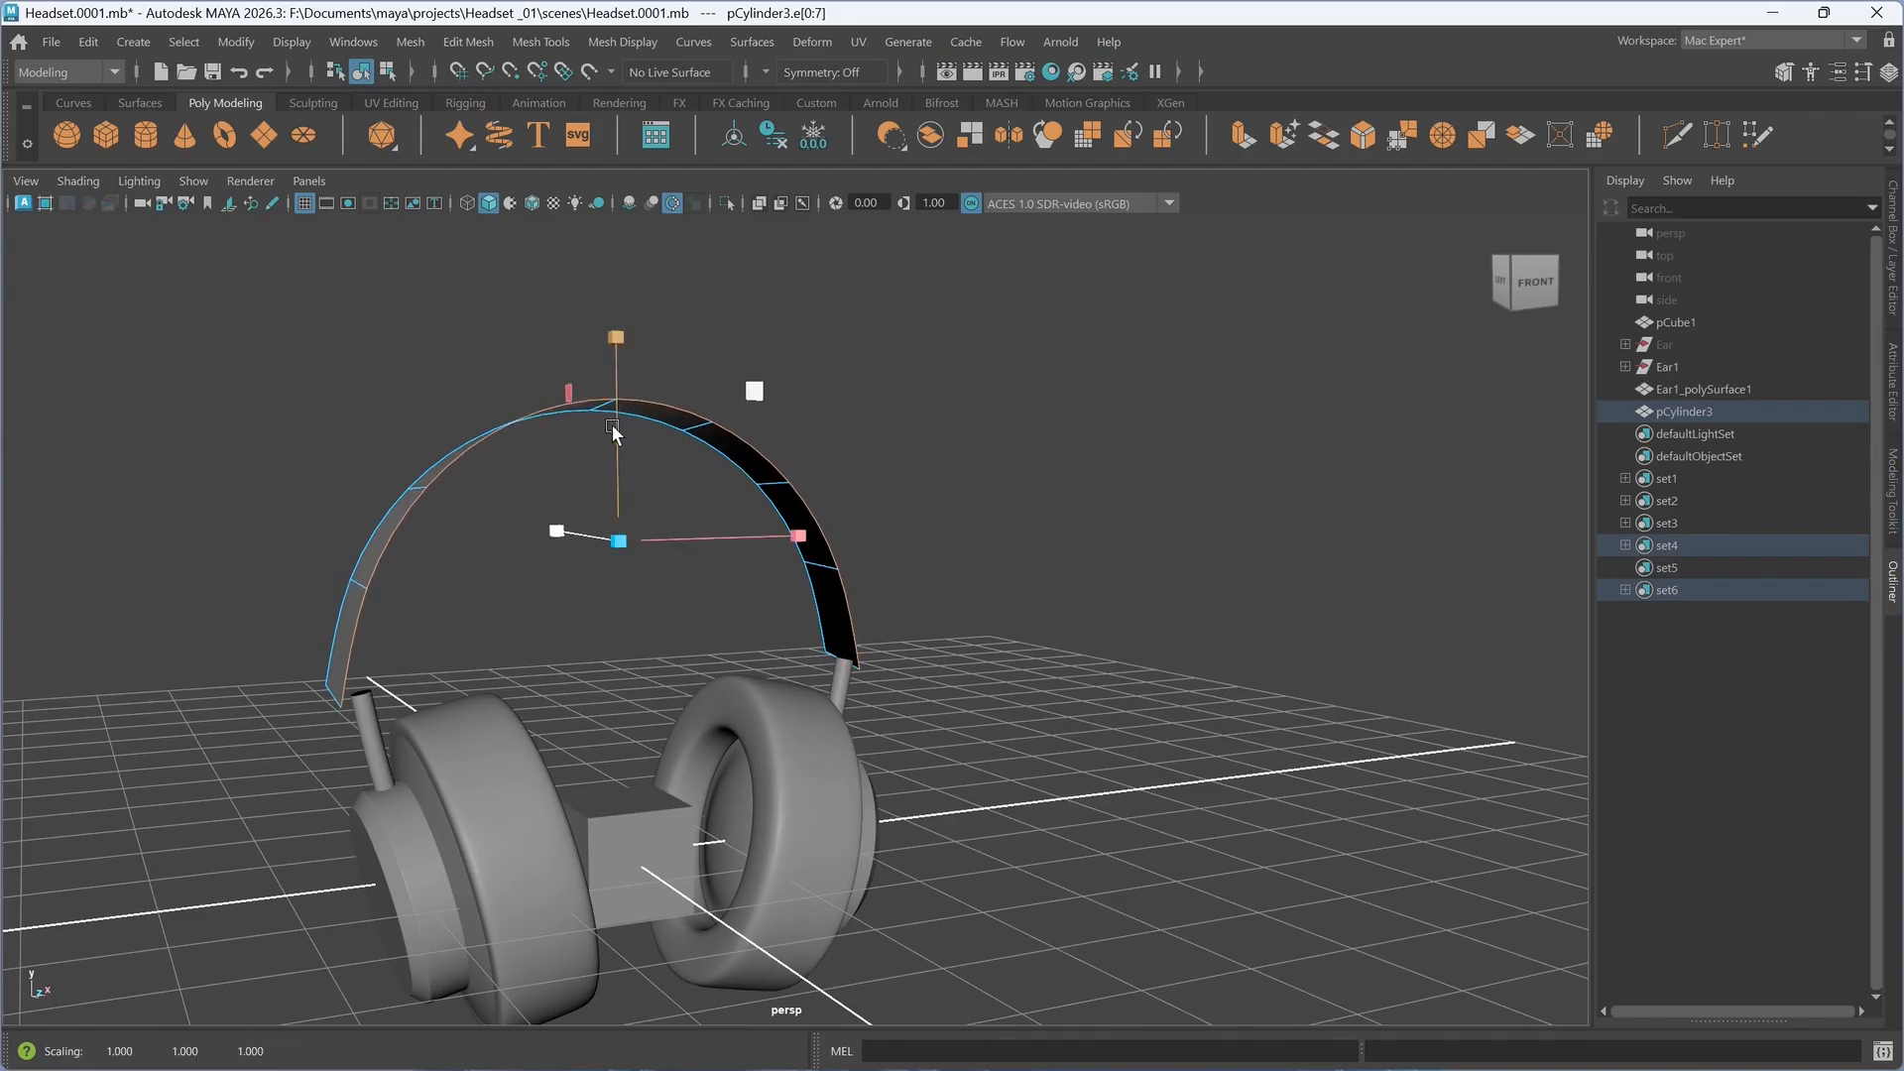
key(ctrl+z)
right_drag(902, 447, 1010, 406)
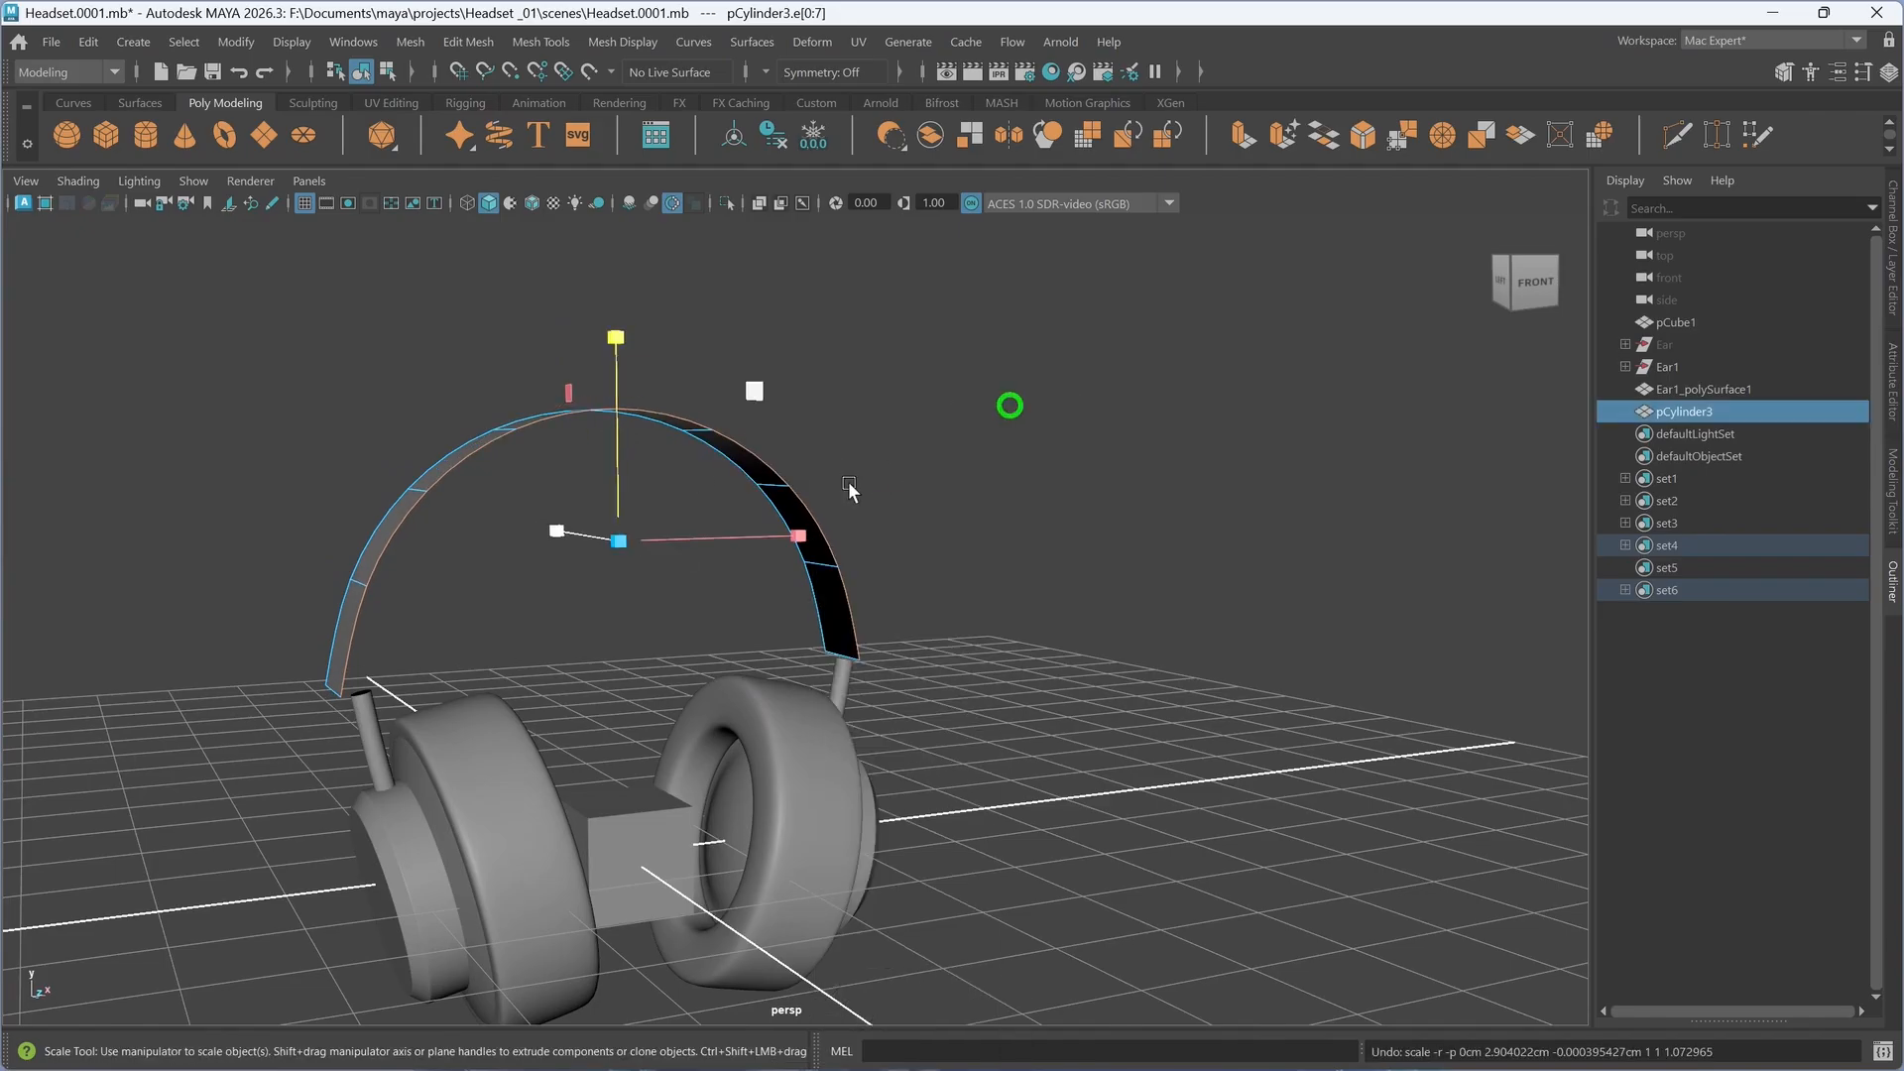
drag(612, 567, 616, 545)
key(ctrl+z)
key(ctrl+z)
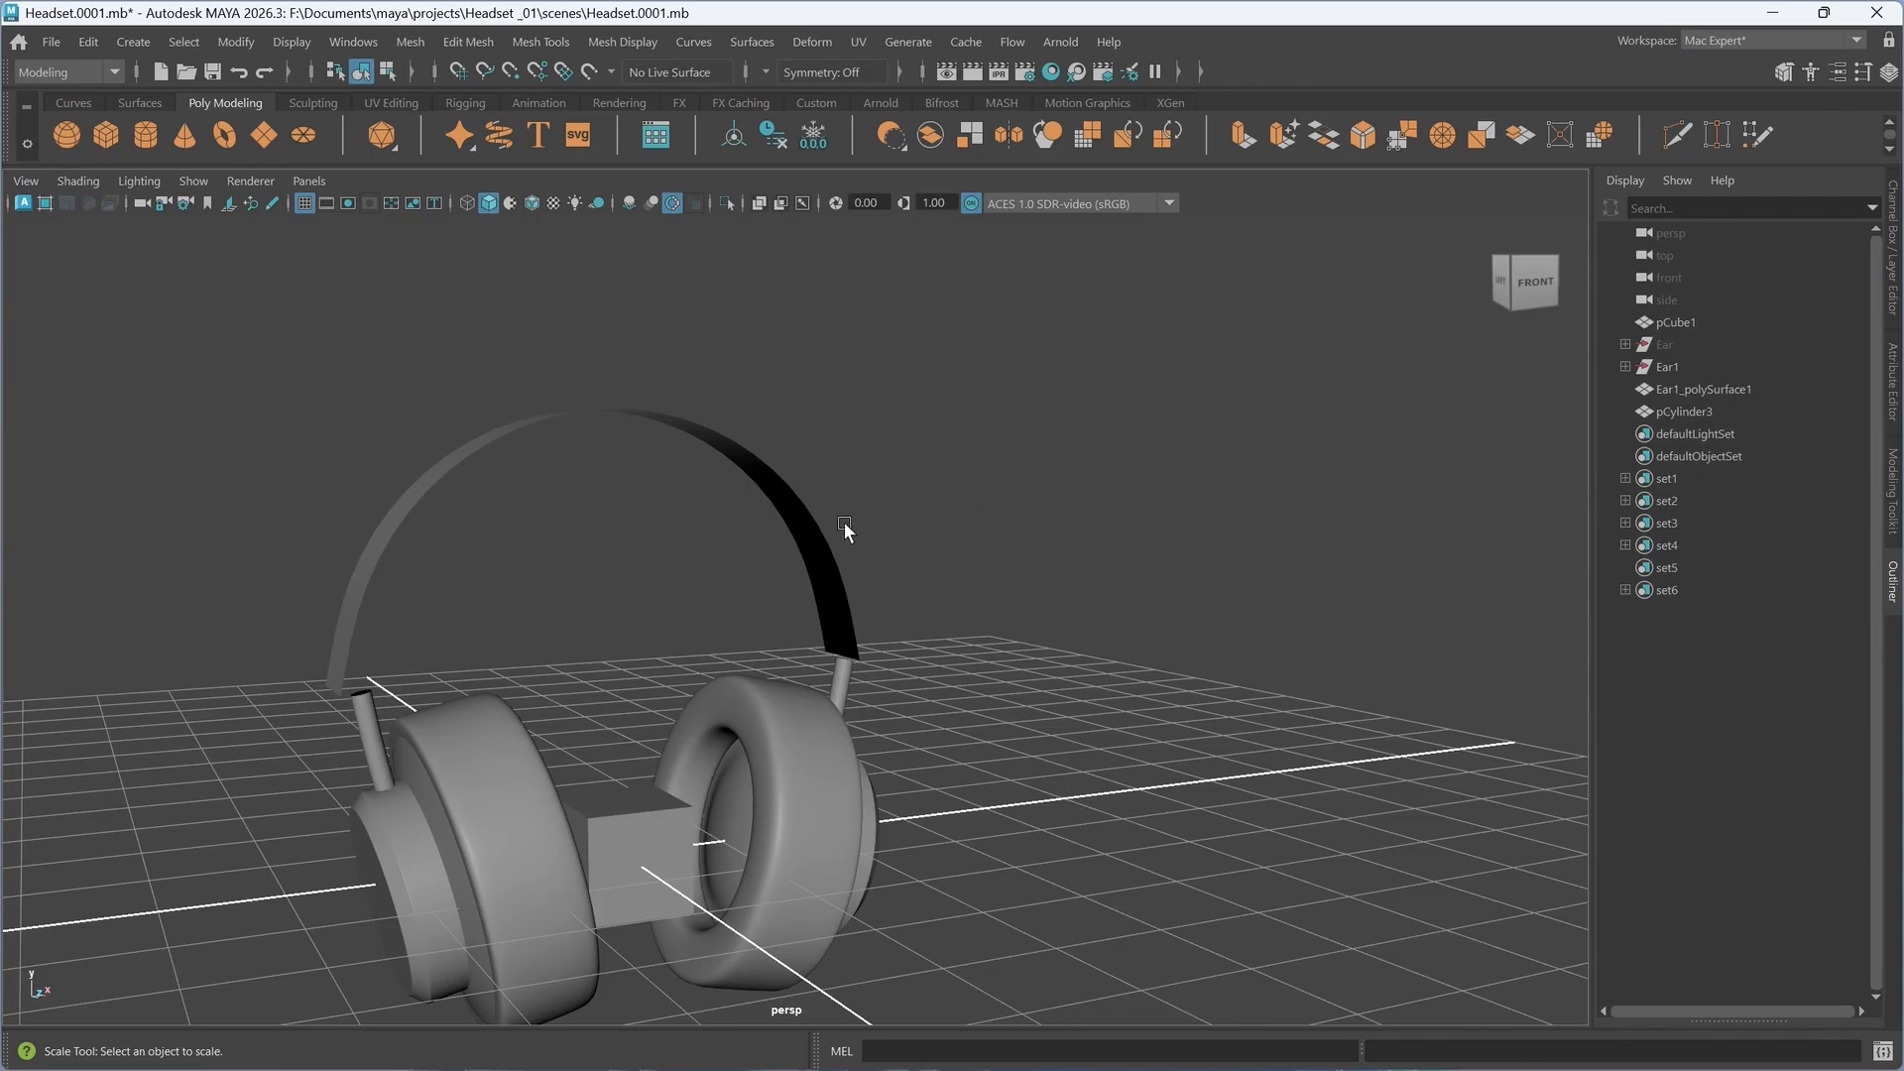
- Scale the whole headband up in height and front-to-back width, to XYZ scale values of about 2.497, 2.906 and 3.008
click(808, 544)
drag(630, 591, 635, 565)
alt+drag(793, 589, 747, 688)
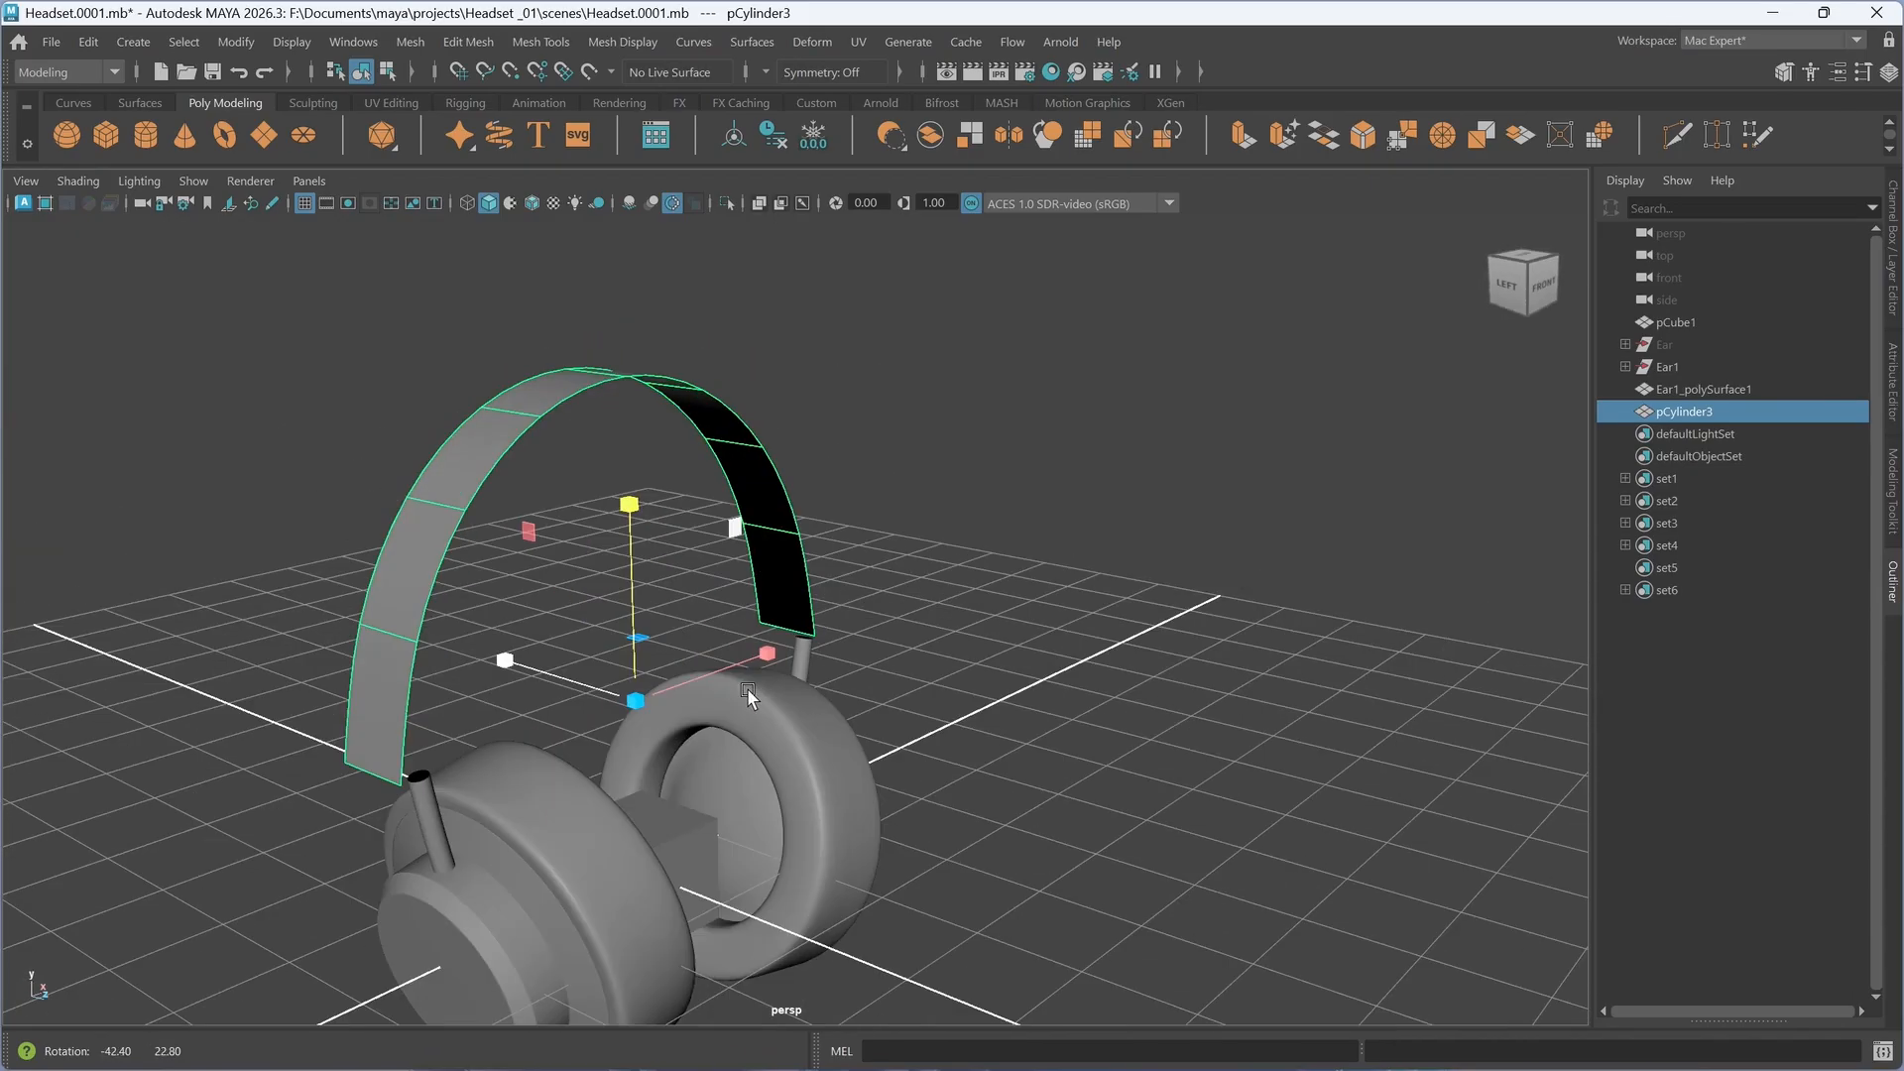
drag(631, 591, 639, 700)
drag(501, 697, 473, 697)
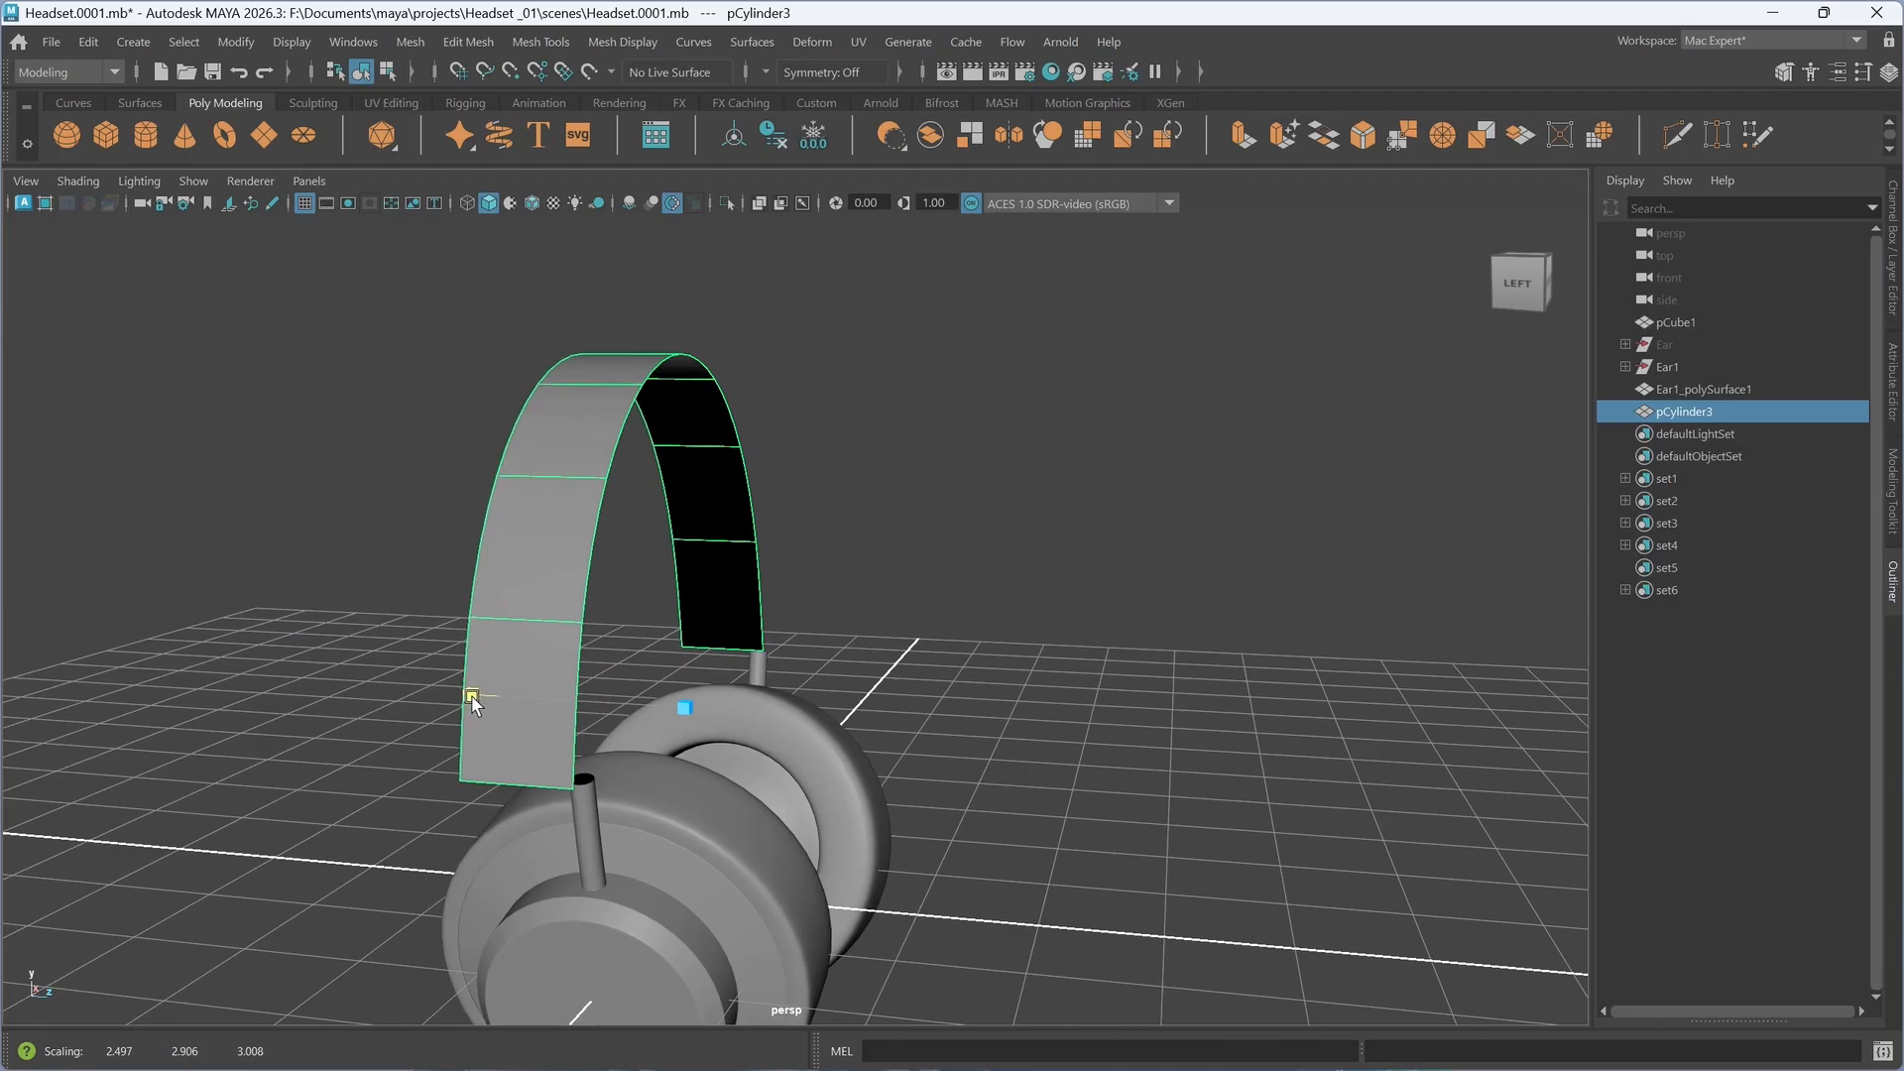
- Insert a centred edge loop along the full length of the headband with Multi-Cut, working in the side view
key(space)
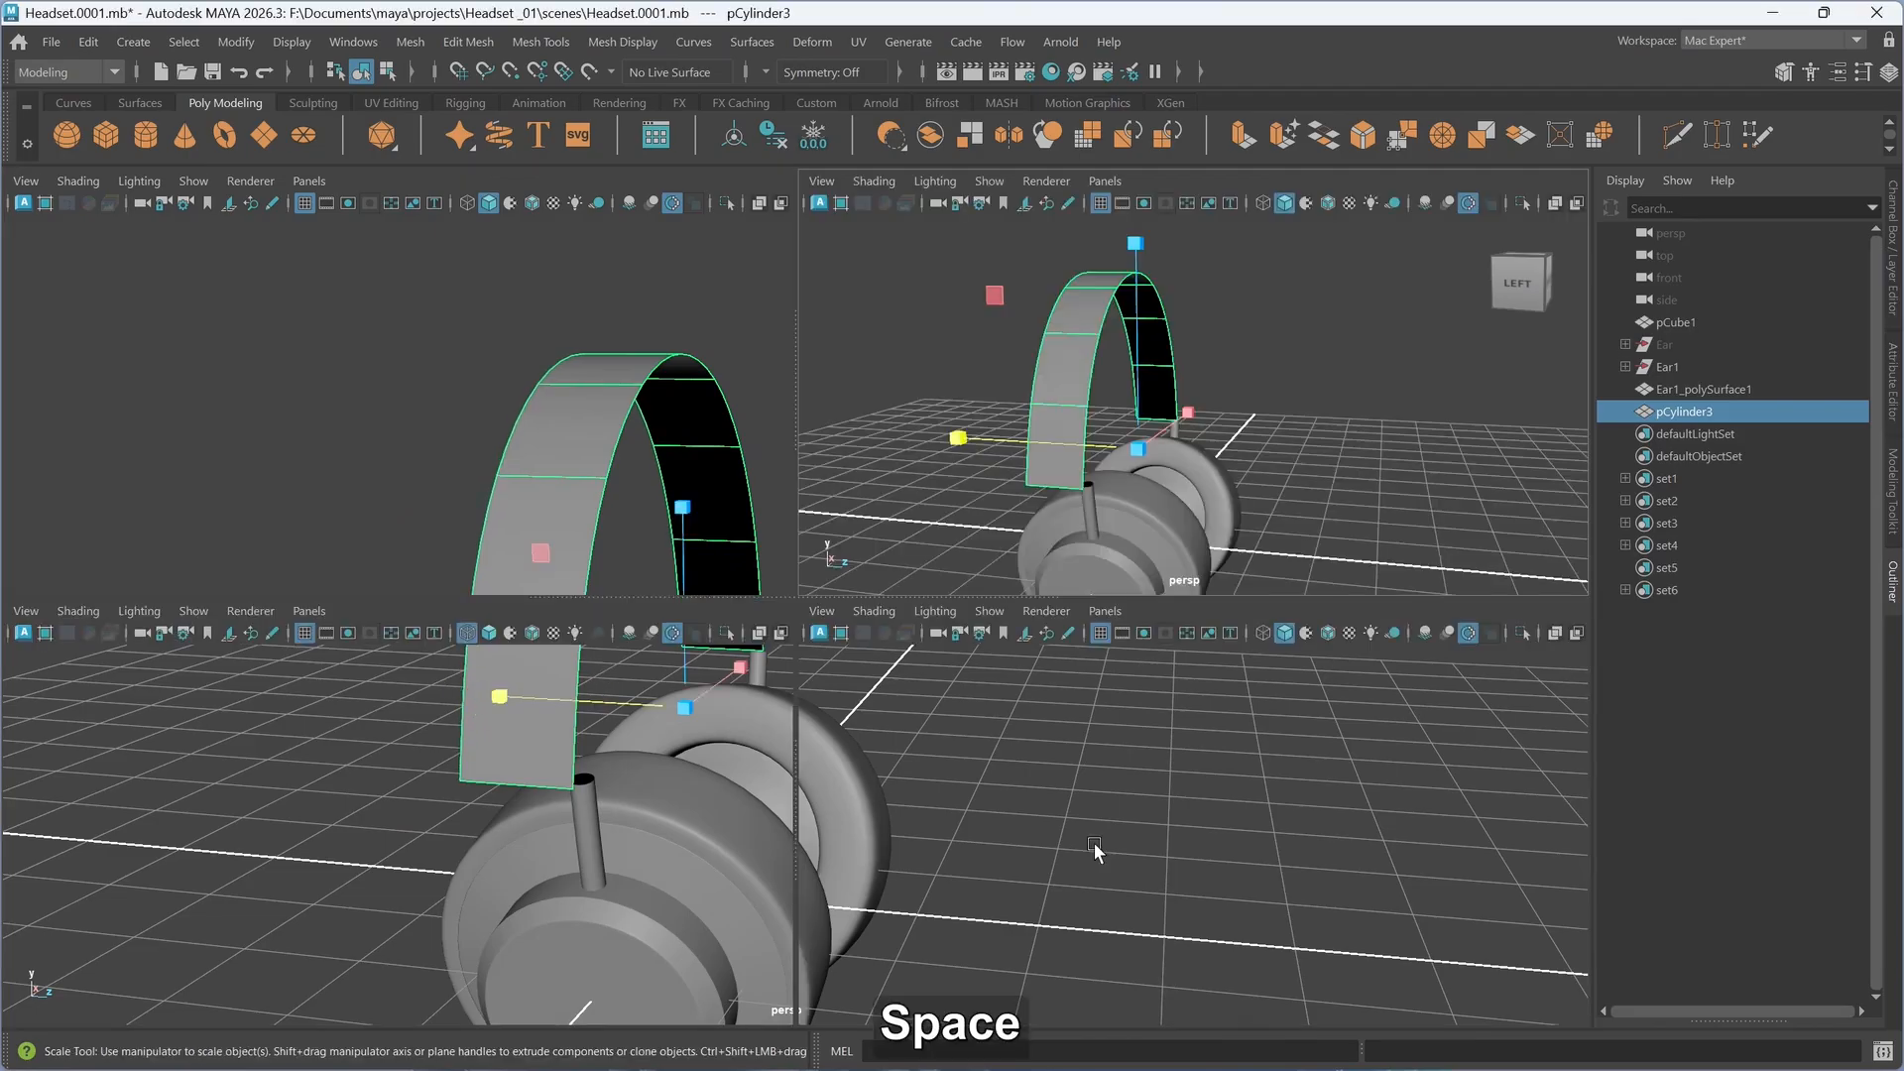
key(space)
key(space)
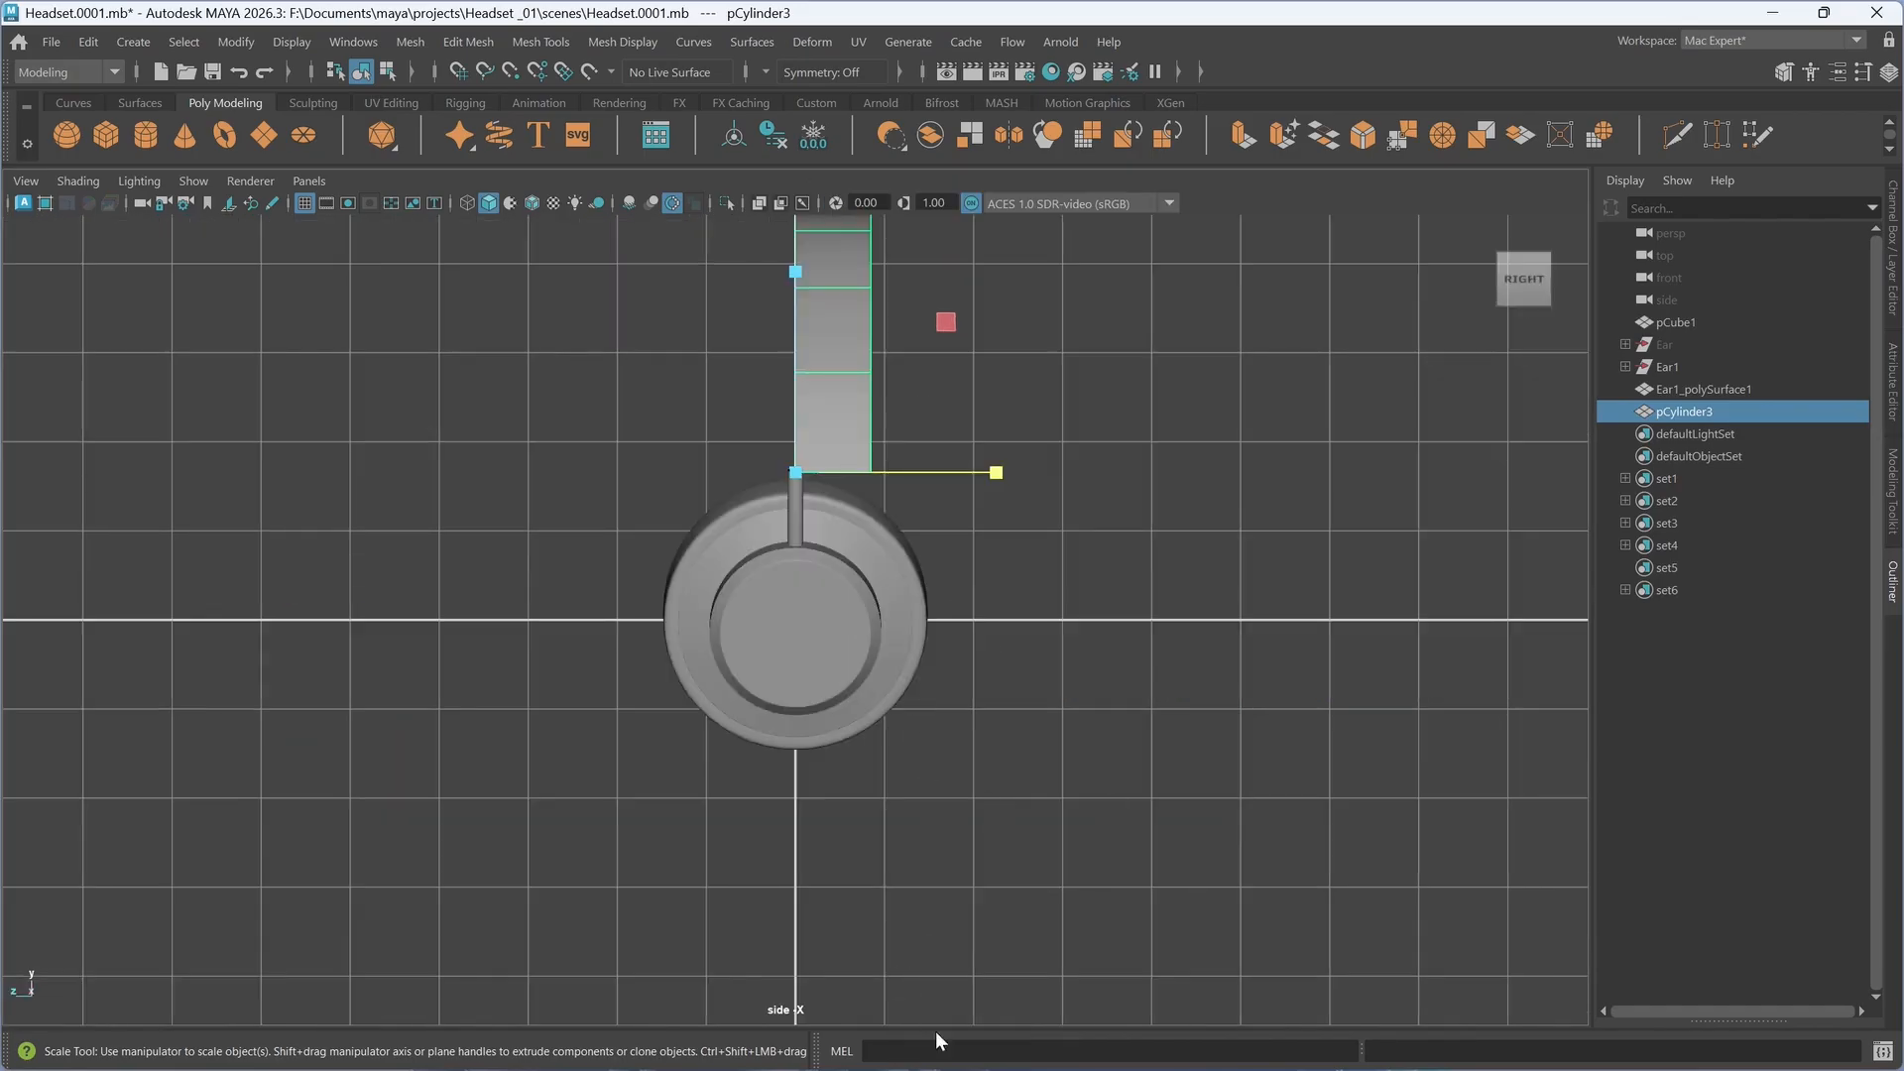
alt+middle_drag(820, 467, 856, 566)
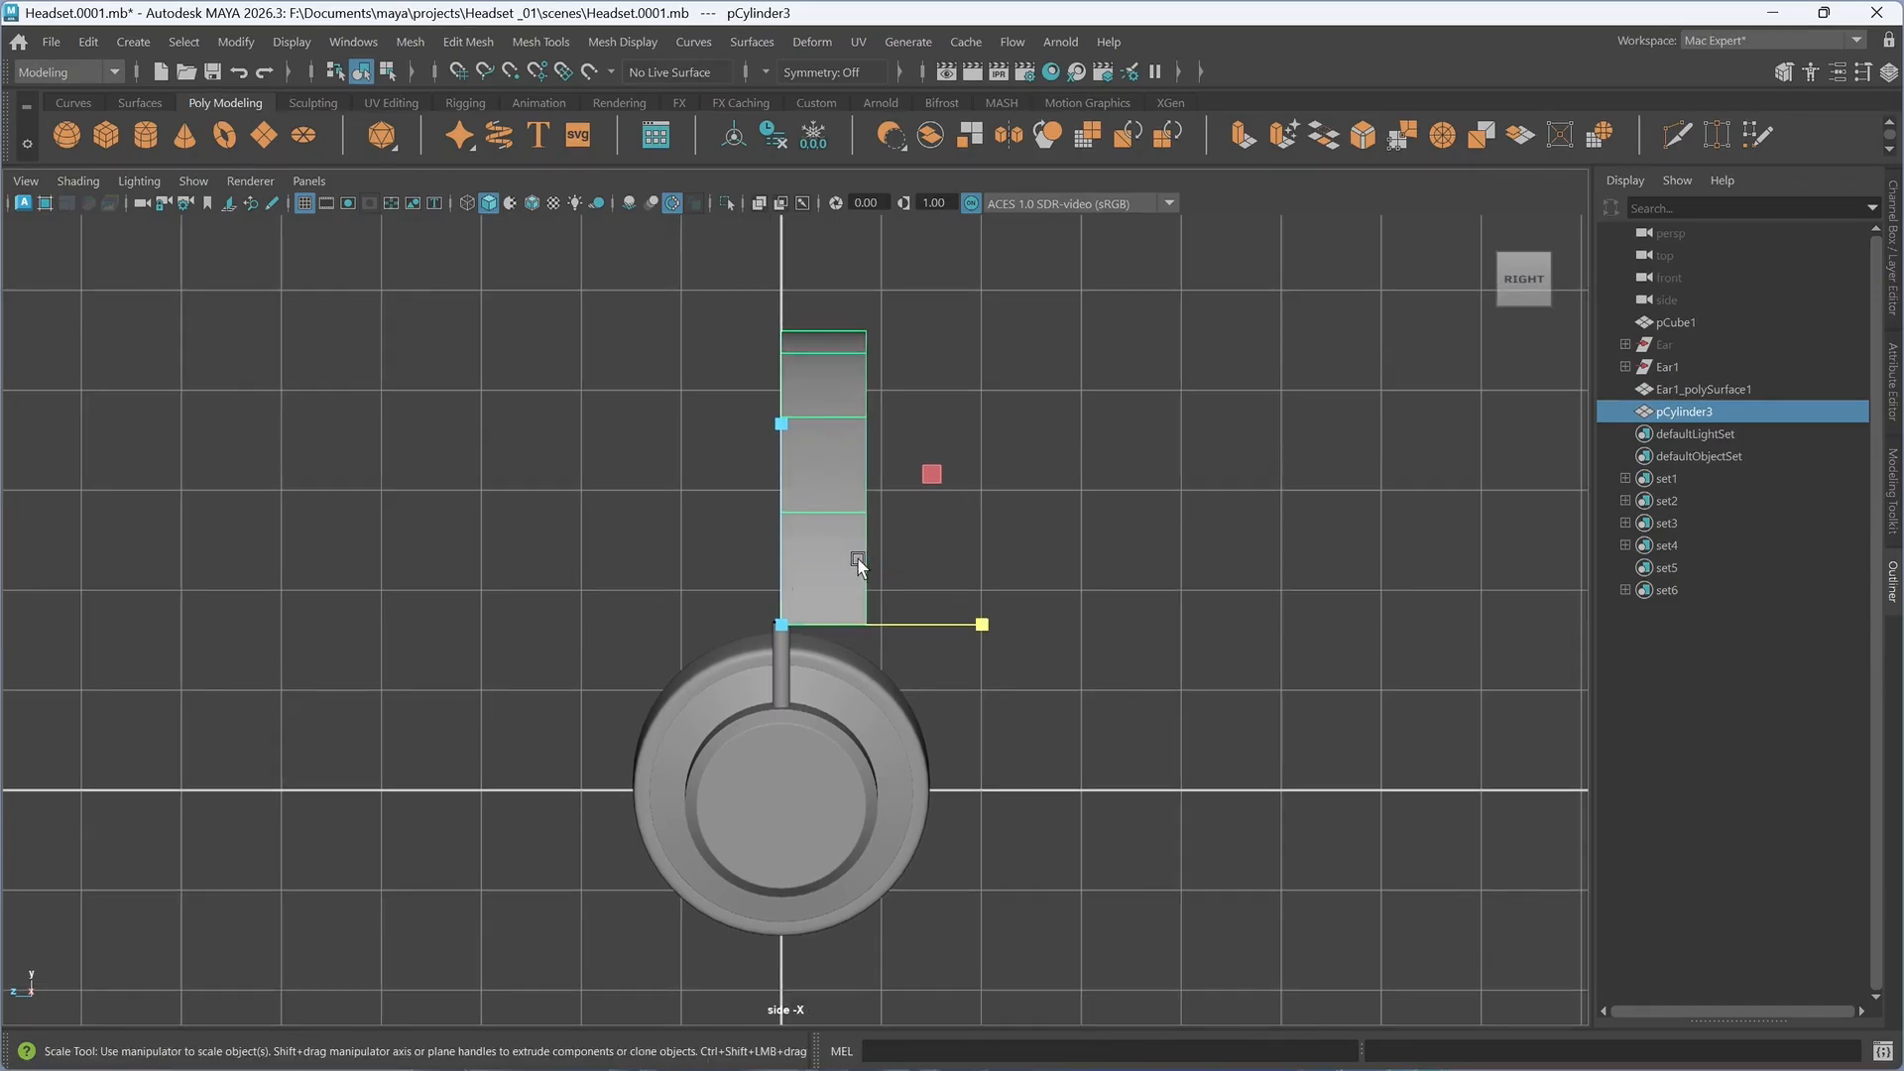
key(m)
key(ctrl)
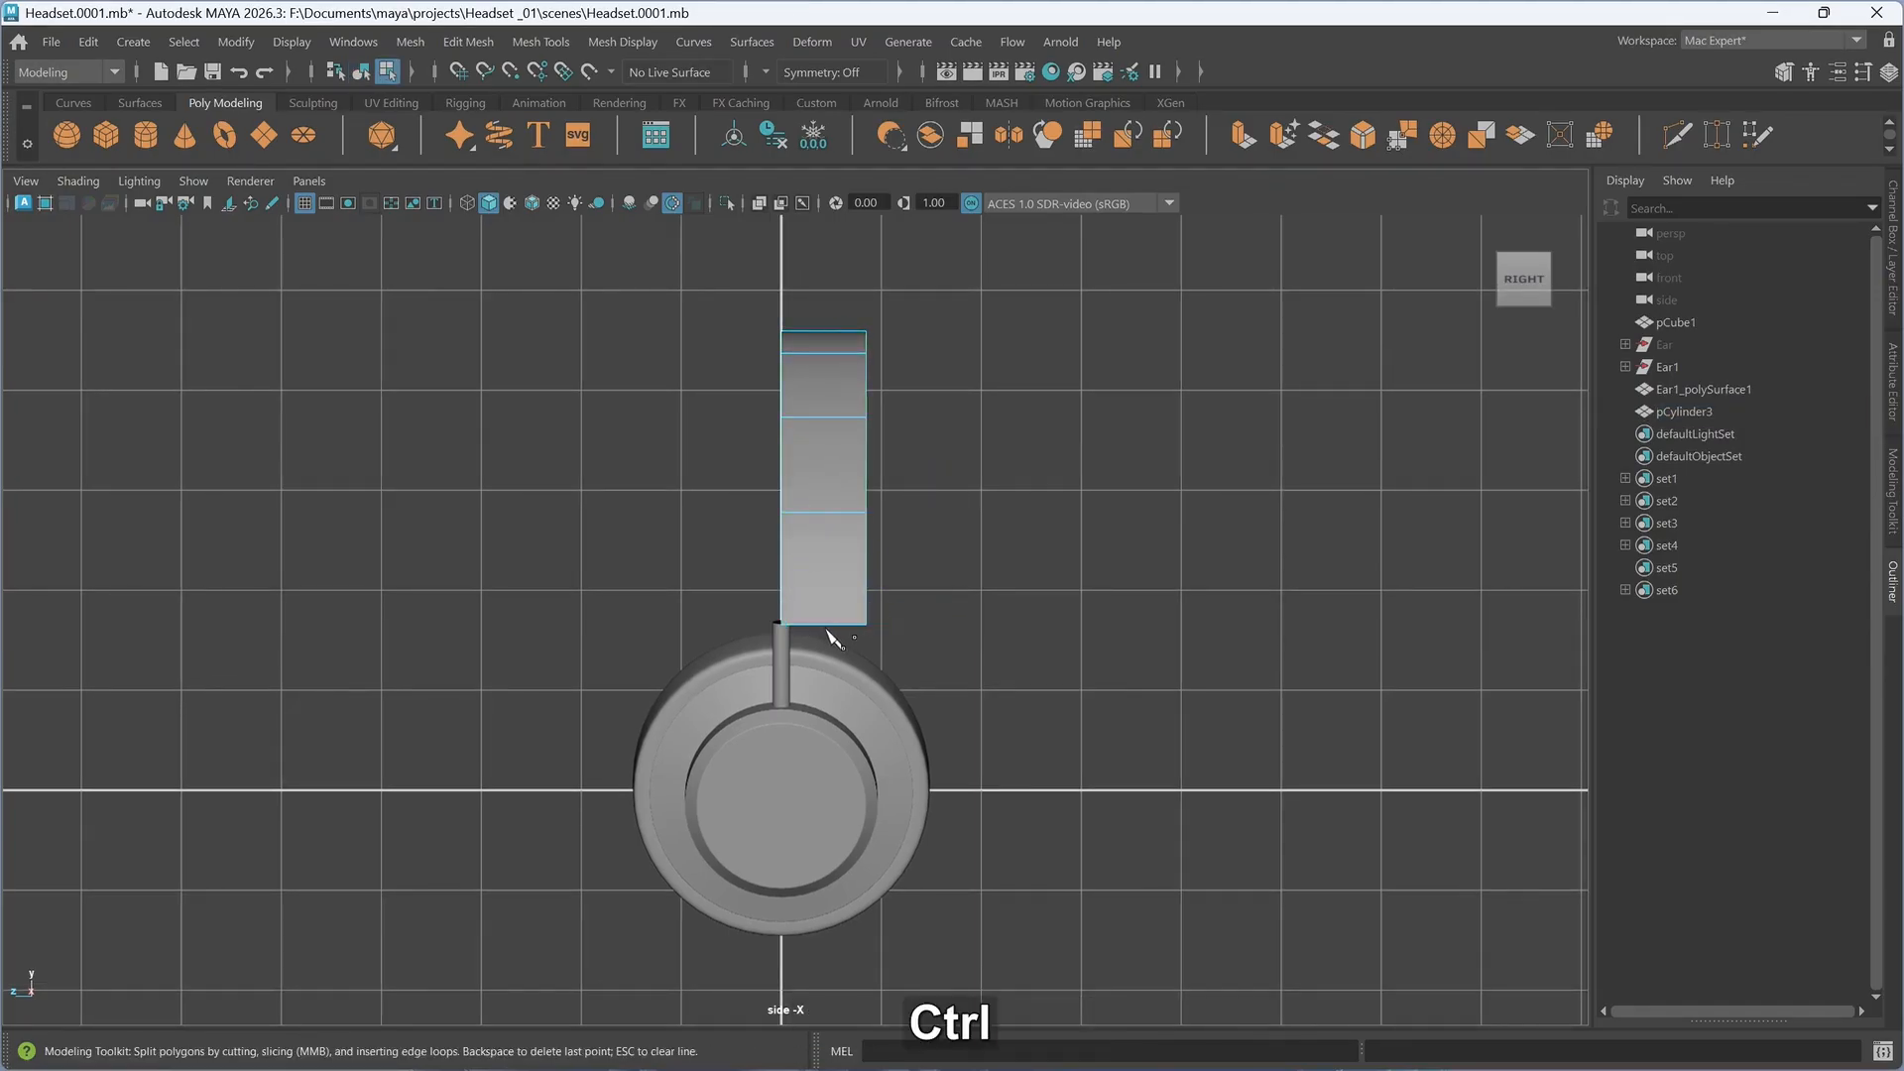
ctrl+middle_click(824, 622)
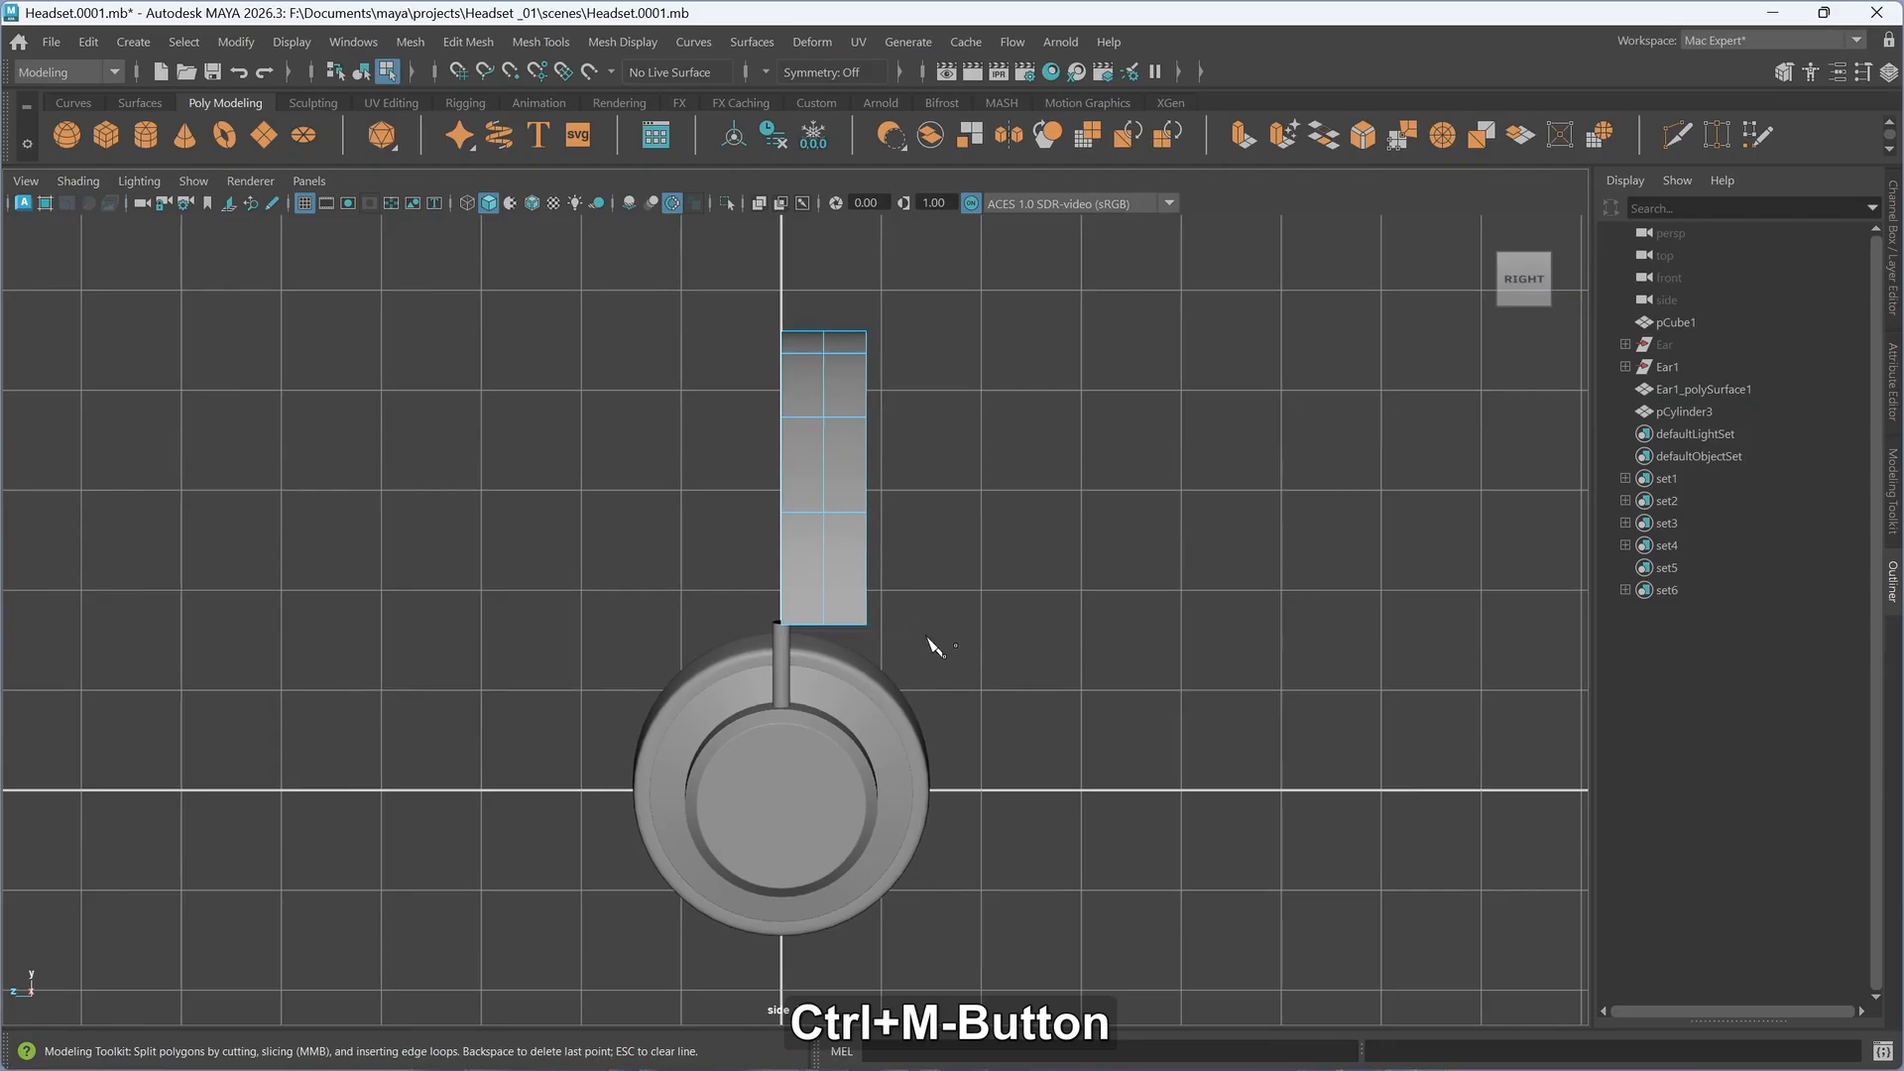
key(w)
- Move the headband along Z to about 0.43 cm so its centre edge loop lines up with the middle of the stem
right_drag(967, 579, 1085, 394)
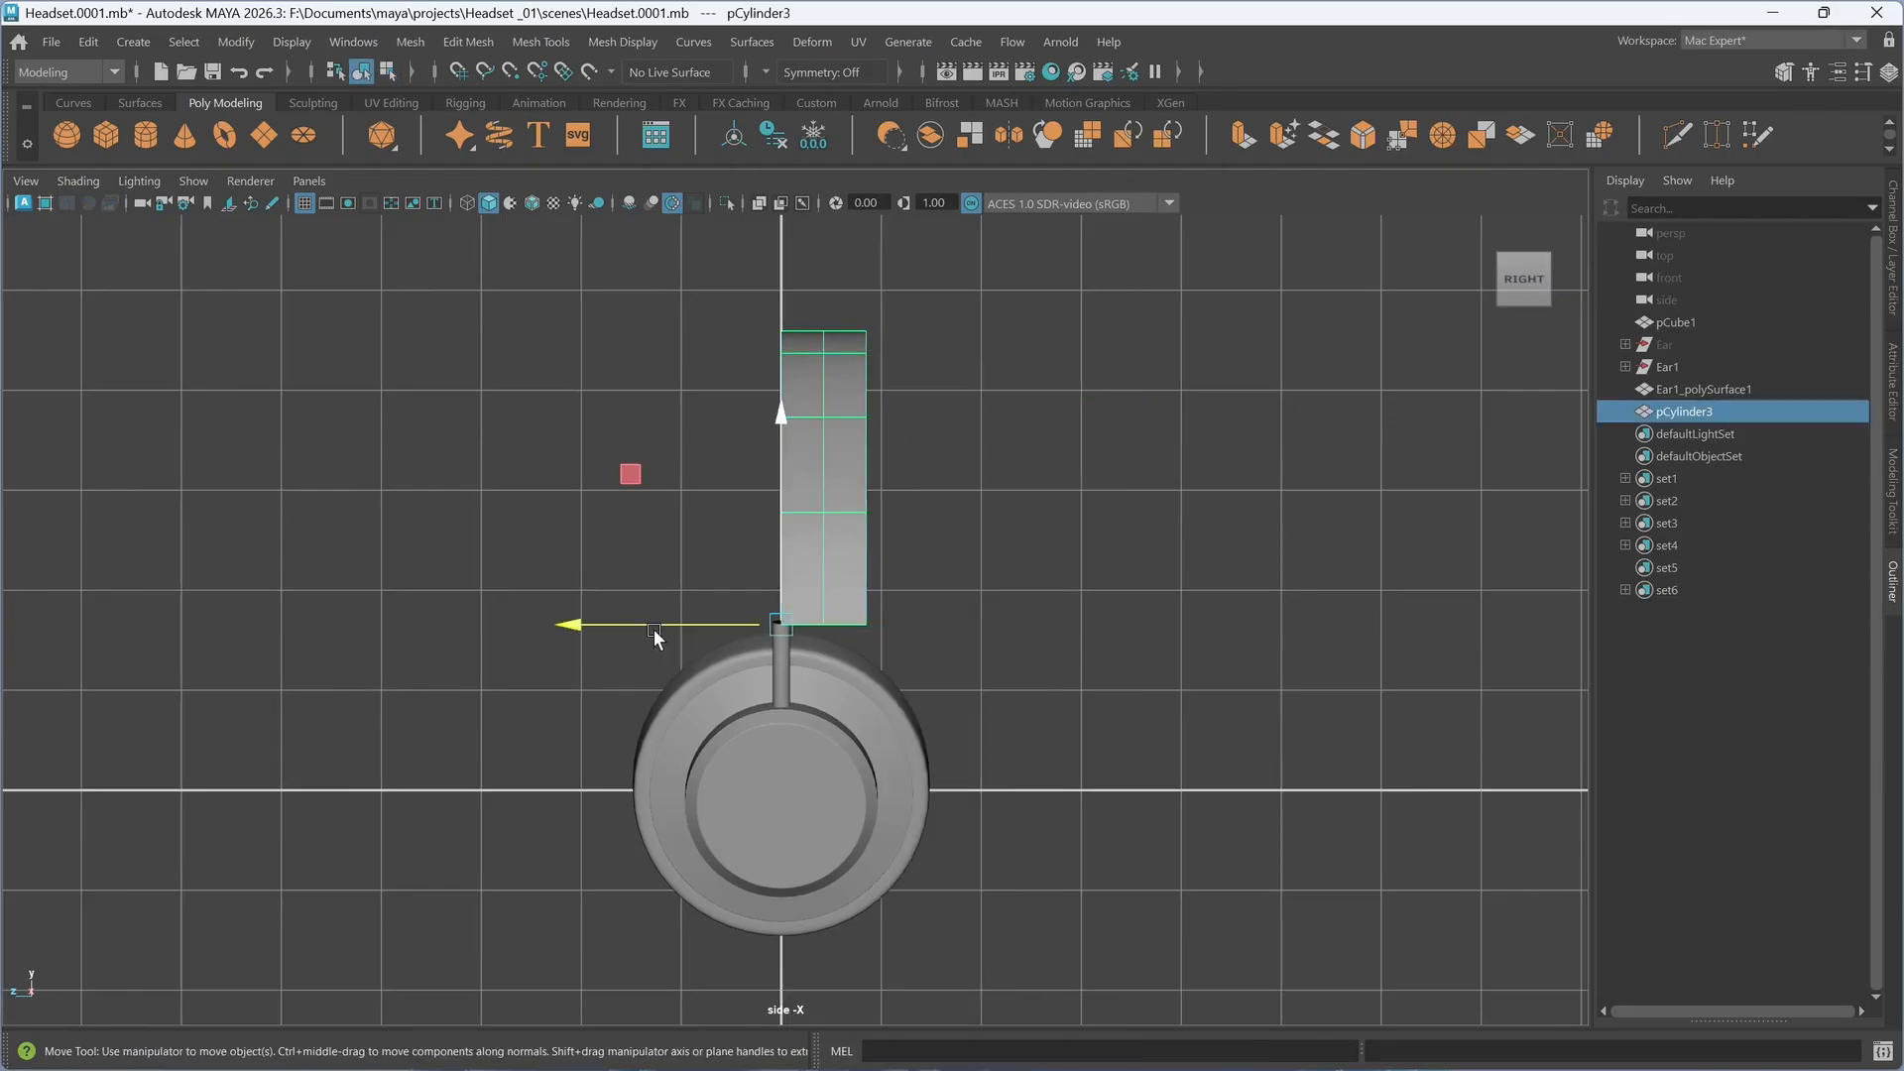
click(710, 442)
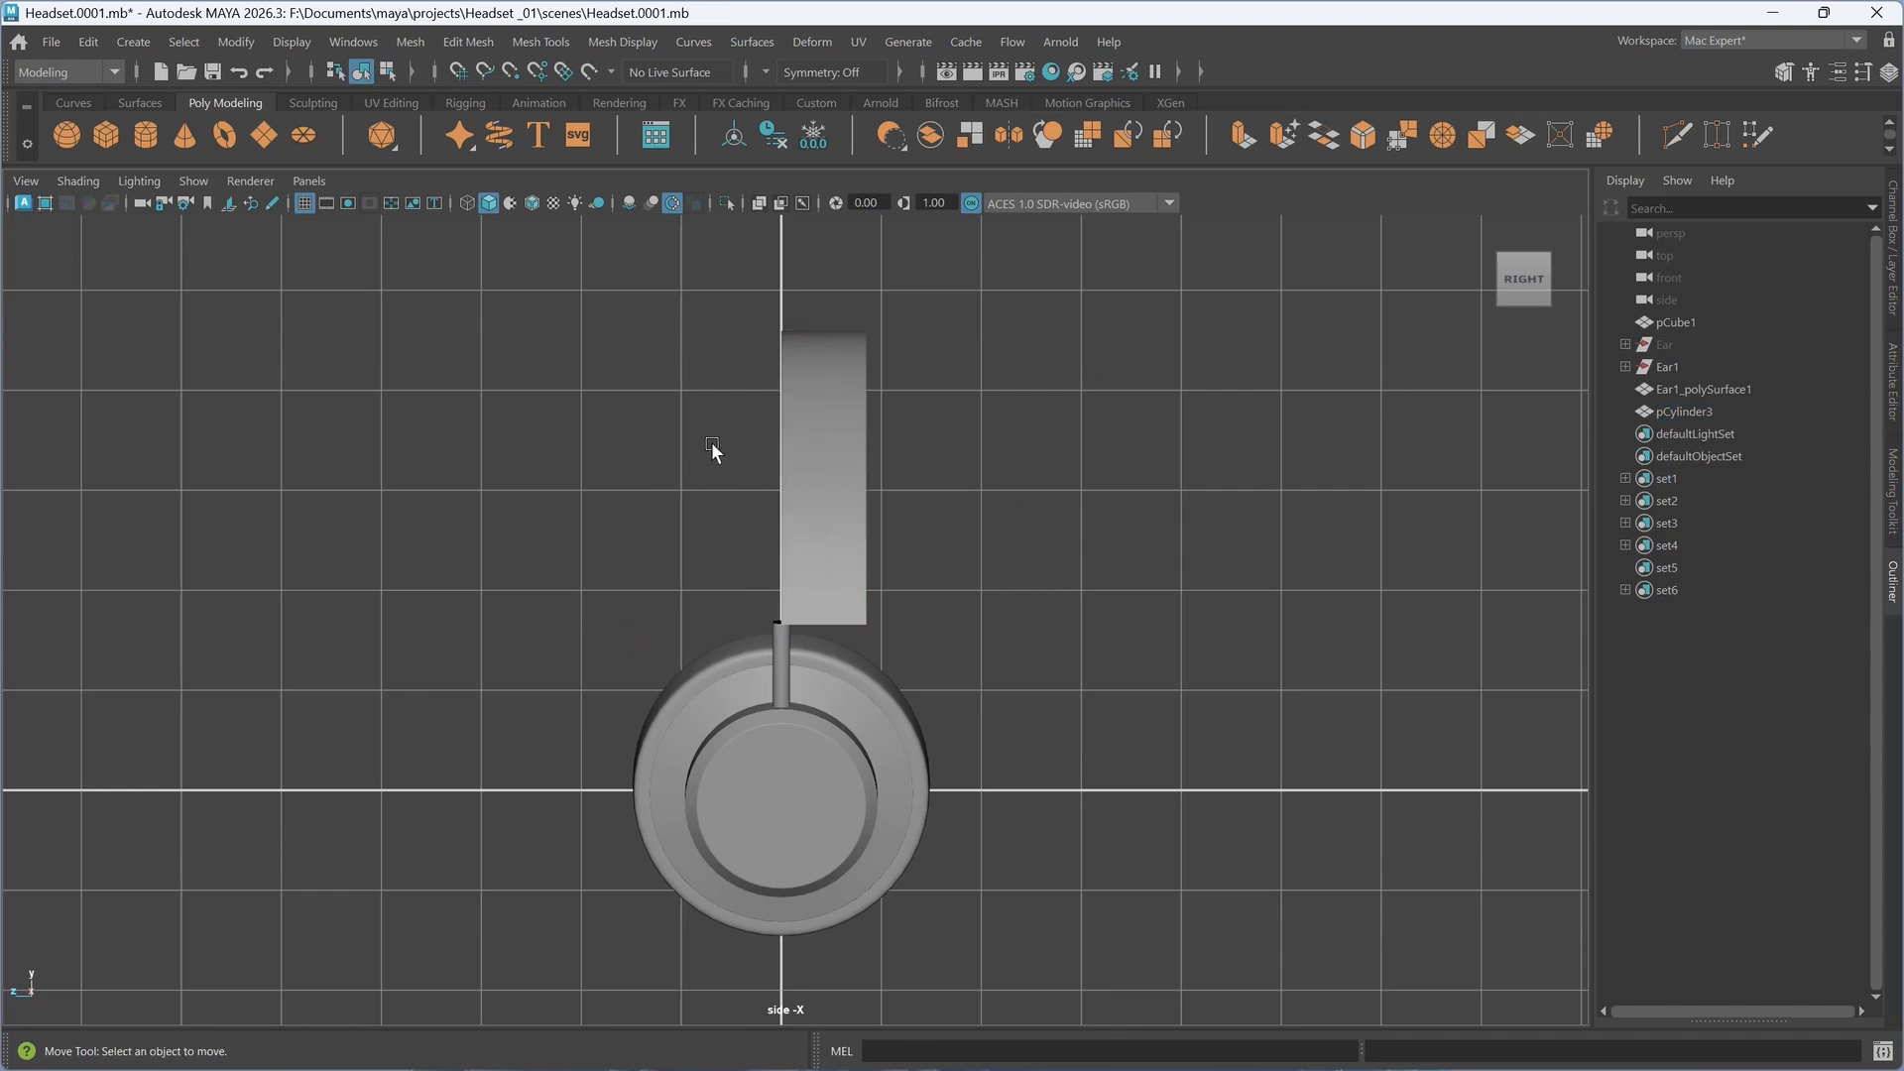
click(815, 577)
drag(701, 627, 659, 629)
scroll(840, 577, up, 5)
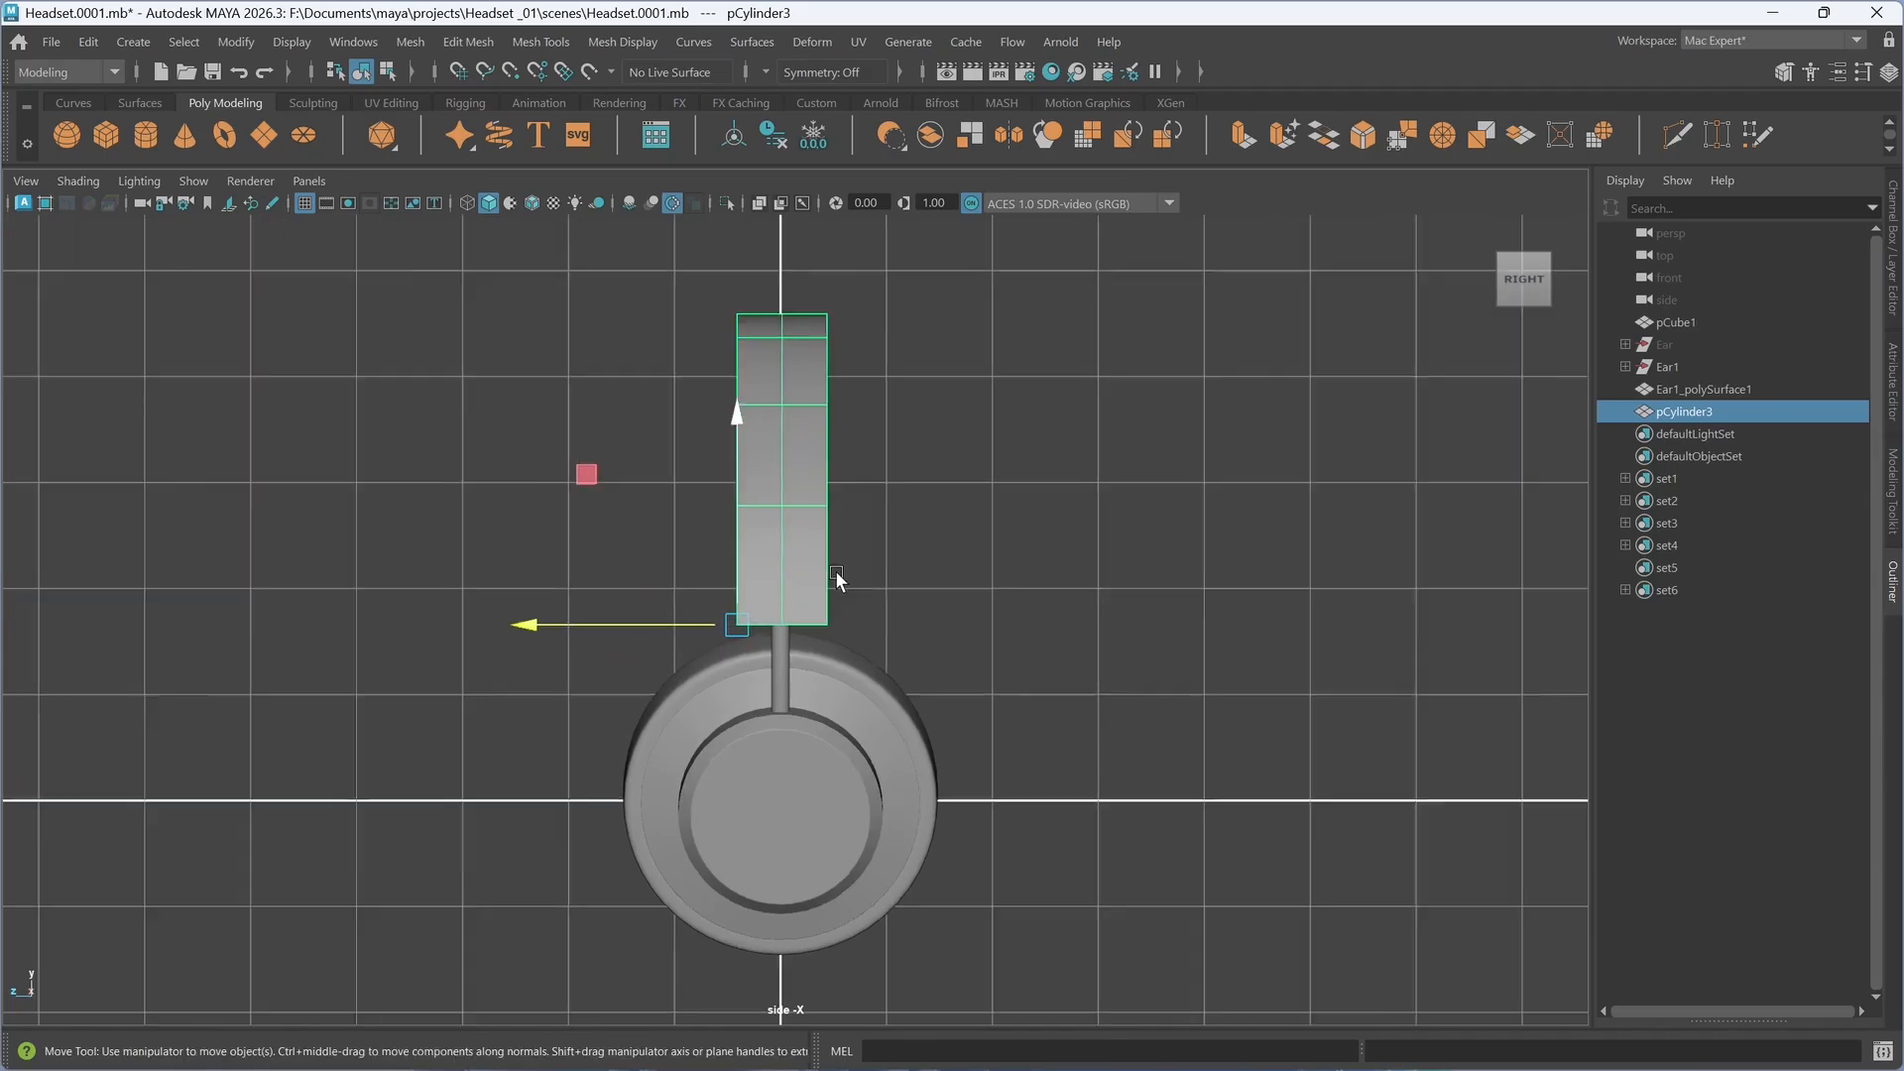
alt+middle_drag(867, 585, 772, 716)
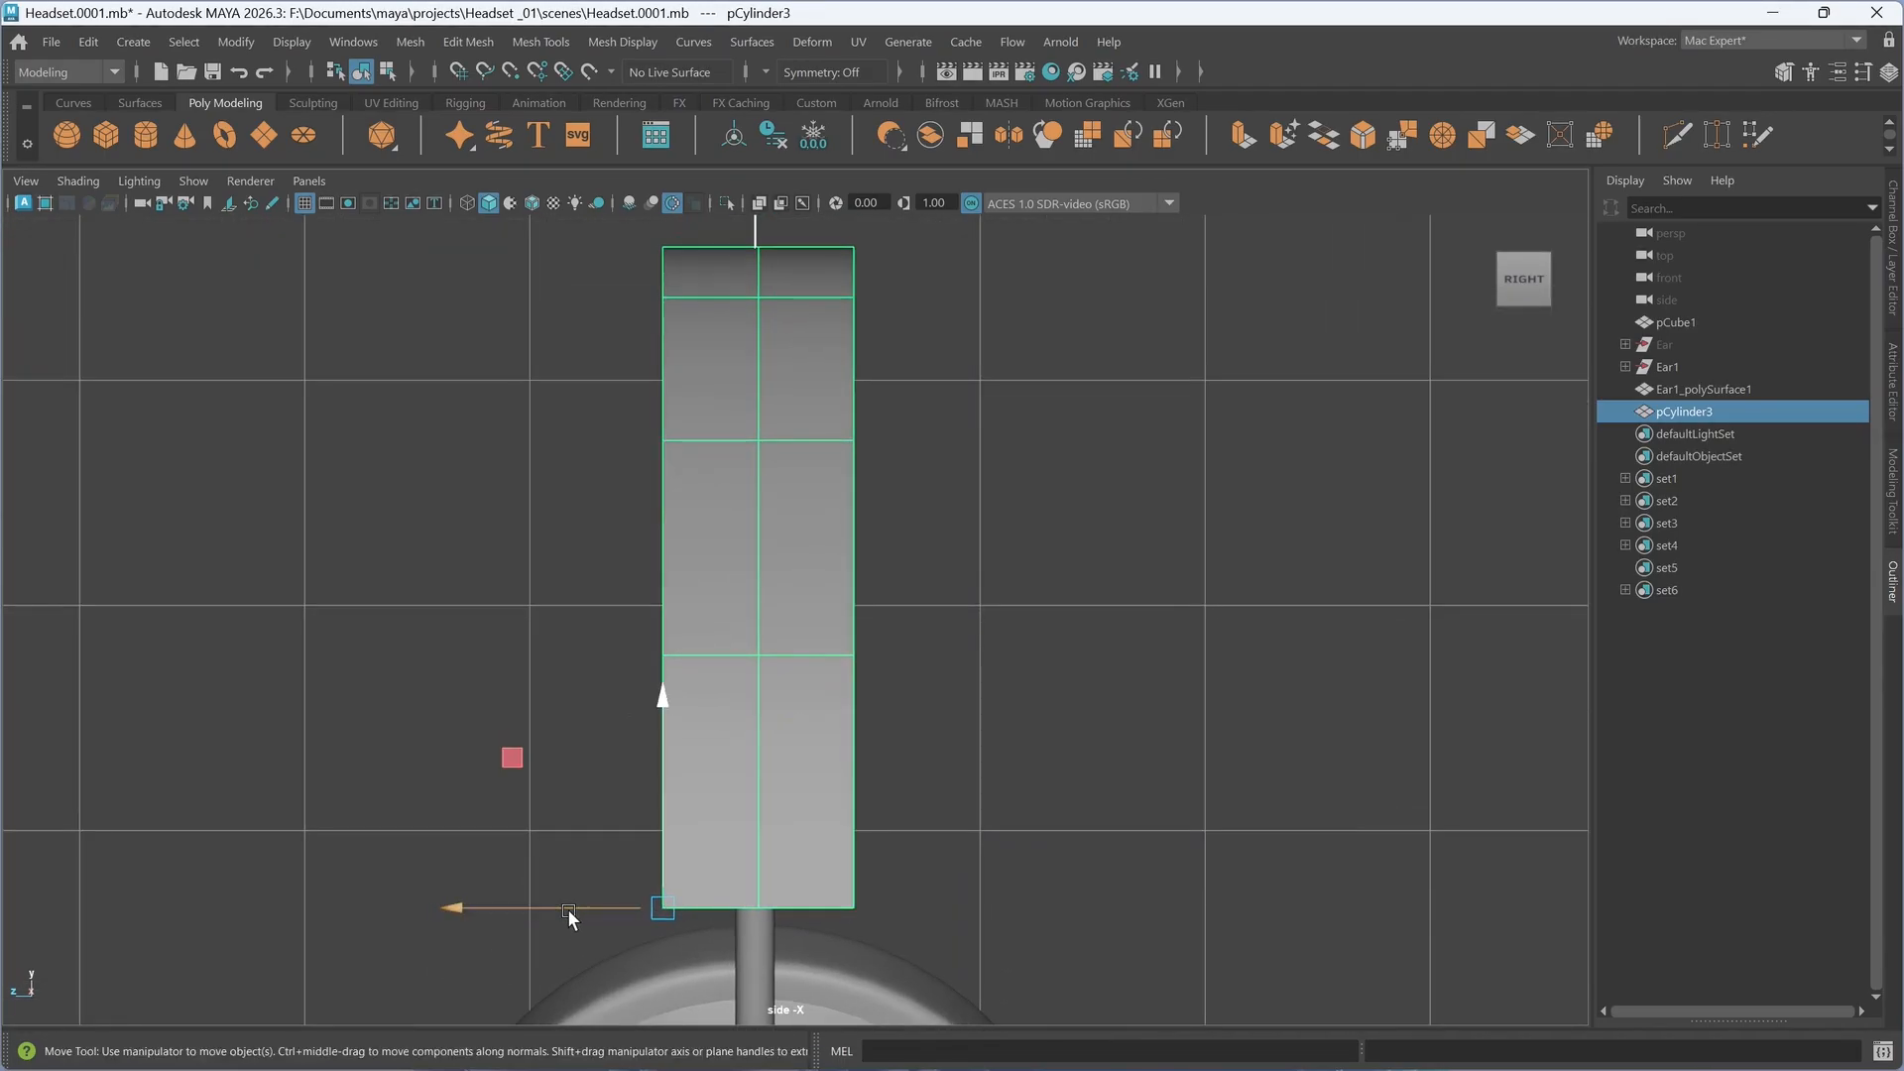
drag(567, 908, 563, 916)
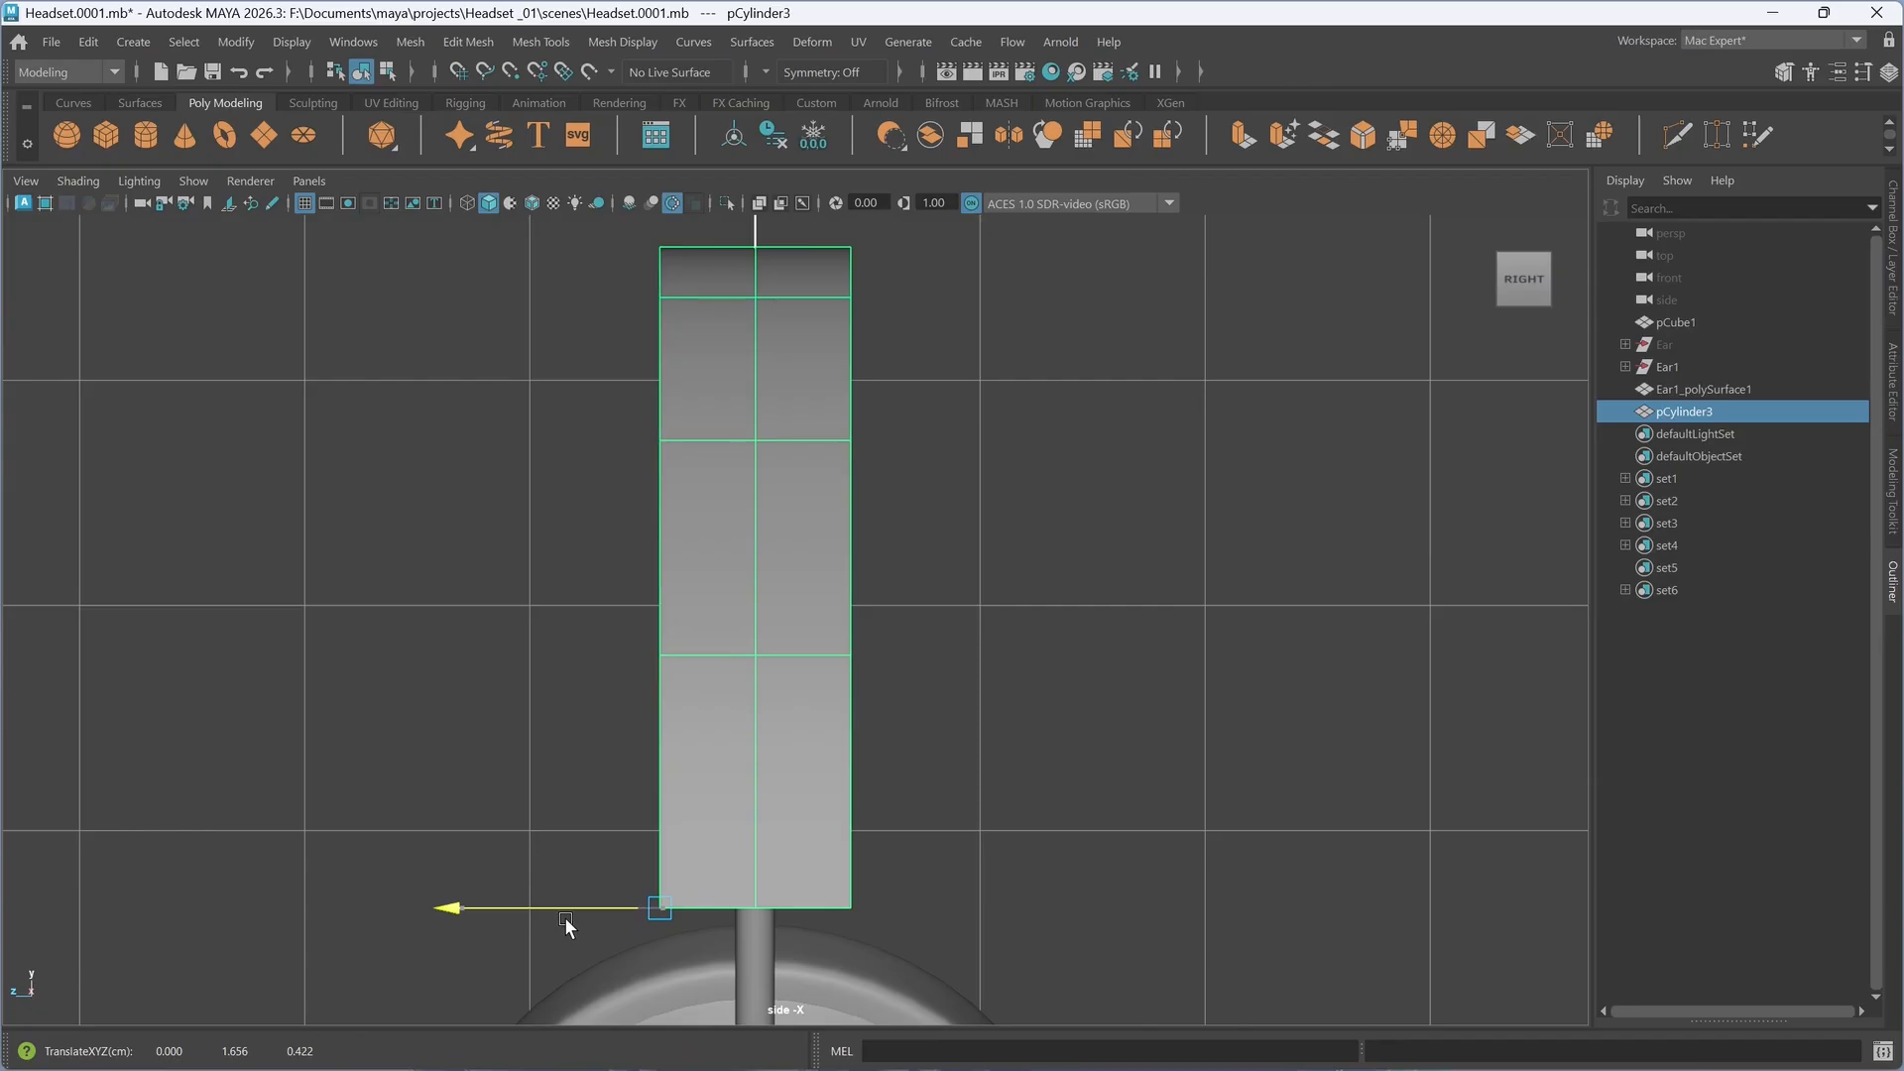
drag(564, 916, 563, 919)
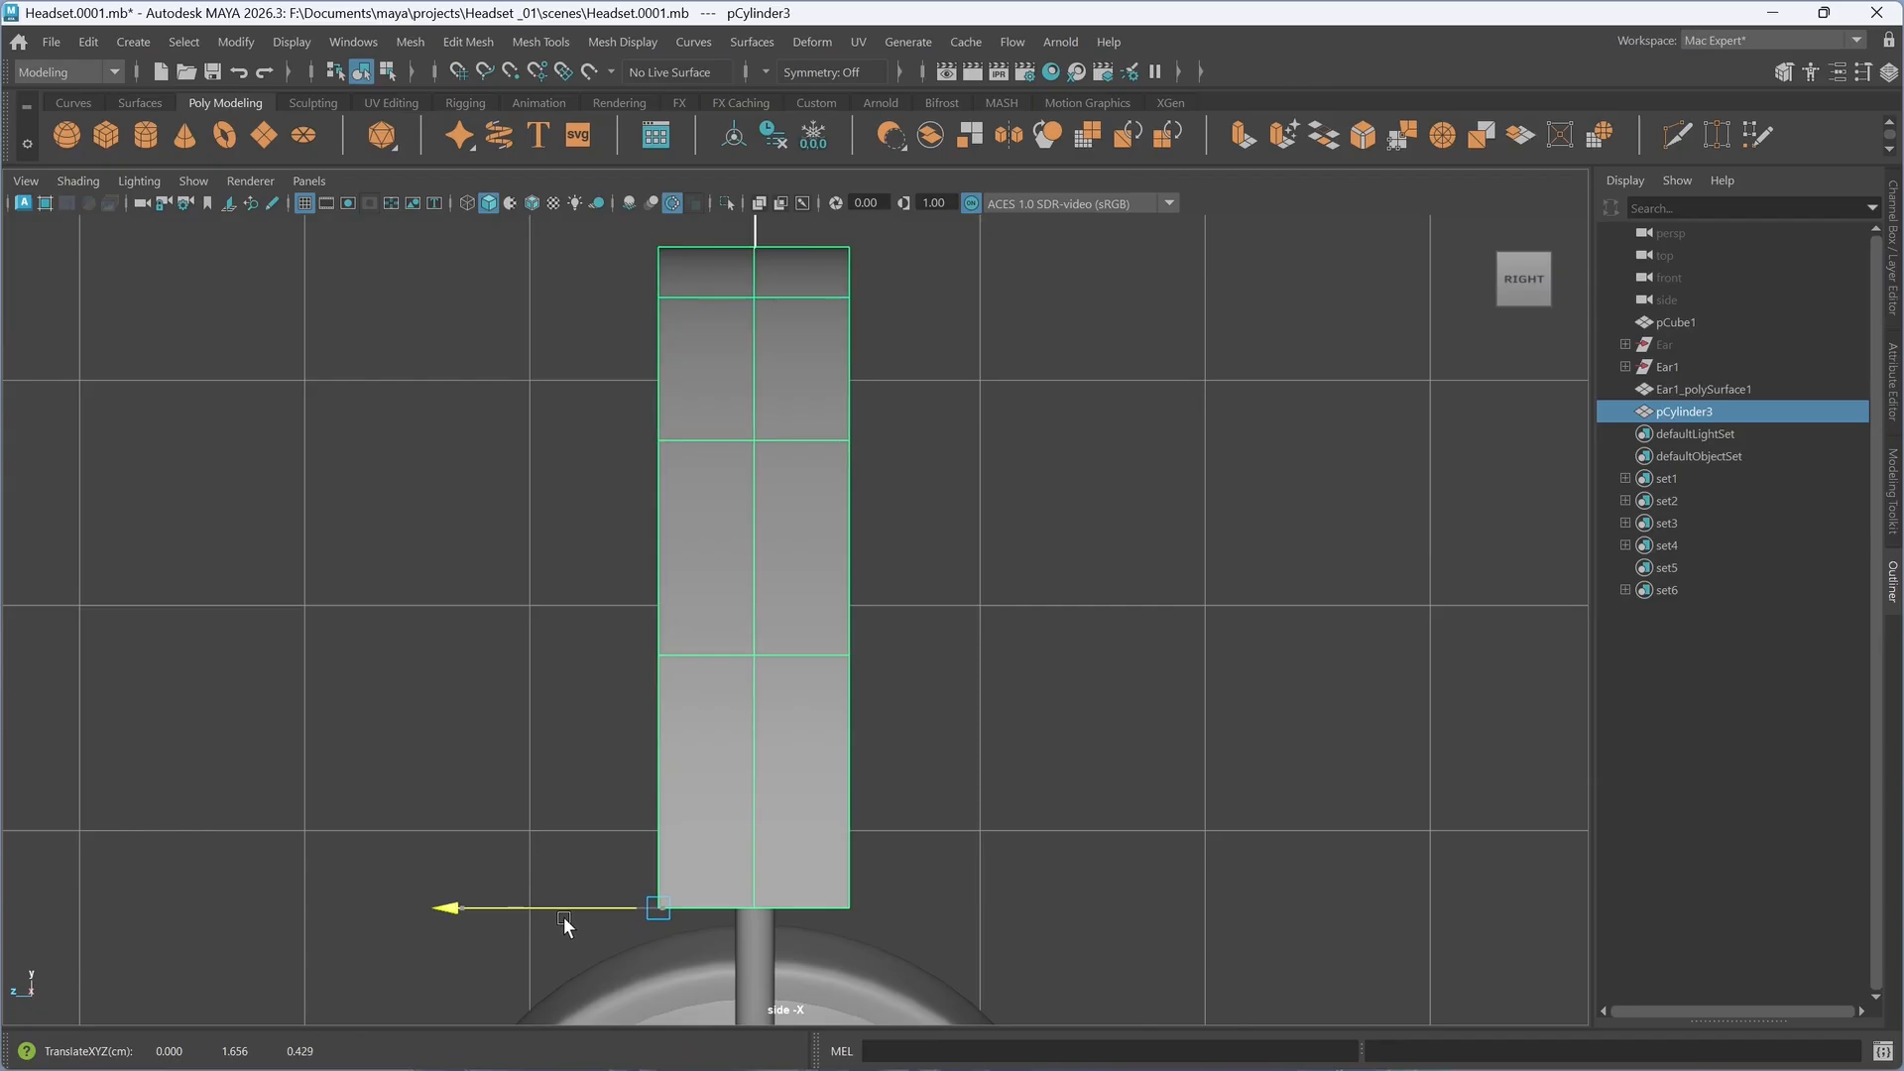
drag(564, 916, 563, 914)
scroll(1106, 798, down, 6)
key(space)
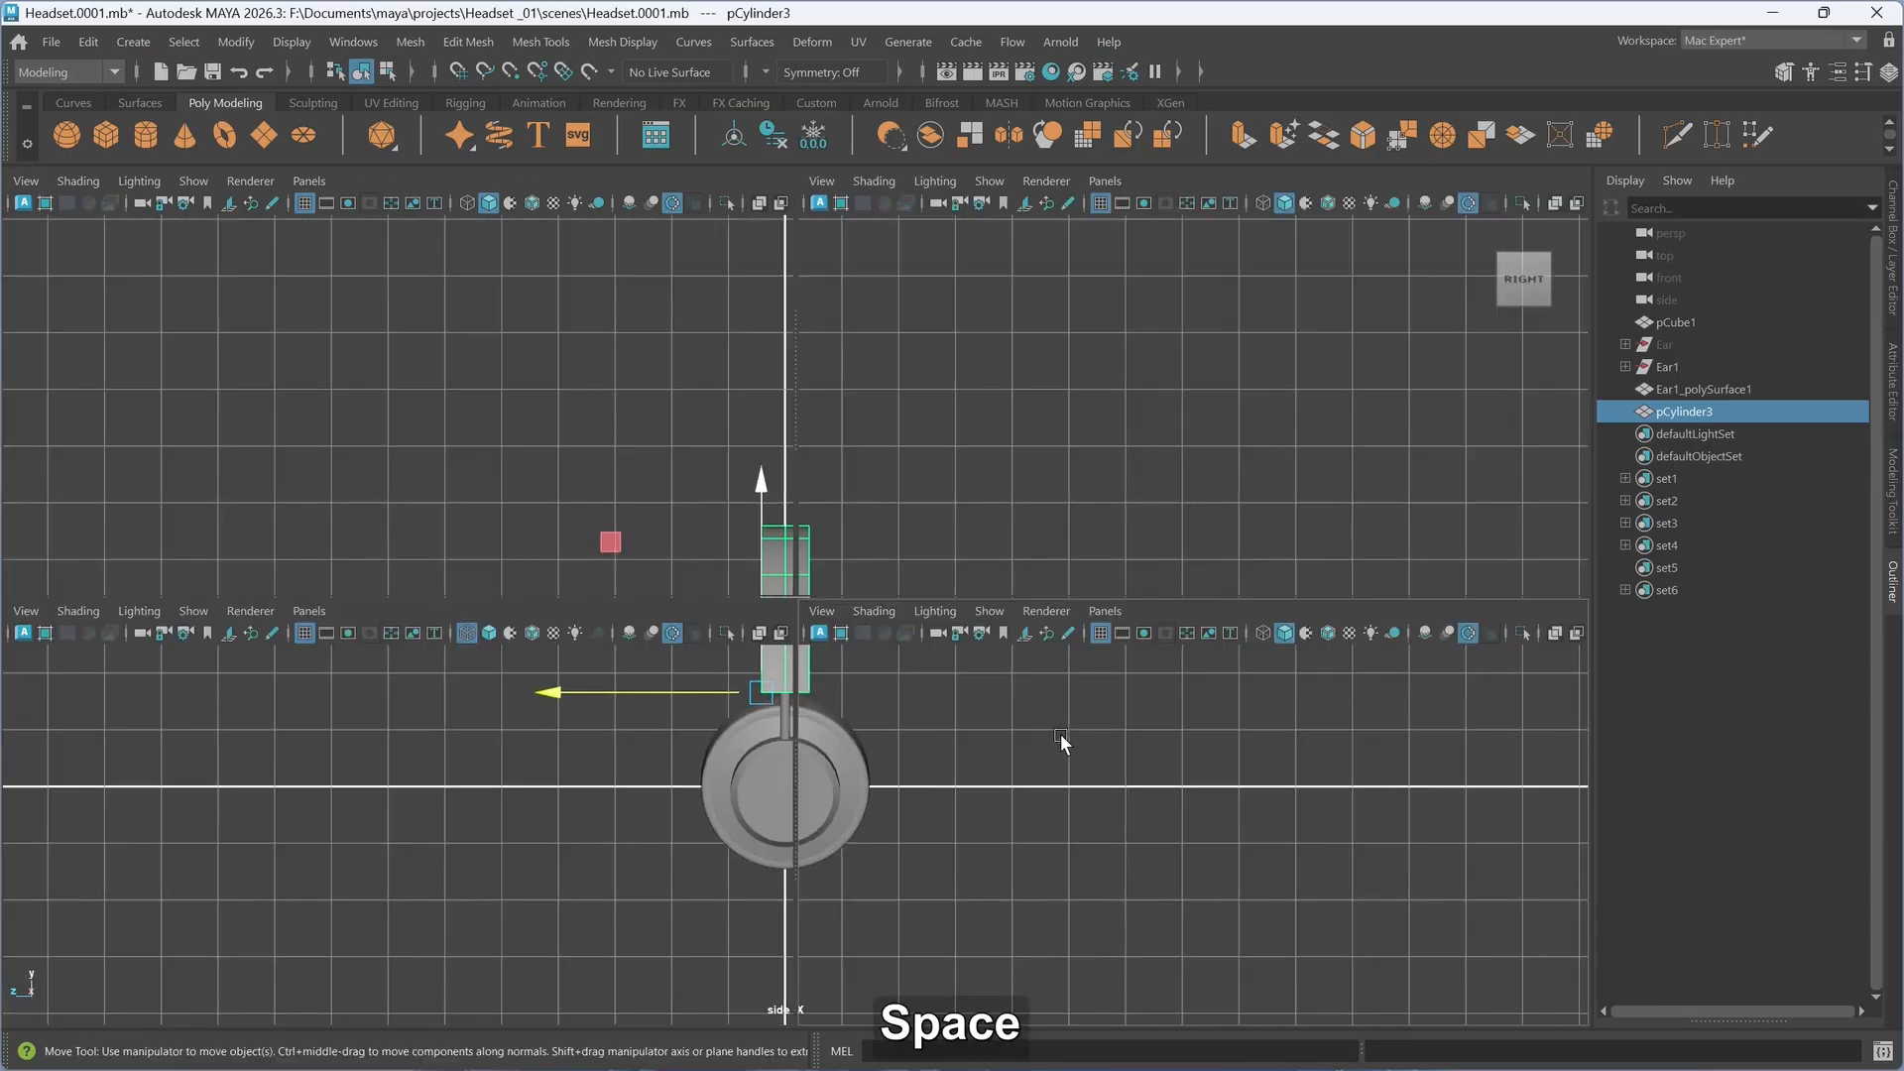
- Delete the lengthwise centre edge loop from the headband, keeping its cross edges
key(space)
key(space)
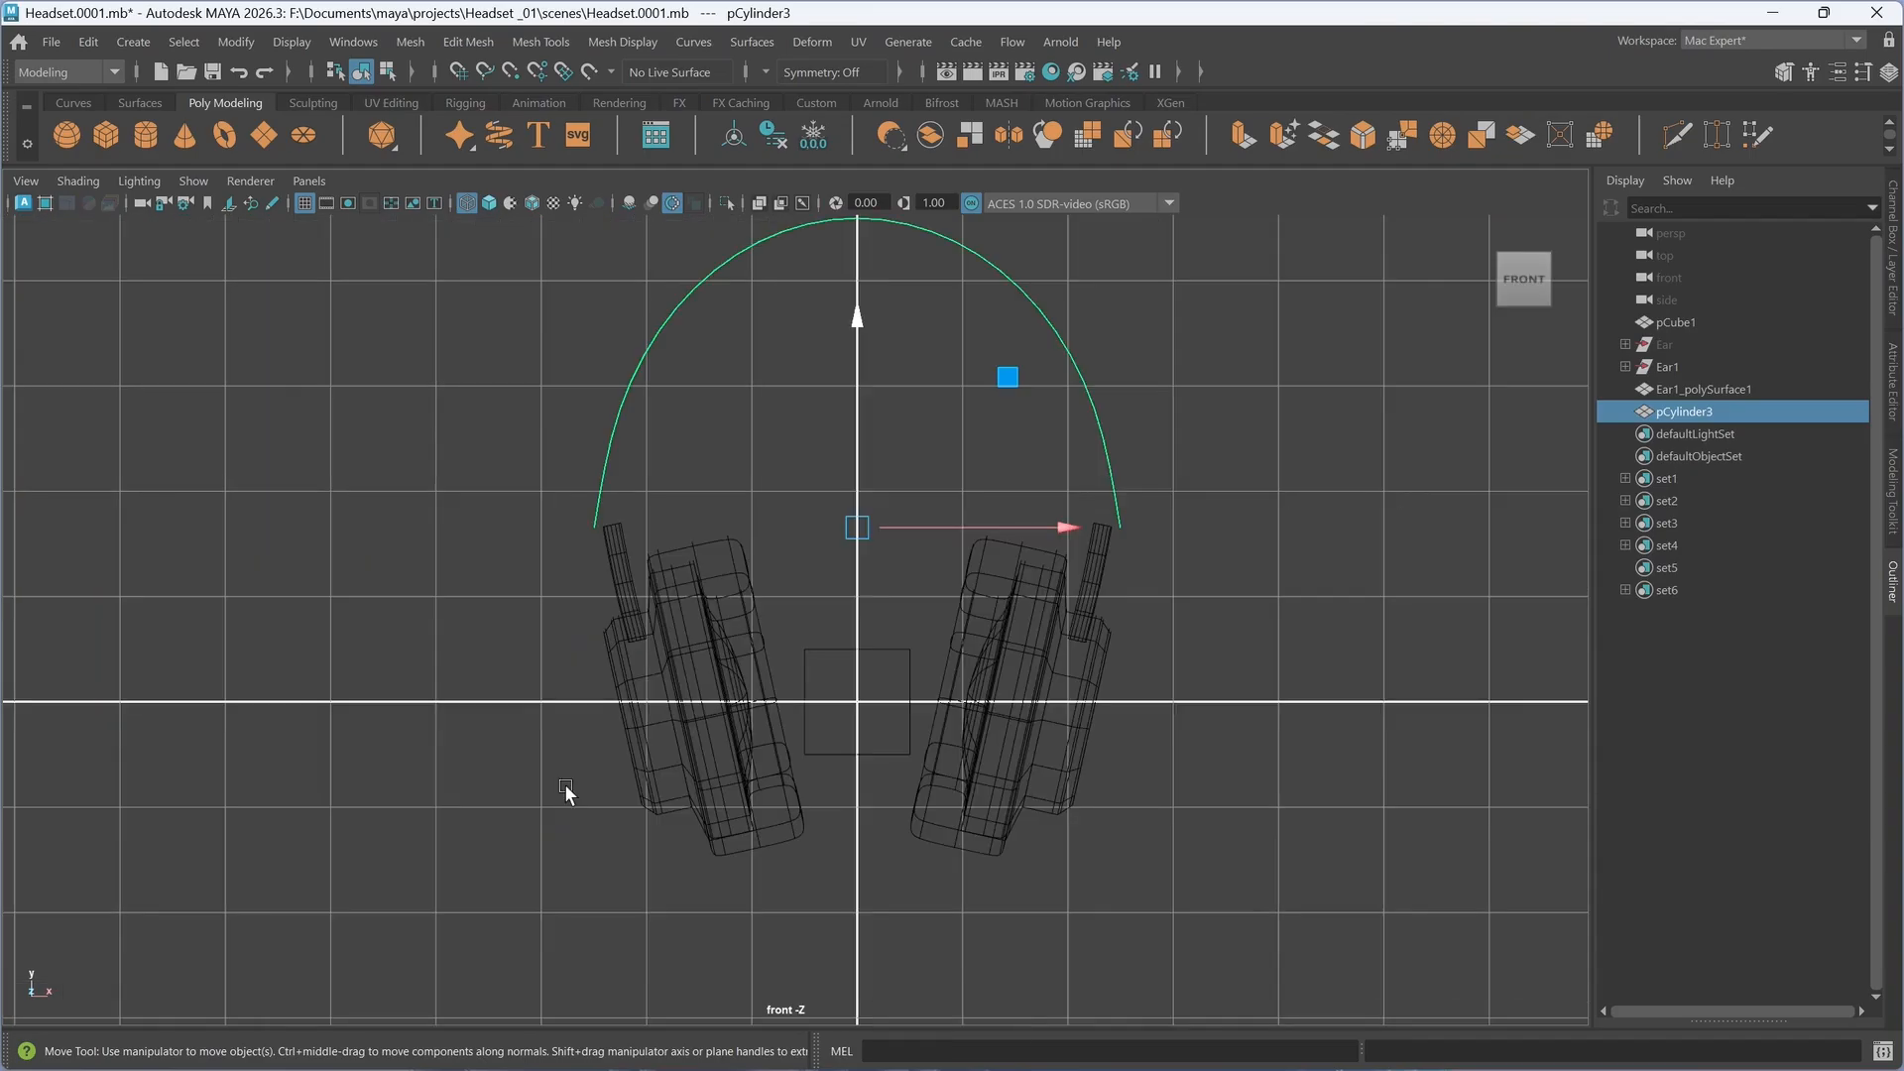
key(space)
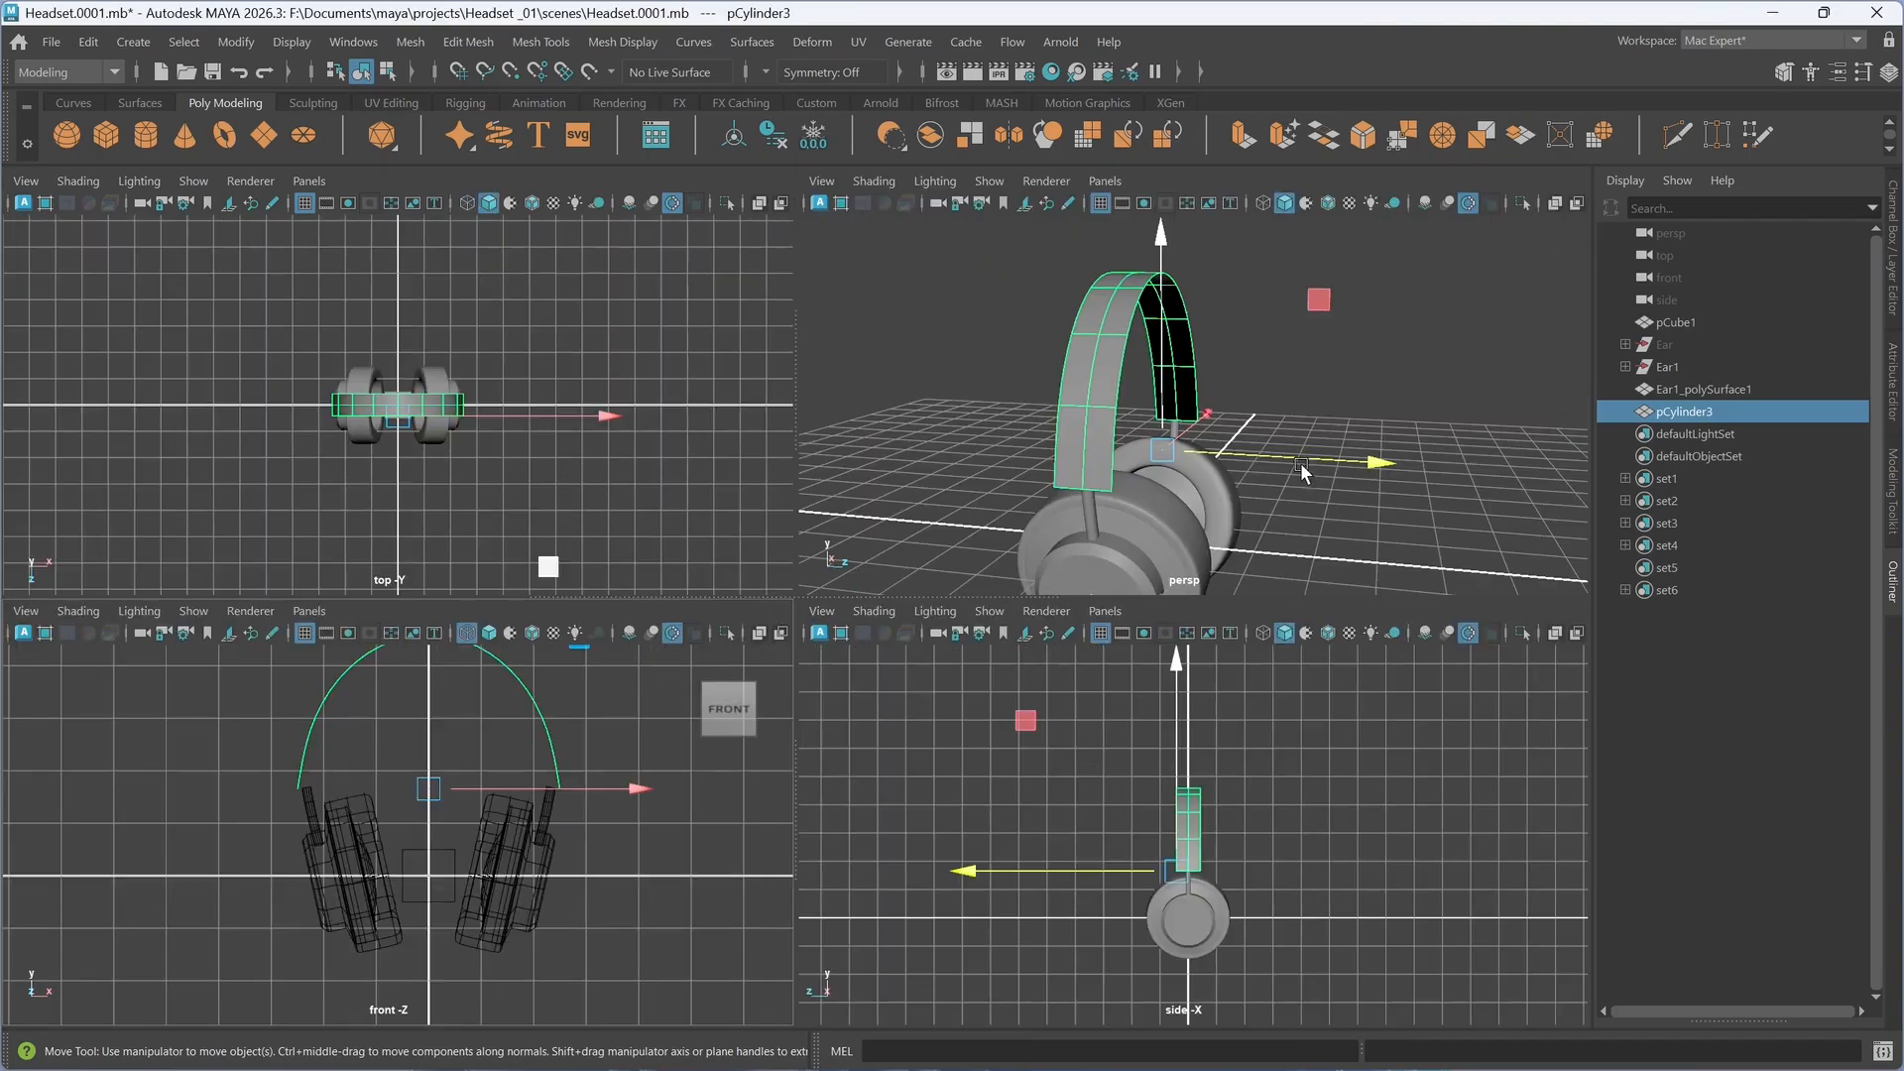
right_click(1326, 378)
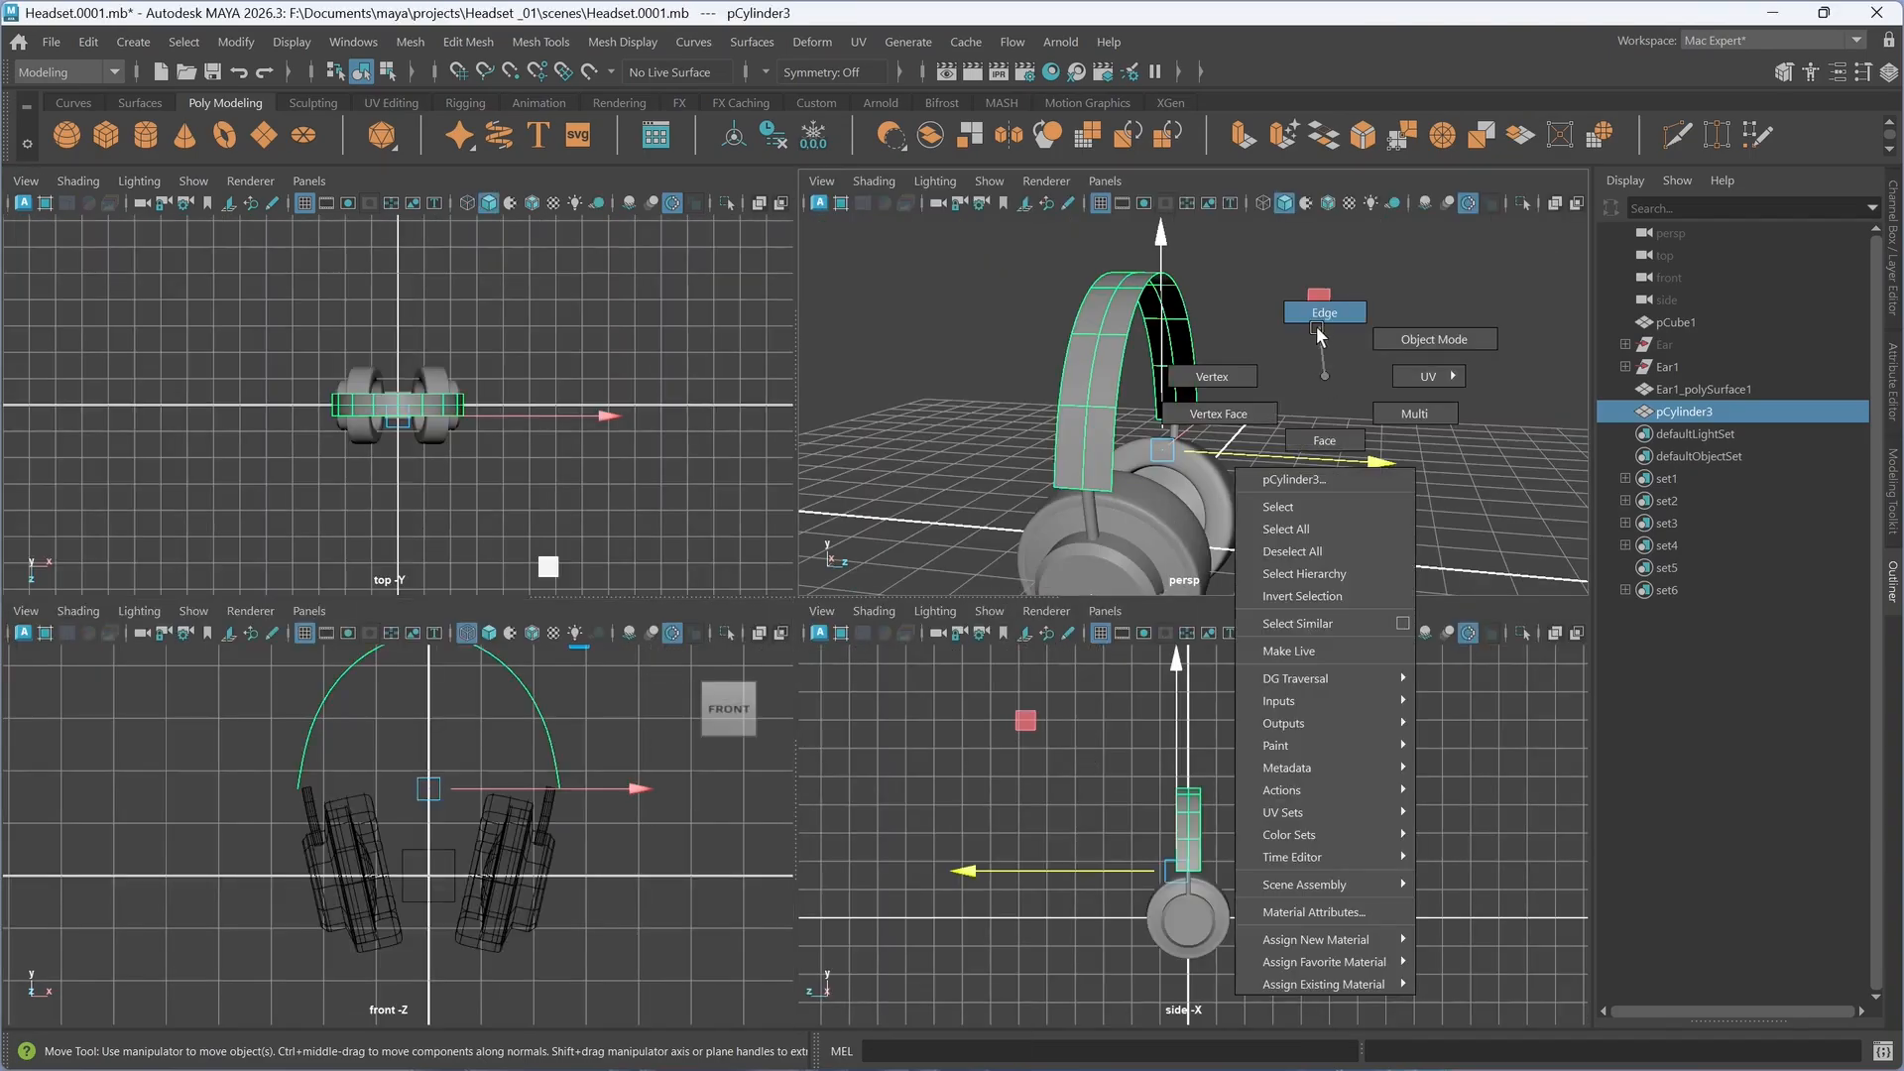
click(1318, 329)
click(1080, 461)
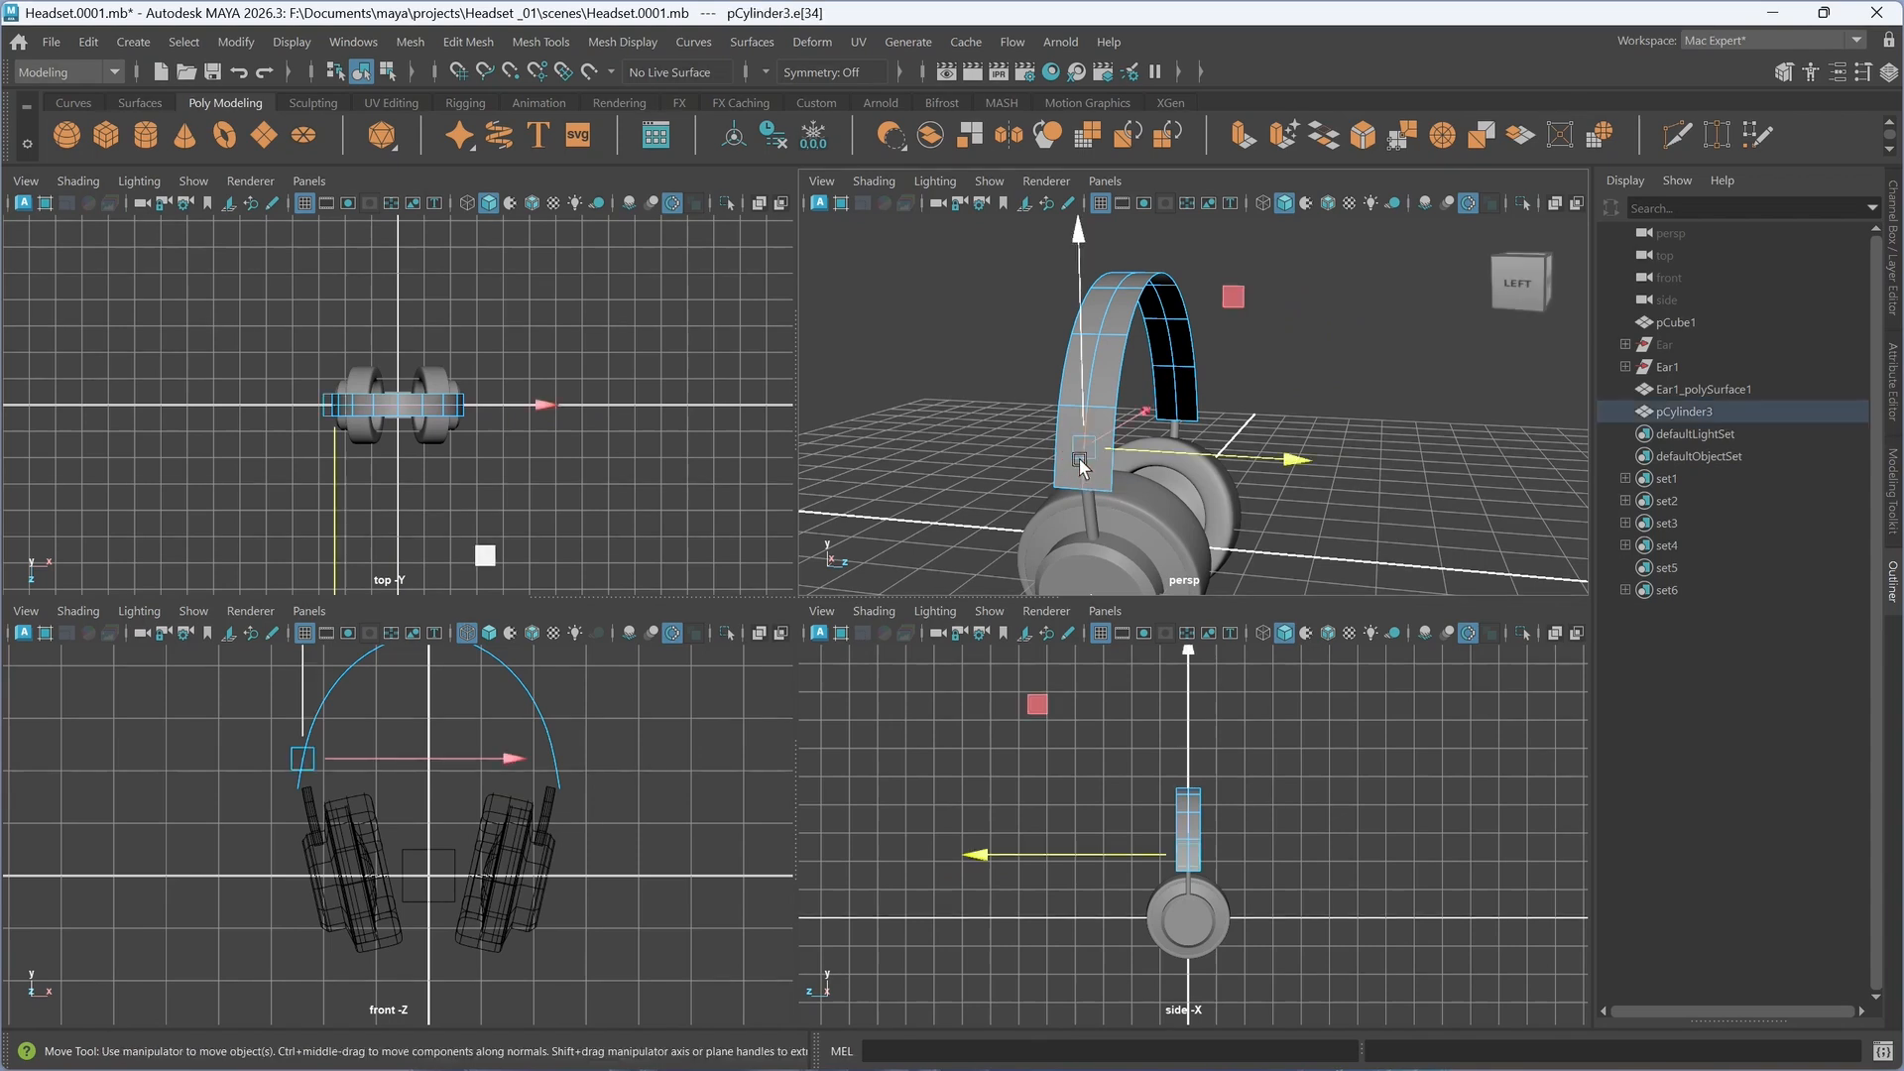
click(1078, 462)
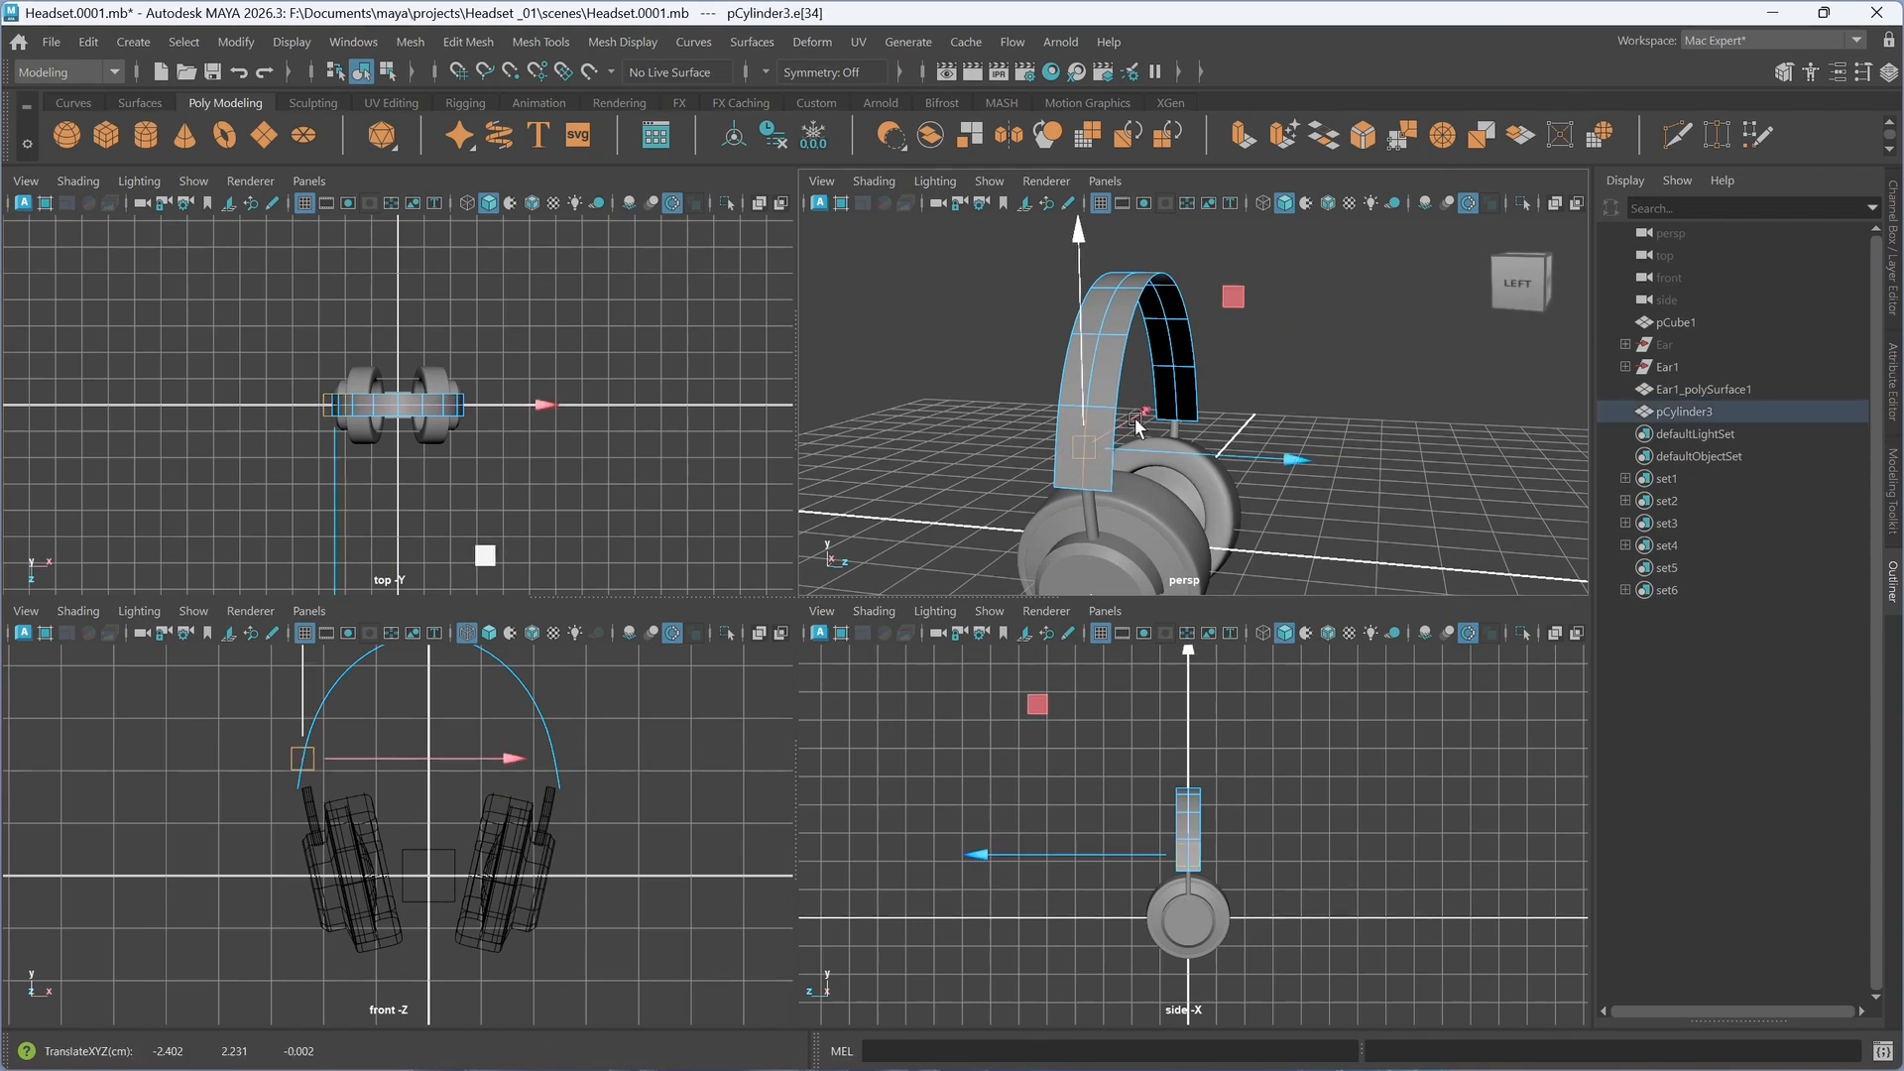
double_click(1108, 308)
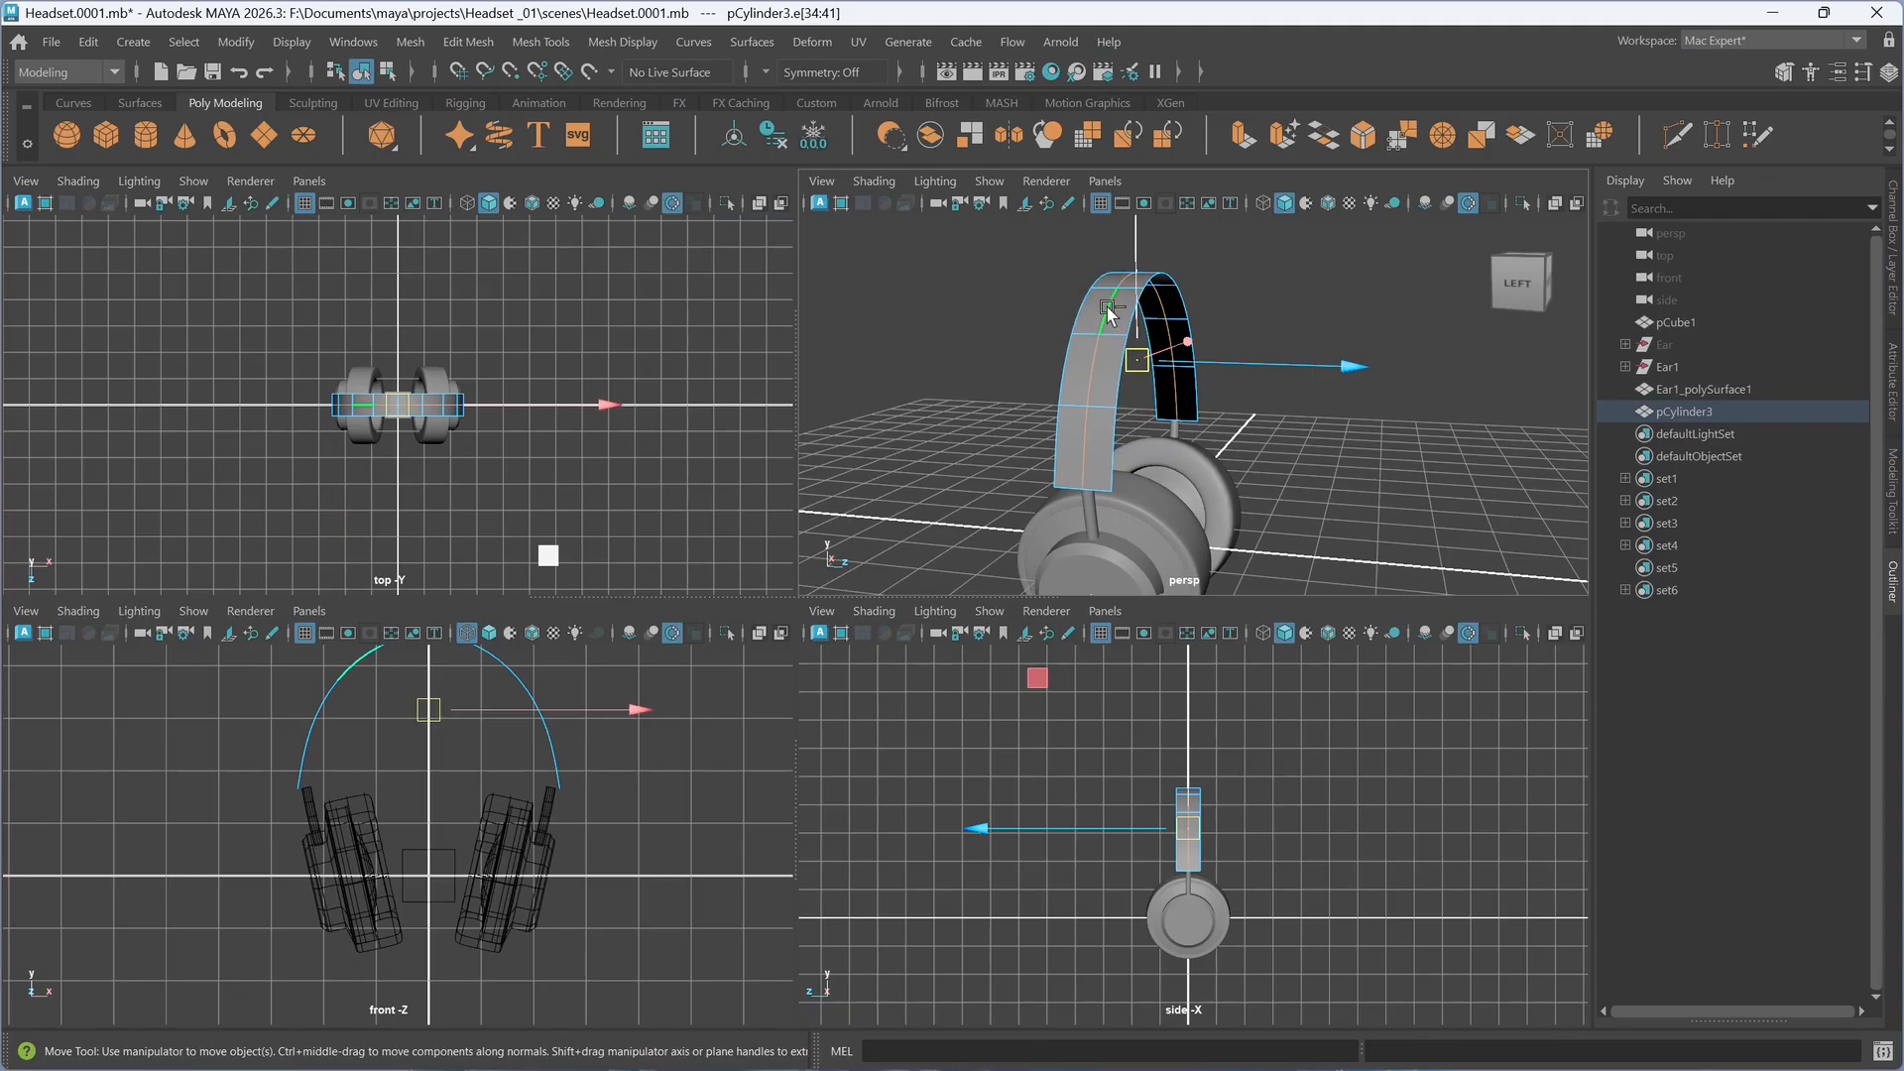
key(ctrl+Delete)
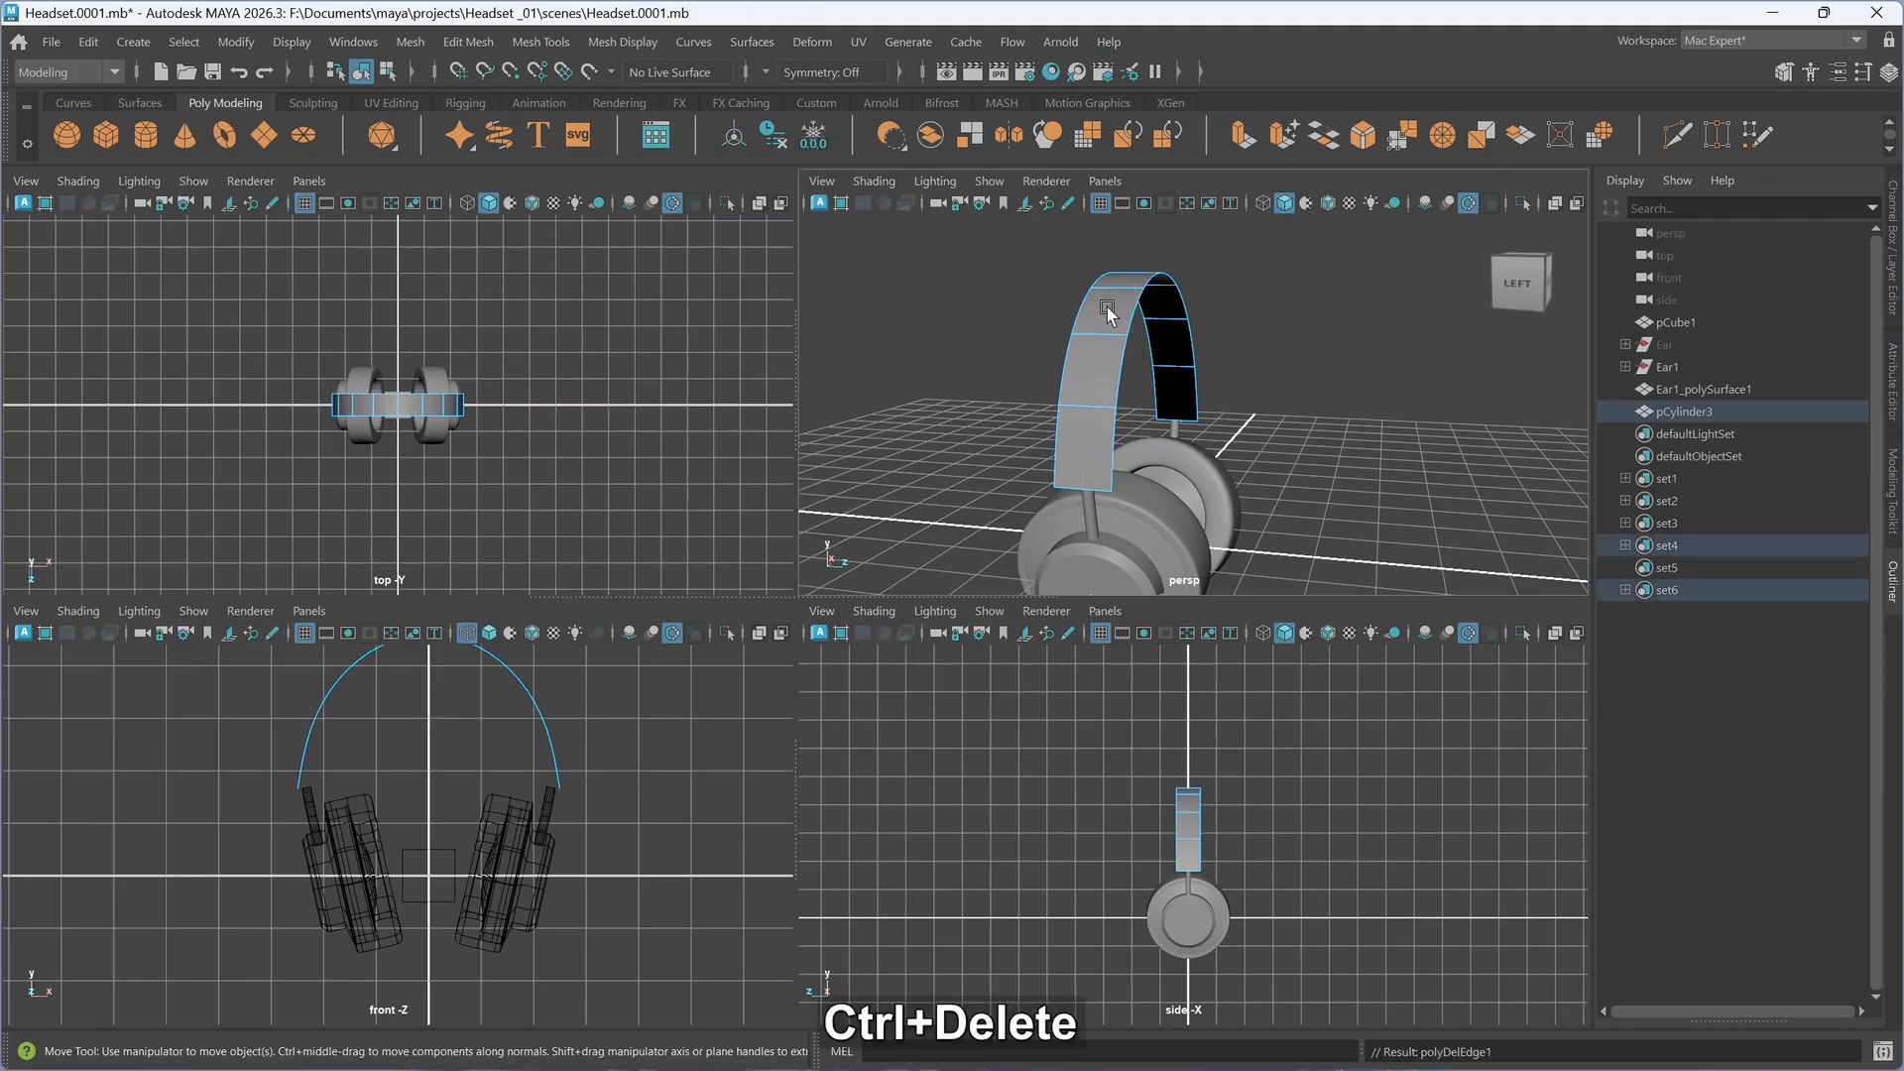
- Scale the headband's two bottom end edges together along X to about 0.952 so they meet the stems
click(1083, 491)
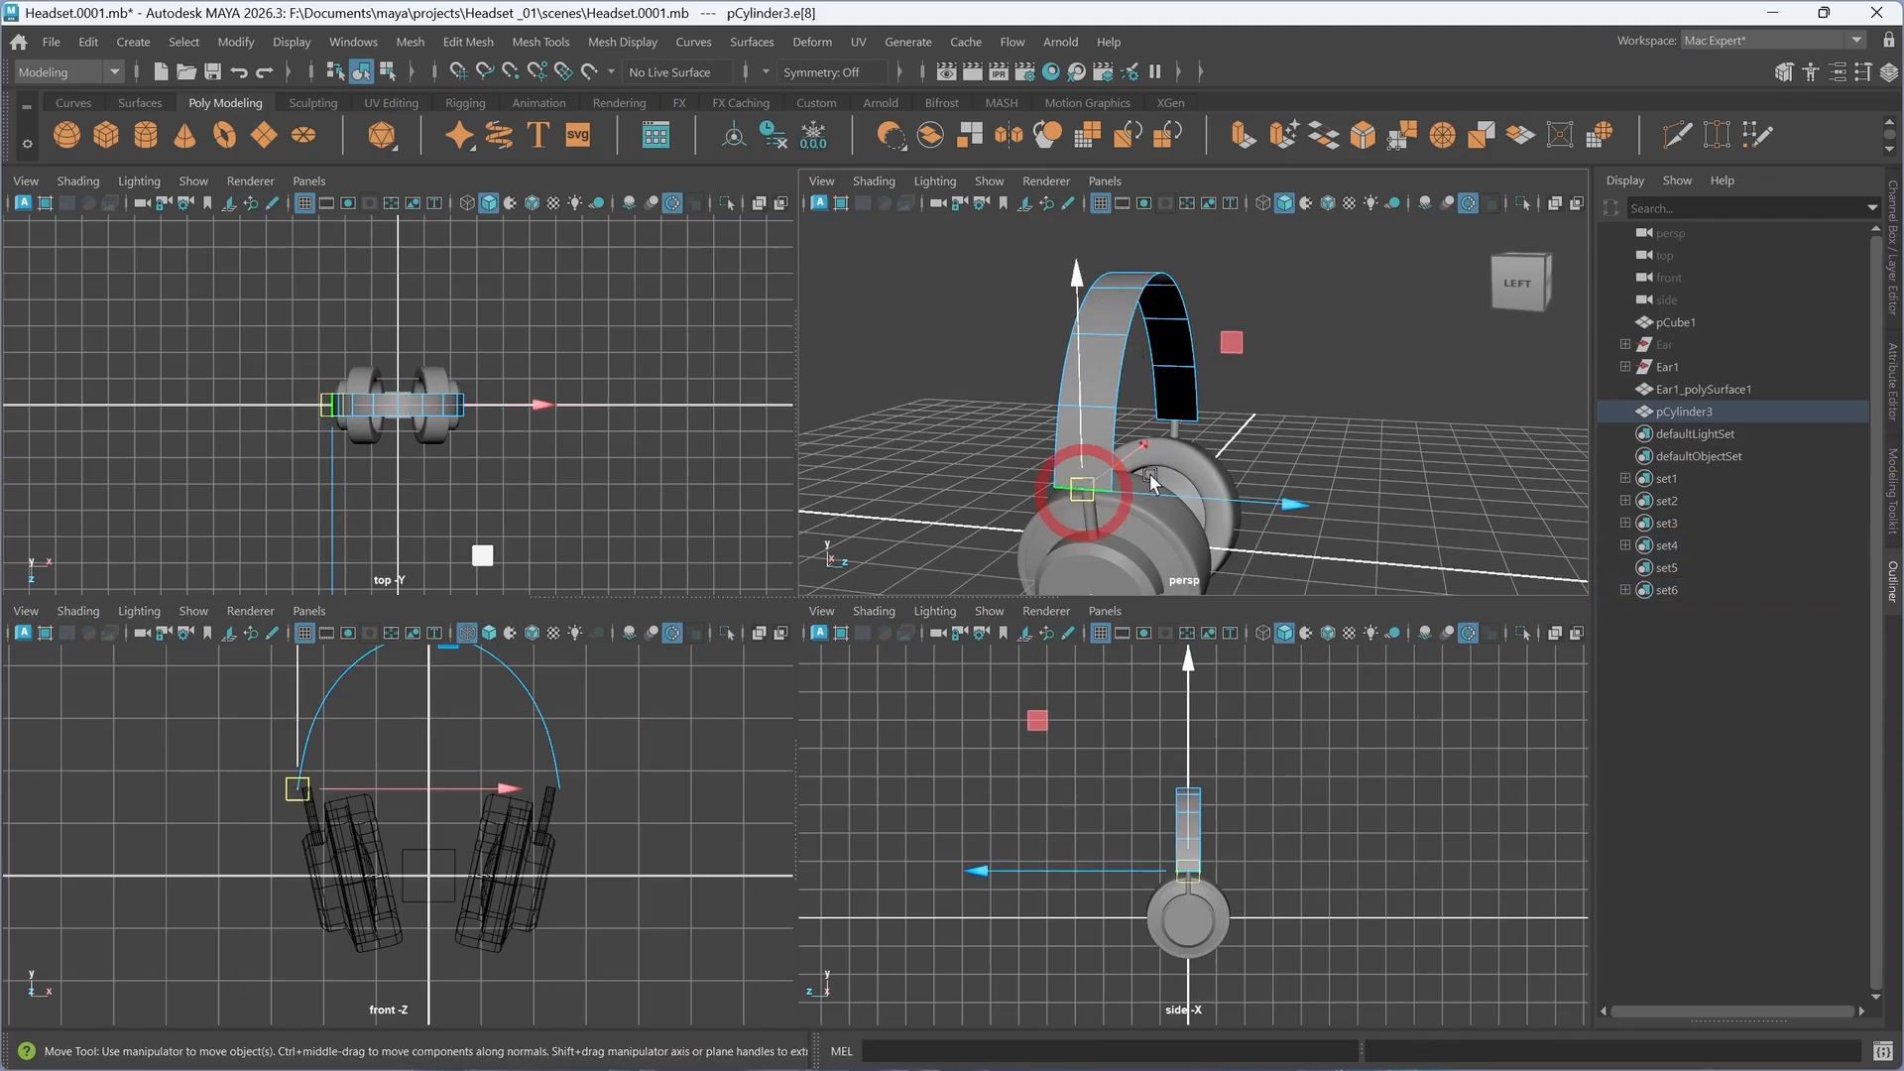
shift+click(1198, 438)
key(r)
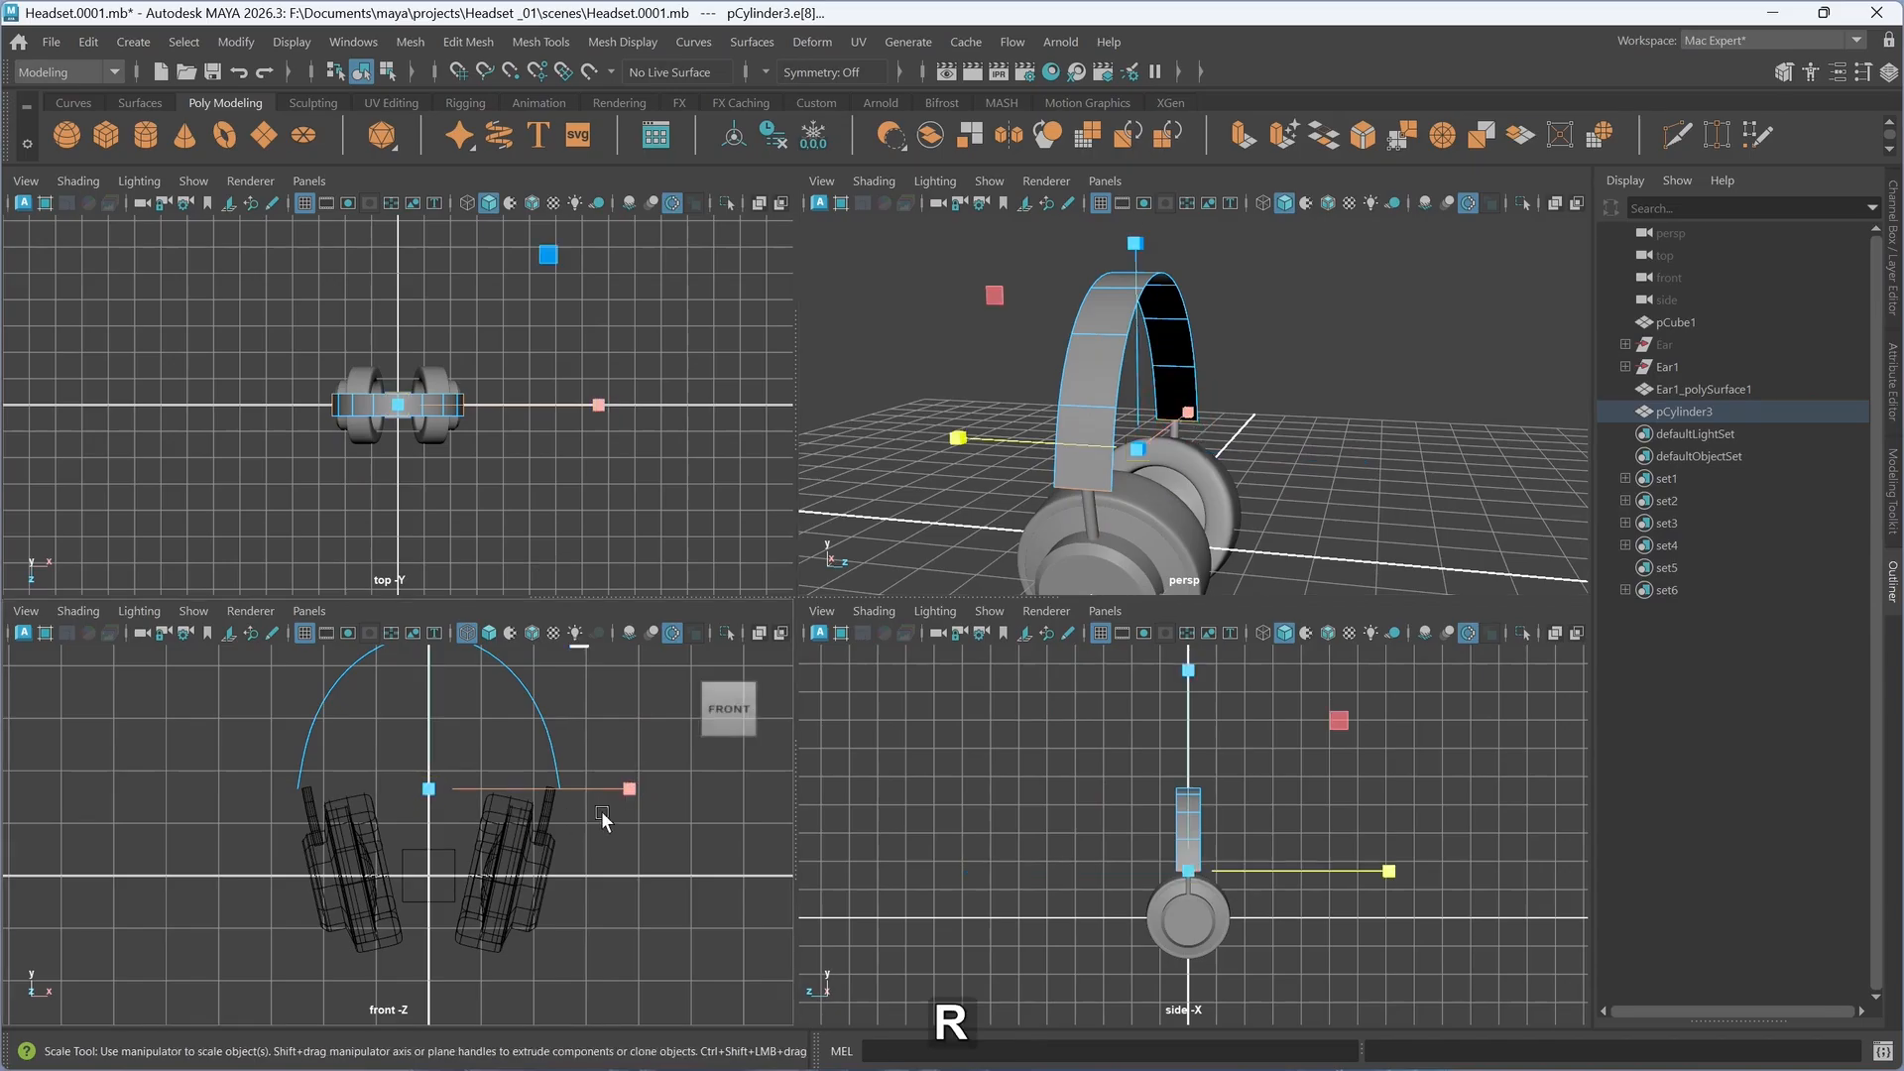
drag(629, 790, 615, 793)
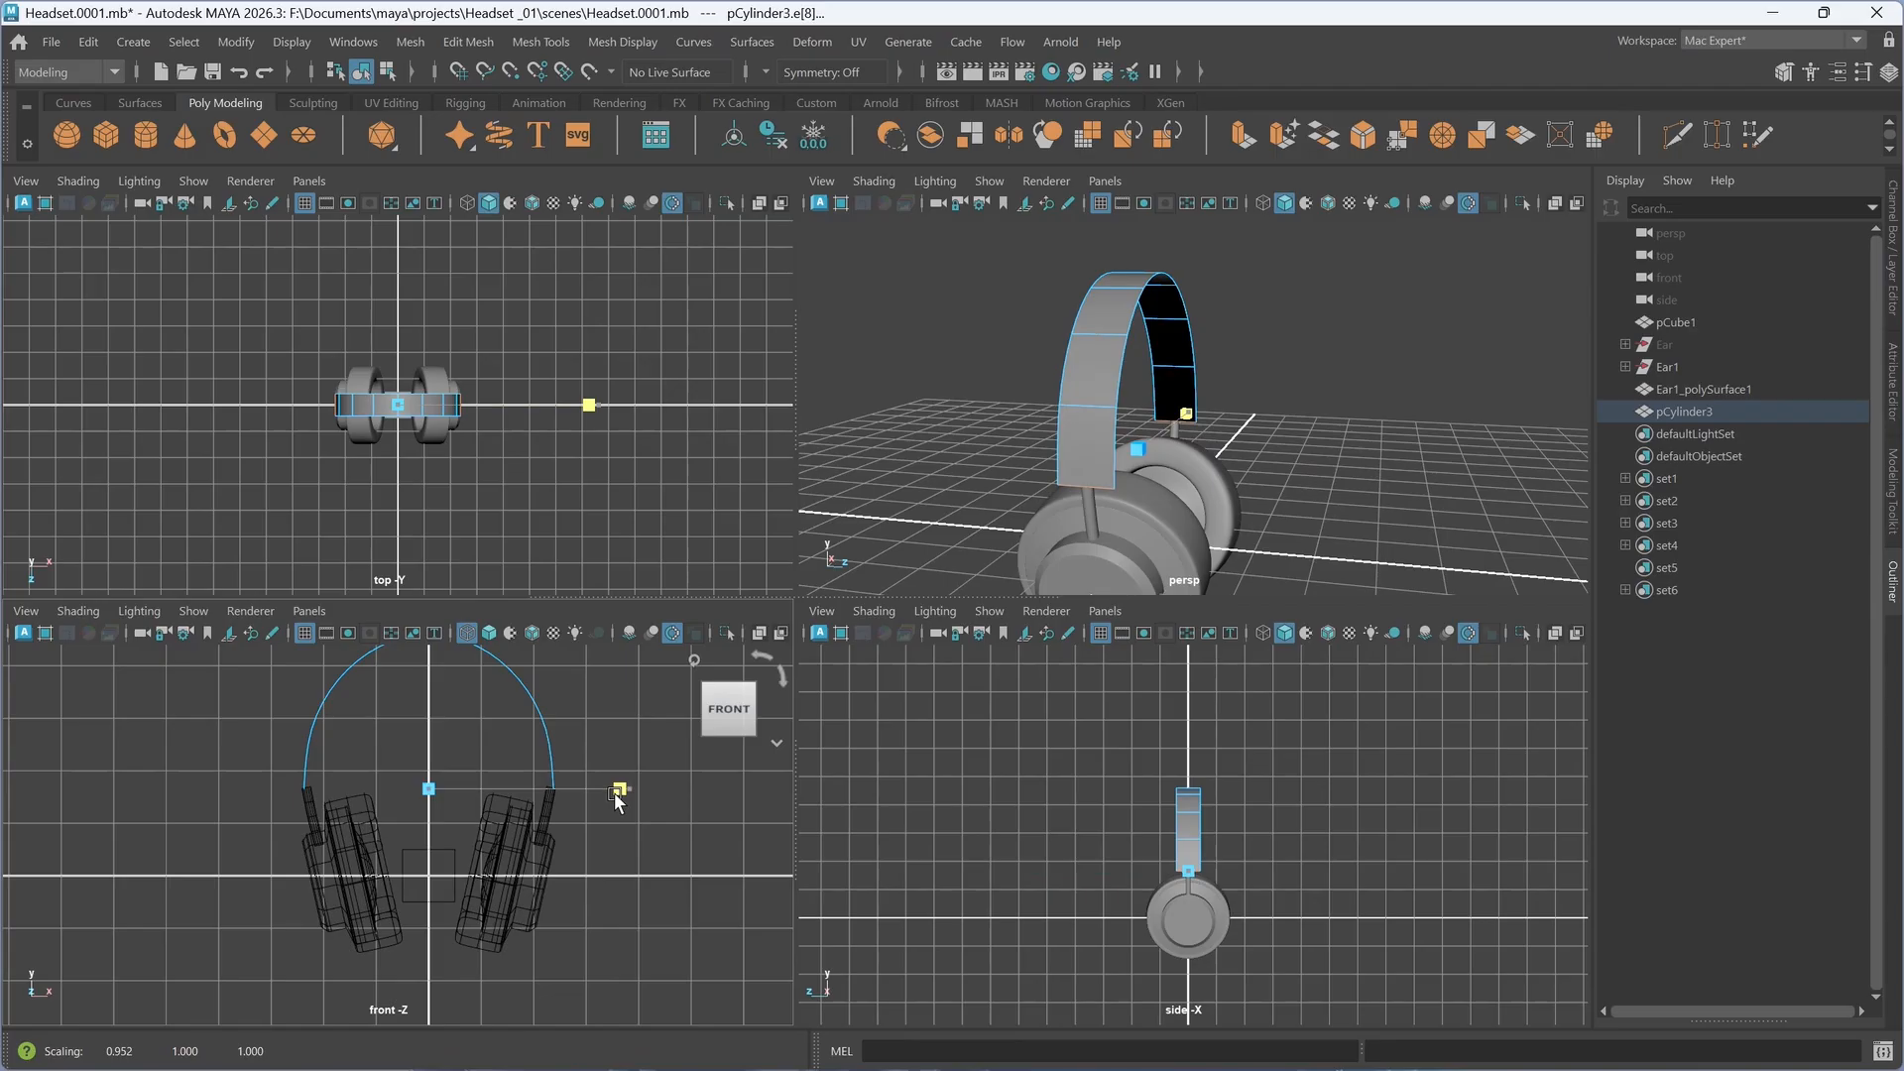
drag(615, 794, 628, 788)
- Uniformly enlarge the whole headband in object mode to XYZ scale values of about 2.589, 3.004 and 3.120
right_click(491, 803)
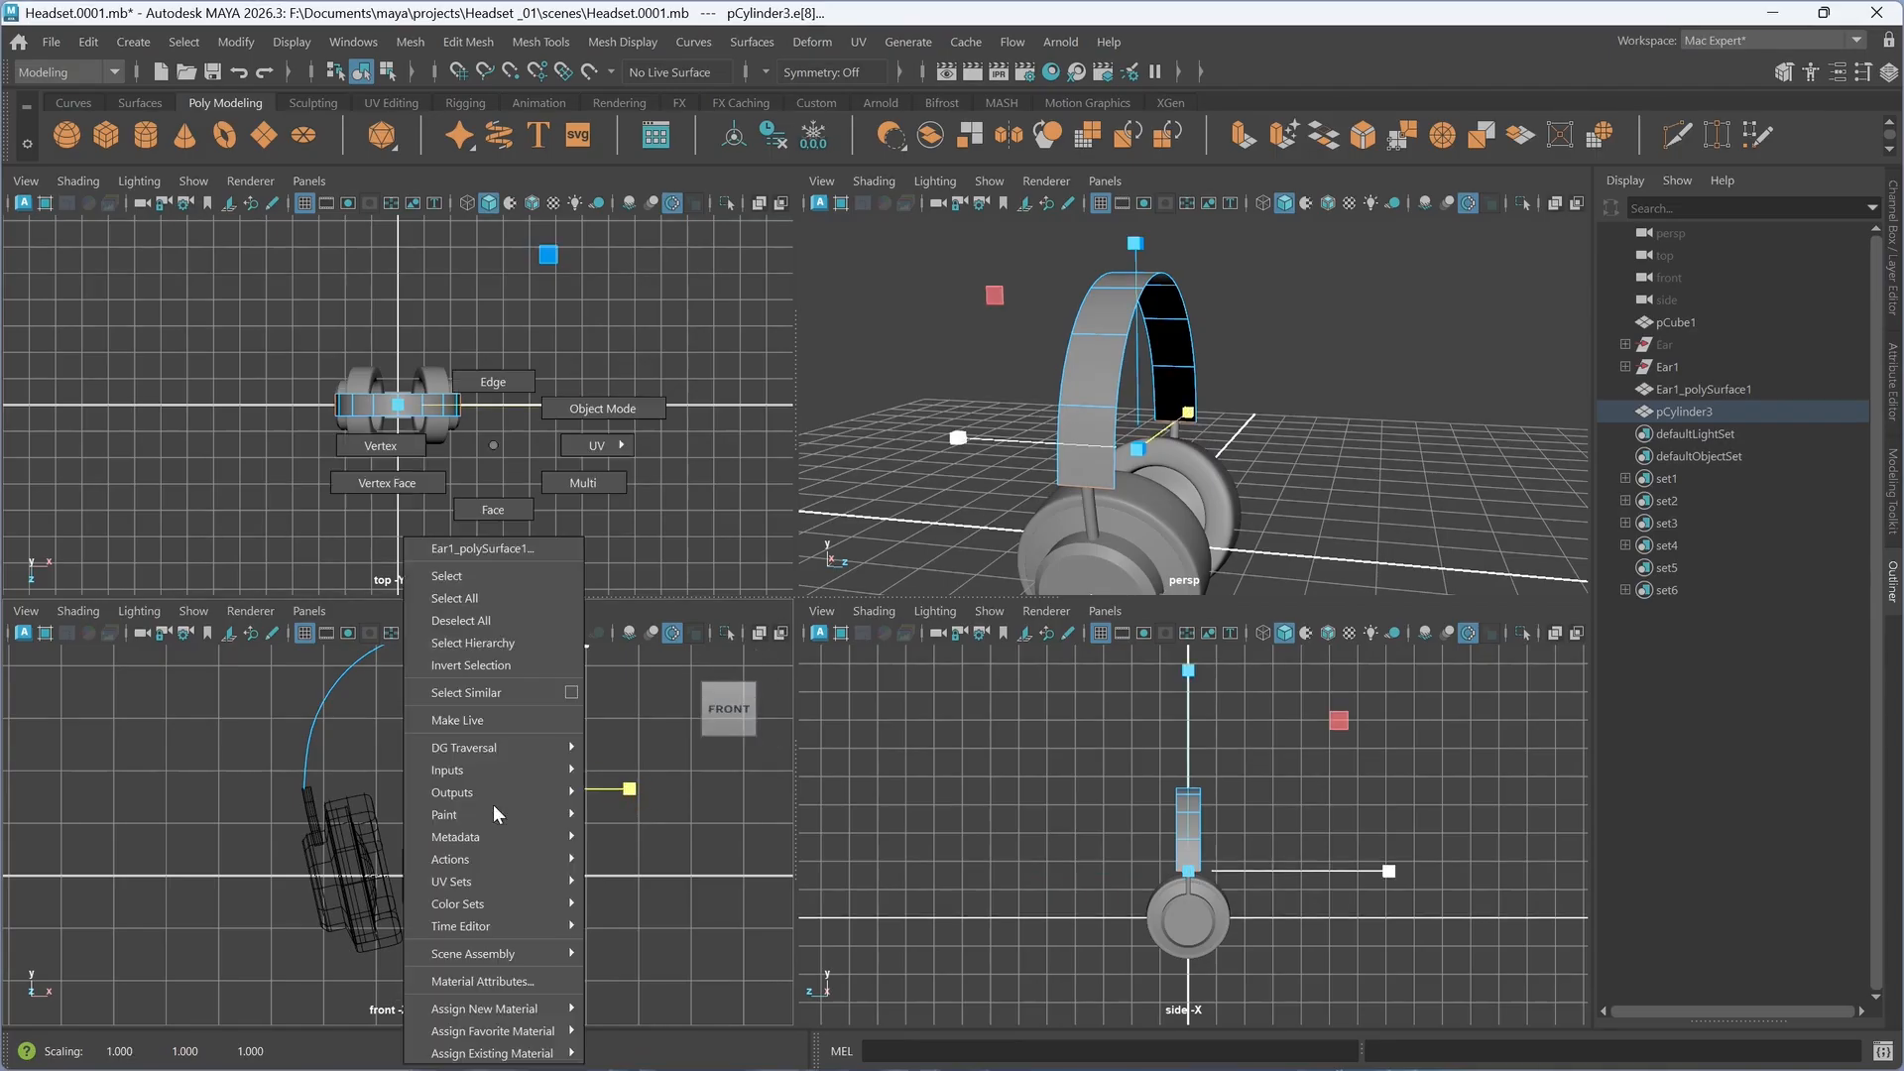
click(603, 409)
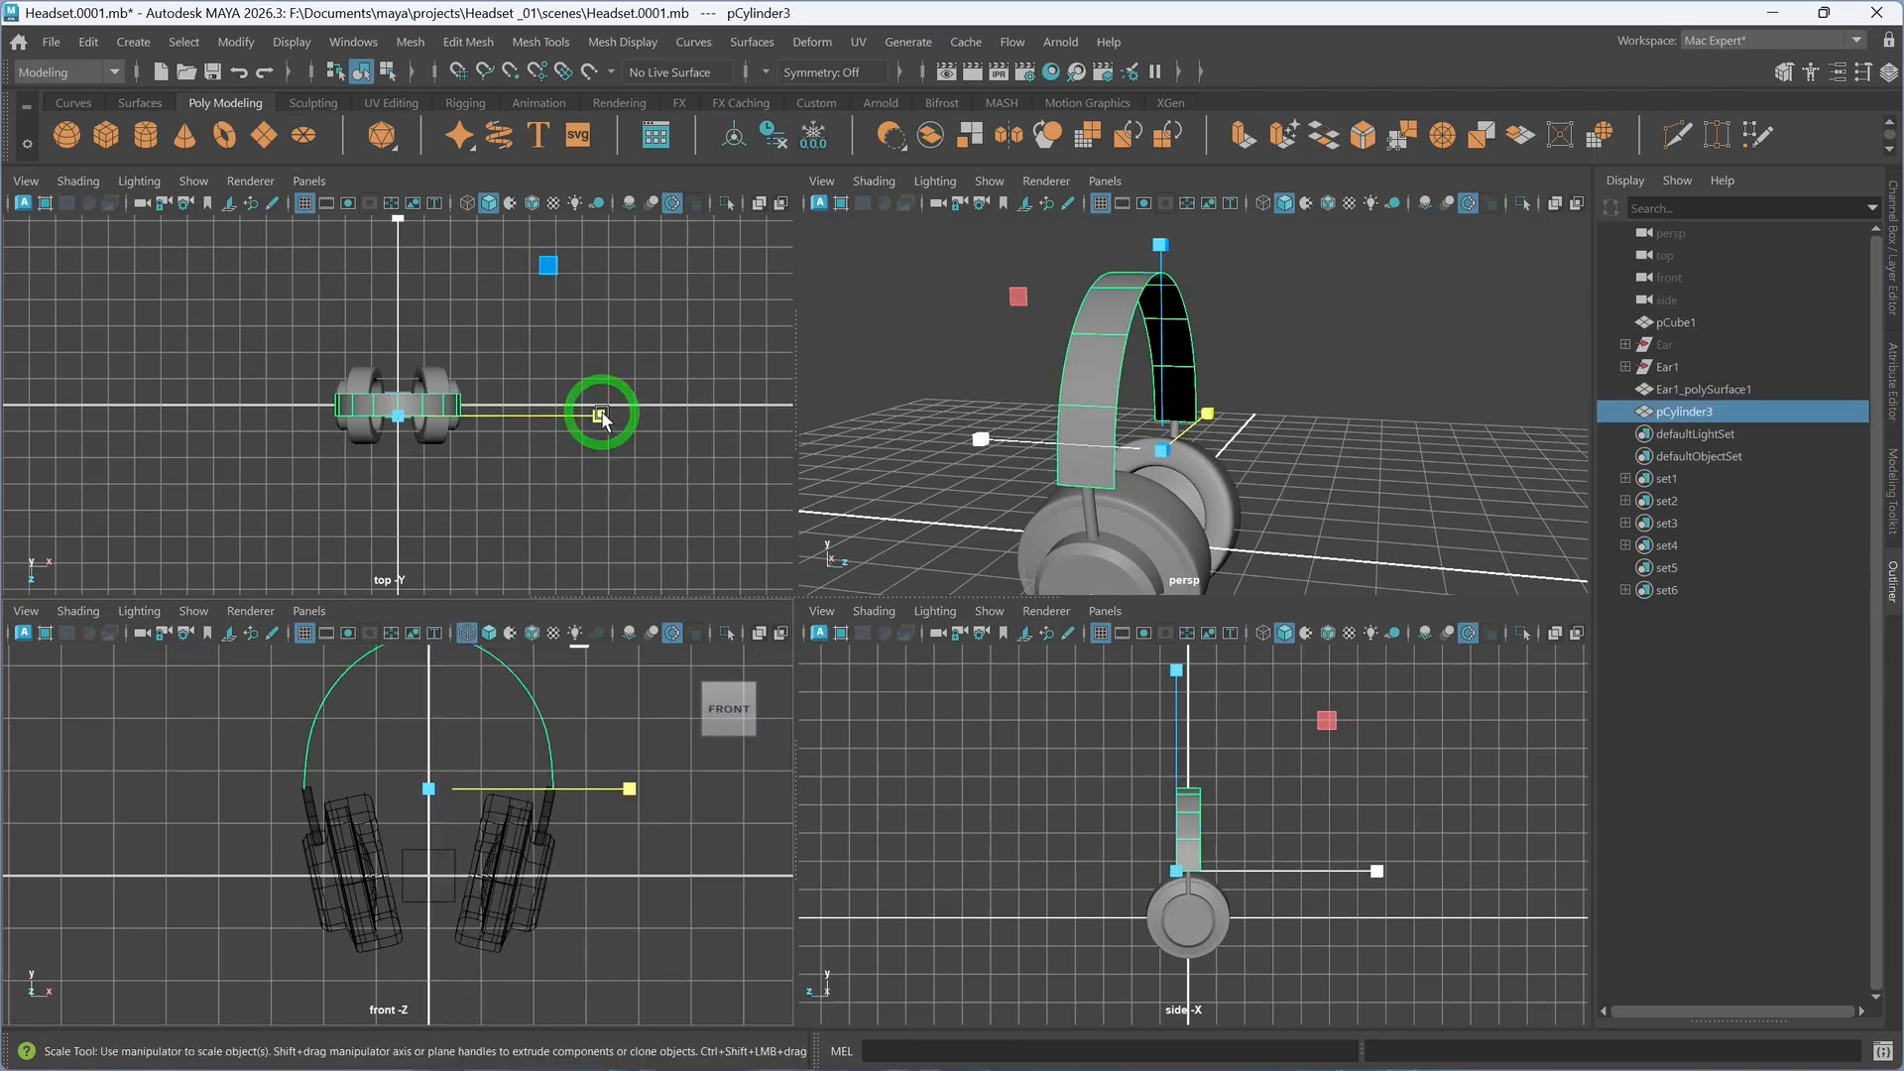
click(429, 788)
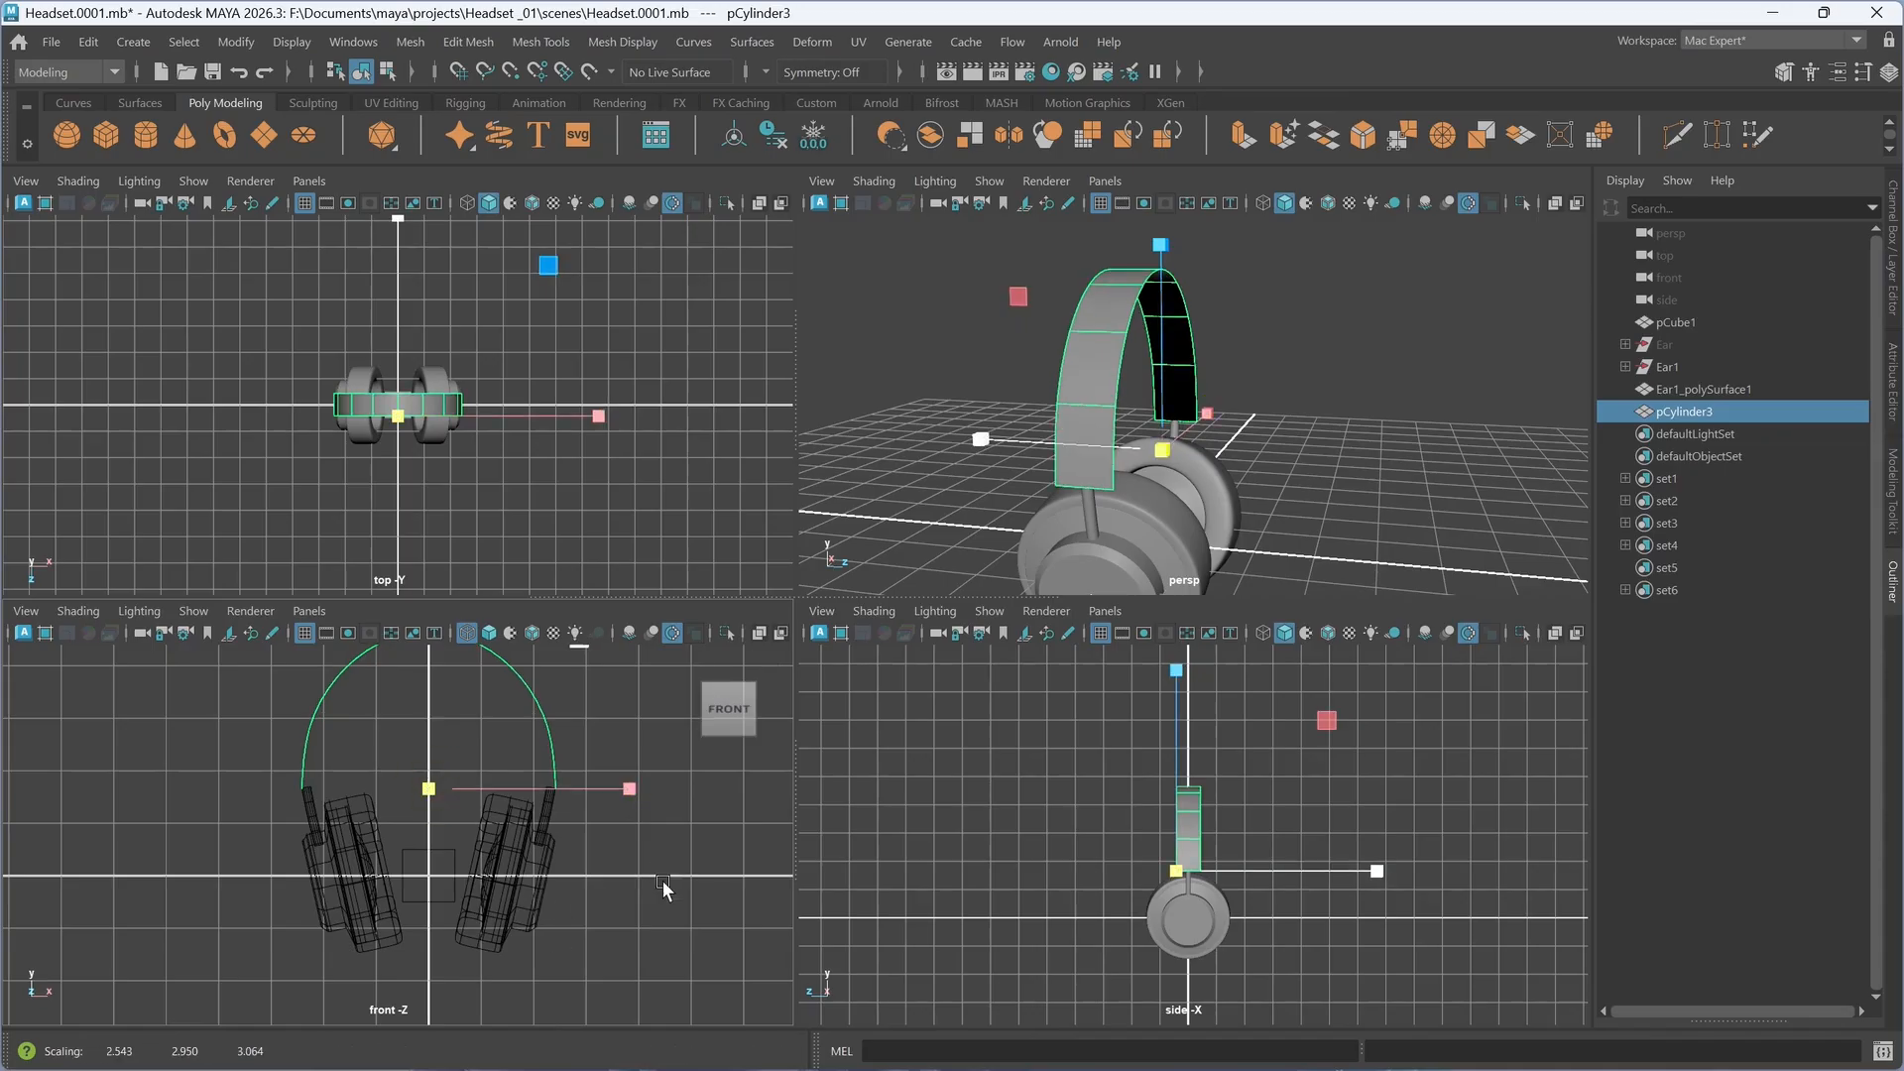
drag(428, 790, 434, 809)
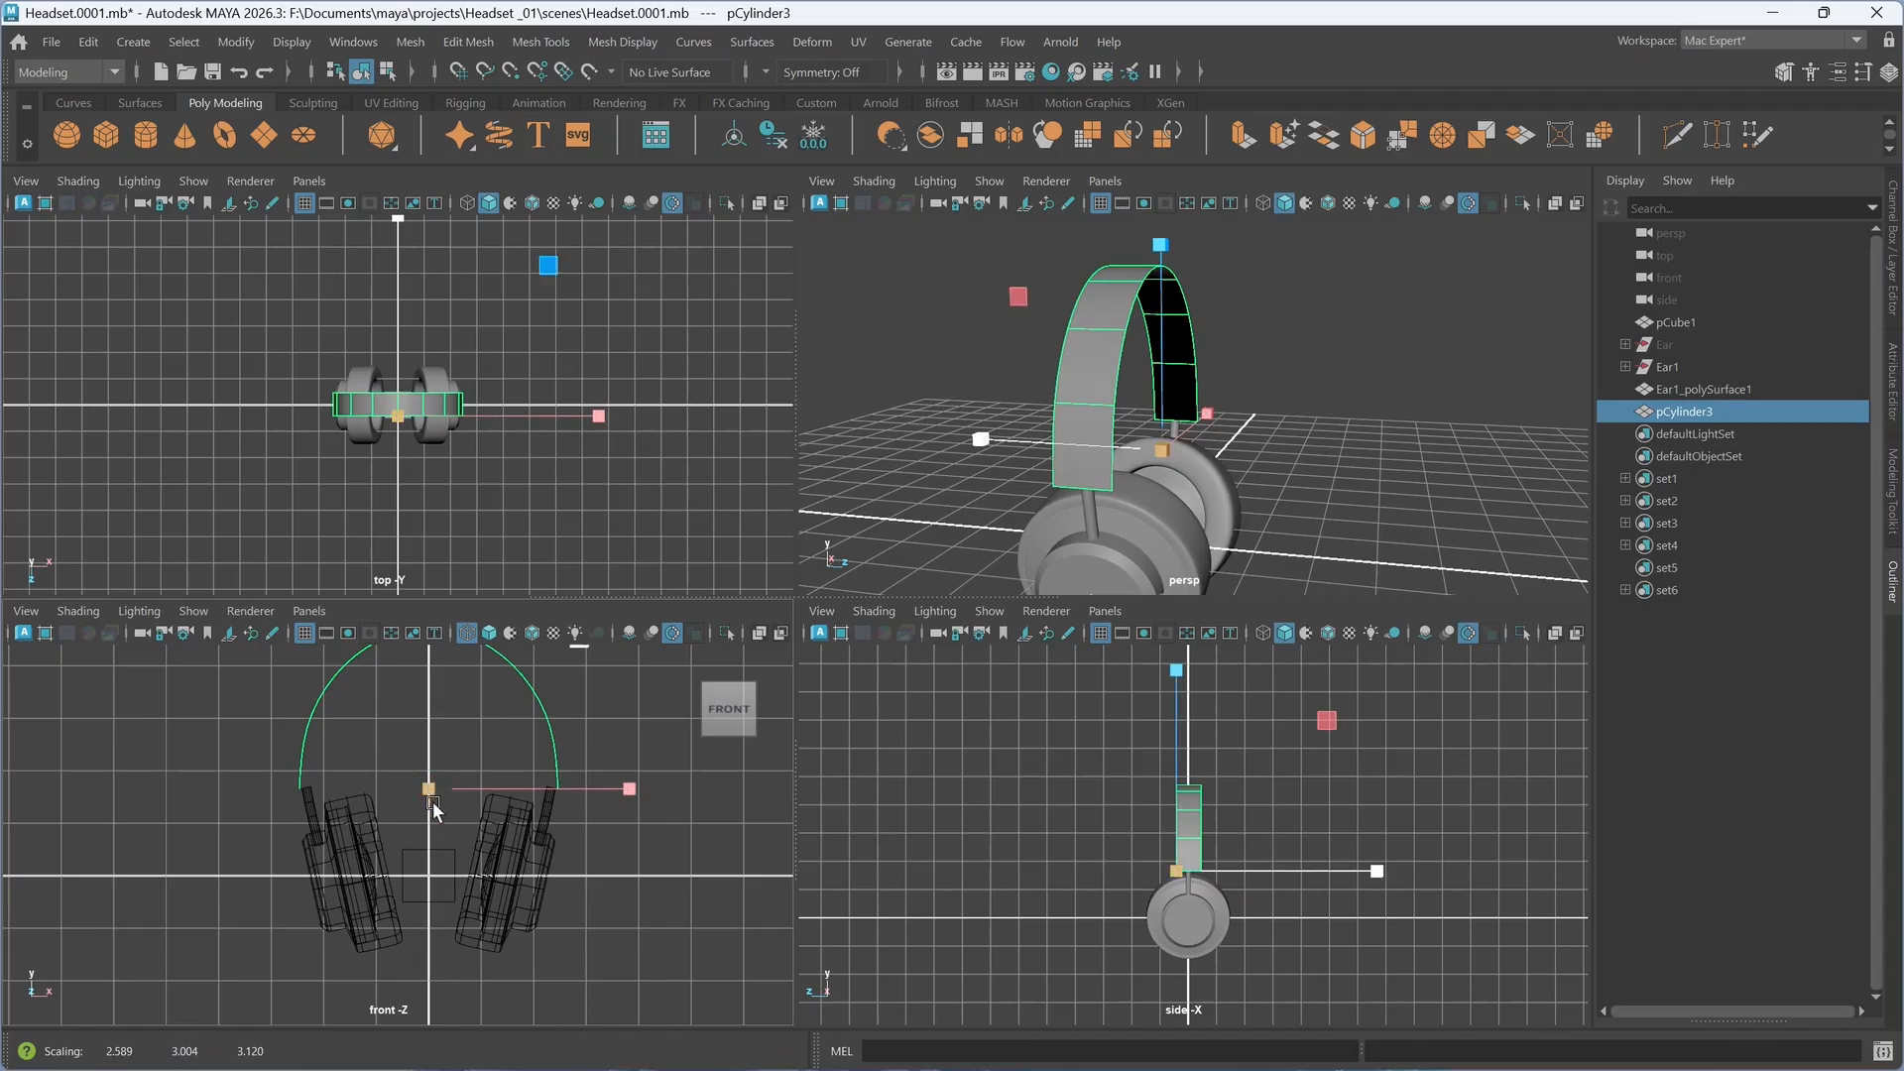
- Extrude the headband's faces with a thickness of about -0.051 to give the band depth
alt+drag(1281, 497, 1170, 455)
alt+middle_drag(1170, 454, 1311, 444)
scroll(1288, 390, down, 4)
alt+drag(1376, 441, 1293, 459)
click(1295, 451)
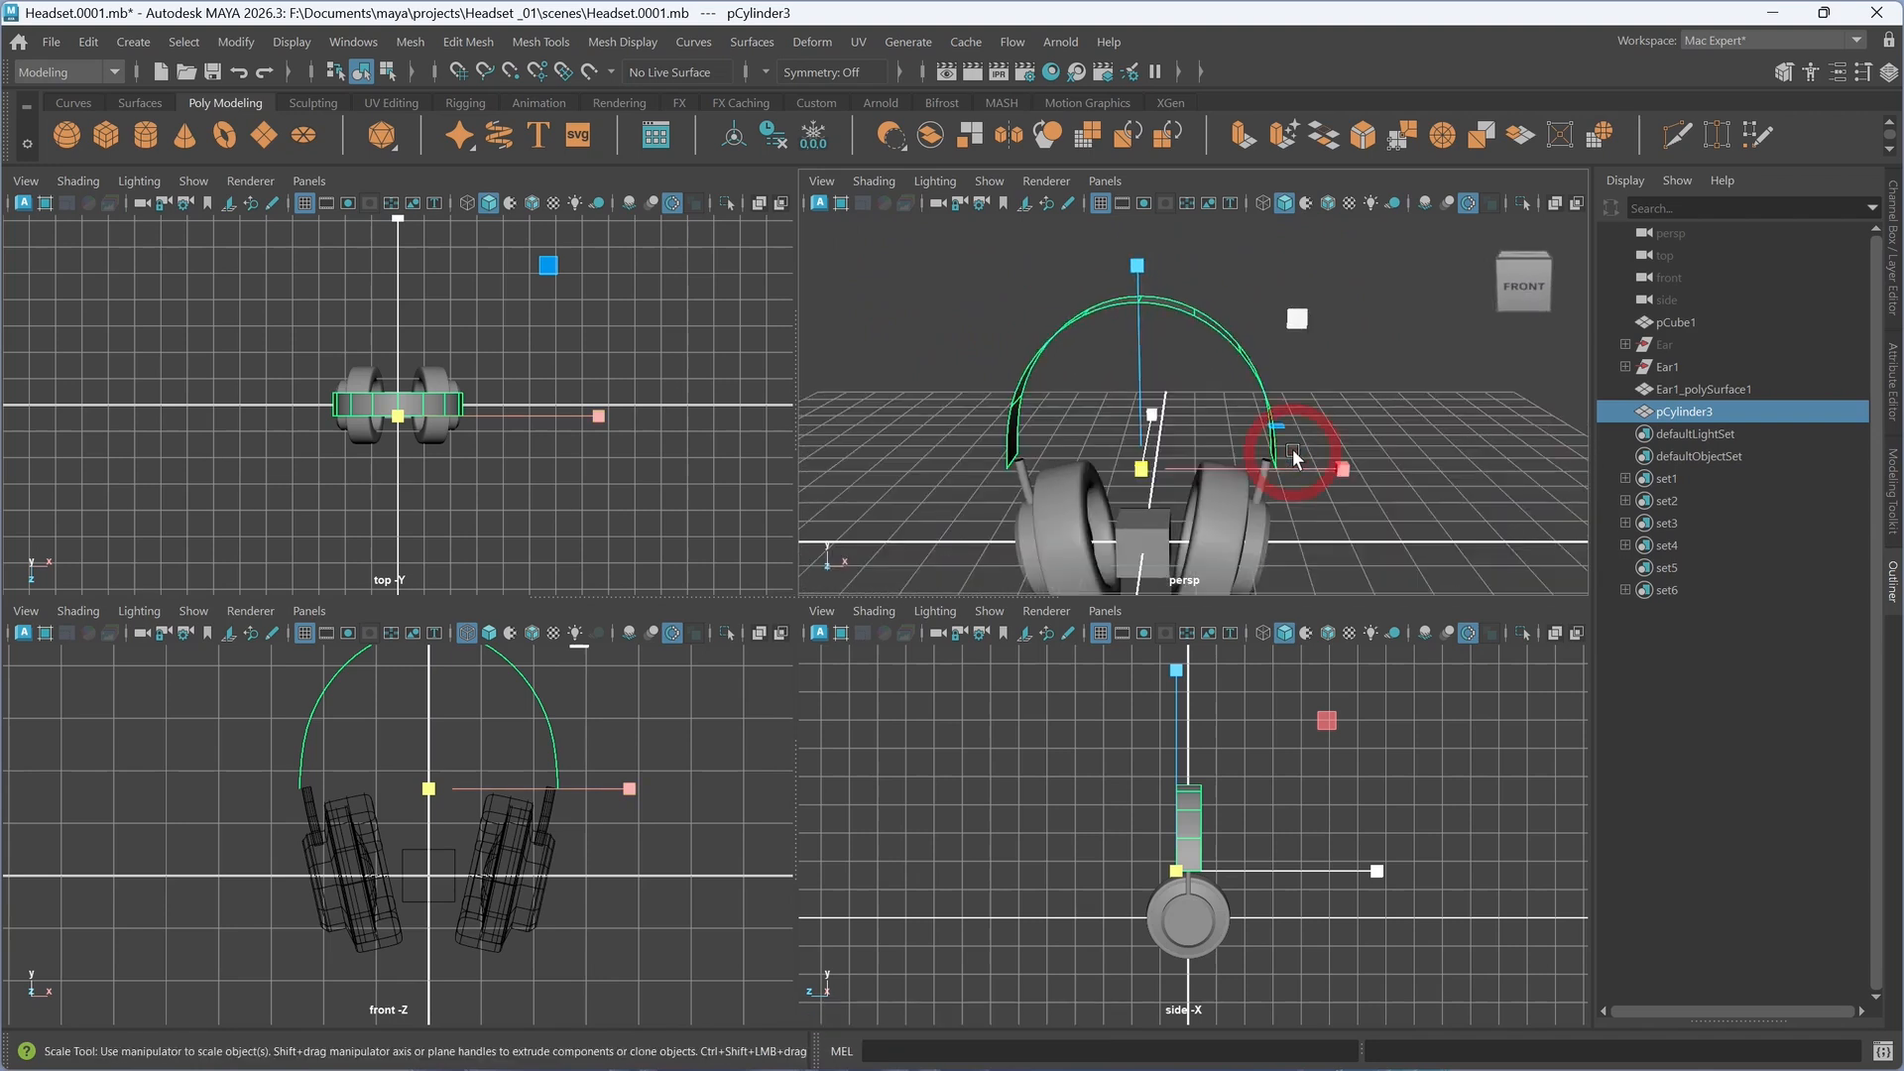
key(ctrl+e)
scroll(1203, 432, up, 4)
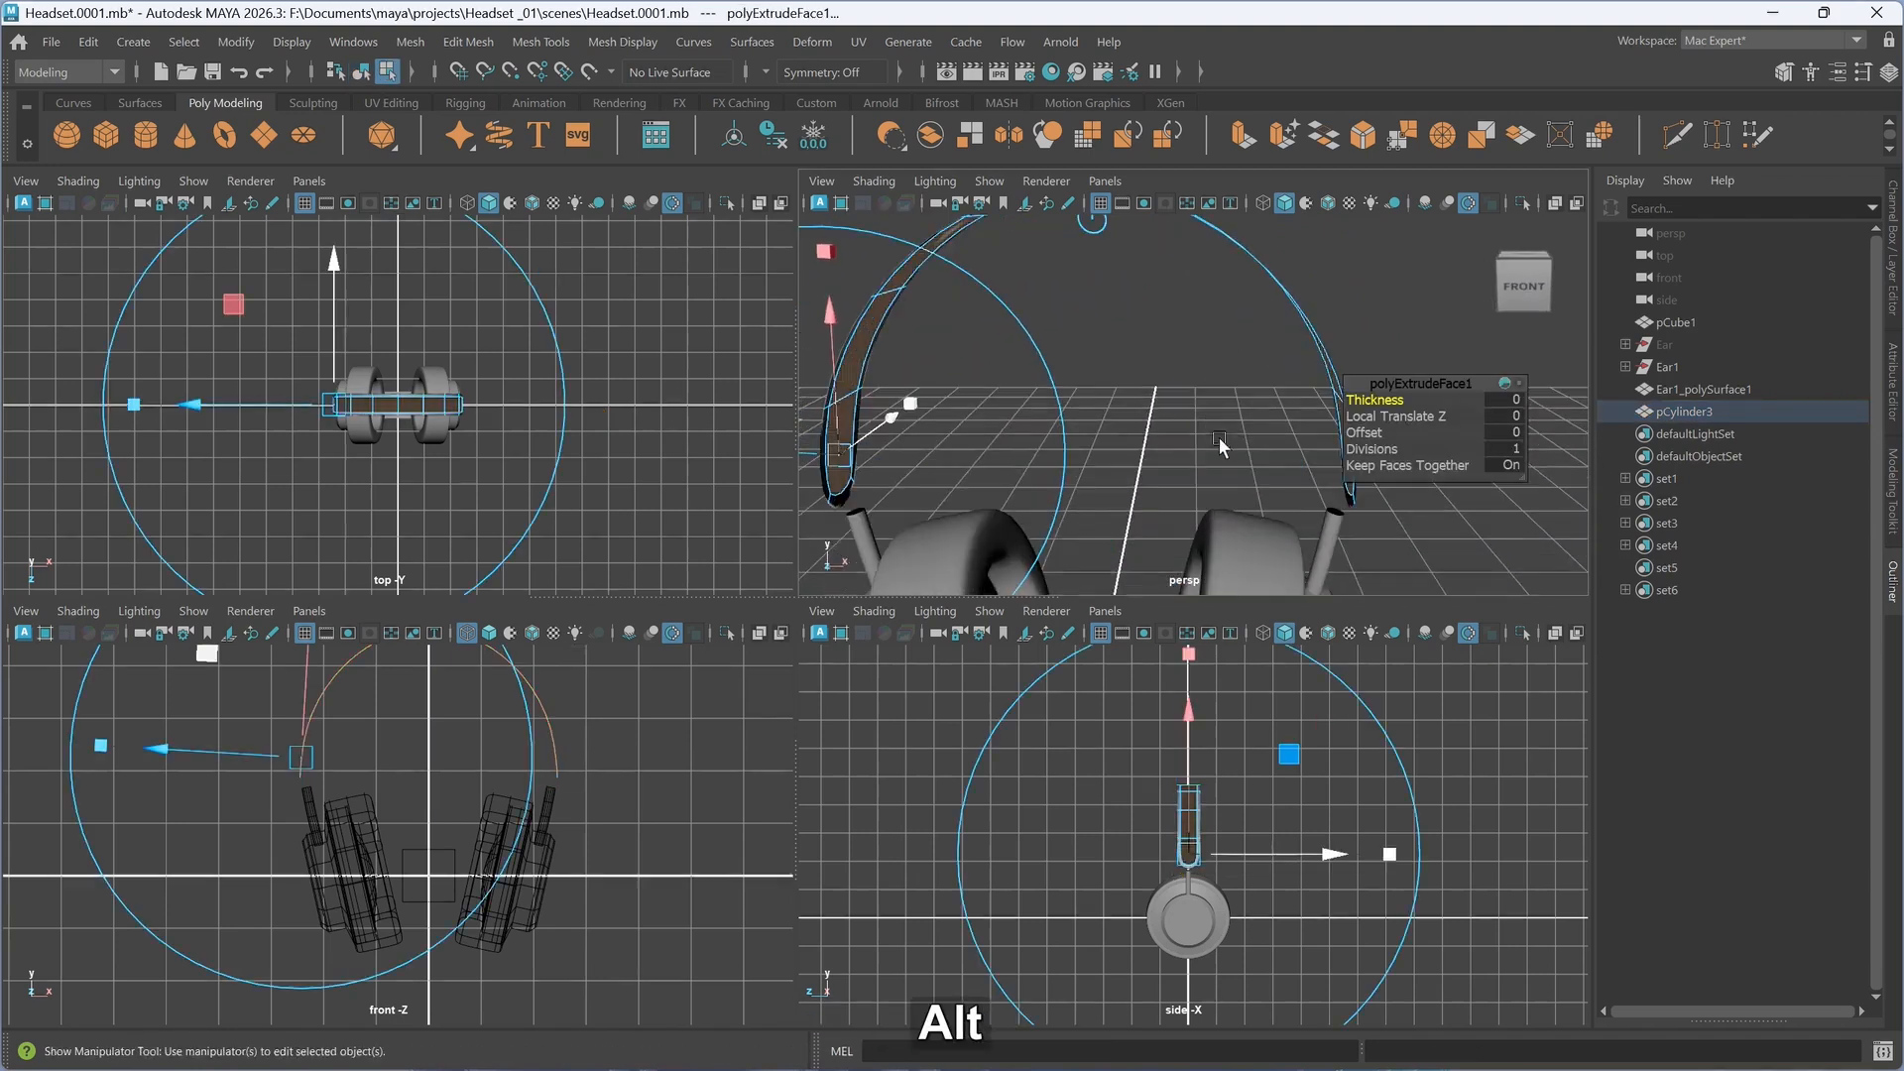
alt+drag(1219, 440, 1240, 432)
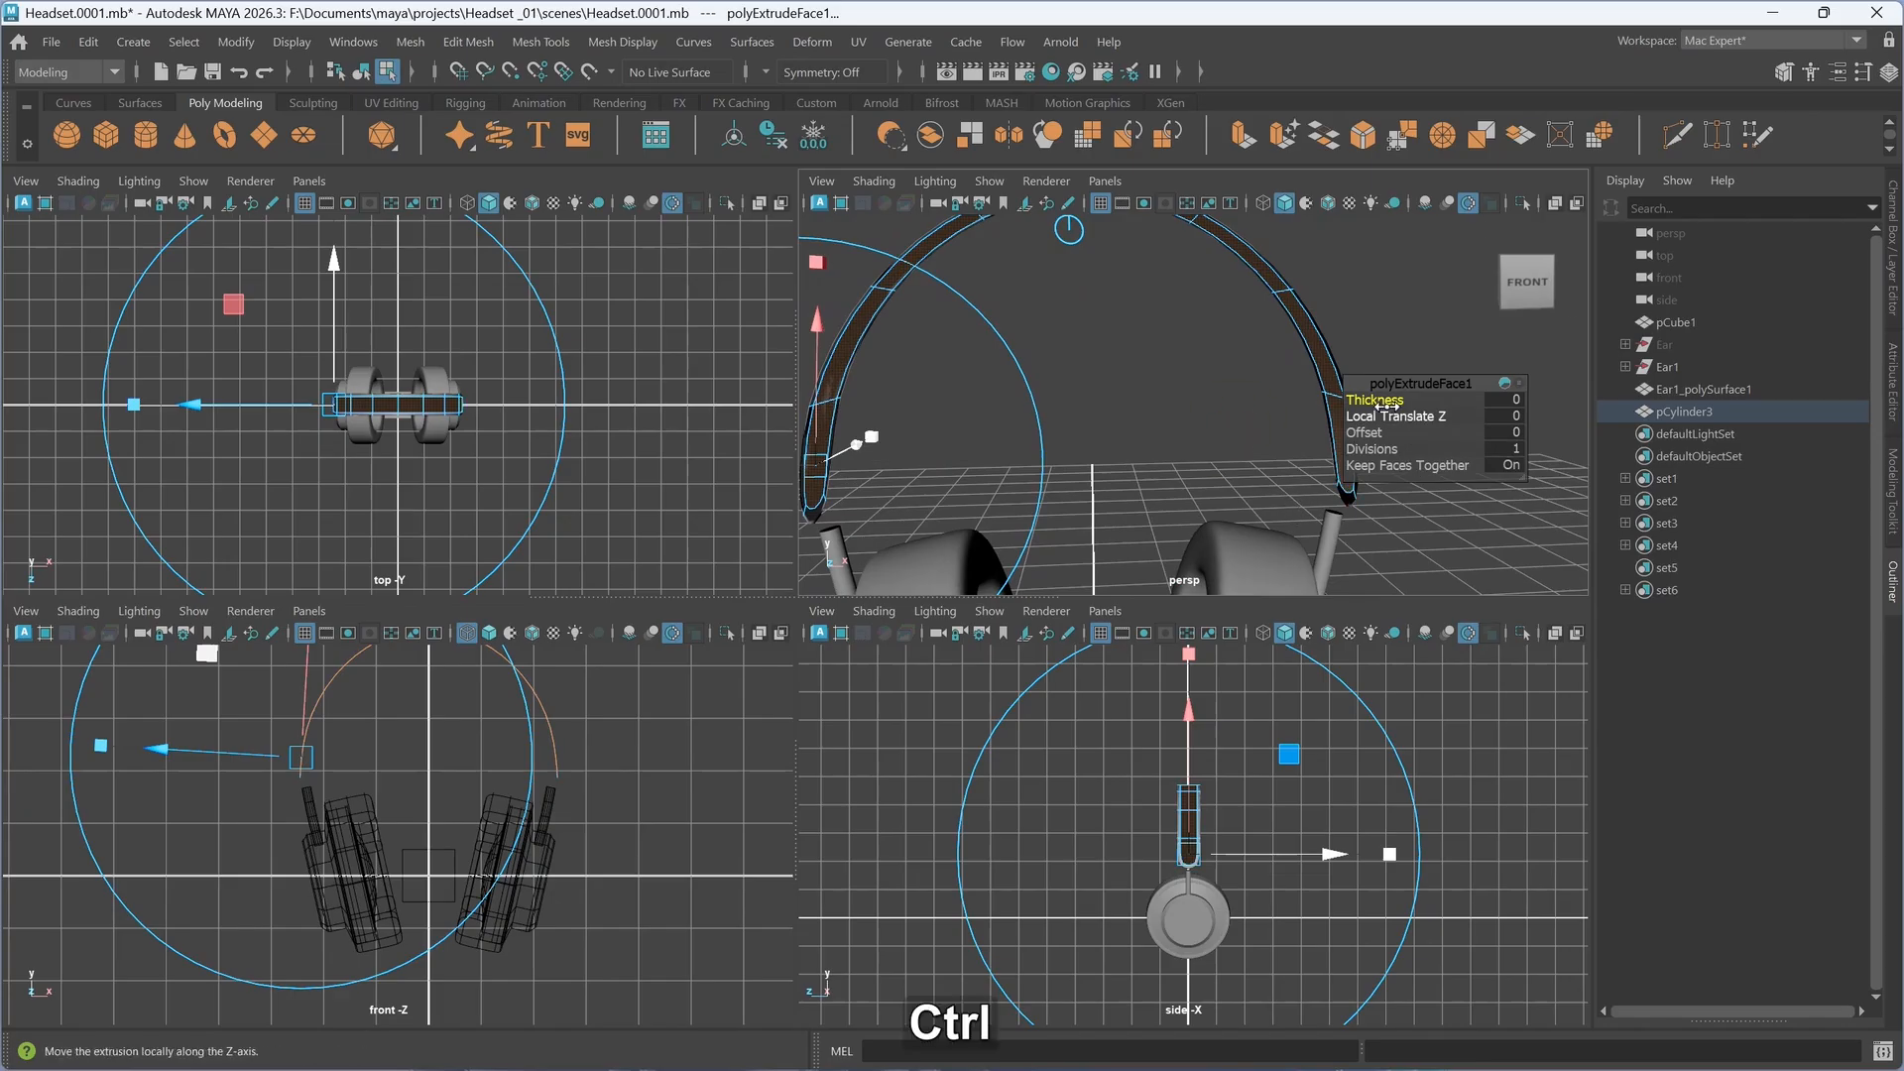
drag(1371, 400, 1333, 411)
alt+drag(1210, 480, 1043, 483)
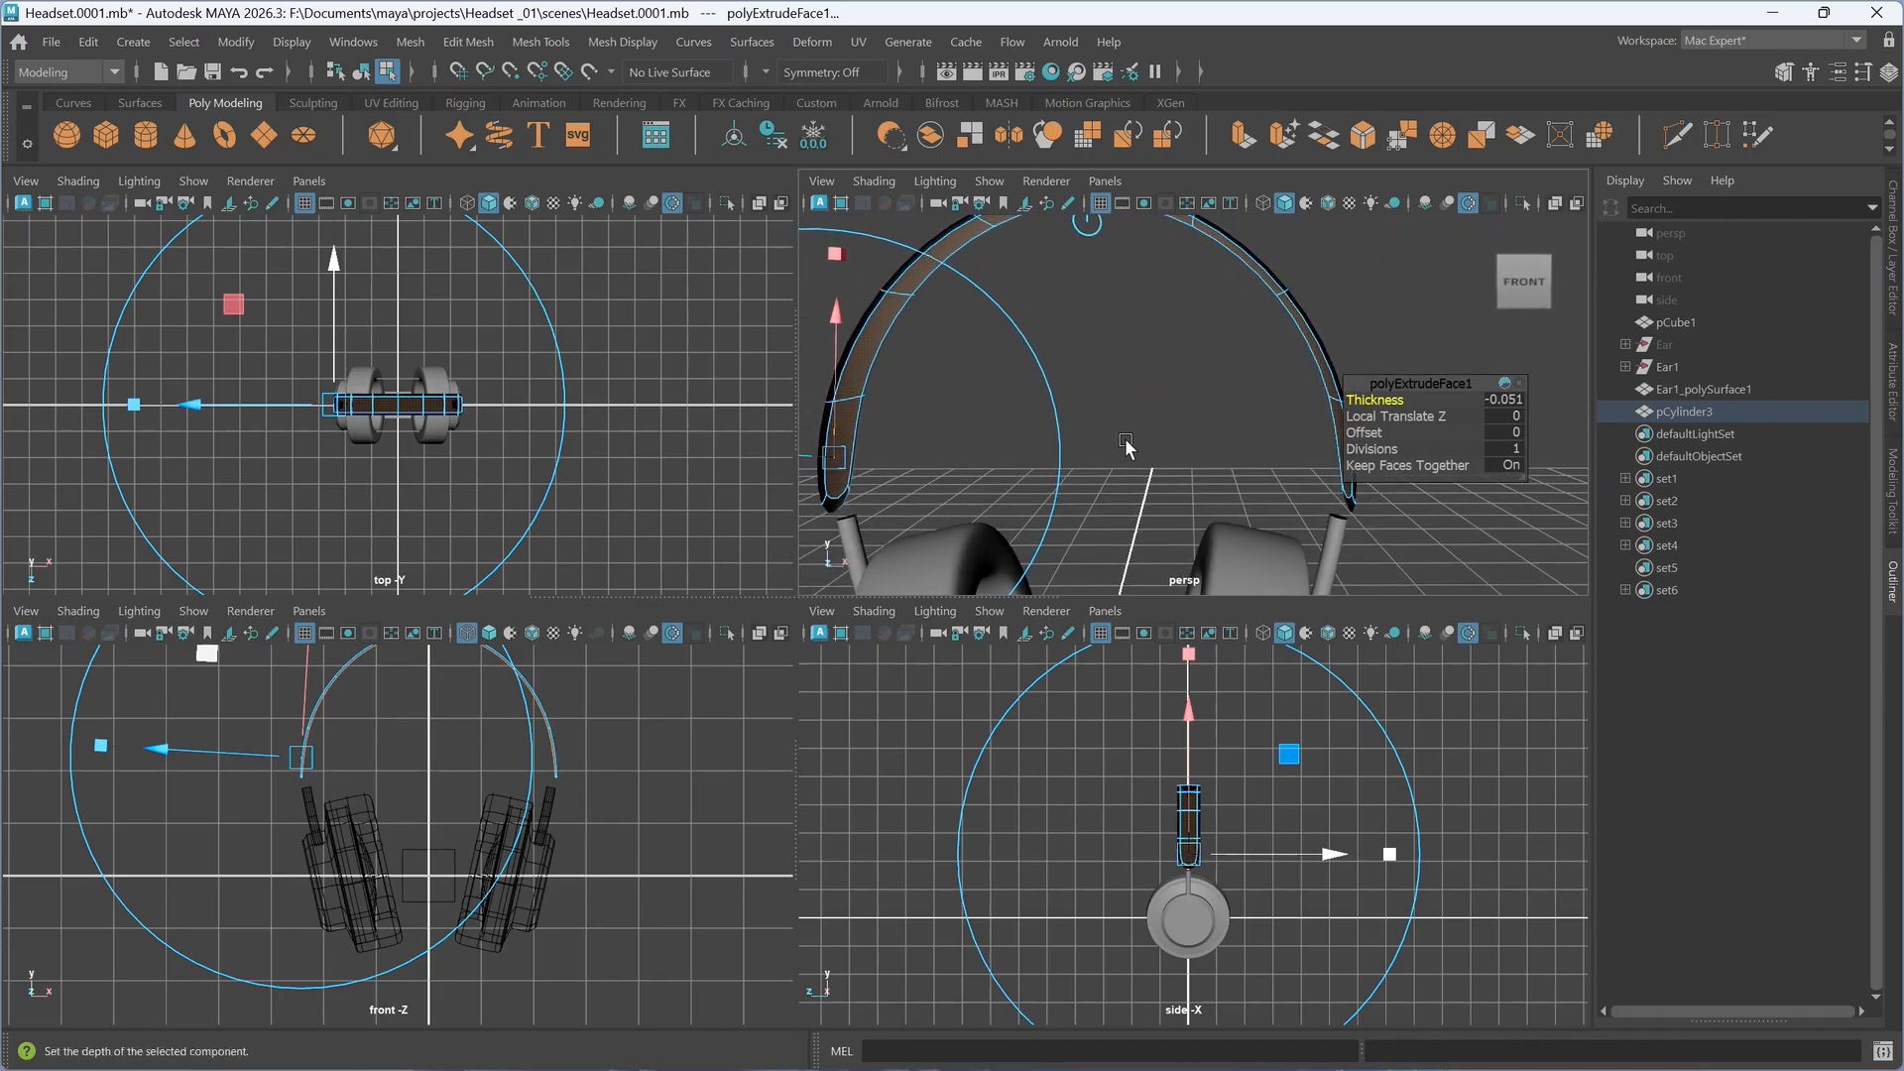
- Compare the band with and without smooth preview, leave smoothing off, and set the extrusion thickness to about -0.049
key(1)
alt+drag(1244, 429, 1237, 425)
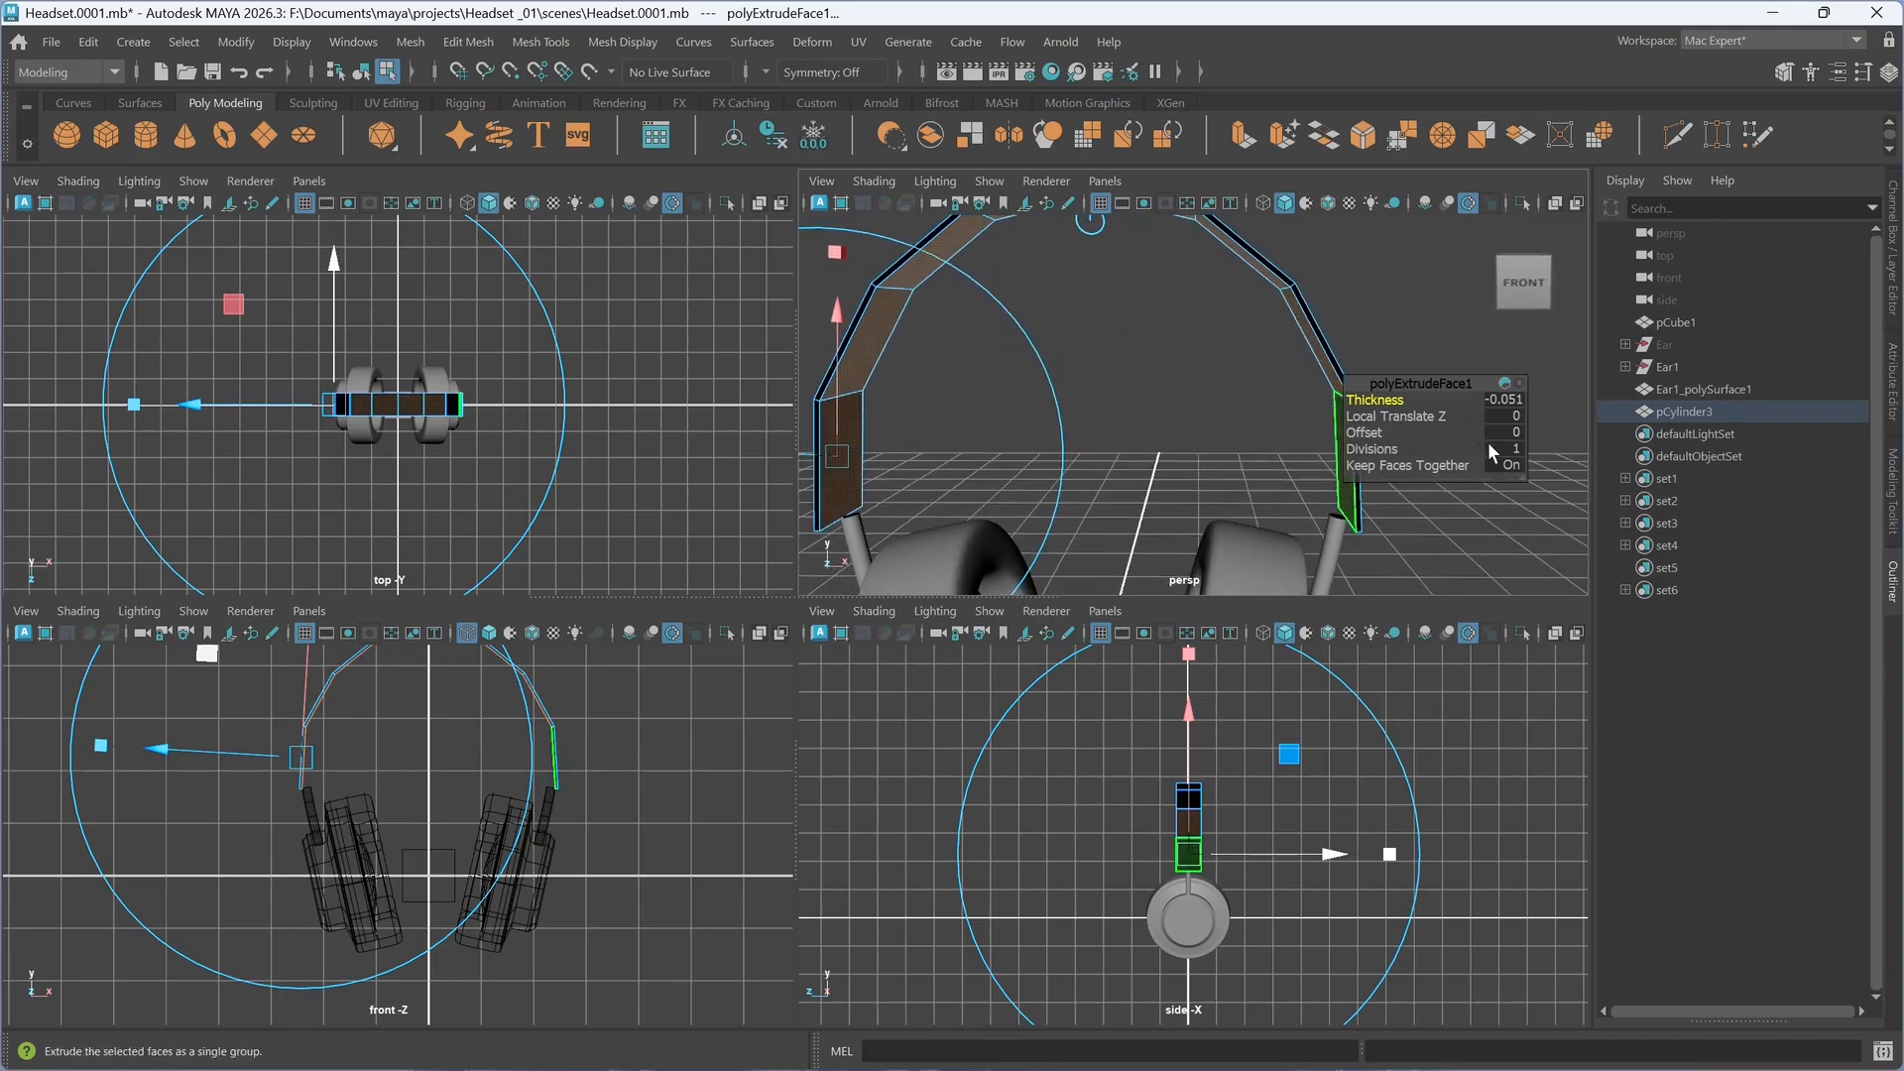
key(ctrl)
ctrl+drag(1396, 400, 1391, 400)
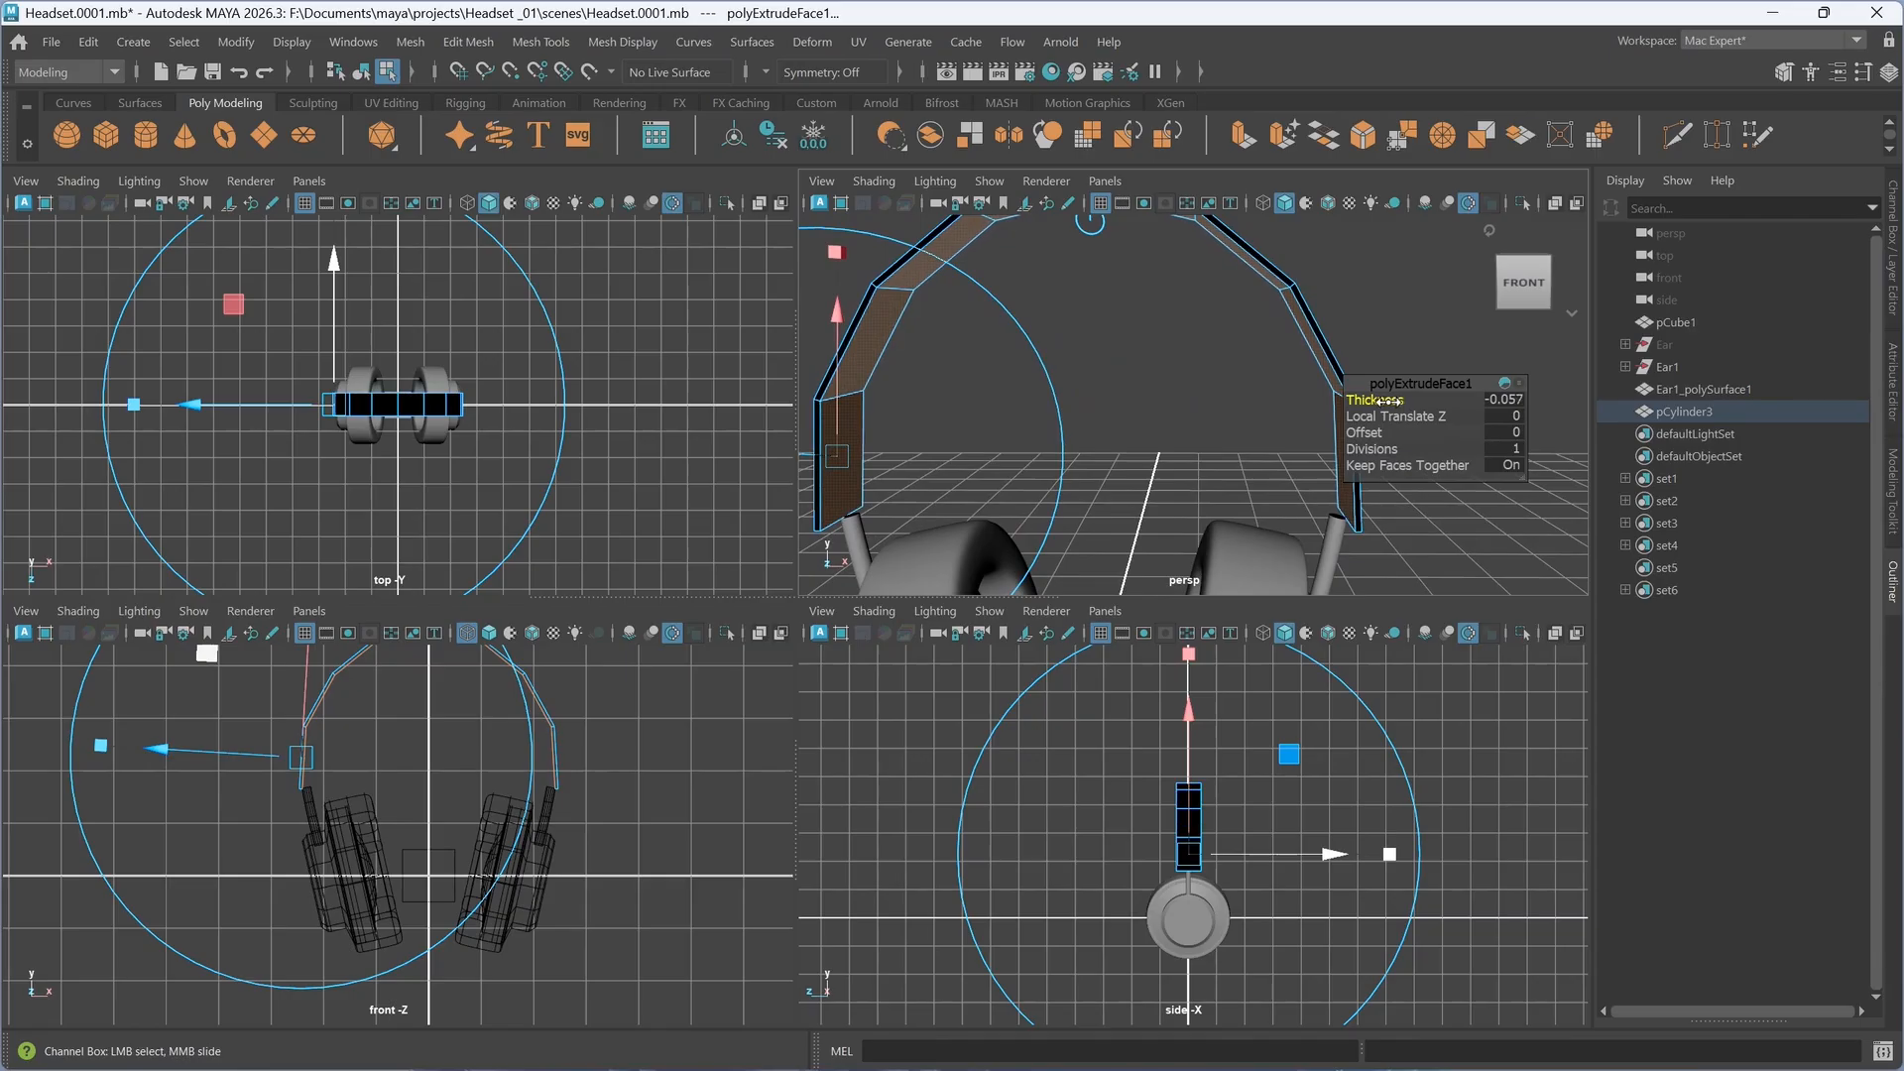
mouse_move(1240, 456)
alt+mouse_down()
mouse_move(1289, 437)
mouse_move(1257, 434)
alt+mouse_up()
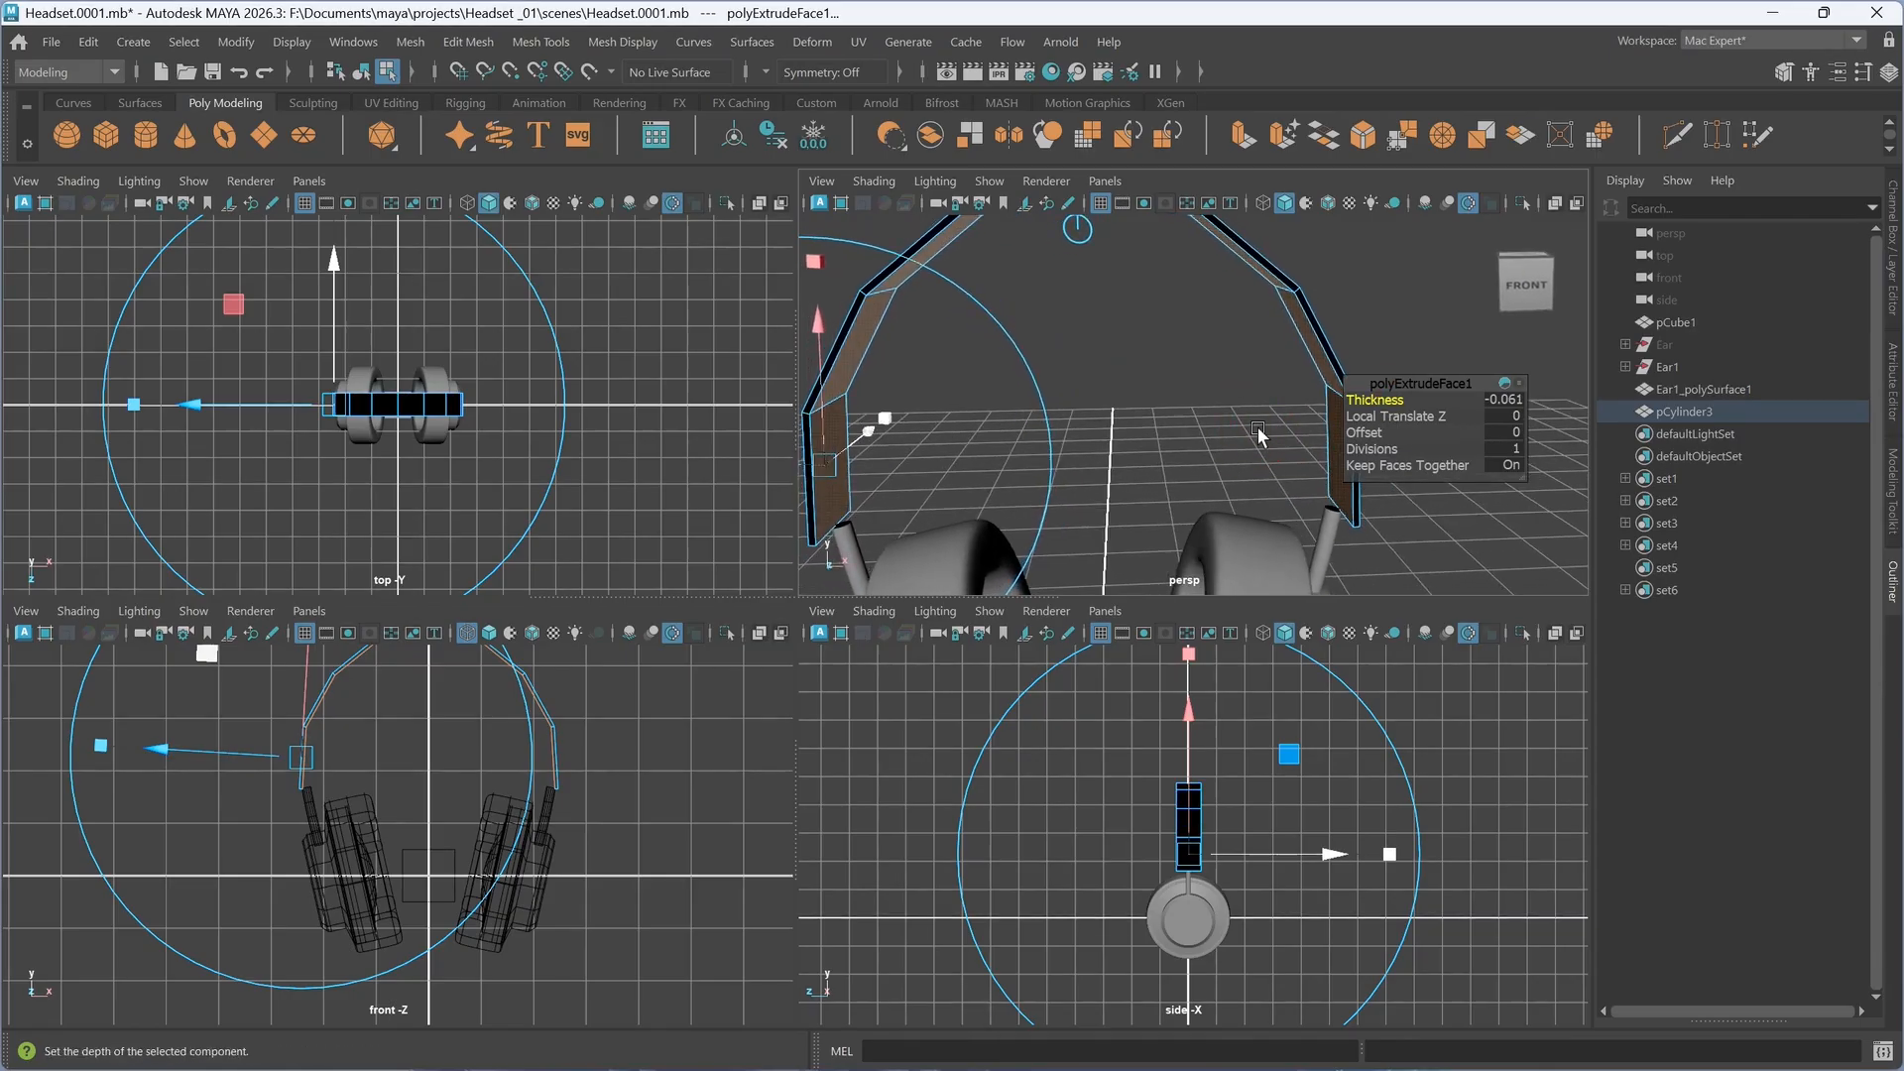
key(3)
mouse_move(1130, 434)
alt+mouse_down()
mouse_move(1170, 437)
mouse_move(1156, 429)
alt+mouse_up()
key(1)
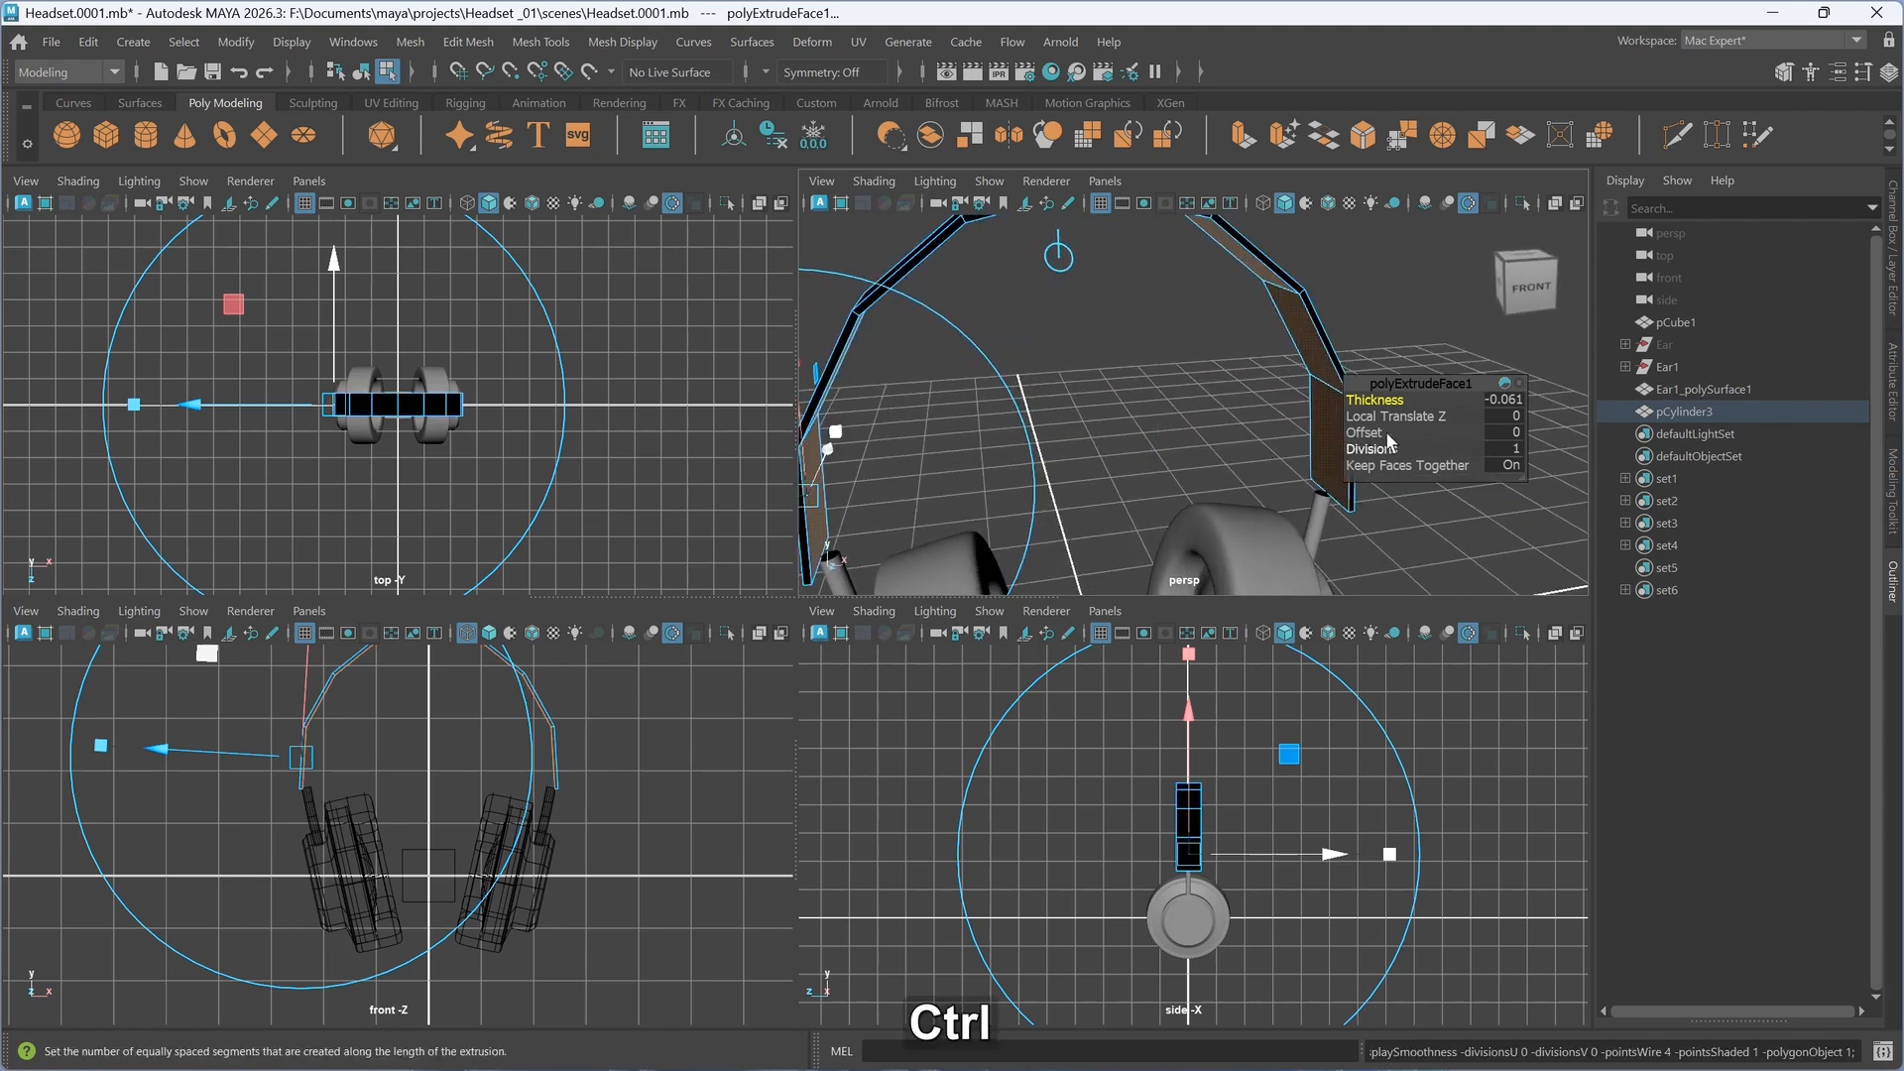
ctrl+drag(1373, 399, 1385, 400)
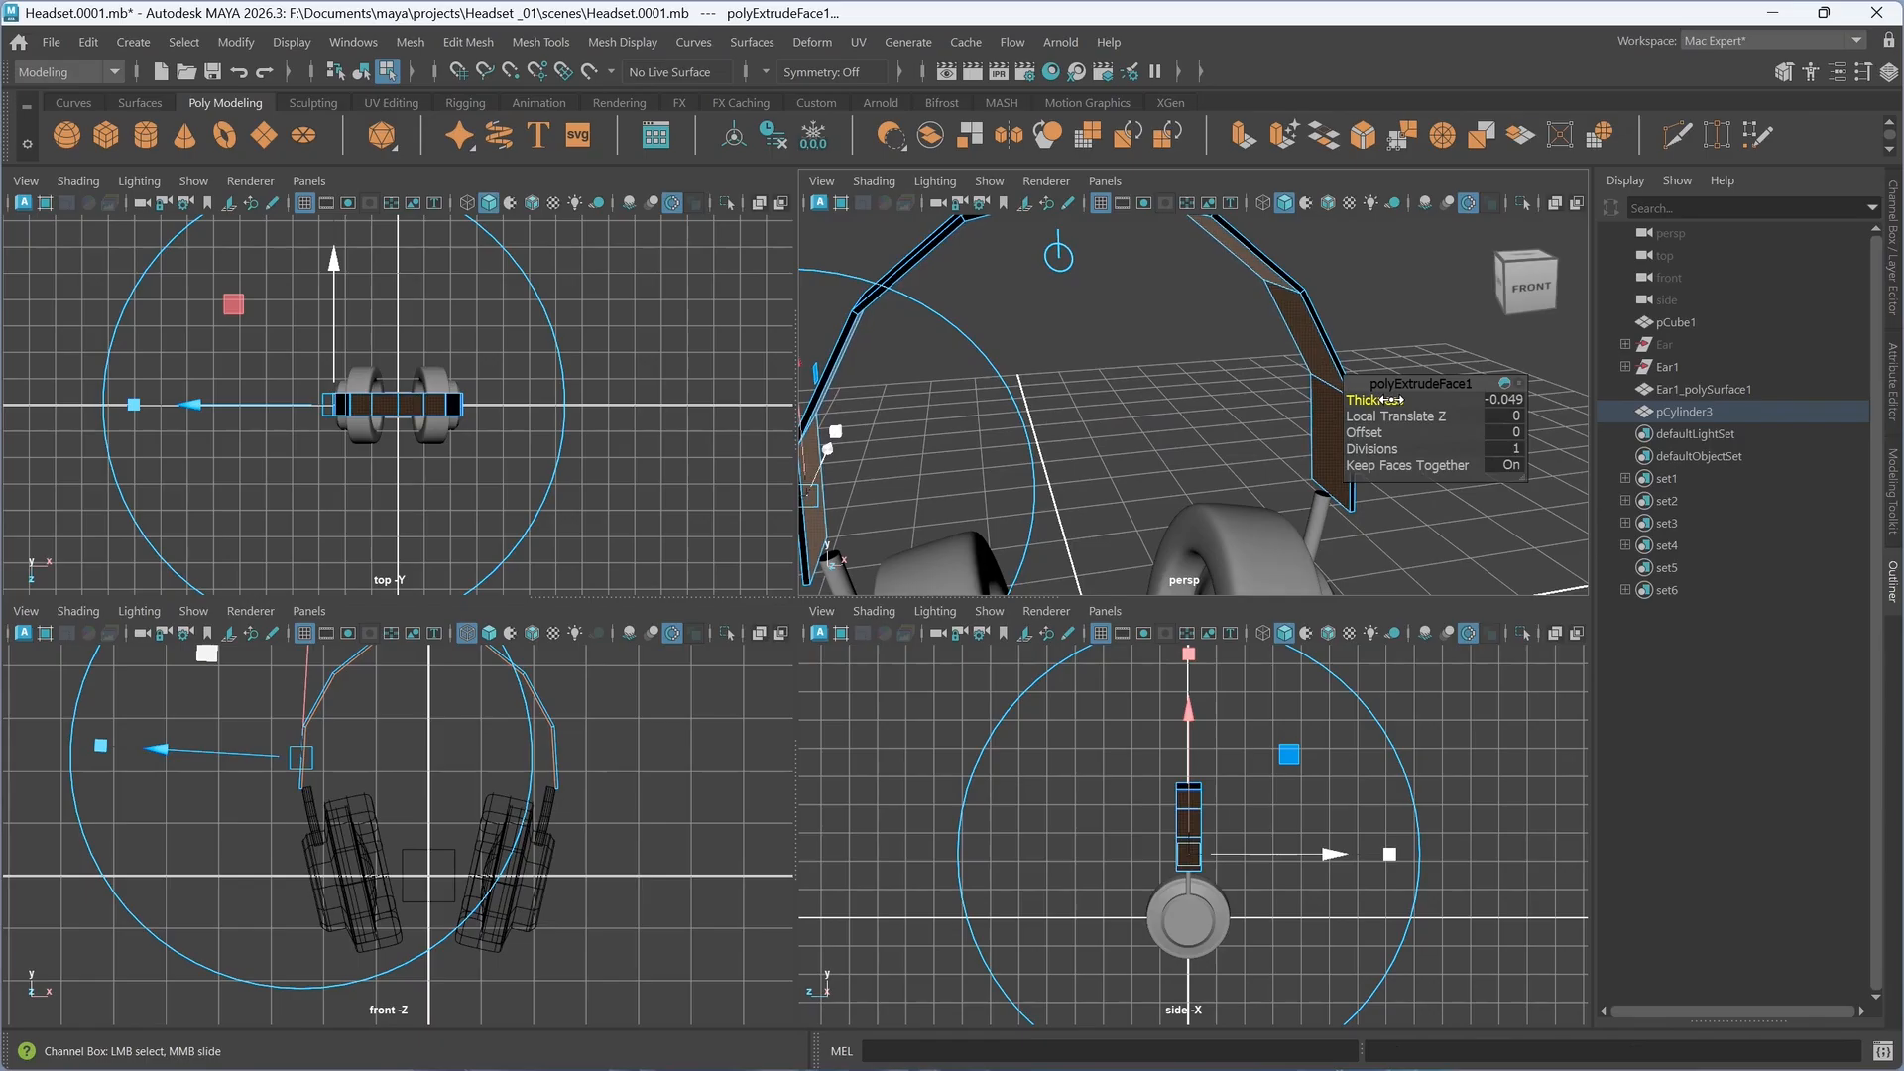
- Return the headband to object mode and reverse its face normals
scroll(1244, 452, down, 3)
alt+drag(1255, 470, 1233, 453)
key(space)
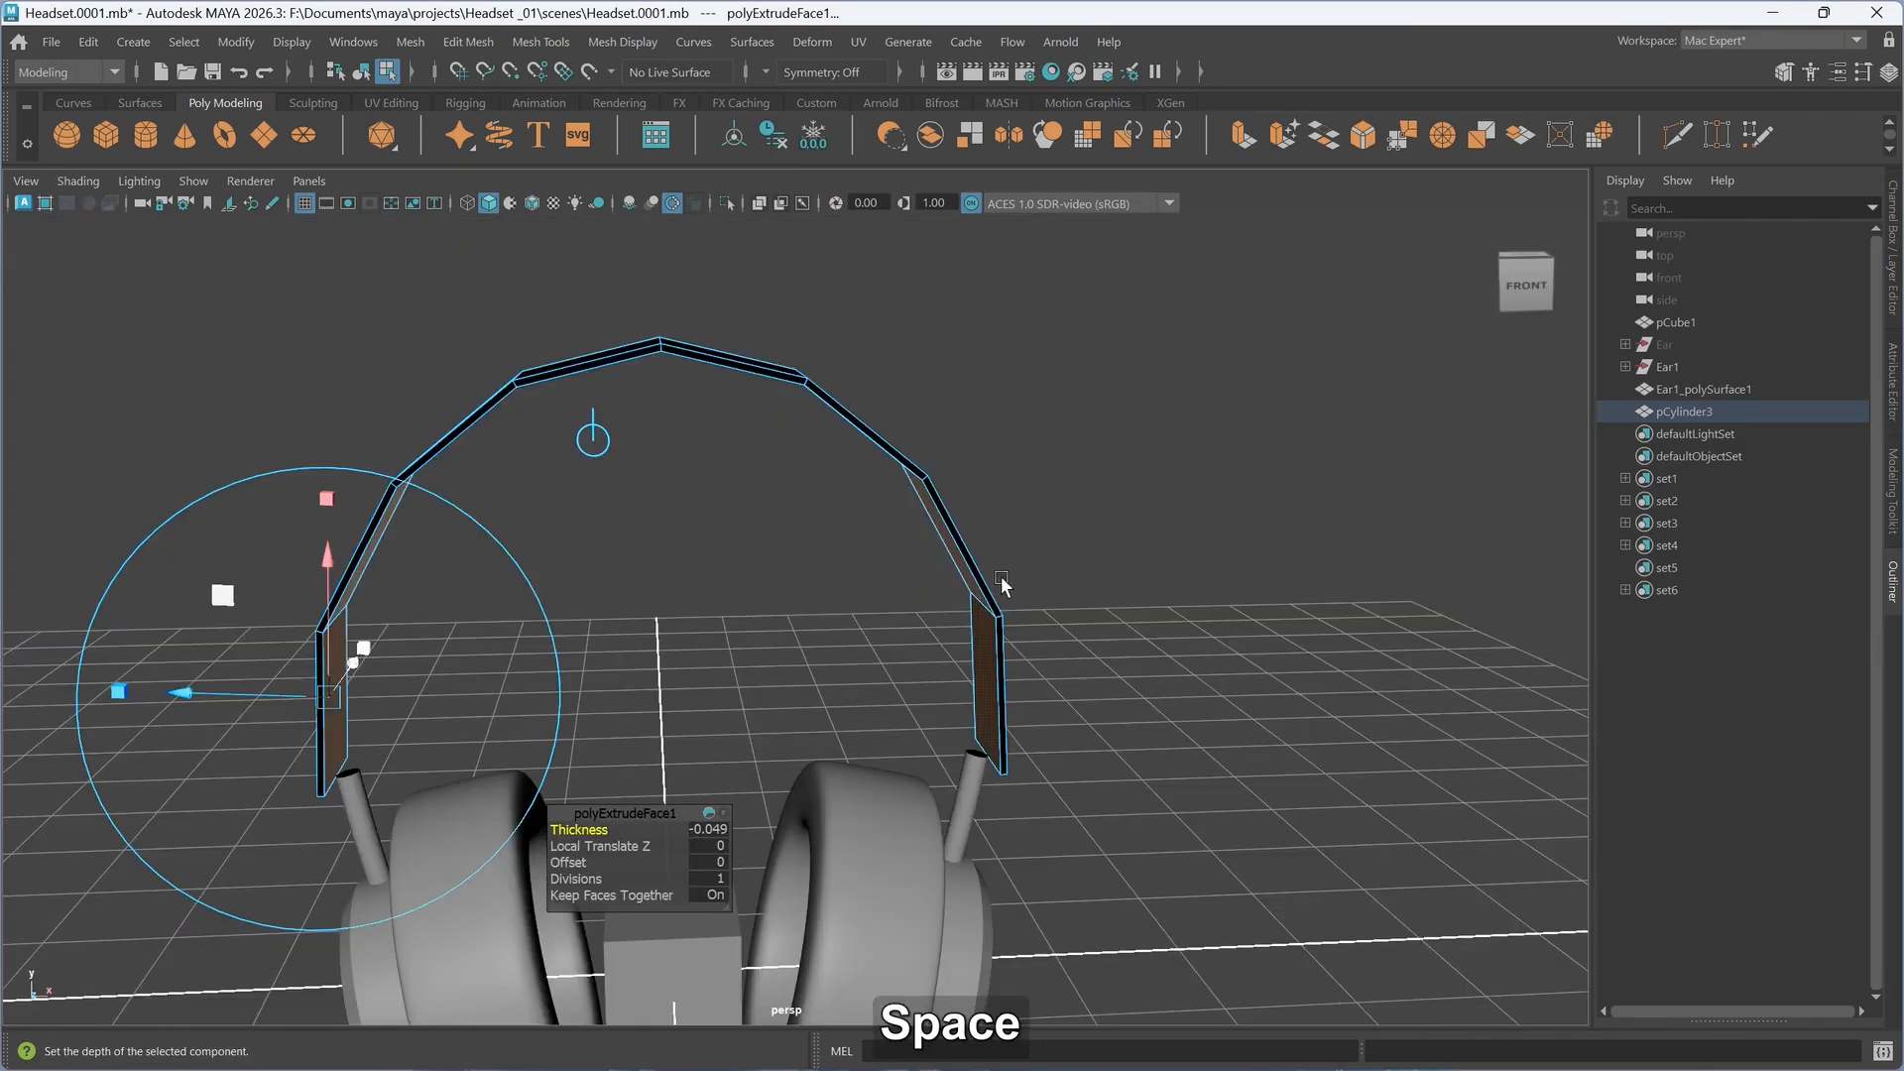
scroll(942, 679, down, 2)
right_drag(1200, 445, 1223, 484)
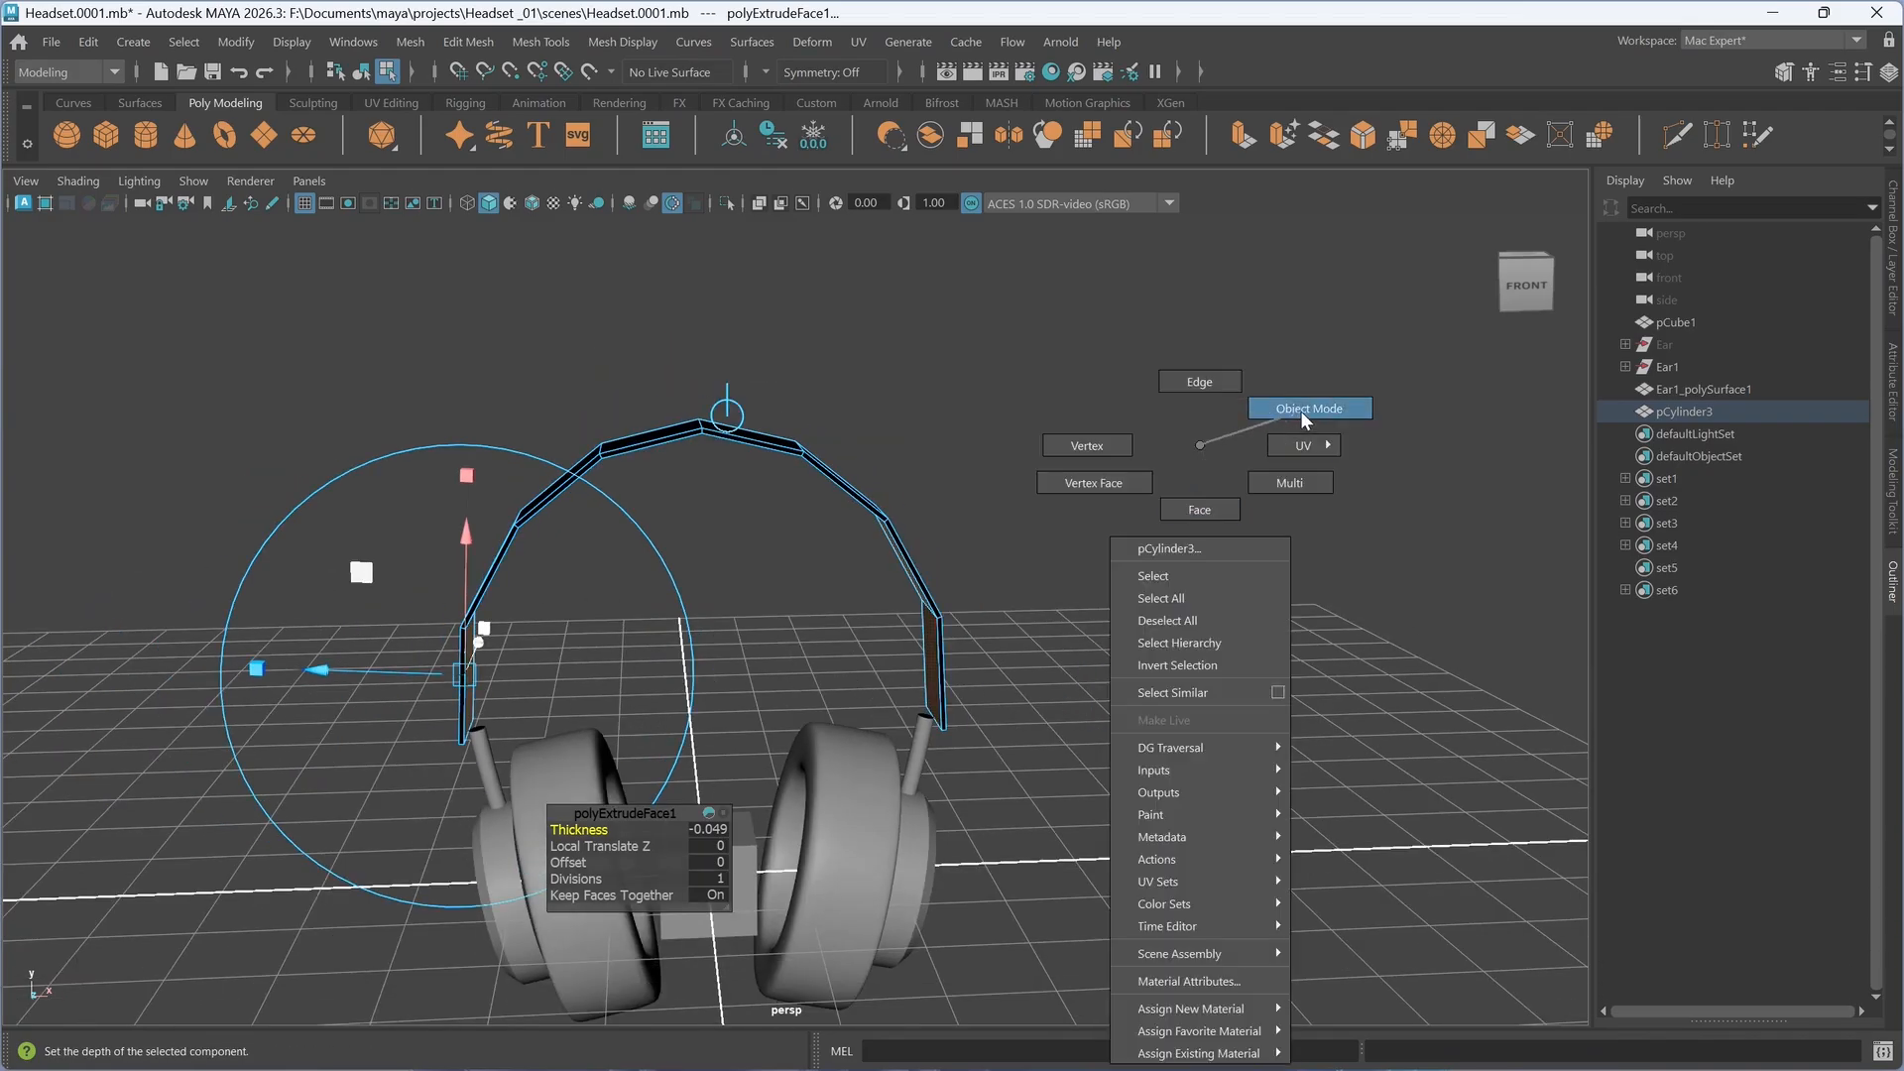
right_drag(1300, 410, 1303, 413)
key(space)
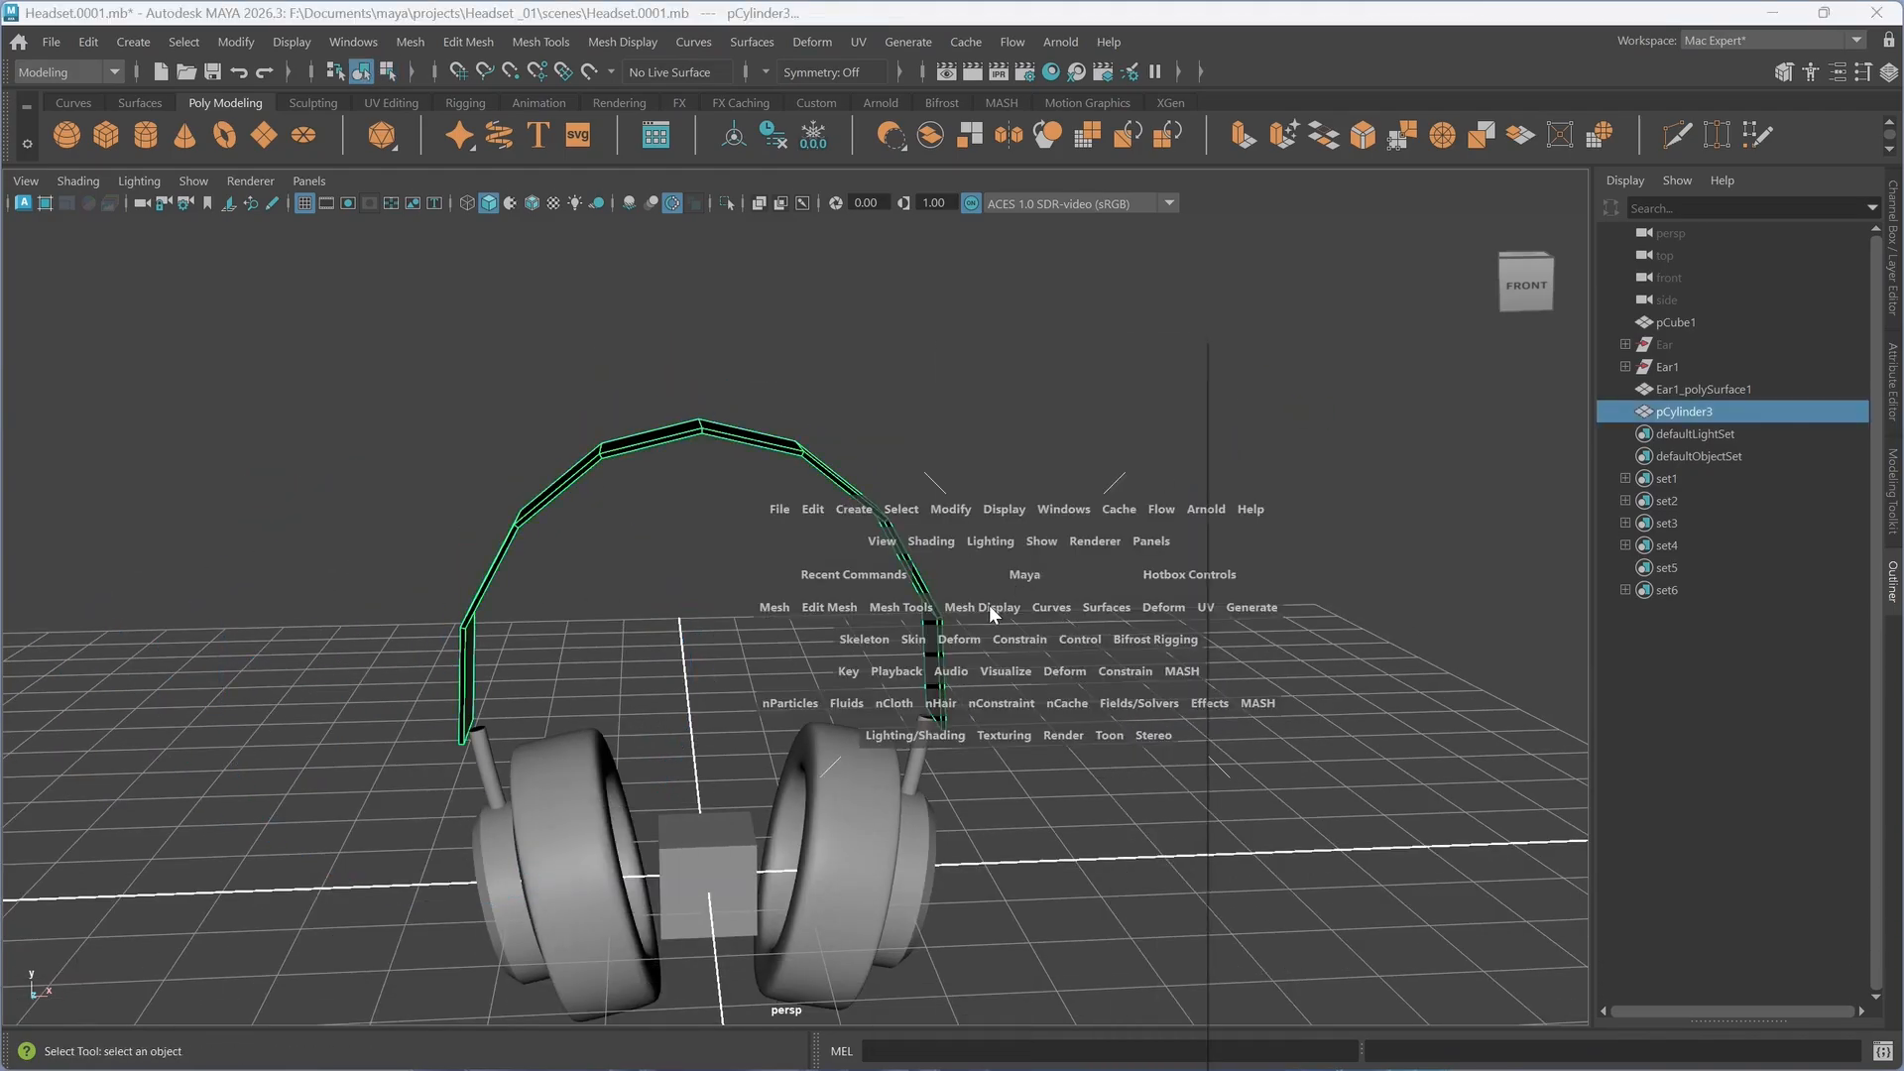
drag(989, 605, 1021, 429)
key(r)
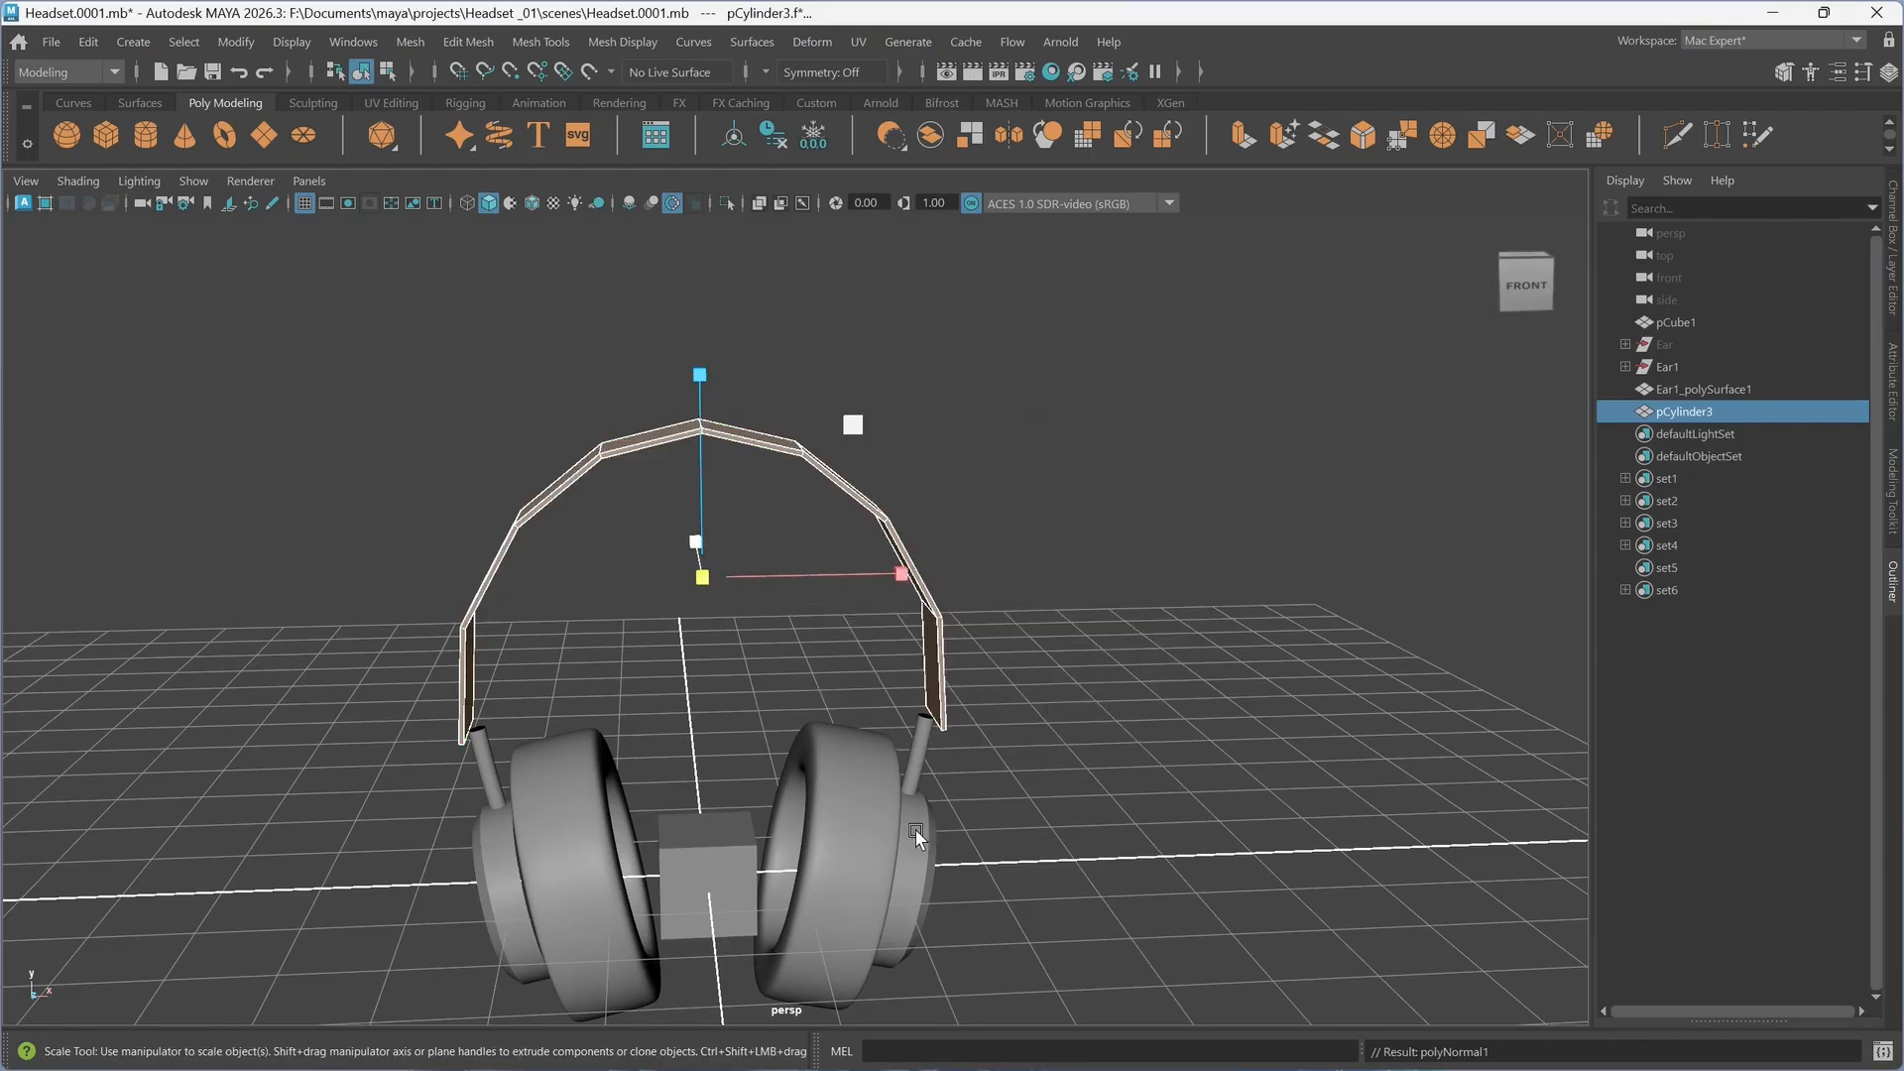
- Switch the headband to face selection and try to pick the inner strip of faces in one go
alt+drag(861, 736, 748, 724)
scroll(707, 716, up, 3)
alt+middle_drag(772, 732, 852, 582)
alt+drag(831, 611, 782, 627)
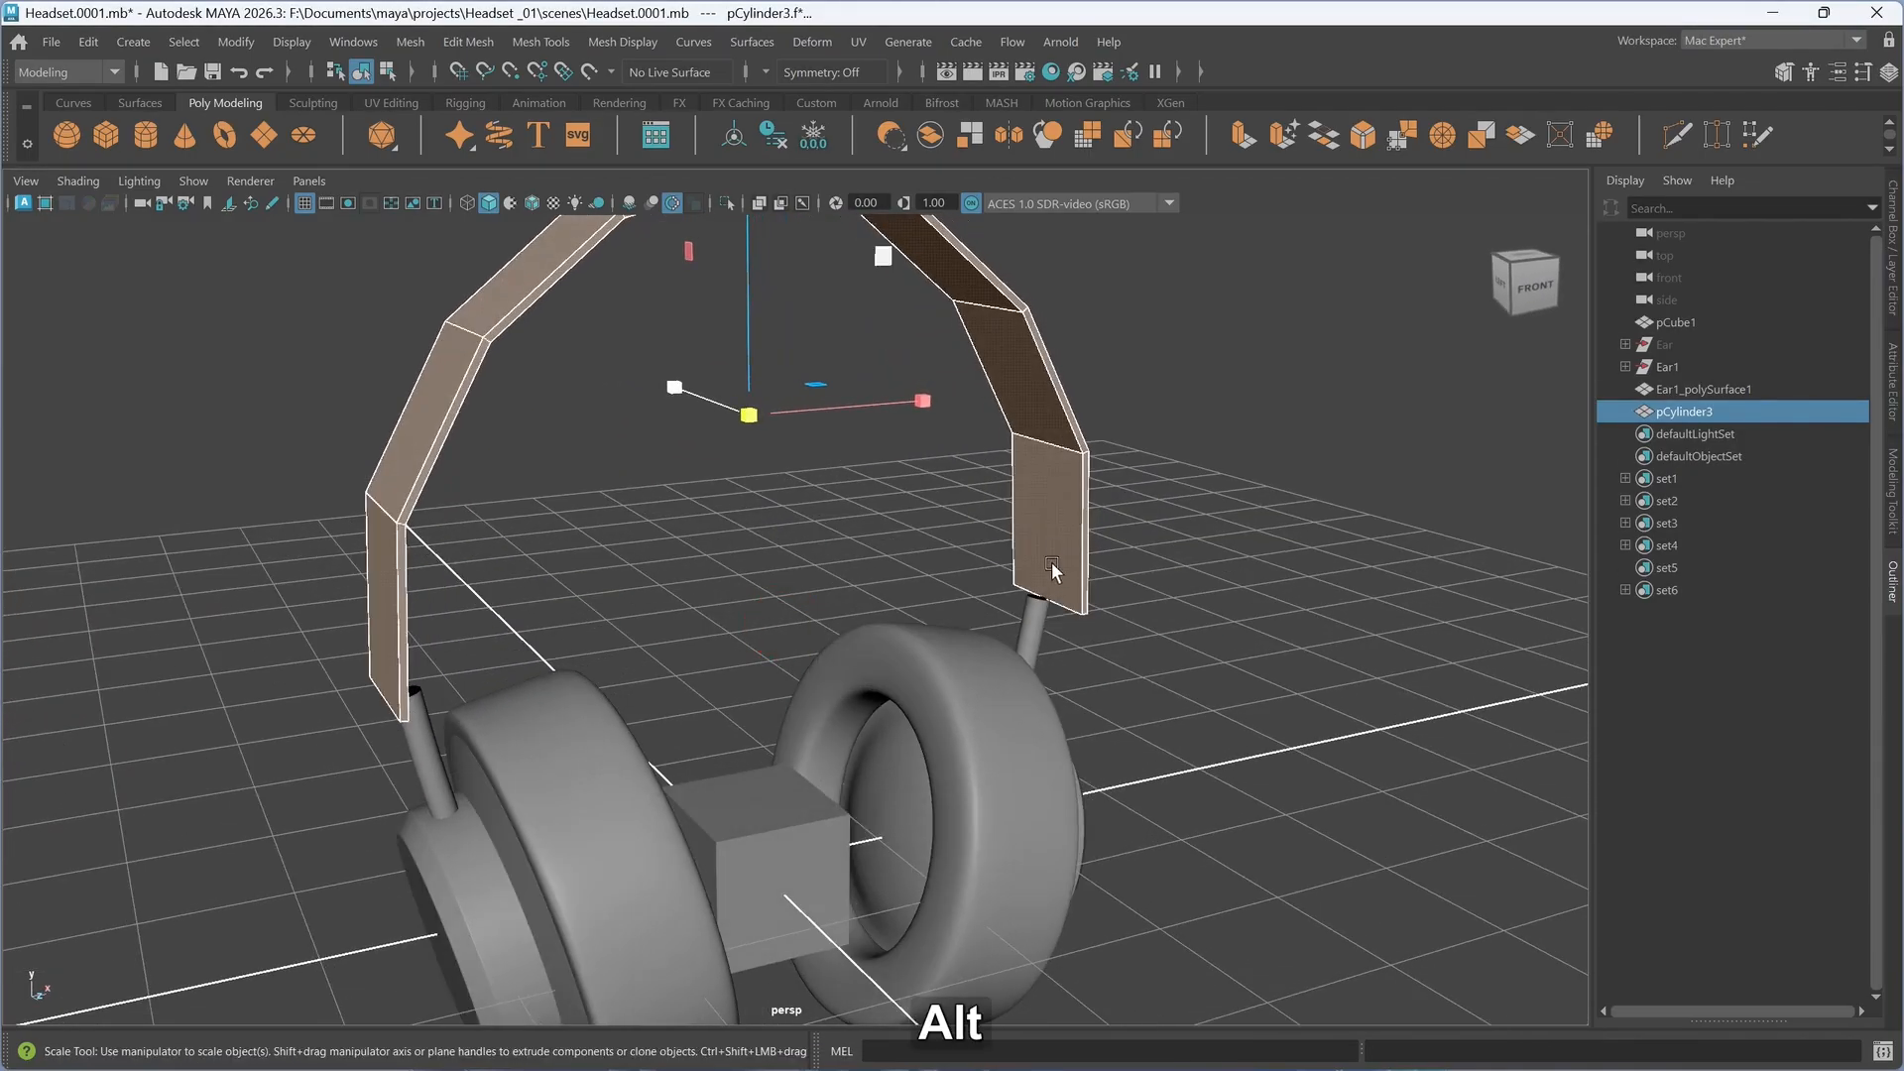
alt+drag(1051, 563, 1056, 429)
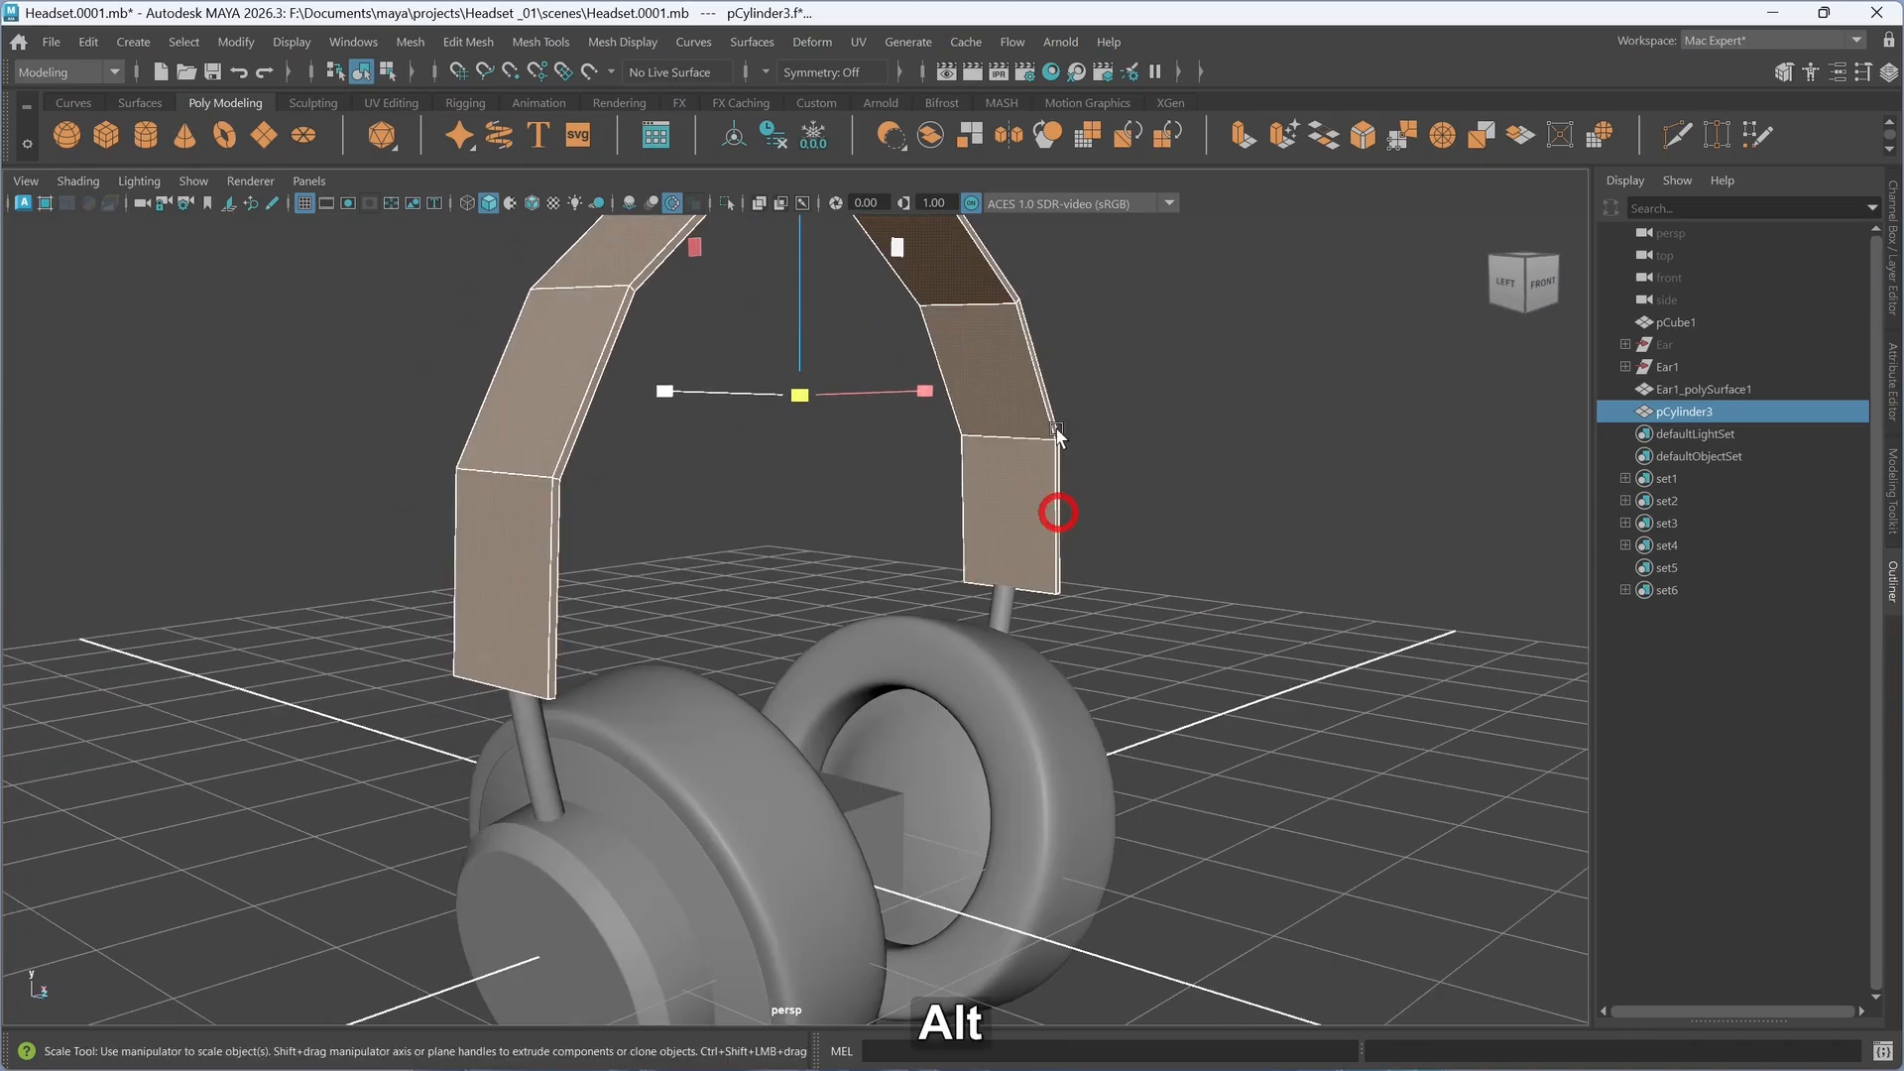
alt+drag(1051, 513, 1063, 449)
right_drag(1063, 445, 1062, 514)
alt+drag(1061, 566, 1059, 557)
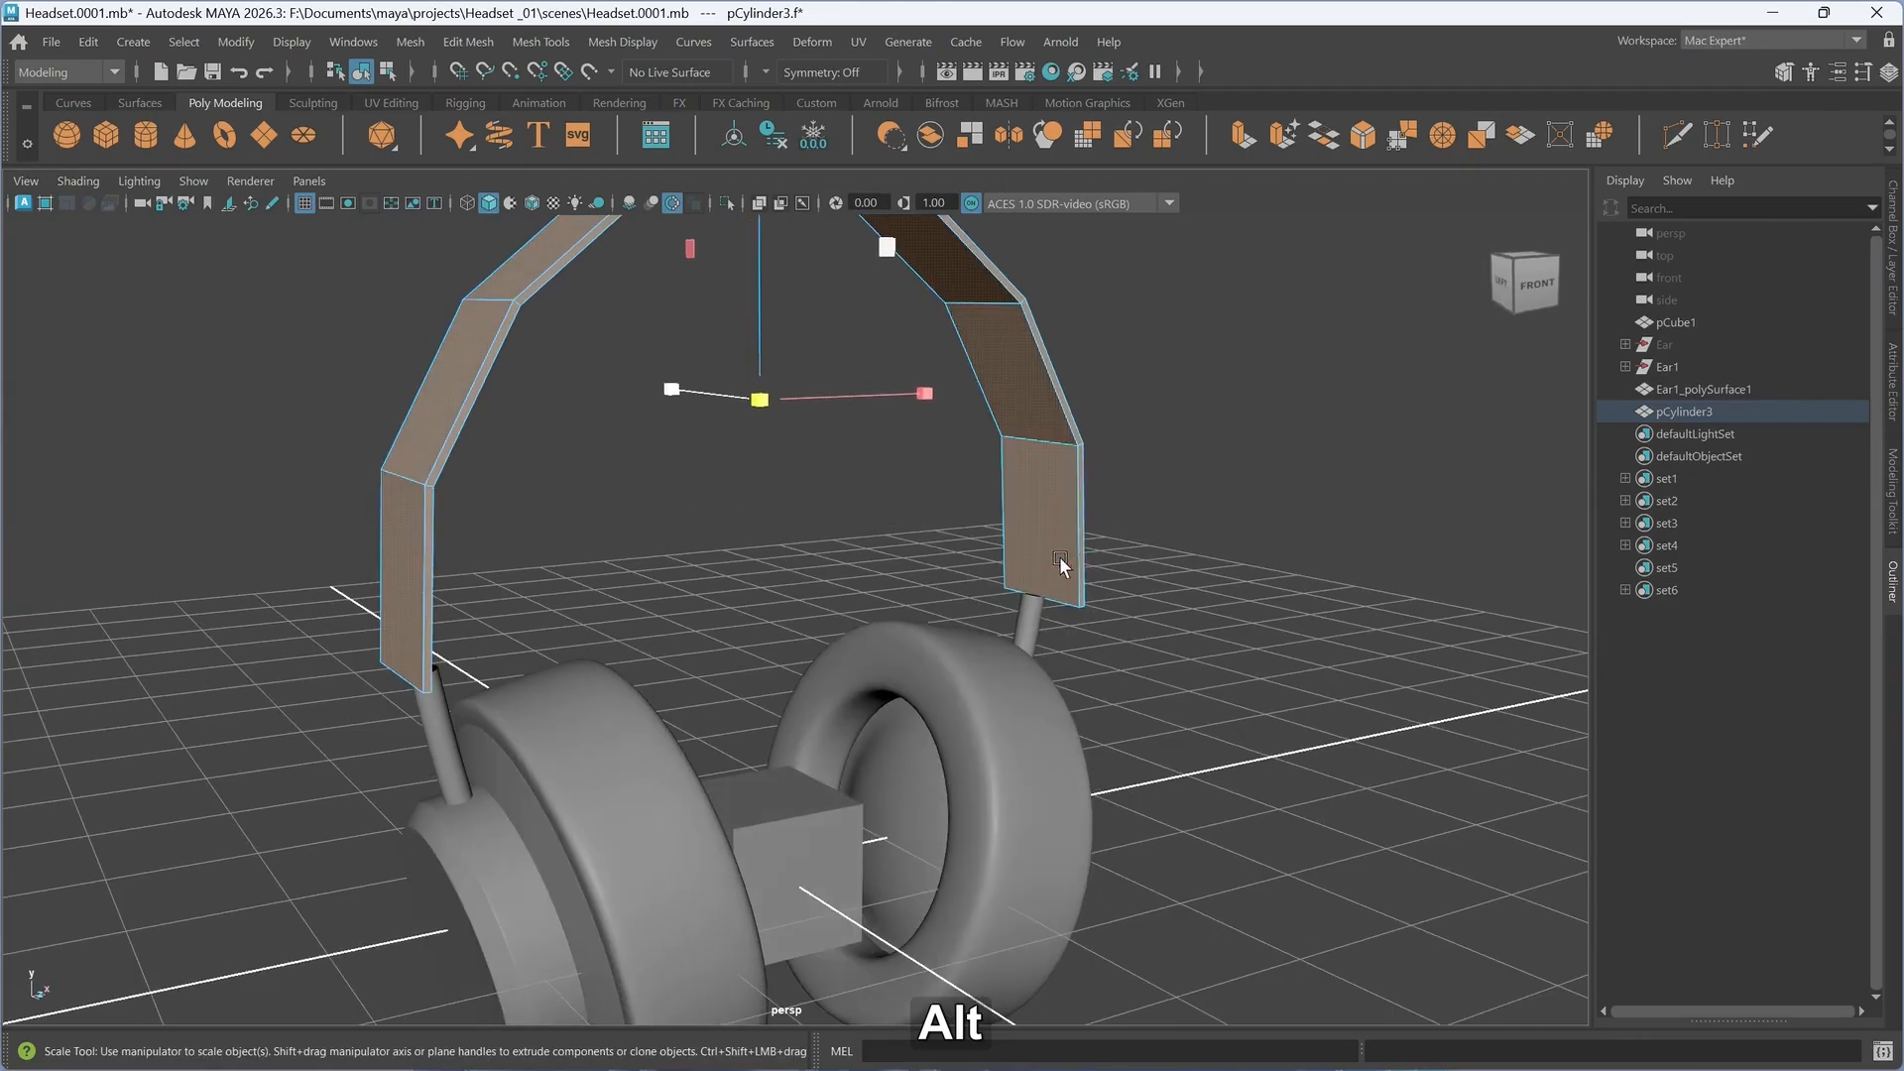
shift+double_click(1021, 392)
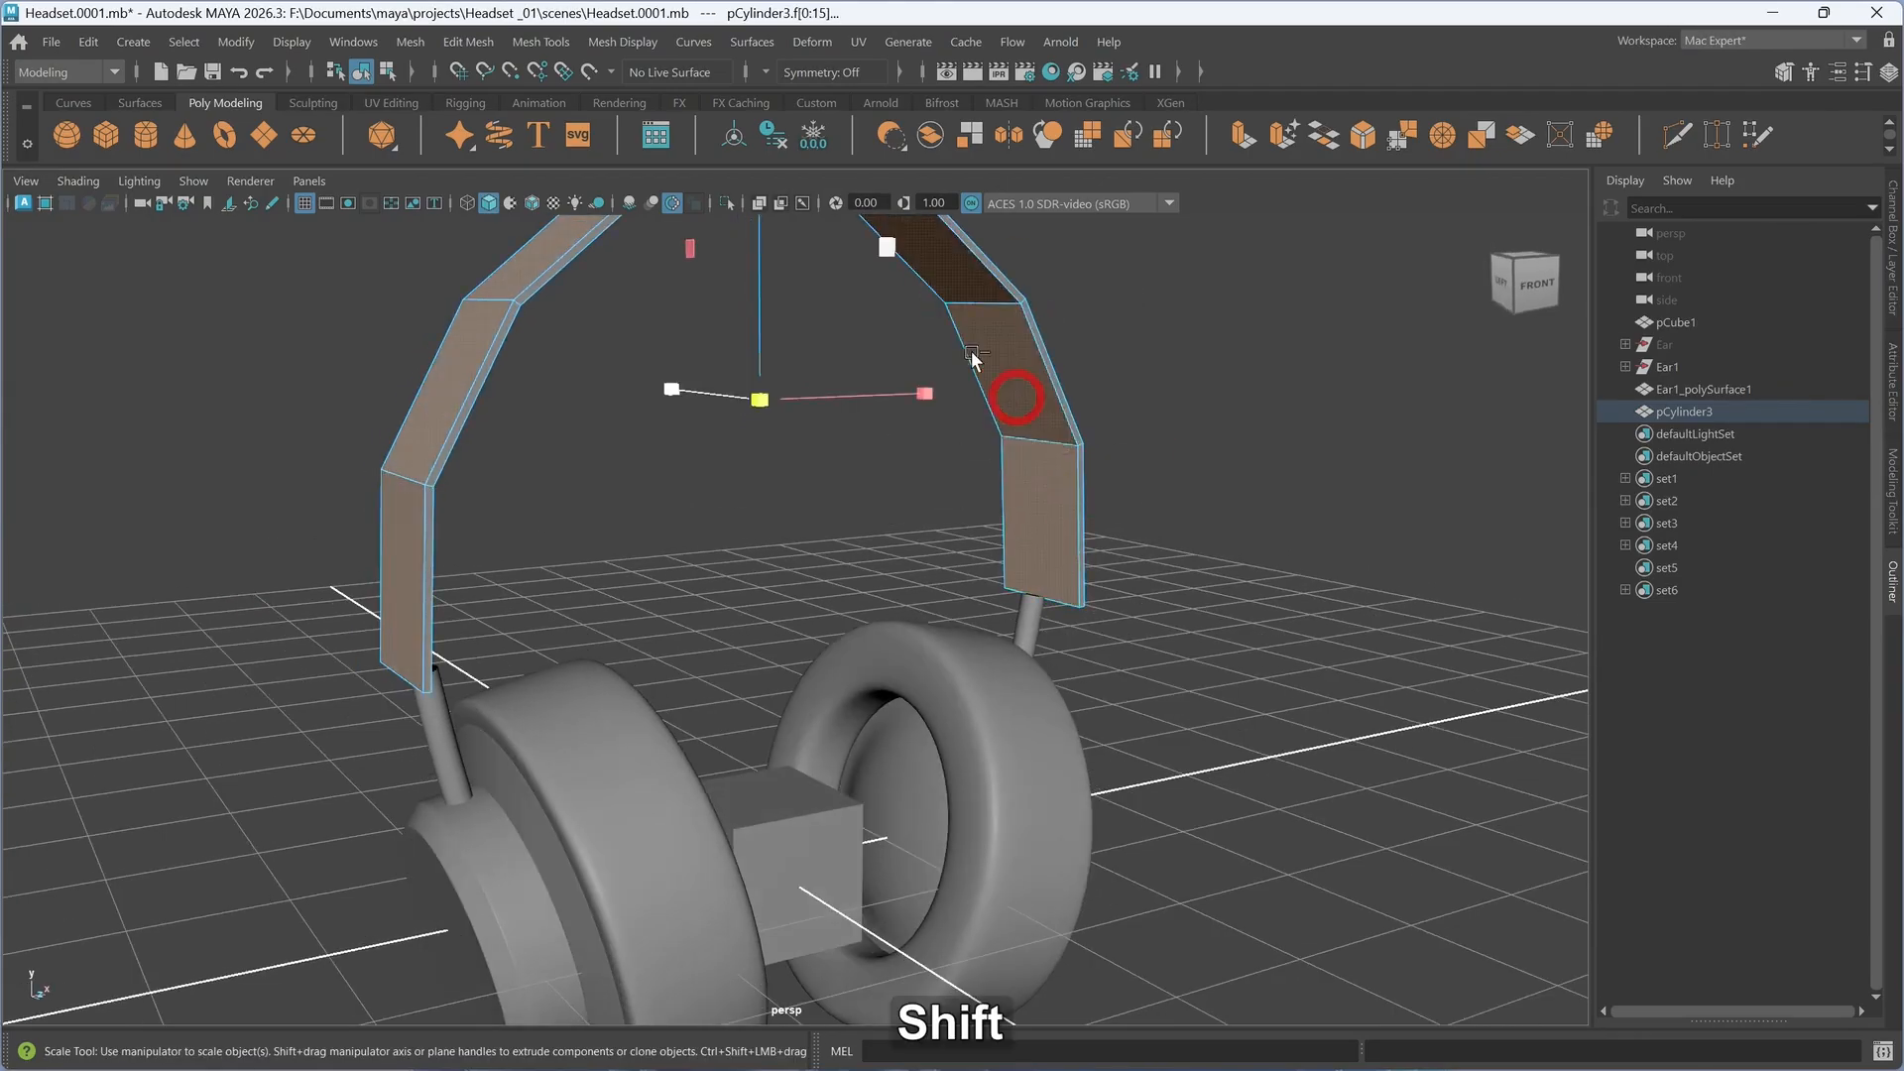
- Select all the faces along the headband's inner surface, from one end of the arch to the other
click(1055, 565)
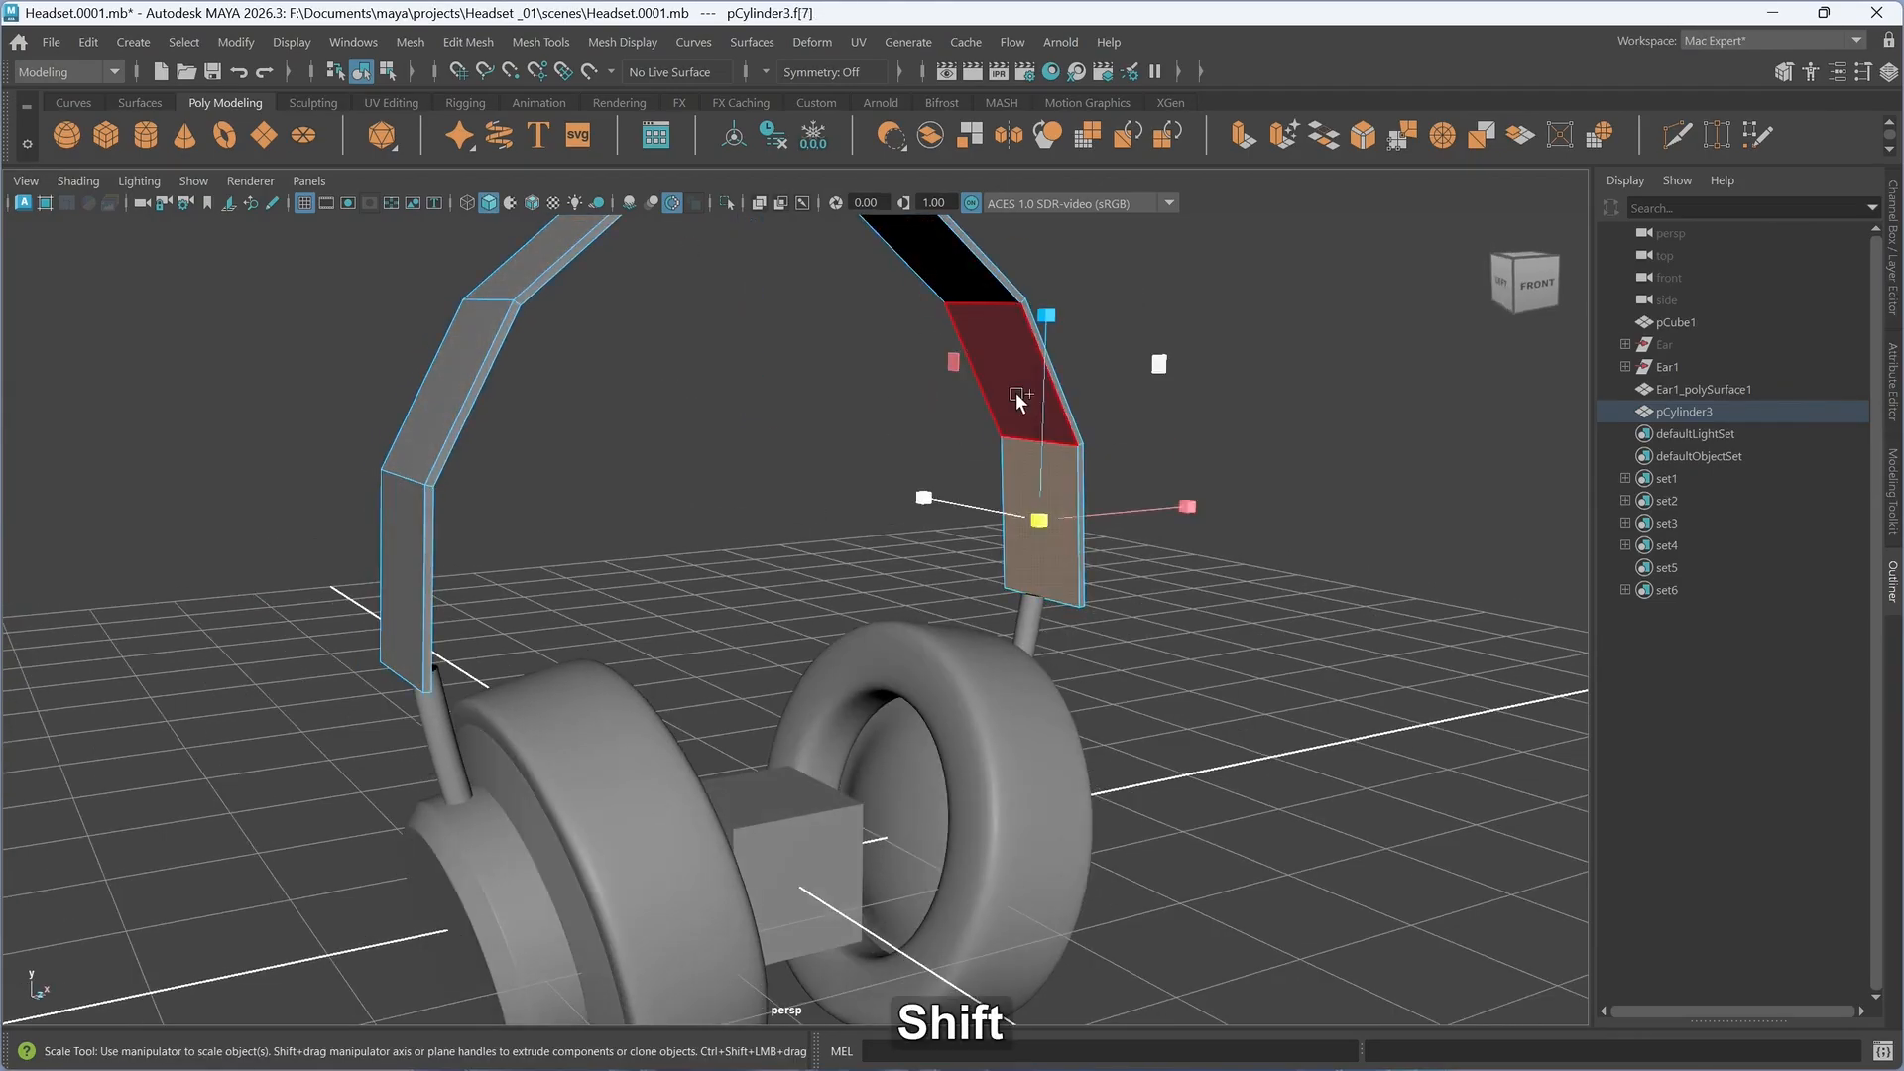
shift+click(1015, 391)
shift+click(950, 255)
scroll(993, 496, down, 4)
alt+middle_drag(1011, 545, 1003, 584)
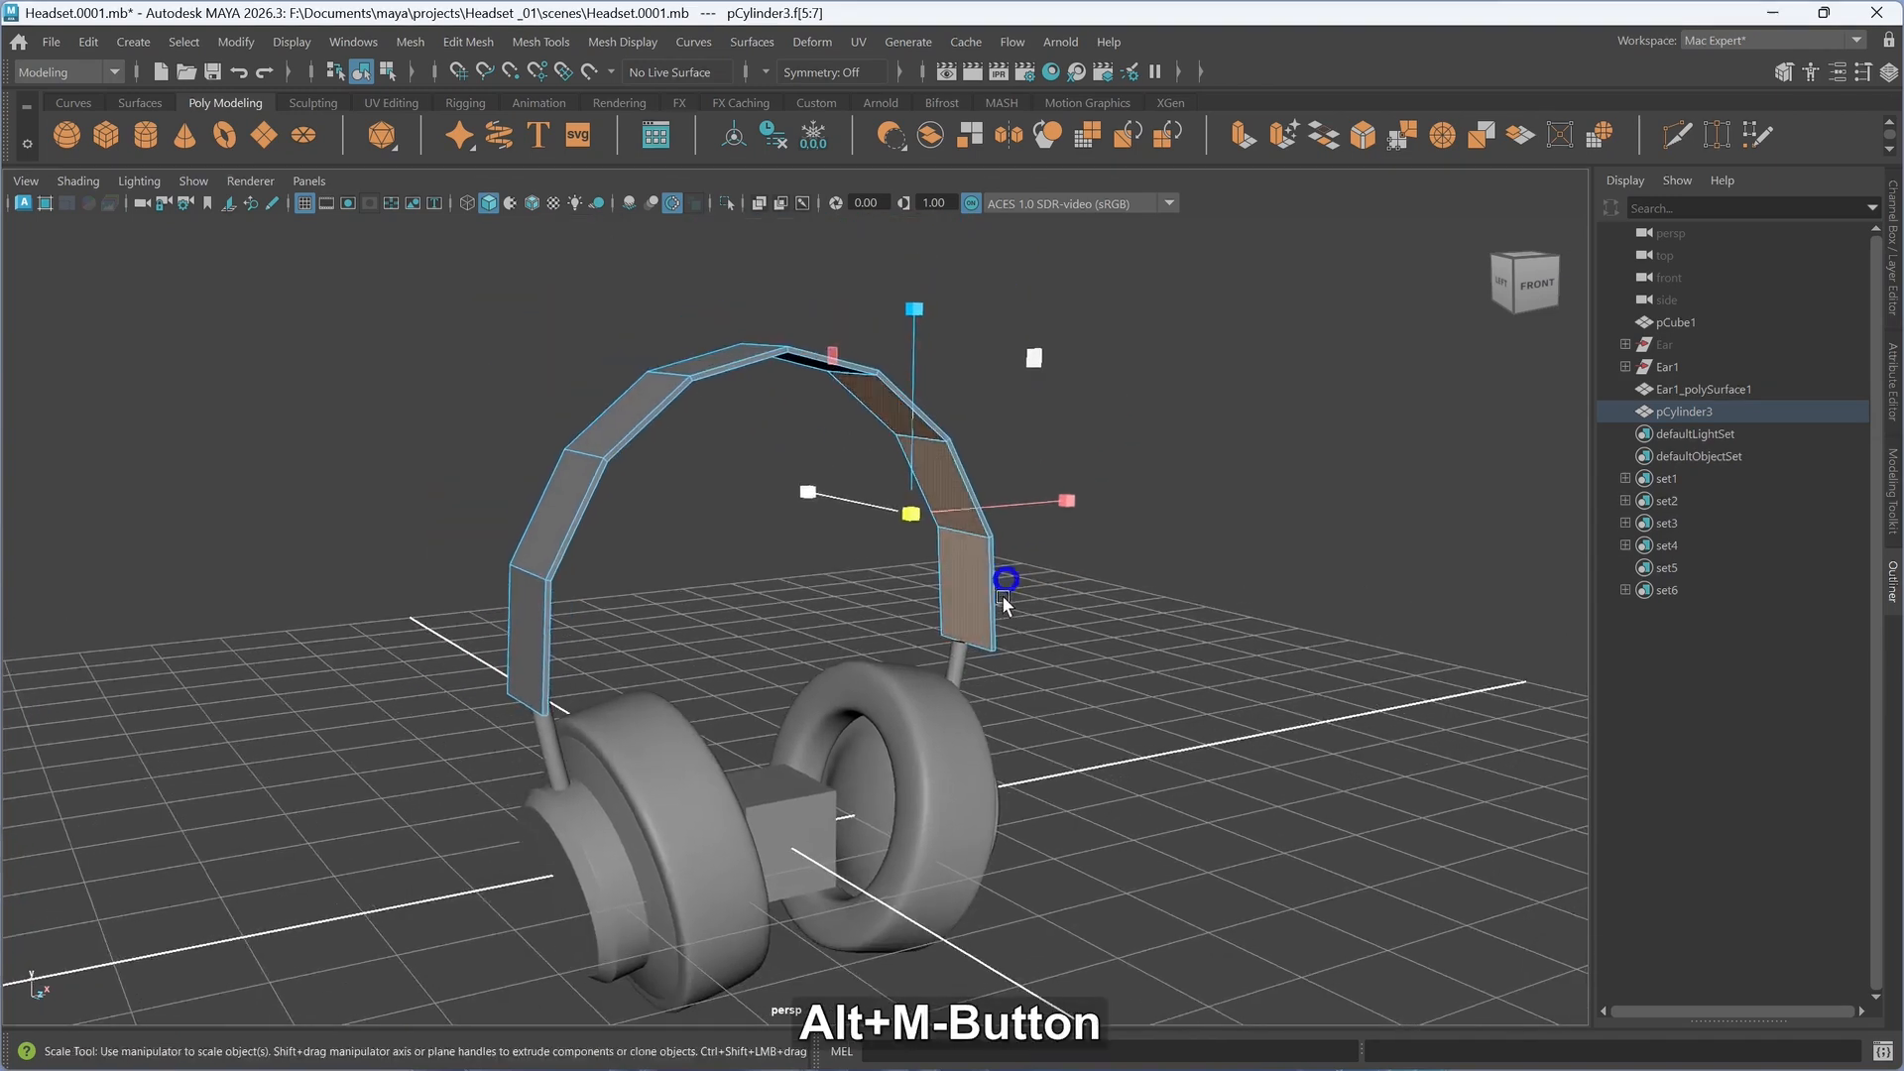
alt+drag(966, 576, 870, 476)
shift+click(803, 367)
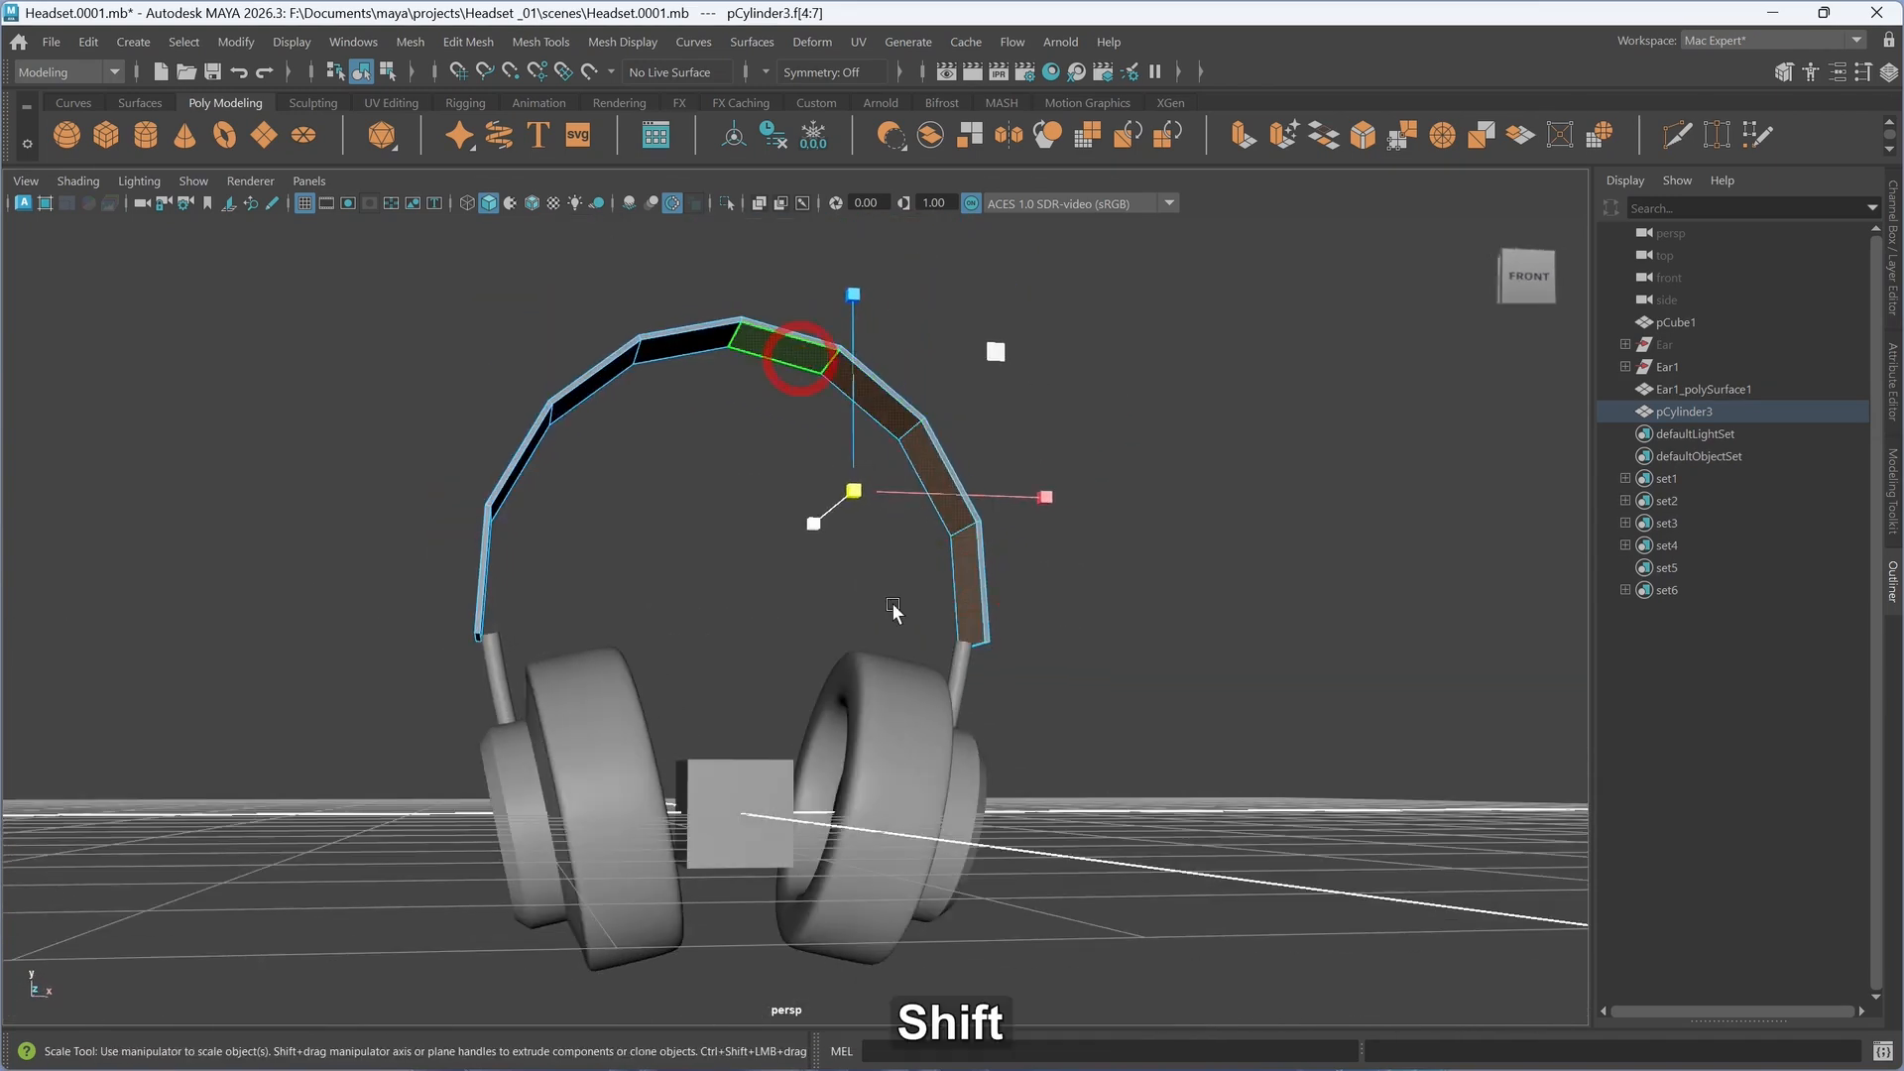
mouse_move(1054, 756)
alt+mouse_down()
mouse_move(1058, 731)
mouse_move(1057, 758)
mouse_move(1073, 741)
alt+mouse_up()
alt+drag(986, 692, 973, 703)
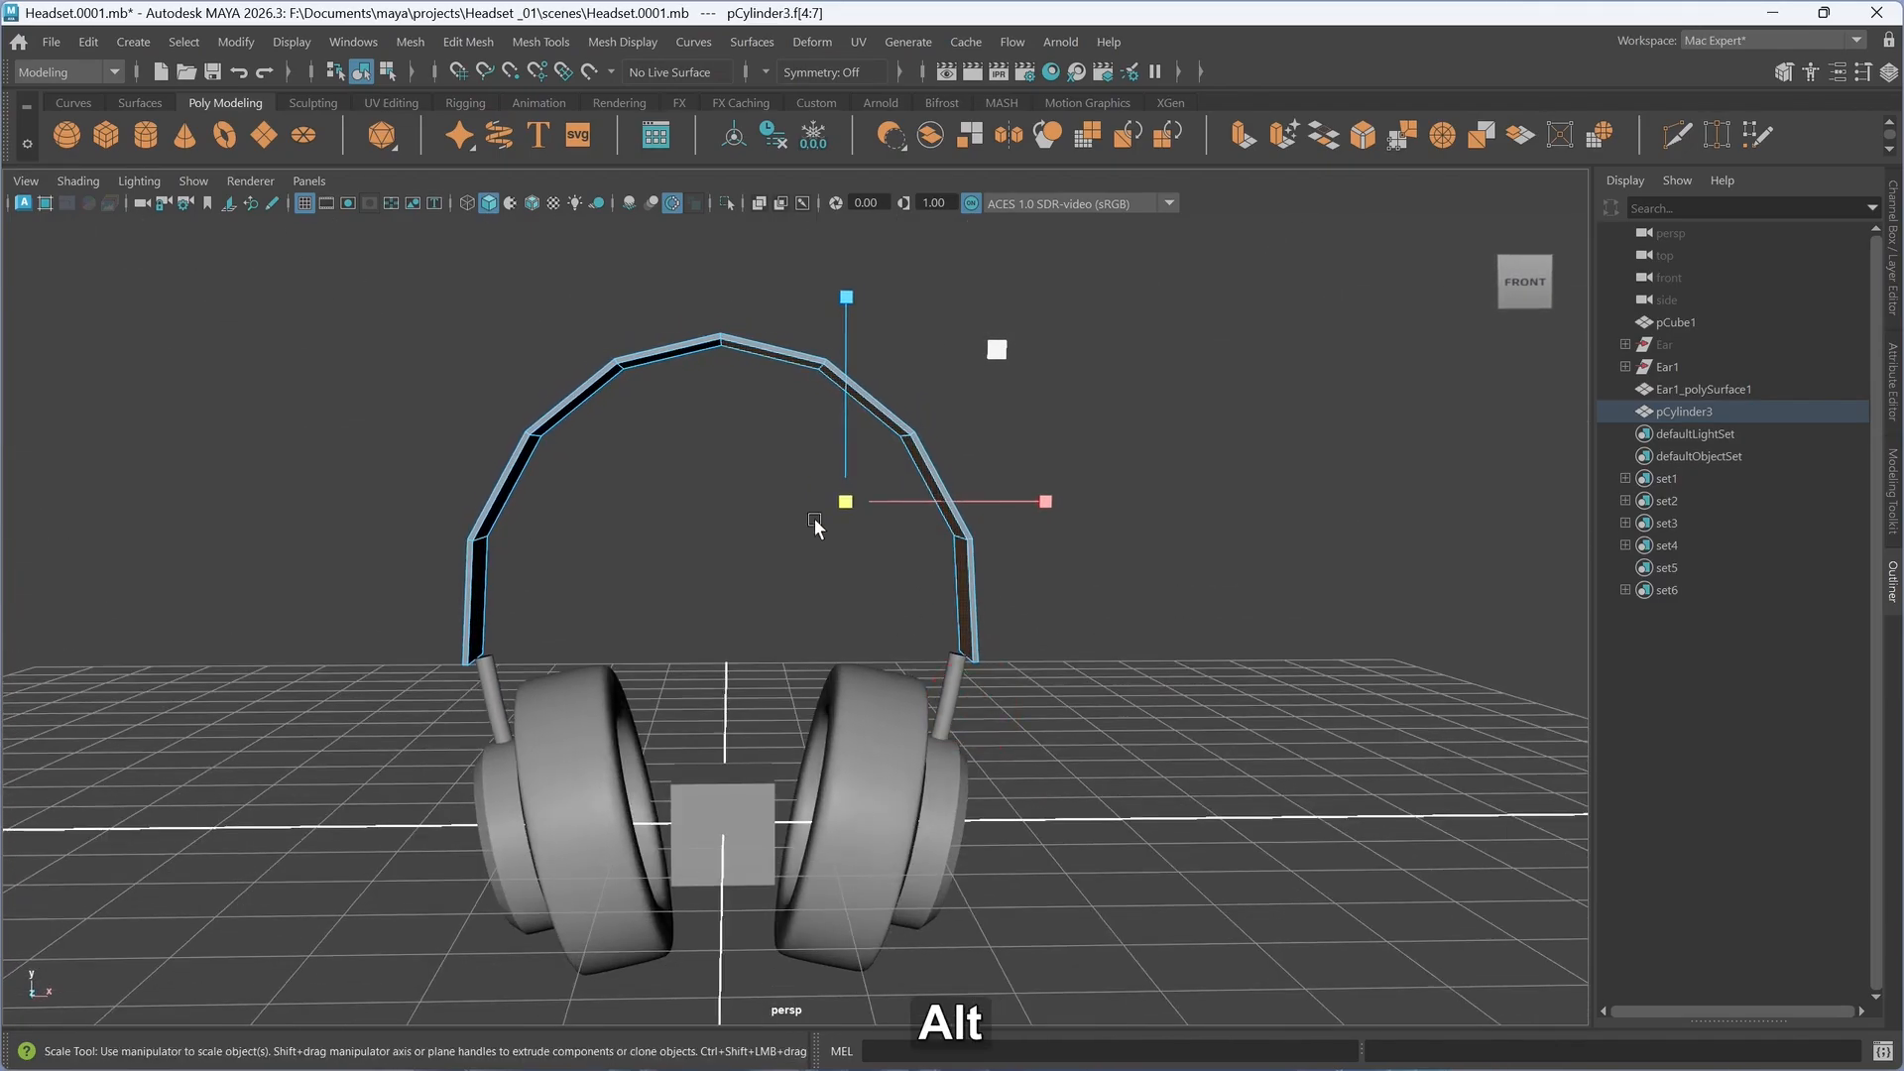
alt+drag(813, 520, 813, 567)
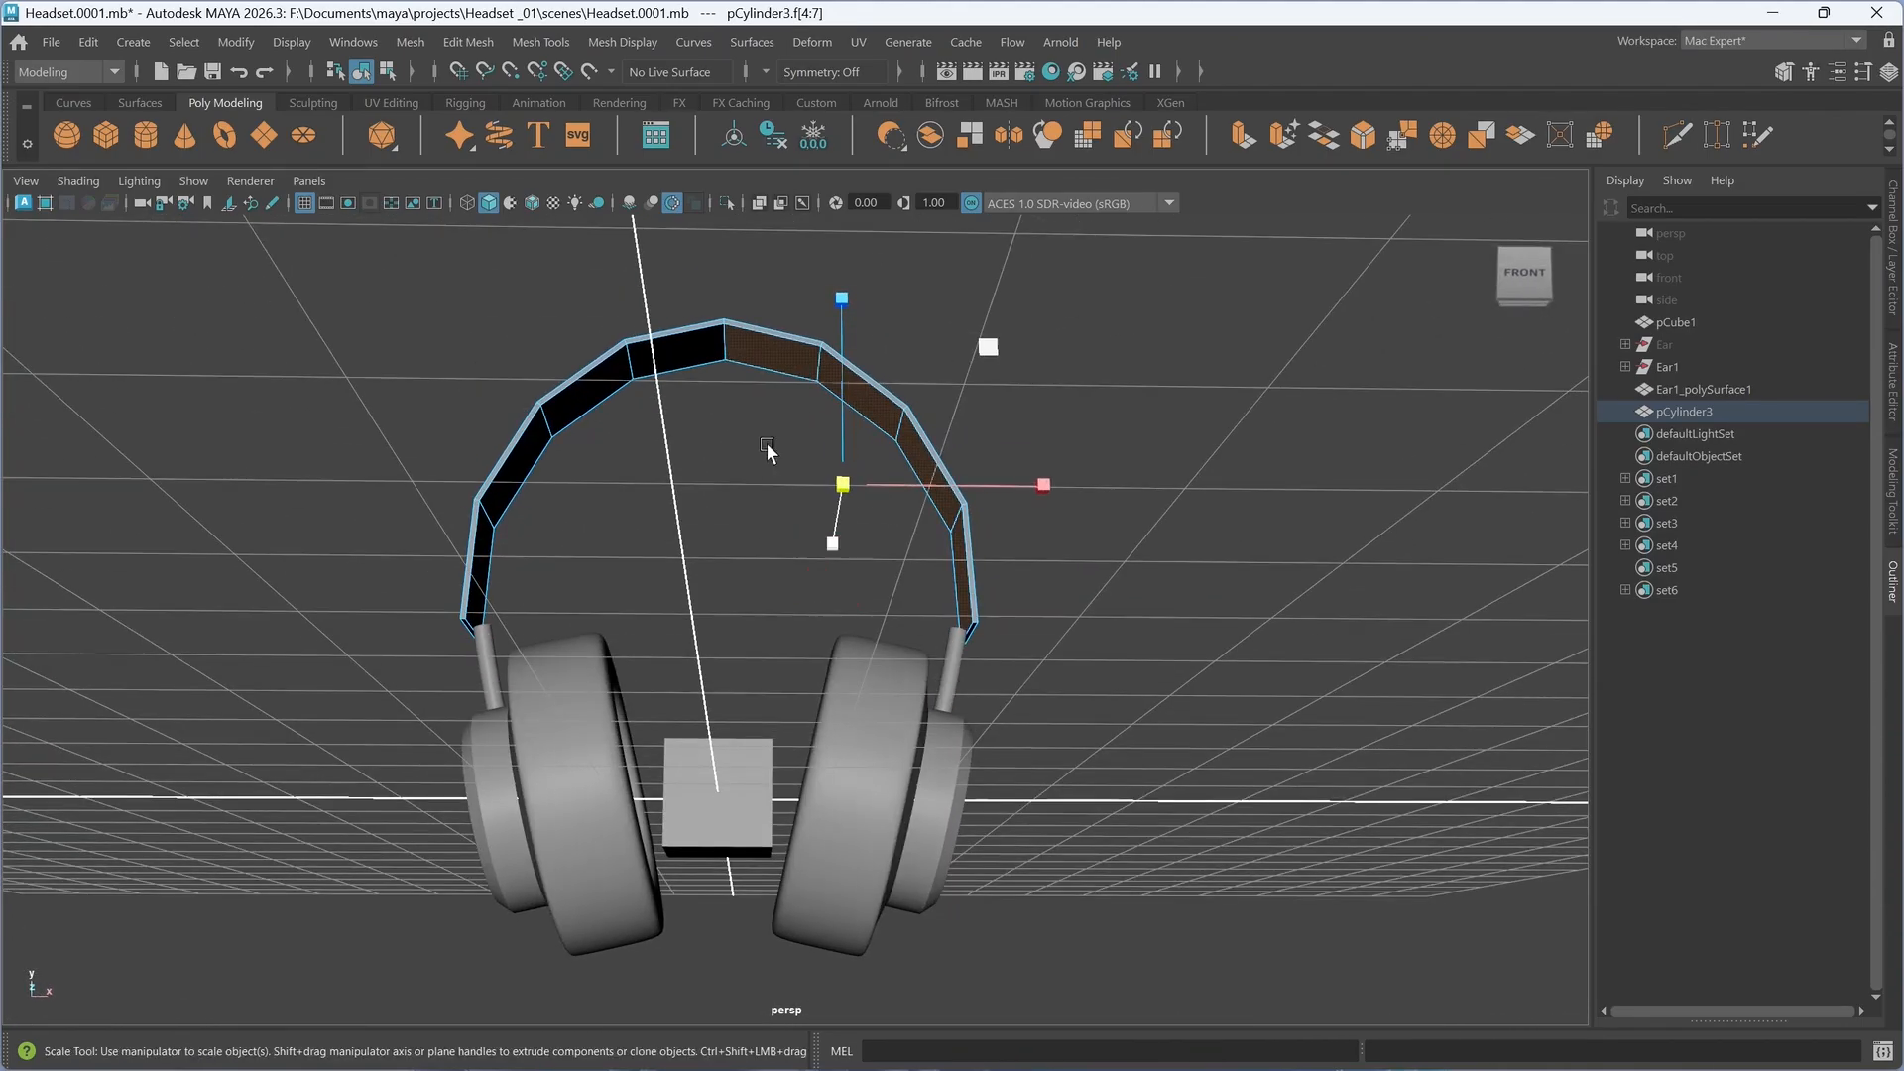
shift+click(702, 354)
shift+click(526, 449)
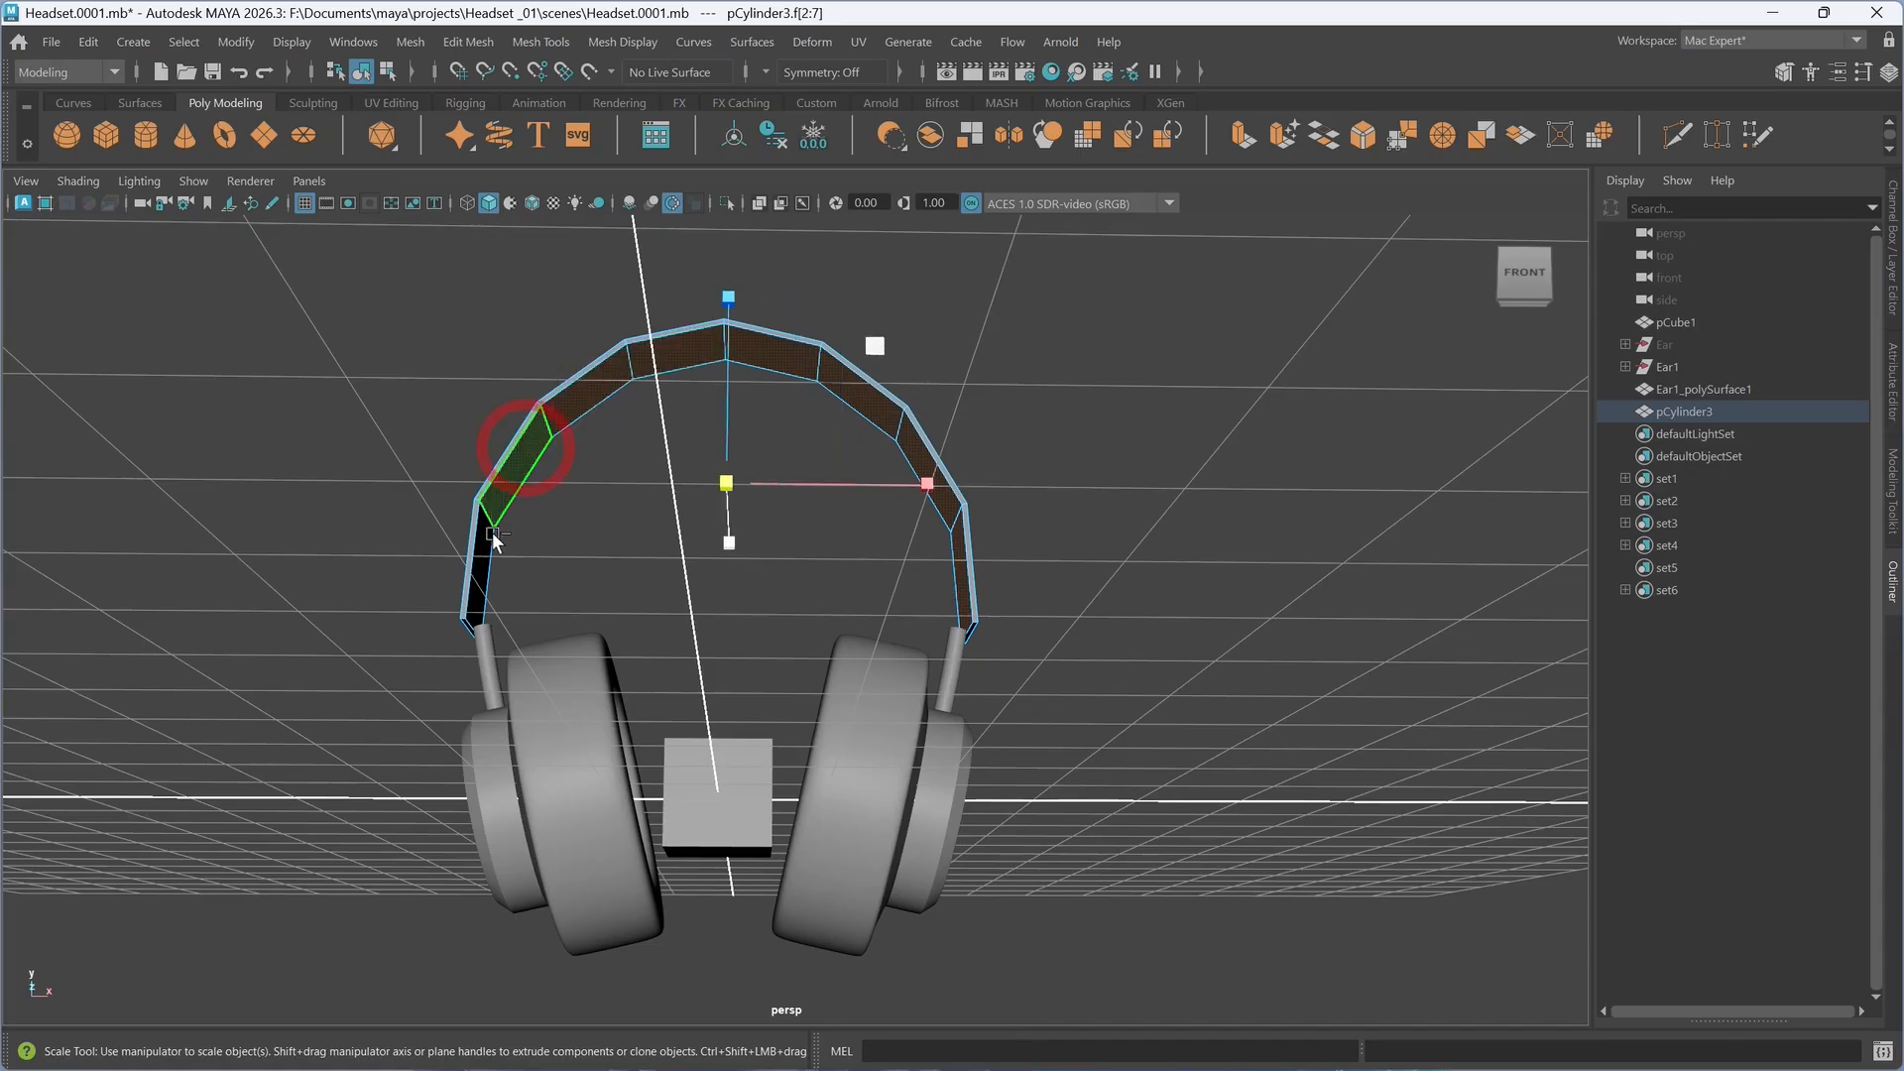
shift+click(490, 542)
alt+drag(653, 667, 1090, 595)
right_drag(1096, 490, 1204, 424)
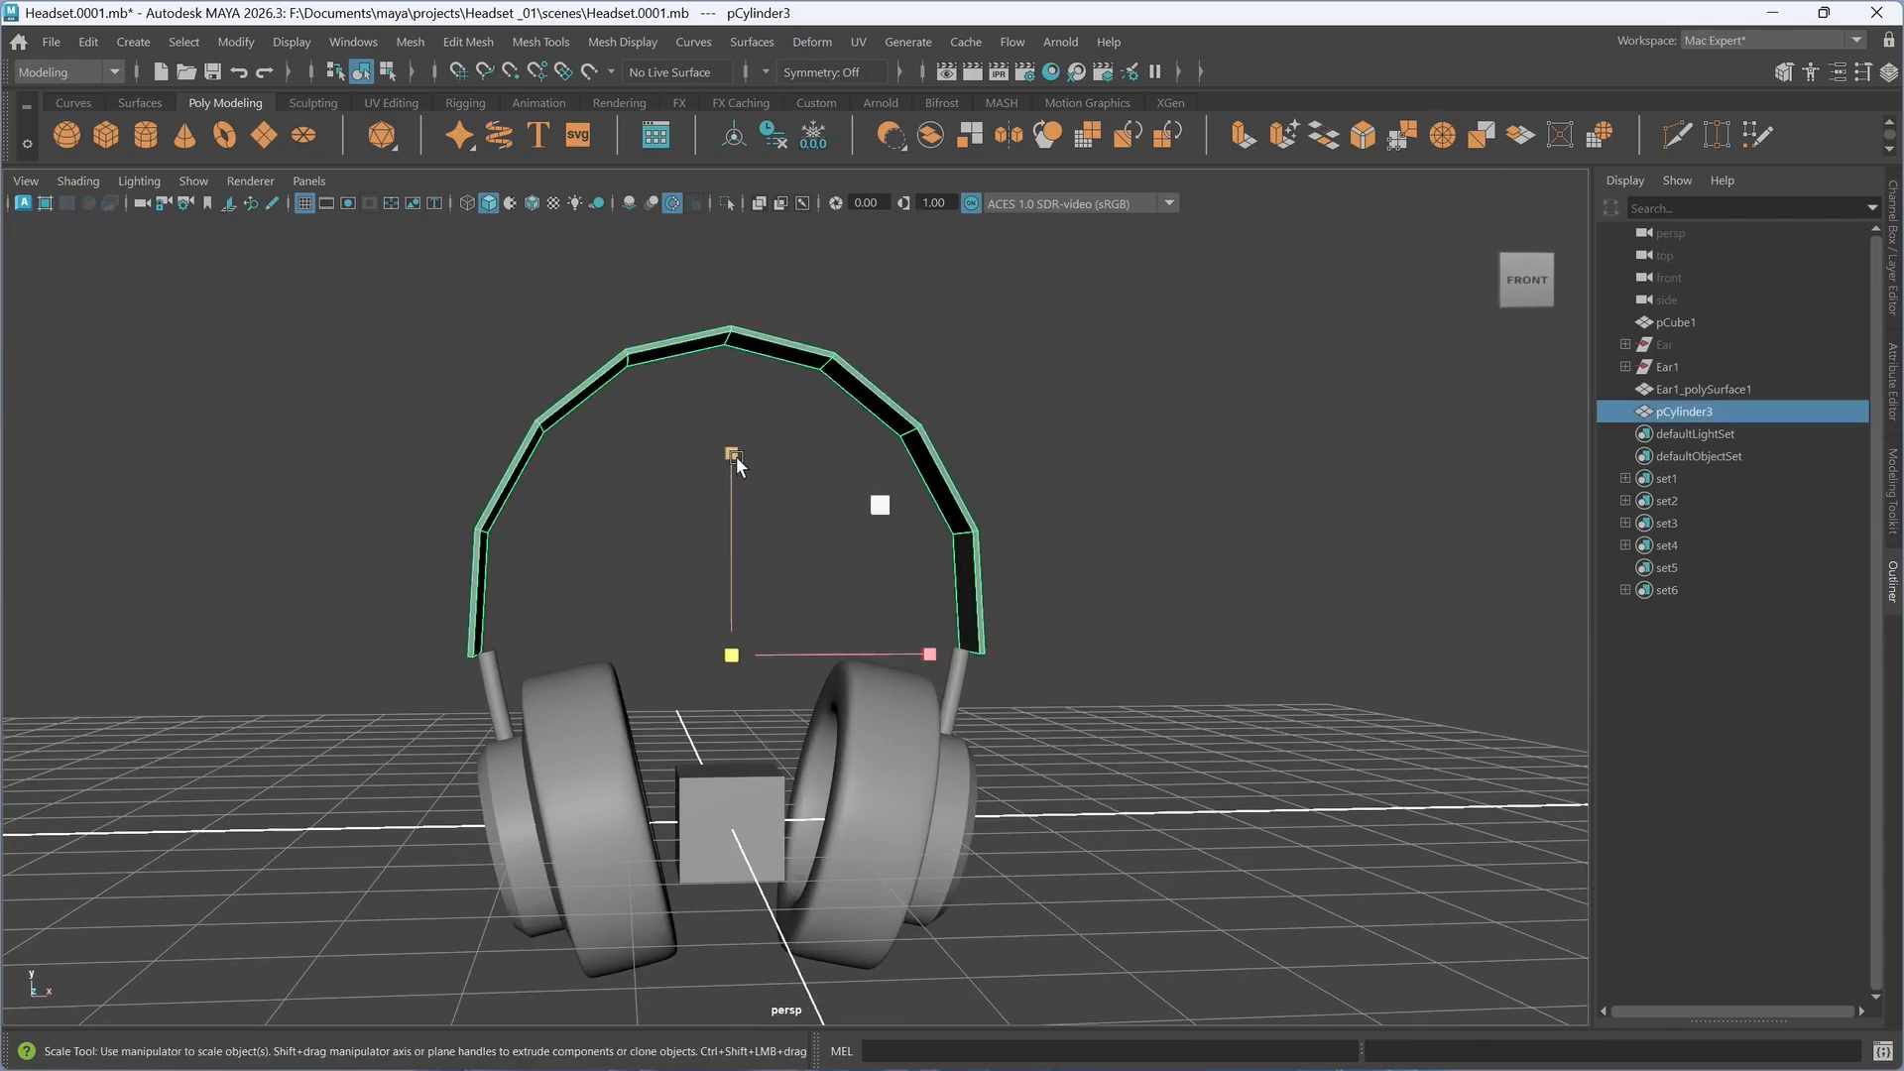
drag(736, 456, 916, 706)
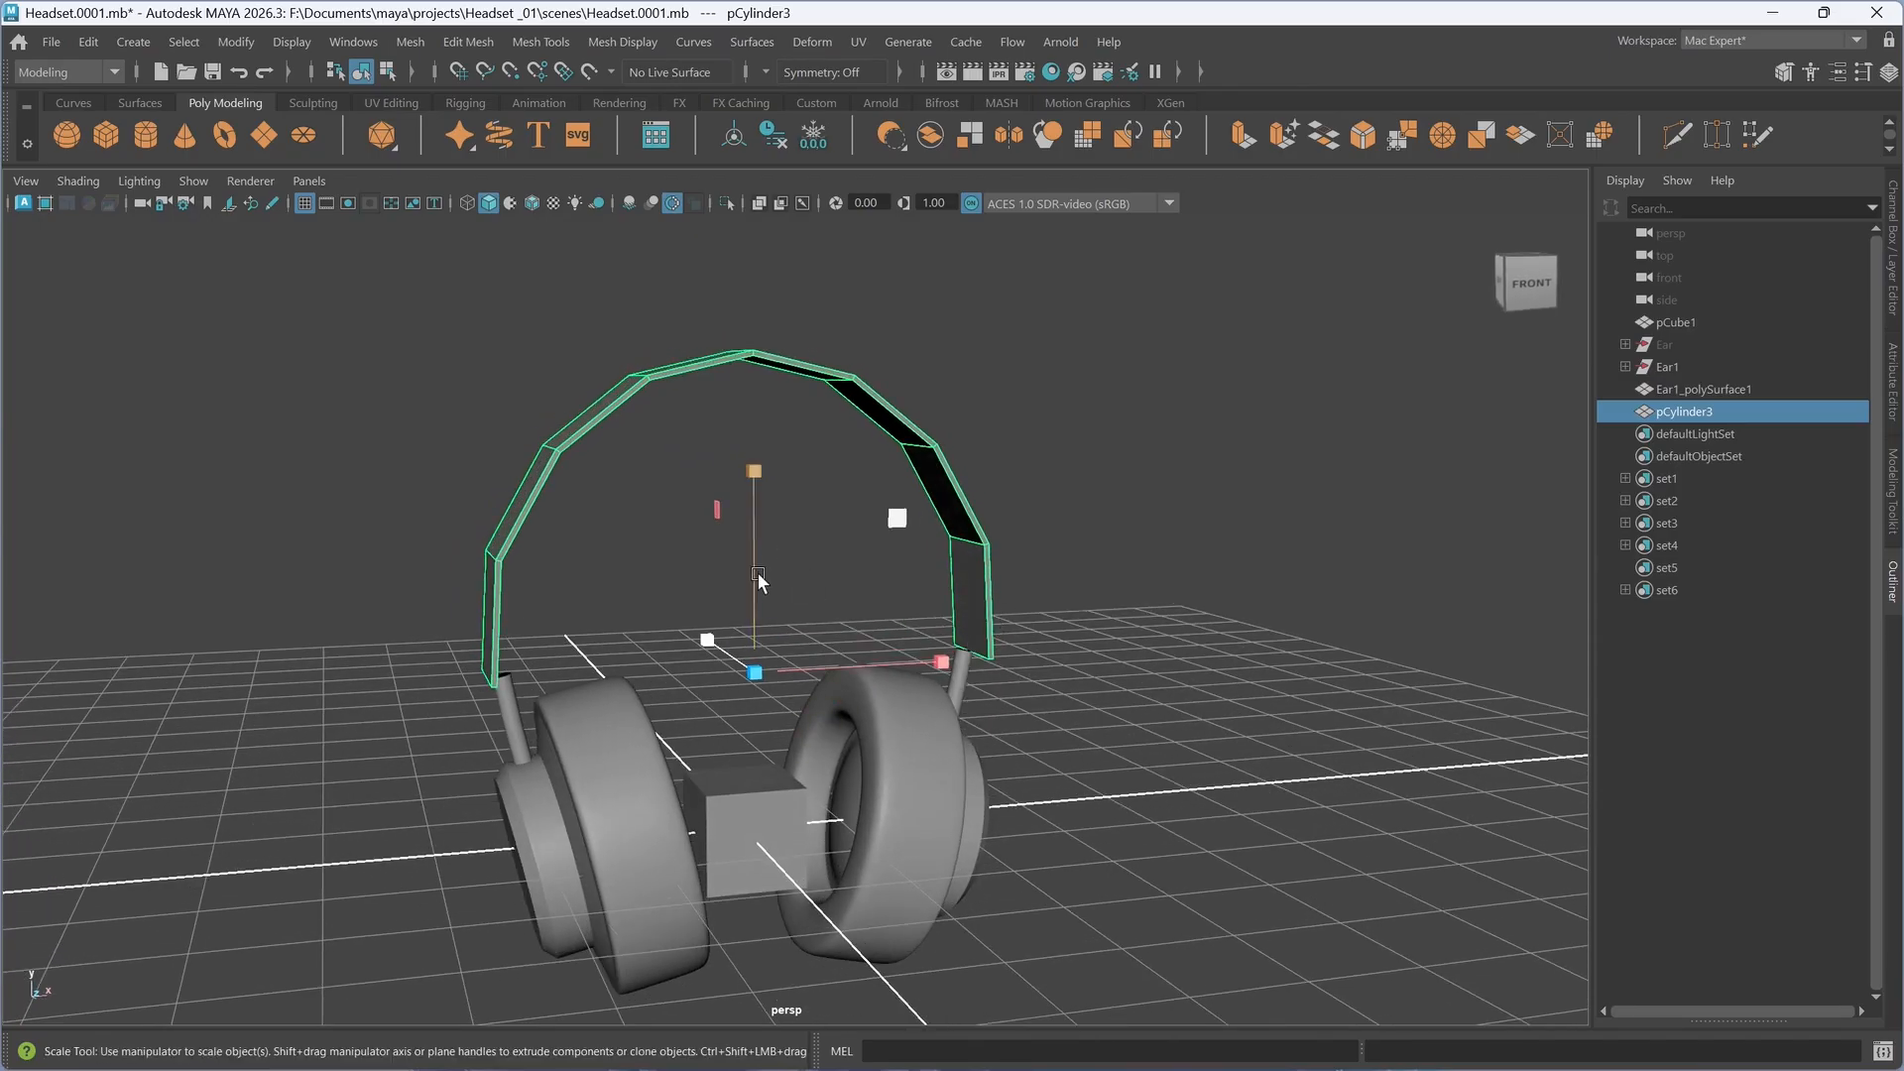
alt+drag(756, 569, 792, 598)
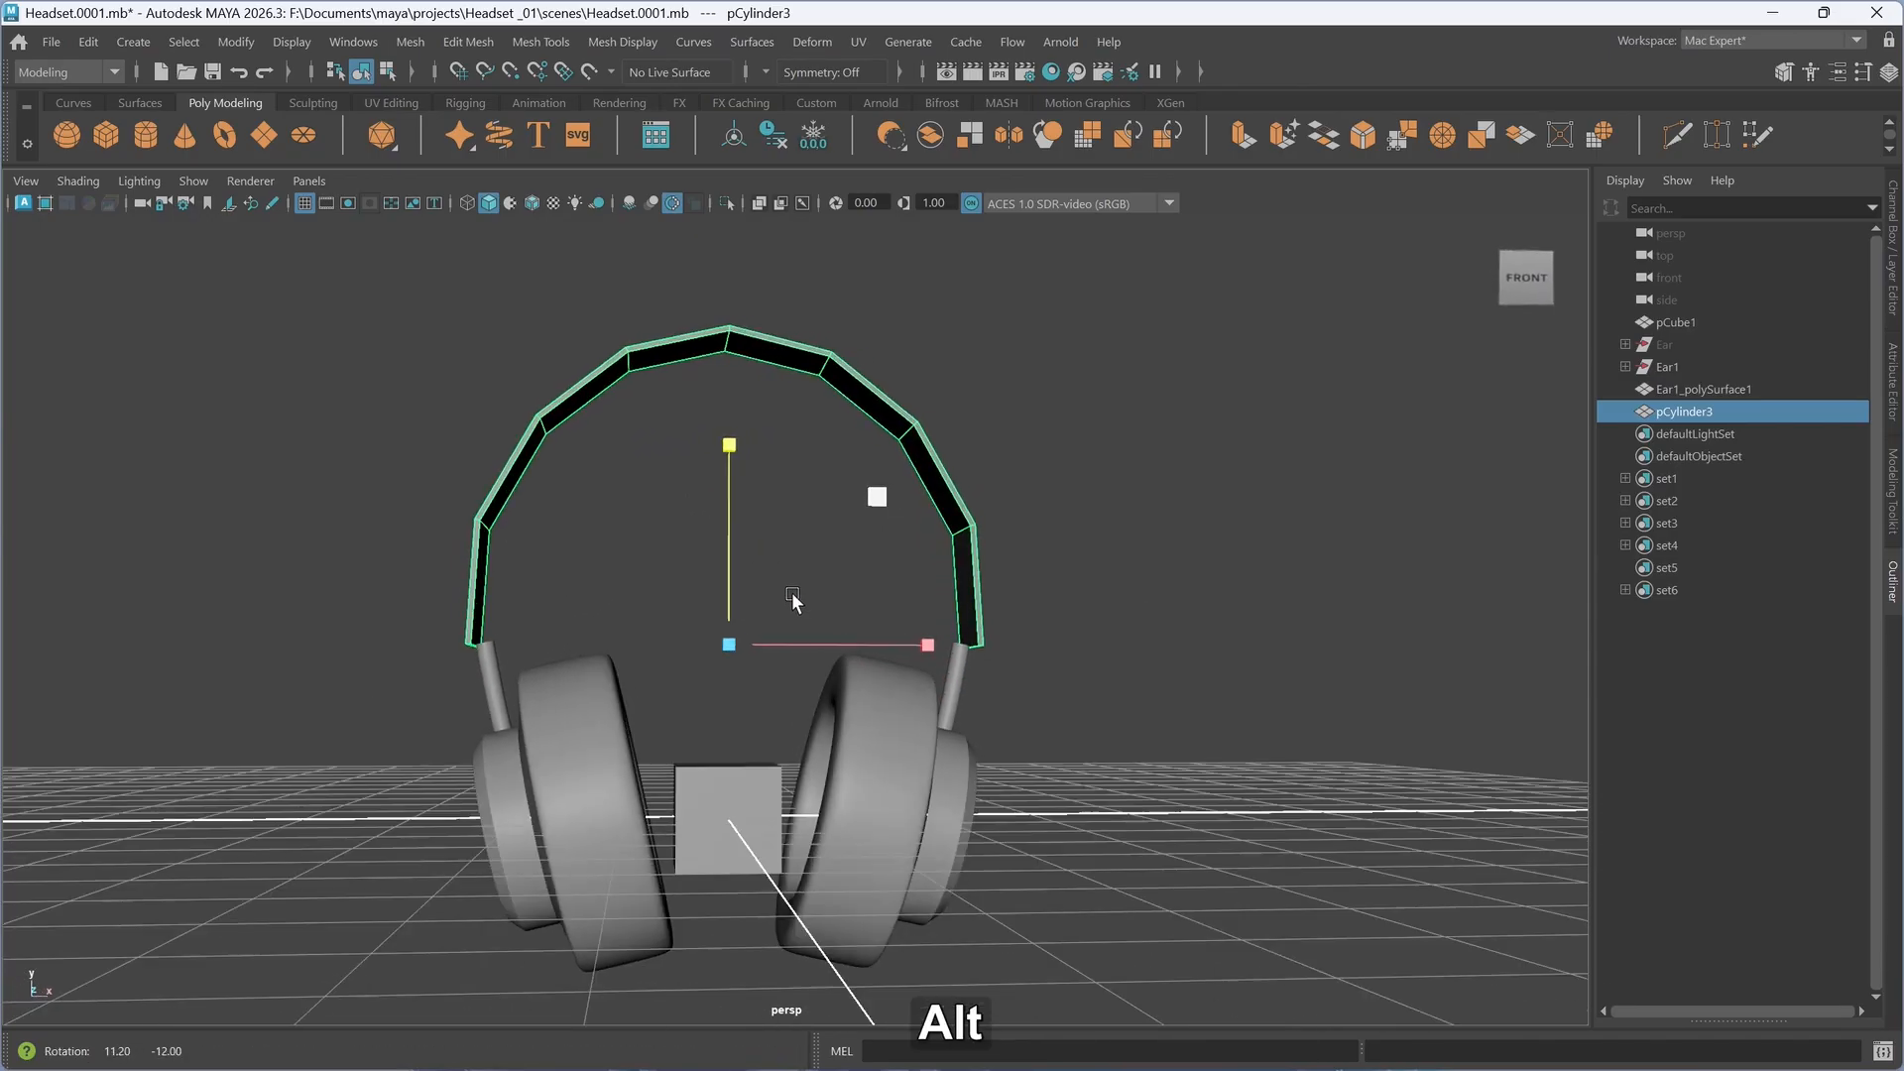
click(1110, 647)
alt+drag(1110, 647, 979, 627)
click(975, 609)
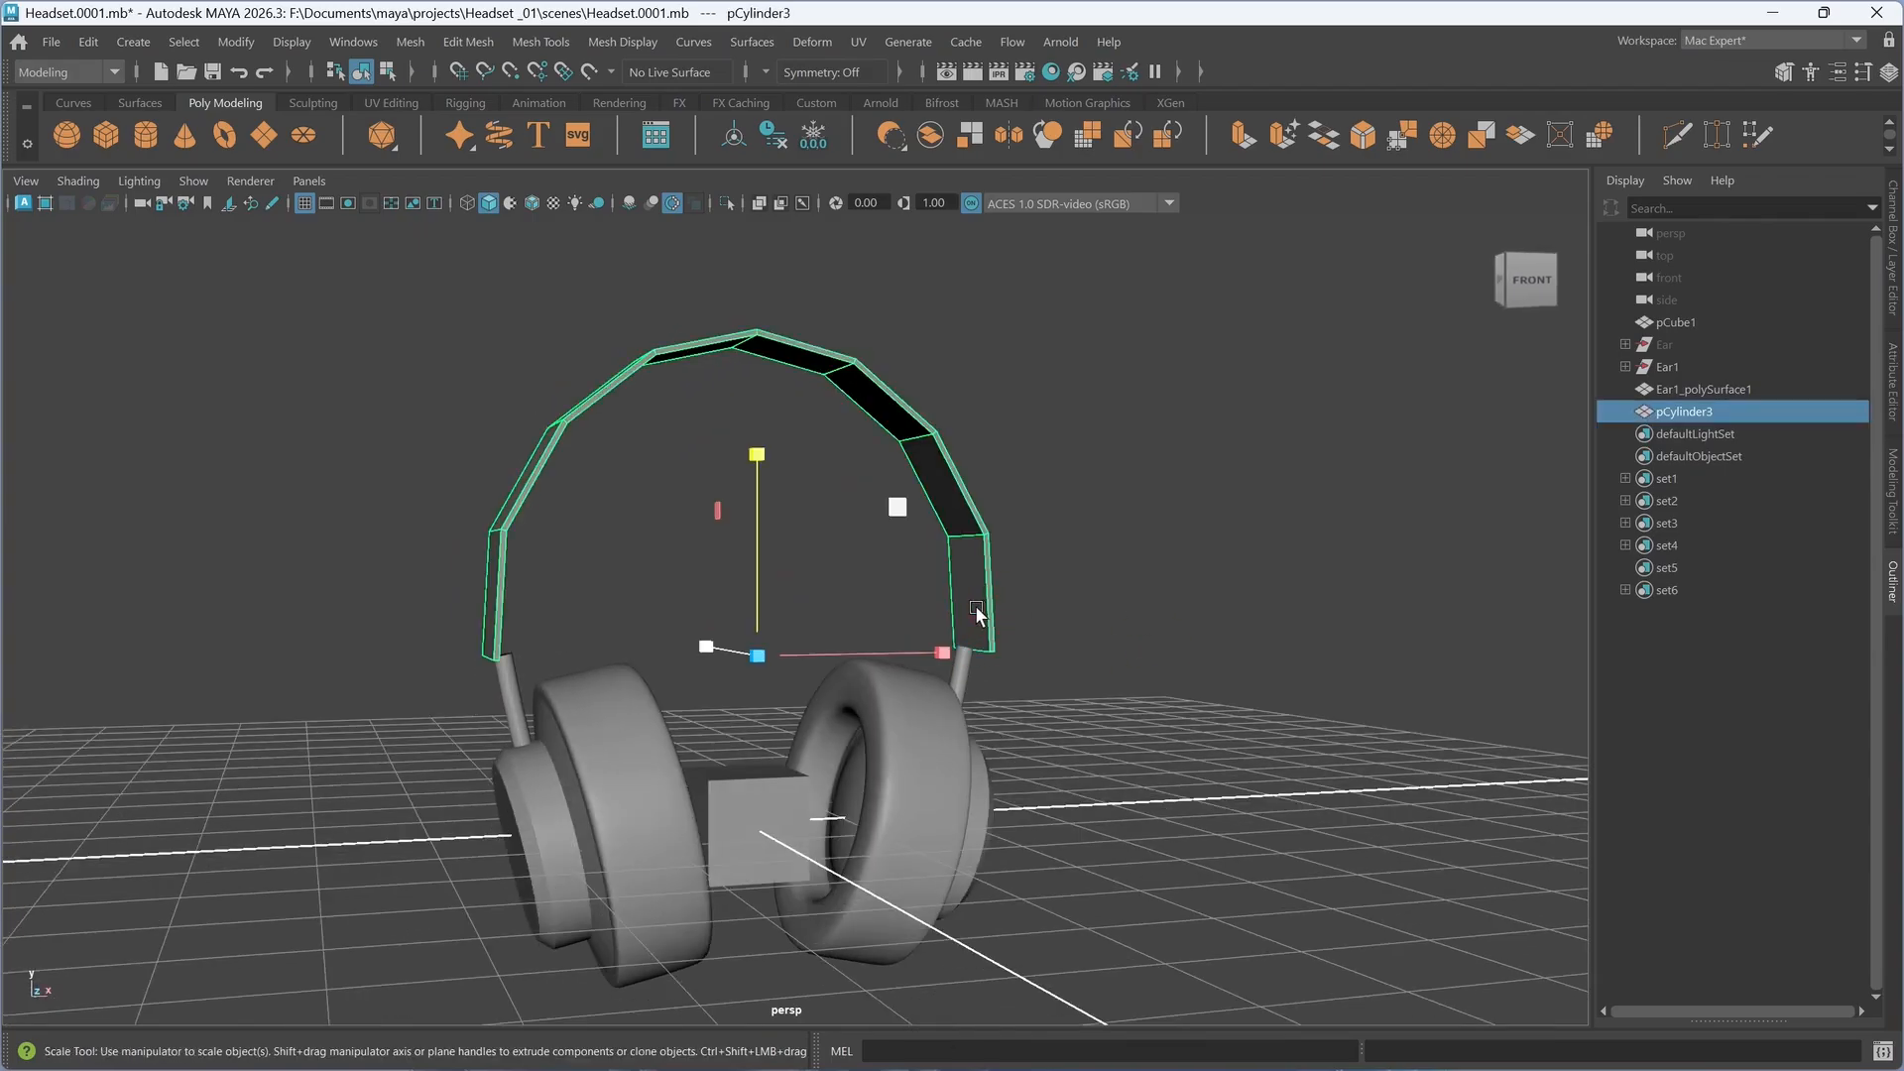
right_drag(976, 608, 974, 510)
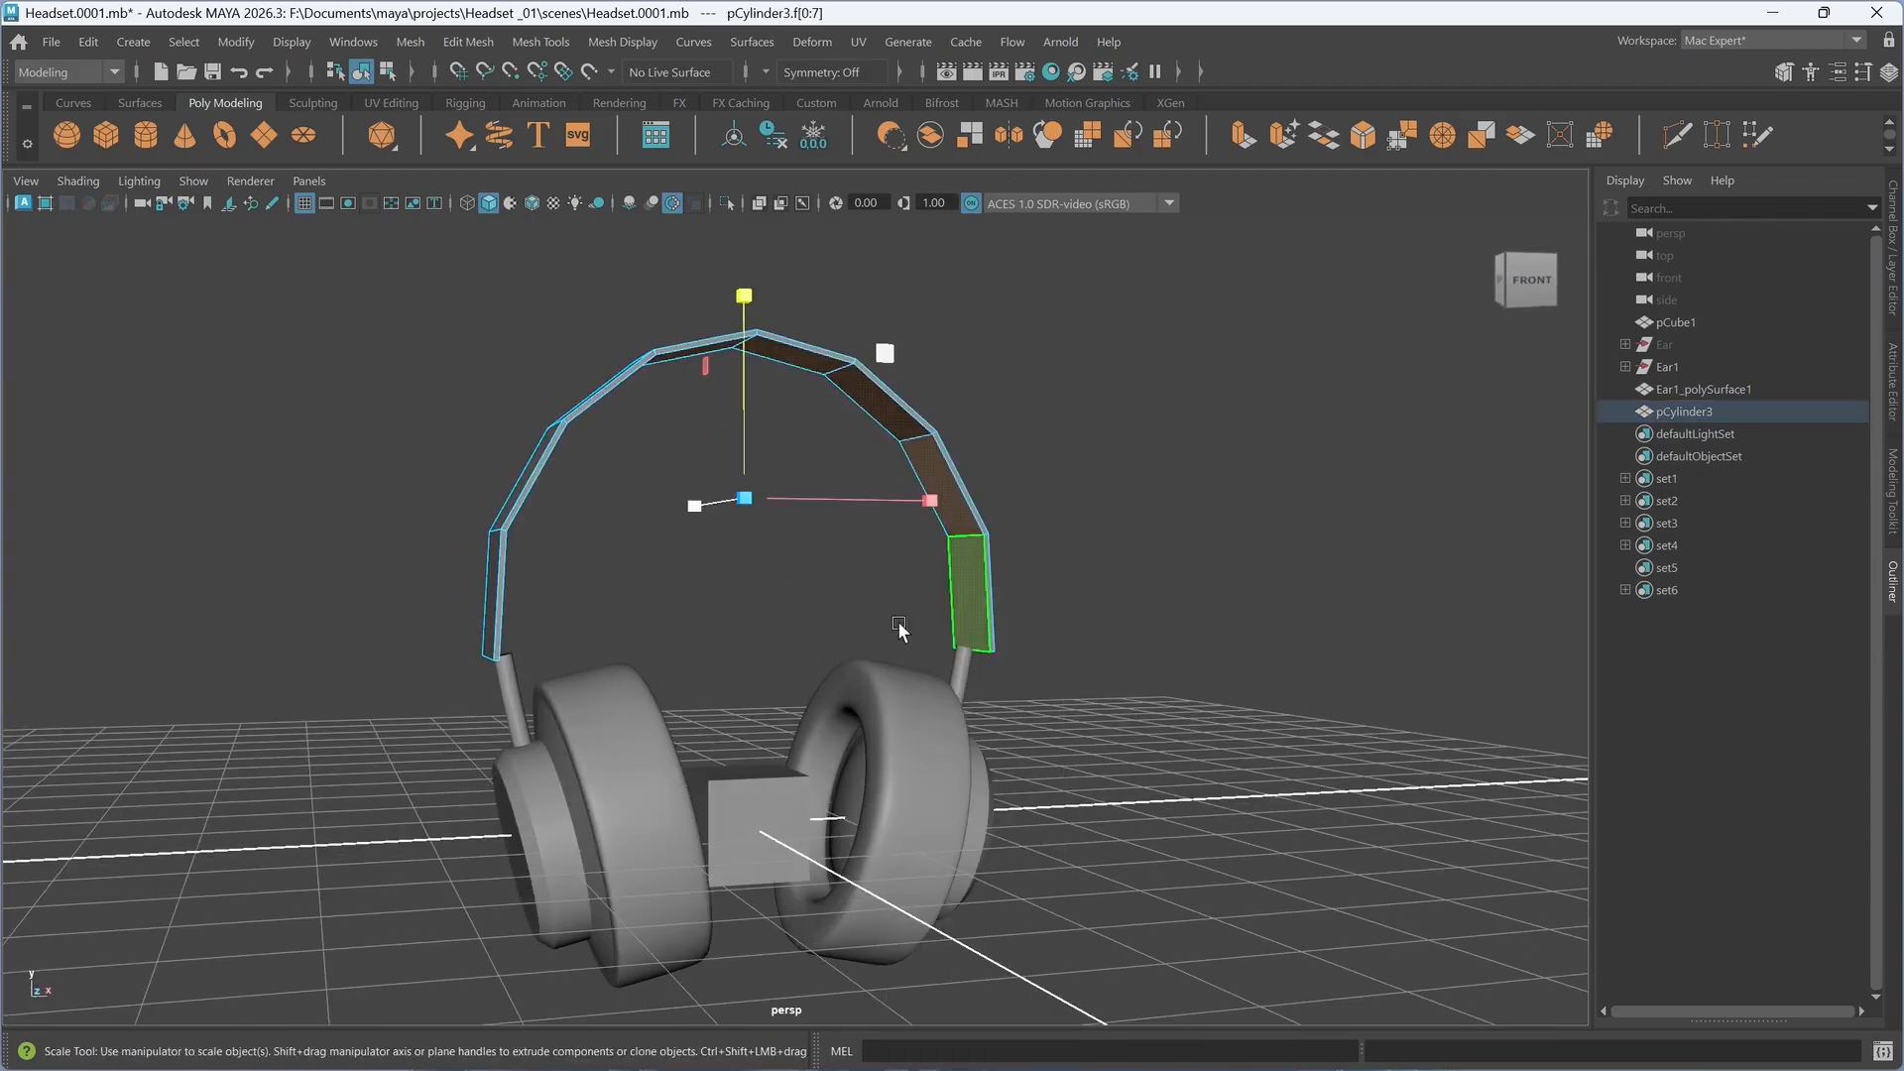
- Extract the selected inner faces from the headband as a separate piece and clear the selection
mouse_move(899, 627)
alt+mouse_down()
mouse_move(883, 620)
mouse_move(999, 599)
mouse_move(936, 624)
alt+mouse_up()
shift+right_drag(938, 583, 921, 933)
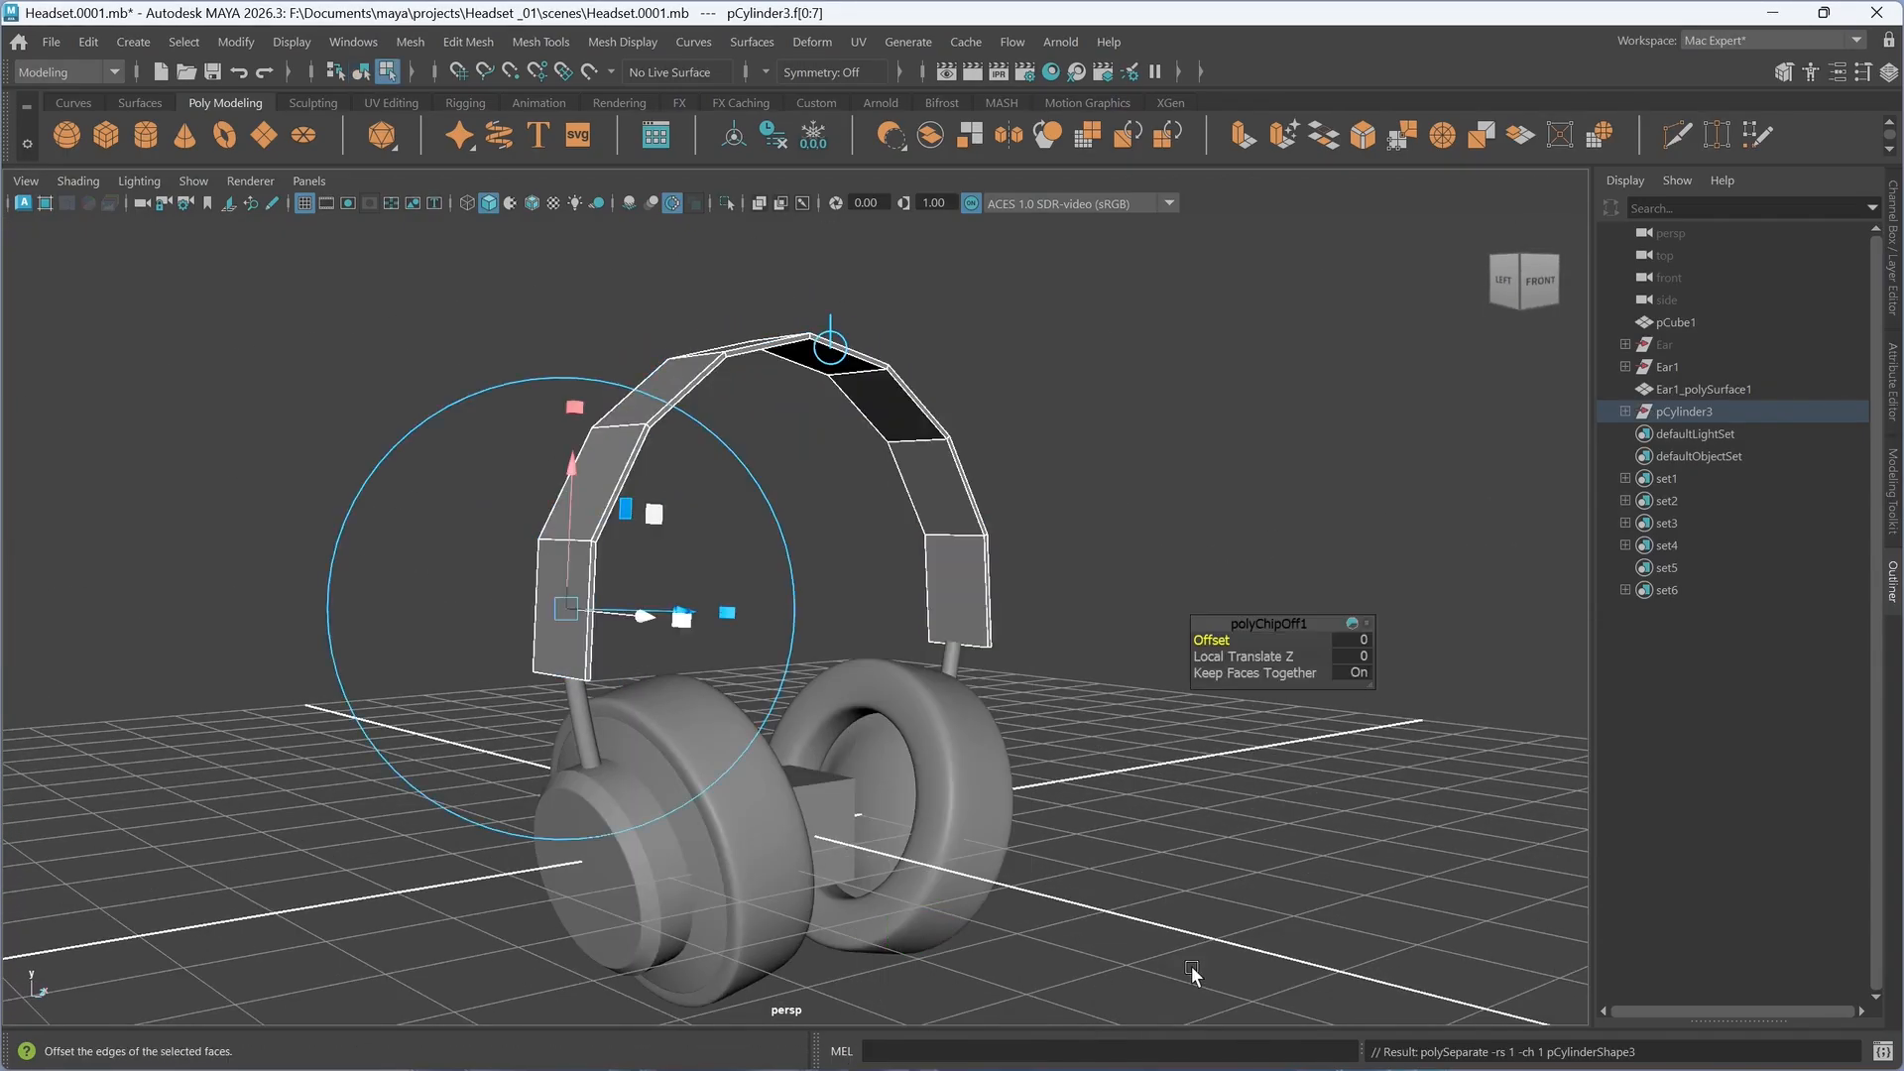
click(1135, 796)
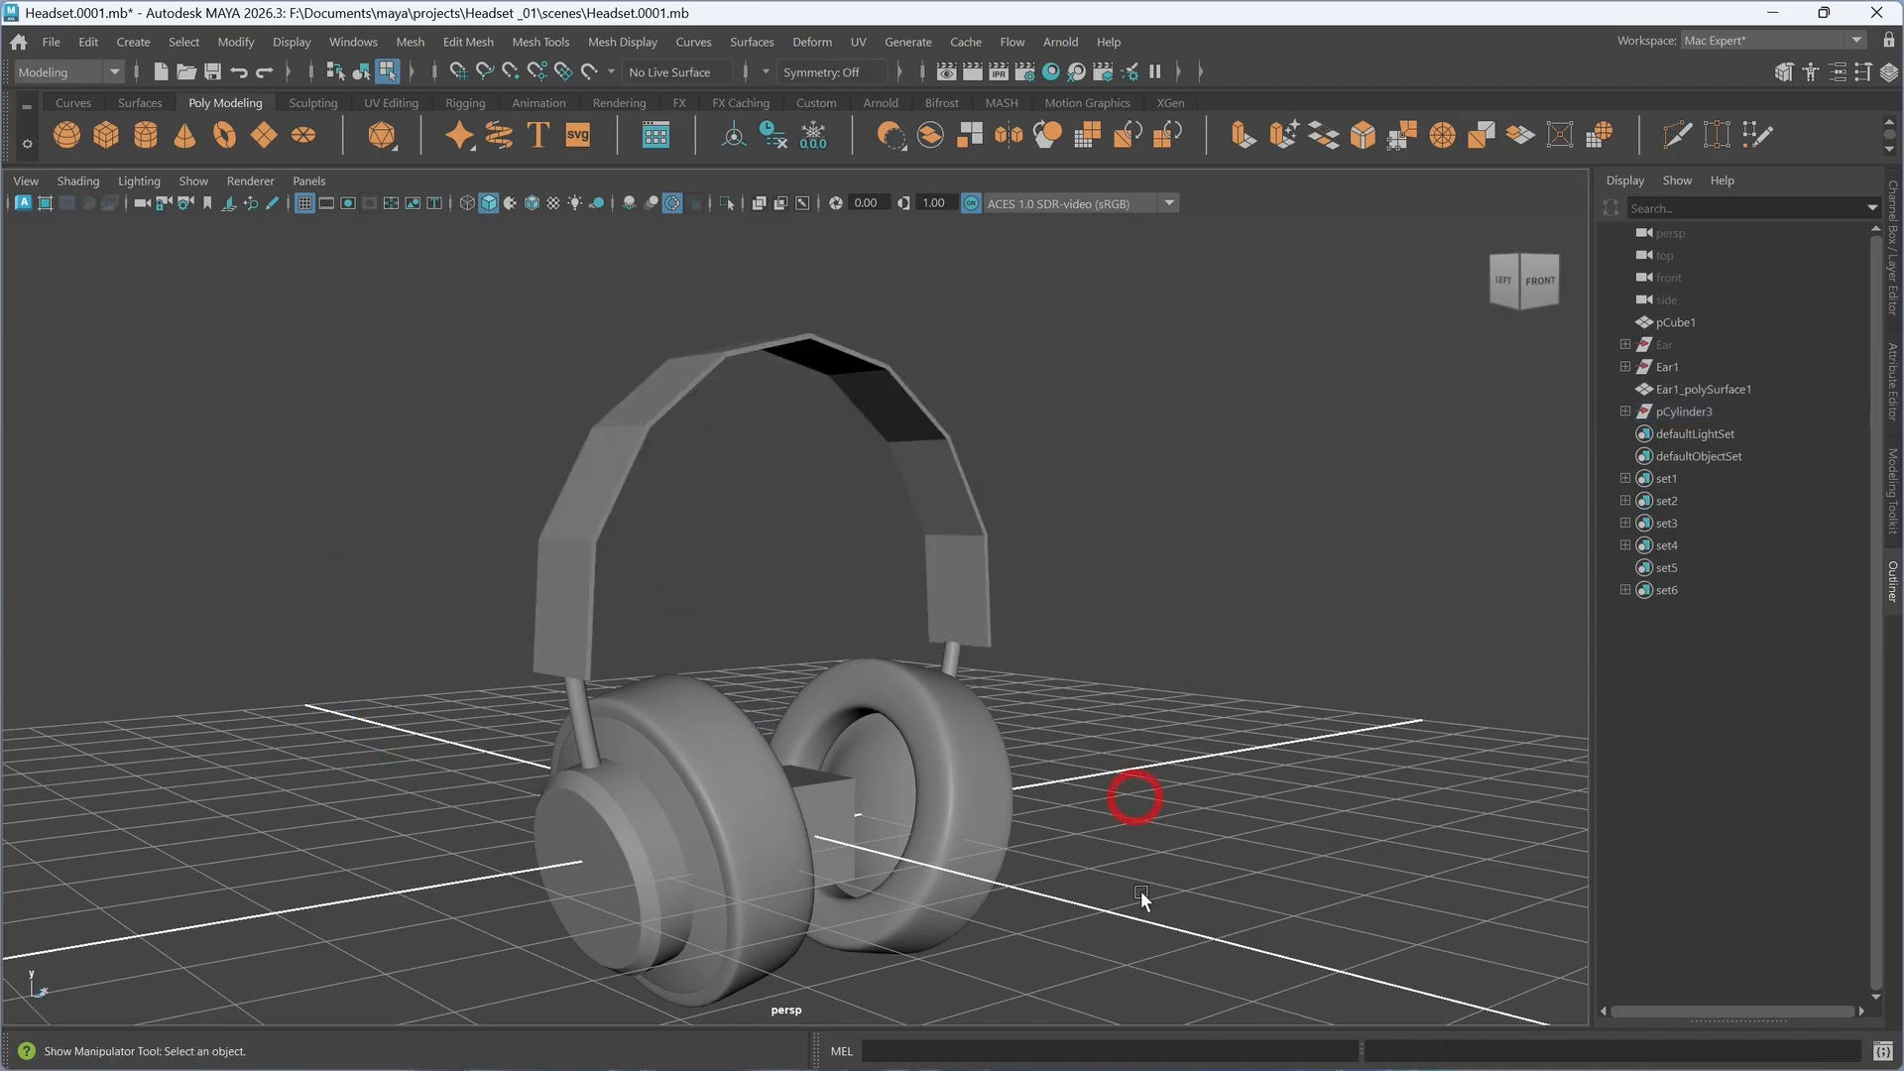
alt+drag(1134, 795, 1177, 764)
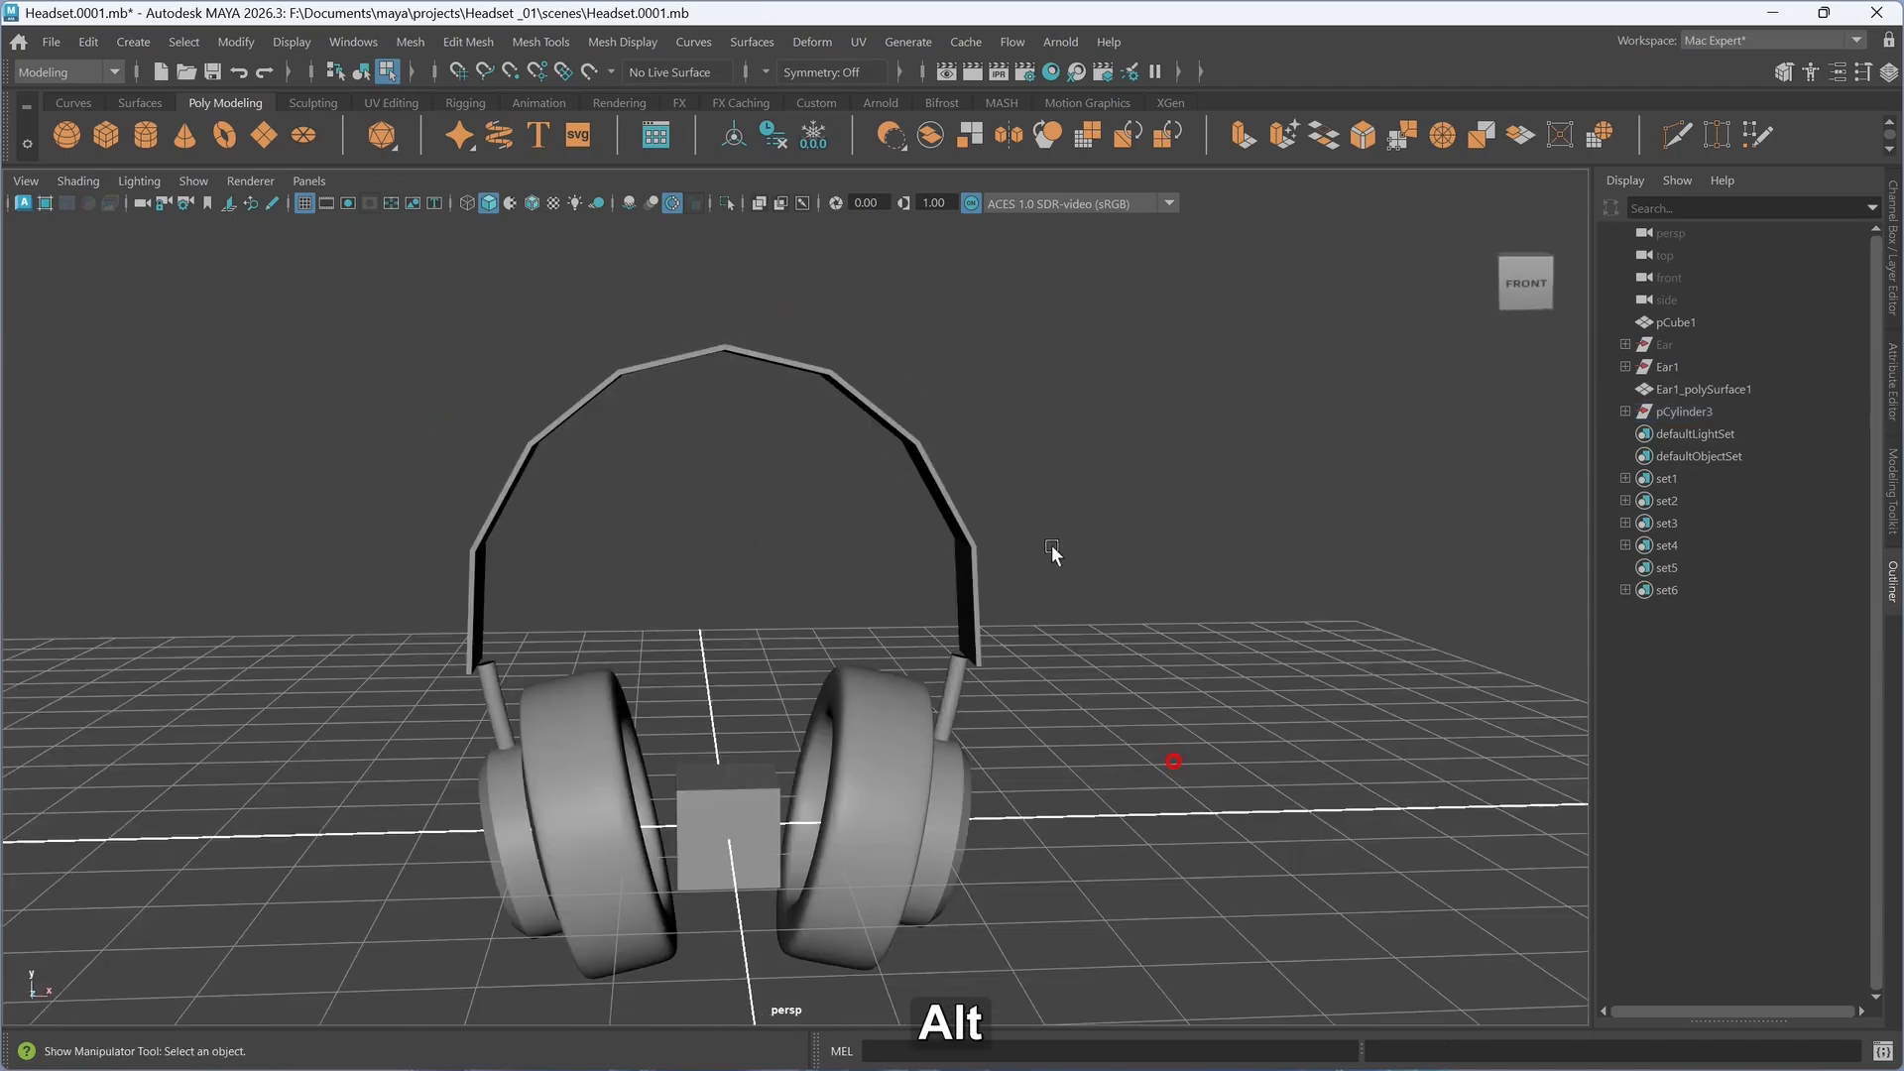
- Try to hide one of the separated headband pieces from component mode, and return it to object mode
click(964, 567)
alt+drag(966, 567, 855, 729)
key(h)
click(1057, 676)
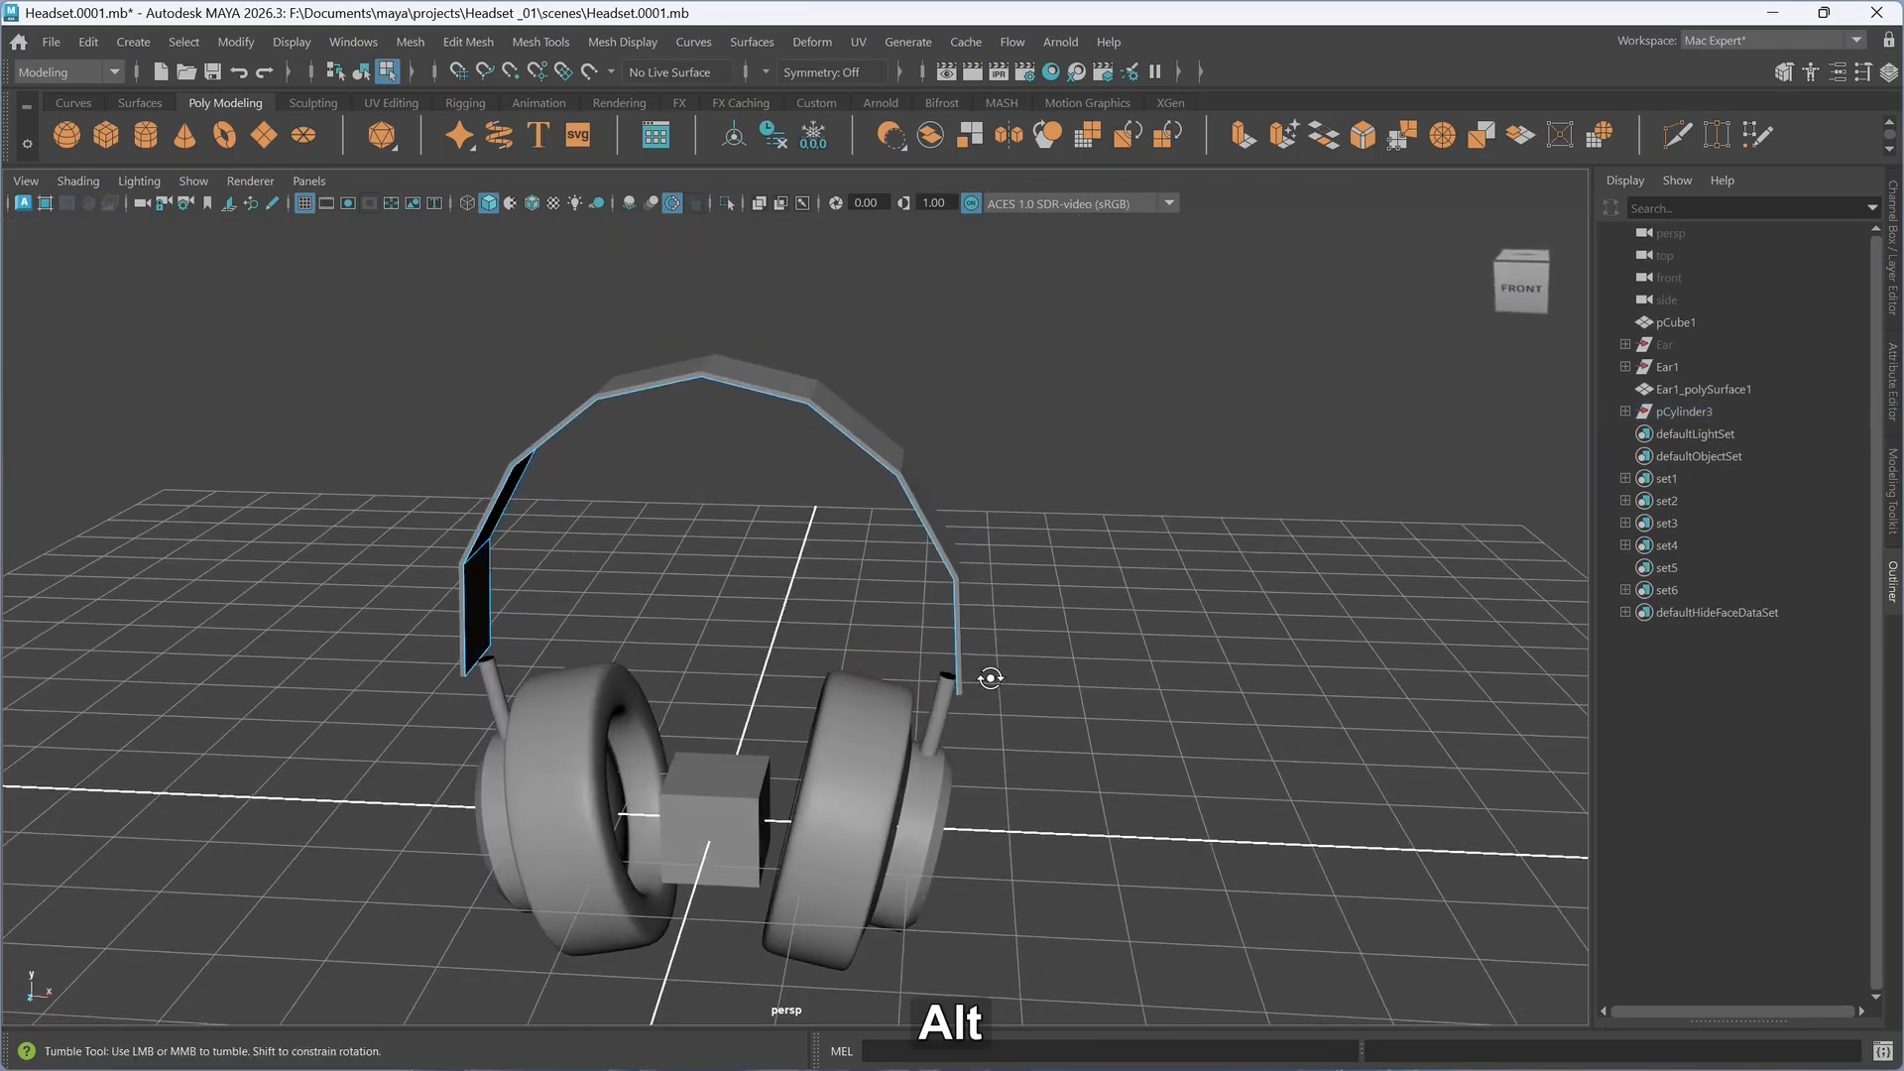
alt+drag(989, 675, 952, 505)
right_drag(1075, 445, 1088, 537)
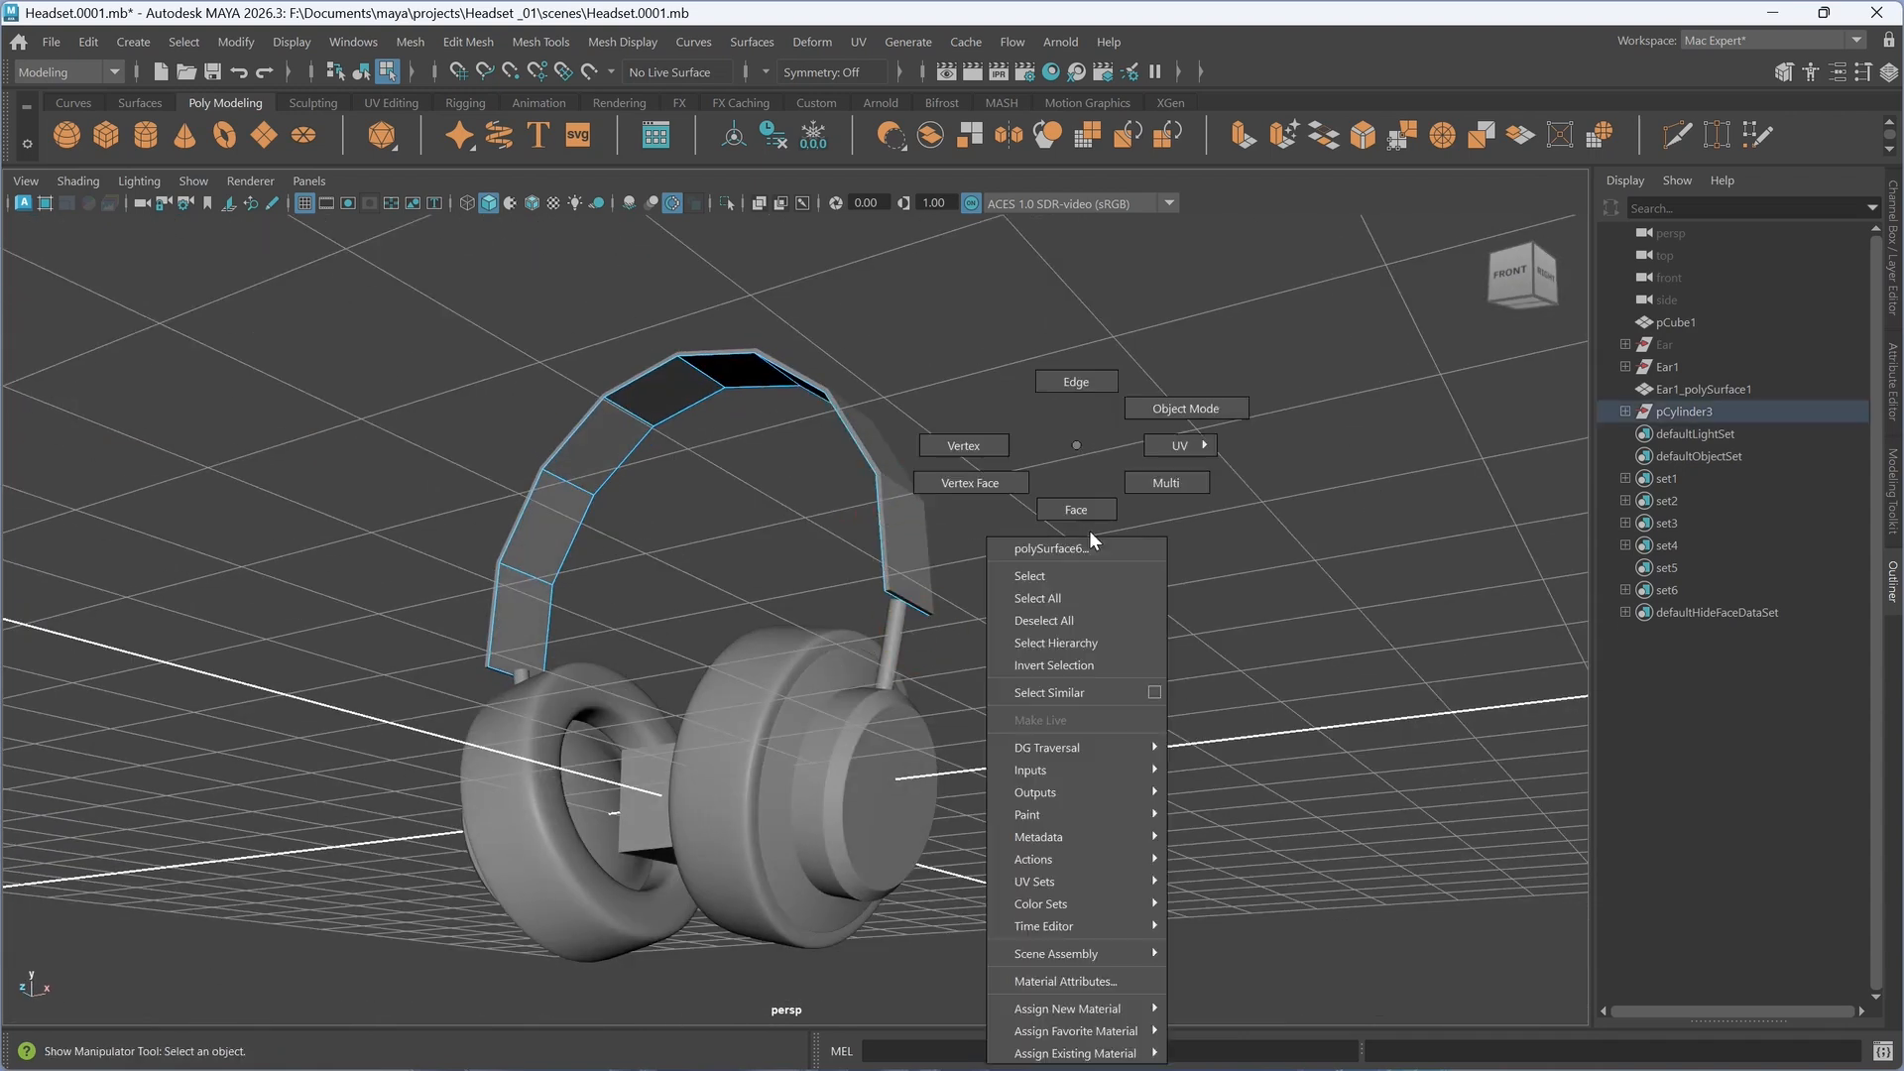
right_drag(1216, 414, 1220, 406)
- Select the main headband piece and turn on its smooth preview
alt+drag(1198, 478, 970, 587)
click(958, 591)
alt+drag(903, 672, 908, 674)
key(3)
alt+drag(950, 747, 975, 751)
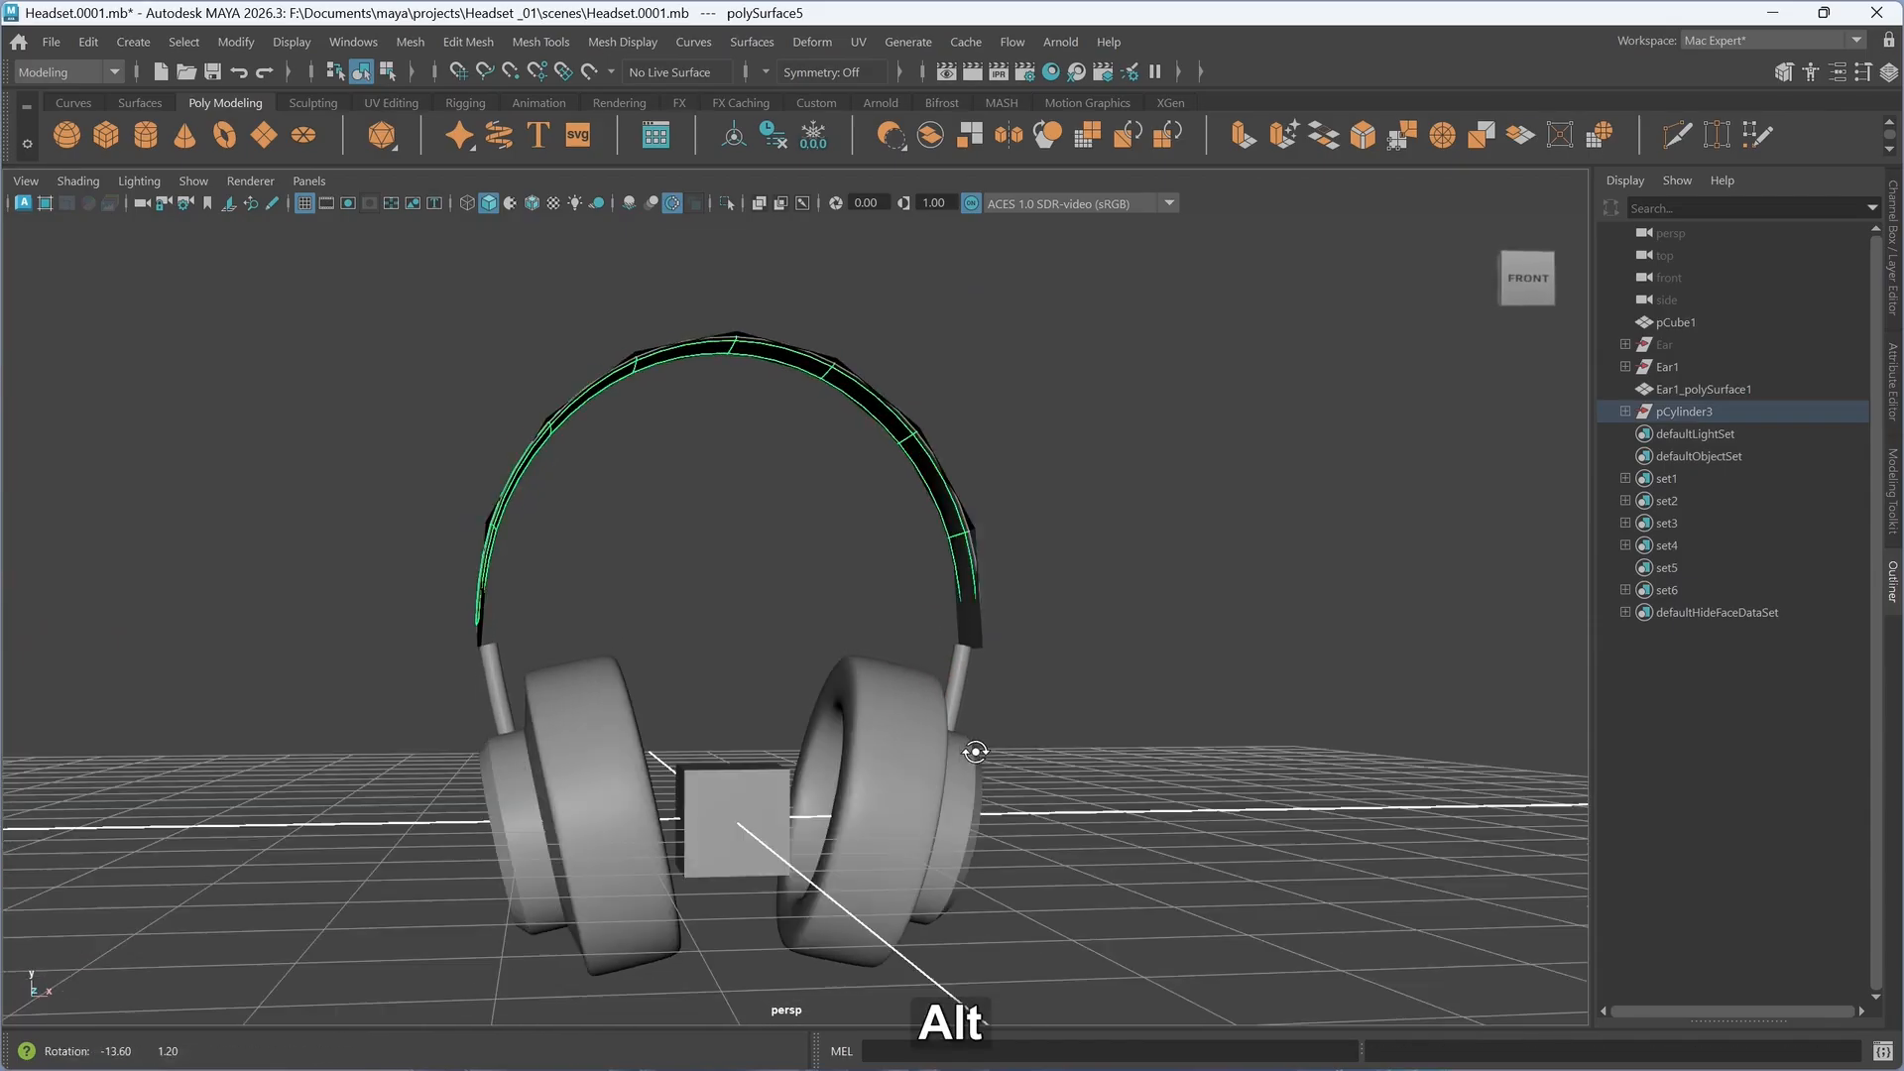
- Hide the extracted inner strip so that only the main headband piece is shown
click(479, 637)
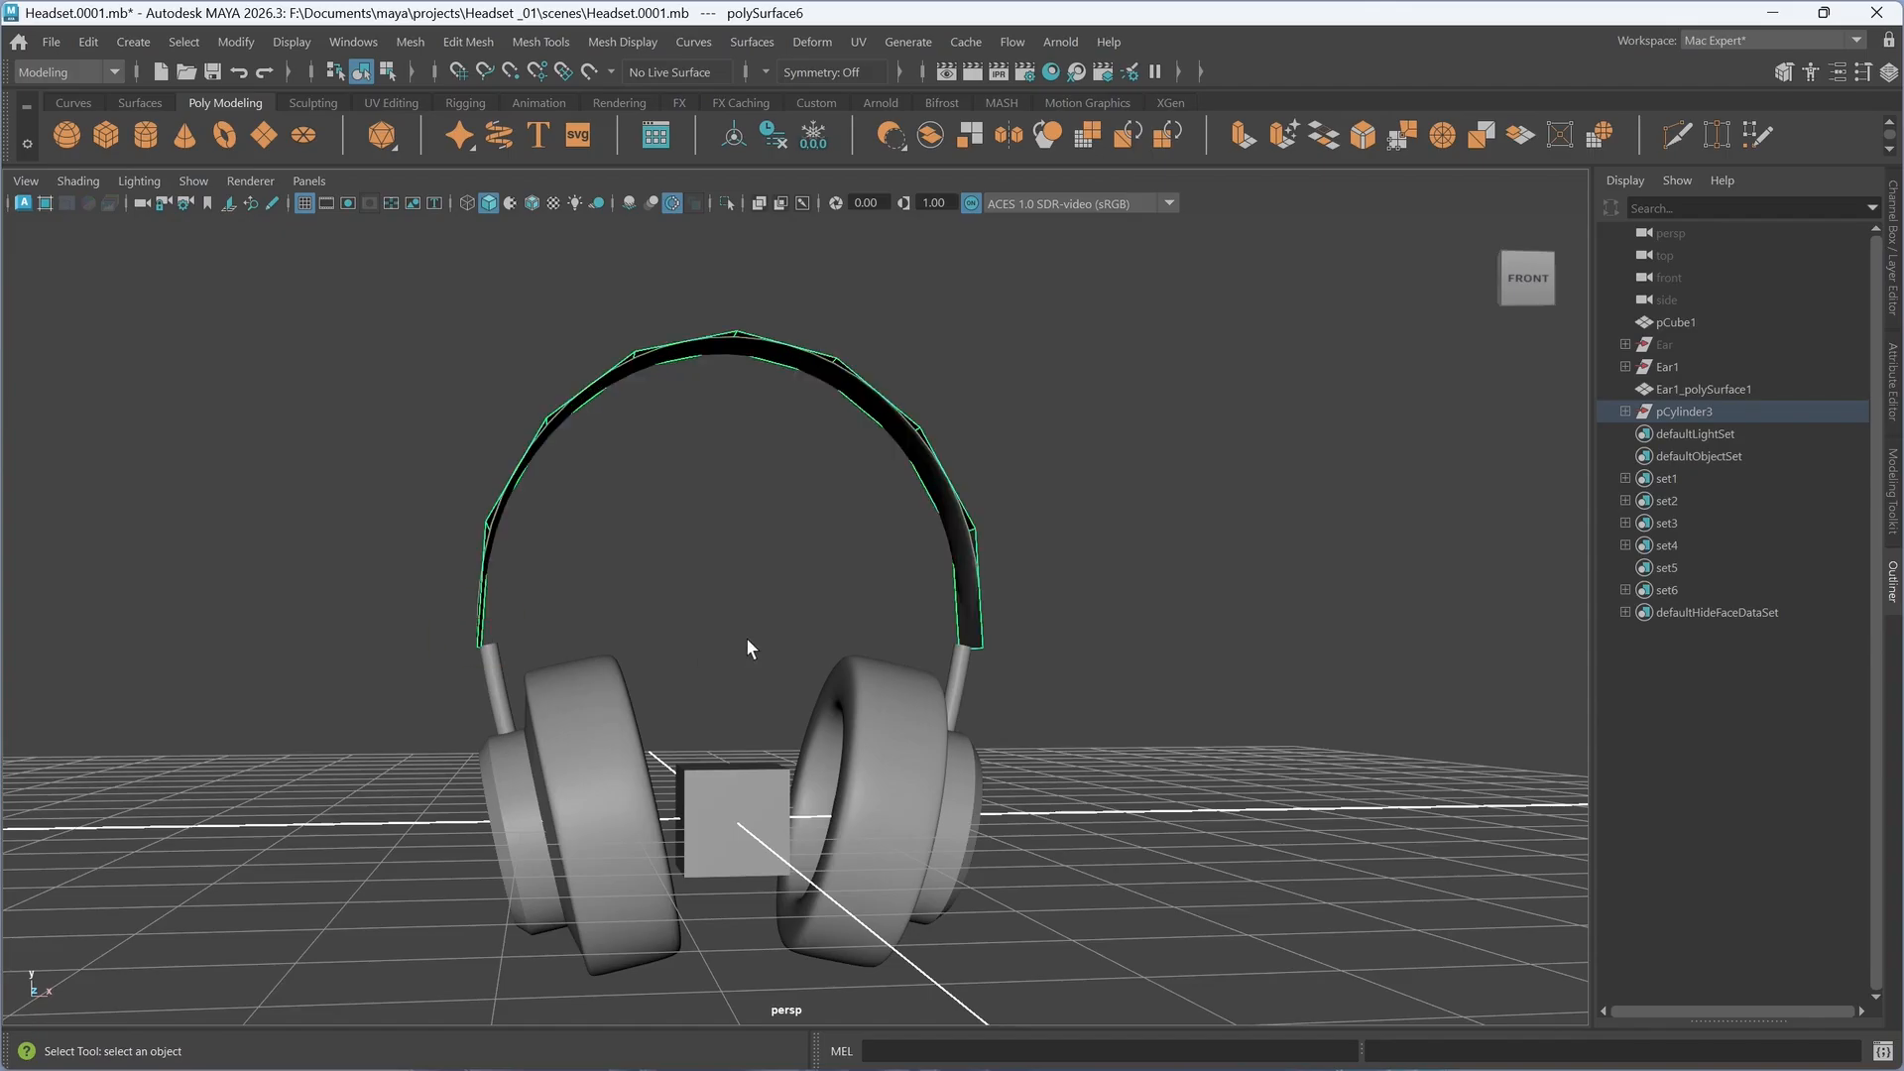
key(h)
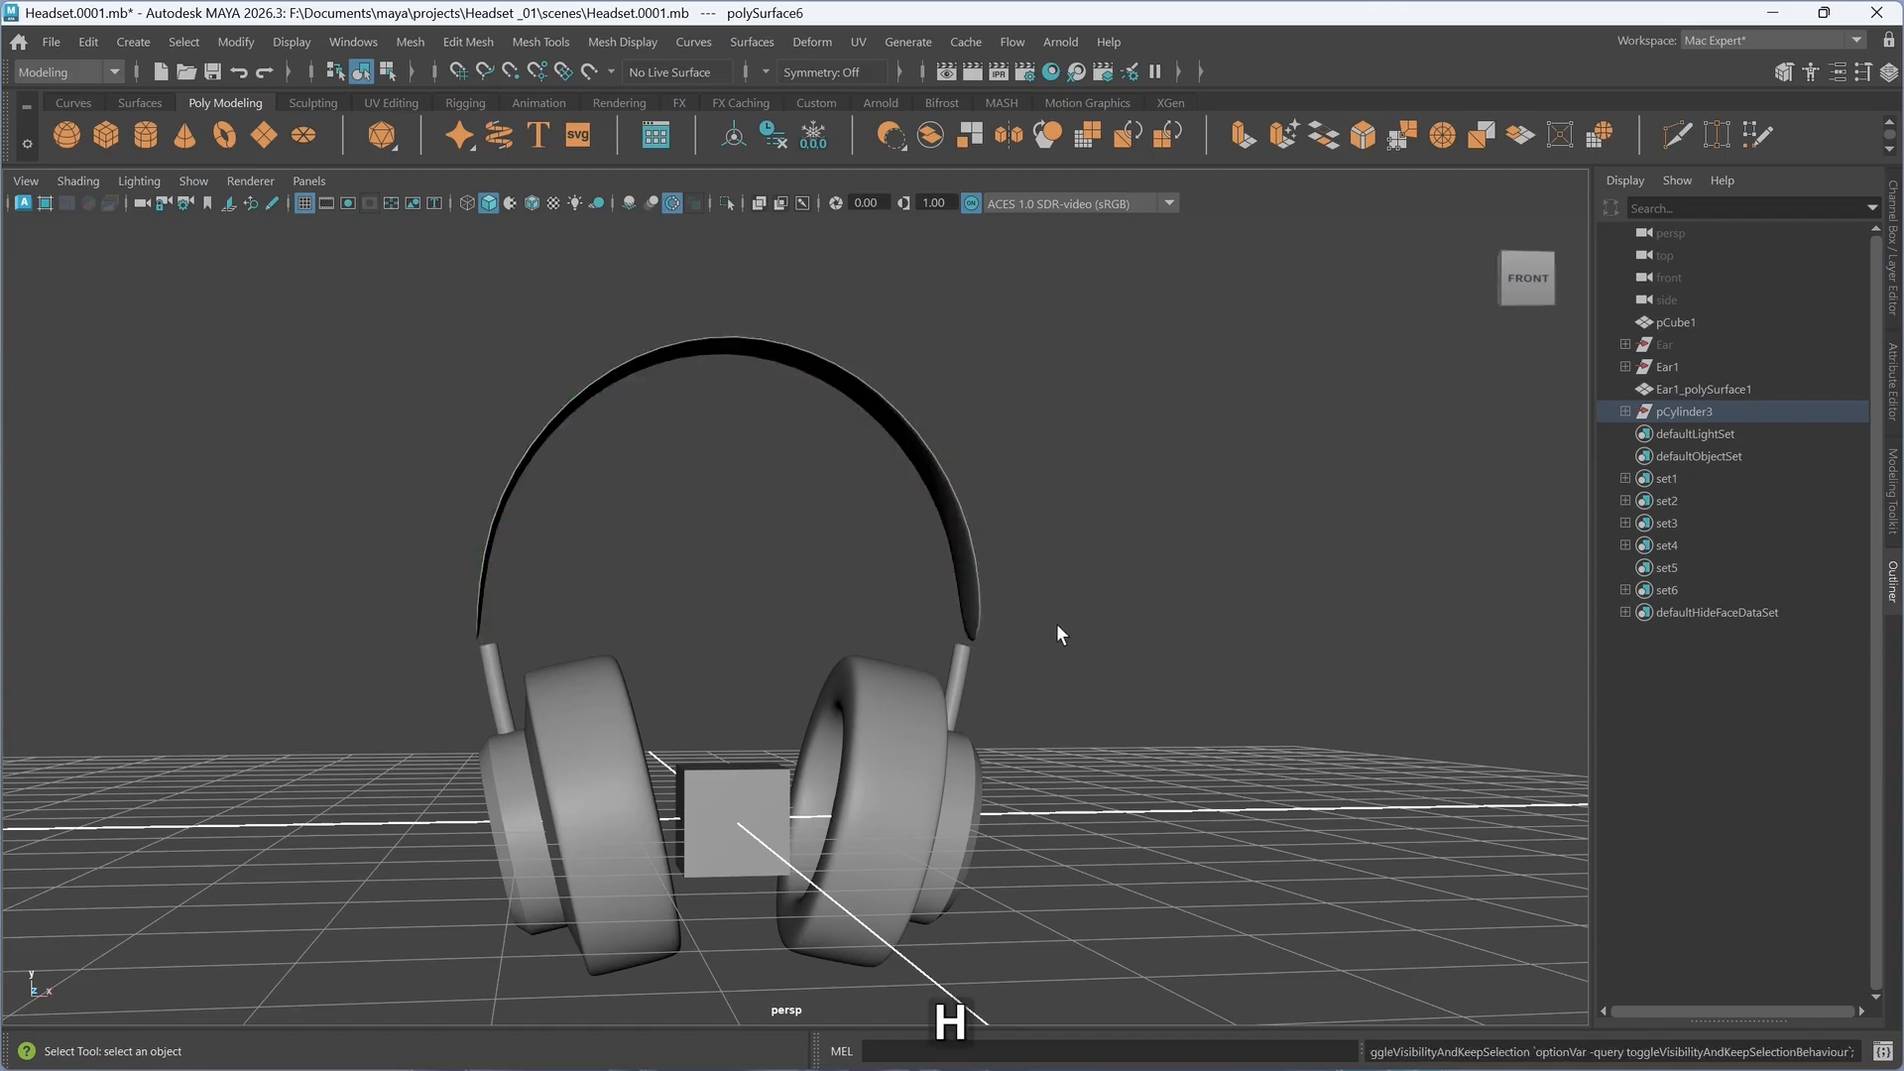
click(1104, 635)
- Select the remaining headband piece and turn off its smooth preview
alt+drag(915, 662, 867, 687)
click(961, 575)
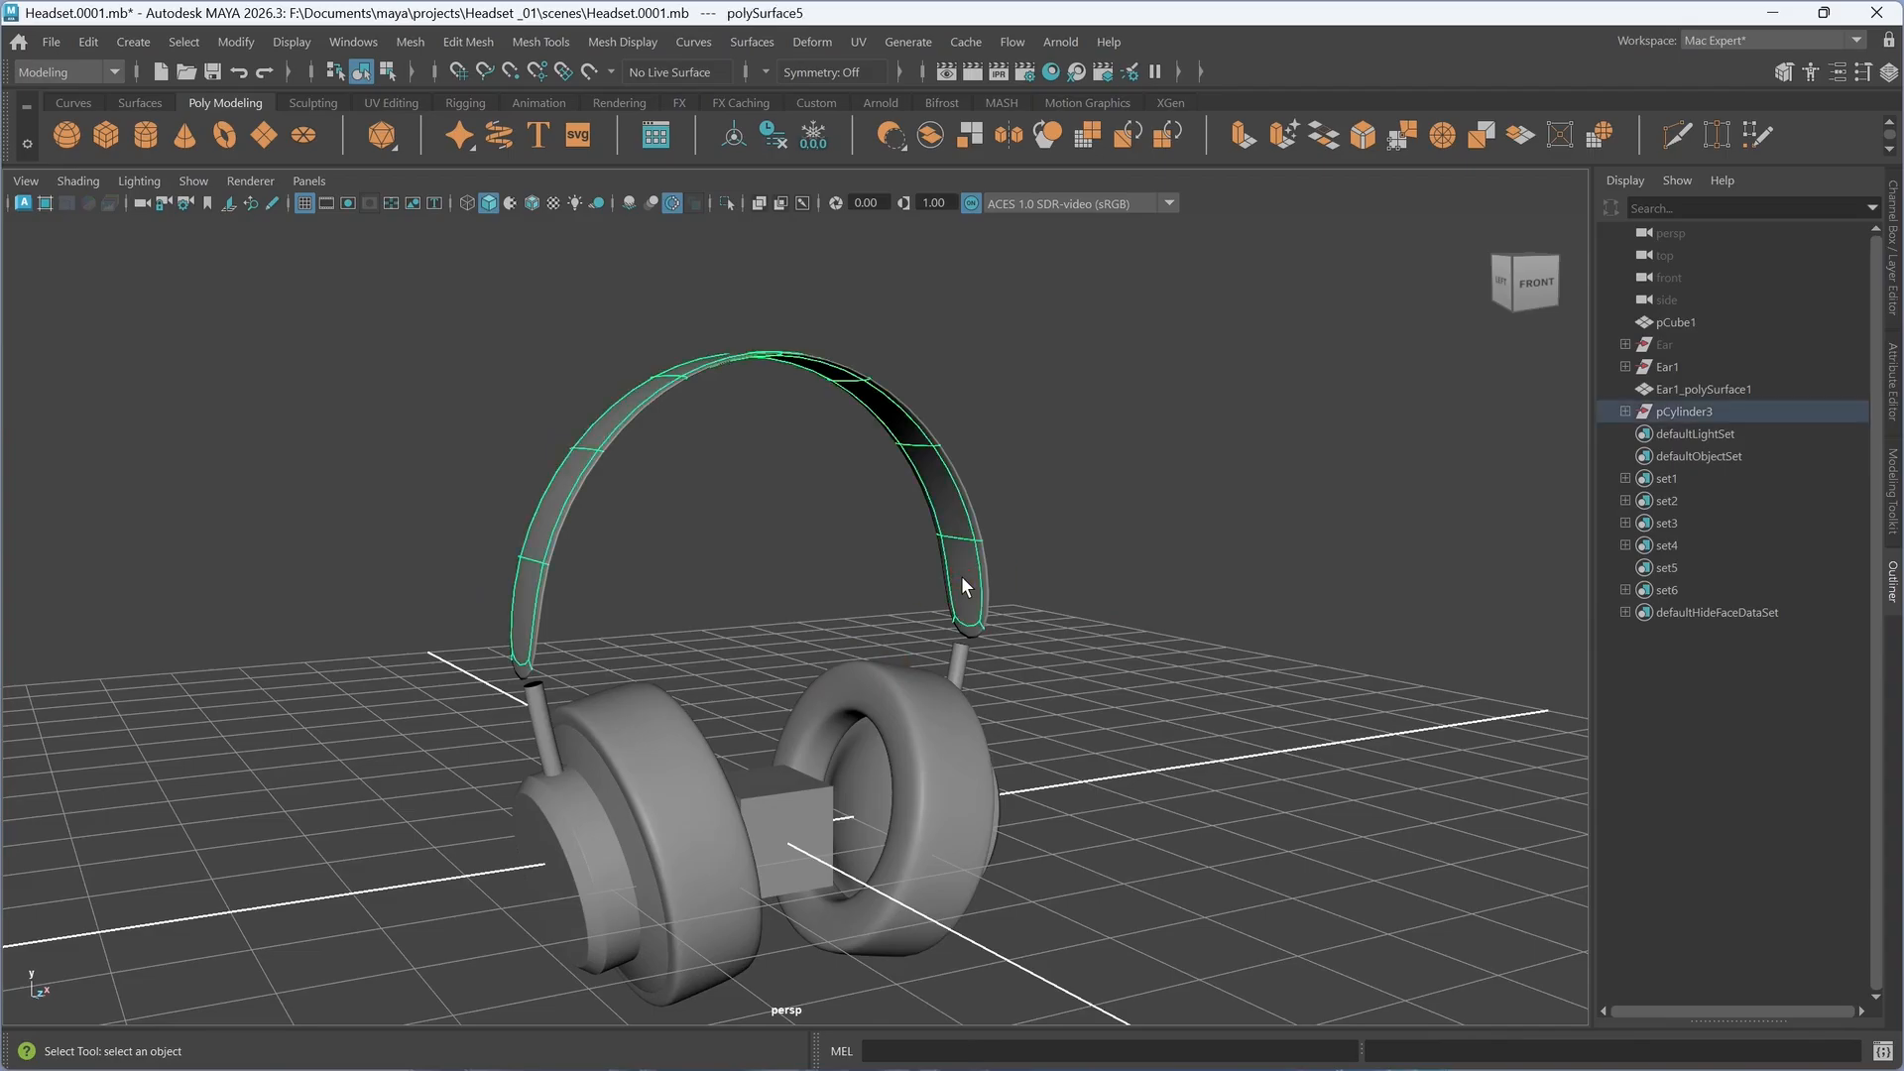
key(1)
- Select the long edge loops running along both sides of the headband
alt+right_drag(937, 599, 811, 646)
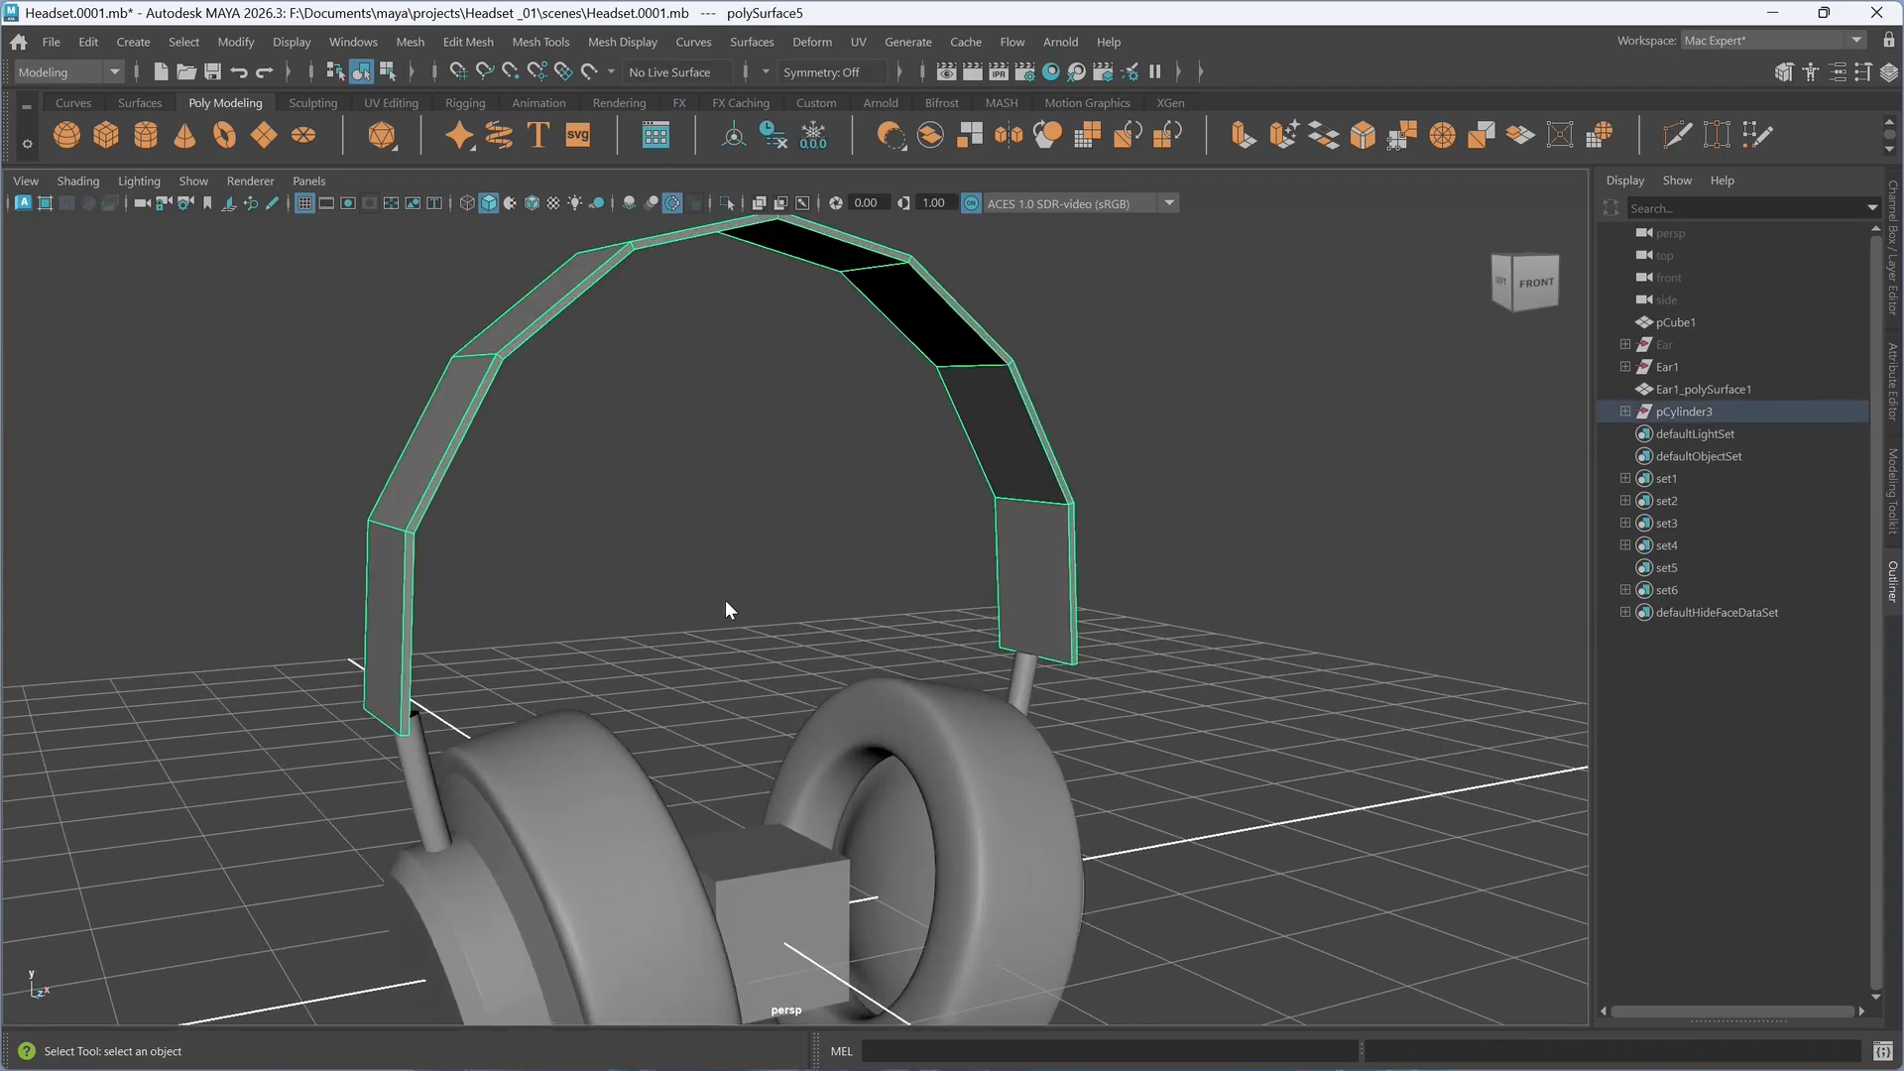
right_drag(725, 445, 728, 387)
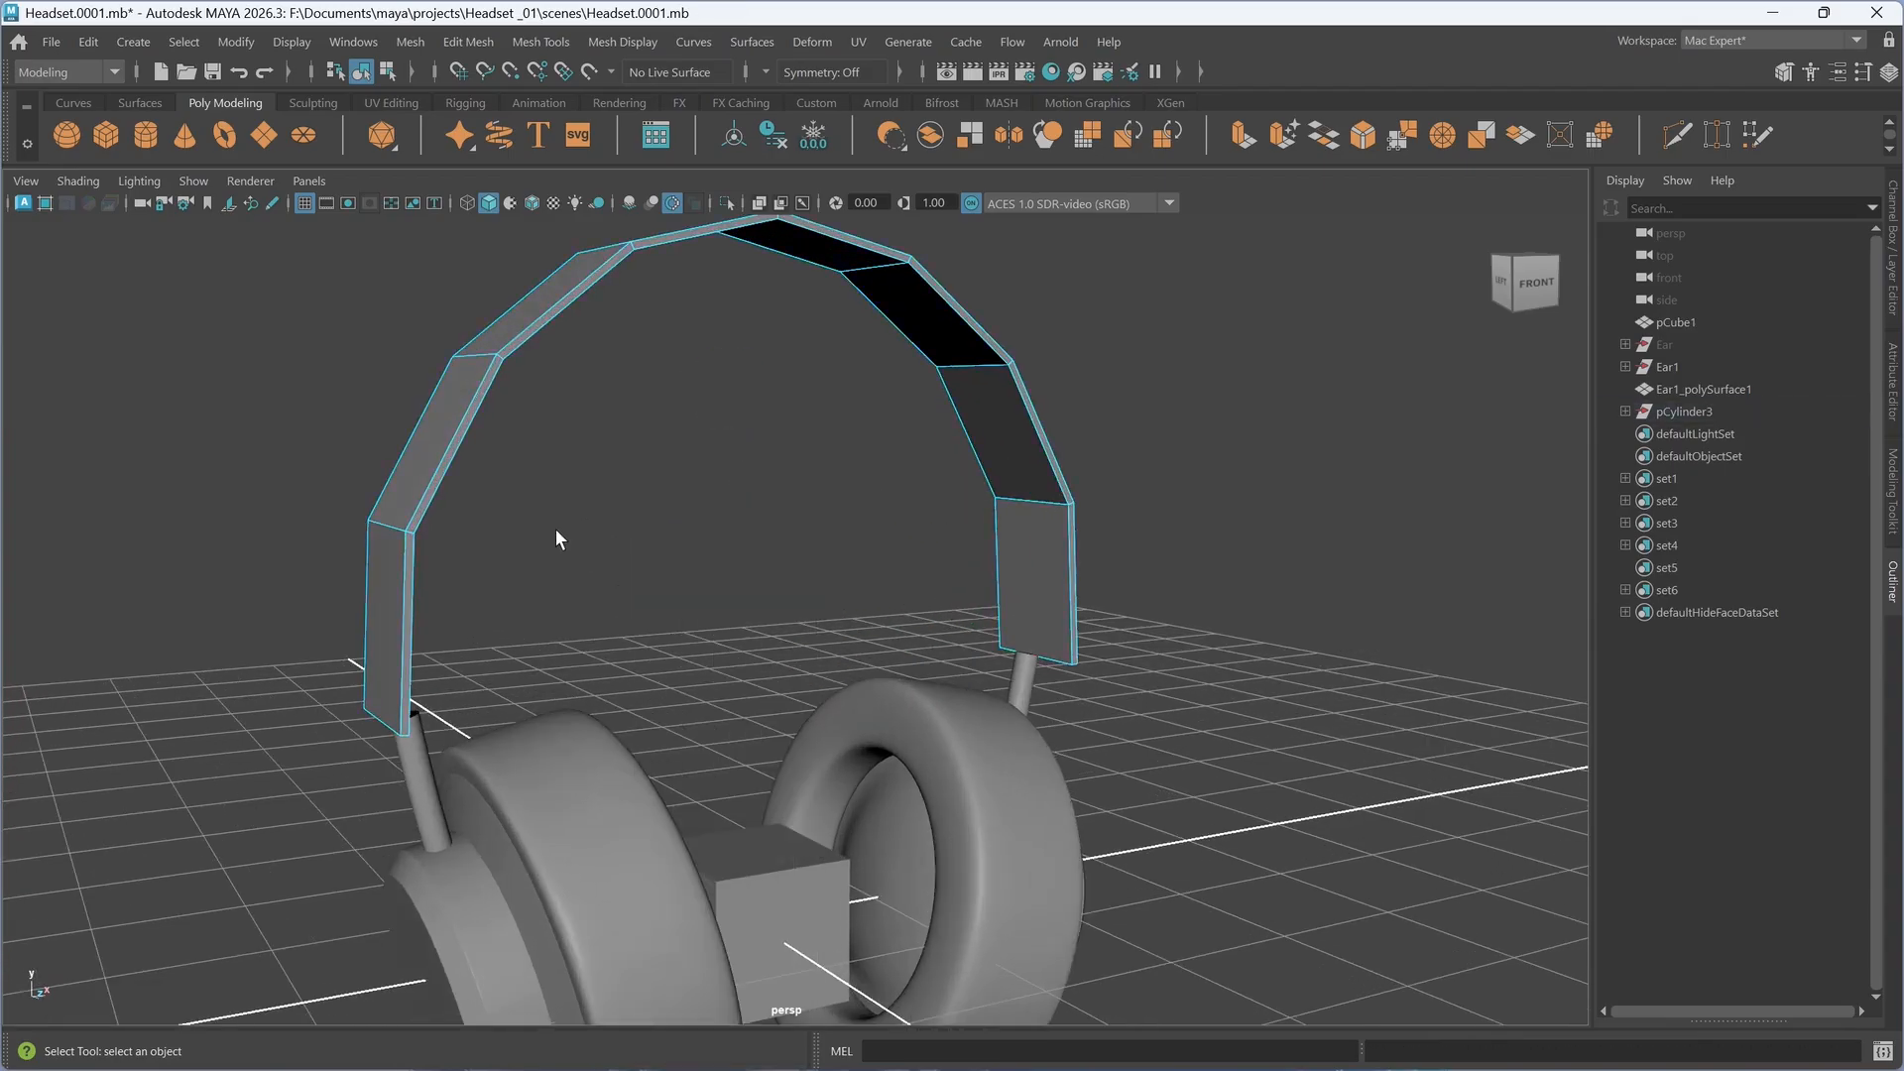
click(397, 717)
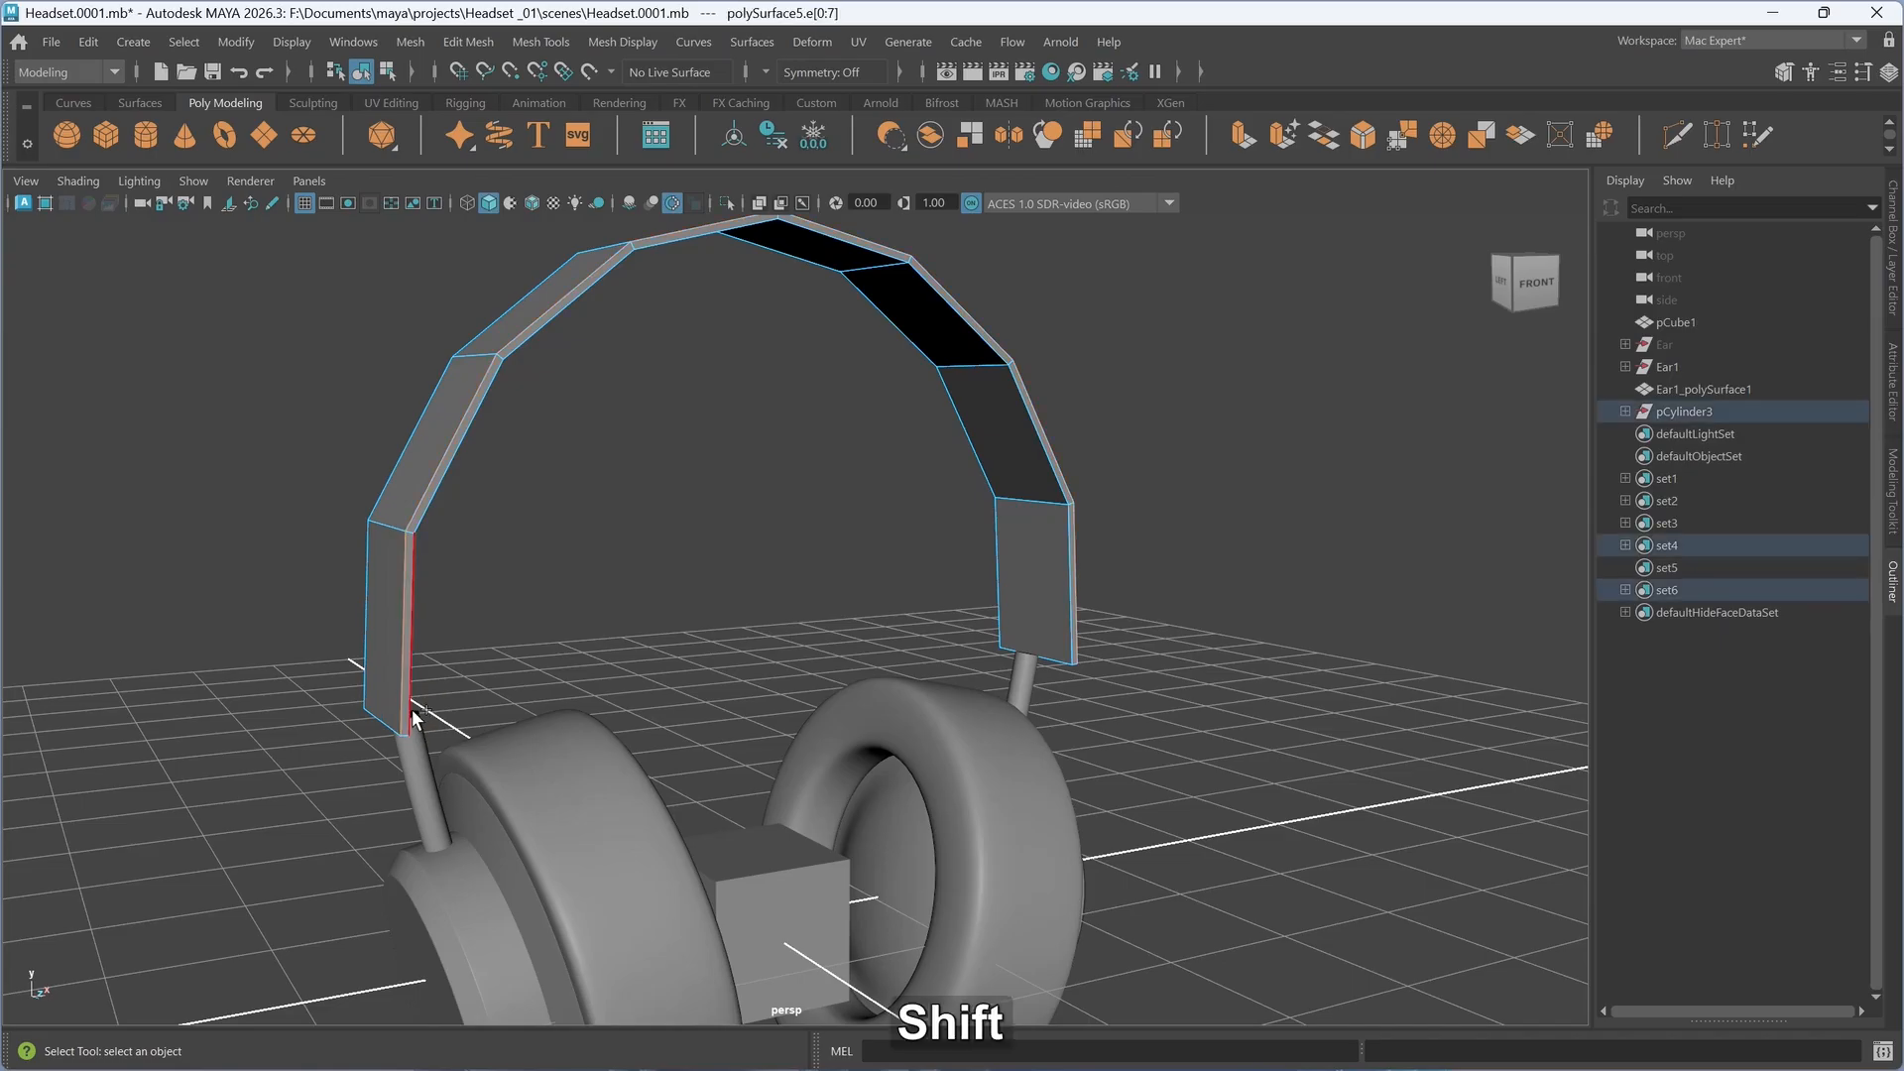
shift+double_click(411, 709)
alt+drag(504, 763, 664, 773)
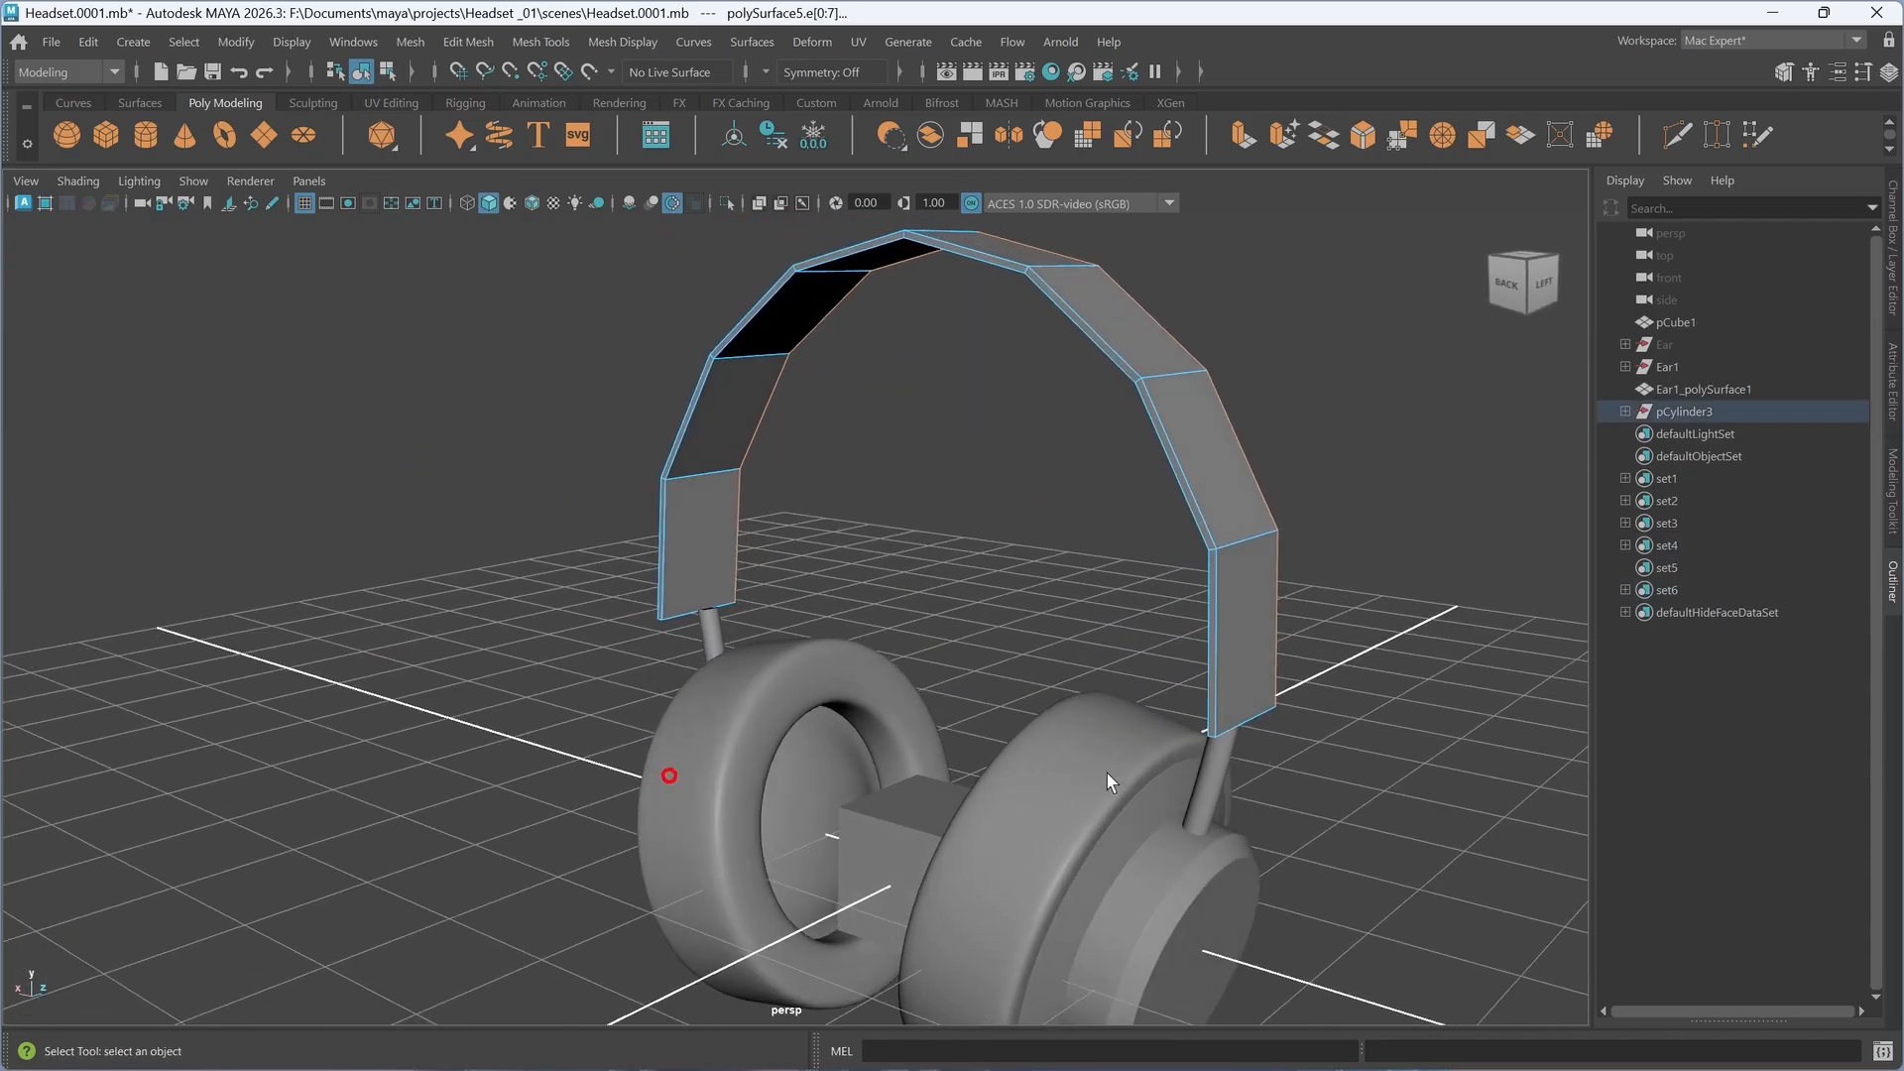
shift+double_click(1203, 706)
alt+drag(1232, 743, 1213, 745)
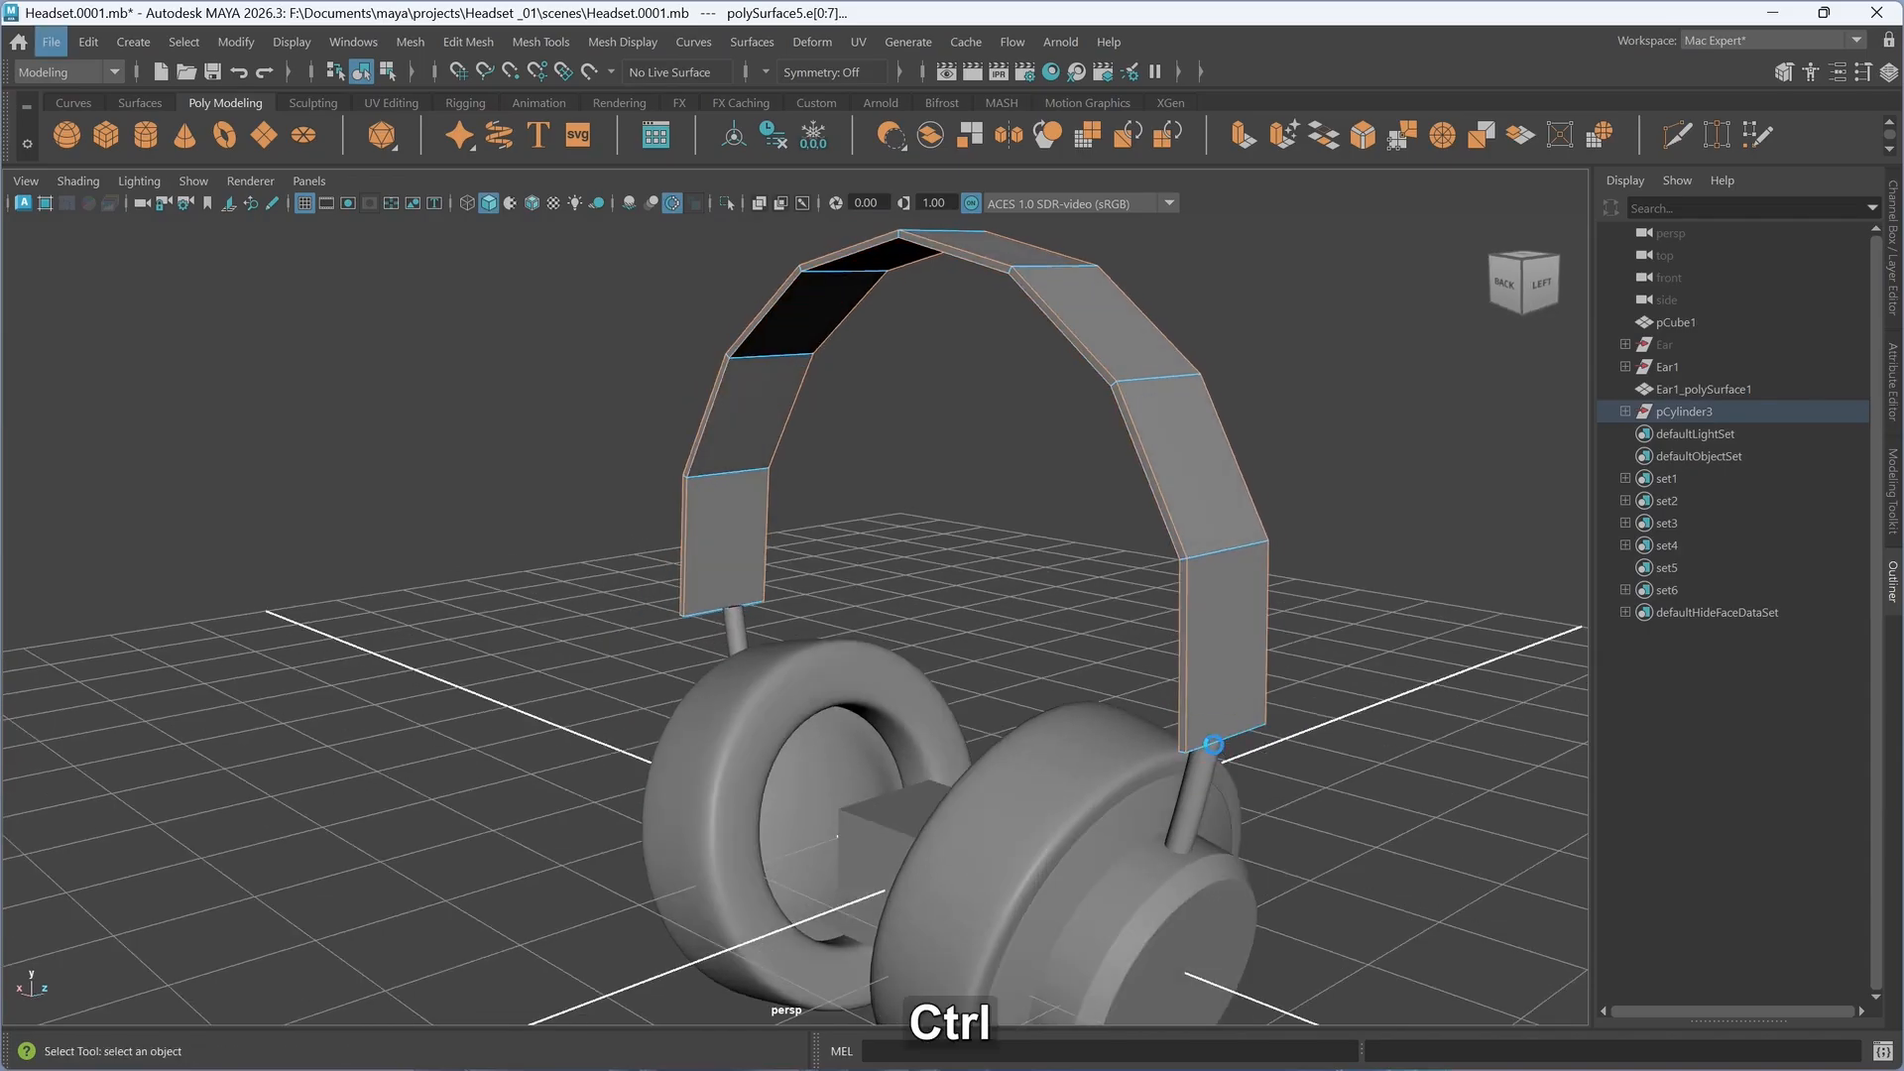
- Bevel the selected headband edges with Chamfer off, and check the result in smooth preview
key(ctrl+b)
alt+drag(1047, 736, 833, 781)
key(3)
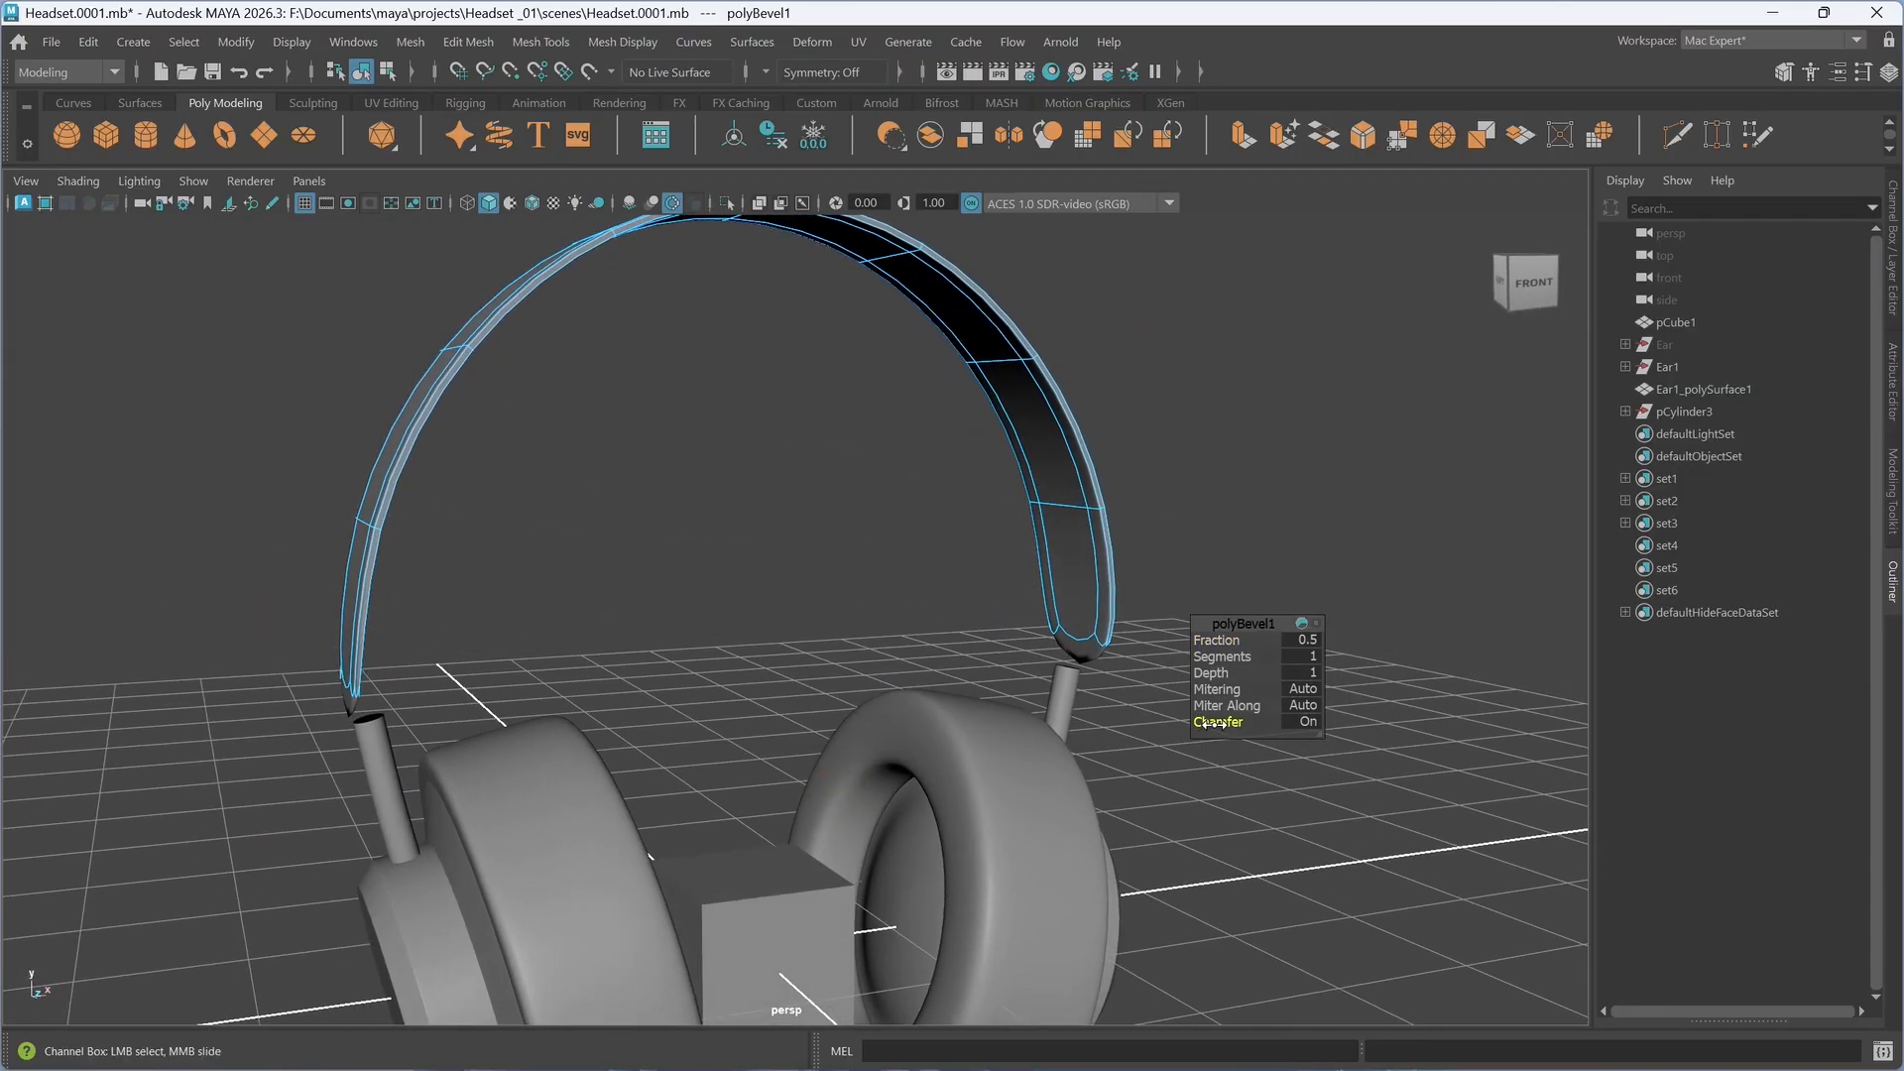
middle_drag(1056, 720, 968, 710)
alt+drag(705, 697, 638, 706)
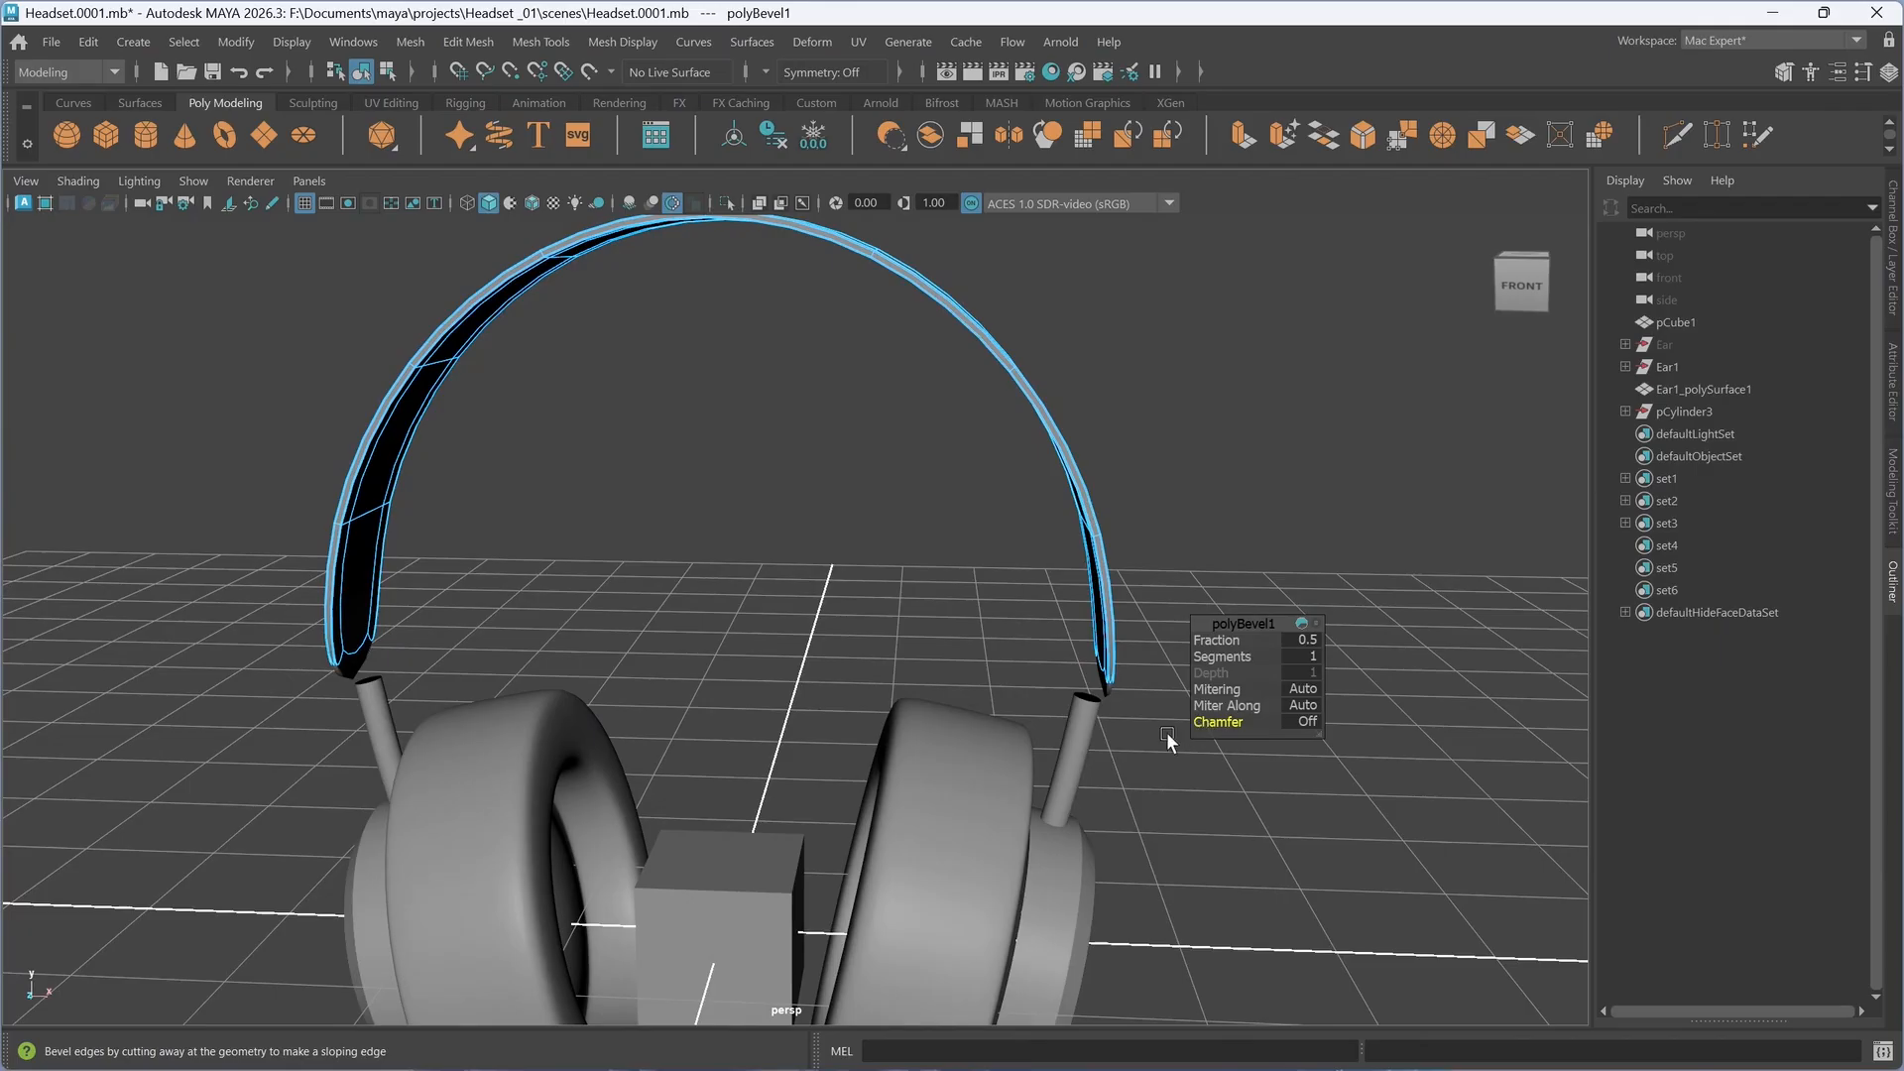
alt+drag(1198, 732, 976, 754)
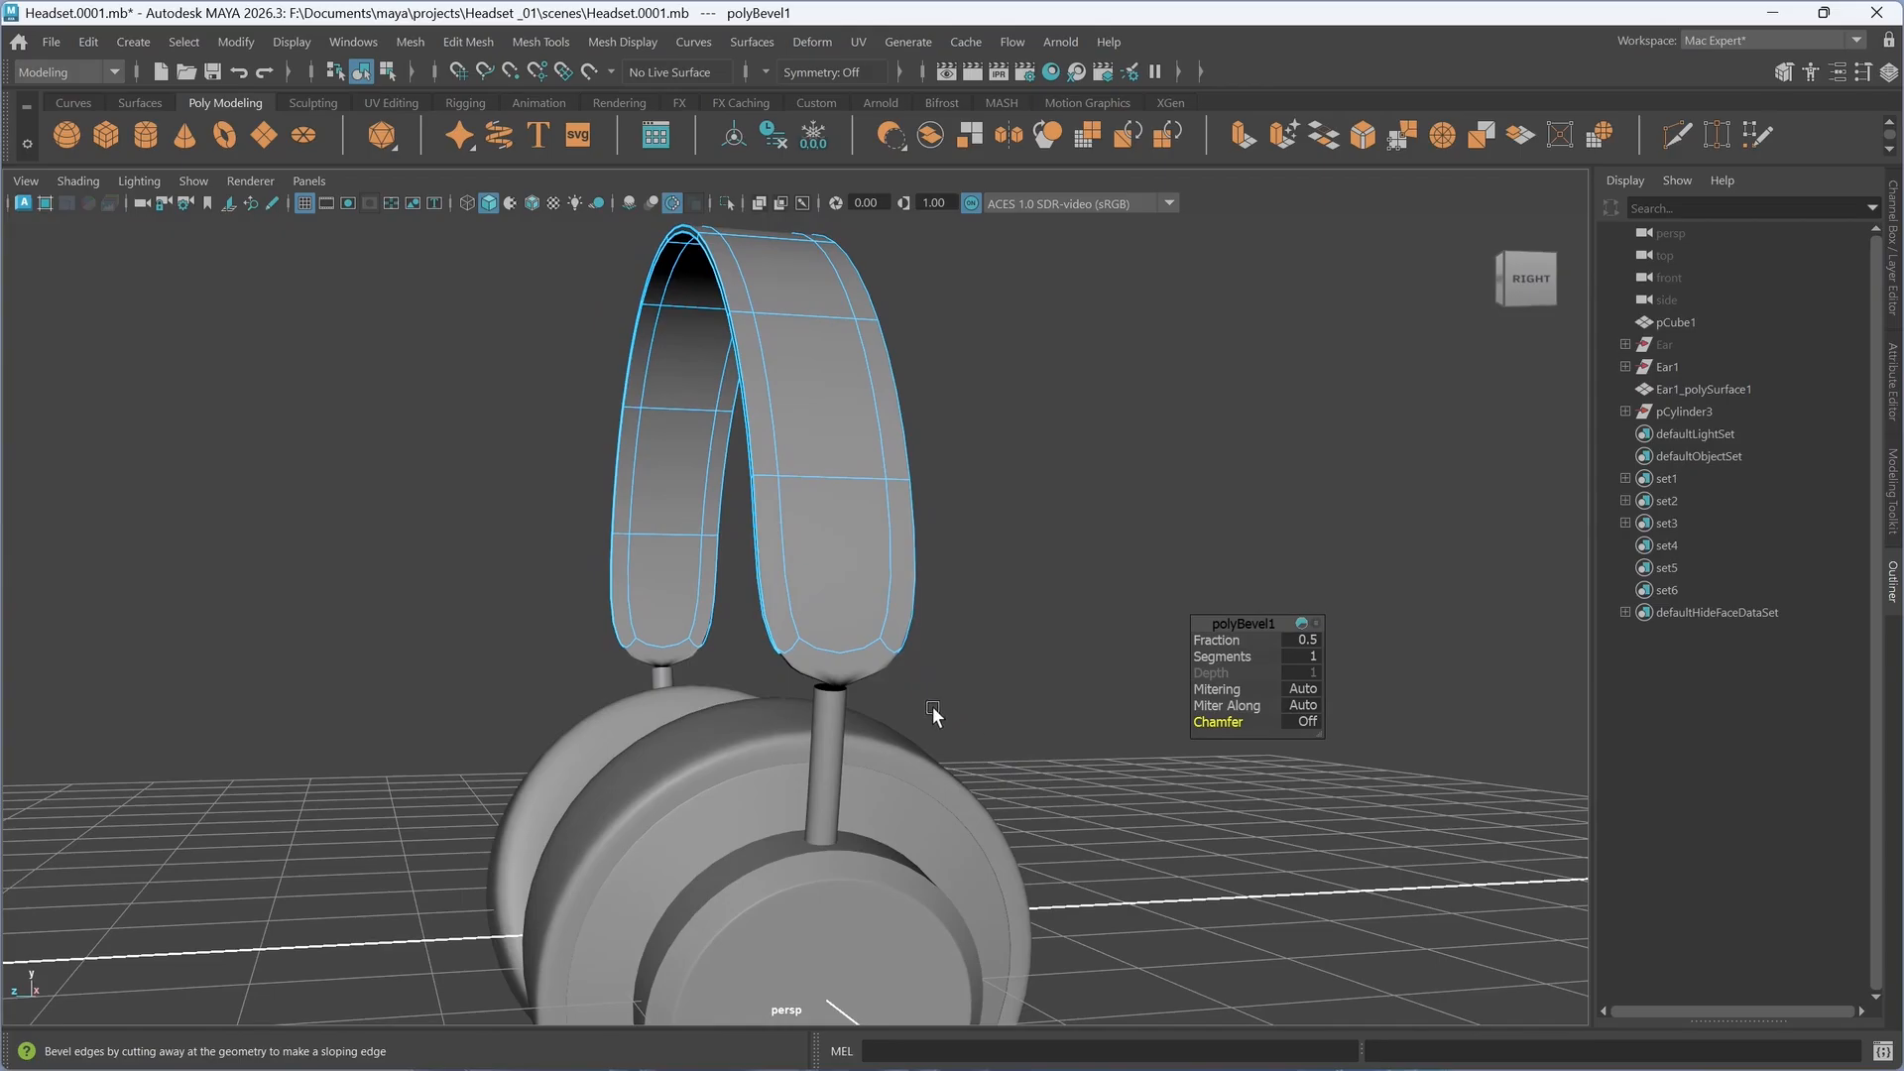
- Try inserting an edge loop across the headband just above one stem with Multi-Cut, and undo the cut
key(m)
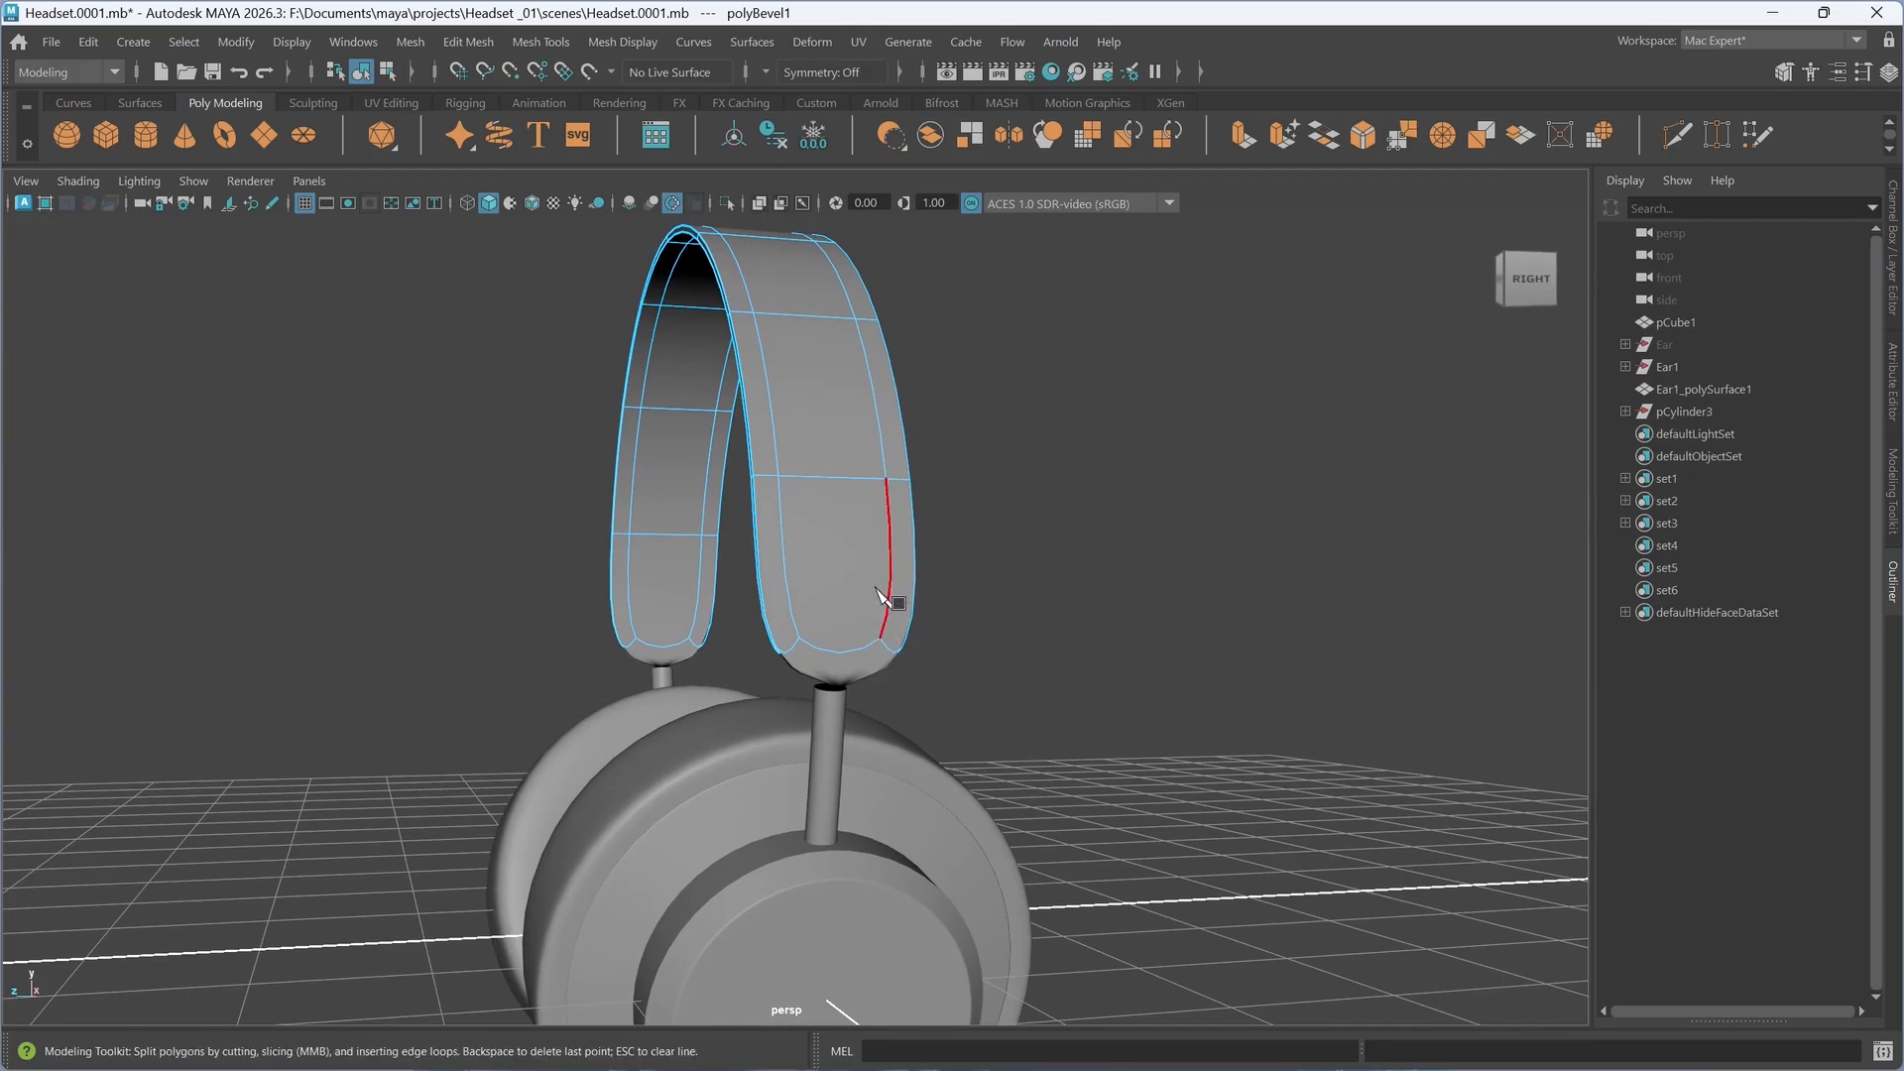
key(ctrl)
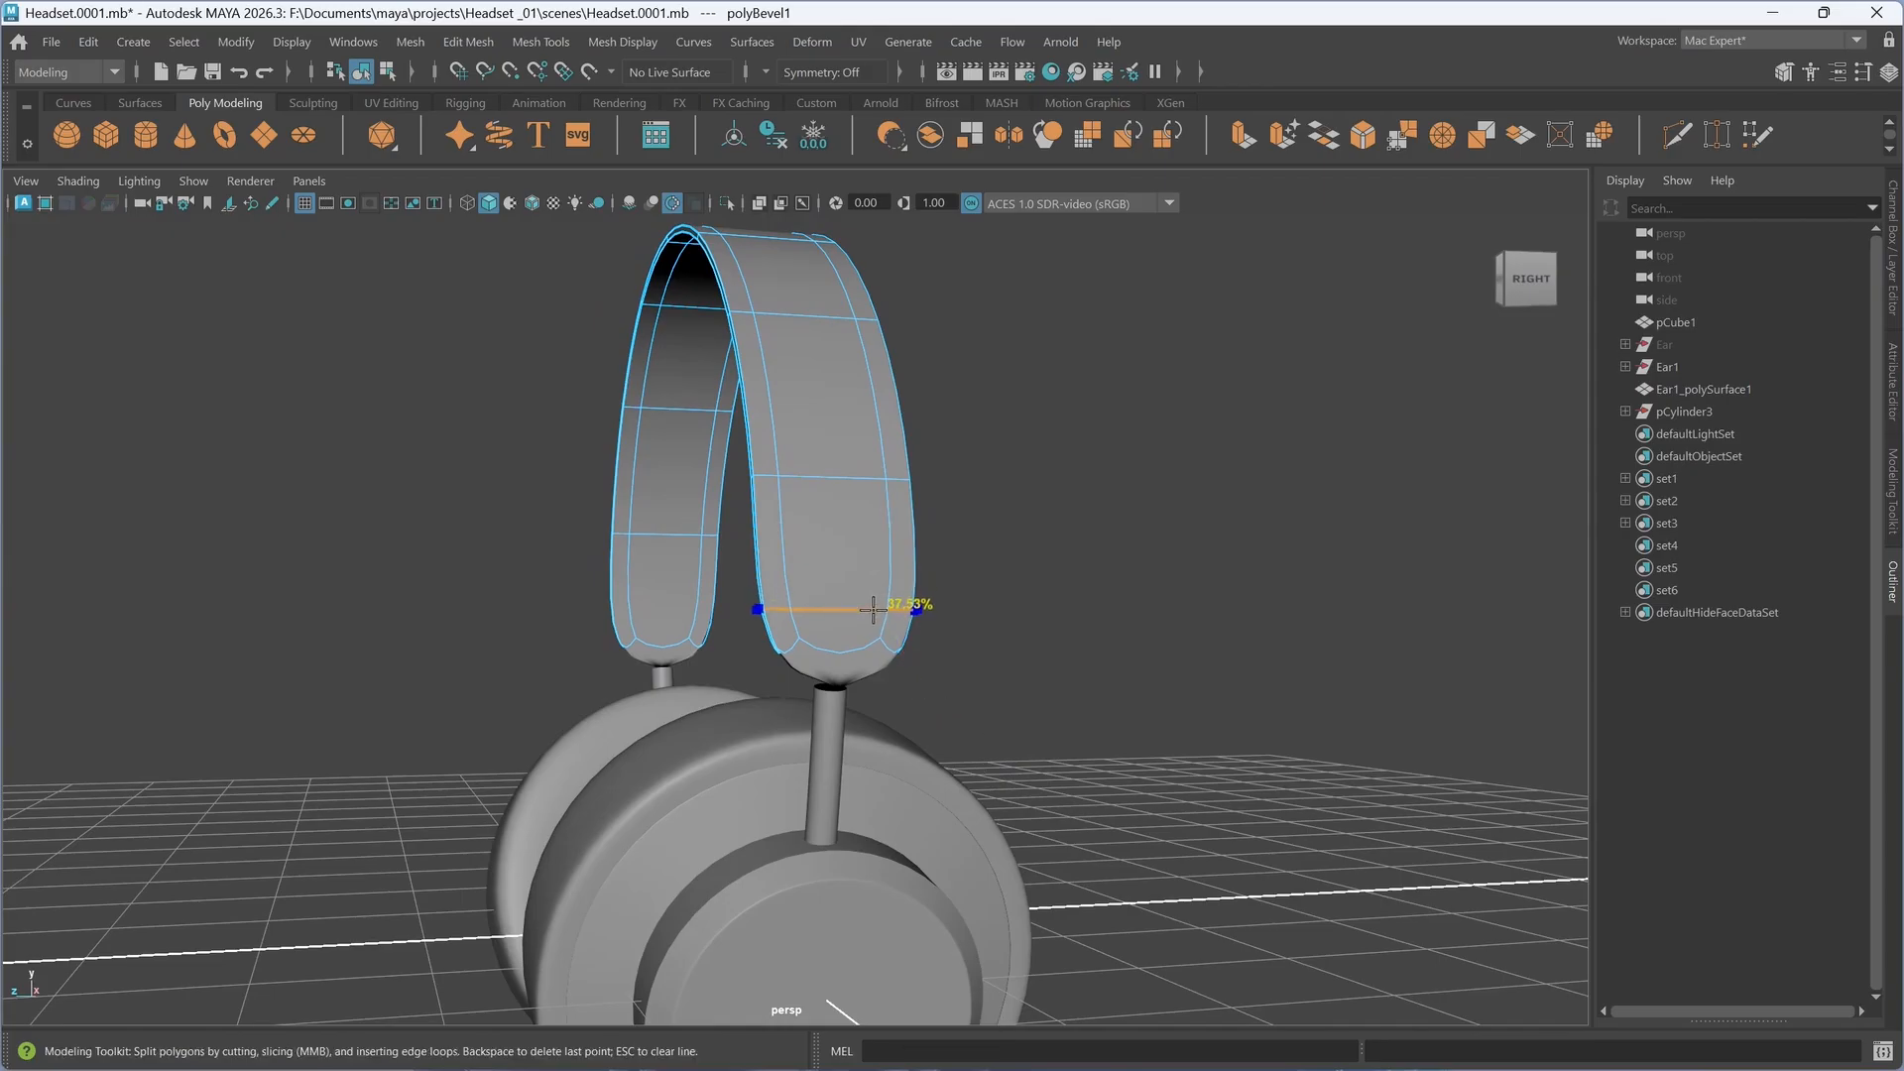
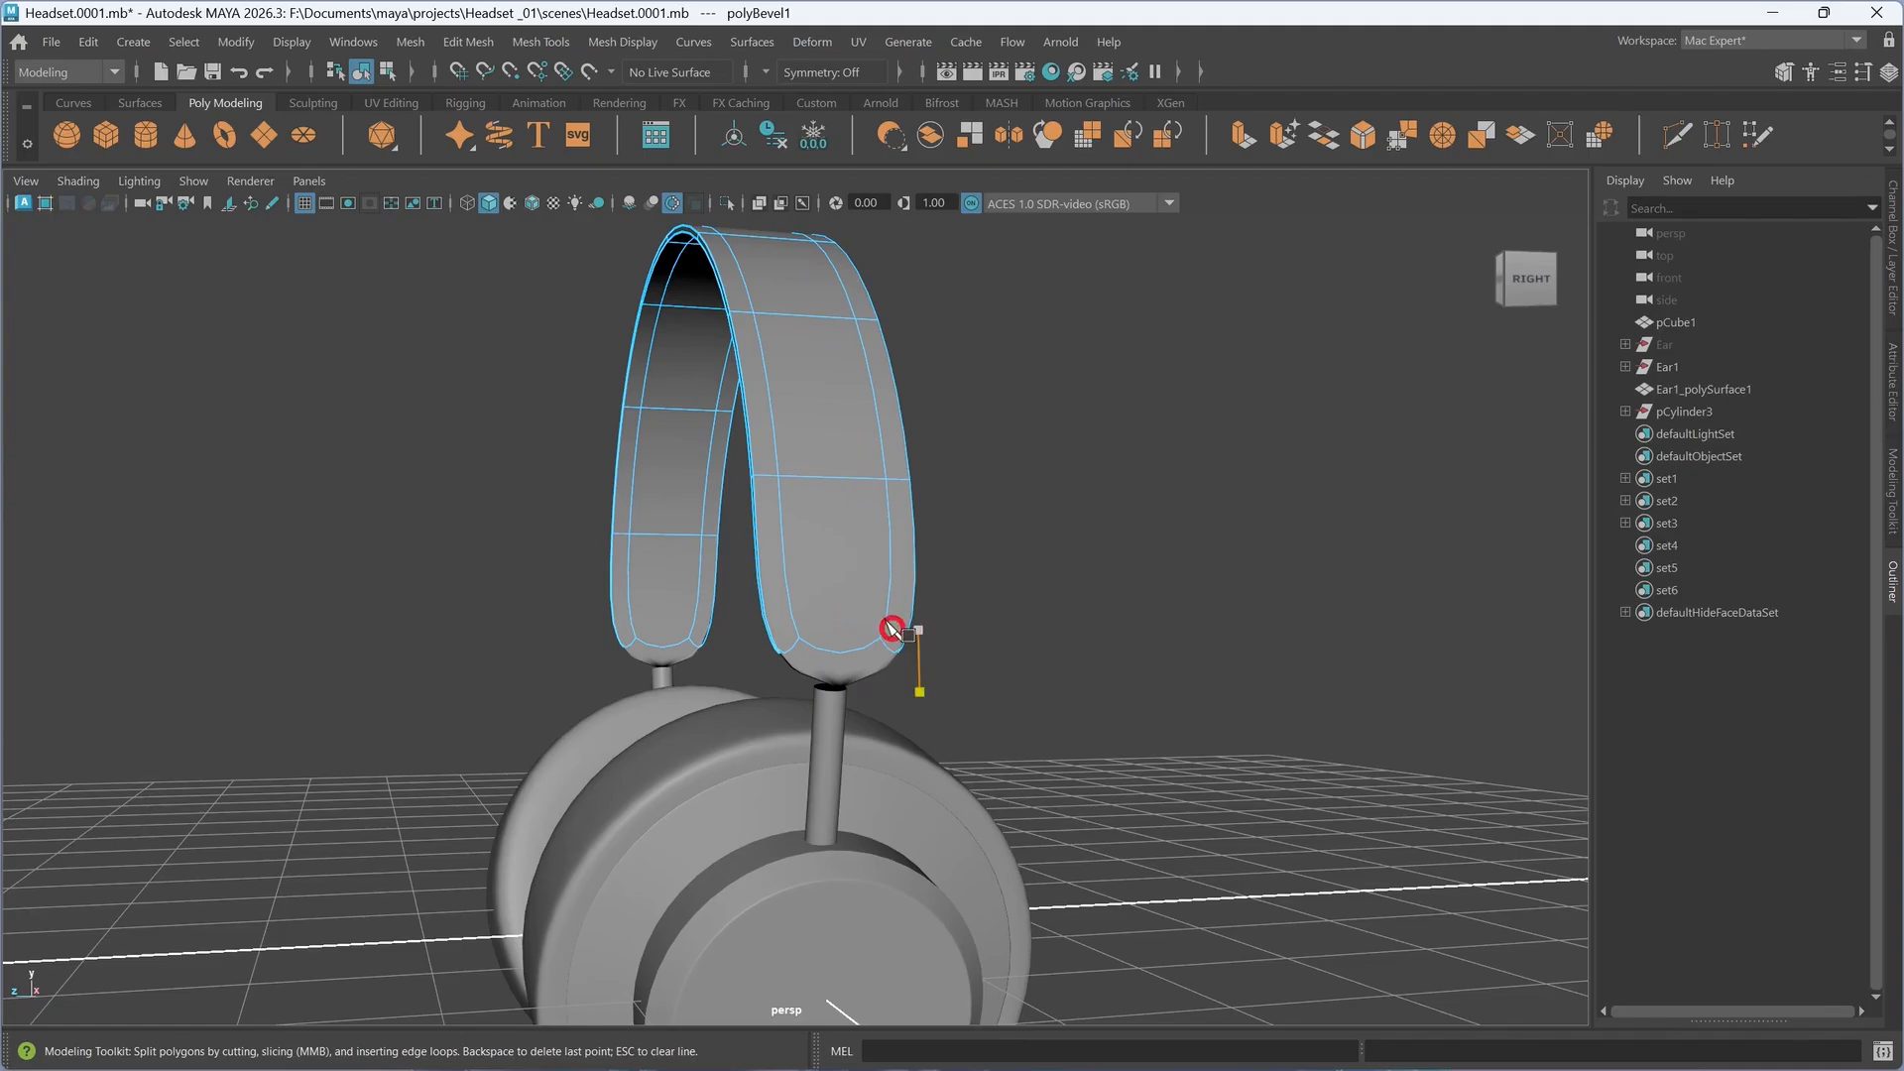
click(873, 621)
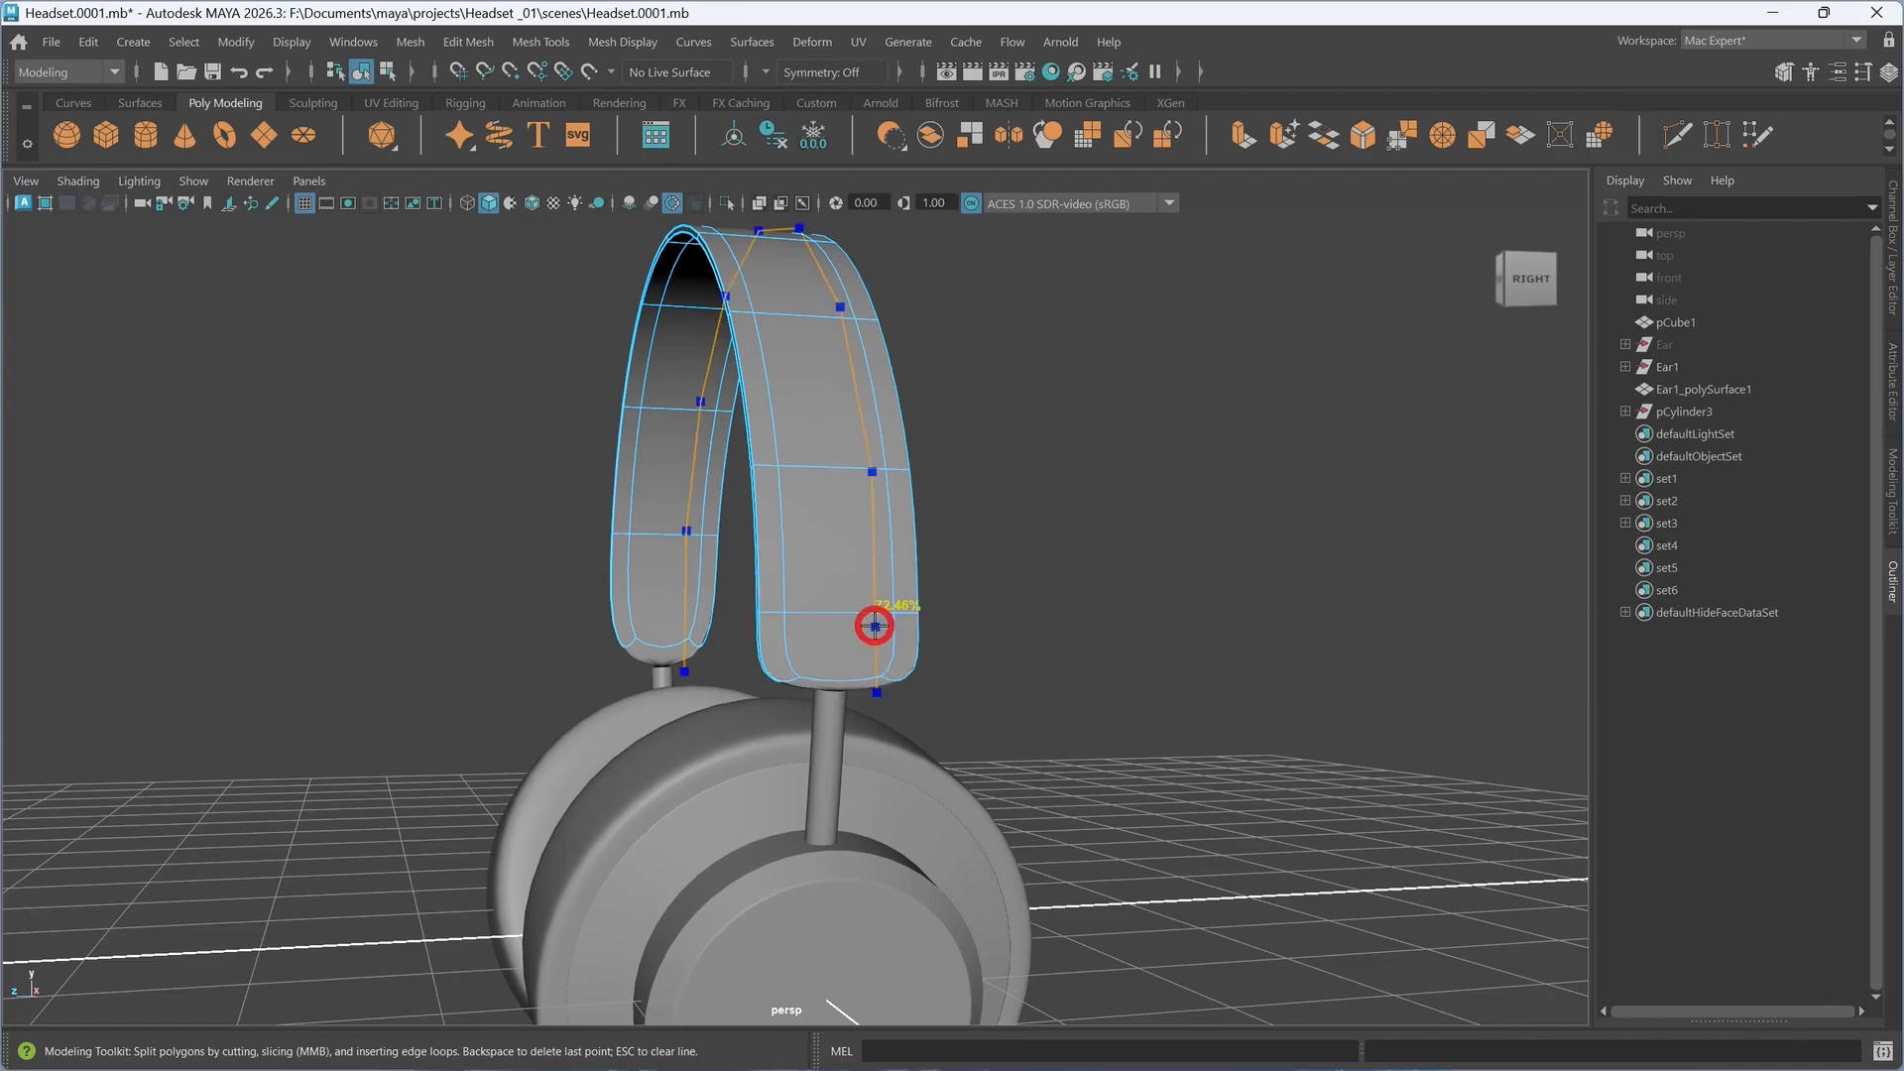
alt+drag(905, 688, 842, 705)
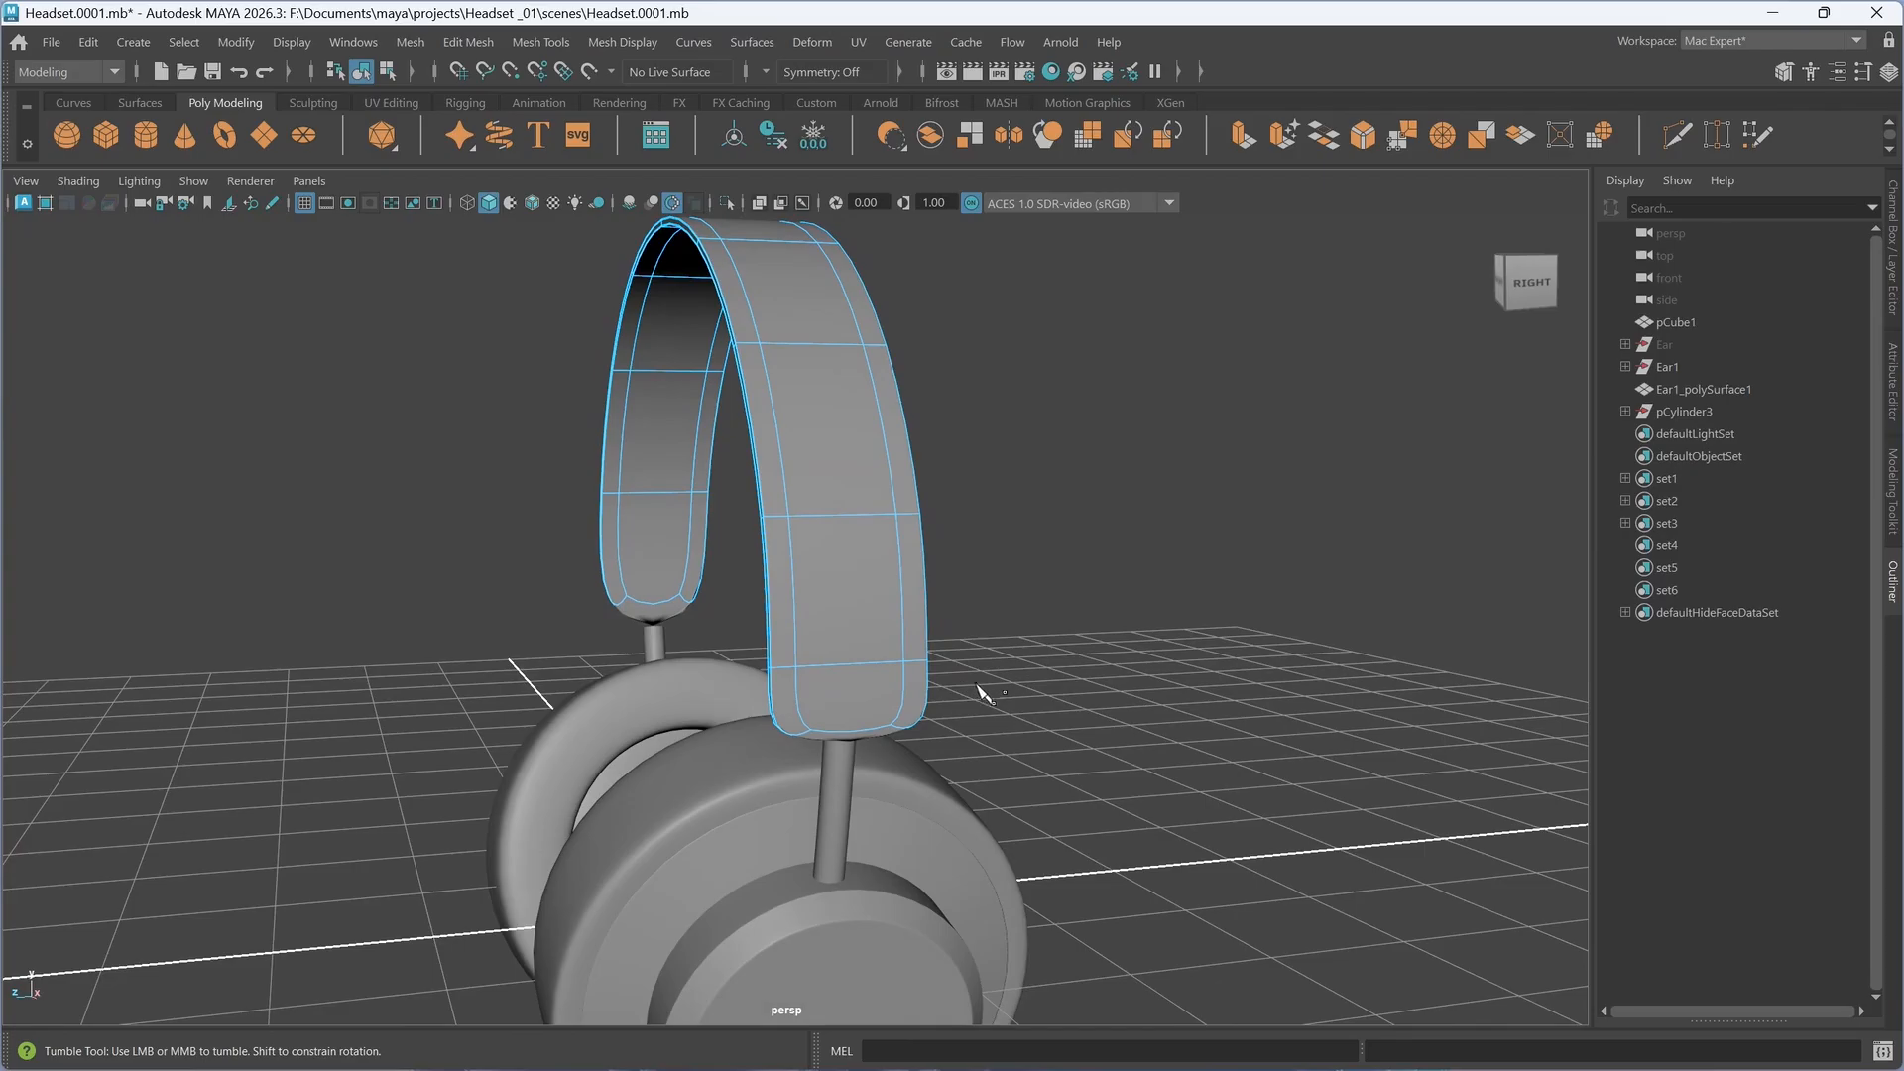
key(ctrl)
key(ctrl+z)
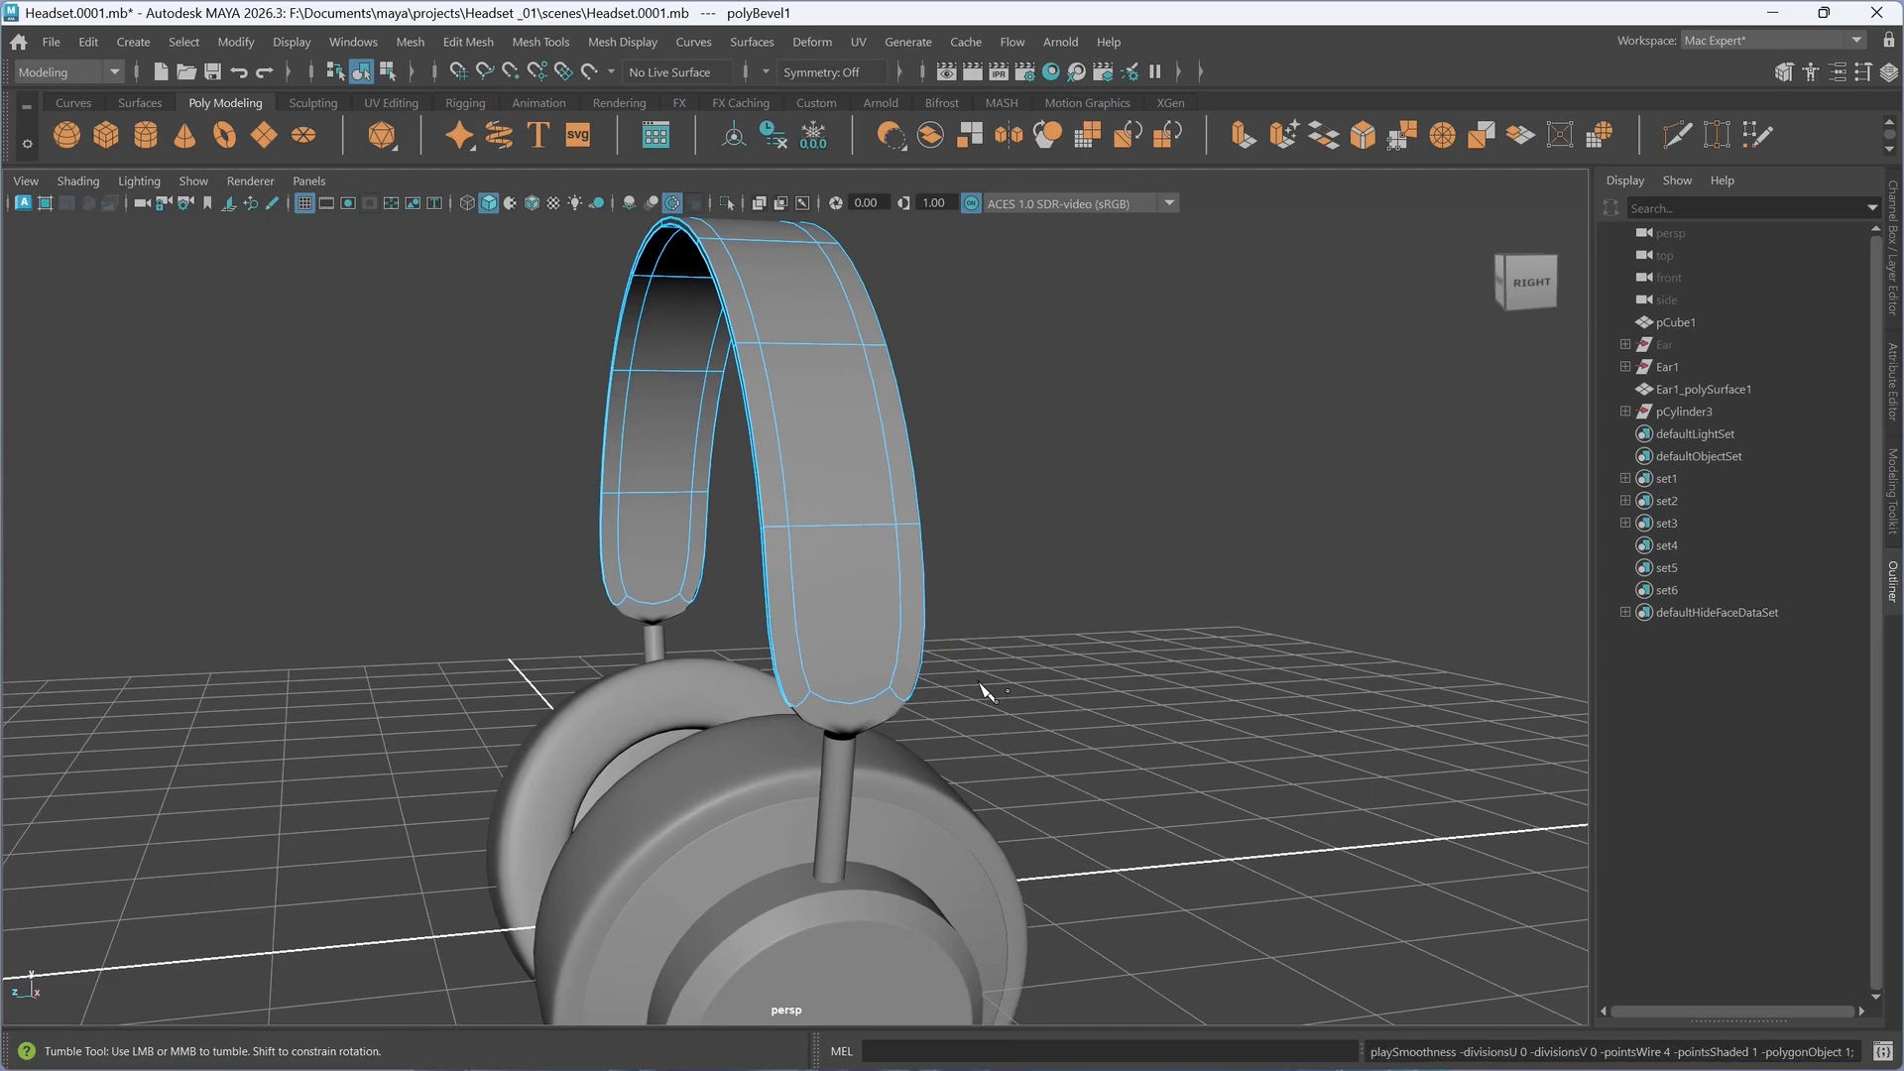
- Switch the beveled headband from smooth preview back to its unsmoothed mesh
key(1)
alt+drag(813, 687, 862, 680)
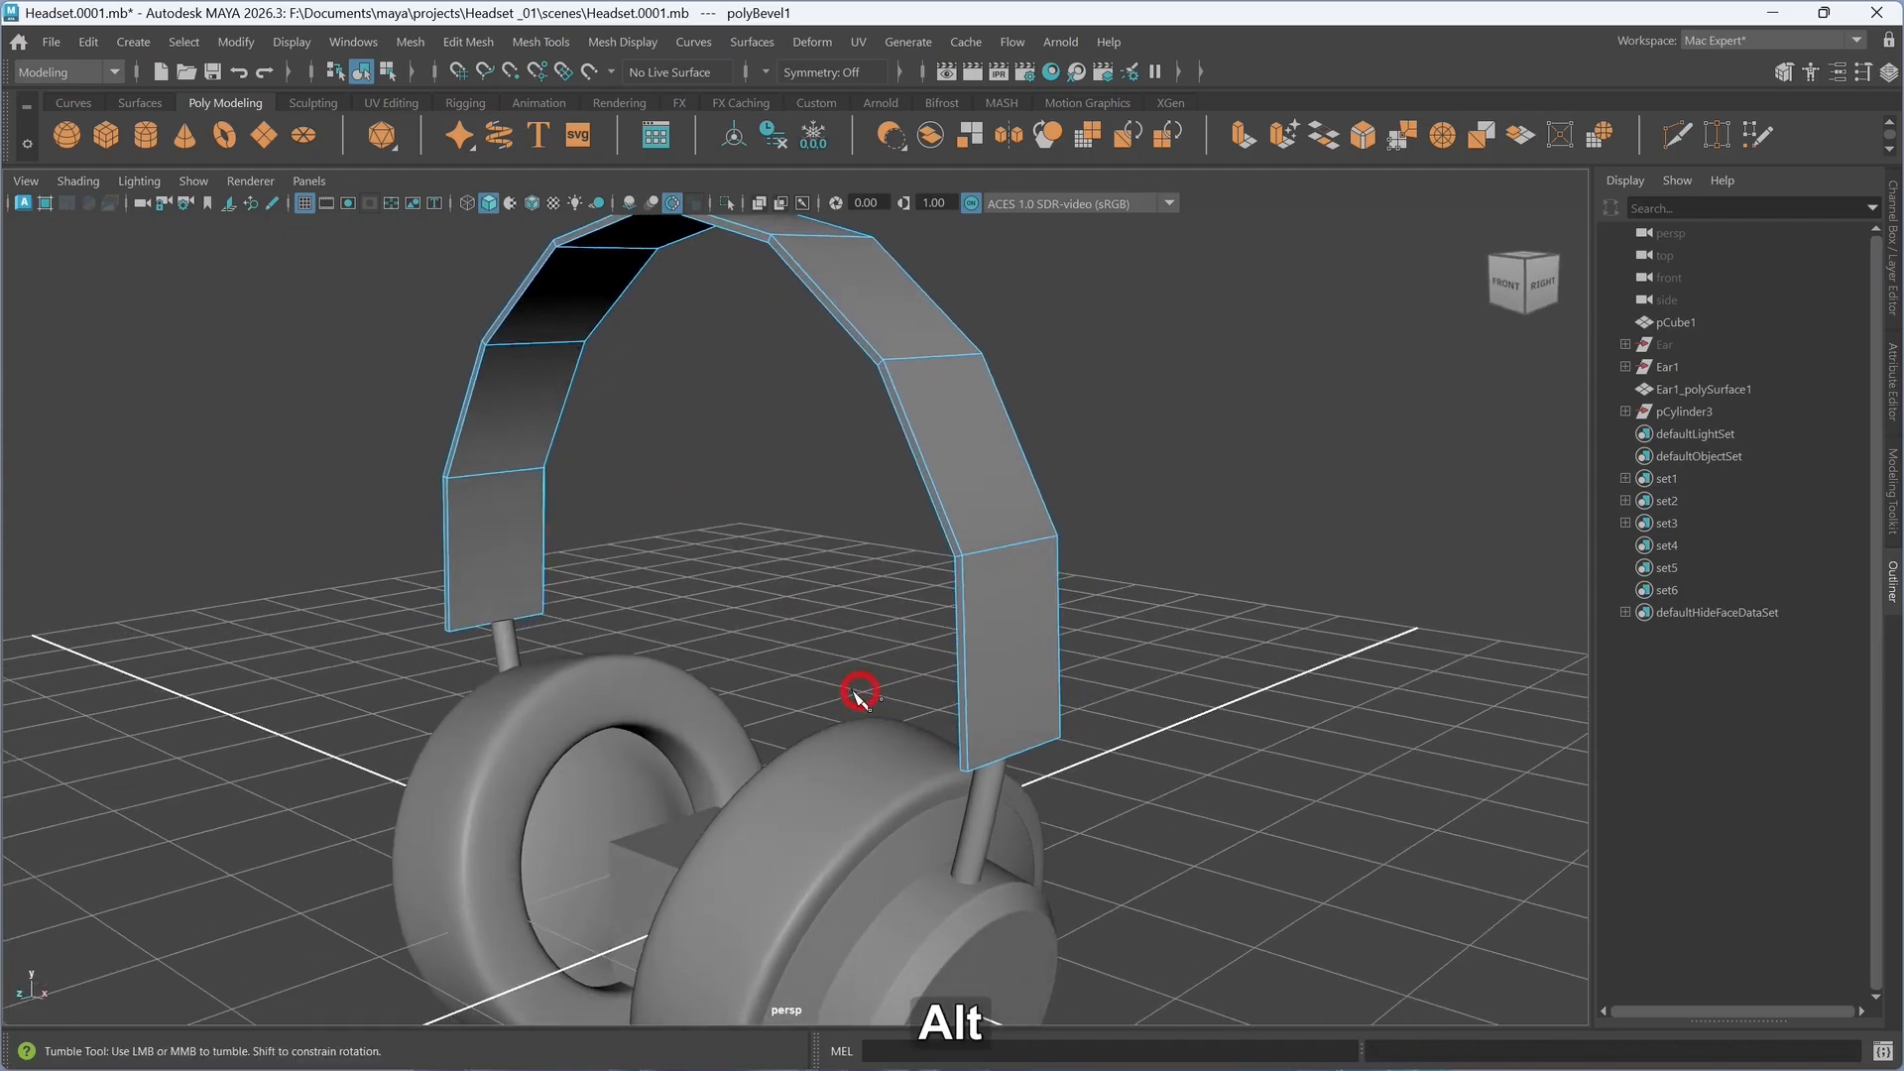
- Check the beveled headband in smooth preview, return it to the unsmoothed mesh, and undo the bevel of its long edges
key(ctrl)
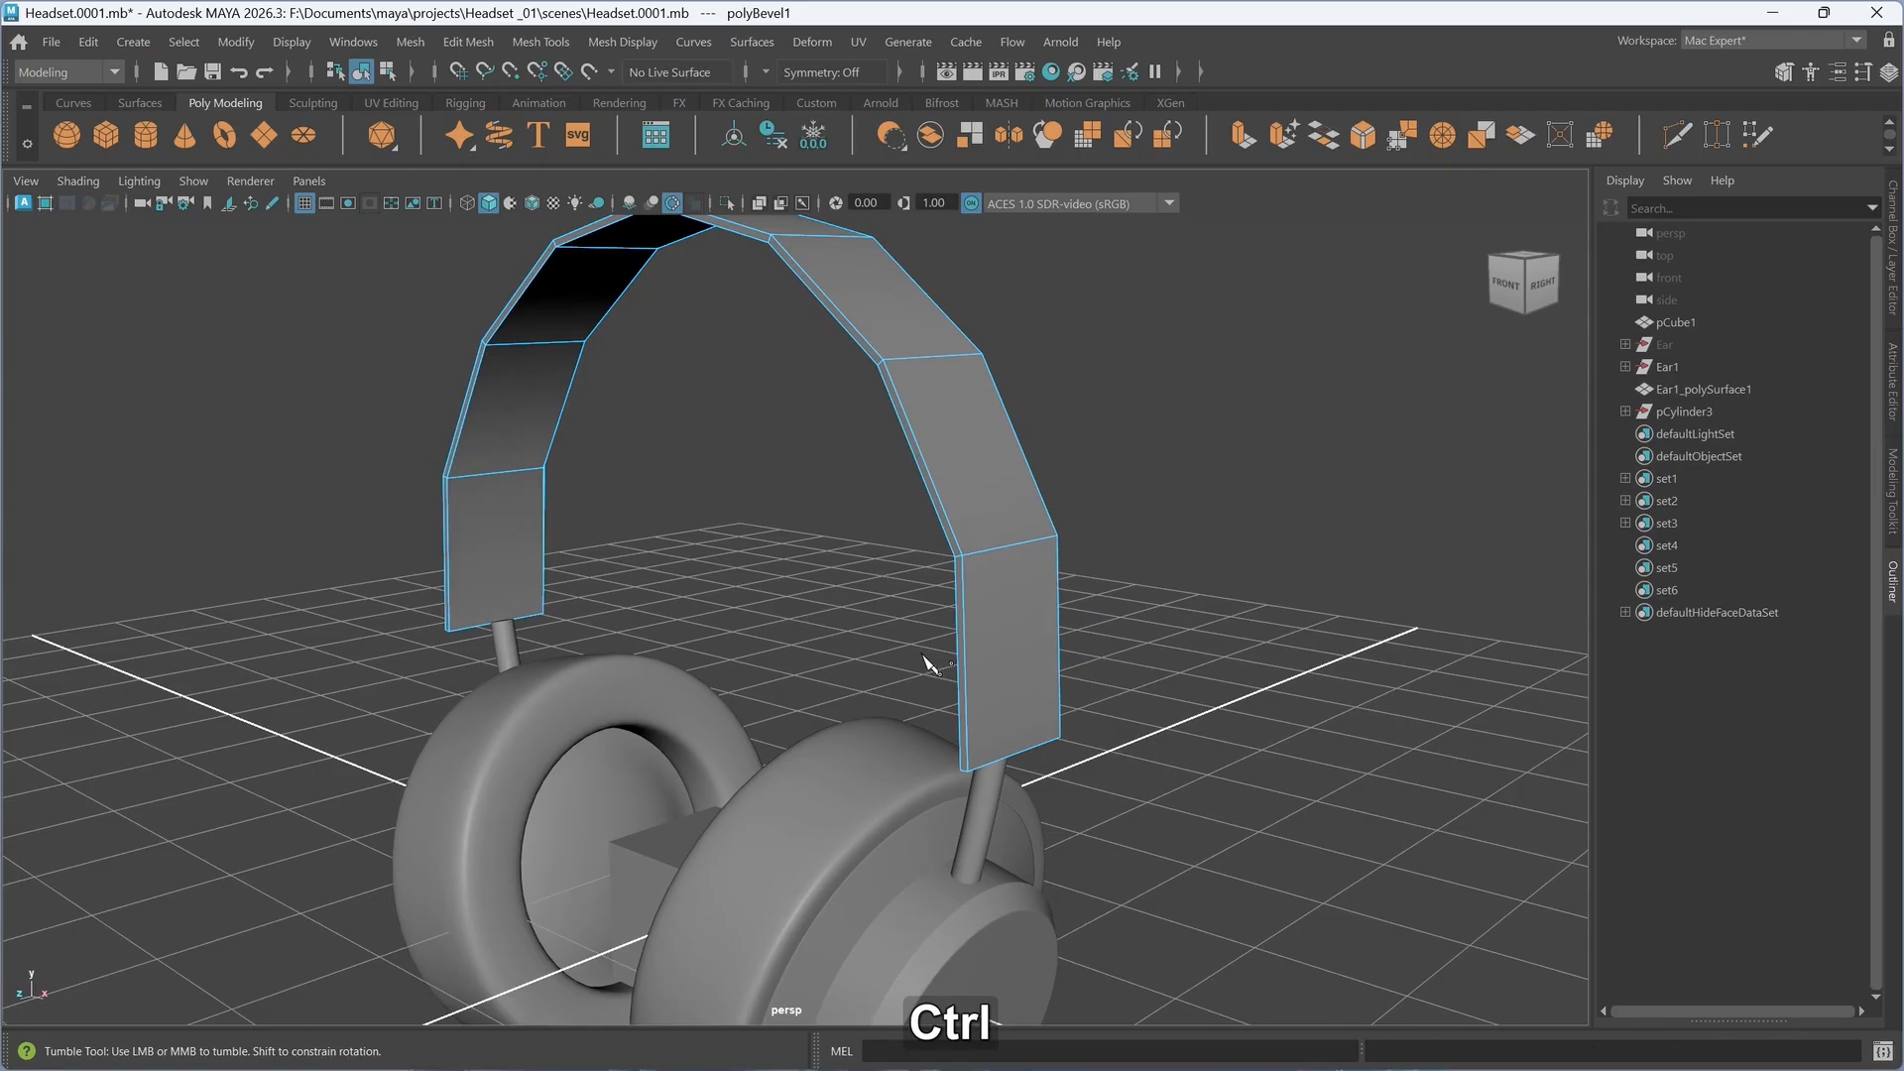
key(3)
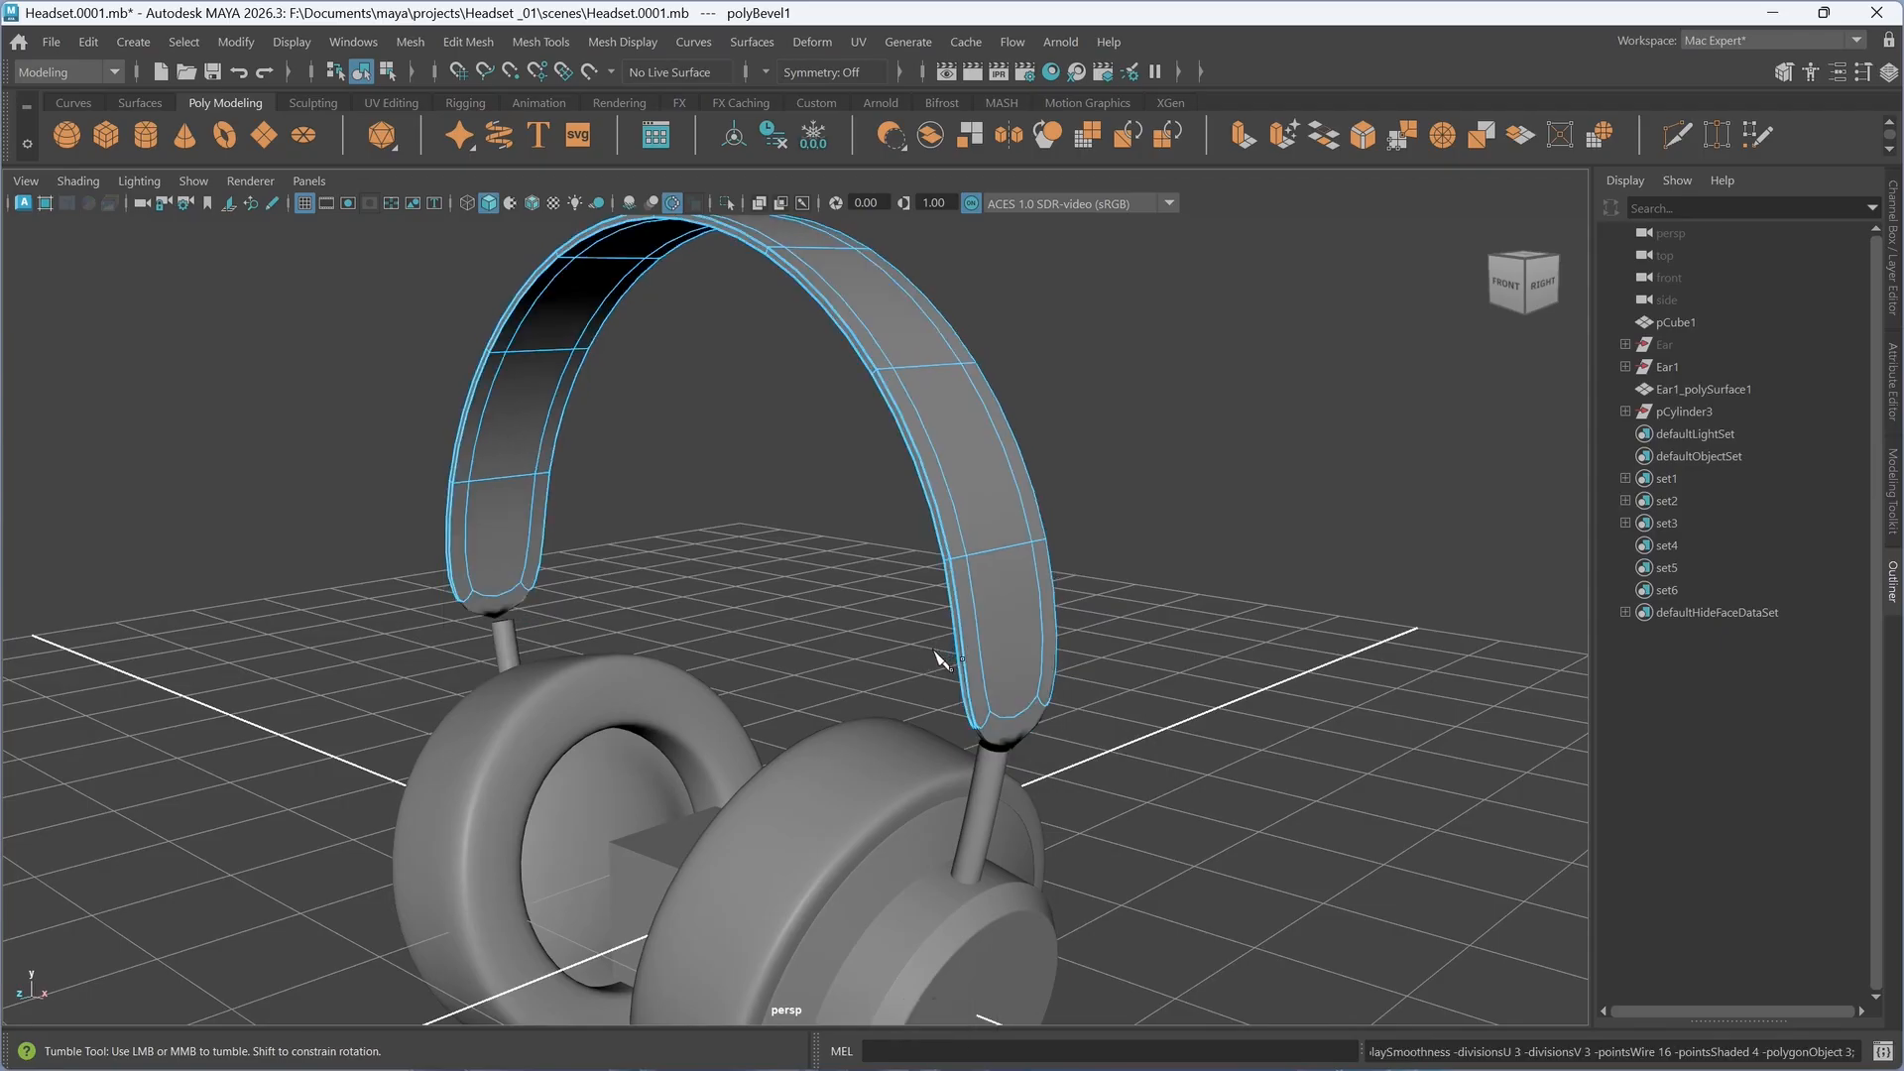
key(1)
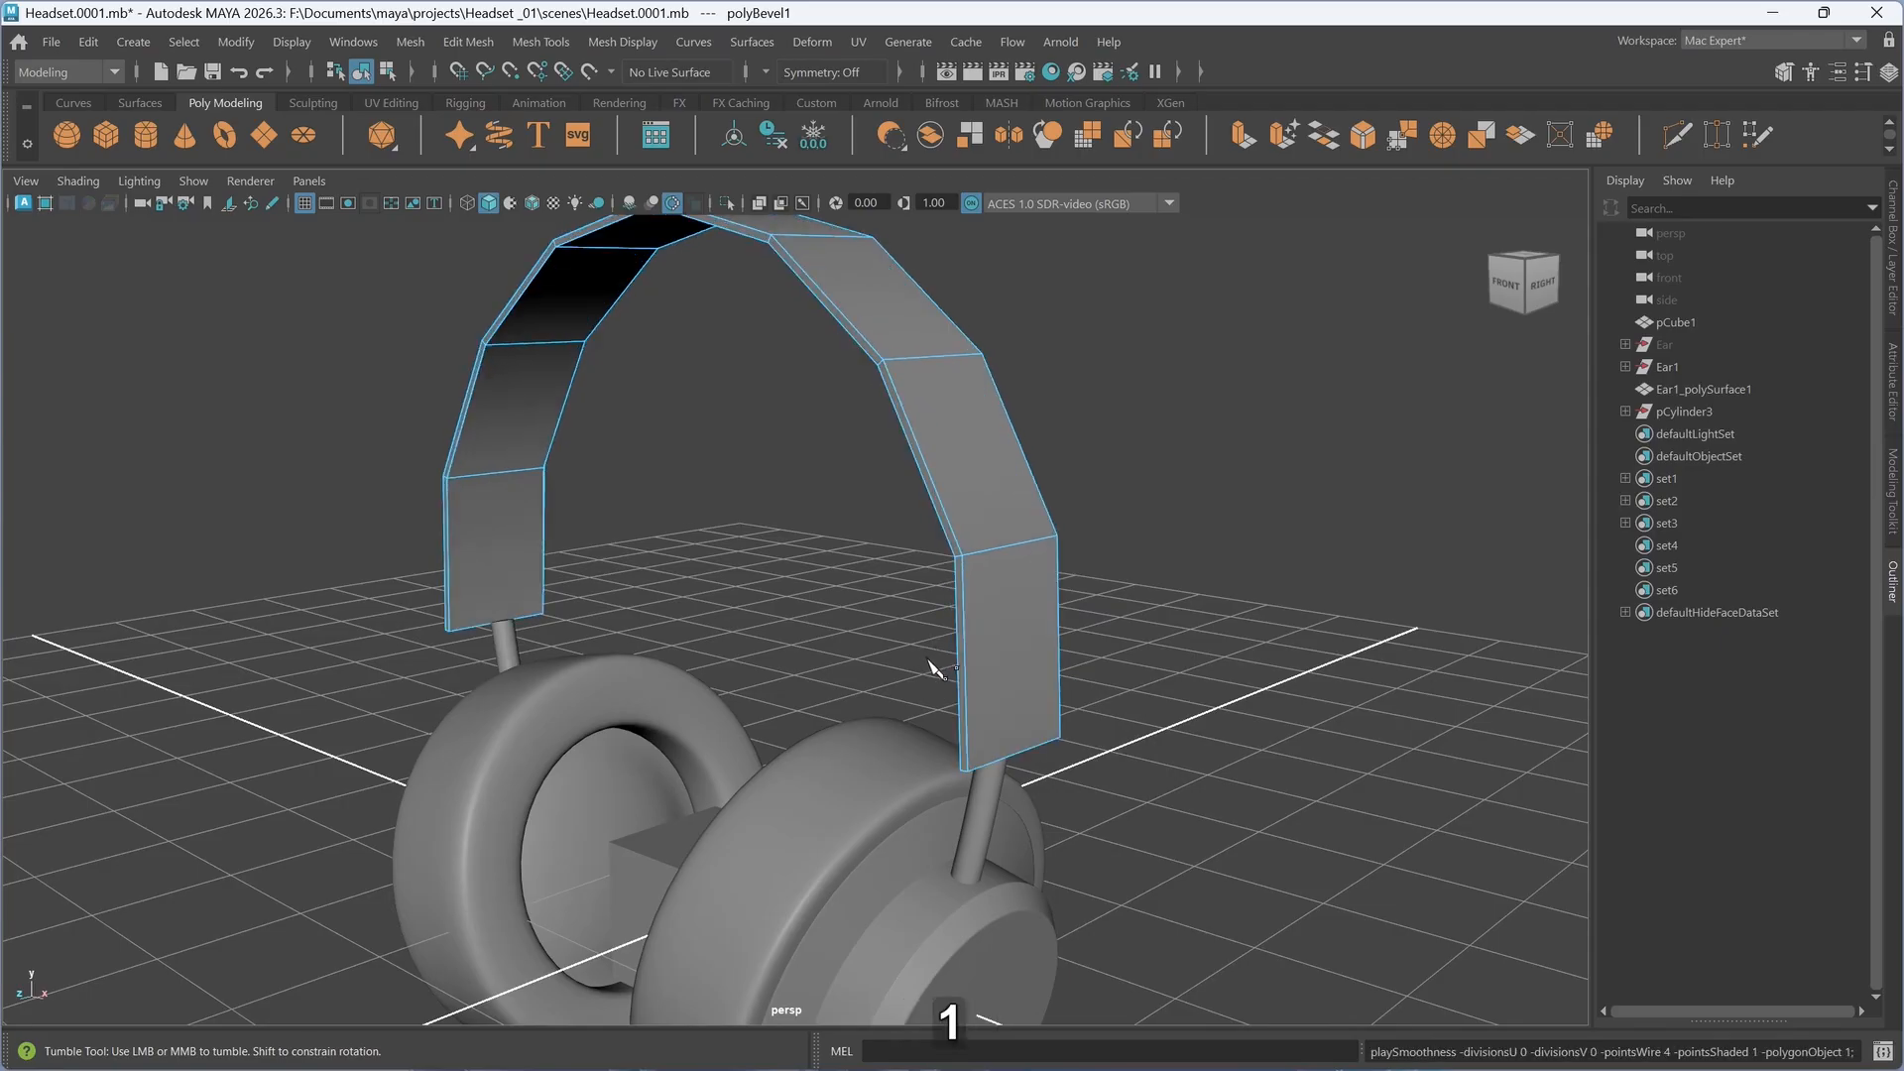
key(ctrl+z)
key(ctrl+z)
key(ctrl+z)
key(ctrl+z)
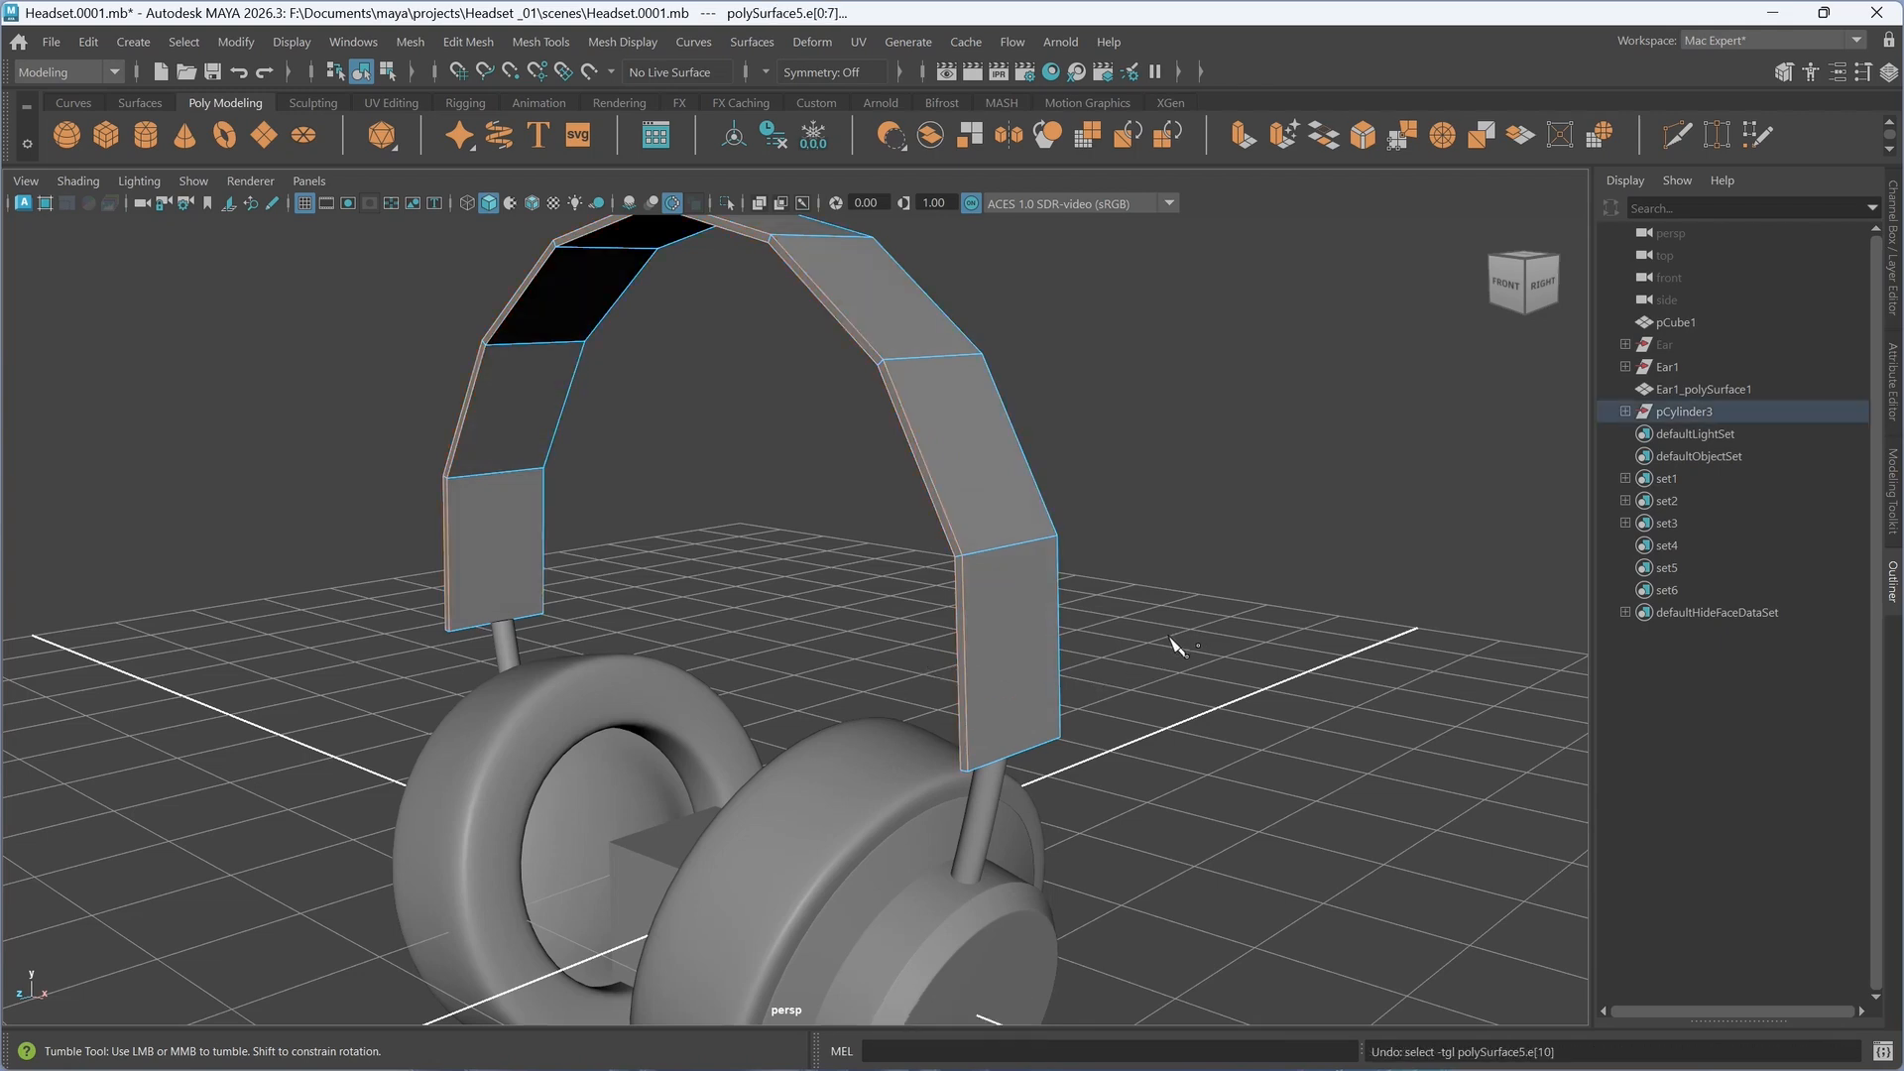
key(w)
click(1206, 664)
alt+drag(1206, 665, 1175, 670)
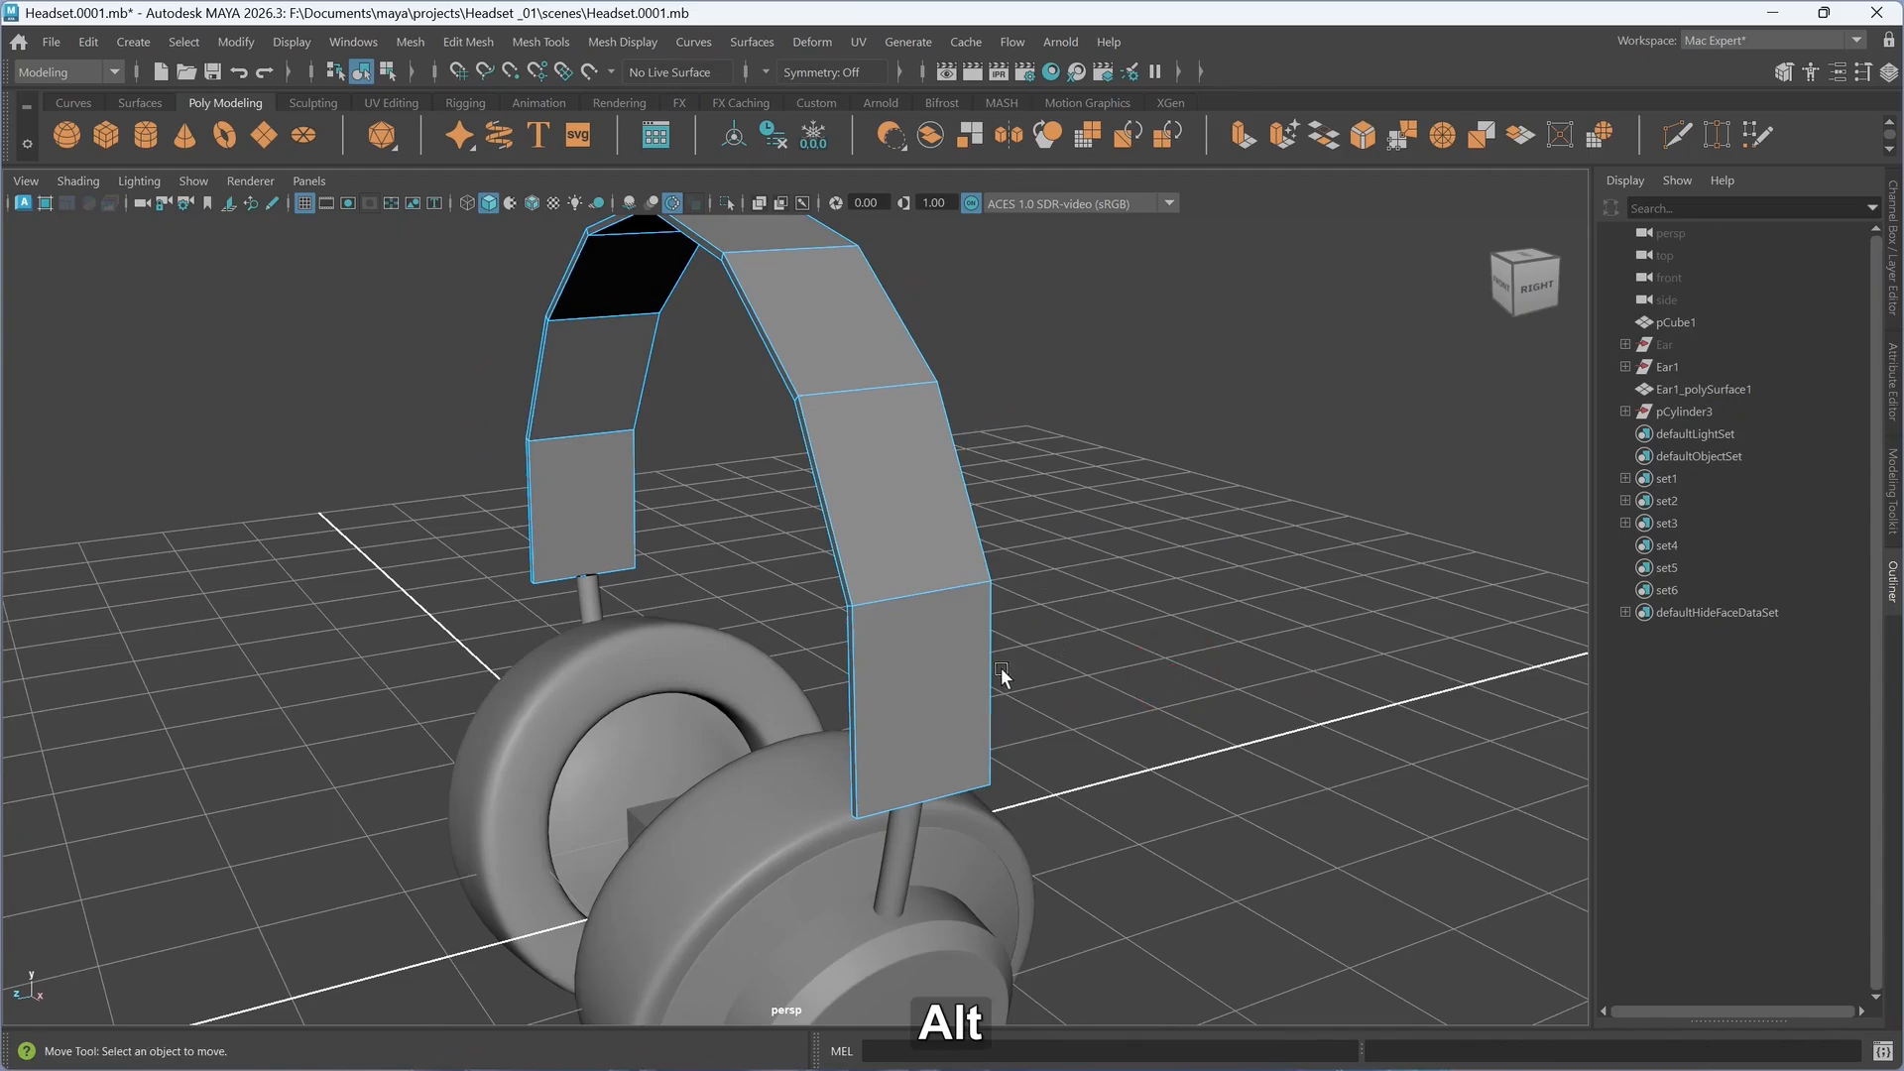
- Insert two lengthwise loops along the headband using the Insert Edge Loop Tool with Multiple edge loops set to 2, and reset the tool settings
right_drag(995, 455, 1116, 406)
shift+right_drag(1188, 500, 1127, 468)
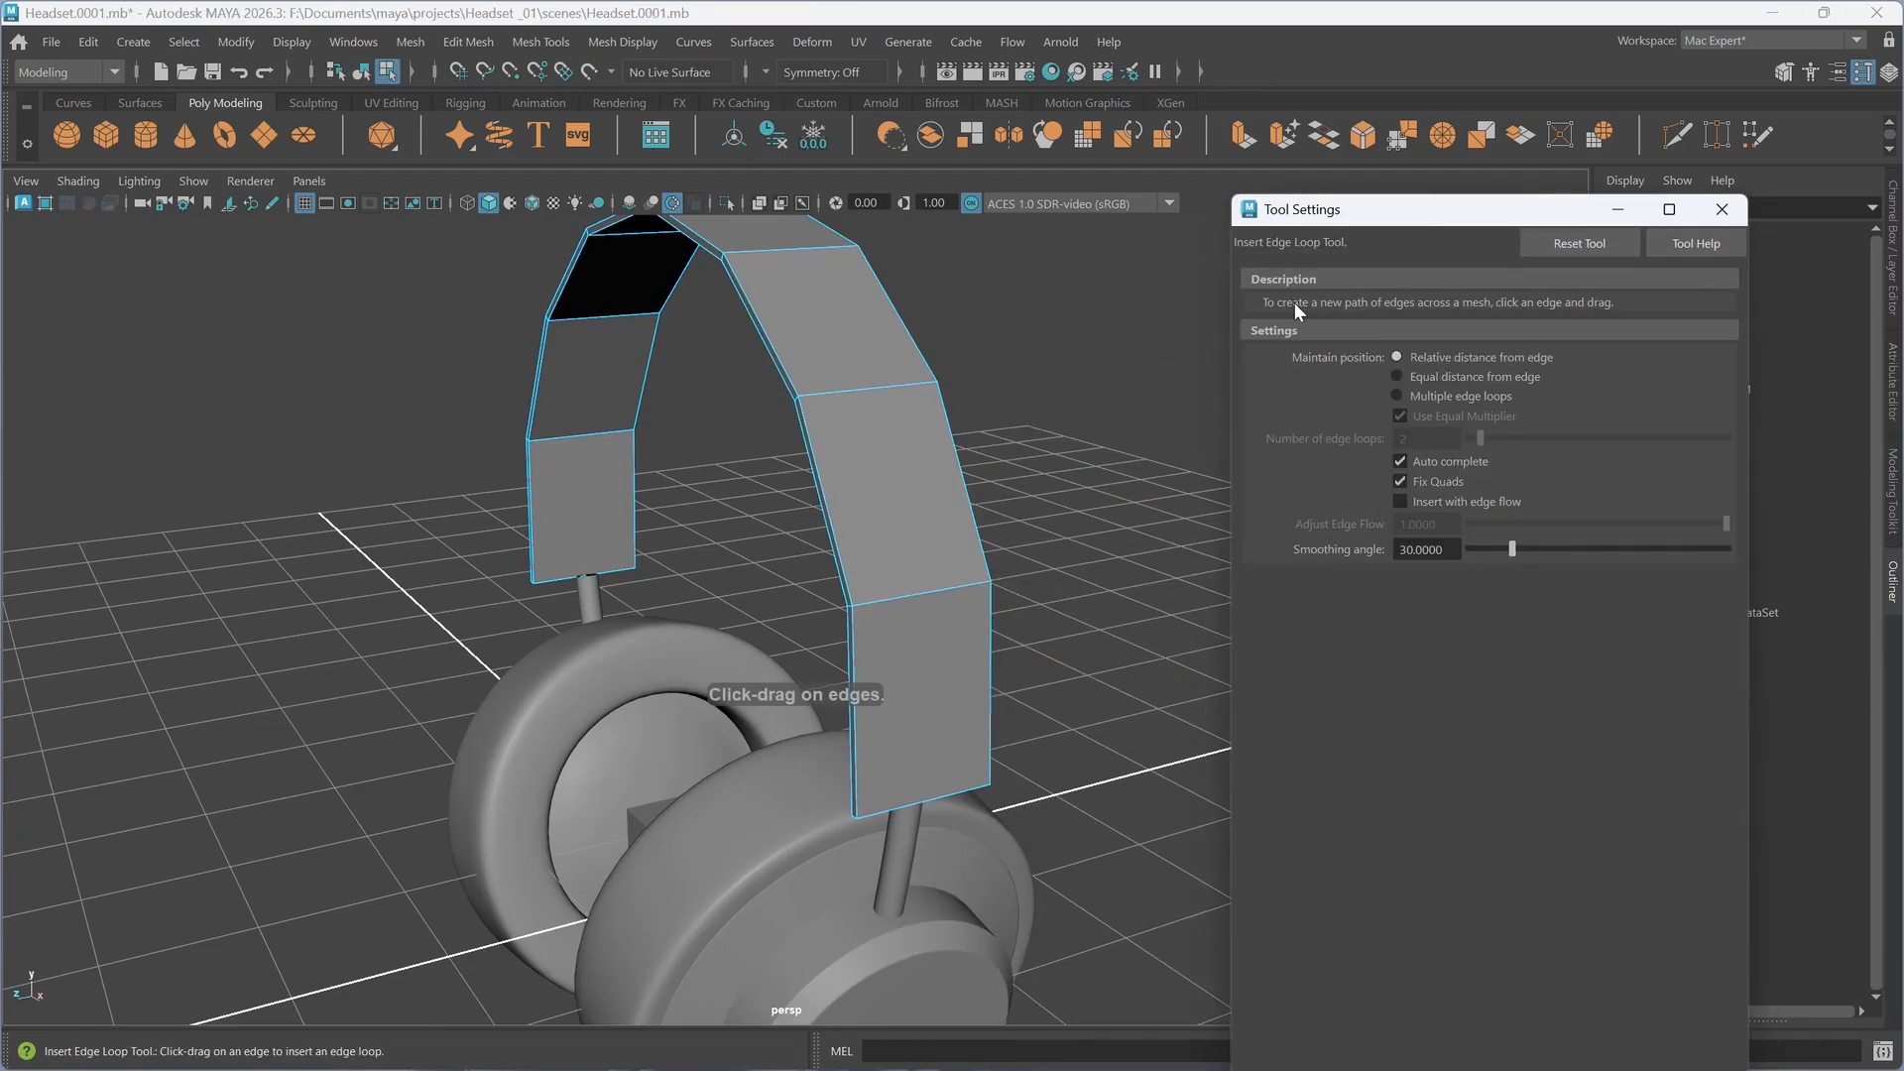
alt+drag(1121, 419, 1168, 421)
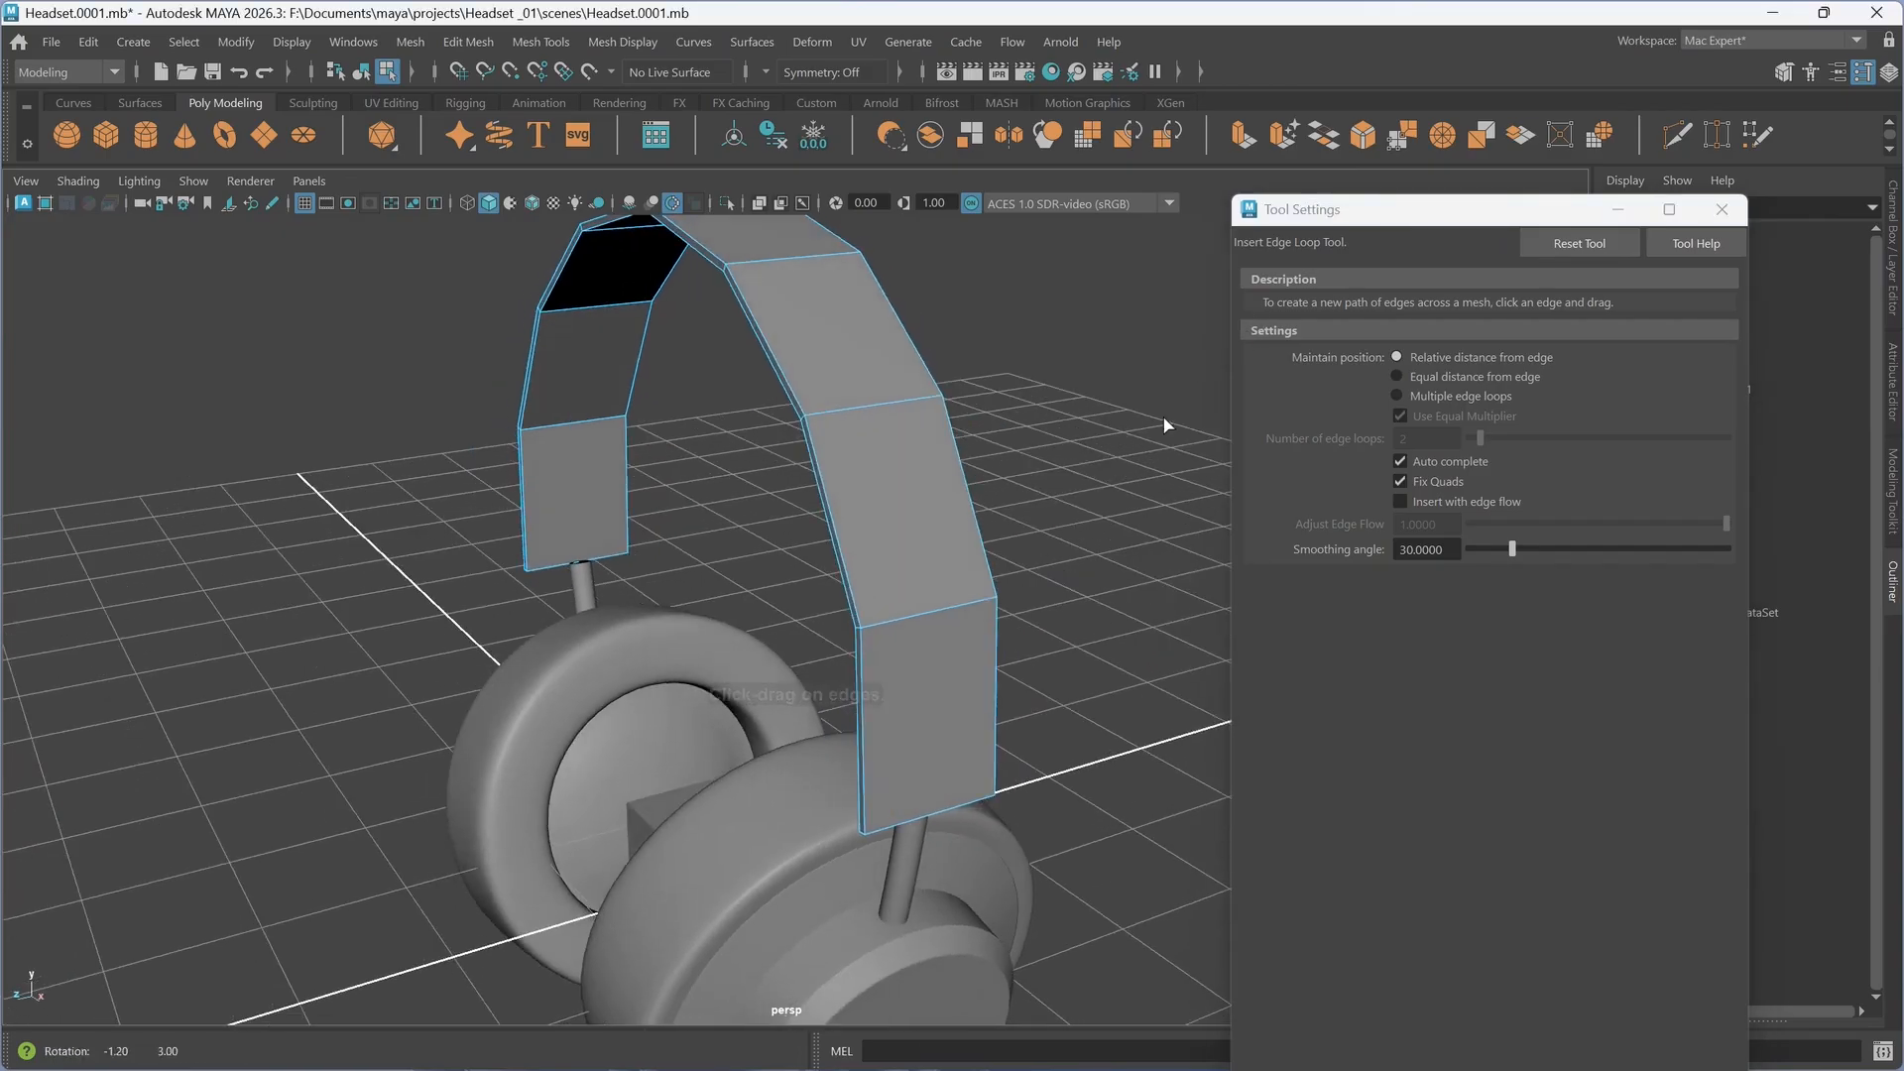
click(1414, 394)
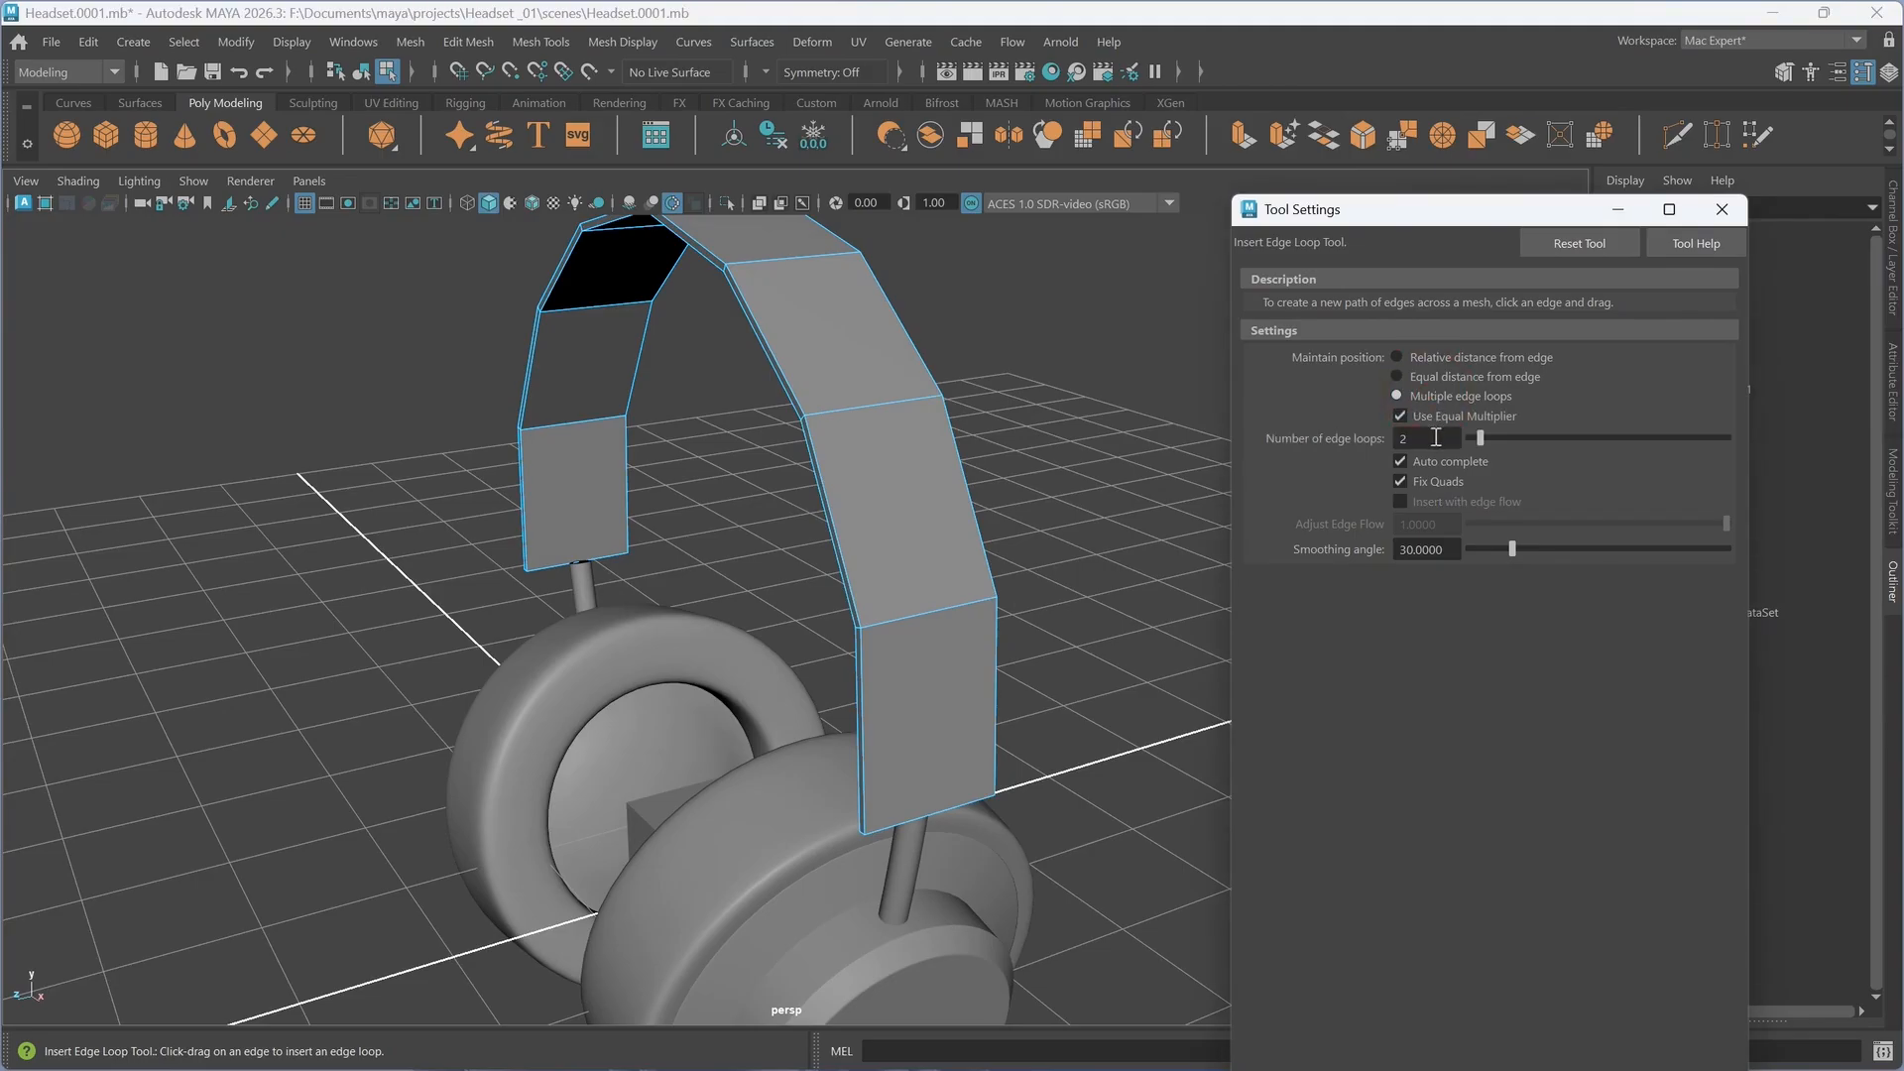
alt+drag(999, 647, 913, 696)
click(932, 603)
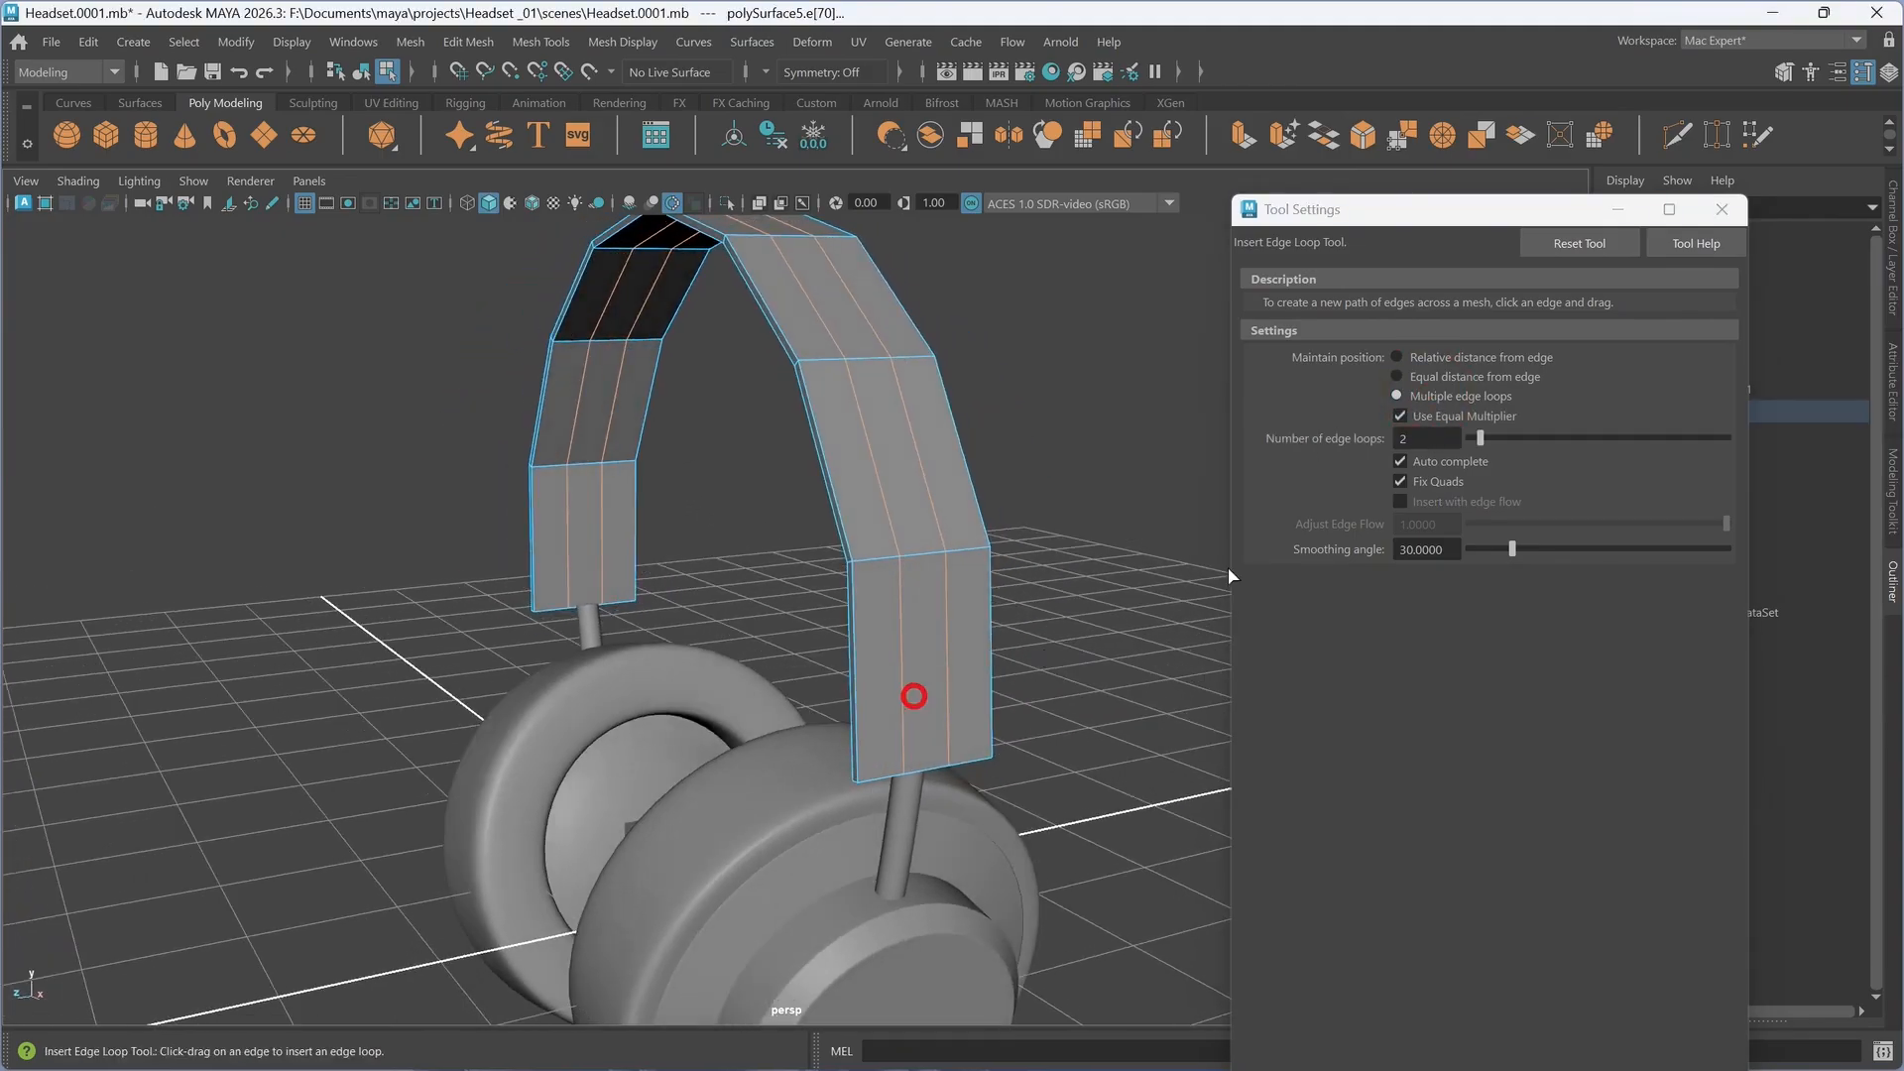
click(1576, 243)
click(1721, 209)
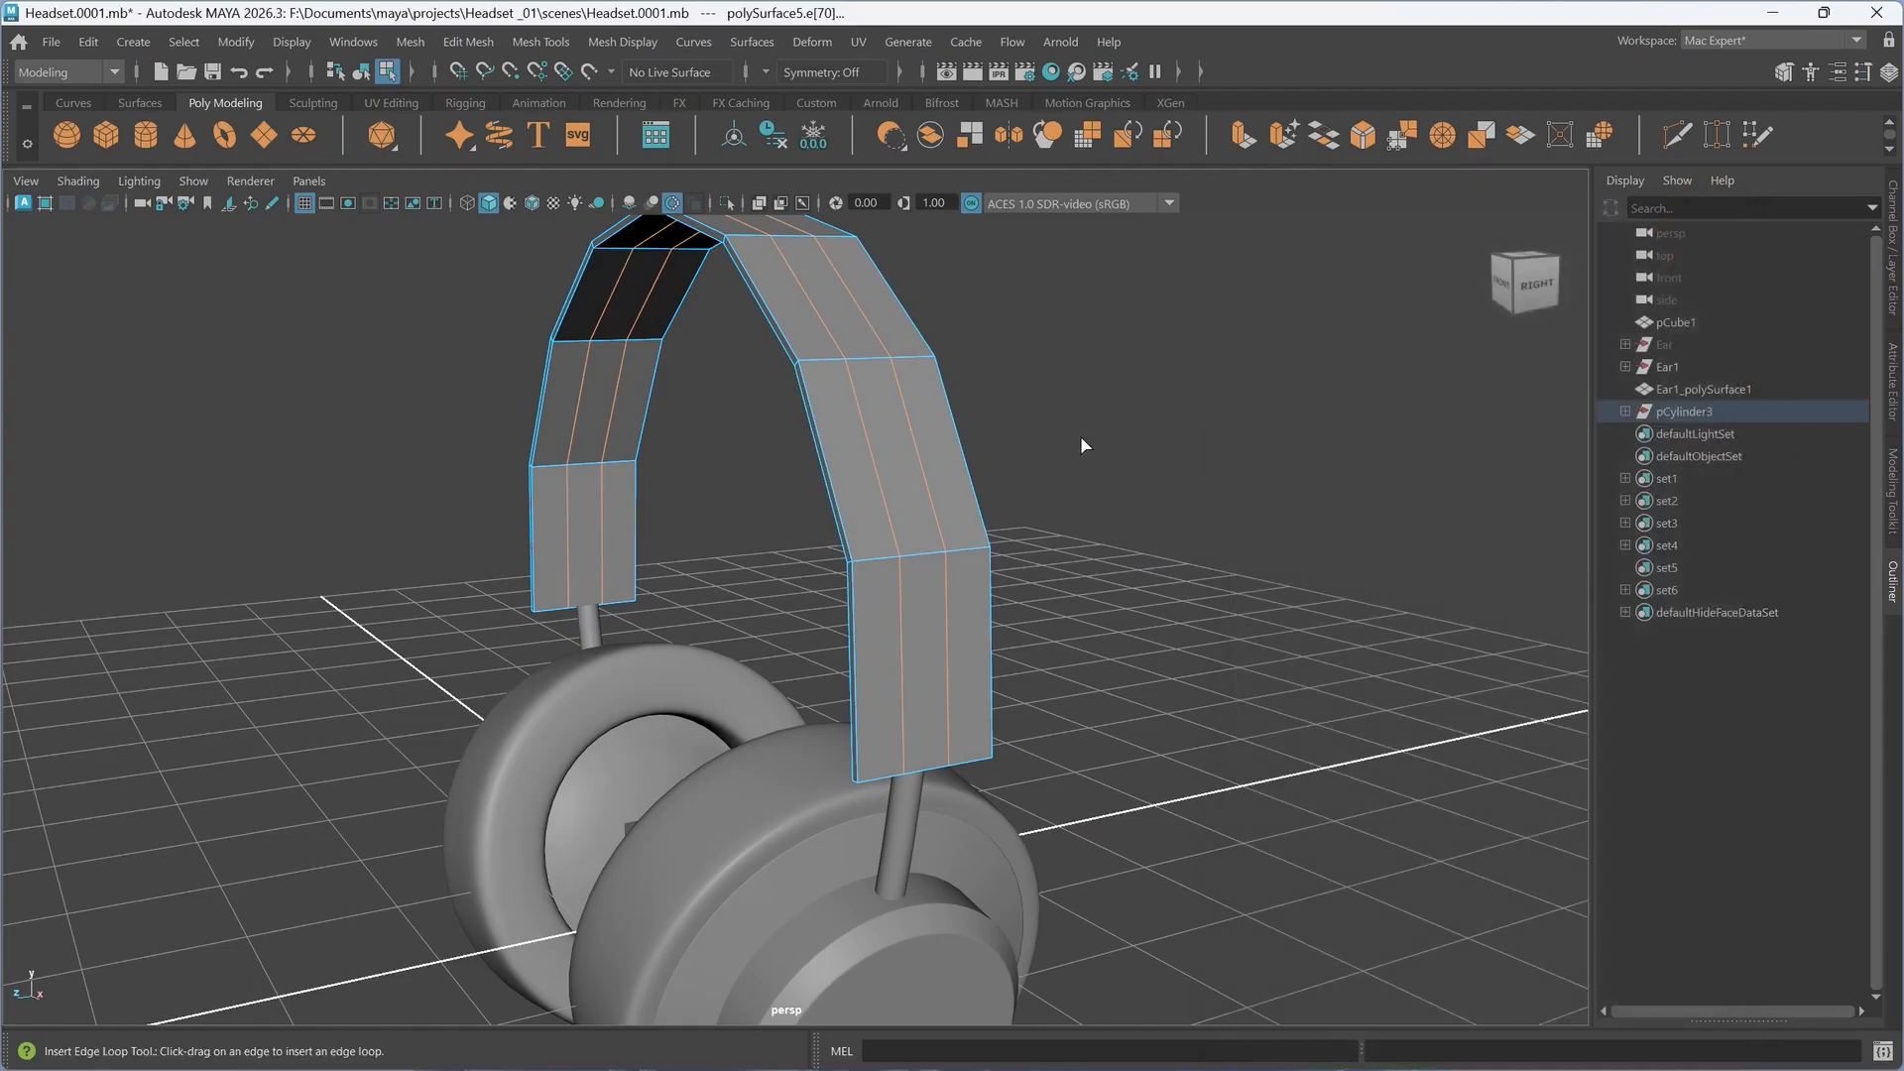
- Scale the two new loops apart across the headband's width by about 1.44
key(r)
drag(891, 438, 968, 426)
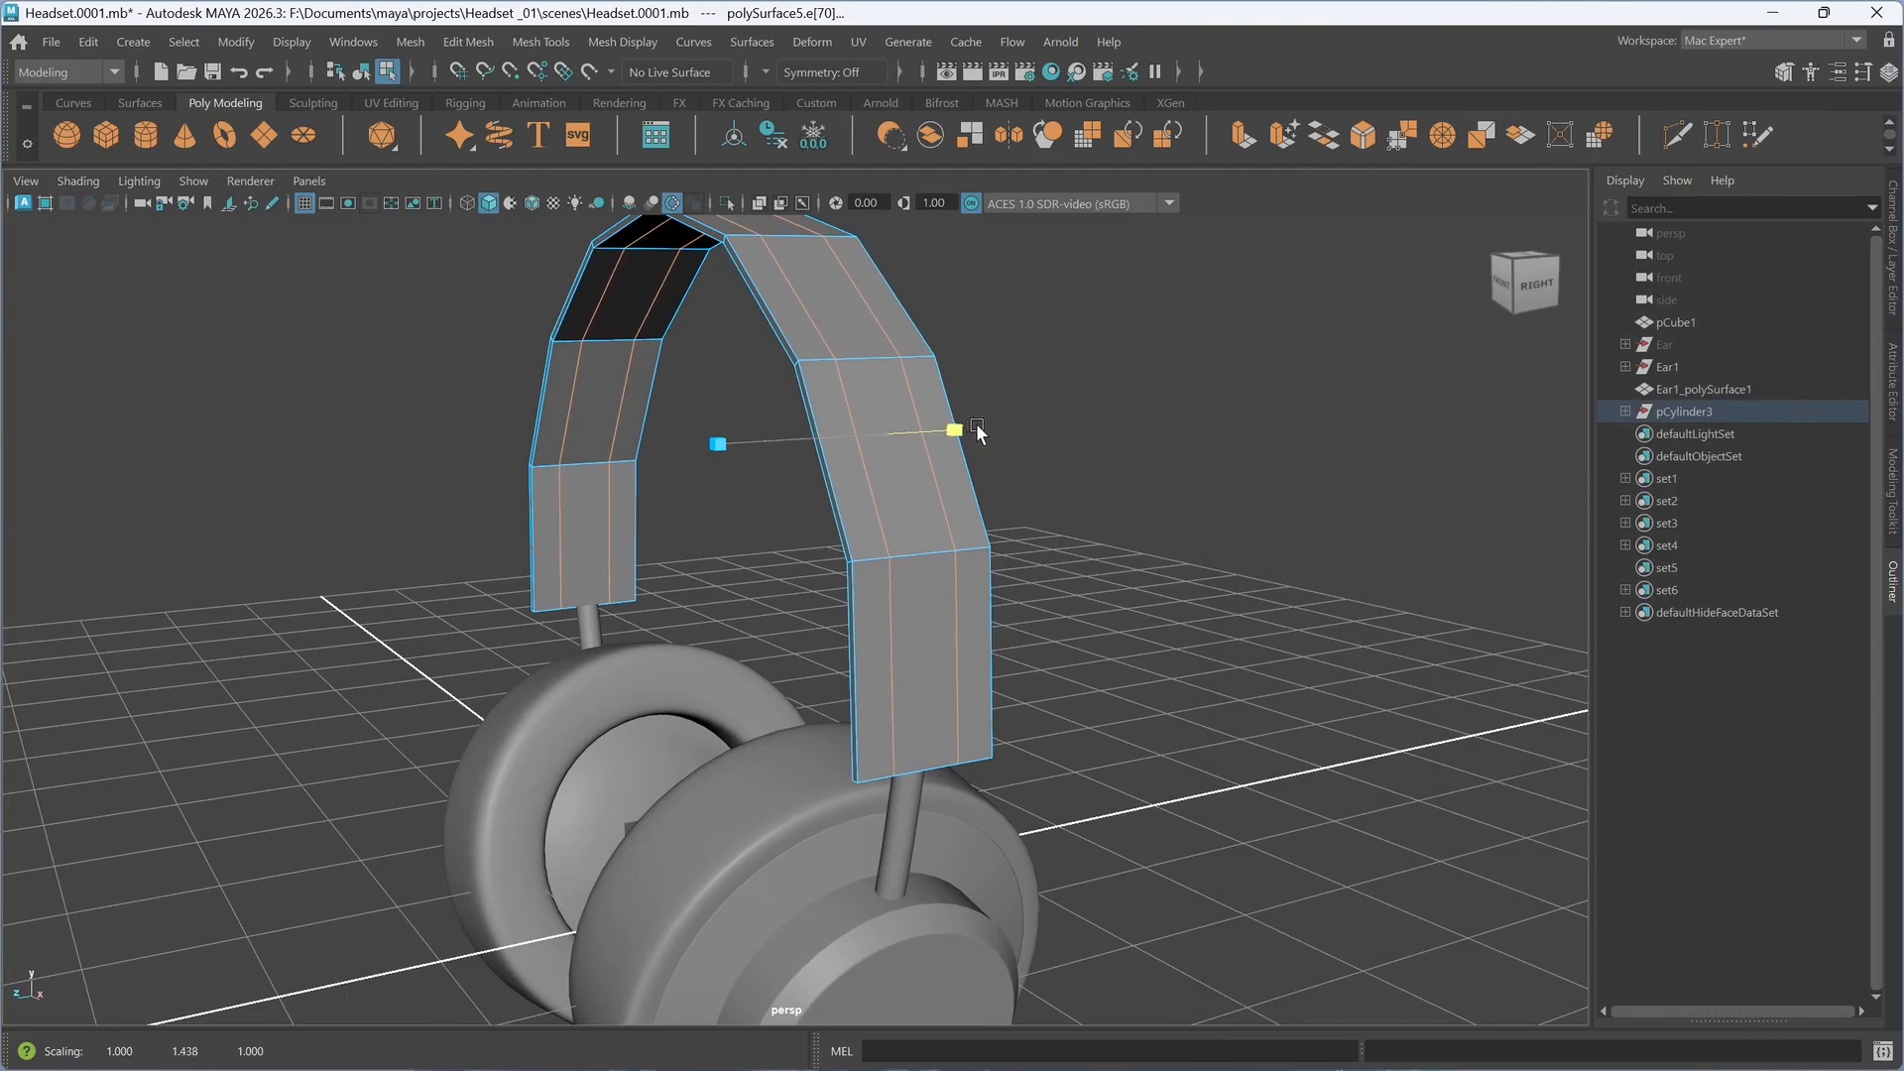
alt+drag(980, 420, 936, 579)
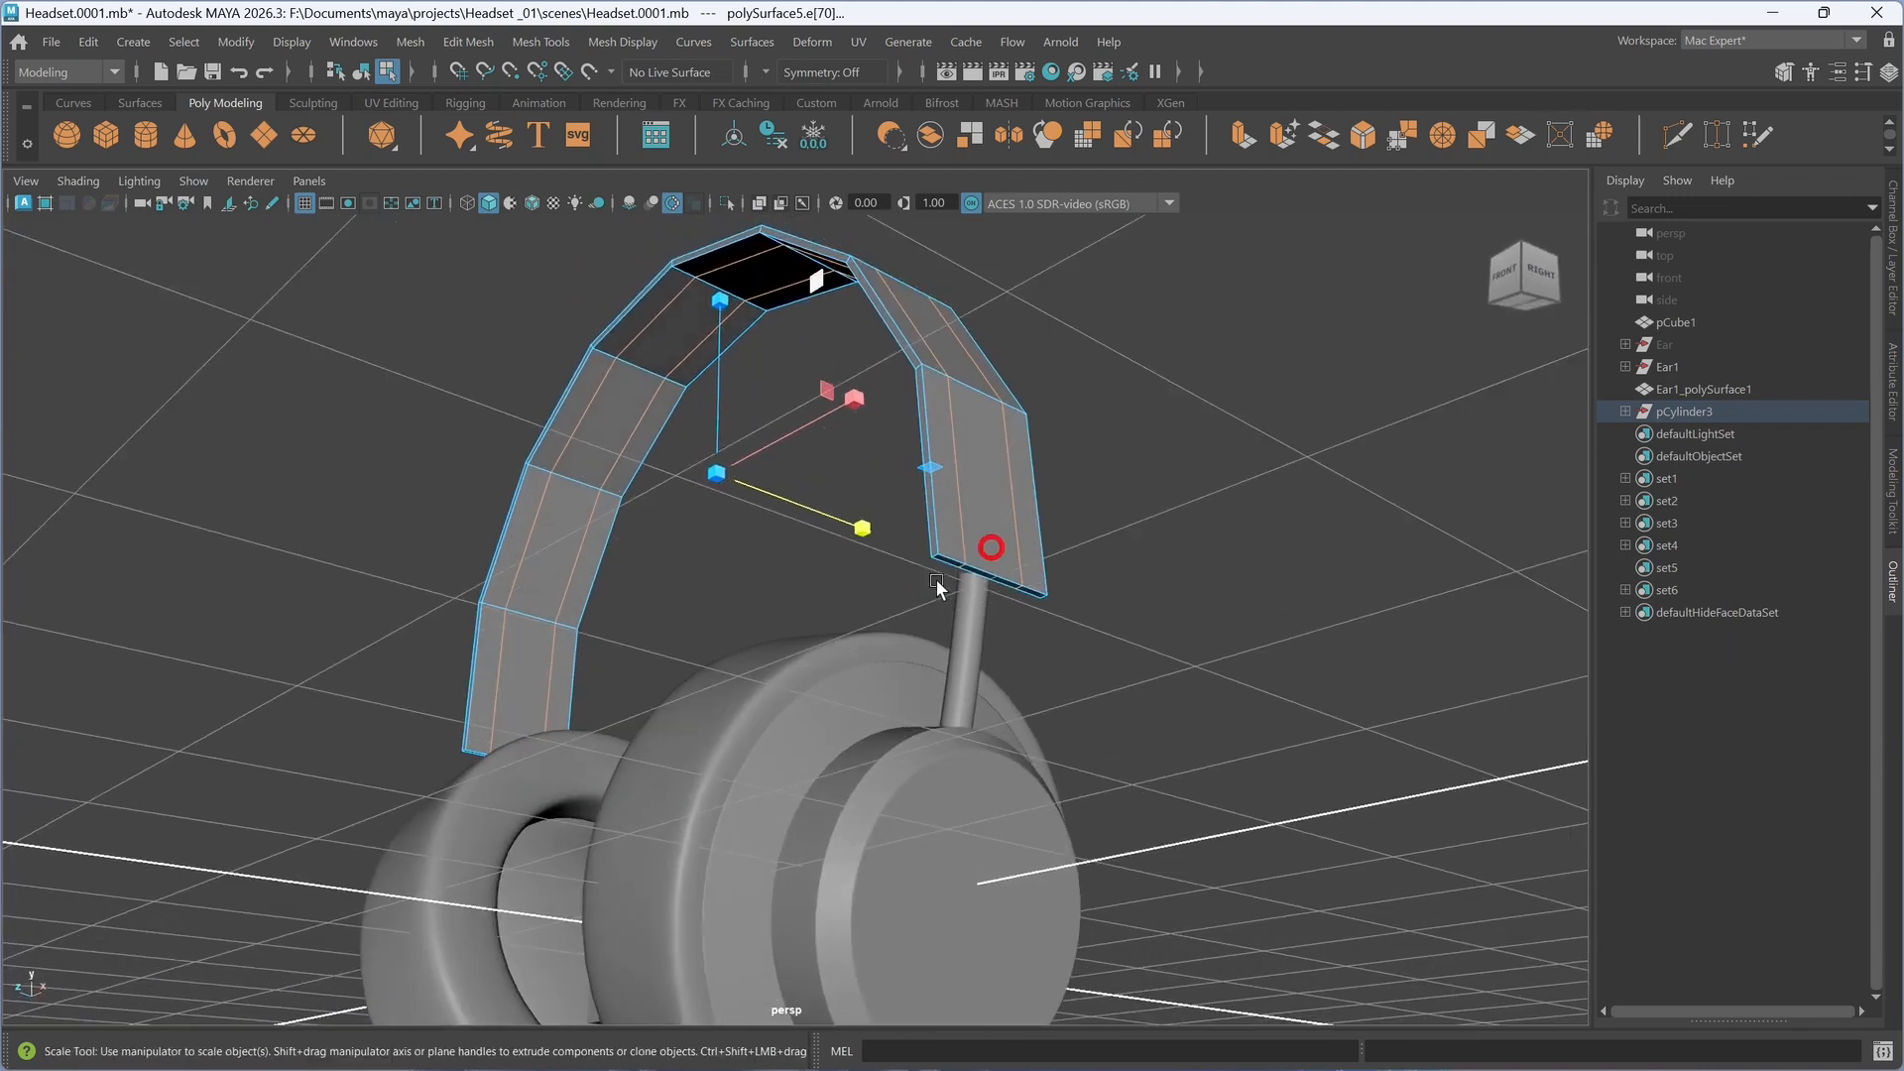
- Select the outer bottom edge segments on both sides of the headband's end above one stem
scroll(938, 580, up, 3)
right_drag(1271, 445, 1274, 388)
click(1046, 536)
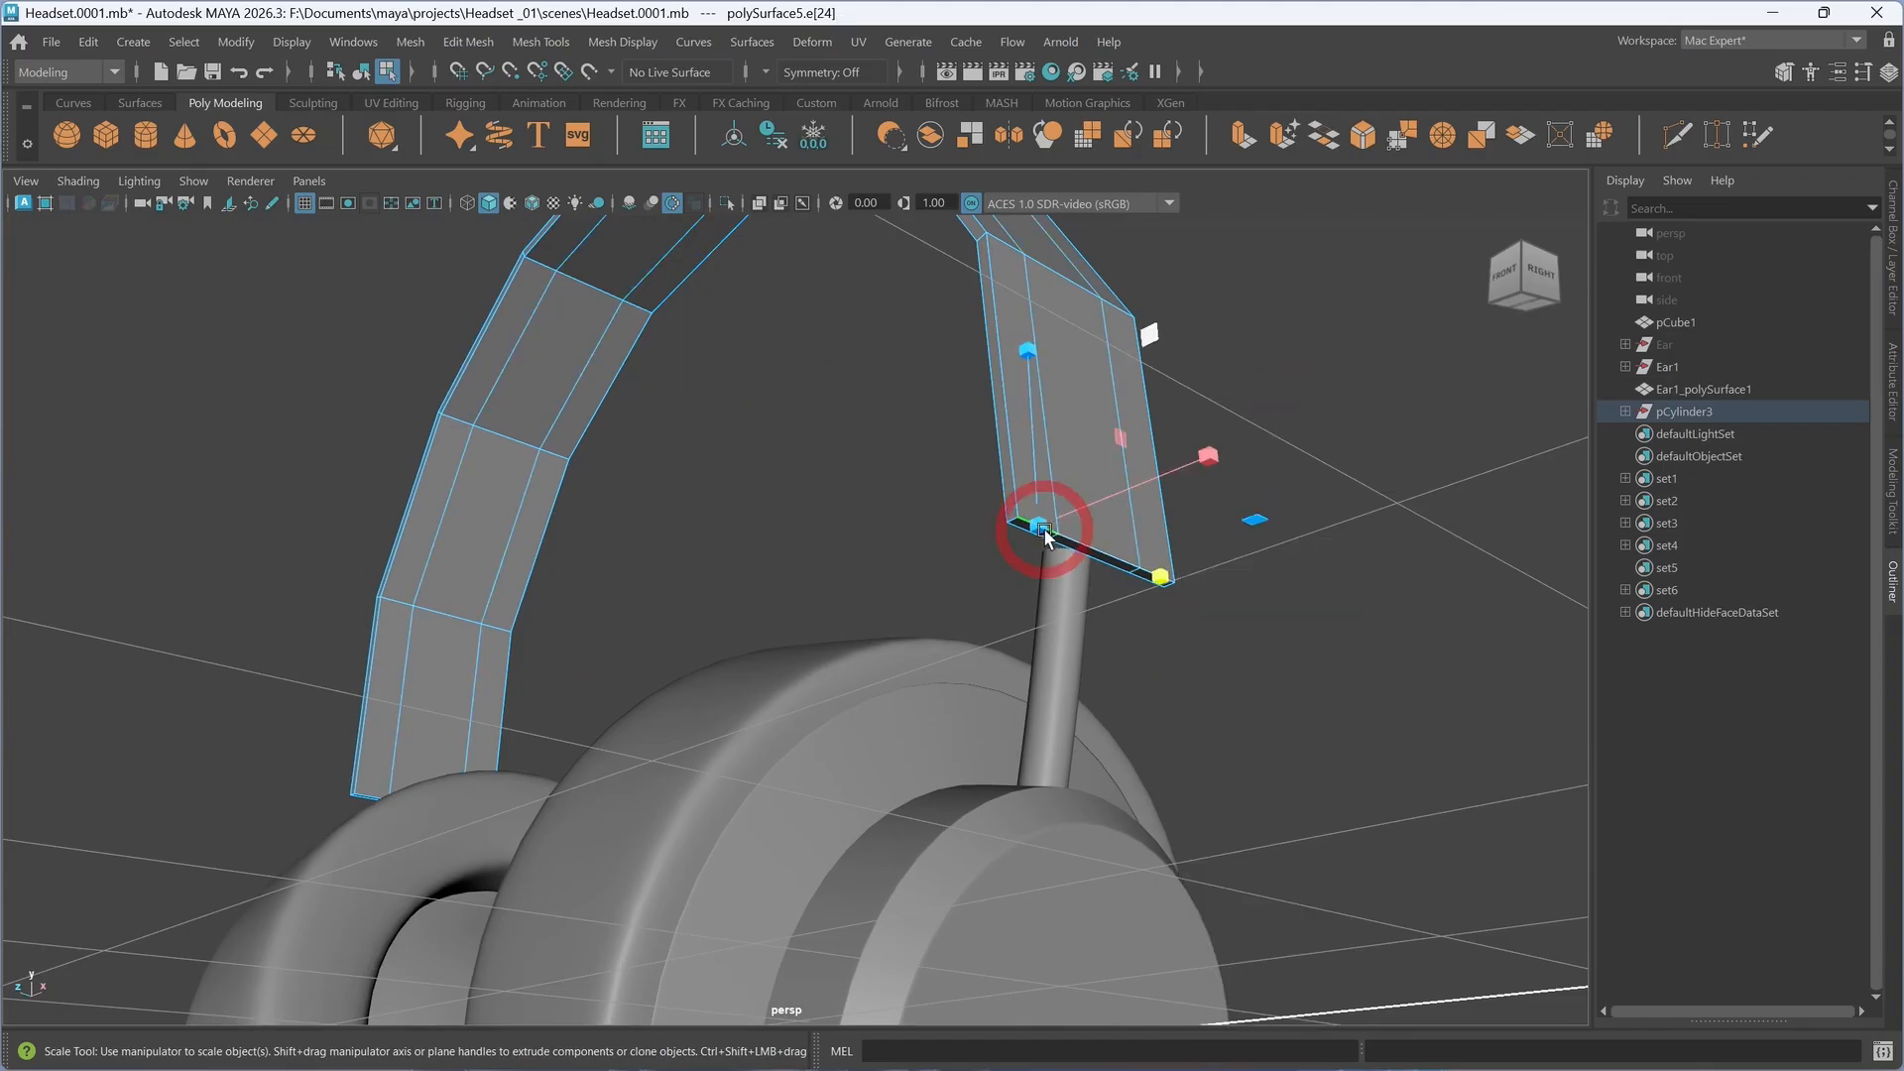
scroll(1091, 508, up, 2)
scroll(1141, 501, up, 4)
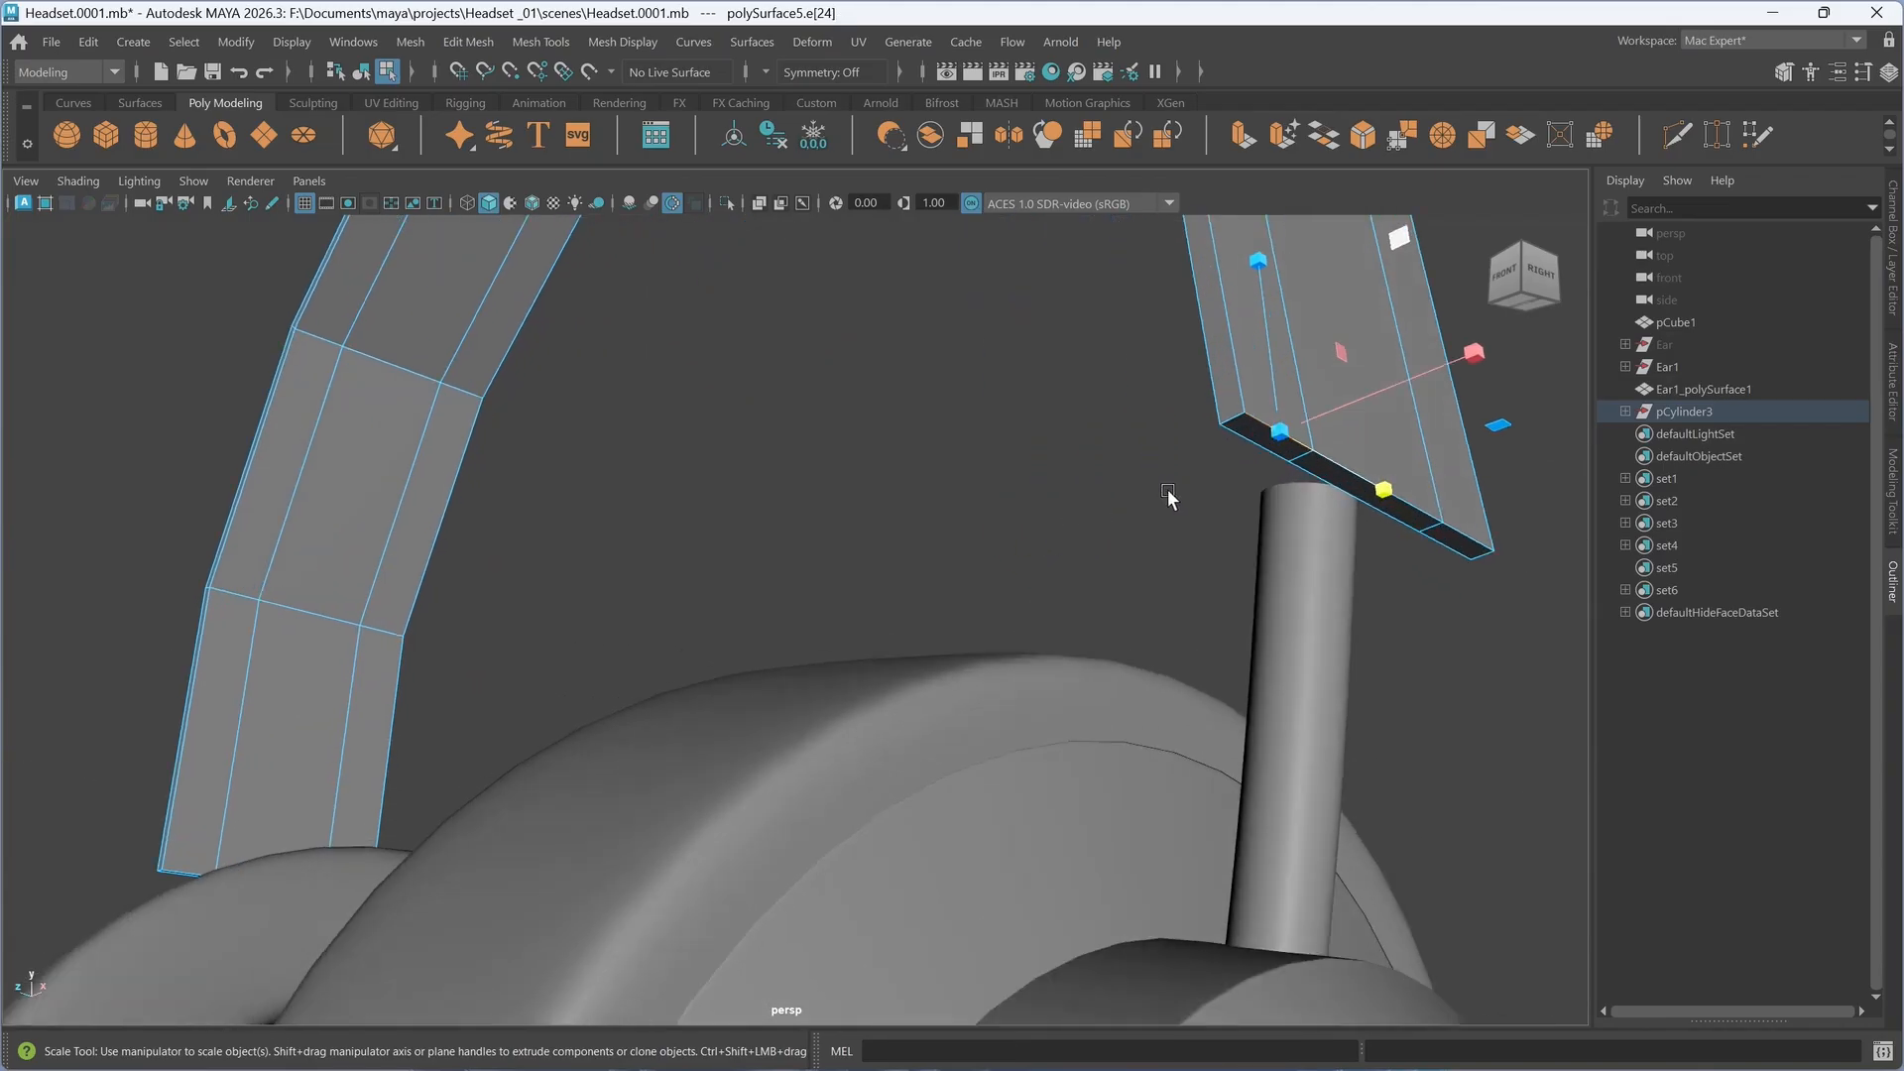
alt+middle_drag(1087, 521, 991, 569)
alt+drag(1088, 540, 1442, 532)
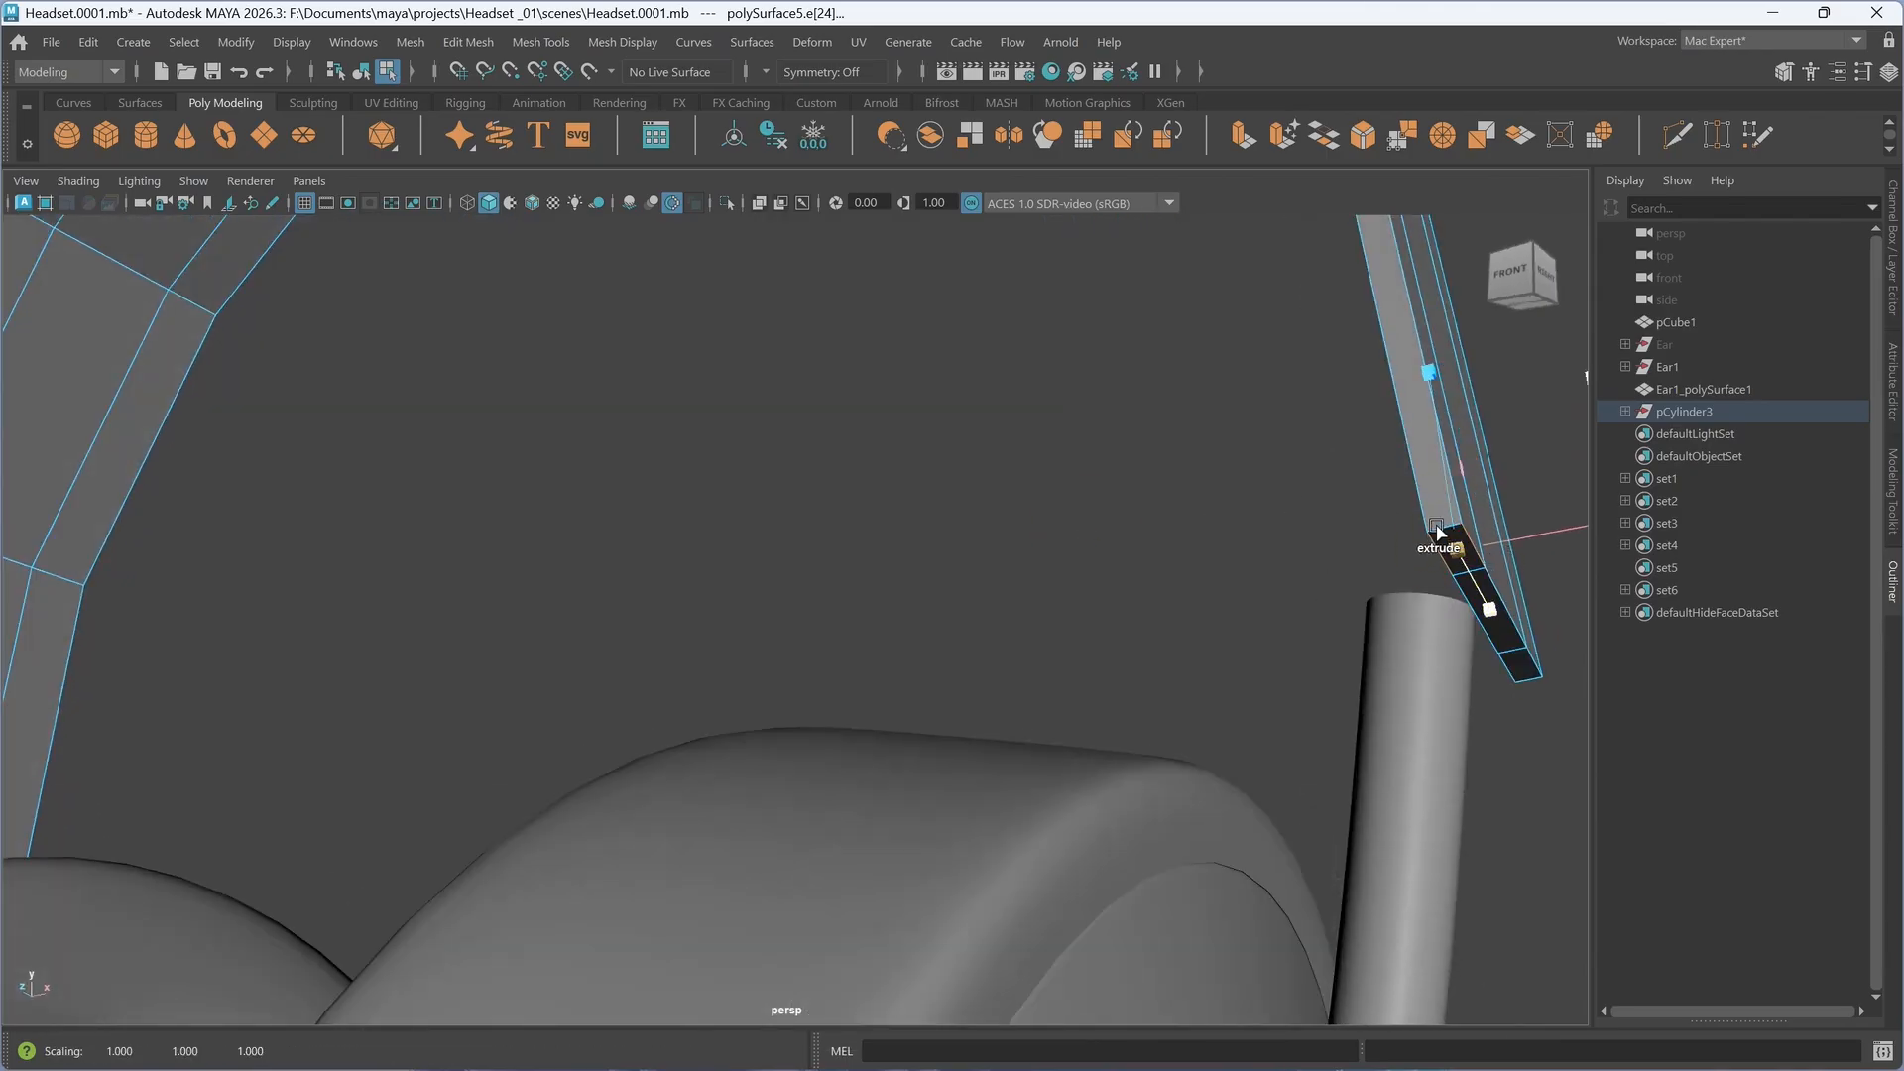
alt+shift+middle_drag(1432, 540, 1210, 591)
scroll(1313, 548, up, 4)
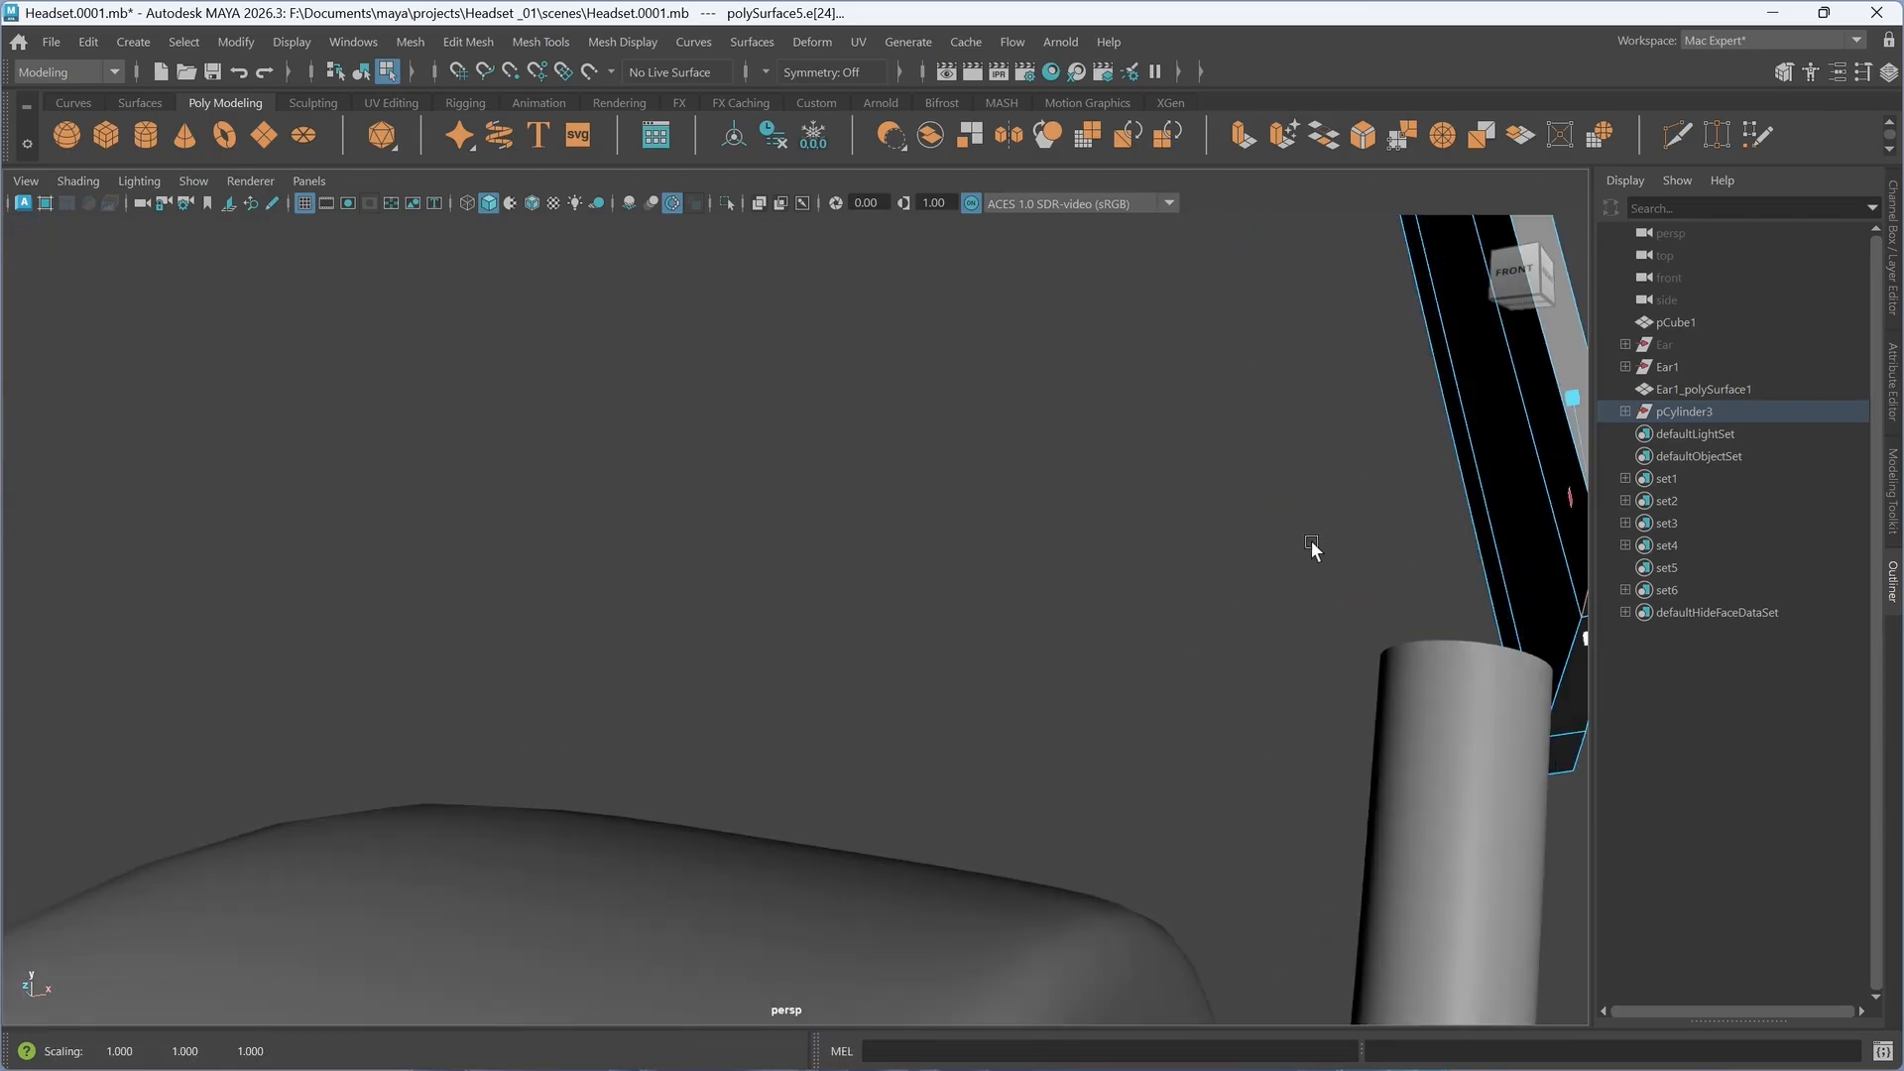
alt+middle_drag(1032, 580, 412, 651)
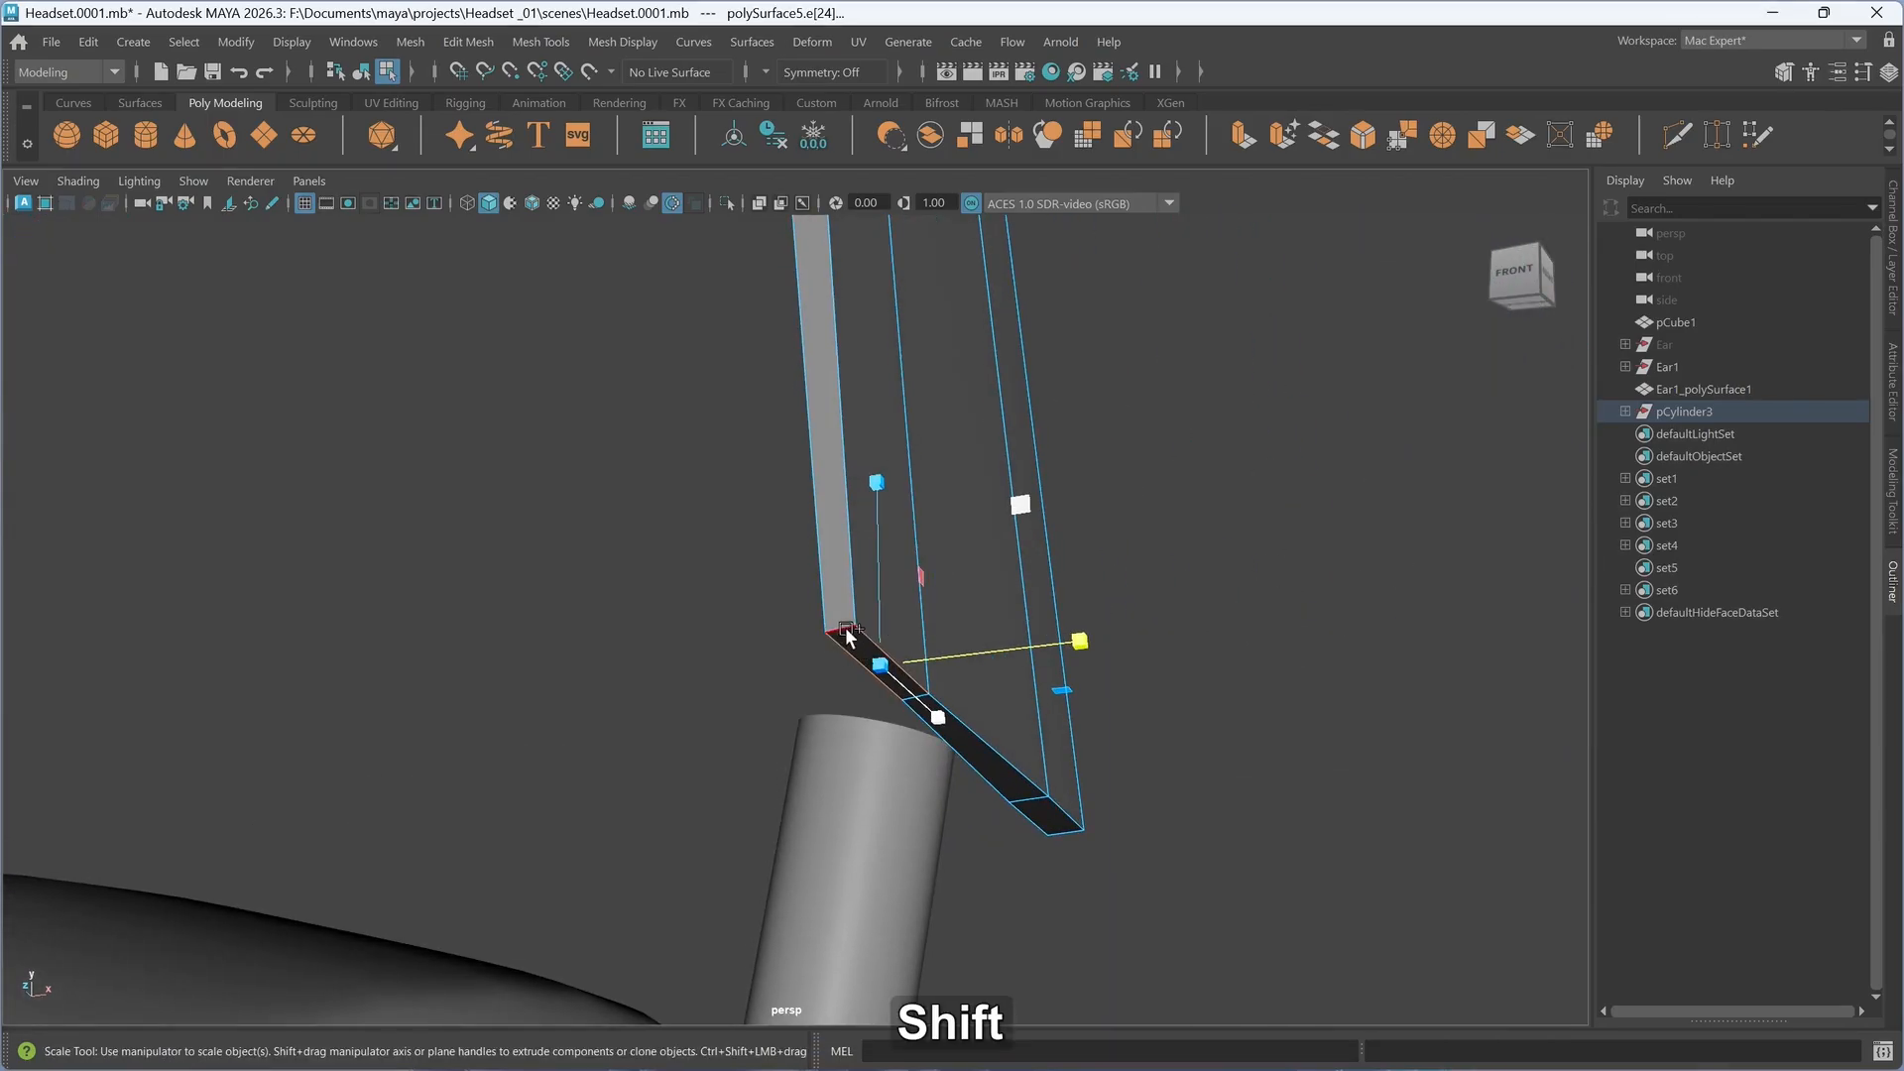
click(1040, 823)
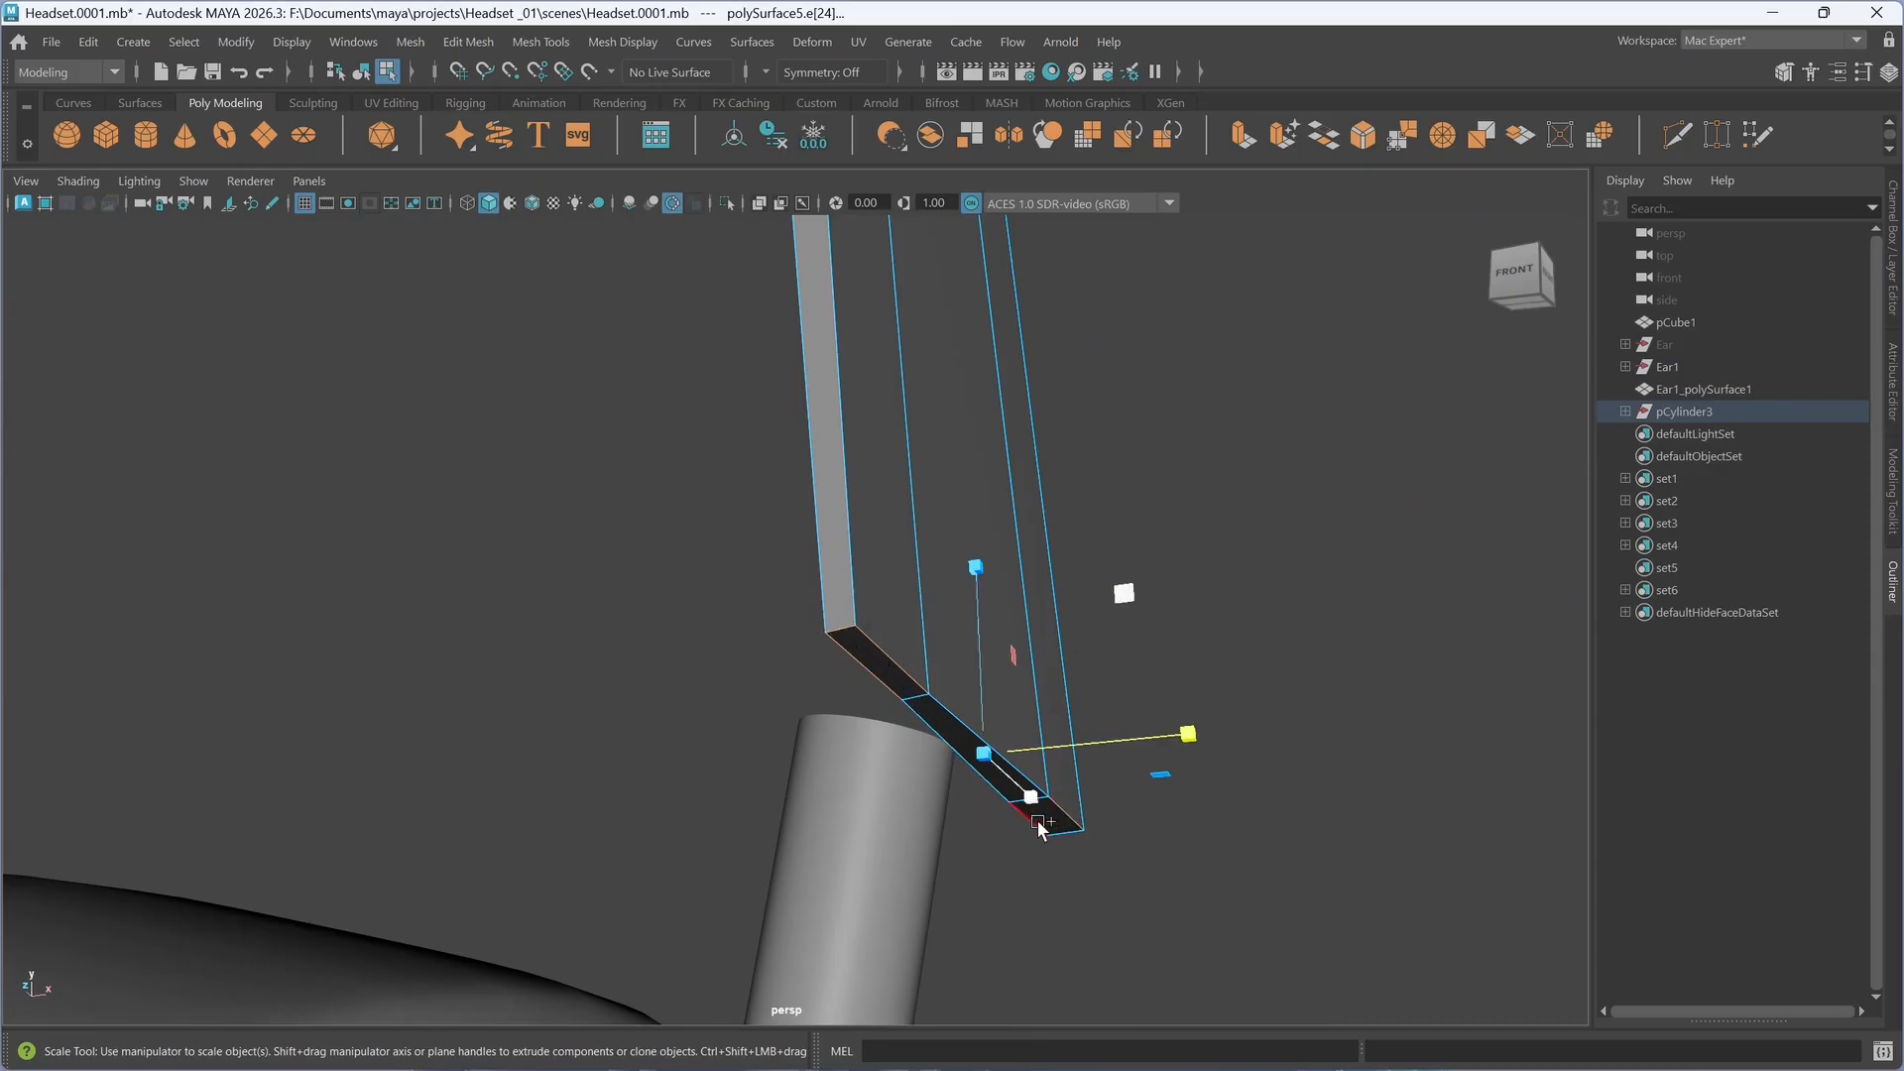
- Add the outer bottom edge segments of the headband's opposite end to the selection
scroll(934, 864, down, 3)
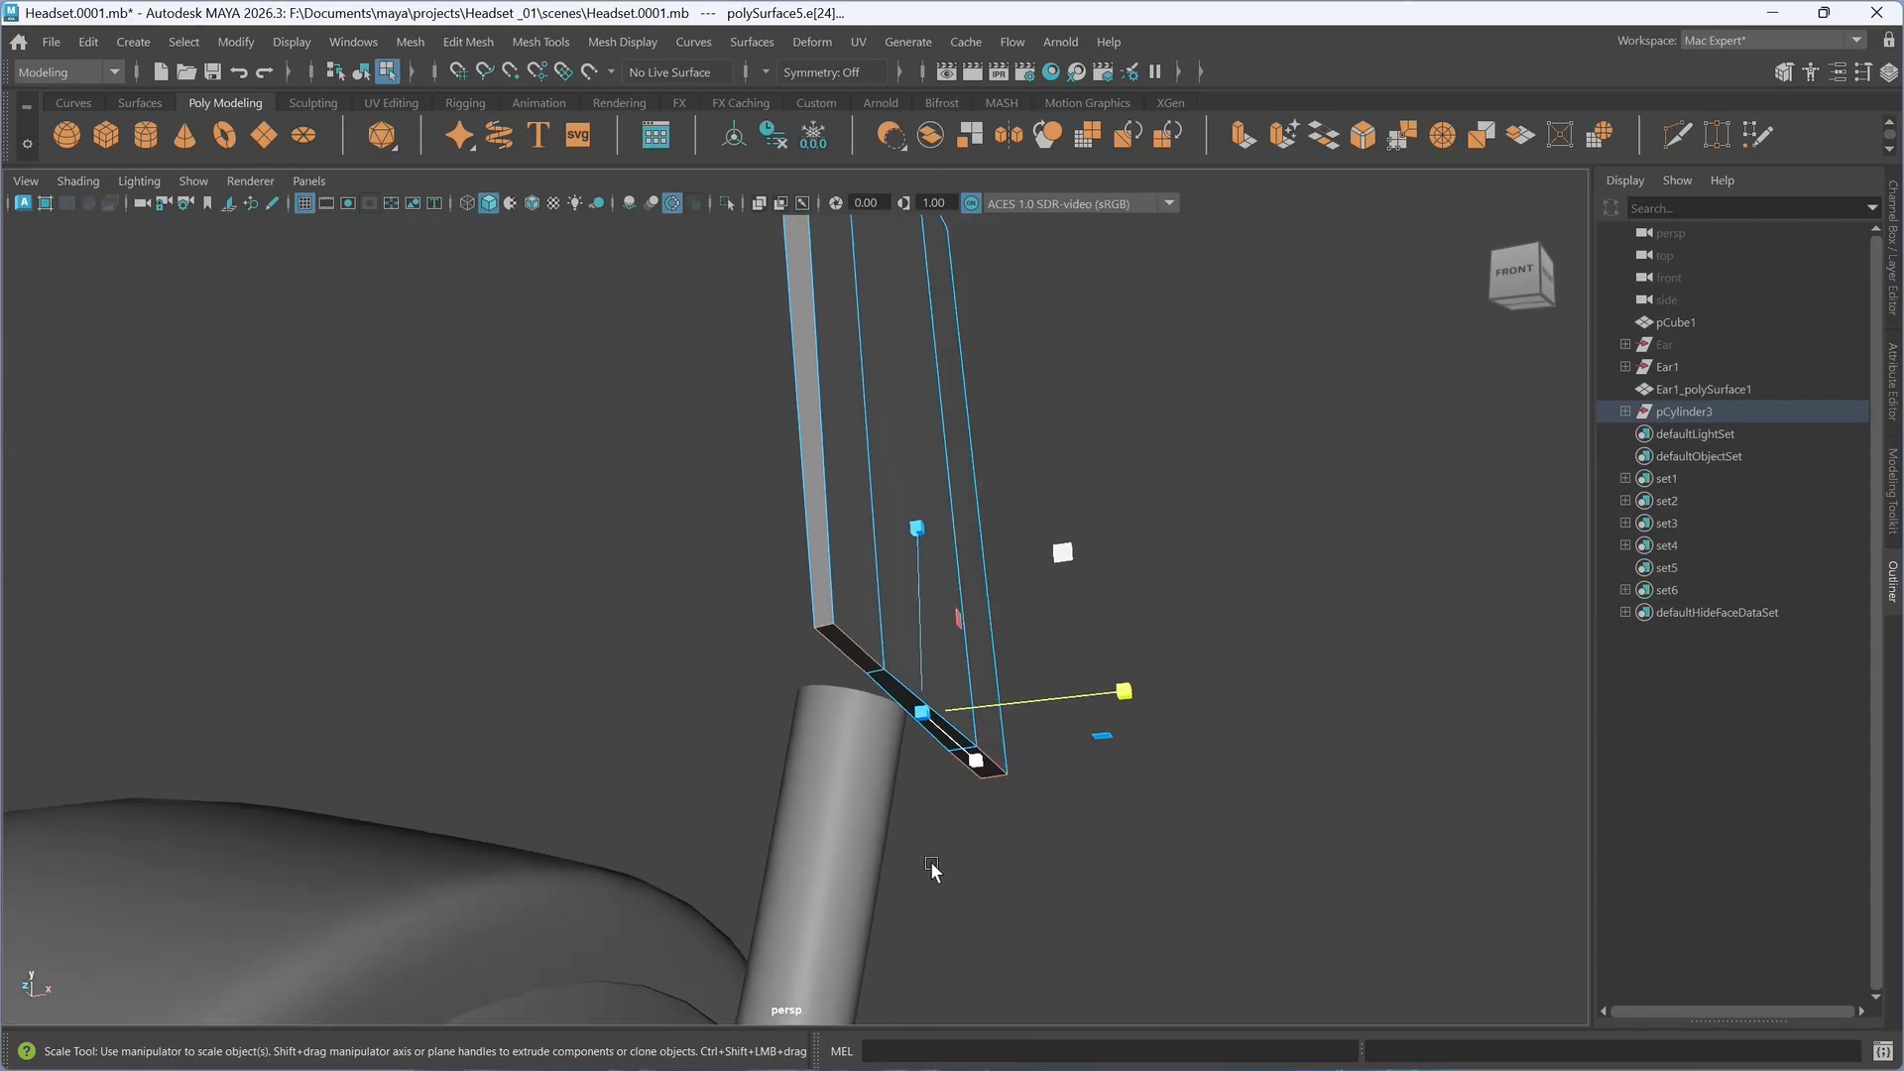
scroll(734, 785, down, 6)
alt+middle_drag(633, 734, 785, 680)
key(r)
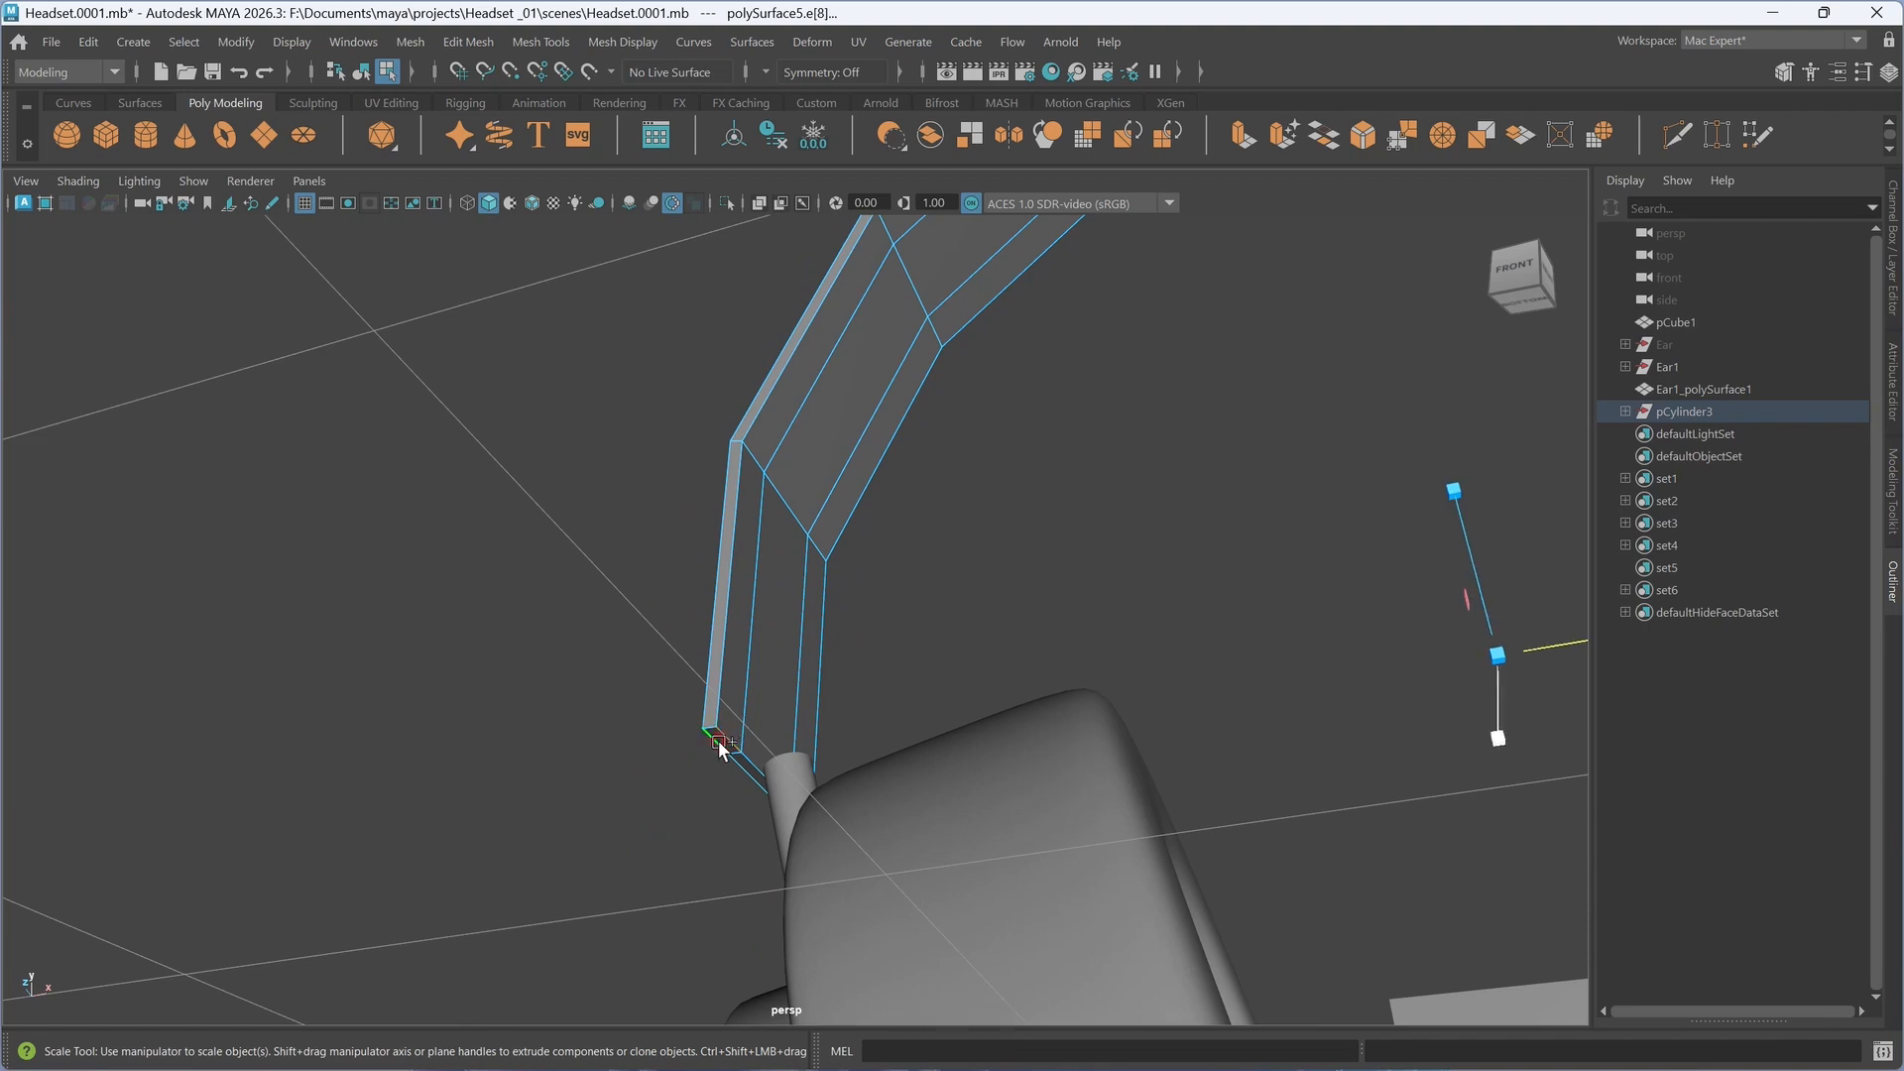
scroll(721, 750, up, 3)
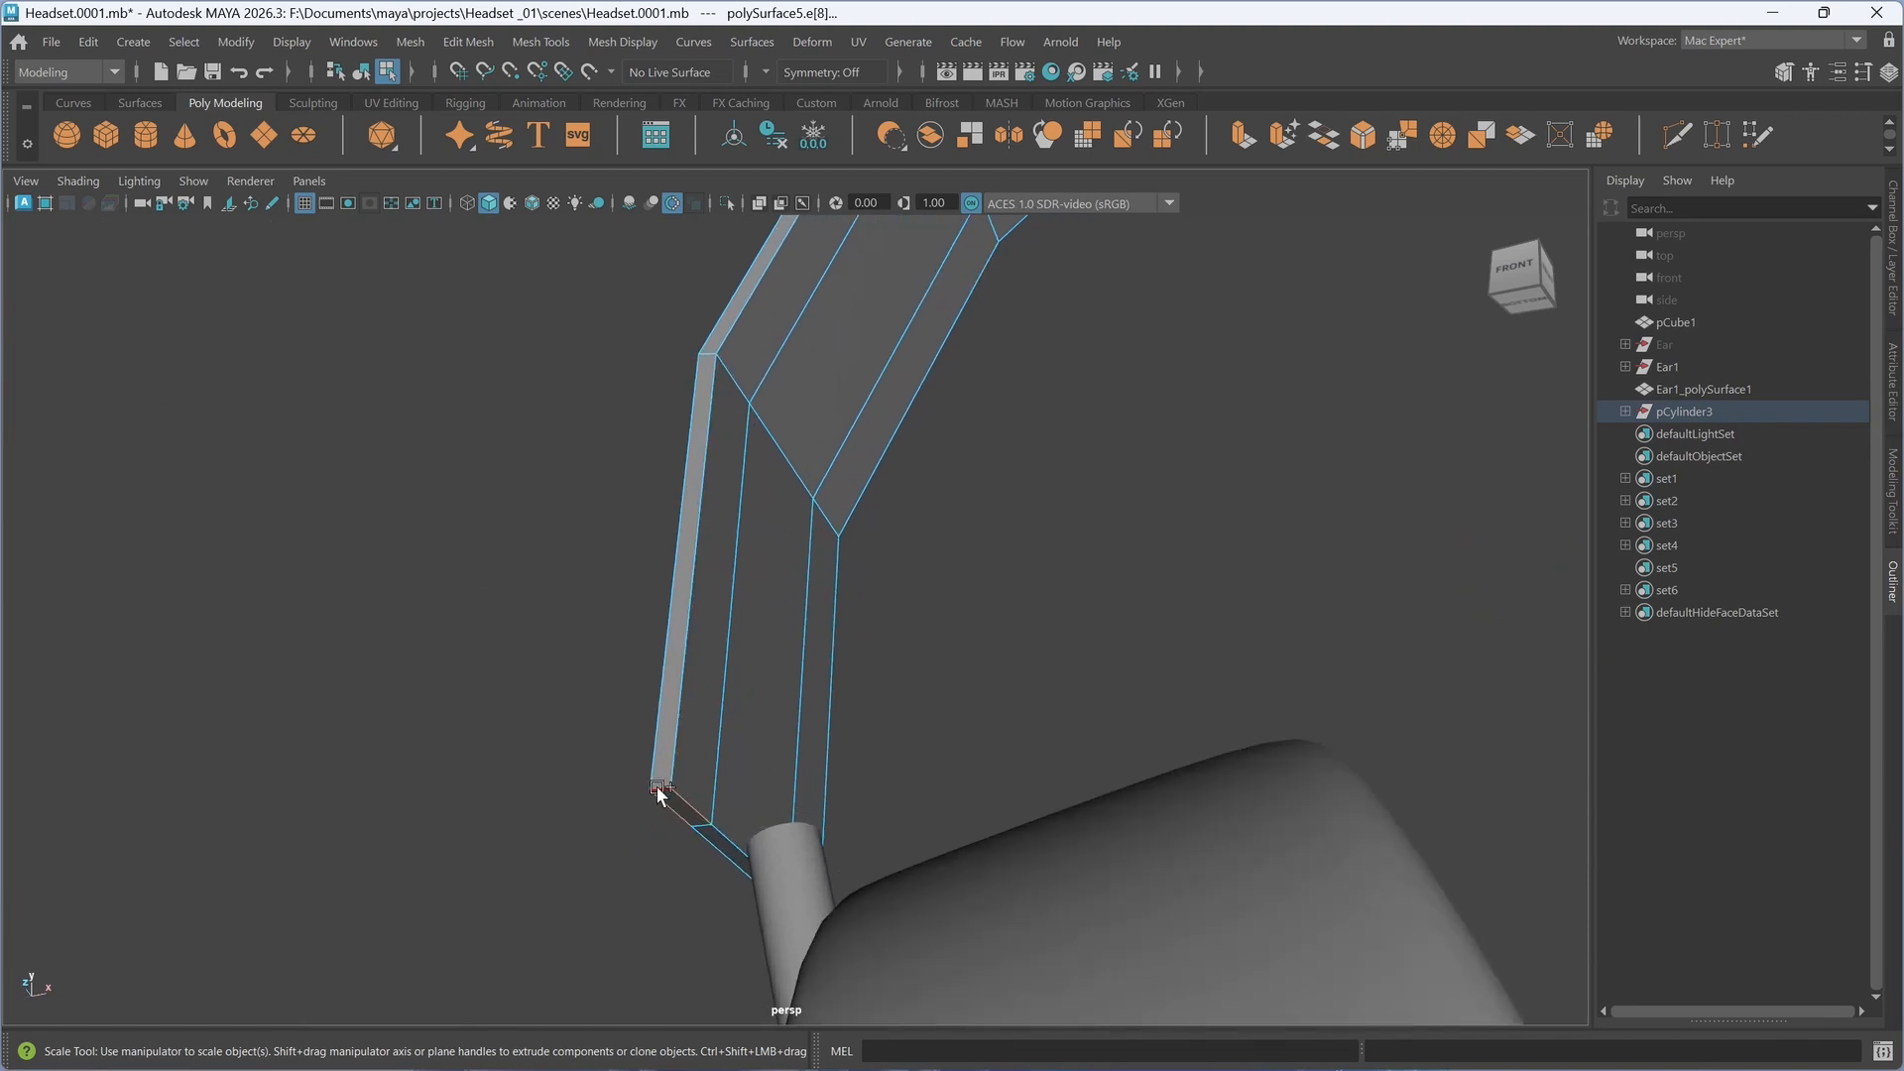
alt+drag(638, 871, 857, 845)
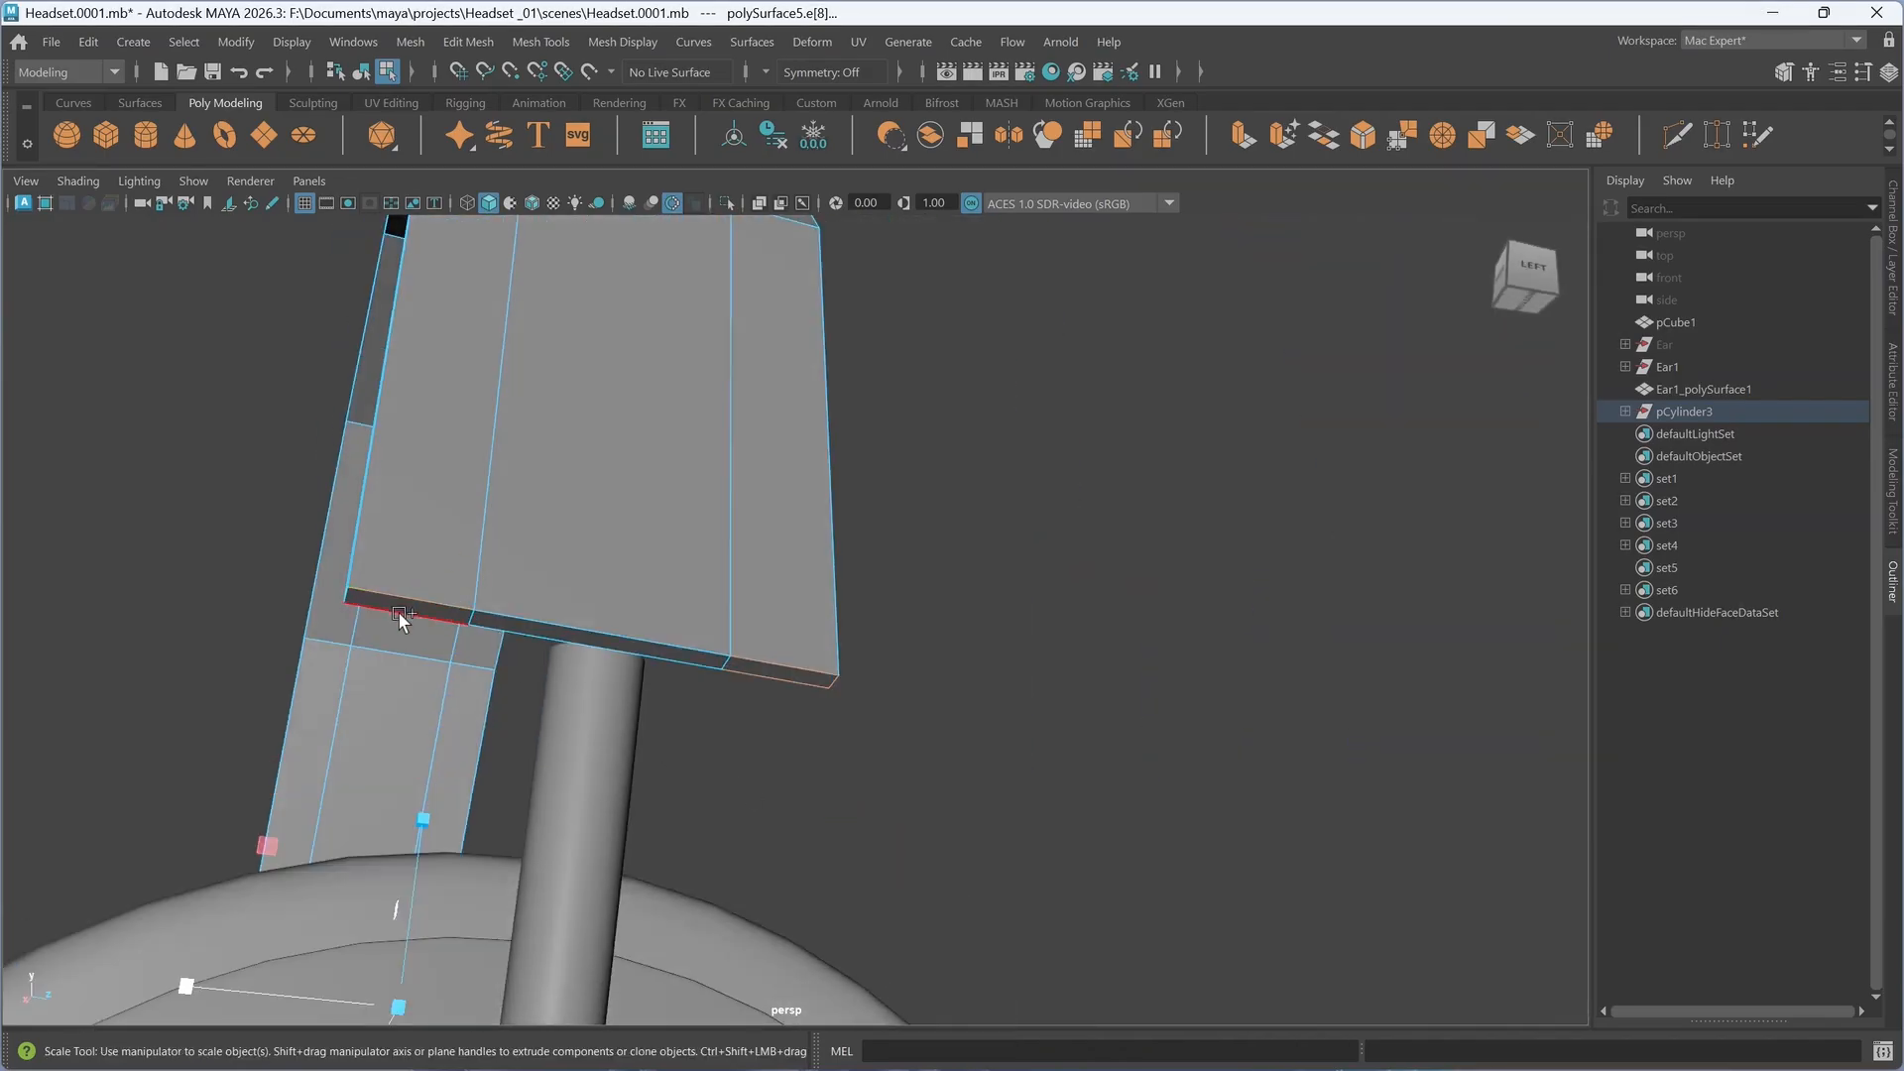
alt+drag(387, 658, 497, 701)
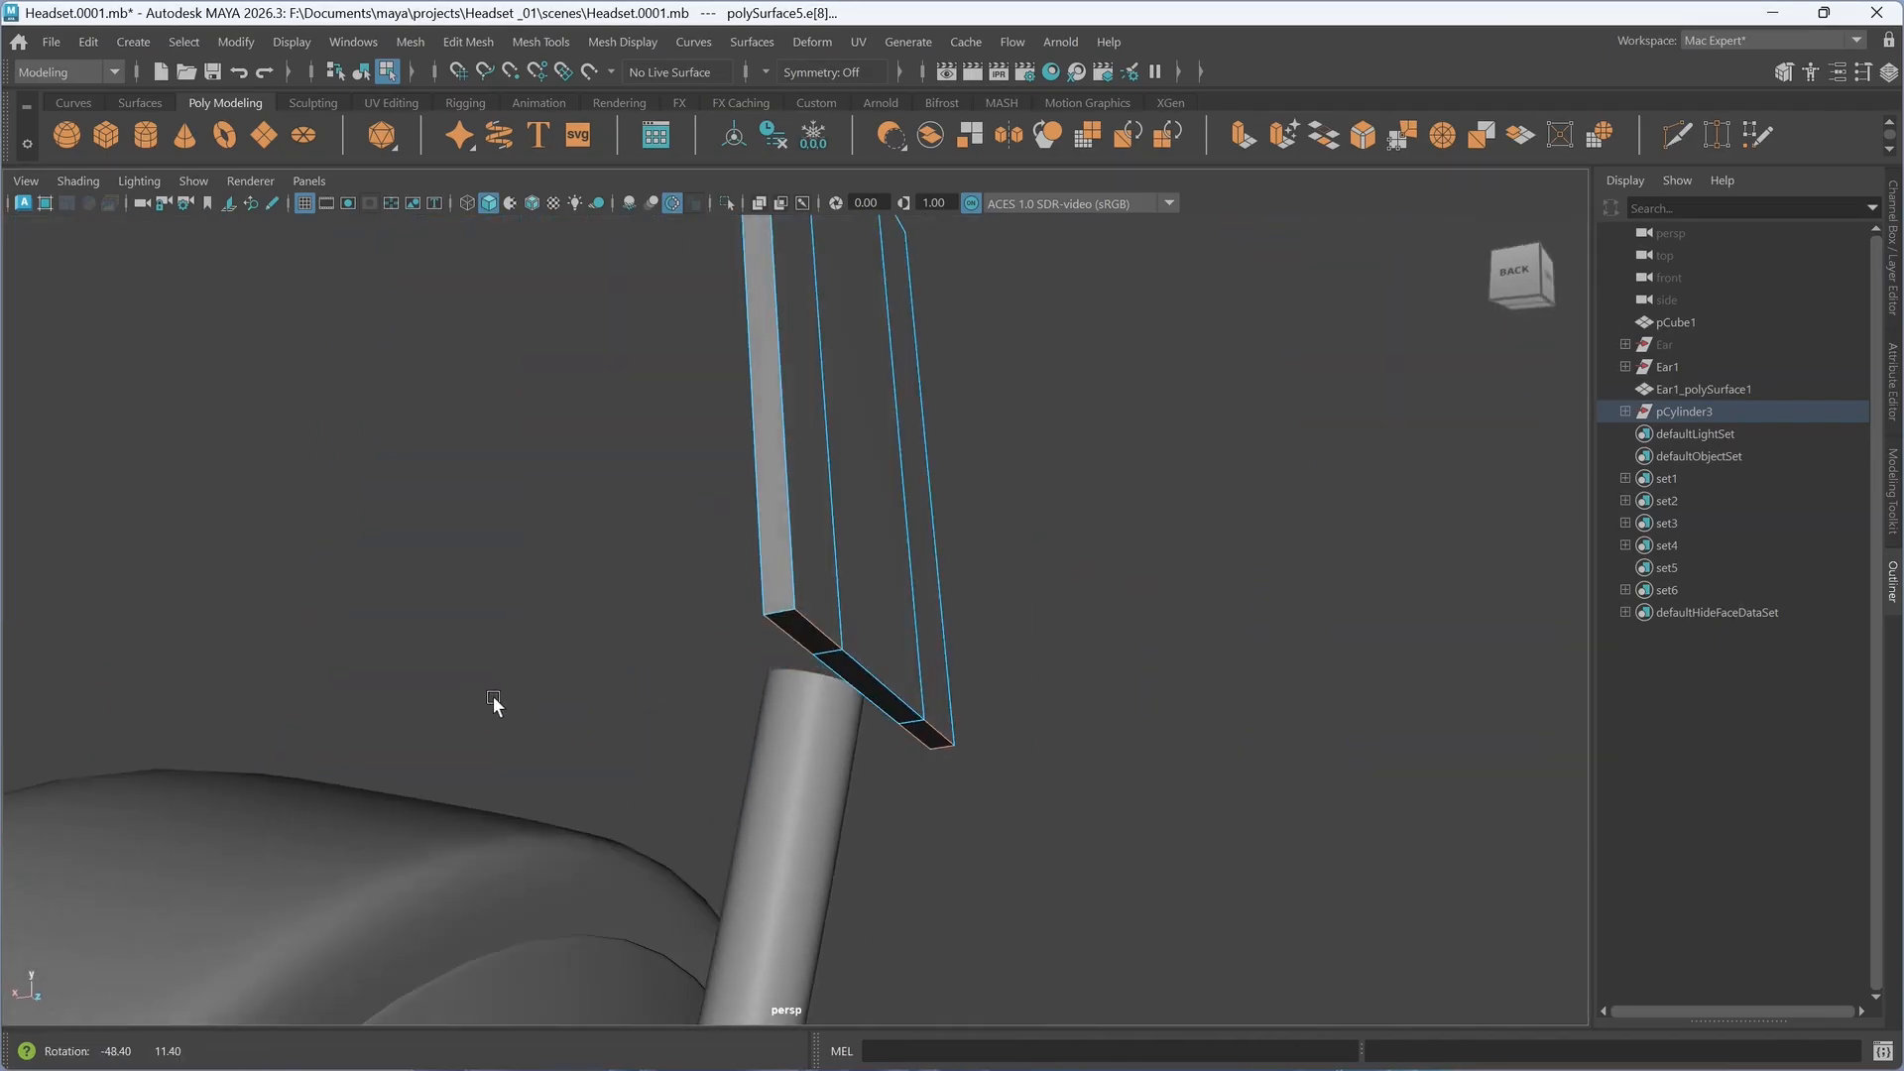
shift+click(790, 615)
- Try moving the selected outer bottom segments at both headband ends vertically
scroll(684, 691, down, 3)
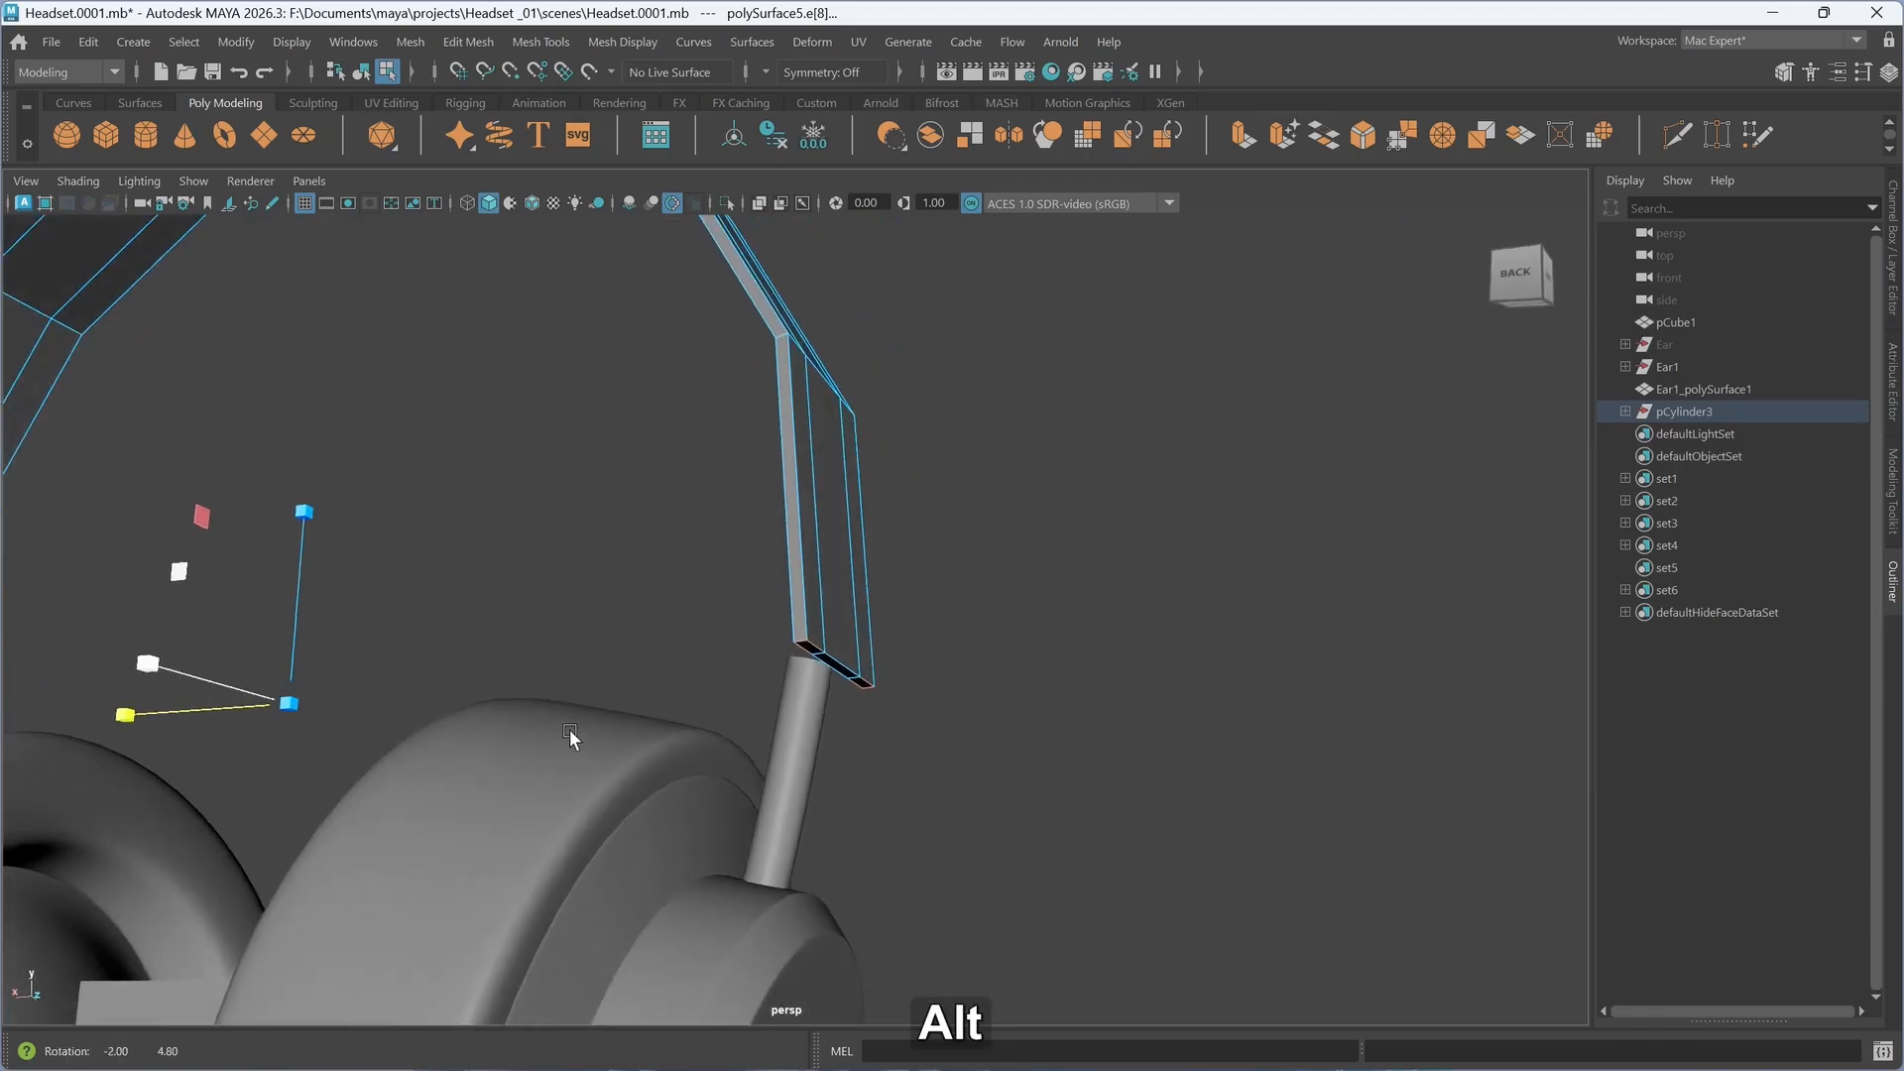
alt+drag(569, 730, 645, 768)
scroll(569, 730, down, 3)
alt+middle_drag(628, 768, 667, 815)
key(w)
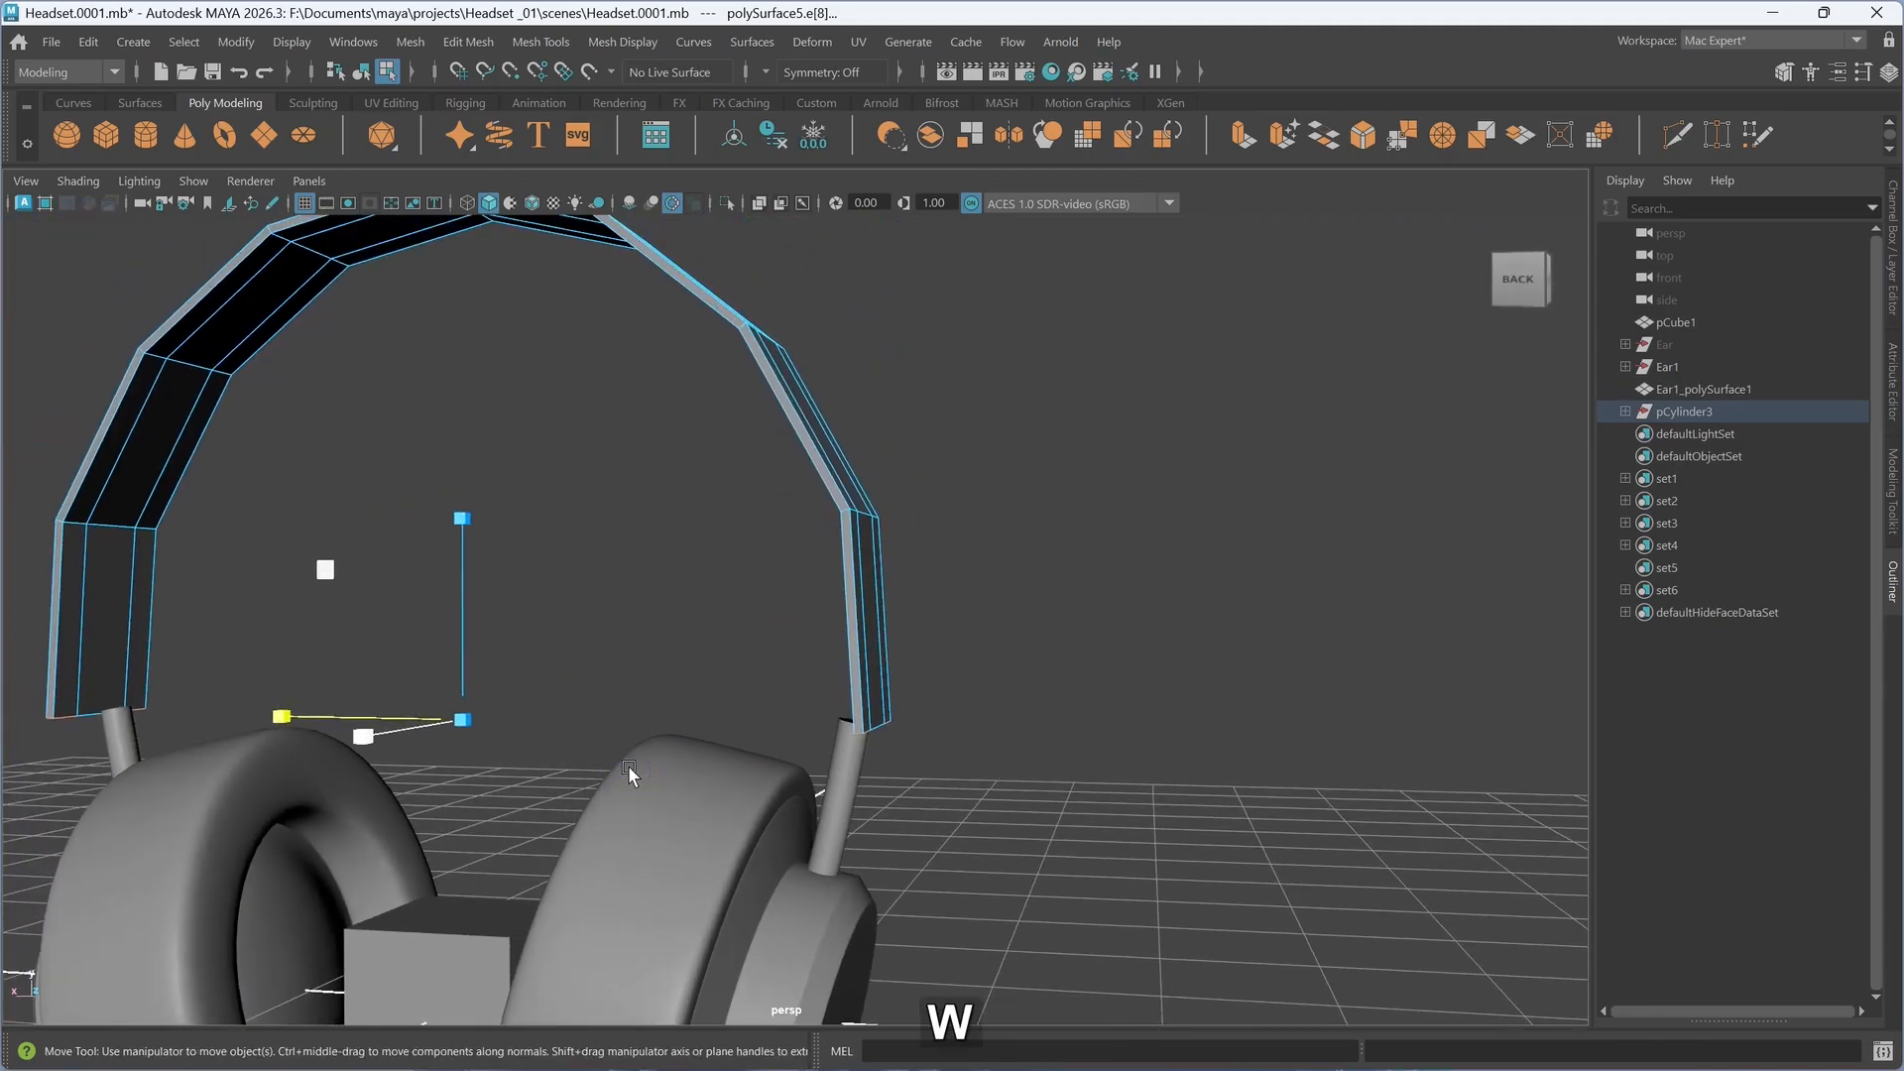
click(462, 583)
drag(462, 583, 645, 641)
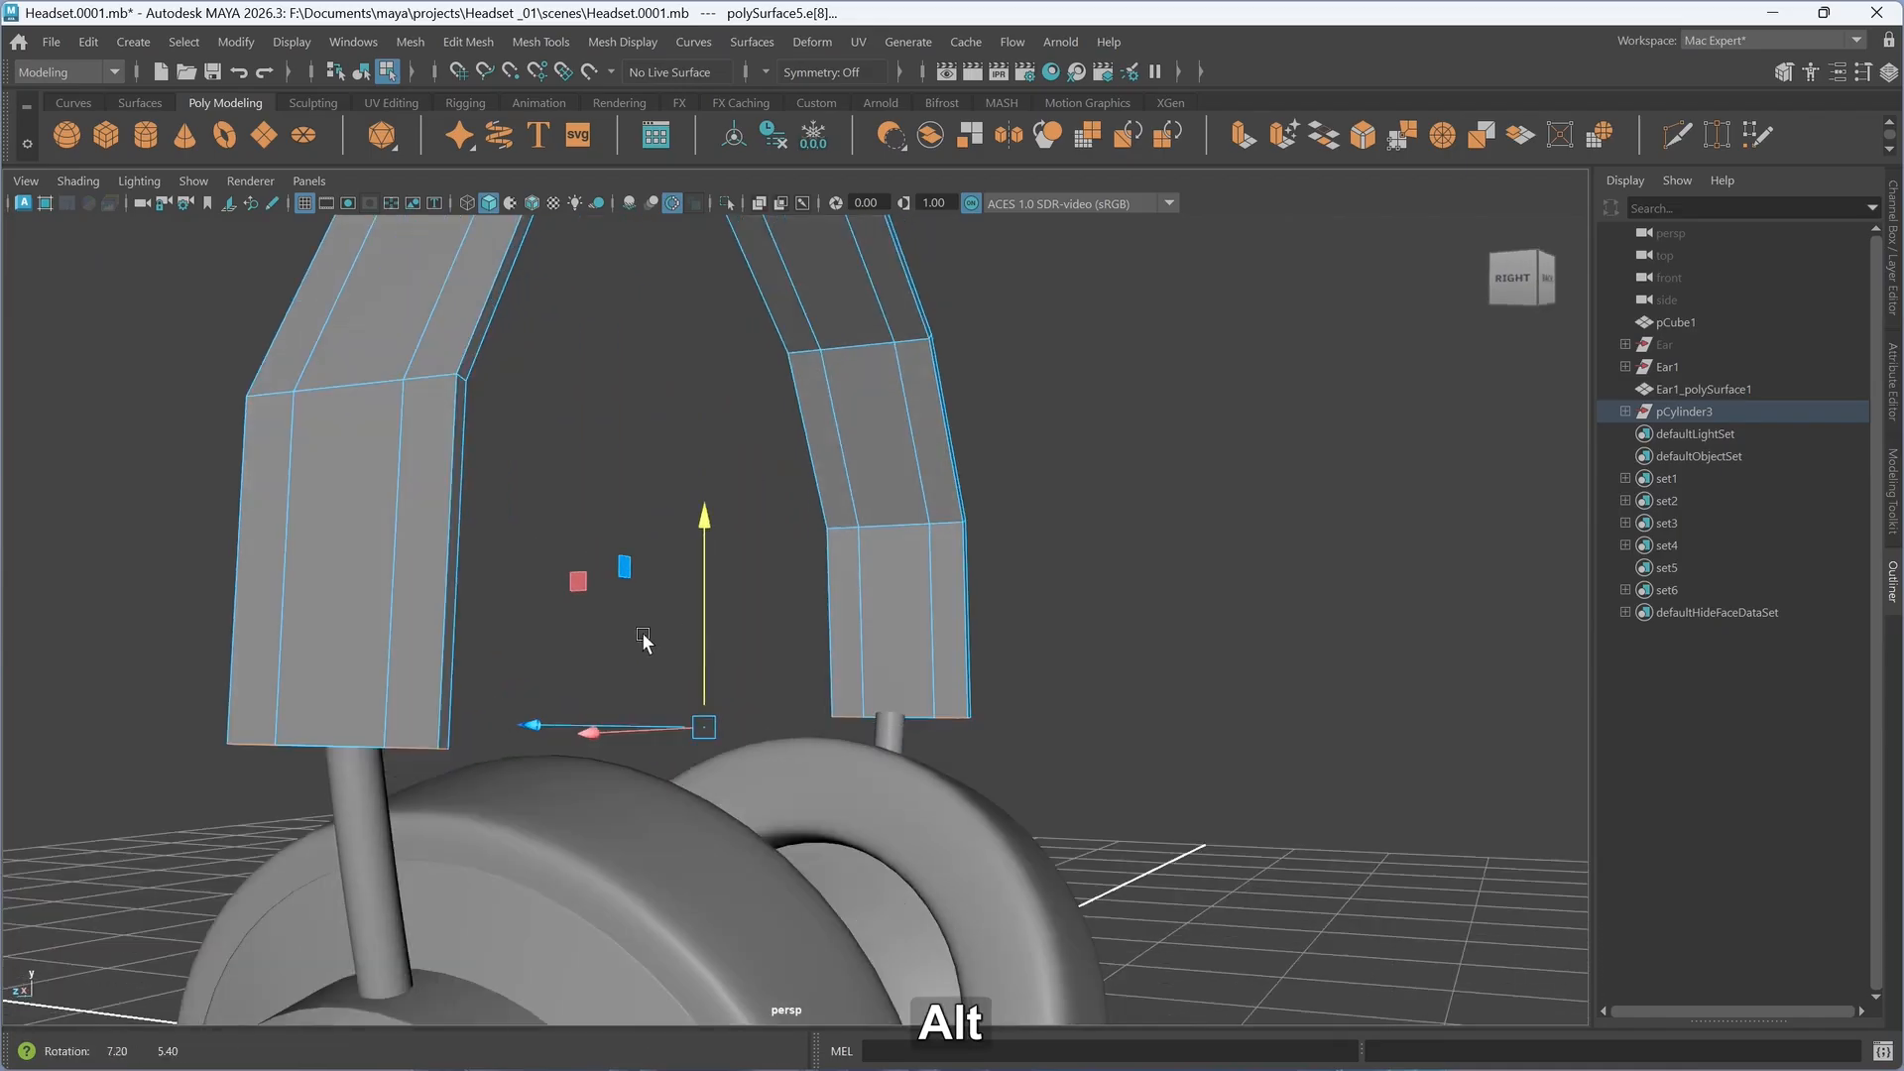
- Select the short thickness edges at the outer bottom corners of both headband ends
click(445, 755)
alt+drag(444, 755, 553, 788)
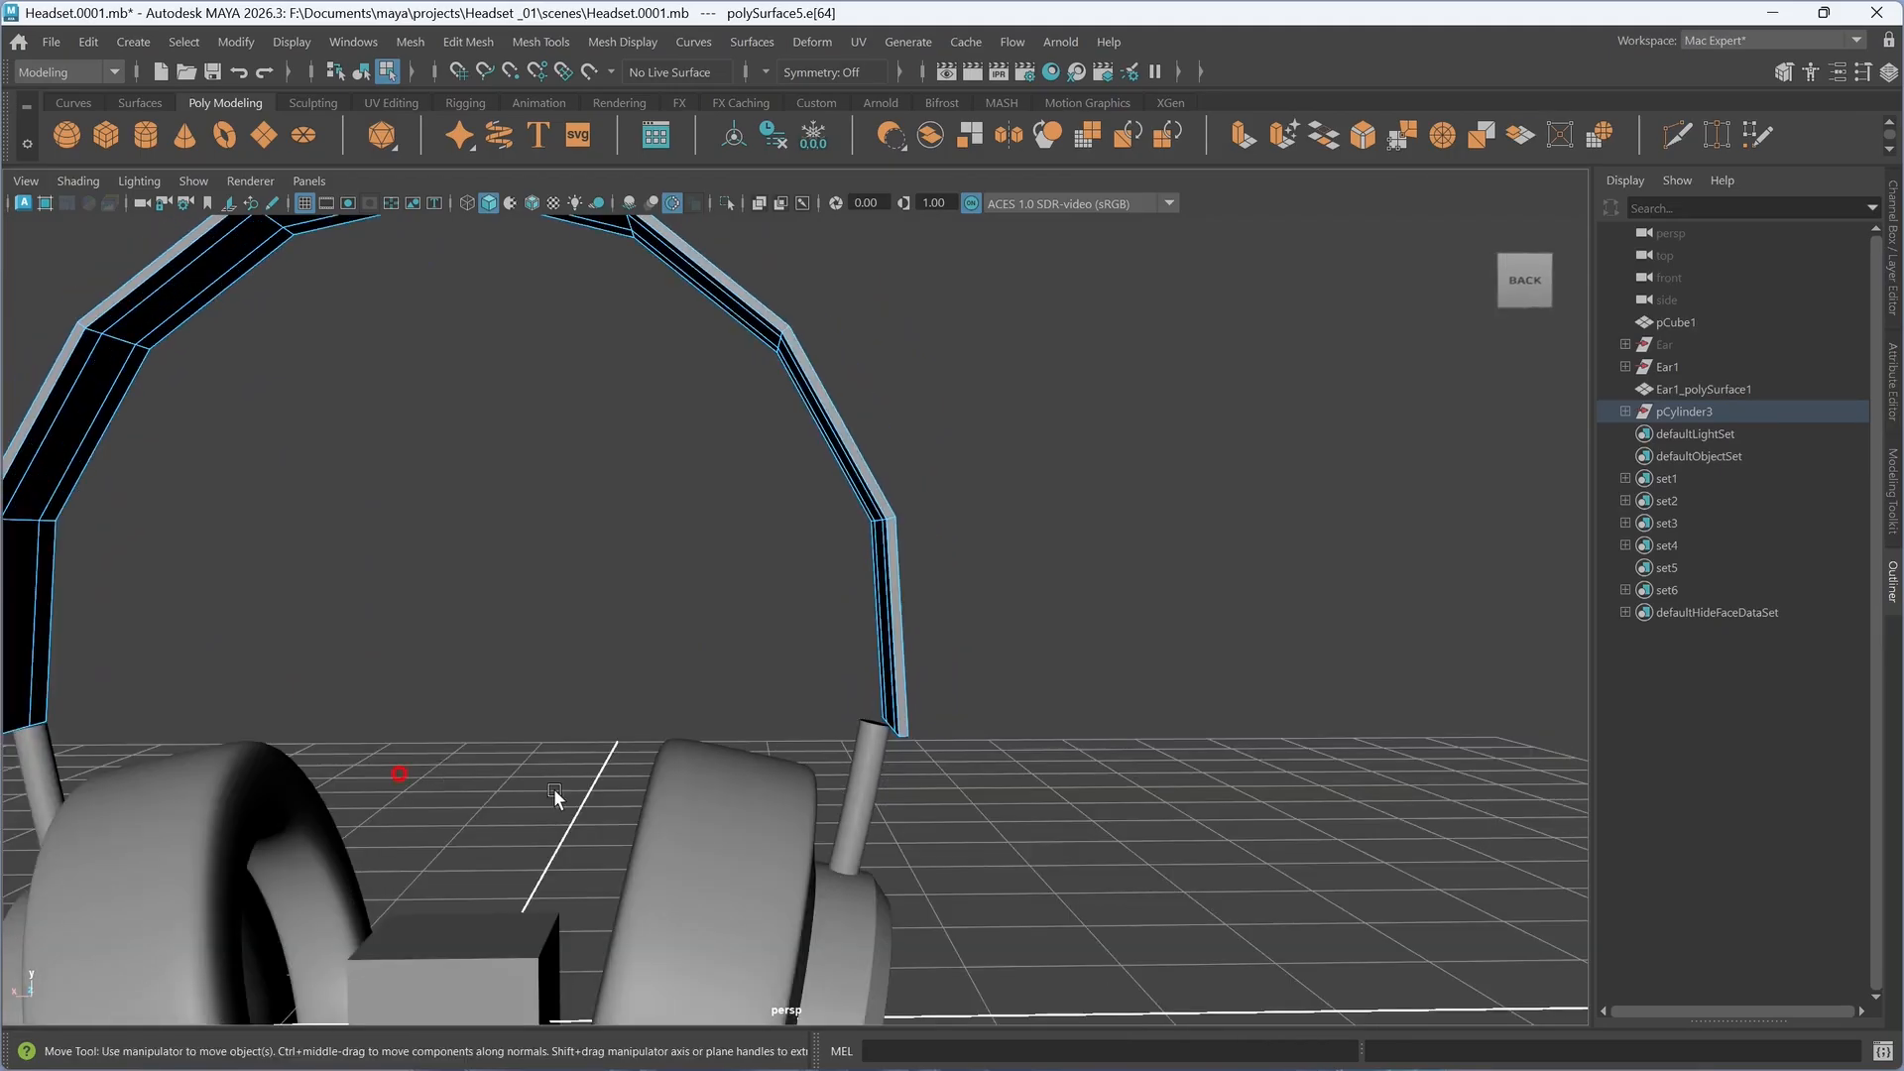
scroll(866, 800, up, 3)
alt+middle_drag(934, 784, 845, 788)
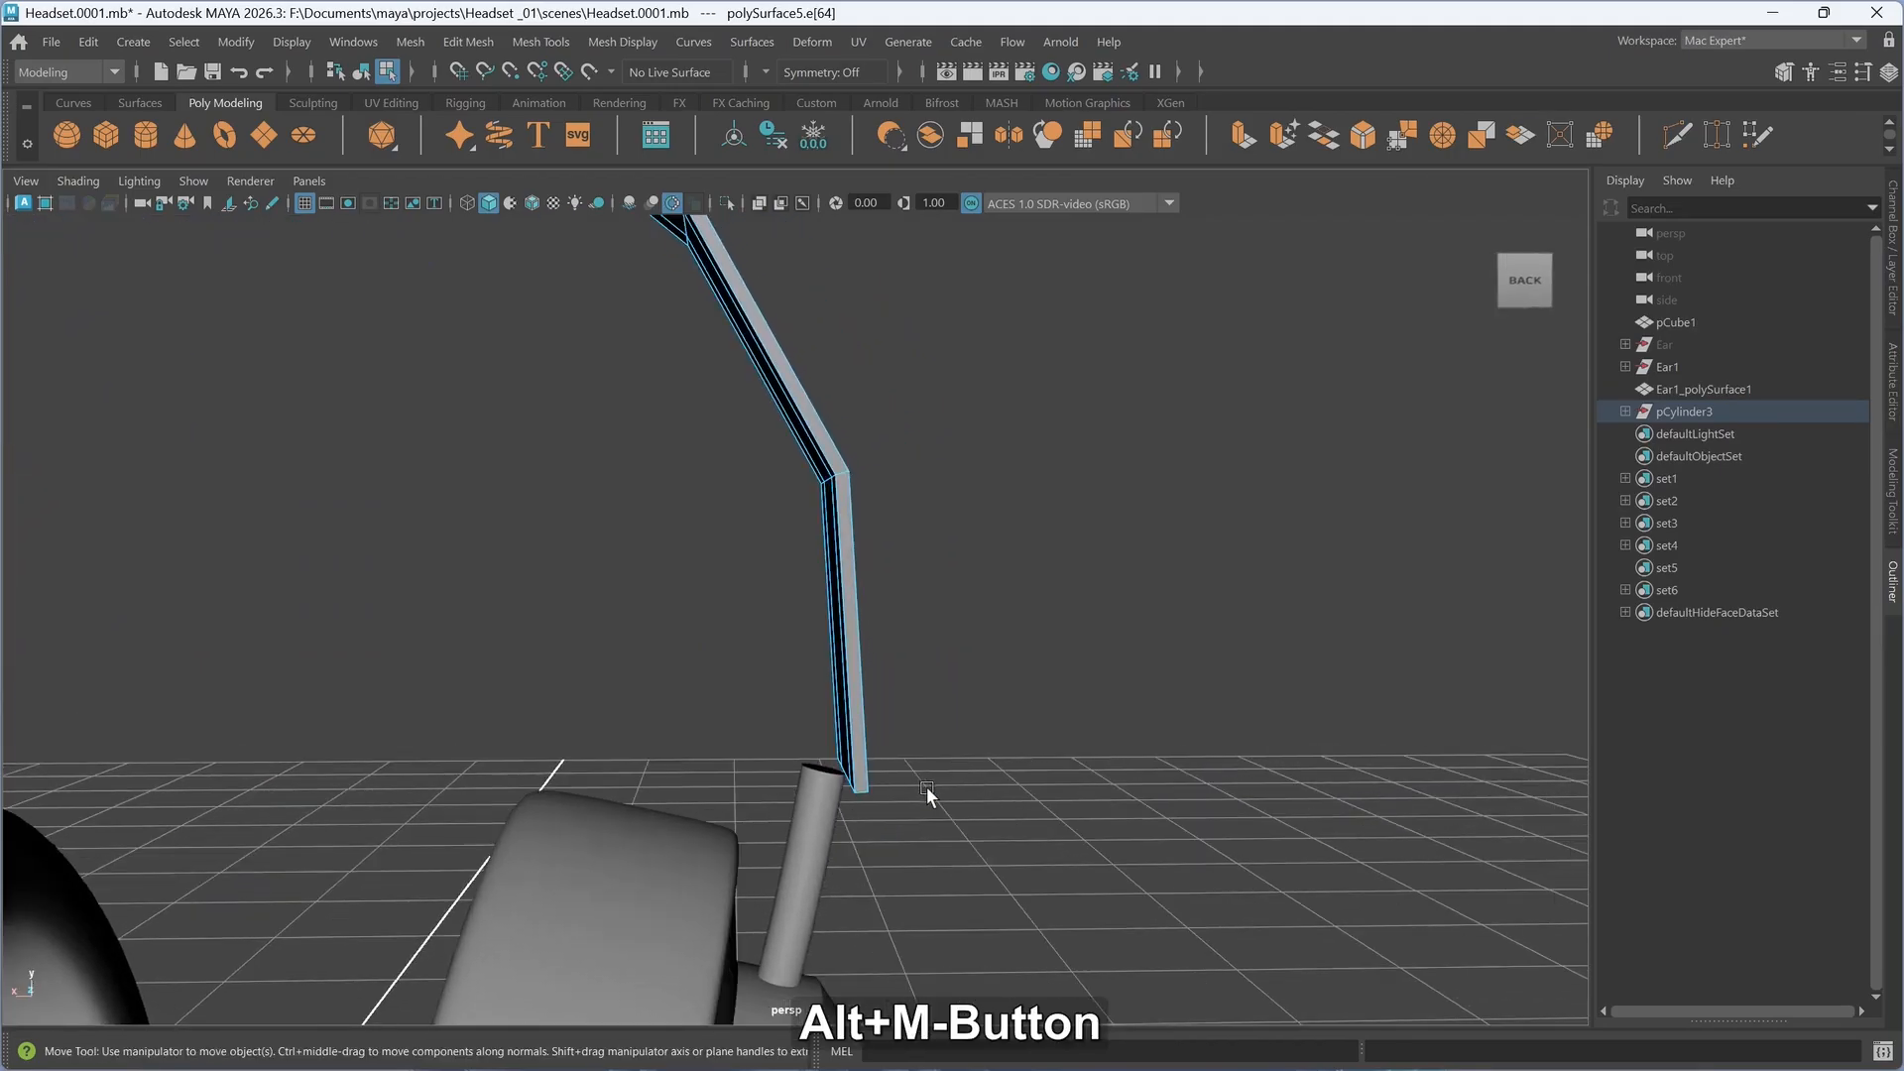
shift+click(866, 789)
alt+drag(1011, 807, 705, 821)
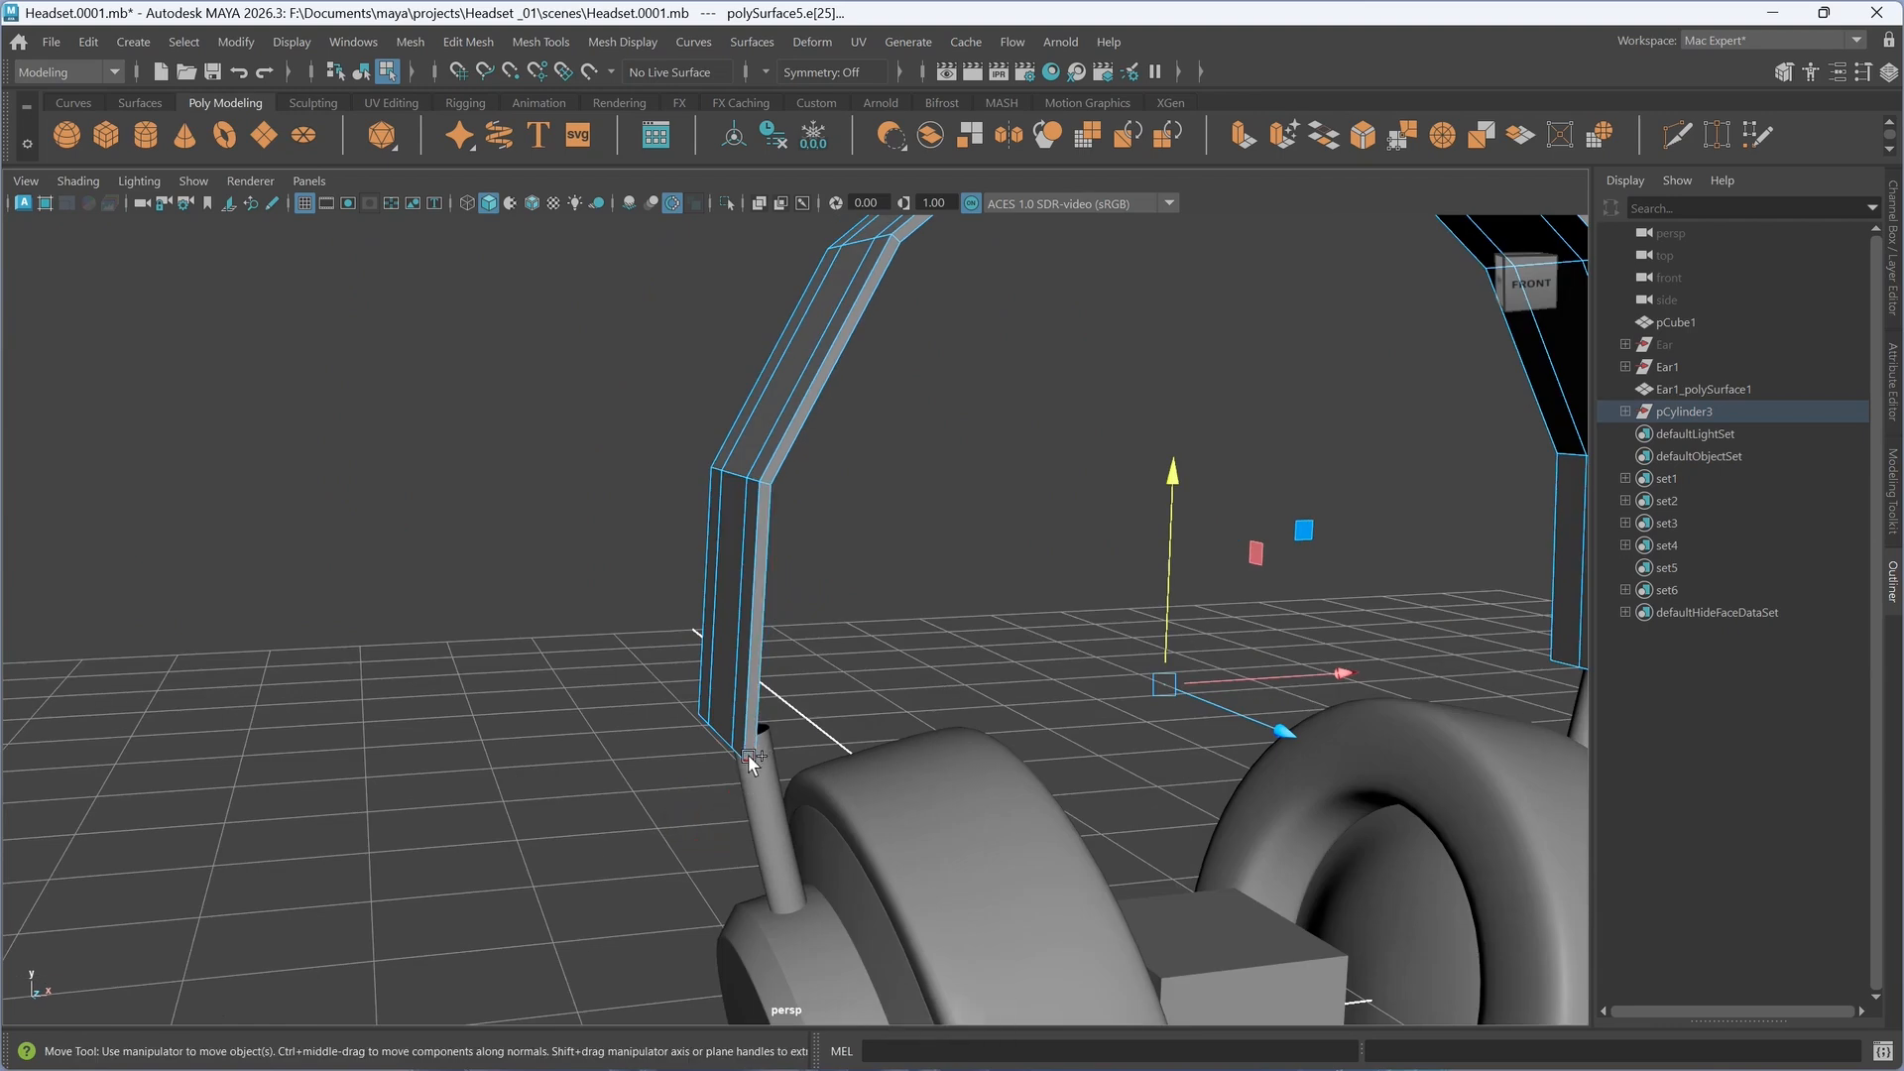
shift+click(748, 753)
alt+middle_drag(629, 759, 940, 775)
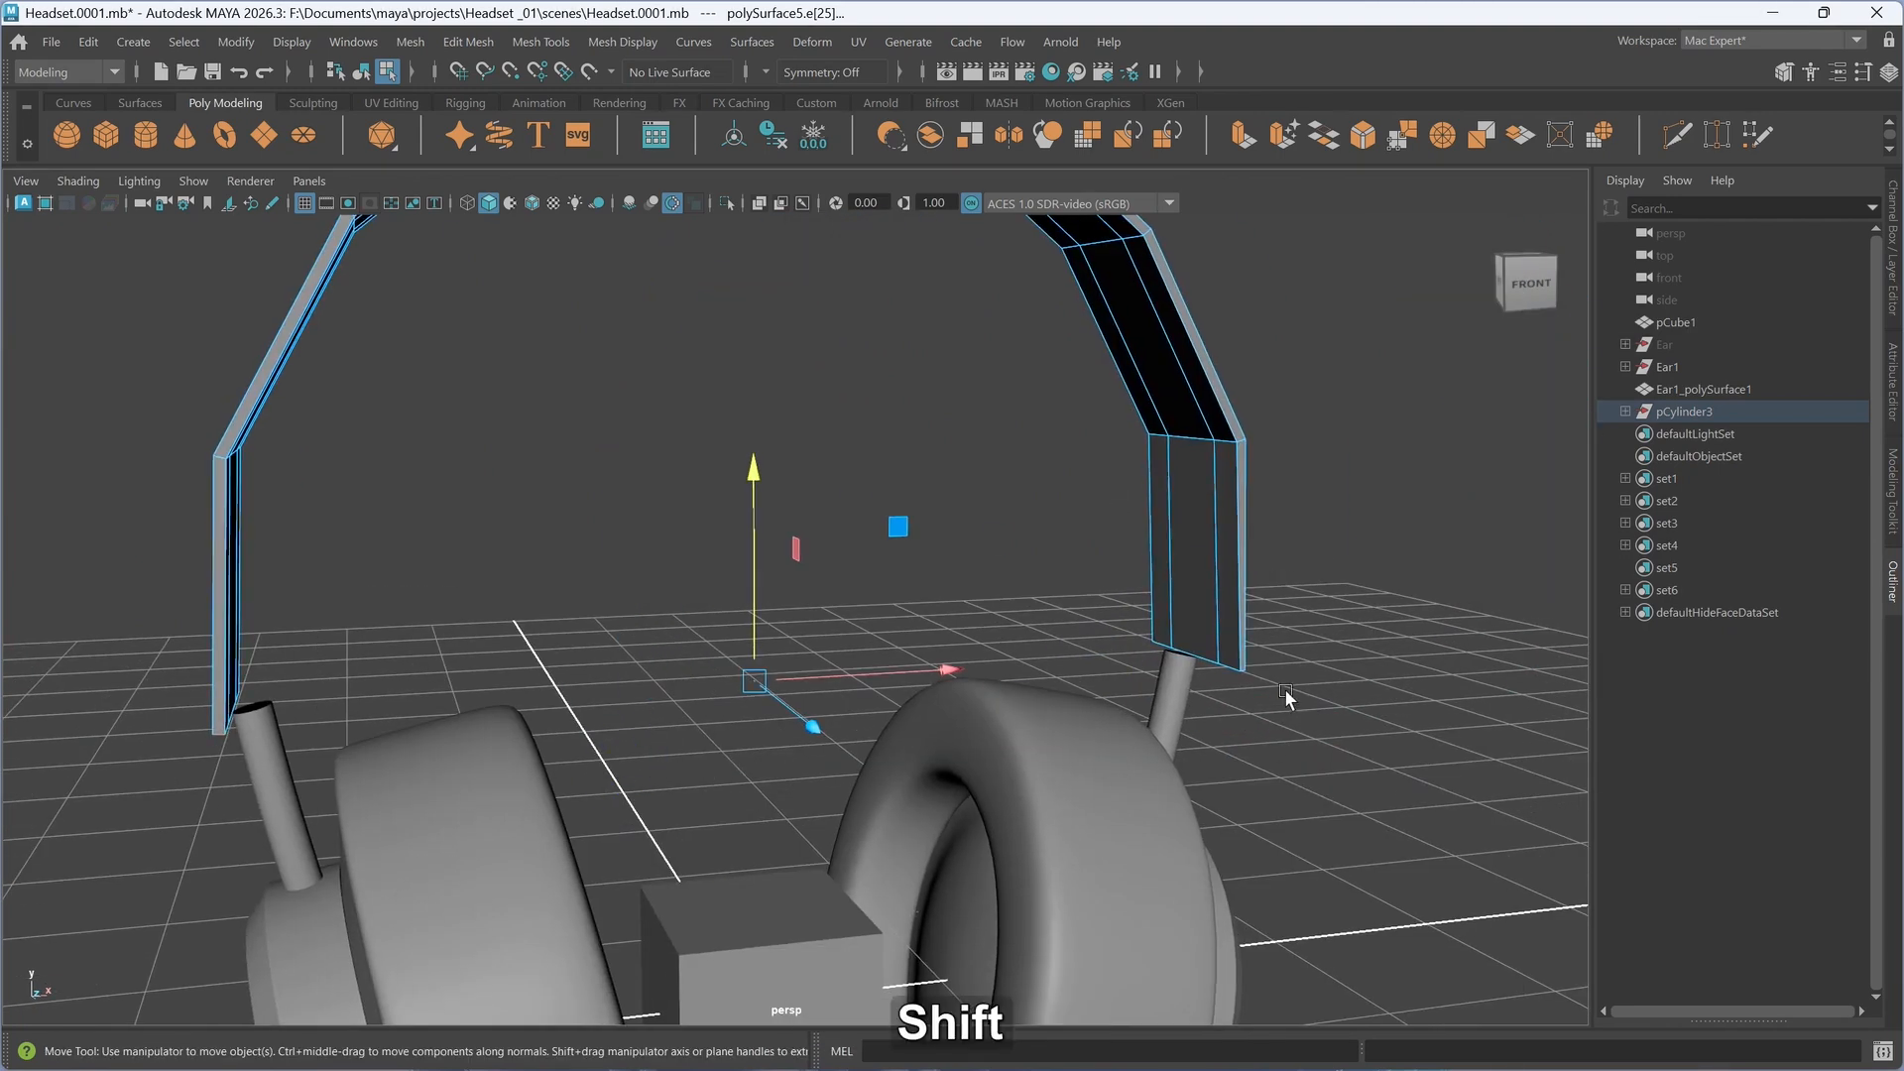
mouse_move(1294, 744)
alt+mouse_down()
mouse_move(1259, 724)
mouse_move(1287, 752)
alt+mouse_up()
alt+middle_drag(1287, 752, 1033, 726)
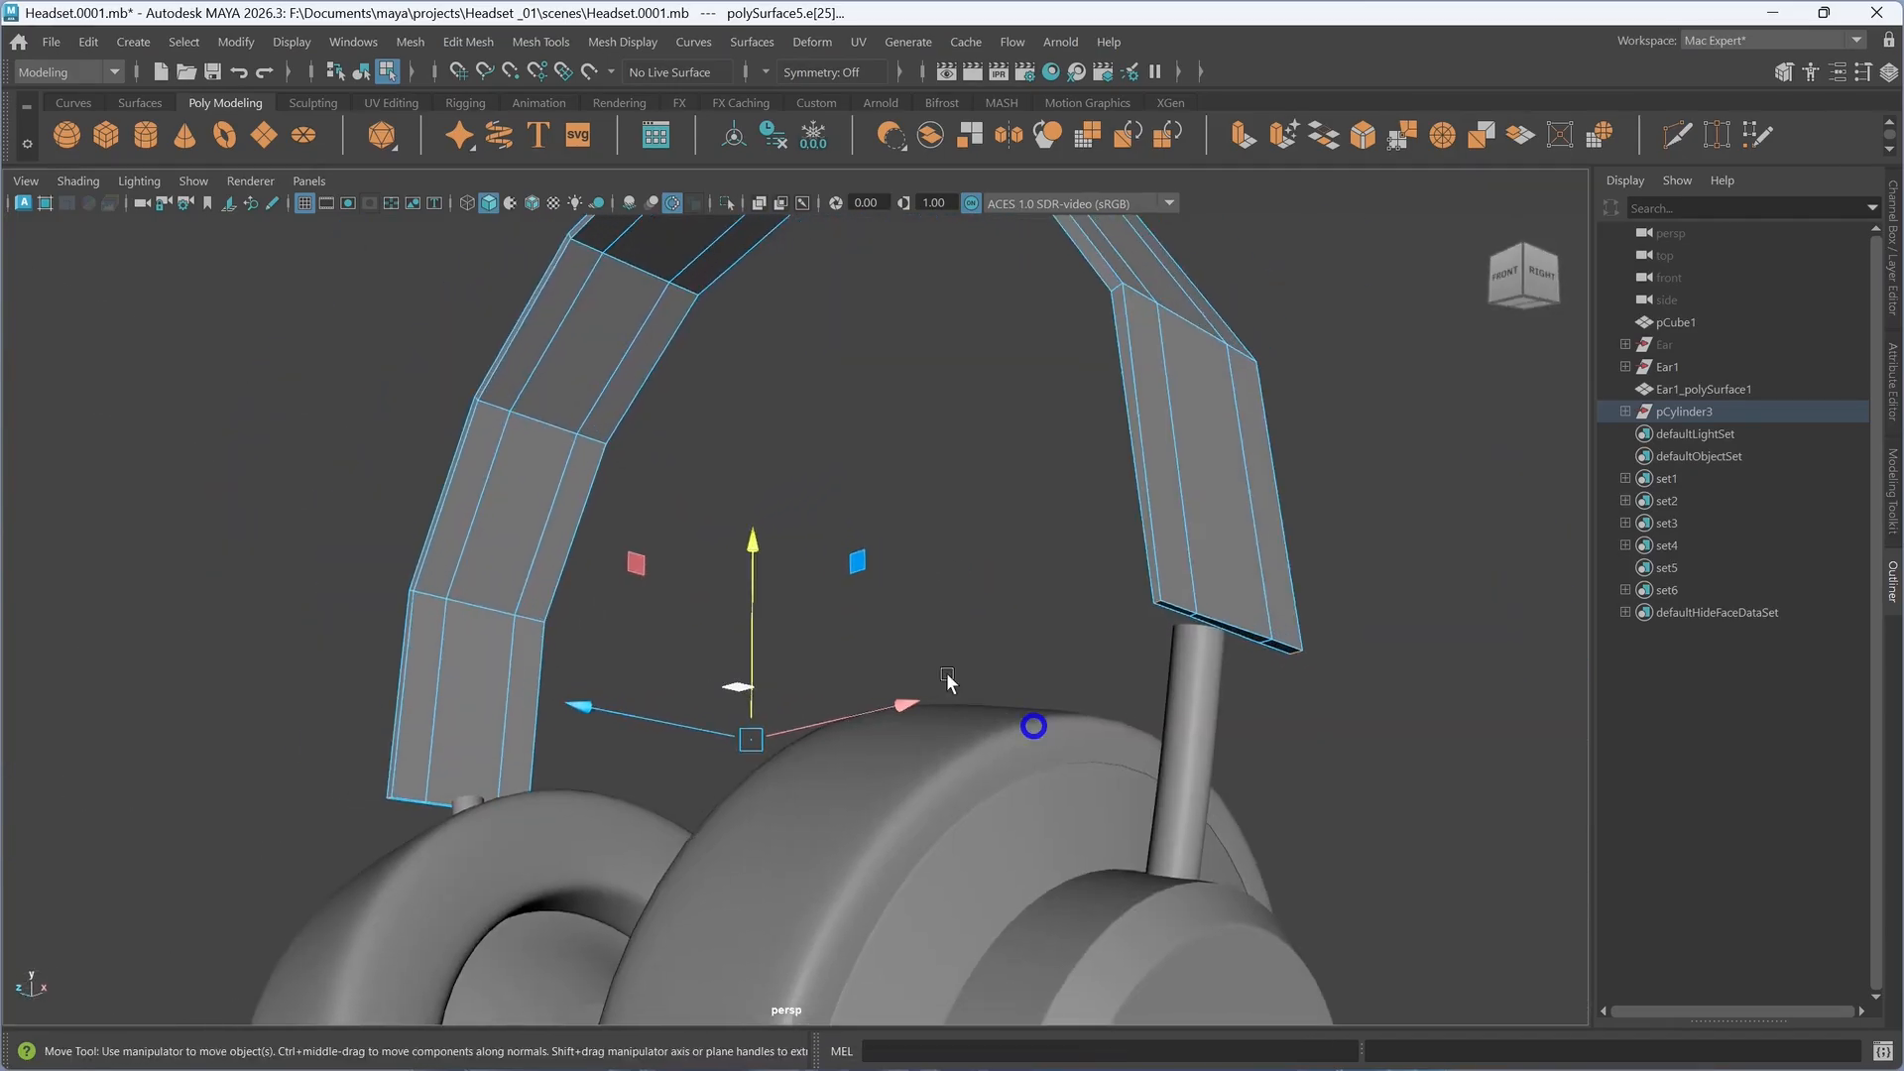
- Move the selected corner edges up to taper both headband ends, and check the shape in smooth preview
drag(756, 643, 720, 695)
key(3)
alt+drag(1093, 724, 978, 701)
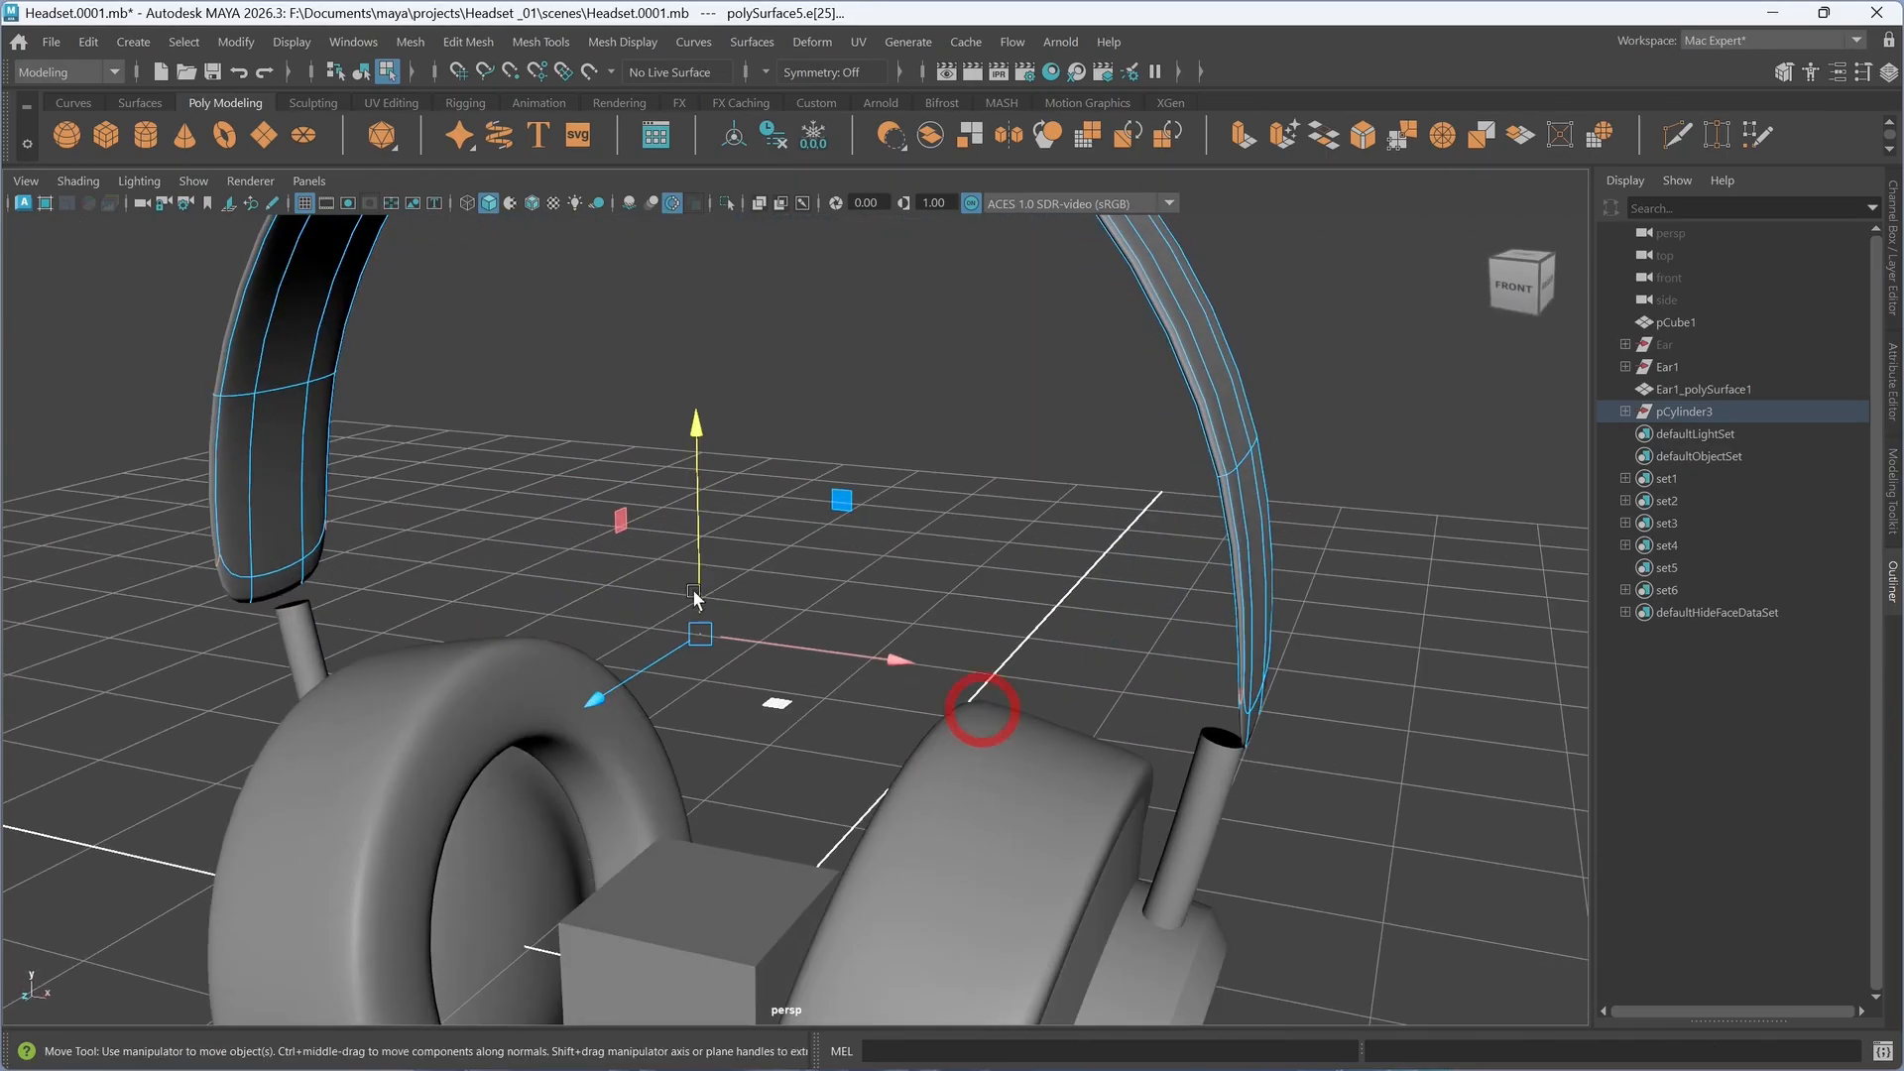
drag(694, 635, 777, 658)
key(1)
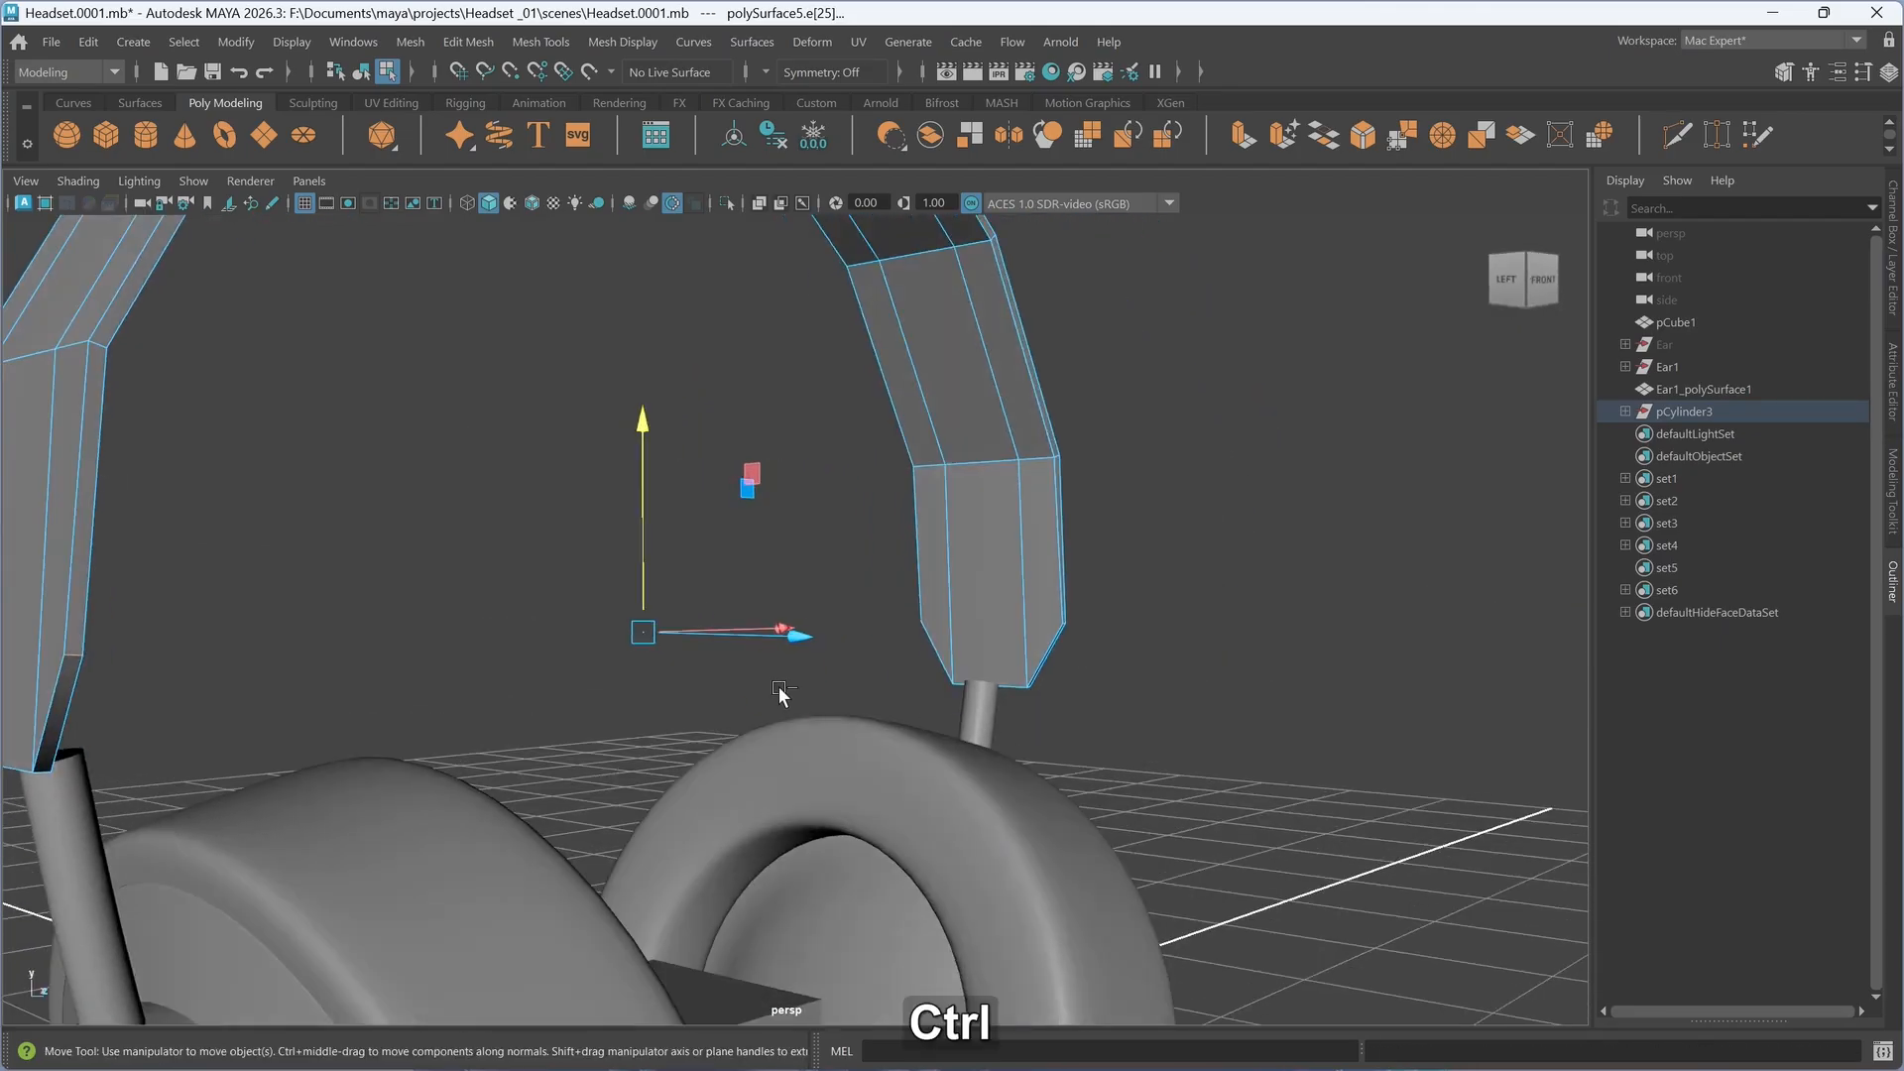
- Unhide the old inner strip lying over the headband's inner side and delete it
key(ctrl+shift+h)
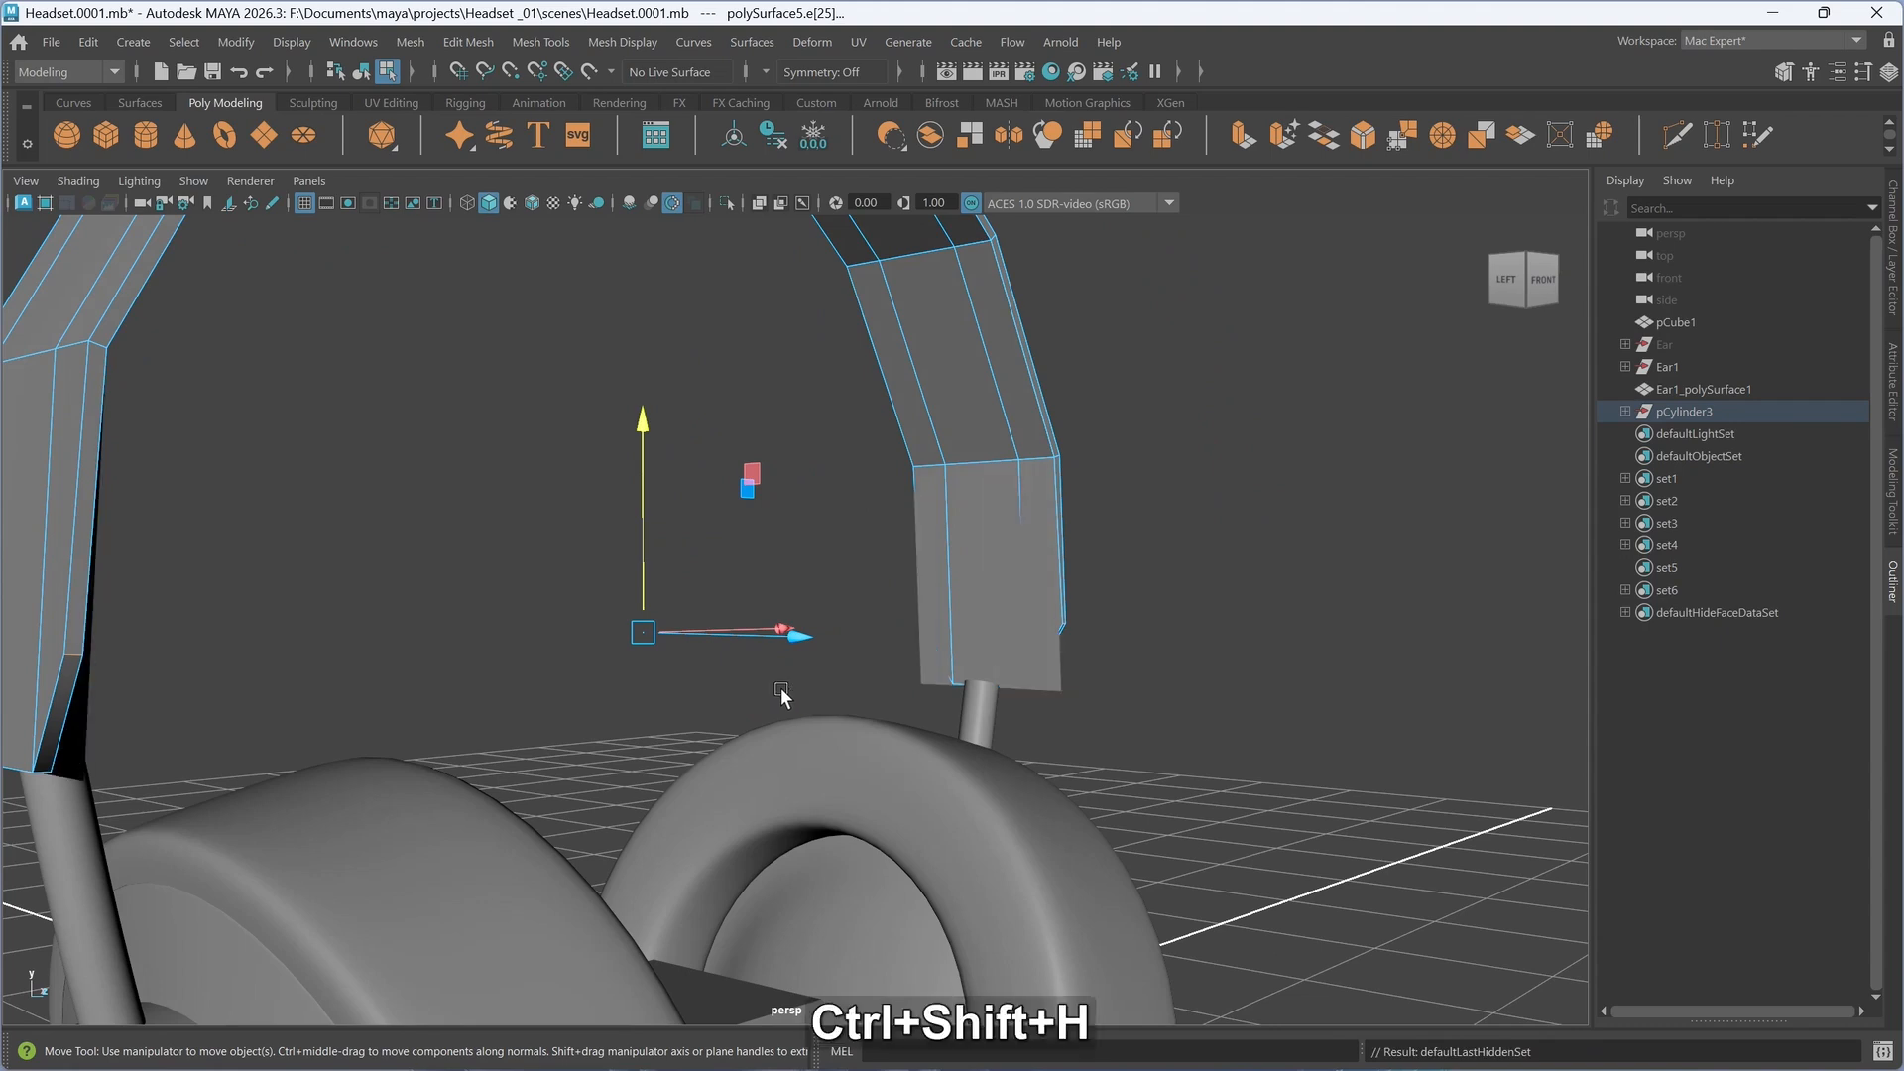
right_drag(1139, 445, 1143, 664)
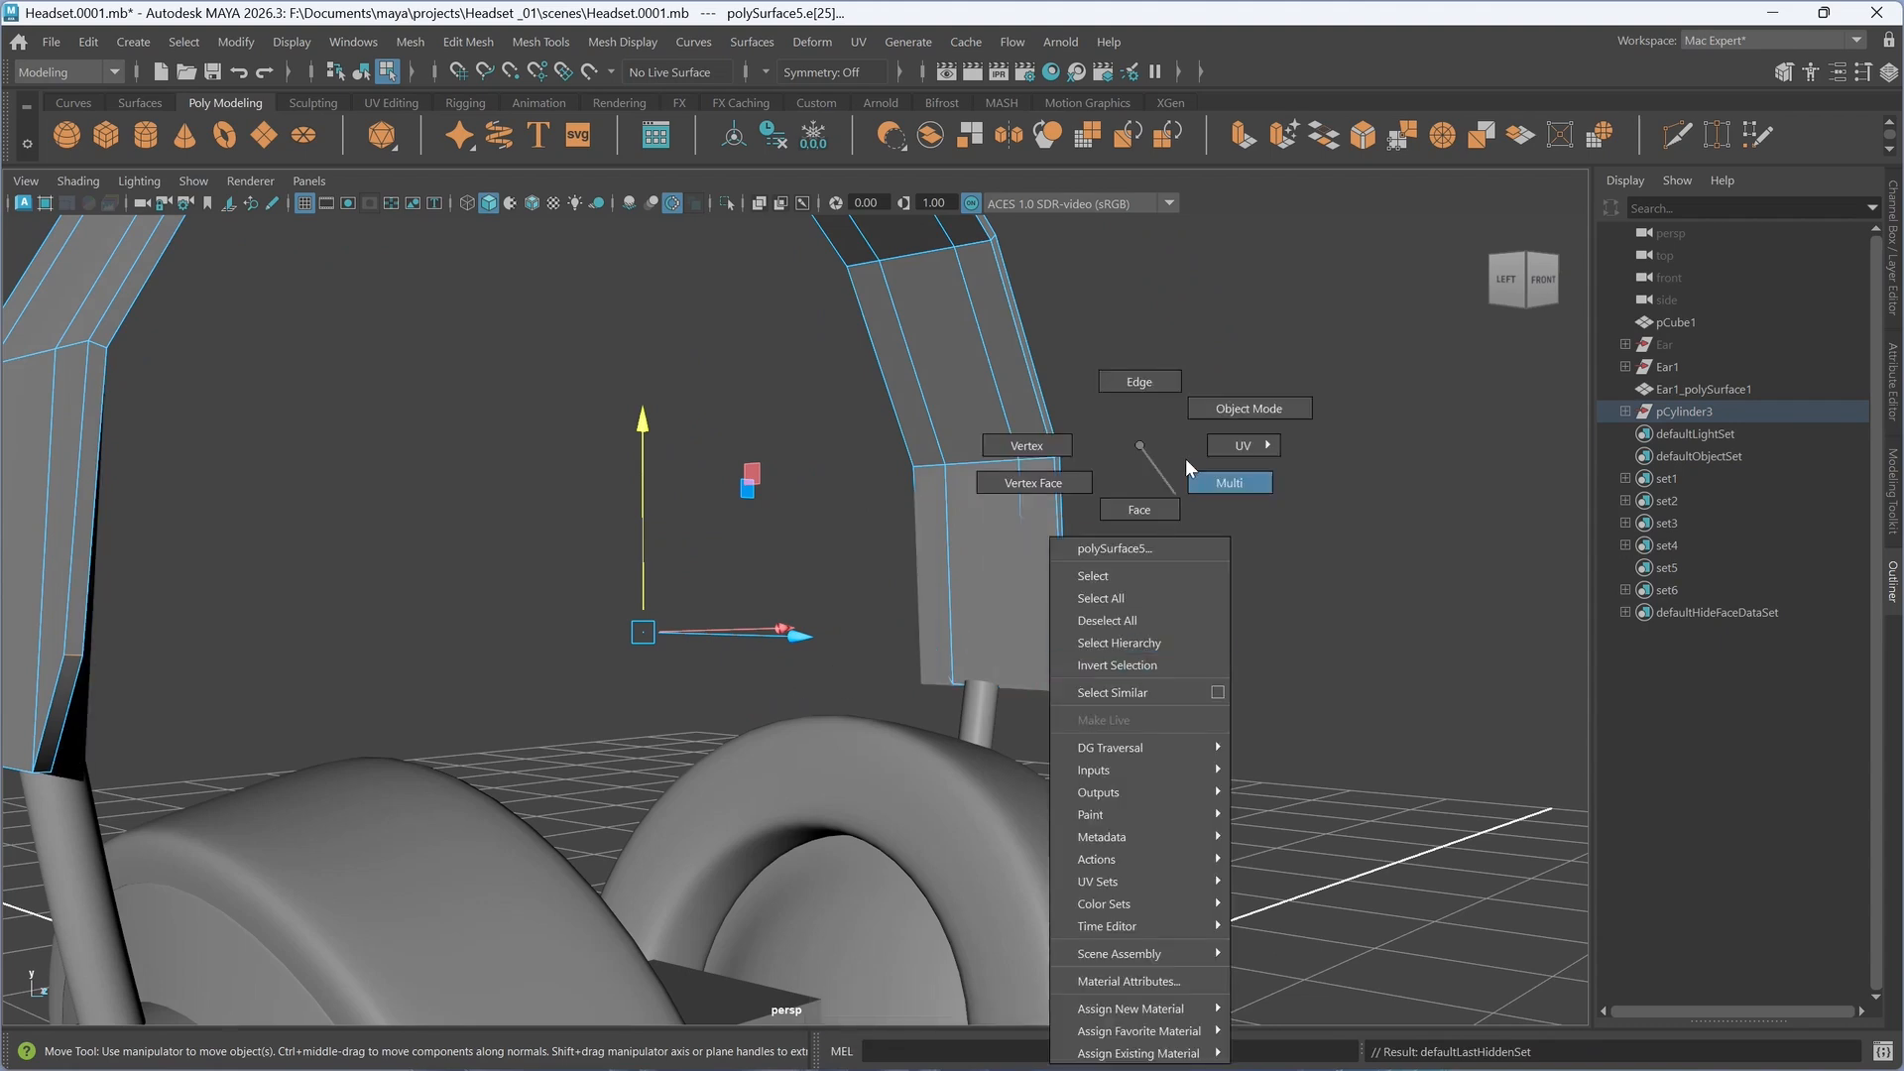
click(1229, 407)
click(1052, 687)
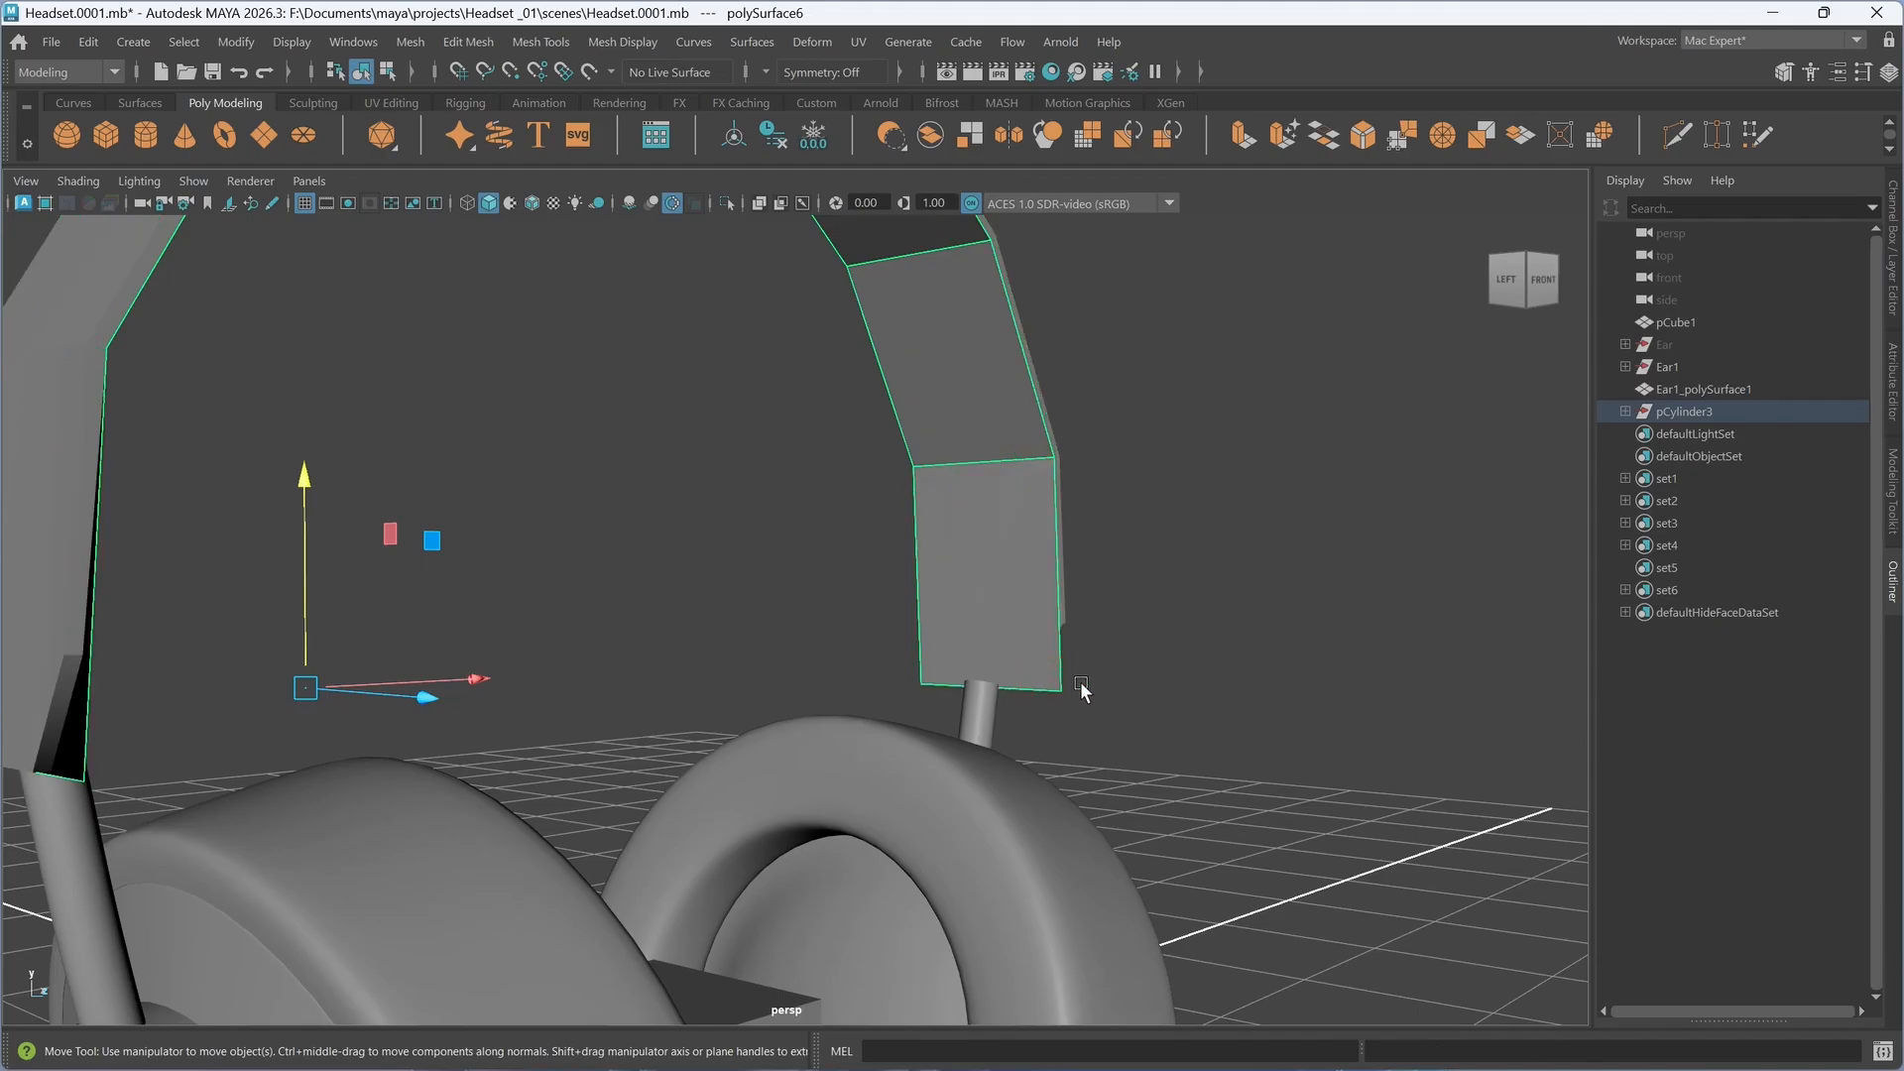
key(Delete)
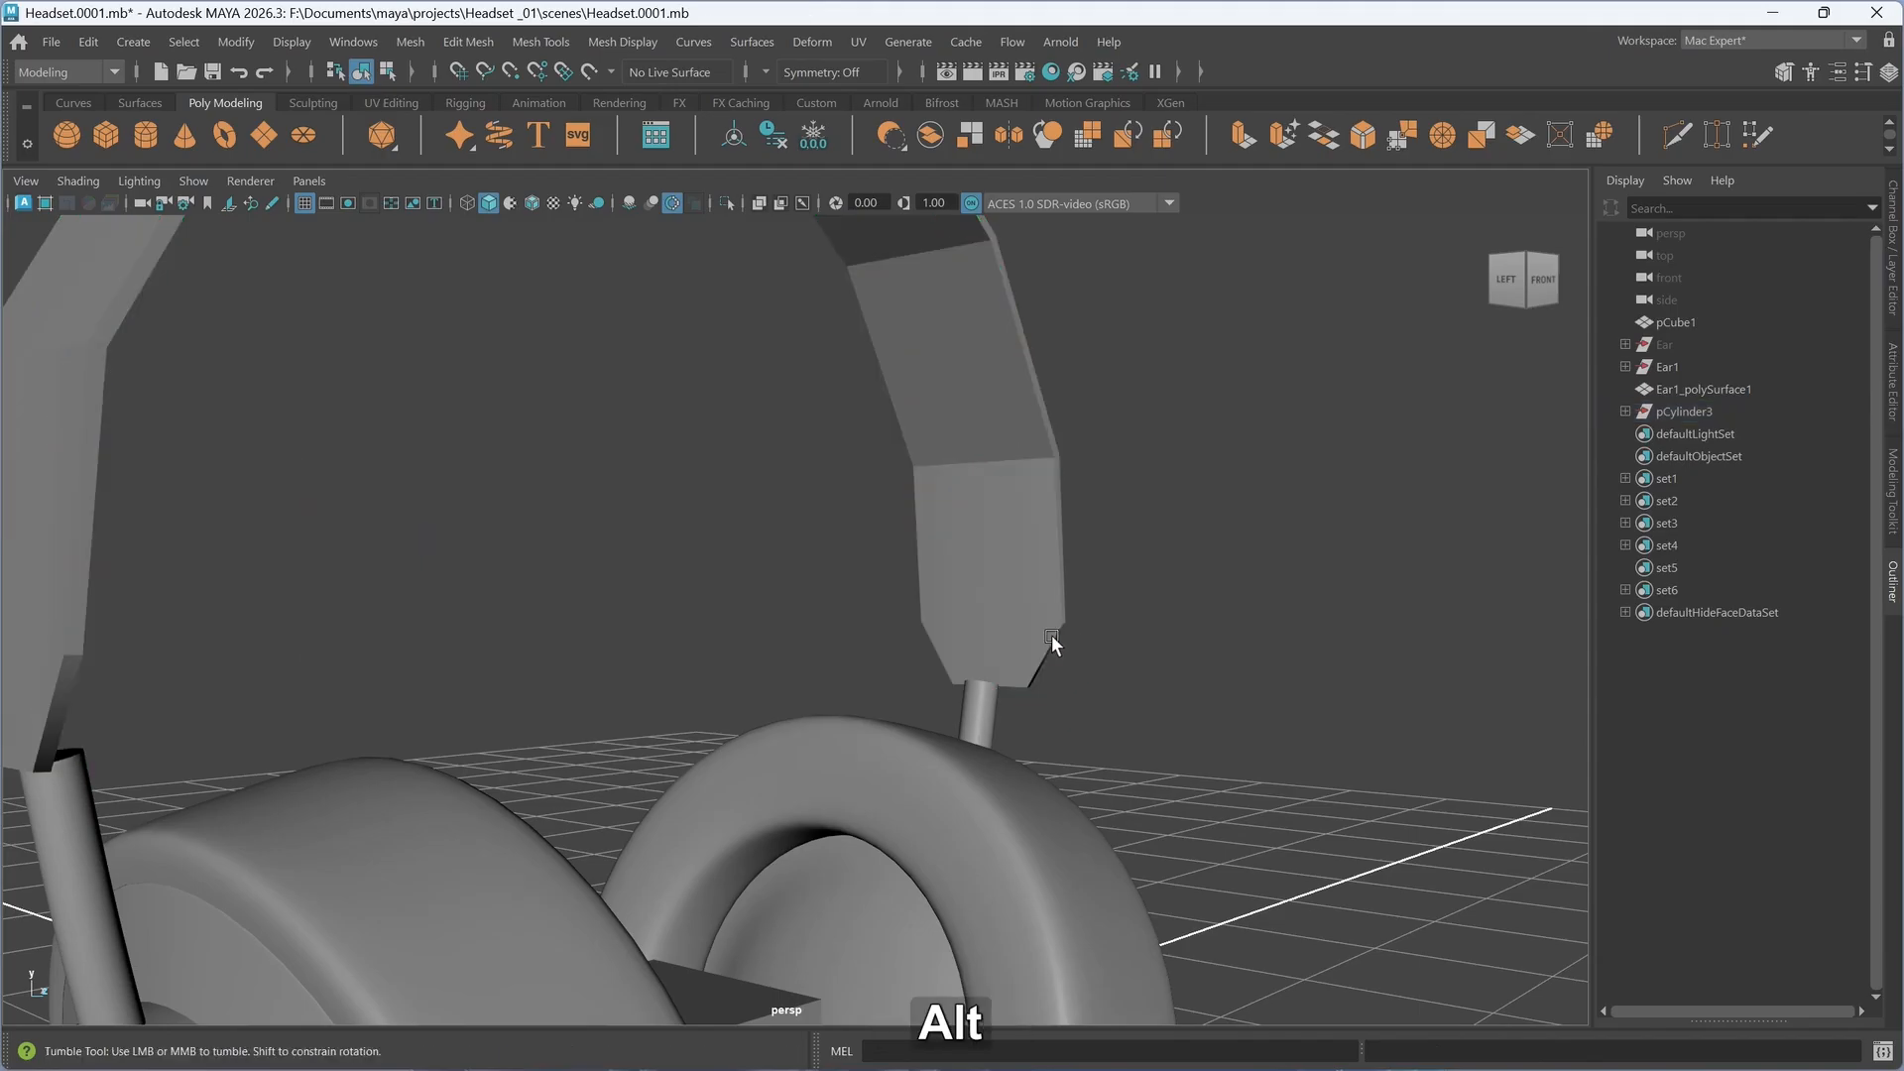
- Select the inner faces across the full width of the two lowest segments at one headband end
mouse_move(1051, 634)
alt+mouse_down()
mouse_move(763, 663)
mouse_move(807, 637)
mouse_move(1091, 652)
mouse_move(1038, 604)
alt+mouse_up()
click(1008, 565)
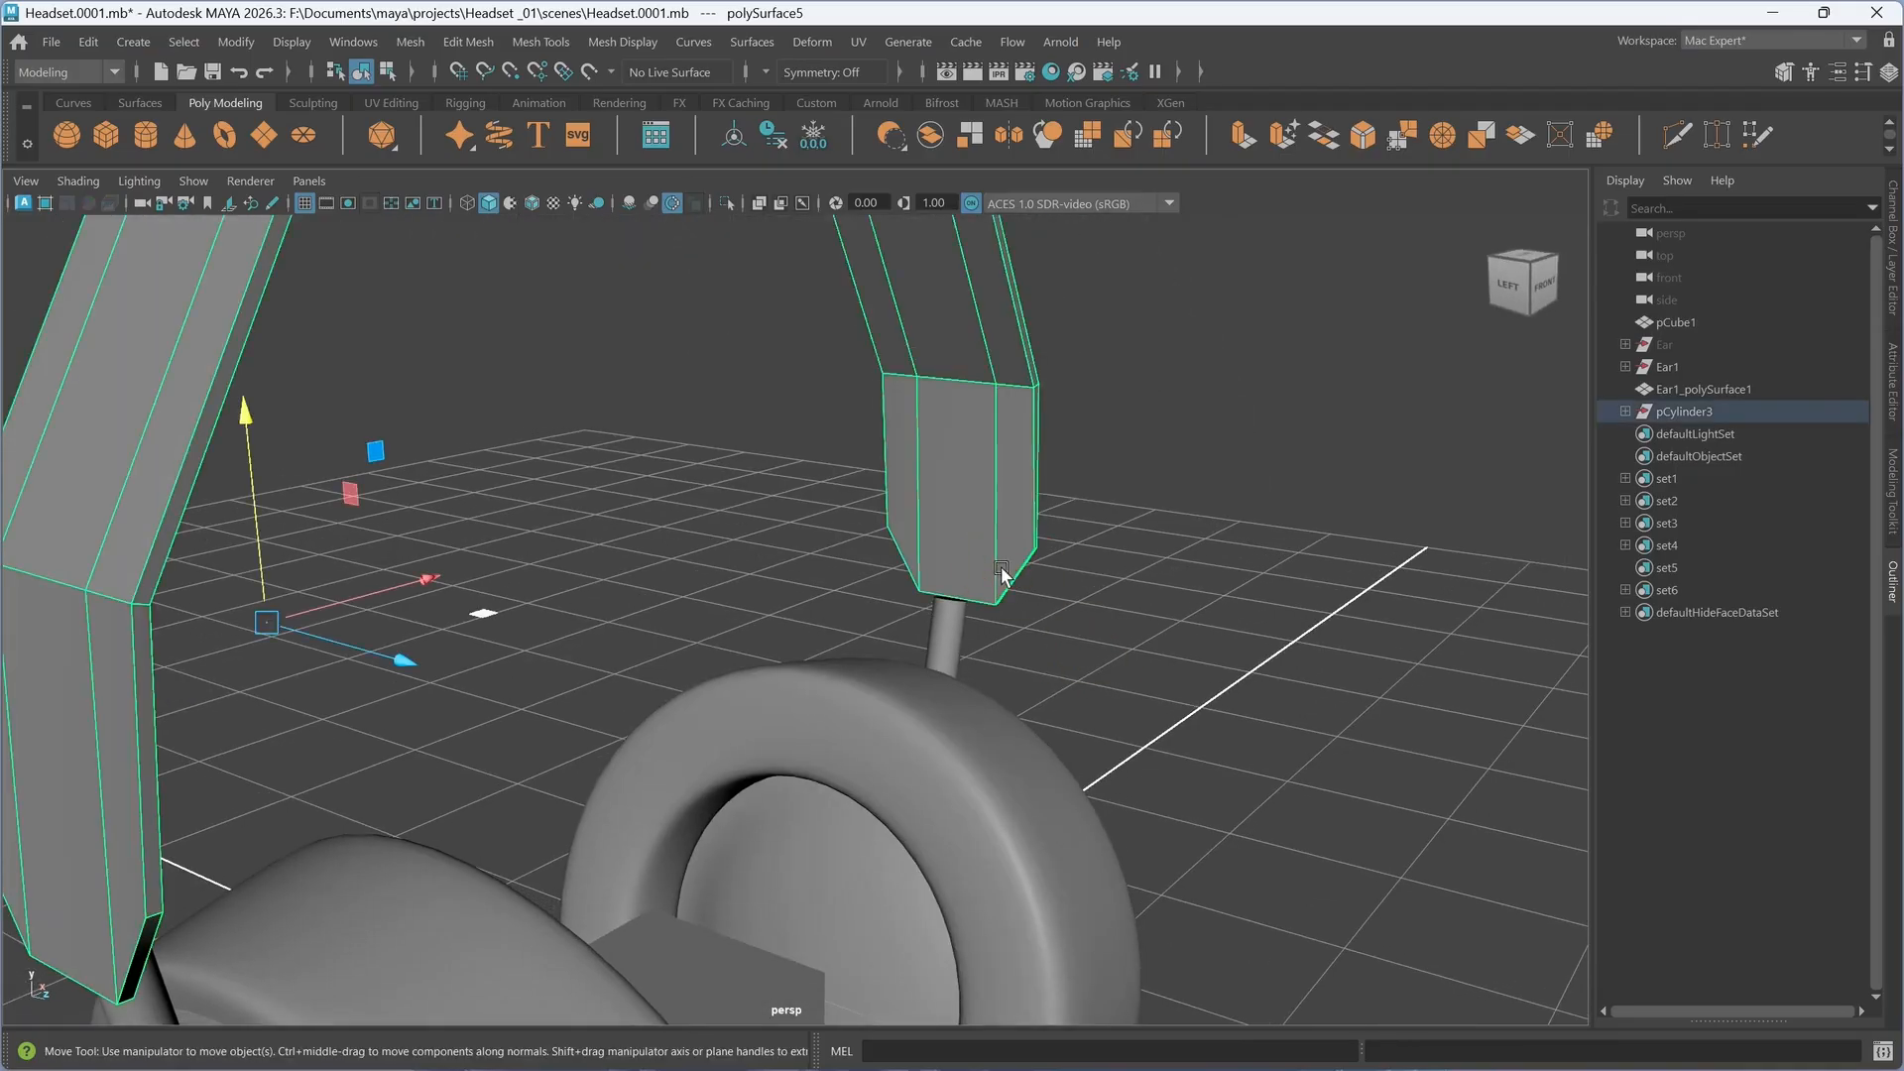
right_drag(1002, 445, 1008, 506)
scroll(952, 551, down, 2)
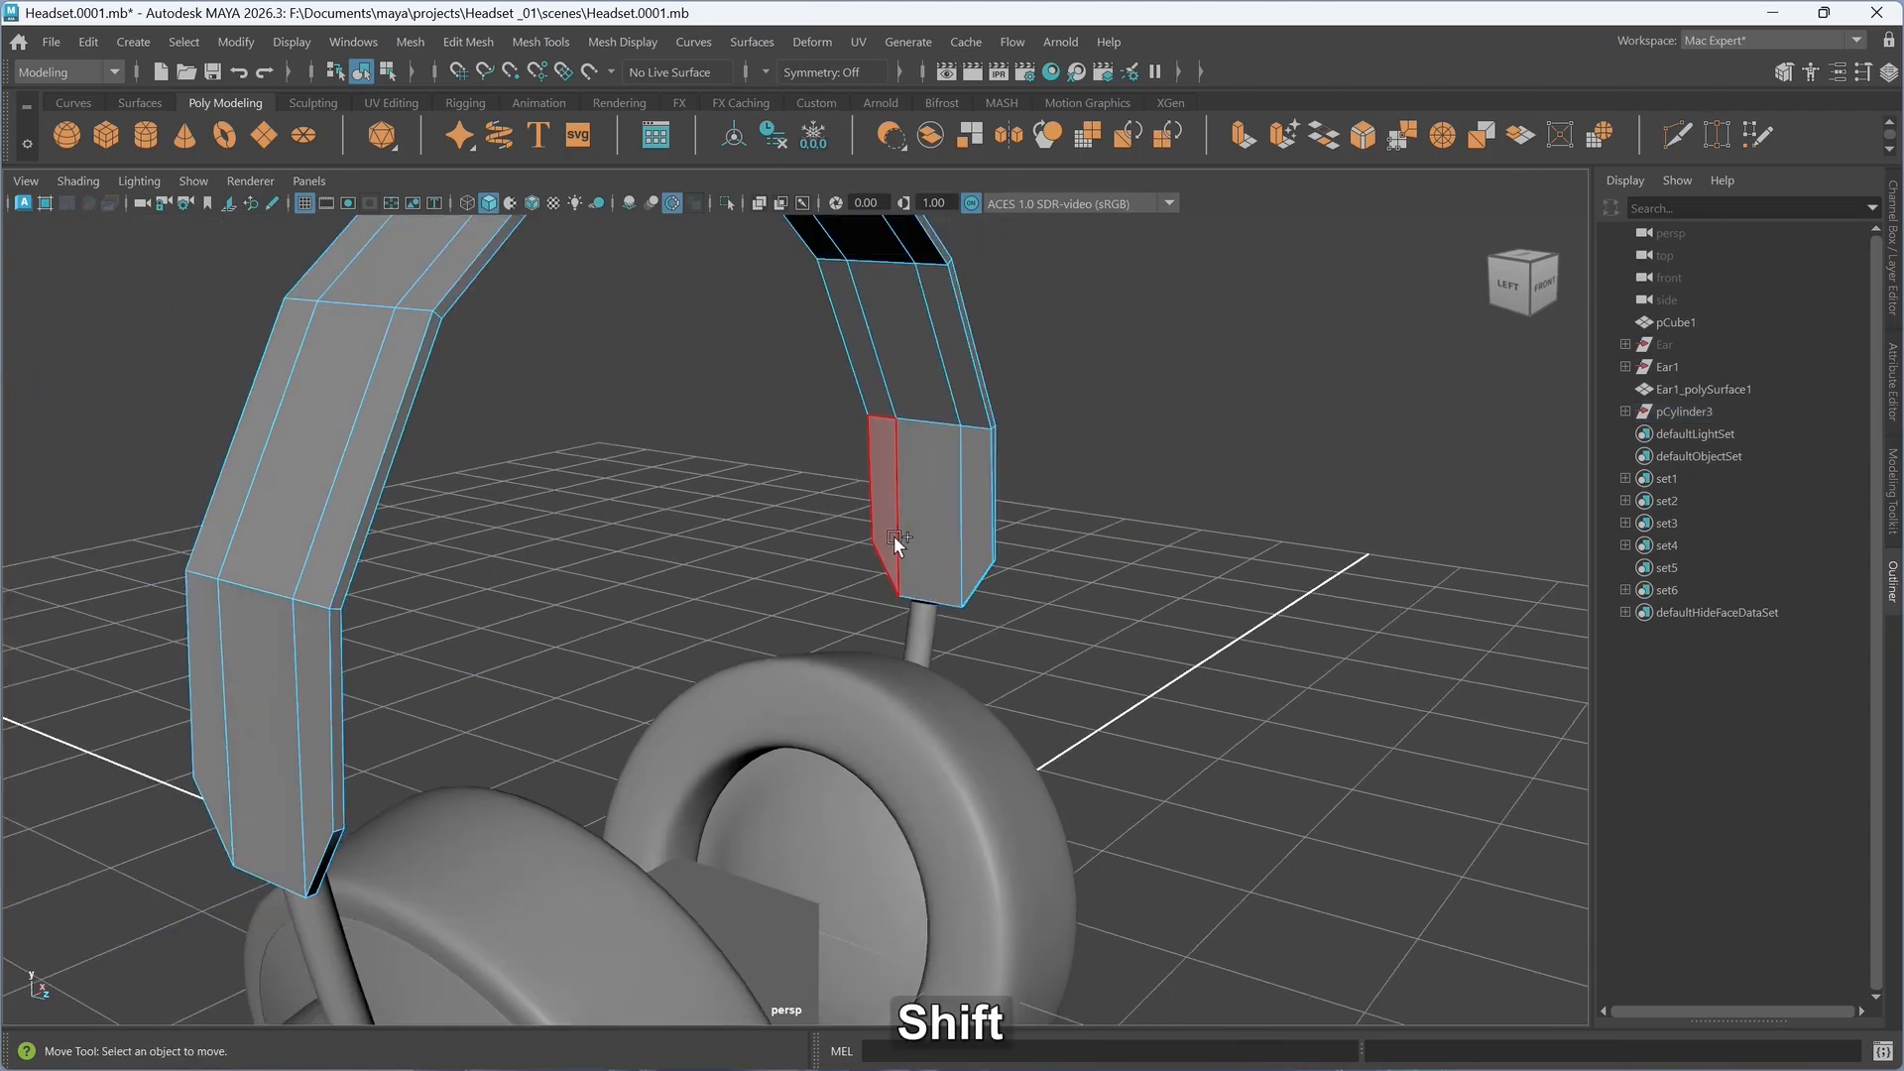
shift+click(895, 539)
shift+click(930, 571)
shift+click(972, 570)
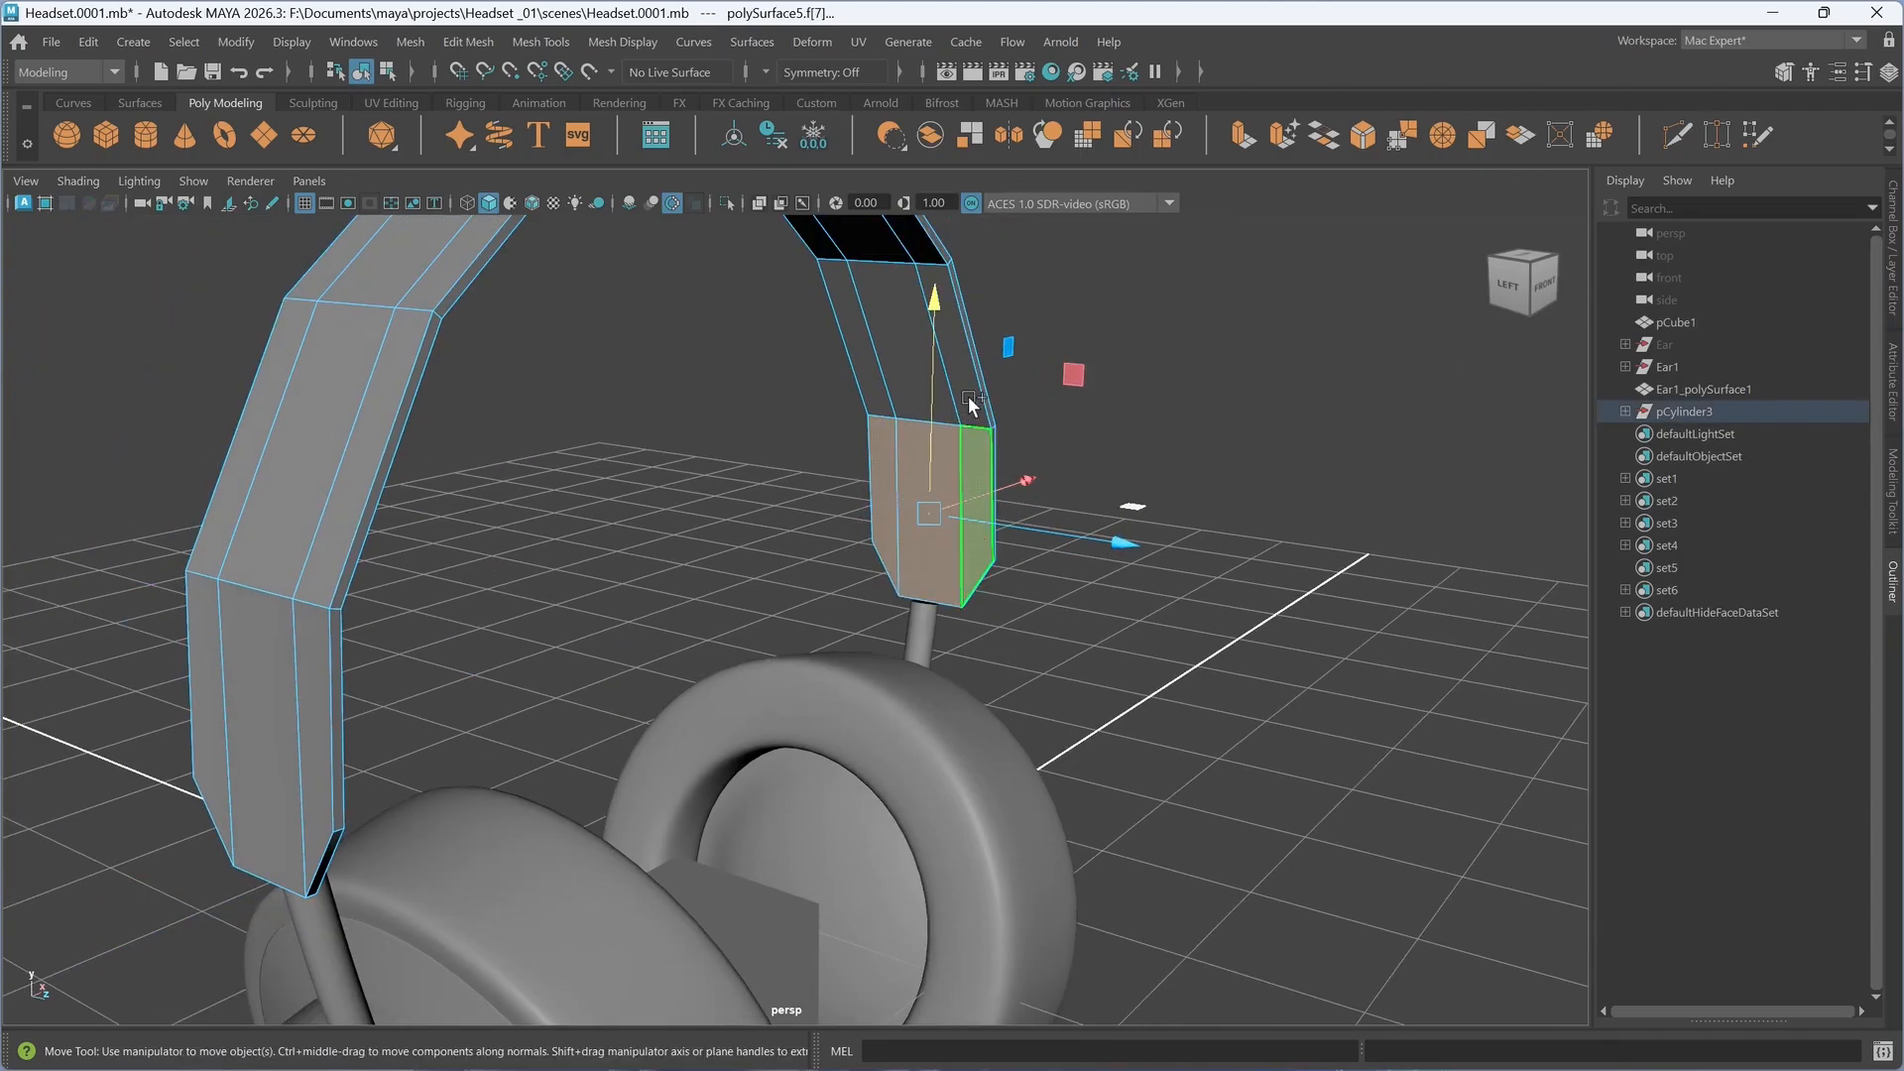
shift+click(969, 396)
shift+click(922, 363)
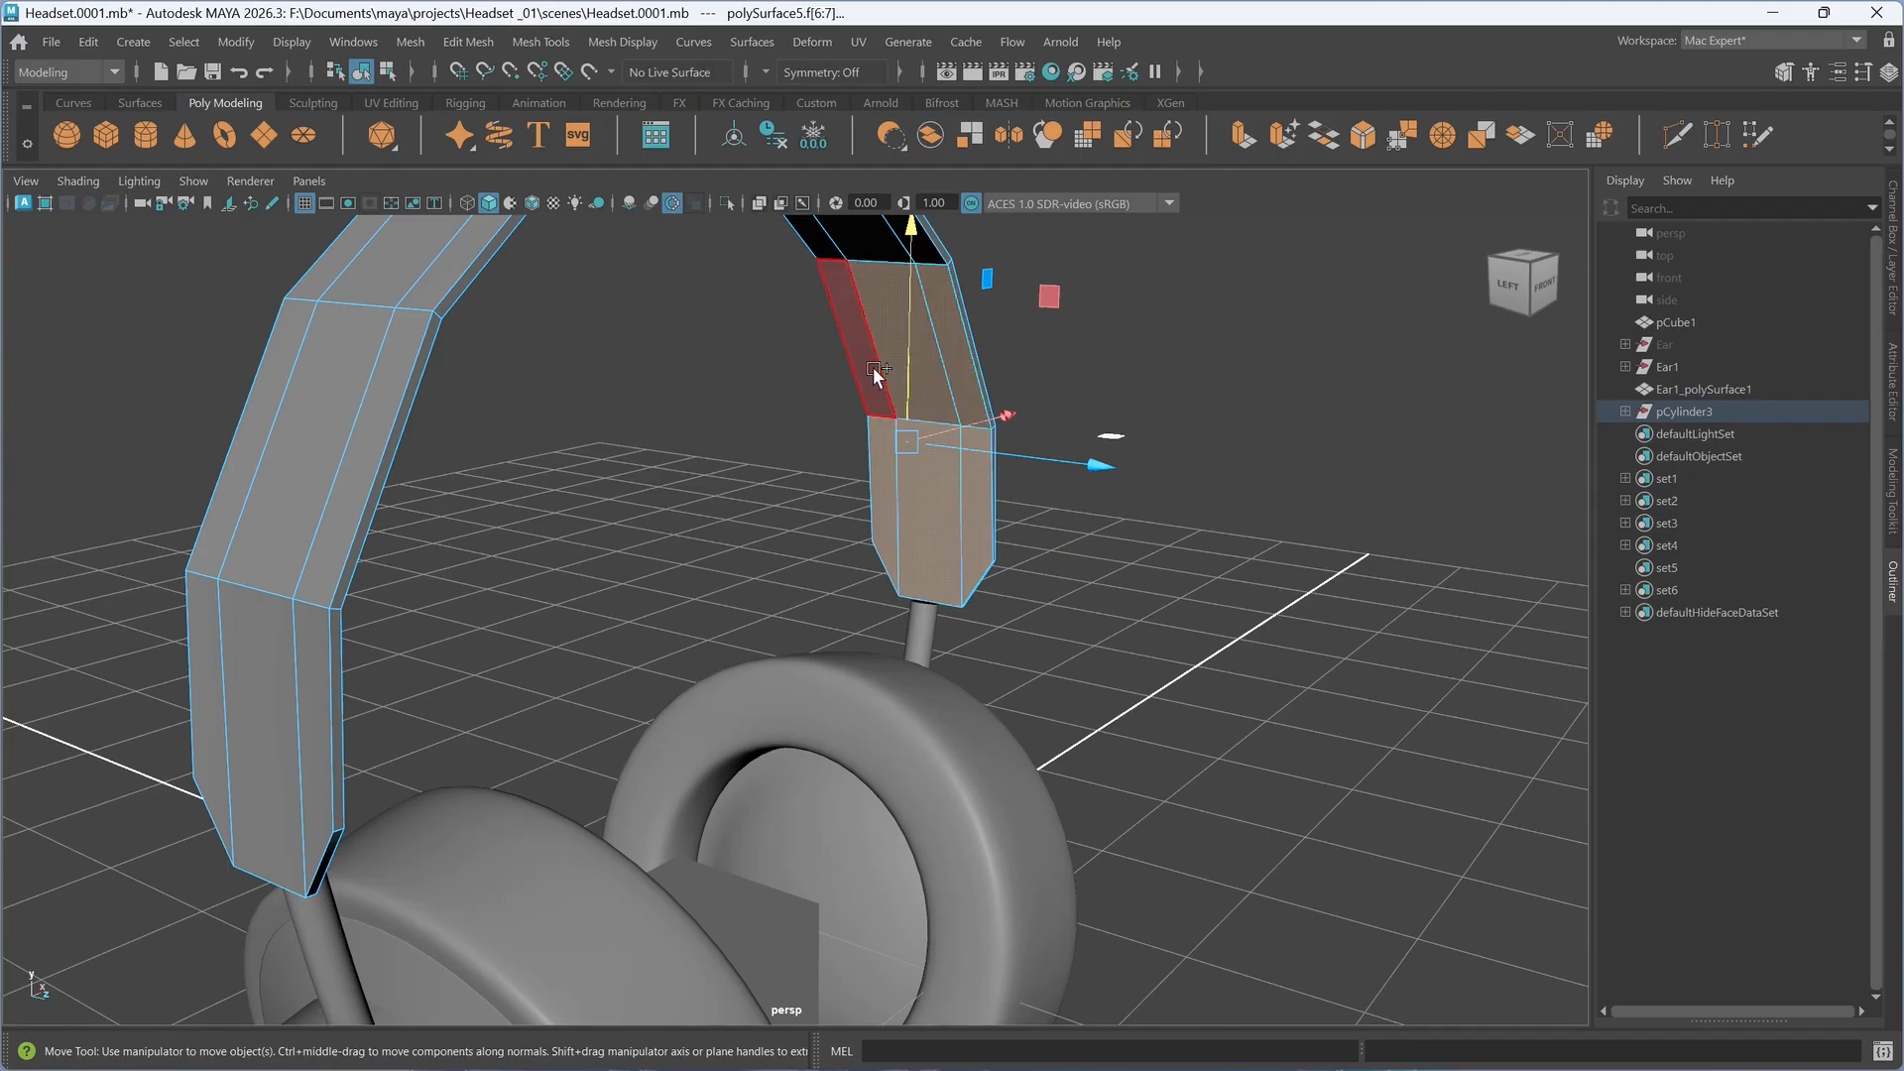
shift+click(871, 371)
- Extend the inner face selection along the headband's arch and over its top
scroll(867, 456, down, 3)
alt+drag(867, 541, 816, 489)
shift+click(869, 424)
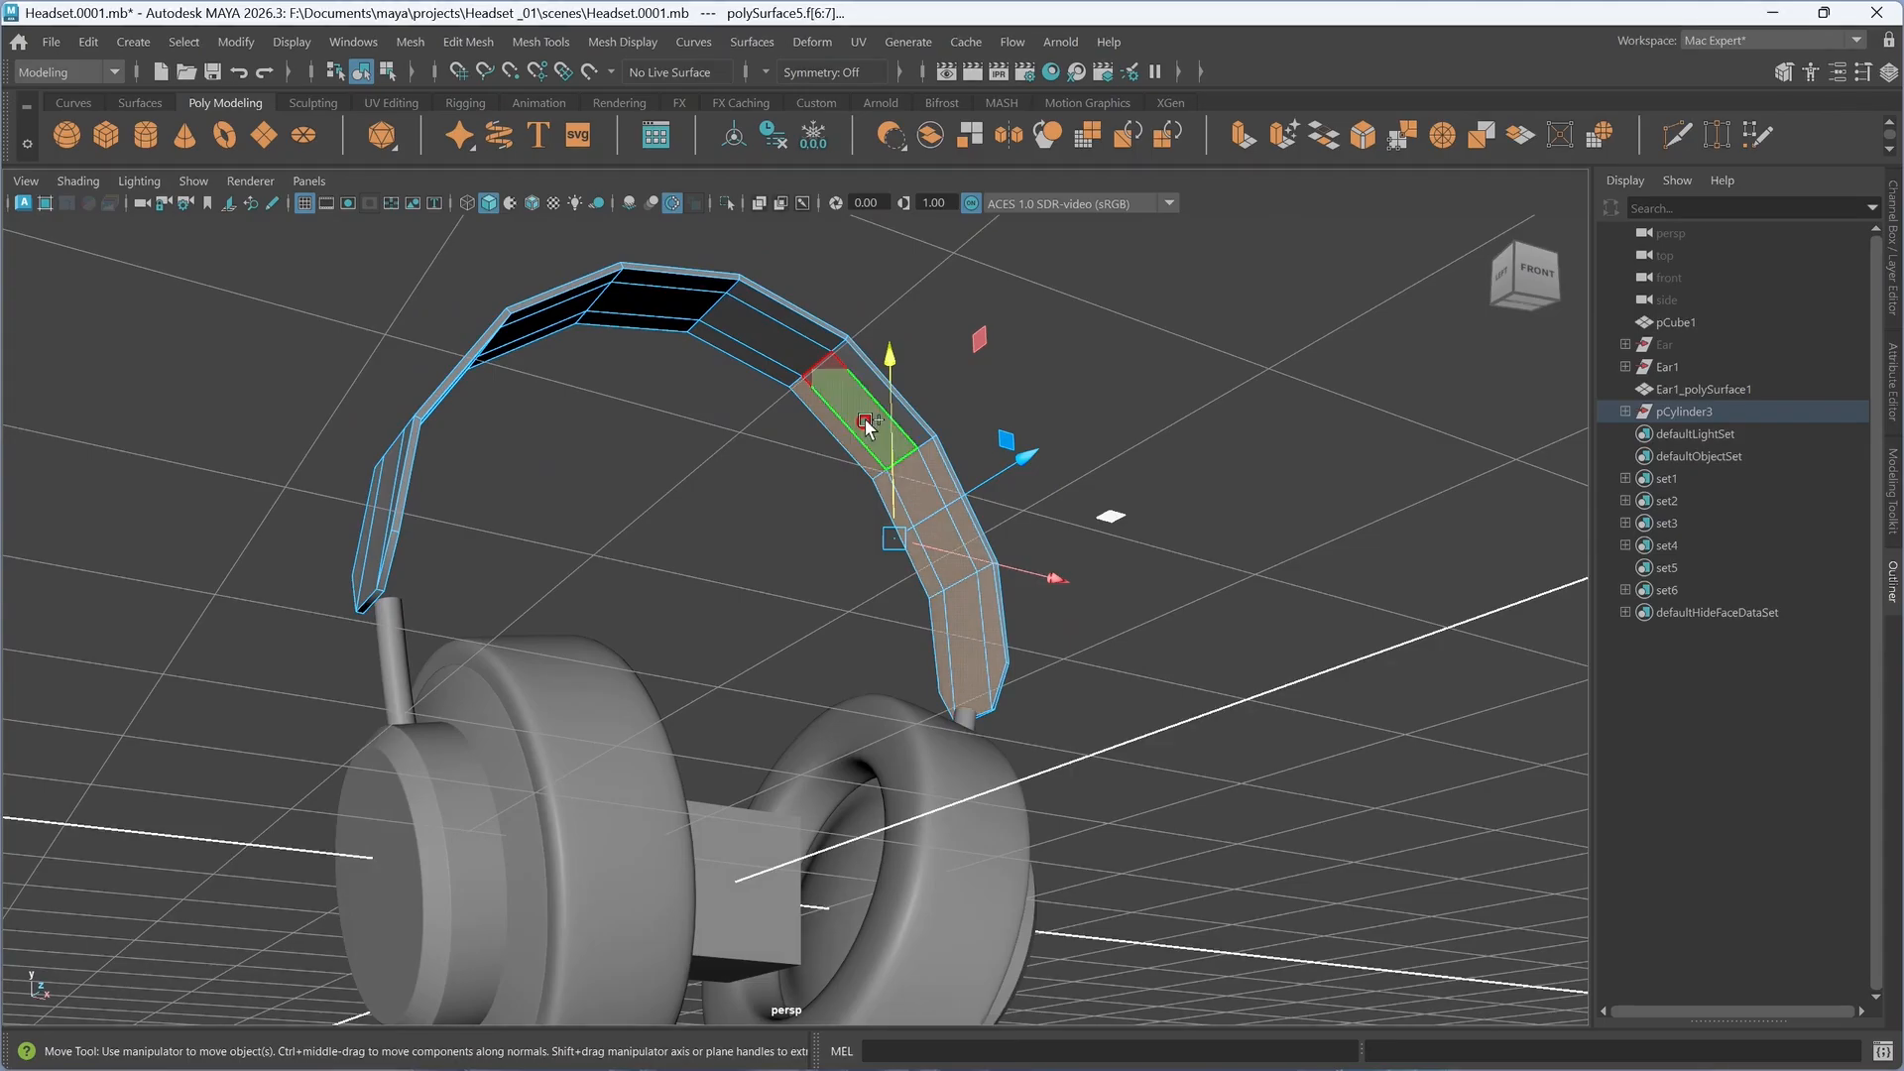
shift+click(794, 348)
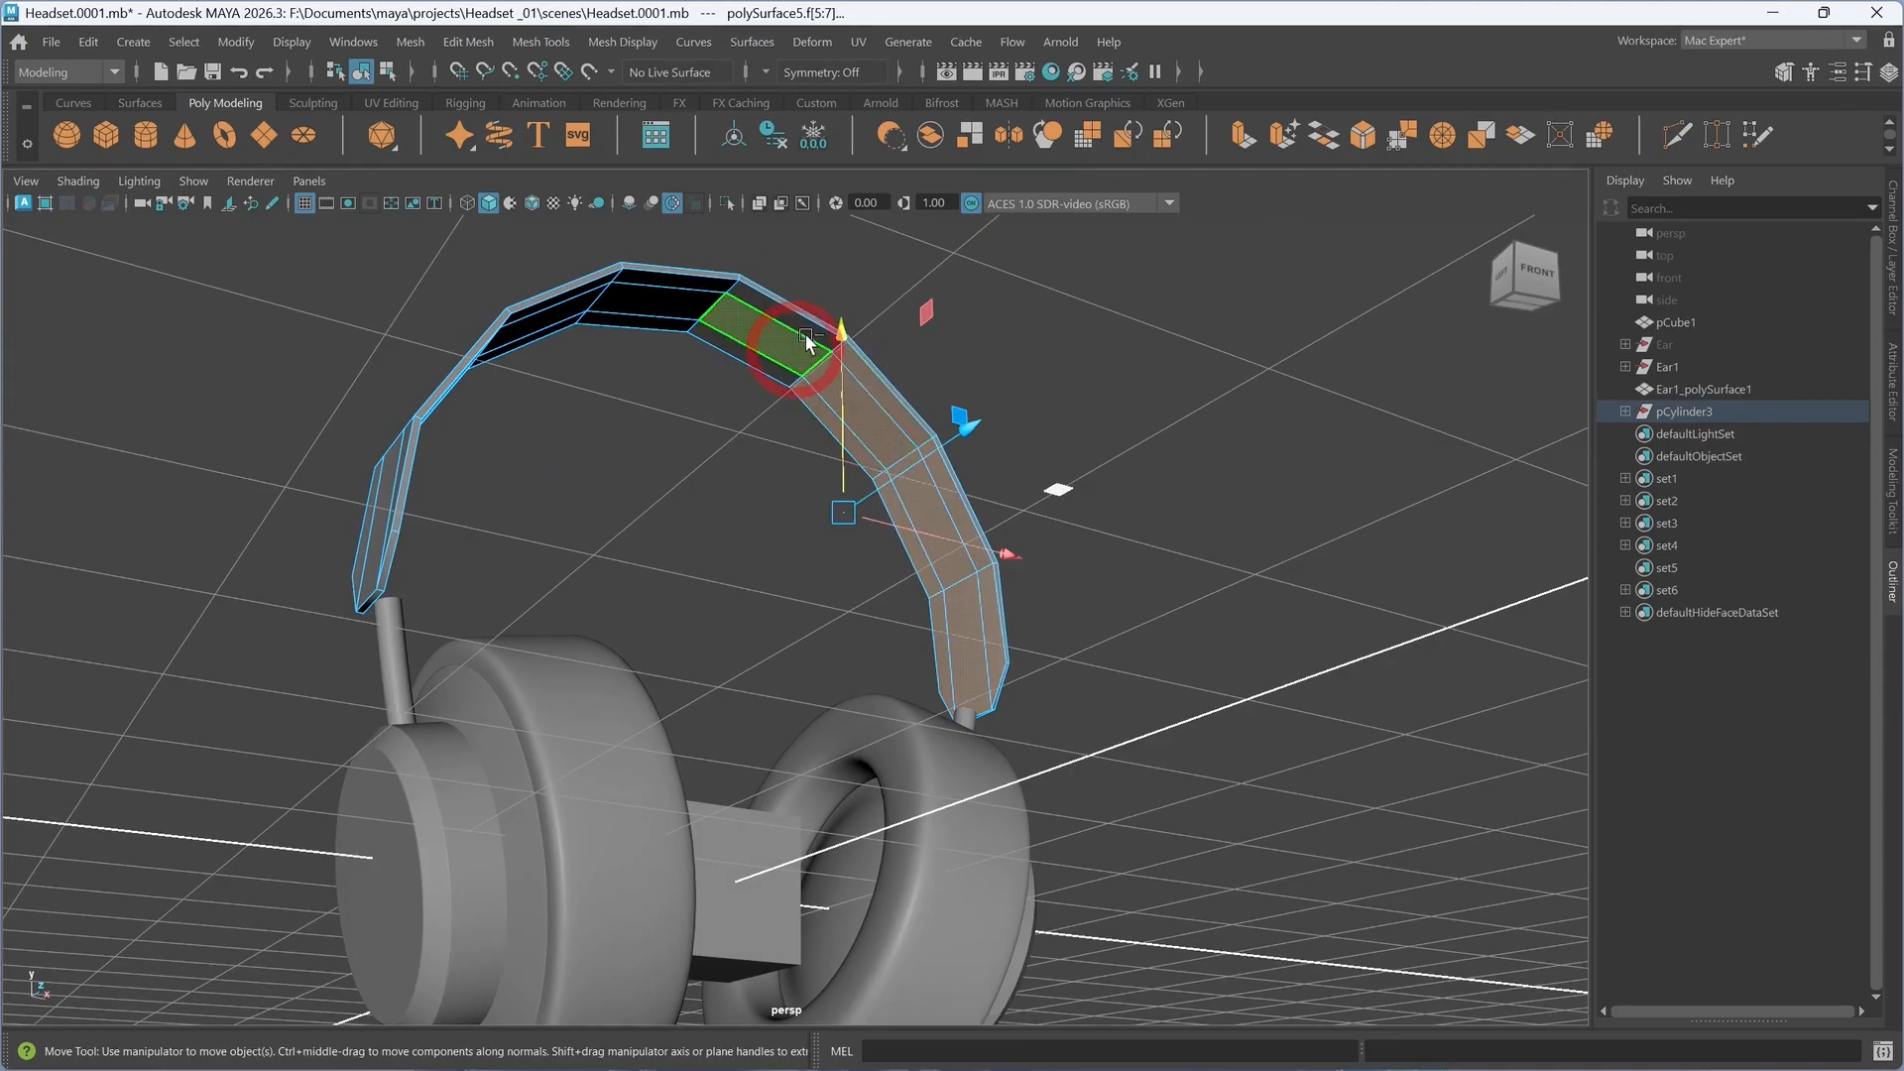
alt+drag(761, 367, 694, 401)
shift+click(697, 394)
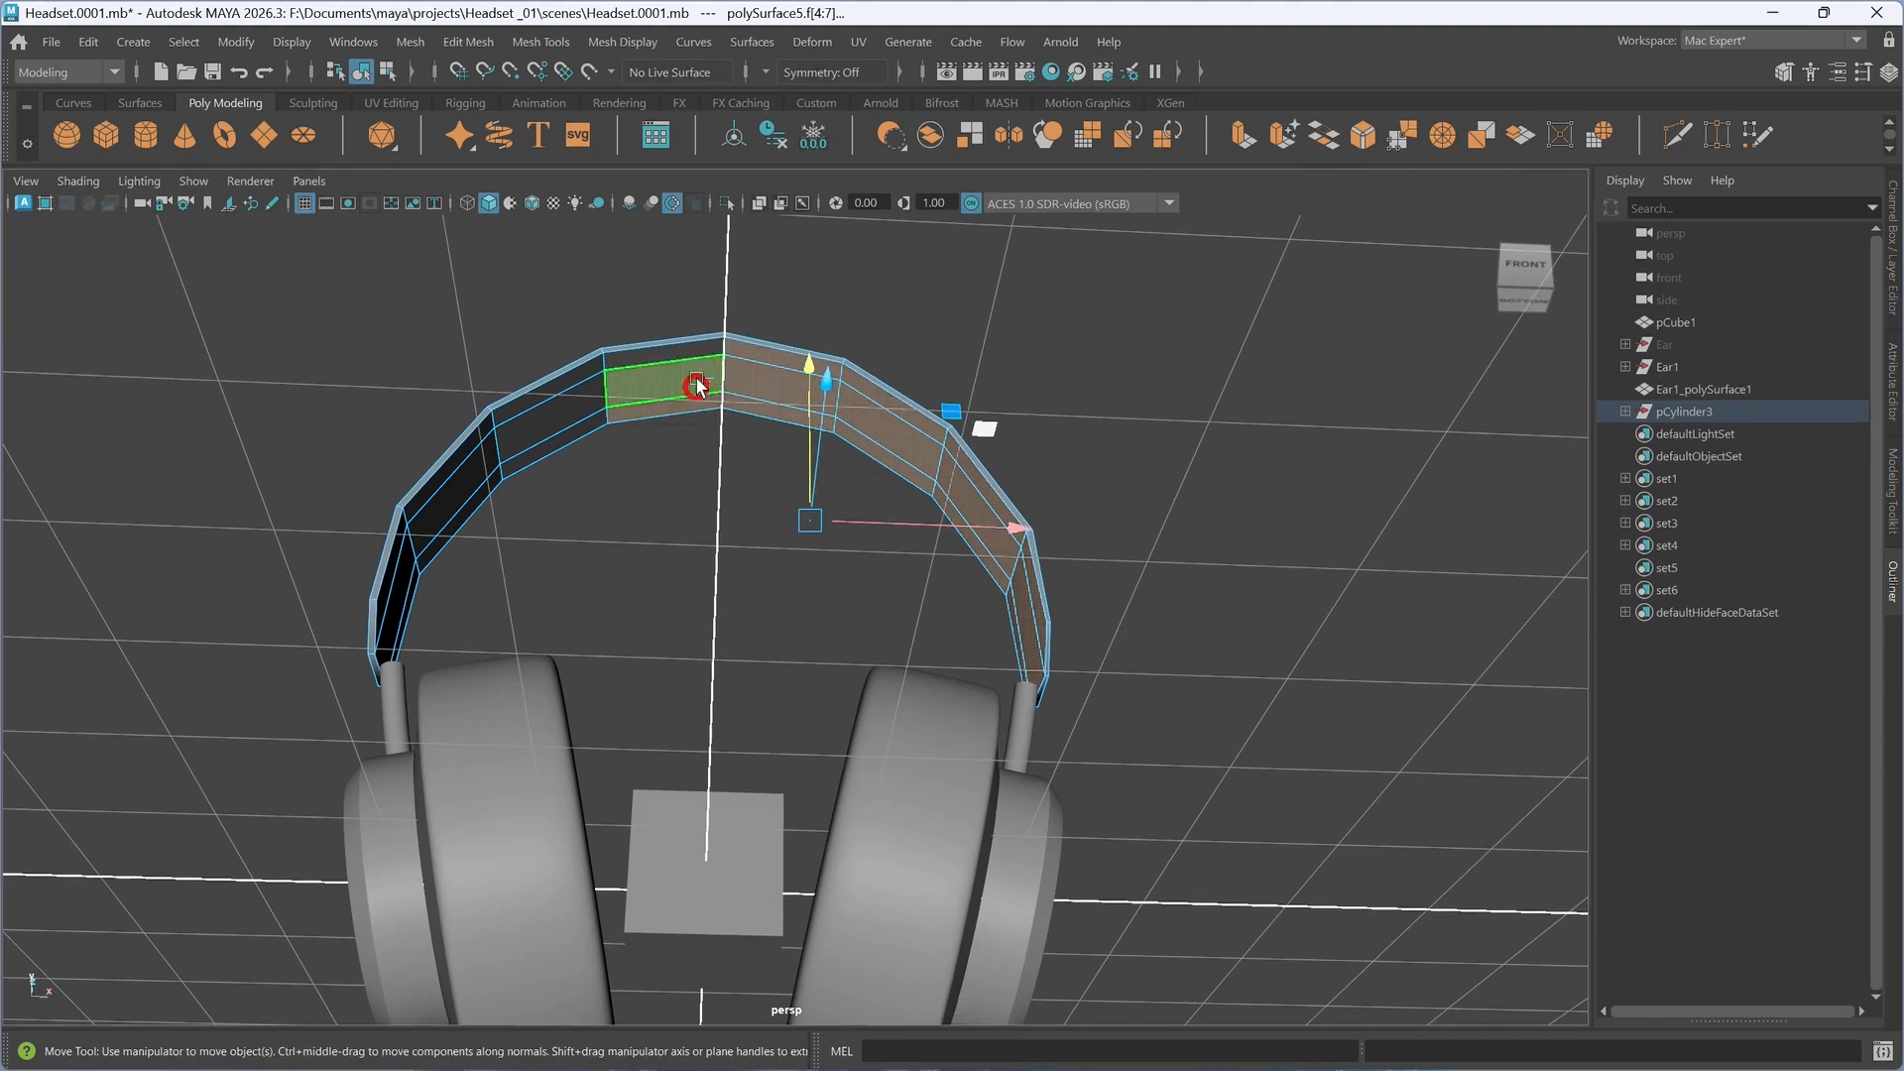
shift+click(696, 351)
shift+click(580, 382)
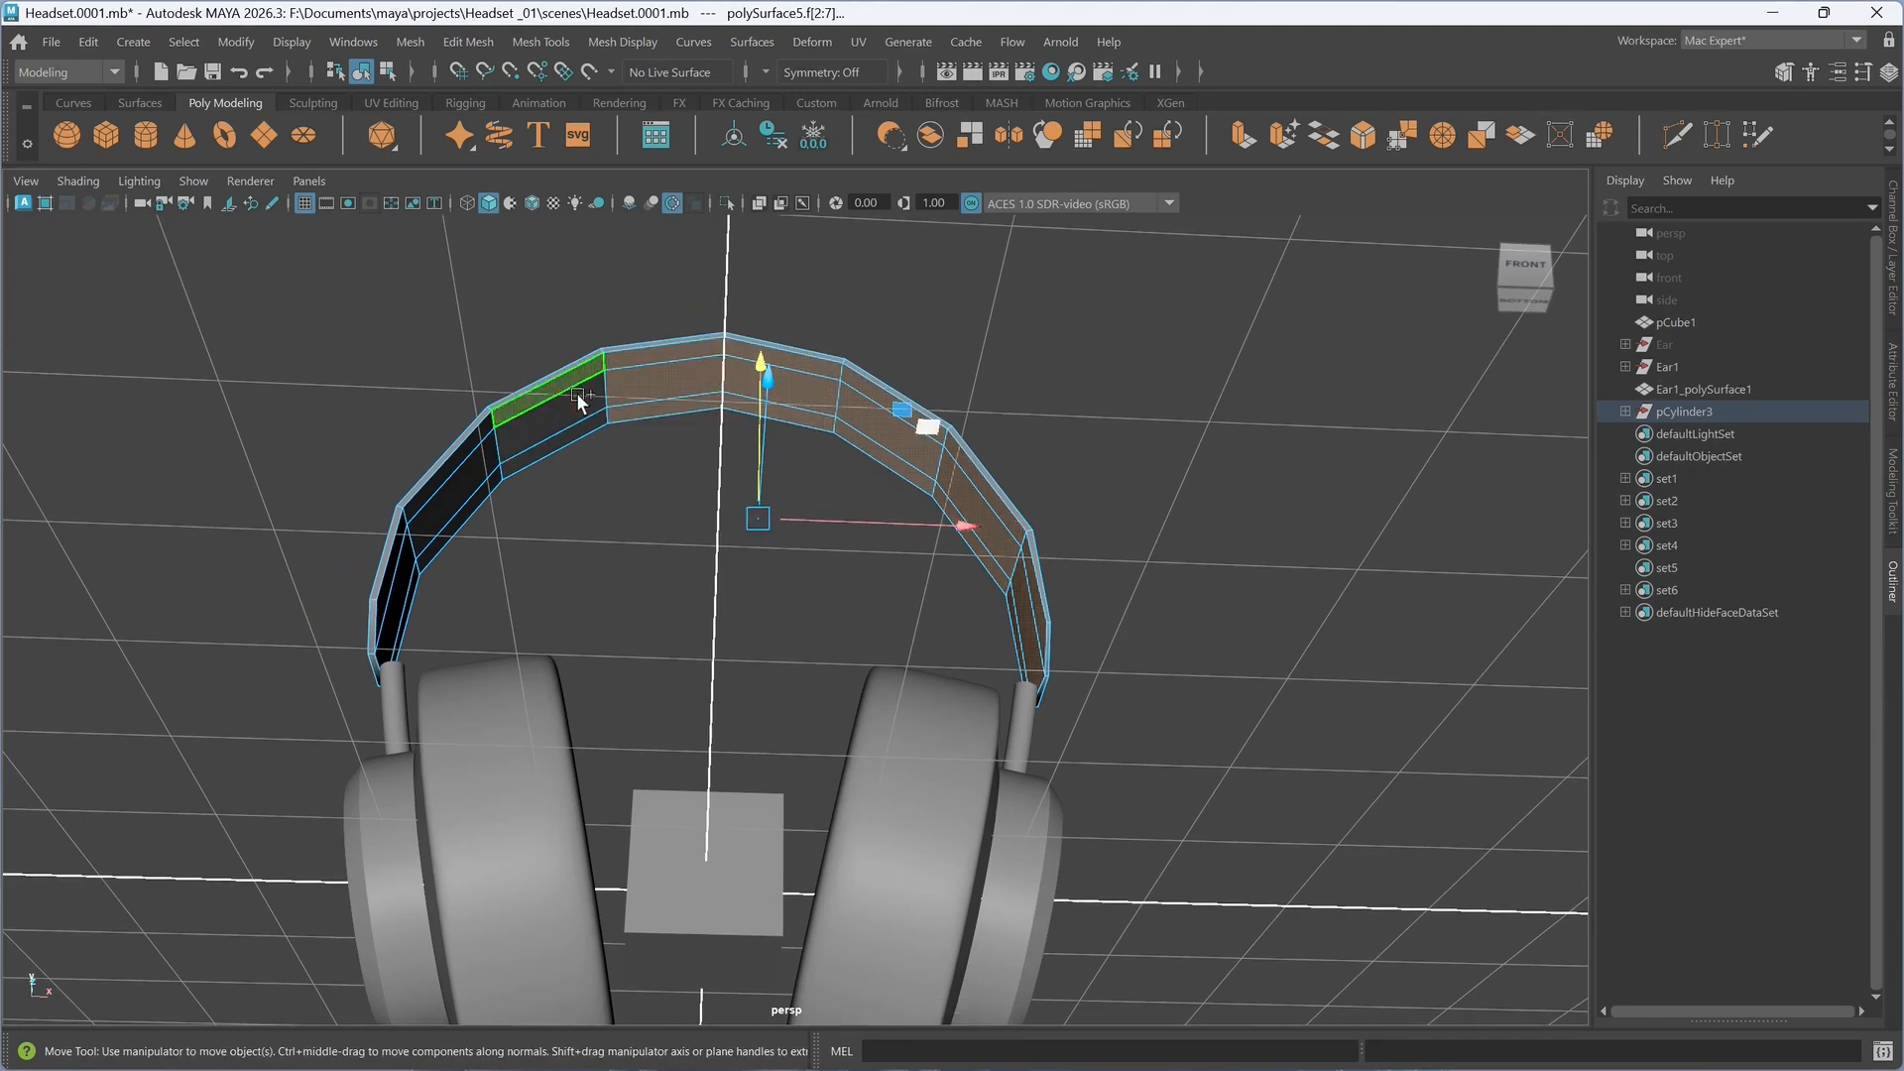
- Add the remaining inner faces down to the opposite end of the headband to the selection
alt+drag(602, 517, 567, 526)
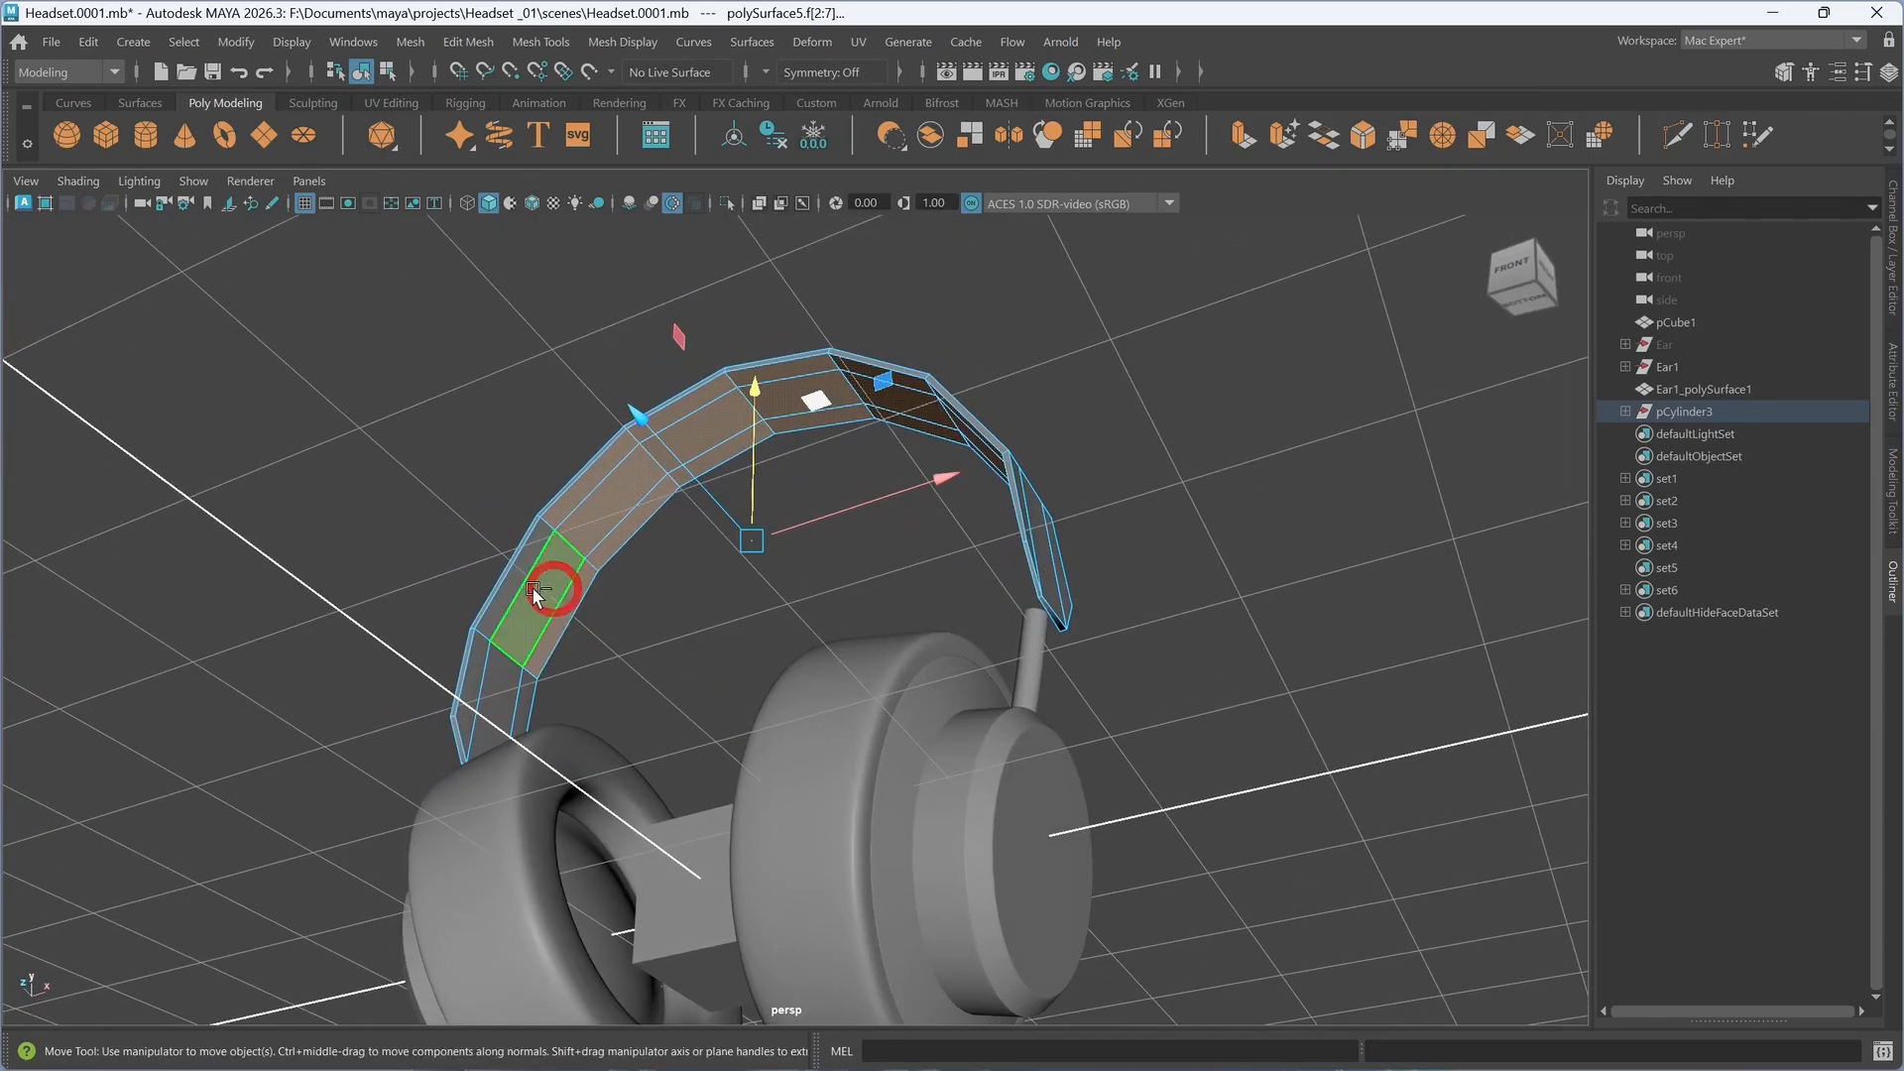
shift+click(555, 589)
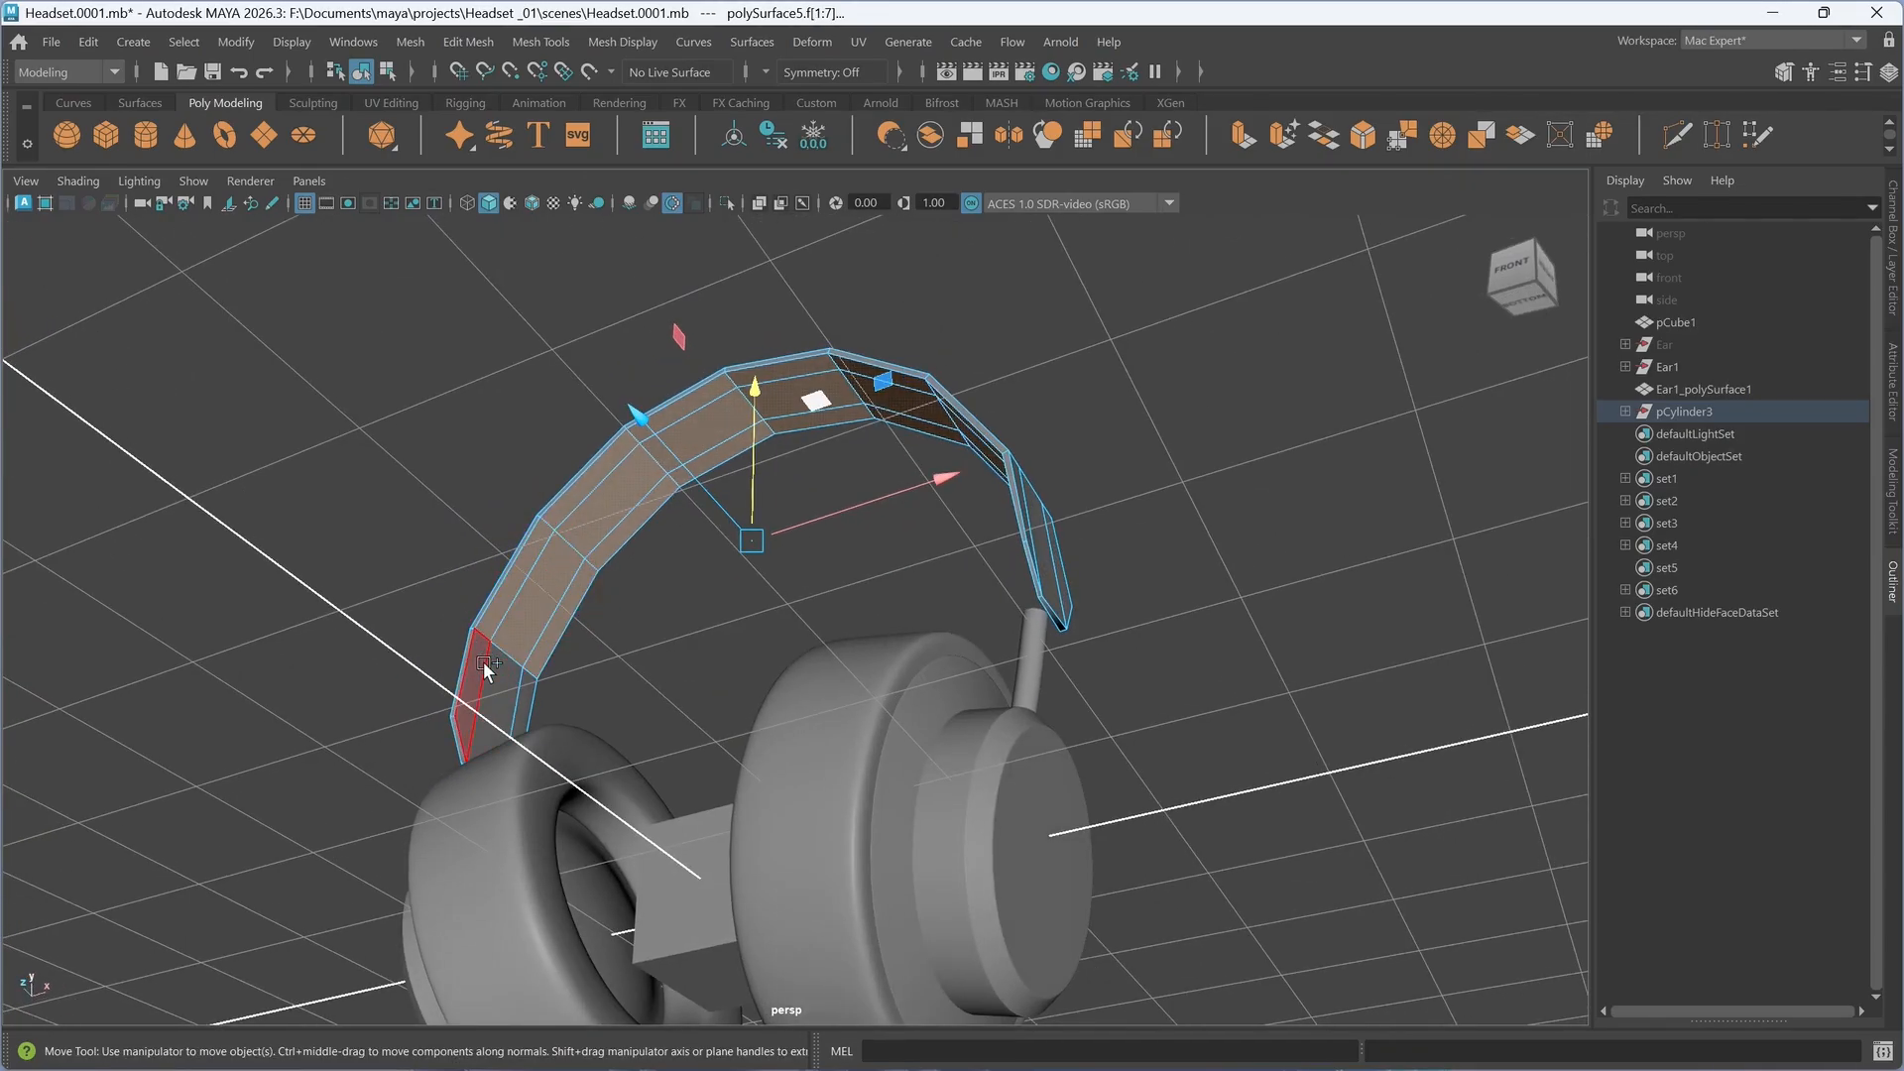
shift+click(502, 682)
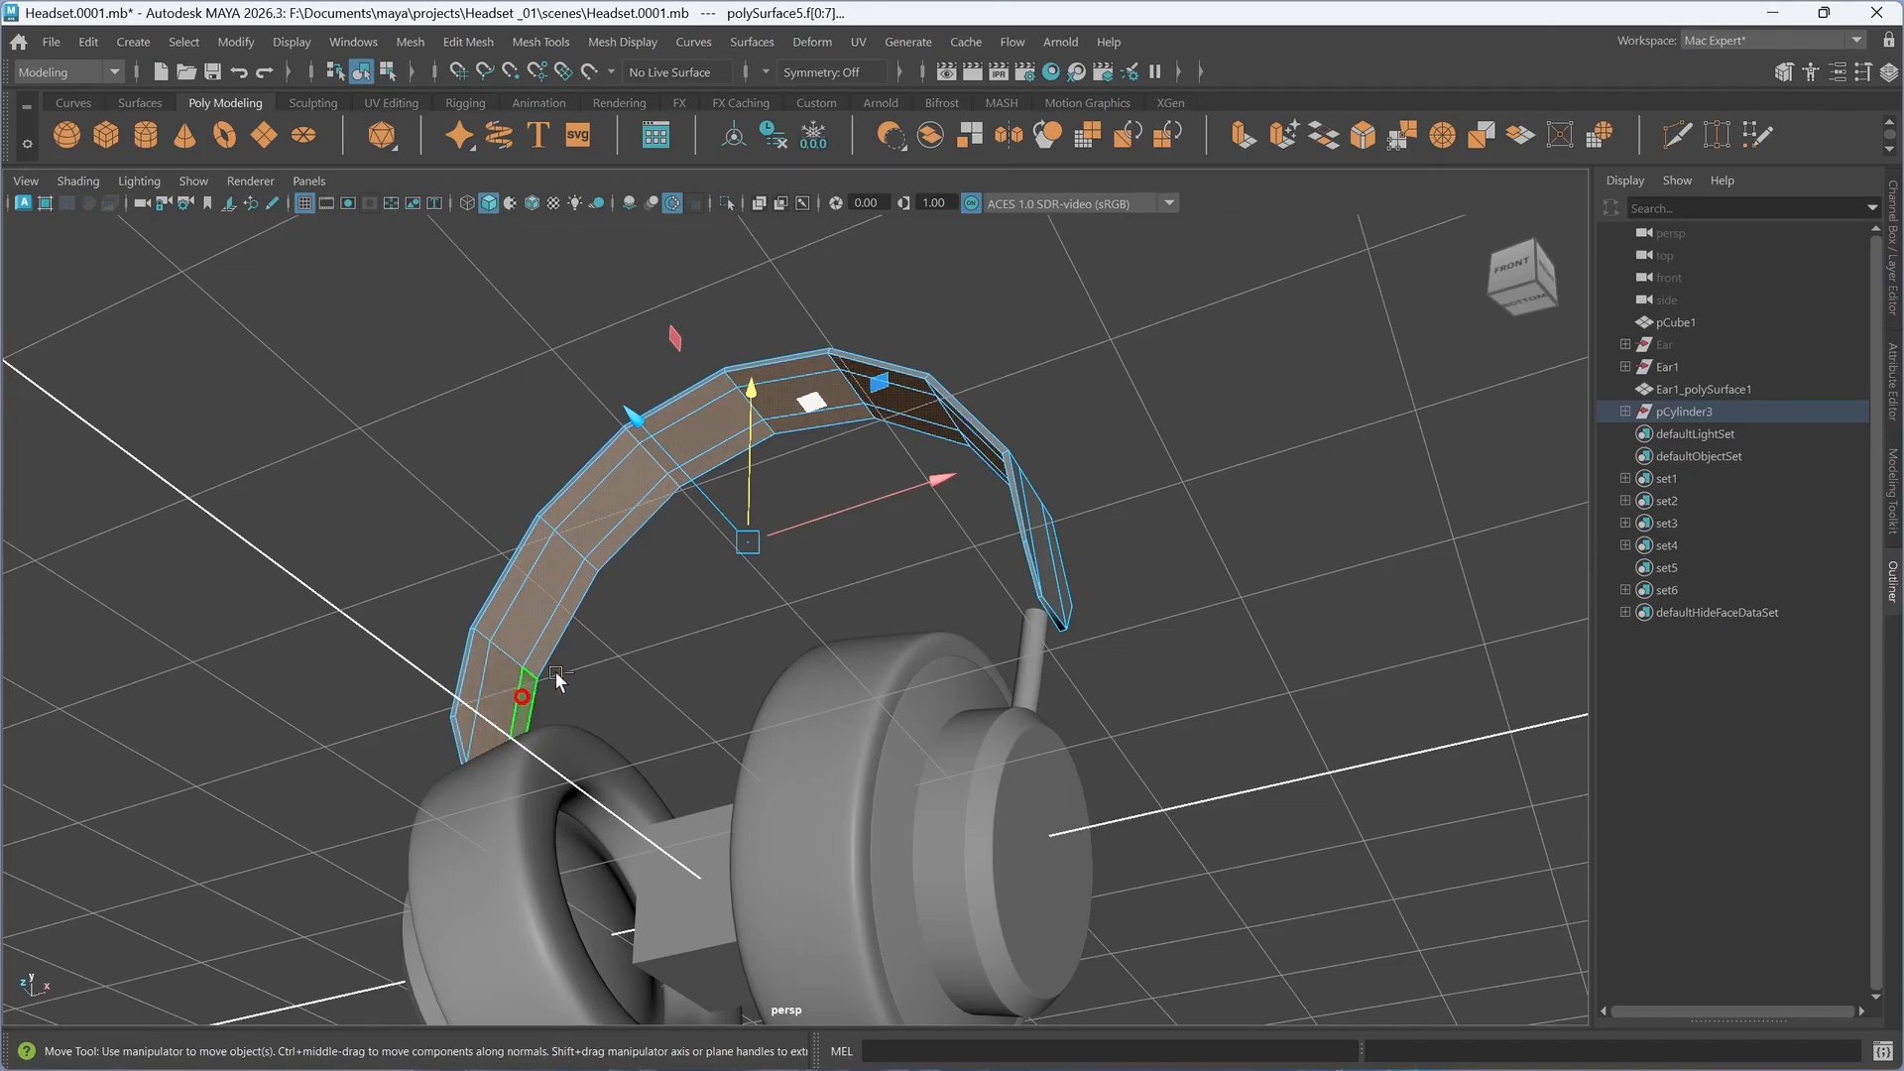
- Create a separate inner strip from the selected headband faces and clear the selection
alt+drag(555, 671, 730, 671)
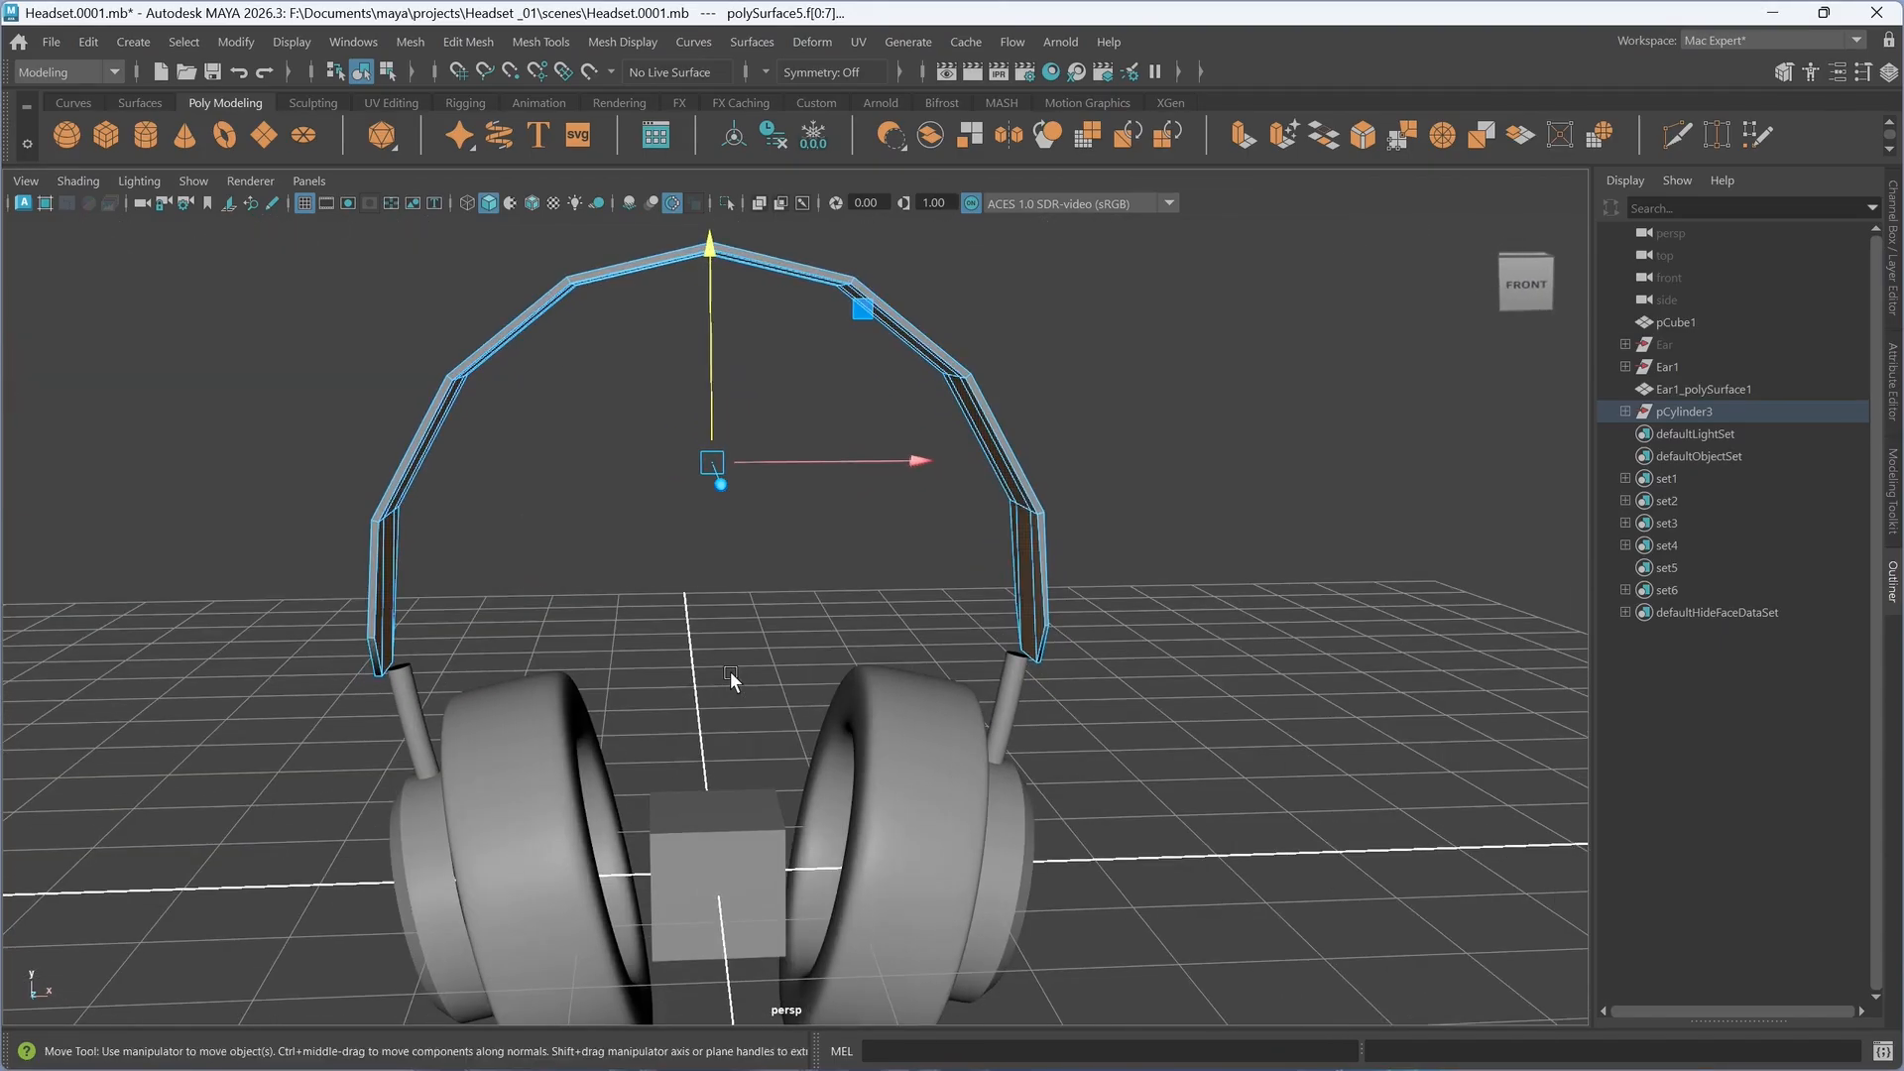
shift+right_drag(748, 511, 718, 928)
alt+drag(777, 920, 1143, 845)
click(705, 624)
alt+drag(705, 625, 472, 472)
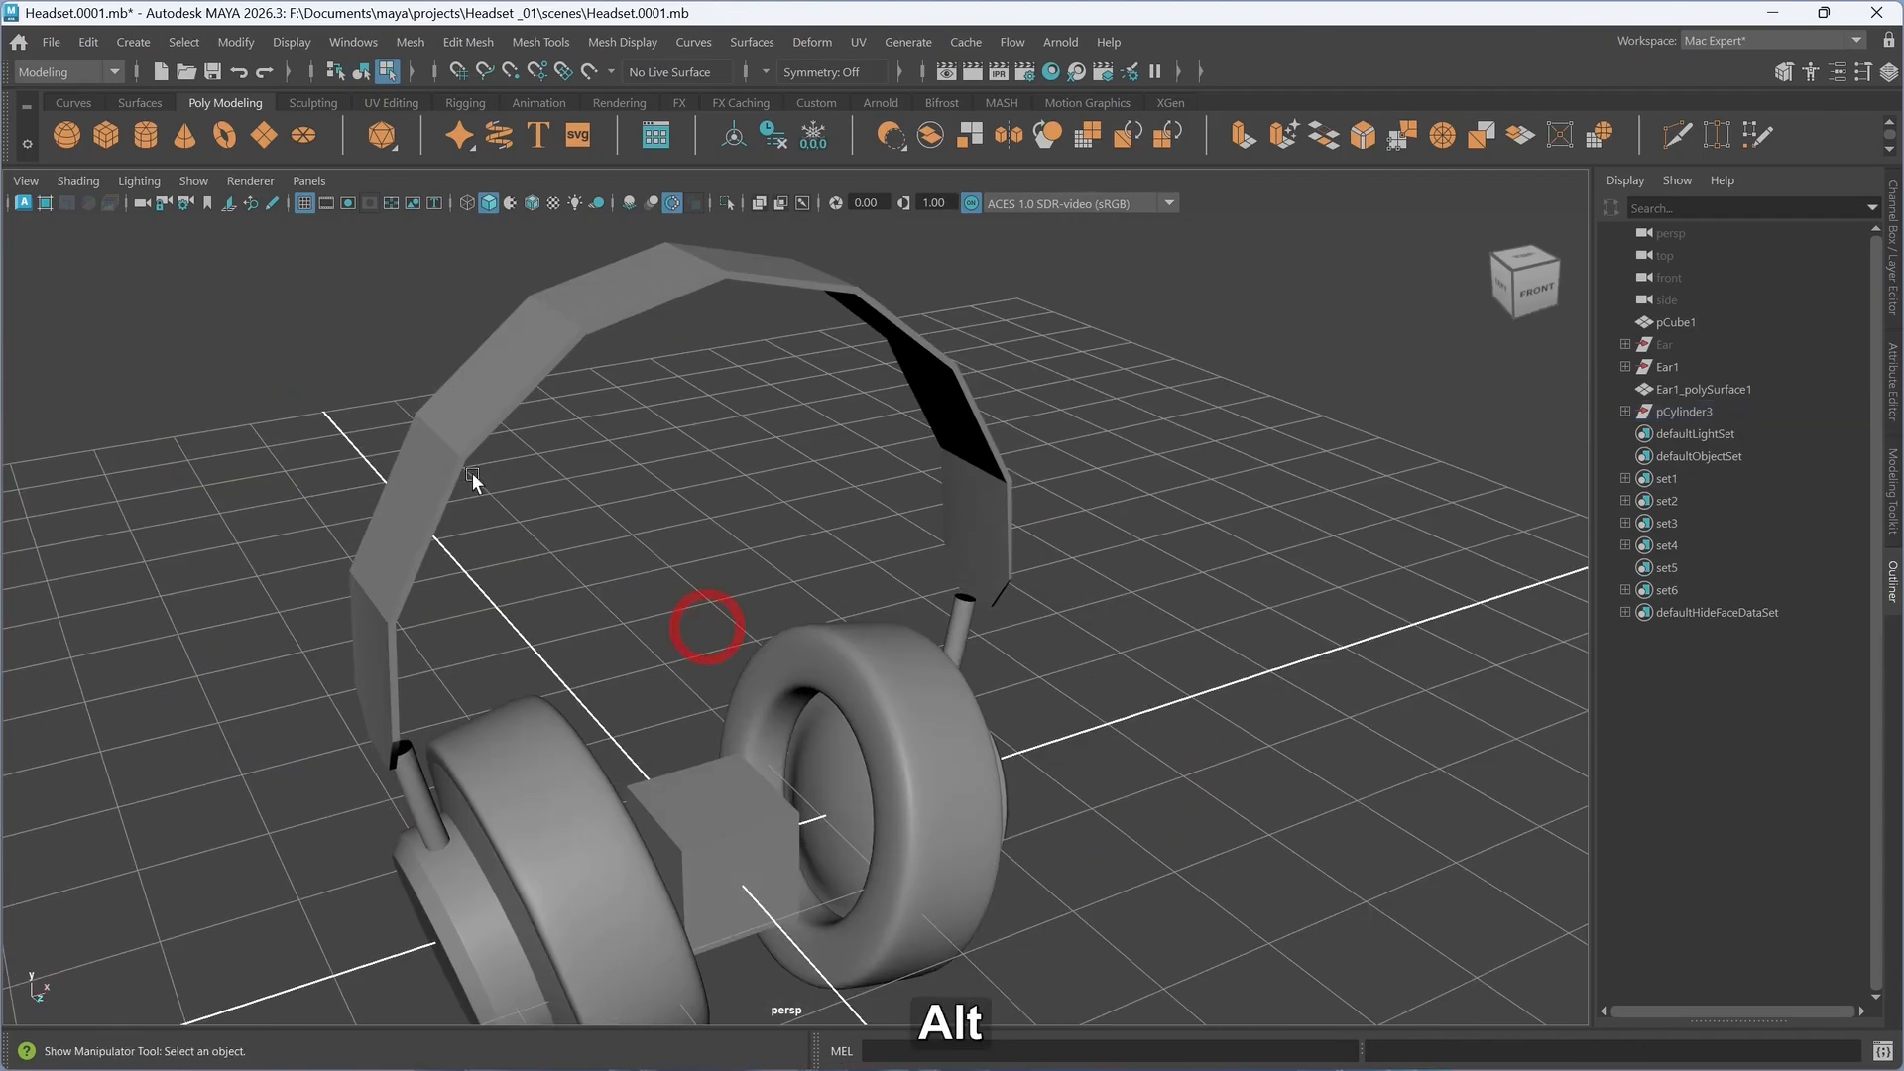
- Check the headband in smooth preview, hide the new inner strip, and return the headband to unsmoothed display
click(480, 420)
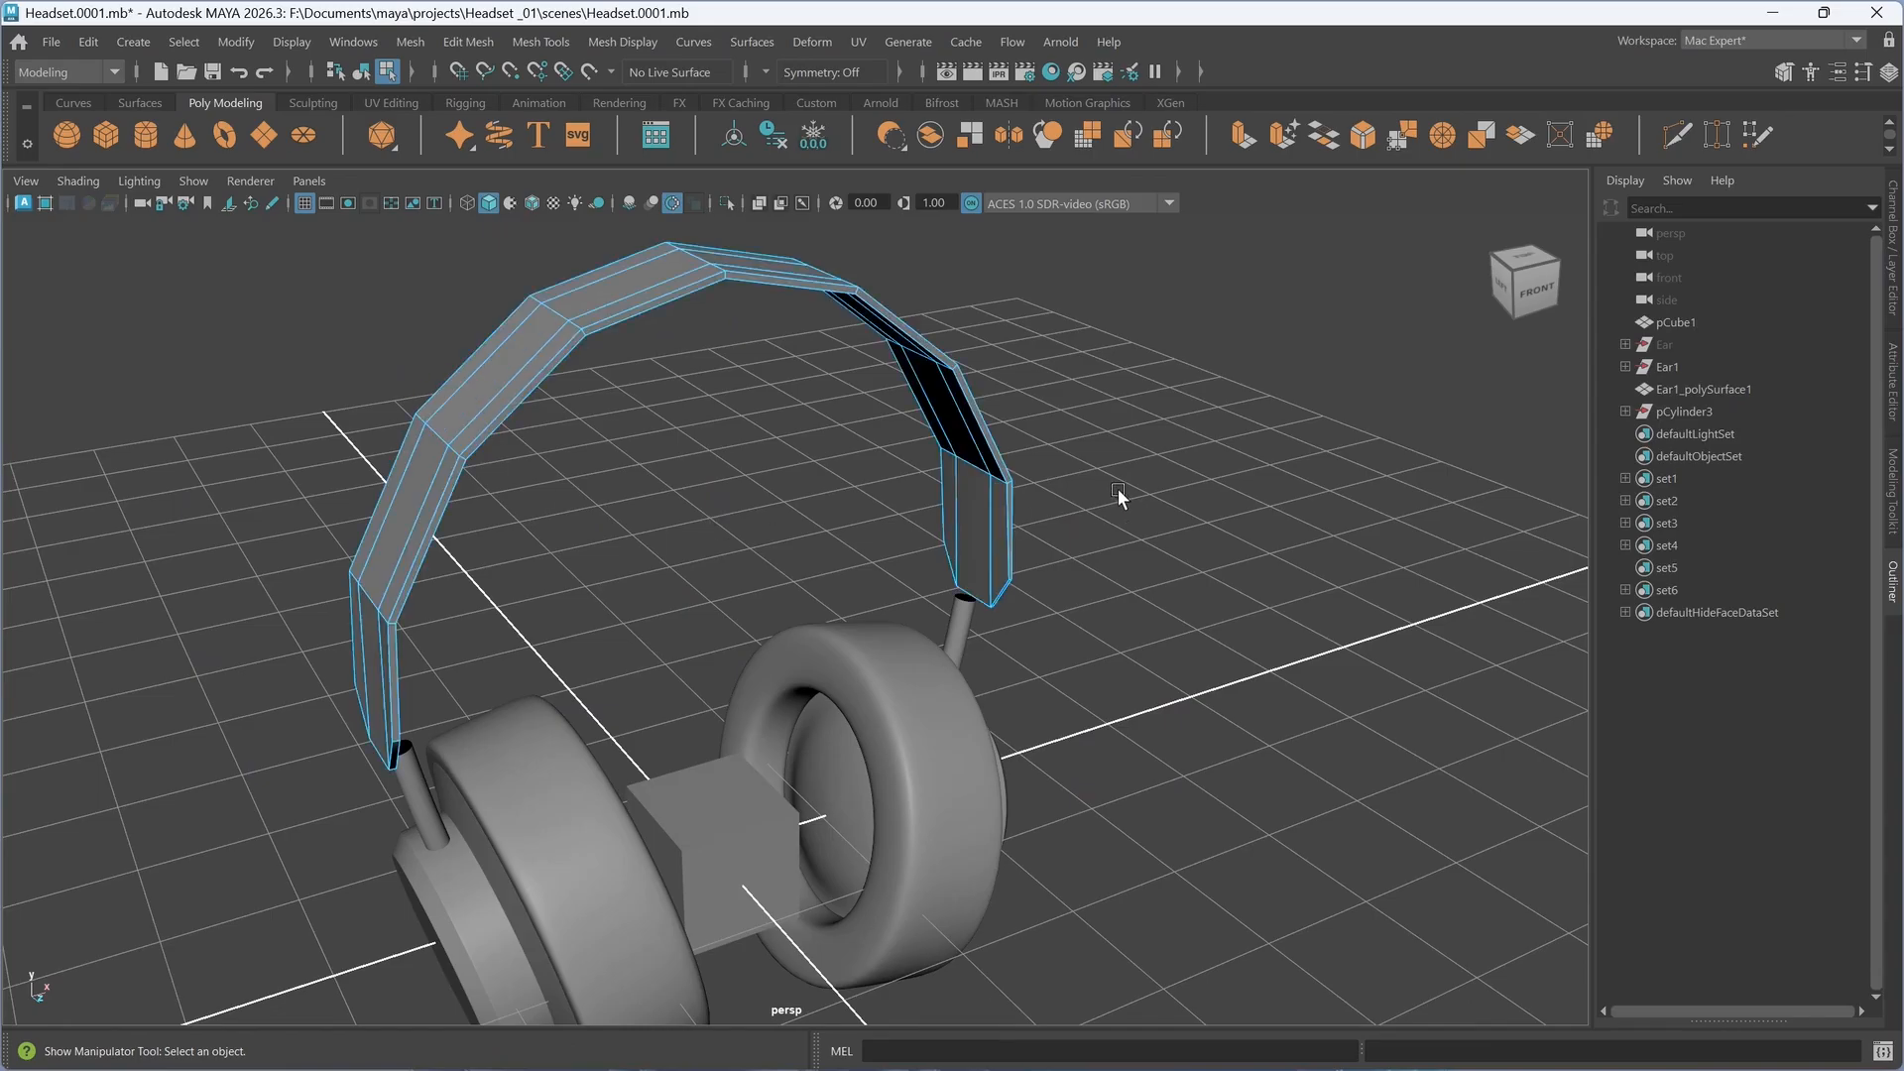
key(3)
right_drag(1158, 445, 1162, 502)
right_drag(1255, 406, 1255, 408)
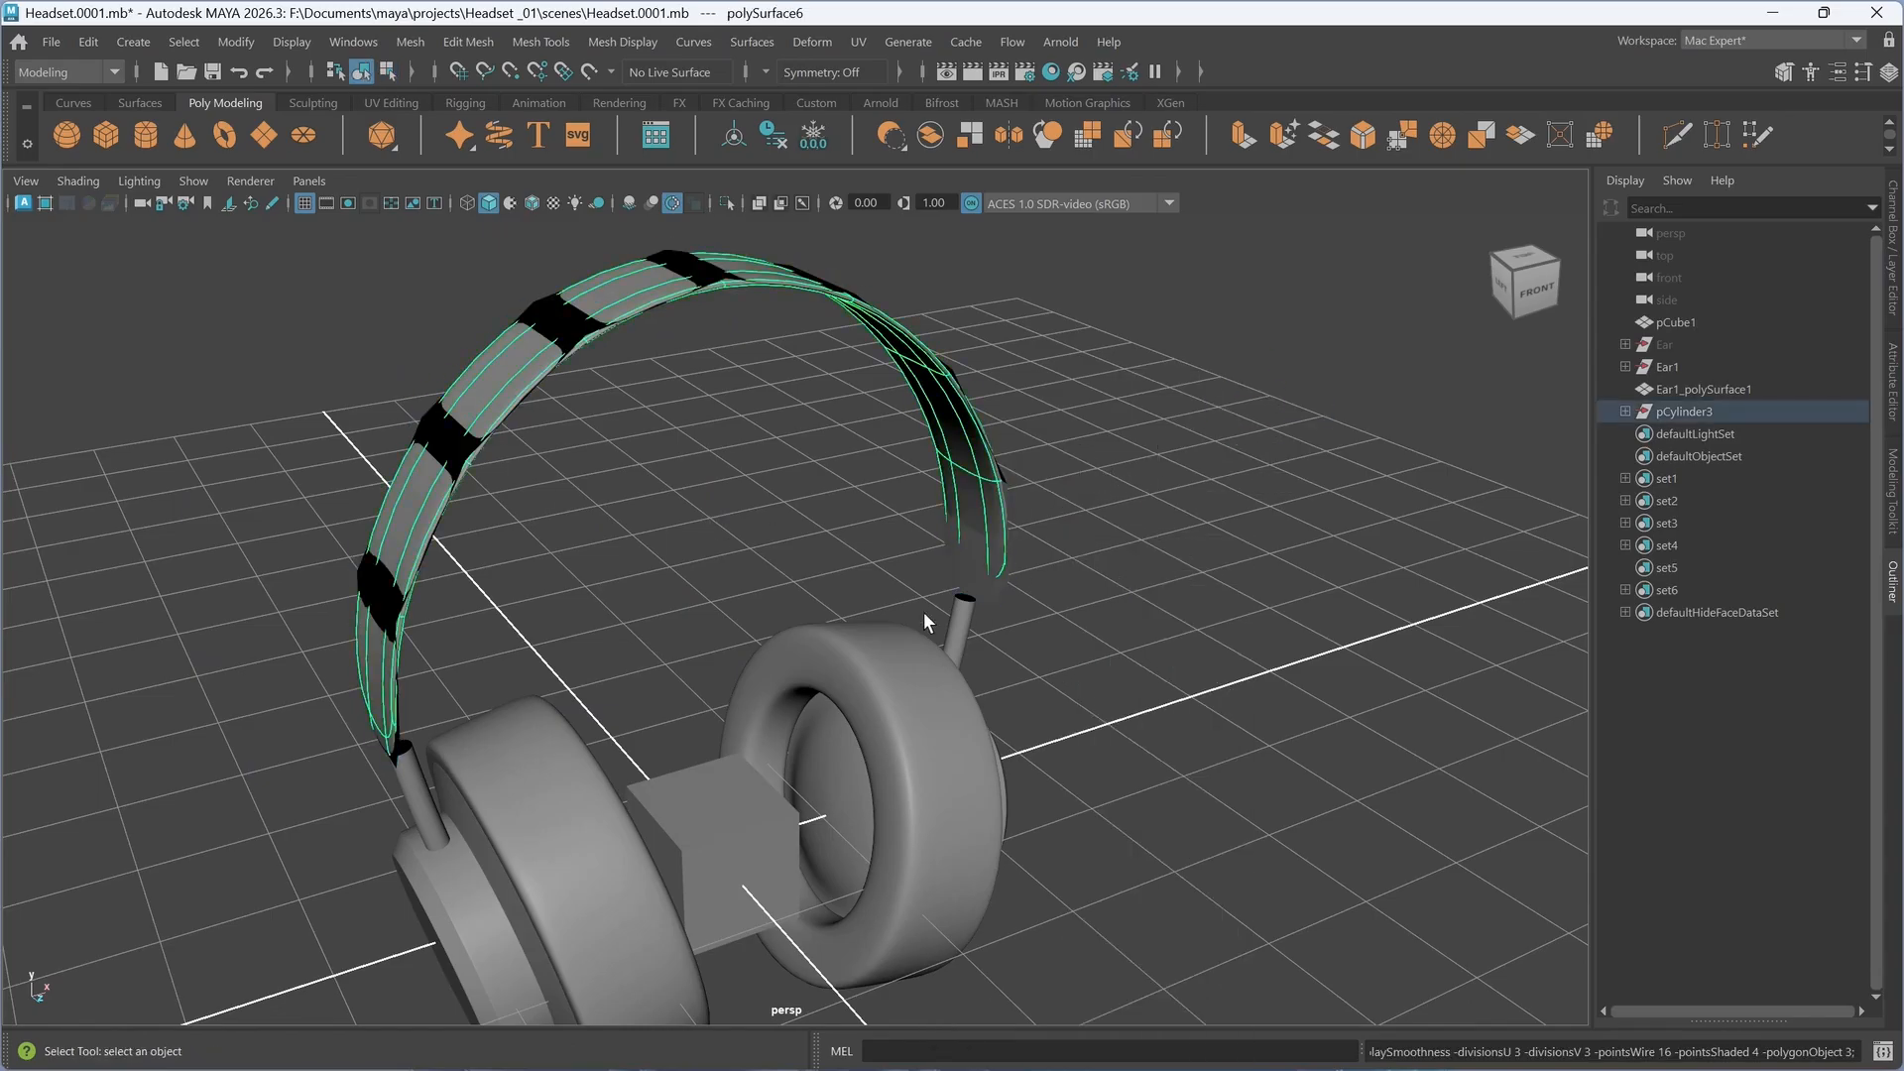
key(1)
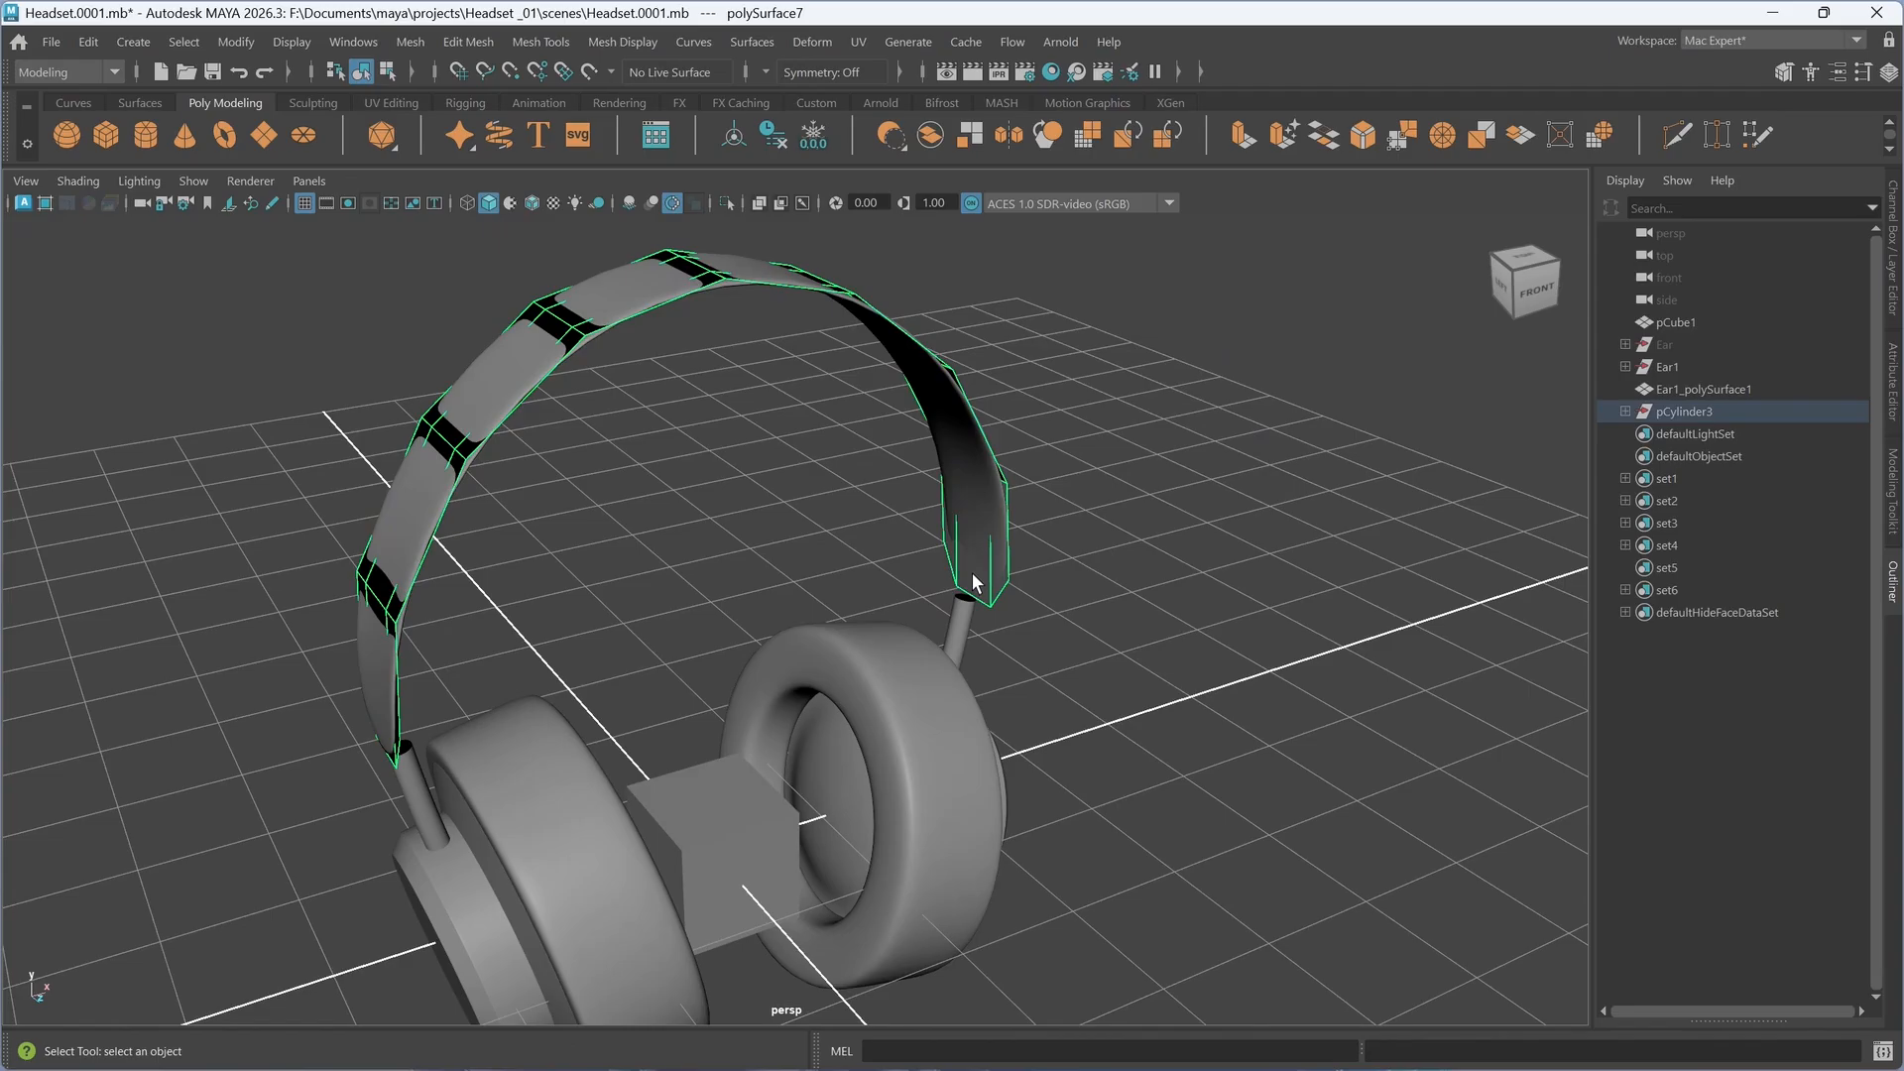
key(h)
click(936, 413)
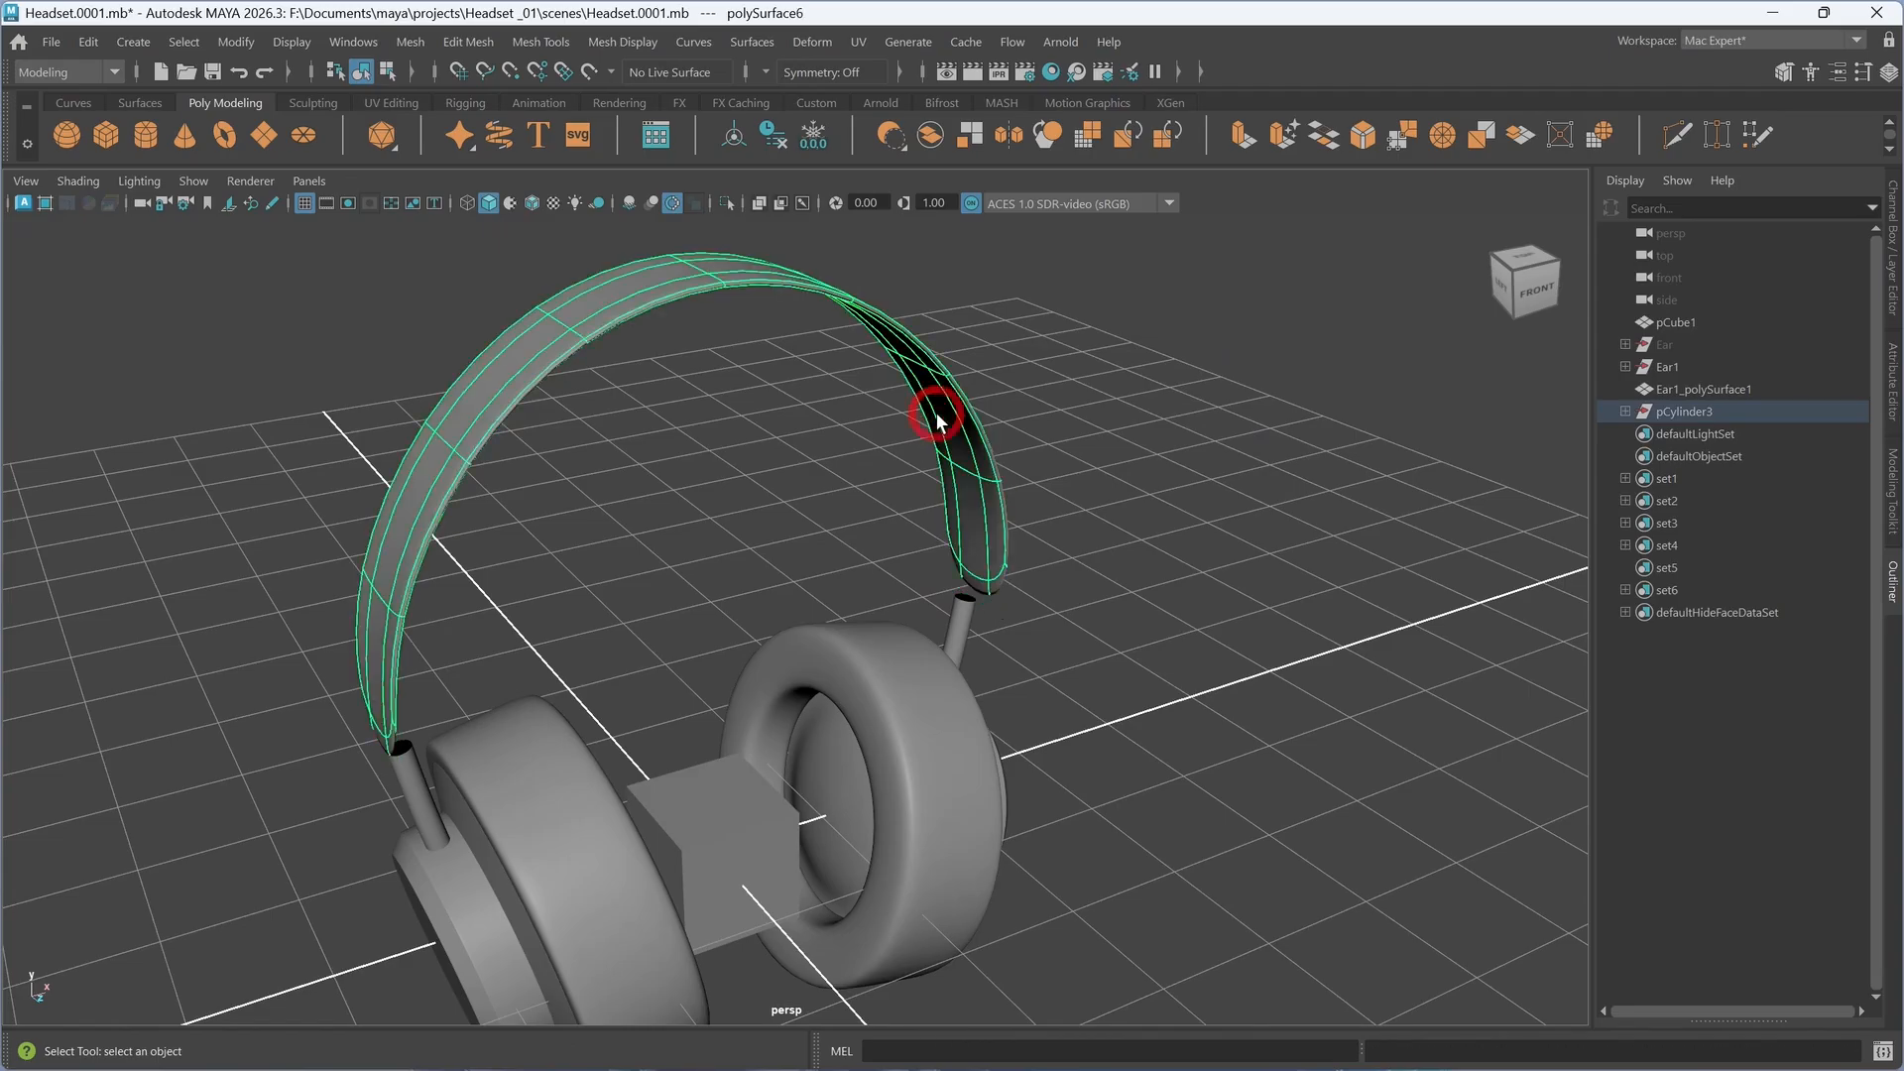
key(1)
- Try selecting the edge loops along the headband's front rim, including the tapered corner segments at its end
alt+drag(1032, 598, 1031, 581)
right_drag(1032, 446, 1028, 383)
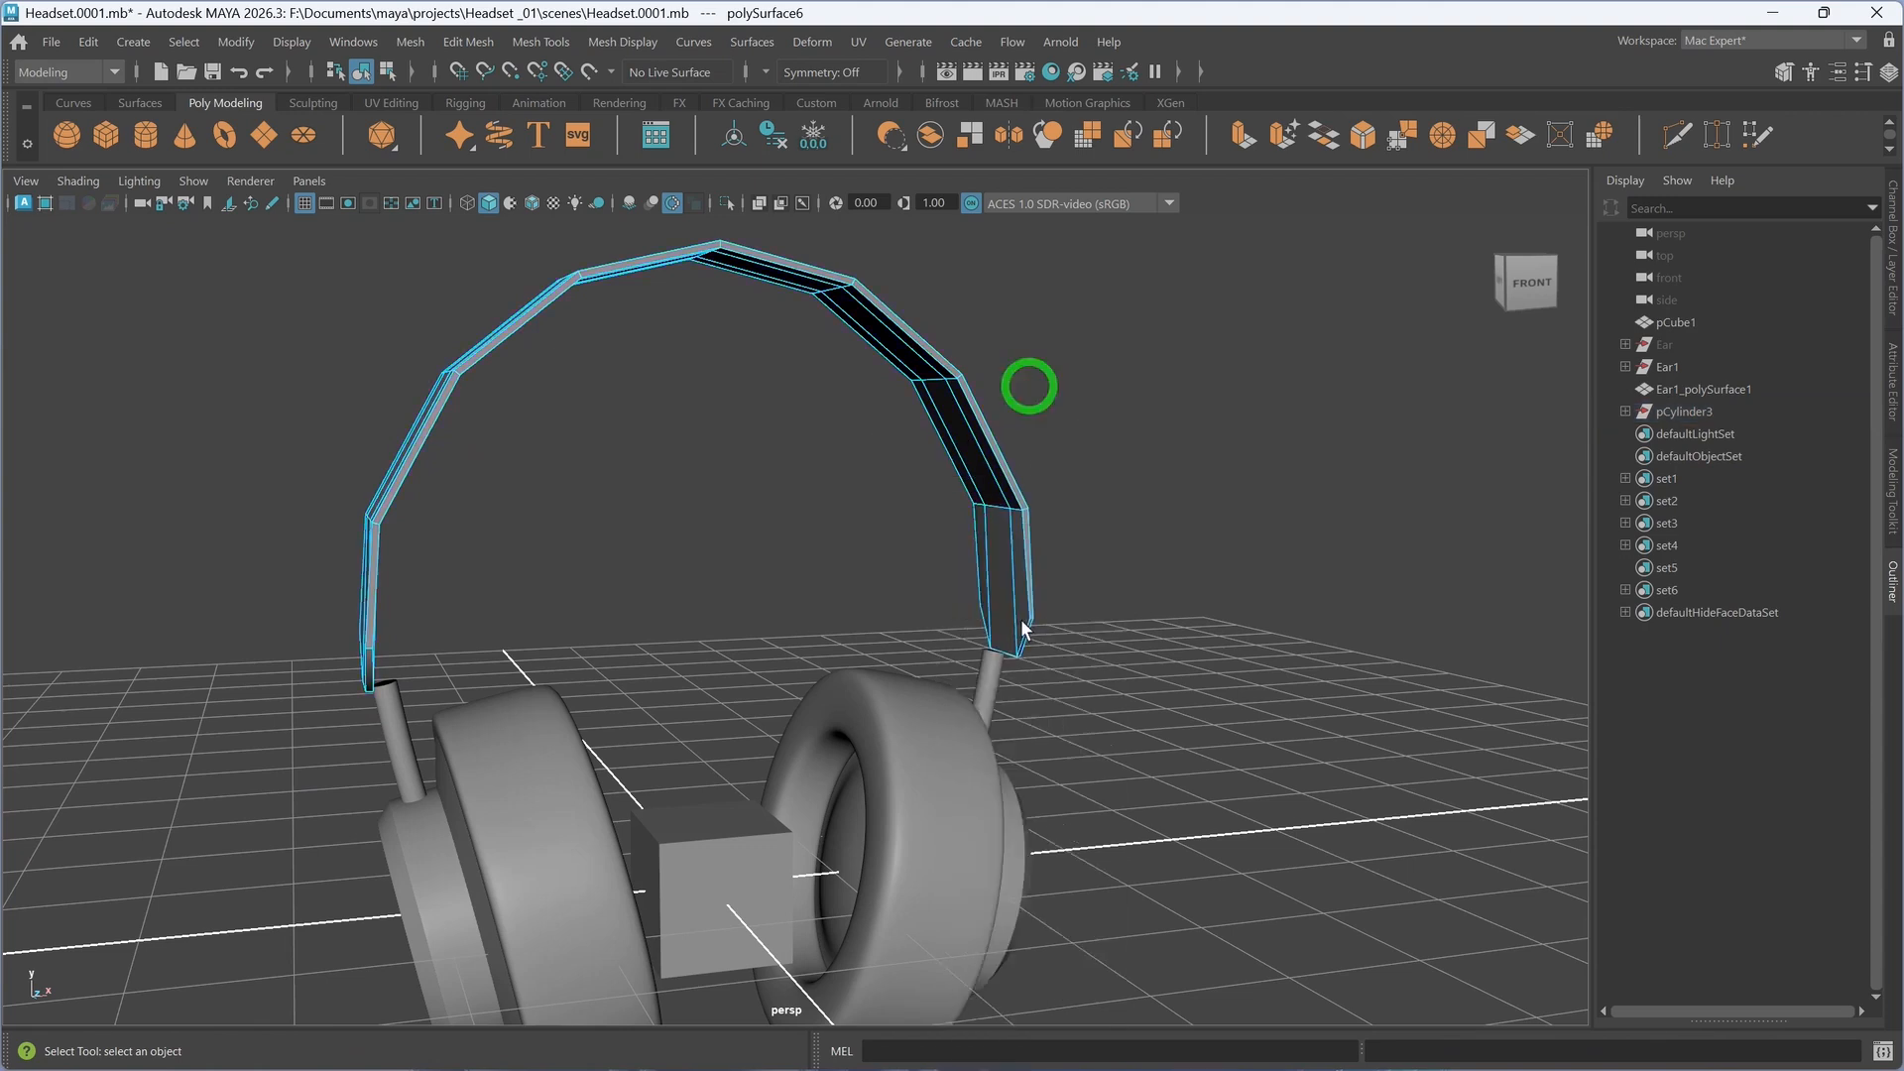
alt+scroll(1061, 630, up, 2)
alt+middle_drag(1065, 633, 969, 591)
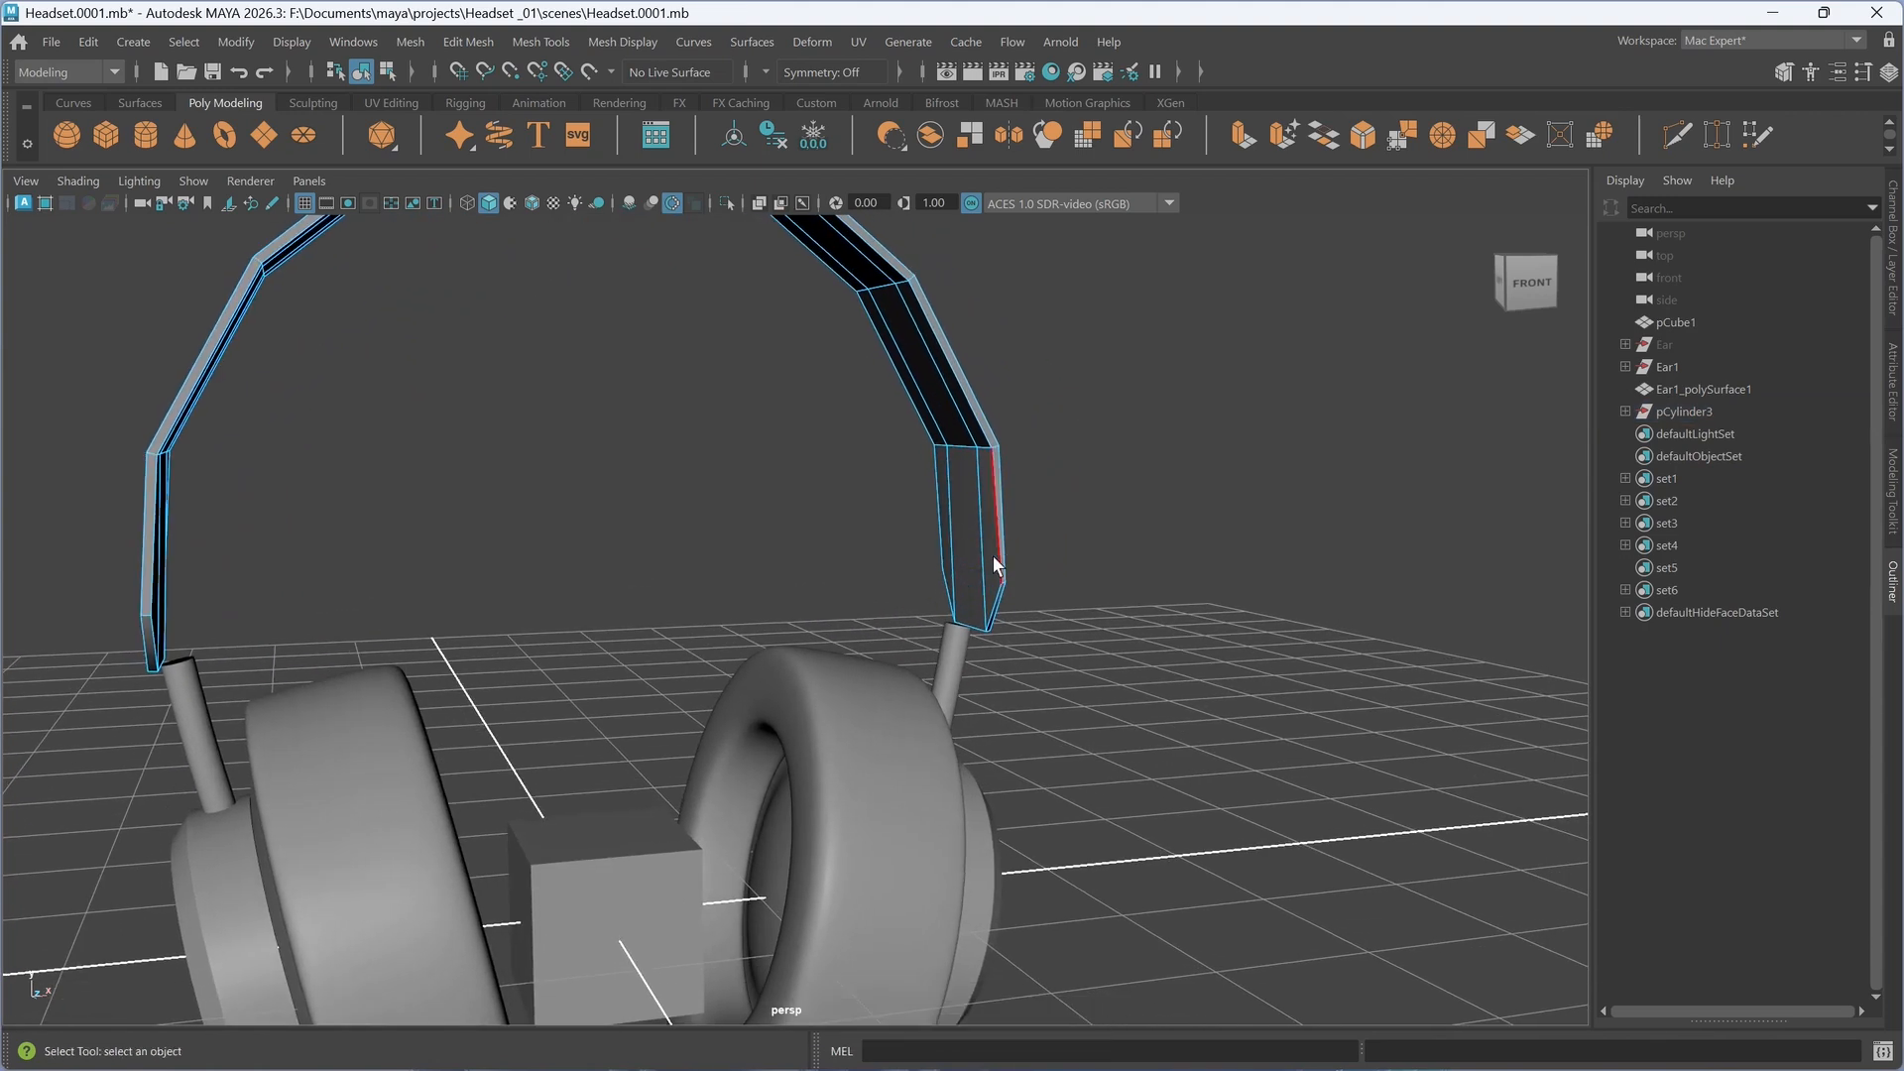
click(1000, 553)
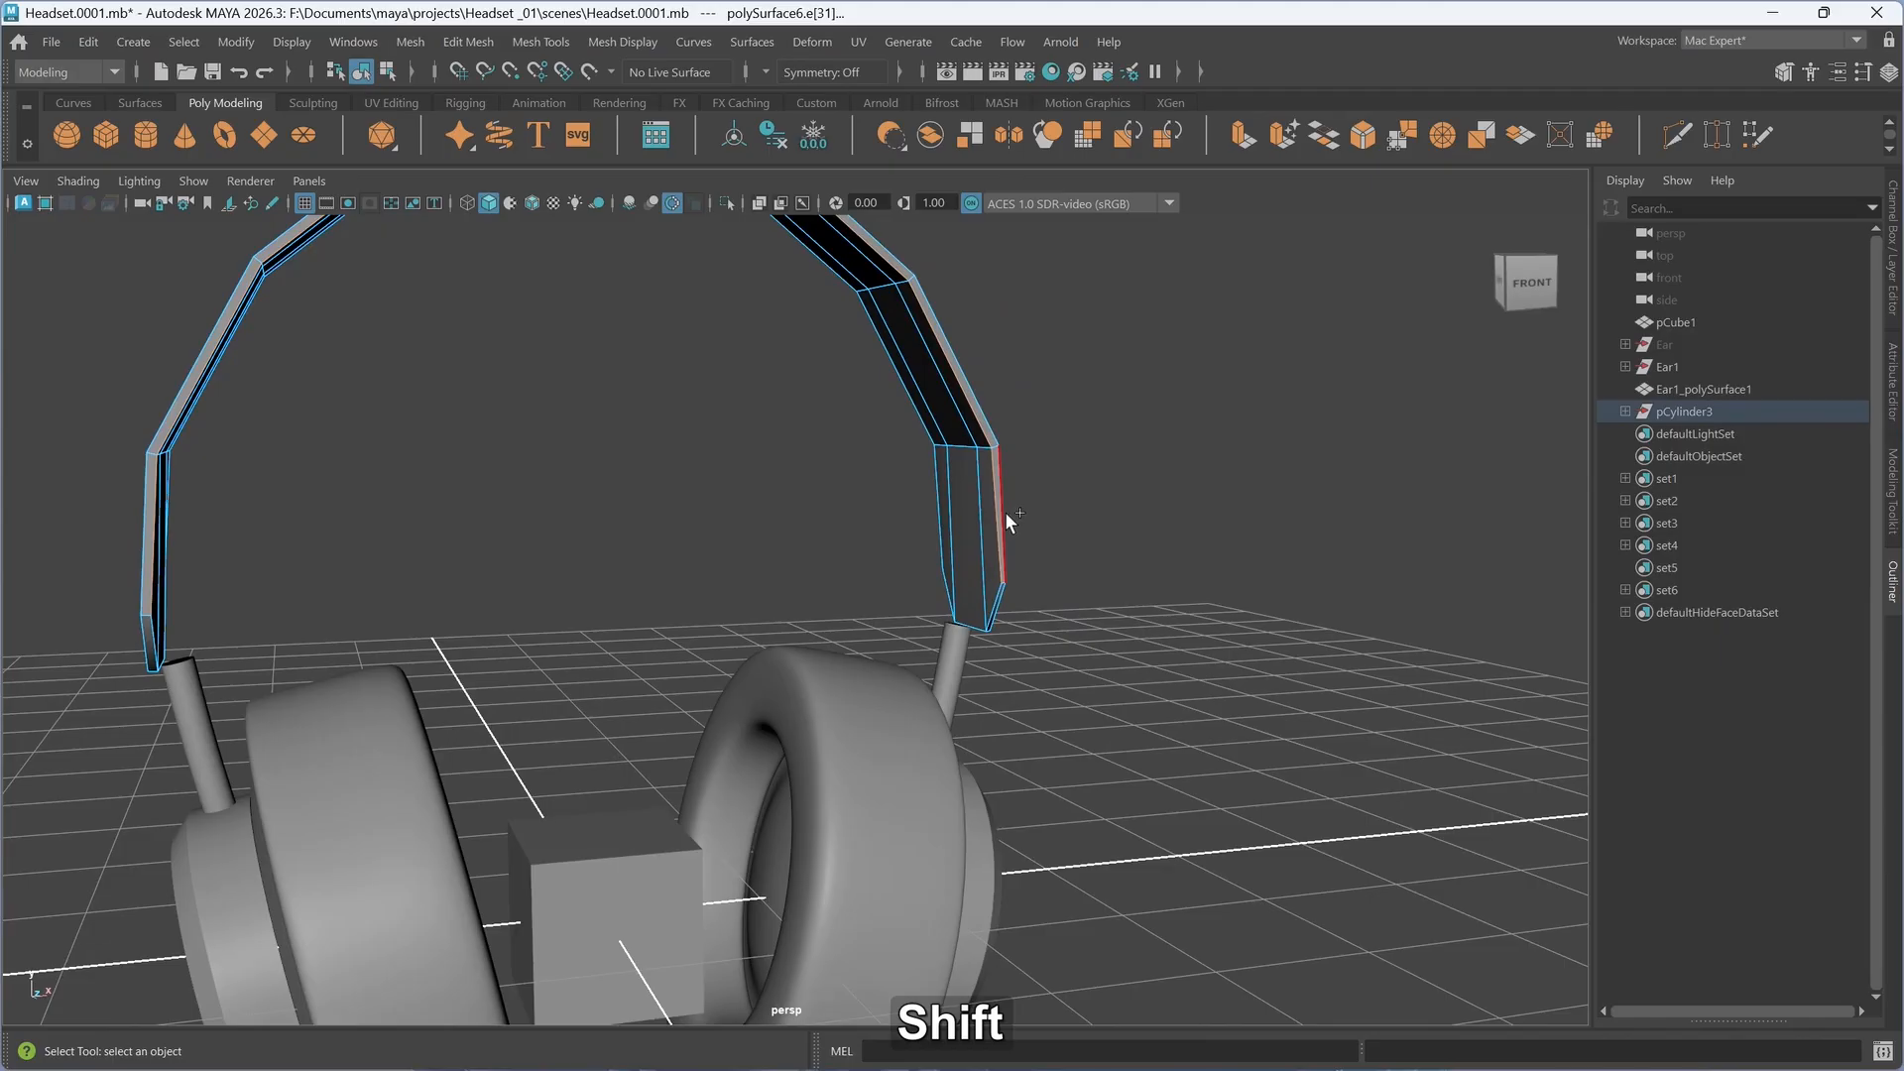
shift+double_click(1005, 514)
scroll(1021, 650, up, 4)
alt+middle_drag(1091, 641, 965, 635)
alt+drag(965, 636, 935, 647)
shift+click(934, 632)
scroll(982, 660, up, 3)
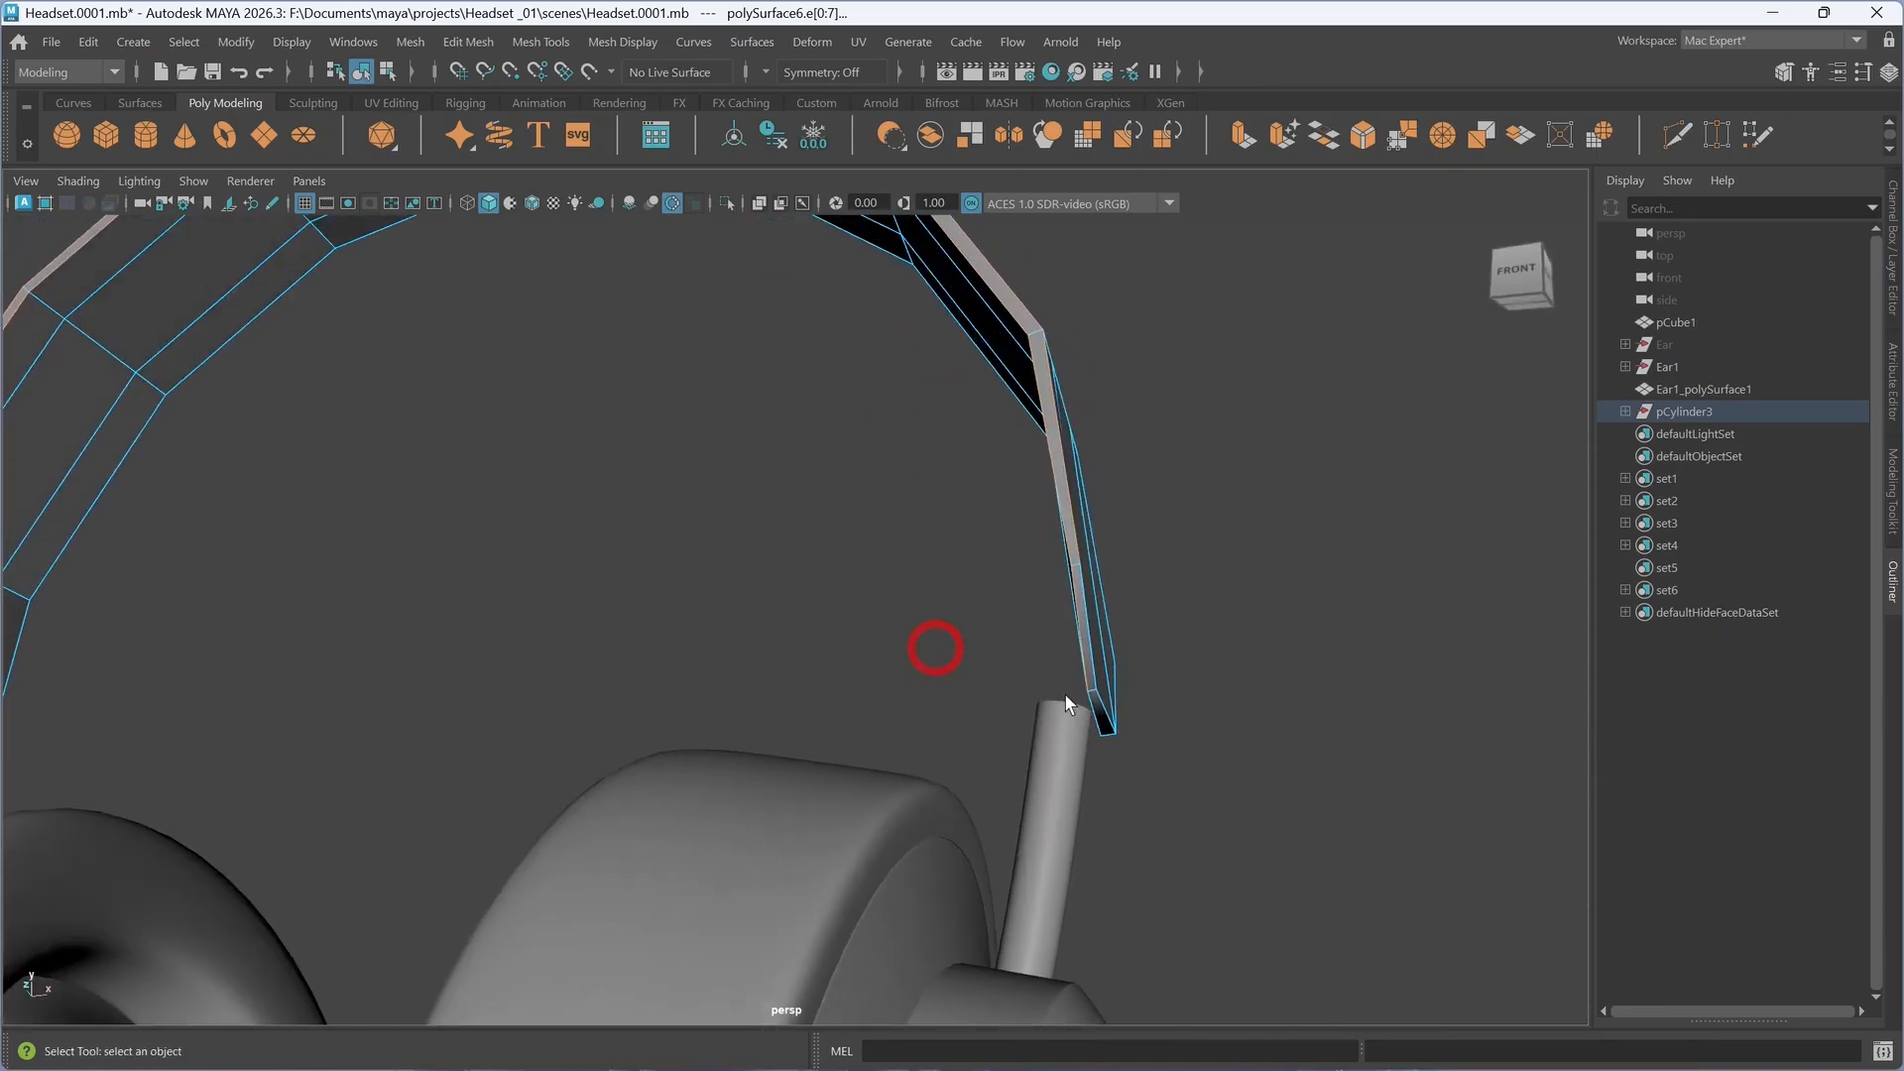
shift+click(1096, 652)
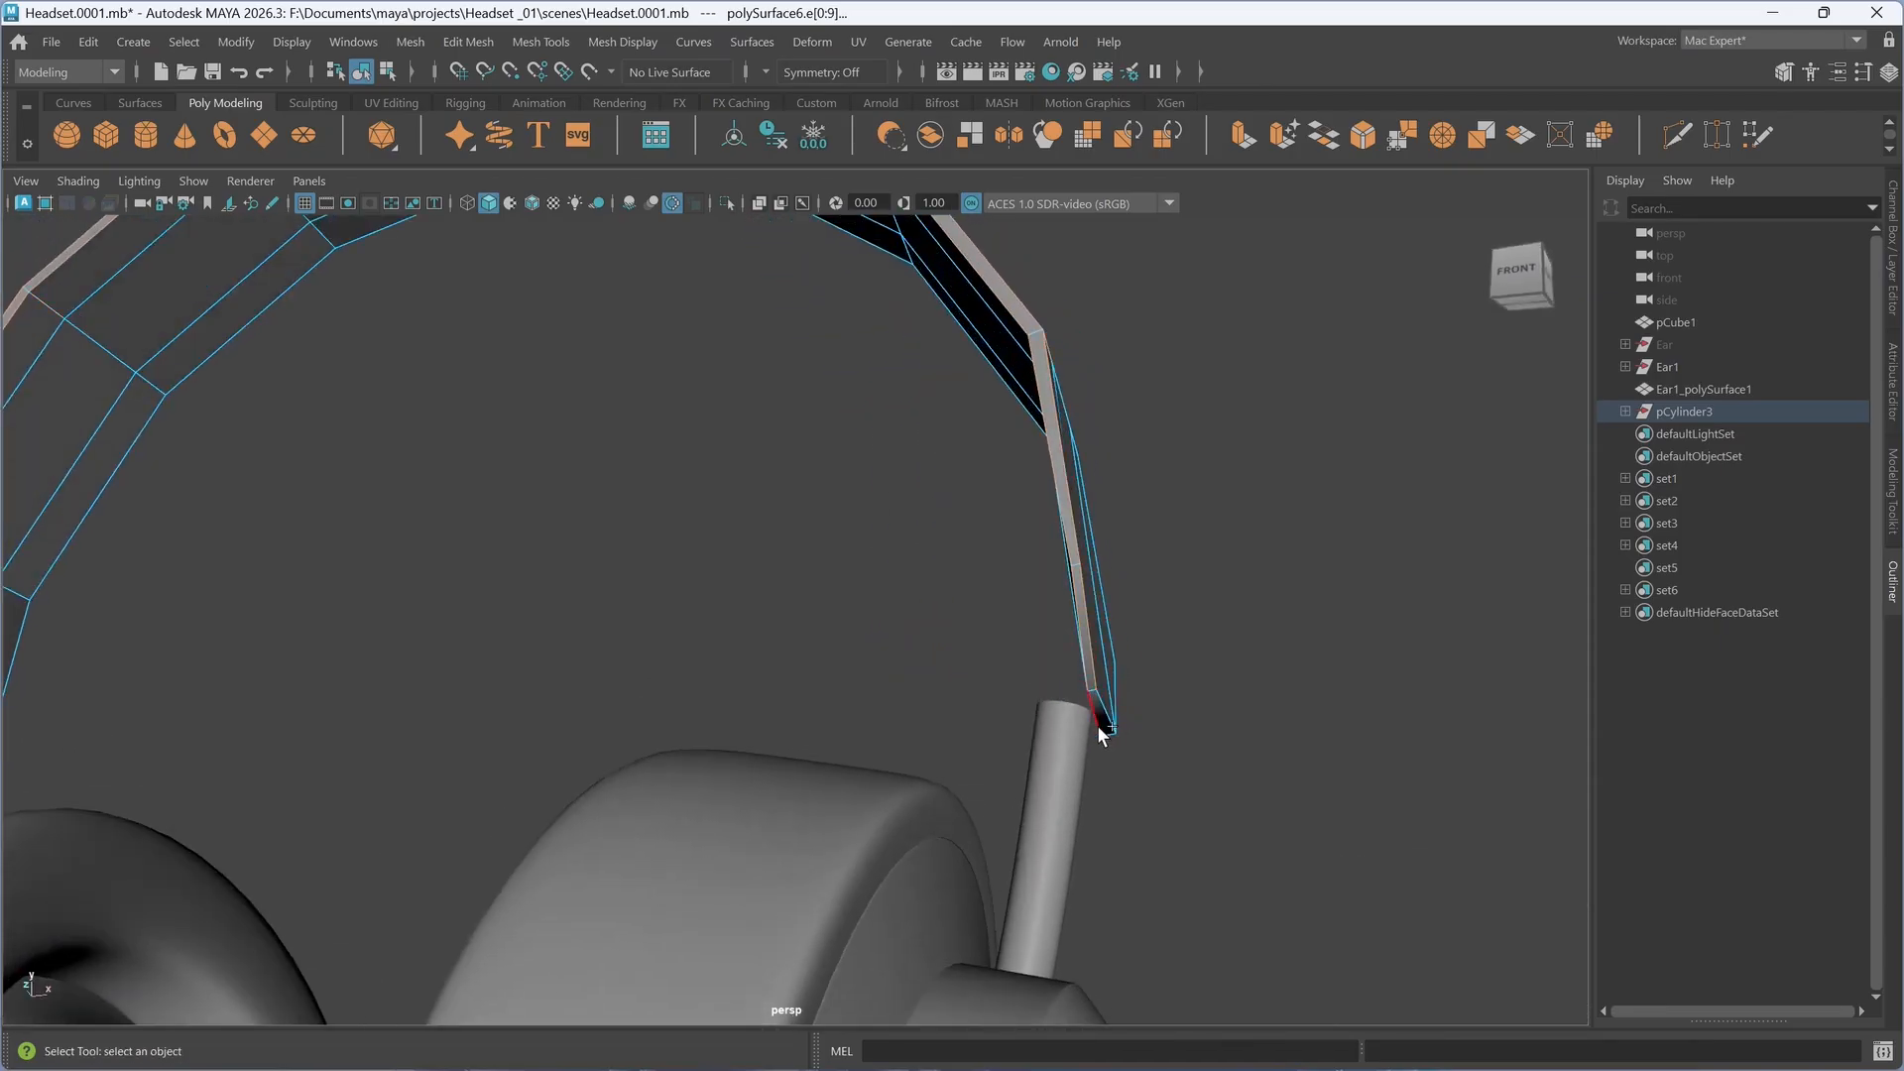
- Try adding the edge loops along the headband's back rim and the short cross edges at the bend
alt+drag(1118, 727, 897, 686)
shift+click(616, 484)
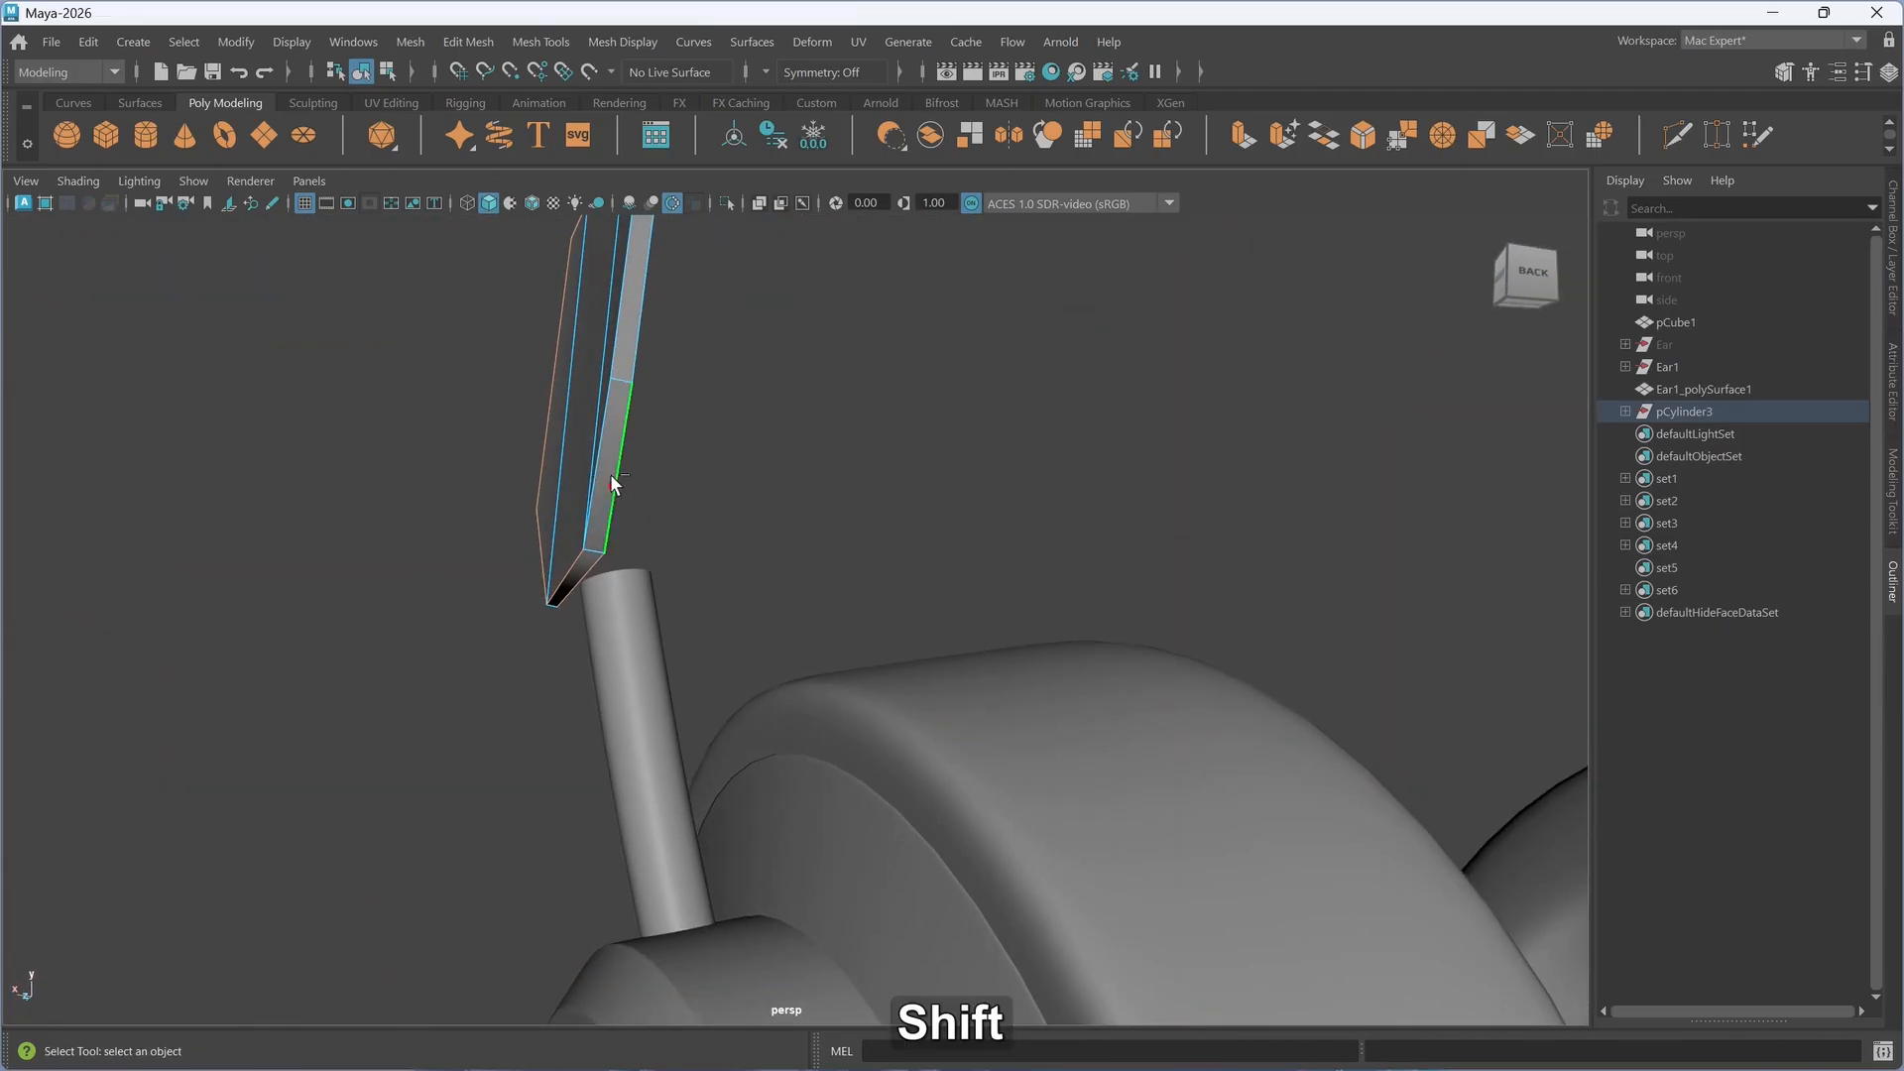
alt+drag(757, 516, 820, 545)
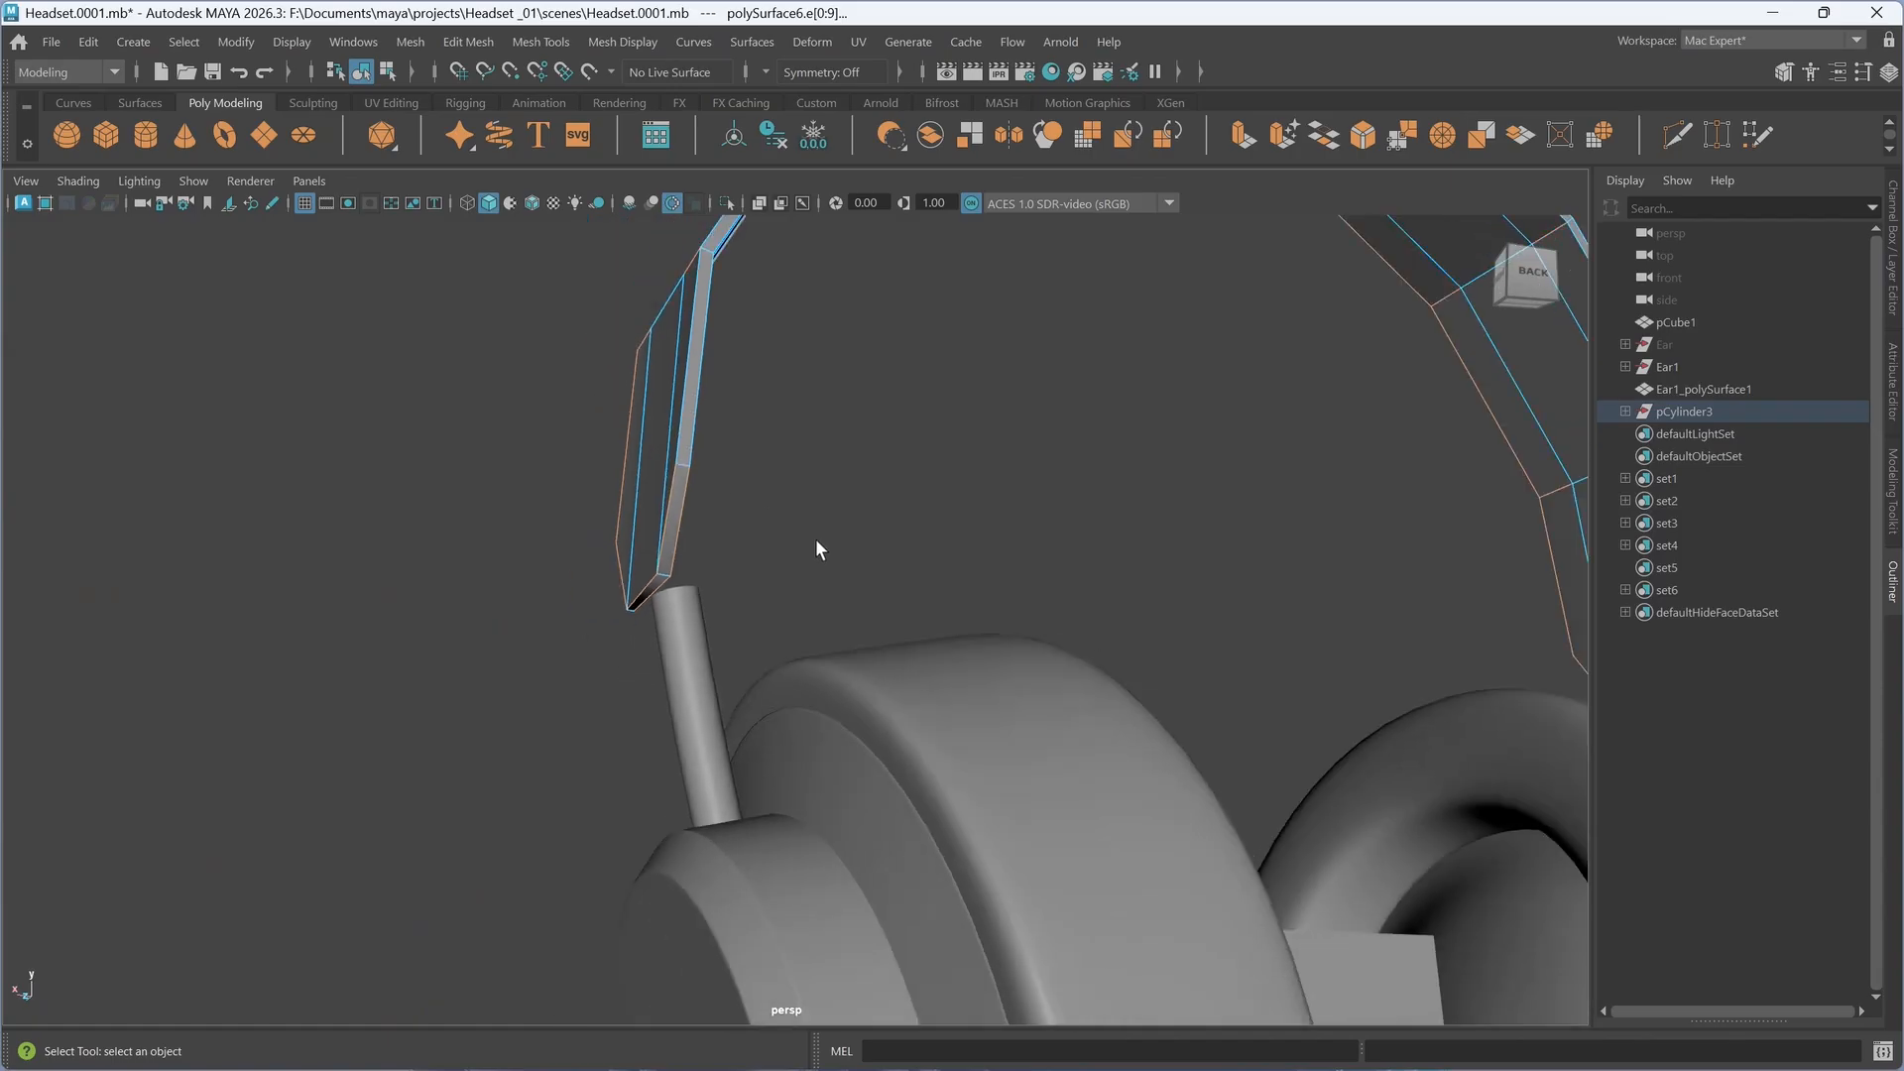
shift+double_click(681, 403)
shift+double_click(698, 401)
alt+drag(704, 438, 770, 476)
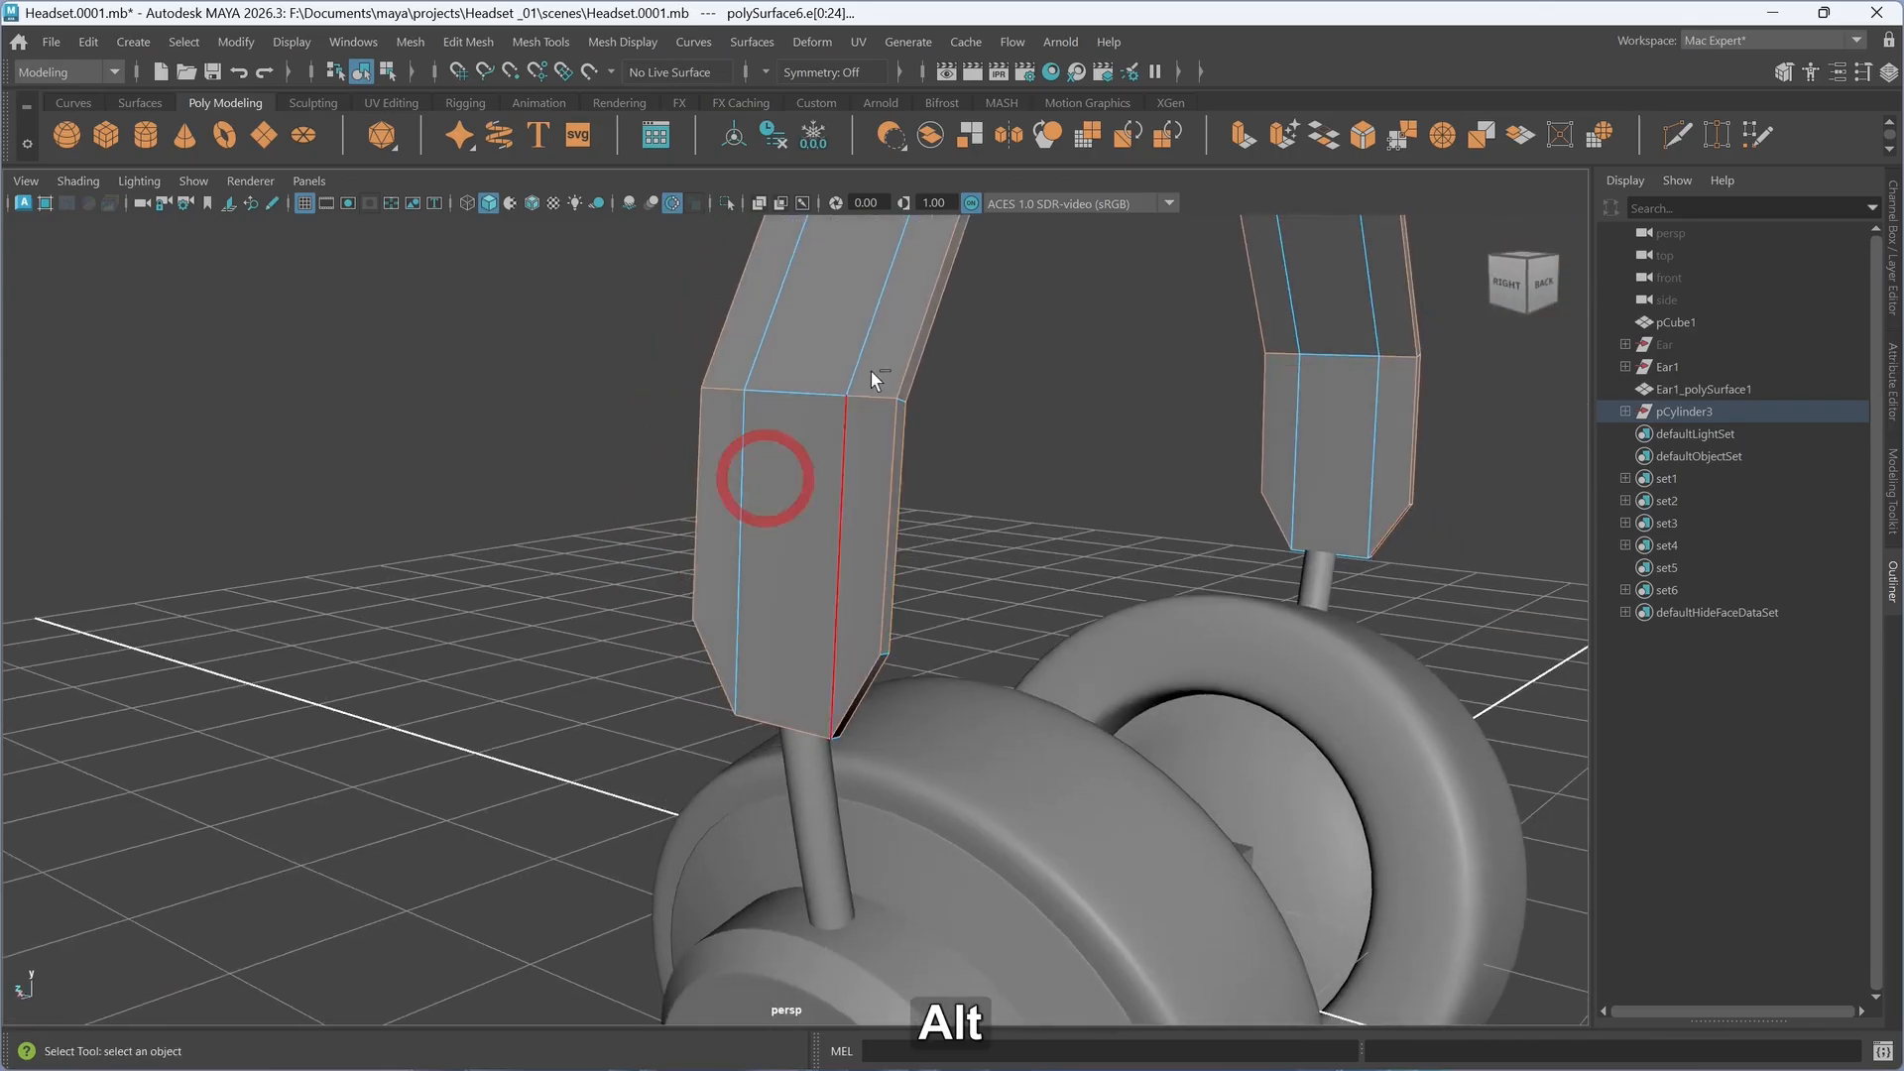
shift+double_click(721, 390)
- Try adding the short inner cross edges at the lower bends of both headband ends, and clear the whole selection
alt+drag(1005, 453, 1001, 497)
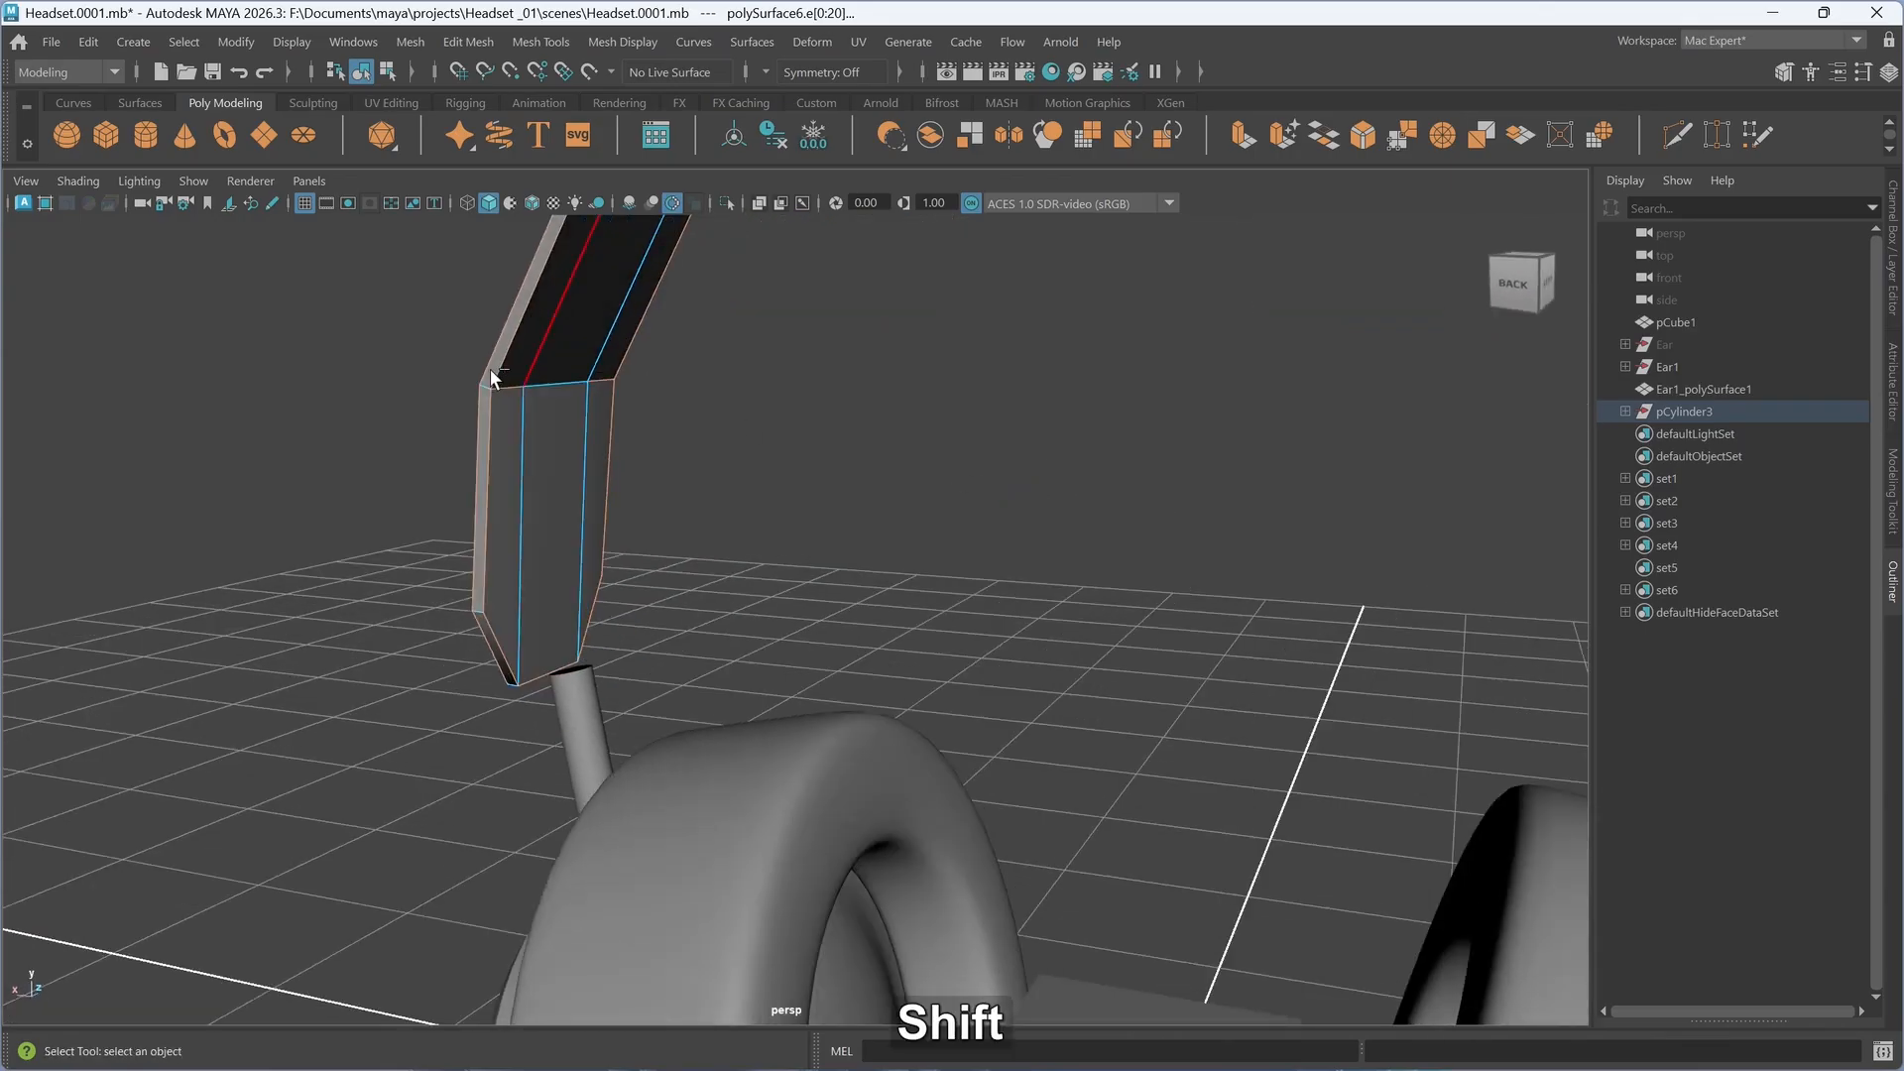
shift+click(505, 389)
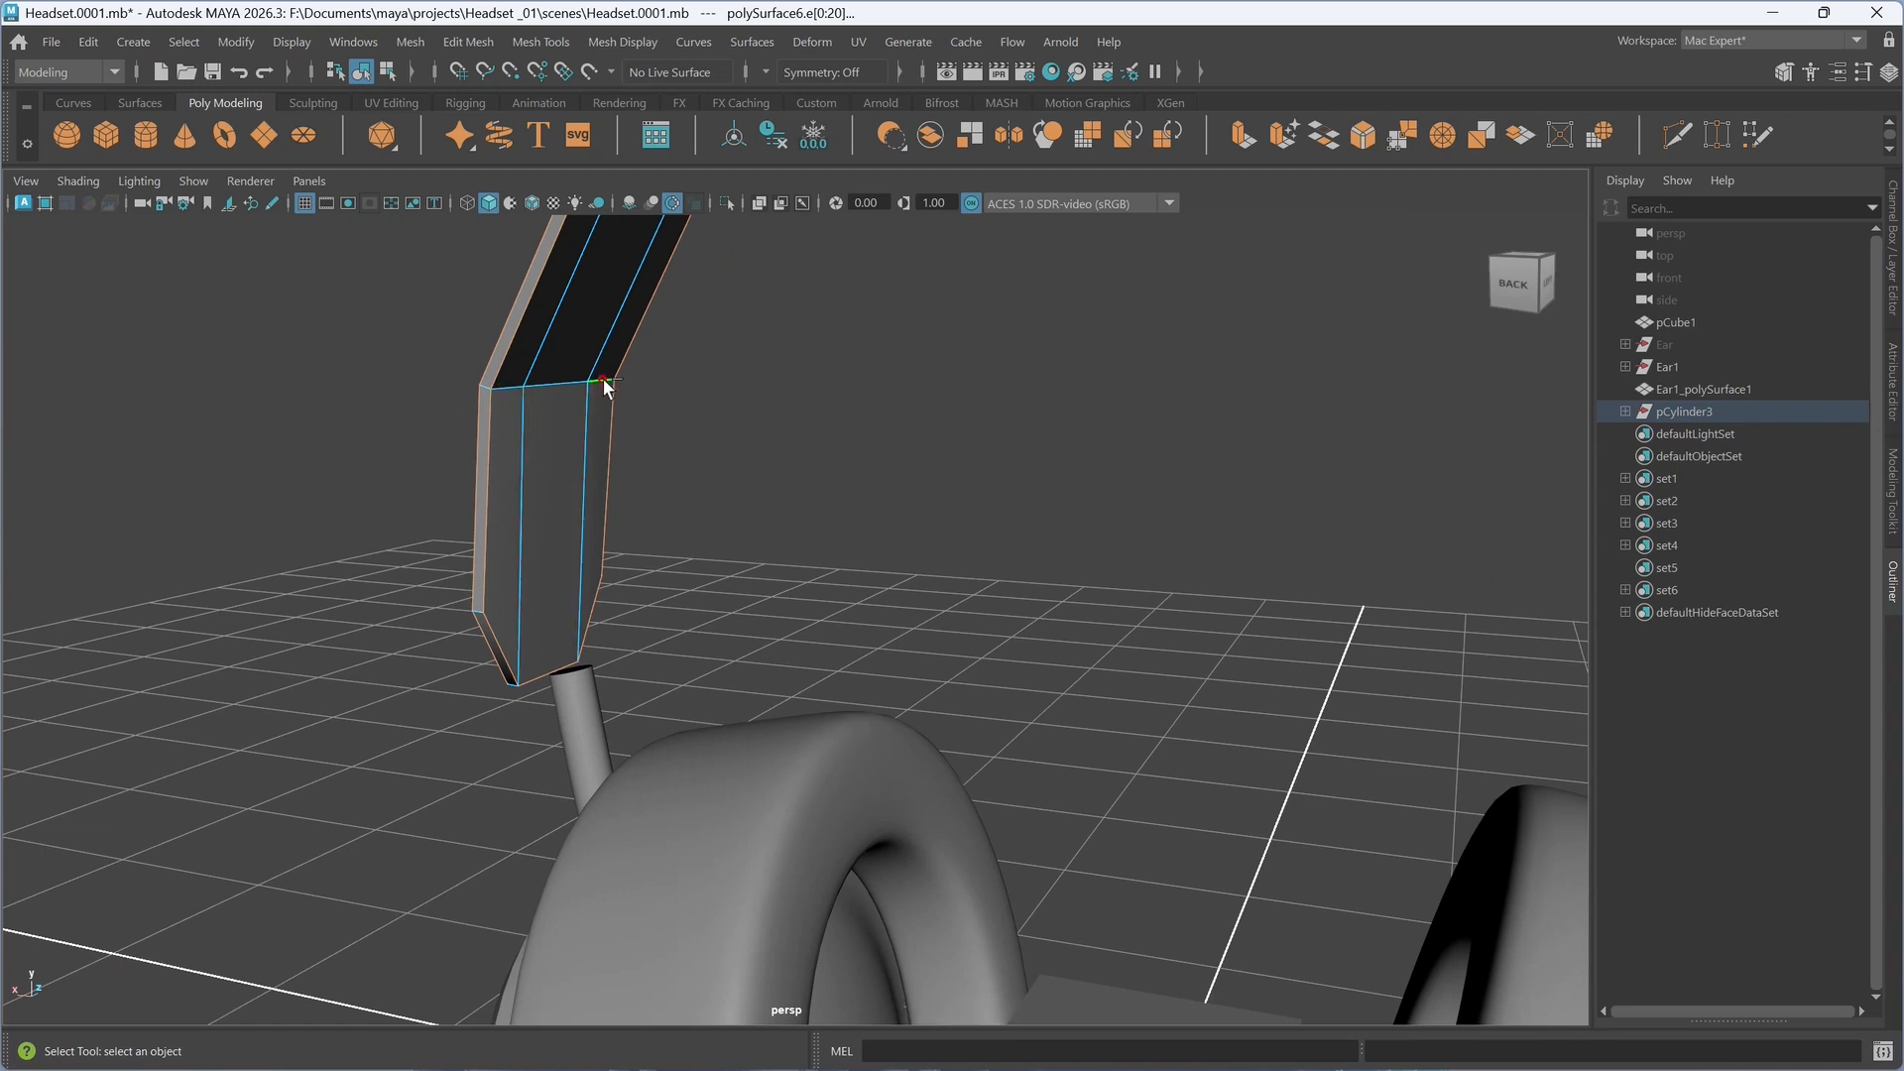
scroll(865, 569, down, 5)
alt+drag(898, 635, 1333, 580)
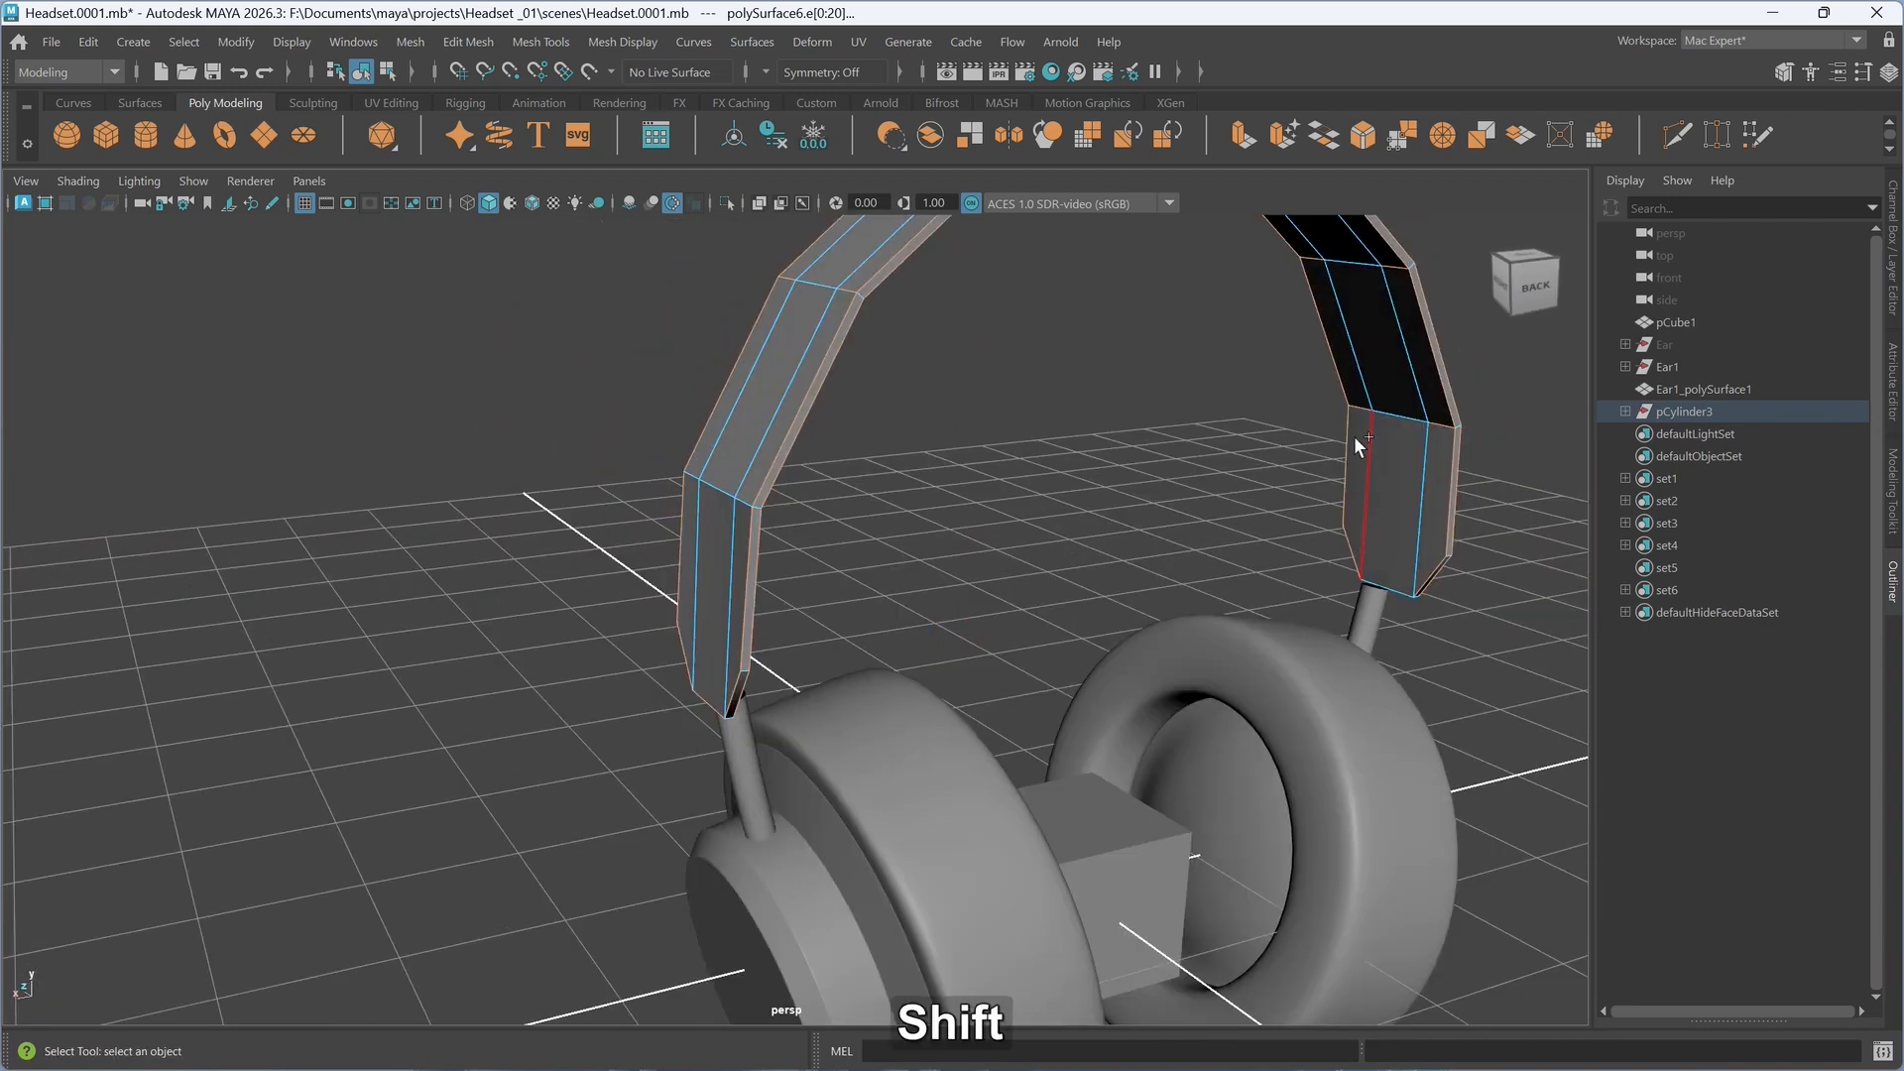
shift+click(1359, 410)
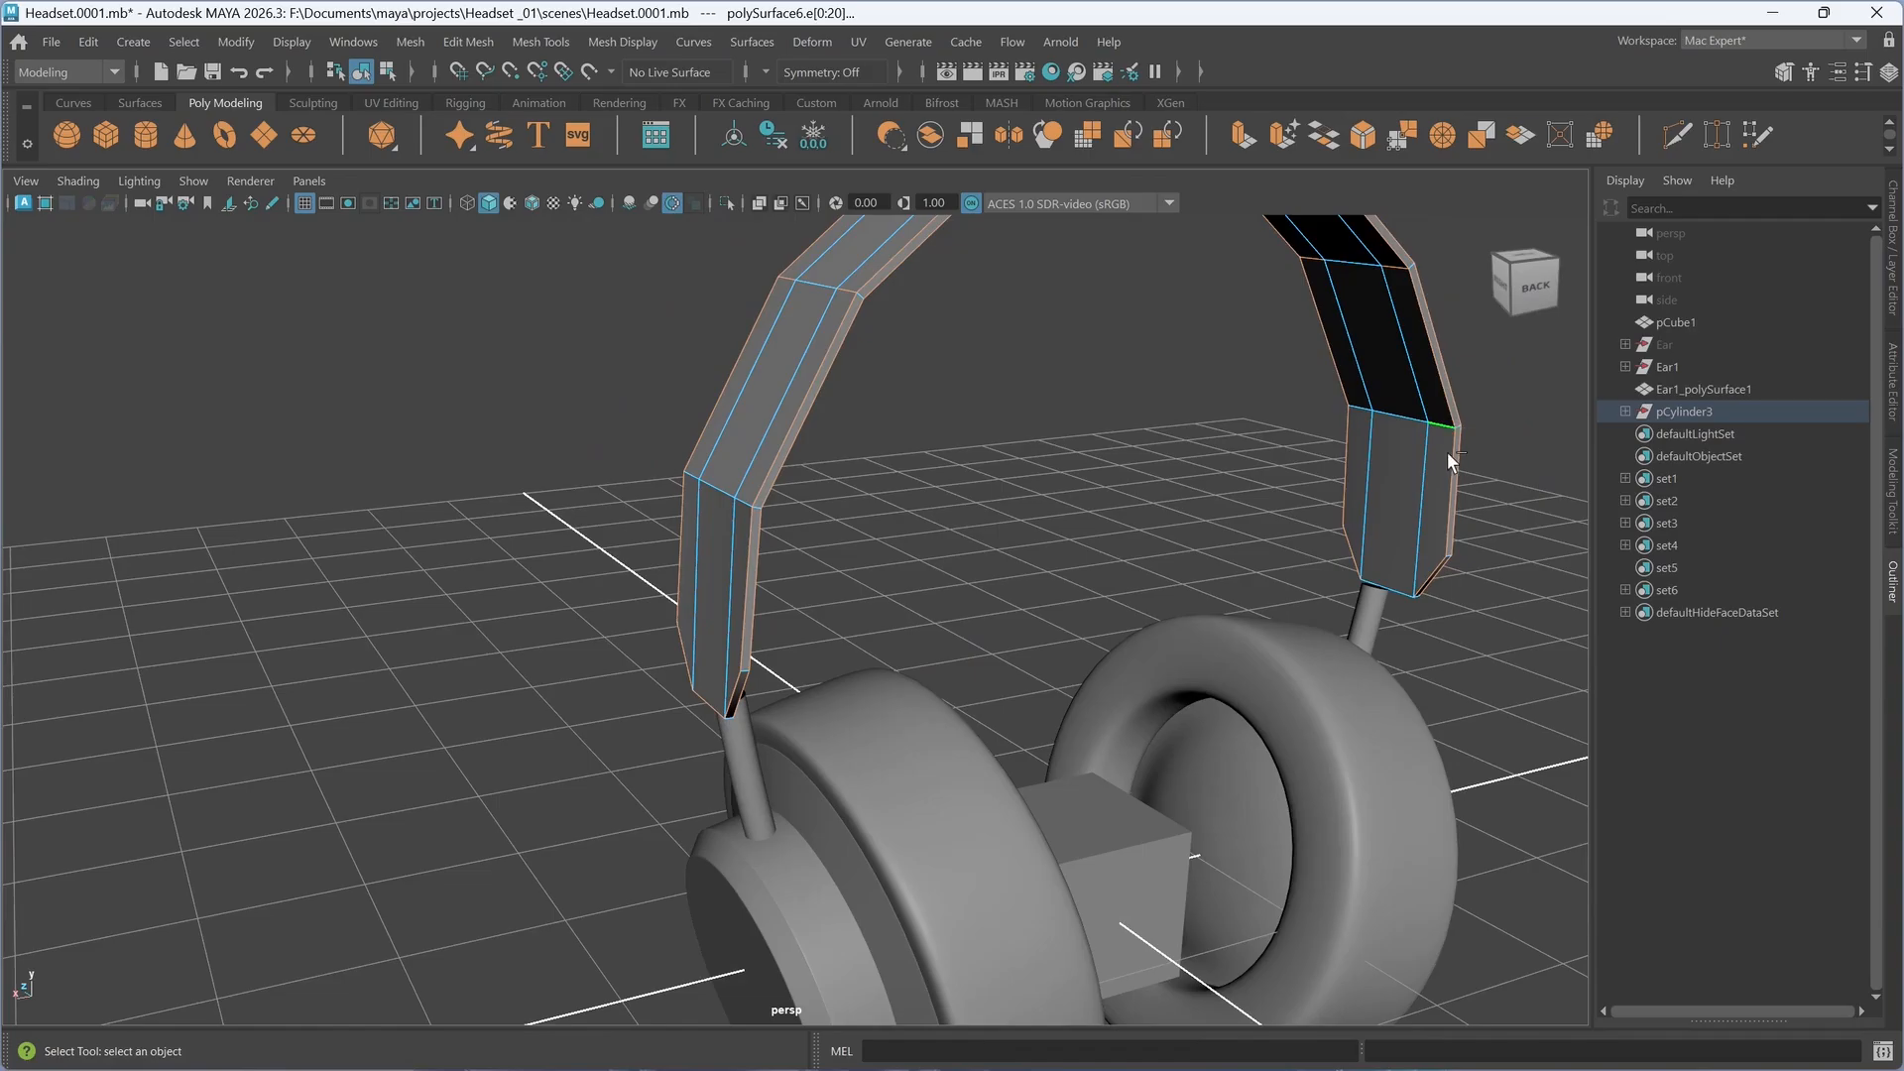
click(1525, 543)
scroll(1402, 592, up, 3)
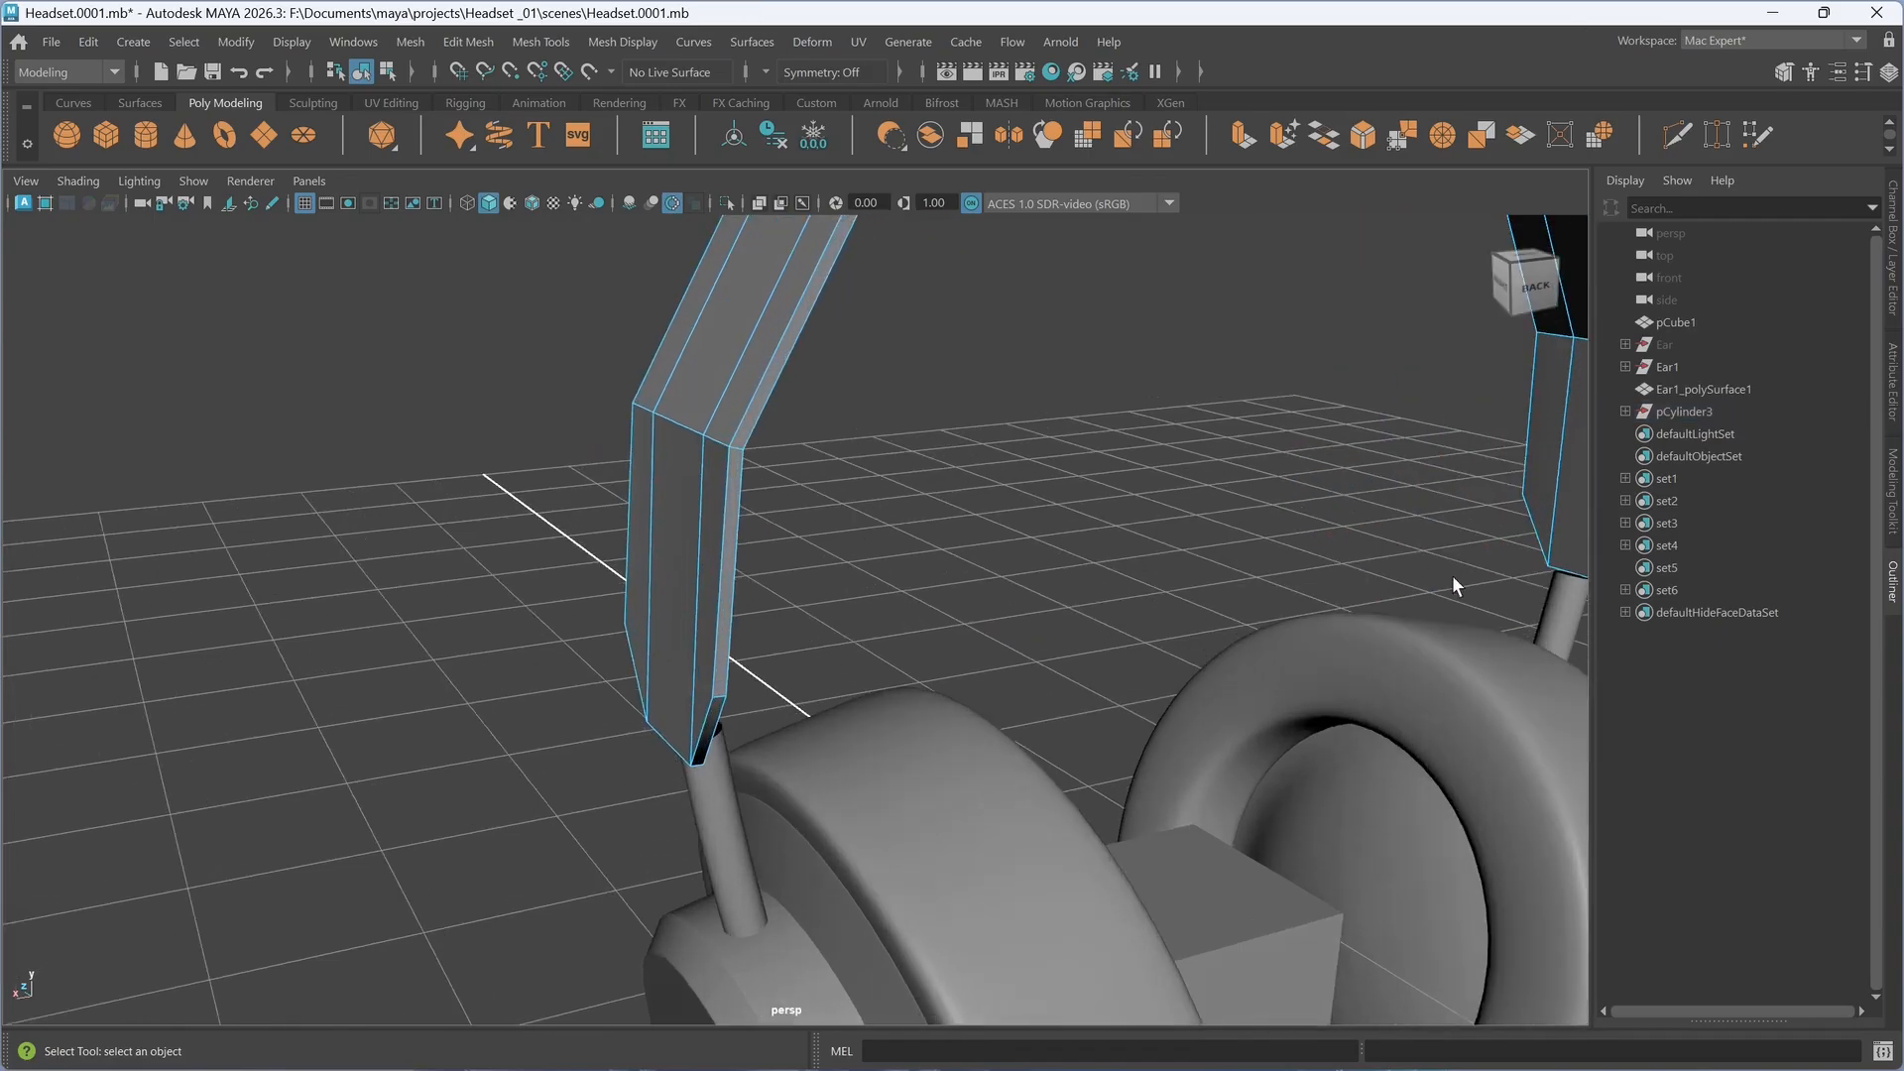
alt+middle_drag(1408, 575, 1009, 607)
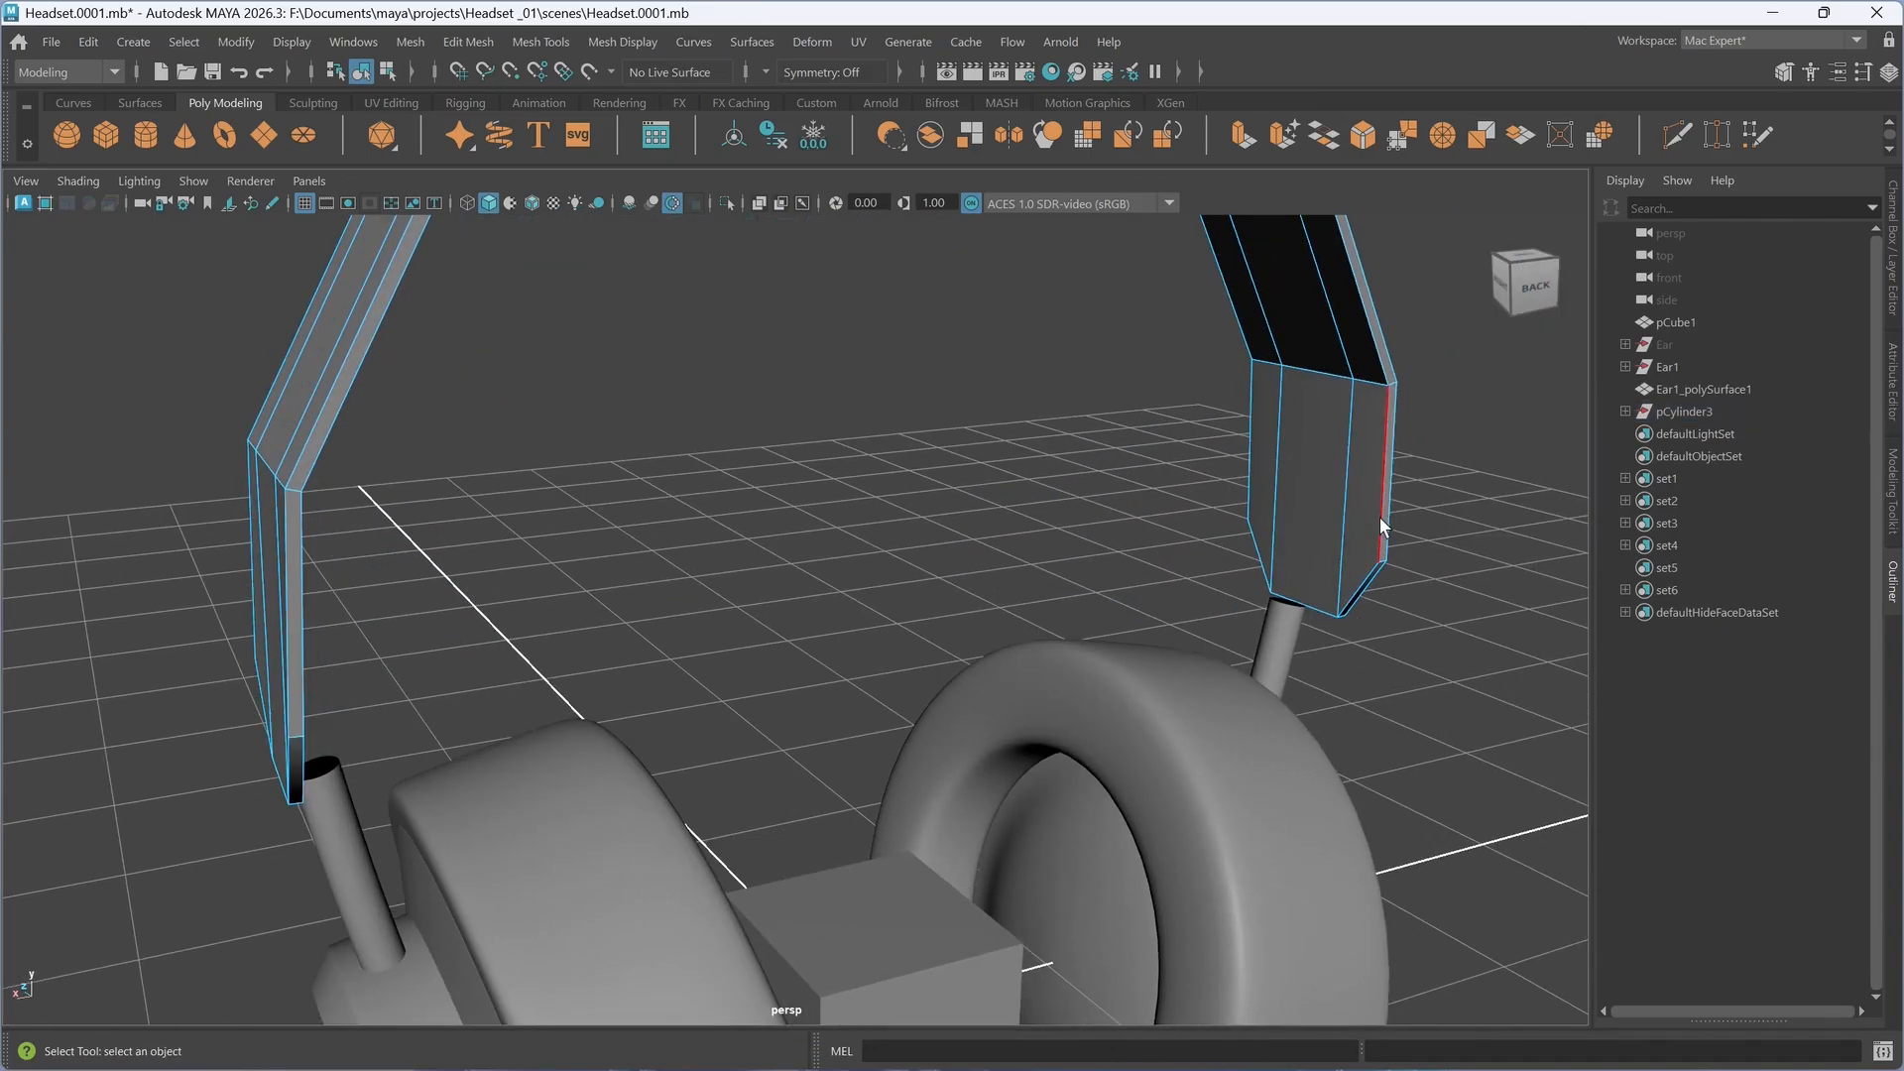
- Select the edge loops along both the front and back rims of the headband
click(1380, 516)
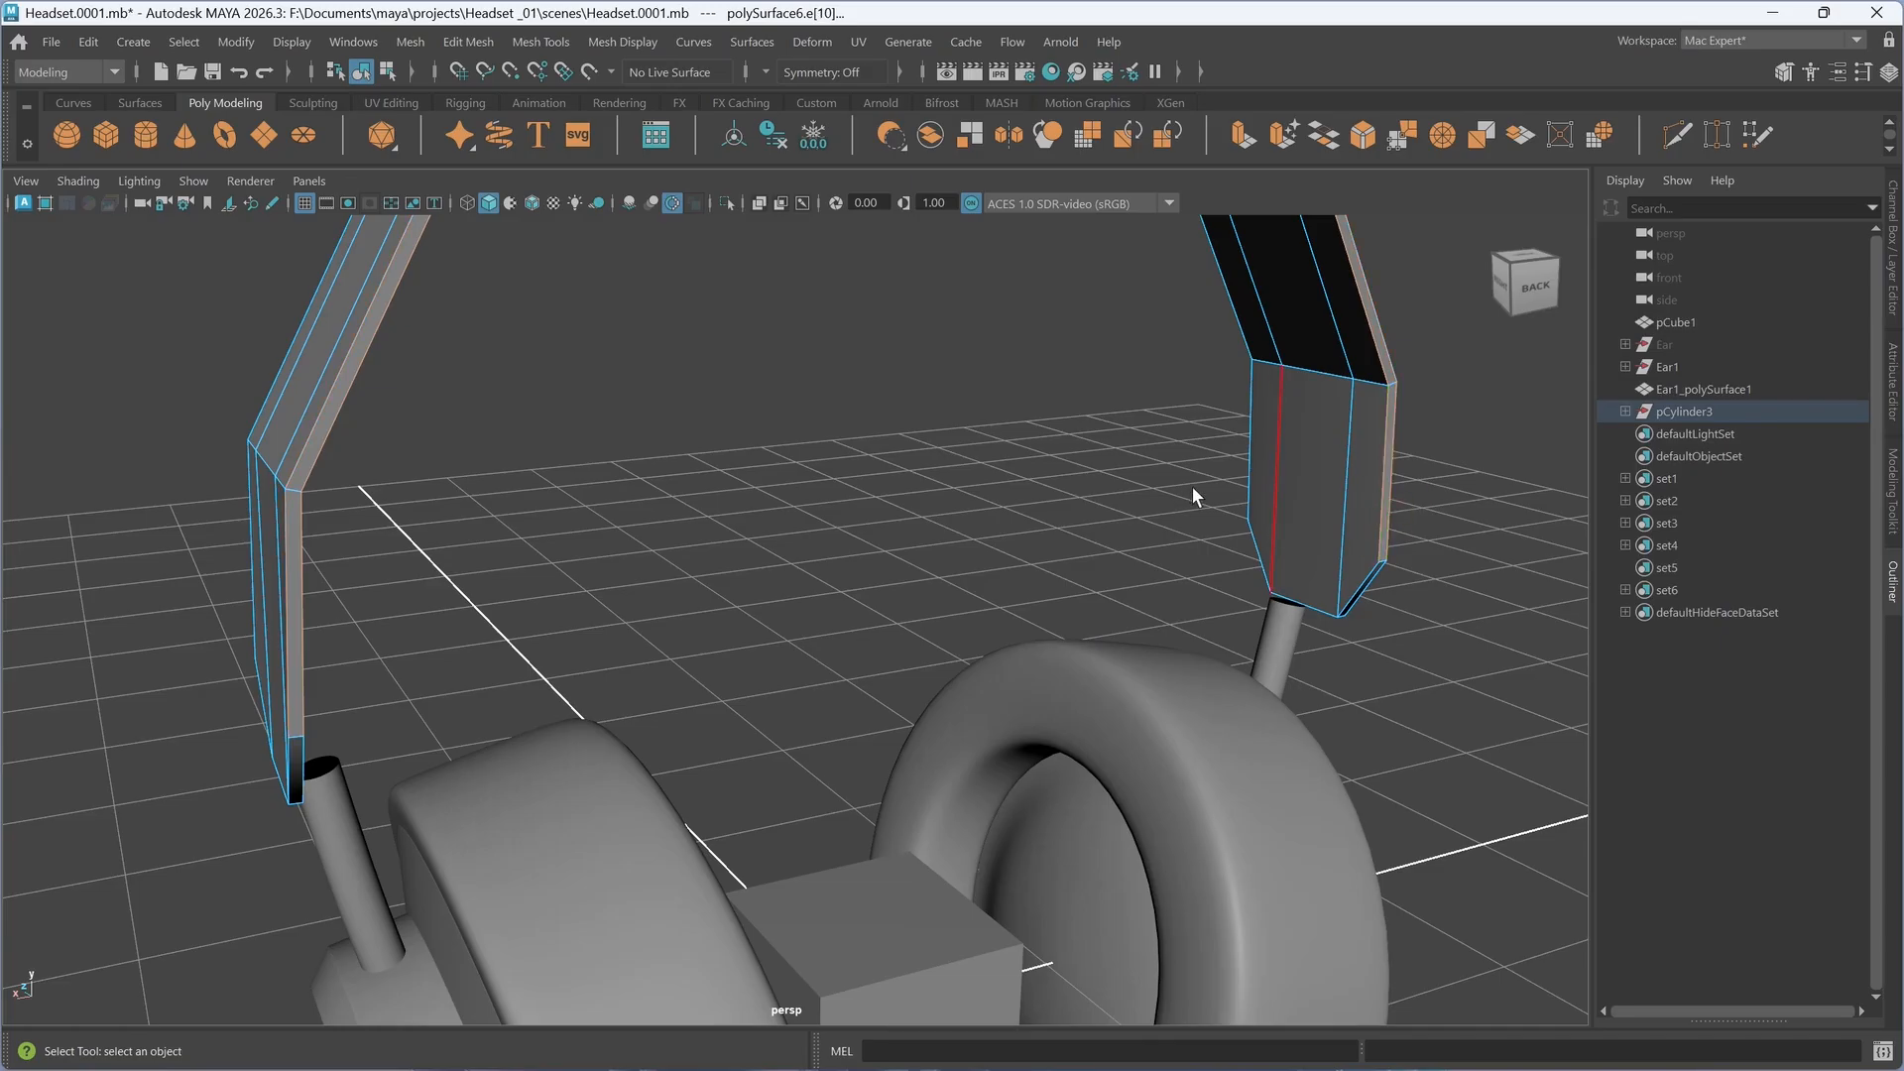
alt+drag(1050, 539, 864, 543)
shift+click(446, 497)
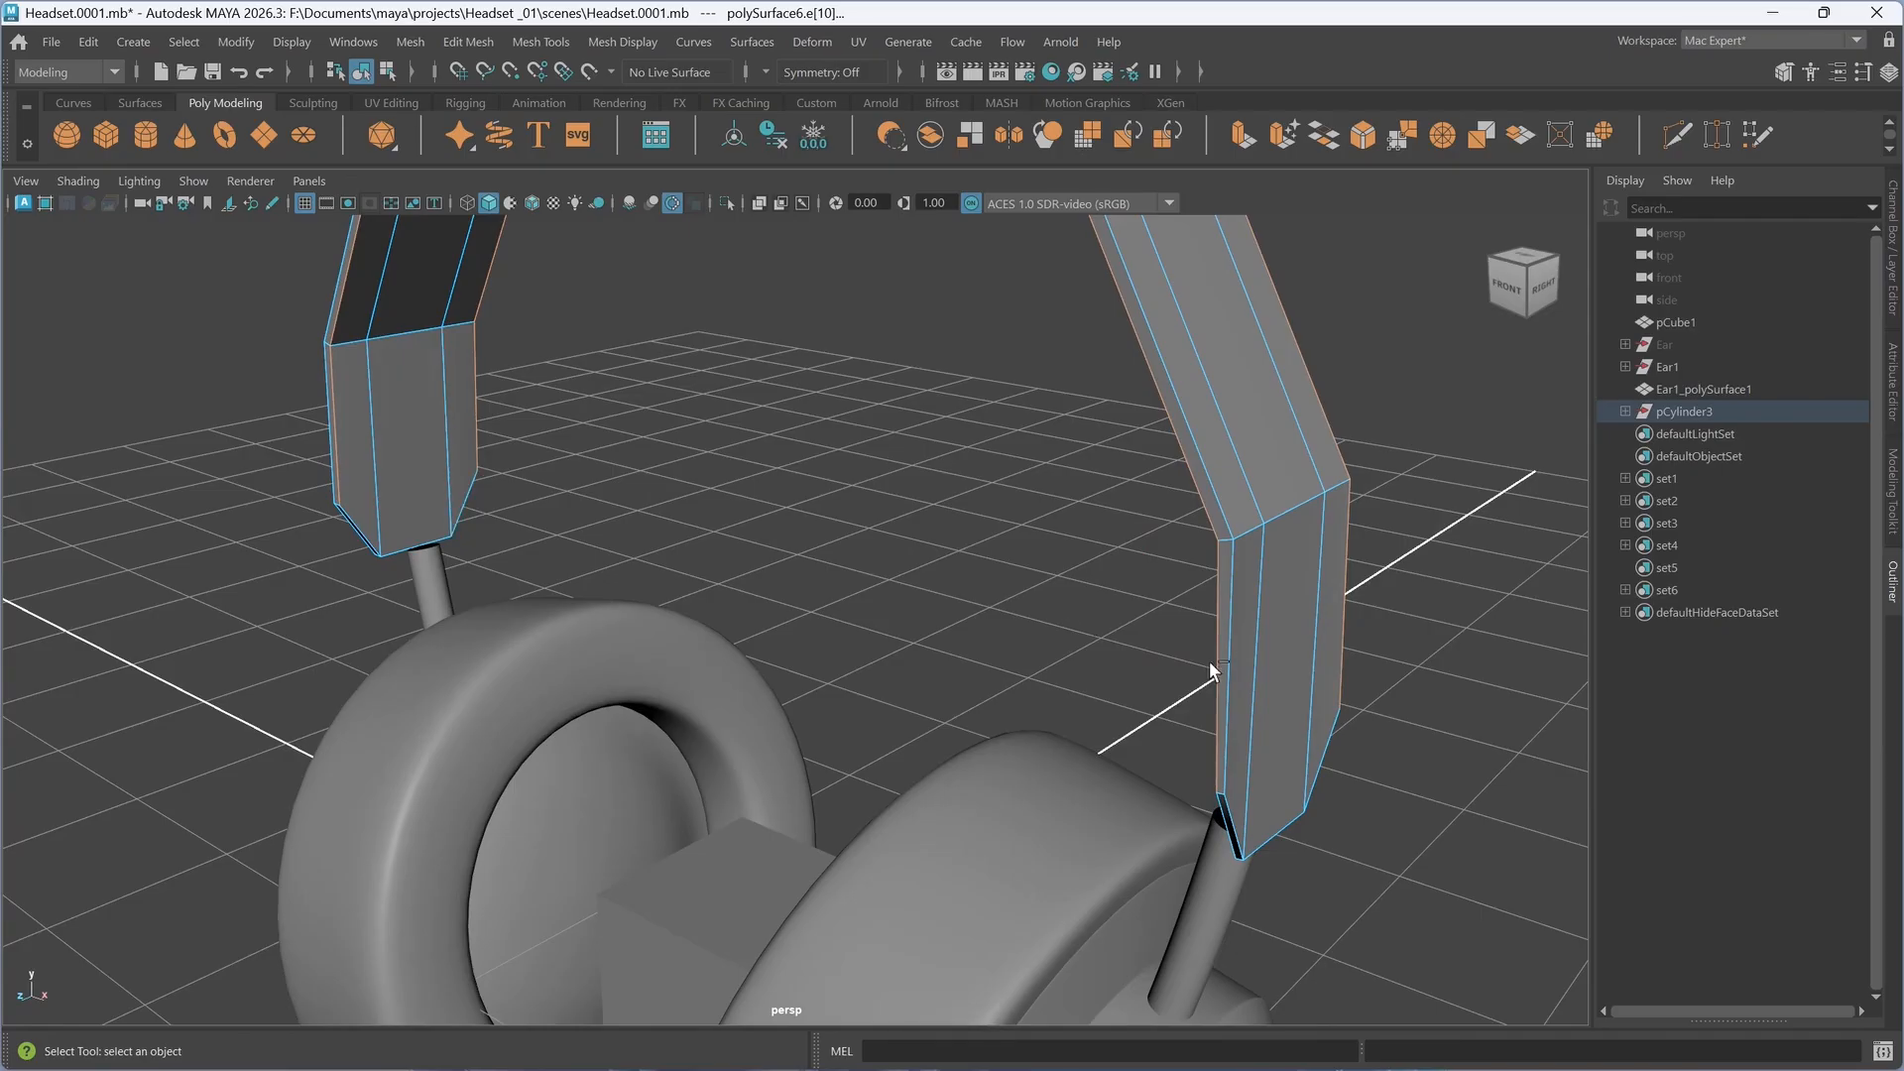
shift+double_click(1226, 652)
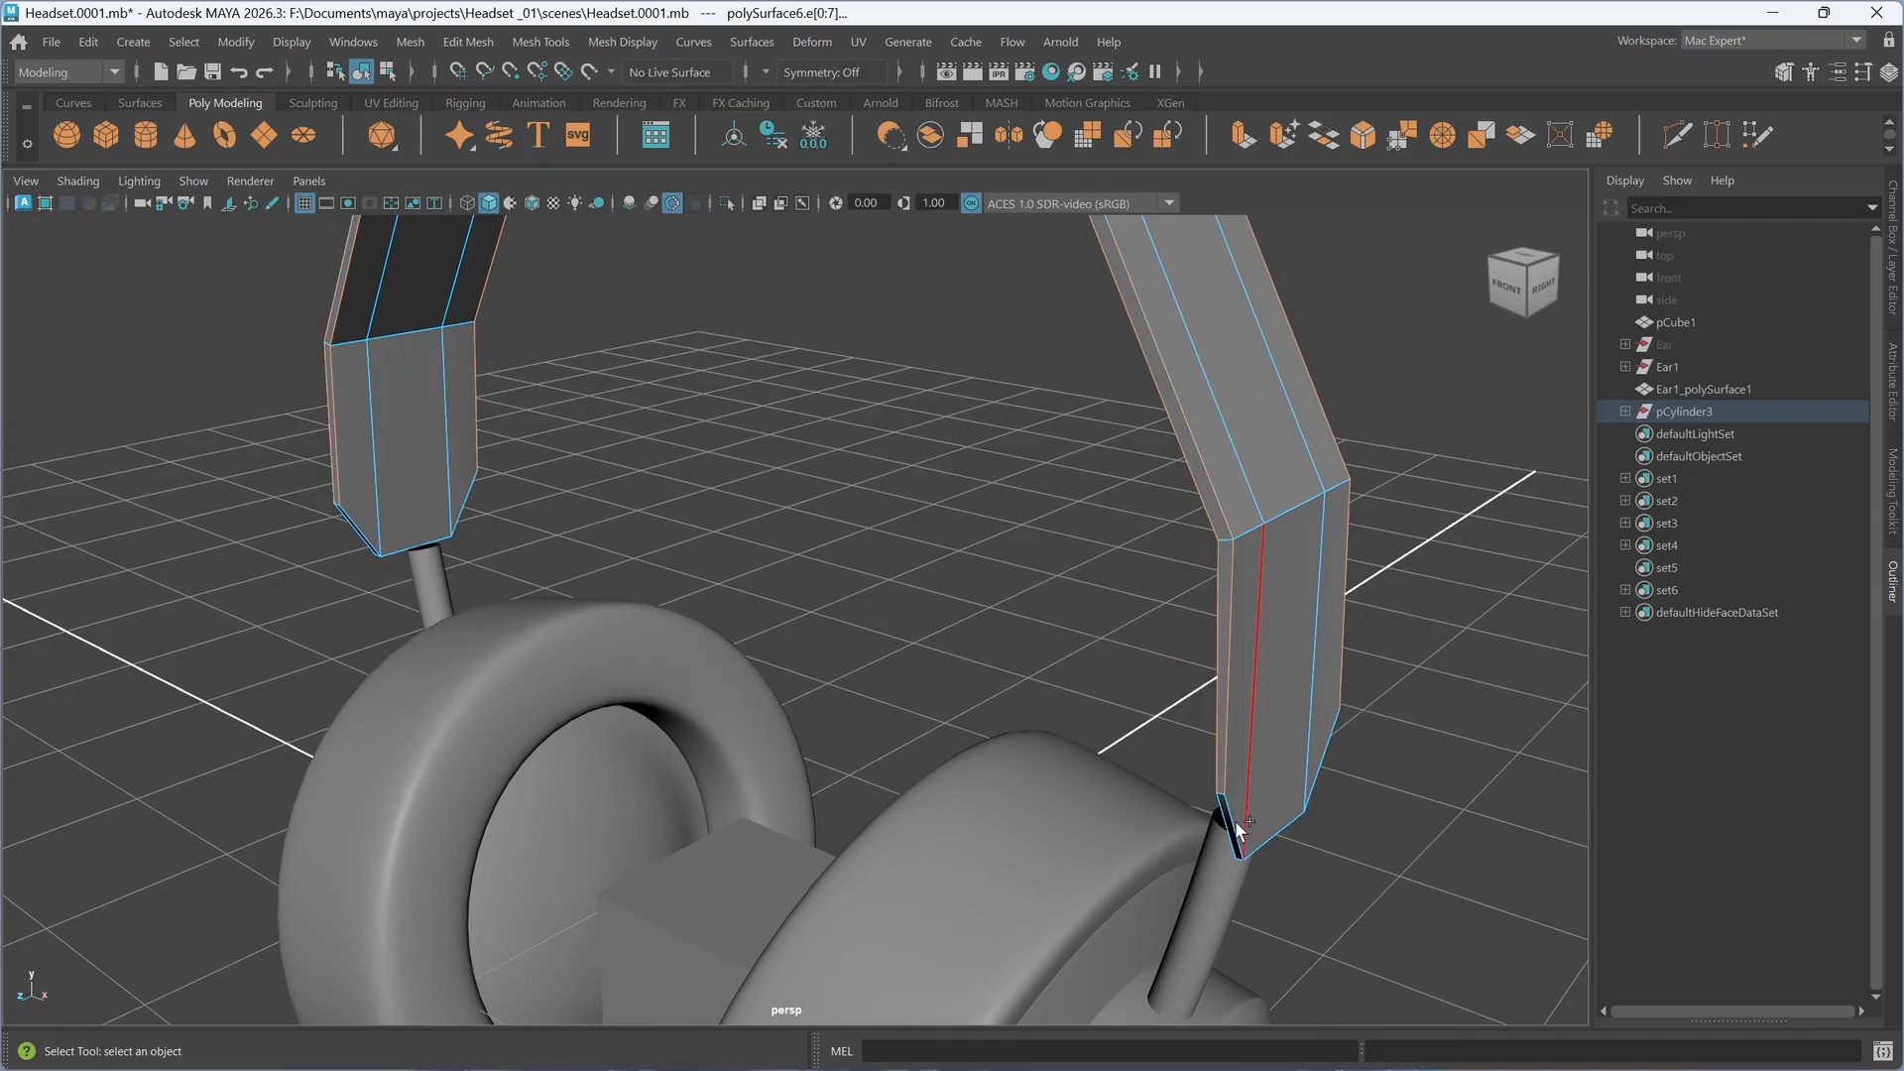
- Add the bottom edges and tapered corner edges of one headband end to the rim edge selection
alt+drag(1304, 850, 1269, 823)
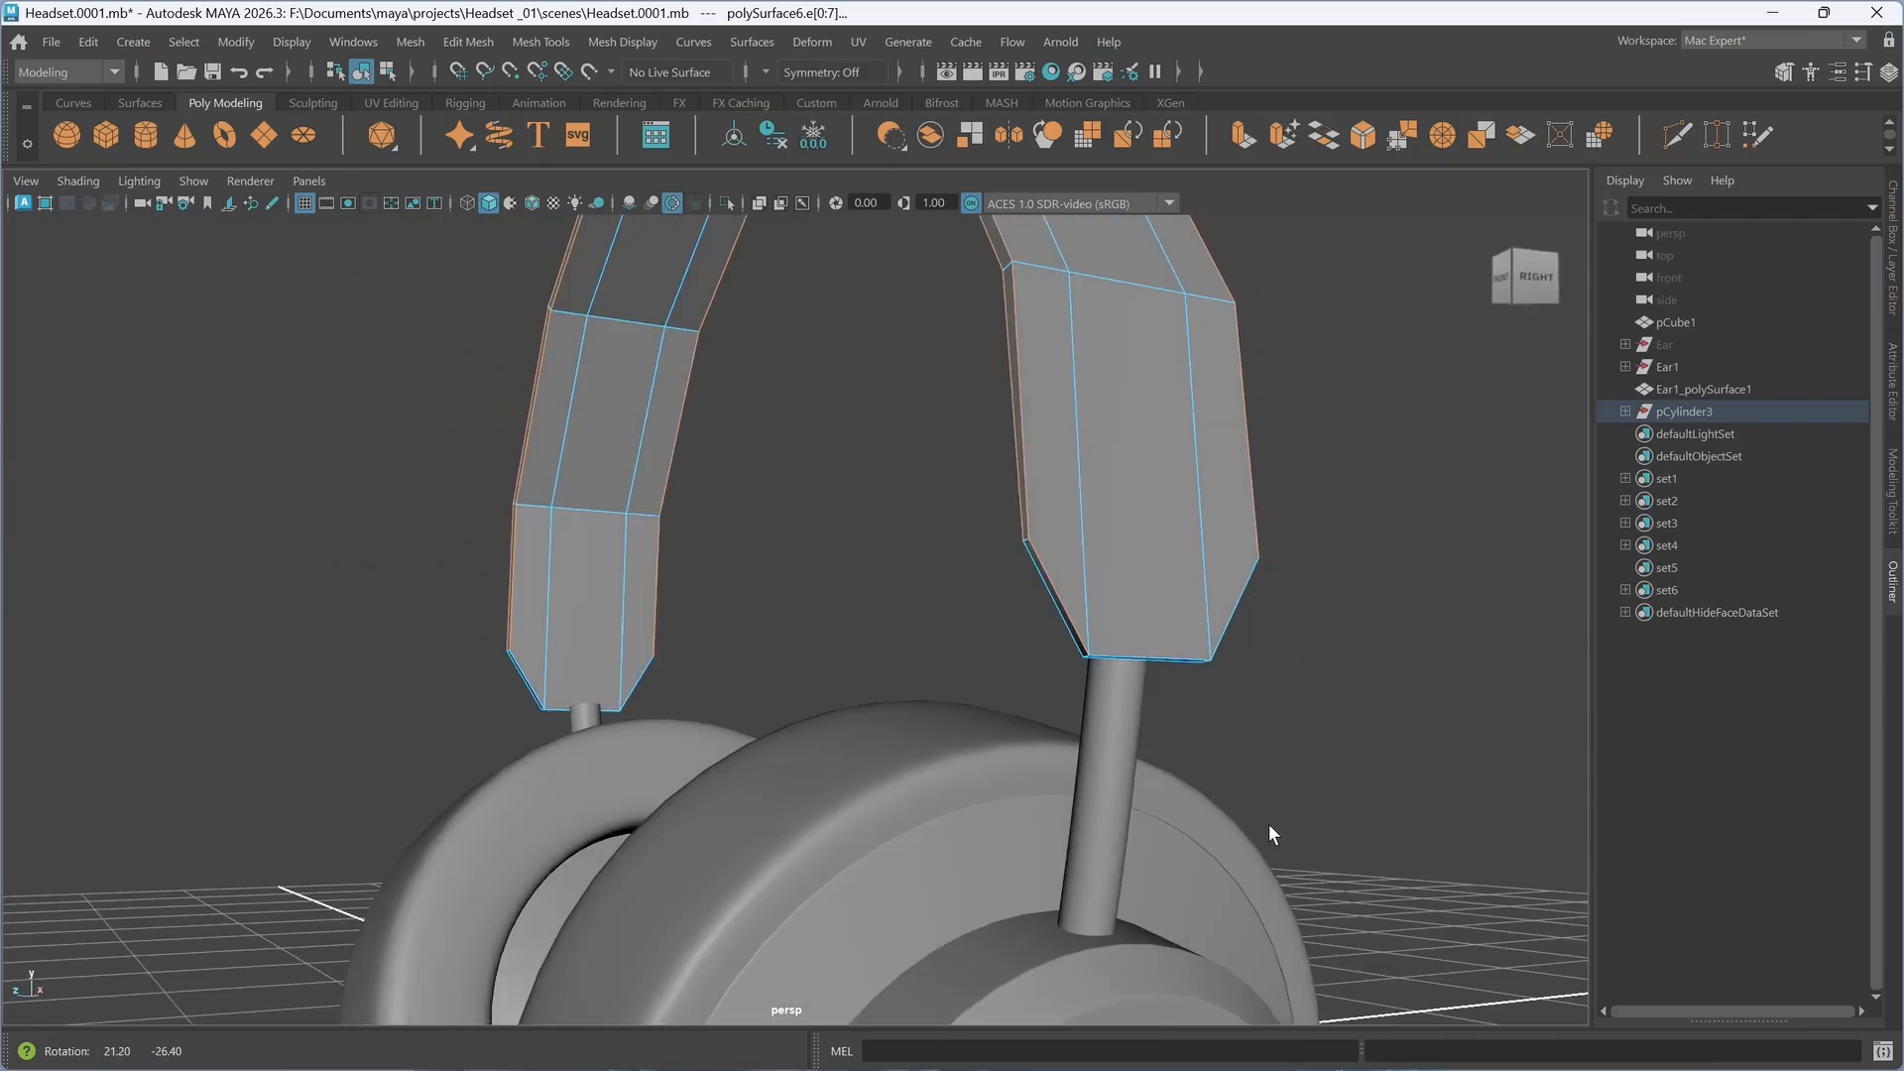
shift+click(1162, 647)
alt+drag(1189, 629, 1156, 565)
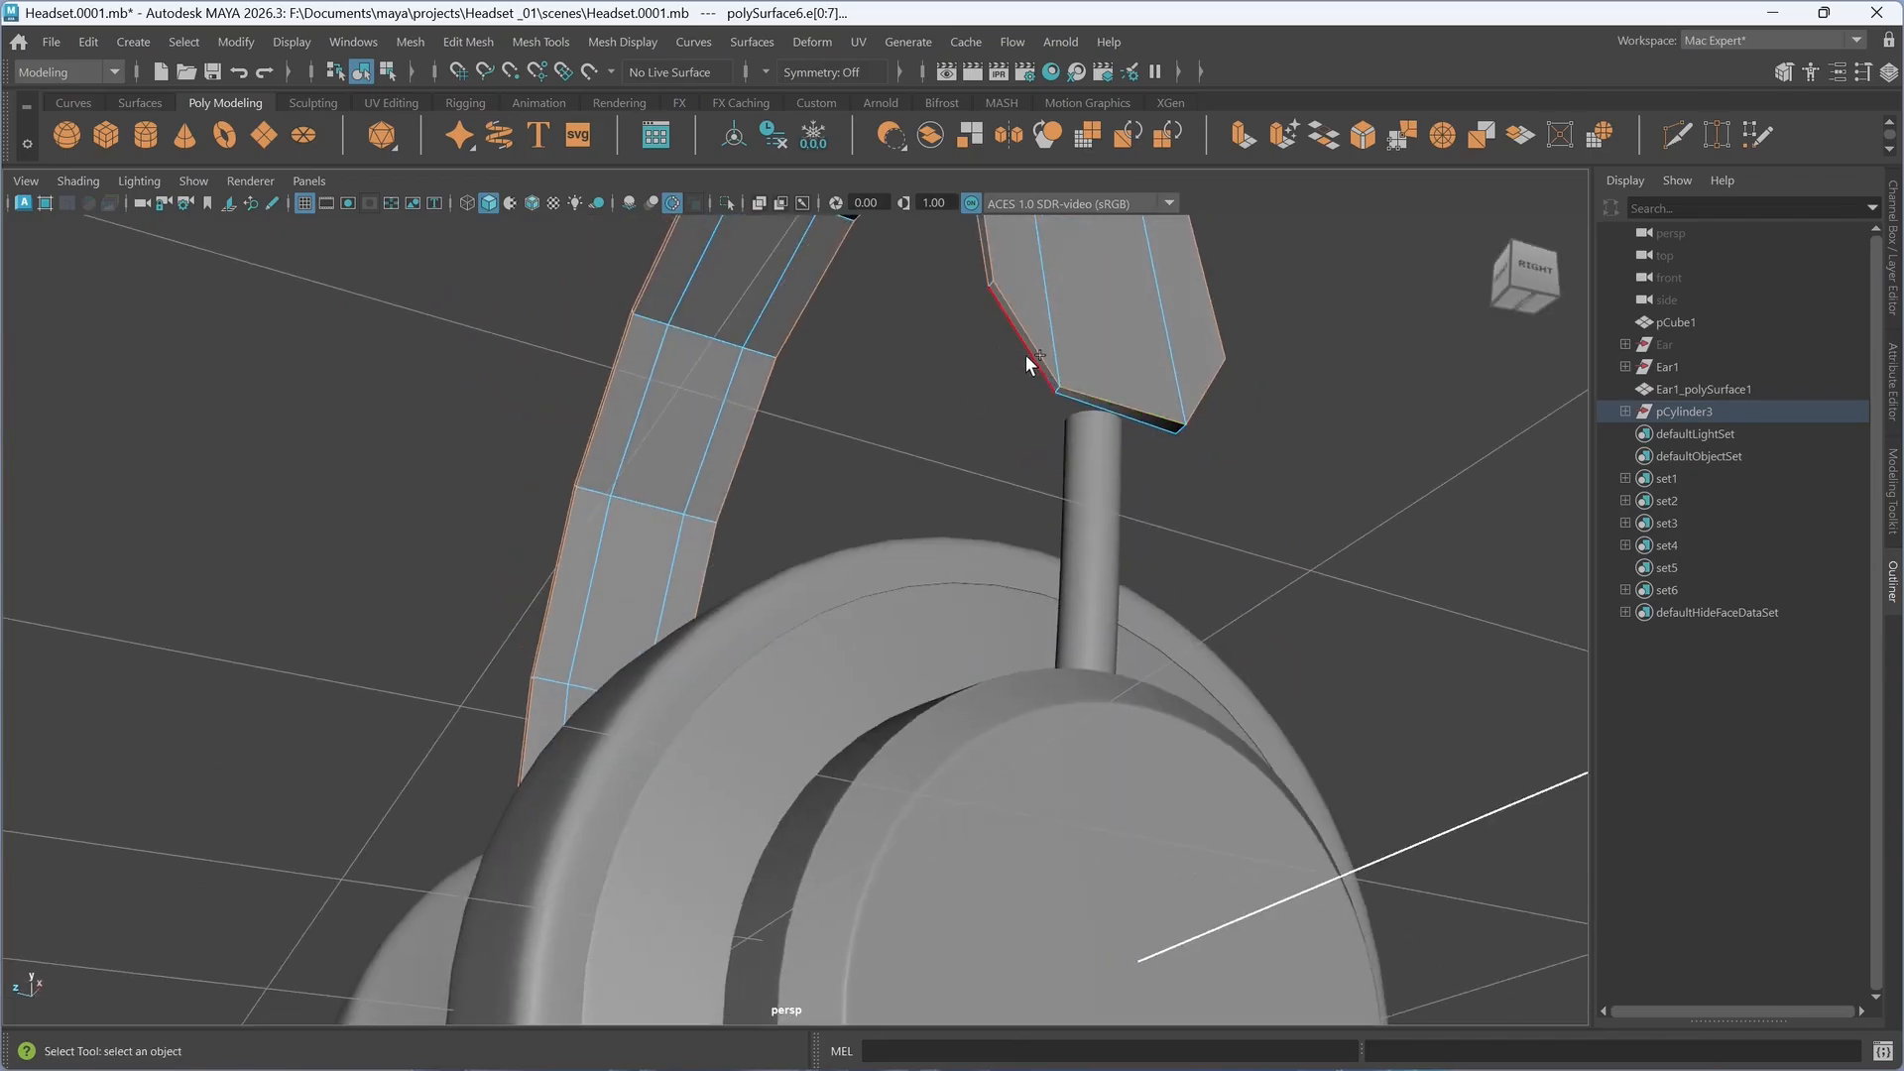
shift+click(1111, 408)
alt+drag(1073, 466, 943, 480)
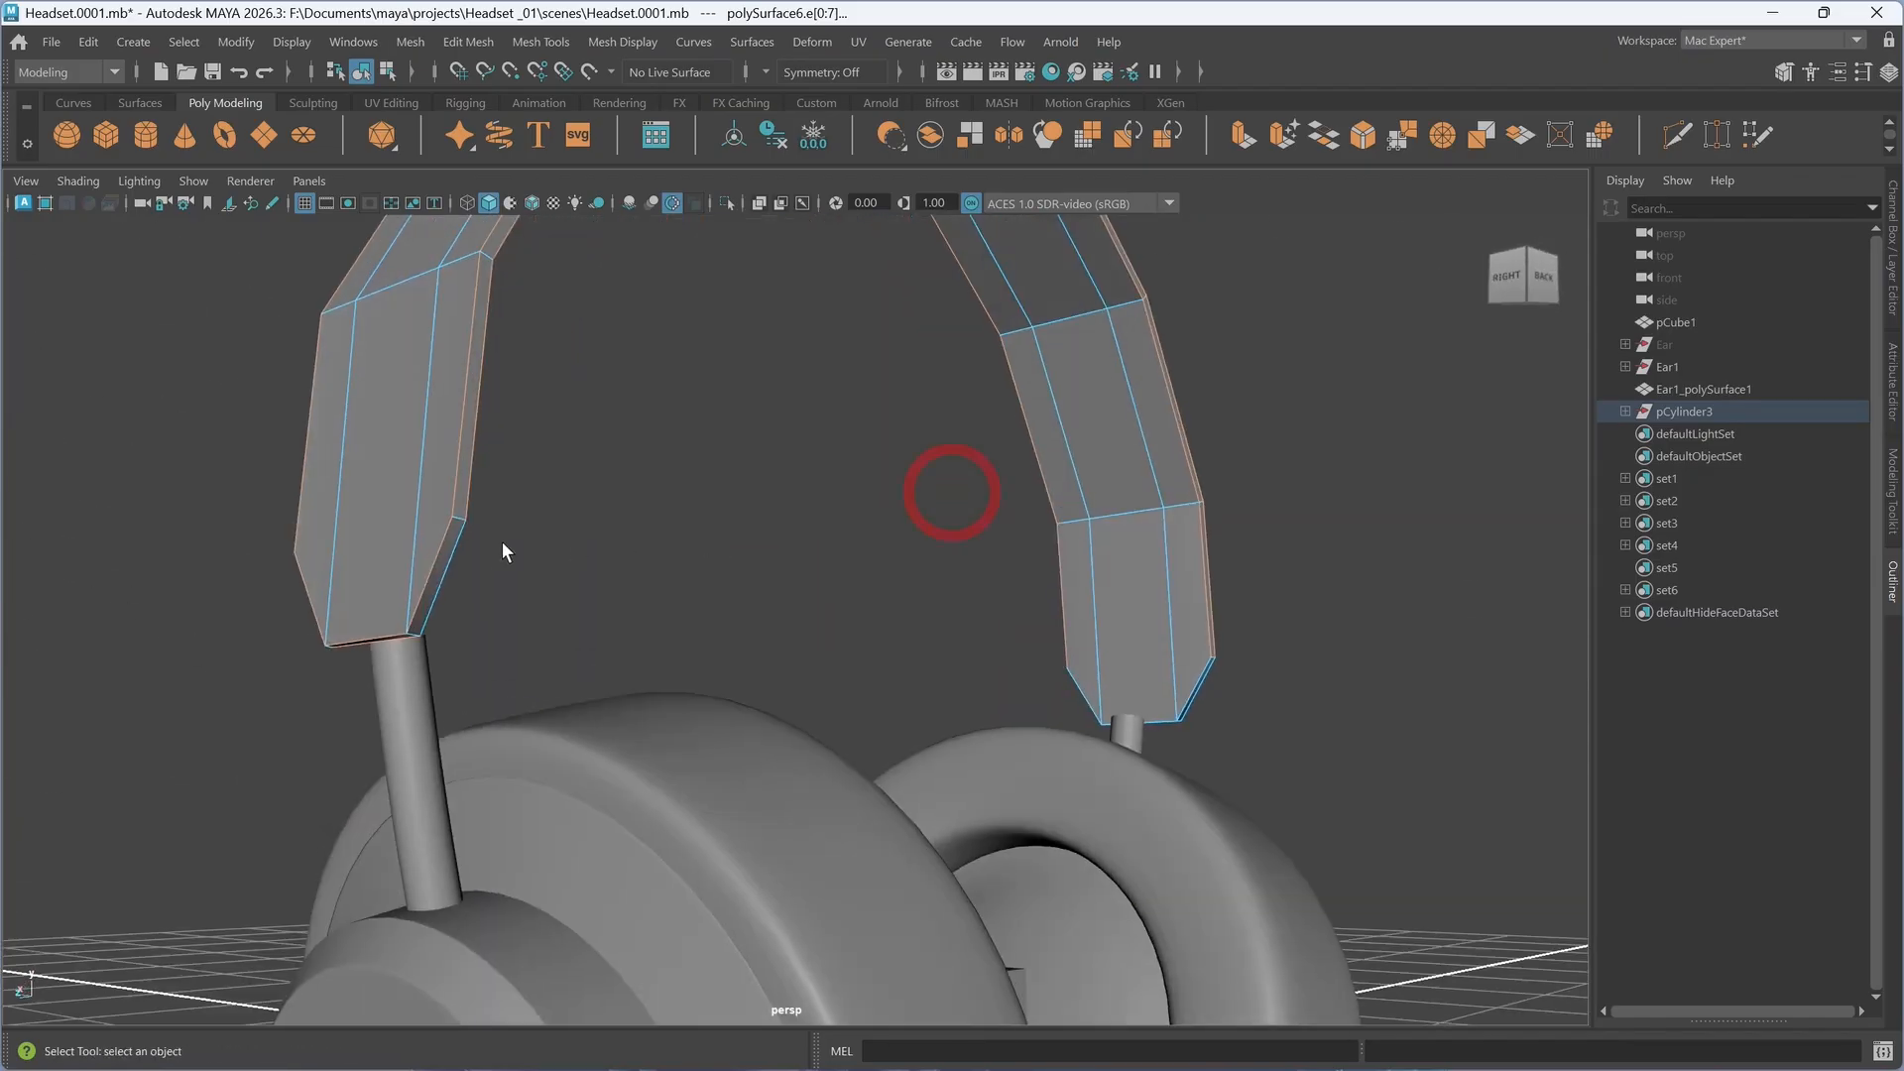
shift+click(450, 561)
- Add the tapered end edges of the opposite headband end and the remaining corner edges to the selection
scroll(1289, 705, up, 5)
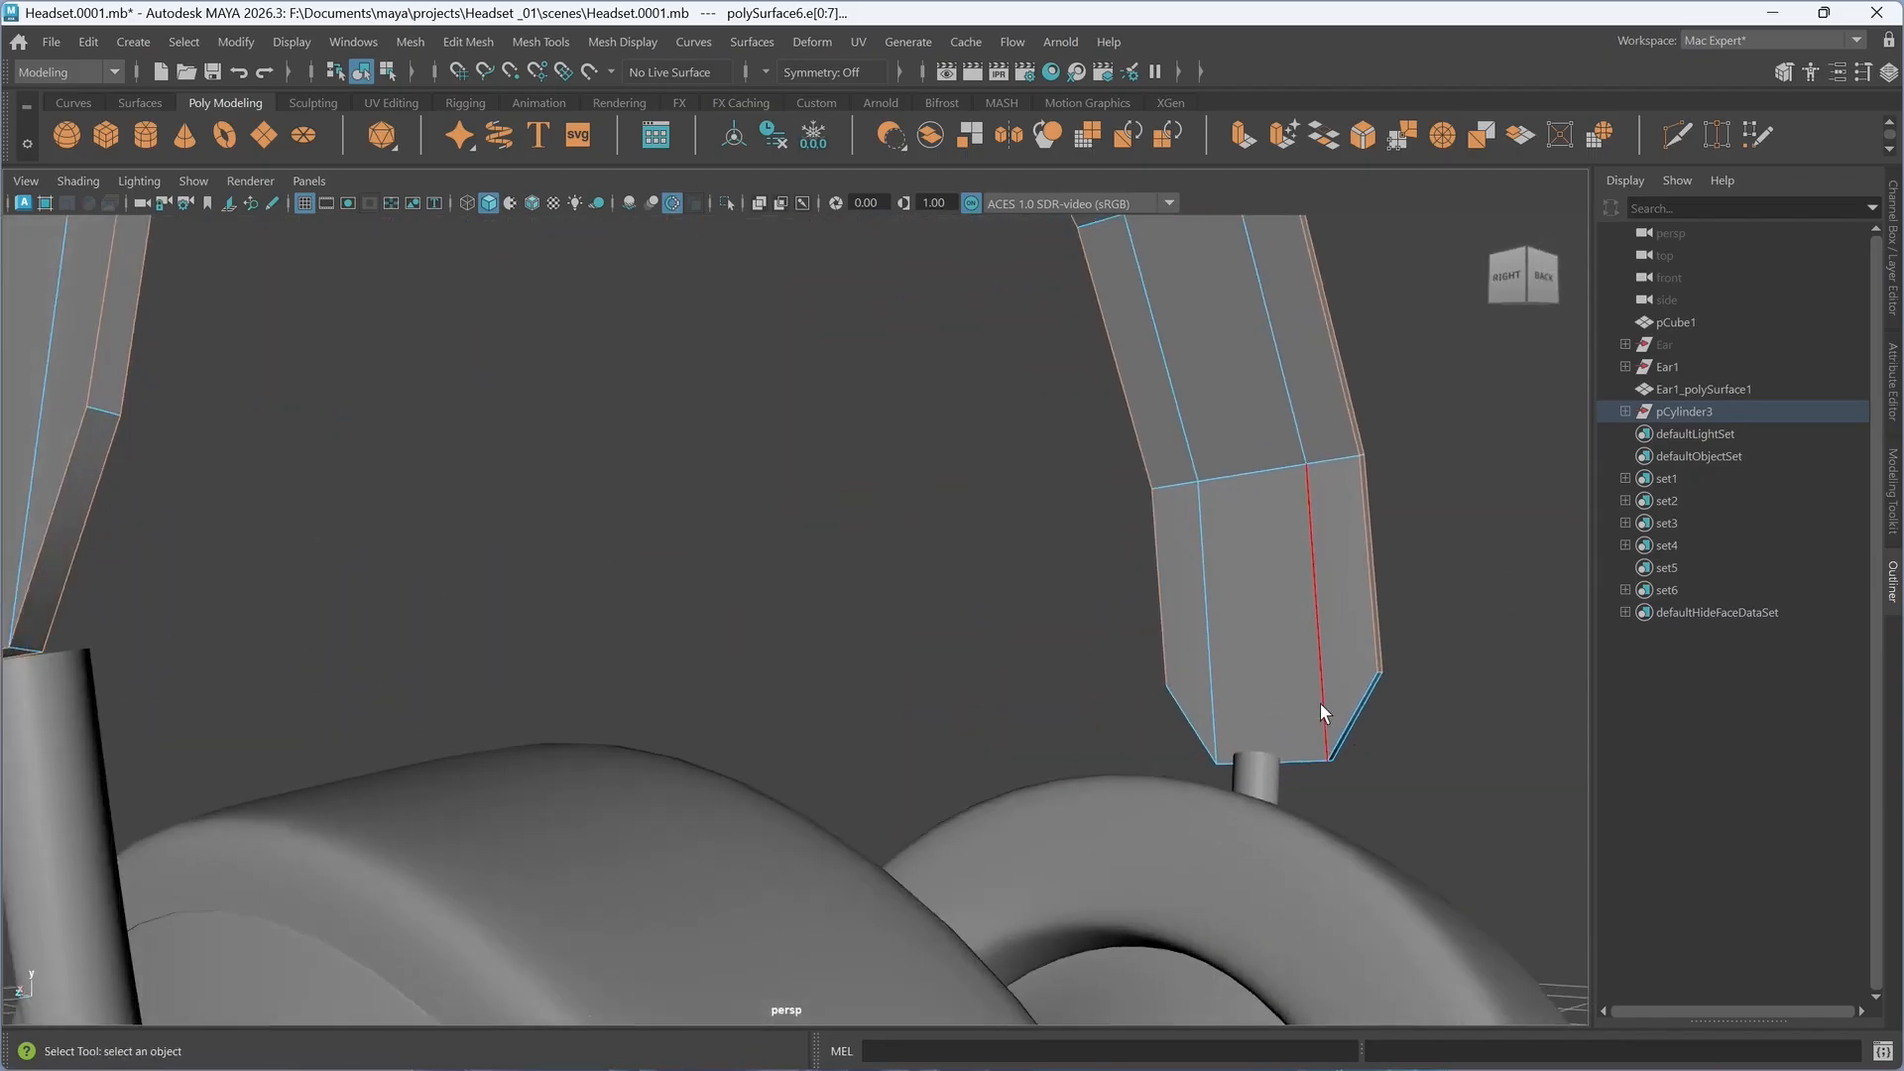
alt+middle_drag(966, 689, 931, 645)
alt+drag(981, 651, 937, 660)
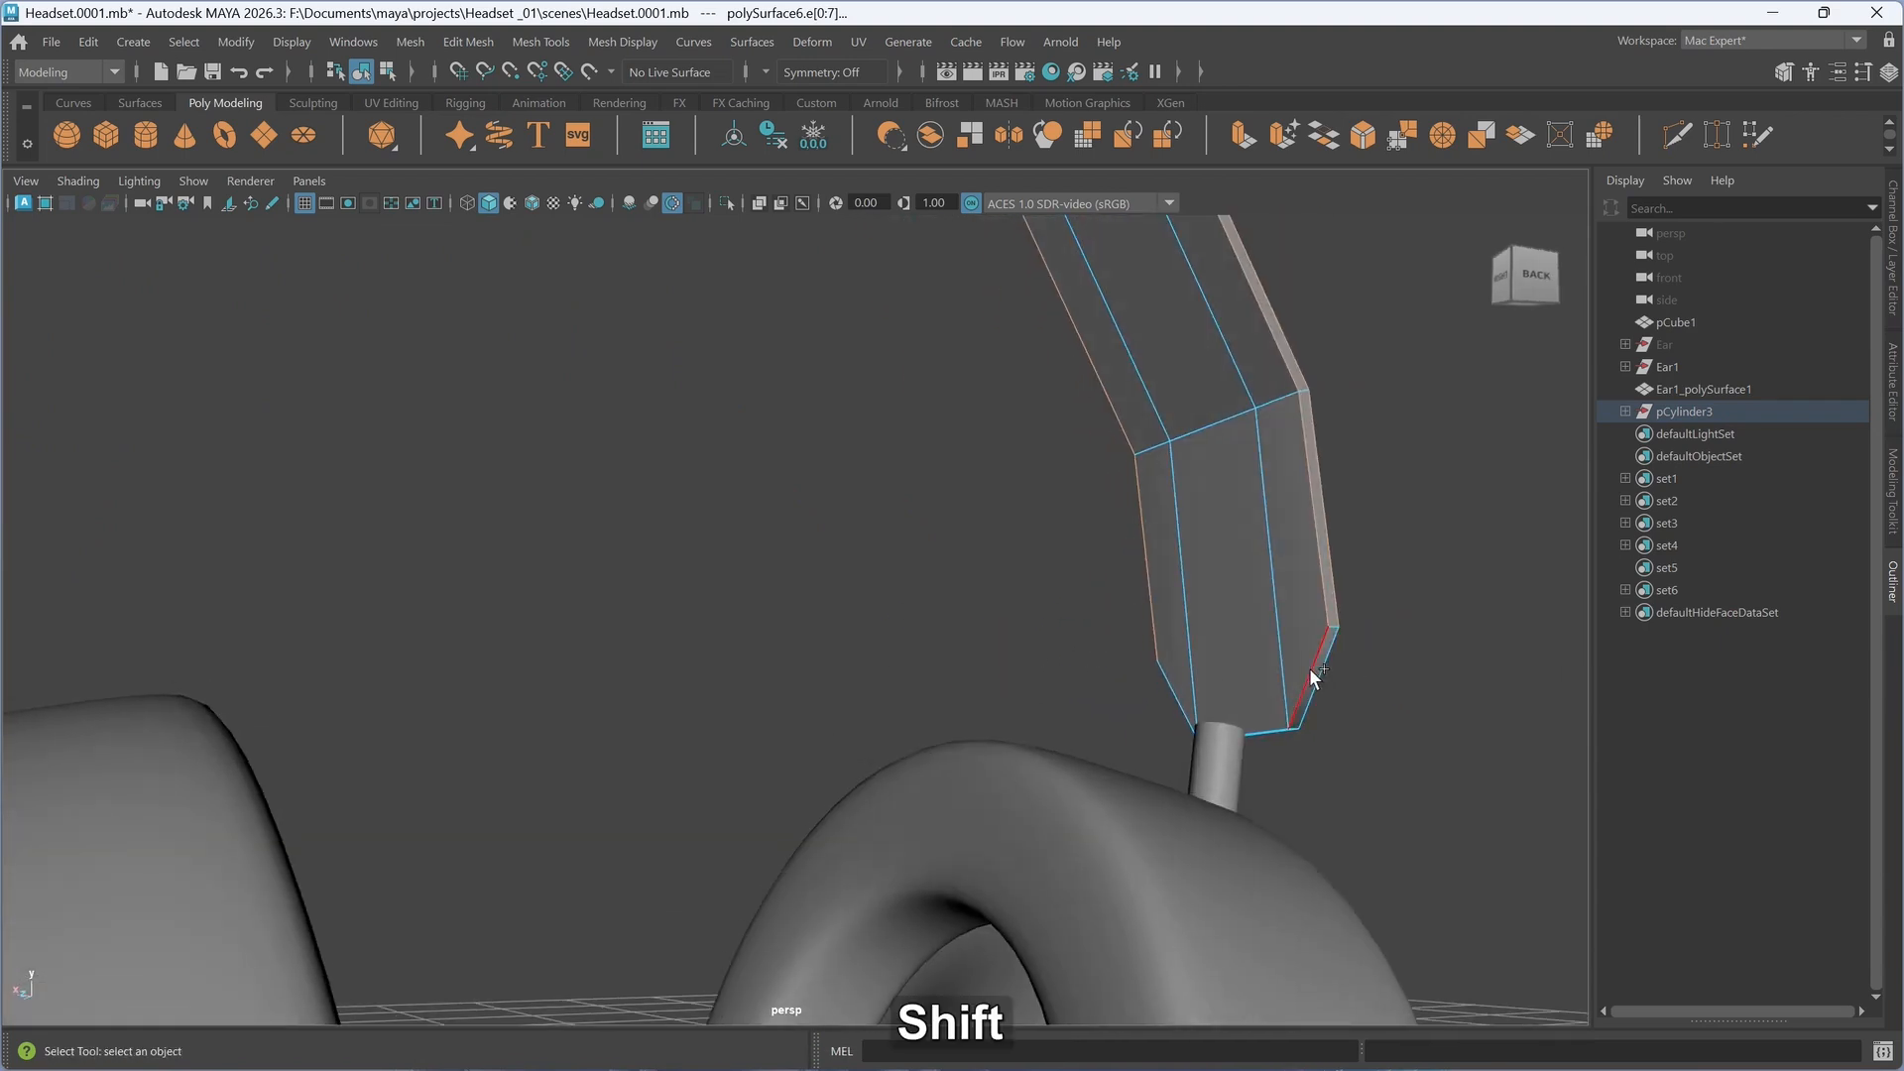
alt+middle_drag(1319, 668, 966, 706)
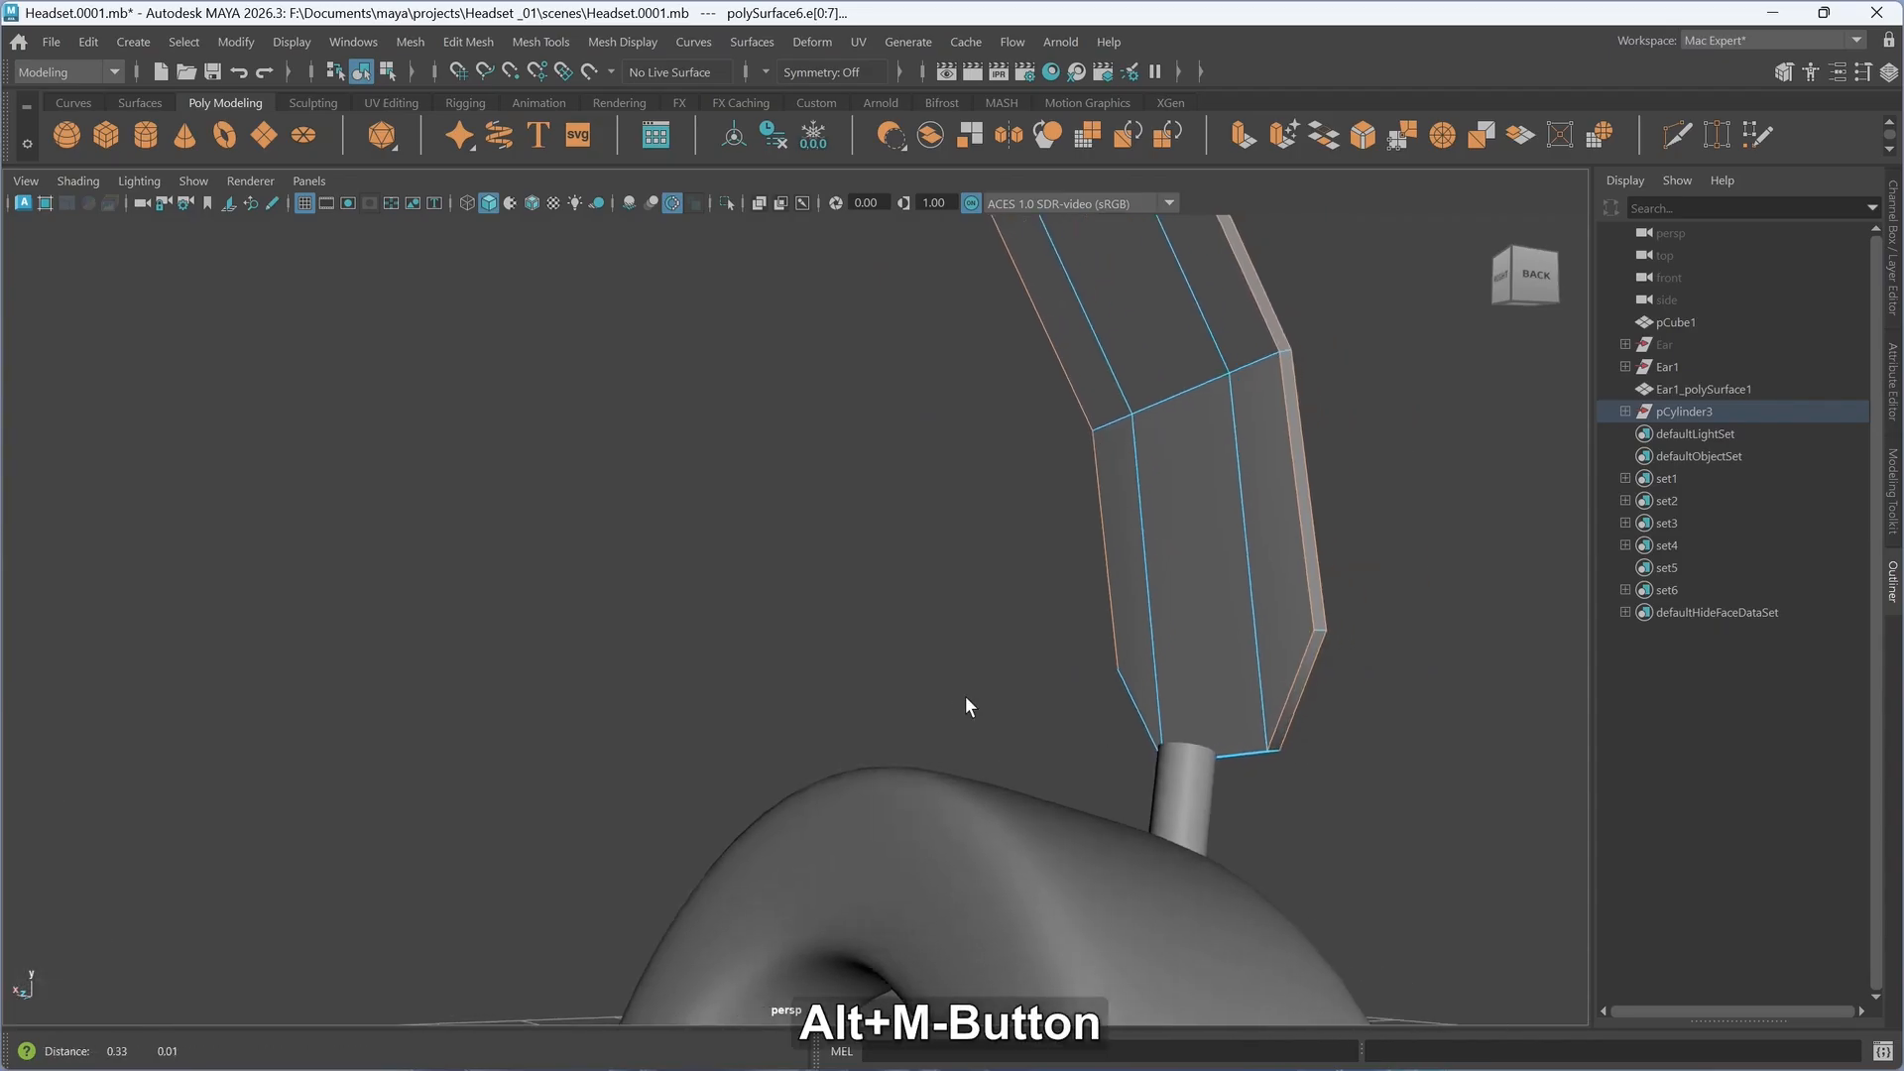
alt+middle_drag(1323, 714, 1139, 731)
alt+drag(1139, 731, 1101, 726)
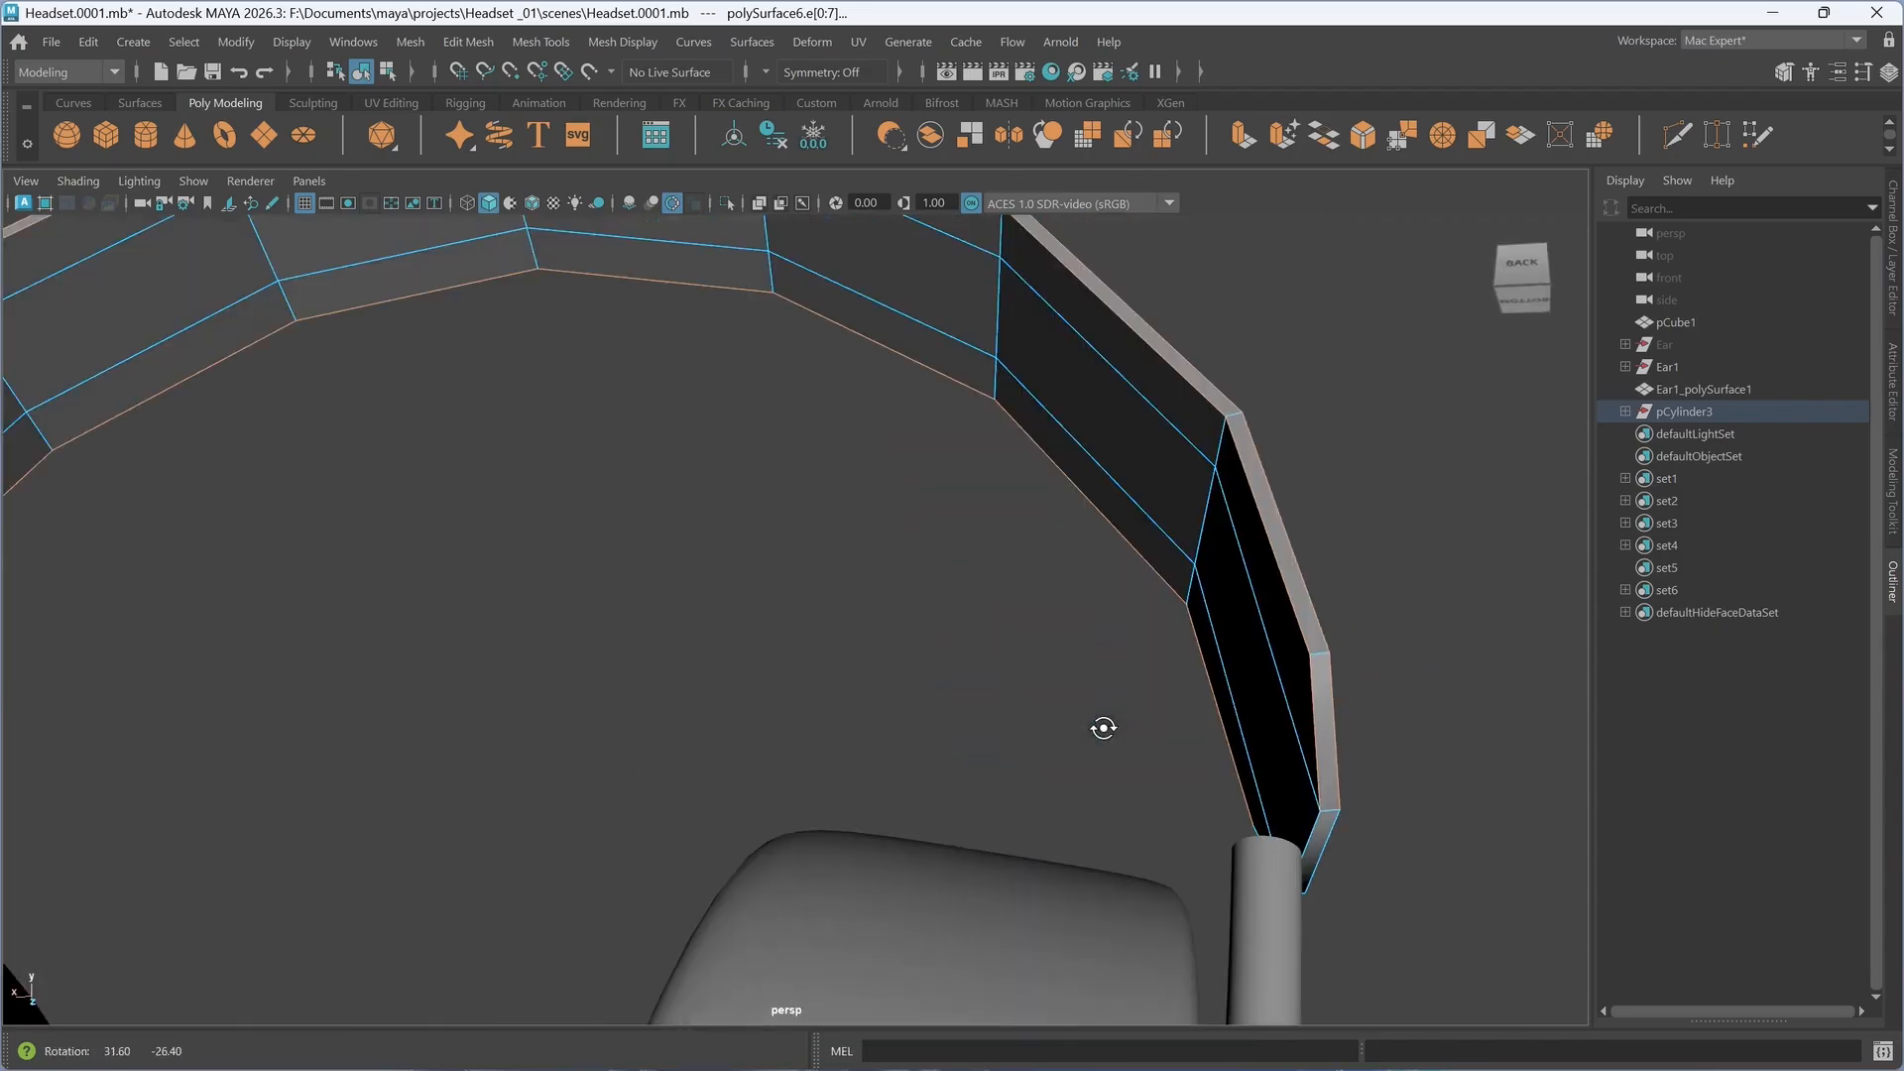
shift+click(1303, 827)
alt+drag(1295, 837, 525, 721)
shift+click(391, 563)
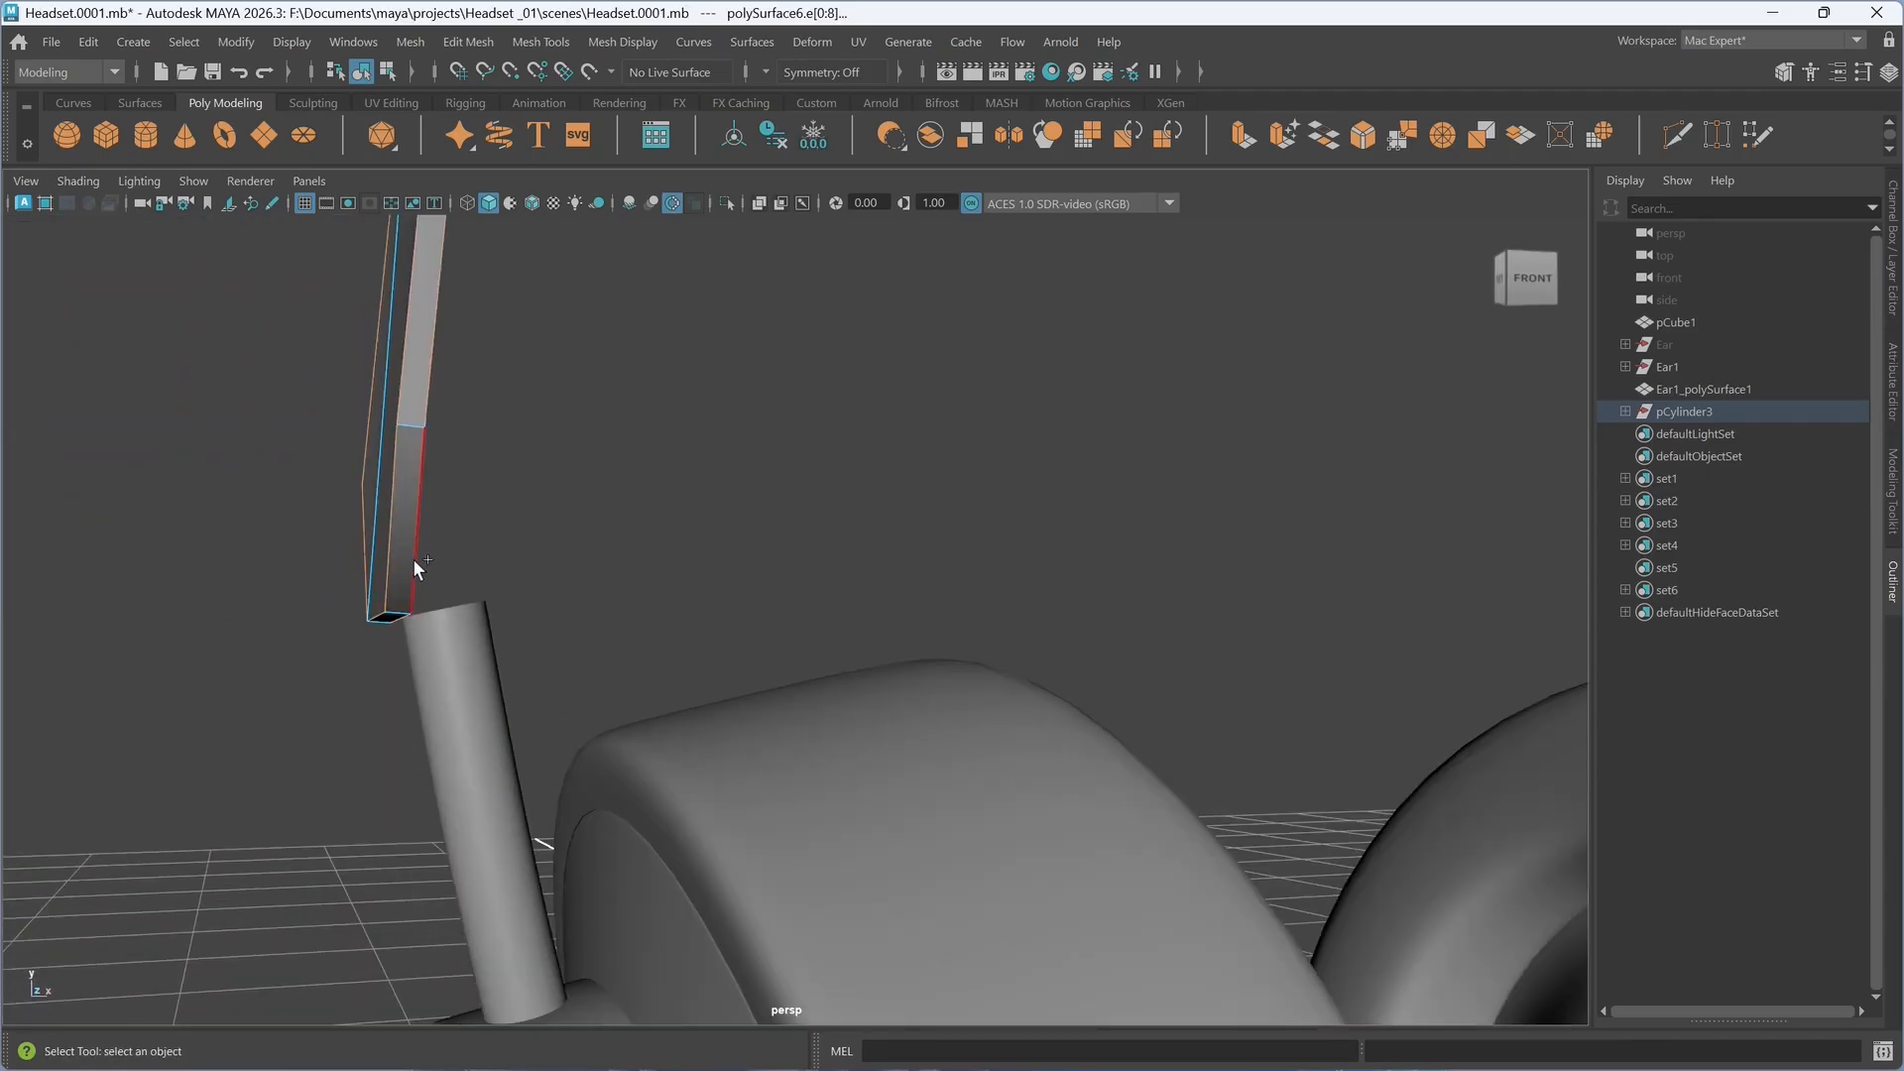
- Bevel the selected headband rim edges with fraction 0.5 and one segment, and display the headband in smooth preview
alt+drag(397, 563, 474, 579)
scroll(723, 583, down, 8)
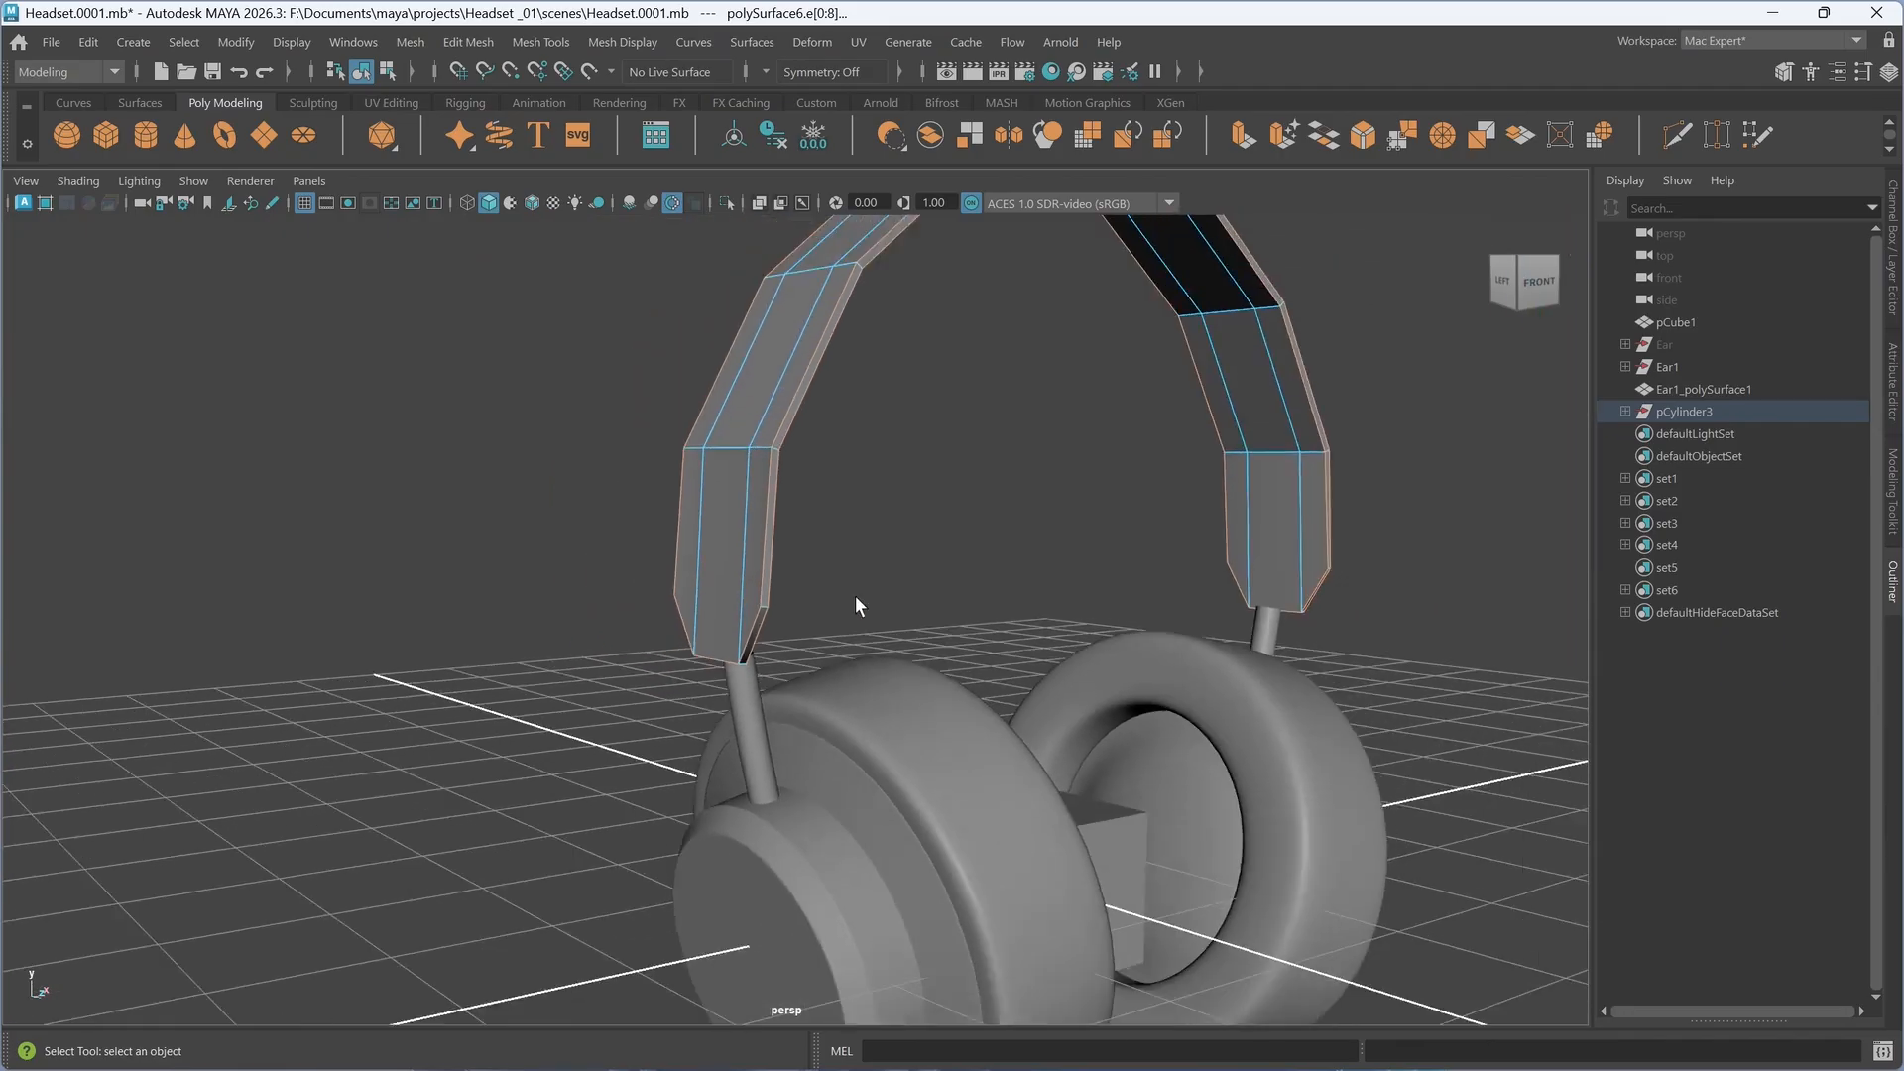
alt+middle_drag(861, 601, 767, 667)
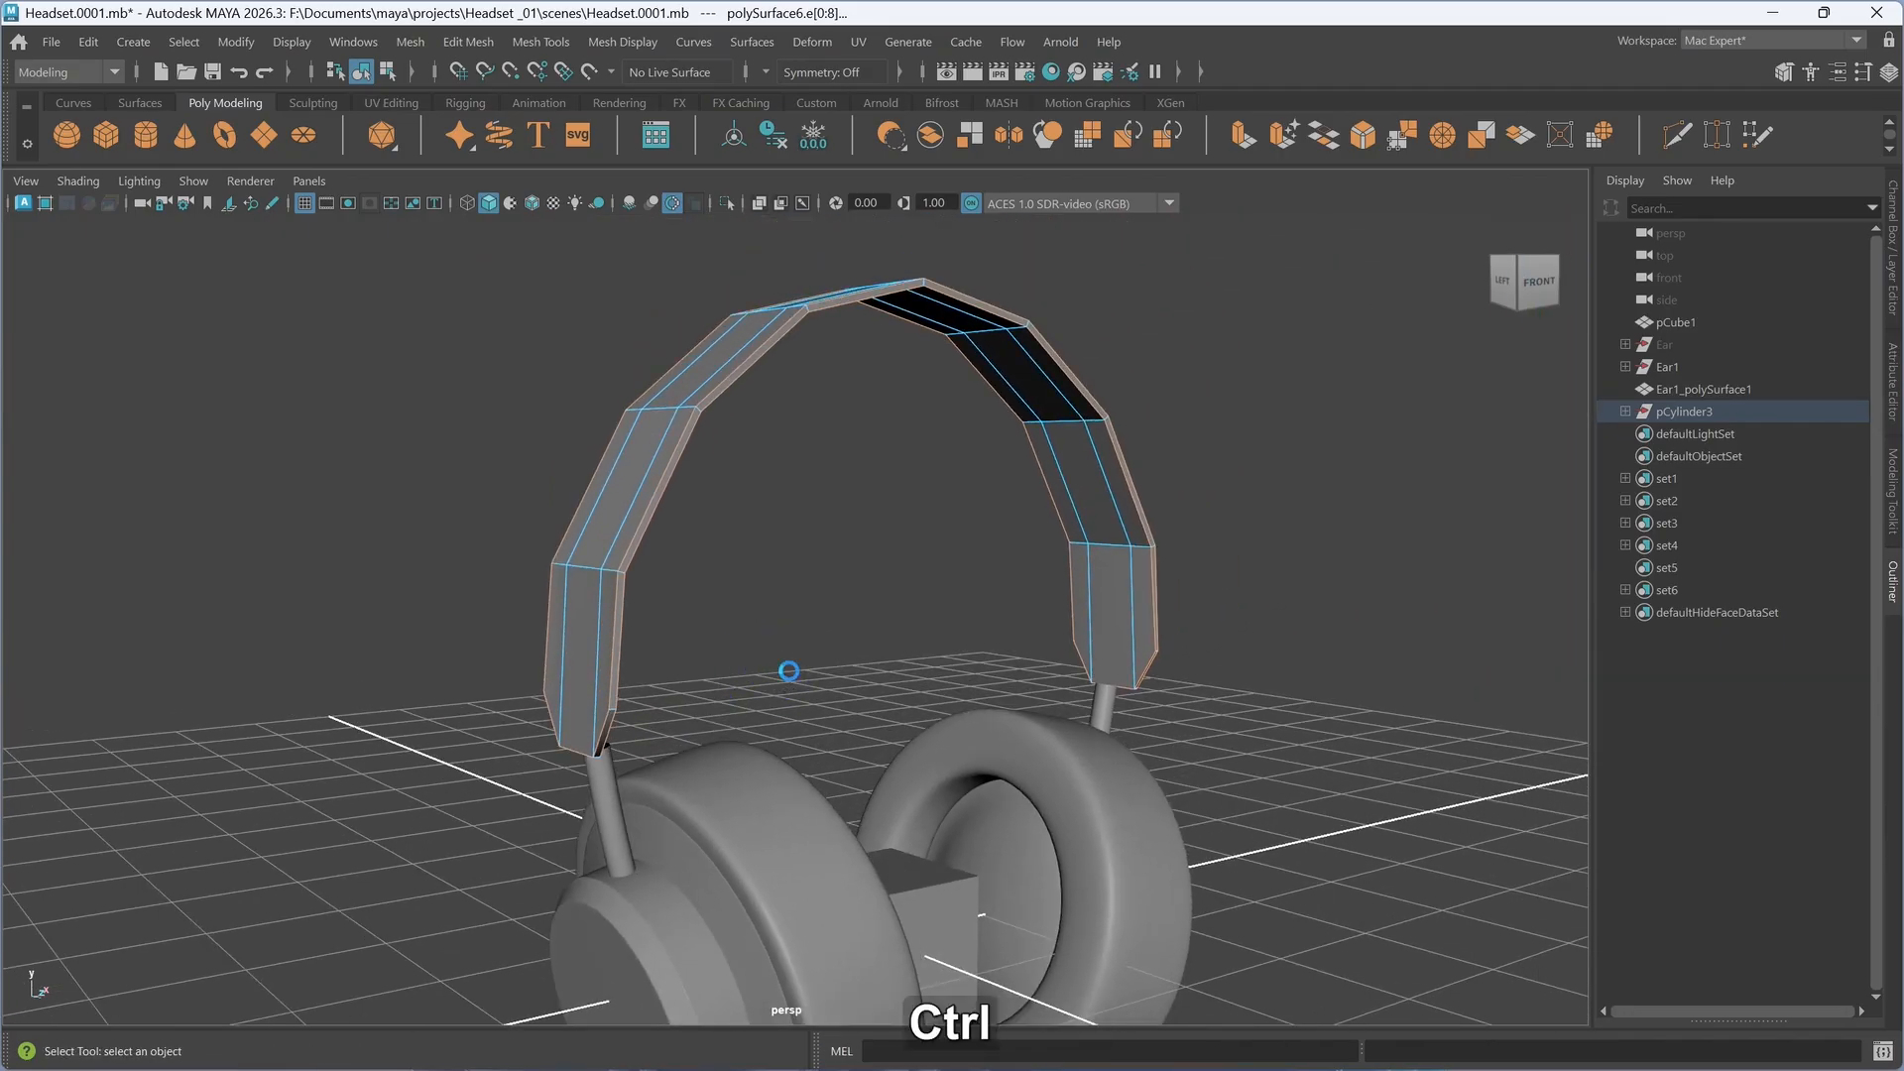
key(ctrl+b)
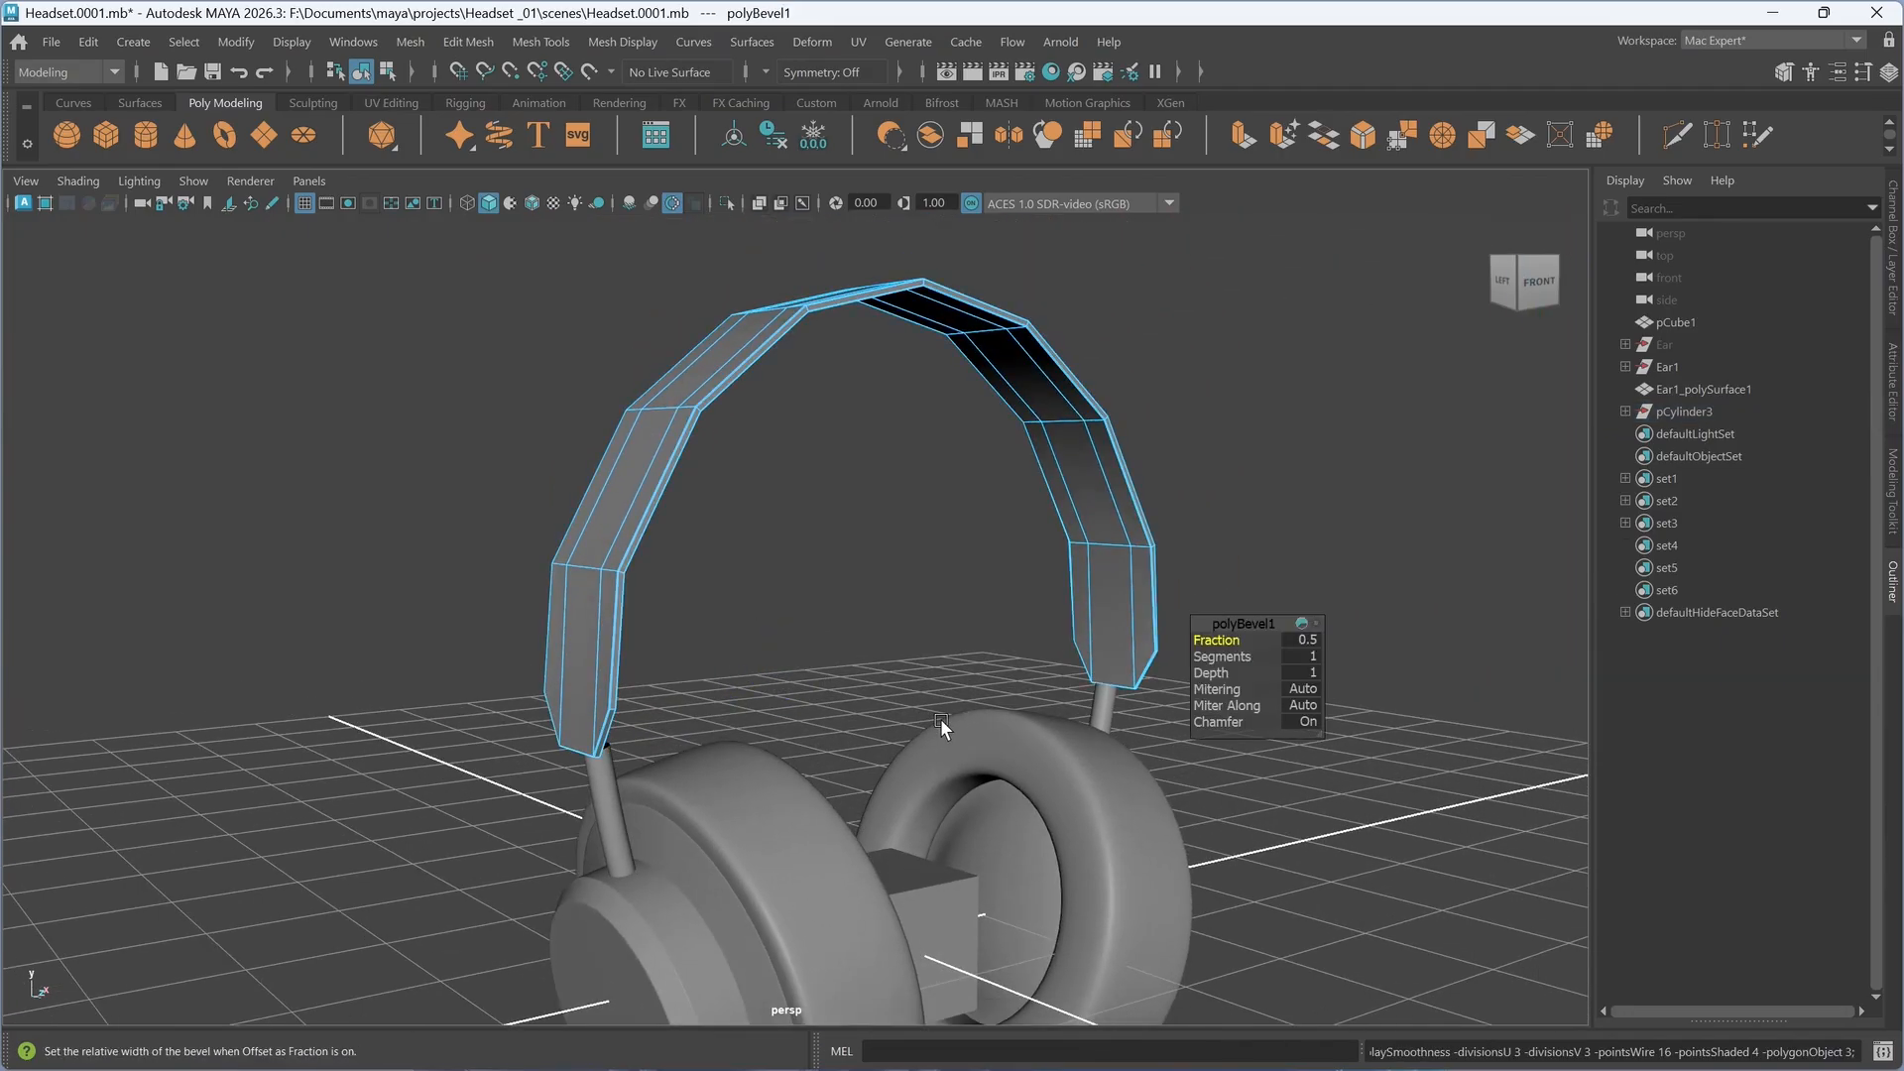
key(3)
alt+drag(710, 714, 631, 716)
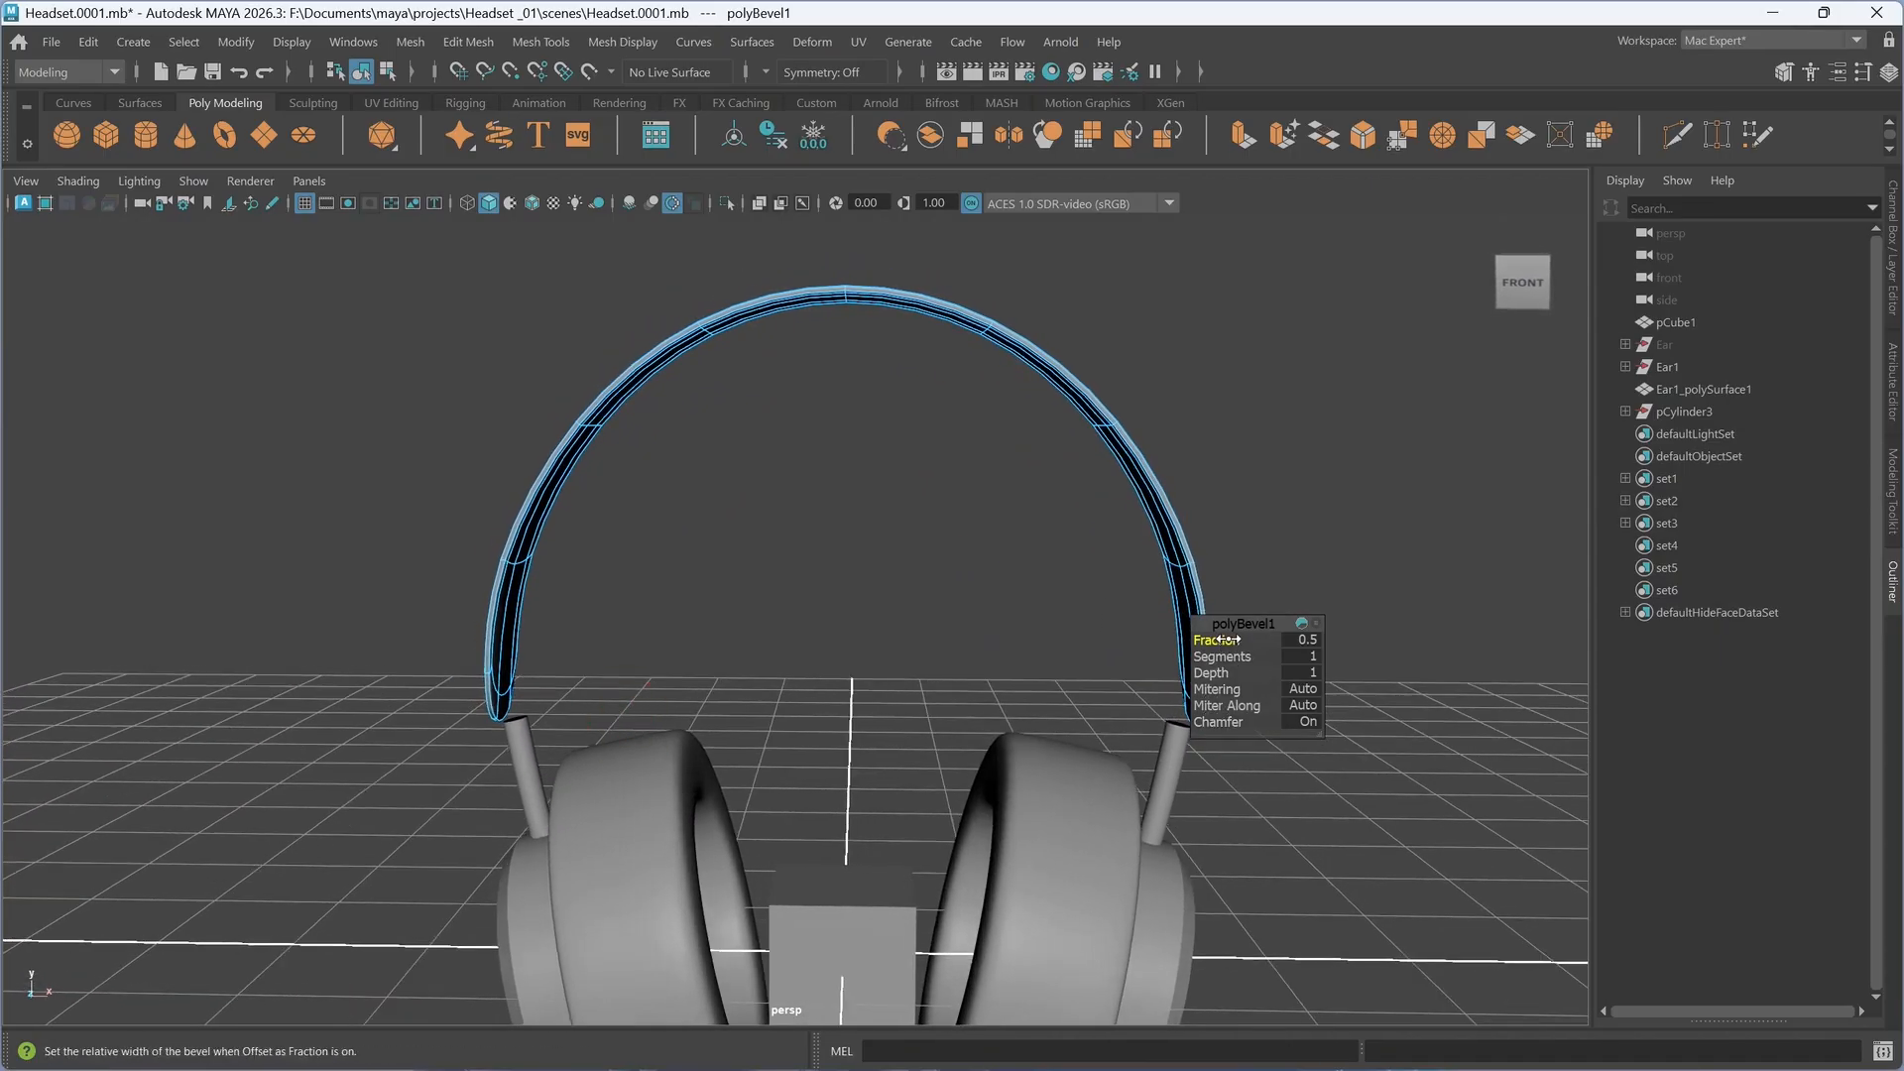
- Try lowering the headband bevel's fraction to 0, and undo the change
drag(1237, 640, 1226, 640)
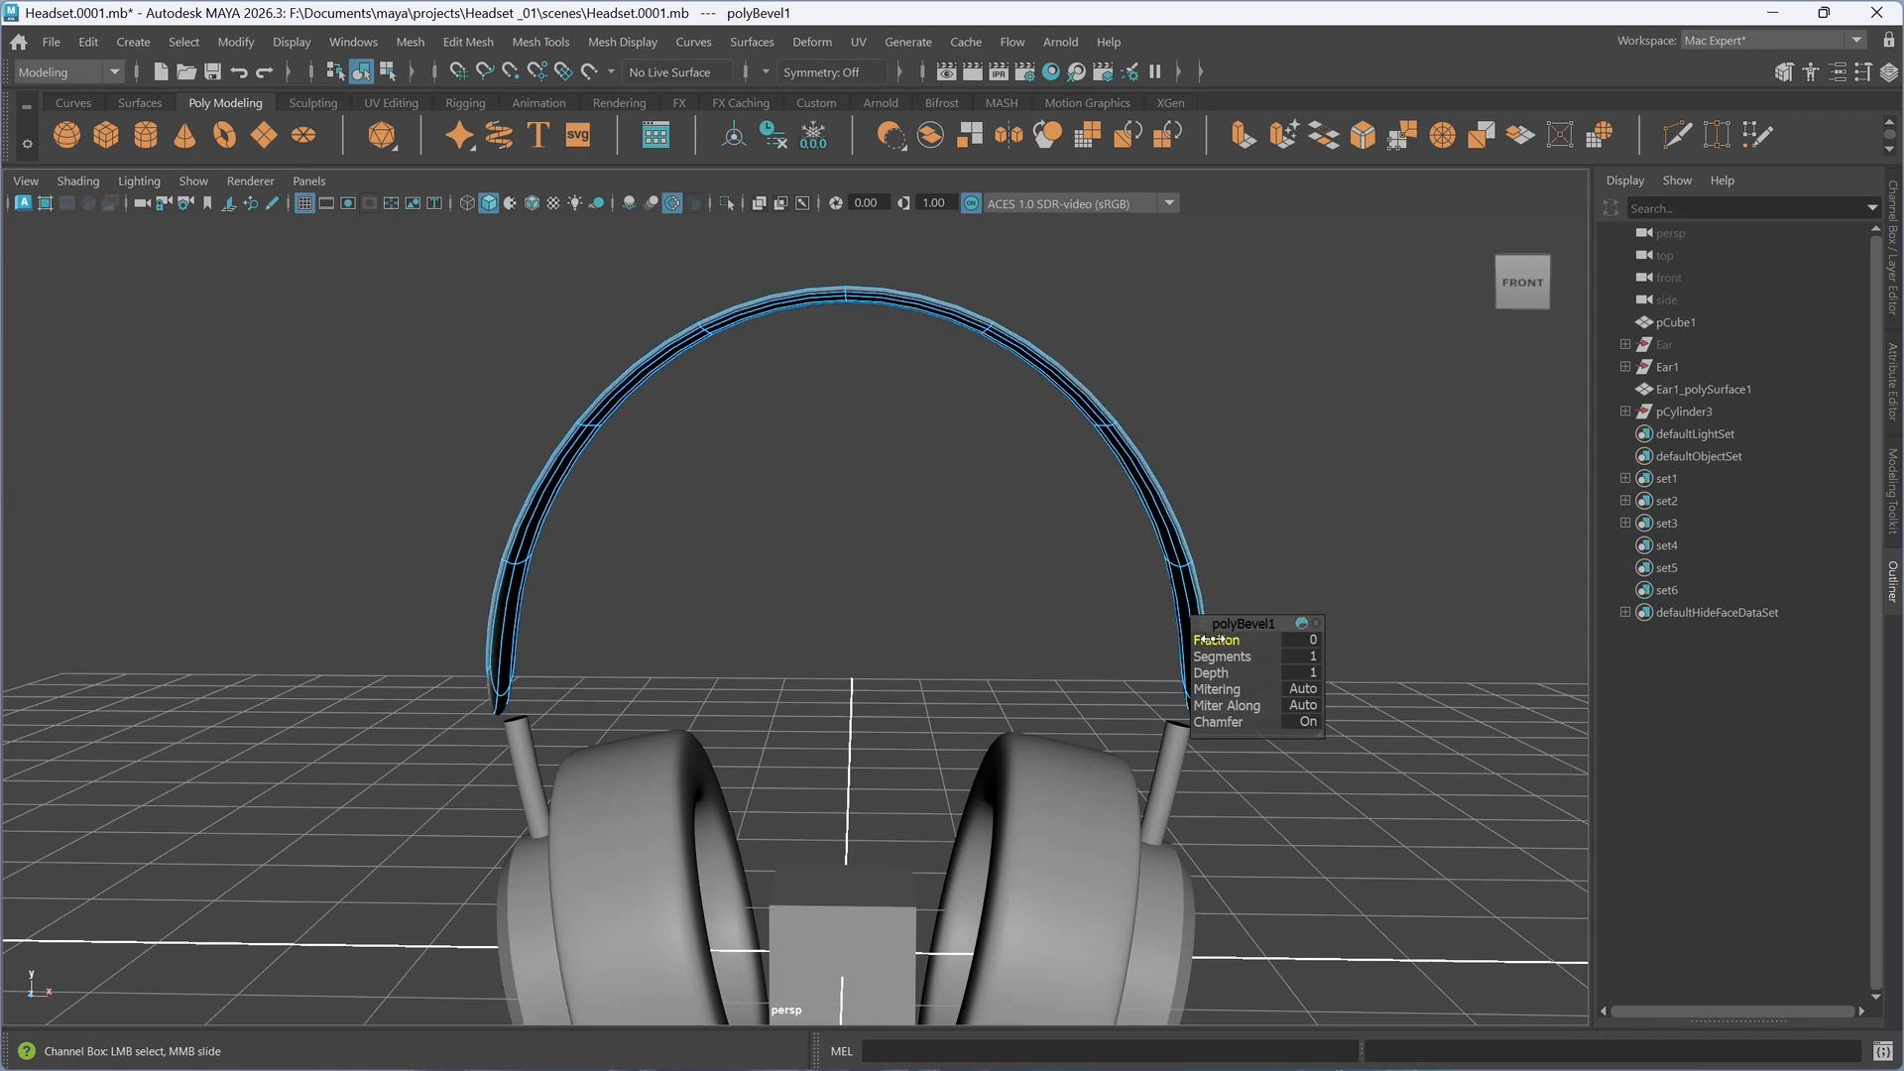
key(ctrl+z)
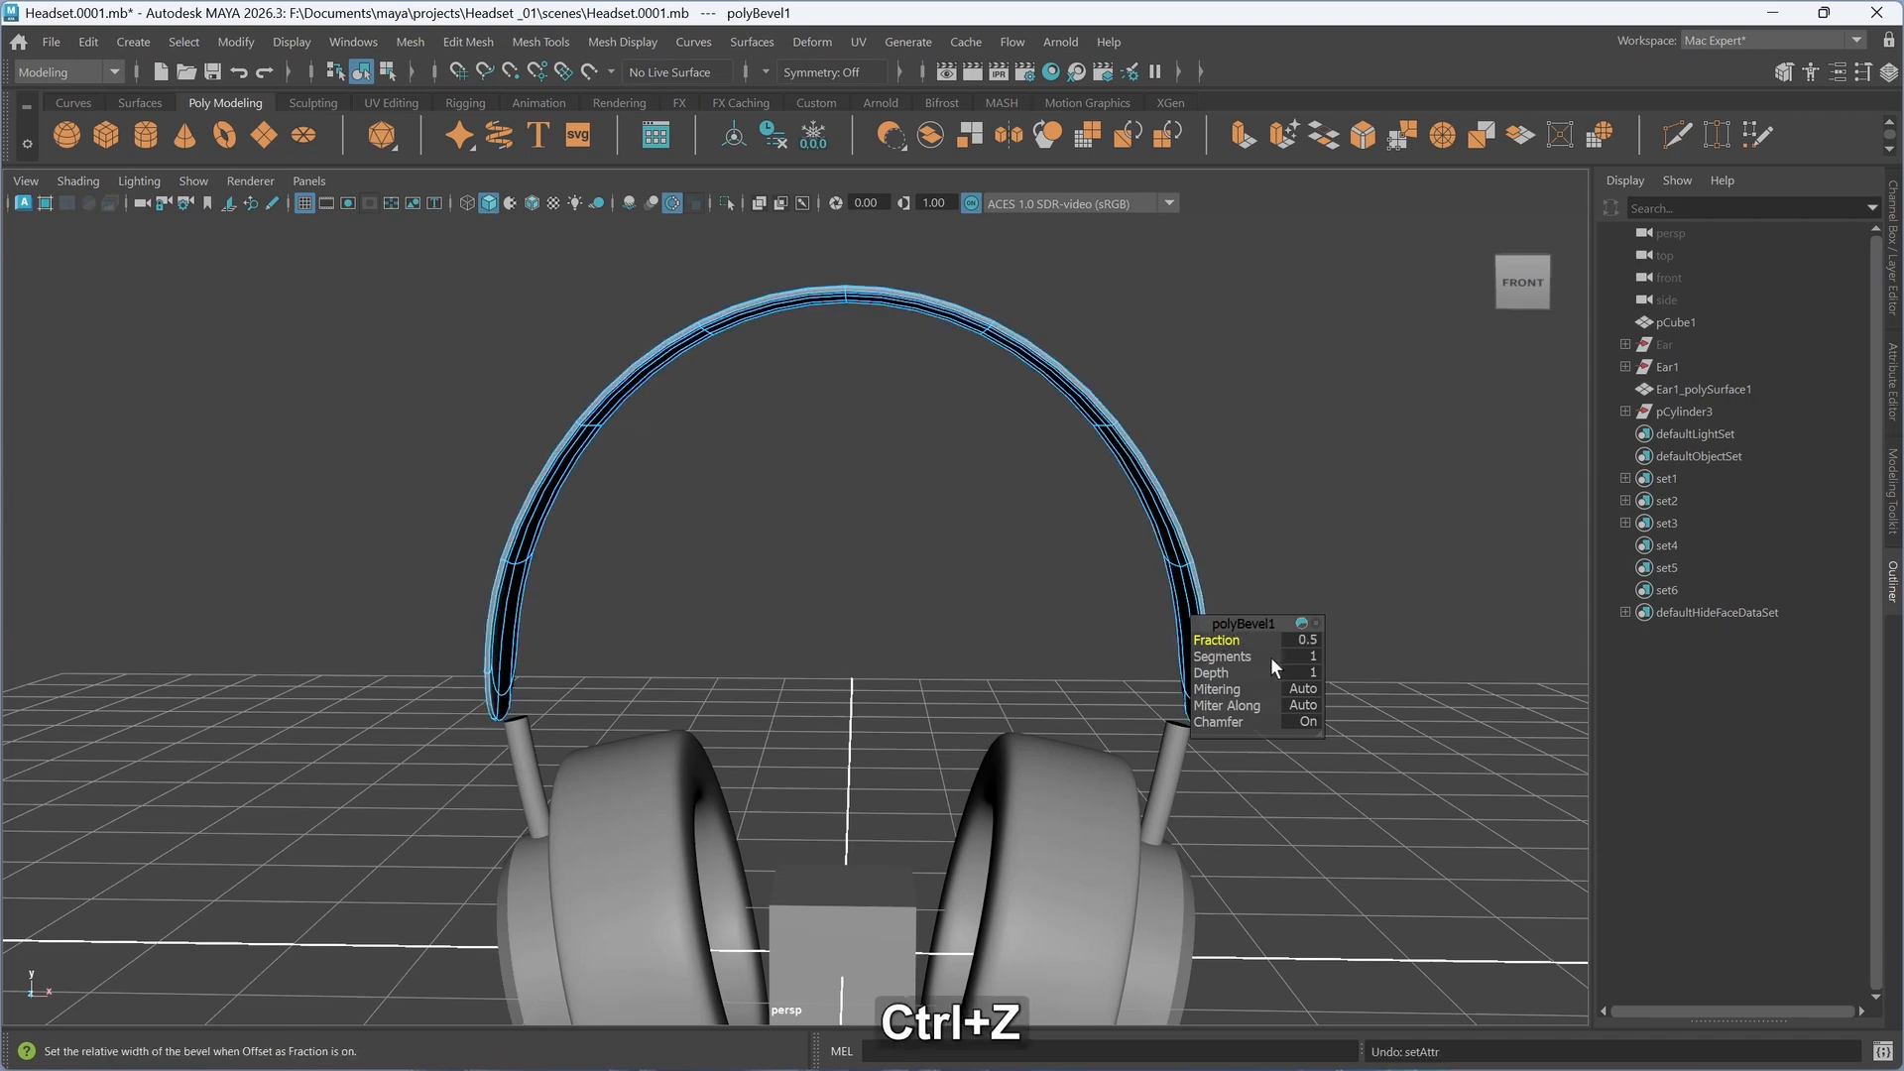
alt+drag(769, 654, 852, 641)
- Return the headband to object mode and turn off Chamfer in its bevel settings
right_click(846, 445)
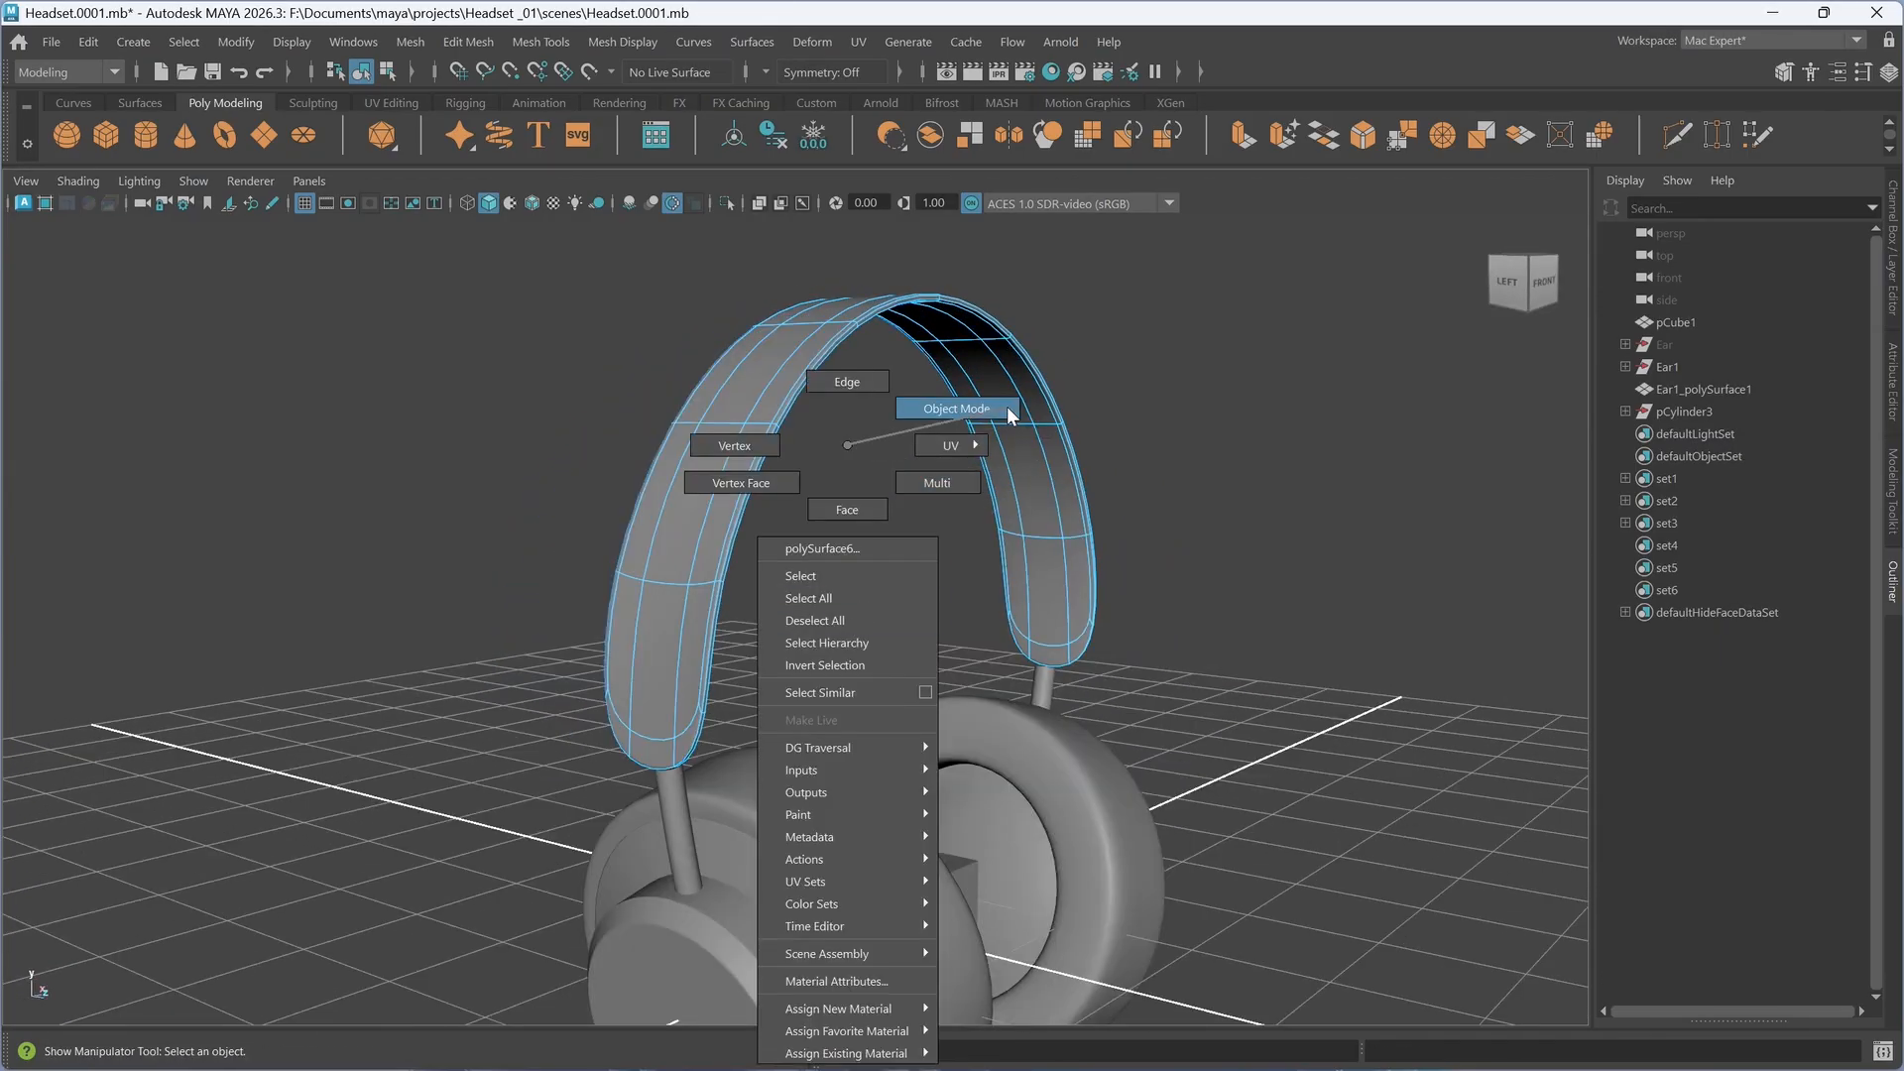
click(978, 408)
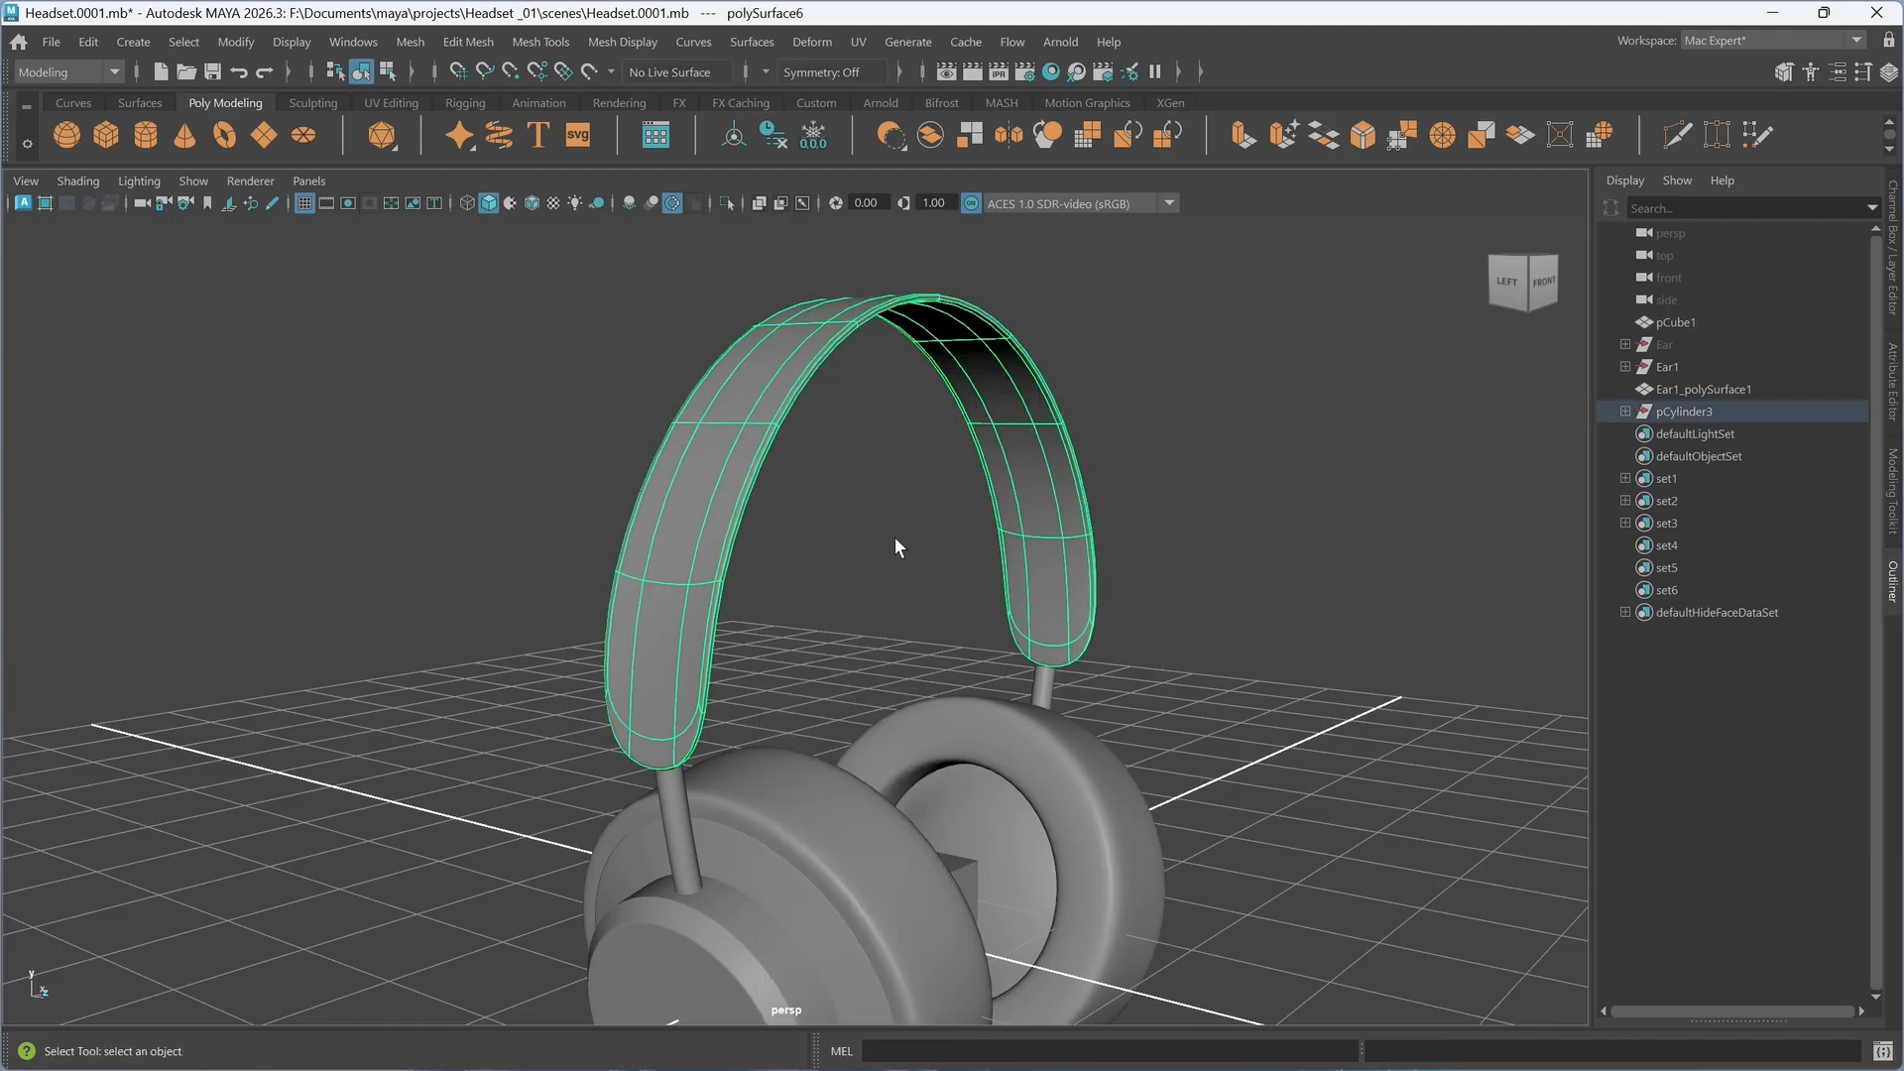
key(ctrl+b)
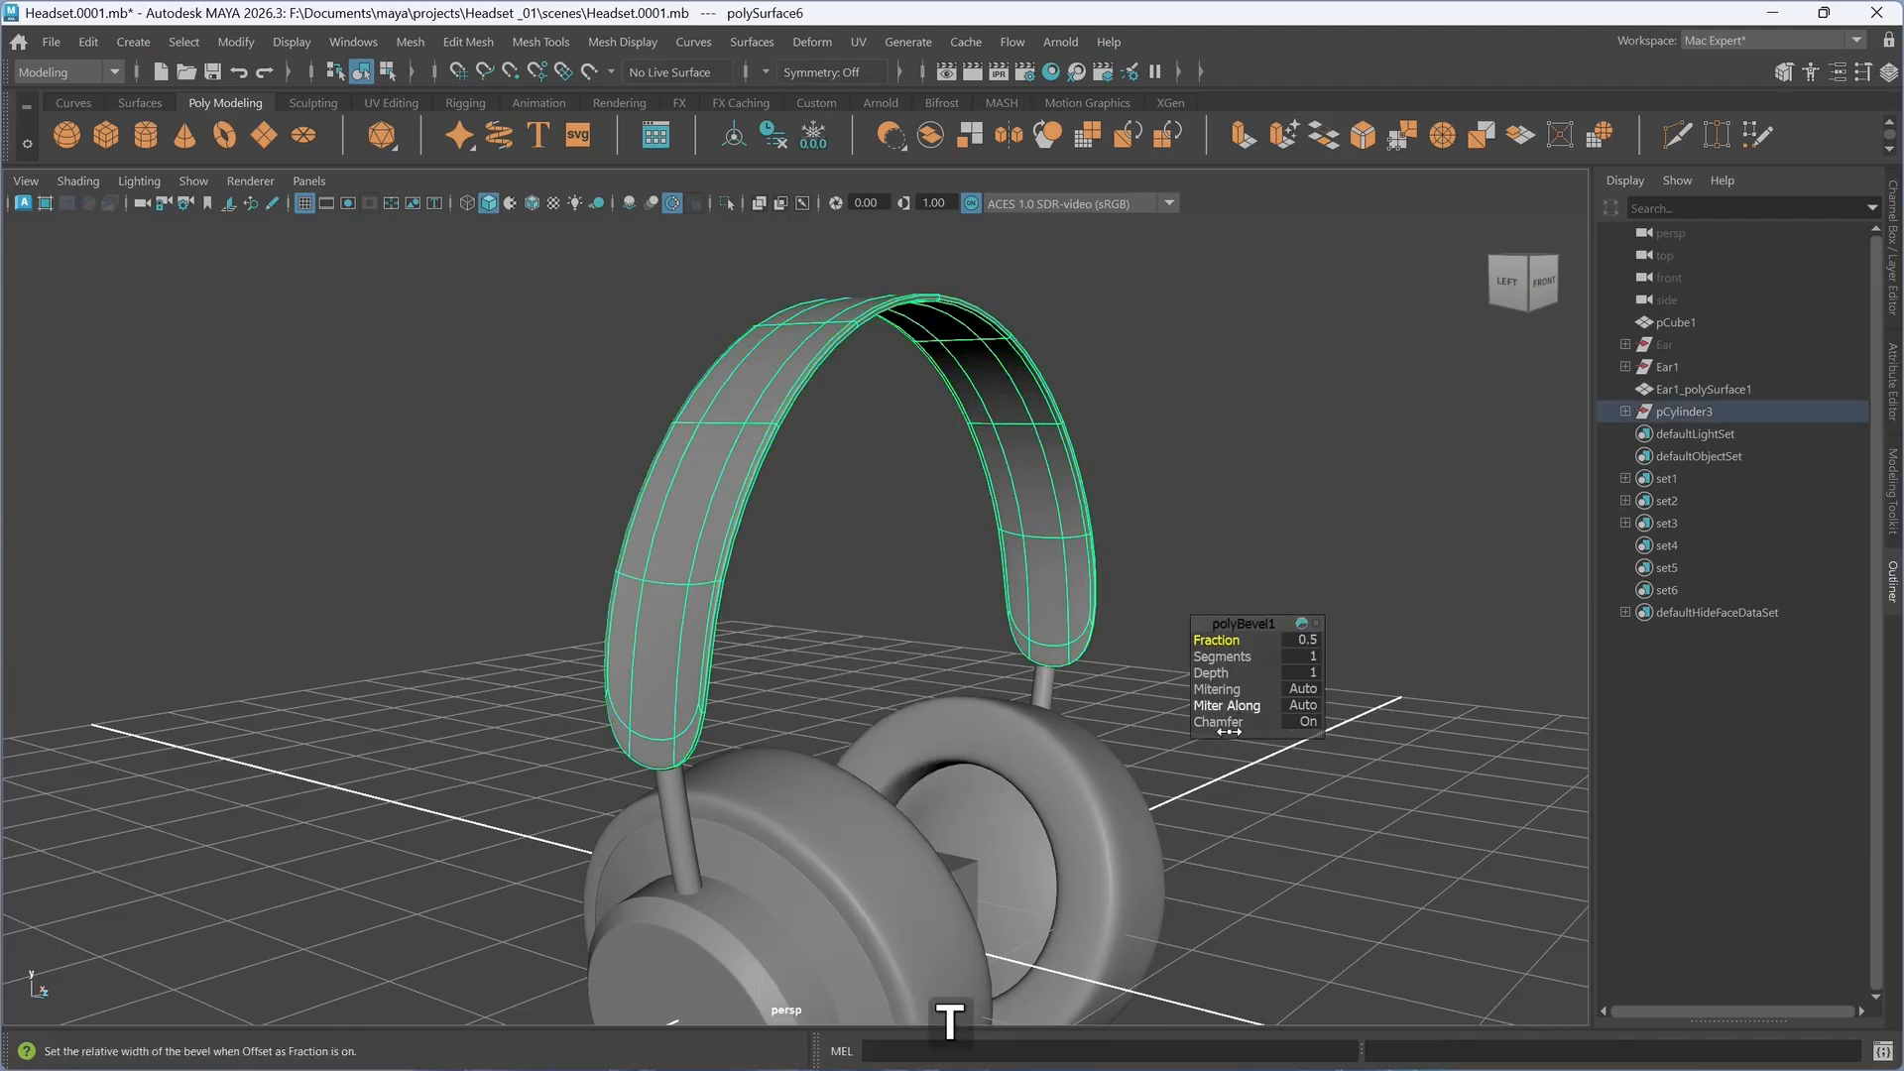
scroll(1235, 736, up, 2)
key(super)
key(super)
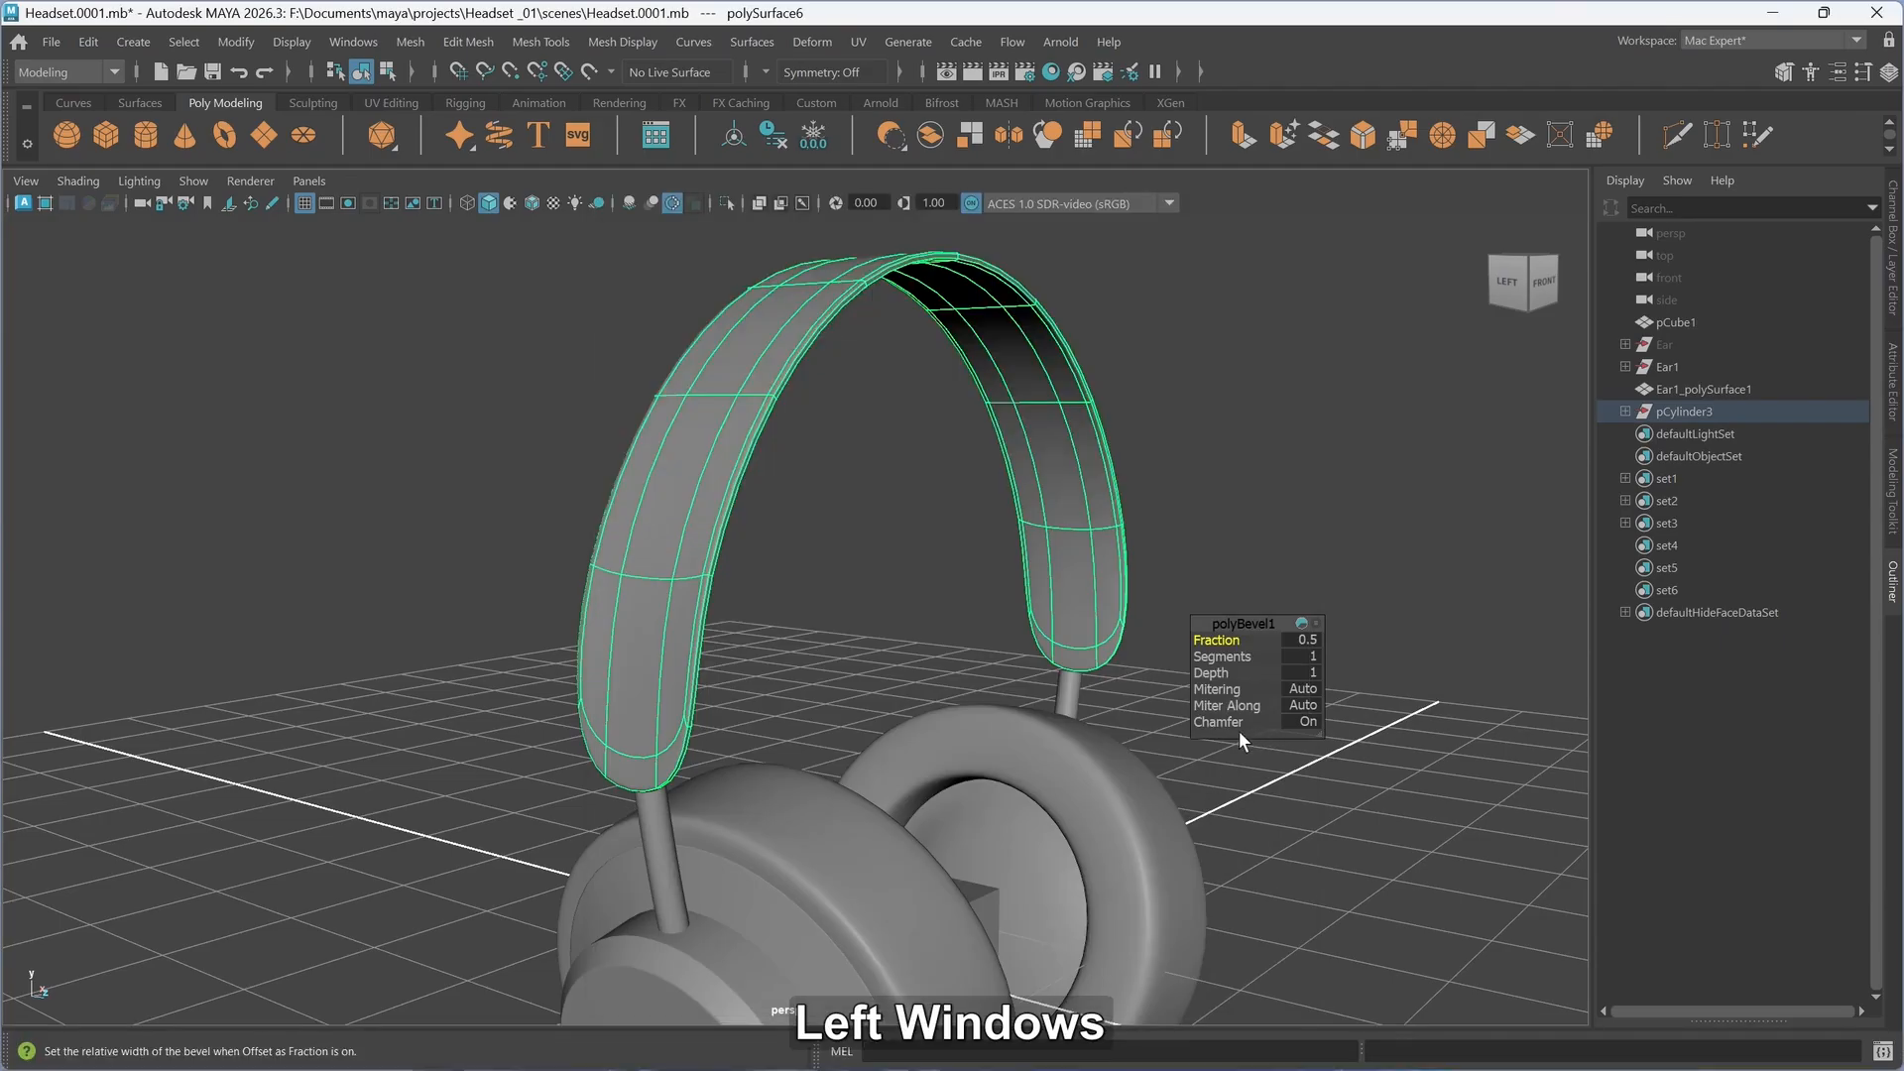
click(1217, 722)
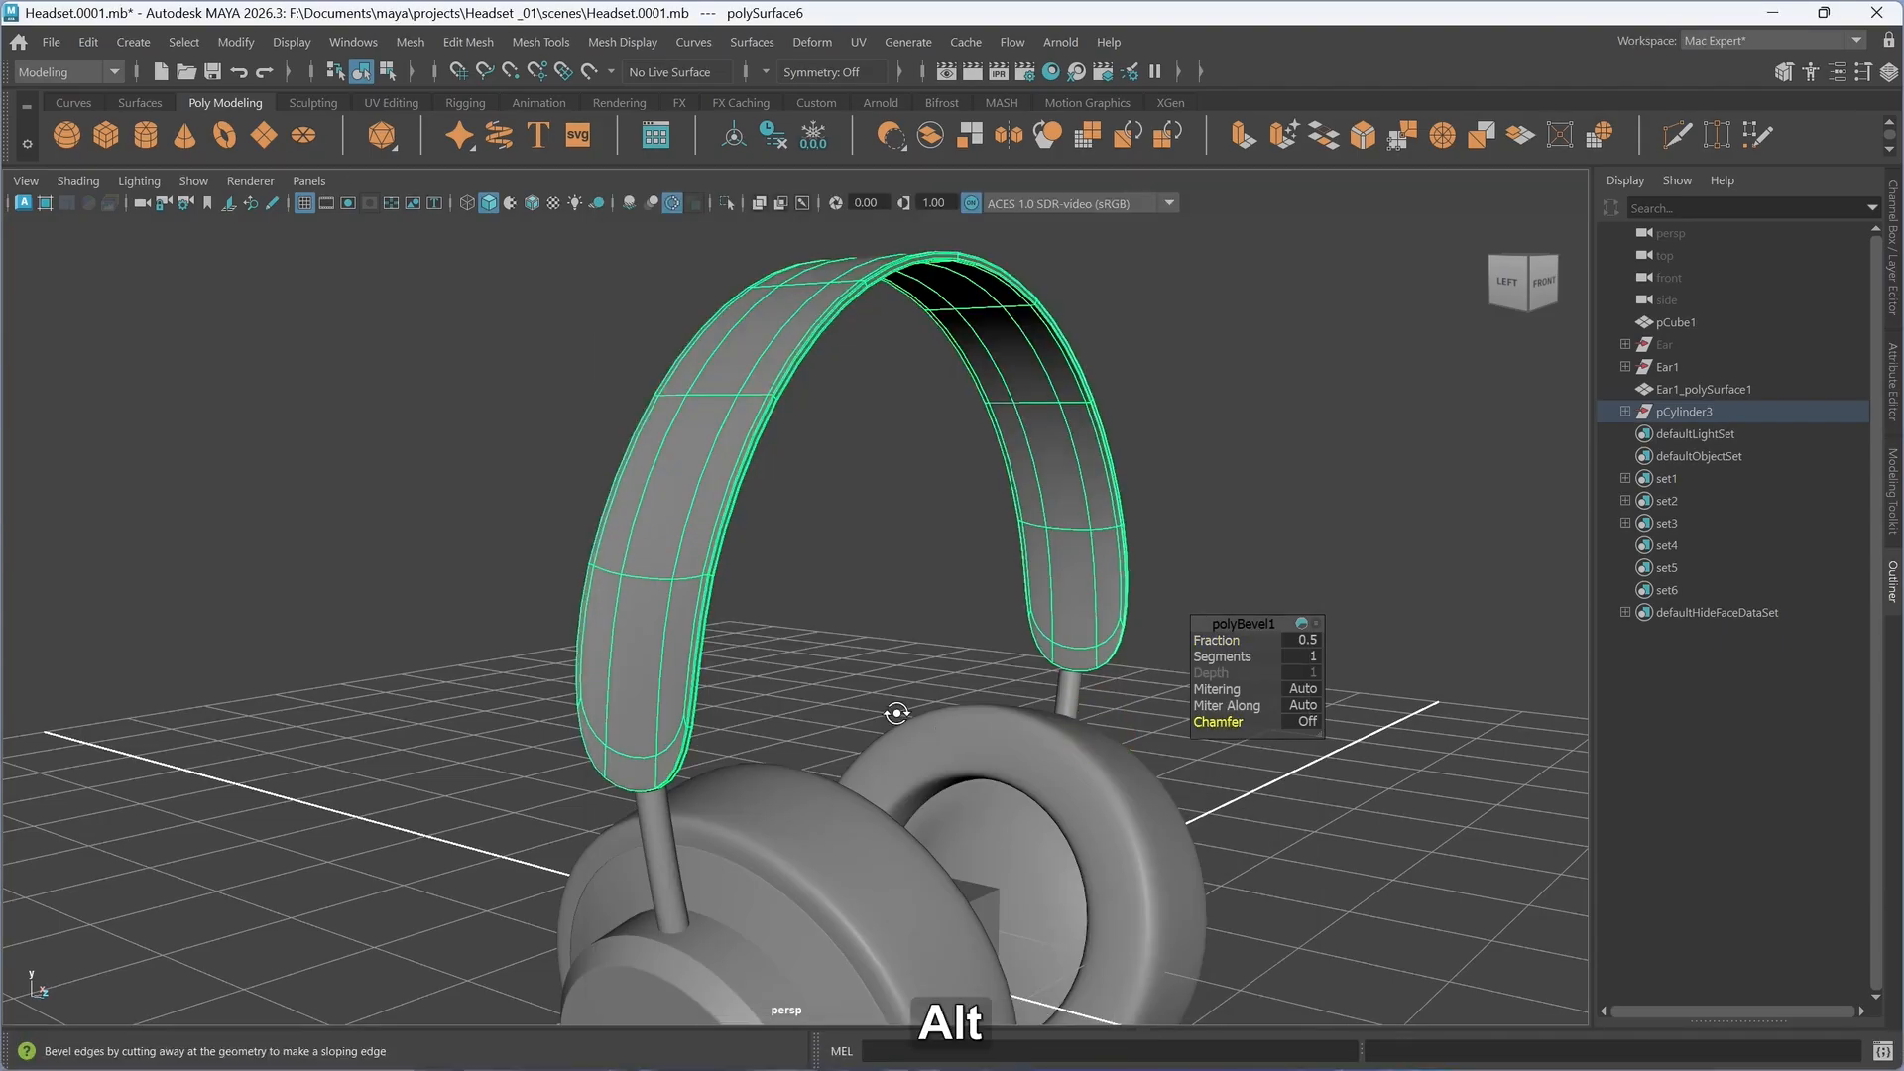
alt+drag(891, 713, 917, 734)
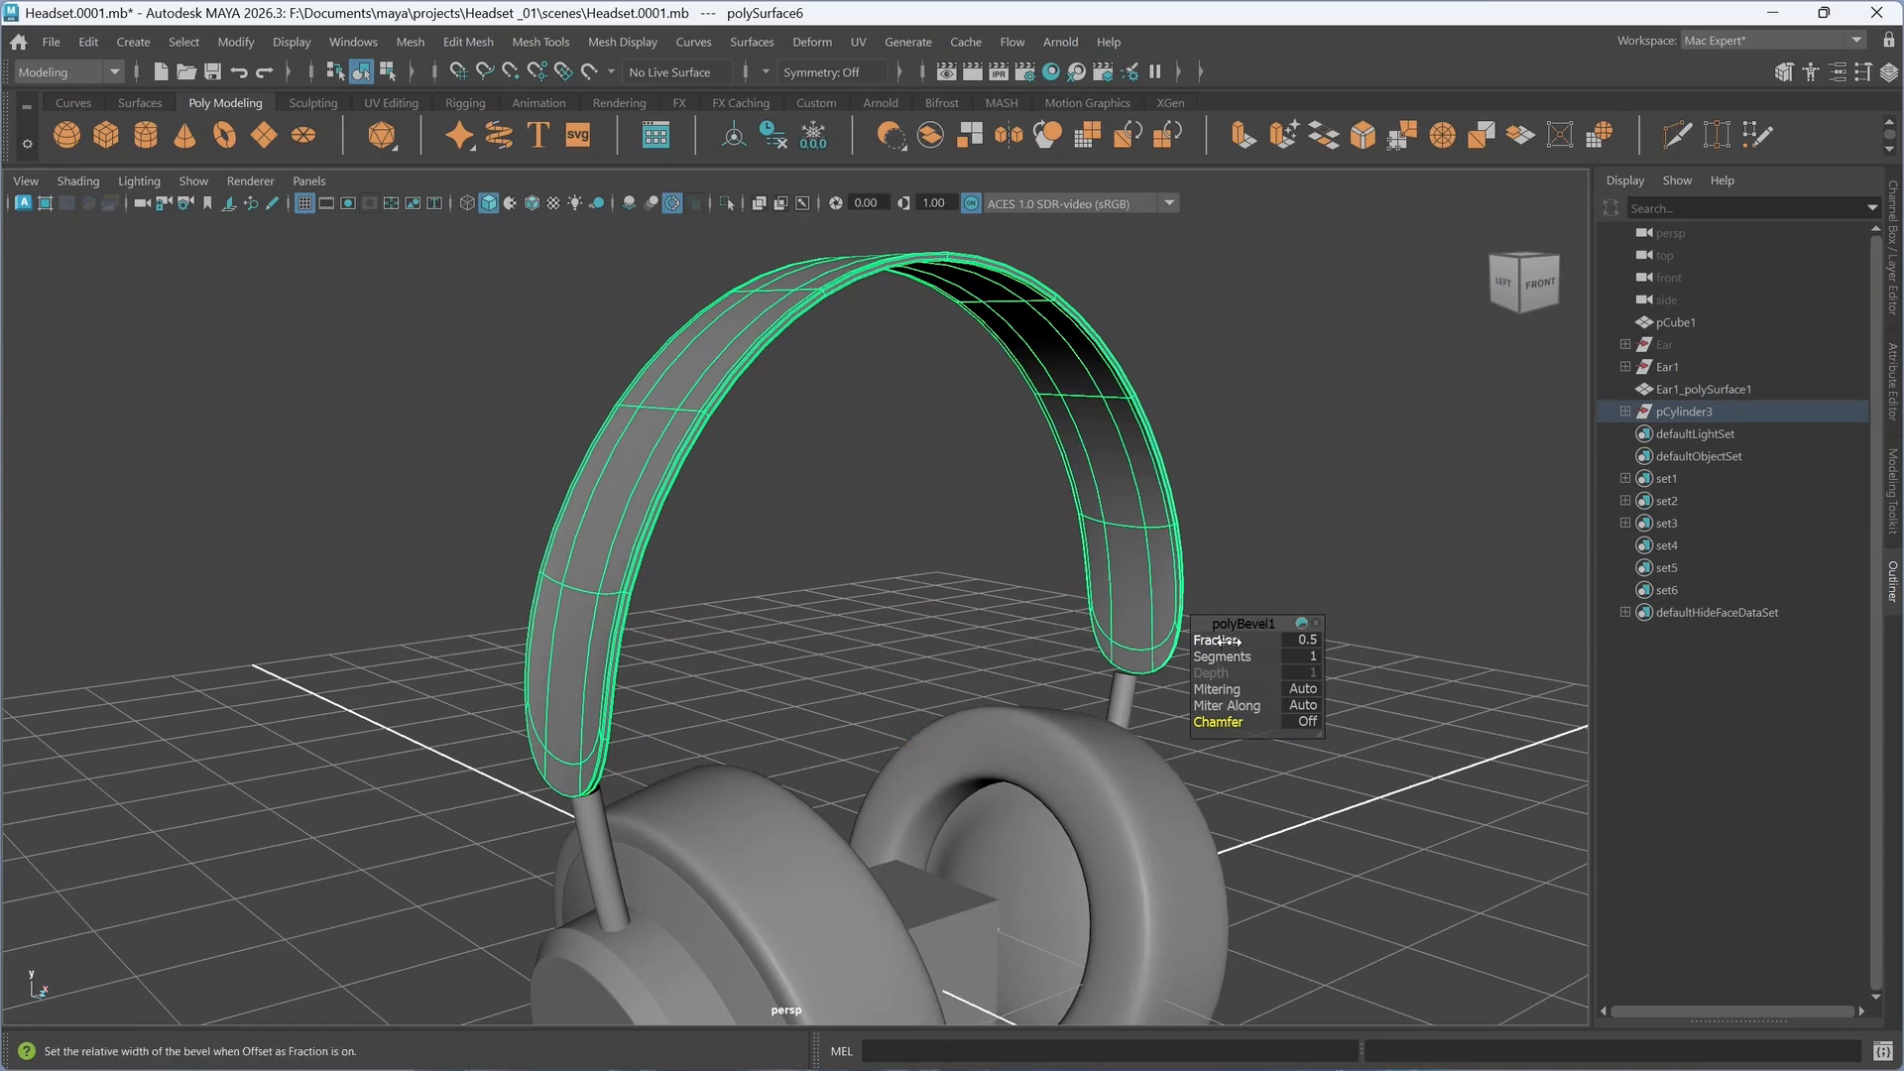
- Try a different fraction on the headband bevel with Chamfer off, and undo the change
drag(1217, 640, 1215, 640)
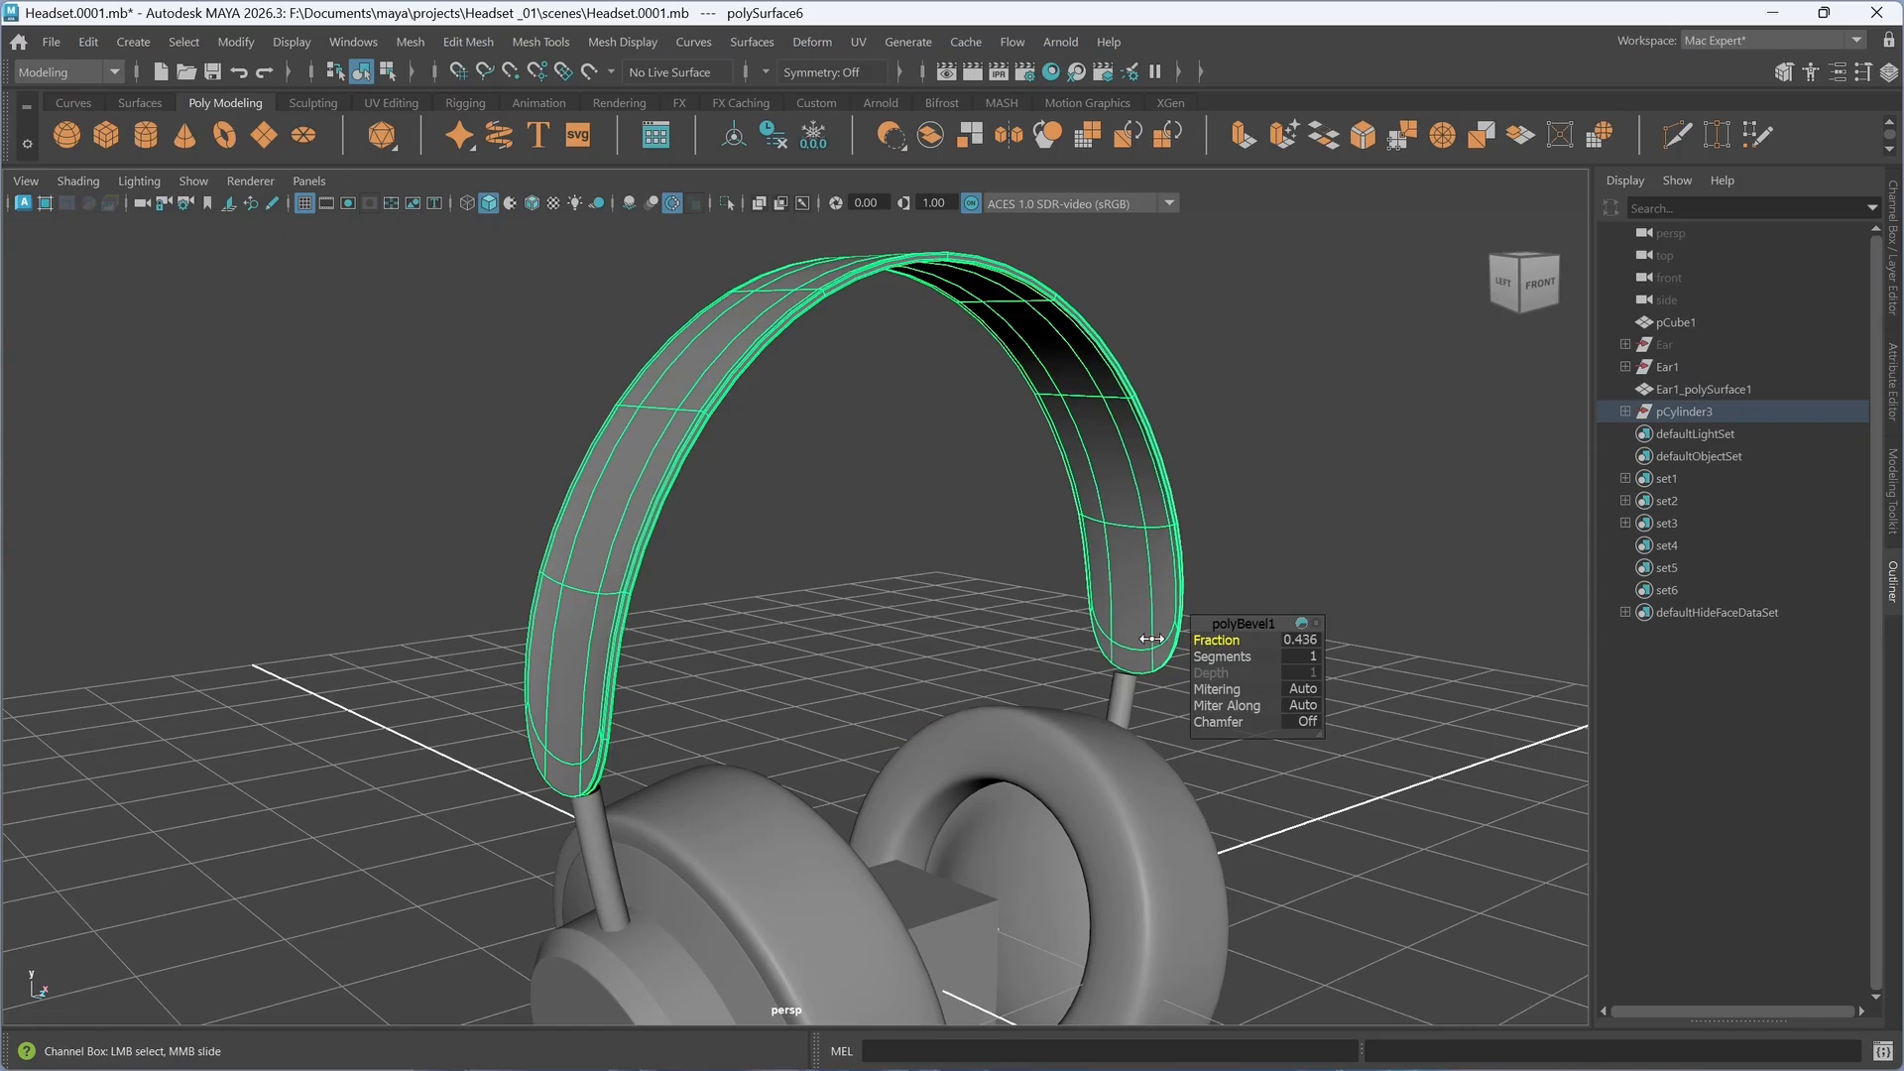
middle_drag(872, 628, 995, 630)
key(ctrl+z)
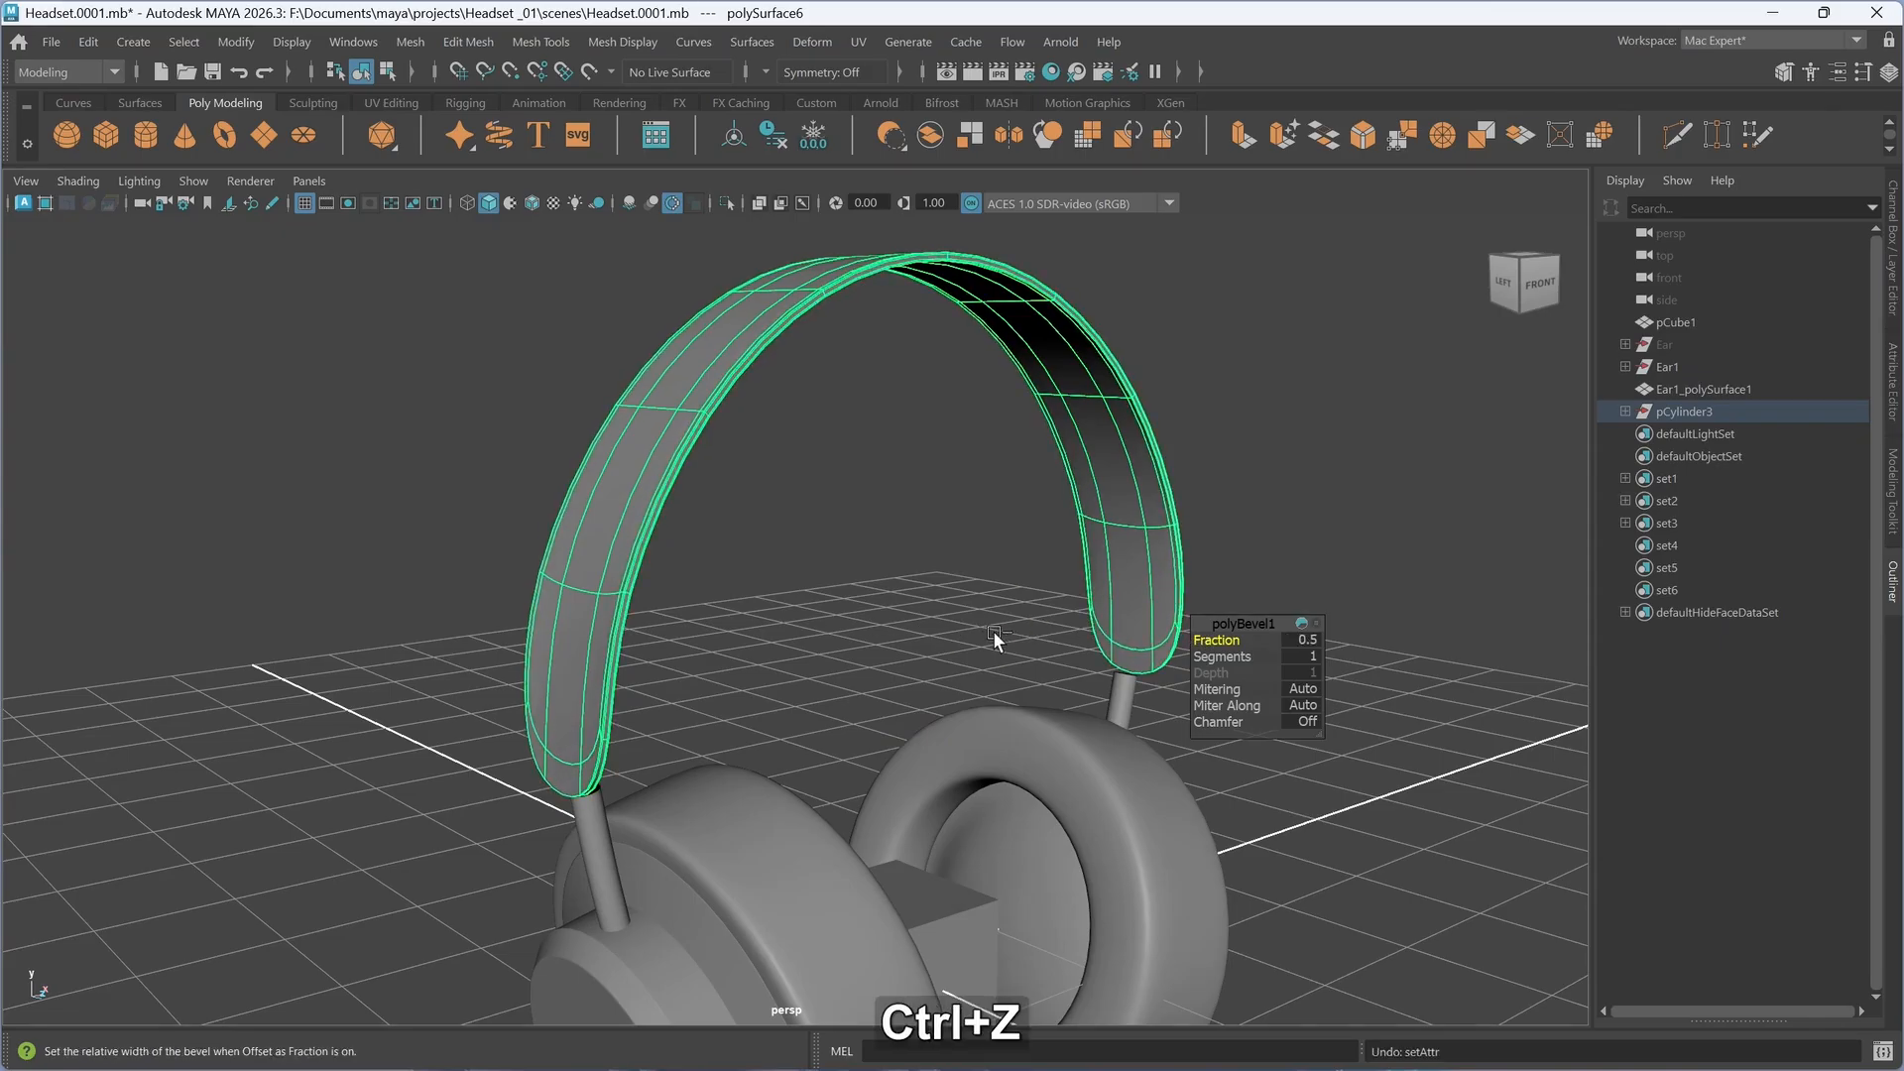
alt+drag(1116, 791, 1091, 791)
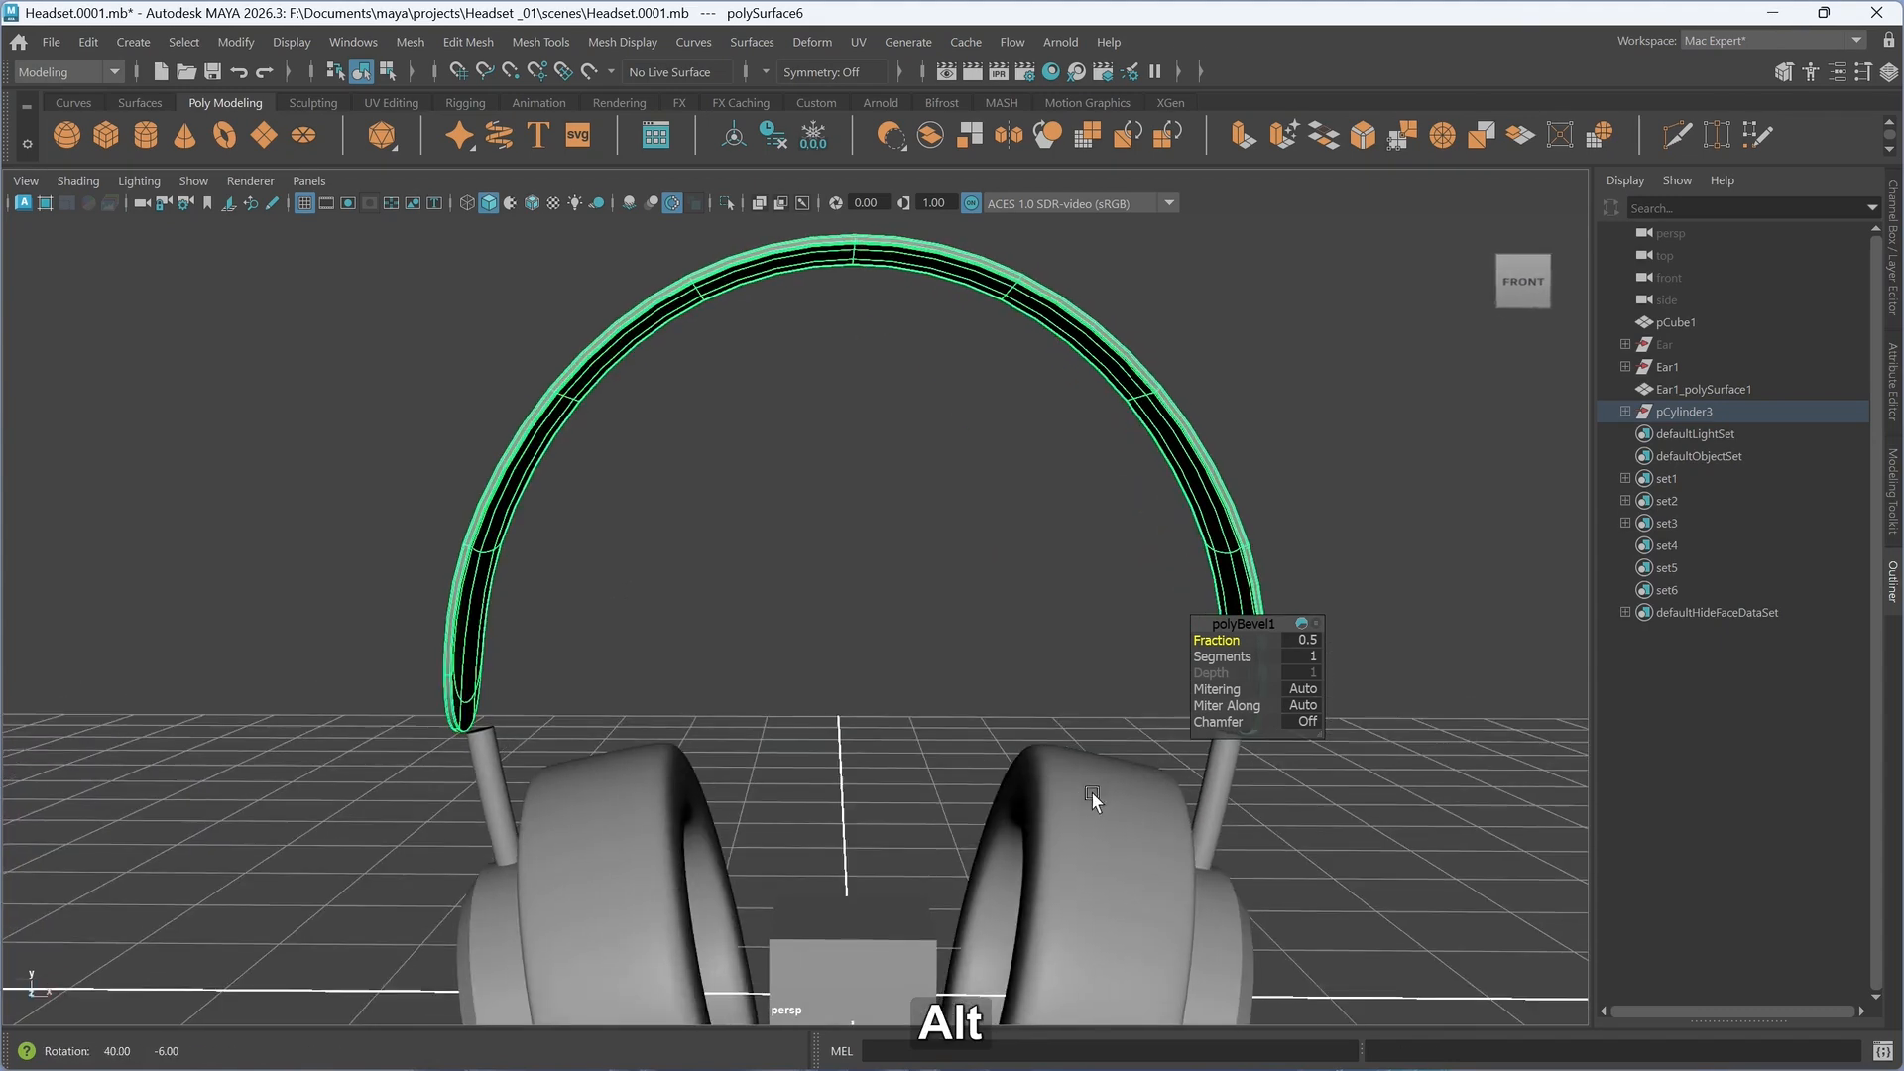
- Deselect the headband, unhide the inner strip, and select the strip
click(1372, 818)
mouse_move(765, 667)
alt+mouse_down()
mouse_move(866, 663)
mouse_move(799, 674)
alt+mouse_up()
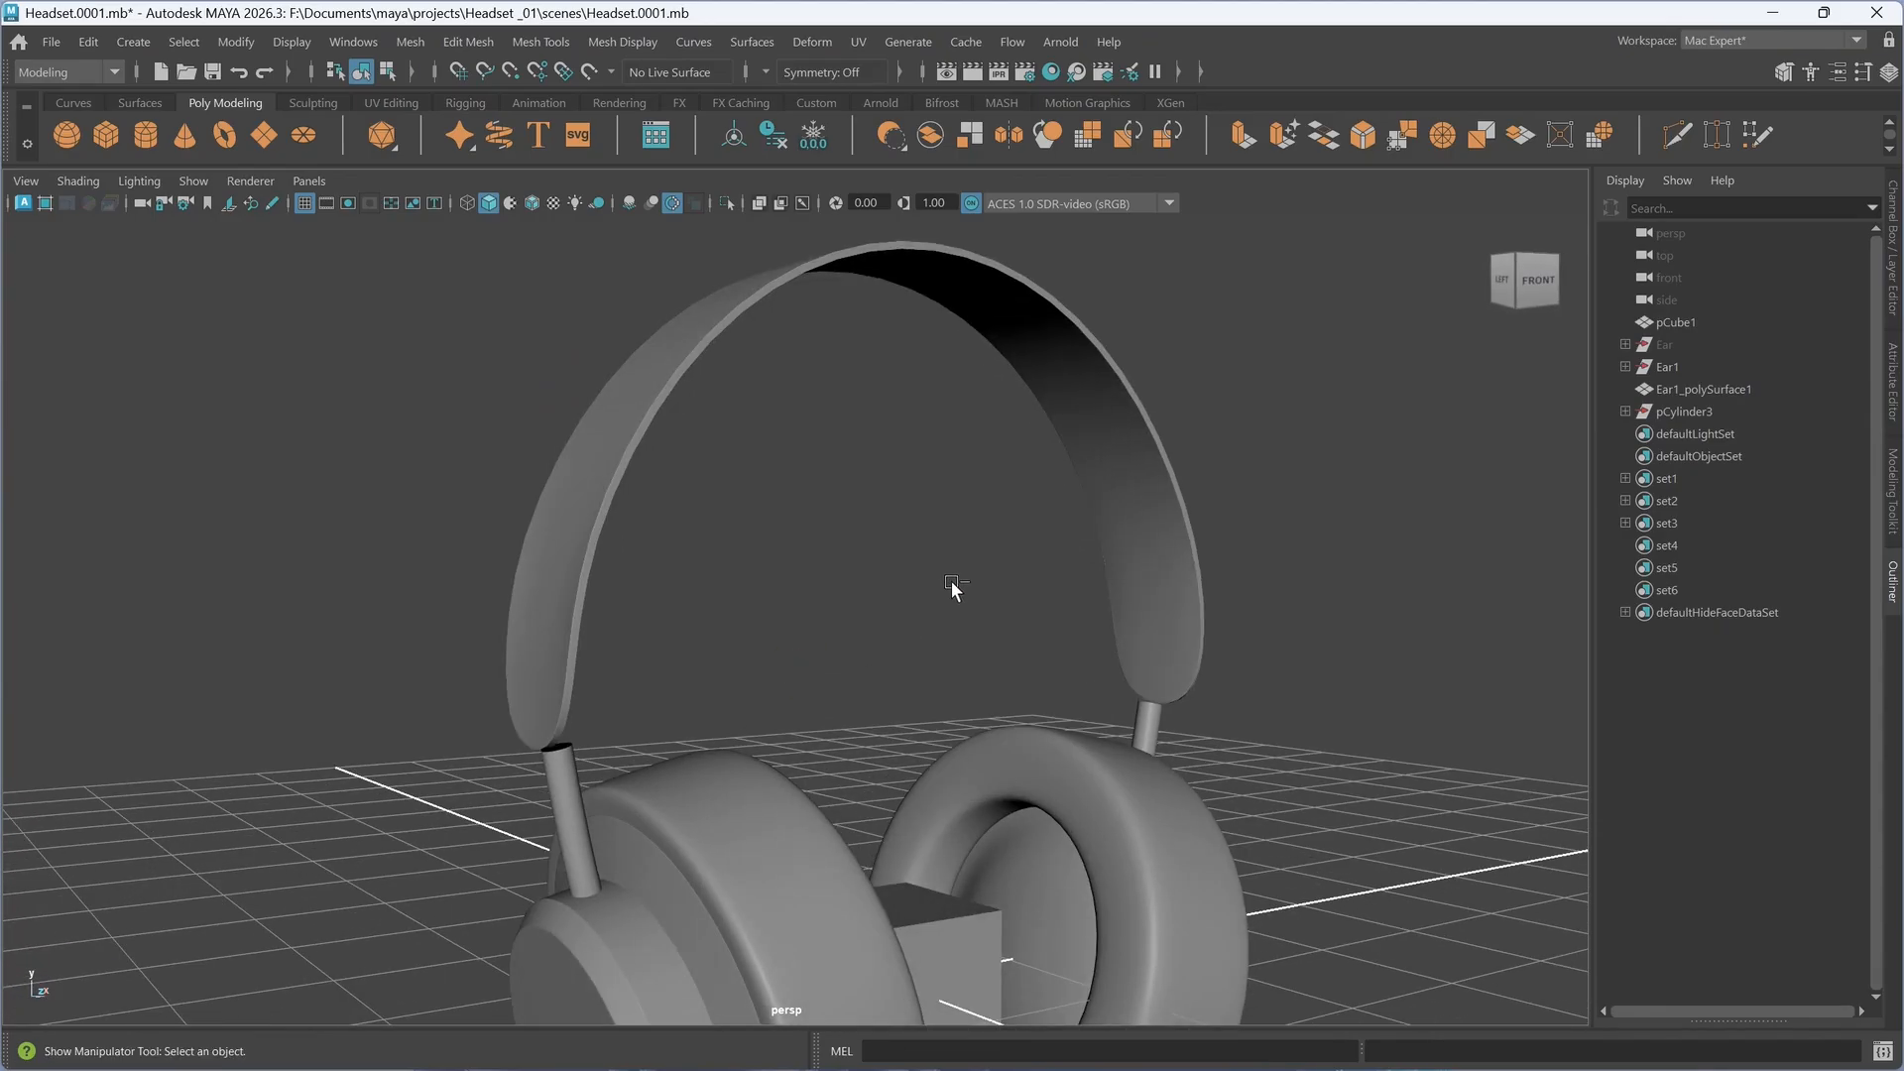
key(ctrl+shift+h)
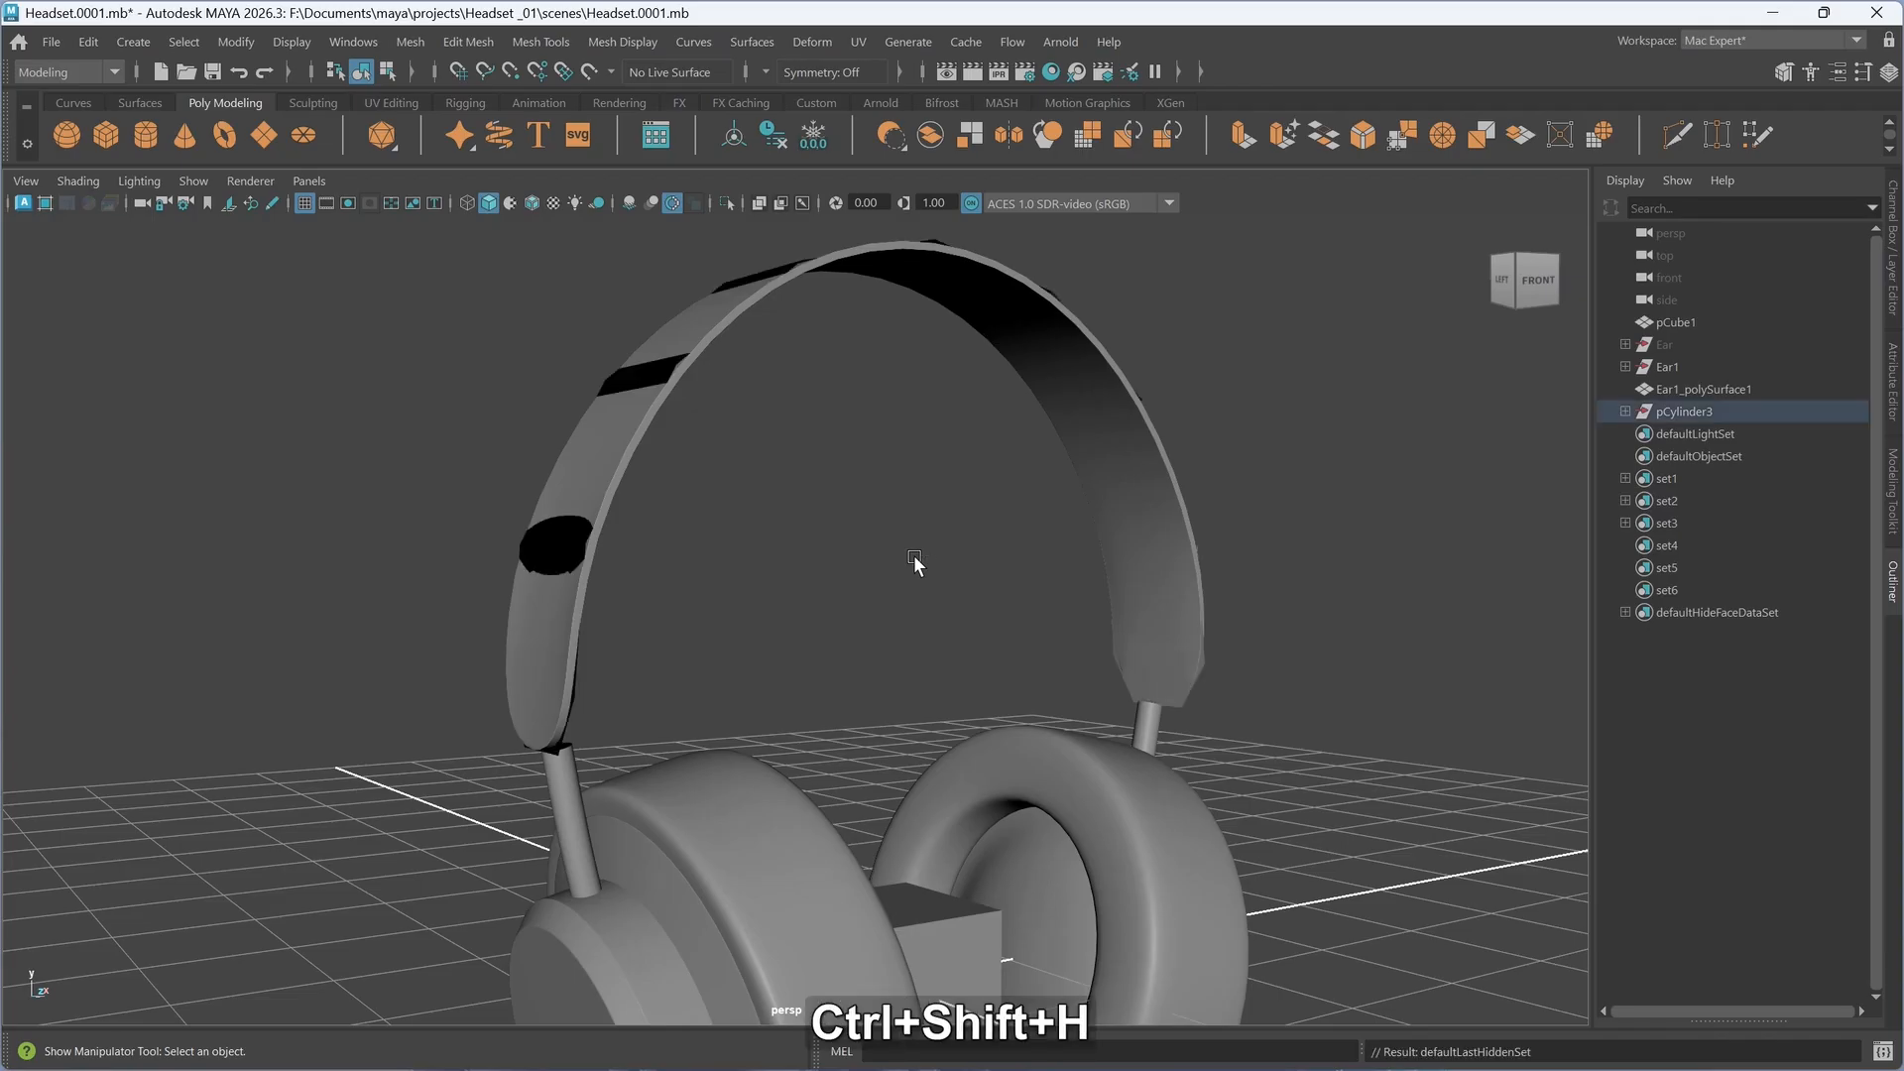
alt+drag(918, 565, 960, 604)
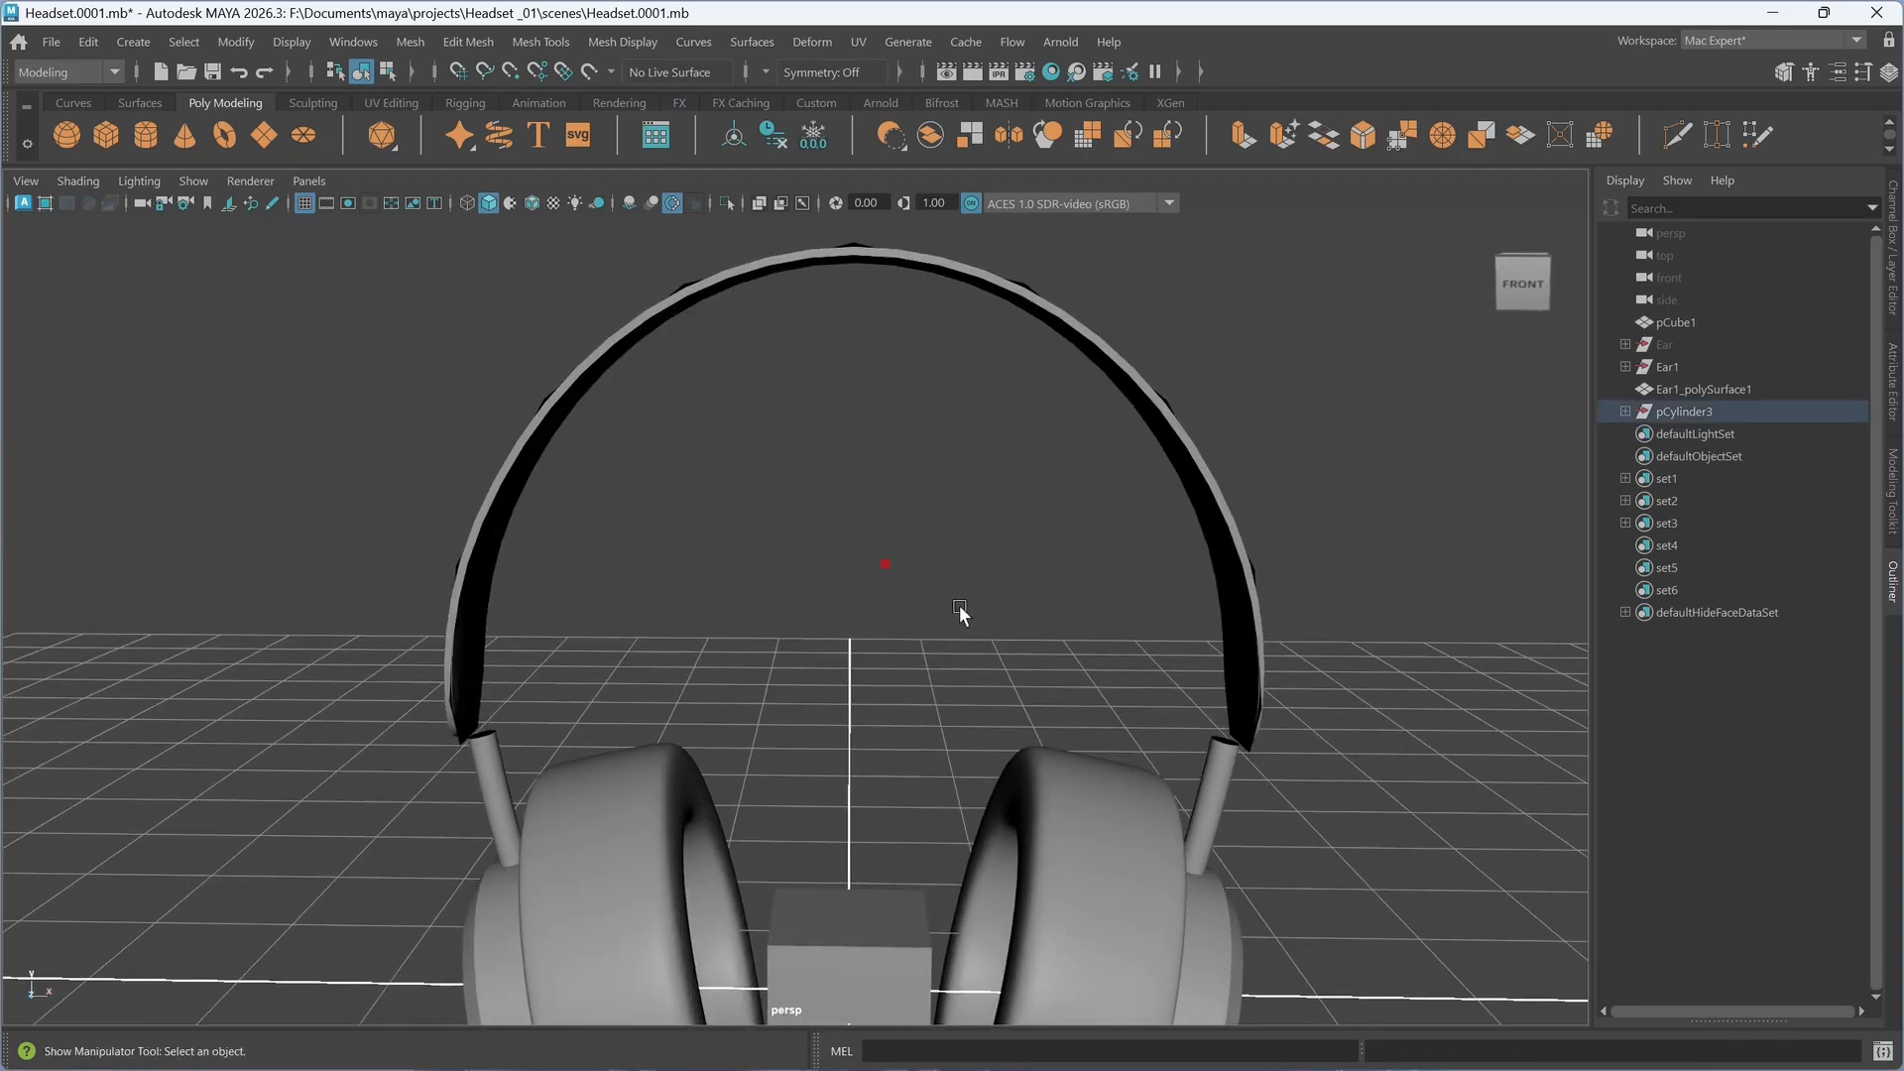
click(1241, 729)
alt+drag(1246, 714, 1144, 754)
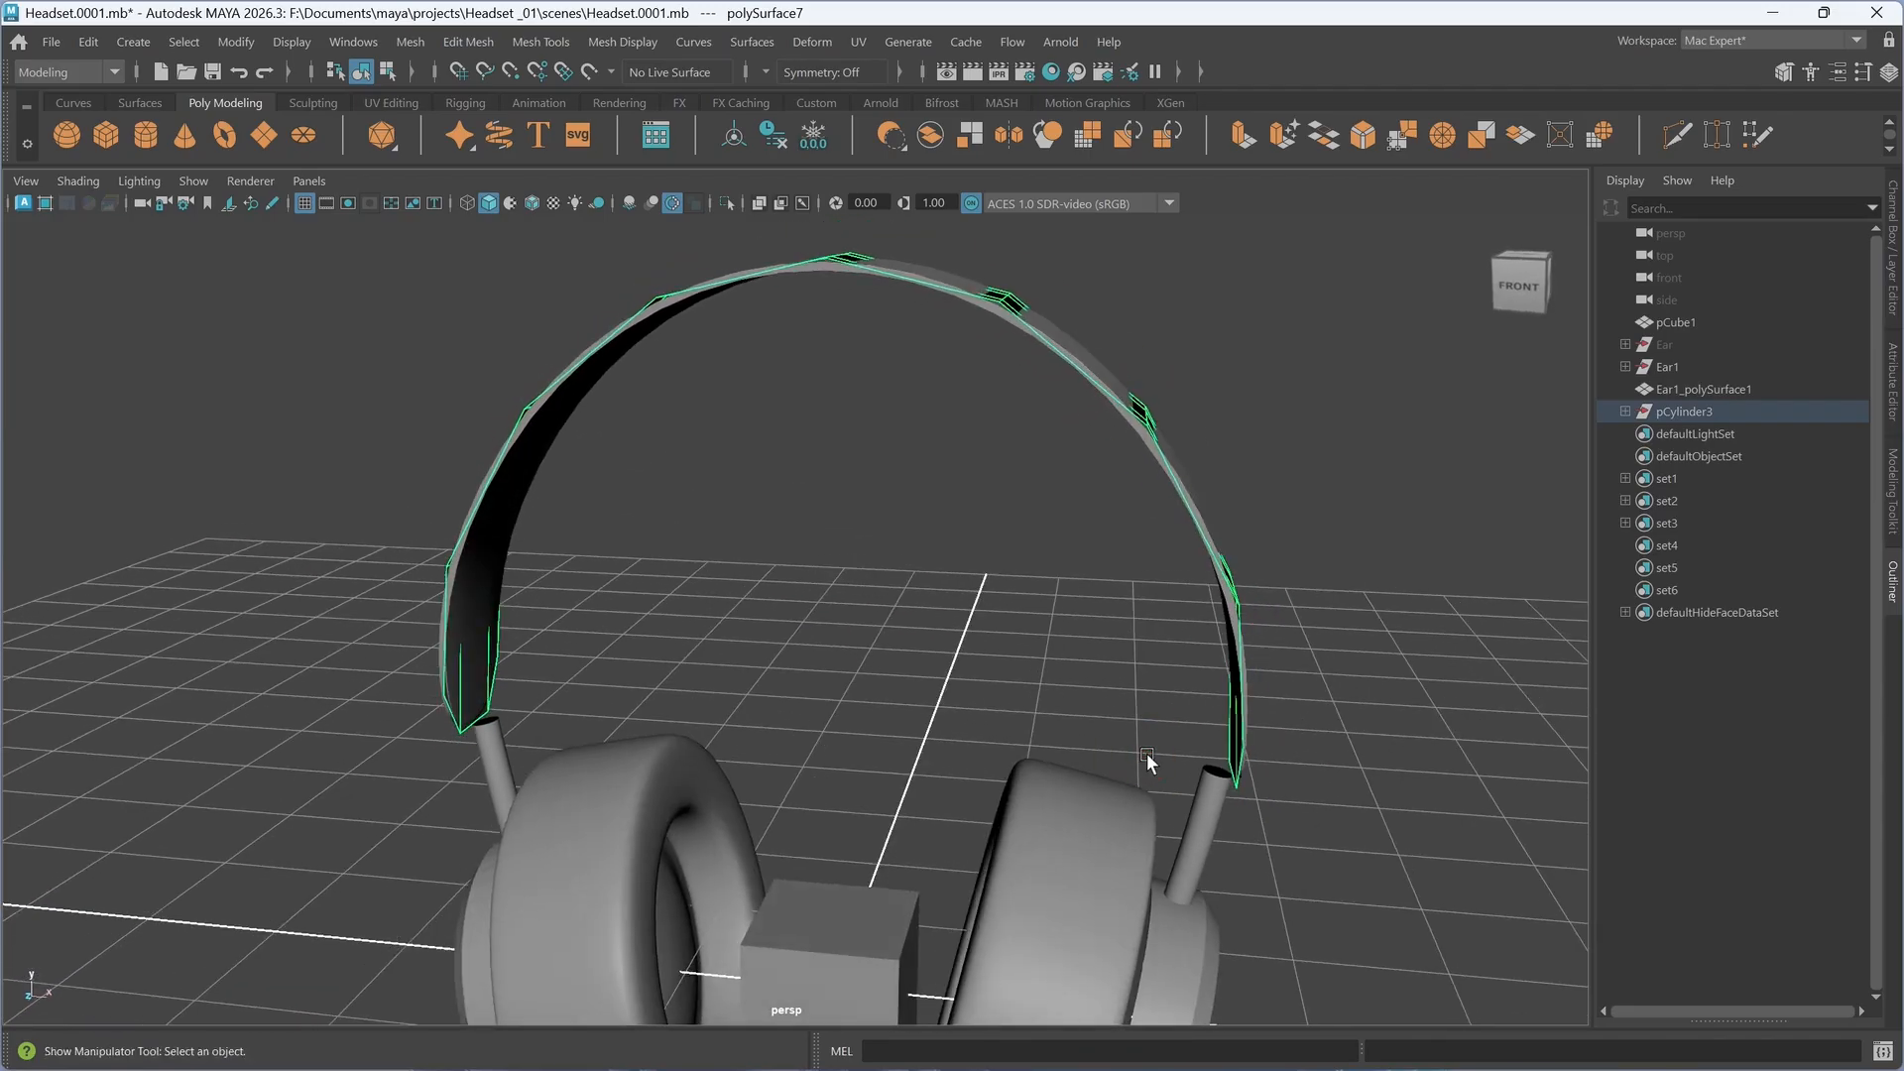
- Extrude the inner strip's faces inward with a thickness of 0.318
key(ctrl+e)
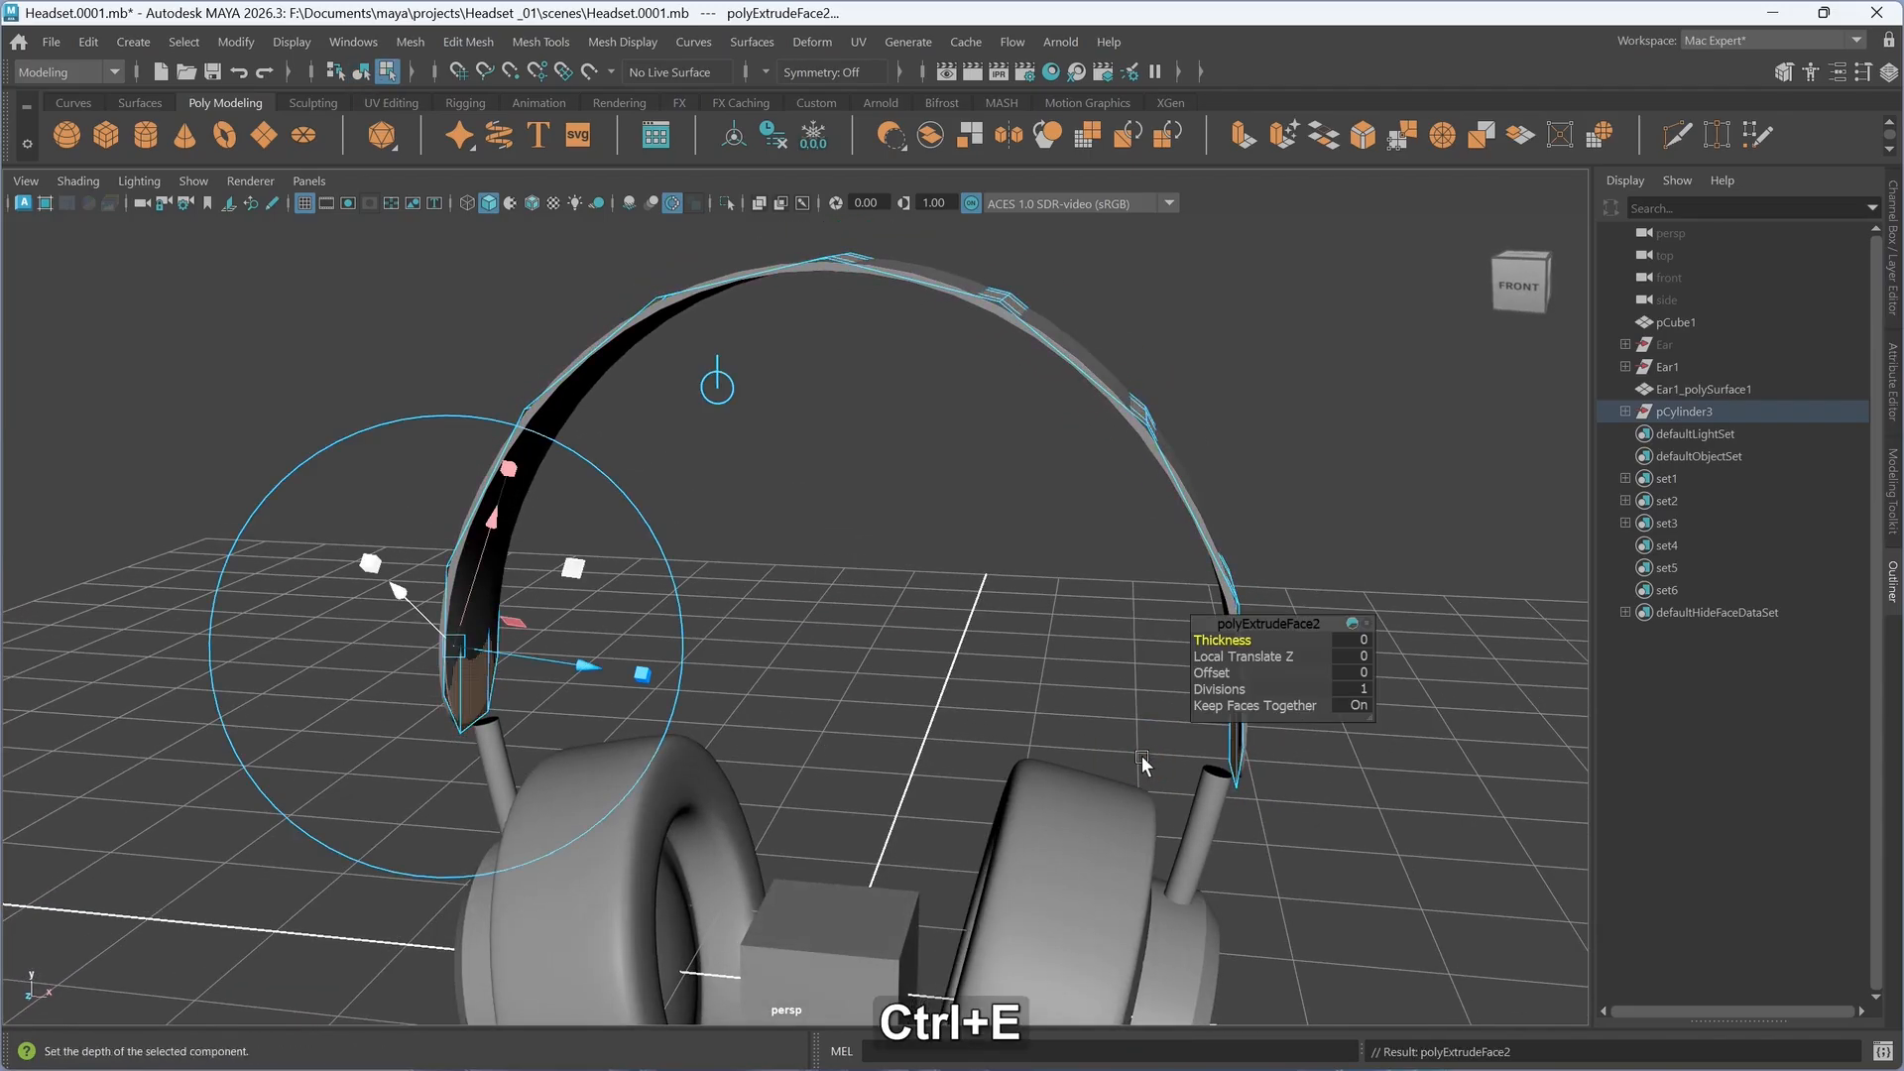
alt+drag(1146, 766, 1251, 813)
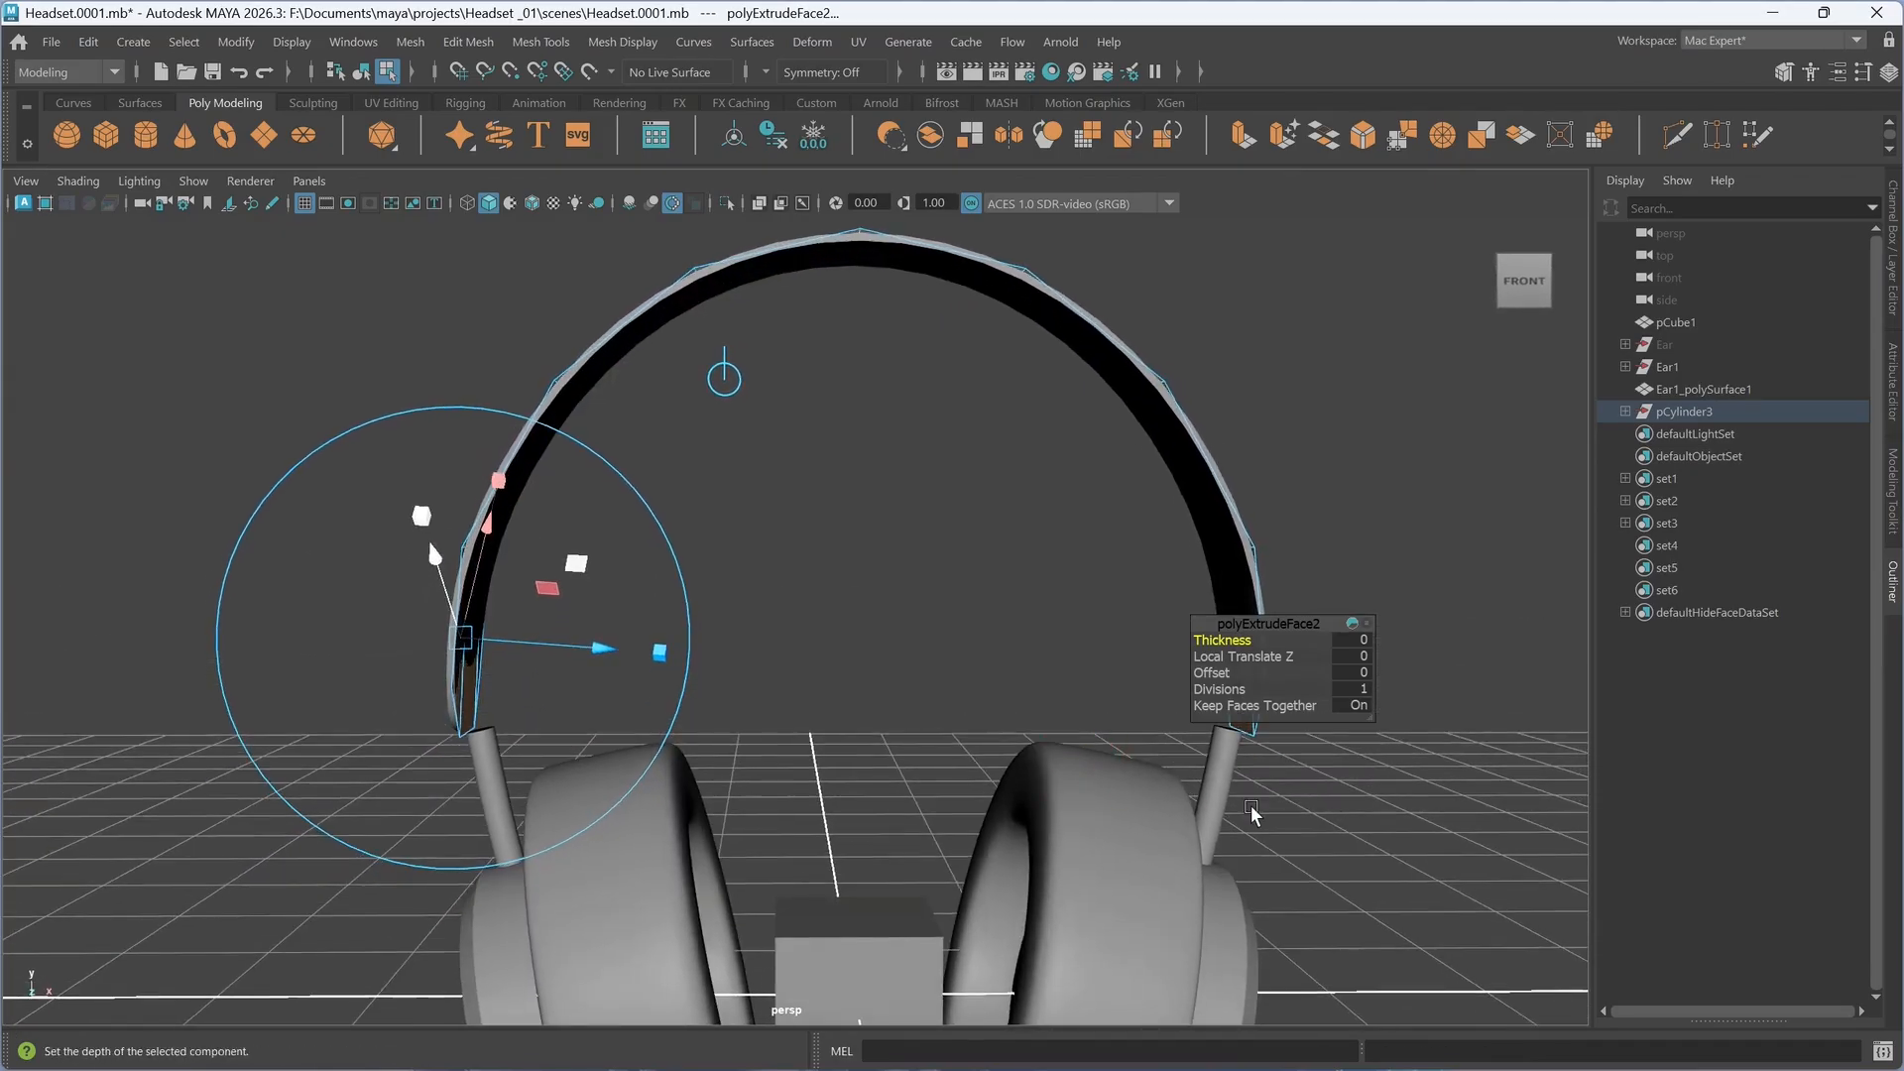
drag(1222, 641, 1457, 631)
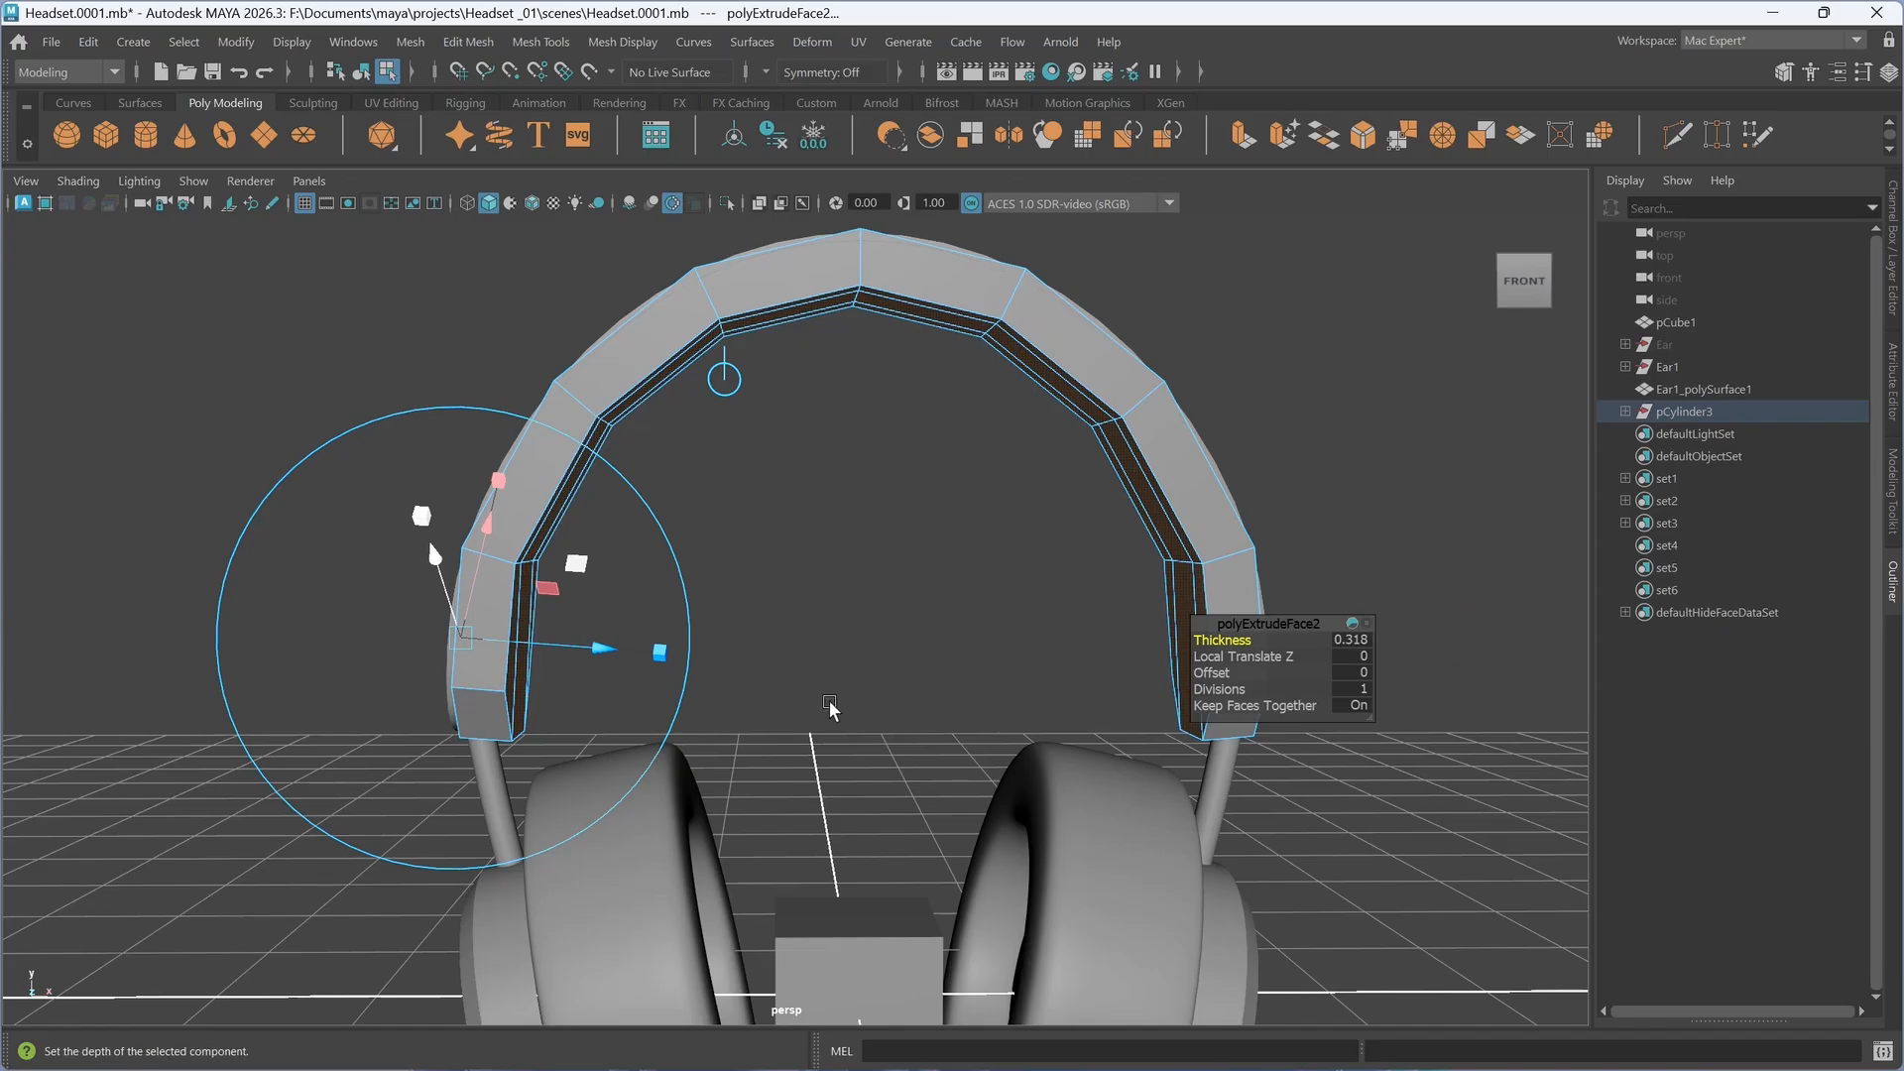
- Raise the innermost bottom edges and their adjoining slanted side edges at both ends of the inner strip
alt+drag(828, 701, 920, 691)
alt+drag(1170, 684, 1150, 726)
click(1143, 733)
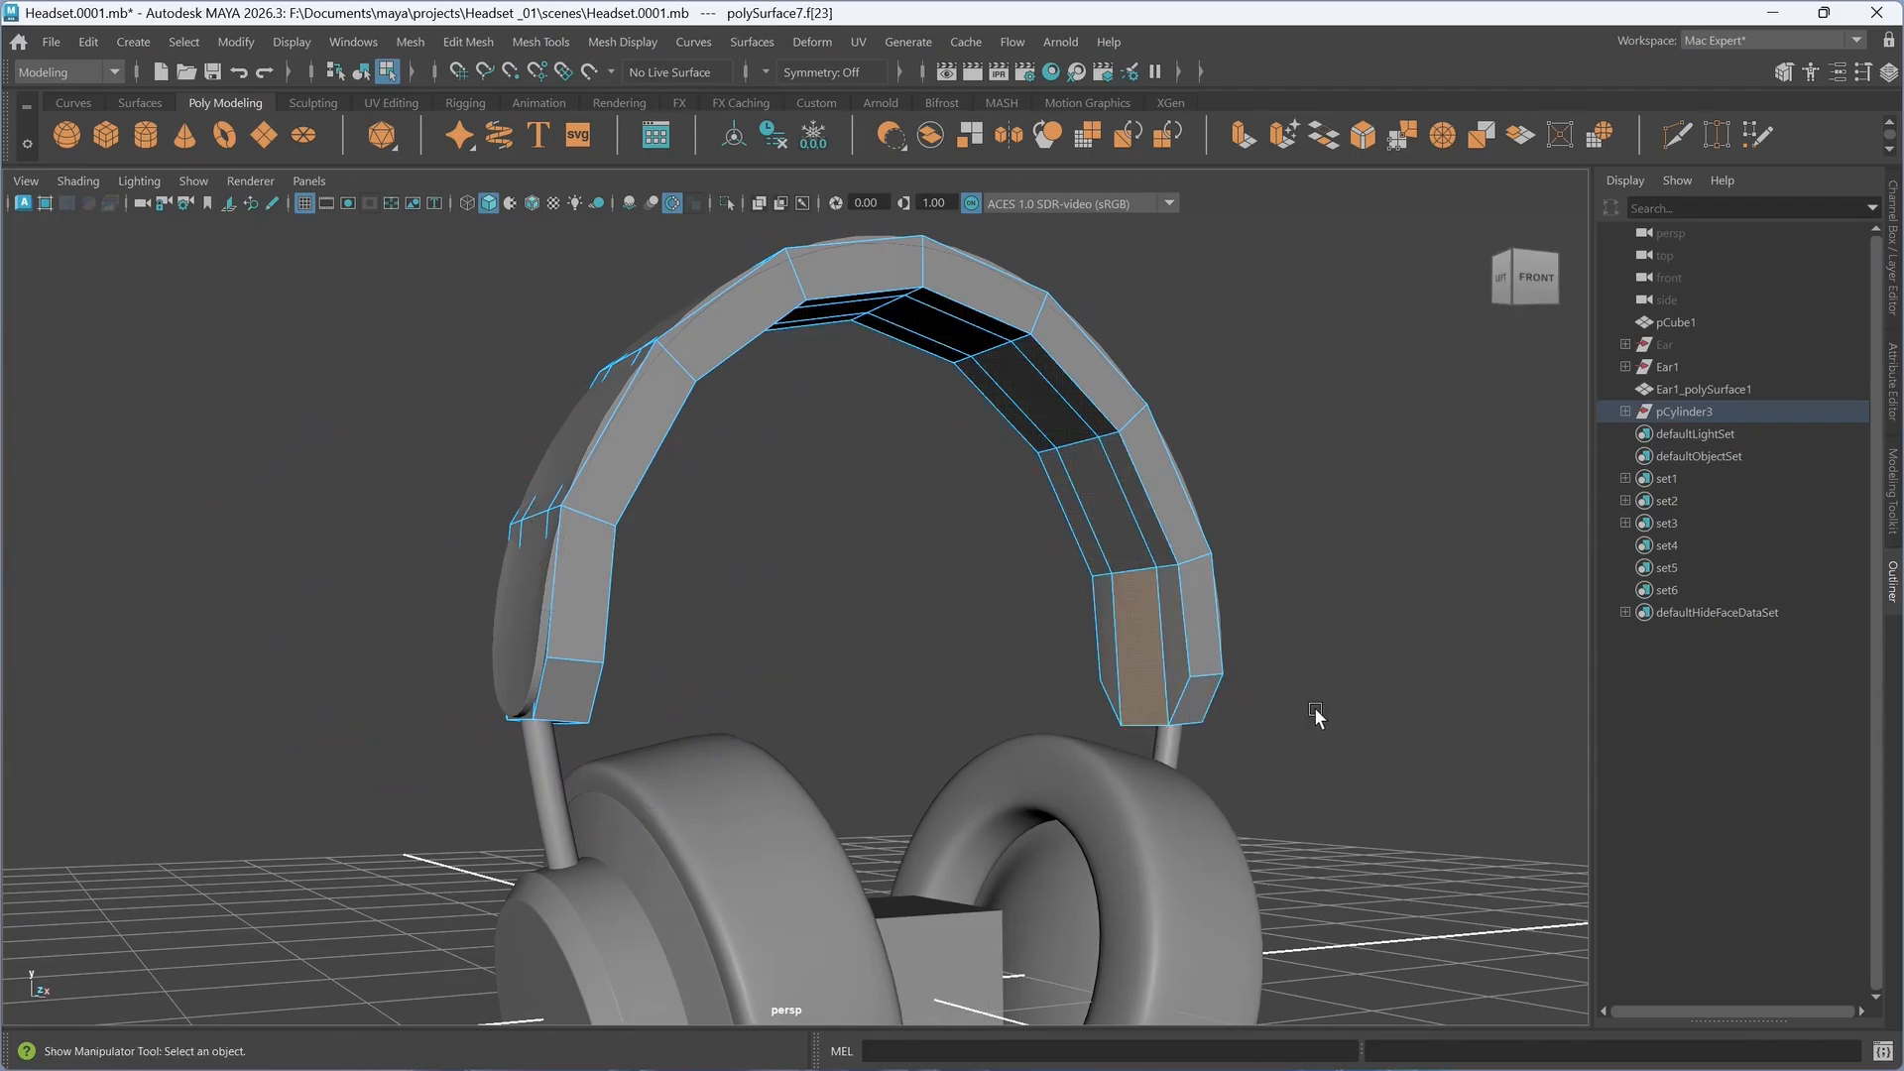
right_drag(1315, 710, 1315, 378)
scroll(1120, 731, up, 1)
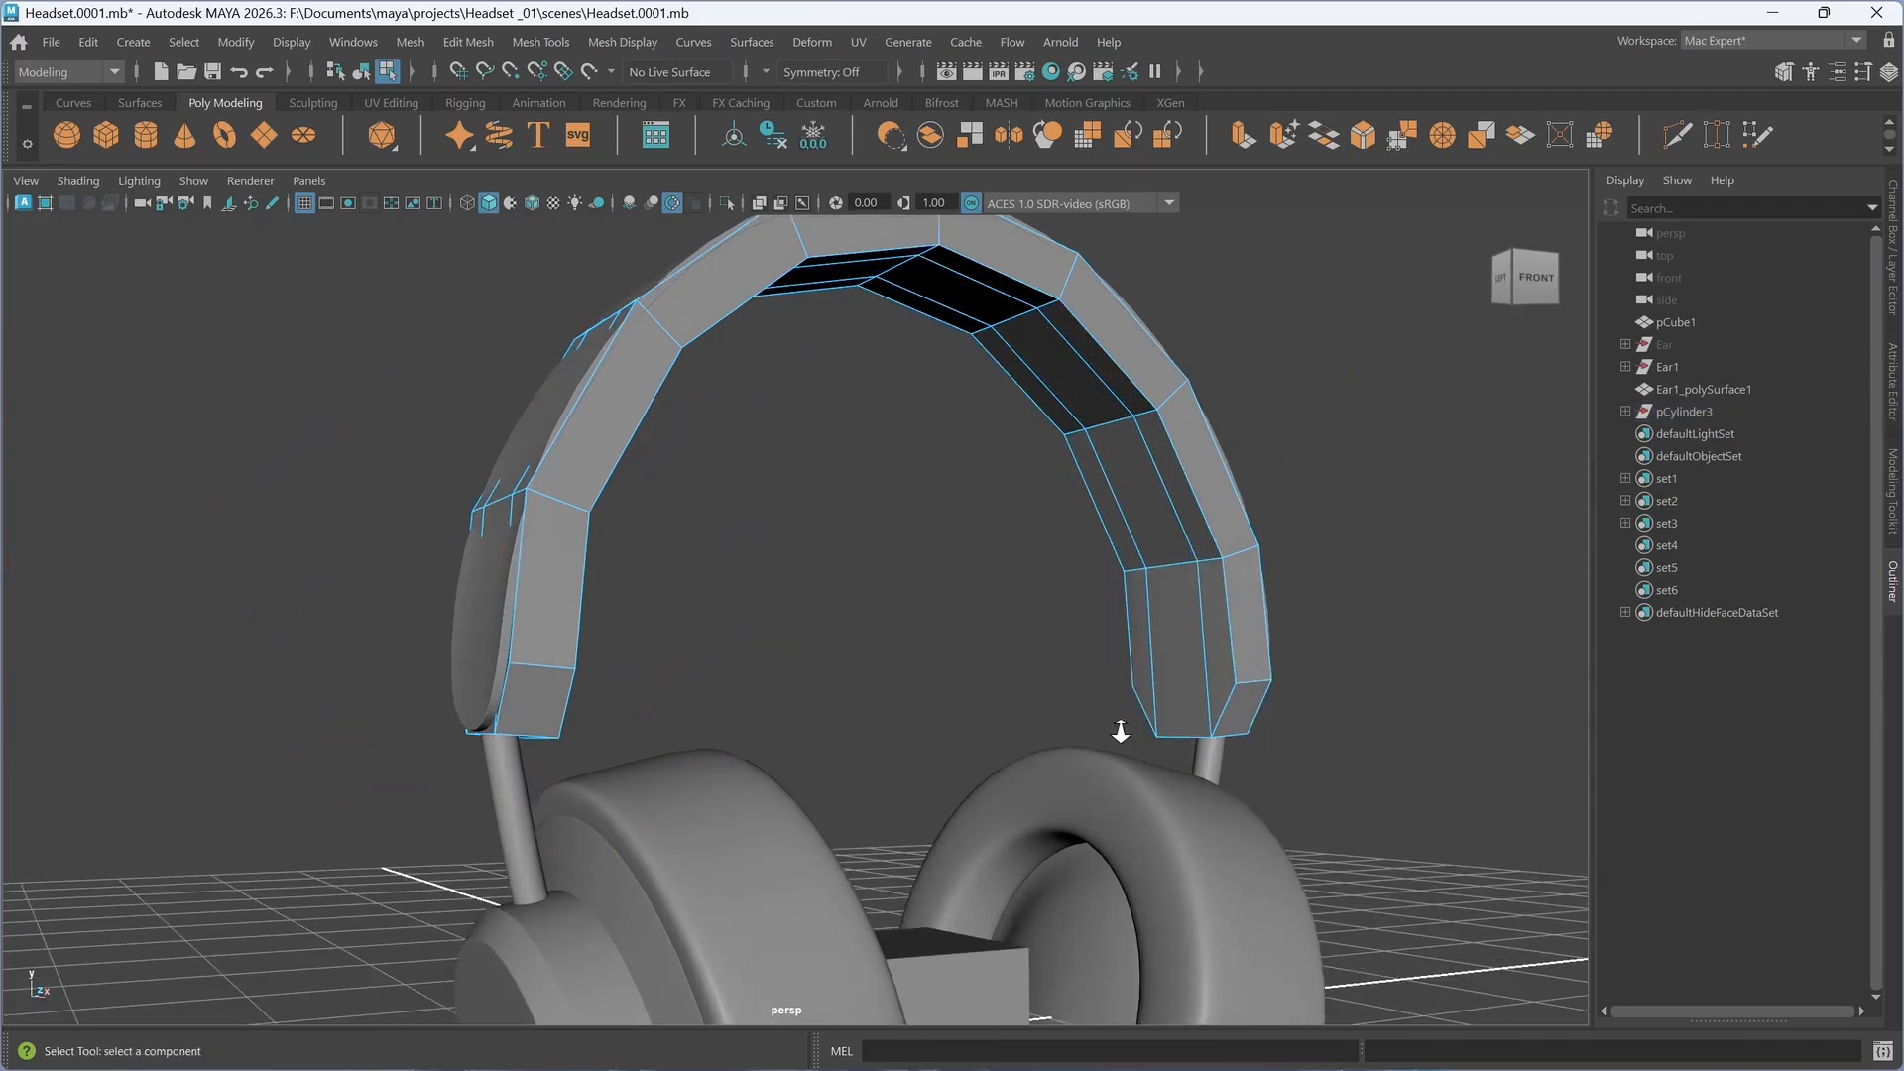
scroll(1121, 732, up, 2)
alt+middle_drag(1135, 760, 1113, 762)
alt+drag(1113, 762, 1105, 761)
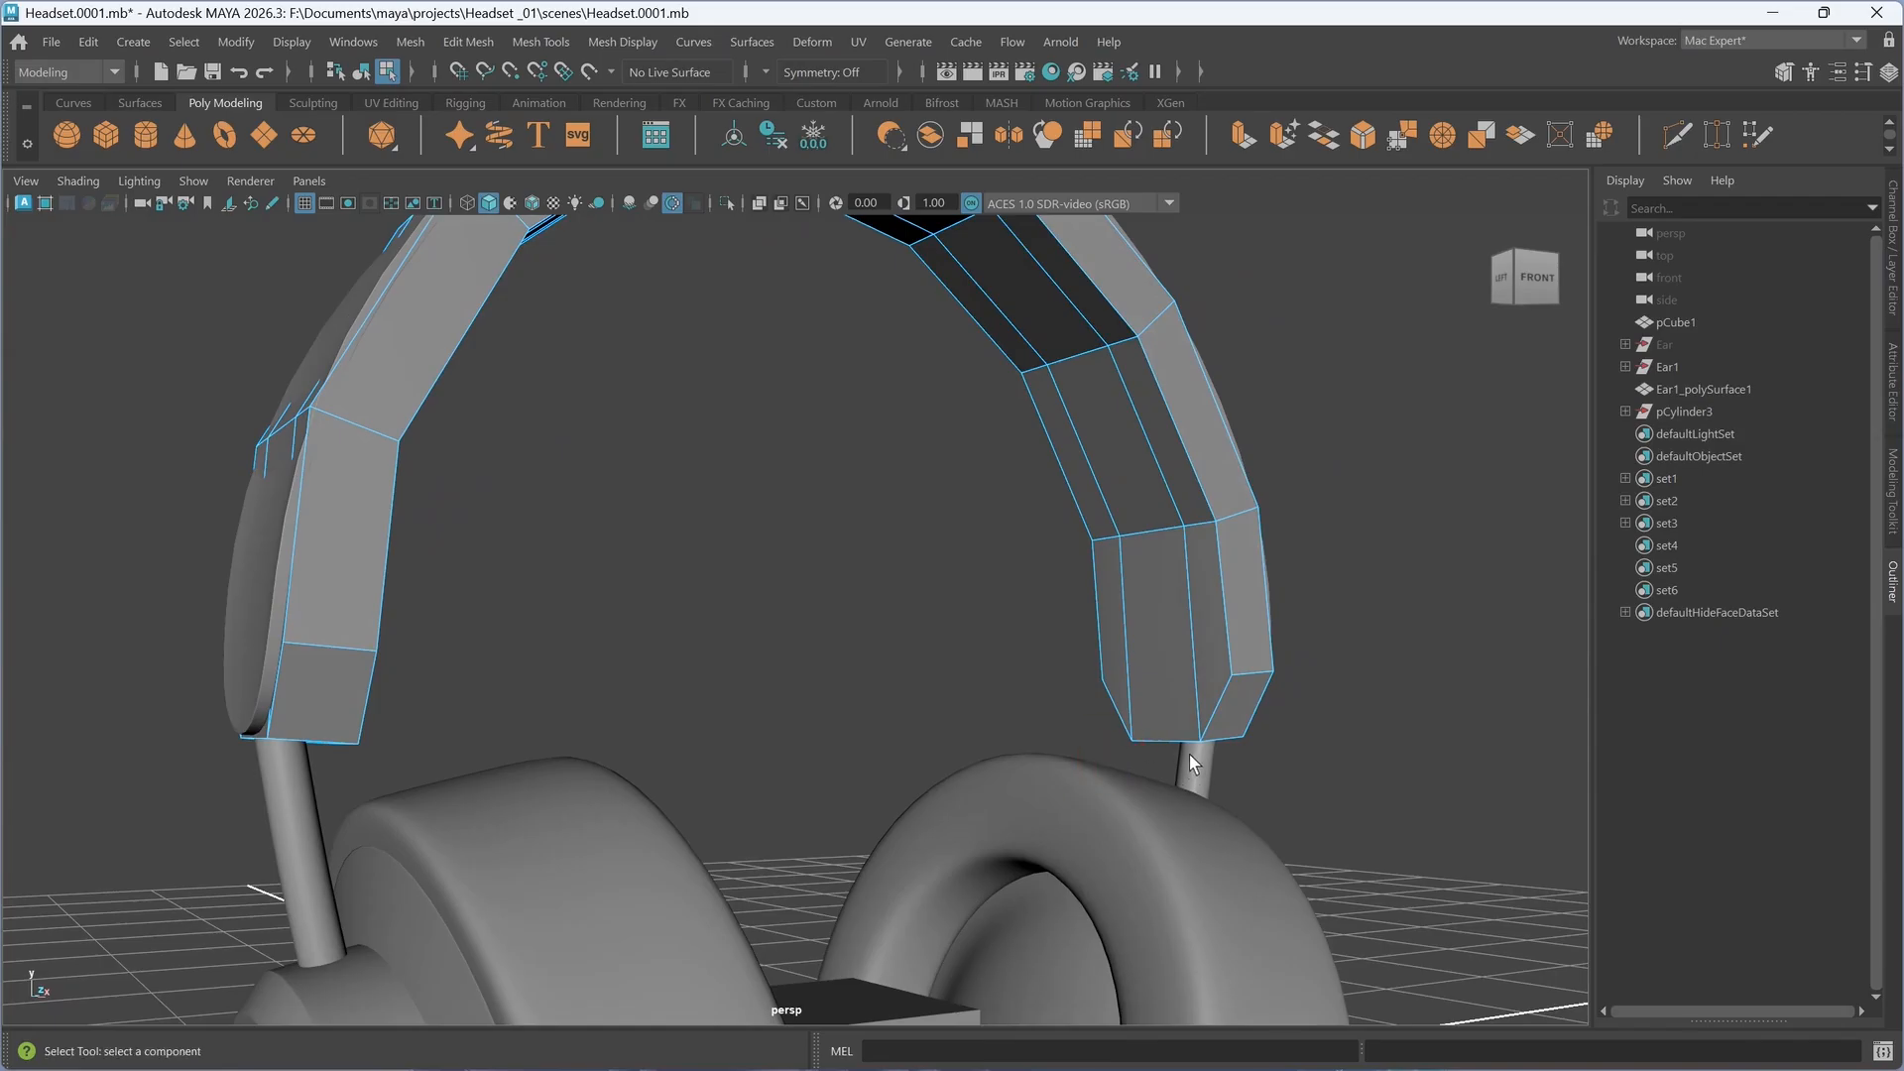
click(1168, 739)
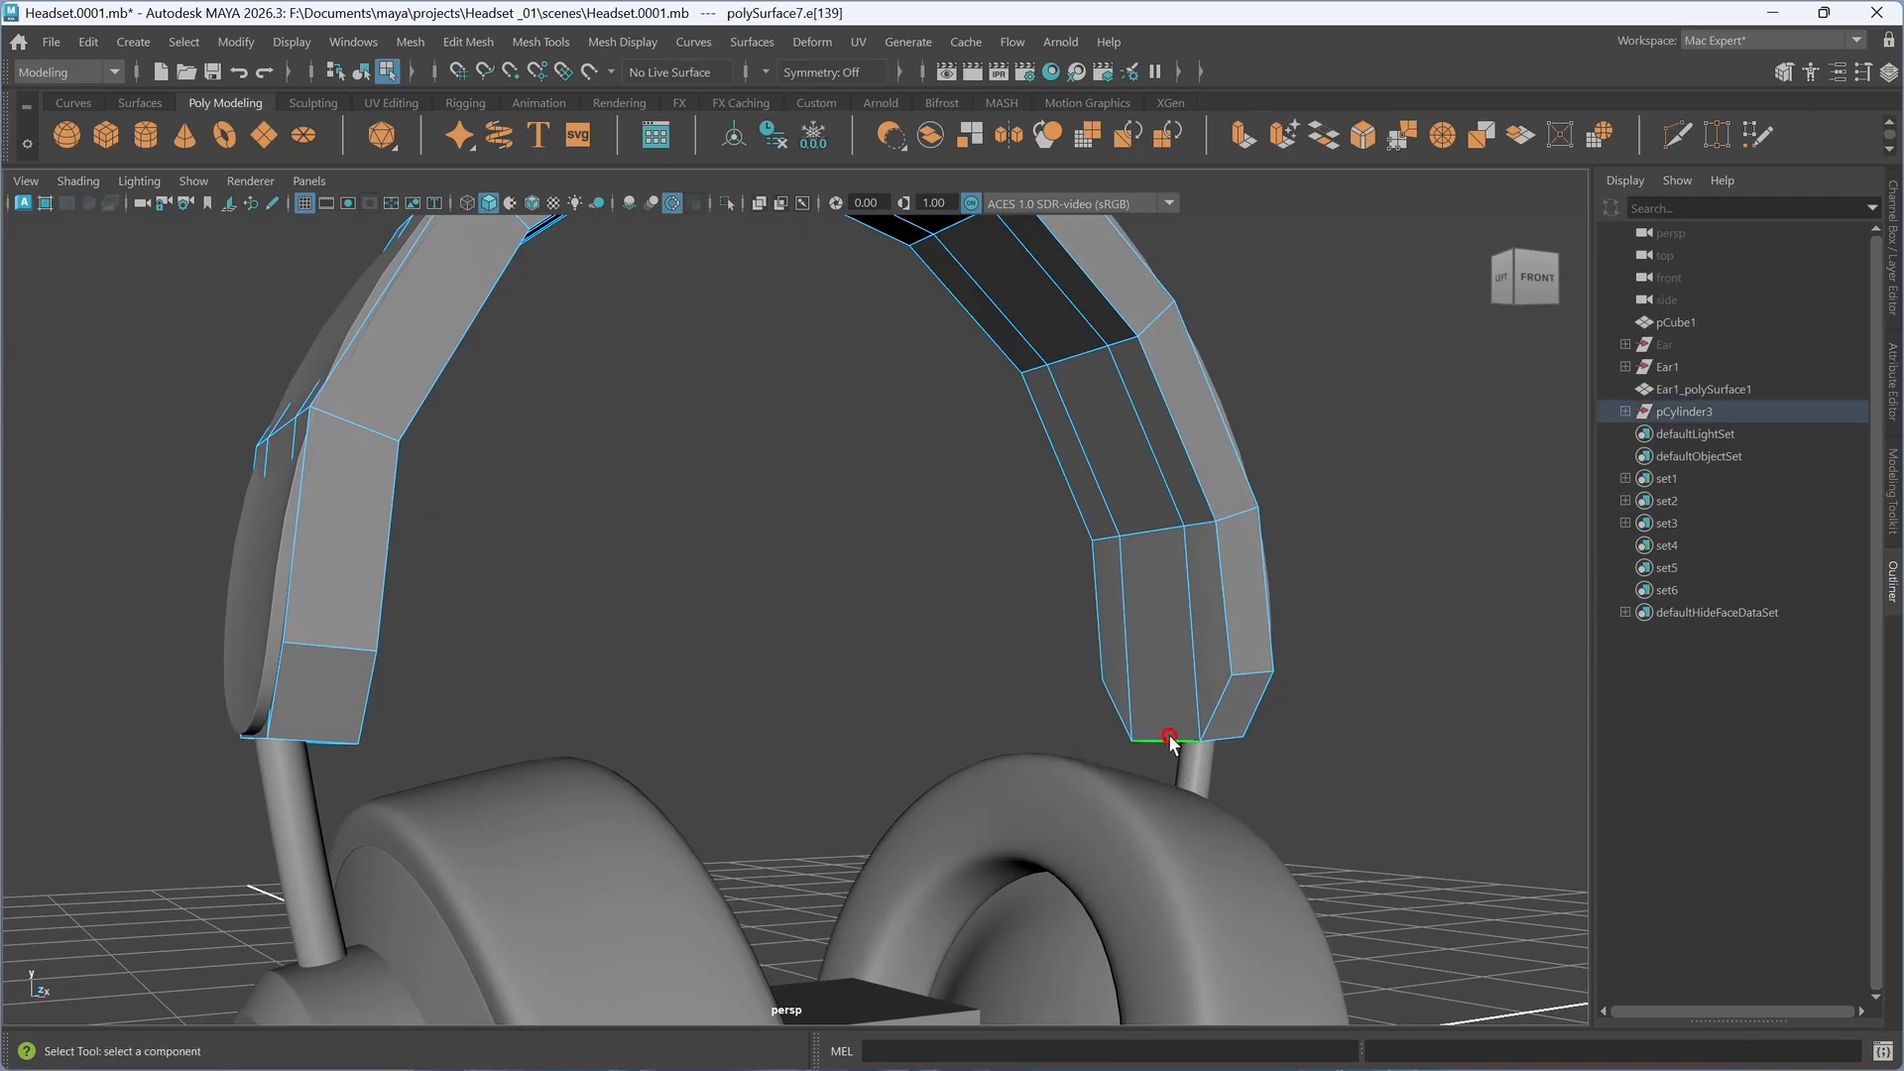
shift+click(1223, 706)
alt+drag(876, 680, 822, 696)
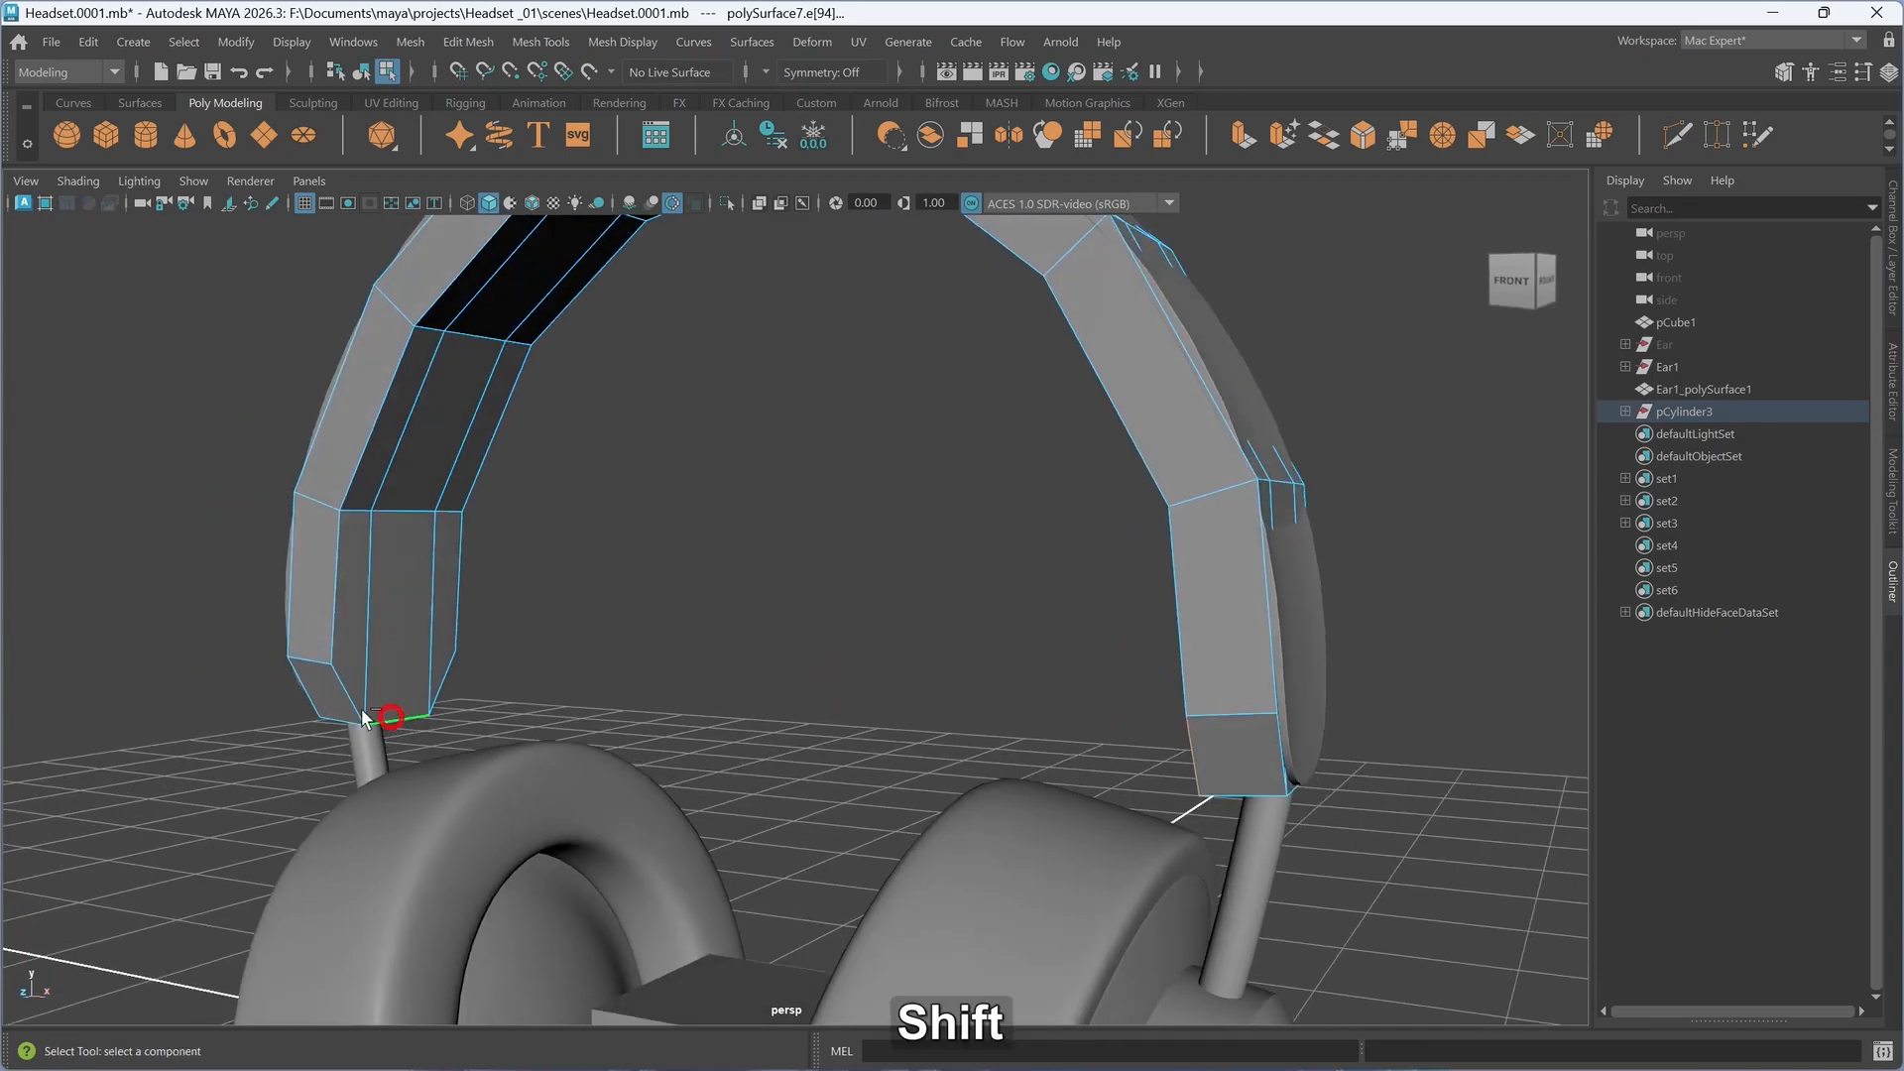
shift+click(437, 682)
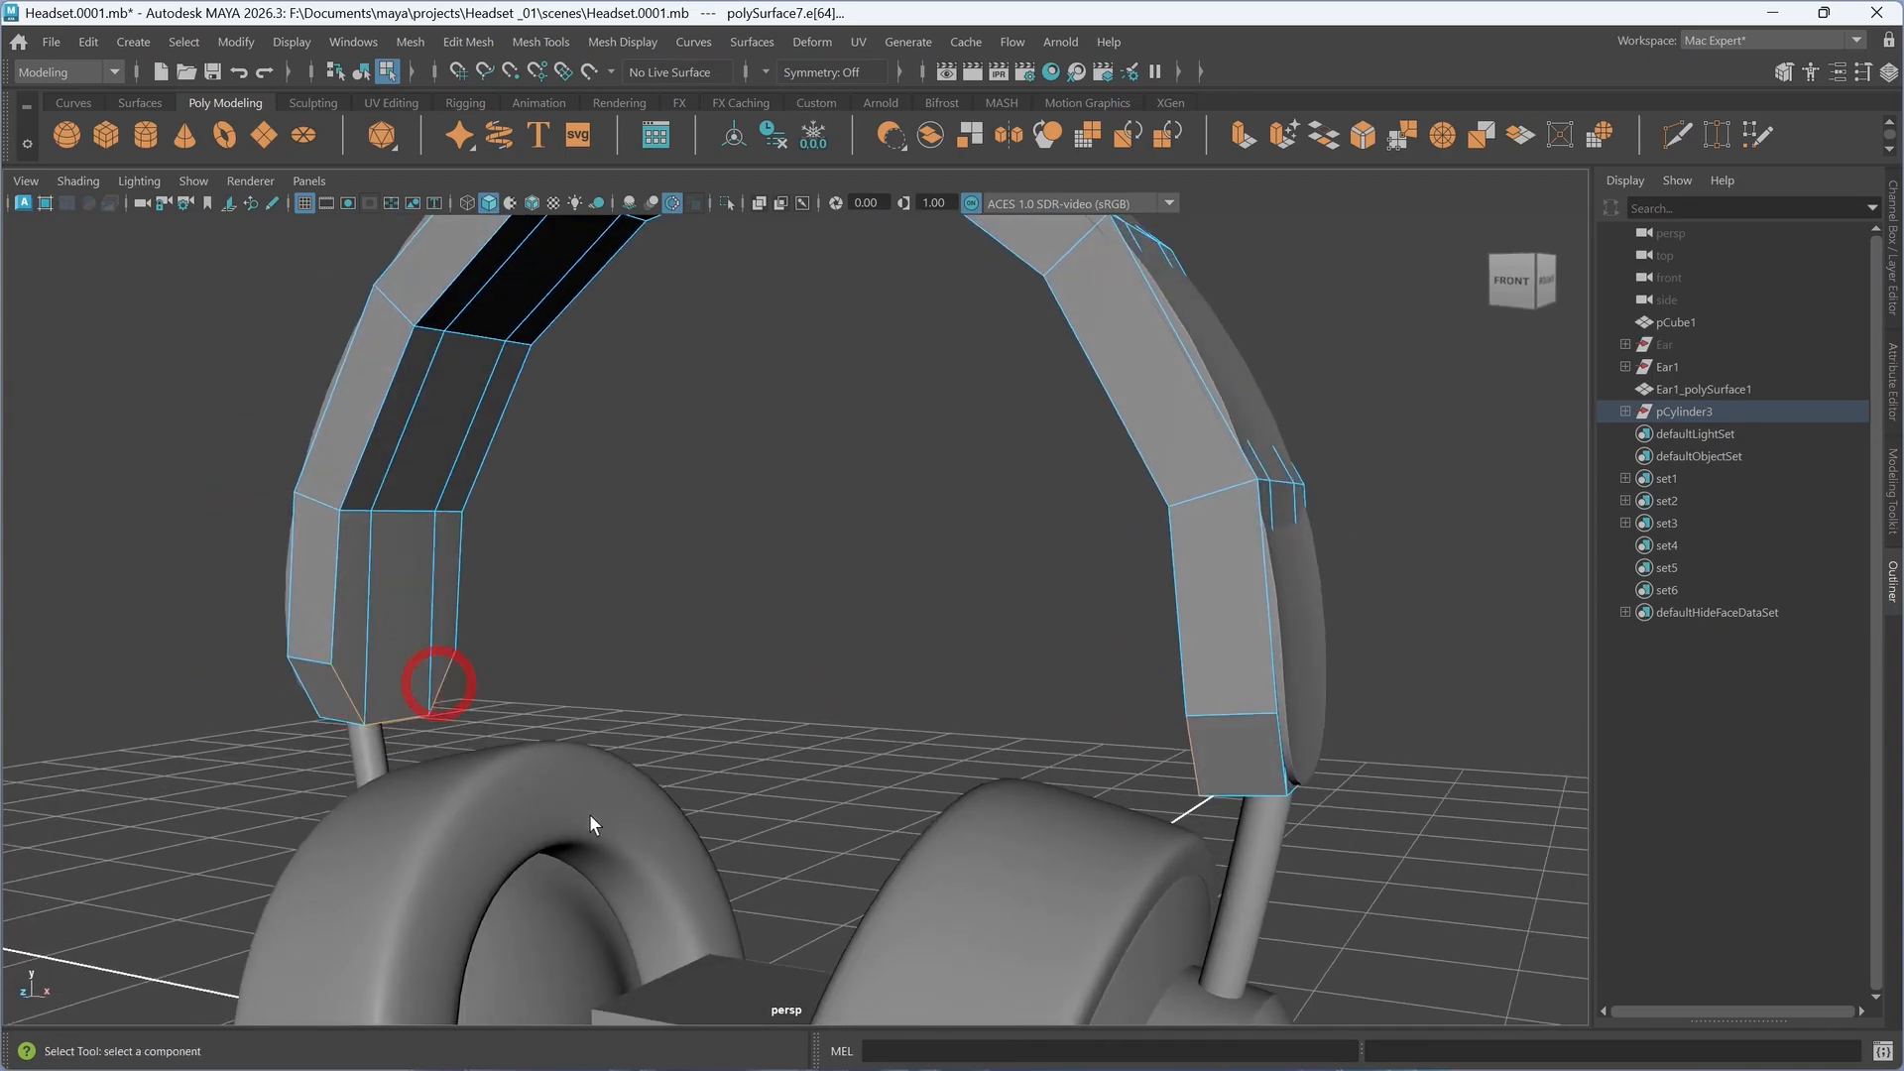
alt+drag(589, 813, 641, 819)
key(w)
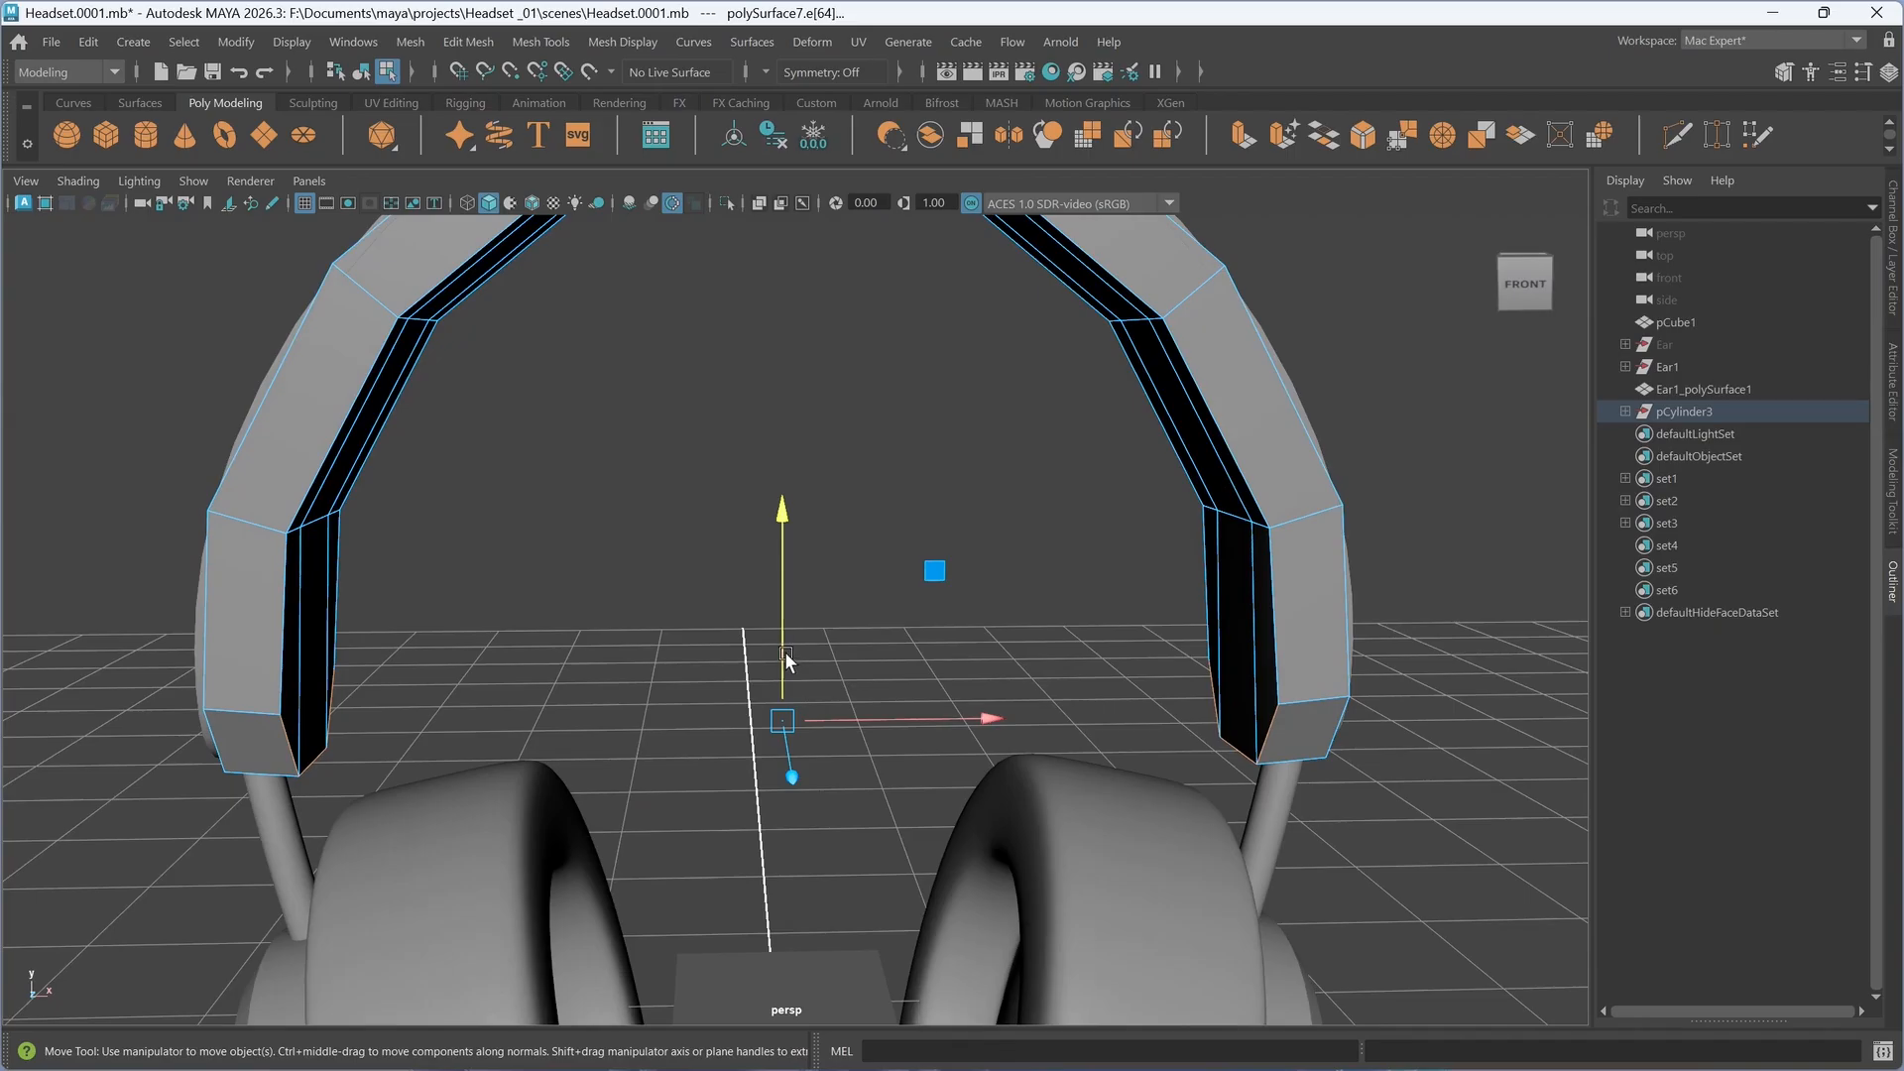
drag(783, 651, 844, 734)
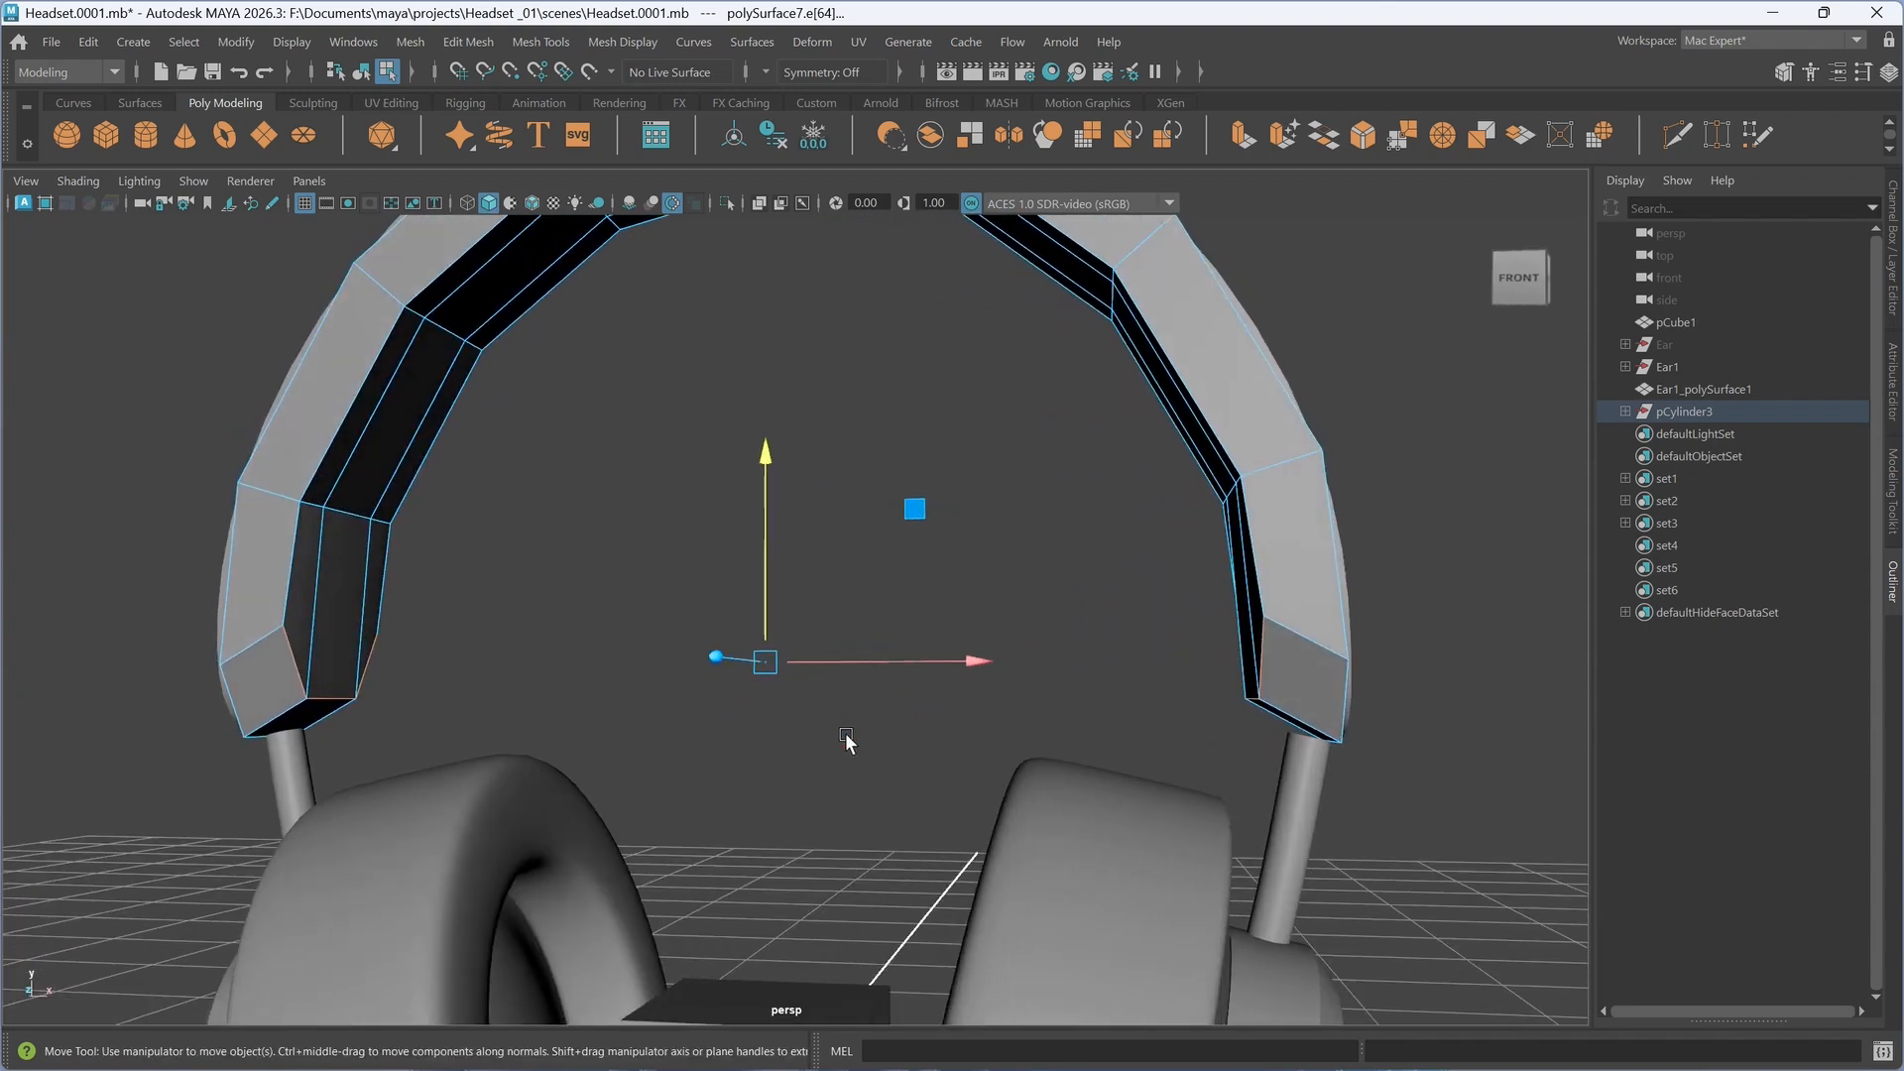
- Preview the strip smoothed, return it to unsmoothed display, readjust the height of the raised end edges, and clear the selection
key(3)
alt+drag(944, 799, 1100, 712)
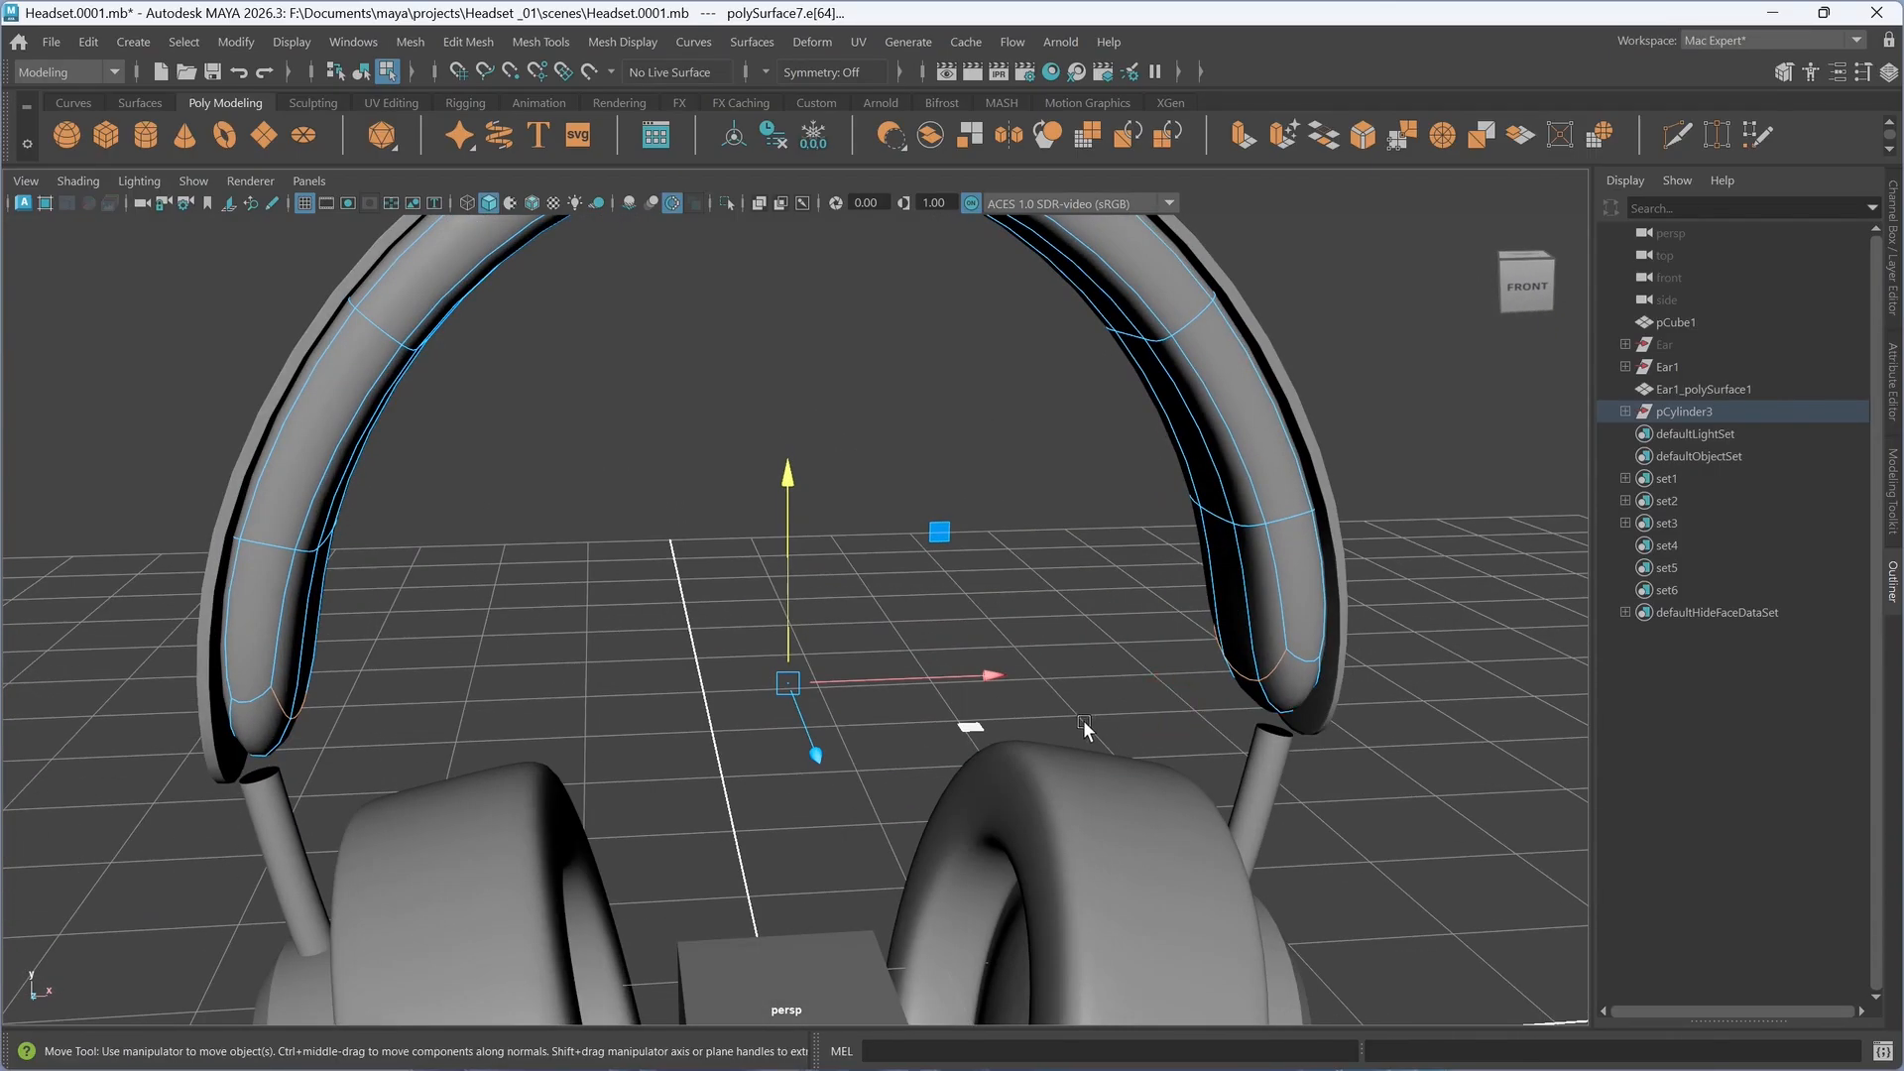
key(1)
alt+drag(1035, 765, 795, 621)
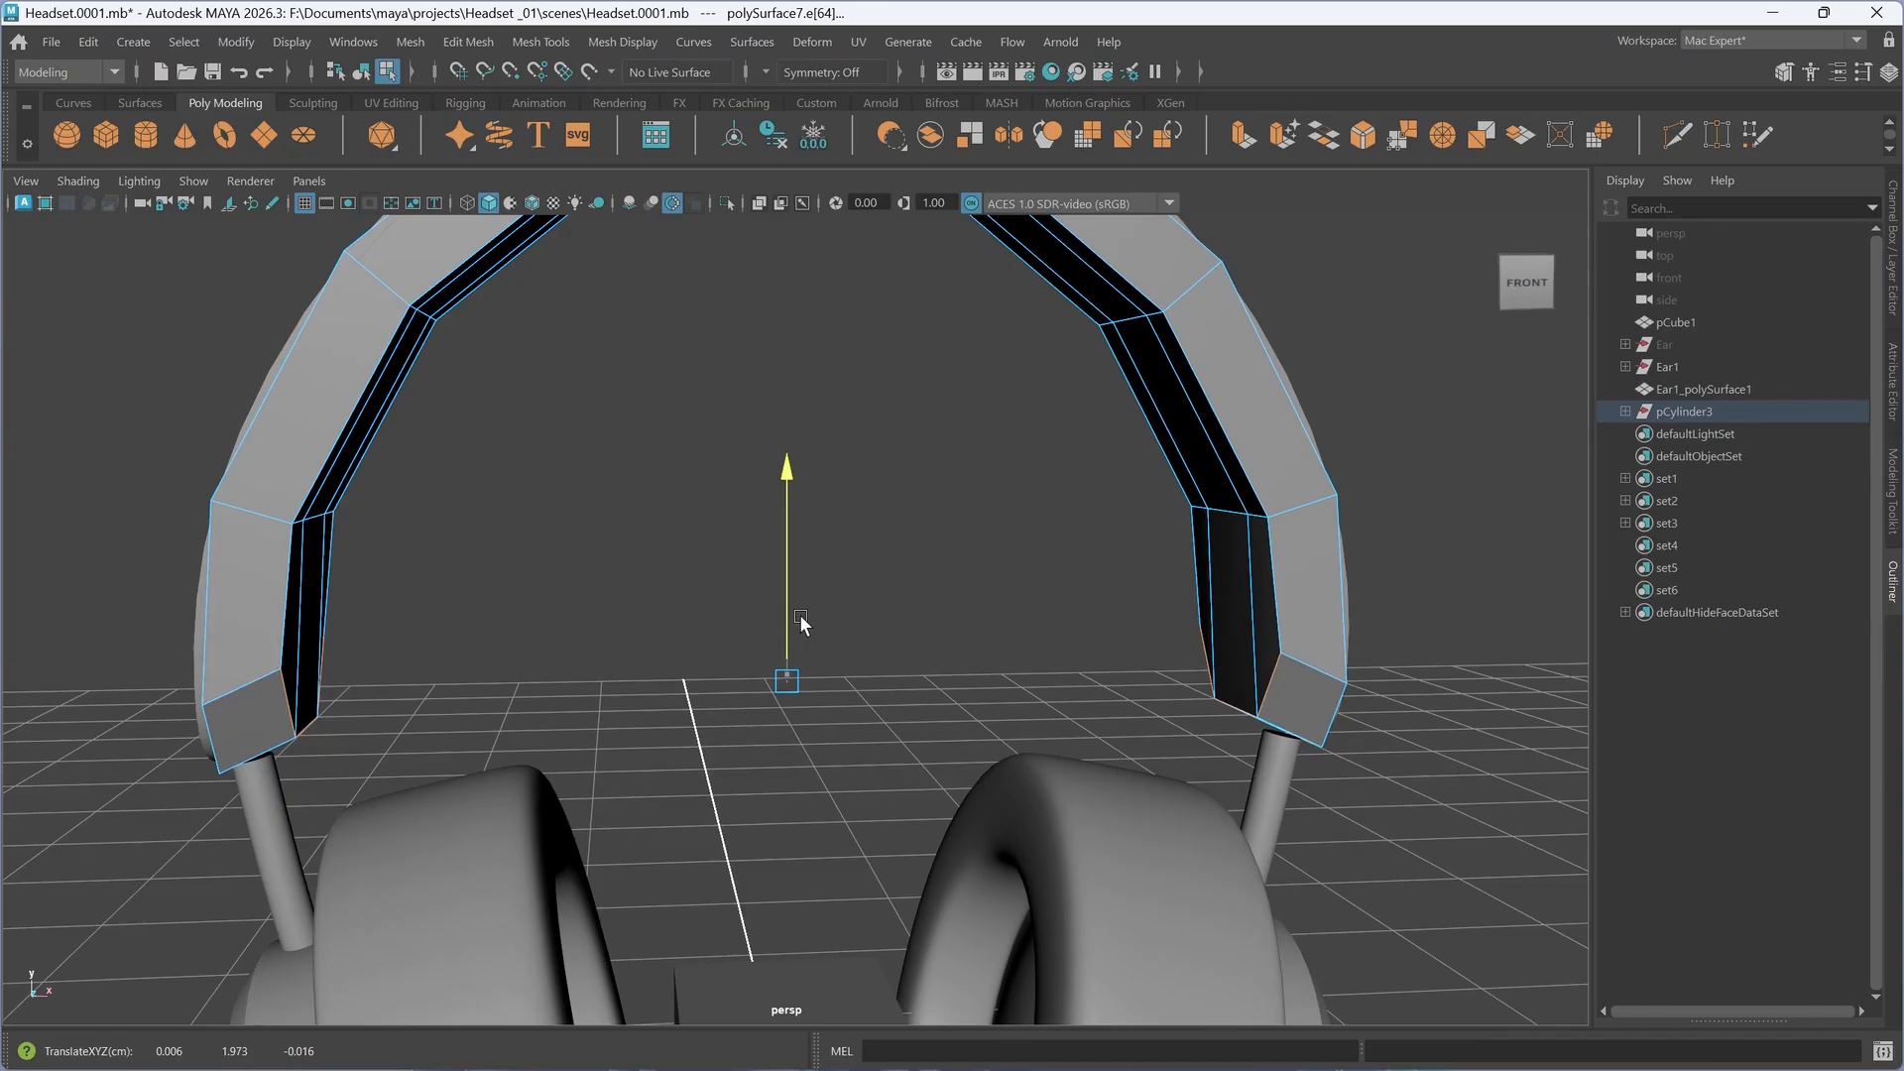
mouse_move(779, 684)
alt+mouse_down()
mouse_move(734, 659)
mouse_move(784, 673)
mouse_move(763, 683)
alt+mouse_up()
click(628, 692)
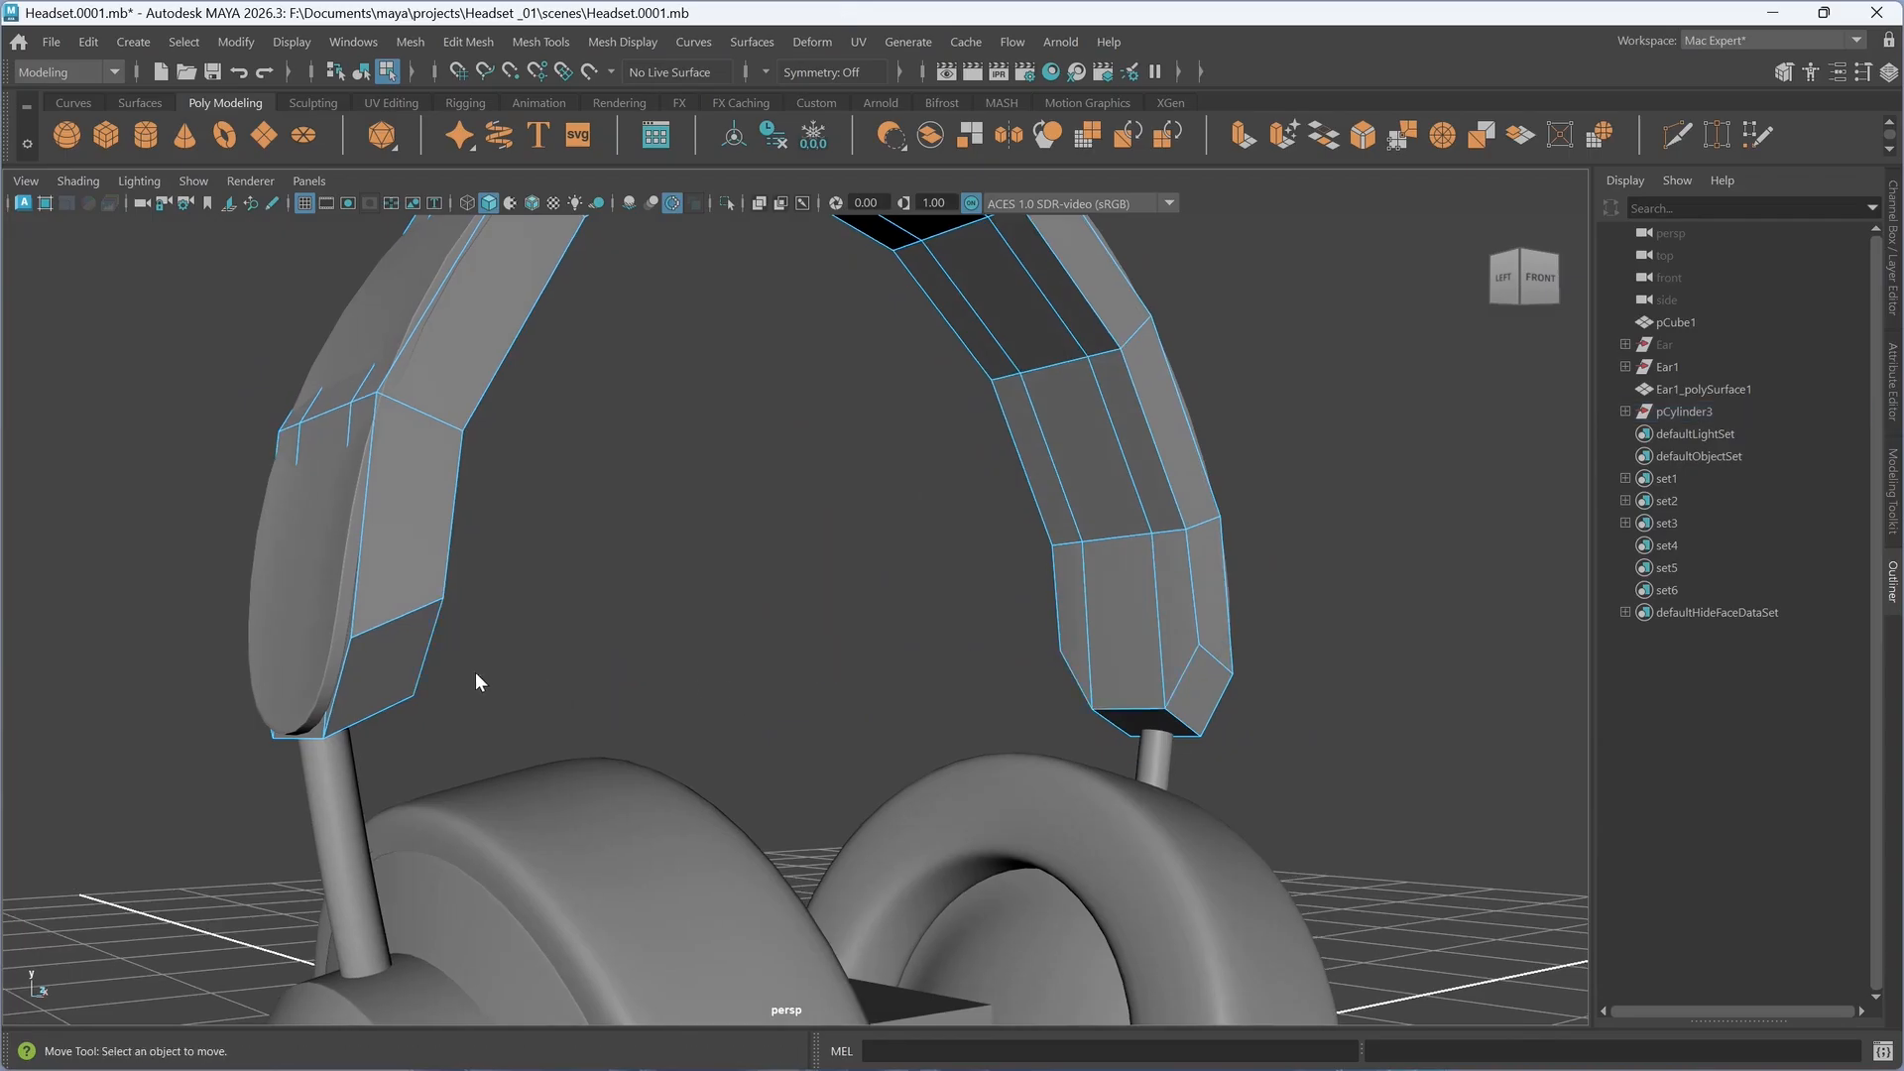
- Bevel the rim edge loops running around the front and back faces of the inner strip, and display it smoothed
right_drag(474, 682, 464, 376)
click(340, 714)
mouse_move(340, 714)
alt+mouse_down()
mouse_move(444, 744)
mouse_move(403, 759)
mouse_move(366, 731)
alt+mouse_up()
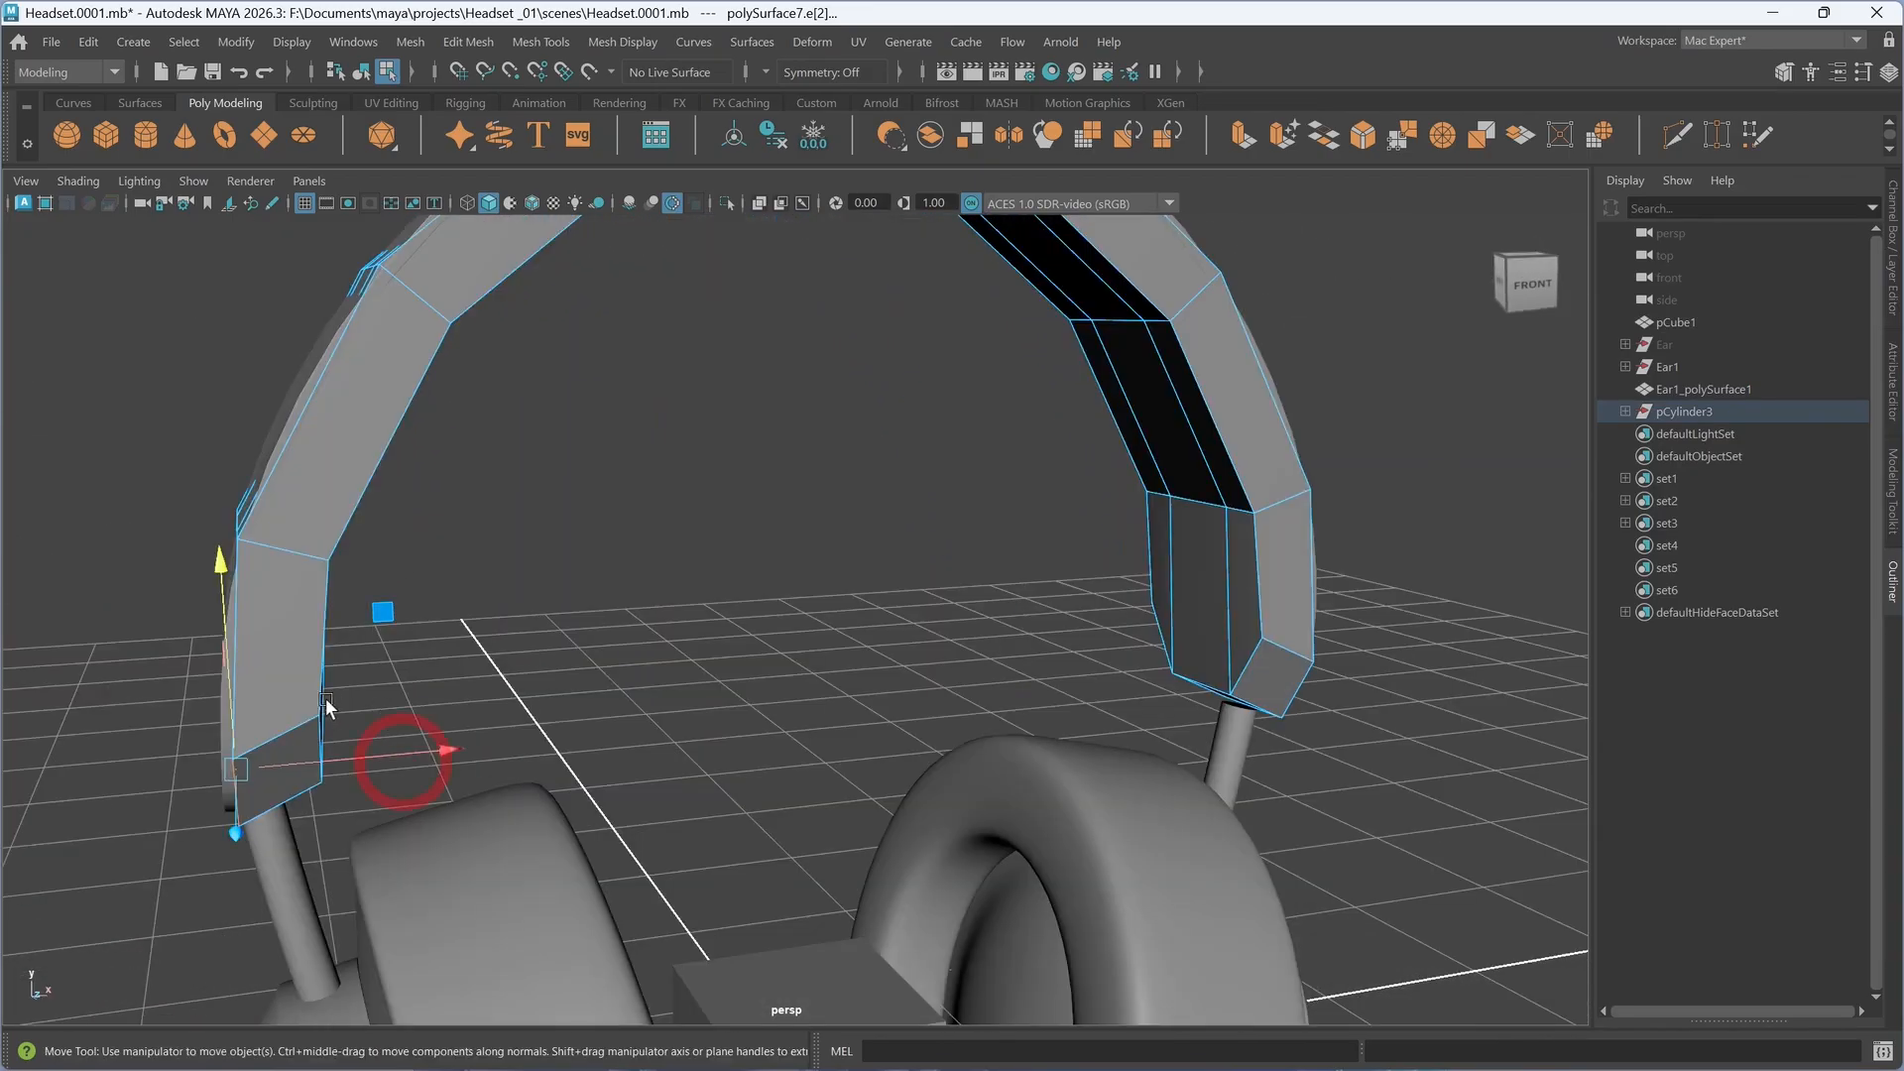
shift+click(242, 620)
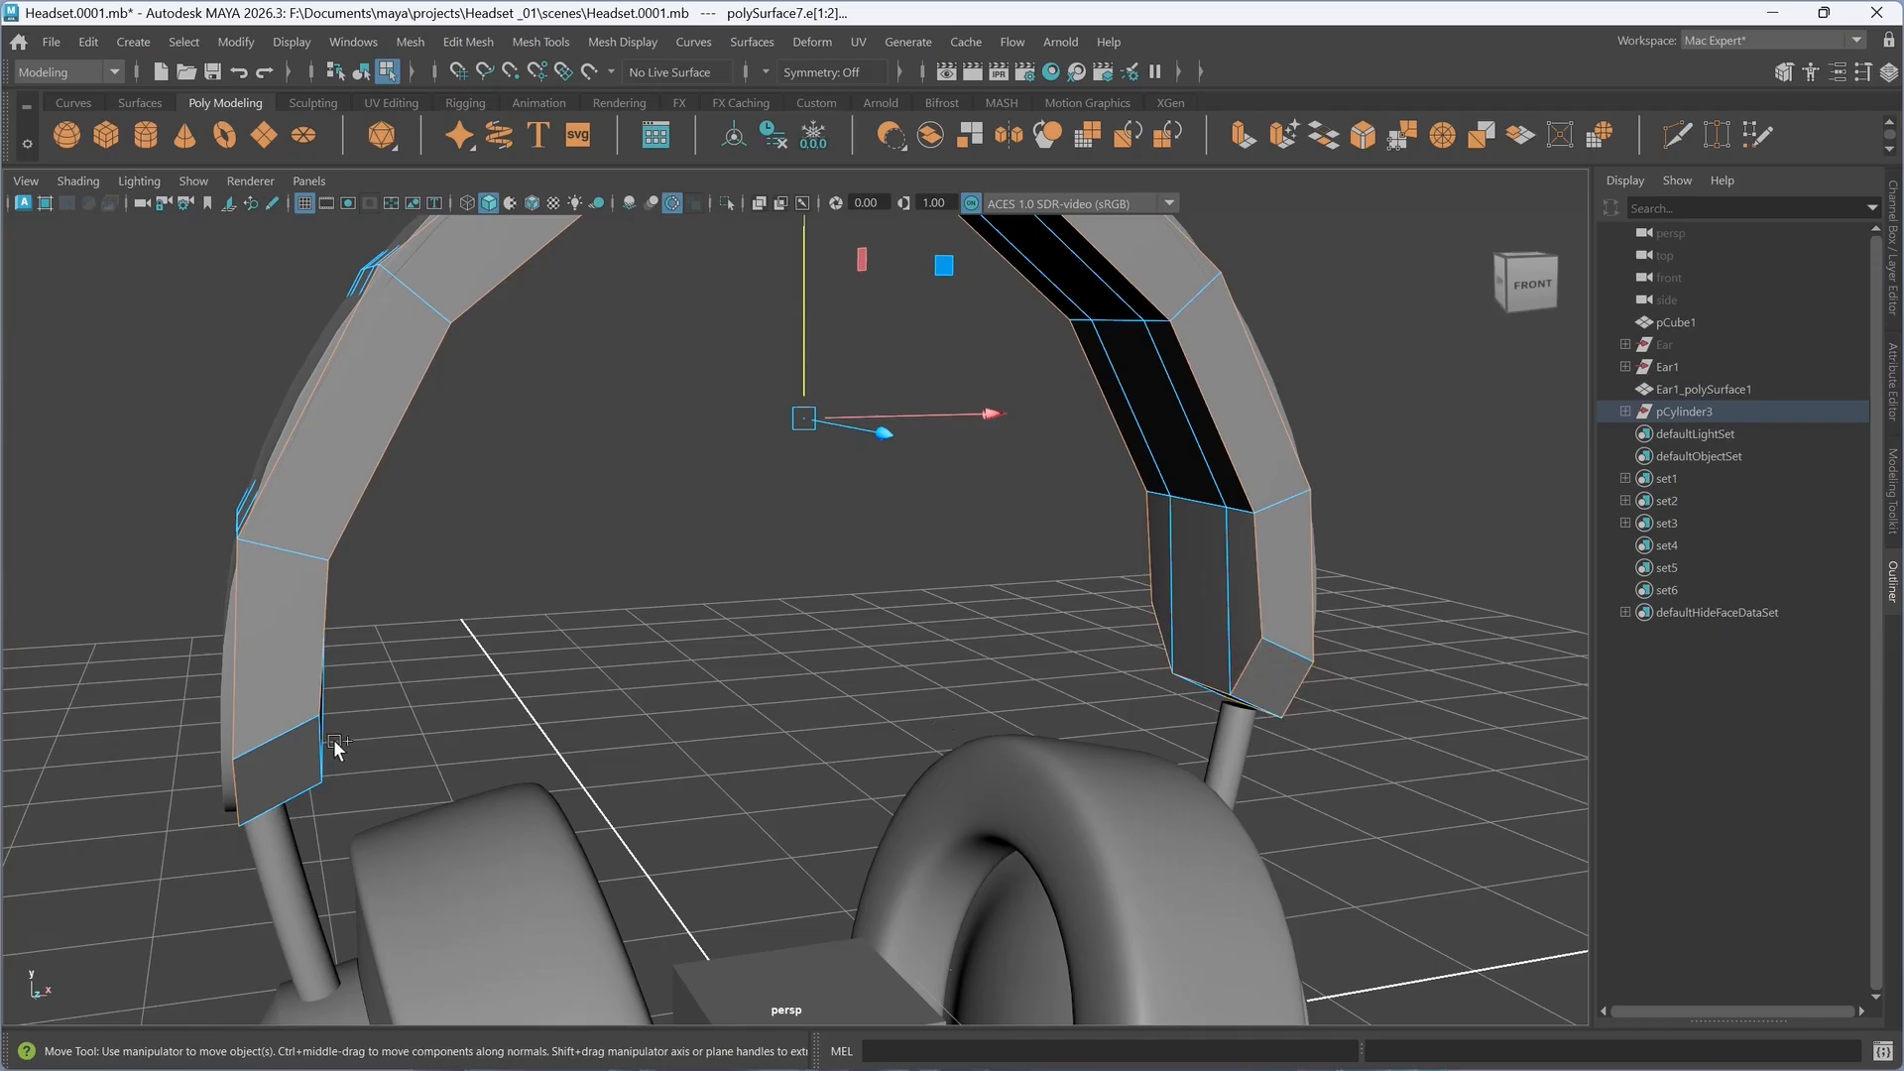
alt+drag(510, 756, 468, 751)
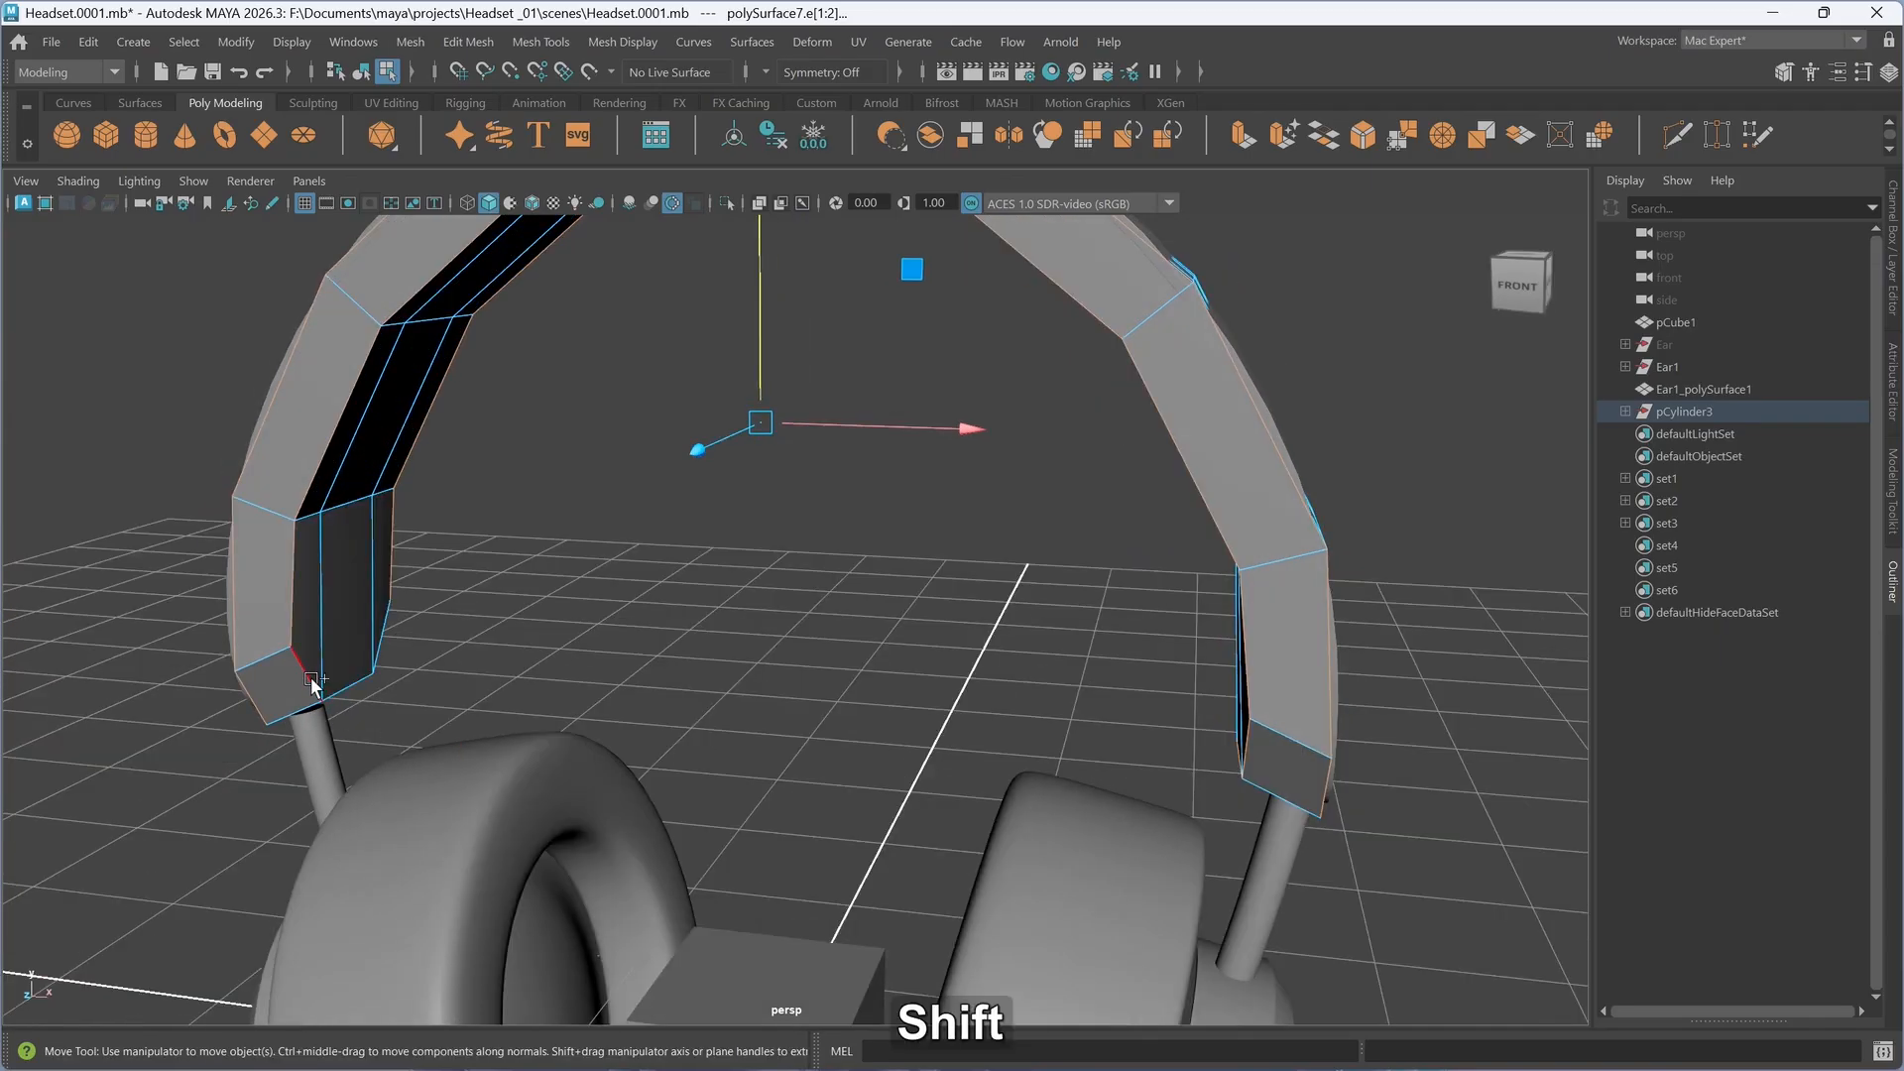
shift+click(311, 679)
alt+drag(257, 782, 670, 787)
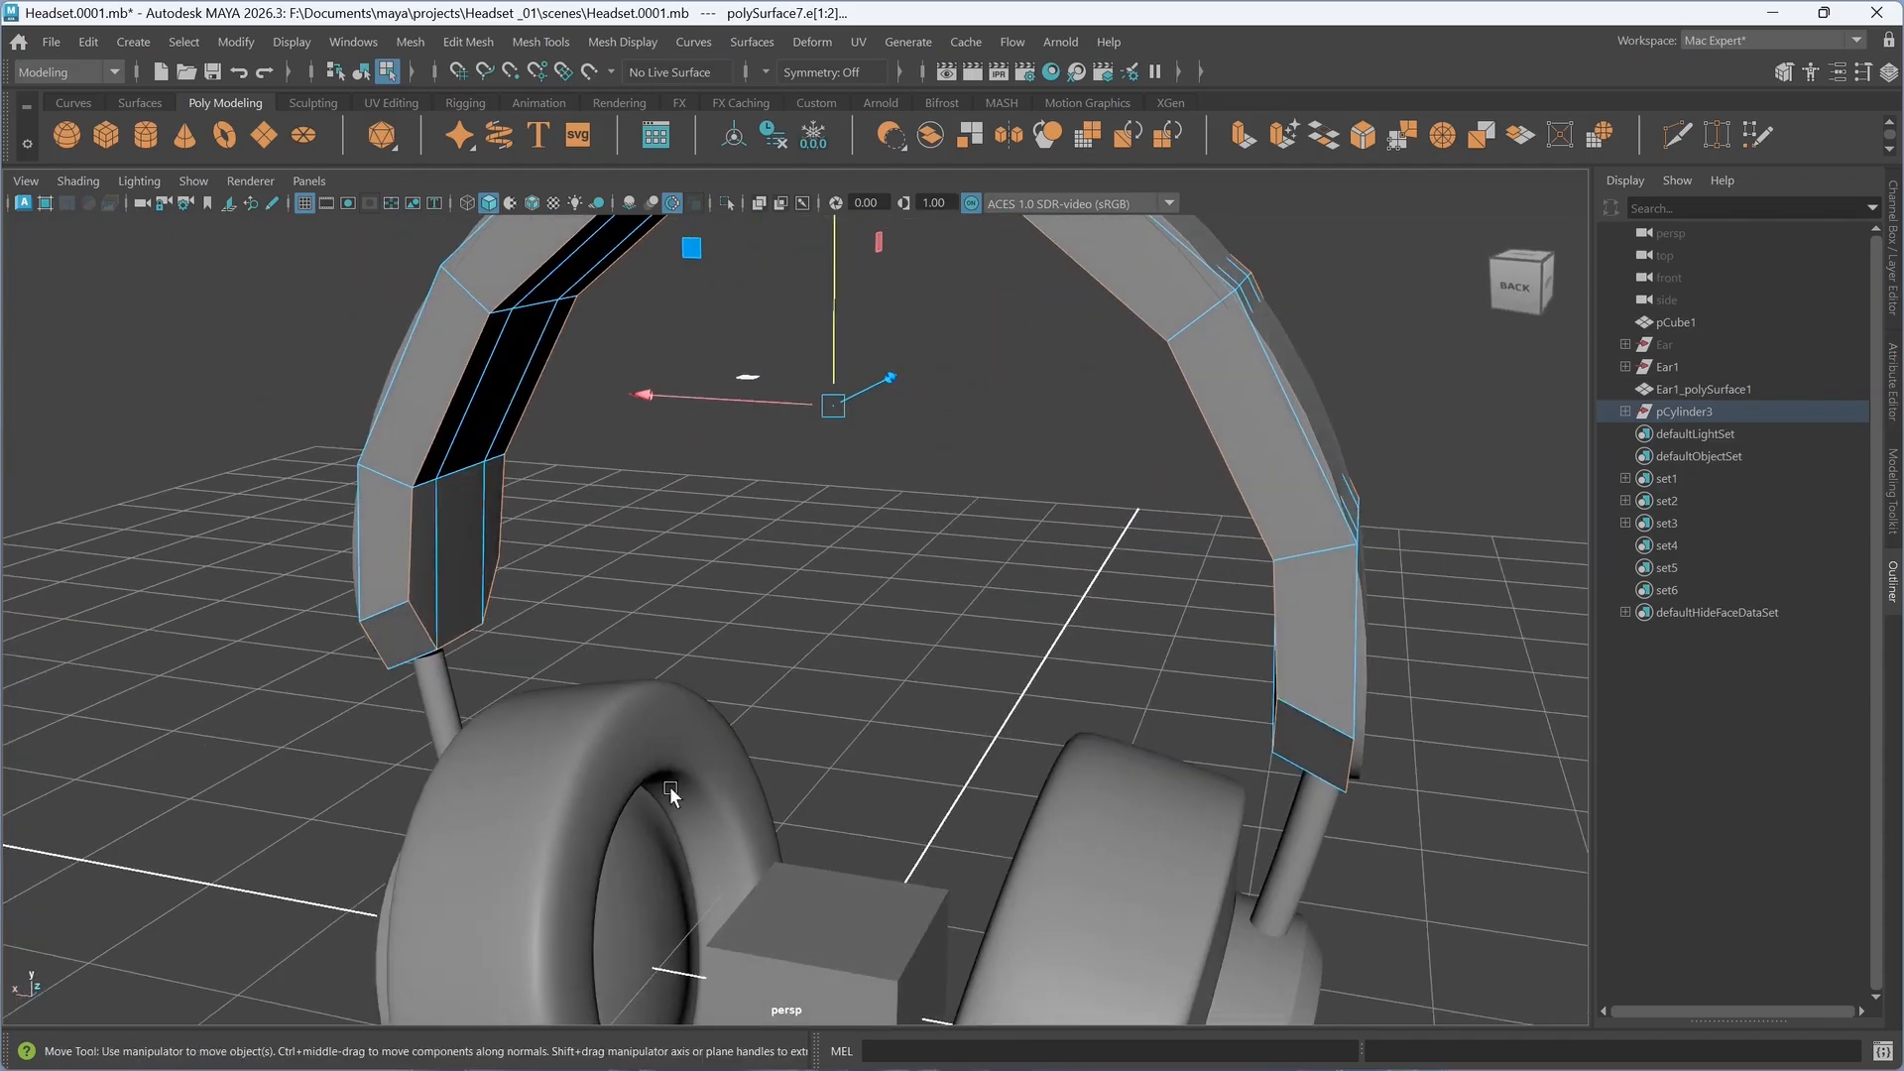
shift+double_click(1350, 705)
alt+drag(1150, 687, 1142, 686)
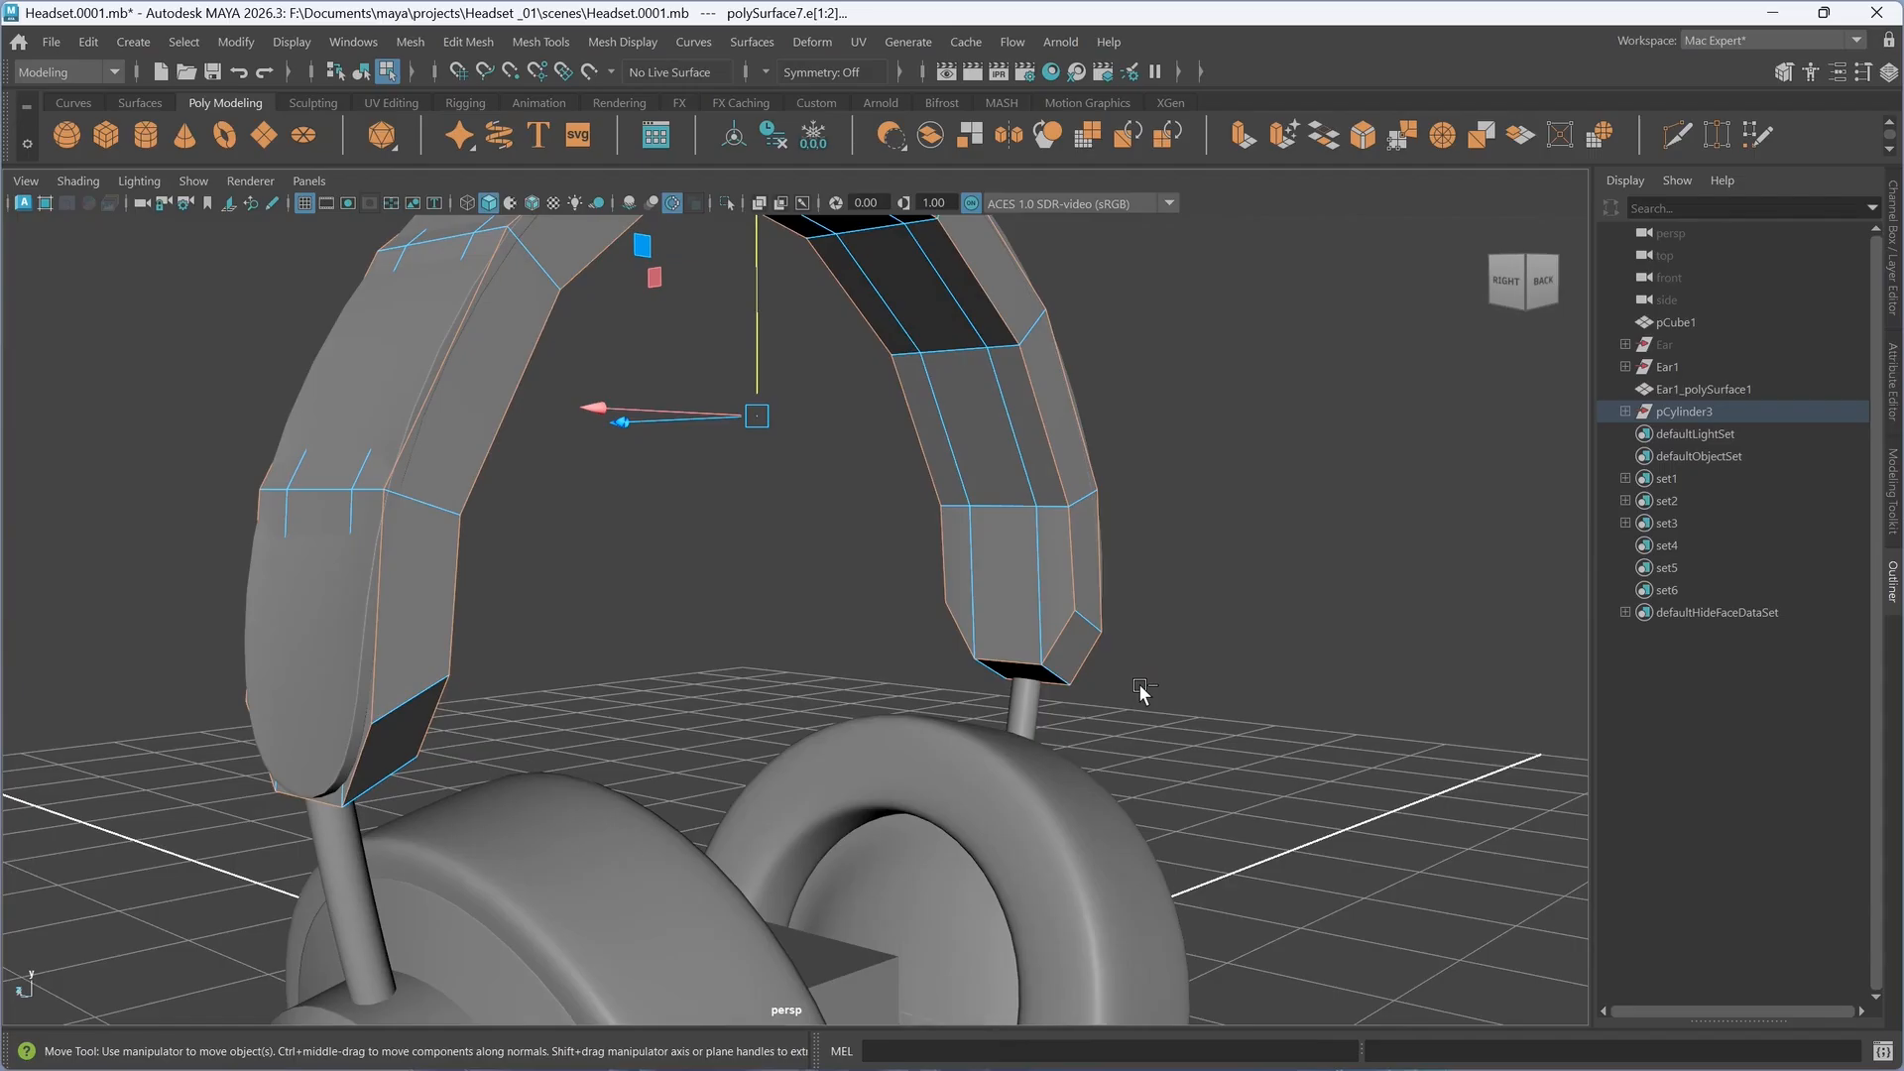
key(ctrl+b)
alt+drag(1099, 697, 1029, 681)
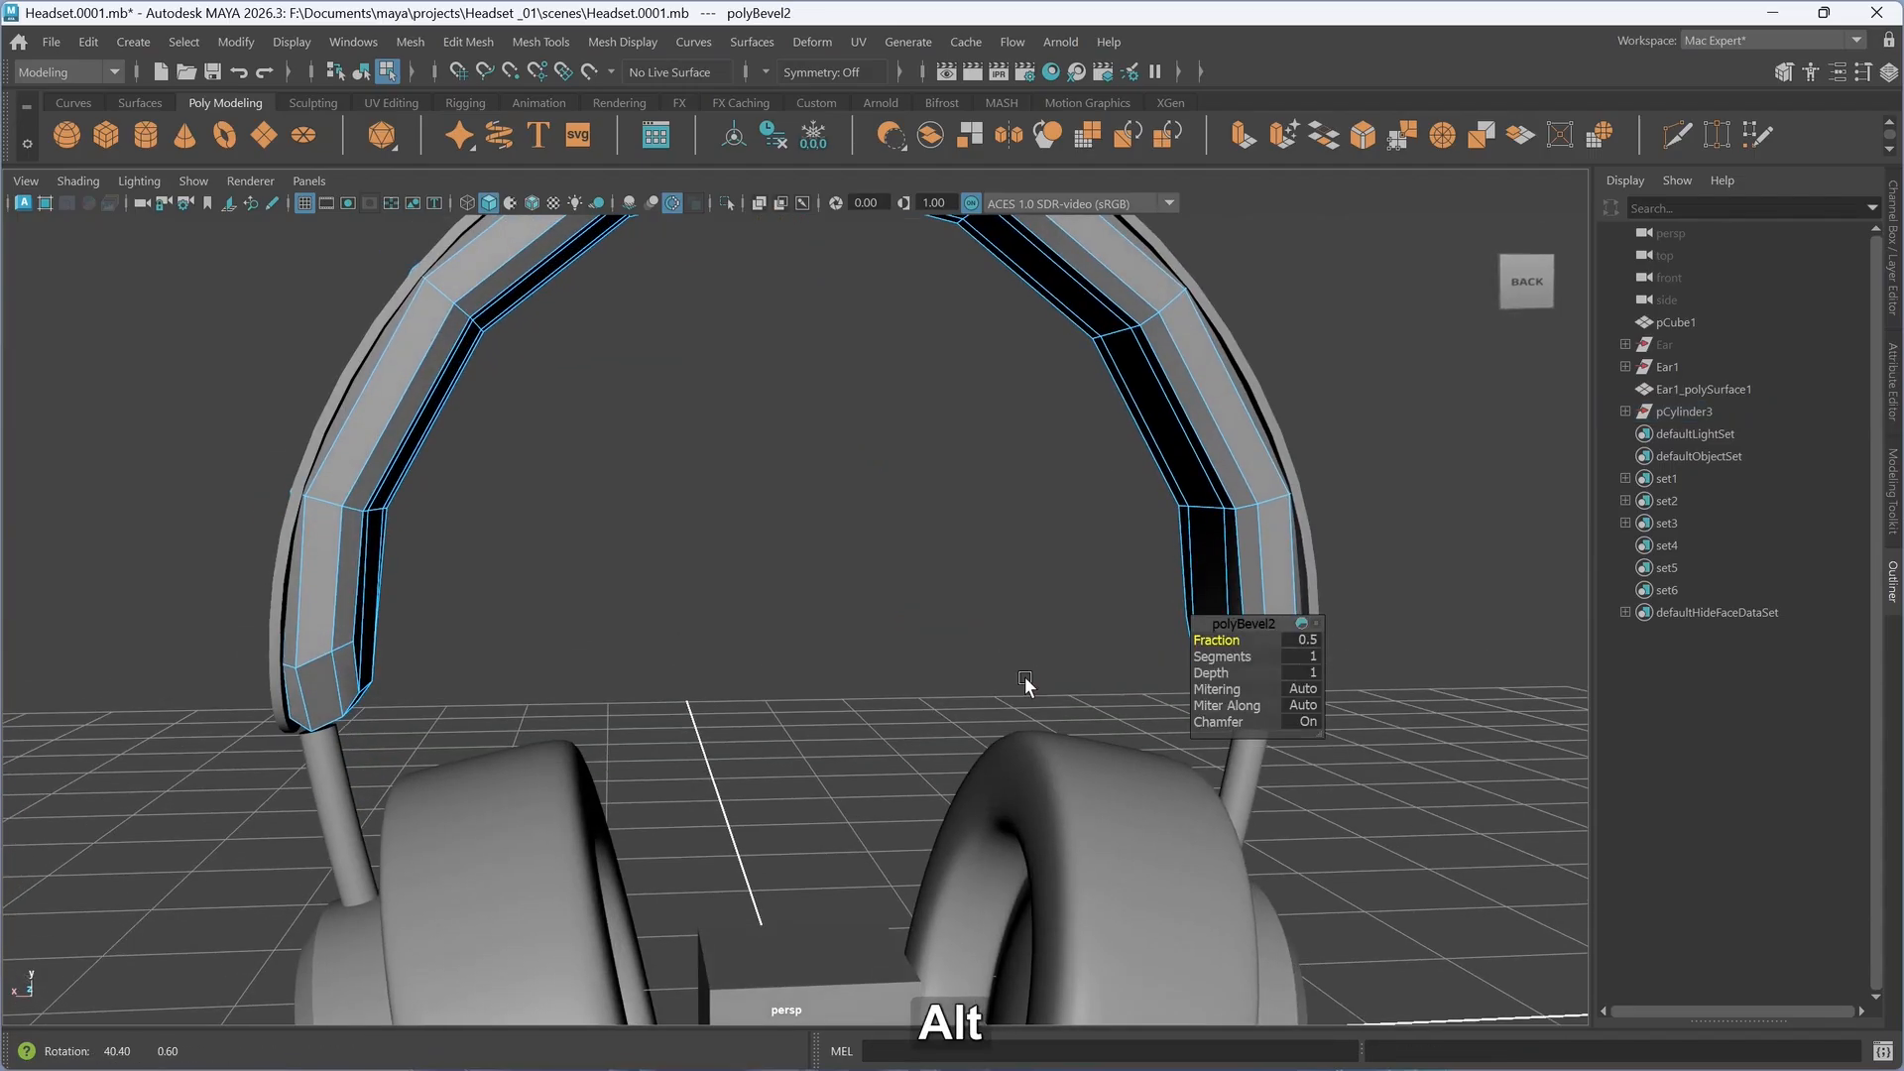
key(3)
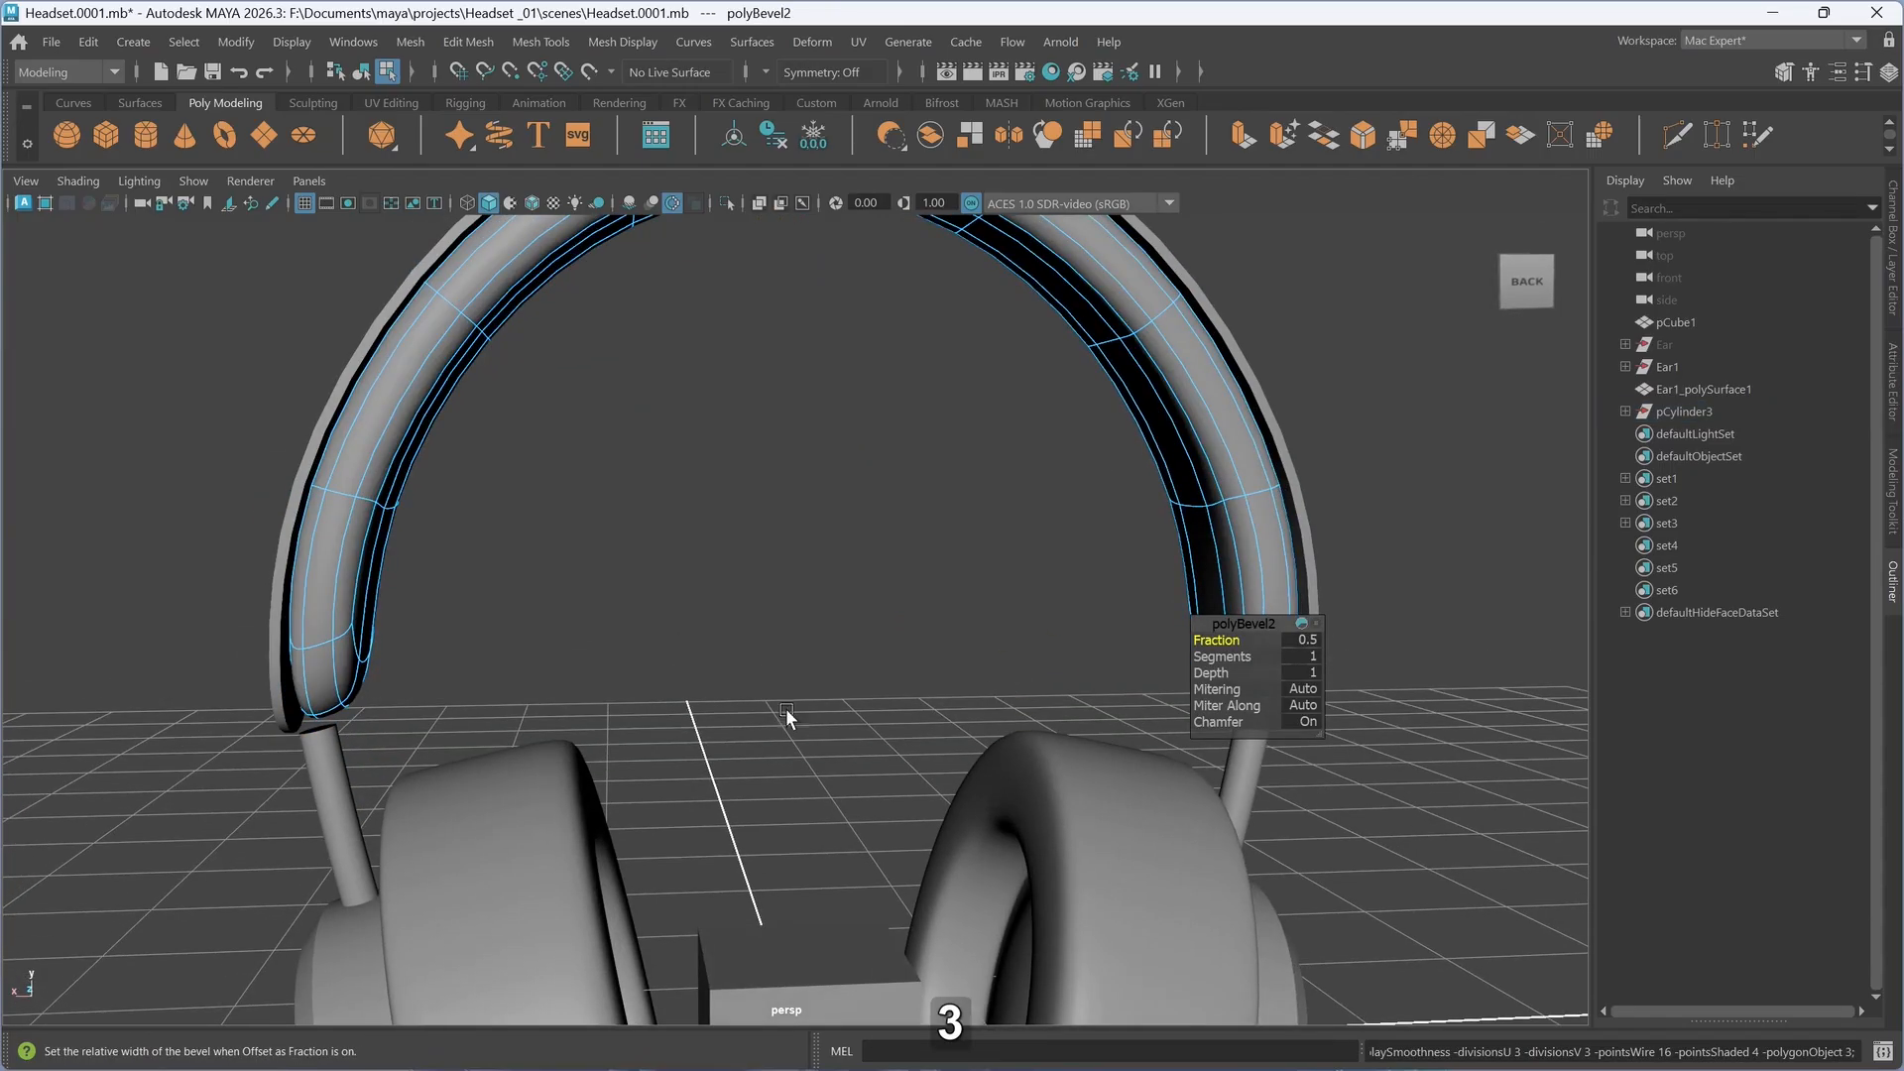
- Set the inner strip's bevel fraction to 0.148
alt+drag(622, 704, 758, 675)
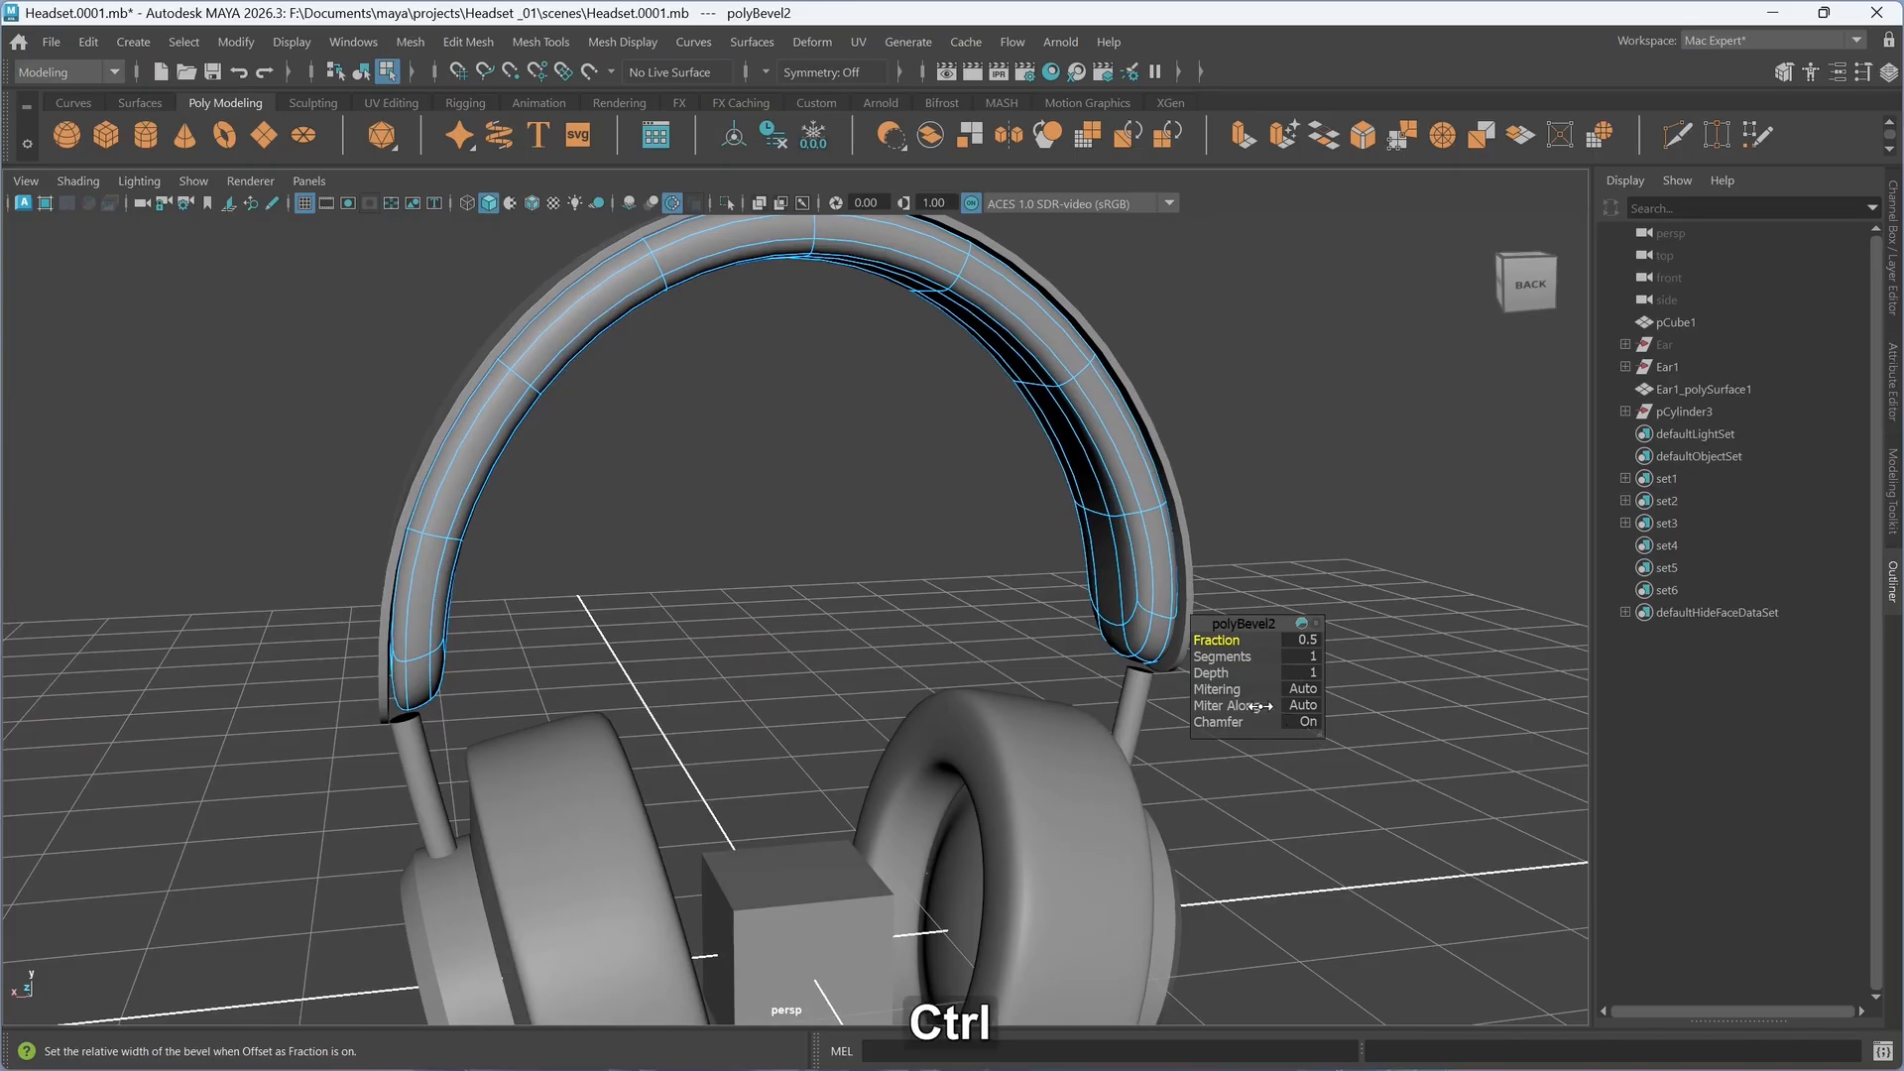
drag(1262, 644, 972, 654)
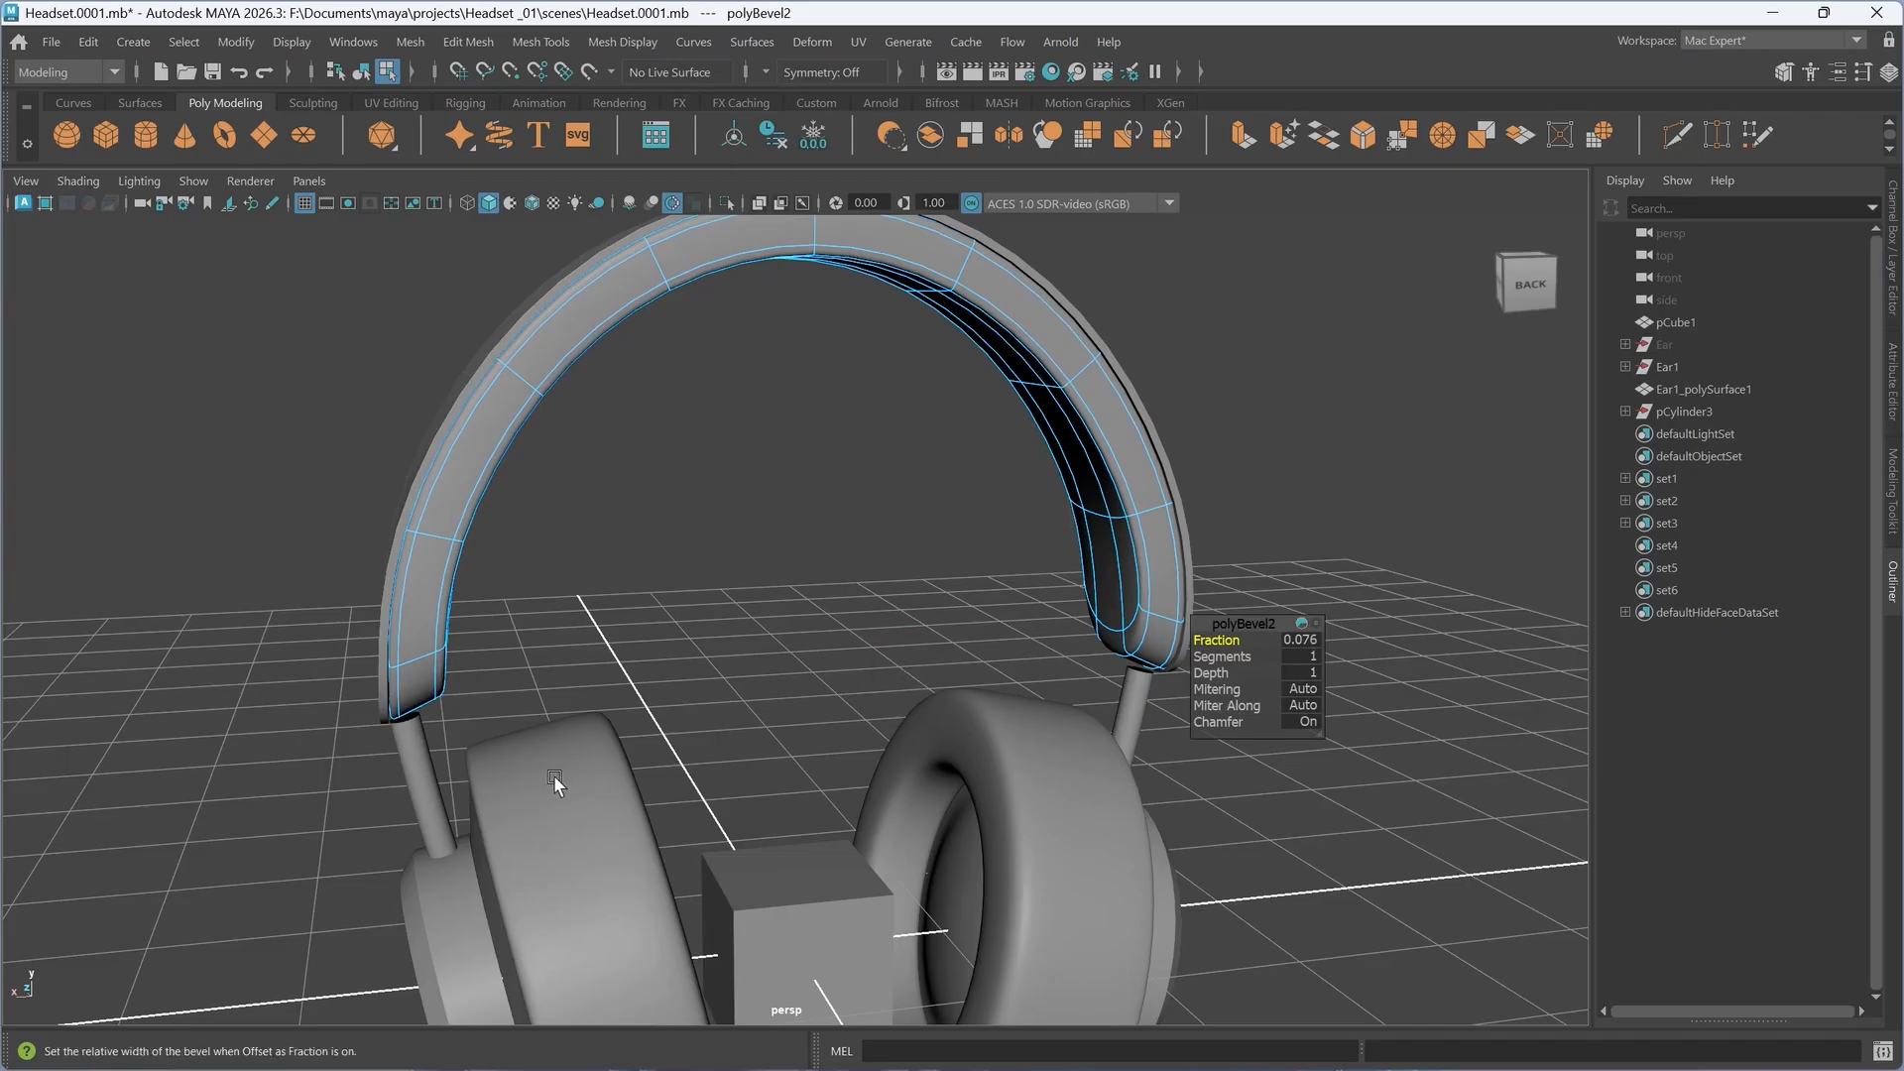
alt+scroll(529, 797, up, 4)
alt+middle_drag(433, 756, 345, 720)
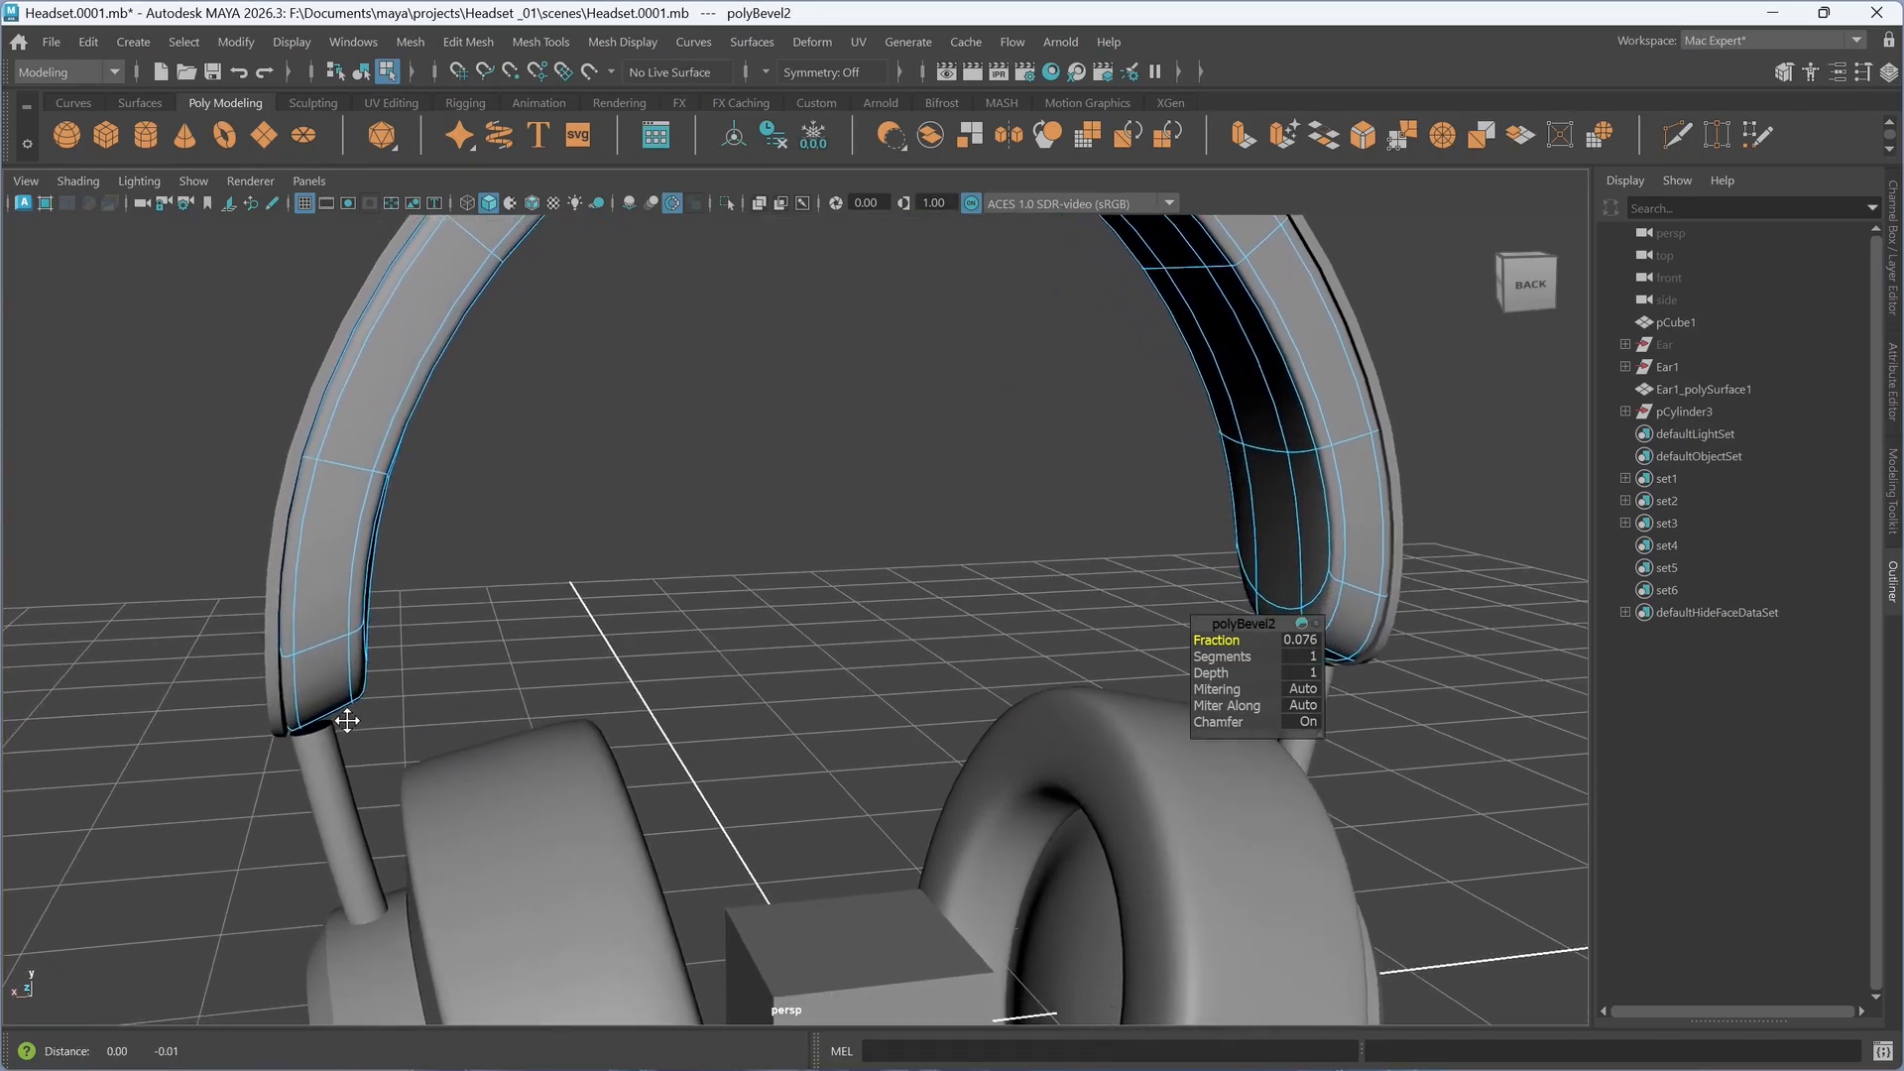
scroll(345, 720, up, 3)
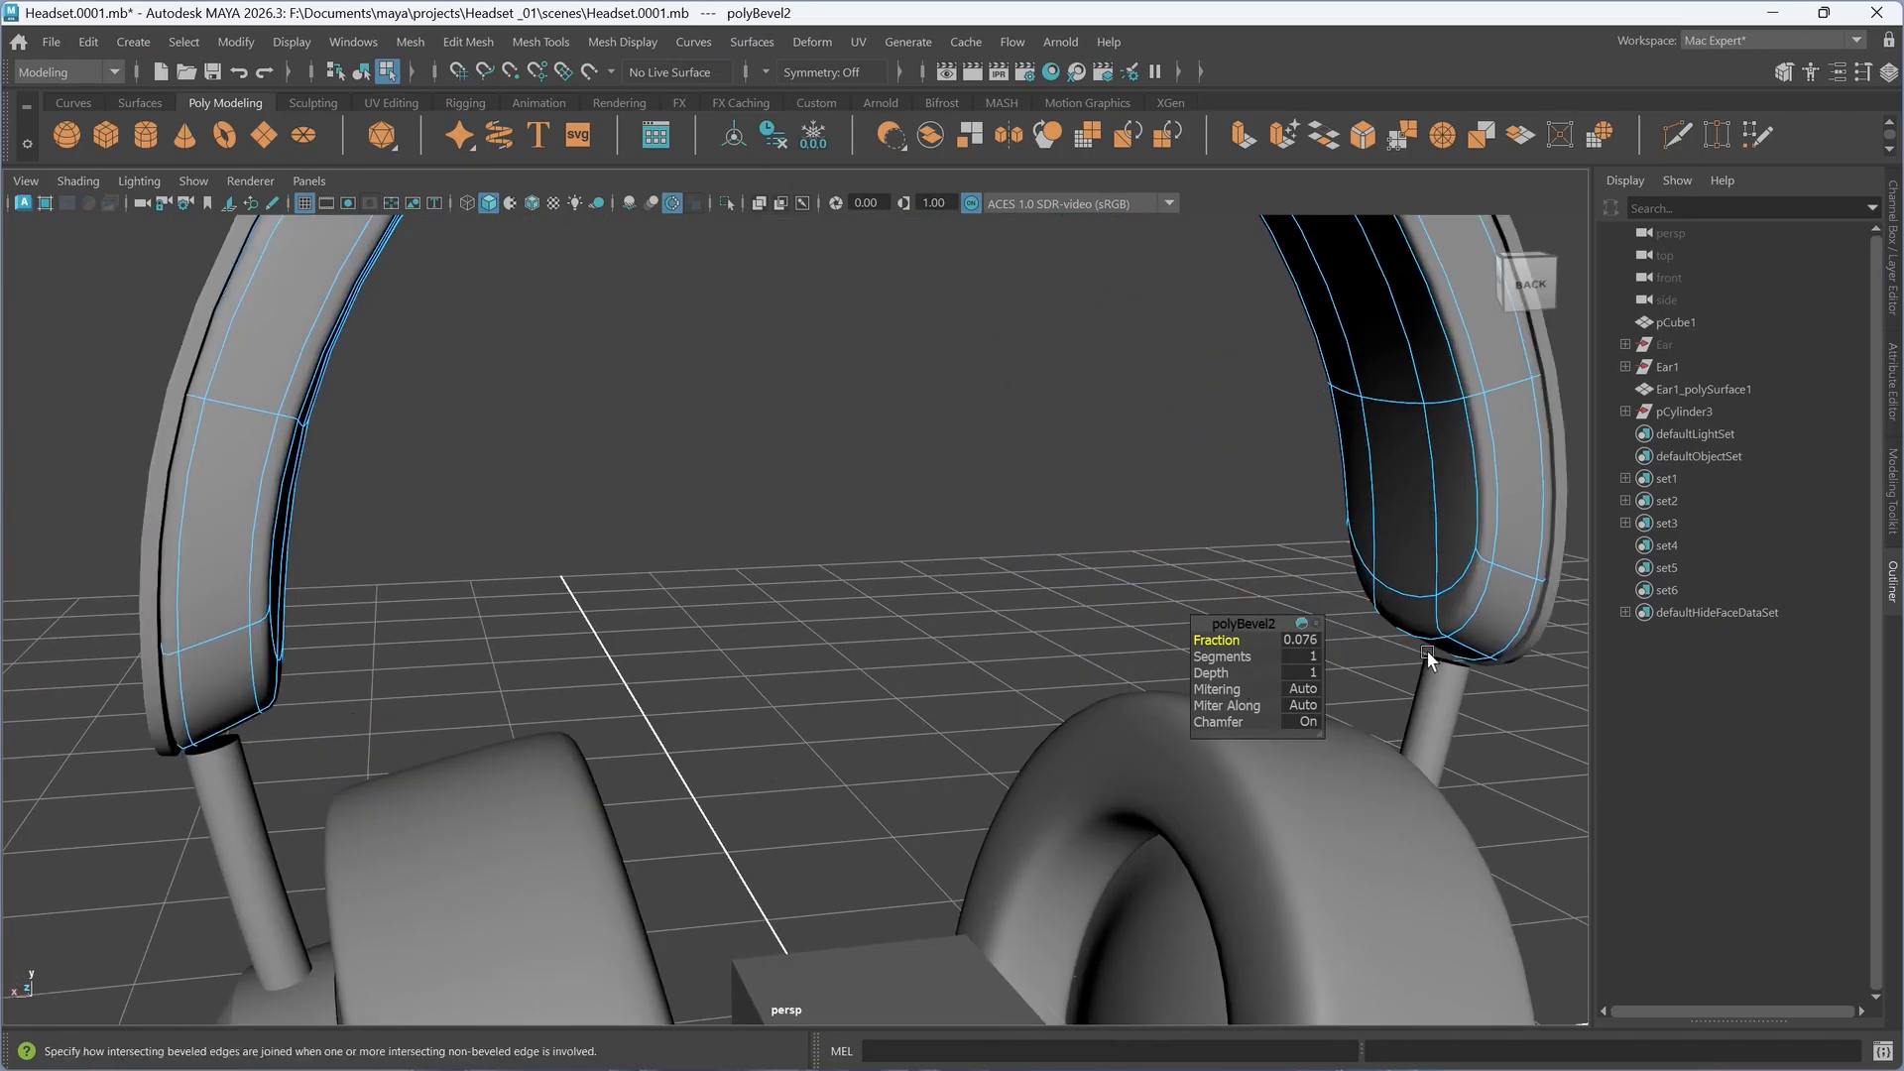
key(ctrl)
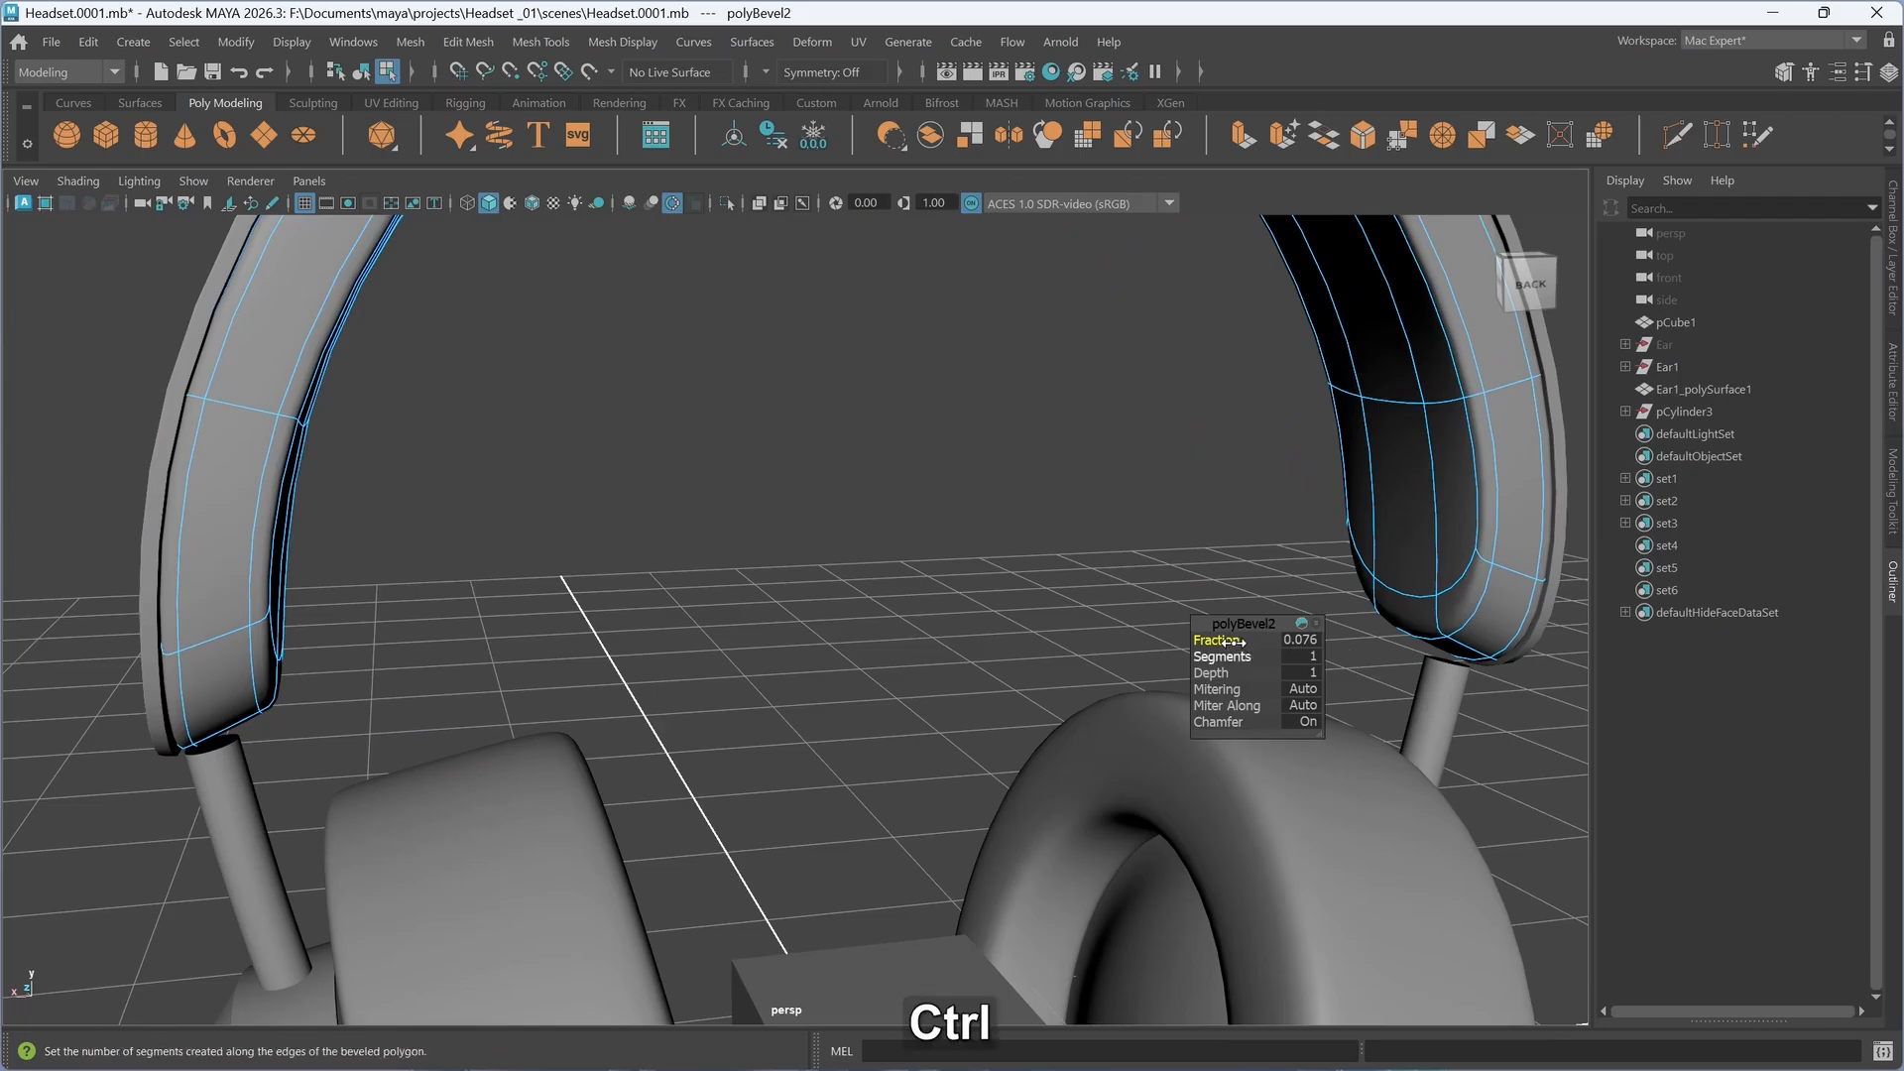
drag(1216, 640, 1262, 641)
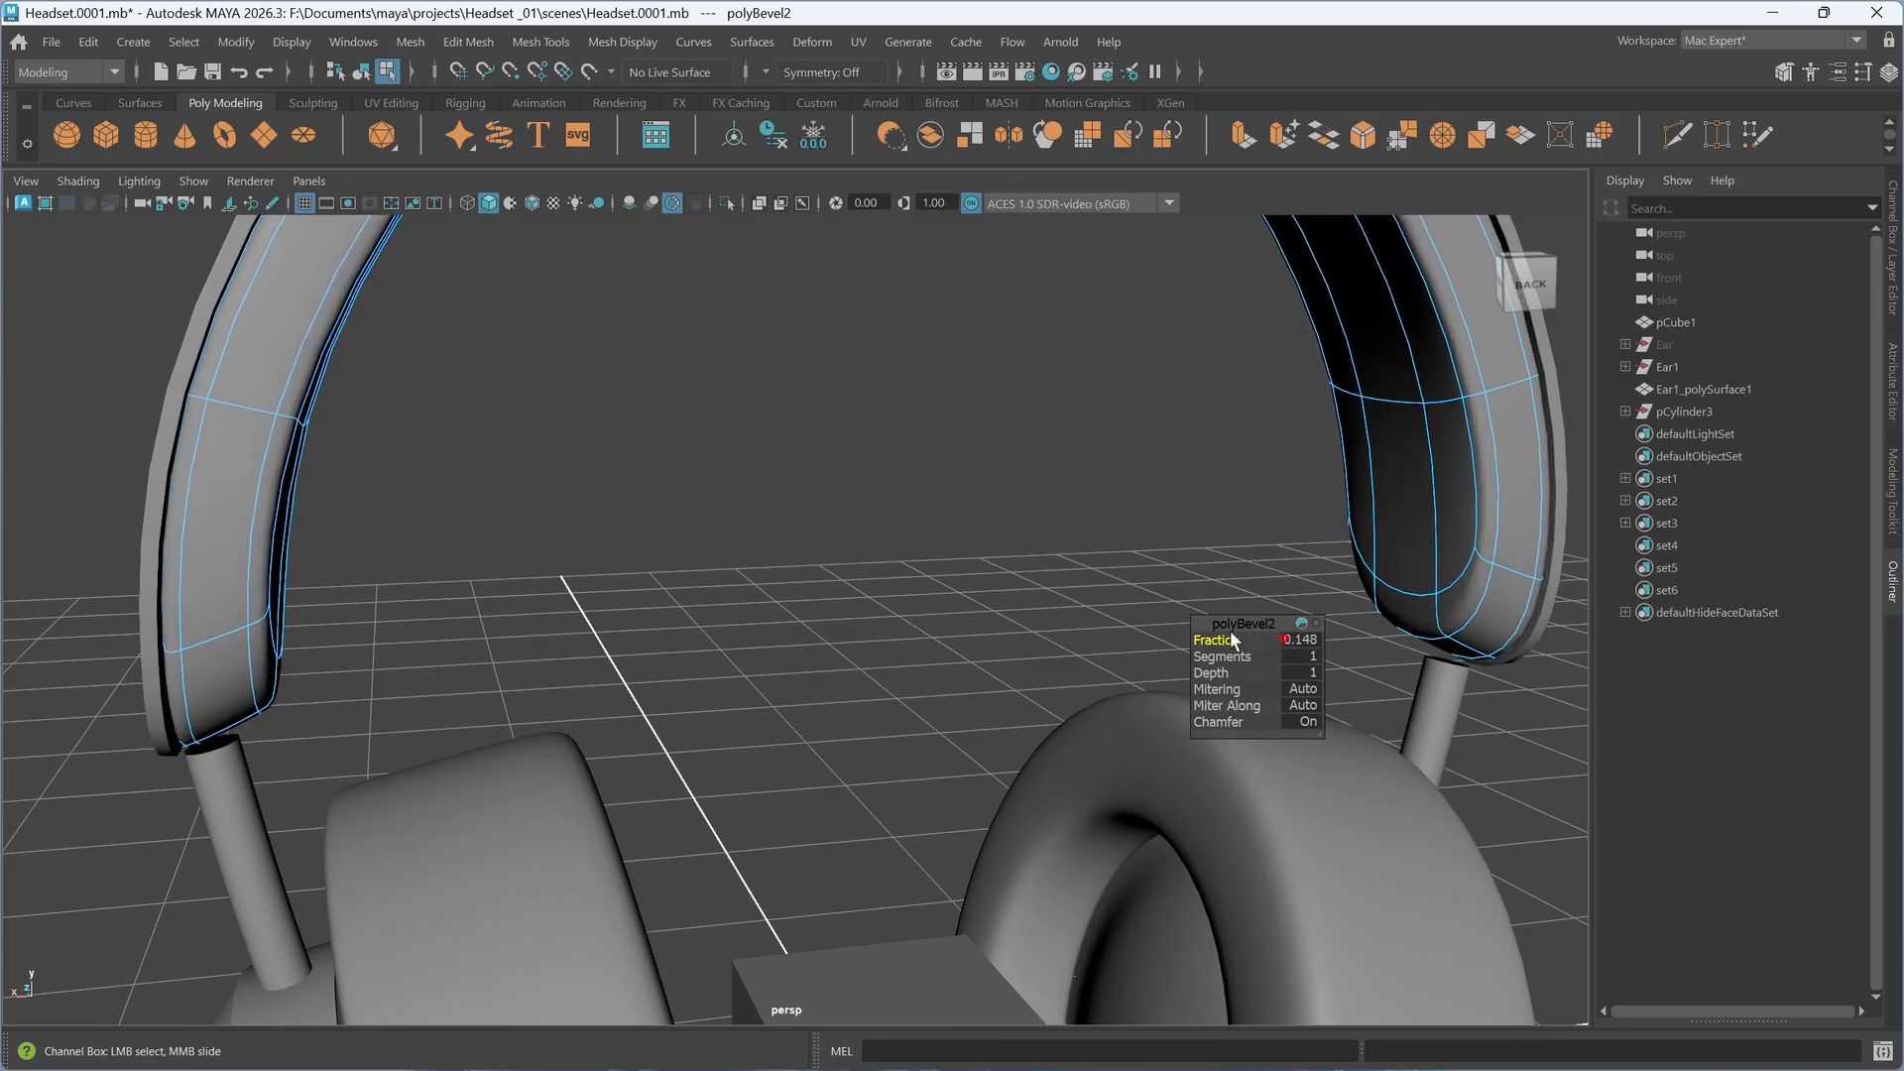
alt+drag(634, 693, 172, 714)
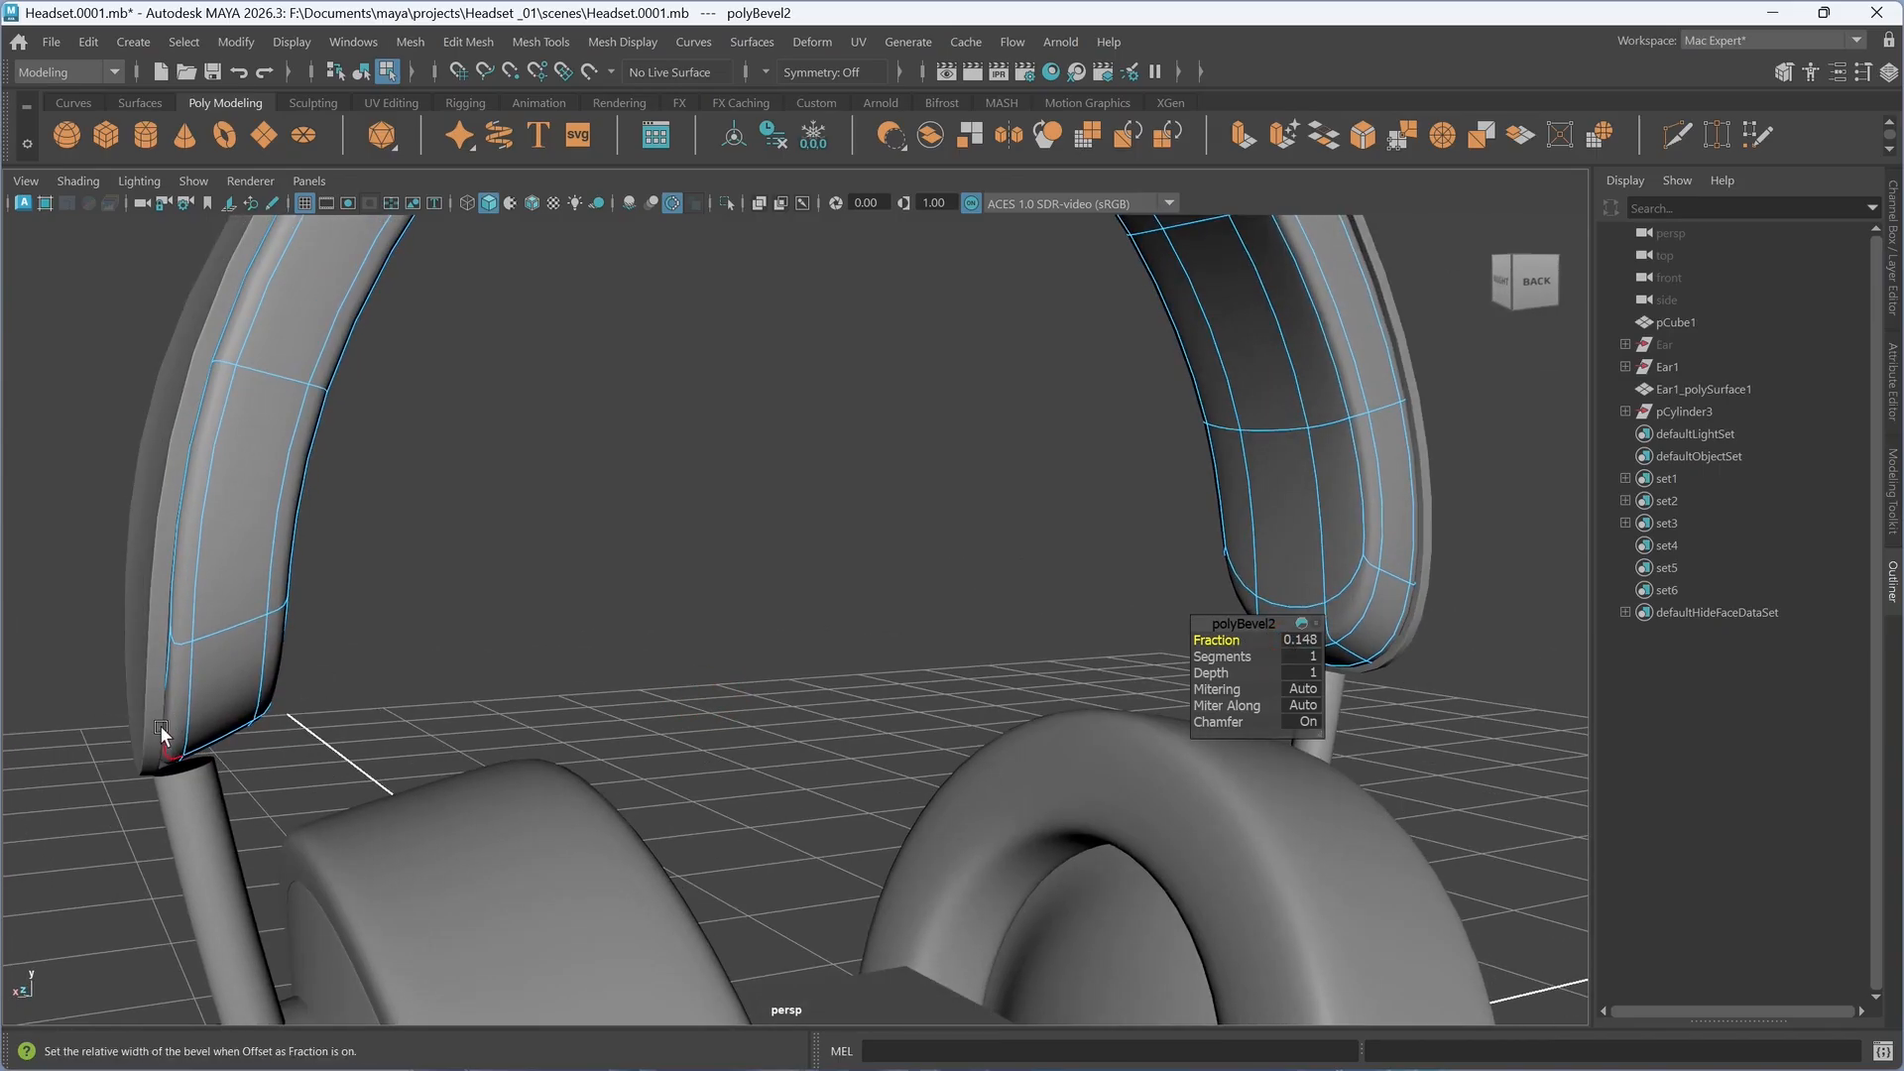
- Return the inner strip to object mode and deselect it
alt+drag(831, 684, 783, 671)
alt+right_drag(782, 671, 1033, 409)
right_click(879, 562)
click(976, 543)
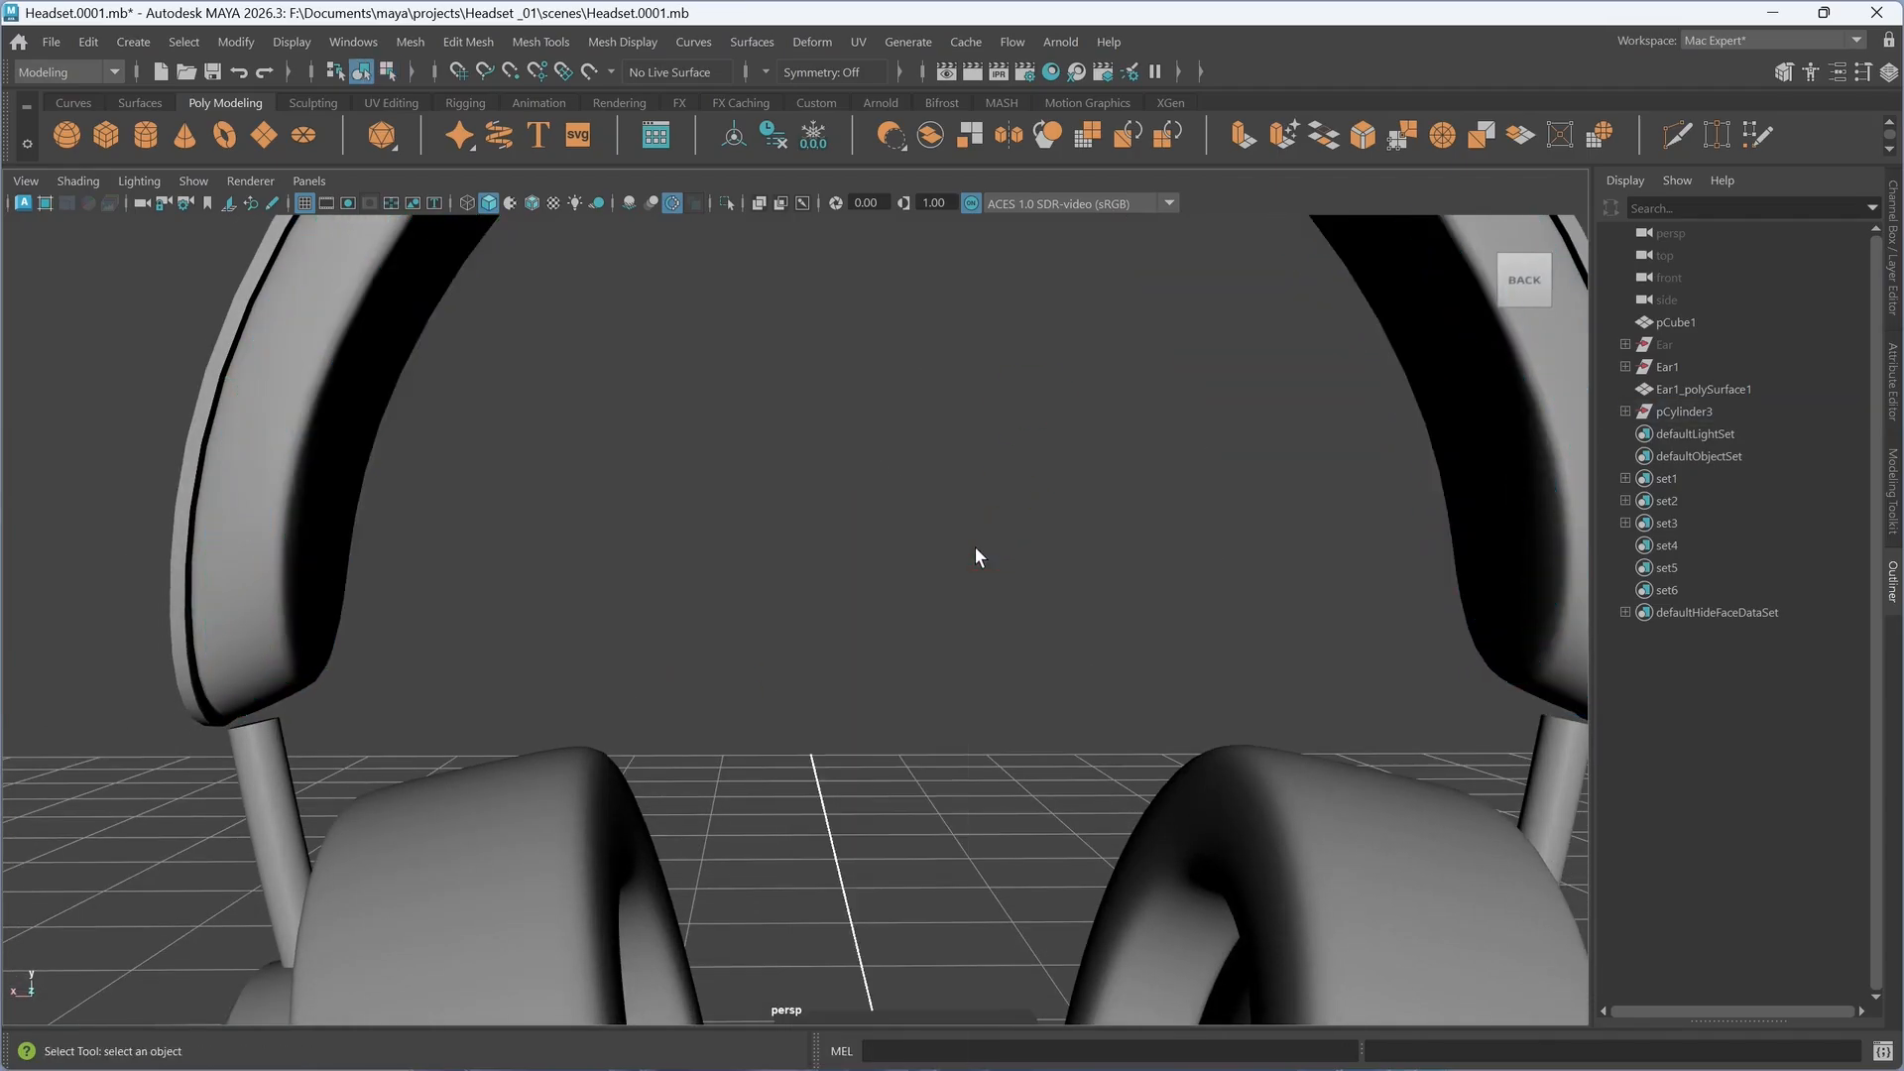
scroll(976, 546, down, 3)
scroll(979, 547, down, 3)
alt+drag(999, 545, 985, 593)
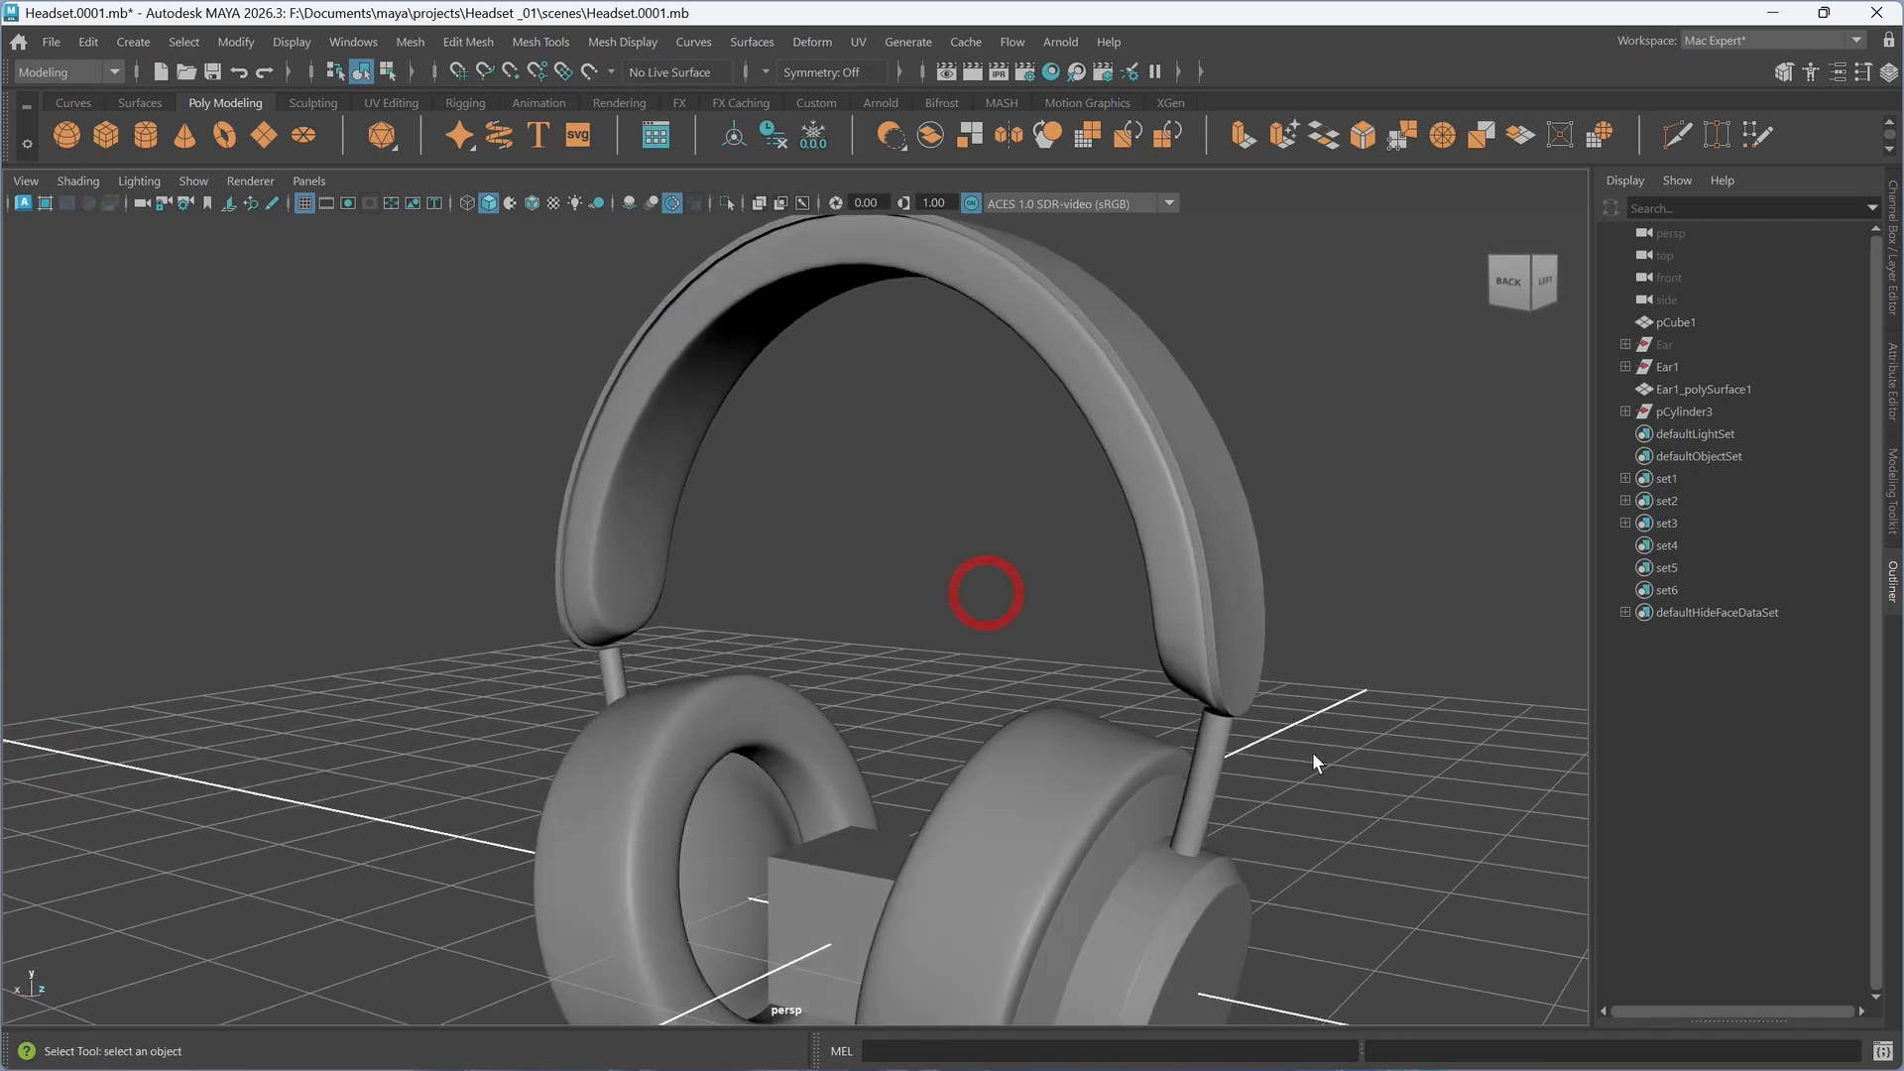
- Select the outer headband and scale its width down slightly to about 0.98
click(1242, 699)
alt+drag(1011, 692, 1020, 692)
key(r)
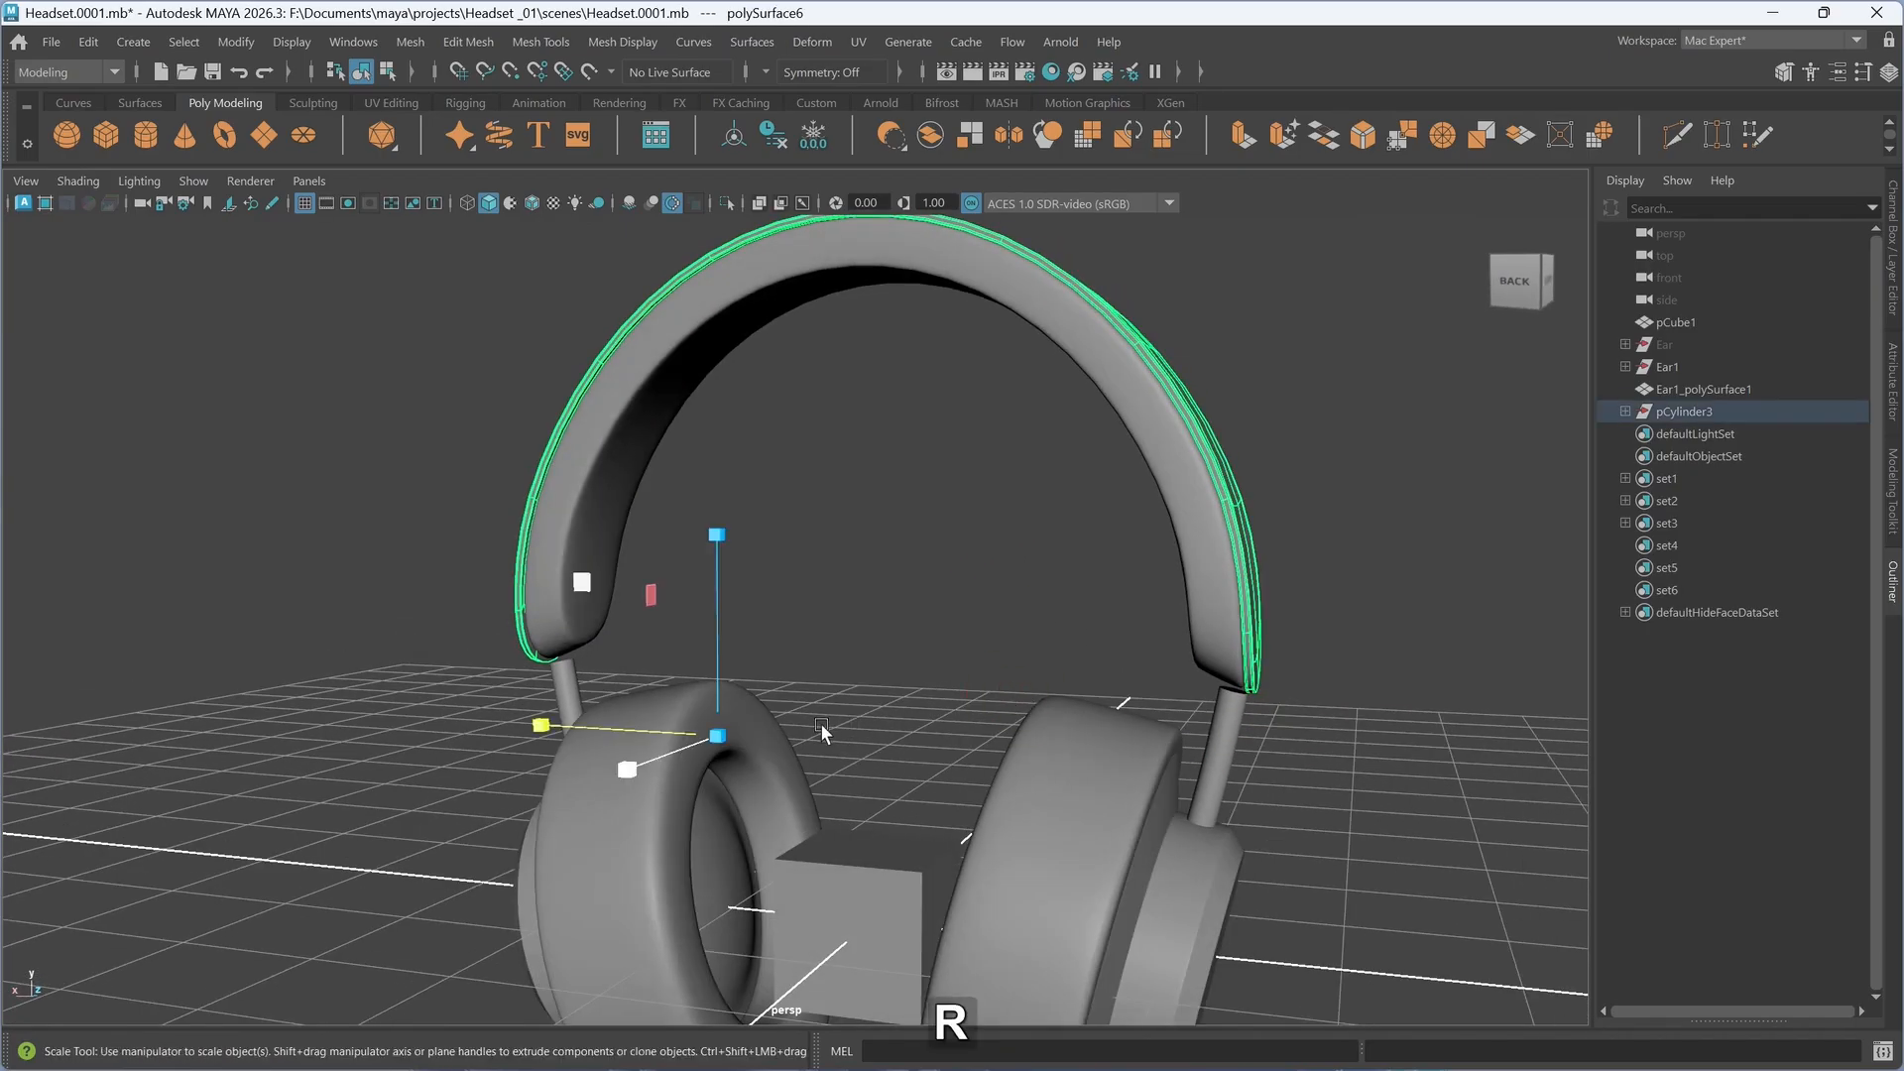
alt+drag(819, 723, 861, 716)
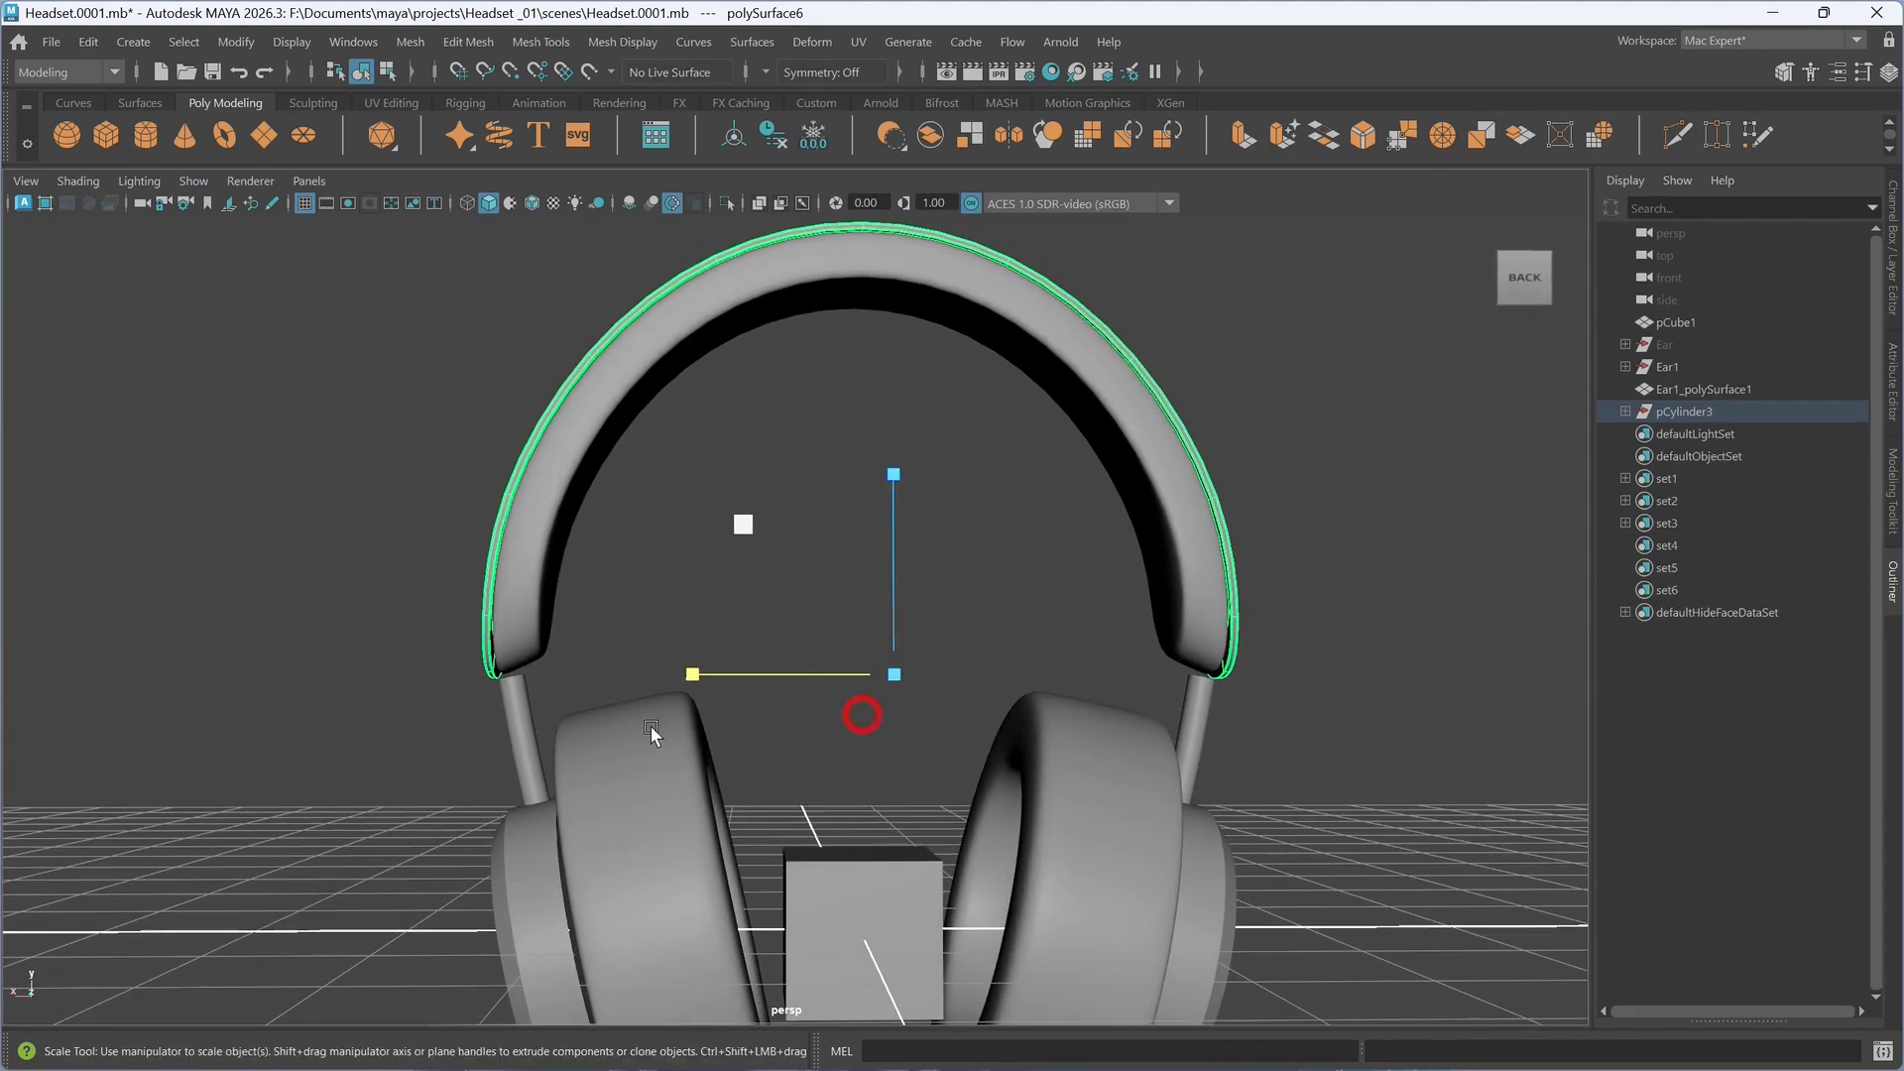
drag(700, 669, 706, 672)
mouse_move(837, 718)
alt+mouse_down()
mouse_move(799, 718)
mouse_move(841, 723)
alt+mouse_up()
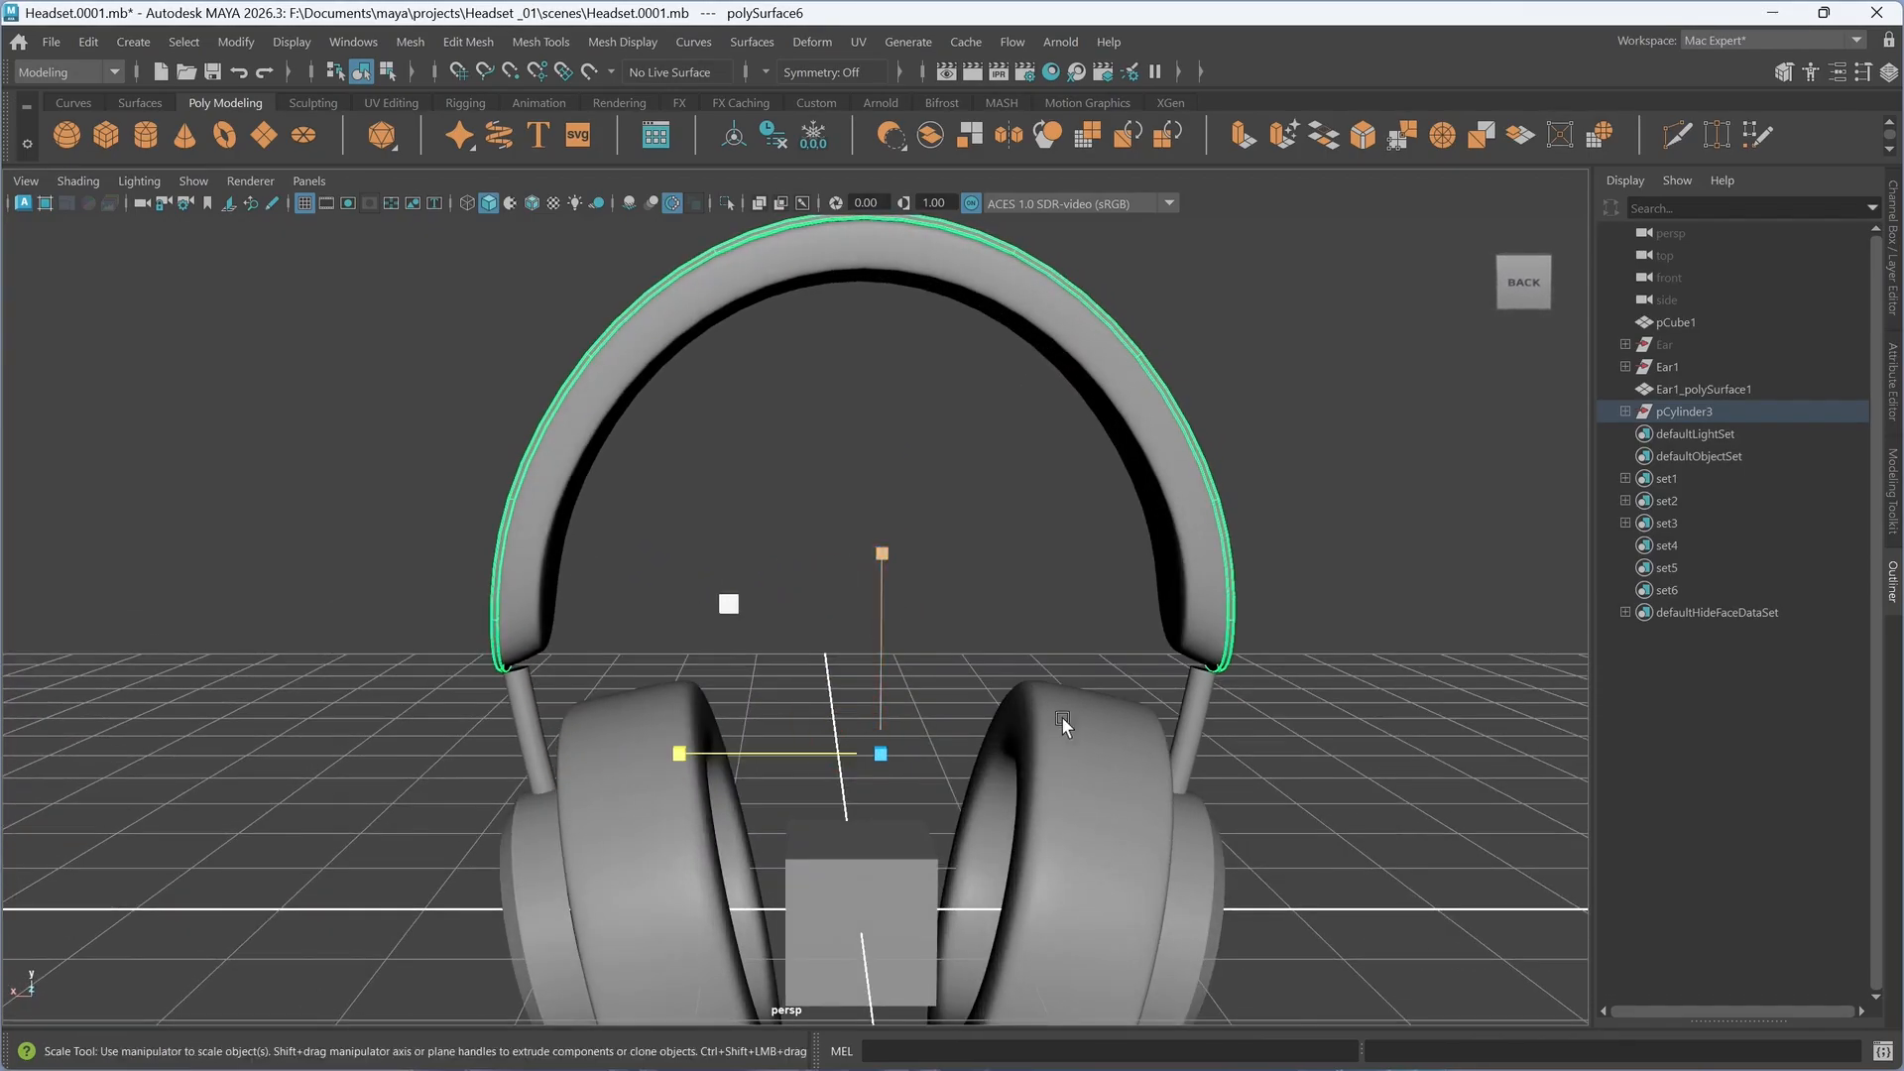
- Try scaling the outer headband's height down to about 0.974, and undo the change
alt+drag(1053, 712, 947, 620)
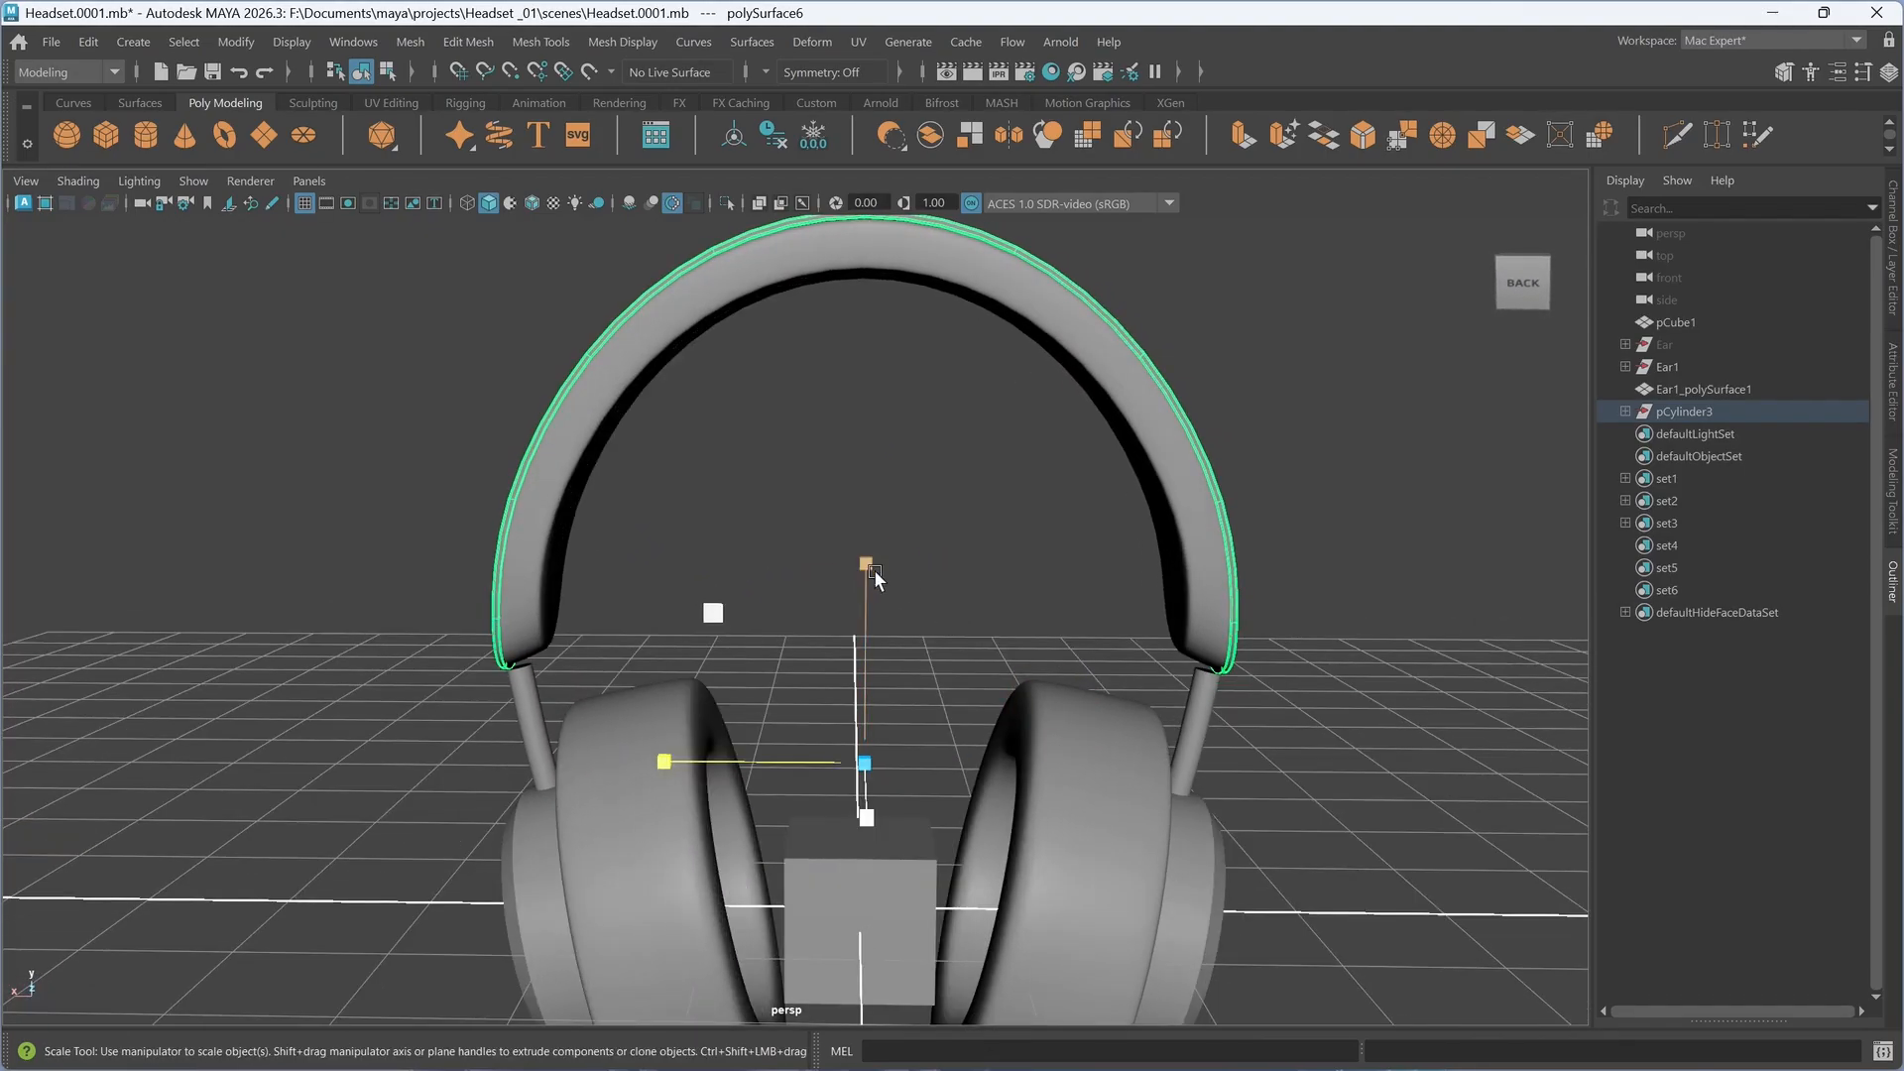
alt+drag(1239, 785, 1156, 787)
drag(881, 513, 884, 521)
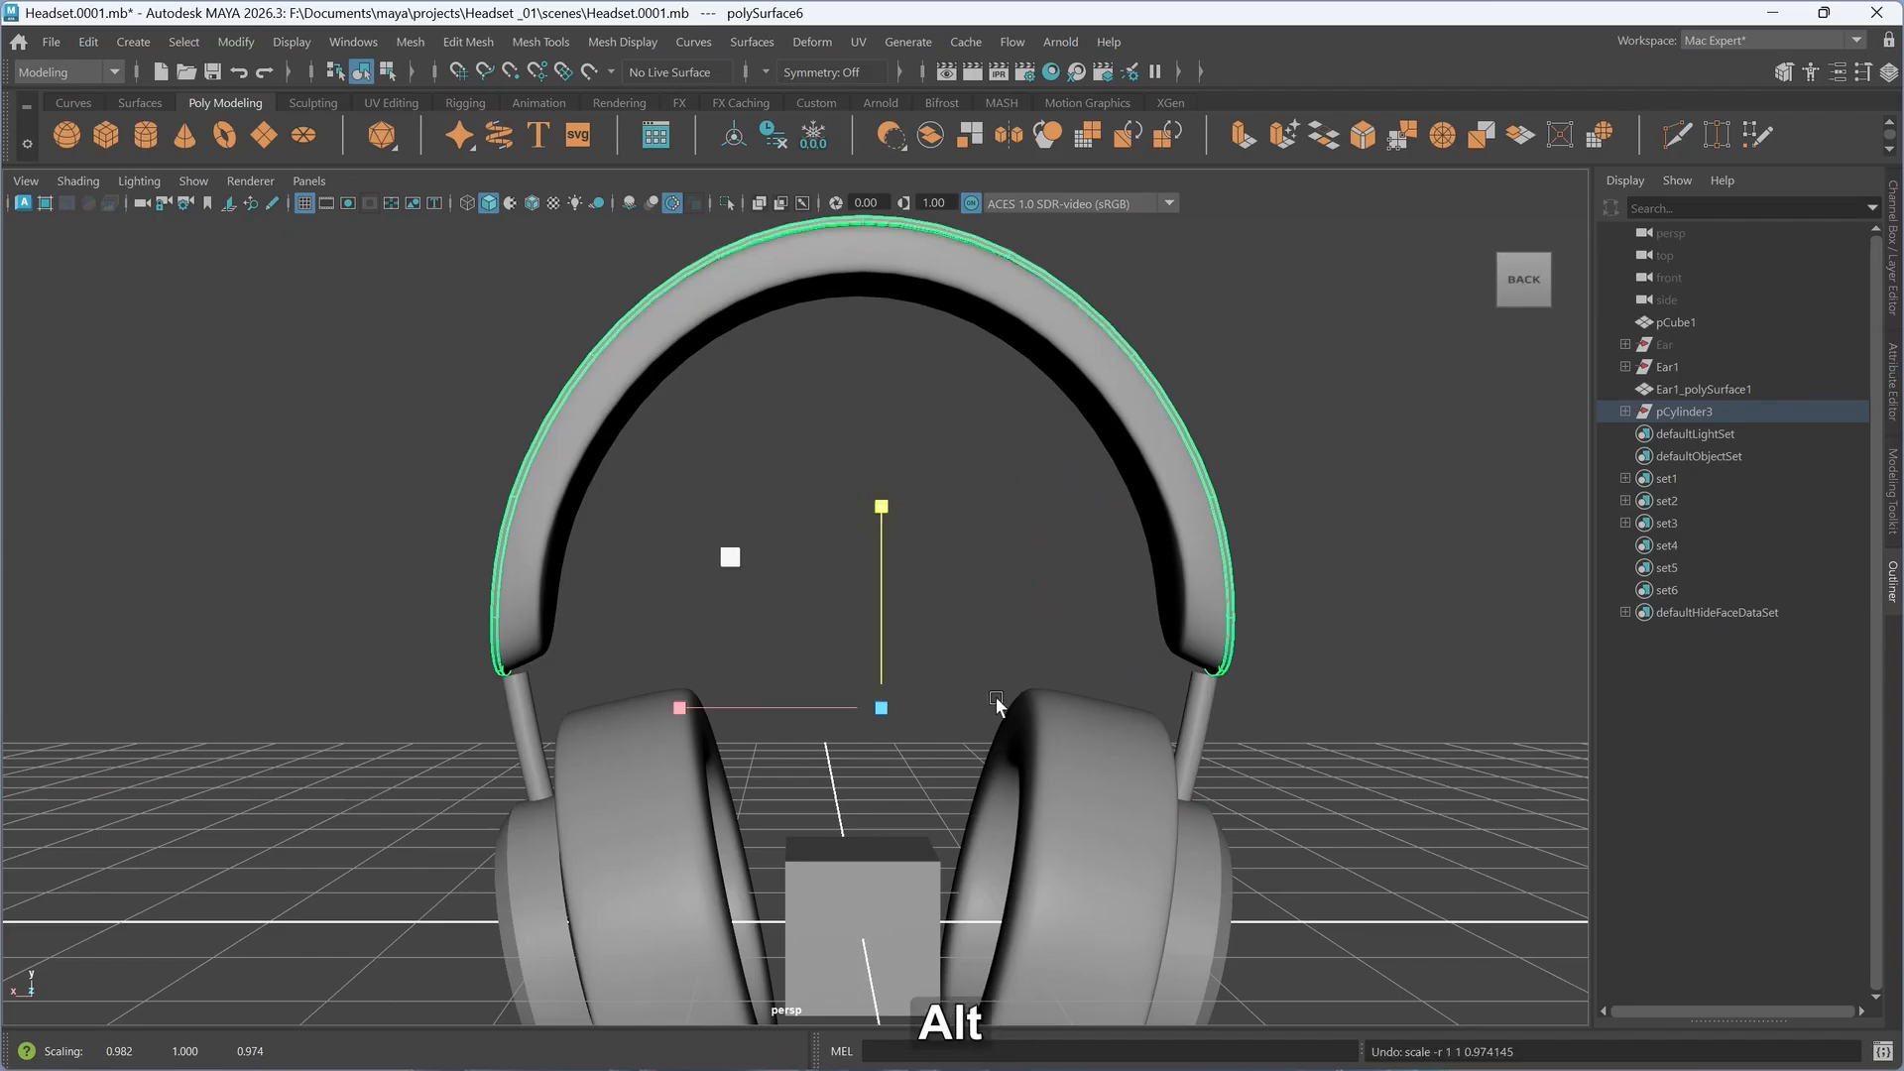
- Inspect how the outer headband fits over the inner strip from the back and both sides
alt+drag(996, 696, 1266, 710)
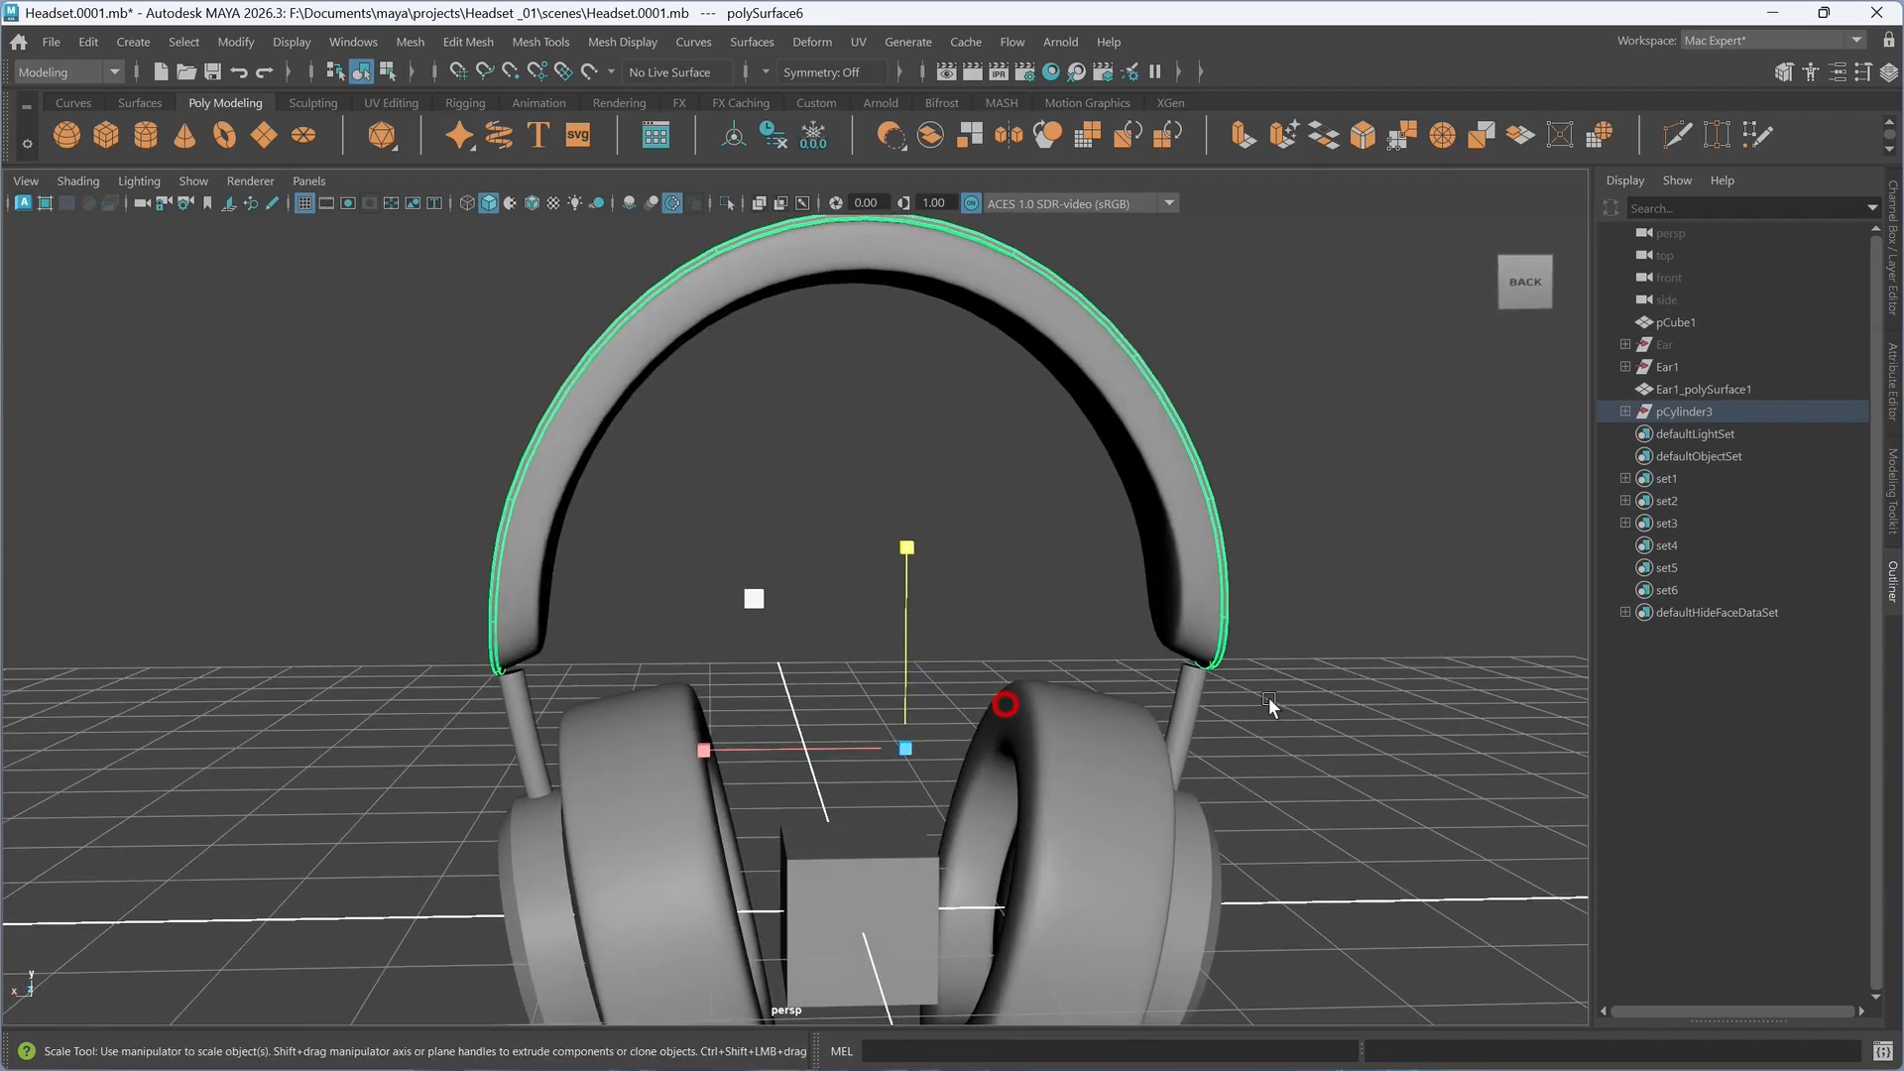
click(1326, 688)
alt+drag(1365, 770, 1193, 583)
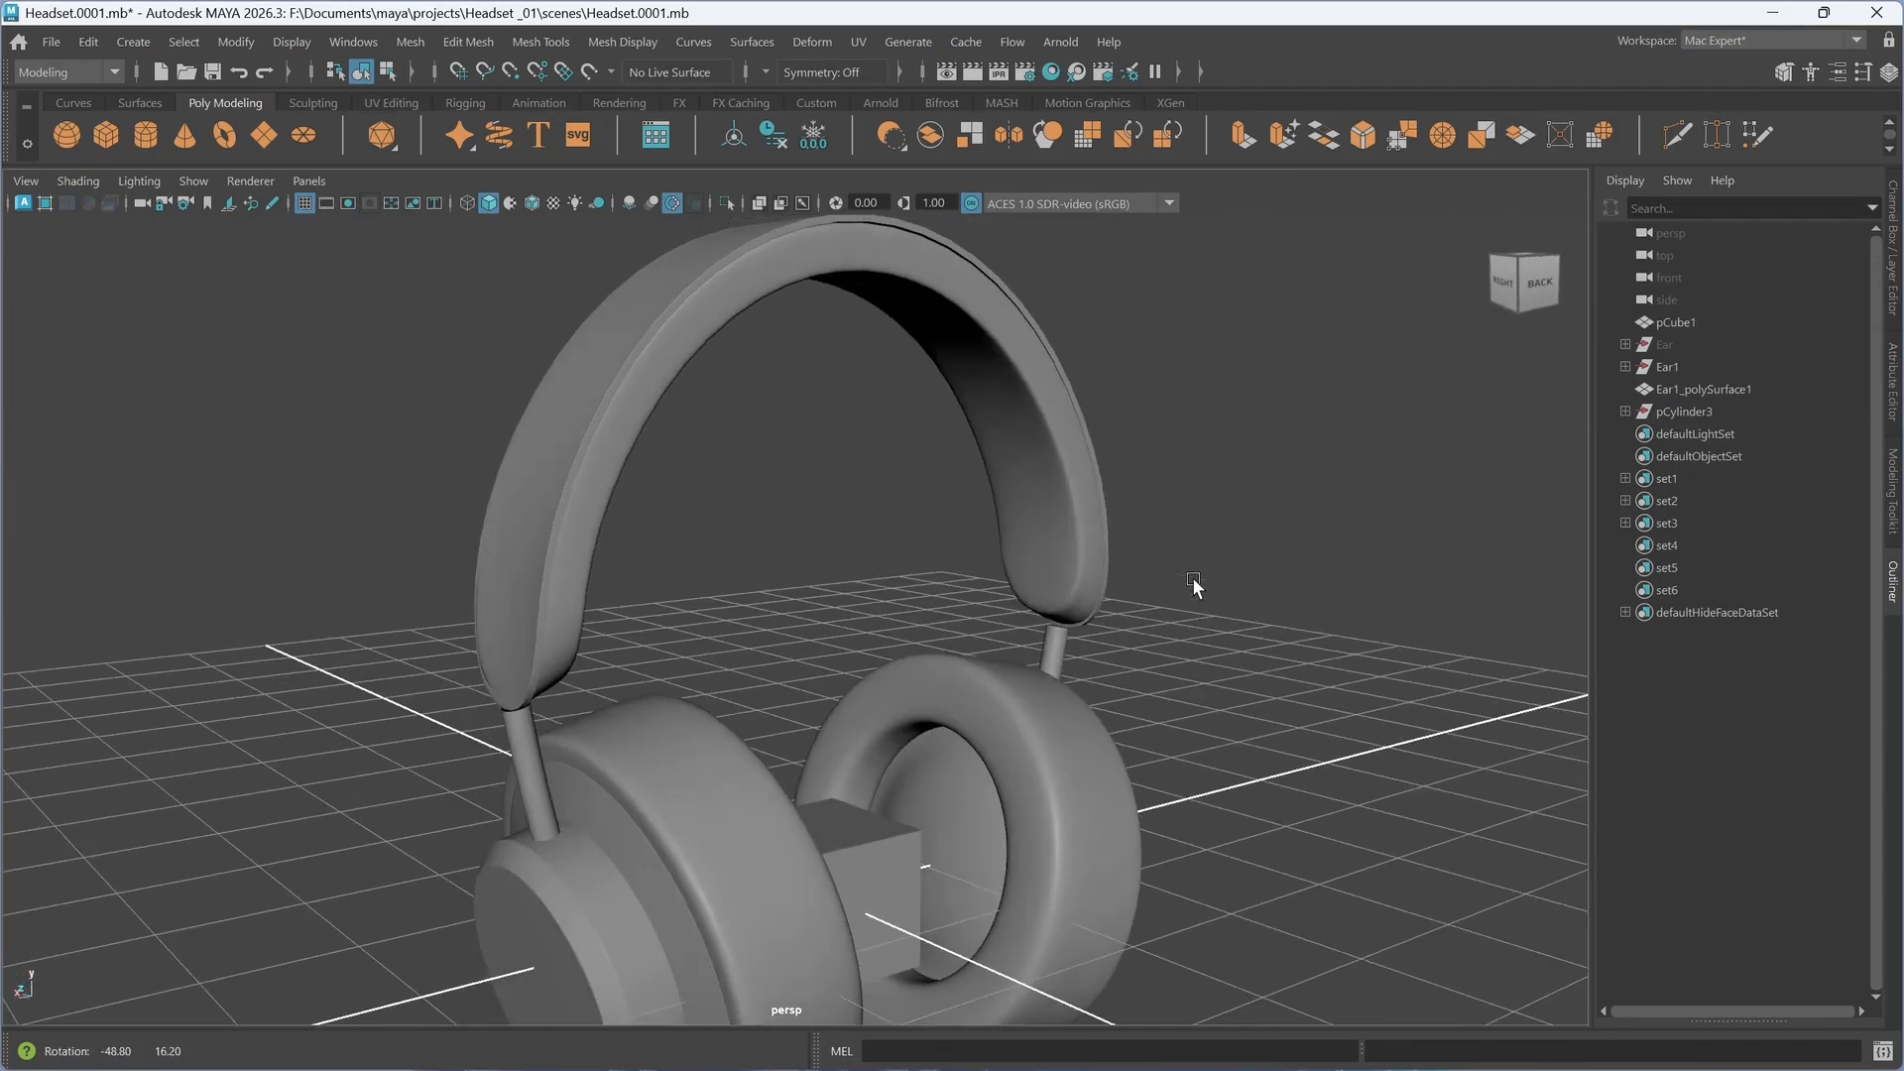
key(r)
click(1067, 552)
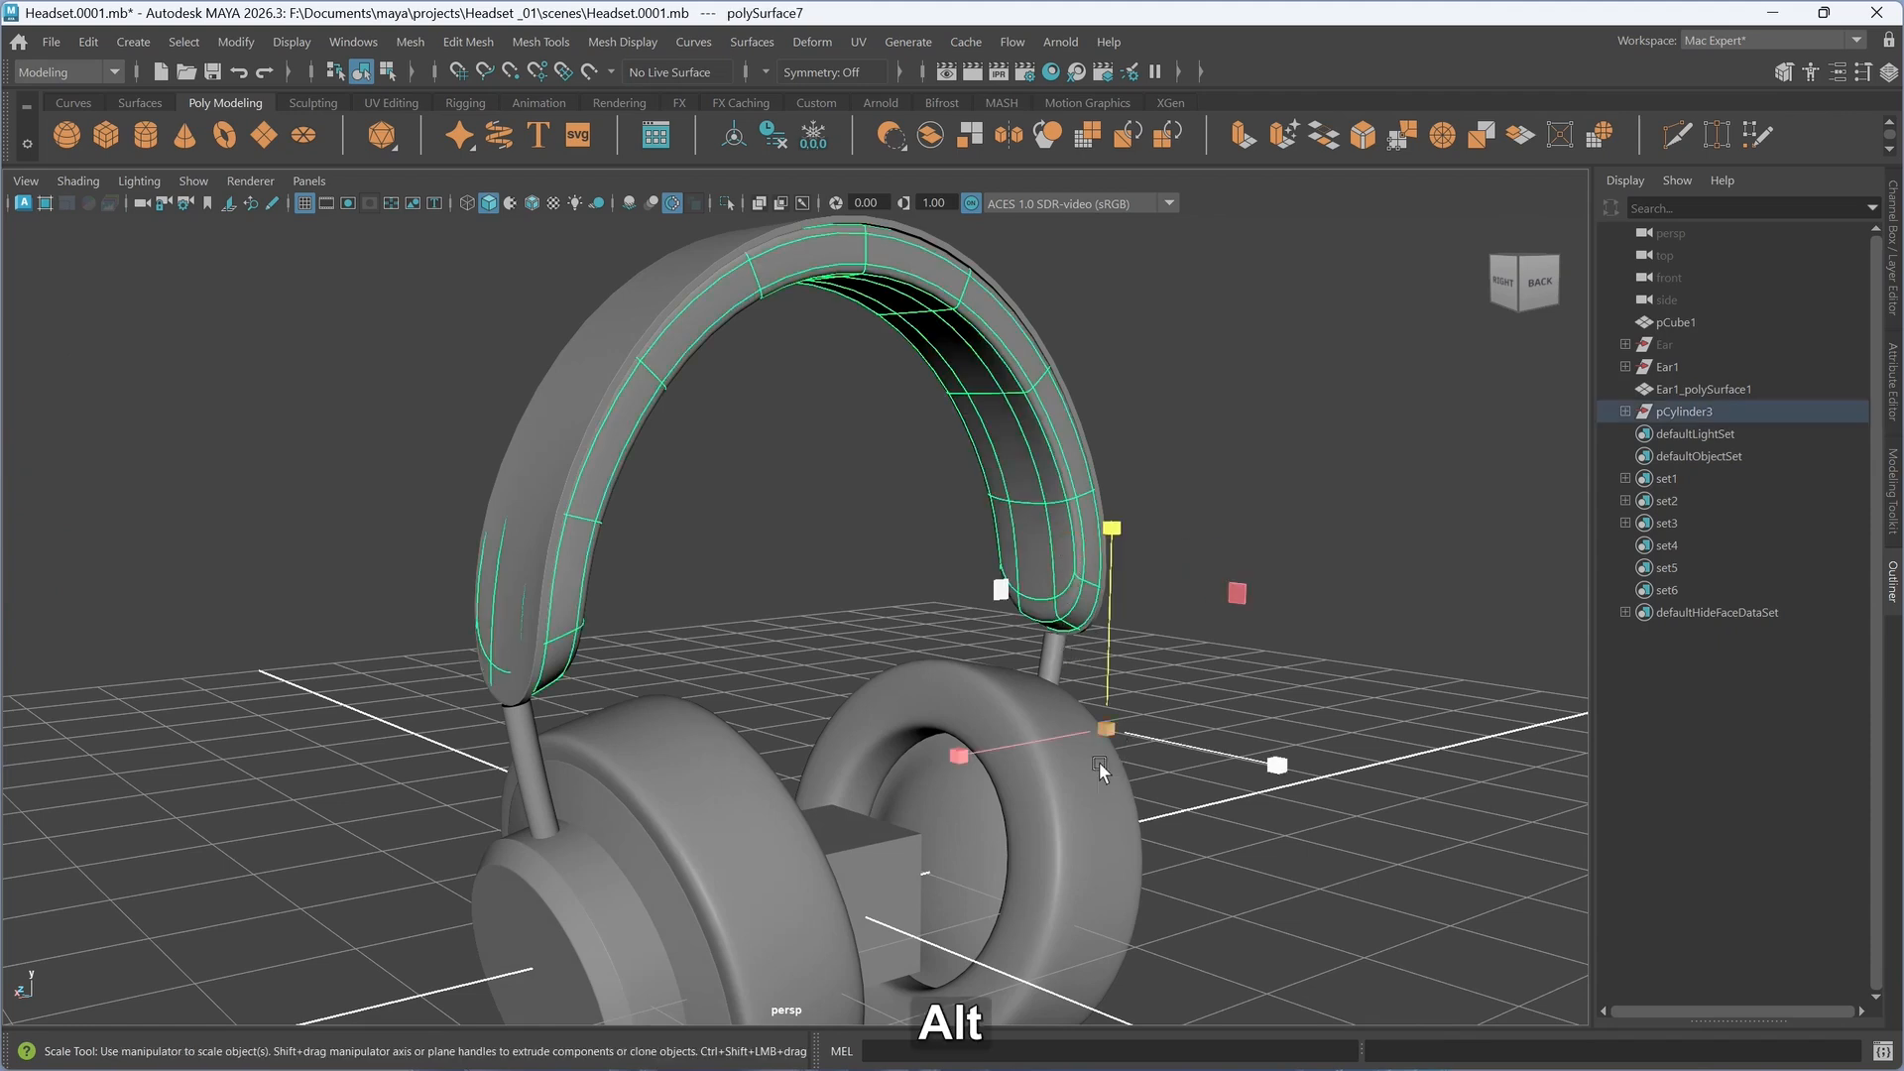
alt+drag(1059, 663, 552, 705)
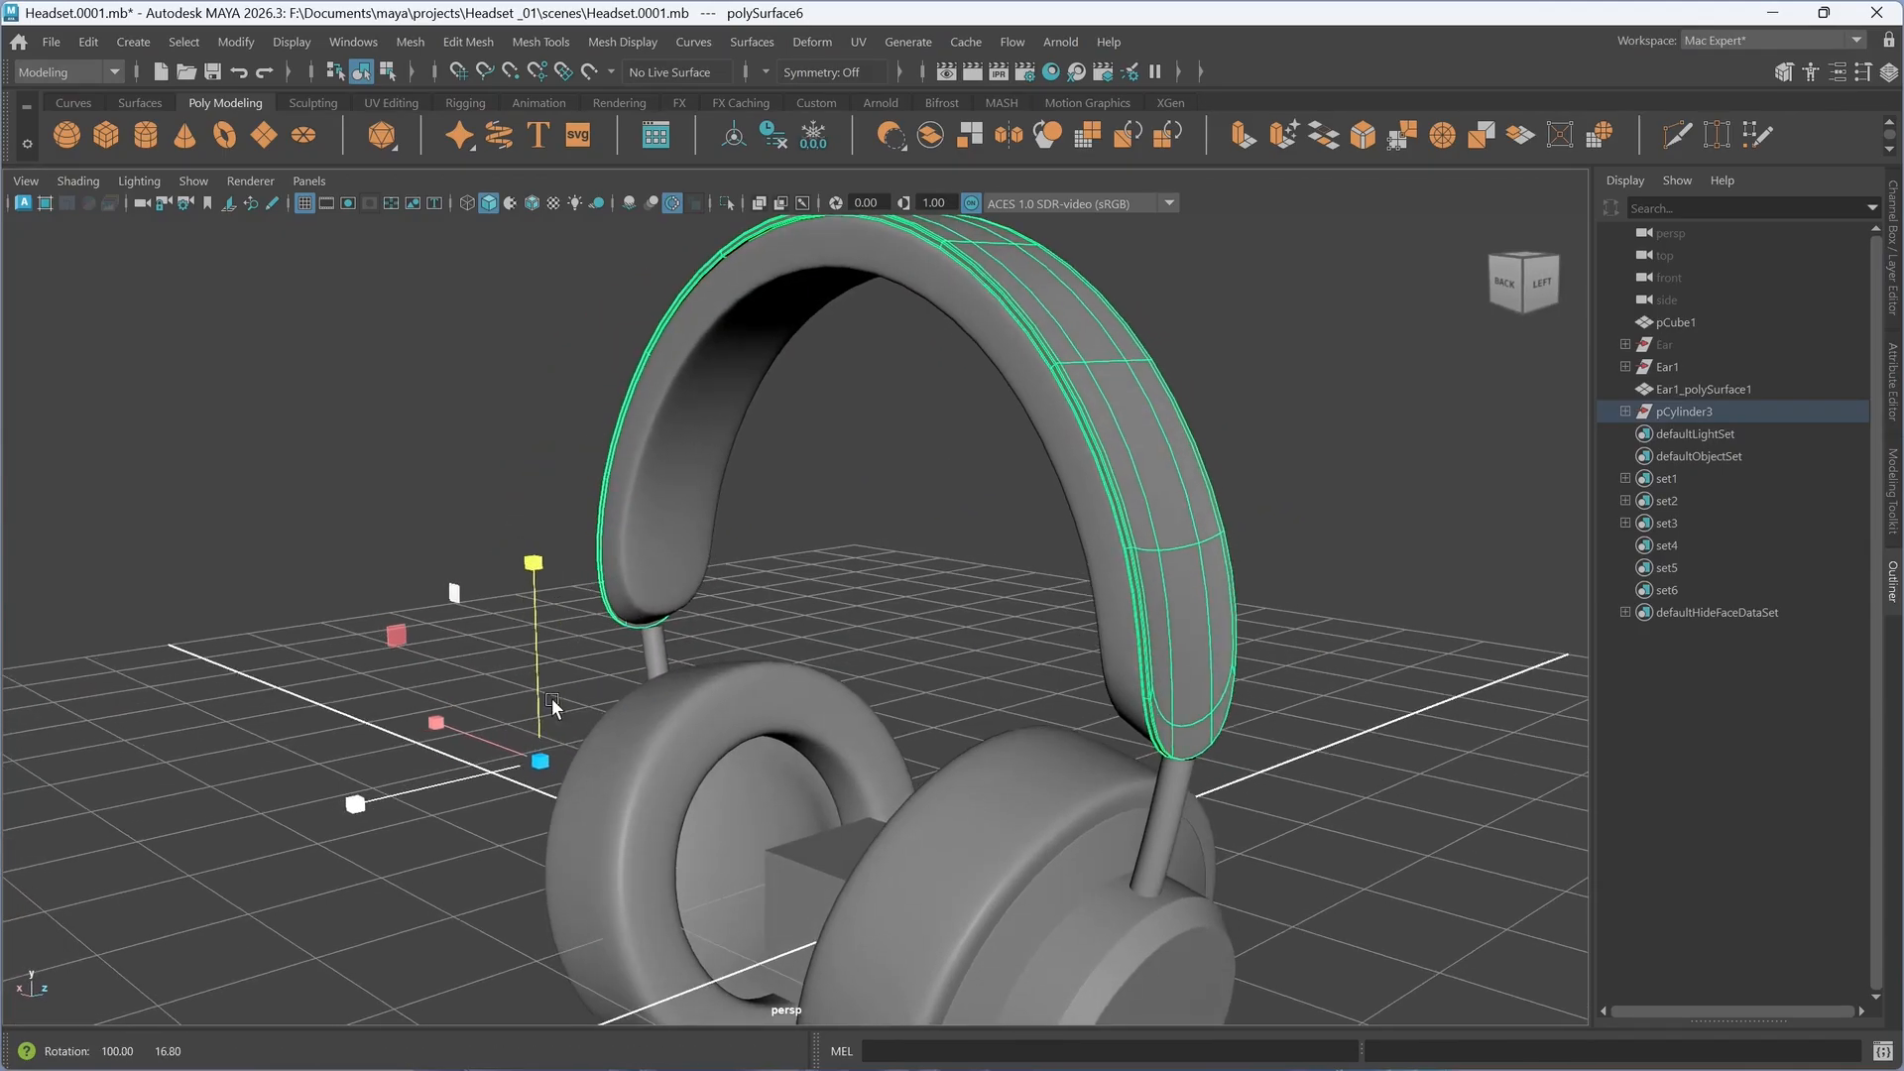
click(1275, 729)
click(1202, 694)
alt+drag(995, 757, 946, 732)
- Select the inner strip and outer headband together, shift them slightly along the vertical axis, and deselect them
click(721, 636)
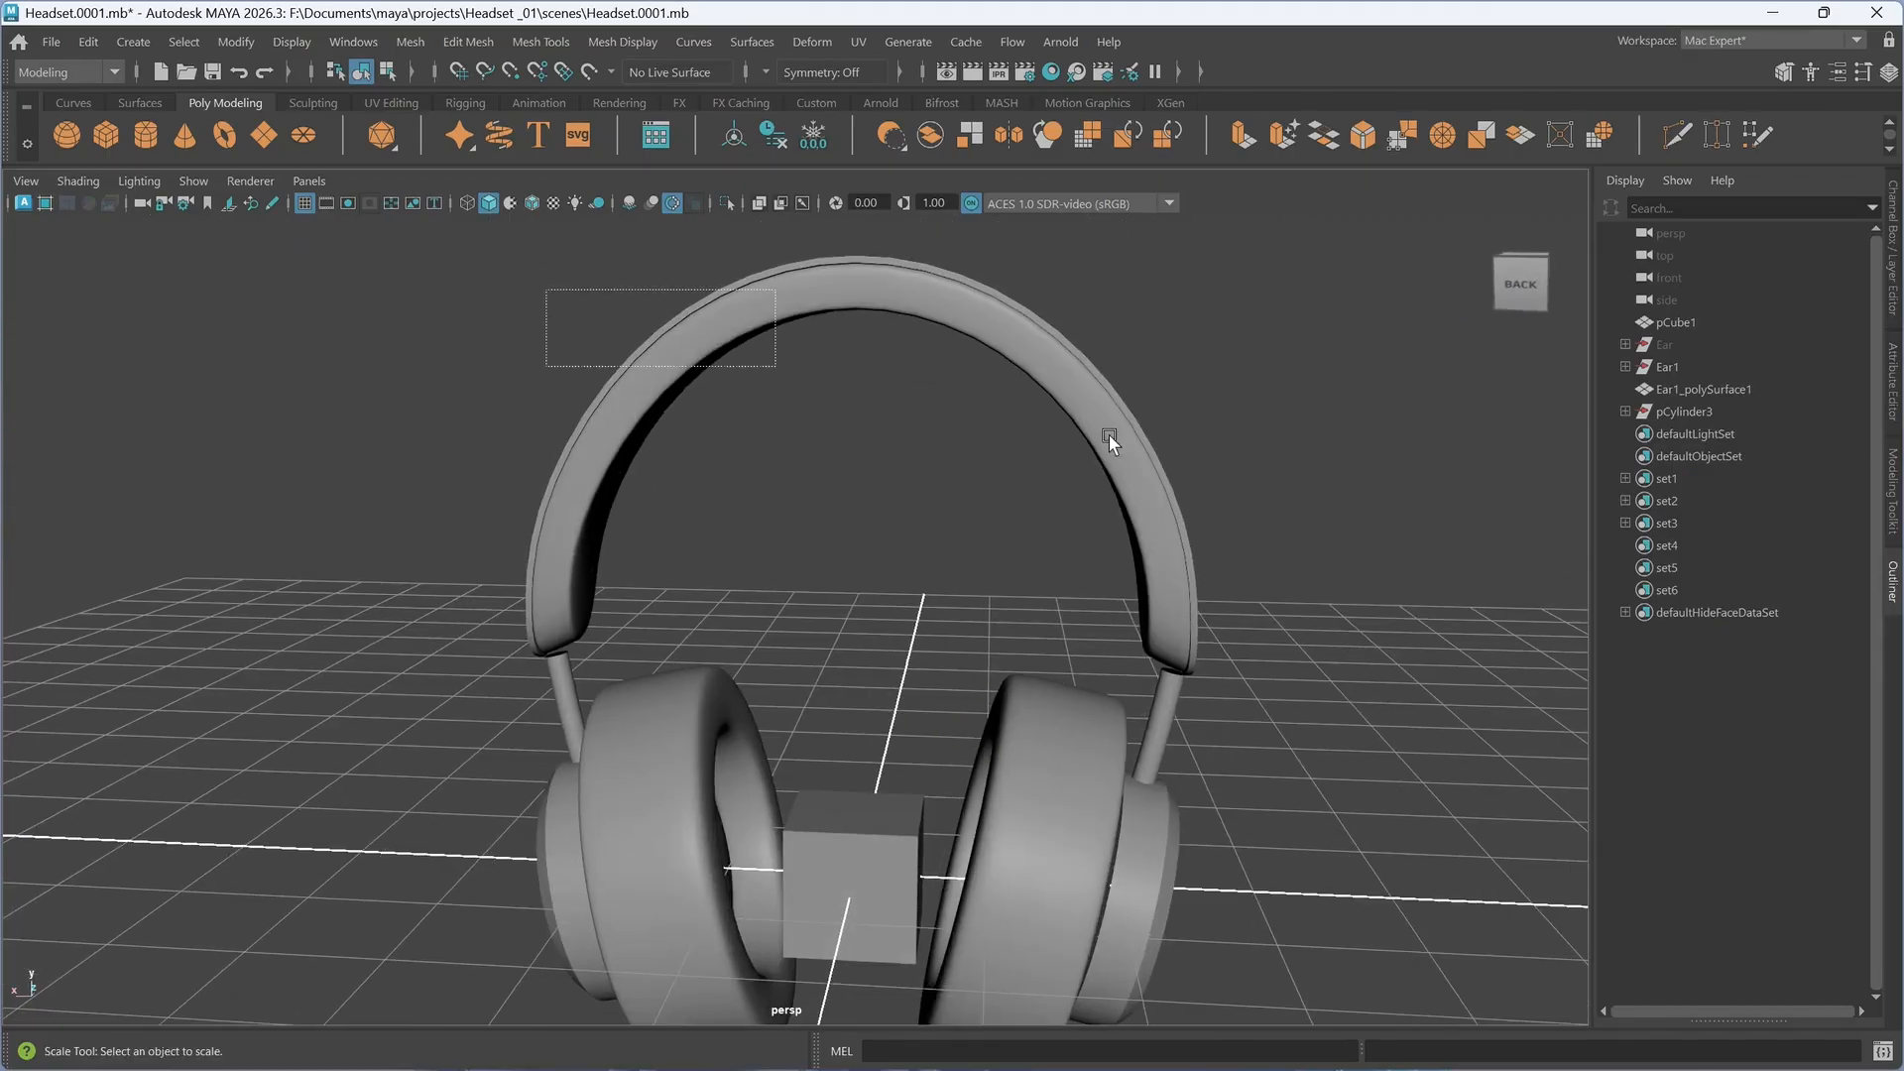
click(1162, 468)
alt+drag(1162, 468, 999, 438)
key(w)
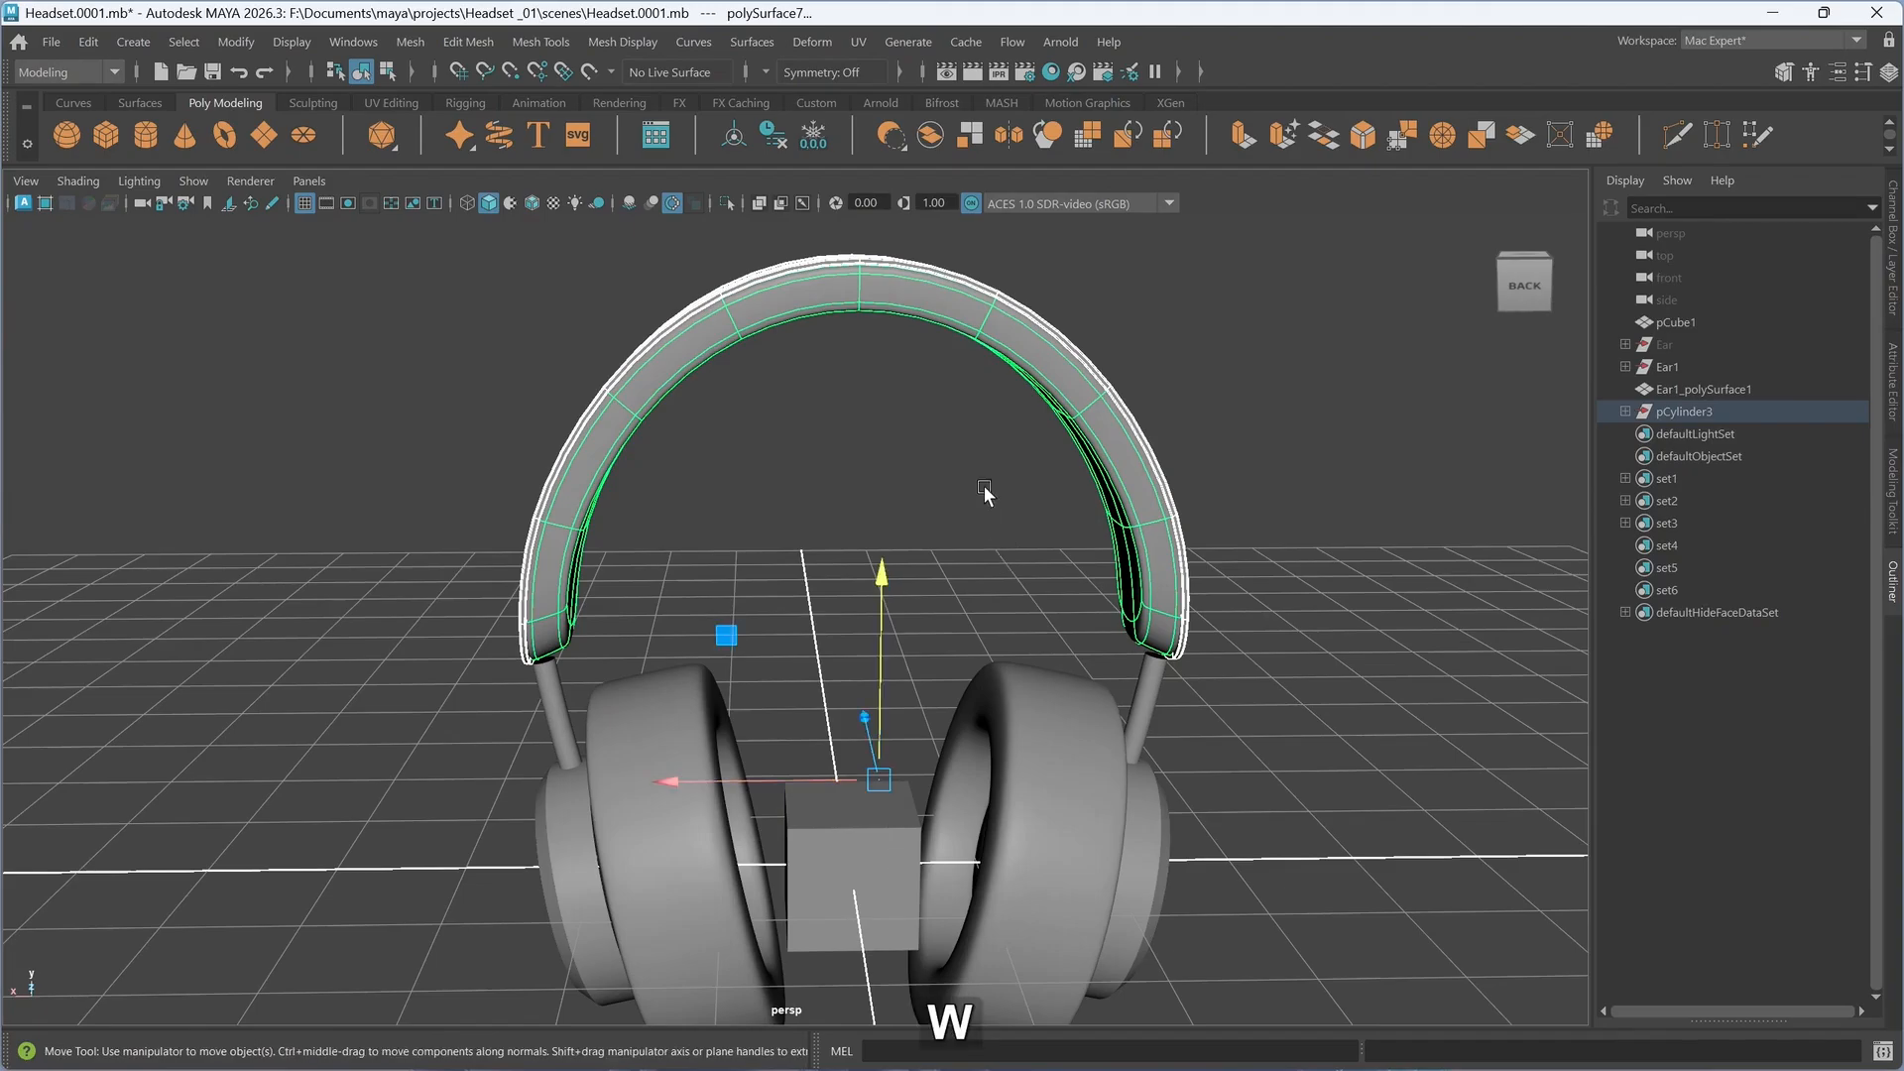
drag(883, 573, 763, 734)
click(1286, 593)
- Select the headband pieces and both ear cups without the center cube, and save the scene
key(g)
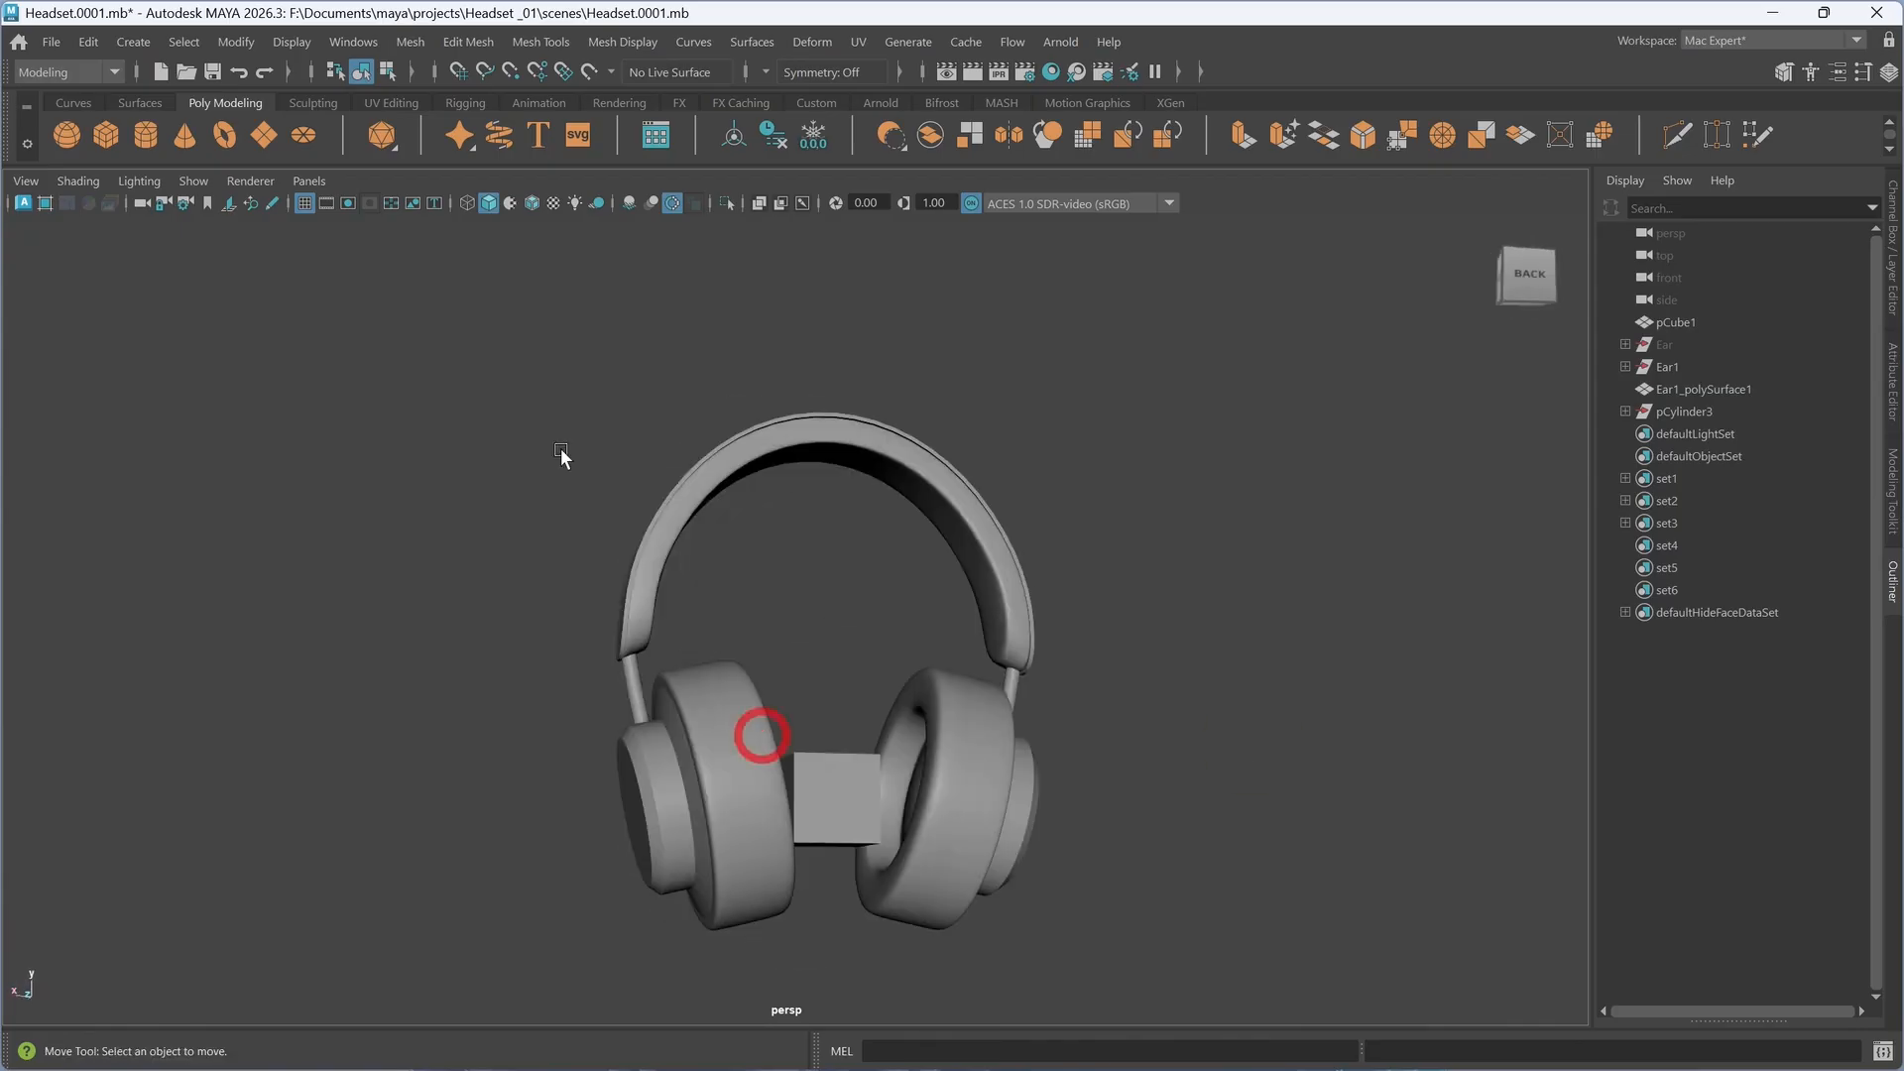
drag(457, 365, 922, 578)
mouse_move(1177, 880)
alt+mouse_down()
mouse_move(1118, 879)
mouse_move(1180, 872)
alt+mouse_up()
scroll(1180, 872, up, 3)
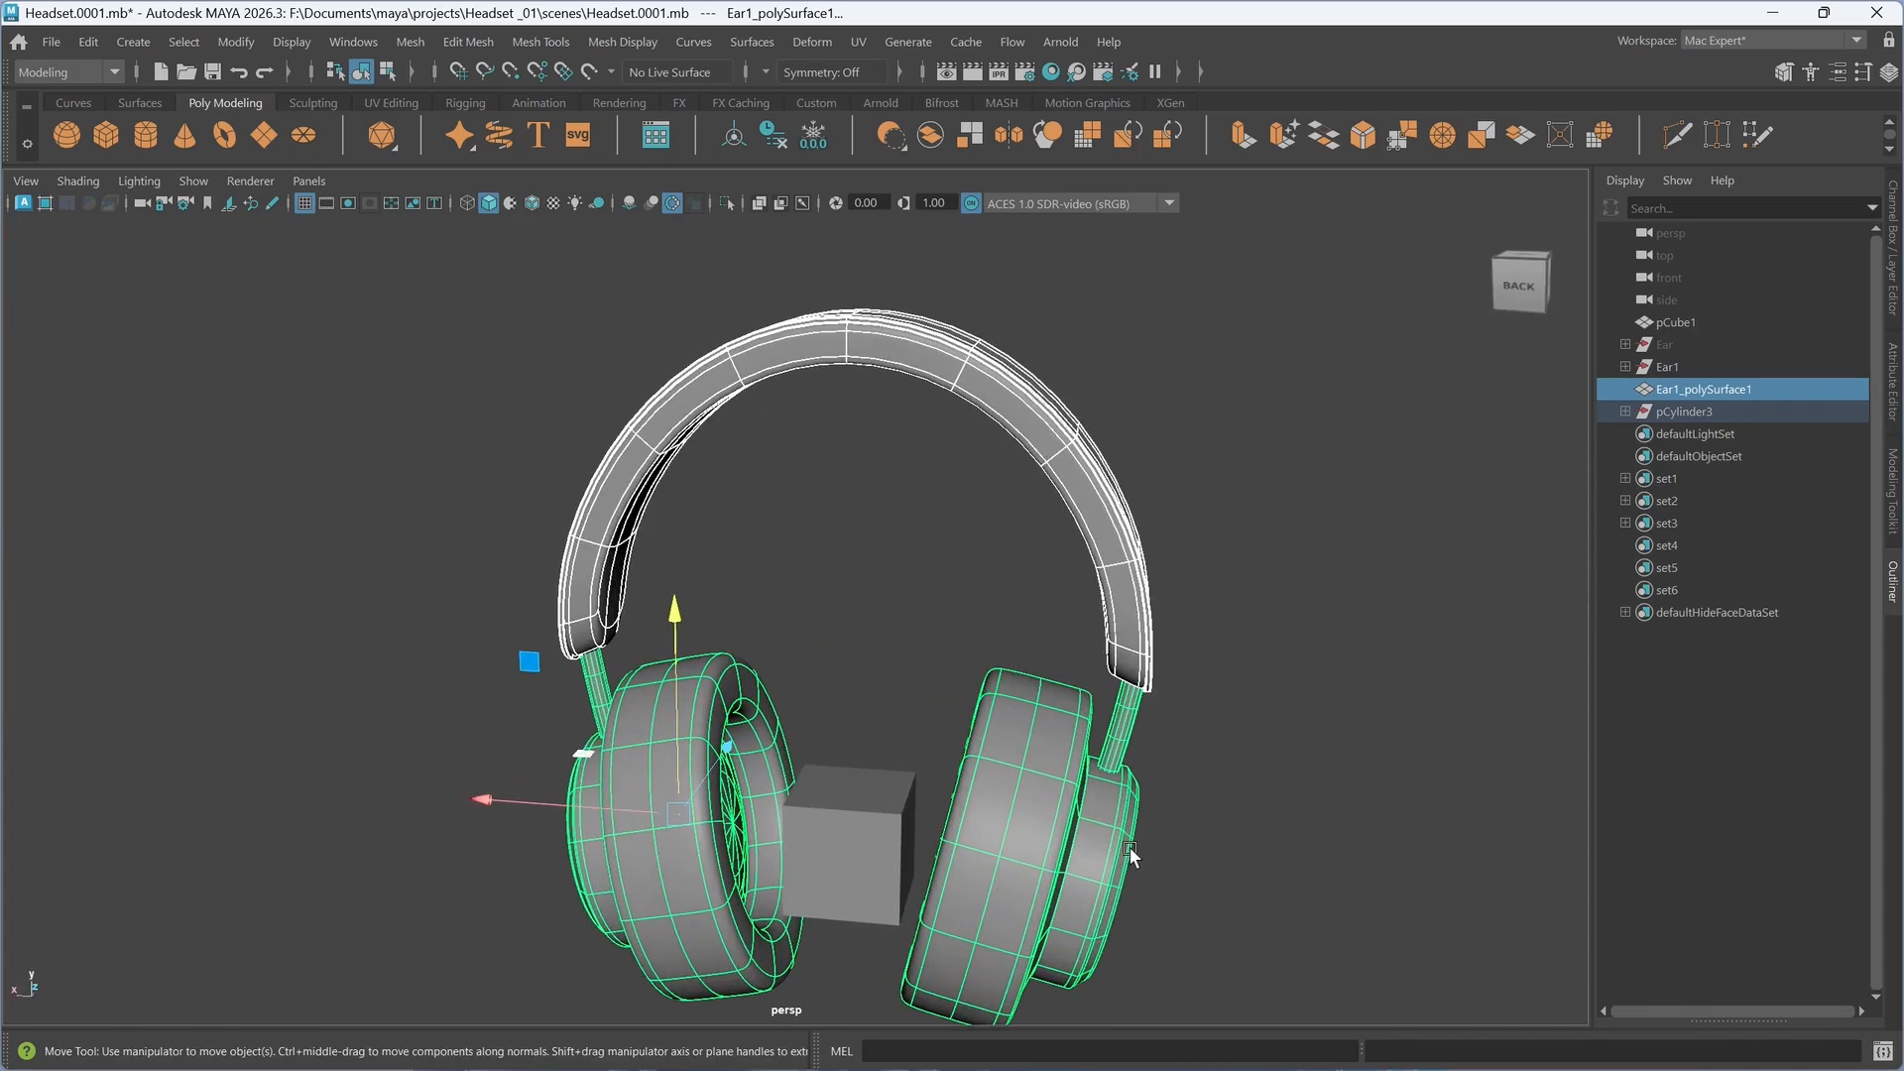
alt+drag(1144, 825, 1118, 805)
scroll(828, 493, down, 3)
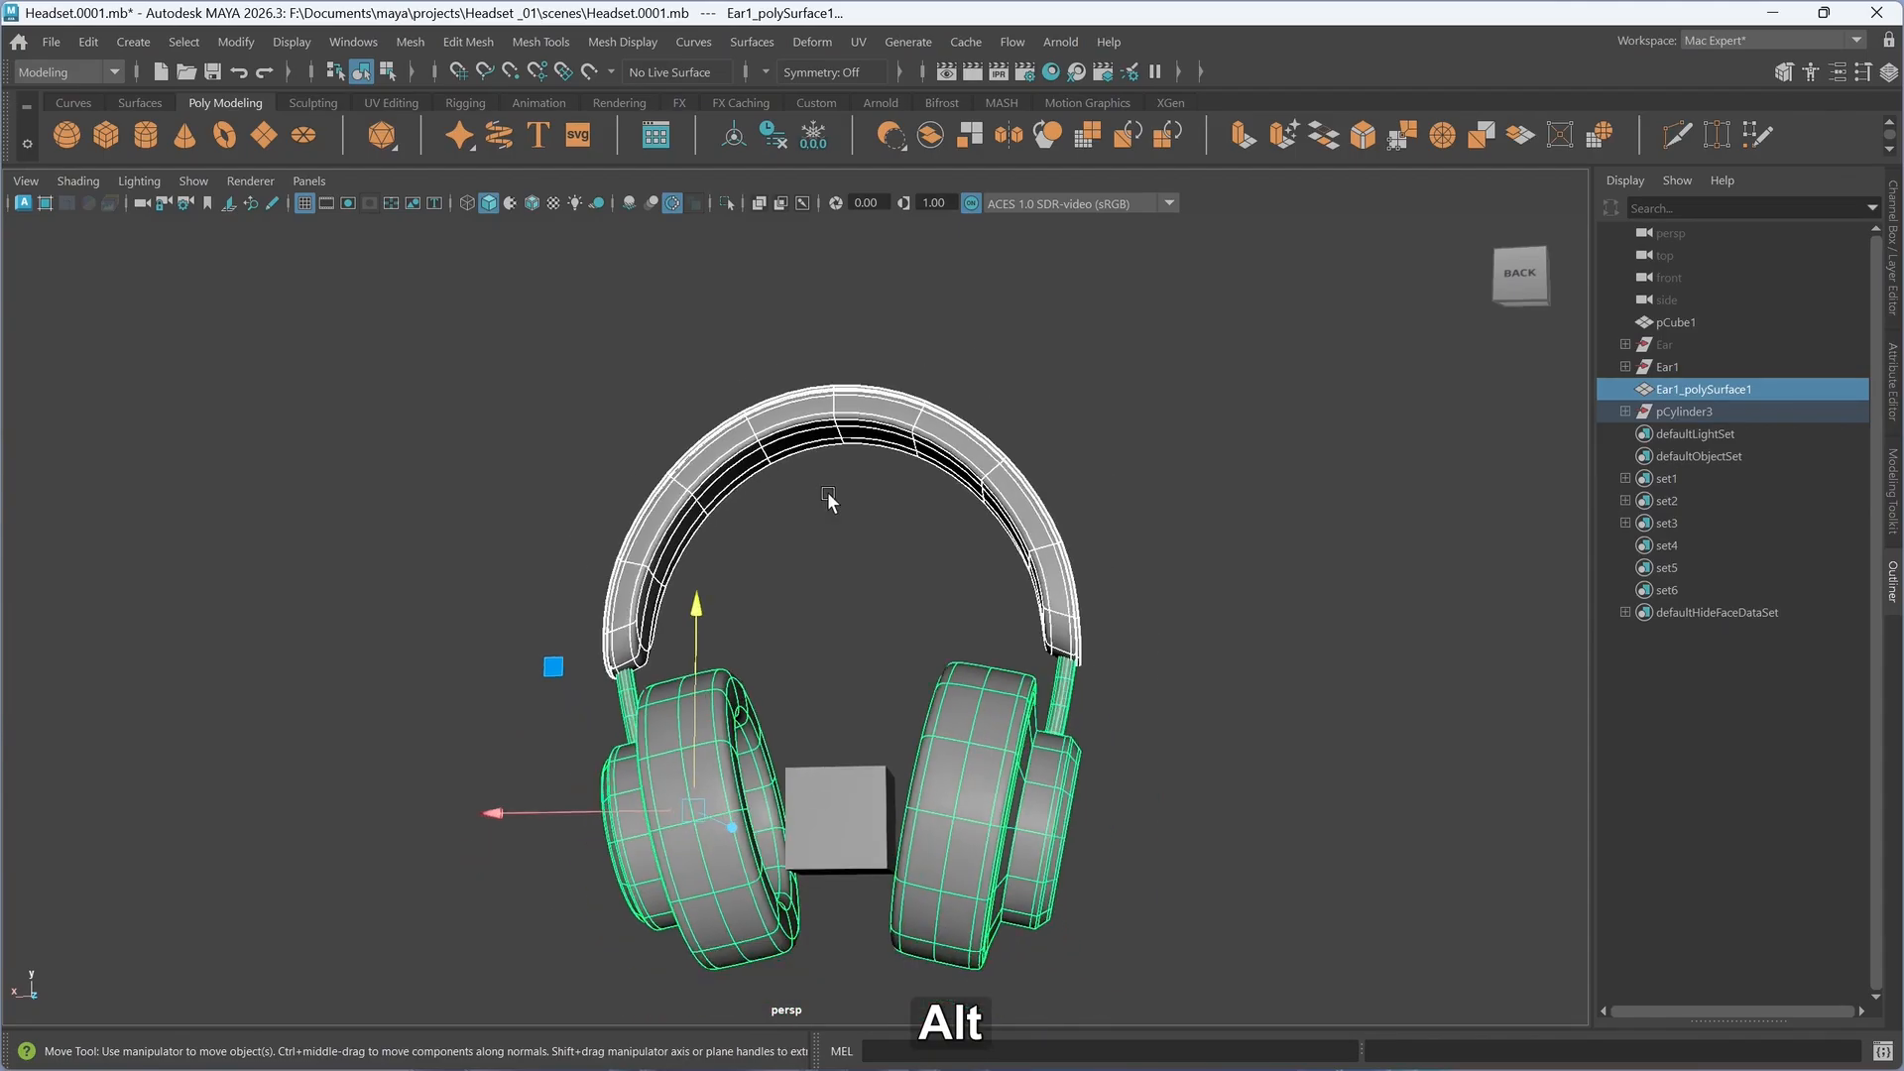
alt+drag(828, 493, 830, 532)
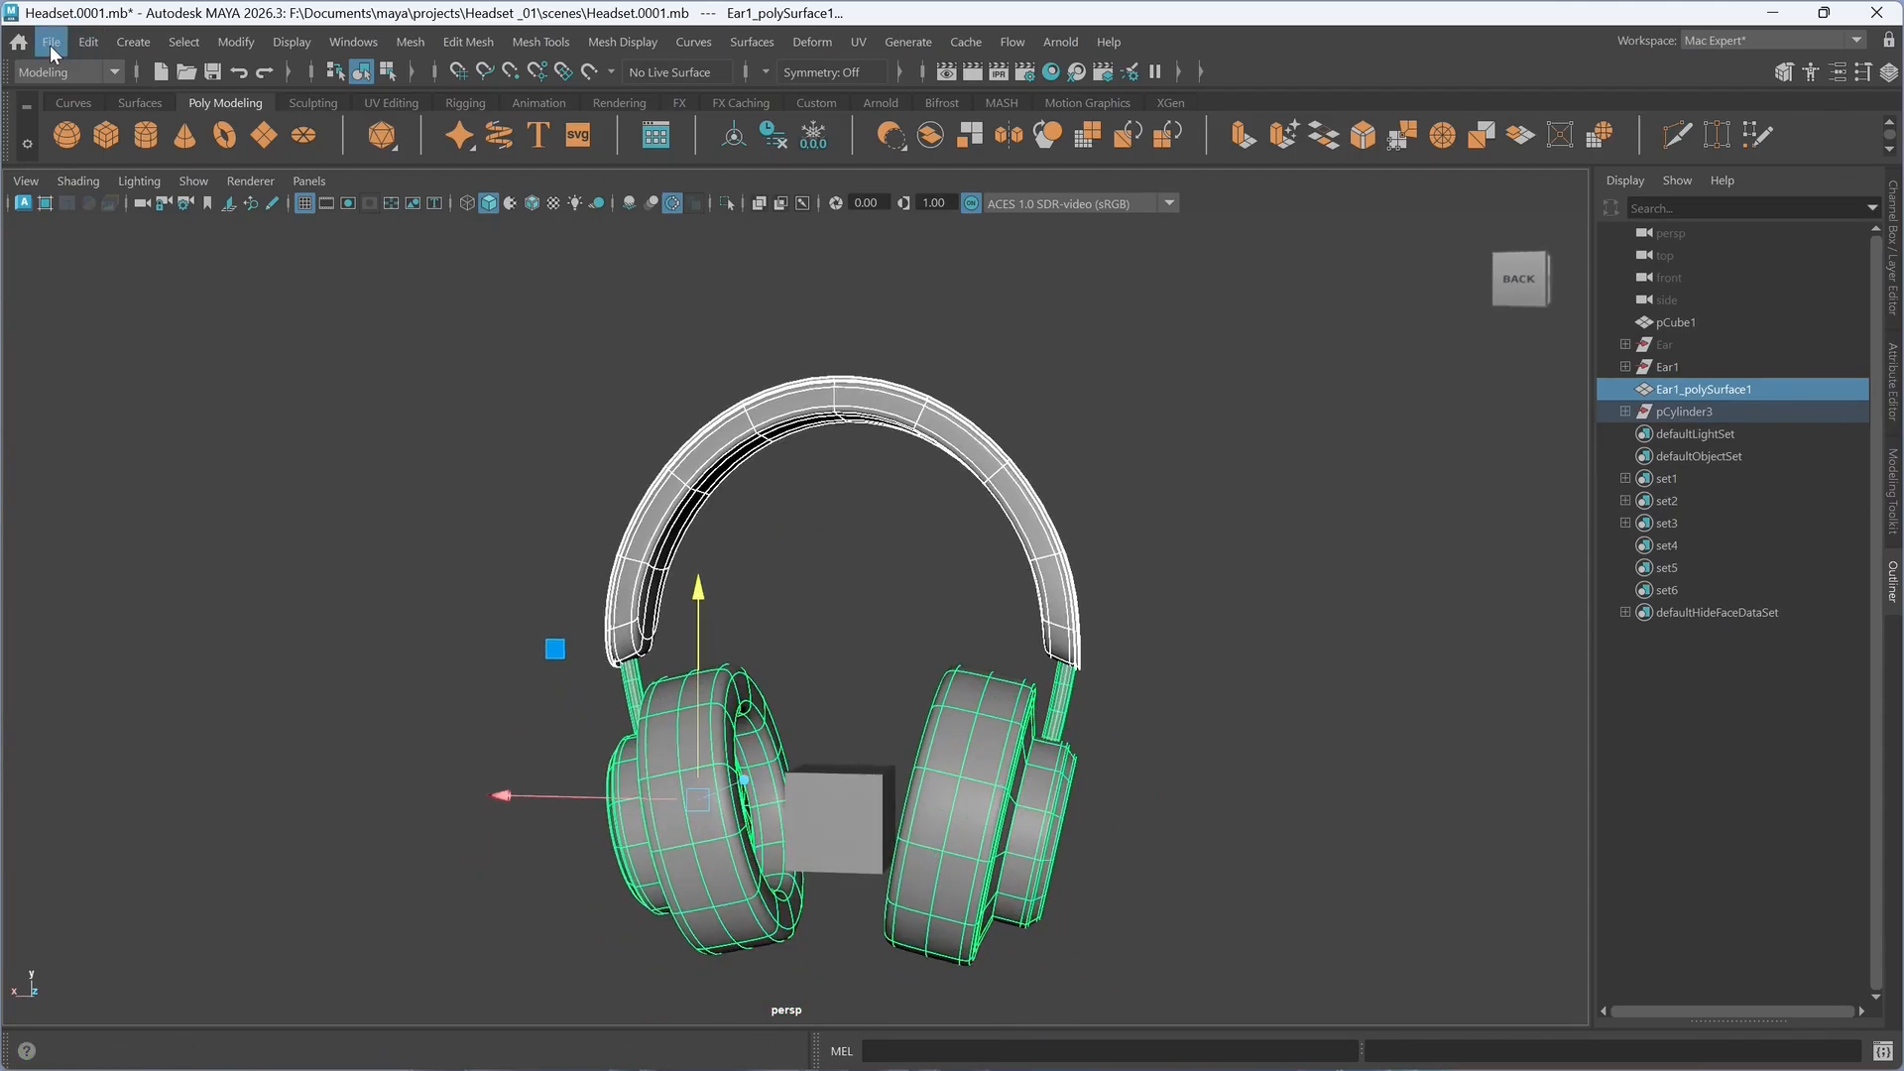
key(ctrl+s)
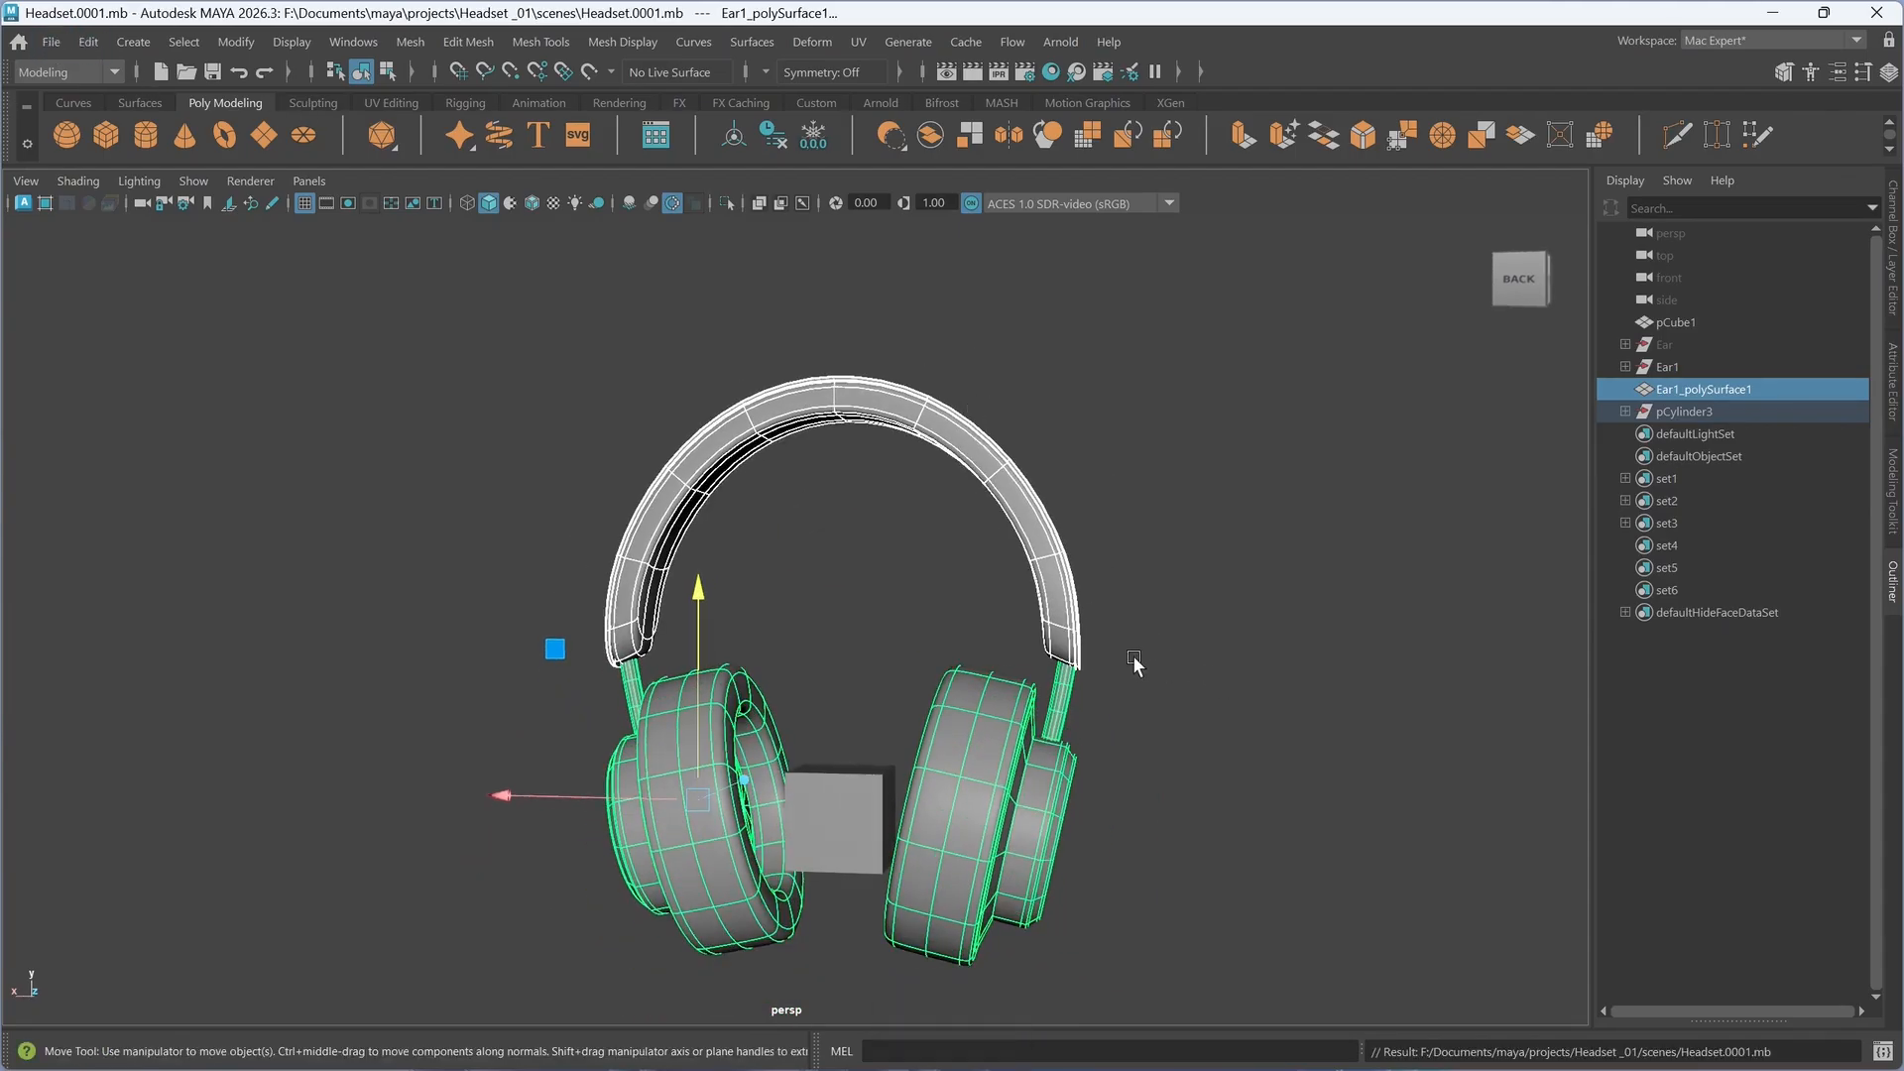
- Smooth the selected headset meshes, deselect them, and display their wireframe over the shading
shift+right_drag(1142, 445, 1097, 571)
alt+drag(843, 769, 852, 810)
click(1147, 467)
alt+drag(1097, 607, 1023, 654)
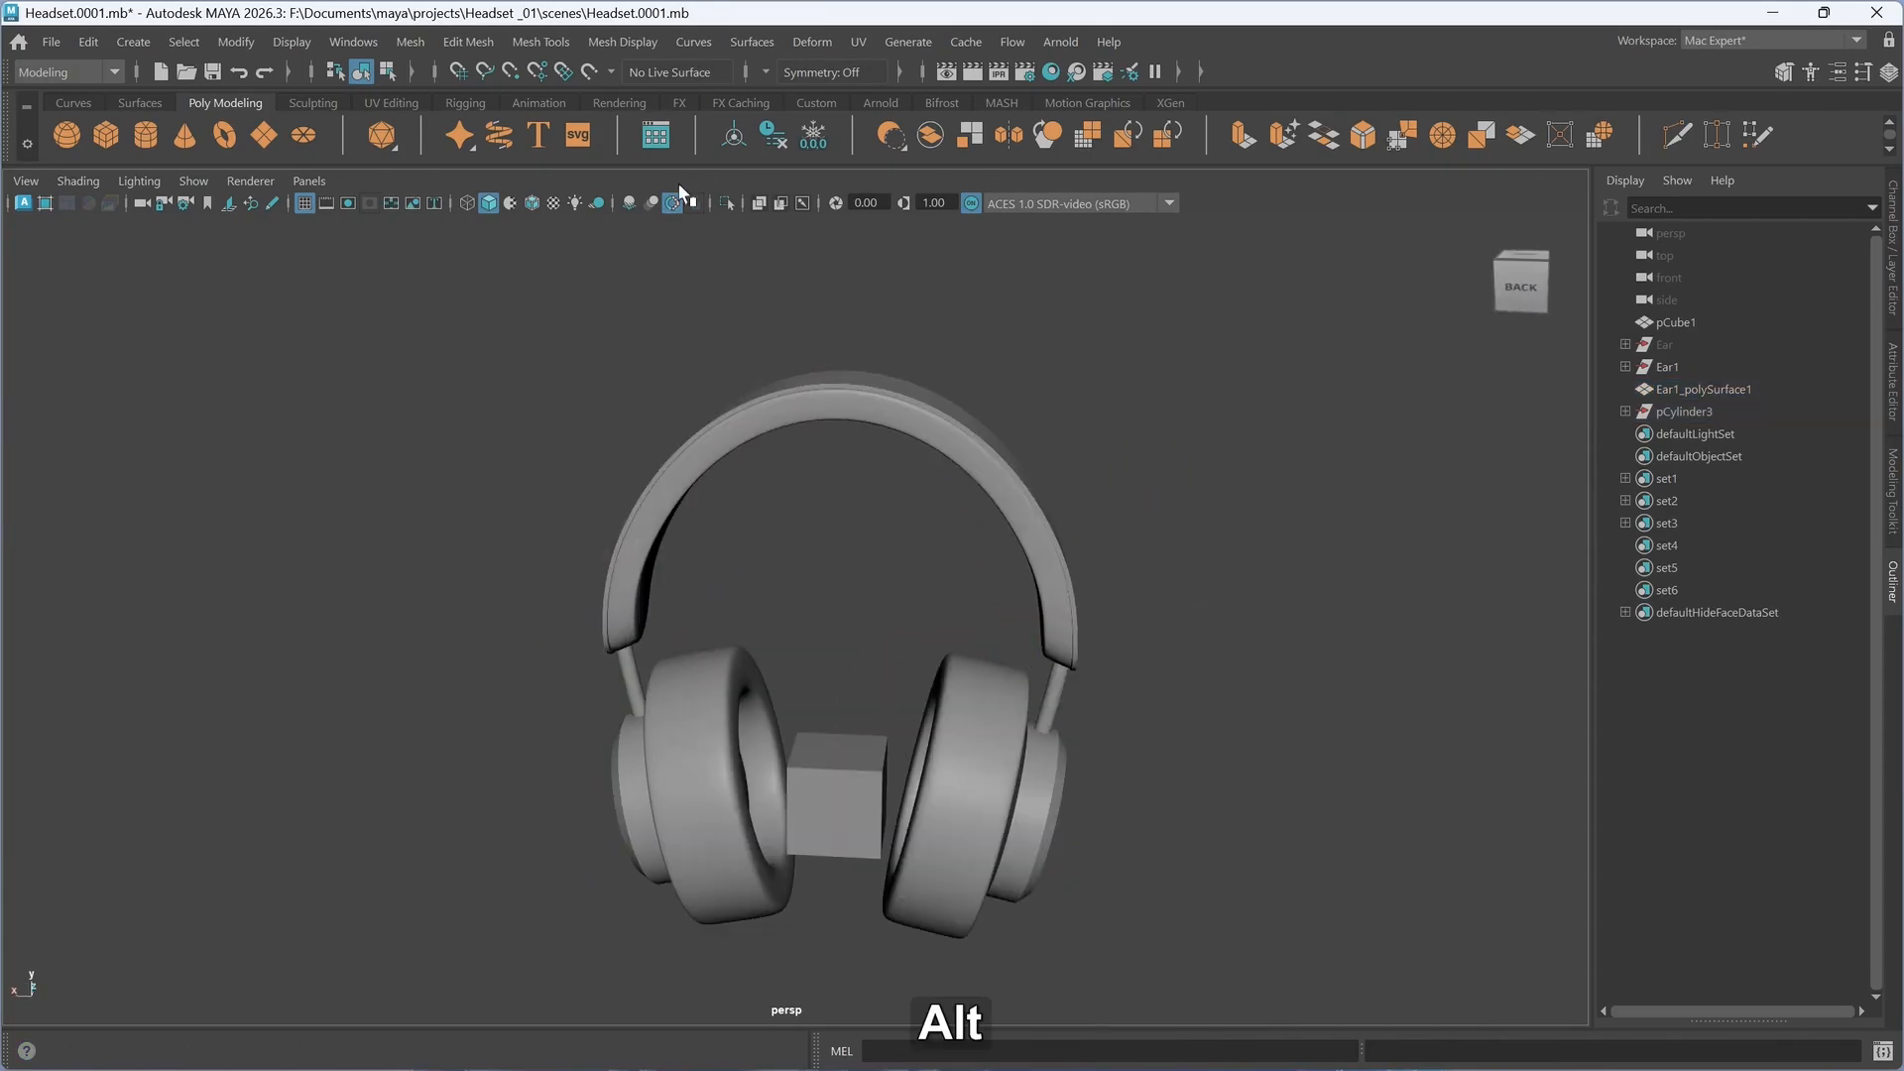
click(531, 203)
alt+drag(1188, 620, 1194, 705)
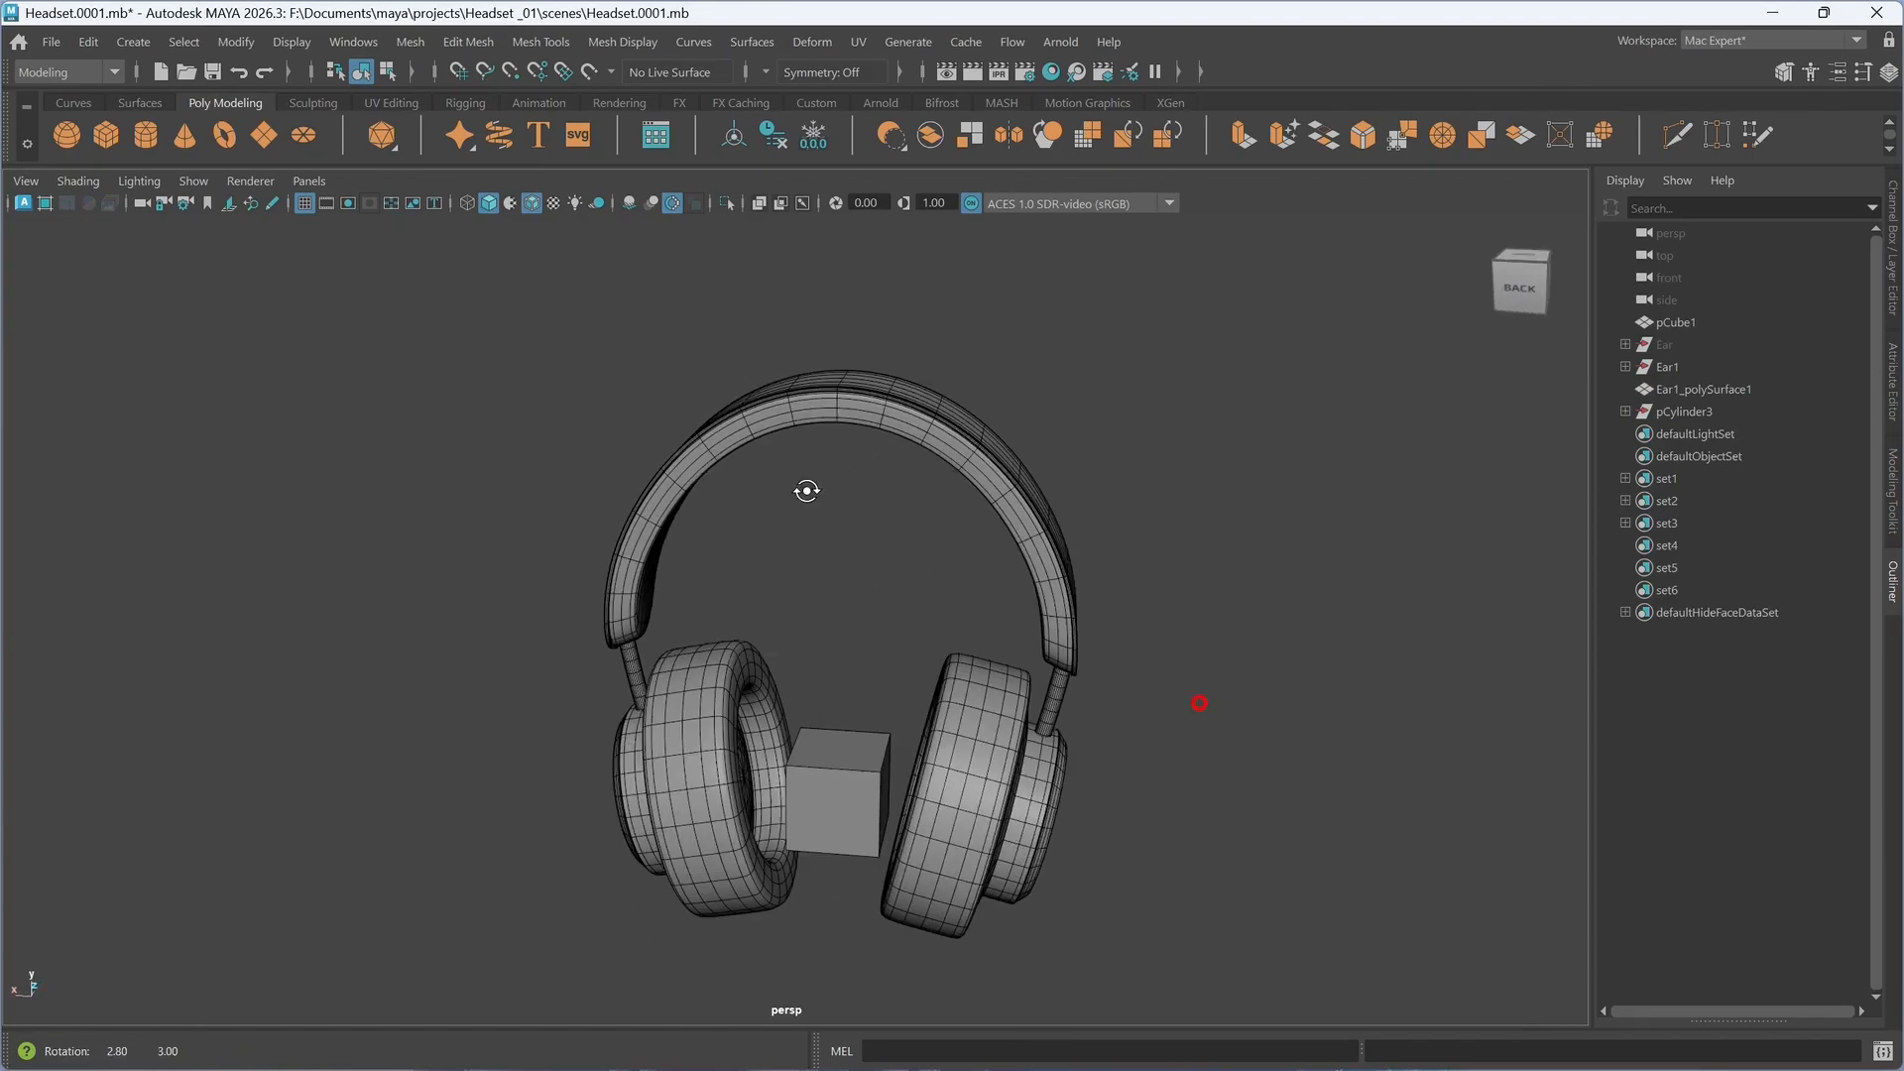
- Increment and save the scene as Headset.0002.mb, and hide the shelf
click(52, 45)
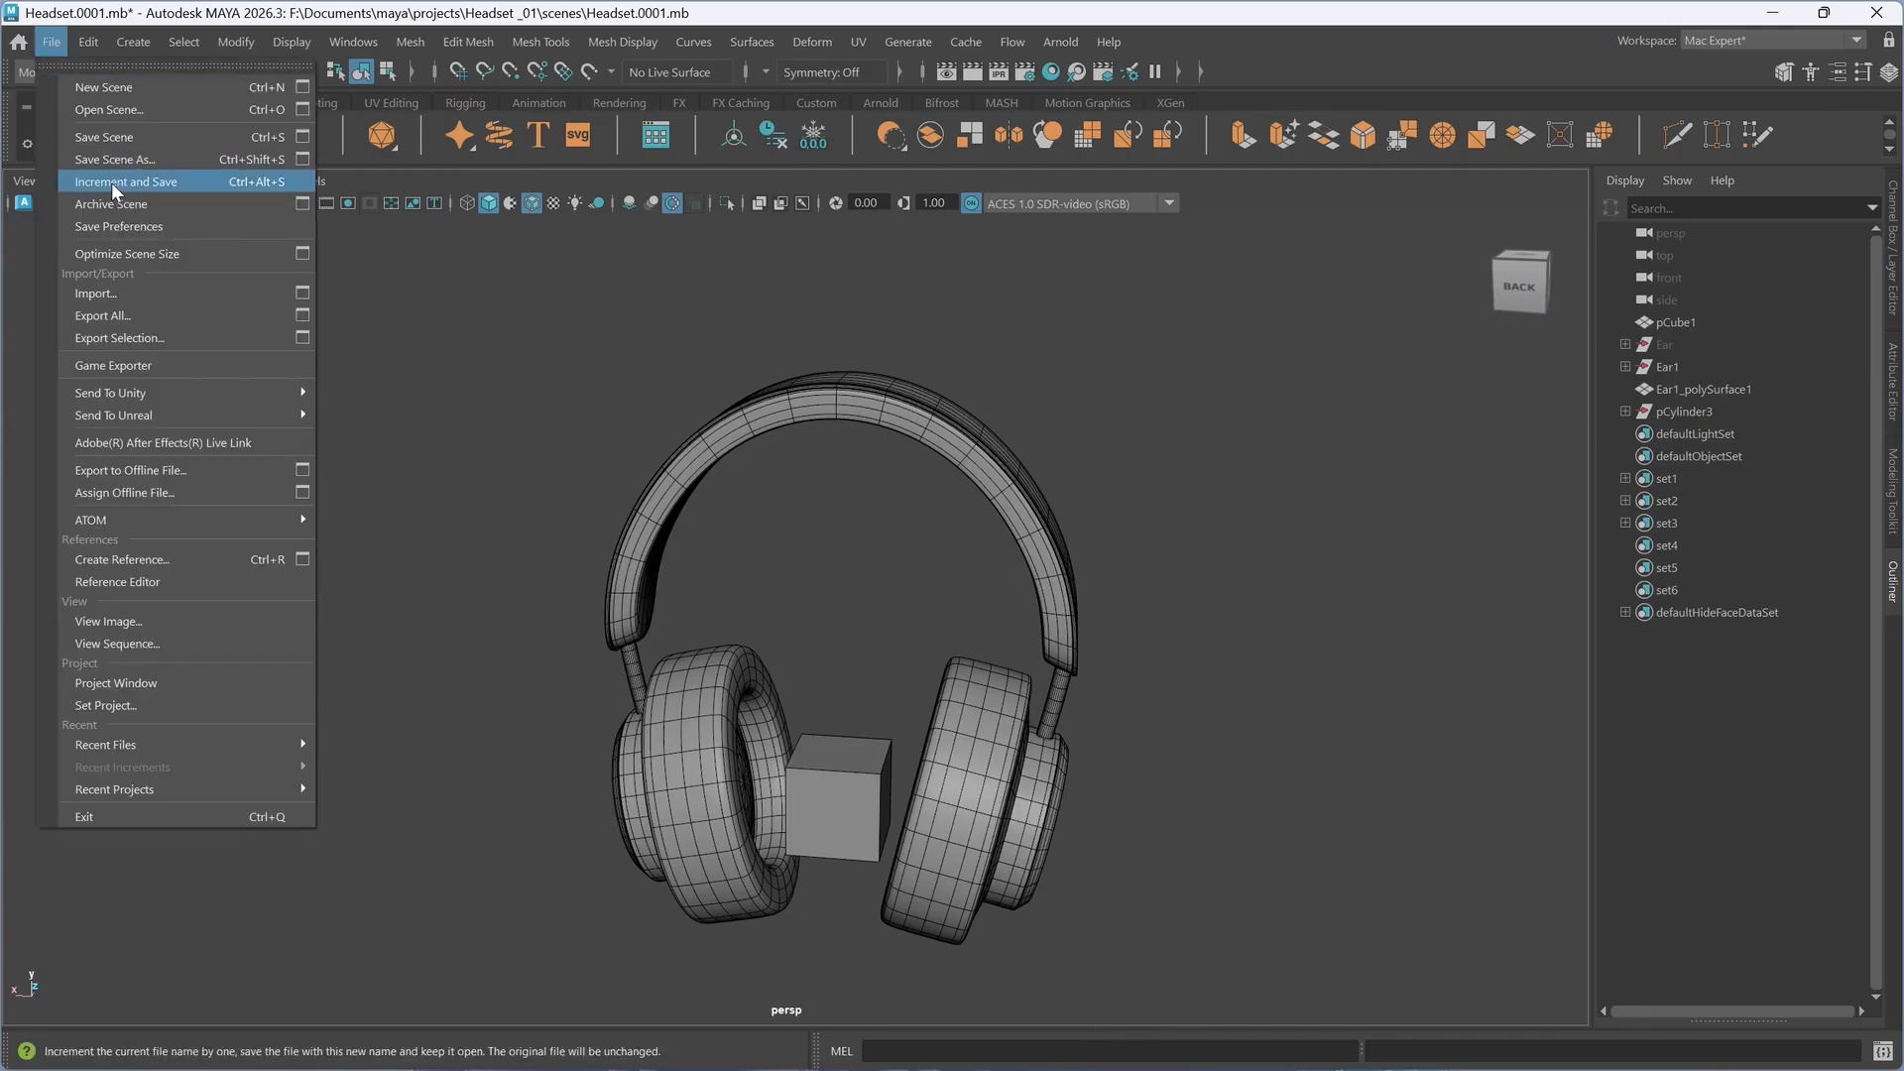
click(111, 182)
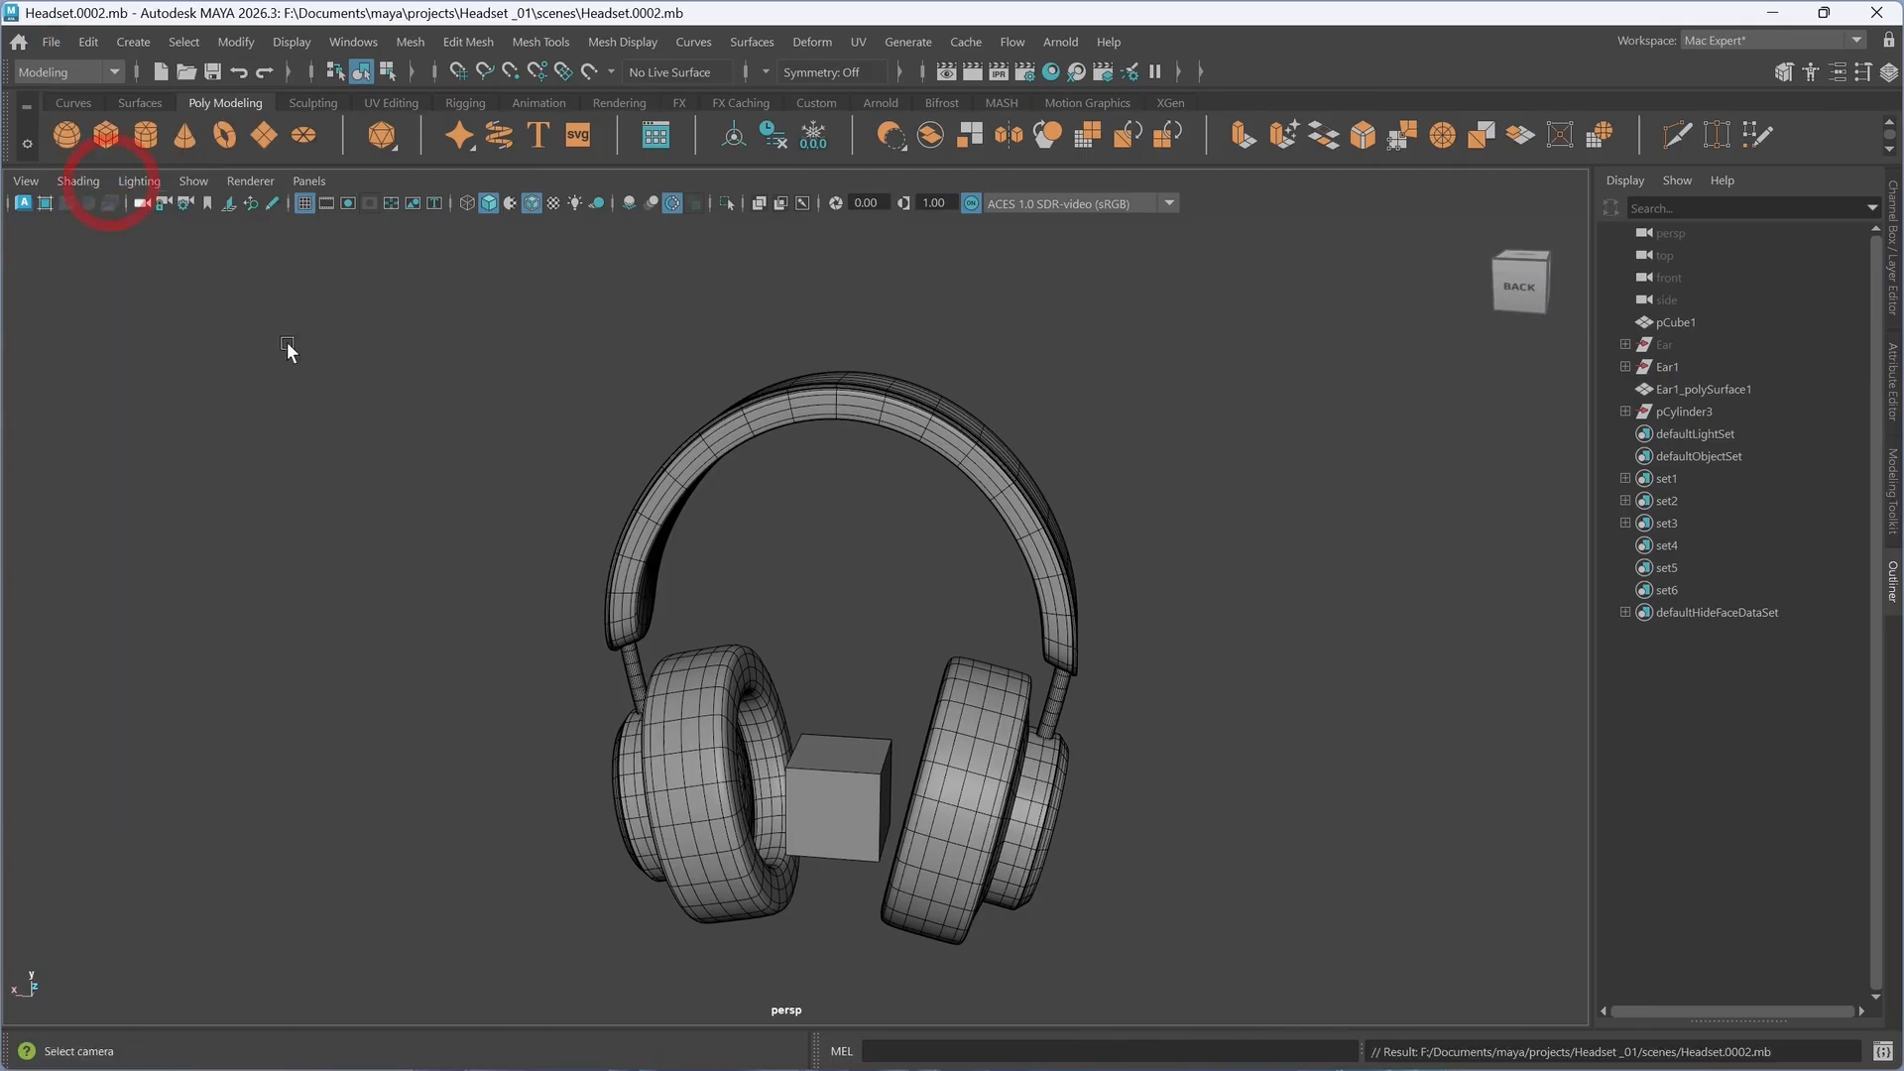
alt+drag(903, 680, 818, 672)
alt+drag(1266, 693, 1148, 569)
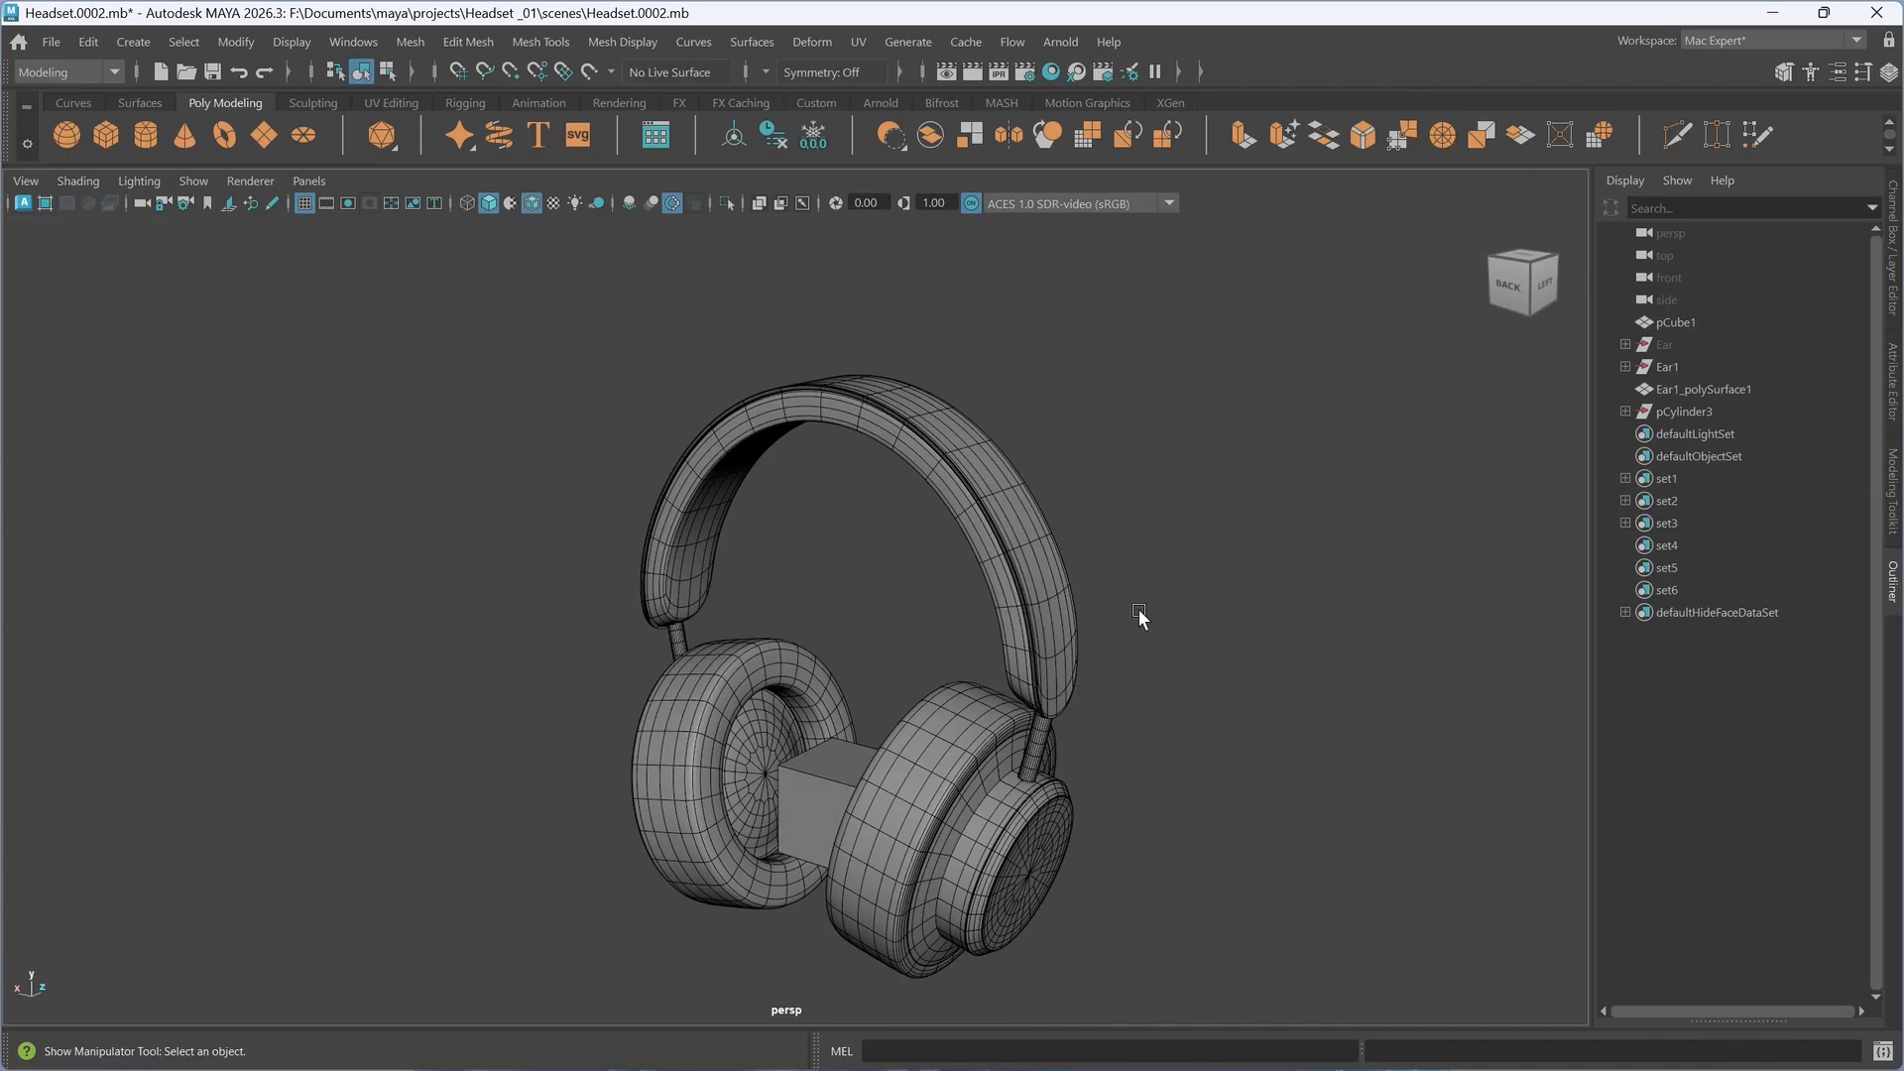
key(k)
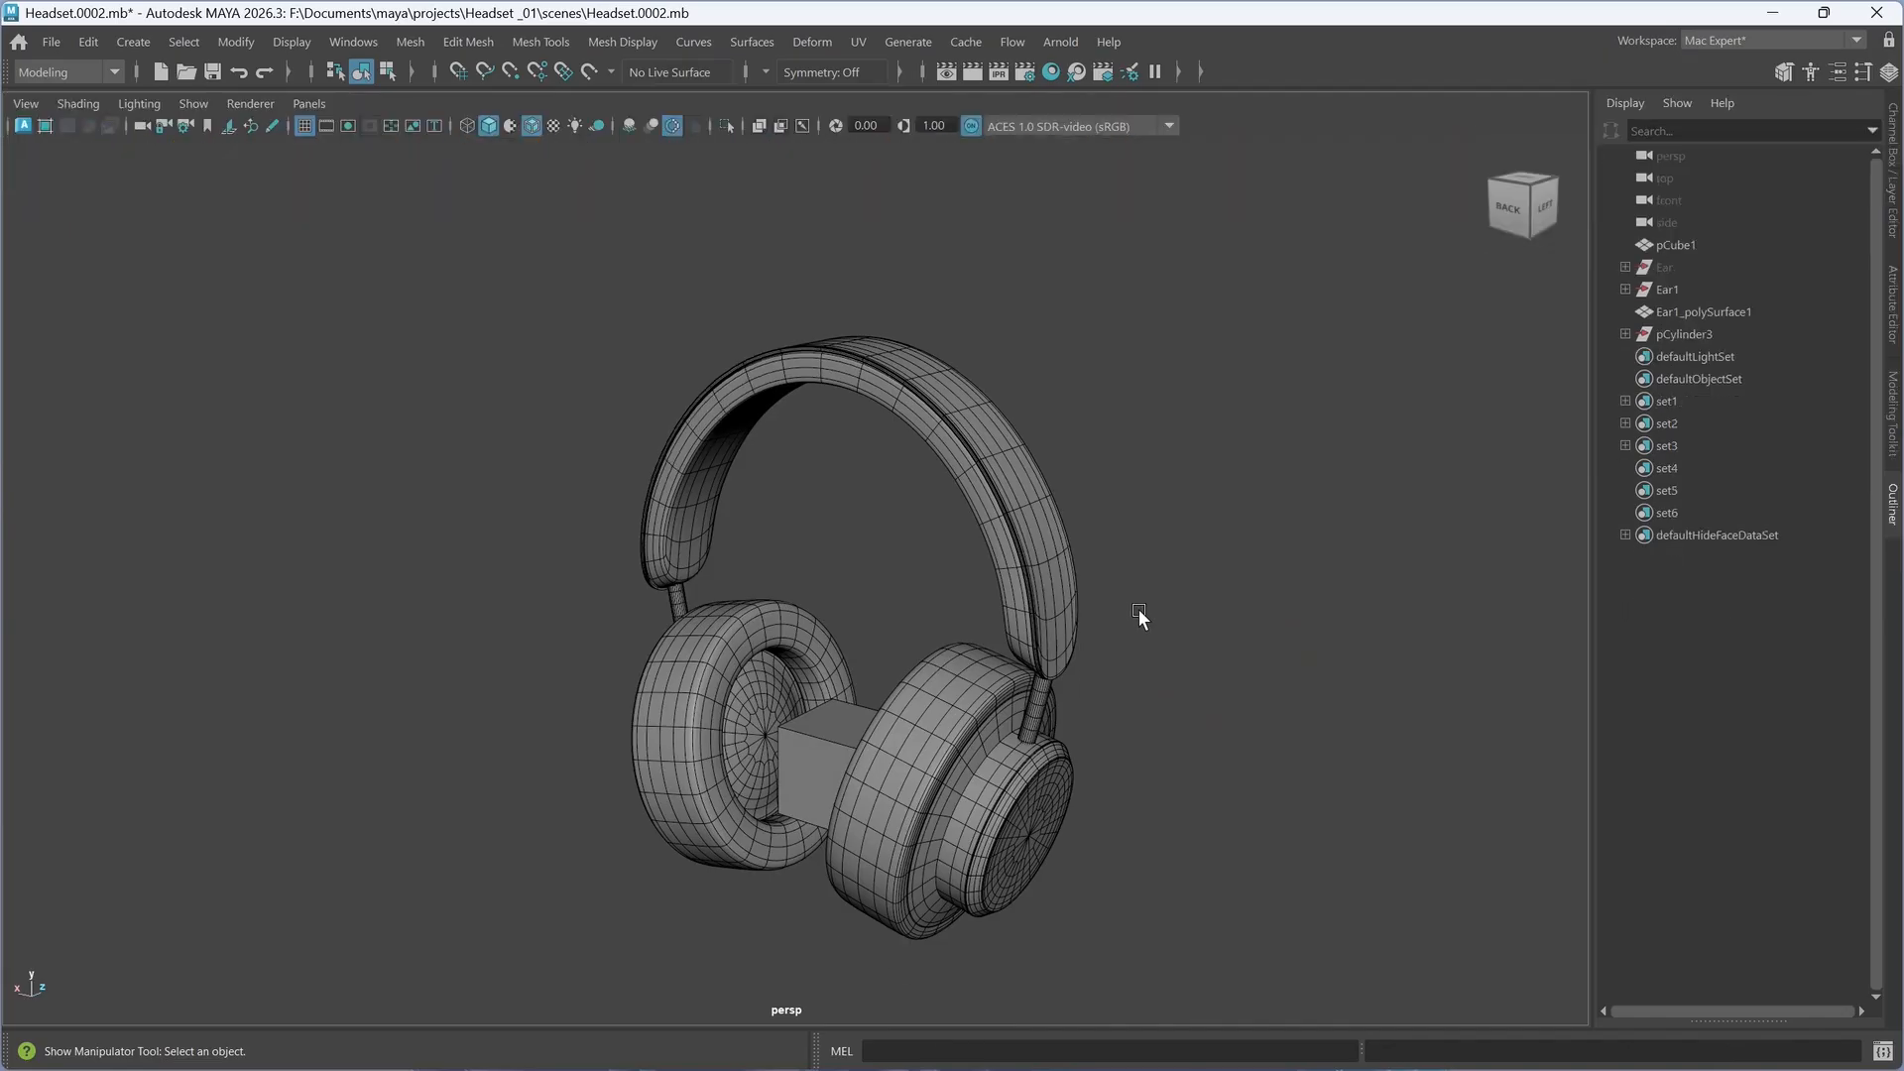